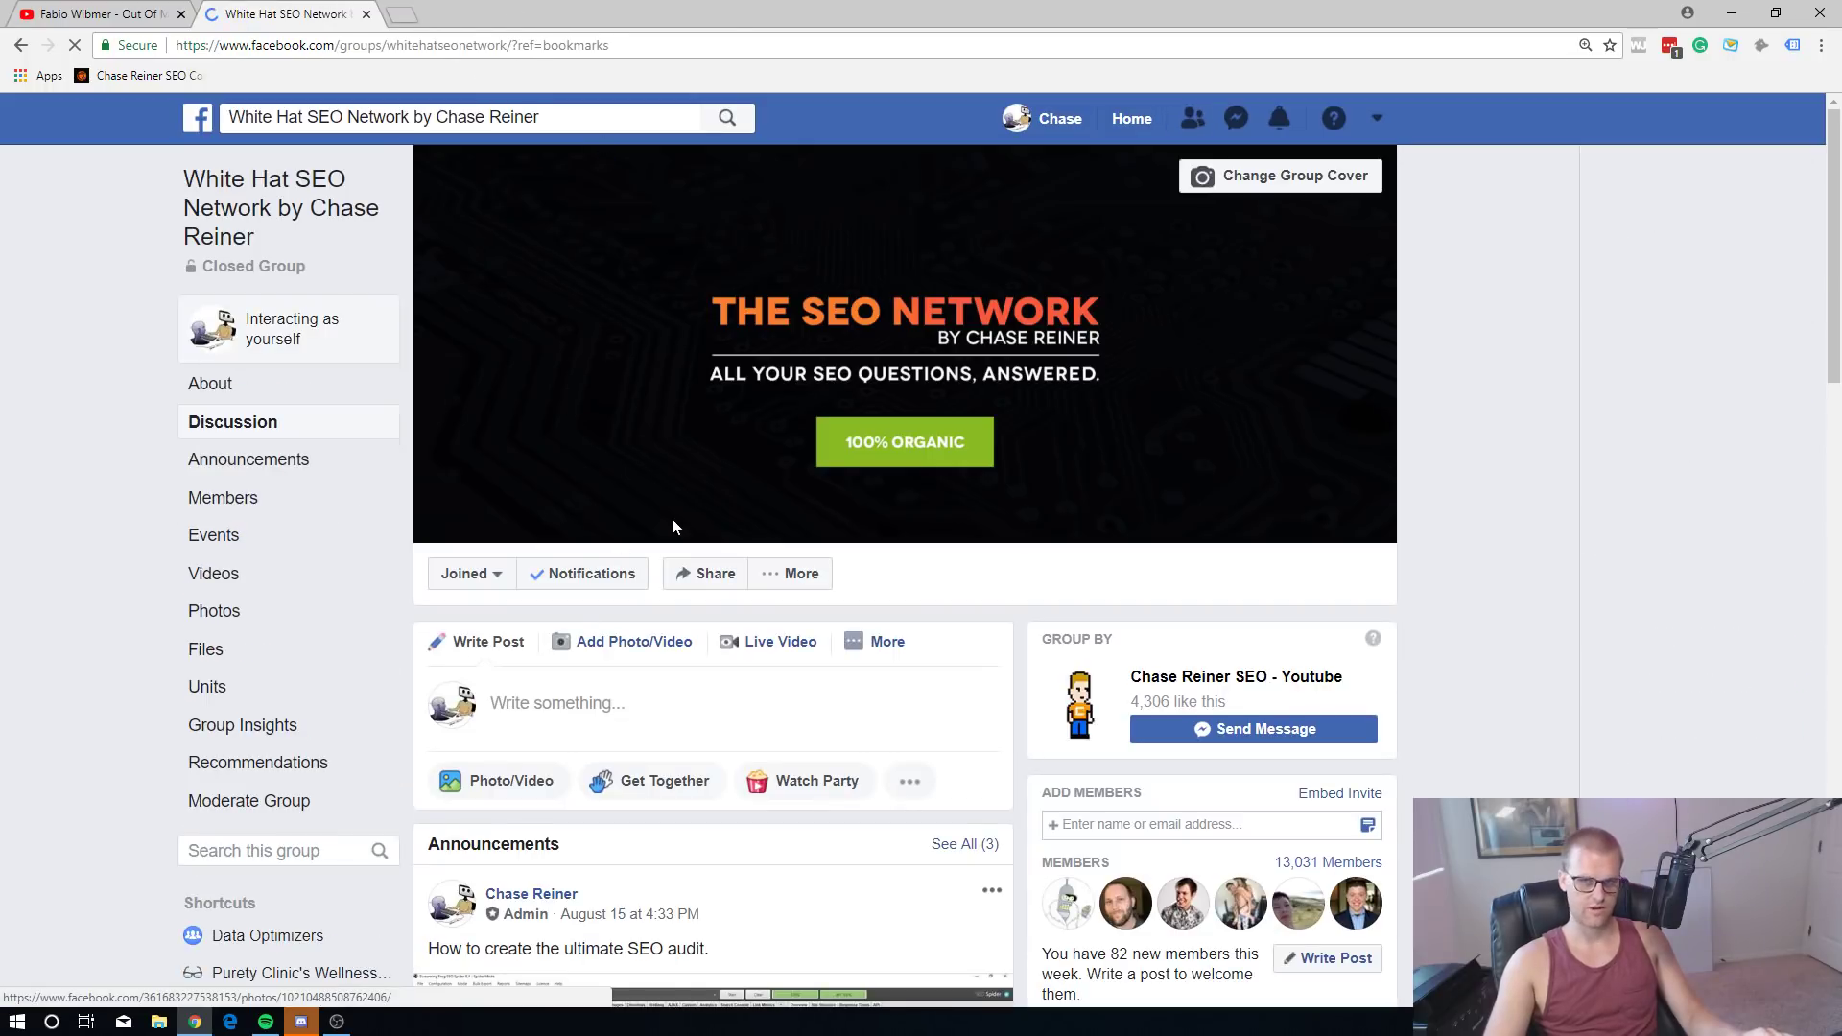
Open and close the SEO group's post composer without posting, then open a blank new tab
click(745, 703)
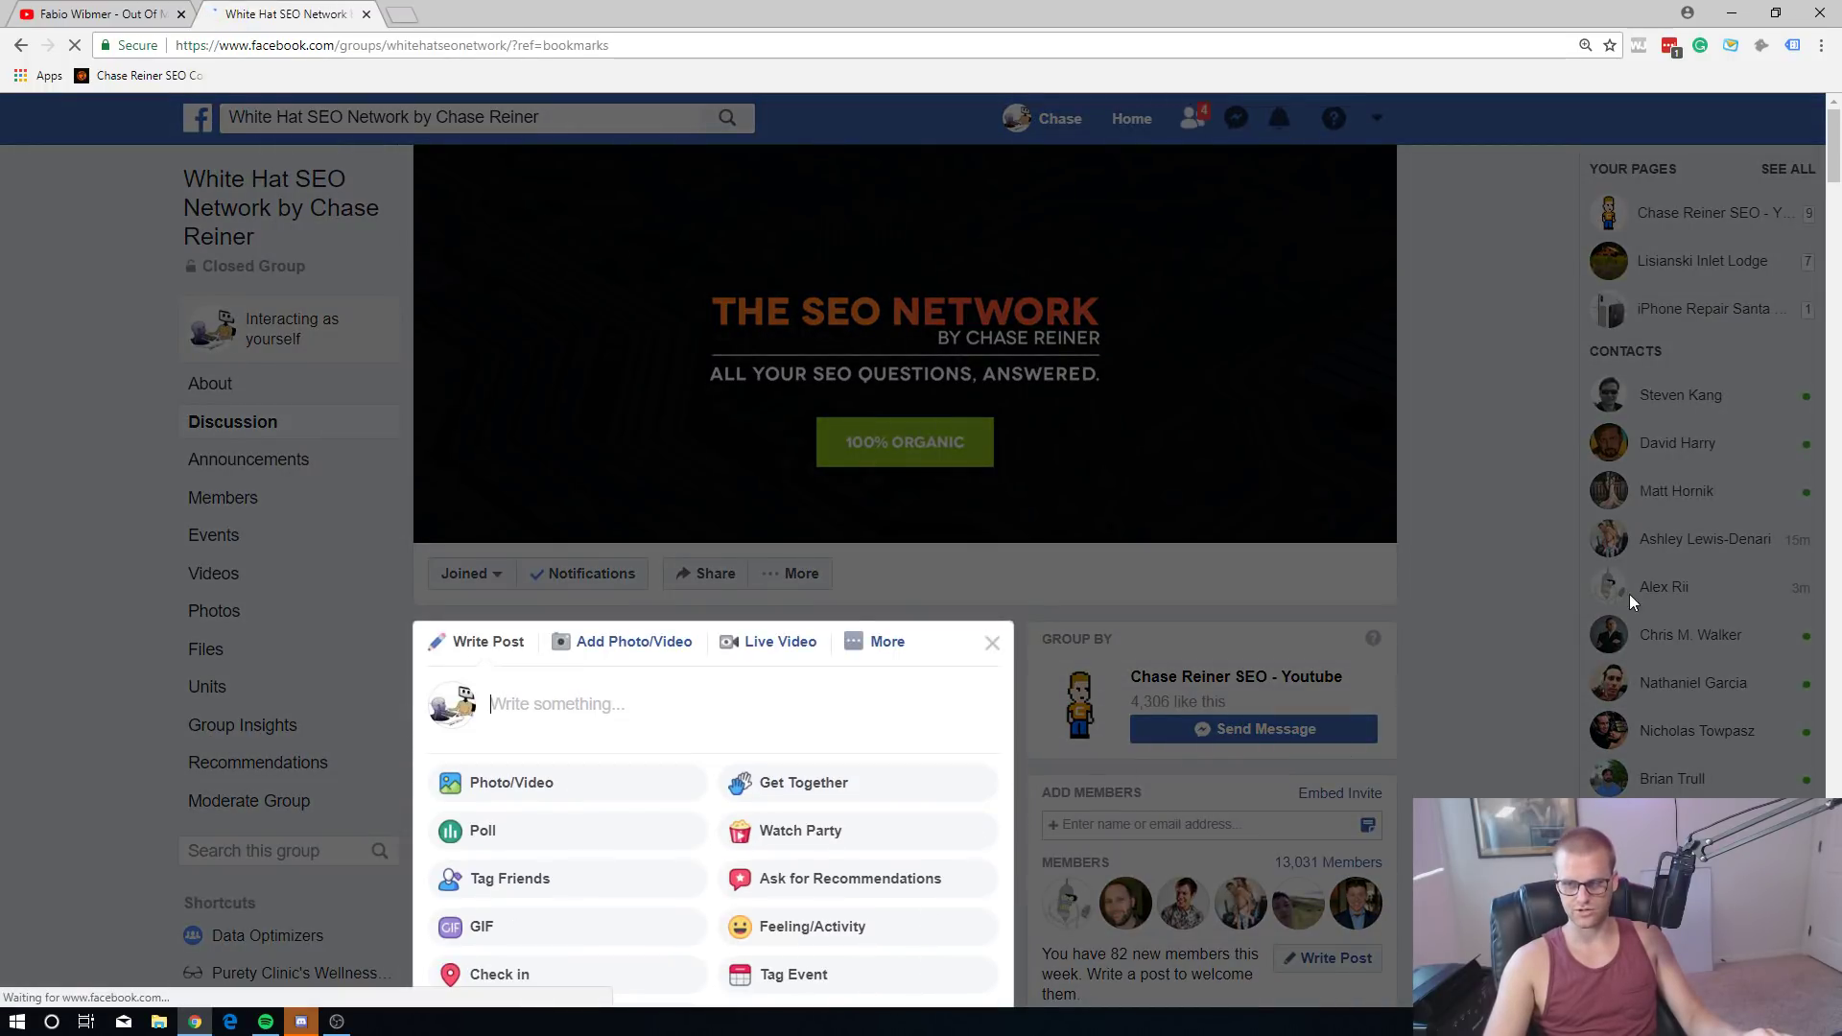
click(1631, 597)
scroll(1363, 544, down, 9)
scroll(1401, 478, up, 4)
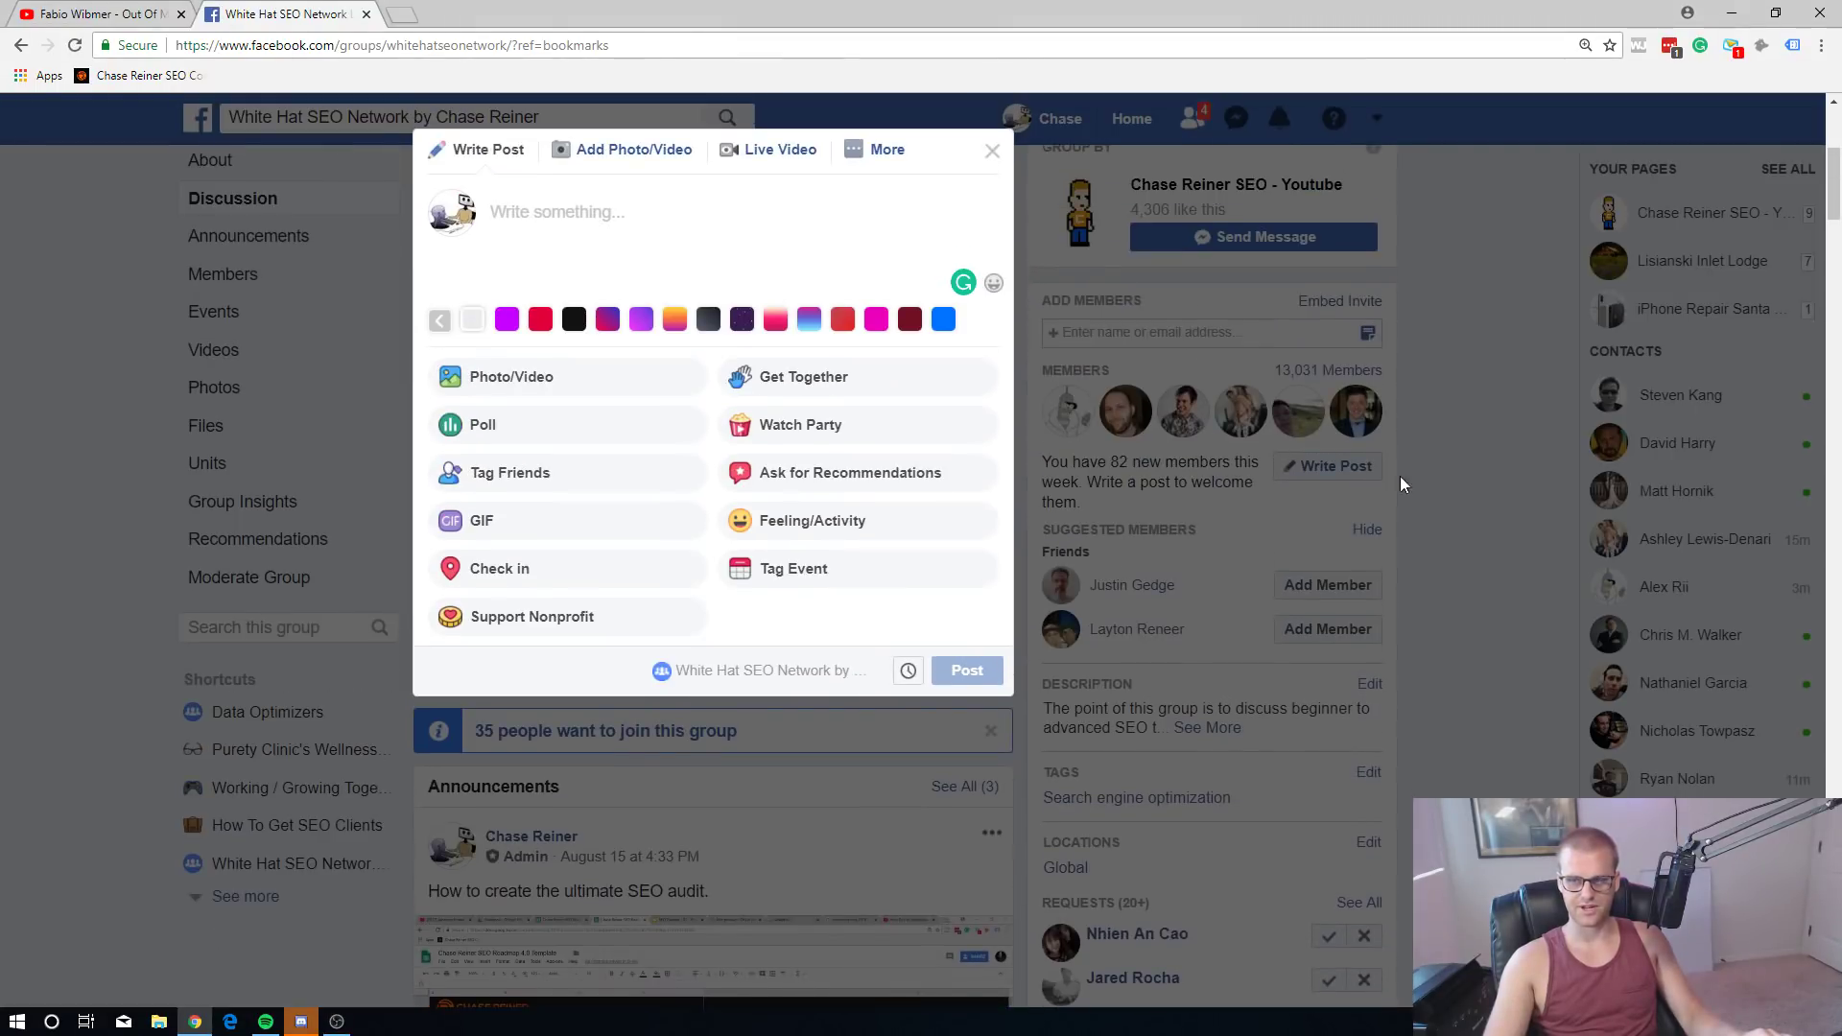
click(1401, 478)
scroll(837, 576, up, 4)
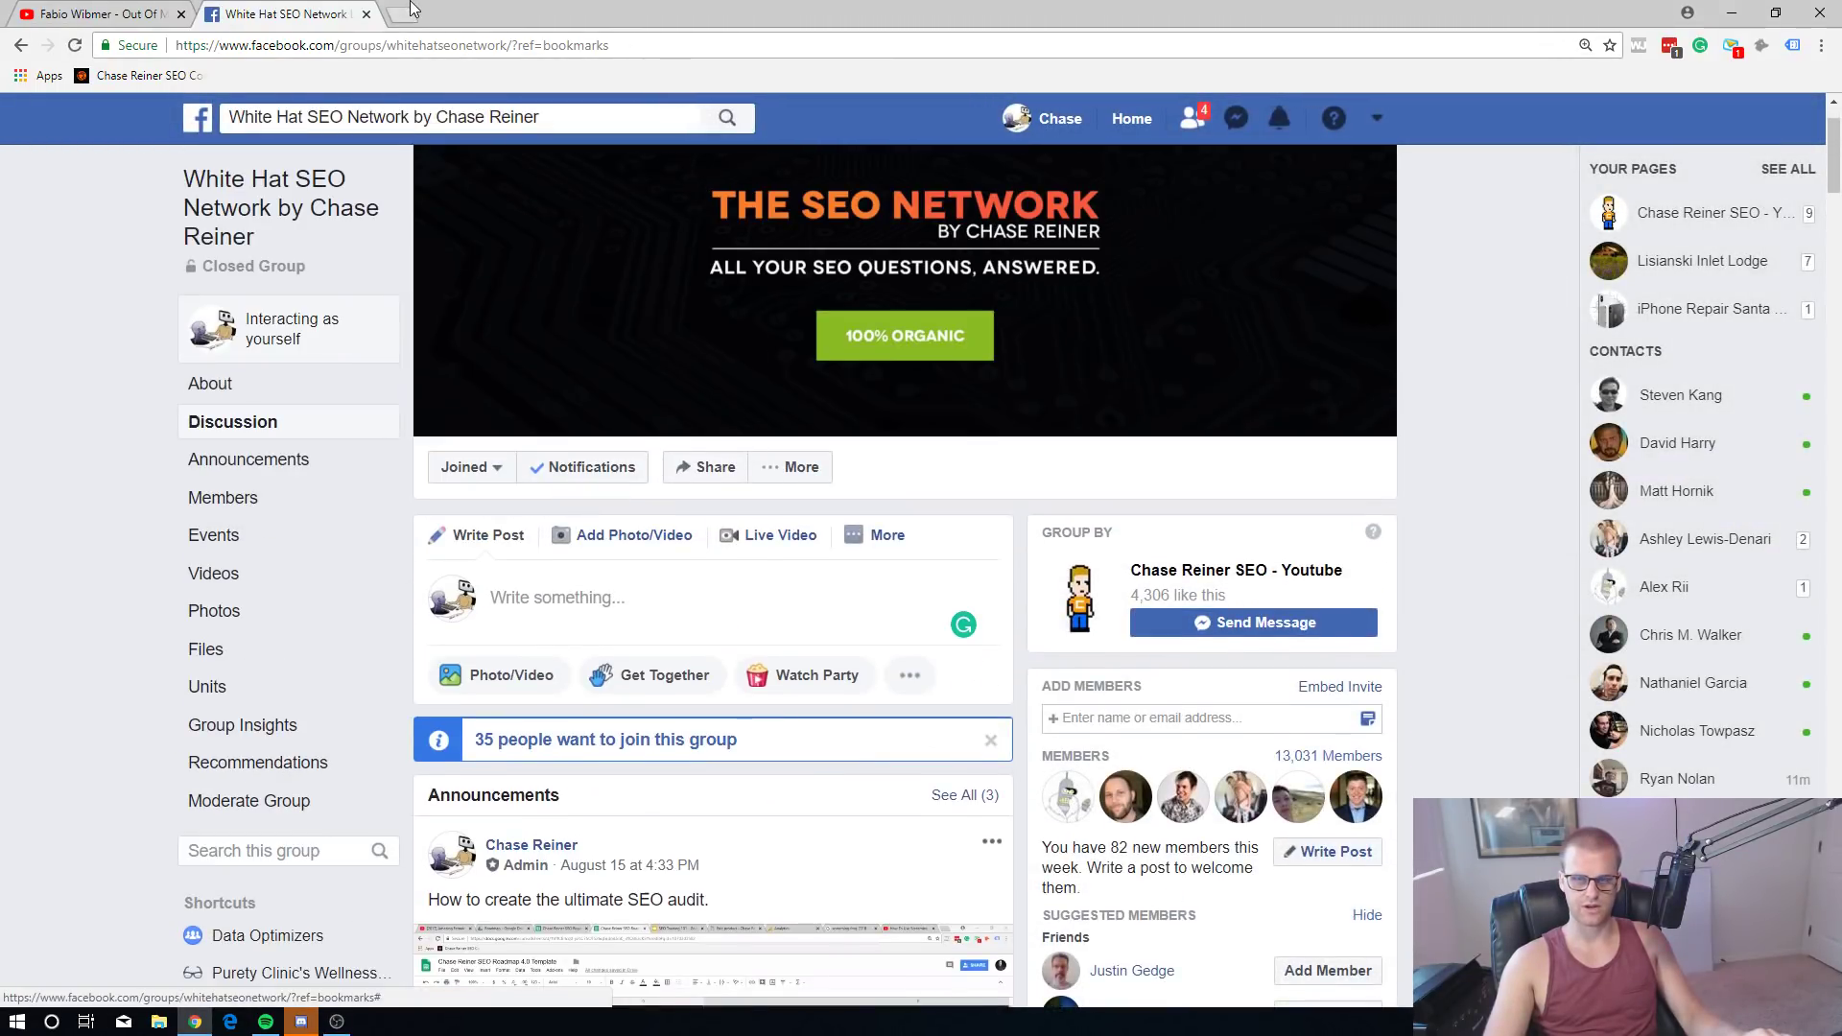
click(412, 10)
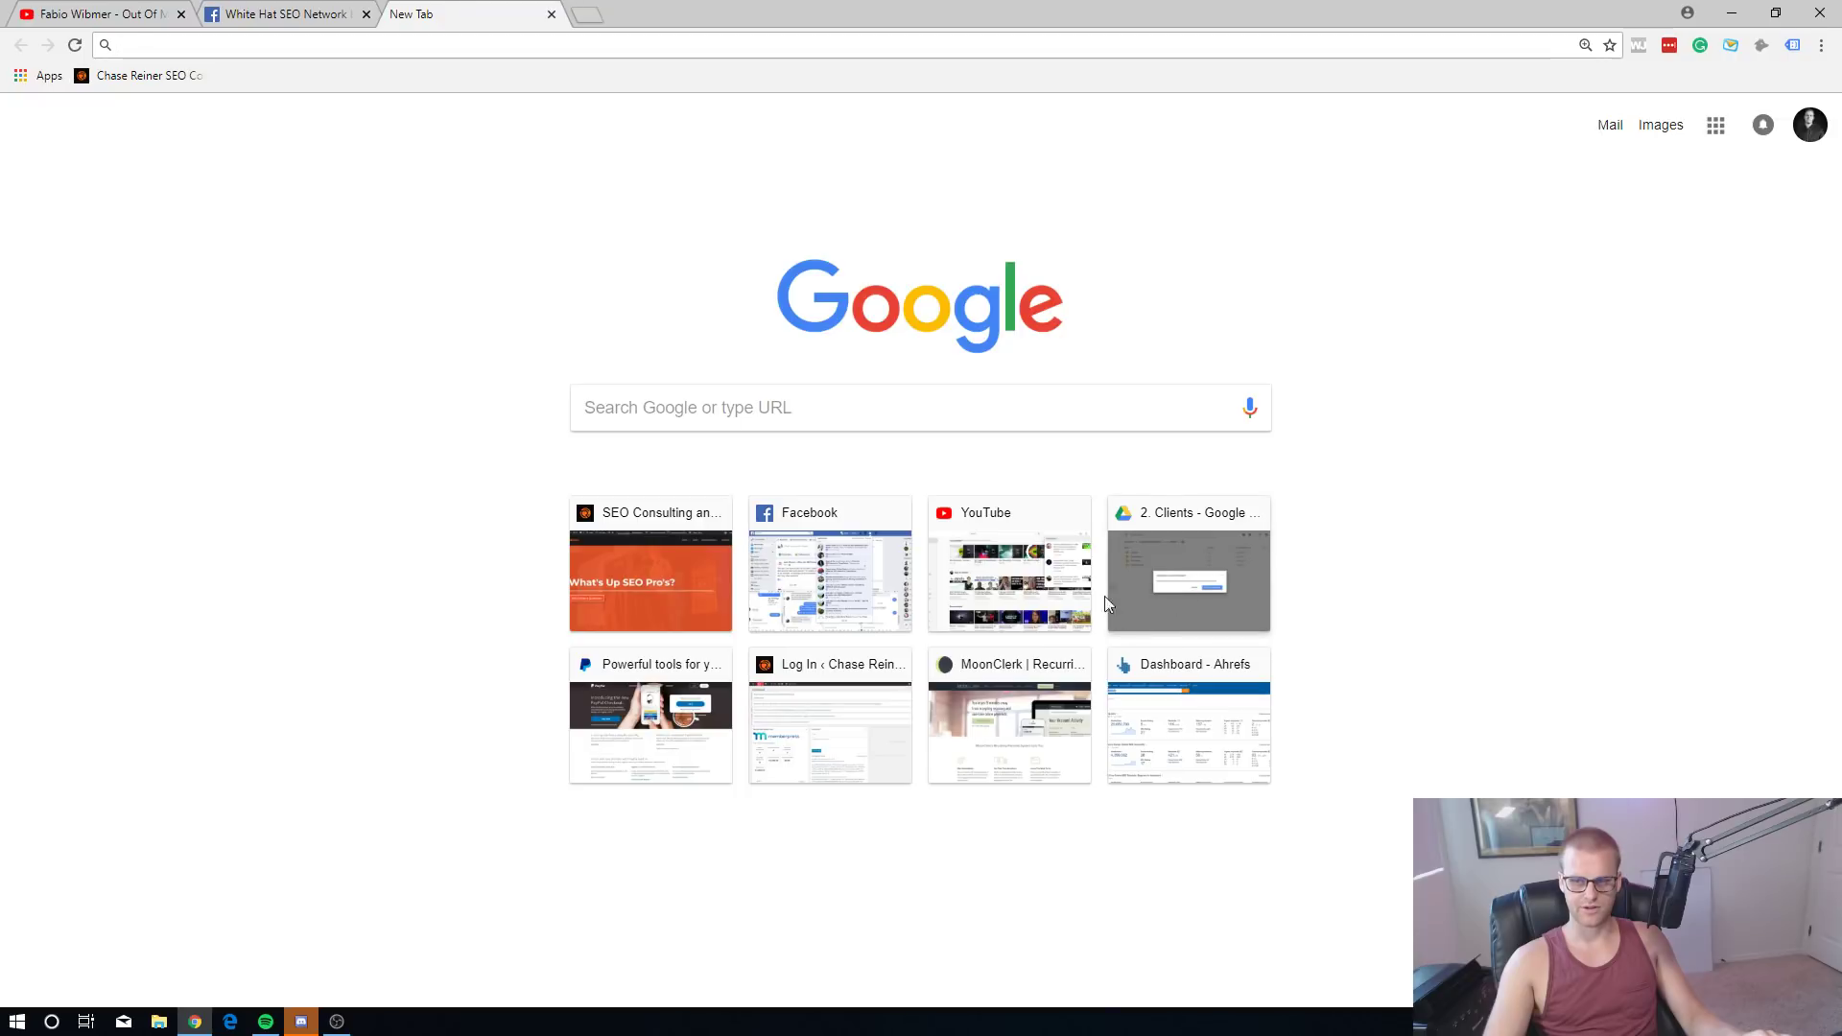
Go to YouTube and show your own channel's VIDEOS list
click(1007, 571)
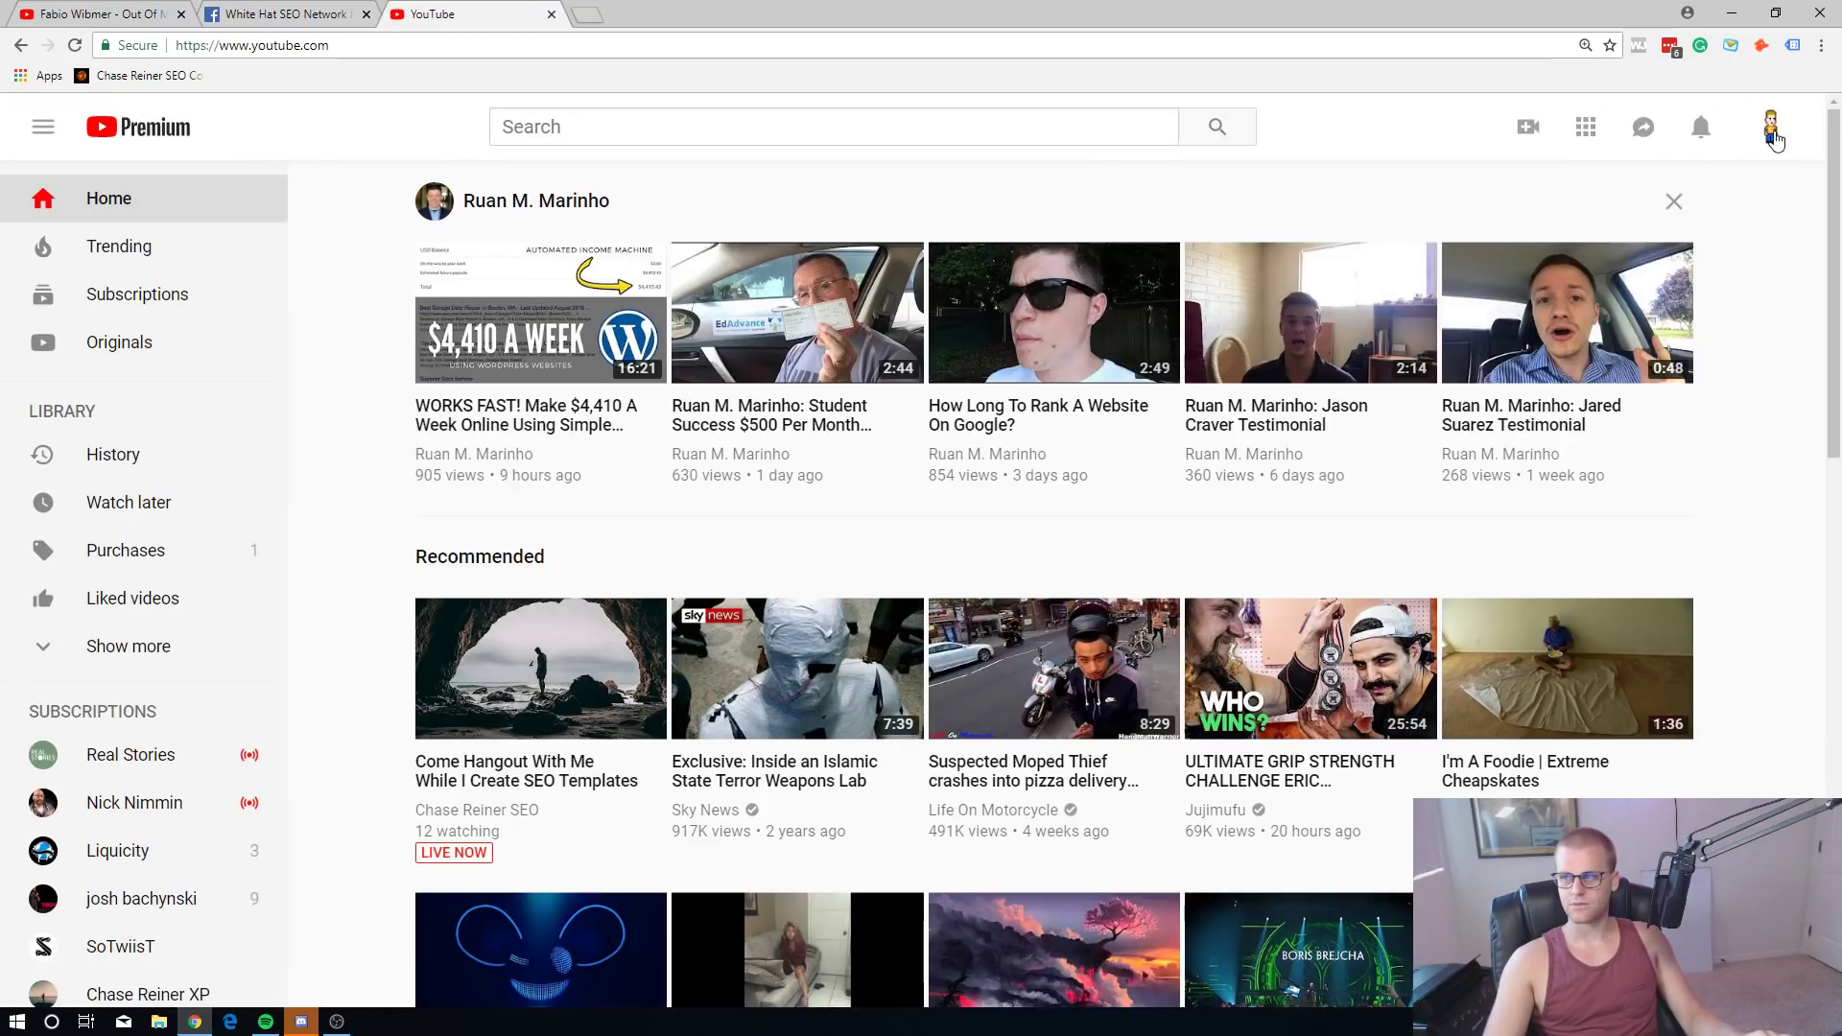
click(1771, 126)
click(1542, 271)
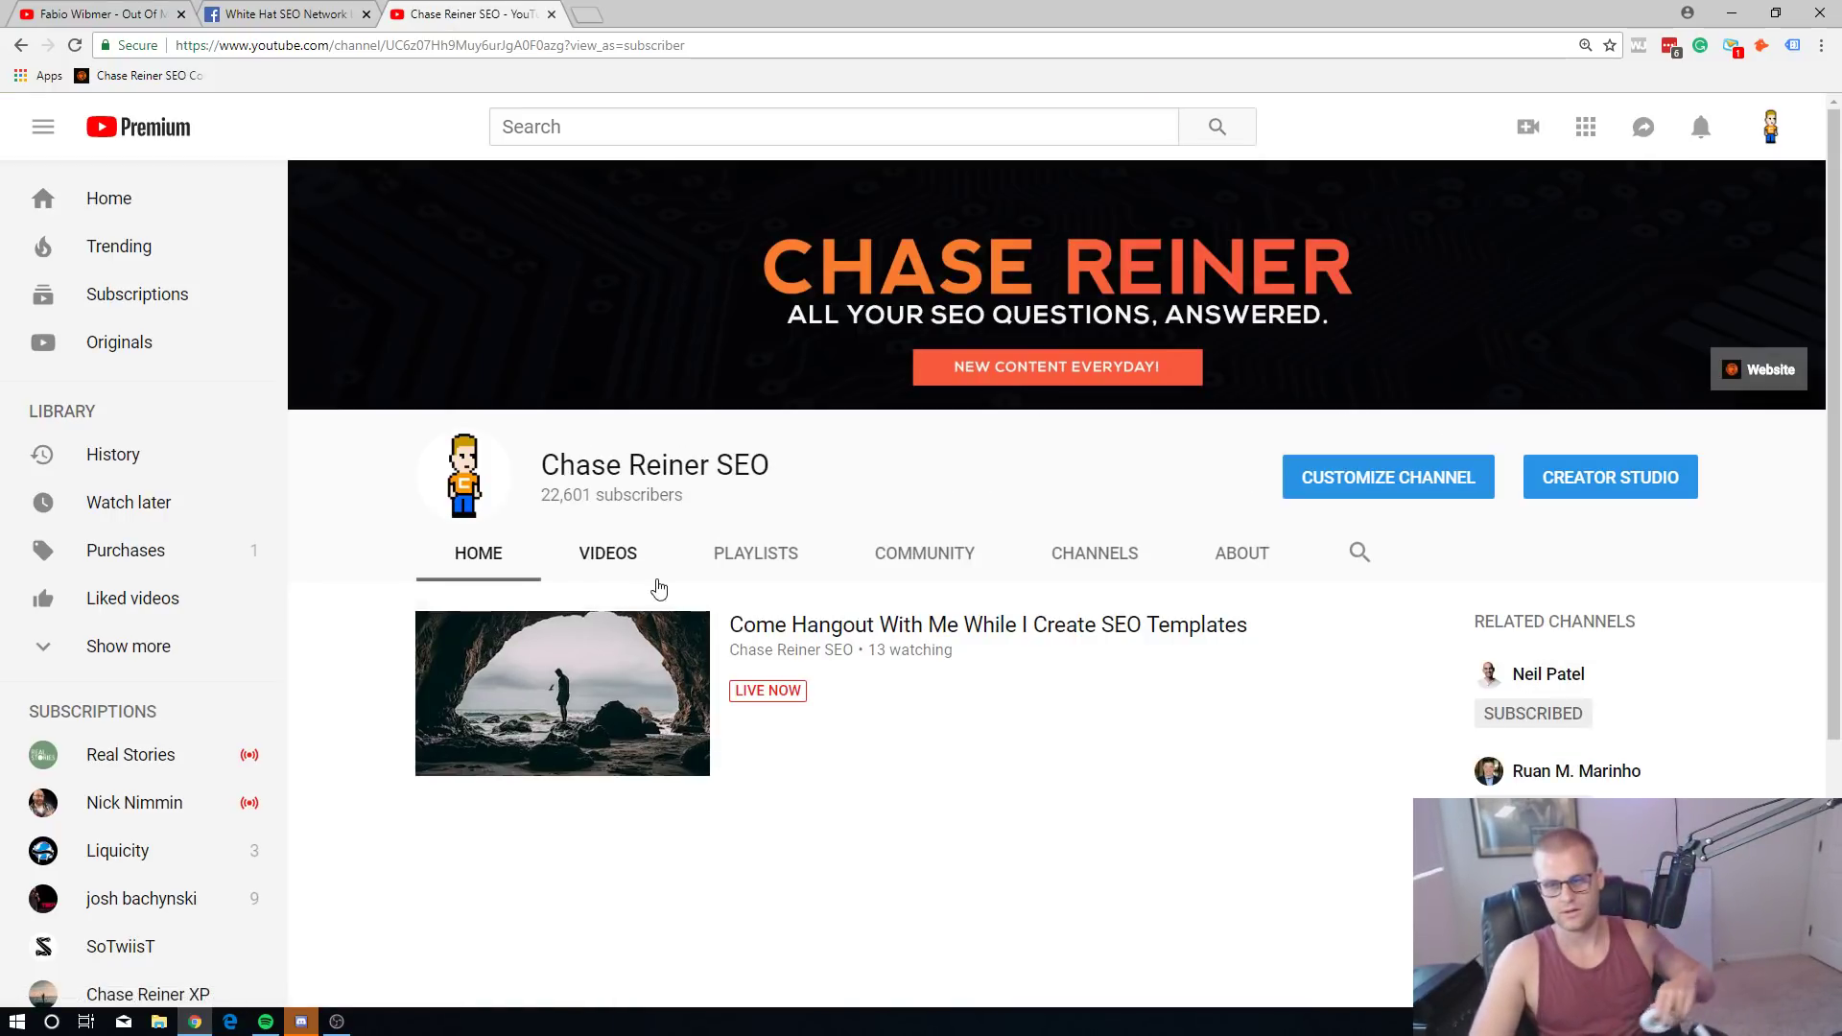
click(631, 537)
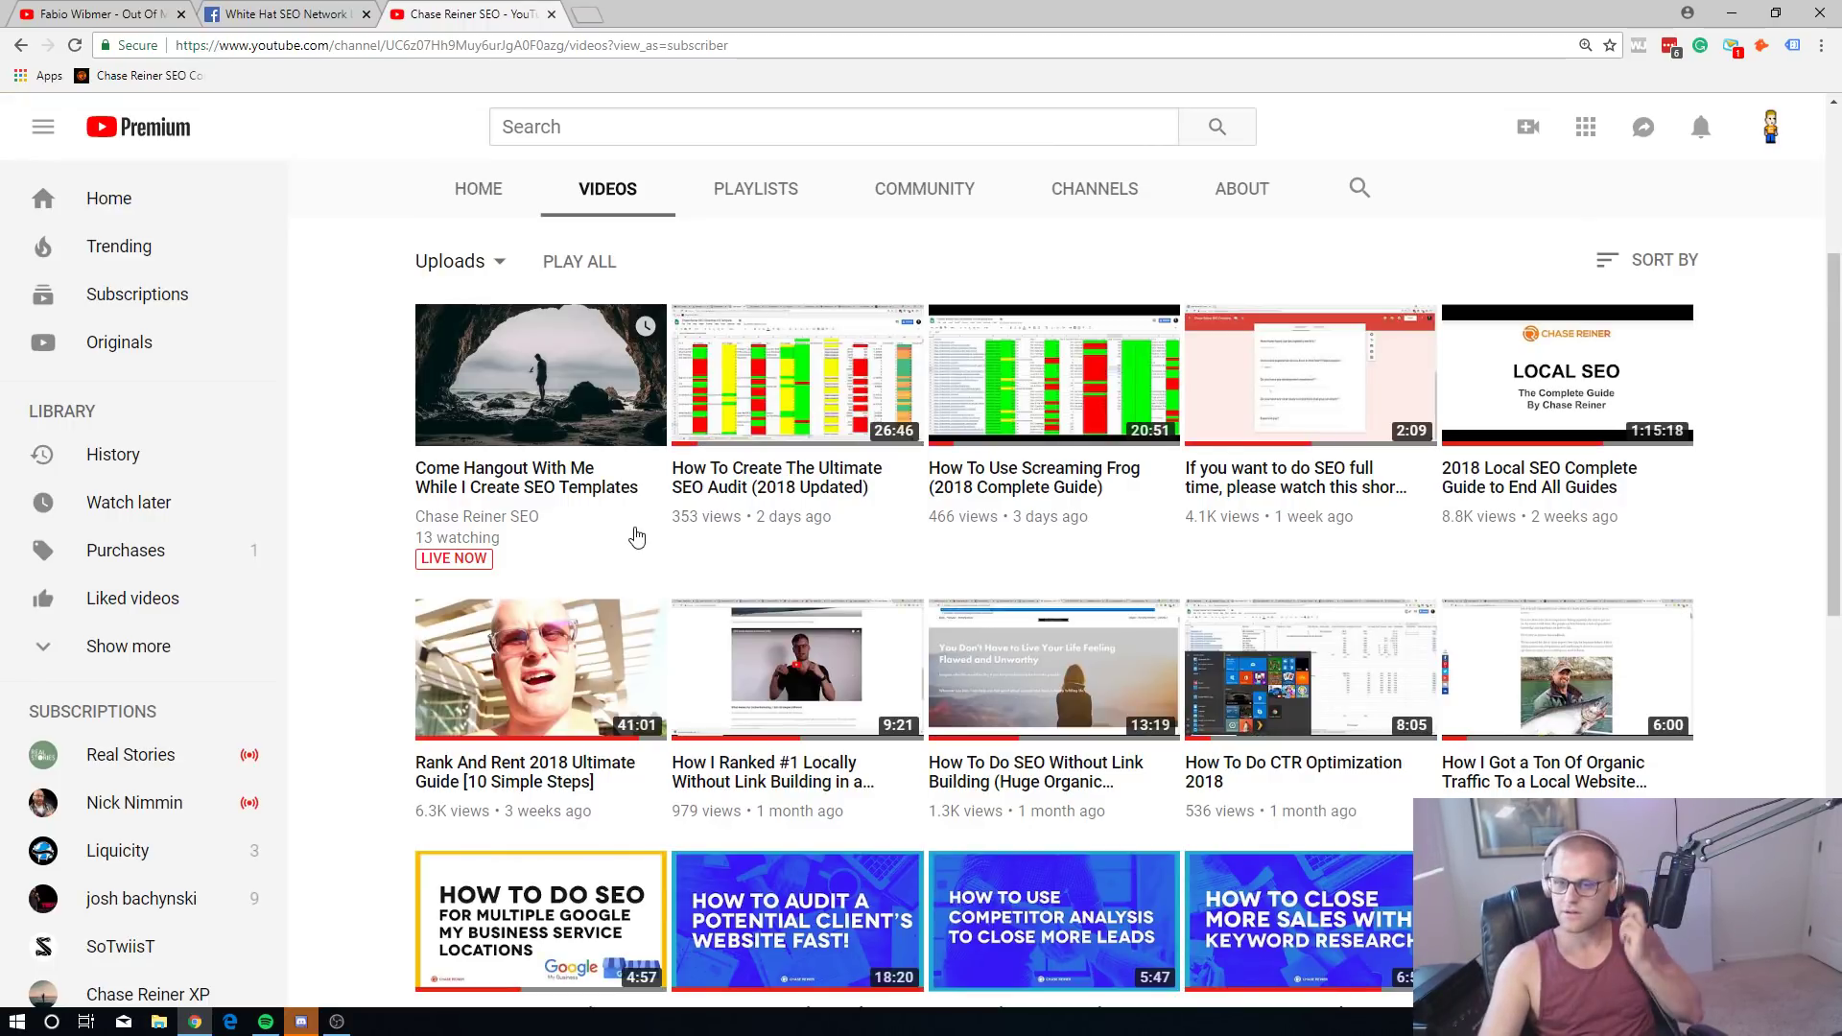
Open the 'Come Hangout With Me While I Create SEO Templates' live stream, pause it, and detach its tab
click(637, 537)
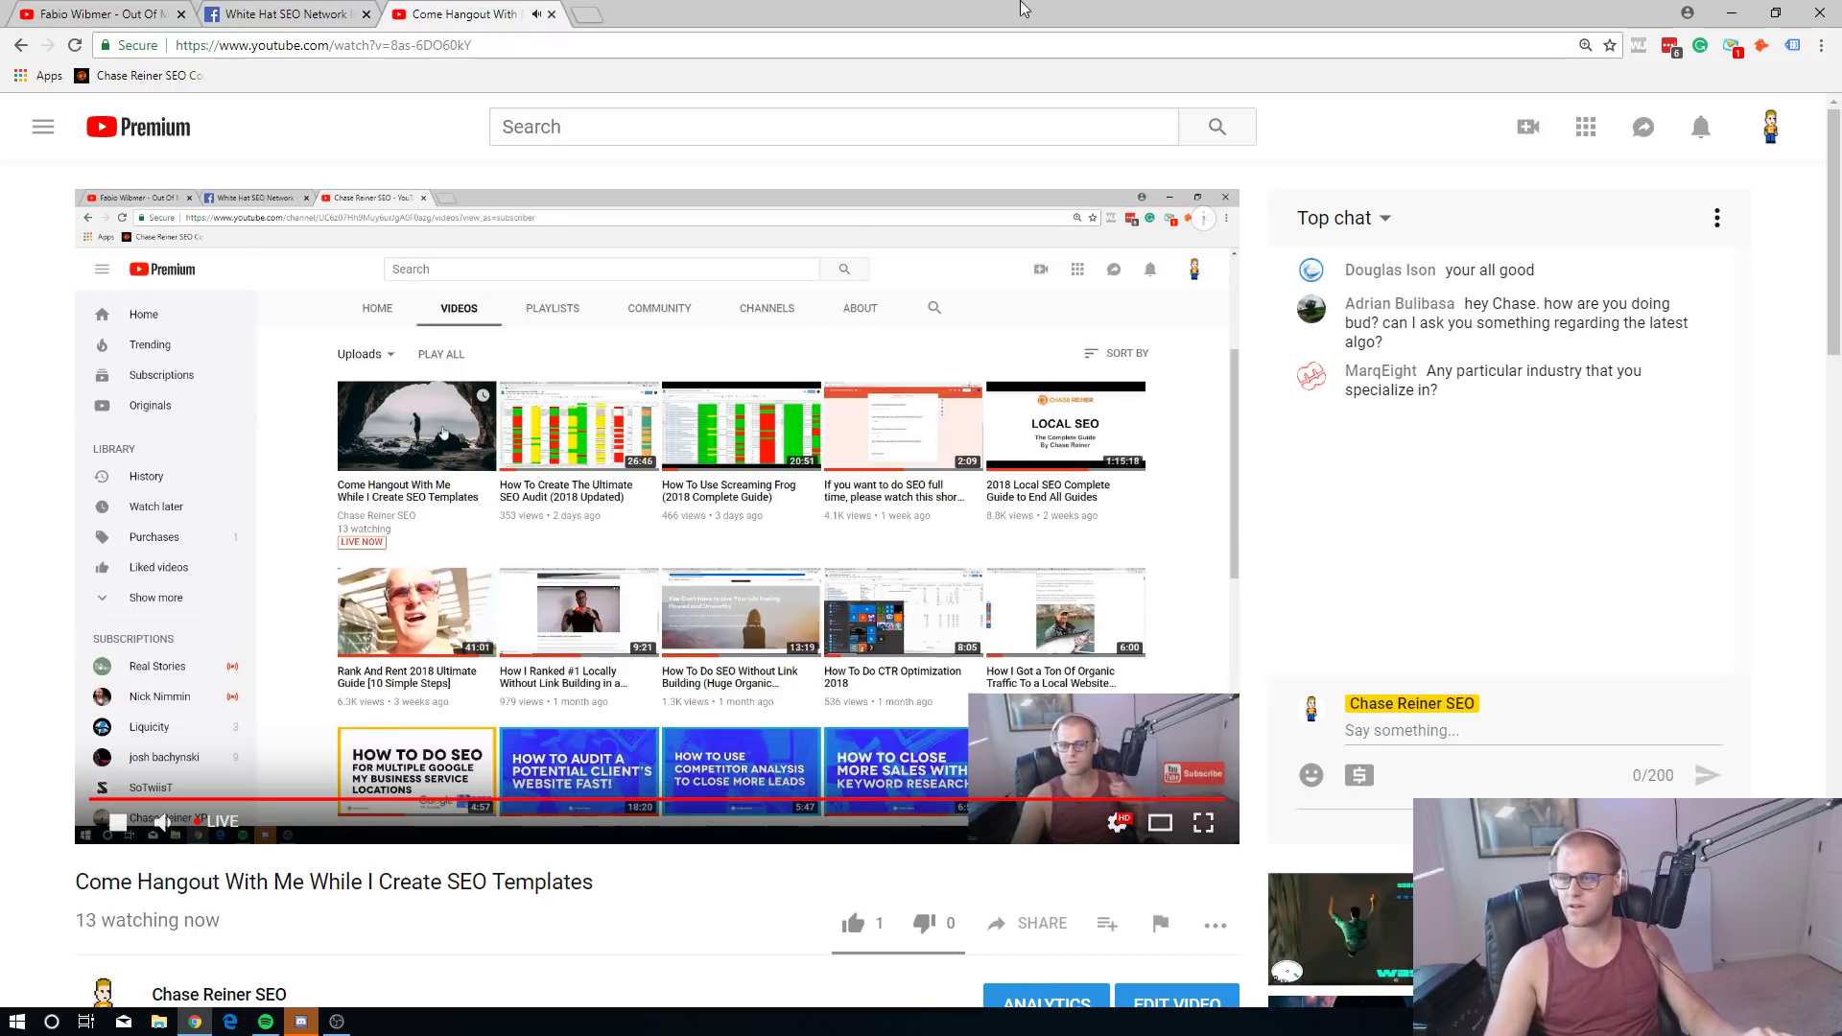
click(270, 665)
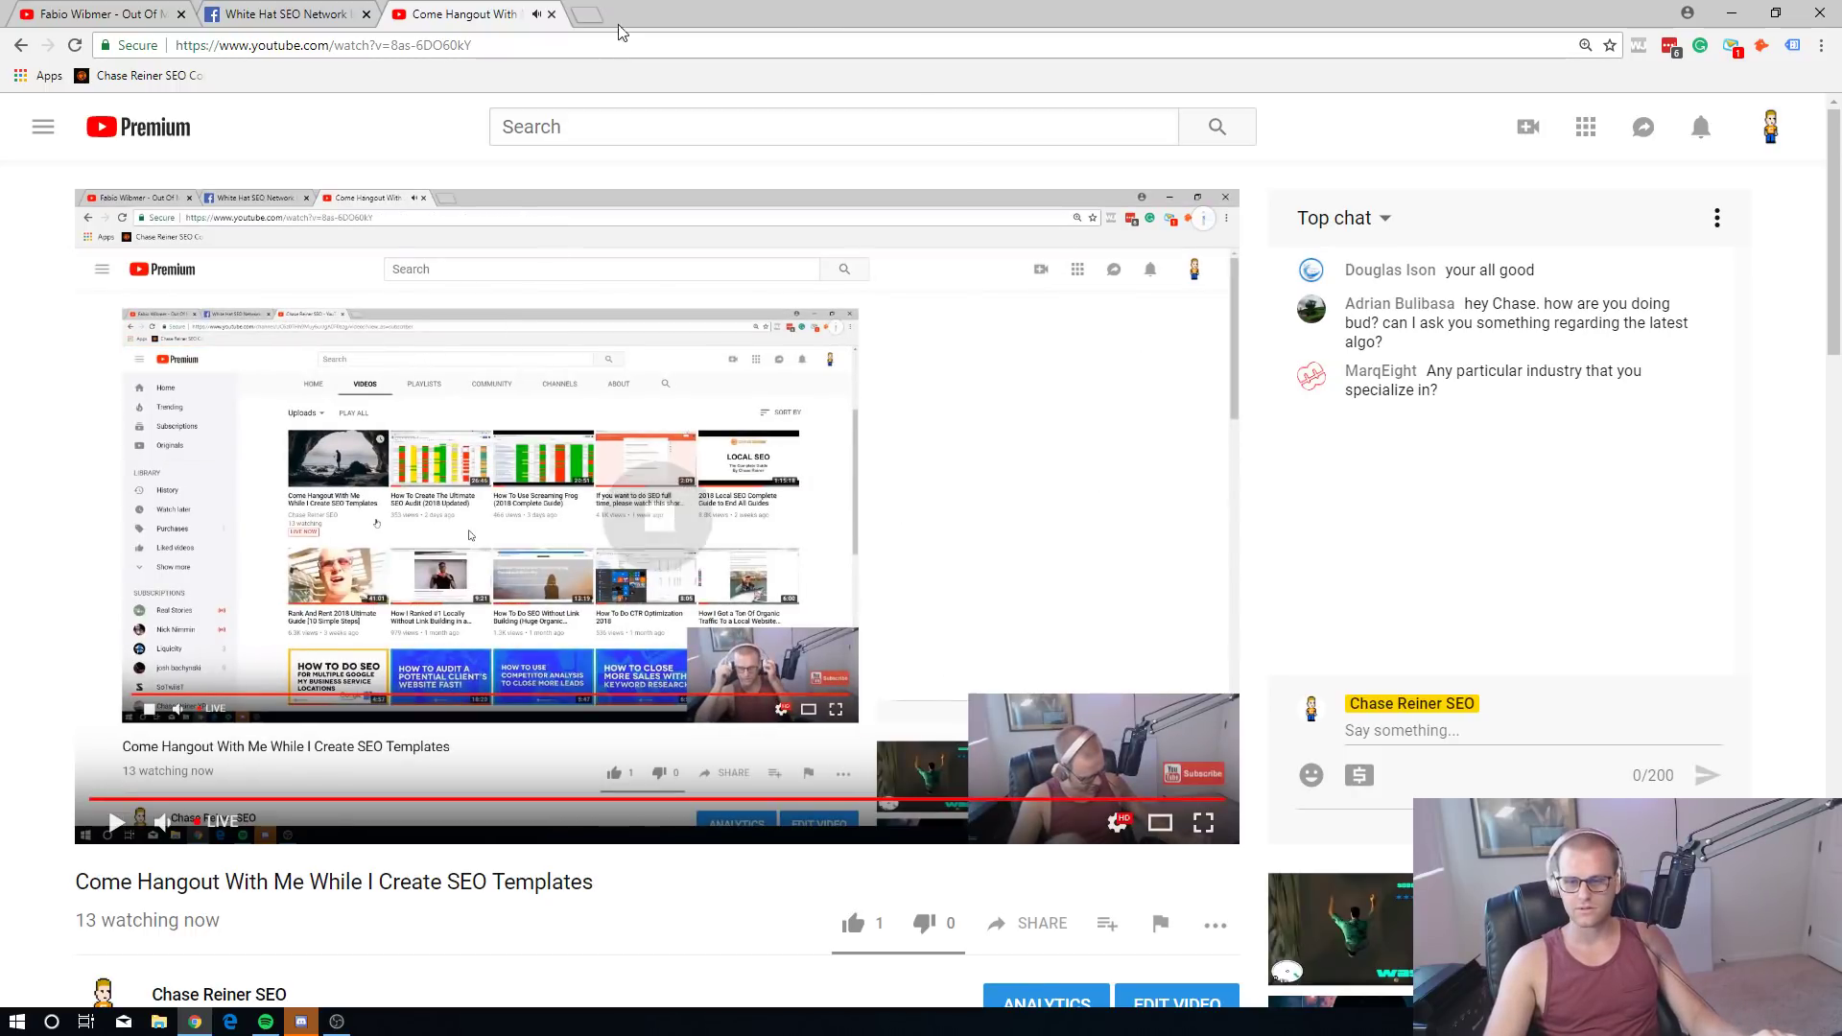
drag(393, 19, 0, 19)
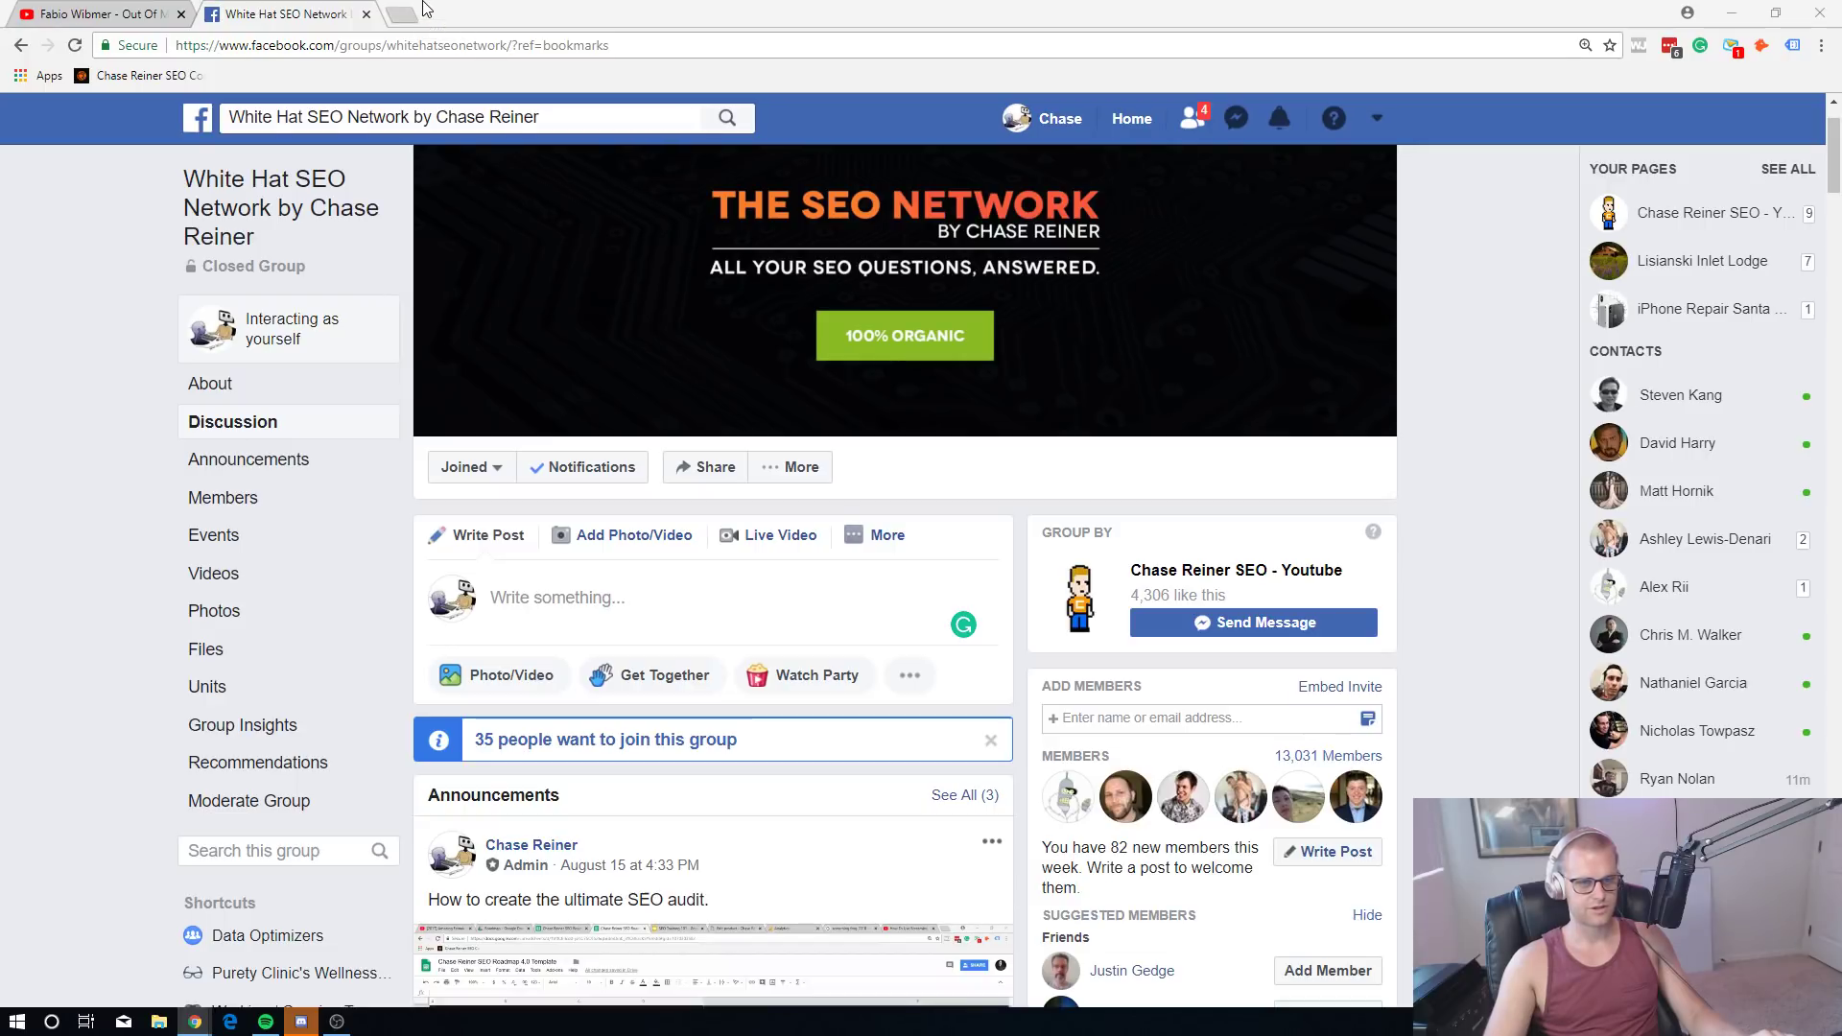
Open a fresh new tab and clear the half-typed 'dri' from its address bar
click(419, 8)
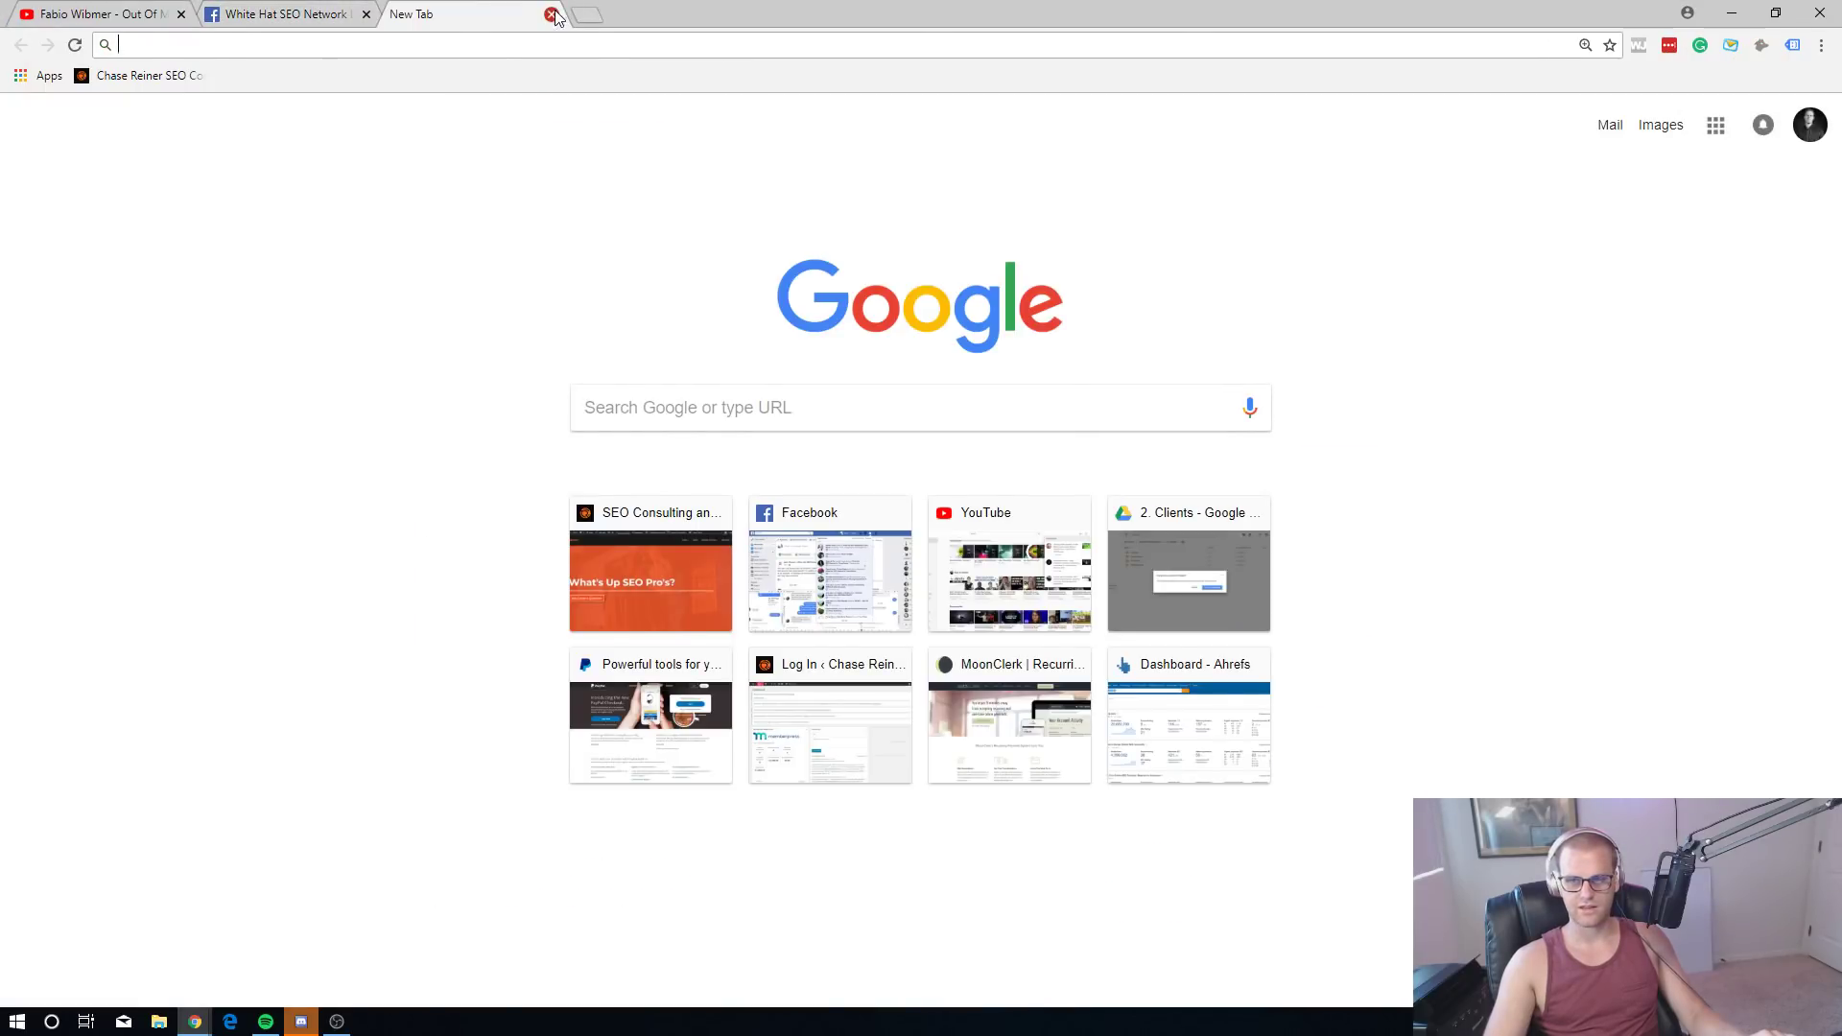
click(551, 14)
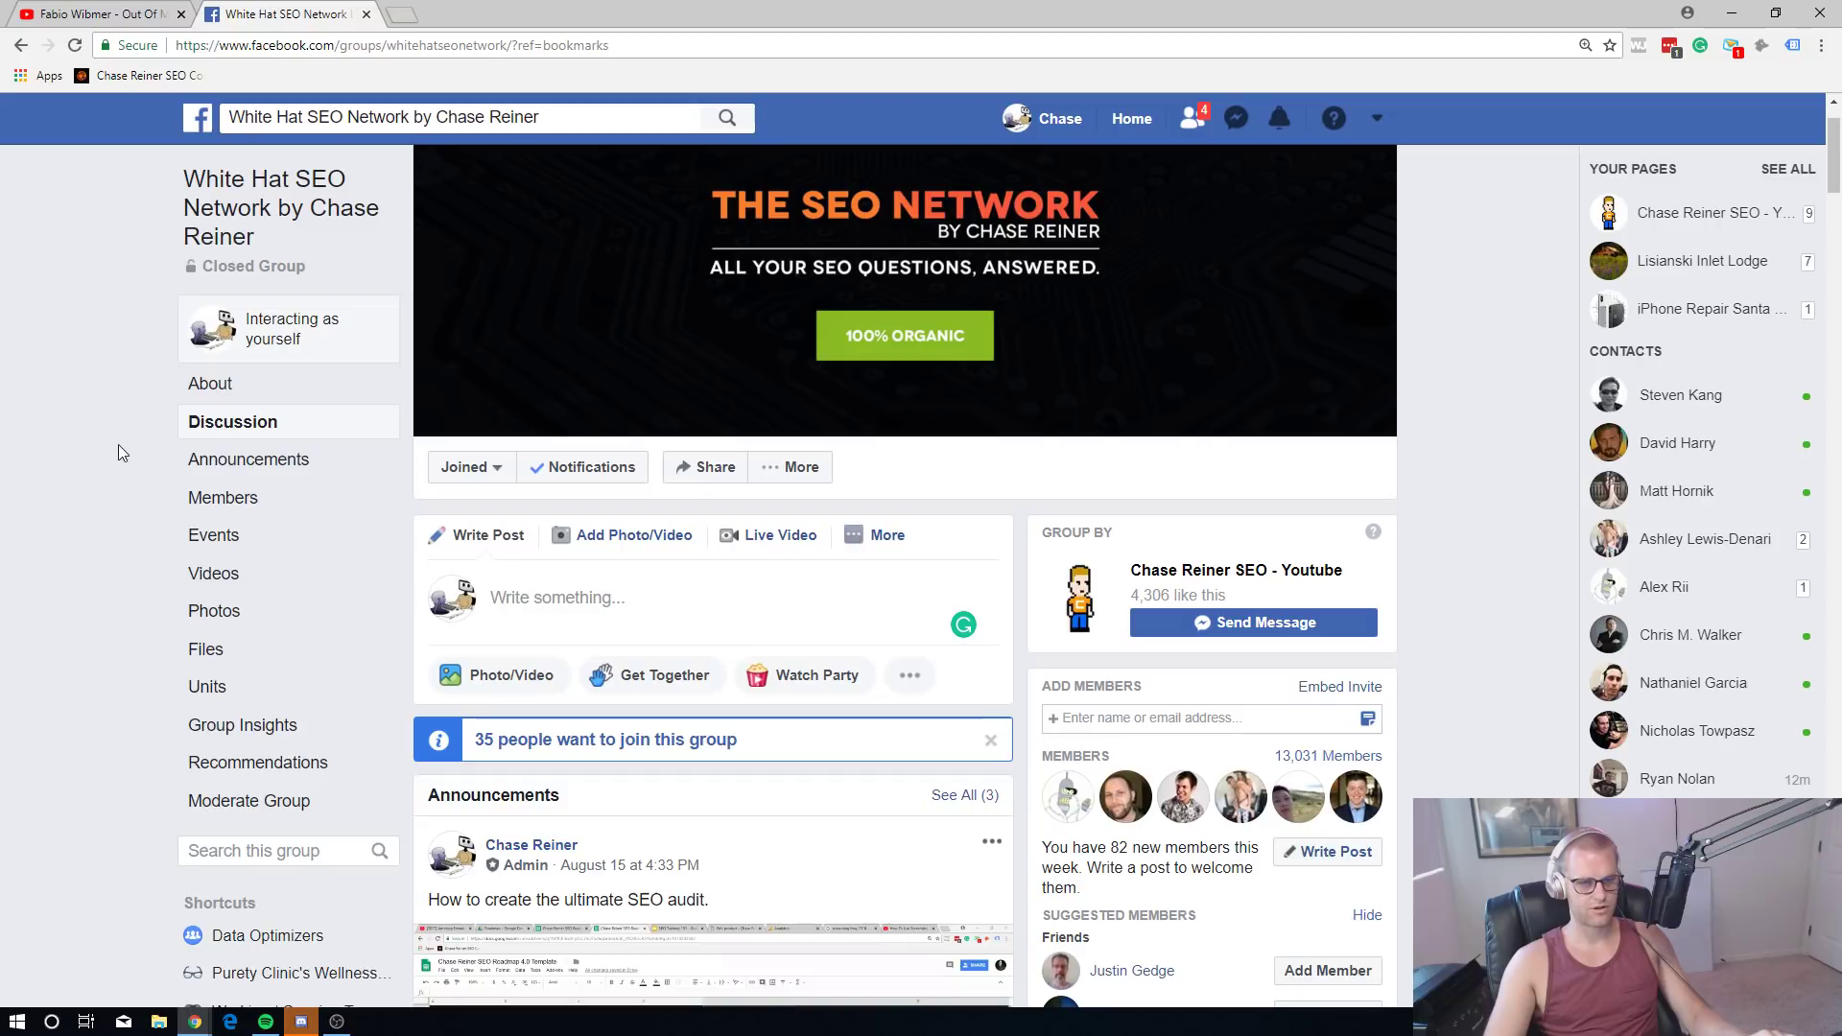
click(420, 10)
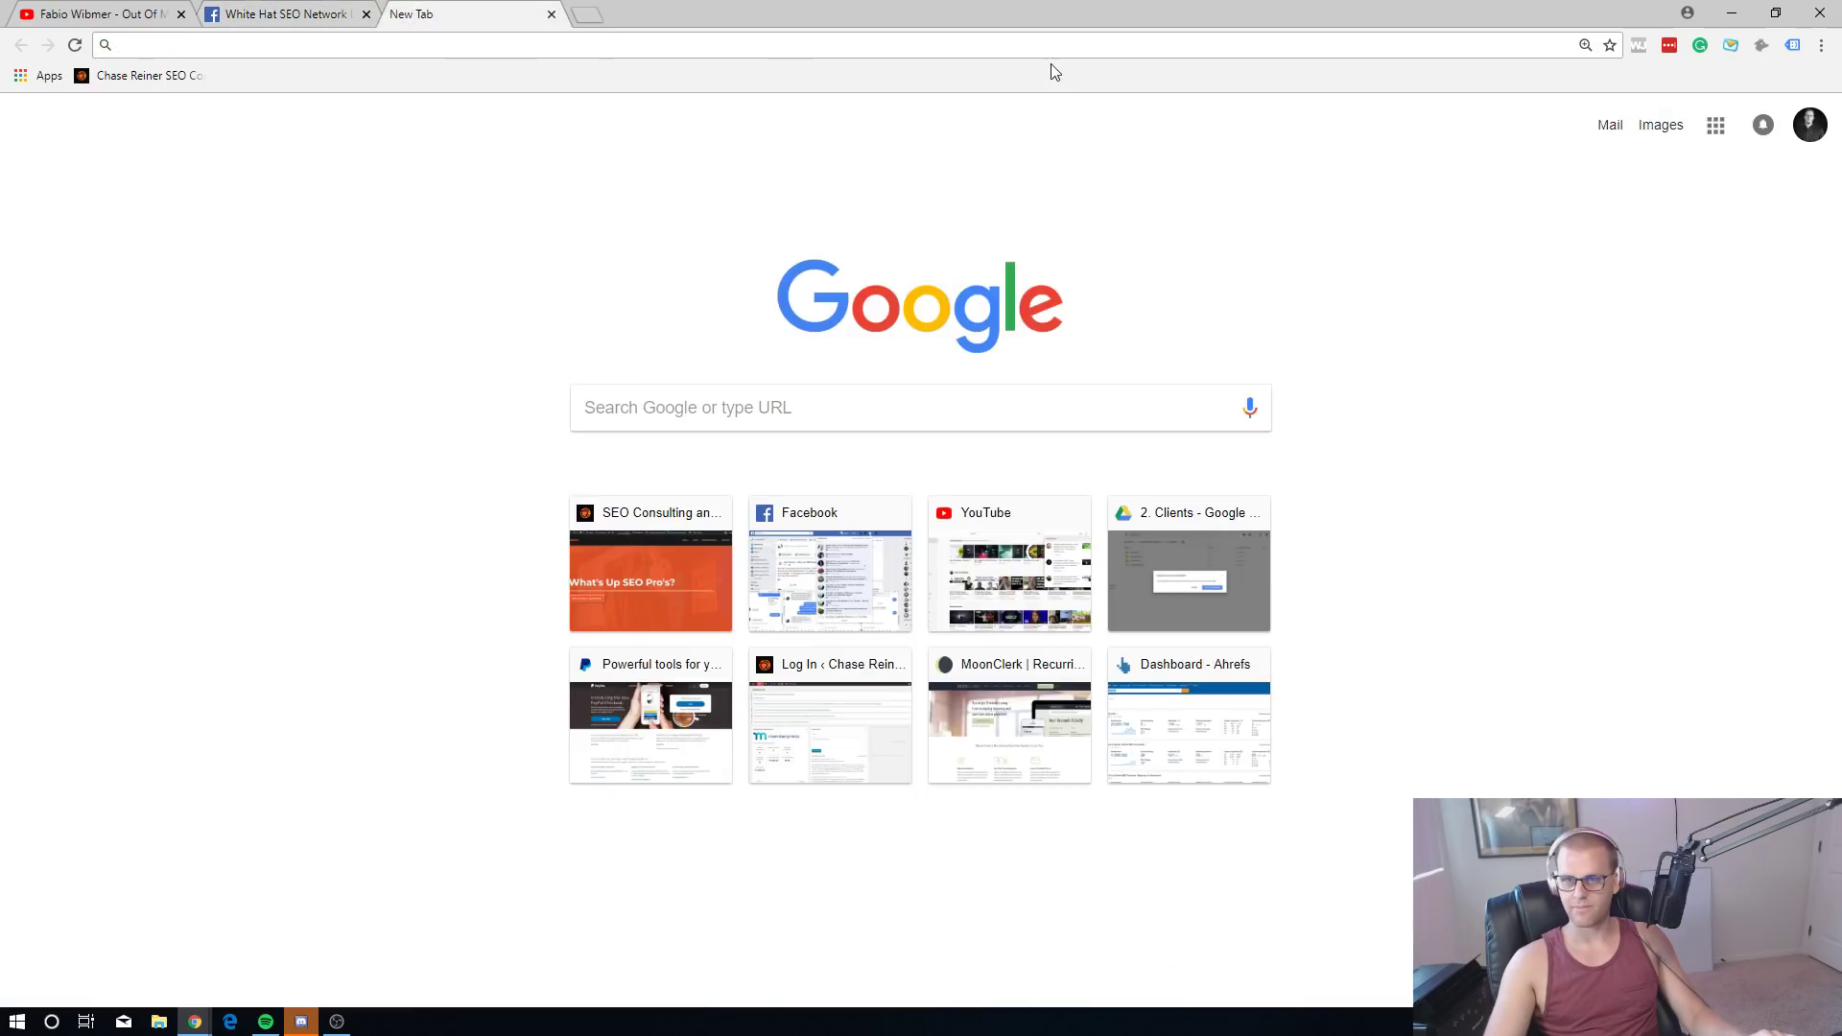
text(dri)
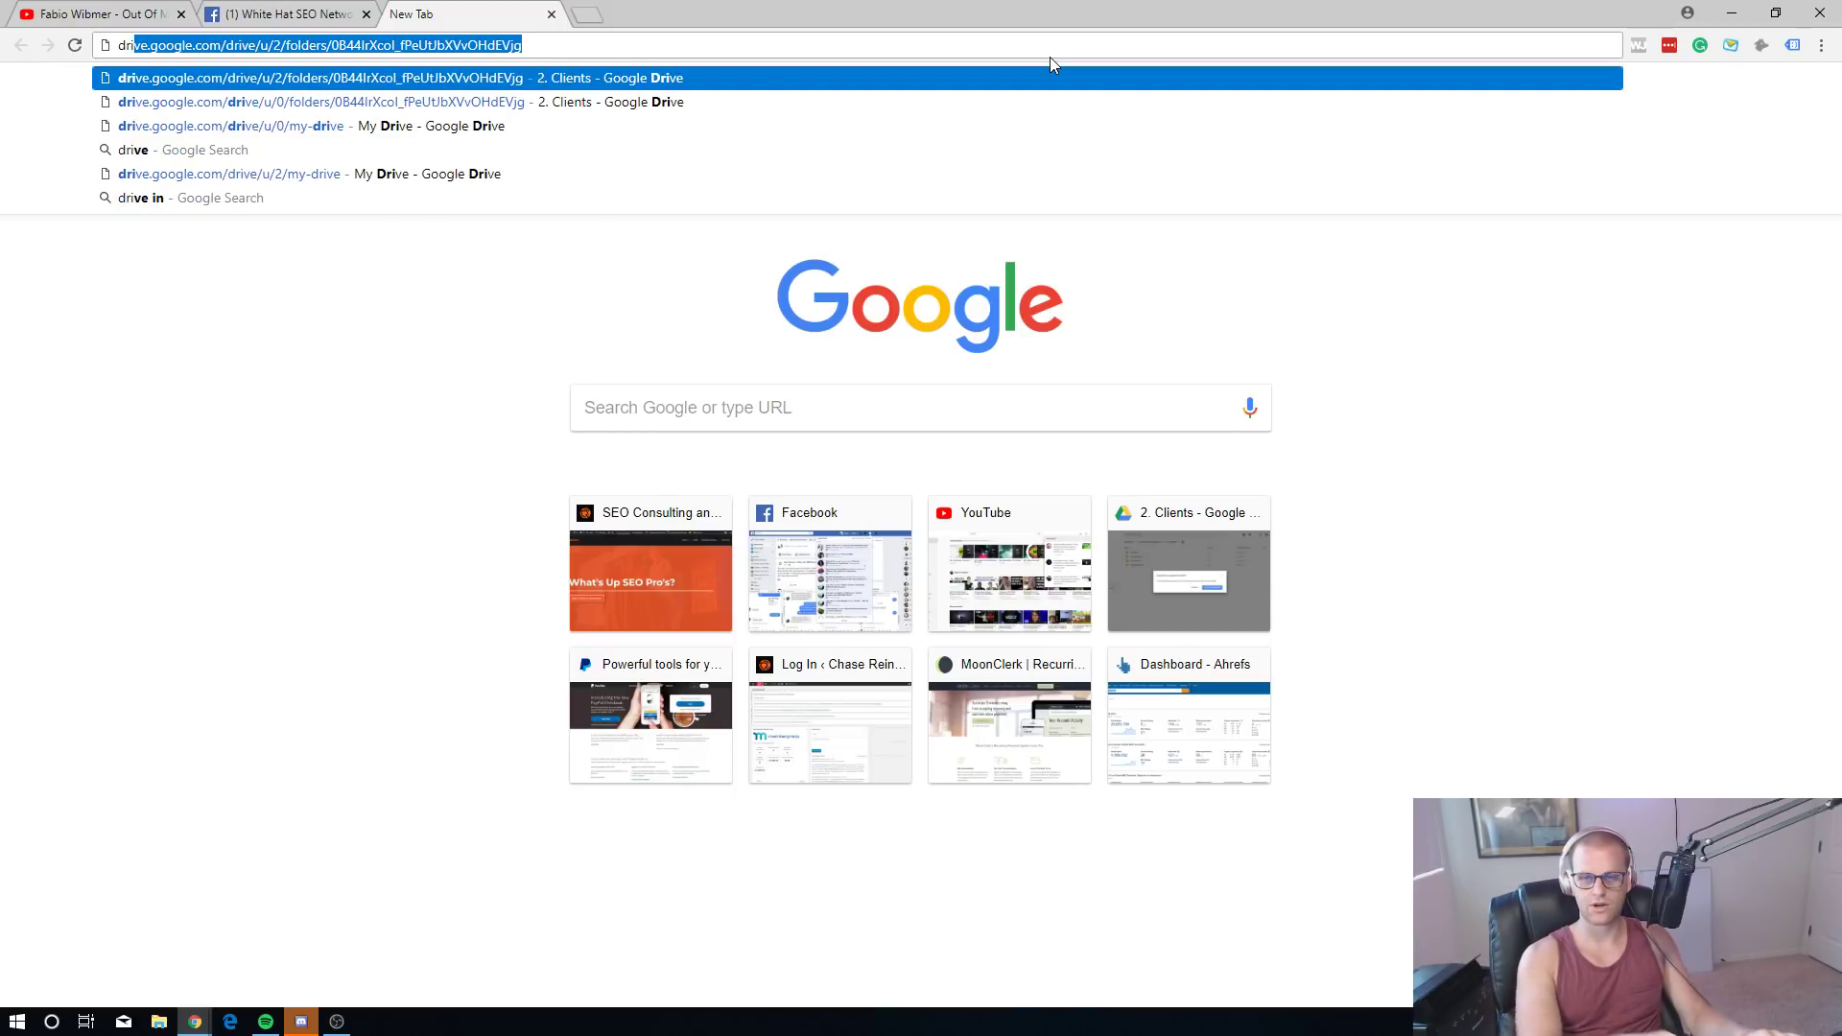
click(287, 14)
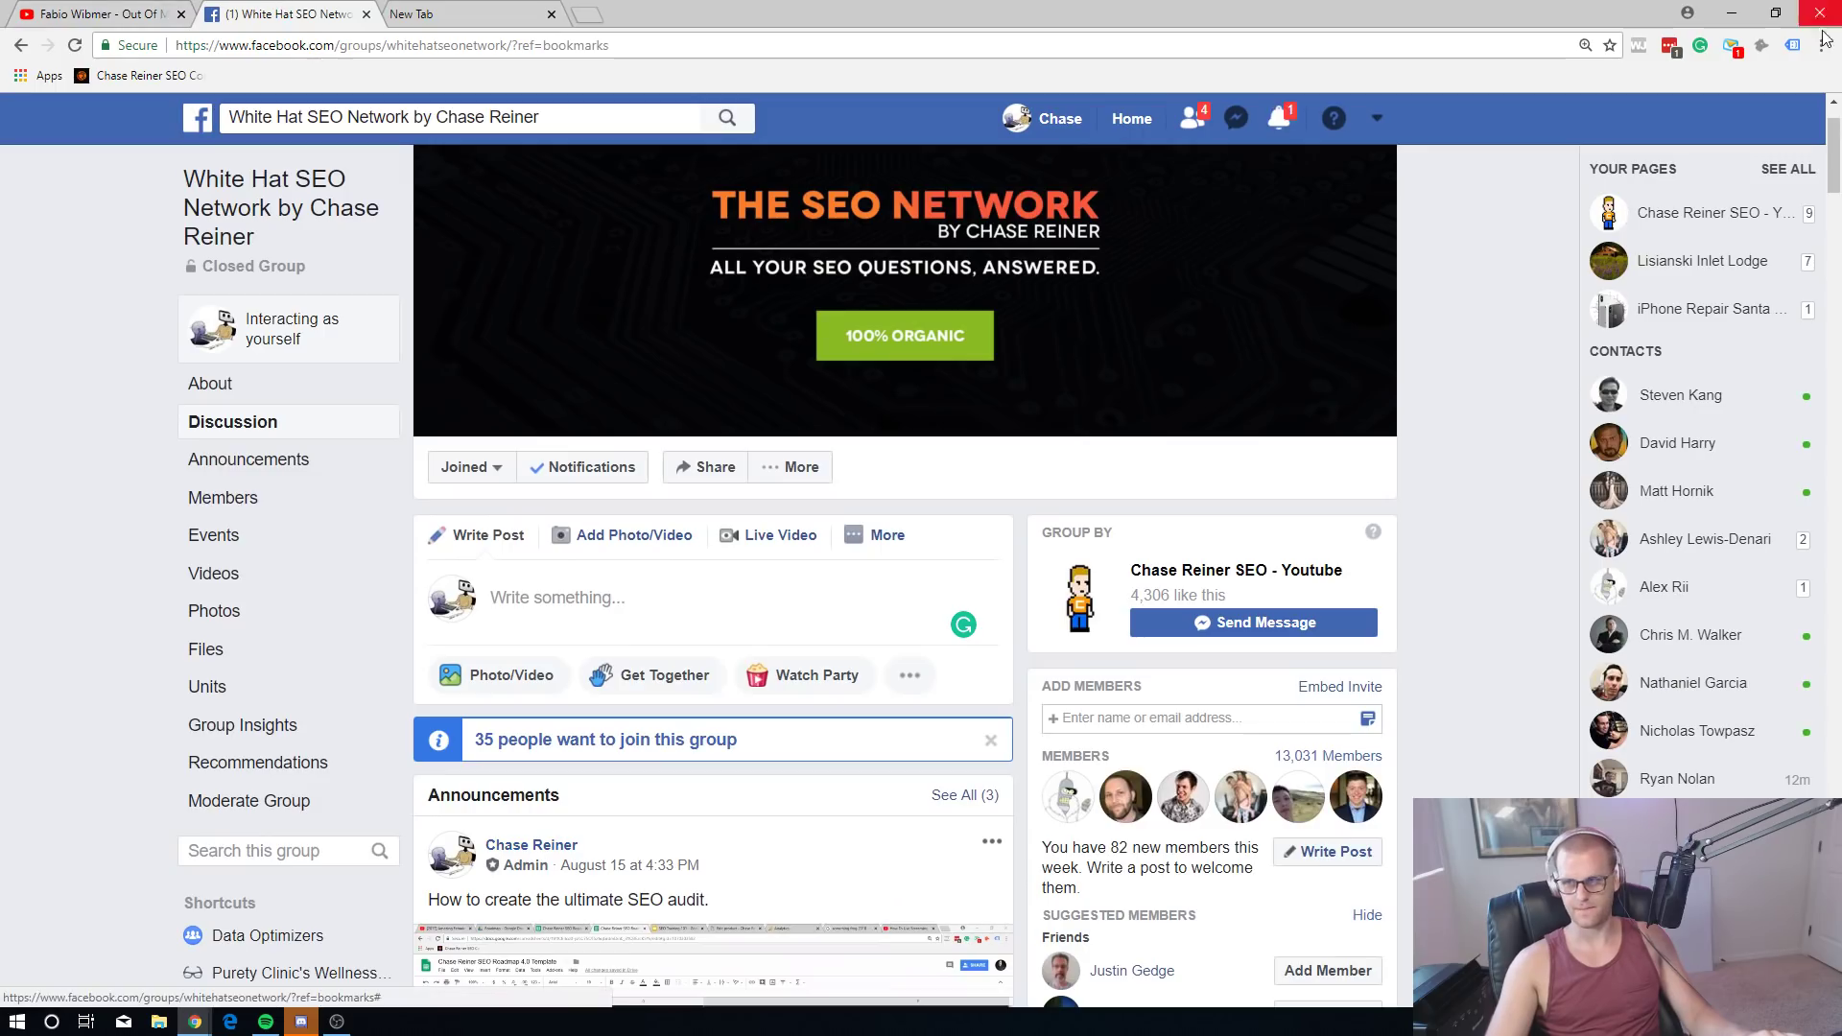
click(467, 12)
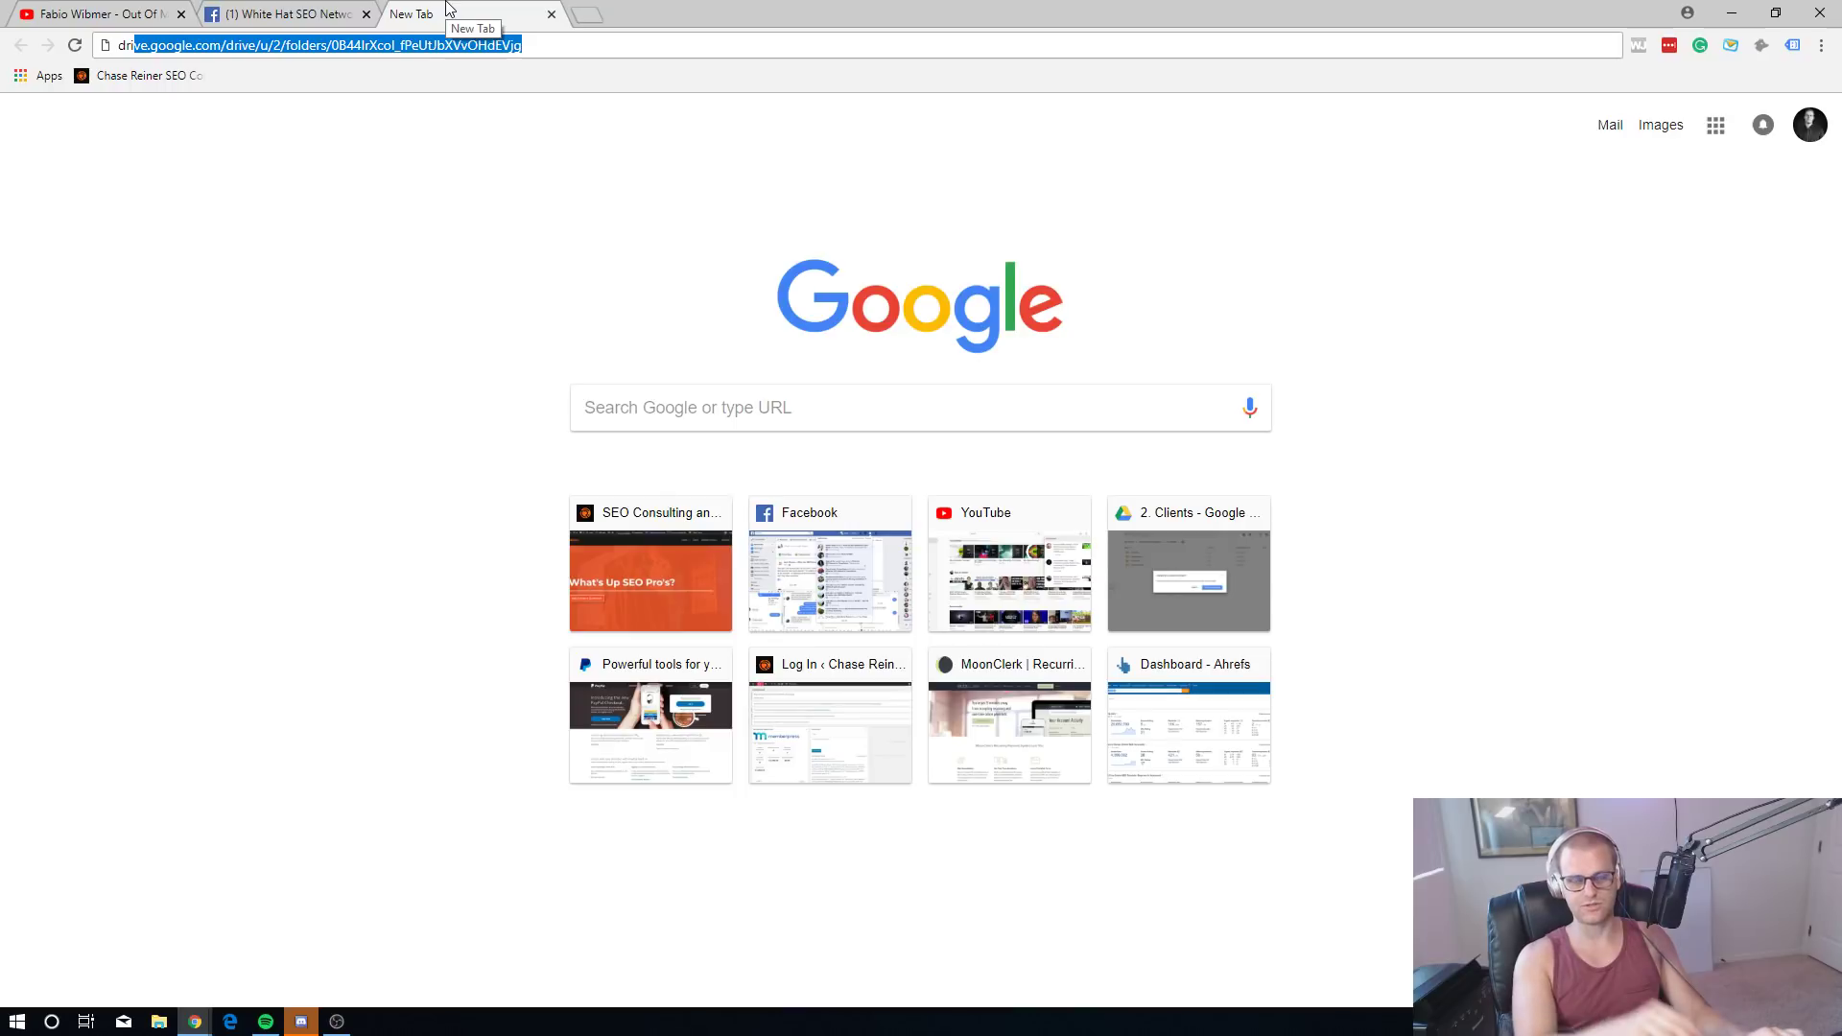
key(ctrl+a)
key(BackSpace)
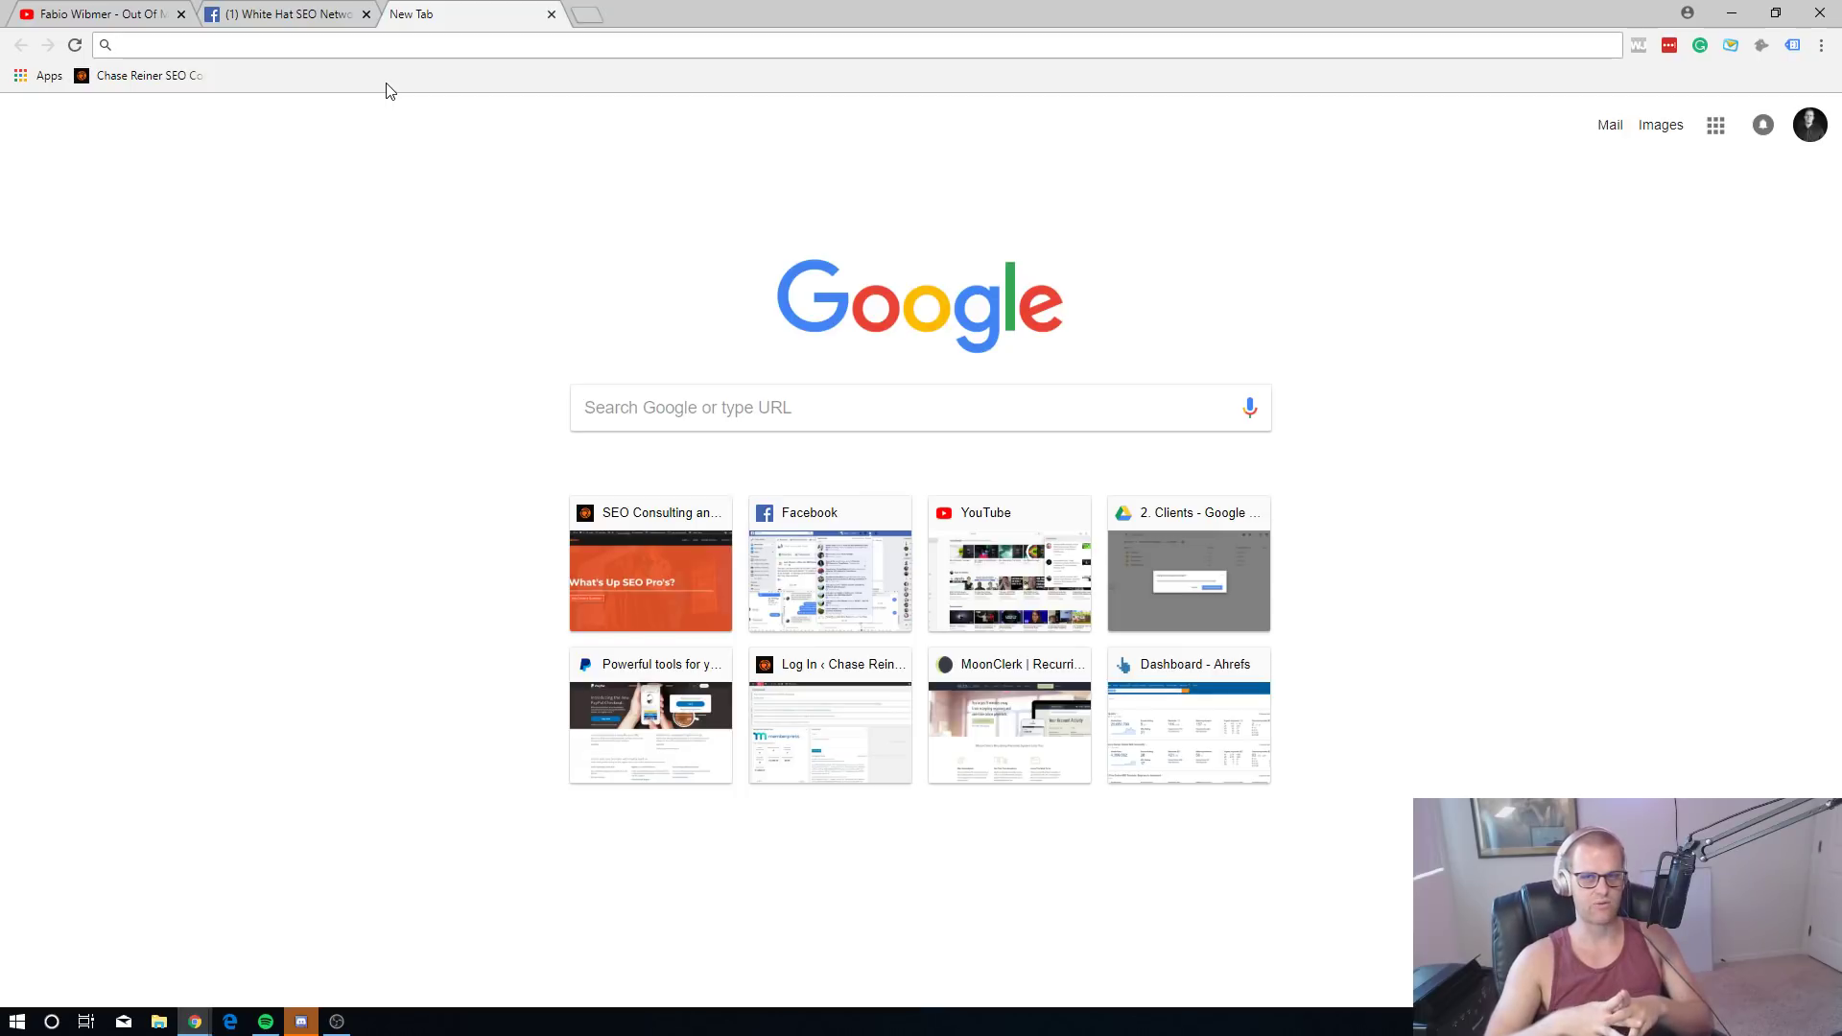
Load reliablecomputerhelp.com and open YouTube in a second tab
text(reliablecomputerhelp.com)
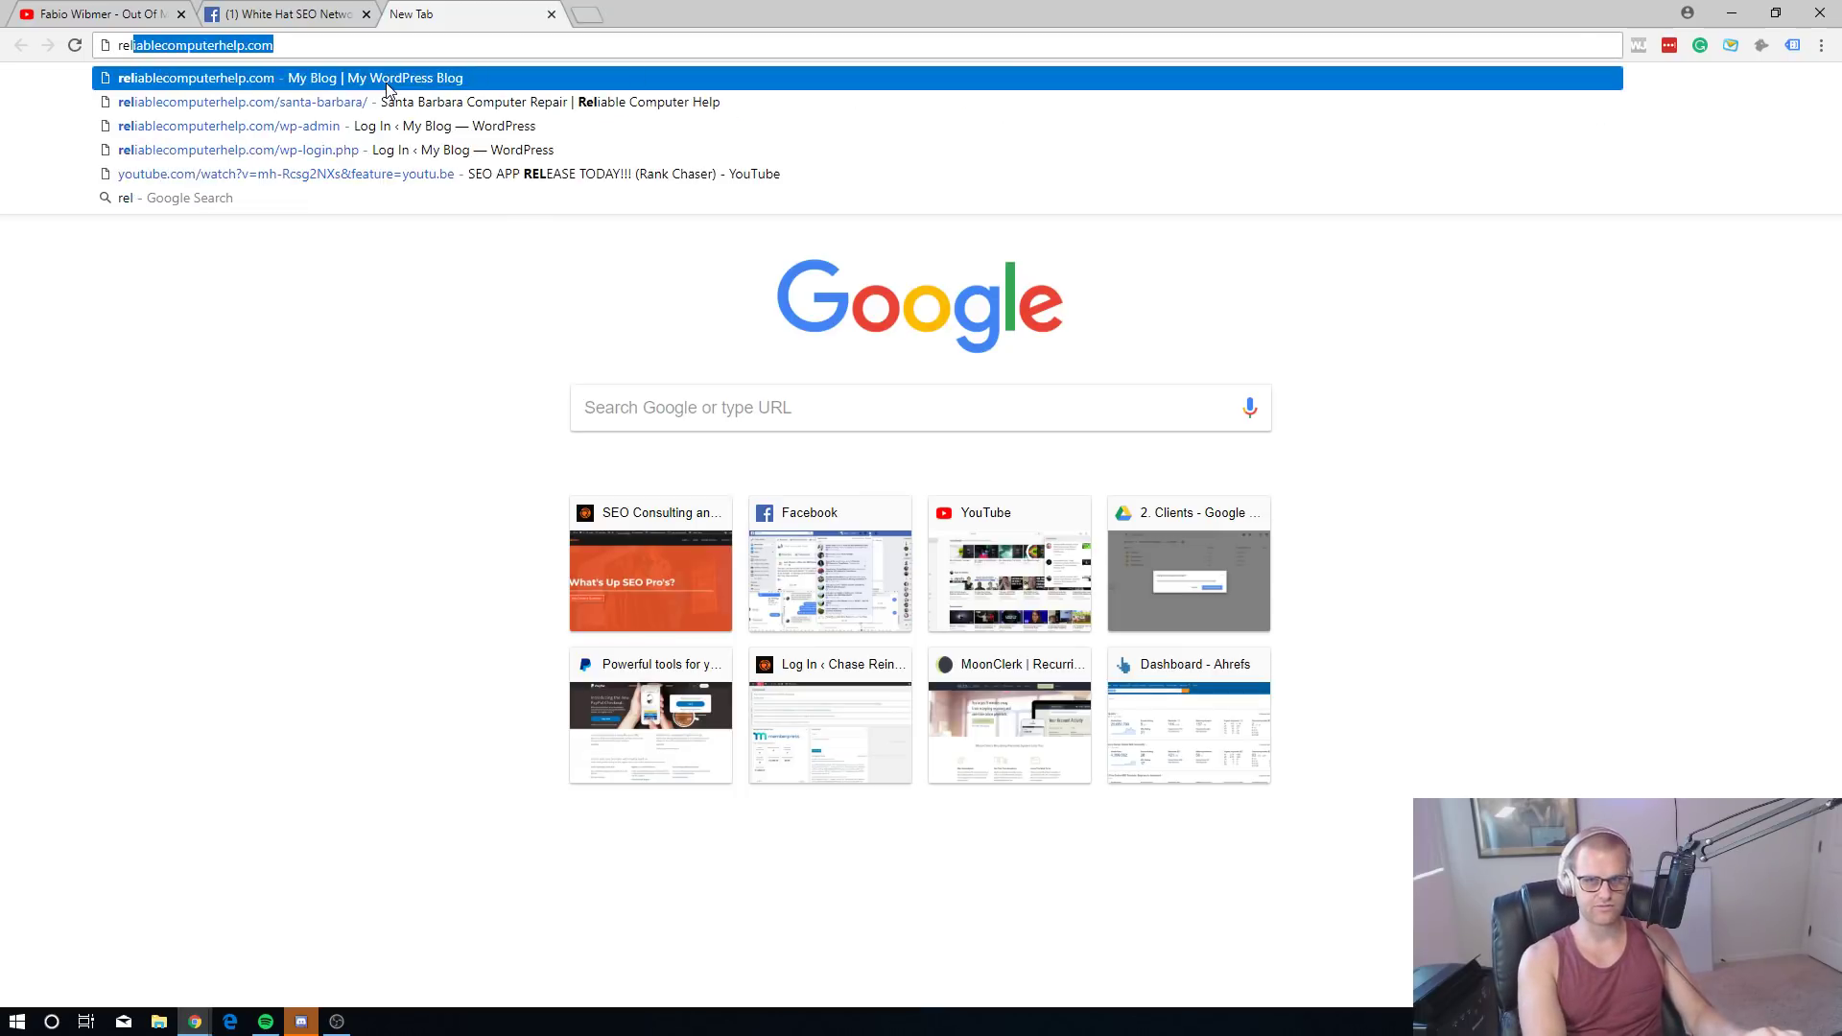
key(Return)
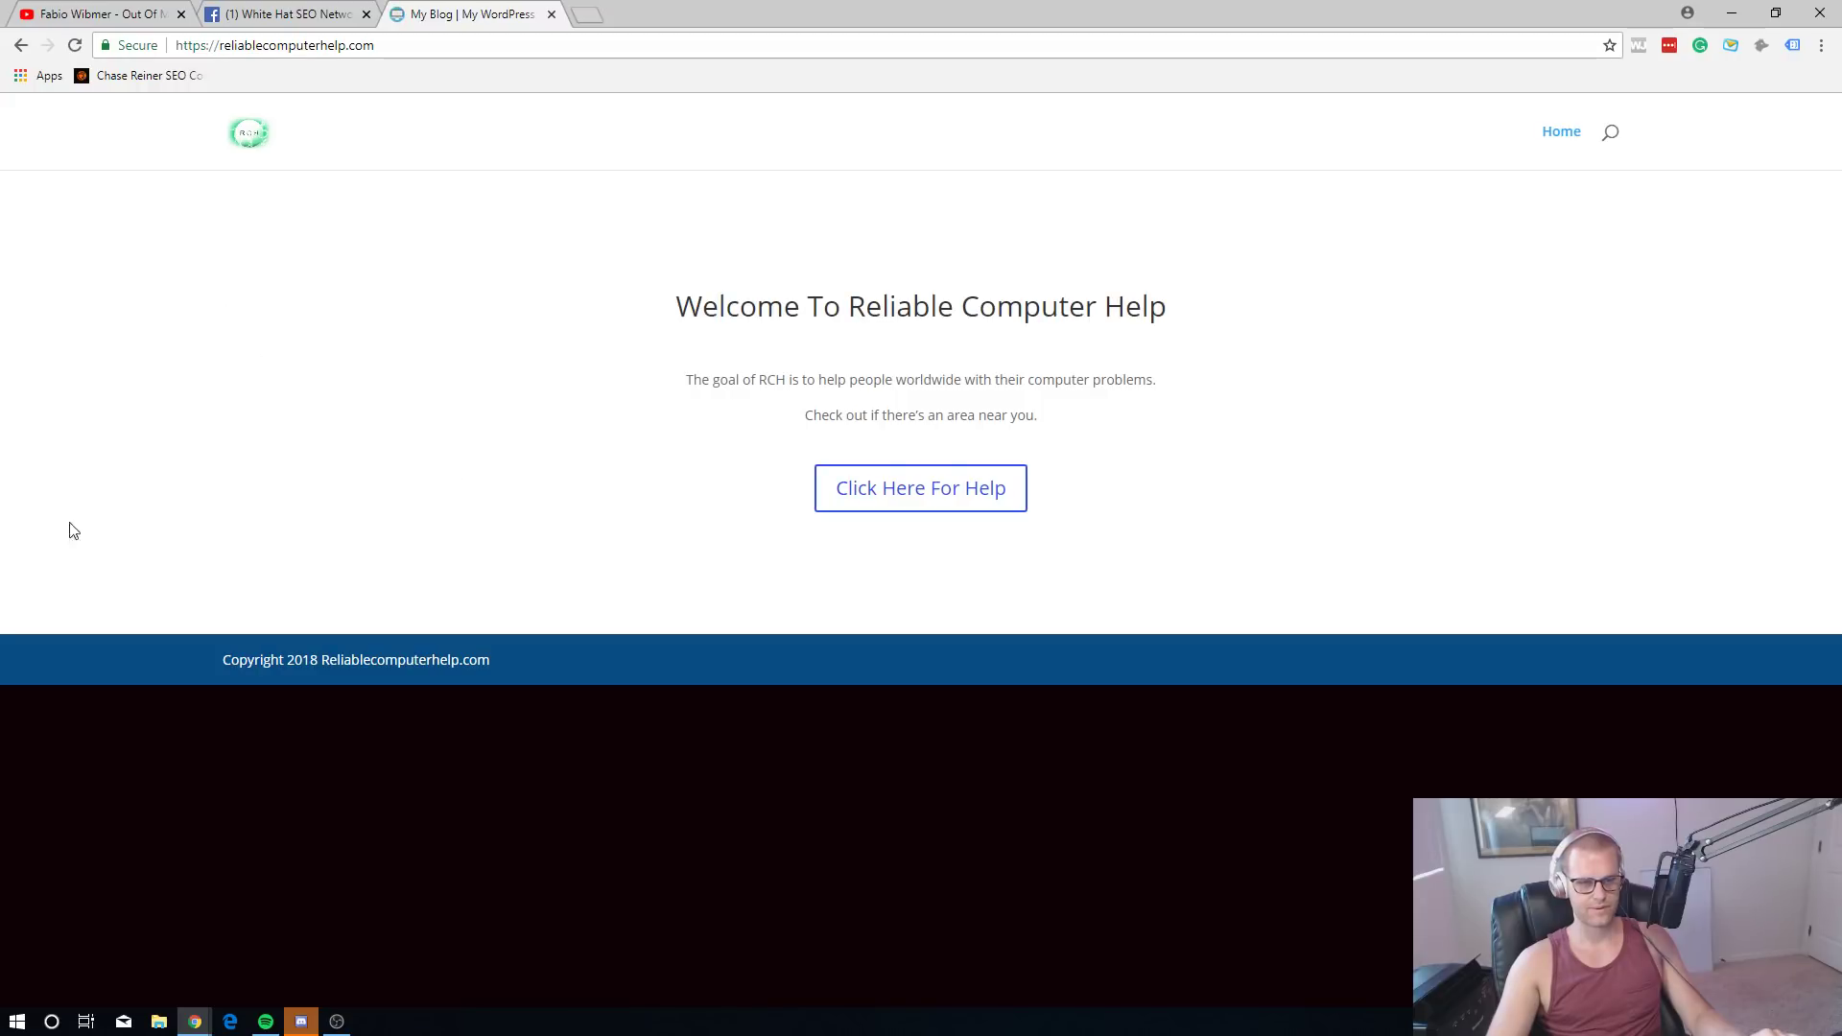
click(586, 17)
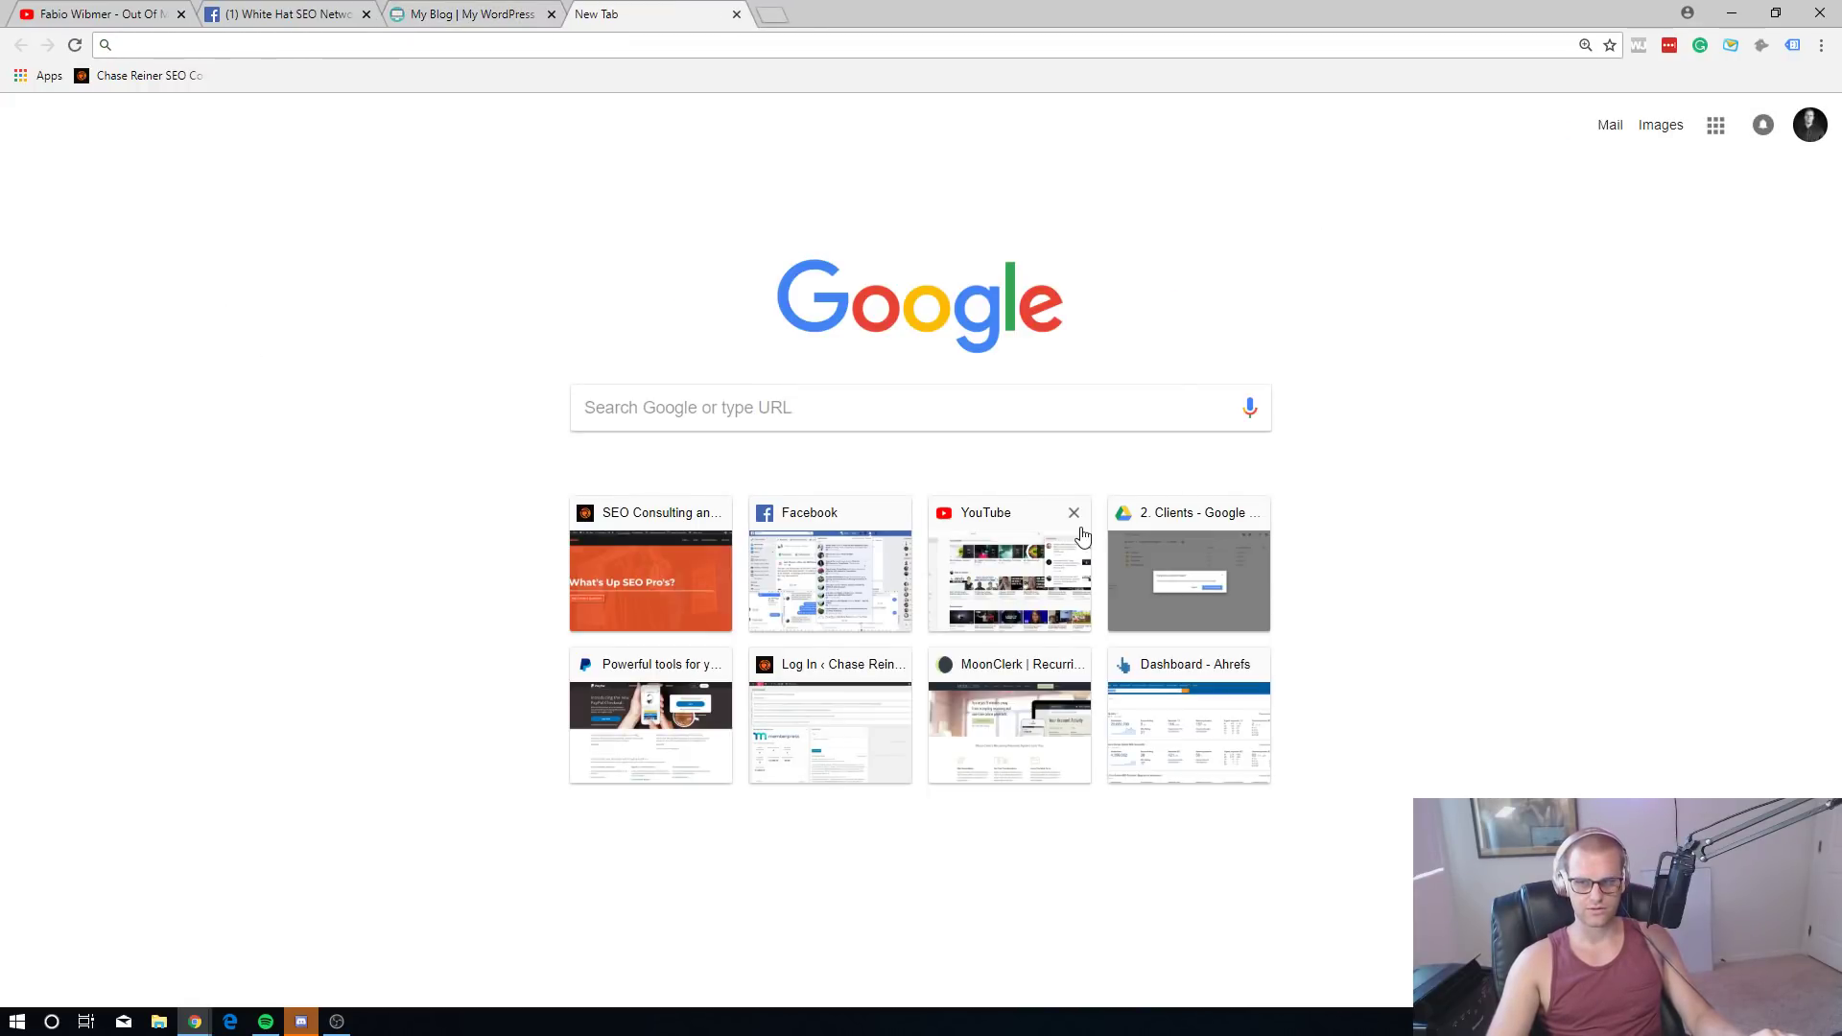
click(1009, 562)
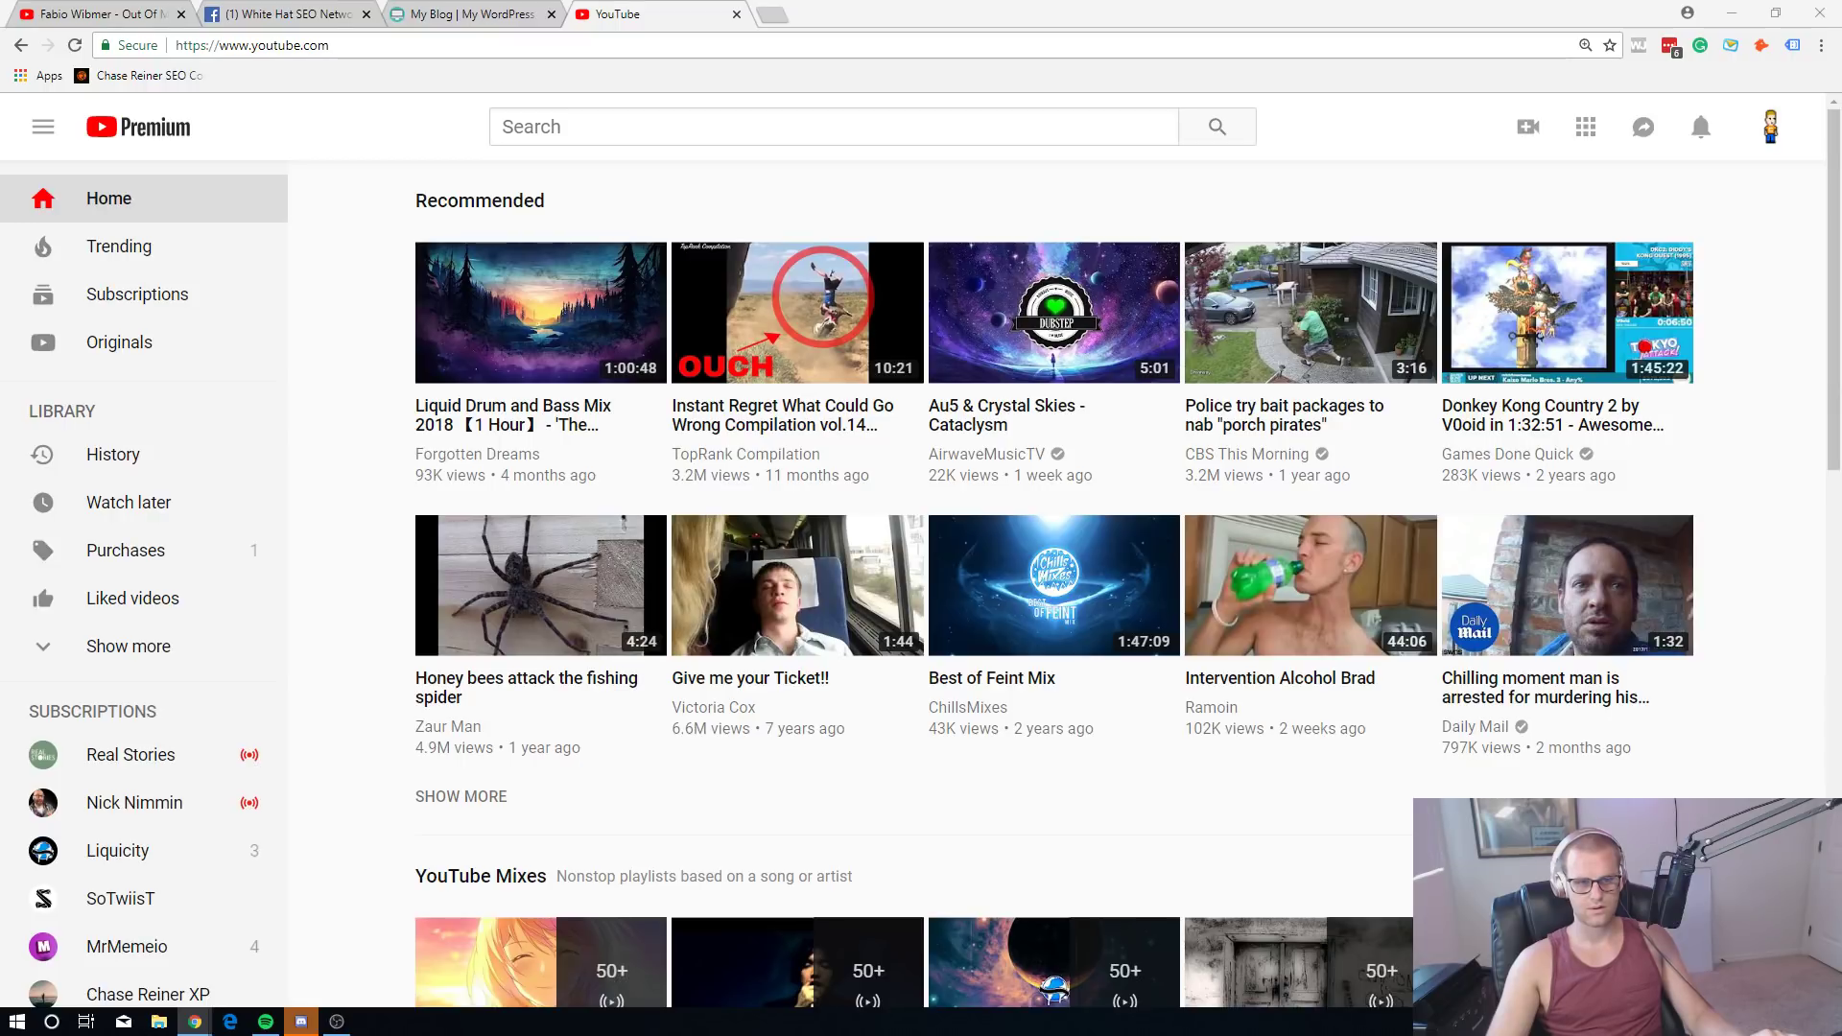
Switch between the YouTube and site tabs, then select the reliablecomputerhelp.com address
click(884, 125)
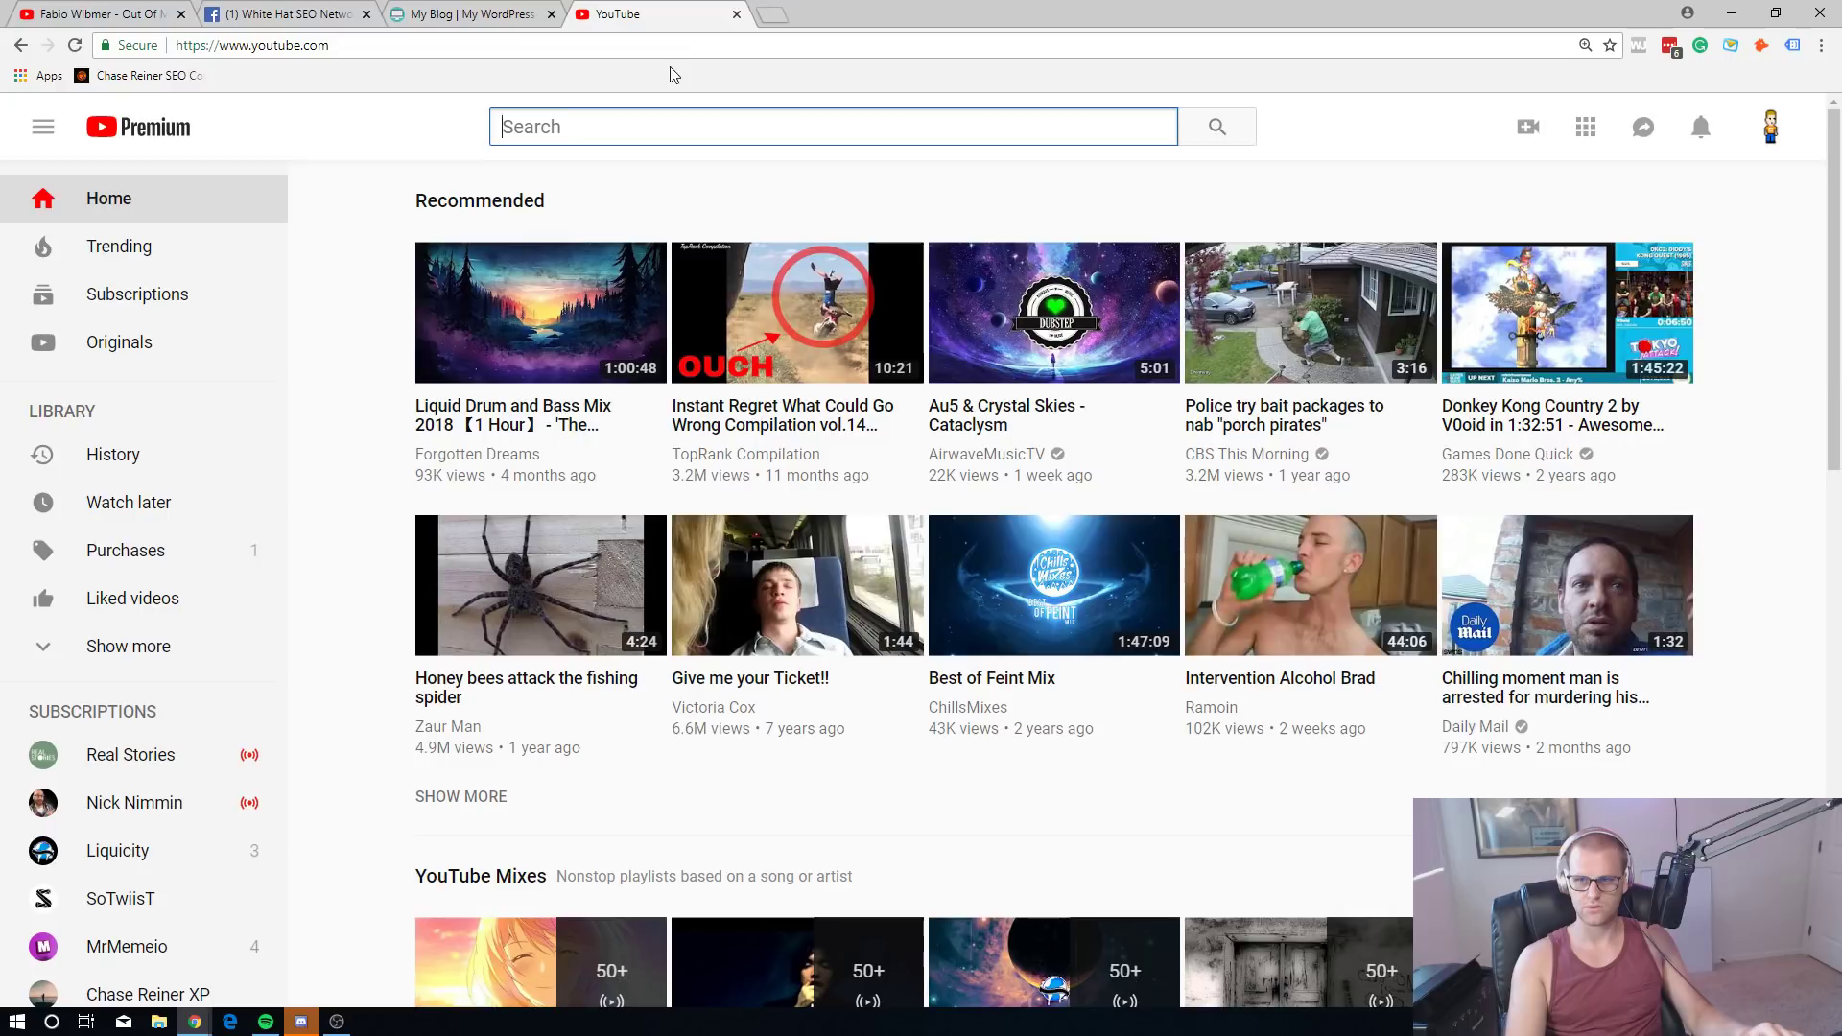
click(526, 10)
click(697, 8)
click(1772, 127)
click(494, 11)
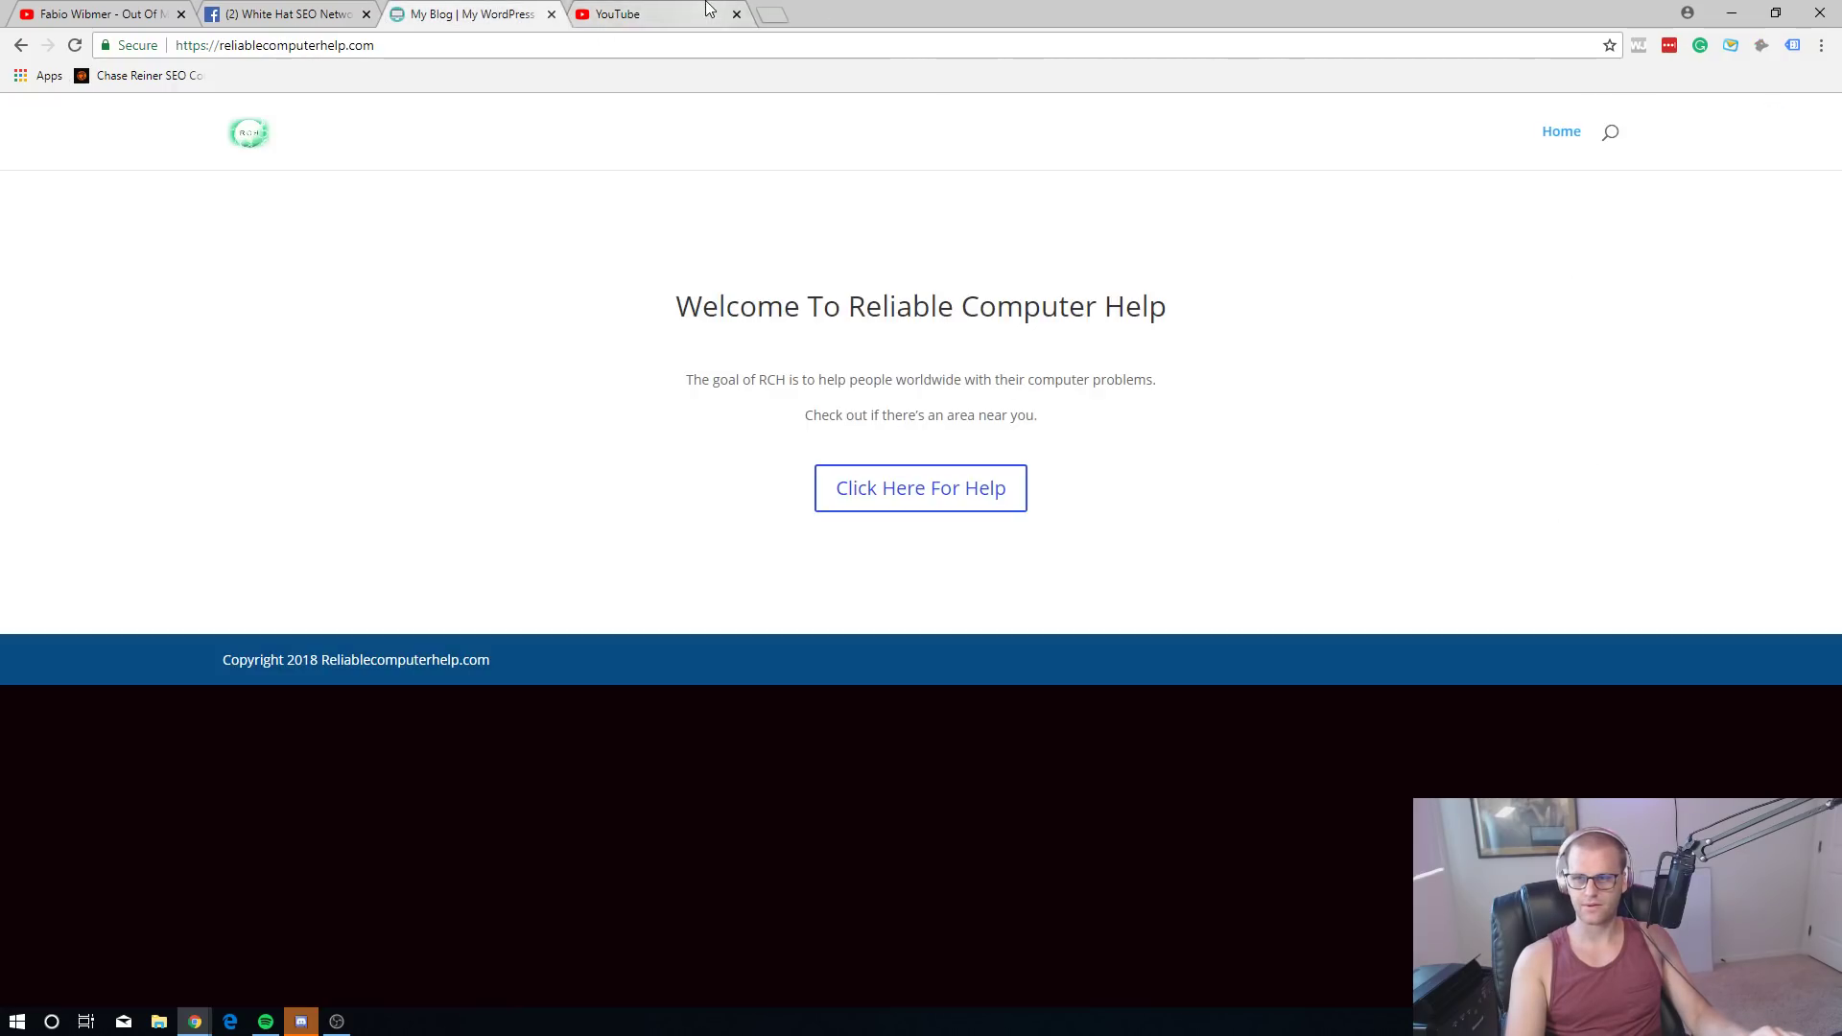
click(709, 9)
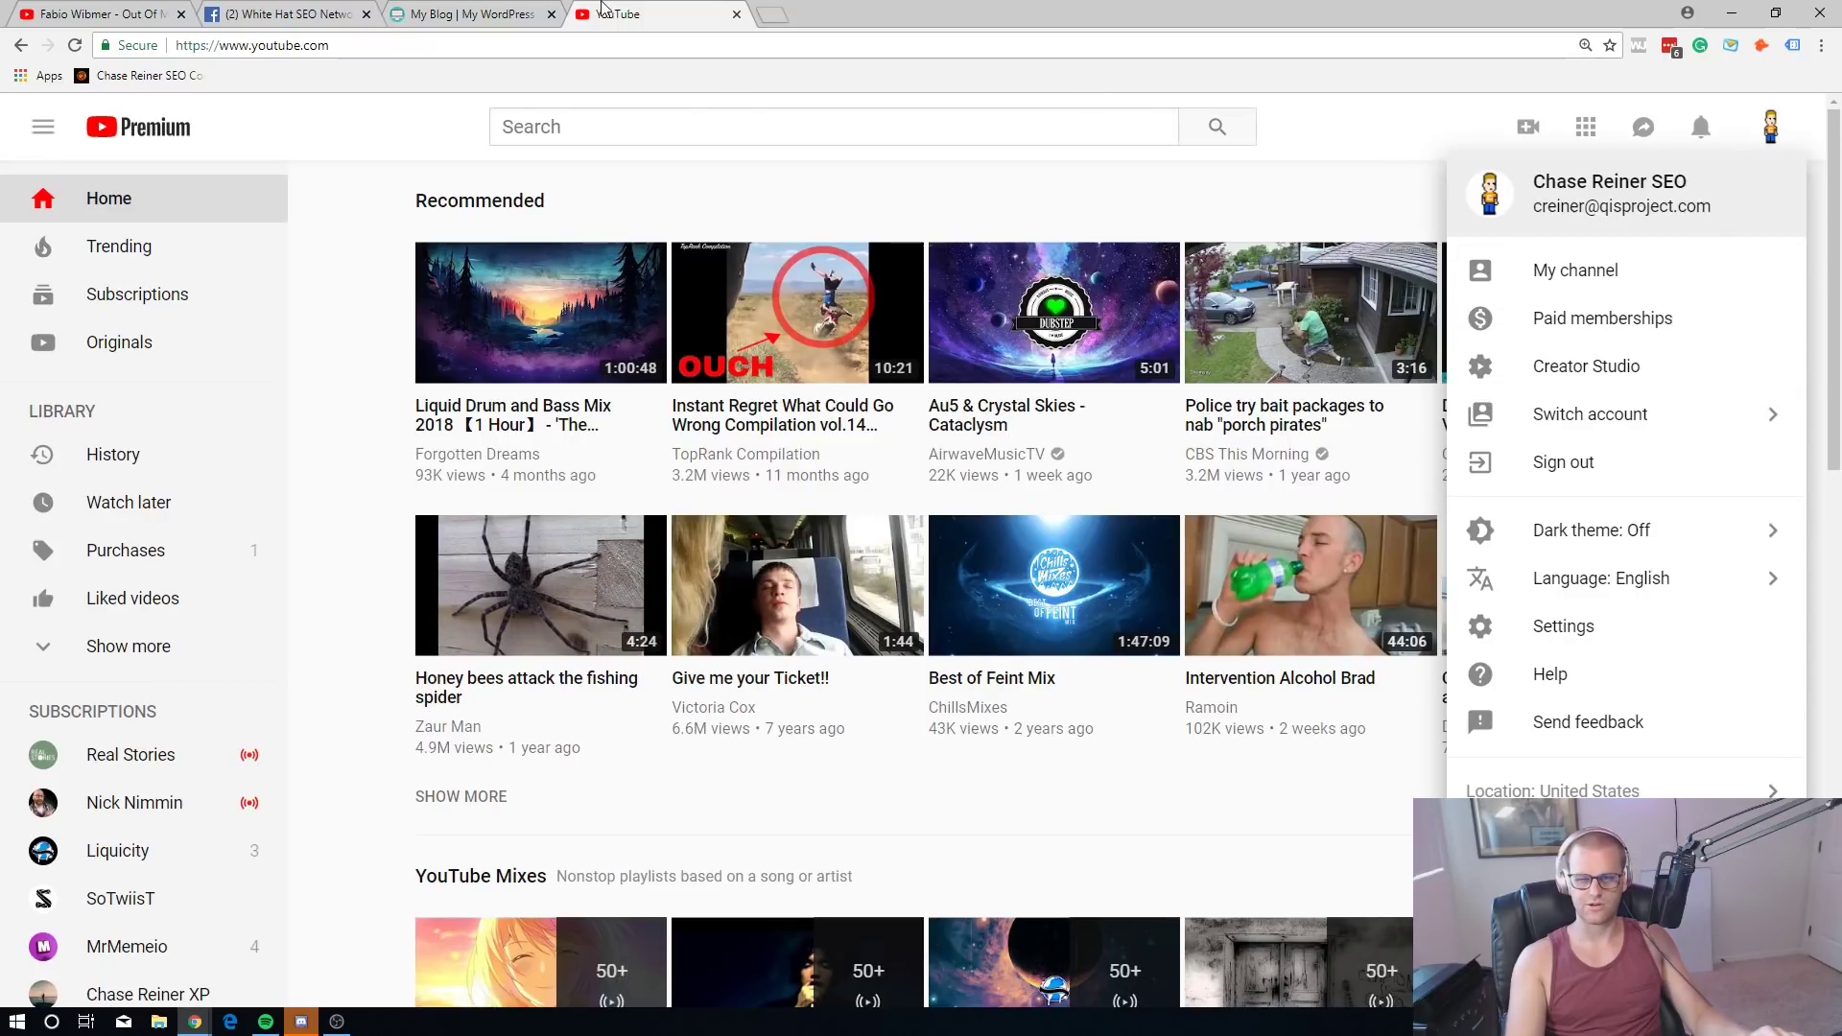
click(399, 8)
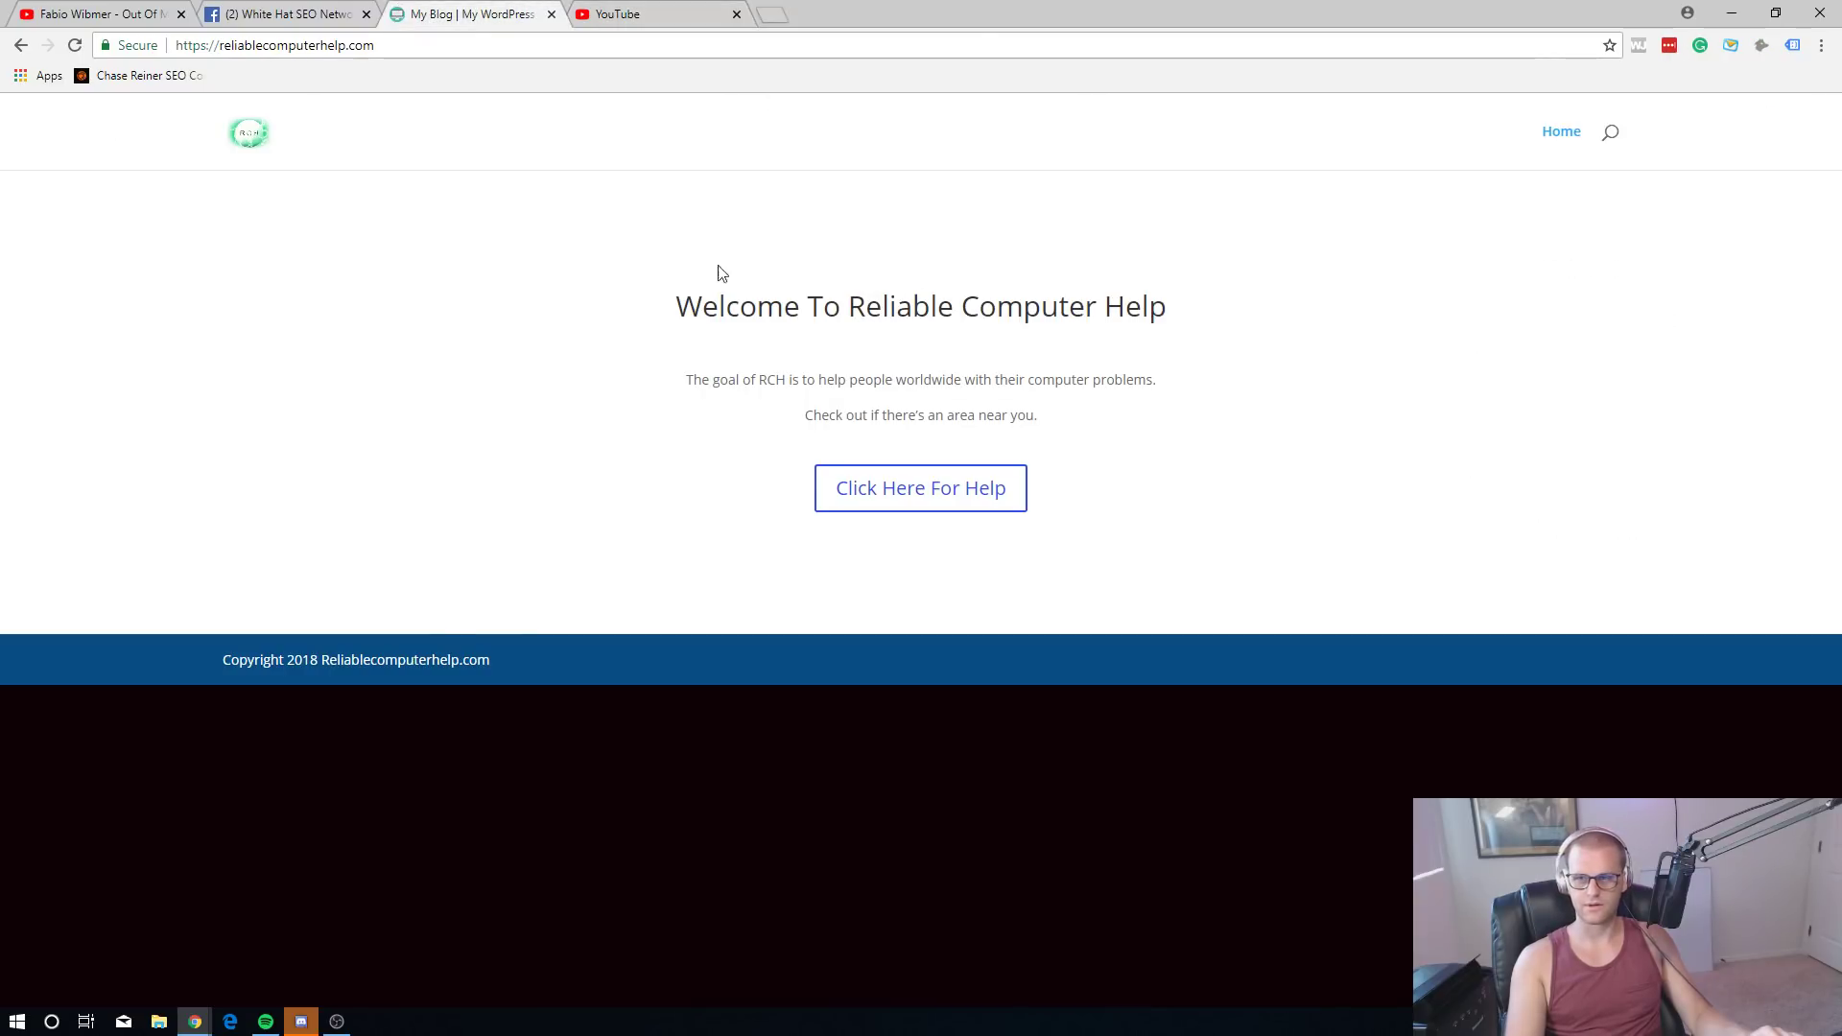
click(388, 48)
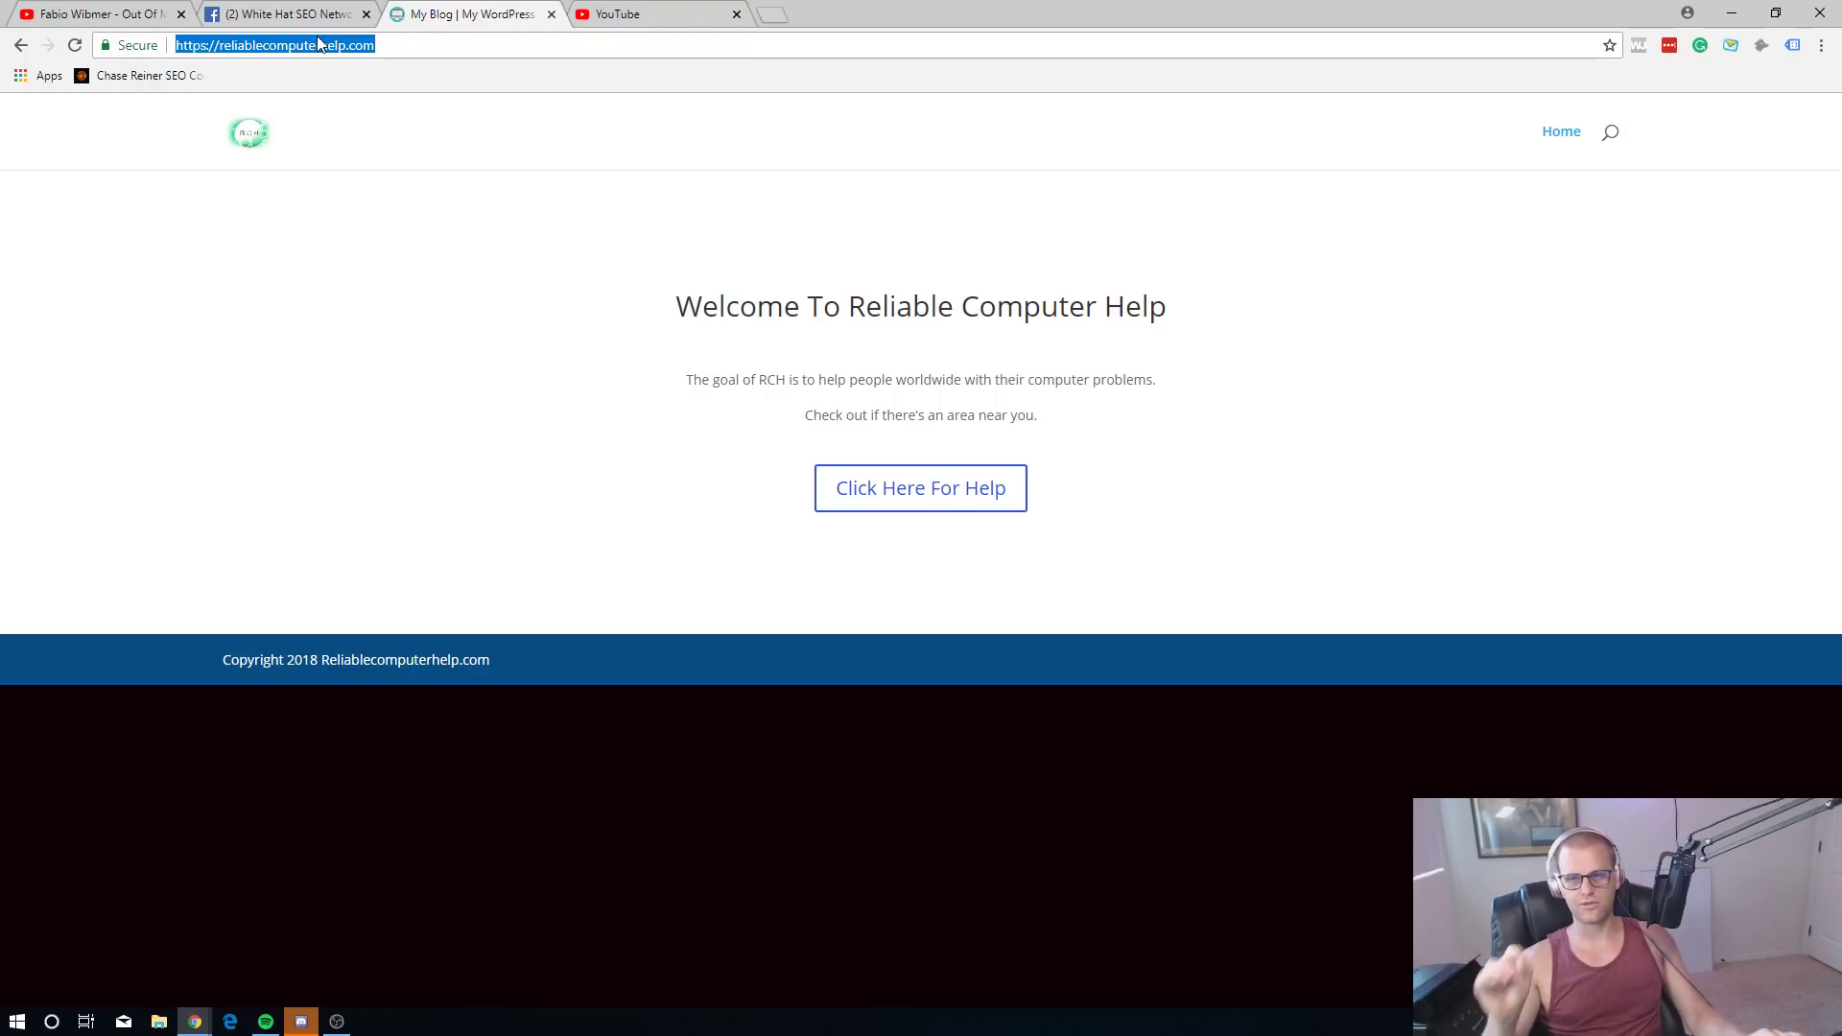
Load the site's /wp-admin login page, then return to YouTube and close its account menu
click(477, 57)
text(/wp)
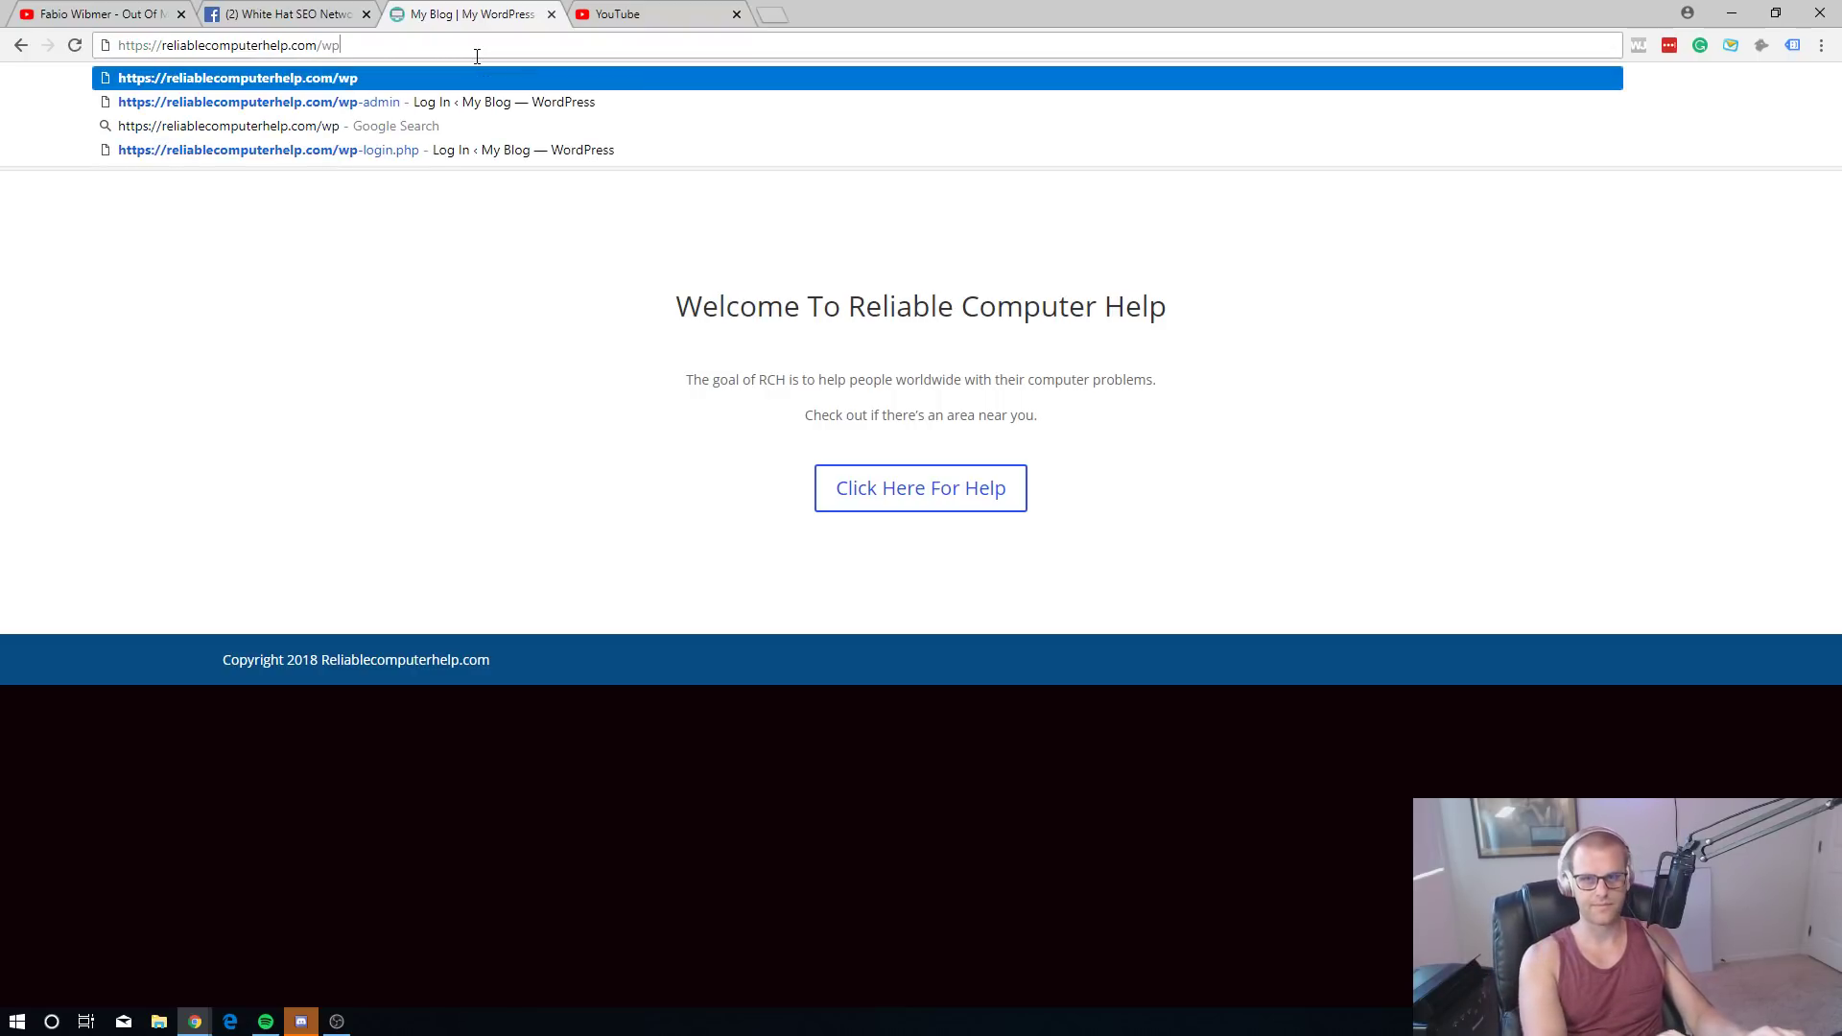
text(-admin)
key(Return)
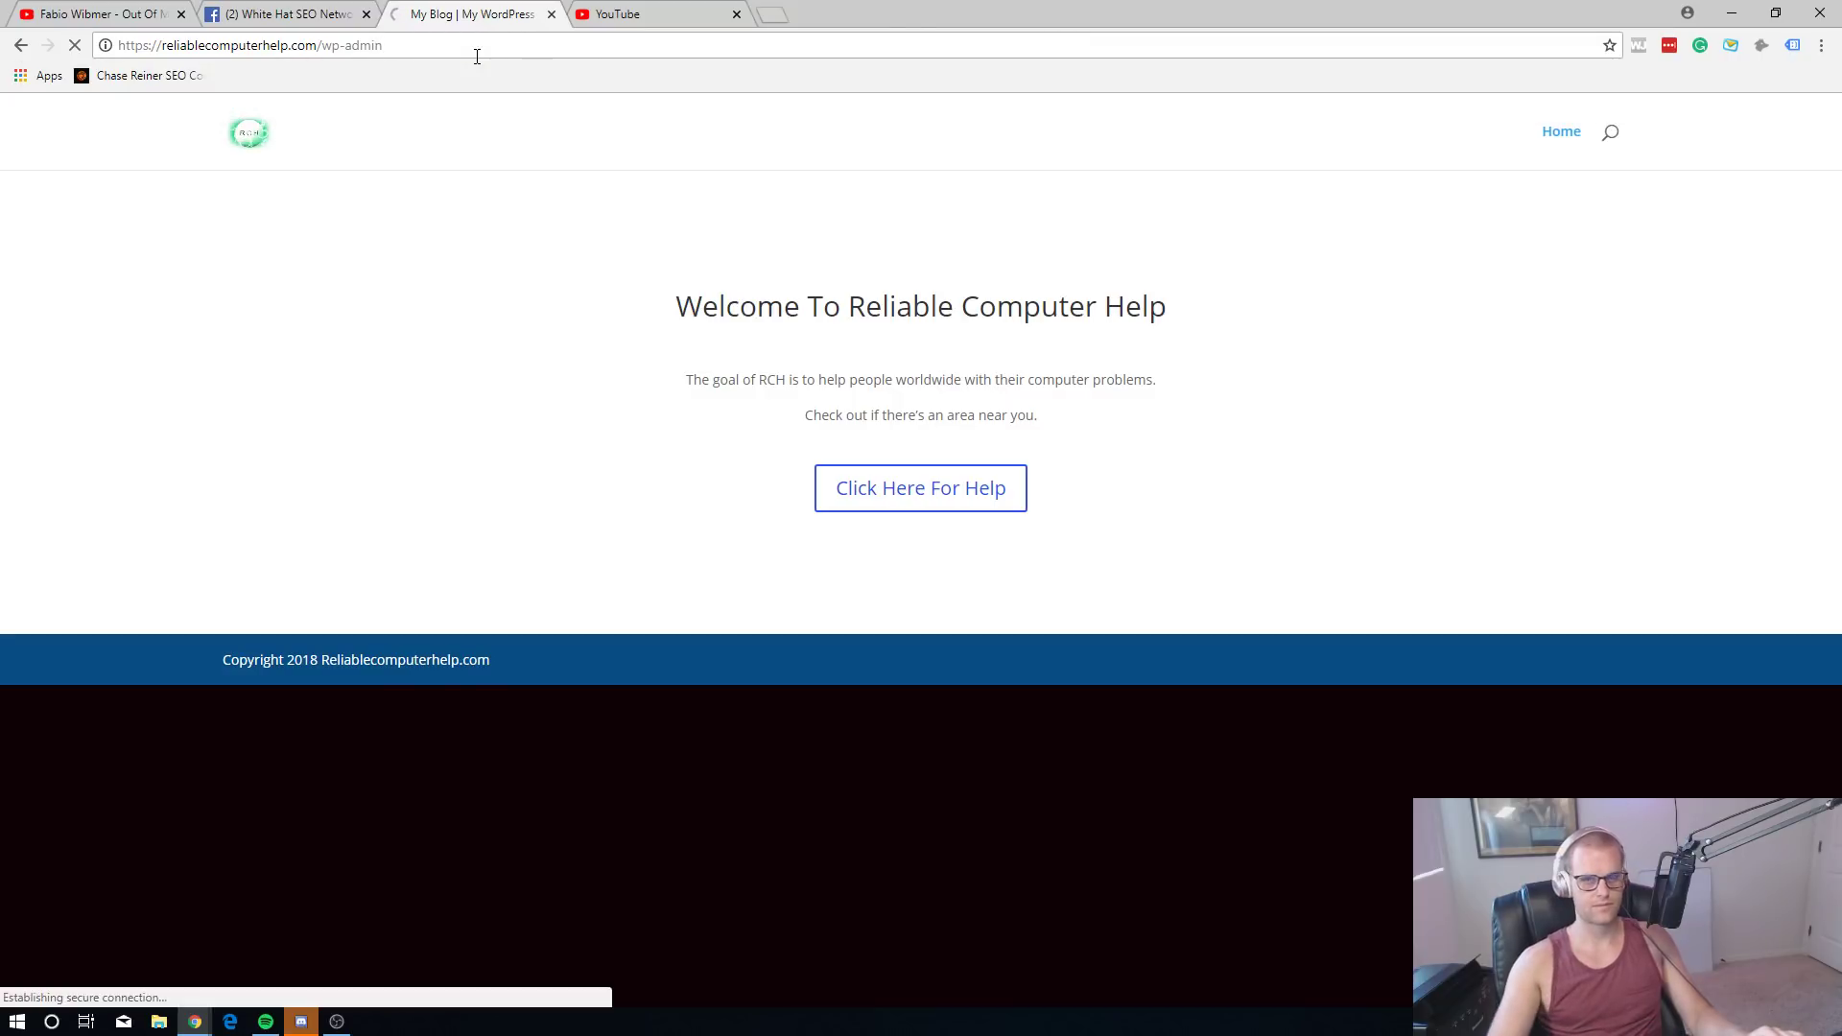
key(ctrl+Tab)
click(911, 117)
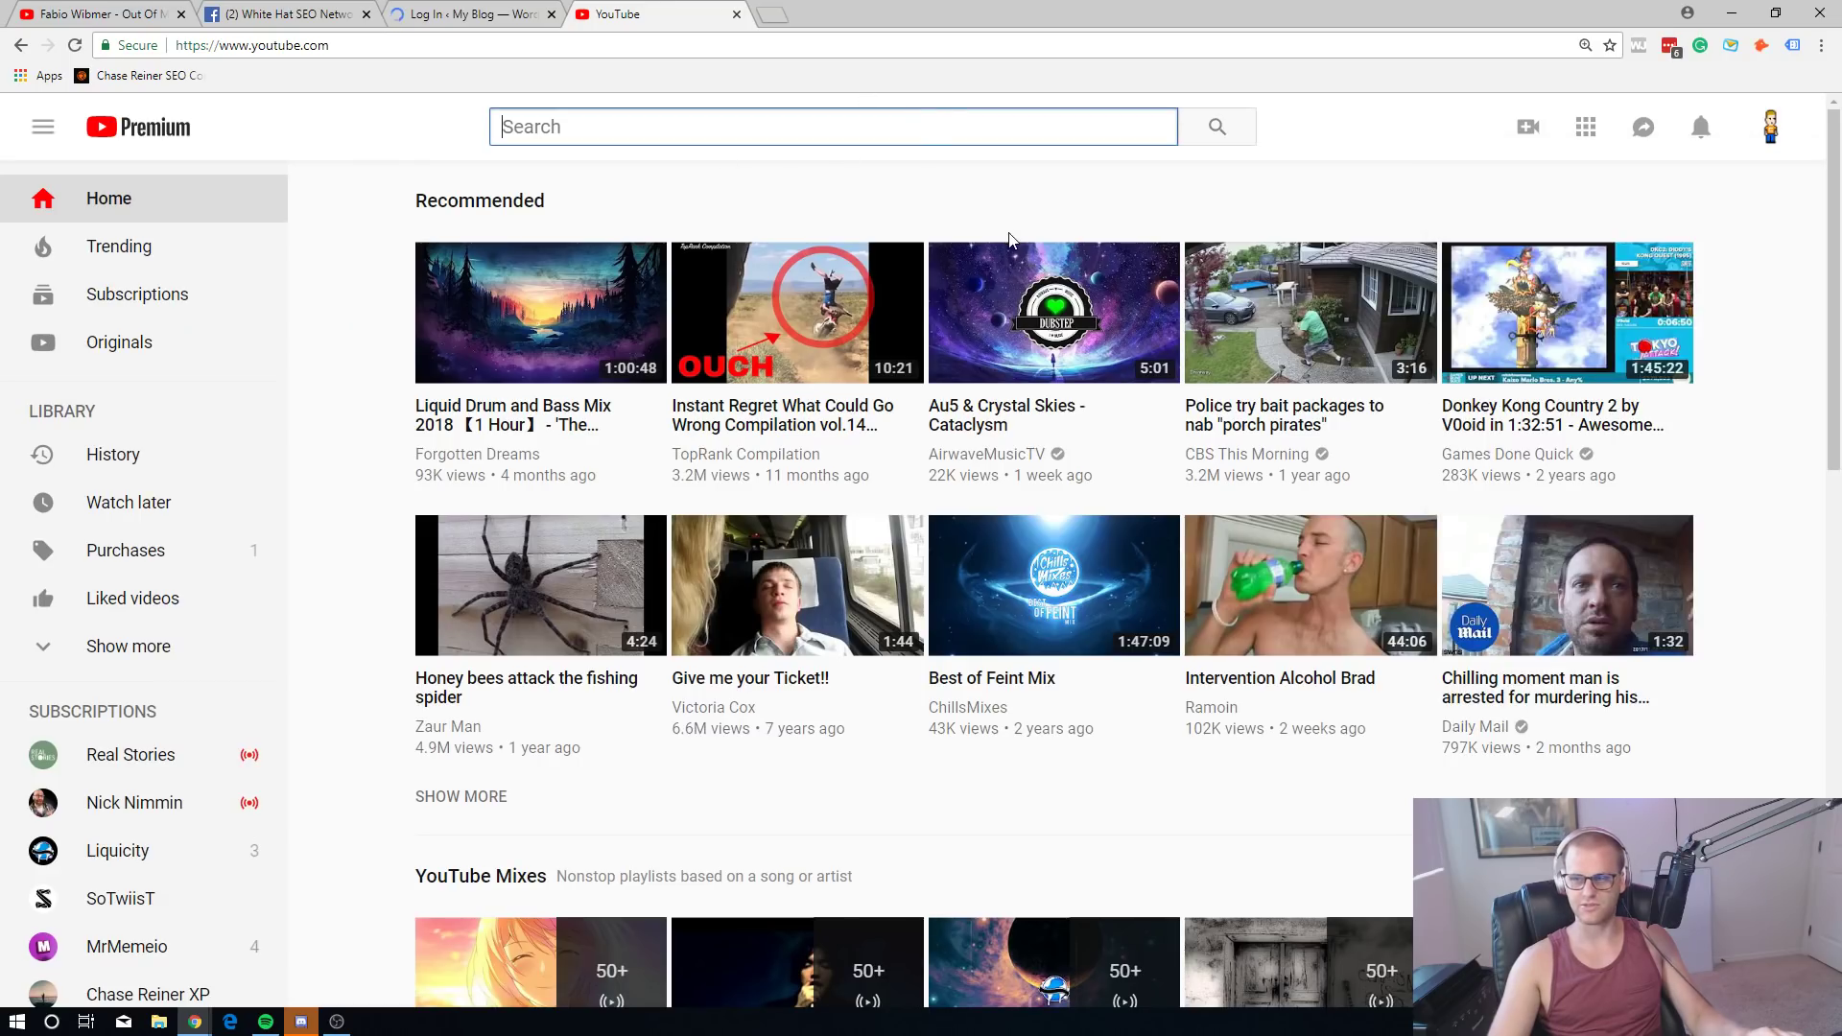
key(alt+Tab)
key(Tab)
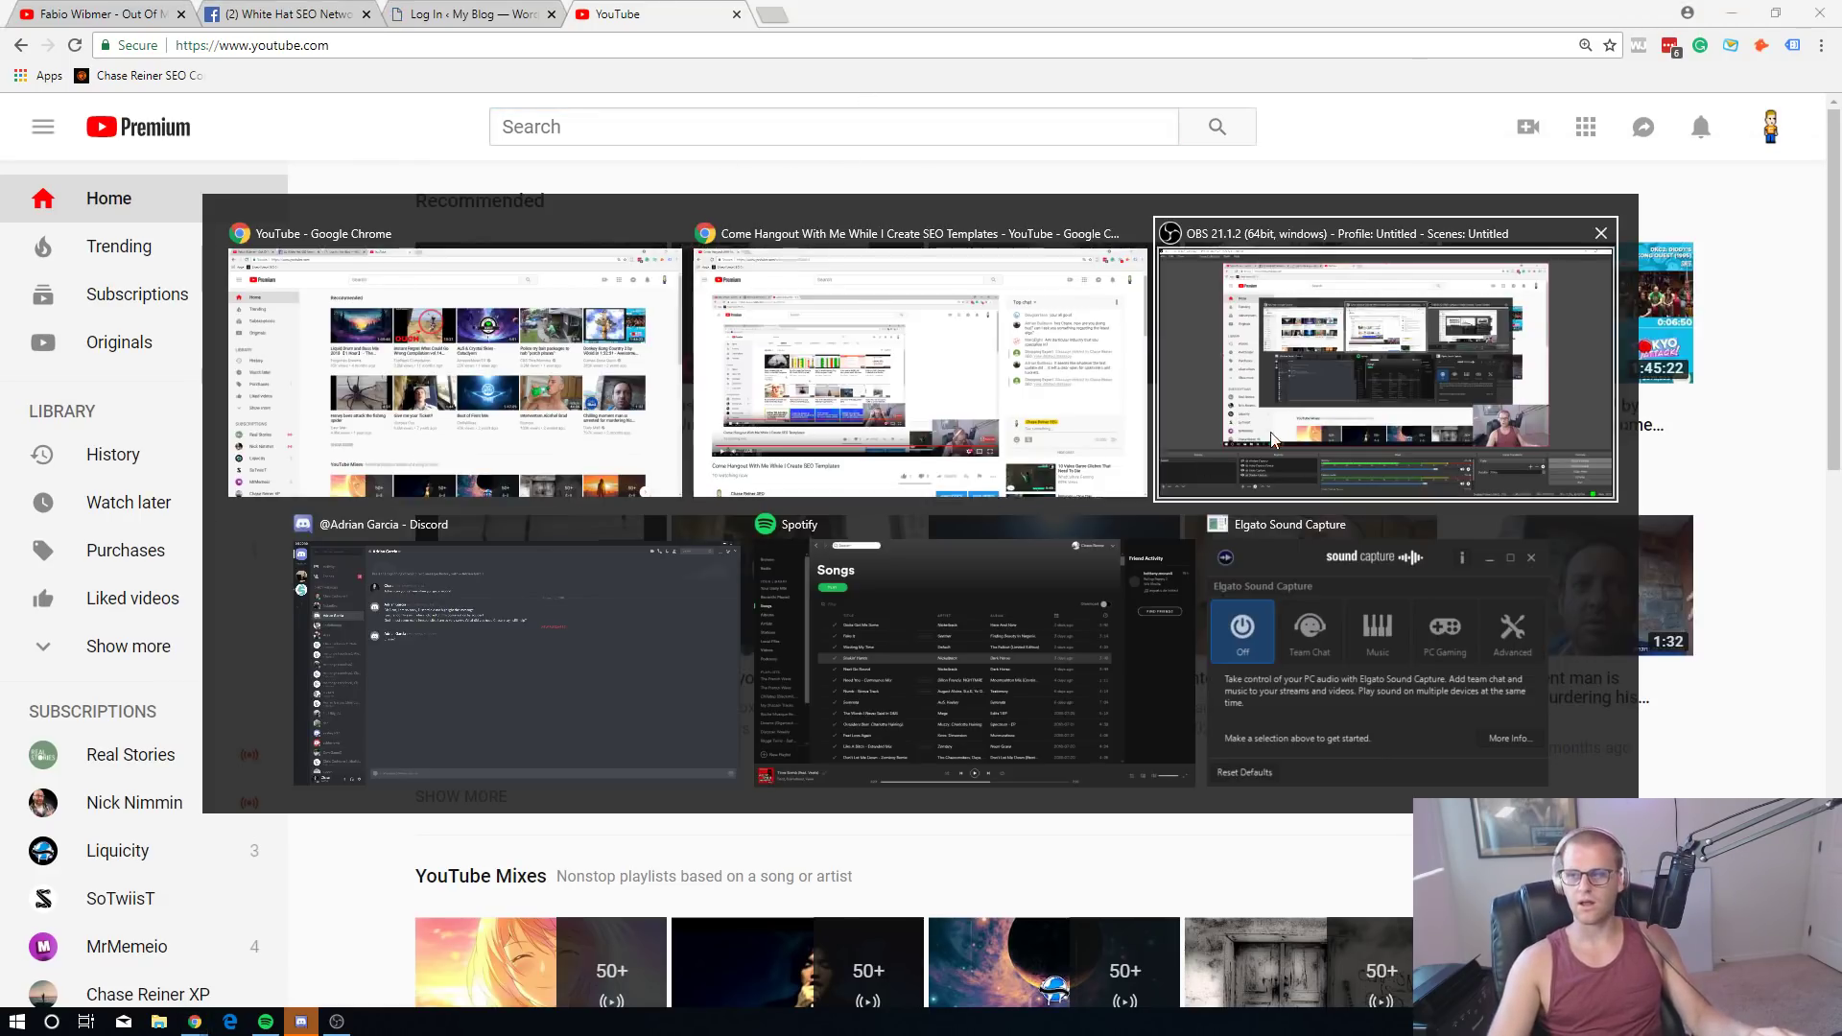
key(Escape)
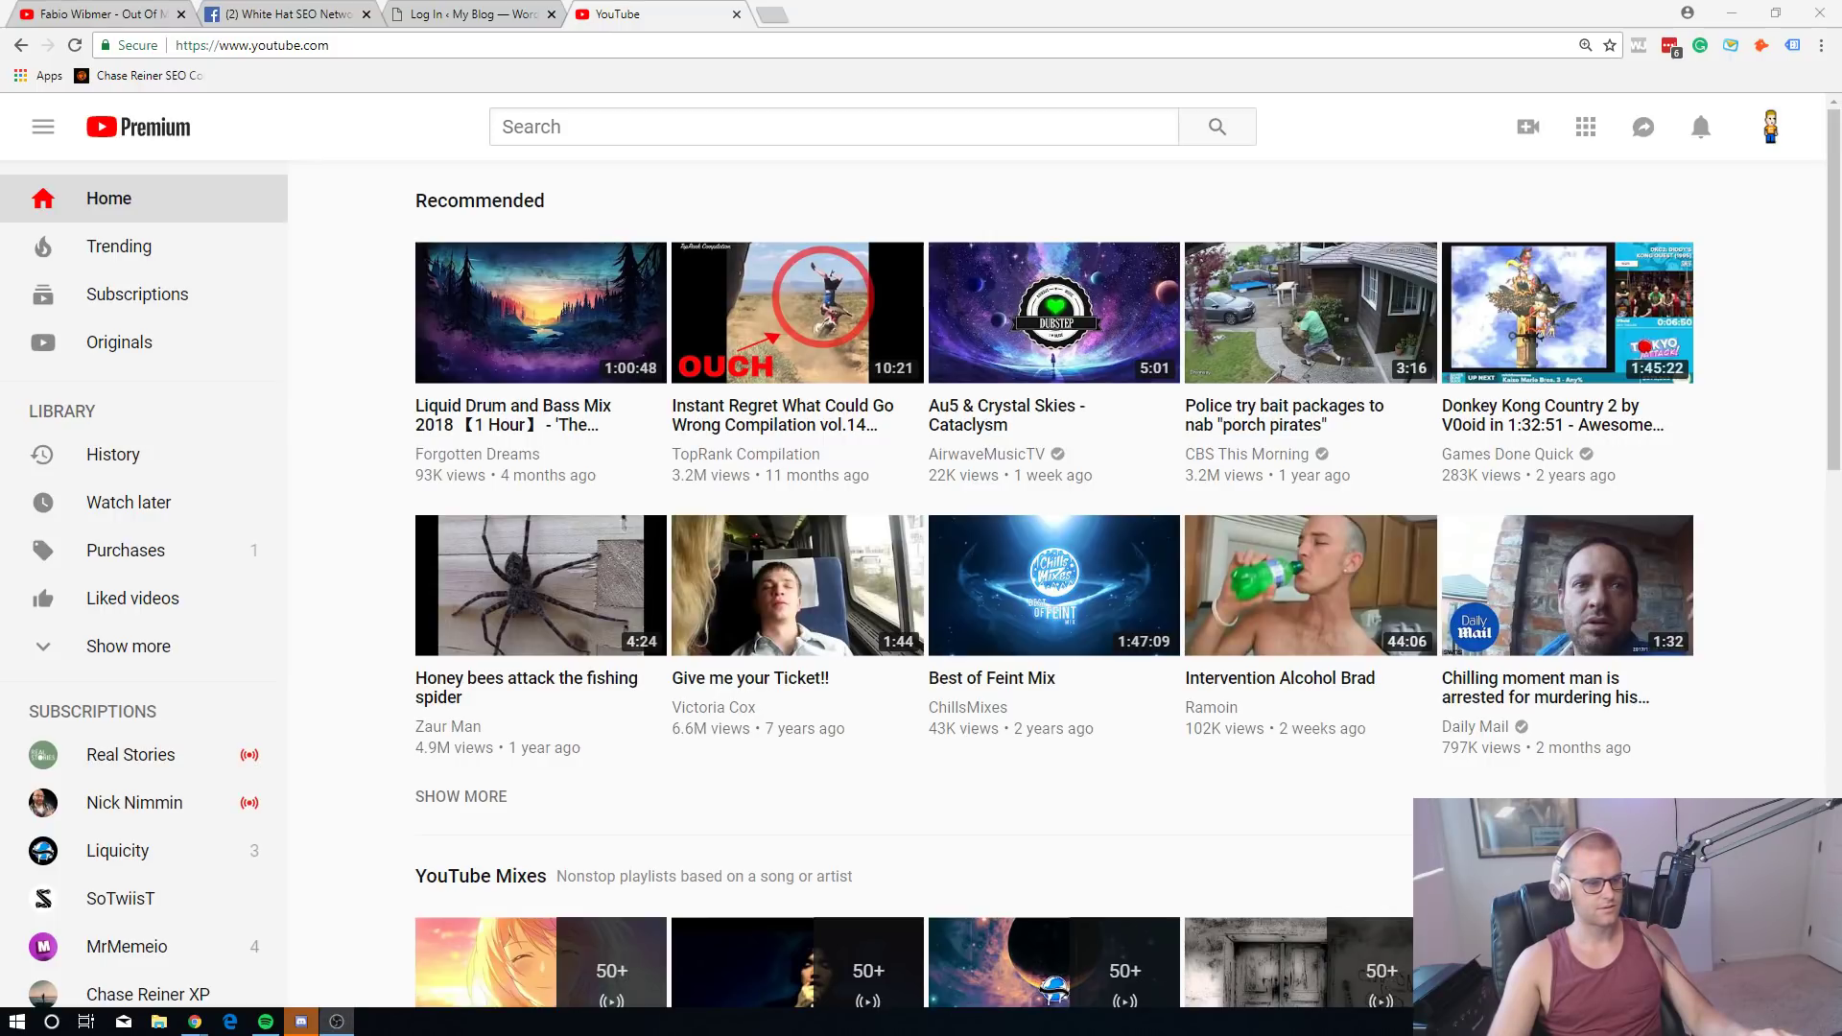
Search YouTube for 'feint time bomb', play Feint & Boyinaband's Time Bomb, and return to the login tab
click(992, 120)
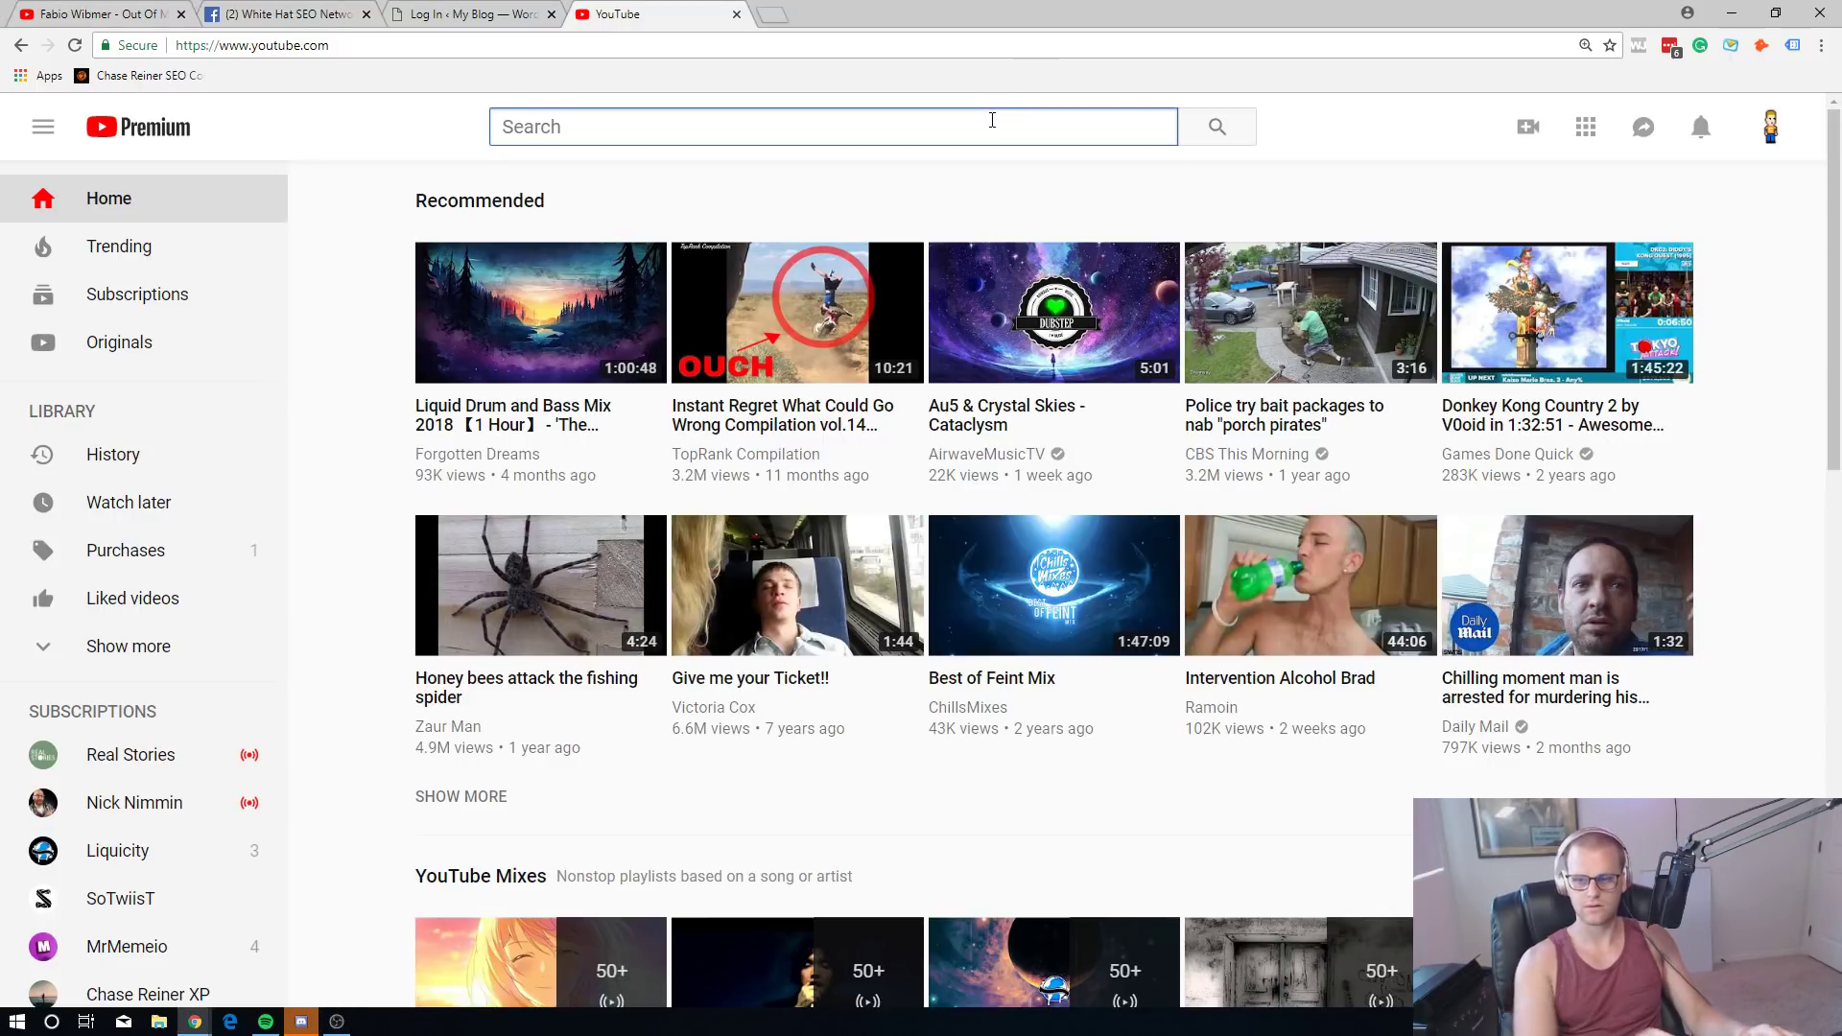
text(fein t)
key(BackSpace)
key(BackSpace)
text(t)
key(Return)
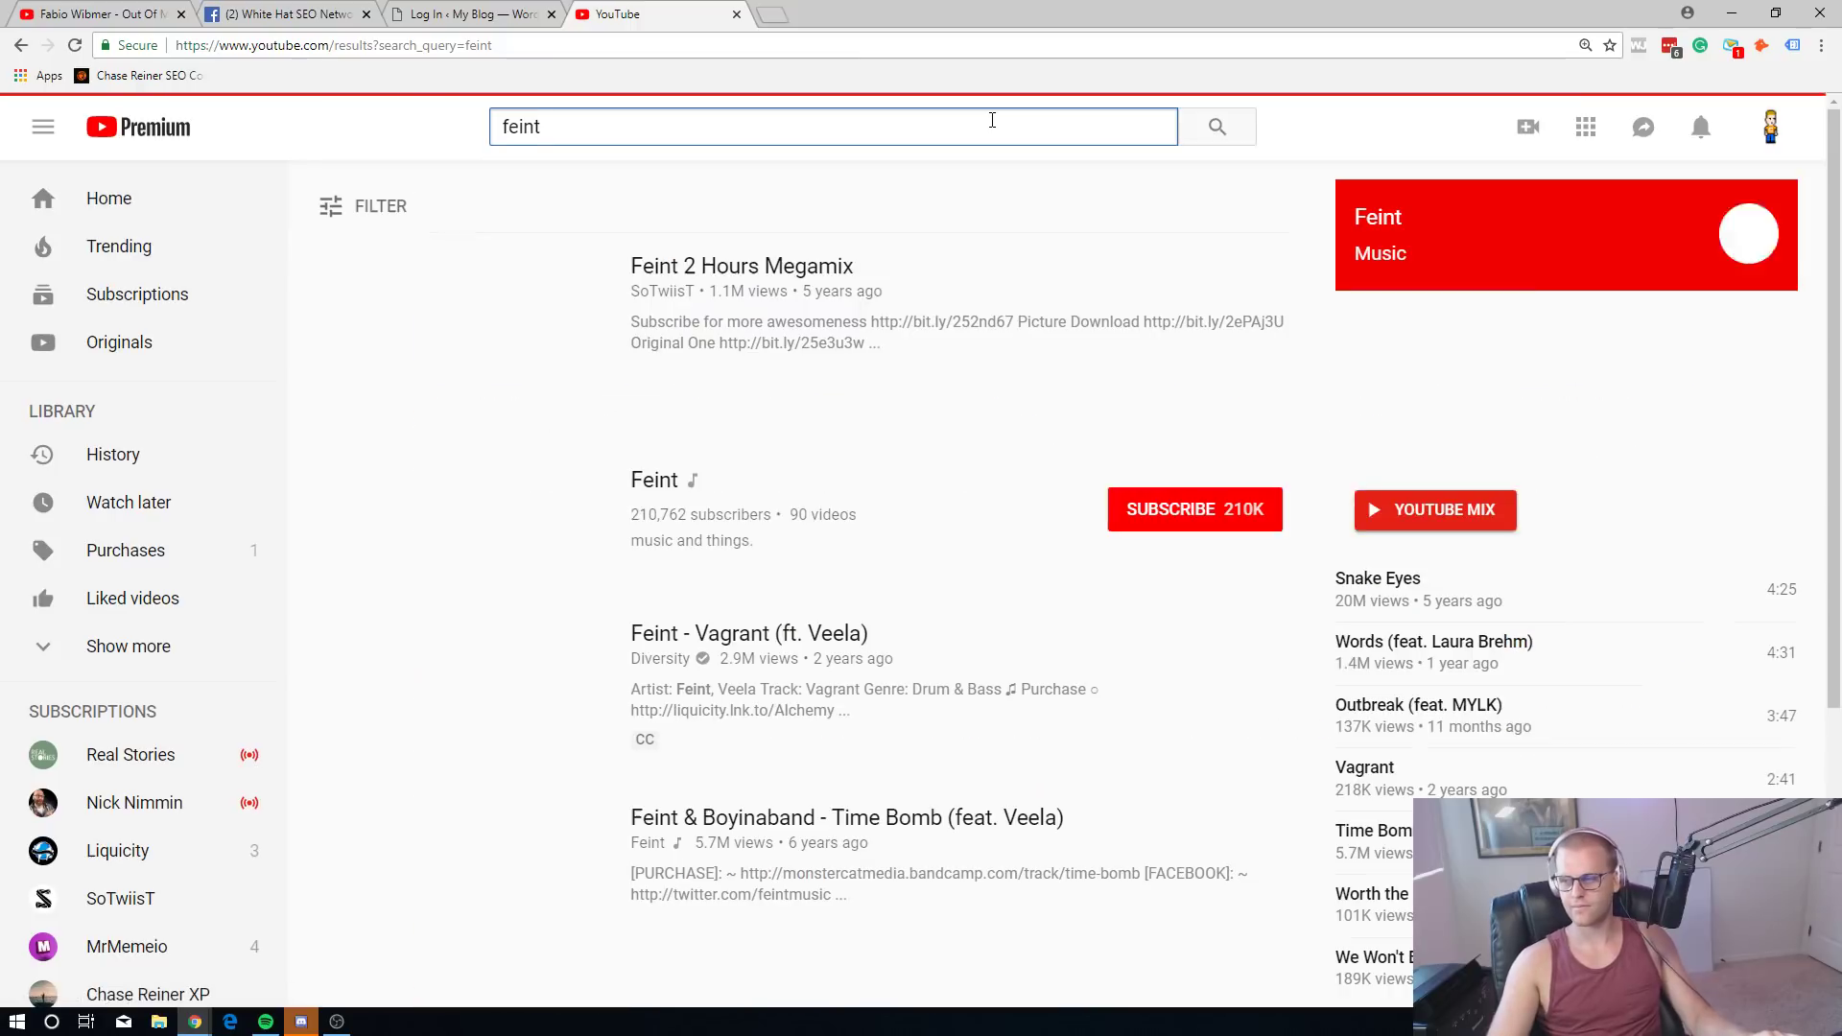
scroll(543, 661, down, 4)
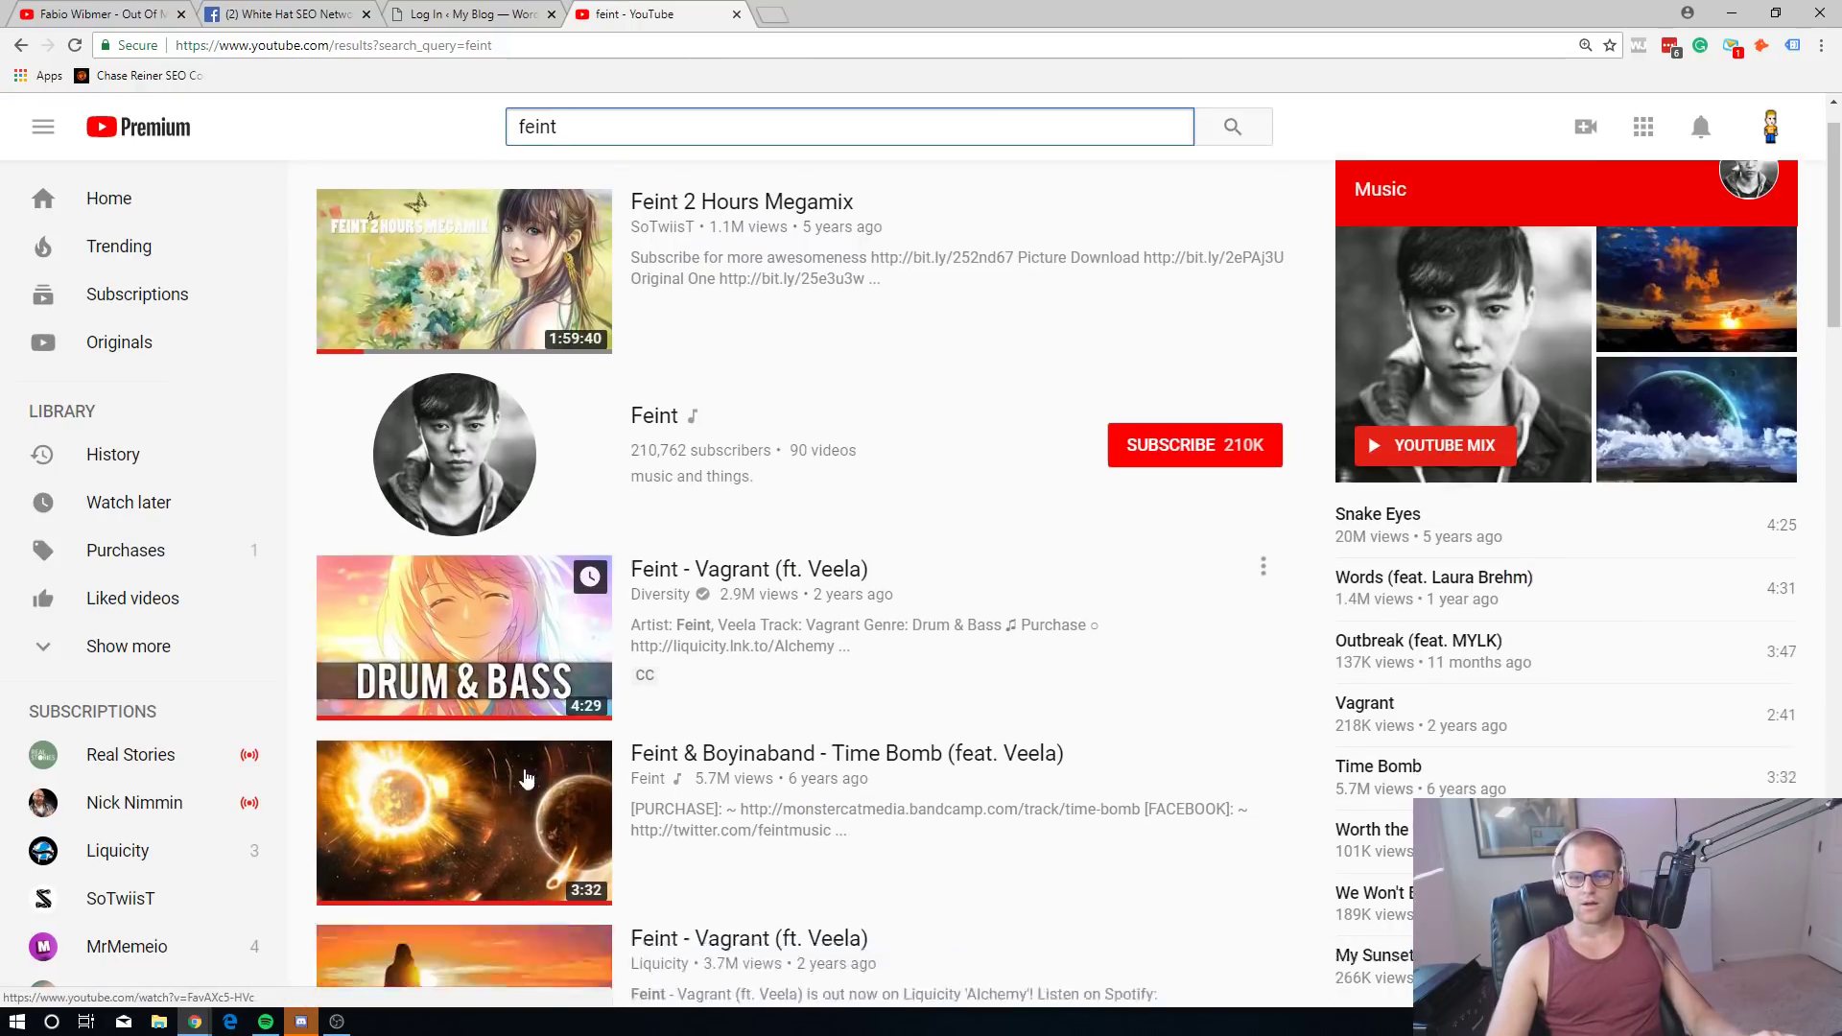
scroll(543, 661, down, 10)
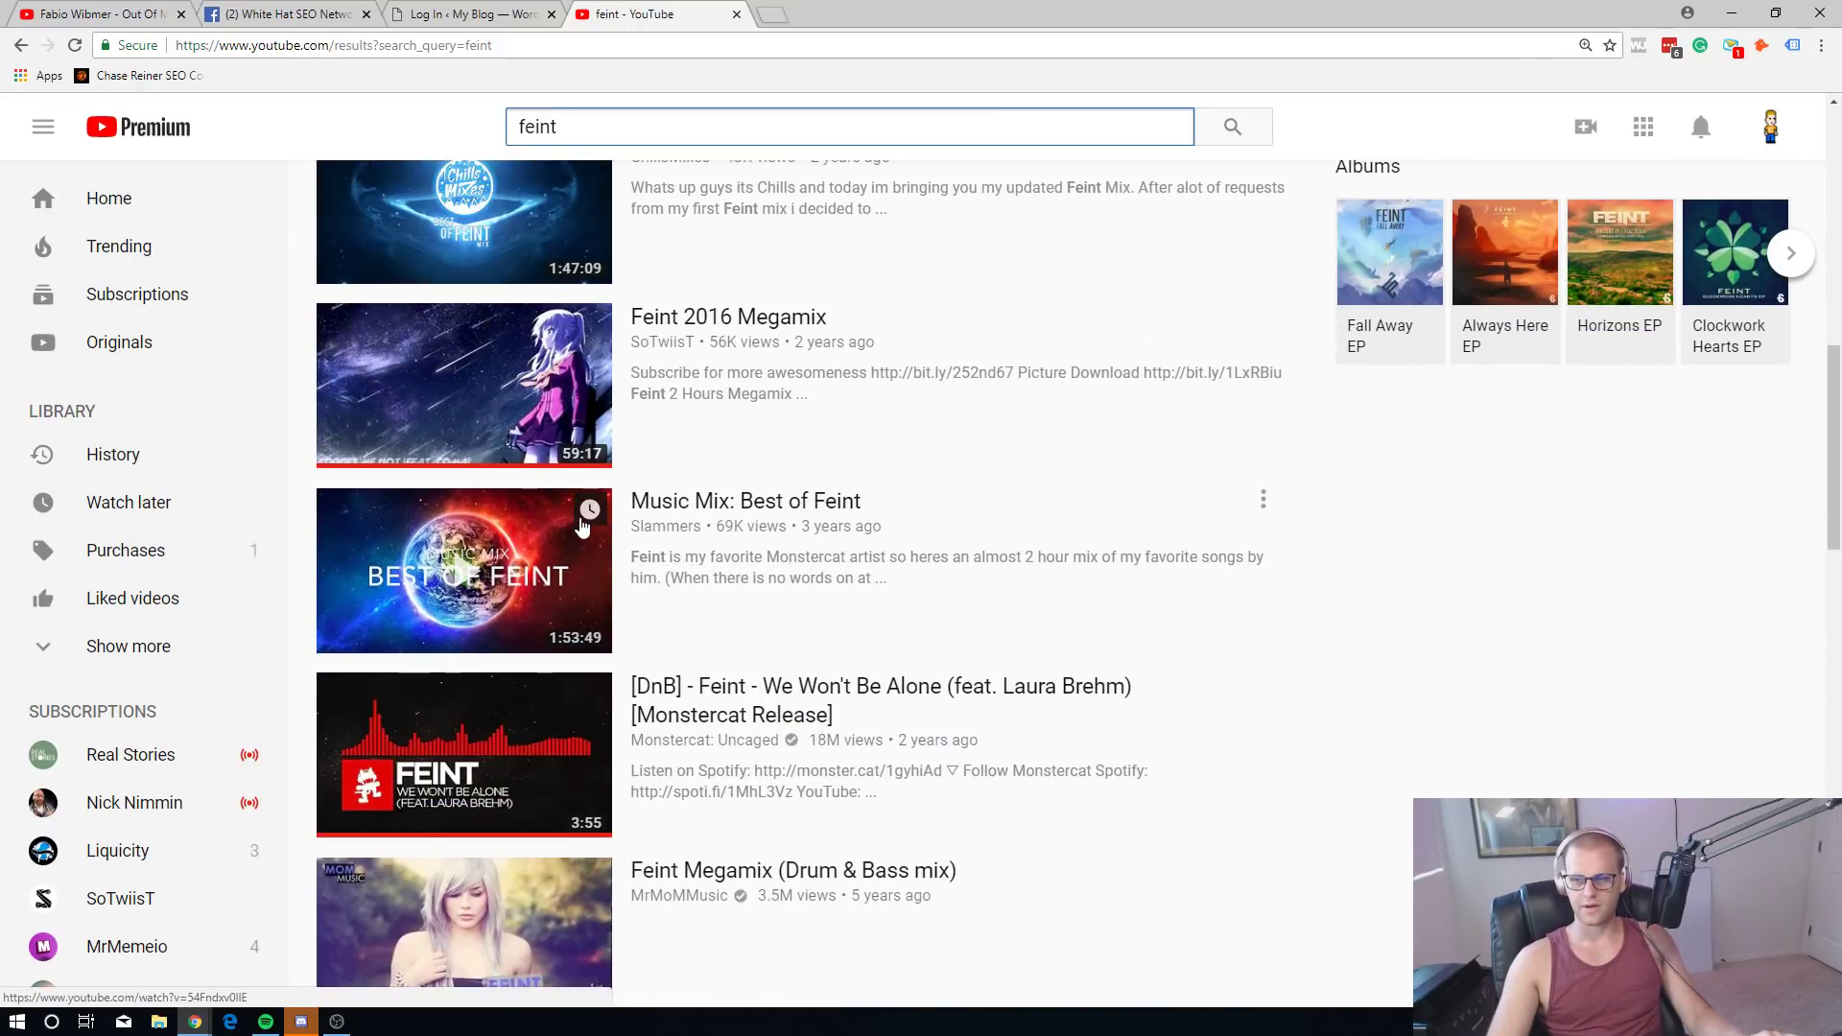
scroll(756, 158, up, 1)
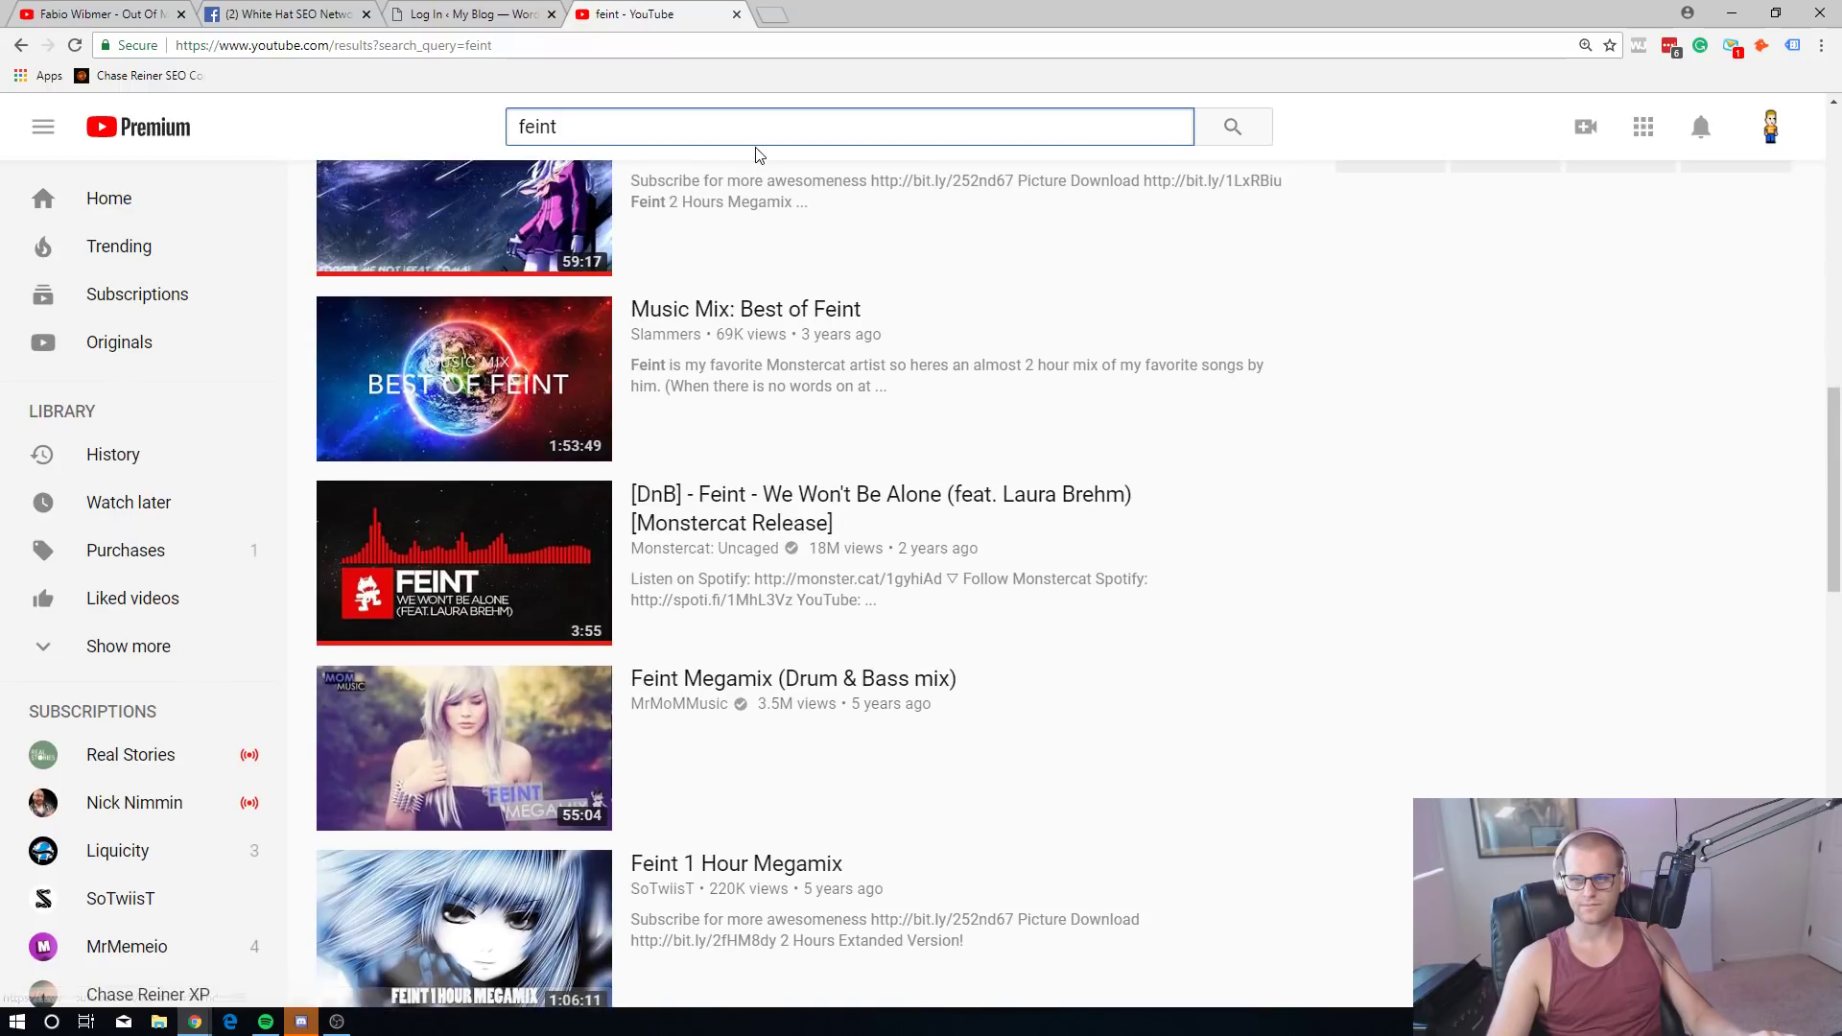
text(time bomb)
key(Return)
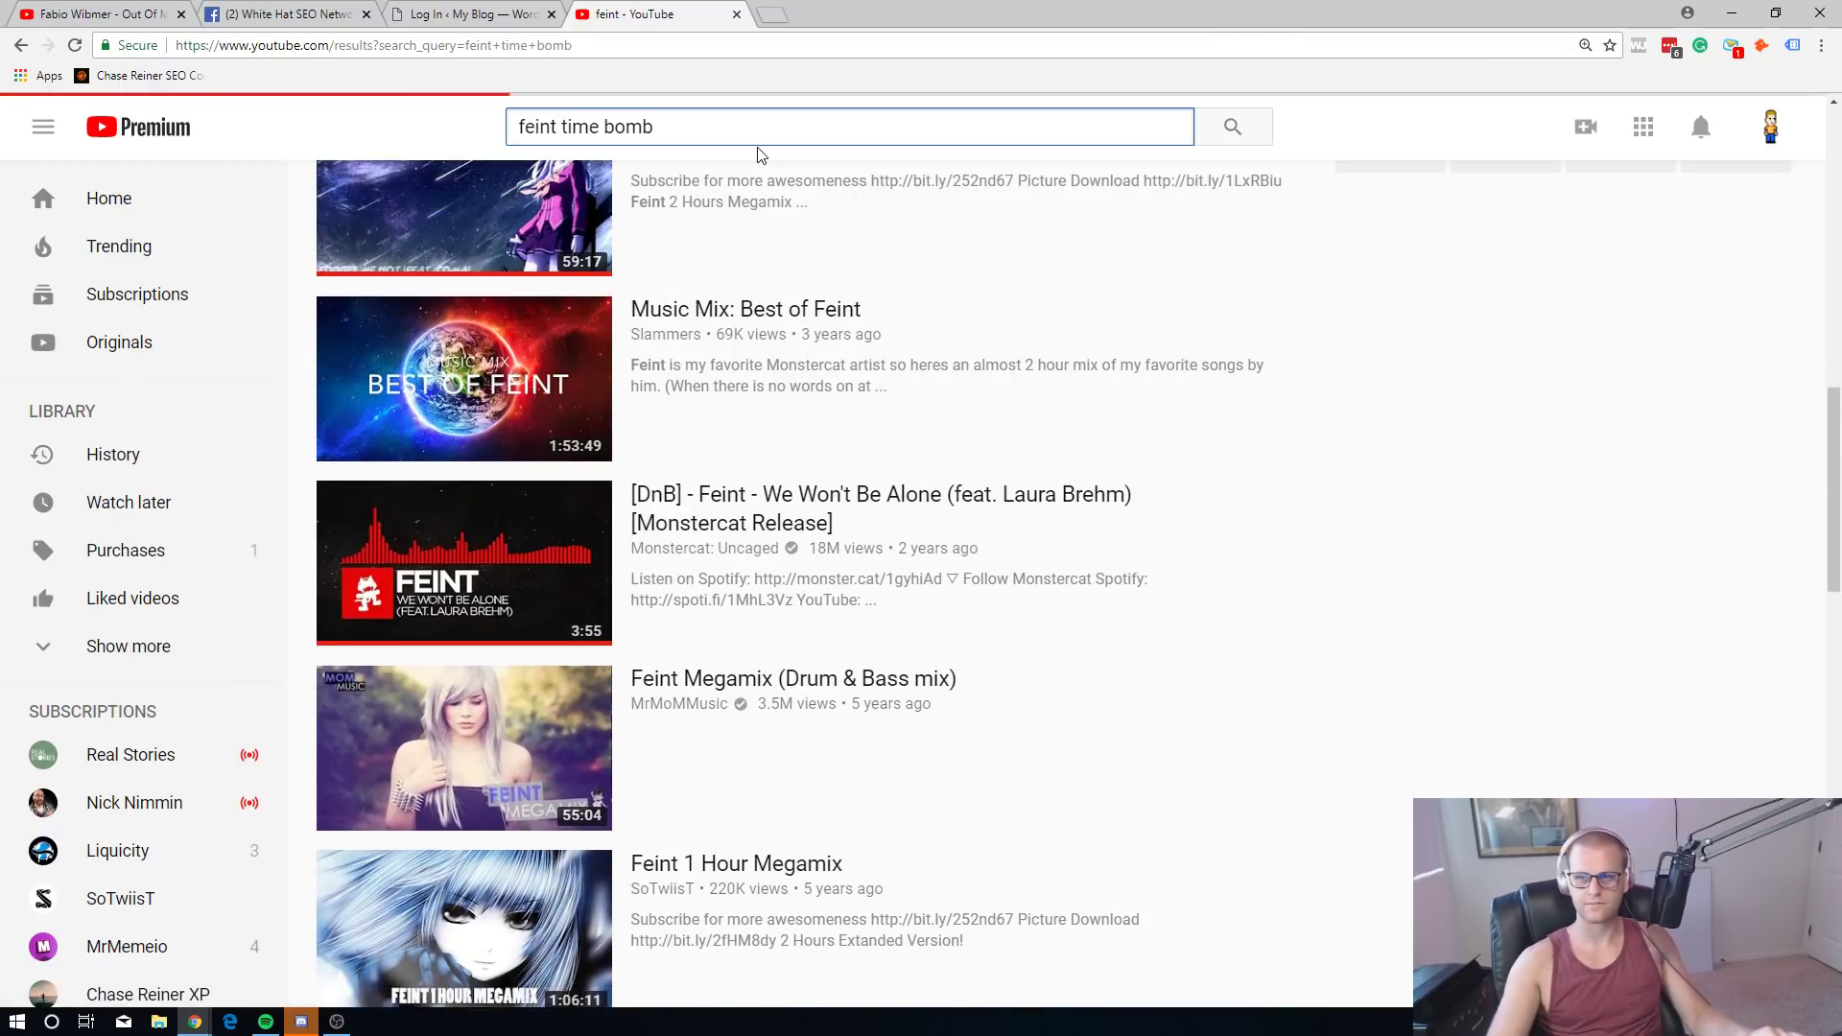
click(451, 364)
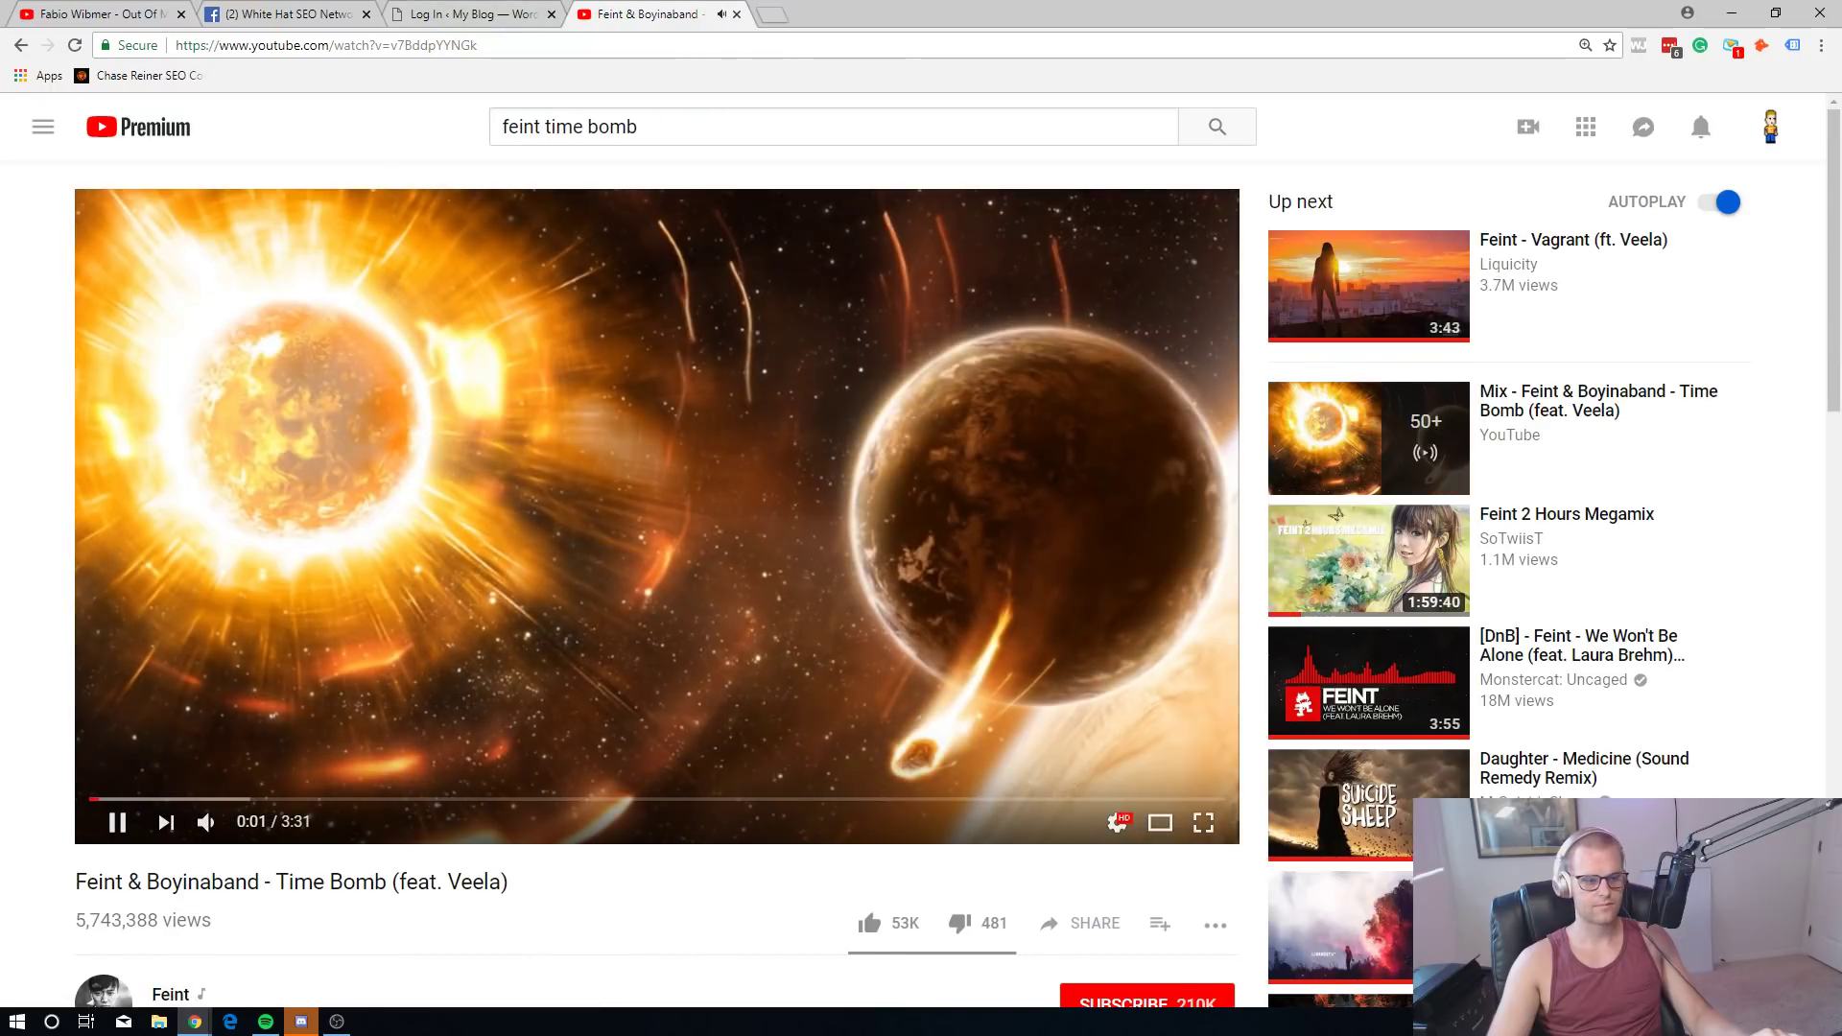
click(485, 12)
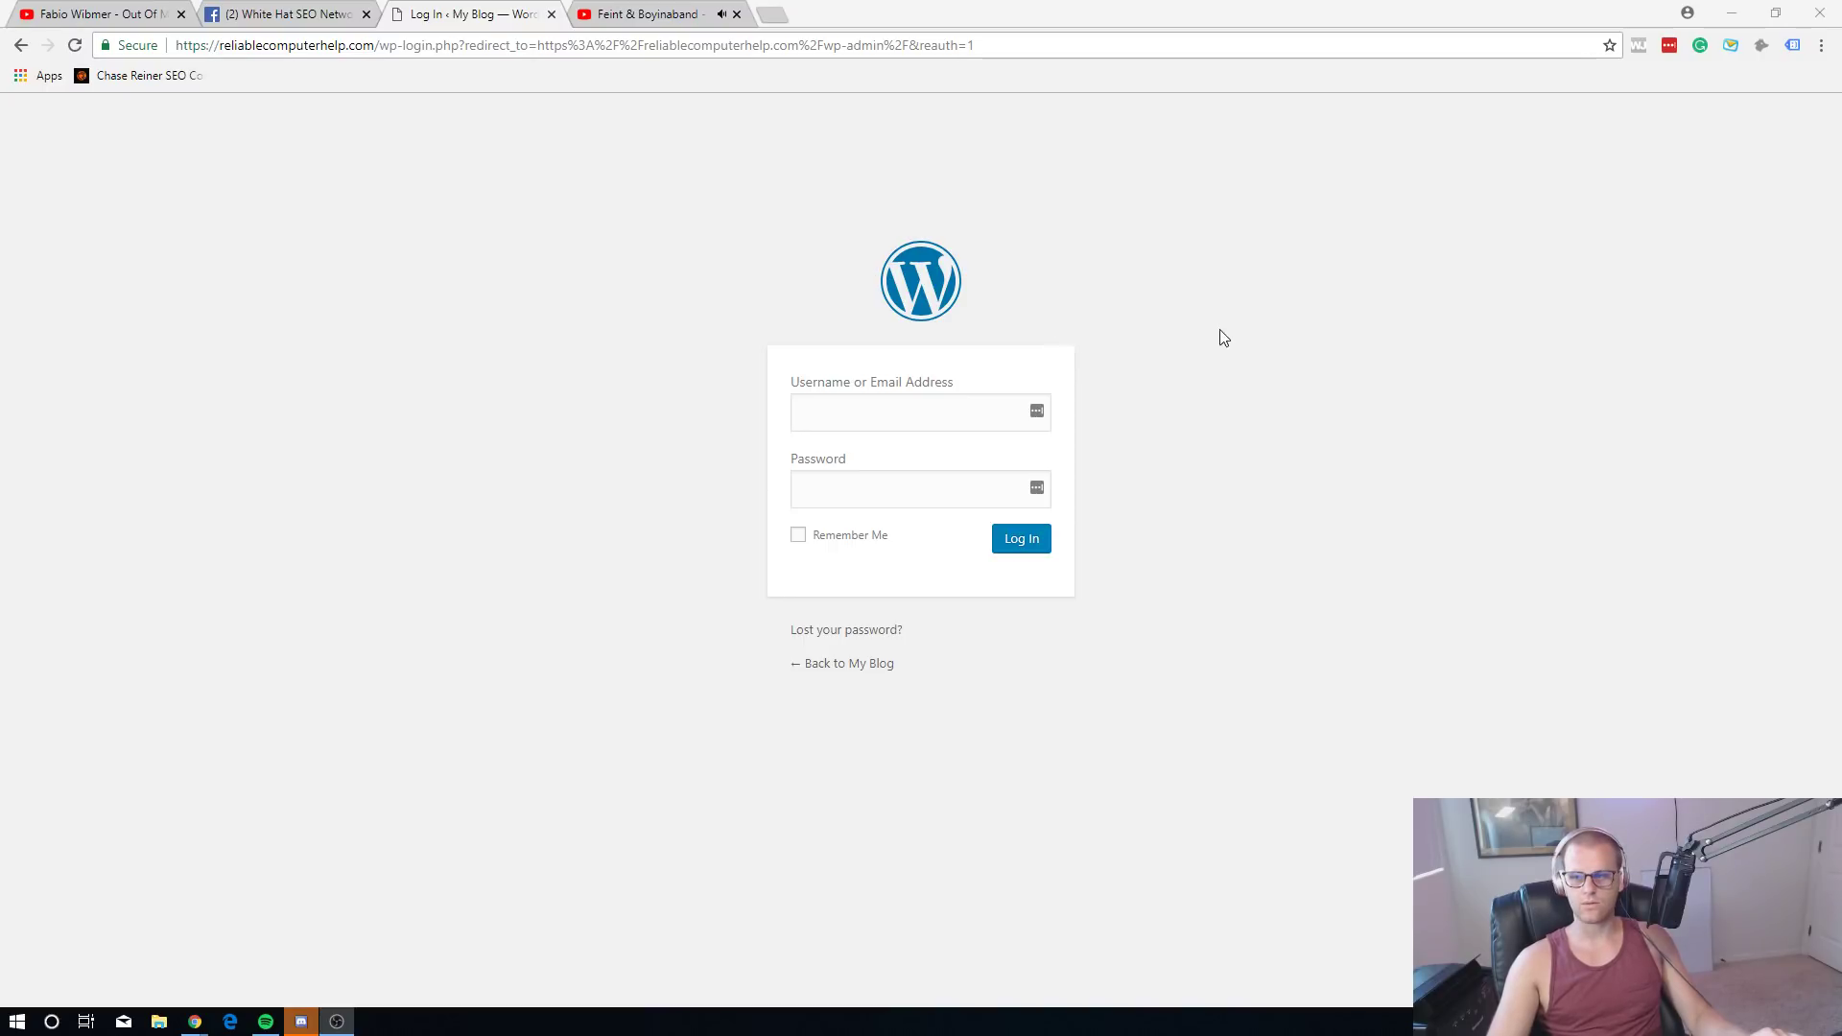
Try logging in with the admin username and password, then retry with a retyped username
click(895, 413)
text(chaserei)
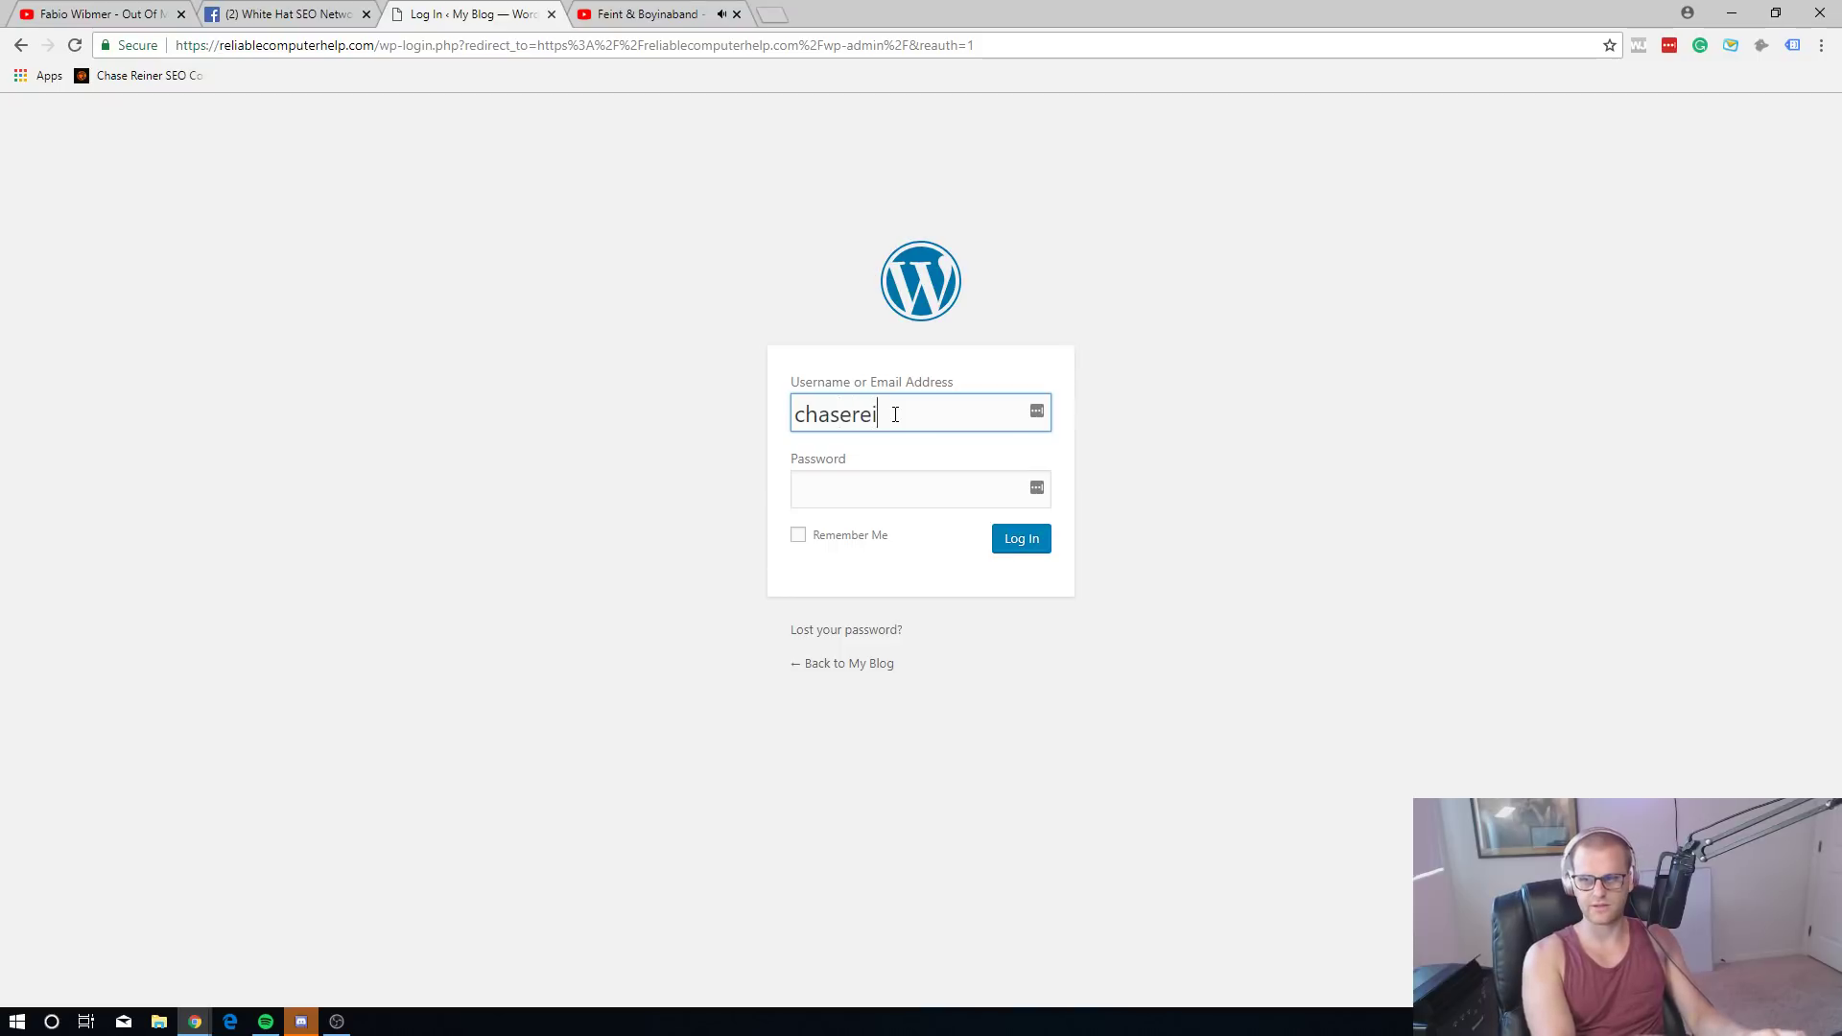
text(nerseo)
key(Tab)
text(••••••••••••)
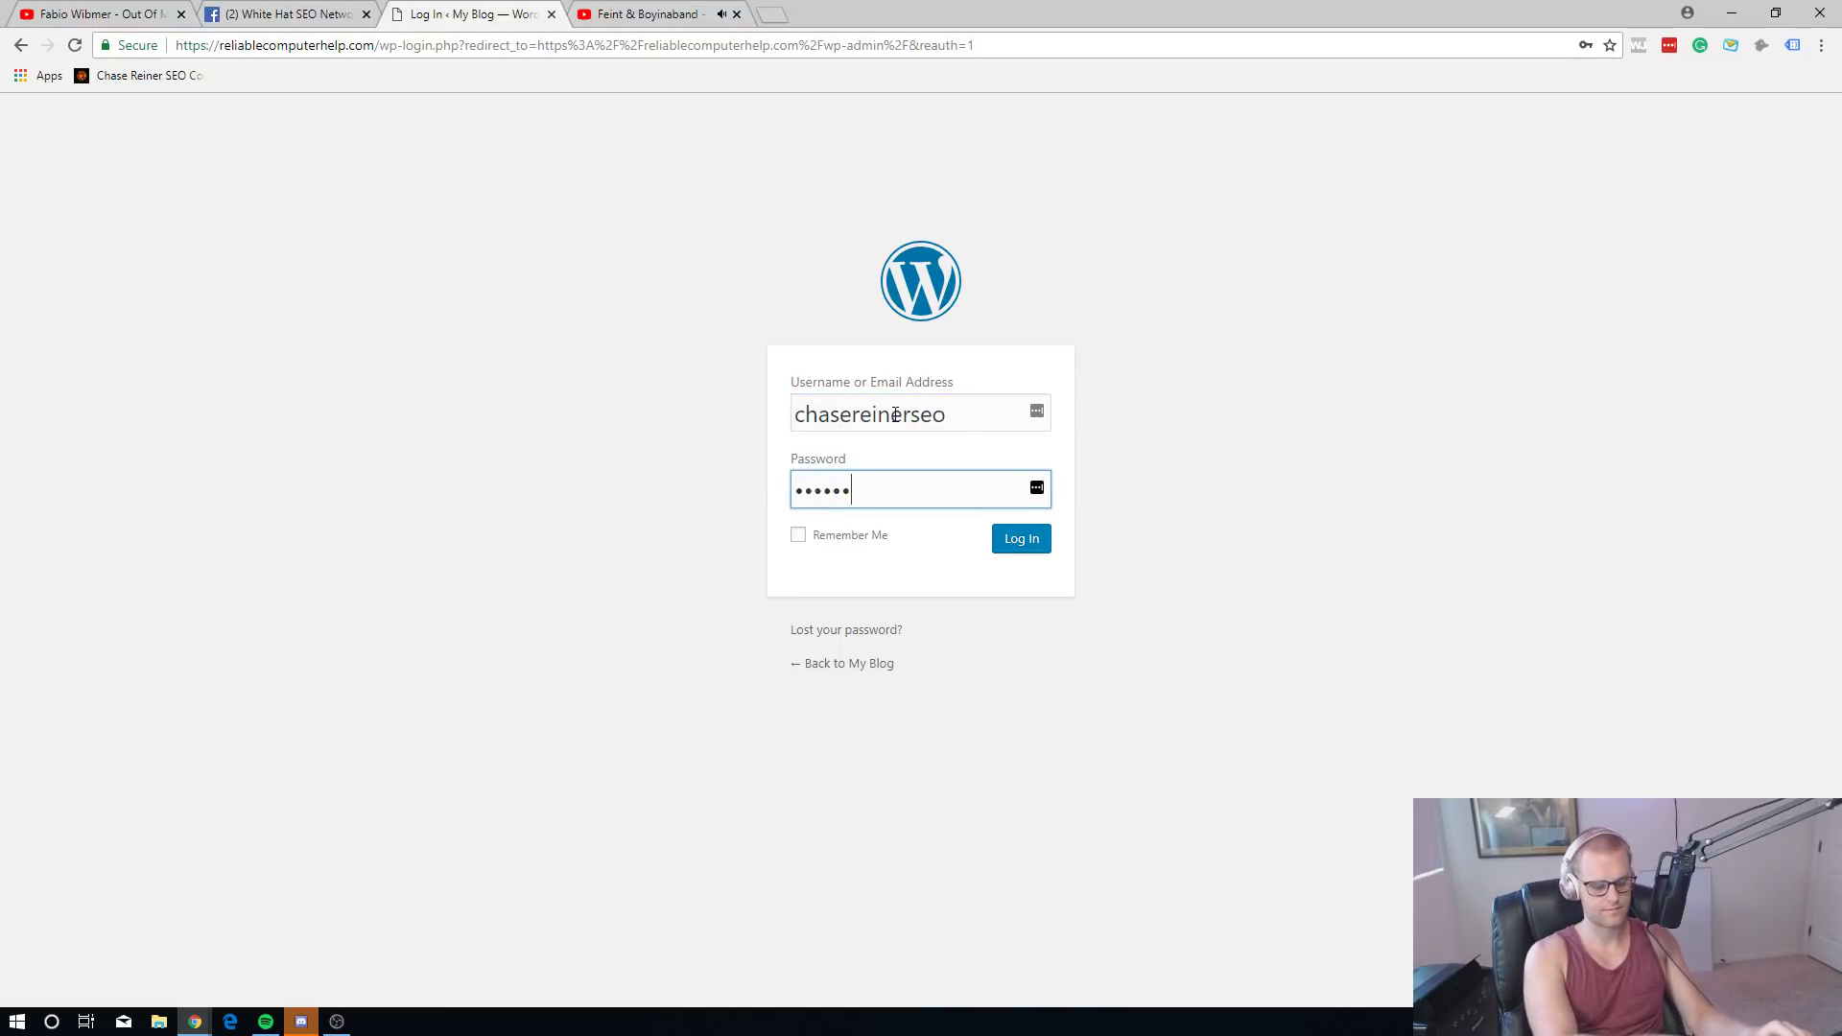
key(Return)
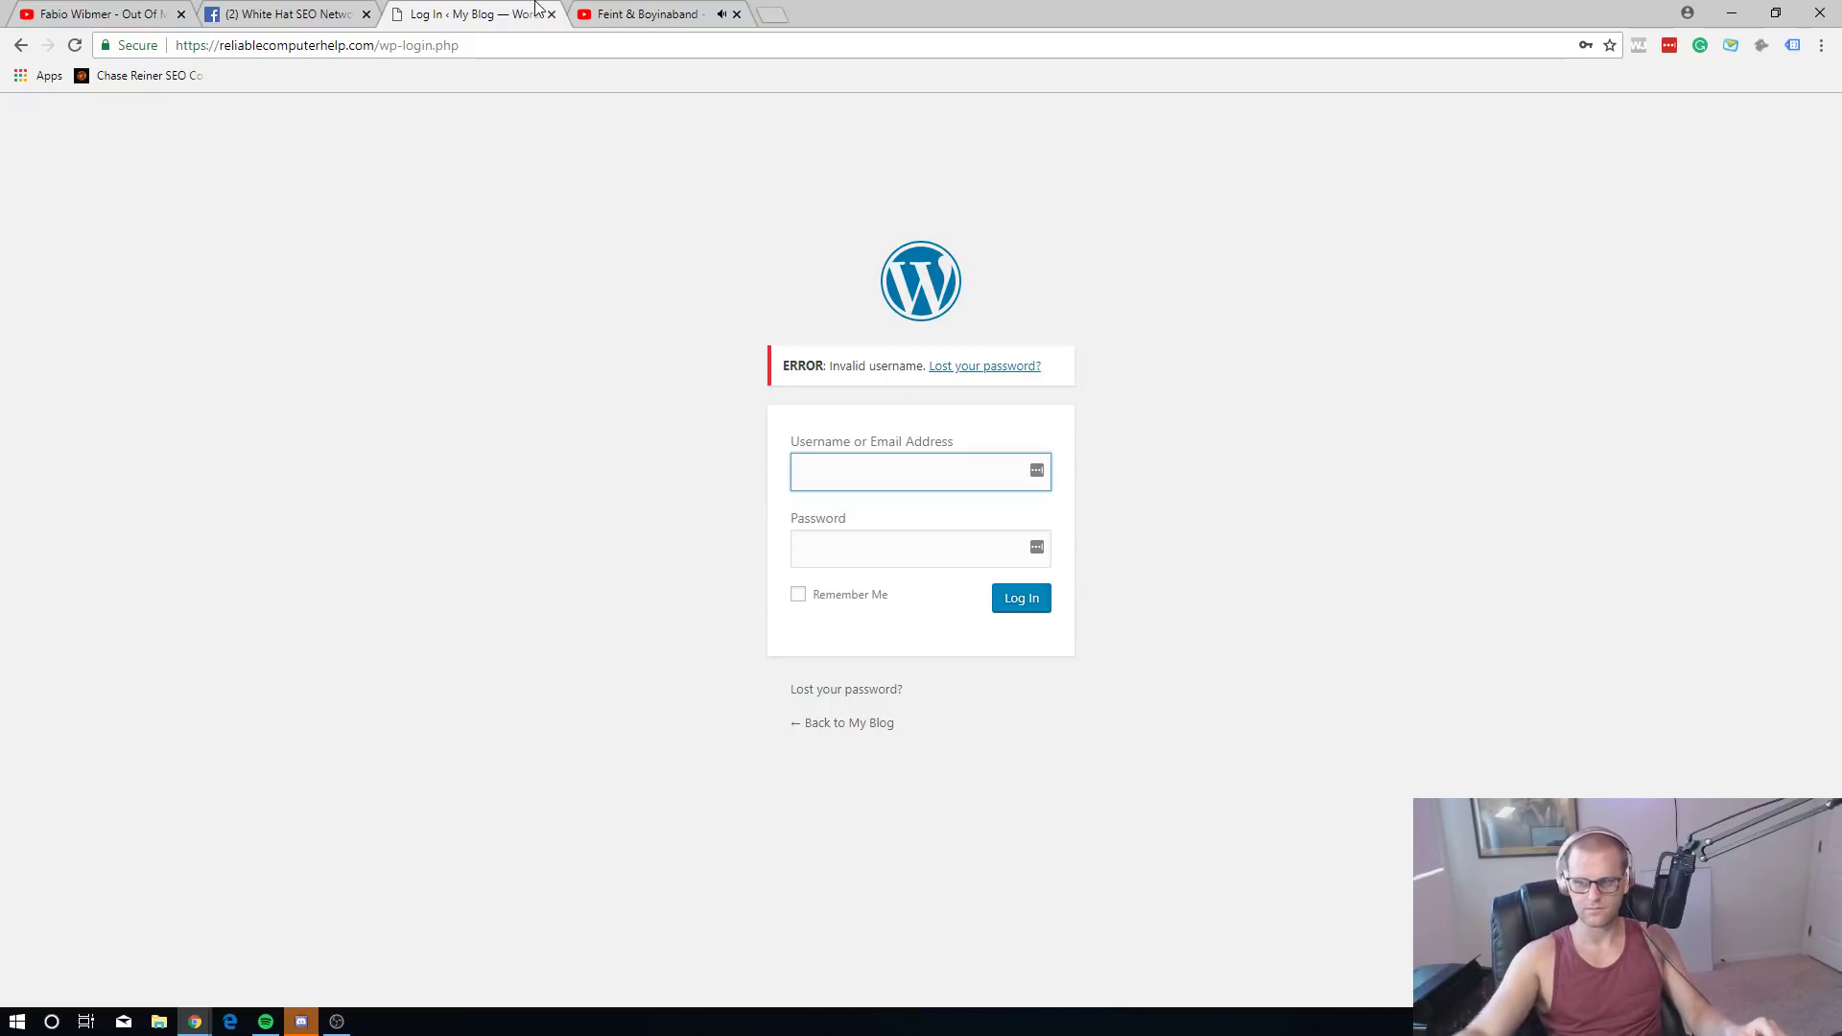
text(cgahasereiner)
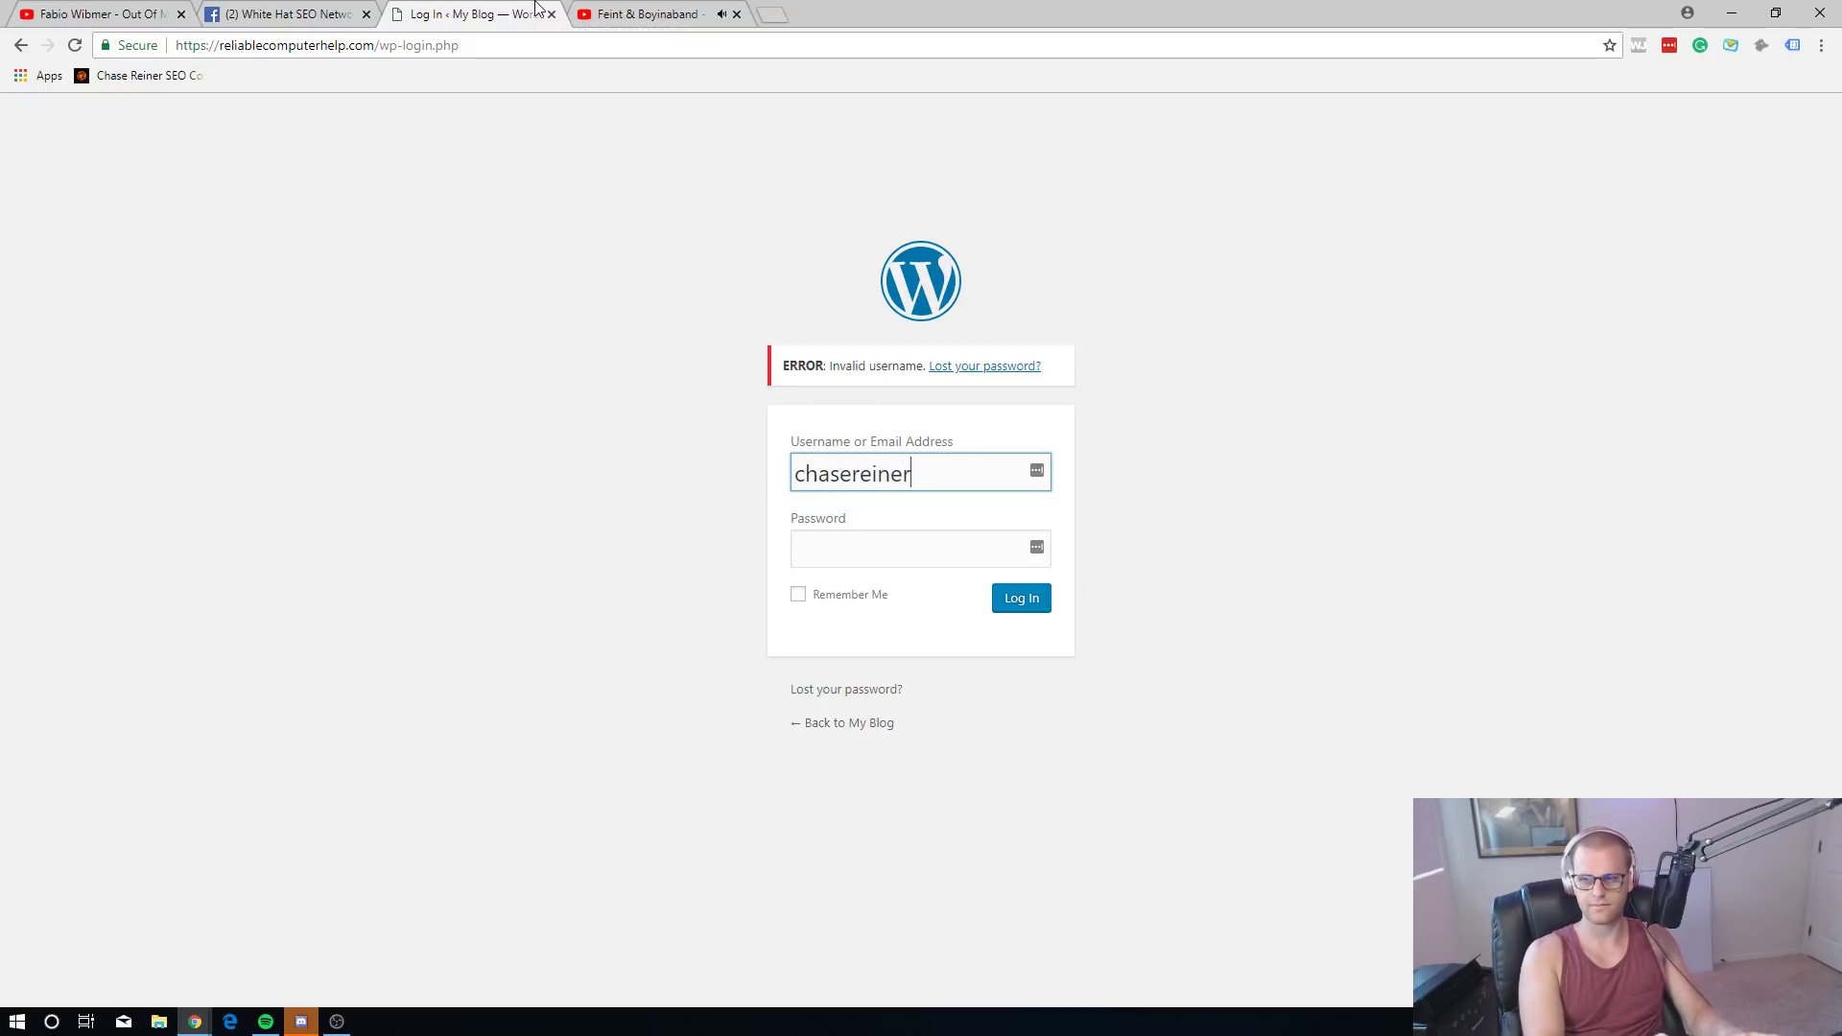
key(Tab)
text(••••••••)
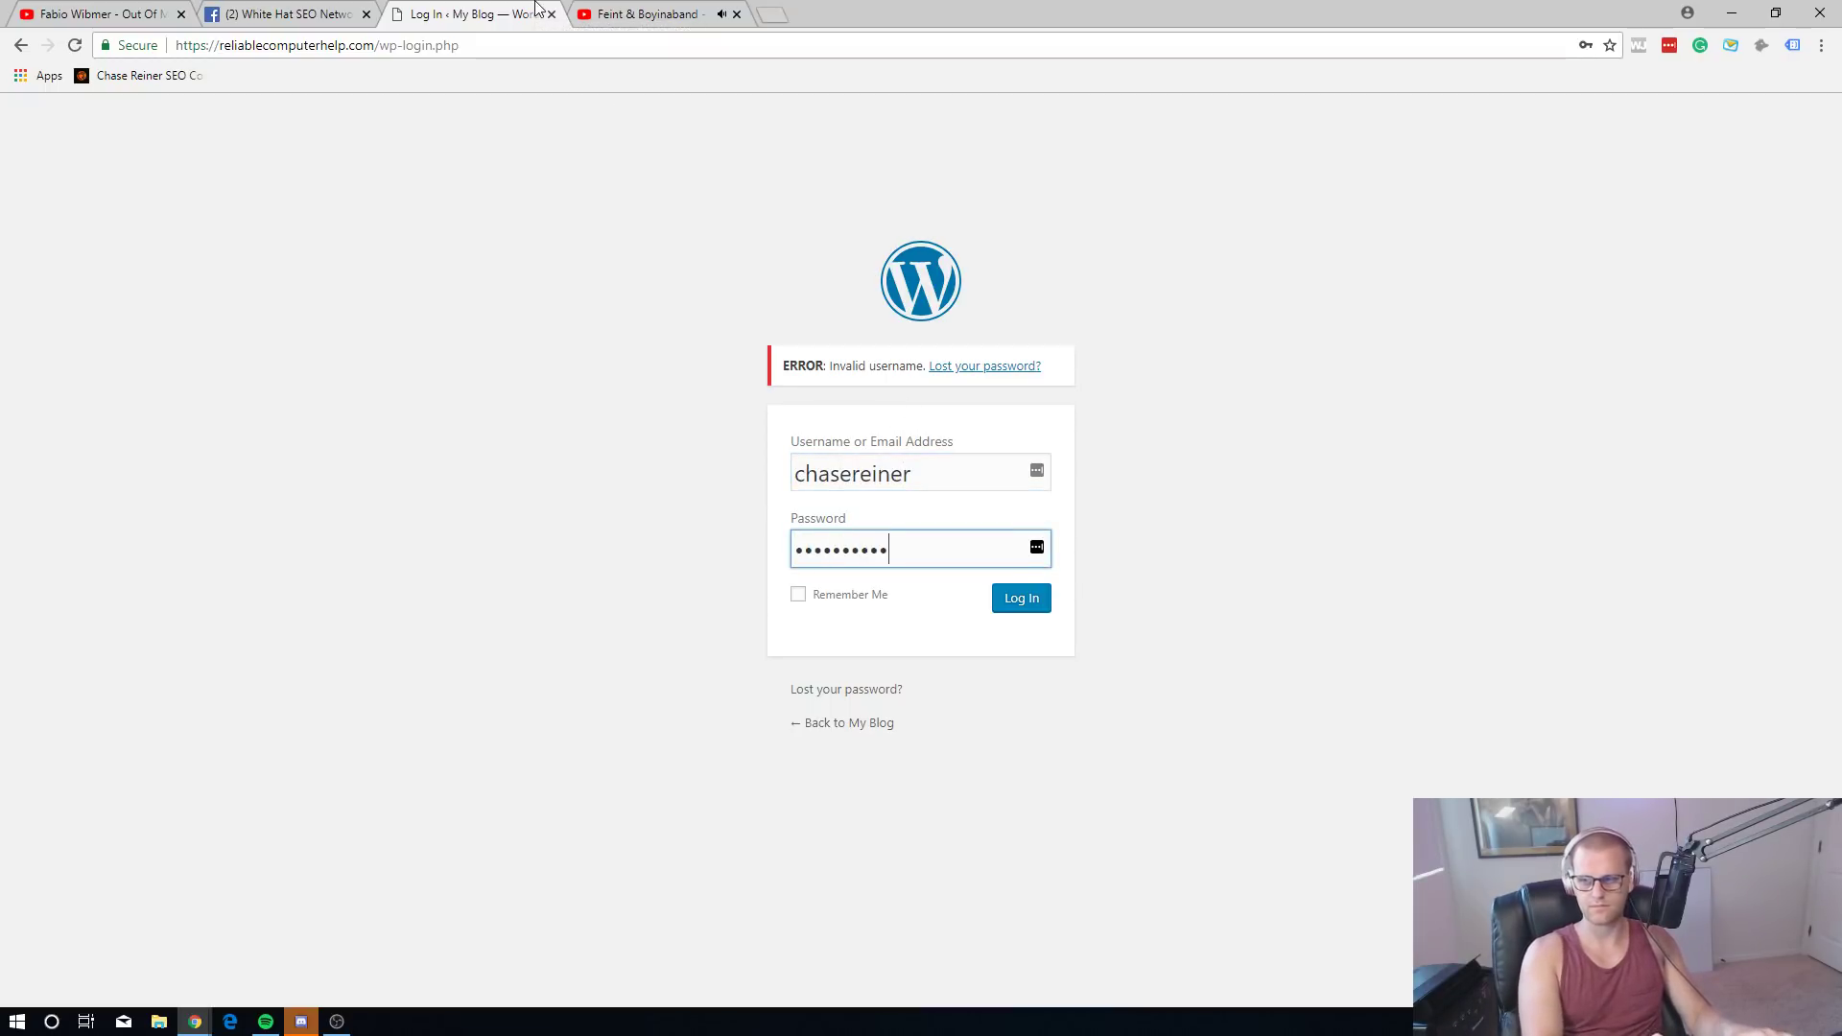
text(•)
key(Return)
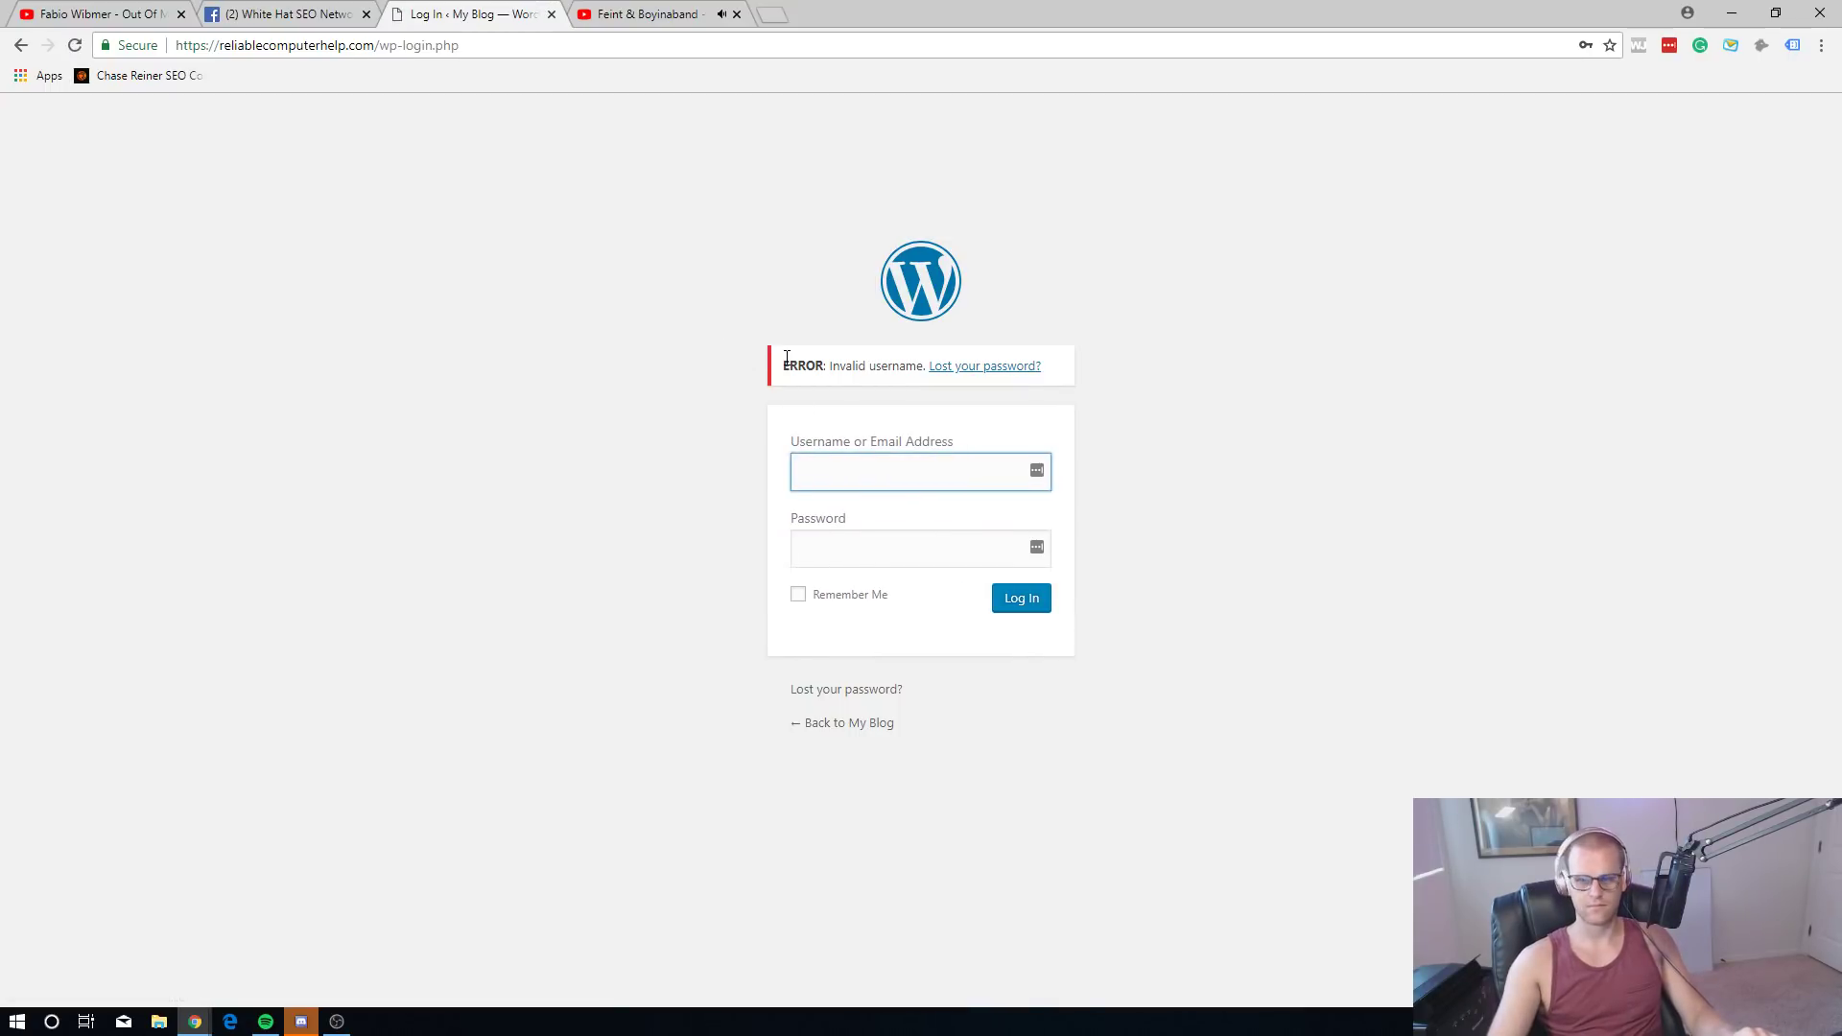
Make a third login attempt after correcting the username and re-entering the password
text(cgsa)
key(BackSpace)
text(hasereiner)
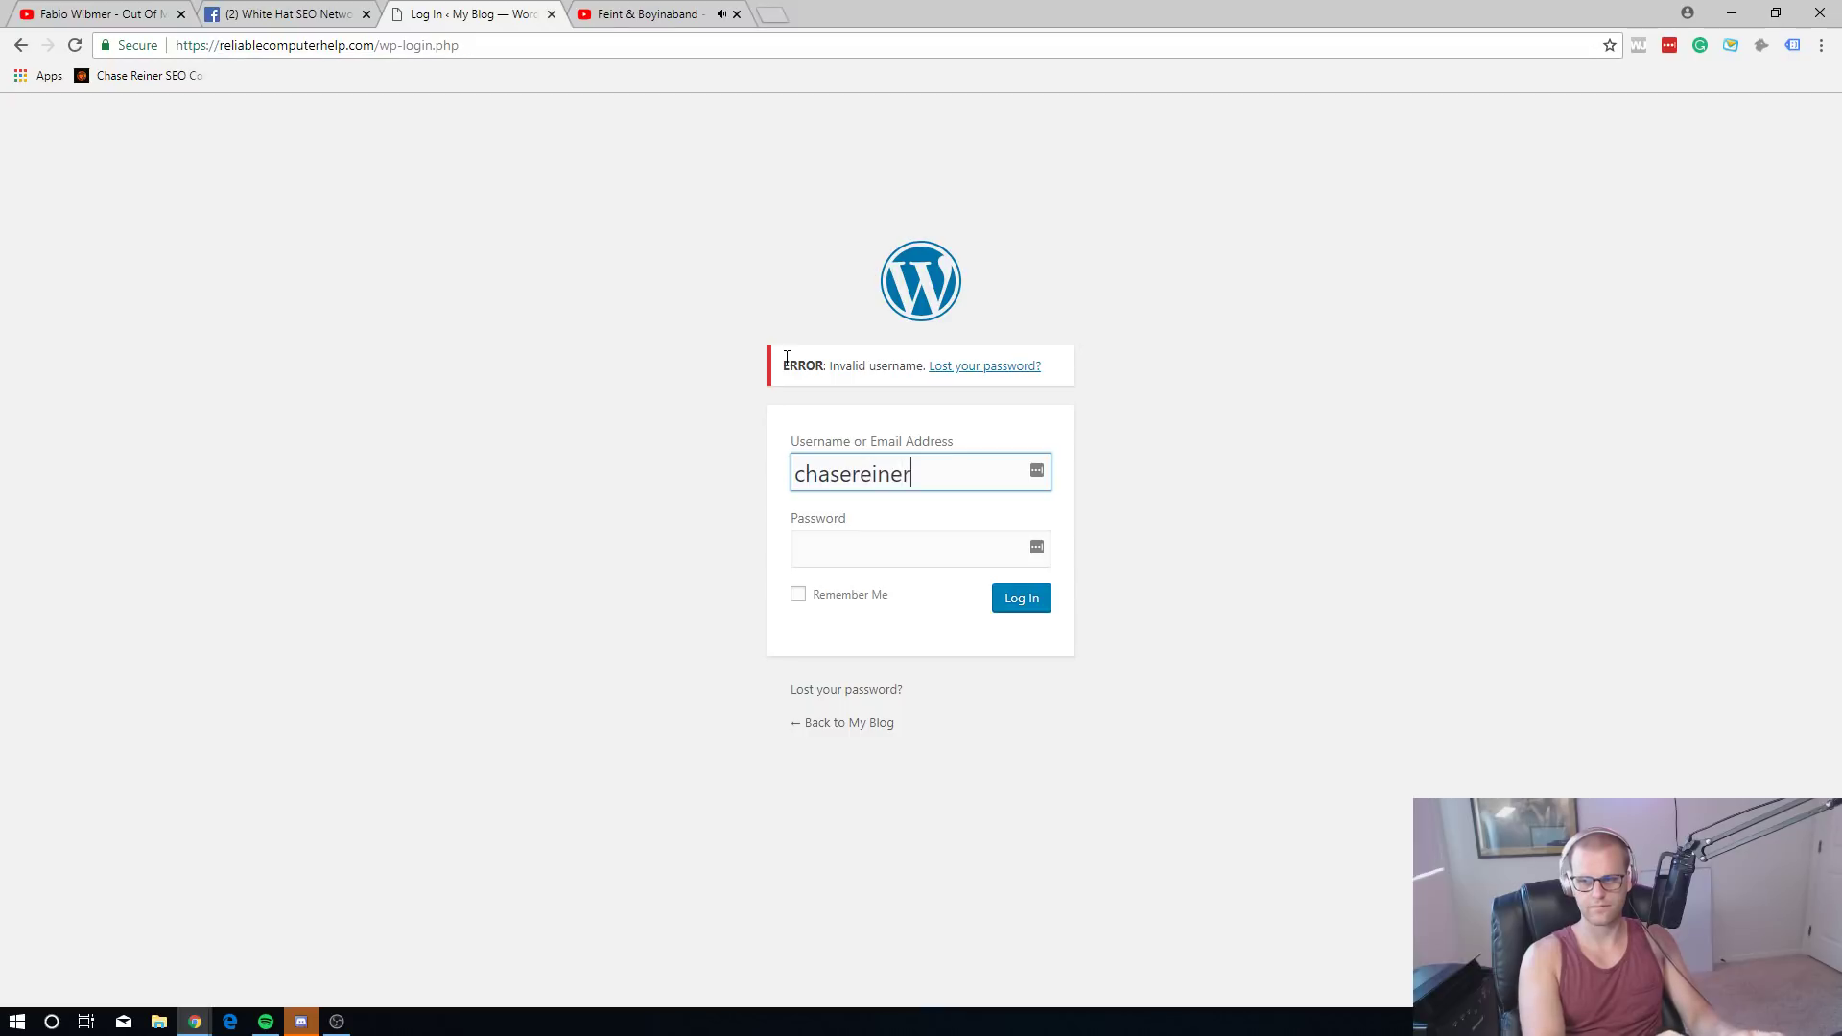
key(Tab)
text(•)
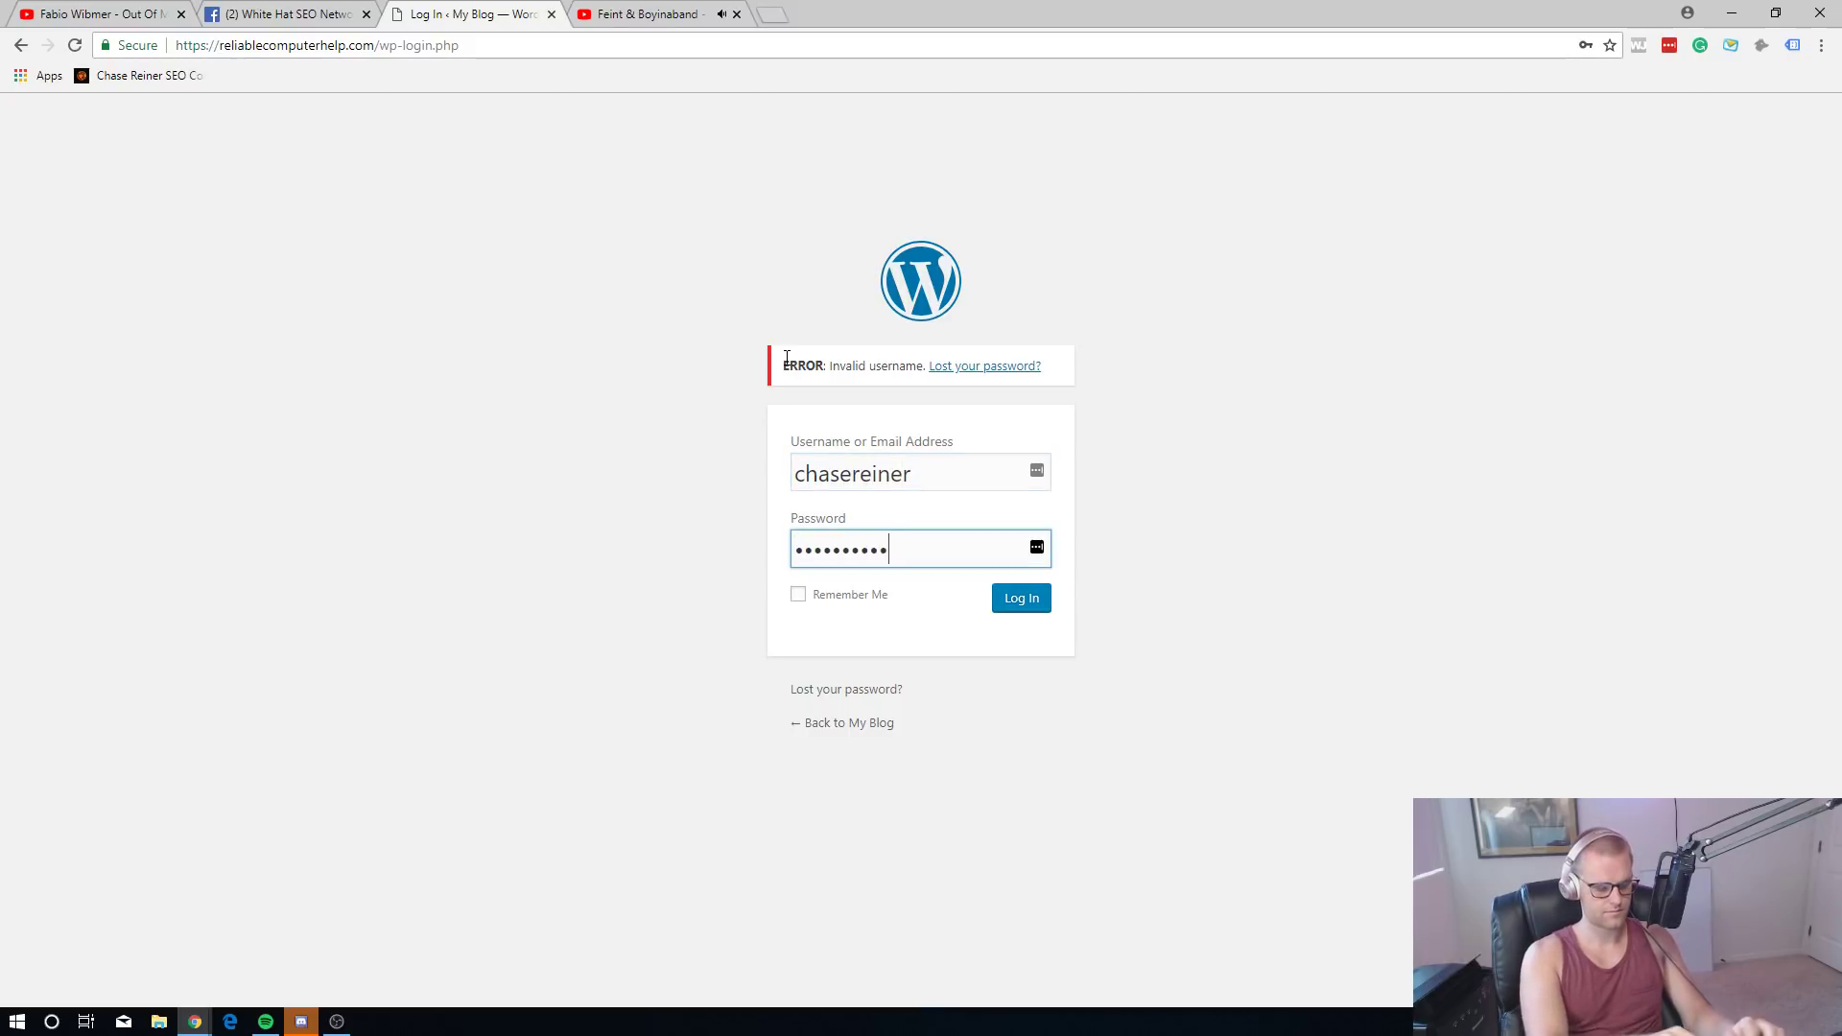
text(•)
key(Return)
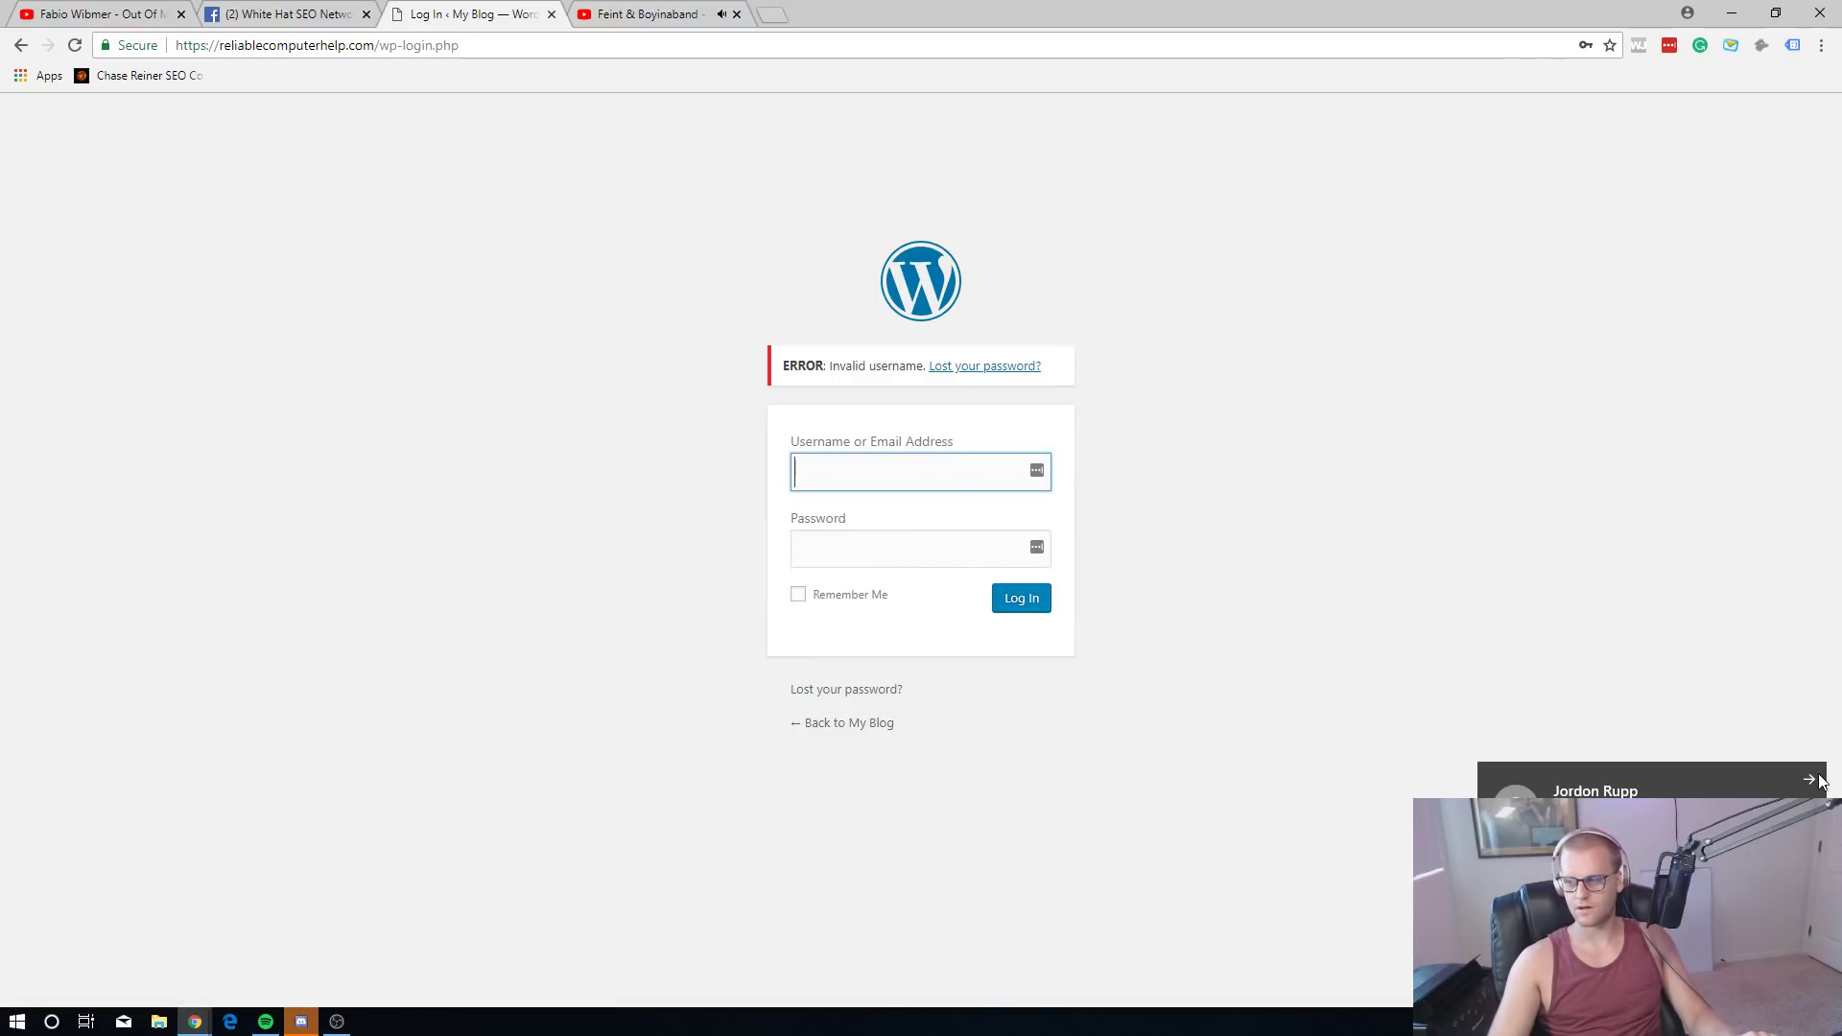
Request a password reset link for the admin username, retrying with the longer username
click(847, 689)
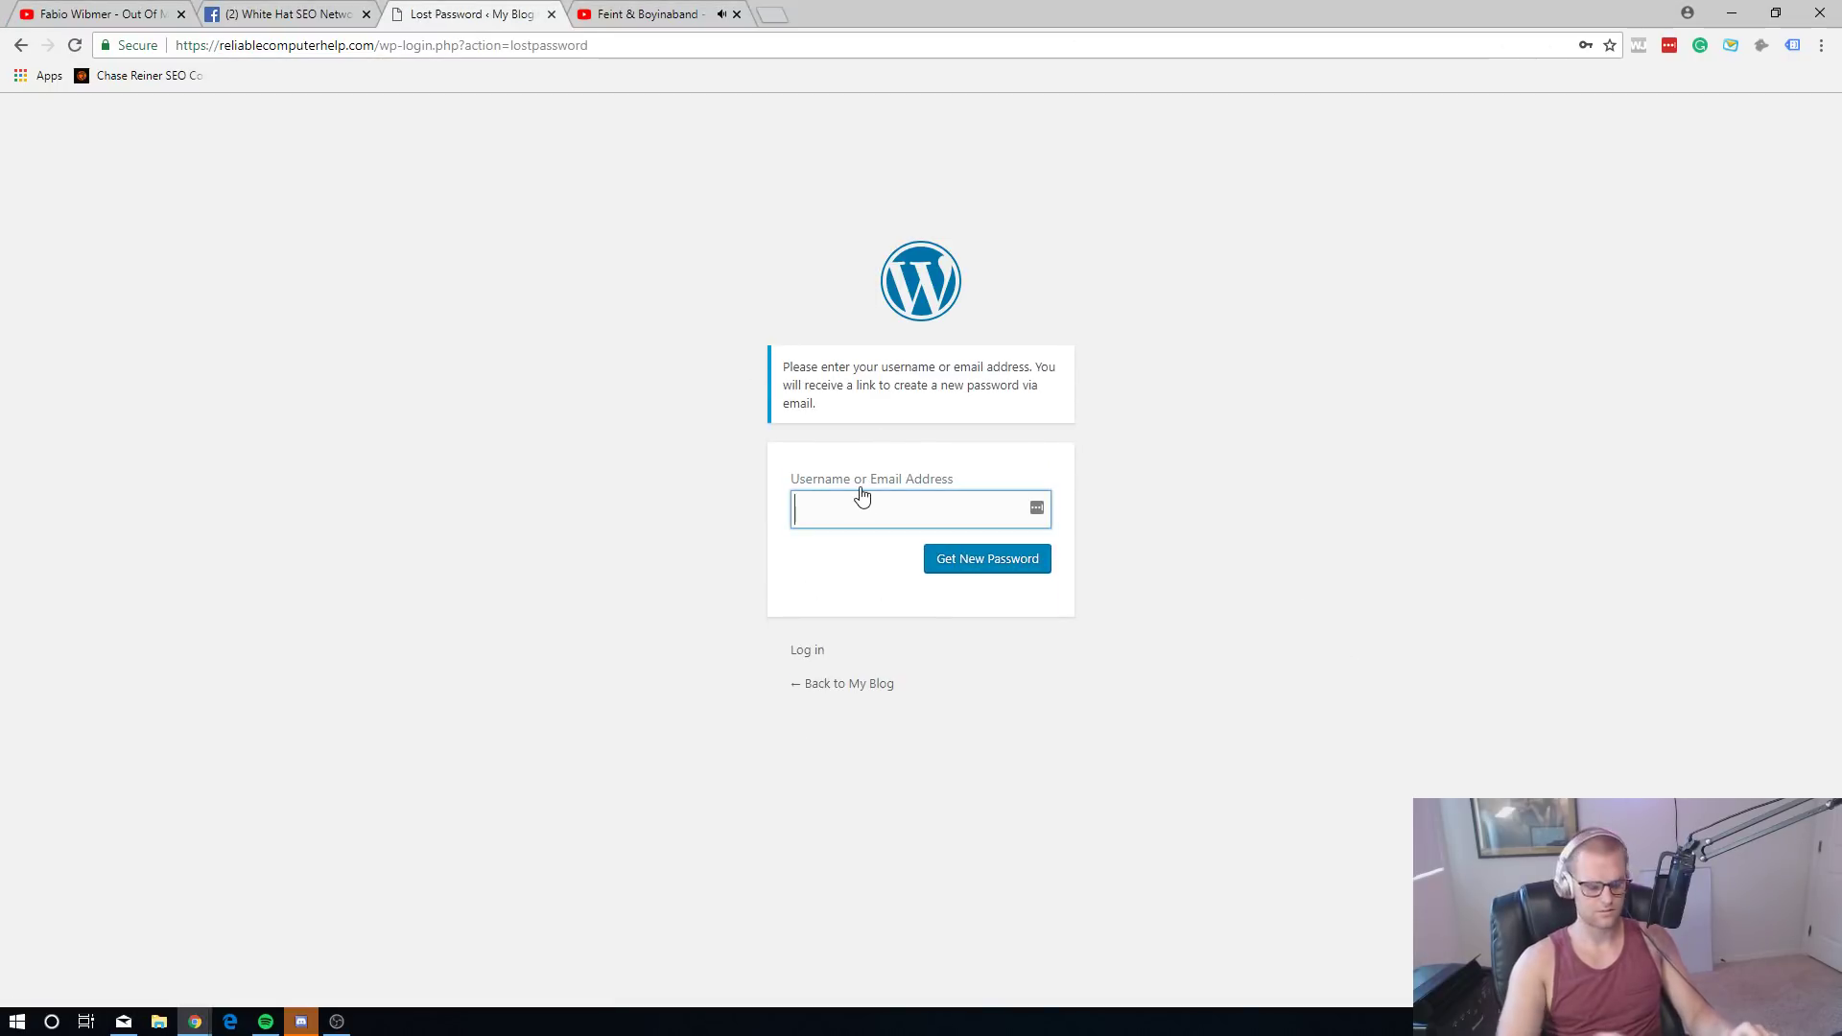
text(chasereiner)
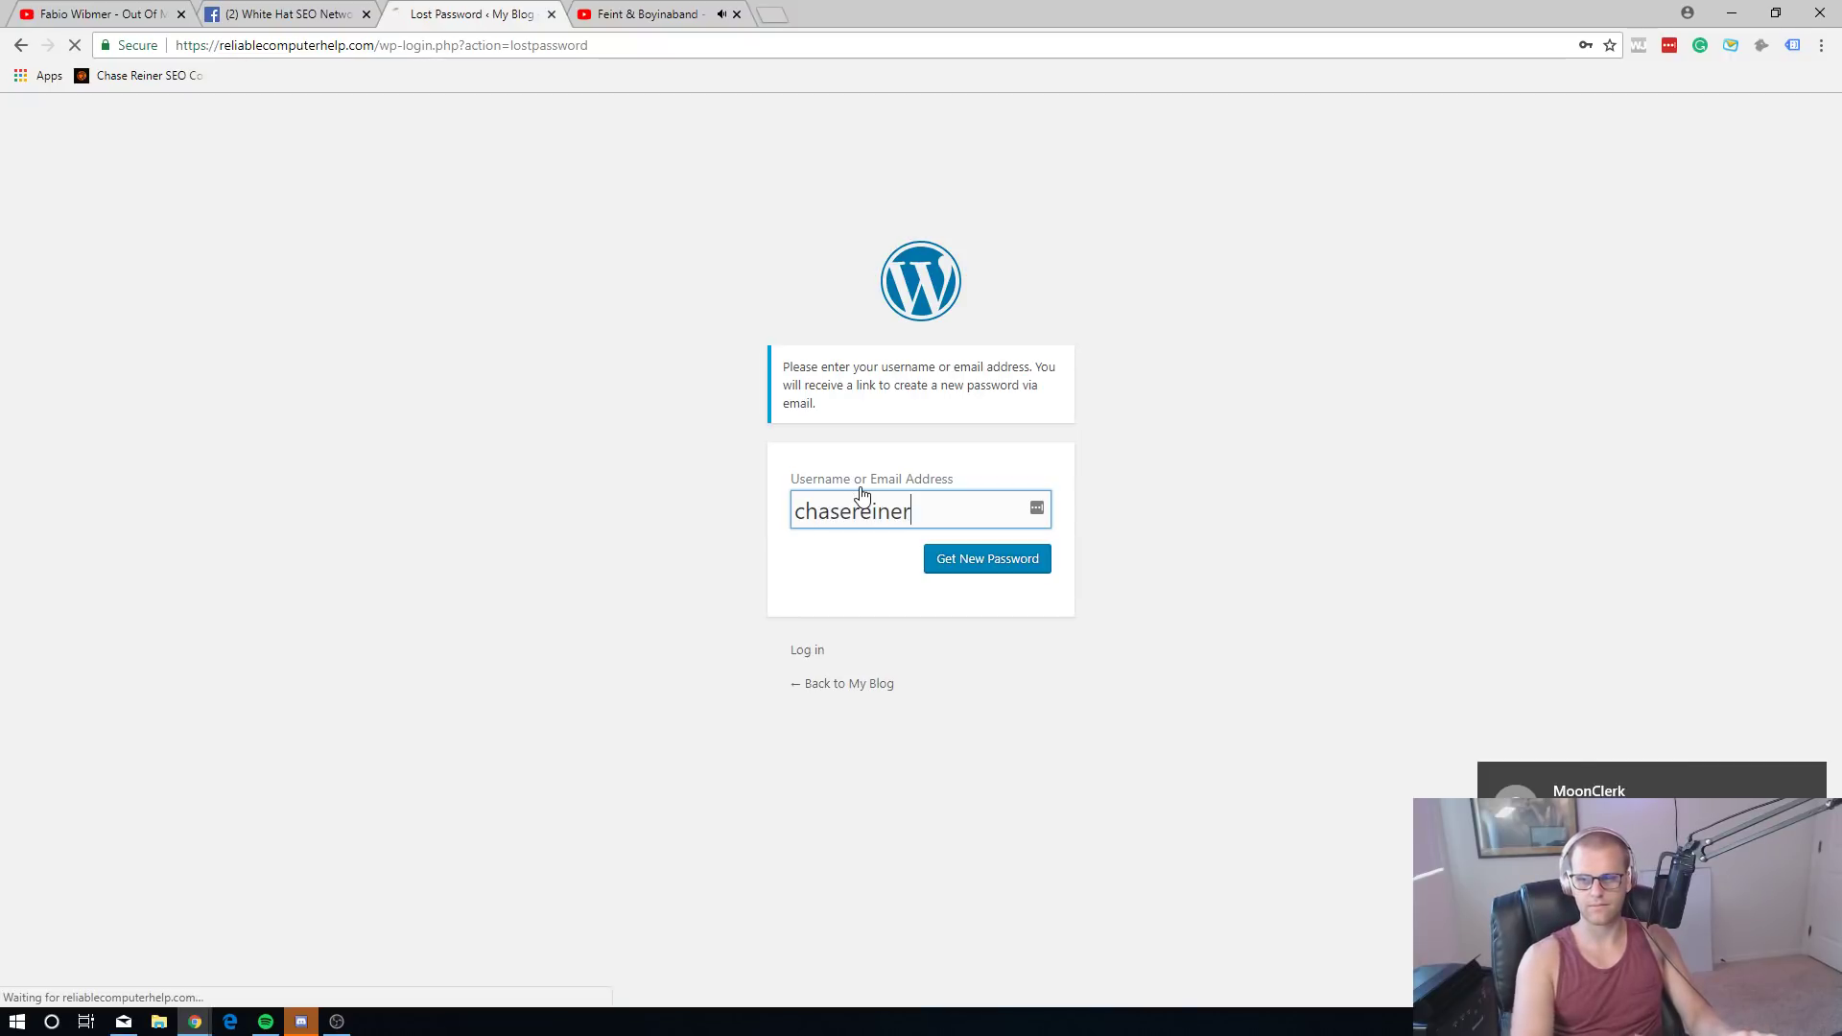
key(Return)
text(seo)
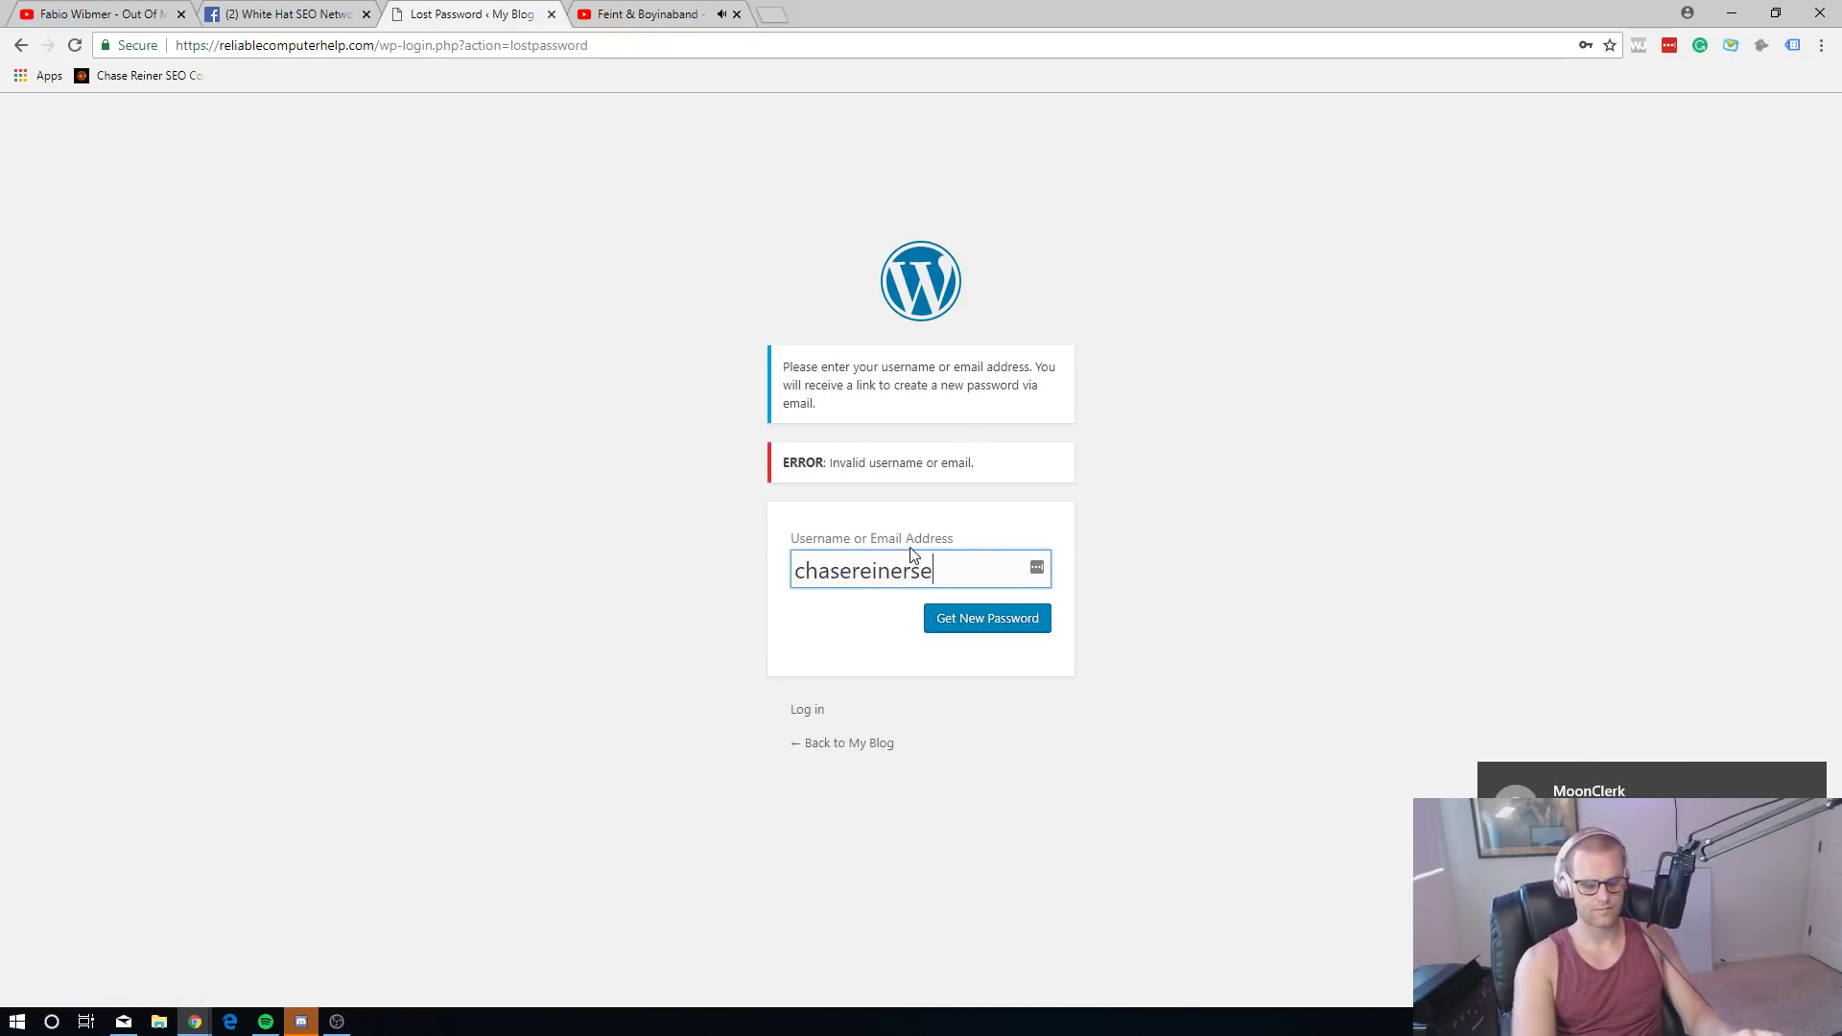
key(Return)
Enter the correct username and the account password to log in
text(c)
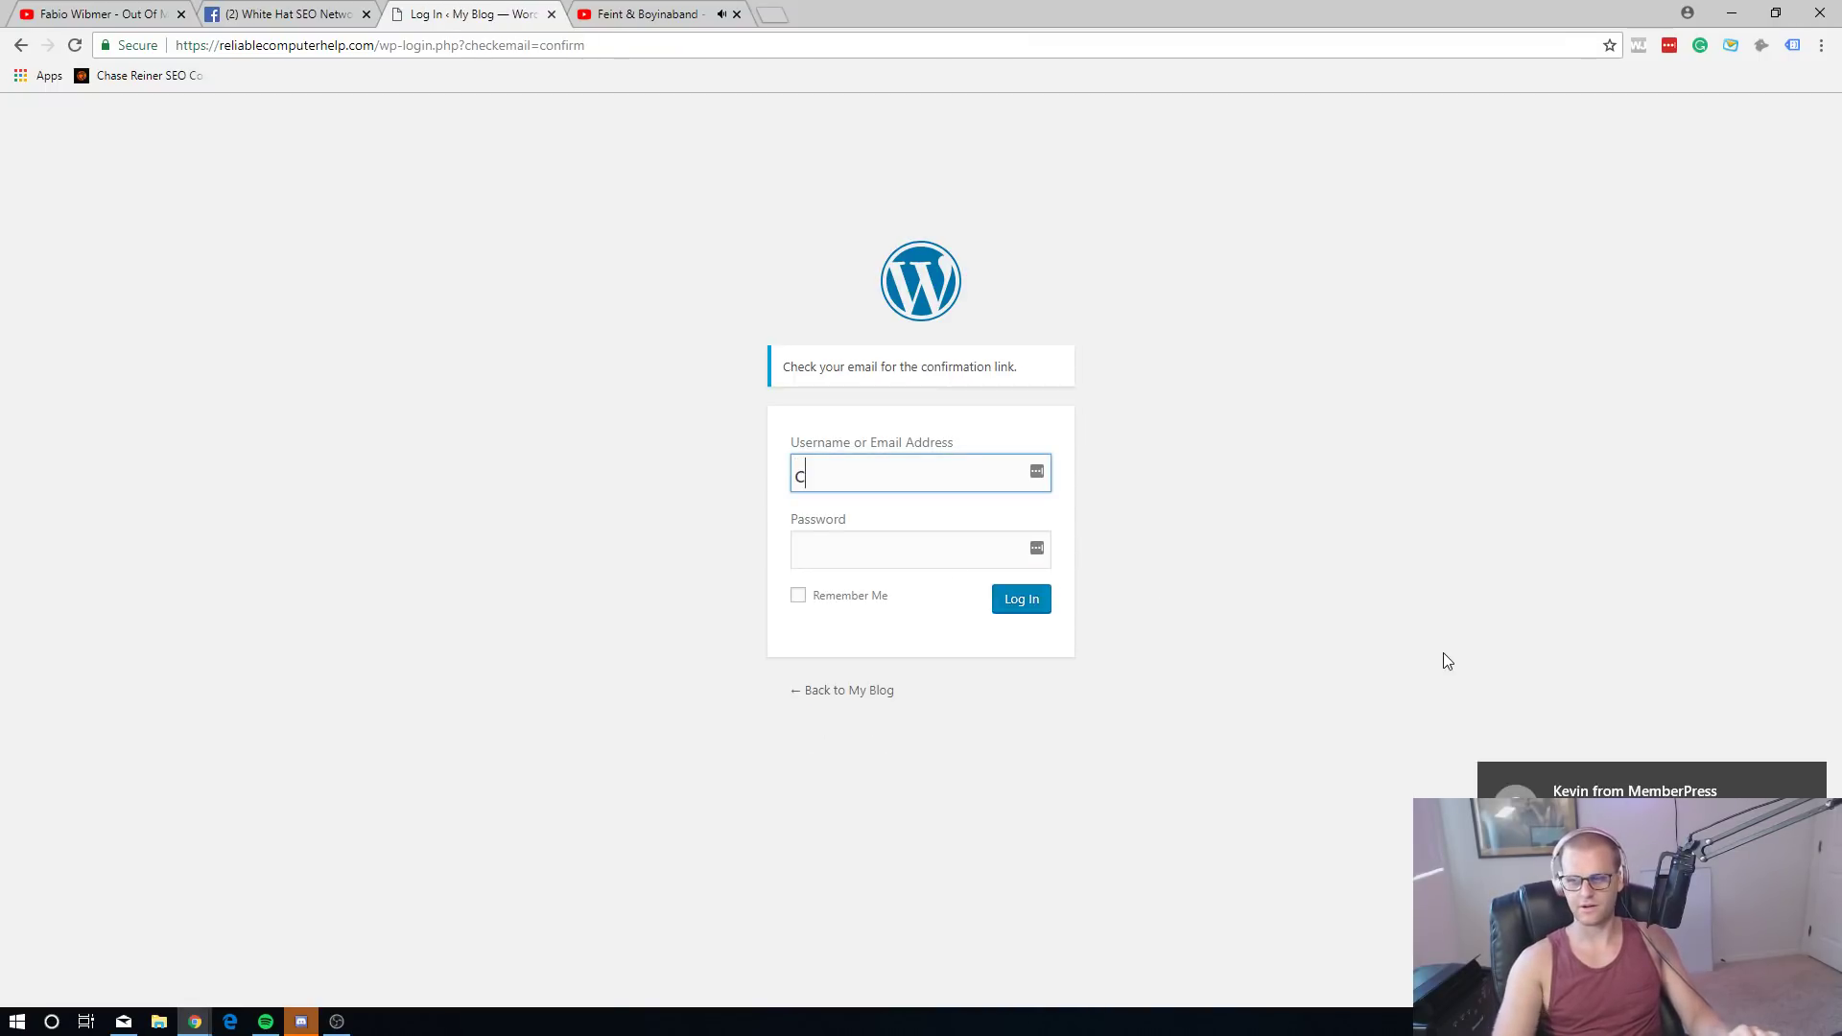
text(hase)
key(Tab)
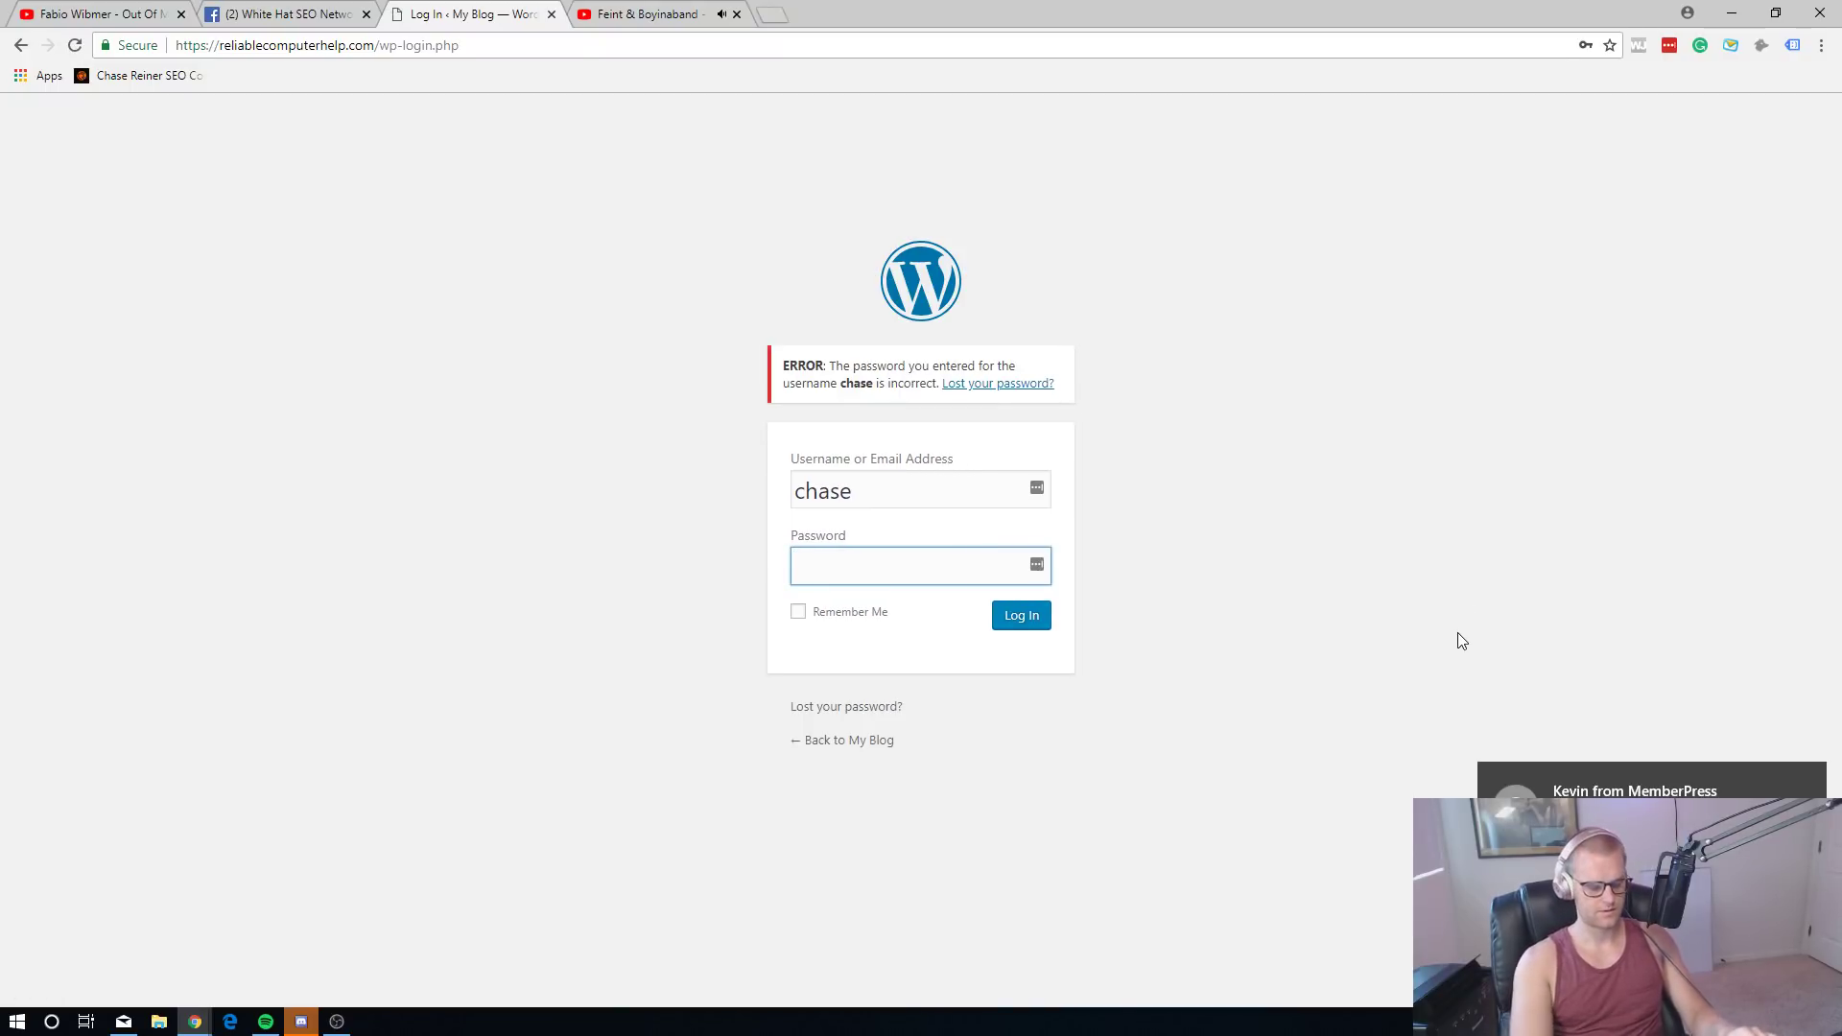
text(***************)
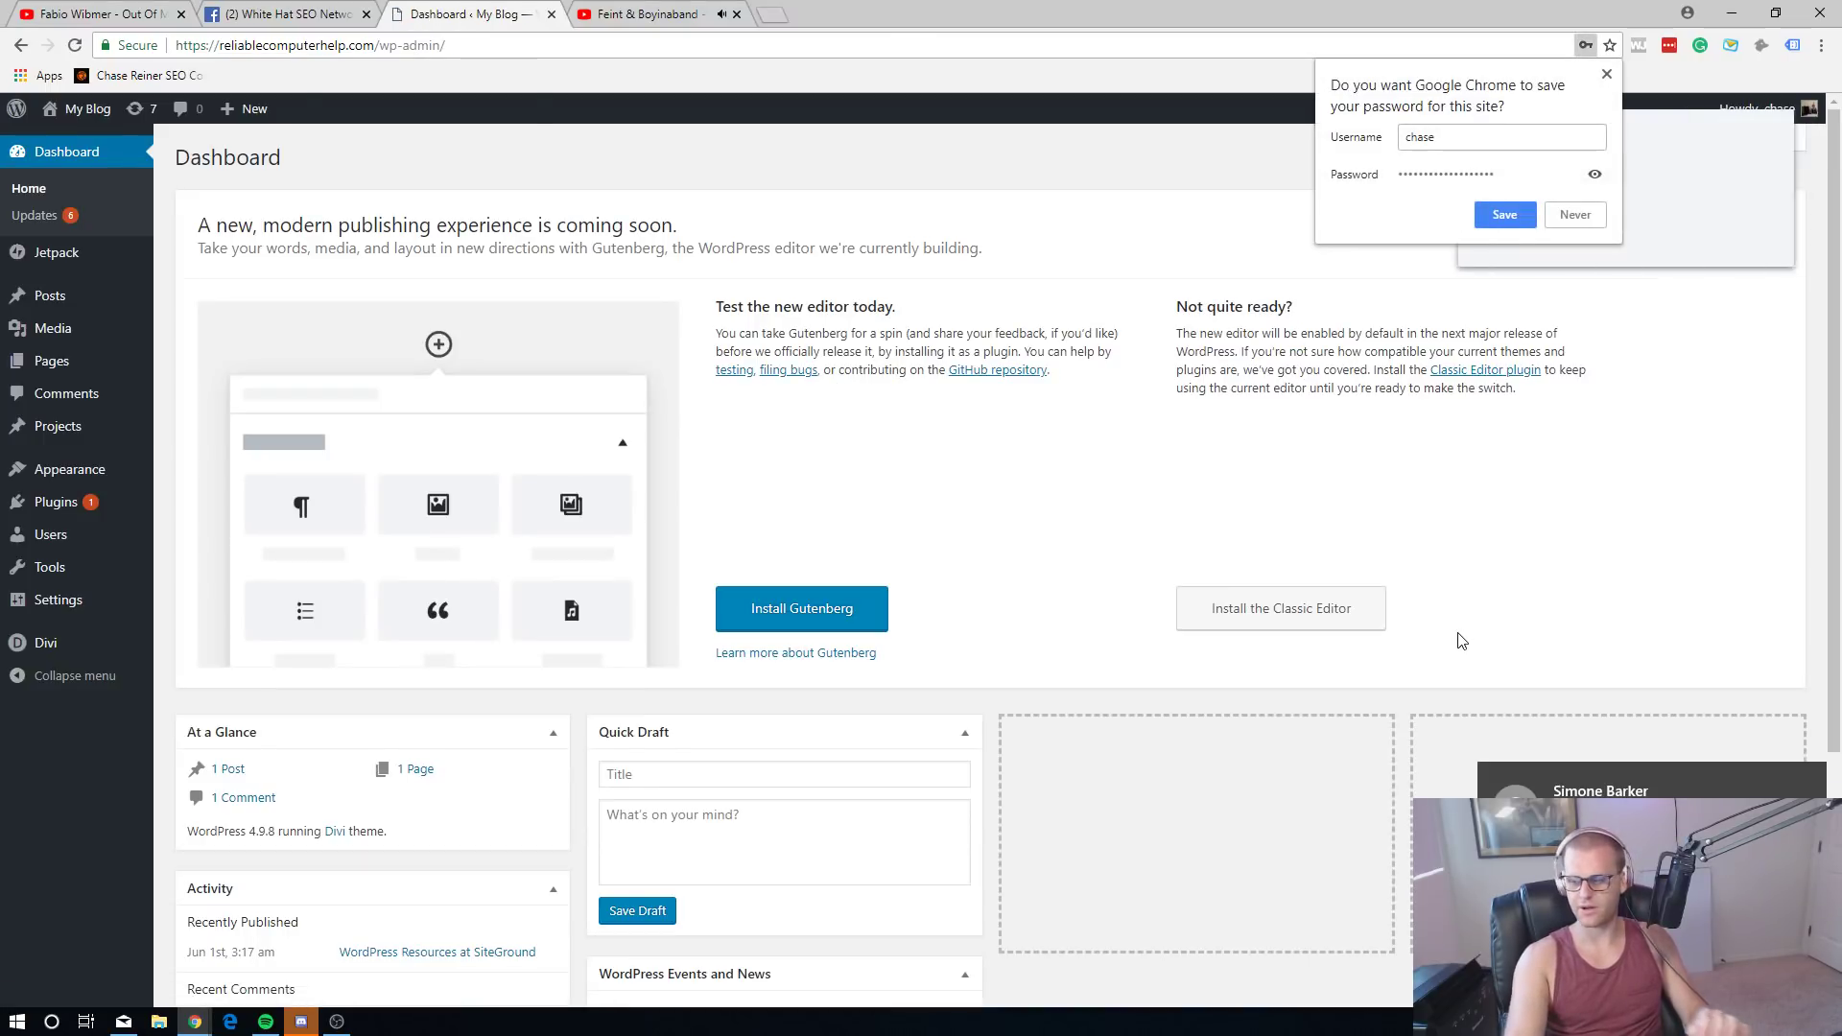
Dismiss the chat notification and decline saving the password in Chrome and in LastPass
click(1809, 779)
click(1574, 215)
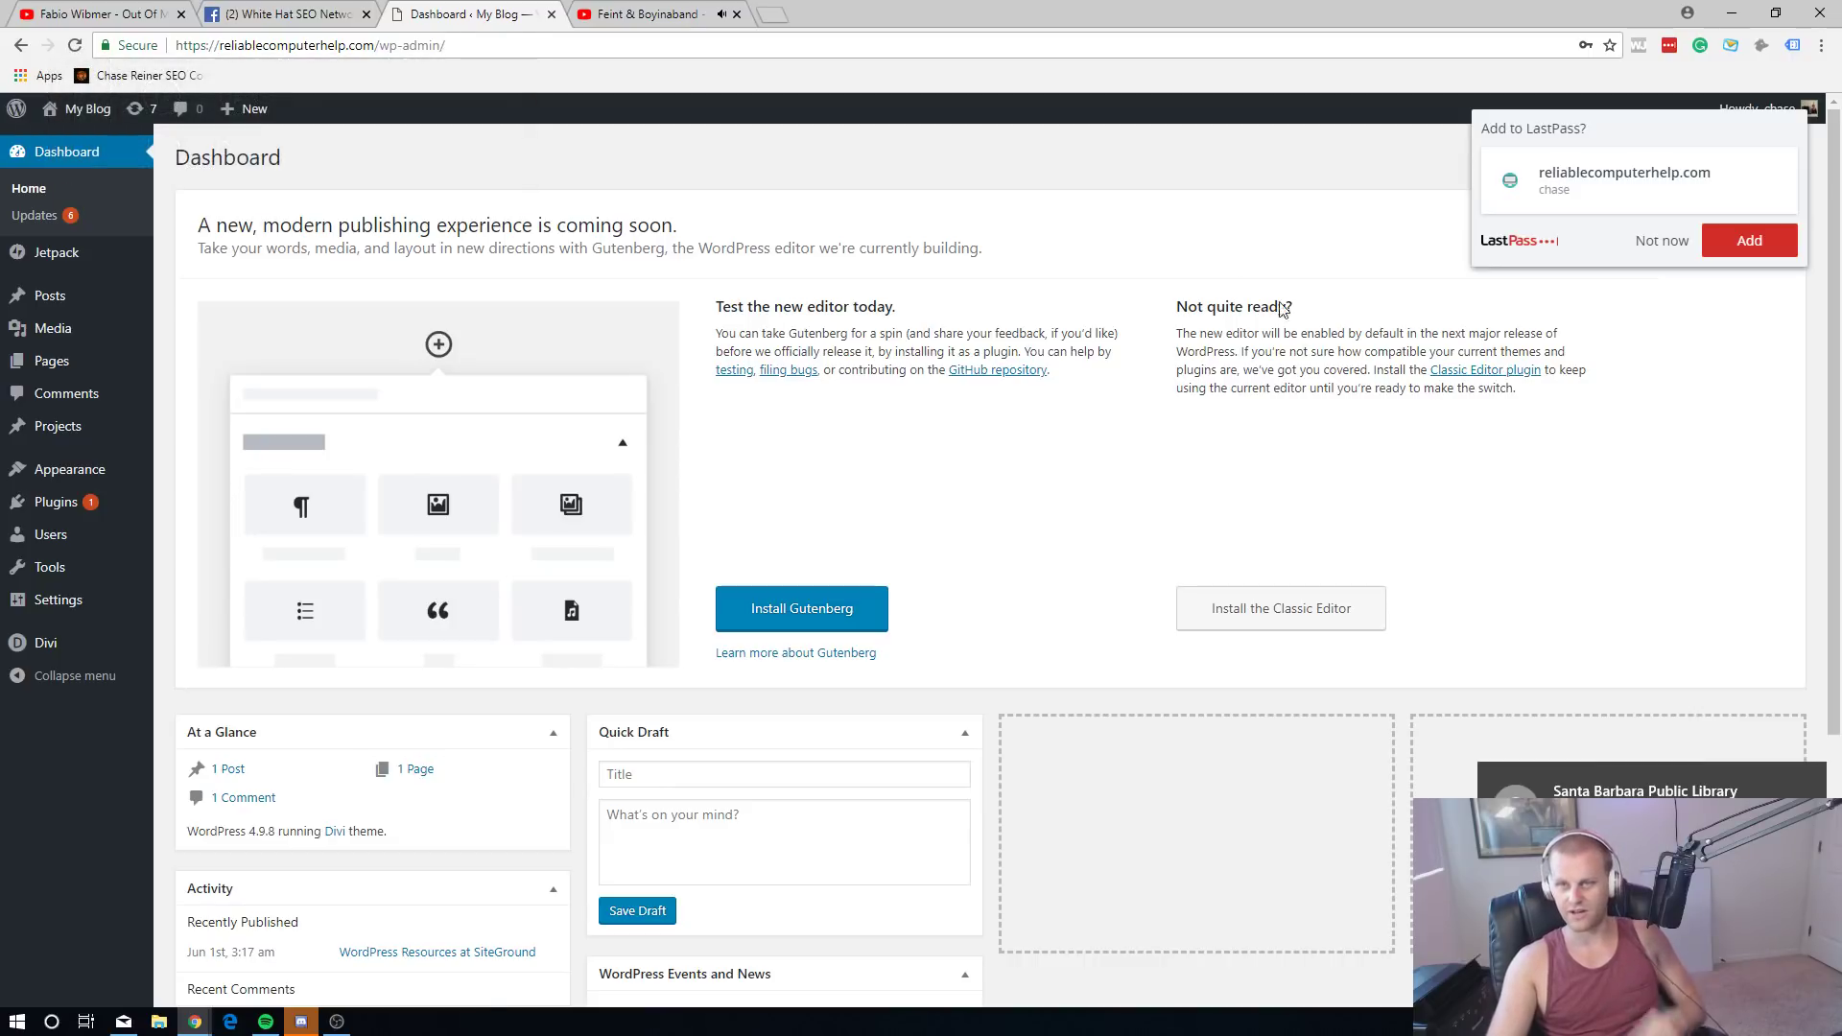
click(1663, 241)
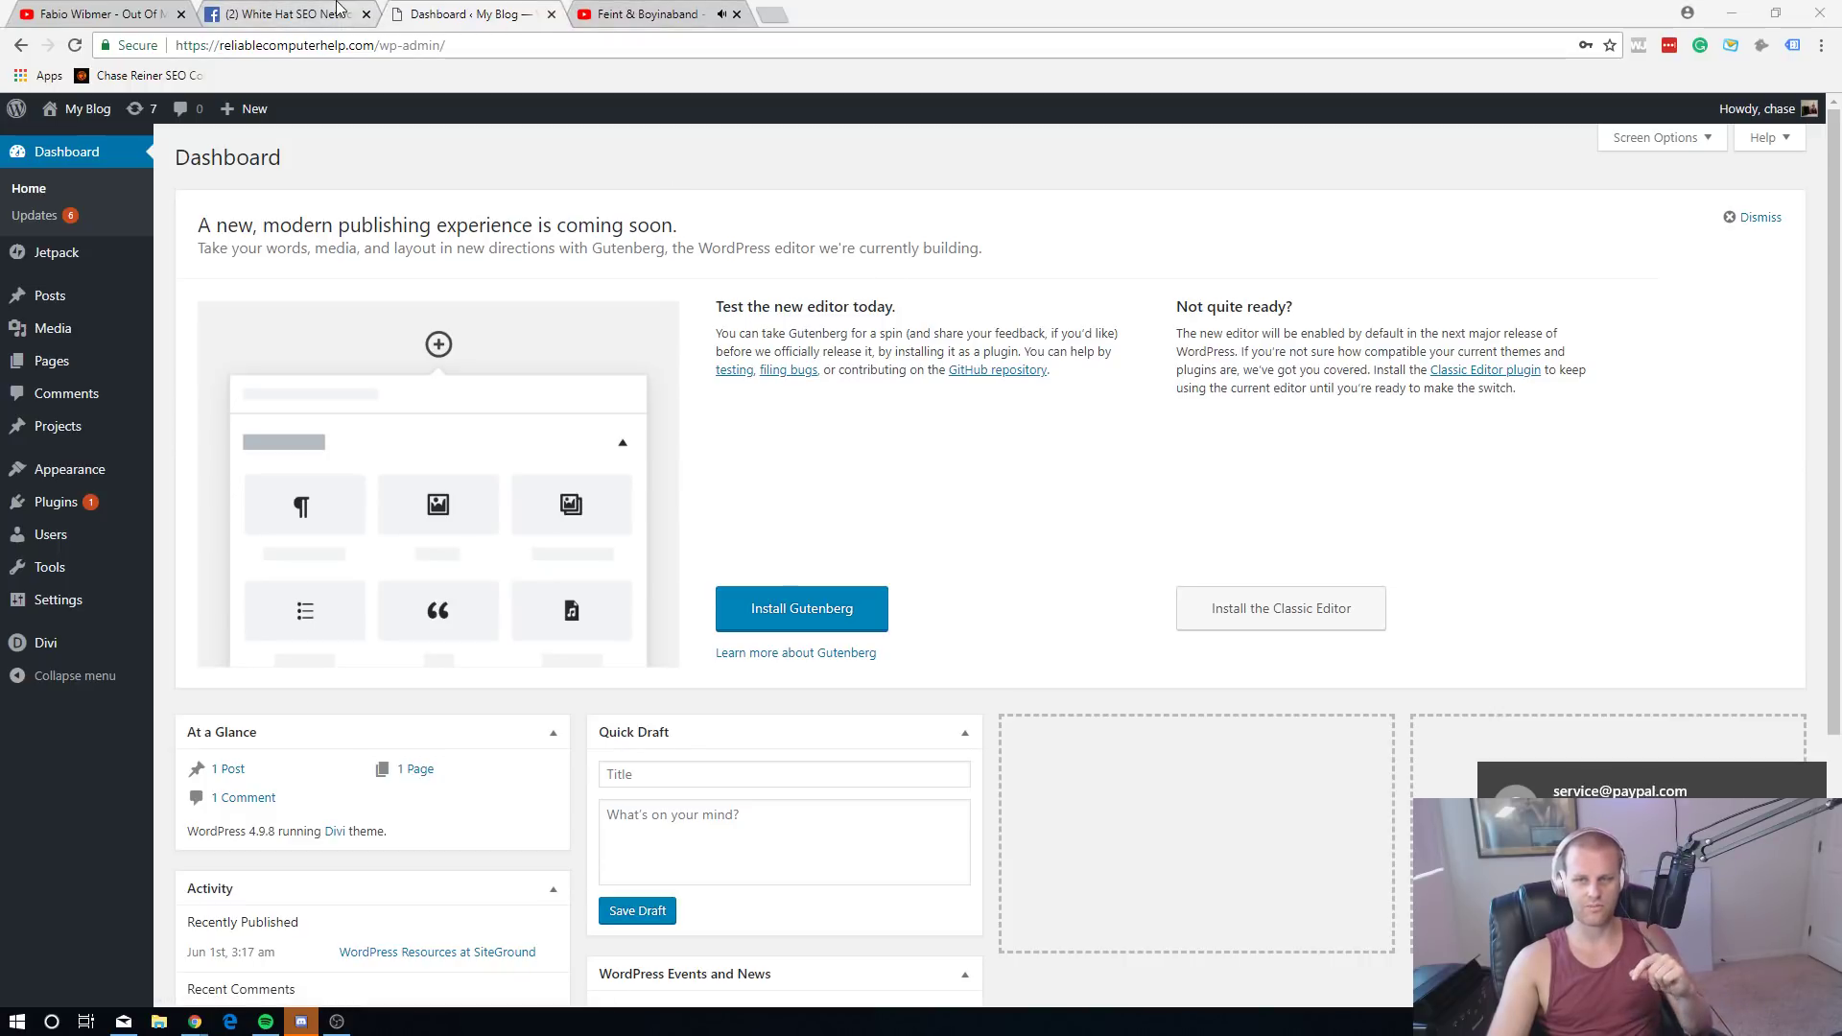
click(338, 11)
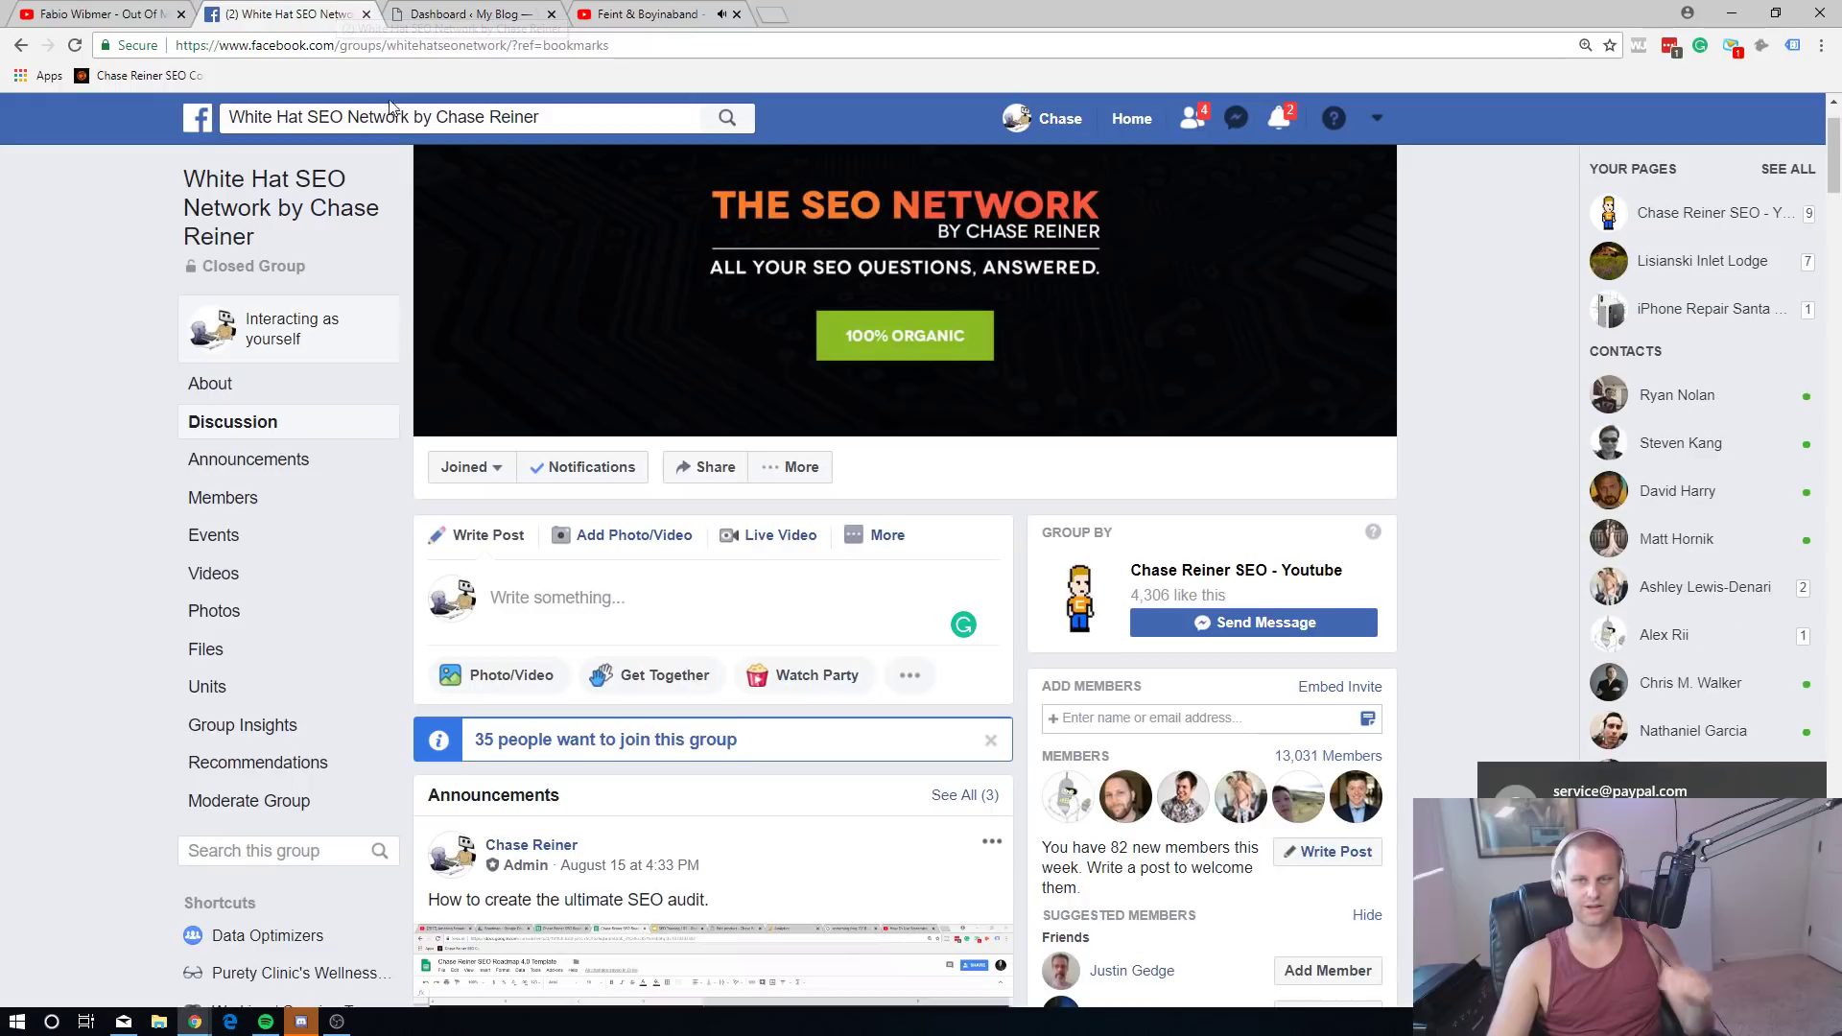
Glance at the Facebook group's notifications, dismissing the payment and incoming-call banners
click(1814, 781)
click(1269, 122)
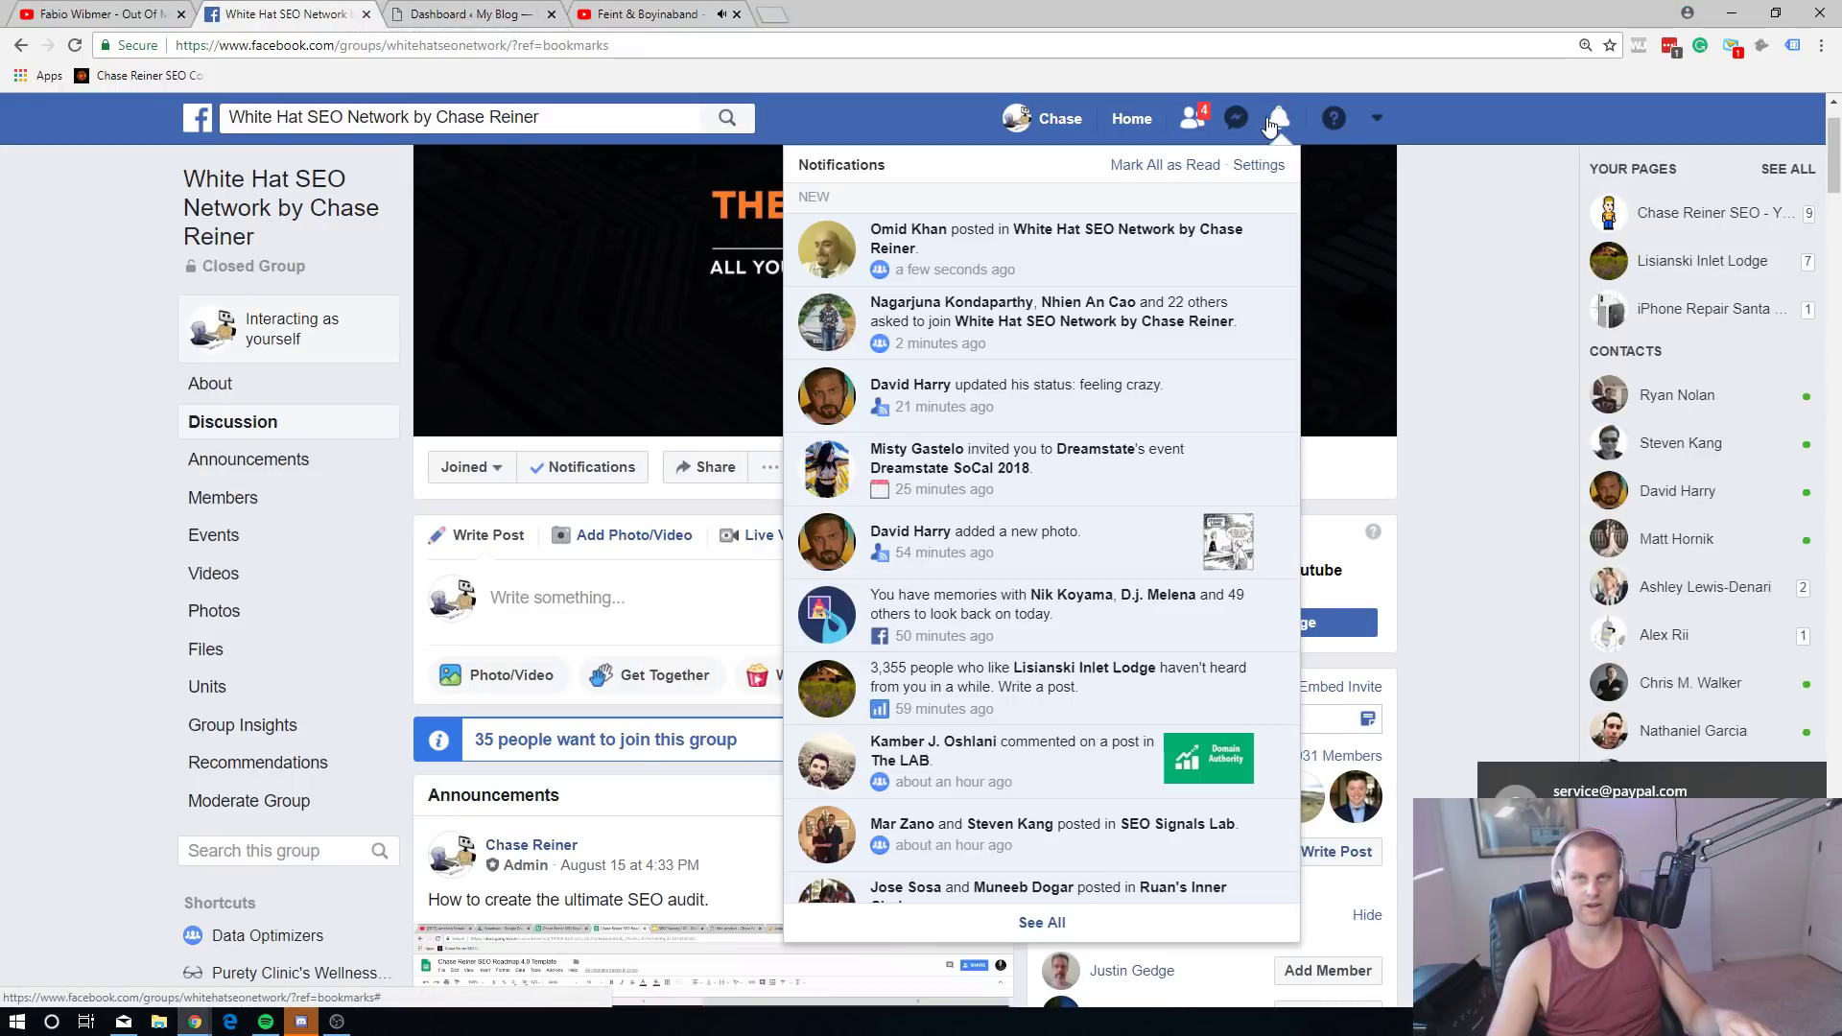
click(1386, 573)
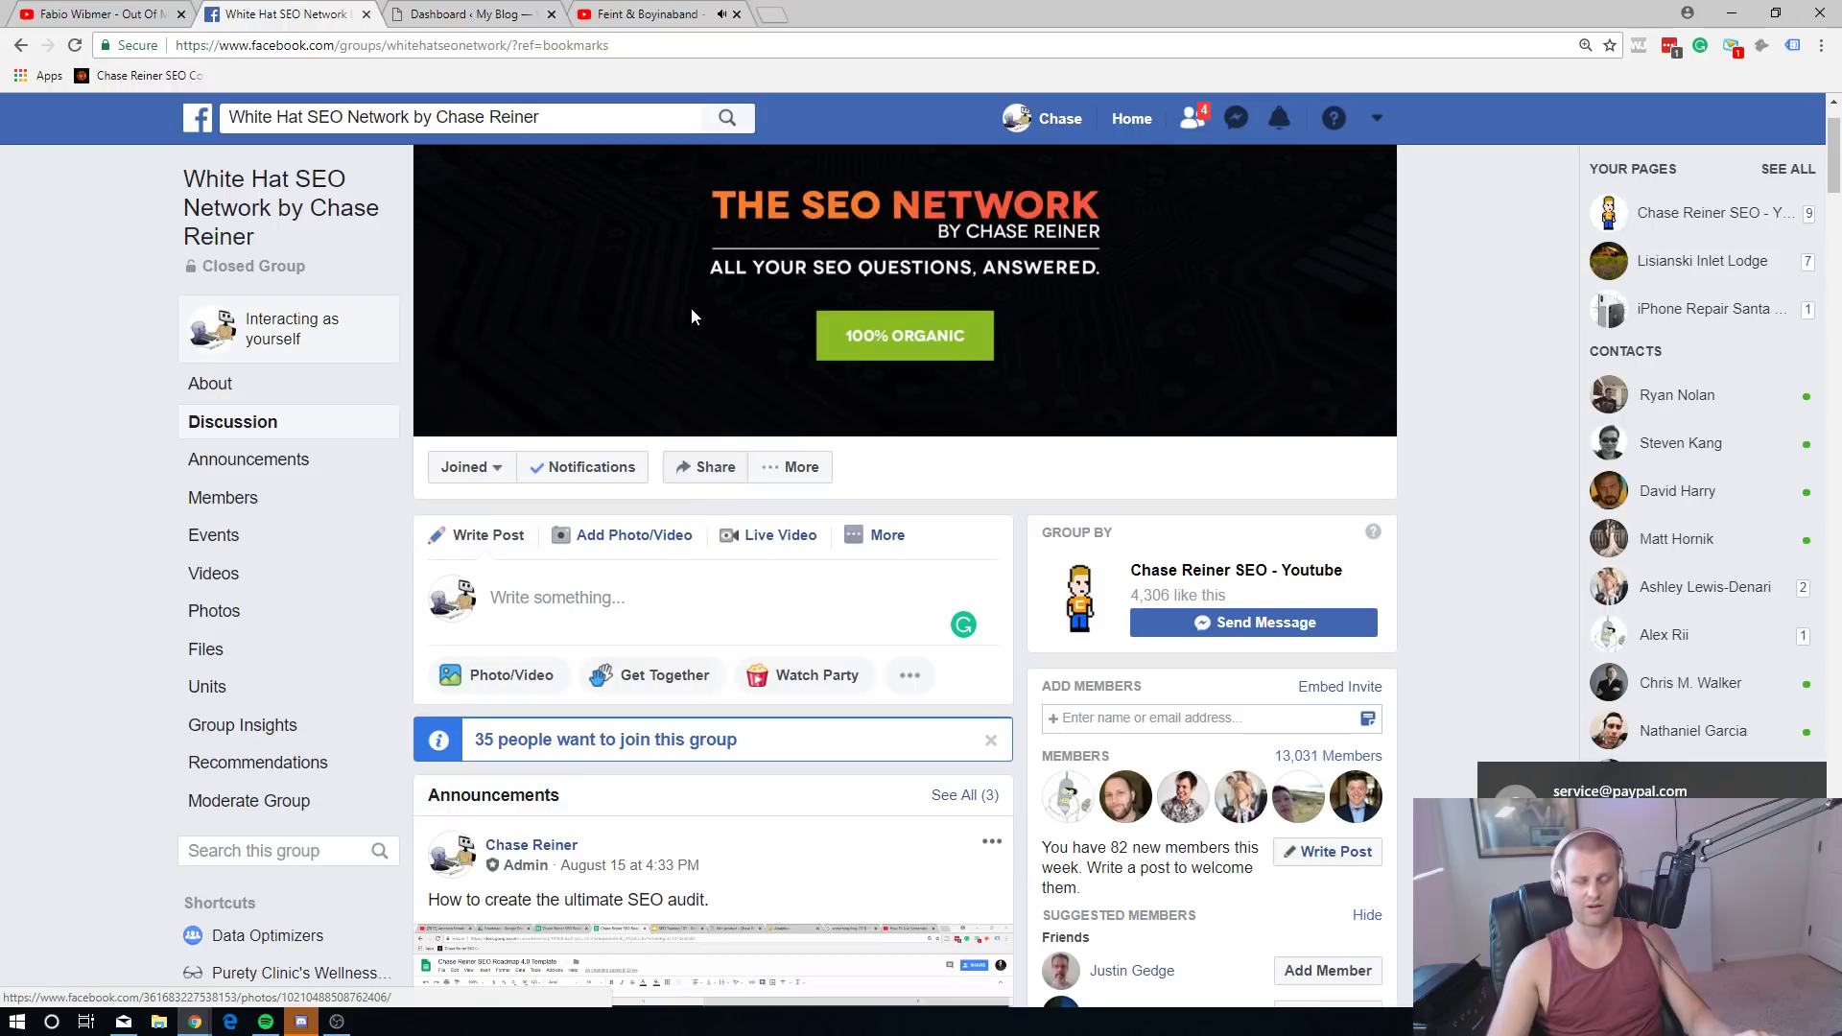
key(alt+Tab)
key(alt+Tab)
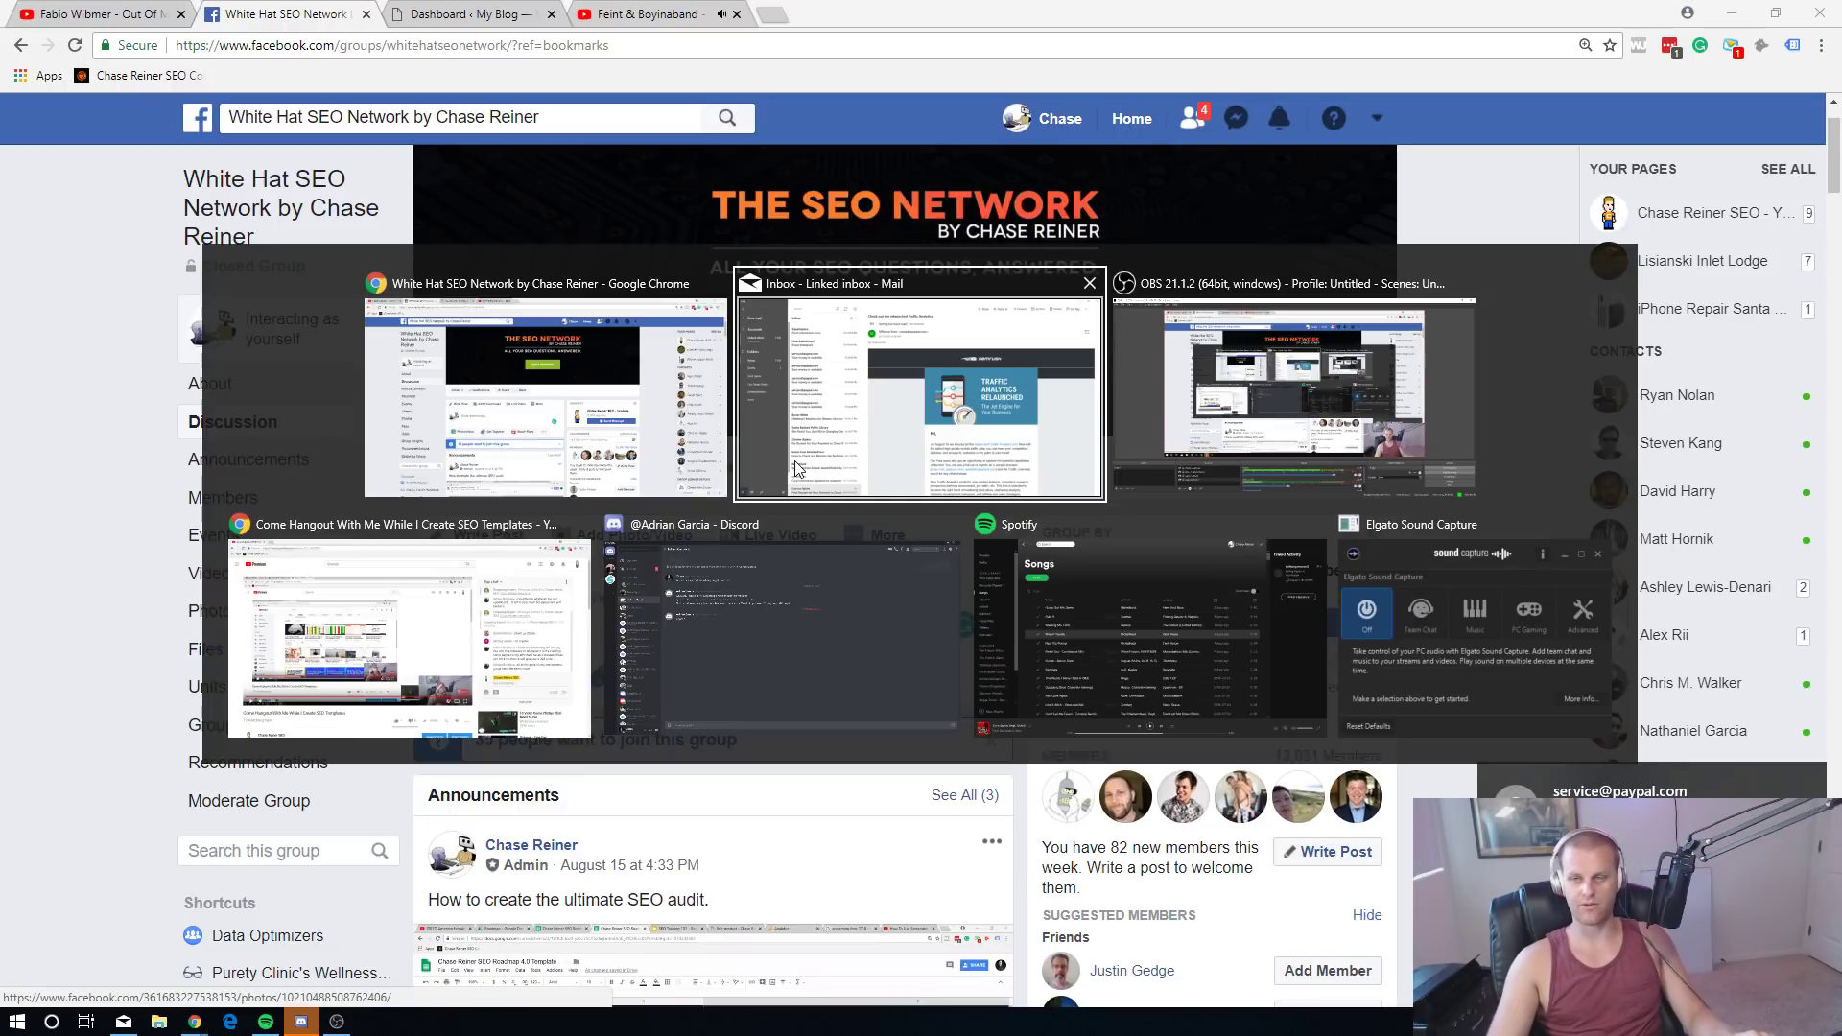
key(Escape)
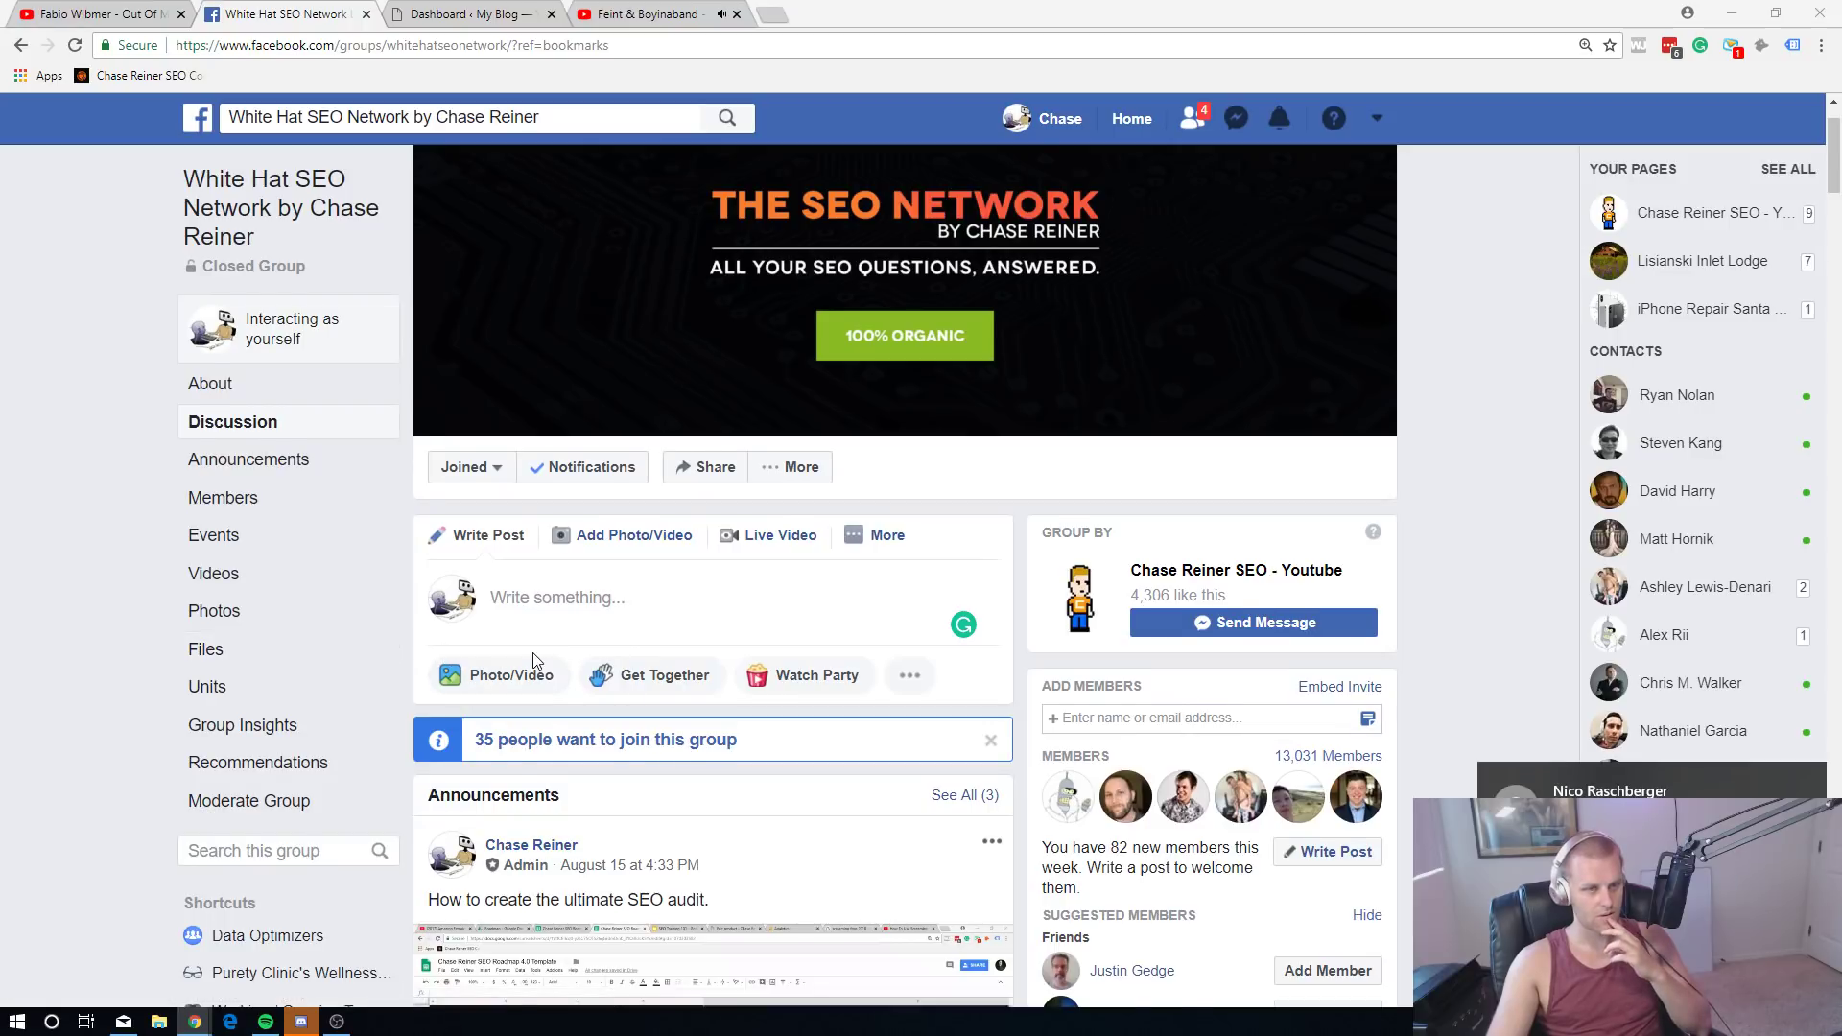
scroll(537, 681, down, 2)
scroll(628, 706, up, 1)
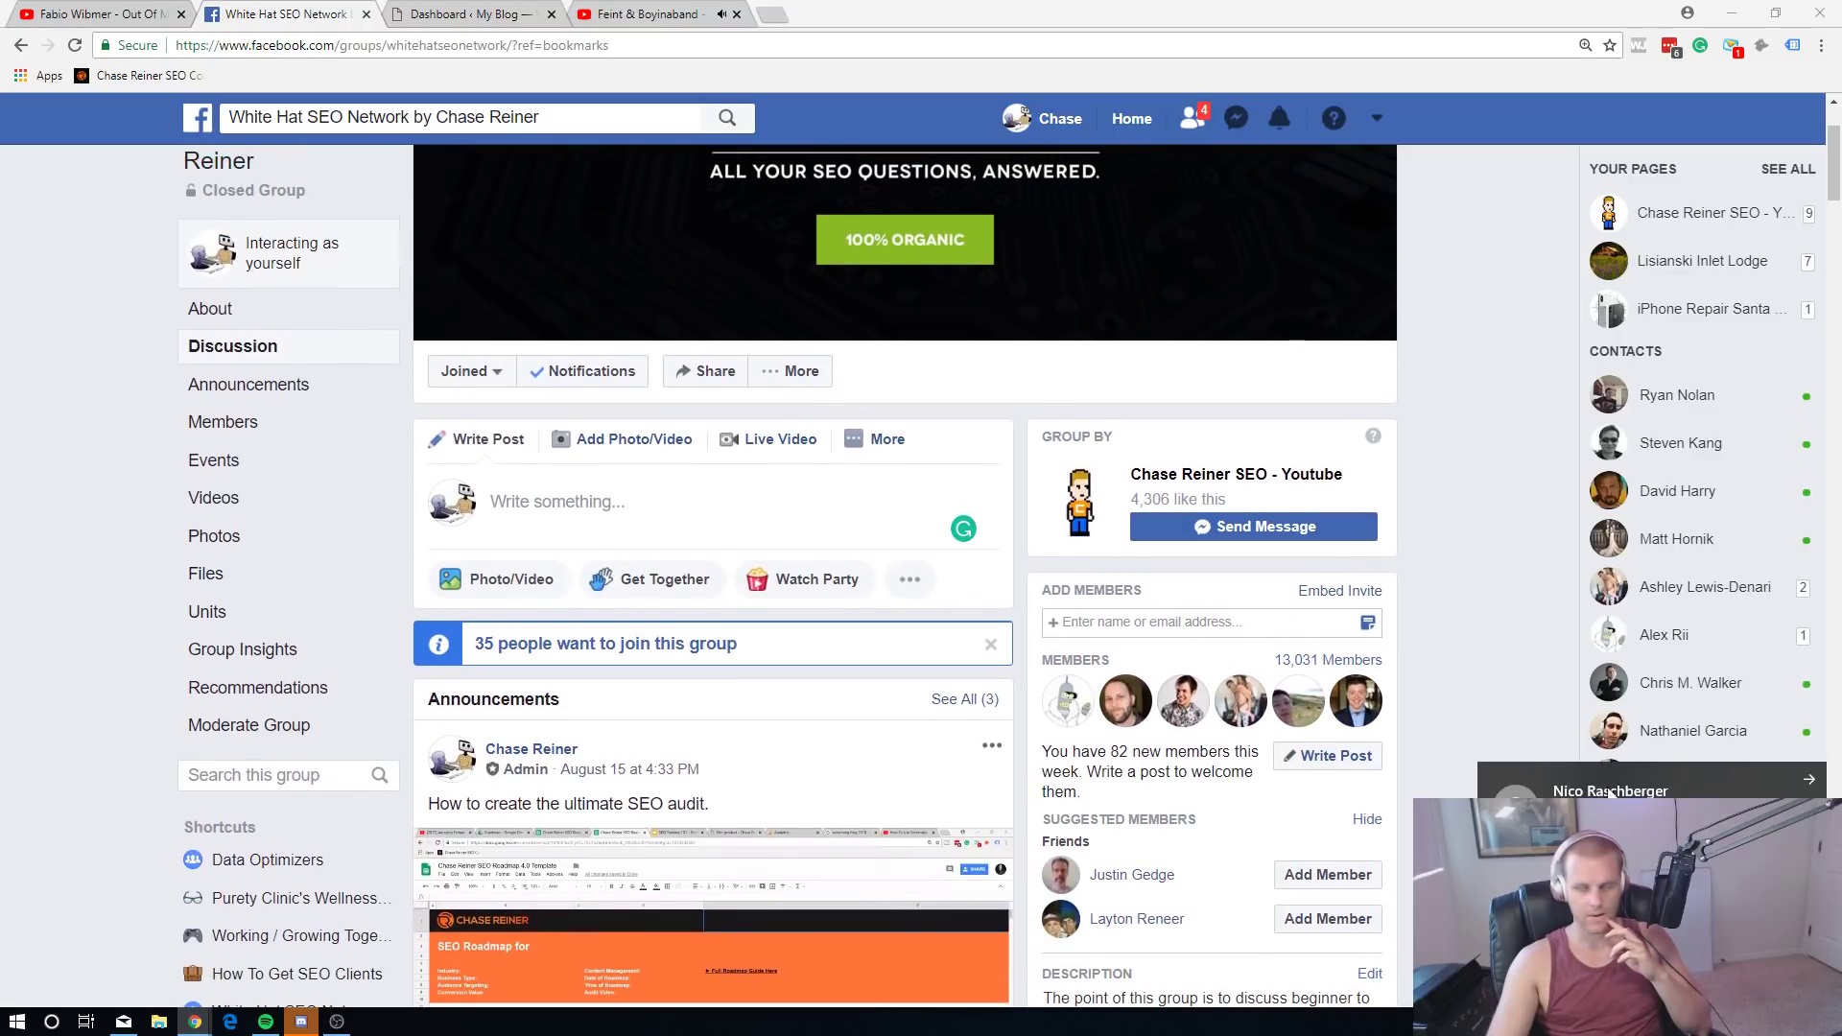
click(1813, 785)
click(526, 14)
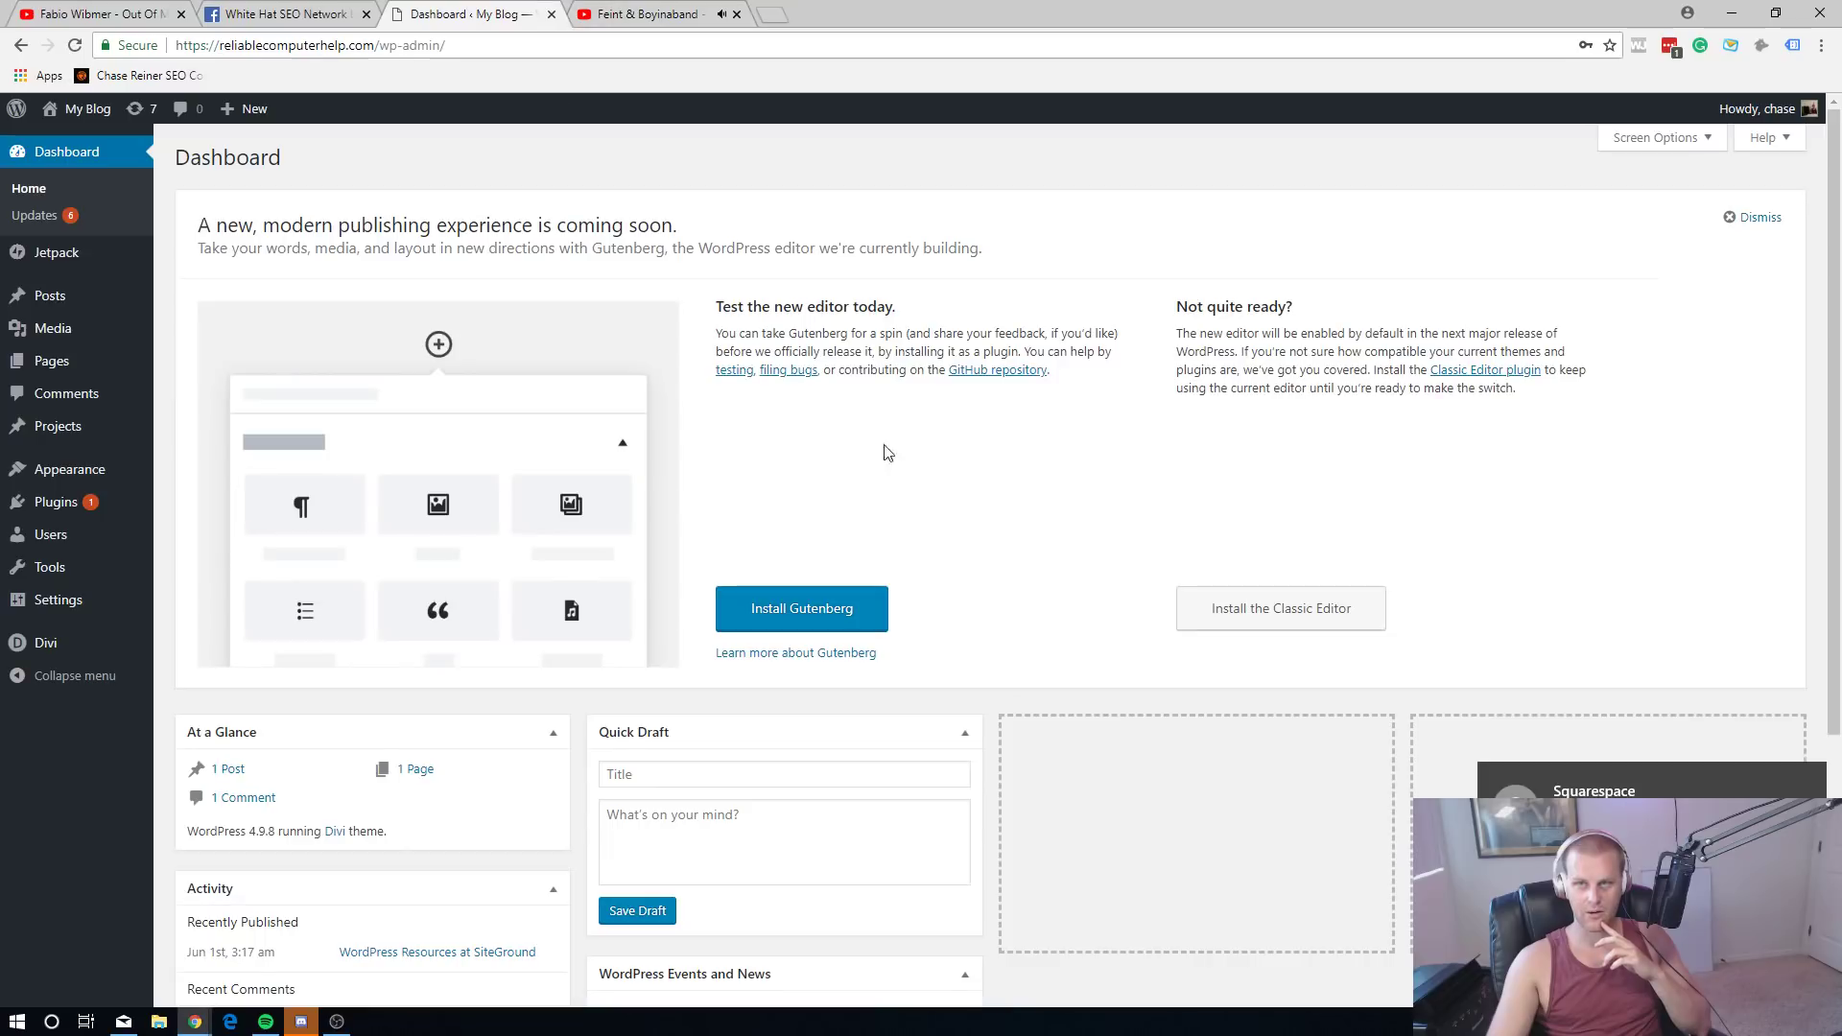
click(1812, 785)
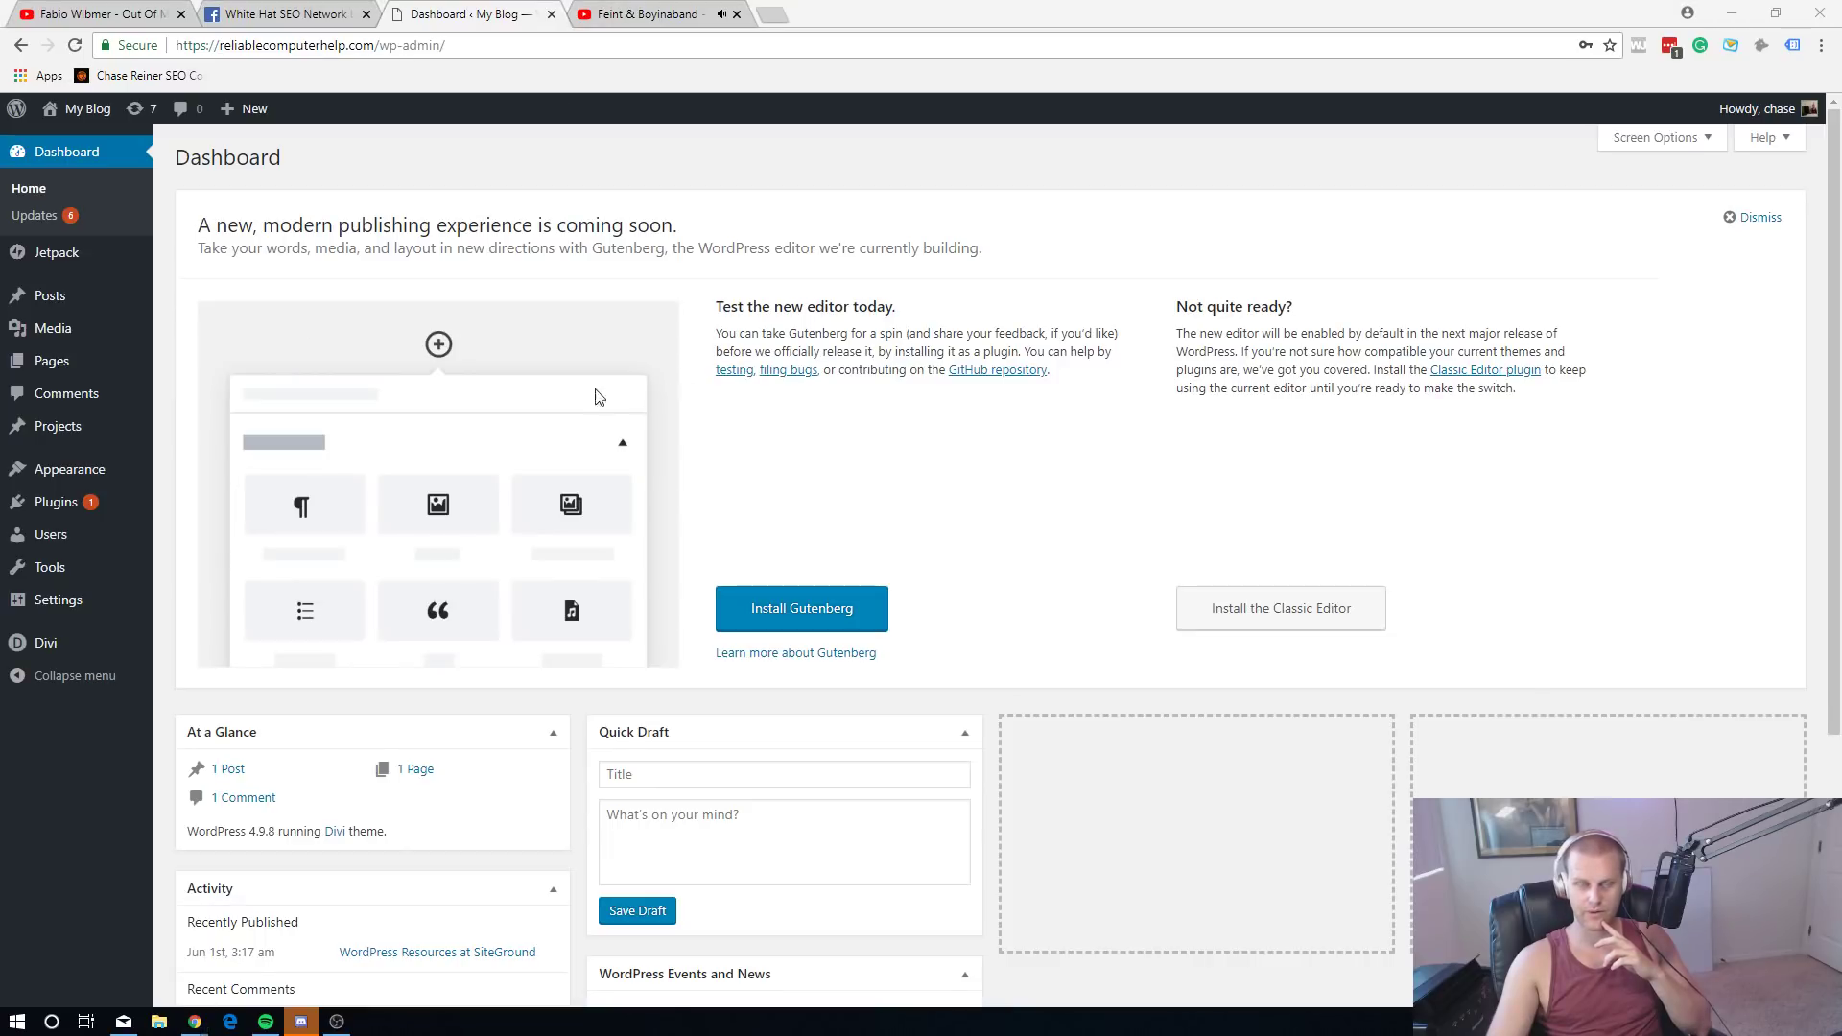
click(1815, 788)
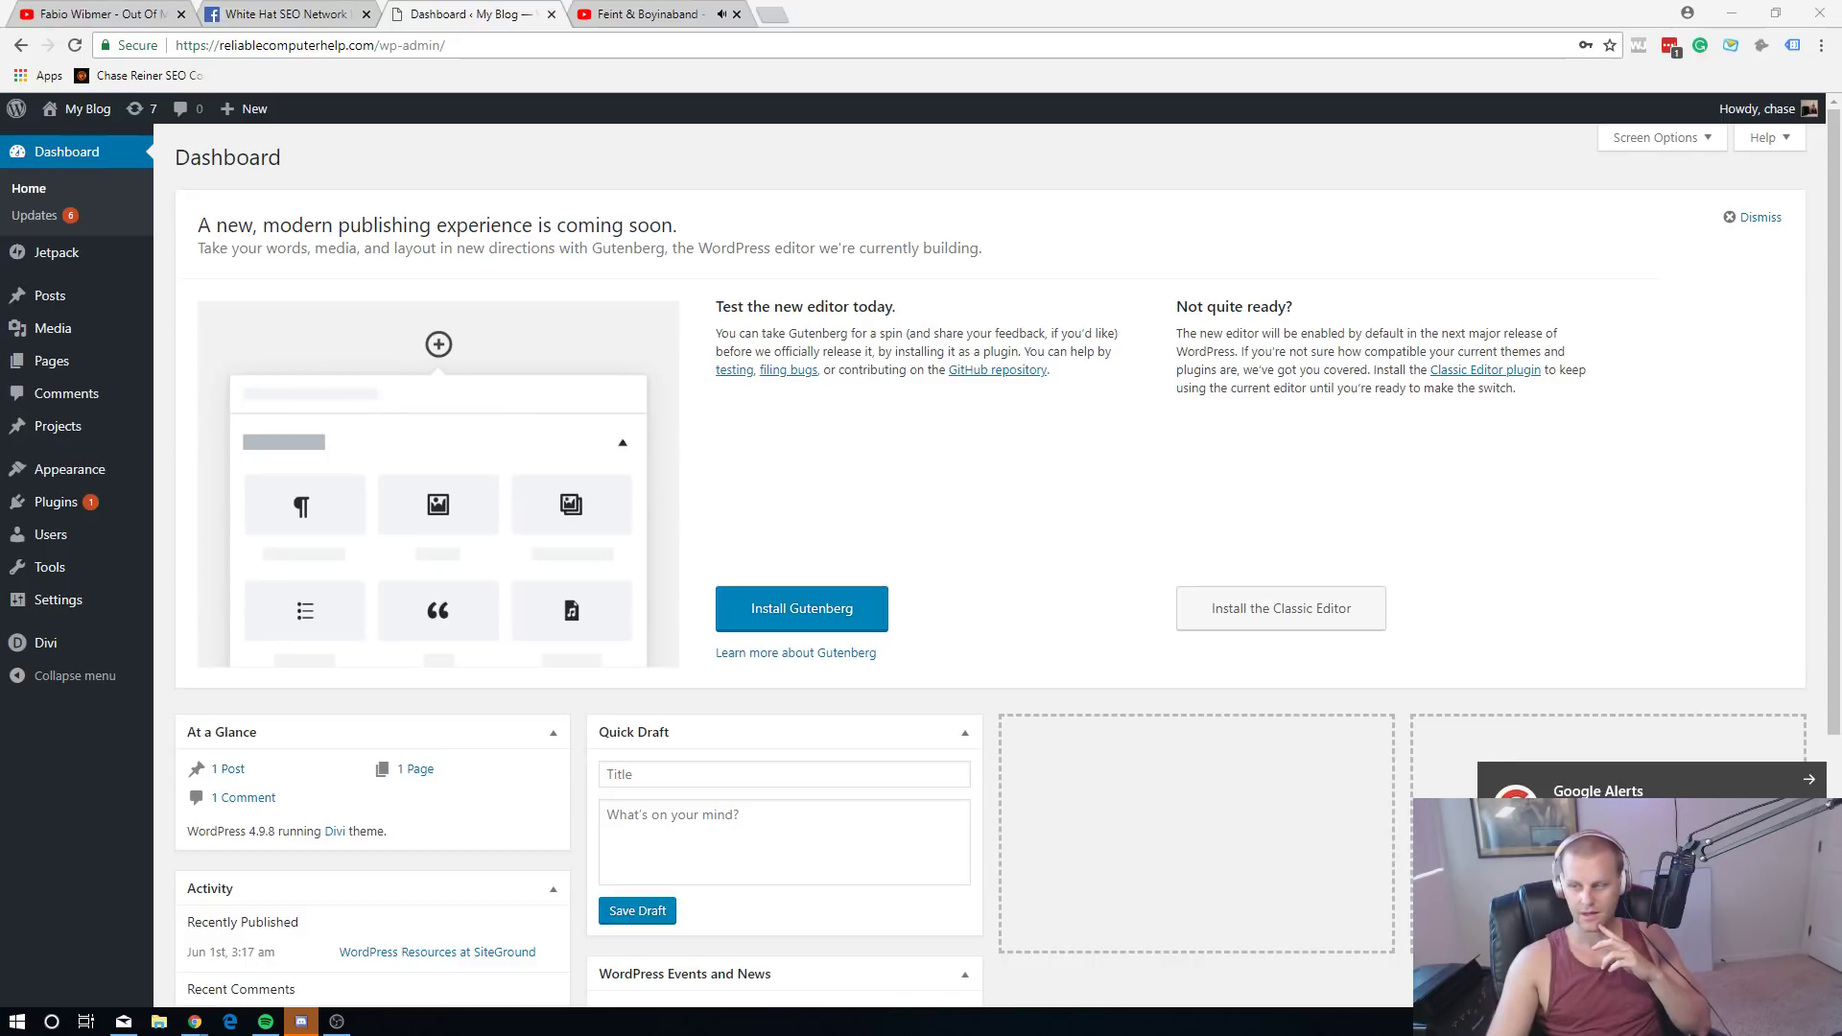
right_click(143, 1013)
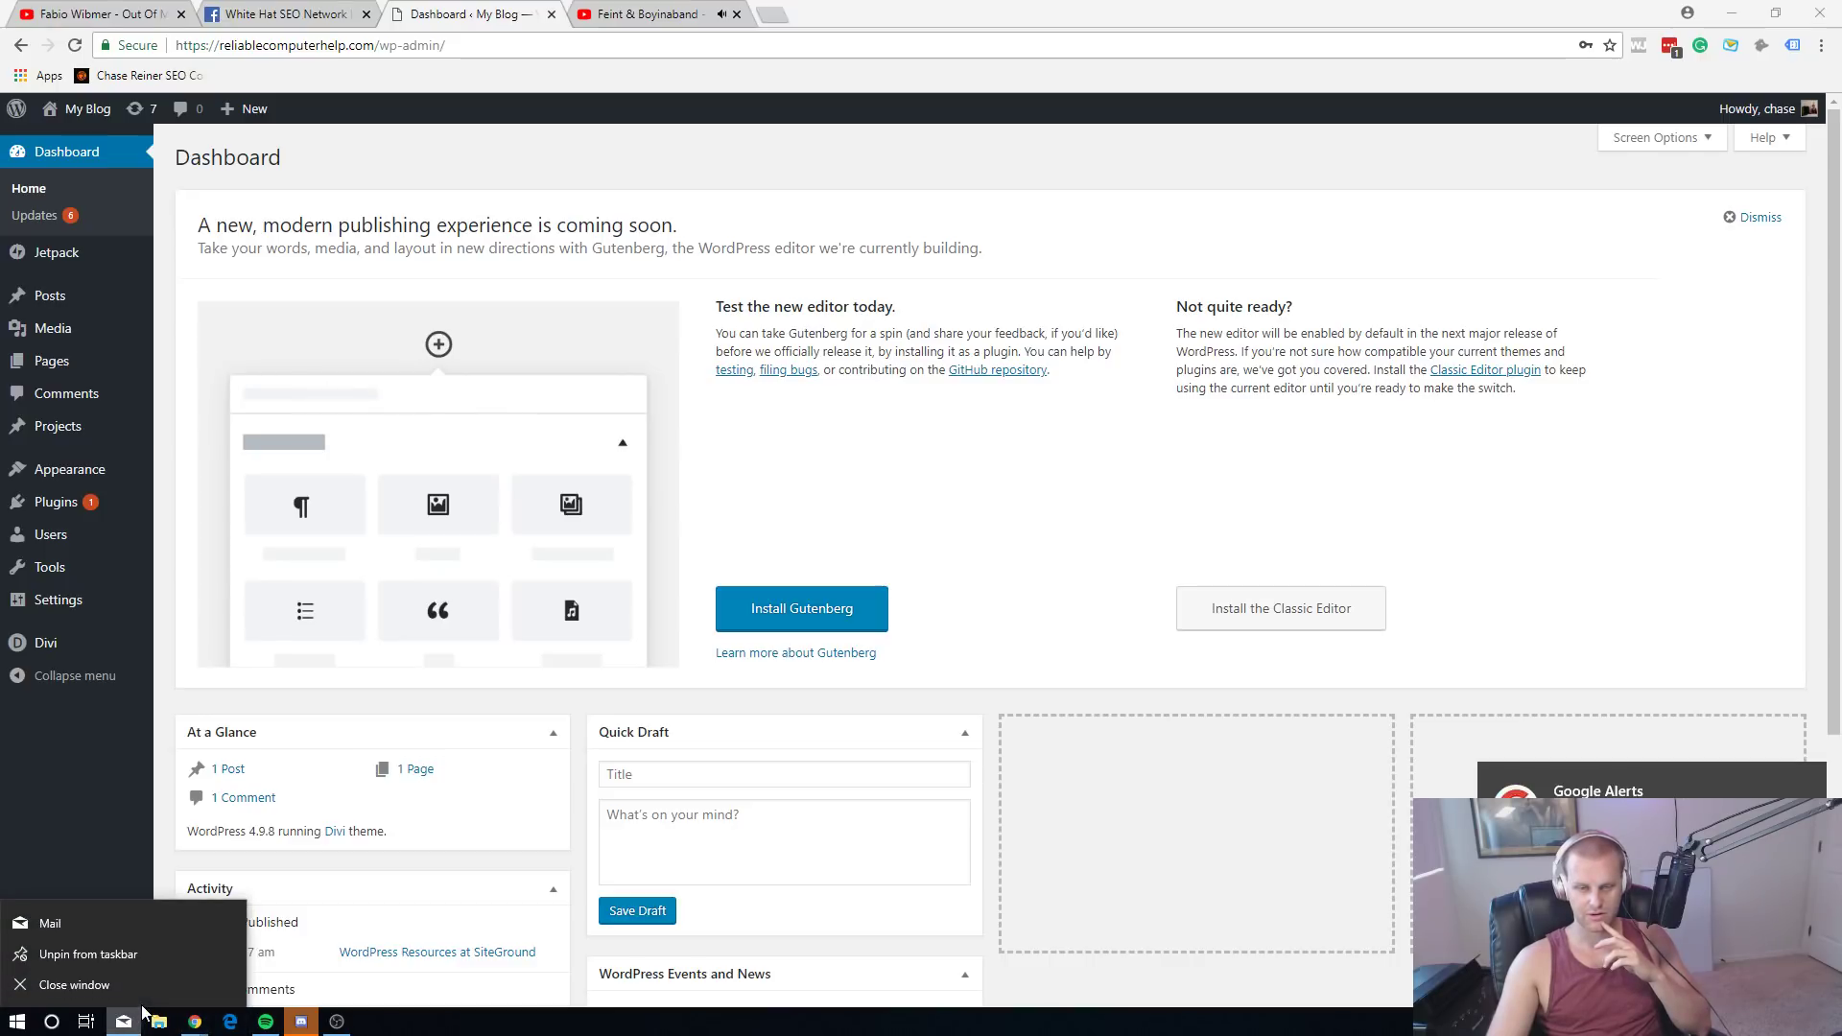
click(74, 985)
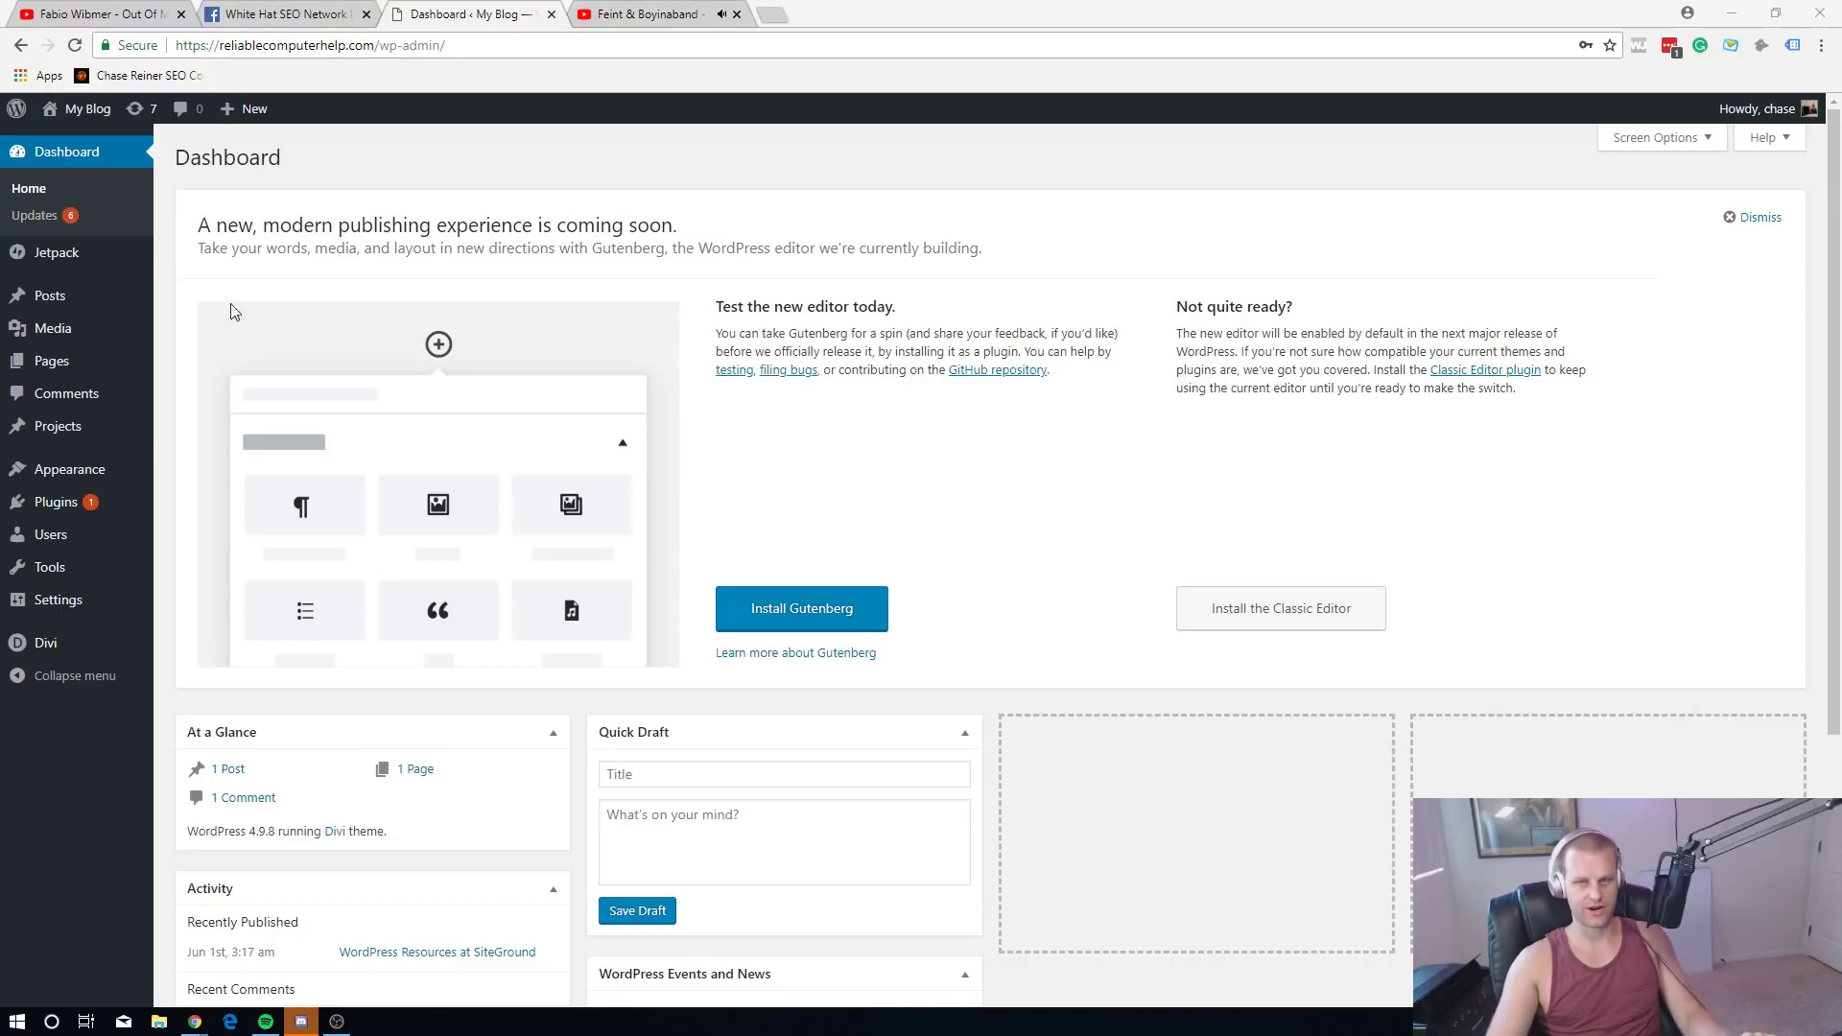
mouse_move(115, 472)
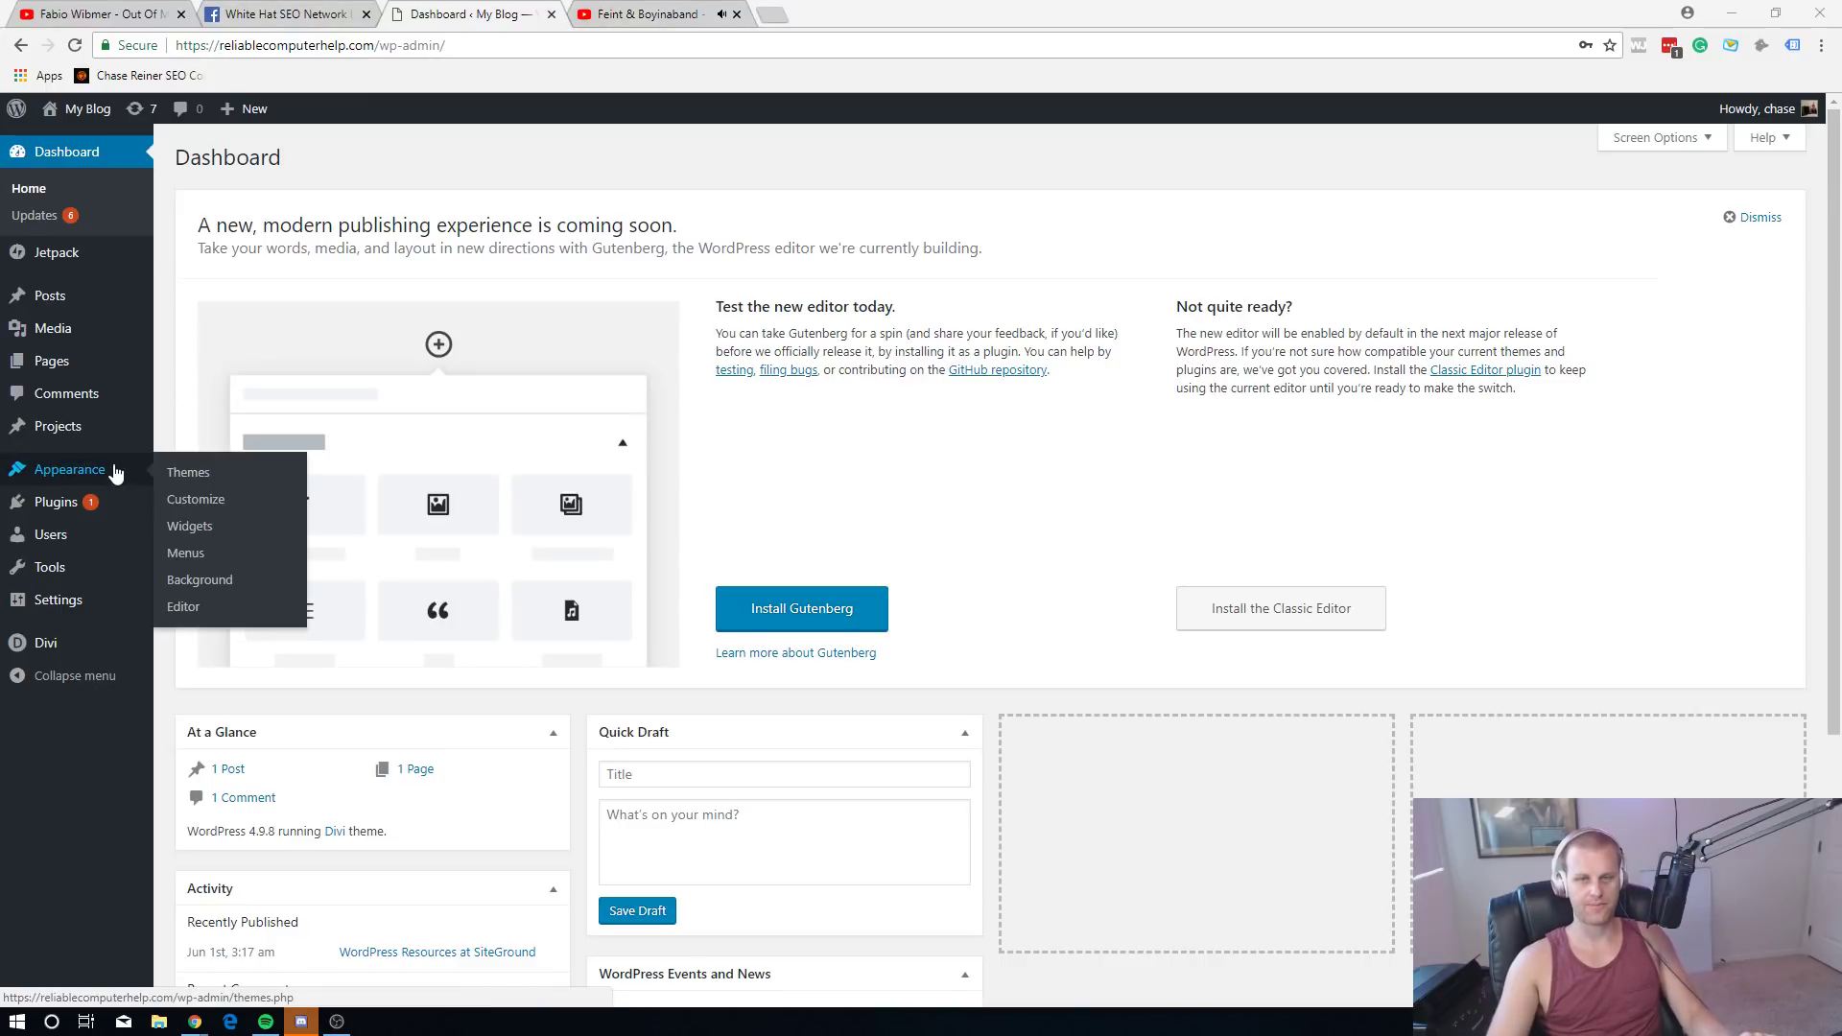
Load reliablecomputerhelp.com in a new tab, browse its Santa Barbara help page, then go back
click(785, 14)
text(reliablecomputerhelp.com)
key(Return)
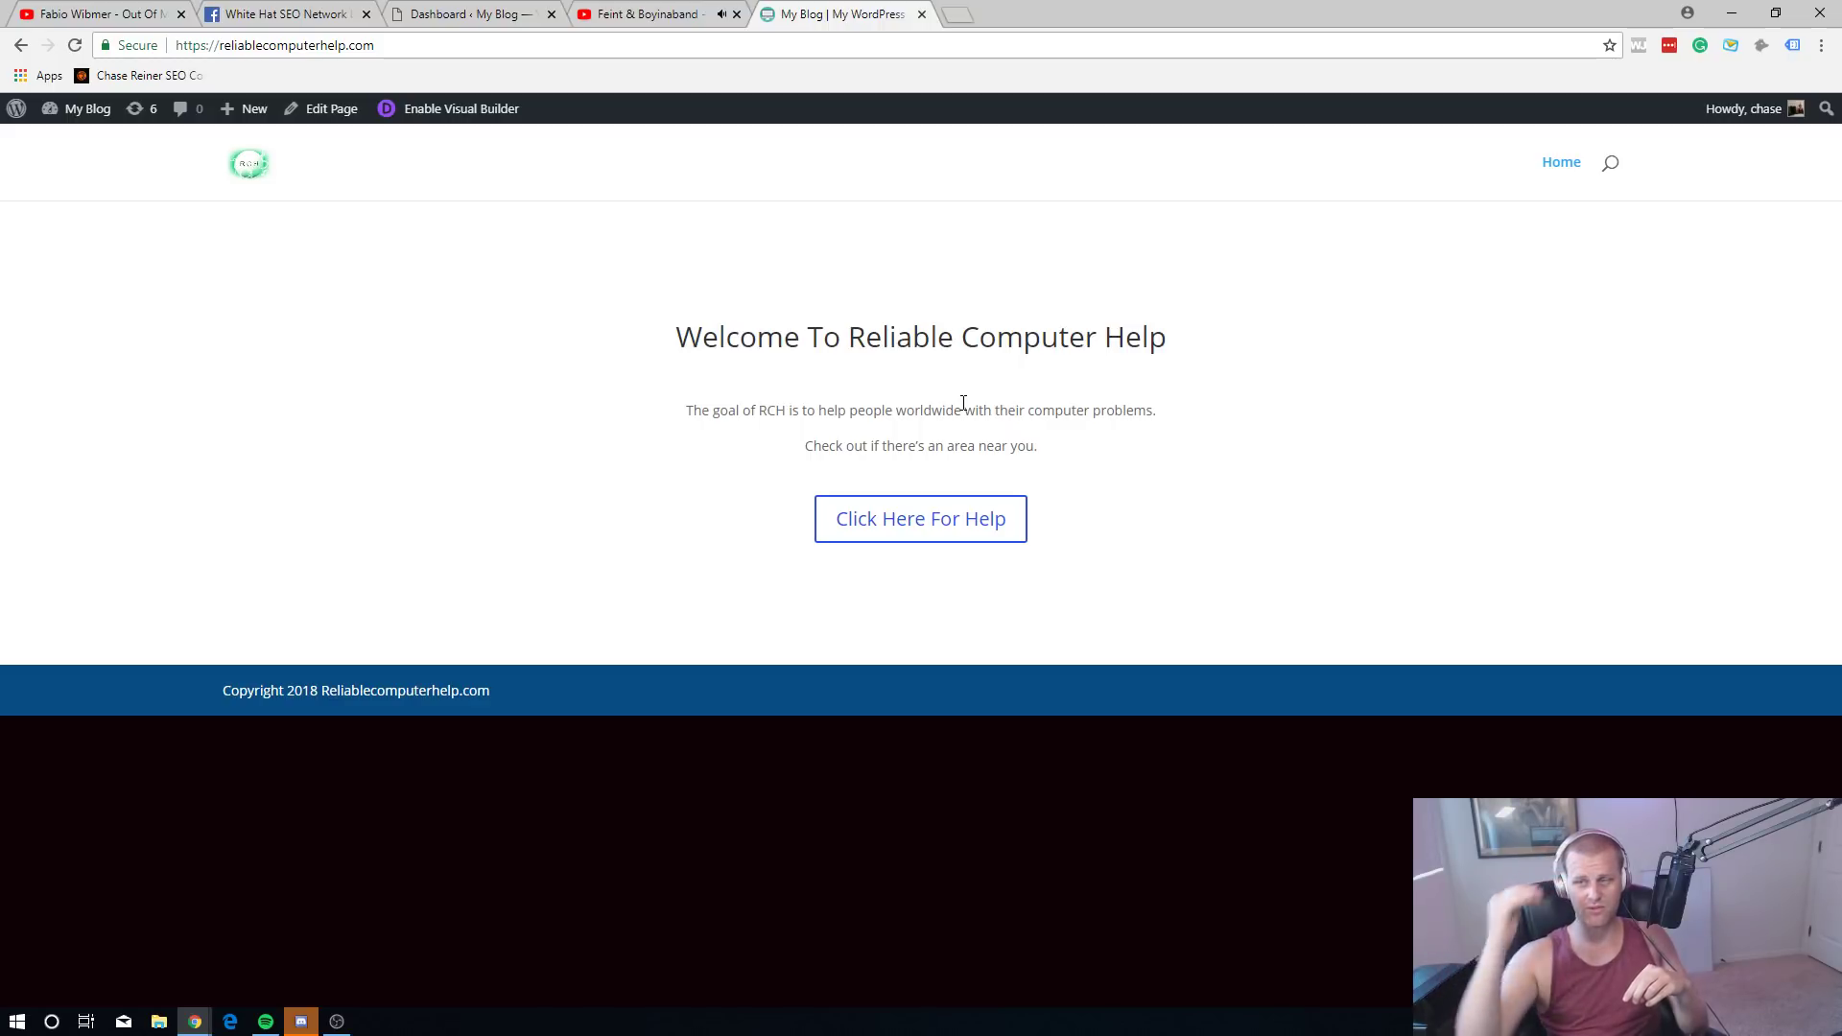
click(974, 520)
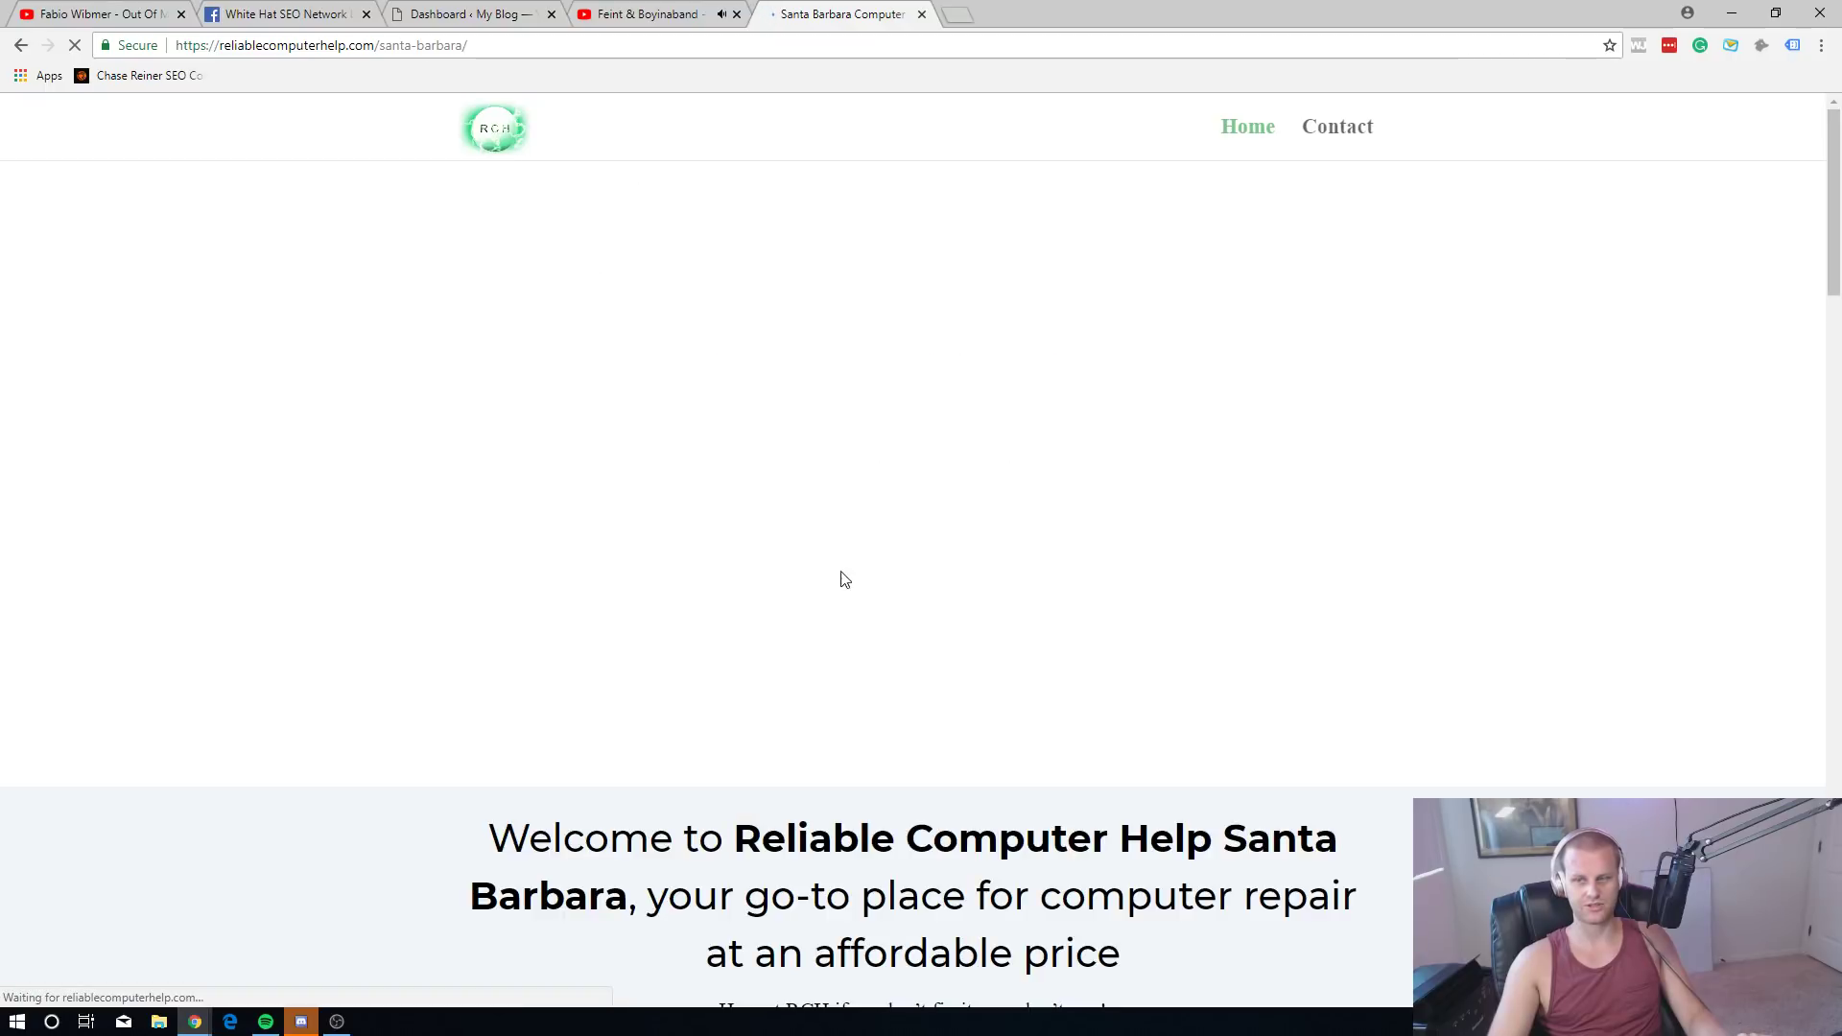
scroll(839, 576, down, 10)
scroll(892, 384, up, 10)
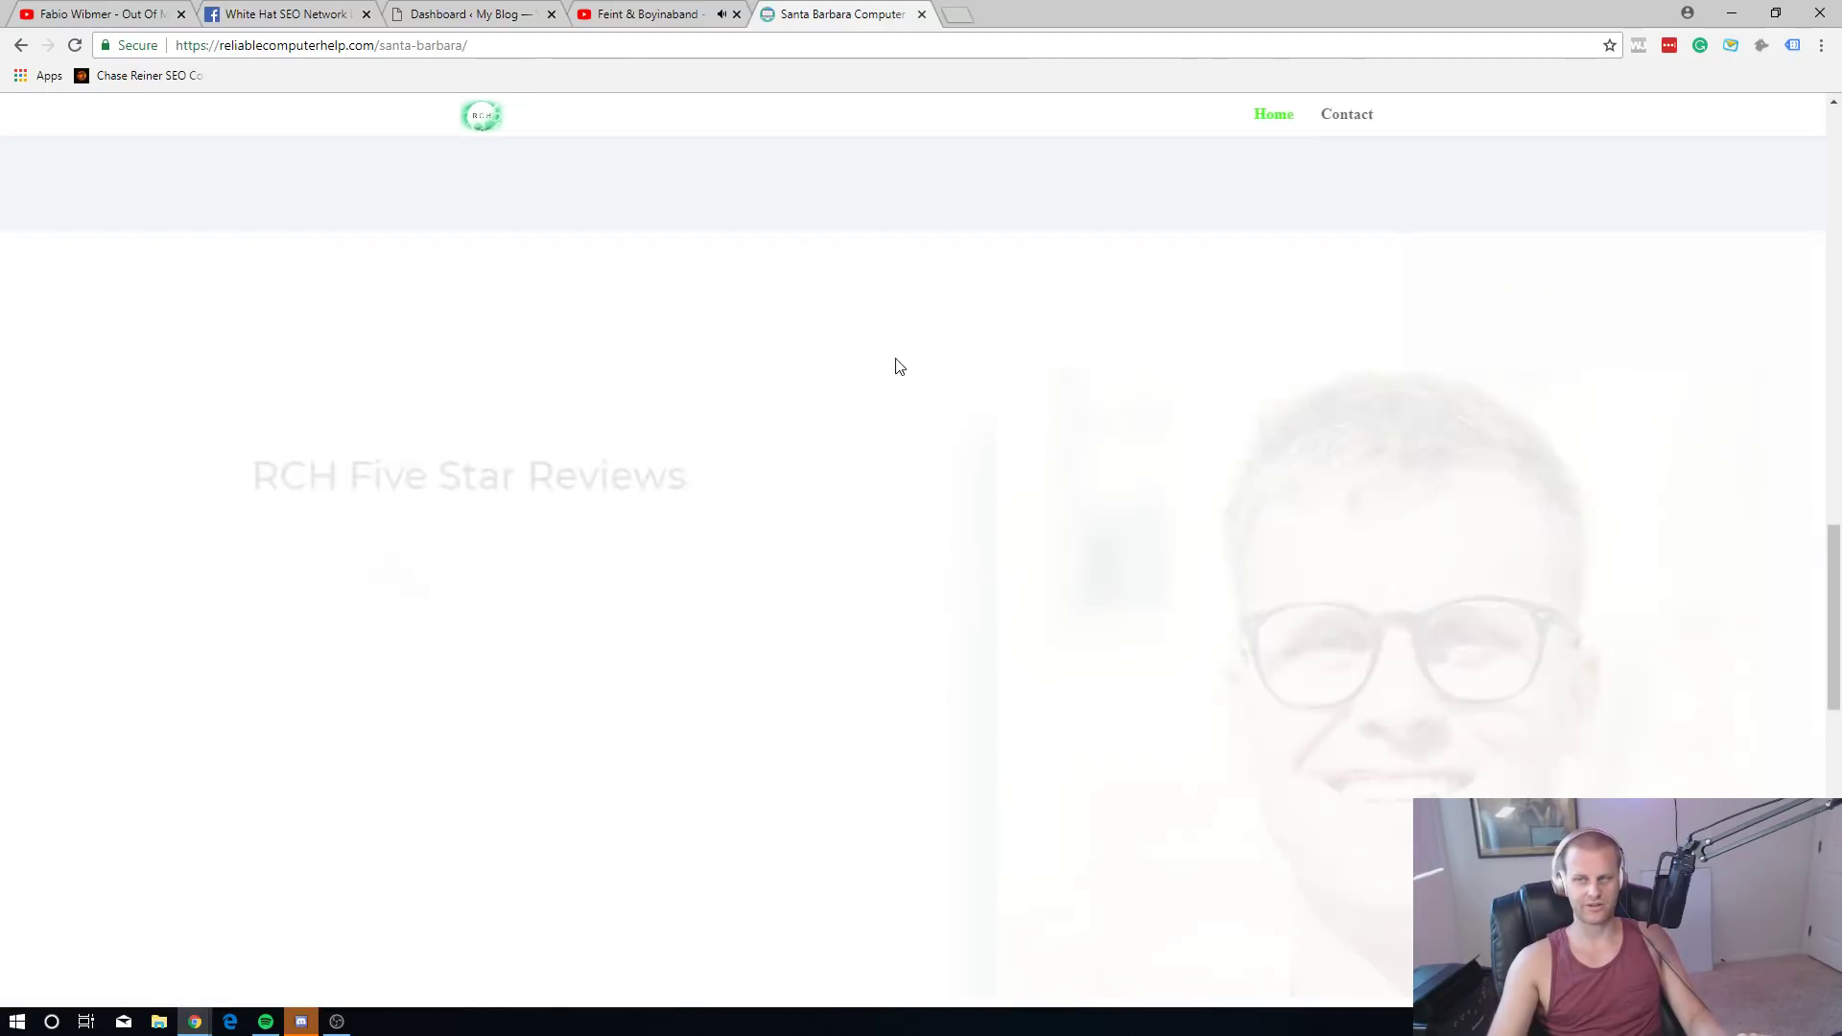
scroll(954, 322, down, 4)
scroll(952, 326, down, 15)
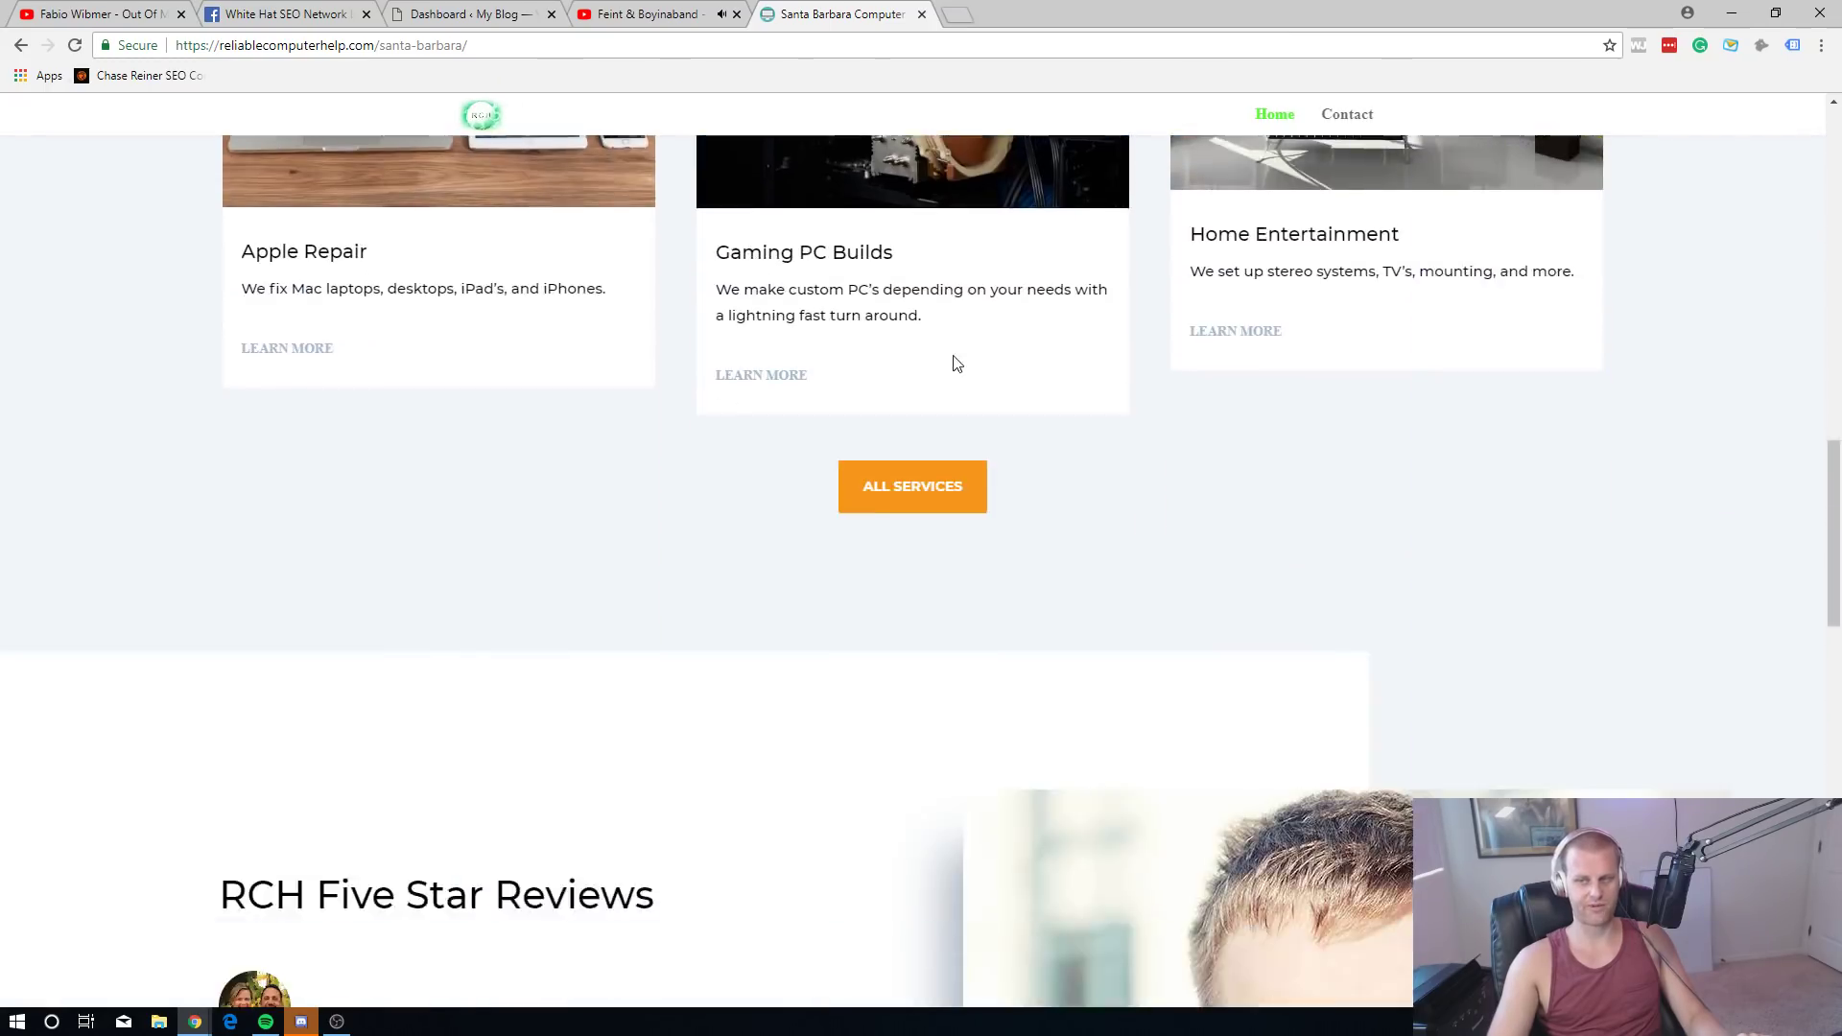
scroll(950, 552, up, 6)
scroll(958, 558, up, 8)
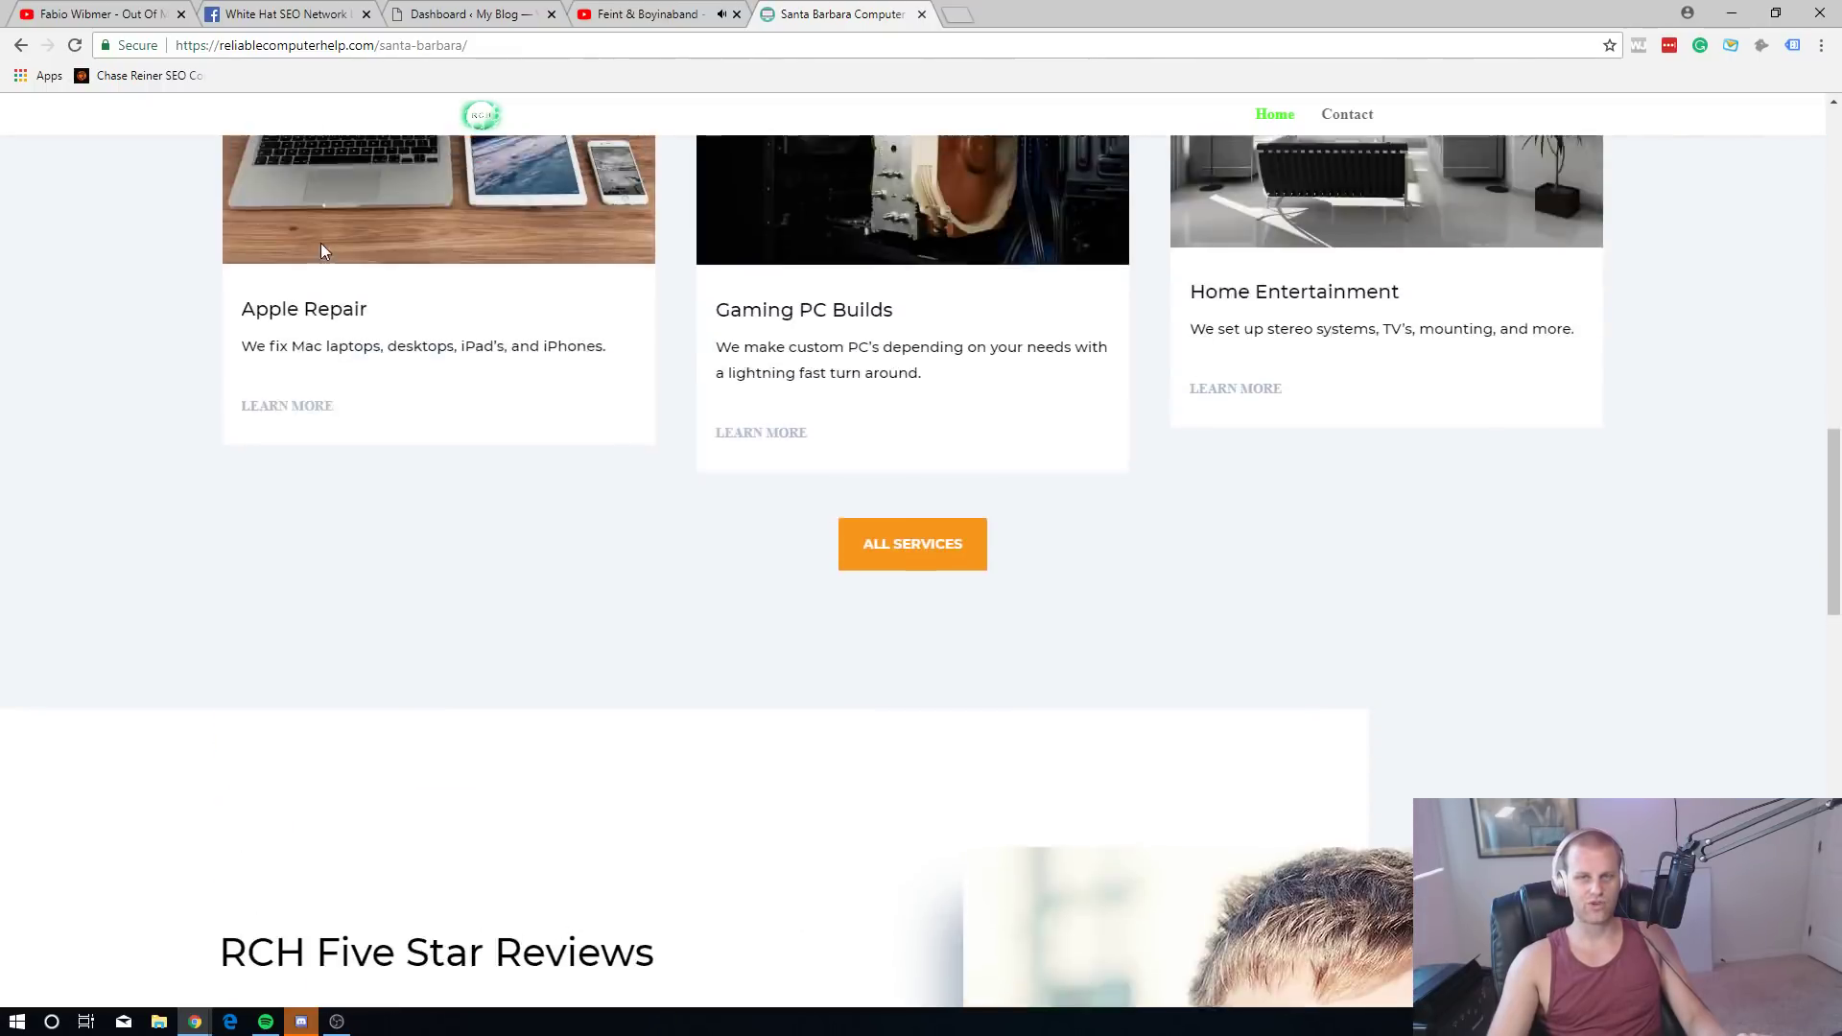
click(21, 45)
In an incognito window, search Google for 'santa barbara computer repair' and scan the first page
key(ctrl+shift+n)
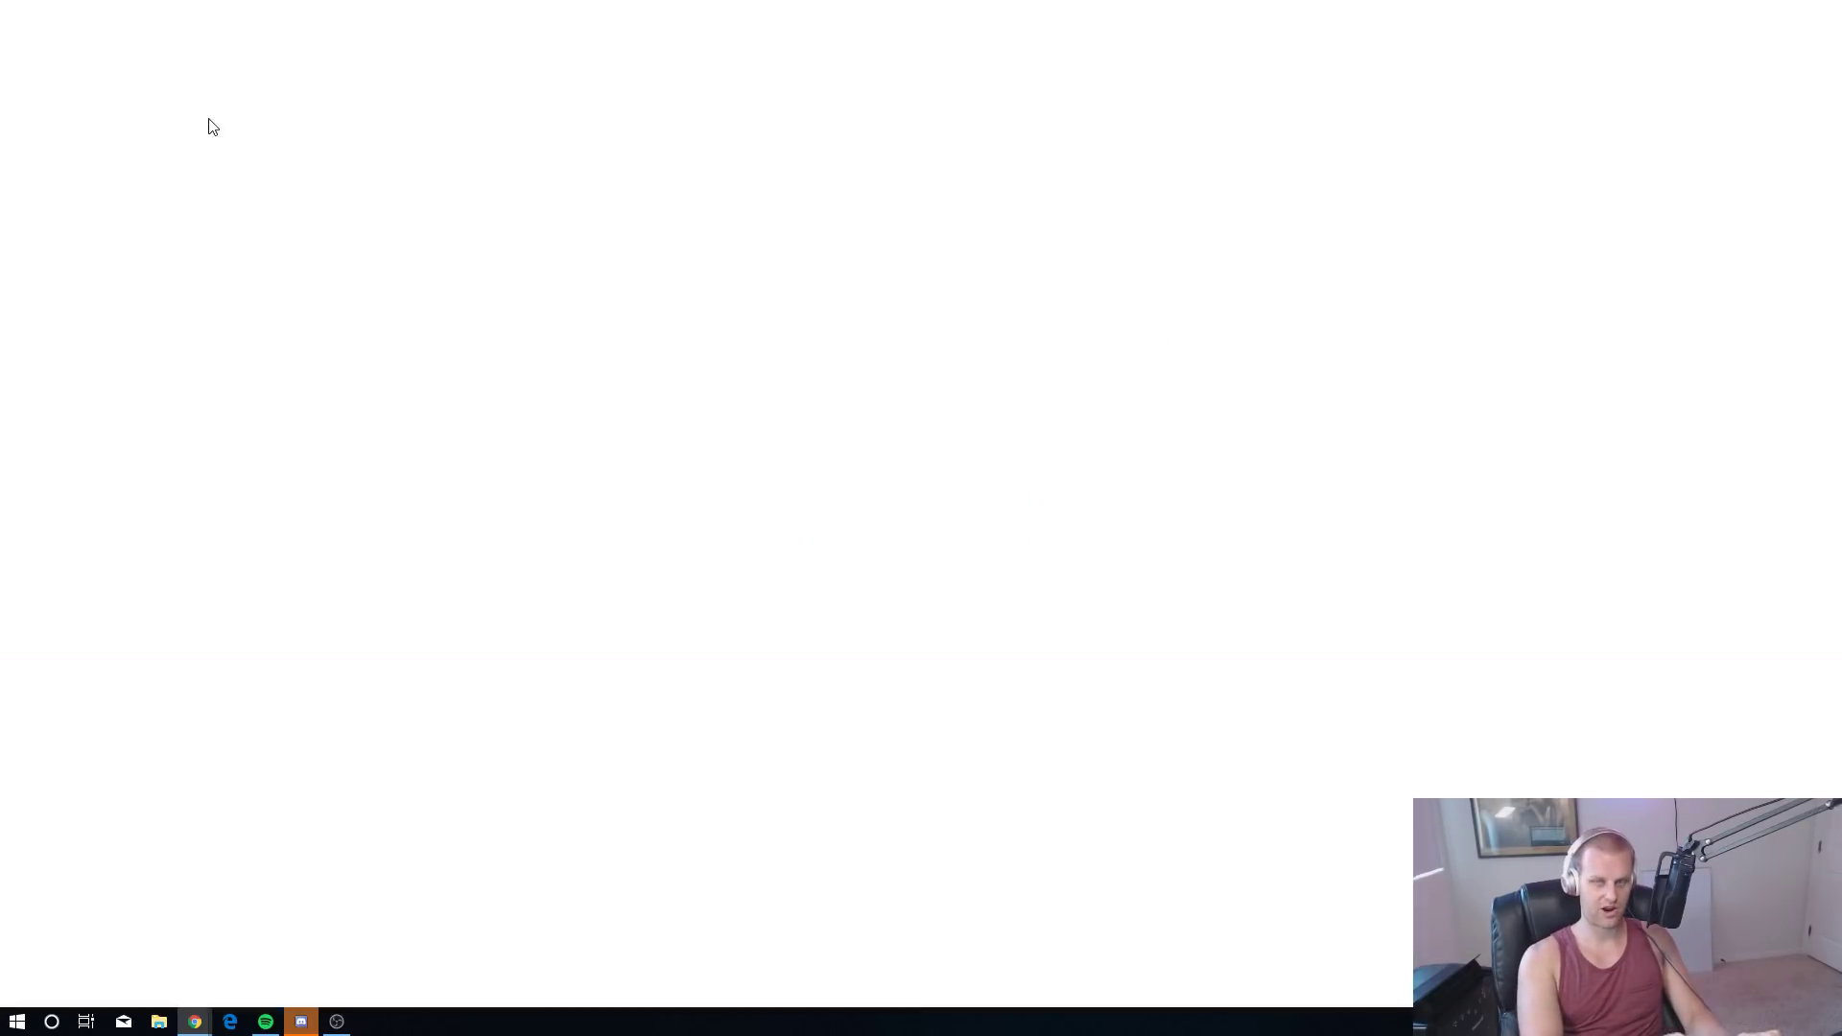
text(santa vba)
key(BackSpace)
key(BackSpace)
key(BackSpace)
text(barba)
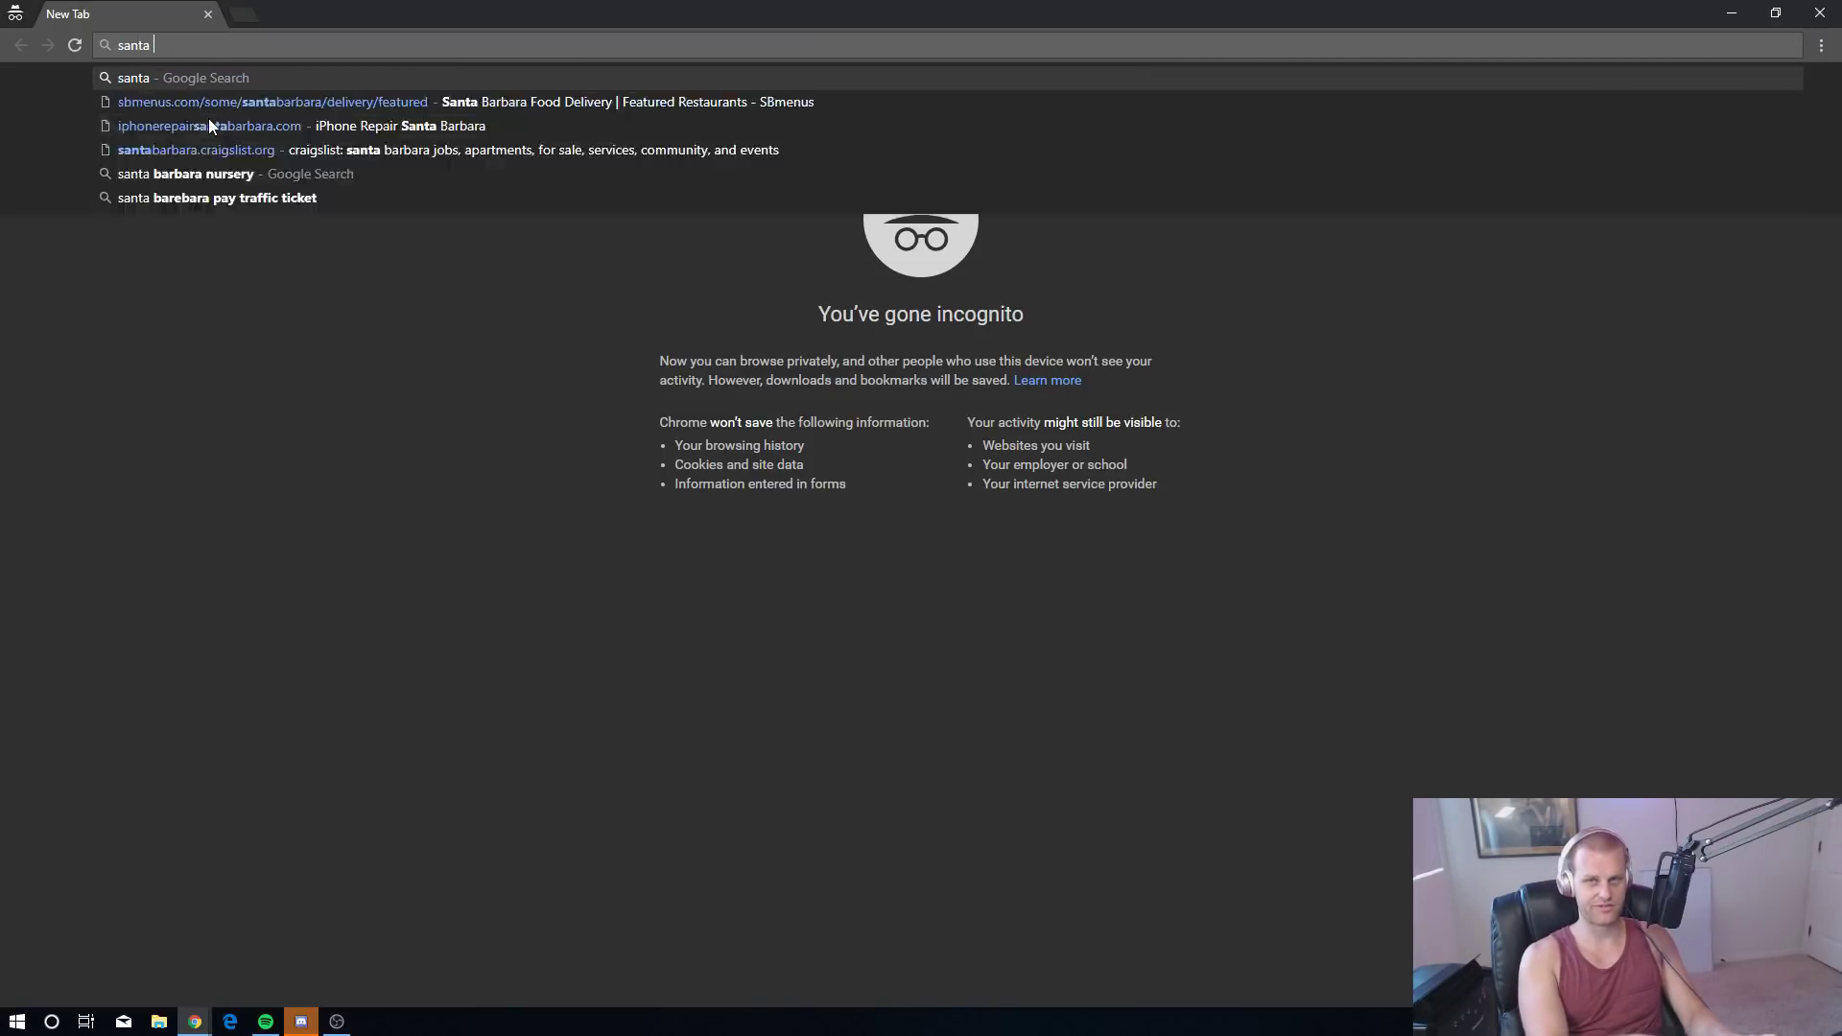
text(ra )
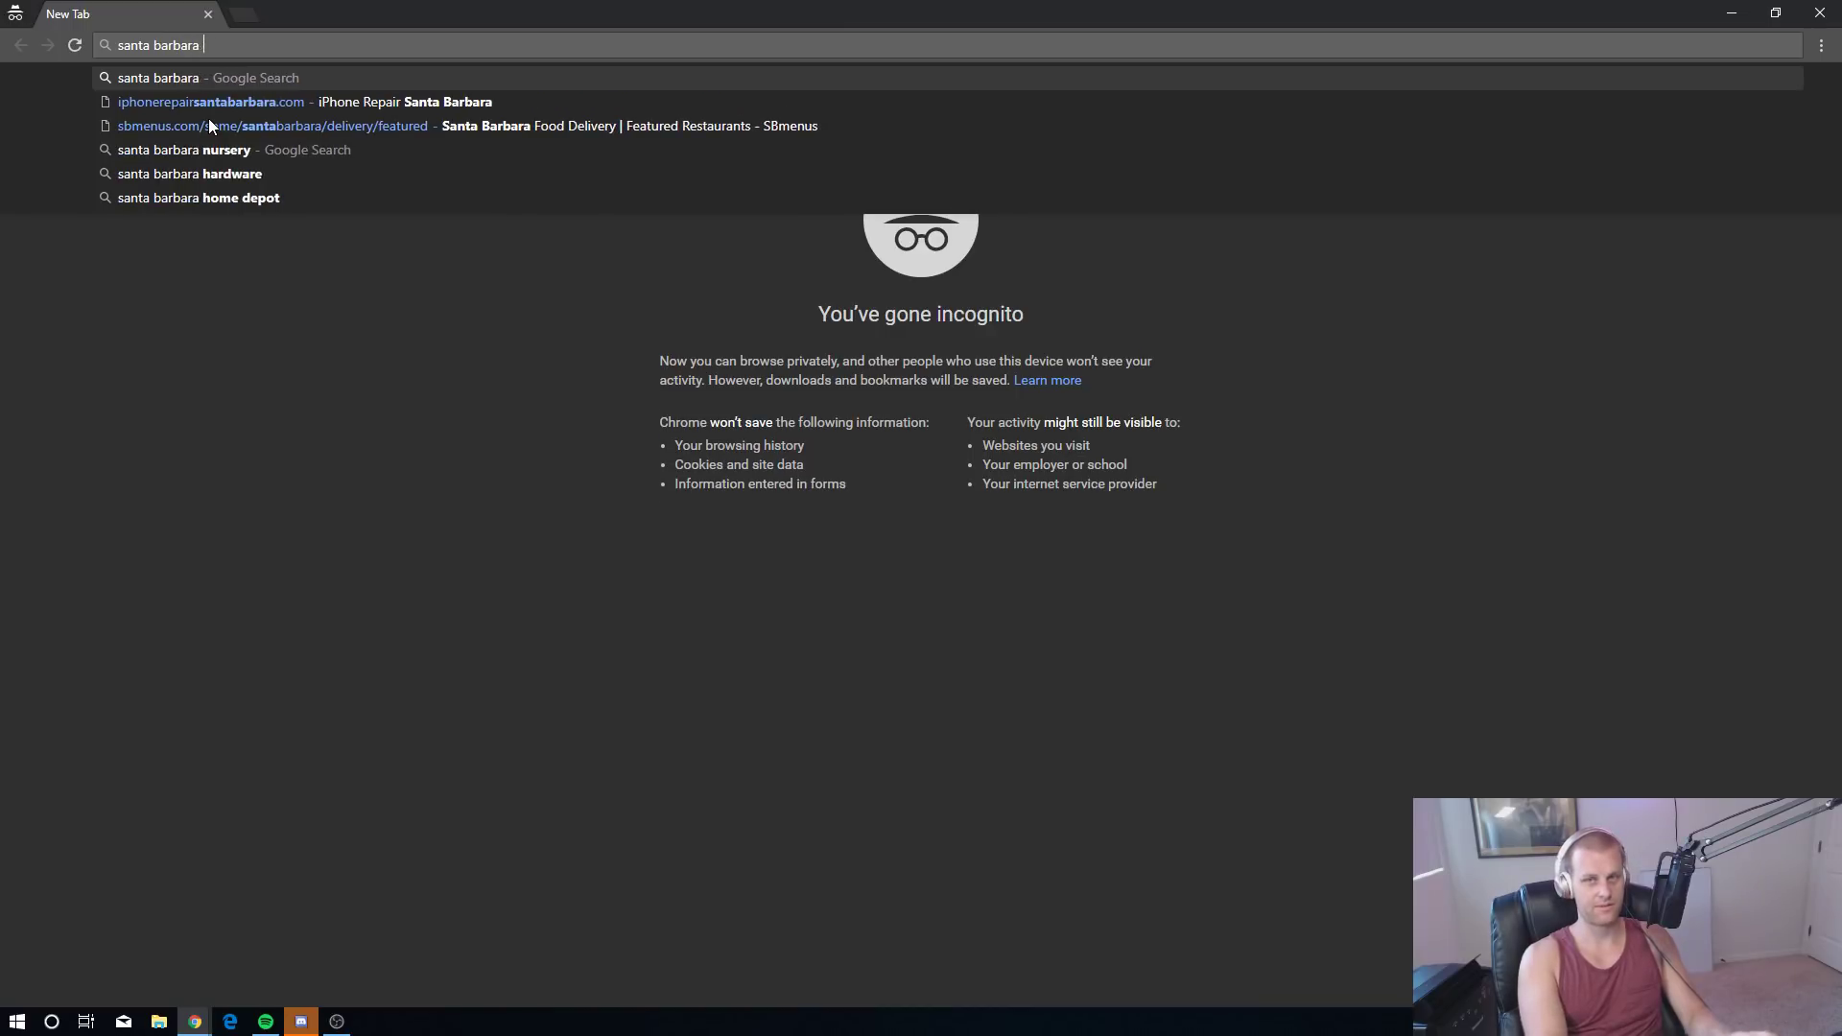
text(computer repair)
key(Return)
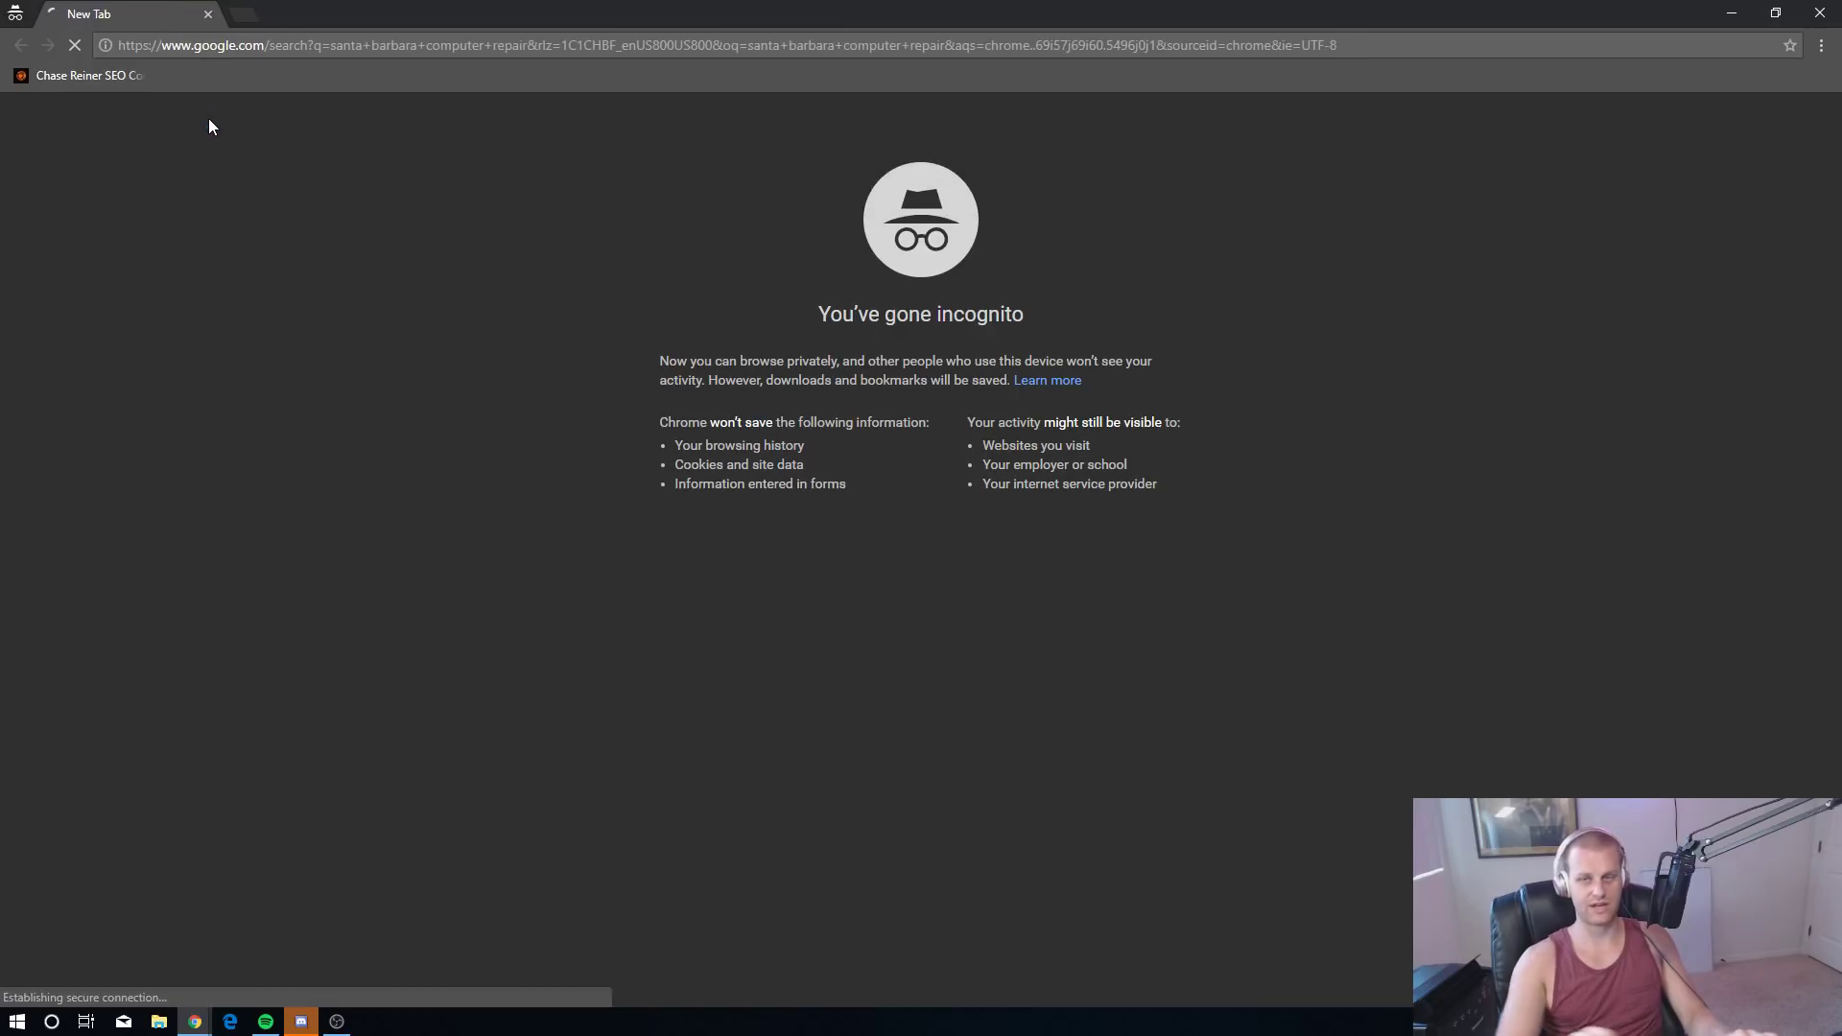
scroll(323, 552, down, 6)
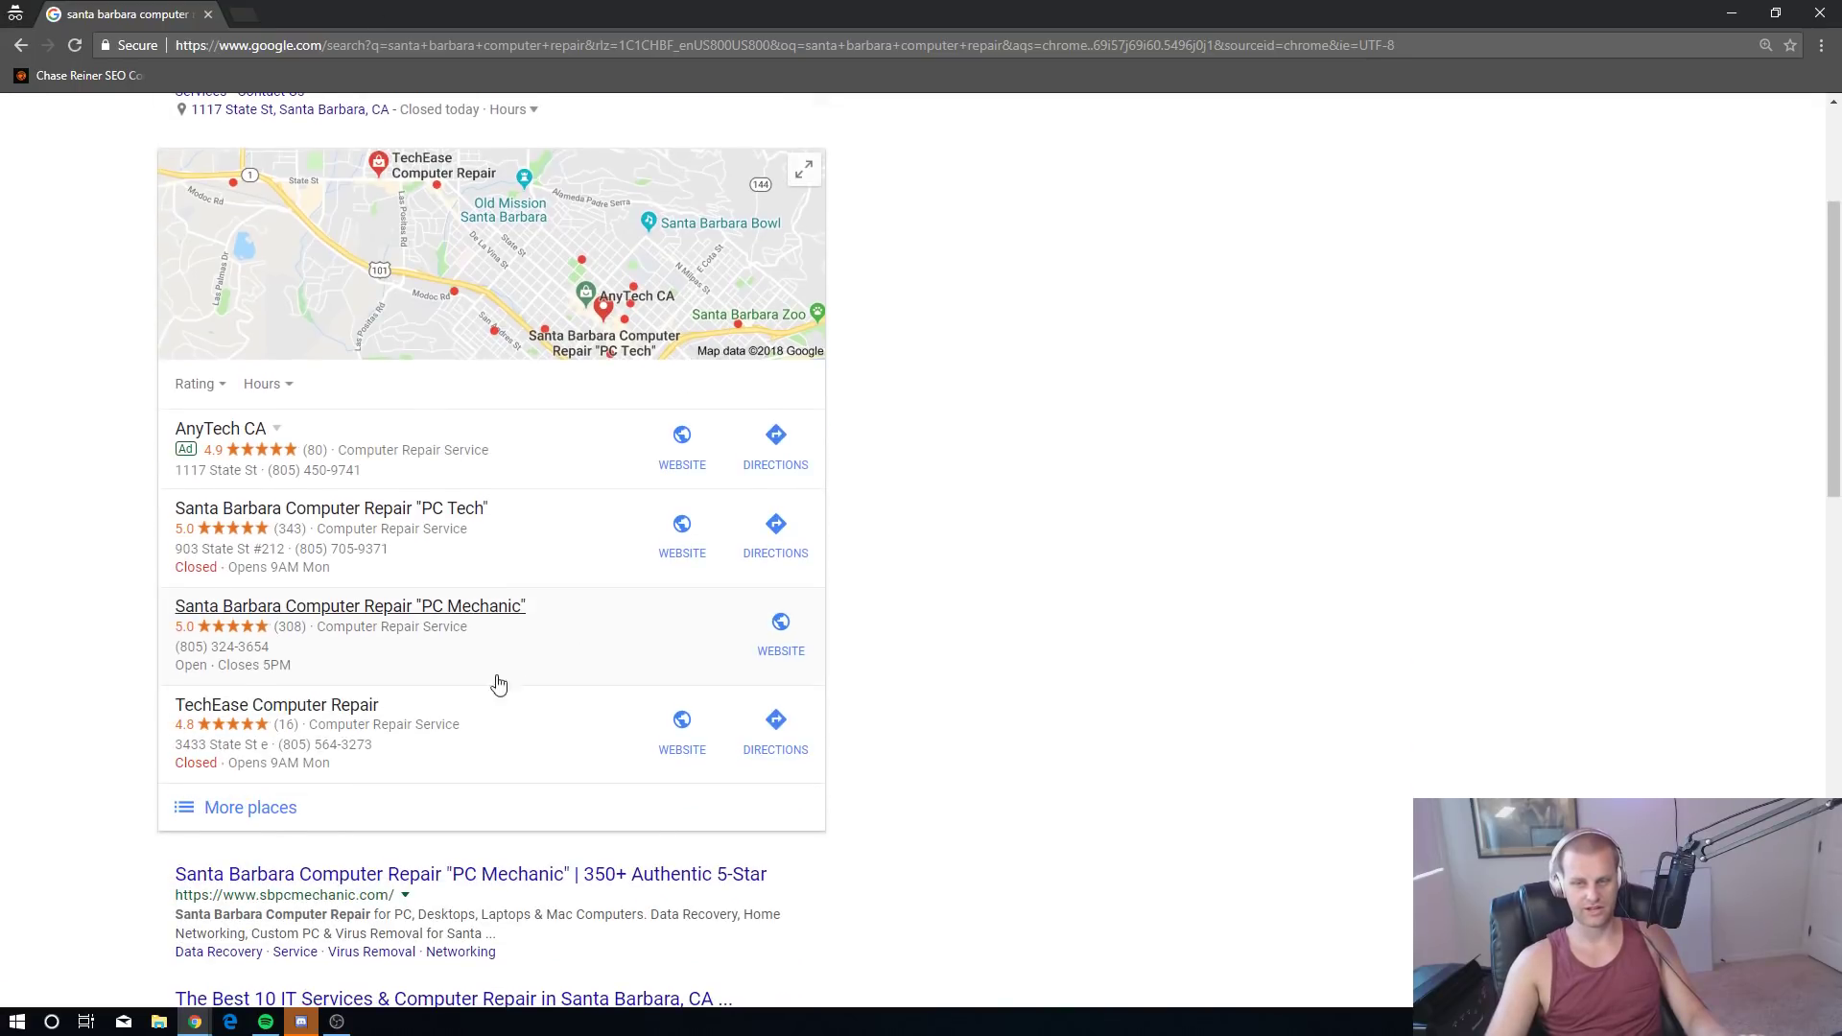
scroll(281, 661, down, 8)
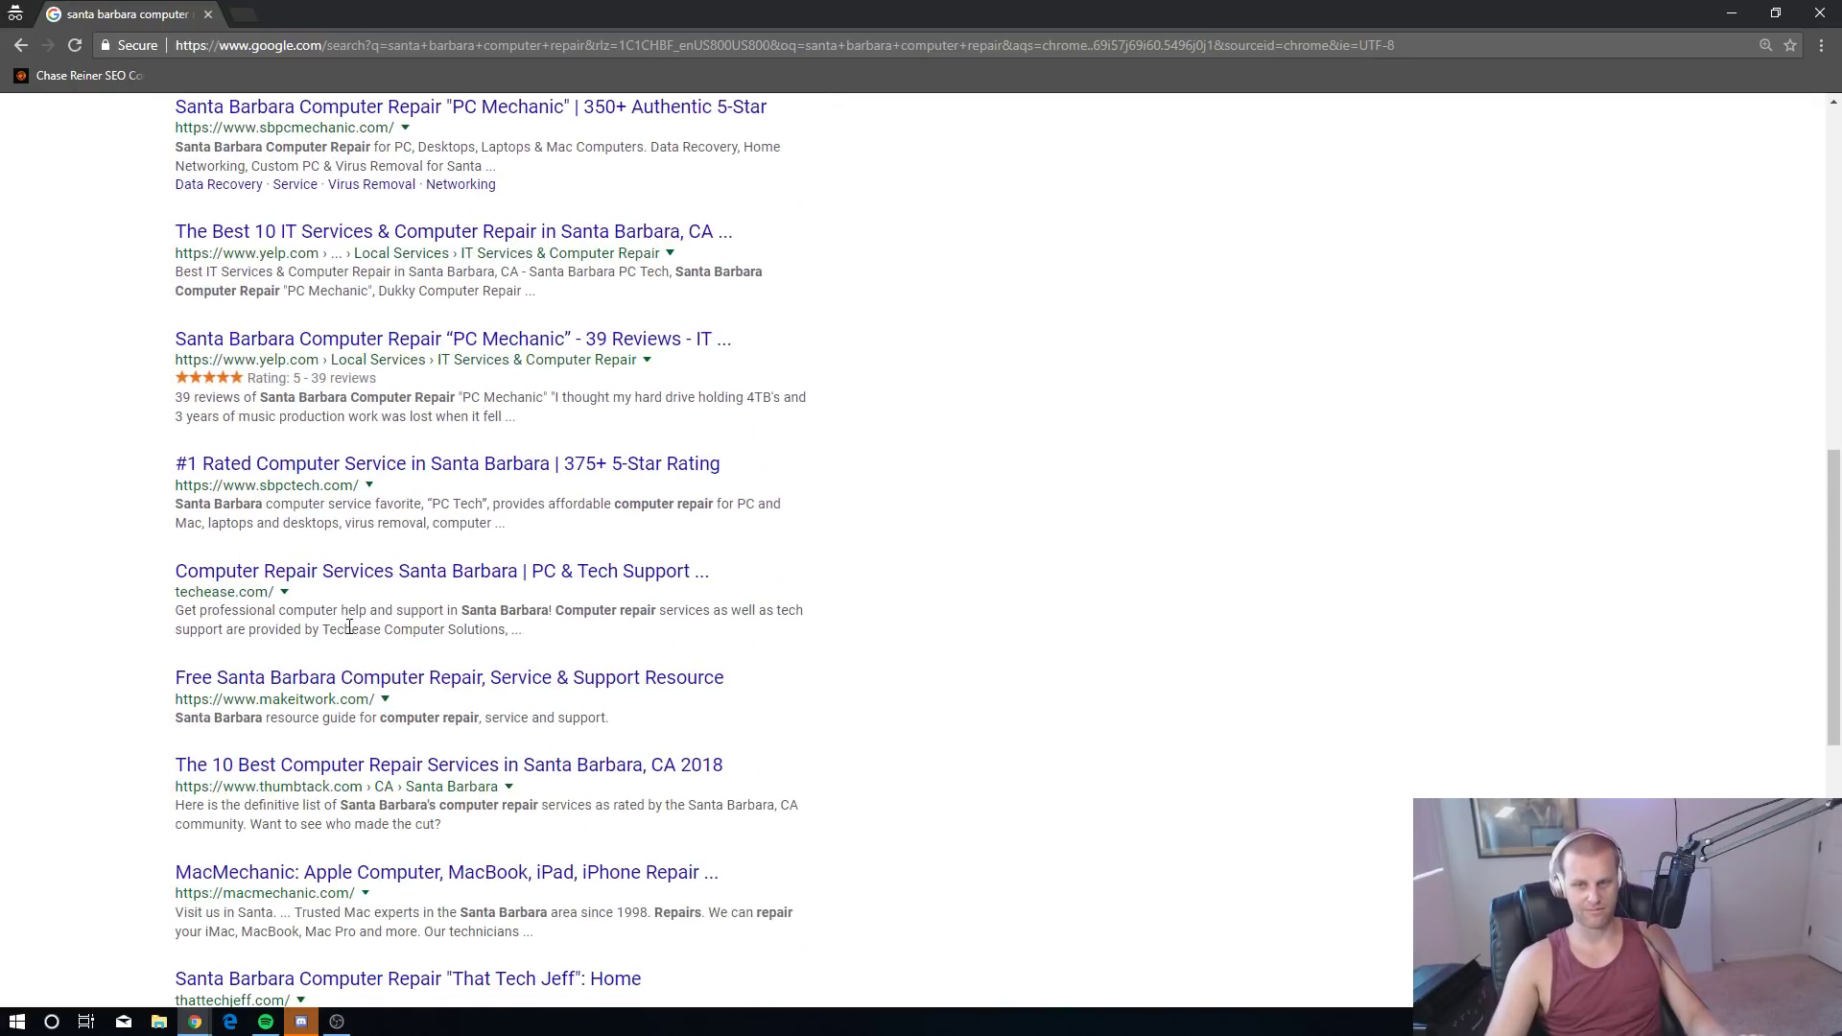
scroll(411, 609, down, 5)
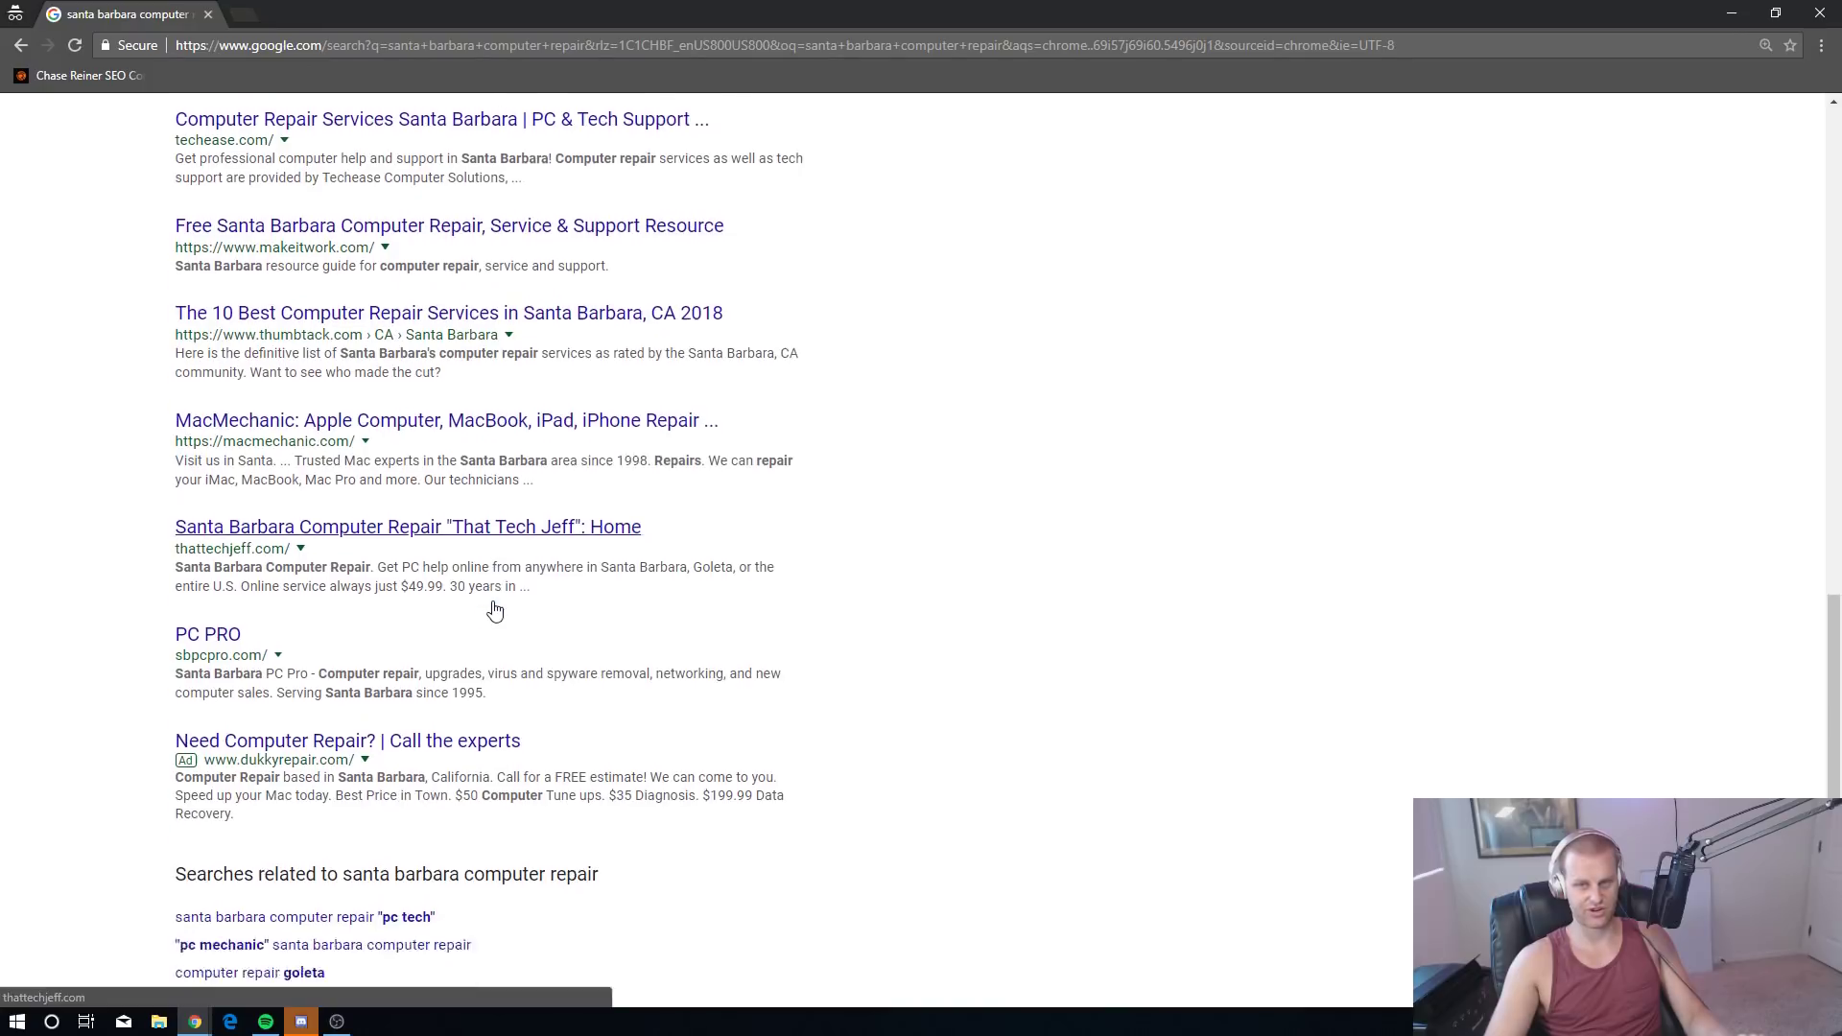
Scan results pages 2 and 3 and move on to page 4
click(637, 900)
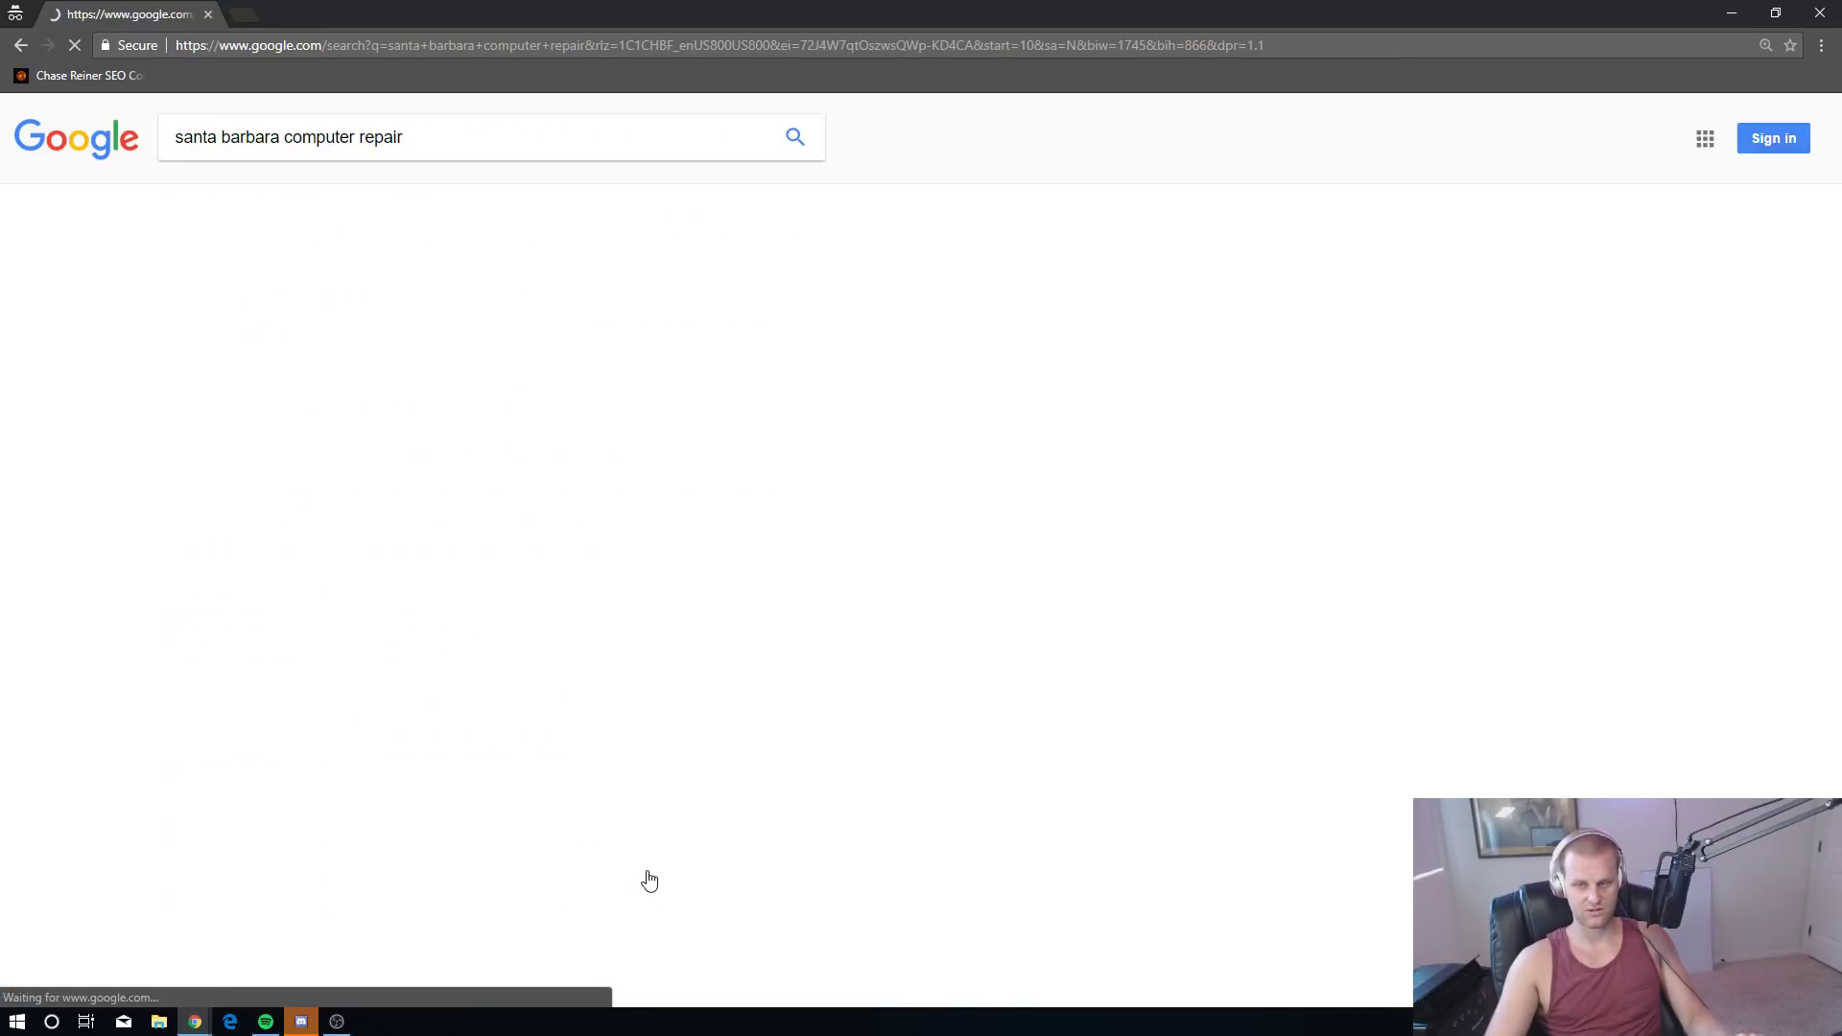
scroll(515, 595, down, 7)
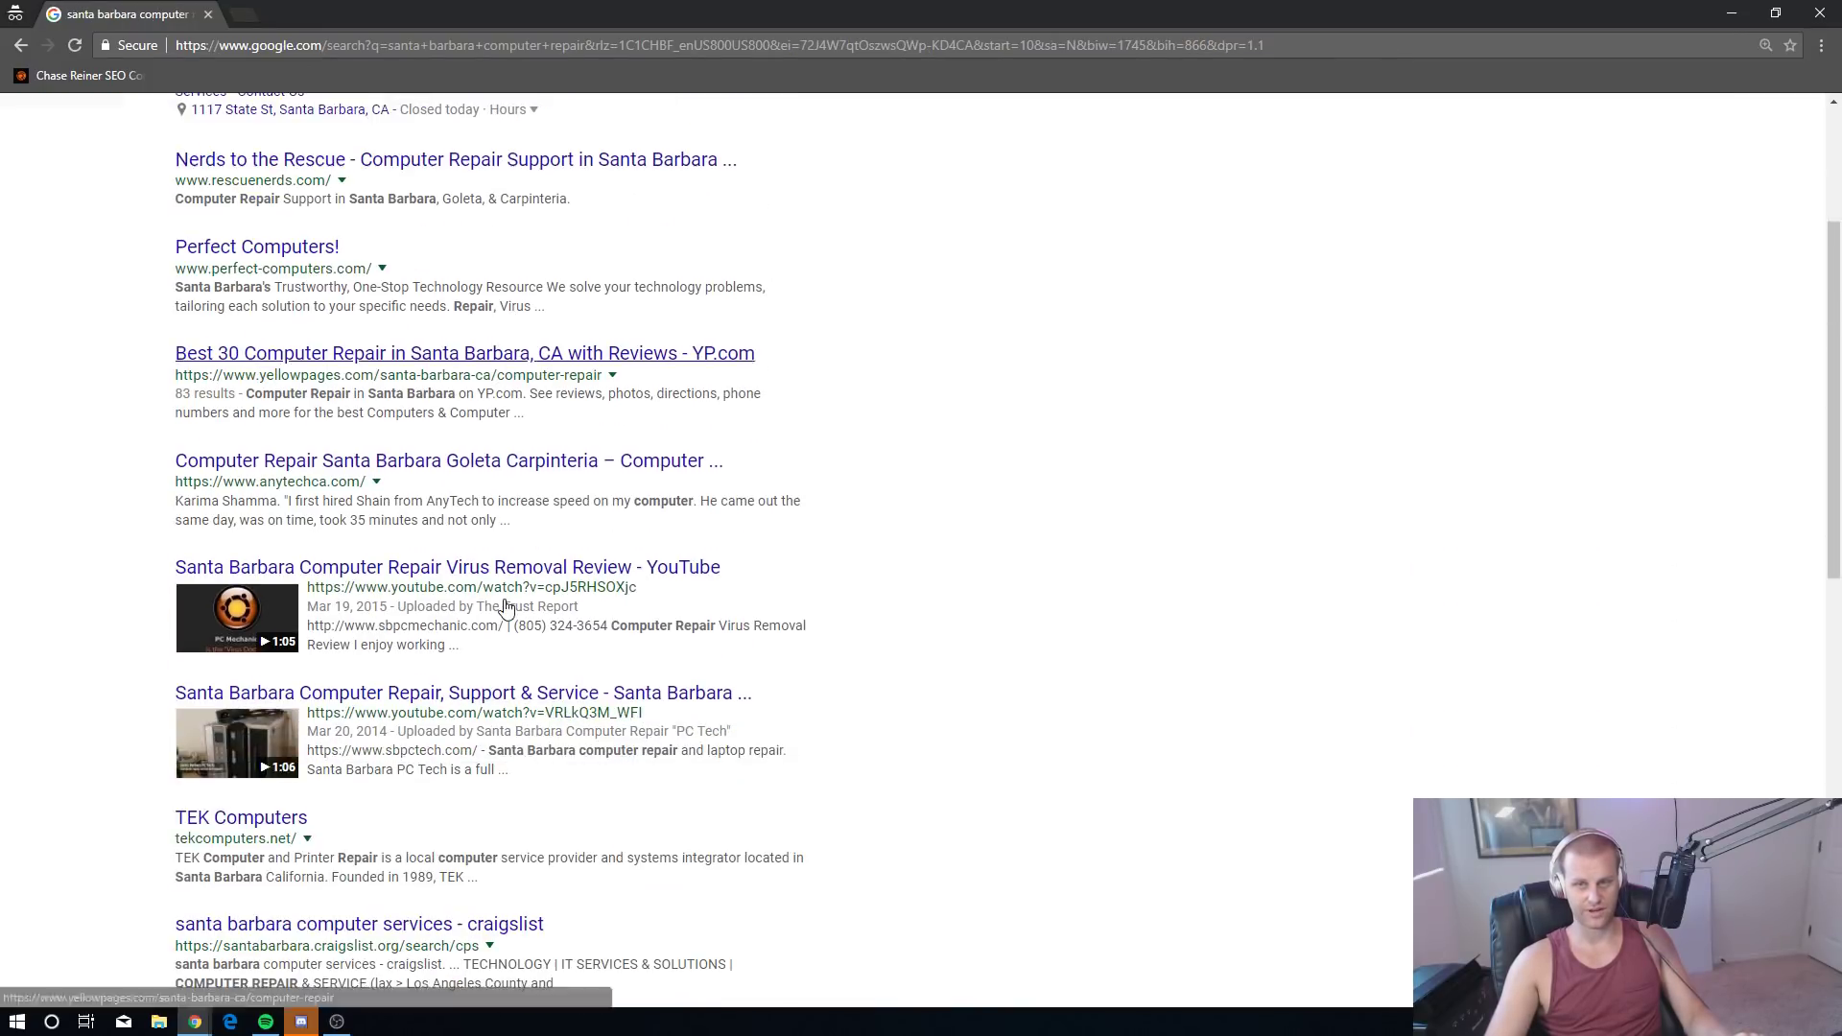
scroll(195, 619, down, 7)
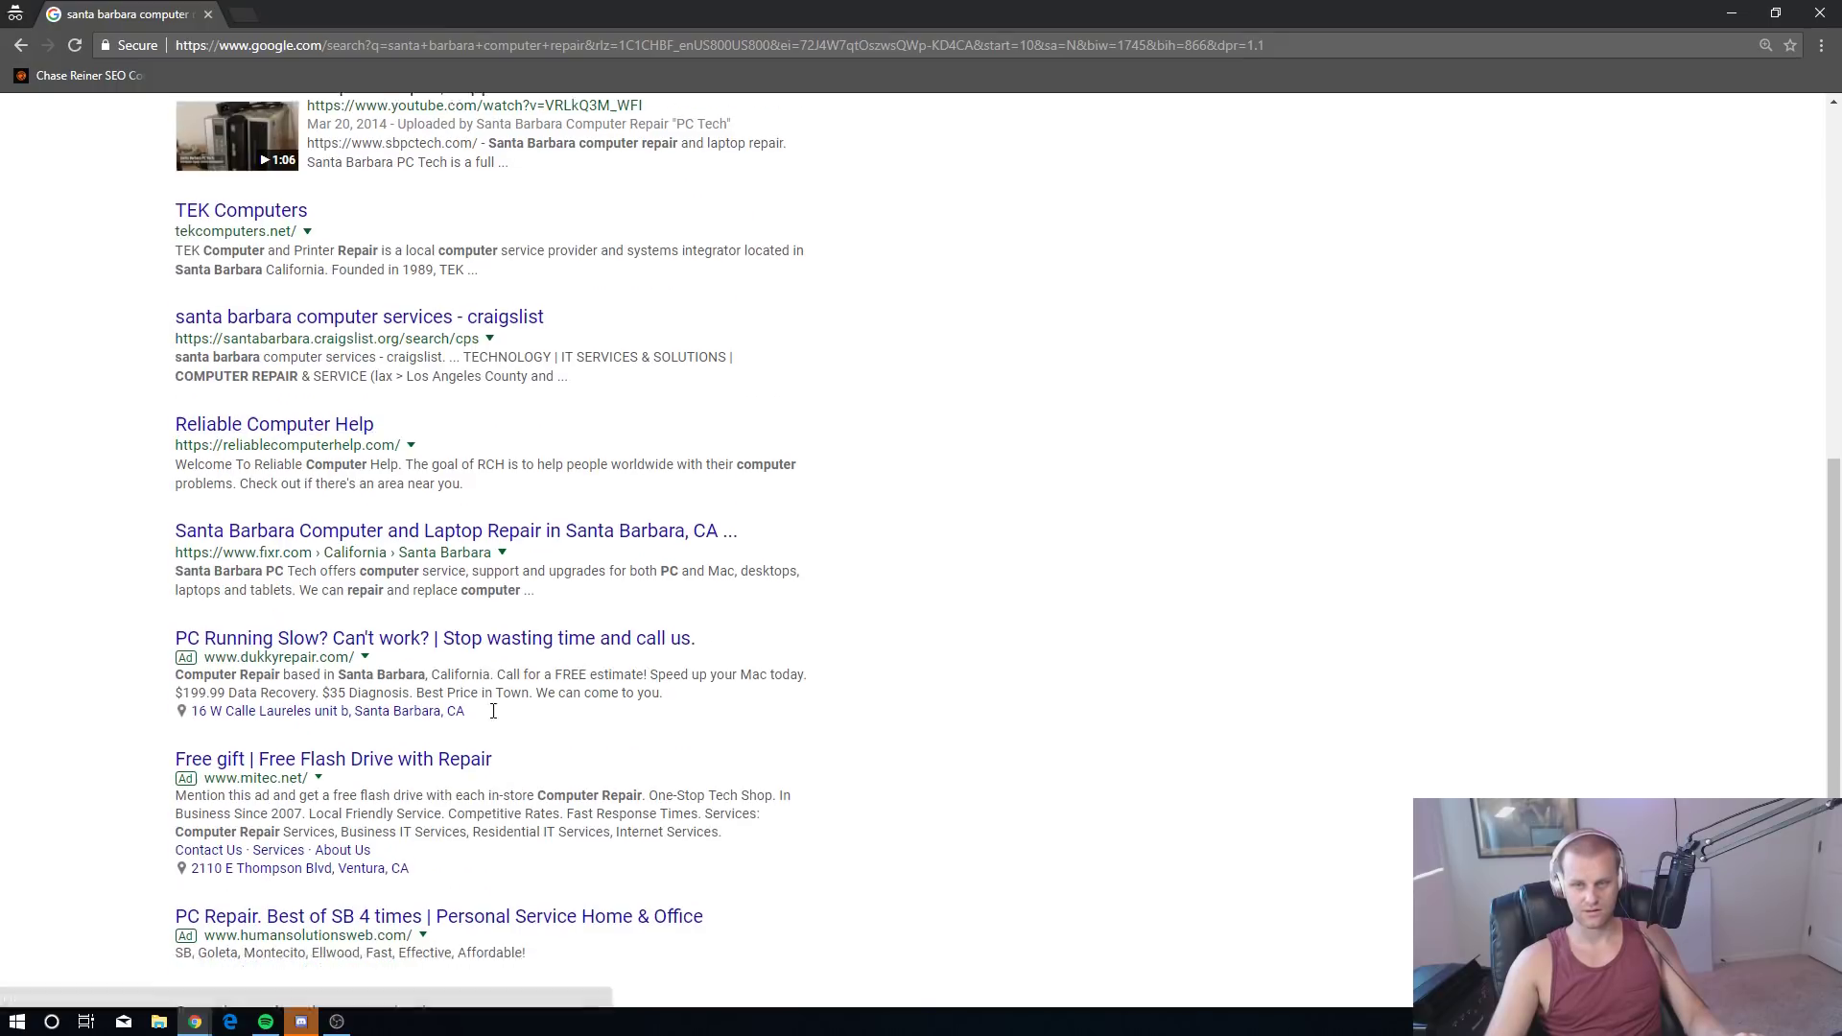
click(647, 897)
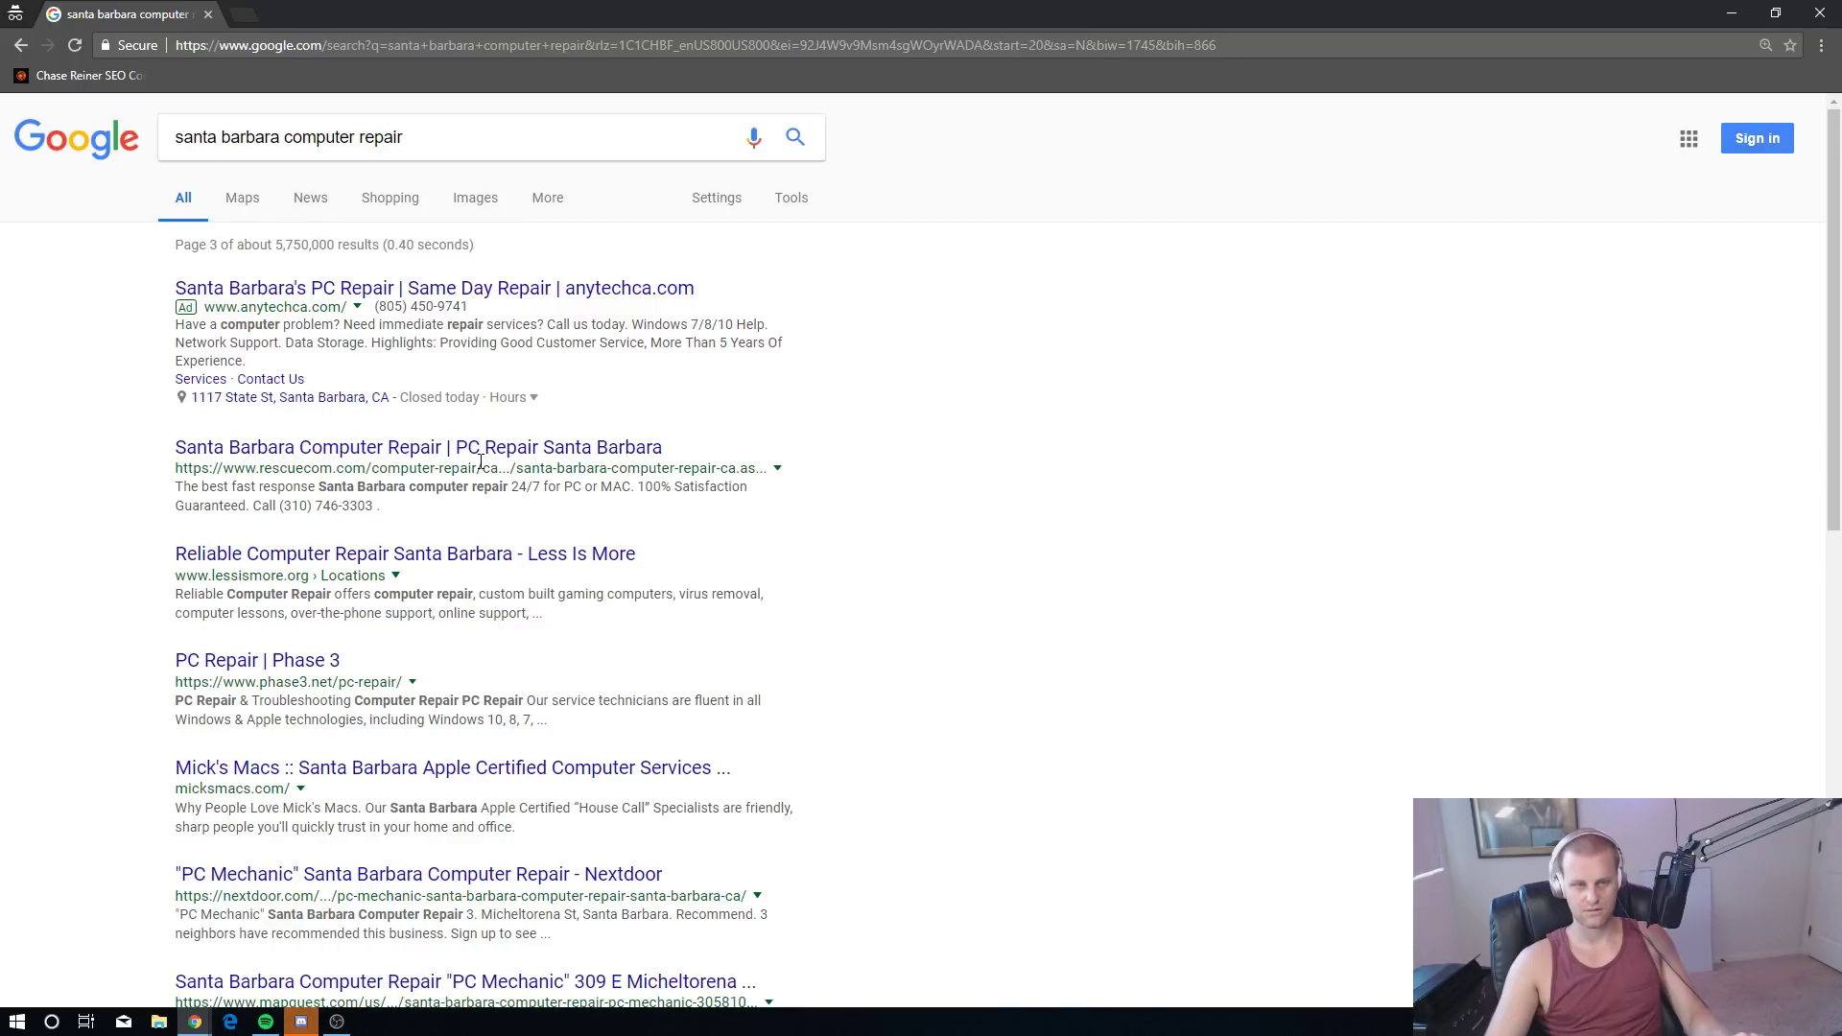
scroll(482, 462, down, 1)
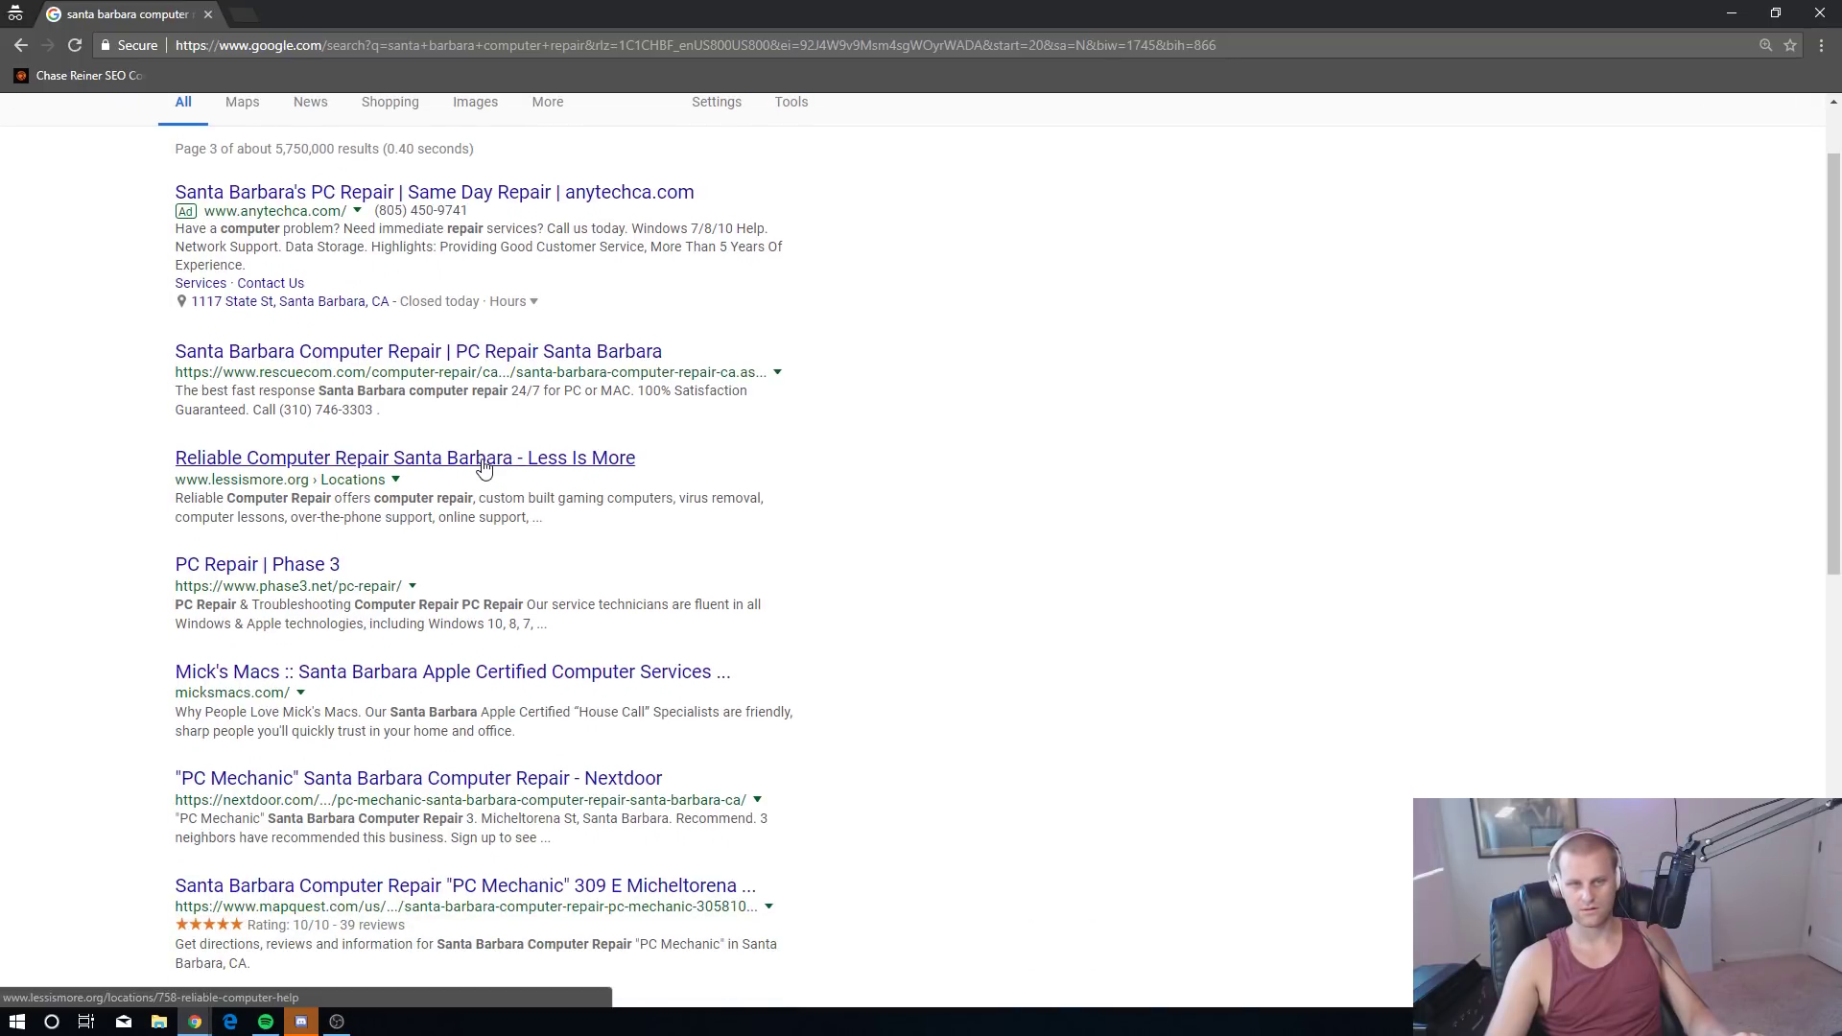
scroll(484, 468, down, 1)
scroll(482, 466, down, 2)
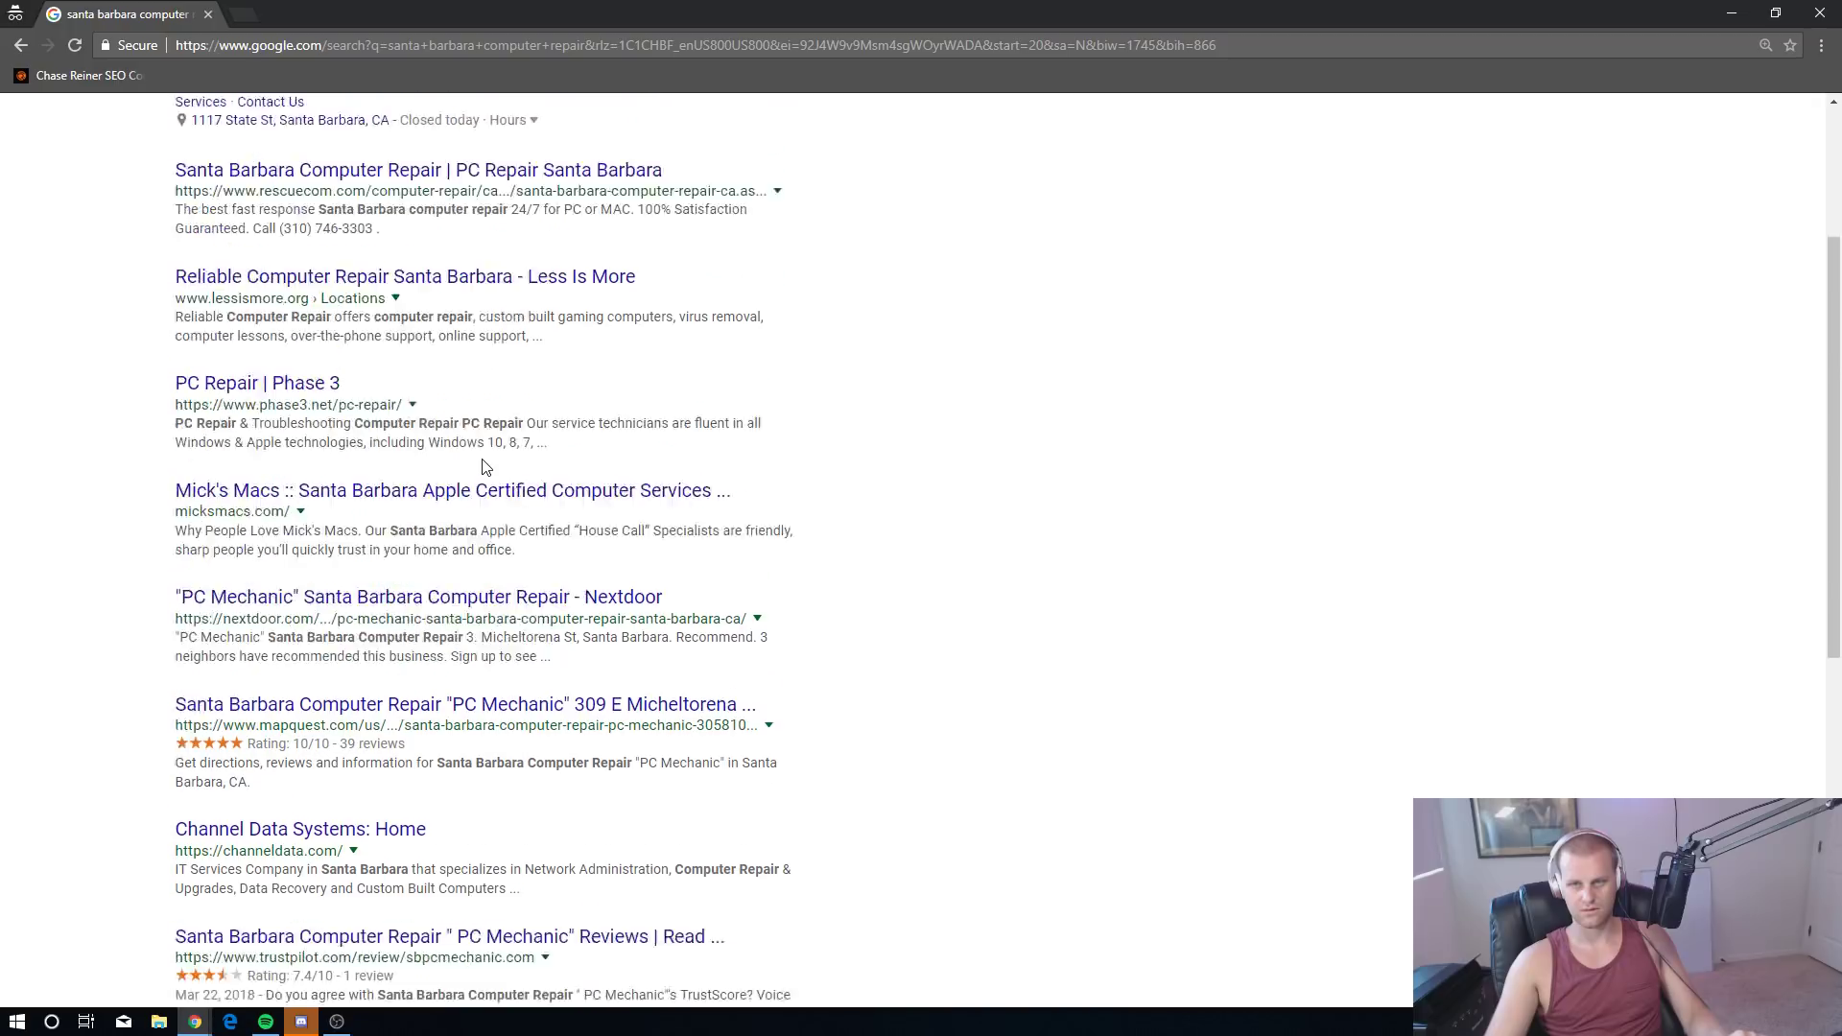
scroll(483, 467, down, 6)
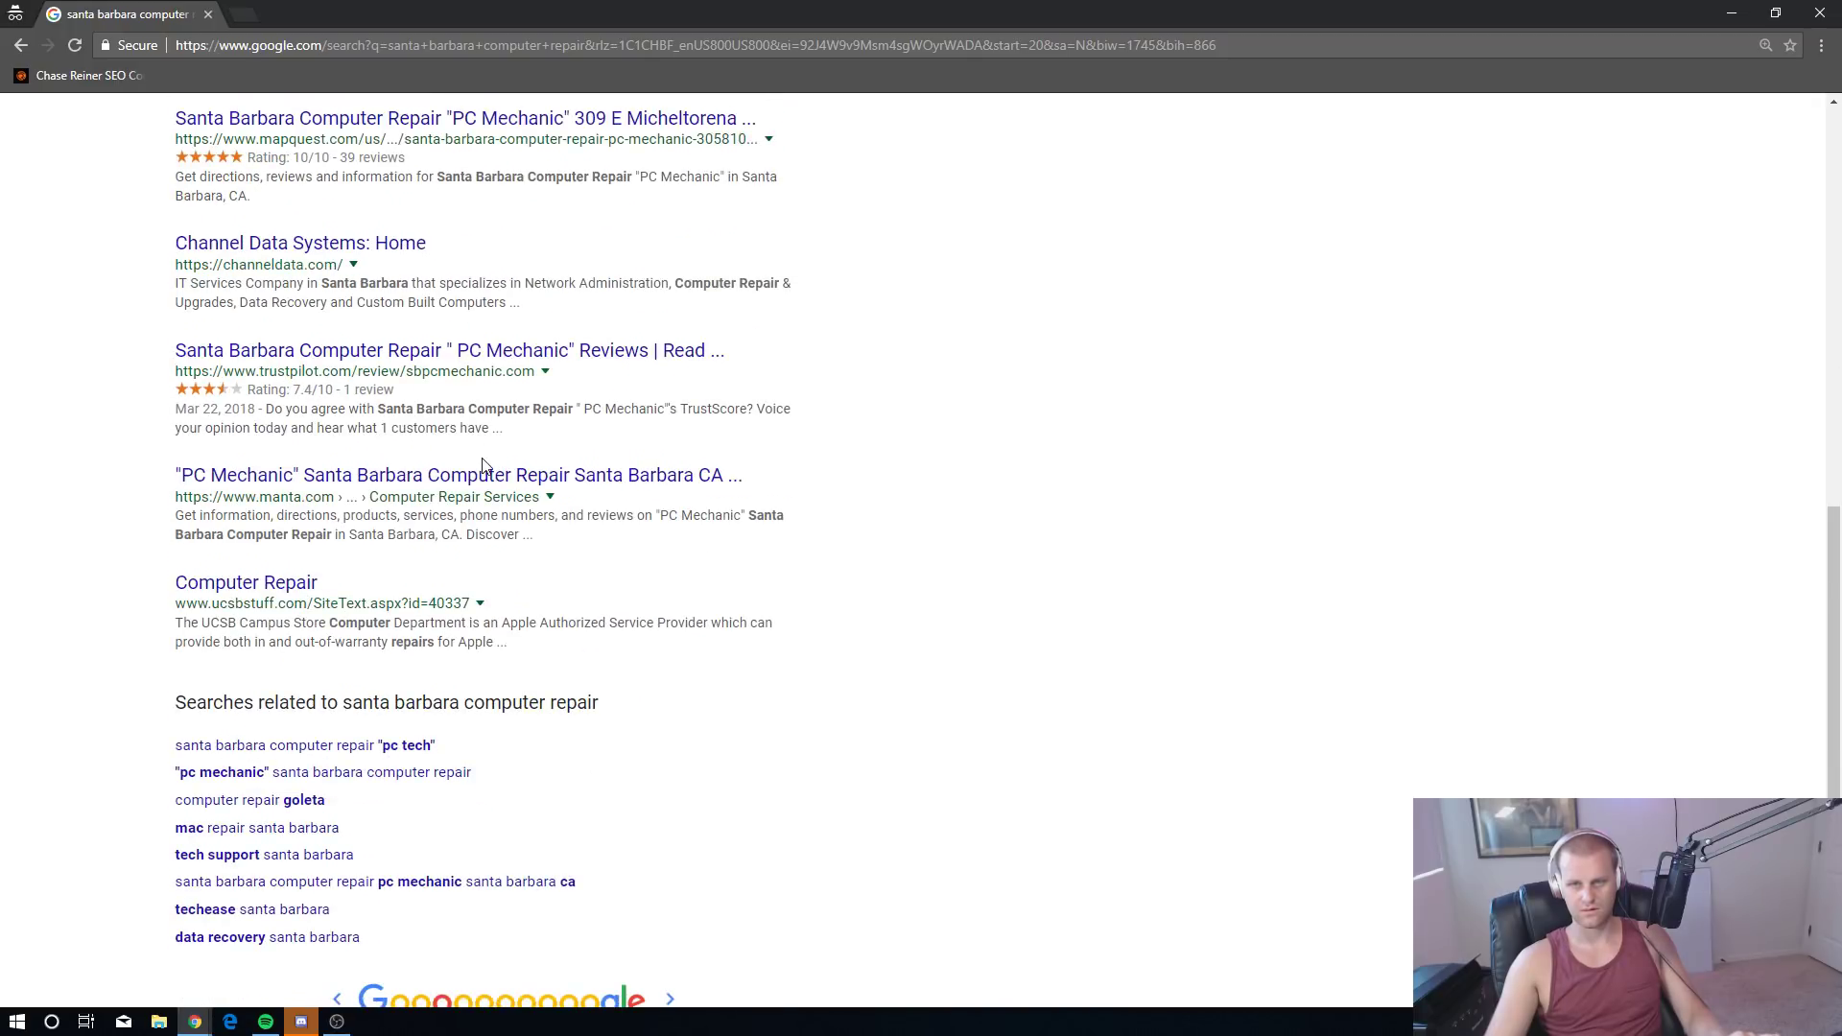
click(670, 897)
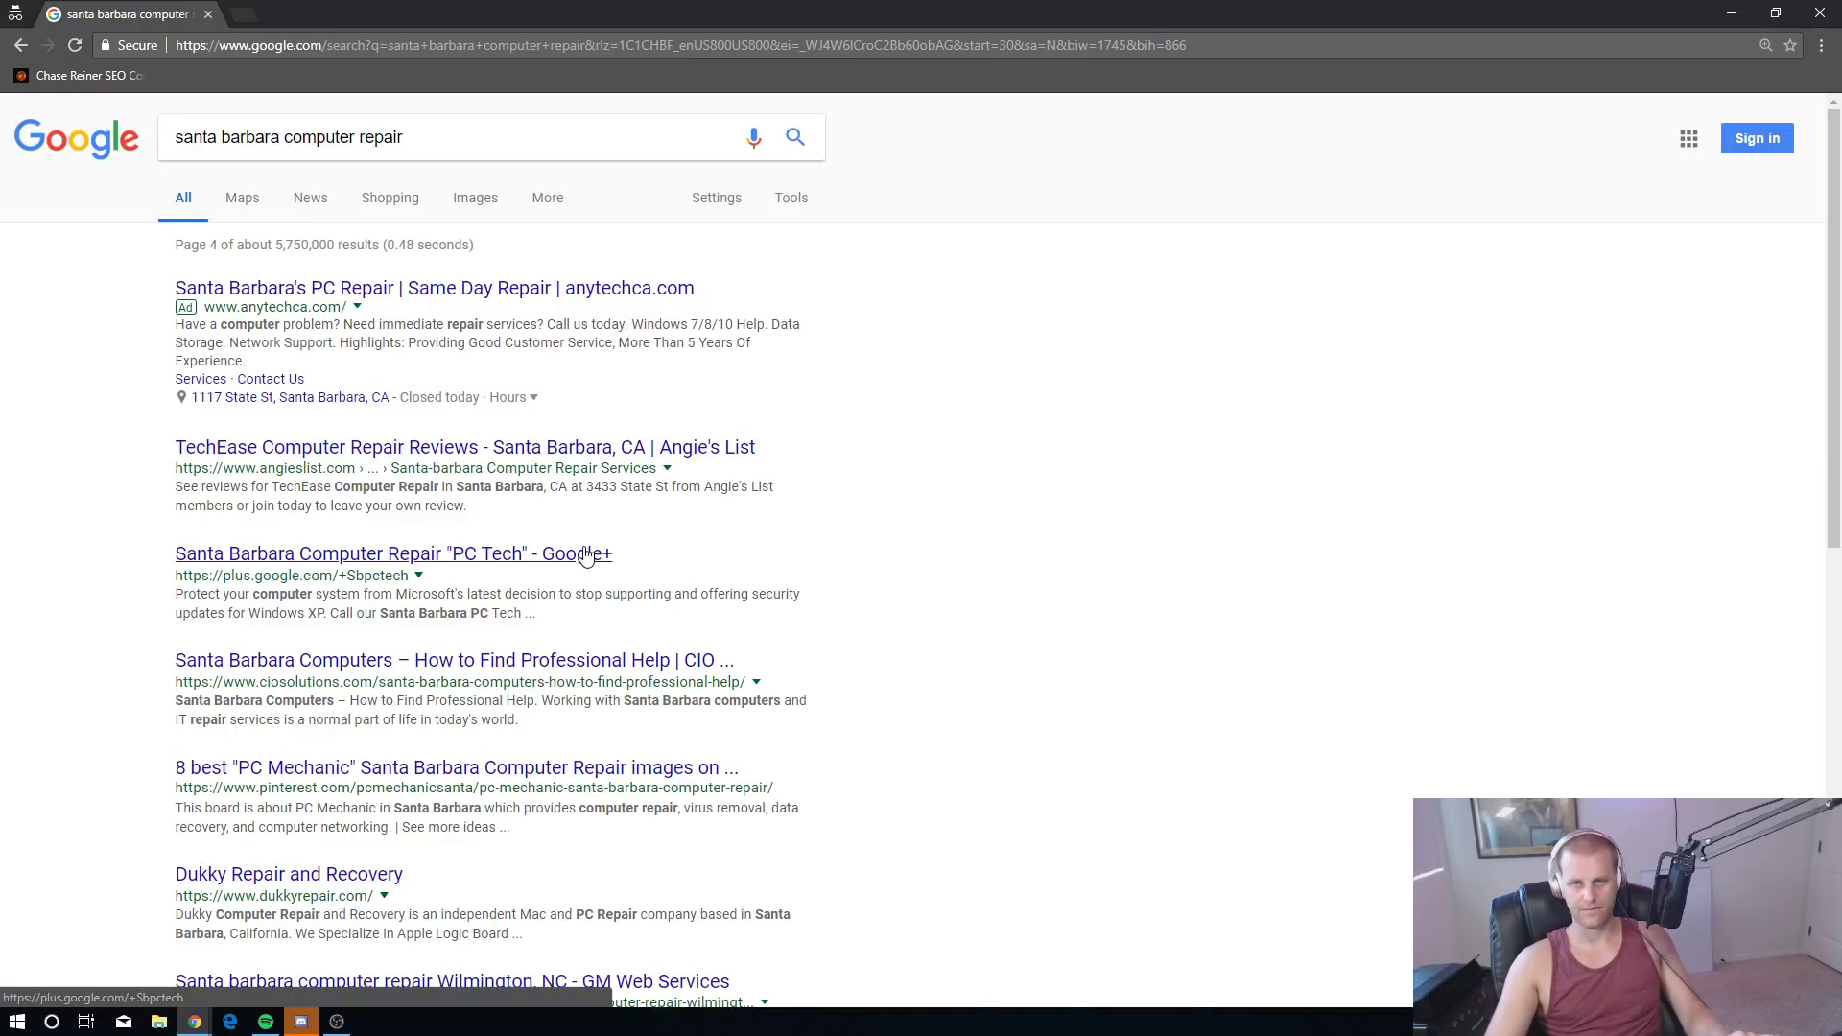
Find 'chase' and 'reliab' on page 4, then scan the fifth results page
scroll(585, 556, down, 2)
key(ctrl+f)
text(c)
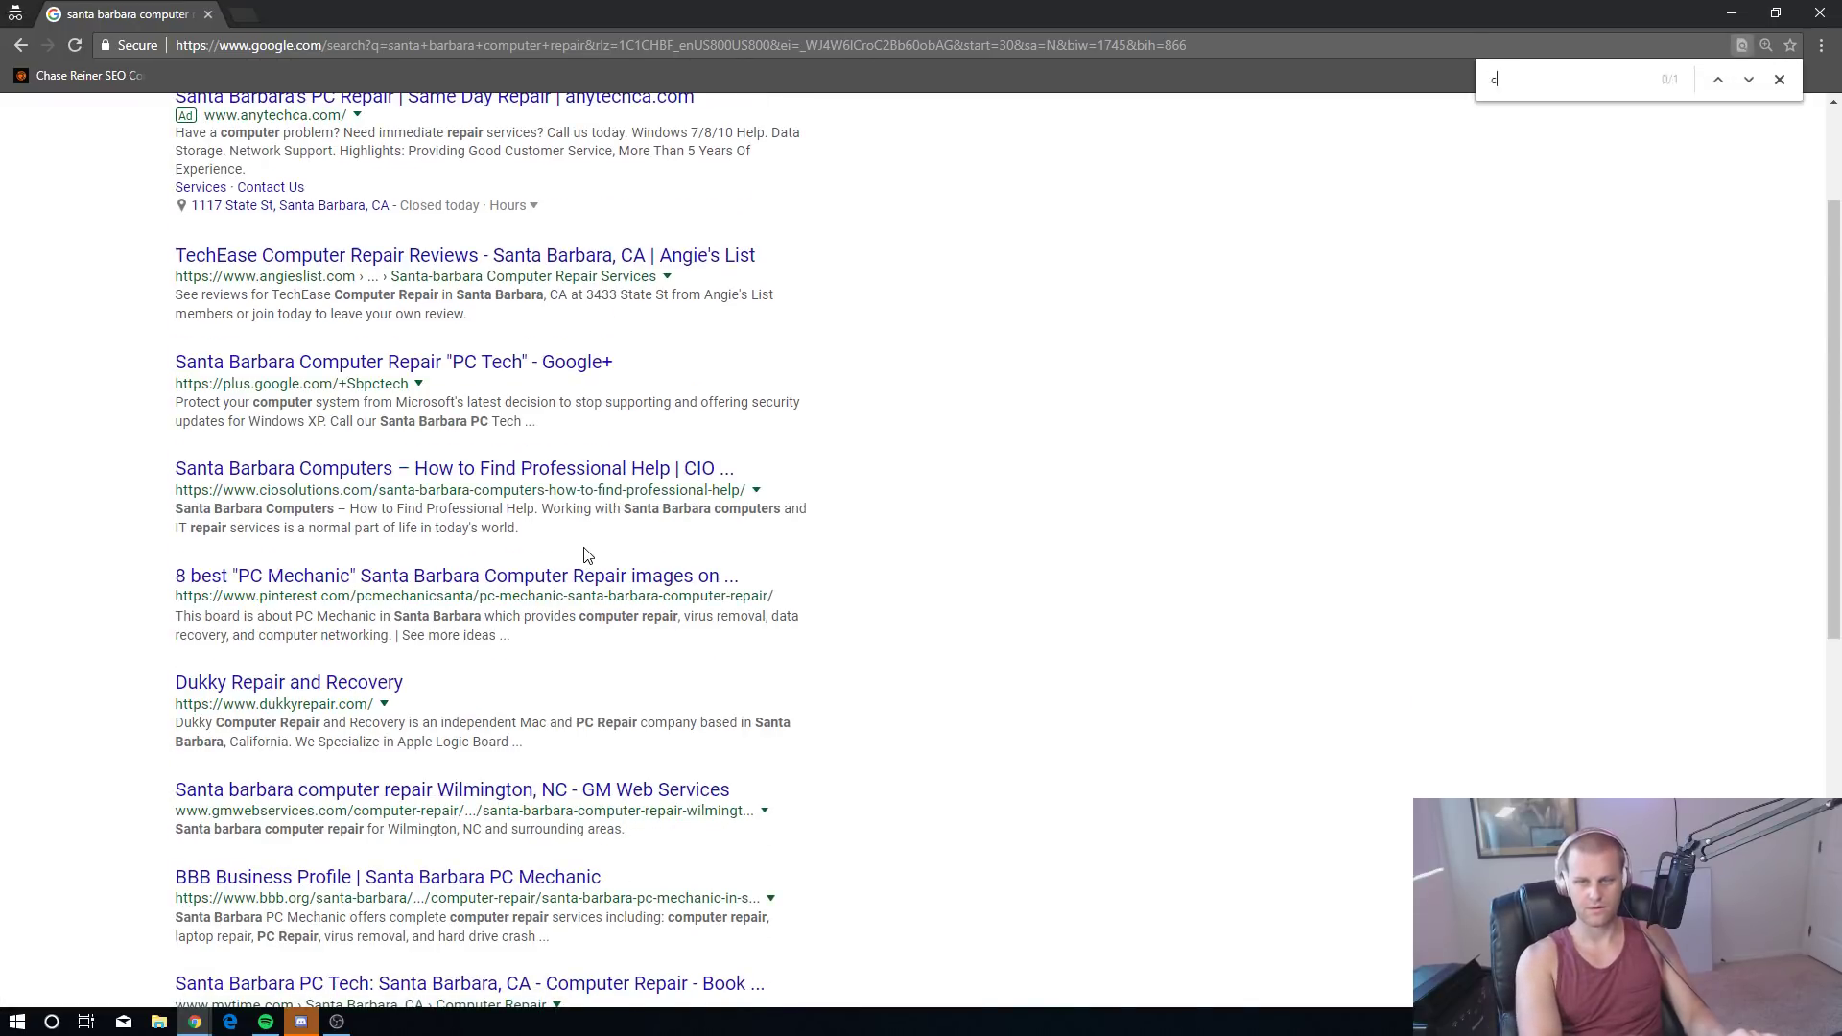
text(hase)
scroll(588, 556, down, 4)
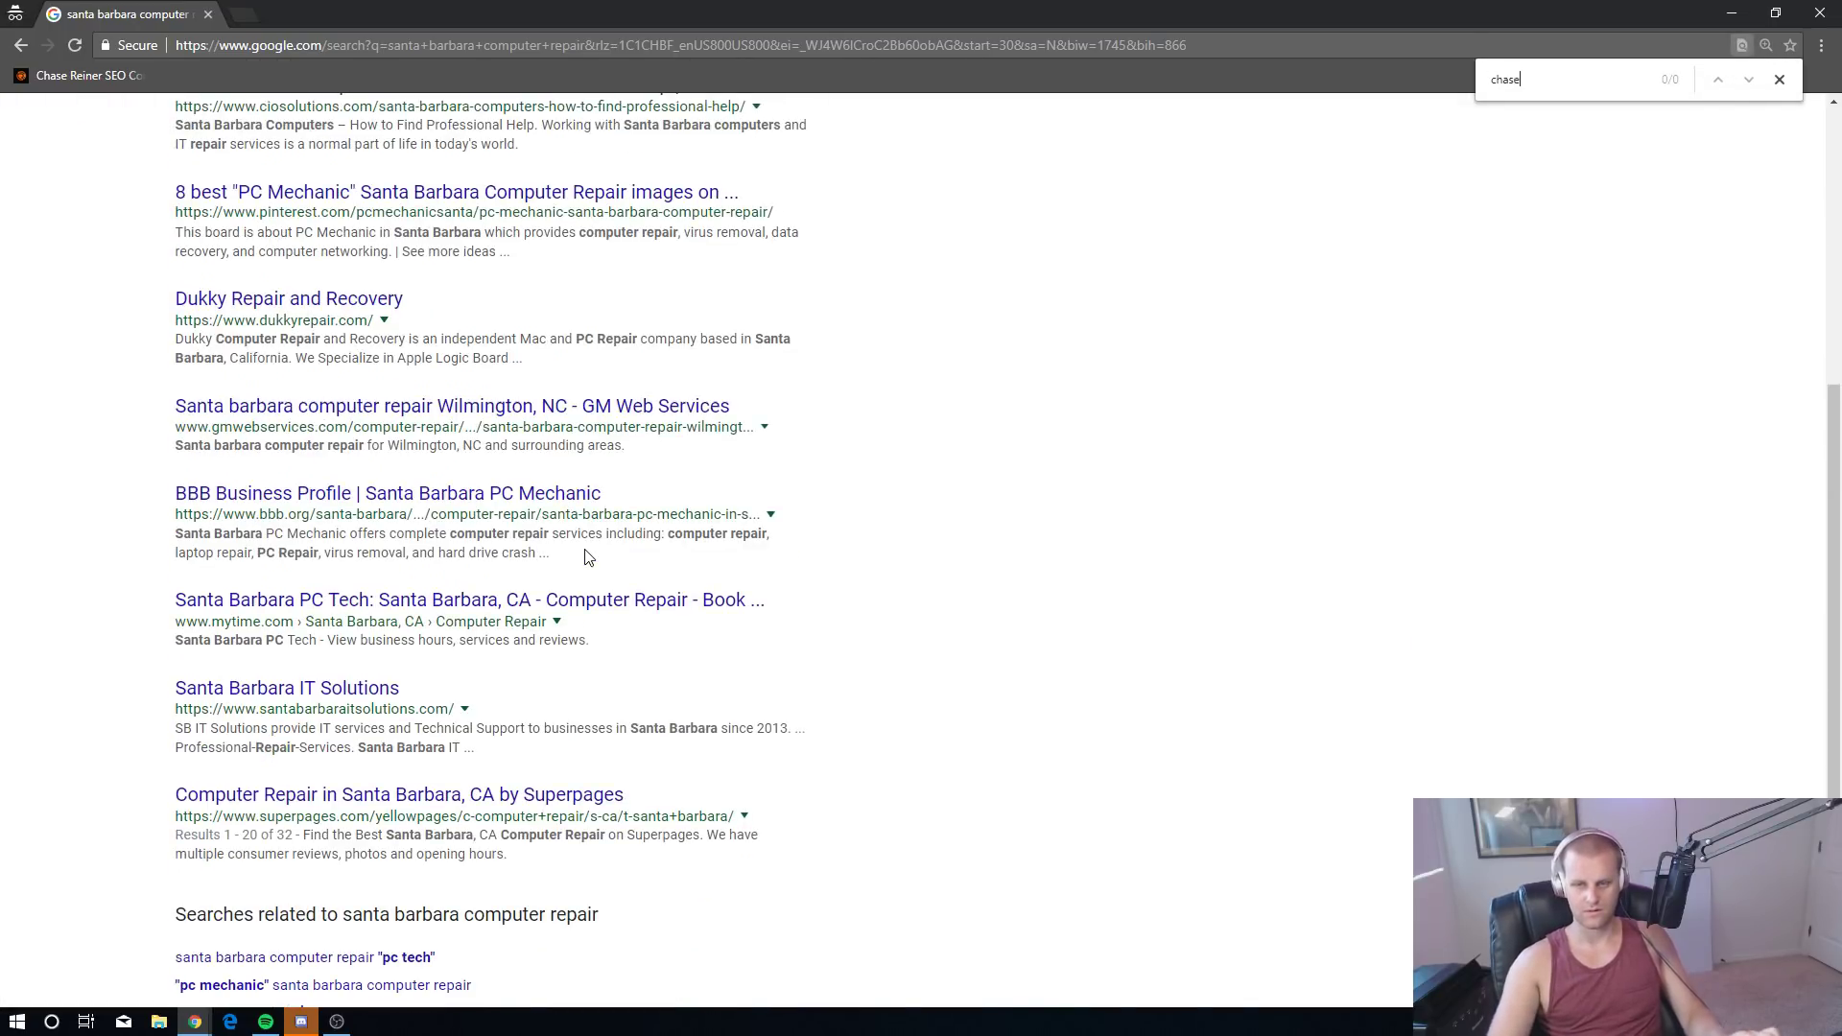
key(ctrl+a)
text(reliab)
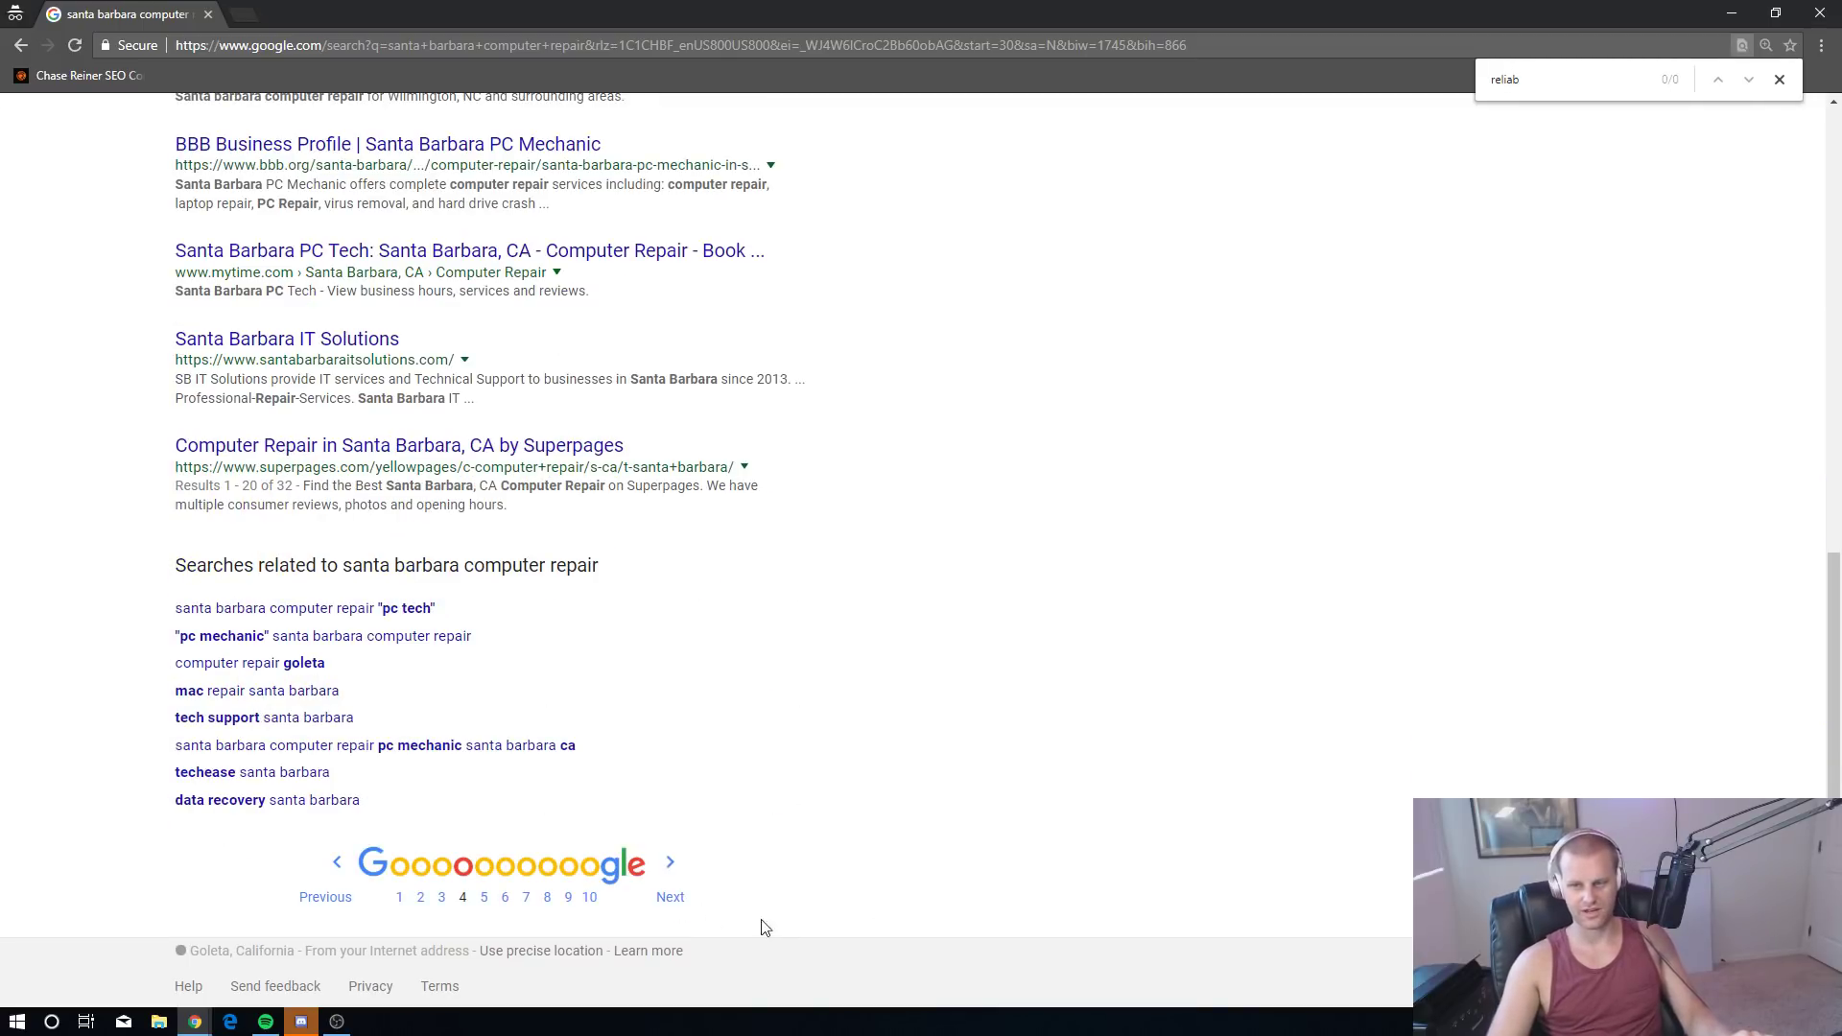
click(667, 906)
scroll(576, 576, down, 3)
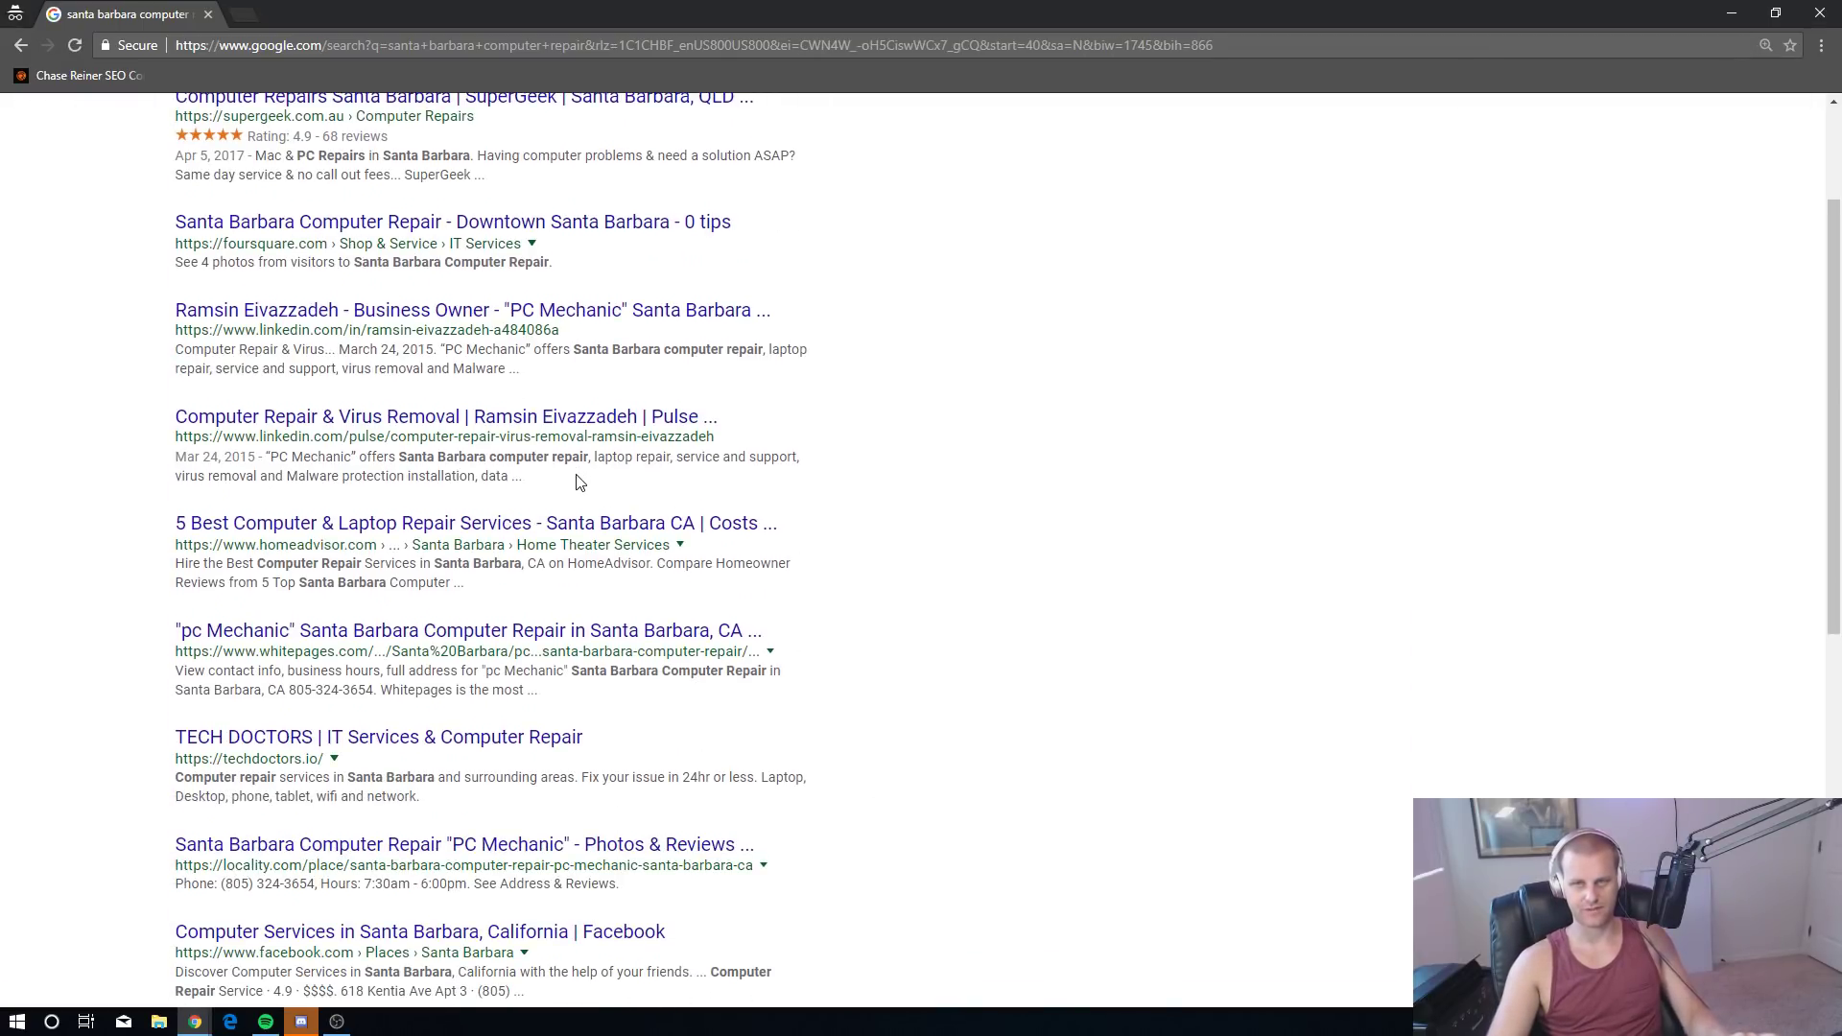
scroll(576, 470, down, 4)
scroll(571, 480, up, 7)
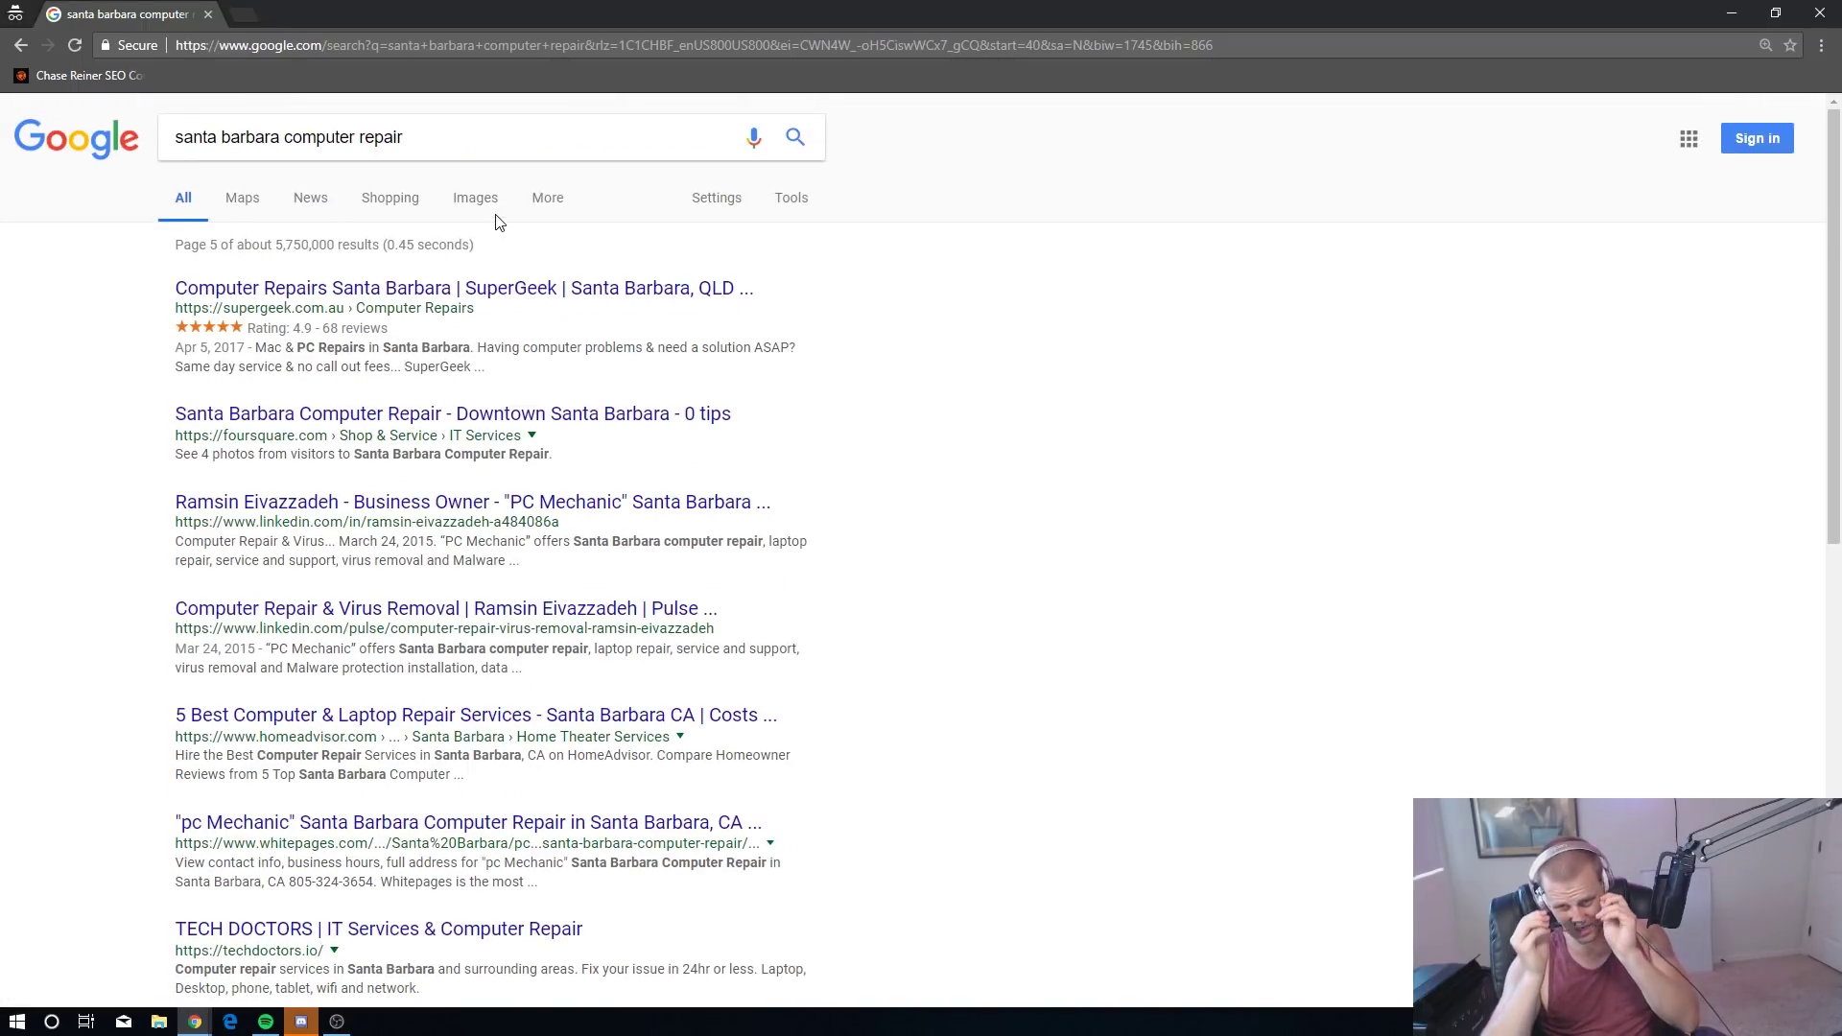
Search Google for 'los angeles computer repair', correcting the misspelled query
drag(434, 139, 174, 115)
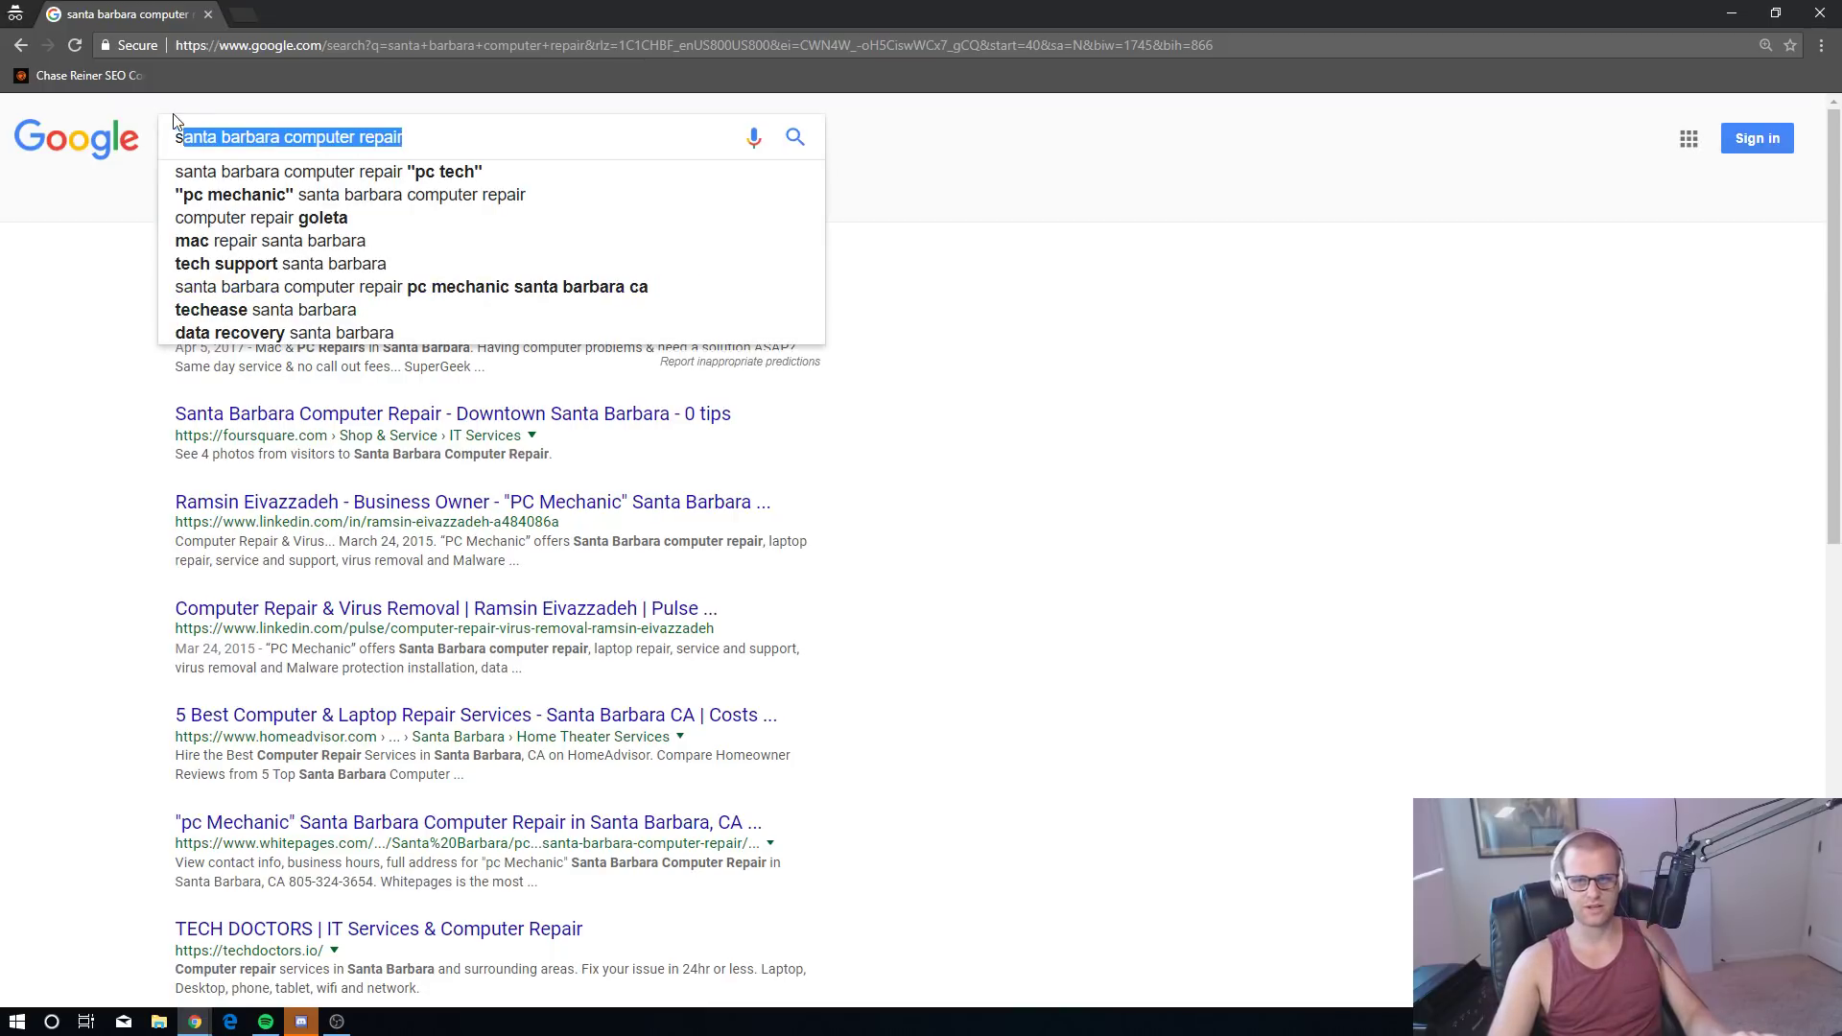
text(los angeles co)
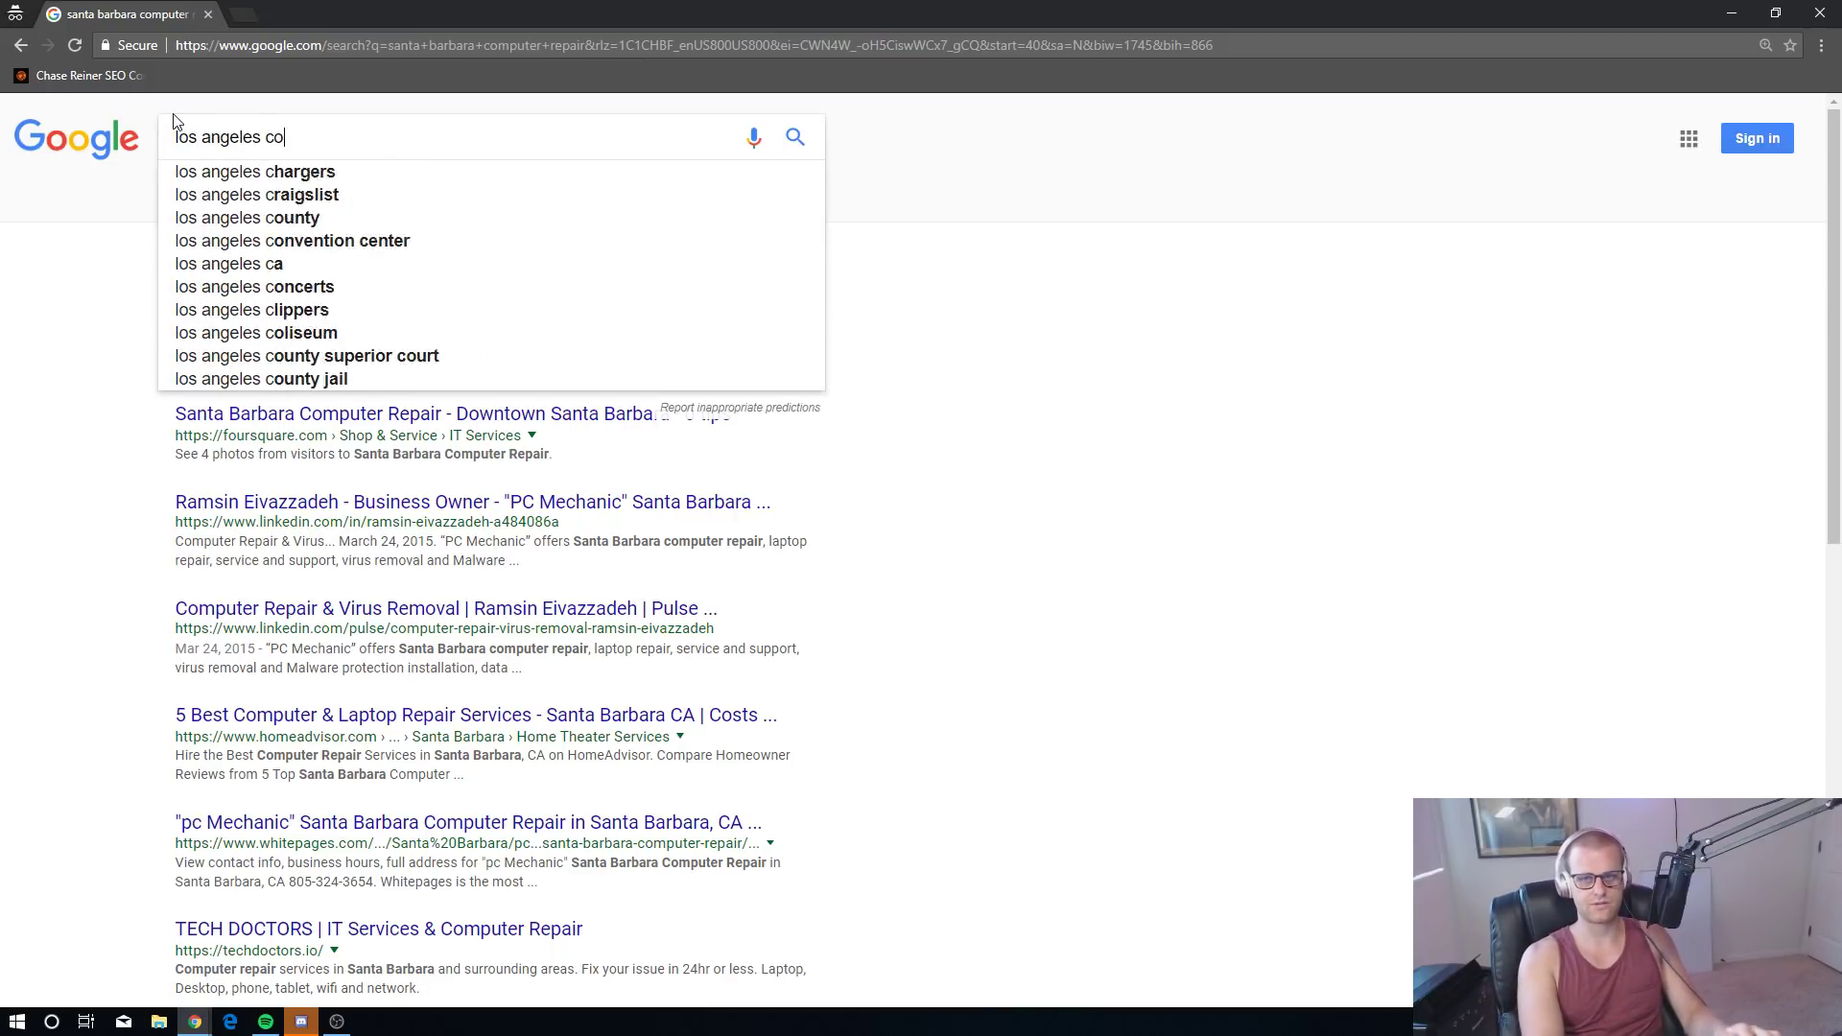
text(mpuiter repair)
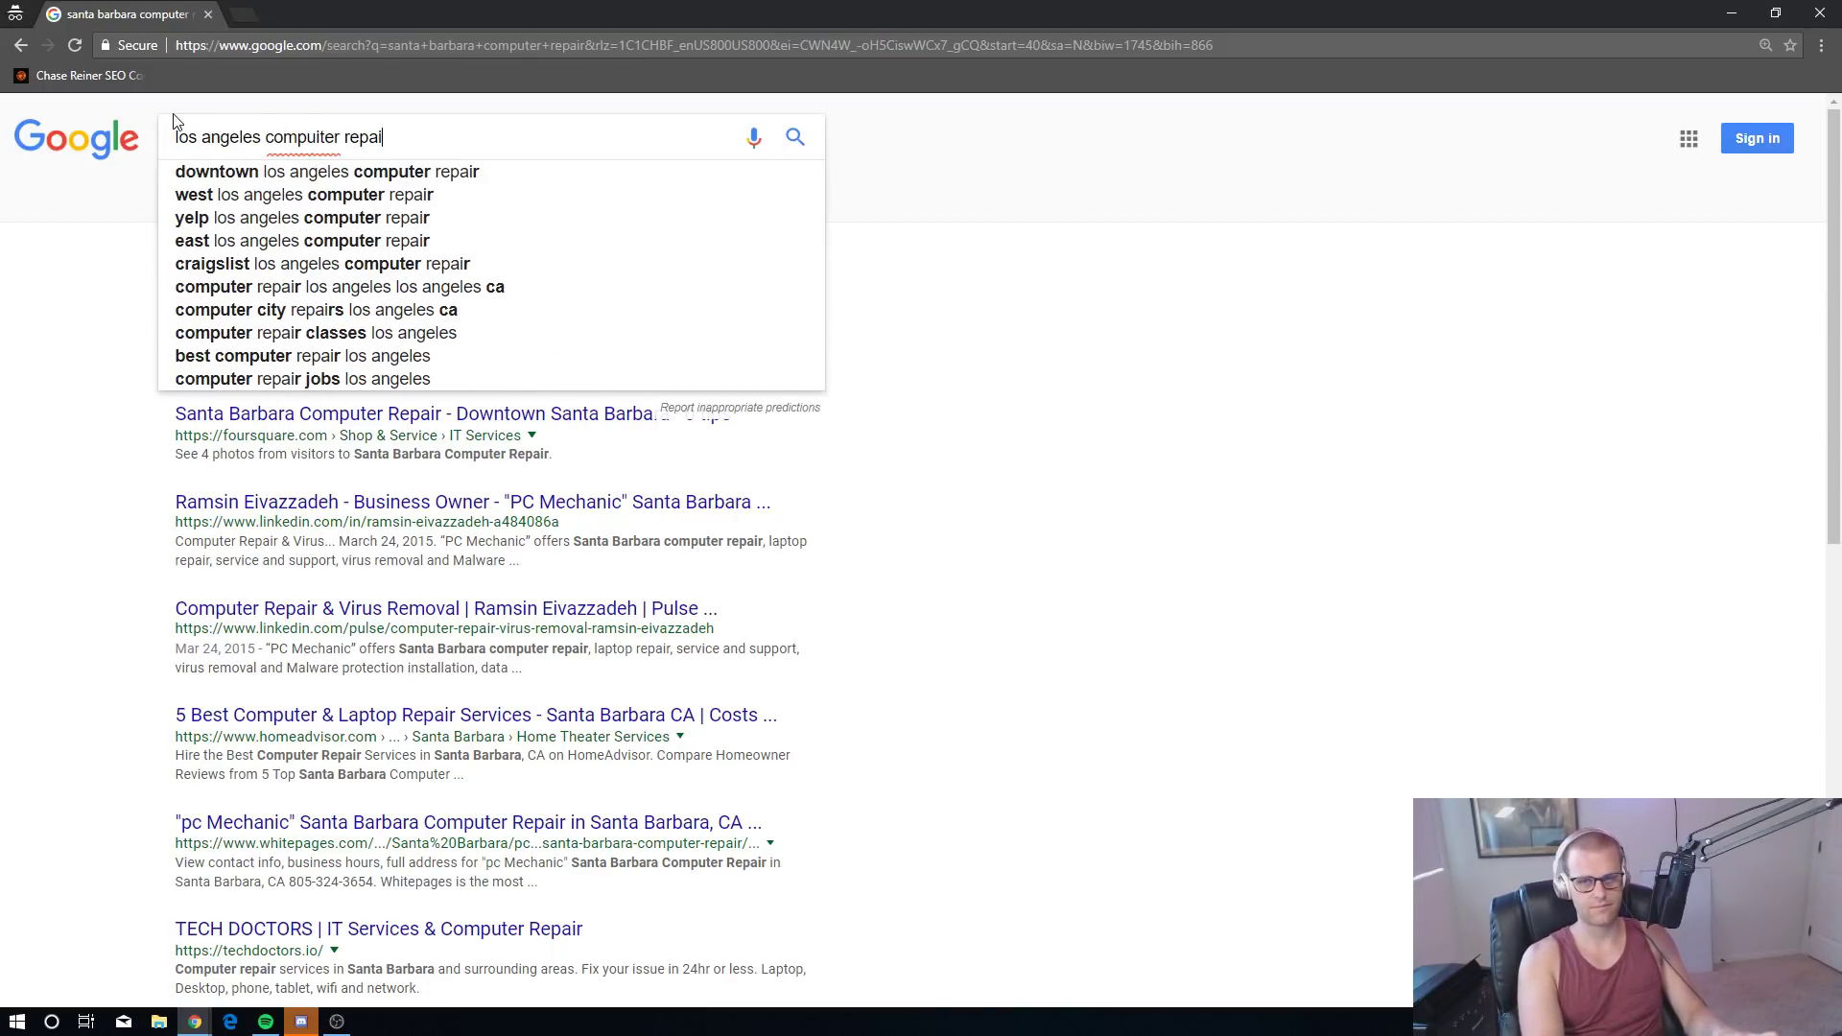
key(BackSpace)
key(BackSpace)
key(BackSpace)
key(BackSpace)
key(BackSpace)
key(BackSpace)
key(BackSpace)
key(BackSpace)
key(BackSpace)
key(BackSpace)
key(BackSpace)
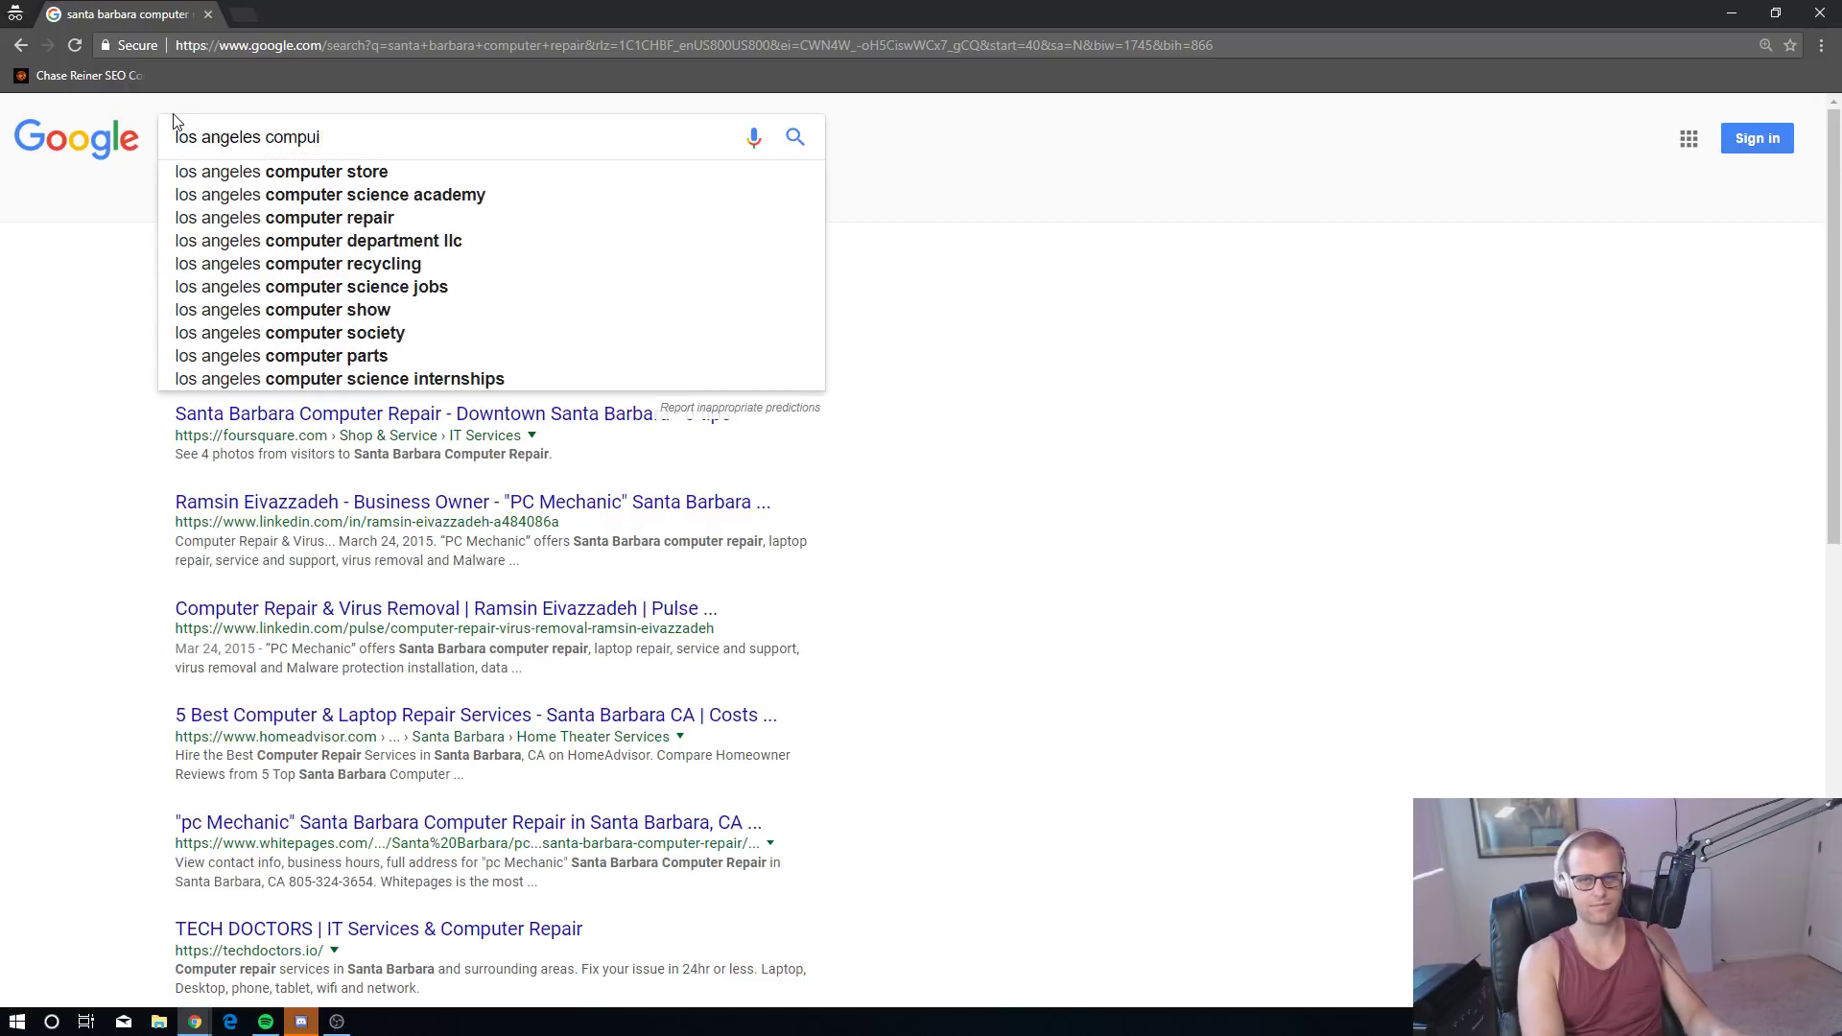
text(ter repair)
key(Return)
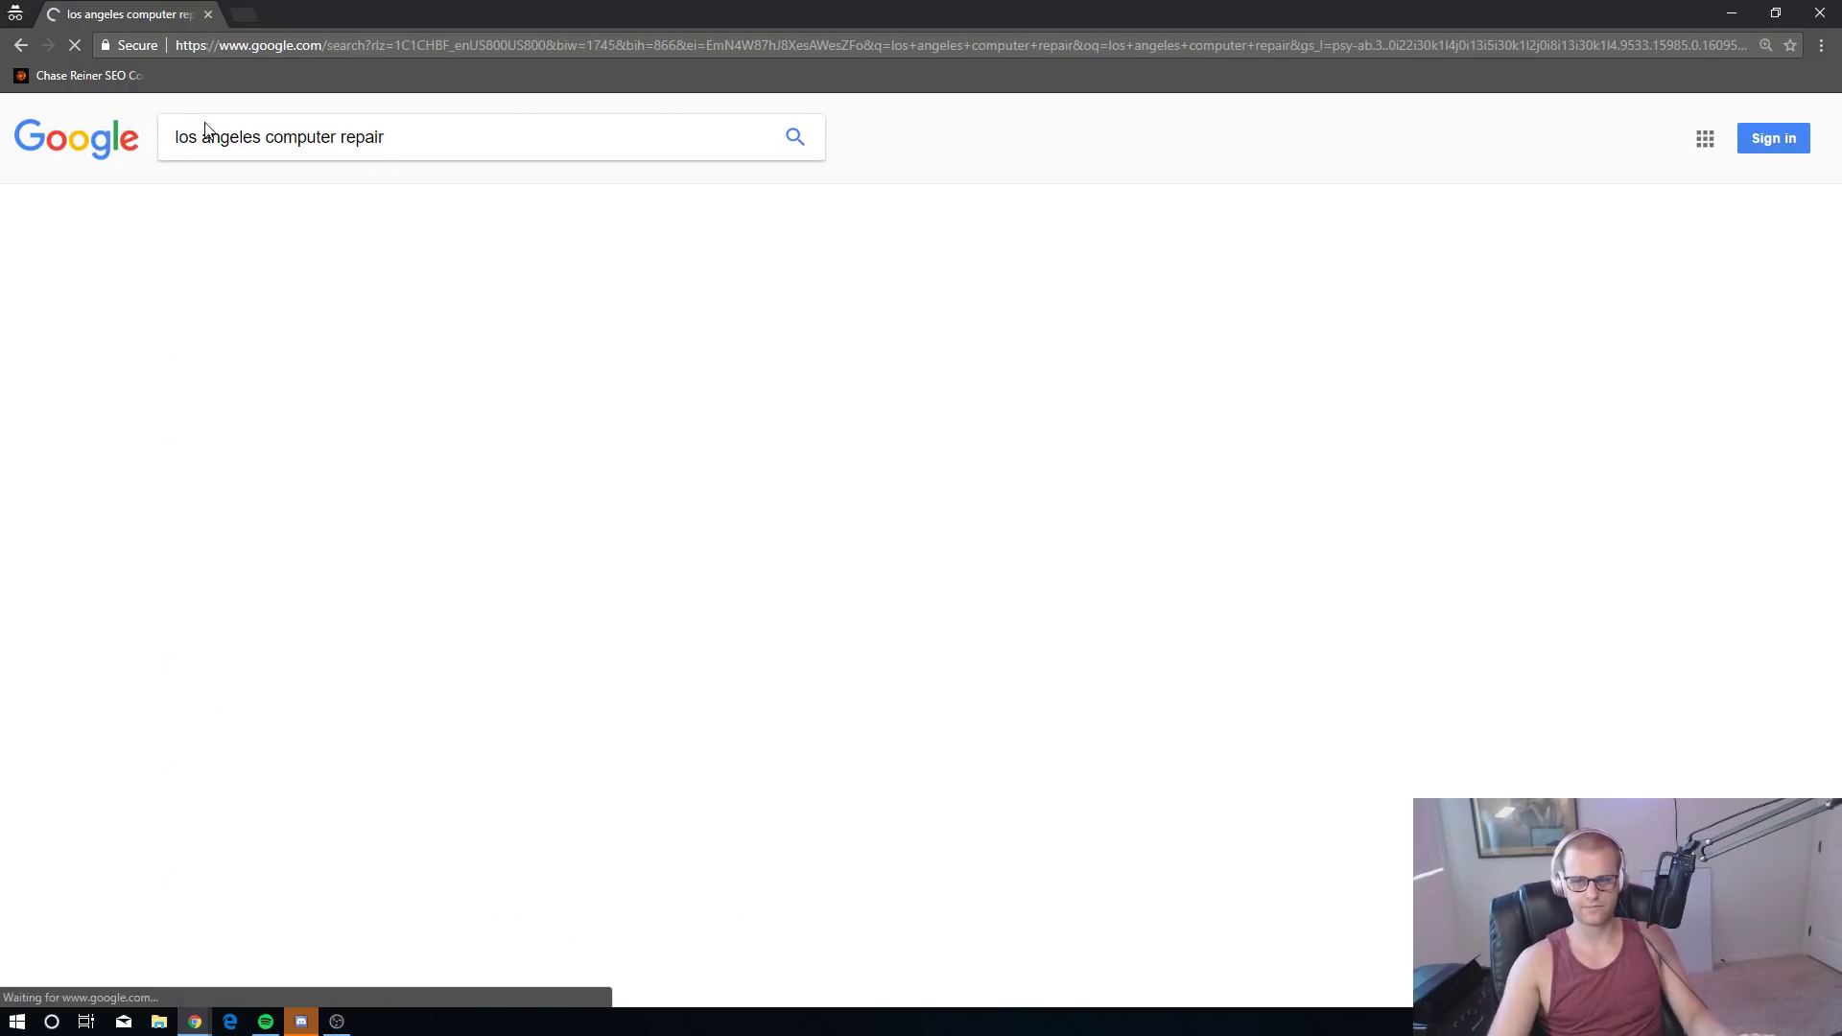
Scroll through the 'los angeles computer repair' results and local map pack
scroll(589, 720, down, 4)
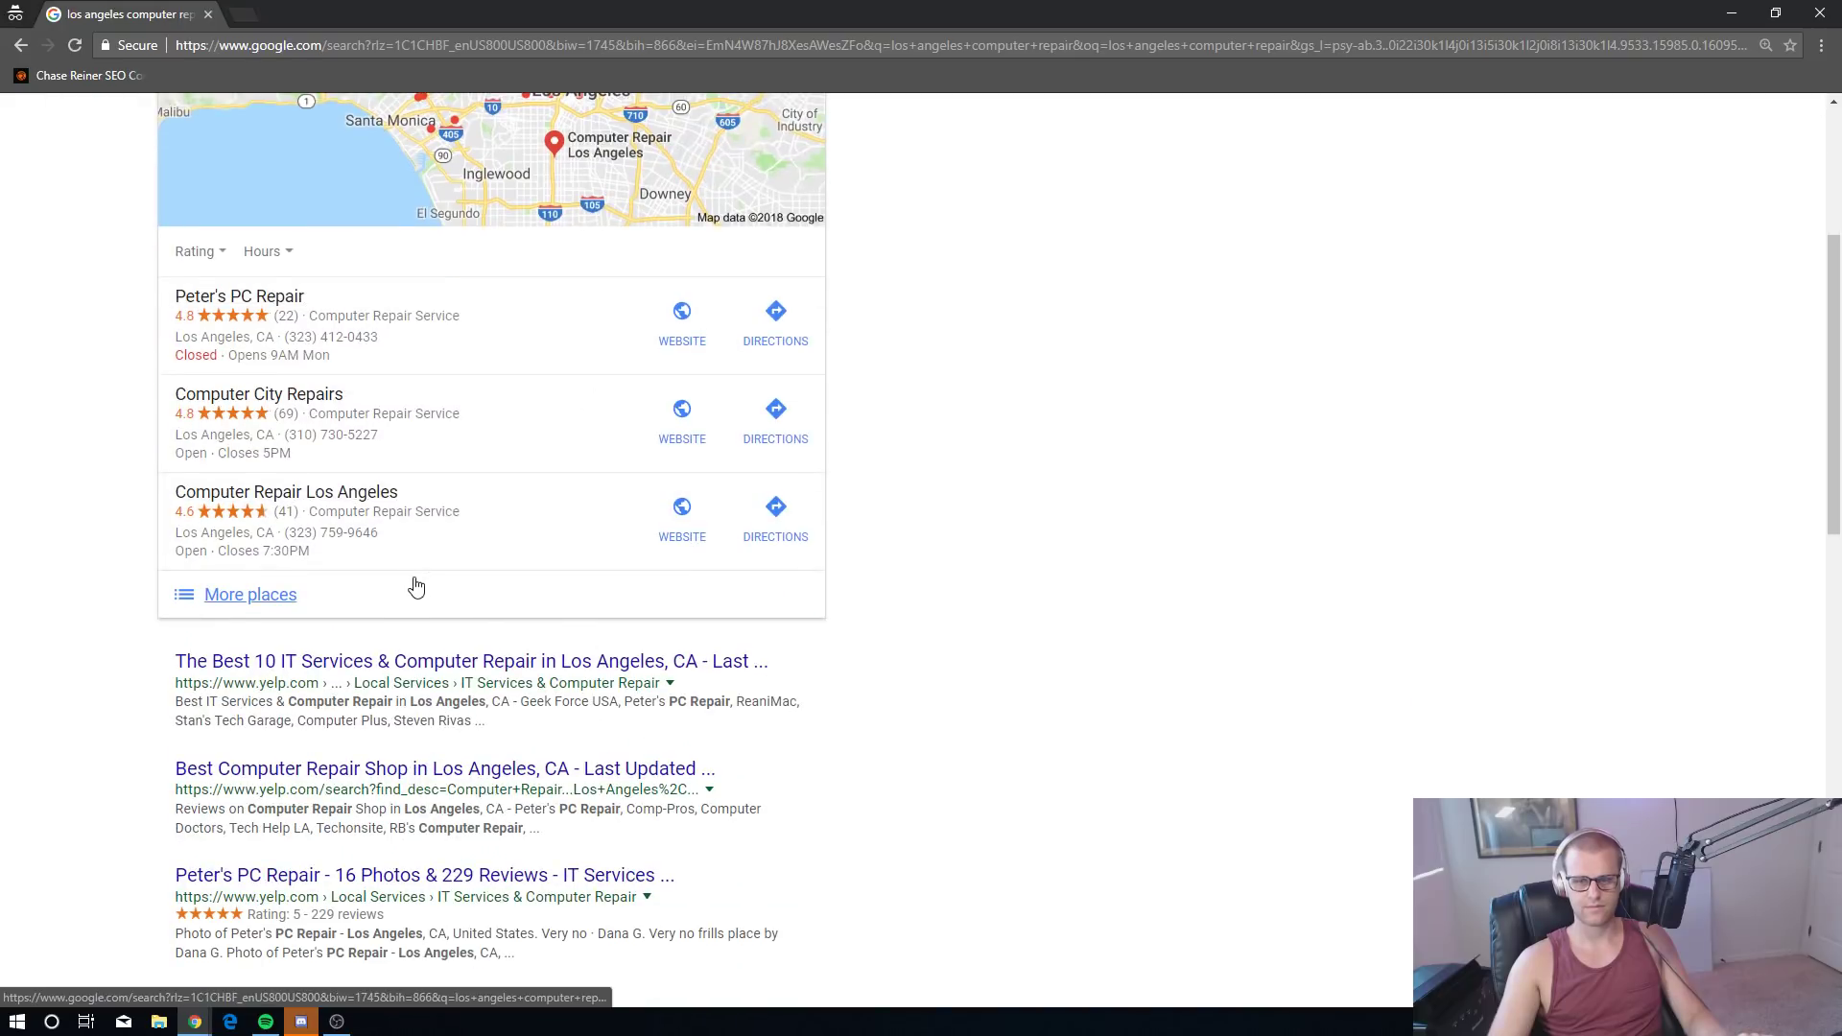
scroll(427, 581, down, 4)
scroll(429, 595, up, 4)
scroll(429, 595, up, 4)
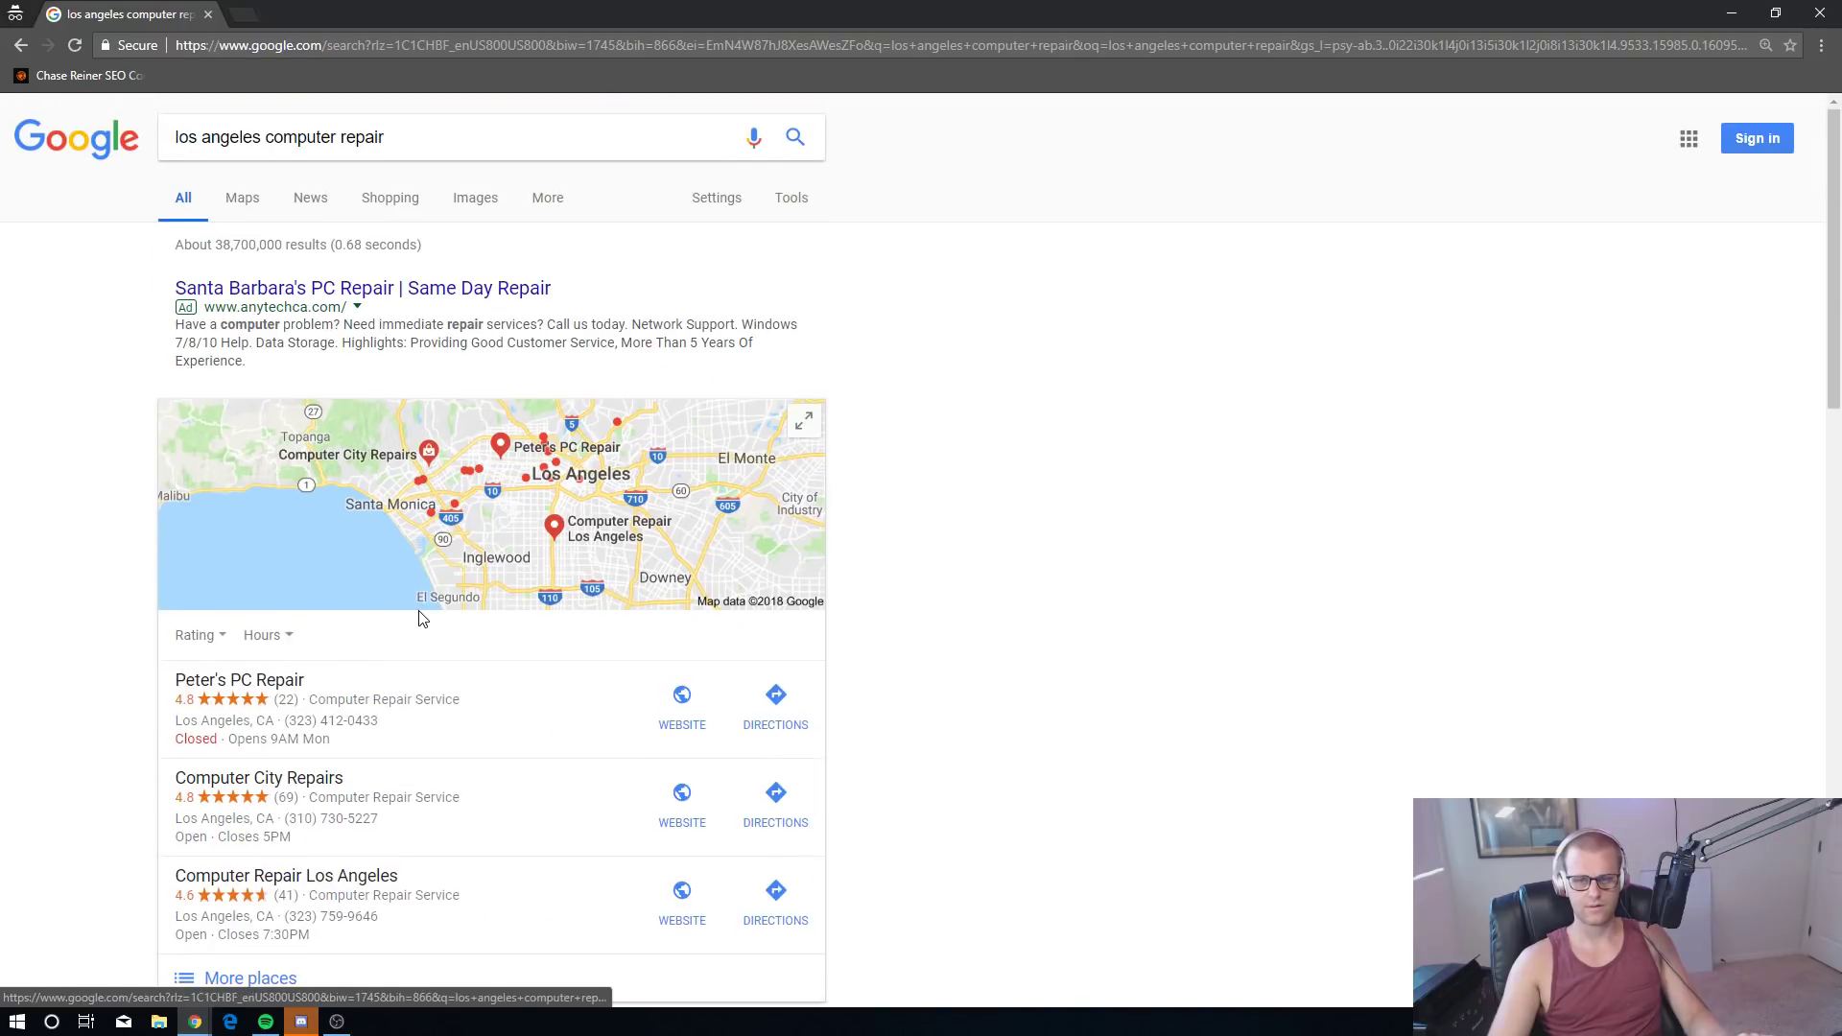
scroll(419, 617, down, 1)
scroll(387, 615, down, 2)
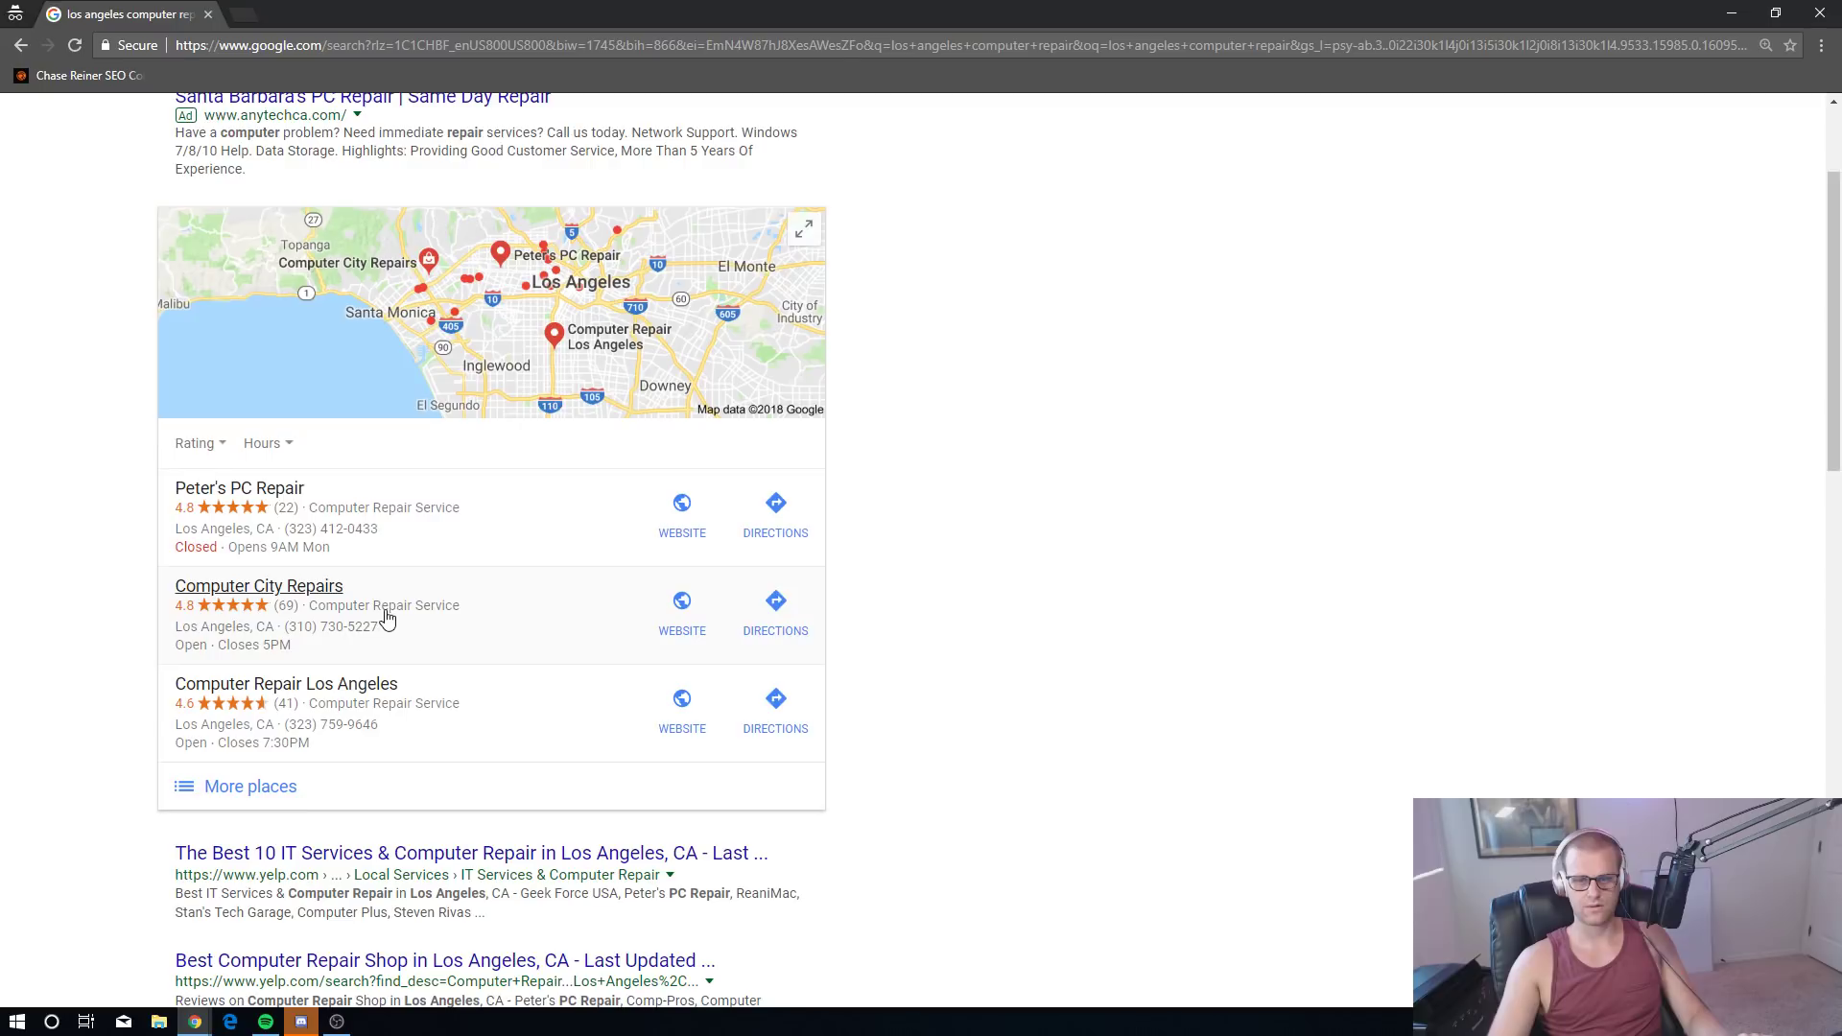
Browse the full list of local Los Angeles computer repair shops
click(299, 688)
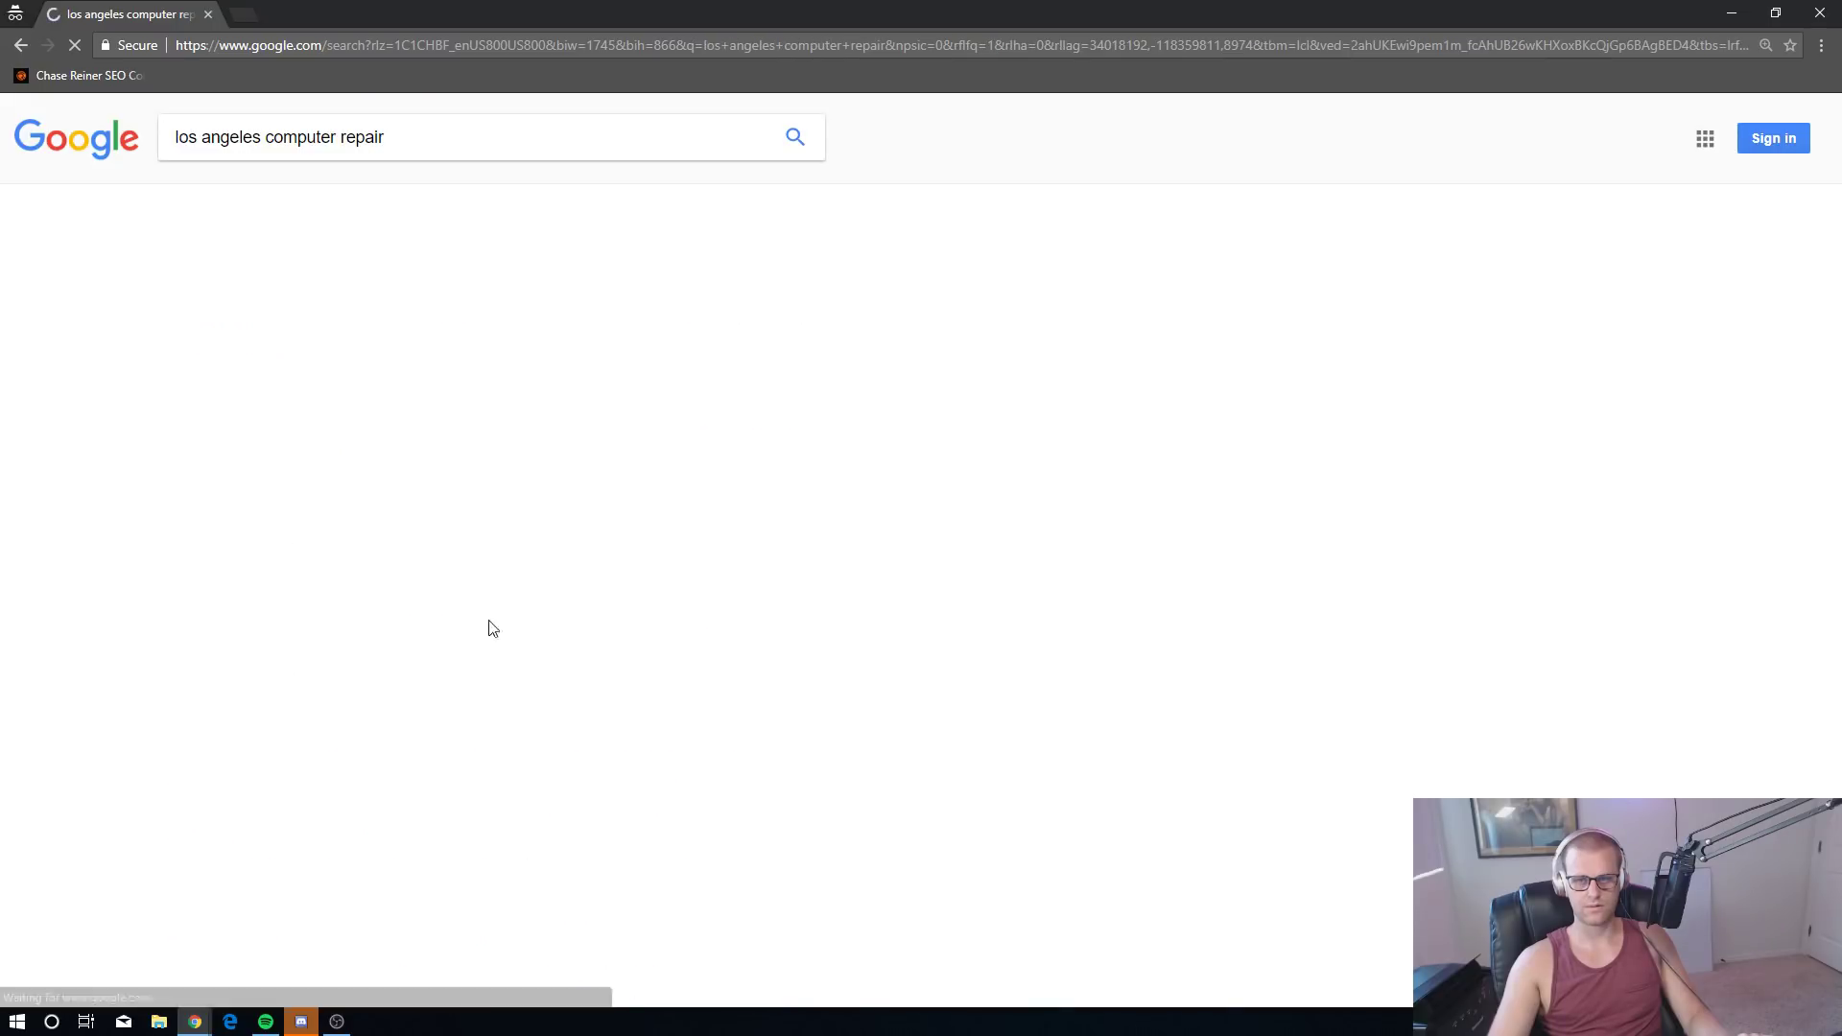
scroll(305, 601, down, 2)
scroll(300, 607, down, 4)
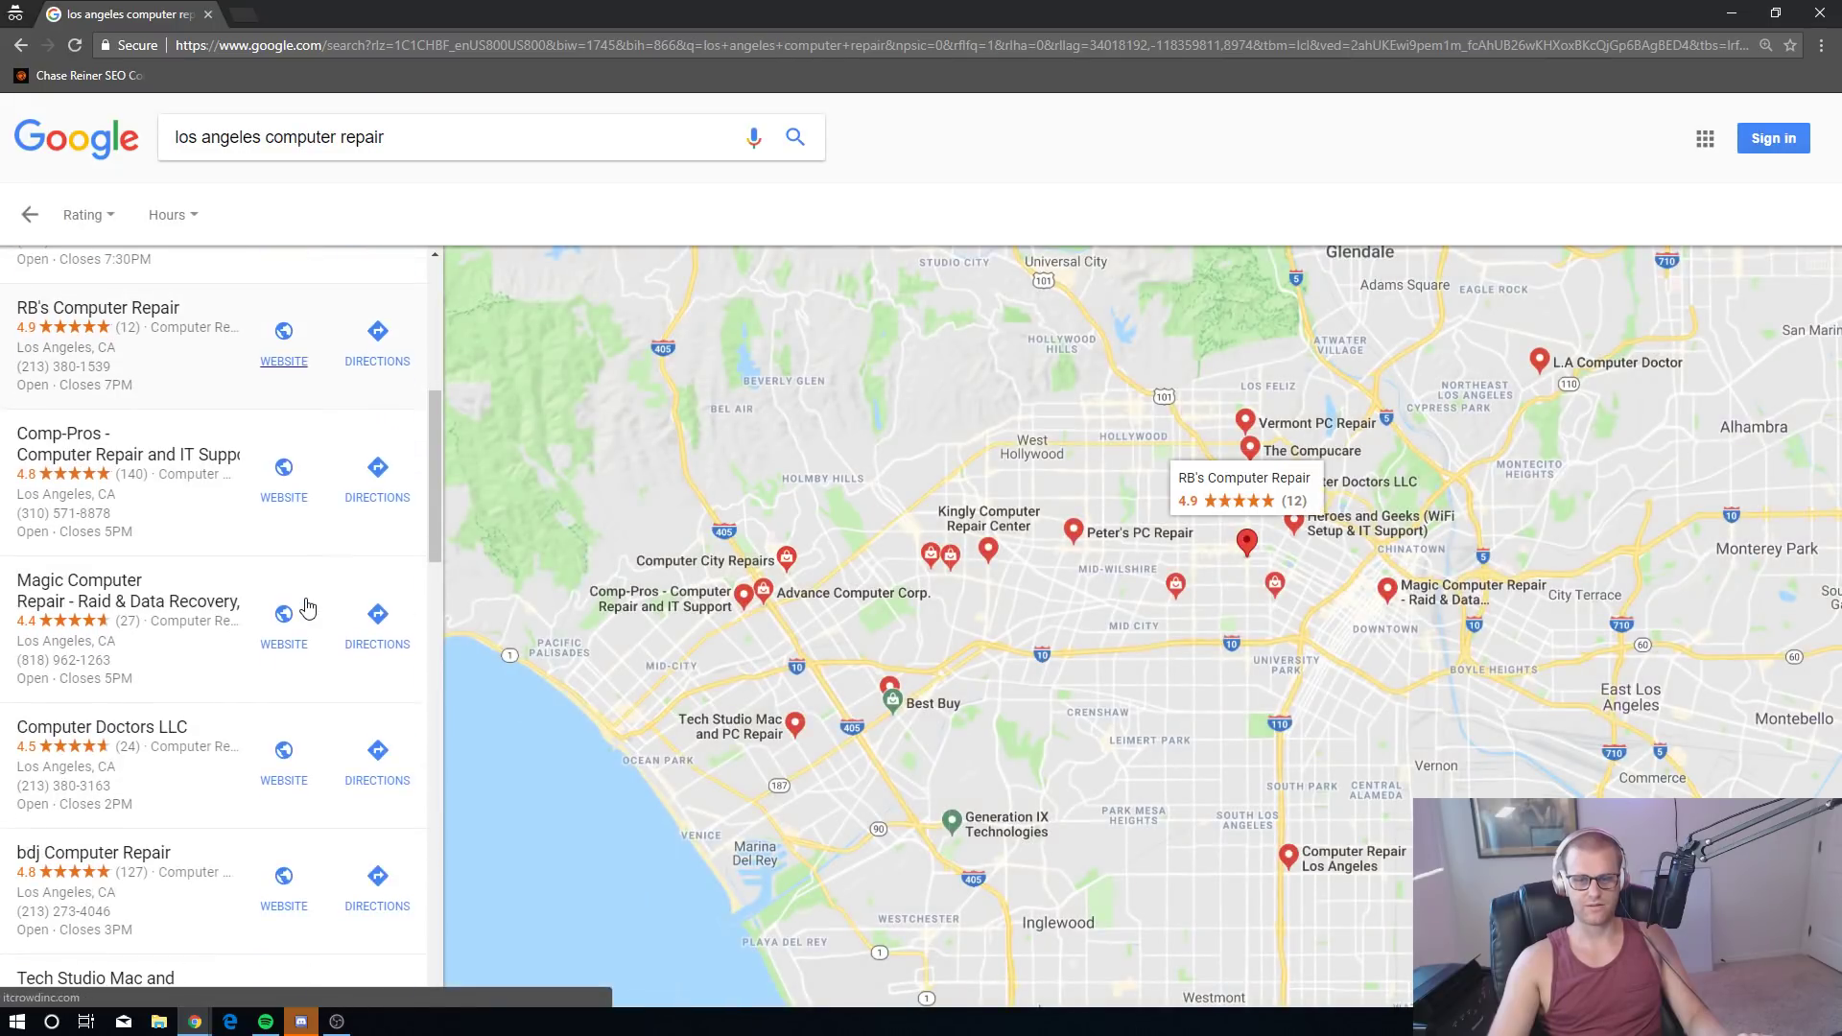
scroll(230, 502, down, 5)
scroll(231, 509, down, 14)
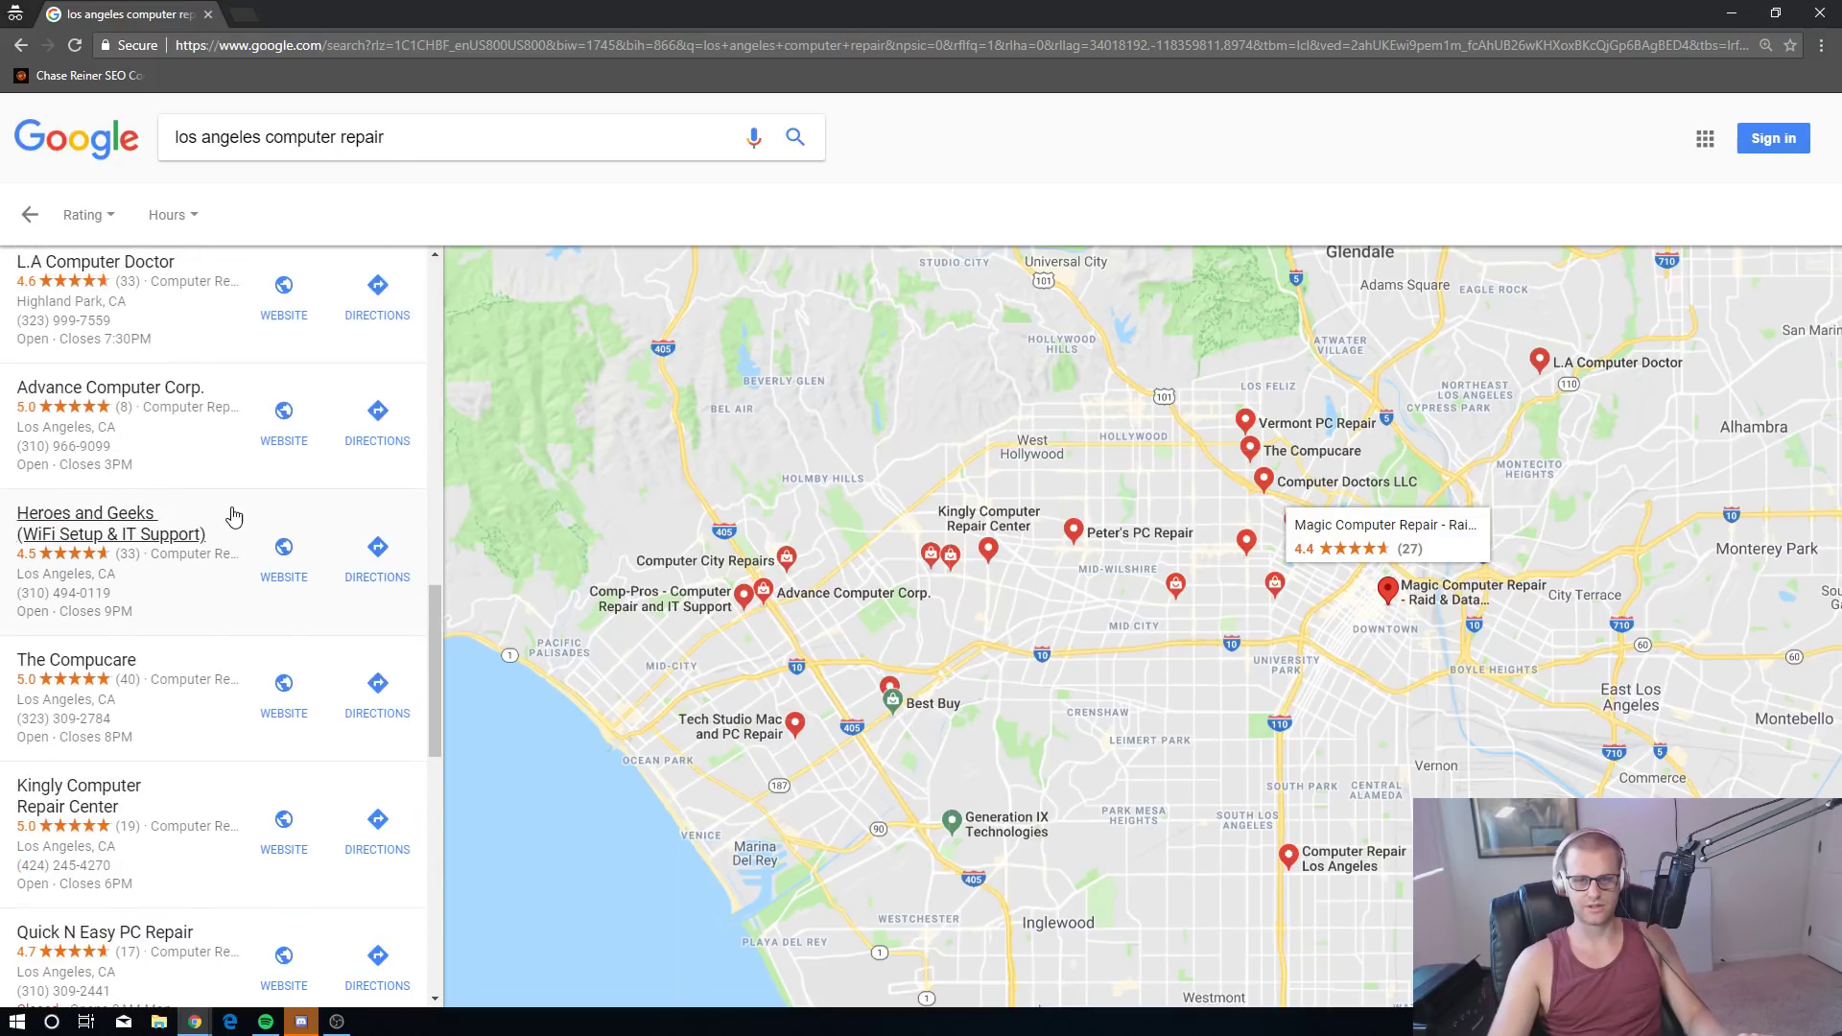
scroll(146, 355, up, 5)
scroll(145, 355, up, 15)
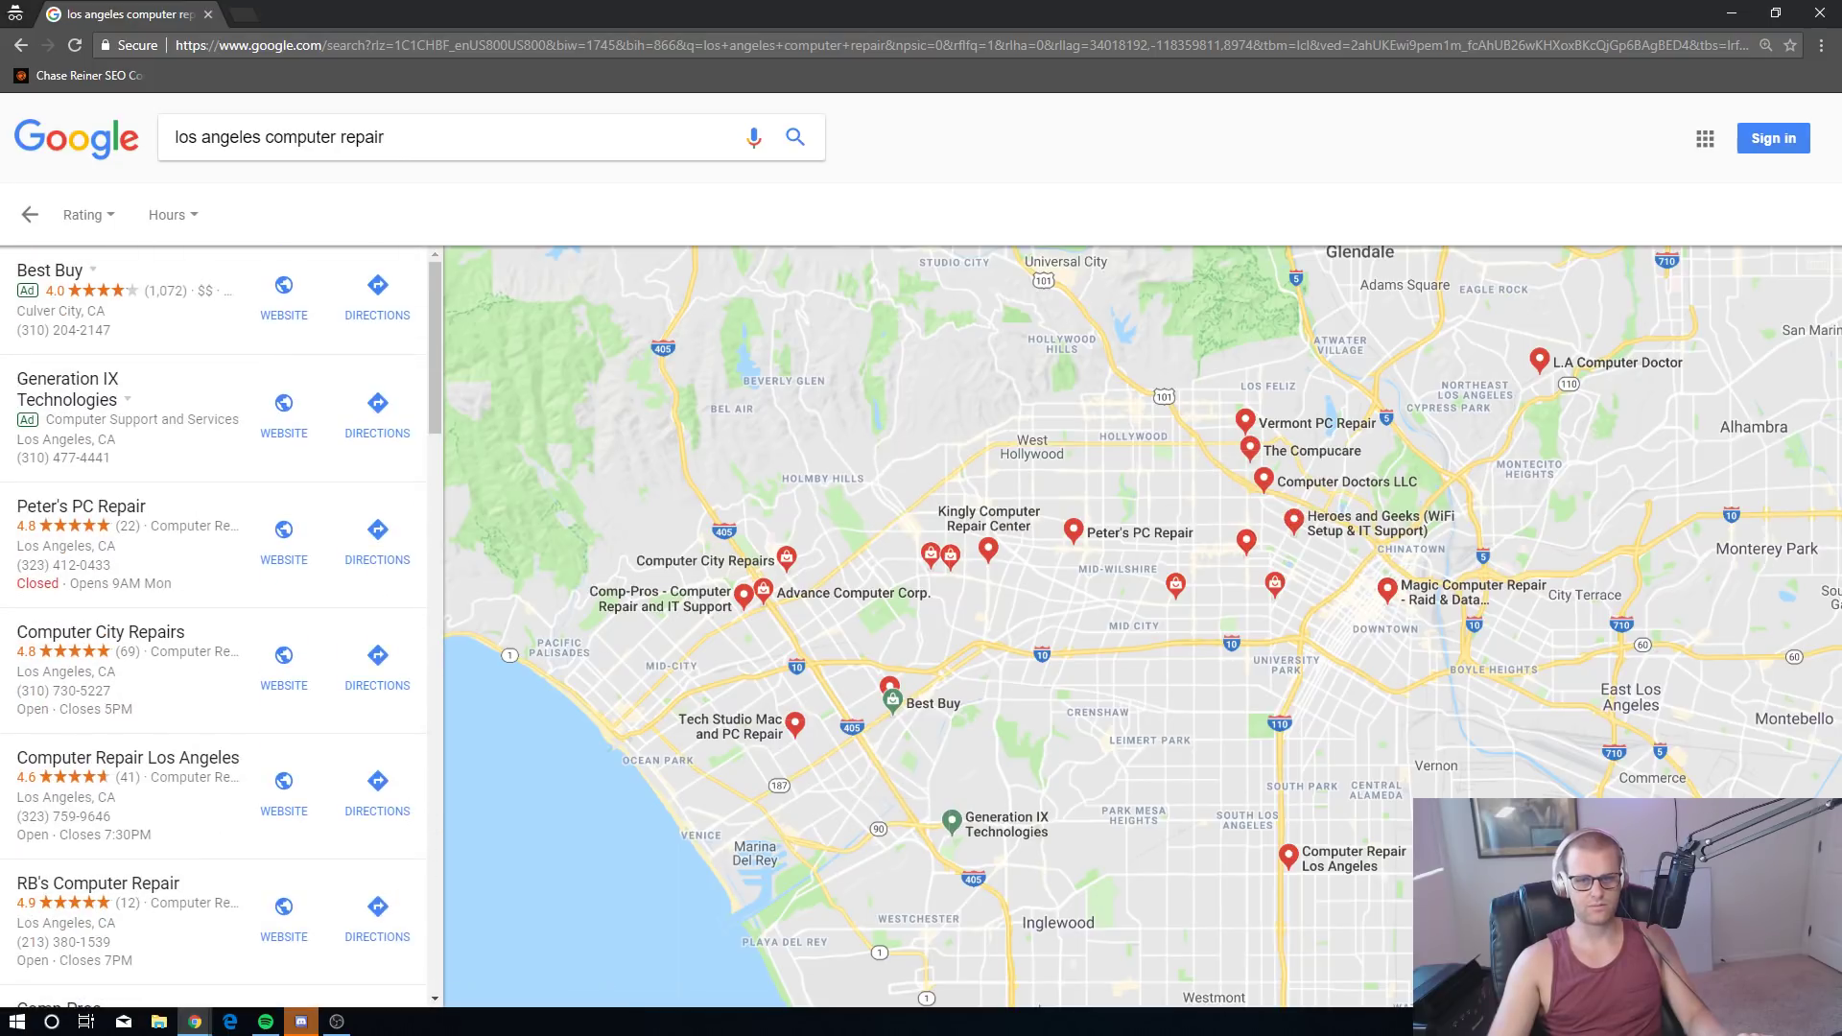
Return to the main search results and scroll through the organic listings
click(29, 214)
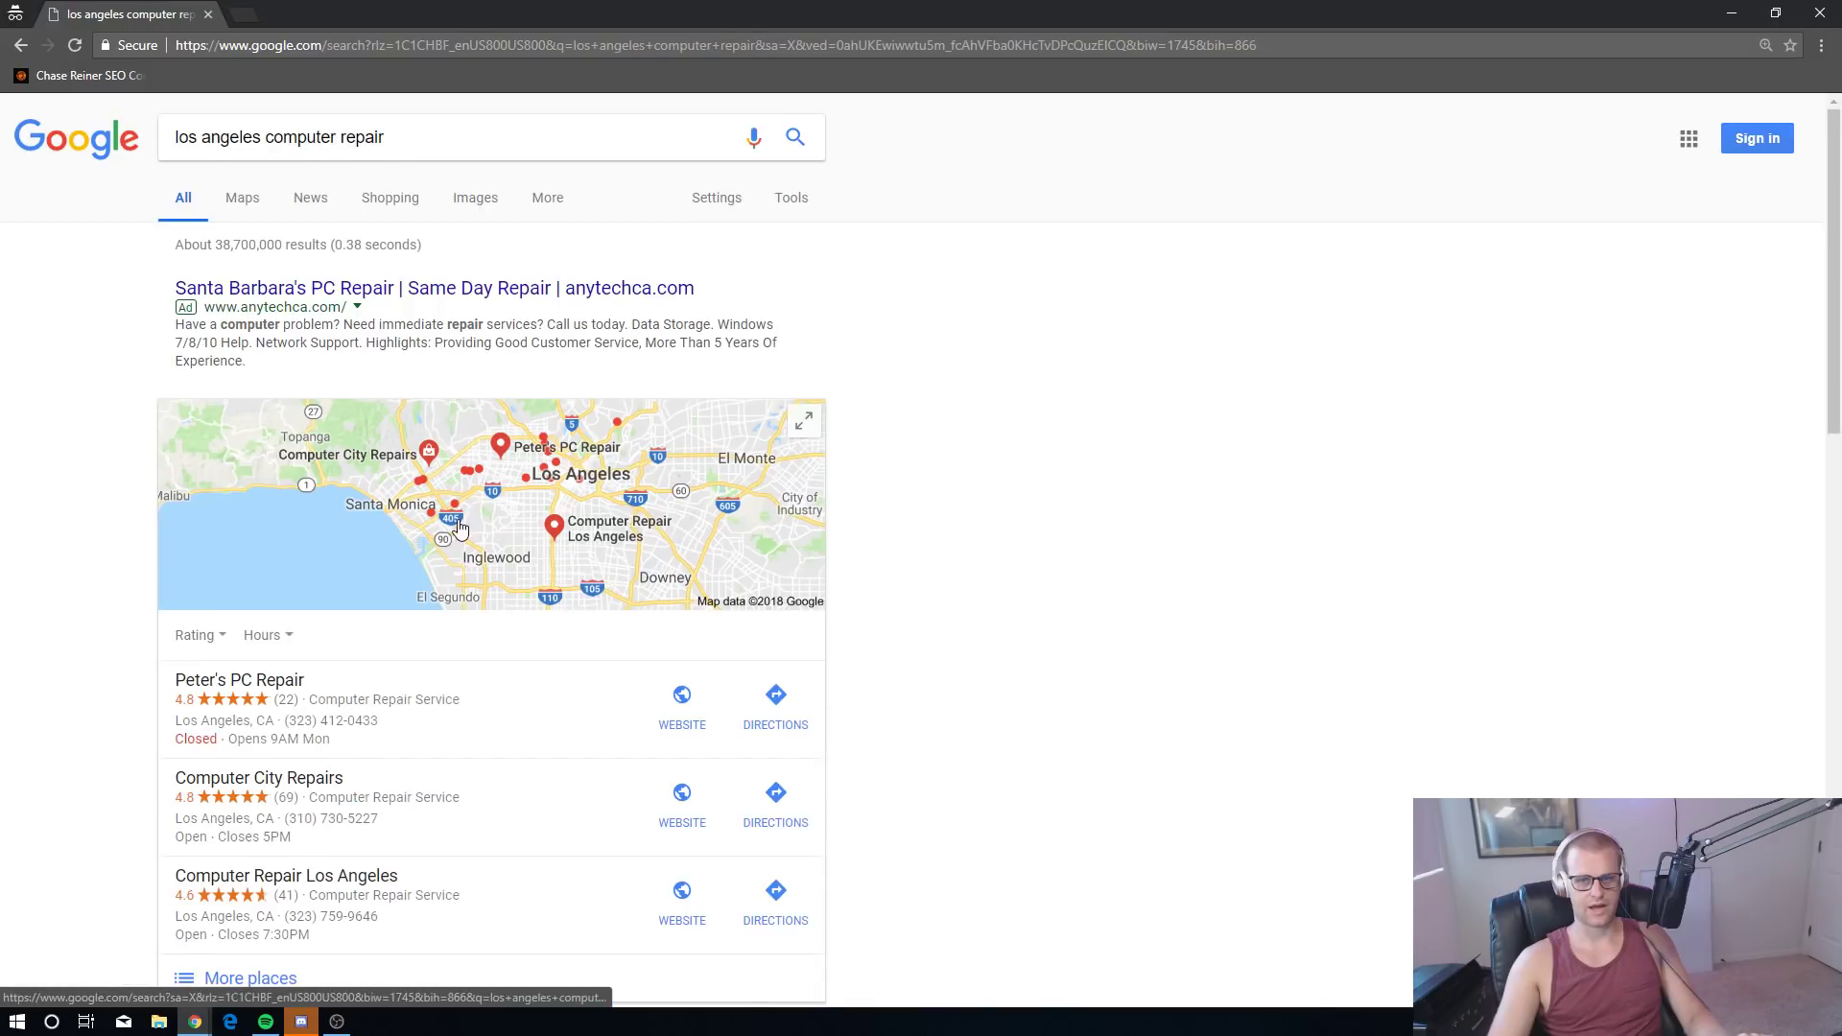
scroll(451, 611, down, 4)
scroll(451, 611, down, 8)
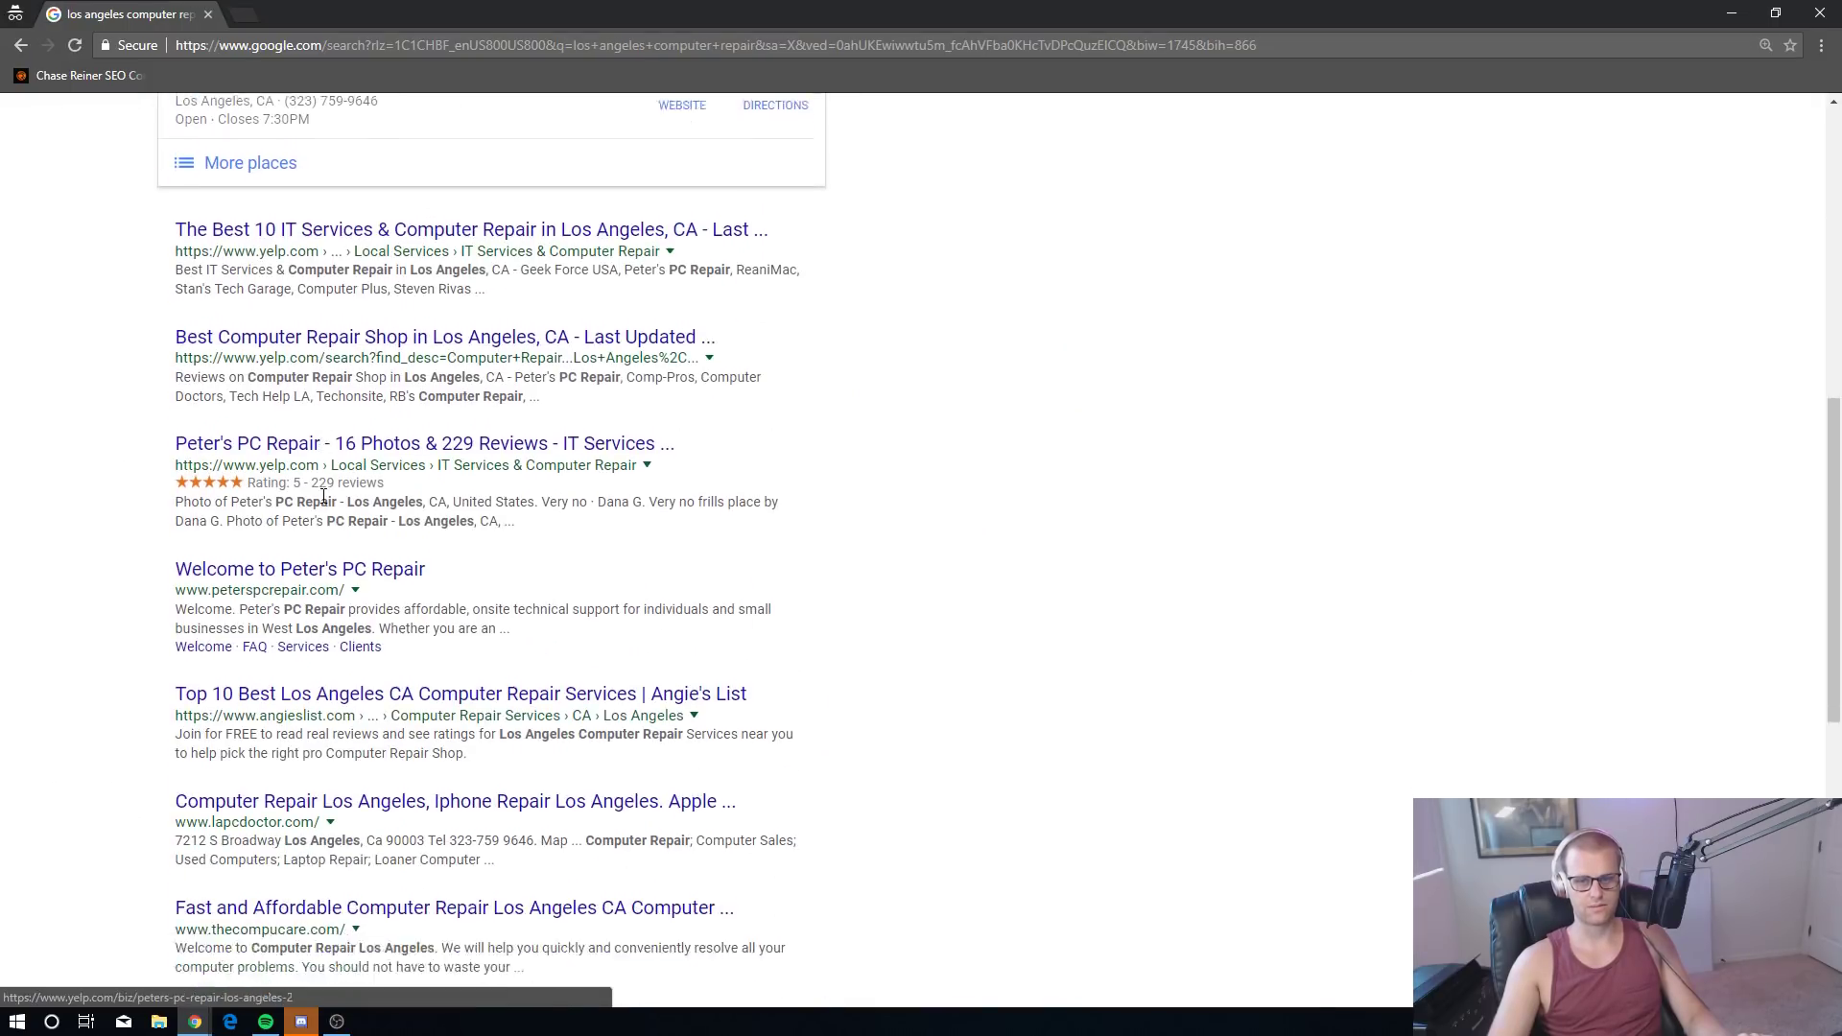
click(252, 12)
Open kwfinder.com and research the keyword 'los angeles computer repair'
text(kwfinder.com)
key(Return)
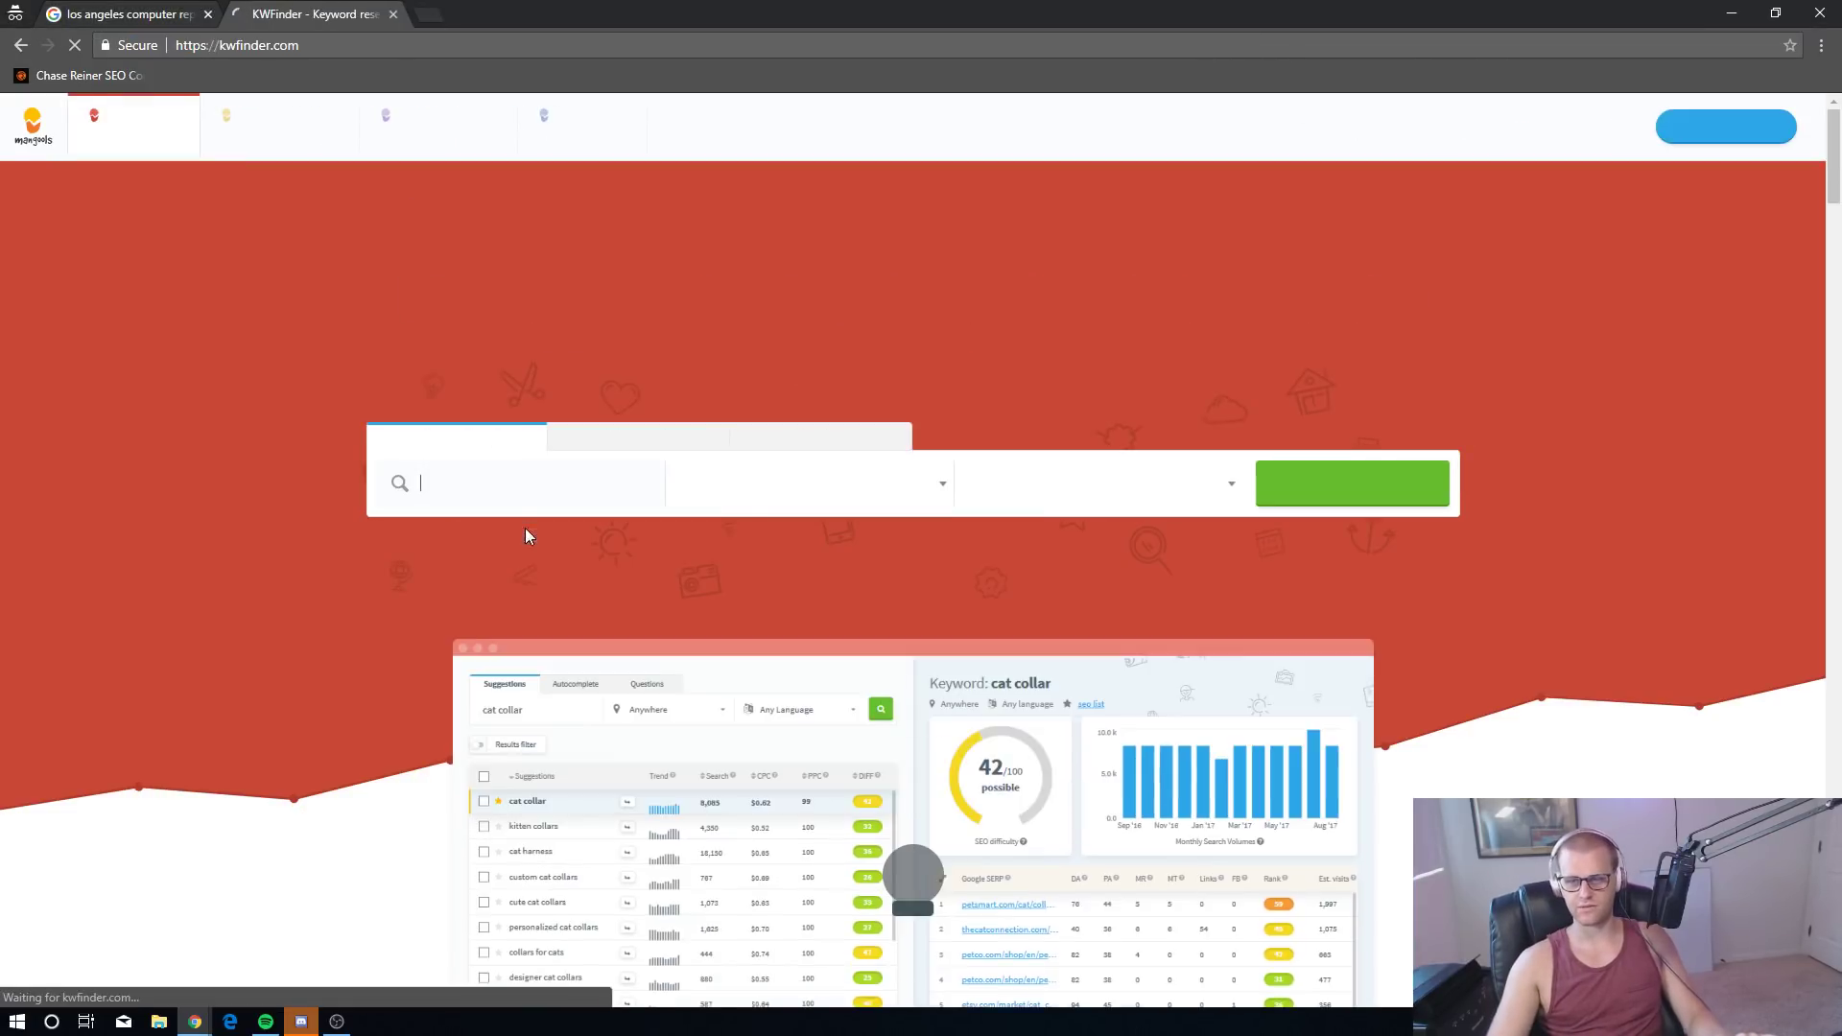
click(534, 474)
text(s)
key(BackSpace)
text(los a)
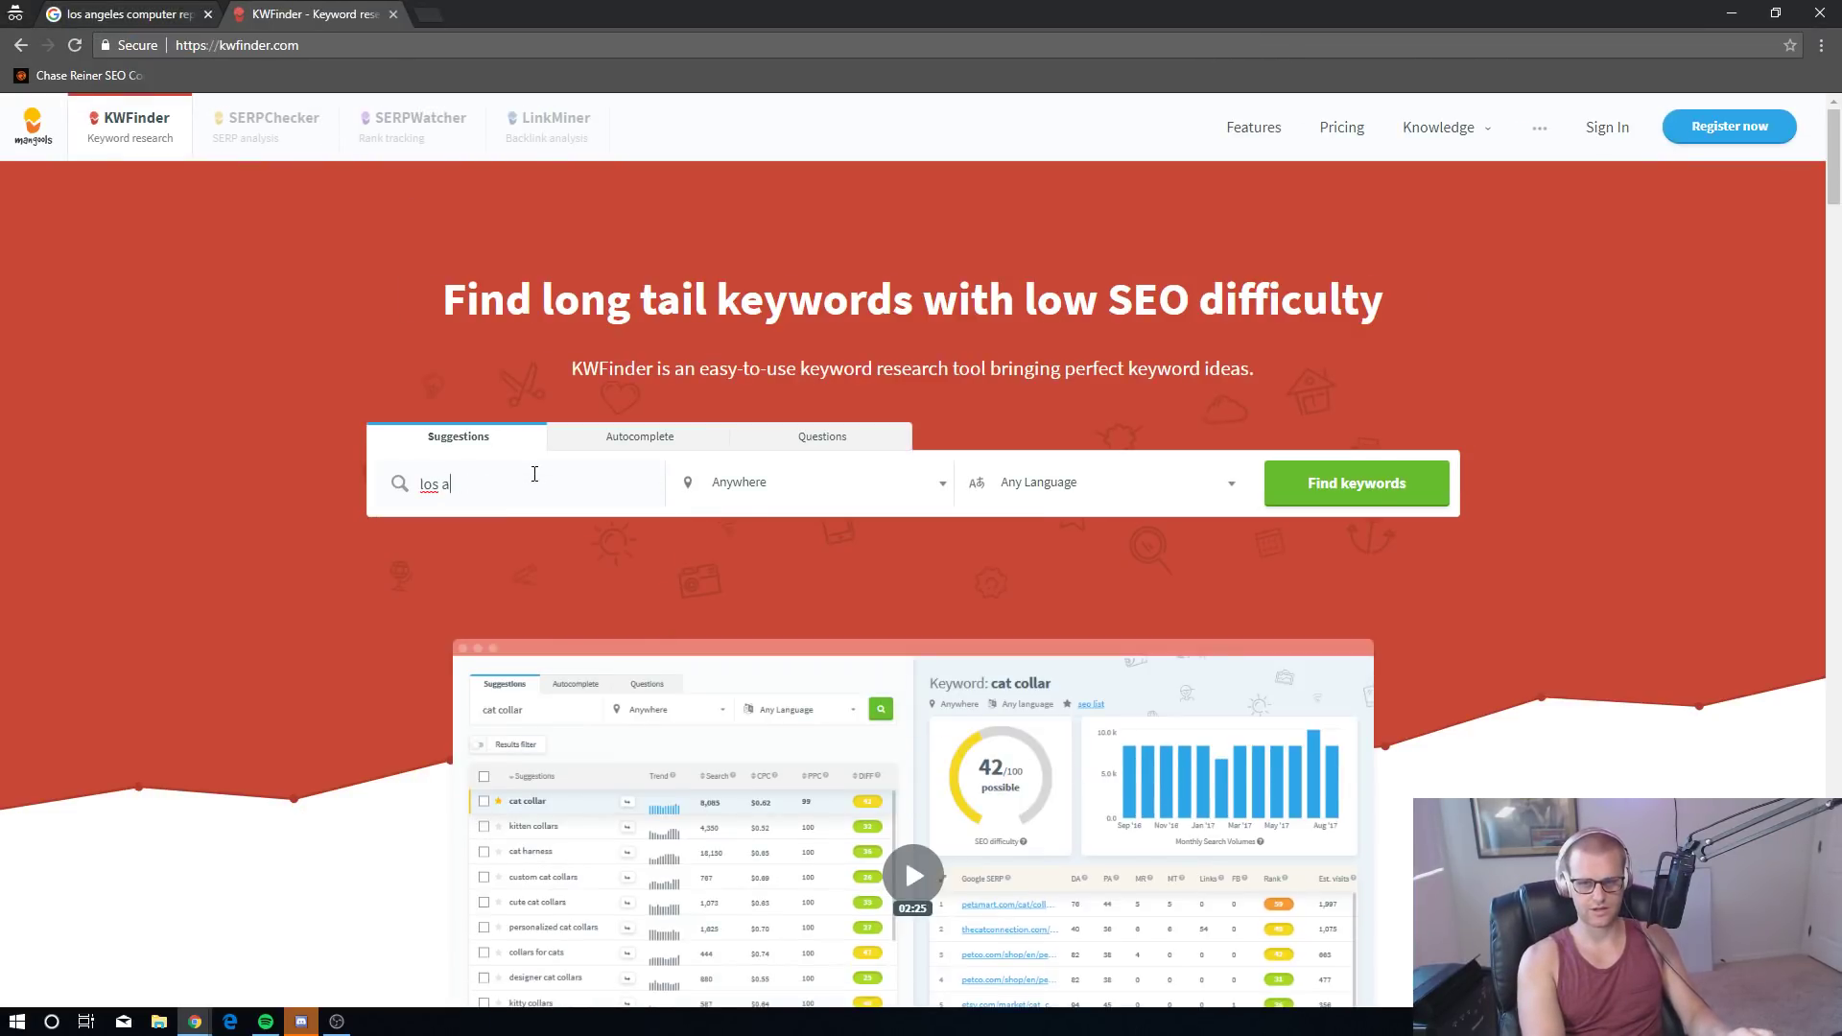
text(ngeles computer re)
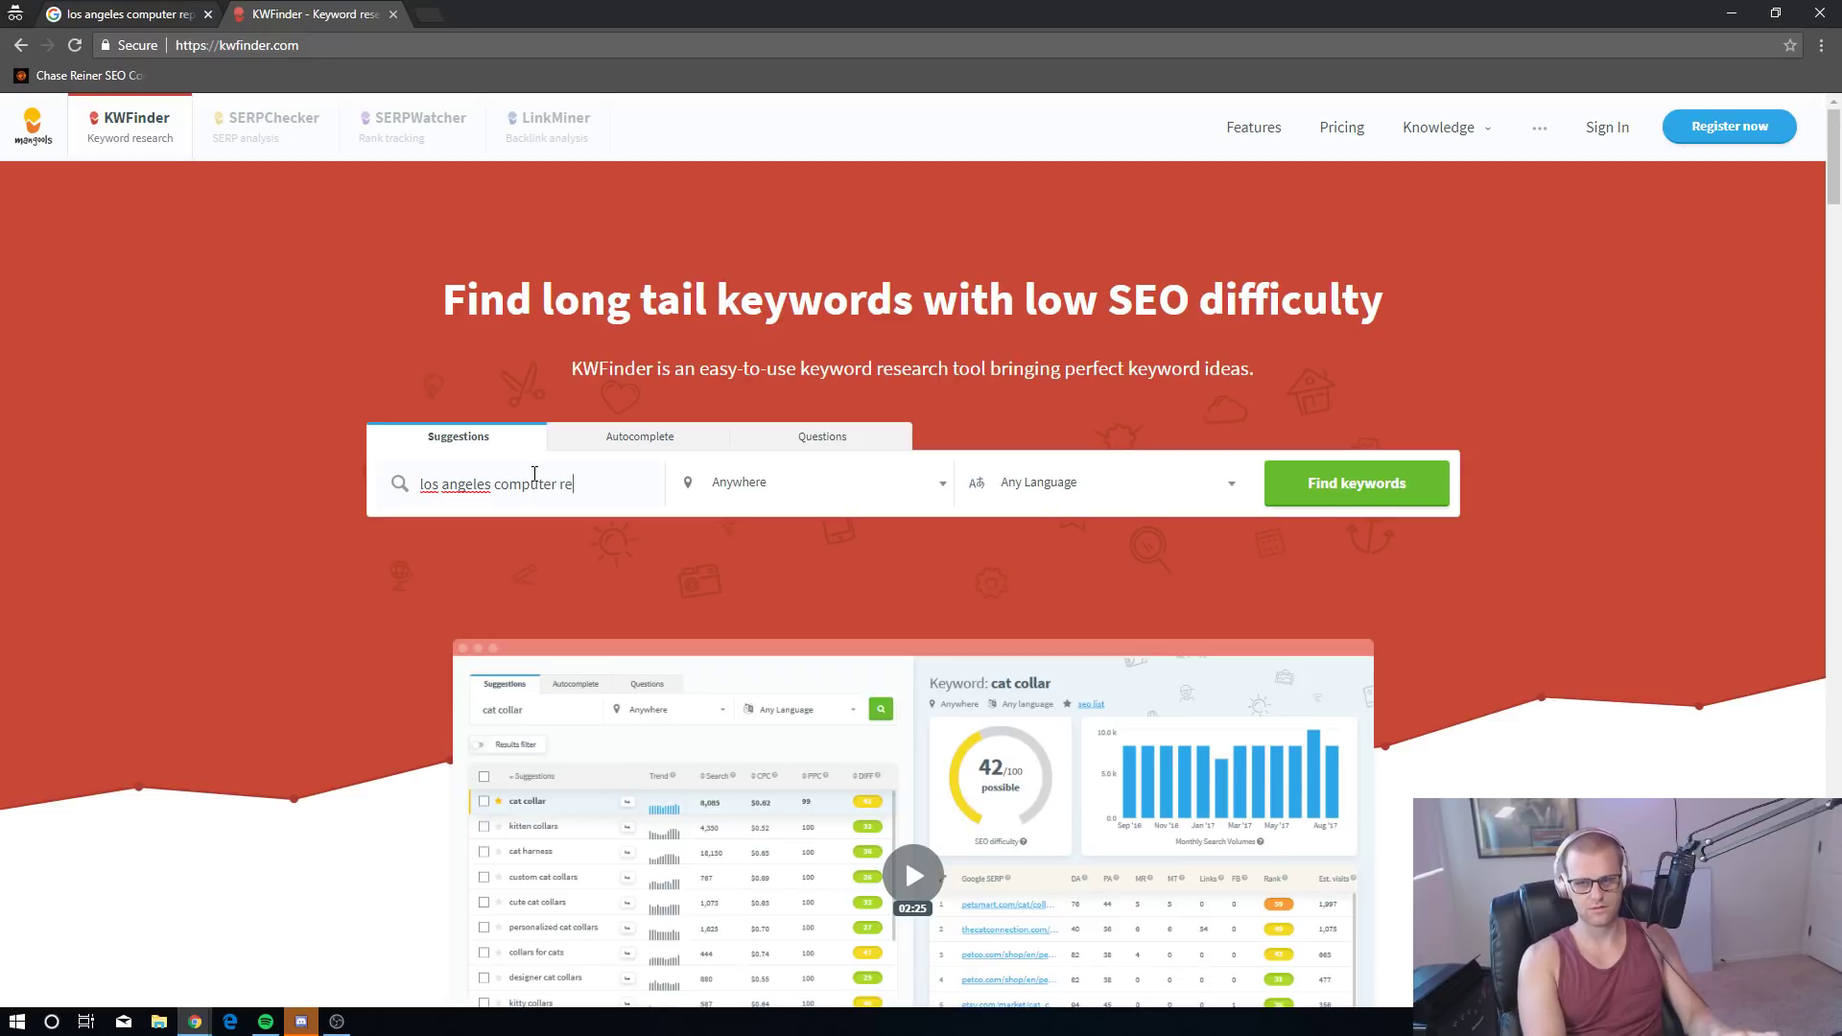
text(pair)
key(Return)
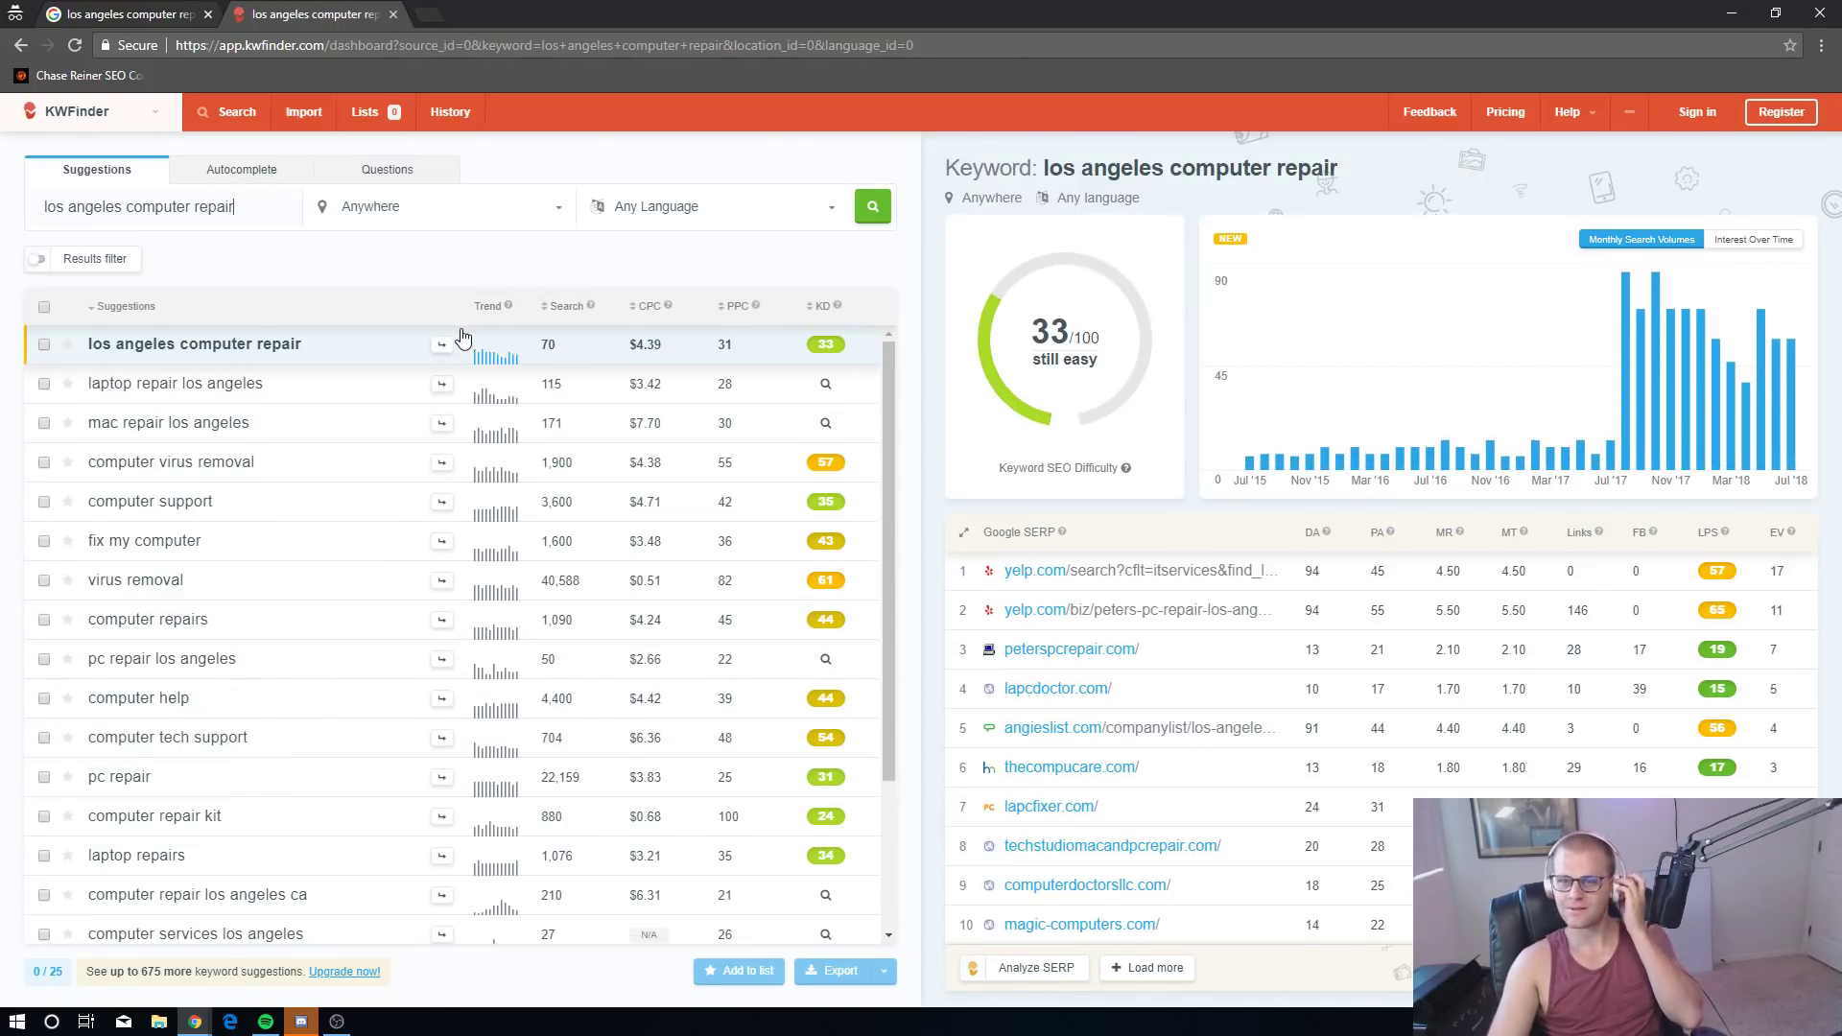
Replace the keyword with 'ventura computer repair' and run the research
drag(250, 208, 41, 207)
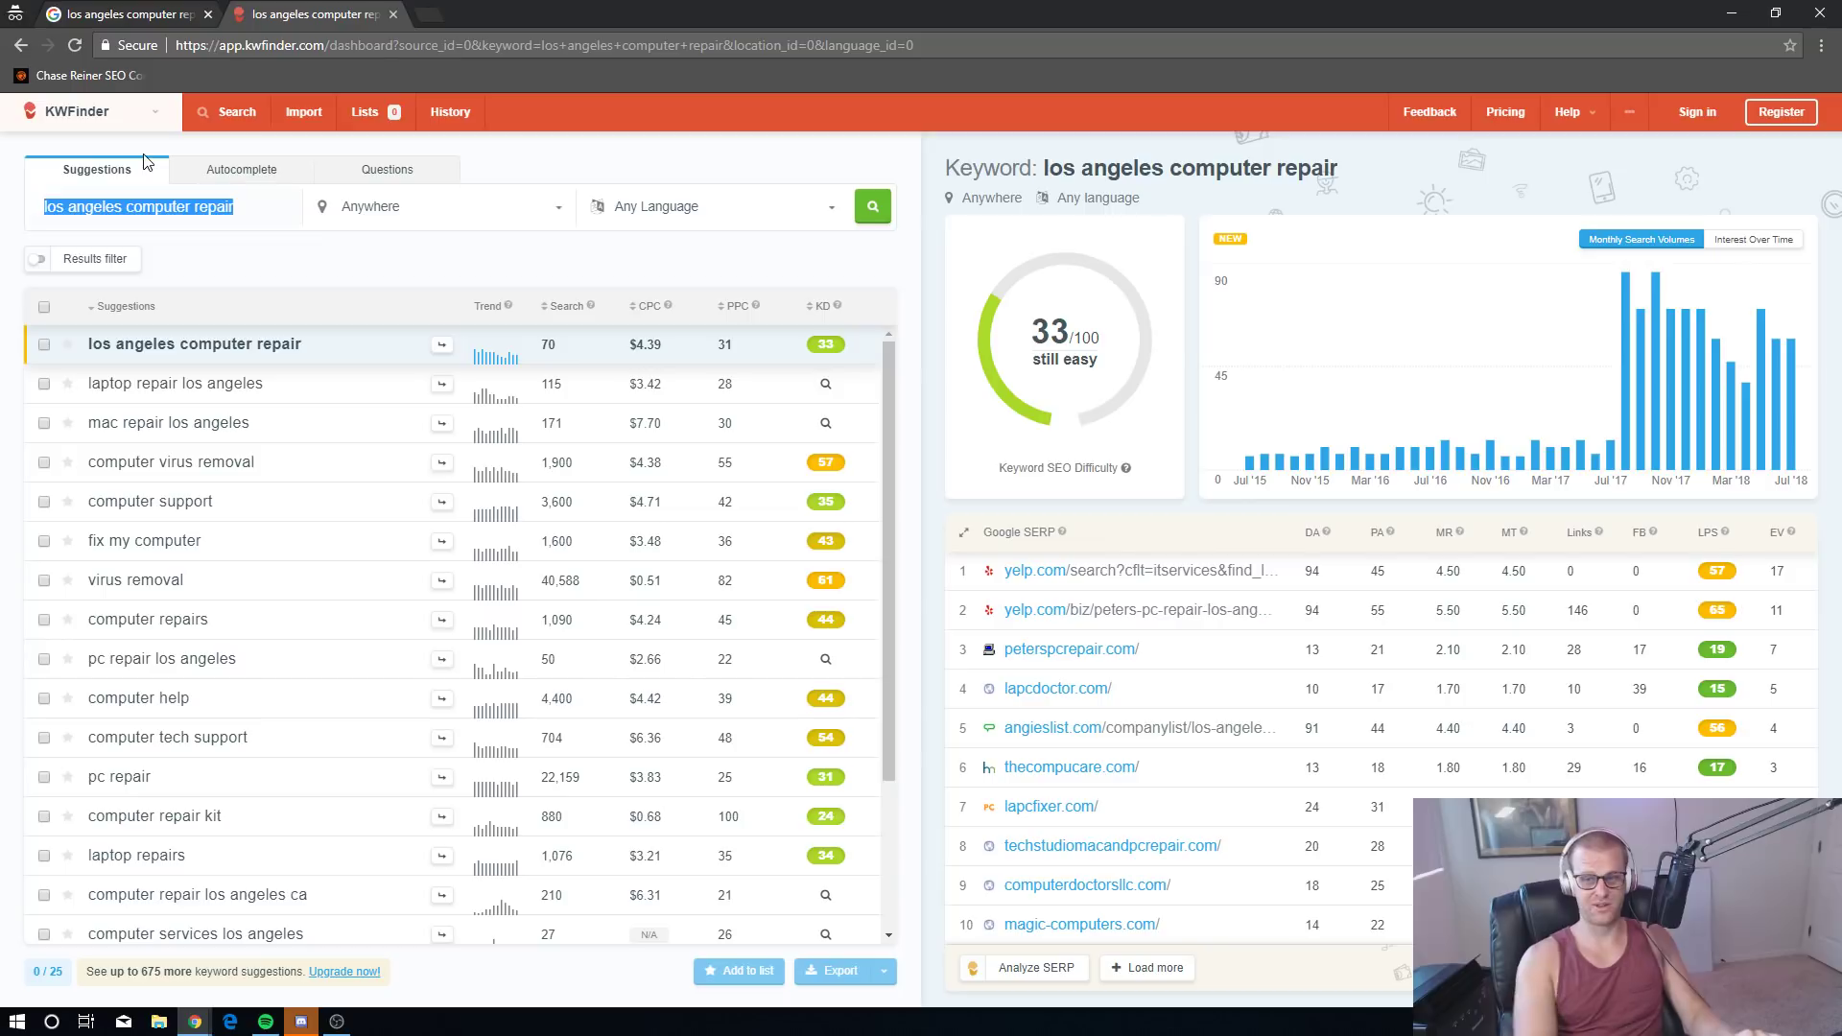
text(san lu)
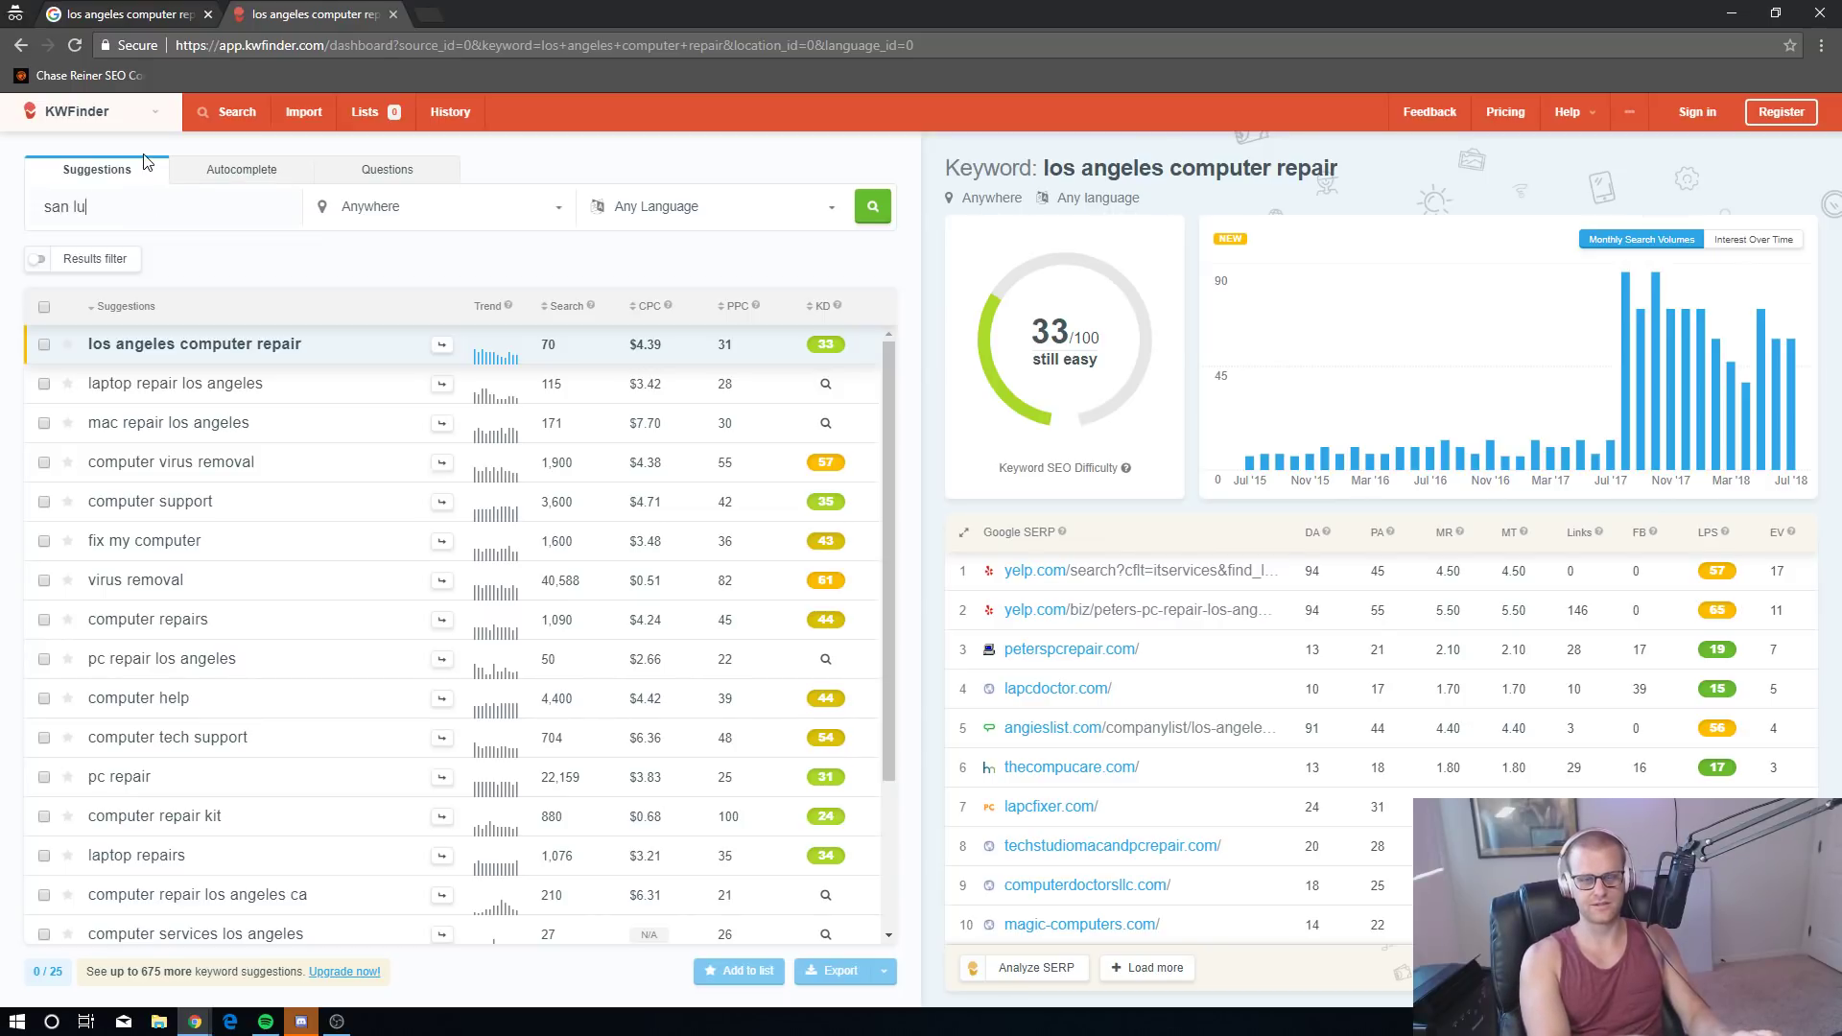
key(ctrl+a)
text(v)
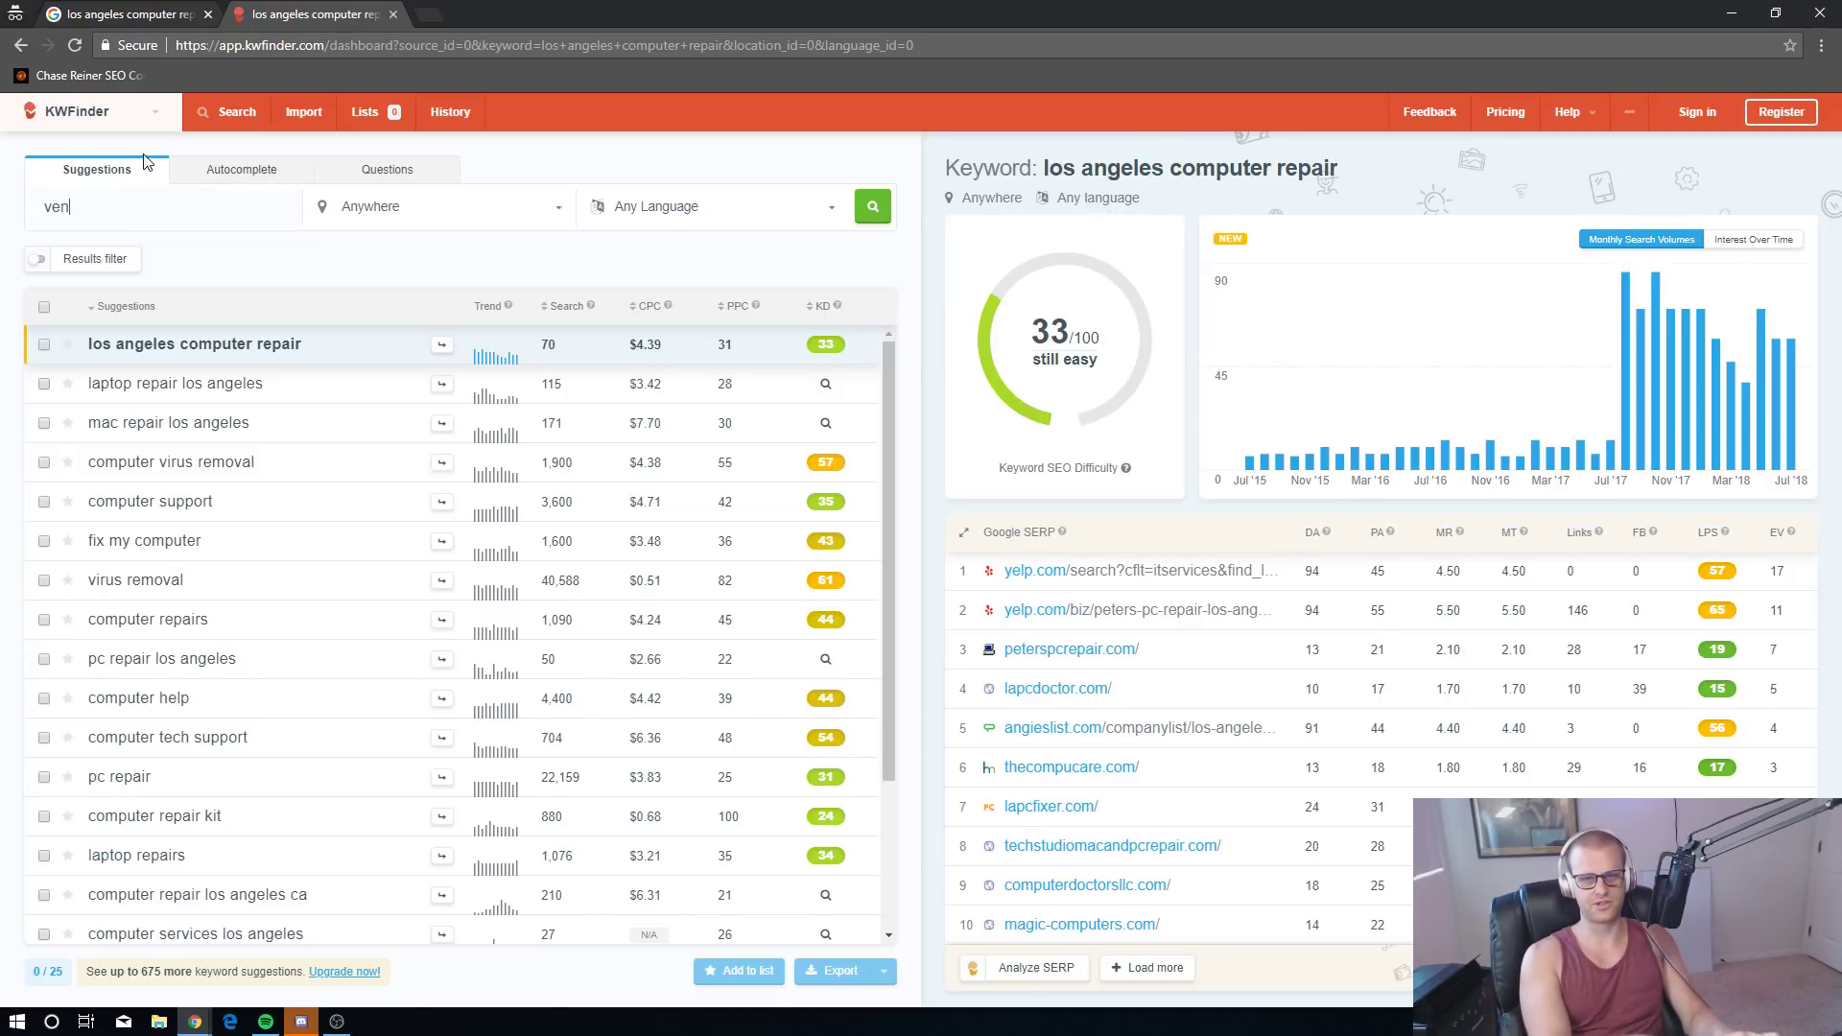
text(entura computer repai)
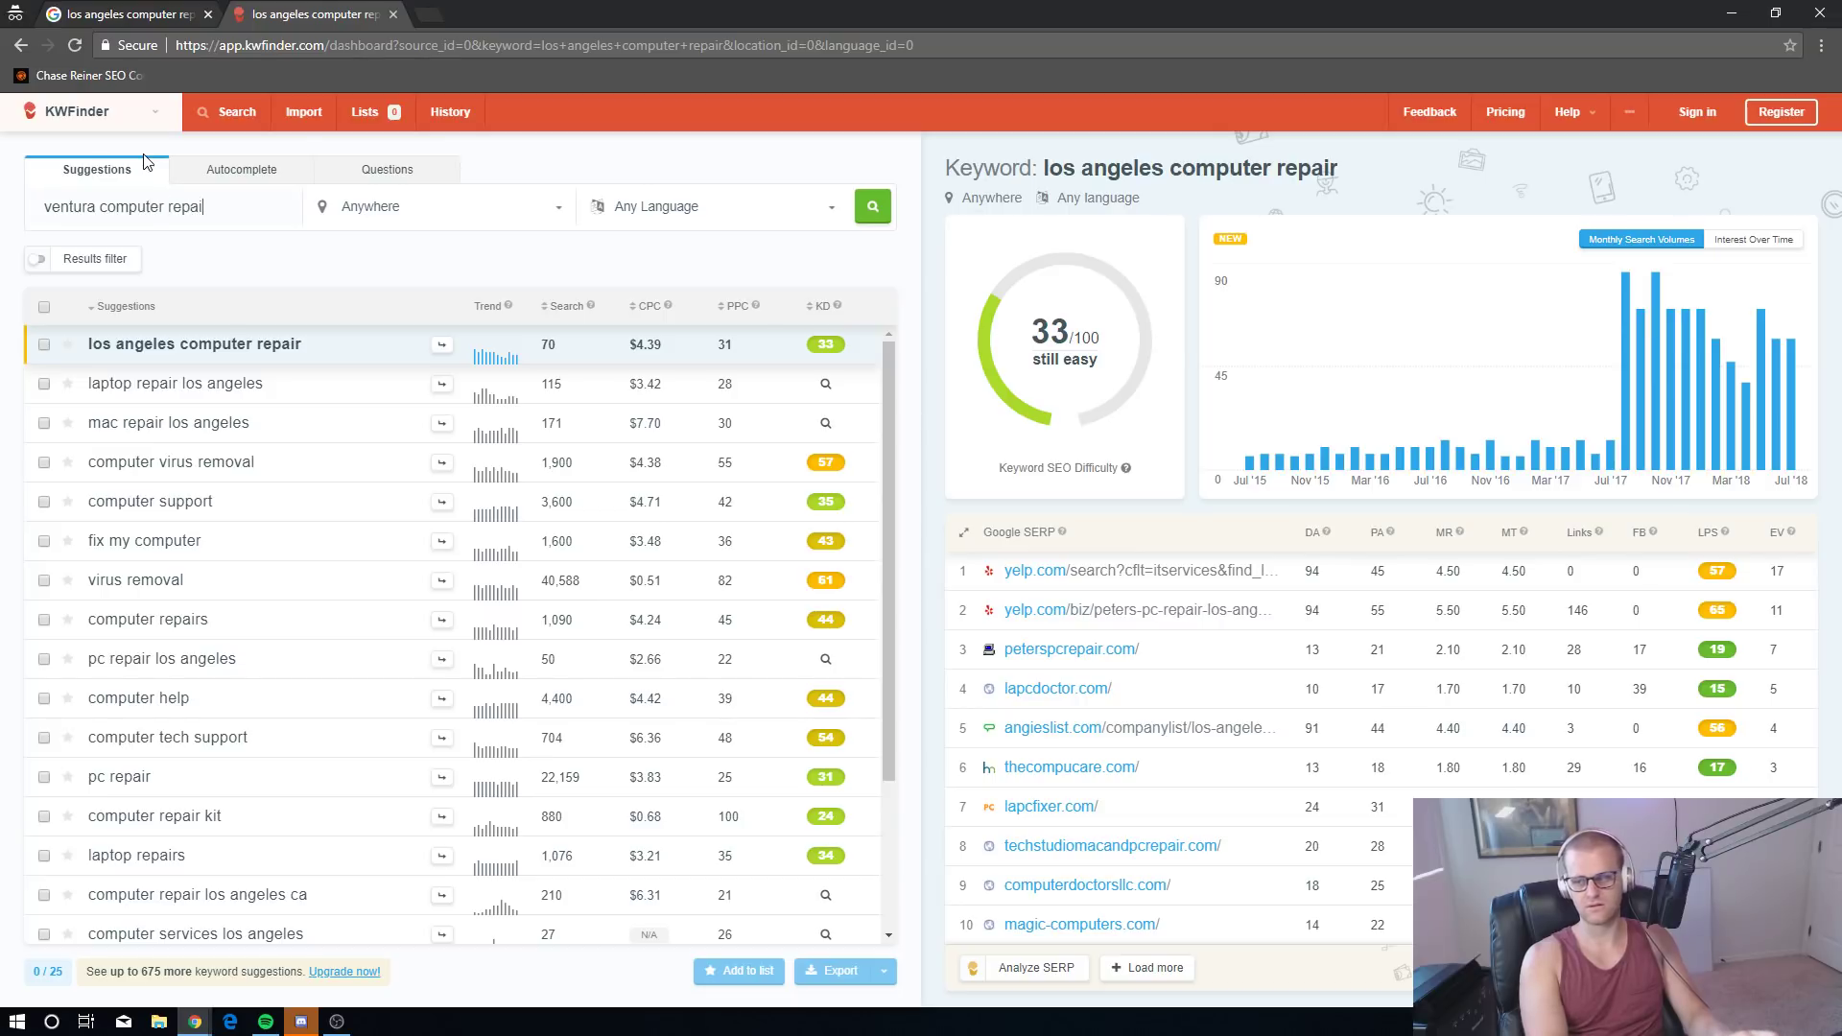
text(r)
key(Return)
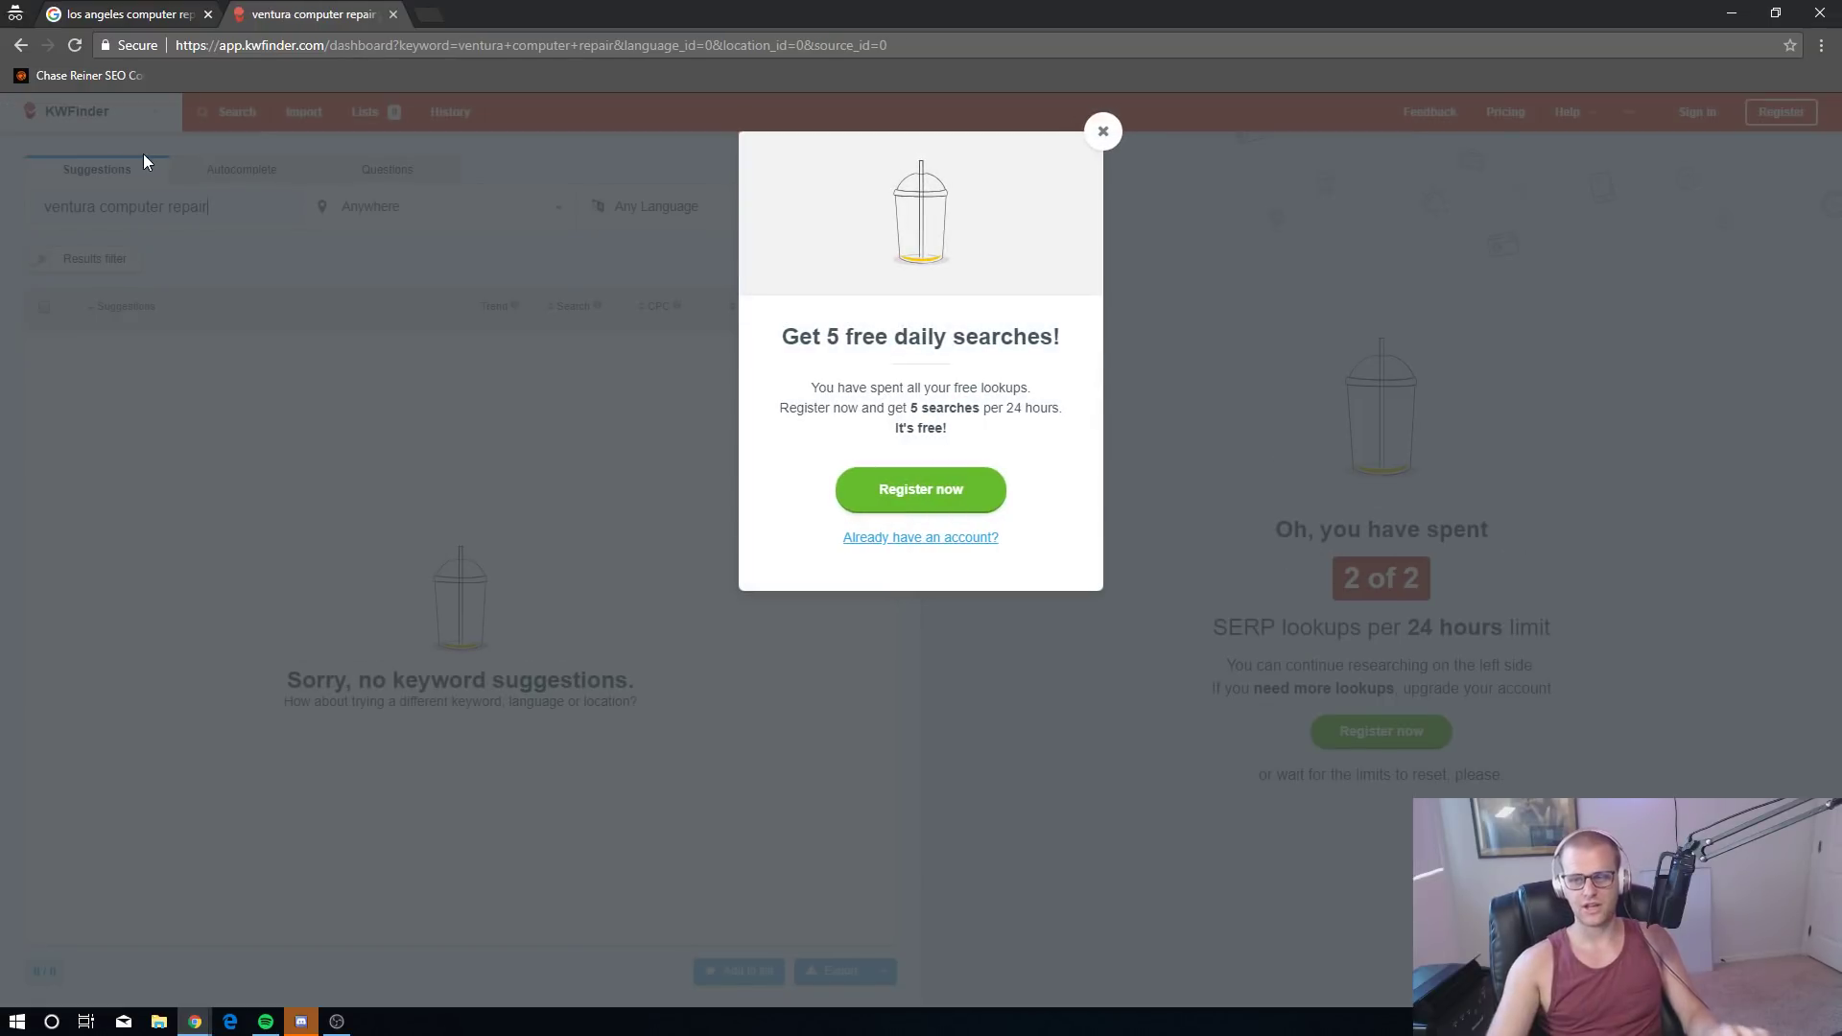
Go to the existing-account sign-in and fill in the saved account e-mail
click(992, 538)
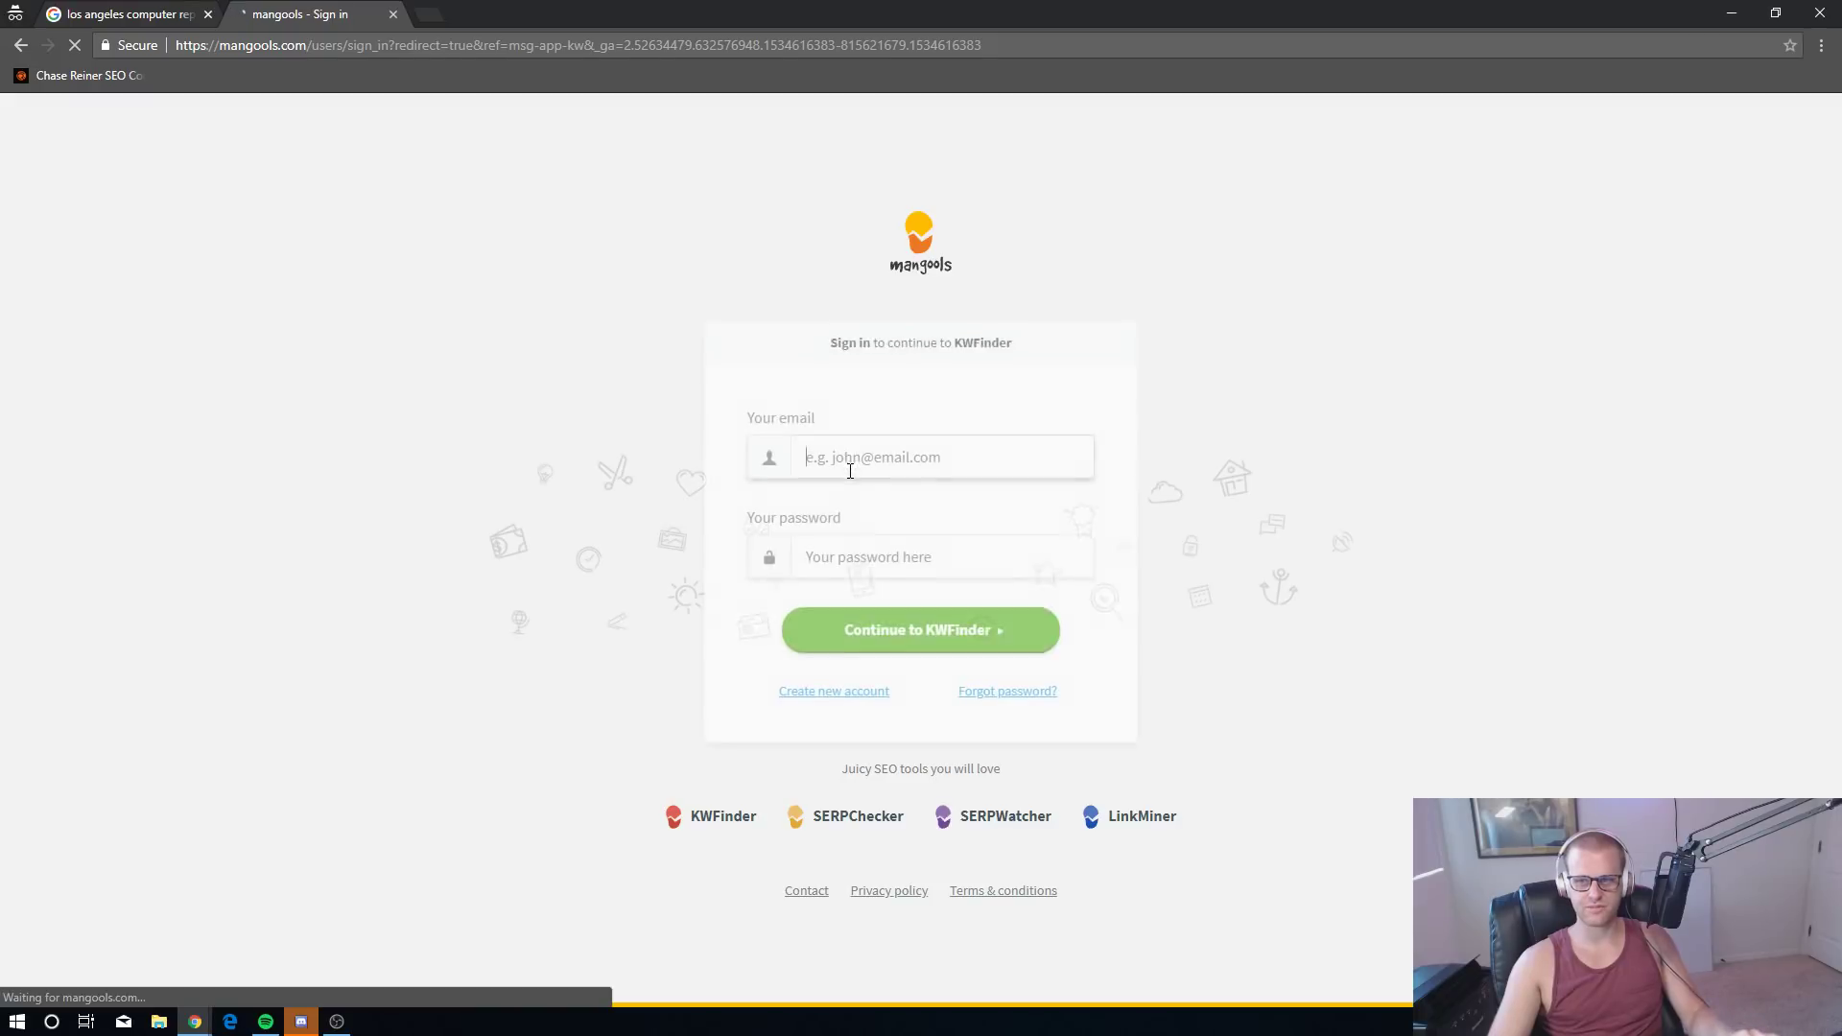
click(907, 451)
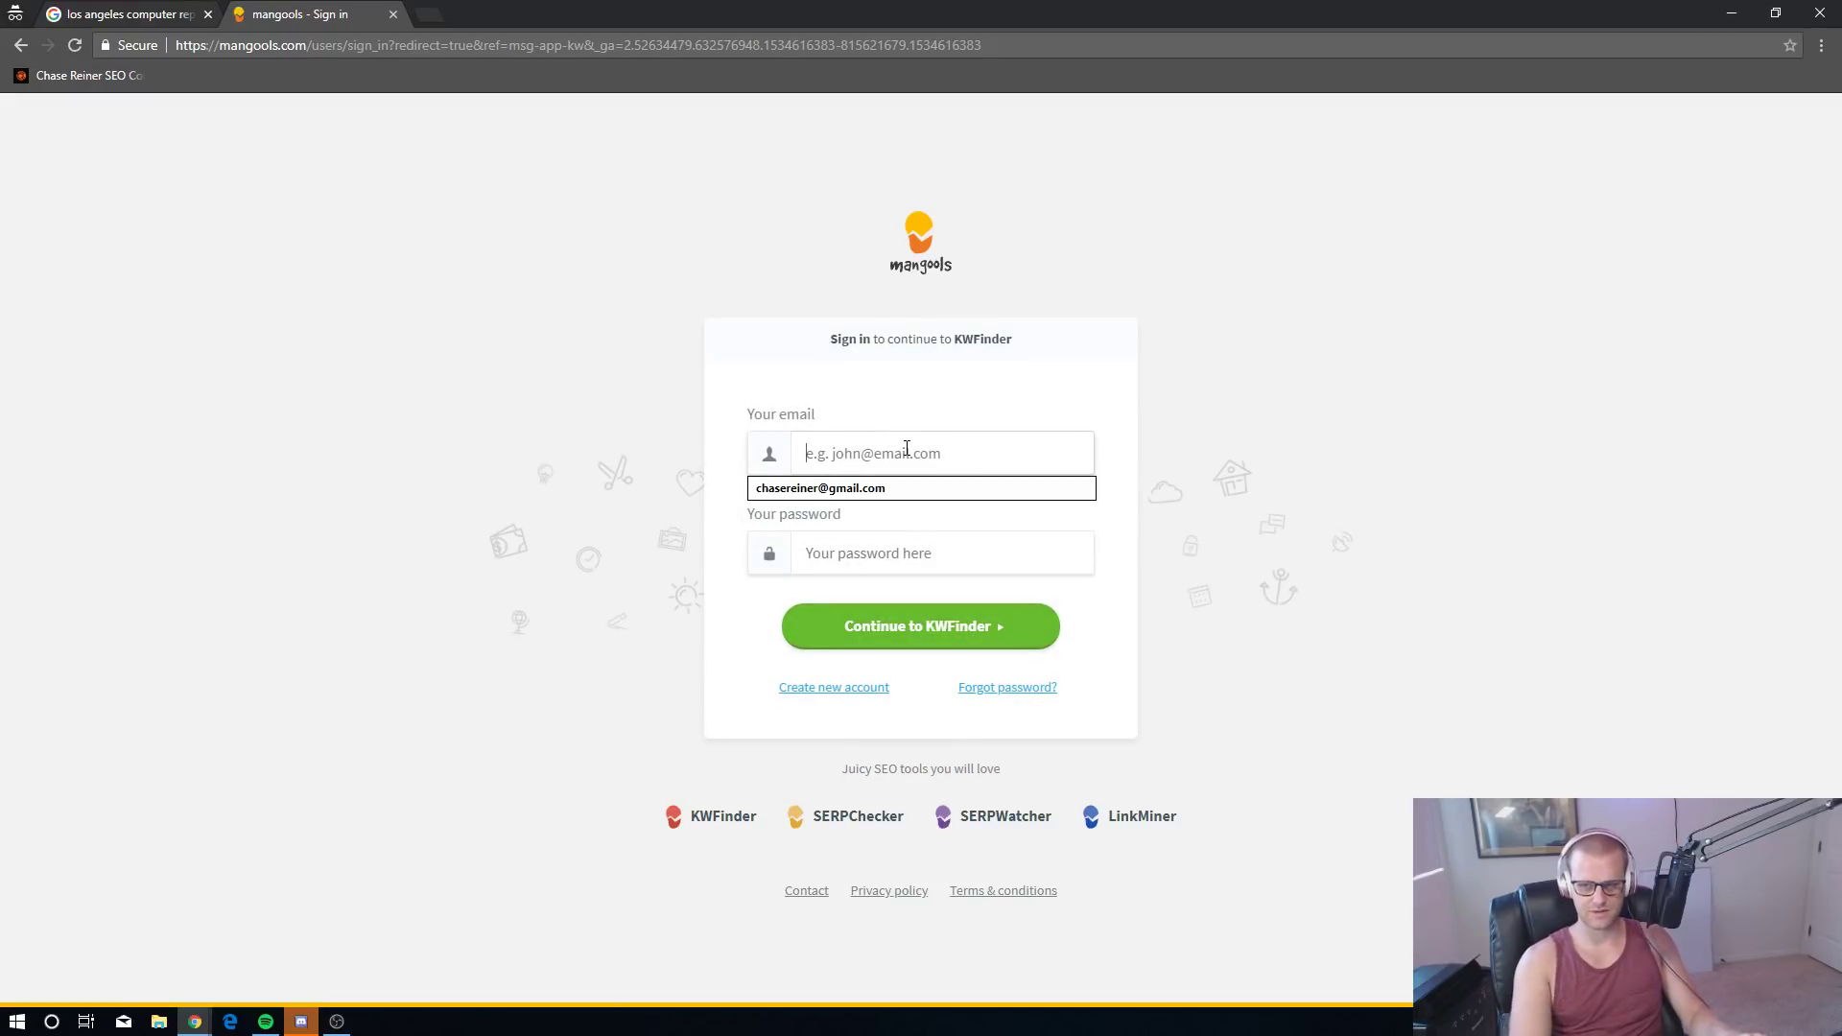
key(ctrl+a)
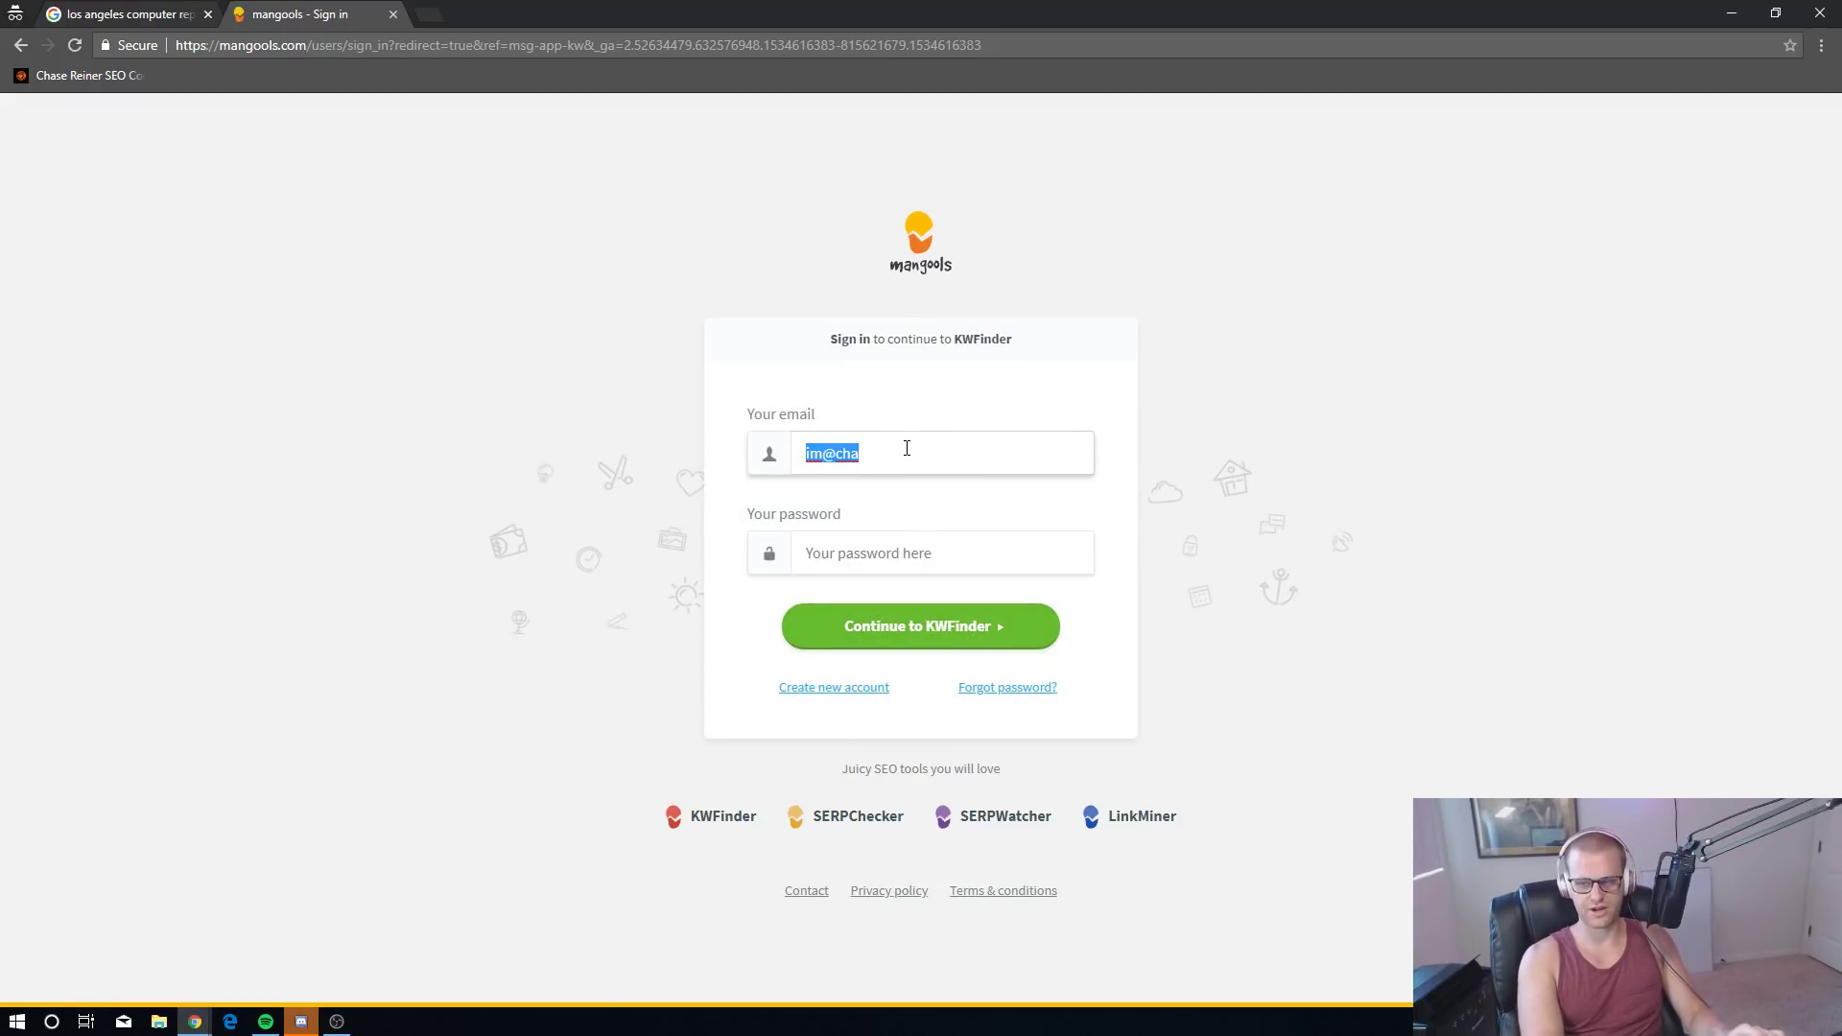
text(chase)
key(Down)
key(Return)
Enter the password and submit, then close the private window after the invalid-login error
key(Tab)
text(a)
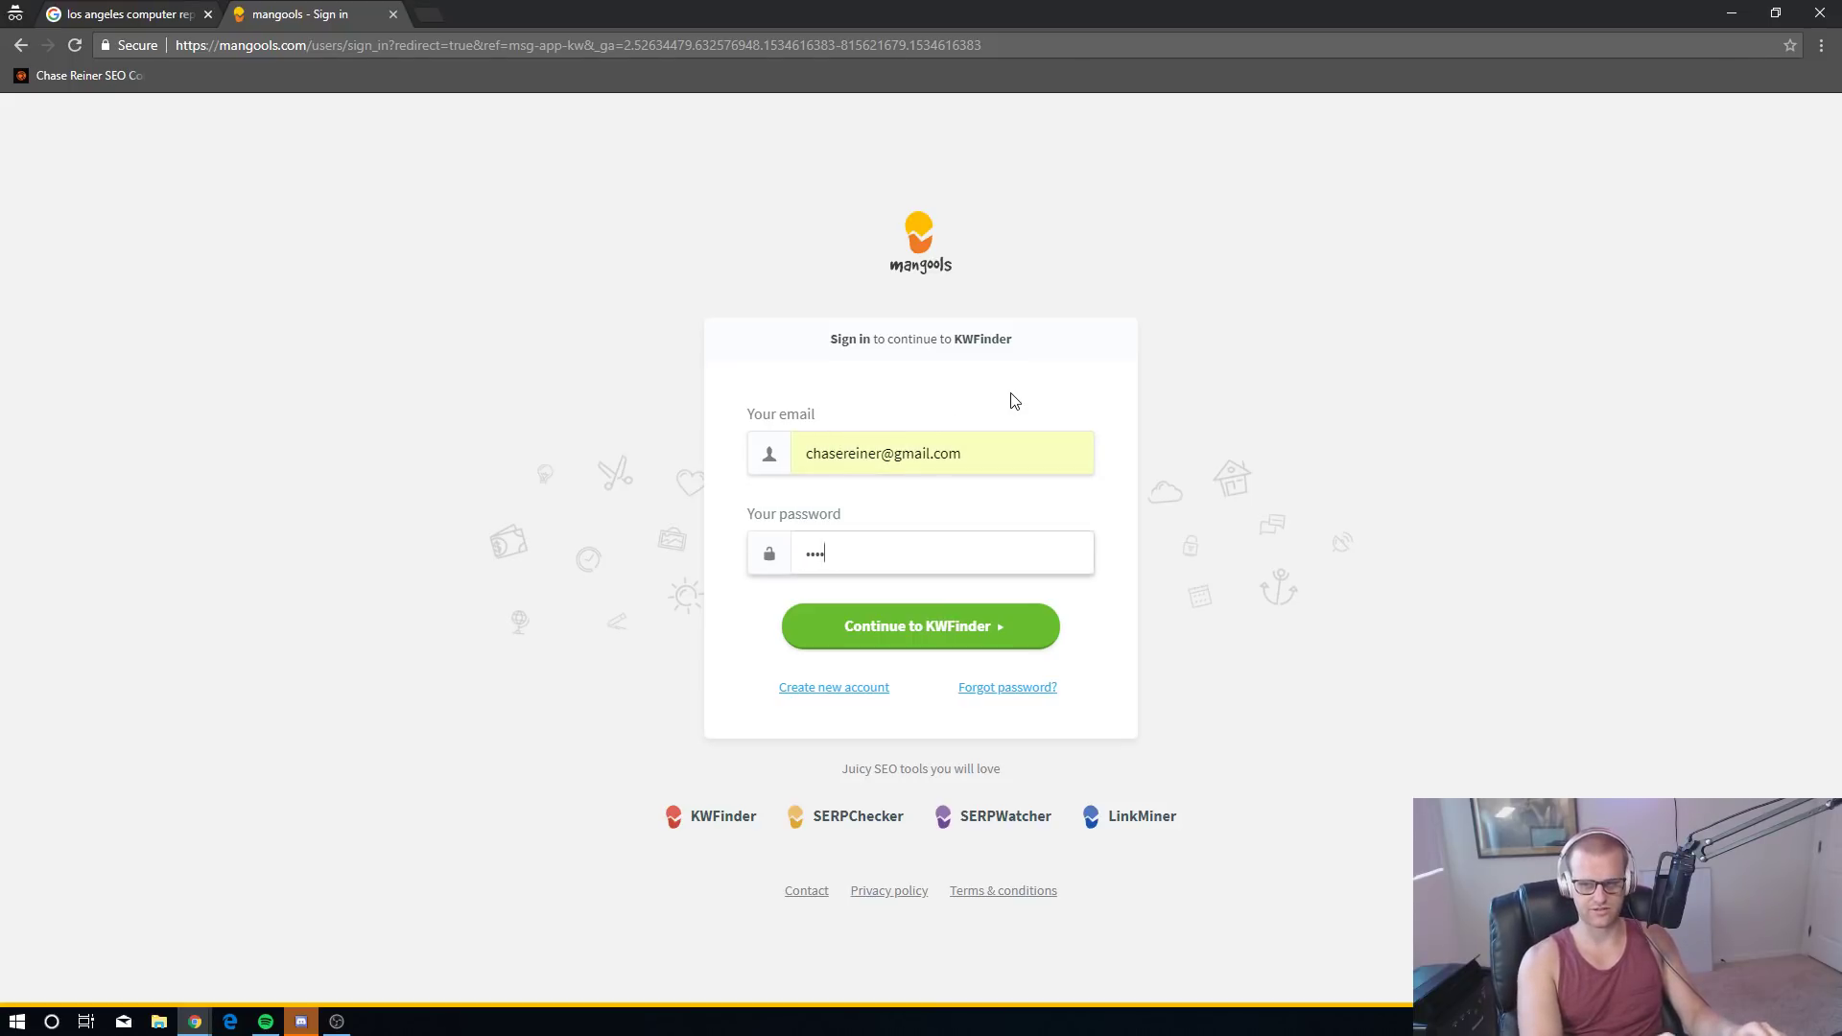
key(Return)
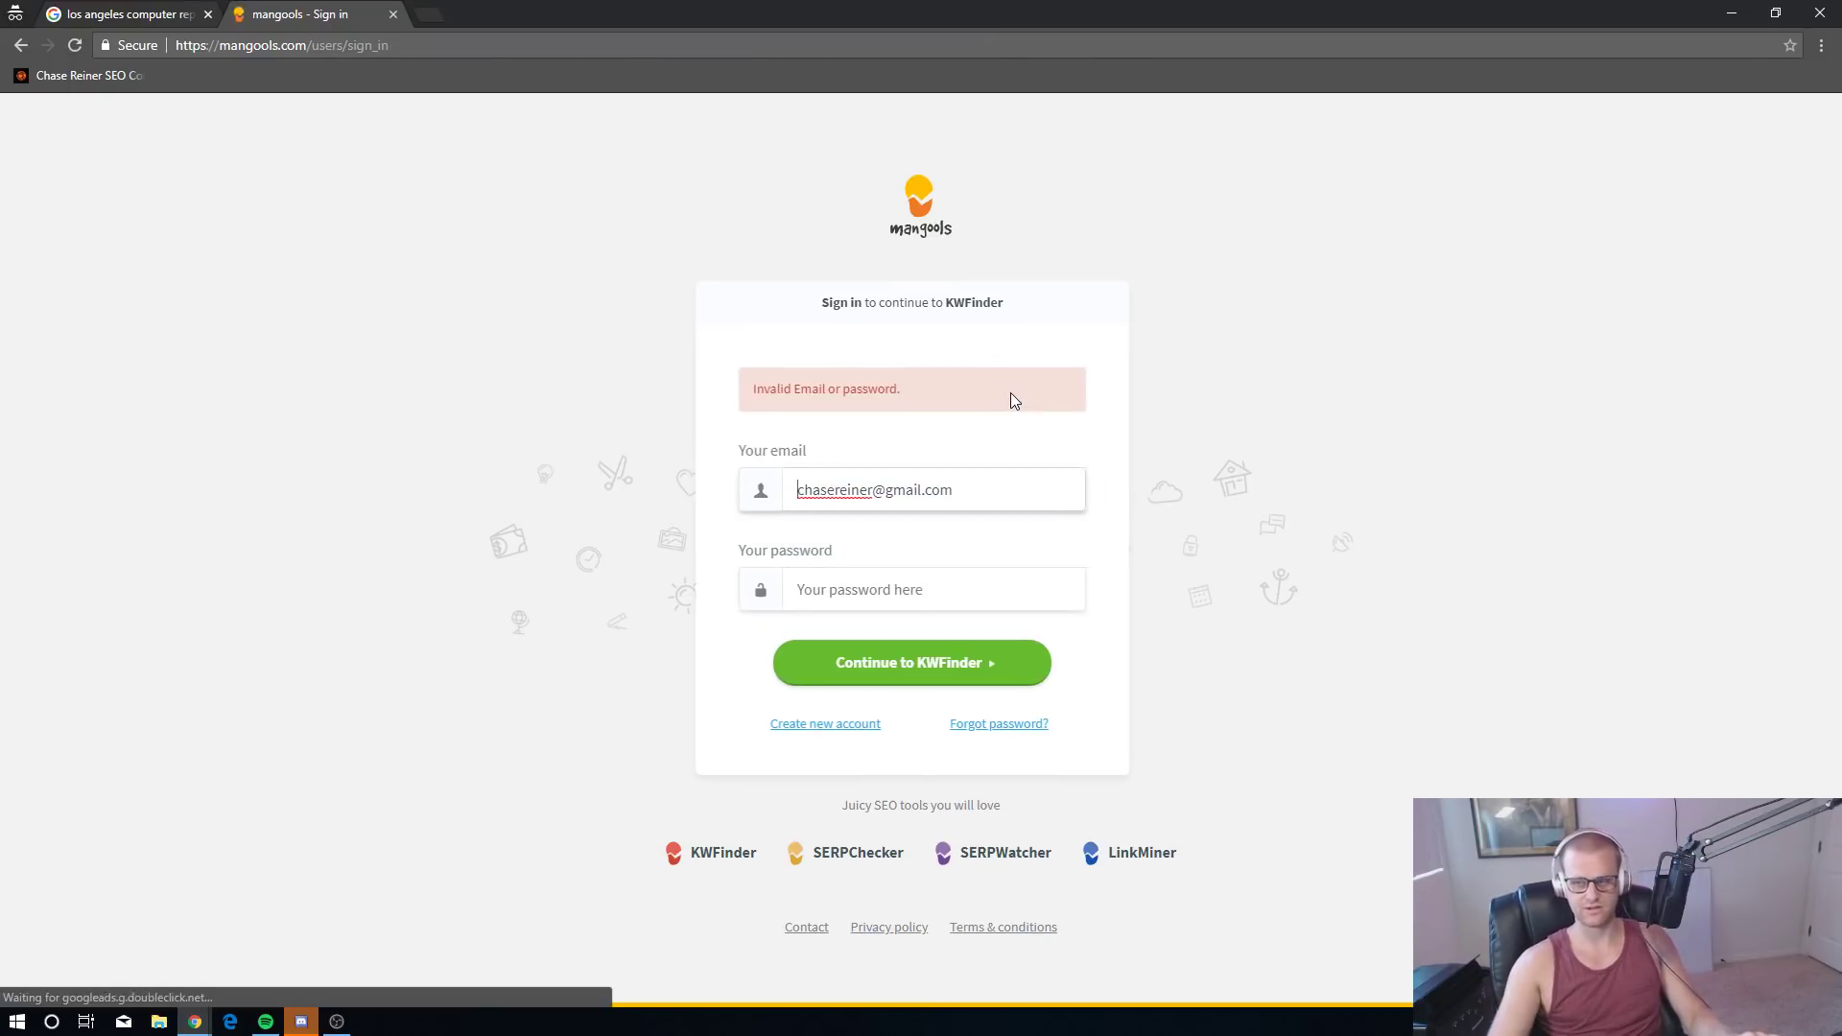
click(967, 592)
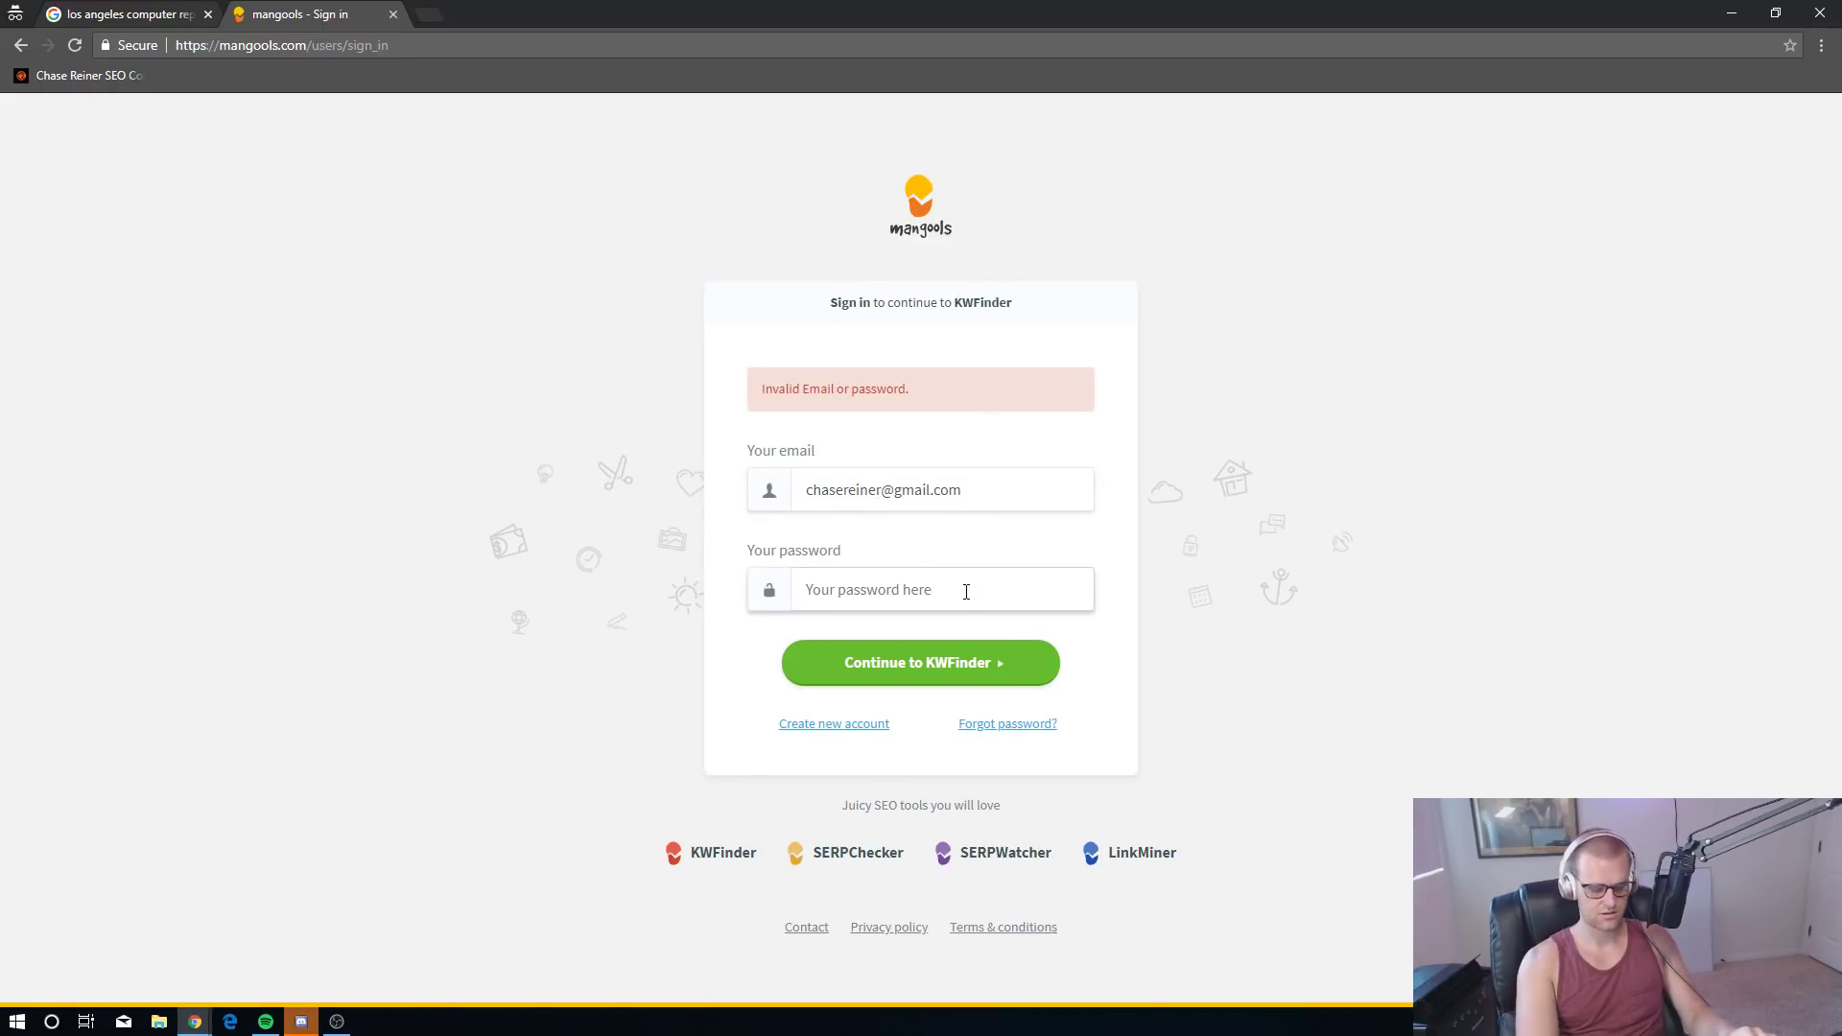
text(a)
key(BackSpace)
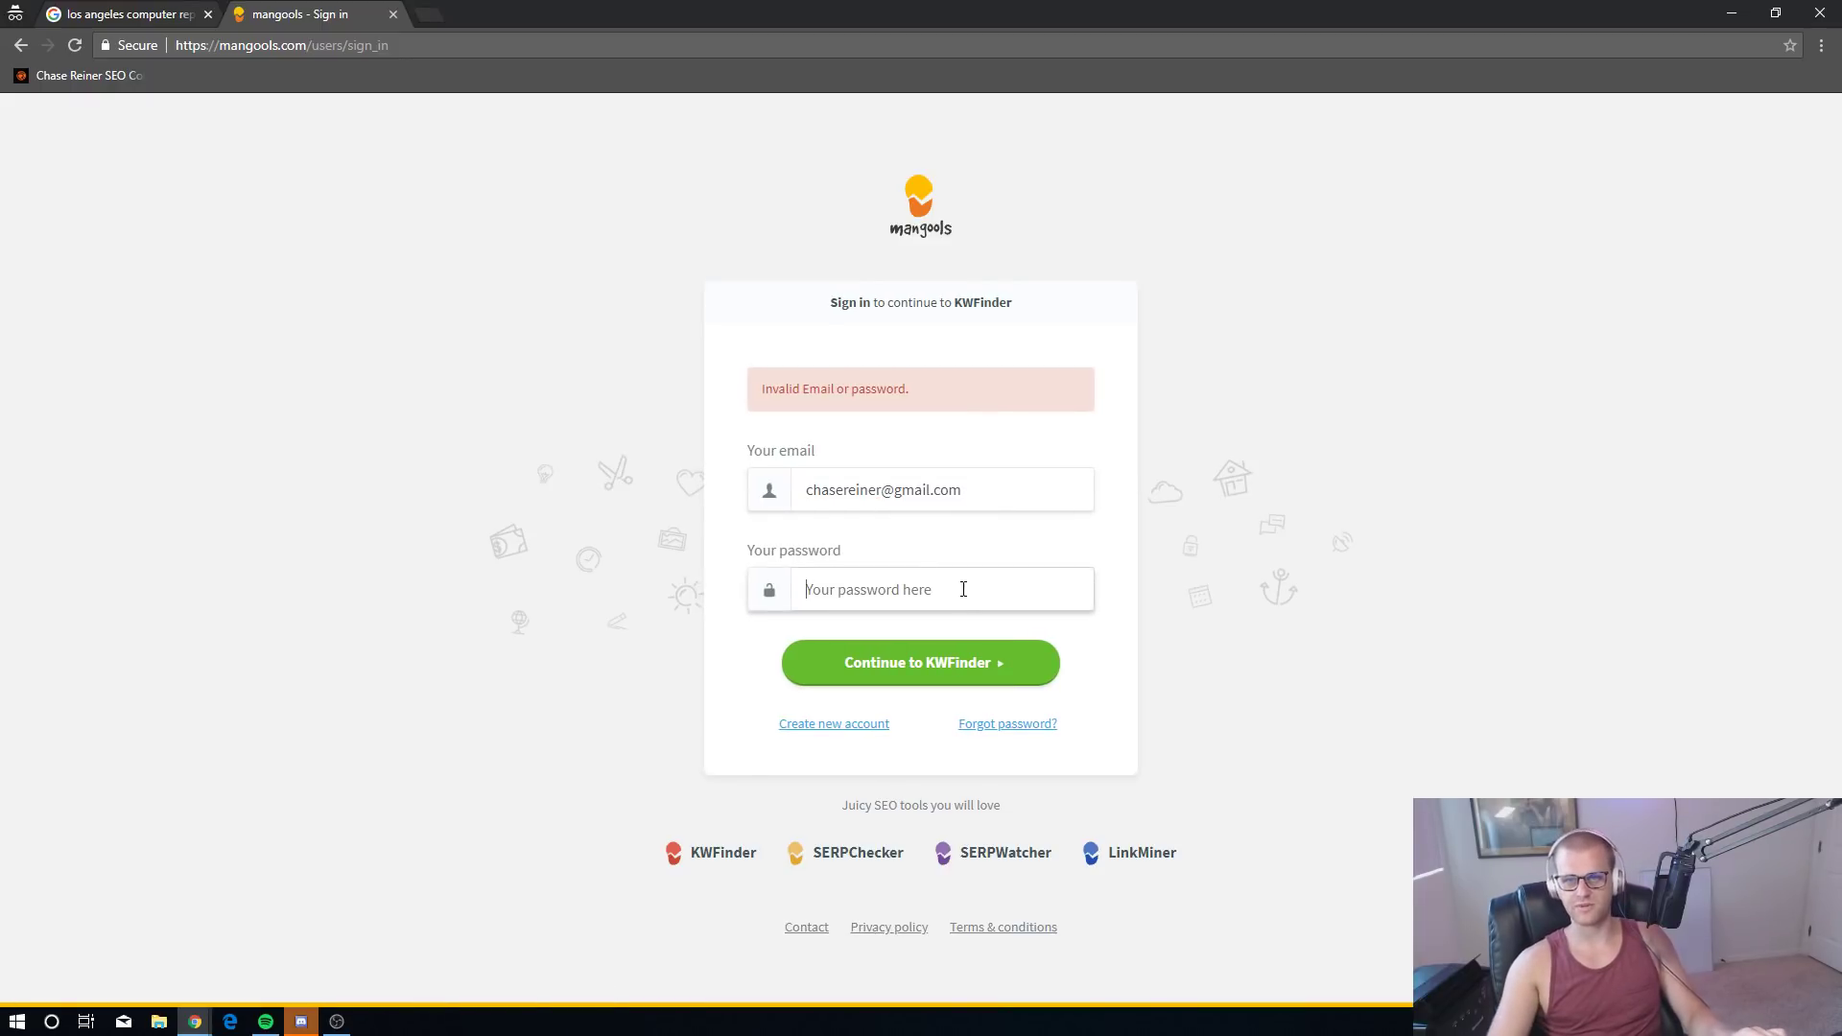
click(1820, 12)
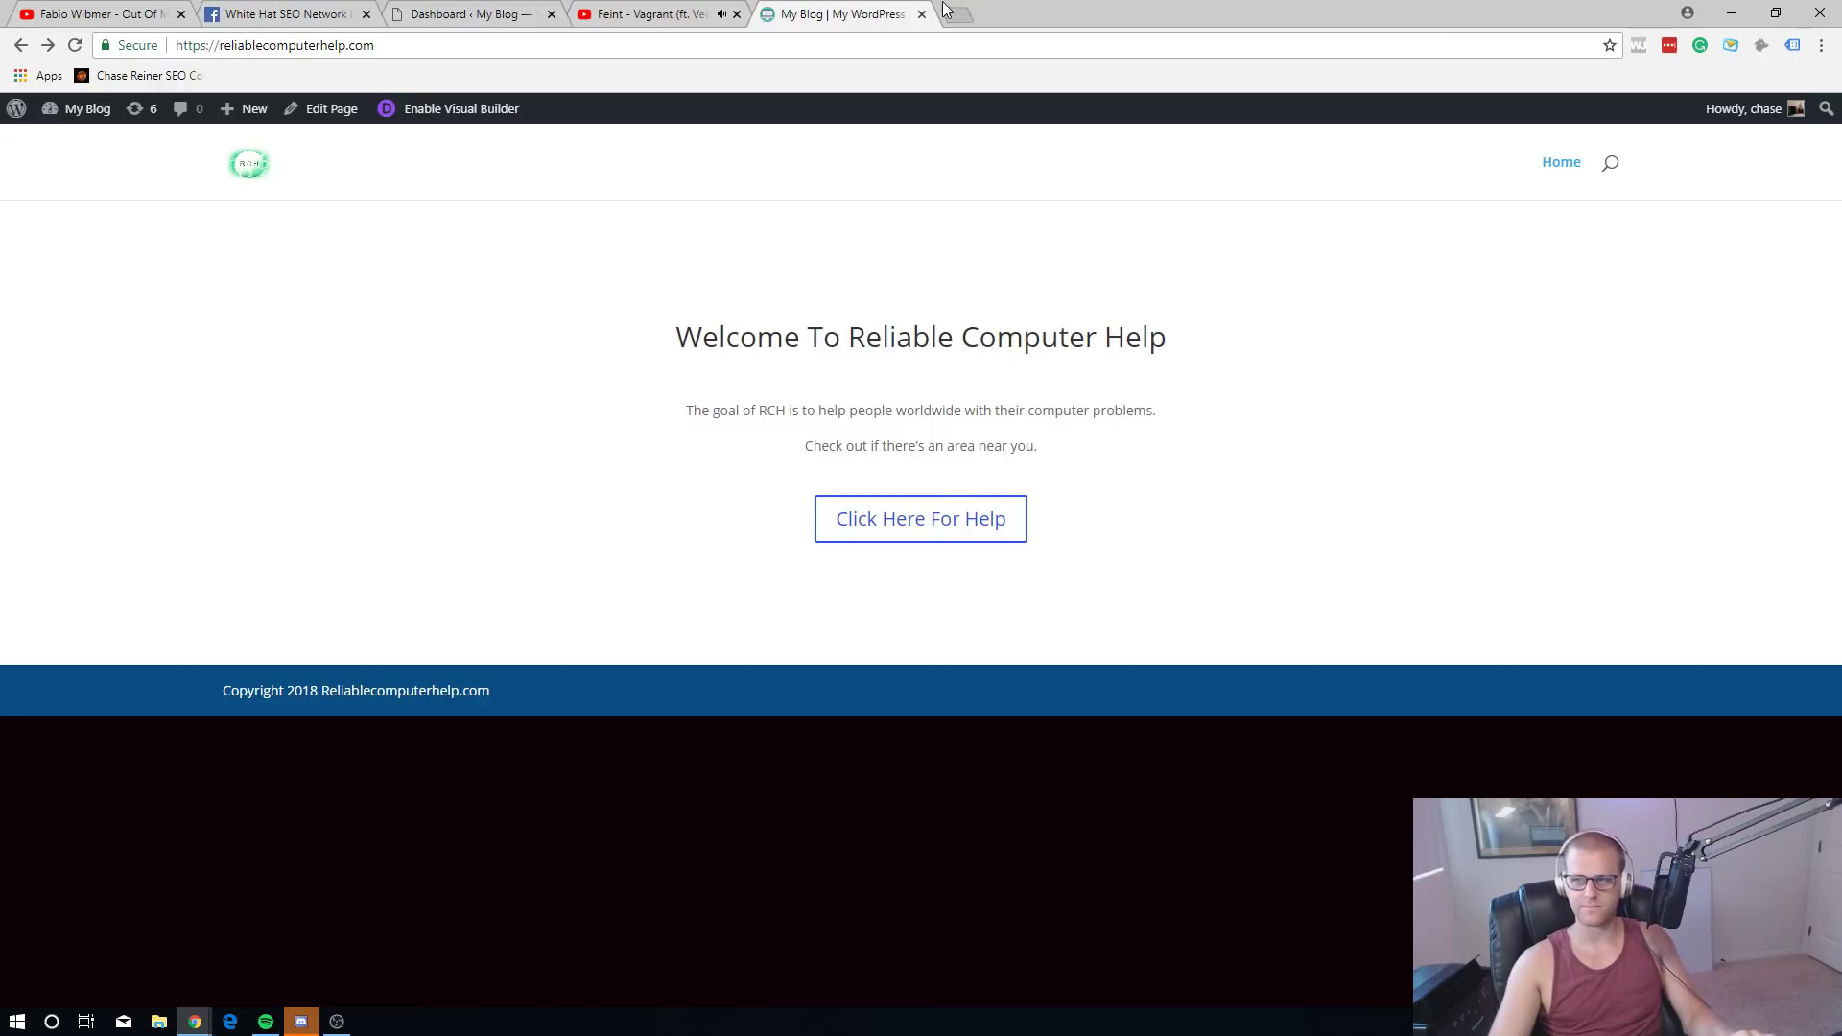
Load kwfinder.com in a new tab and log in with the saved account
click(945, 12)
text(kwfinder.com)
key(Return)
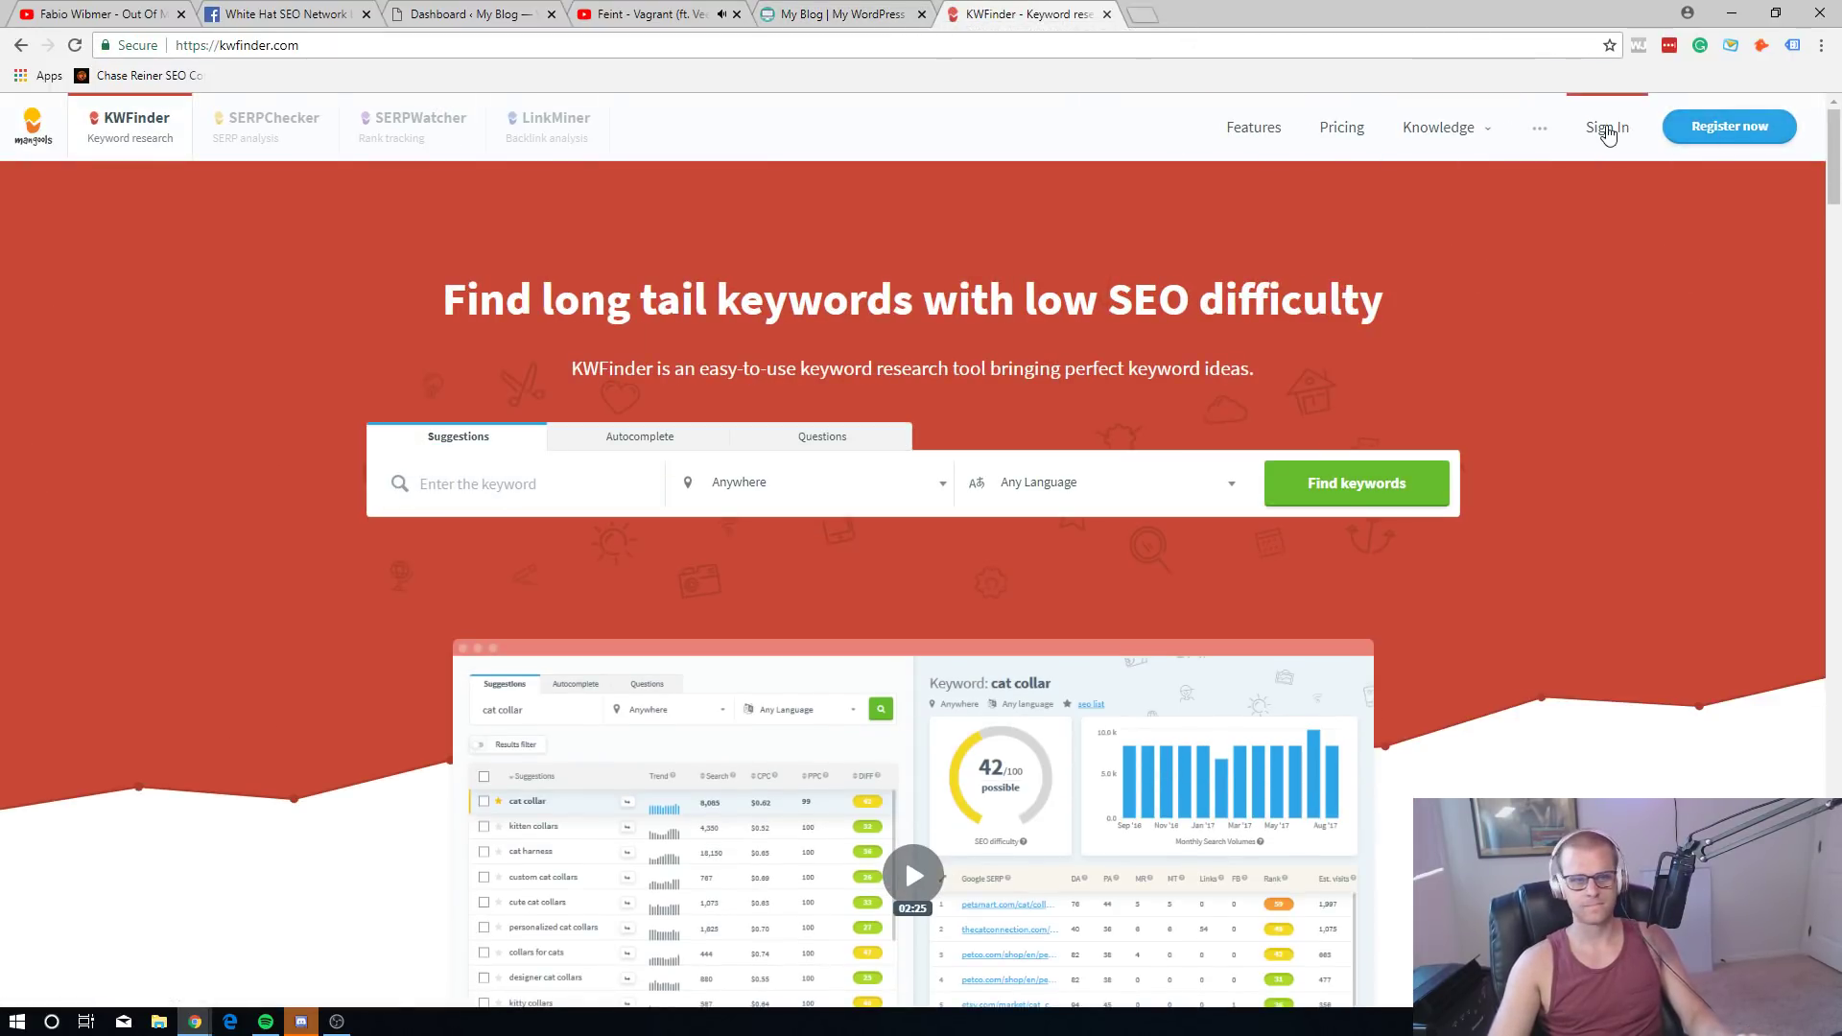
click(1604, 128)
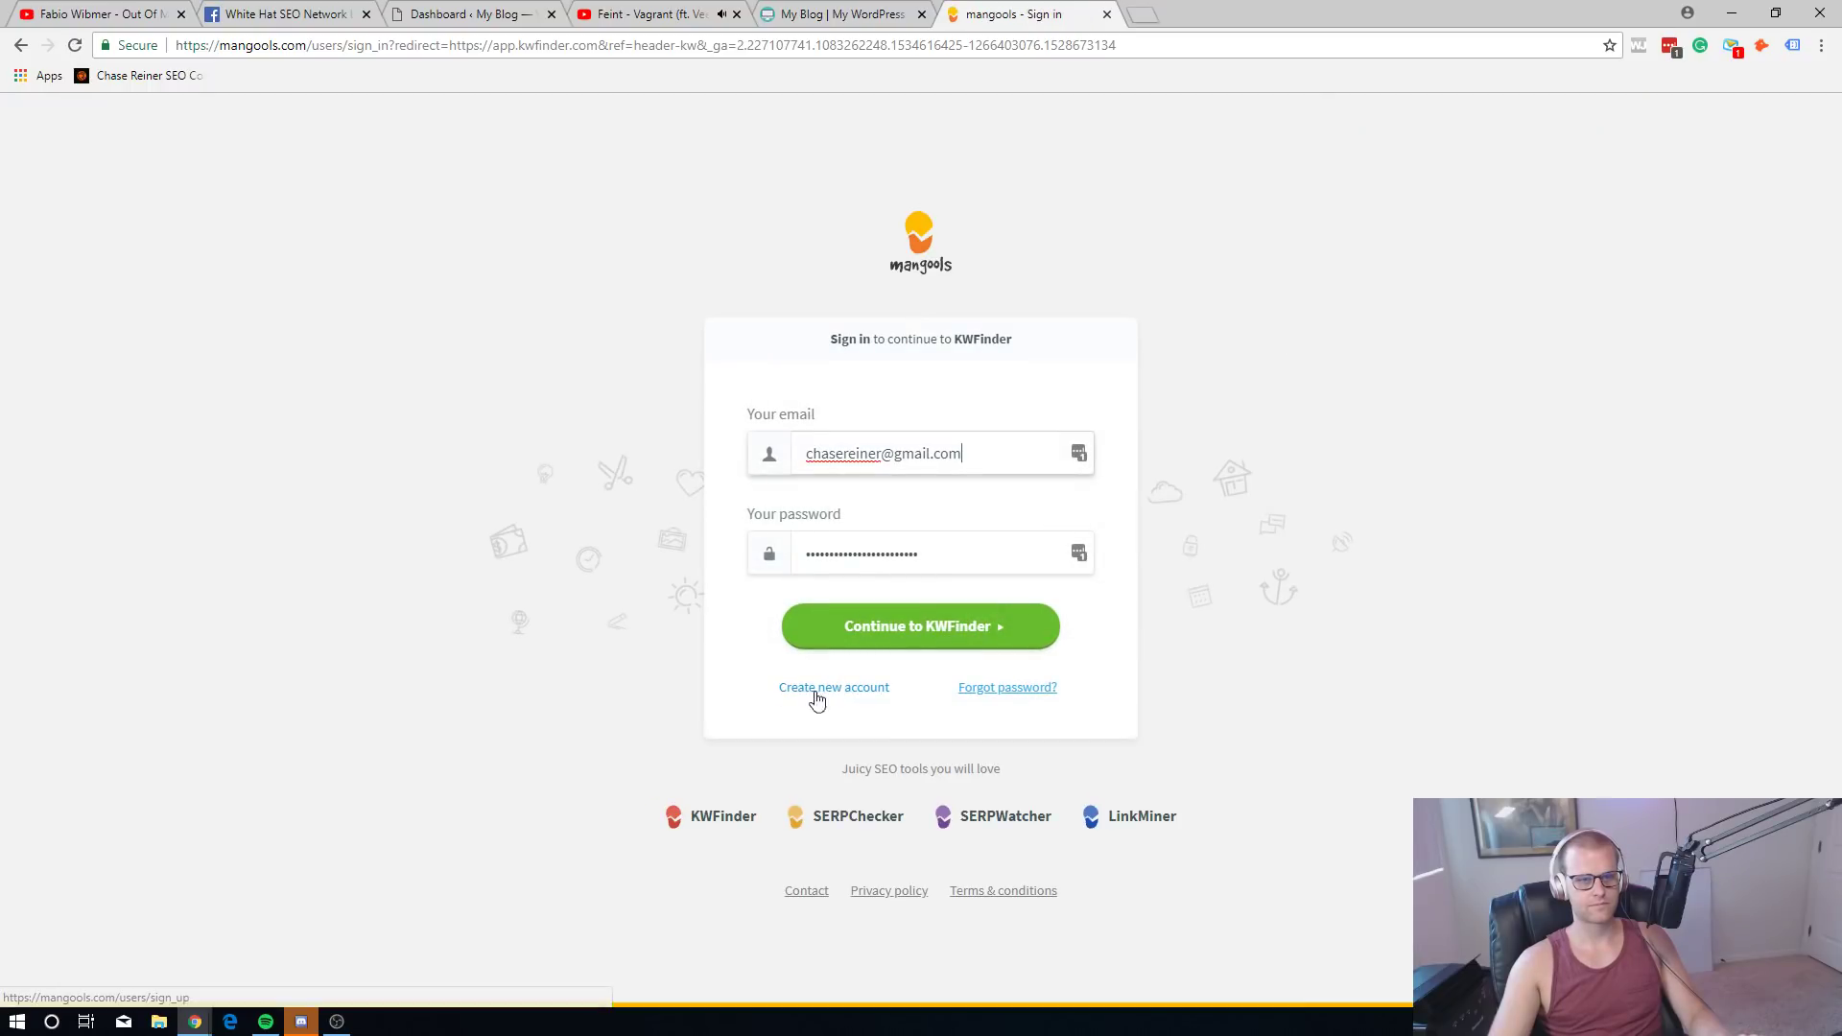
click(930, 646)
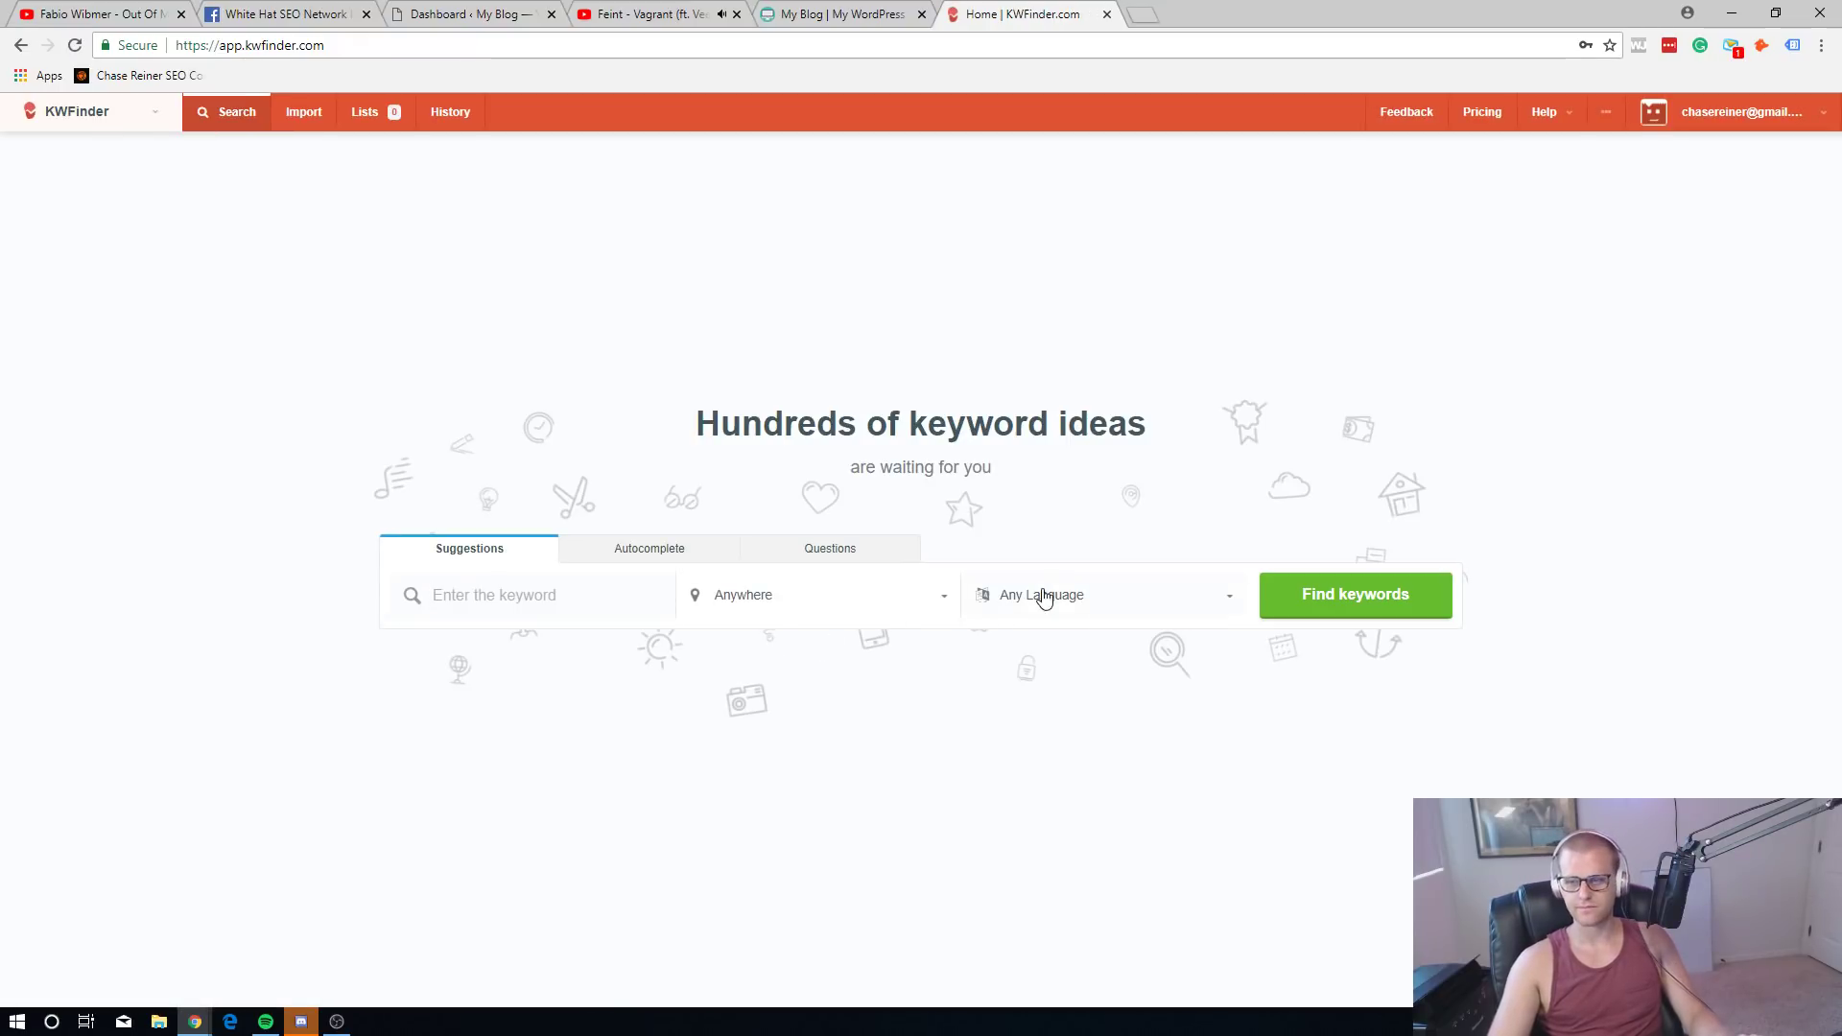
Research 'computer repair ventura', then copy the keyword into a new tab's search
text(comput)
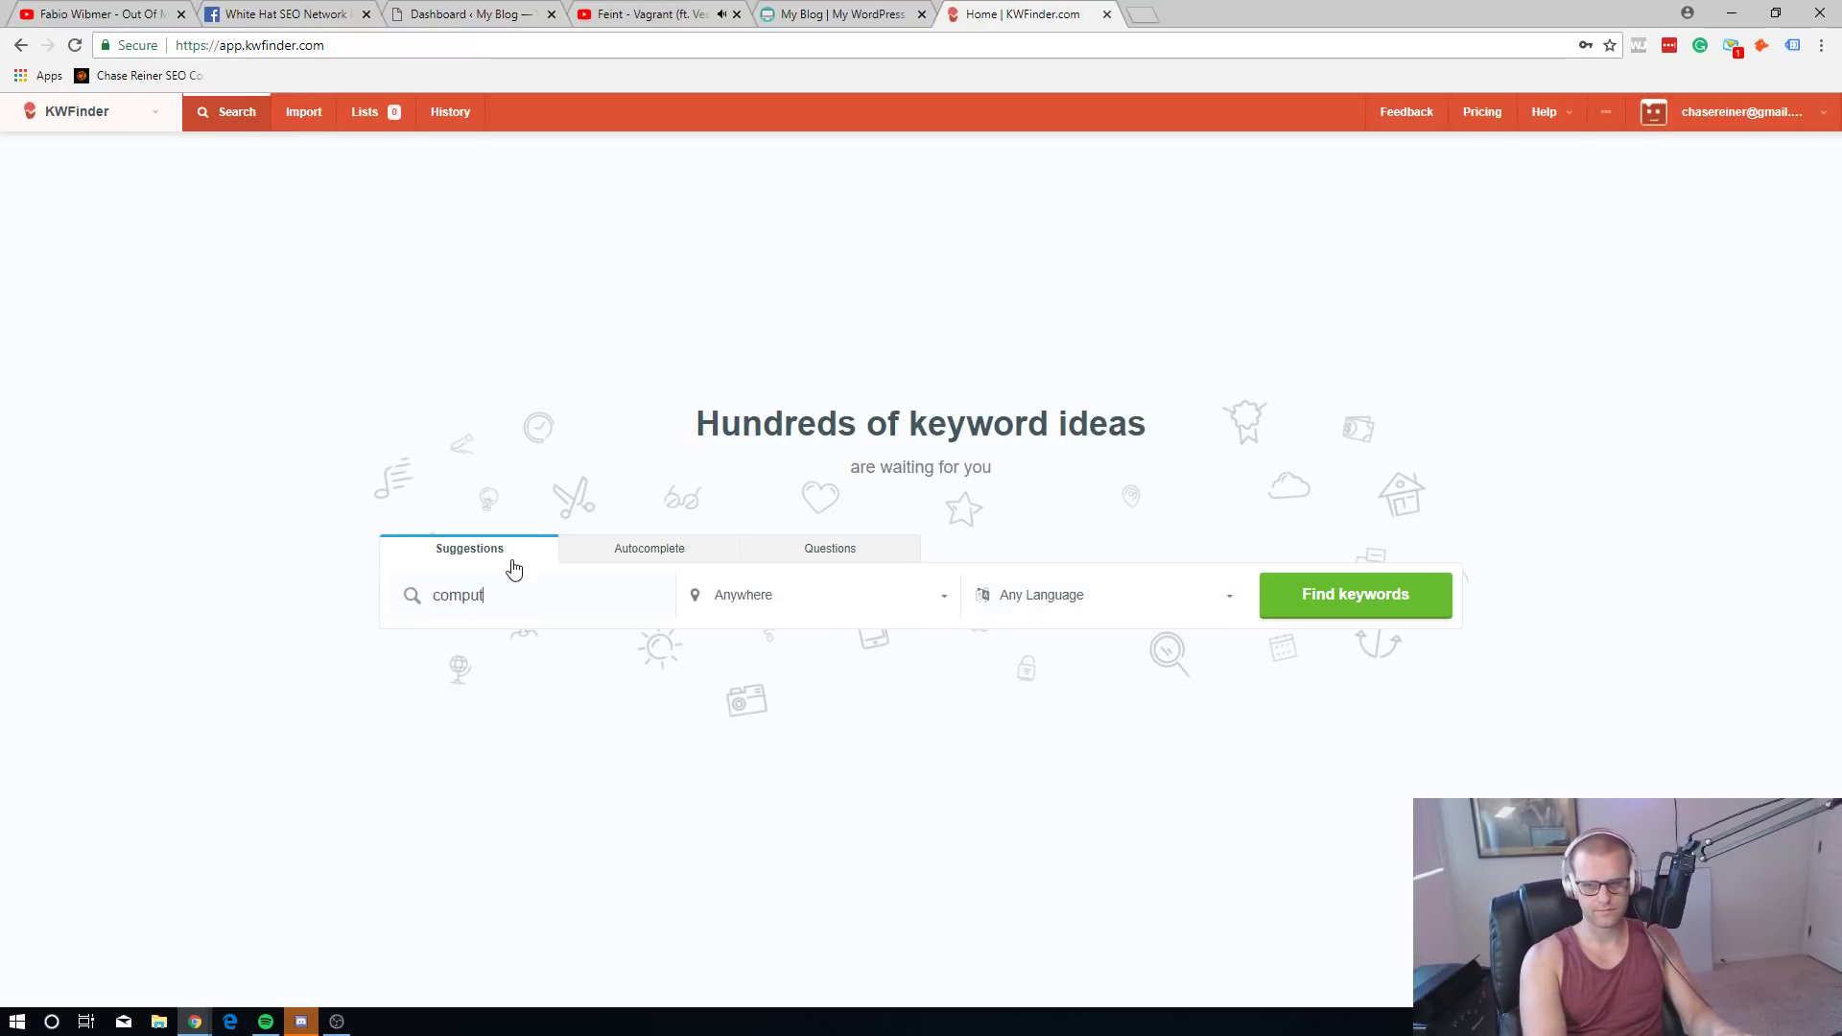
text(er repair ven)
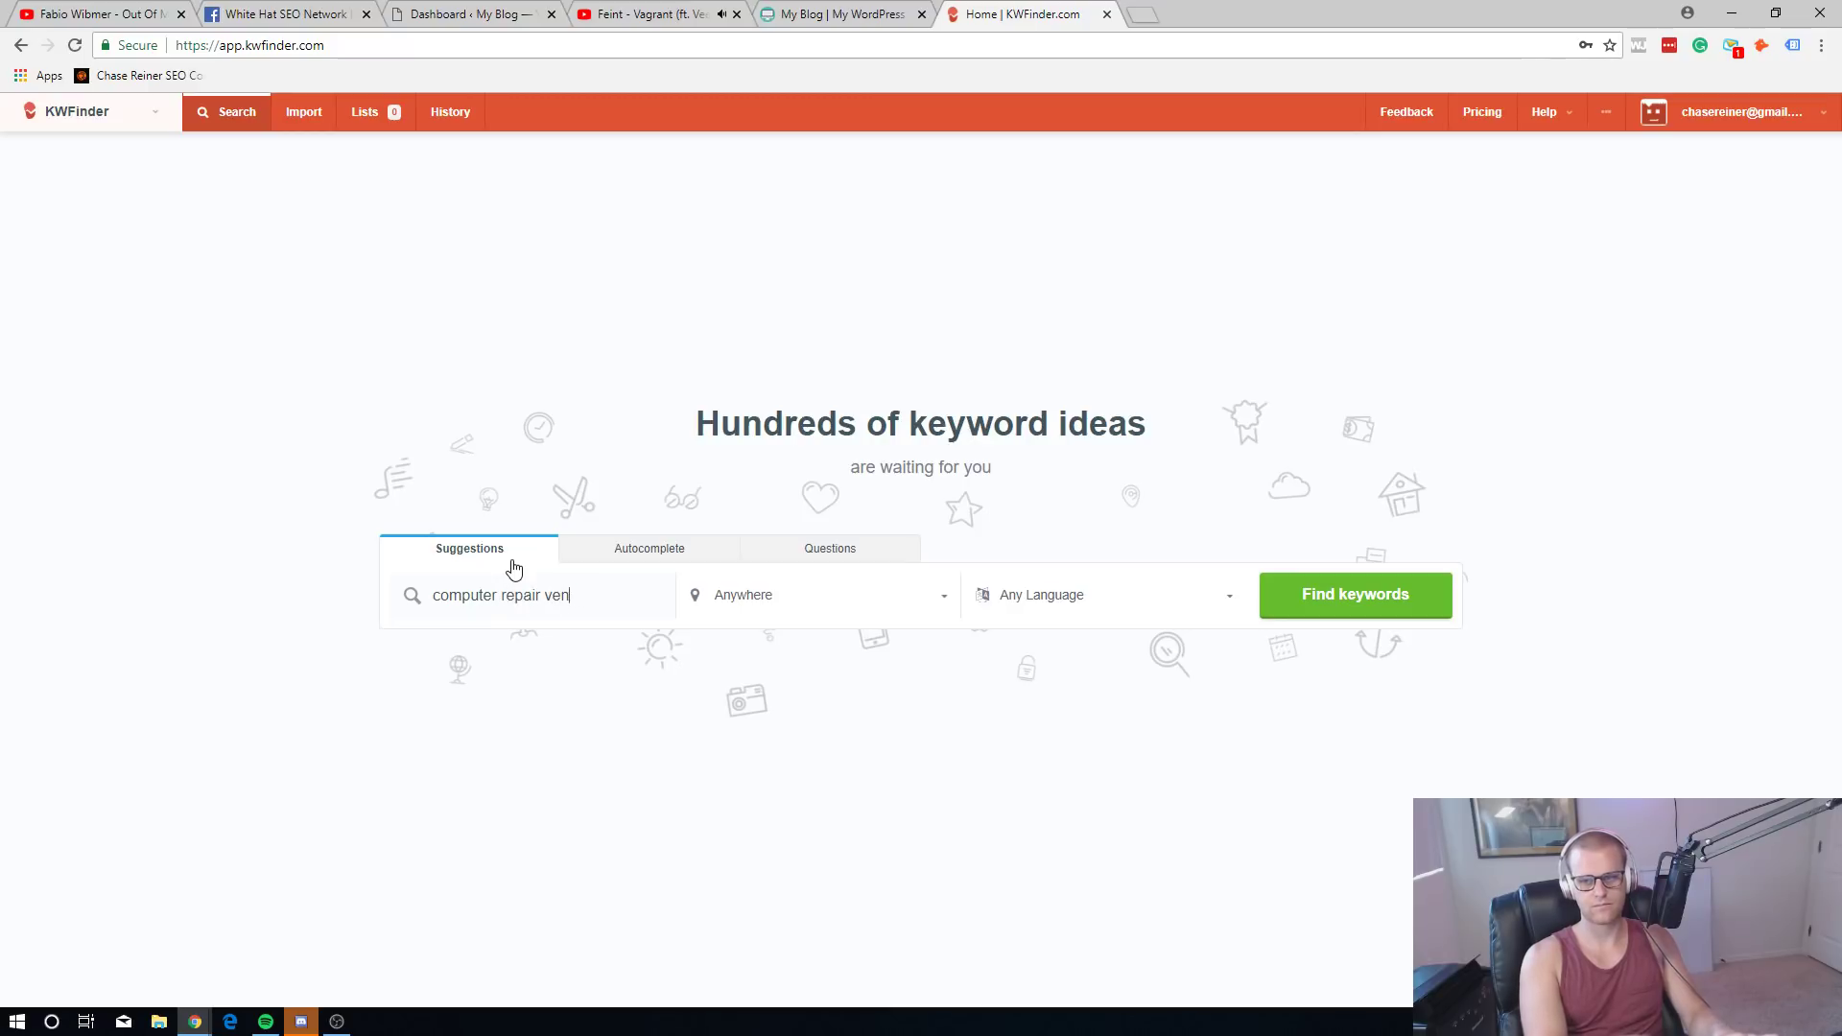
text(utura)
key(Return)
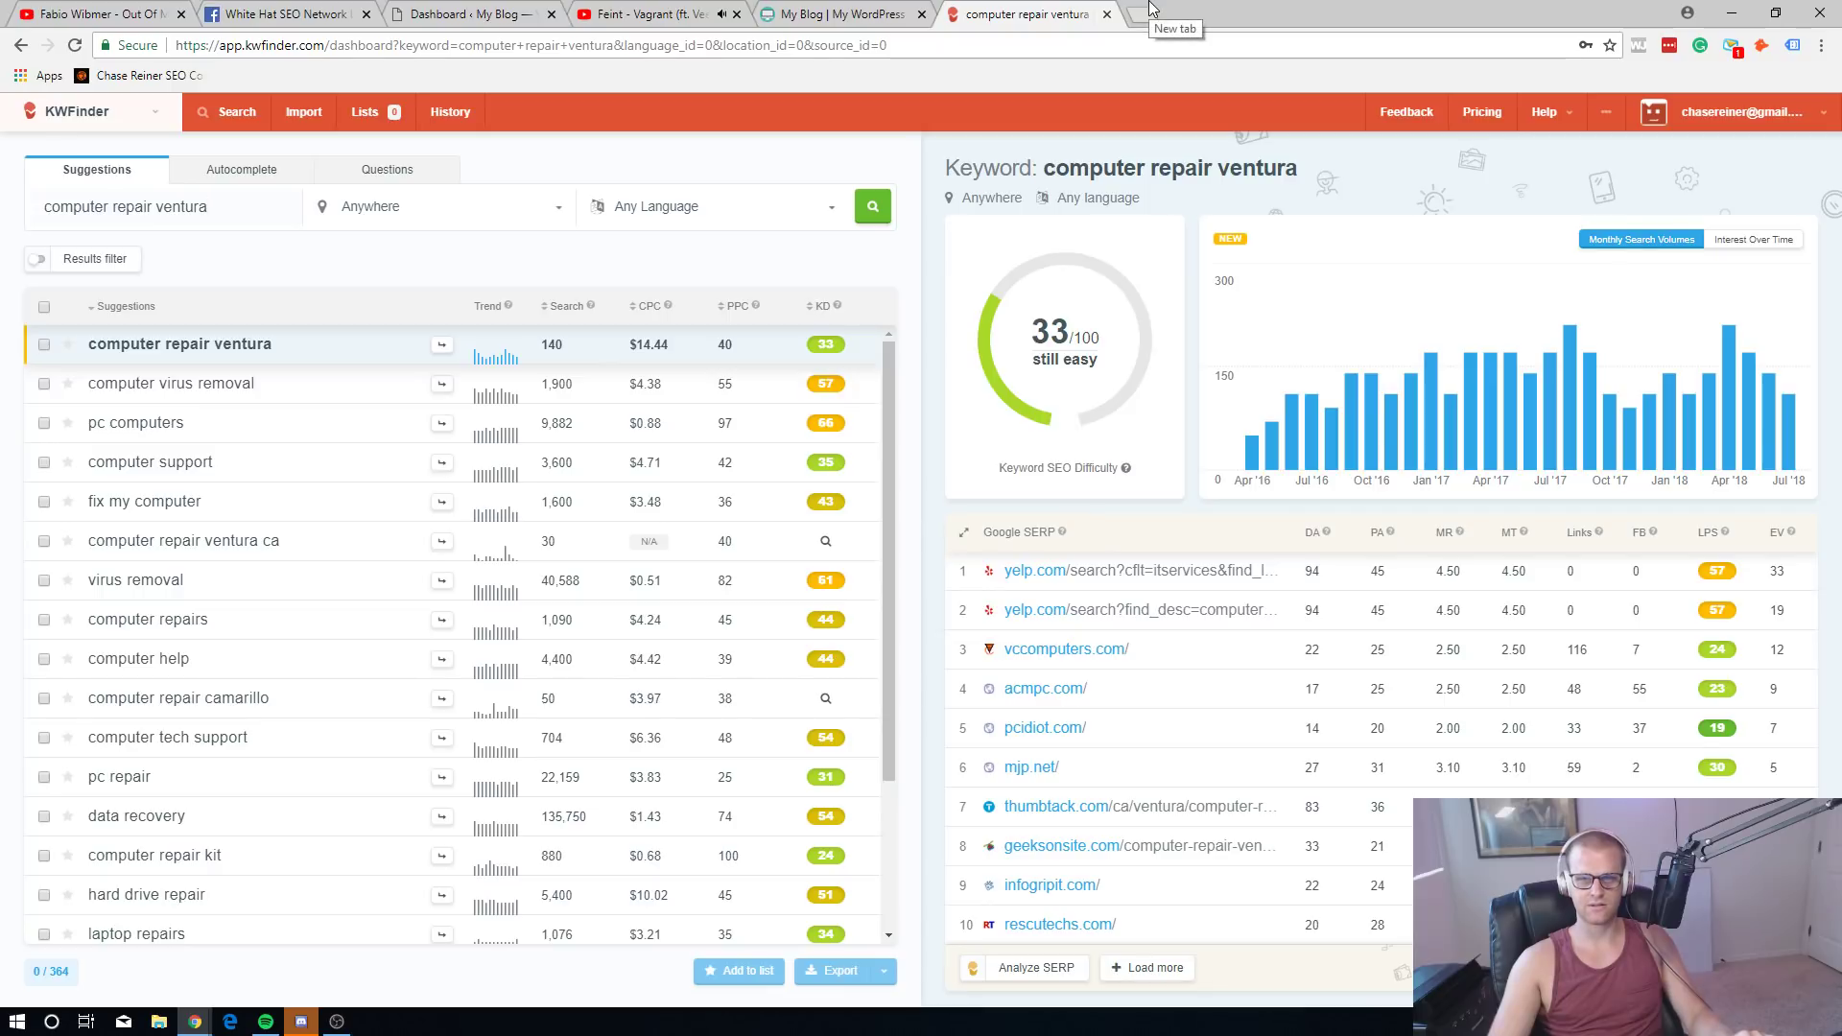
key(ctrl+a)
key(ctrl+c)
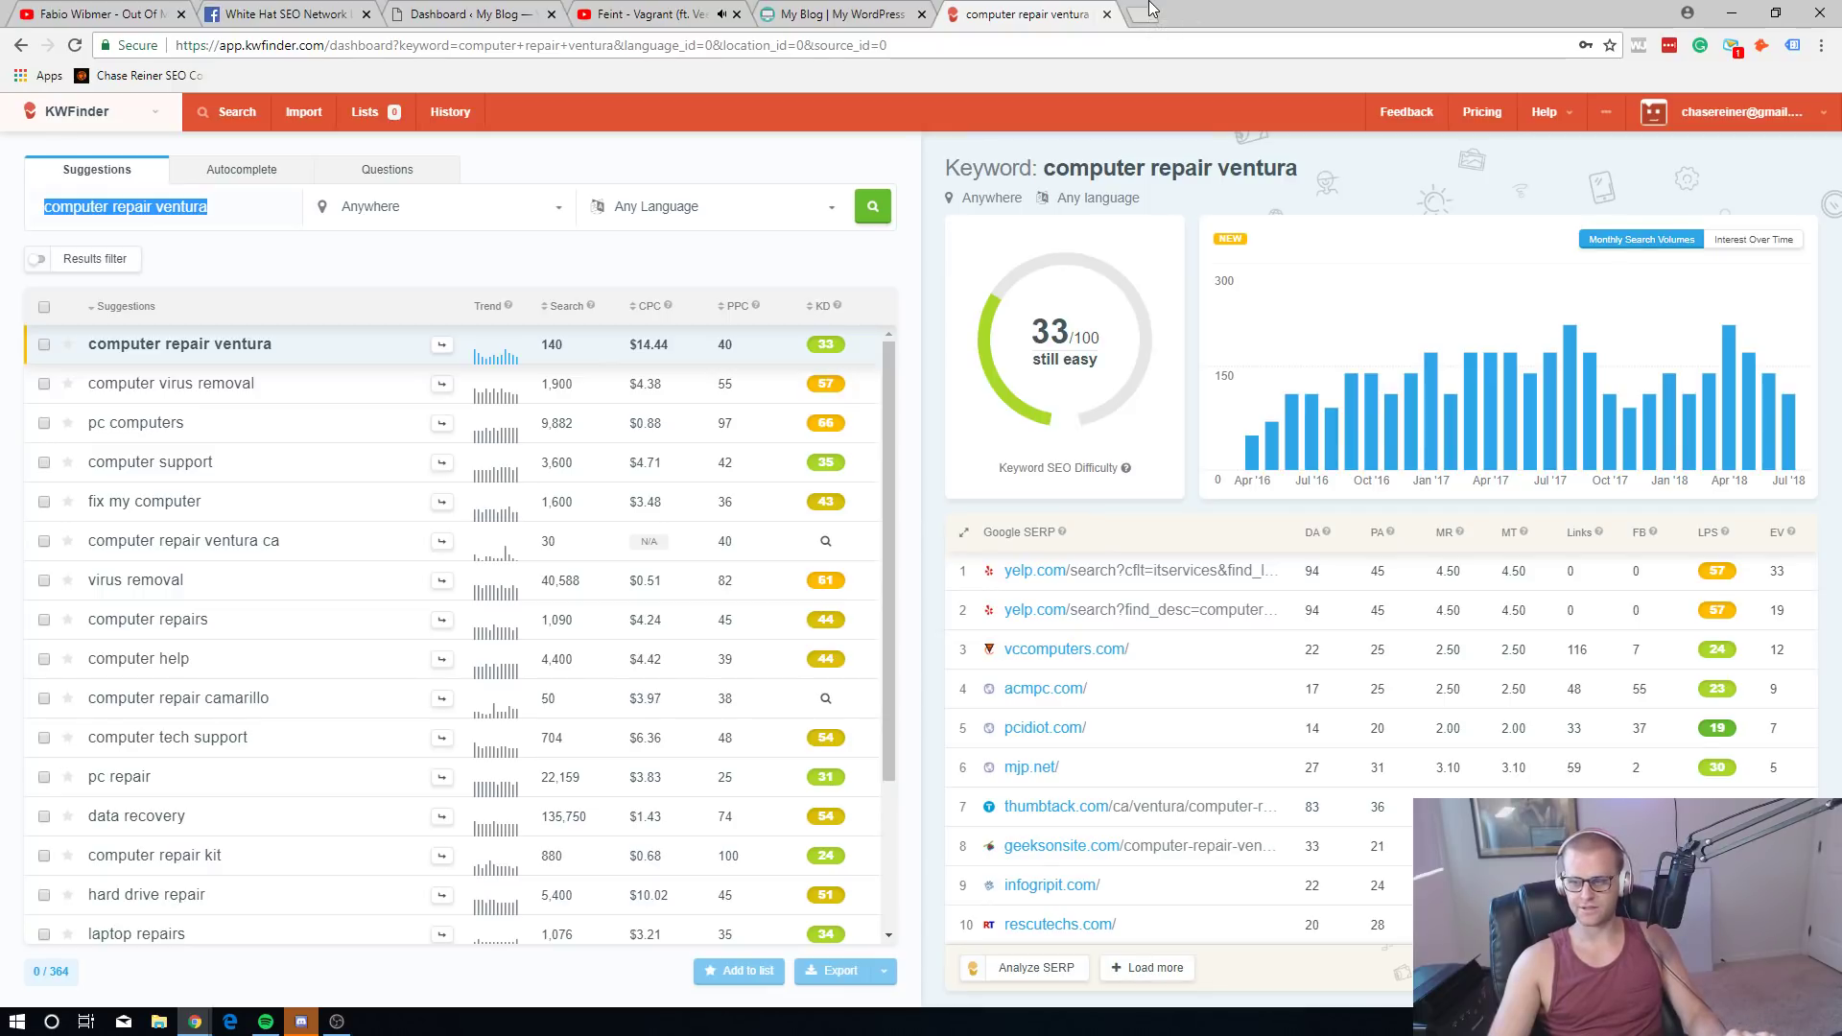
click(1151, 9)
key(ctrl+v)
Search Google for 'computer repair ventura' and scroll through the results
key(Return)
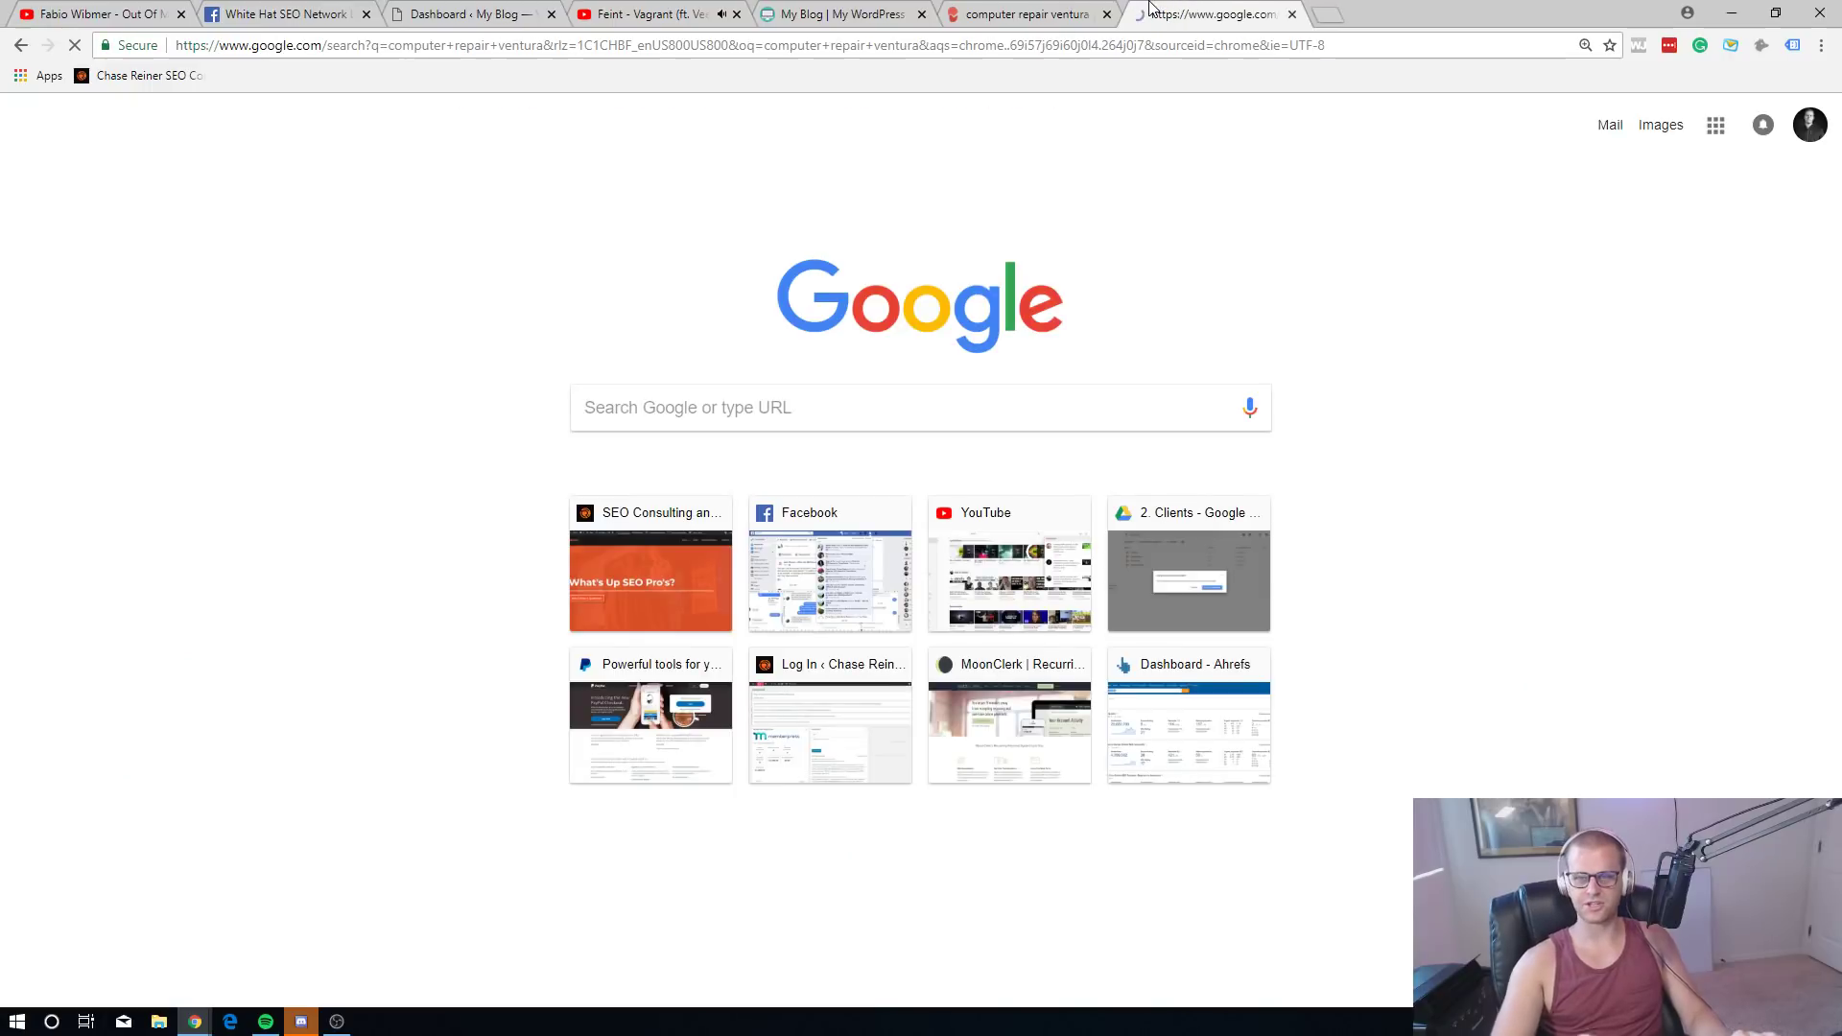
scroll(657, 381, down, 8)
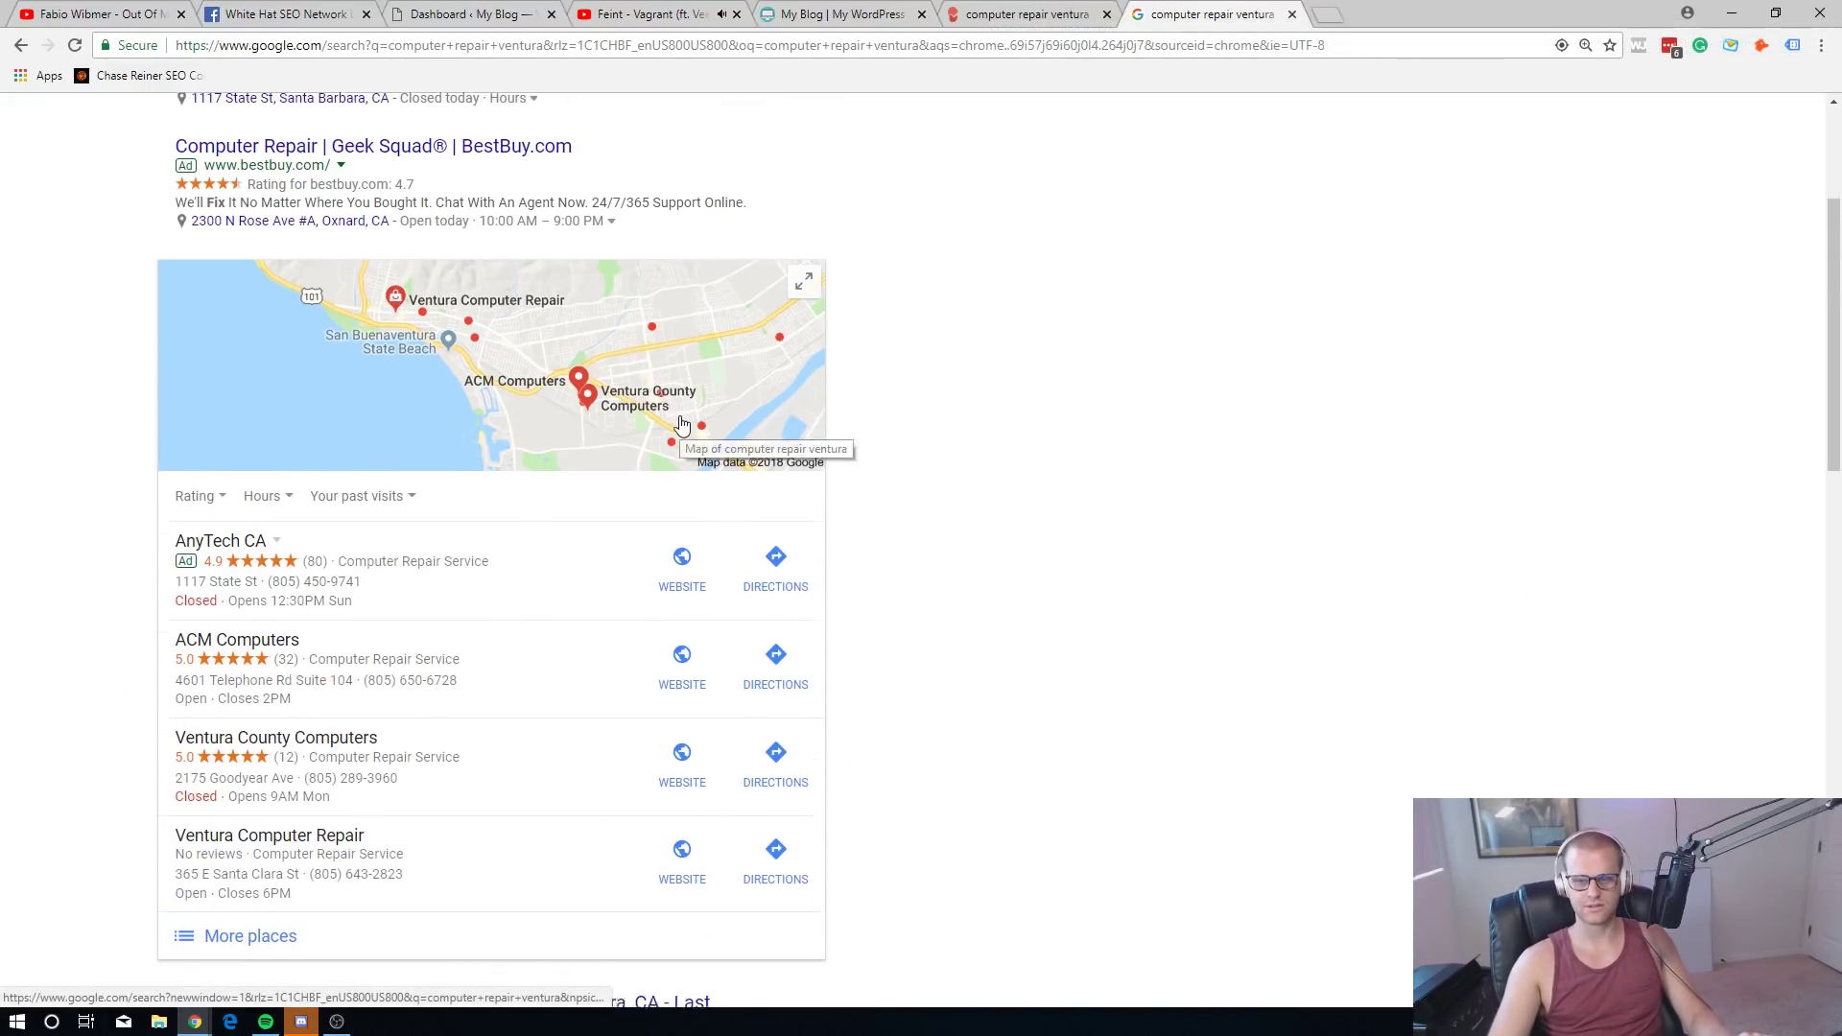
scroll(683, 423, down, 6)
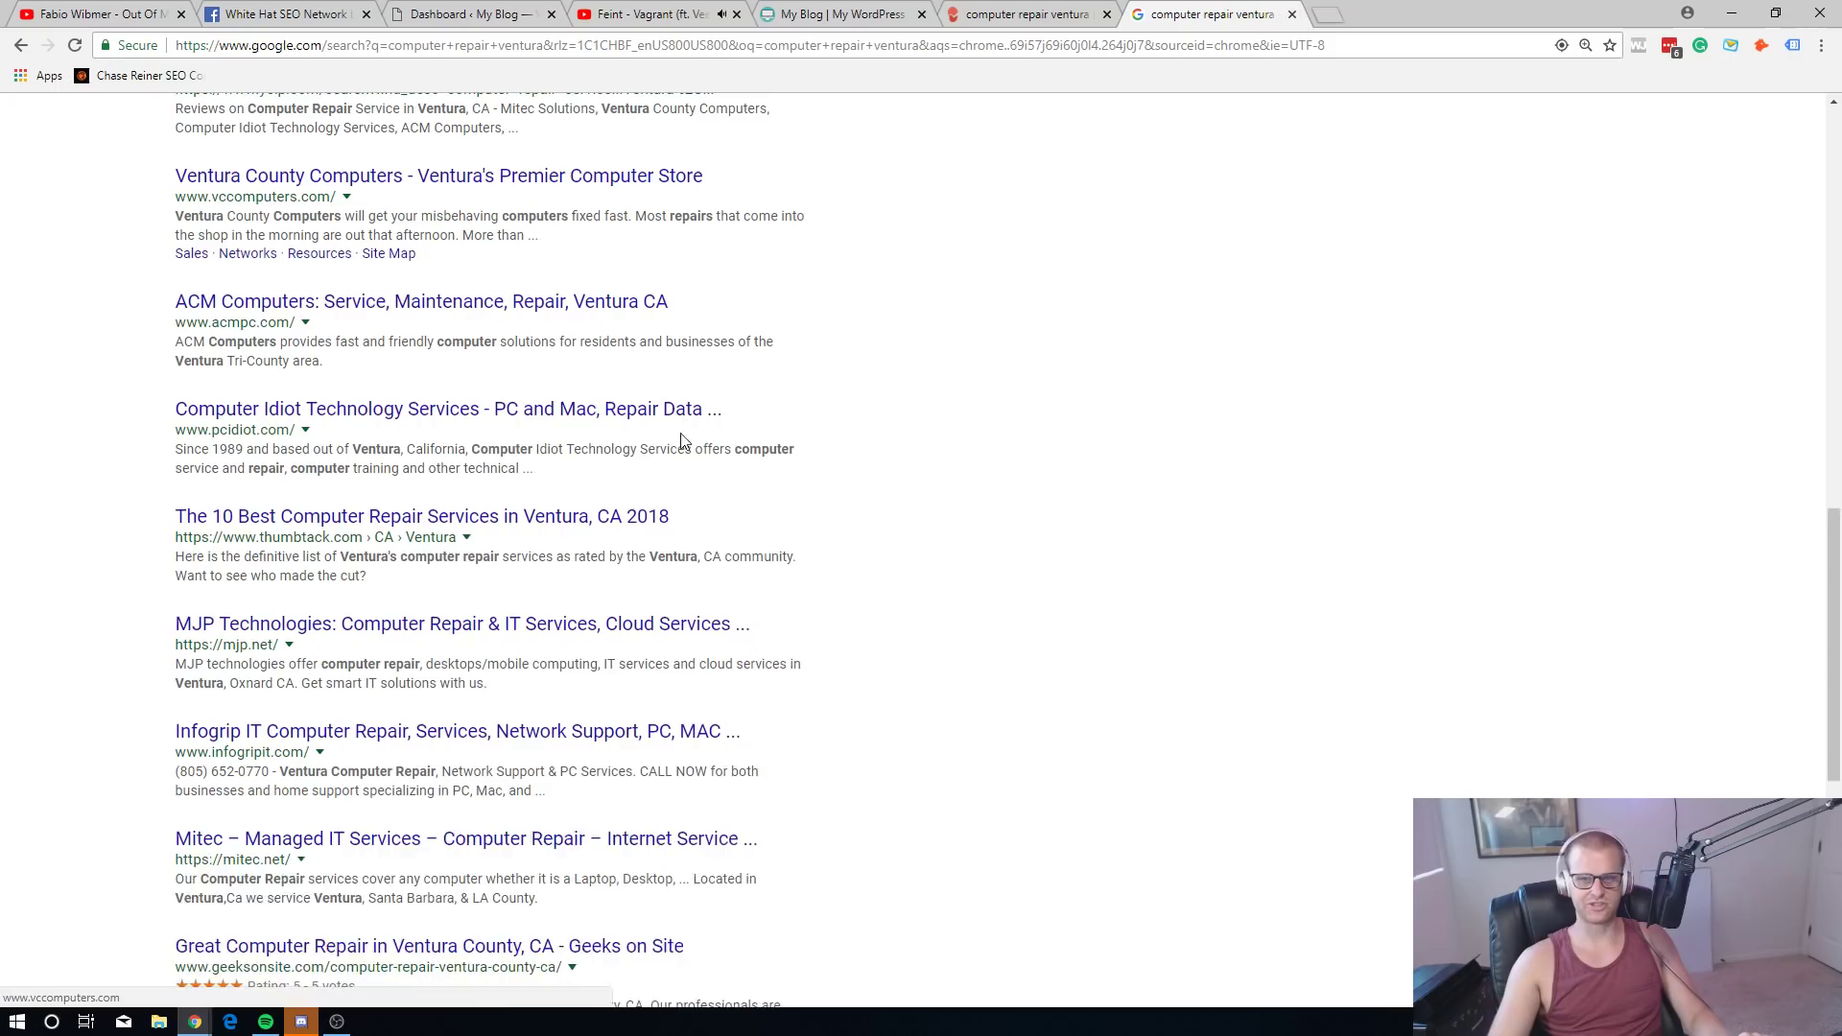
scroll(890, 425, up, 14)
scroll(1065, 174, down, 10)
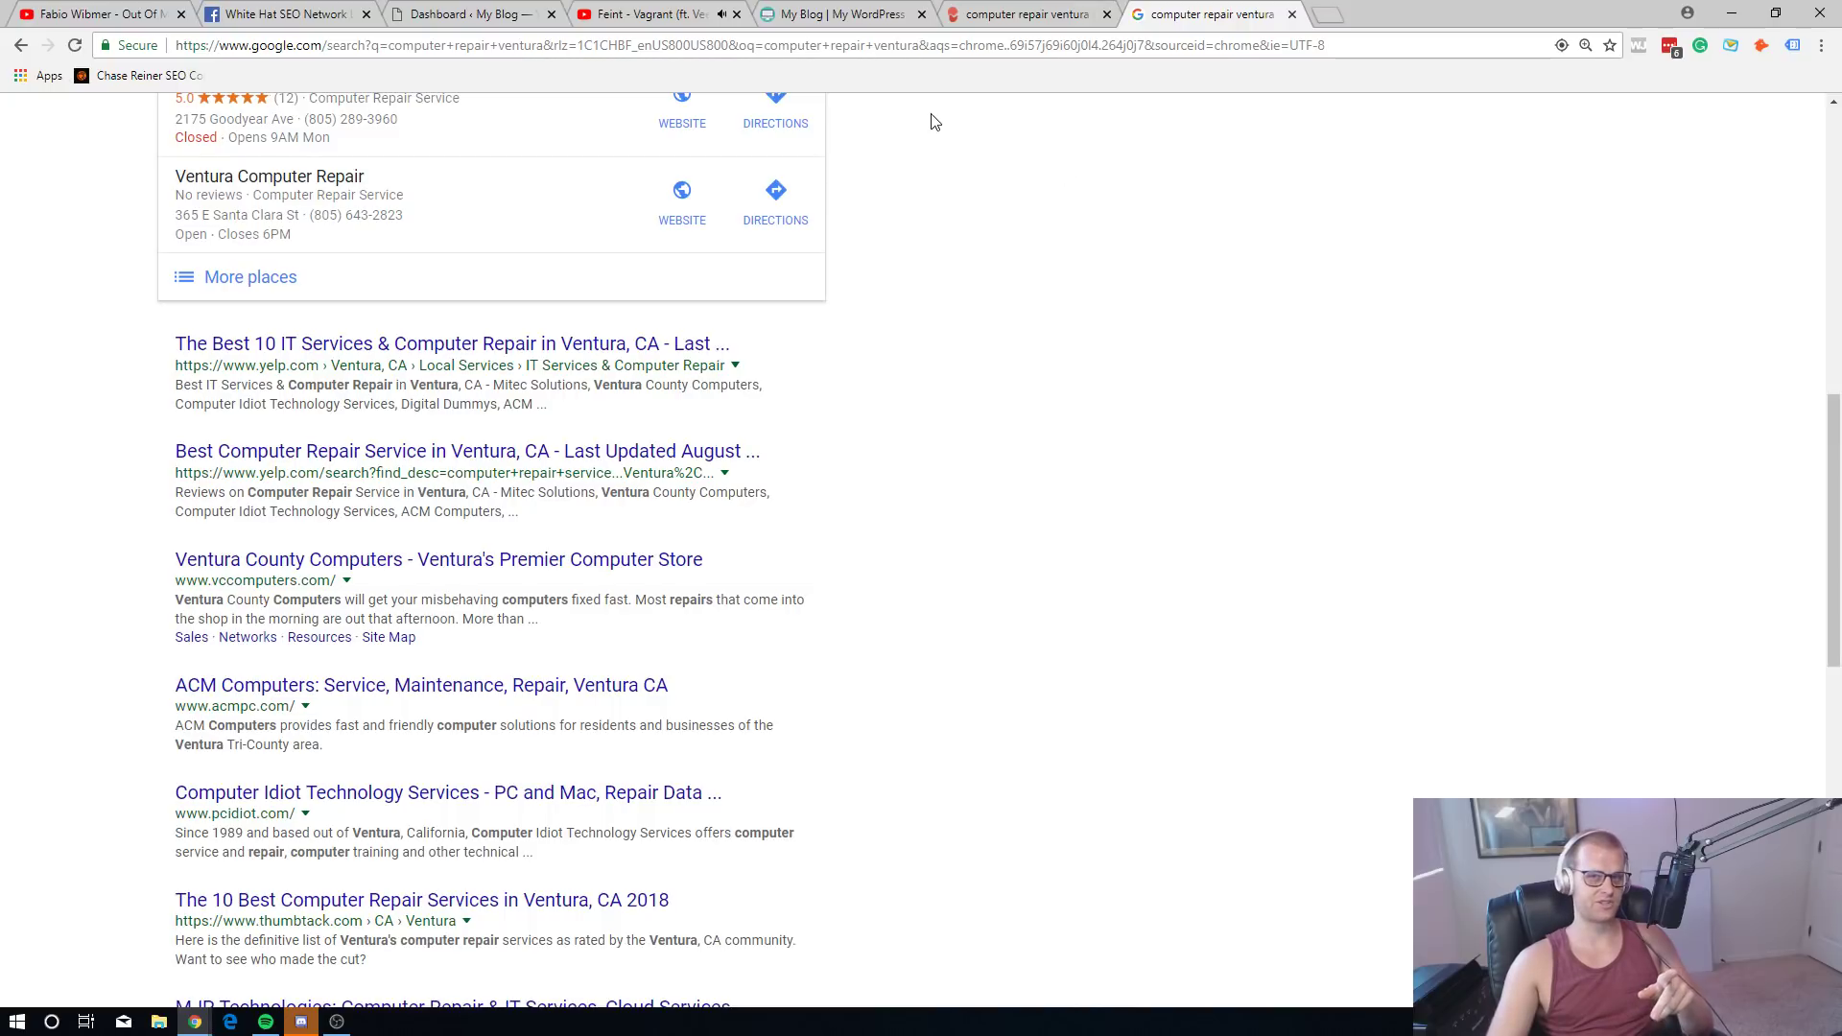
scroll(936, 122, up, 3)
View more local Ventura computer repair businesses, then return to the results
click(229, 564)
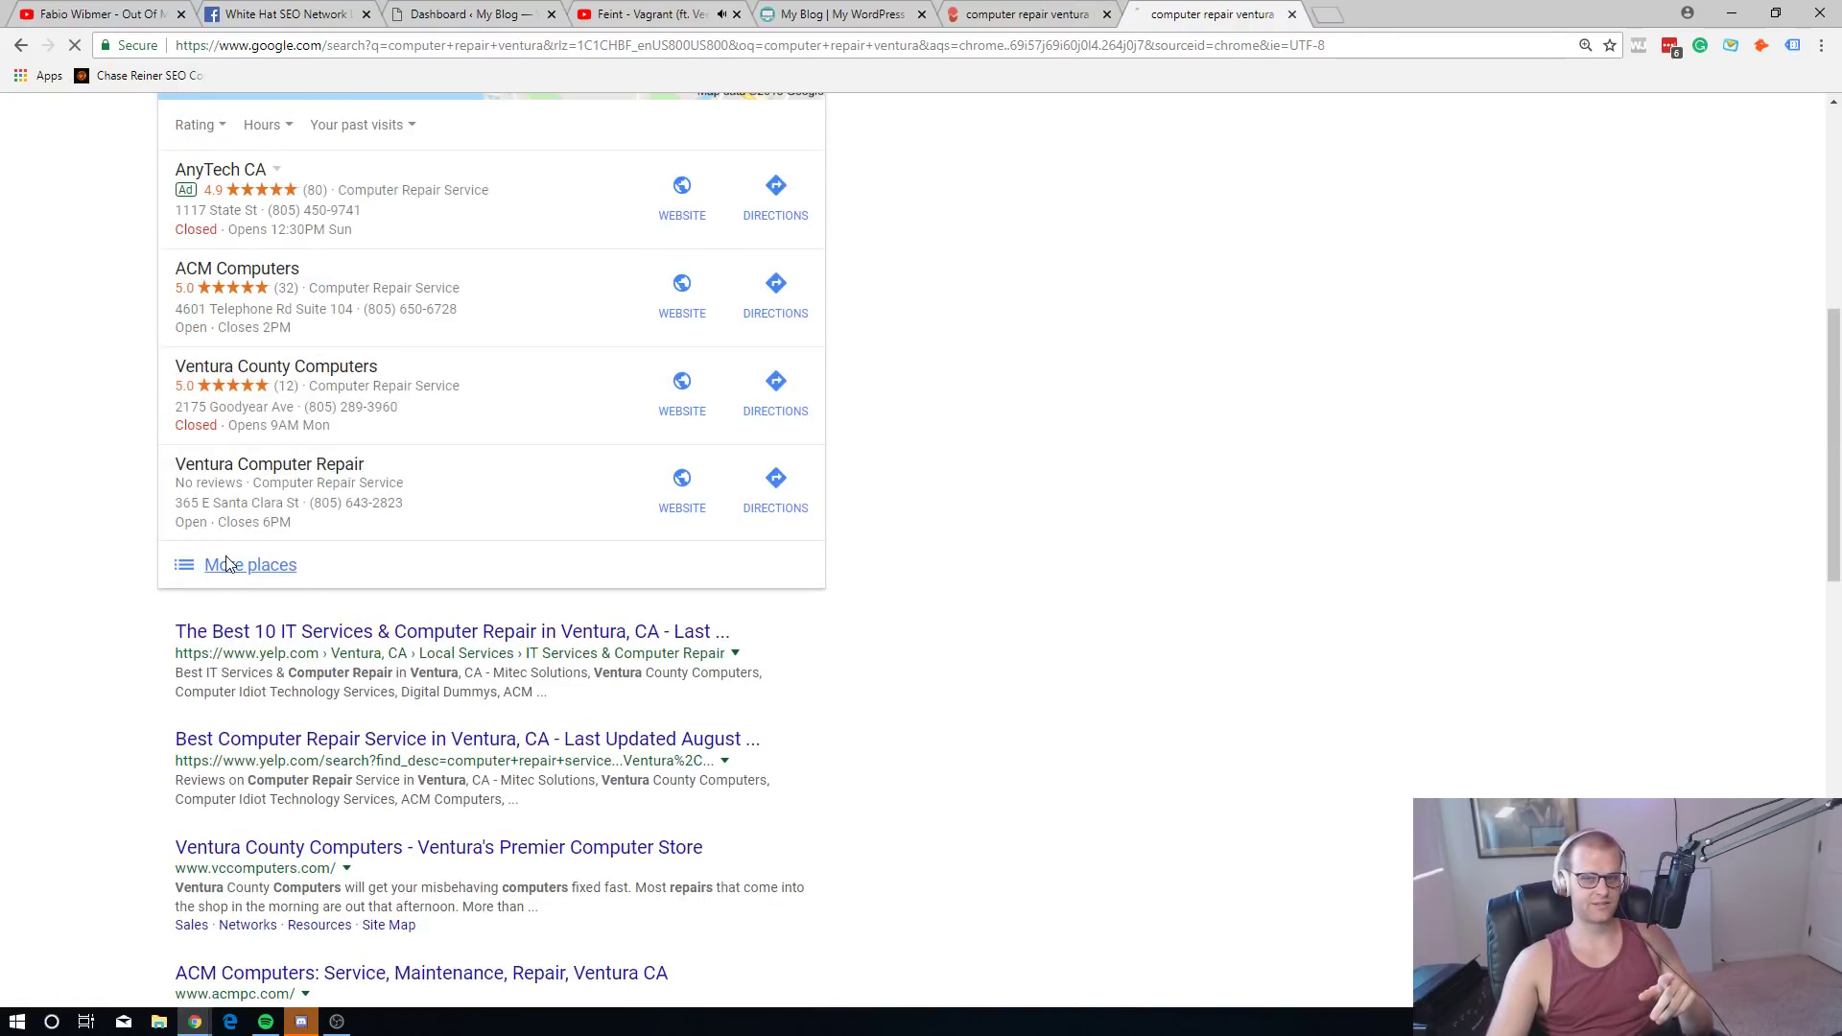
scroll(279, 444, down, 7)
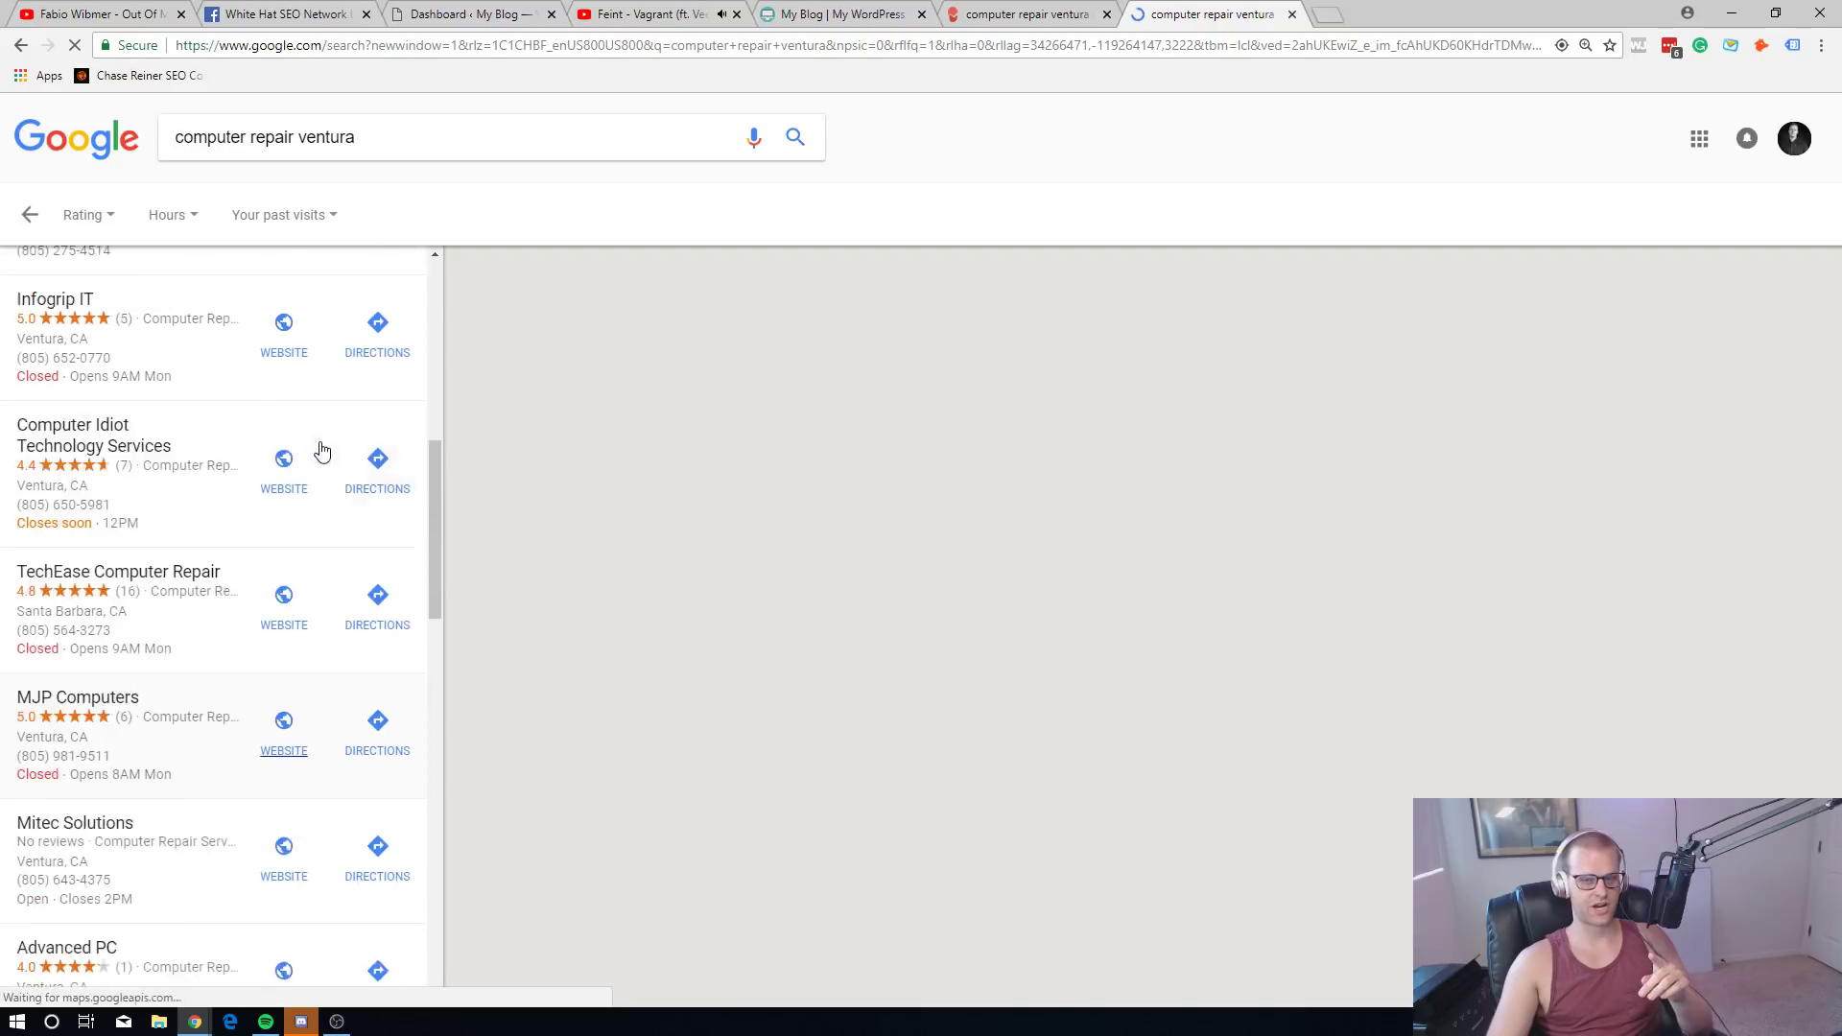
scroll(322, 452, up, 8)
click(30, 215)
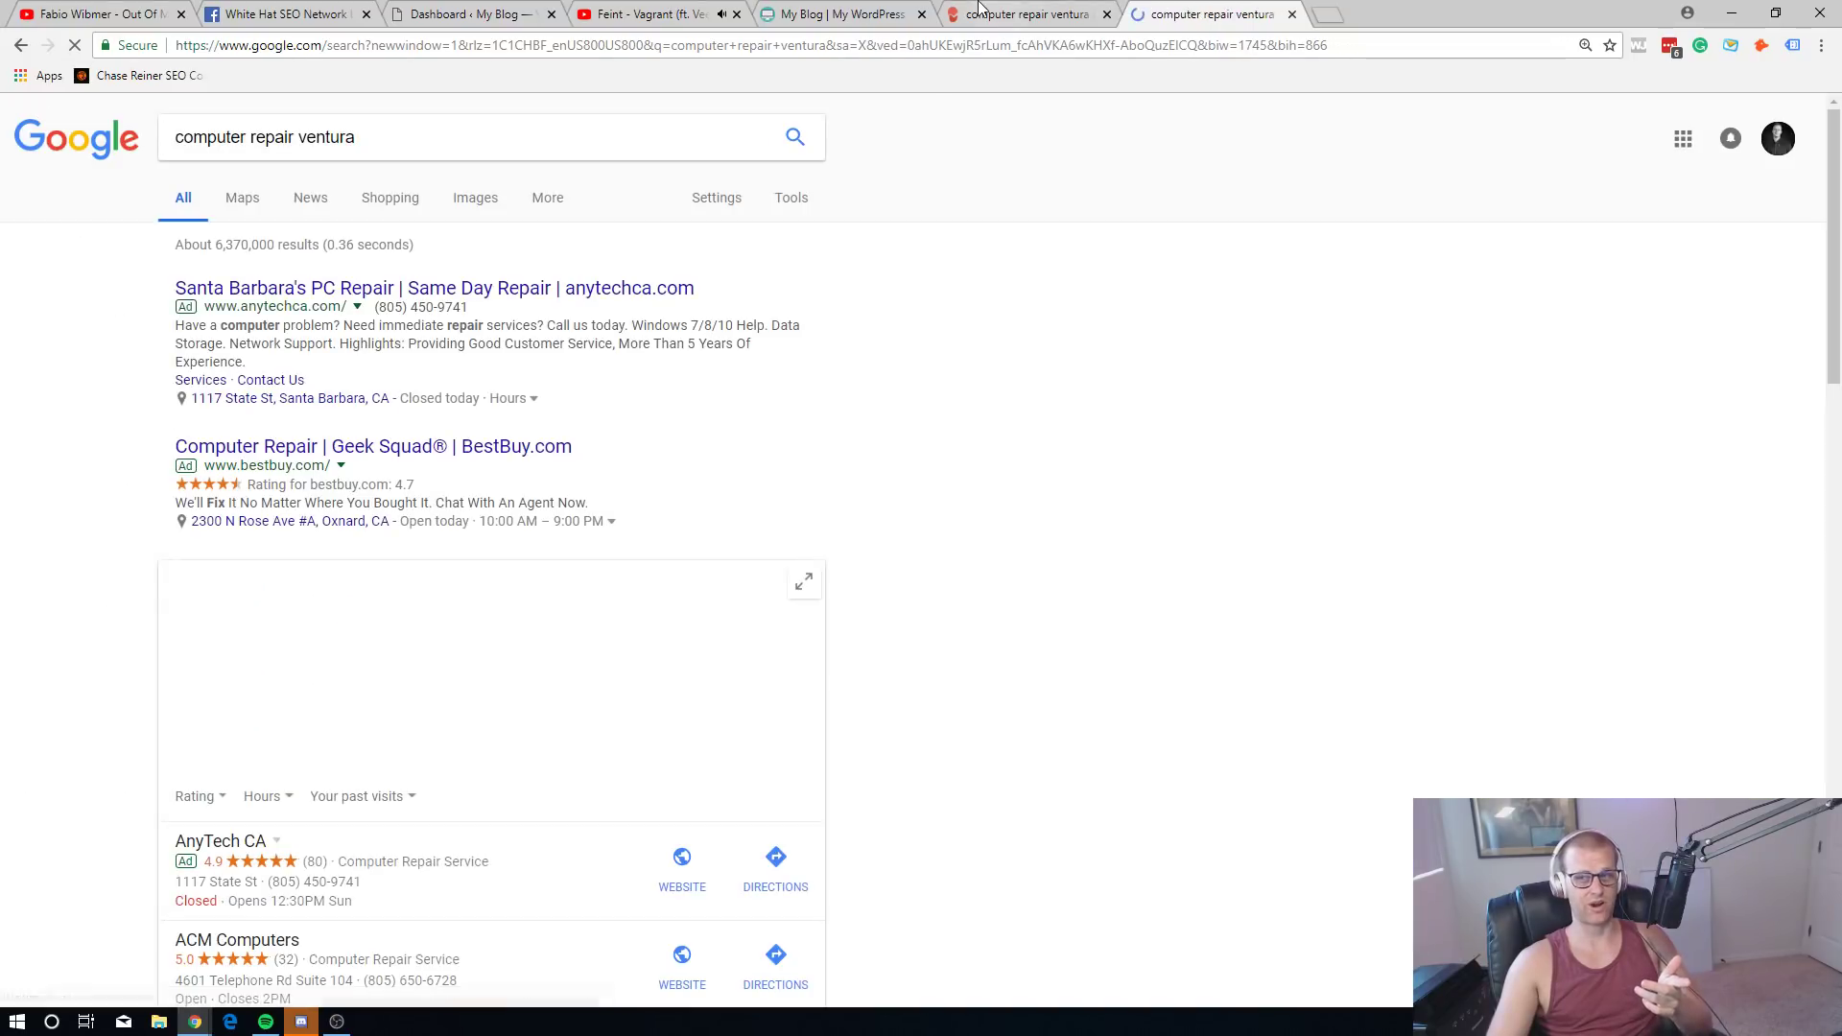
Check the keyword research and Reliable Computer Help tabs, then return to the Google results
click(978, 13)
click(835, 13)
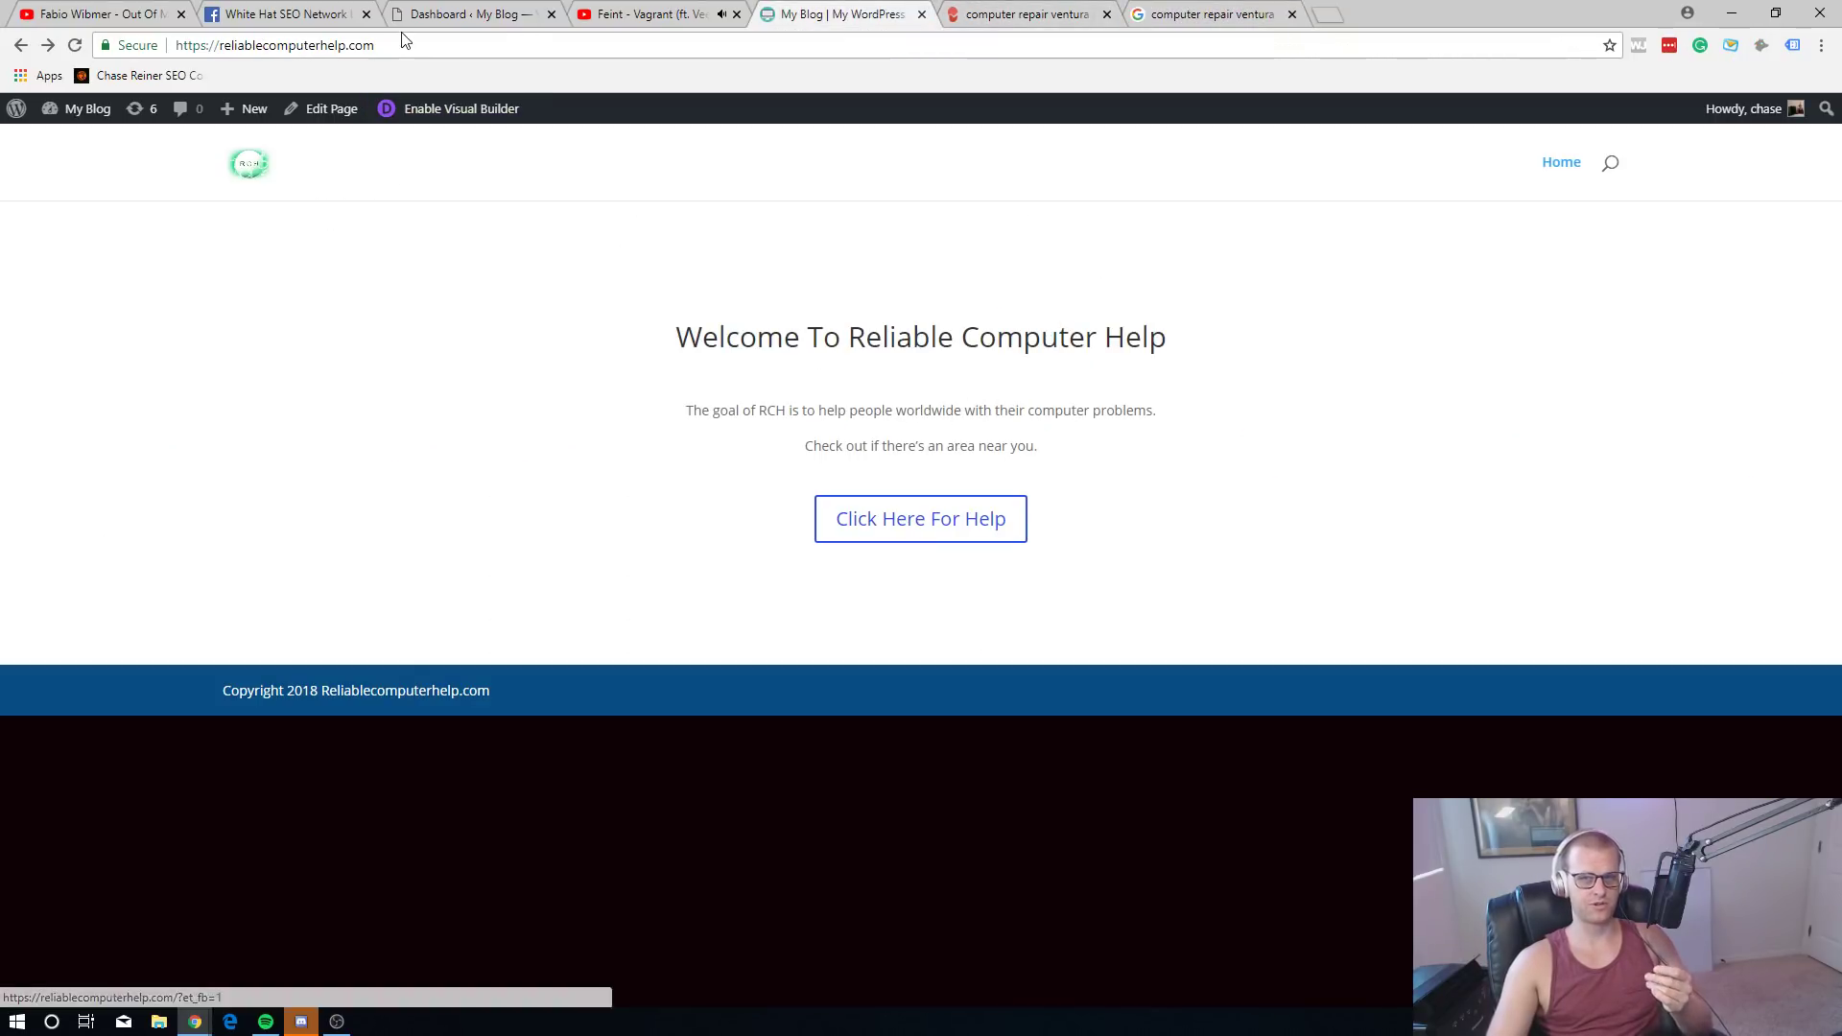
click(1272, 11)
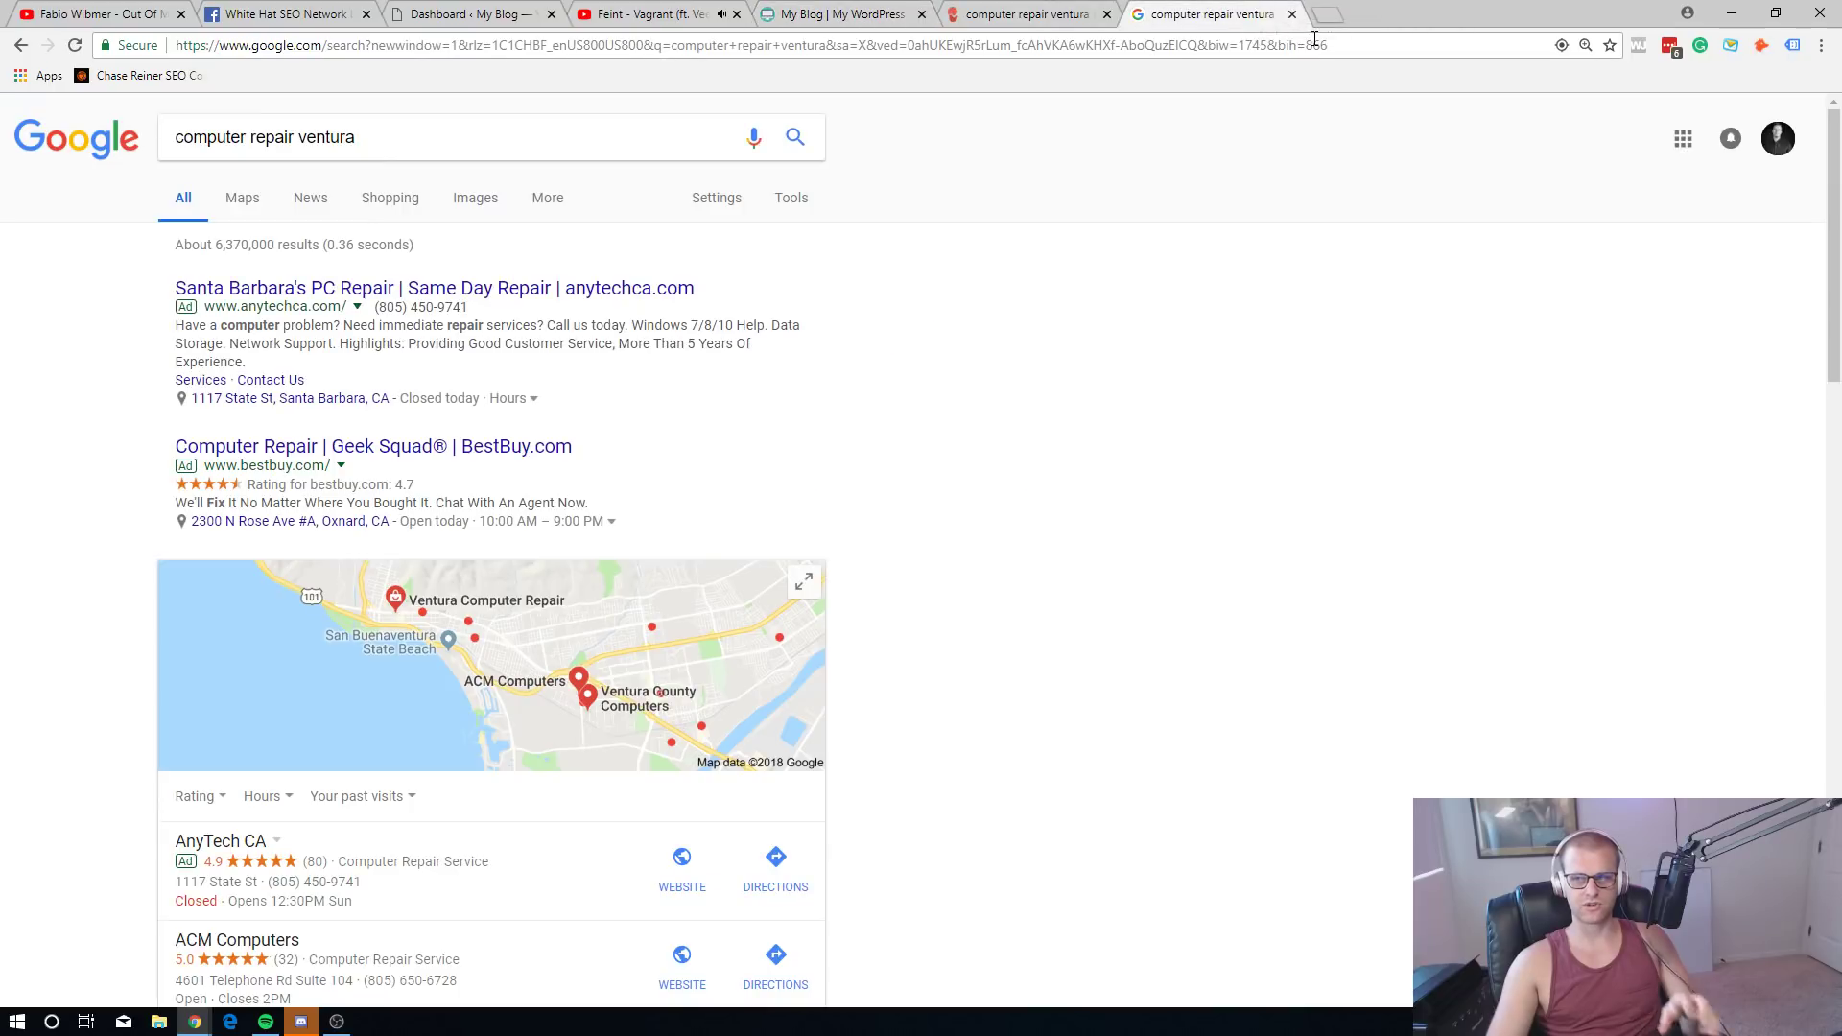
click(1317, 46)
Go to siteground.com, open the login page and submit the filled-in credentials
text(siteground.com)
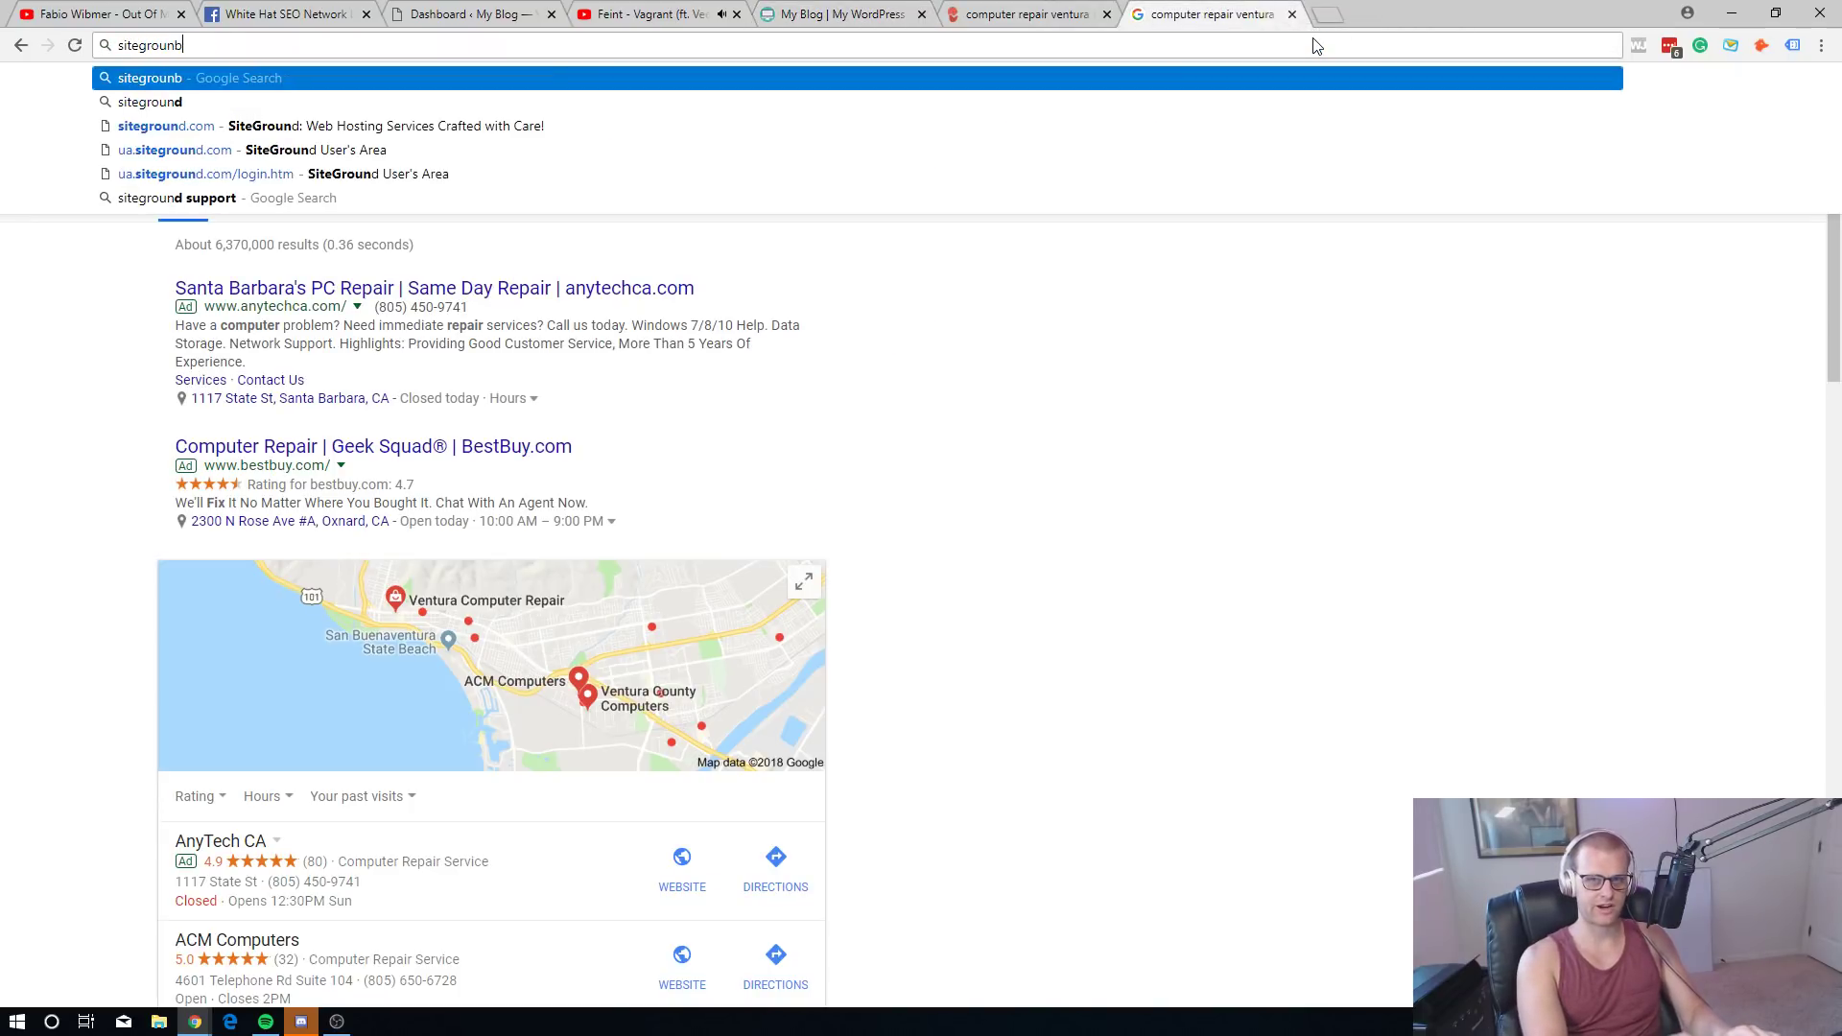
key(Return)
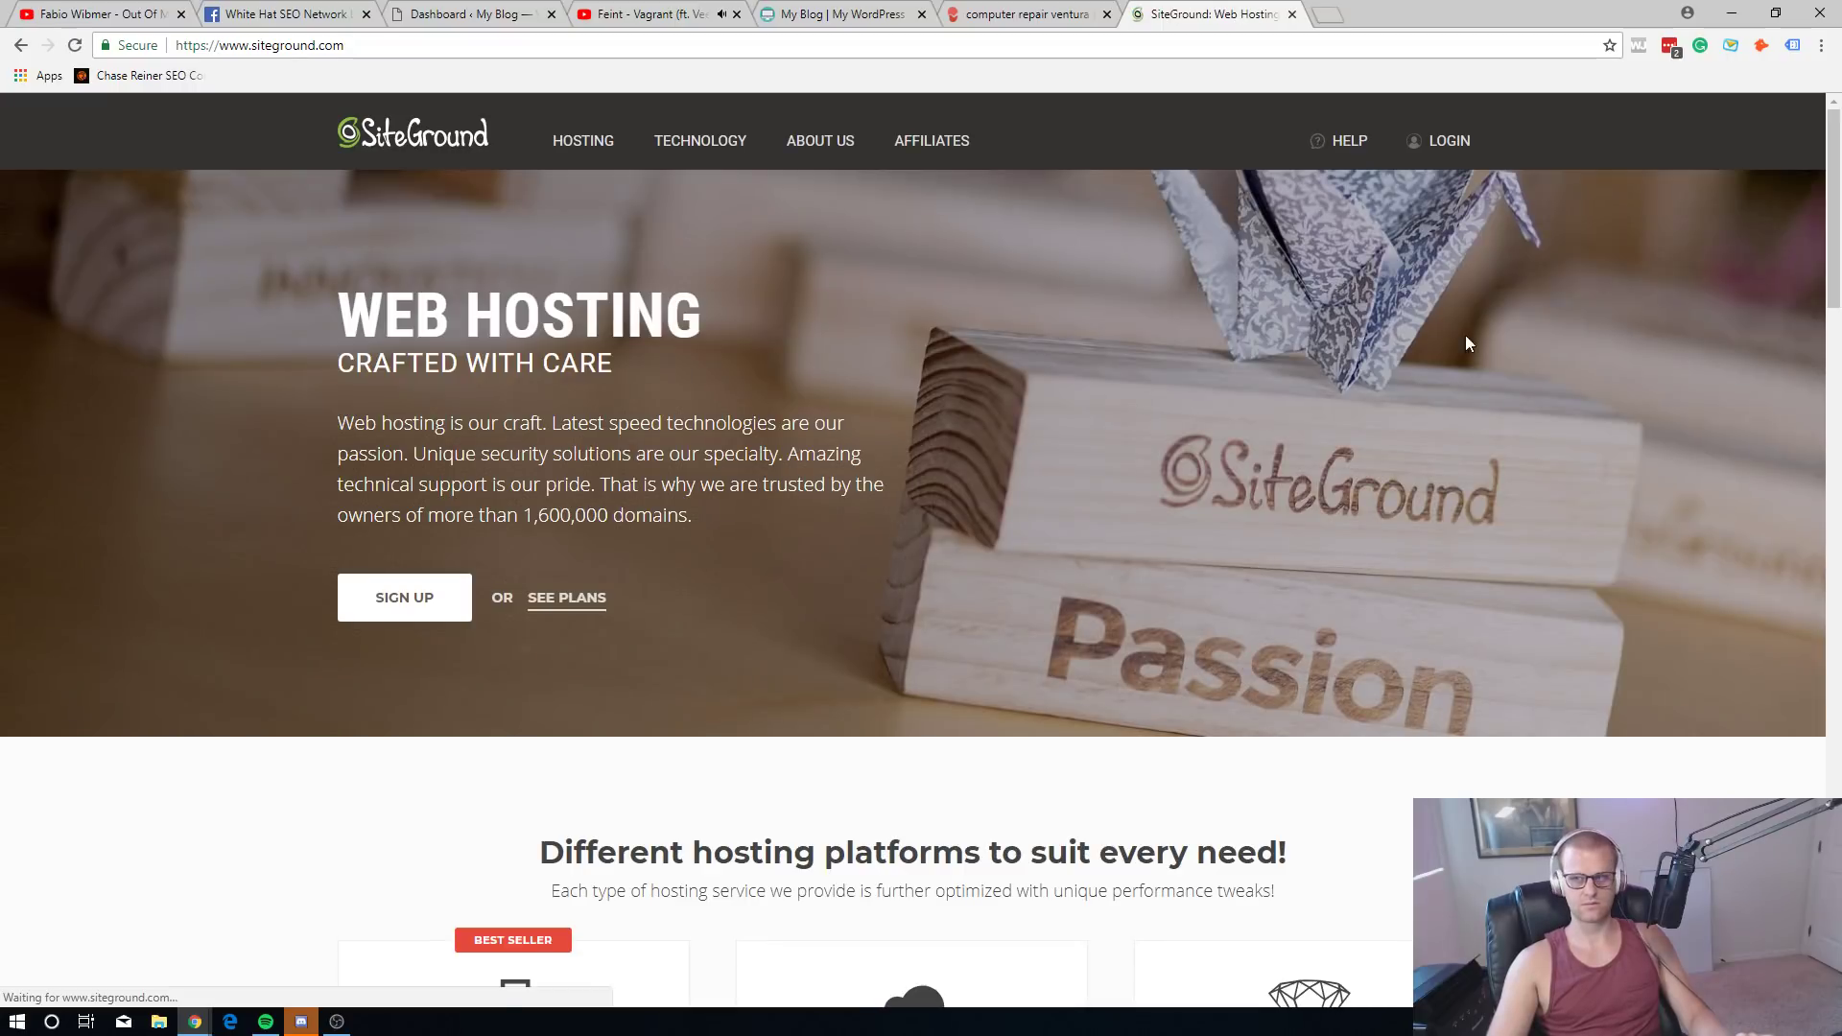
click(1443, 140)
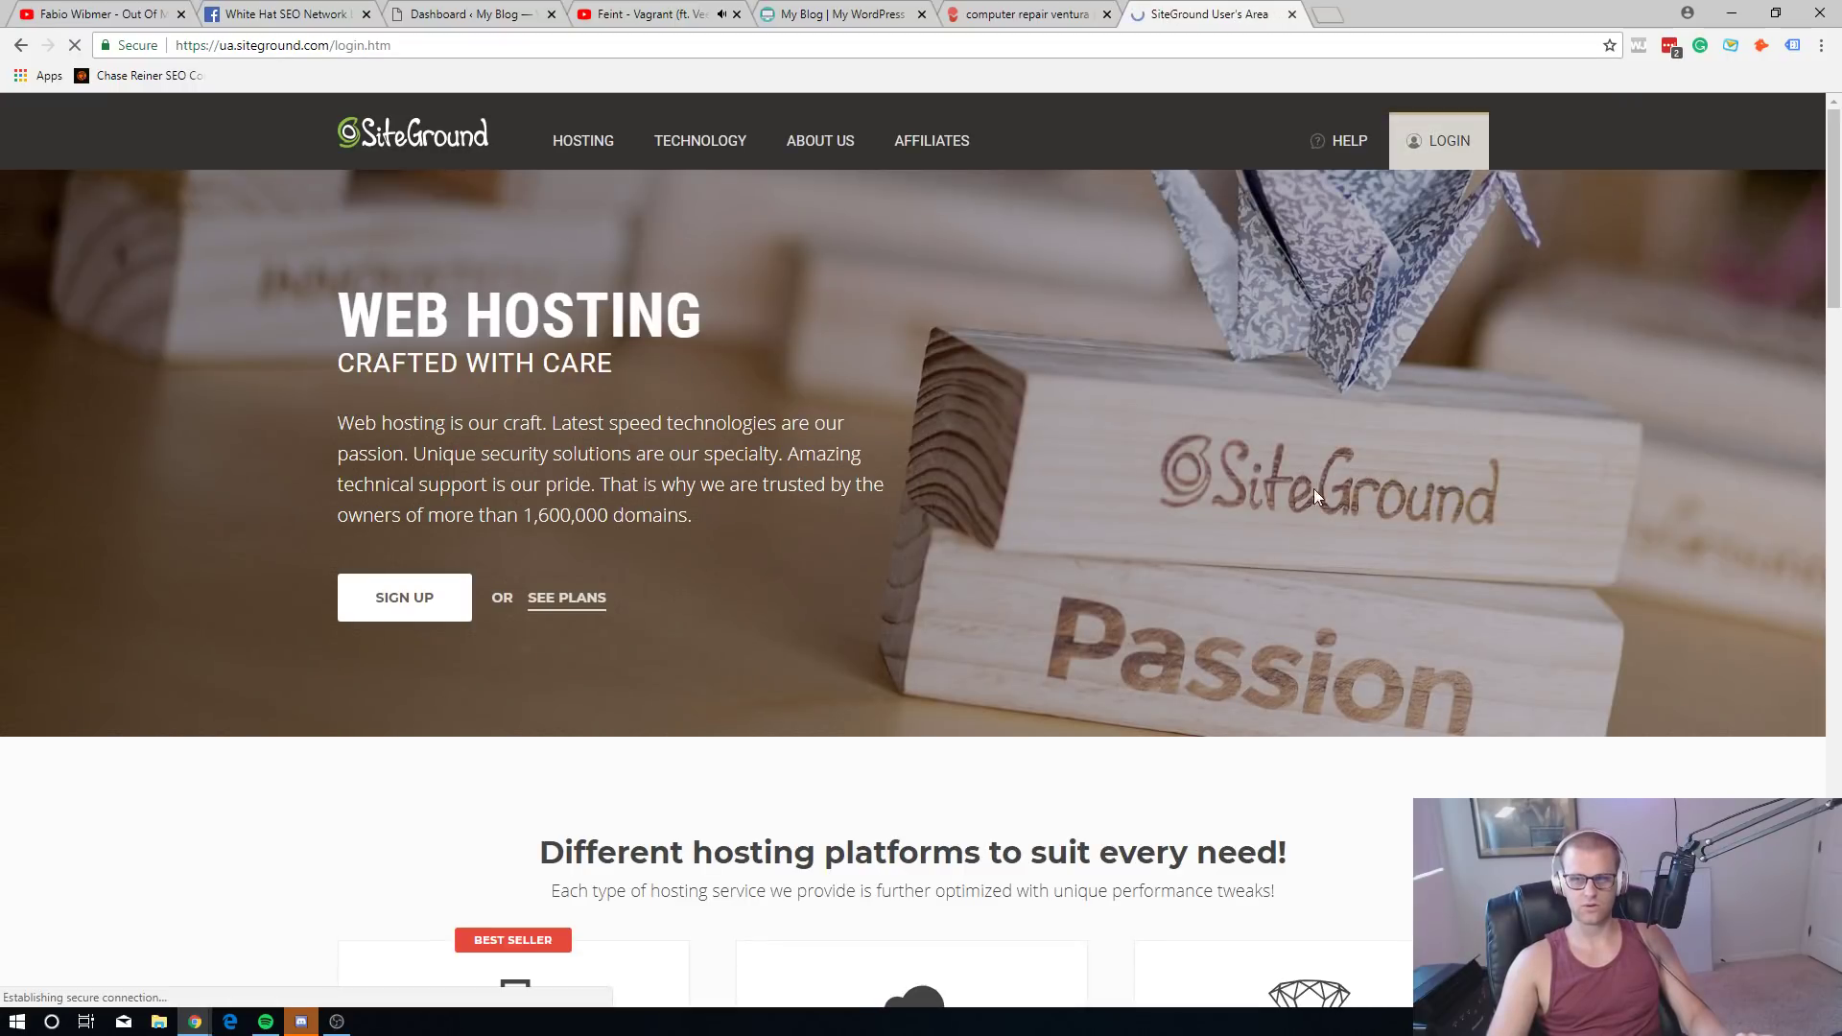
click(938, 487)
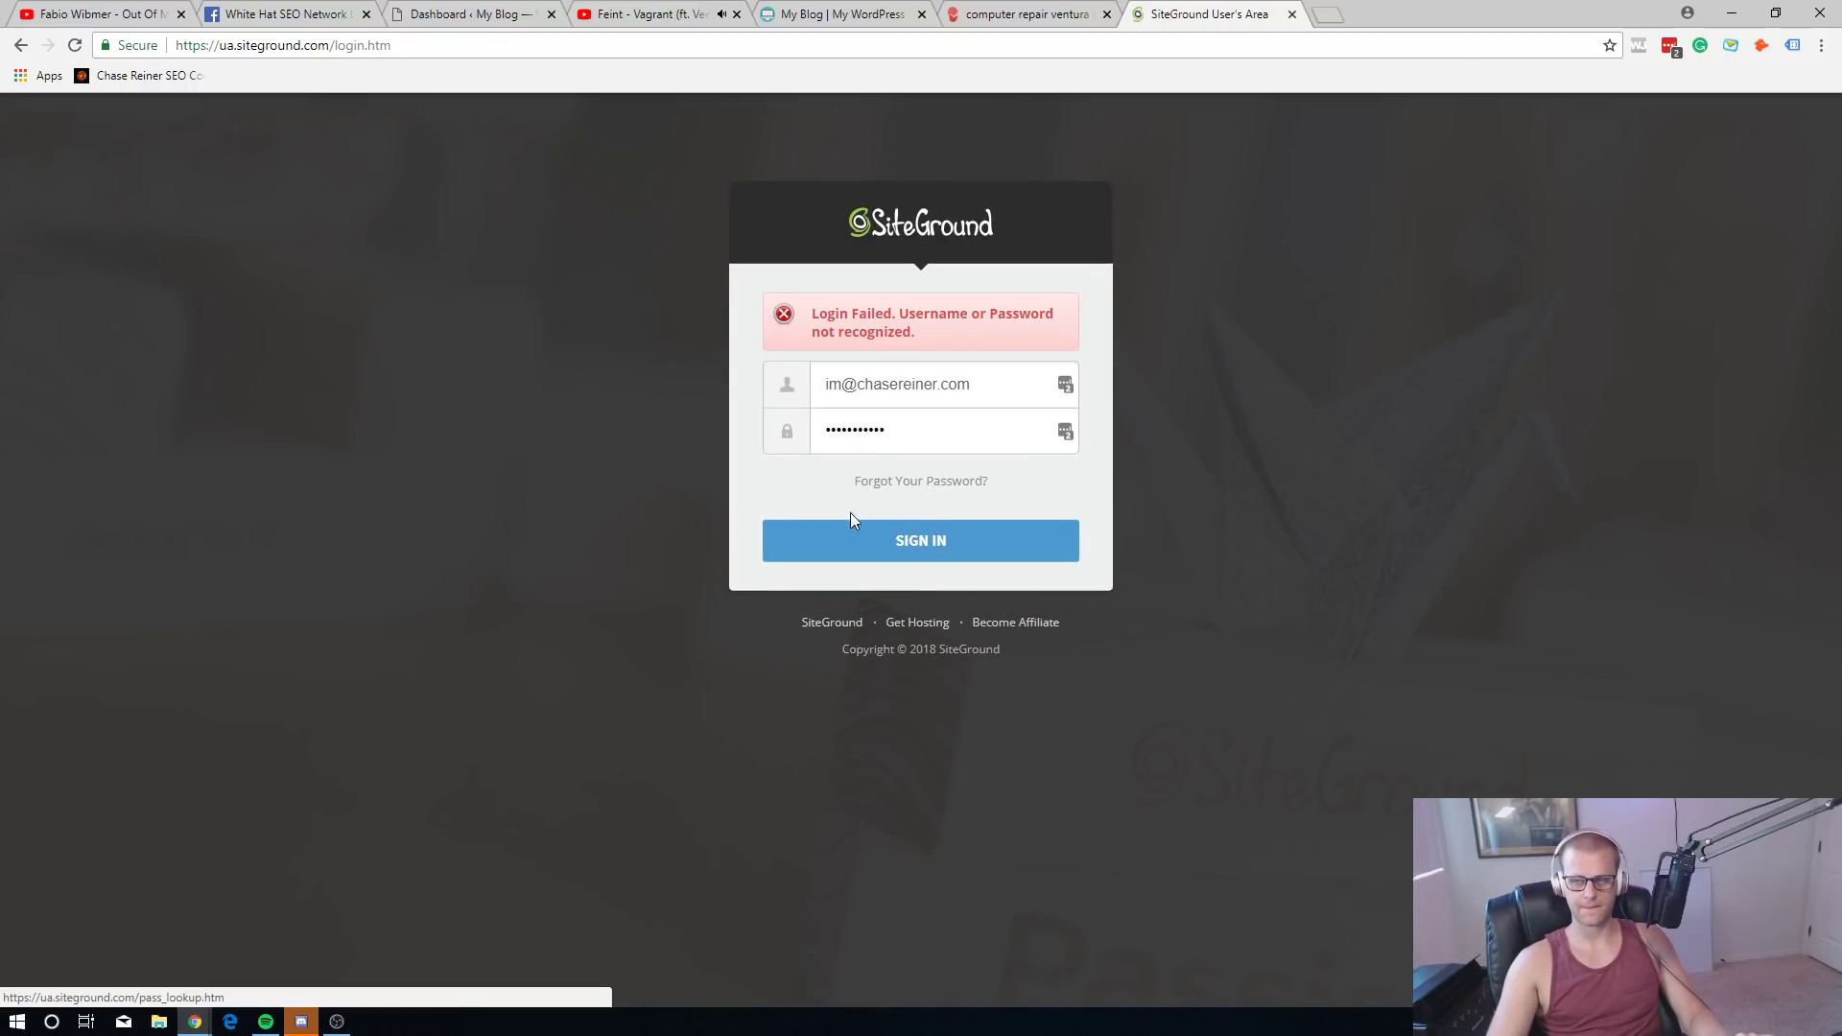
Try different saved SiteGround accounts from the saved-logins list
click(1065, 431)
click(950, 527)
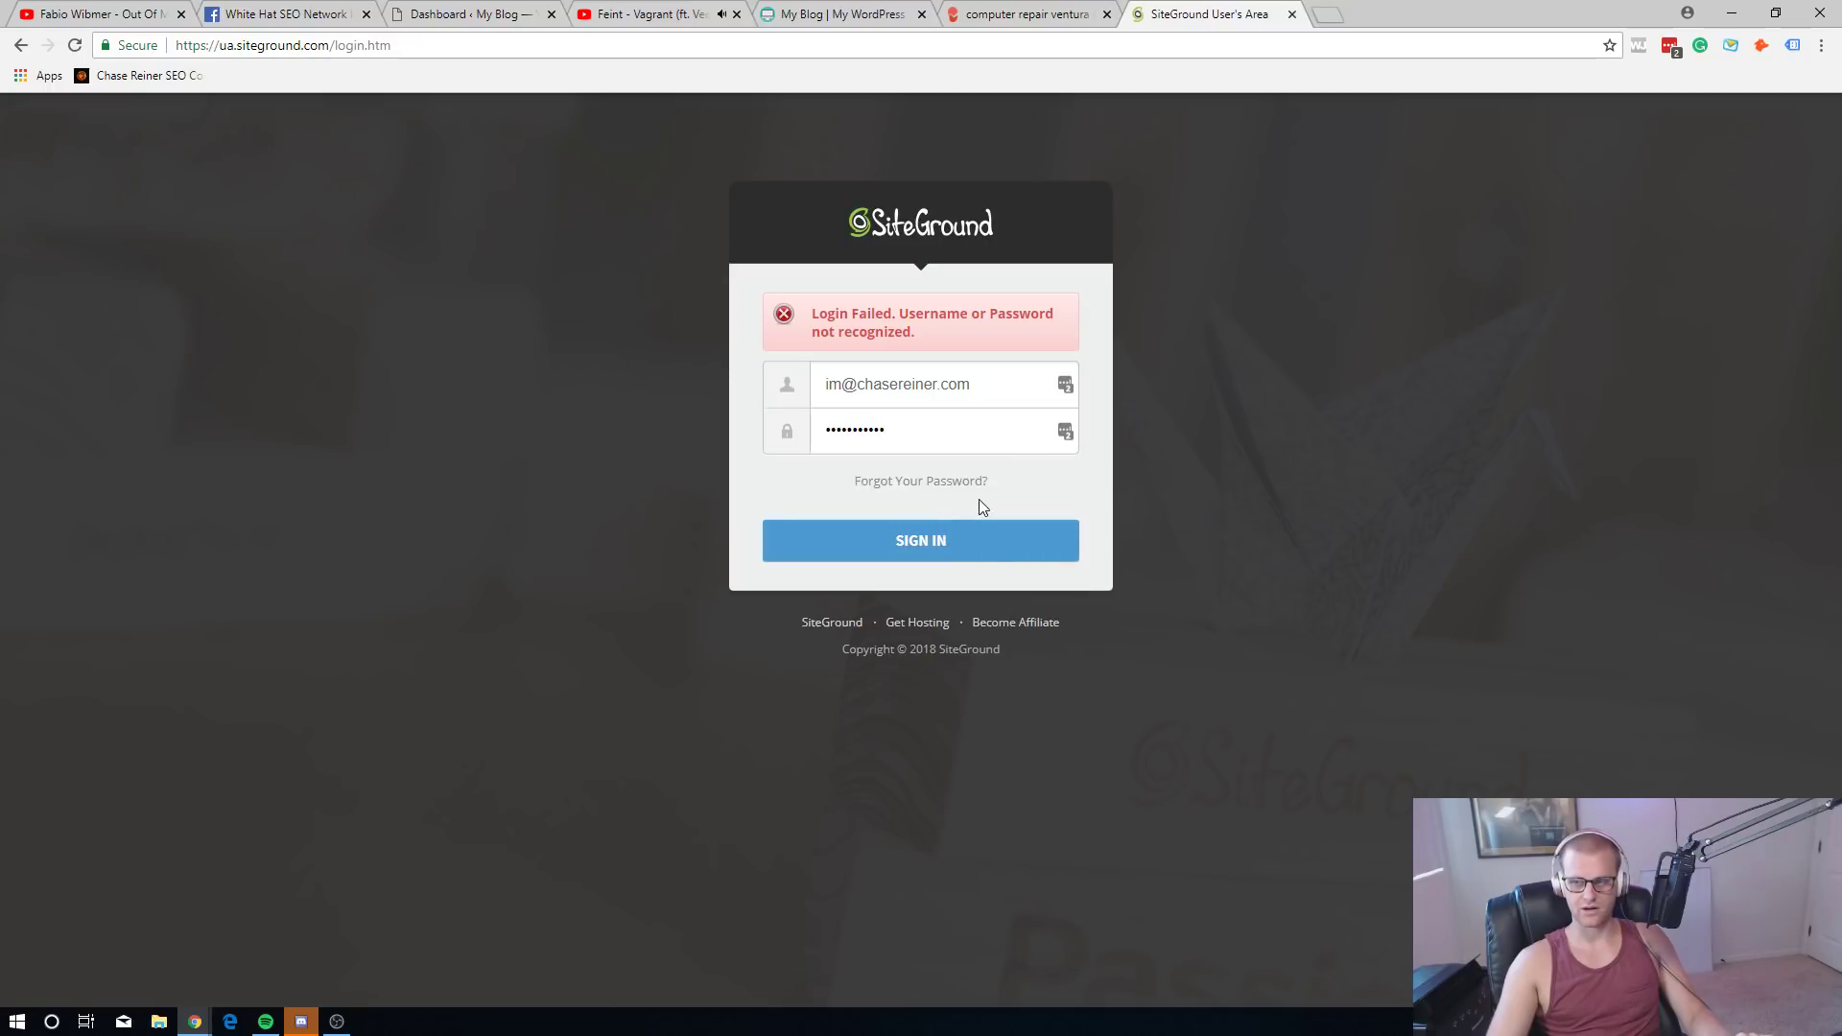
click(1065, 433)
click(958, 617)
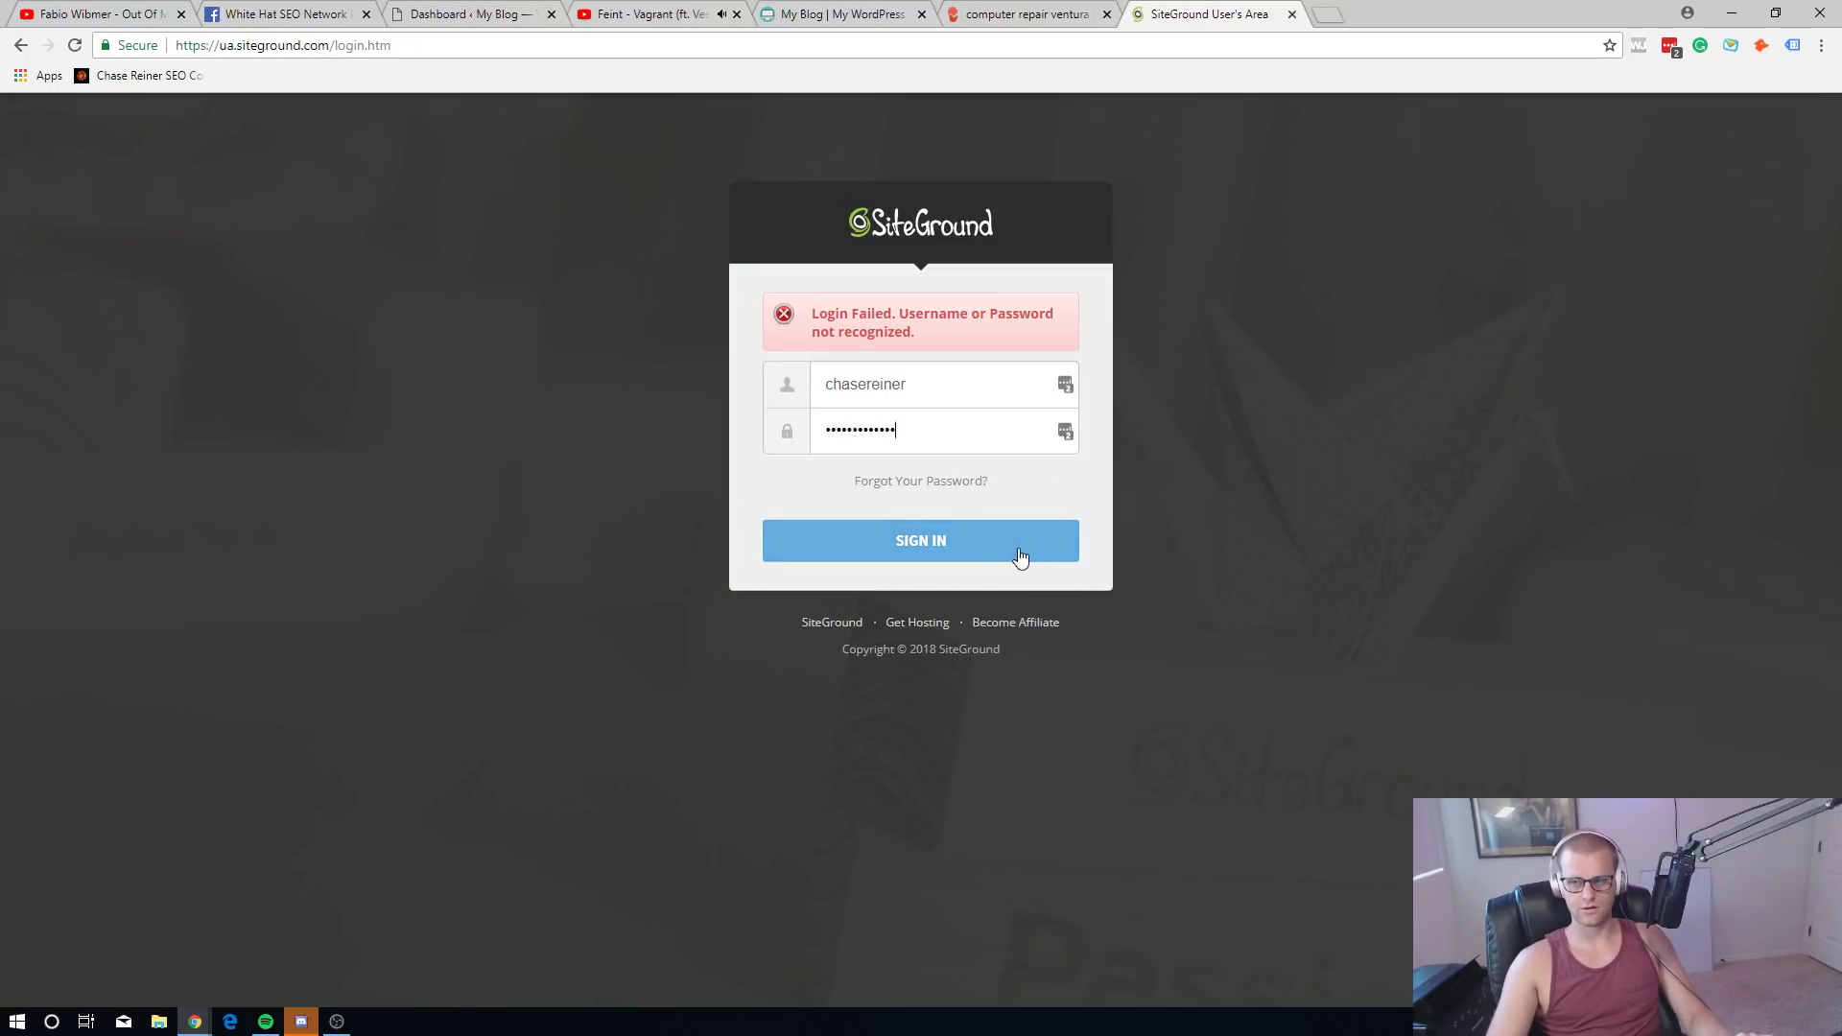
click(1065, 433)
click(848, 542)
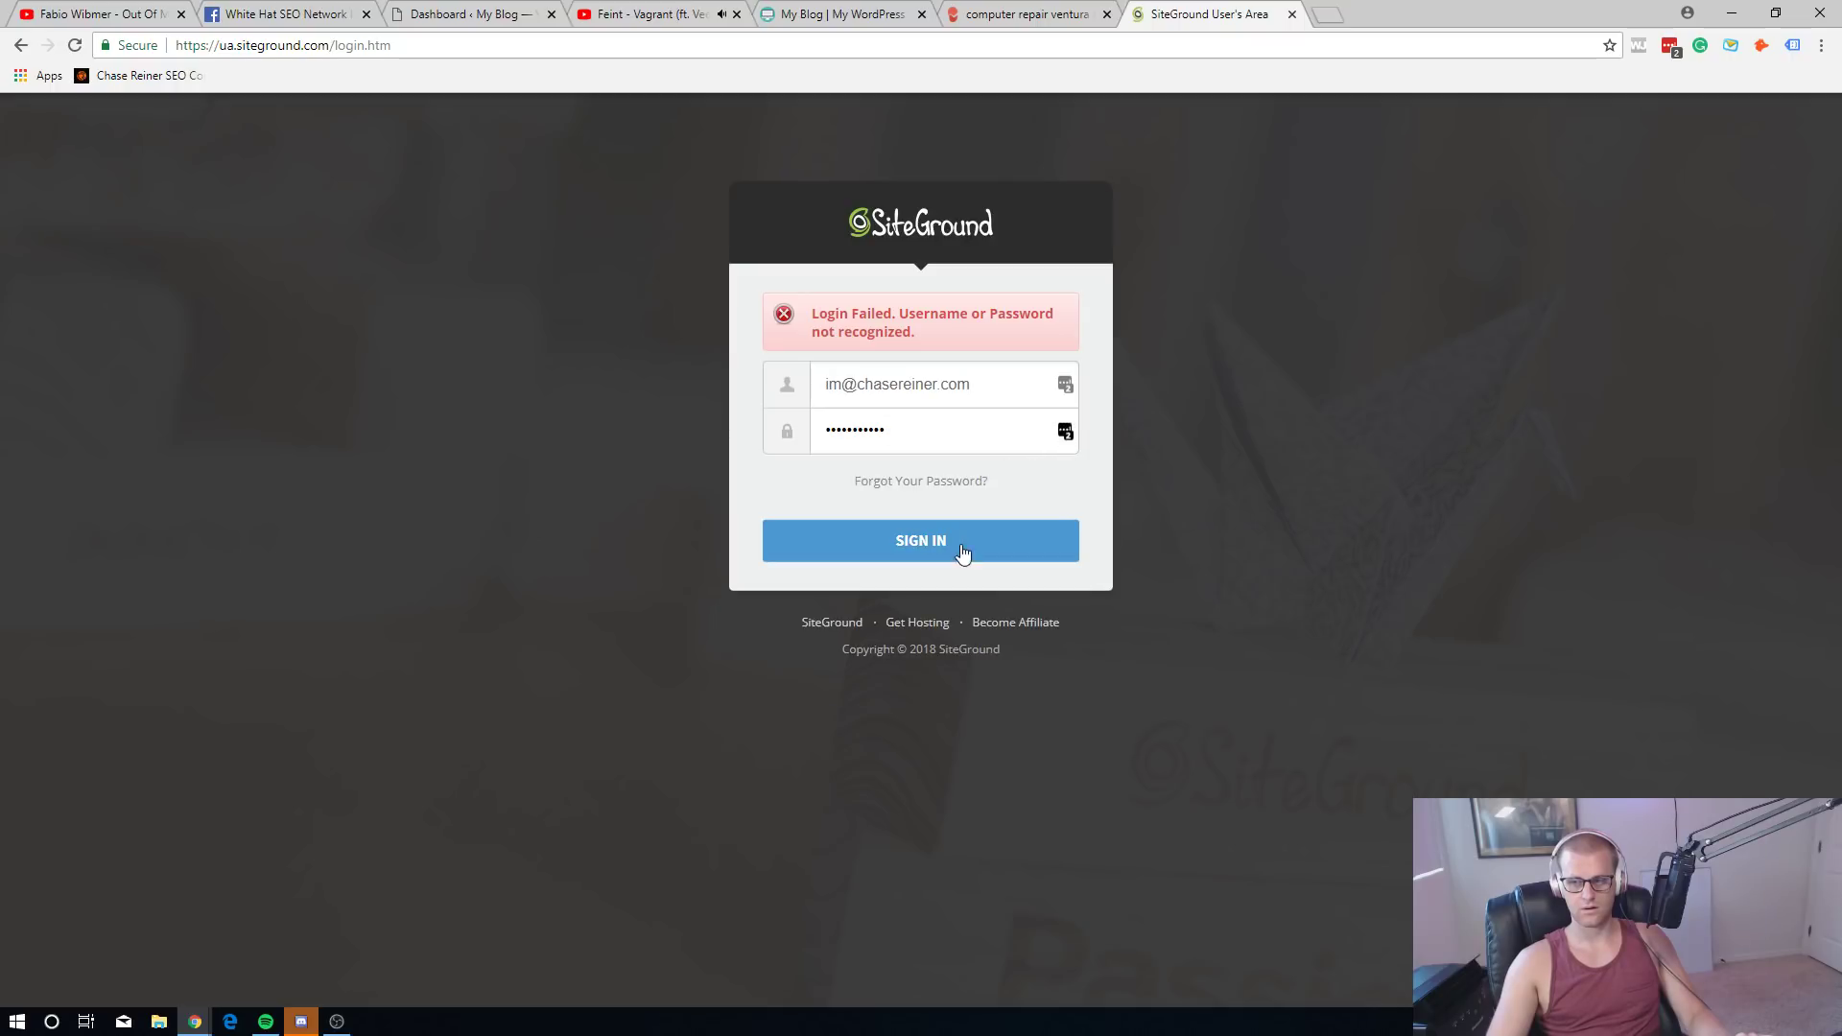
Retype the SiteGround password, then refill it from the first saved account
drag(1046, 430, 653, 415)
click(1673, 44)
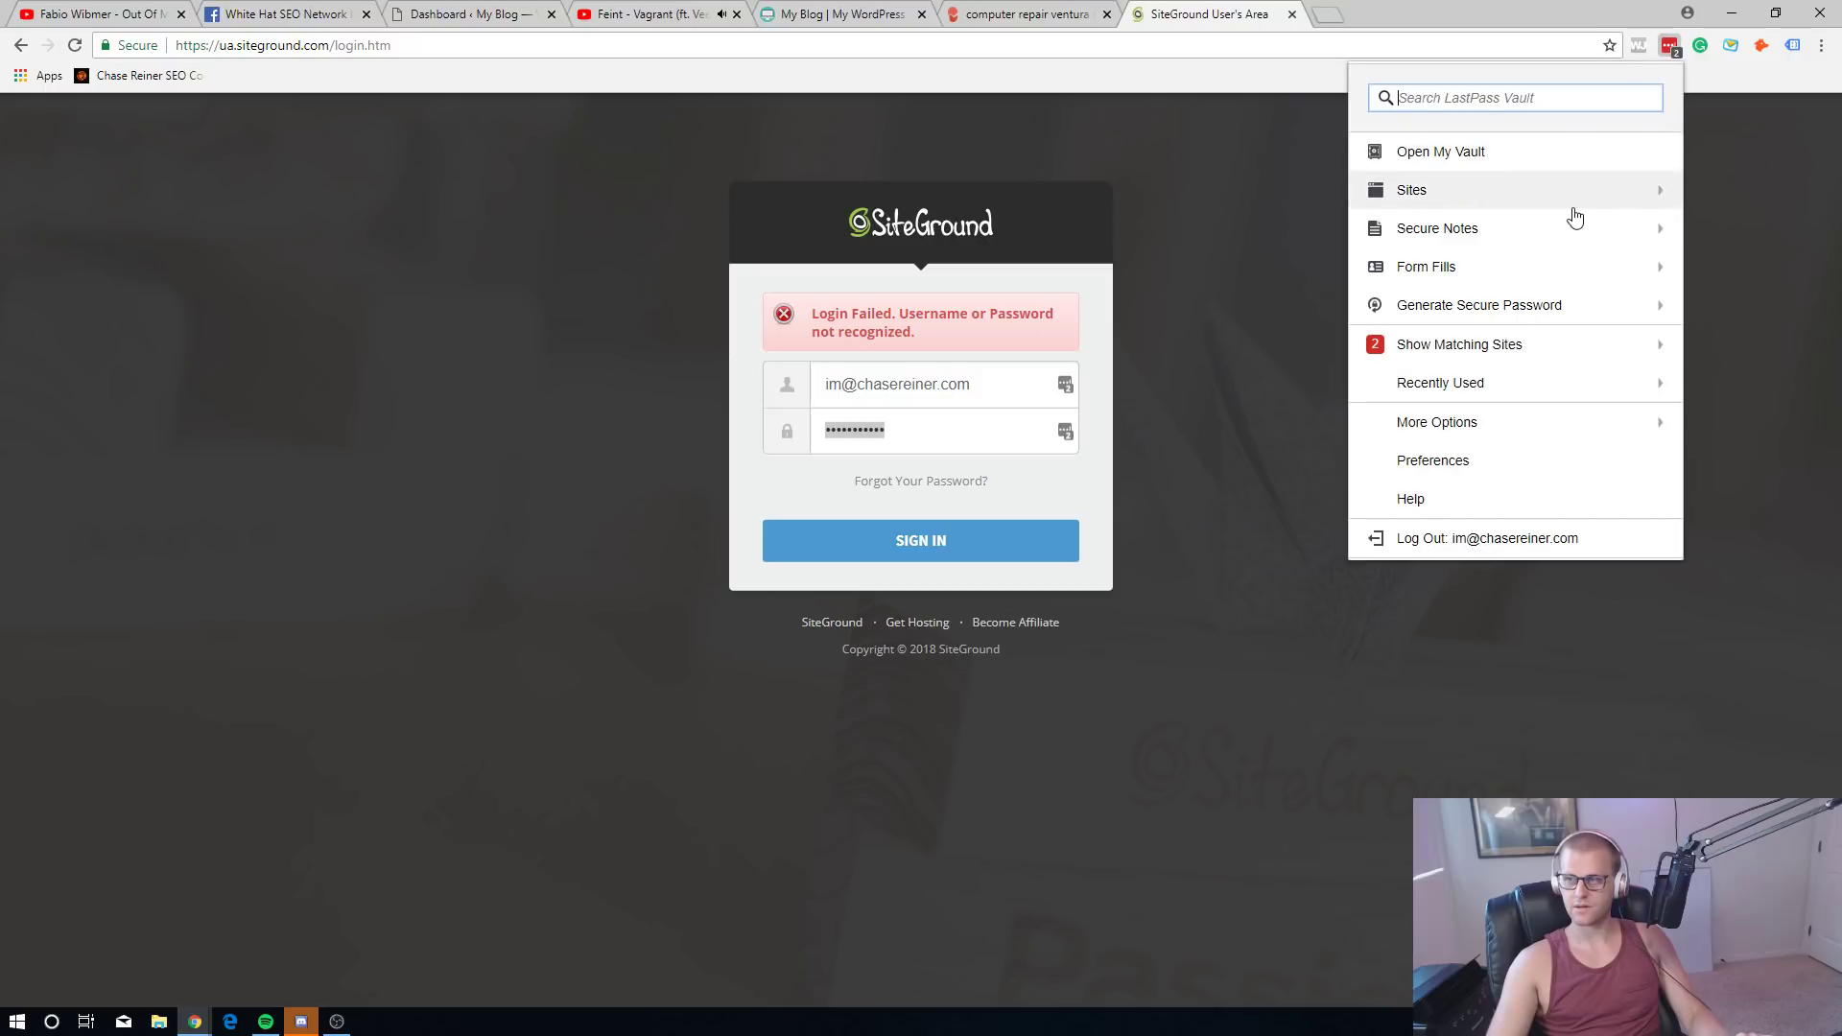
click(1259, 398)
drag(1050, 431, 272, 420)
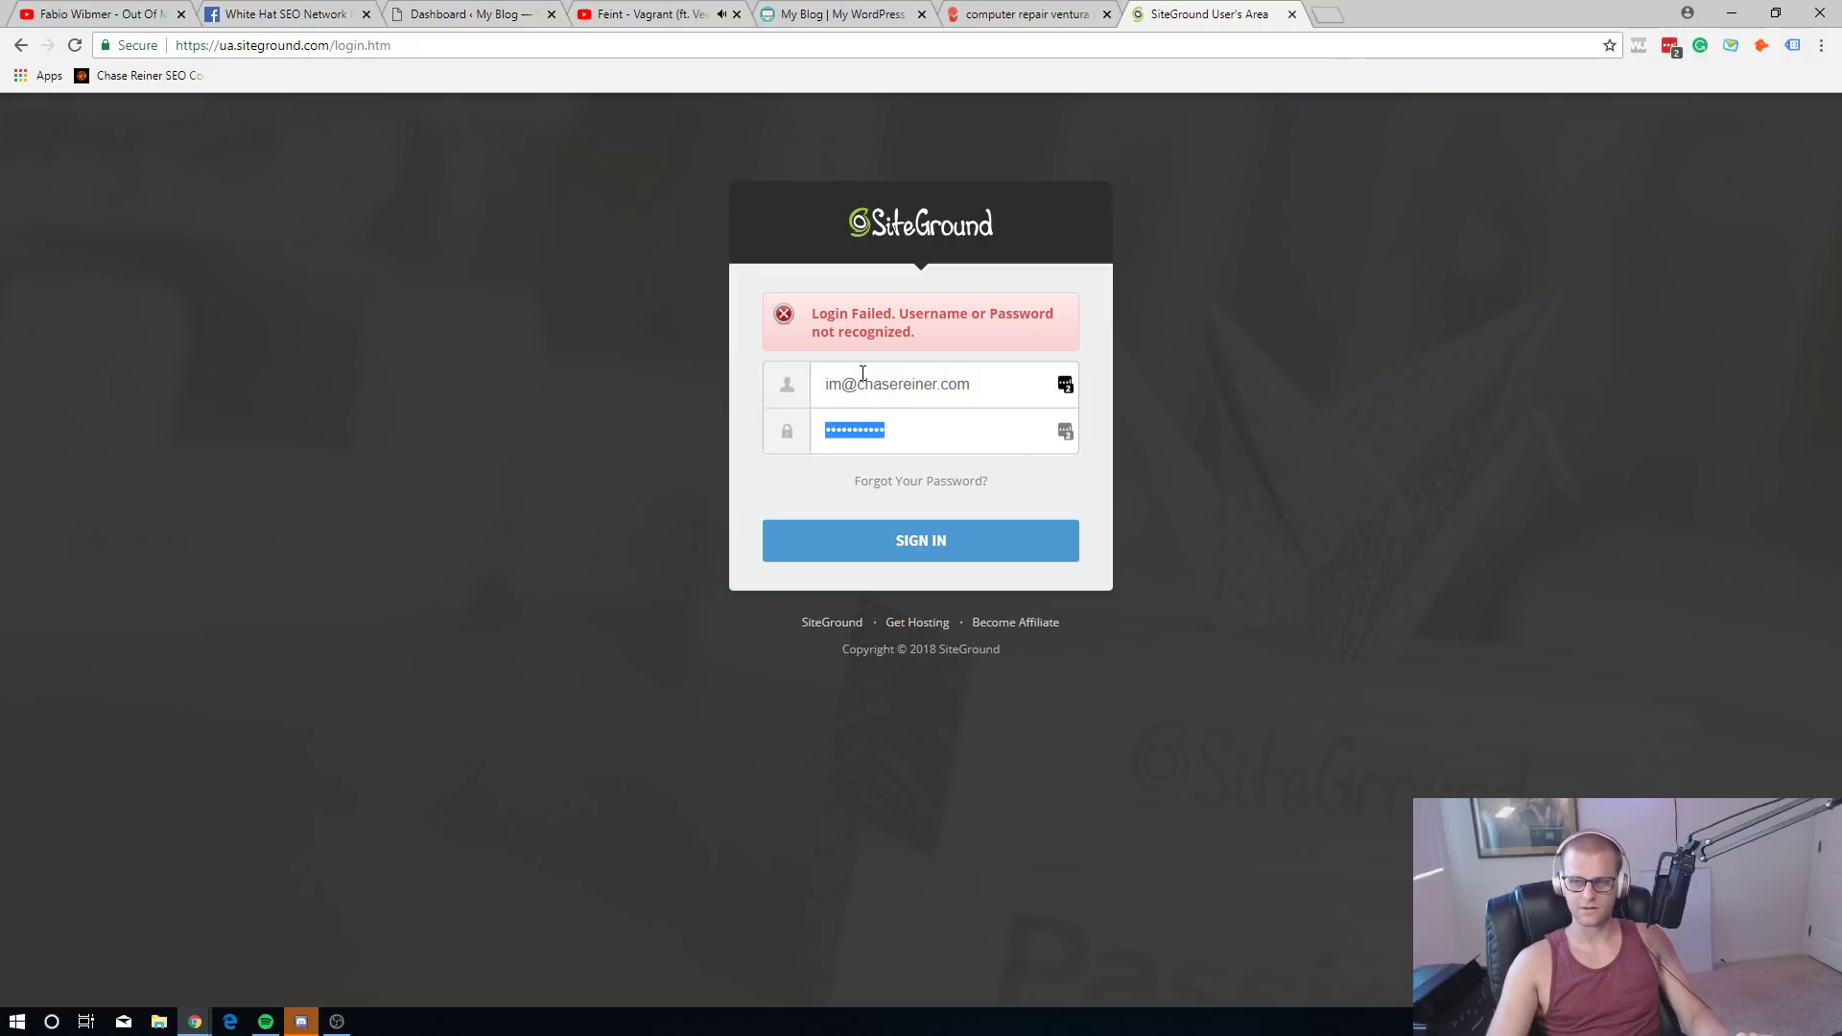
text(•••••)
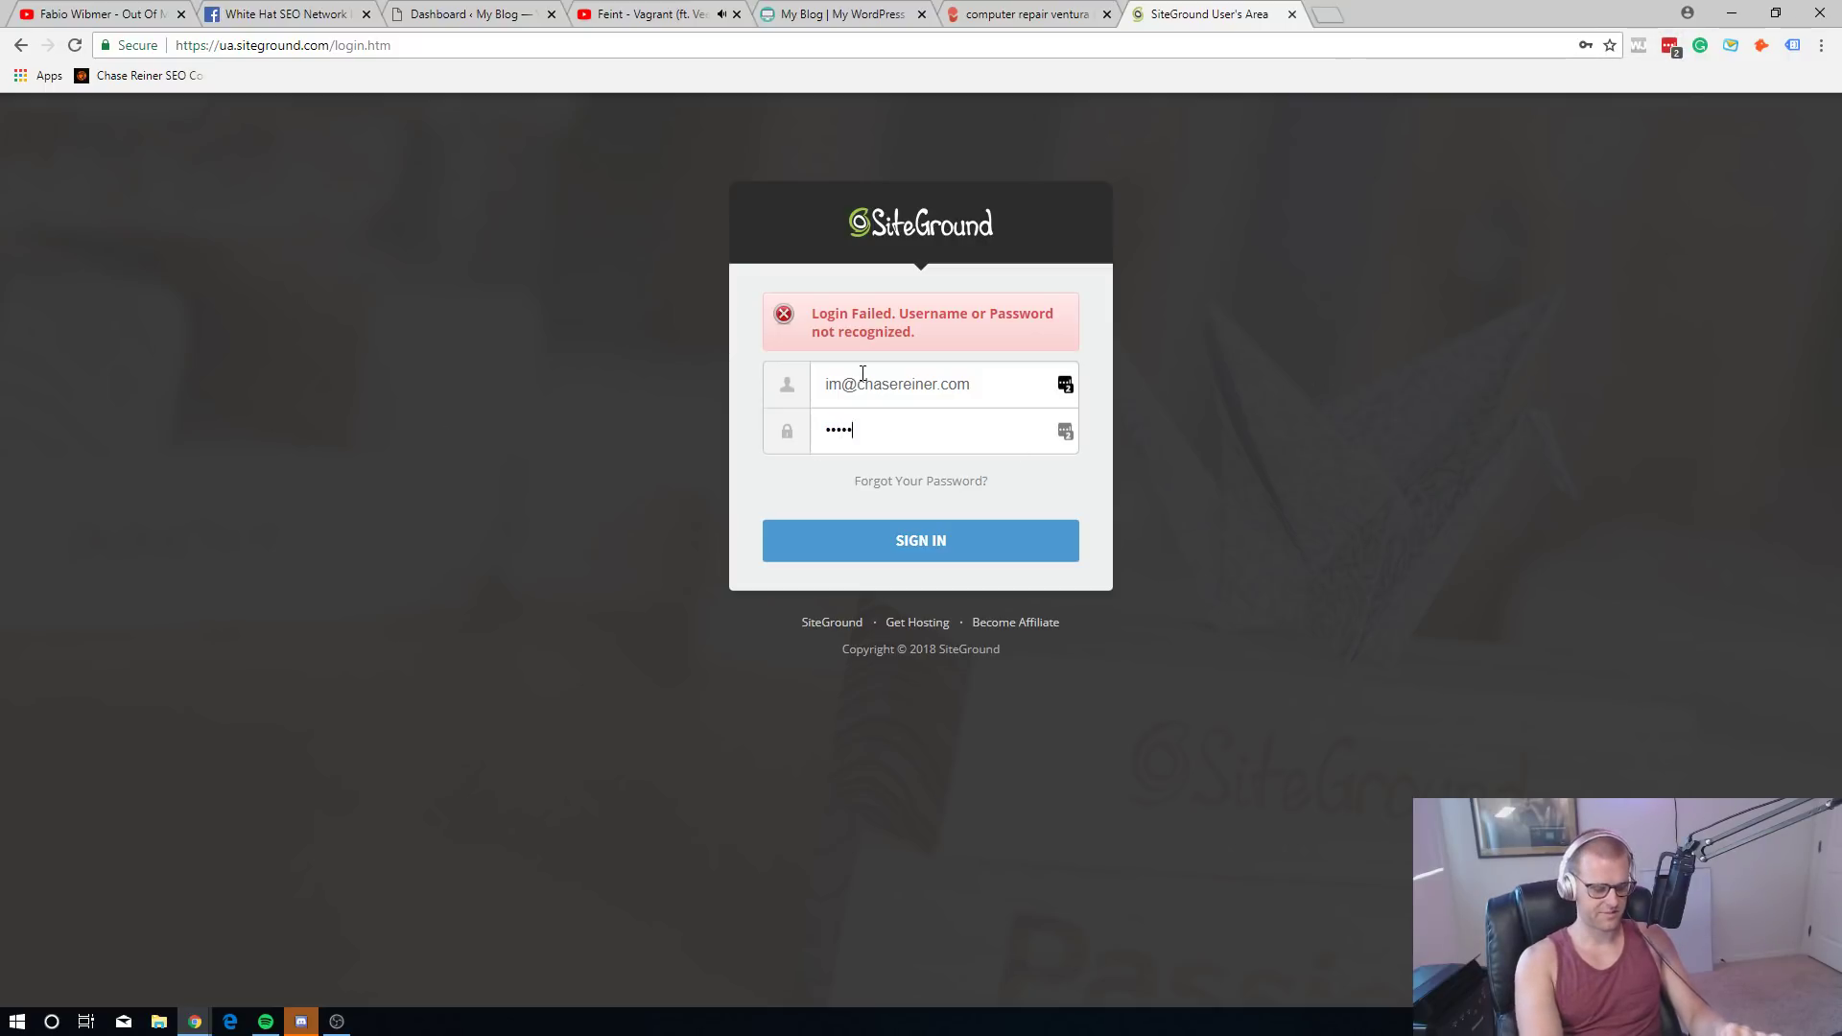
text(•••••••••••••)
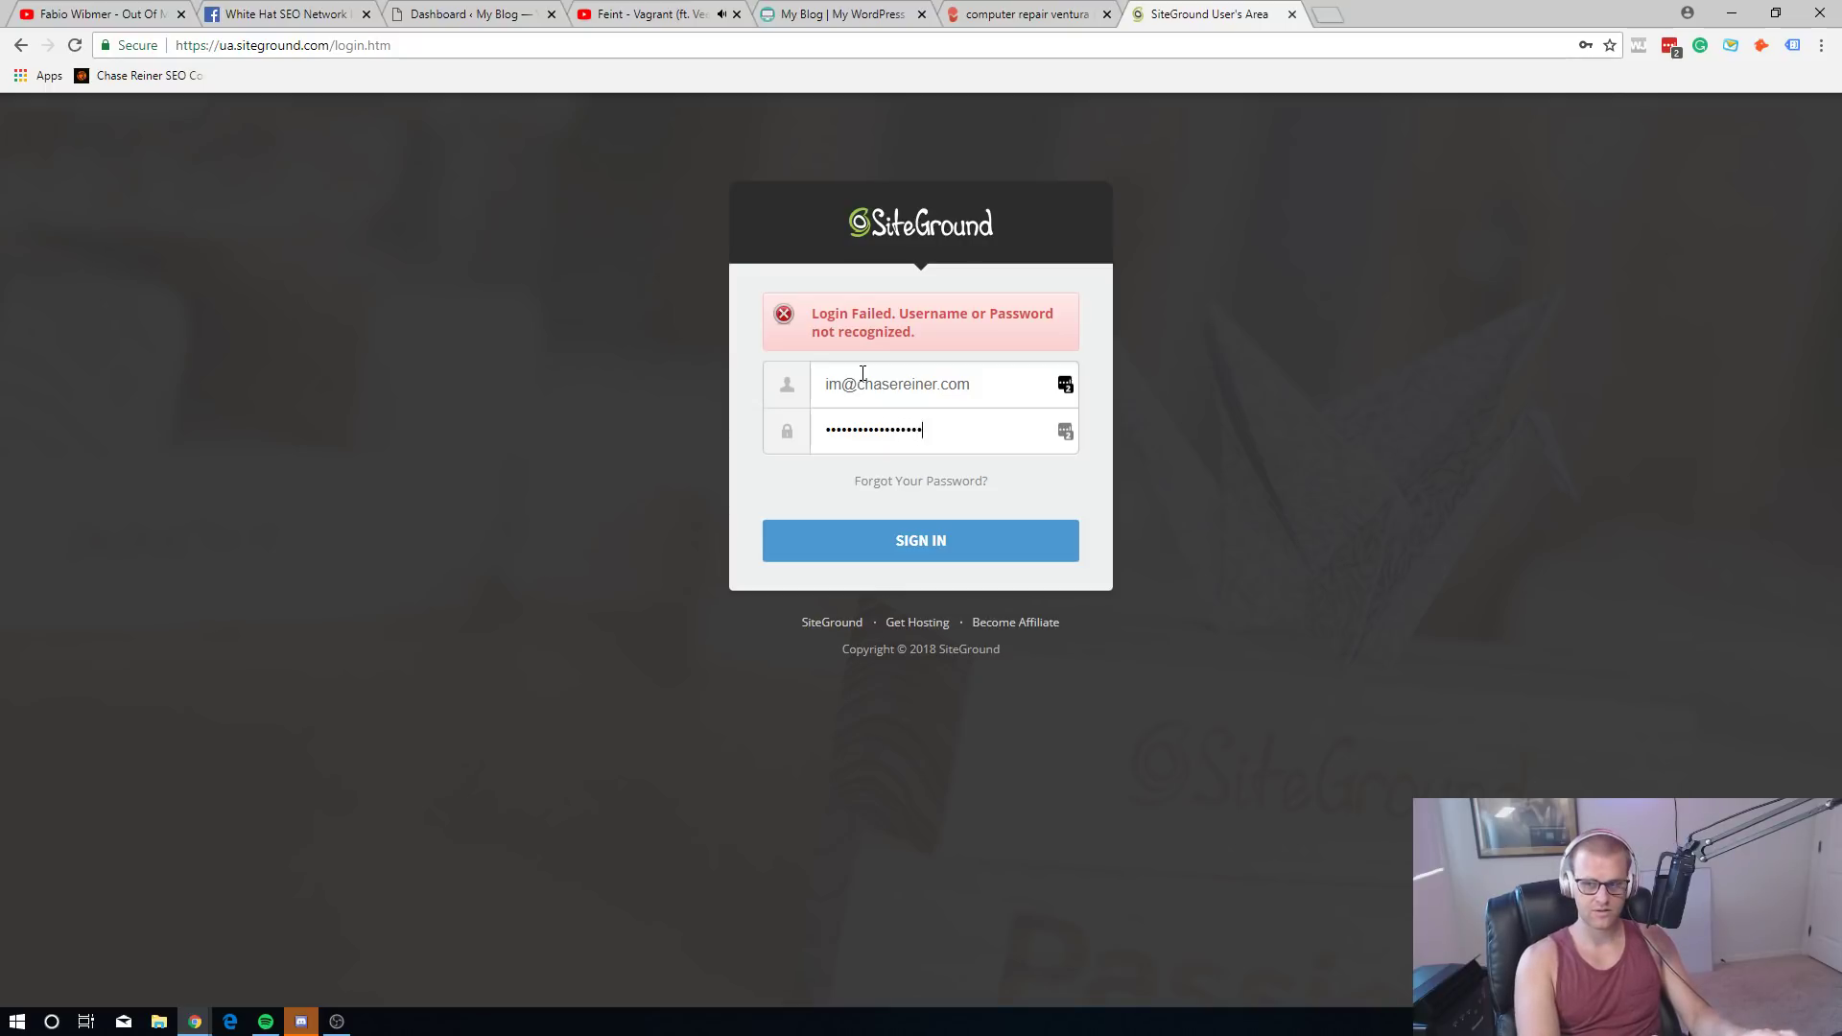
text(•)
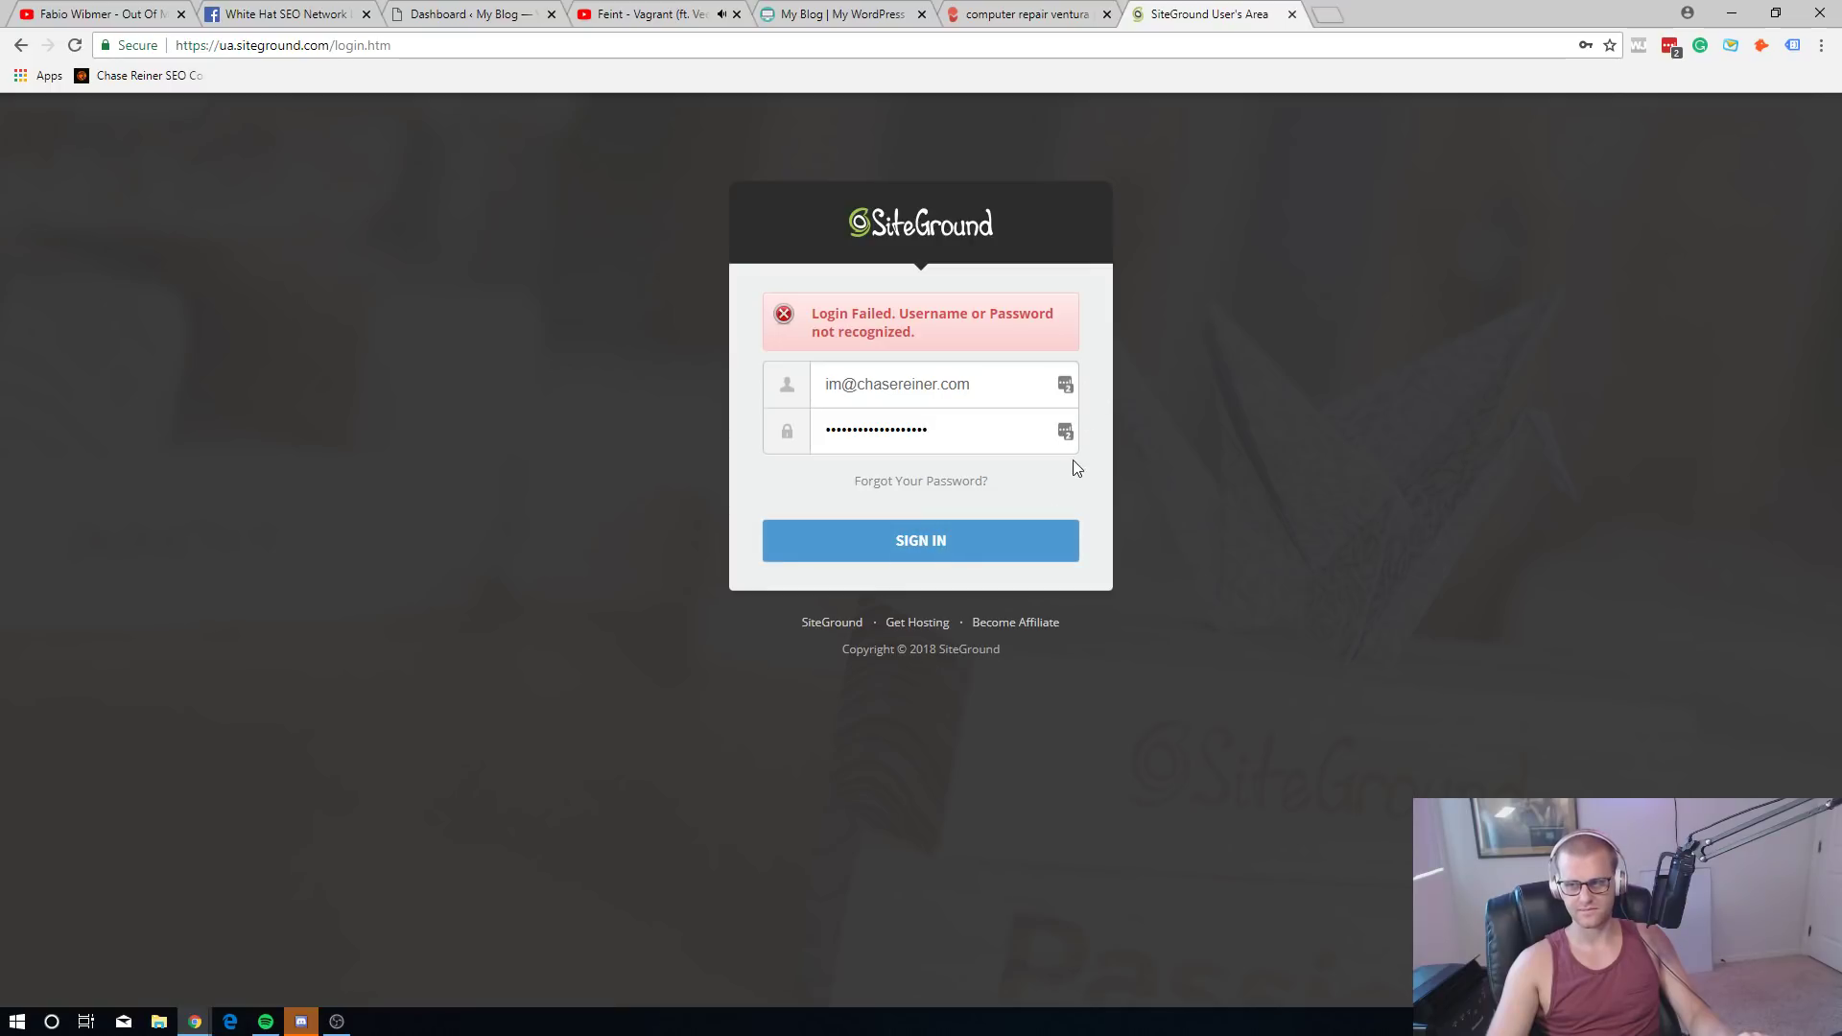
click(1065, 431)
click(998, 503)
Open the Google Drive '2. Clients' folder in a new tab, then sign in to SiteGround's user area
click(1333, 13)
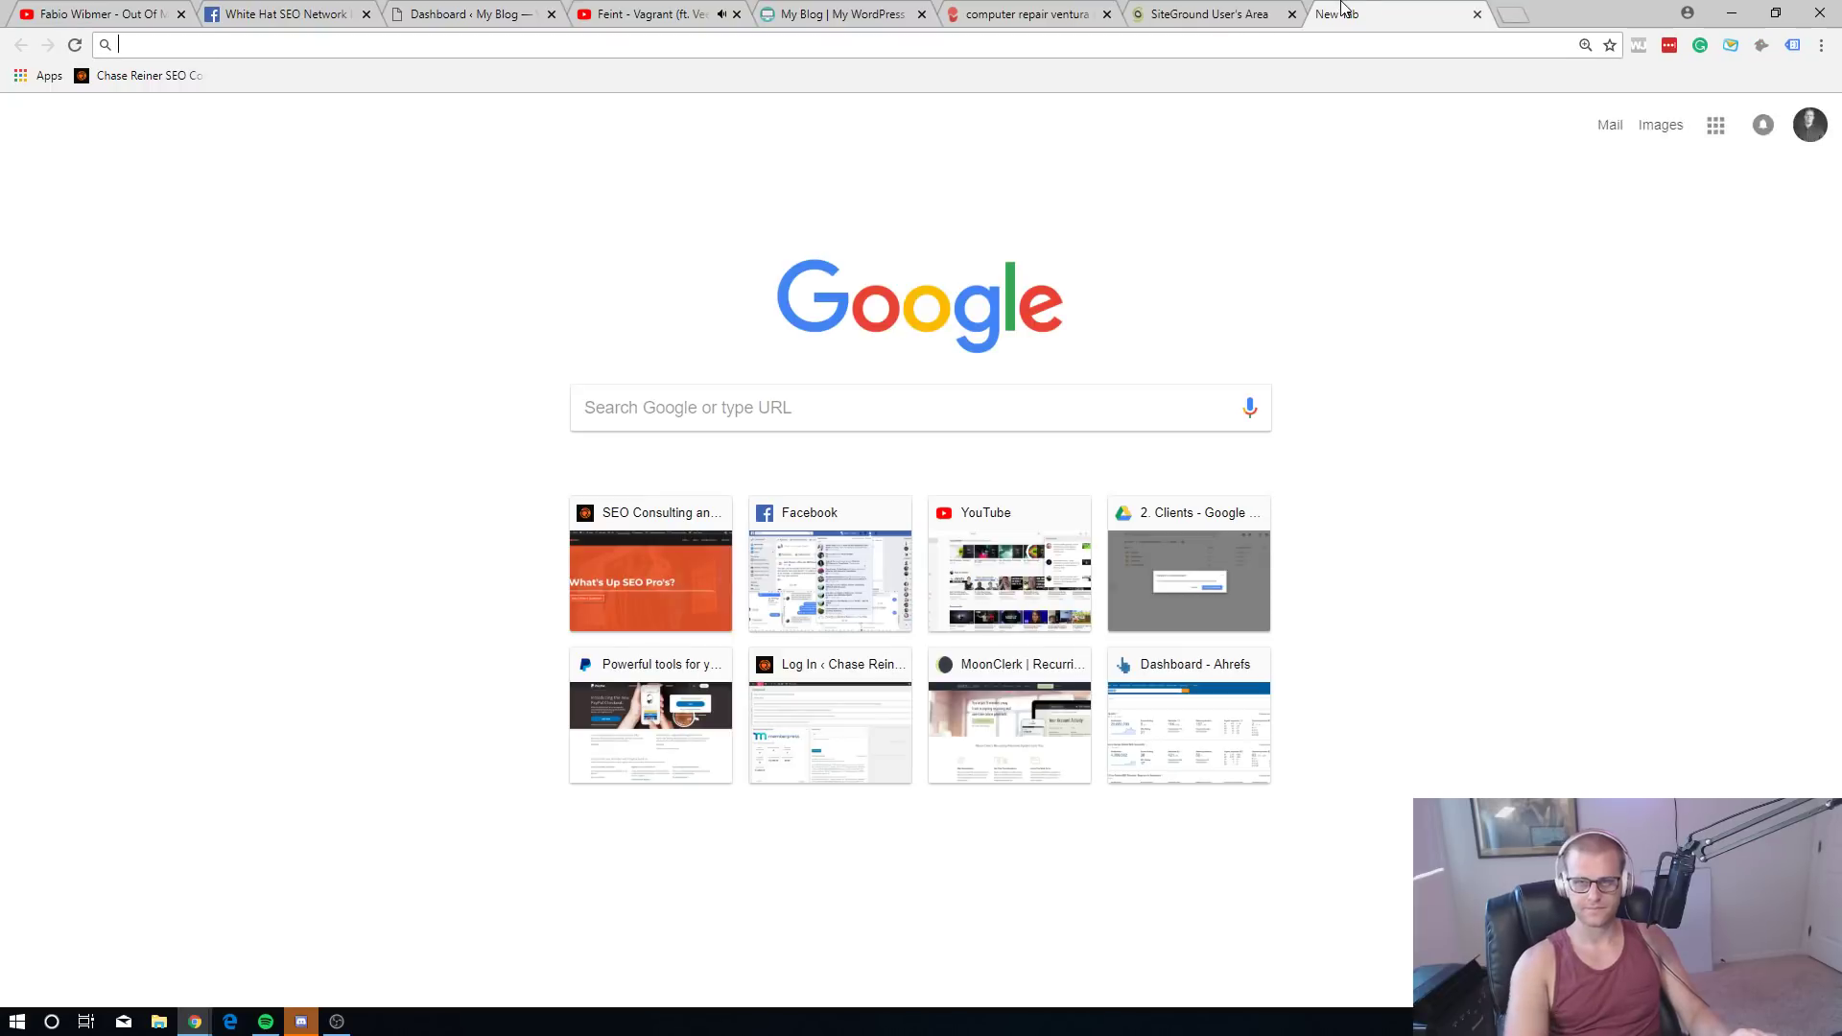
text(chase reiner)
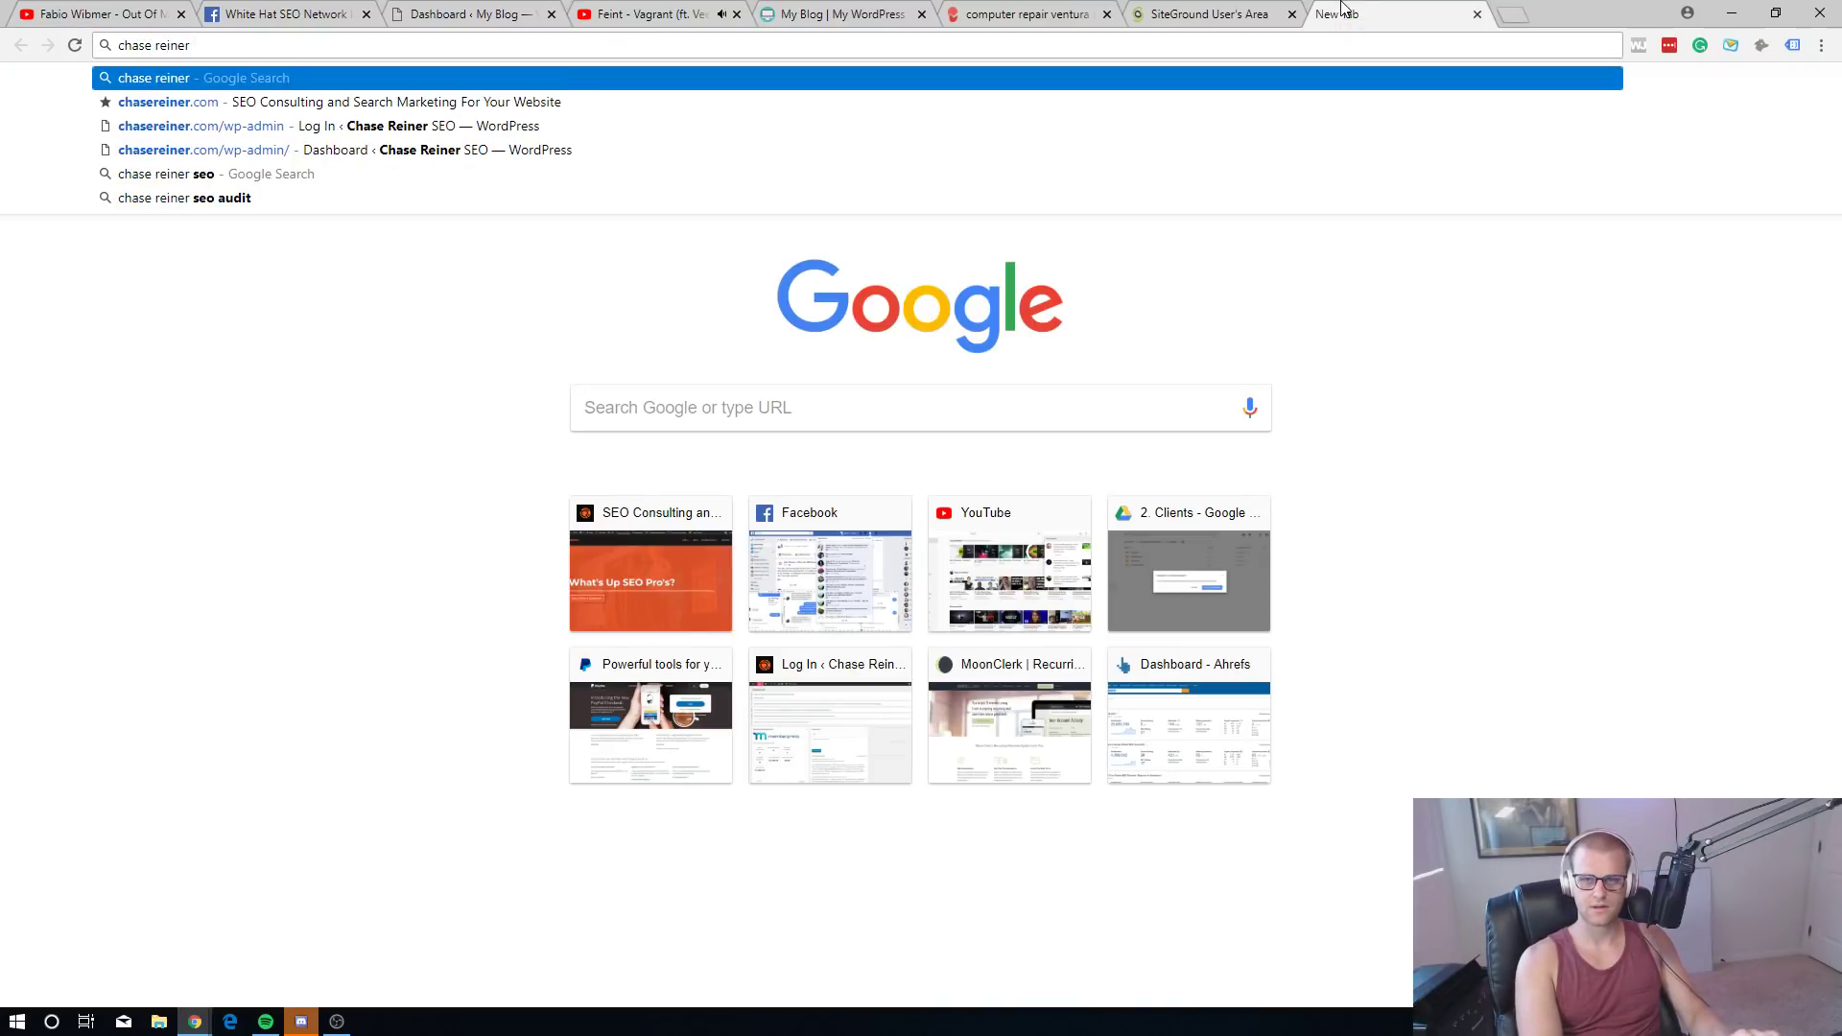
key(ctrl+a)
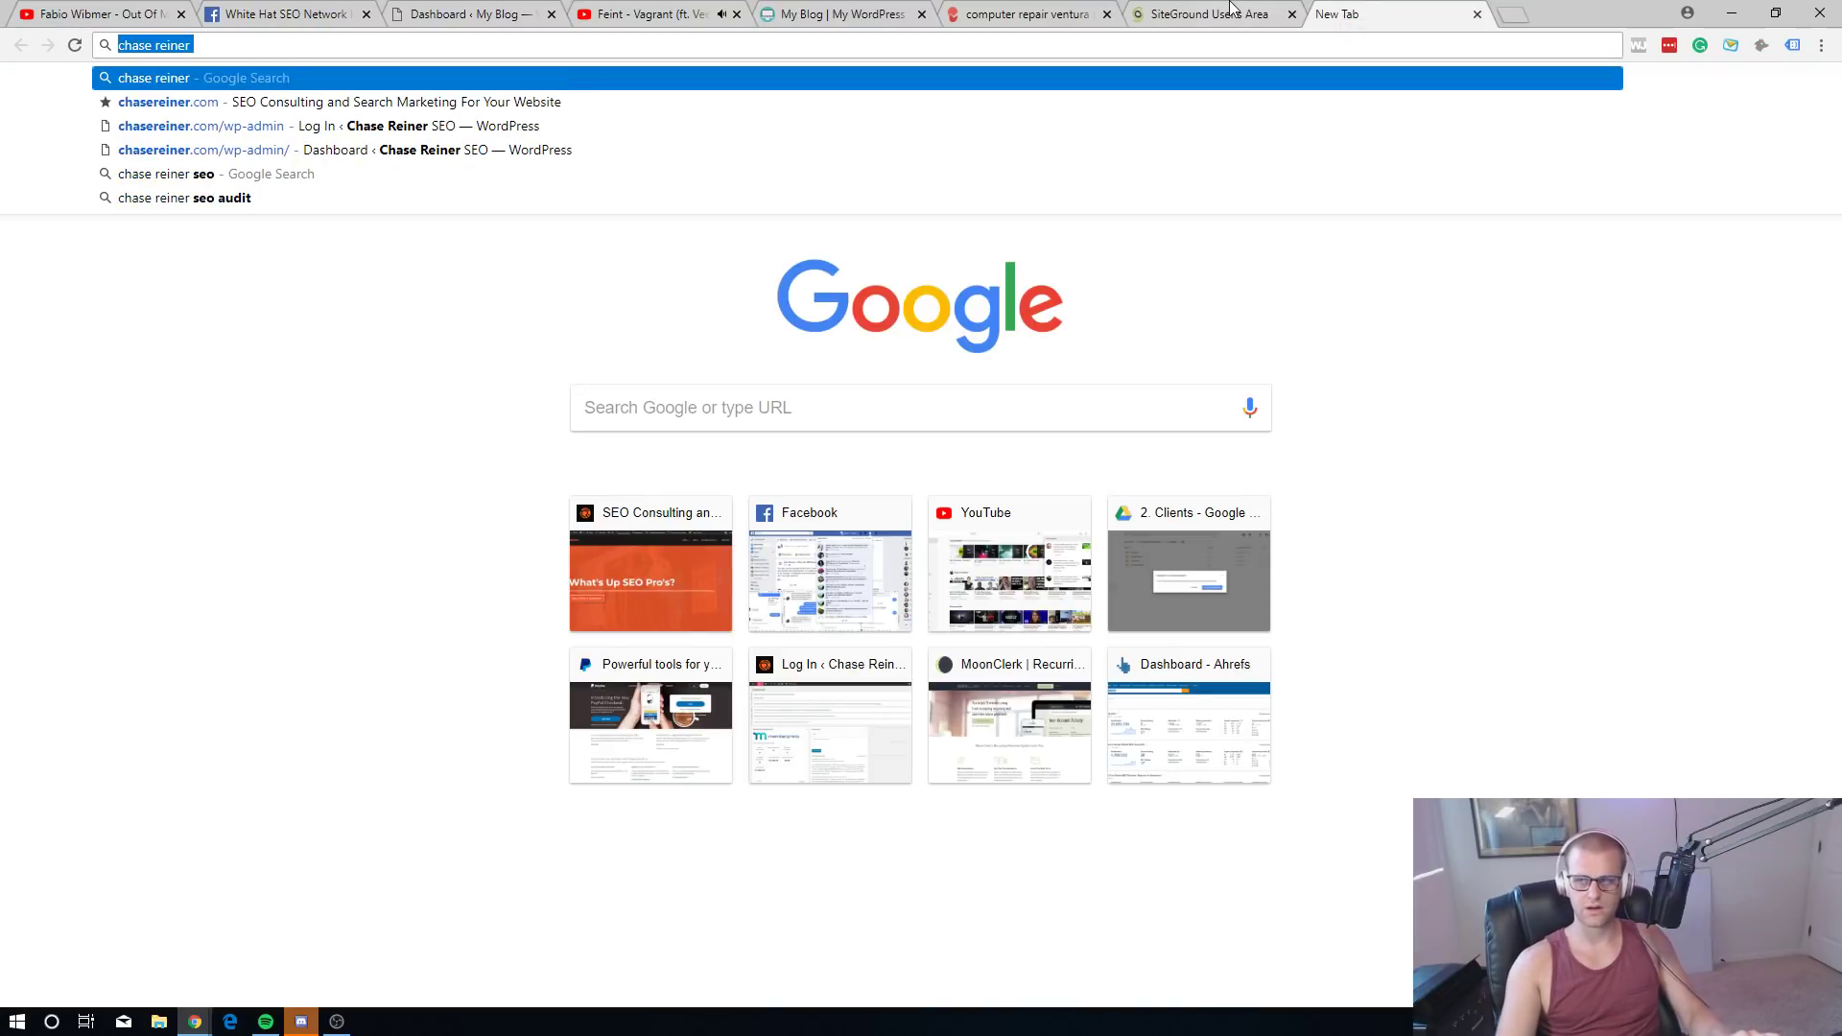
text(dri)
key(Return)
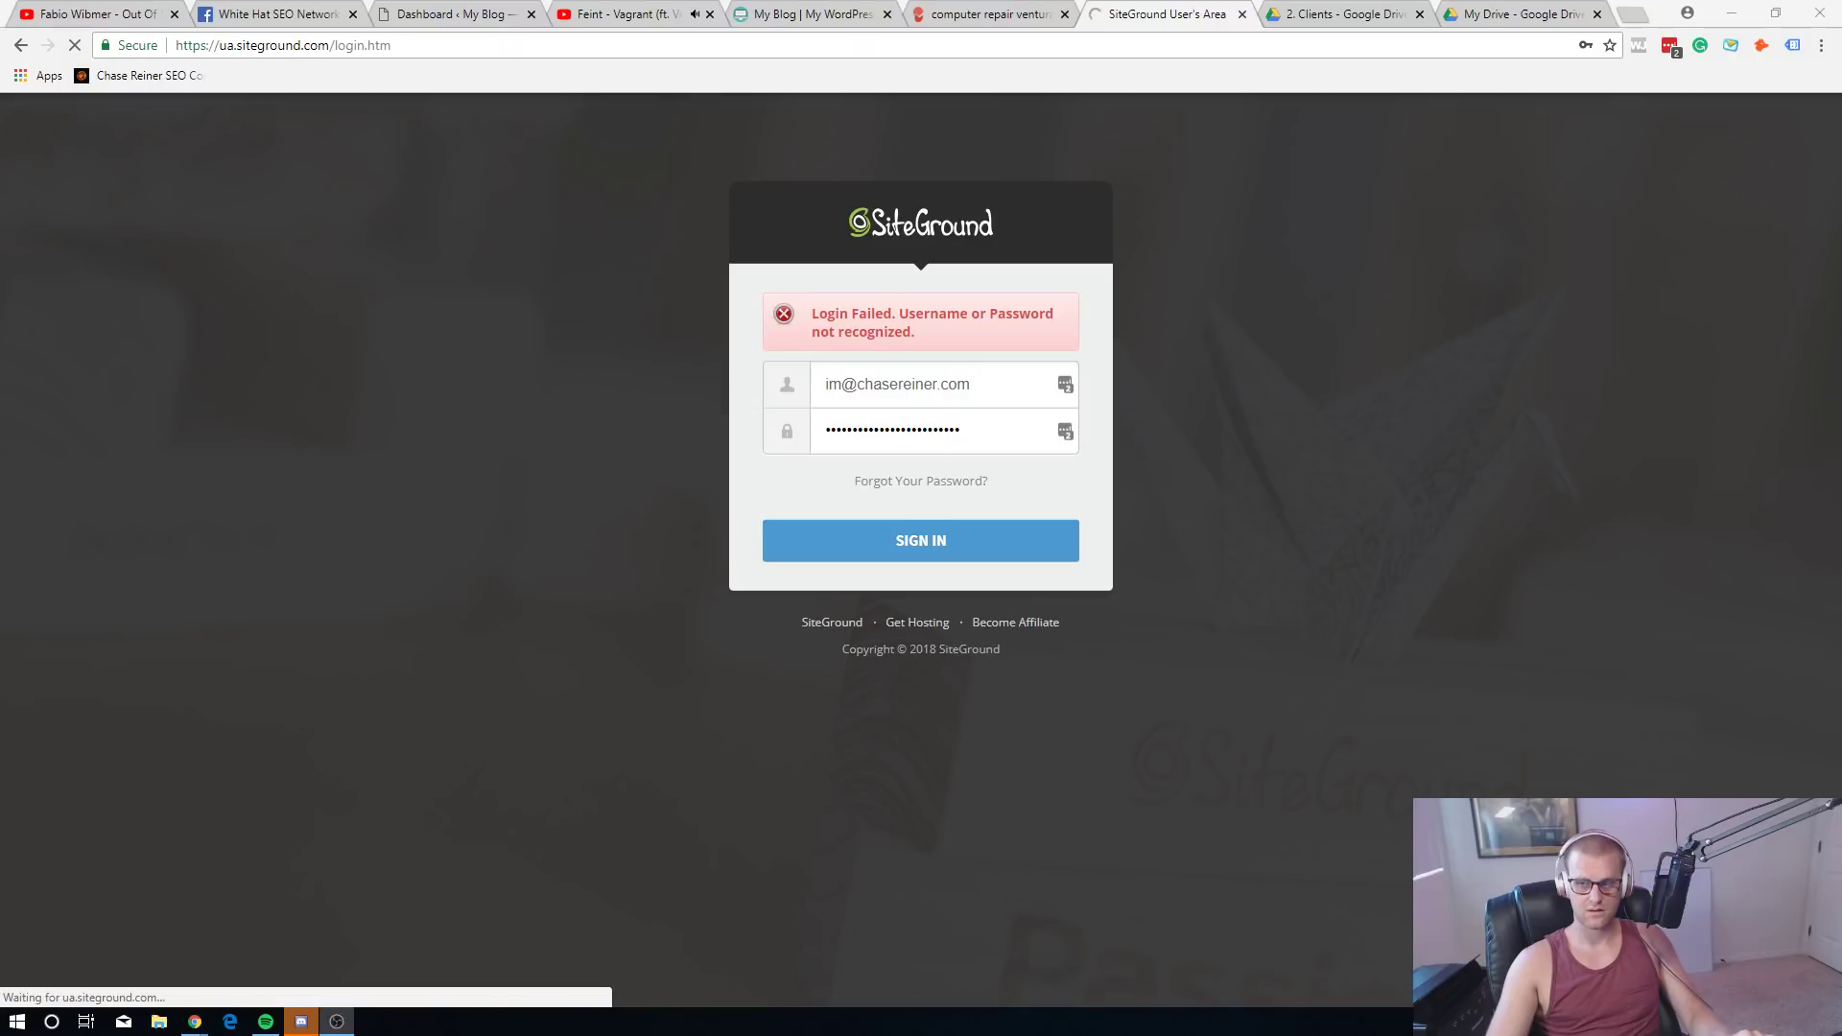
key(Return)
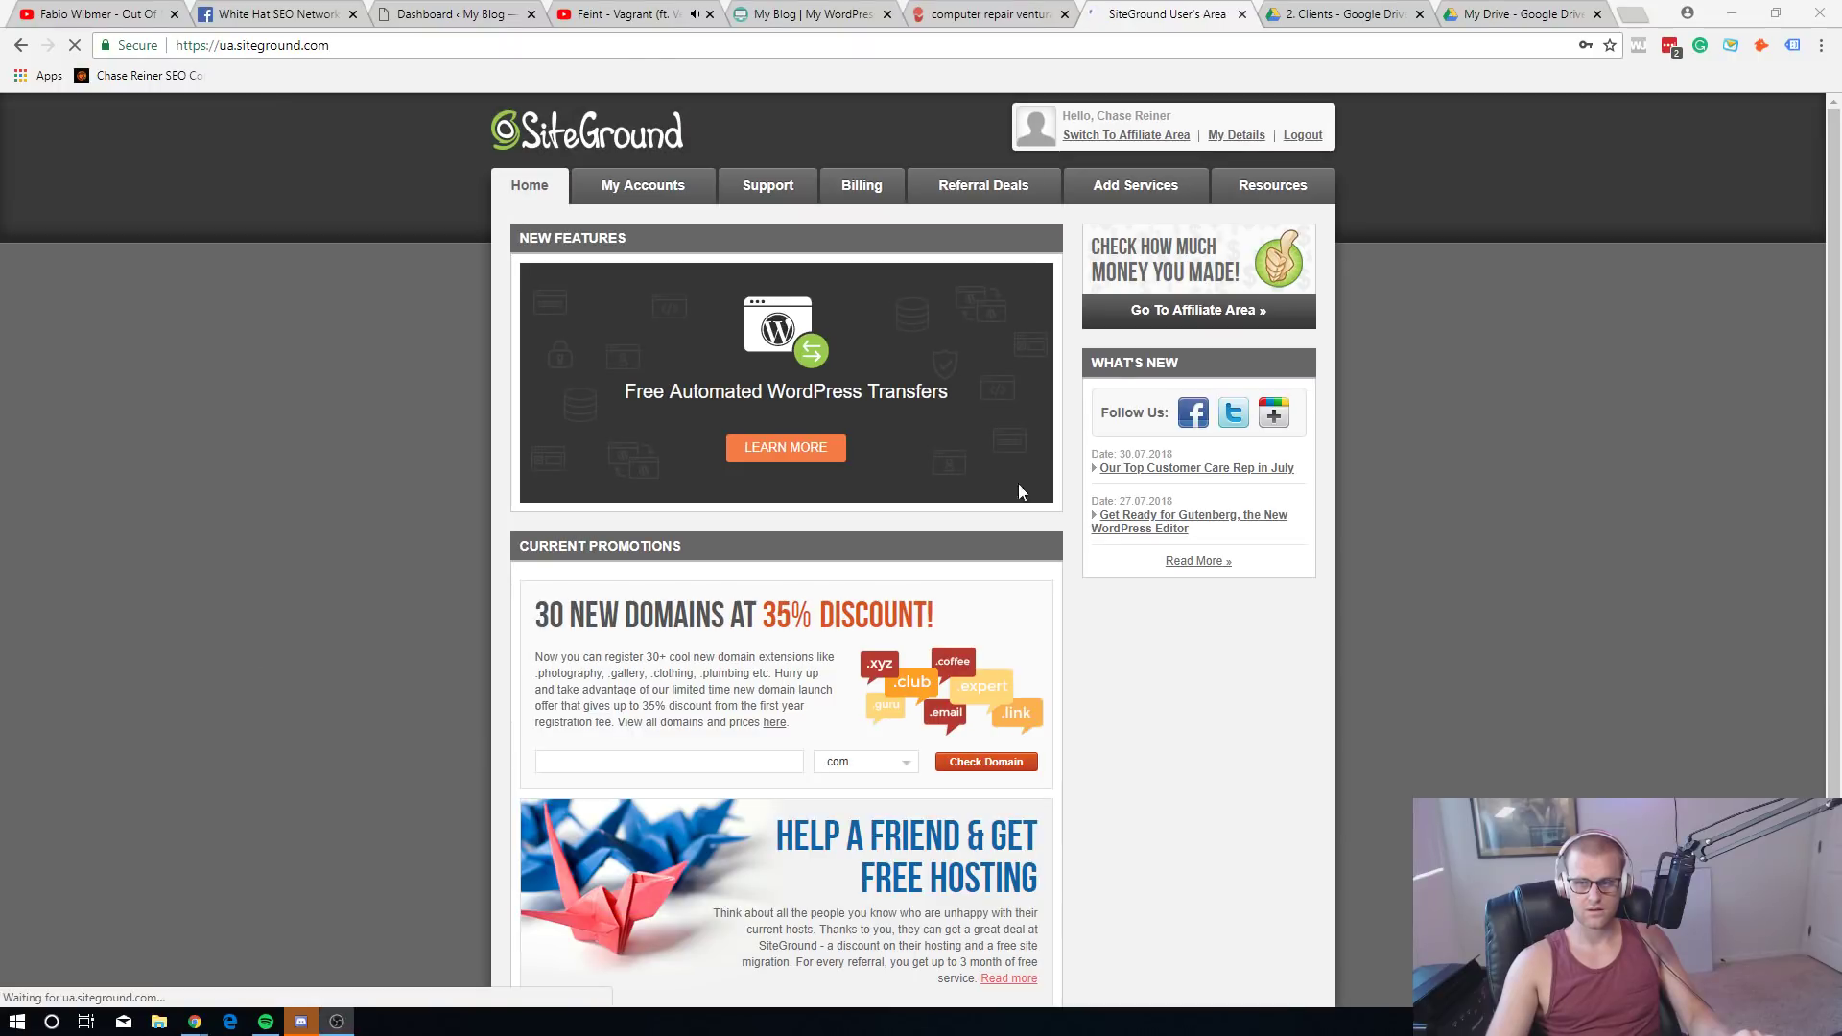
Open My Accounts and manage the reliablecomputerhelp.com hosting account
click(614, 187)
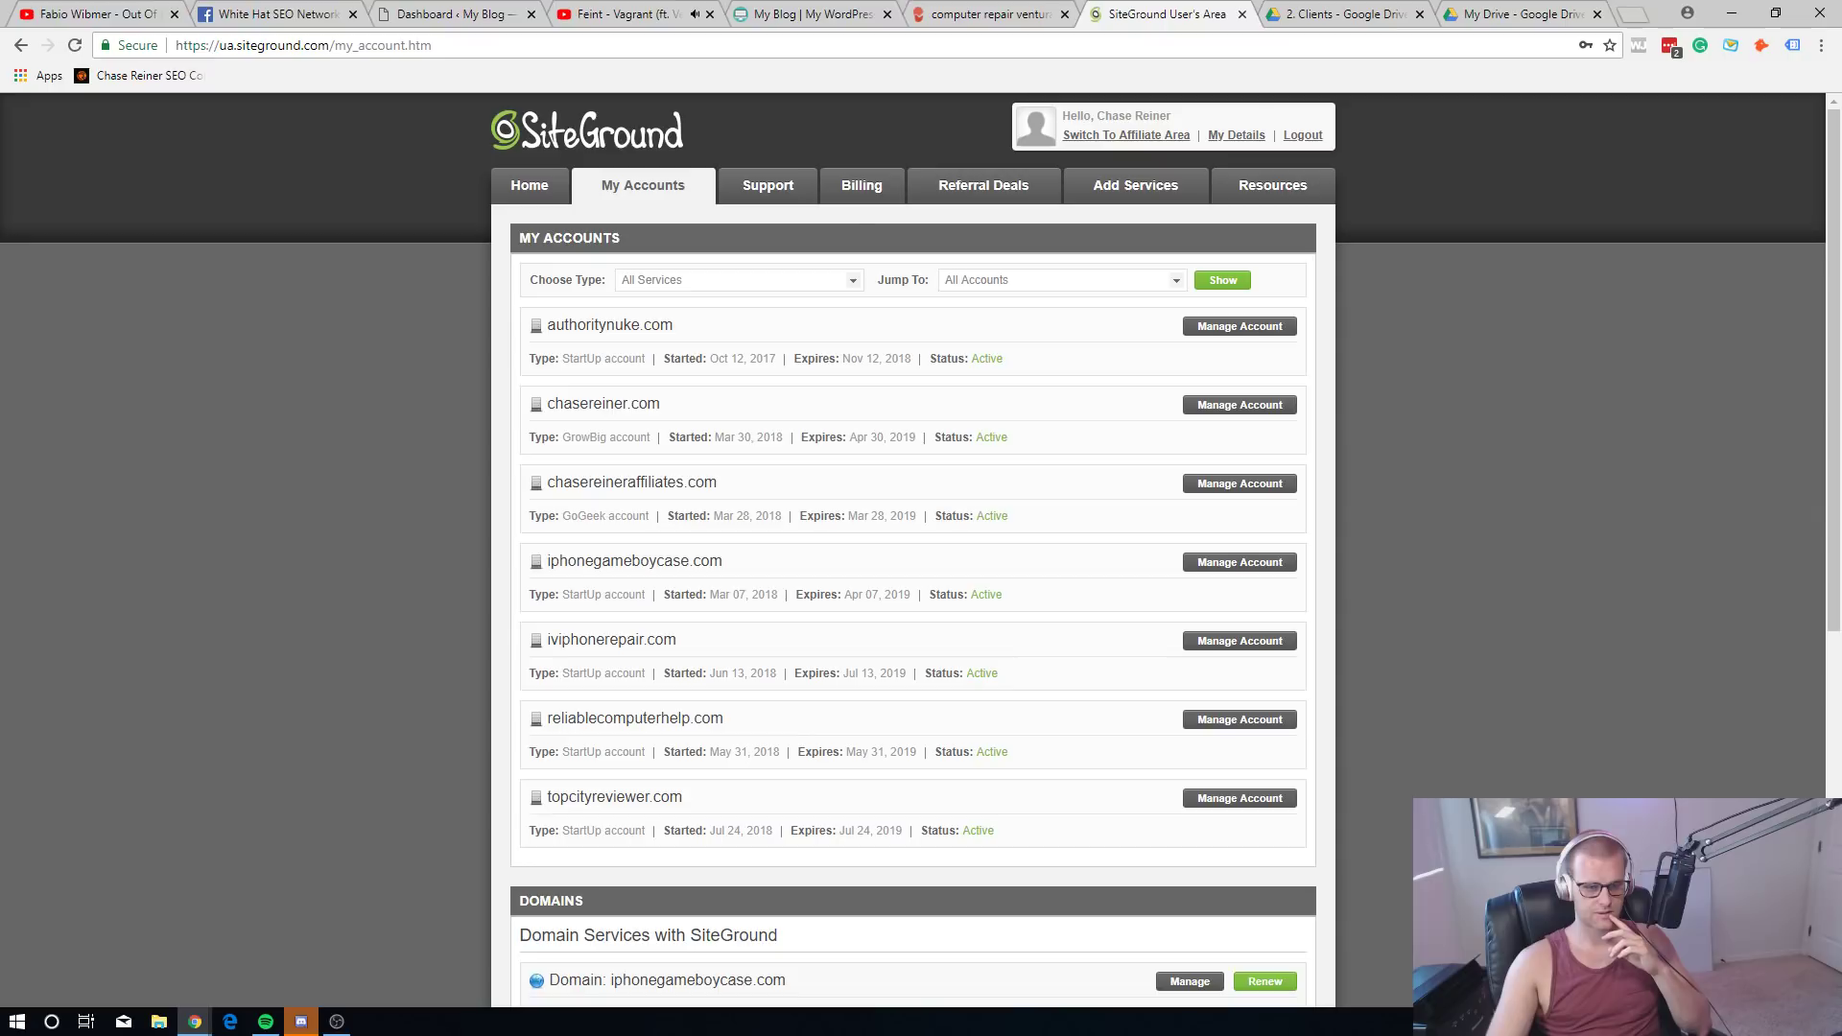
scroll(976, 393, down, 2)
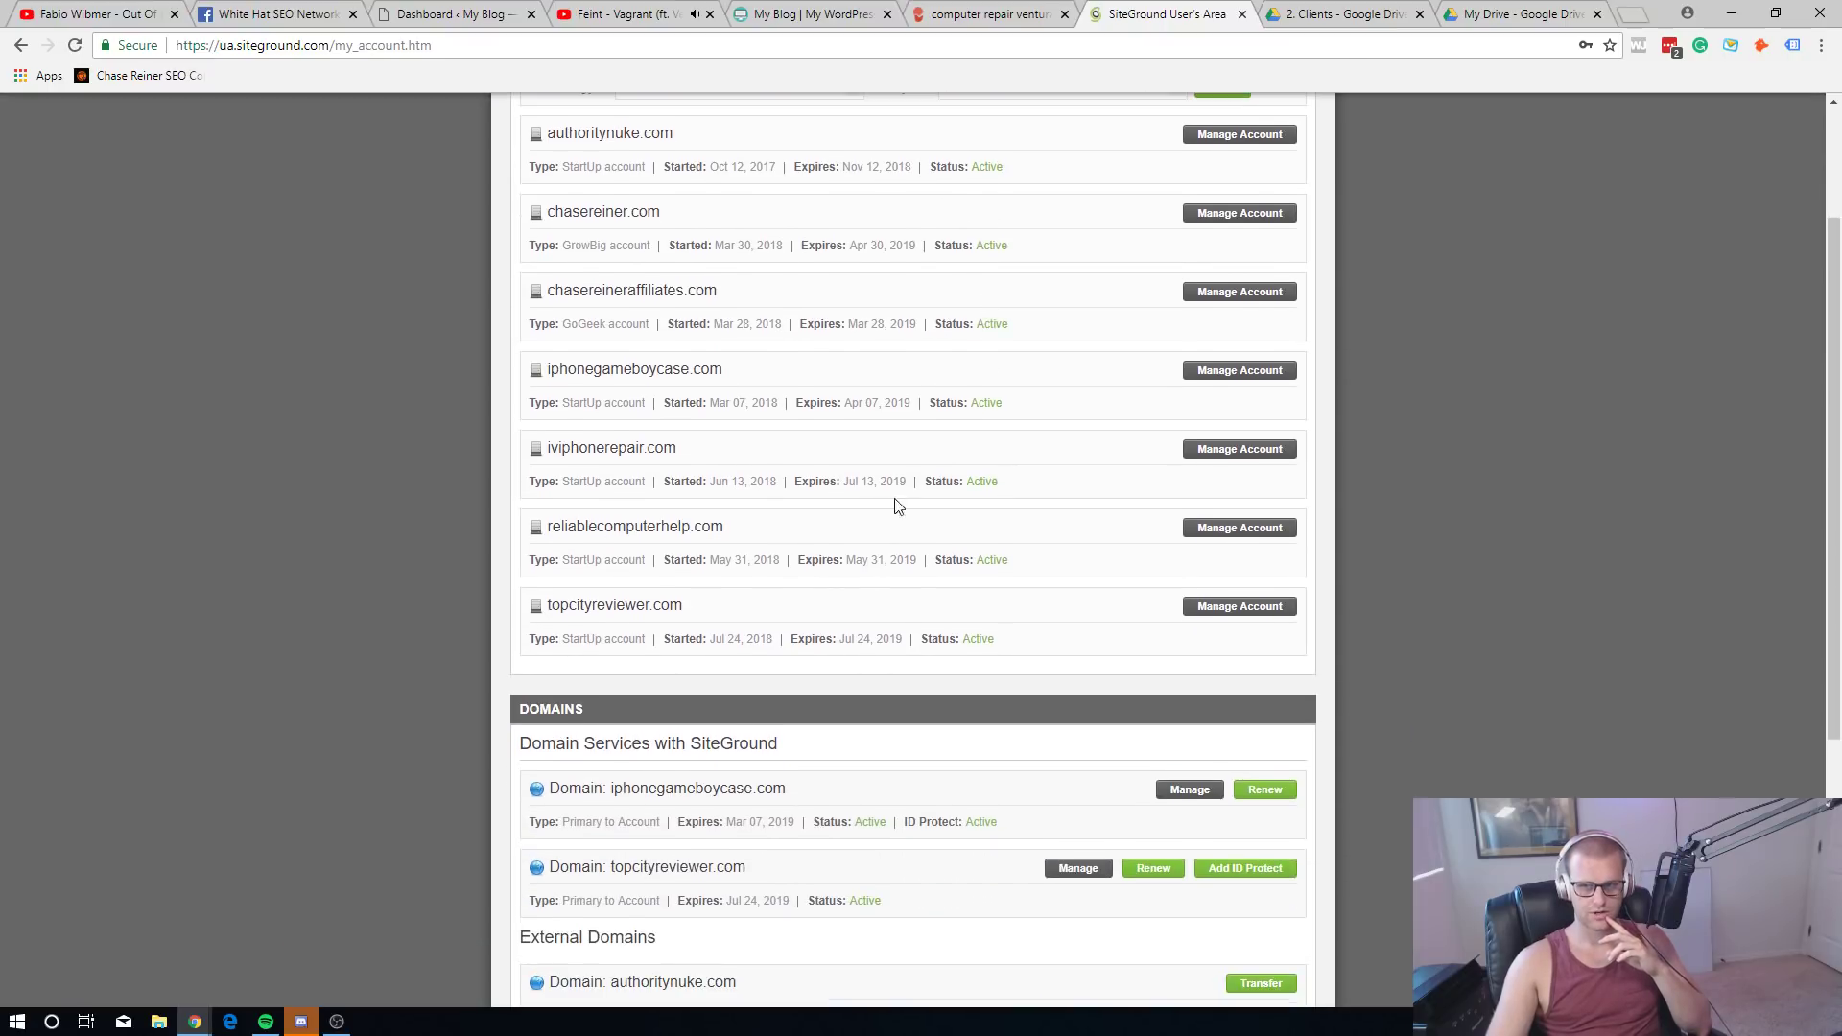
scroll(1119, 707, down, 3)
scroll(1121, 708, up, 5)
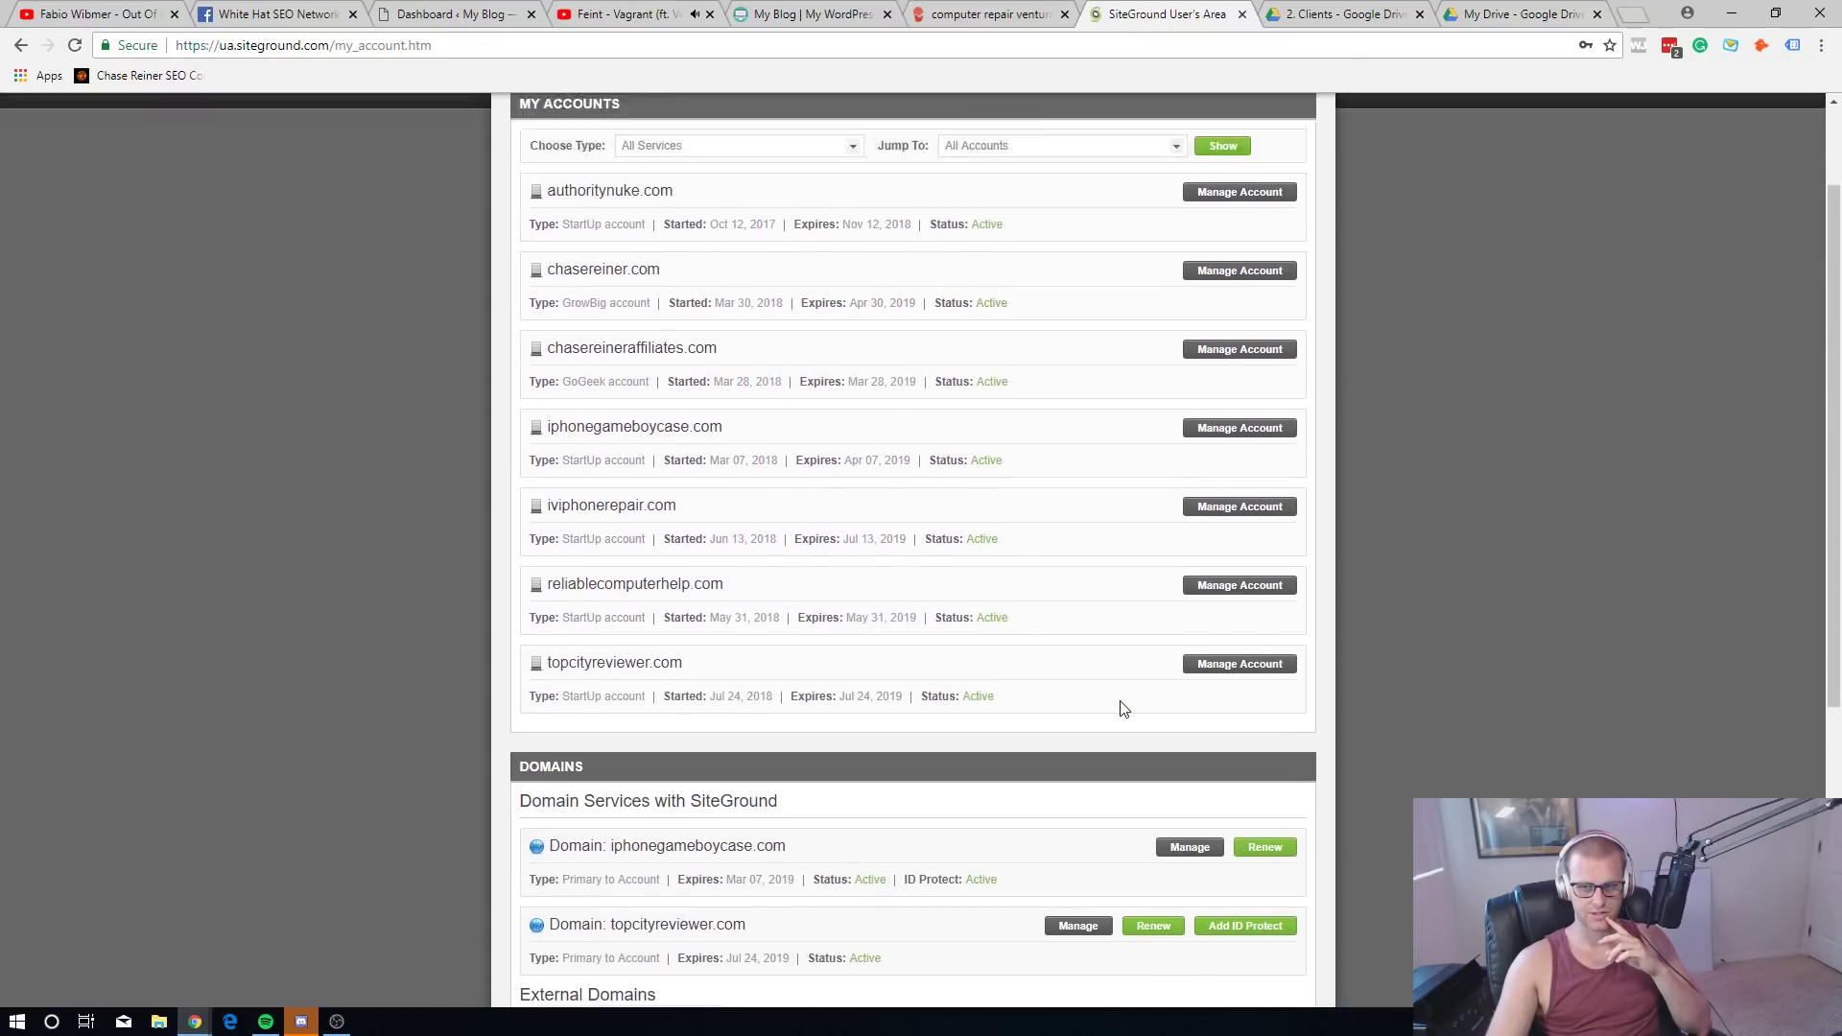
click(1240, 720)
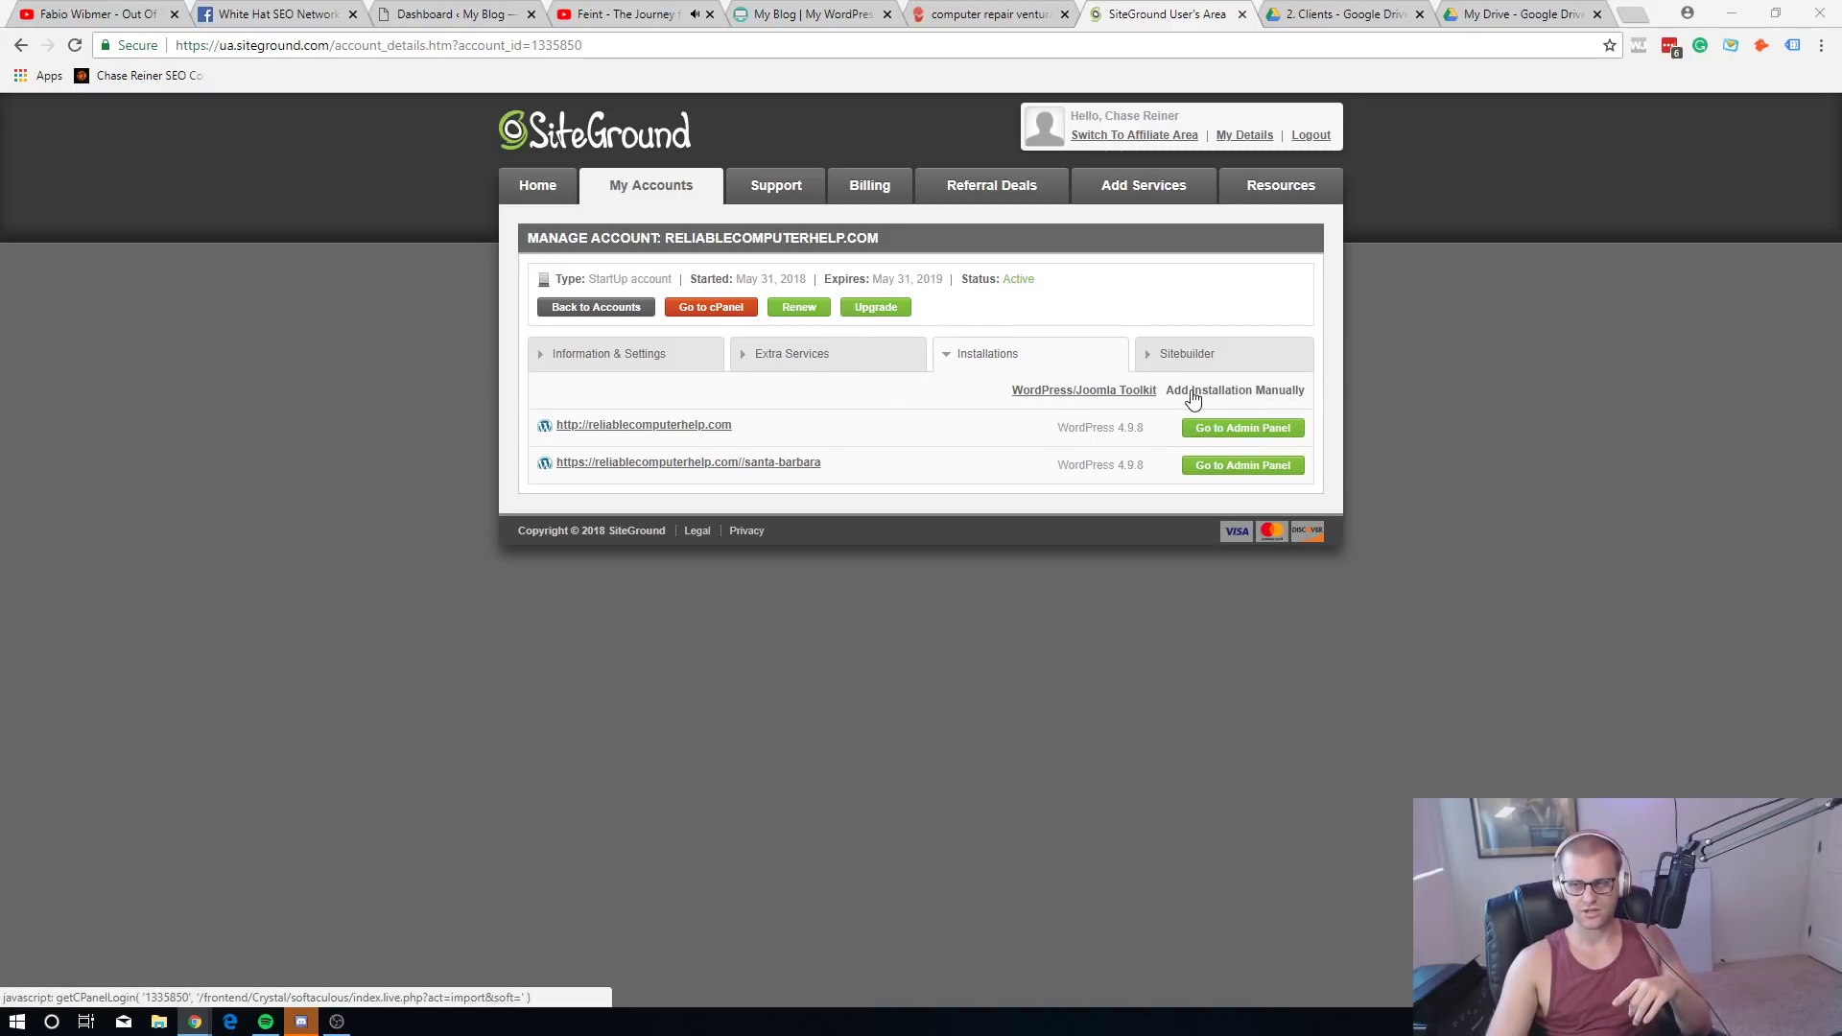
Go to cPanel and launch the WordPress Installer under WordPress Tools
click(1023, 395)
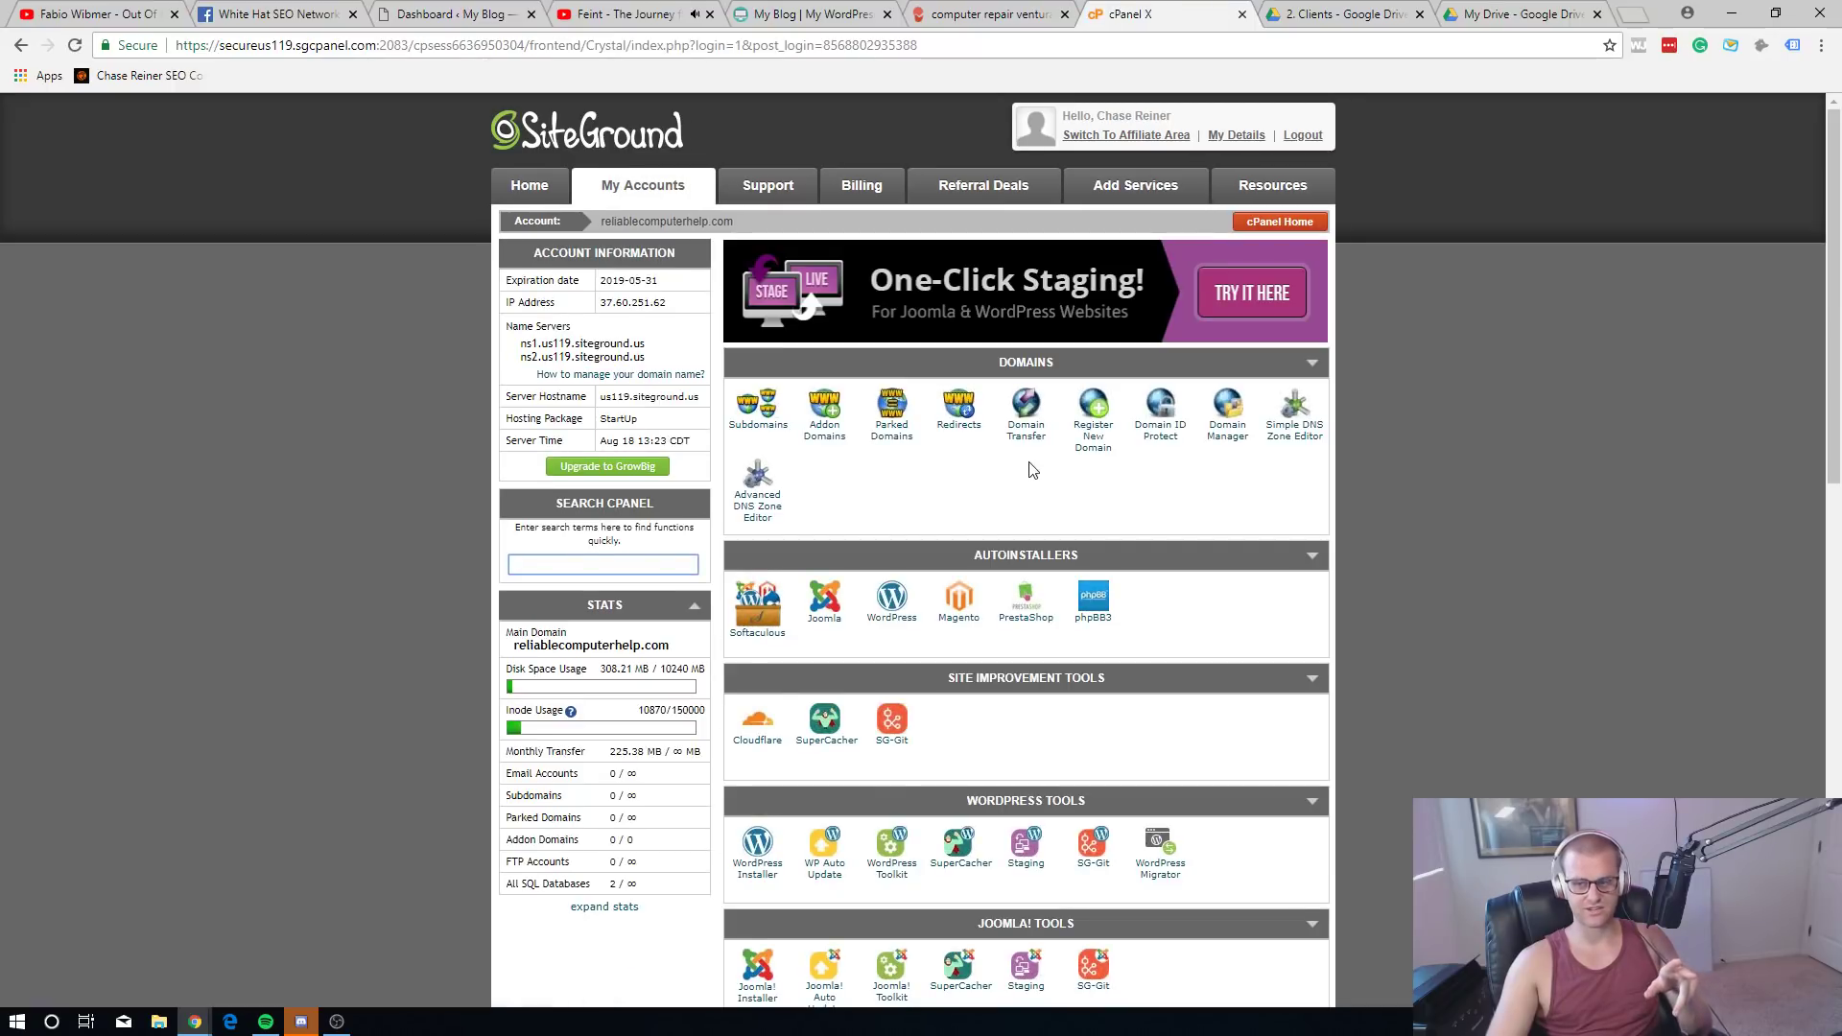
scroll(911, 556, down, 2)
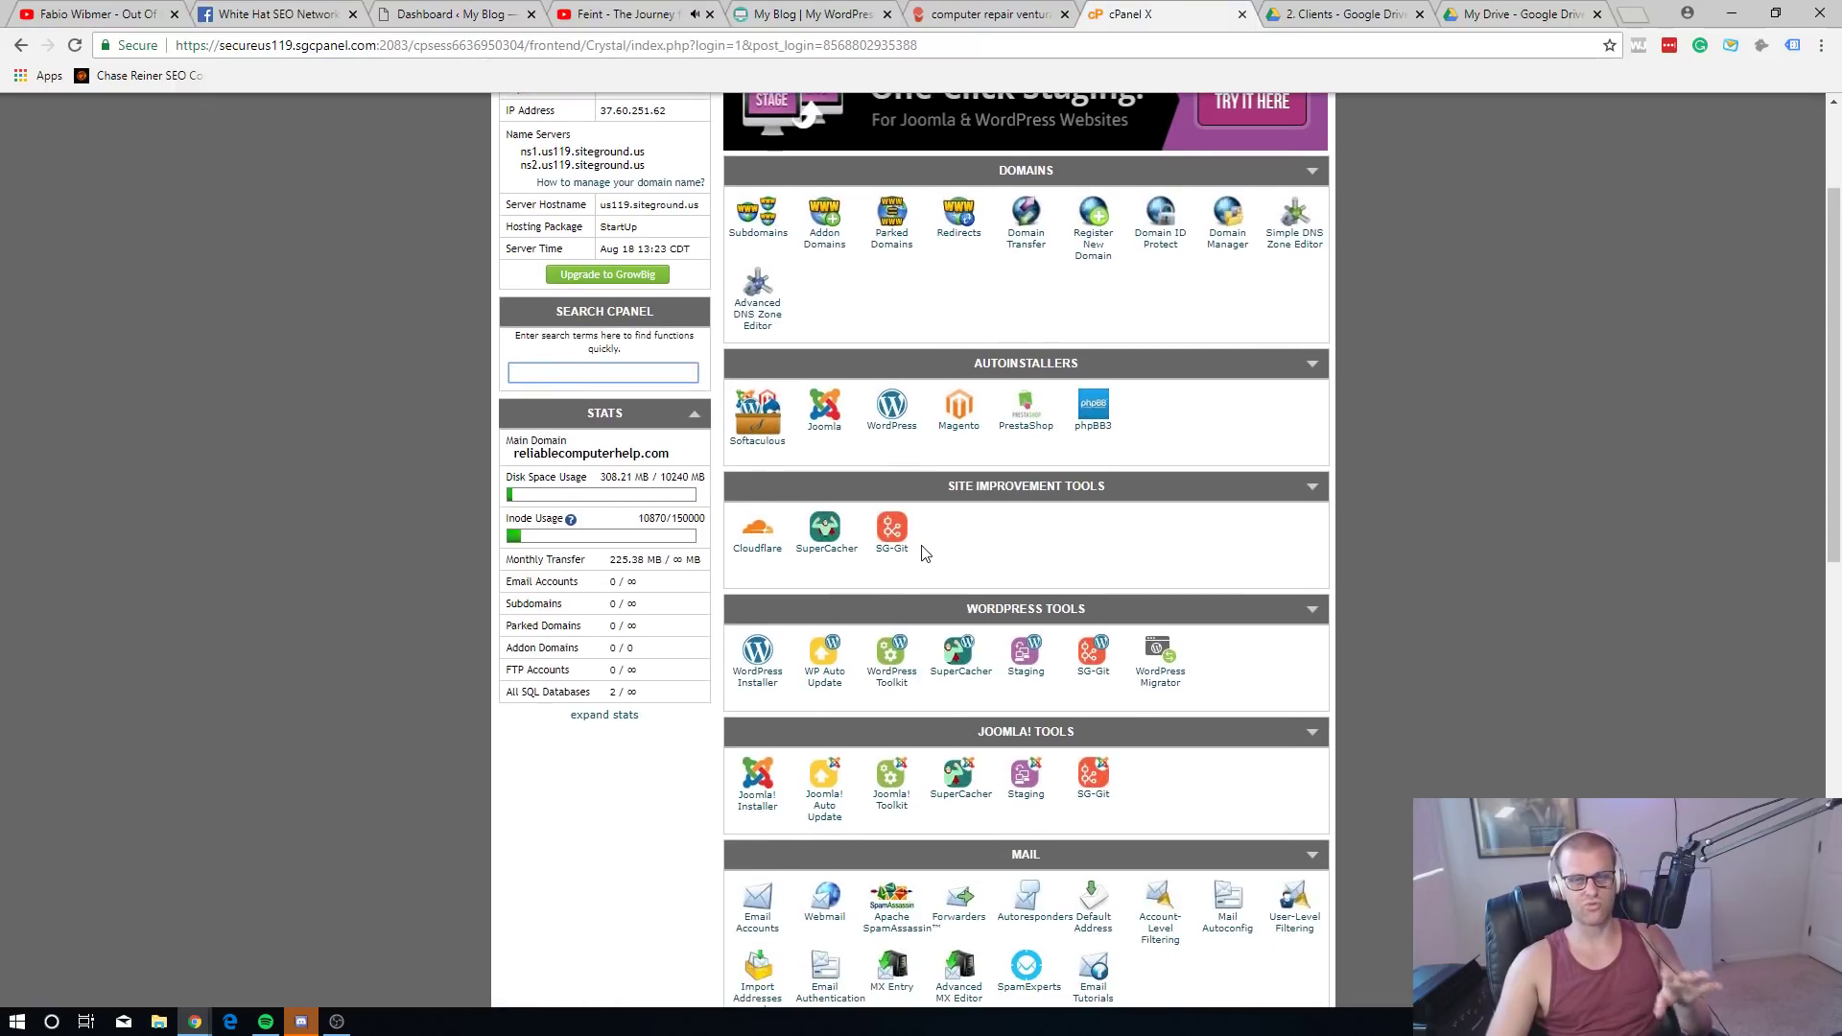
scroll(926, 528, down, 2)
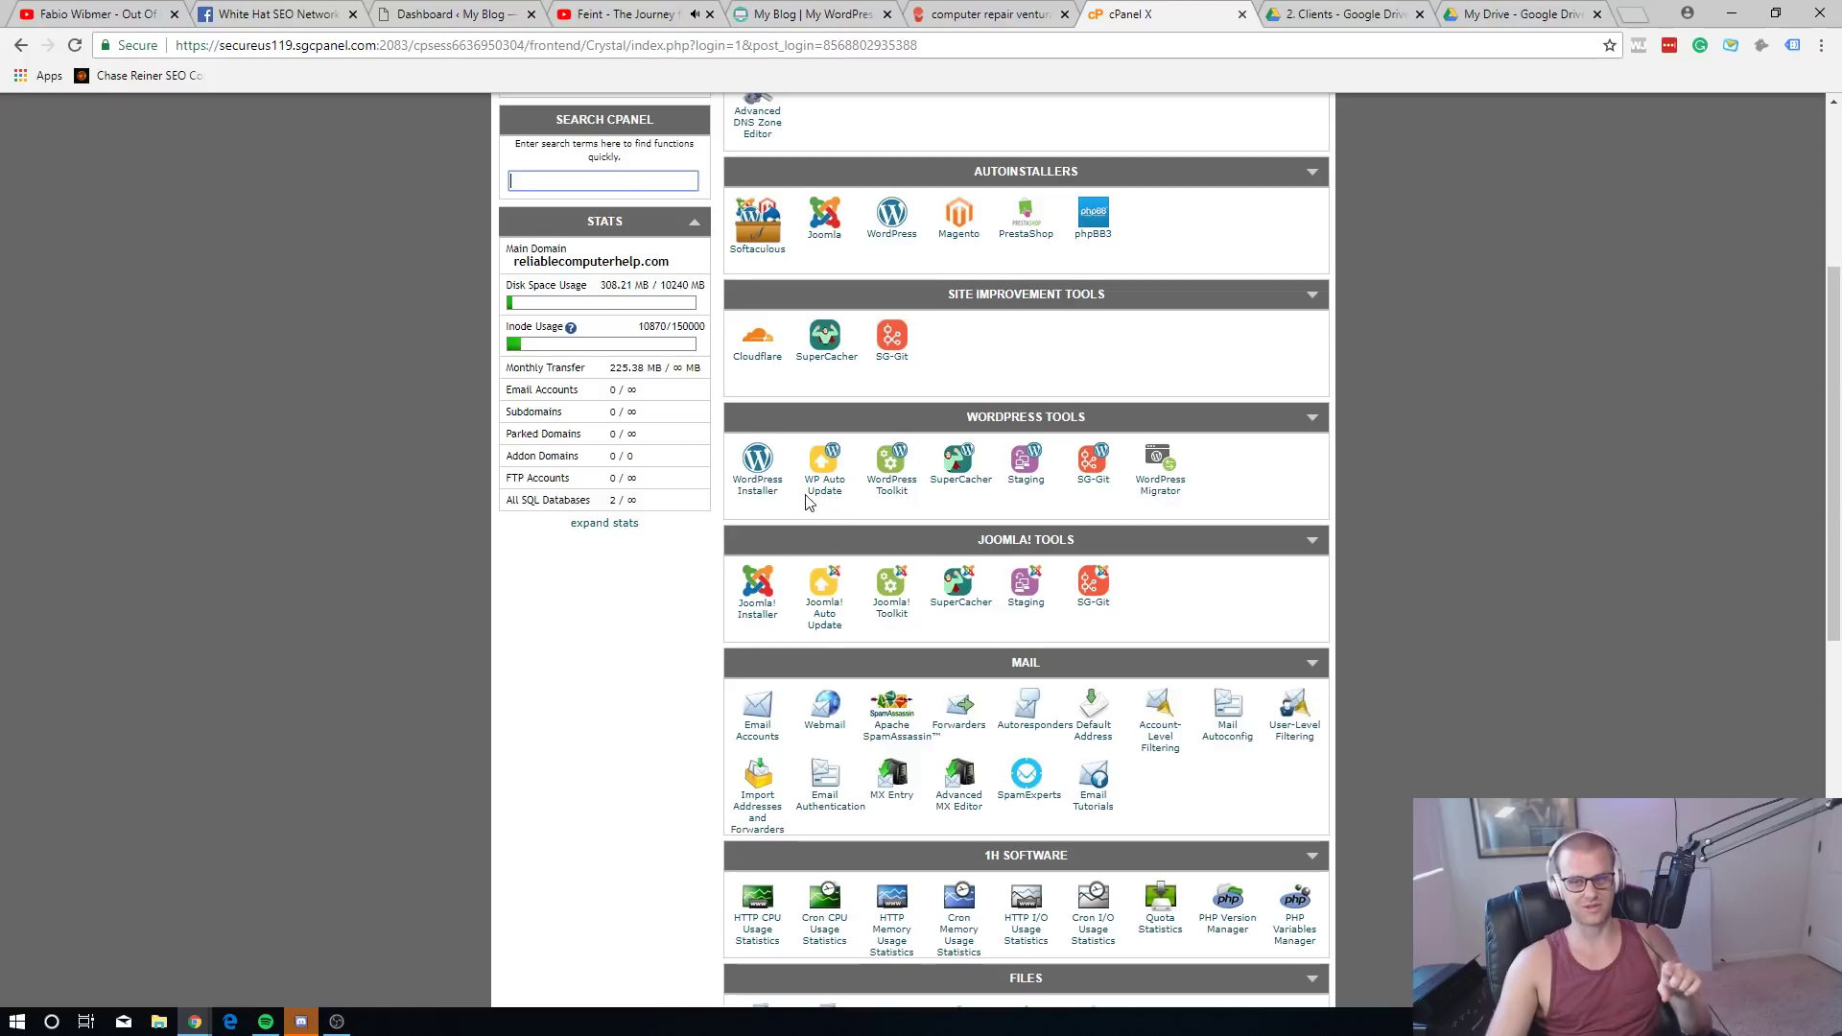
click(757, 485)
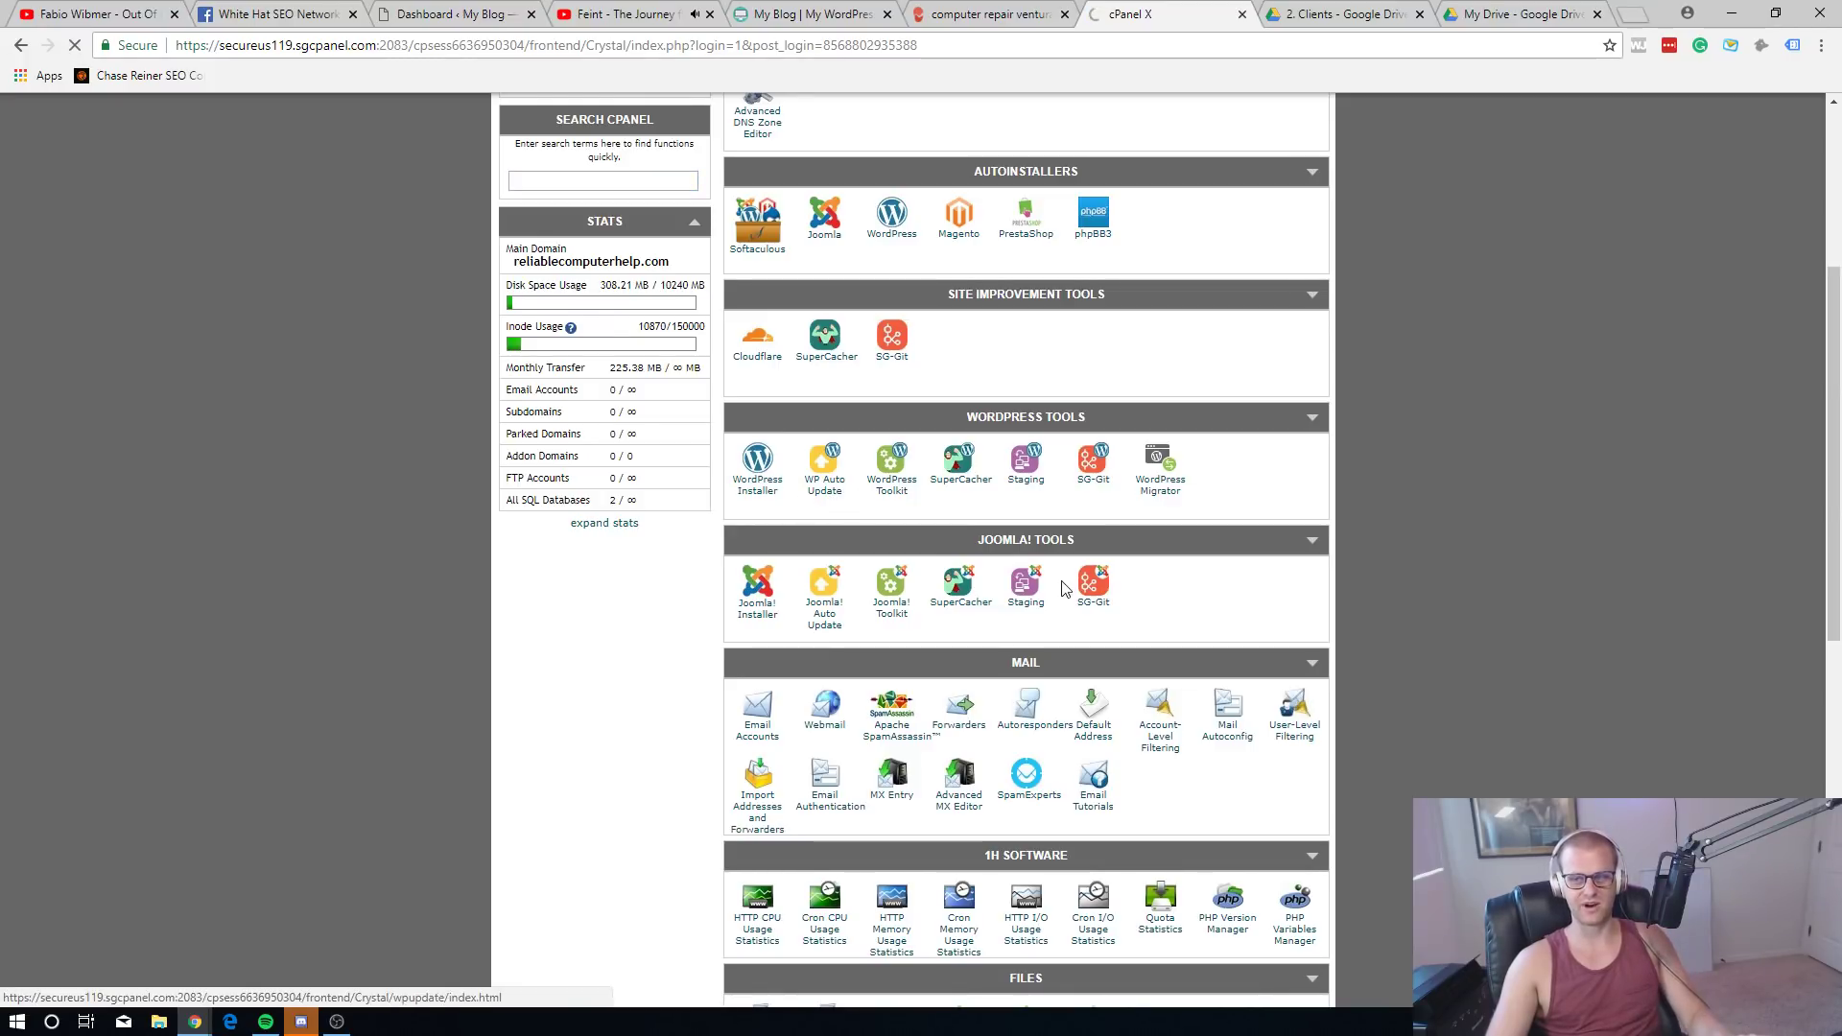
scroll(913, 516, down, 3)
Scroll the Softaculous WordPress 4.9.8 page, then go back to the cPanel home
scroll(1049, 568, down, 4)
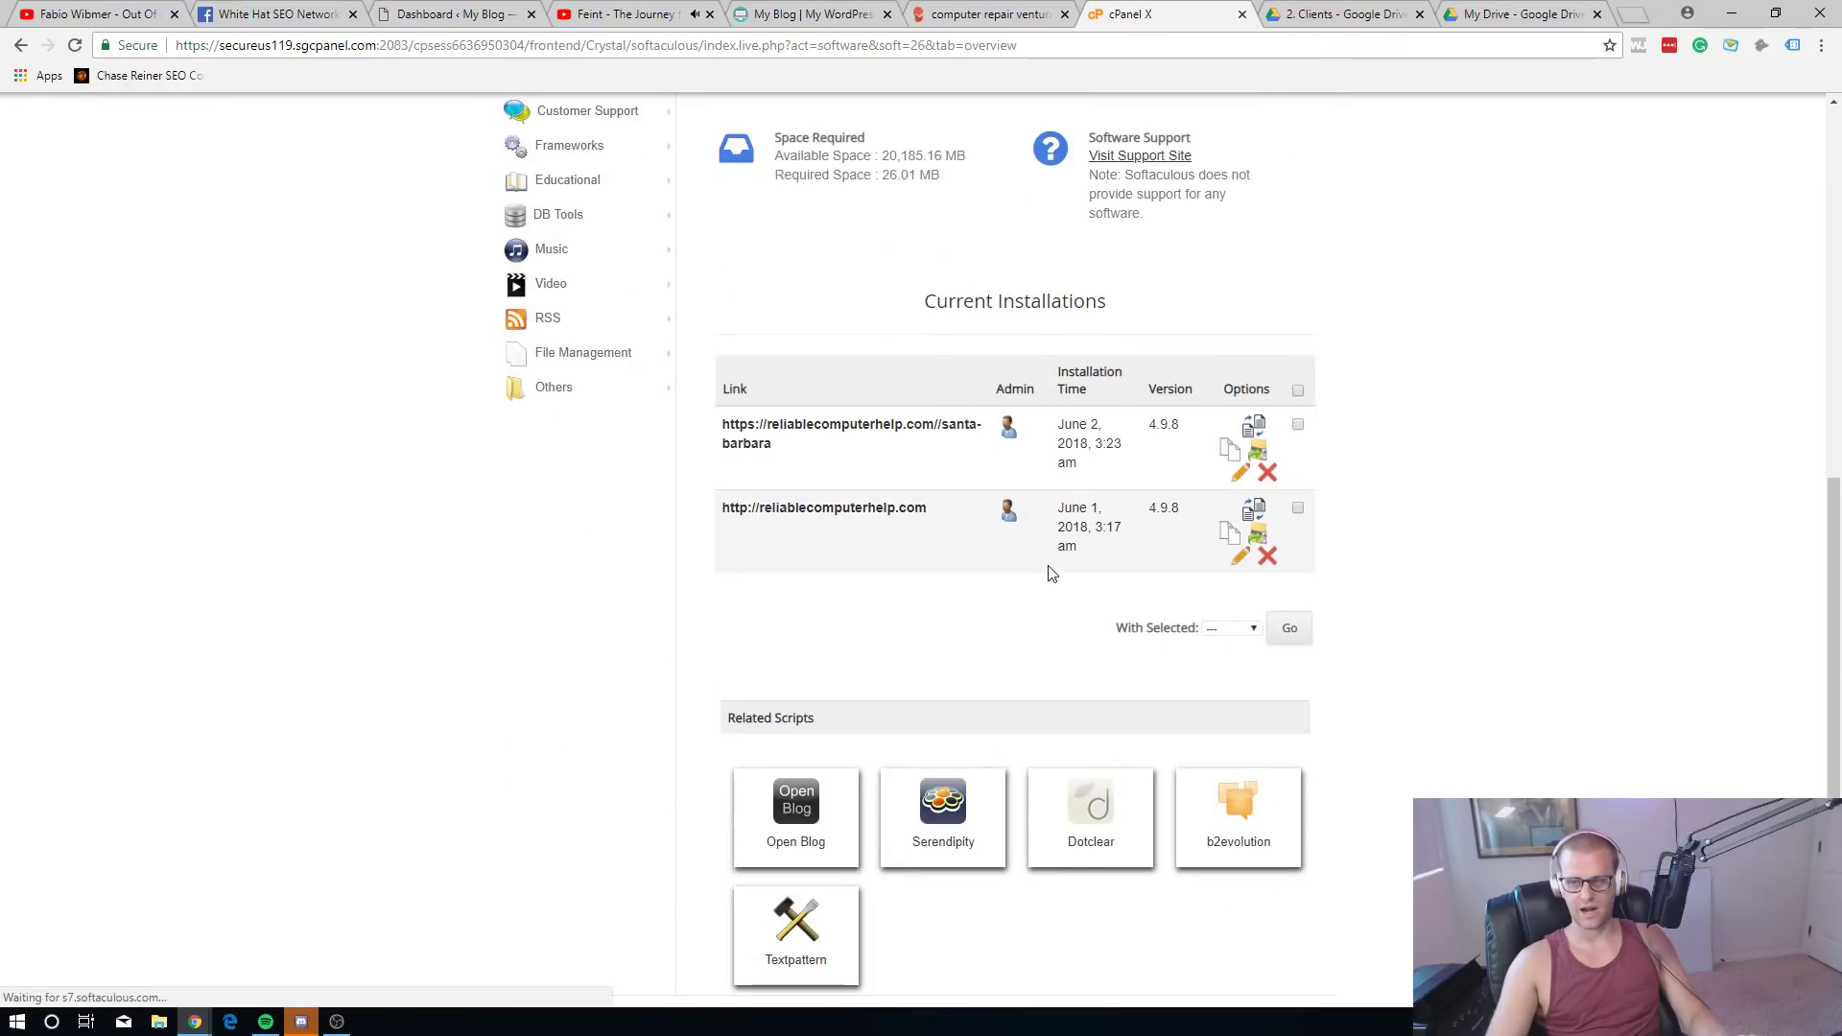
scroll(971, 687, down, 2)
scroll(1198, 668, up, 3)
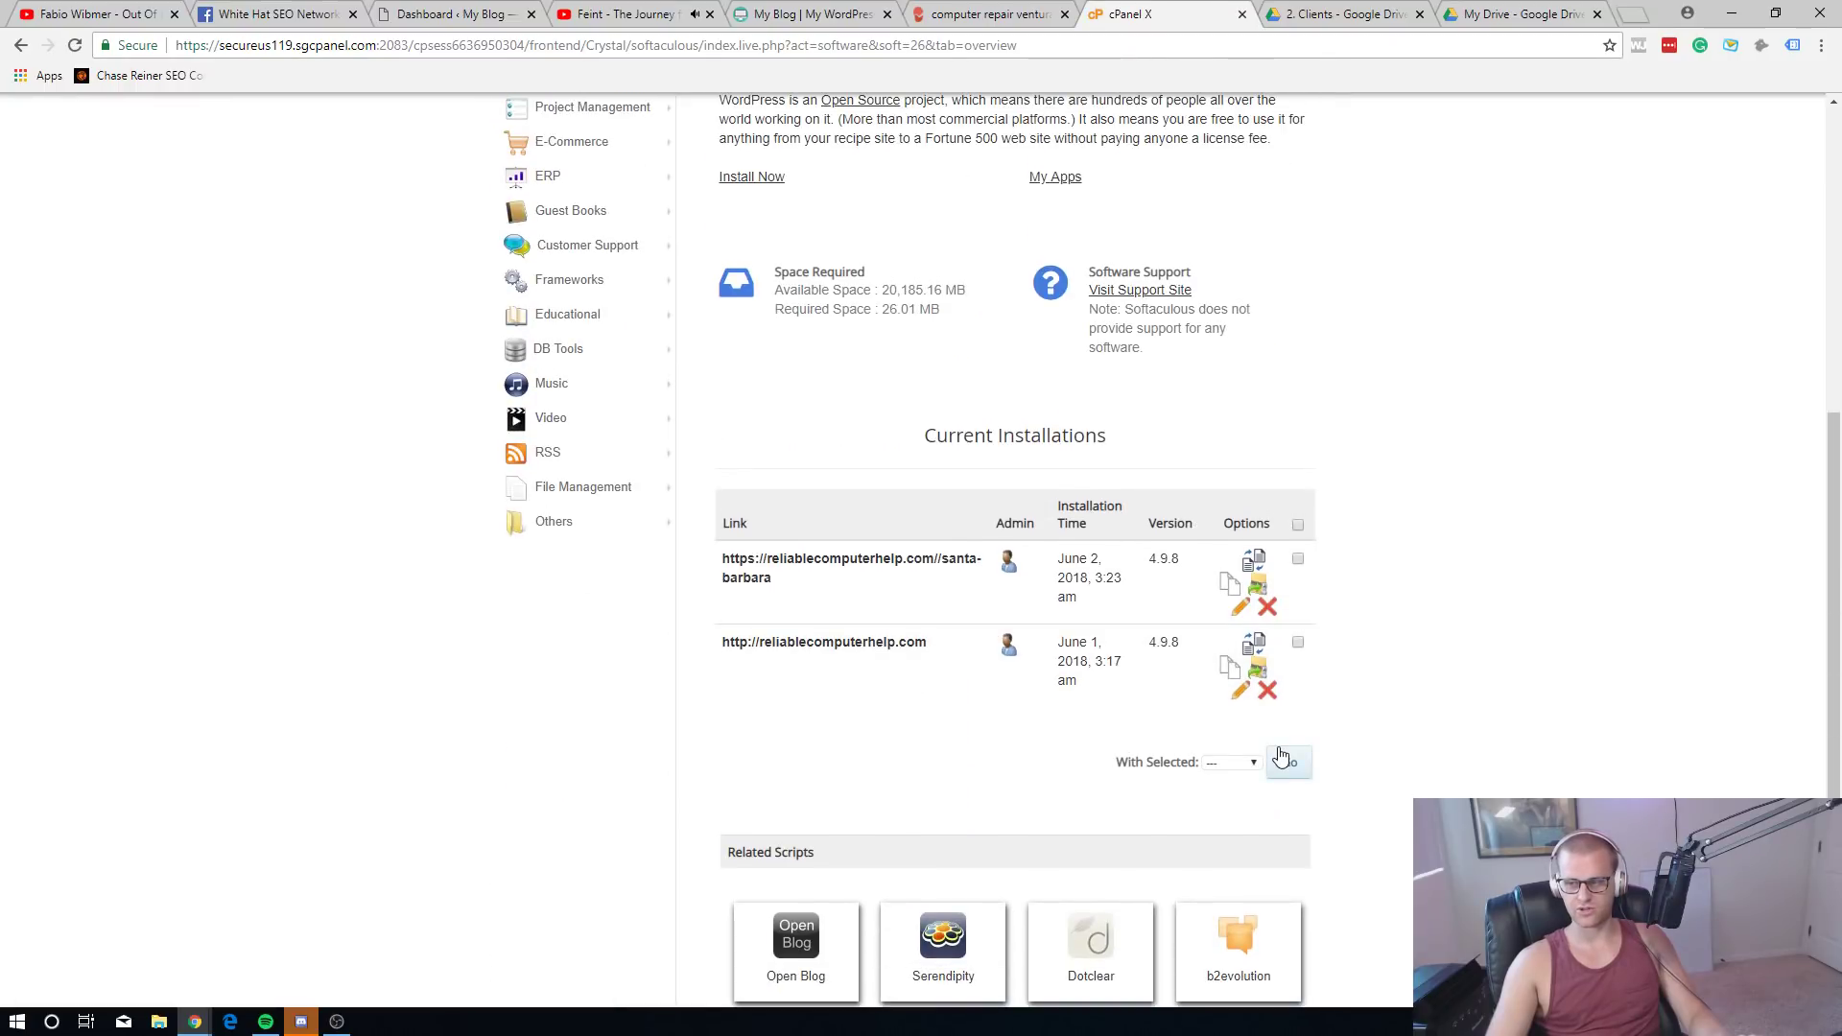
scroll(1235, 794, up, 6)
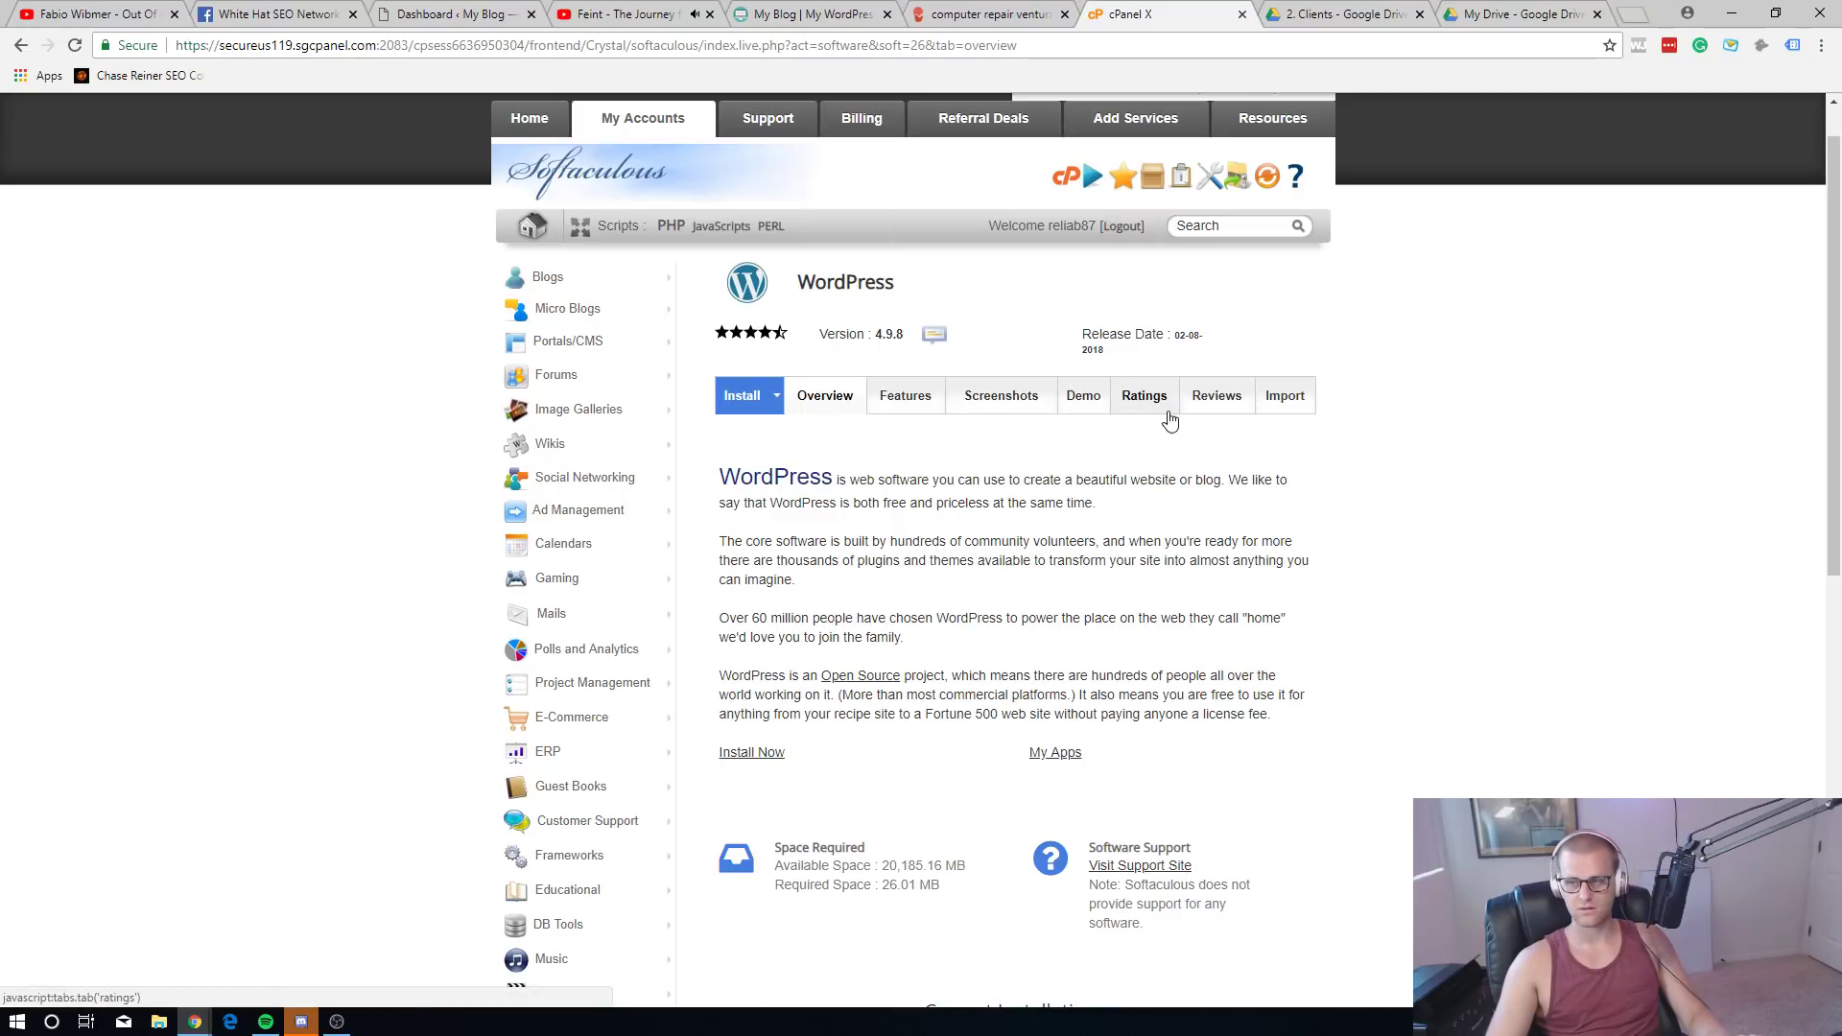
scroll(1016, 603, down, 5)
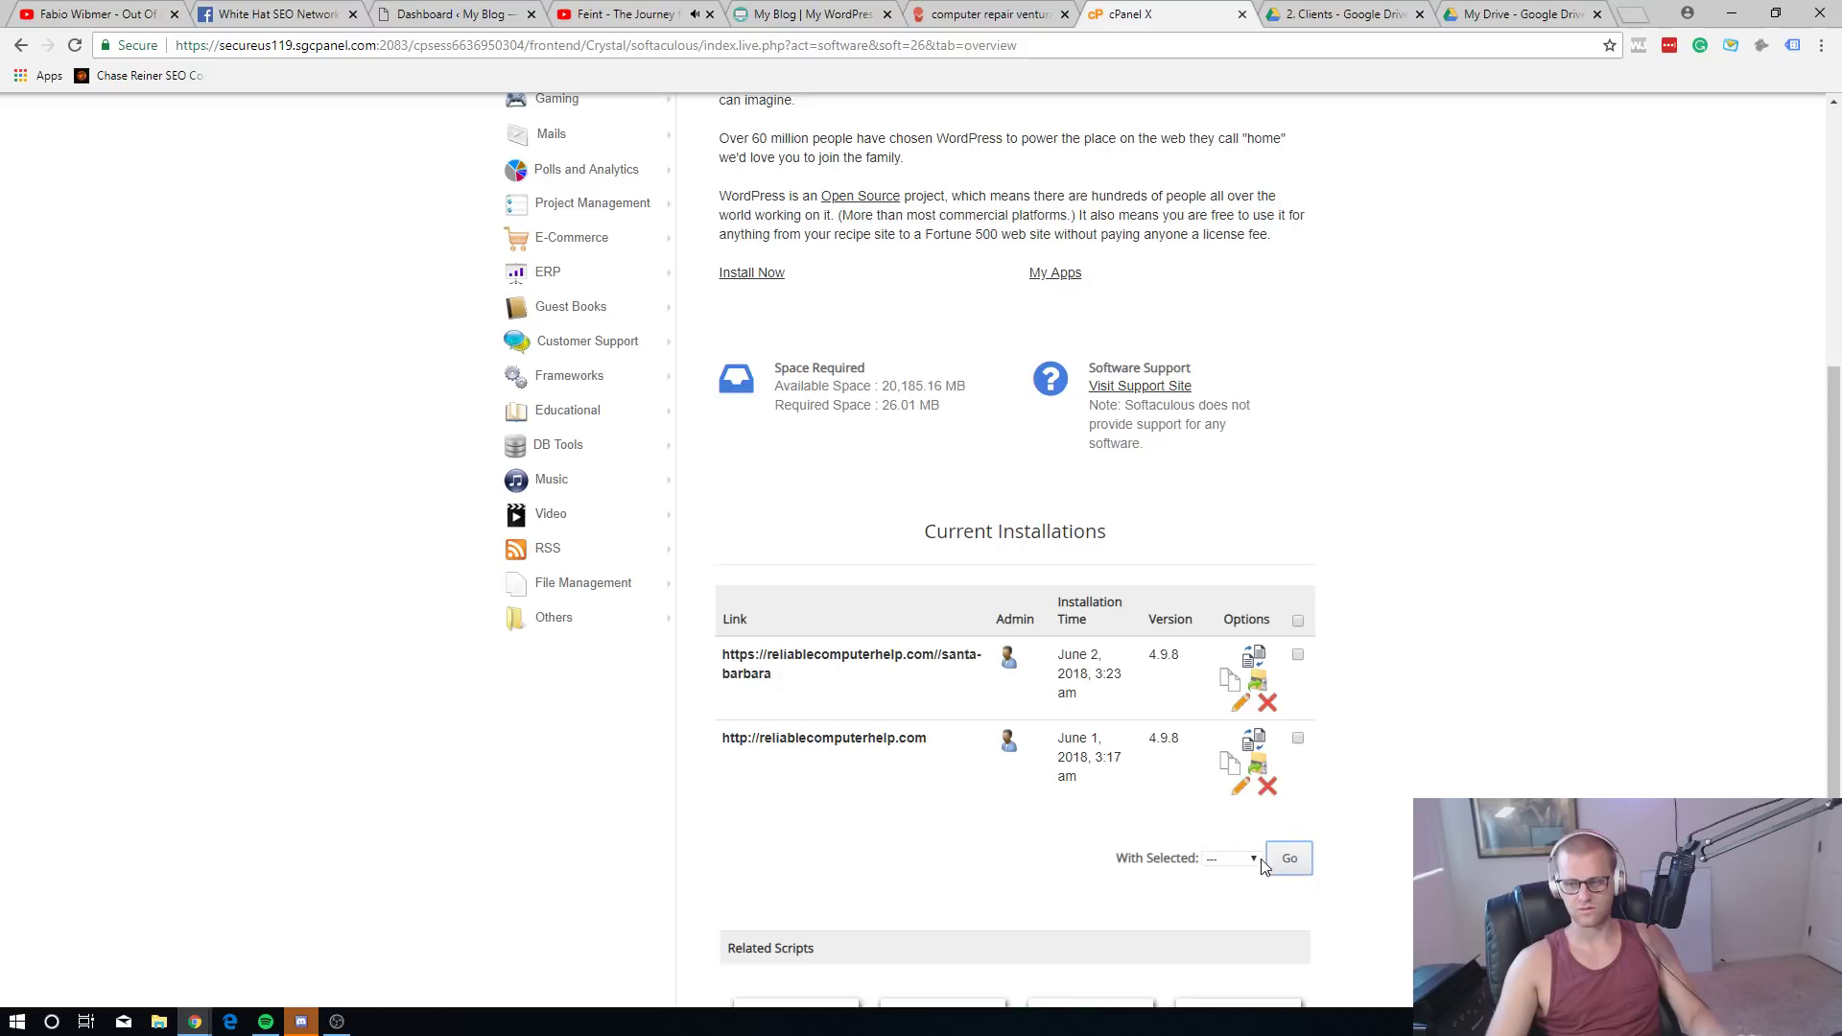
scroll(572, 251, up, 6)
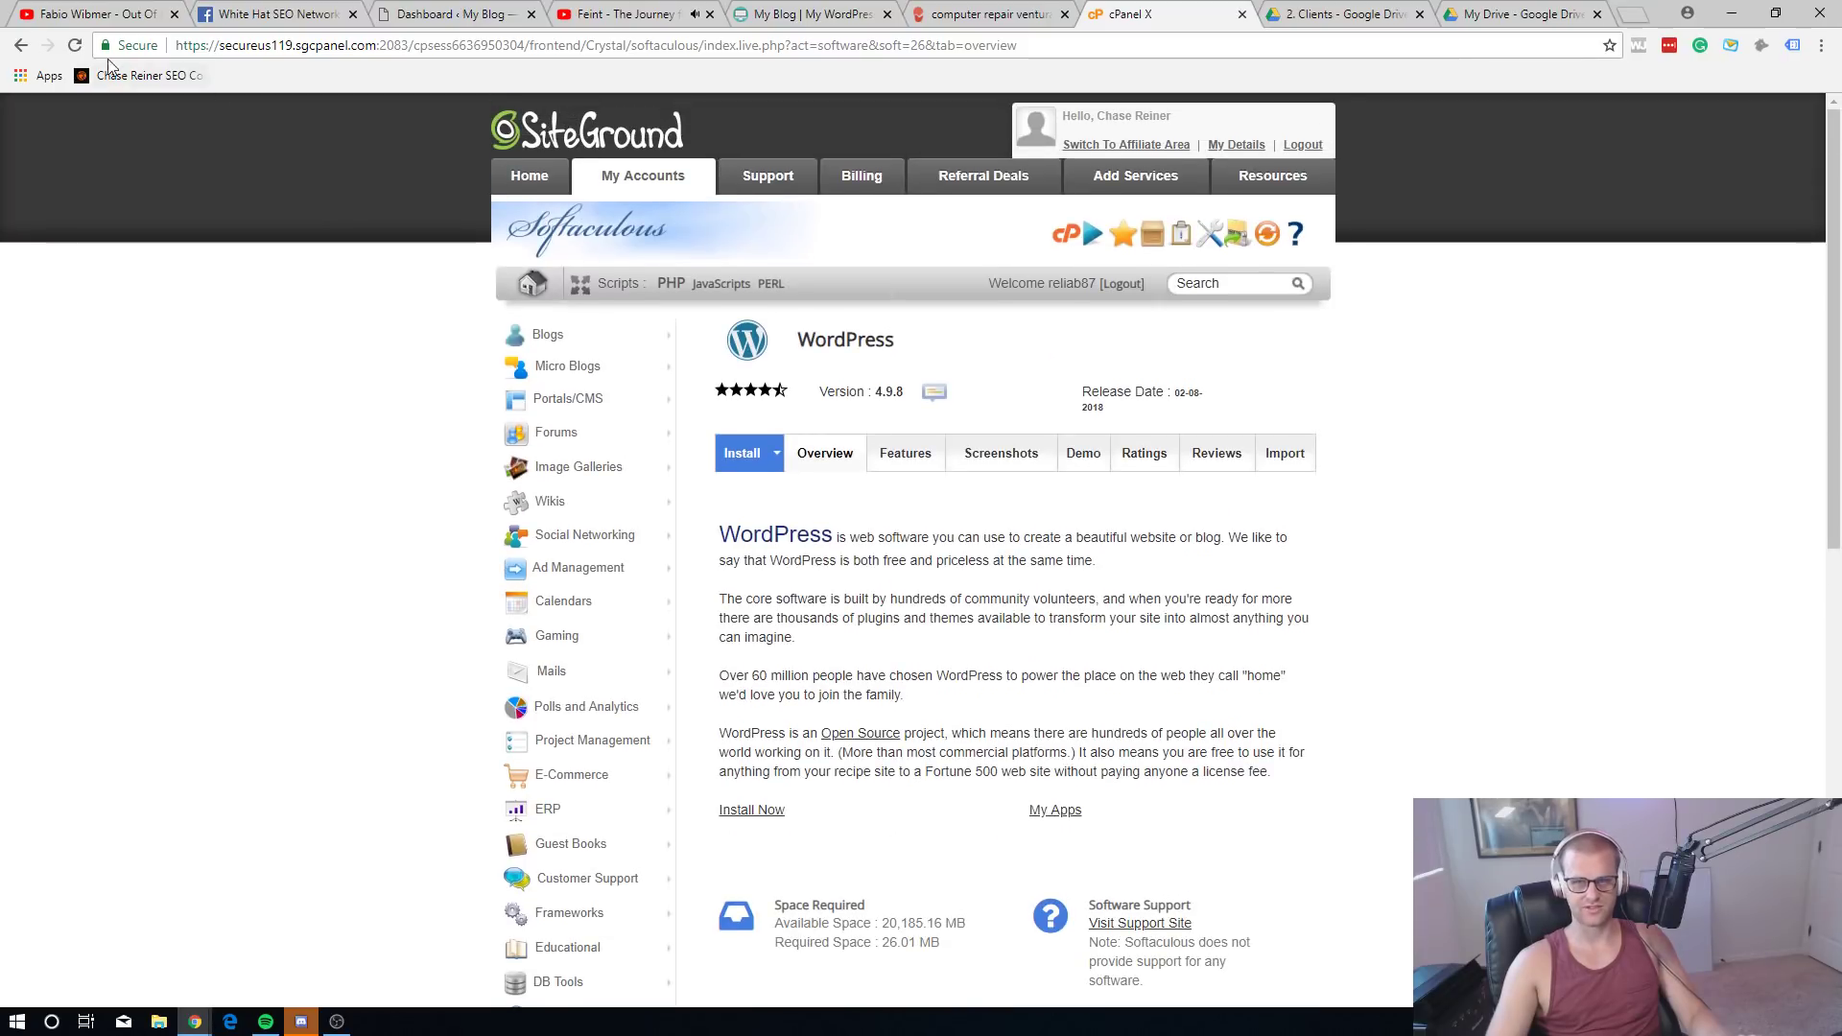
click(20, 45)
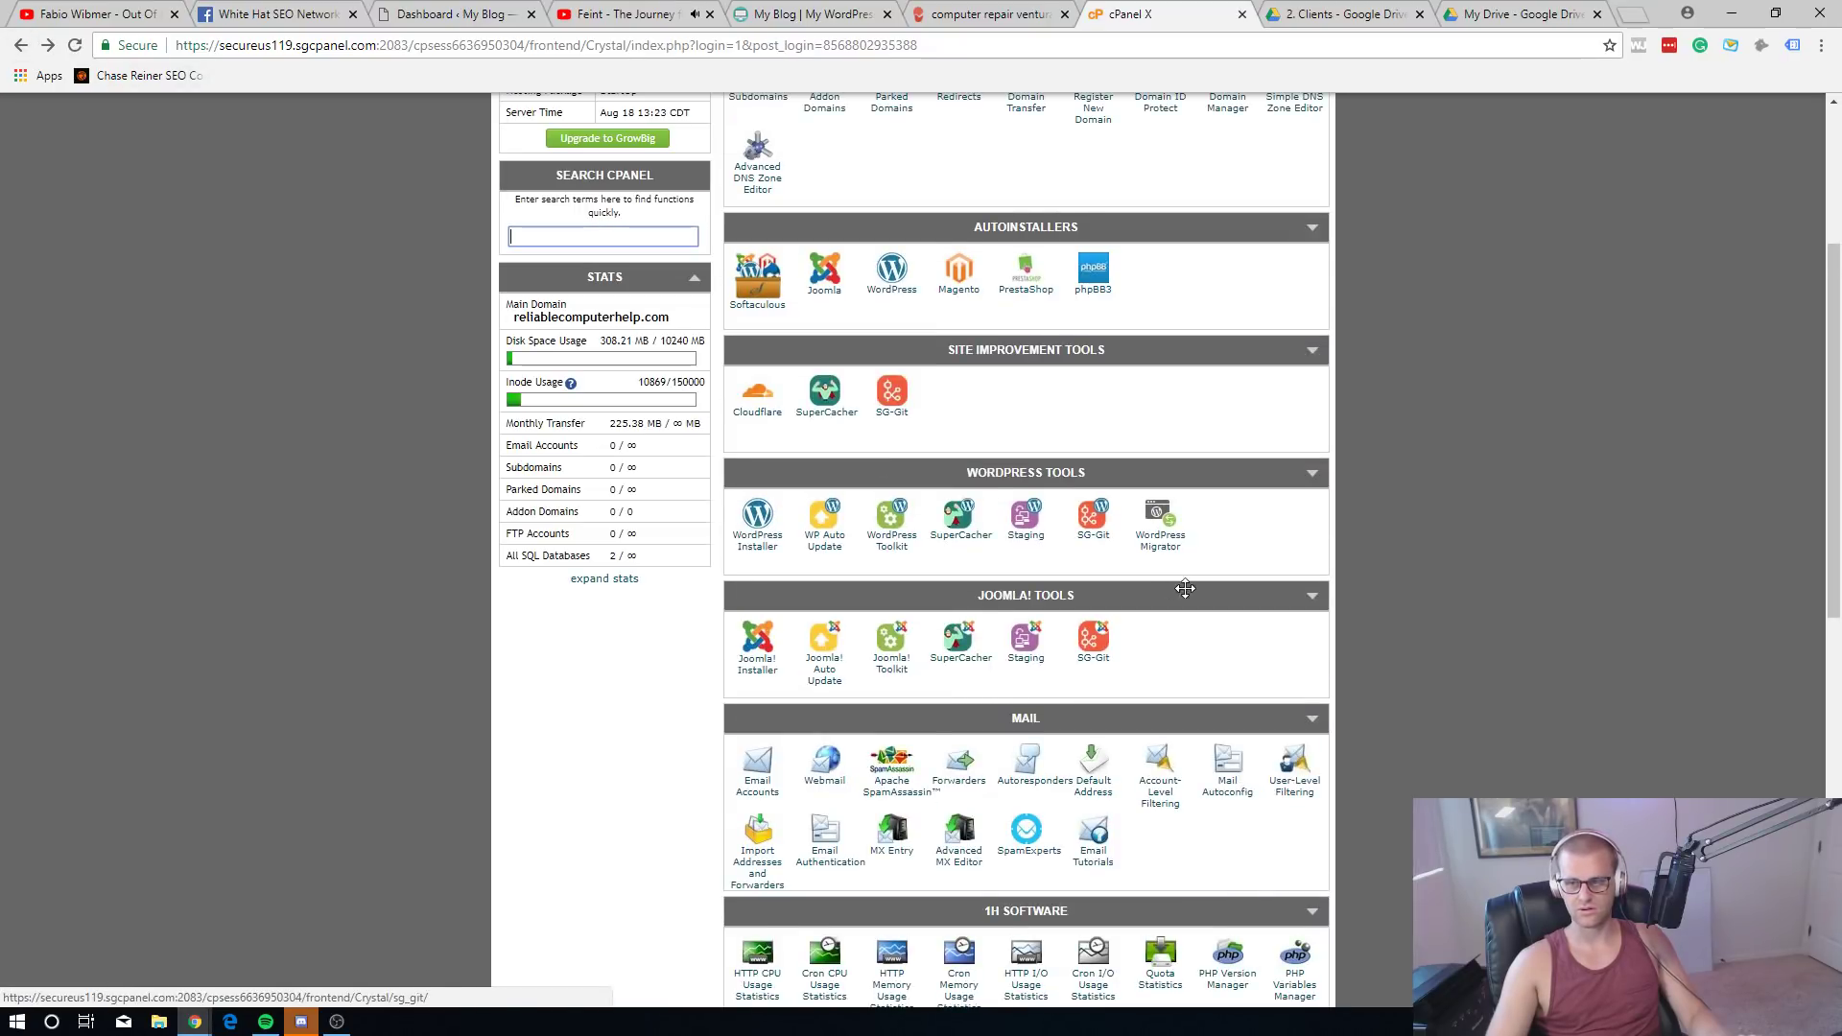
key(ctrl+f)
text(subd)
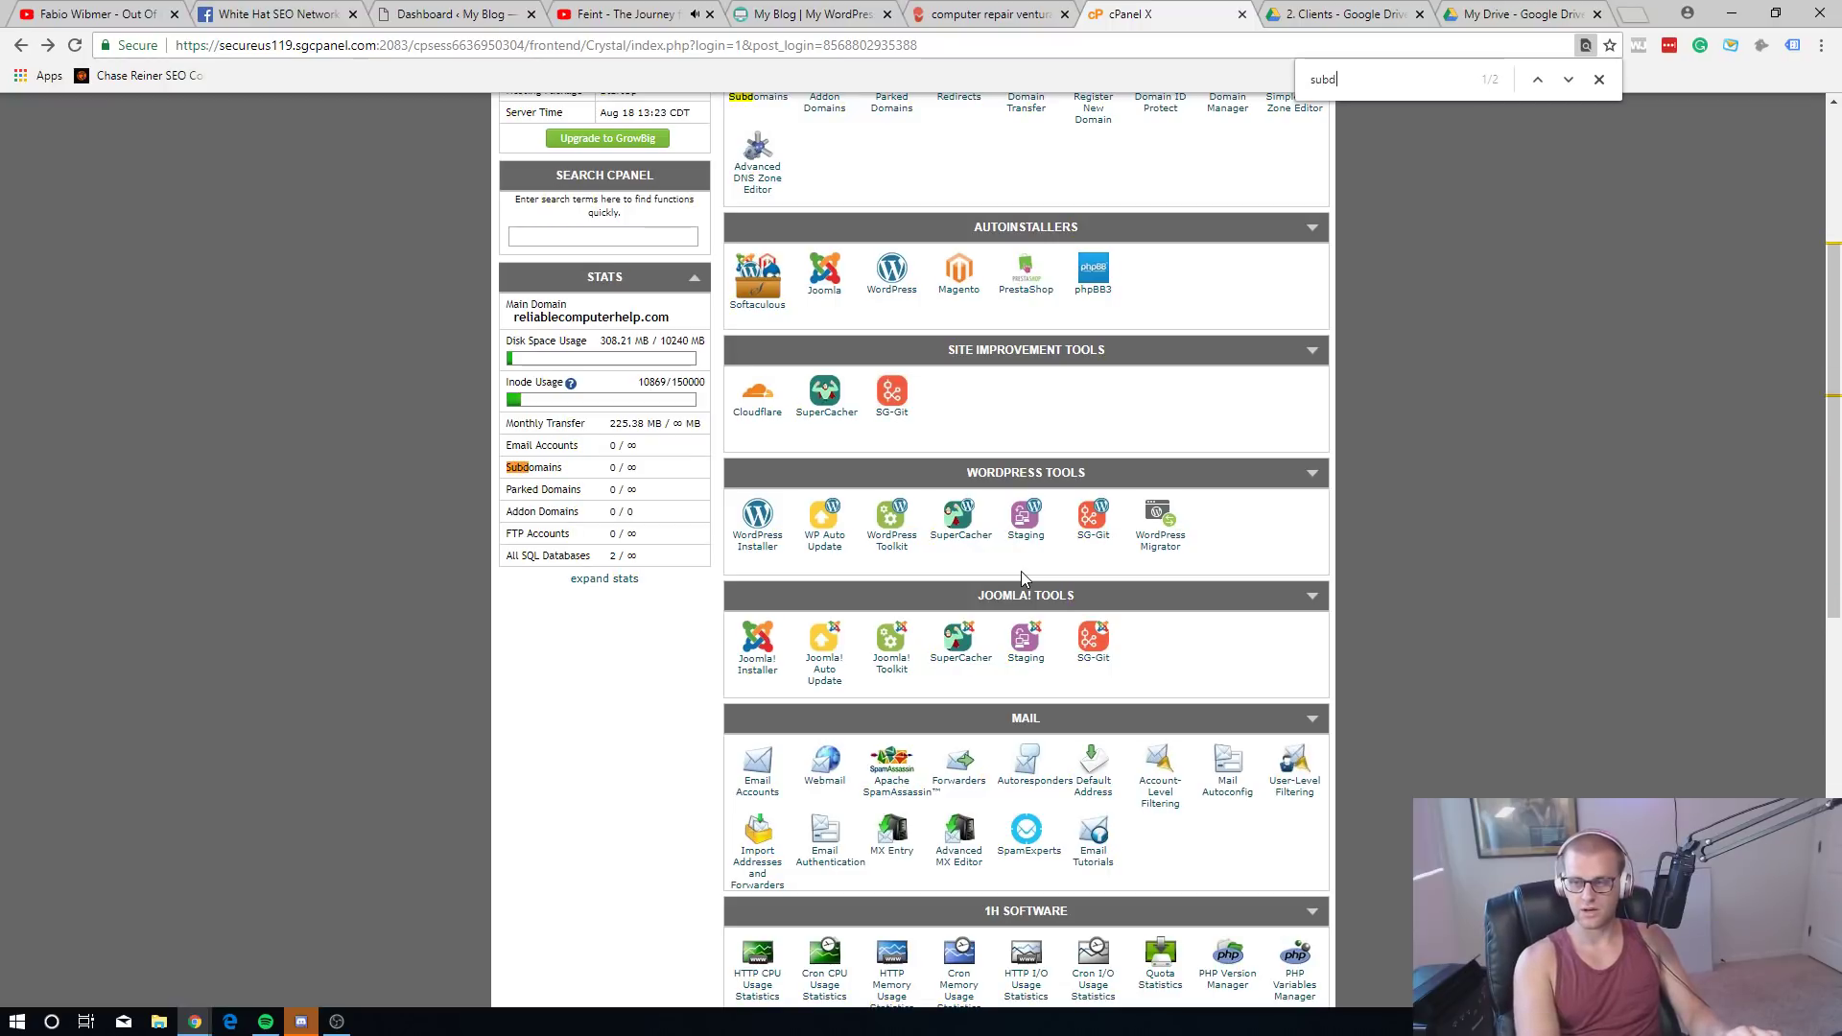
scroll(1021, 572, down, 4)
key(Return)
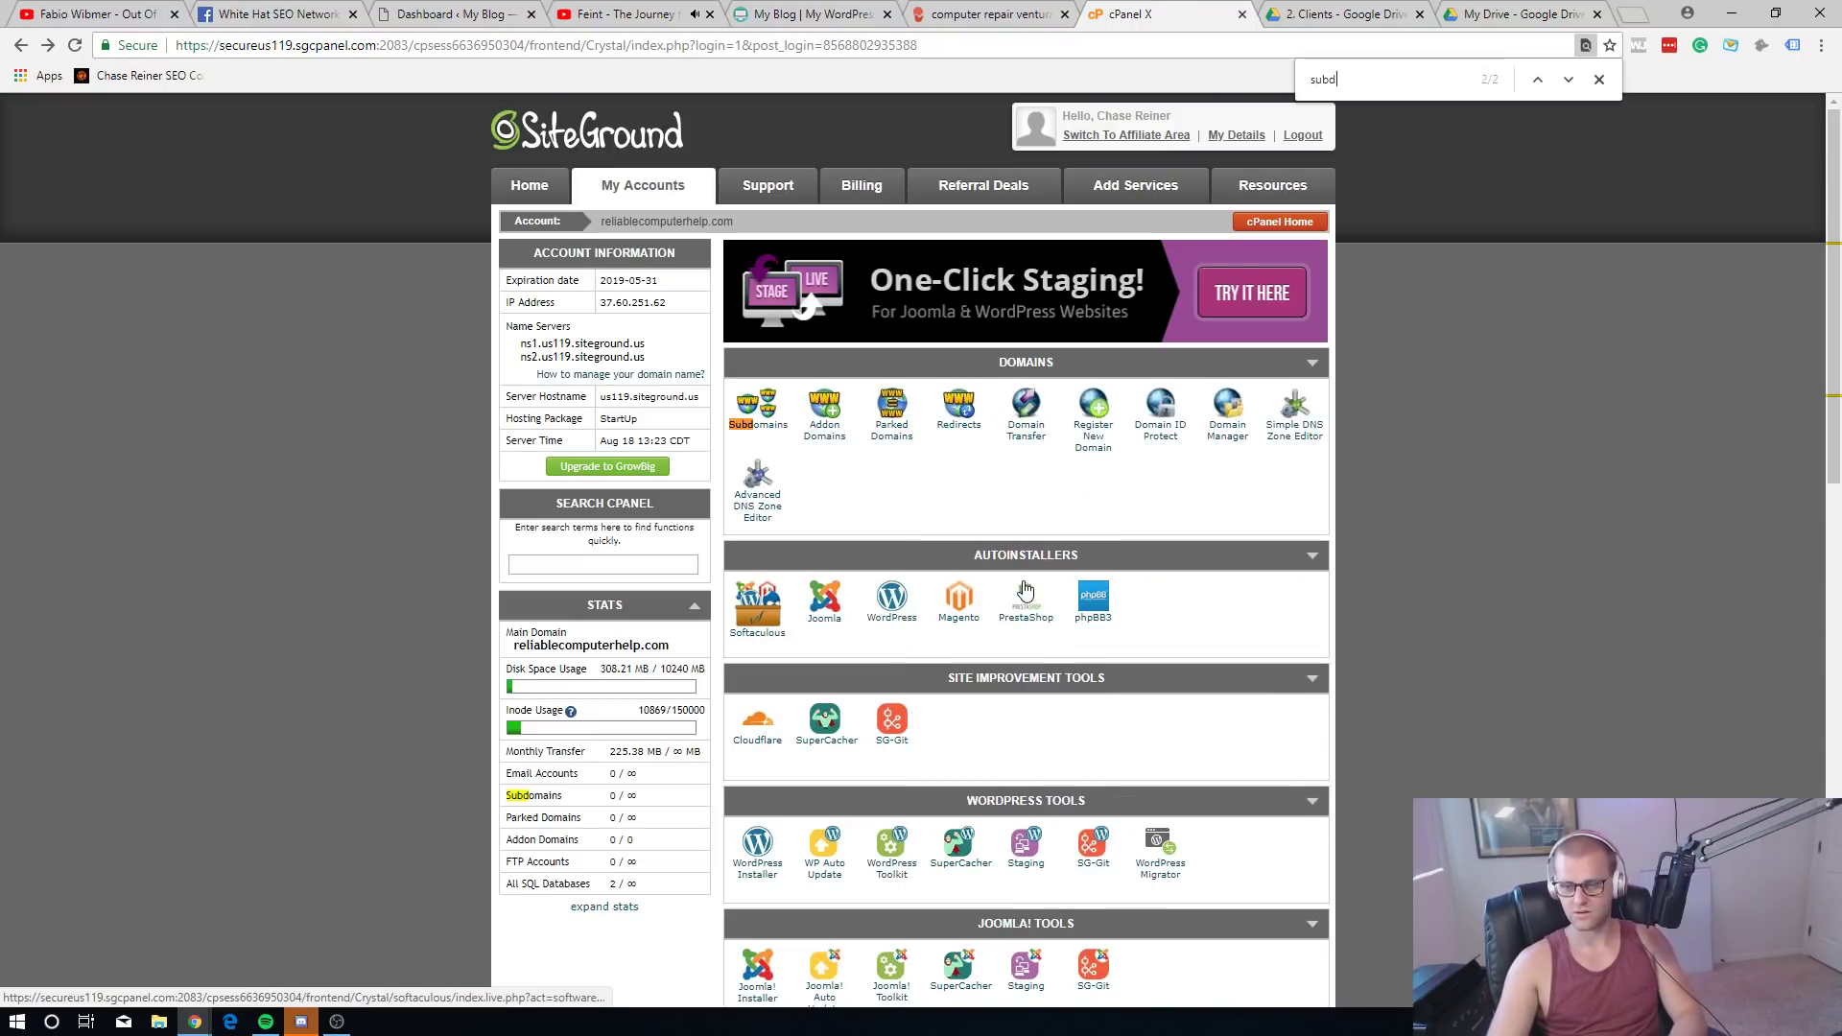
click(757, 408)
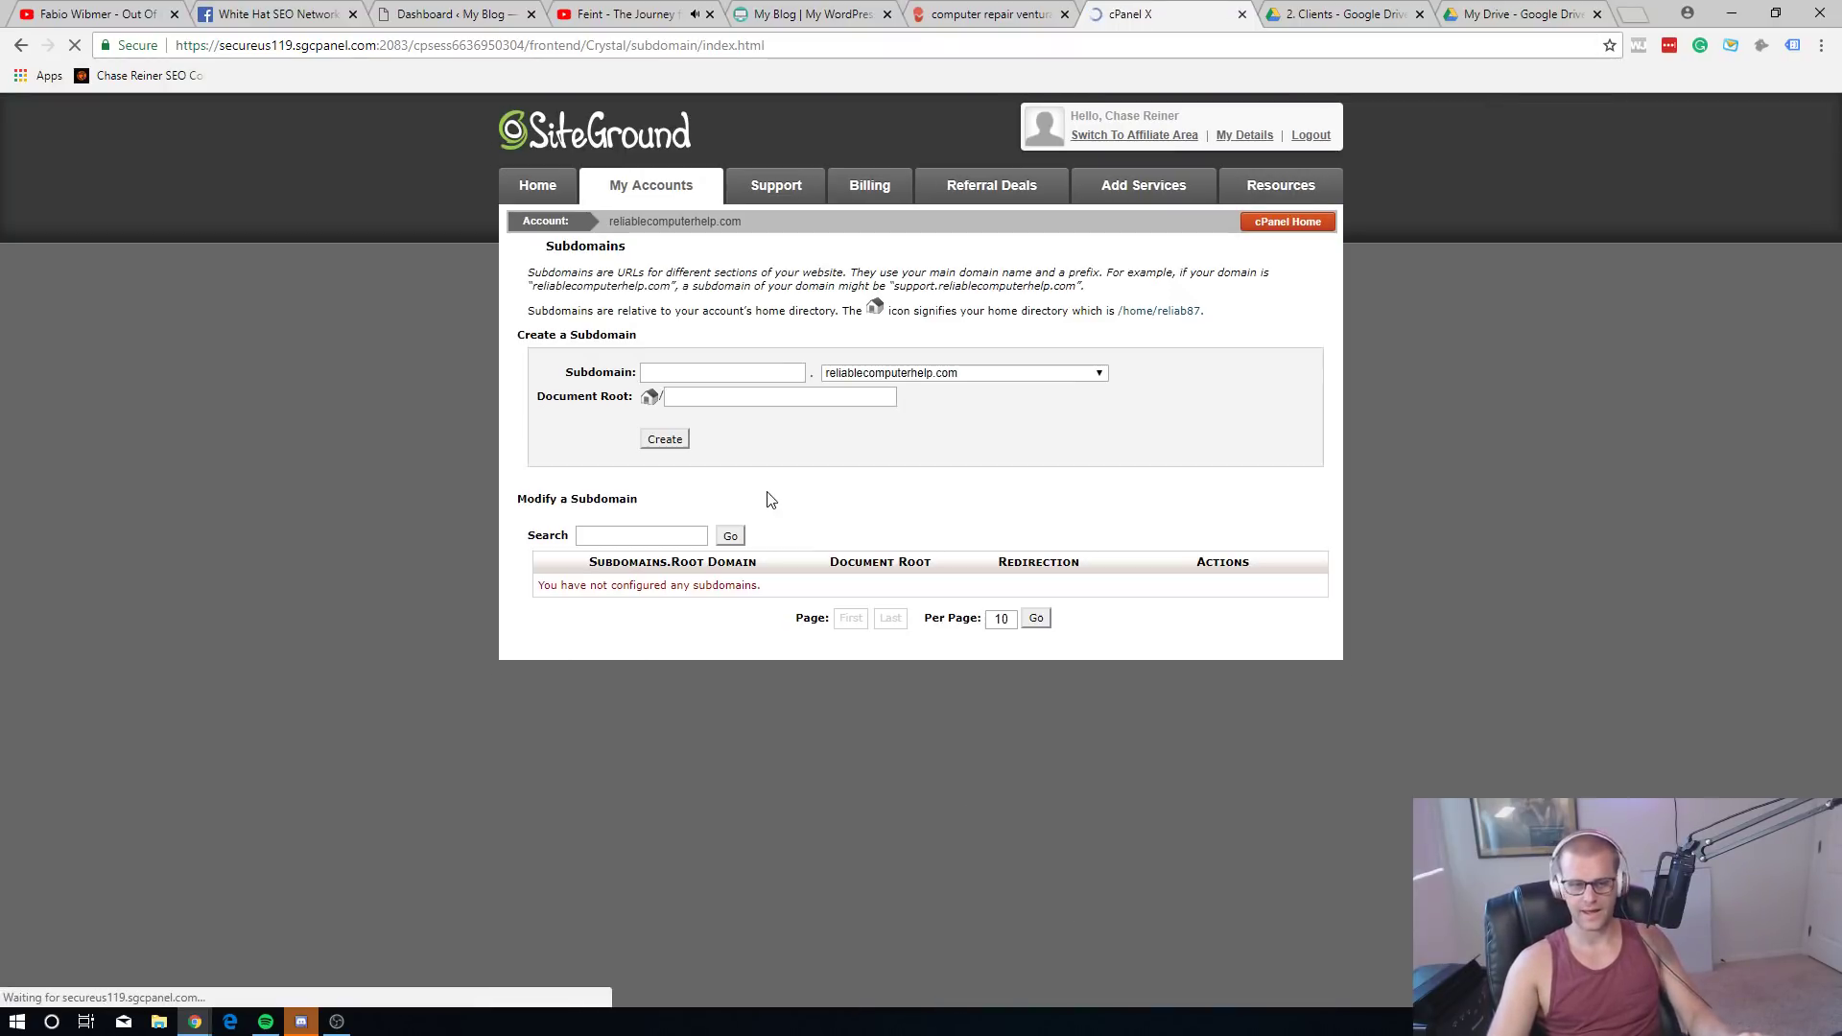
click(20, 46)
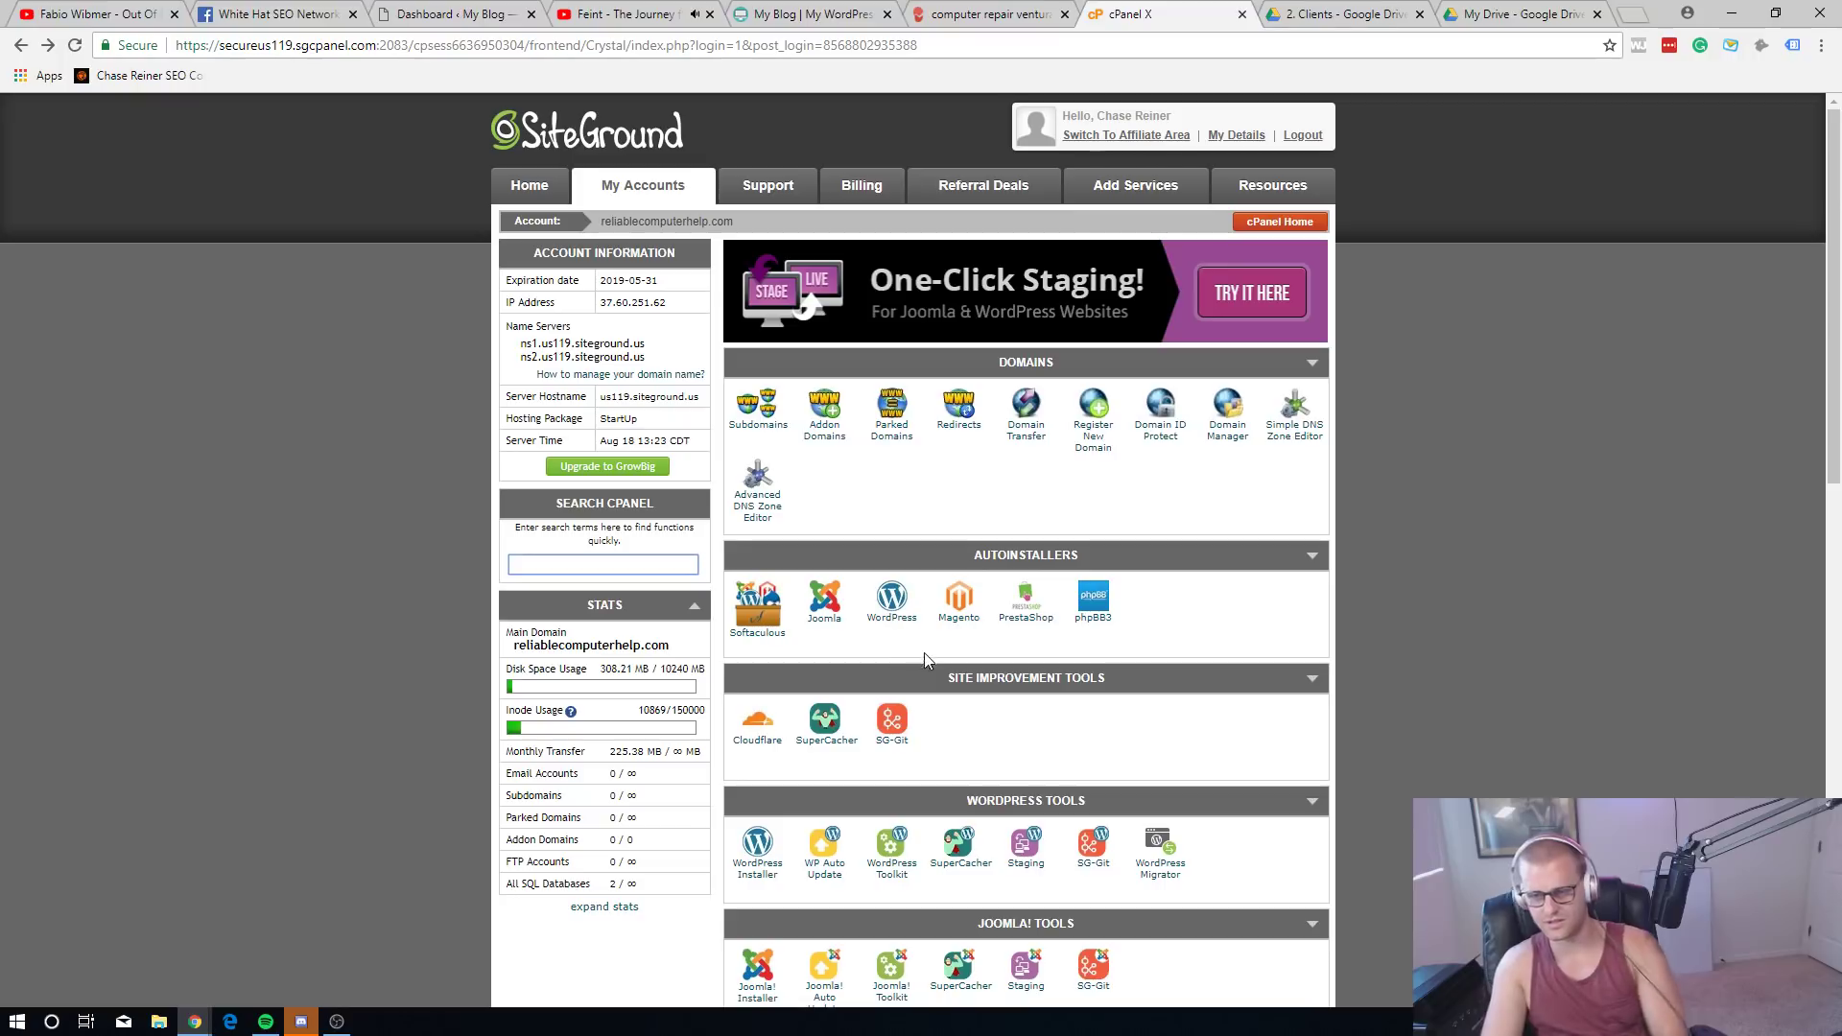
click(906, 626)
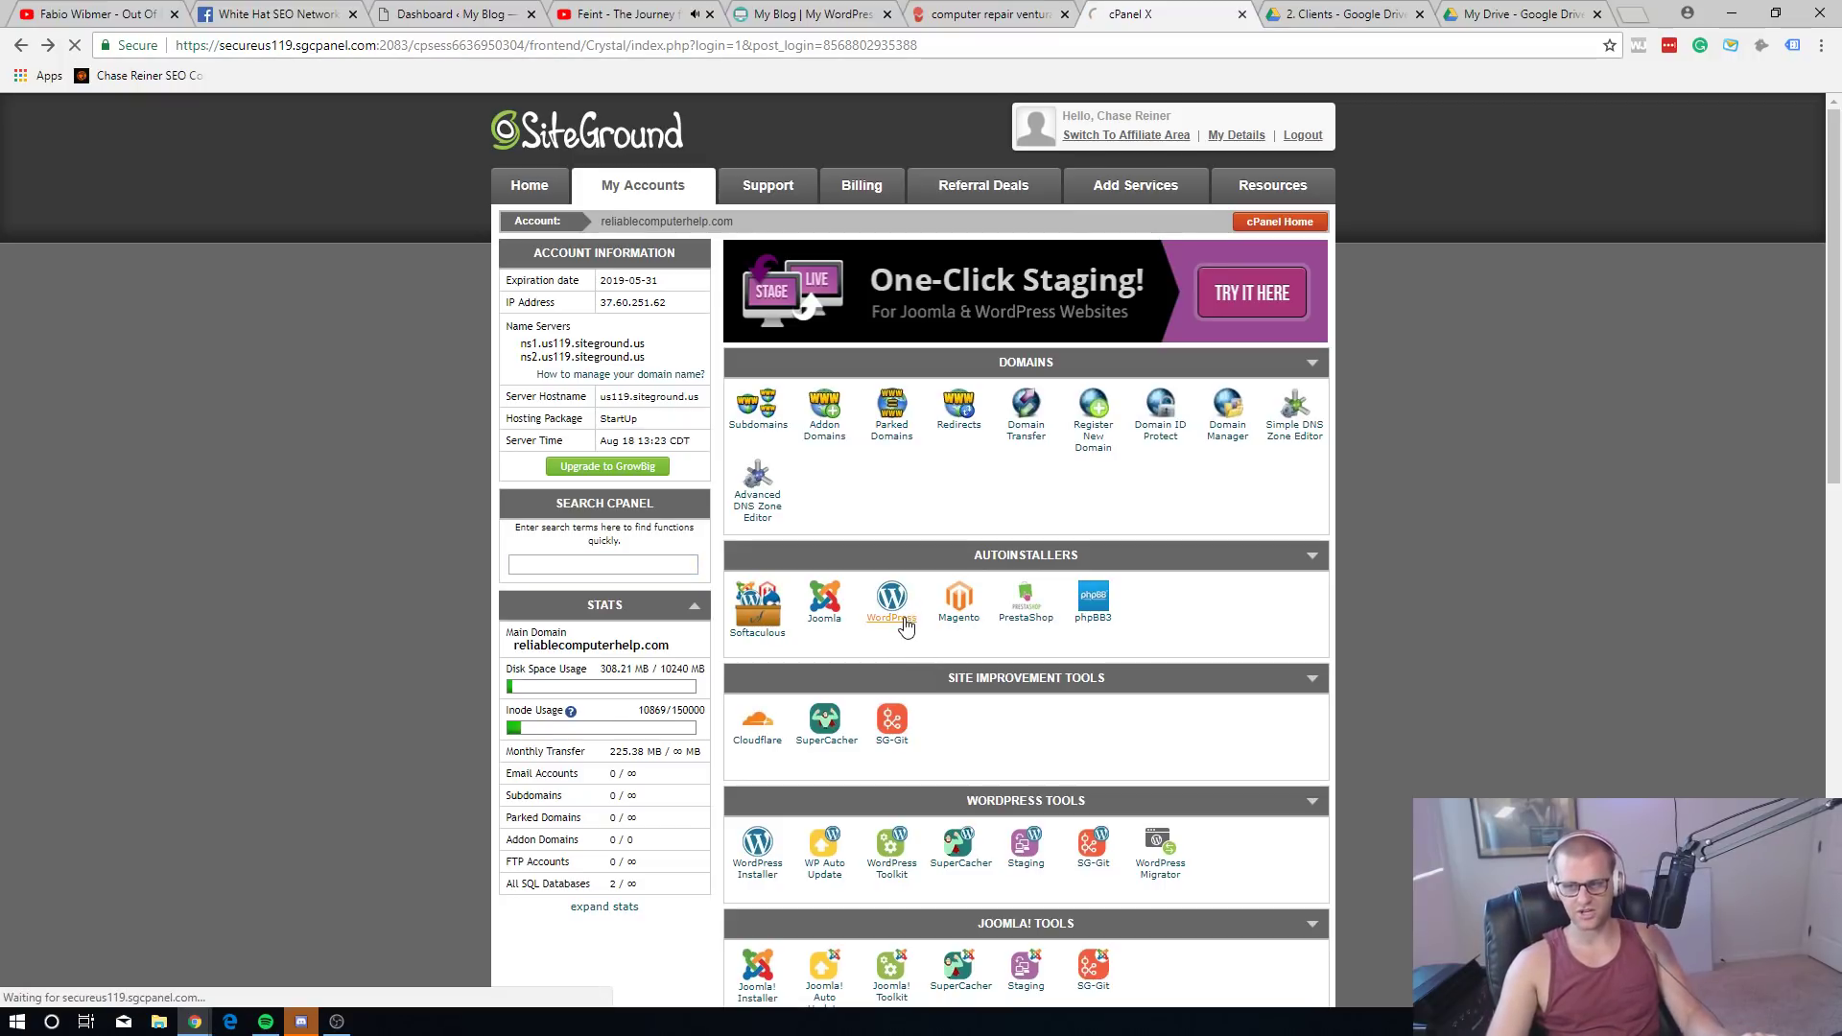
Review the With Selected actions for the existing WordPress installs, then open the Install form
scroll(947, 624, down, 5)
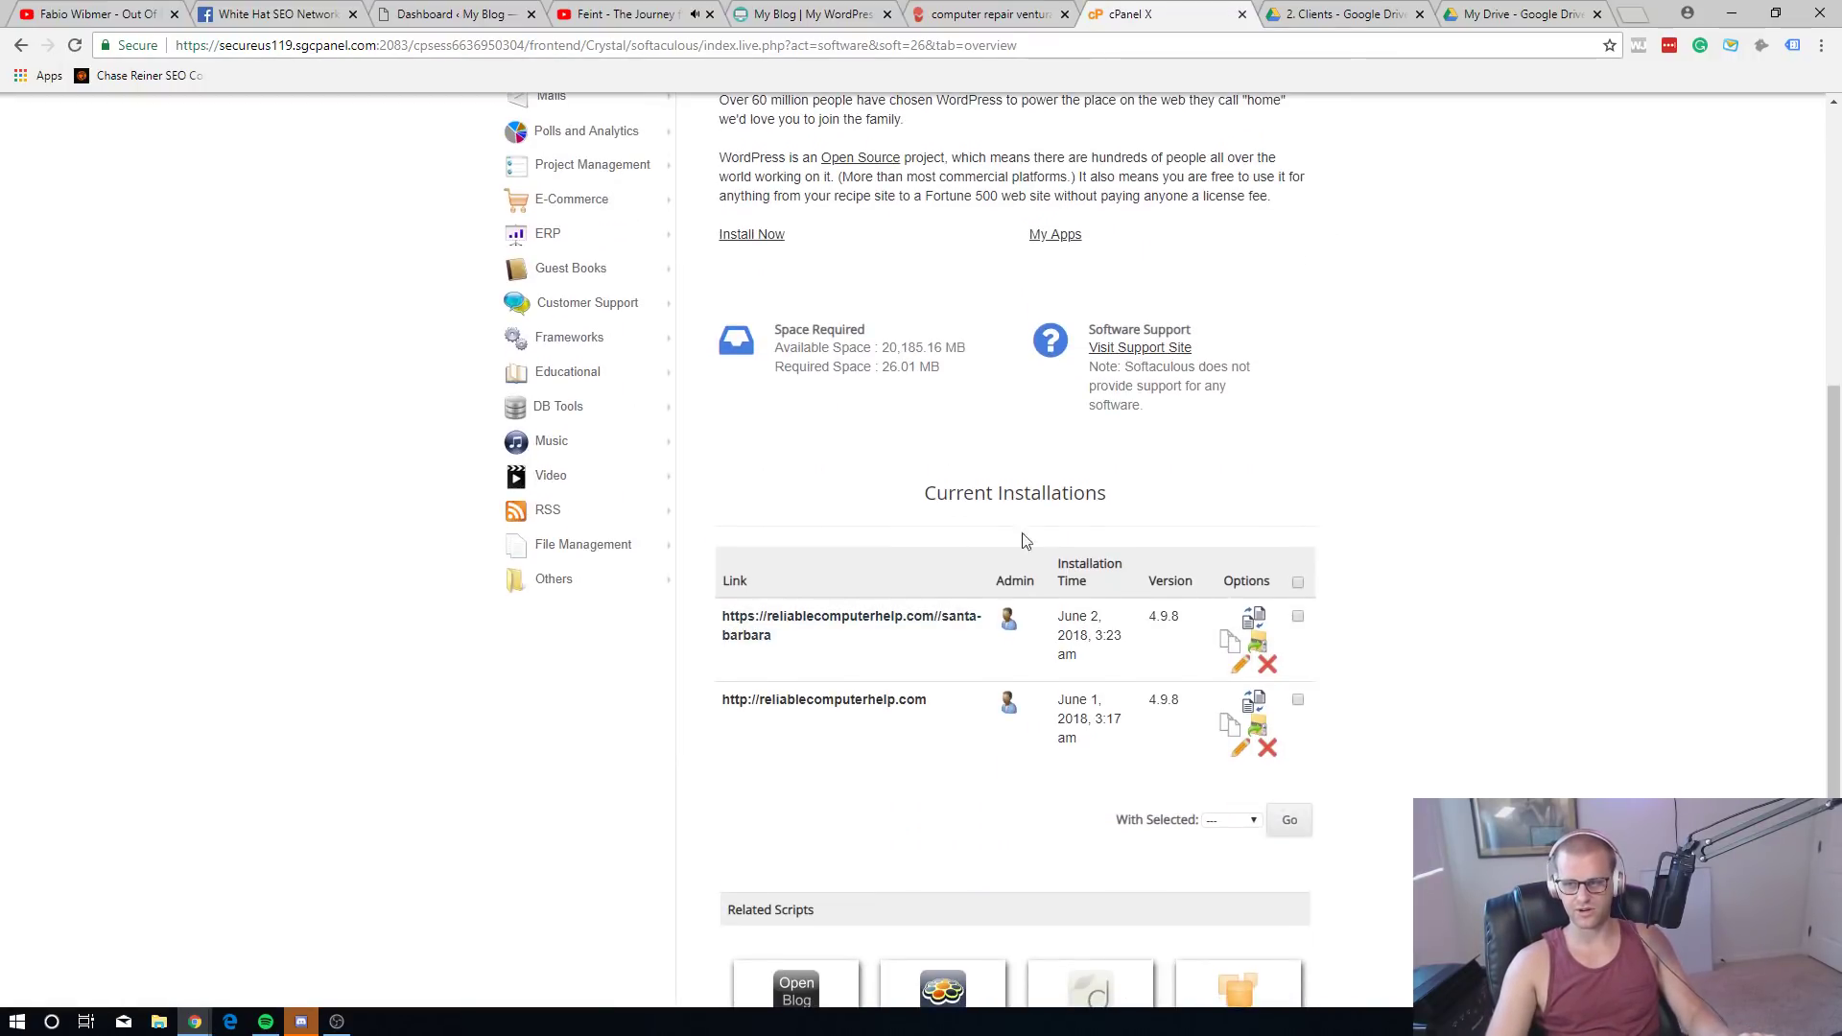
scroll(1113, 492, down, 3)
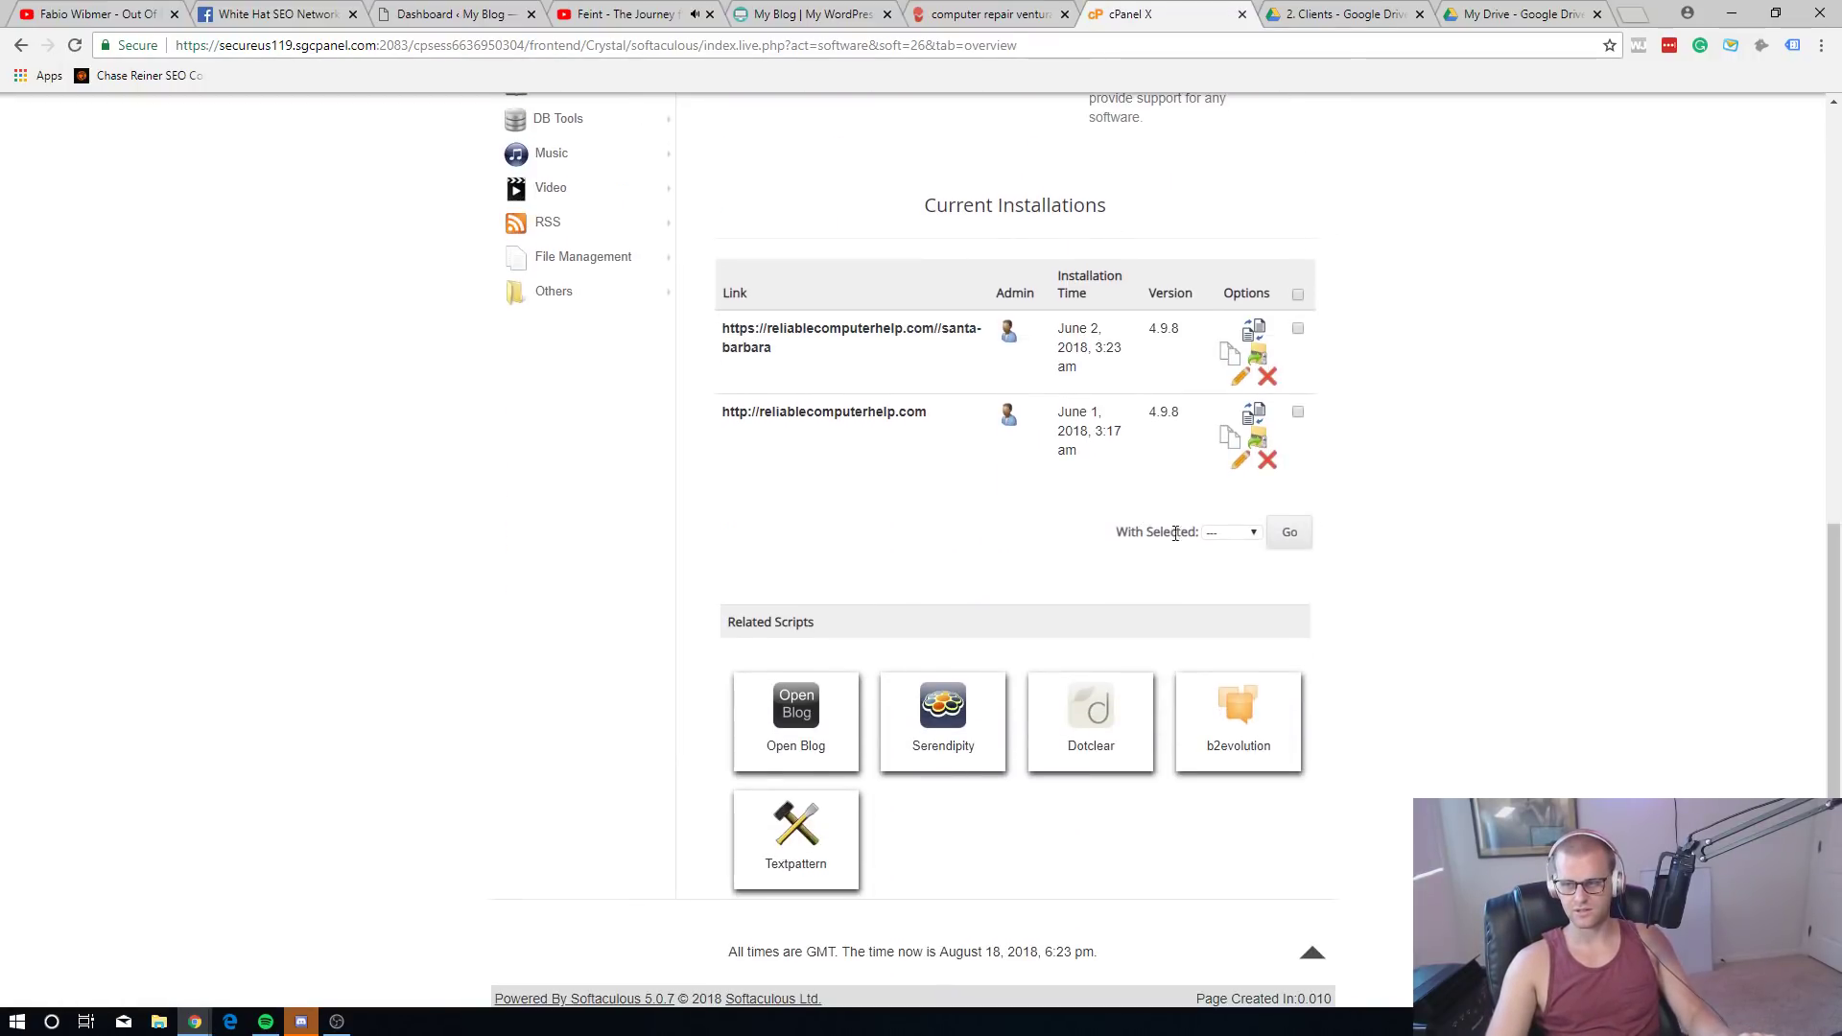
click(1254, 533)
click(1279, 537)
scroll(1344, 538, up, 3)
scroll(1102, 535, up, 3)
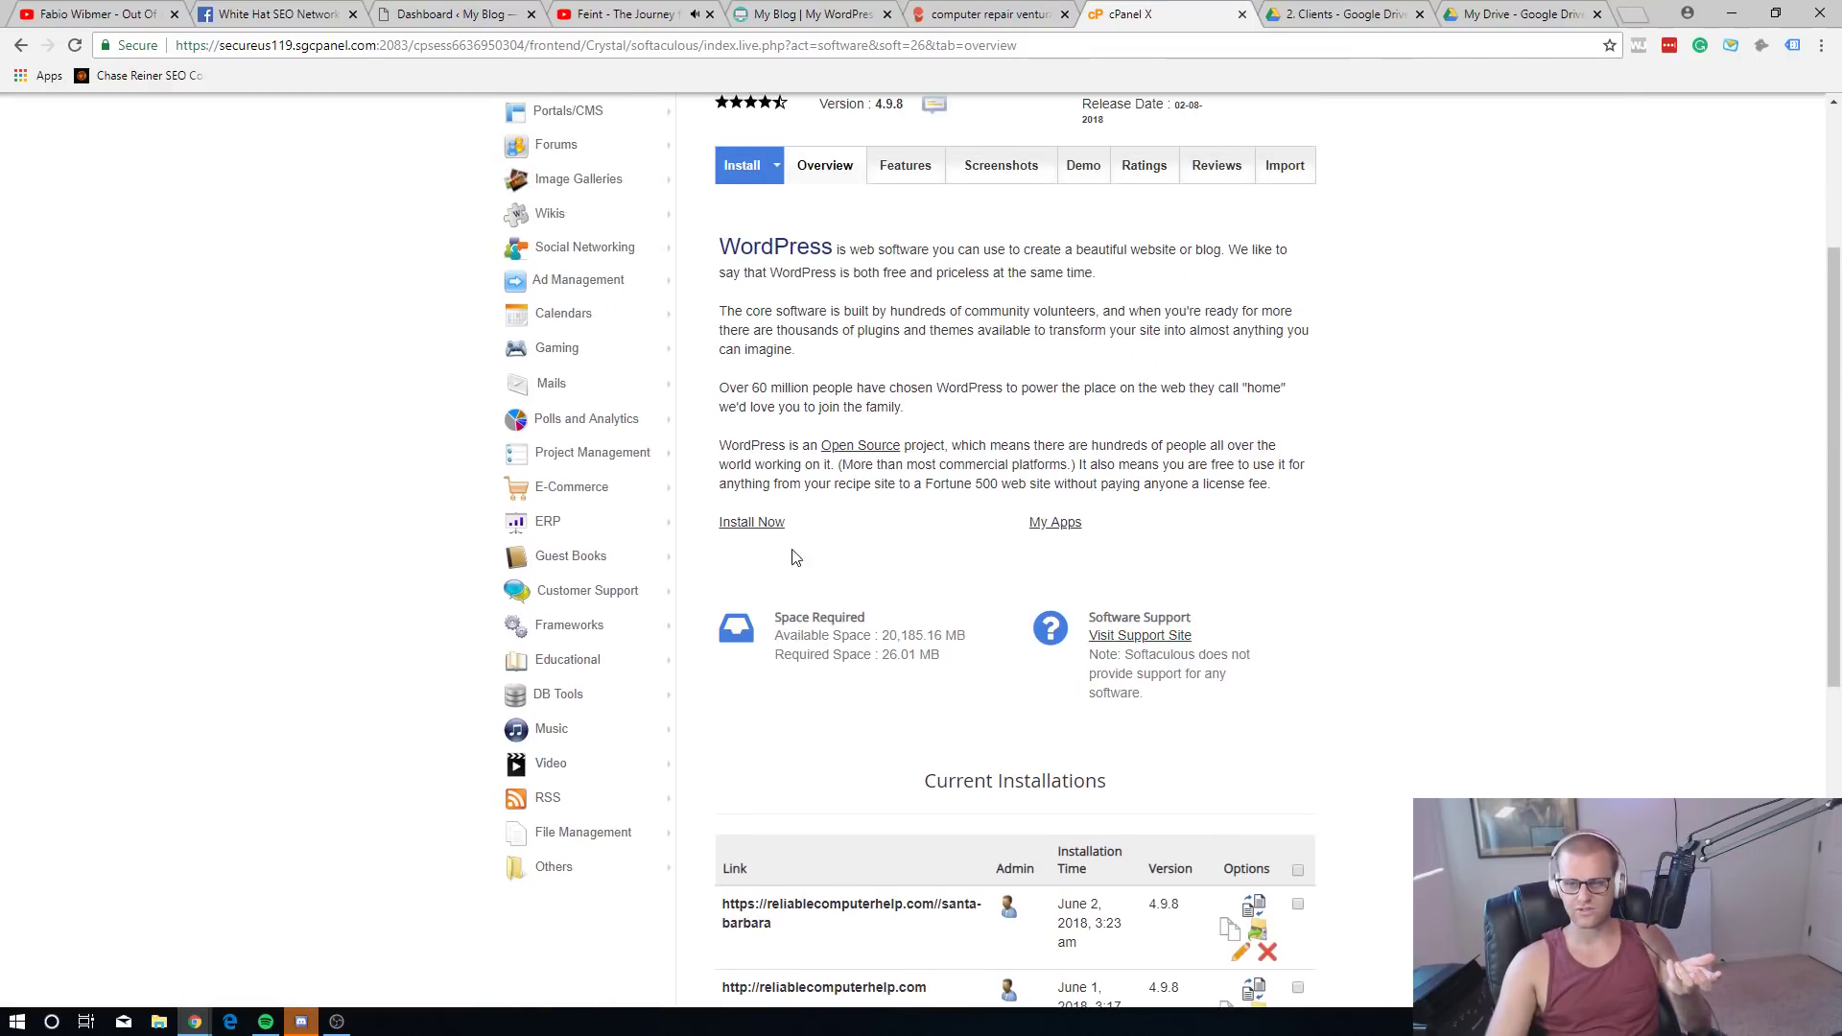
click(778, 527)
Keep reliablecomputerhelp.com as the install domain and begin entering the /vent directory
click(1205, 378)
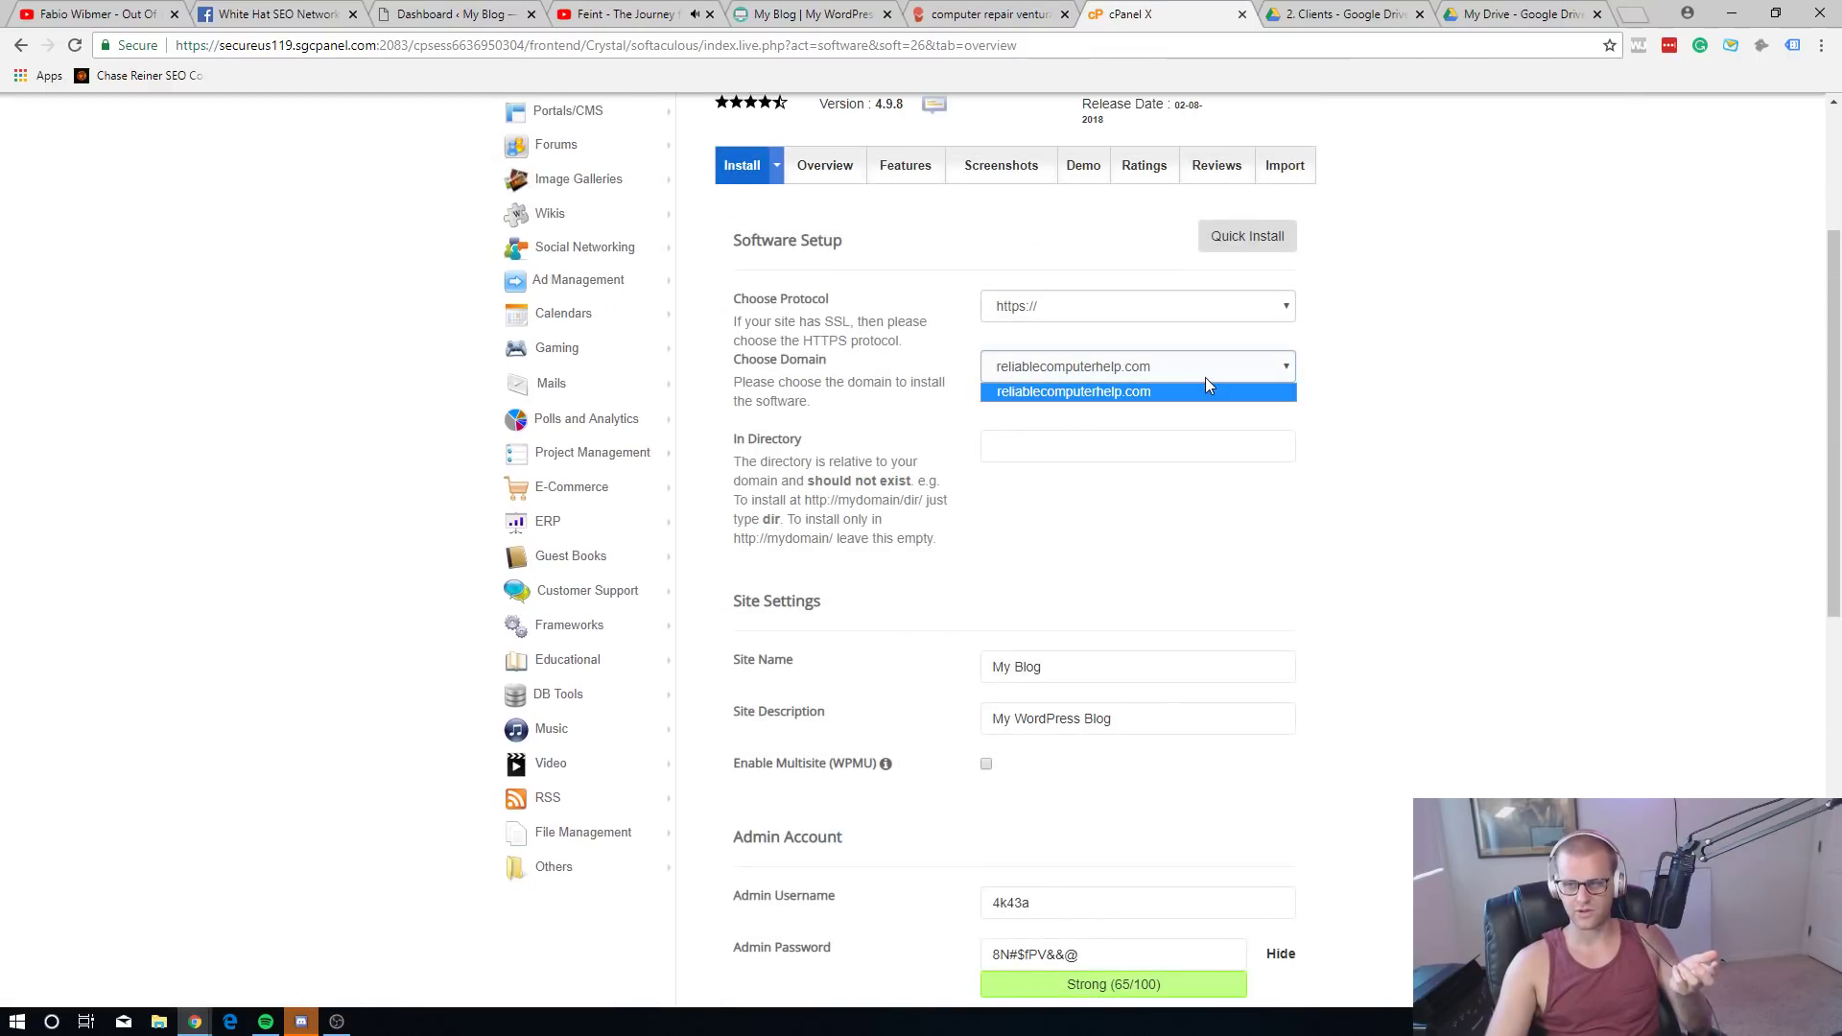
click(1351, 378)
click(1125, 446)
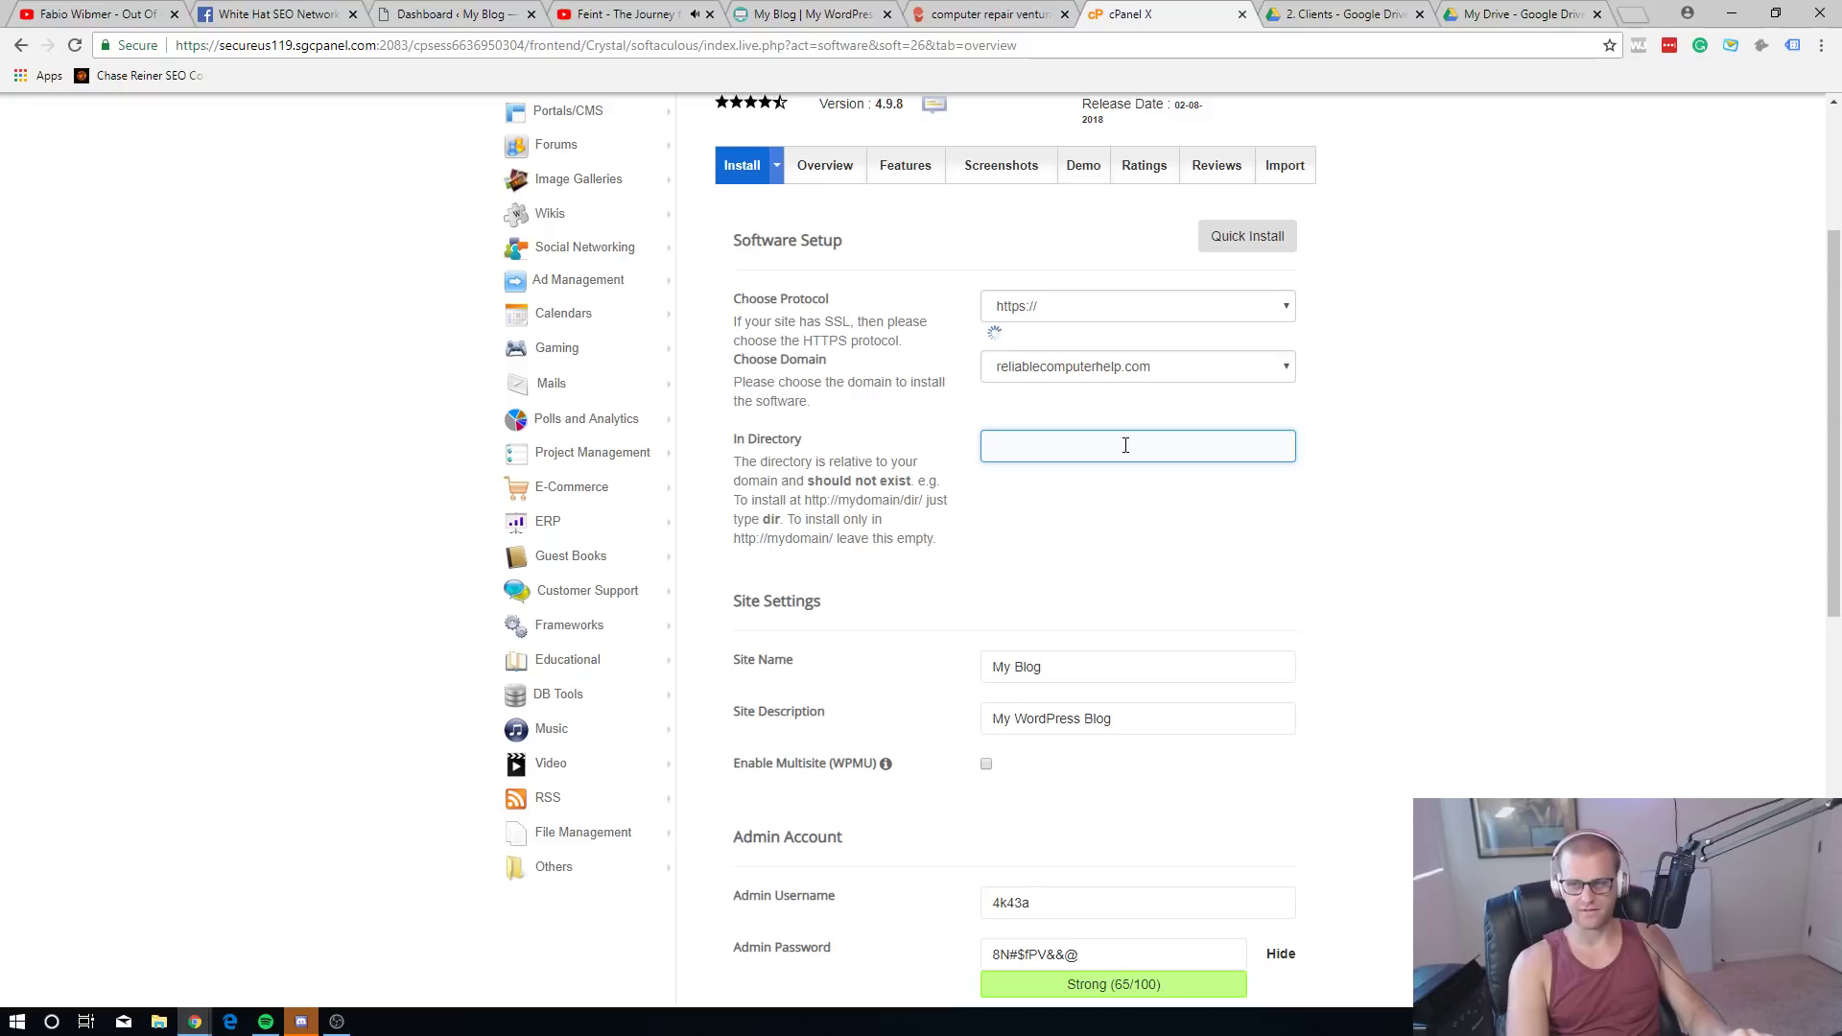
text(/ventura)
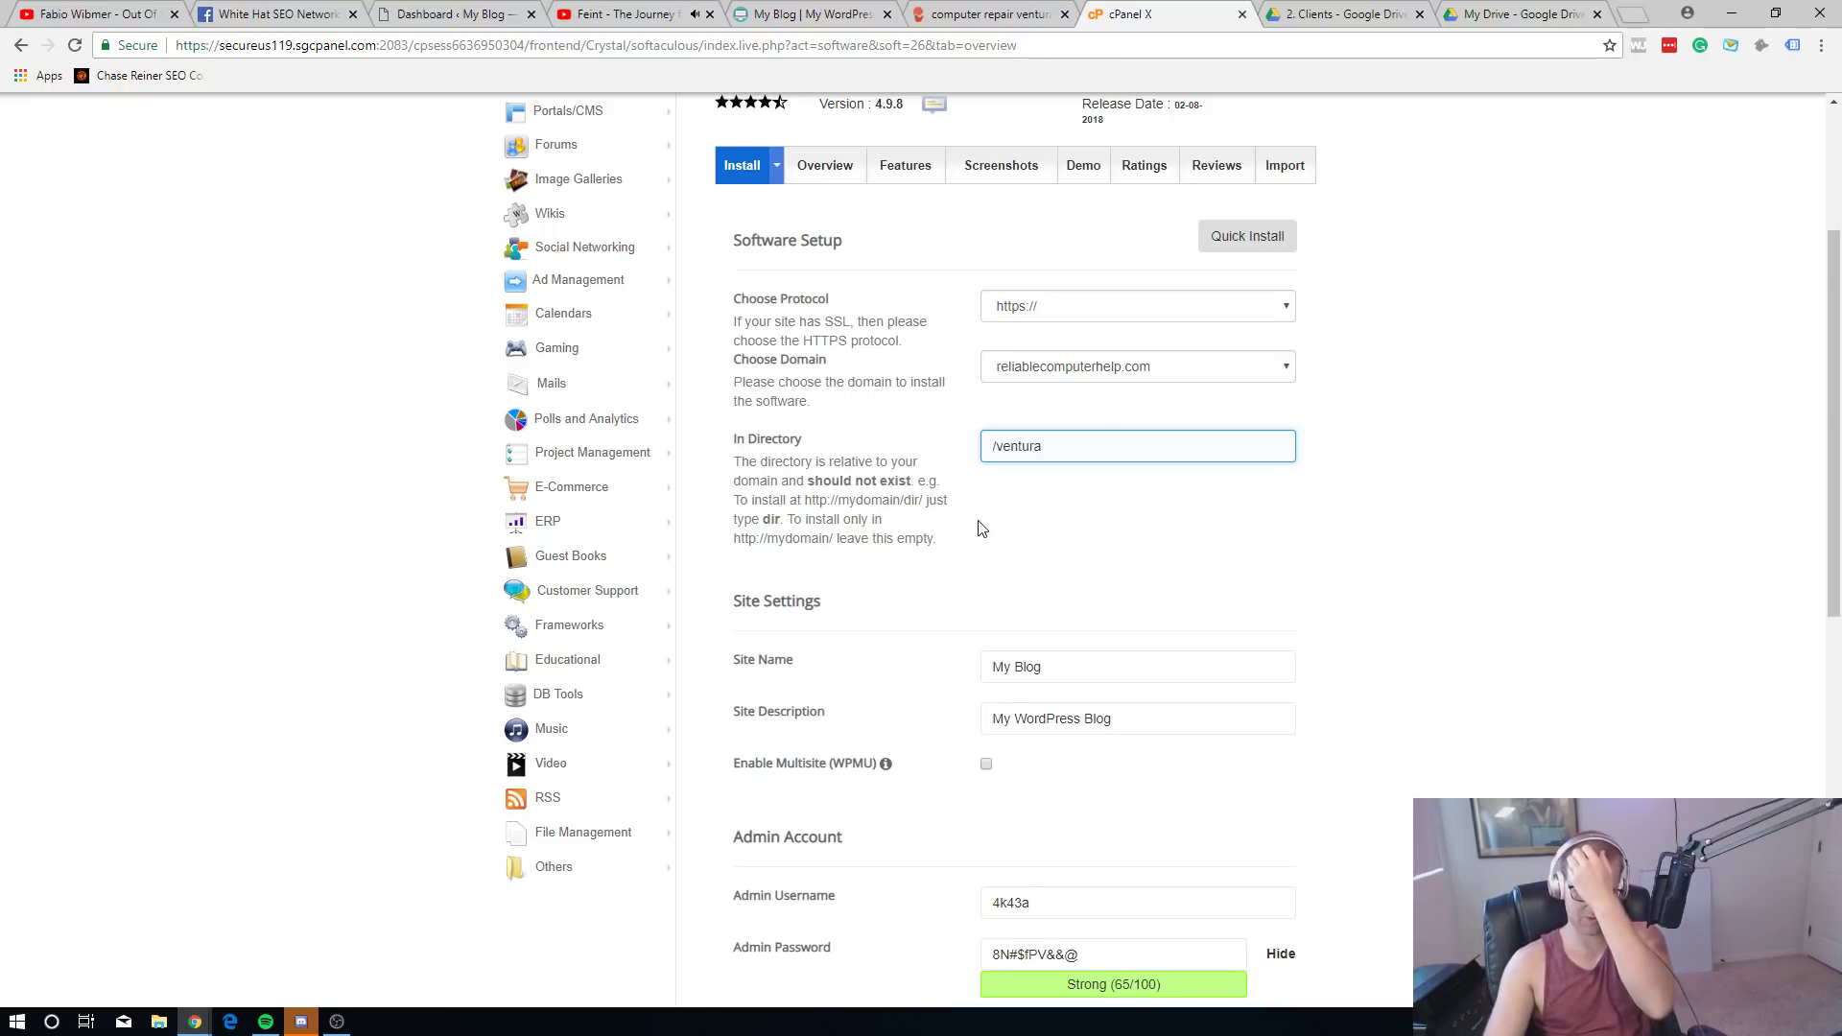
Check a location help page on the live Reliable Computer Help site, then return to the form
click(804, 12)
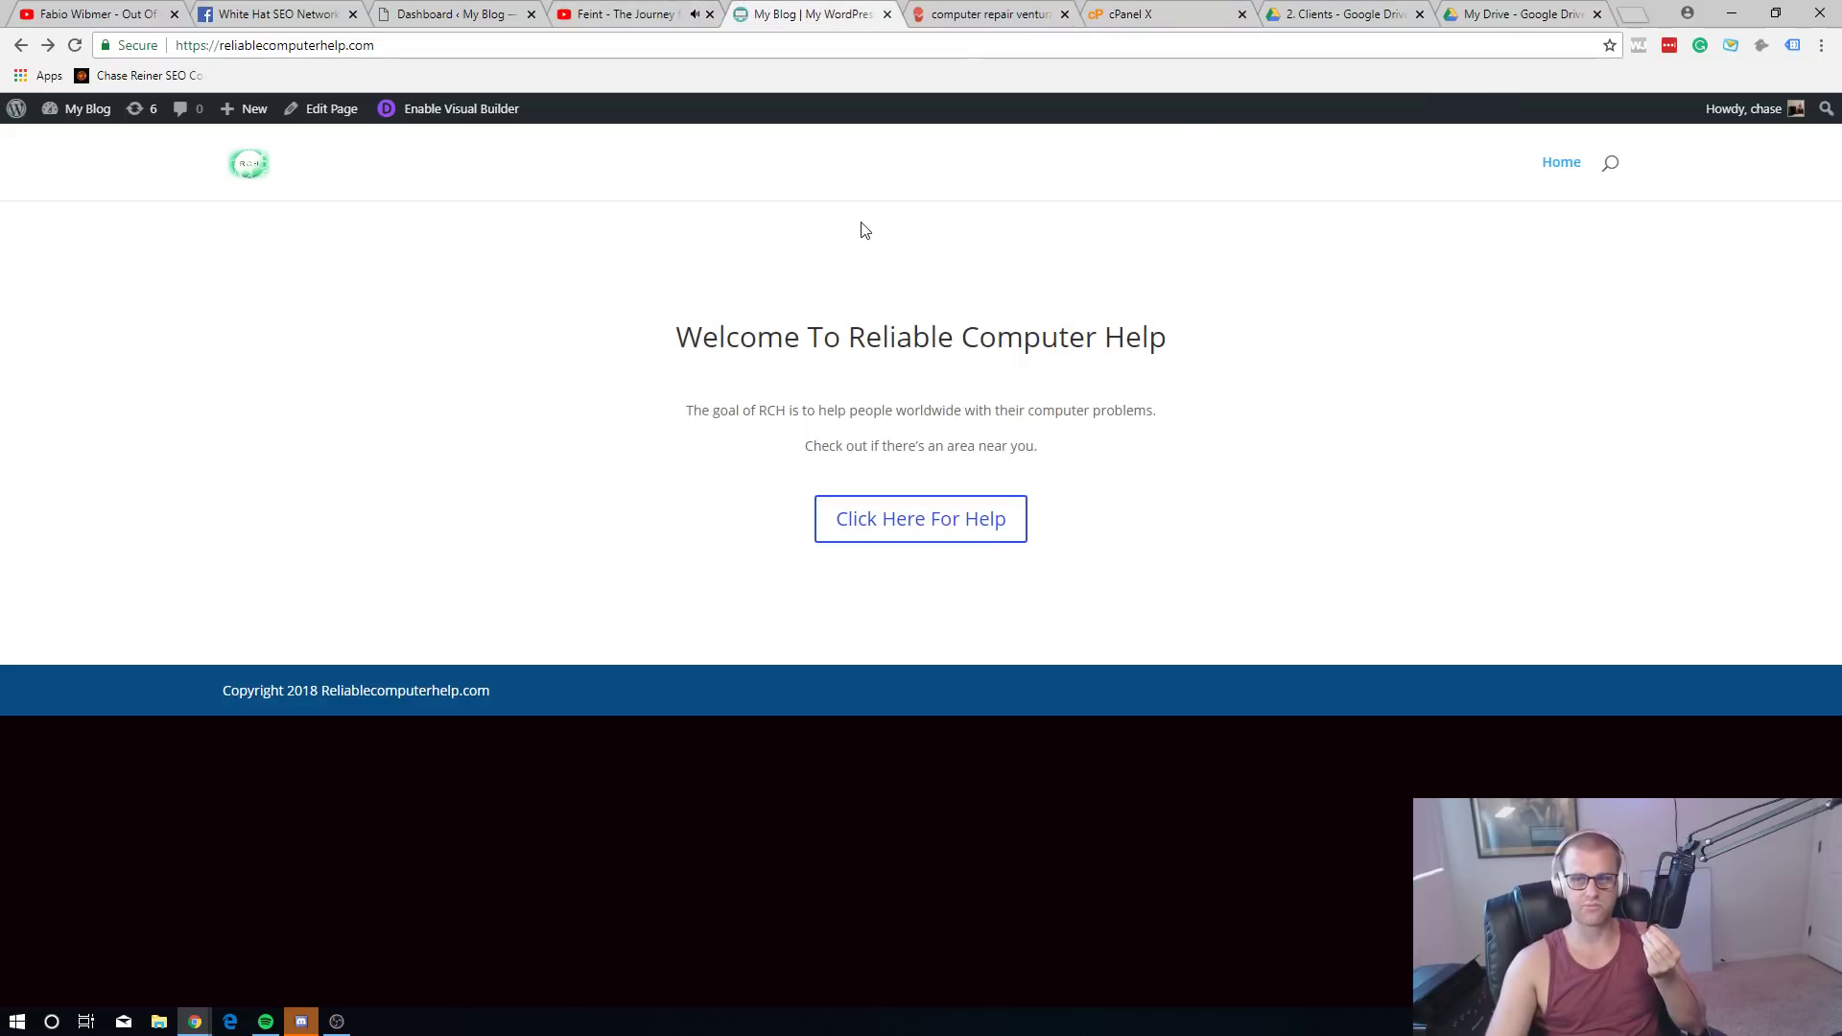
click(900, 525)
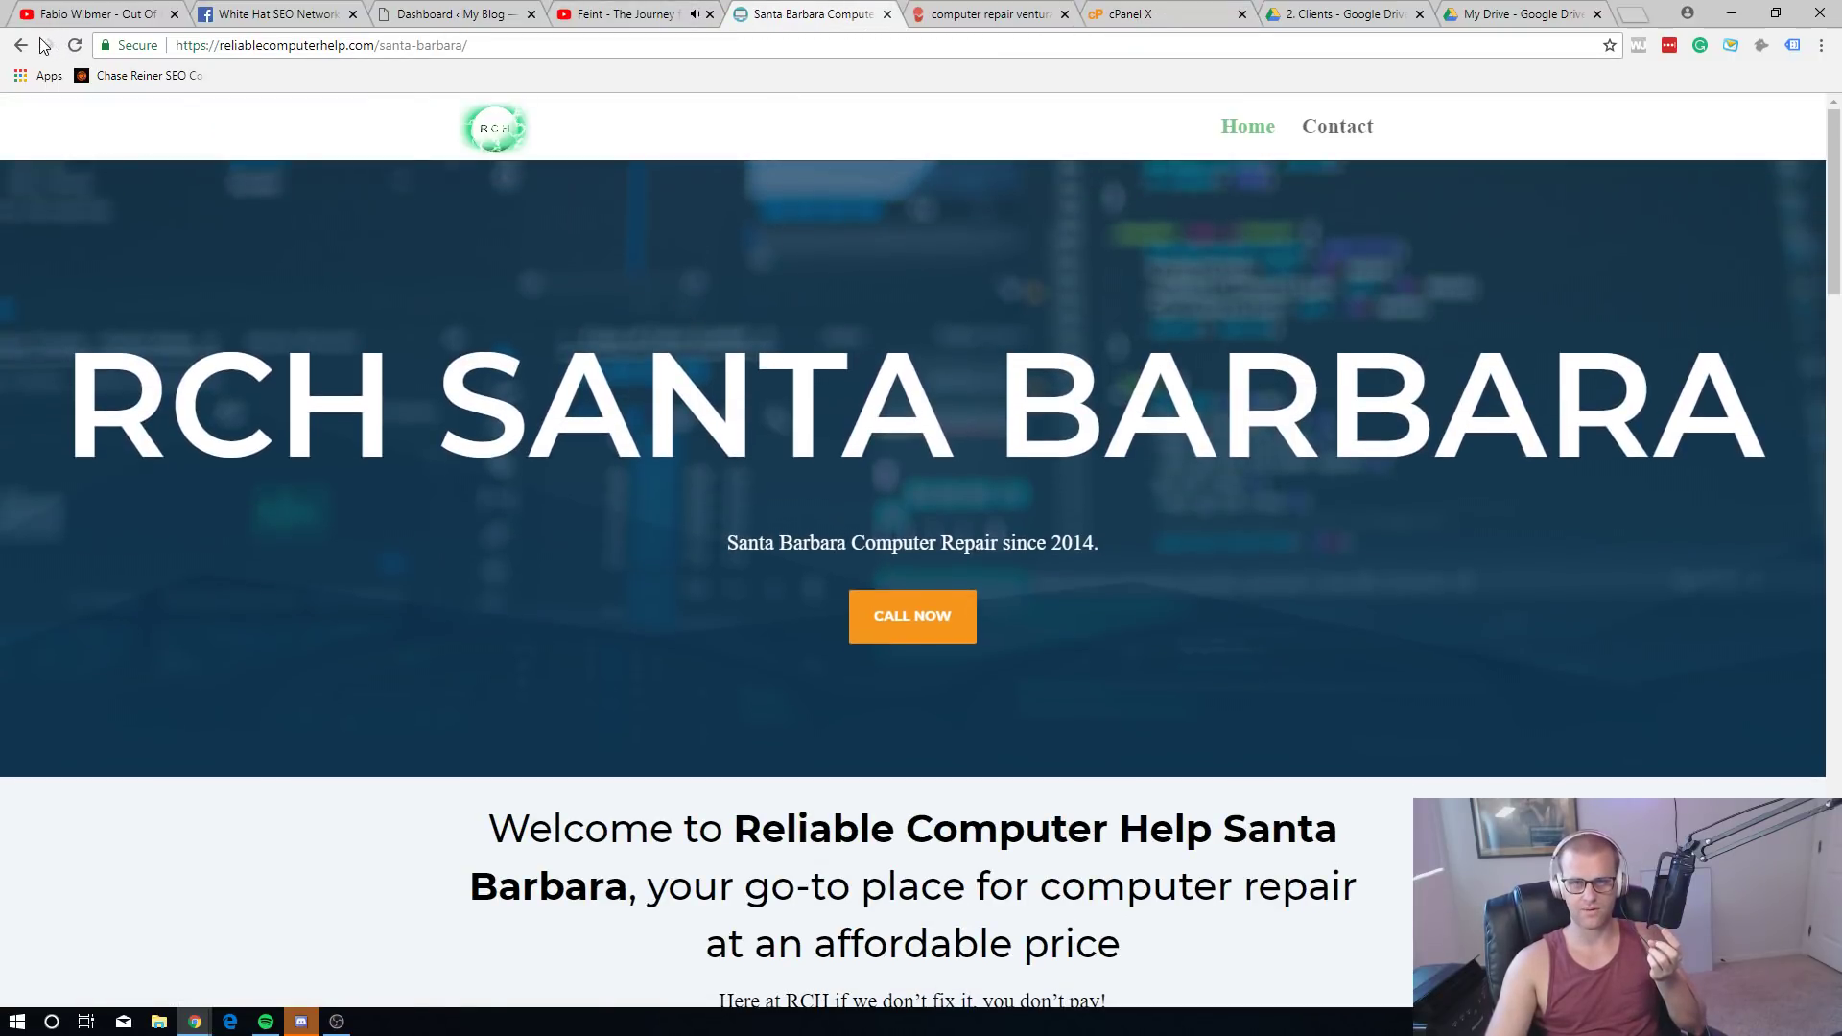
click(15, 44)
click(1092, 11)
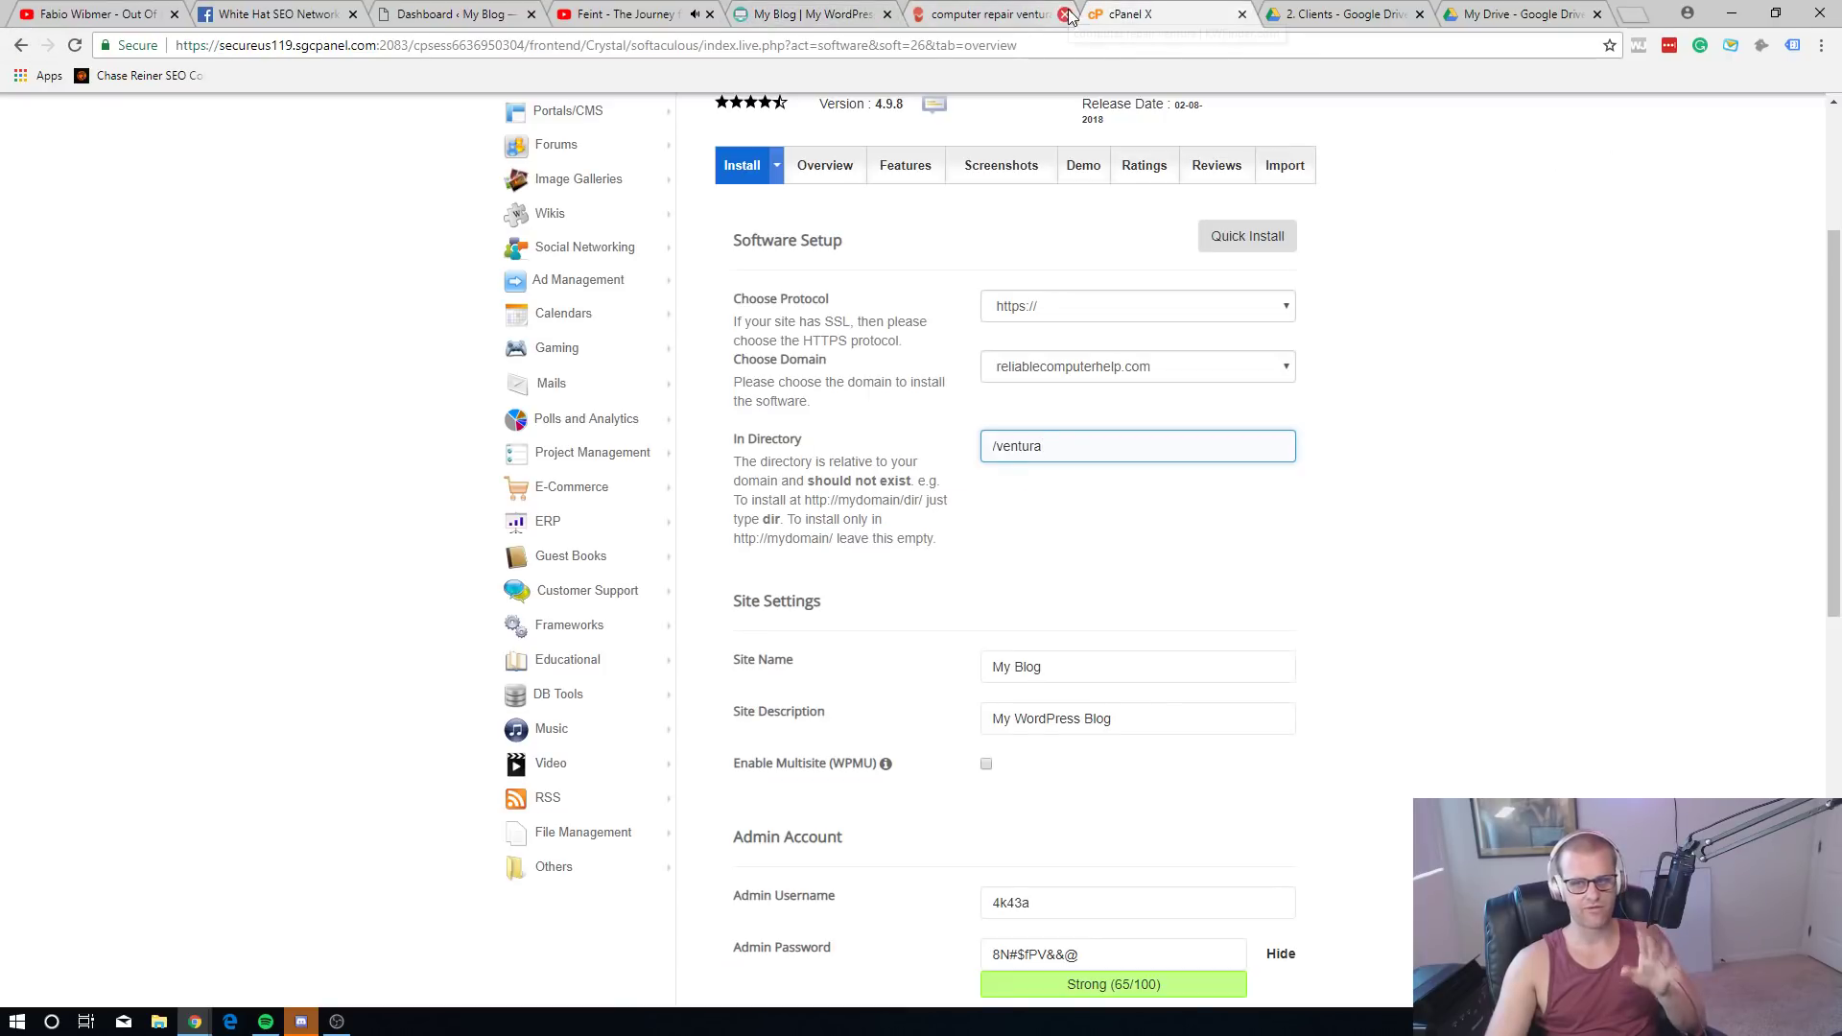
Finalize the installation directory value as /ventura
drag(1124, 446, 732, 445)
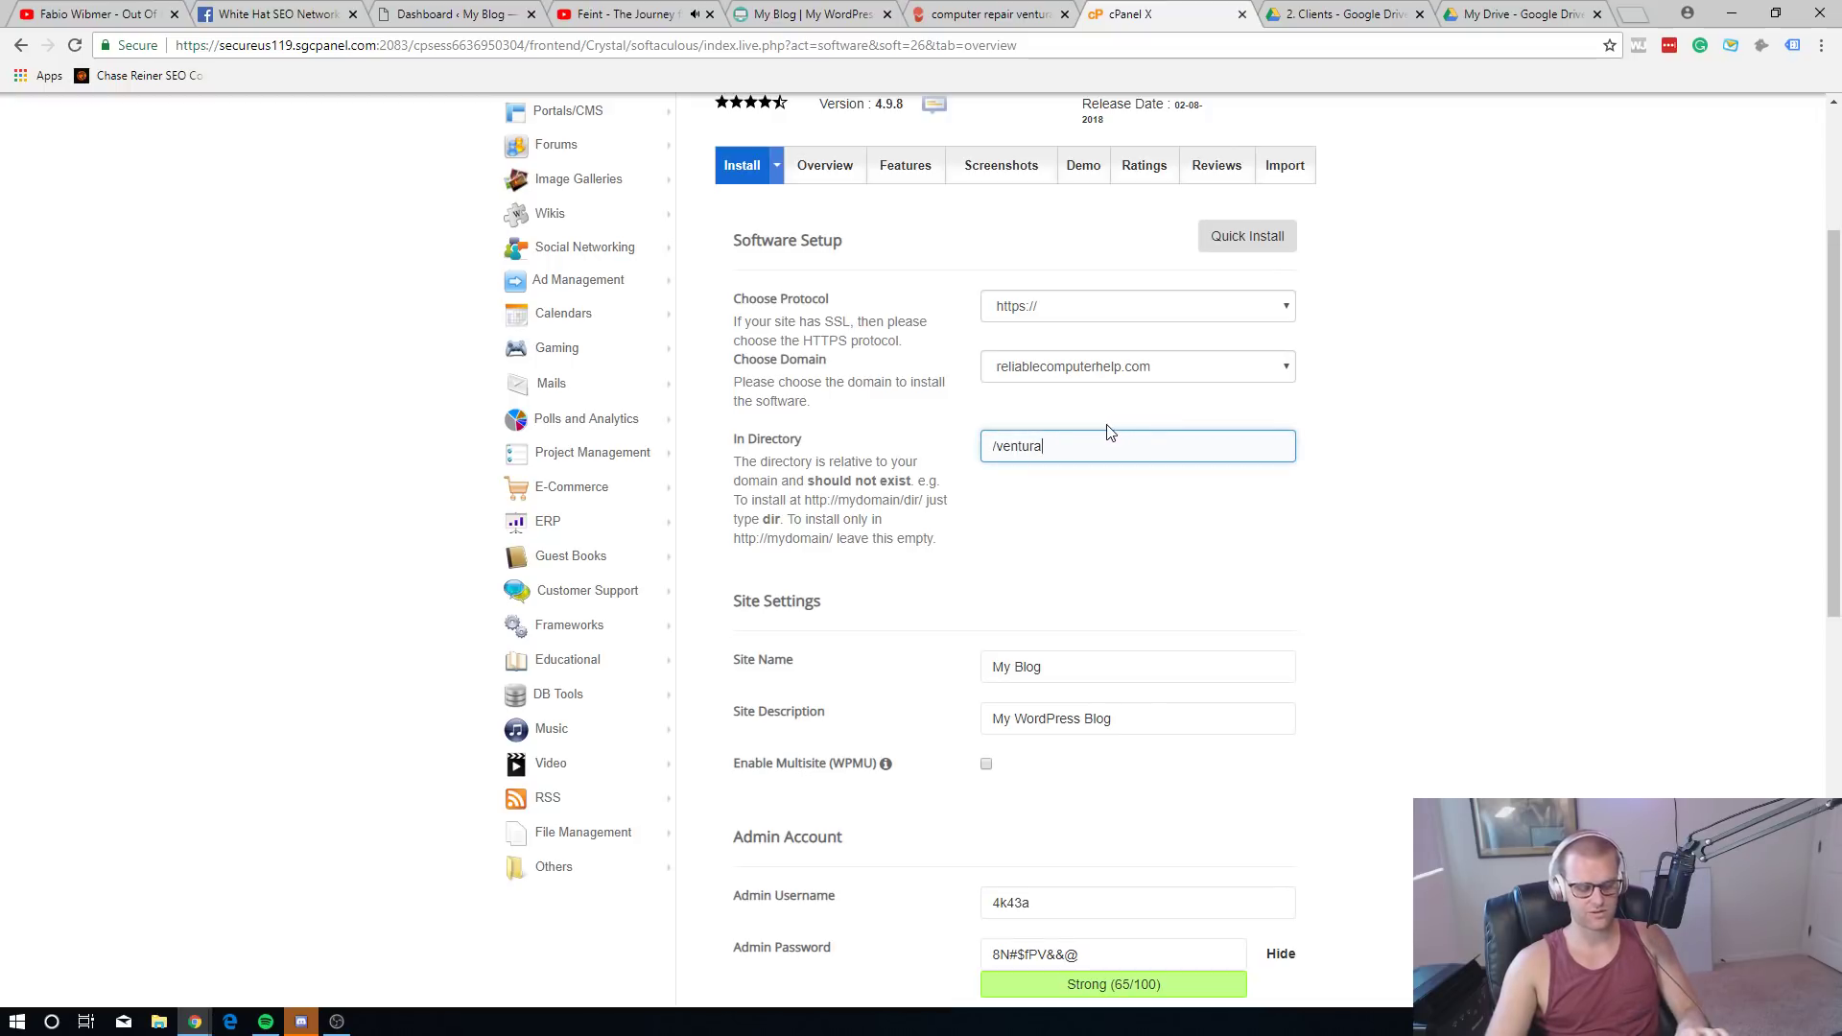
click(1104, 520)
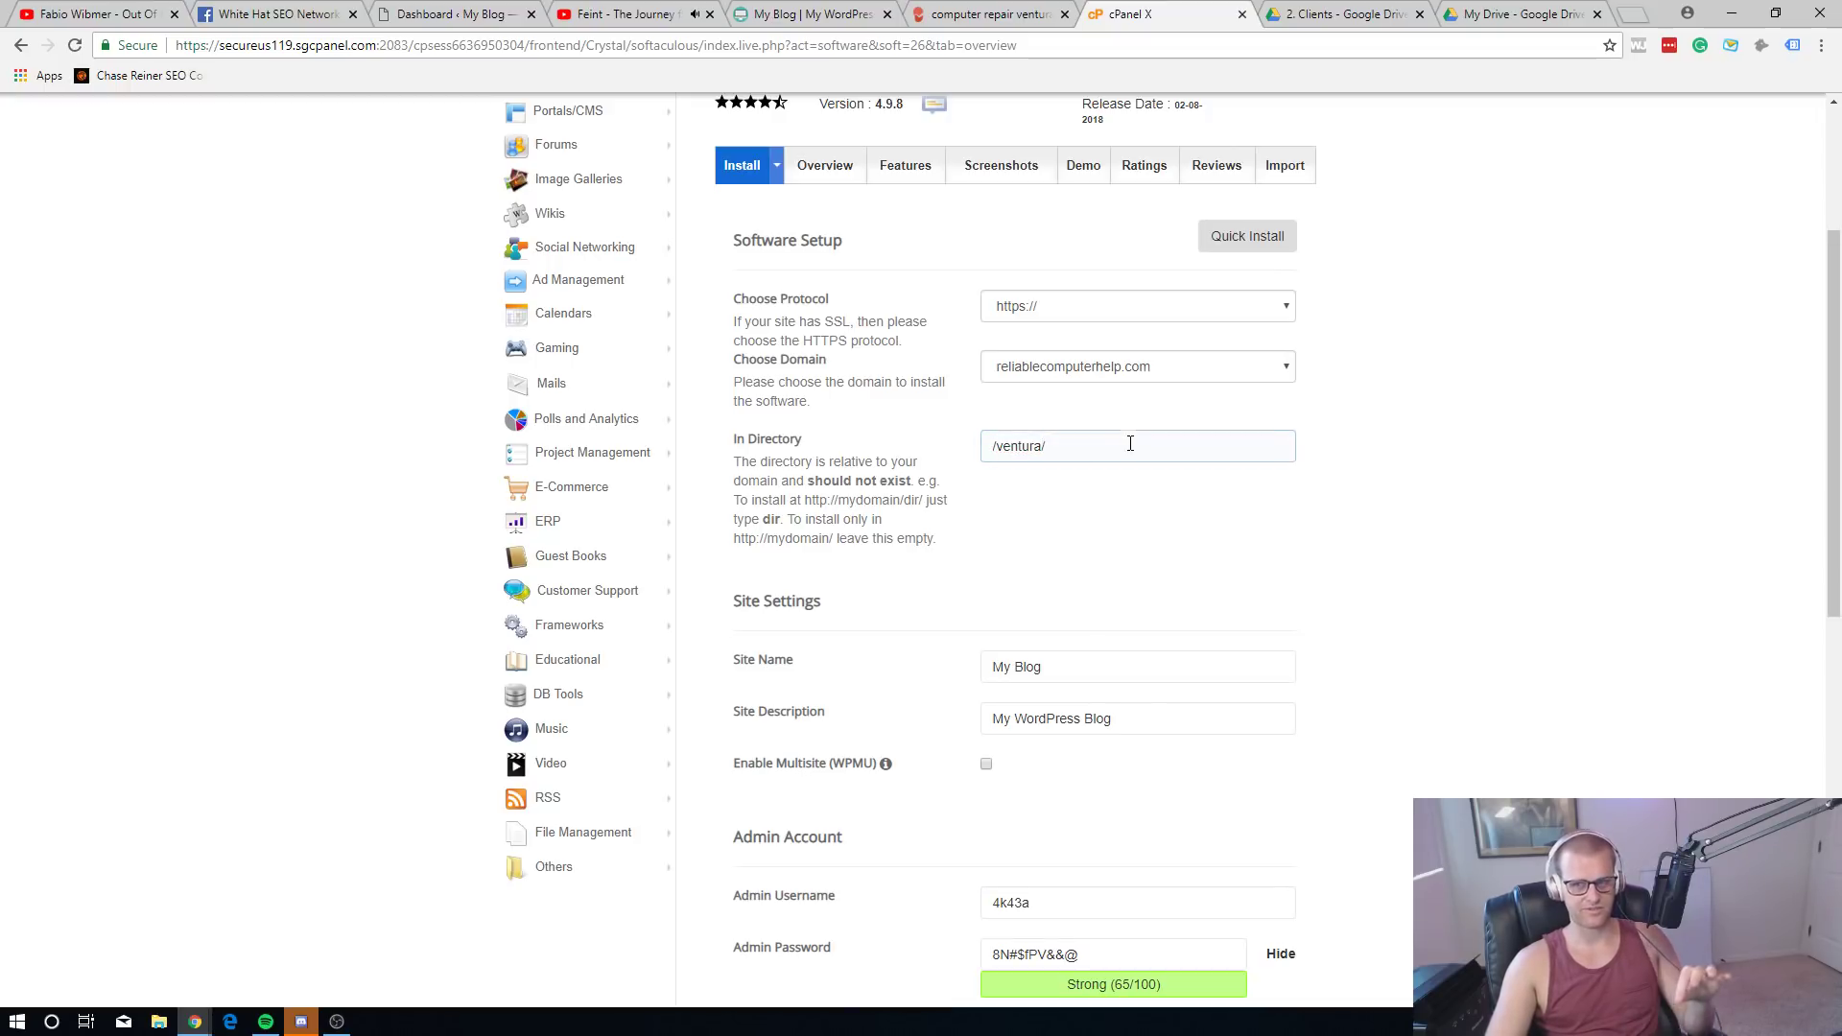
click(1131, 447)
click(1099, 498)
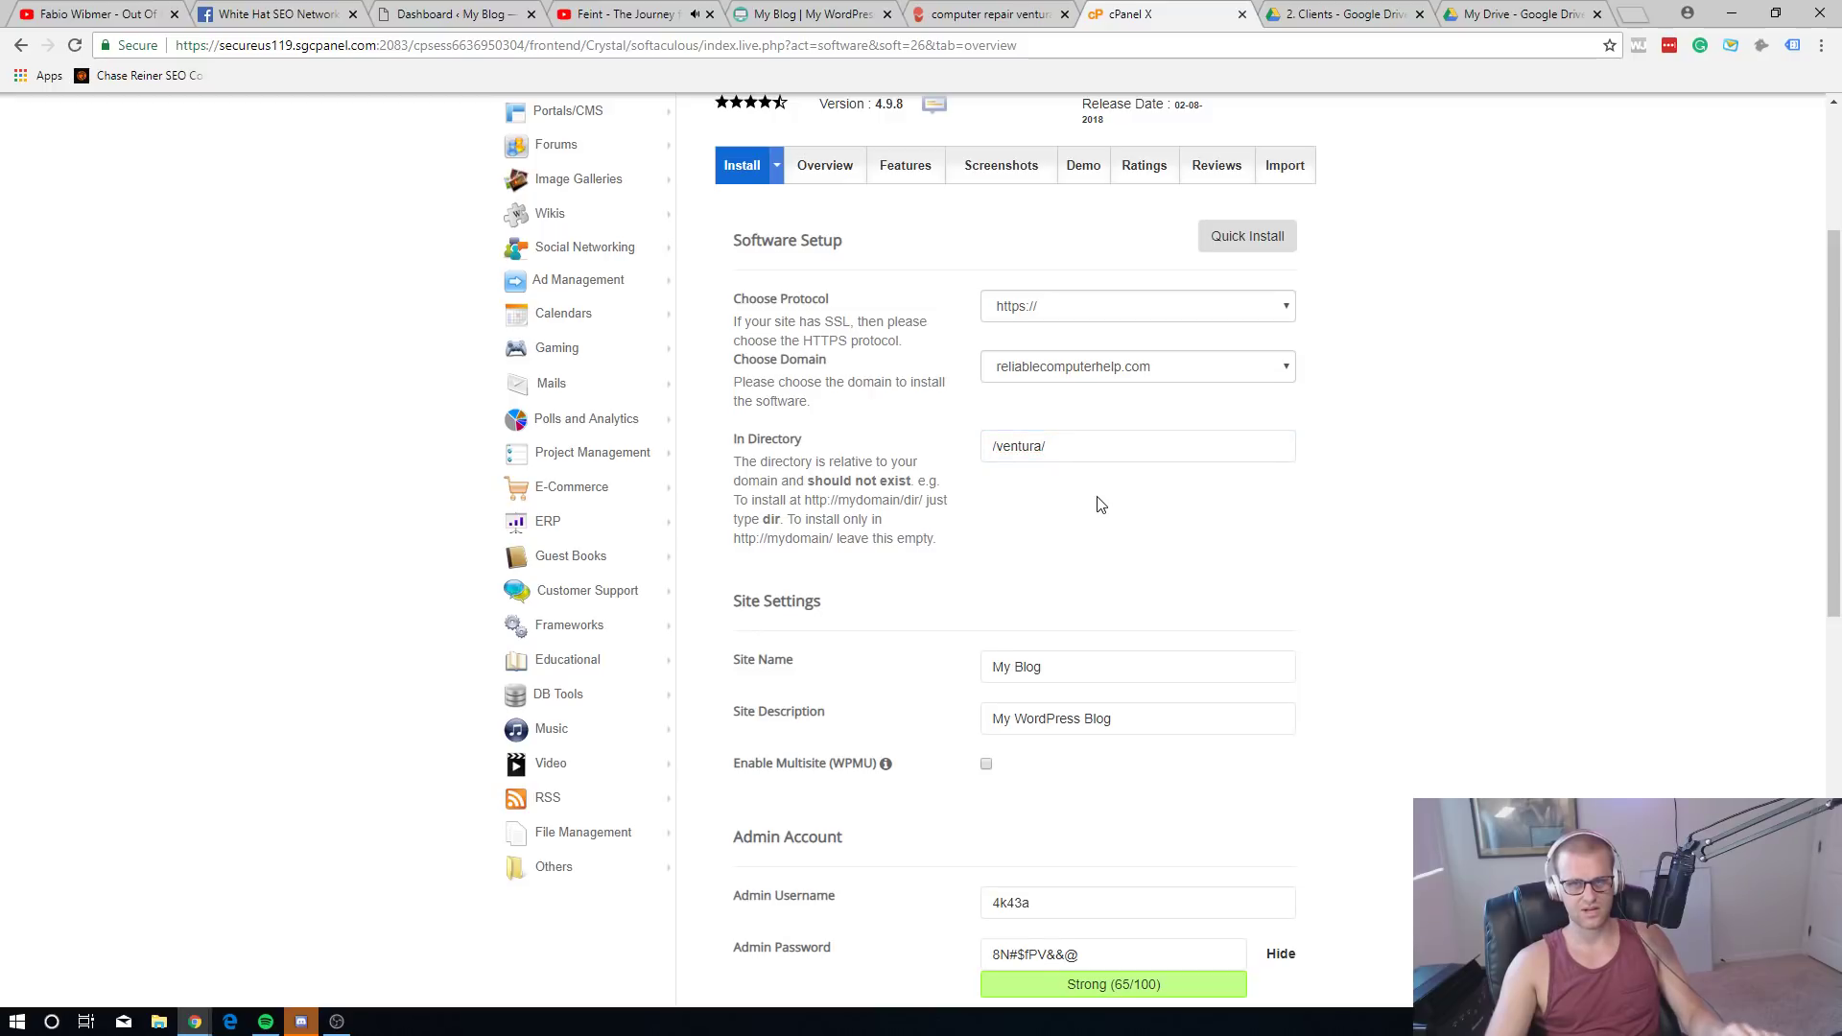
Review the Santa Barbara page and Ventura keyword research, then return to the install settings
click(827, 13)
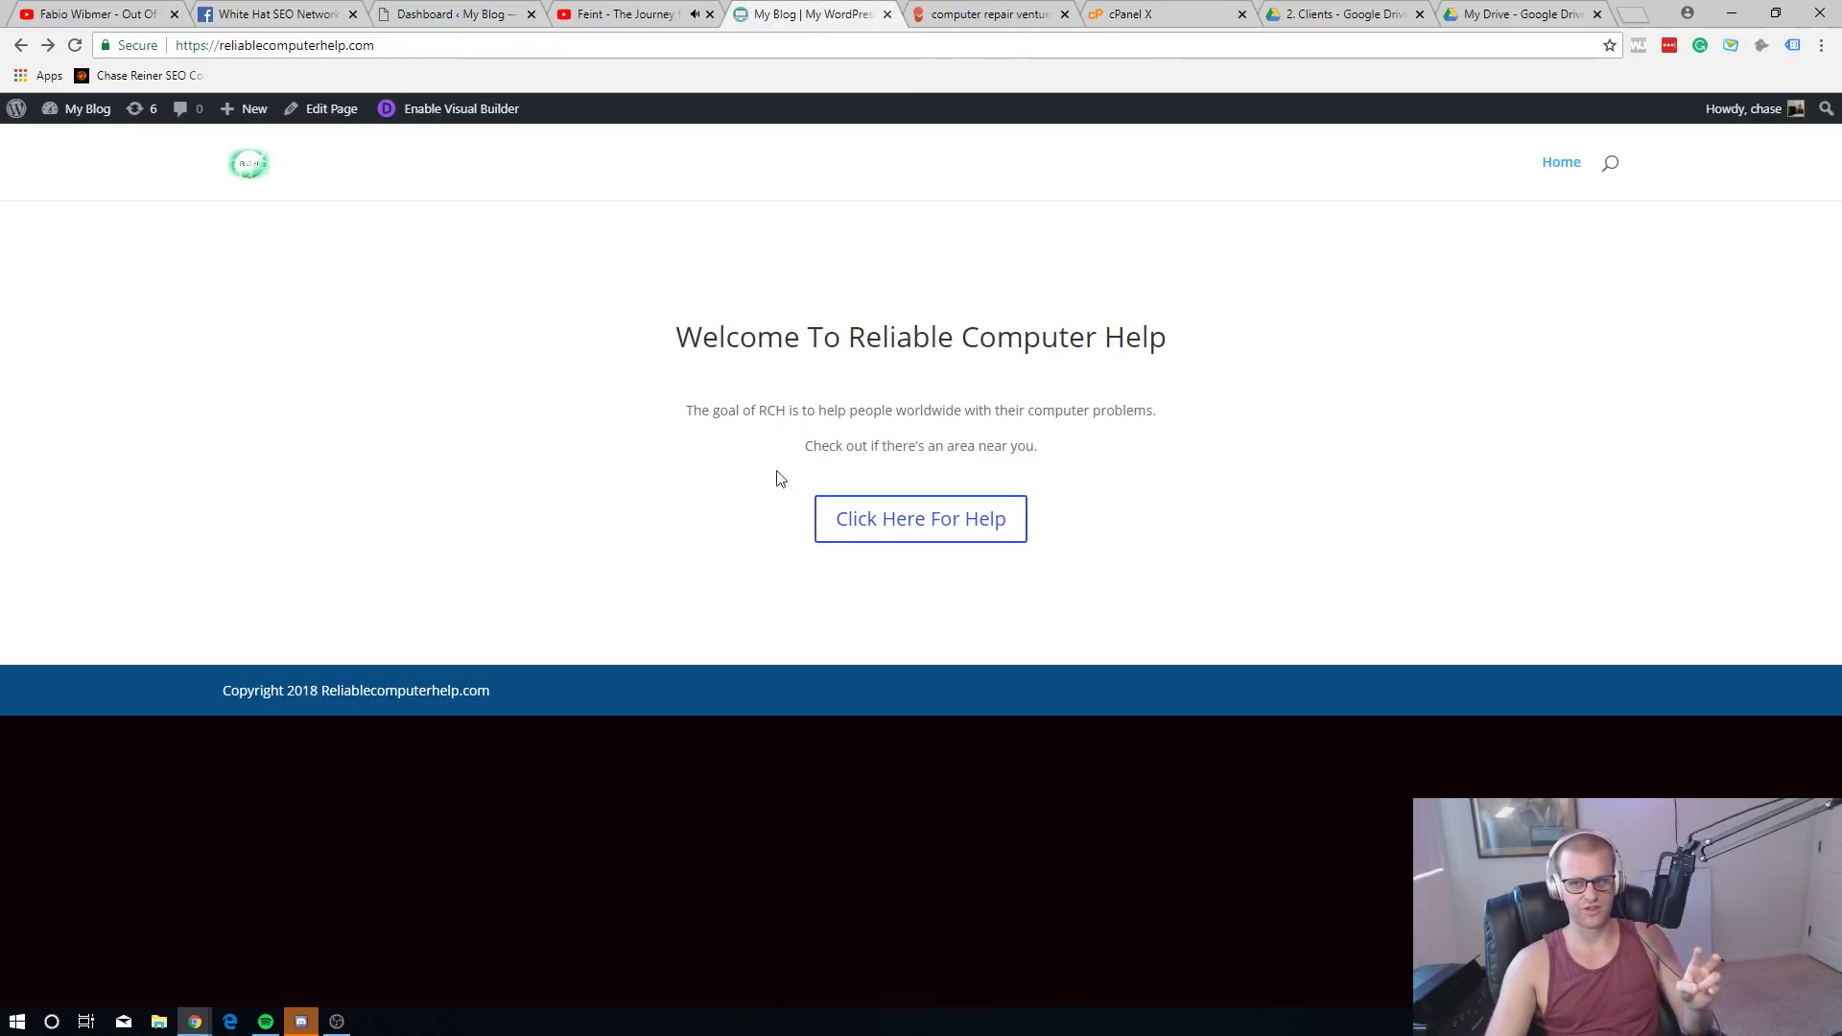
click(884, 530)
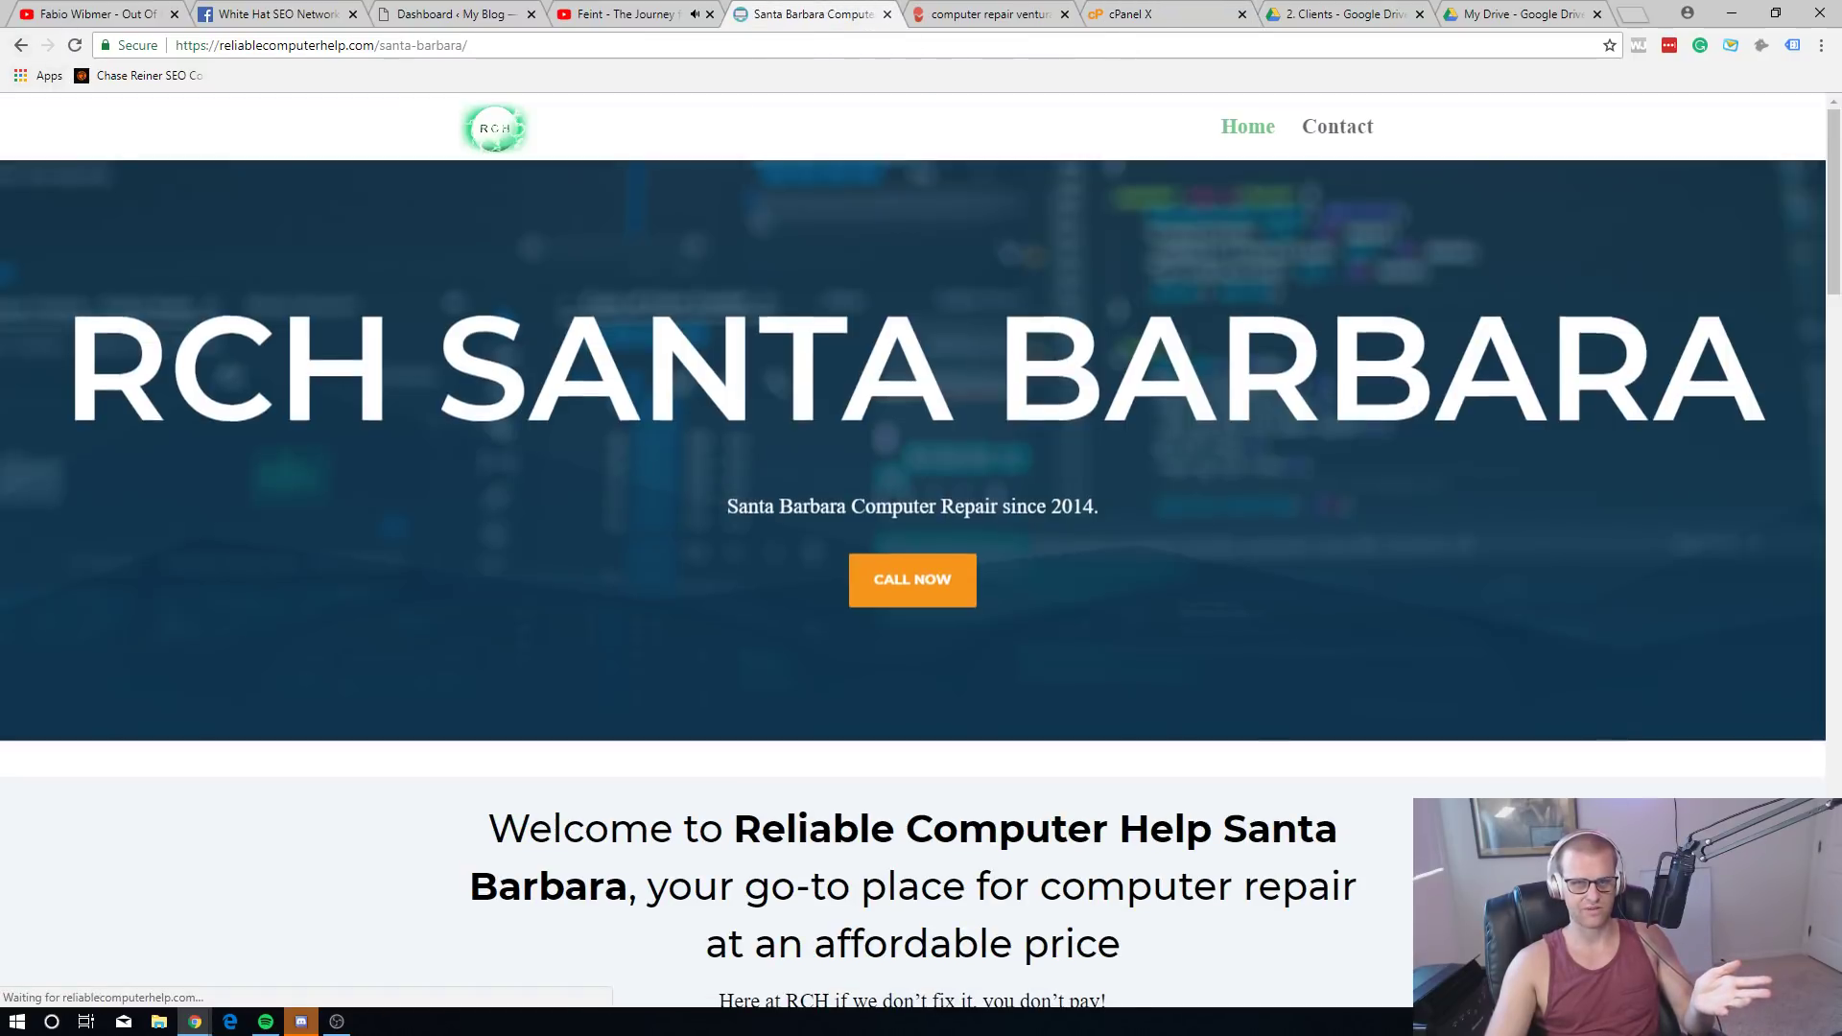
click(21, 45)
click(1027, 15)
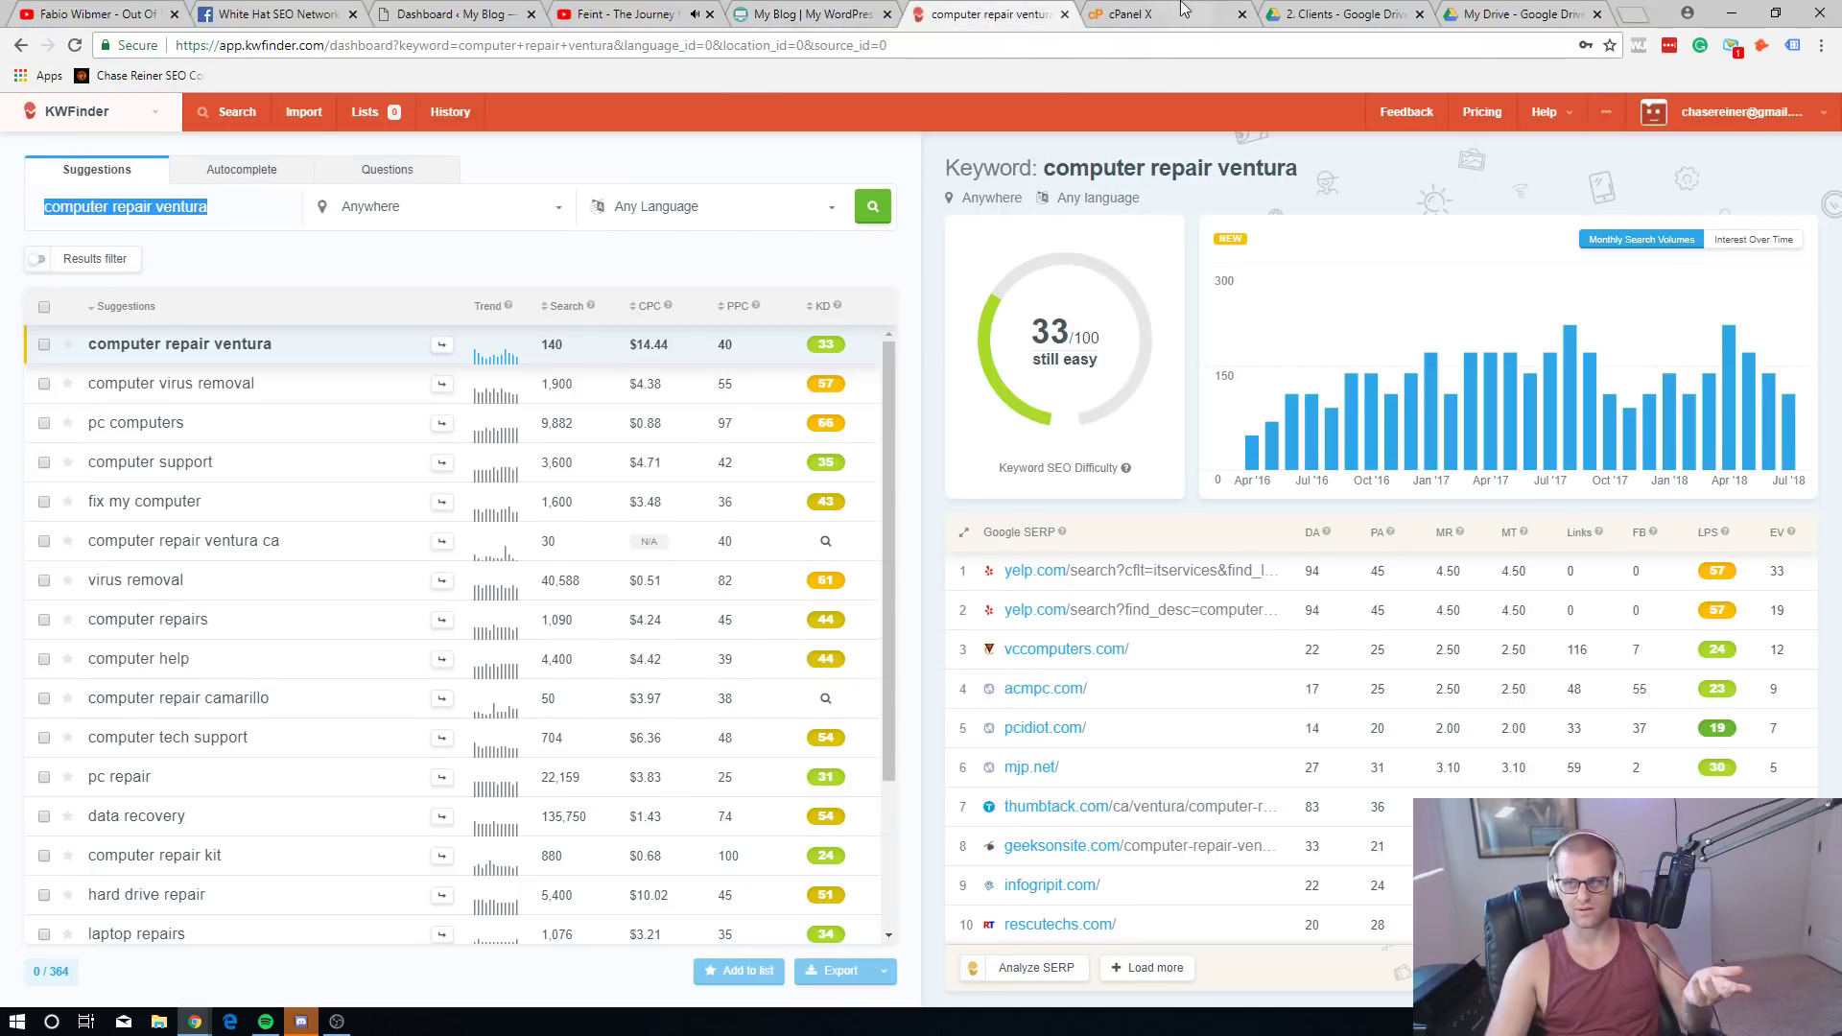
click(1344, 13)
click(1524, 13)
click(1132, 13)
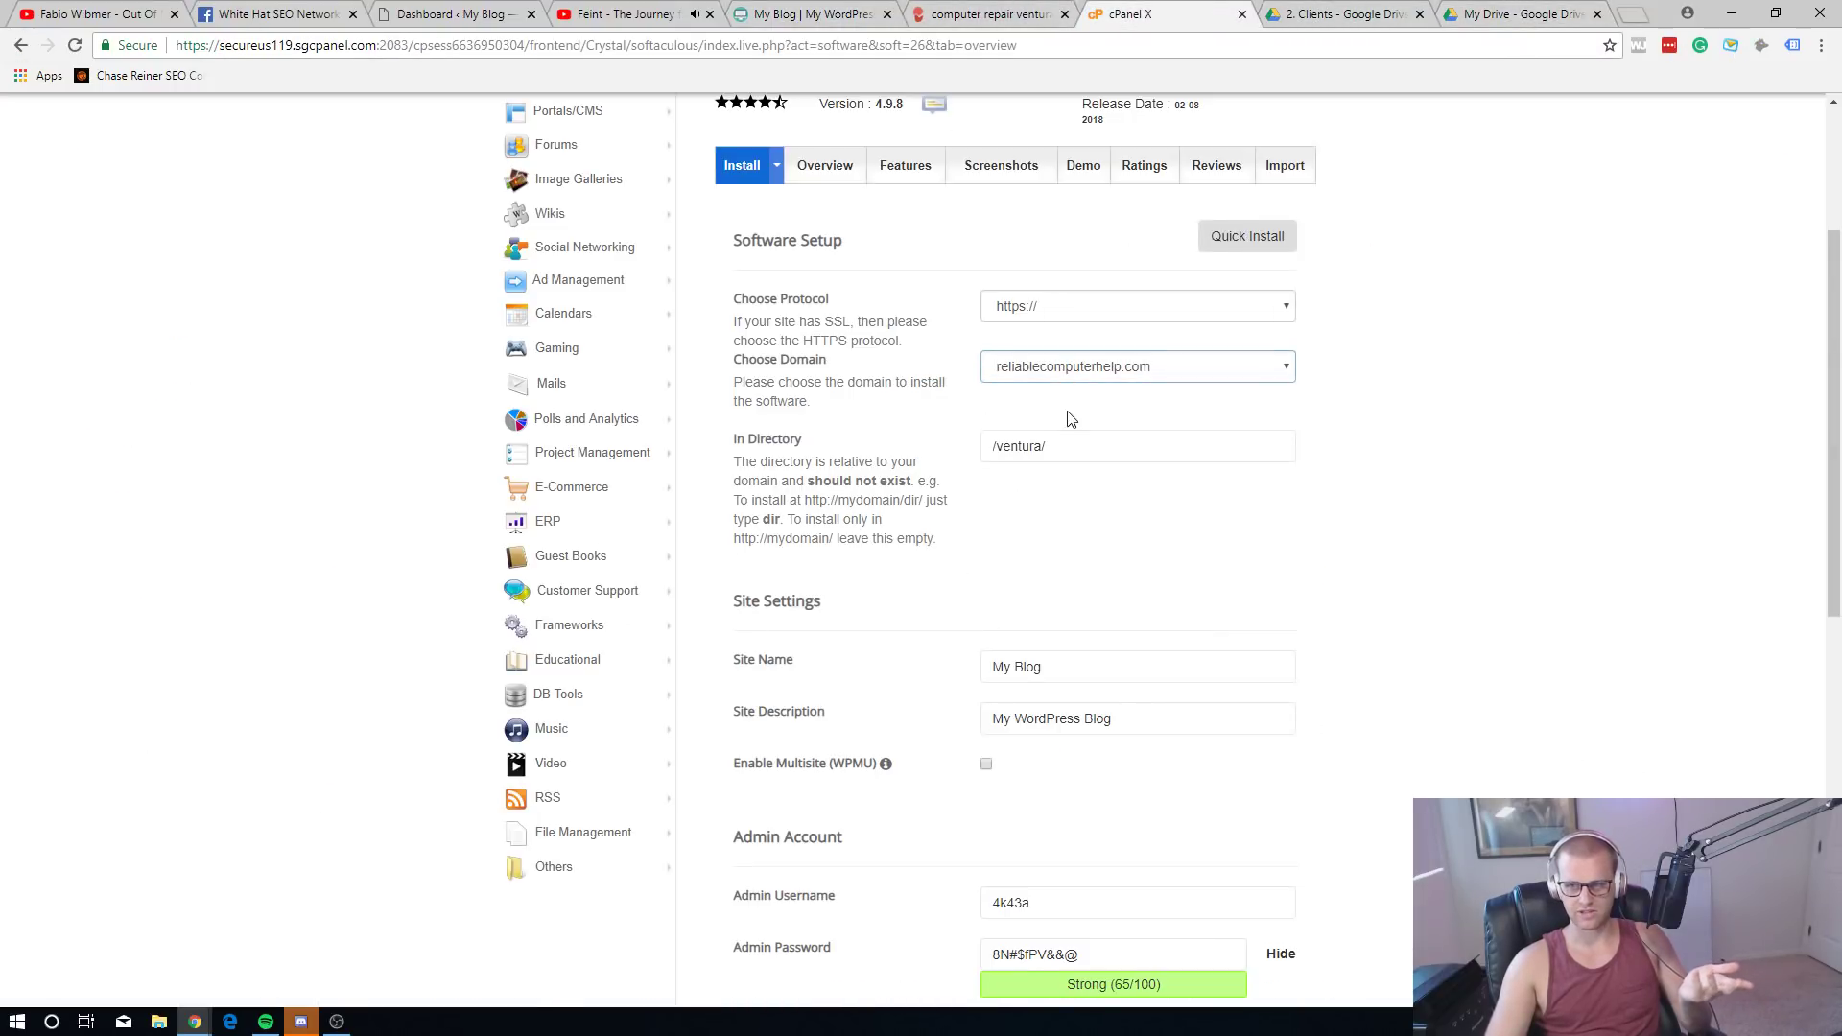
scroll(1071, 420, down, 3)
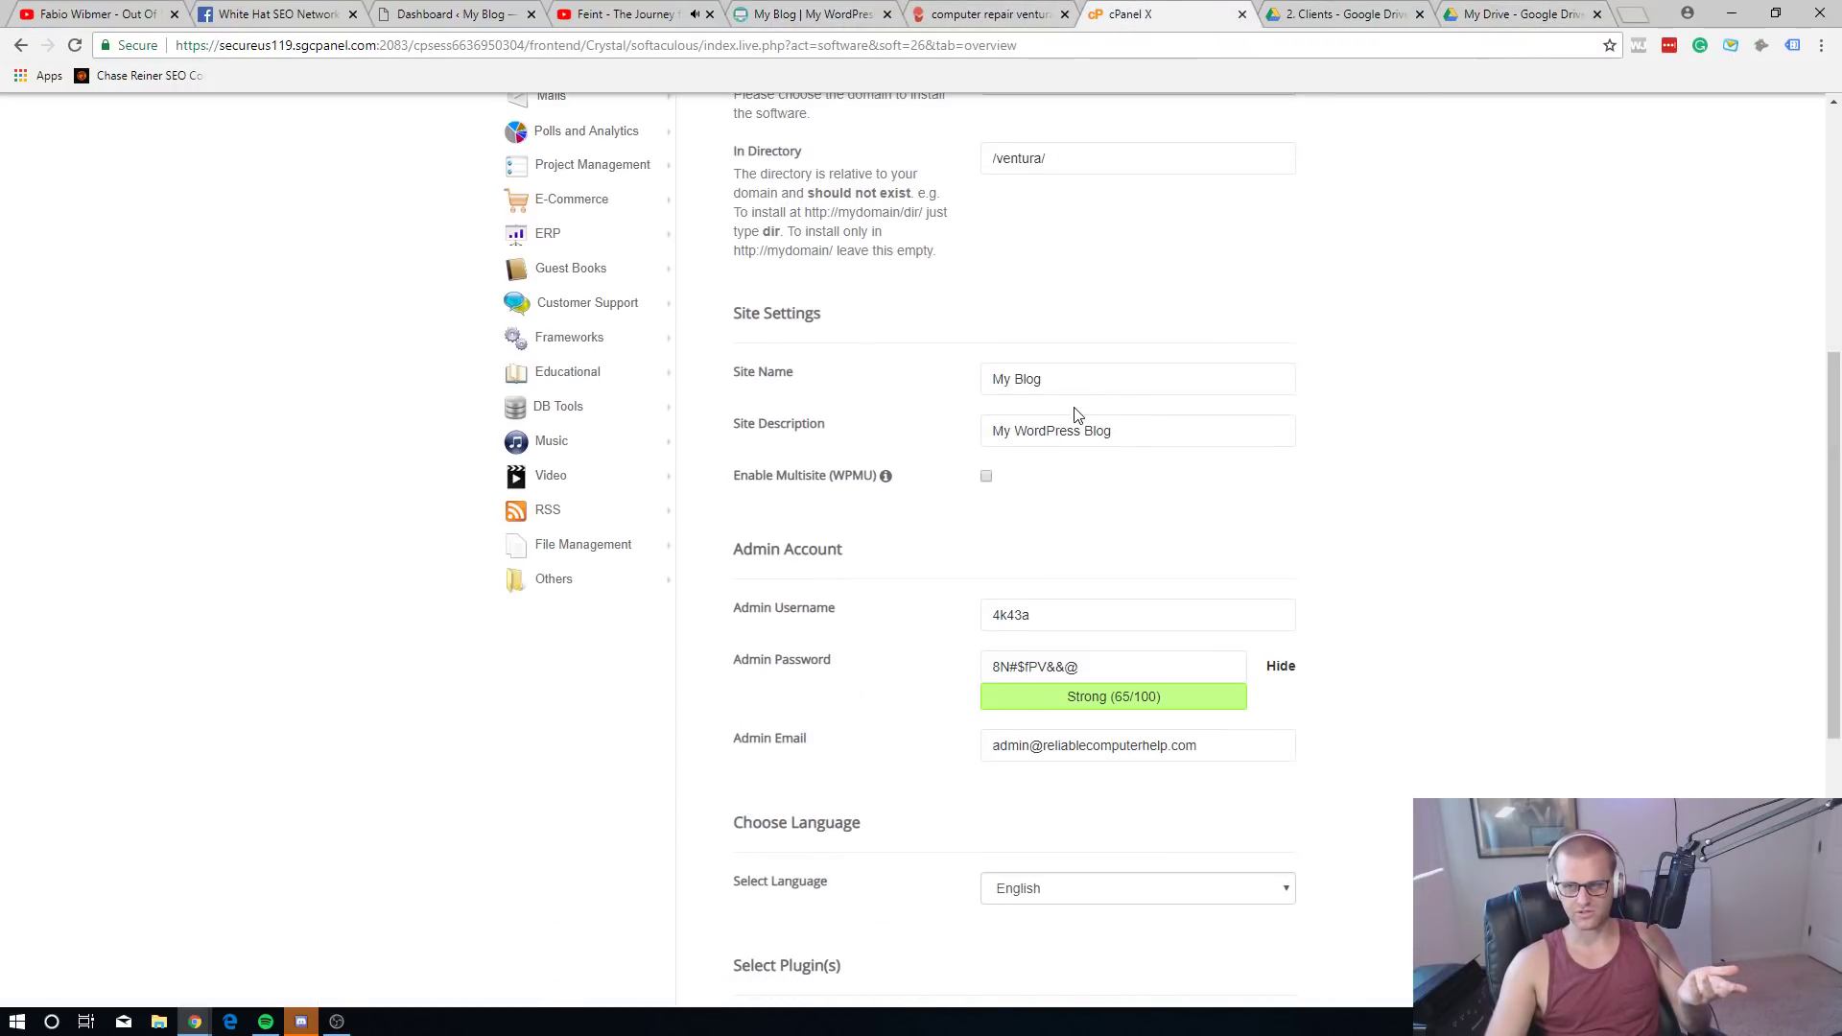
Close the My Drive tab and replace the generated admin password with a new strong one
click(1598, 13)
scroll(1135, 279, down, 1)
triple_click(1027, 283)
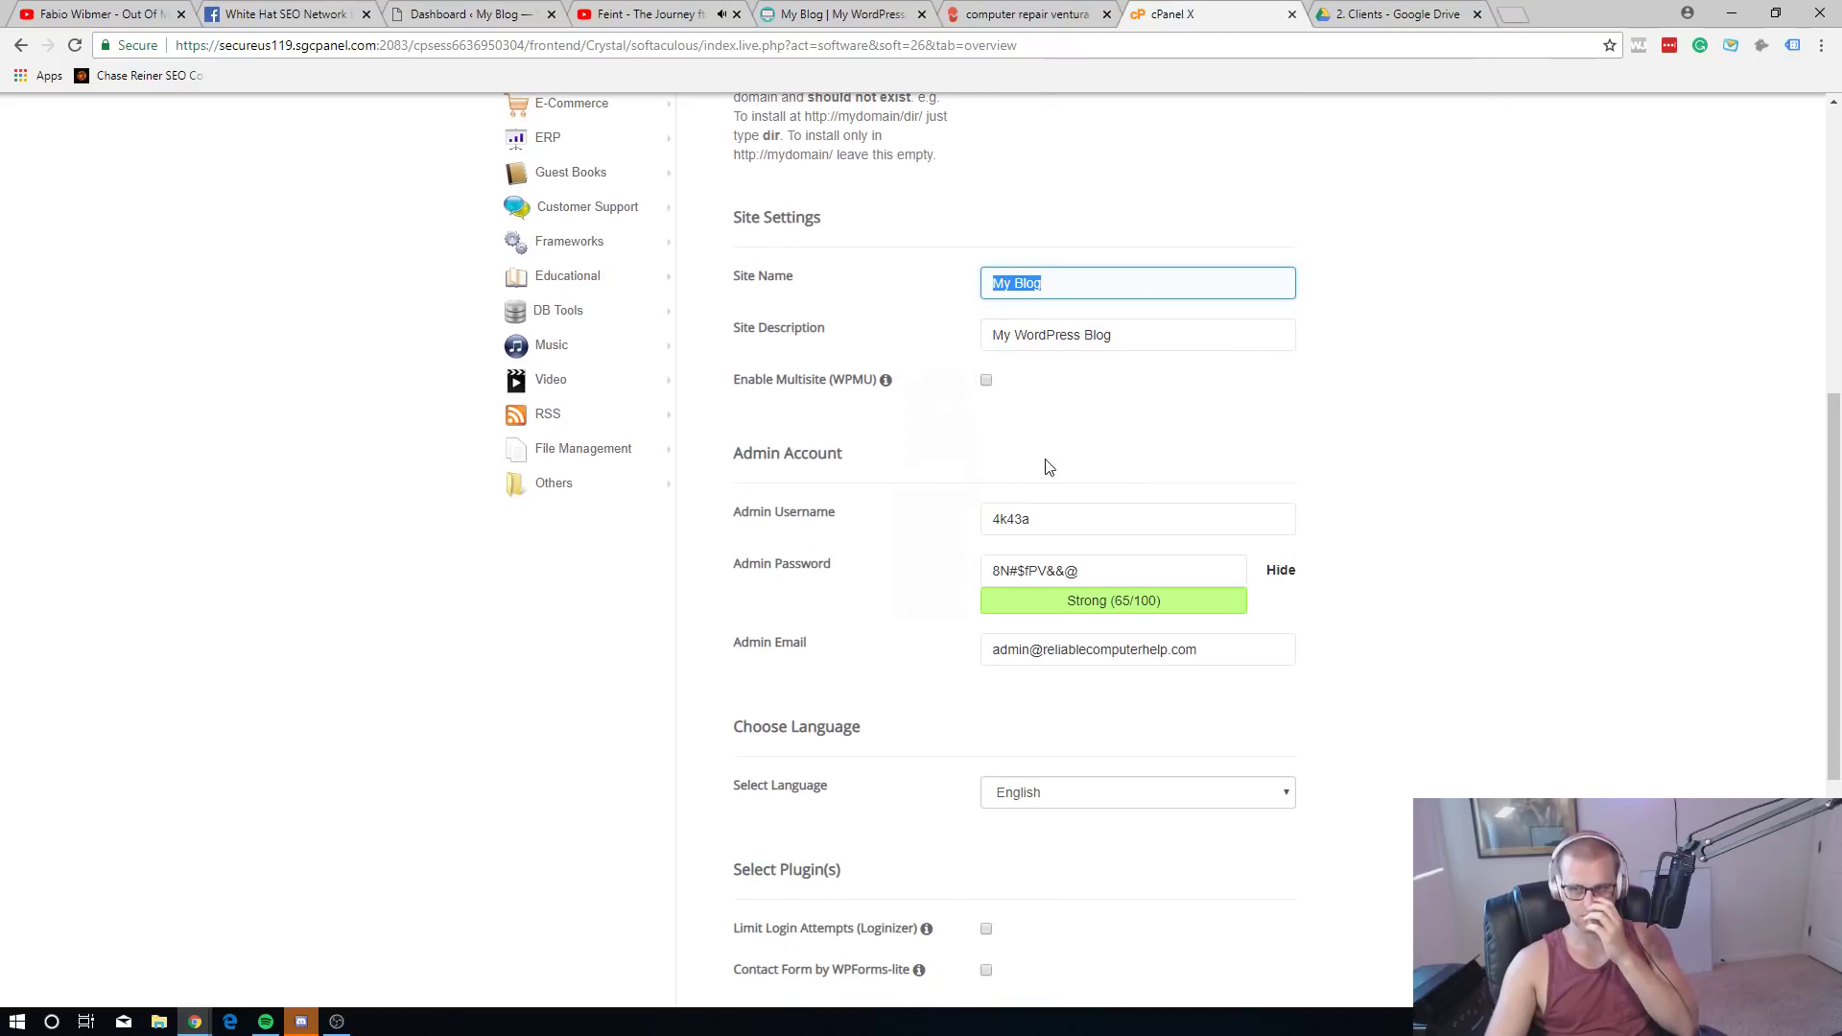
triple_click(1123, 569)
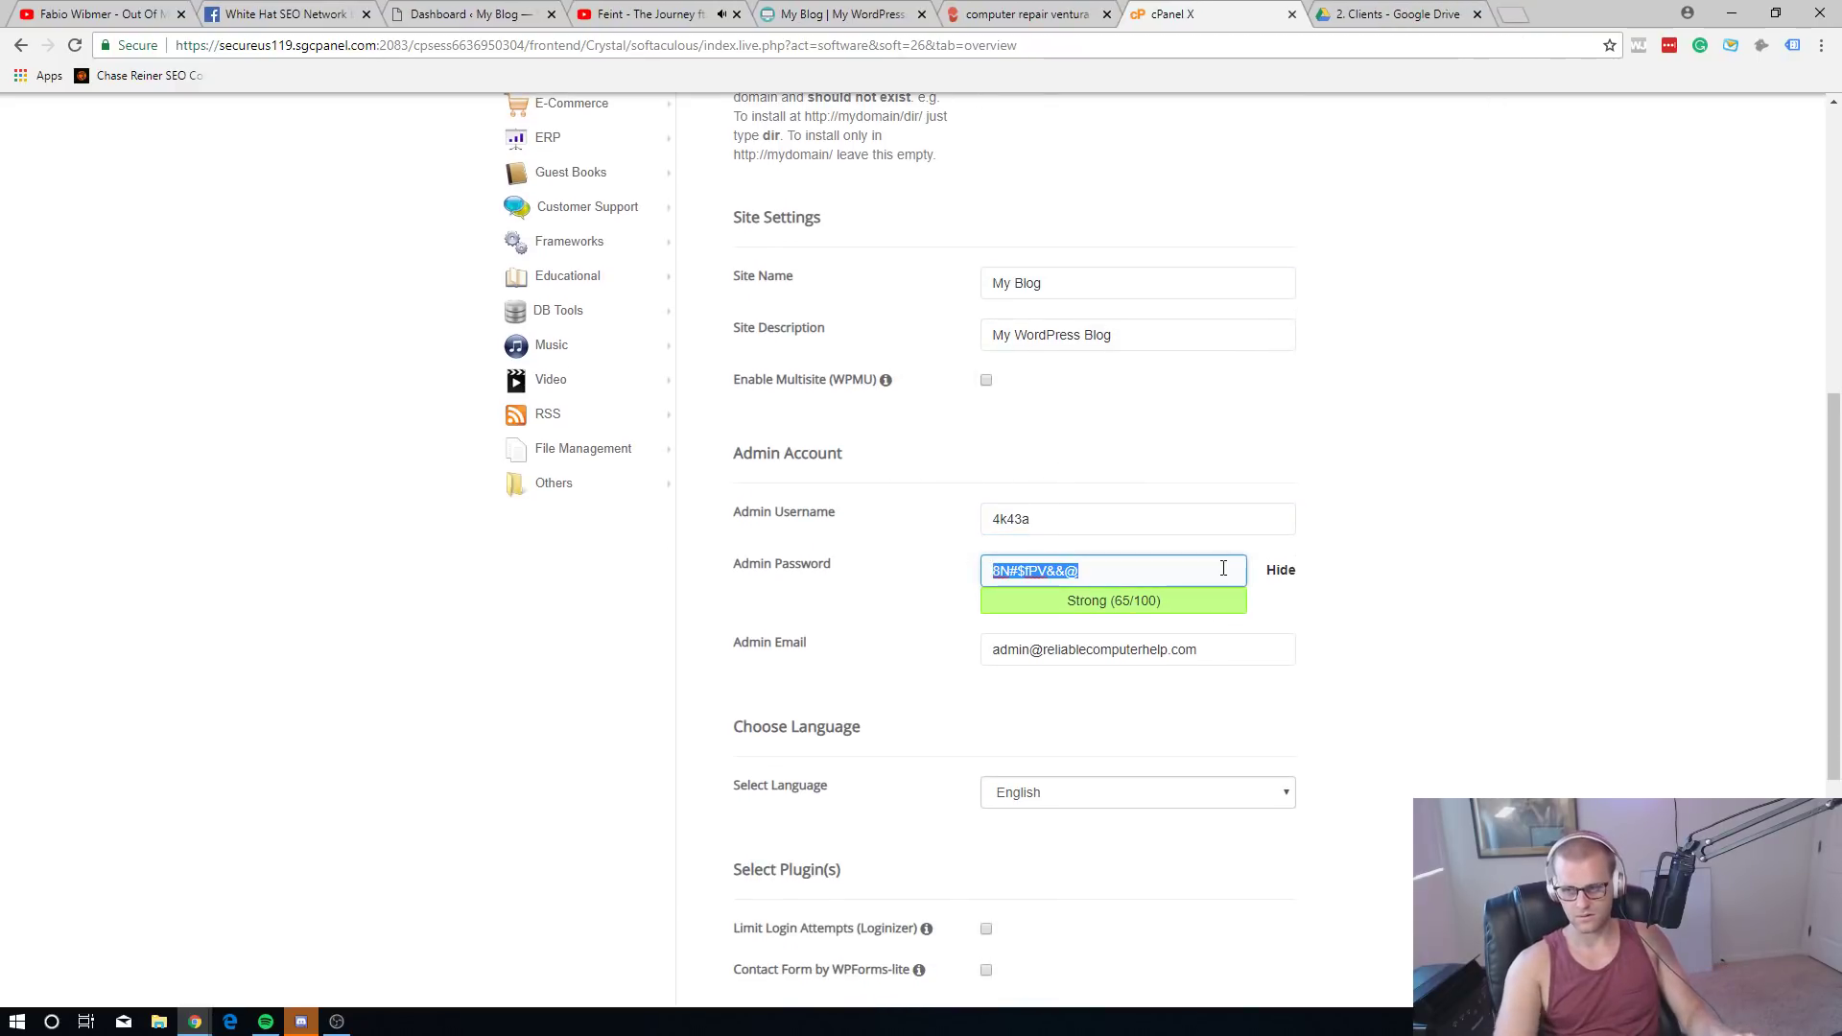
key(BackSpace)
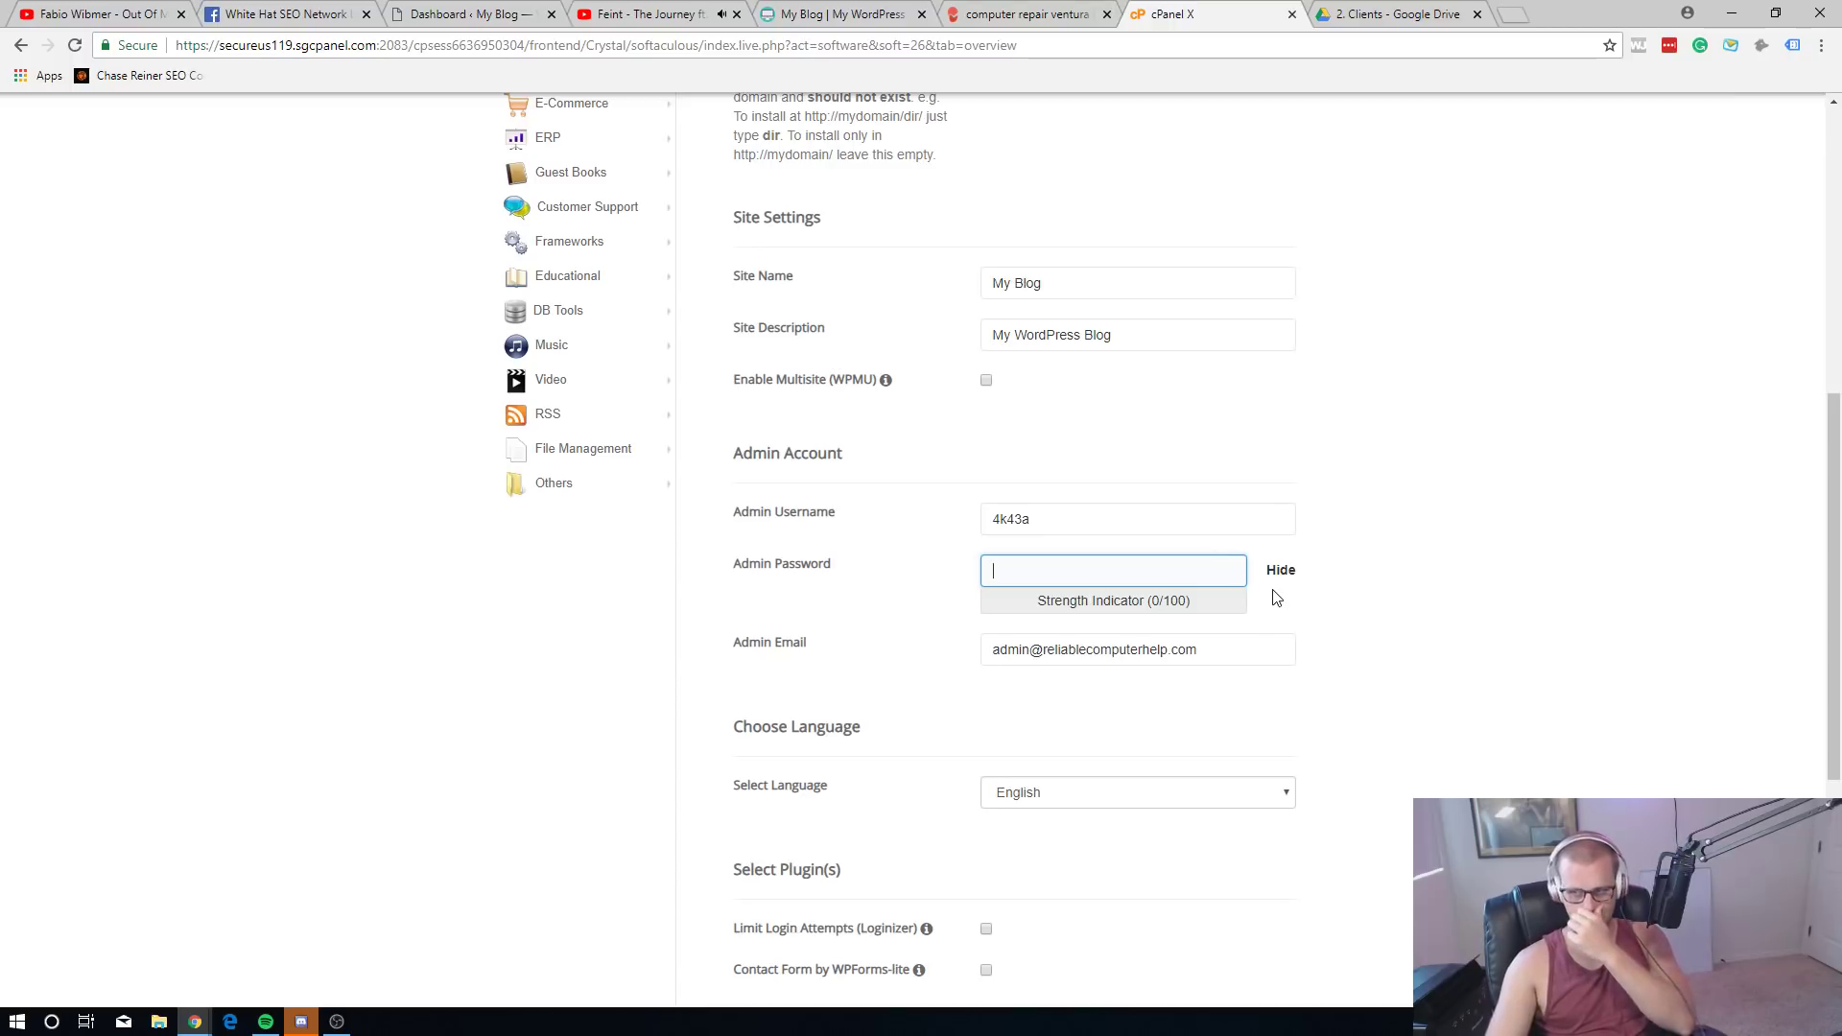
click(1280, 595)
click(1028, 573)
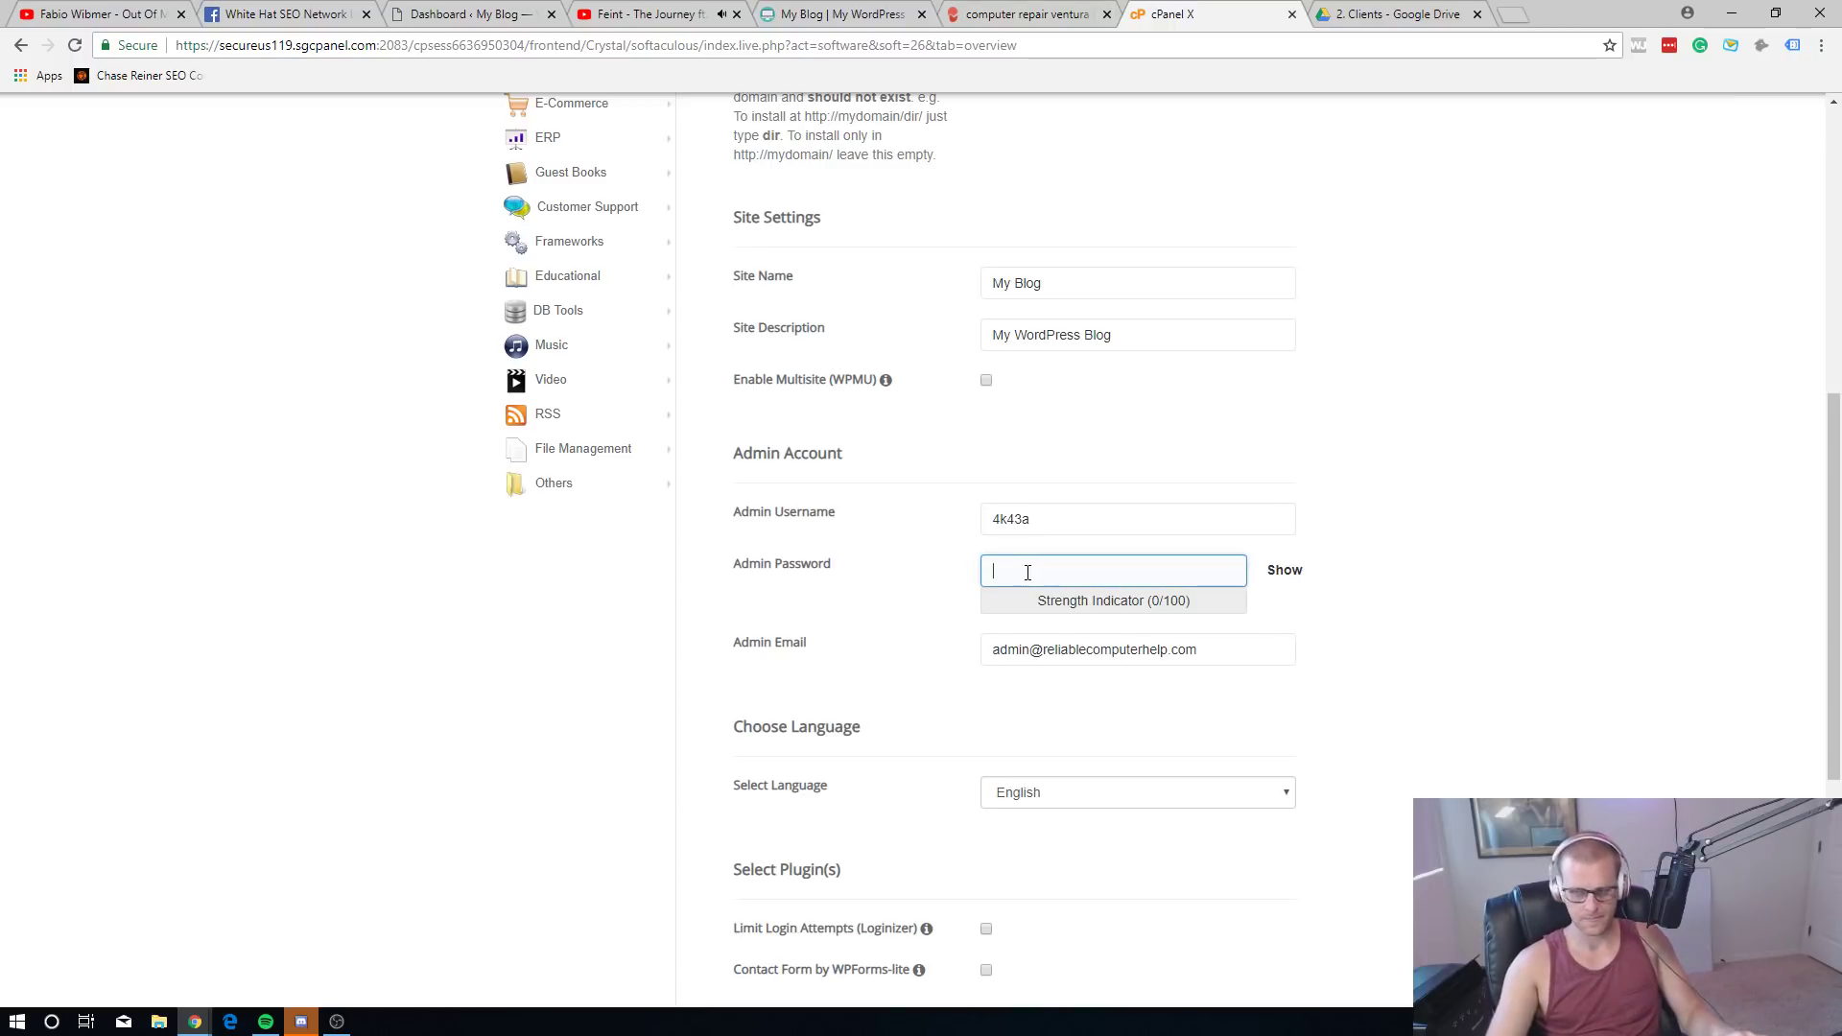
text(•••••••••••)
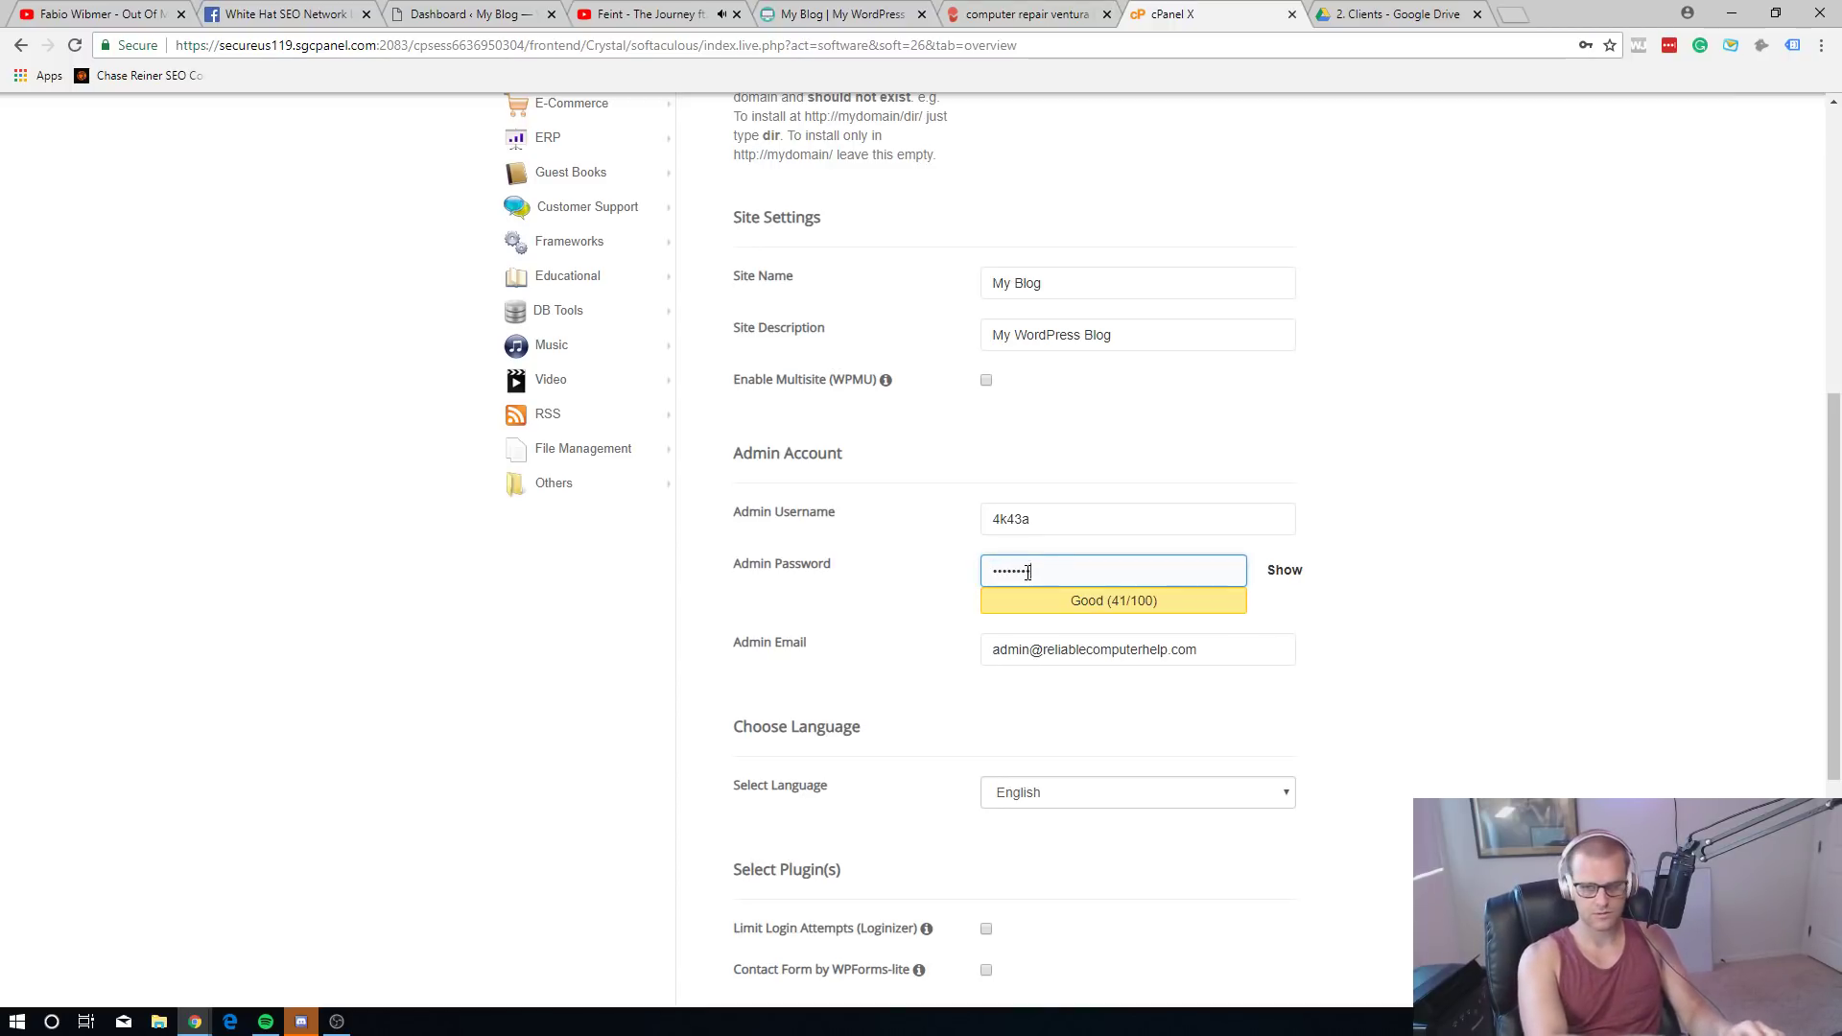
text(••)
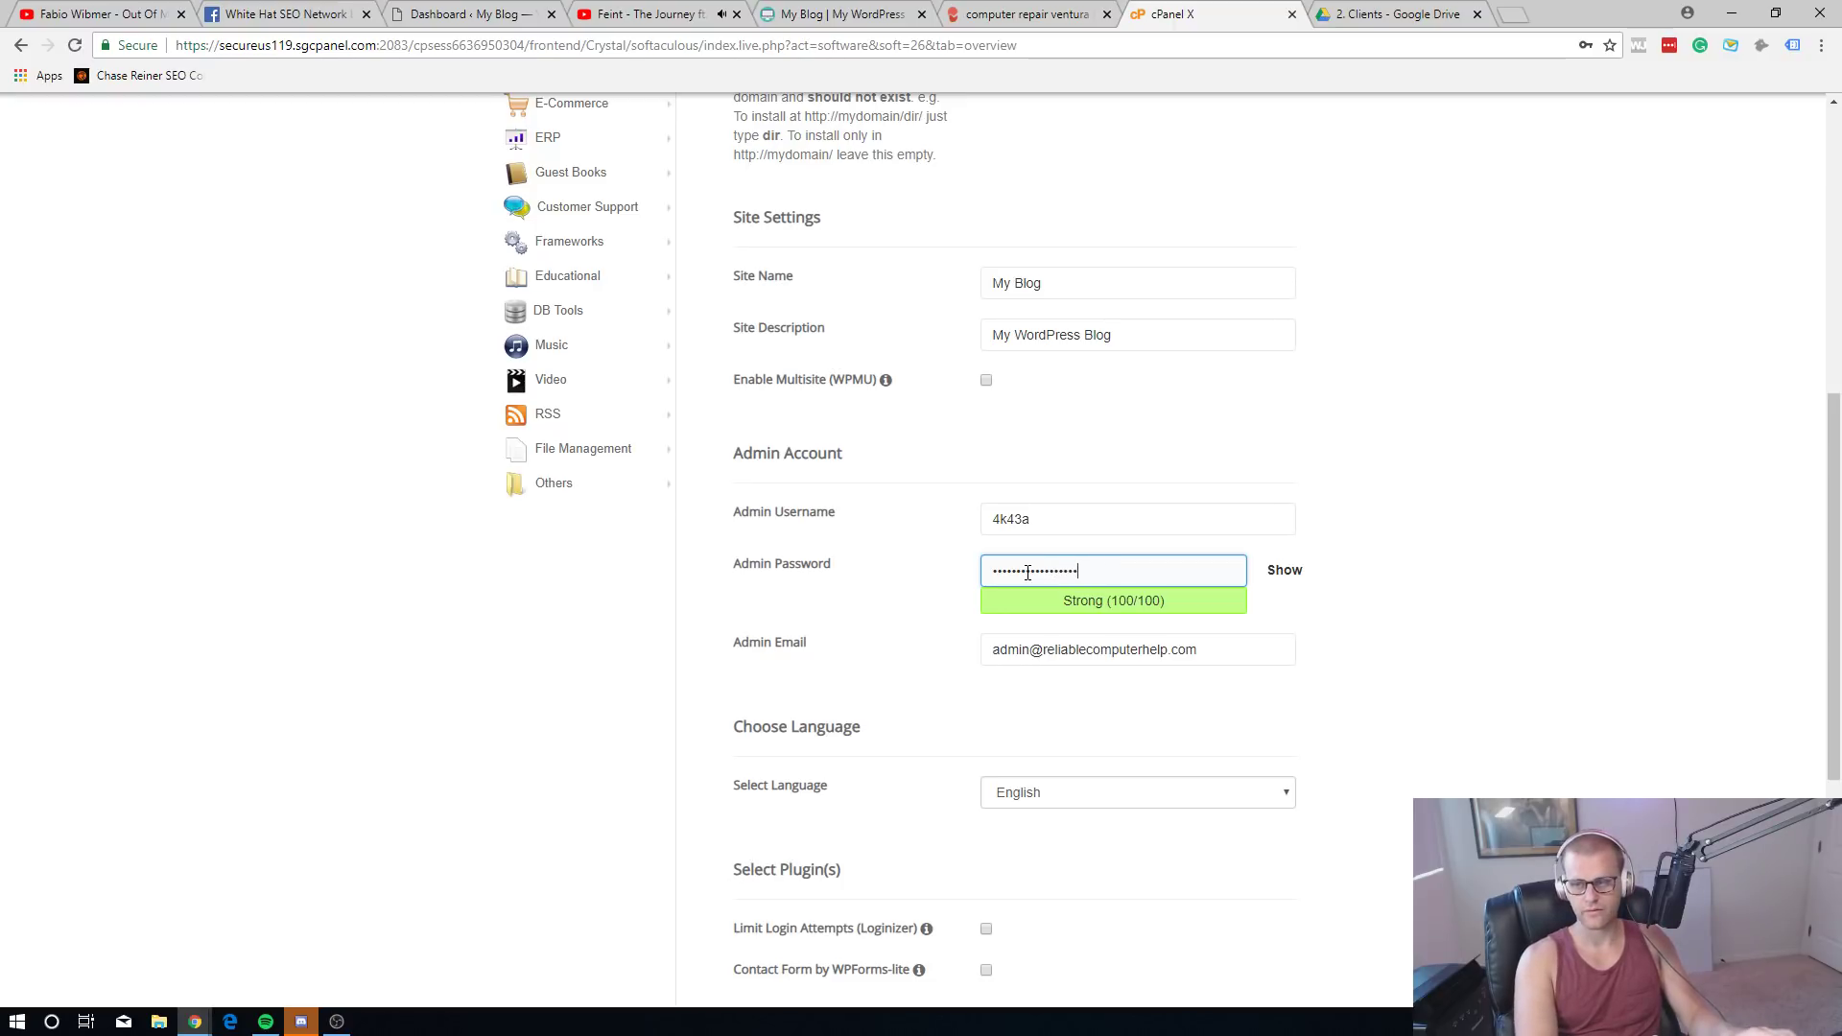
Replace the default admin username and enter the admin e-mail address
double_click(1085, 518)
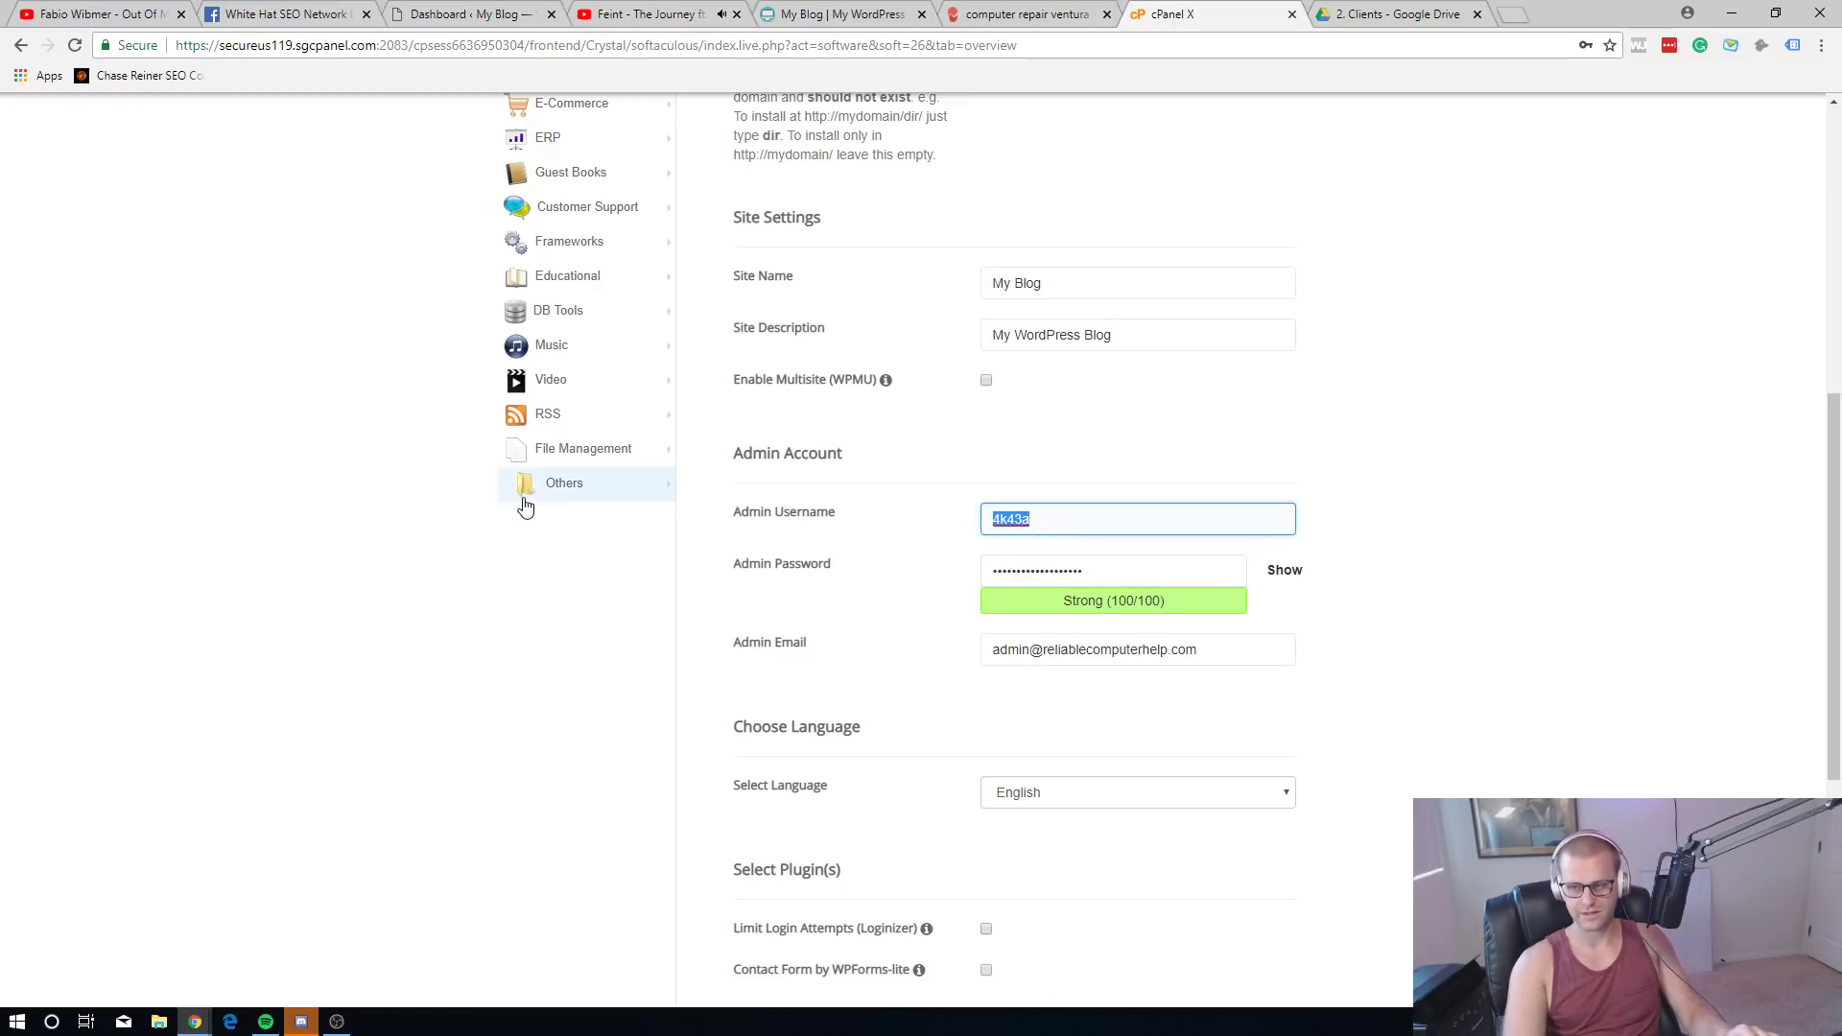
key(Tab)
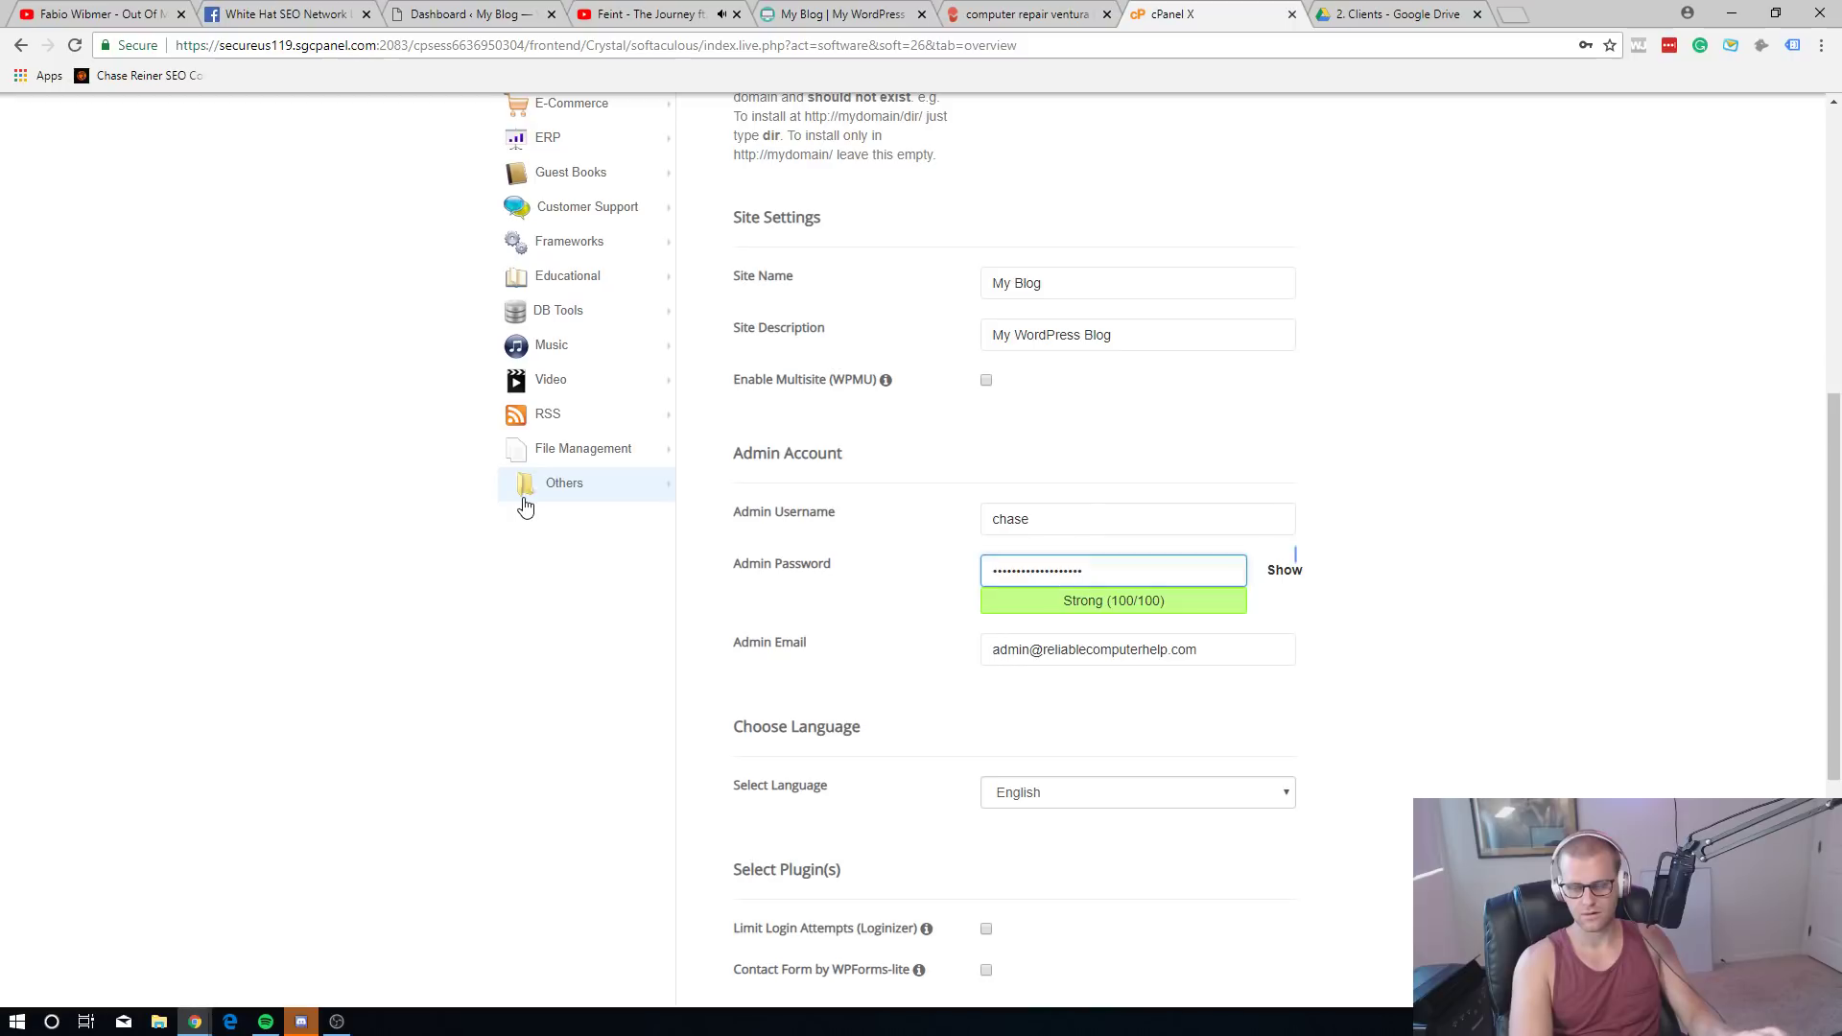
key(Tab)
text(im@)
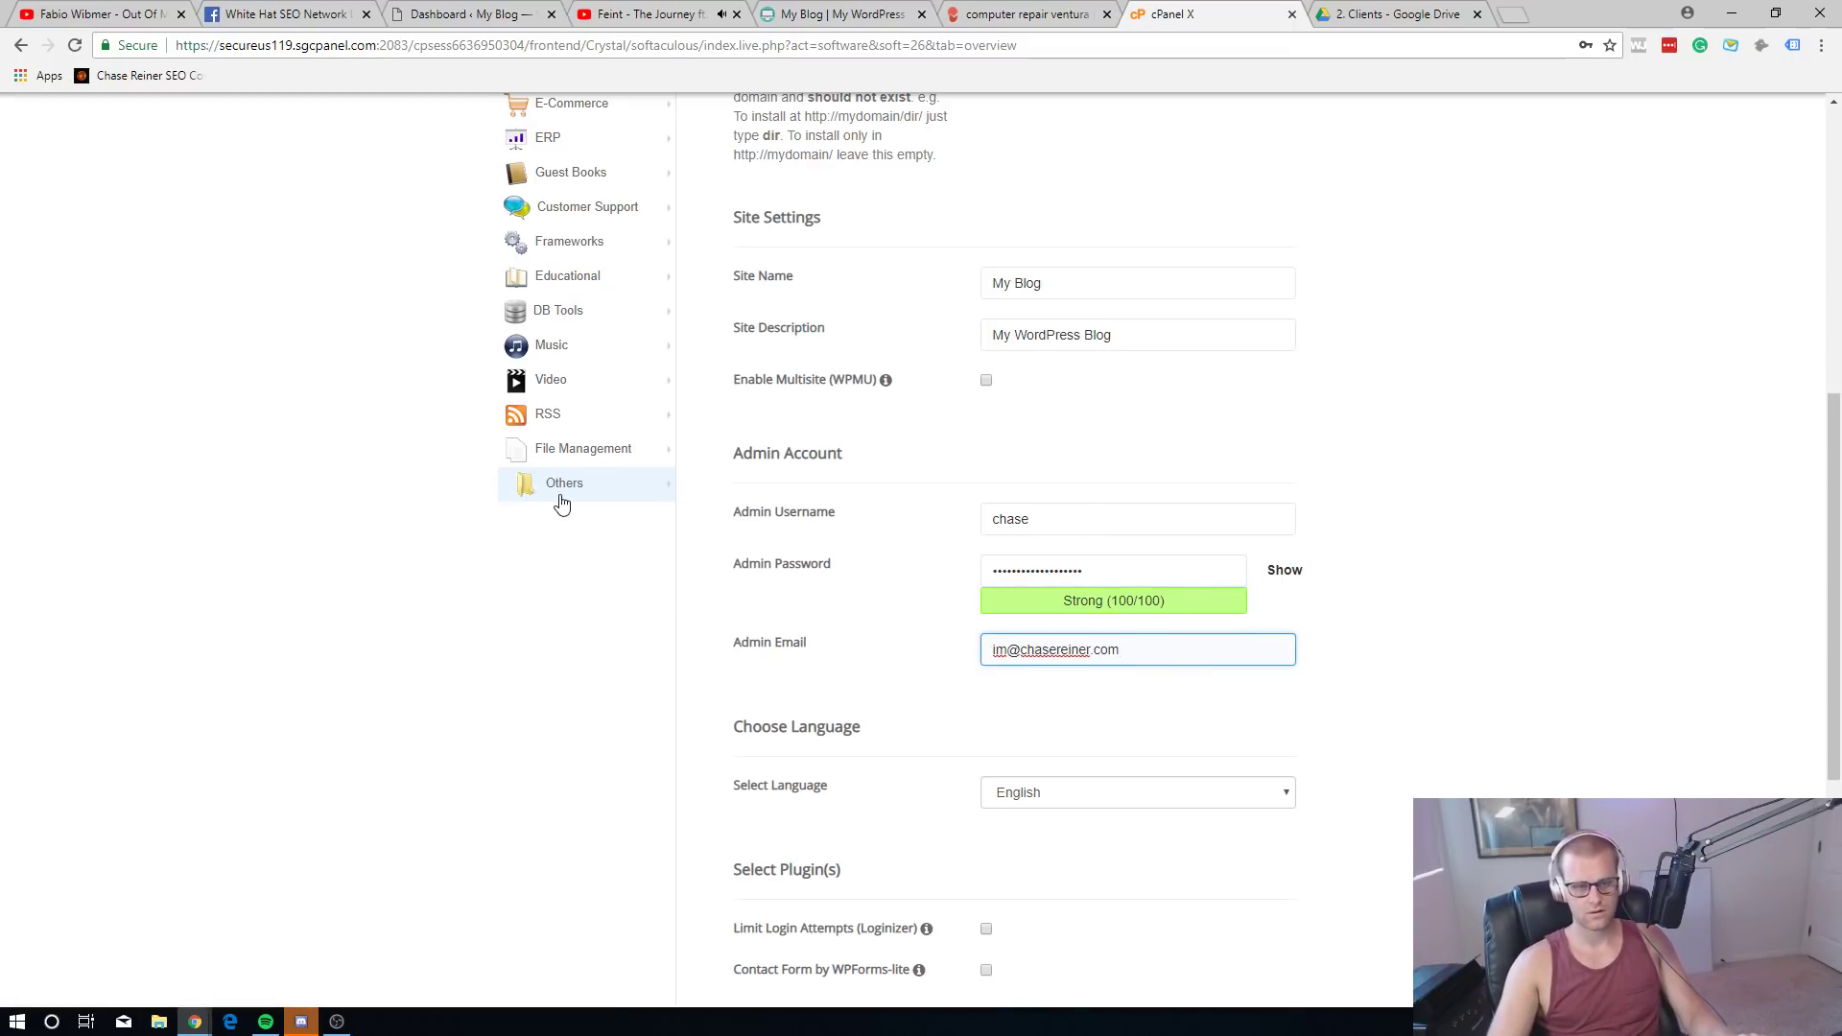
scroll(561, 503, up, 3)
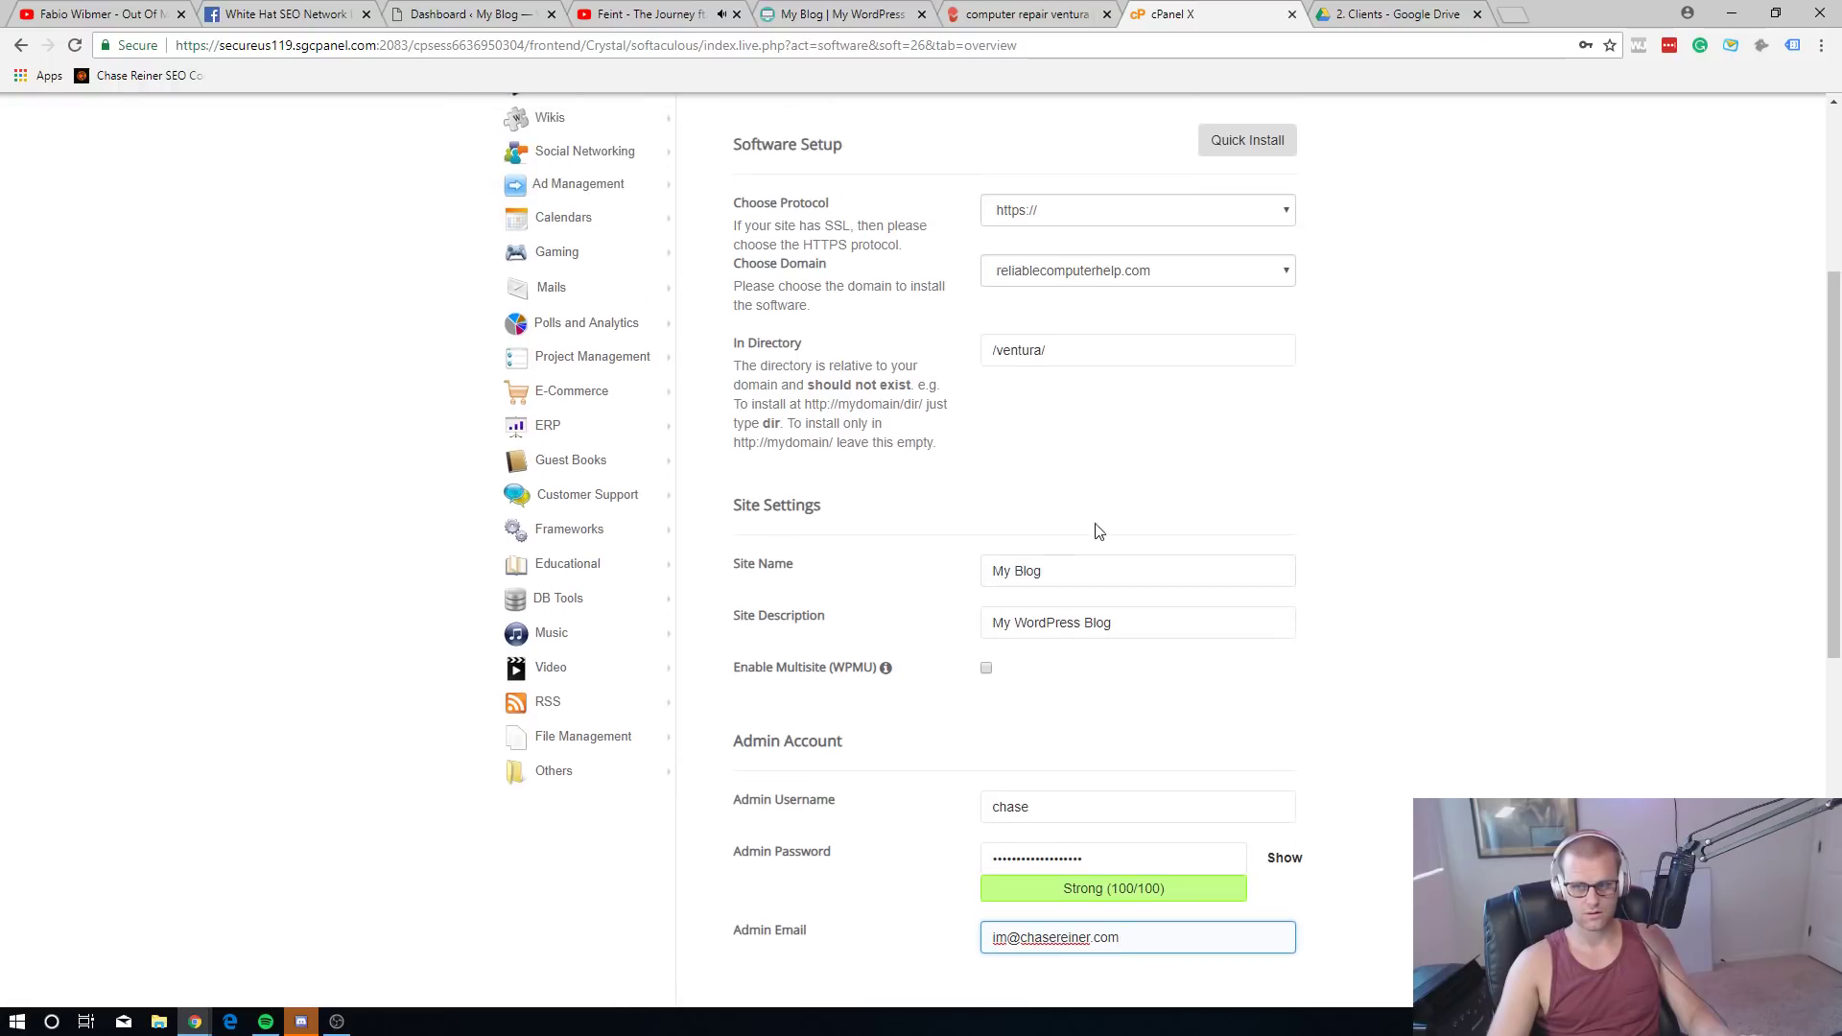
drag(1080, 571, 905, 580)
scroll(1378, 740, down, 8)
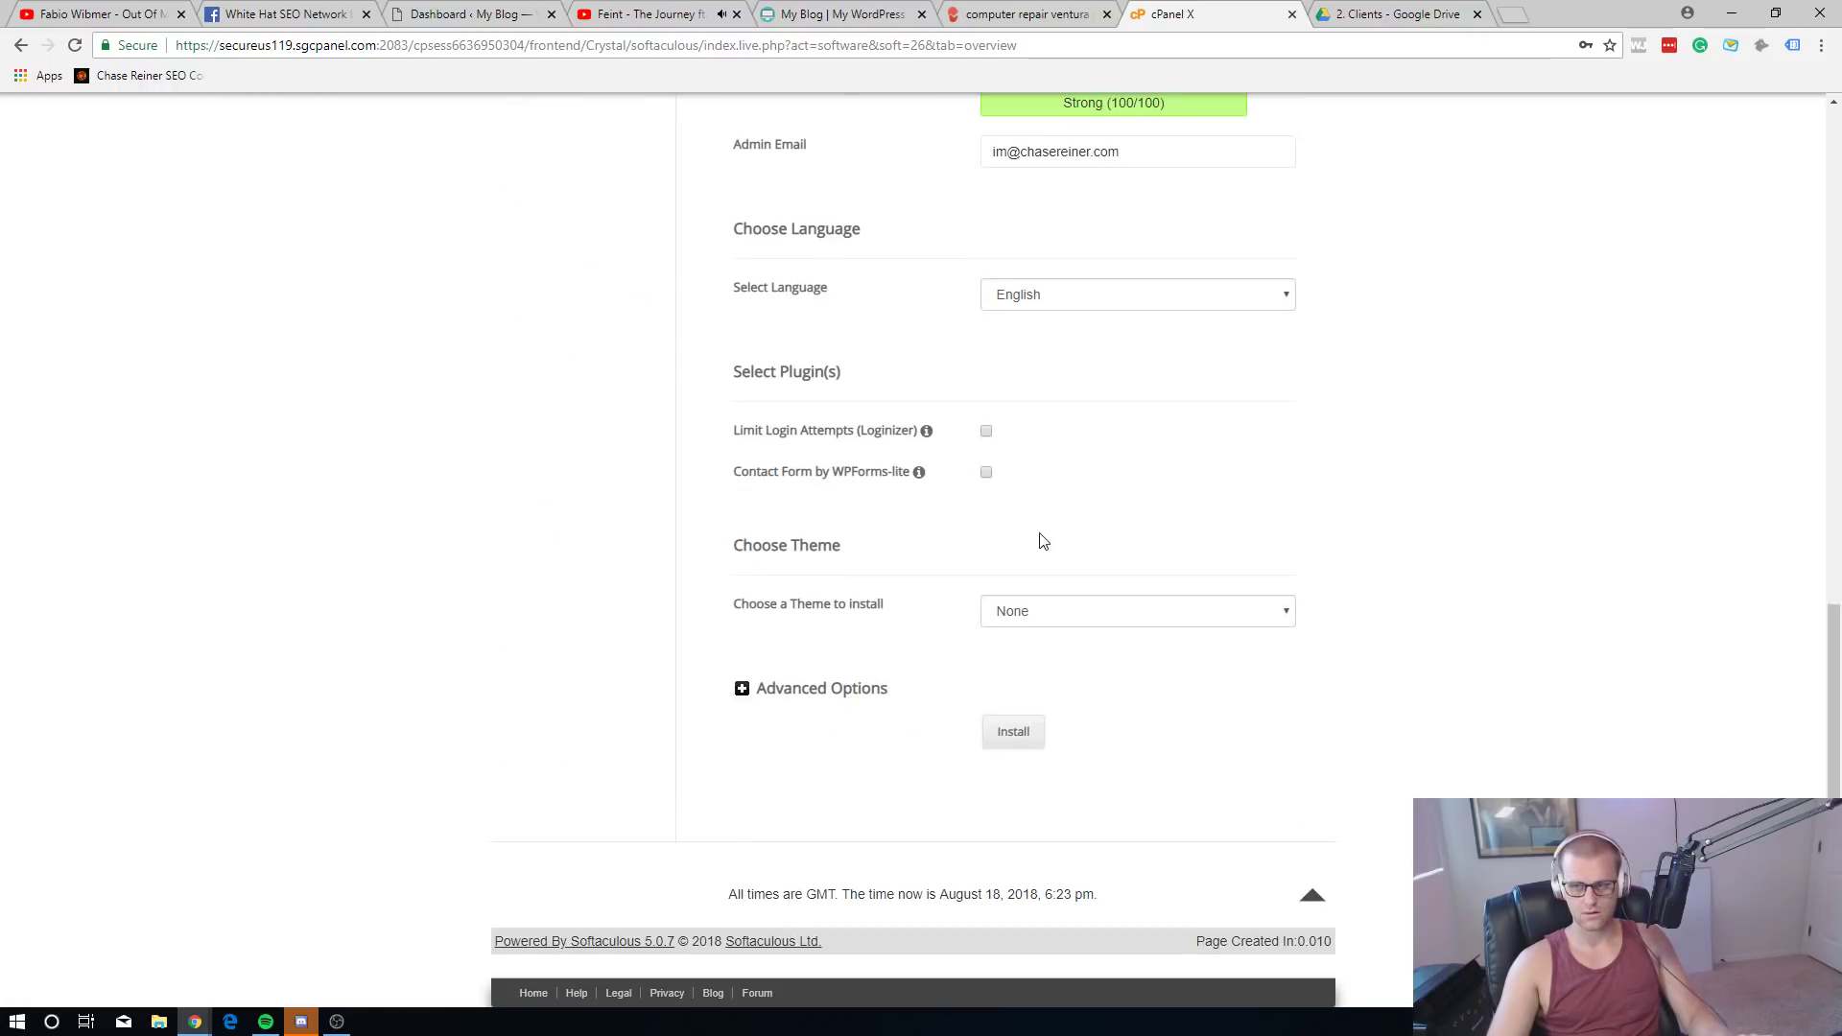
scroll(1056, 535, up, 5)
Clear the default site name and description, and leave Choose Theme on None
key(BackSpace)
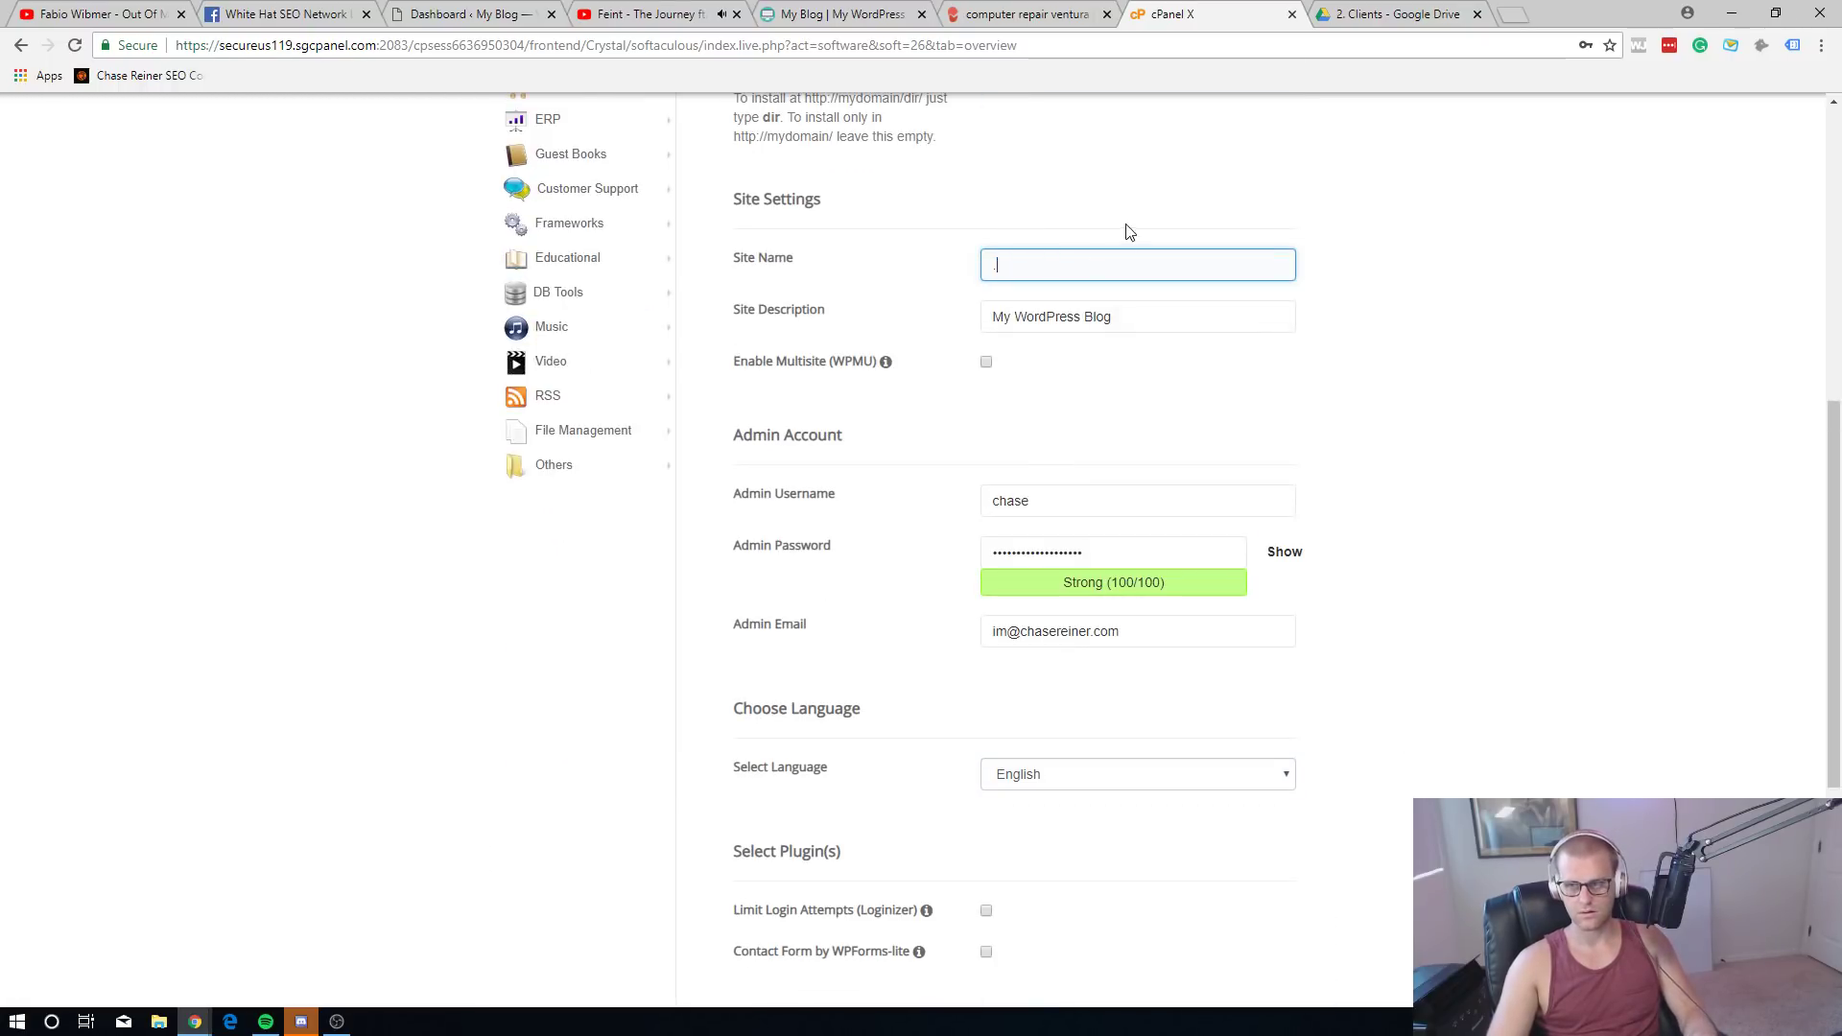
key(Tab)
key(BackSpace)
scroll(1110, 646, down, 5)
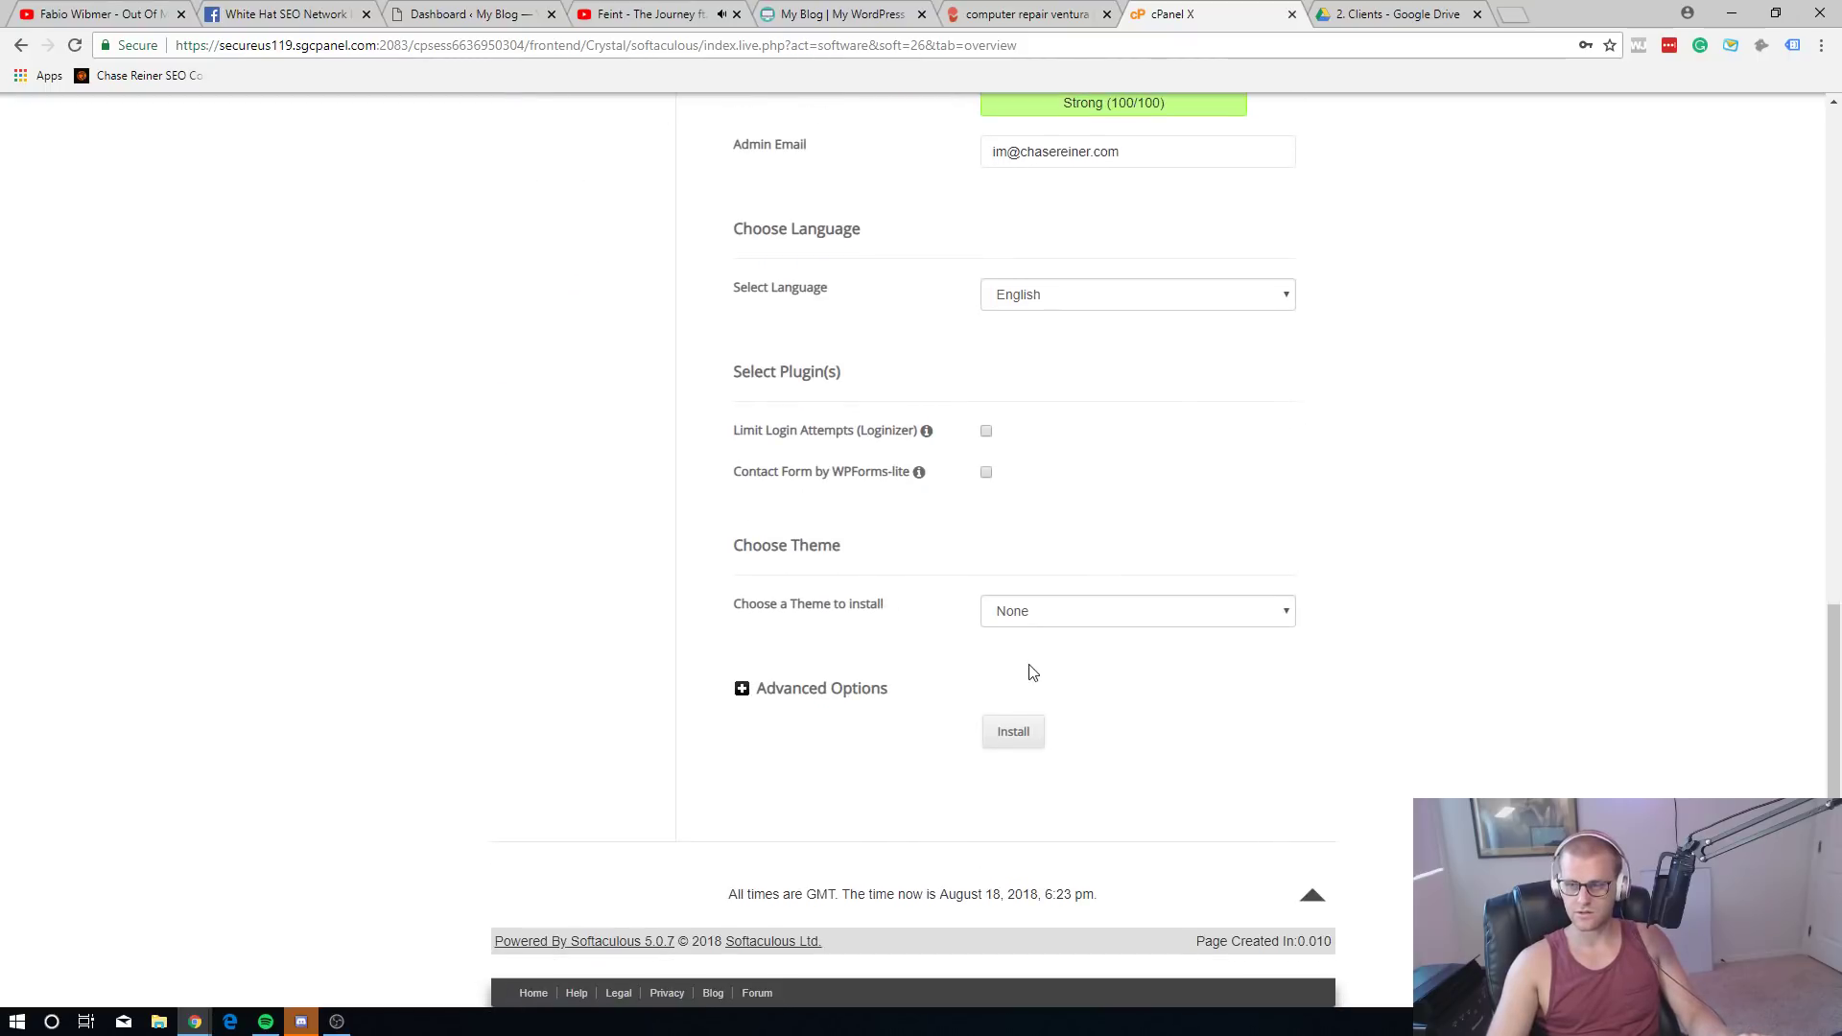
click(1067, 614)
click(1082, 638)
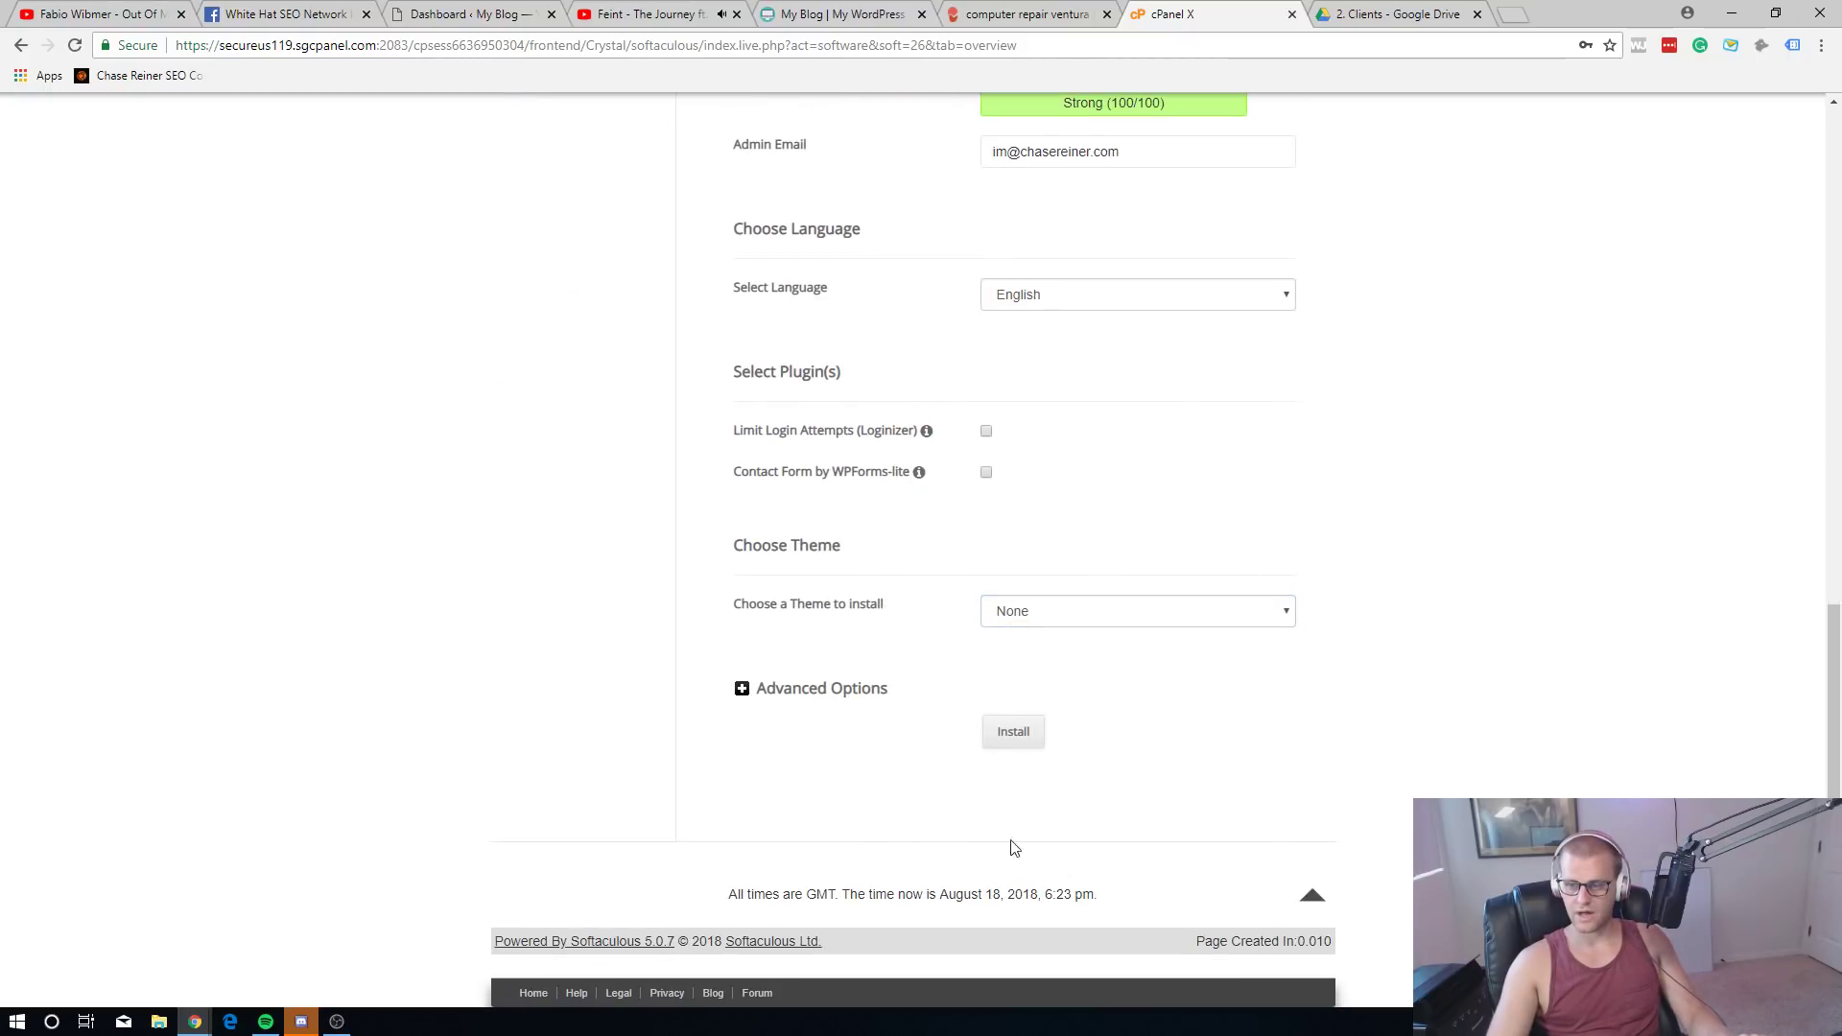
Run the /ventura/ install, save the admin login in Chrome, then follow the Administrative URL
click(1023, 735)
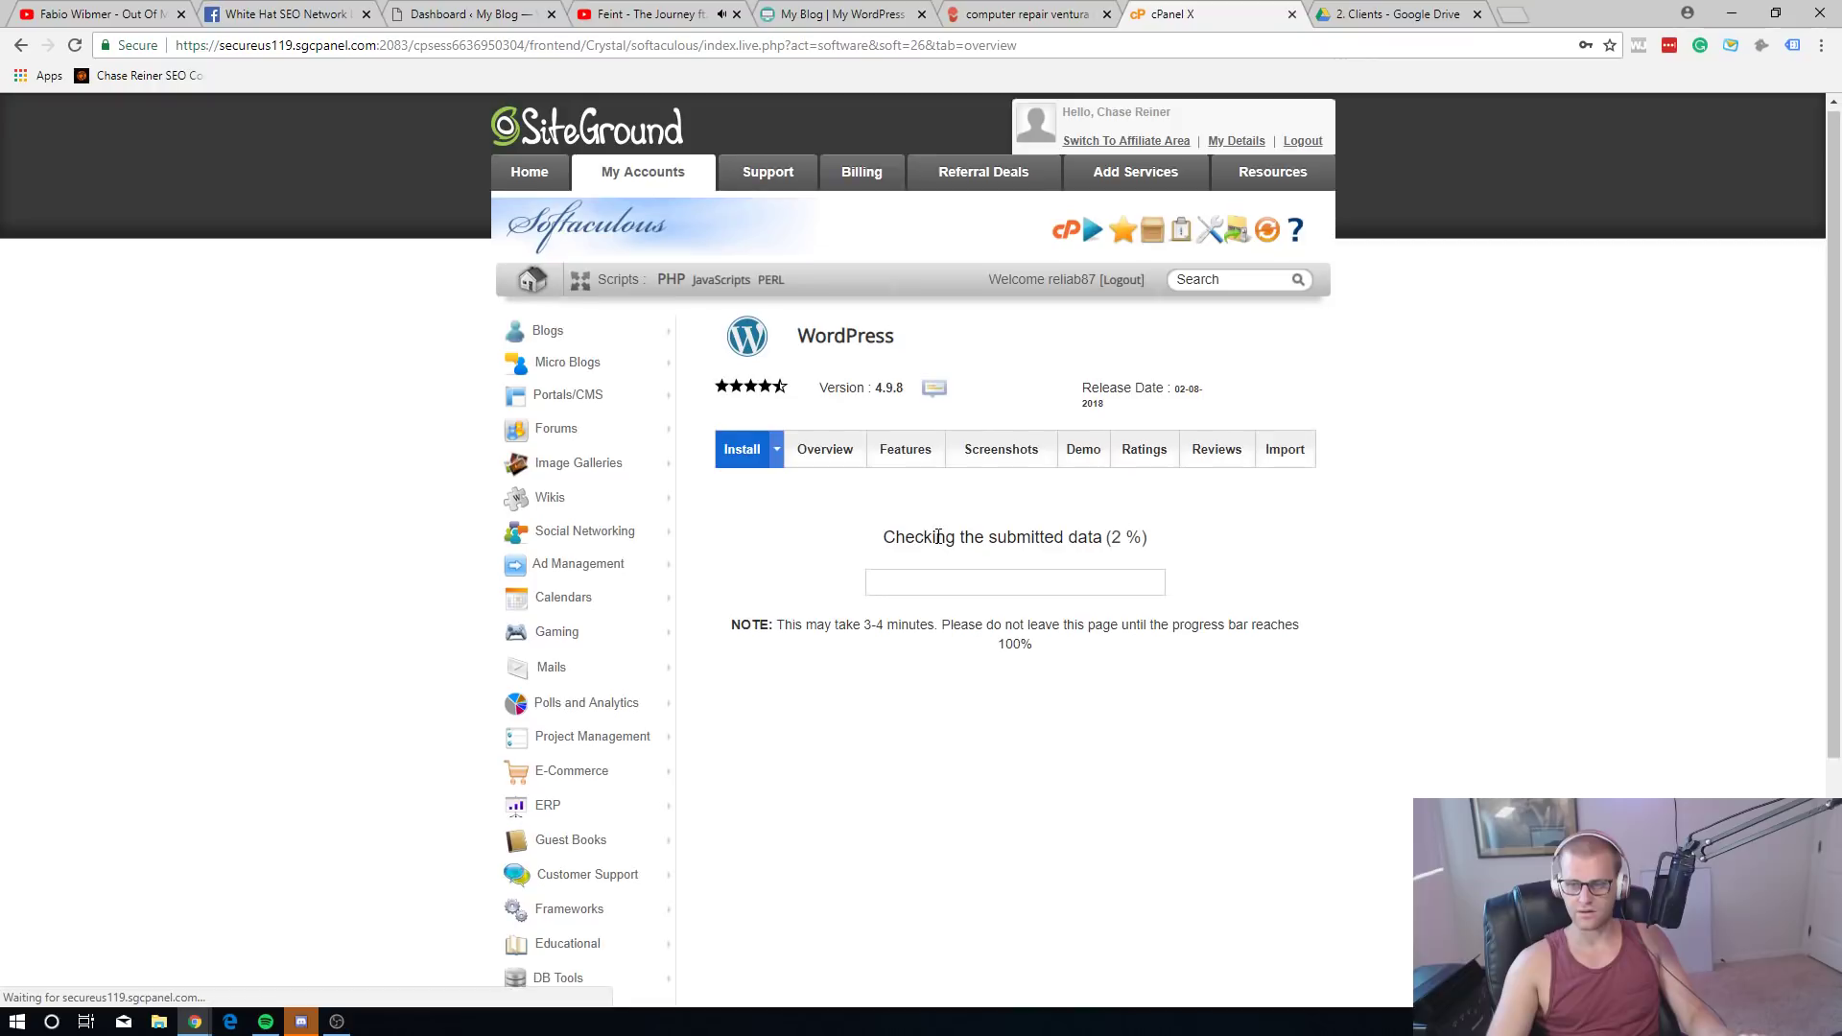
click(1516, 210)
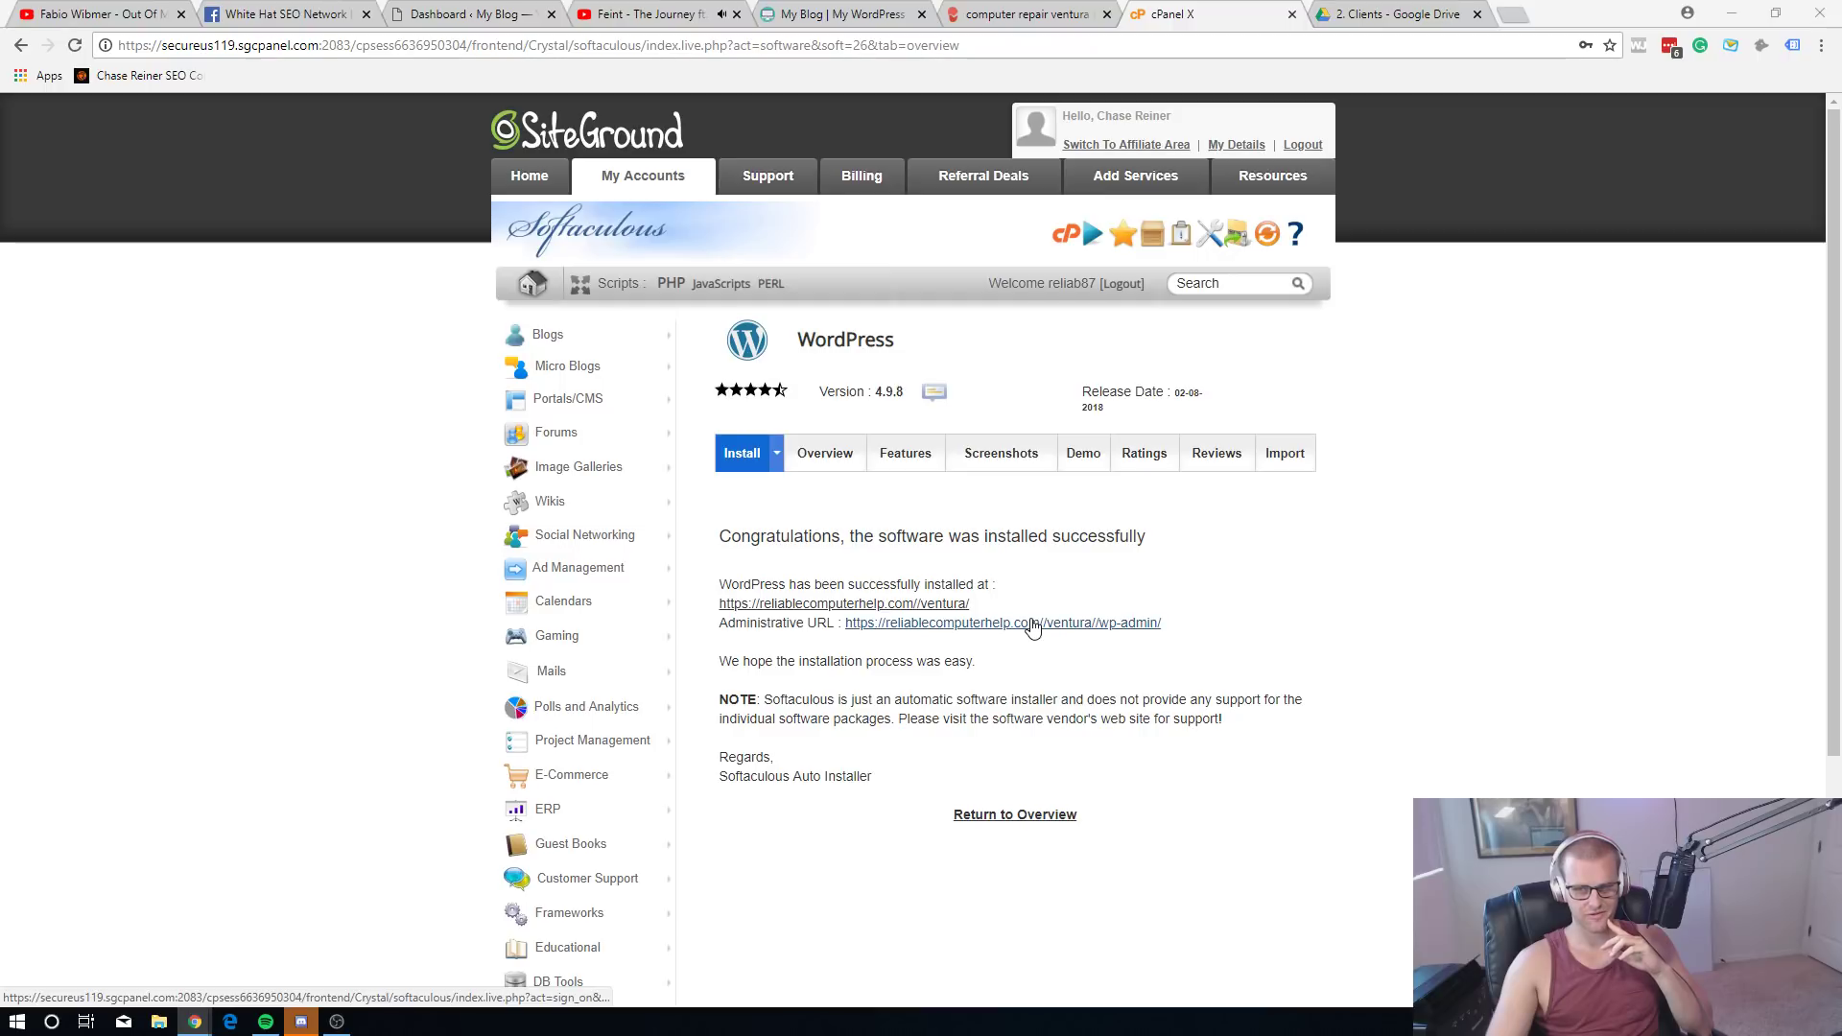
click(1090, 624)
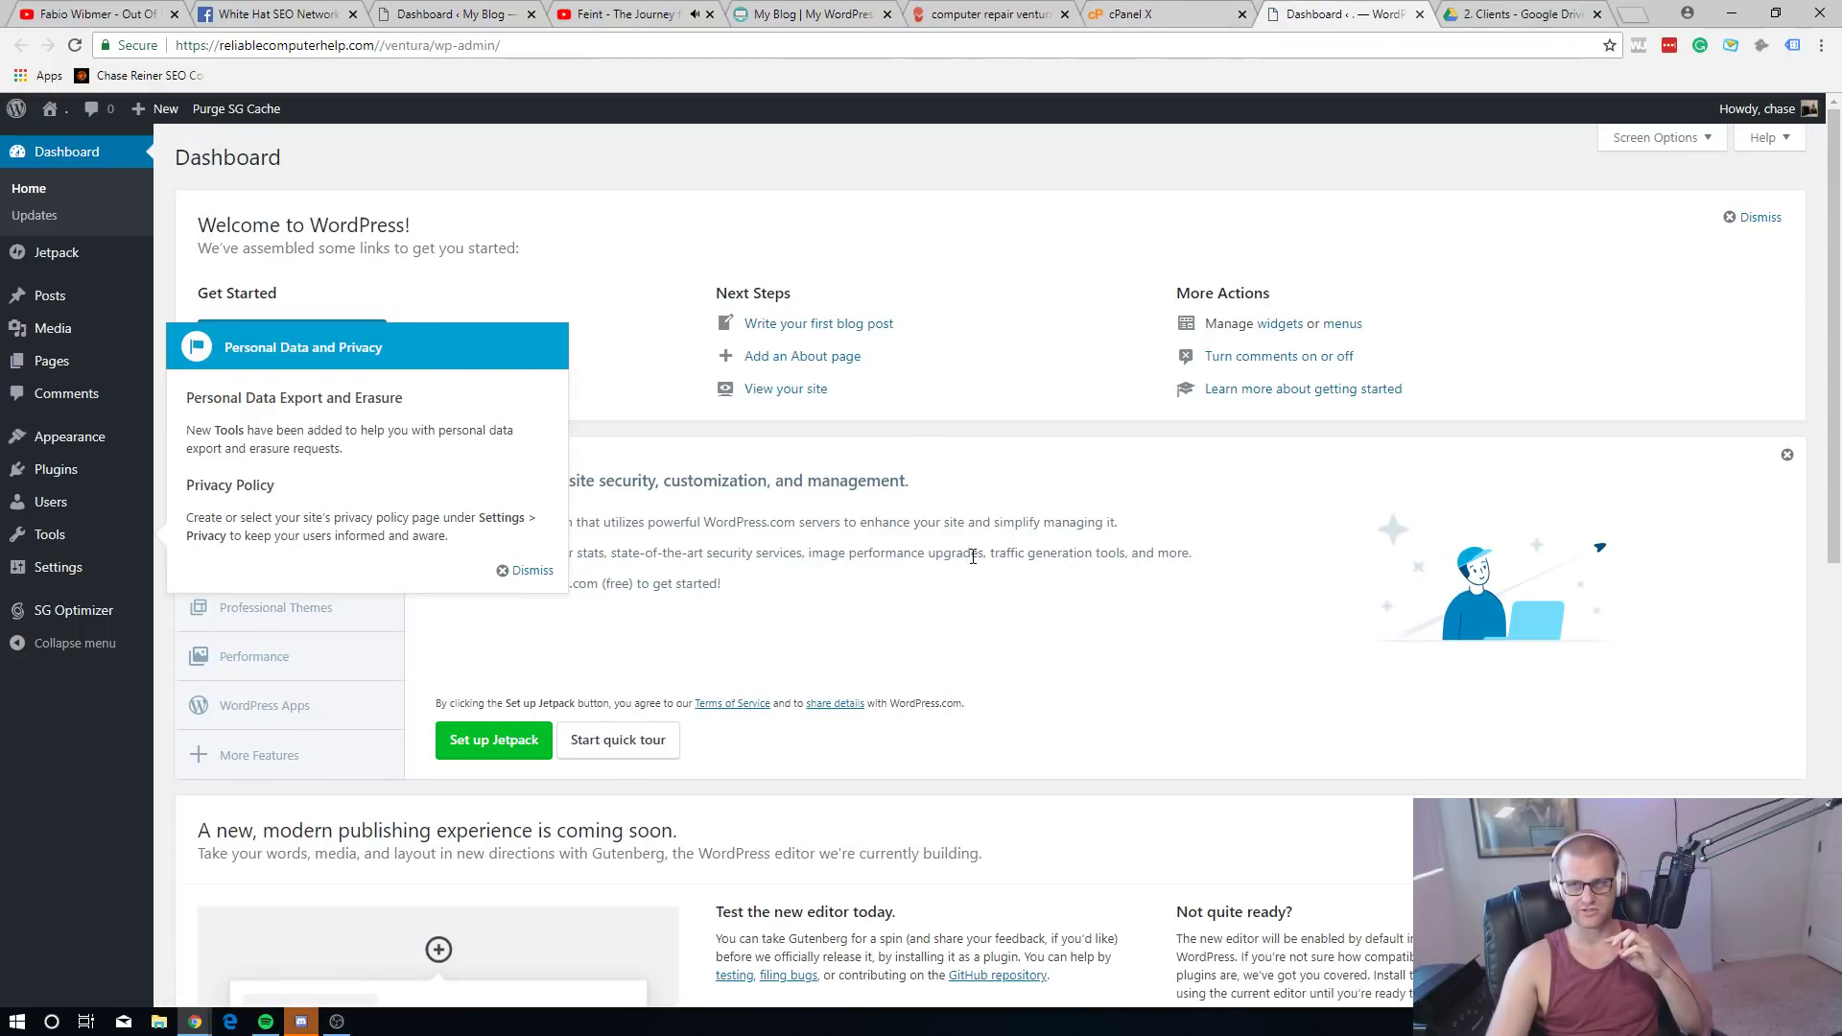
Dismiss the privacy notice and reach the Upload Theme form under Appearance > Themes > Add New
click(523, 570)
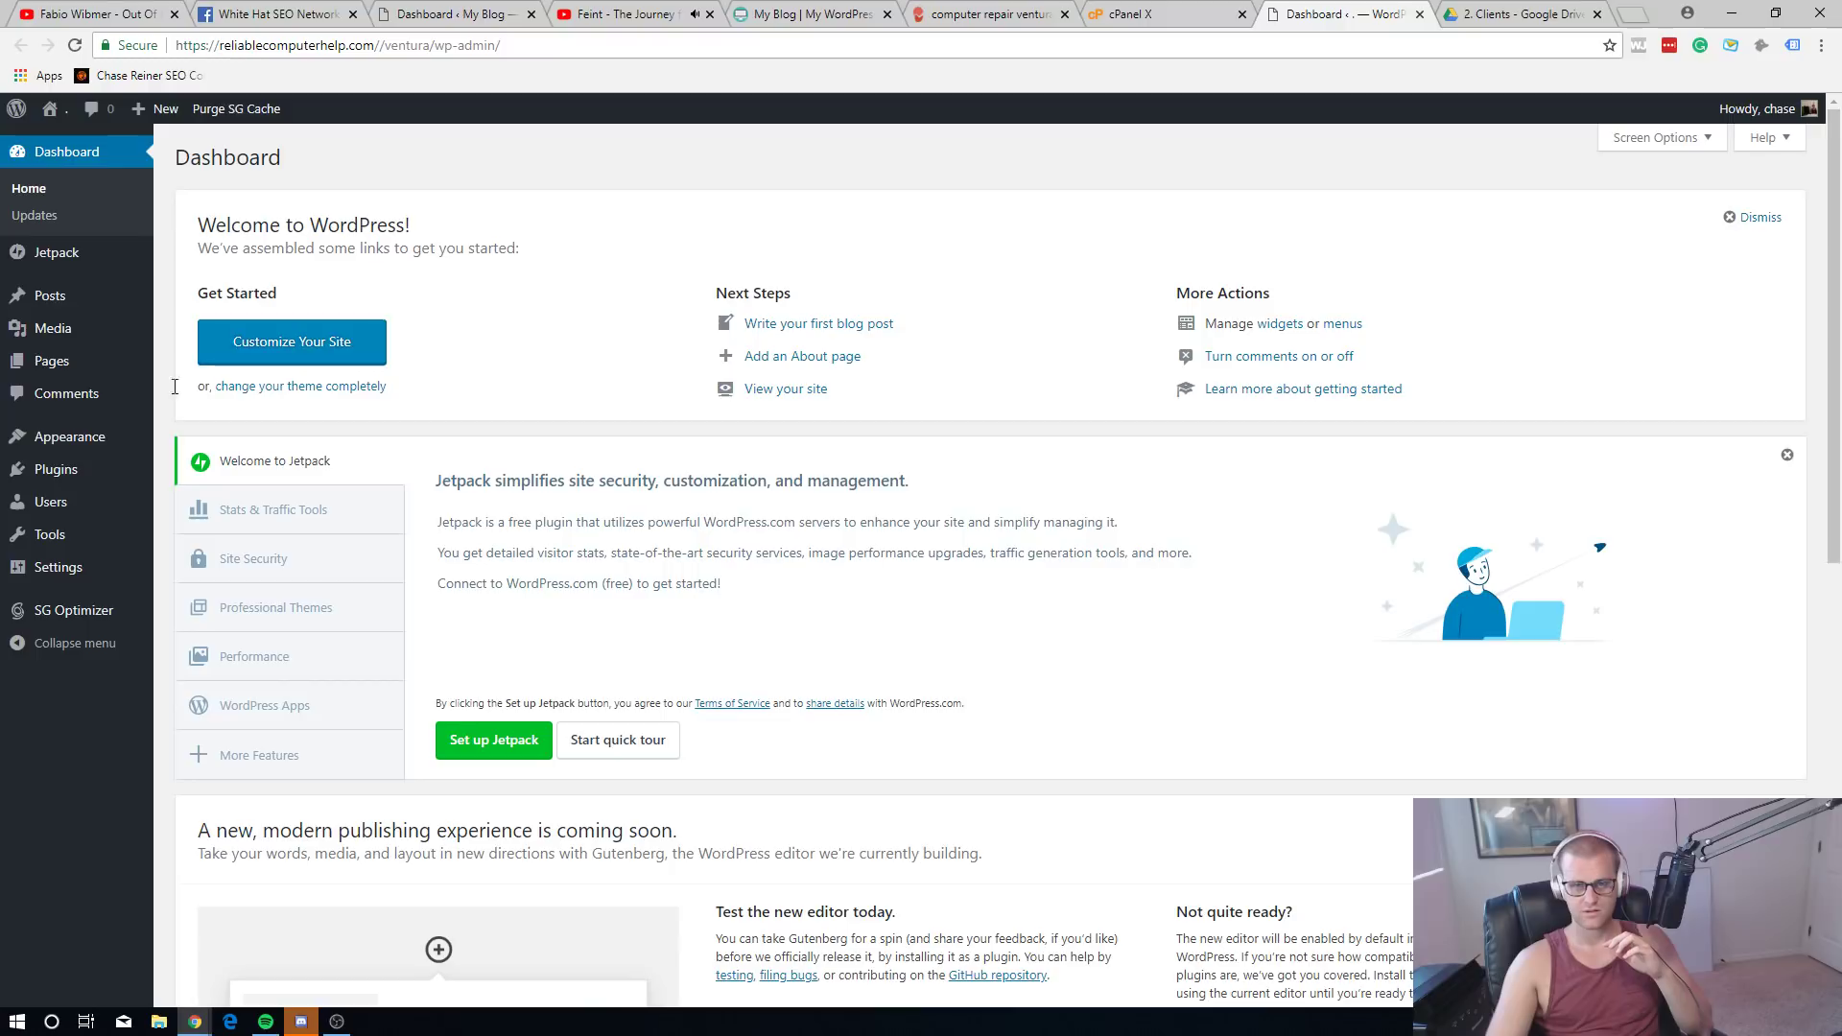
mouse_move(96, 437)
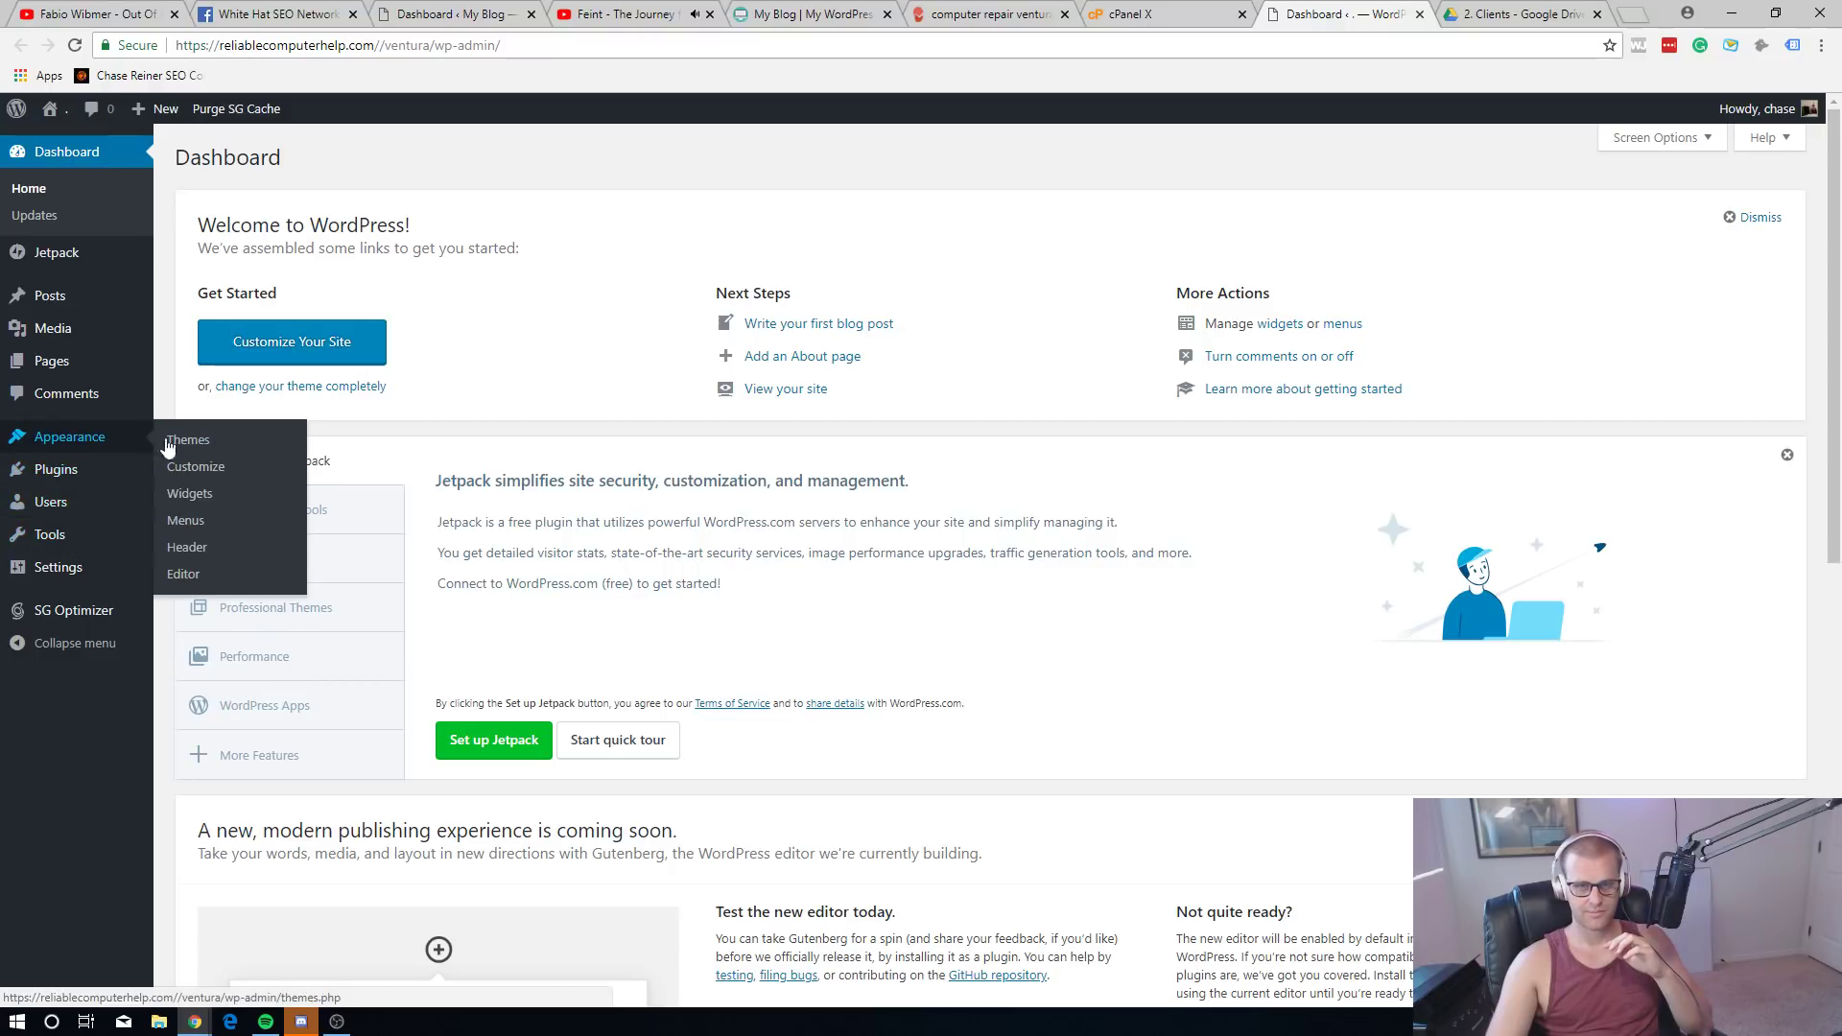
click(273, 442)
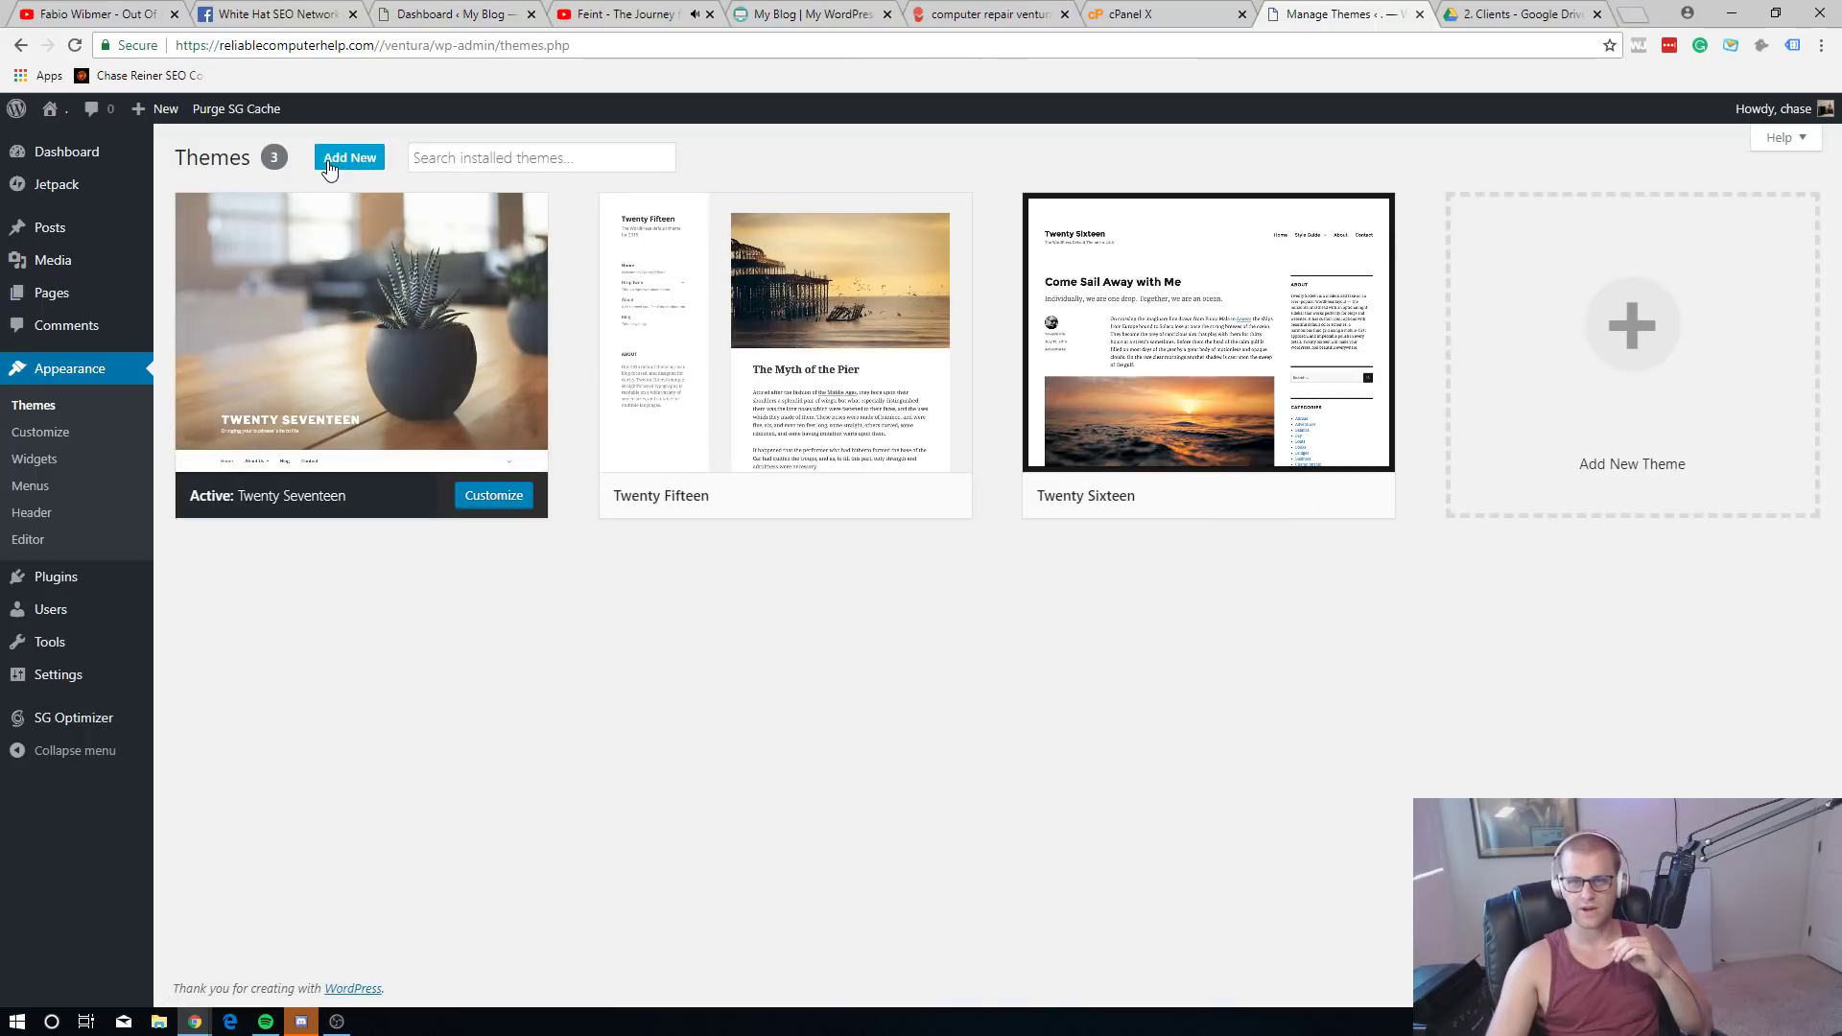
click(329, 161)
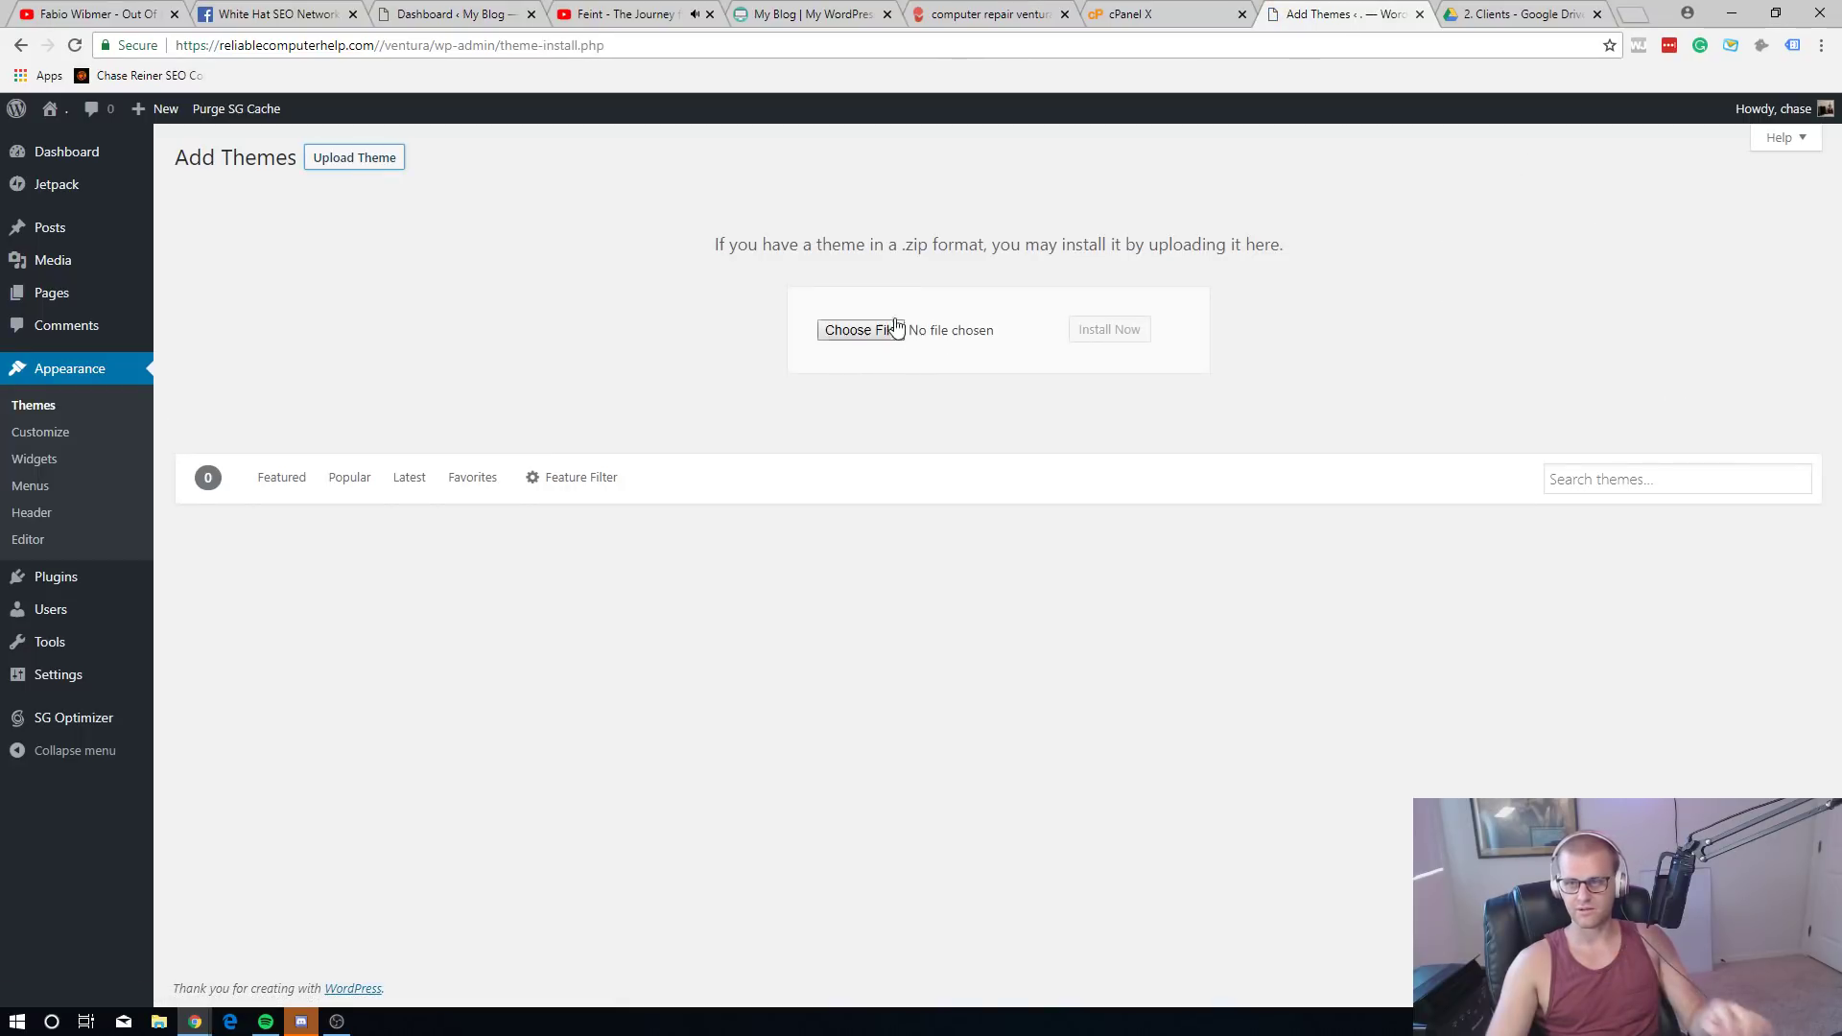
click(896, 327)
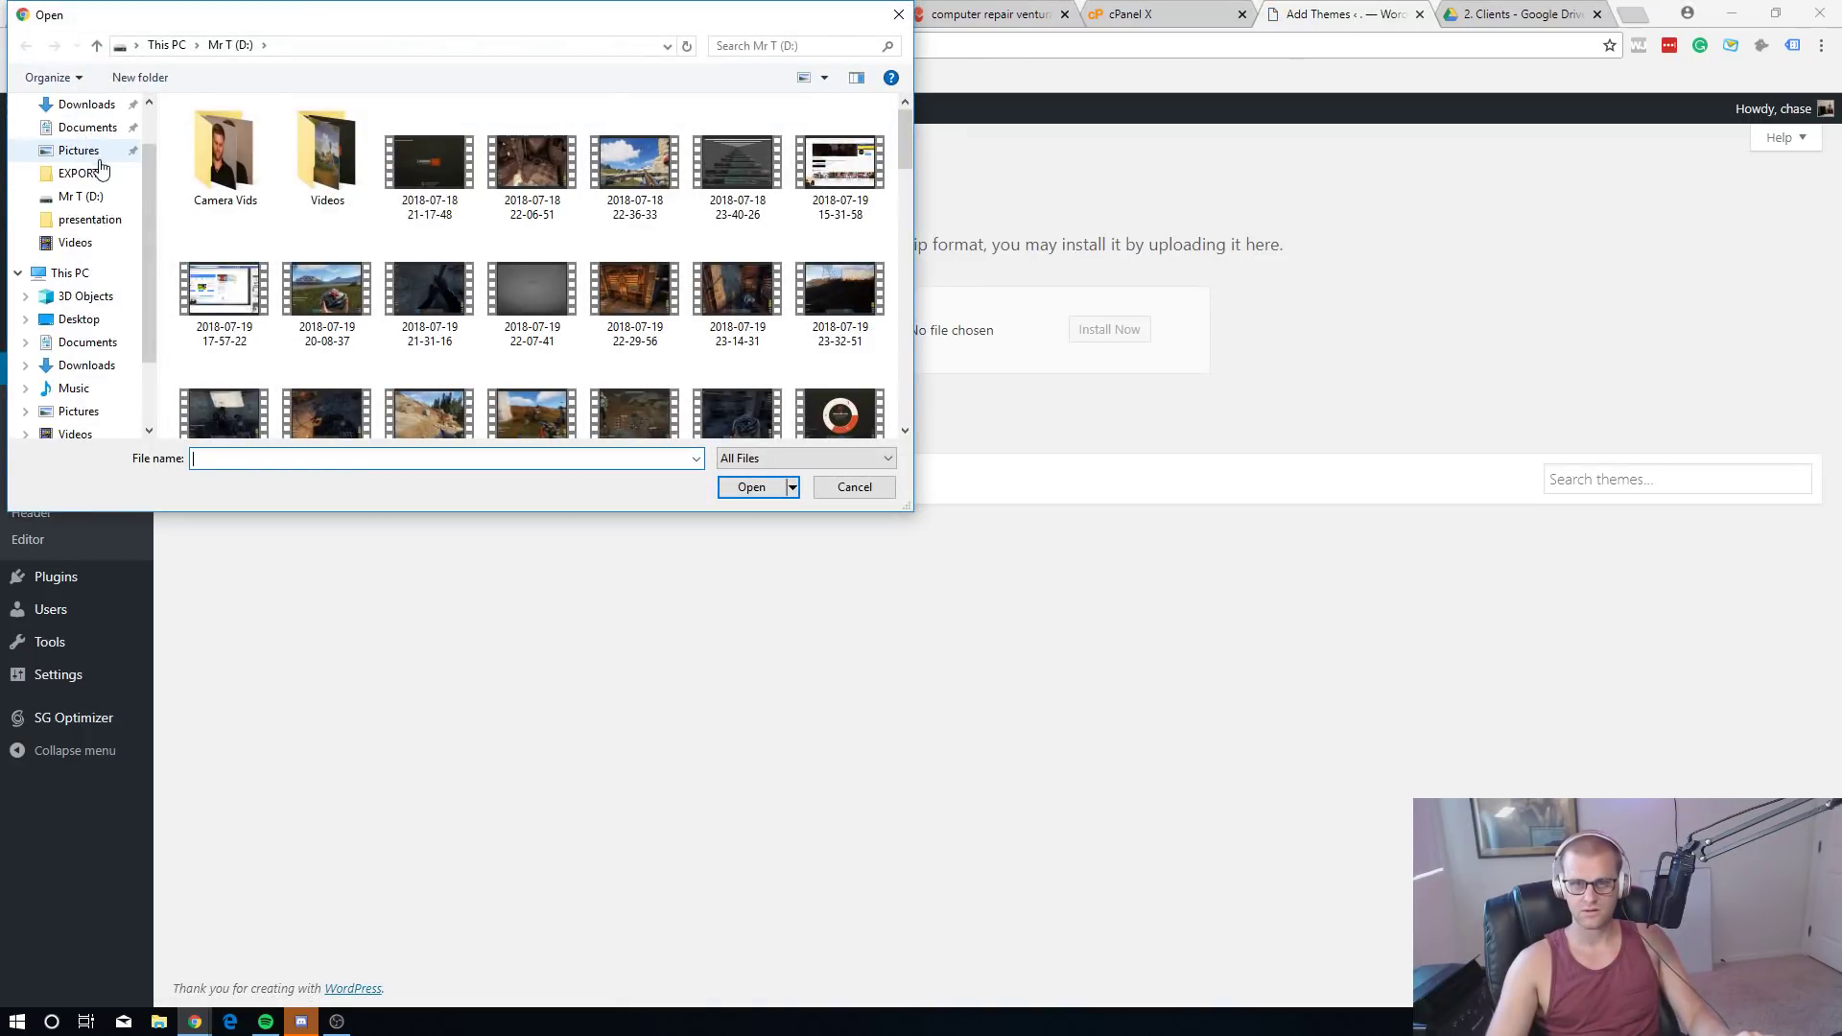
scroll(101, 168, up, 1)
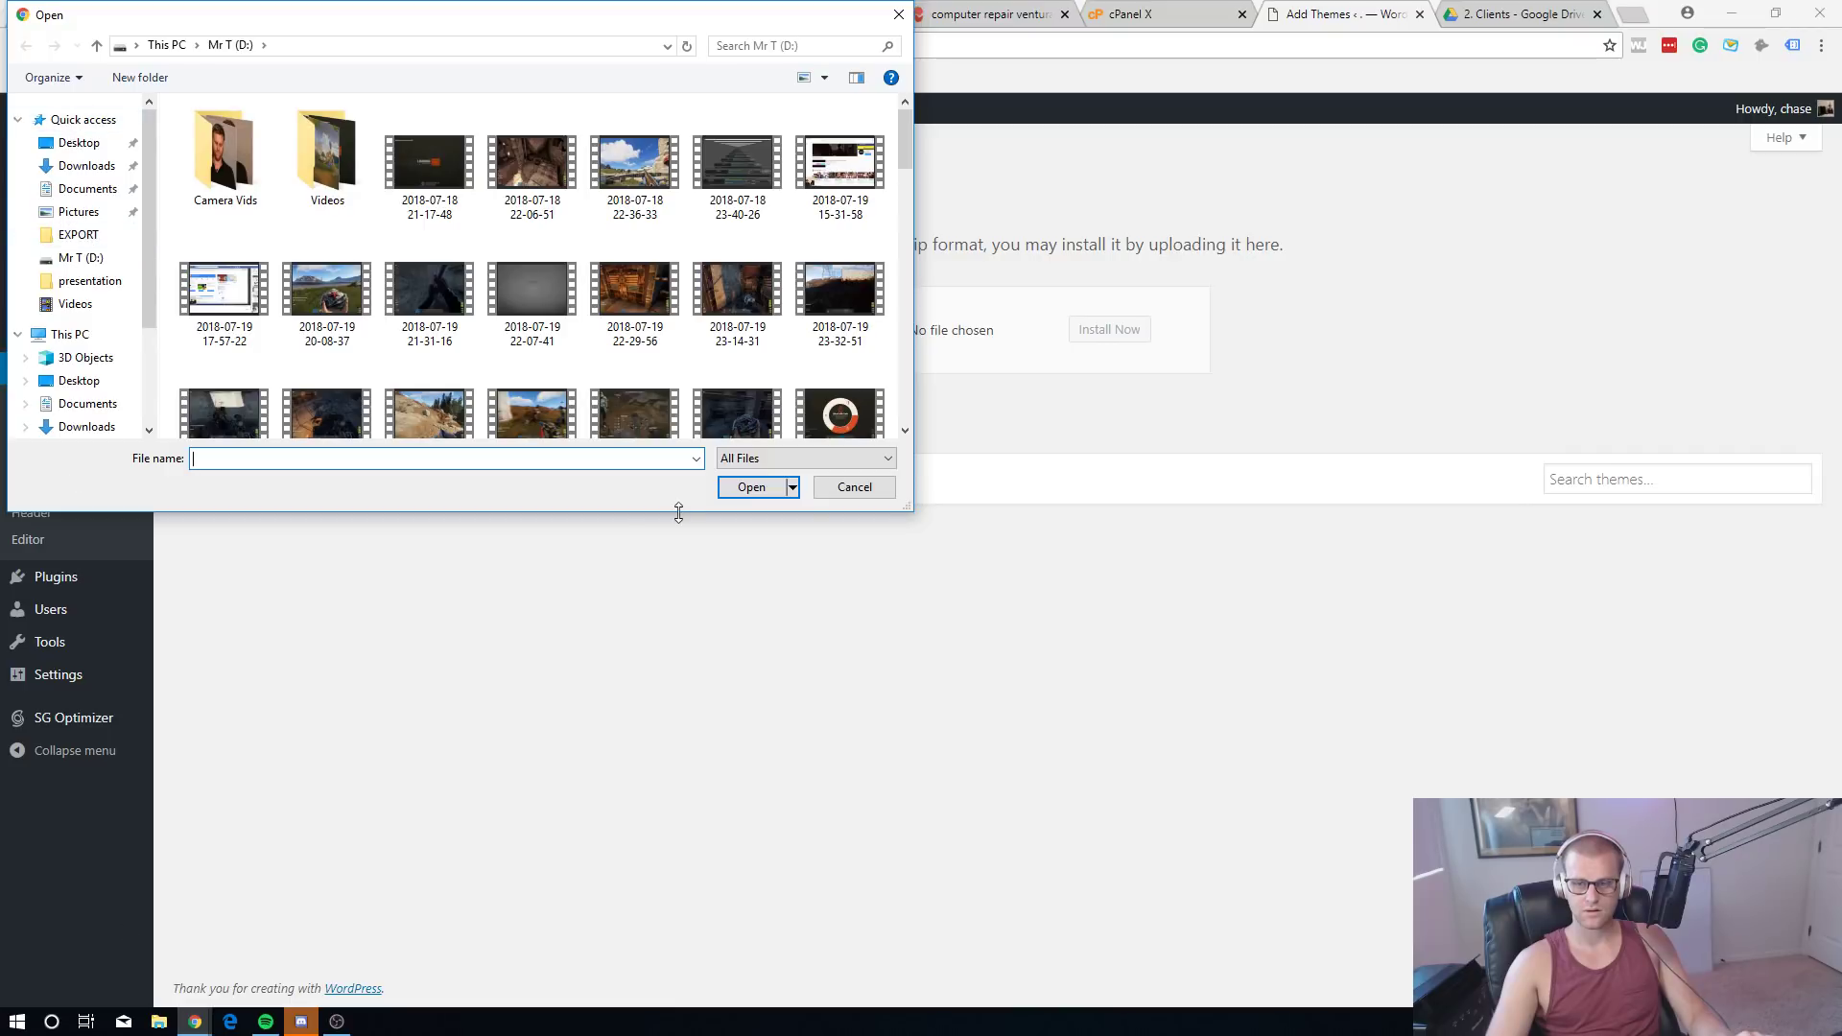
key(Escape)
Drag Divi.zip from its folder into the uploader, install and activate it, then open Customize
key(super)
text(d)
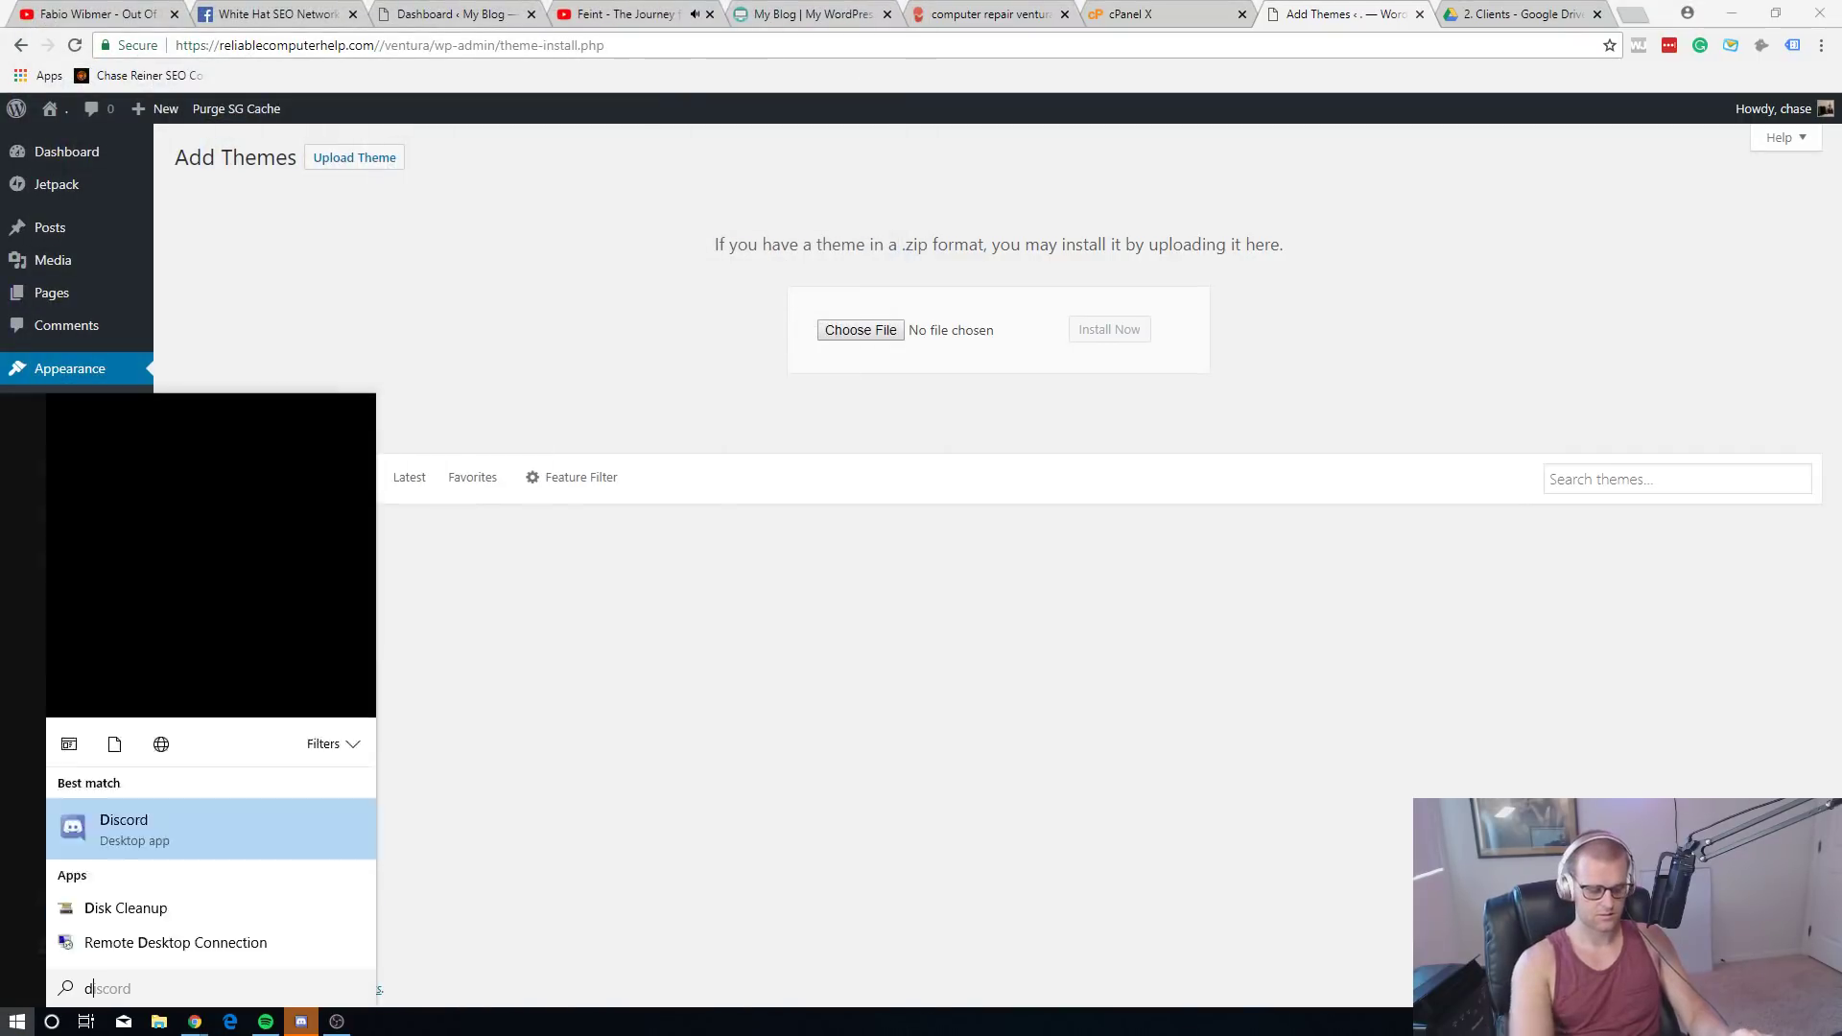
text(ivi)
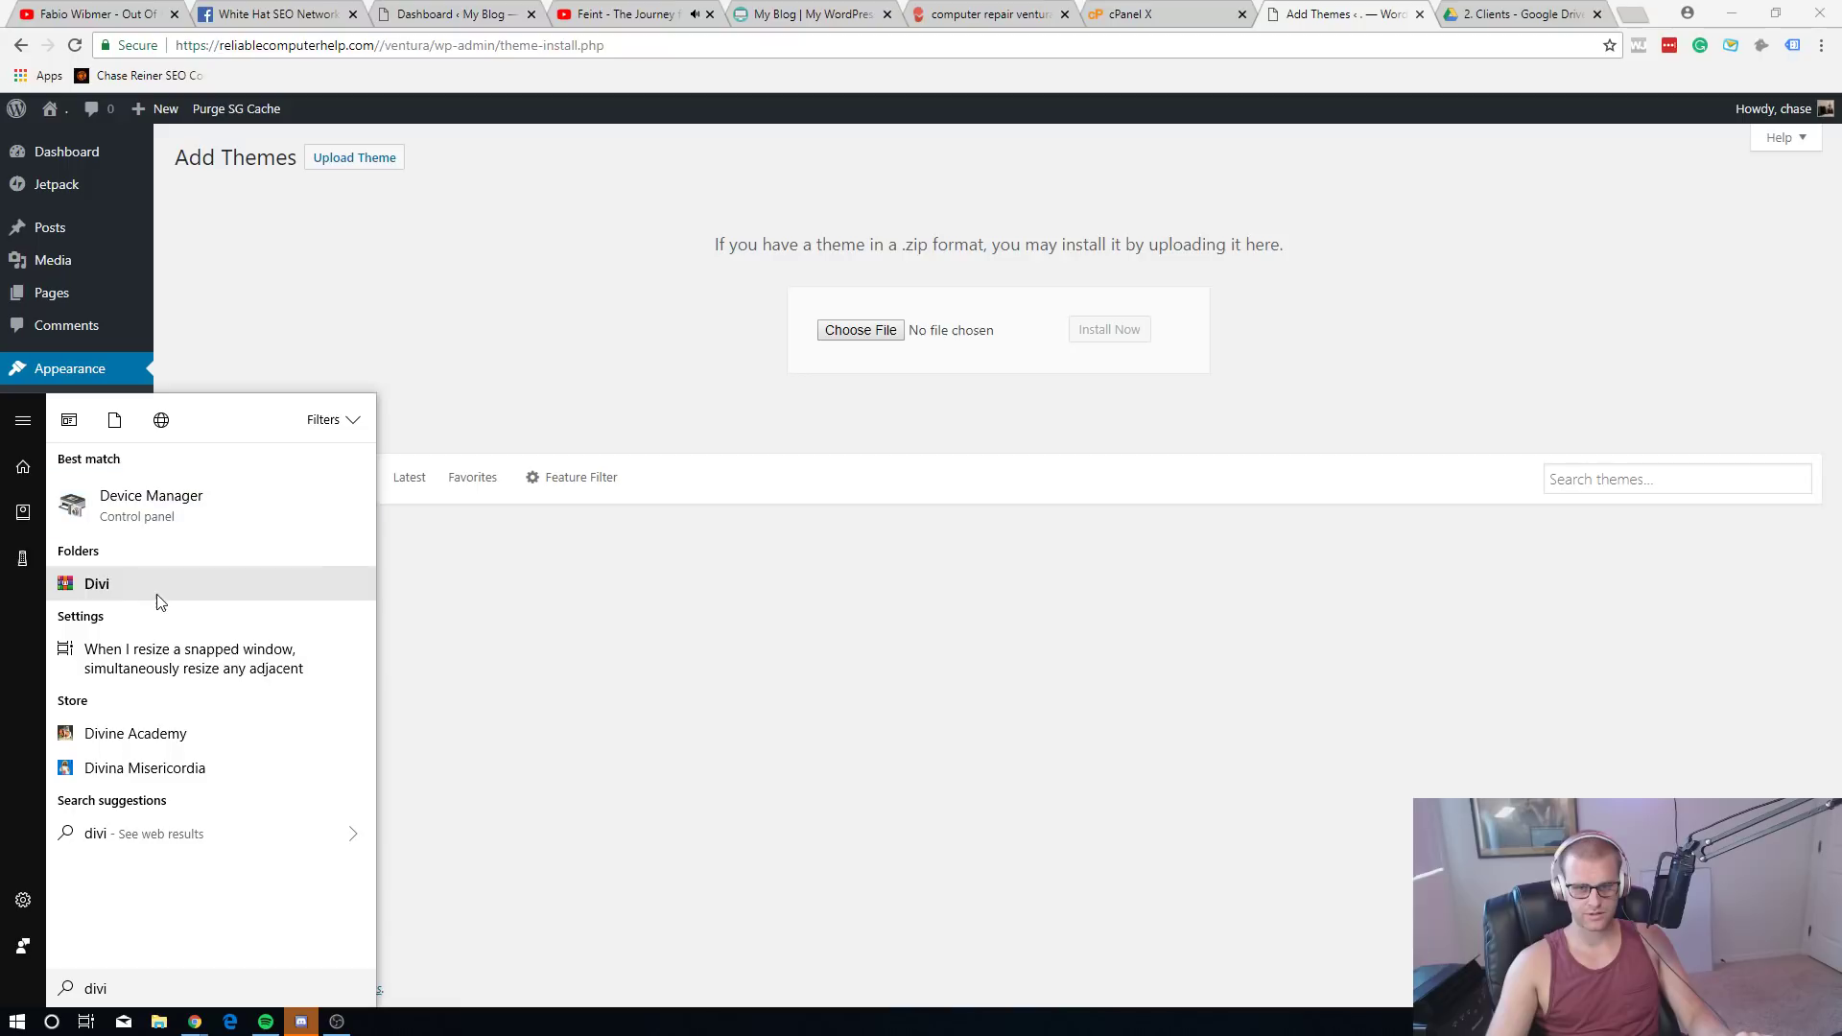
right_click(157, 595)
click(225, 616)
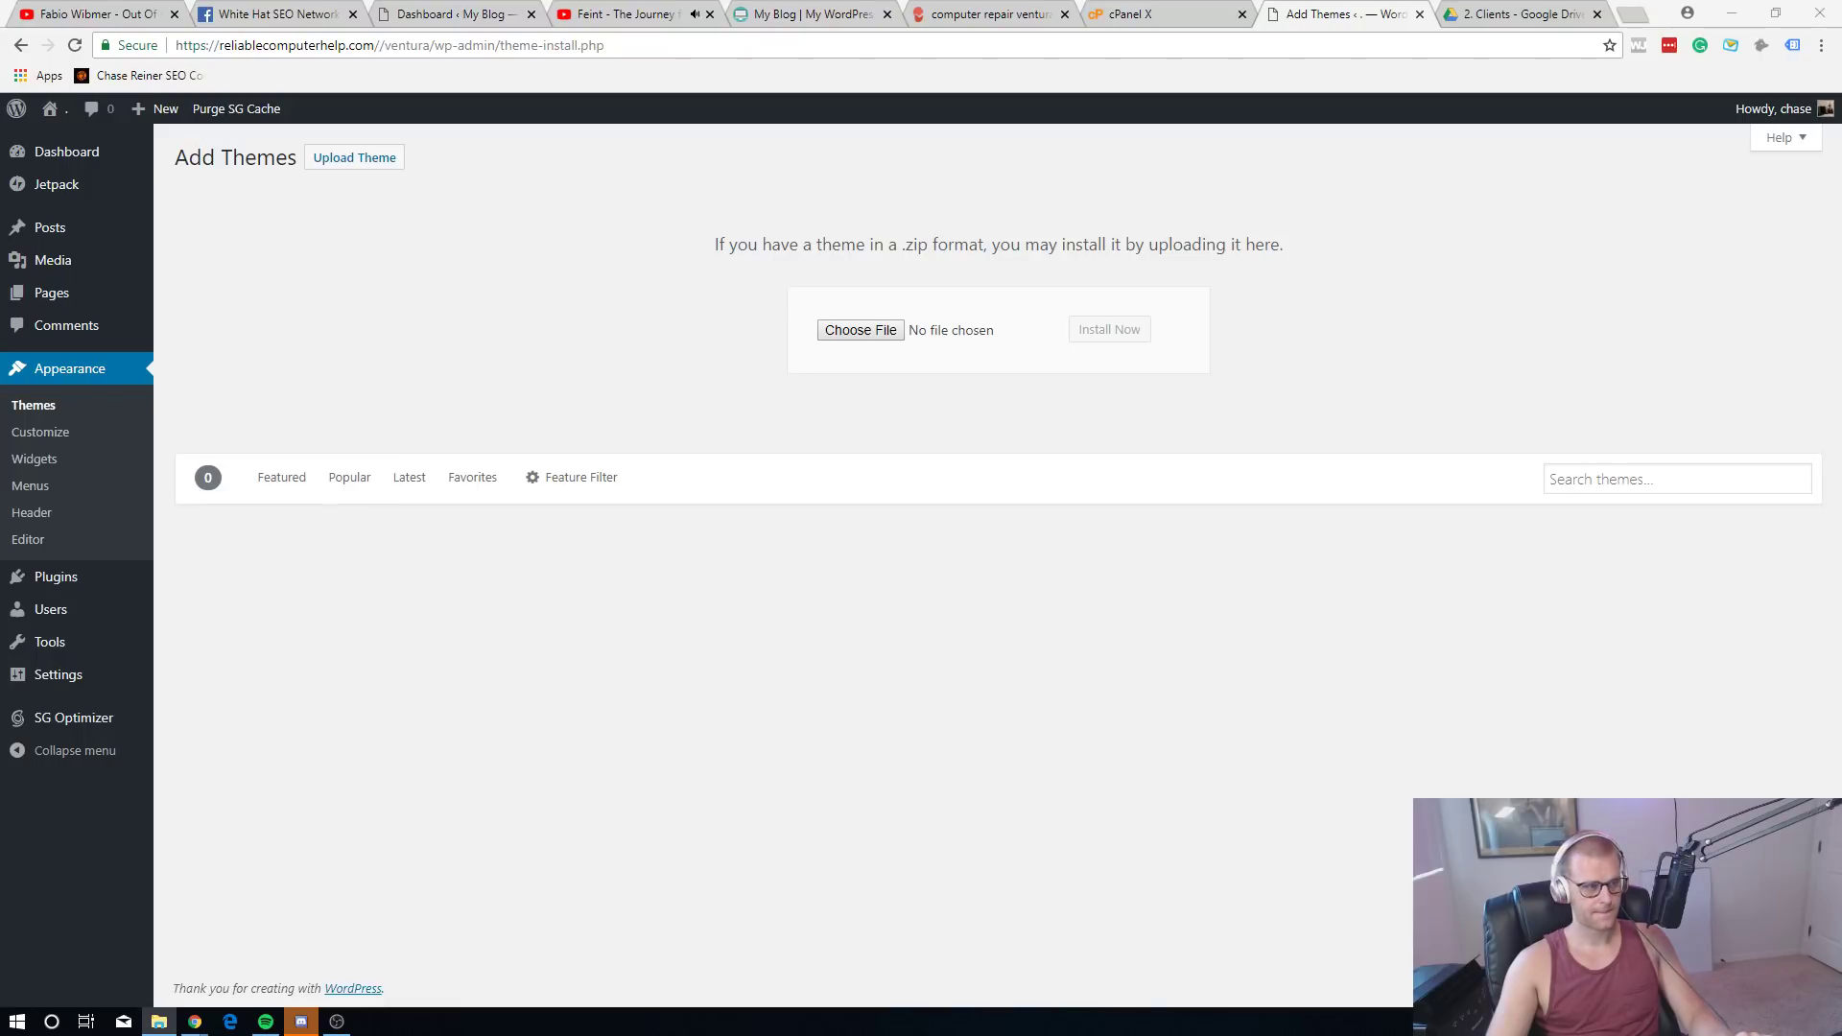
drag(6, 574, 916, 341)
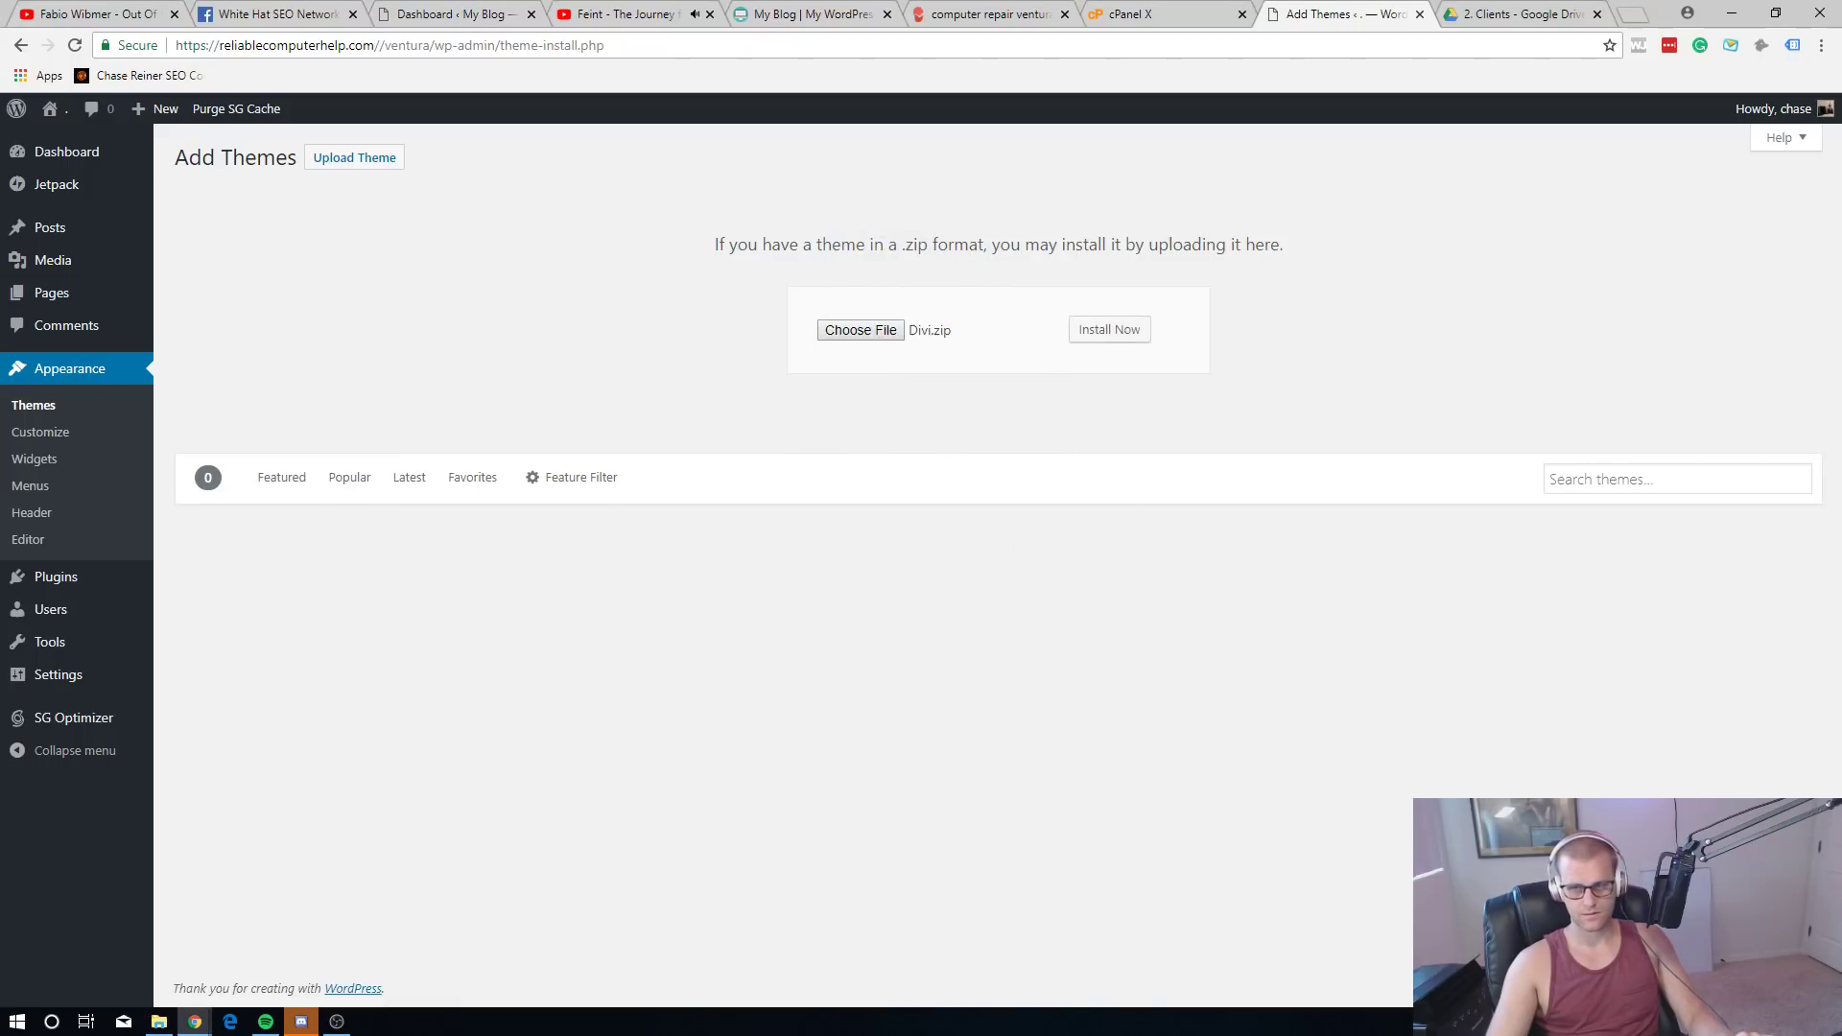
click(1110, 329)
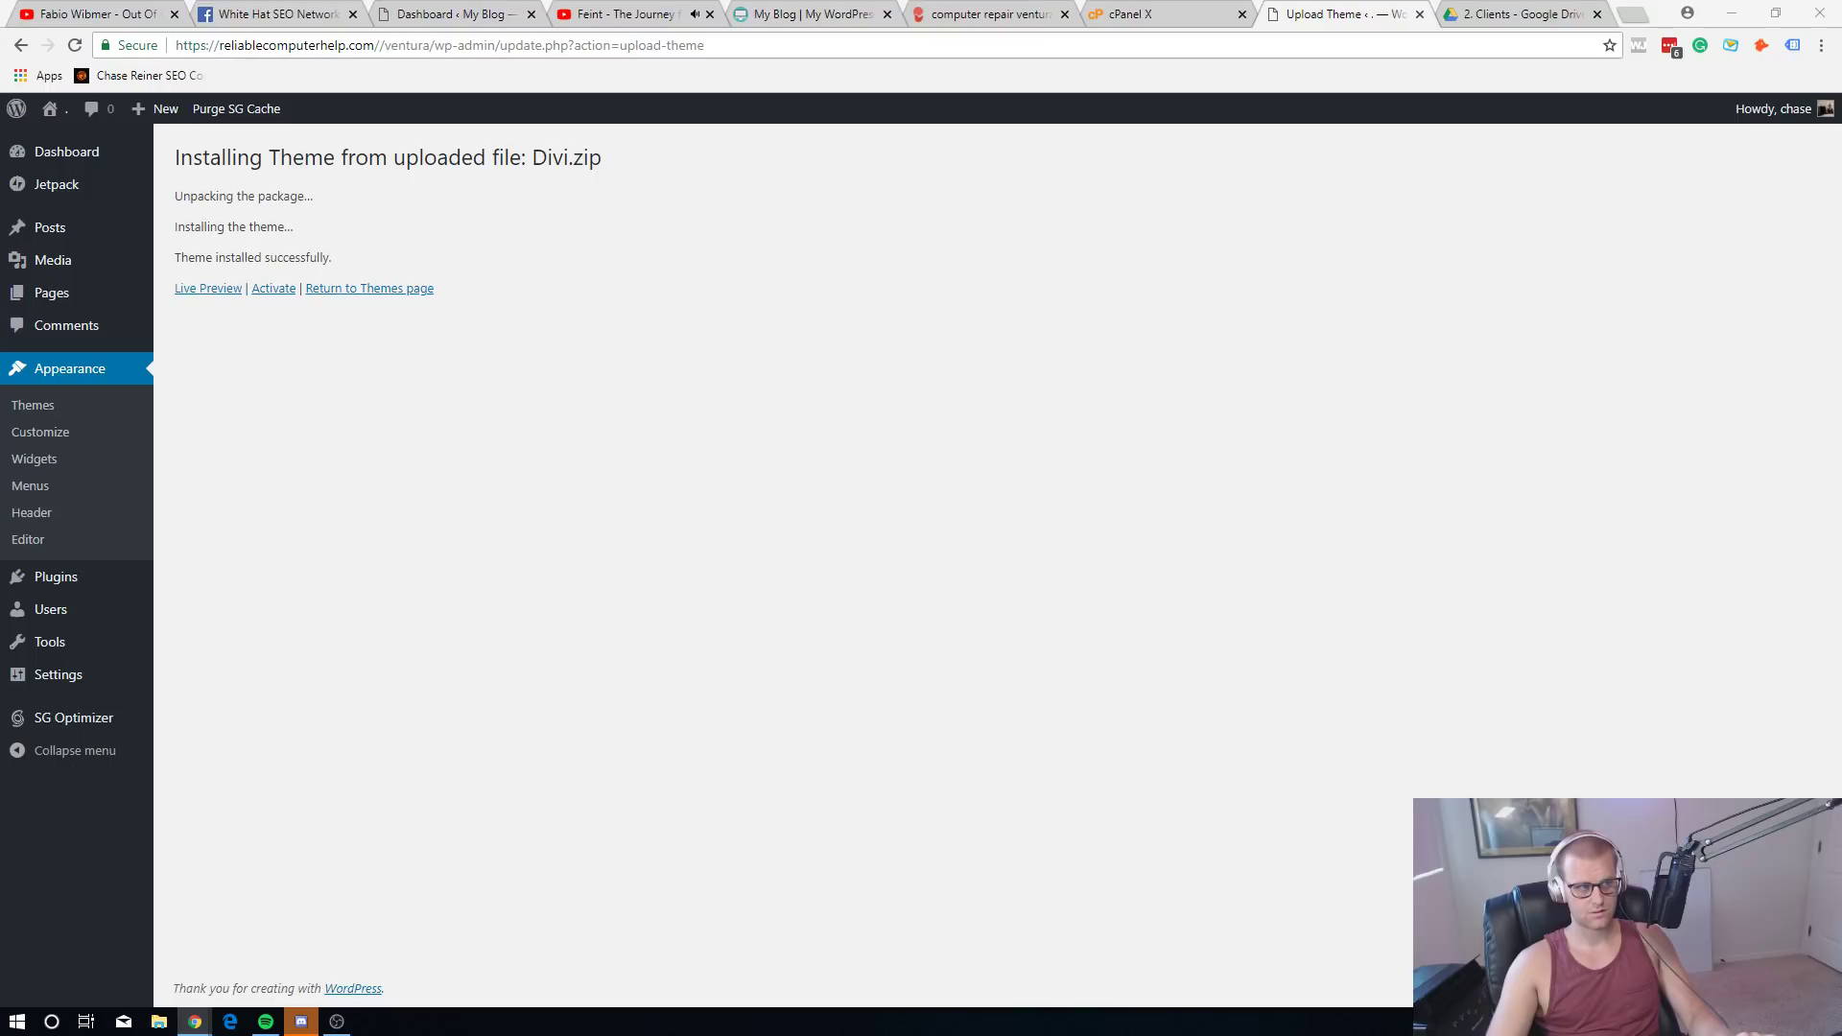
click(273, 289)
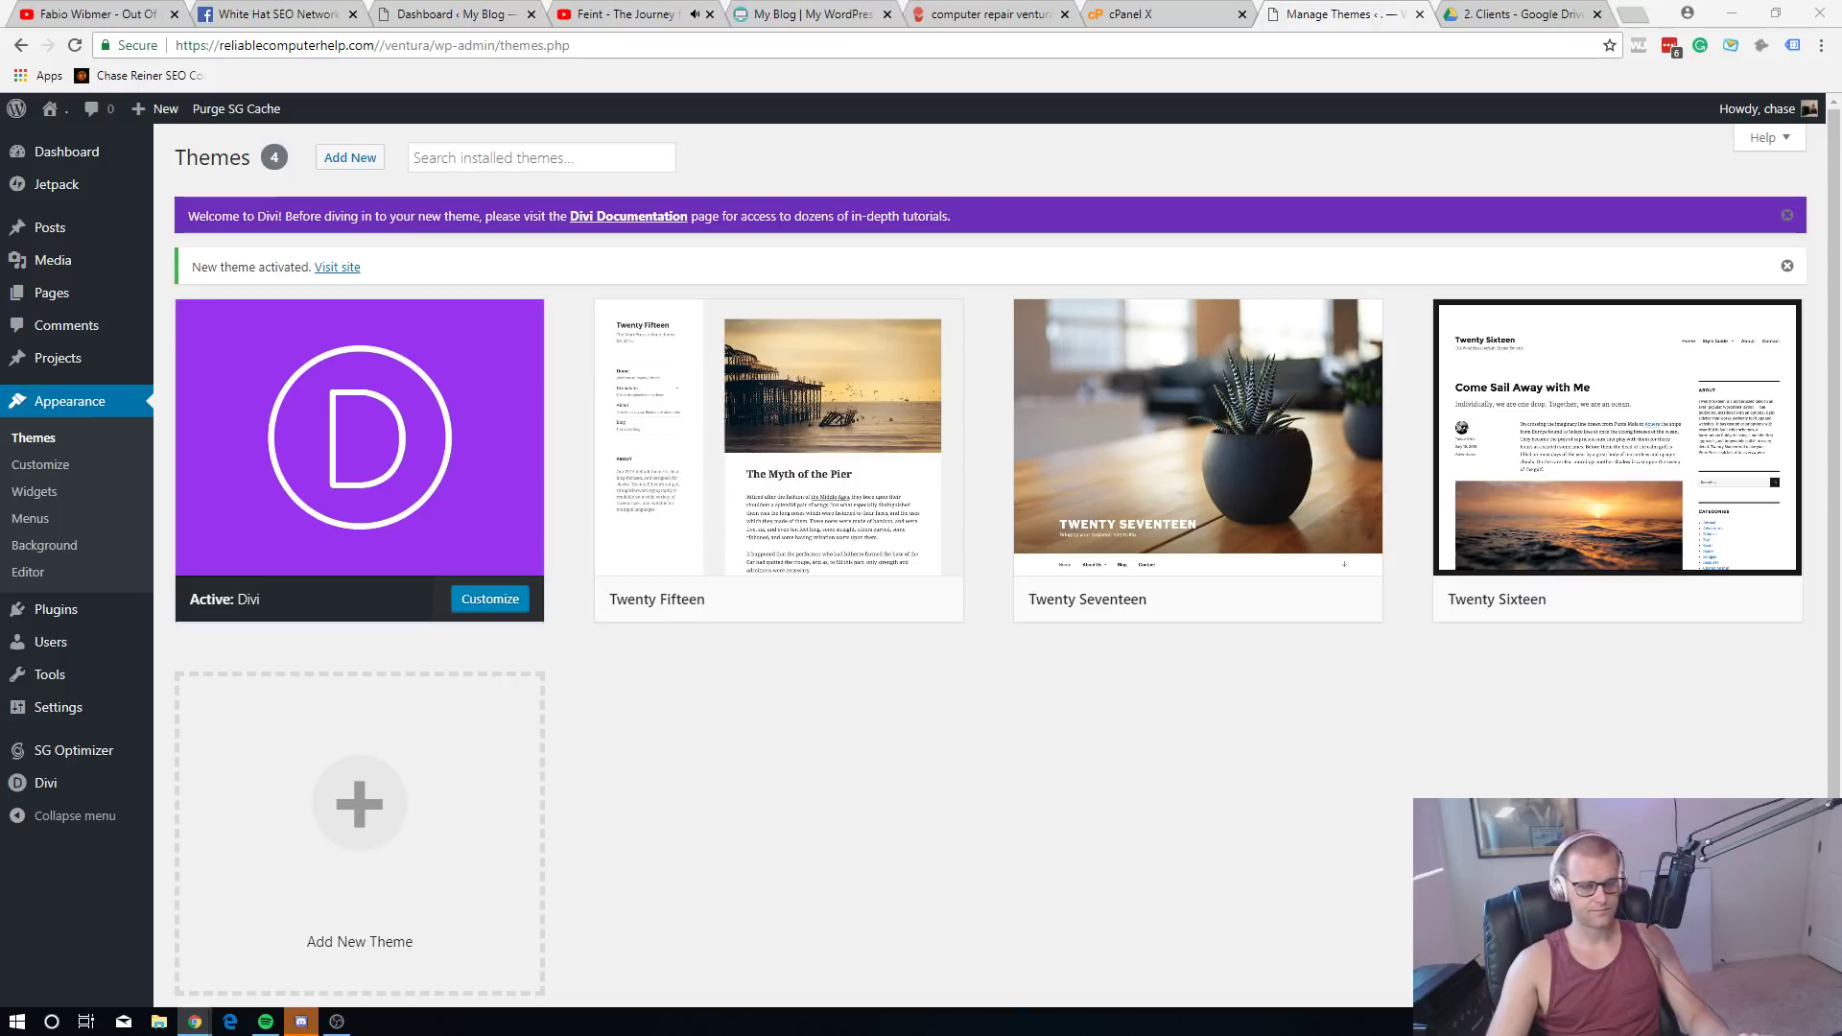
click(462, 603)
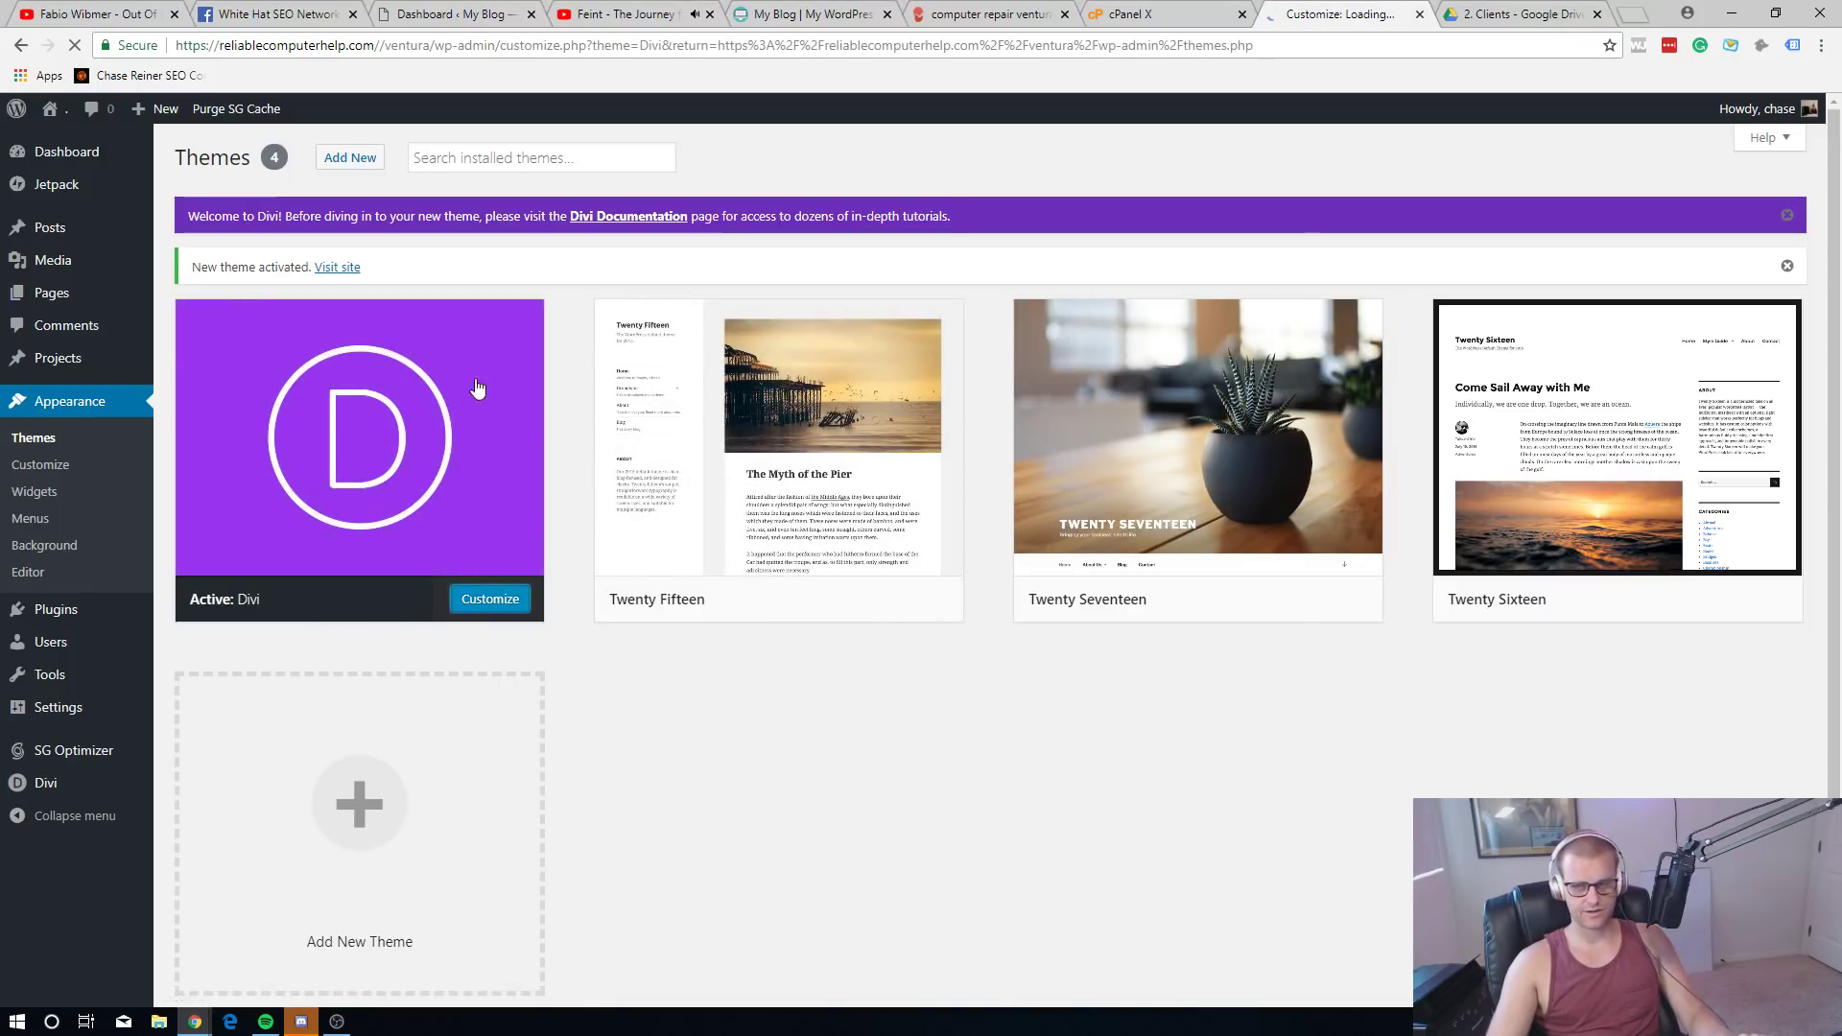
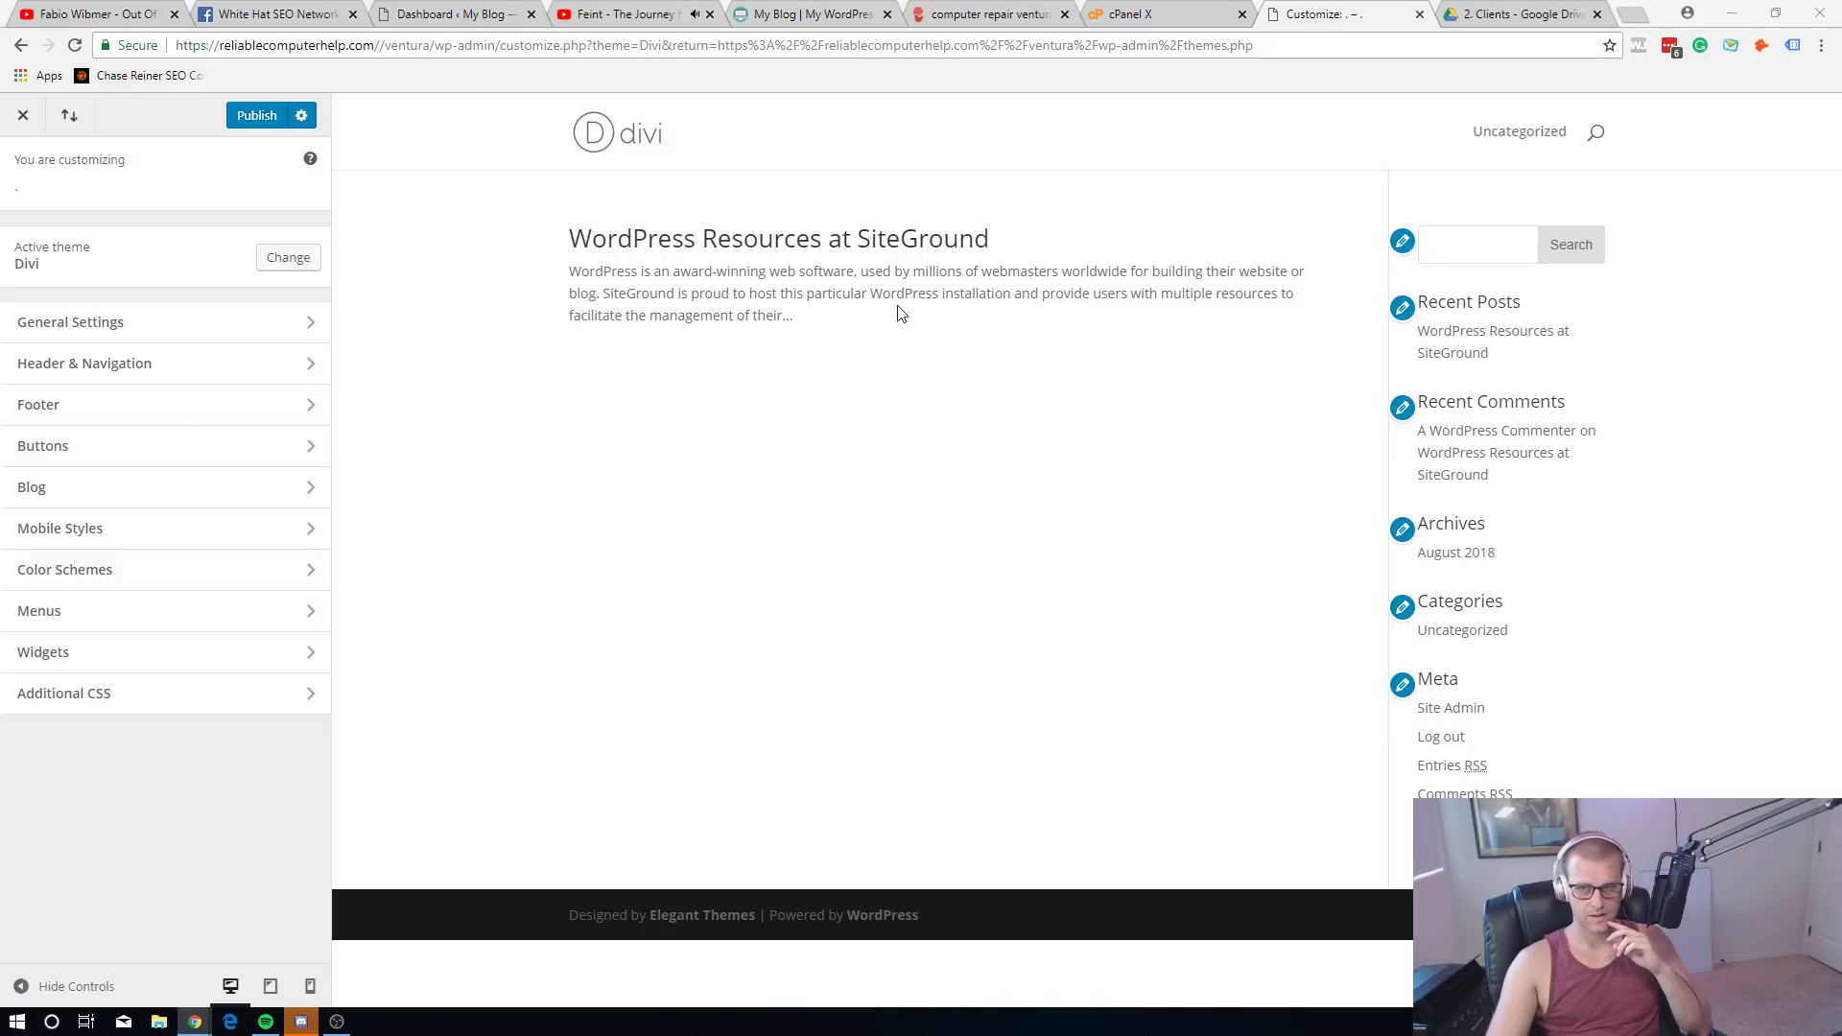
Check the site title and tagline under General Settings > Site Identity, then return to General Settings
click(111, 326)
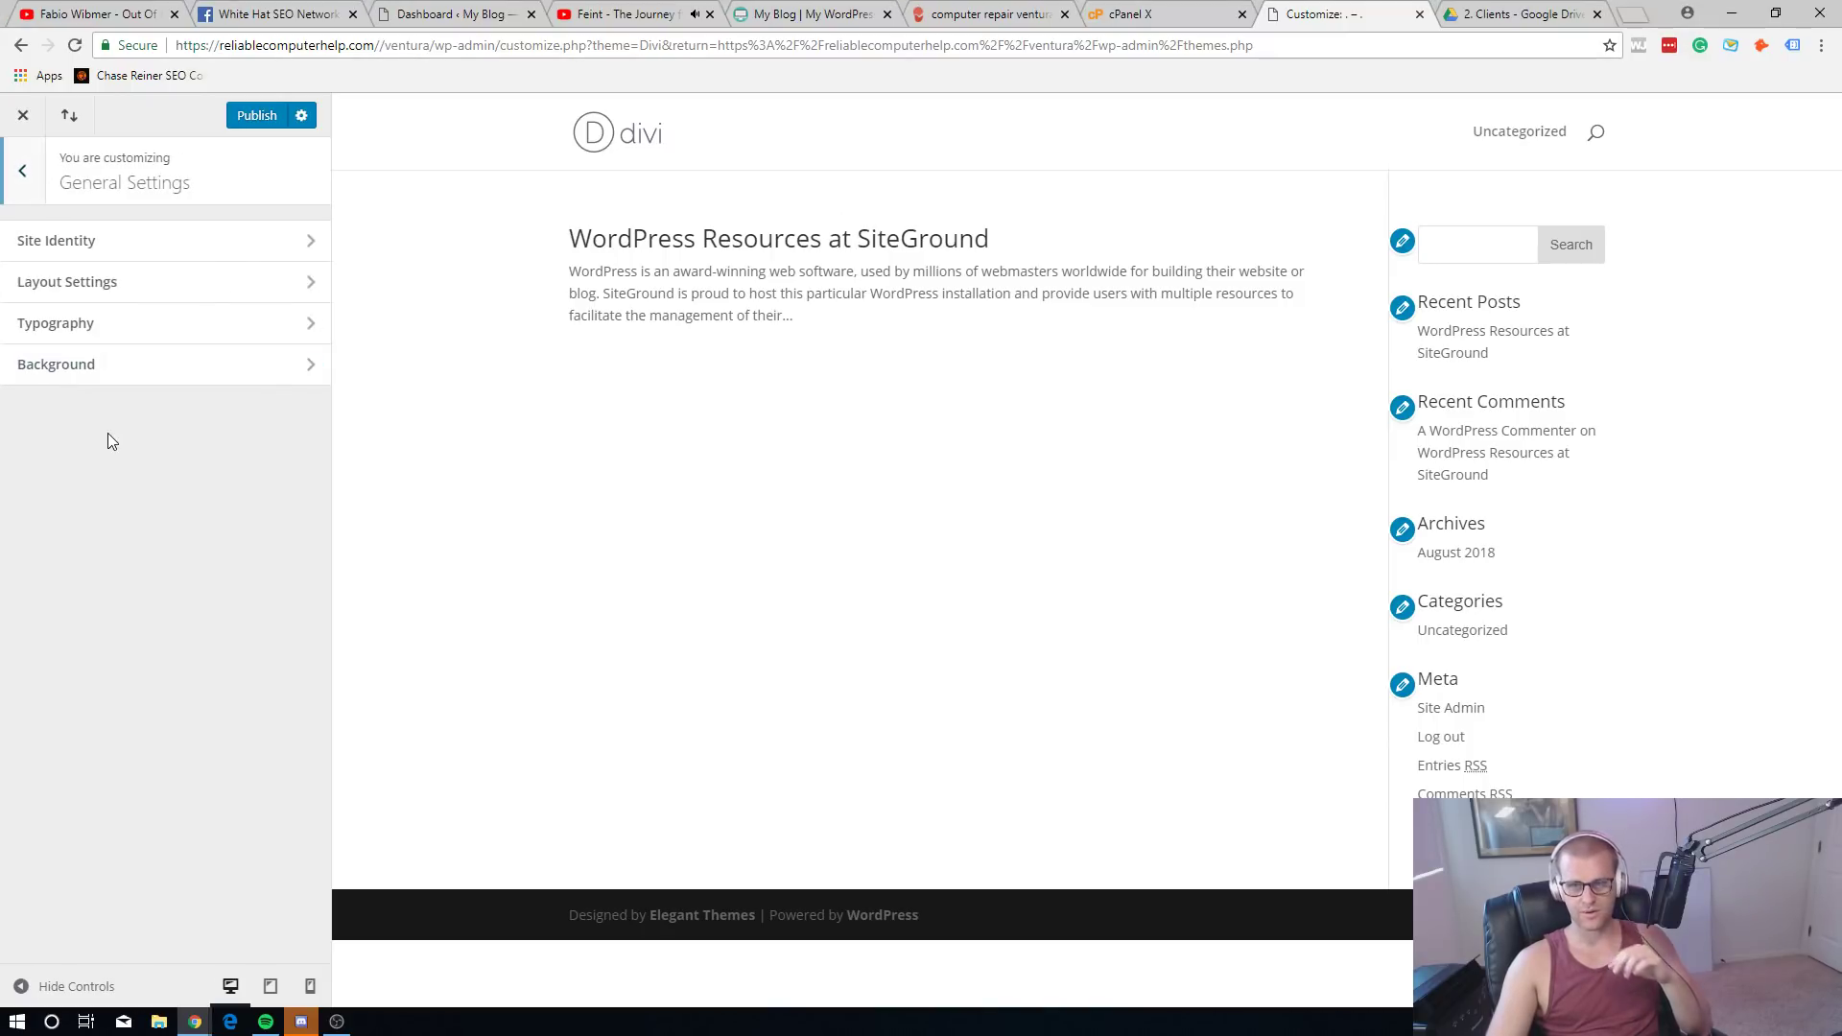
click(106, 247)
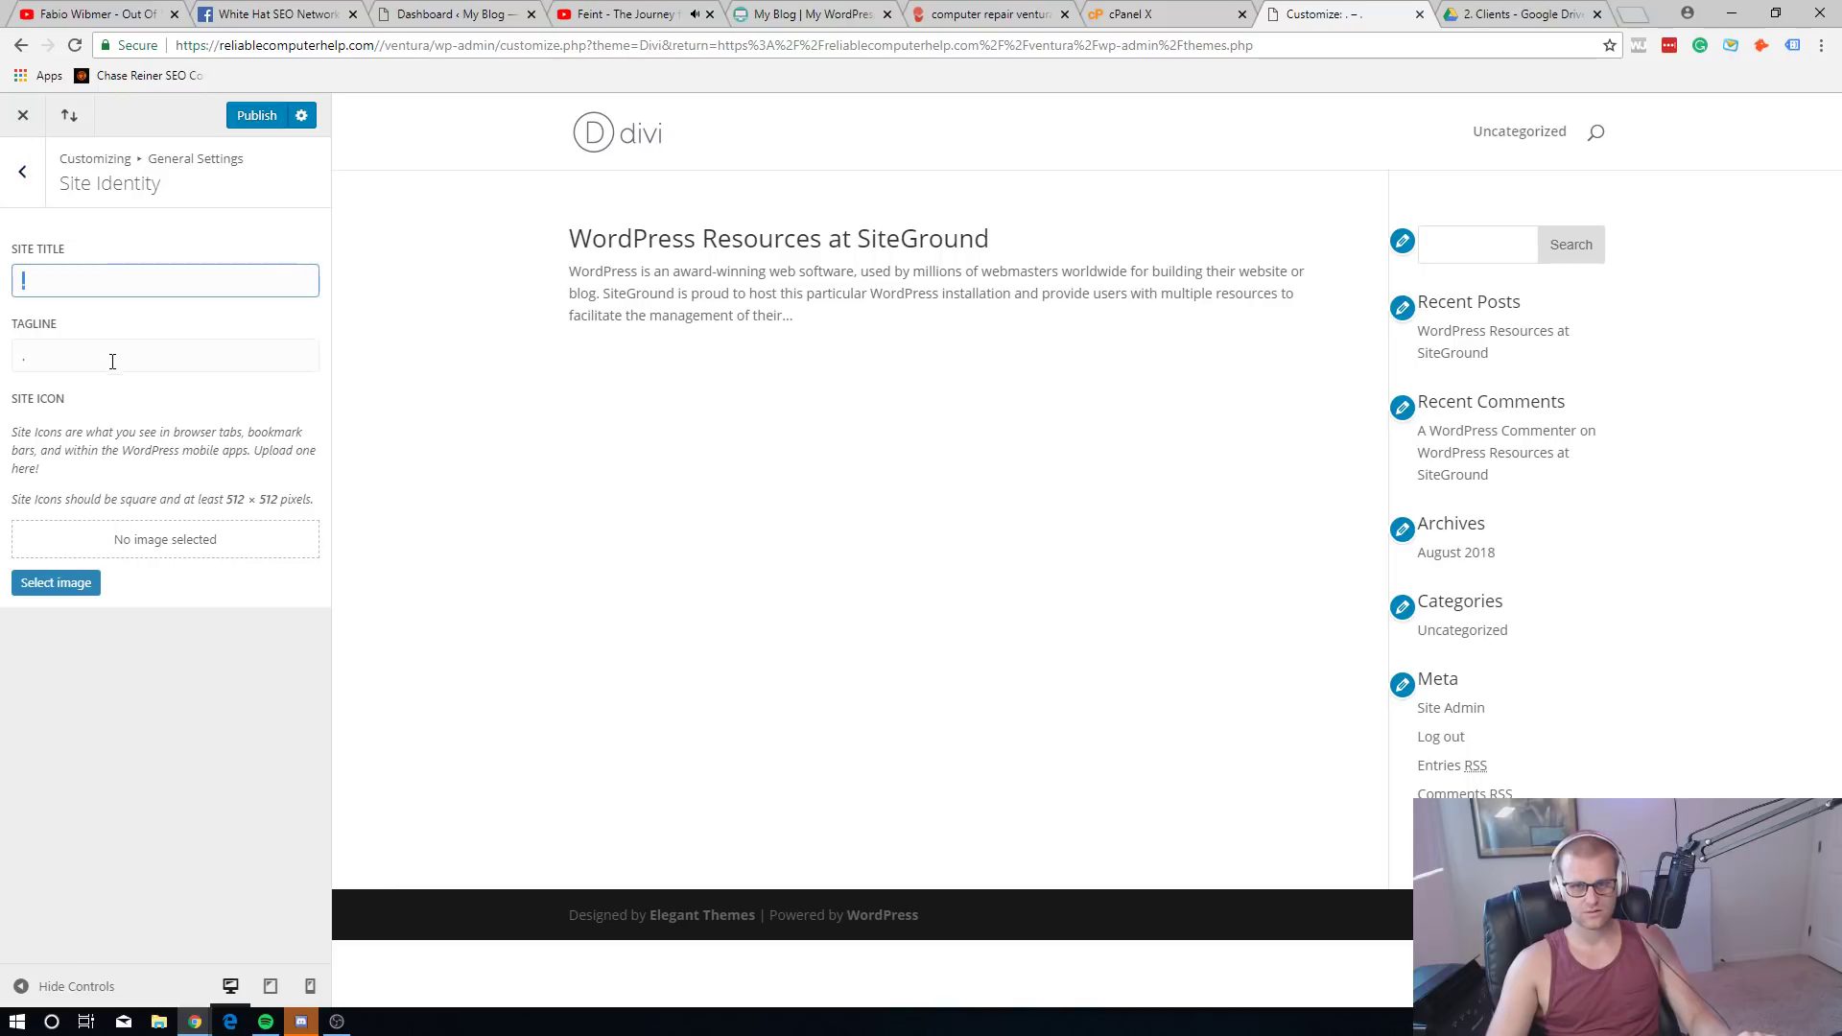
key(Tab)
click(22, 171)
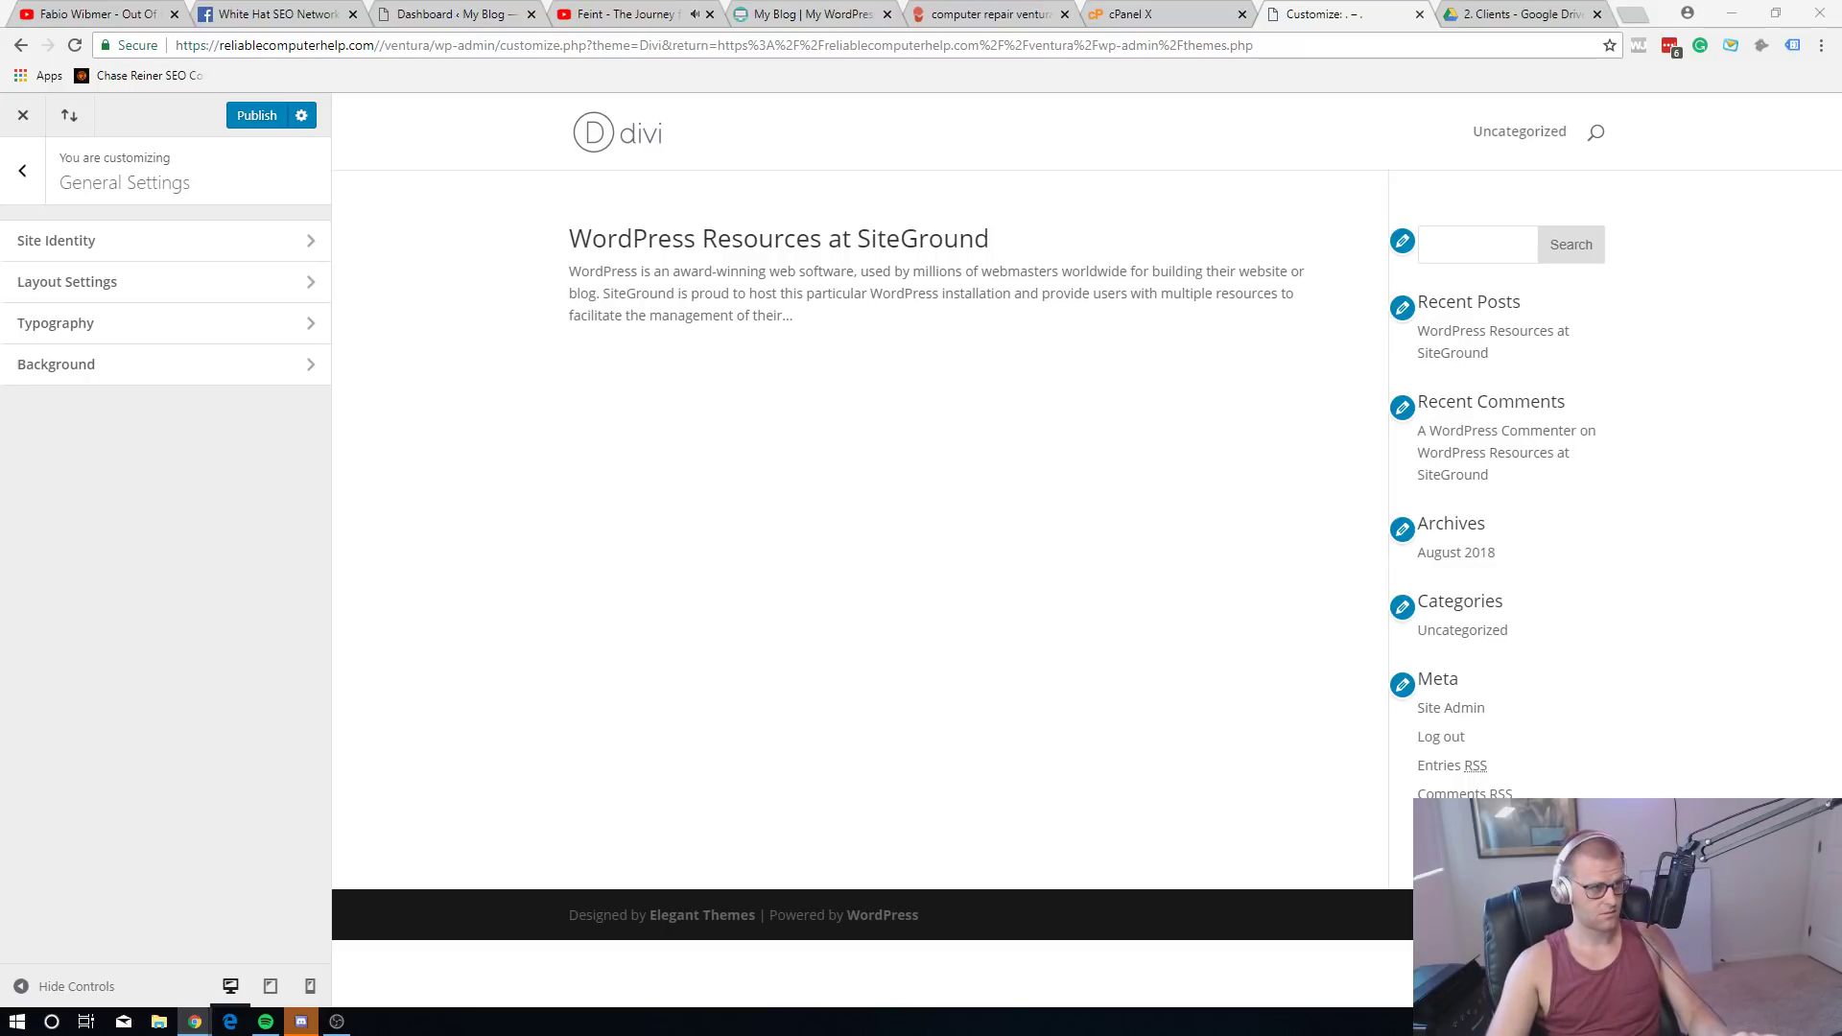
Start a Facebook group post with the pasted YouTube link, removing its preview card
click(302, 10)
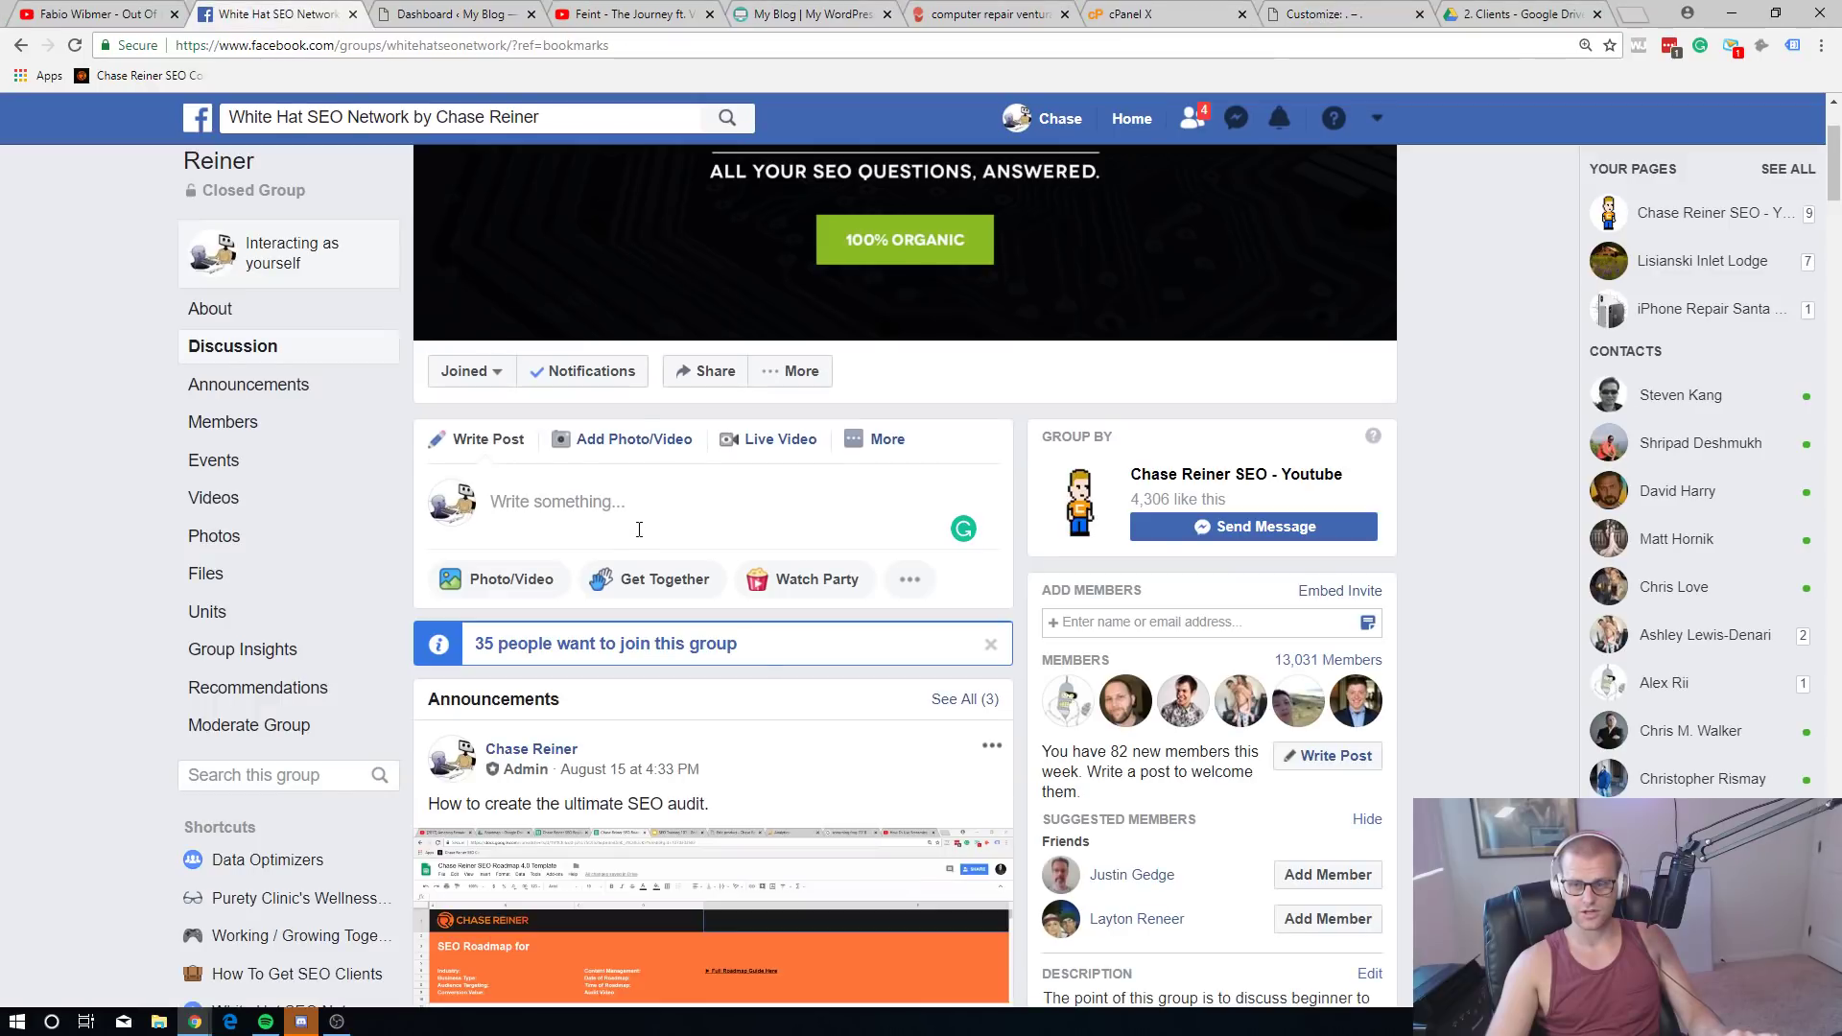
click(767, 518)
text(https://youtu.be/8as-6DO60kY)
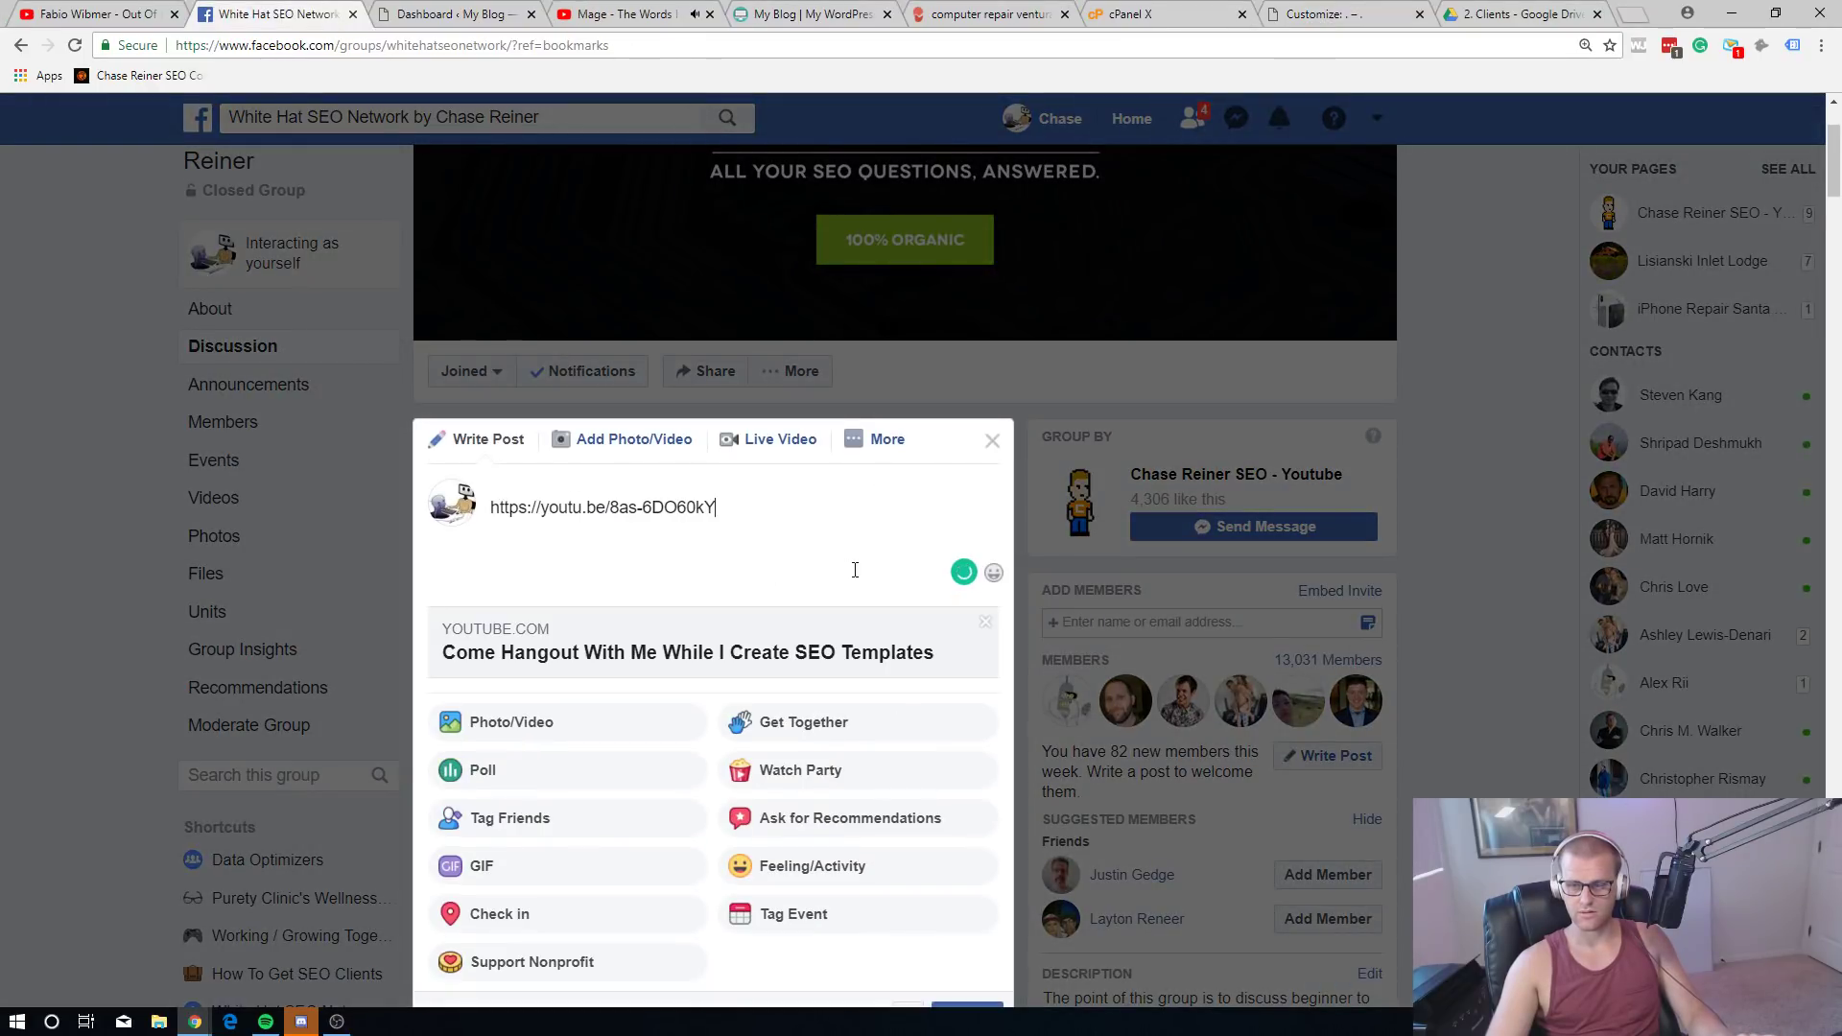
click(986, 624)
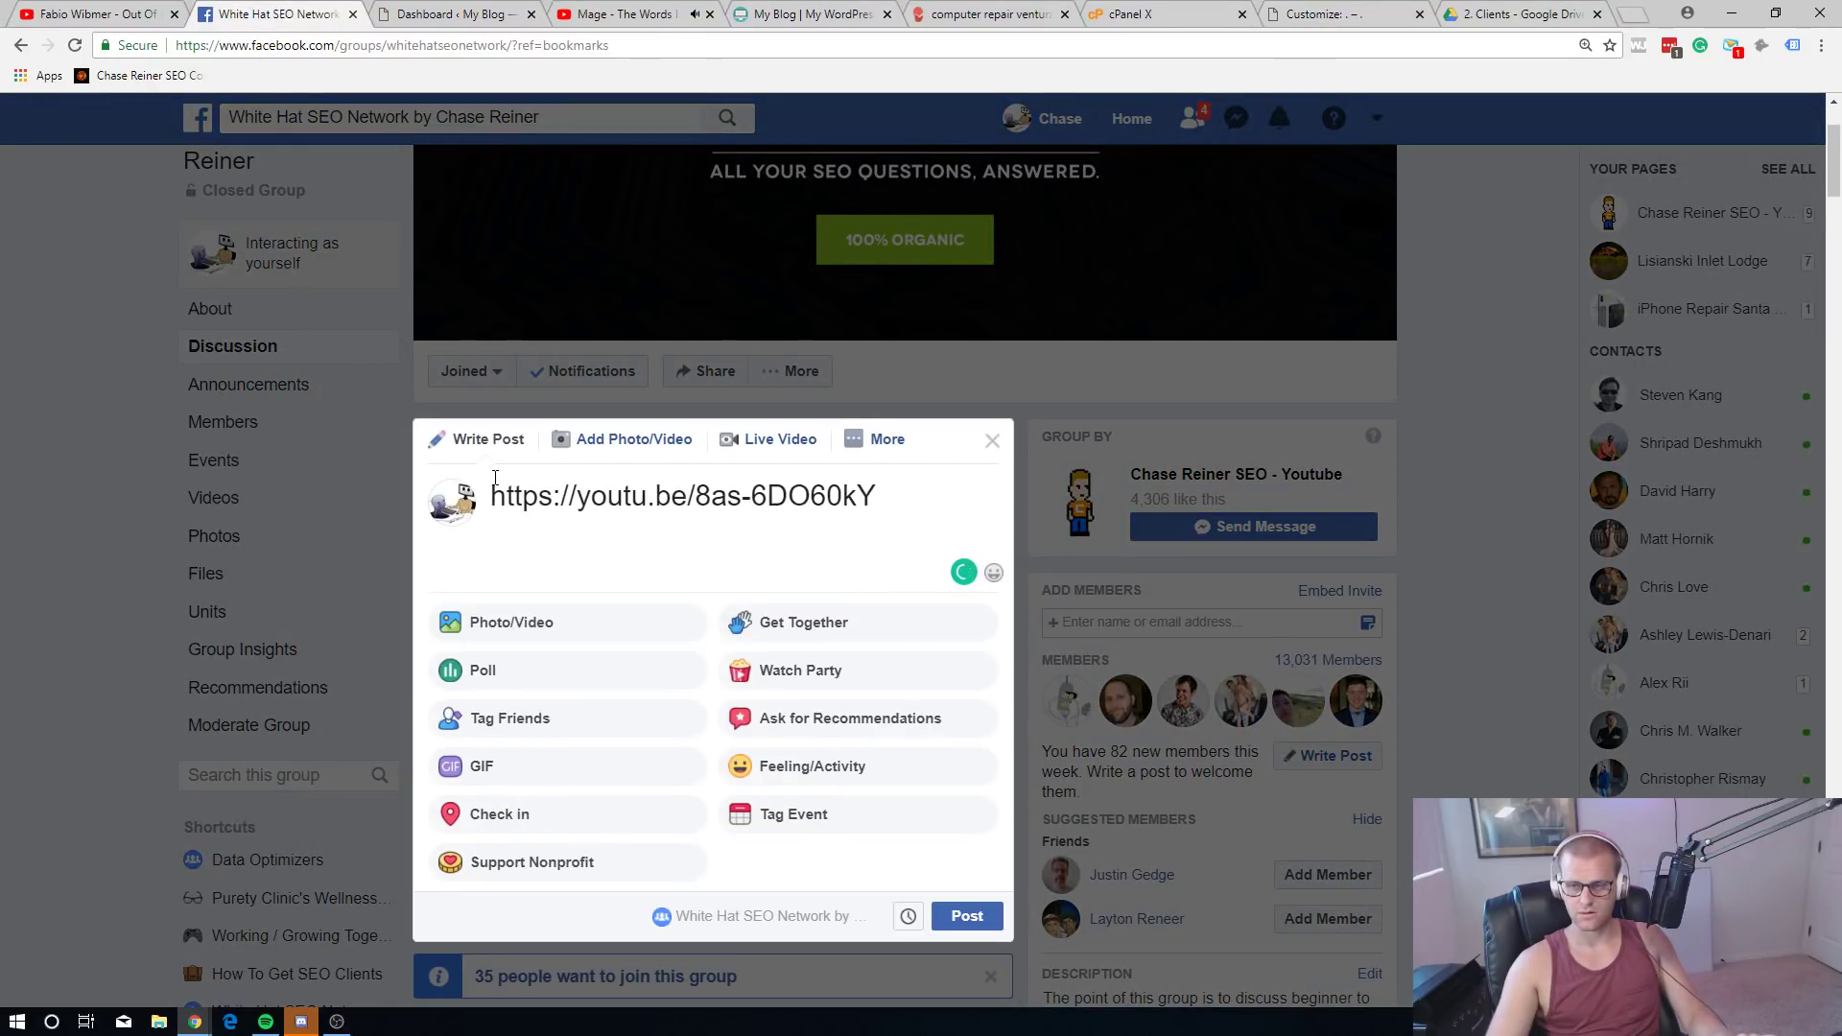
Add the caption 'Live walkthrough of local SEO for 2018 screen share edition.' above the link and post it
text(H)
key(BackSpace)
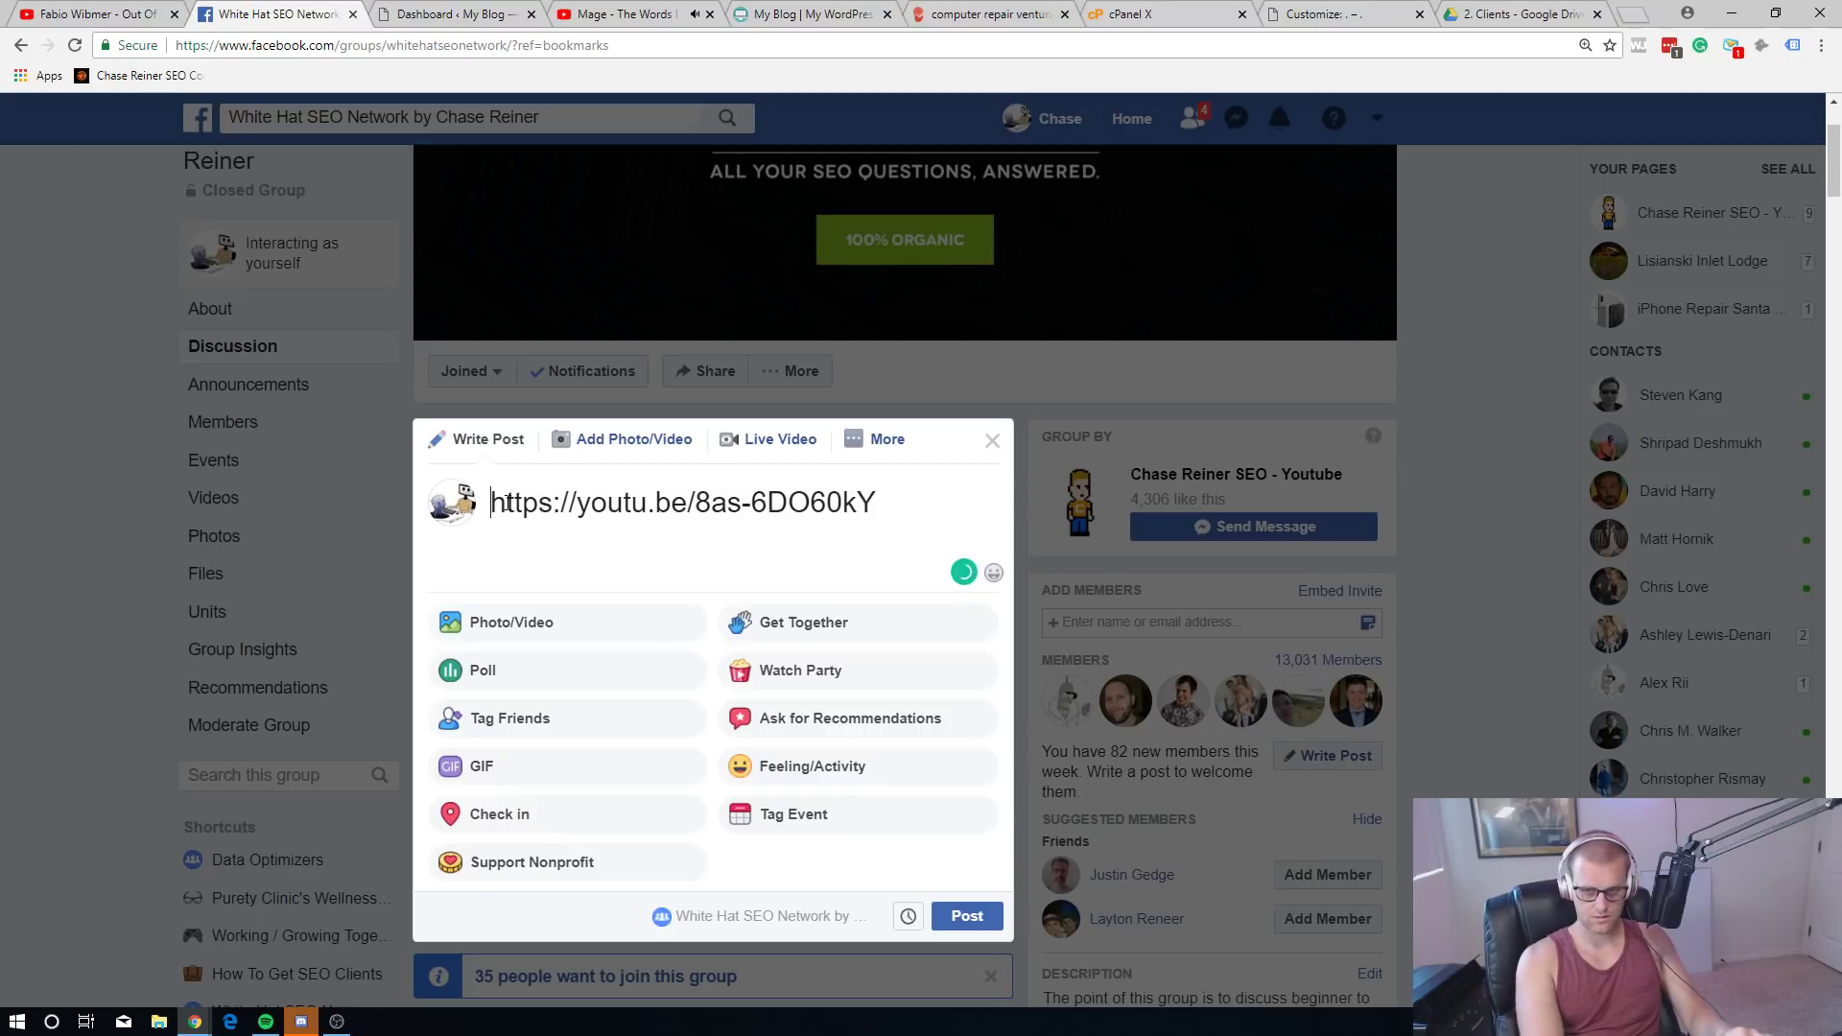
text(Going)
key(BackSpace)
key(BackSpace)
key(BackSpace)
key(BackSpace)
key(BackSpace)
key(BackSpace)
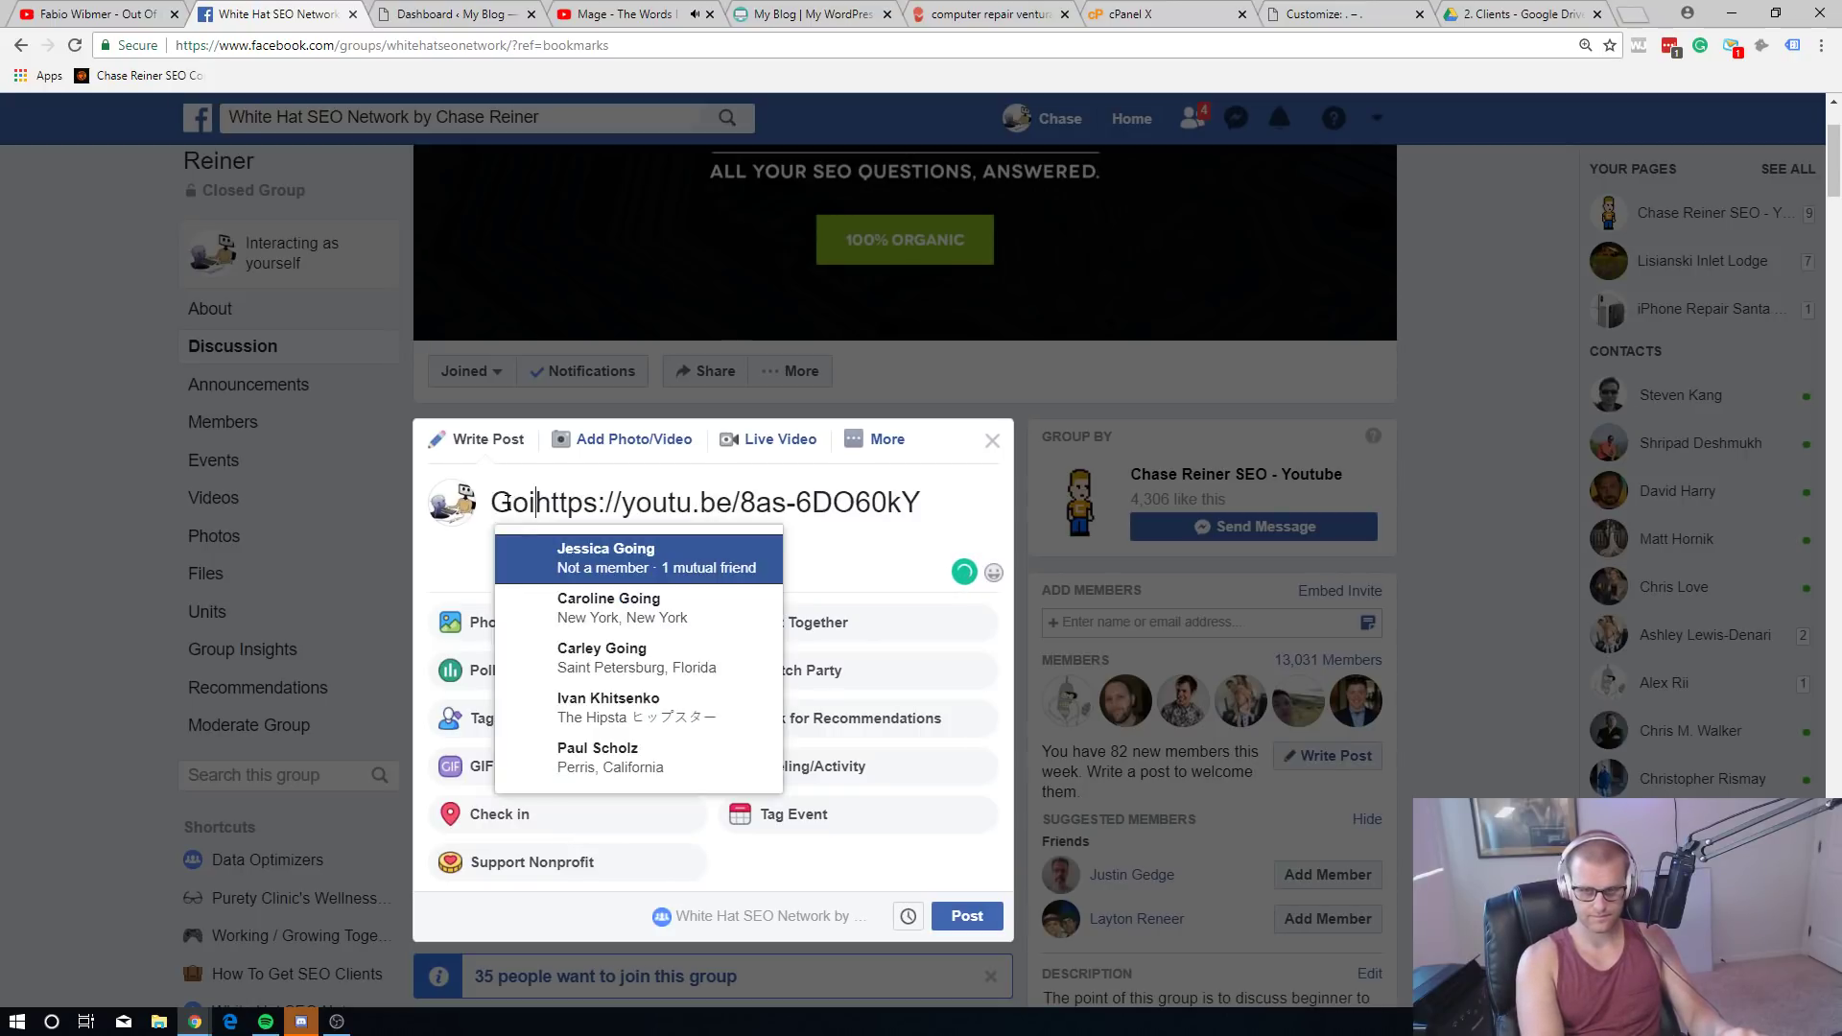
text(Live wla)
key(BackSpace)
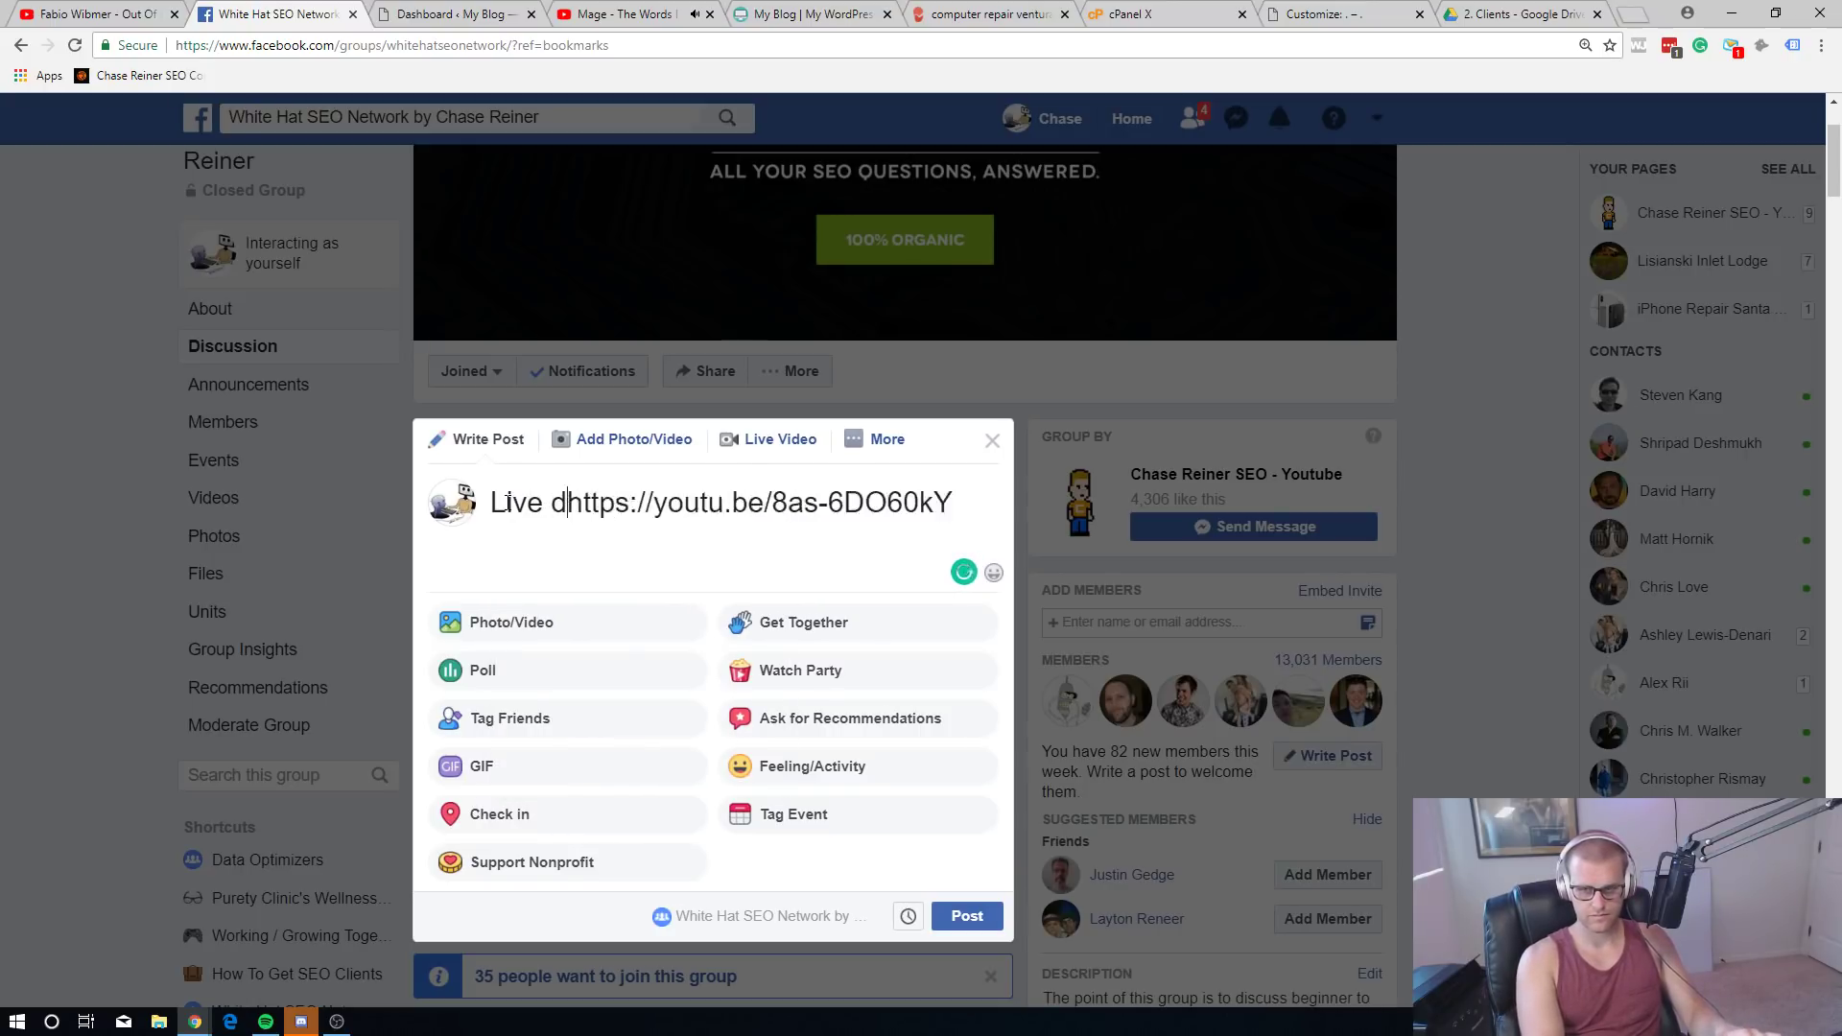
text(lak)
key(BackSpace)
key(BackSpace)
key(BackSpace)
text(alkthroug)
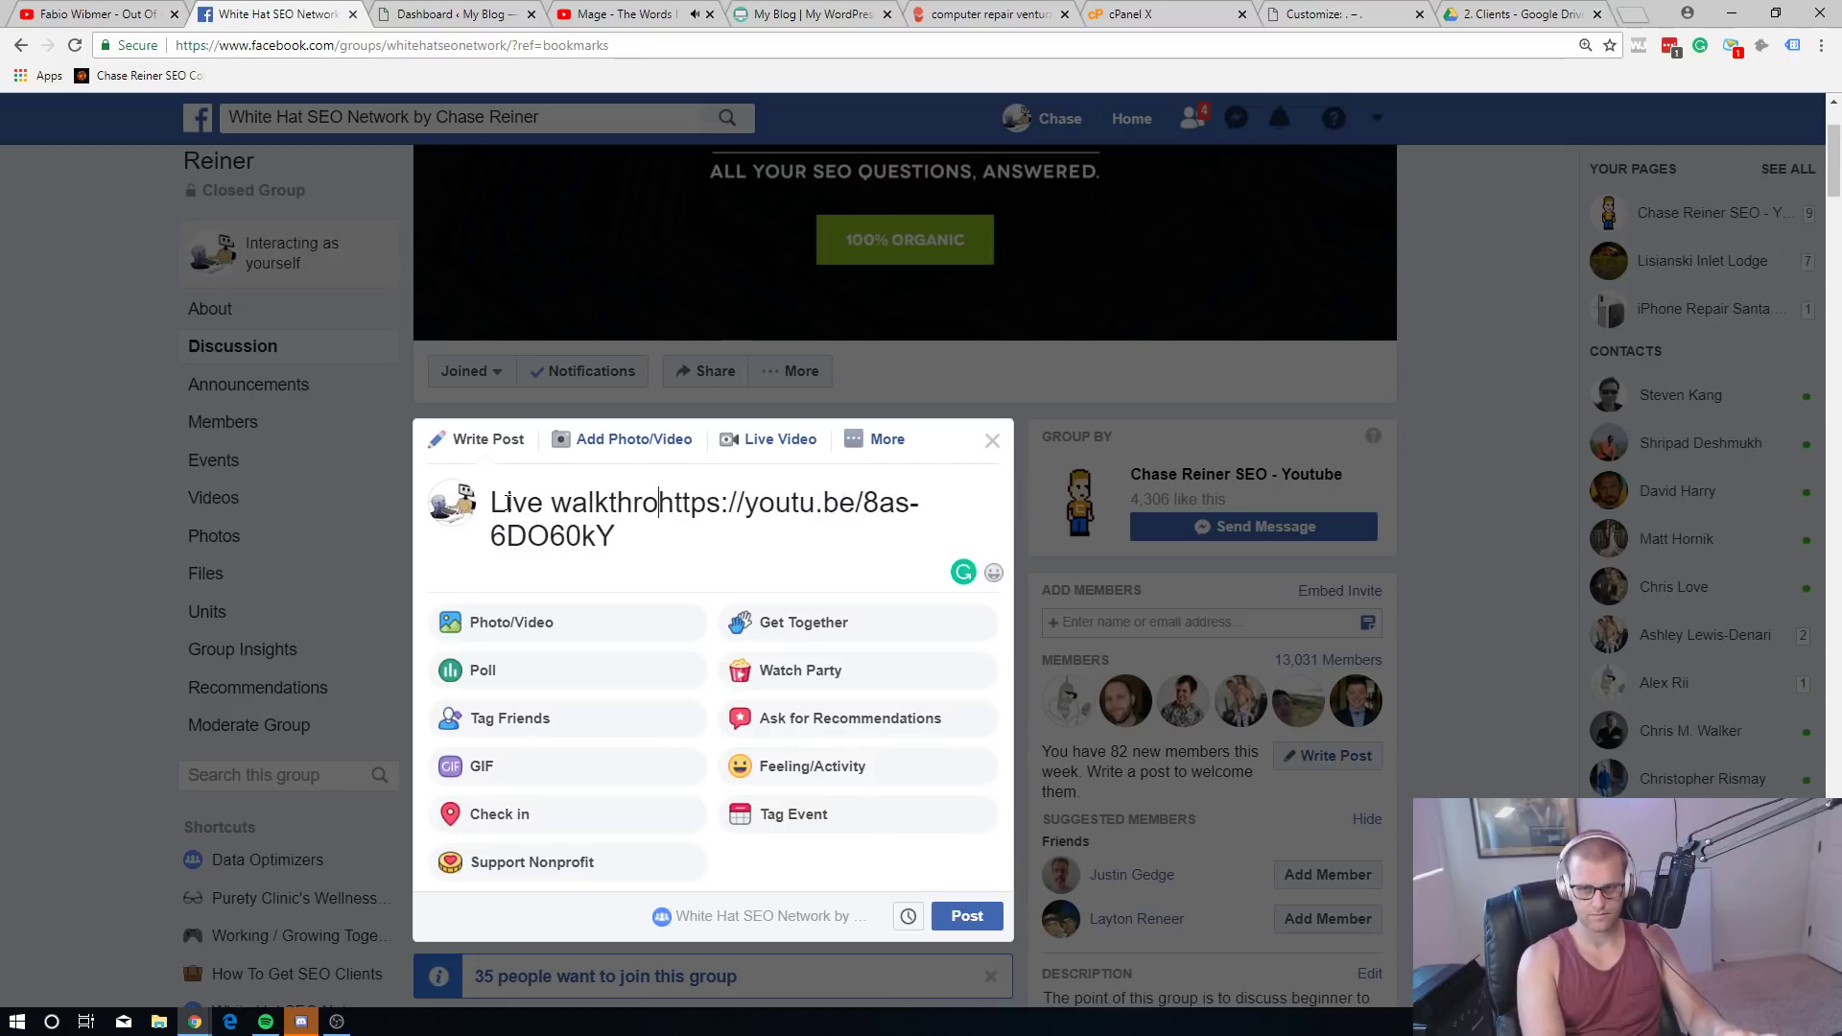
text(h of S)
key(BackSpace)
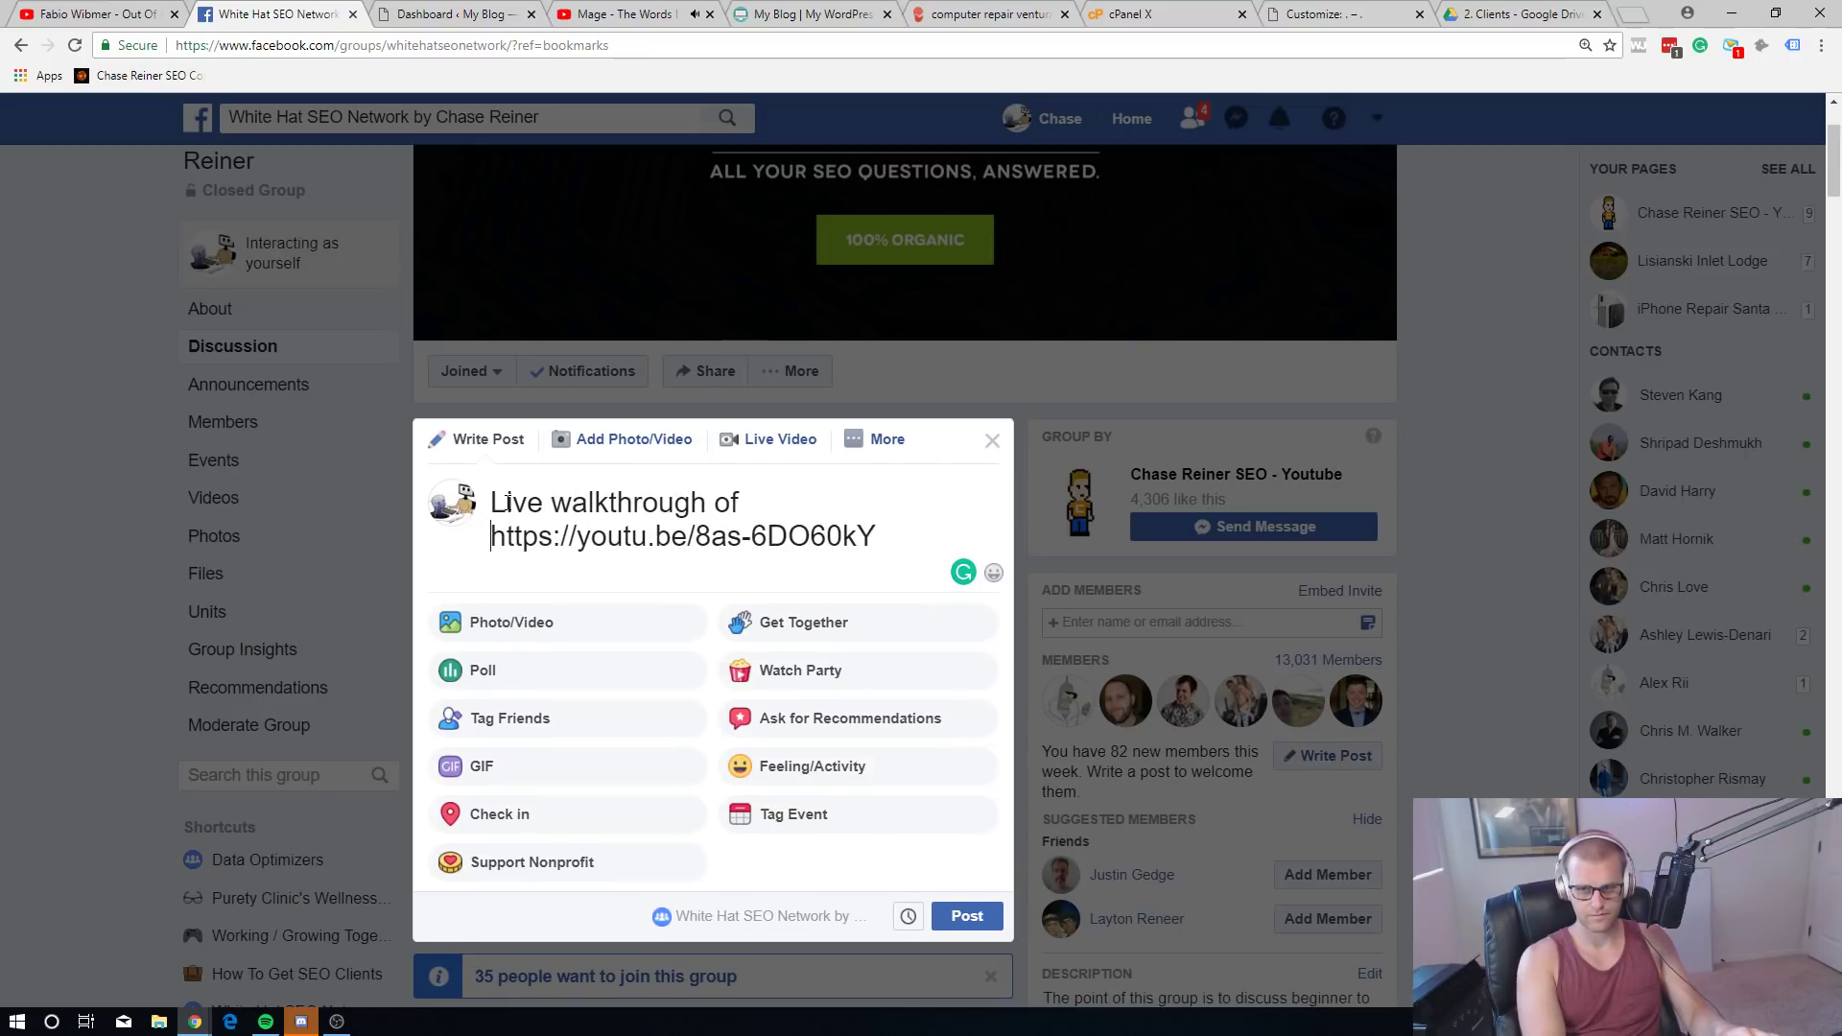
text(local SEO )
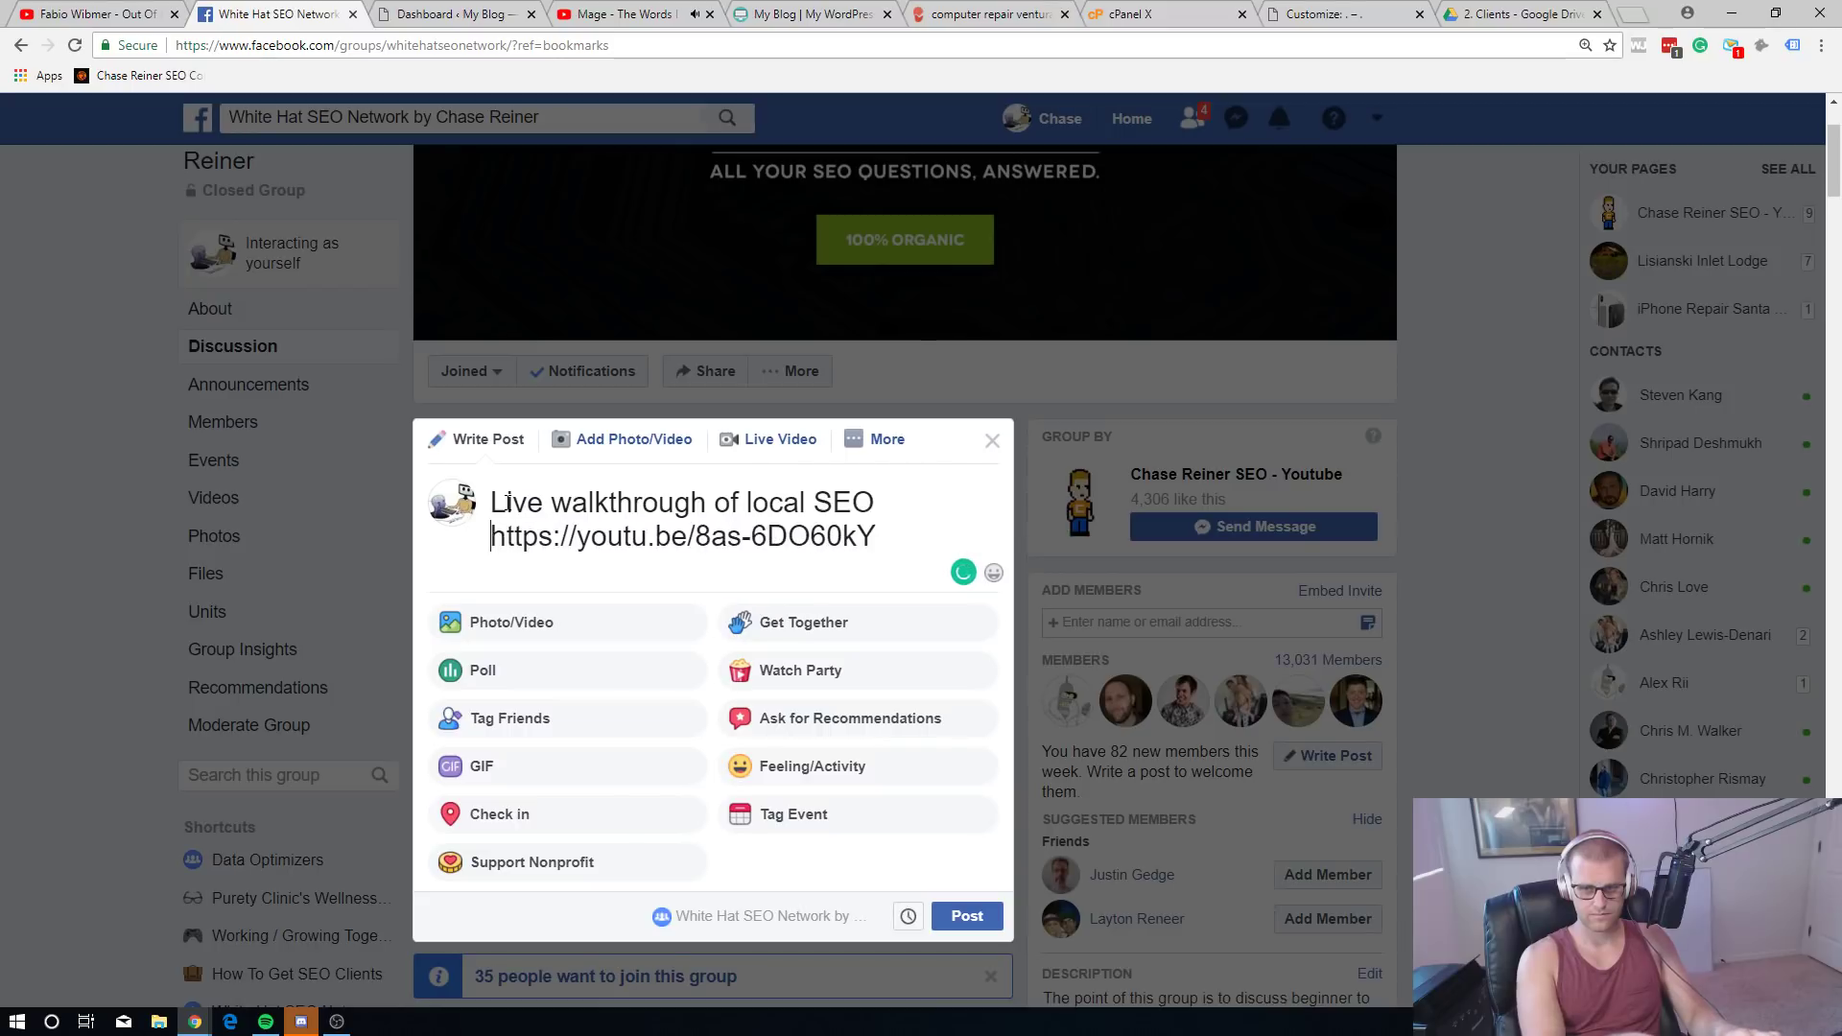
text(for 2018 sc)
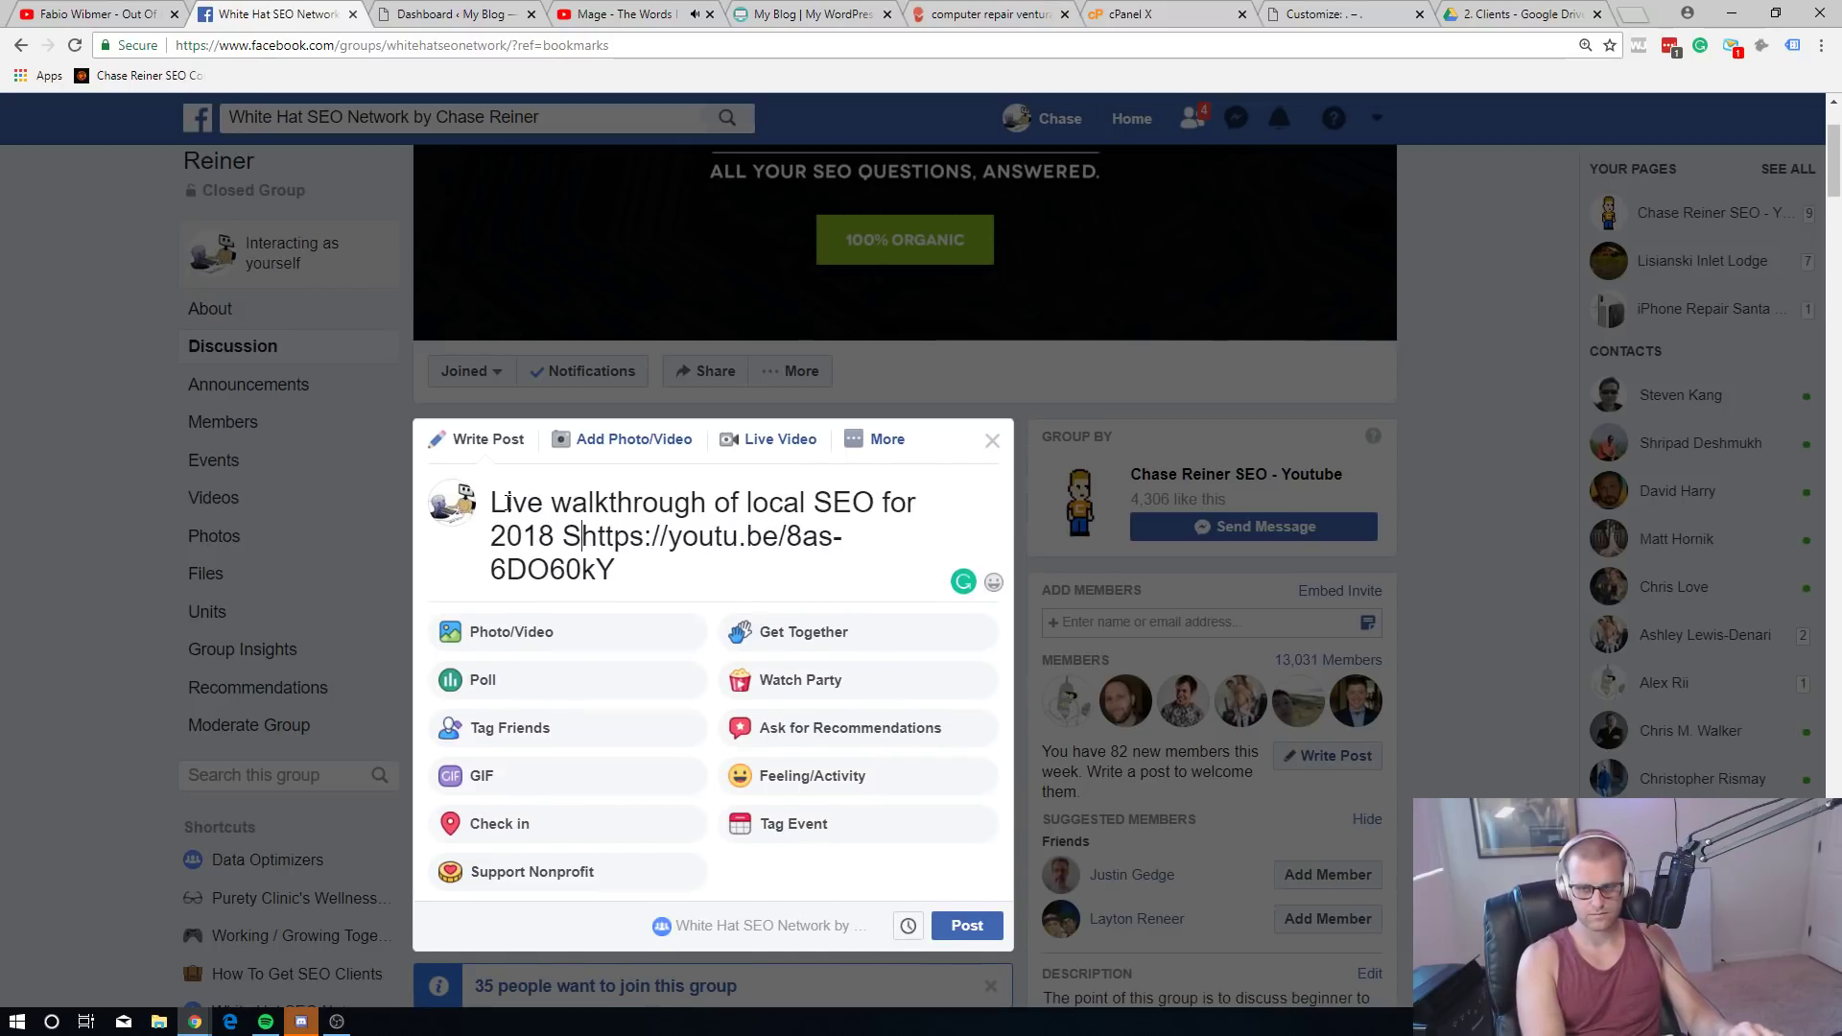
text(reen share edit)
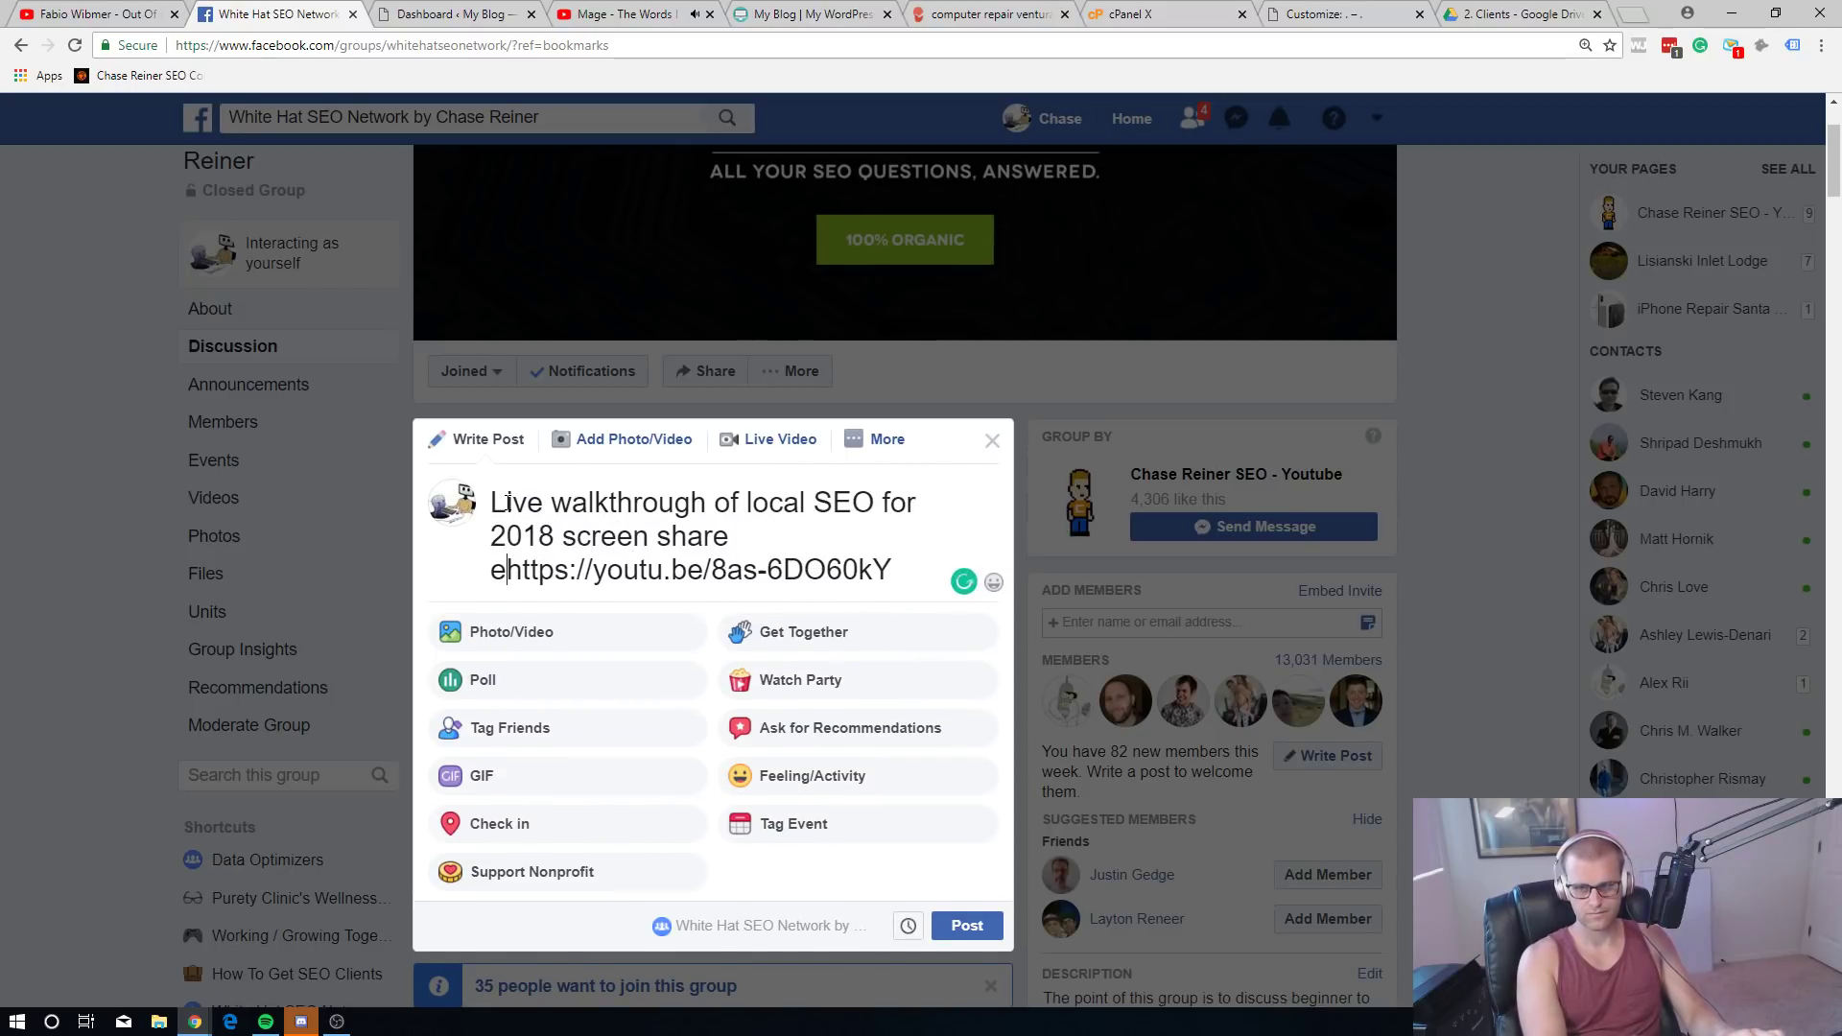
text(ion.)
key(Return)
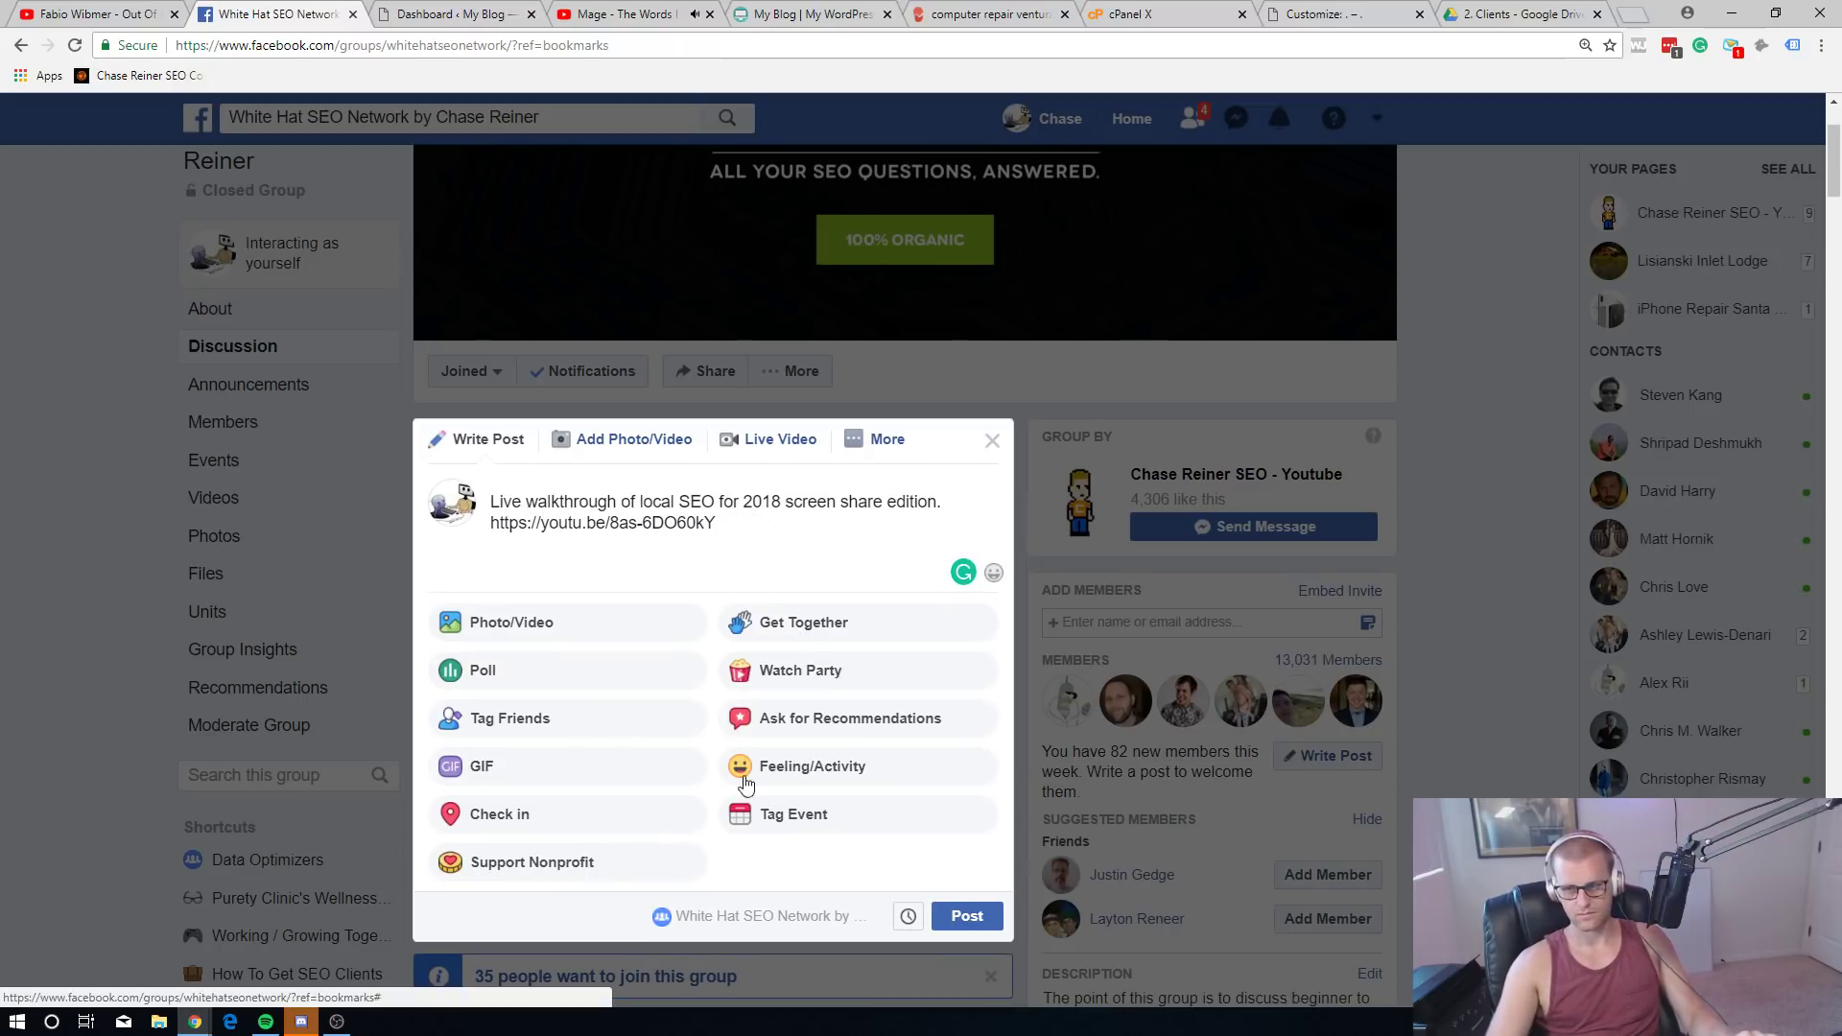
click(952, 909)
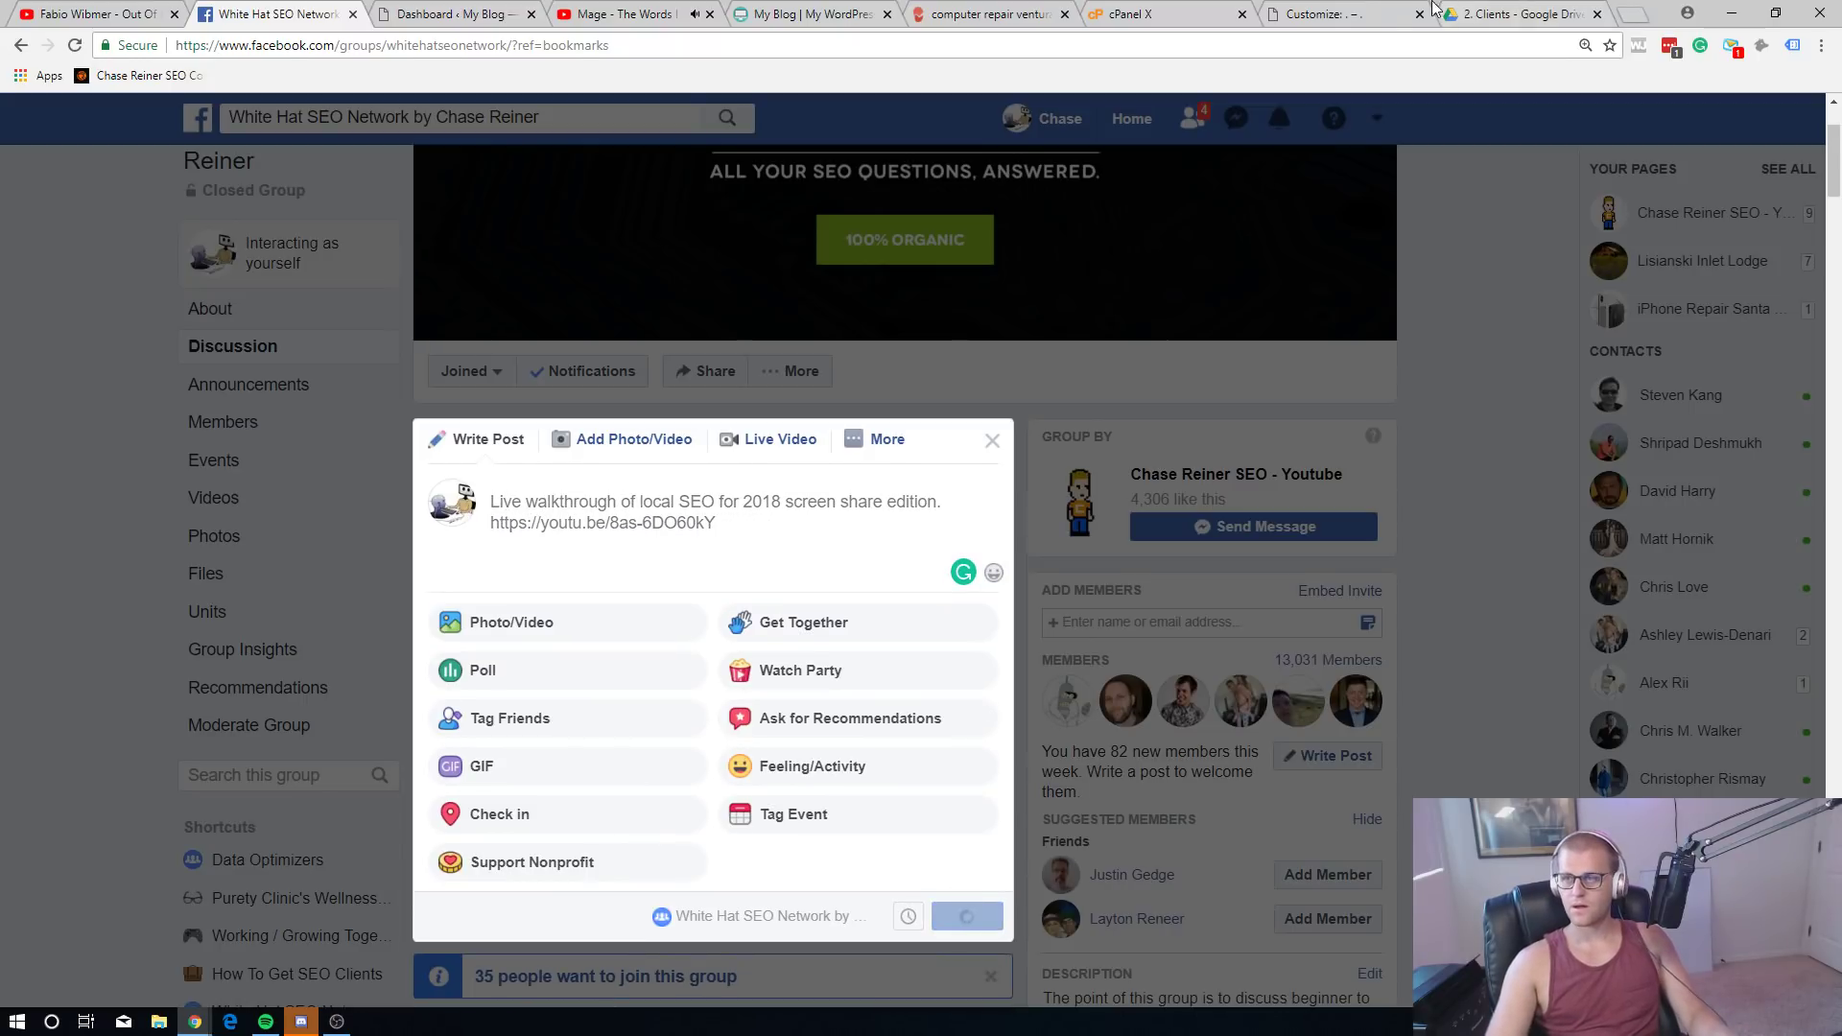
click(1429, 12)
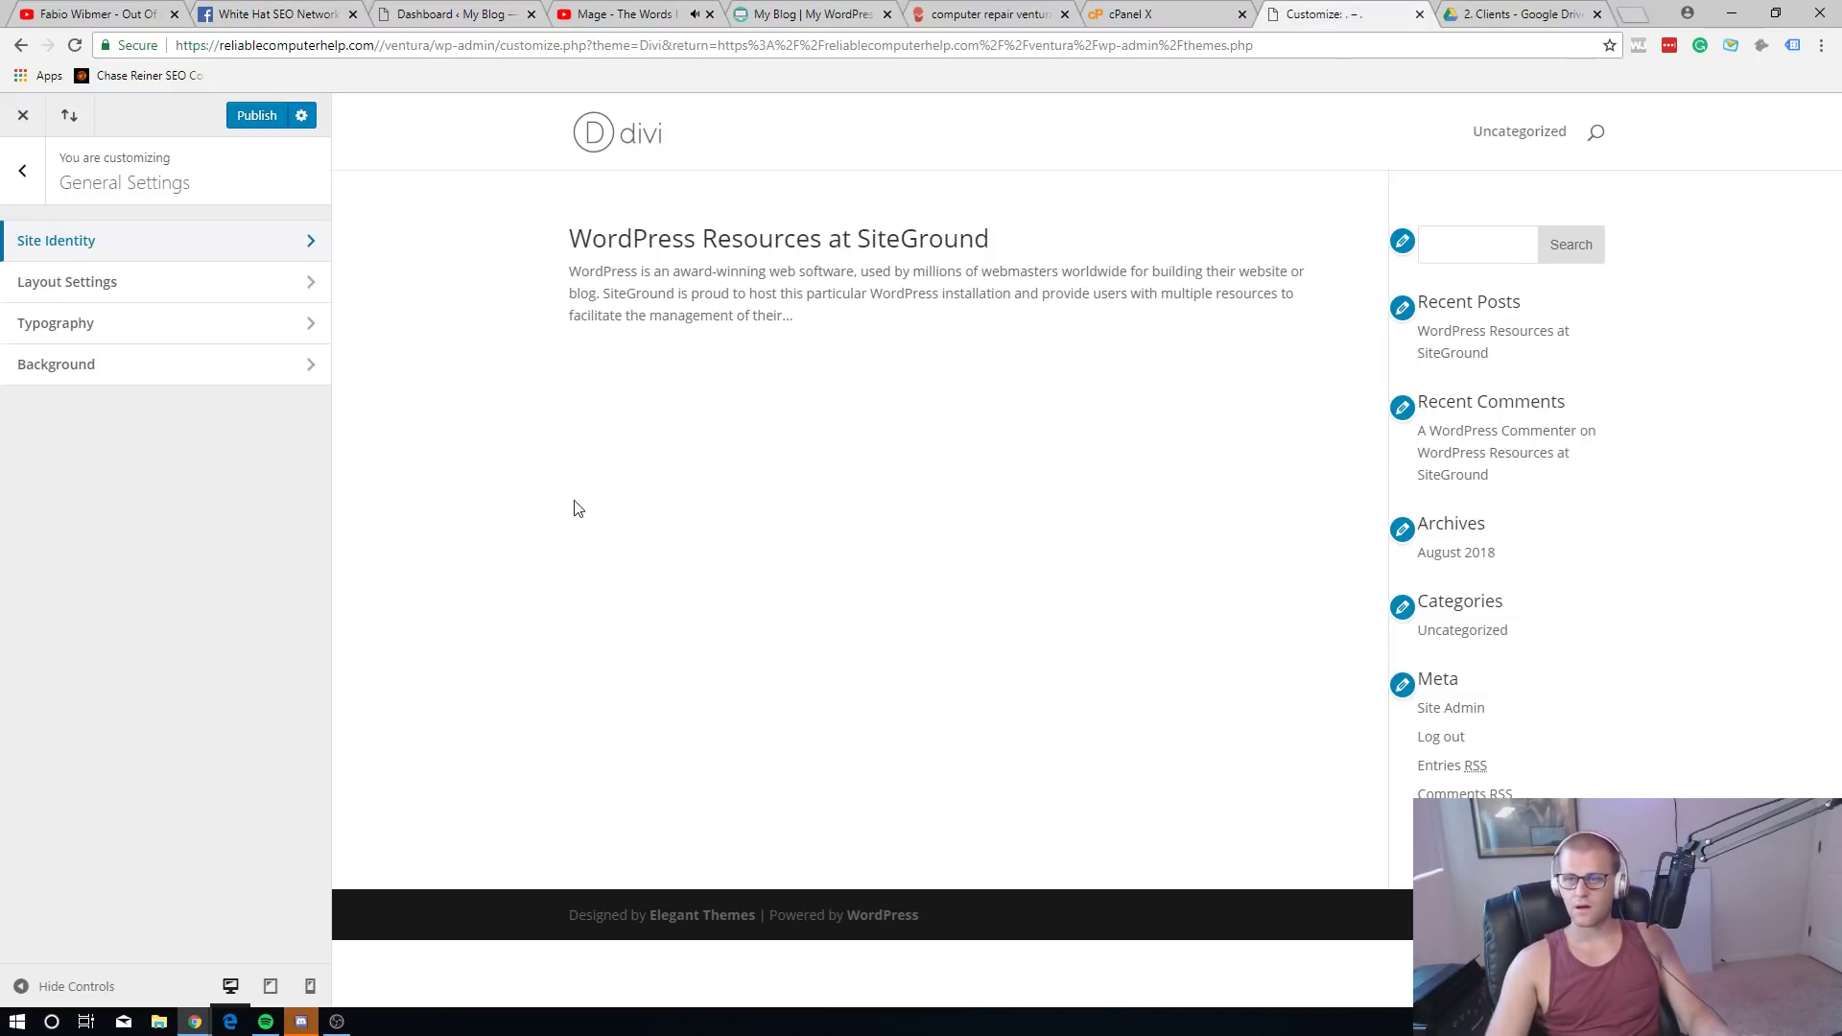
Look over Layout Settings and Typography, then open the Sidebar area under Widgets
click(144, 281)
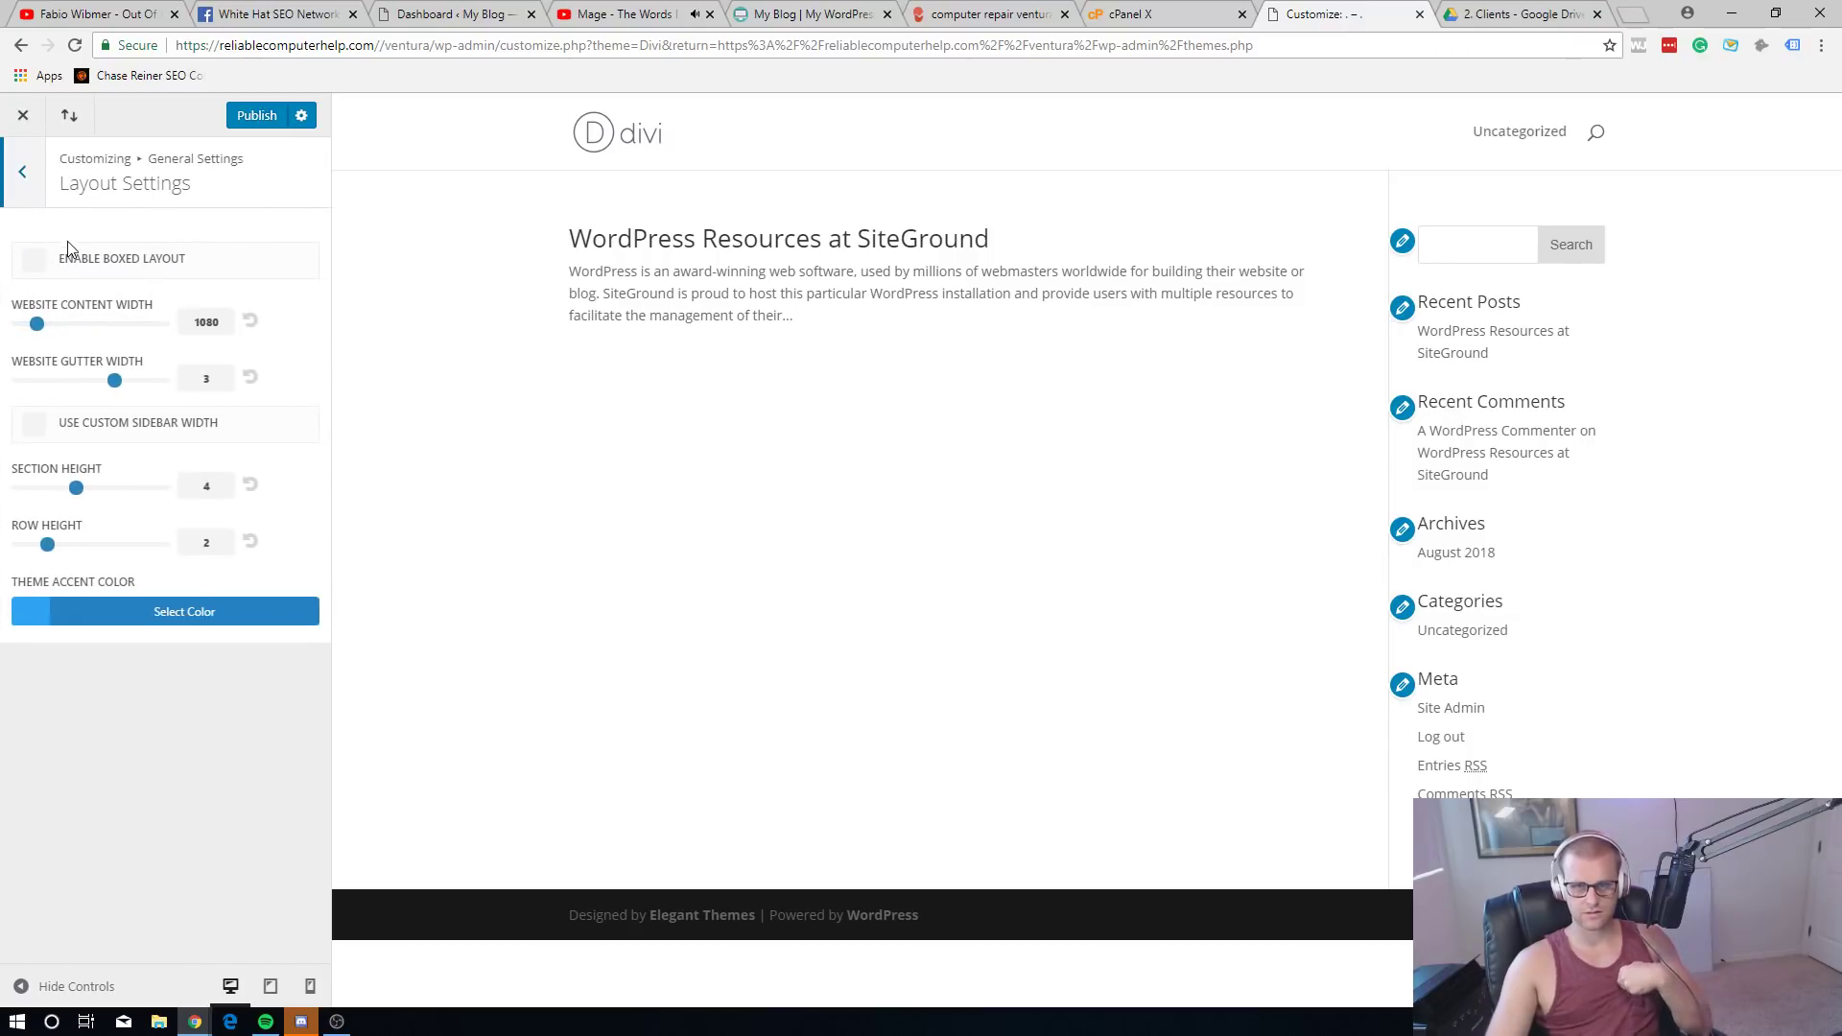
click(21, 157)
click(69, 321)
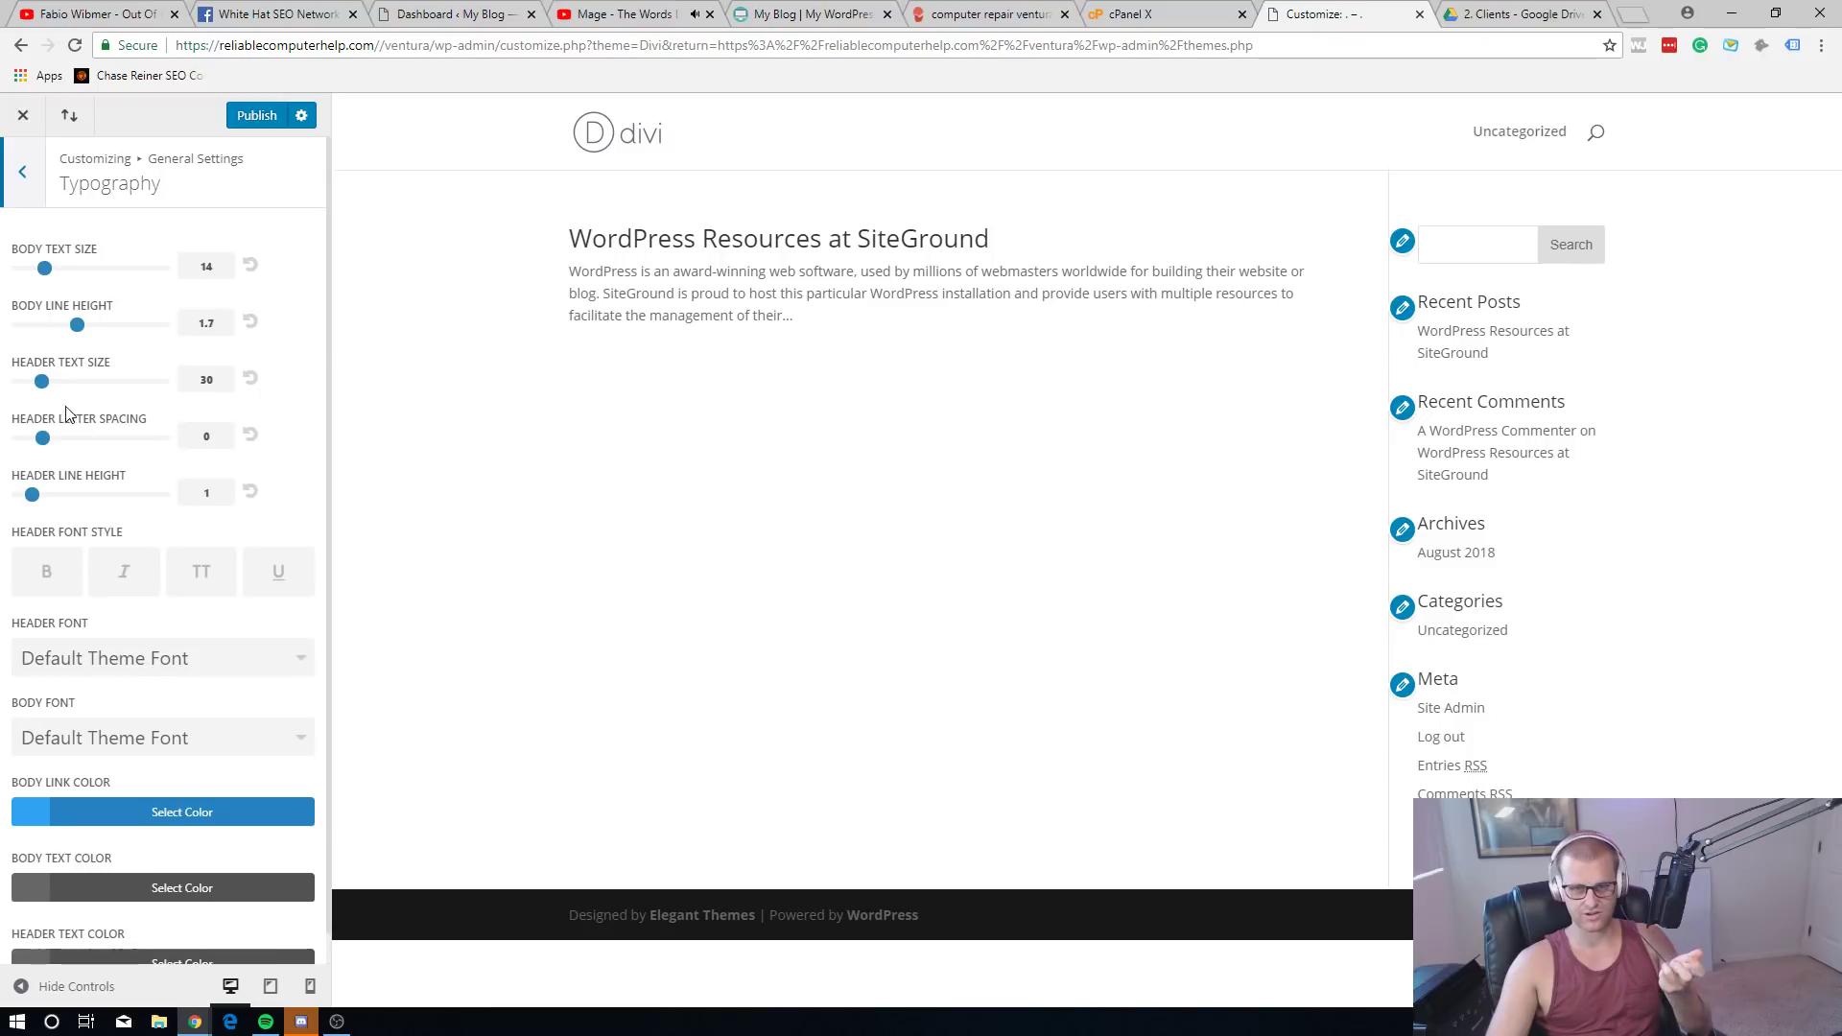
click(25, 172)
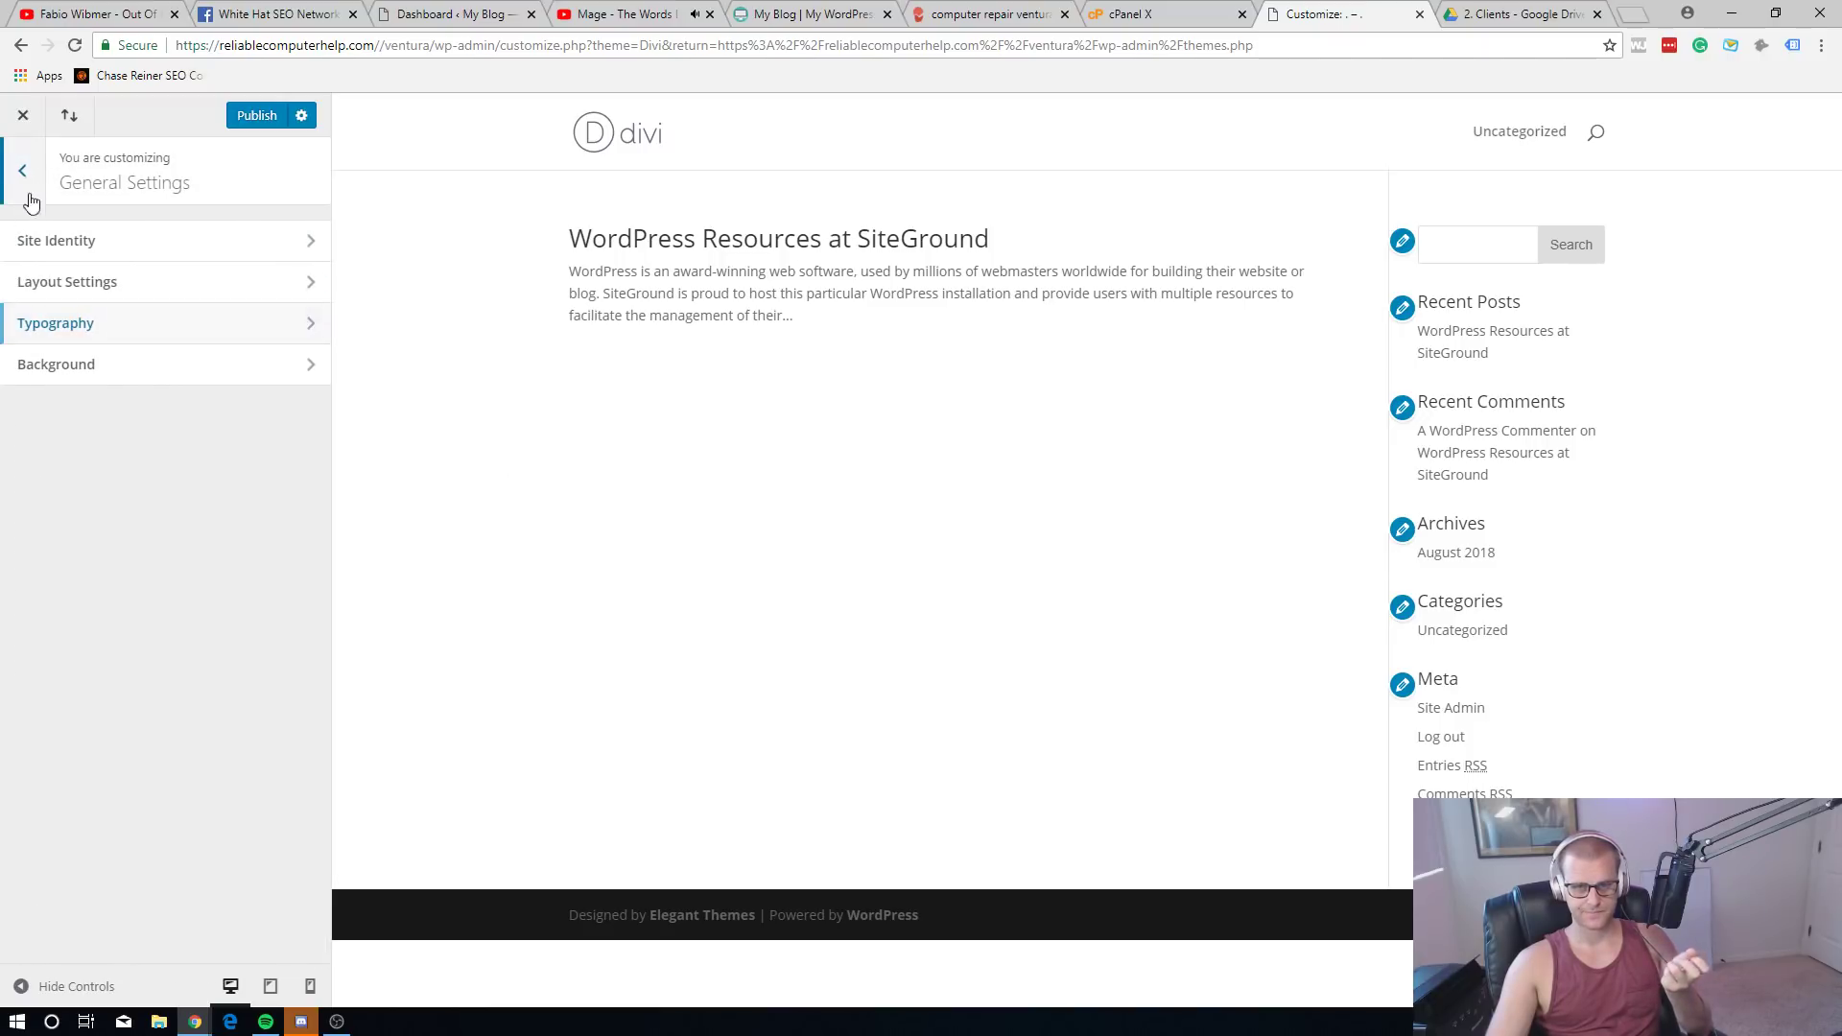
click(25, 175)
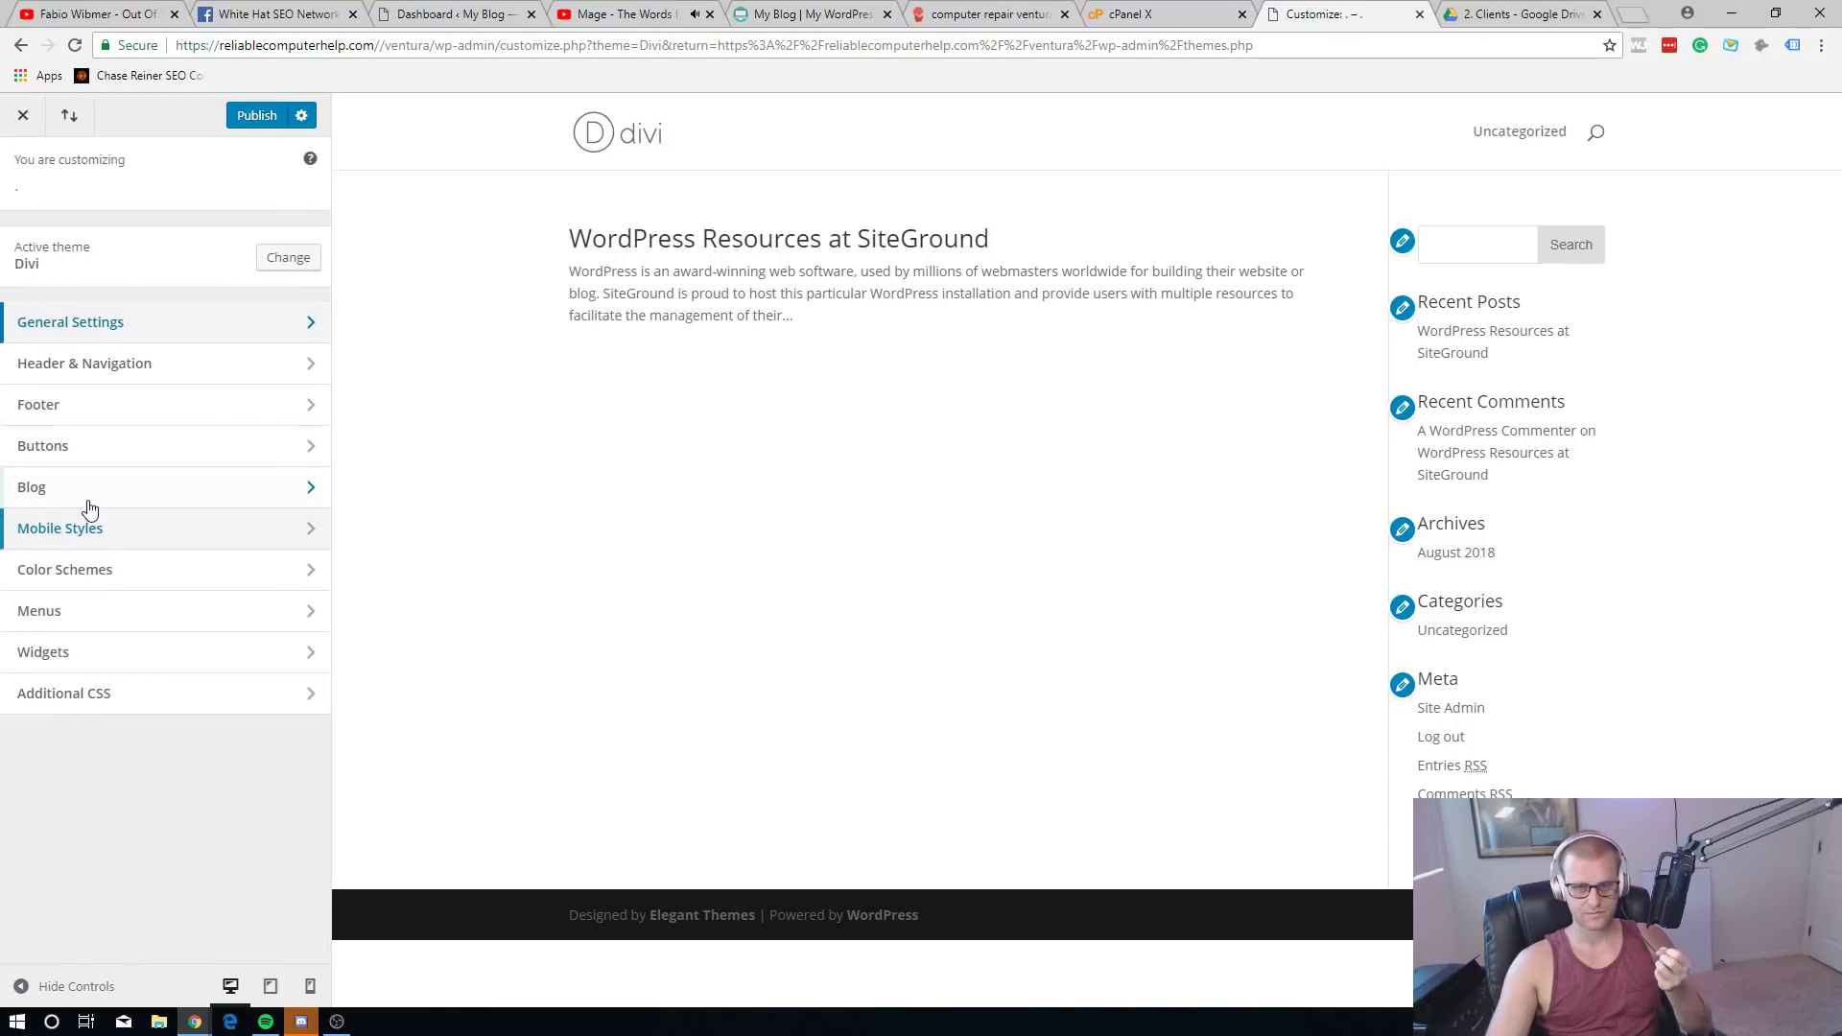
click(129, 652)
click(159, 226)
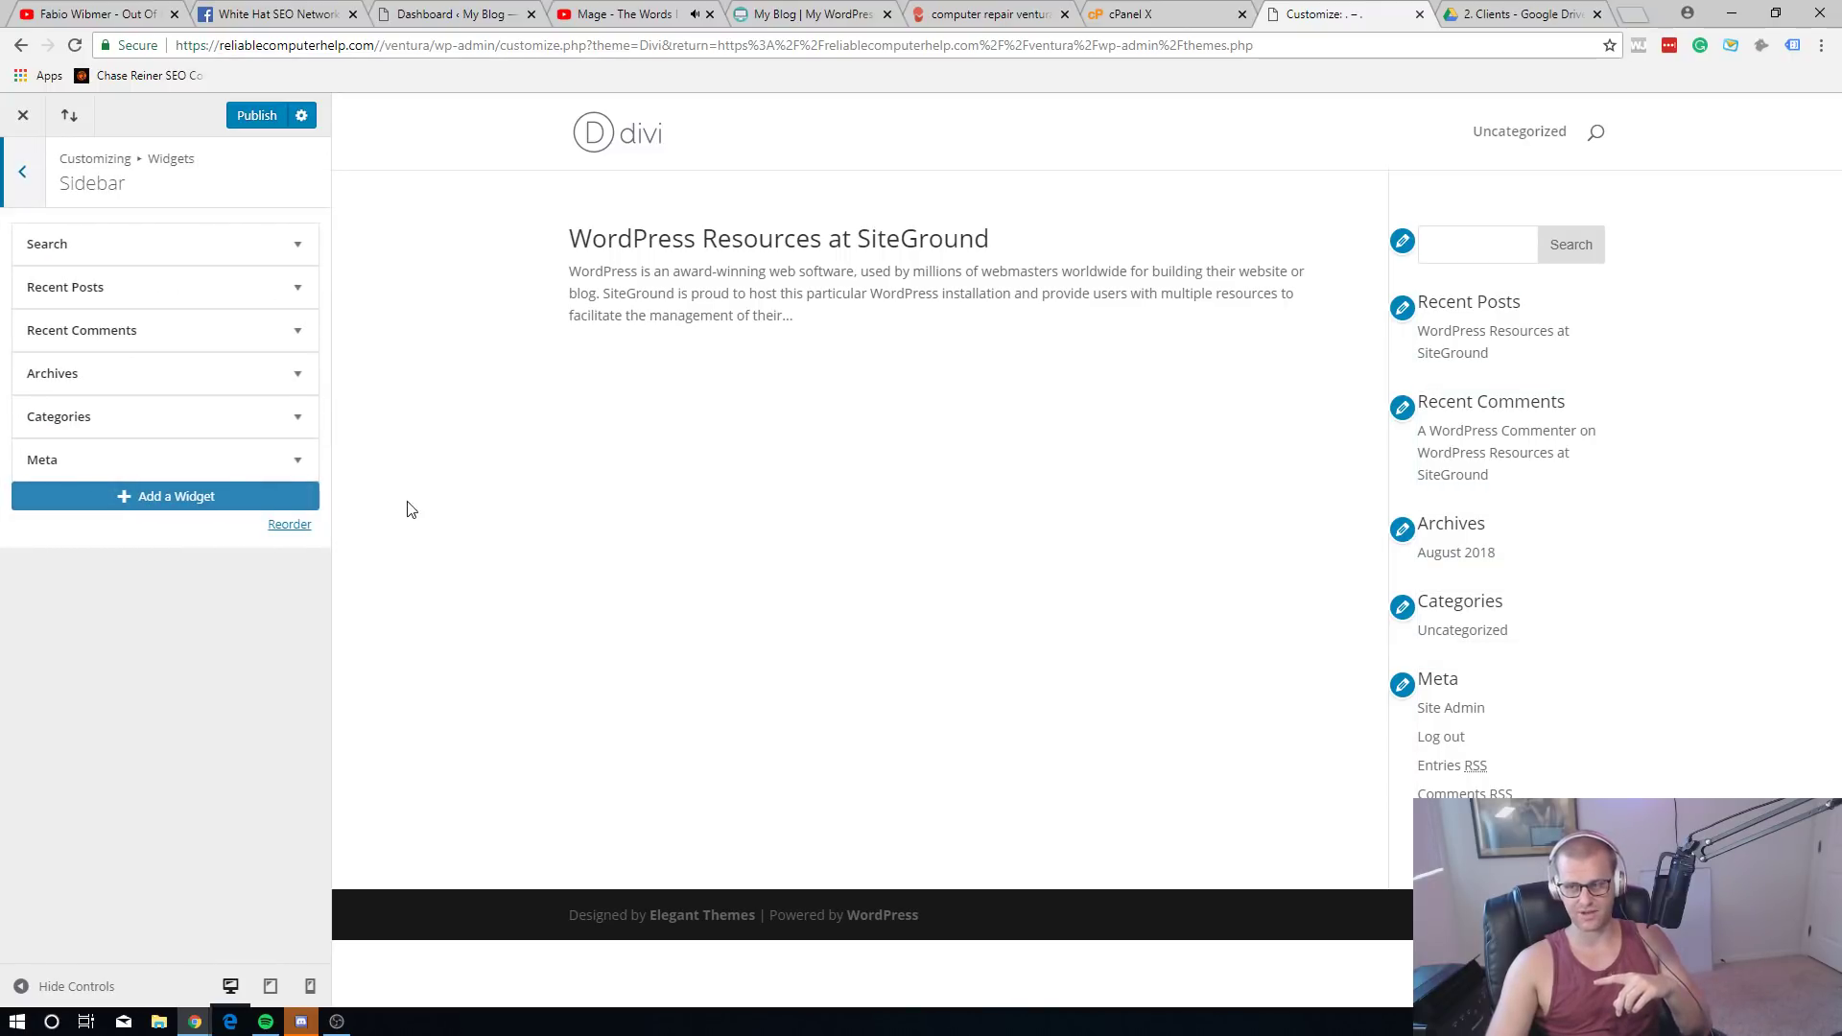
Load sbpctech.com in a new tab, skim the page, and return to the Customize tab
click(1639, 11)
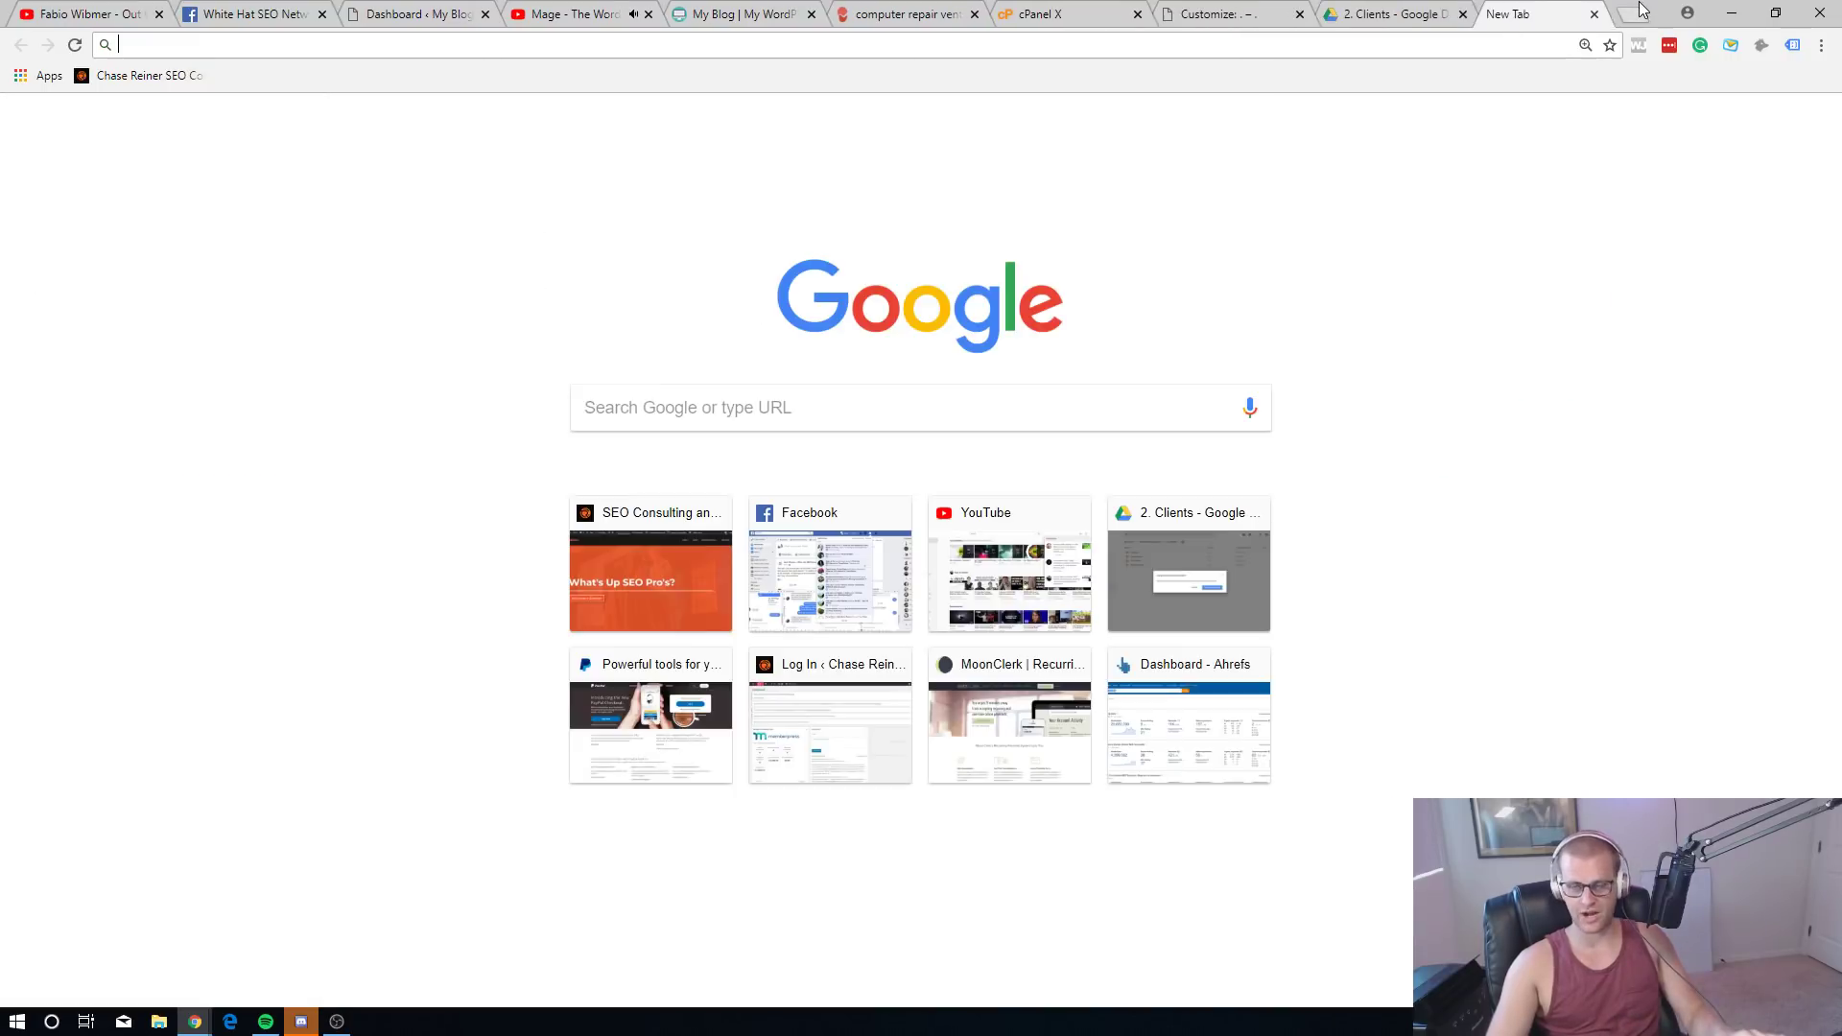
text(sbpctech.com)
key(Return)
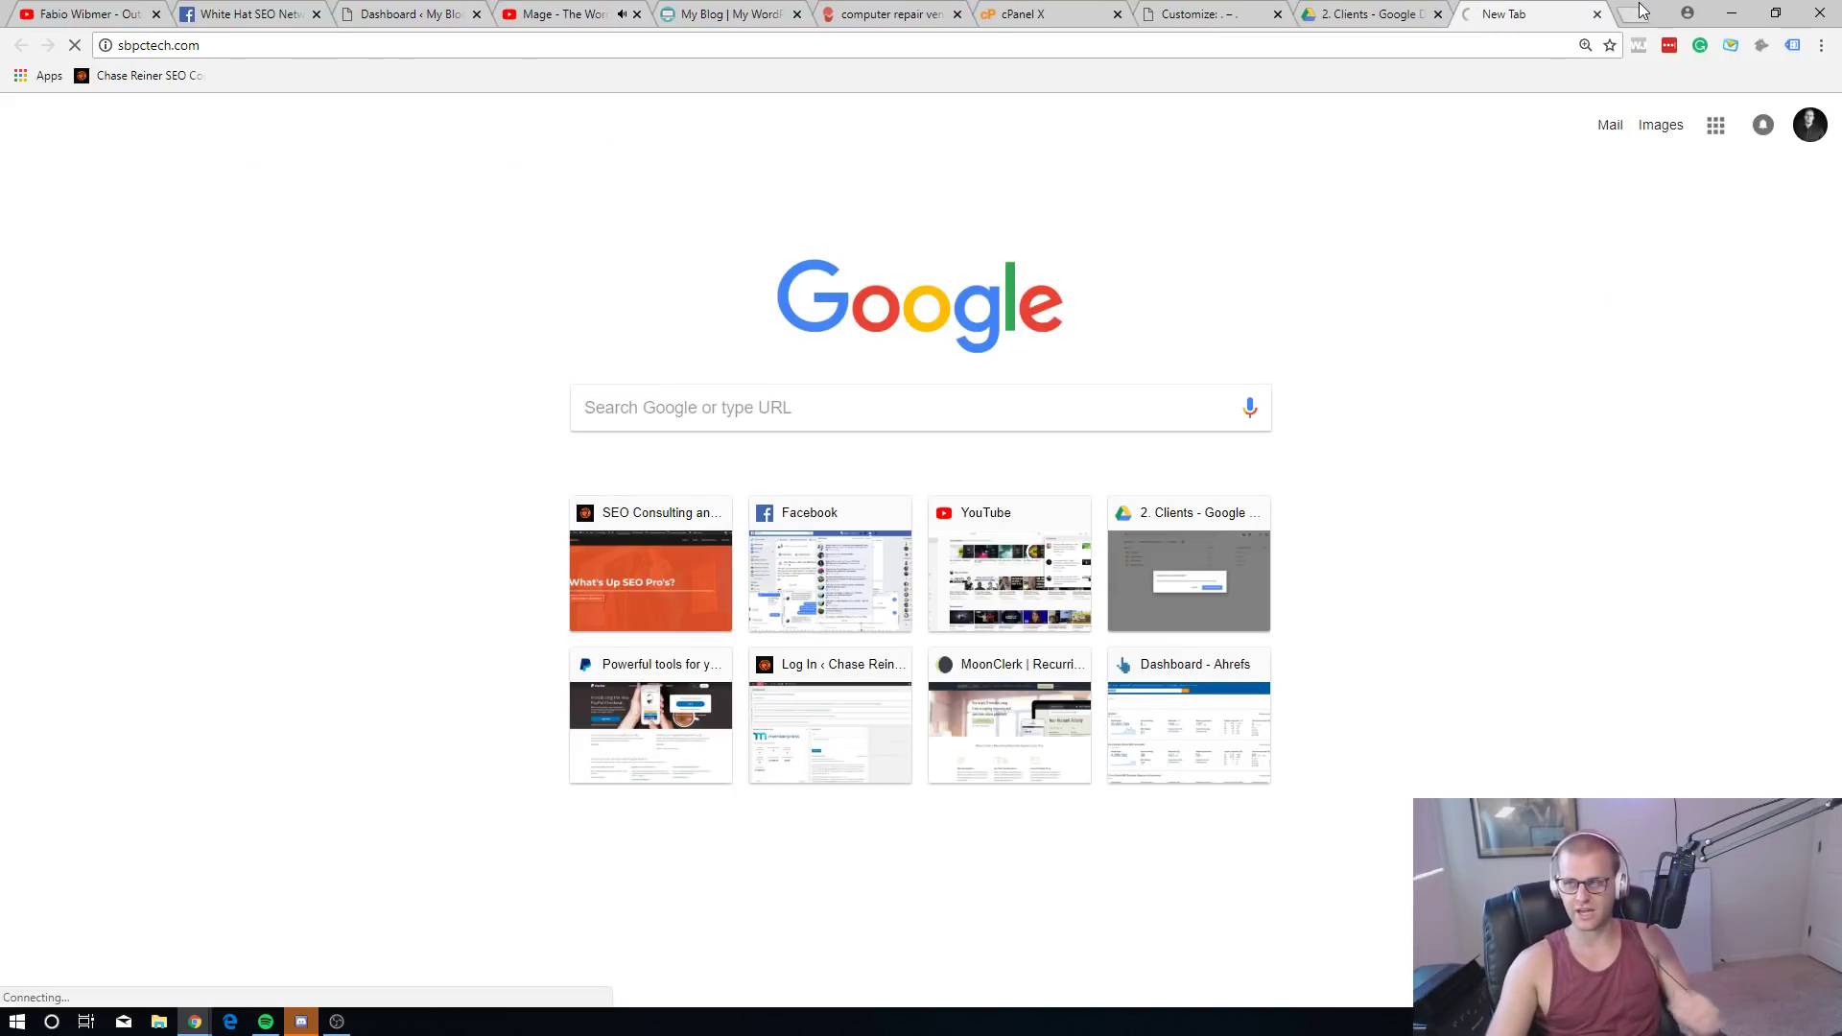
scroll(1370, 173, down, 15)
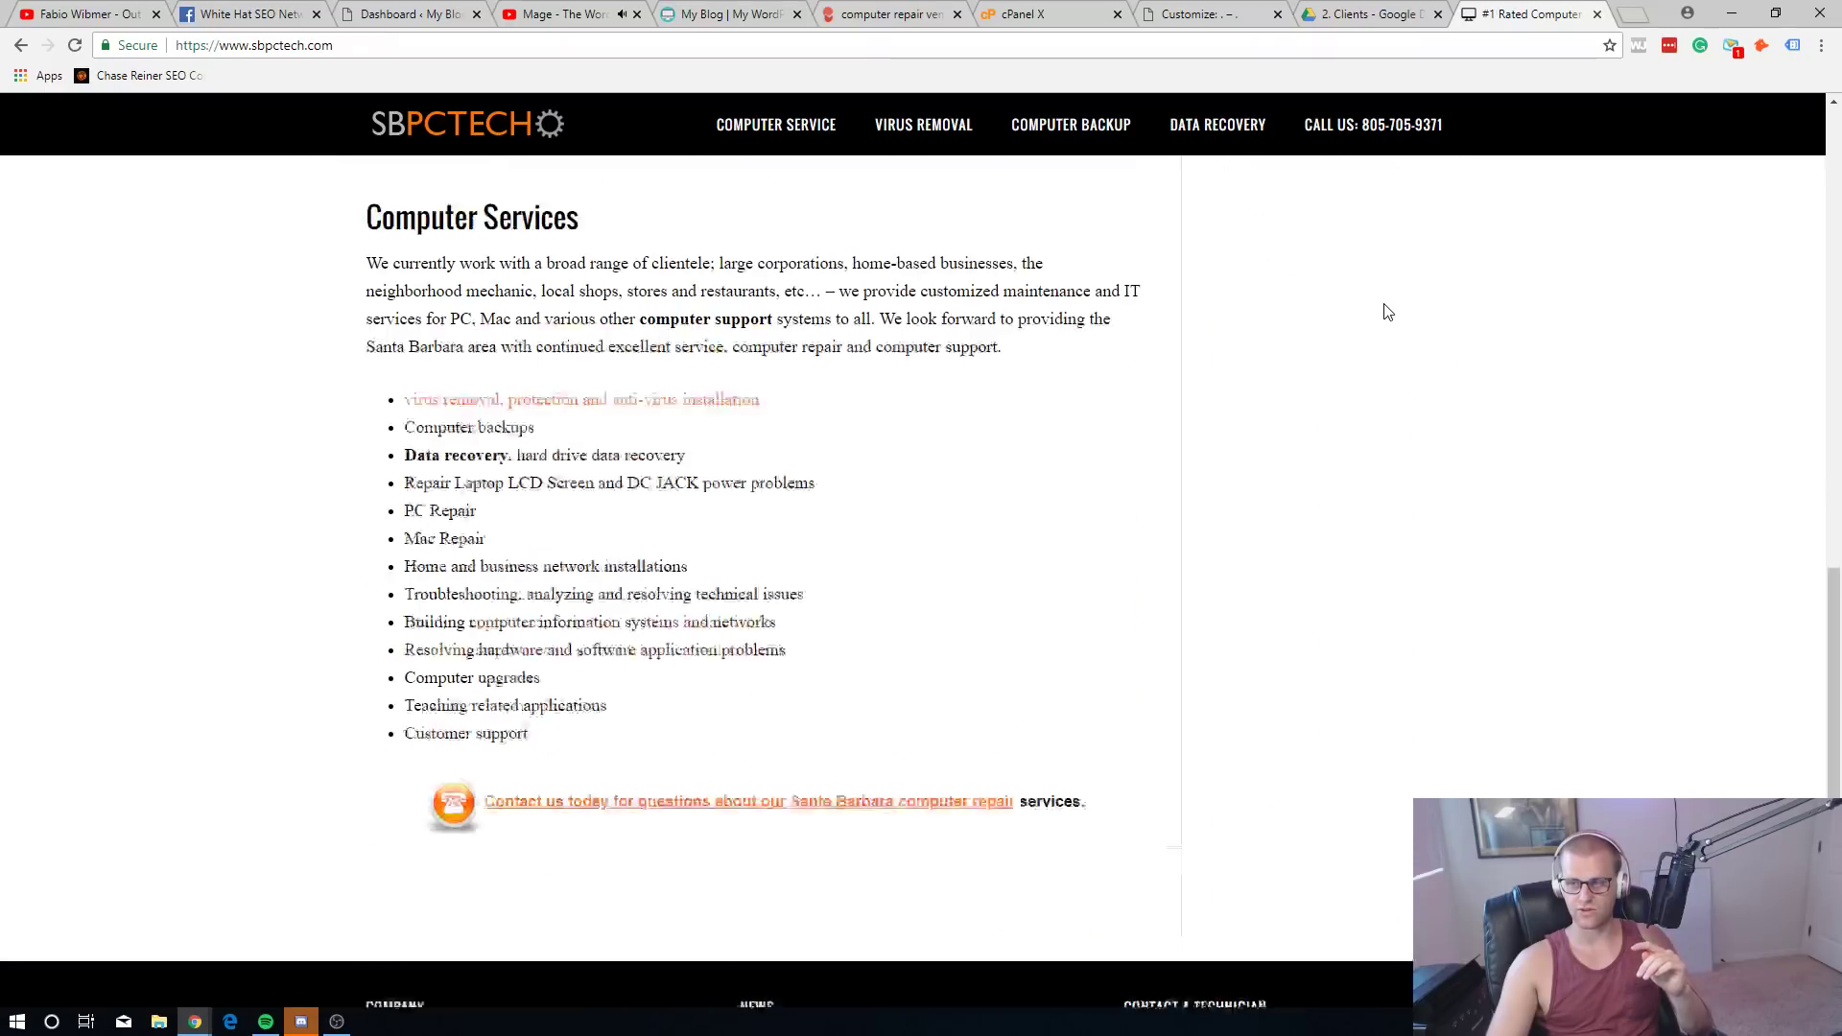
scroll(1389, 312, up, 12)
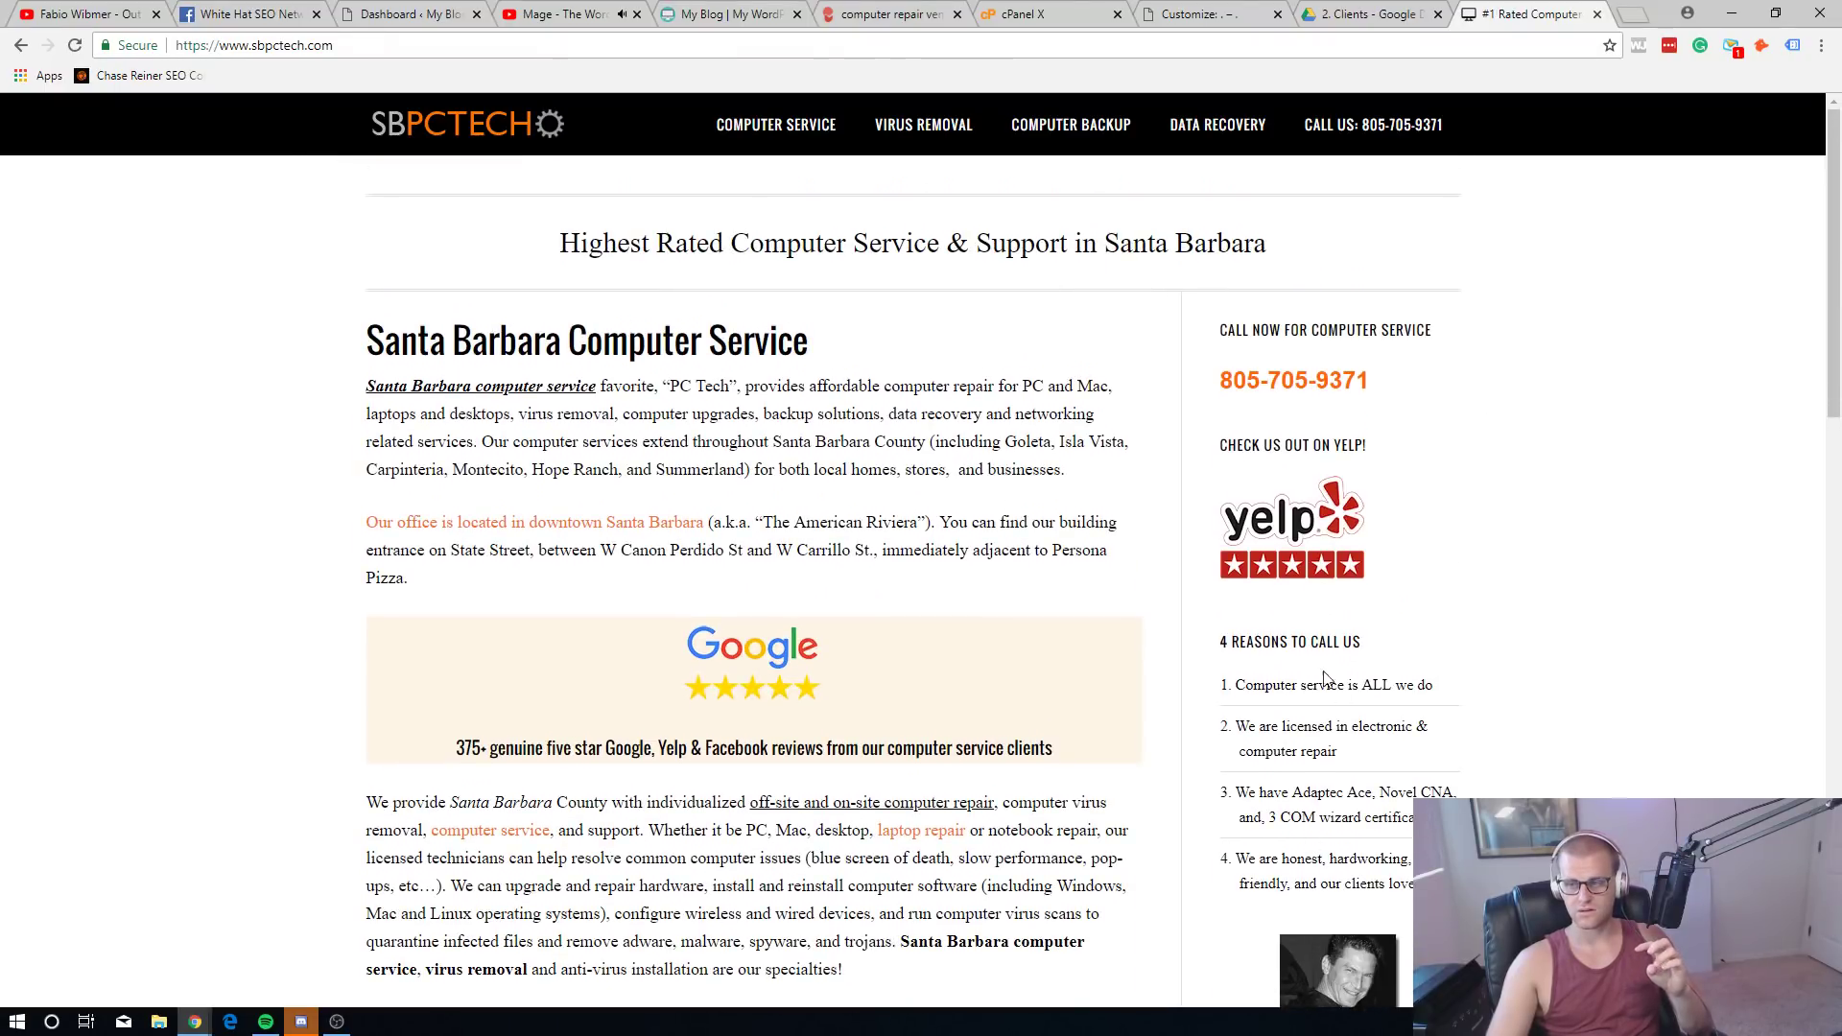
click(1320, 10)
click(1236, 12)
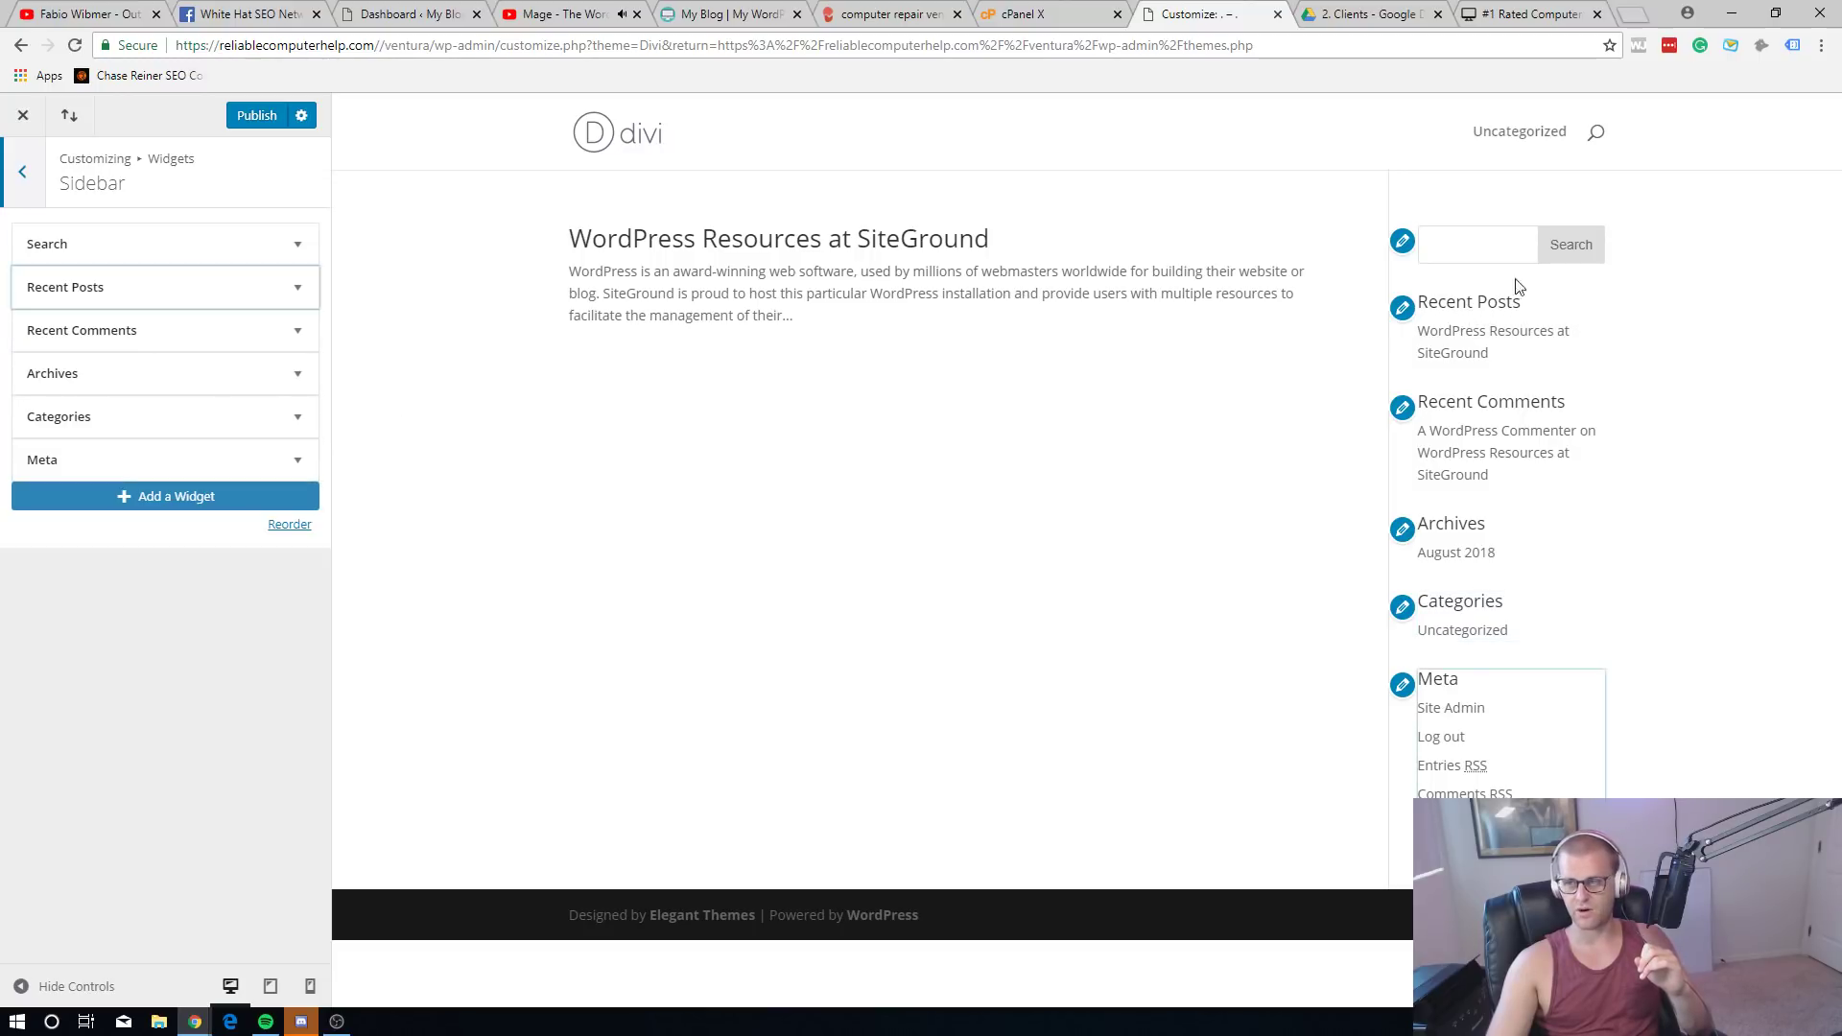
Remove the Search, Recent Posts, Recent Comments, Archives, Categories and Meta widgets from the sidebar
click(177, 246)
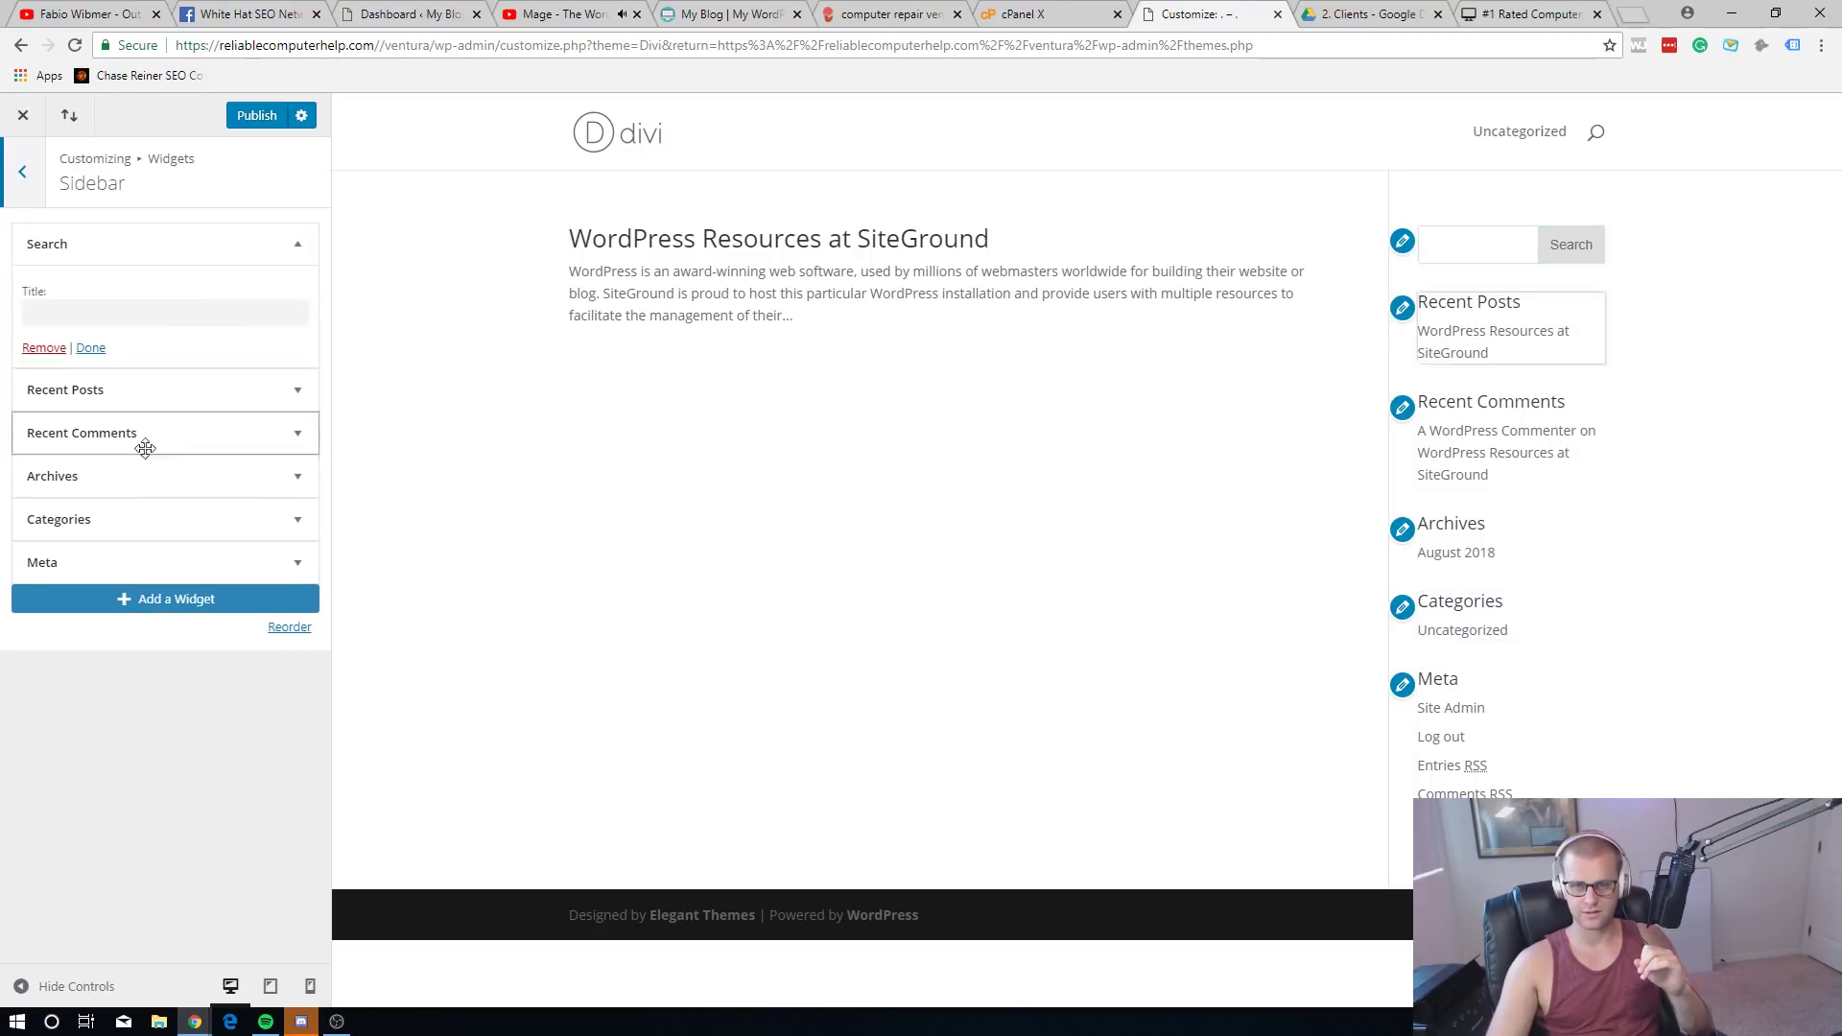
click(303, 226)
click(214, 258)
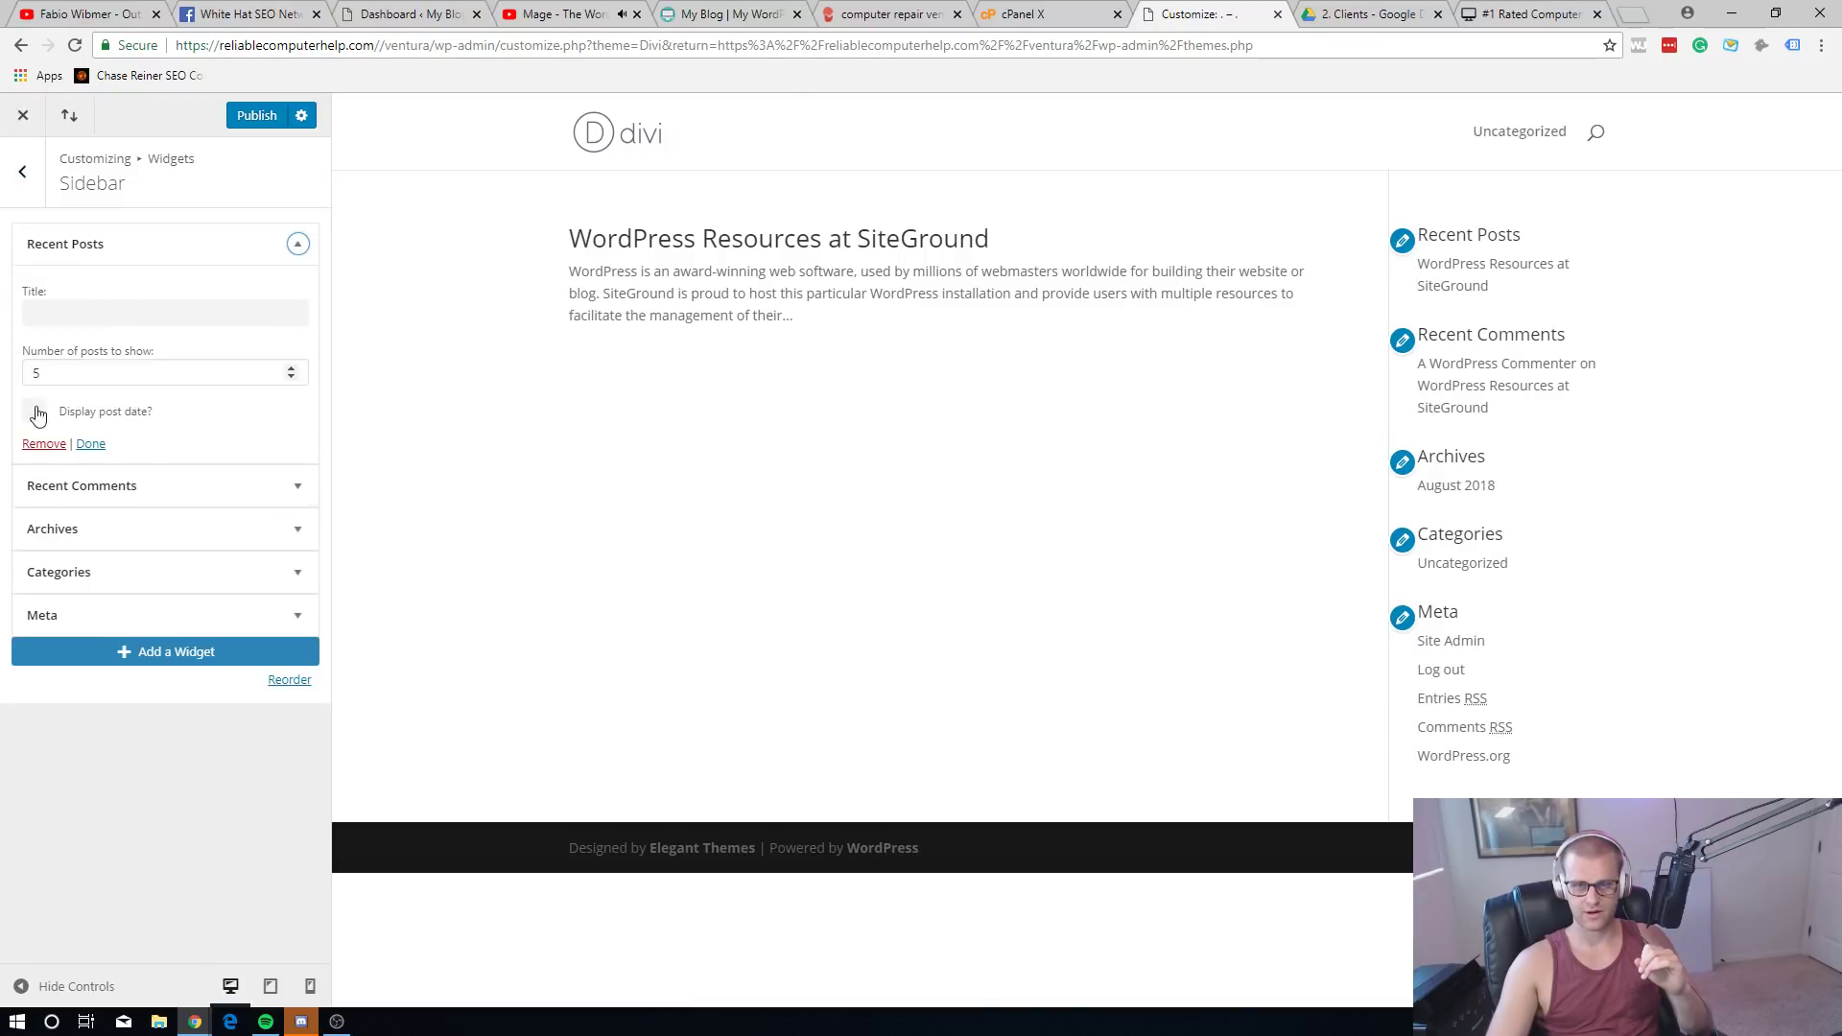
click(26, 448)
click(248, 247)
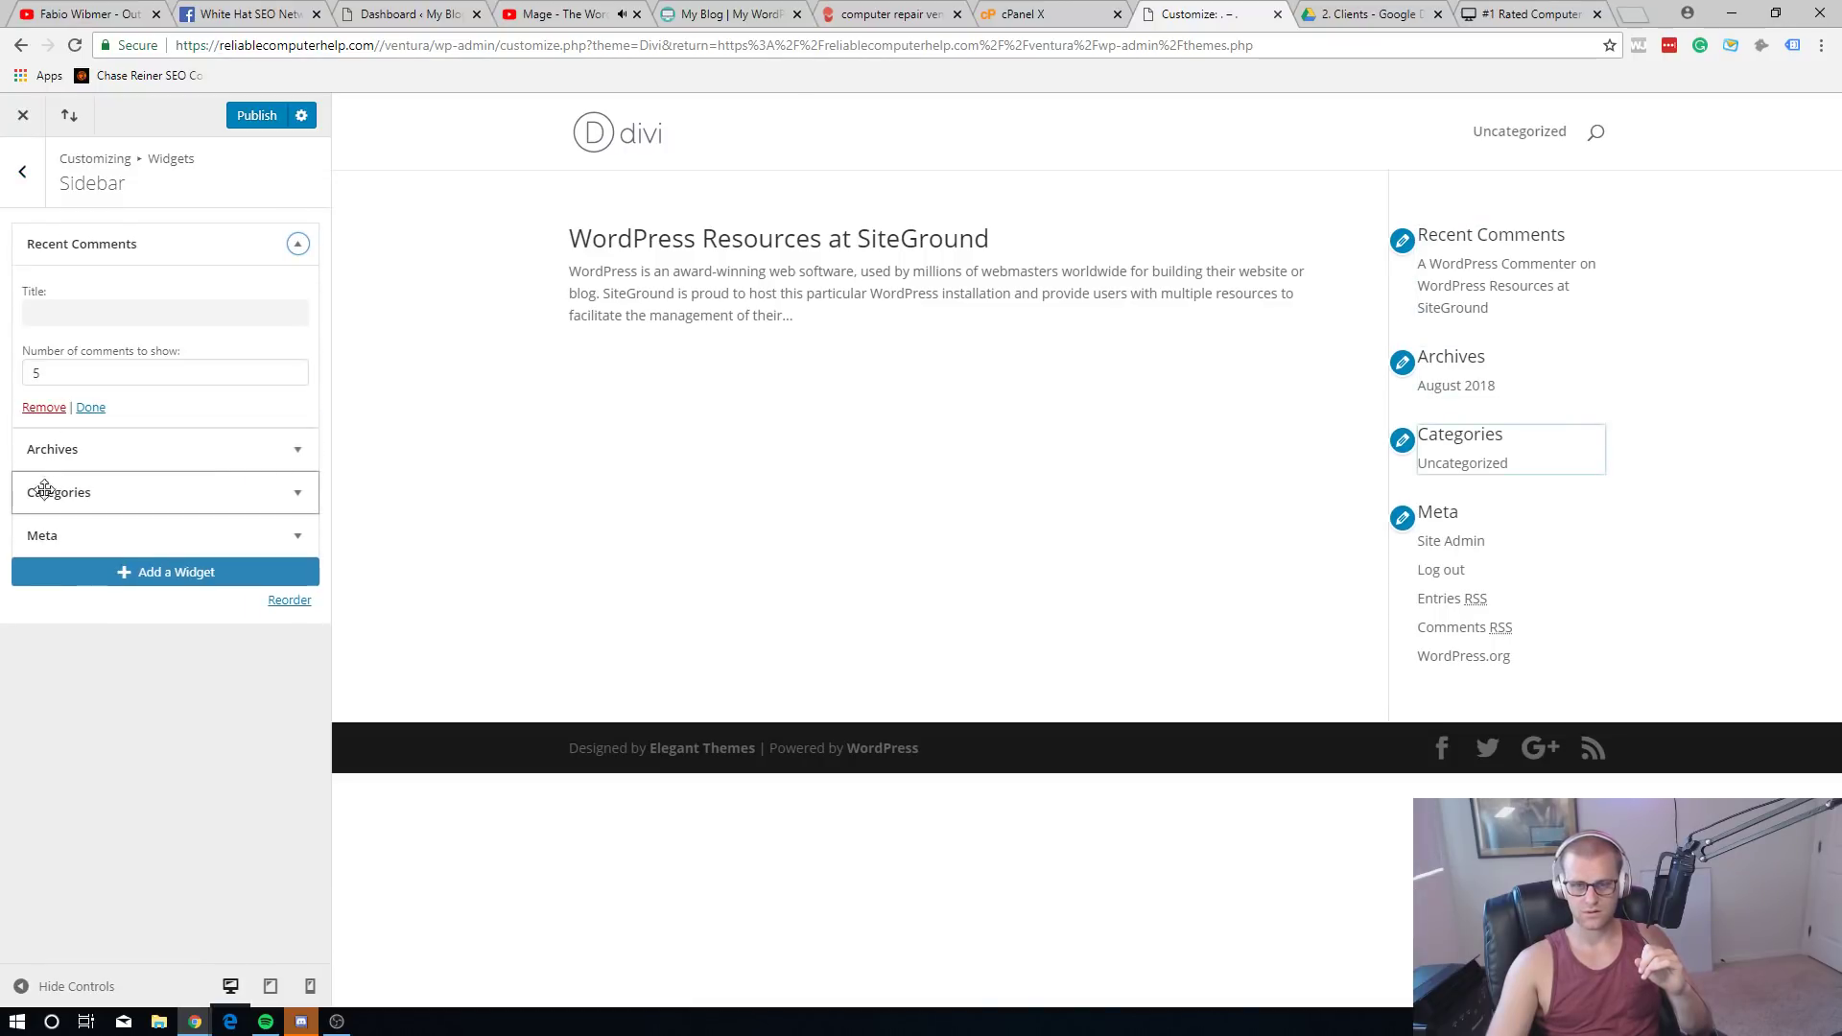
click(56, 406)
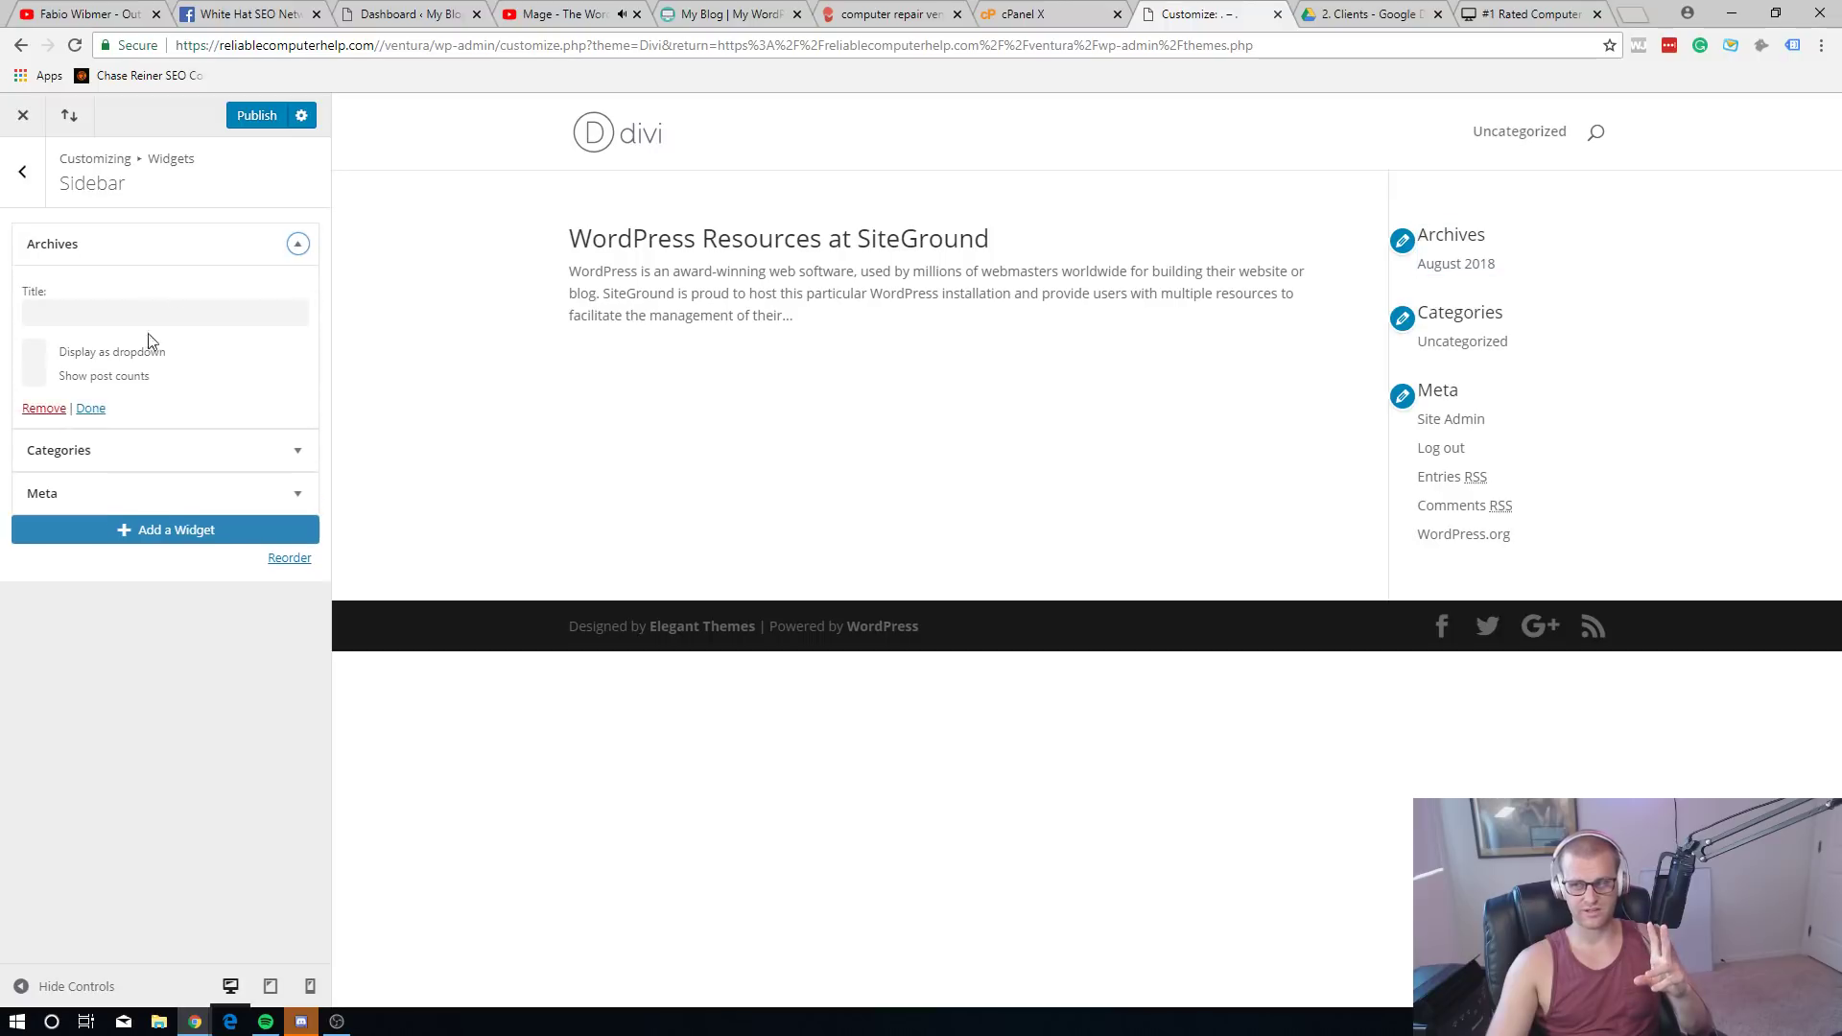
click(46, 408)
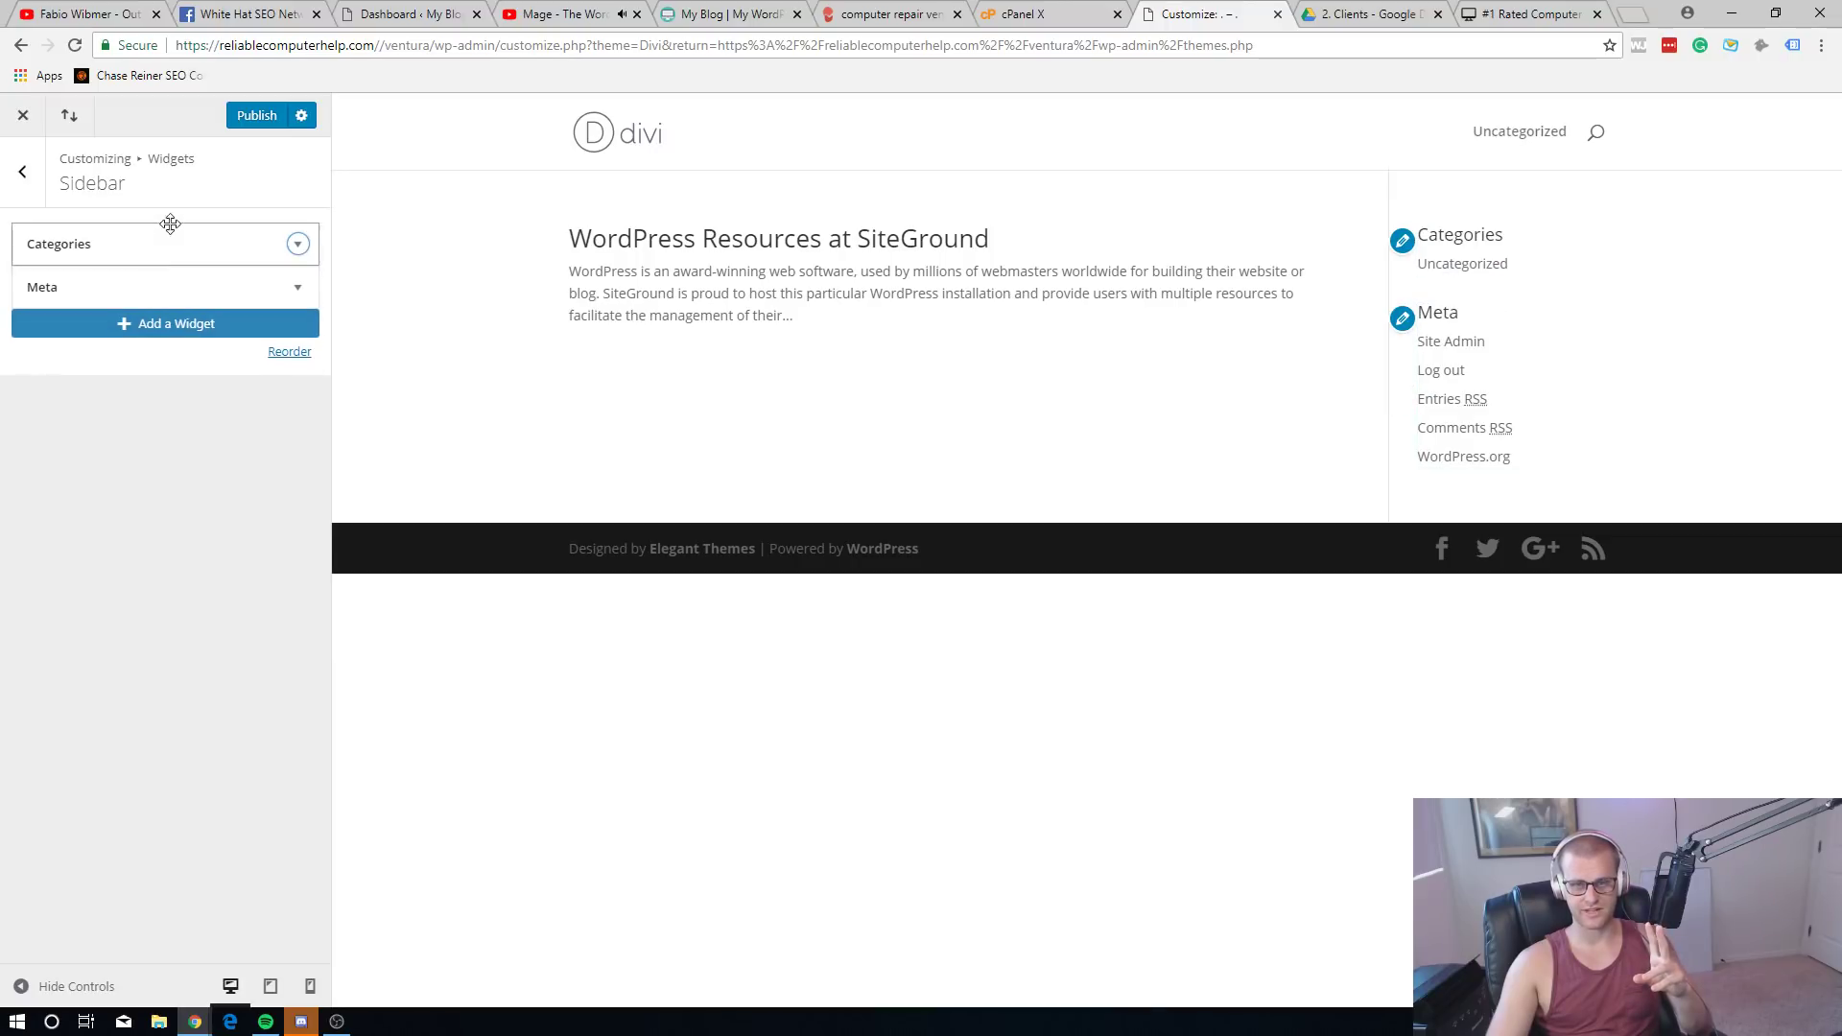
click(37, 429)
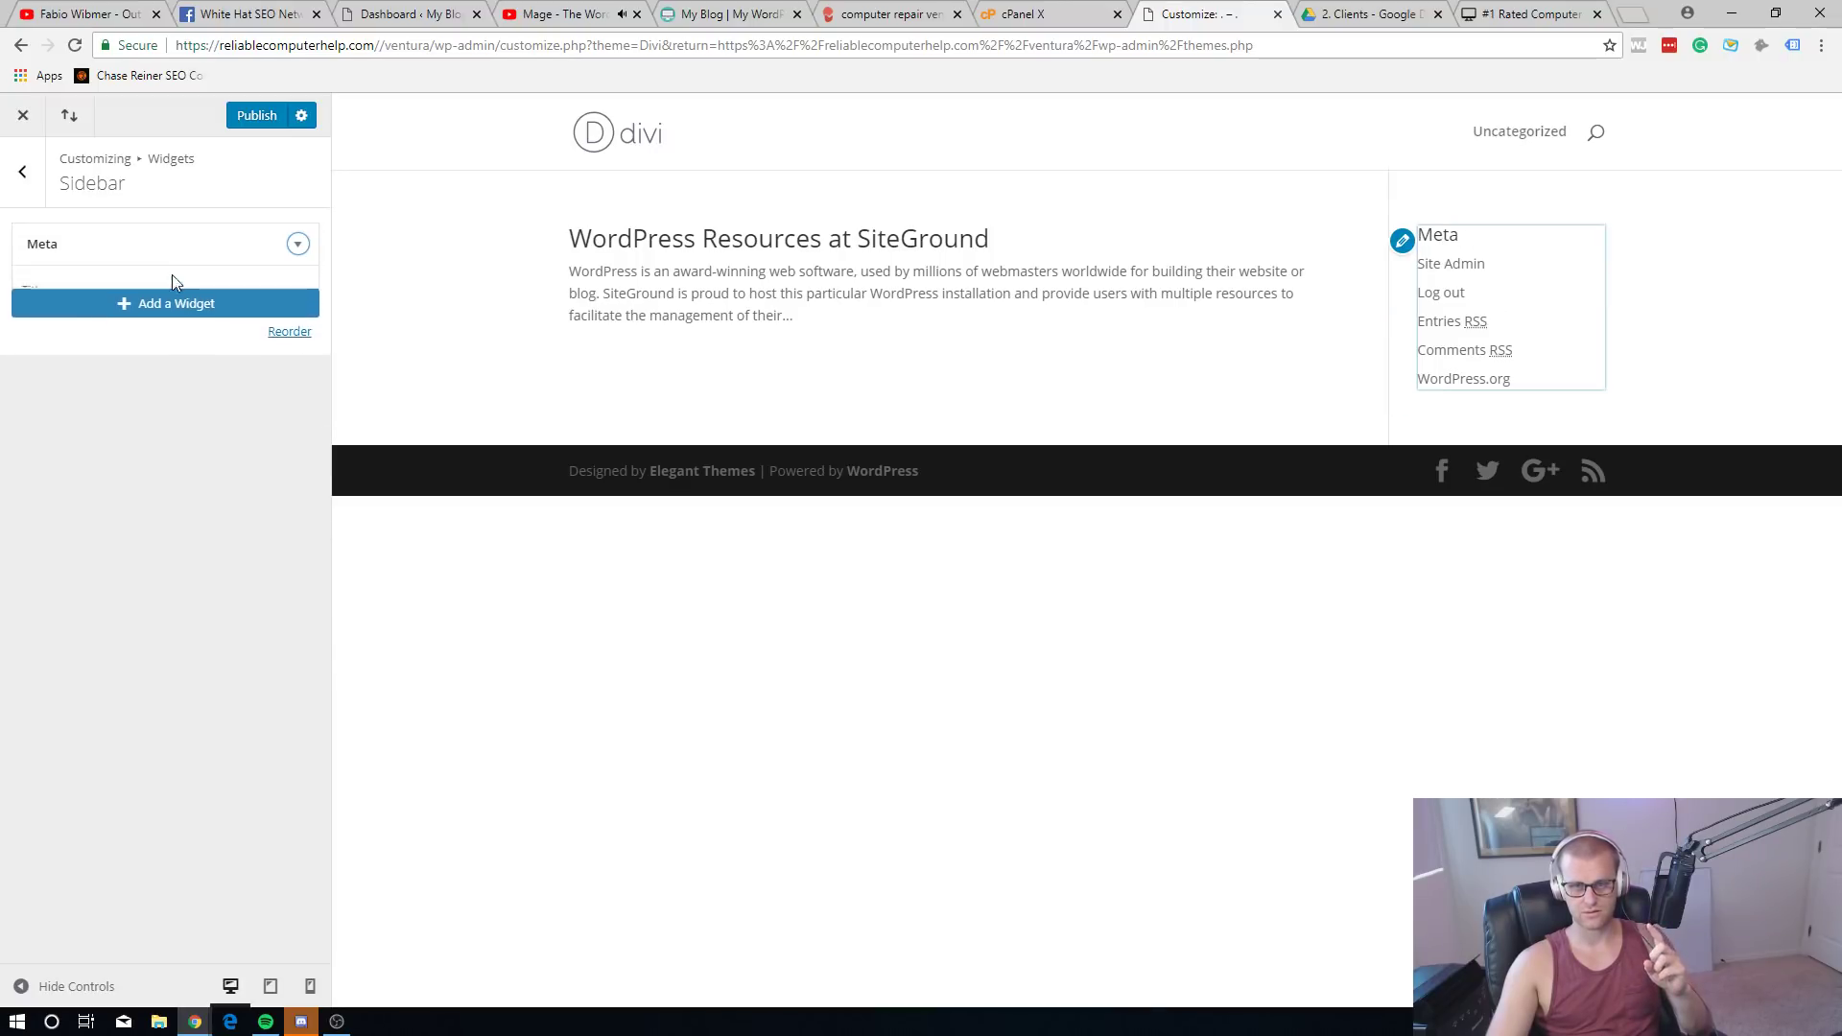
click(45, 347)
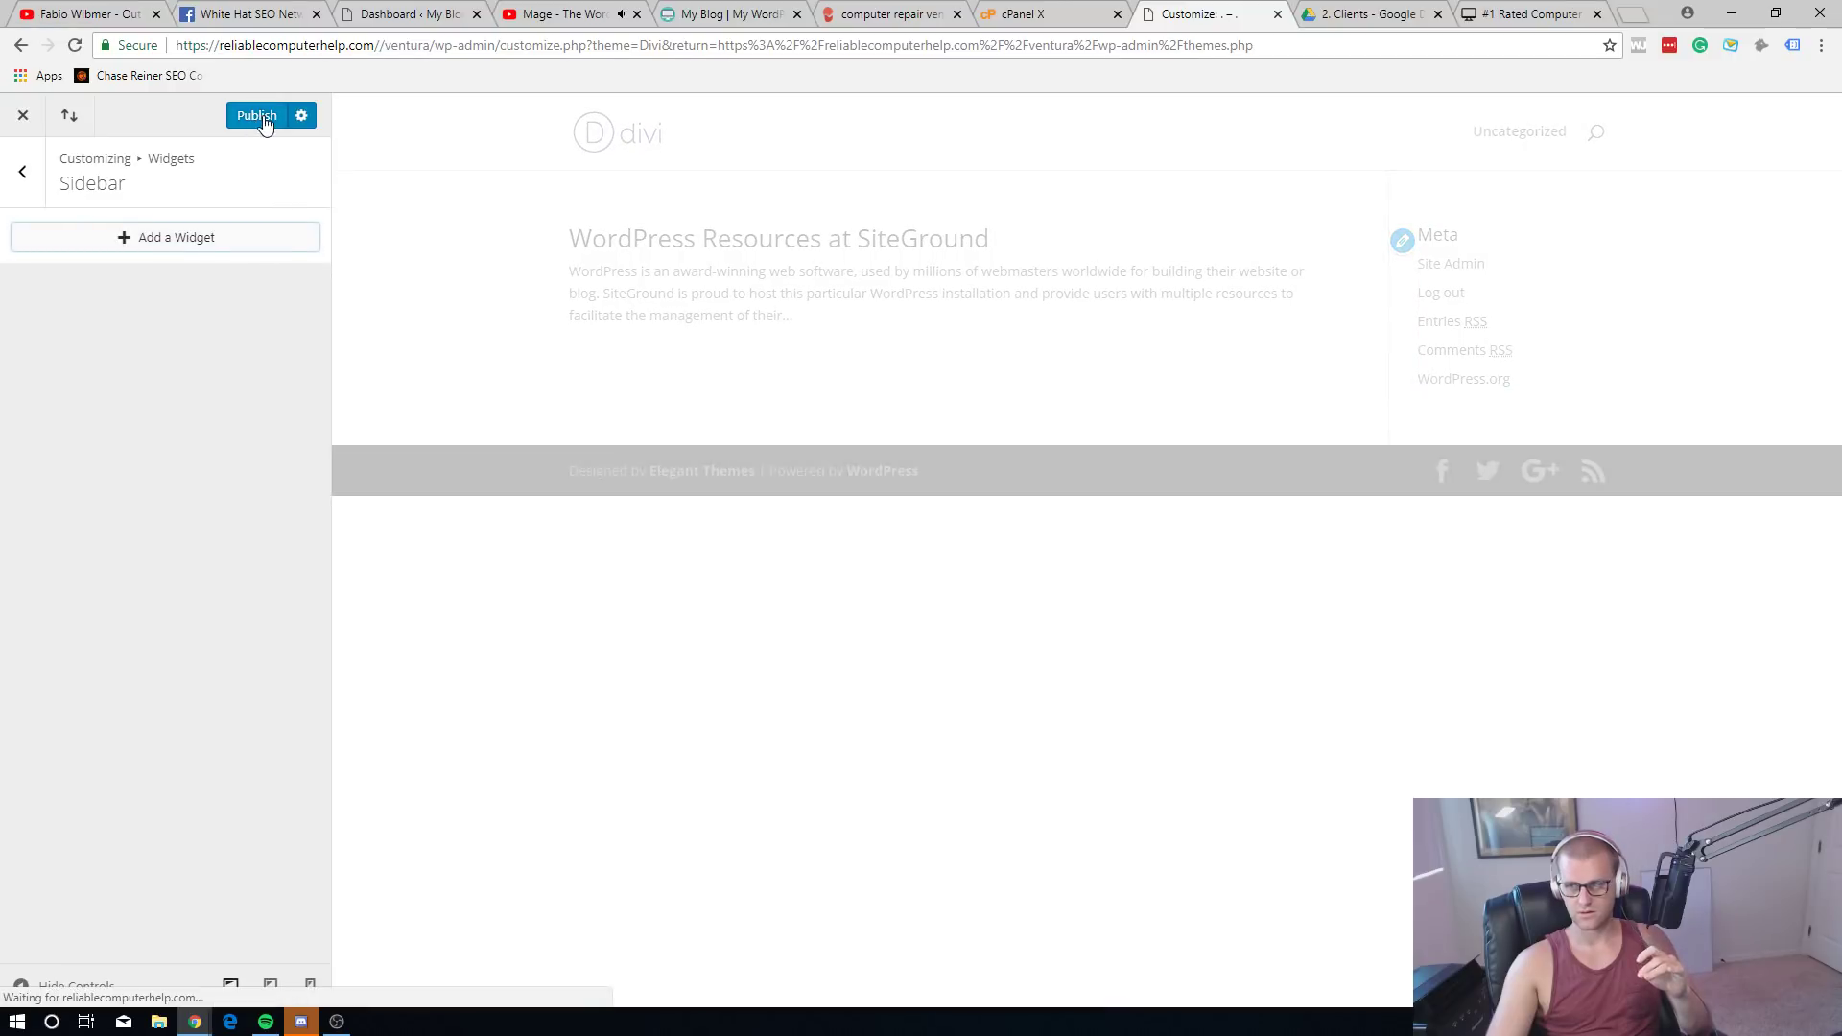
click(22, 172)
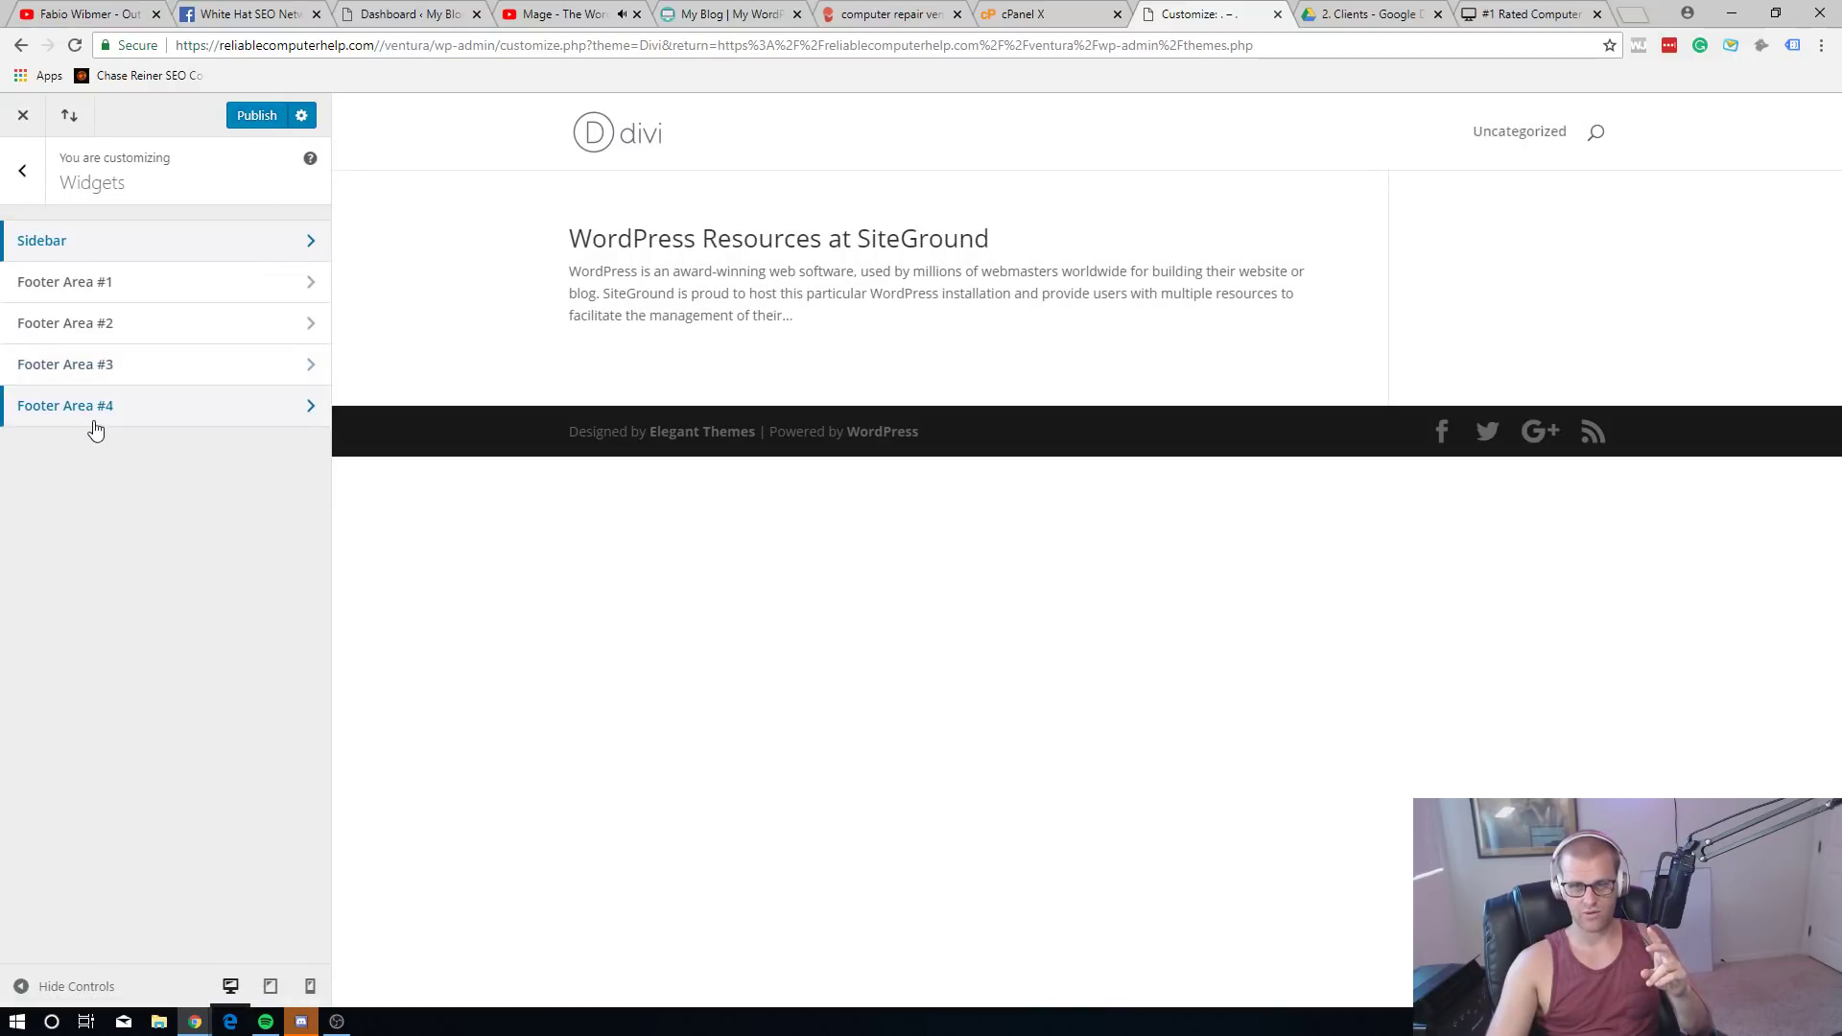
In Footer > Footer Elements, toggle Show Social Icons off and back on
click(25, 189)
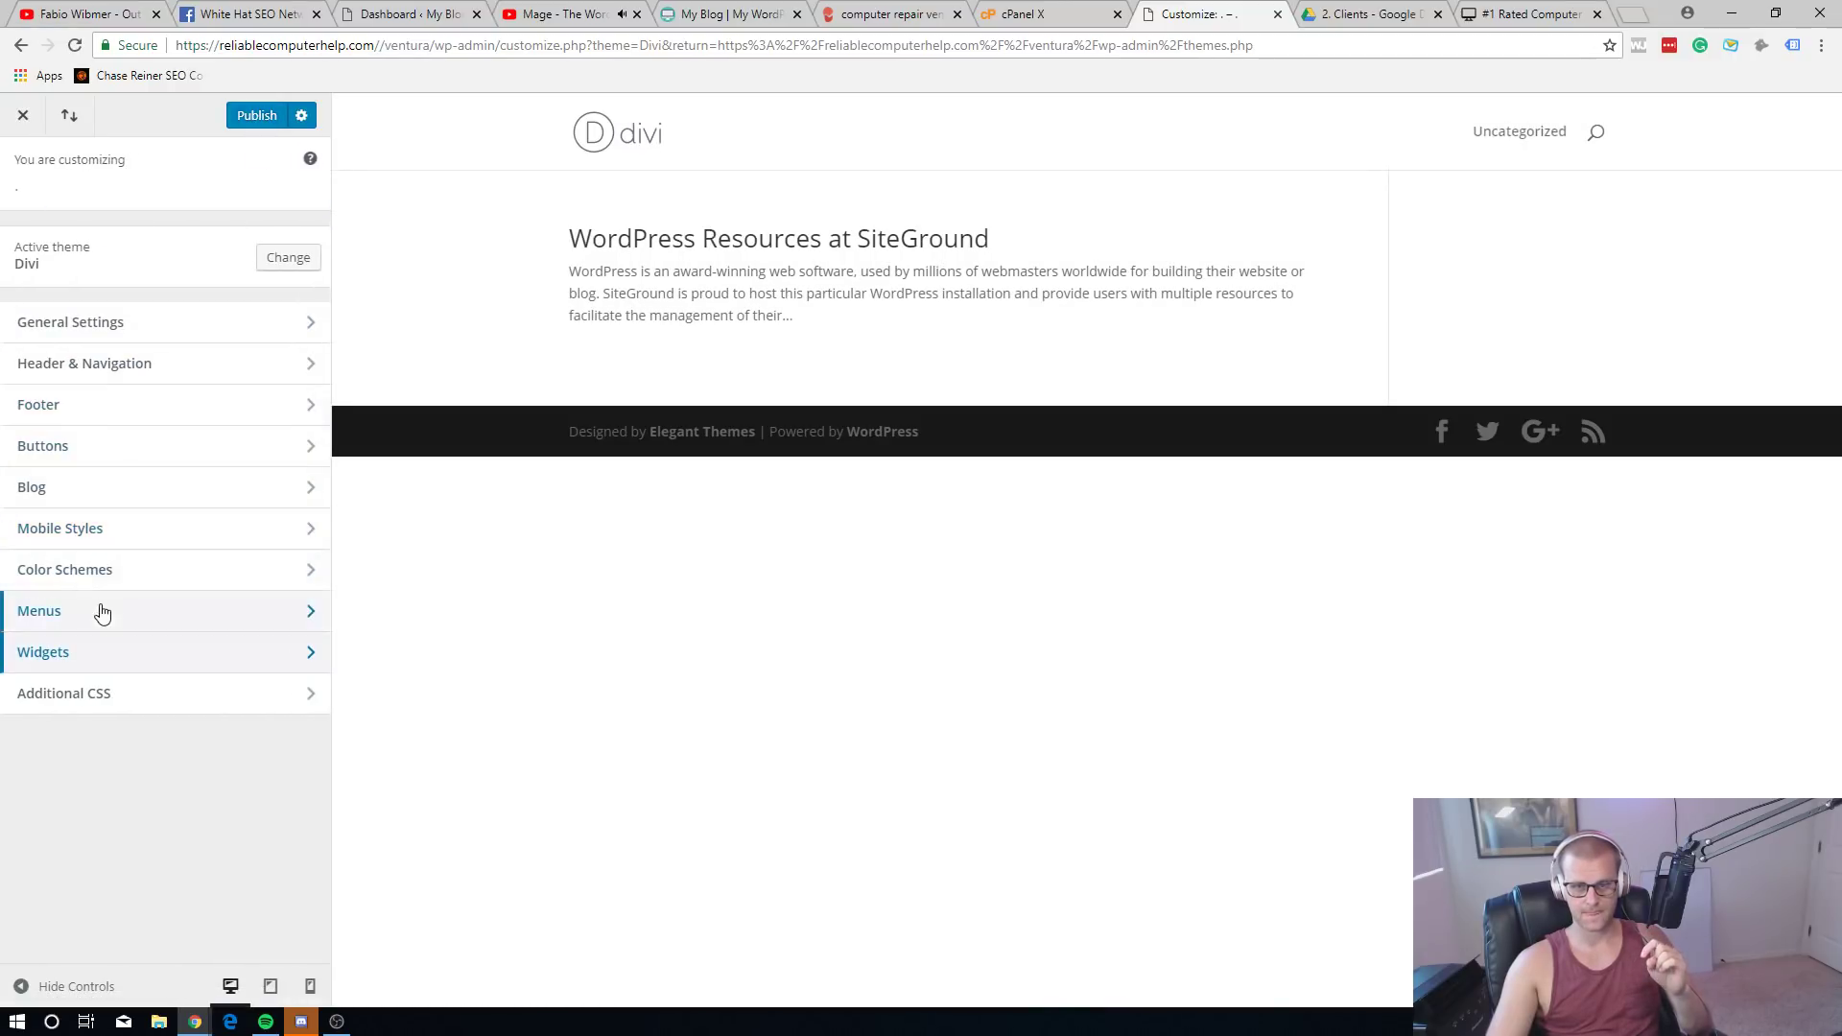
click(108, 395)
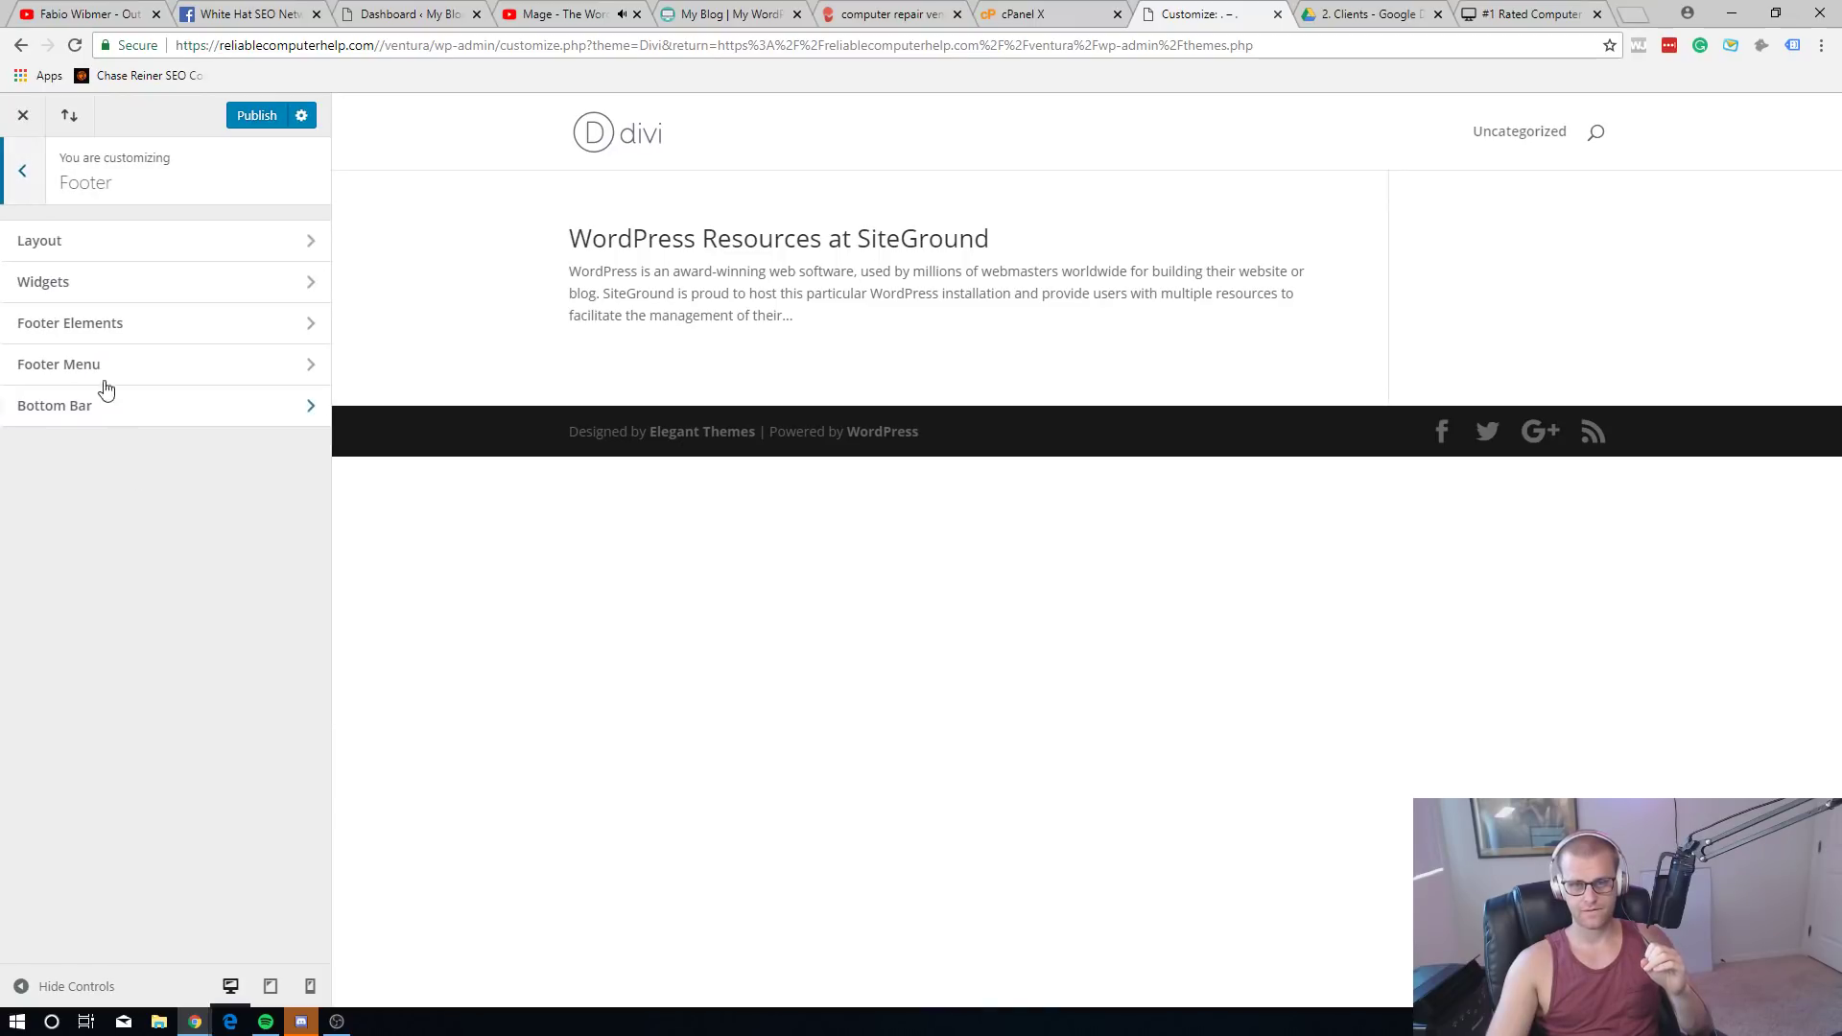
click(90, 322)
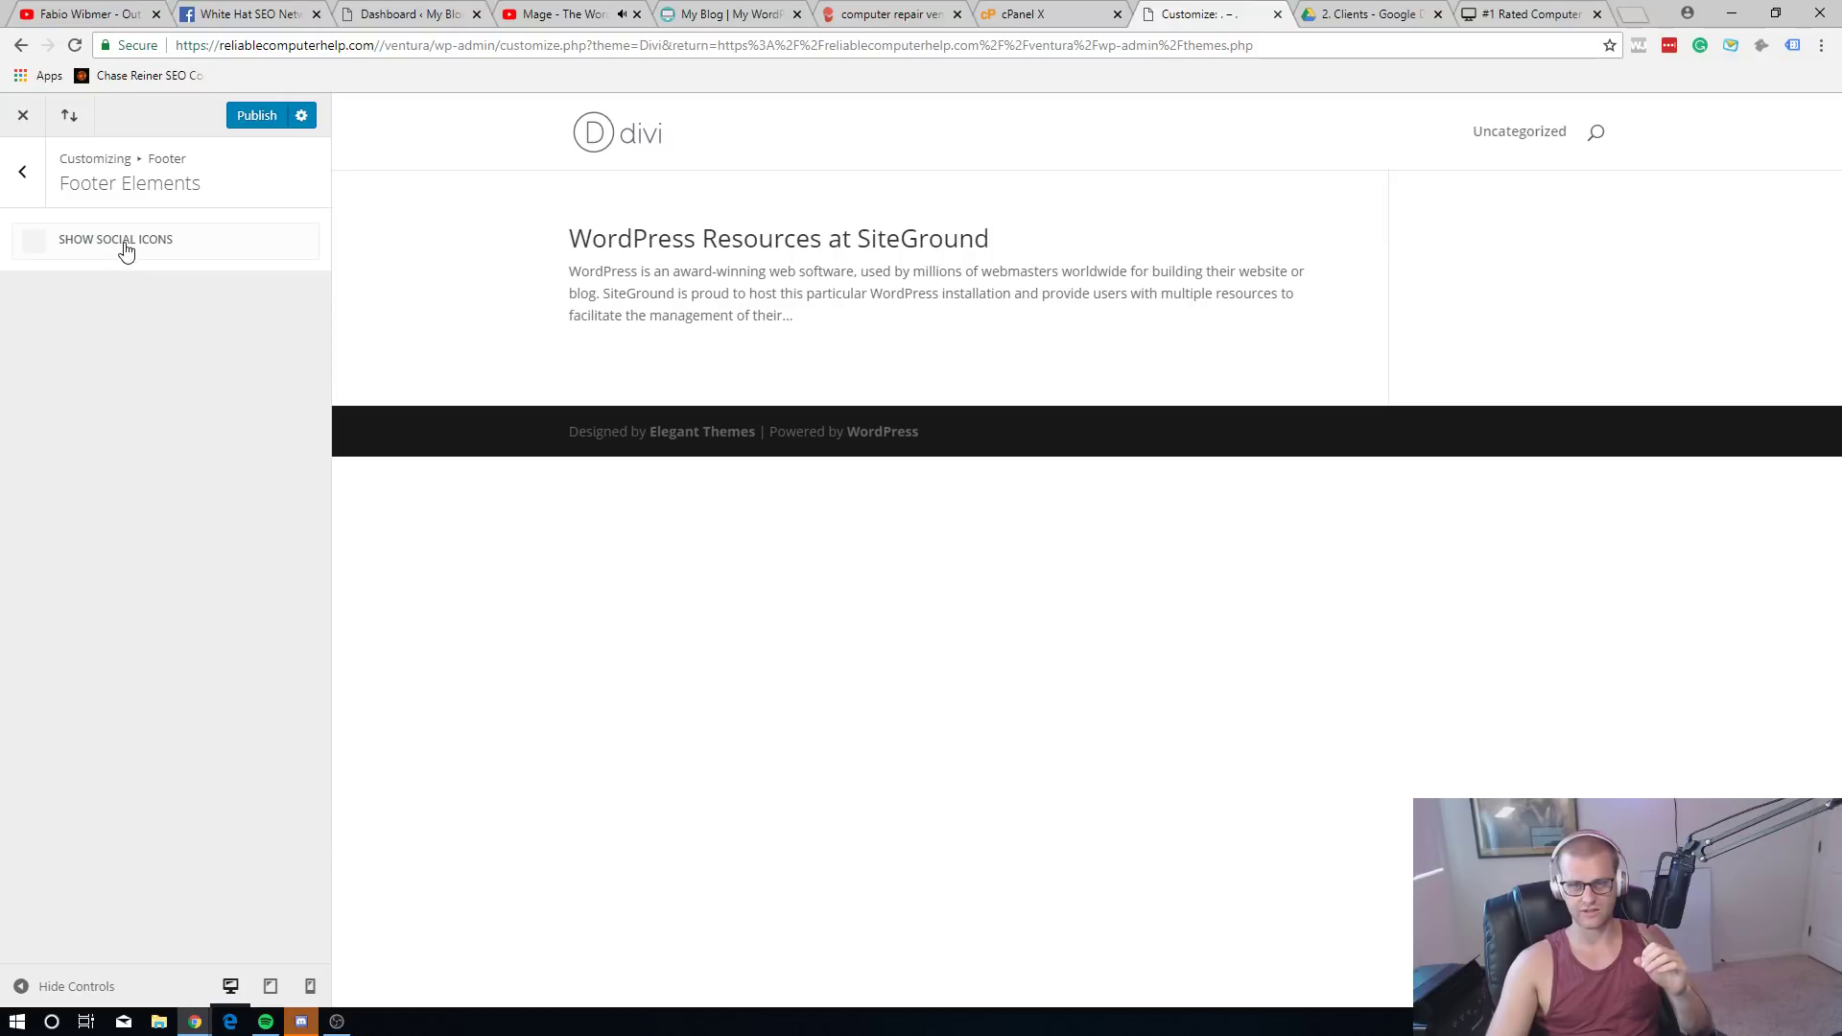
double_click(107, 247)
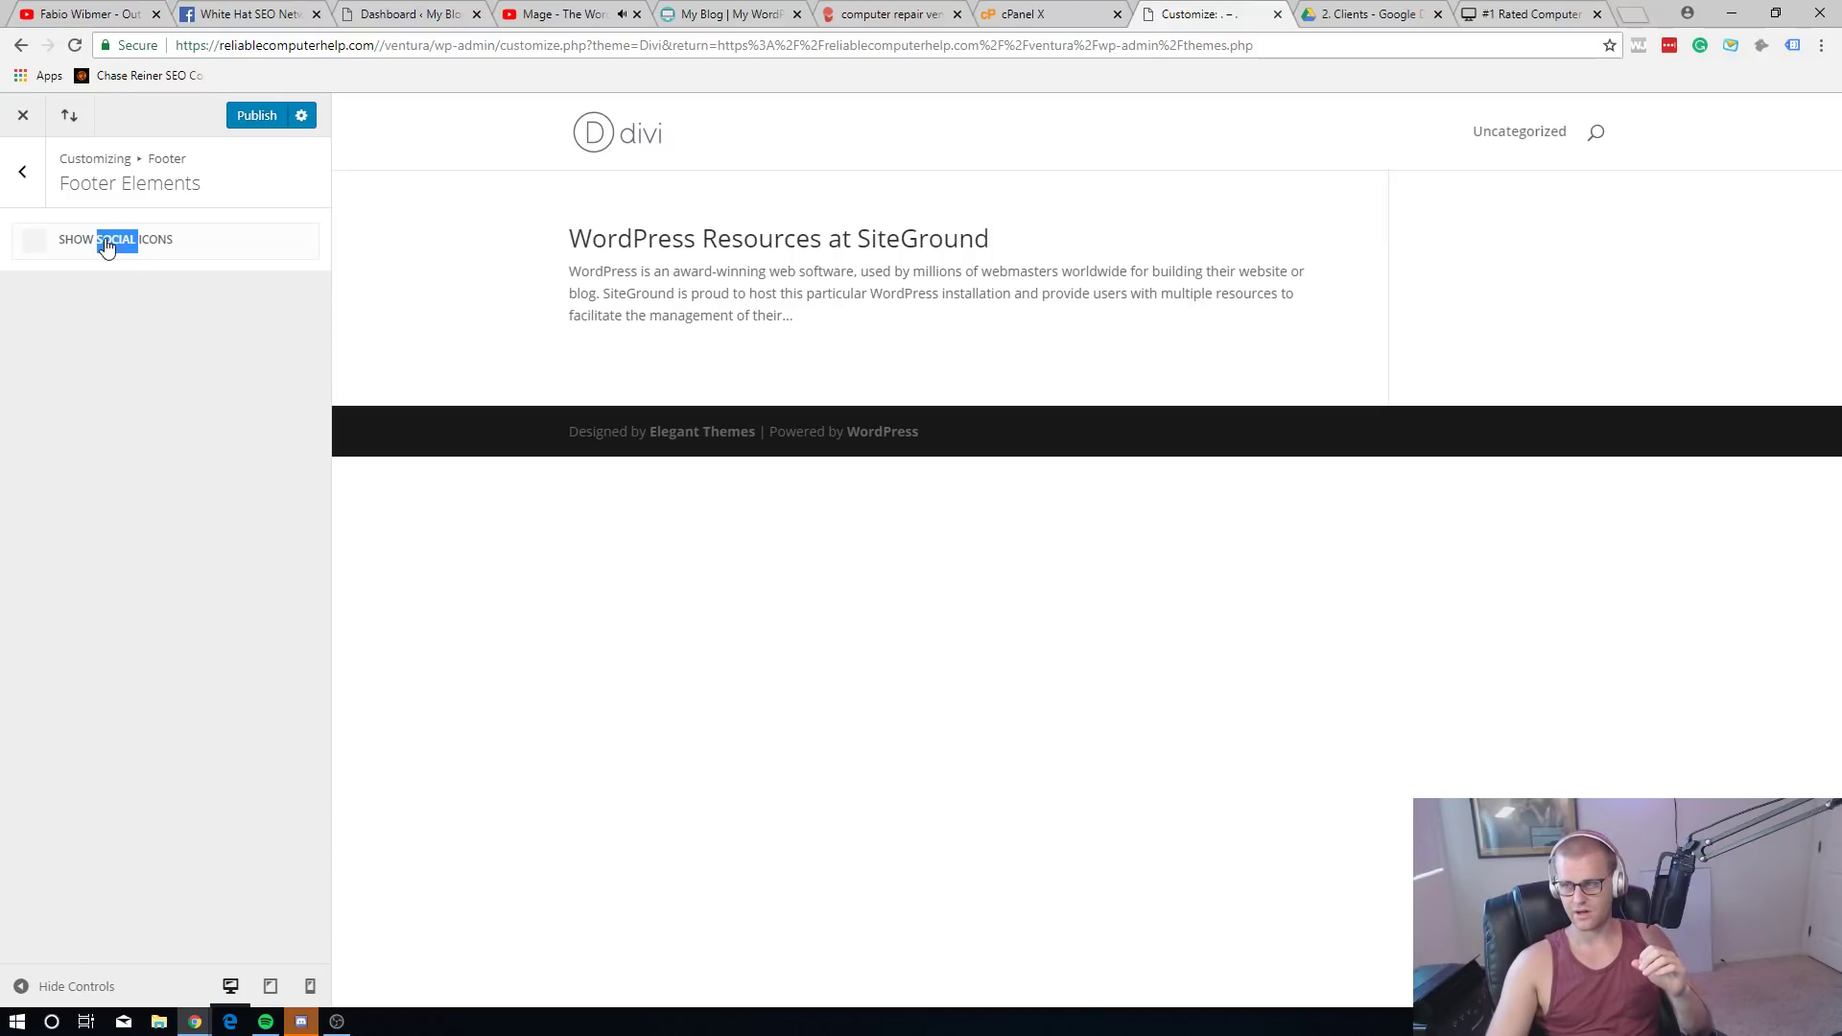
click(106, 246)
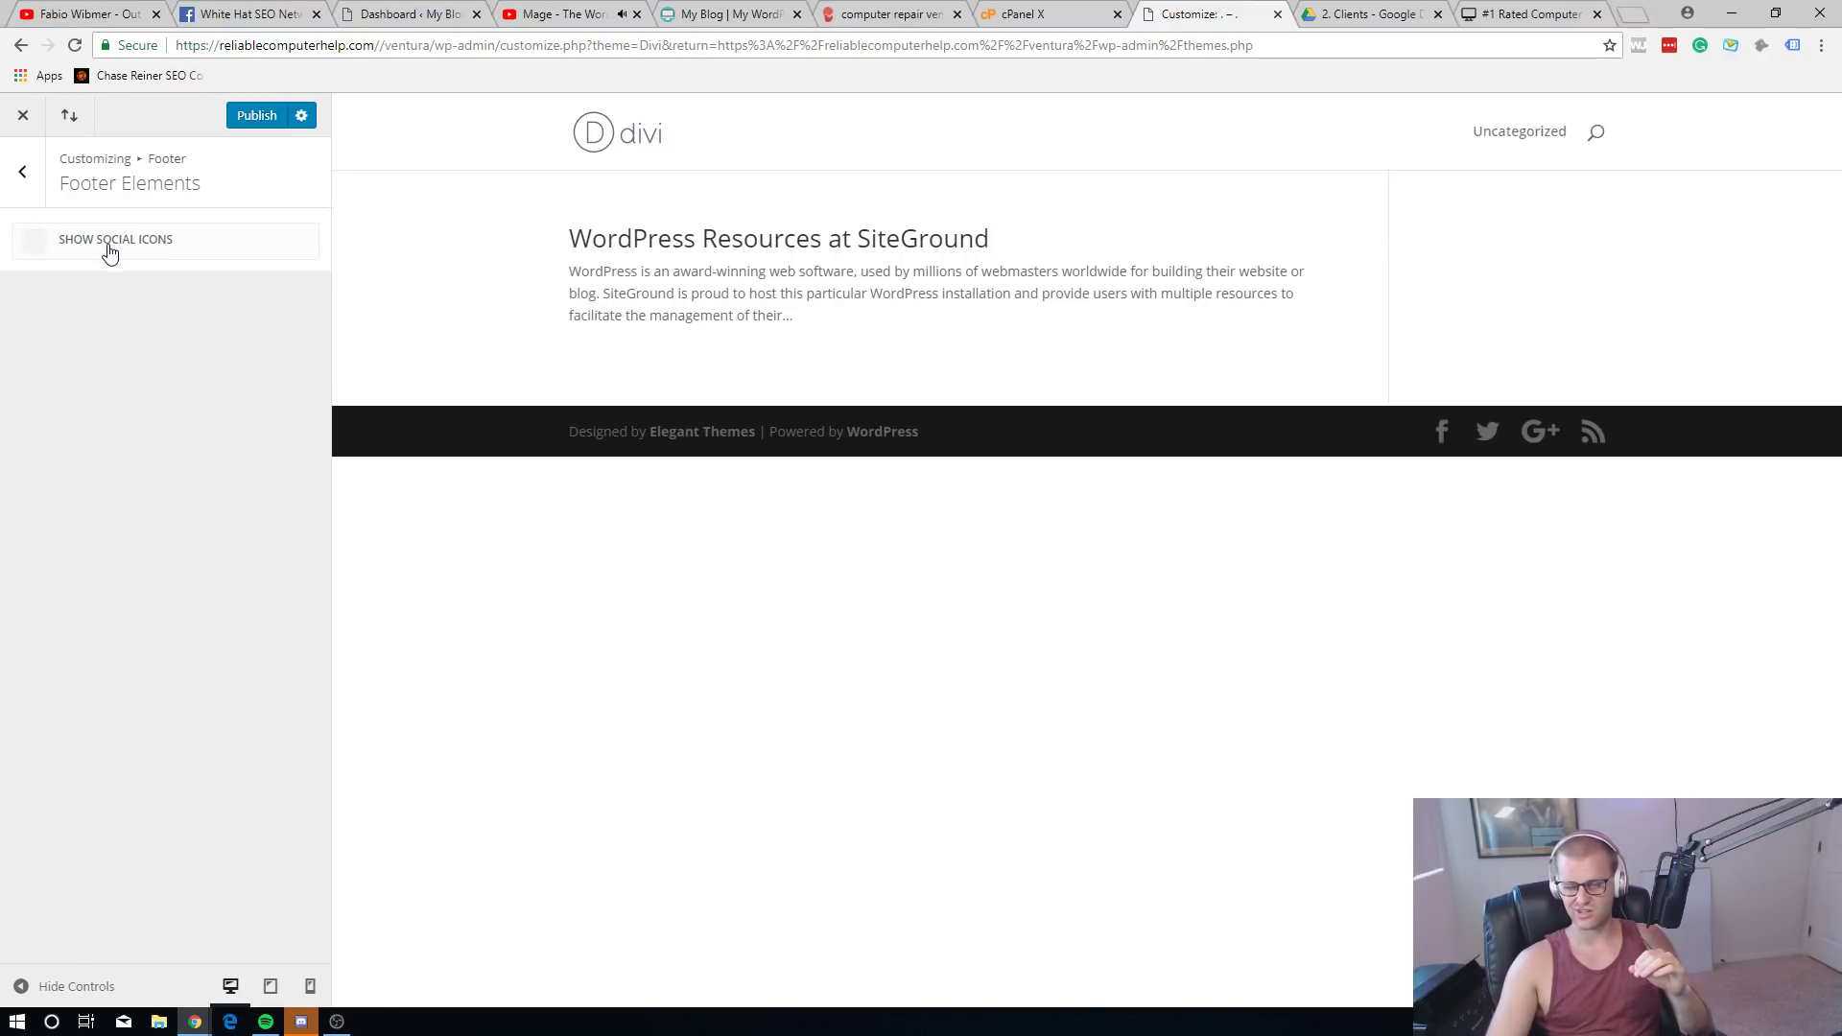
click(109, 248)
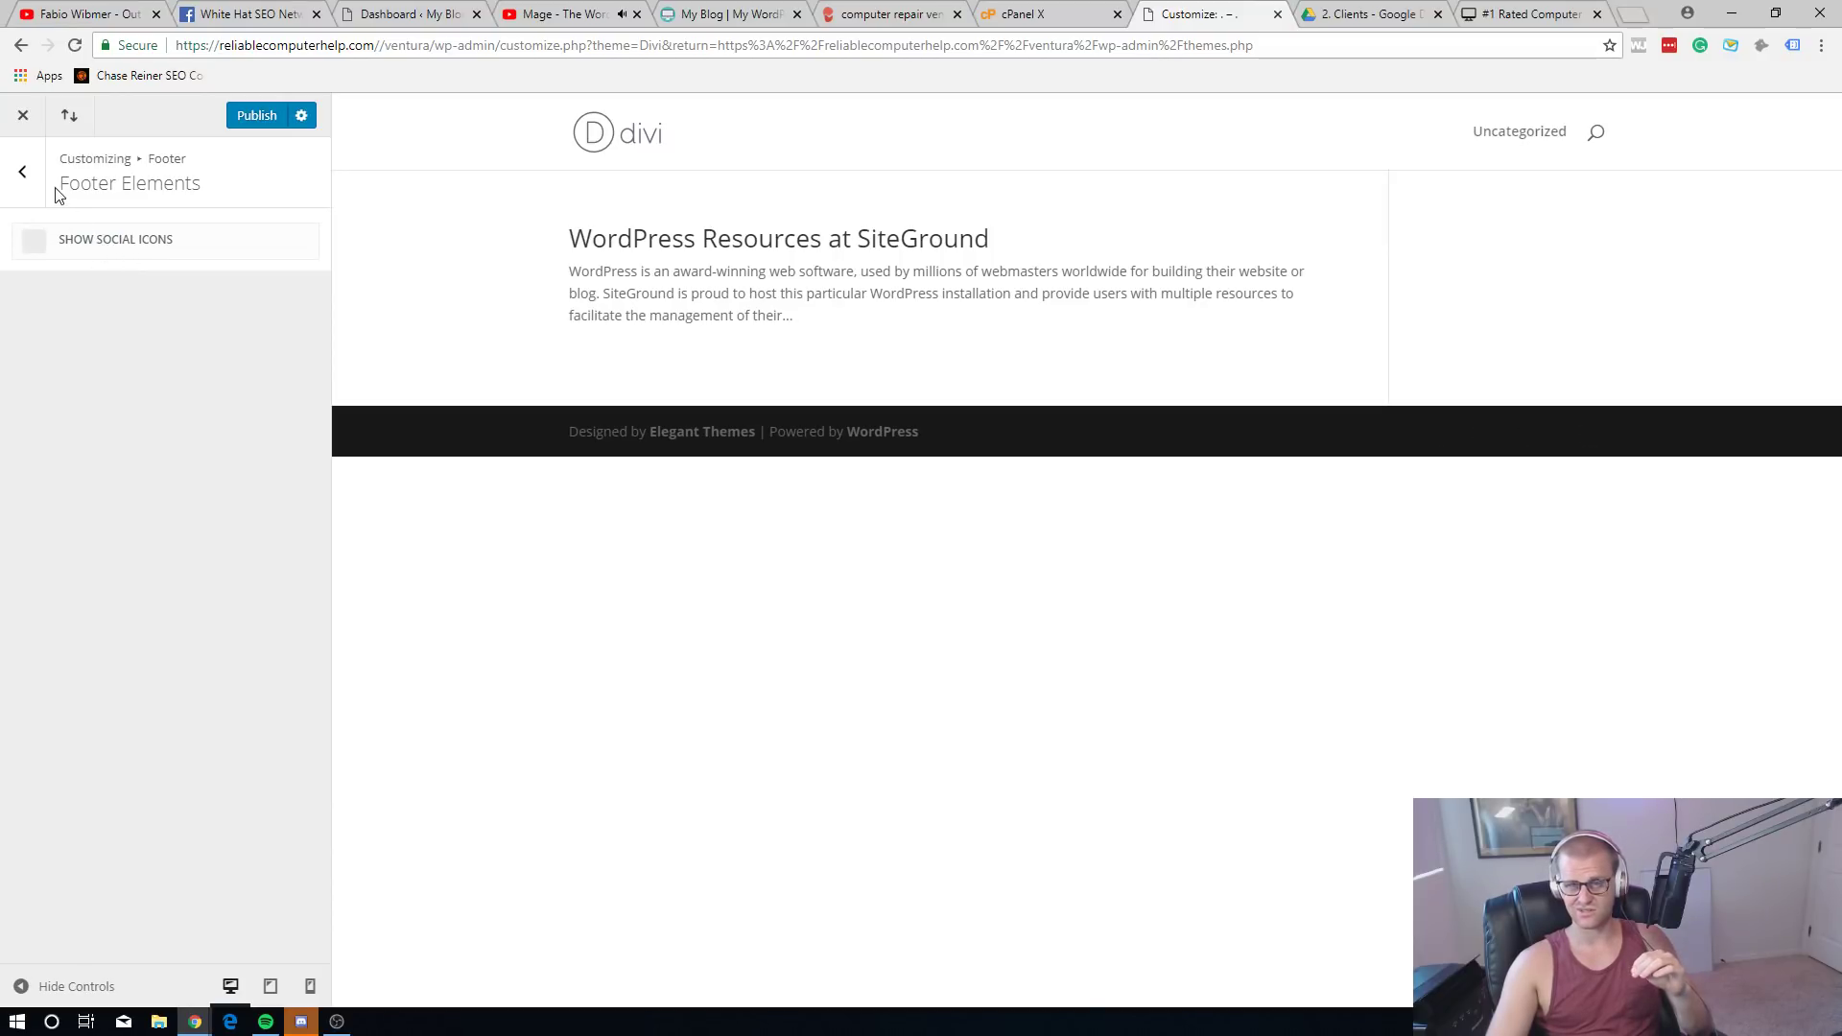
double_click(85, 252)
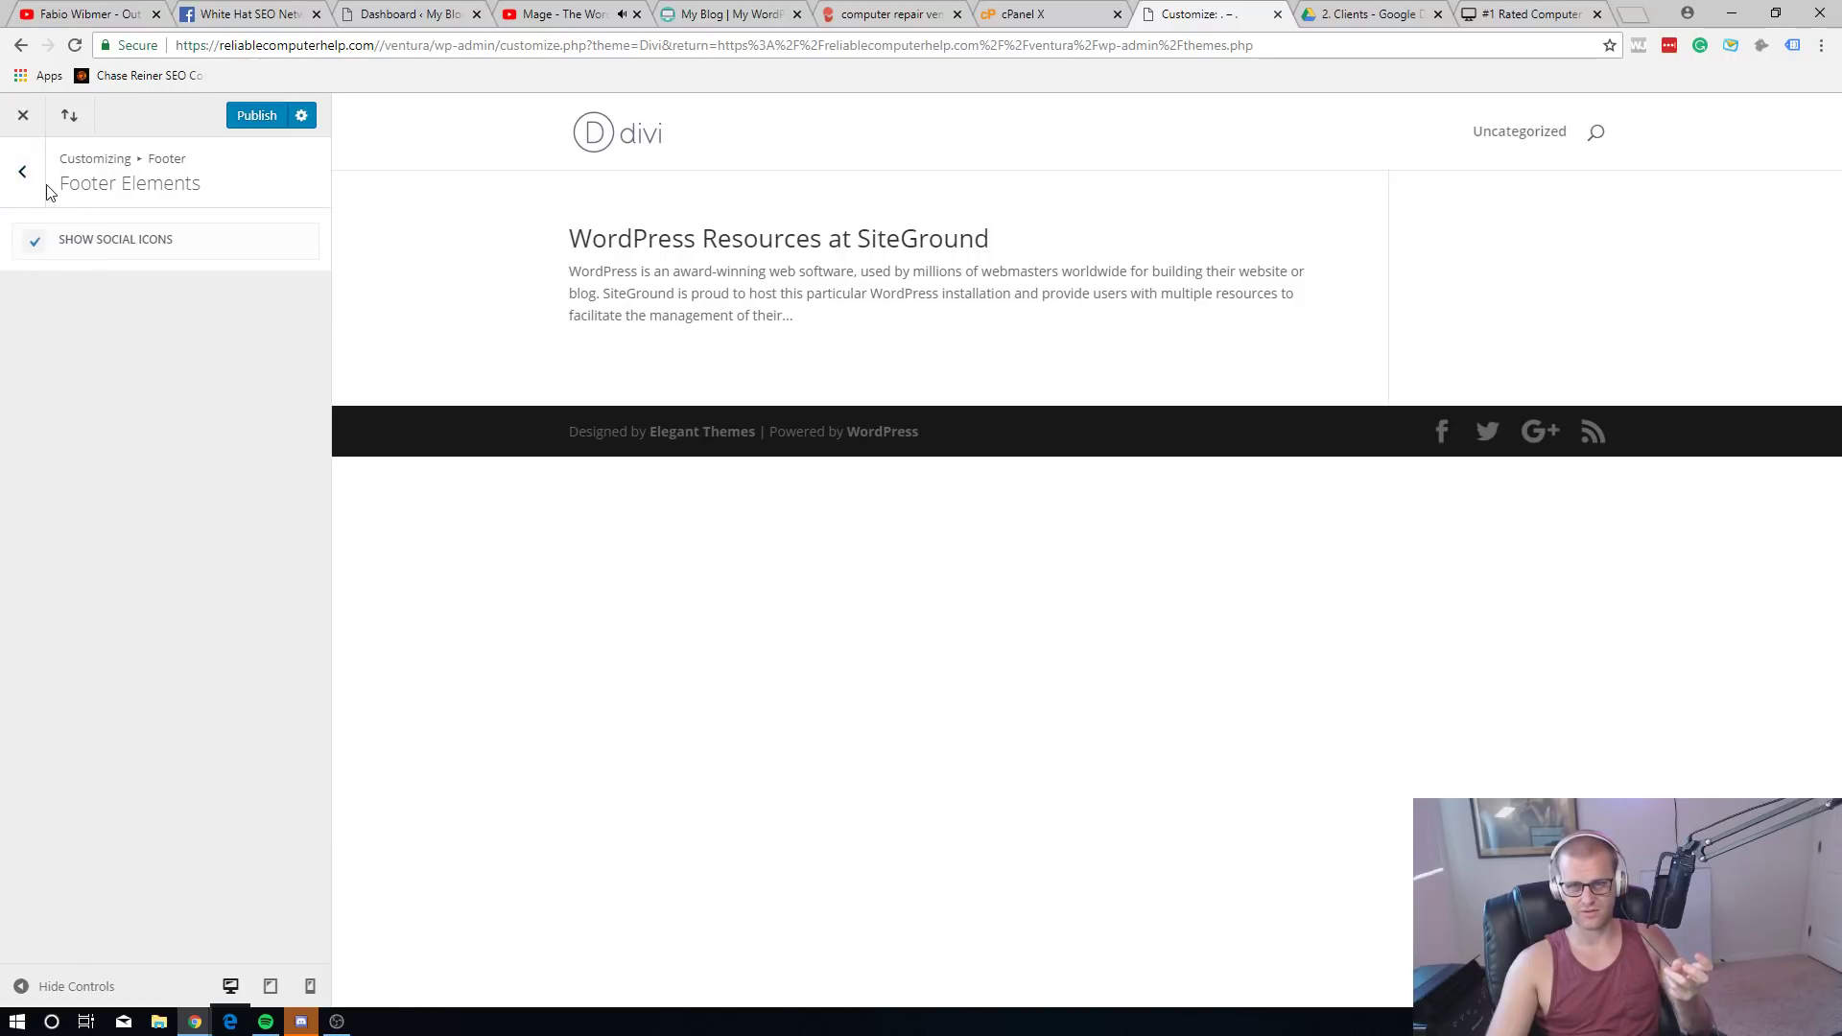
Browse the Footer Menu, Bottom Bar, Widgets and Layout footer settings
click(22, 171)
click(92, 372)
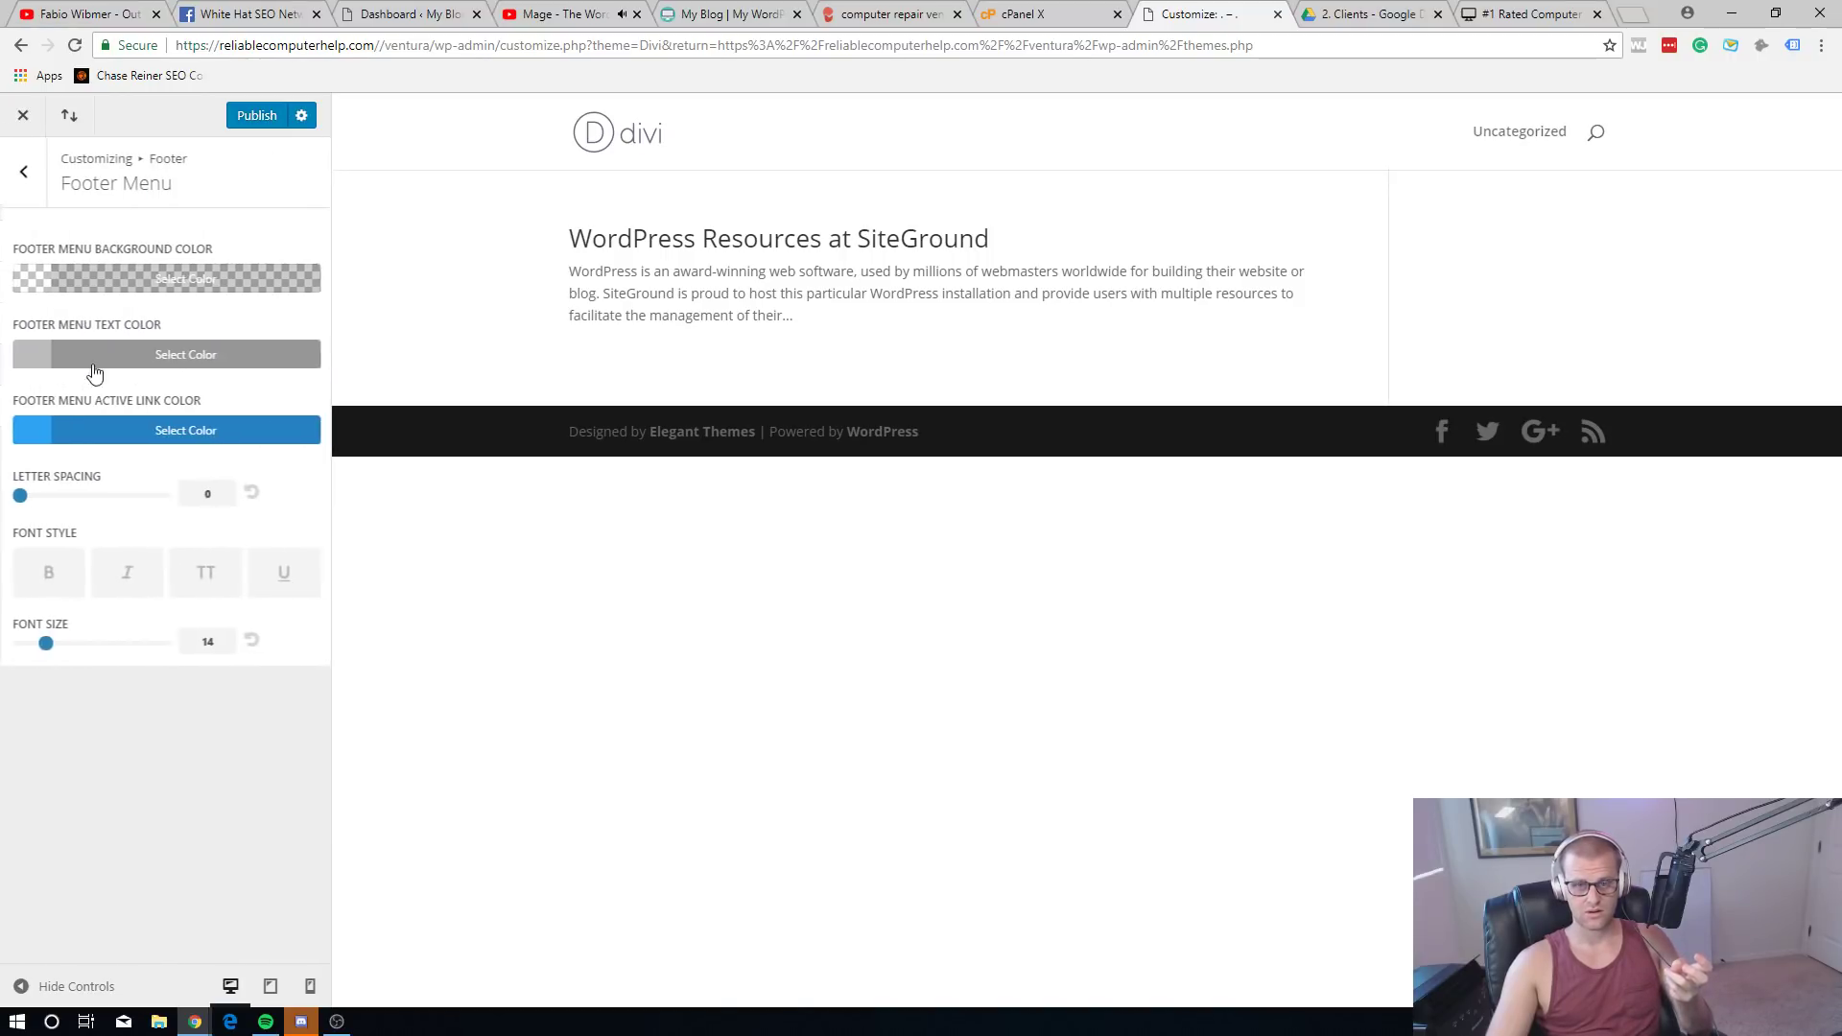
click(20, 171)
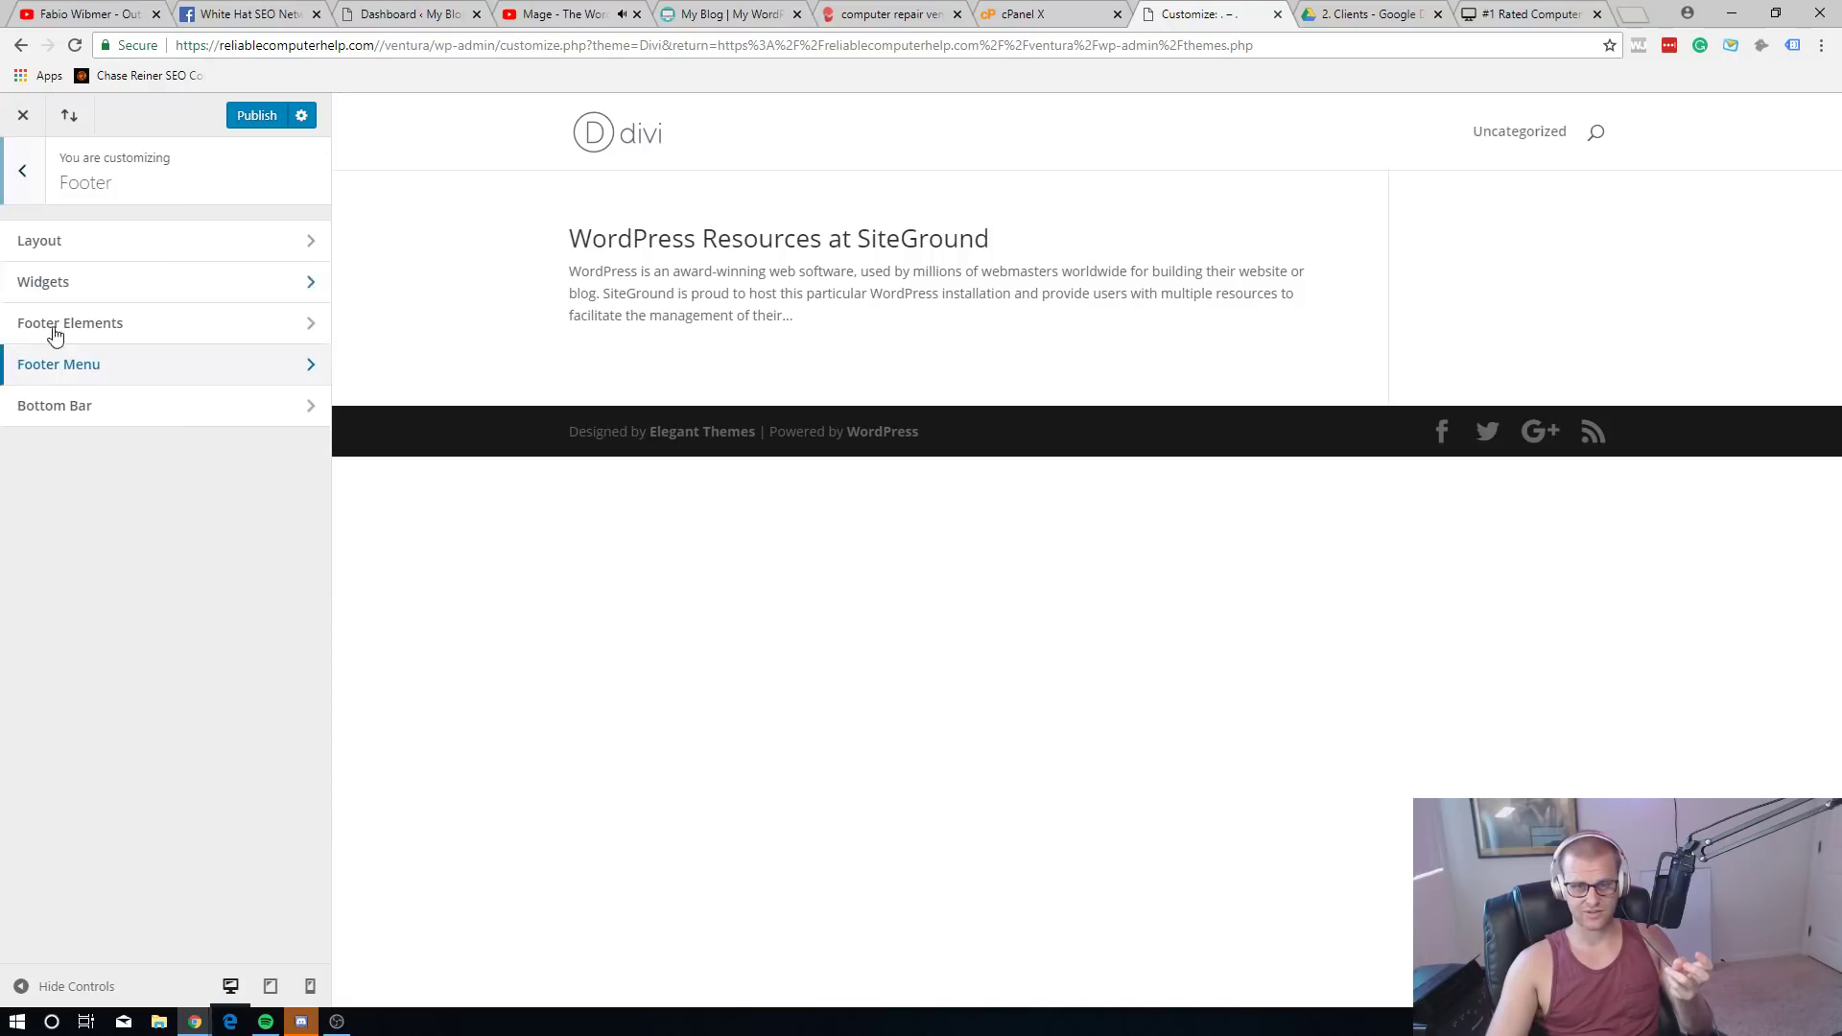
click(53, 407)
click(23, 173)
click(119, 326)
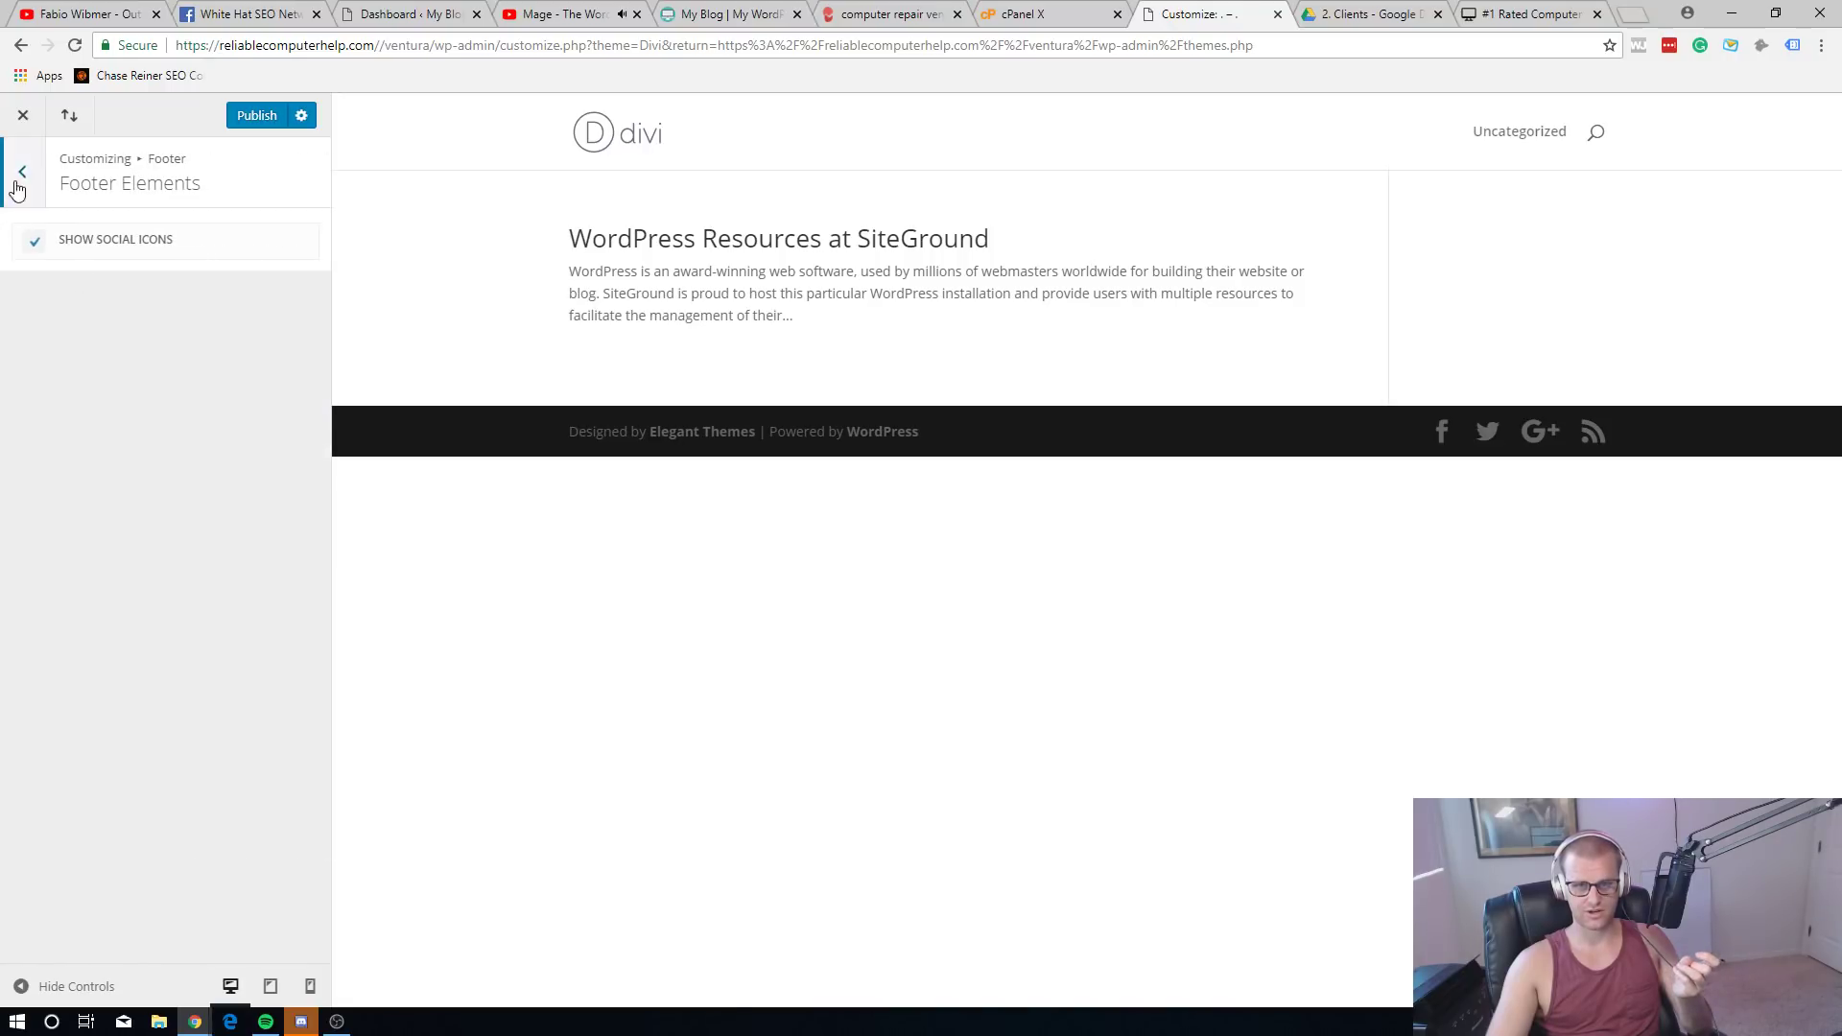
click(21, 172)
click(53, 282)
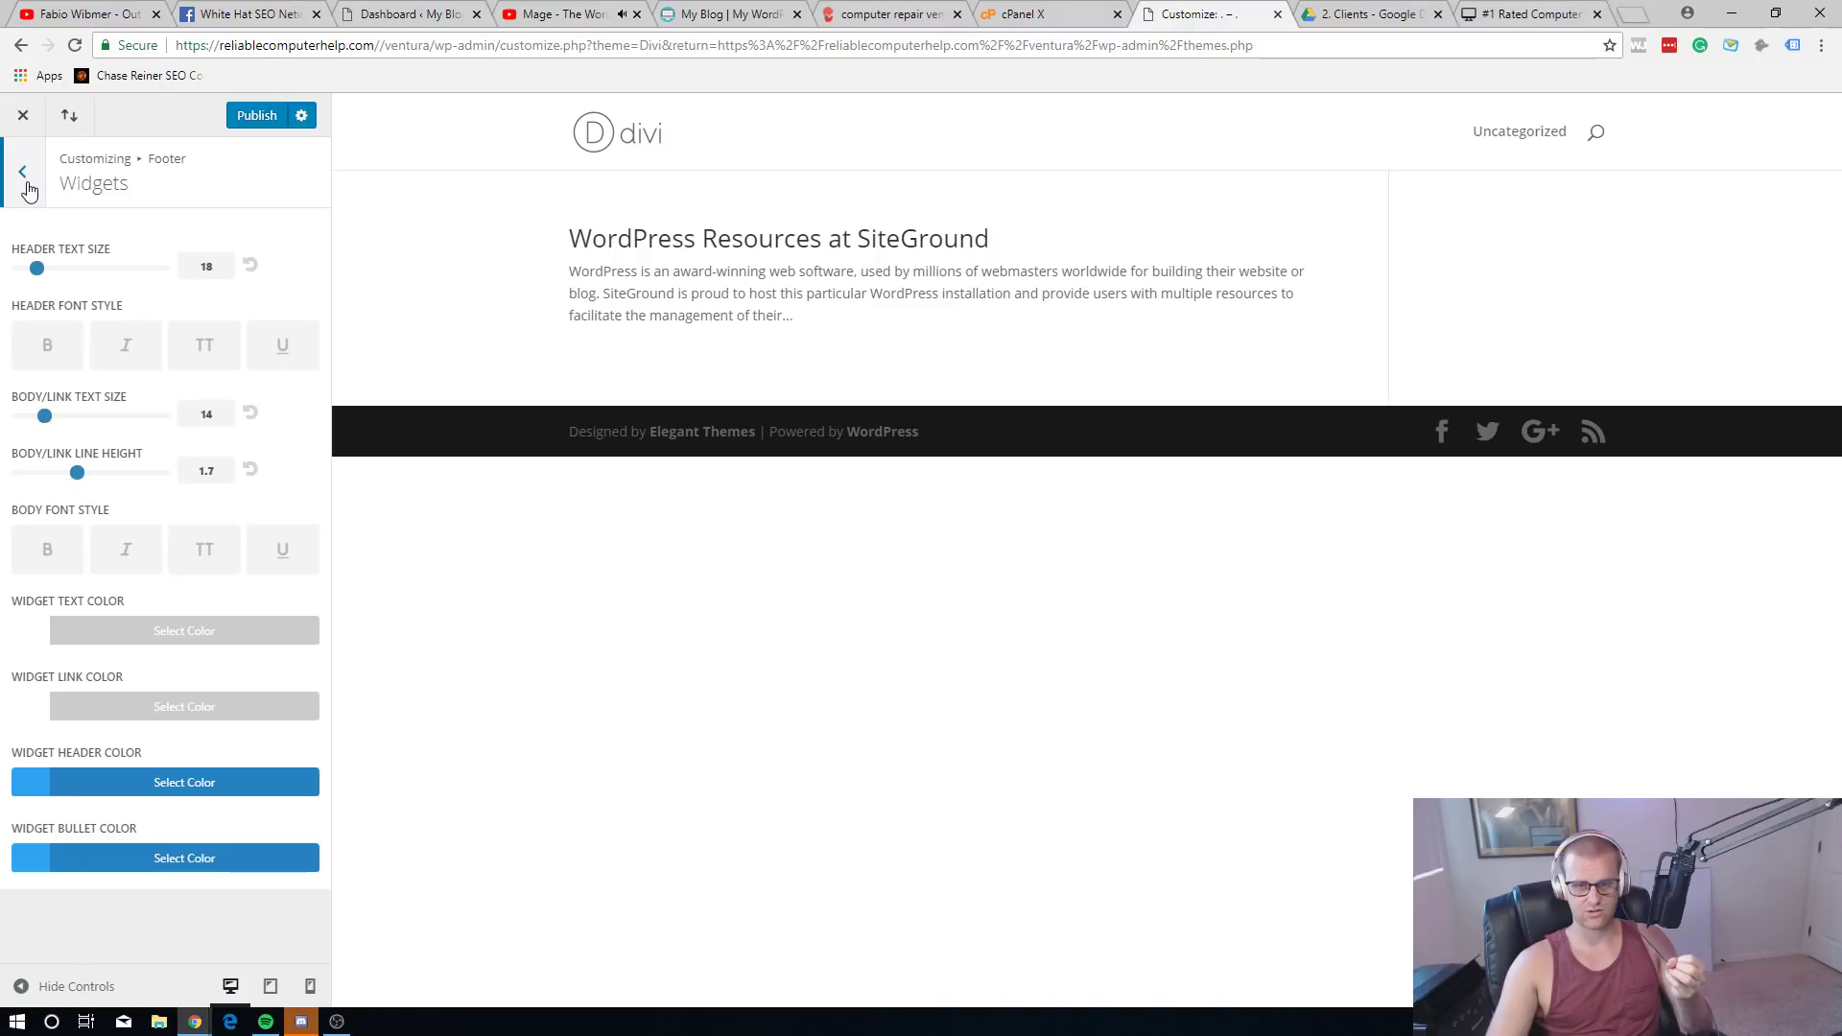
click(26, 184)
click(107, 243)
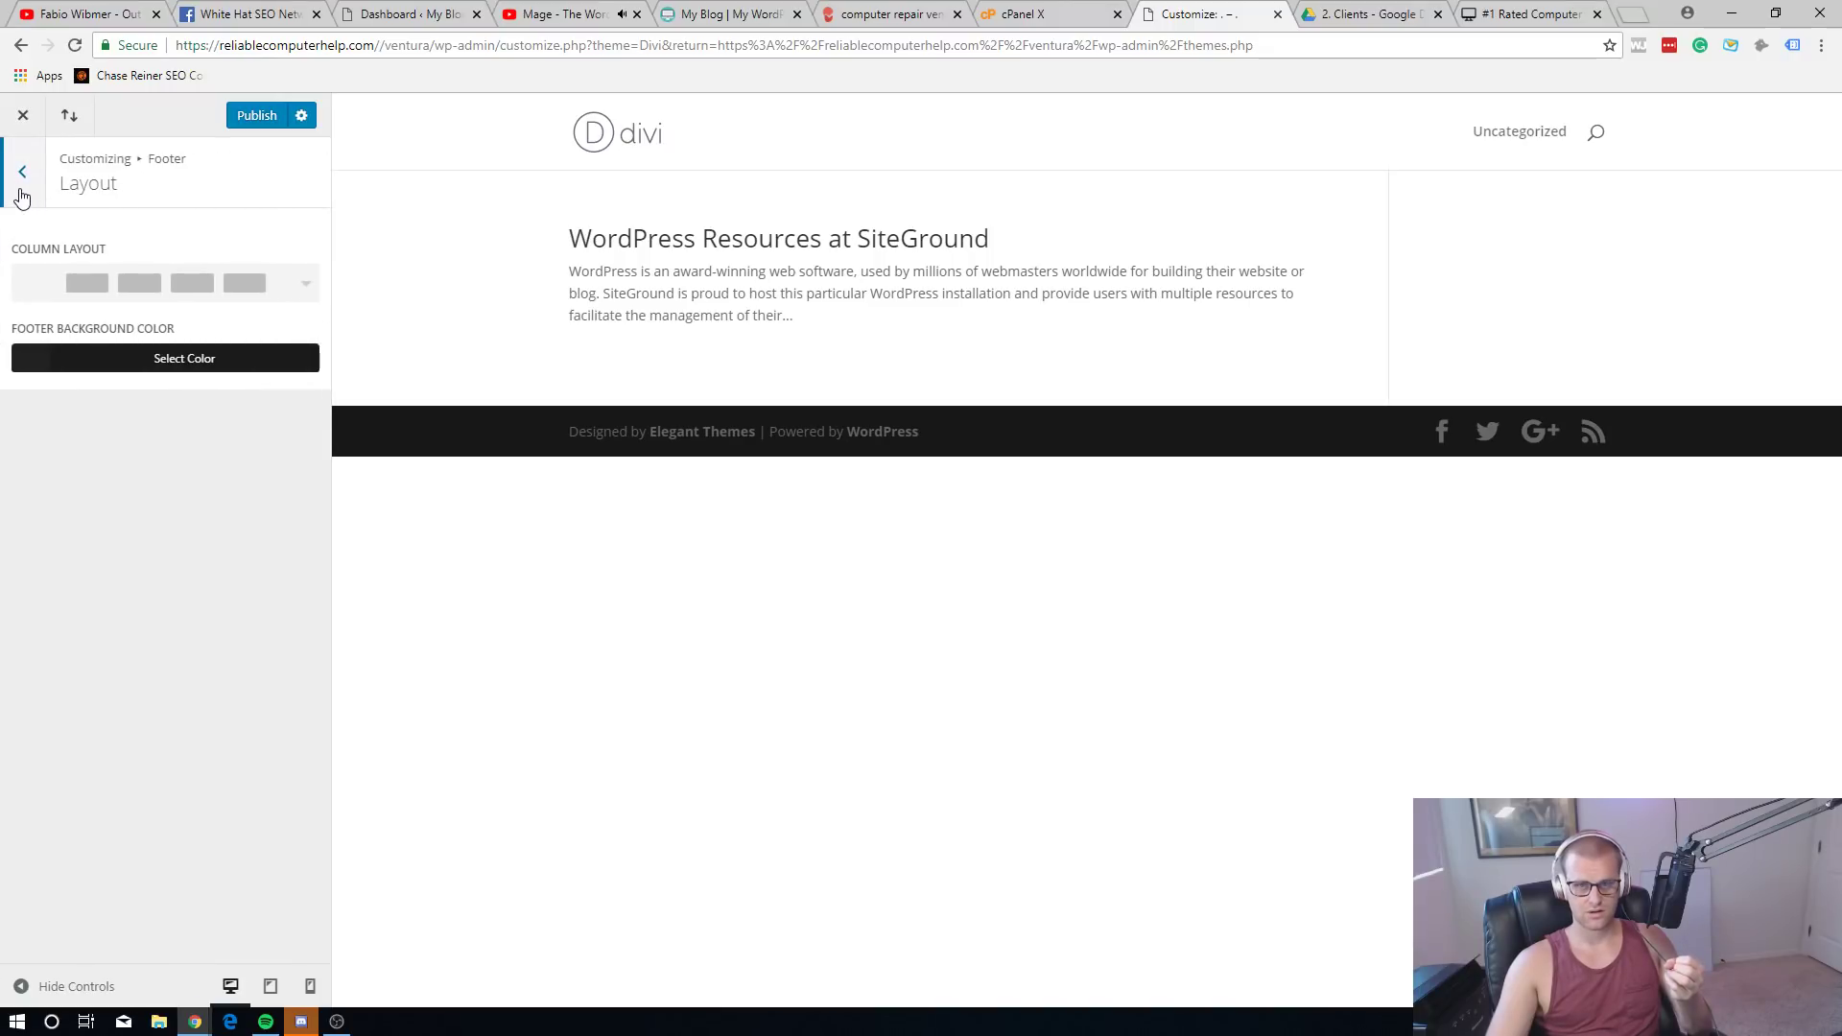
Look over the Blog > Post text settings, then back out to the main sections
click(21, 192)
click(21, 192)
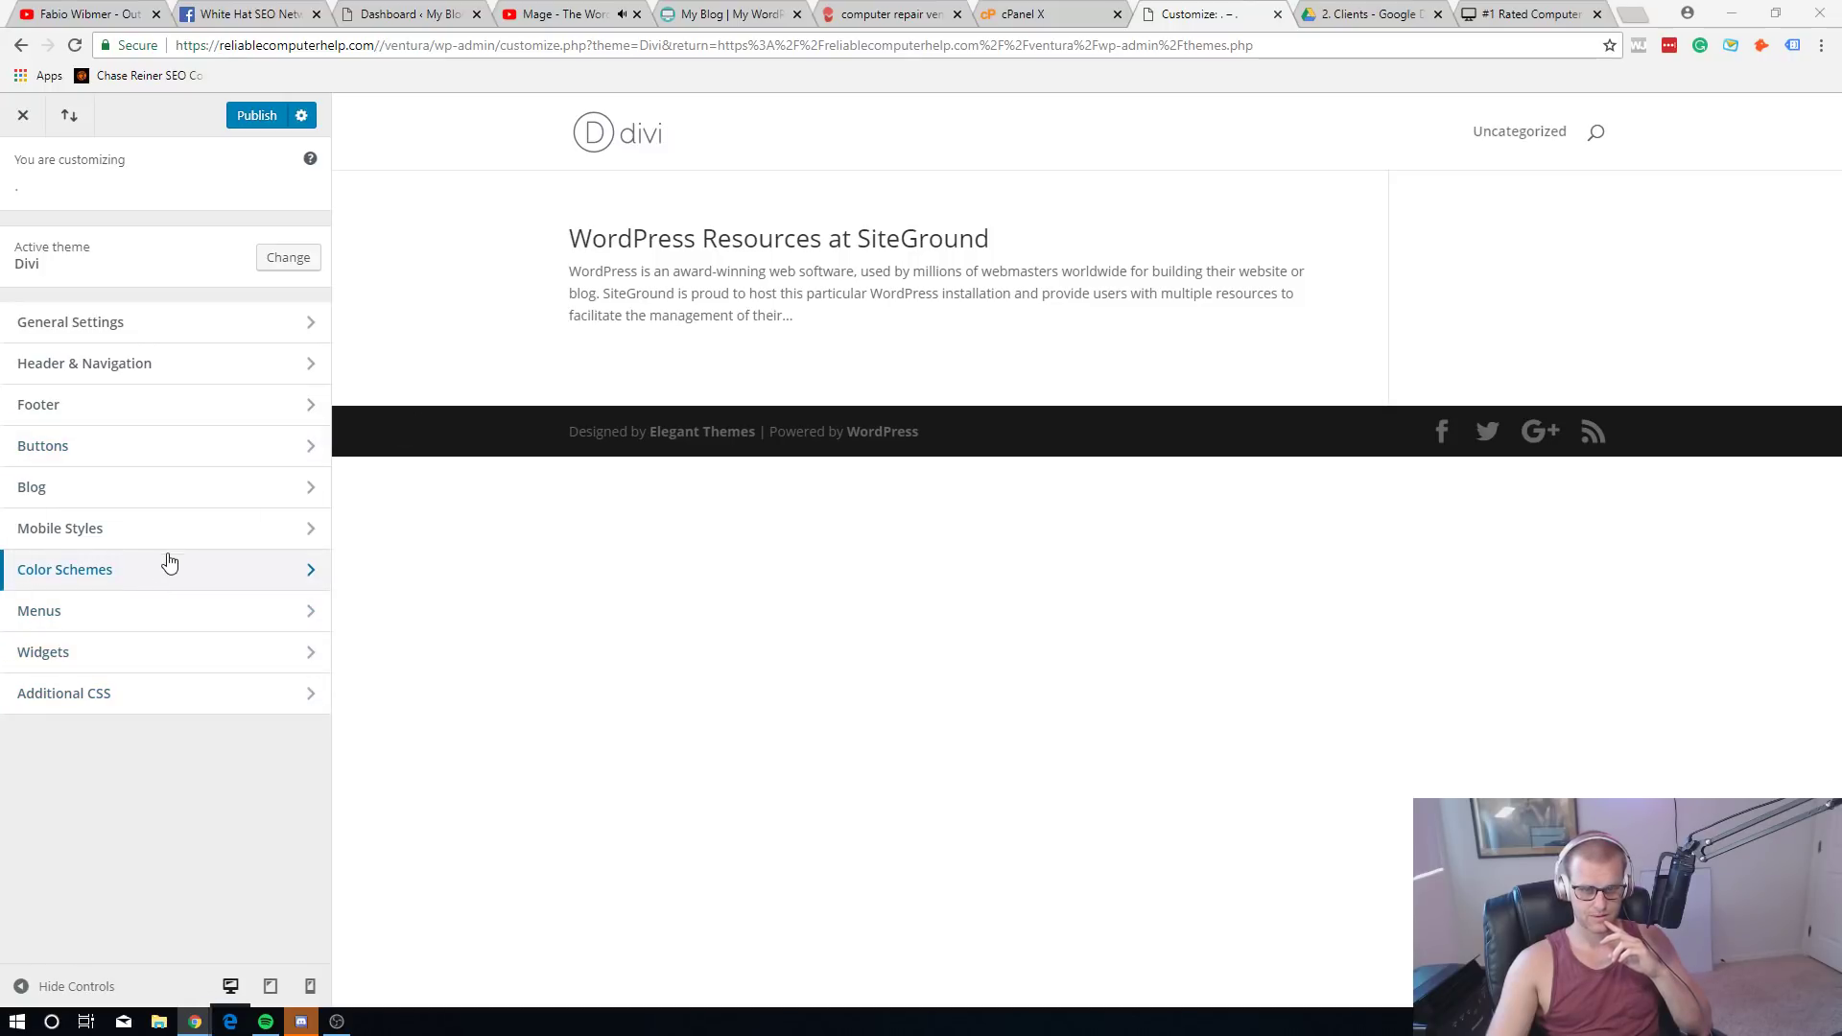
click(200, 486)
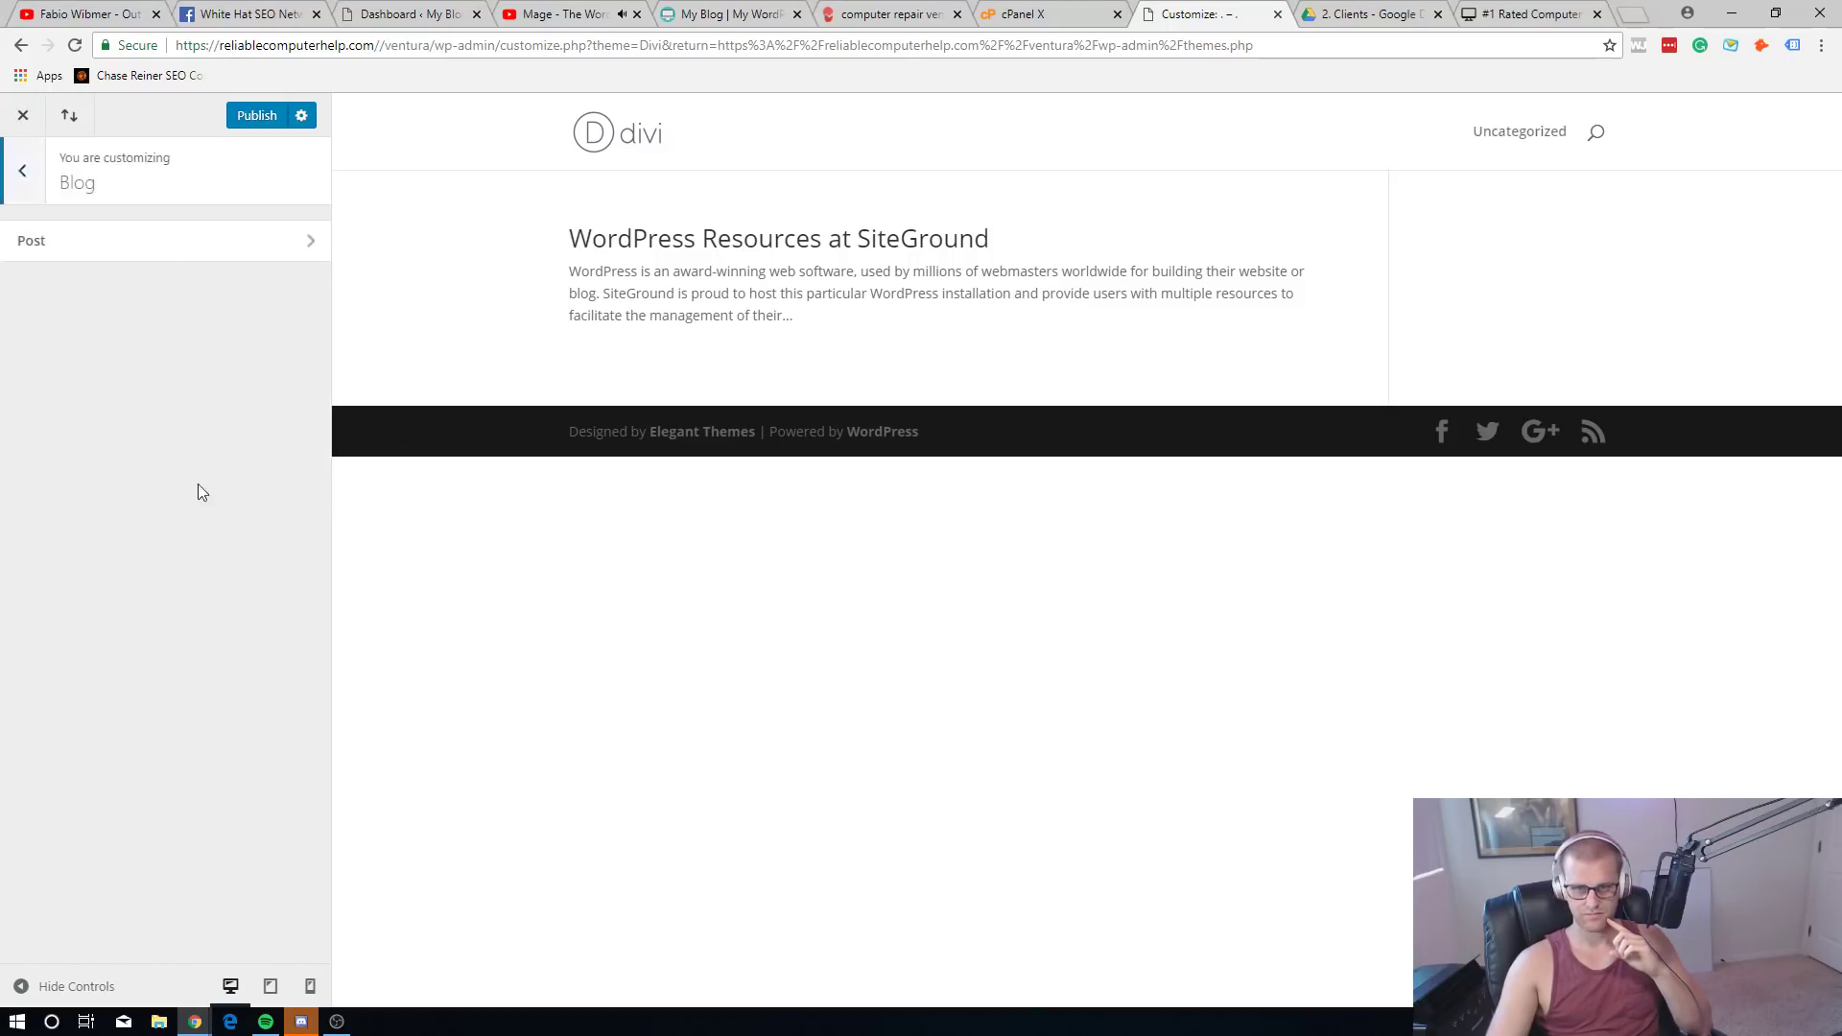
click(48, 268)
double_click(60, 263)
click(74, 247)
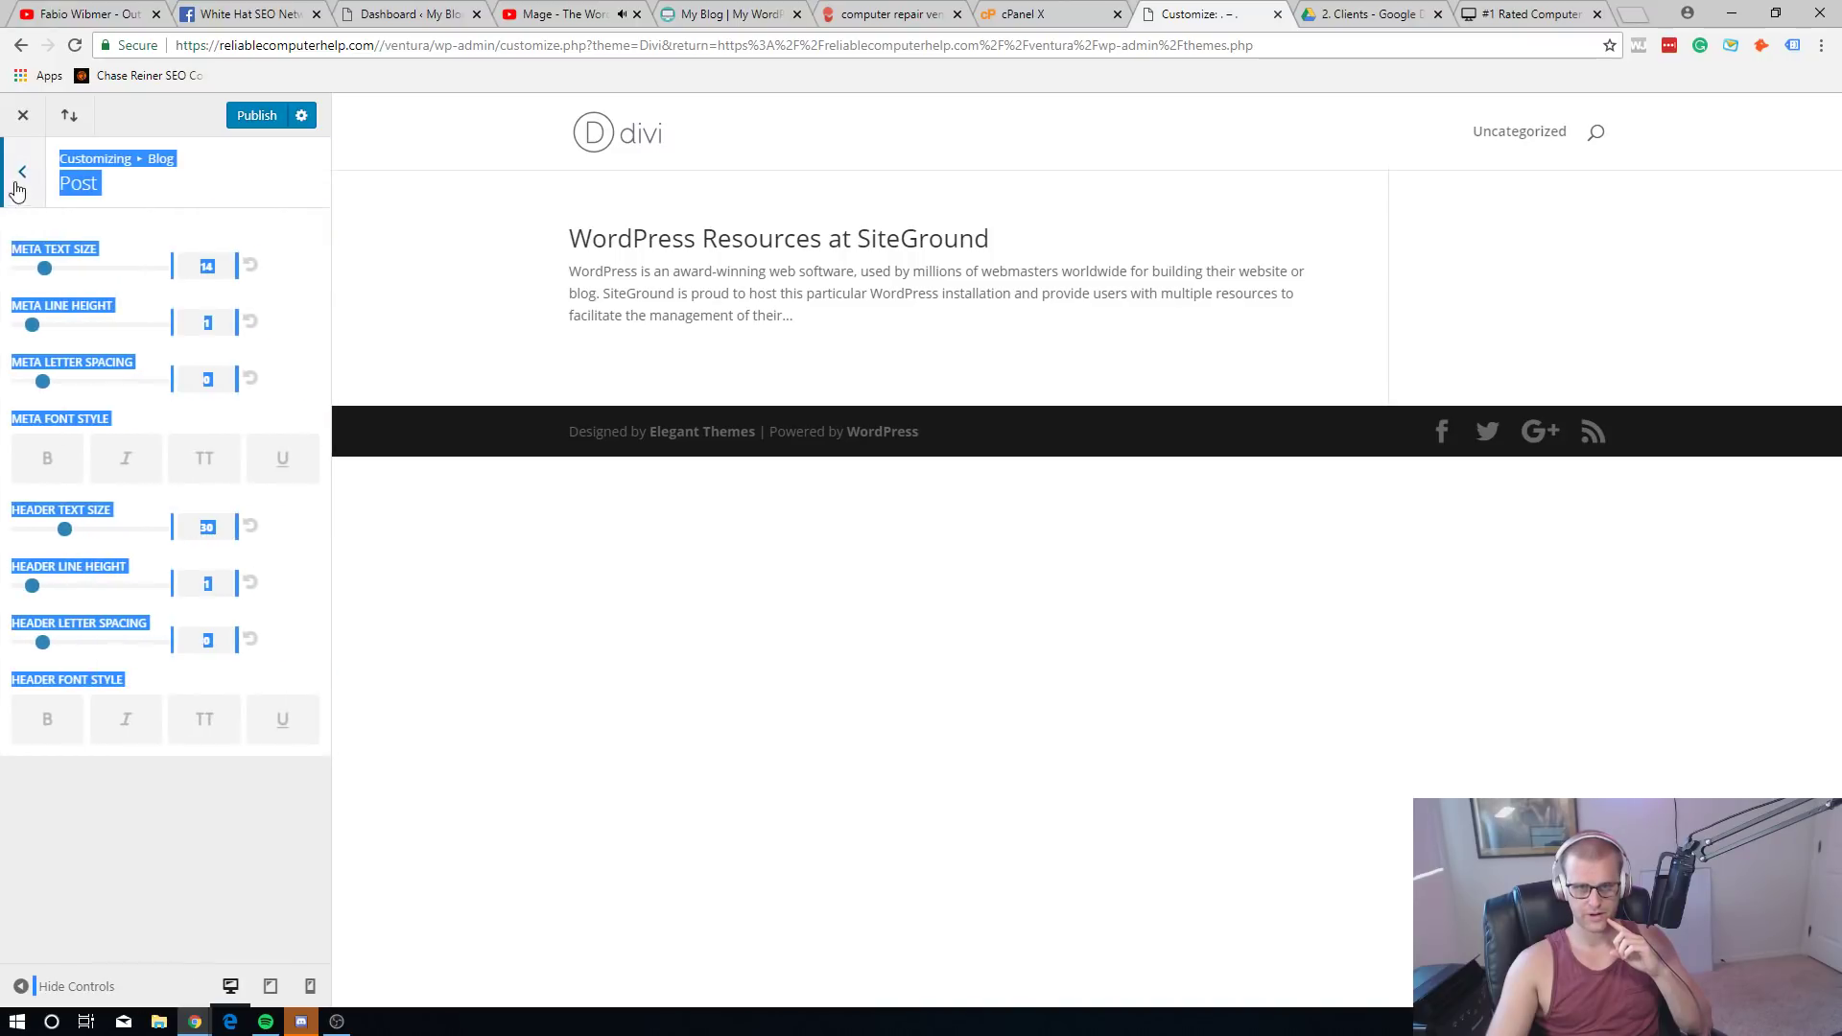
click(19, 184)
click(23, 176)
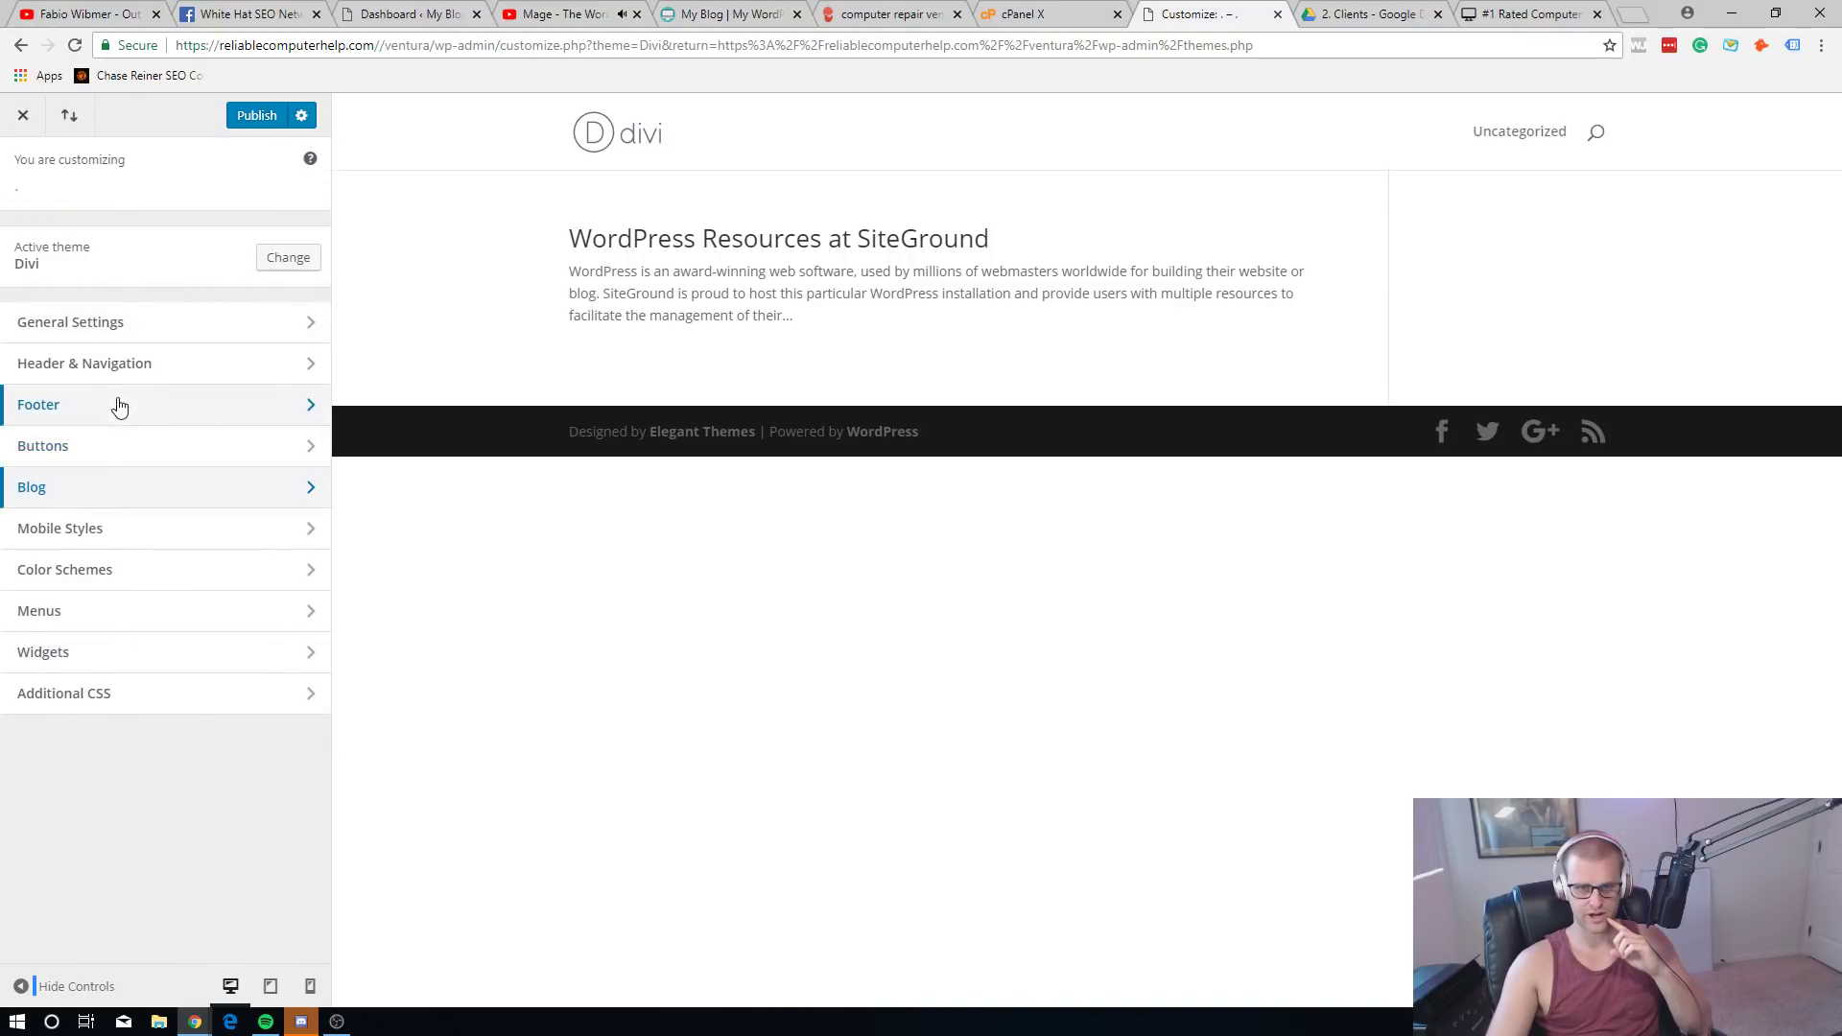
Review the Site Identity, Background and Typography panels under General Settings
click(139, 325)
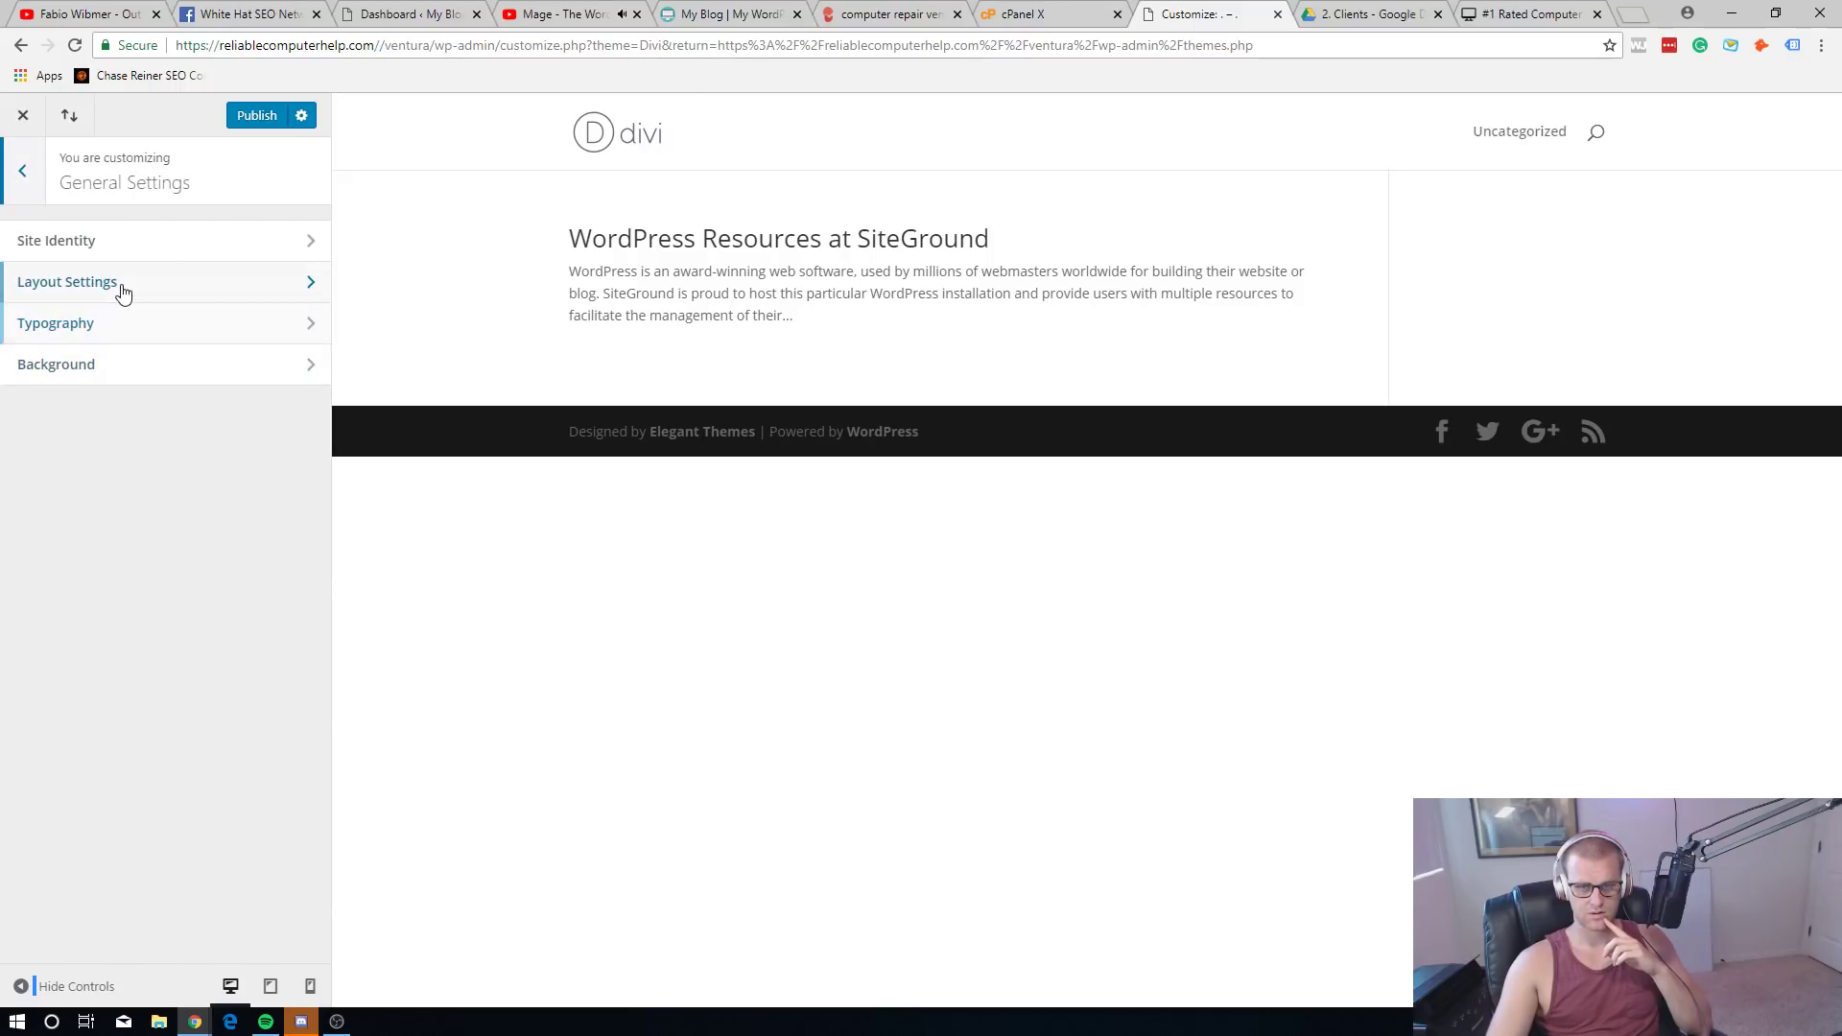
click(131, 252)
click(26, 170)
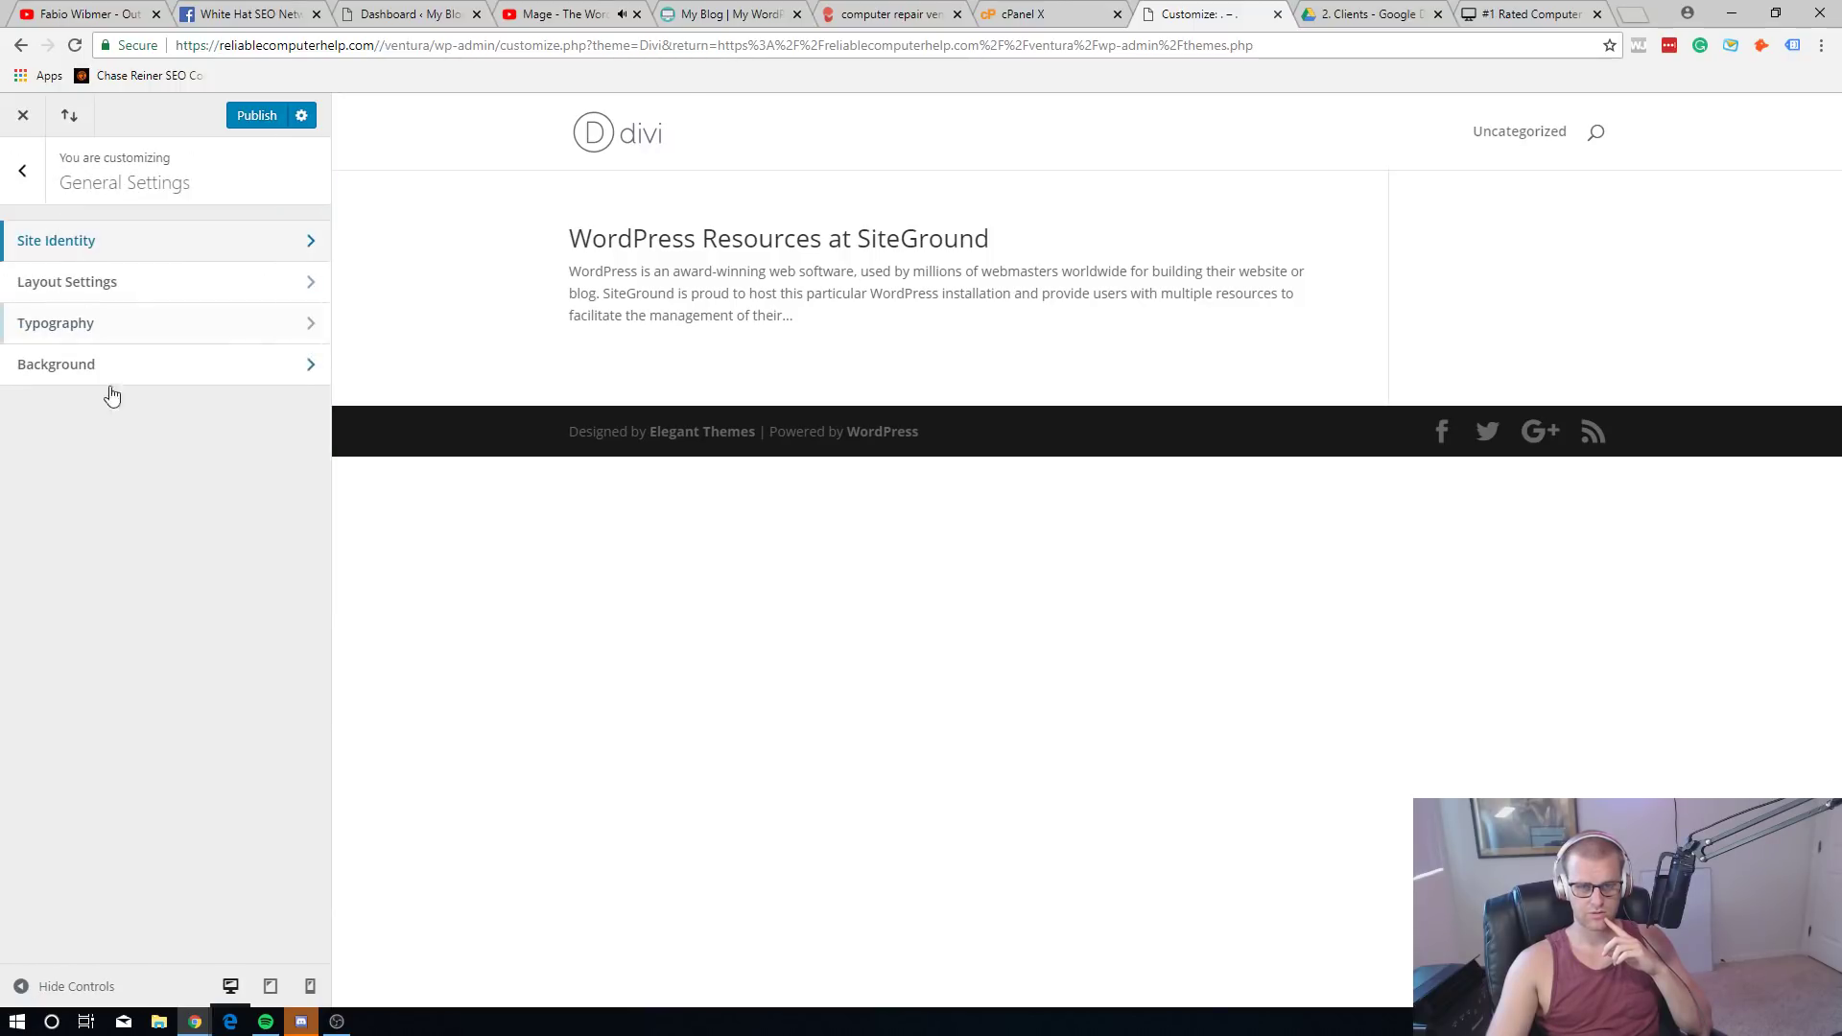
click(101, 375)
click(23, 173)
click(62, 322)
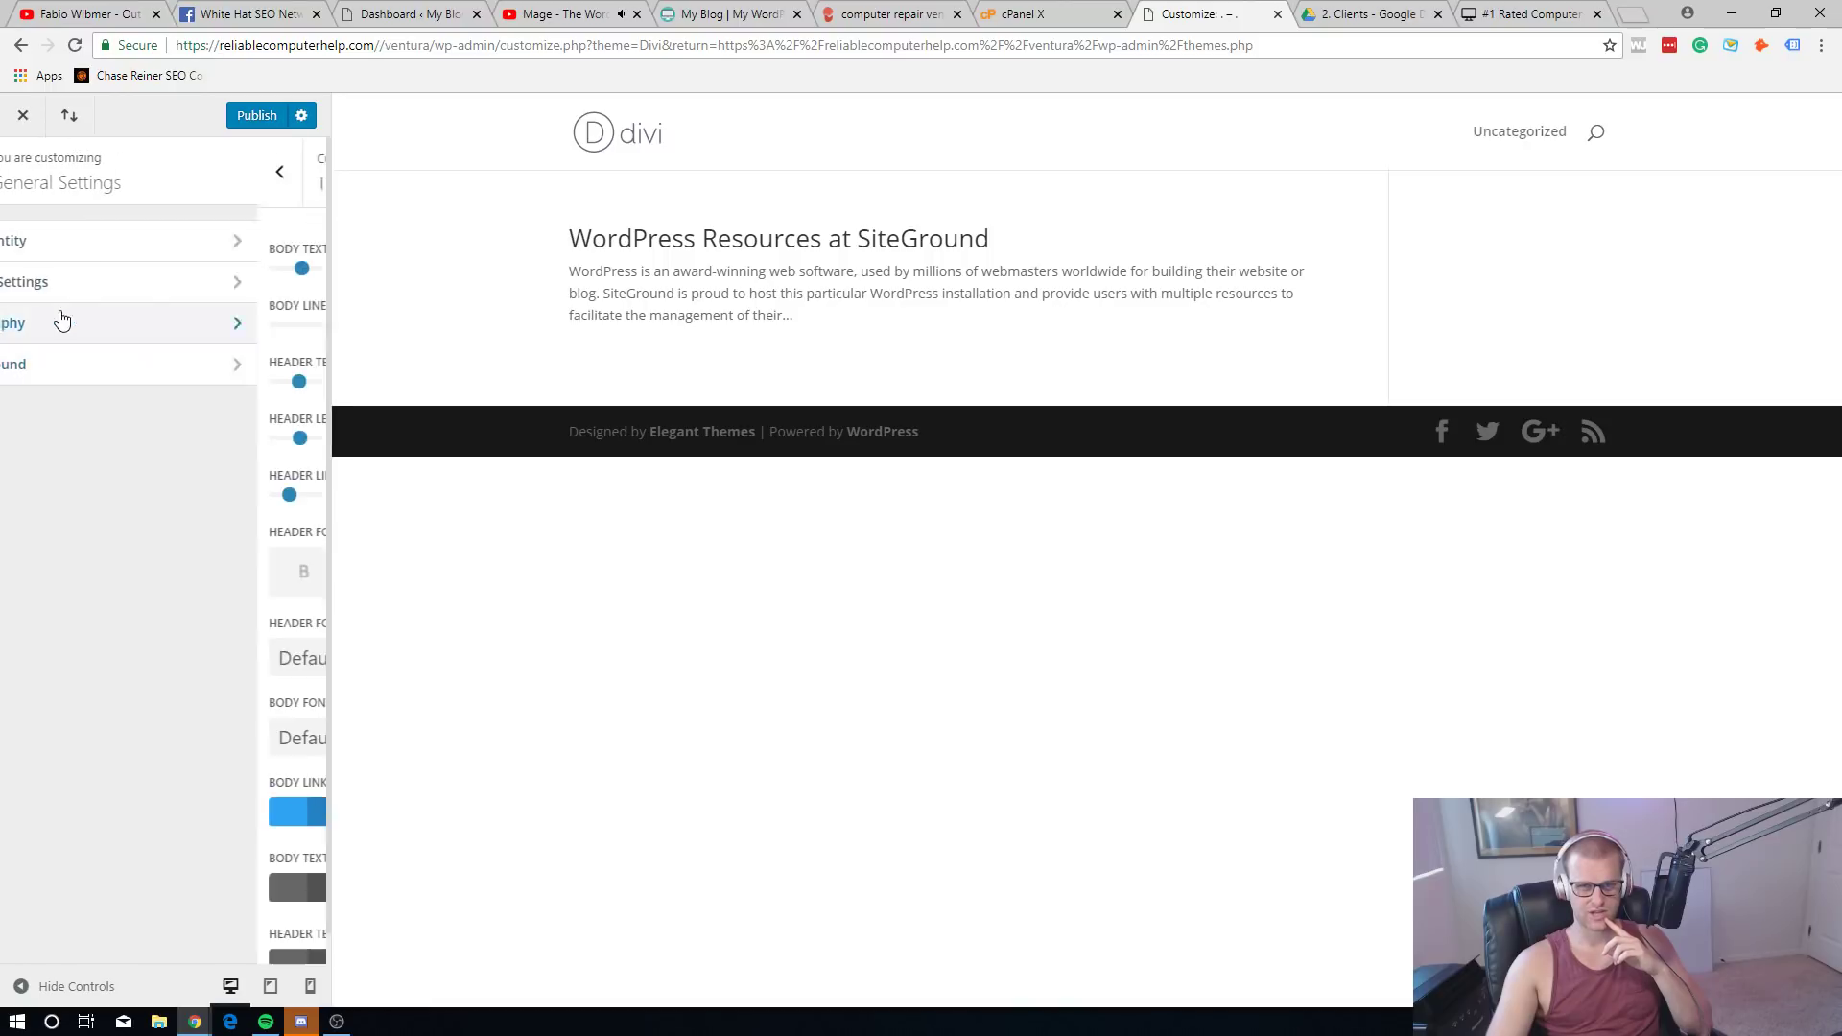
click(21, 171)
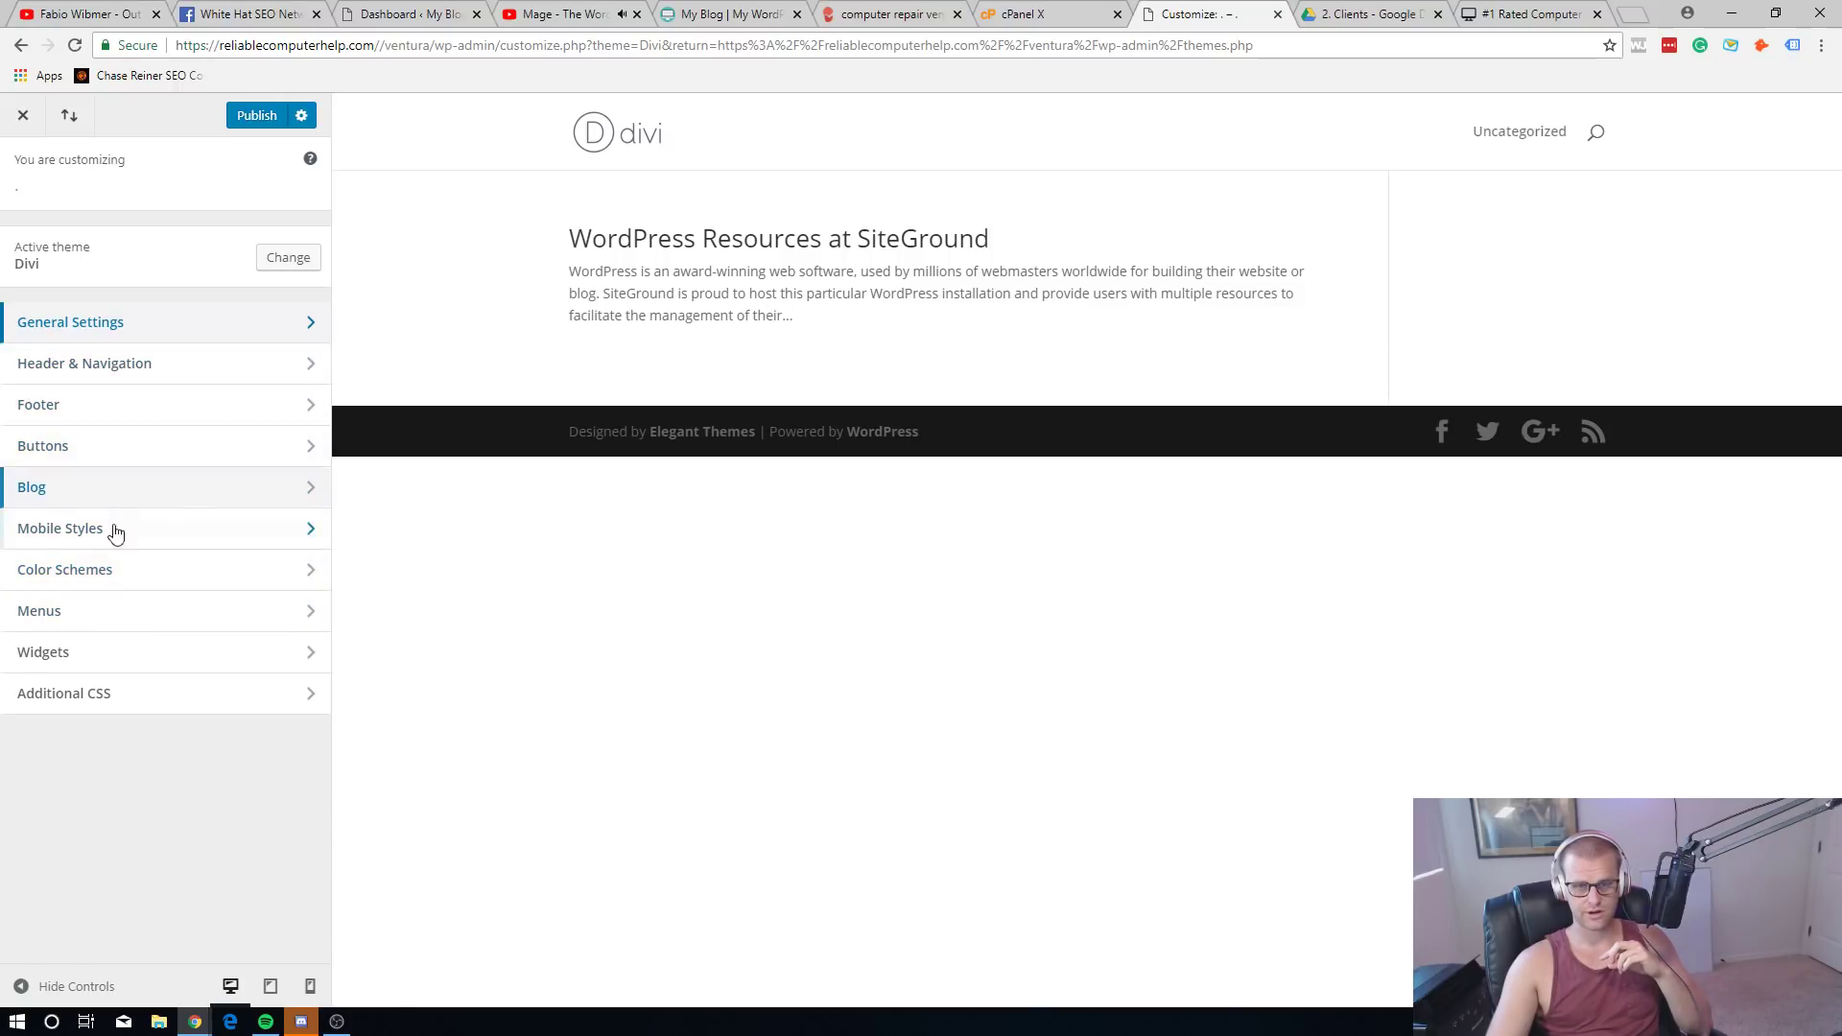
Preview the Green, Orange and Red colour schemes under Color Schemes
click(113, 570)
click(119, 338)
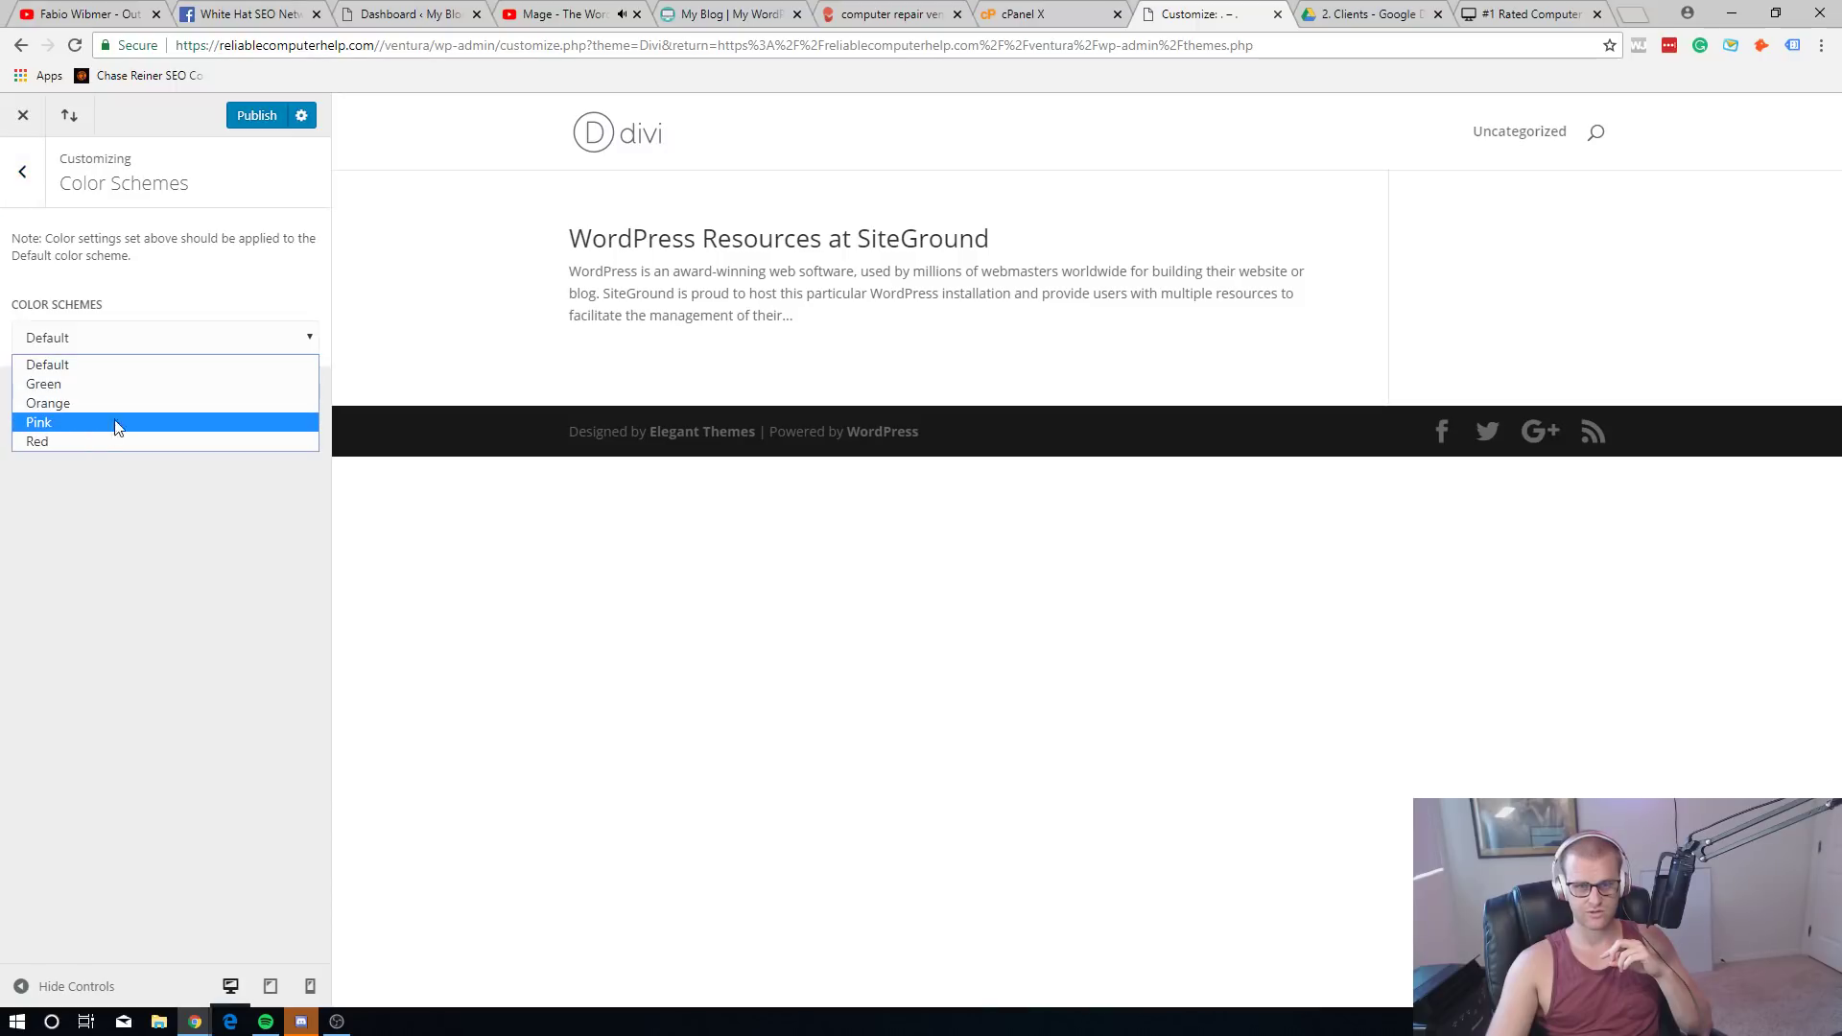
click(105, 385)
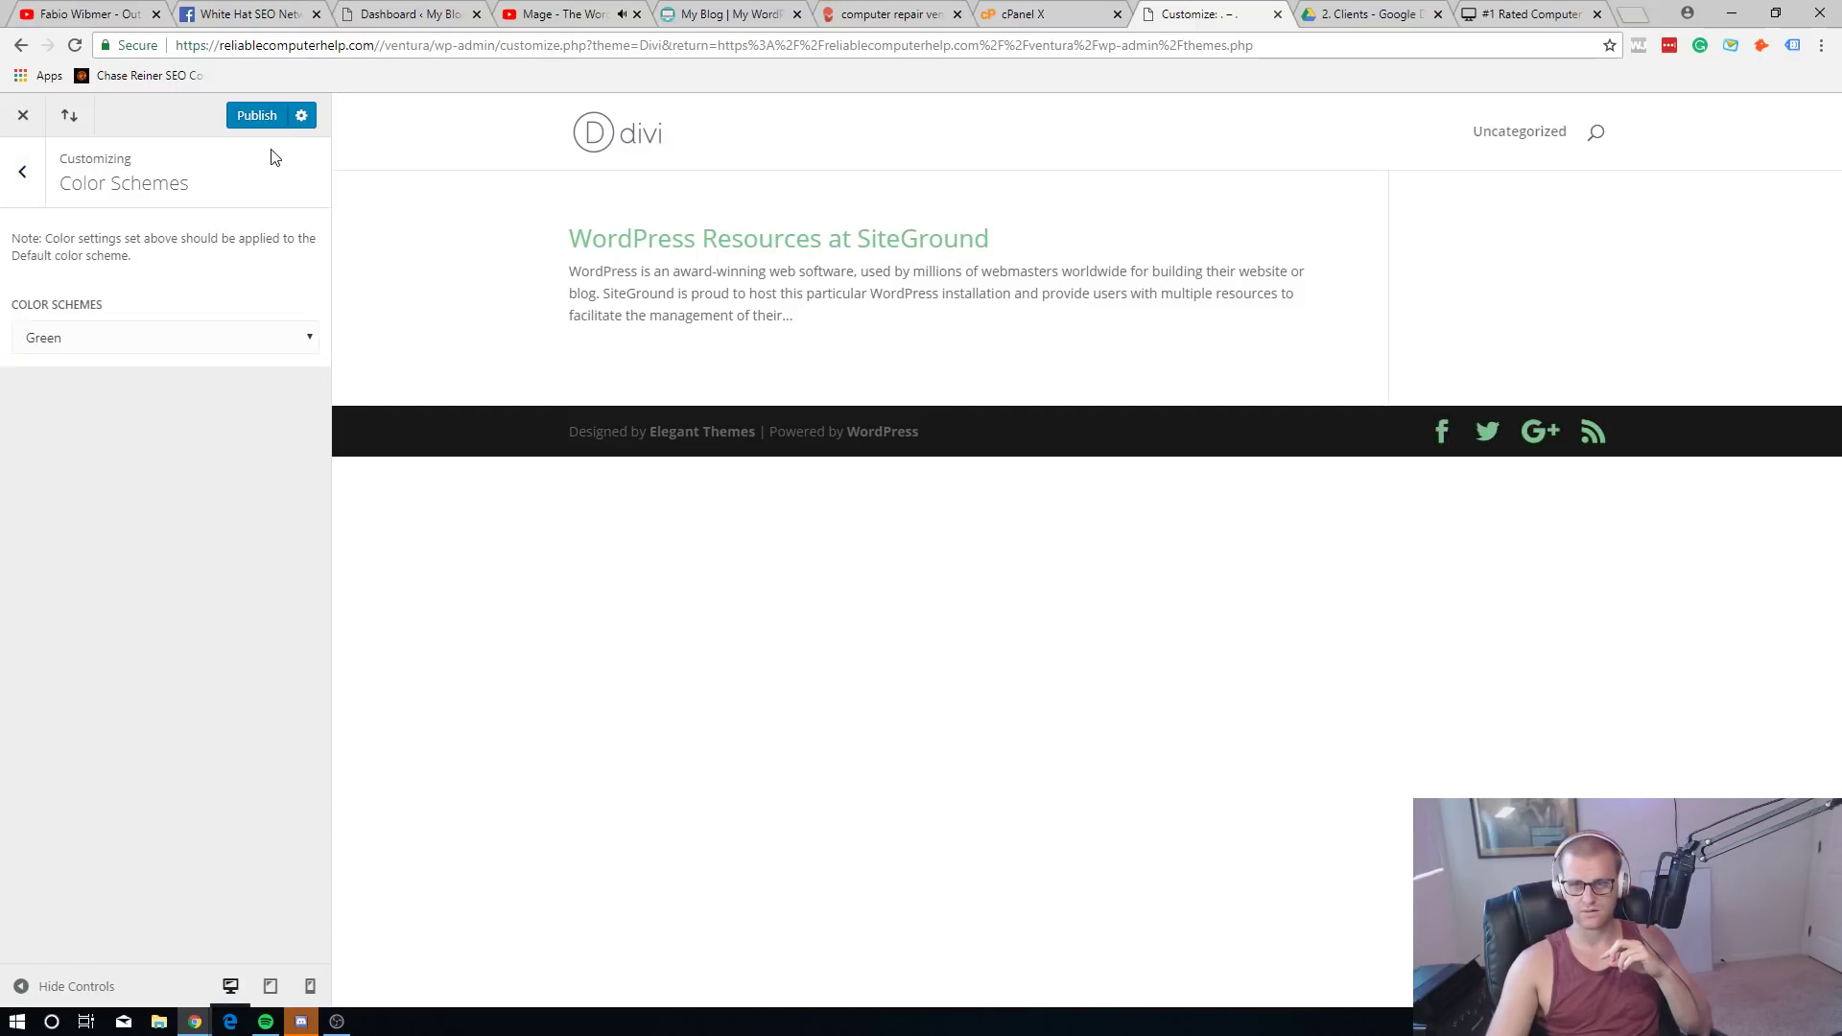
click(131, 343)
click(117, 403)
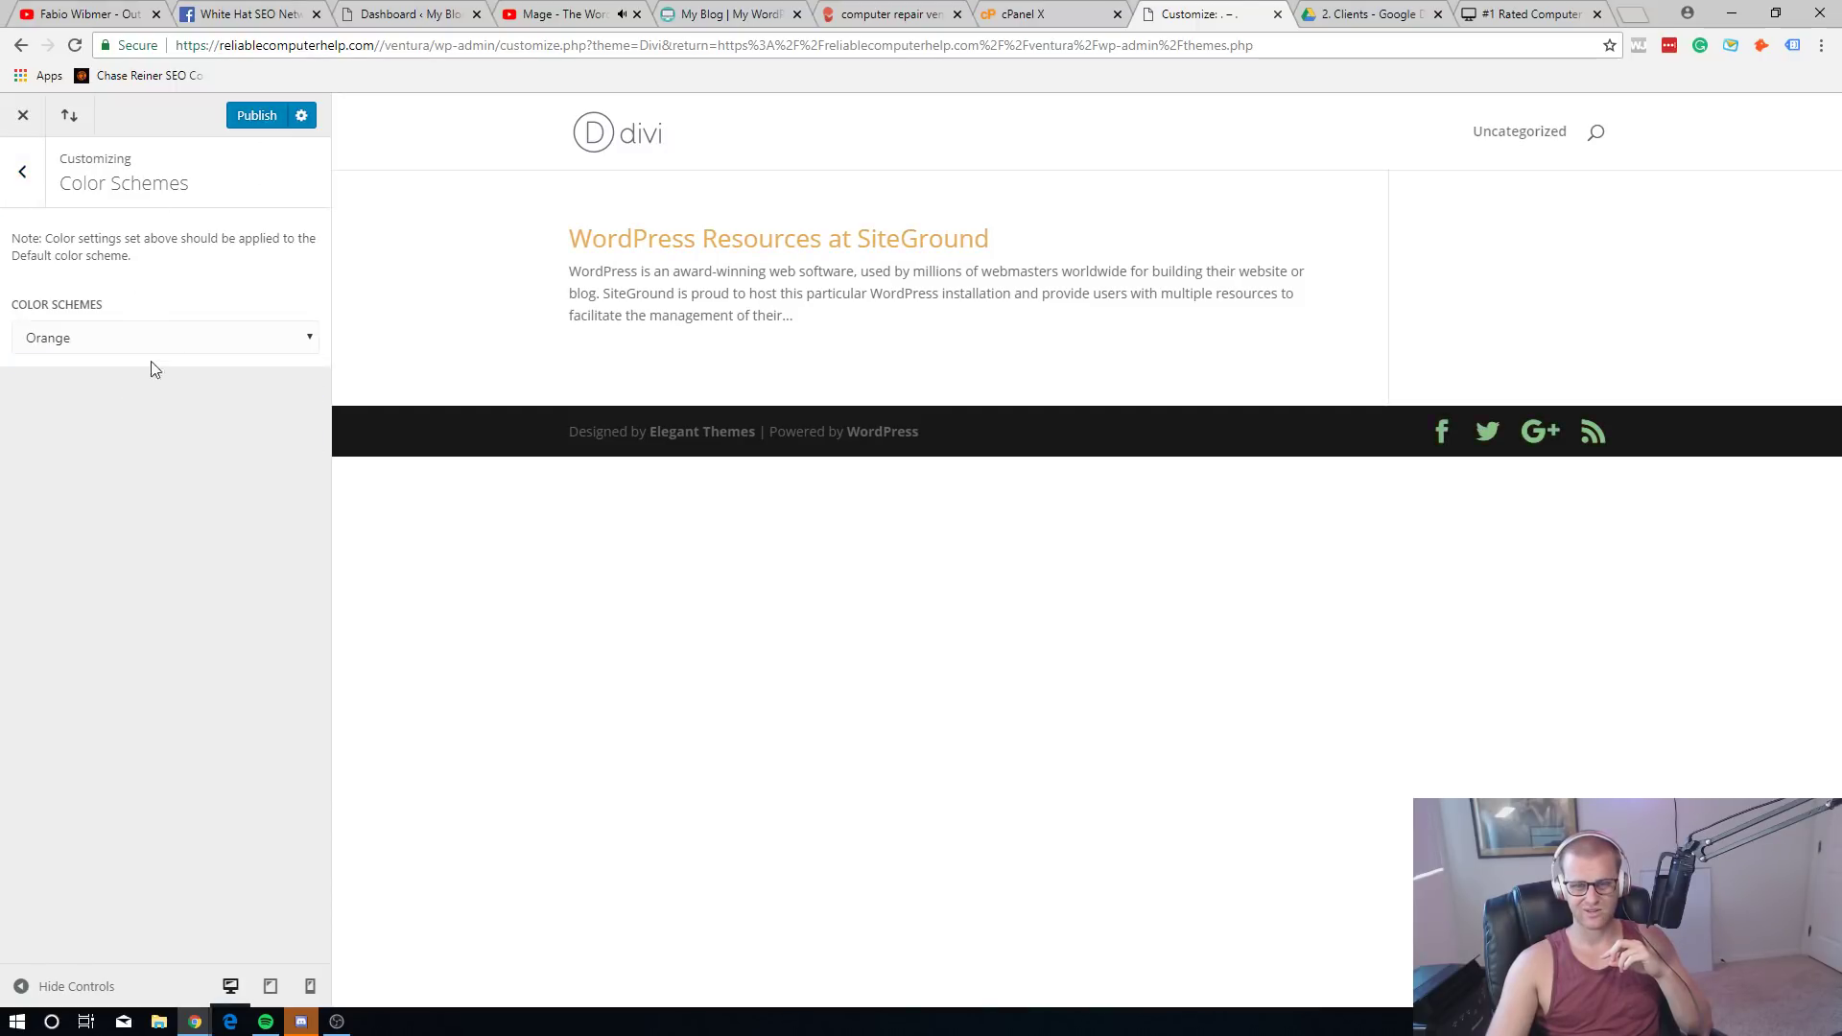
click(148, 345)
click(141, 442)
Preview Pink, switch back to the Default colour scheme, and publish the changes
click(165, 336)
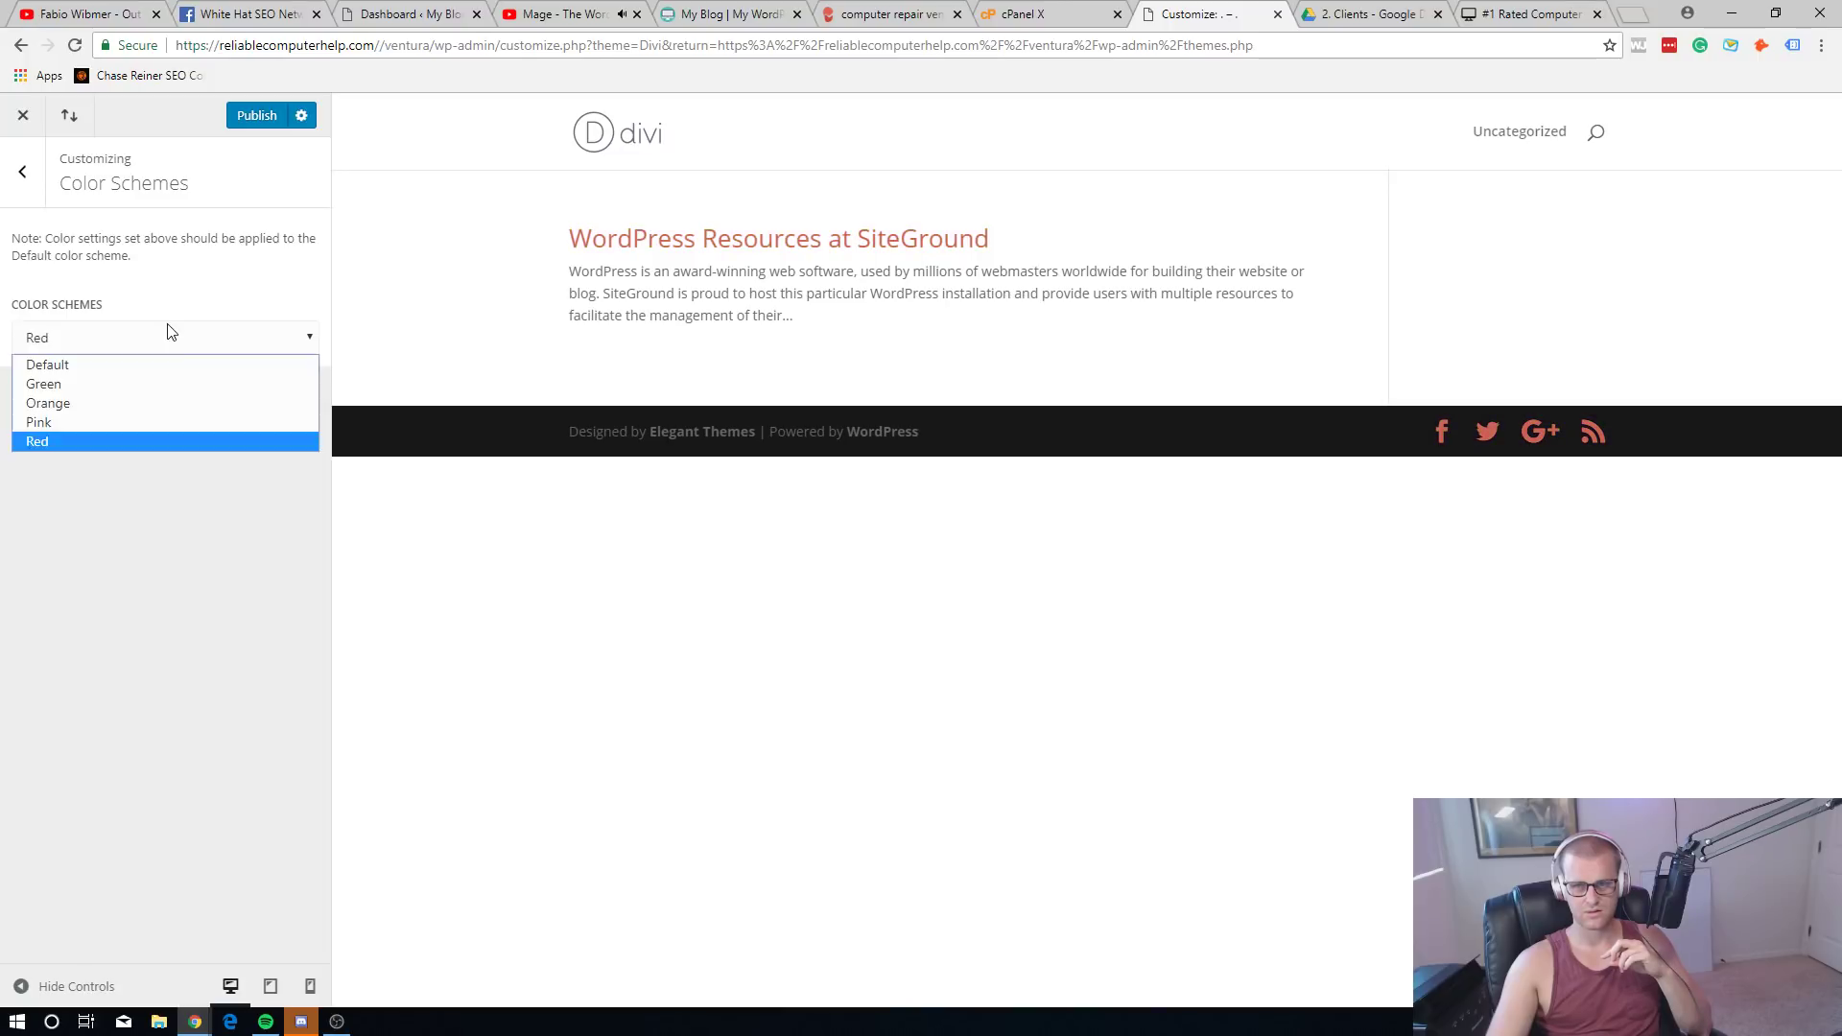
click(144, 419)
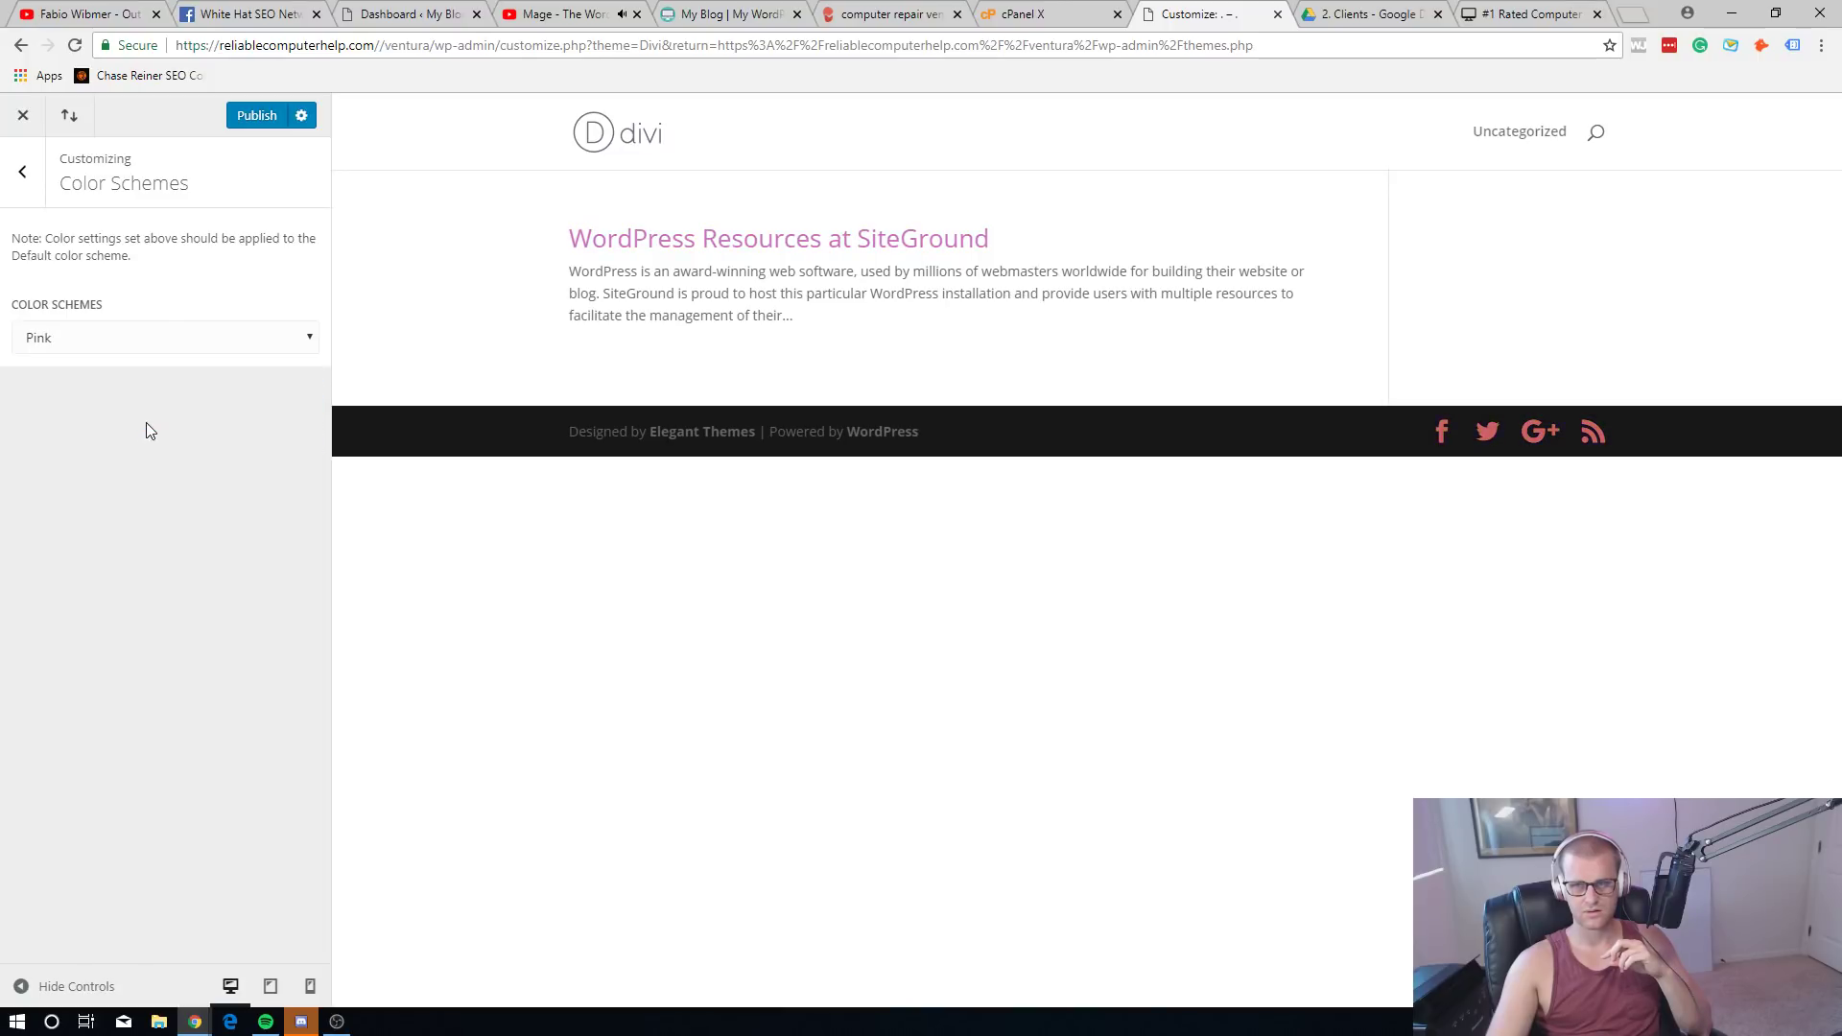
click(190, 343)
click(177, 364)
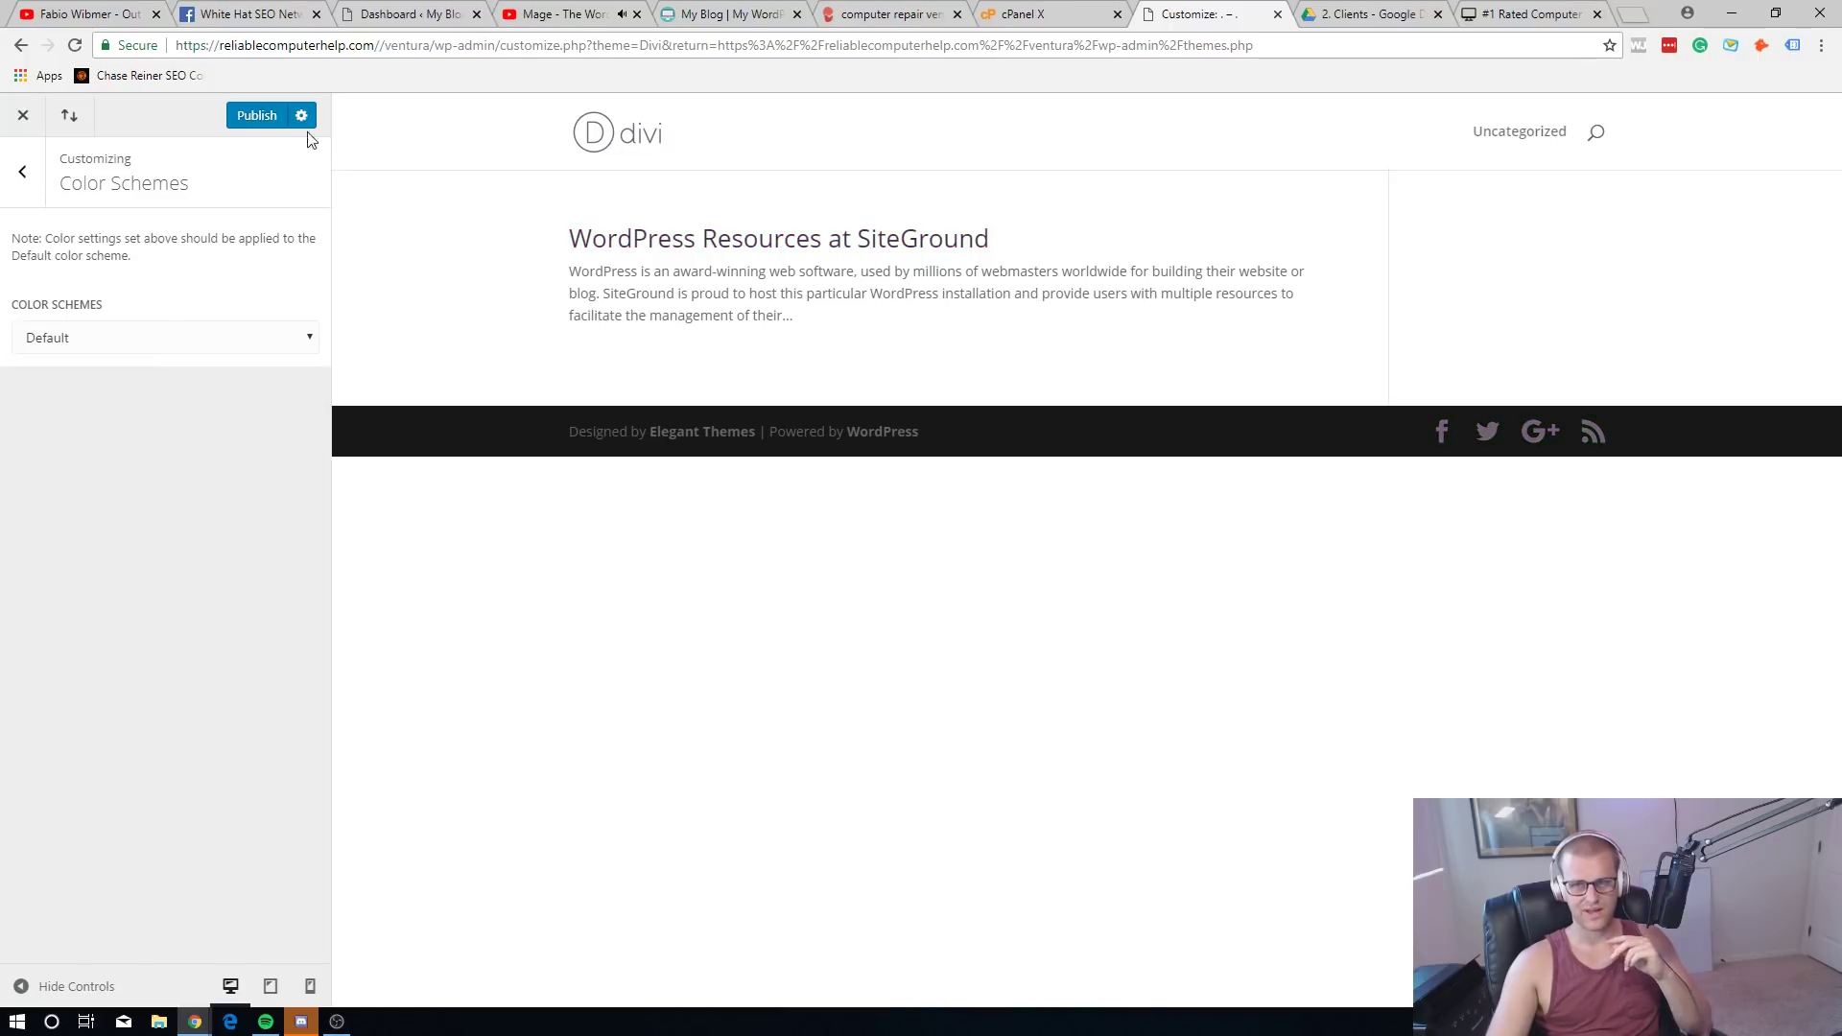
click(43, 169)
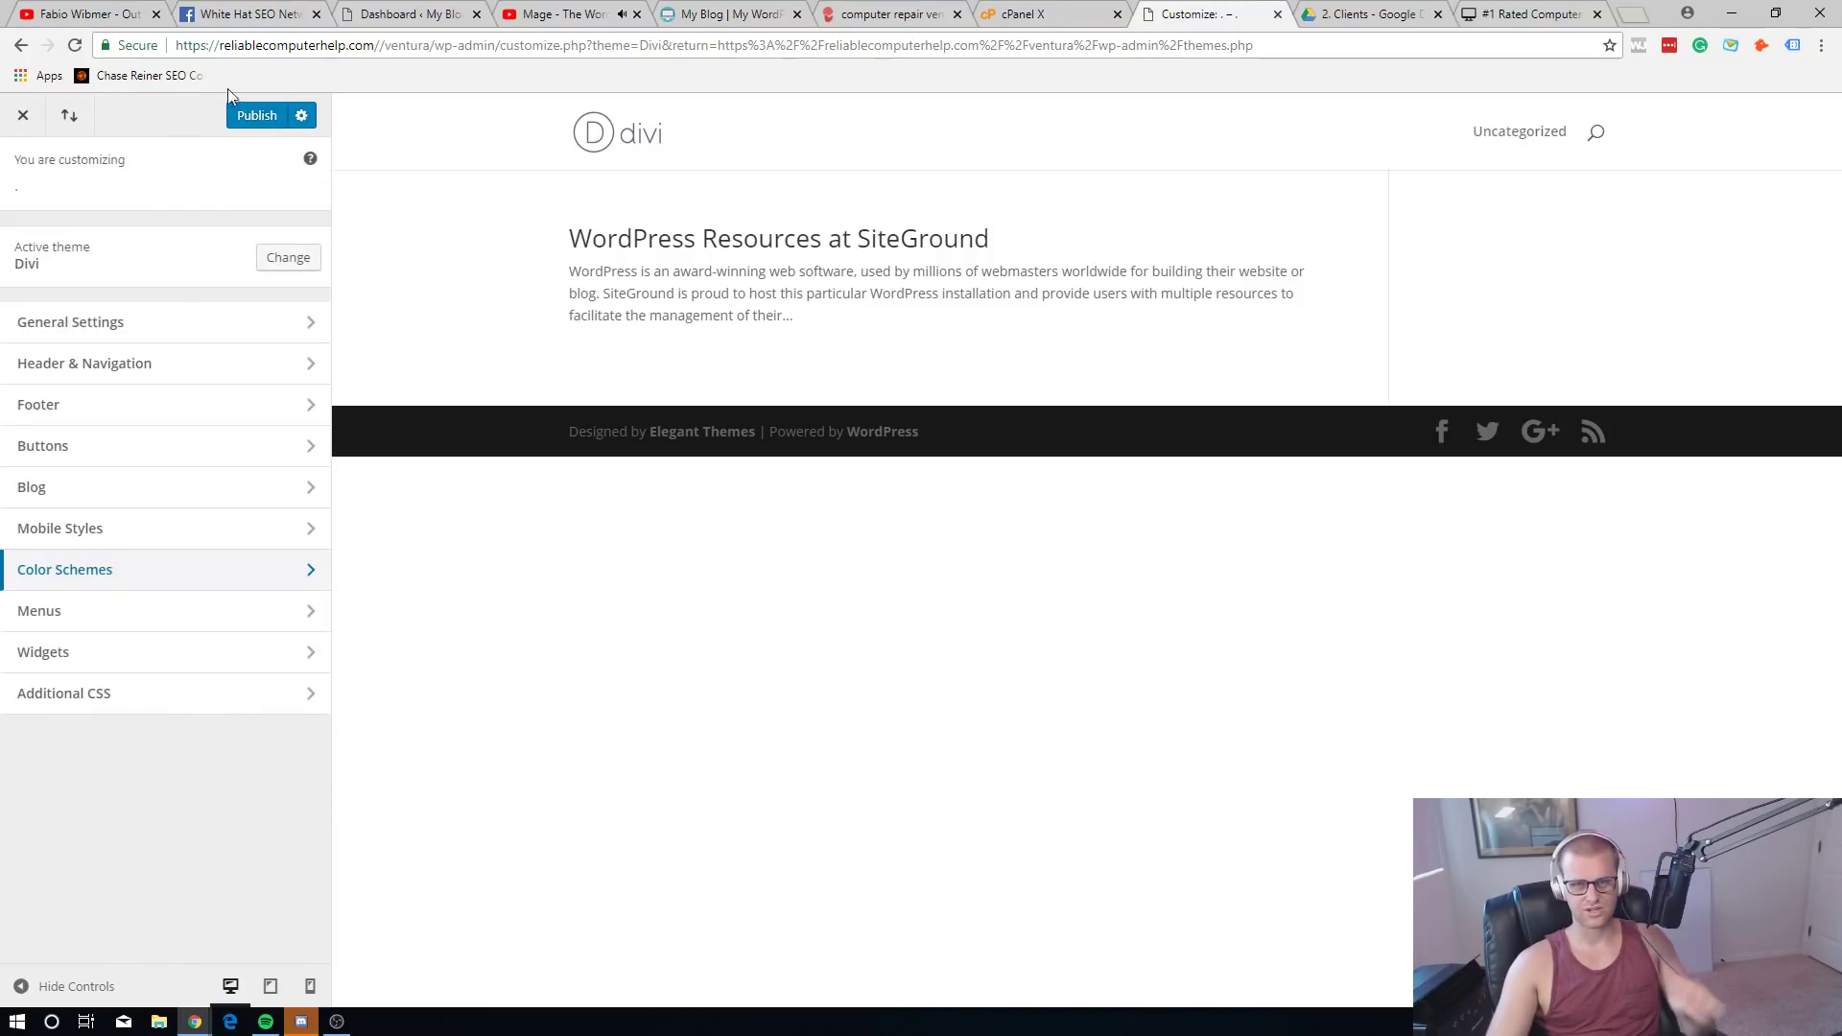
click(246, 117)
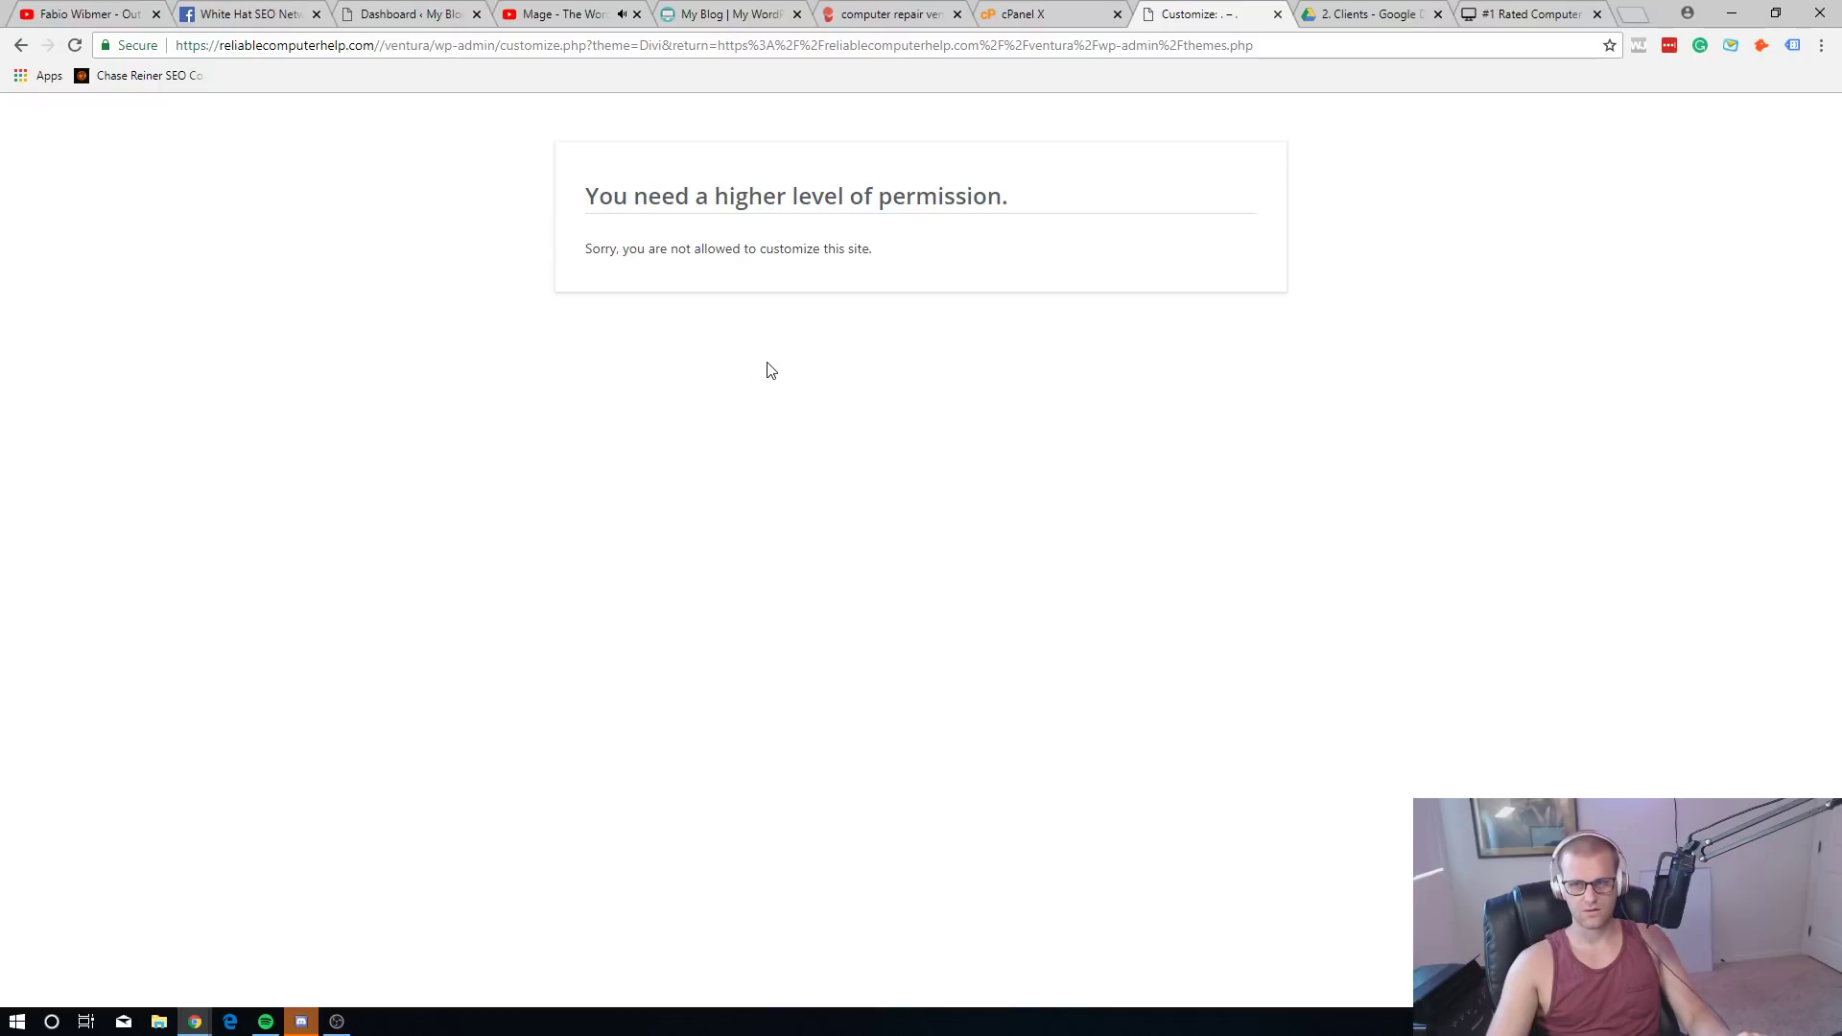
Reload the customizer and open the Sidebar widget settings
key(F5)
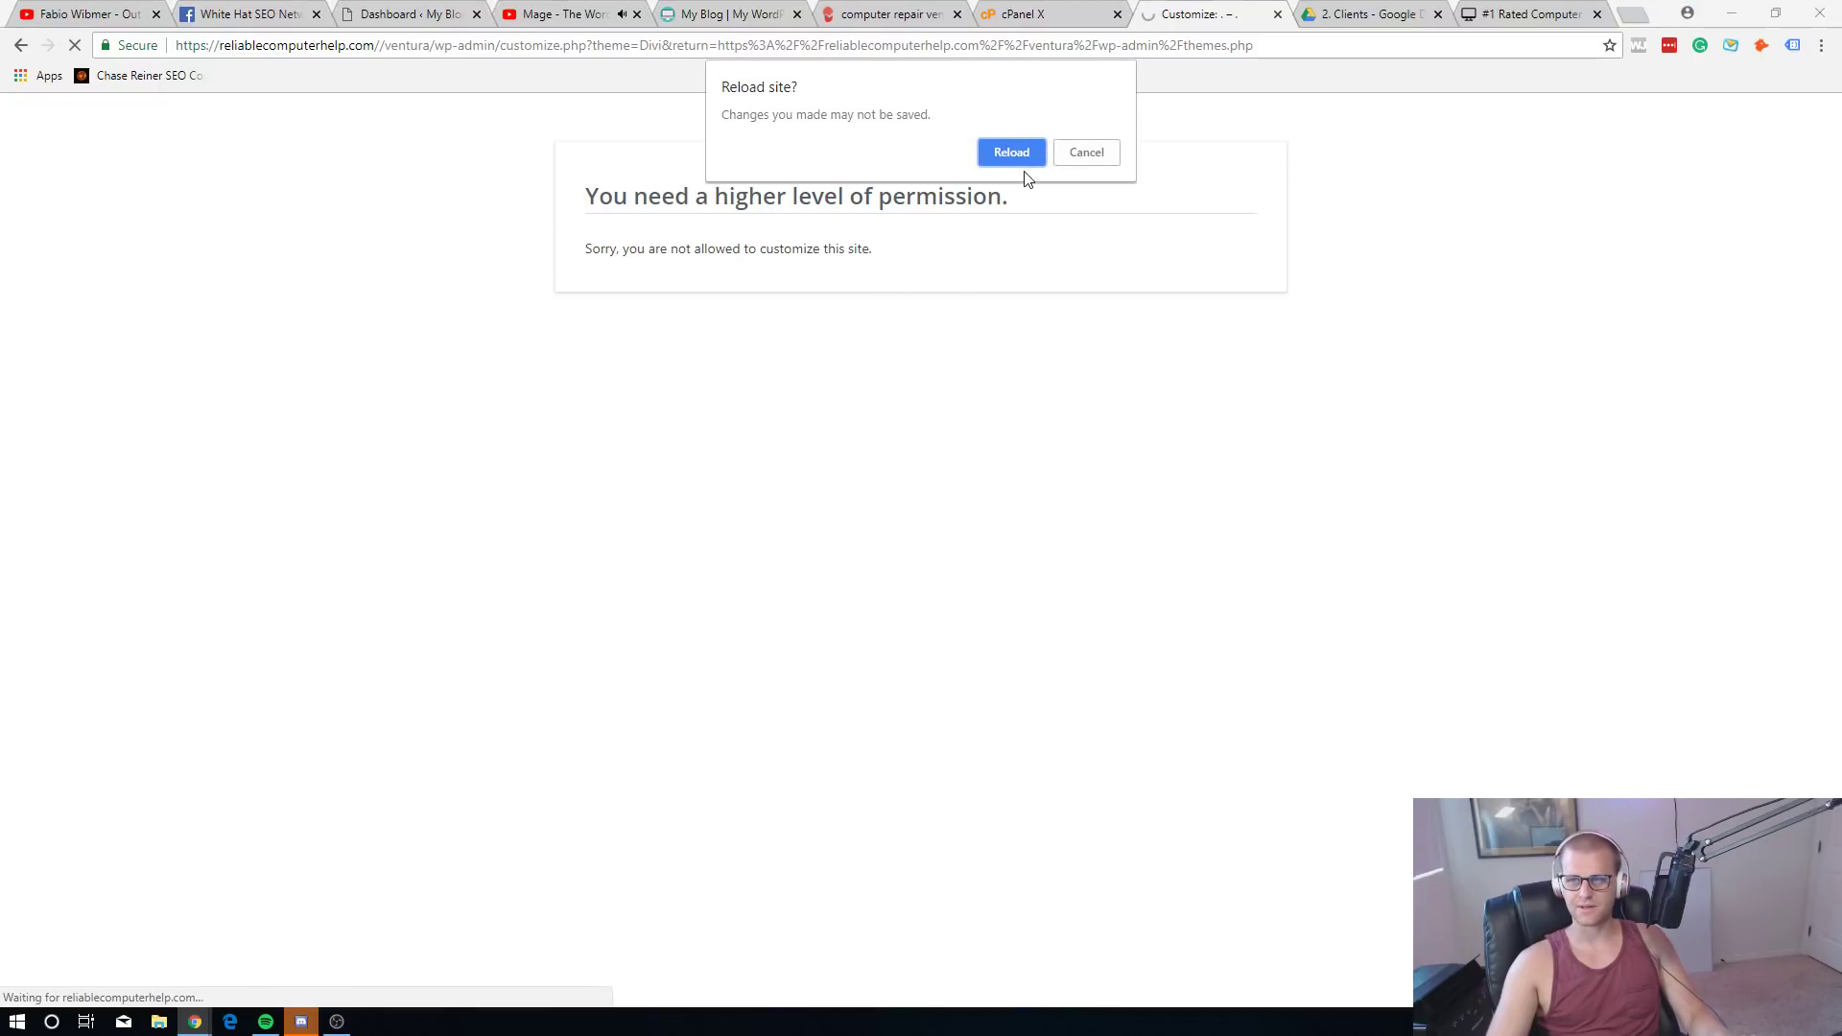
click(1014, 153)
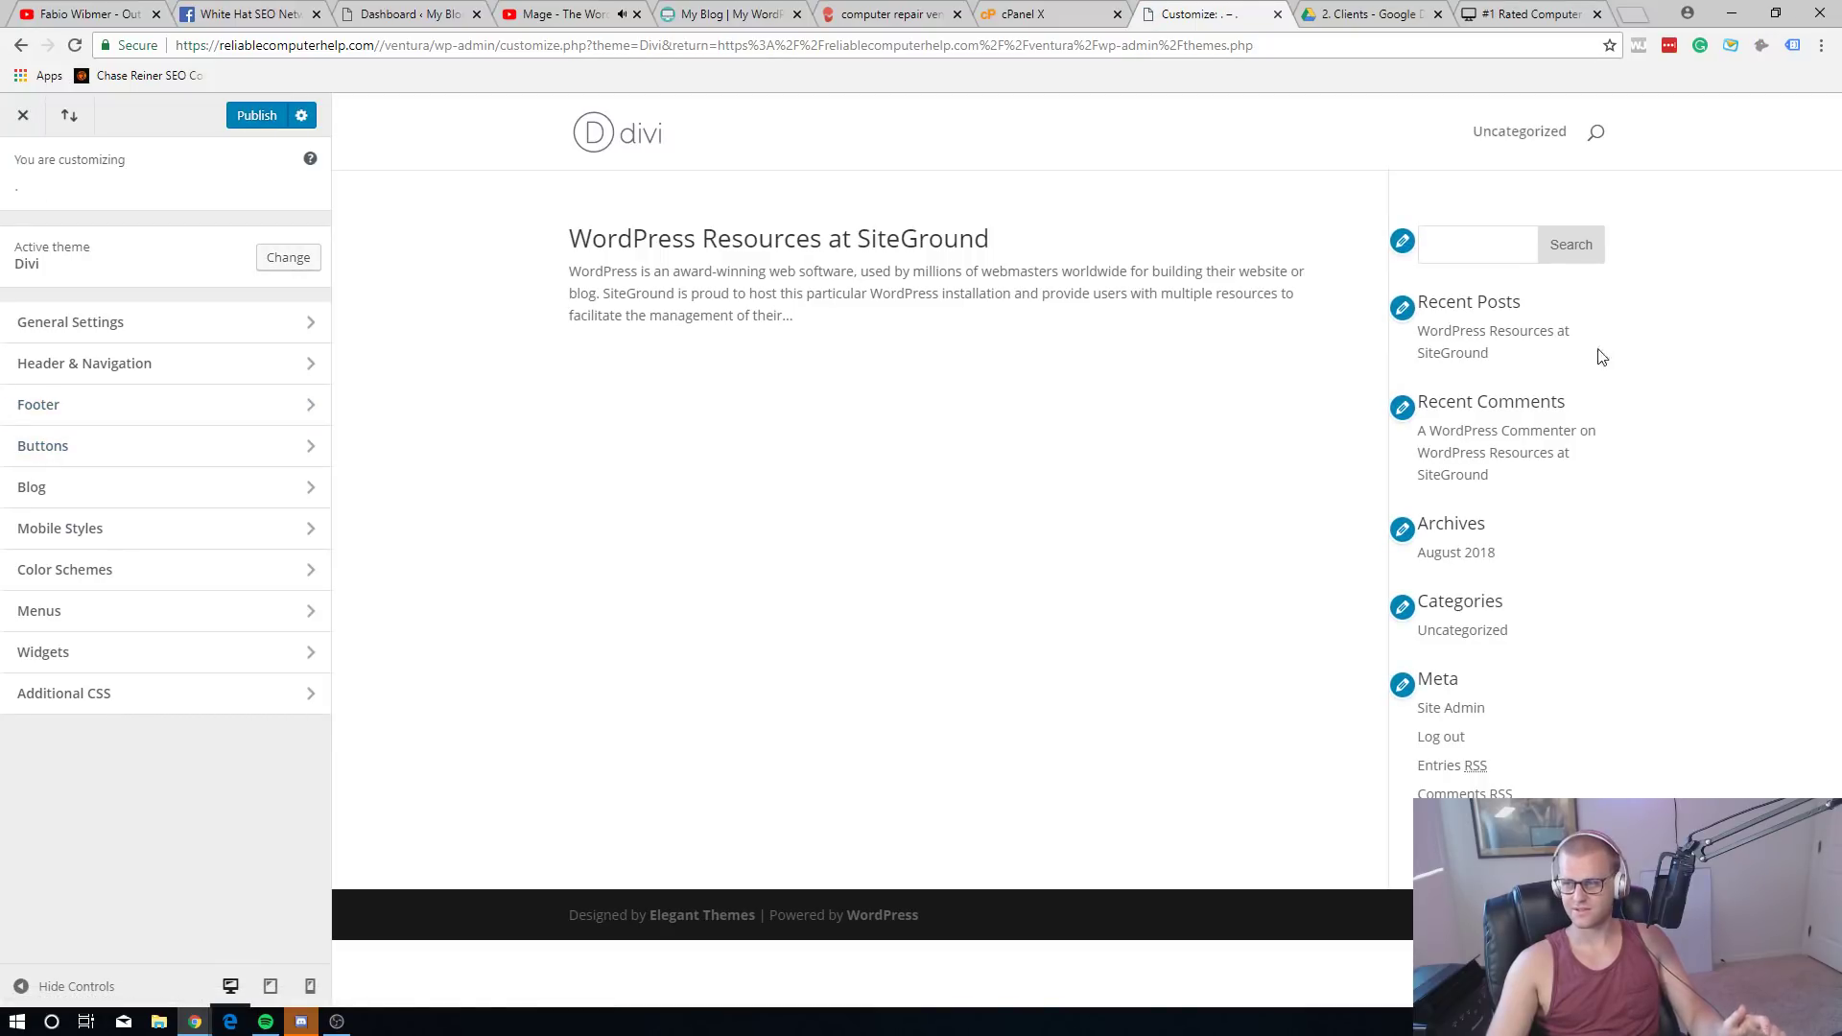
click(1397, 316)
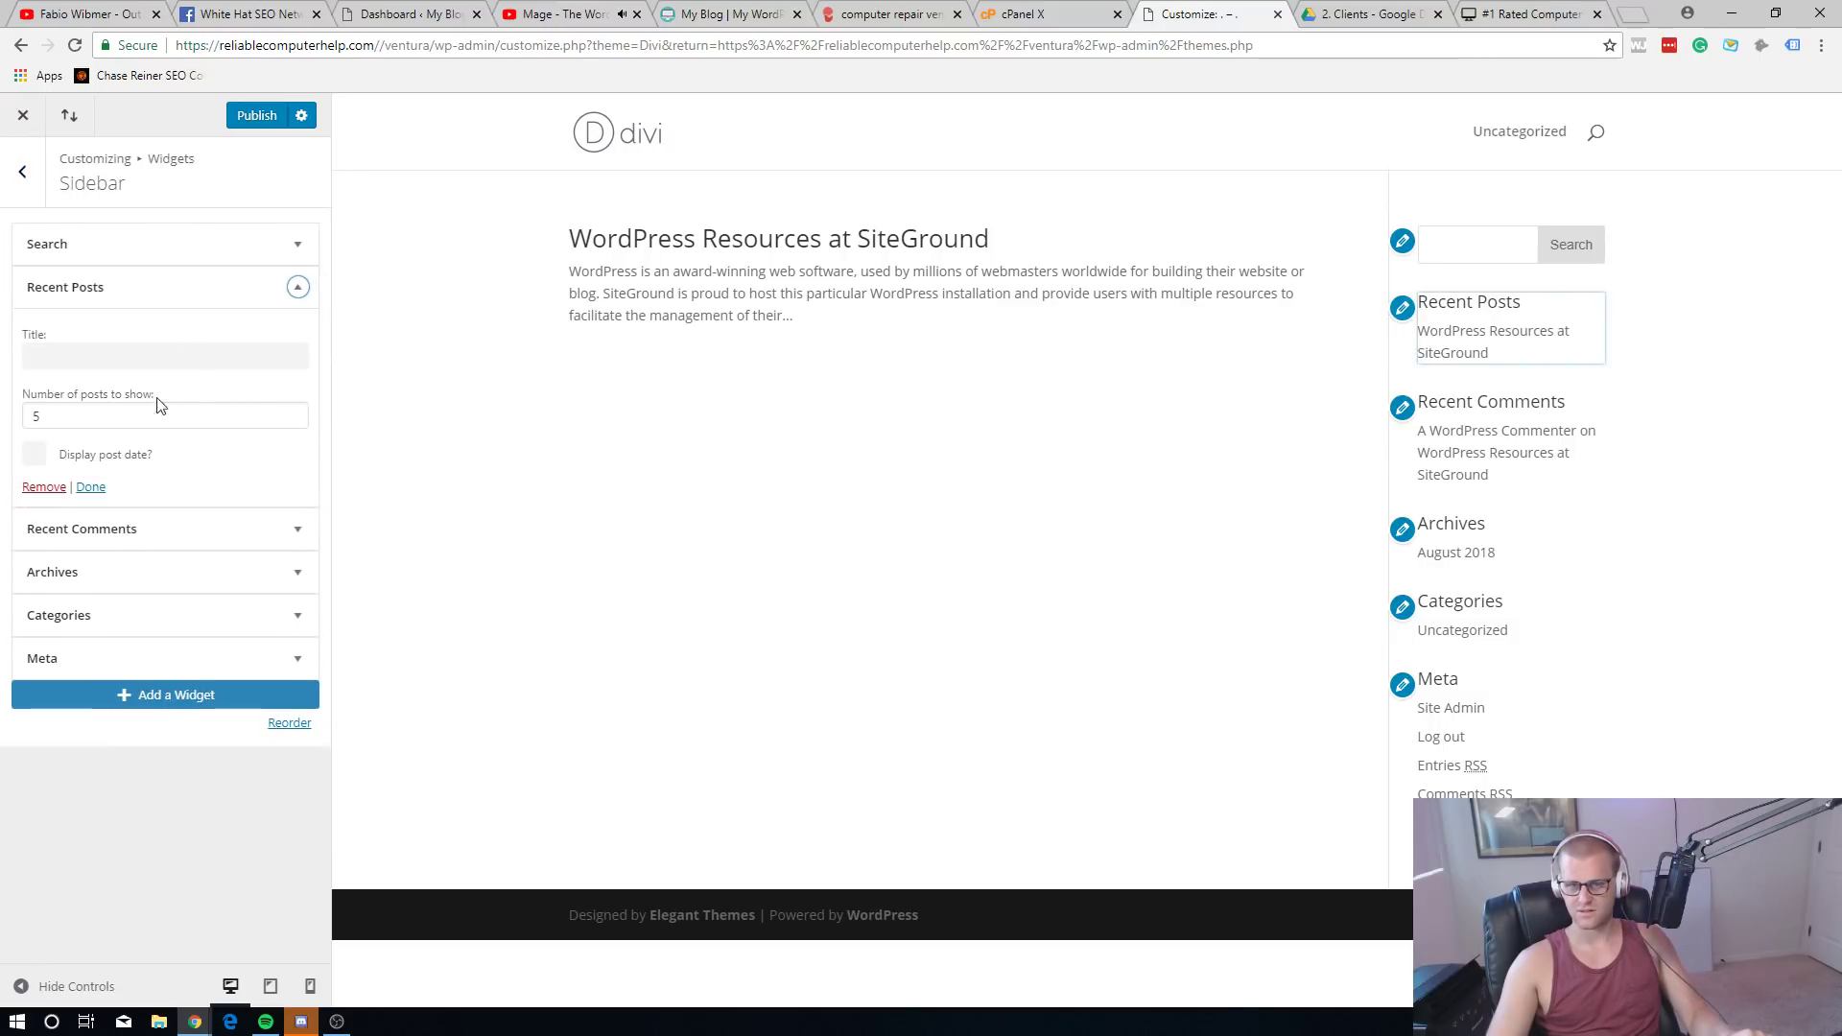
Remove the Recent Posts, Search, Archives, Recent Comments, Categories and Meta widgets
click(154, 292)
click(120, 246)
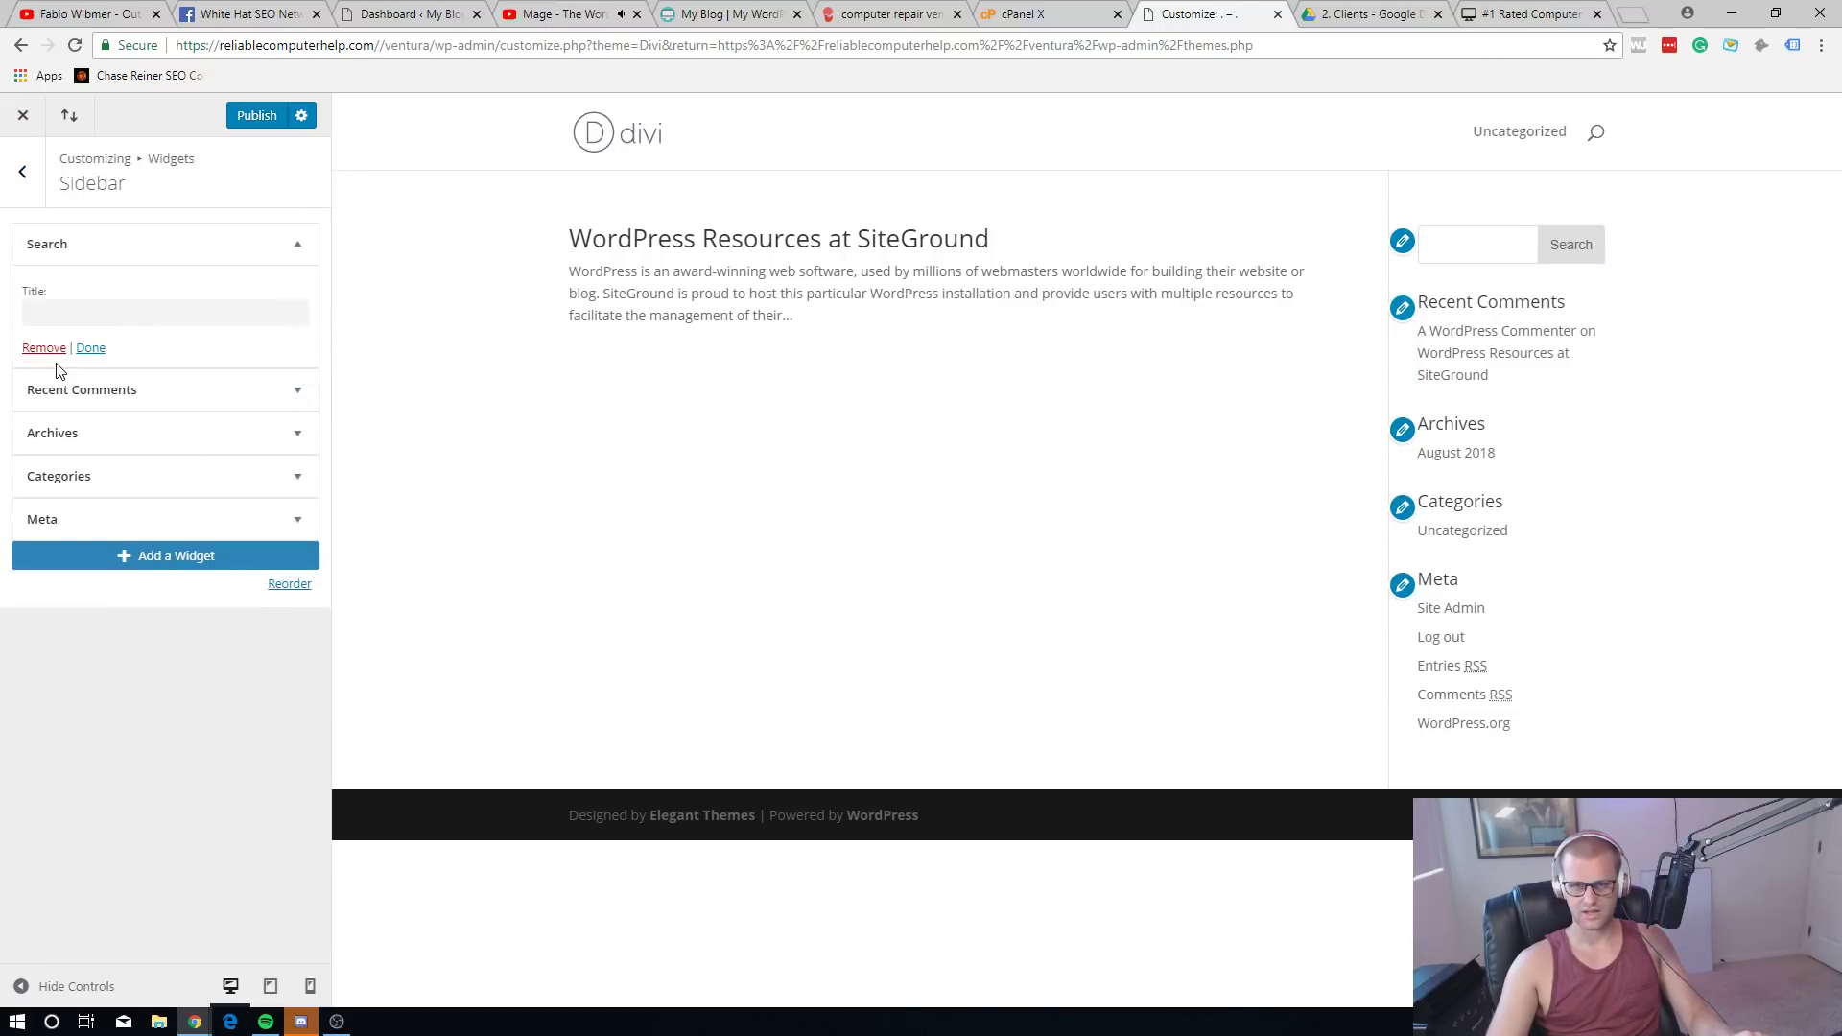
click(56, 352)
click(105, 287)
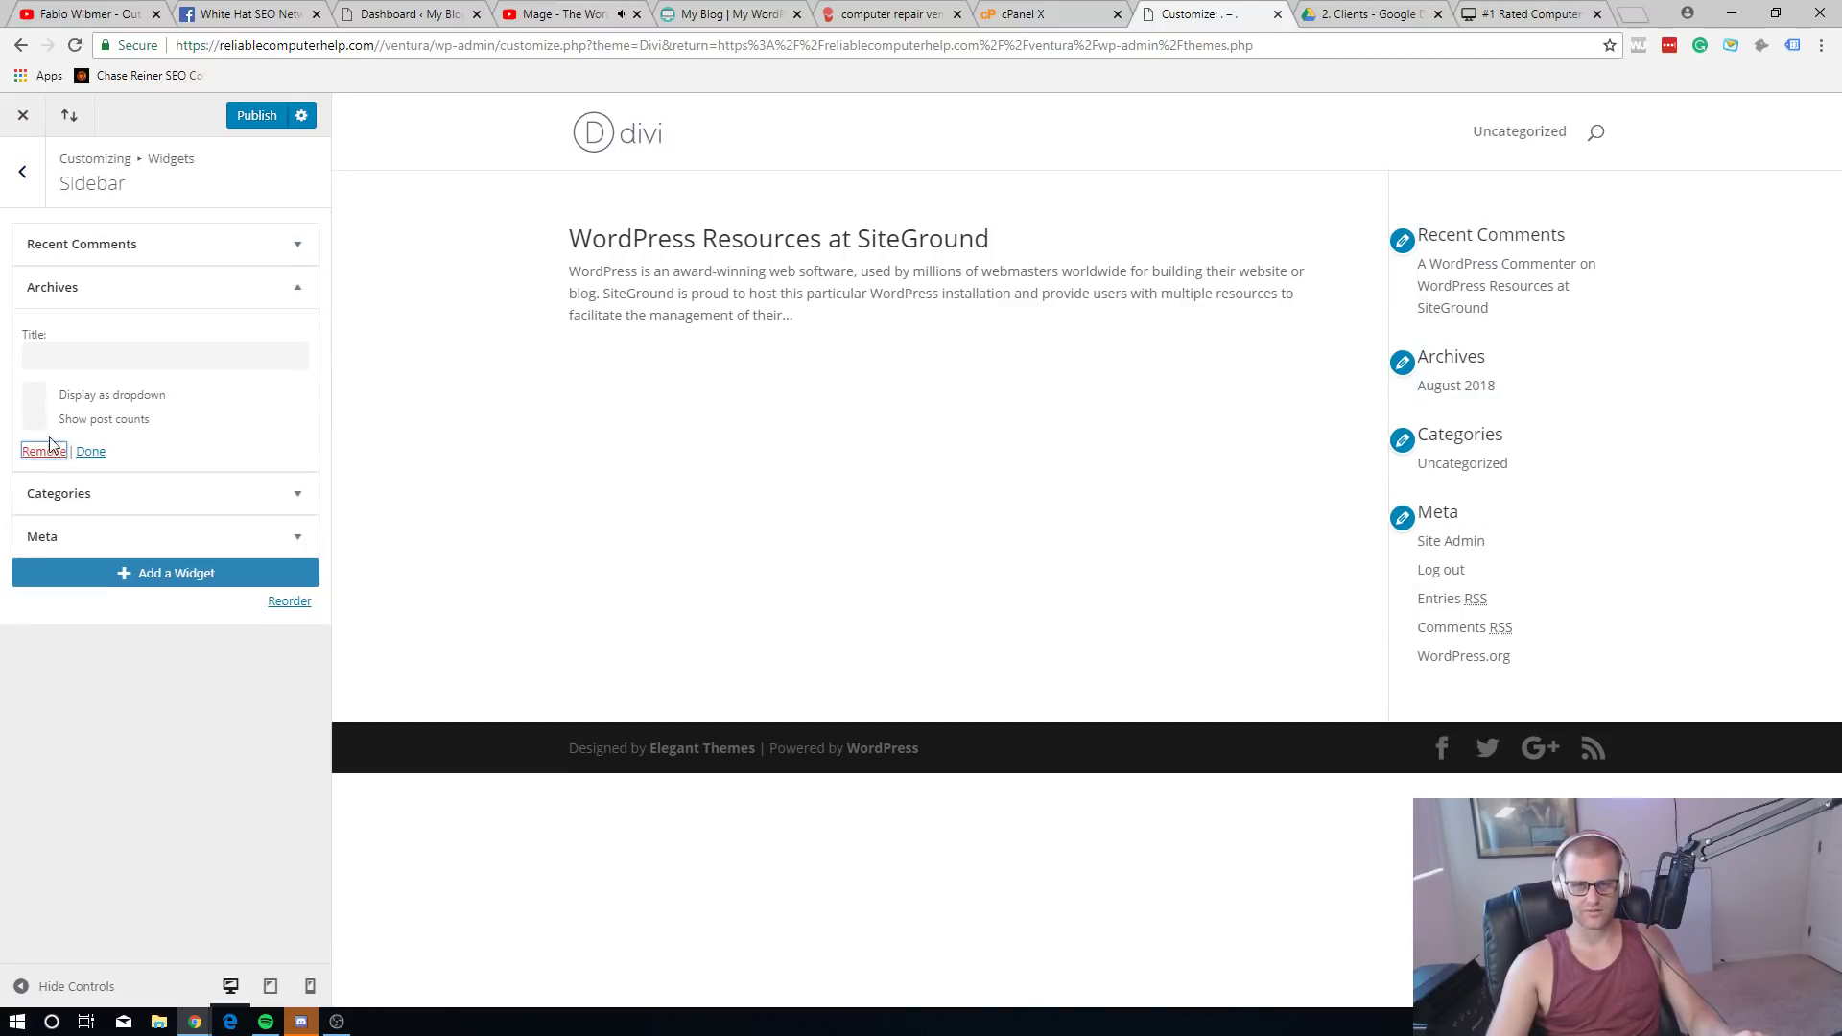
click(43, 455)
click(115, 244)
click(43, 407)
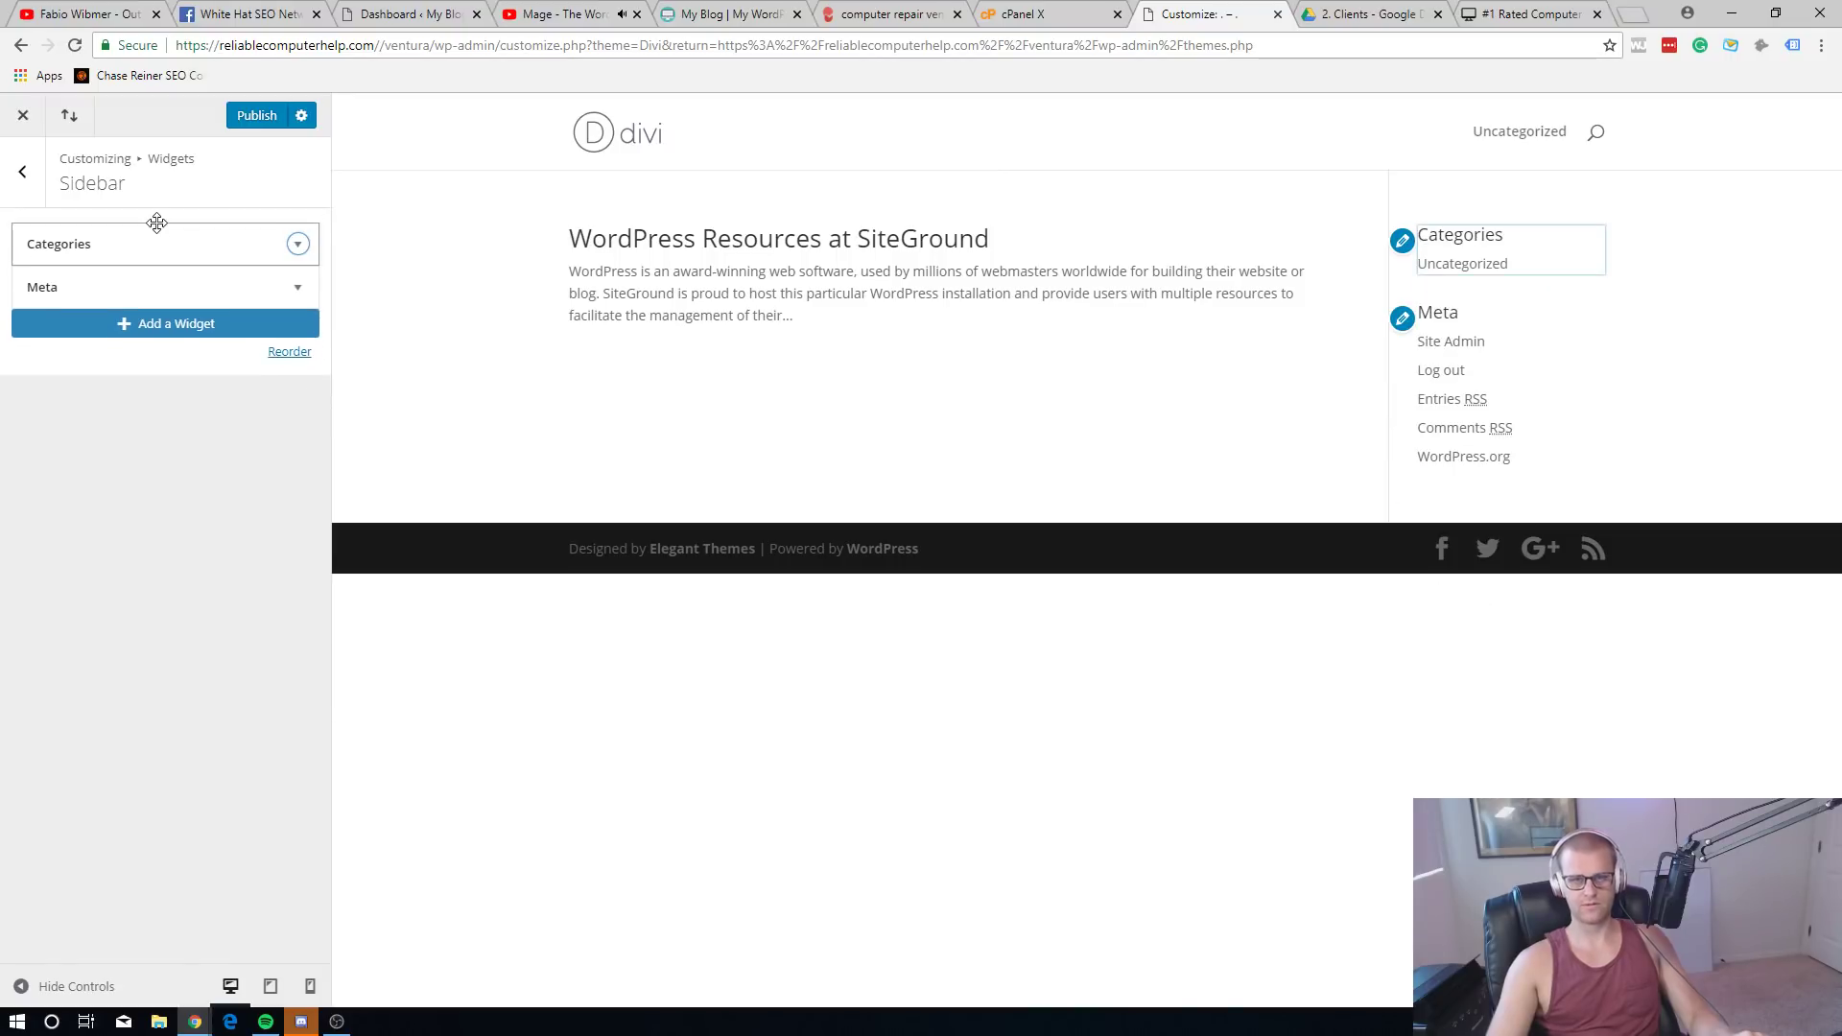
click(153, 244)
click(43, 432)
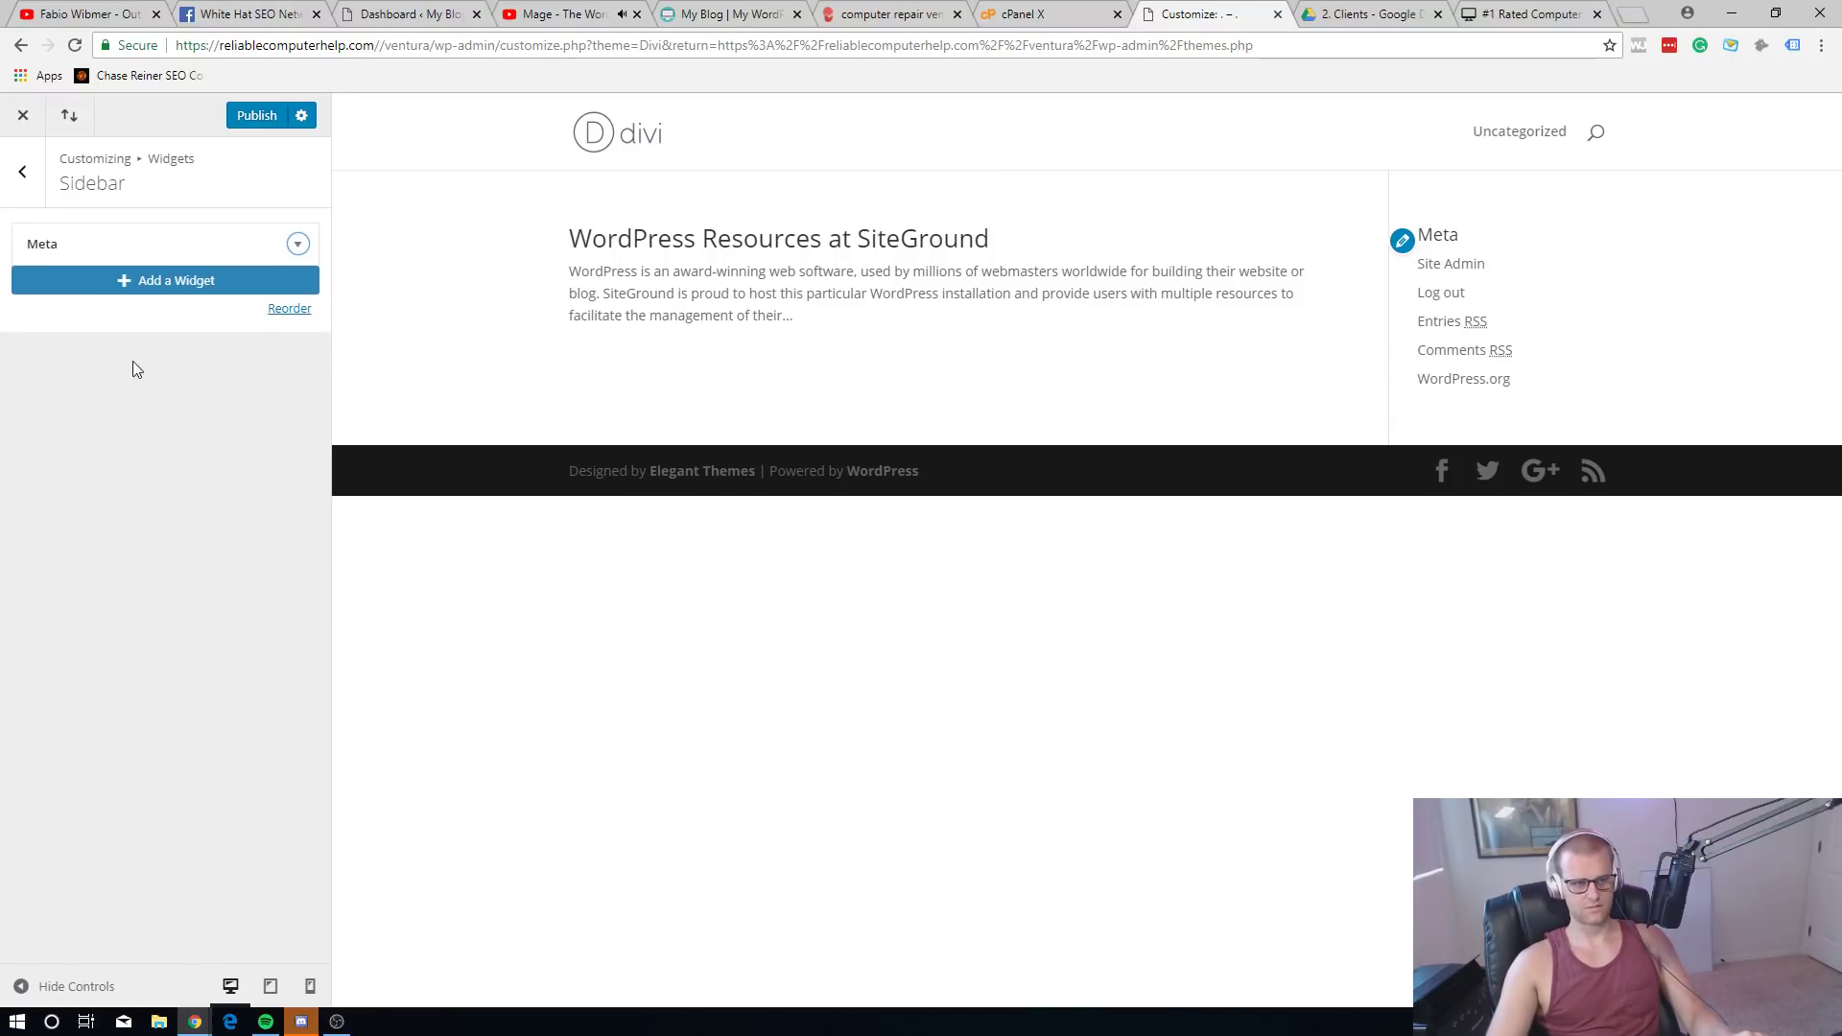
click(143, 245)
click(60, 348)
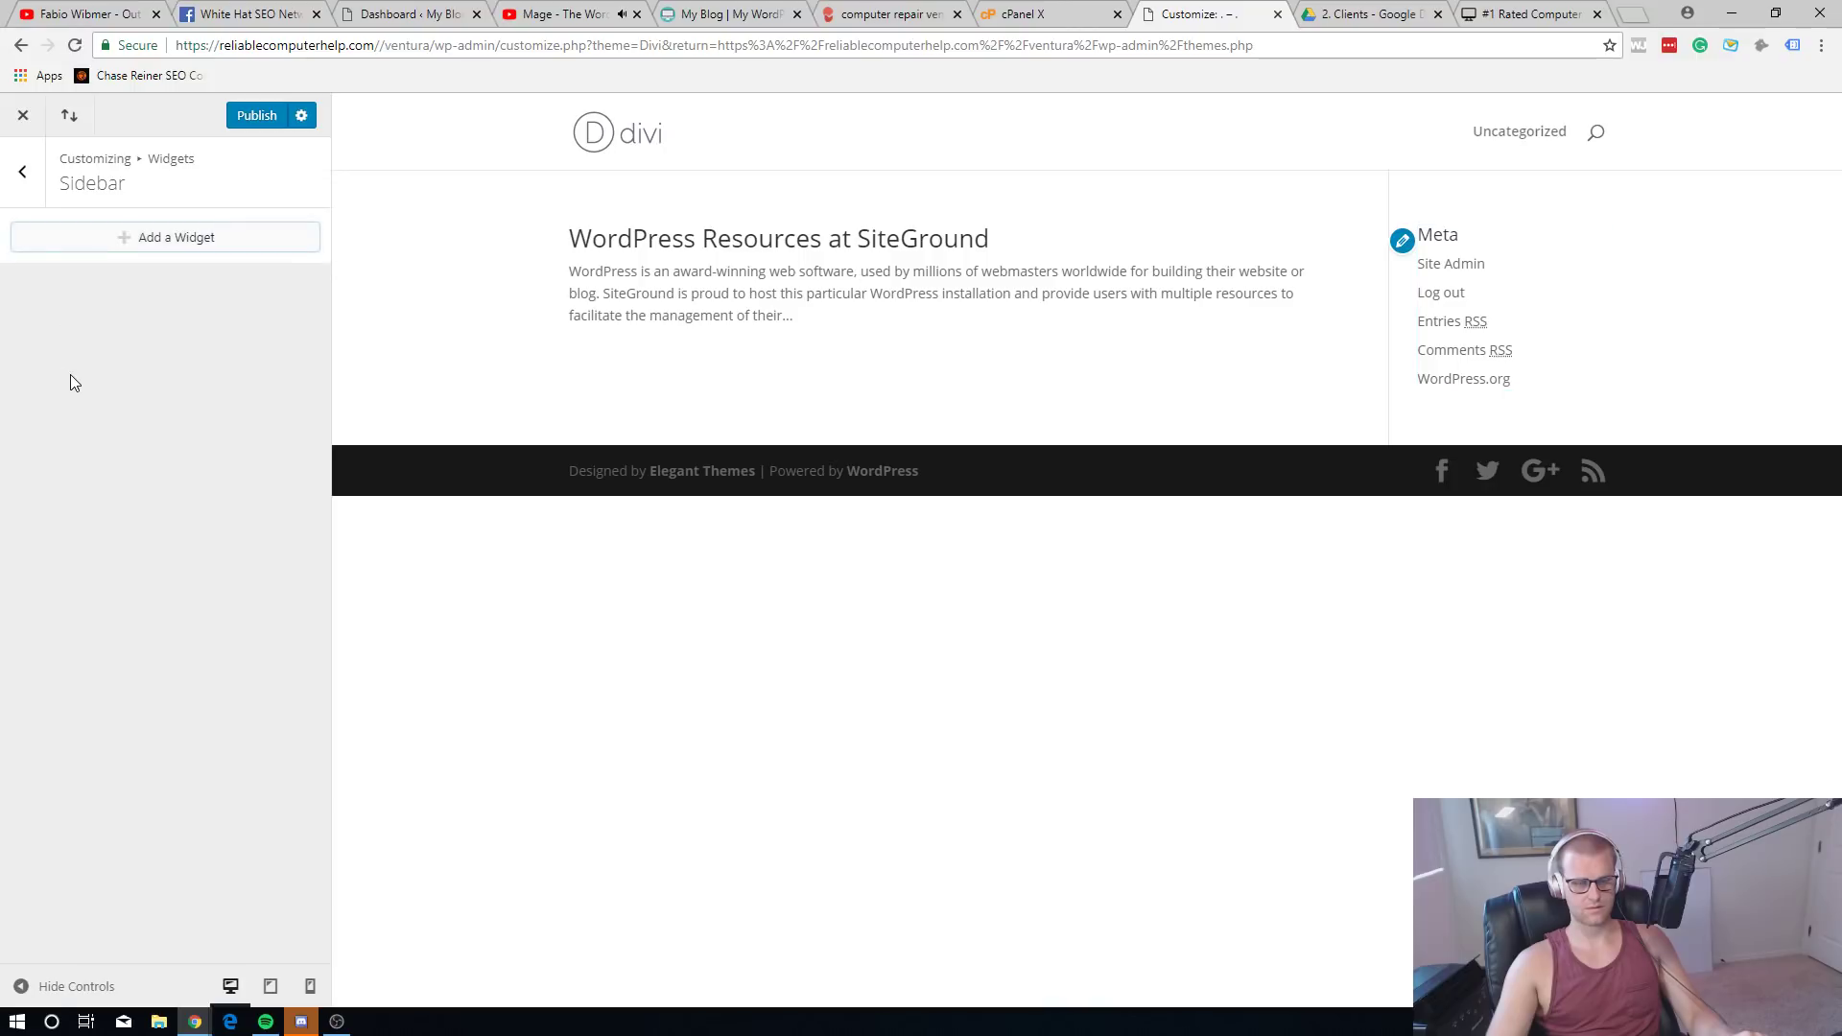
Publish the emptied sidebar, then go back and leave the customizer
click(258, 121)
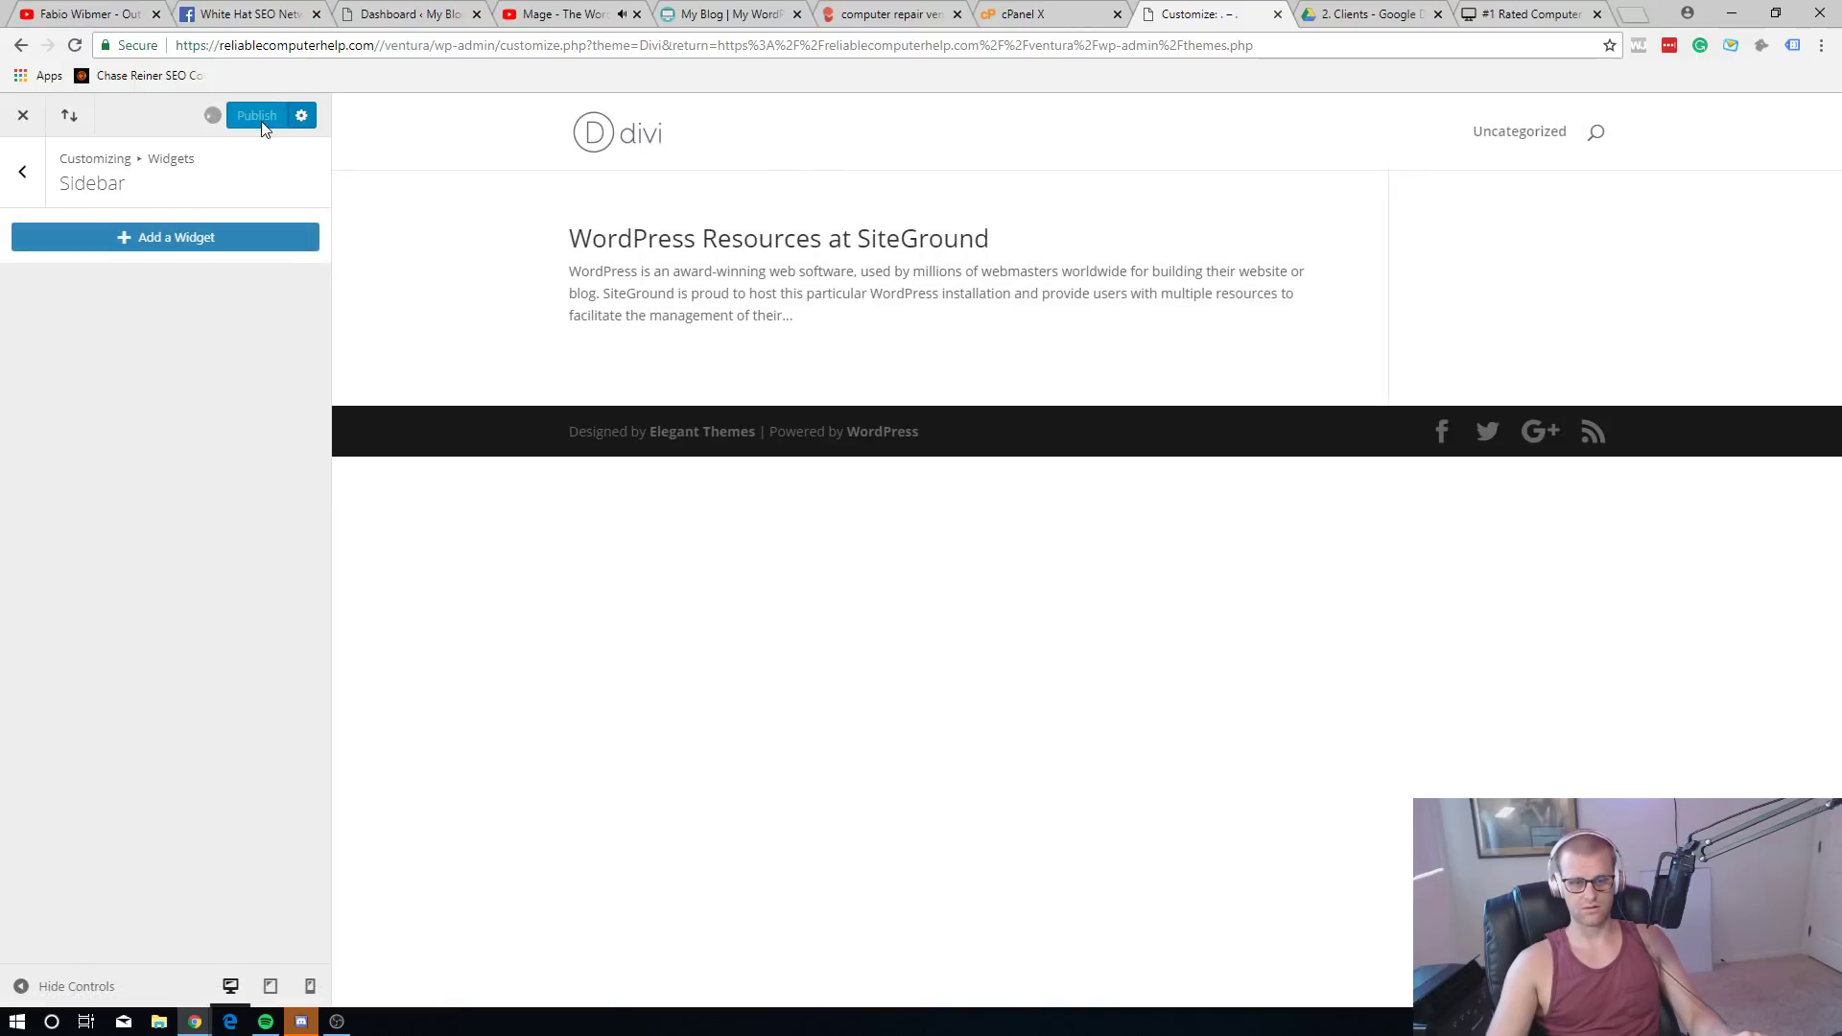
click(21, 45)
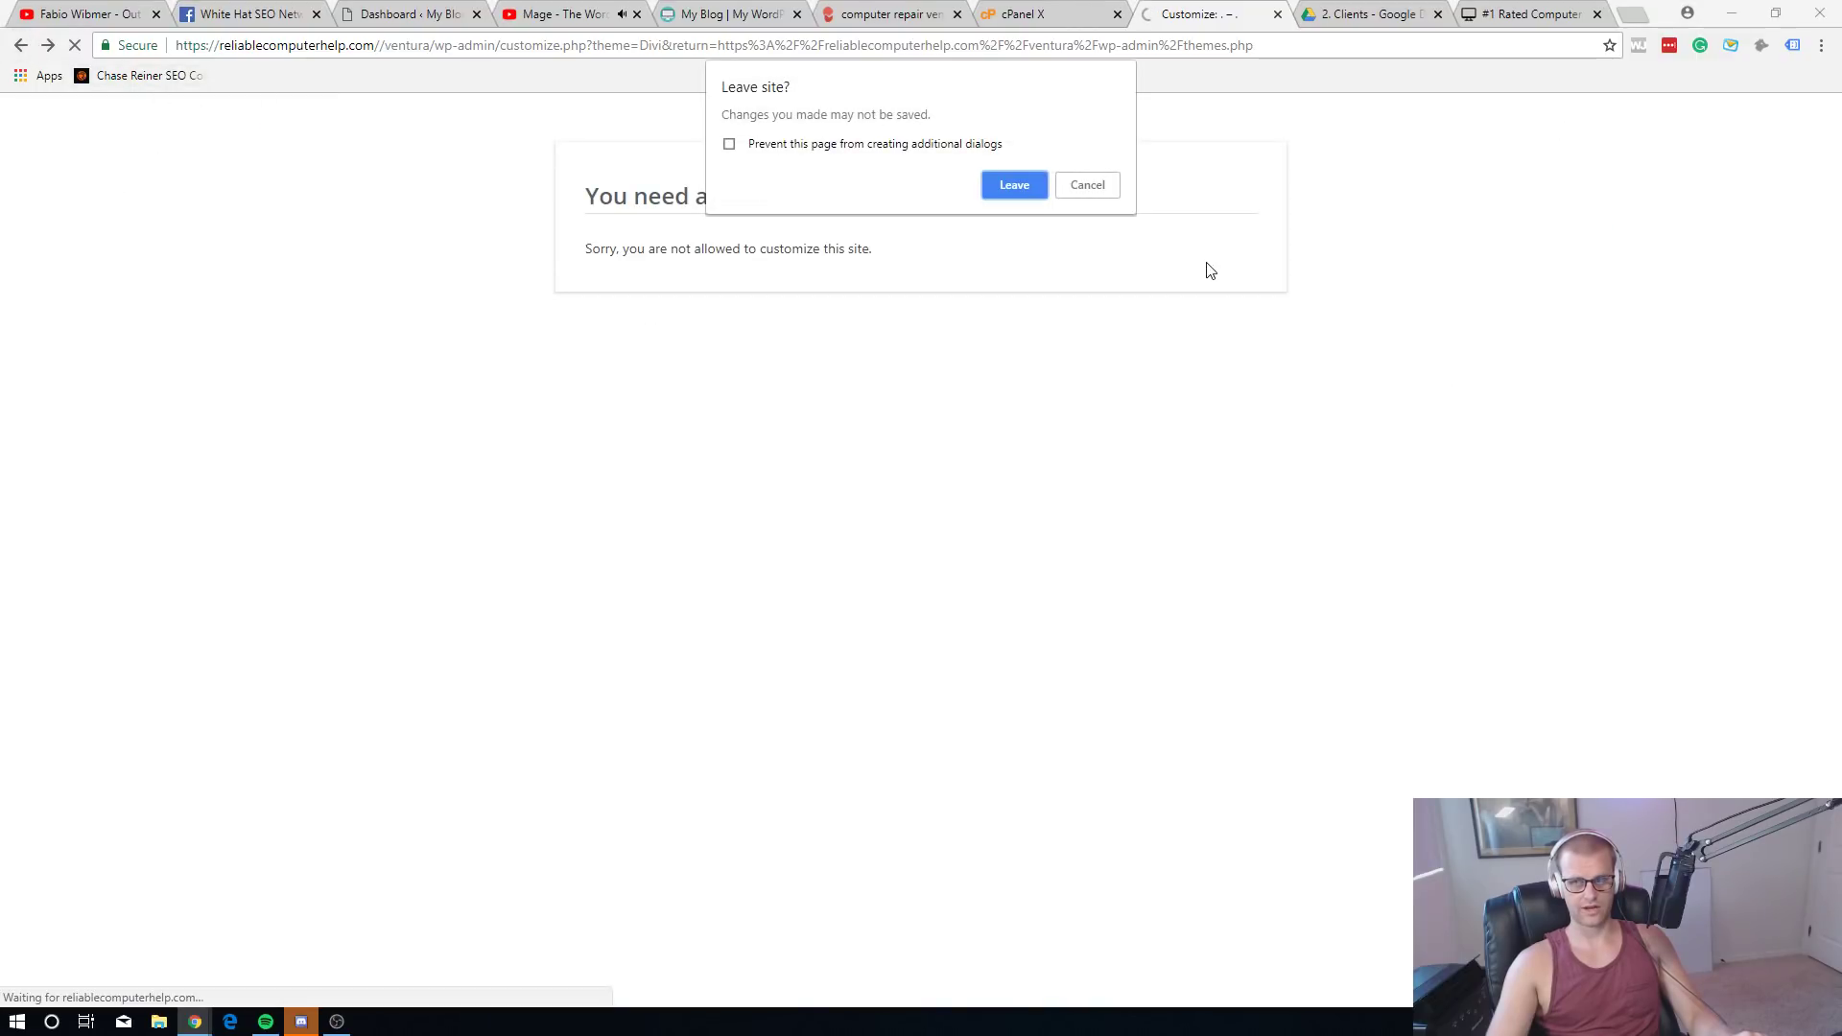
click(1031, 190)
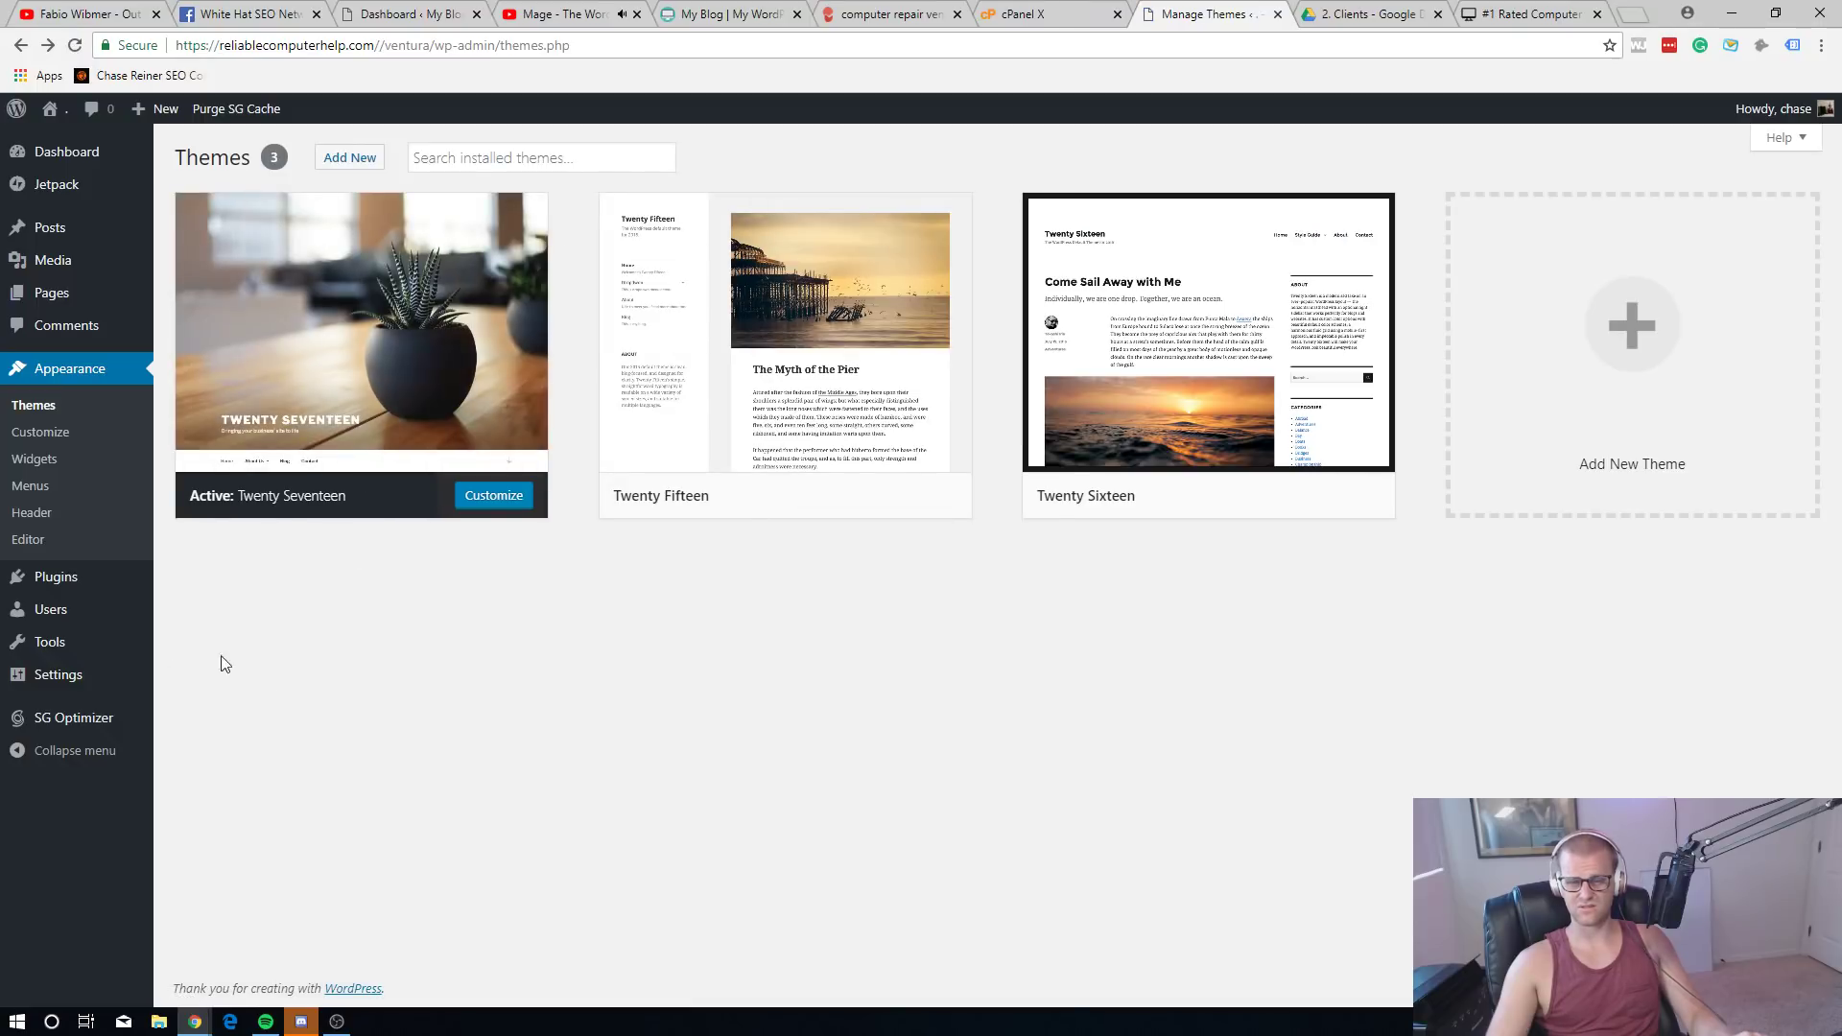
Edit the single Administrator account from the Users list and scroll through its Profile page
click(67, 611)
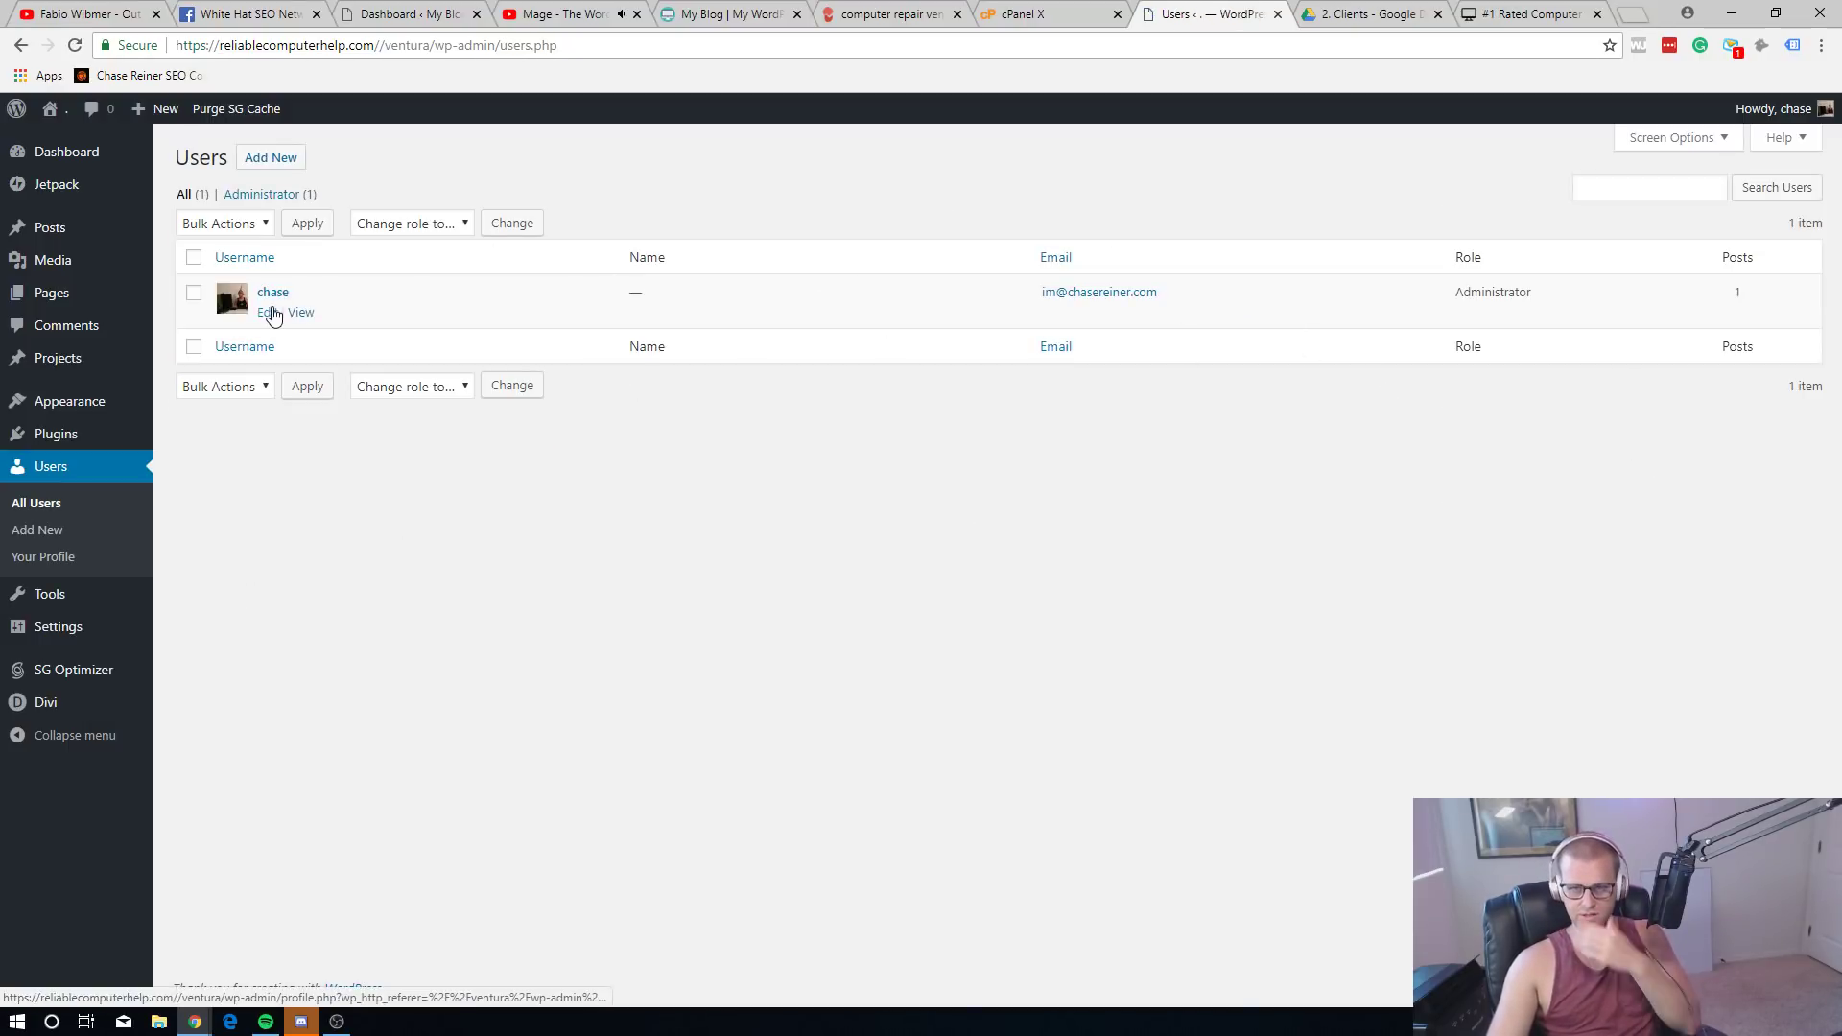
click(269, 313)
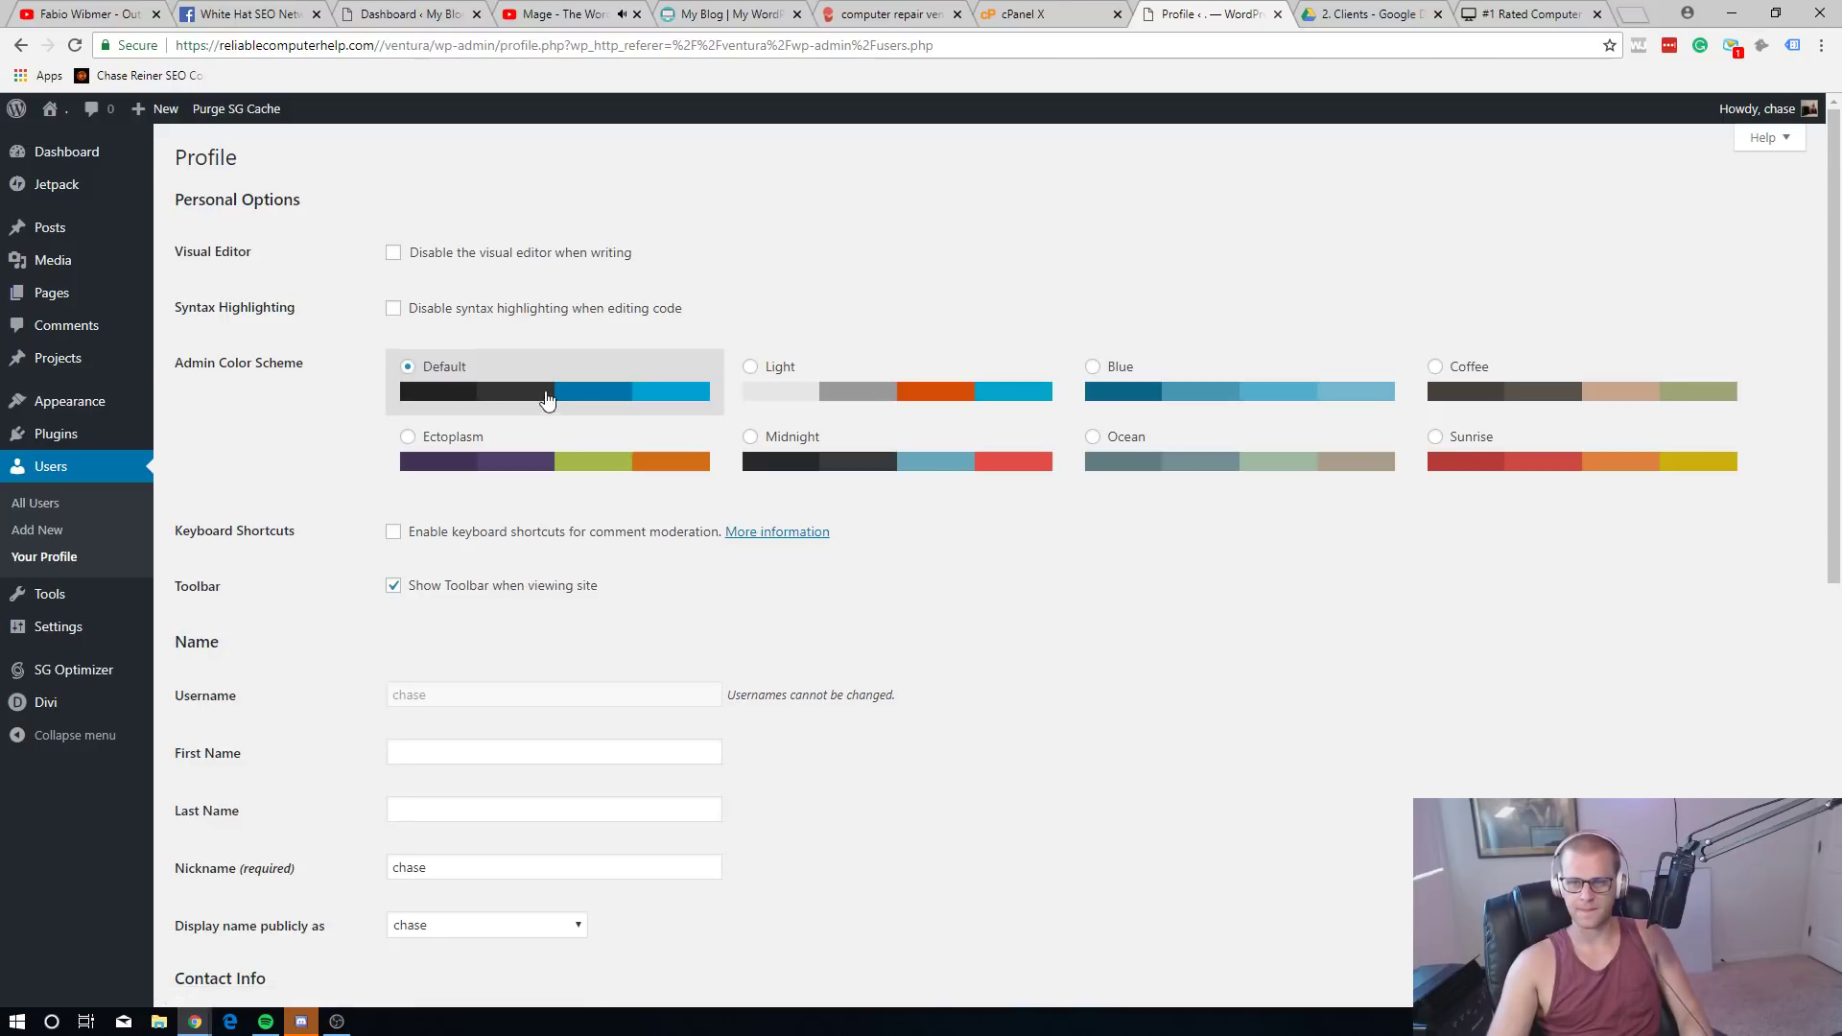
scroll(576, 394, down, 8)
scroll(603, 518, up, 8)
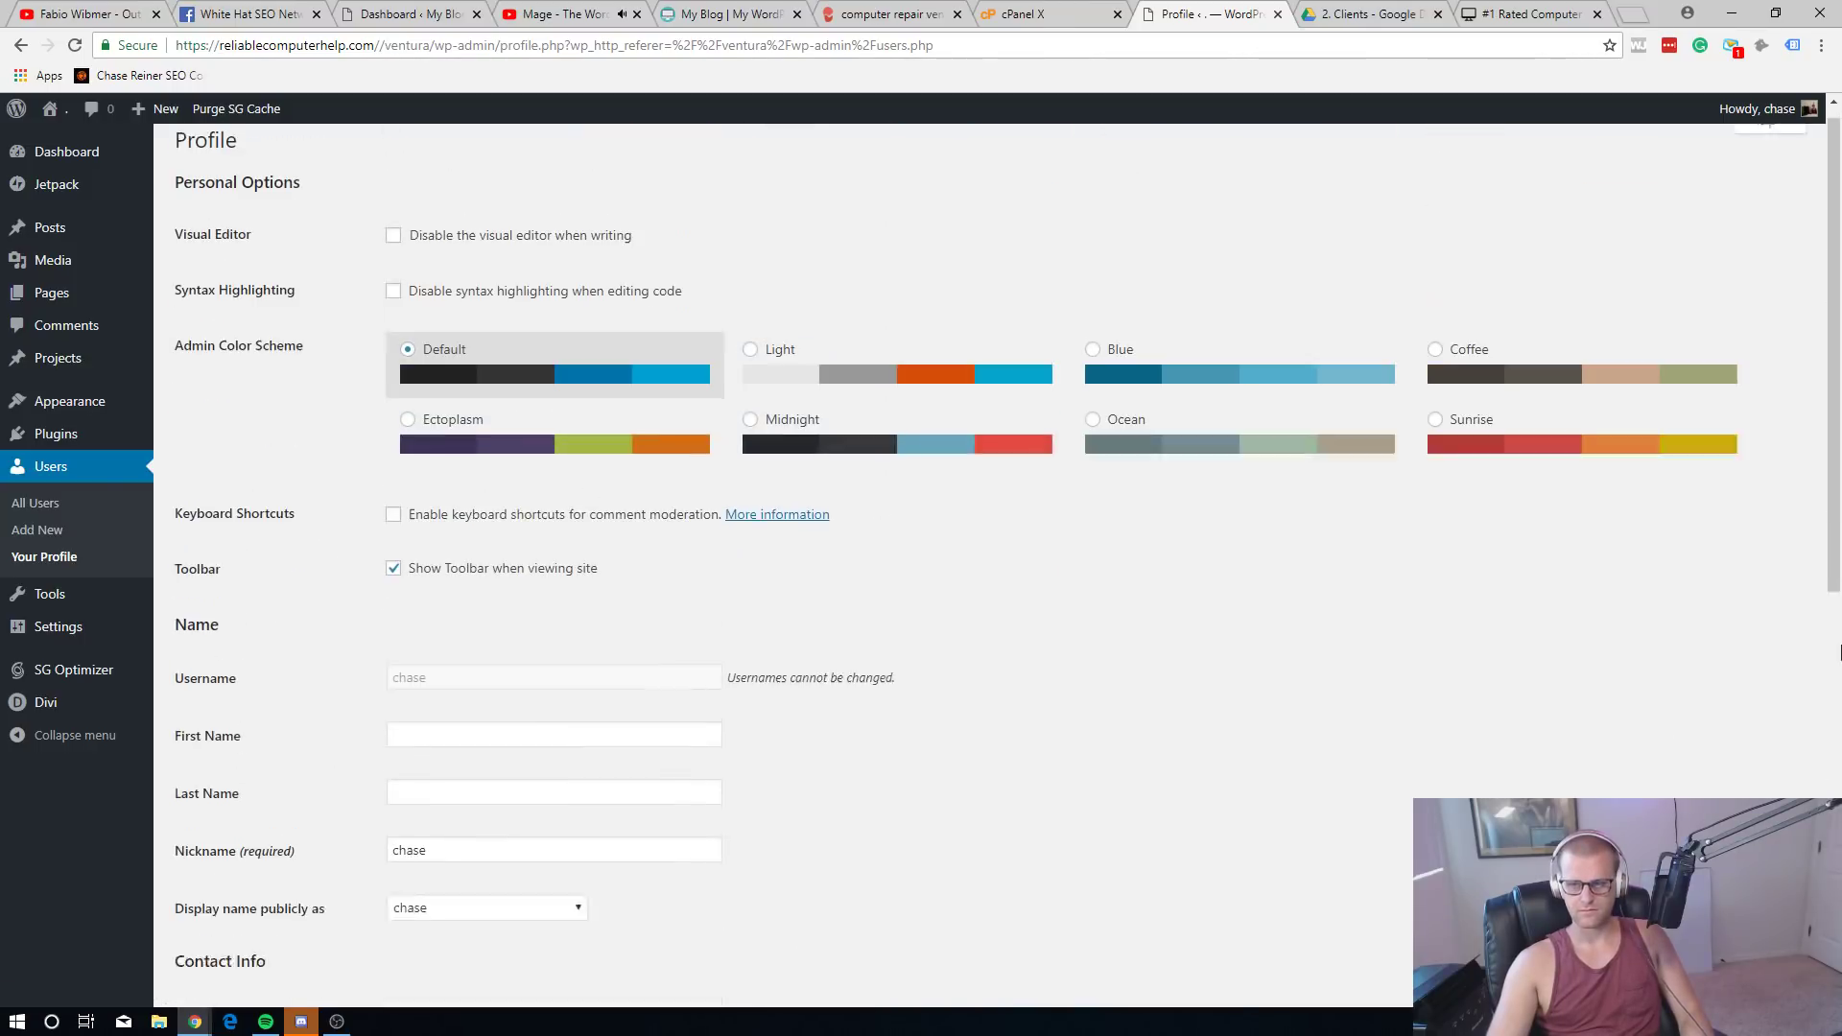
Log out, then sign back in as the administrator, re-entering the password after one rejection
mouse_move(1778, 113)
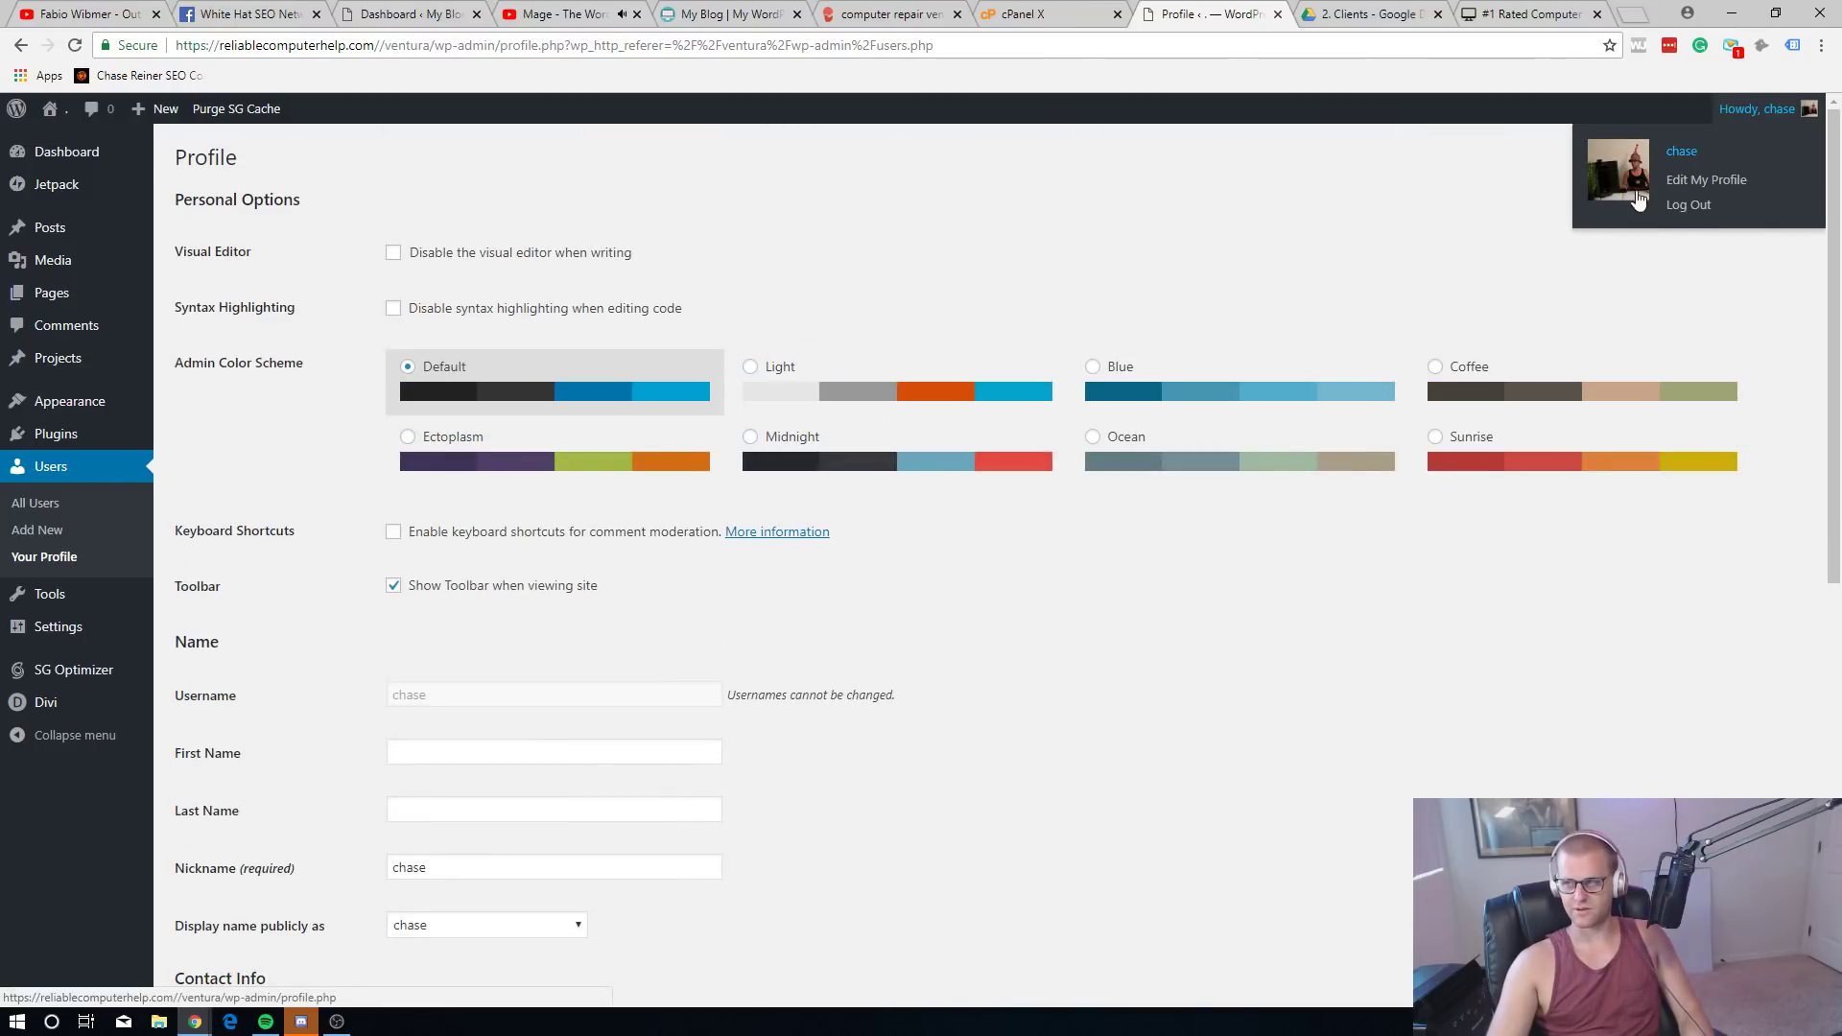
click(1681, 208)
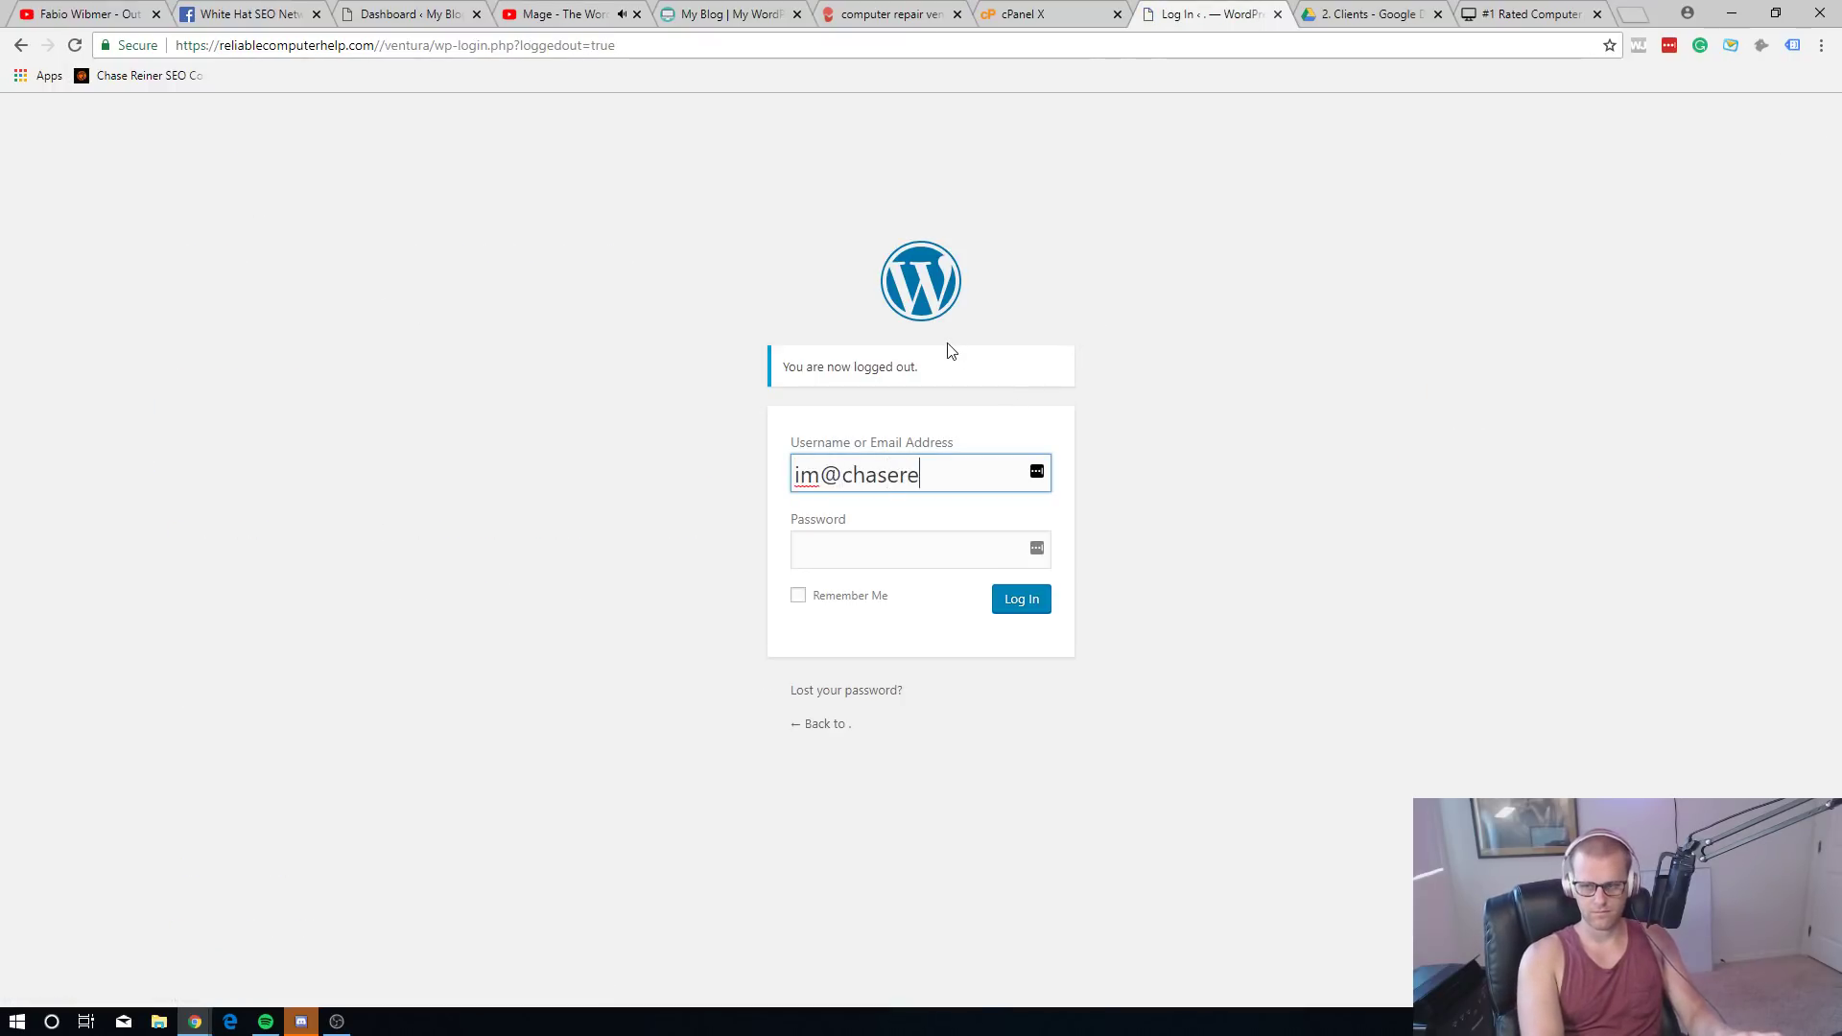
key(Tab)
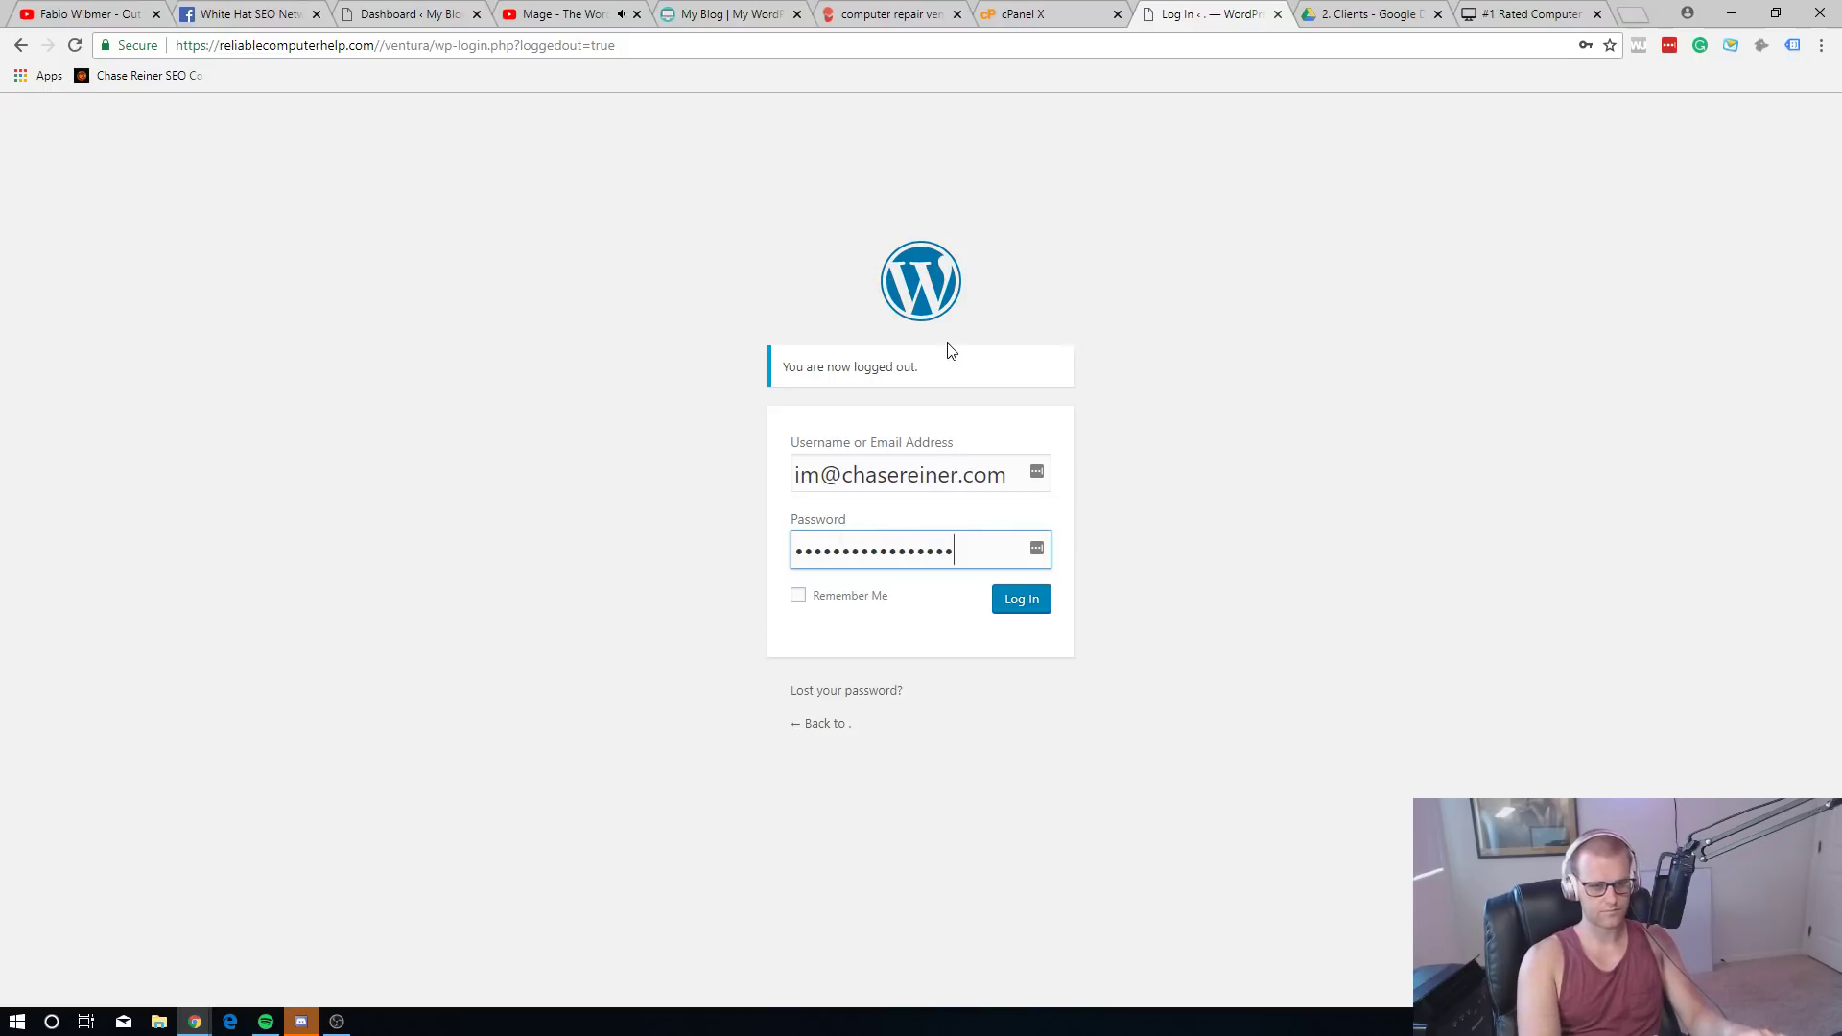
key(Return)
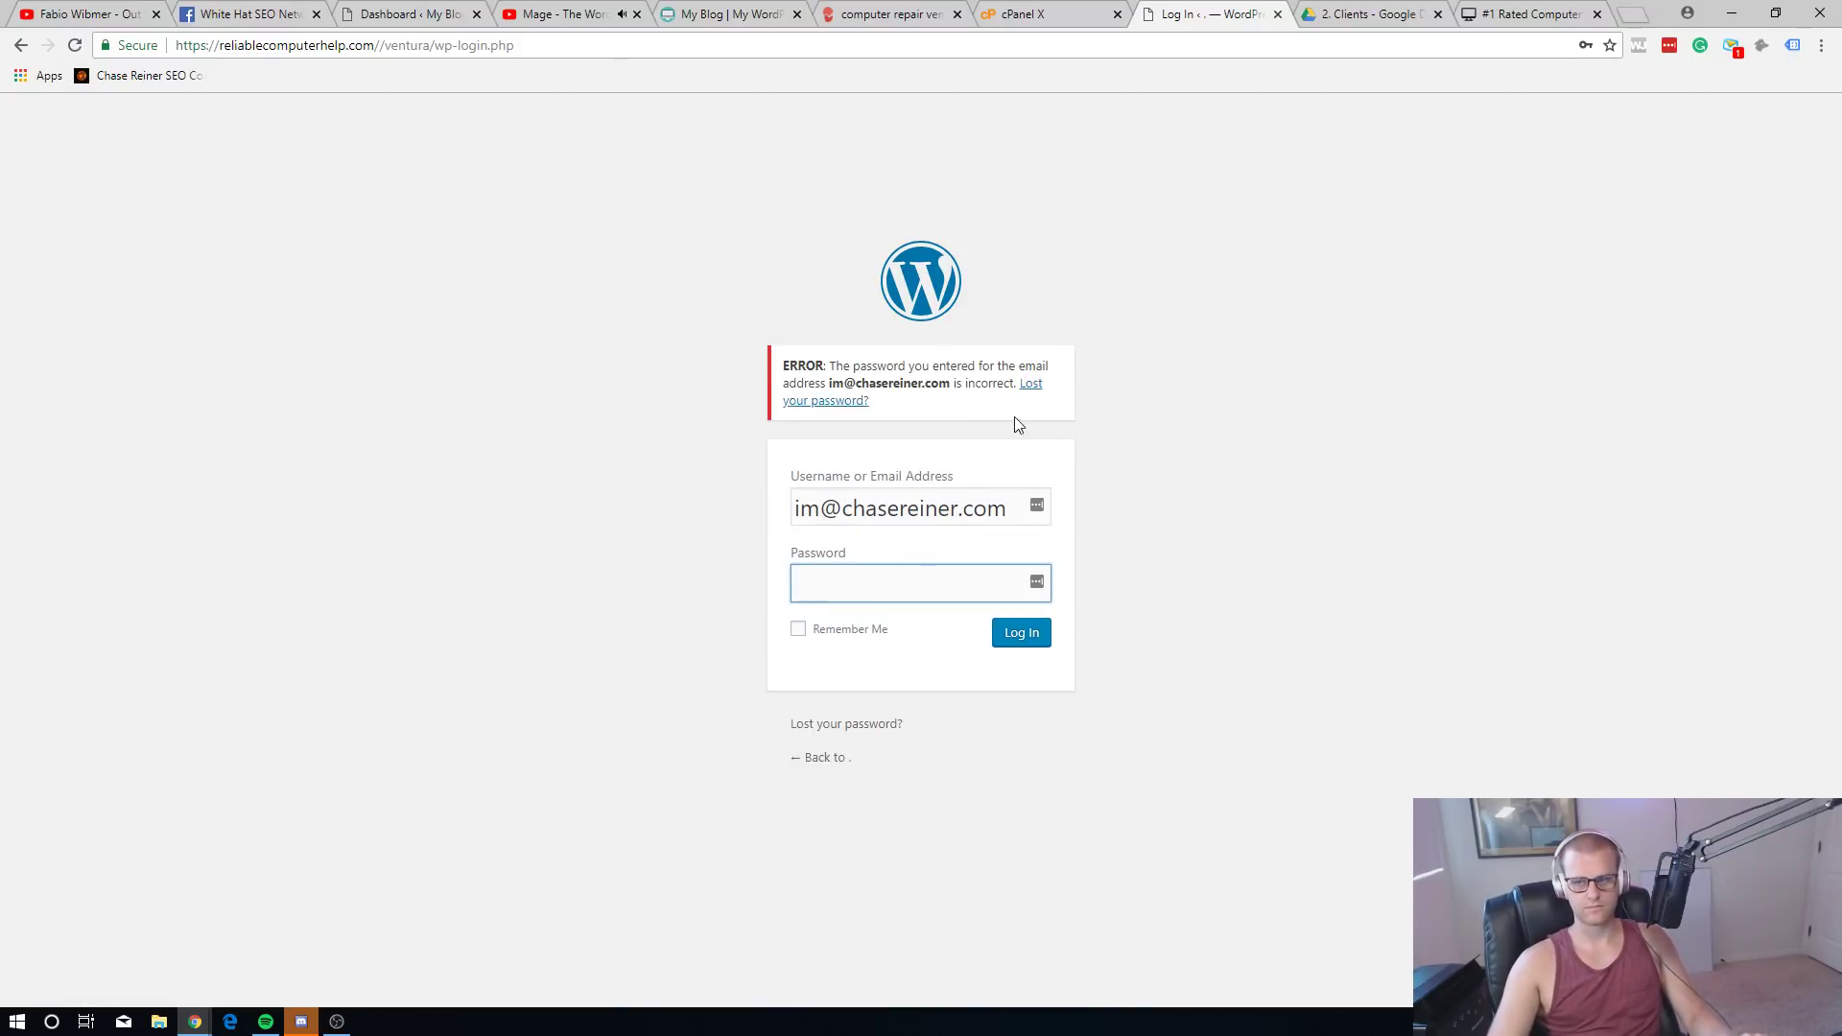
text(•••••••••••••••)
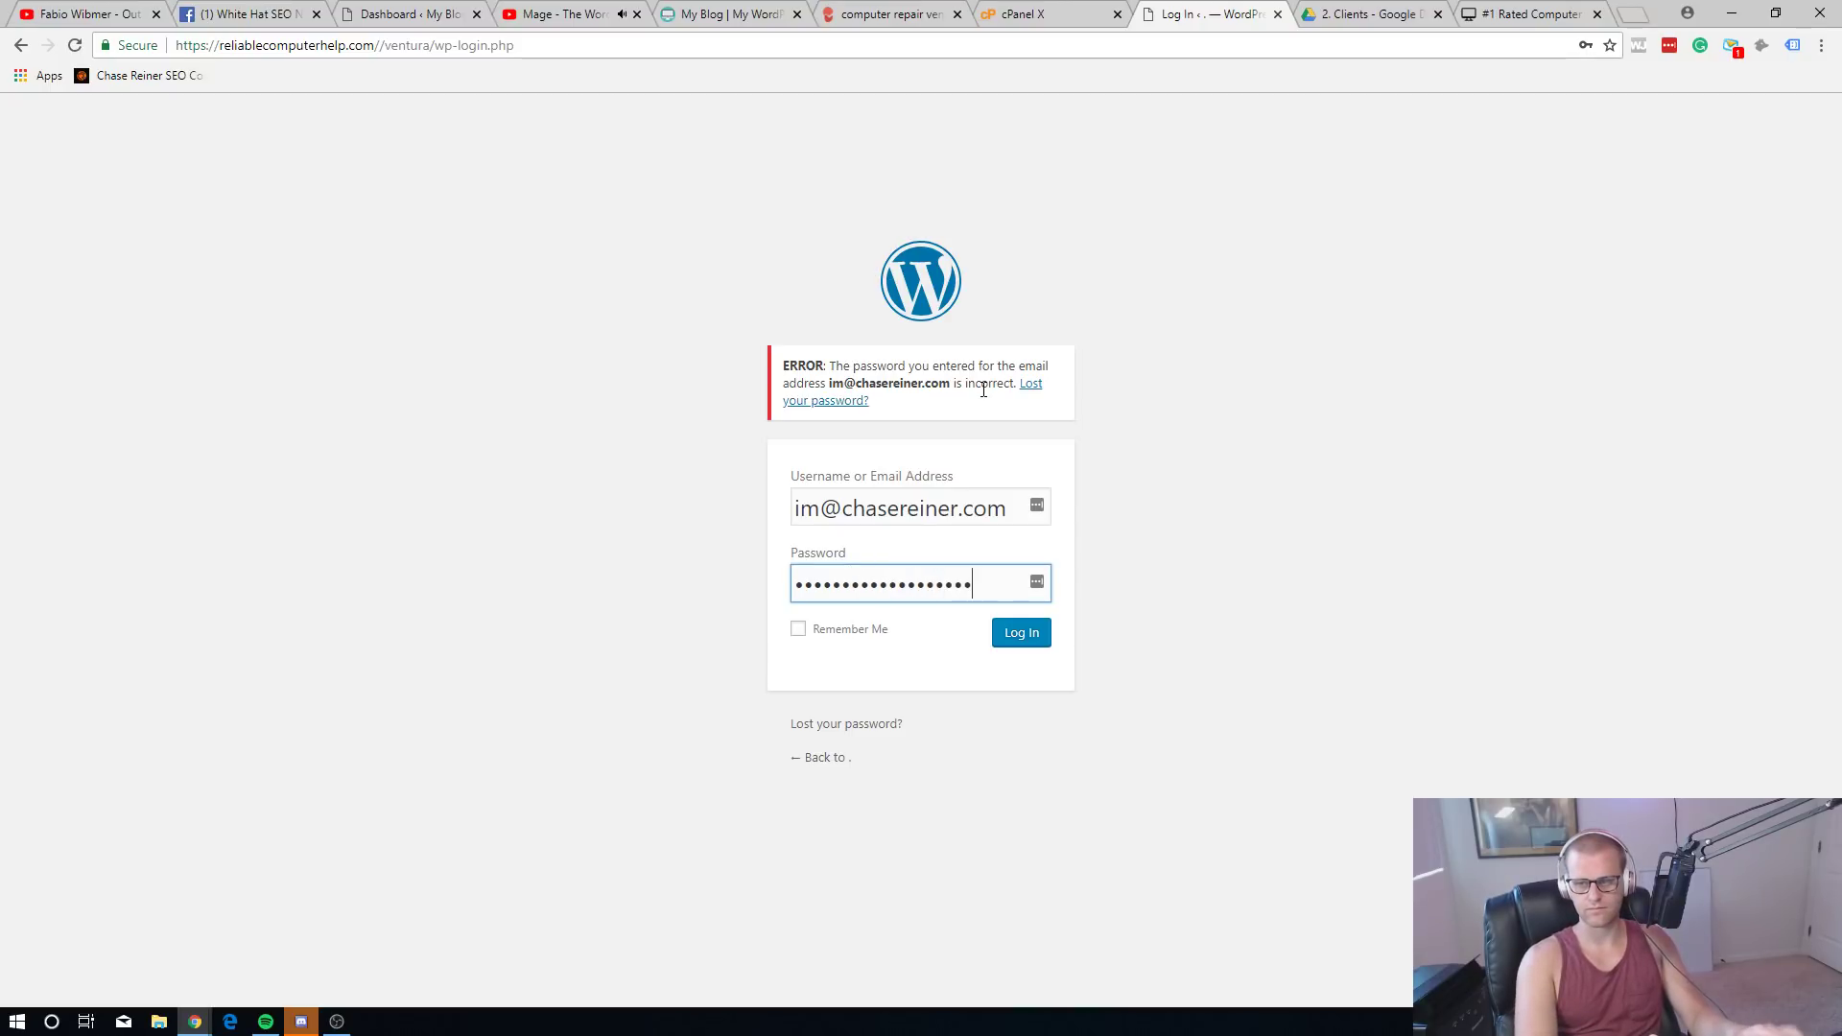
key(Return)
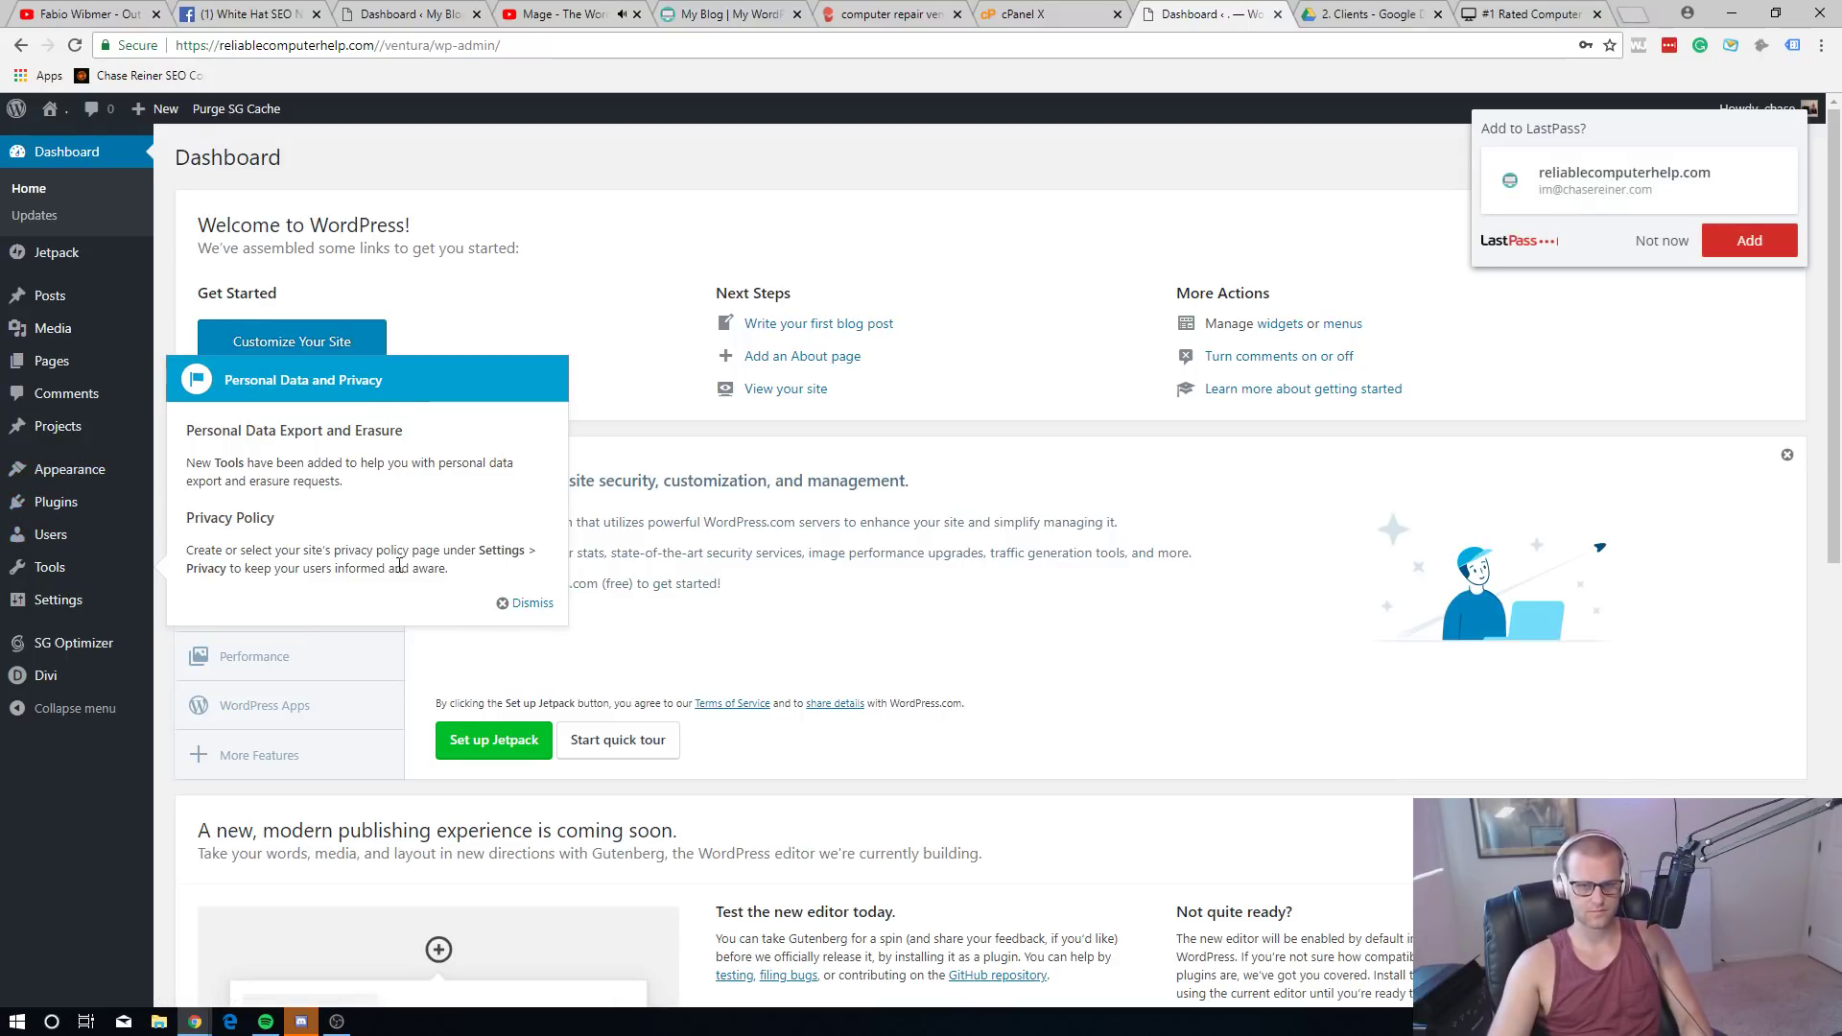
Dismiss the privacy notice, open Appearance > Customize, and decline LastPass's save-login prompt
click(528, 603)
mouse_move(69, 469)
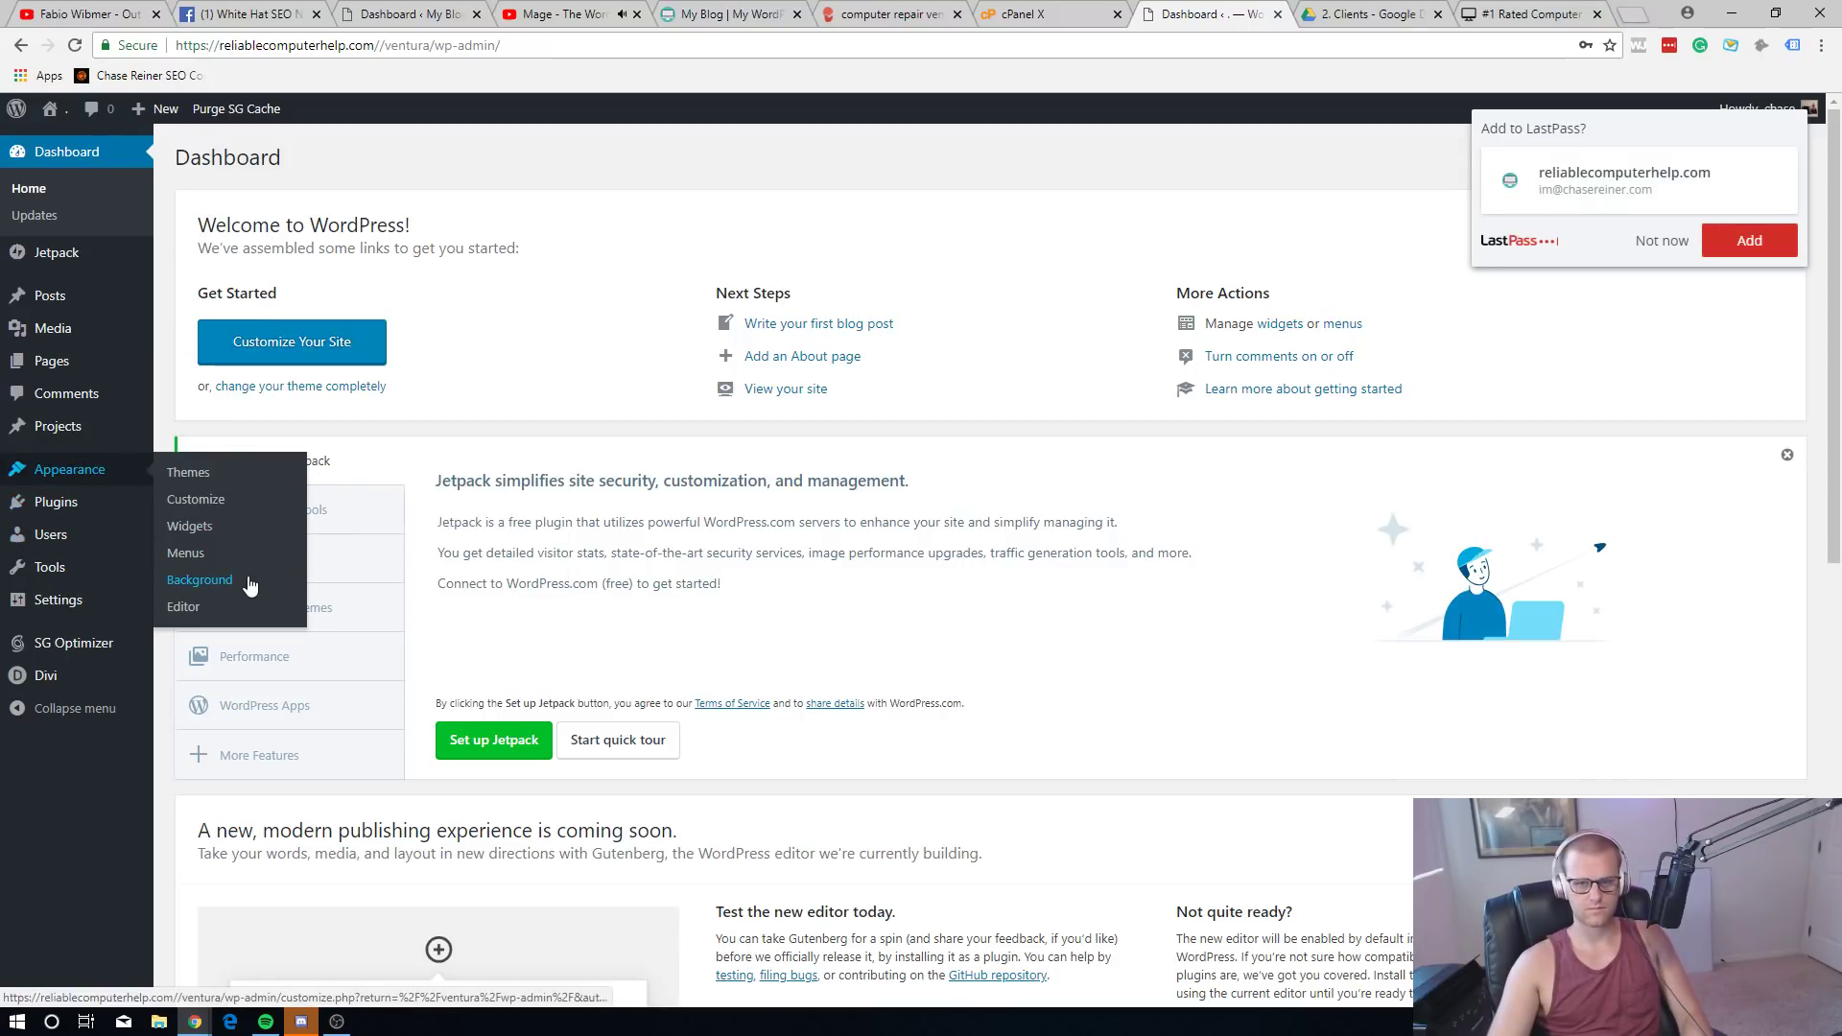
click(232, 513)
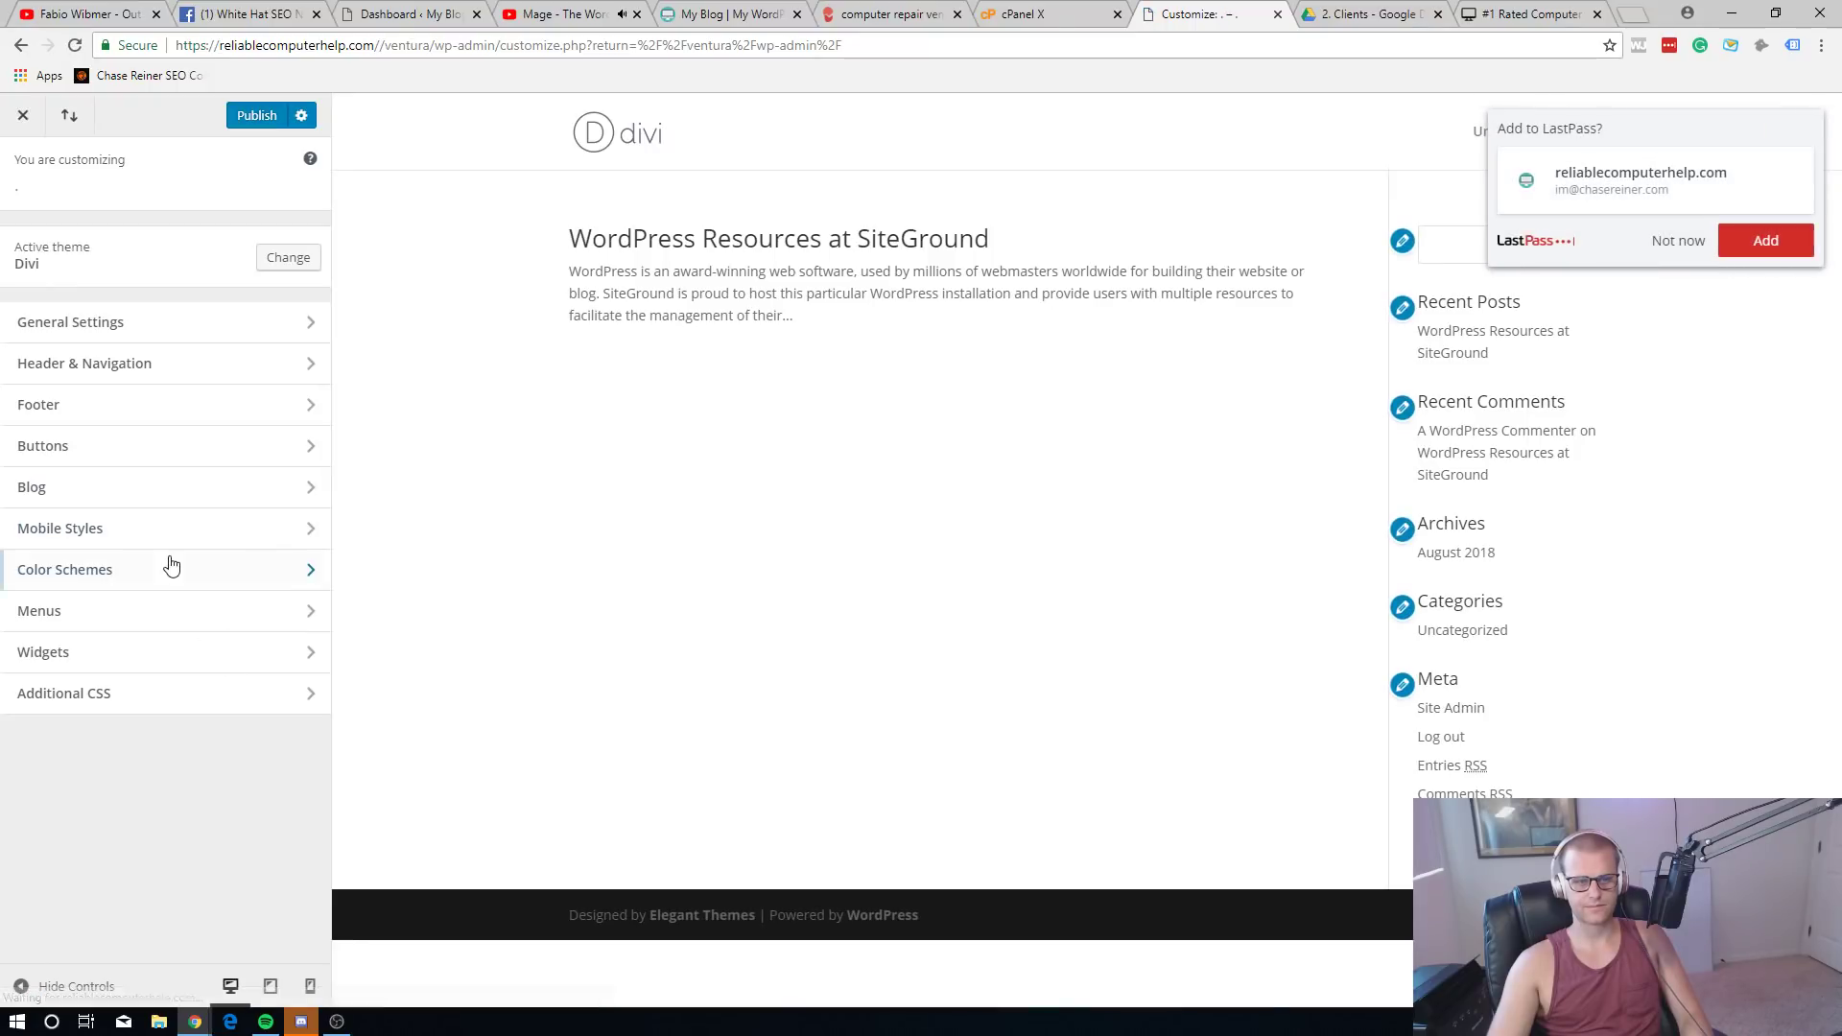
click(1685, 252)
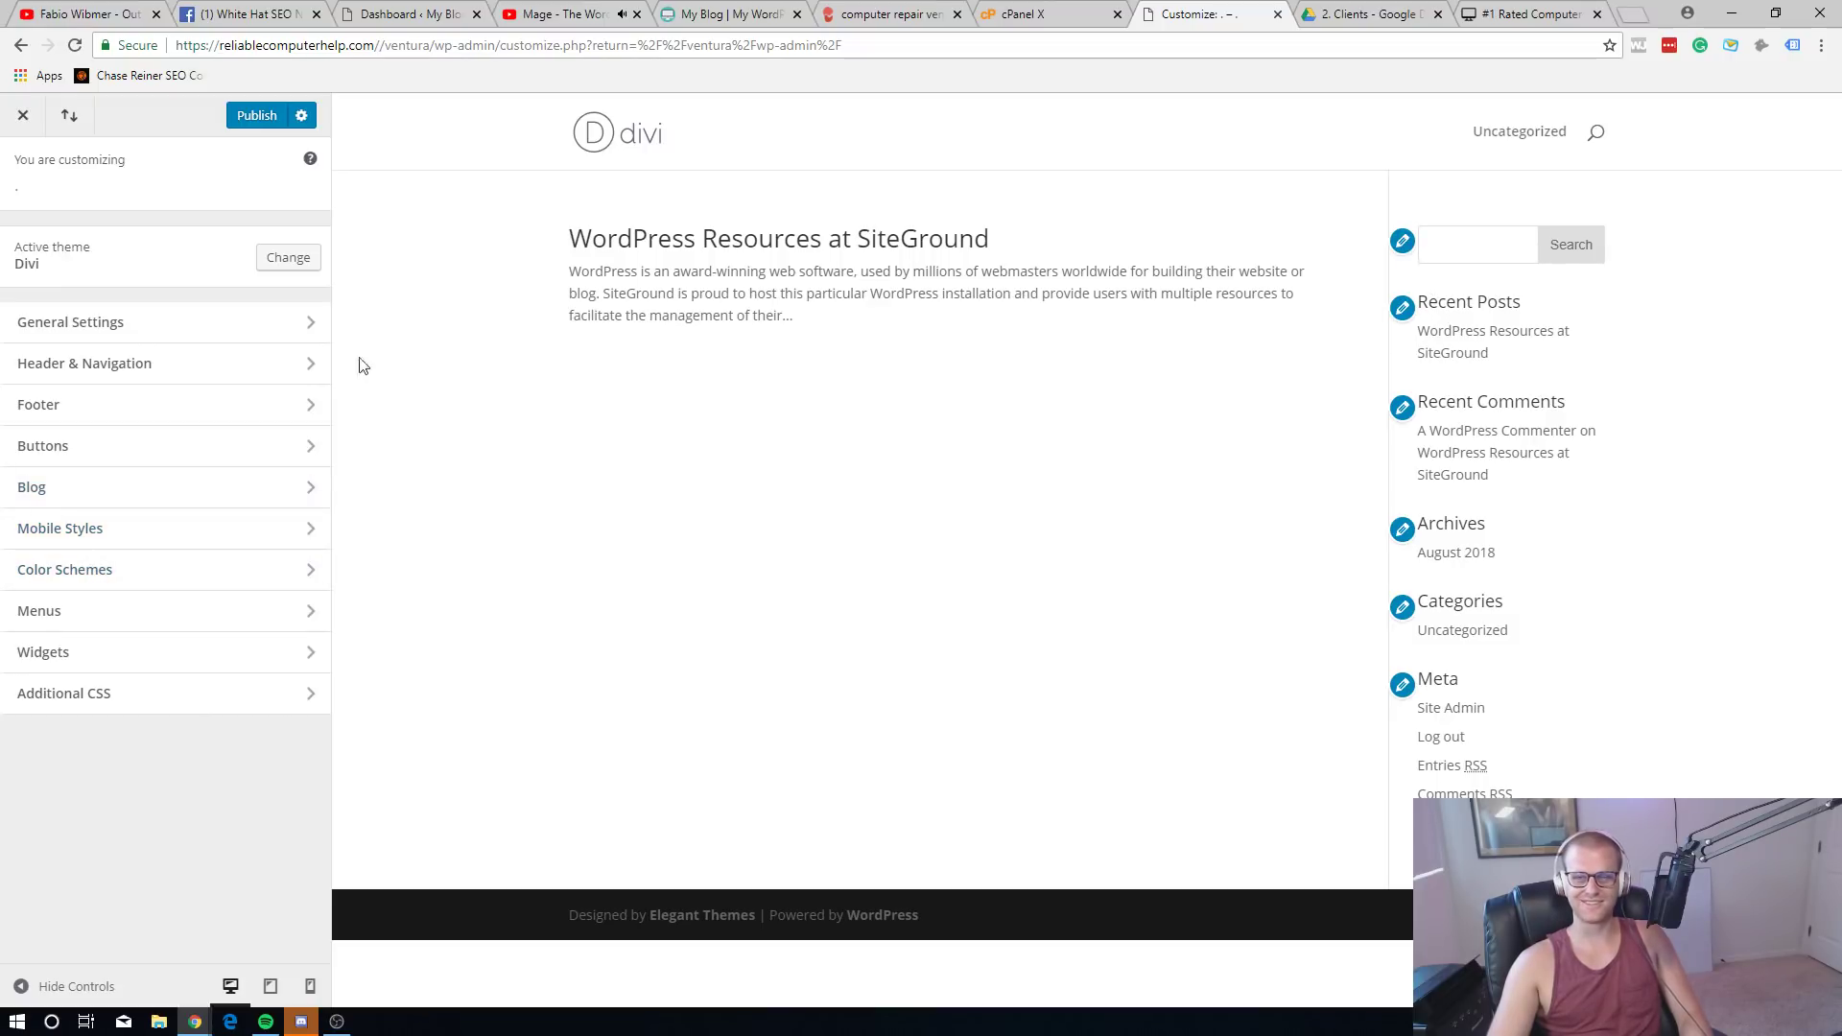
Browse the customizer's General Settings and Site Layout, then return to the top-level list
click(179, 342)
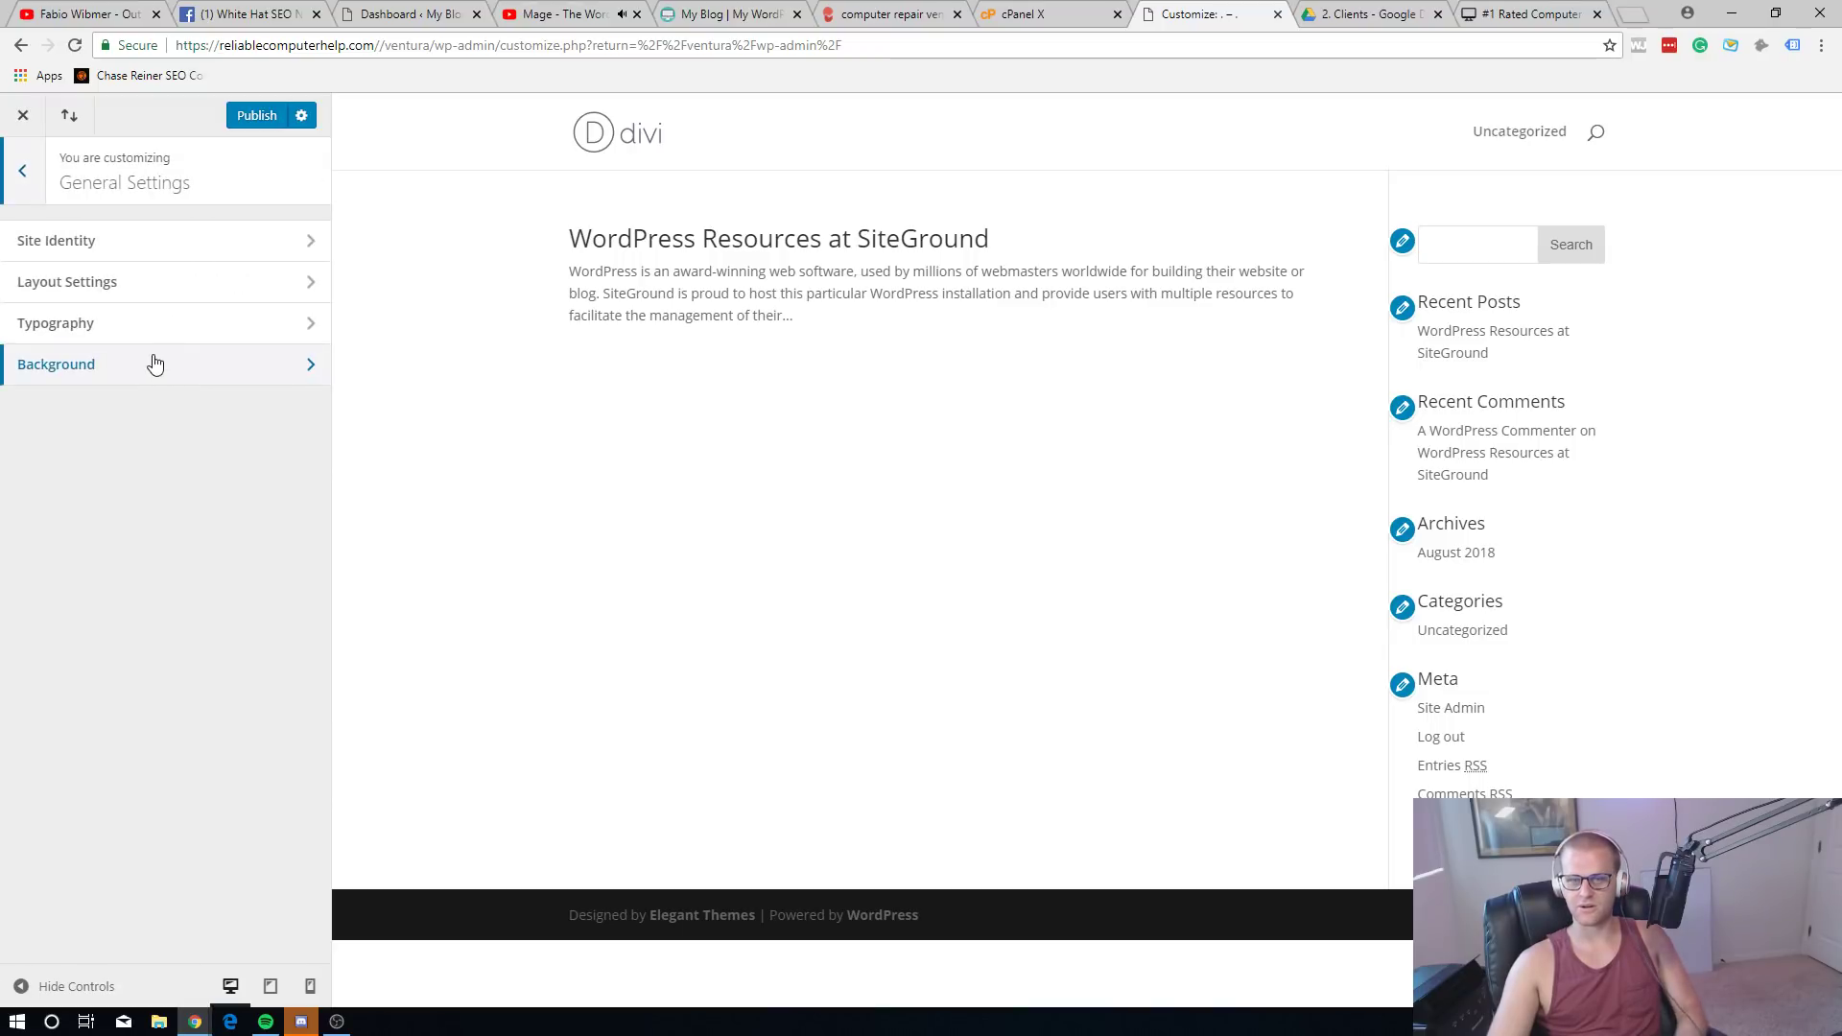
click(83, 288)
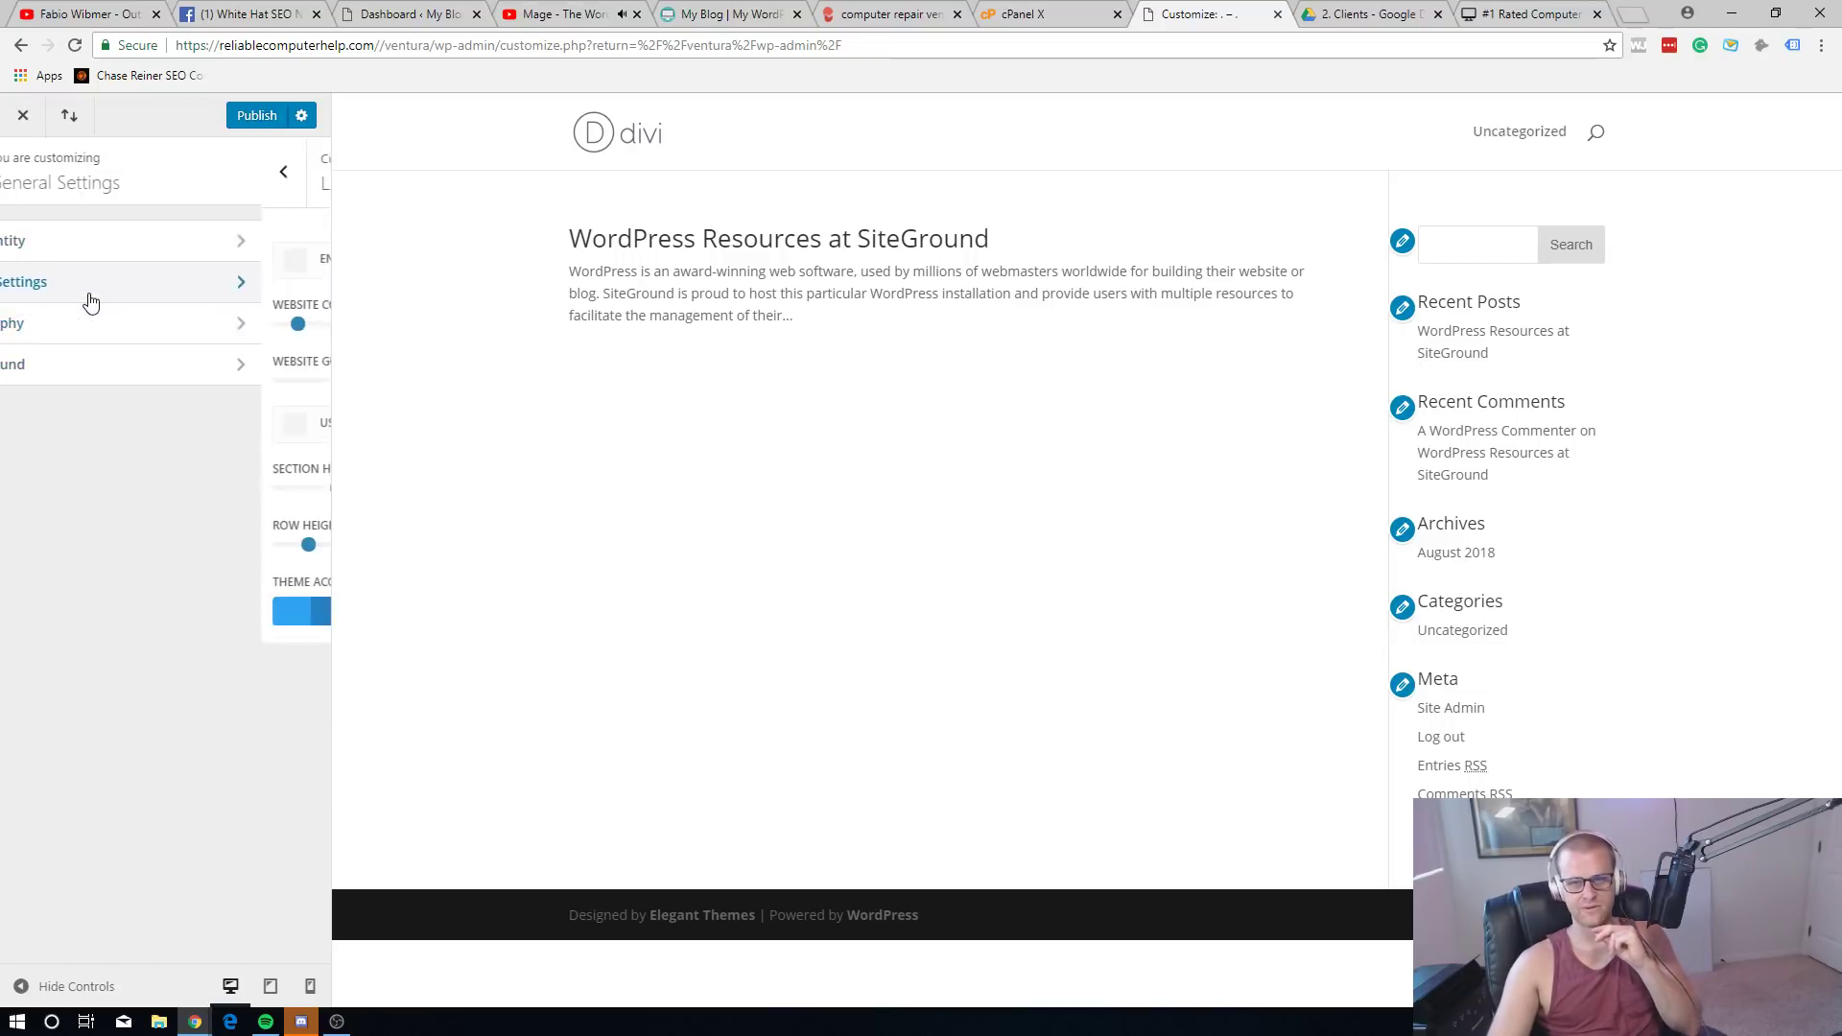
click(37, 197)
click(38, 197)
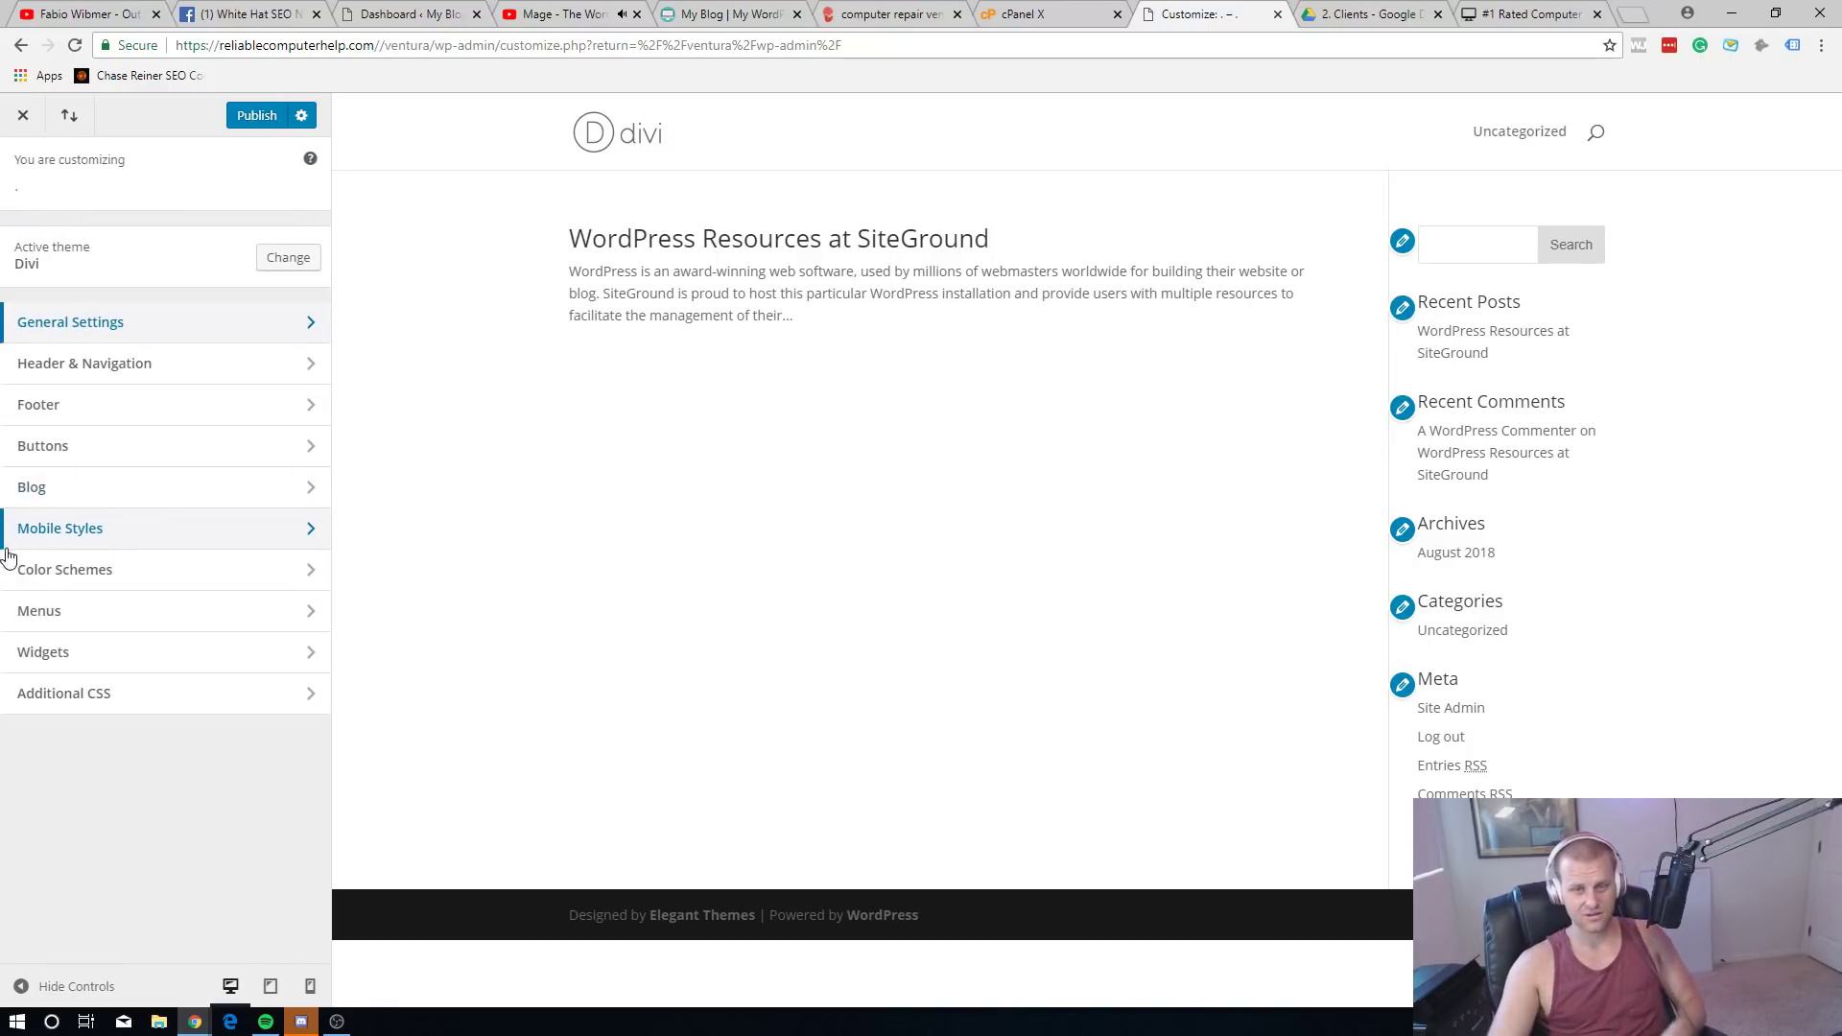
Remove the Recent Posts widget from the Sidebar widget area
click(43, 656)
click(148, 252)
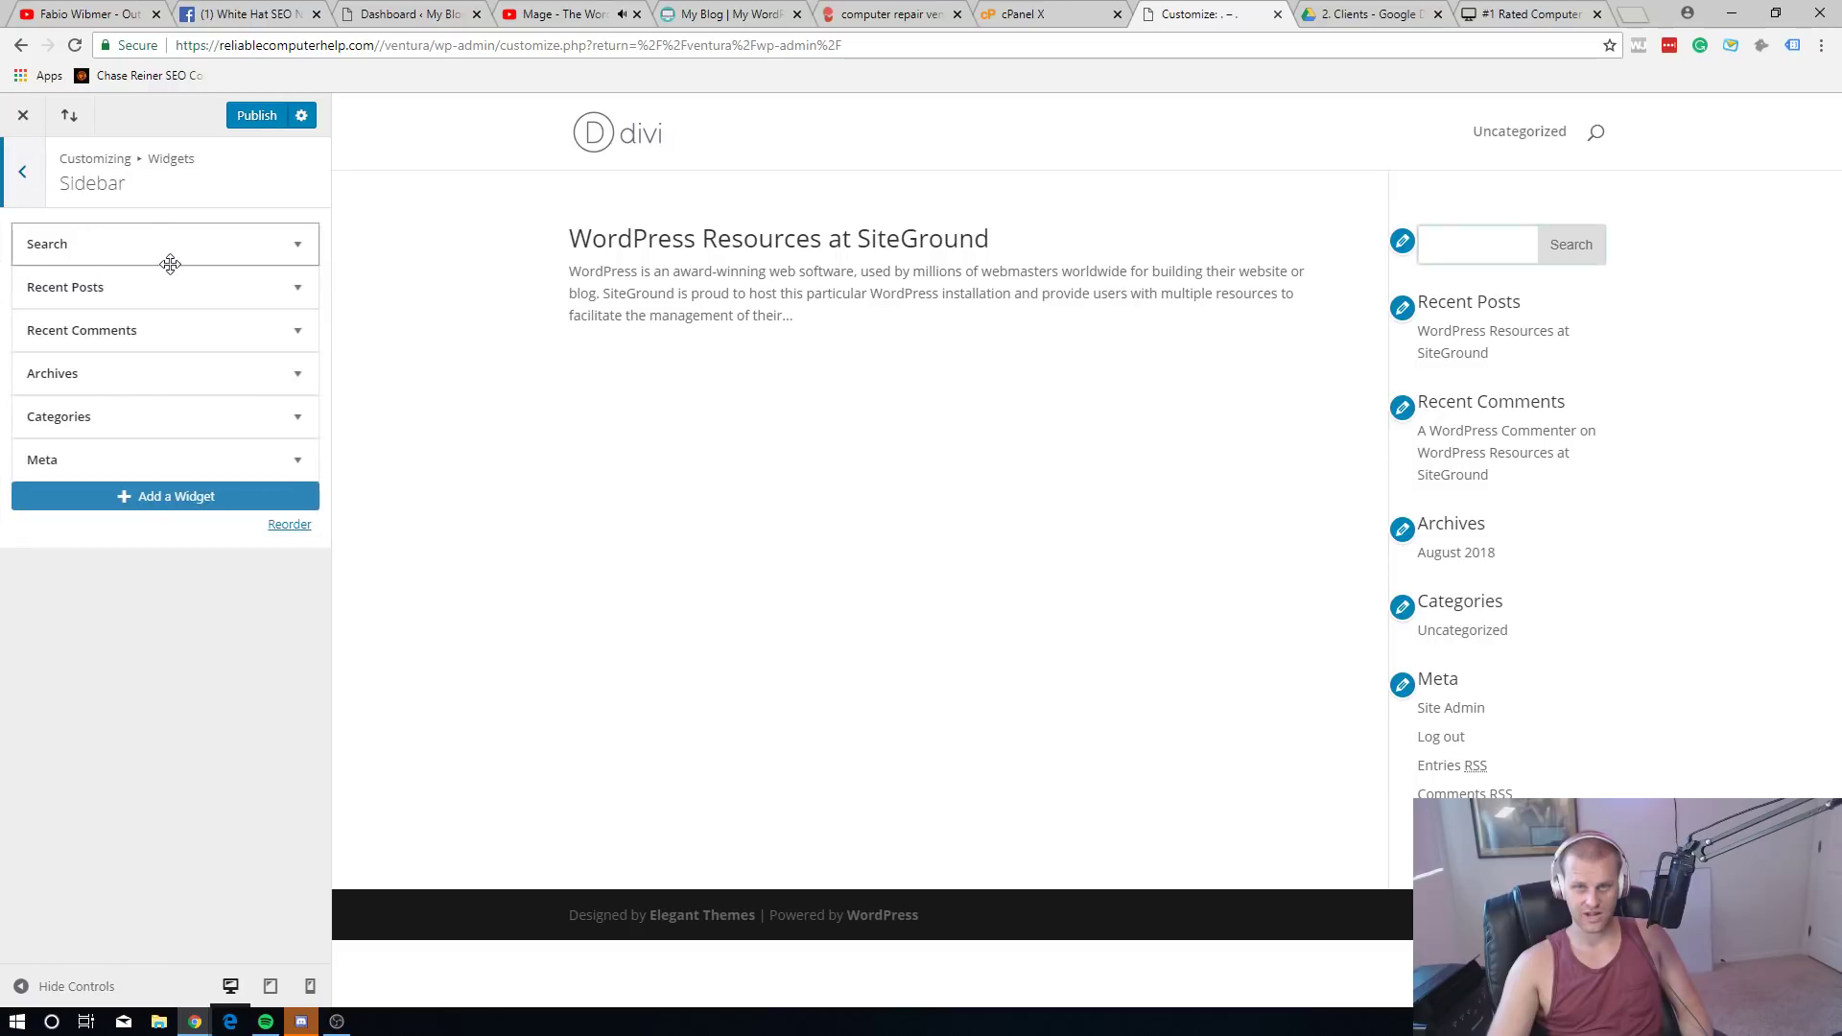
click(175, 281)
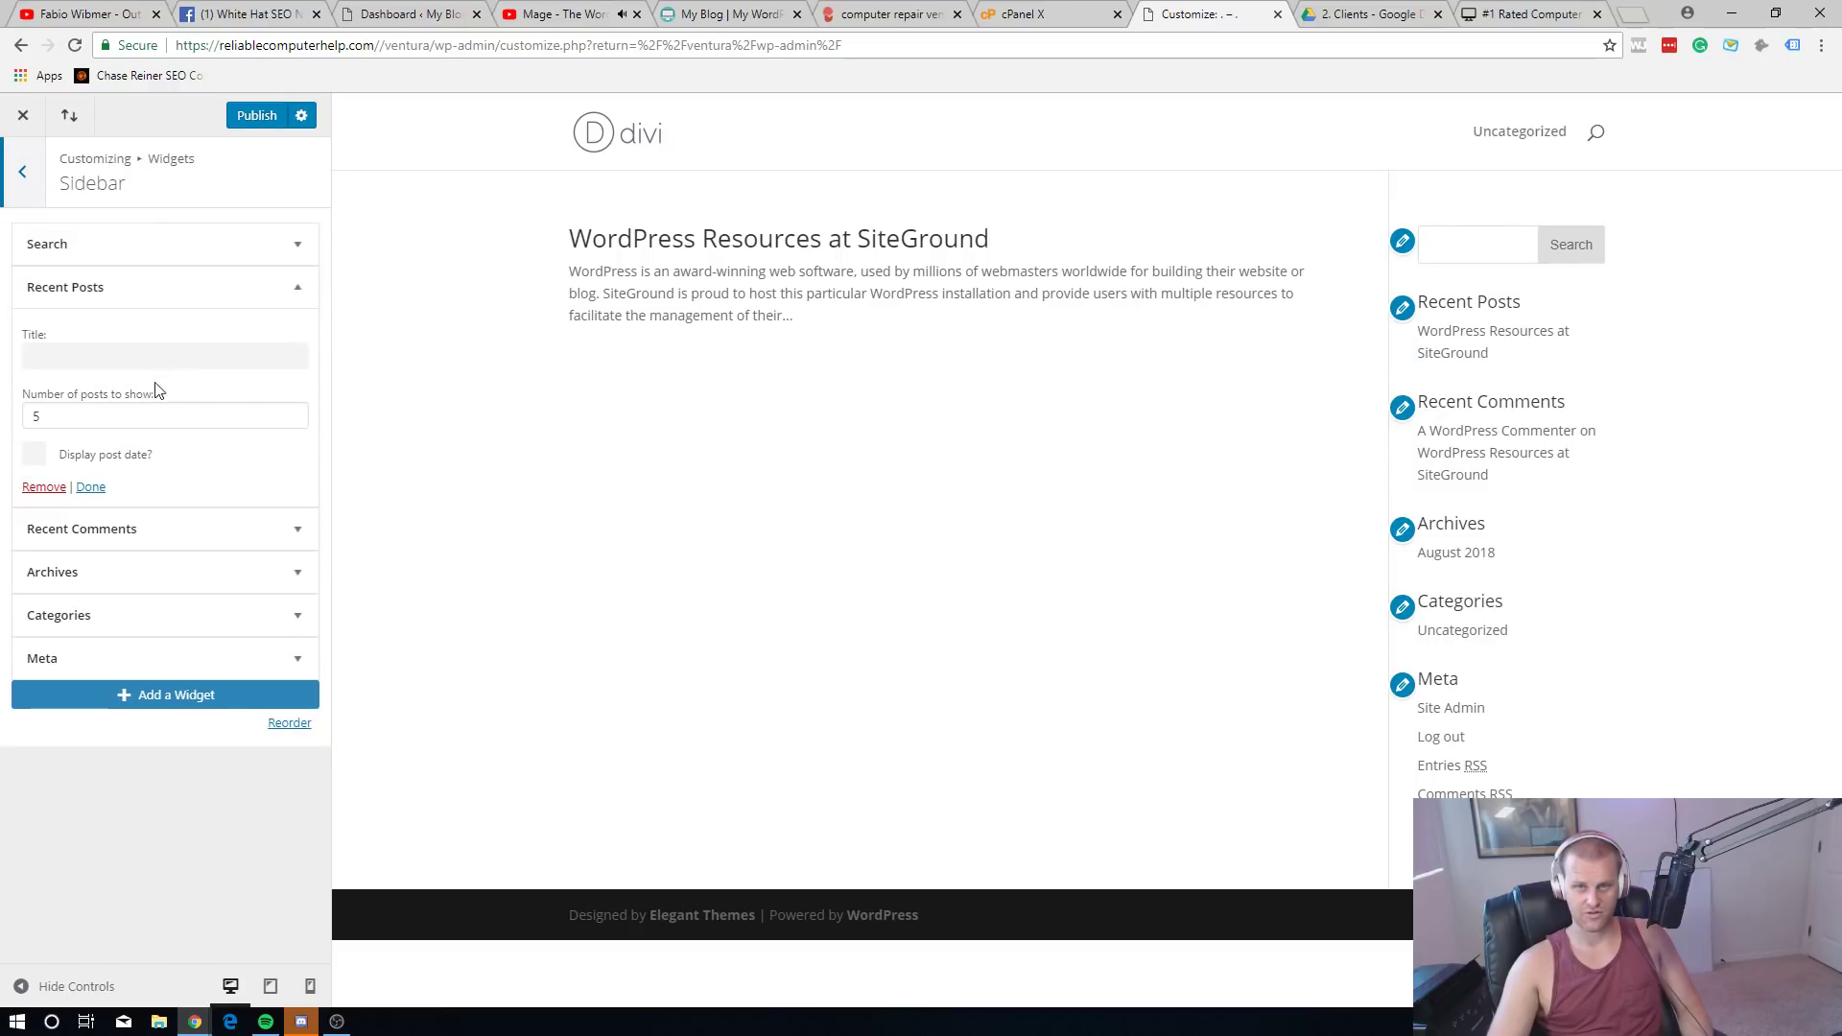
click(46, 487)
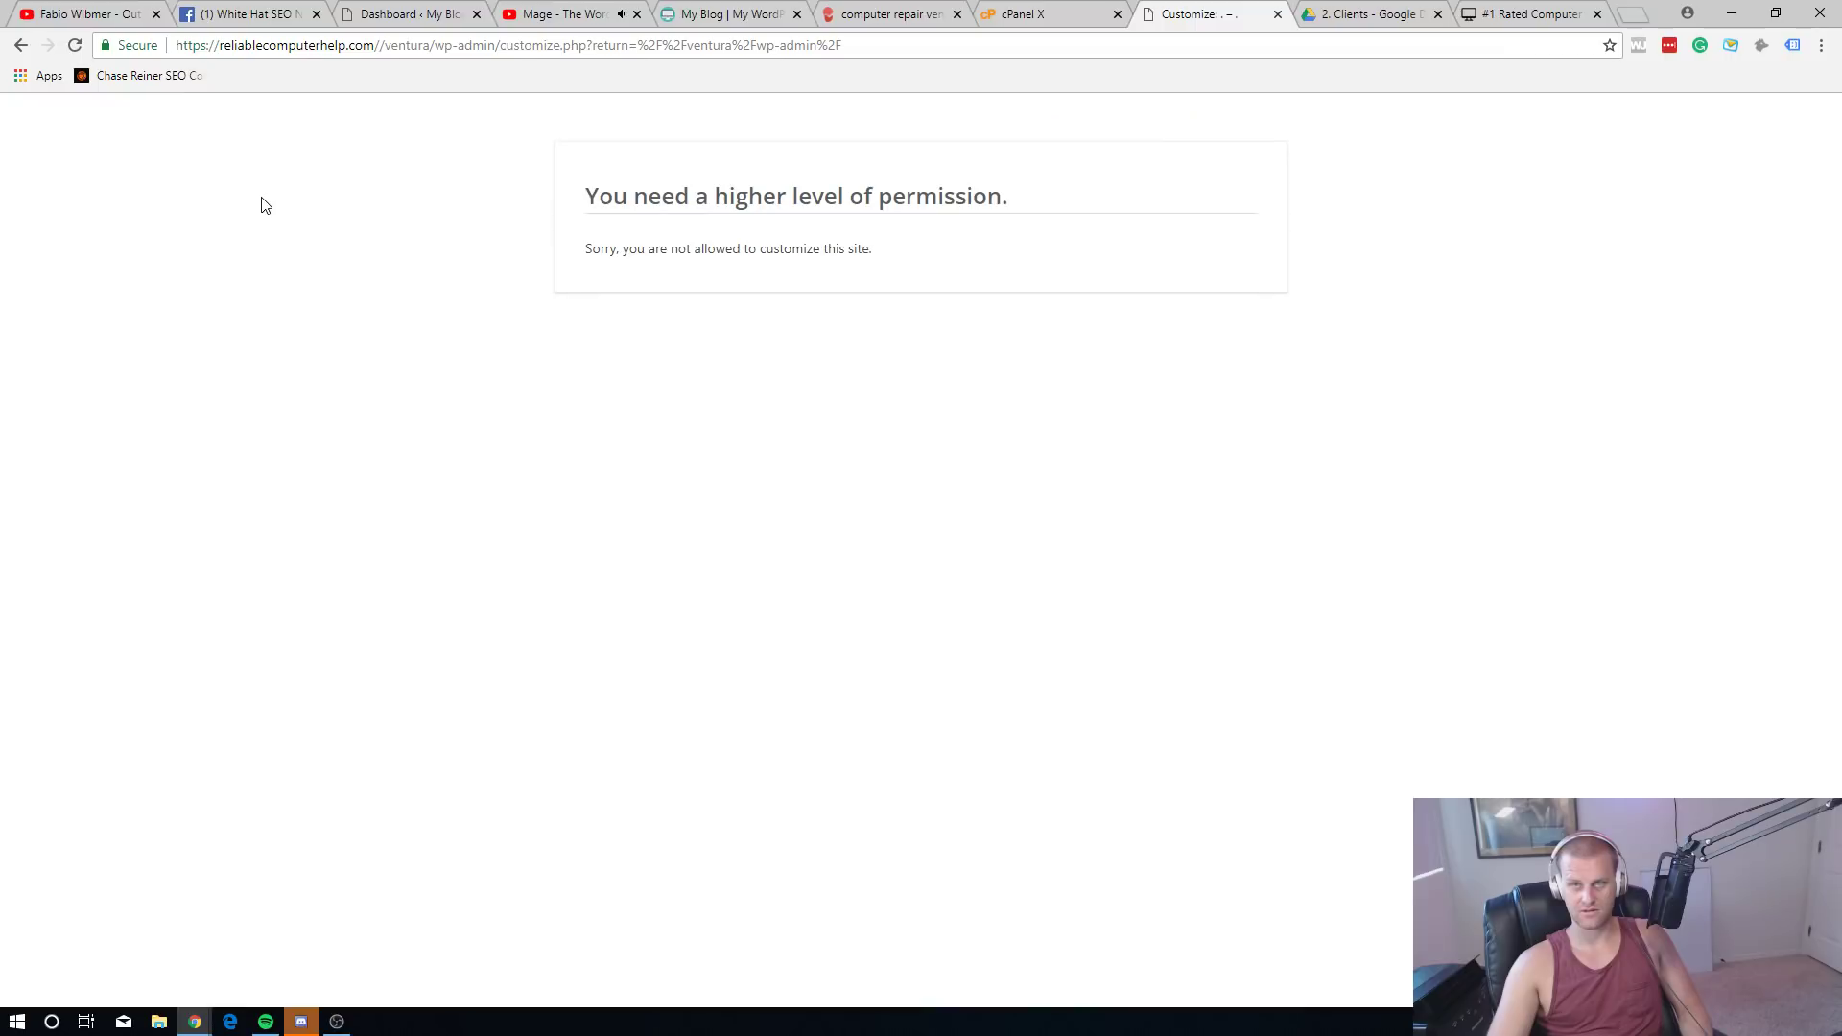
Leave the customizer without publishing and dismiss the privacy notice on the Dashboard
click(31, 44)
click(1015, 156)
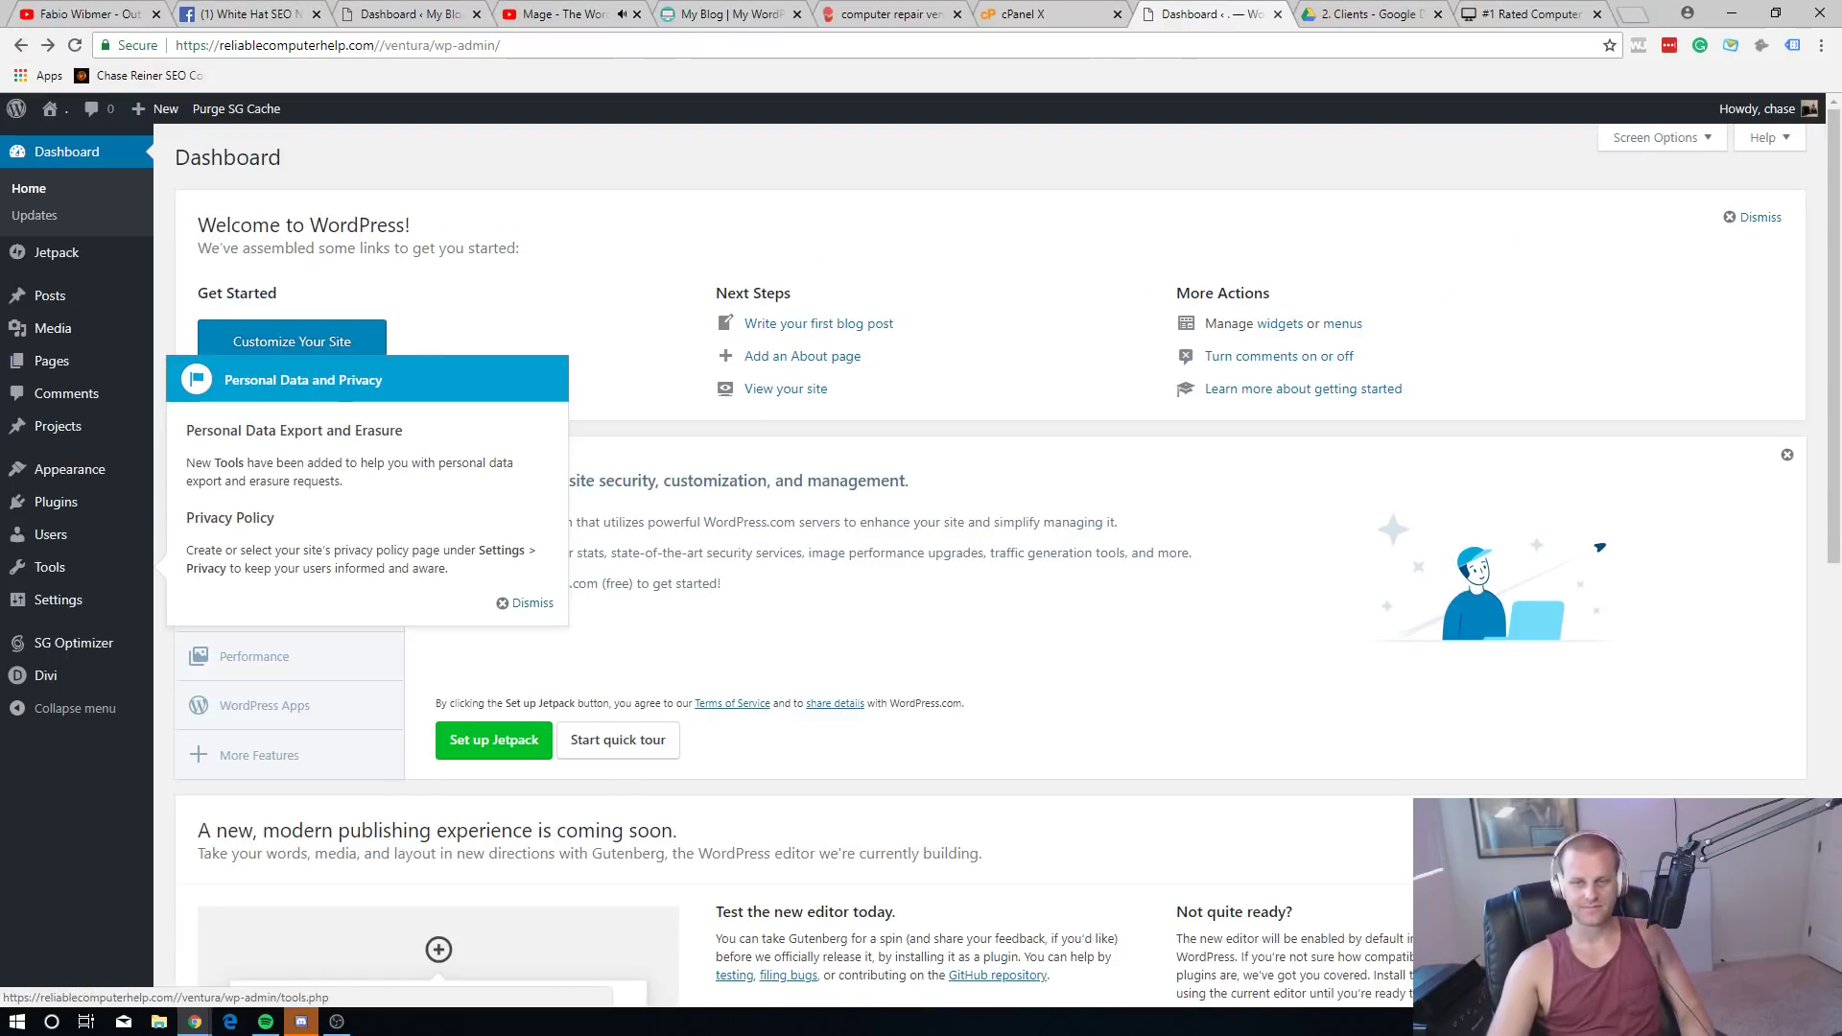
click(555, 603)
mouse_move(43, 547)
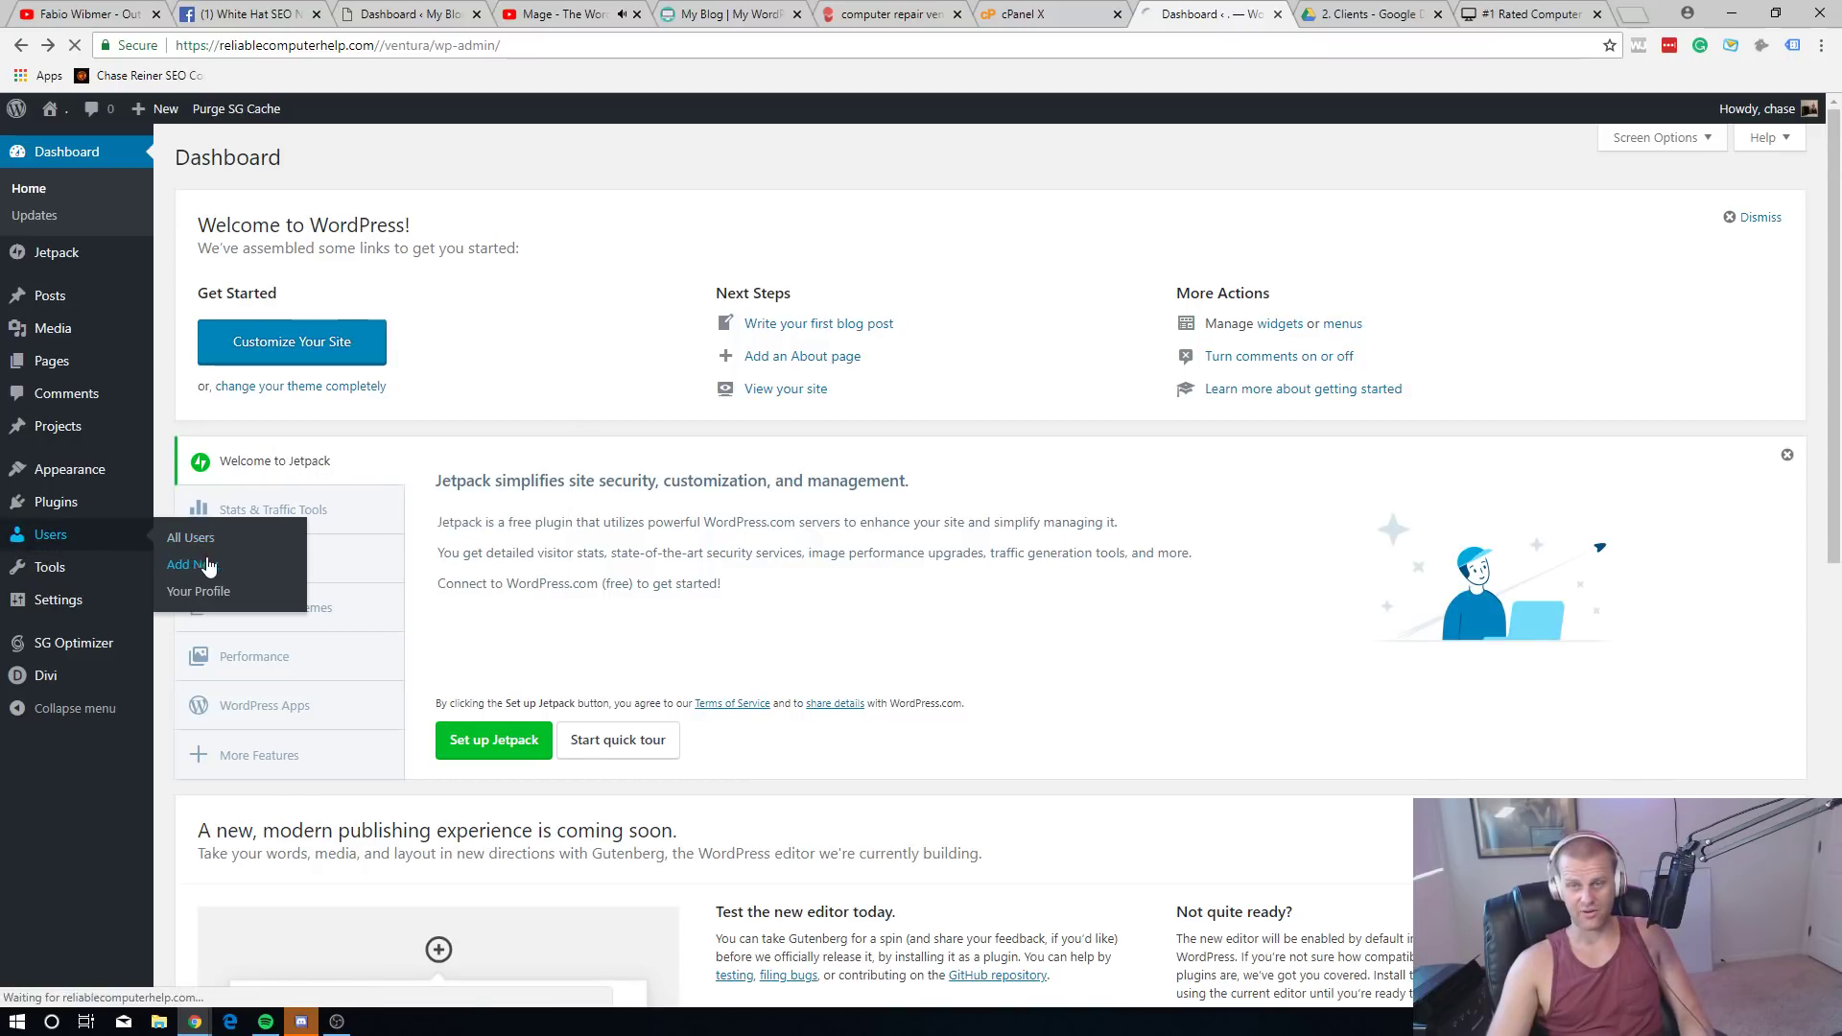
Open Users > Add New and fill in the username and e-mail from saved suggestions
click(205, 564)
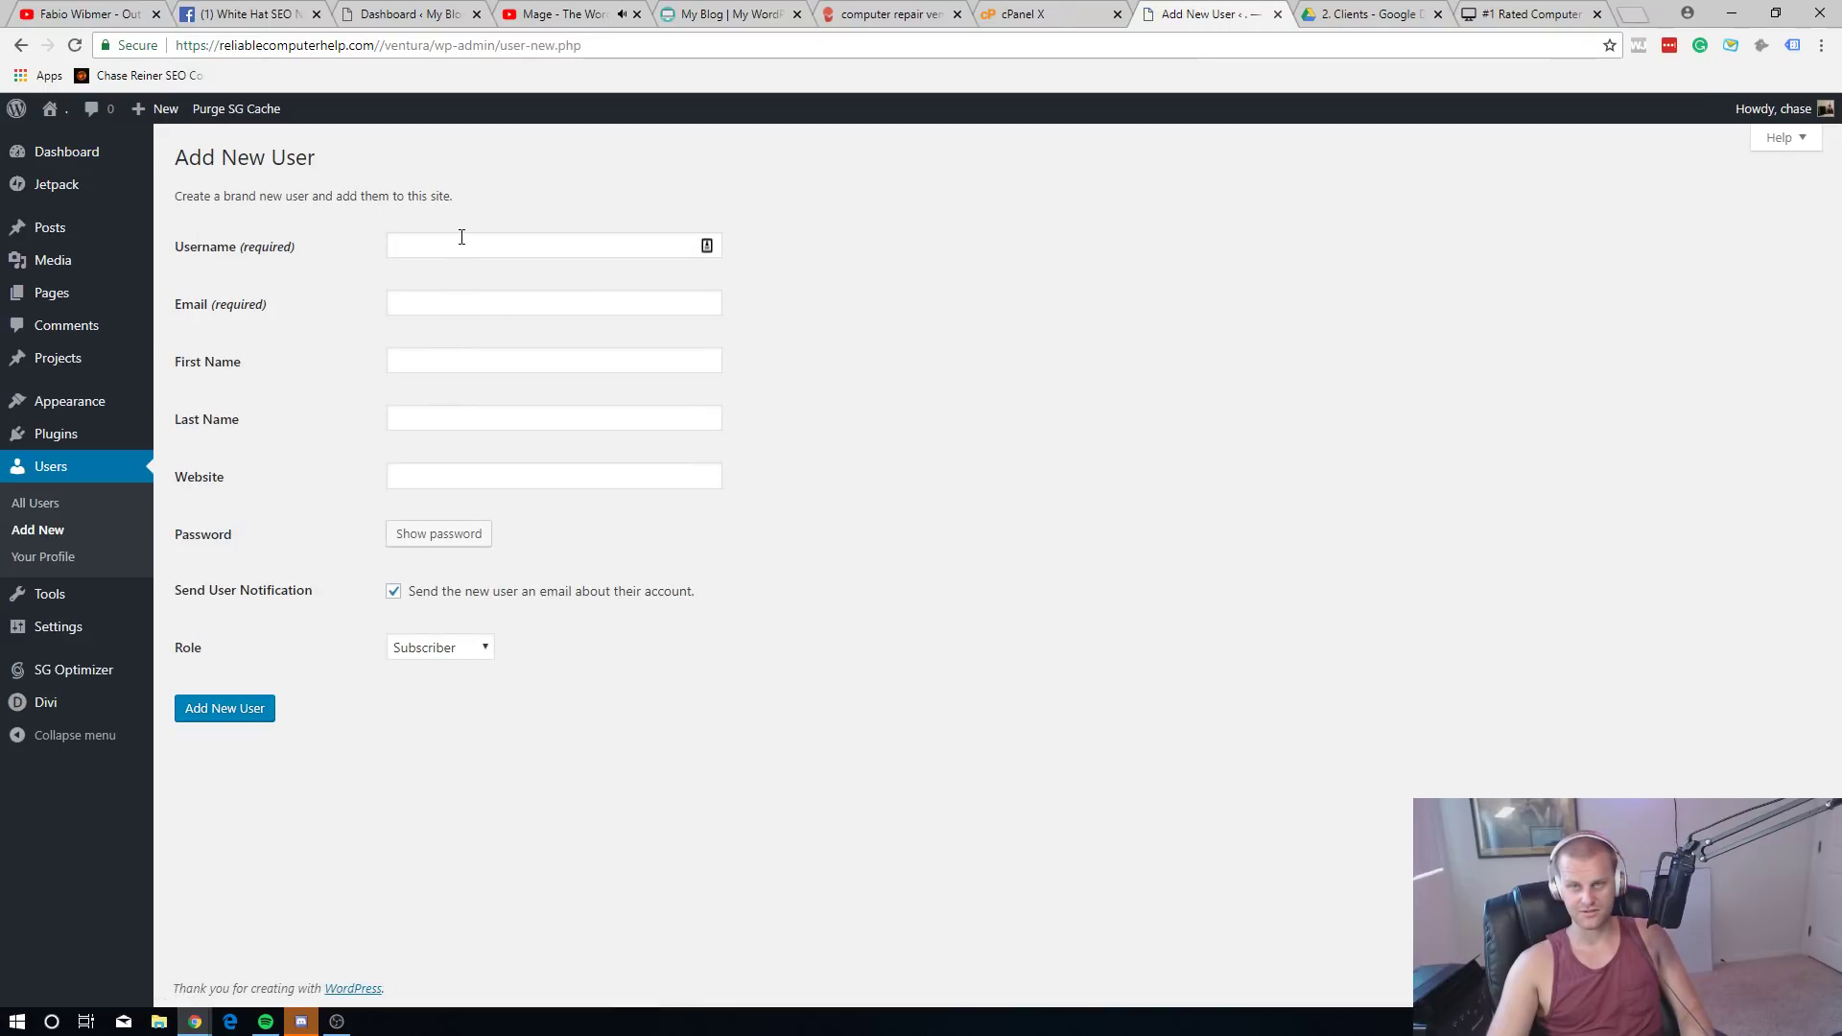
click(462, 237)
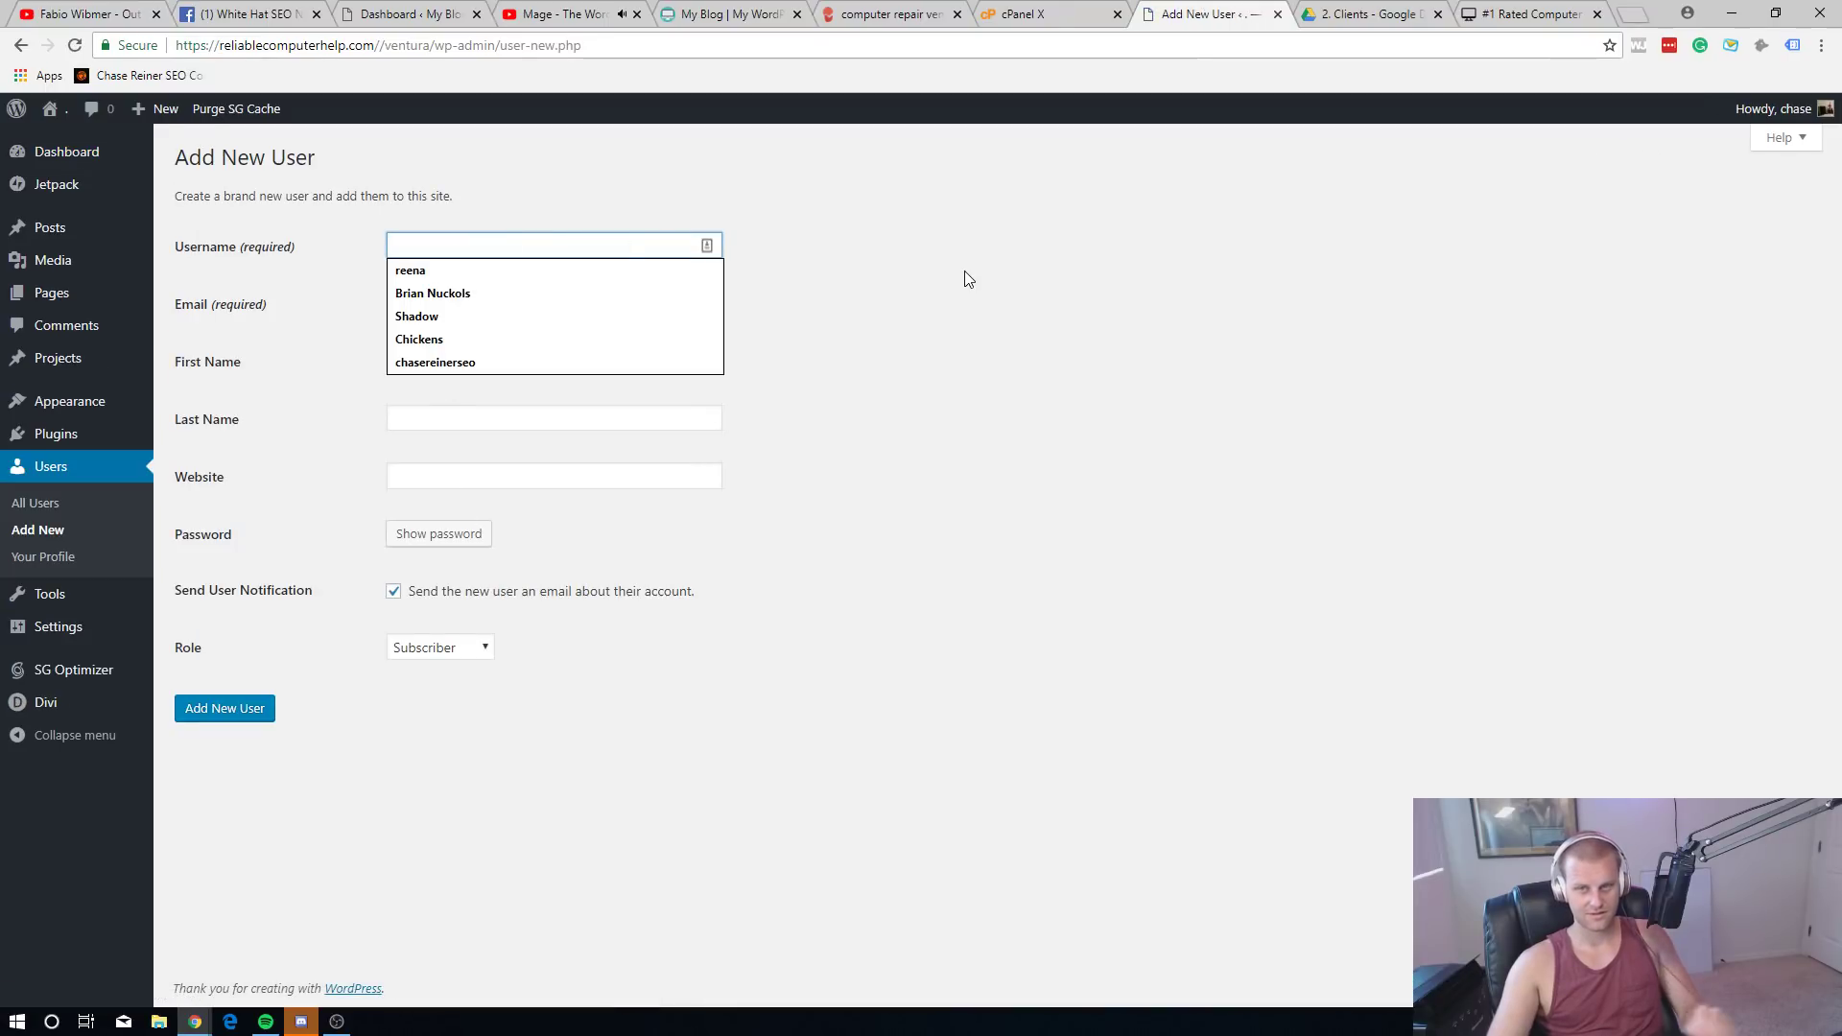
click(554, 362)
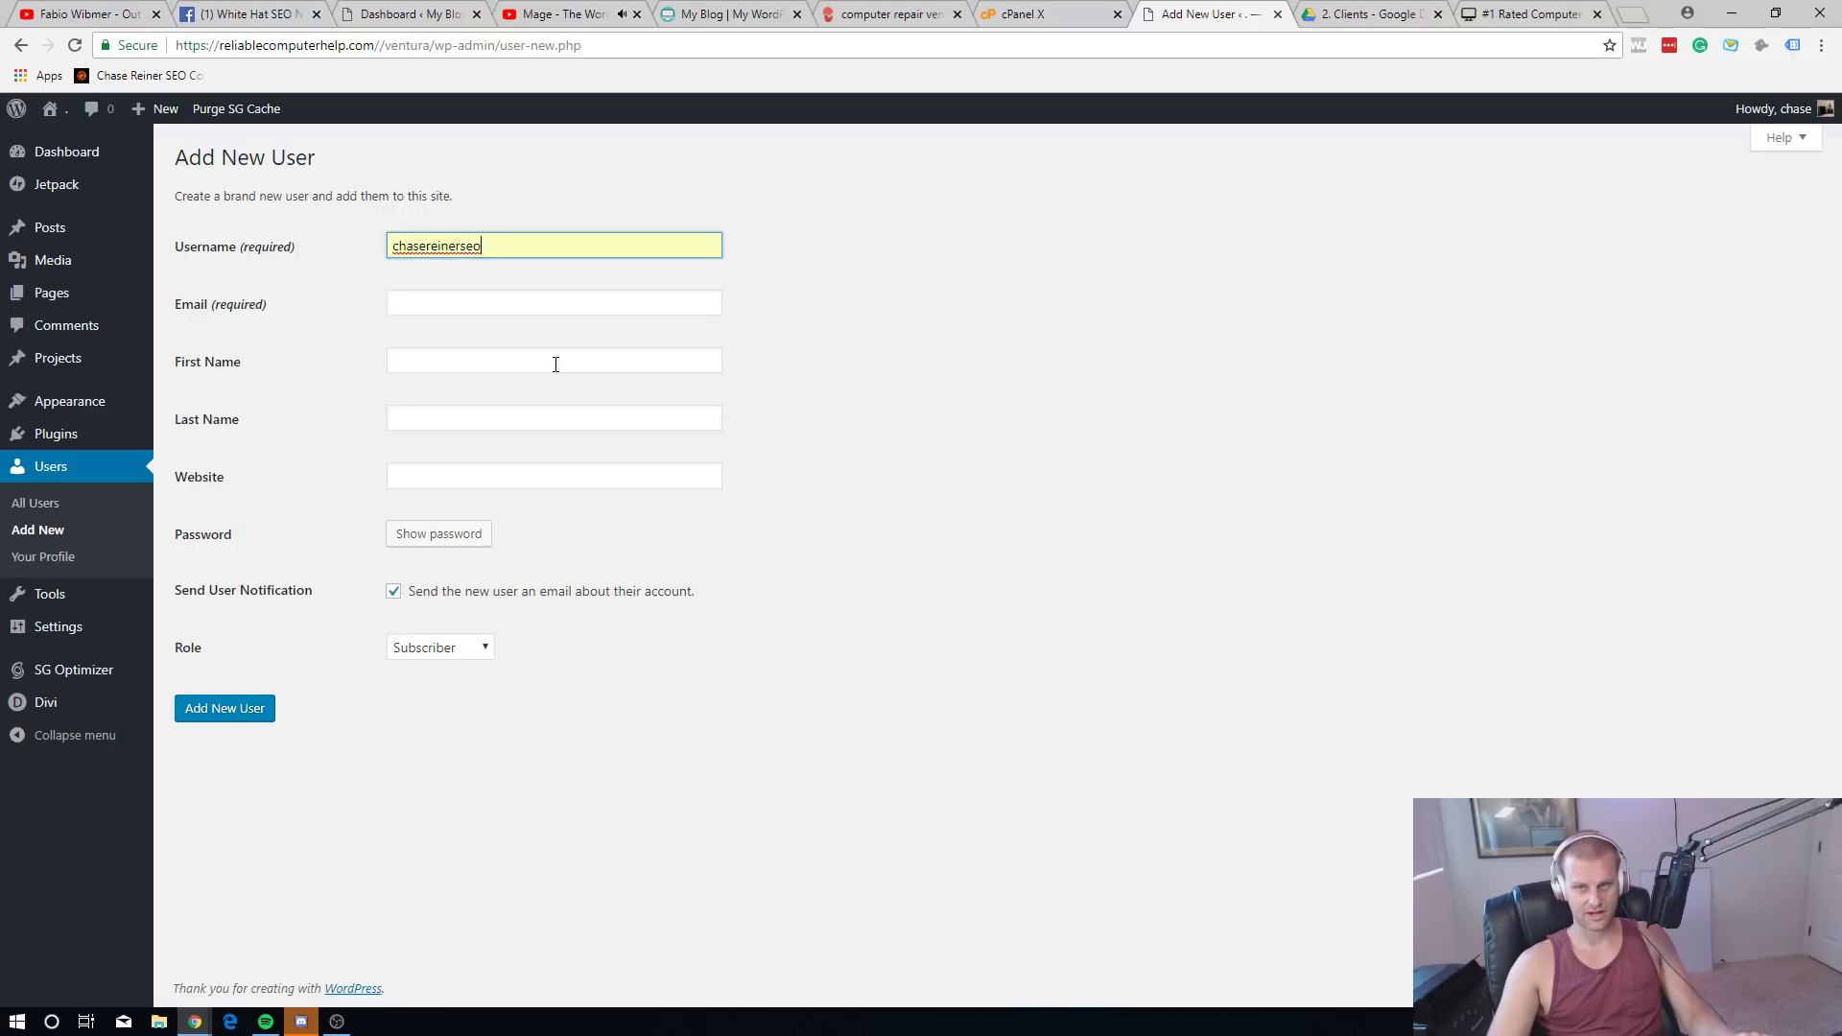
click(547, 303)
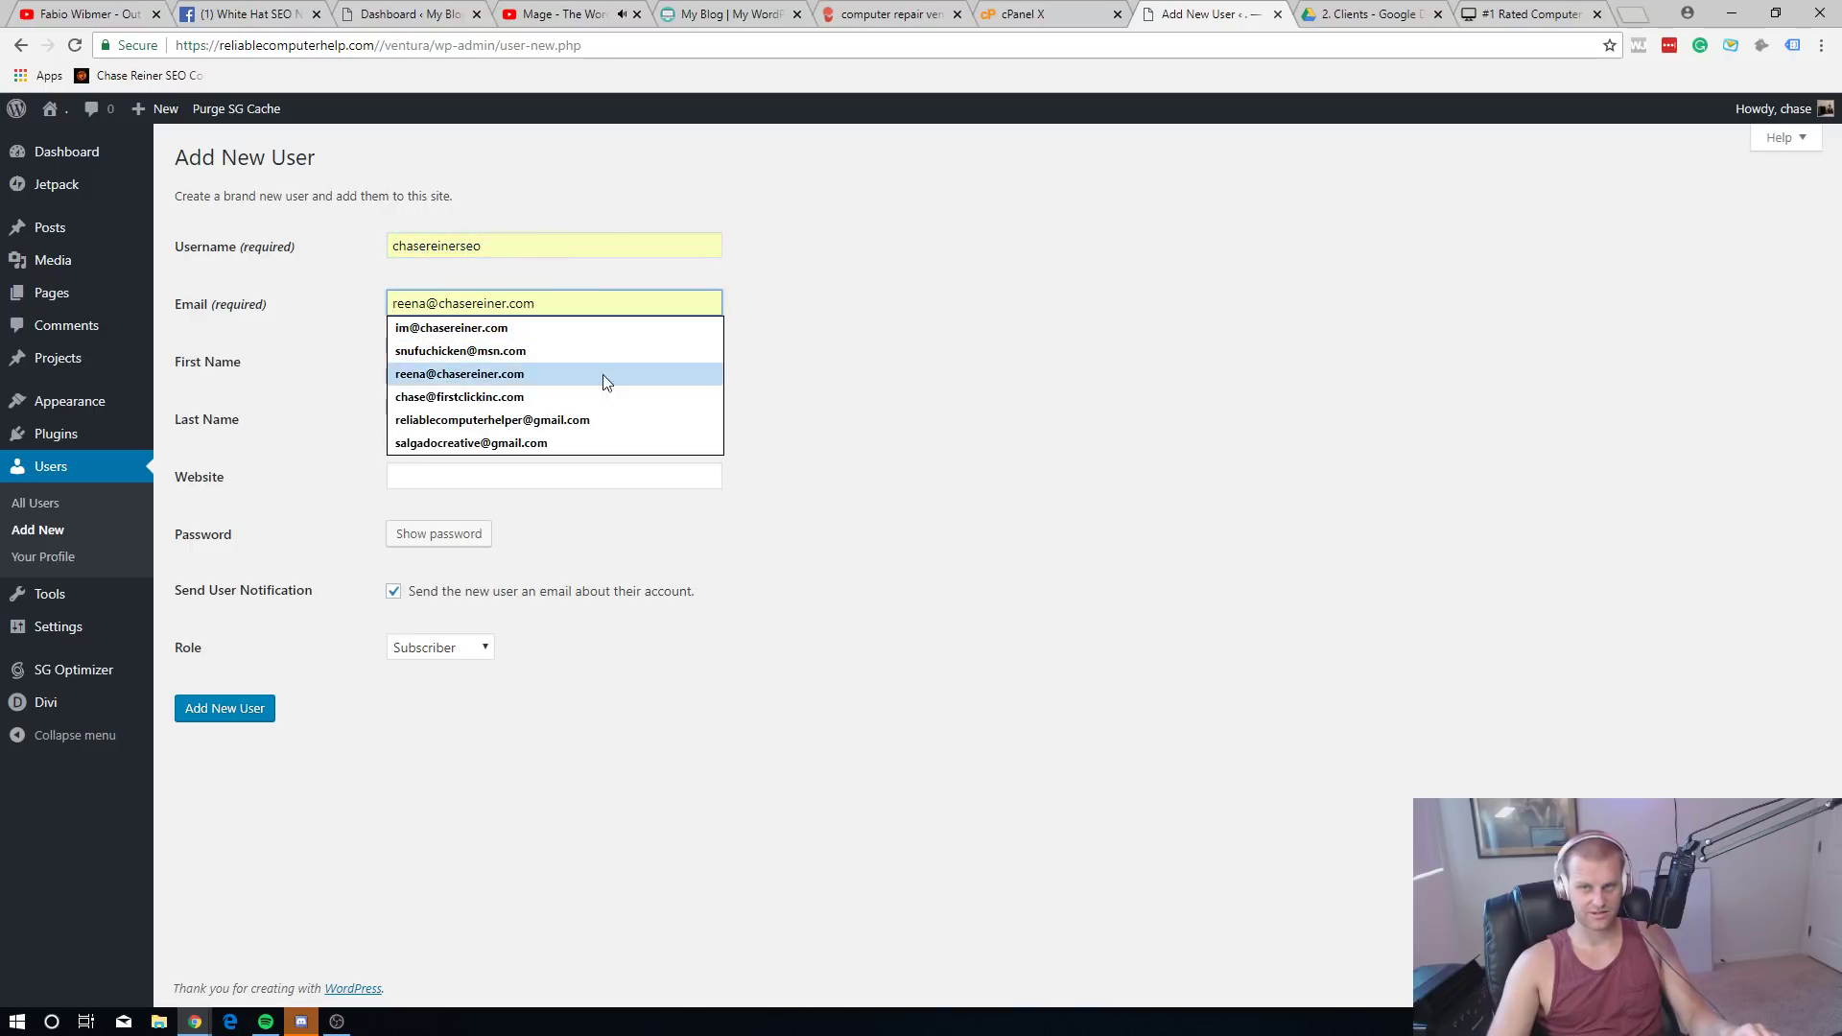
click(596, 294)
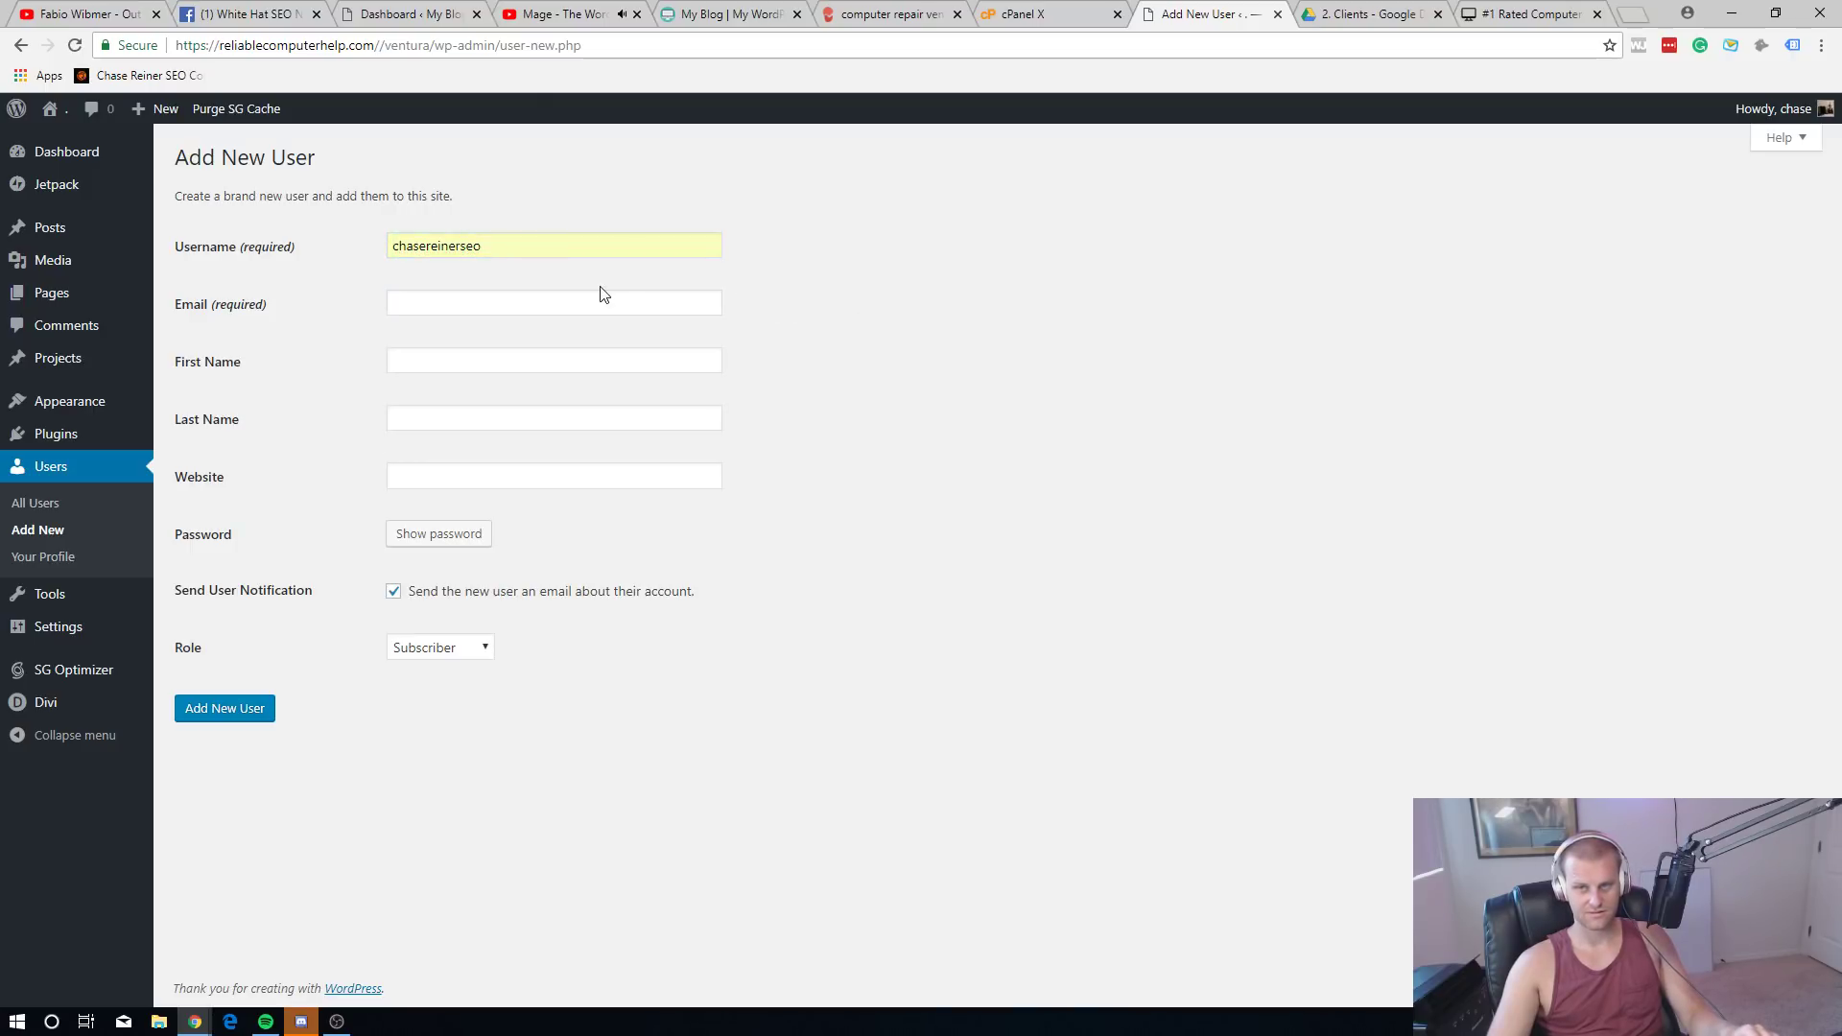
text(he)
key(Down)
key(Return)
key(Tab)
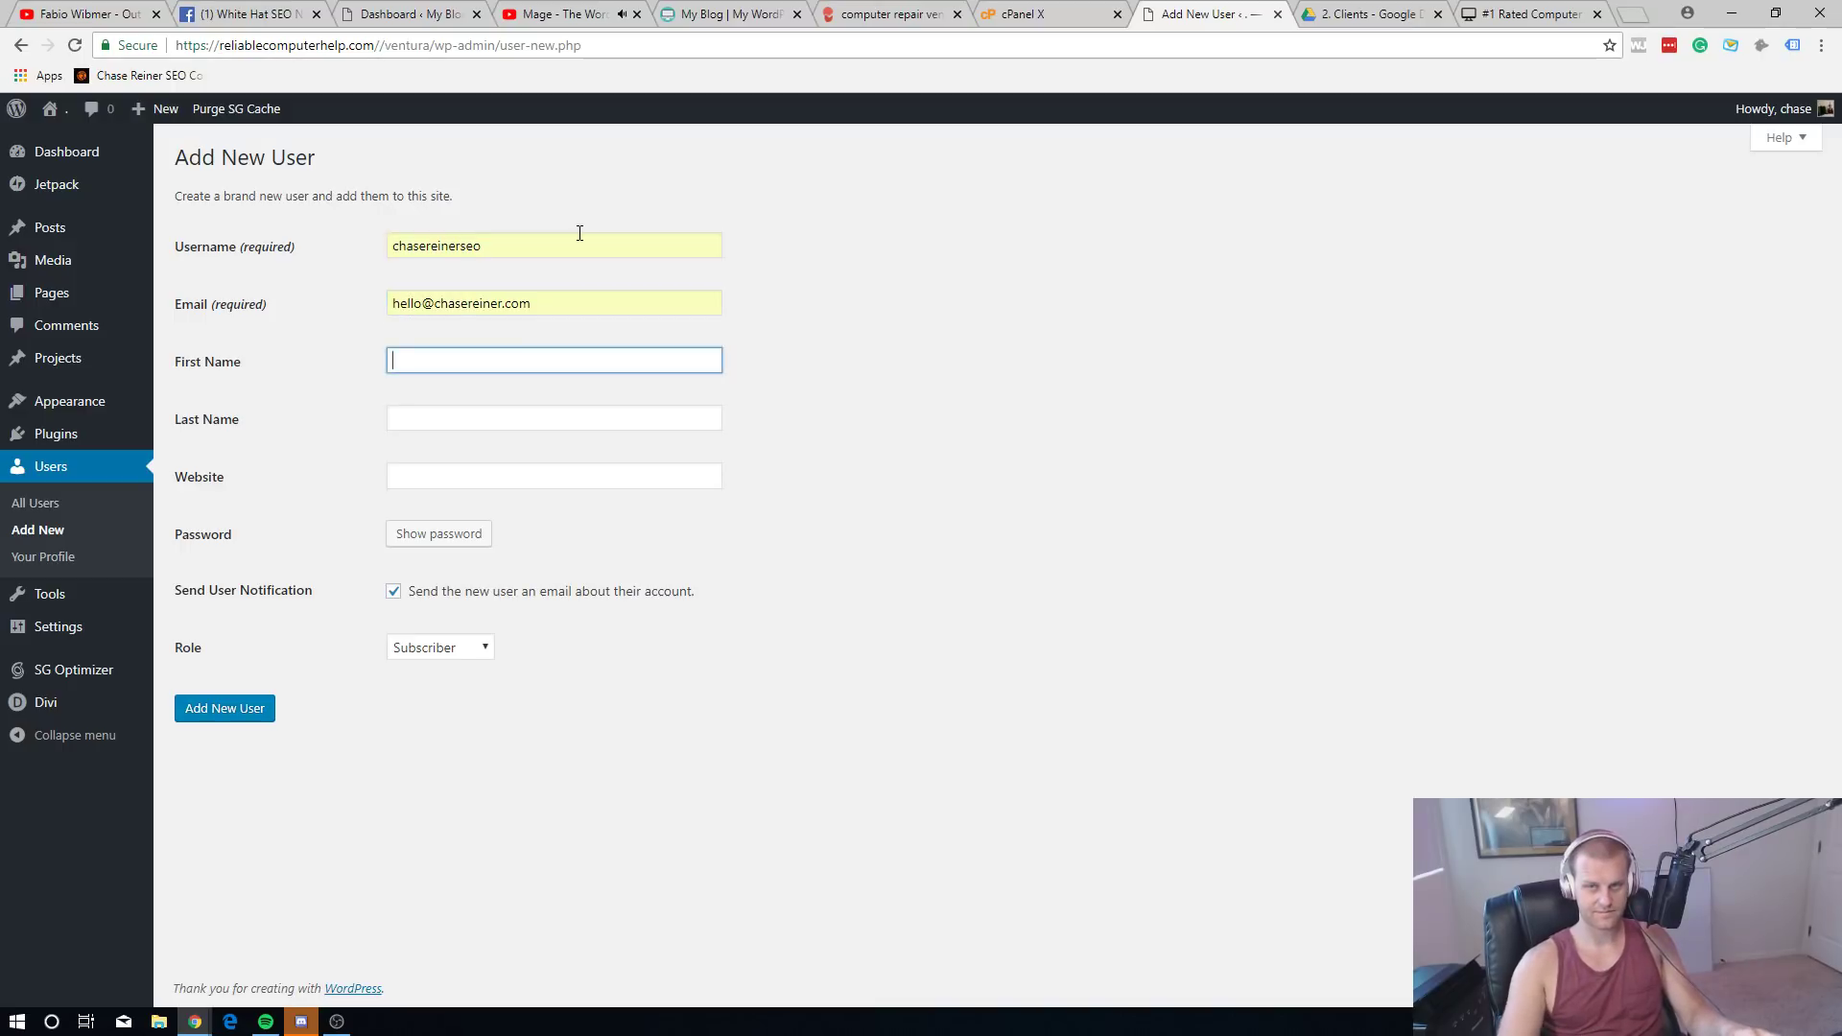
Enter the new user's first and last name, leaving the website field empty
text(Chase)
key(Tab)
text(Rein)
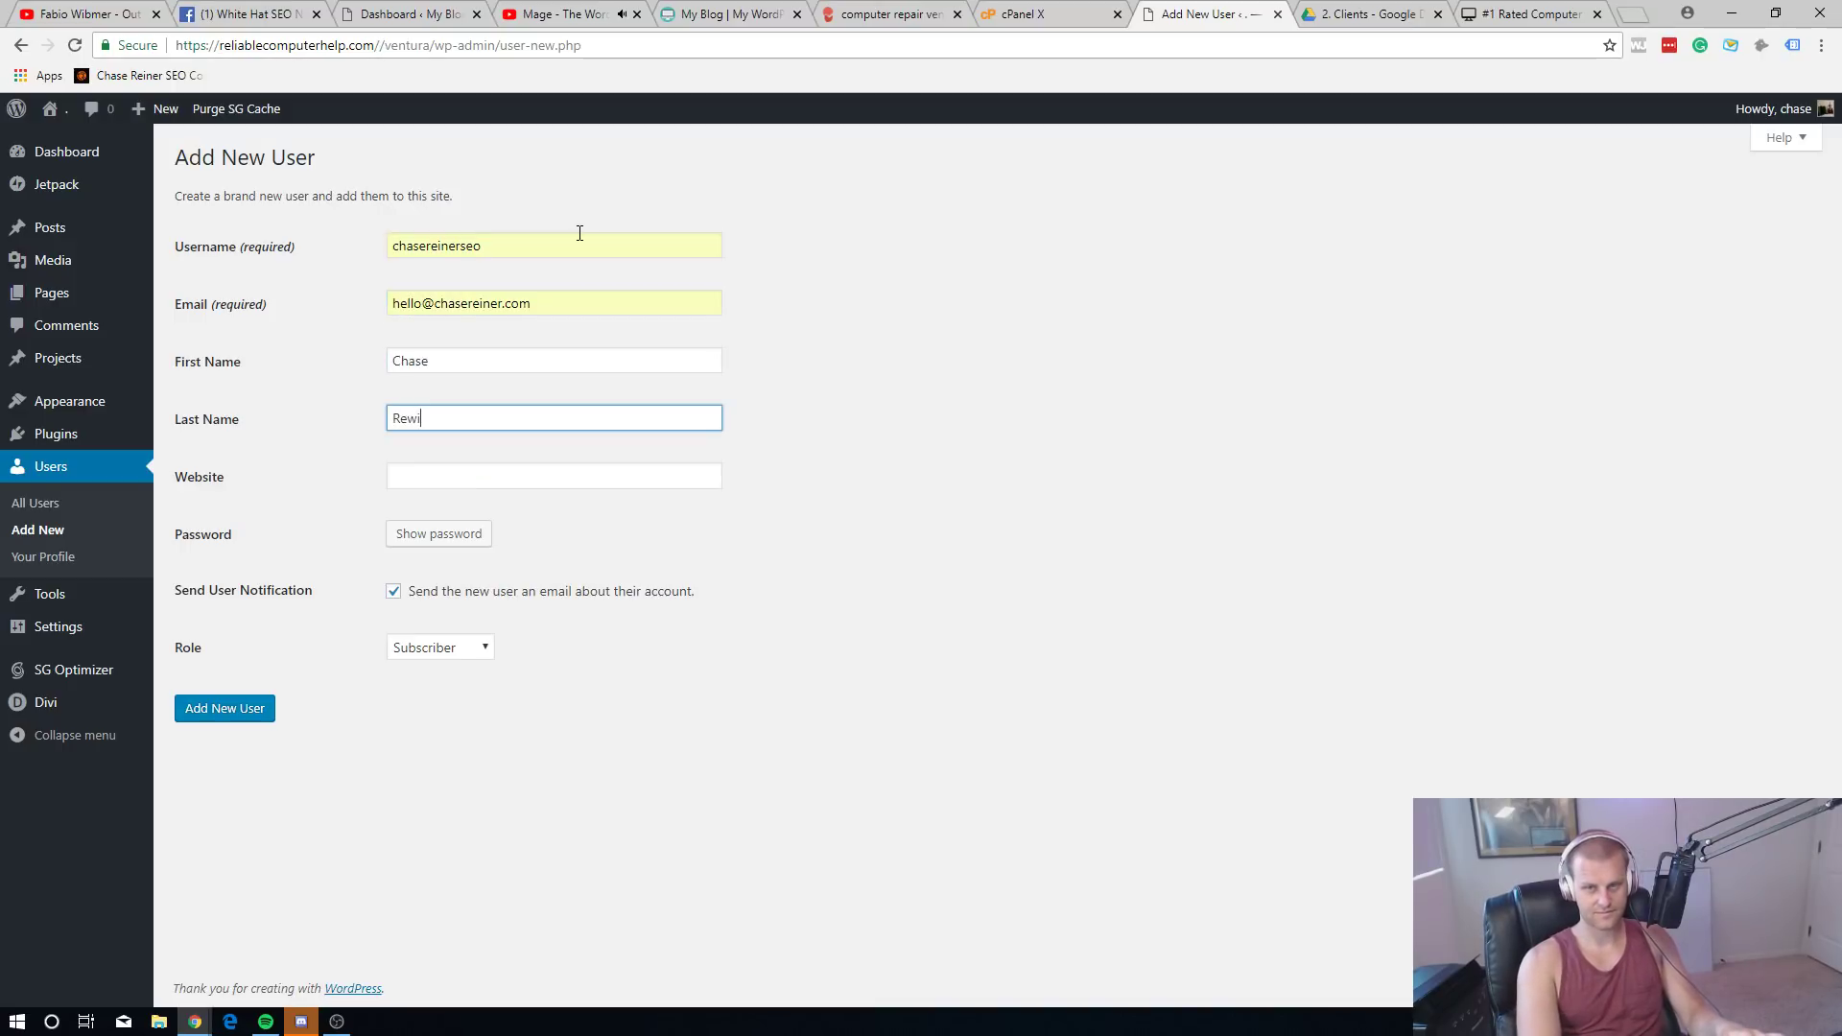
text(er)
key(Tab)
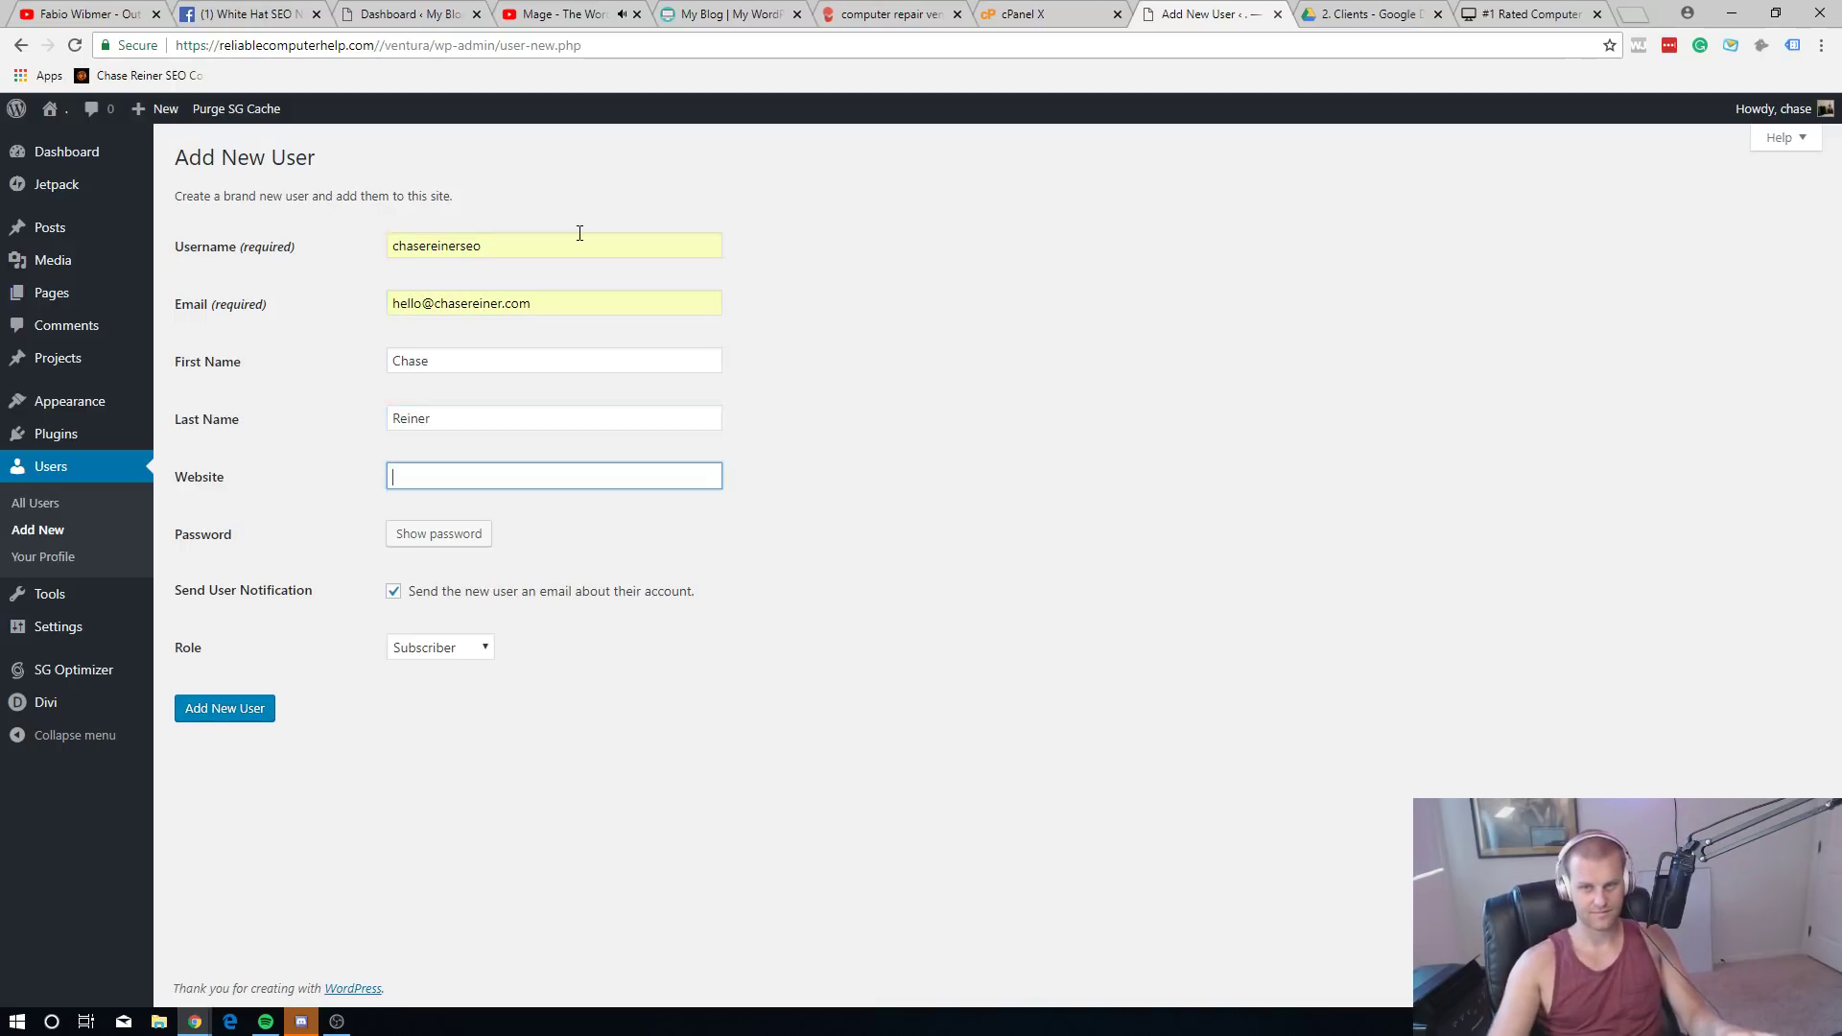
key(Tab)
Replace the generated password with a strong custom password
click(451, 538)
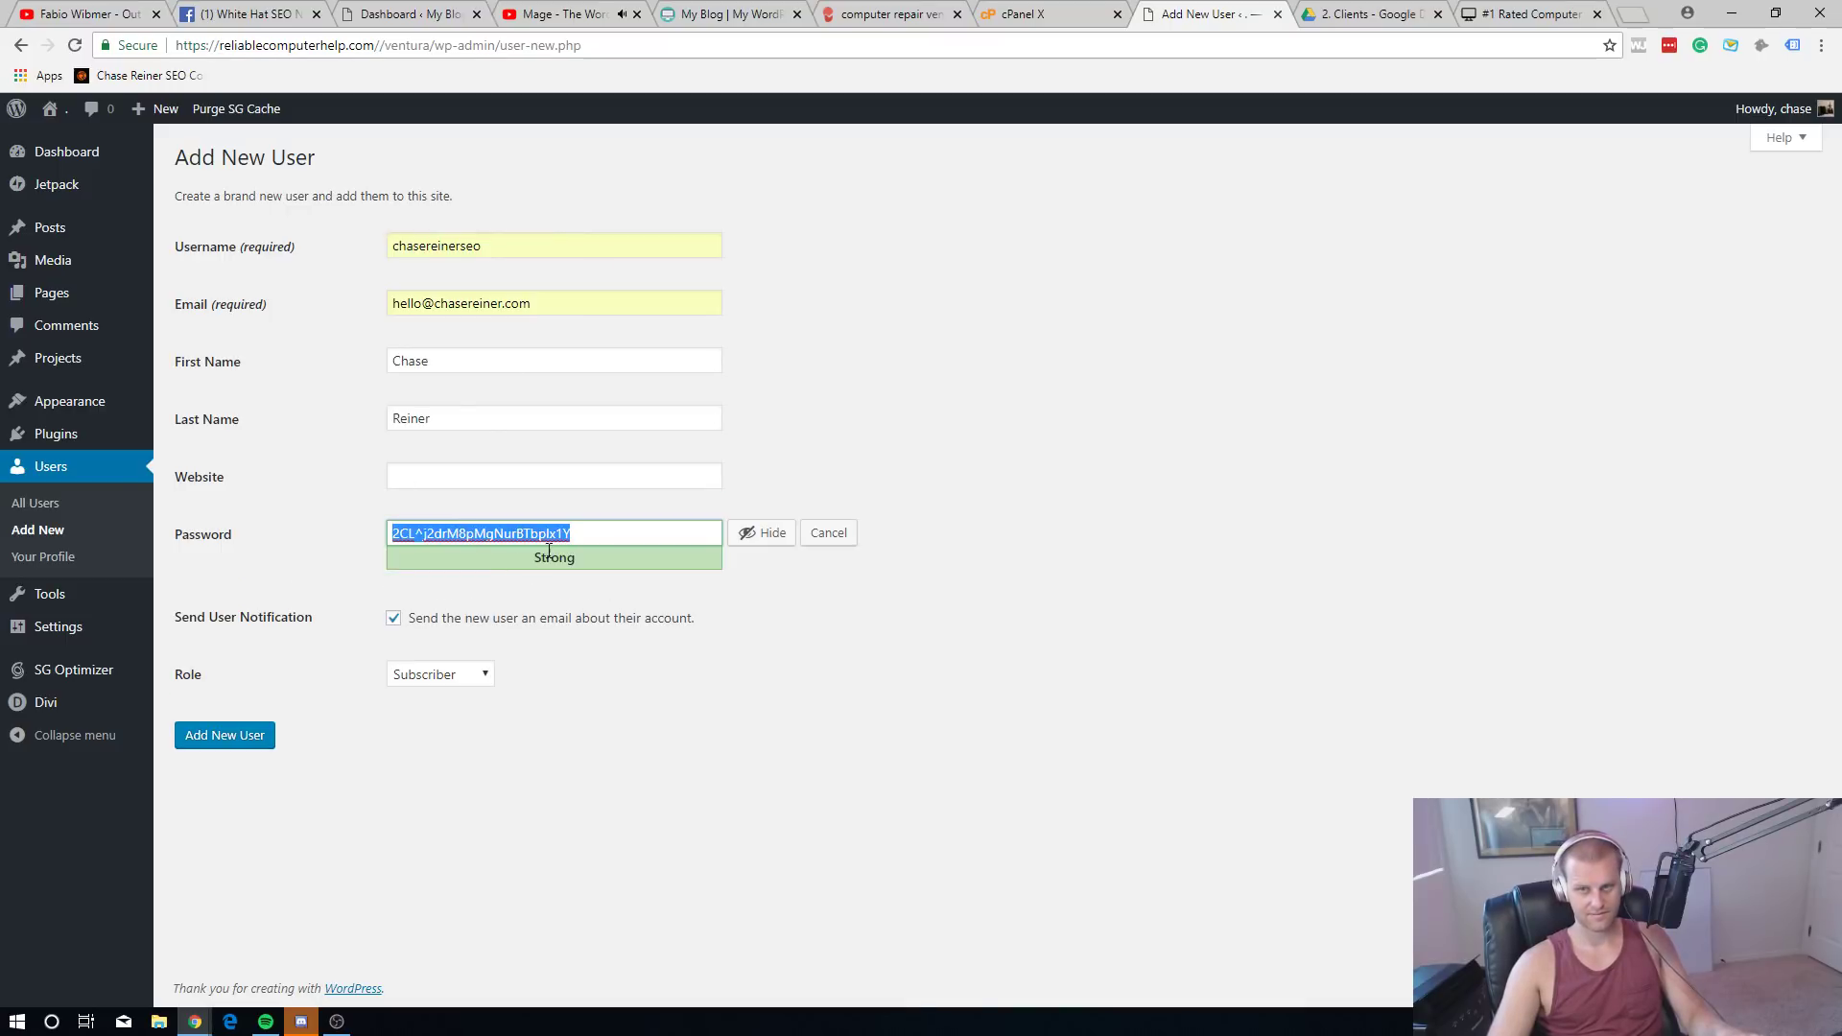
click(778, 547)
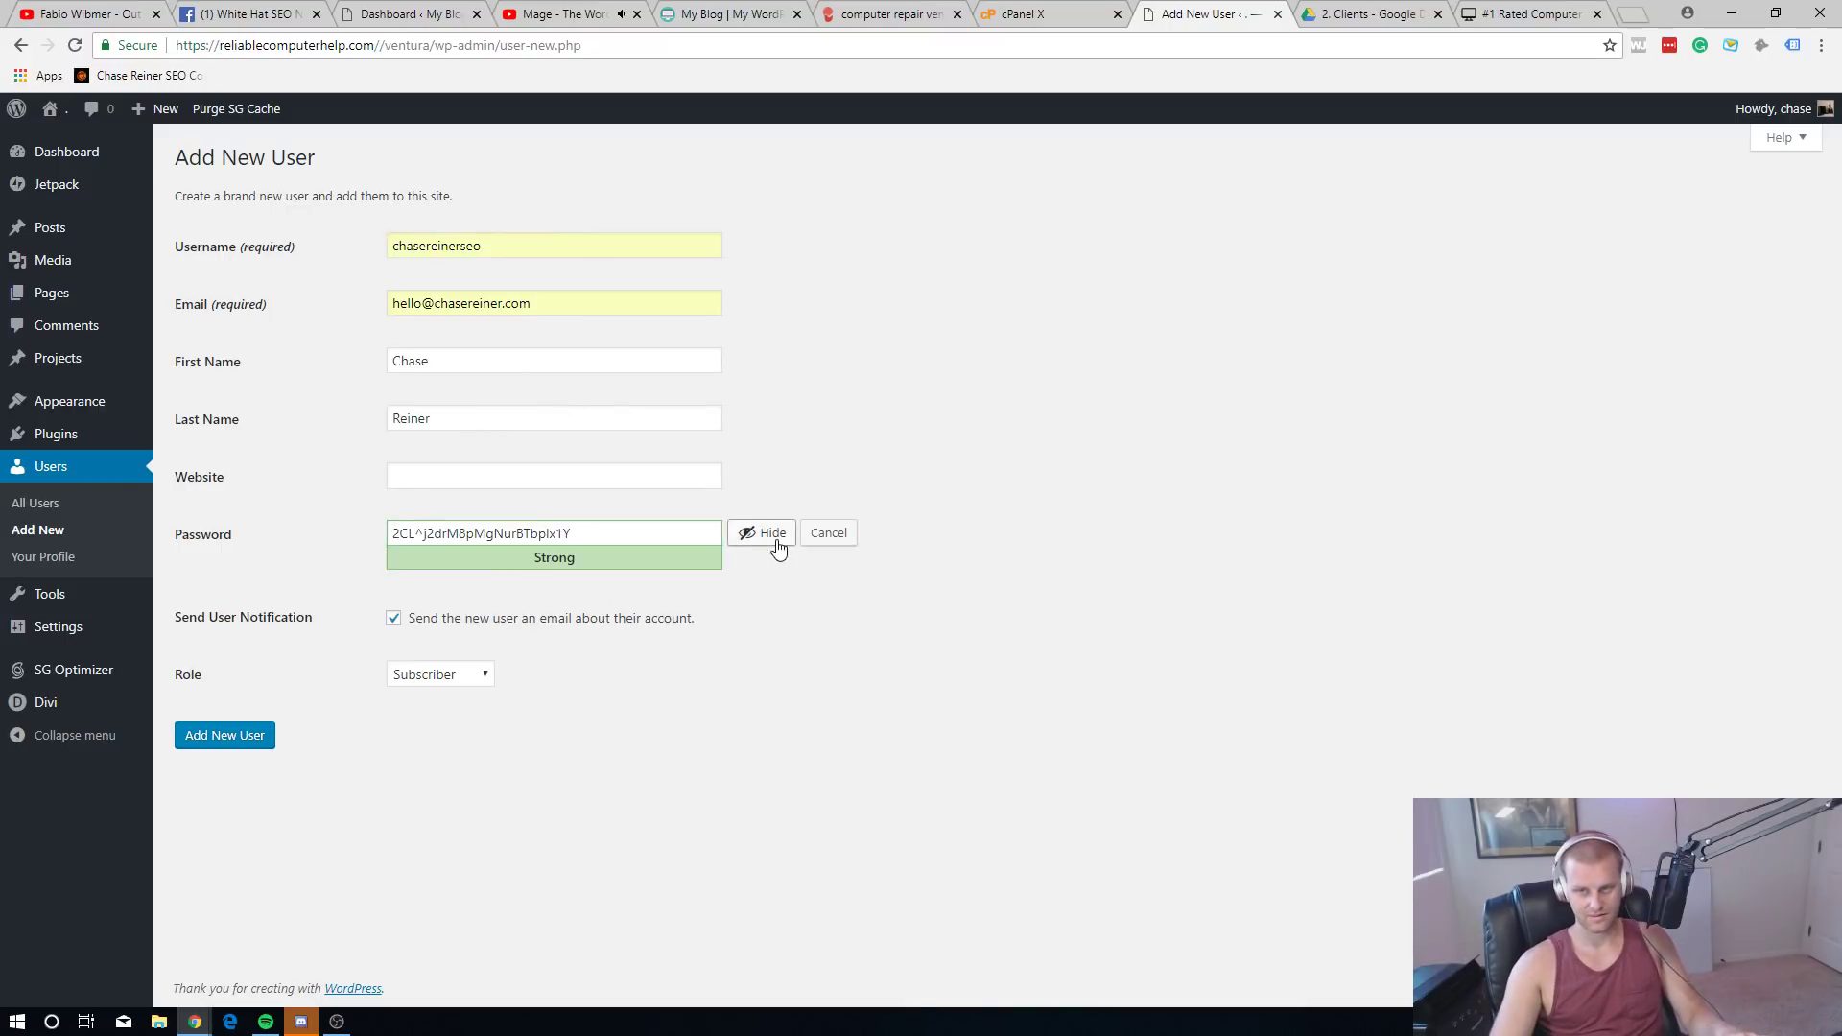
text(•••••)
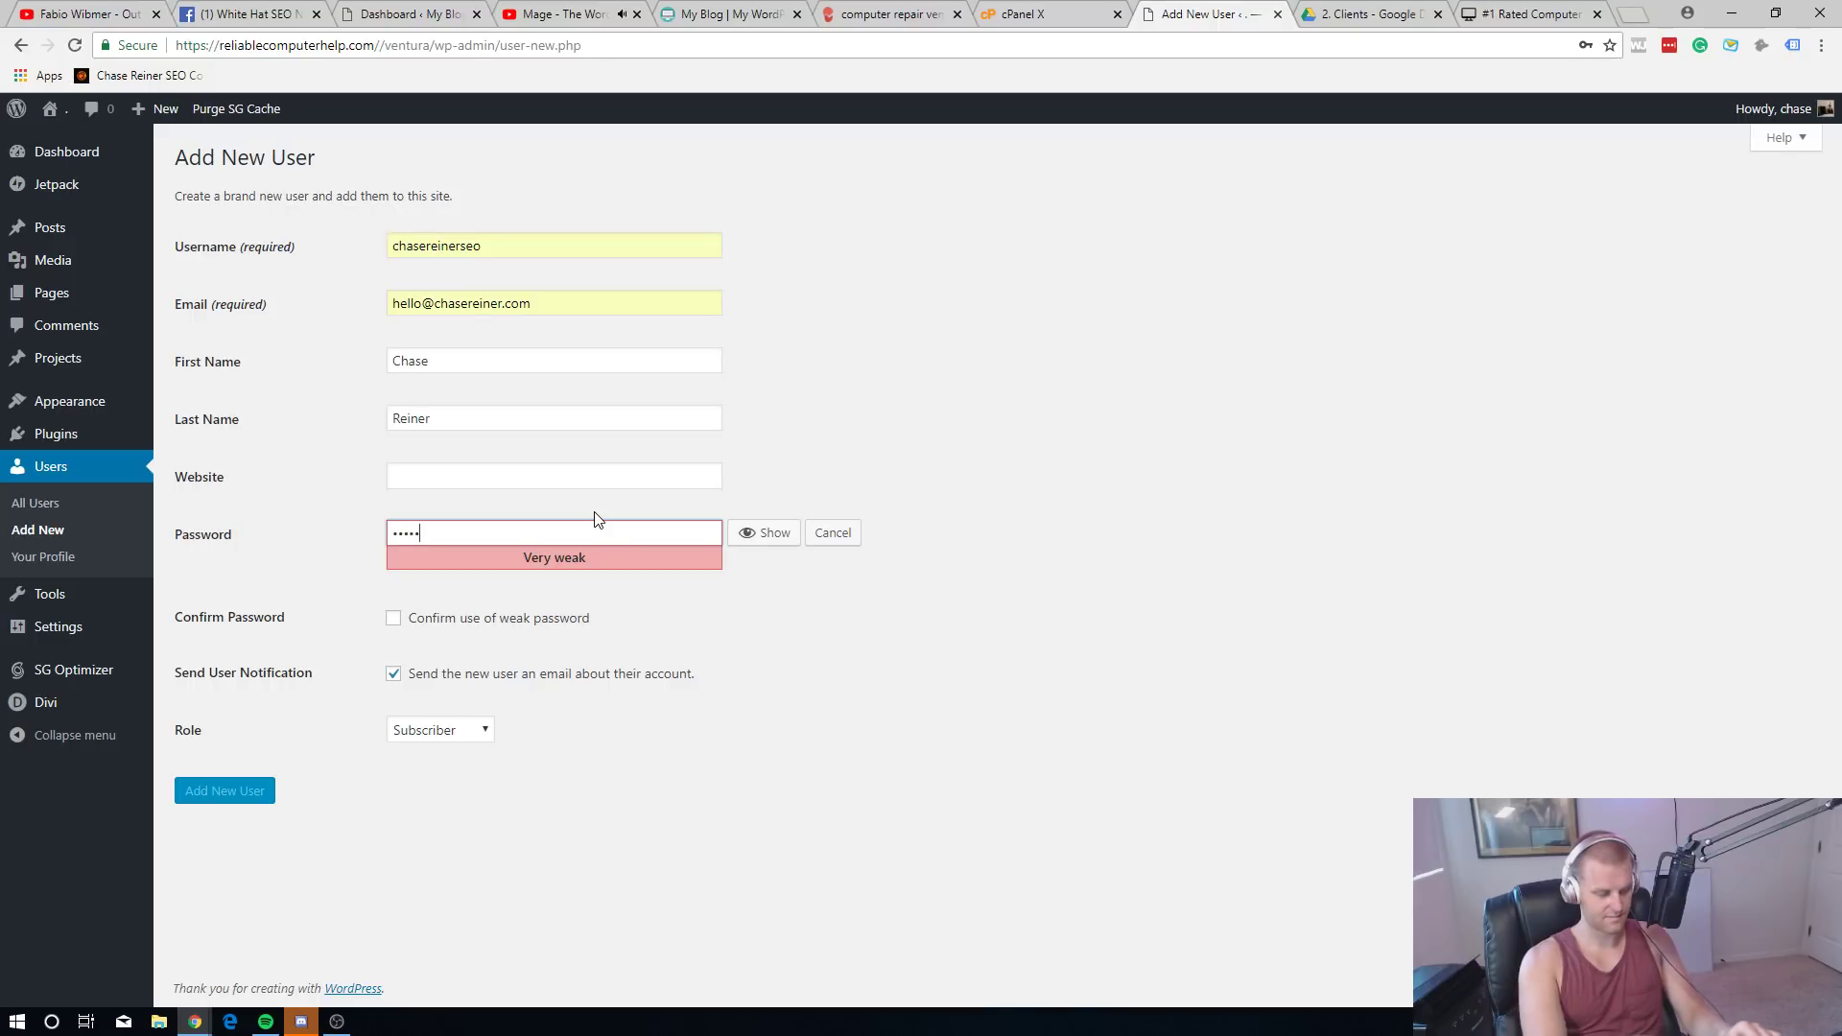
text(••••••••••••)
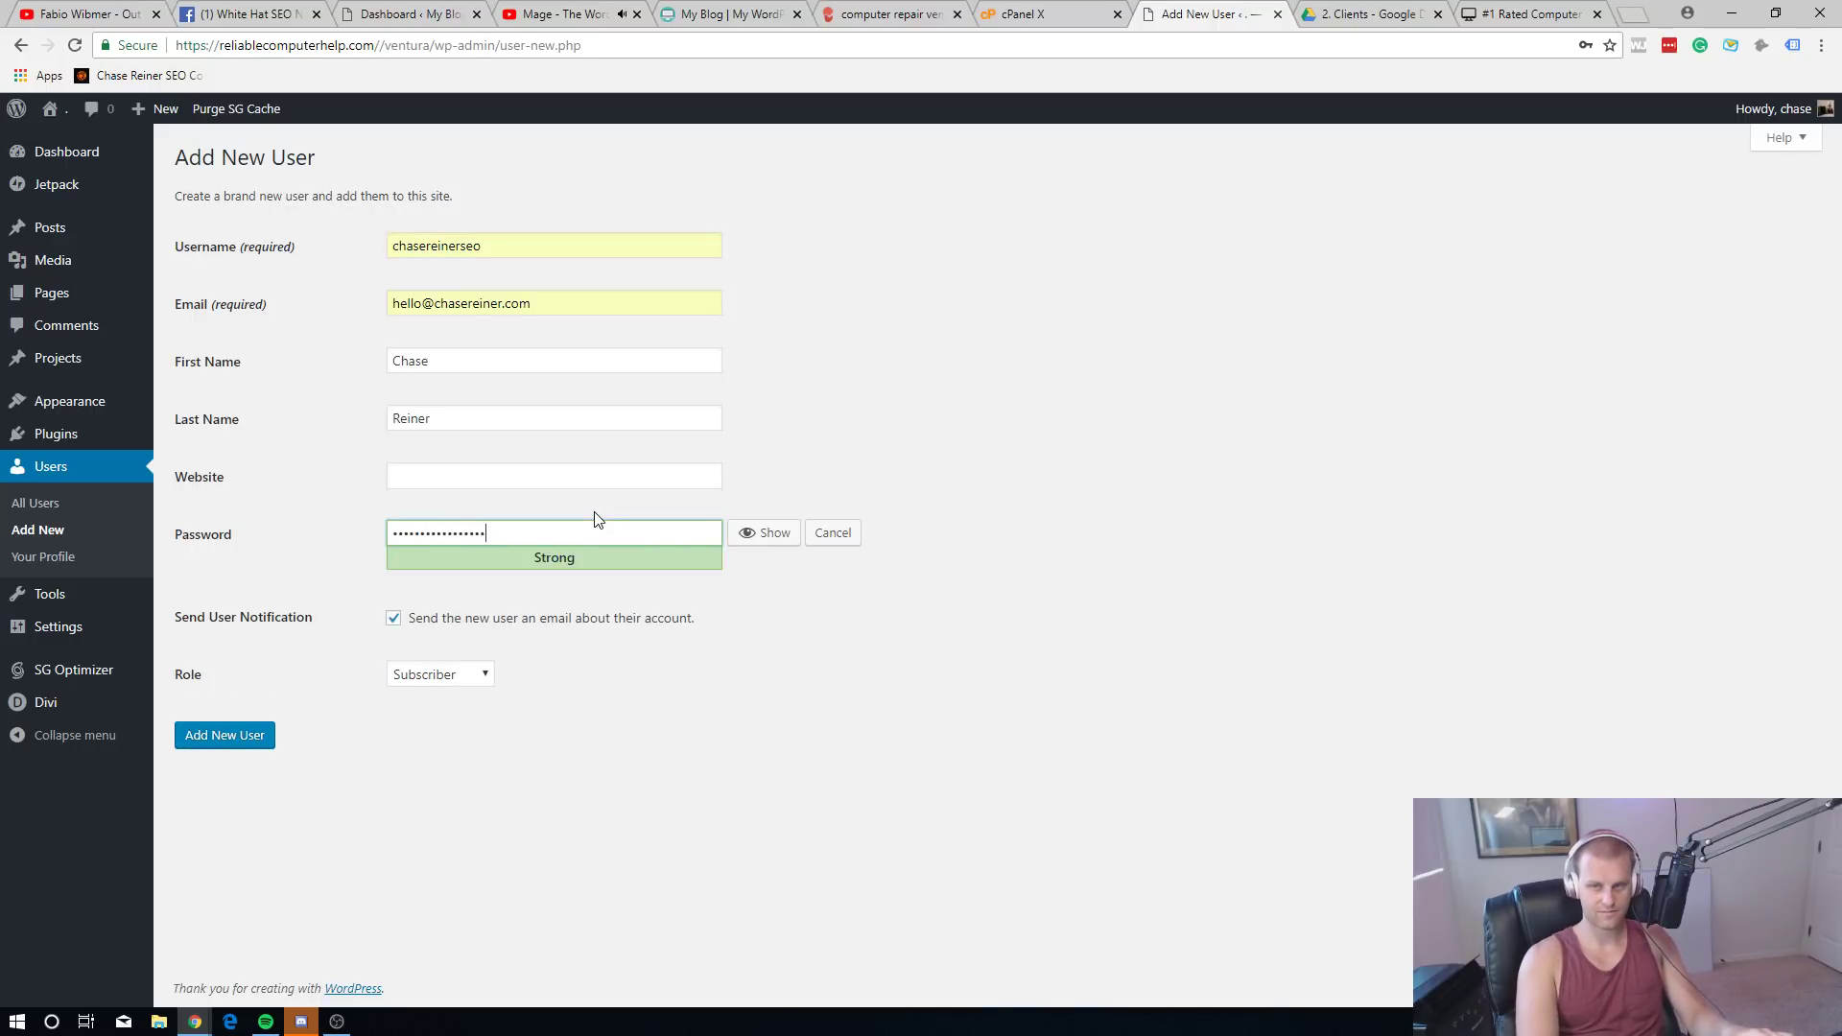
text(••)
click(529, 635)
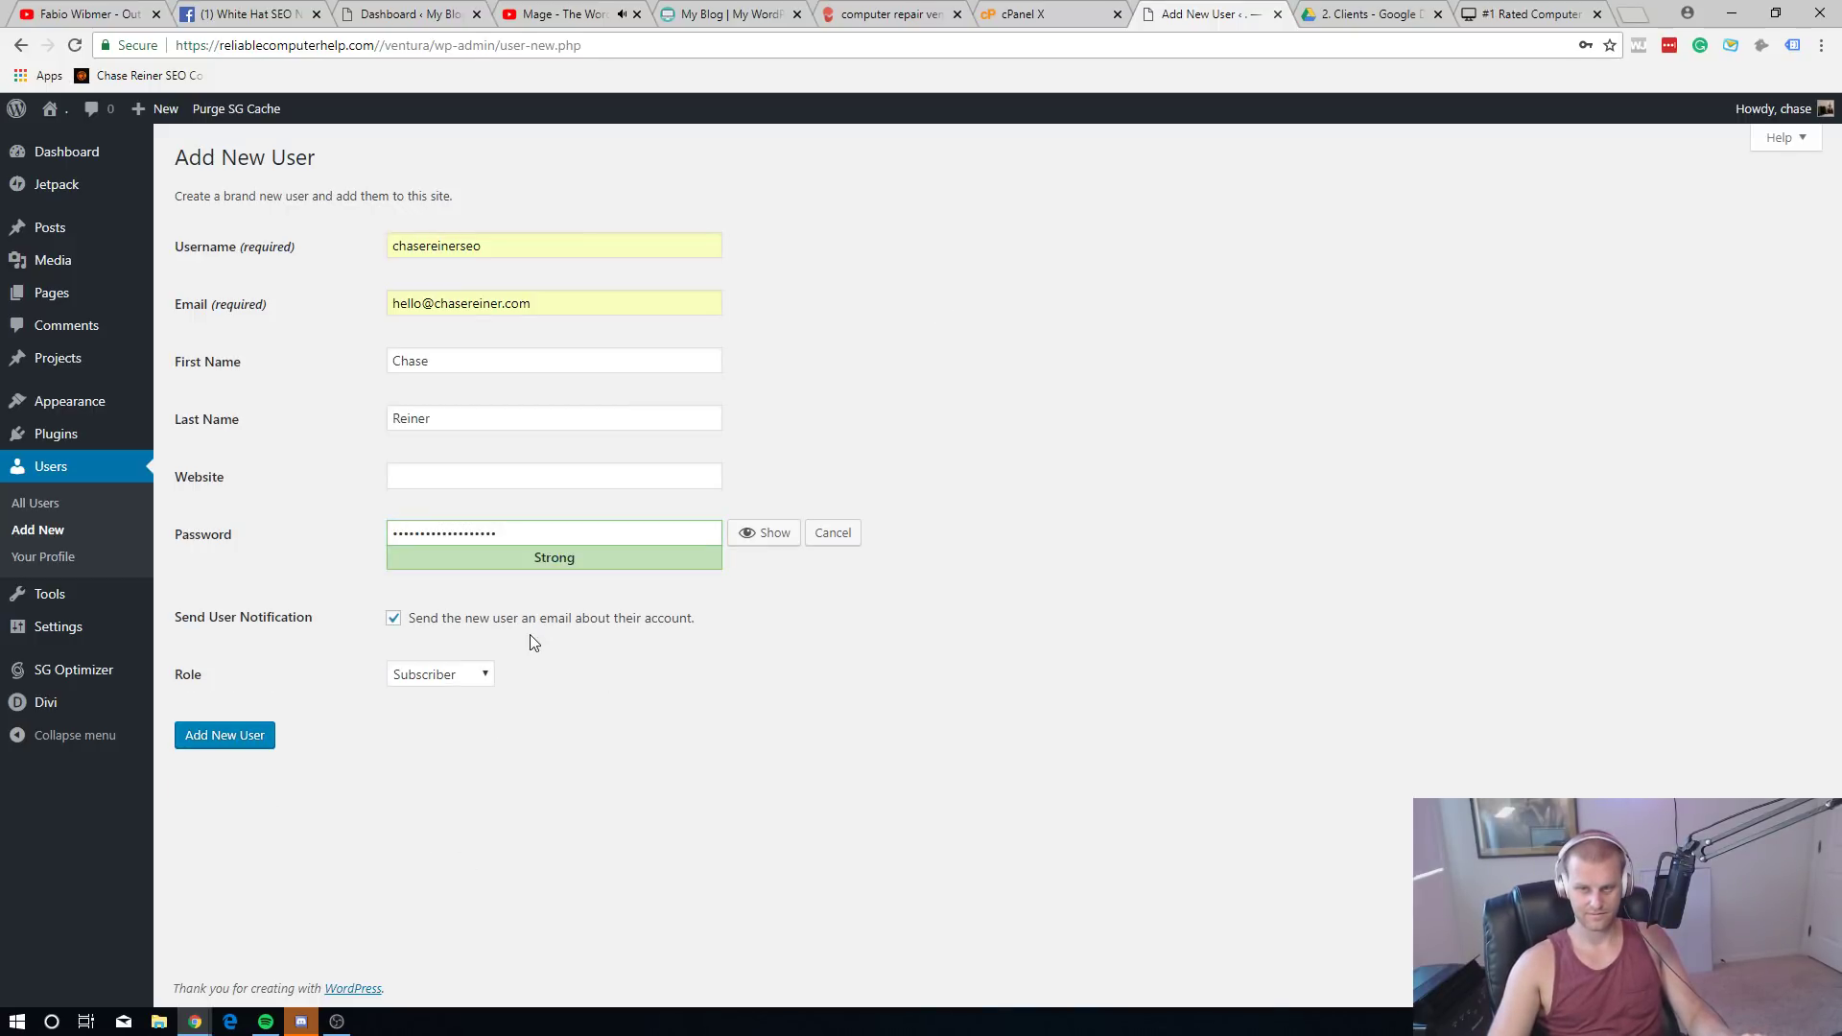
Turn off the notification e-mail, choose the Administrator role, and create the user
click(530, 635)
click(487, 676)
click(460, 775)
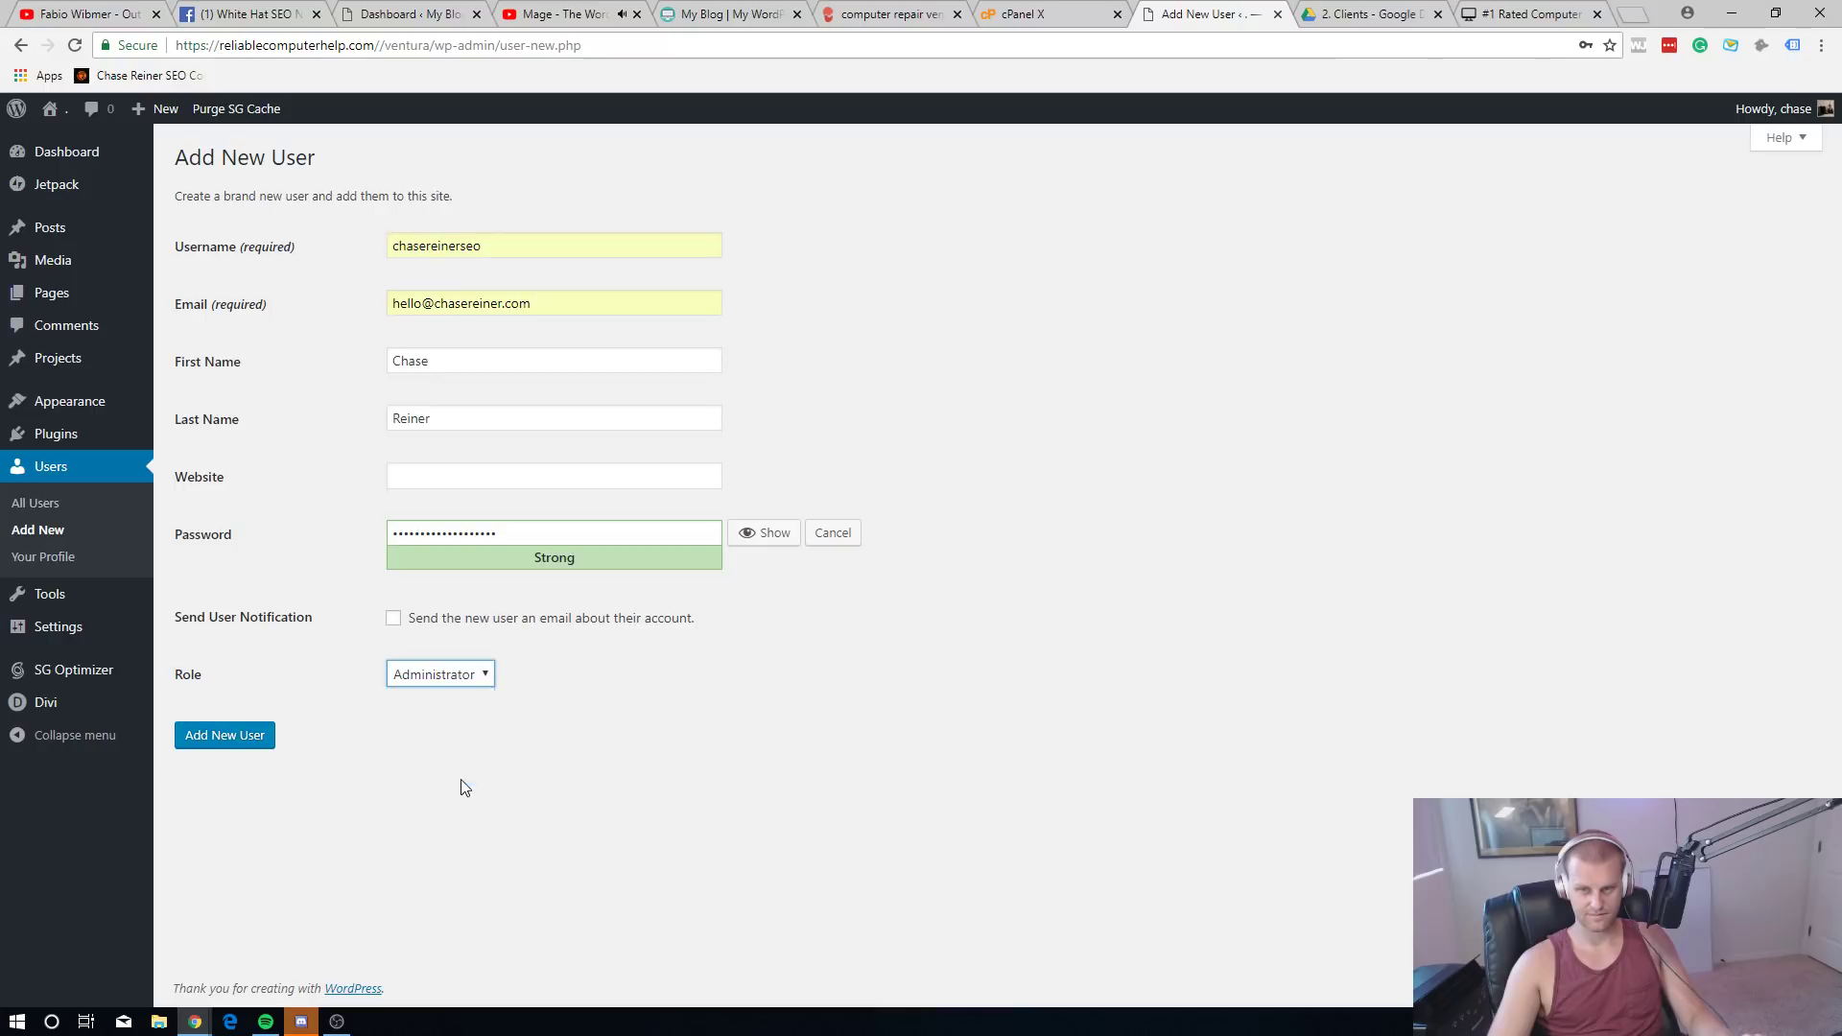
click(255, 735)
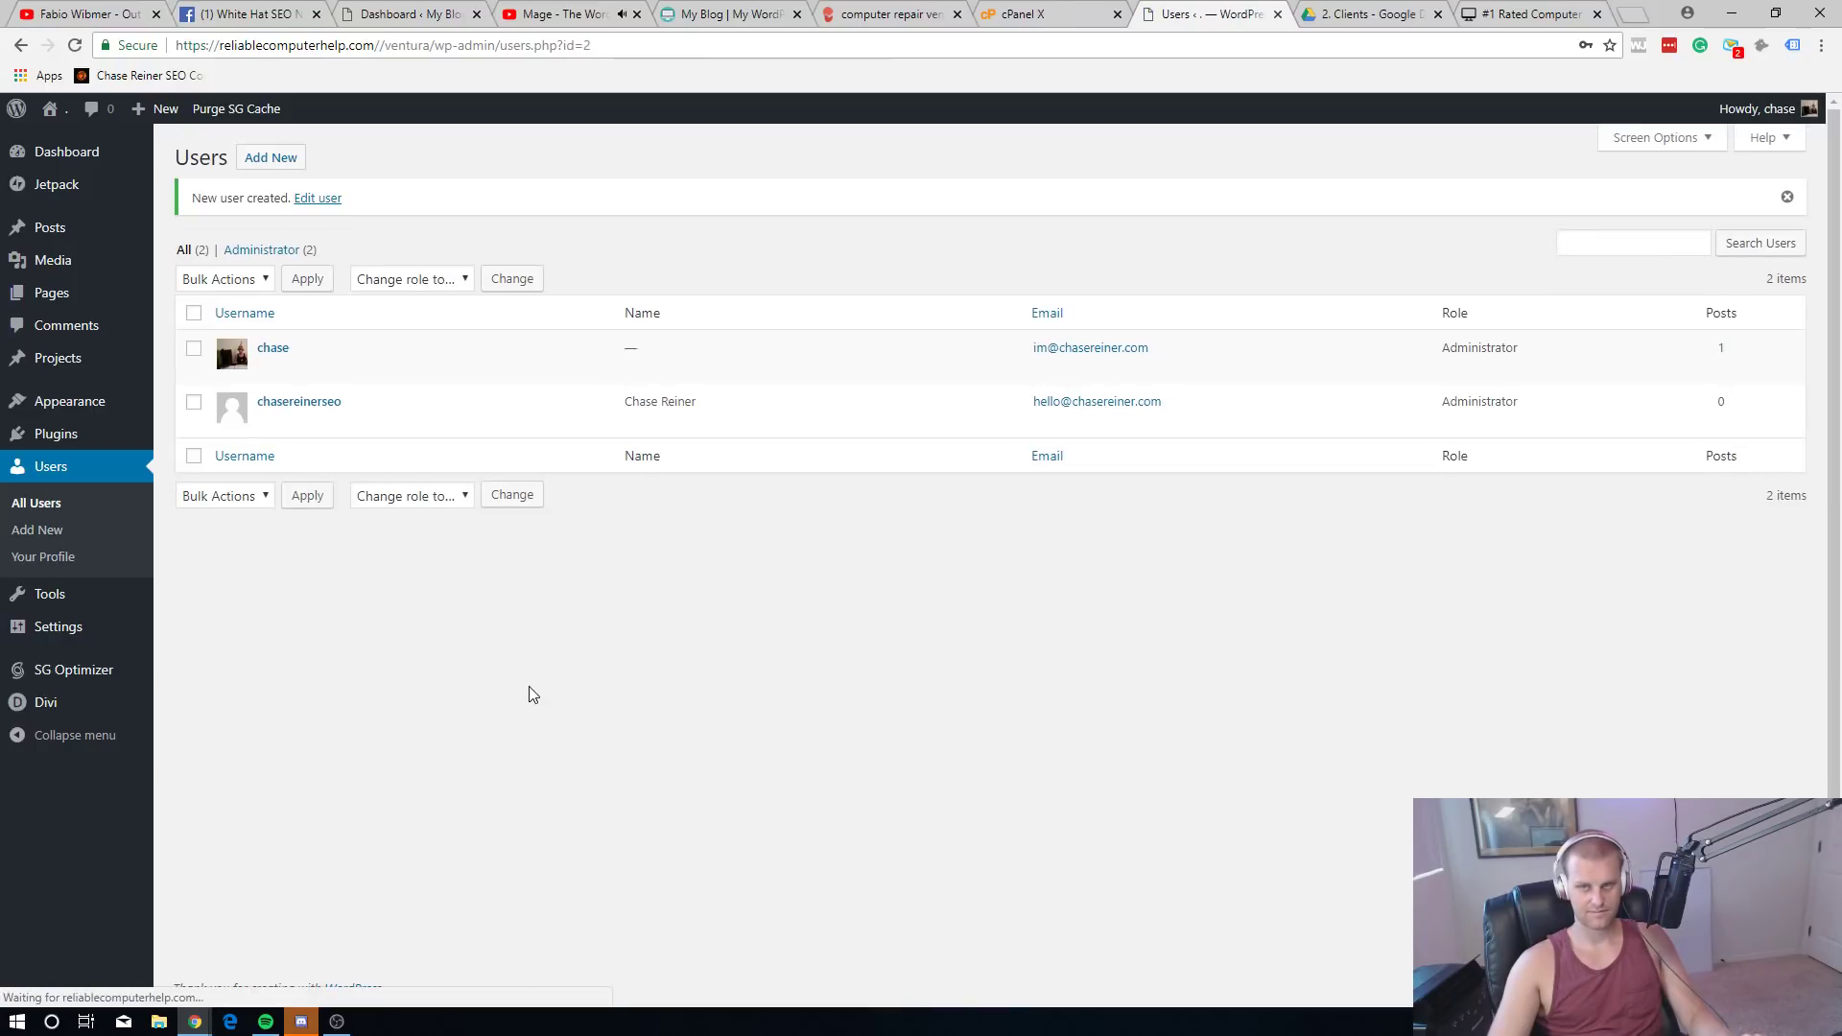
Save the new login in LastPass, view the current admin's profile, then log out
click(1796, 239)
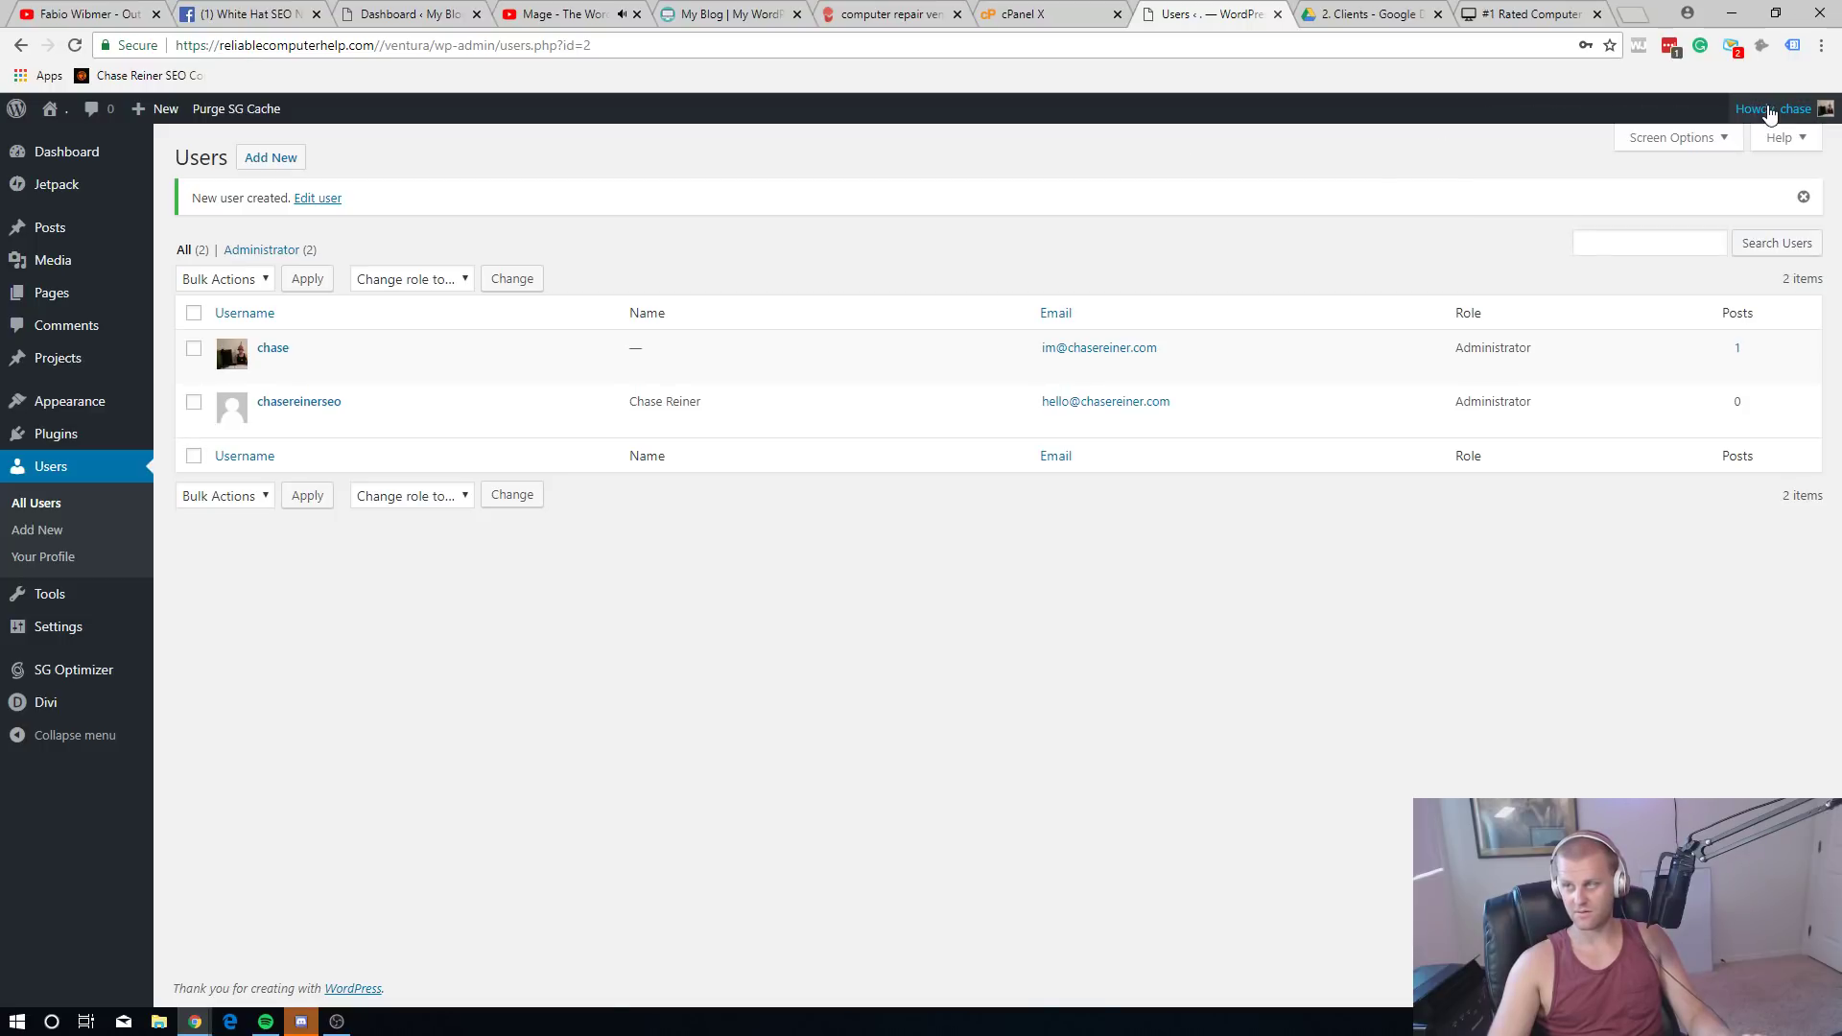
mouse_move(1776, 109)
click(1739, 179)
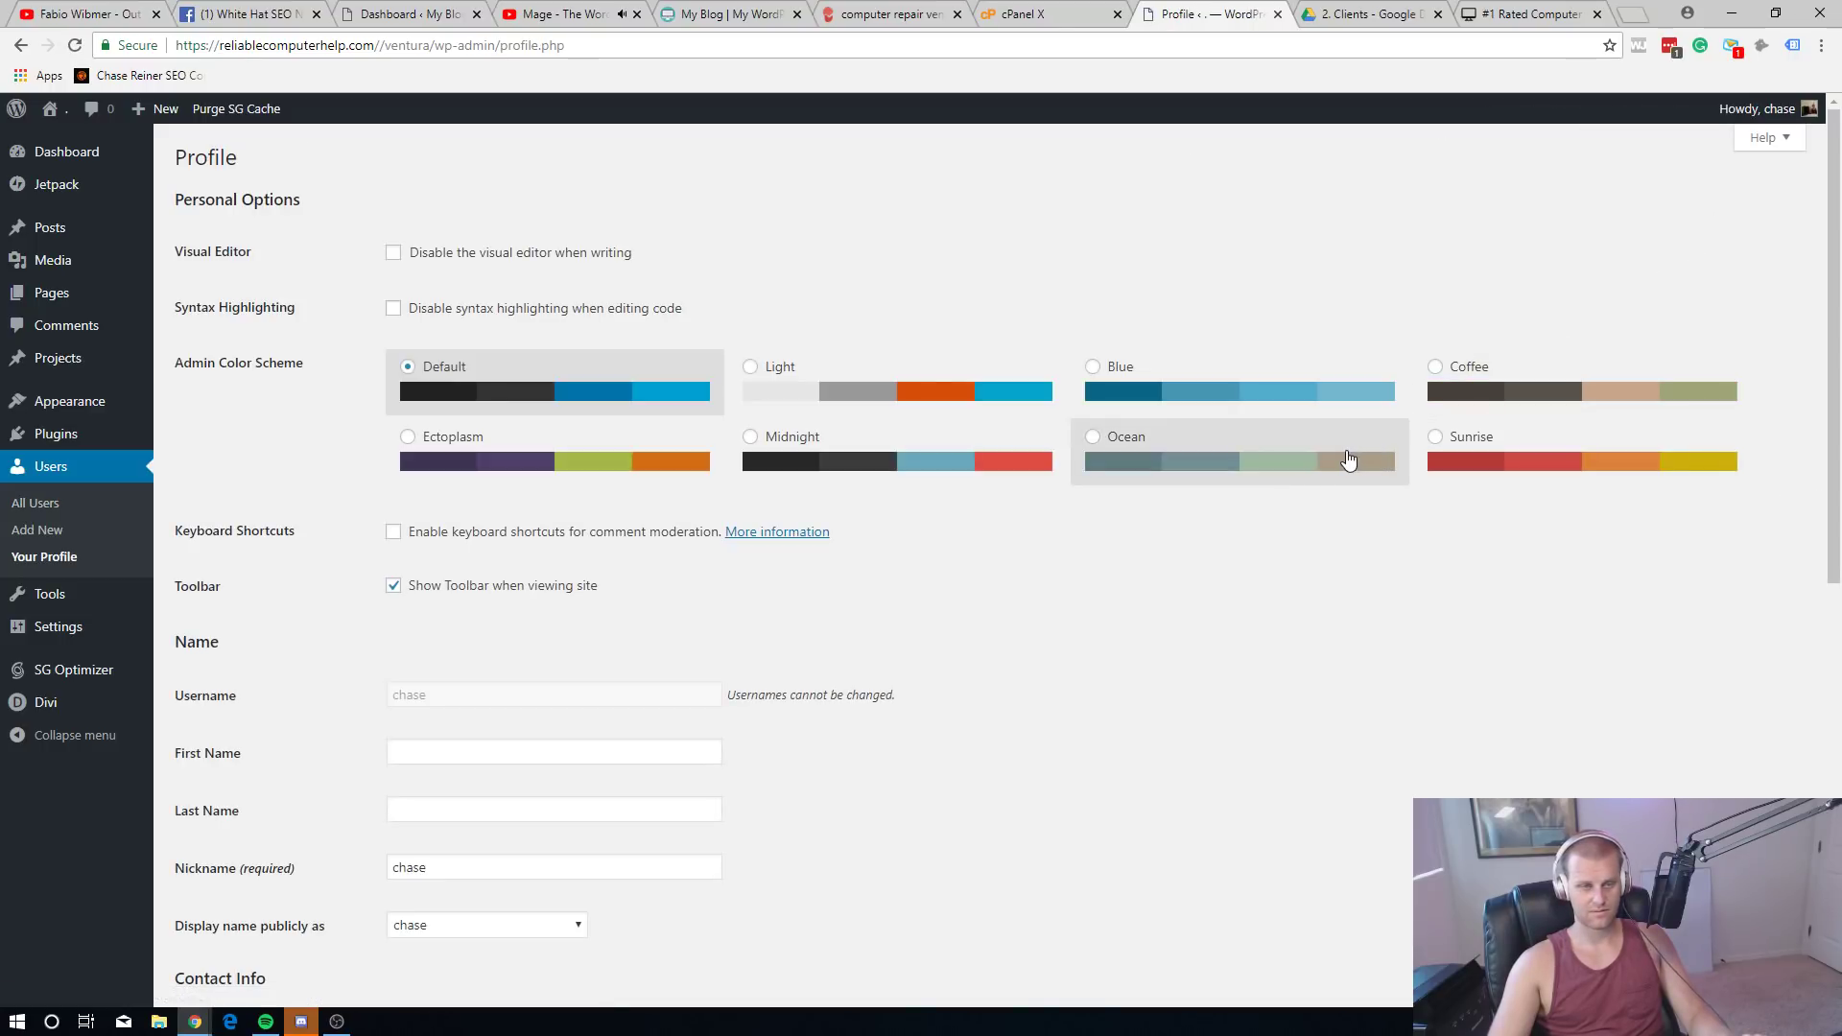
mouse_move(1770, 108)
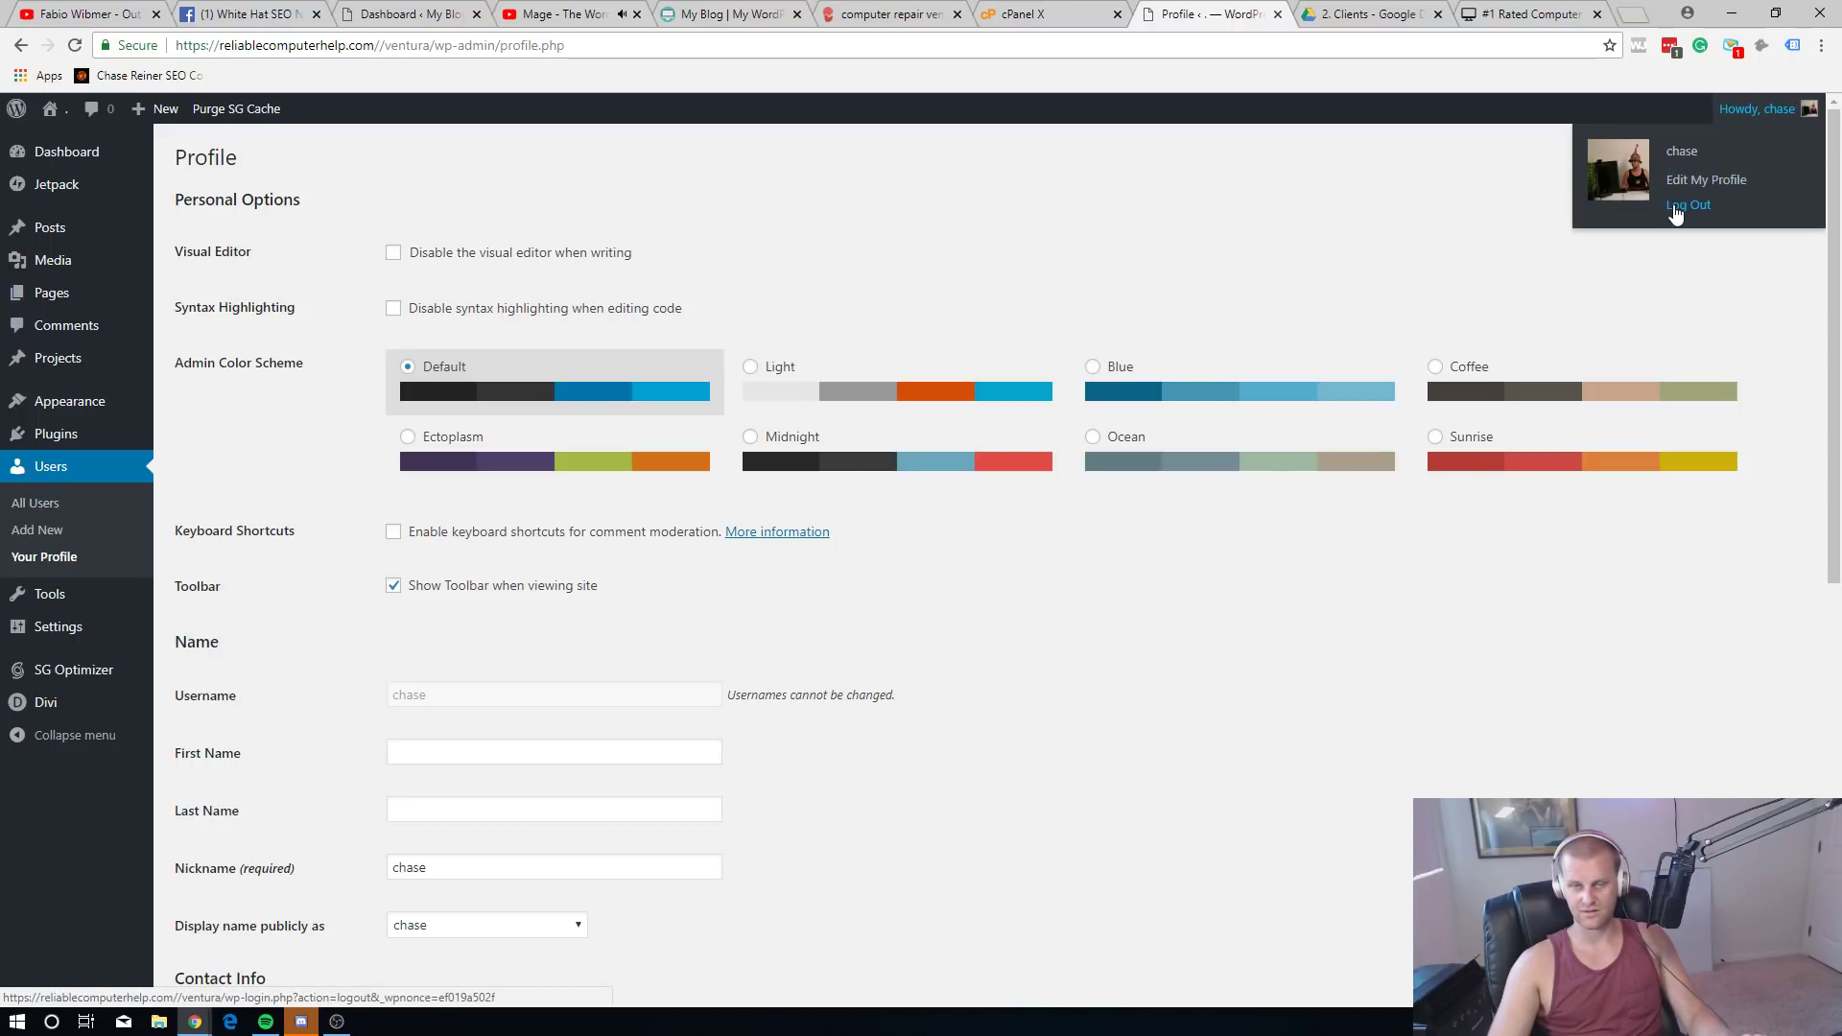
click(1676, 206)
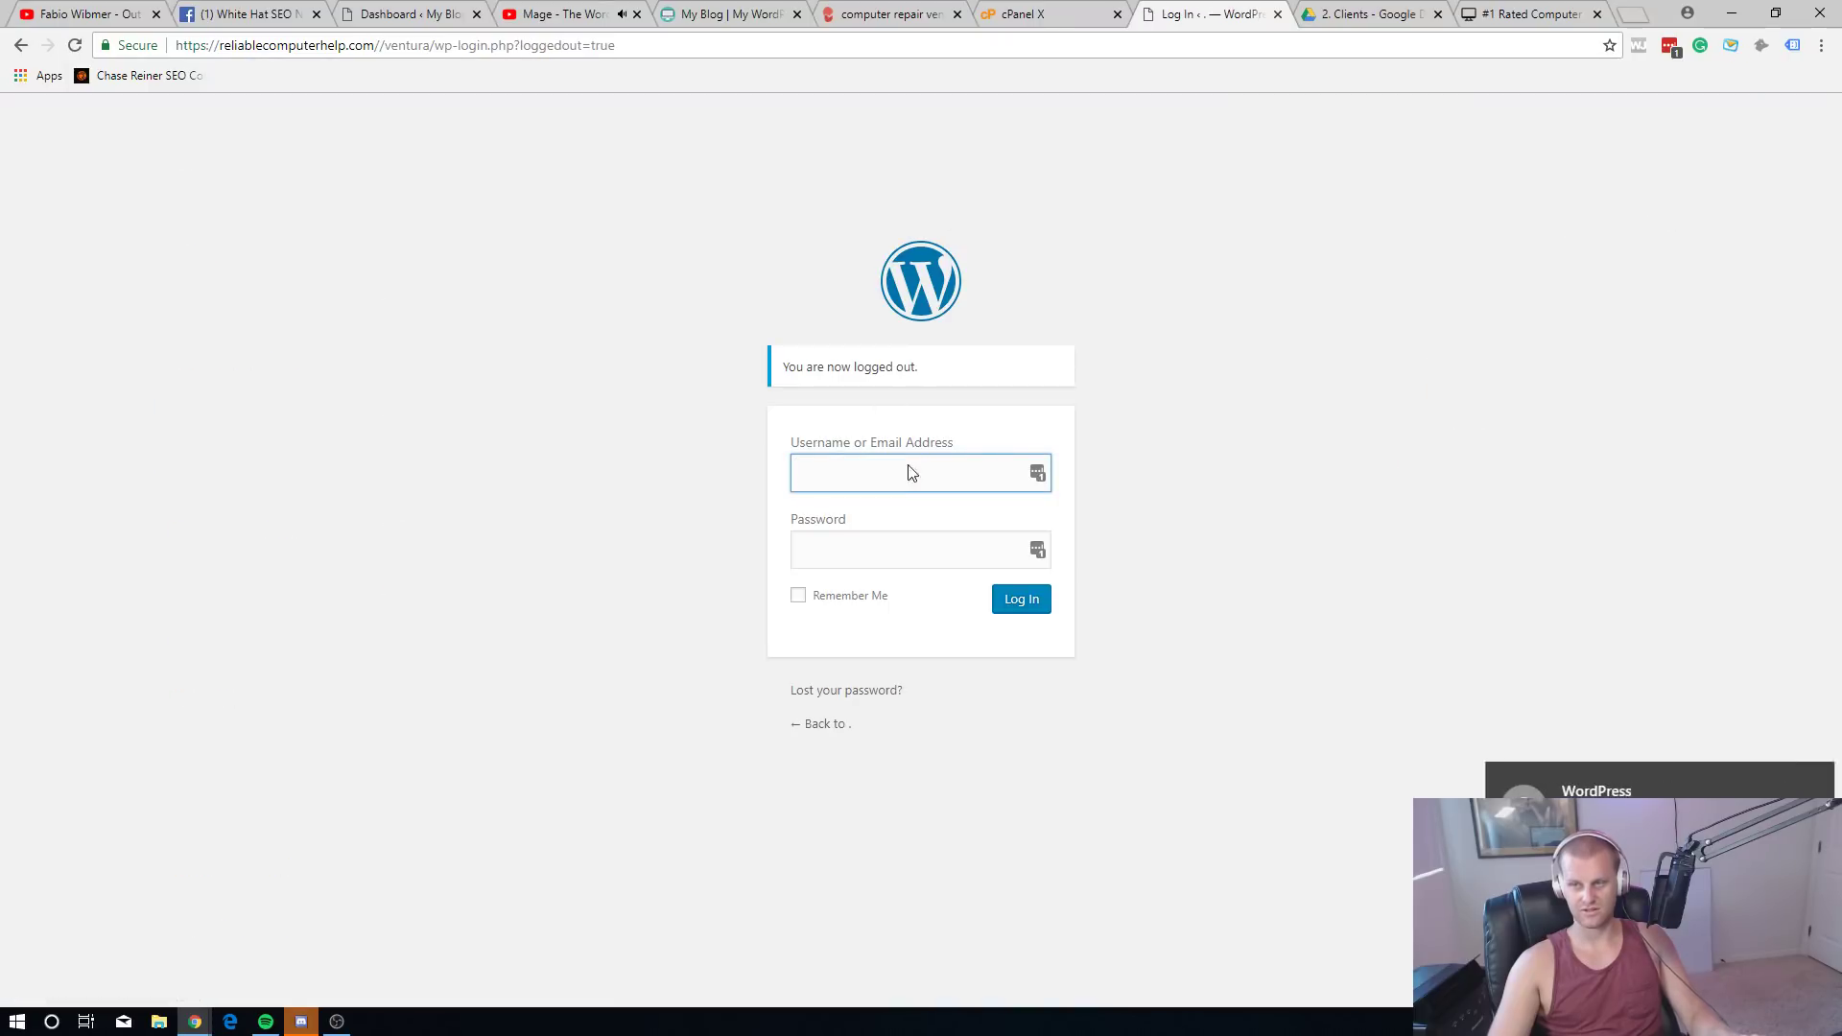
Try logging in with the new account's username and password, which returns an invalid-username error
text(Chaser)
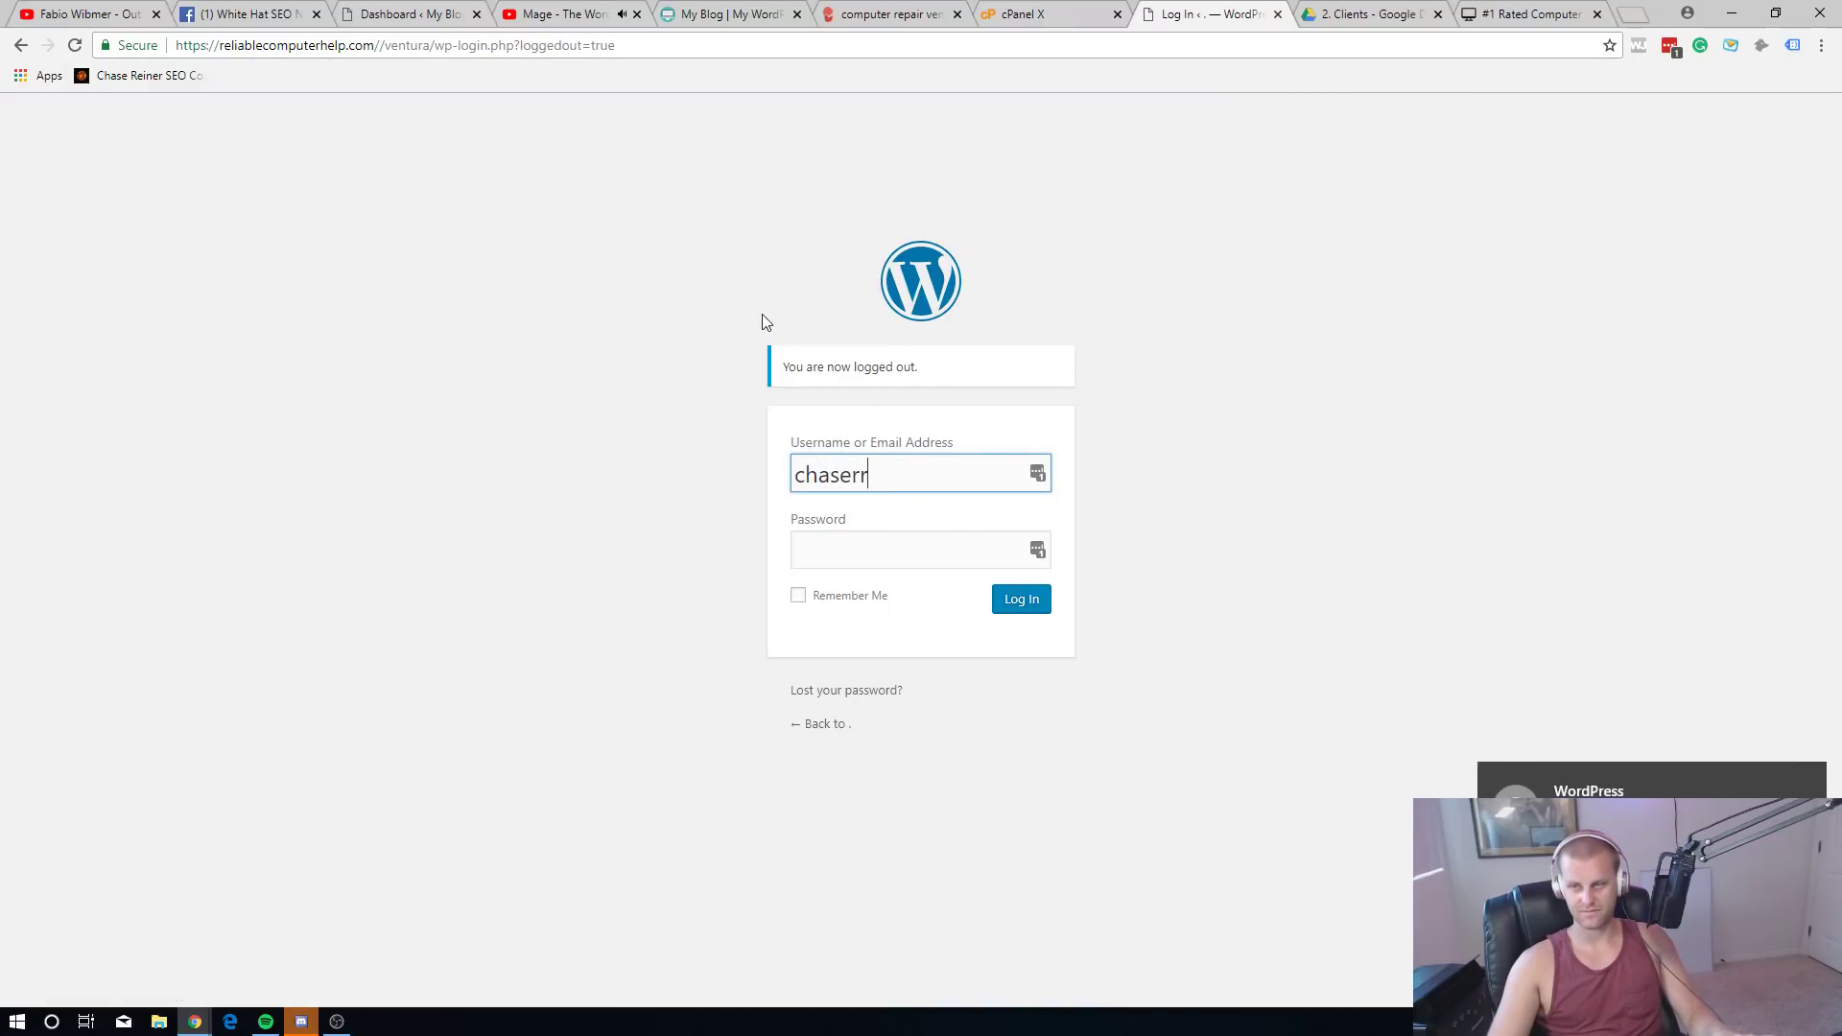
text(inerseo)
key(Tab)
text(**)
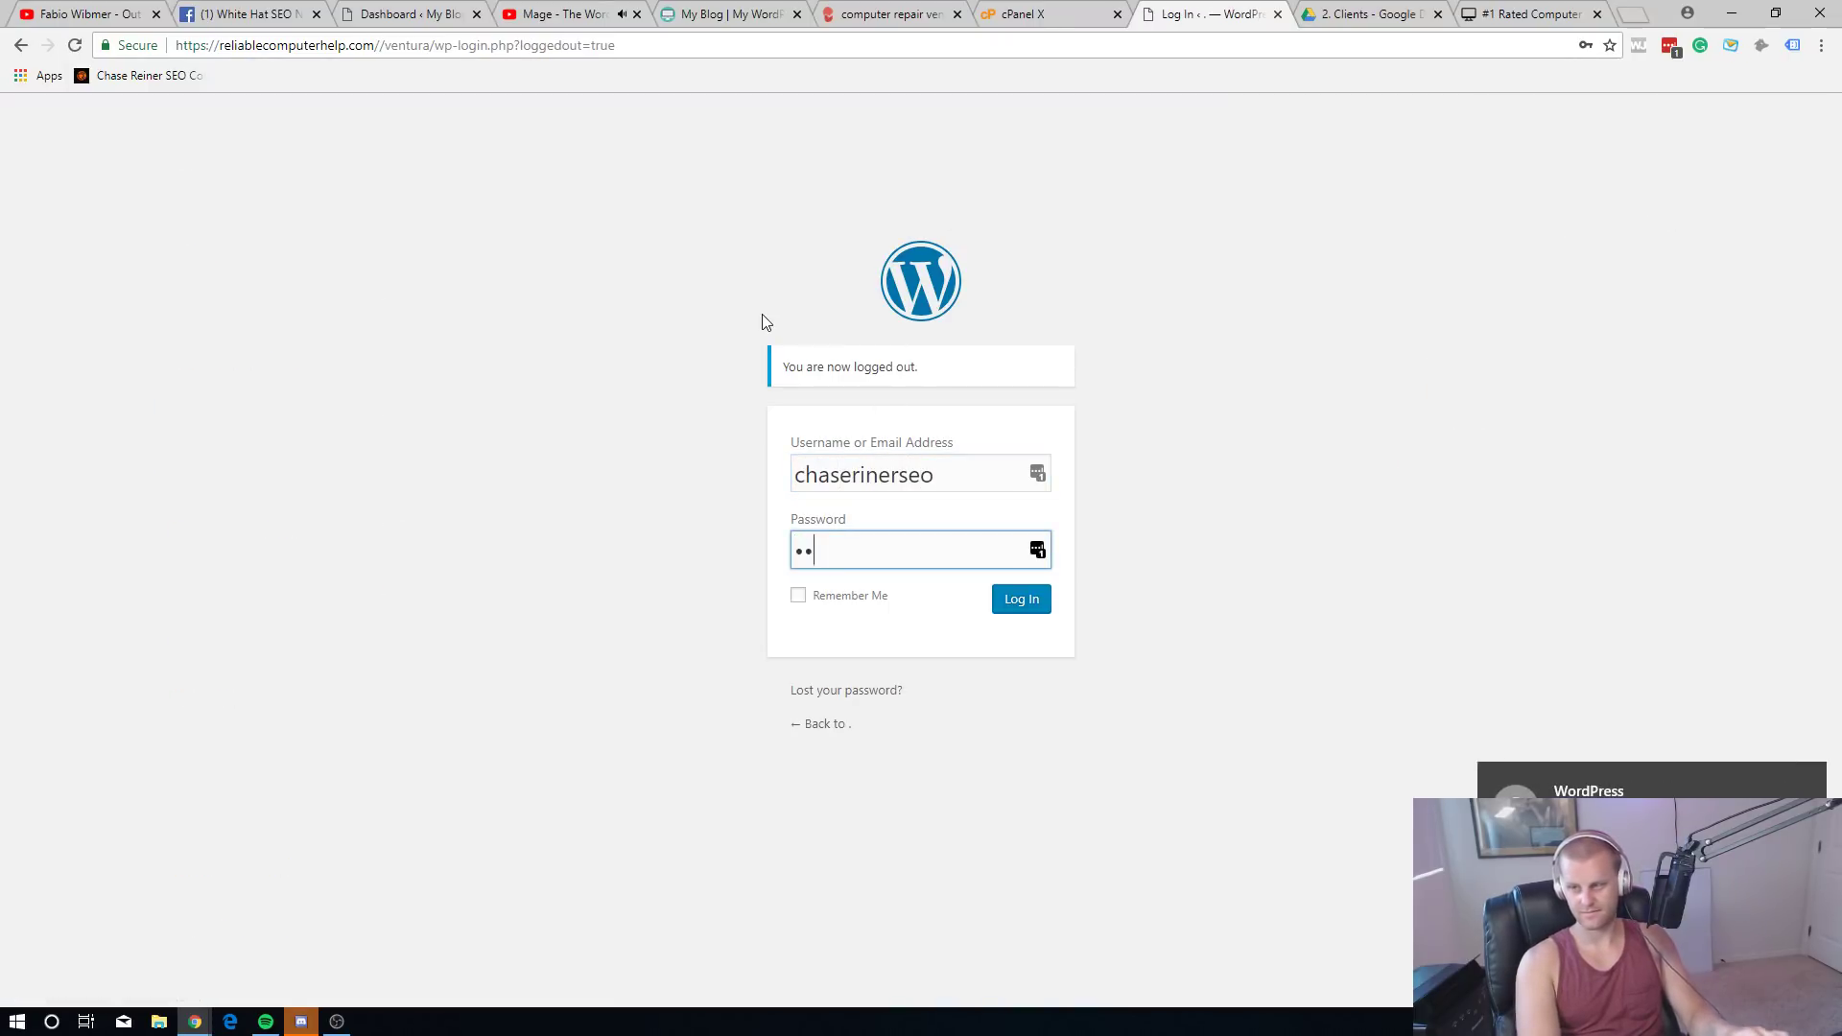
text(************)
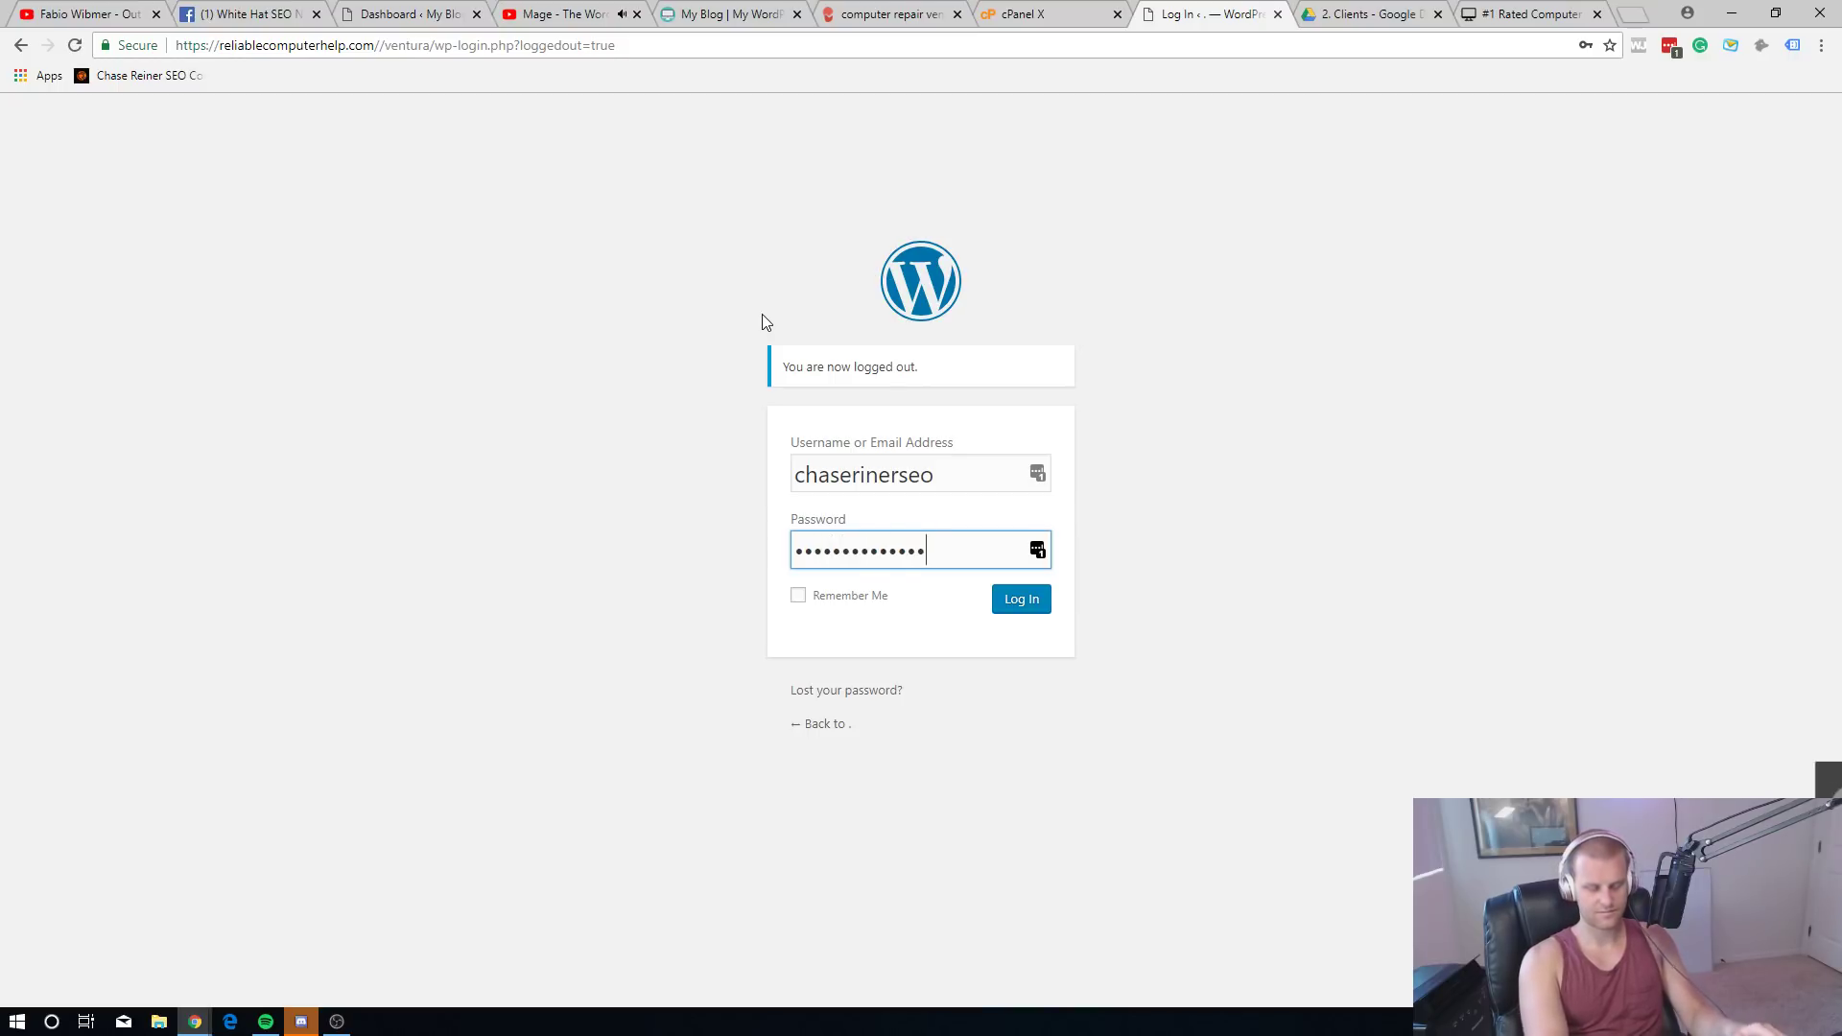
text(***)
key(Return)
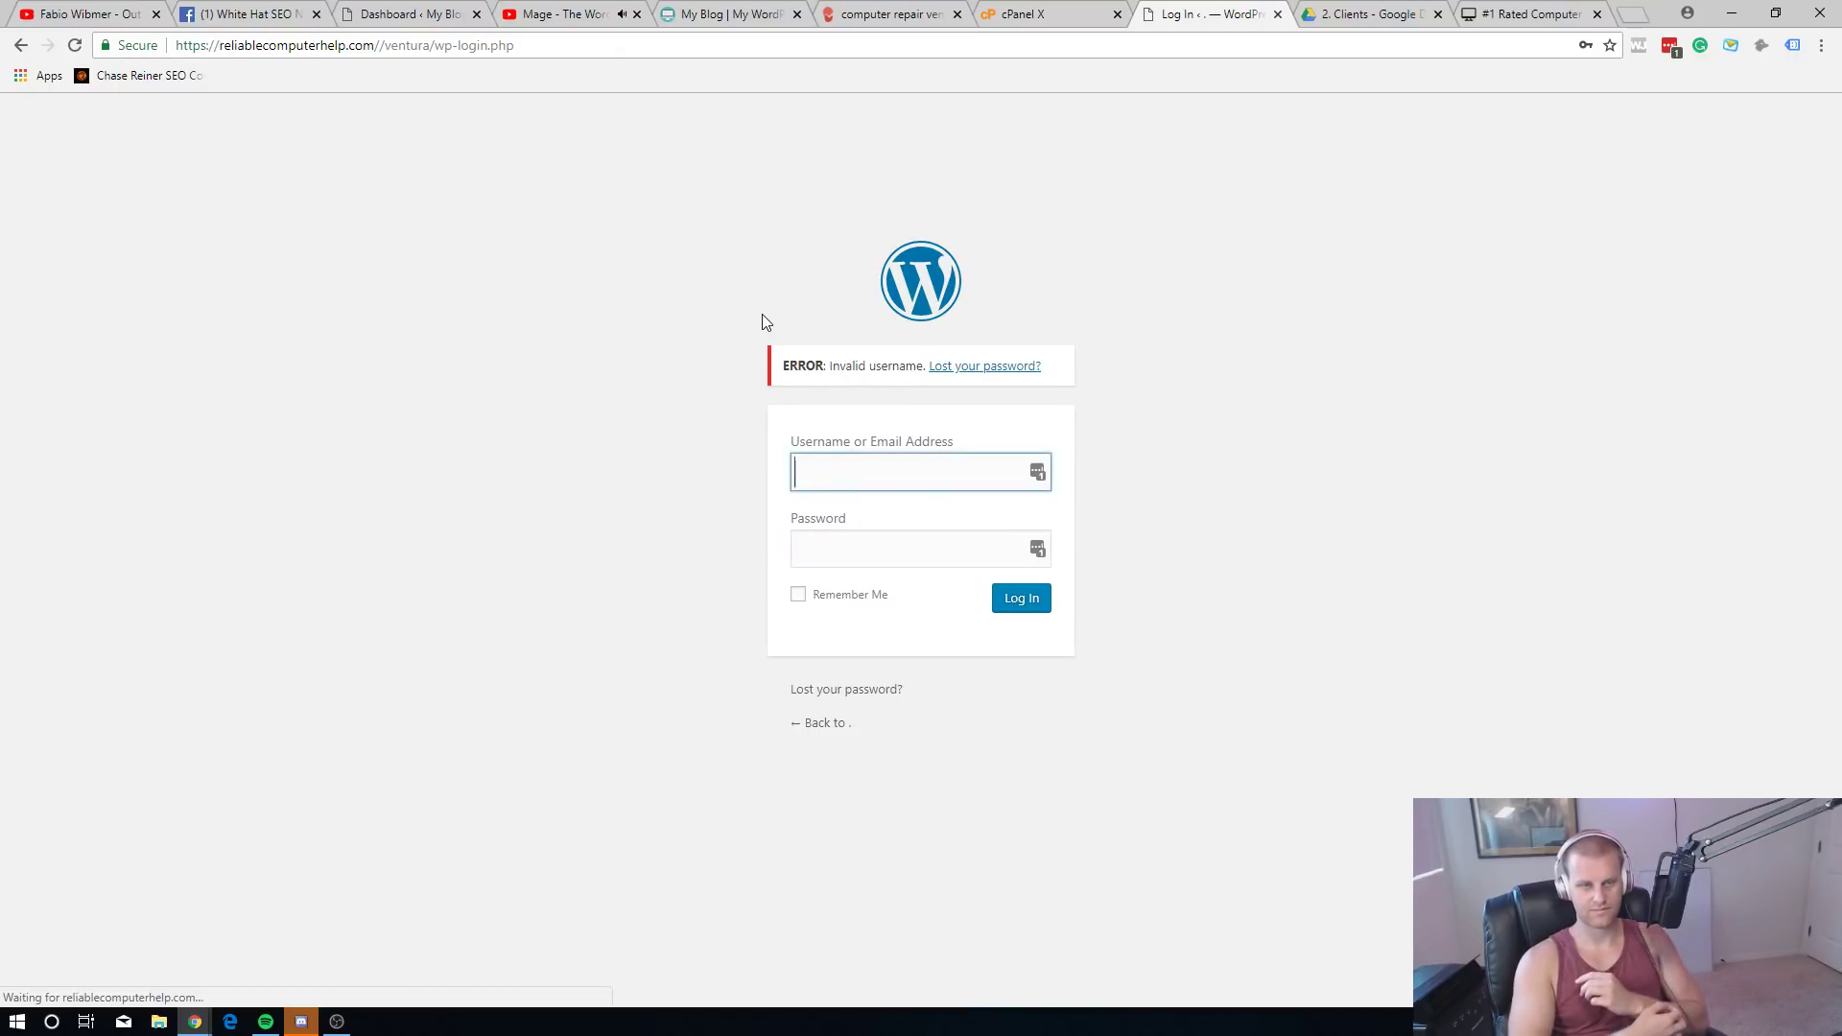
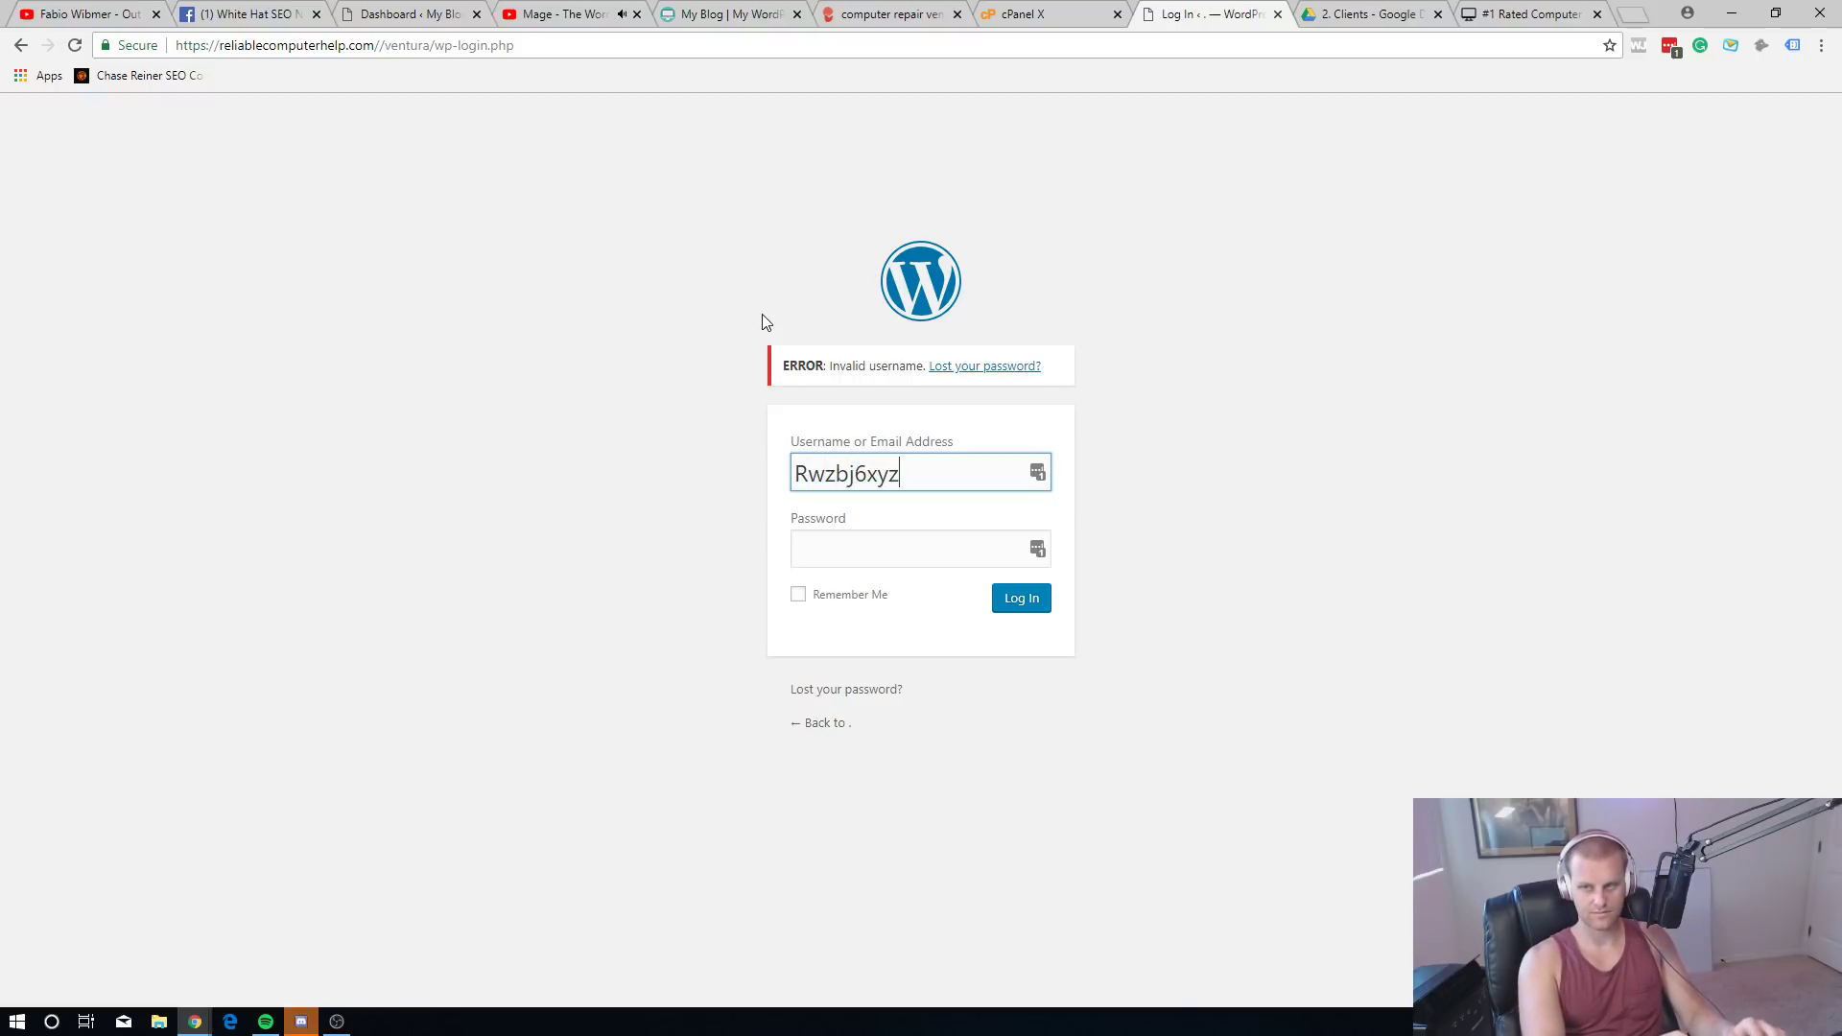
Retype the corrected username and the password, and log in again
key(ctrl+a)
key(BackSpace)
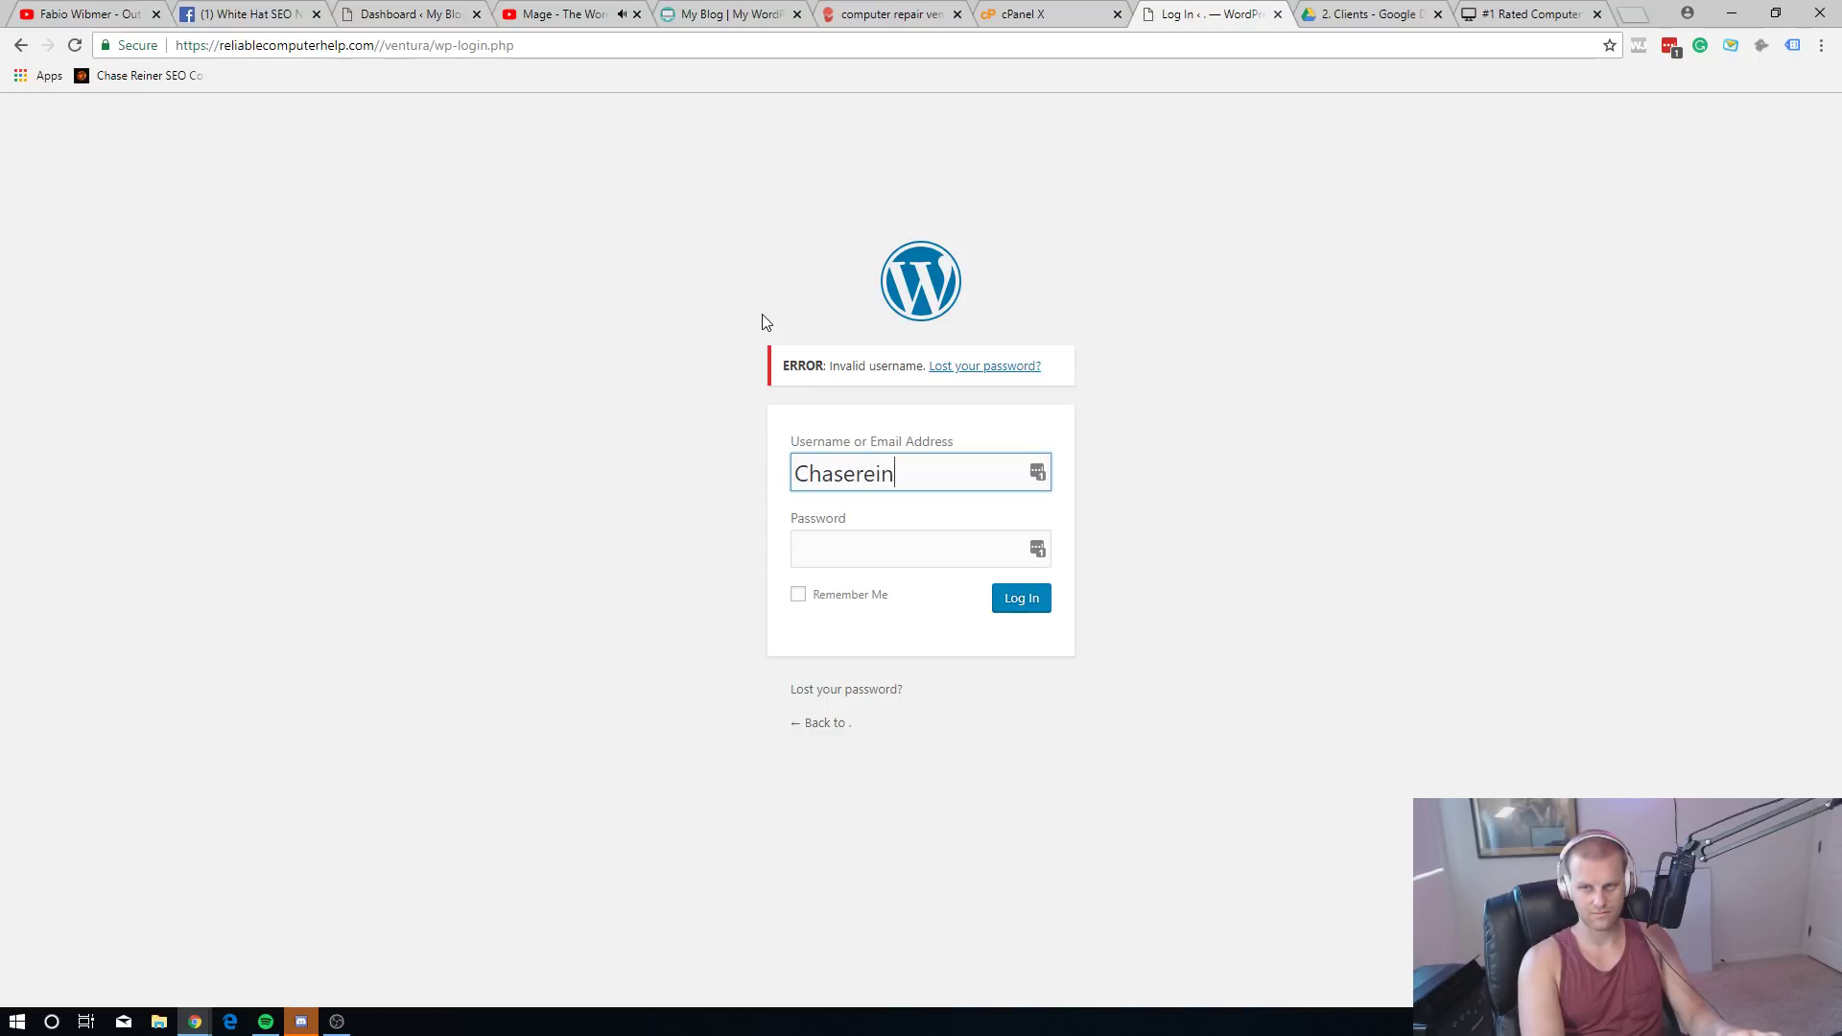
key(BackSpace)
key(ctrl+a)
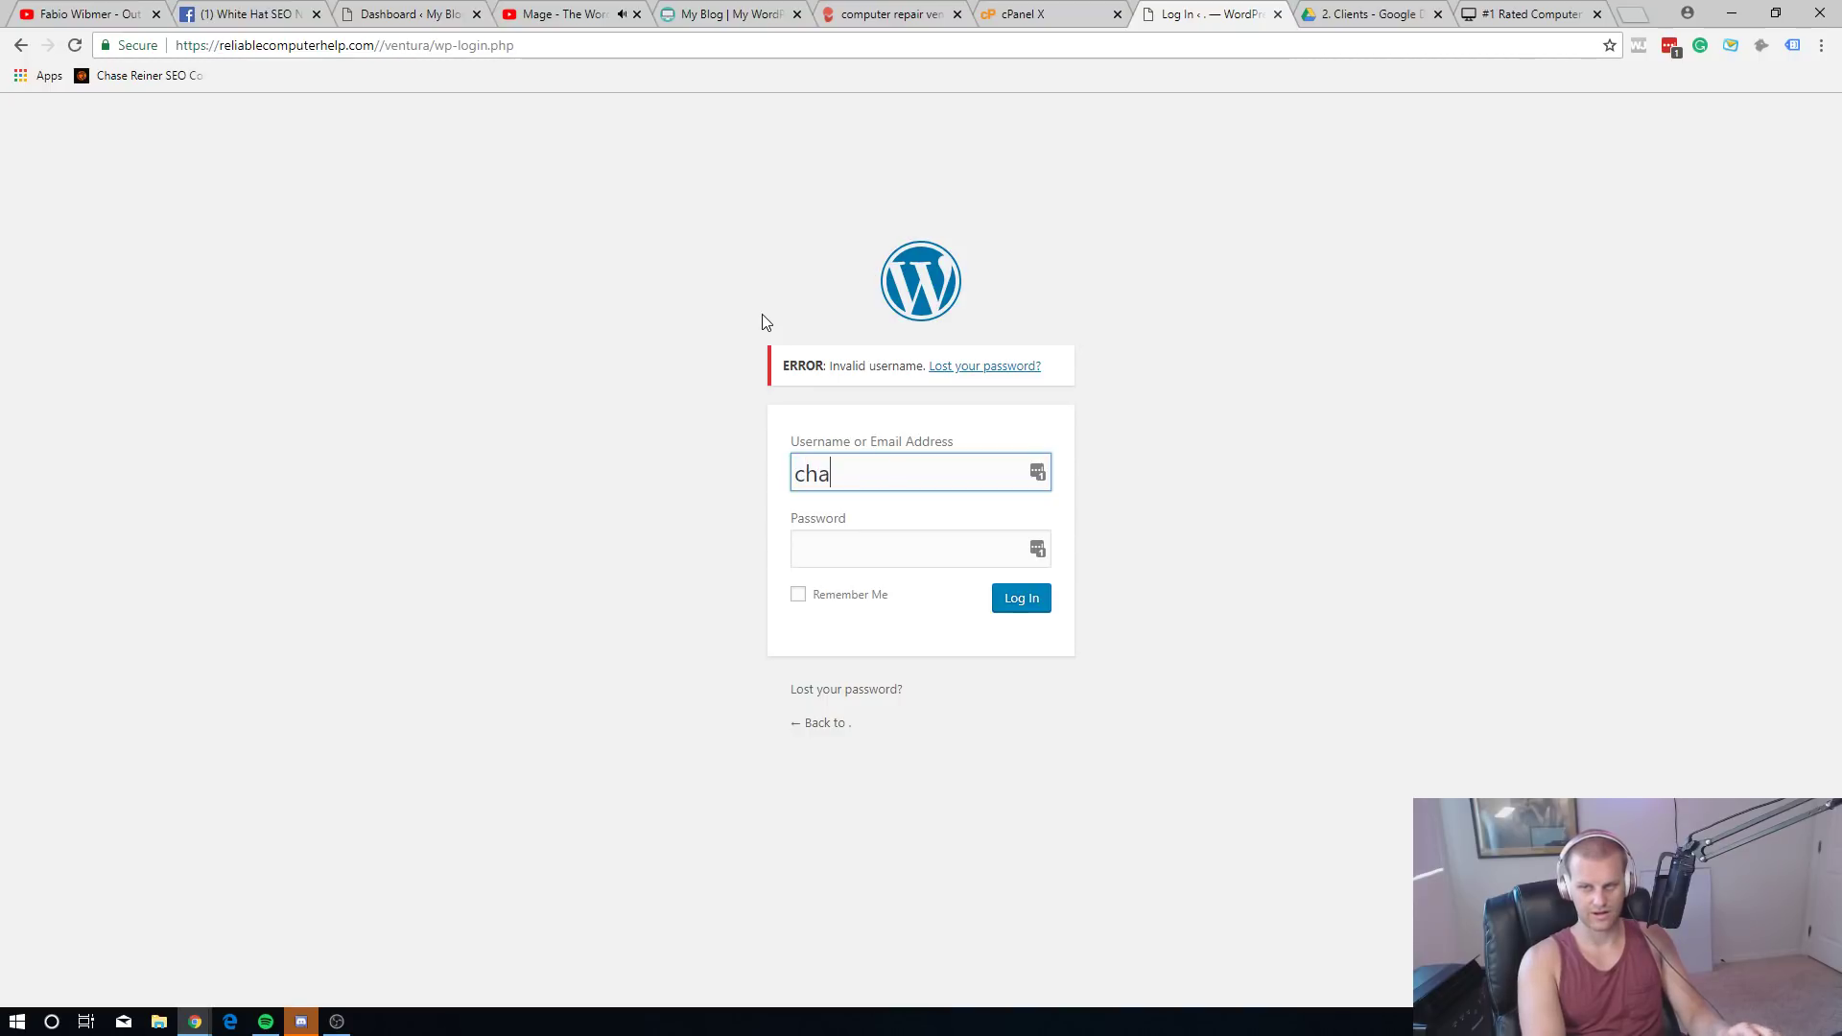
key(Tab)
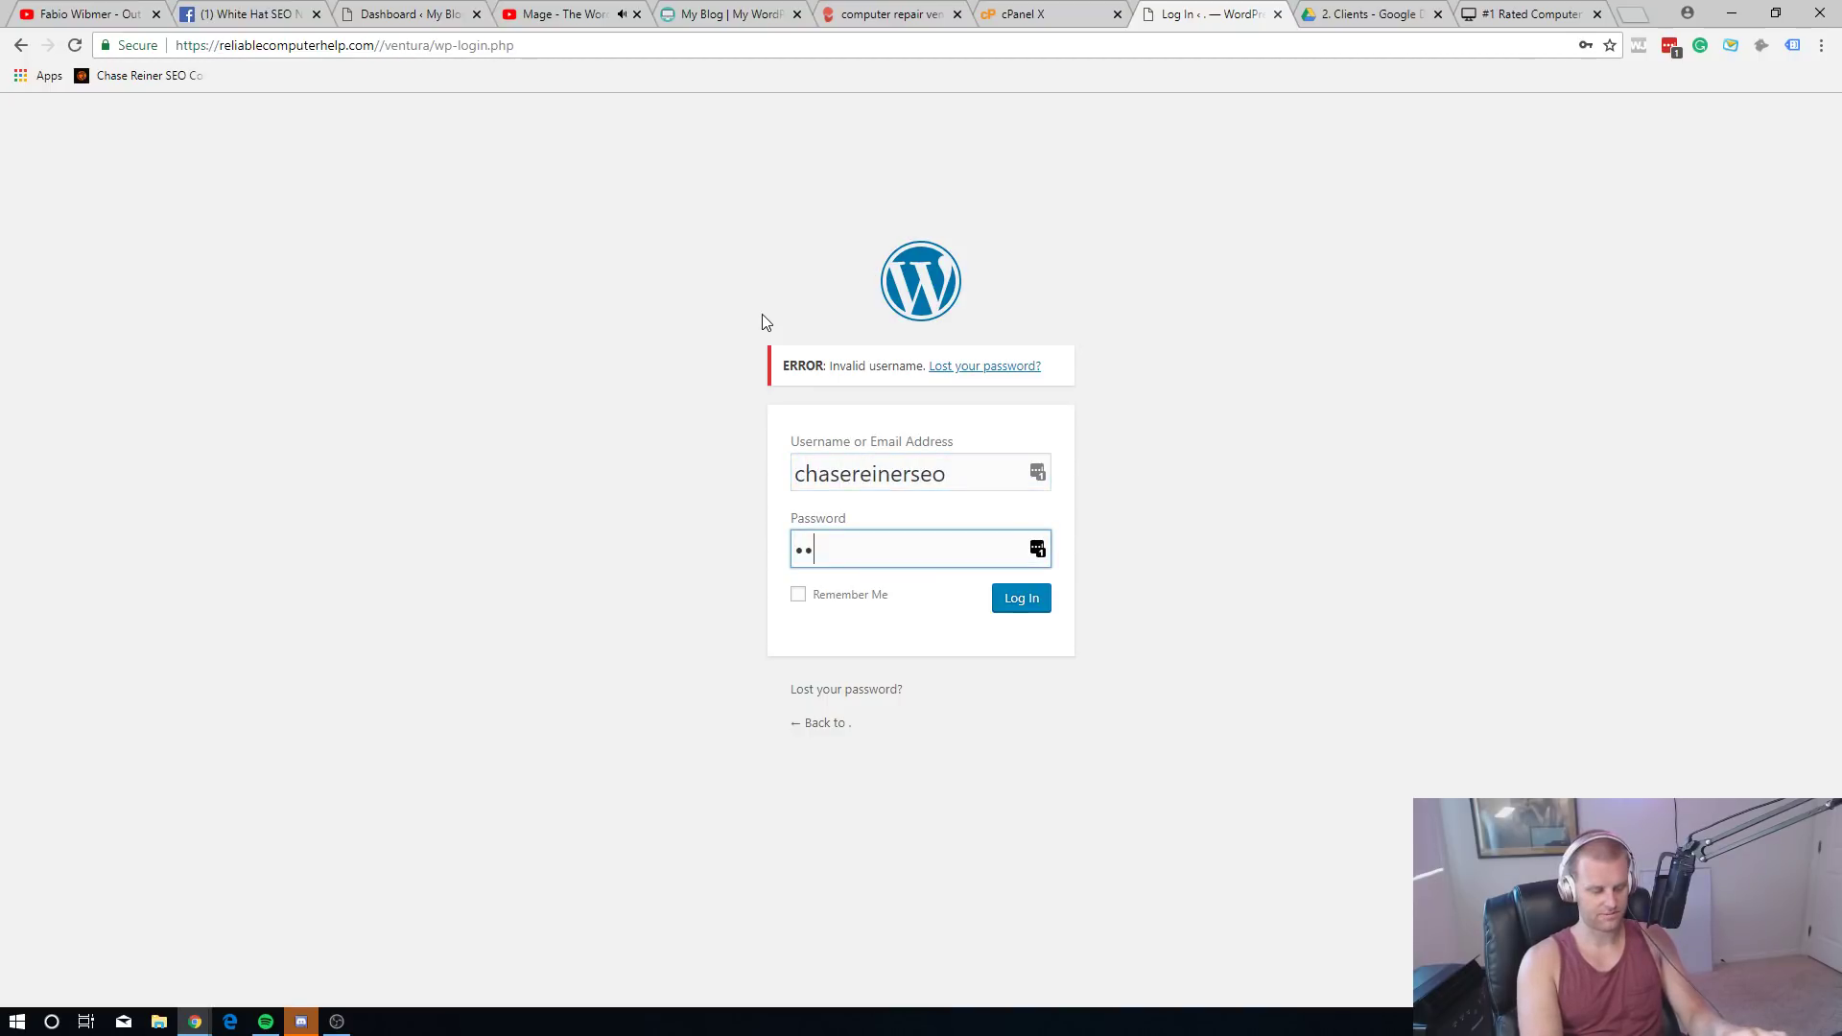
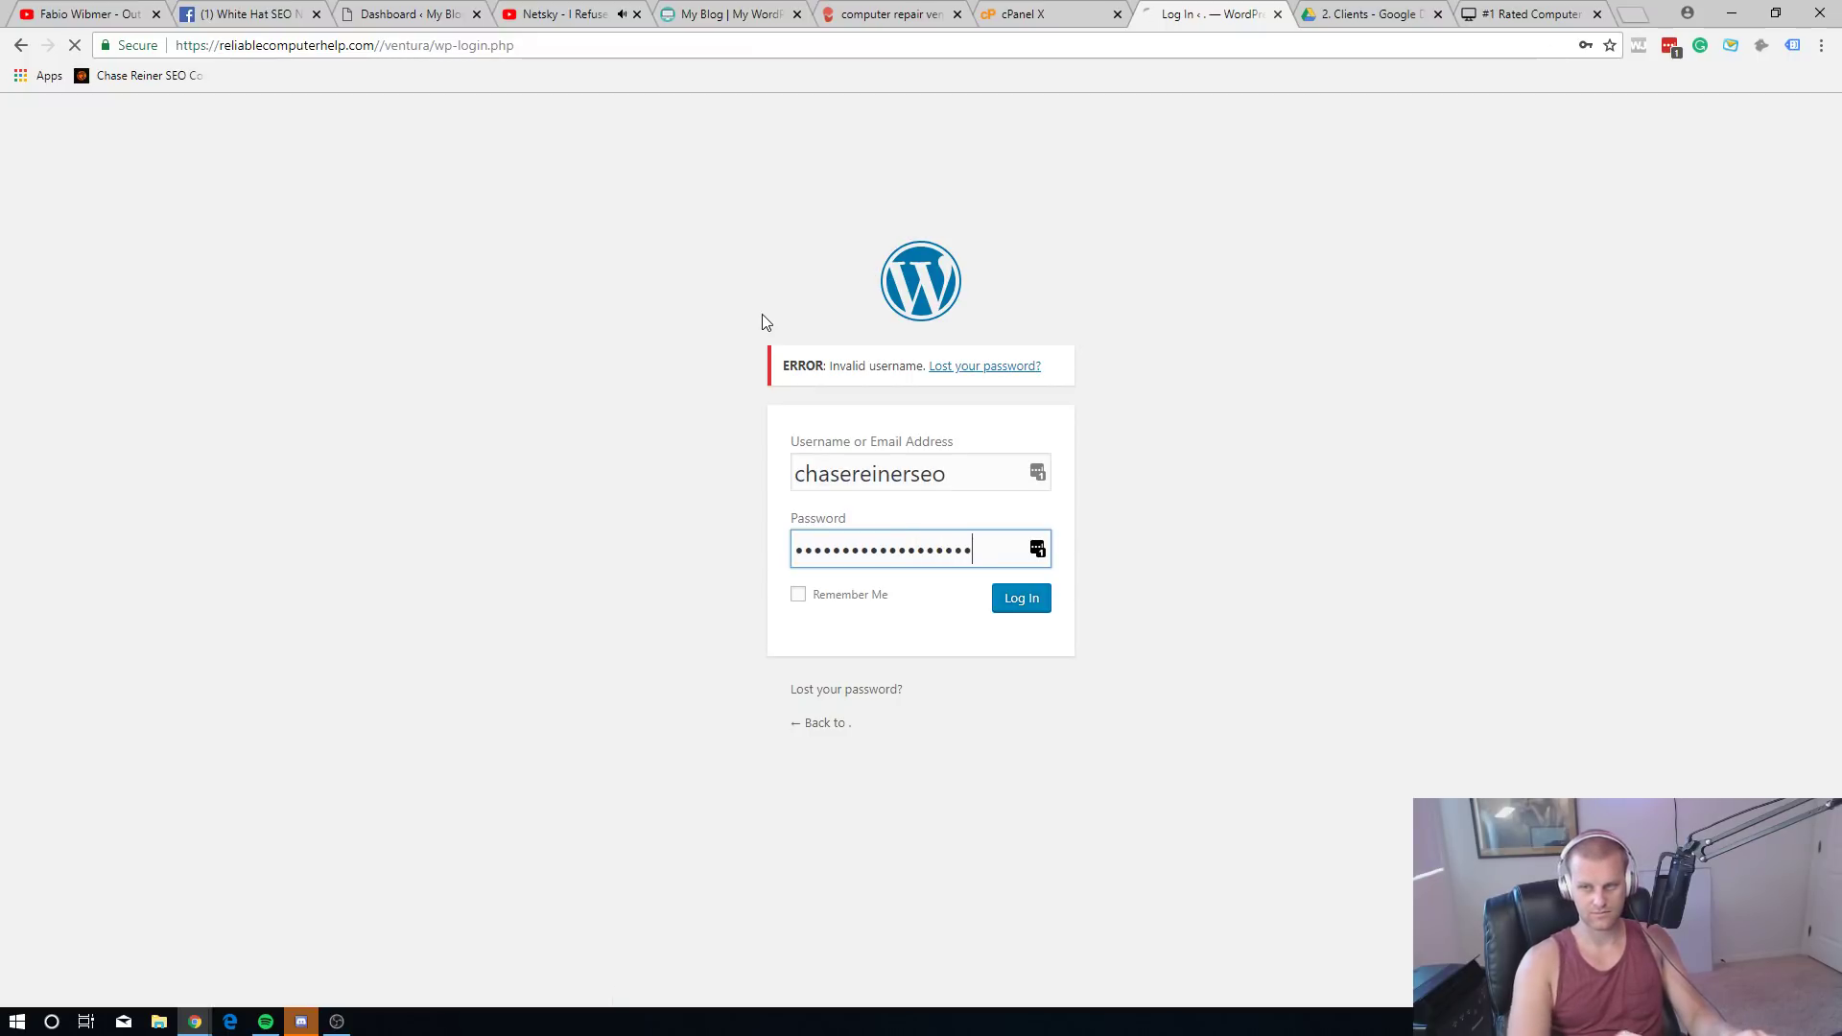
key(Return)
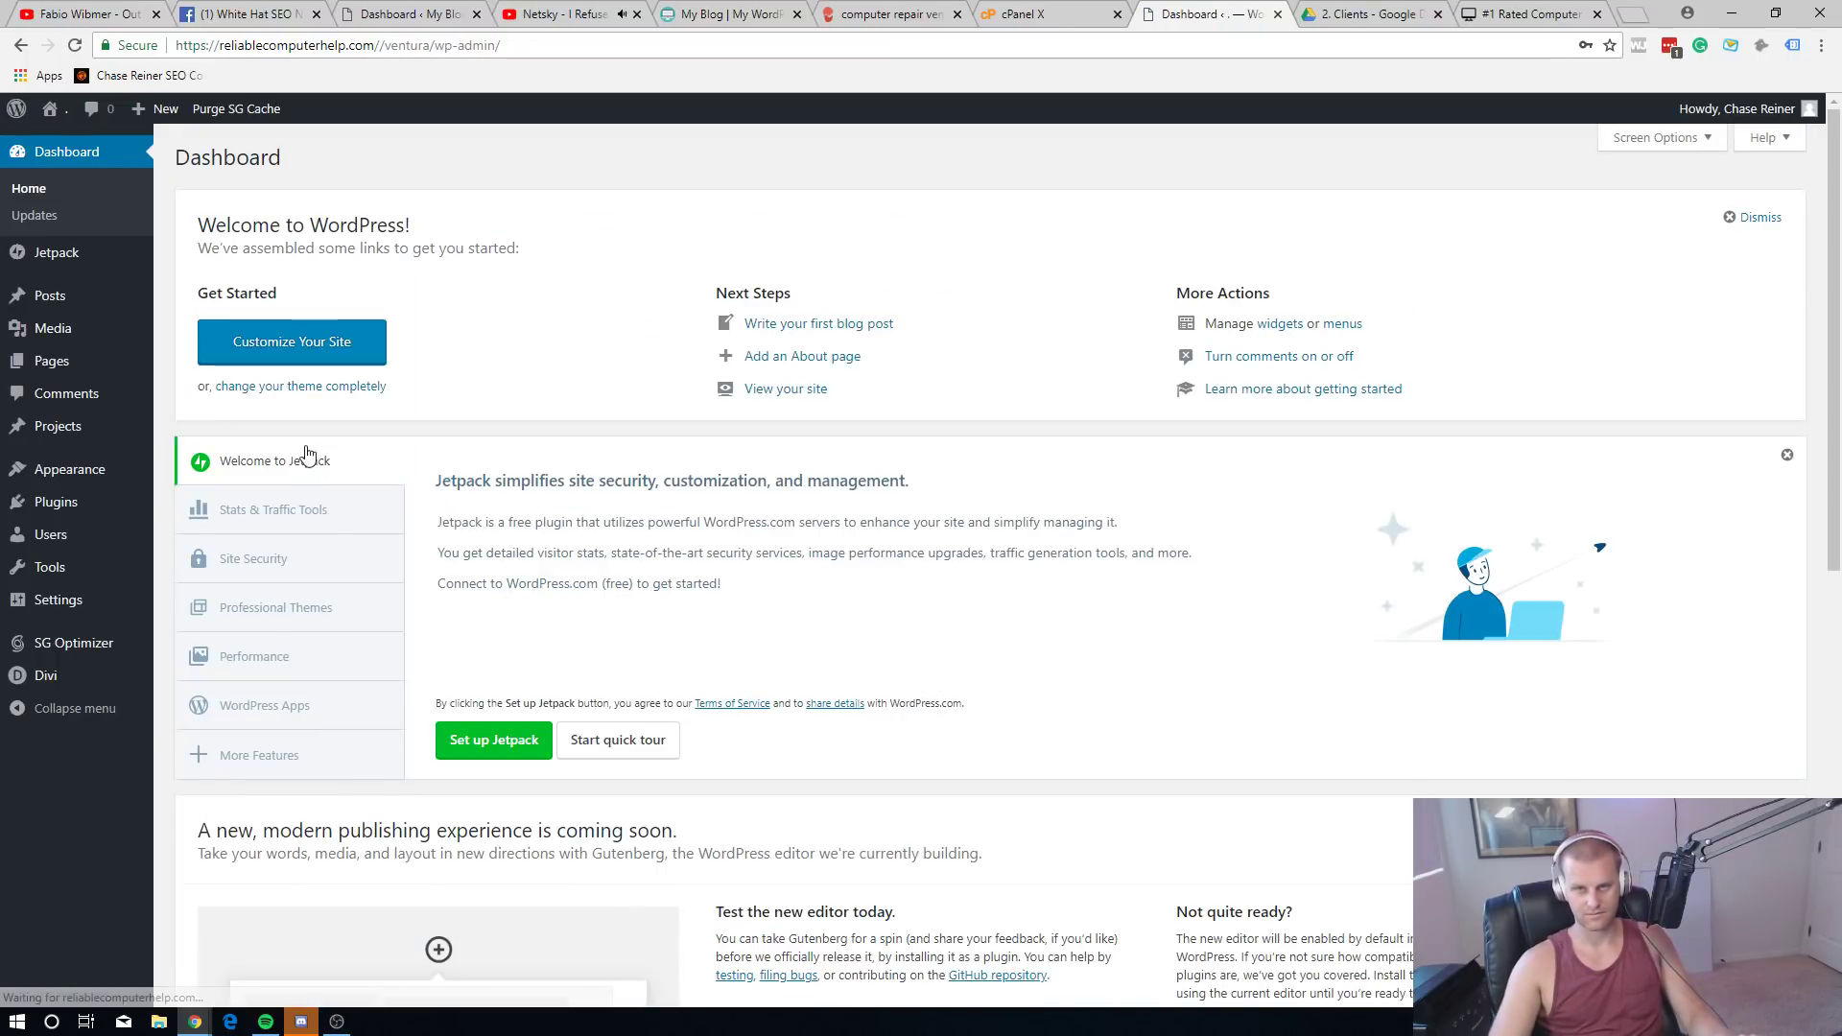
mouse_move(94, 470)
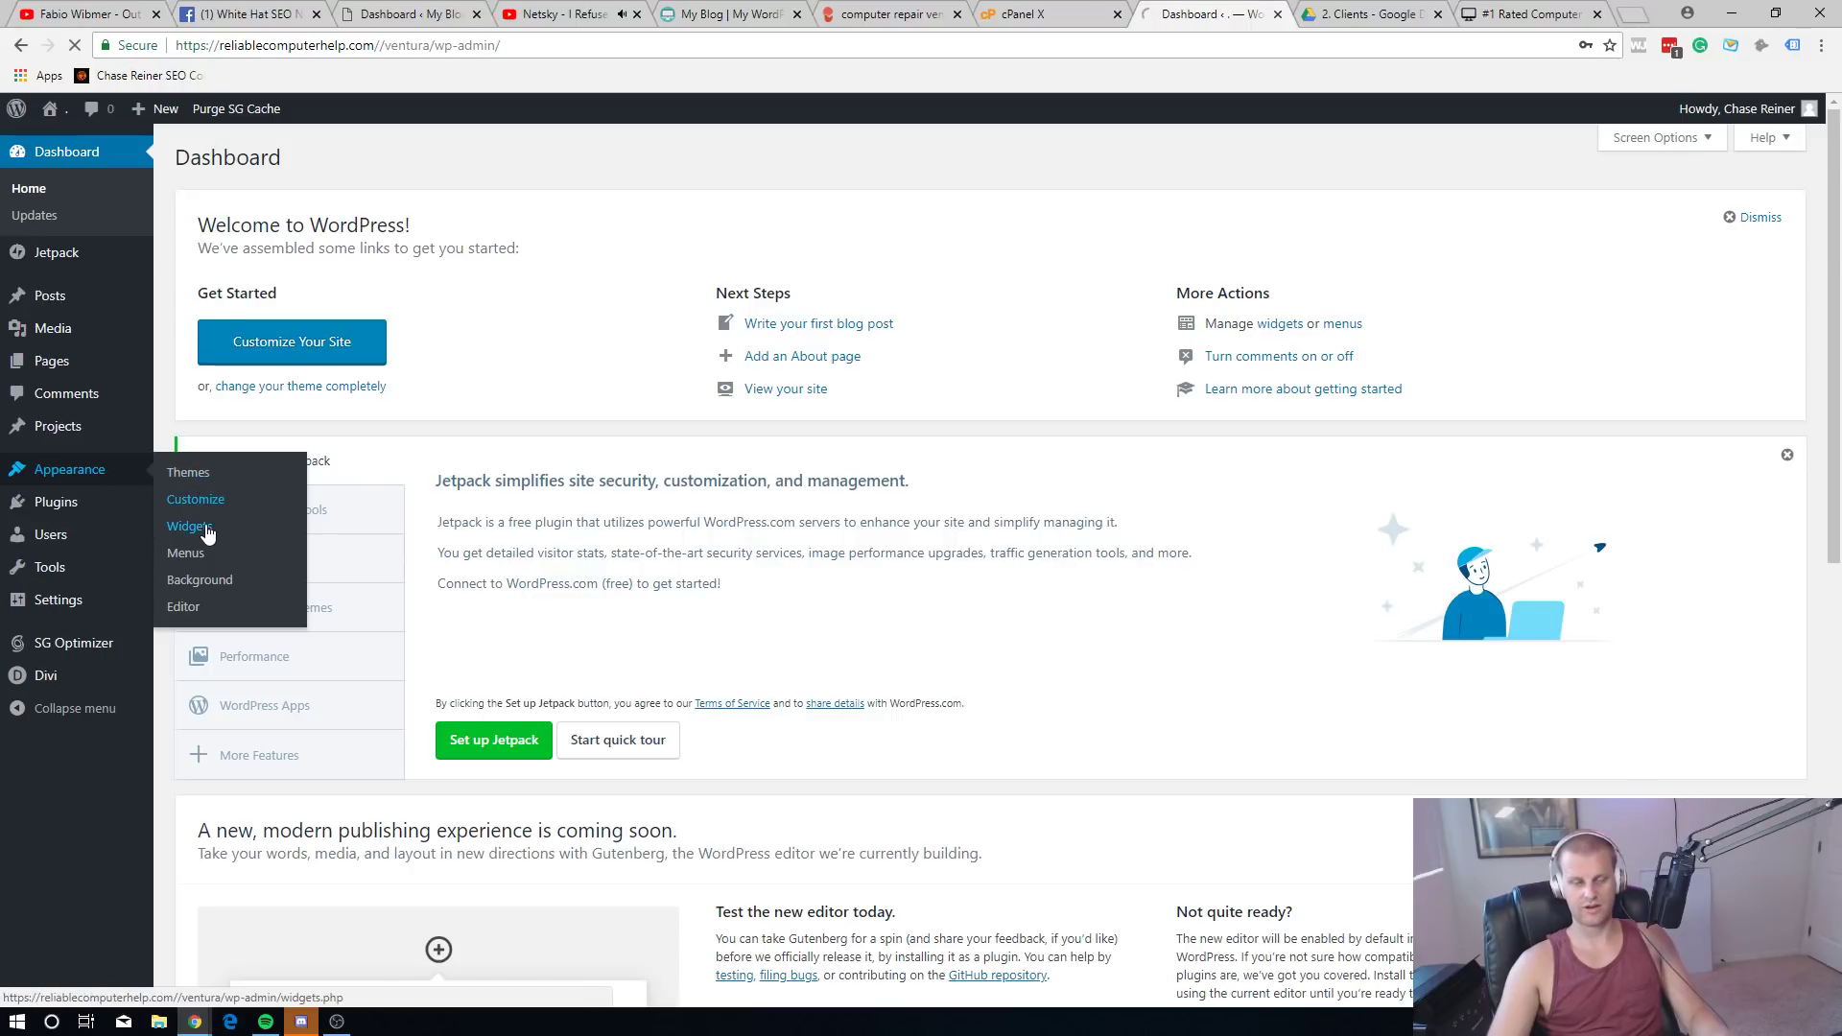
click(206, 503)
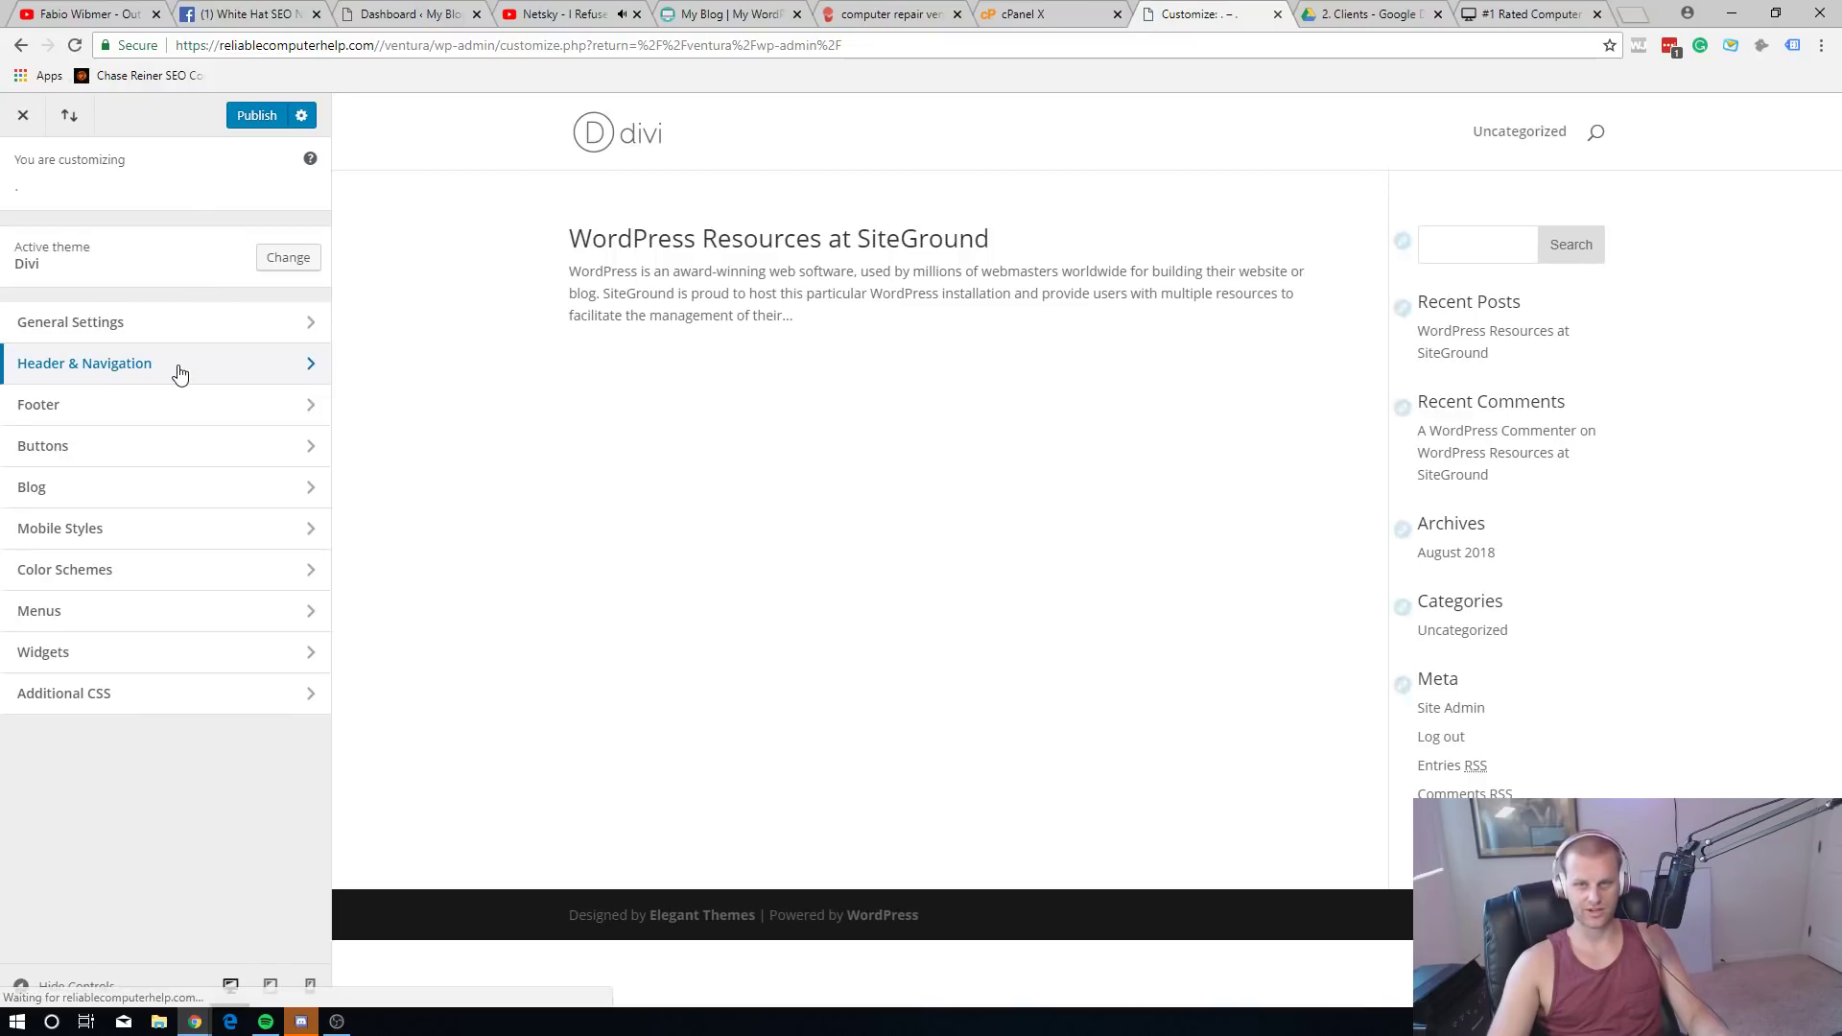
click(178, 372)
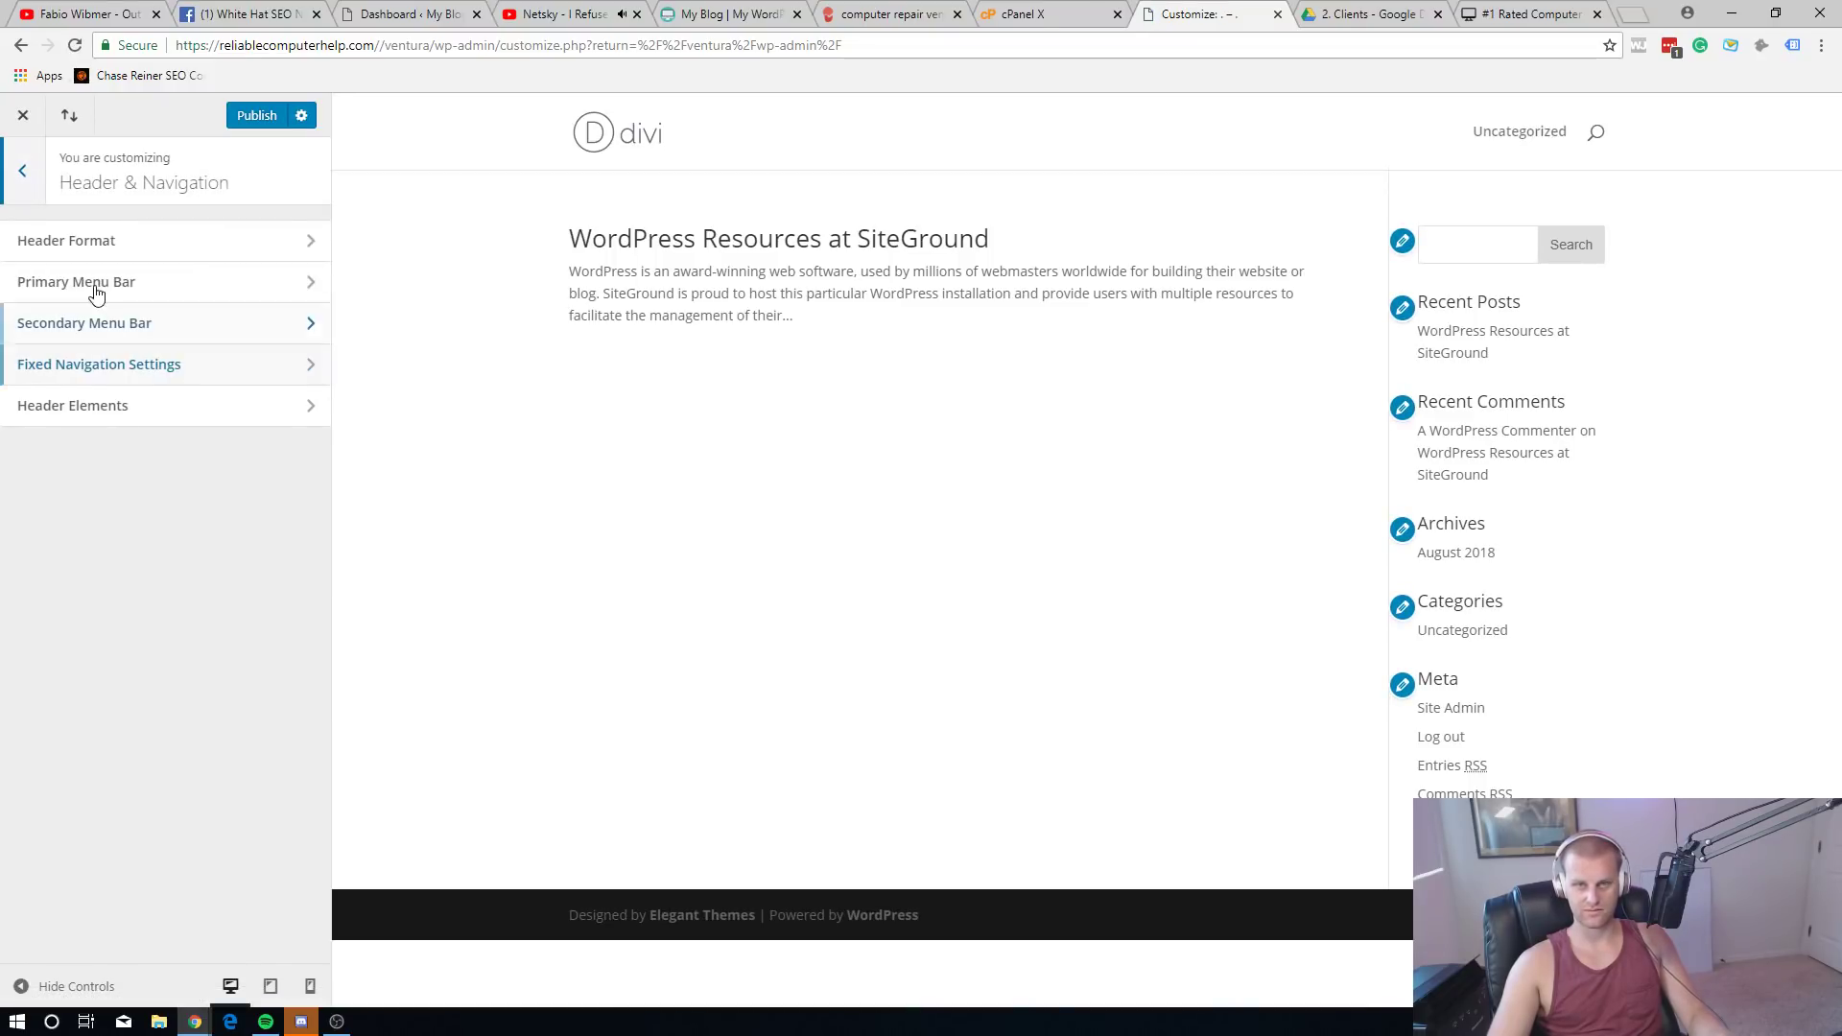
click(135, 290)
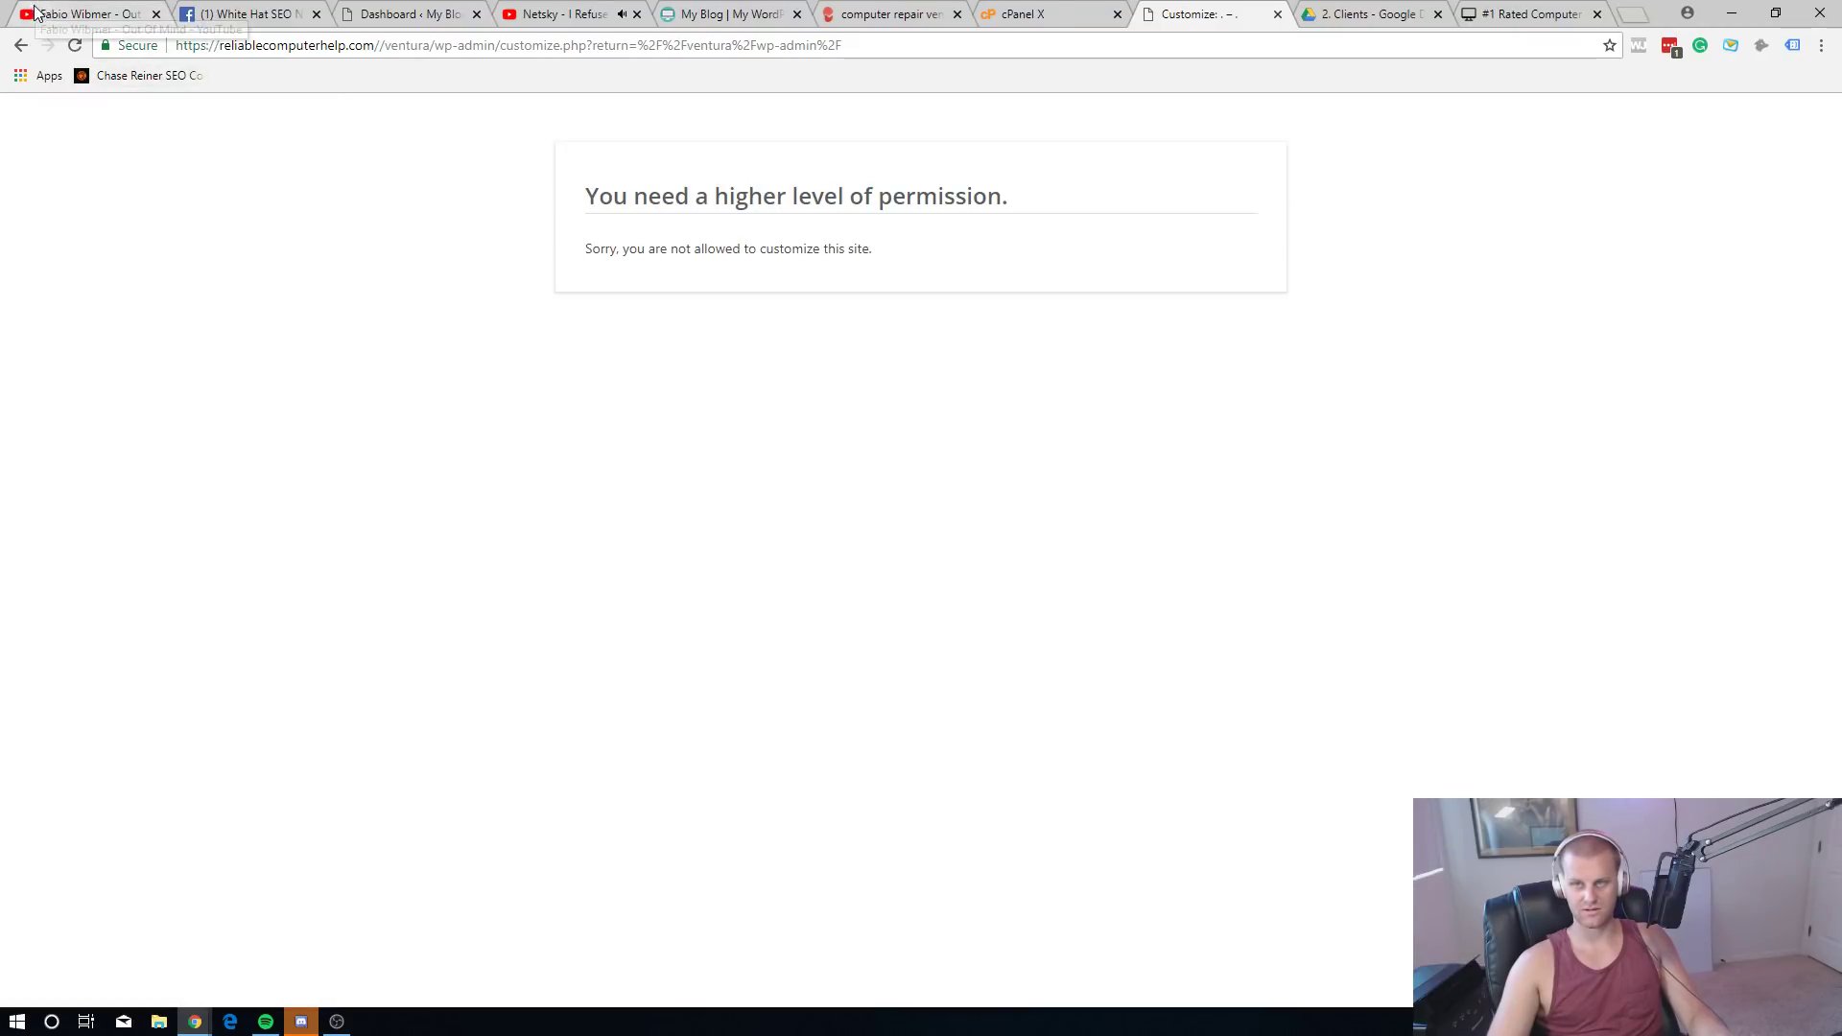
click(21, 45)
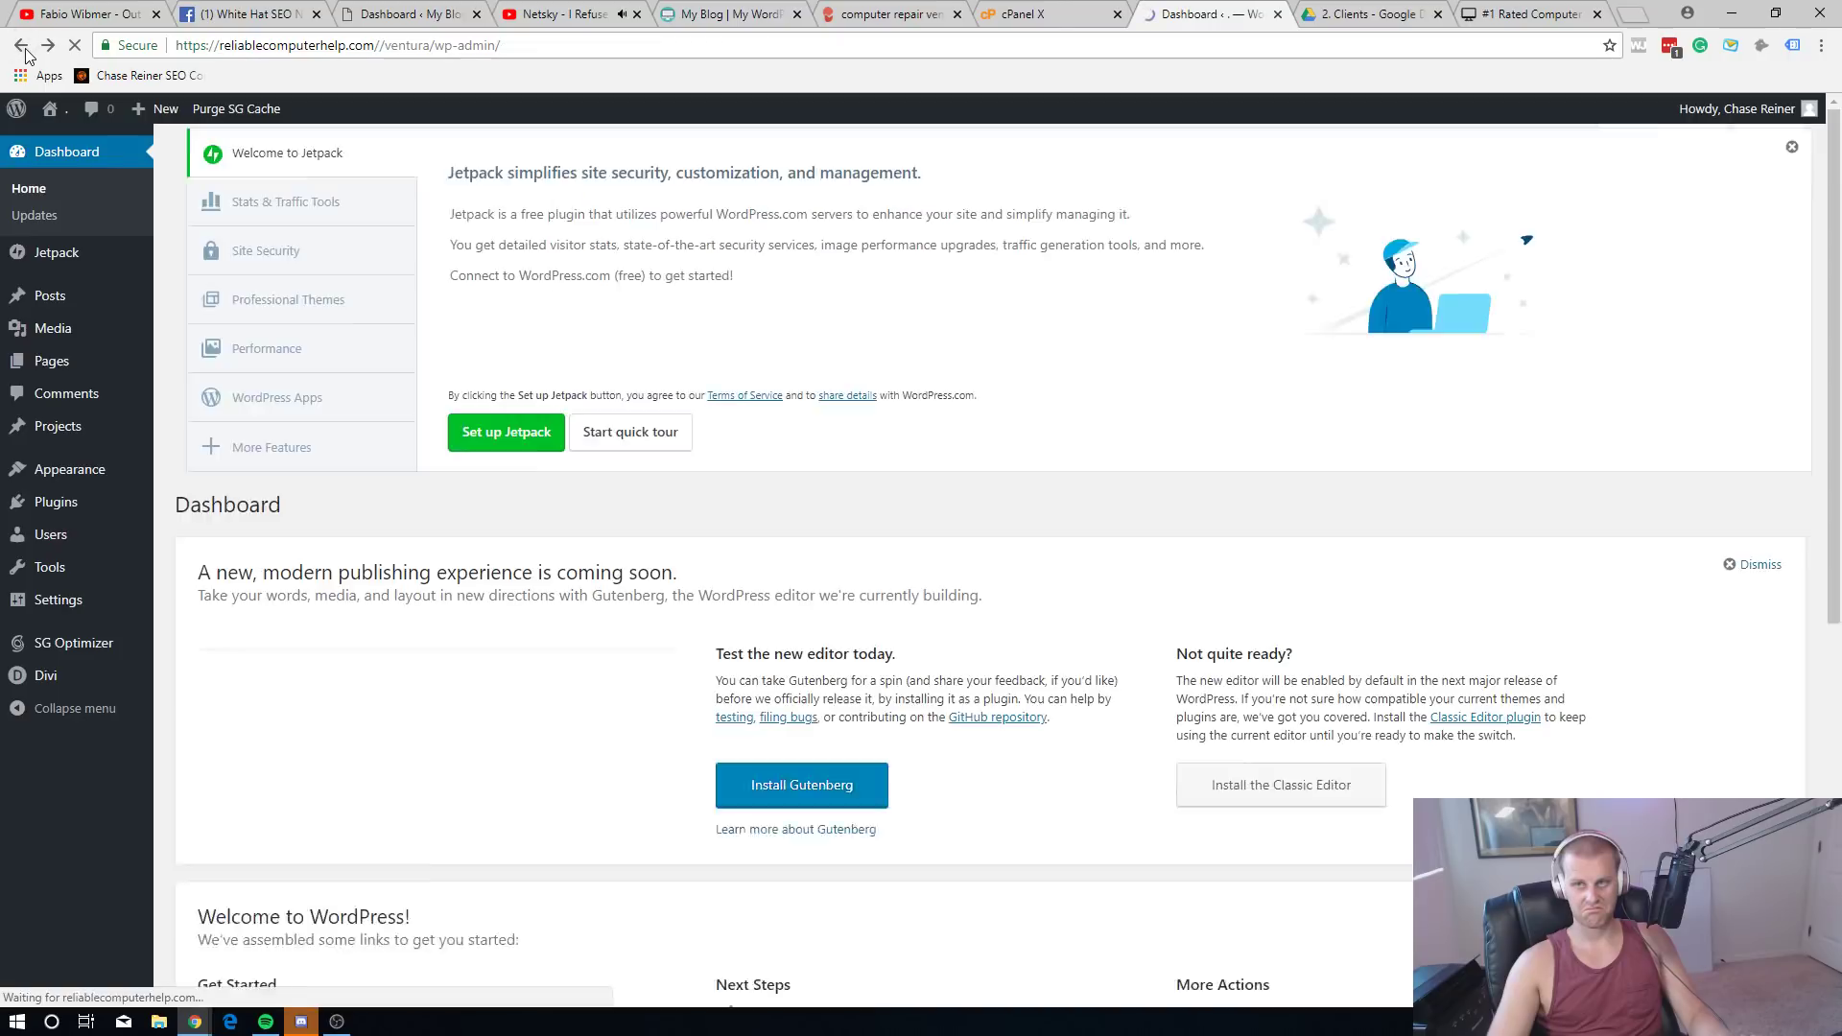
Open Divi Theme Options and re-enter the password after the session expires
mouse_move(87, 676)
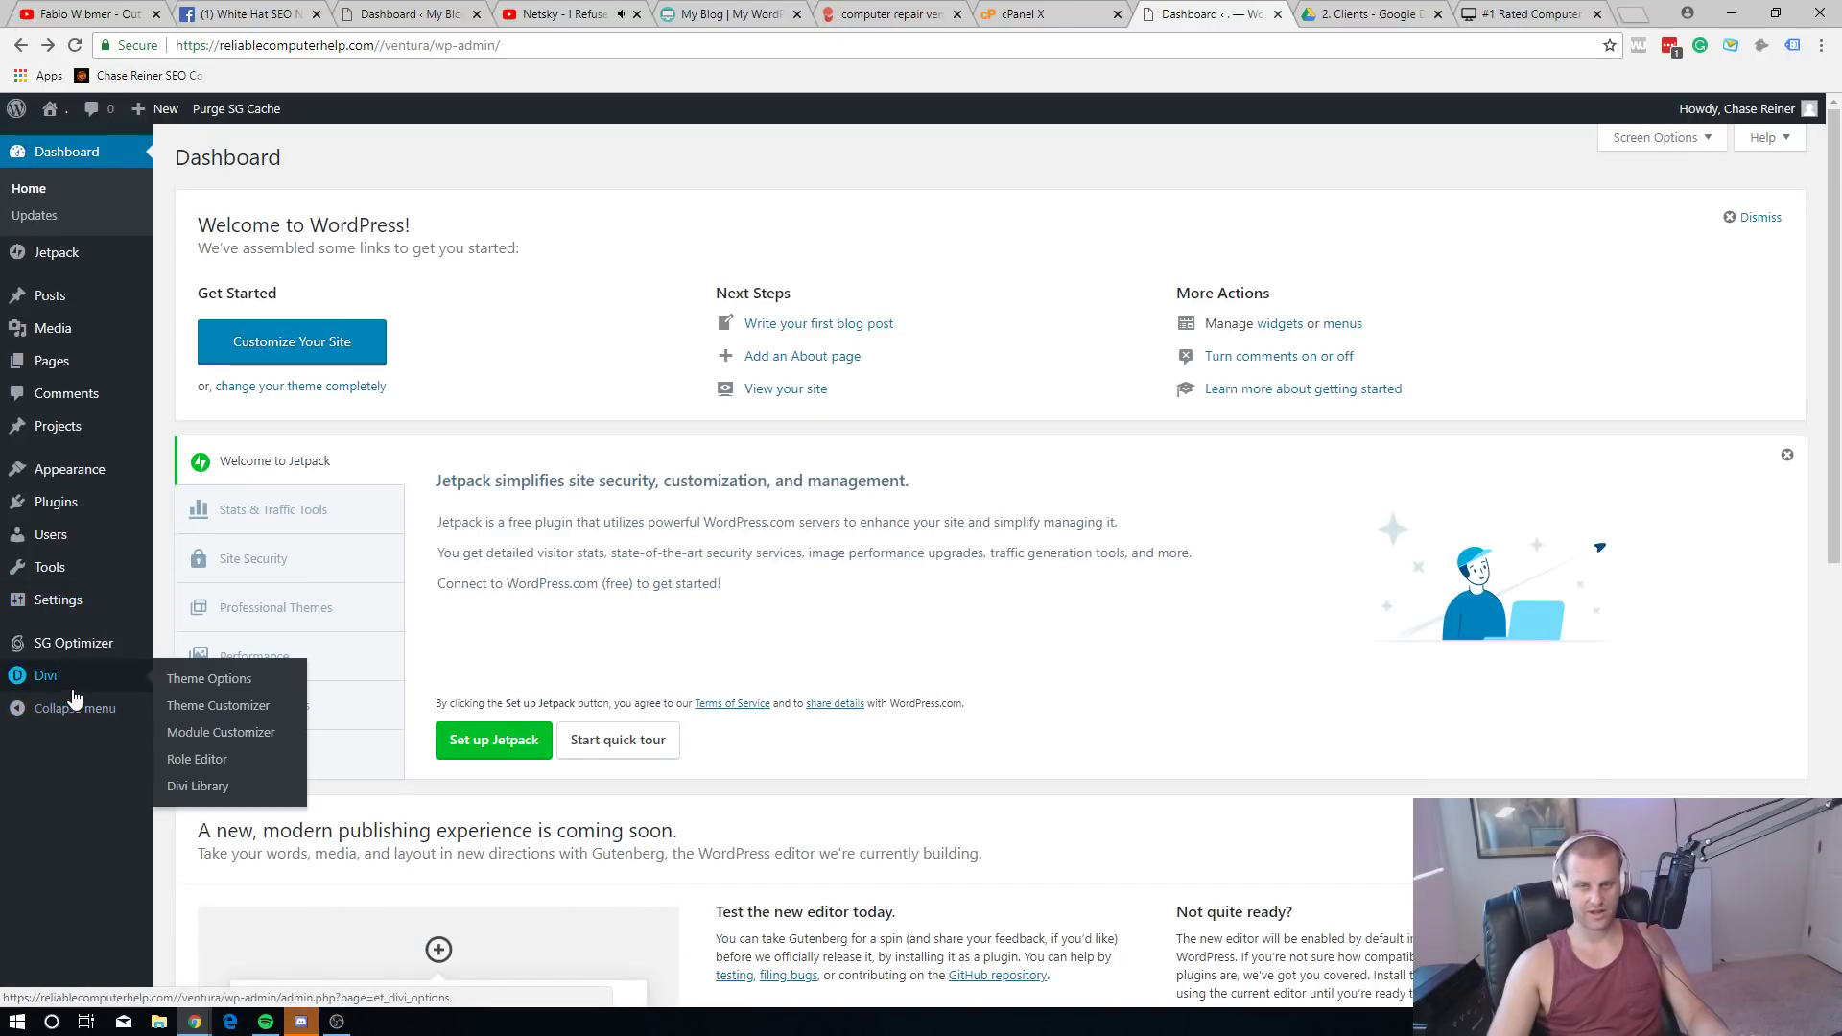
click(197, 680)
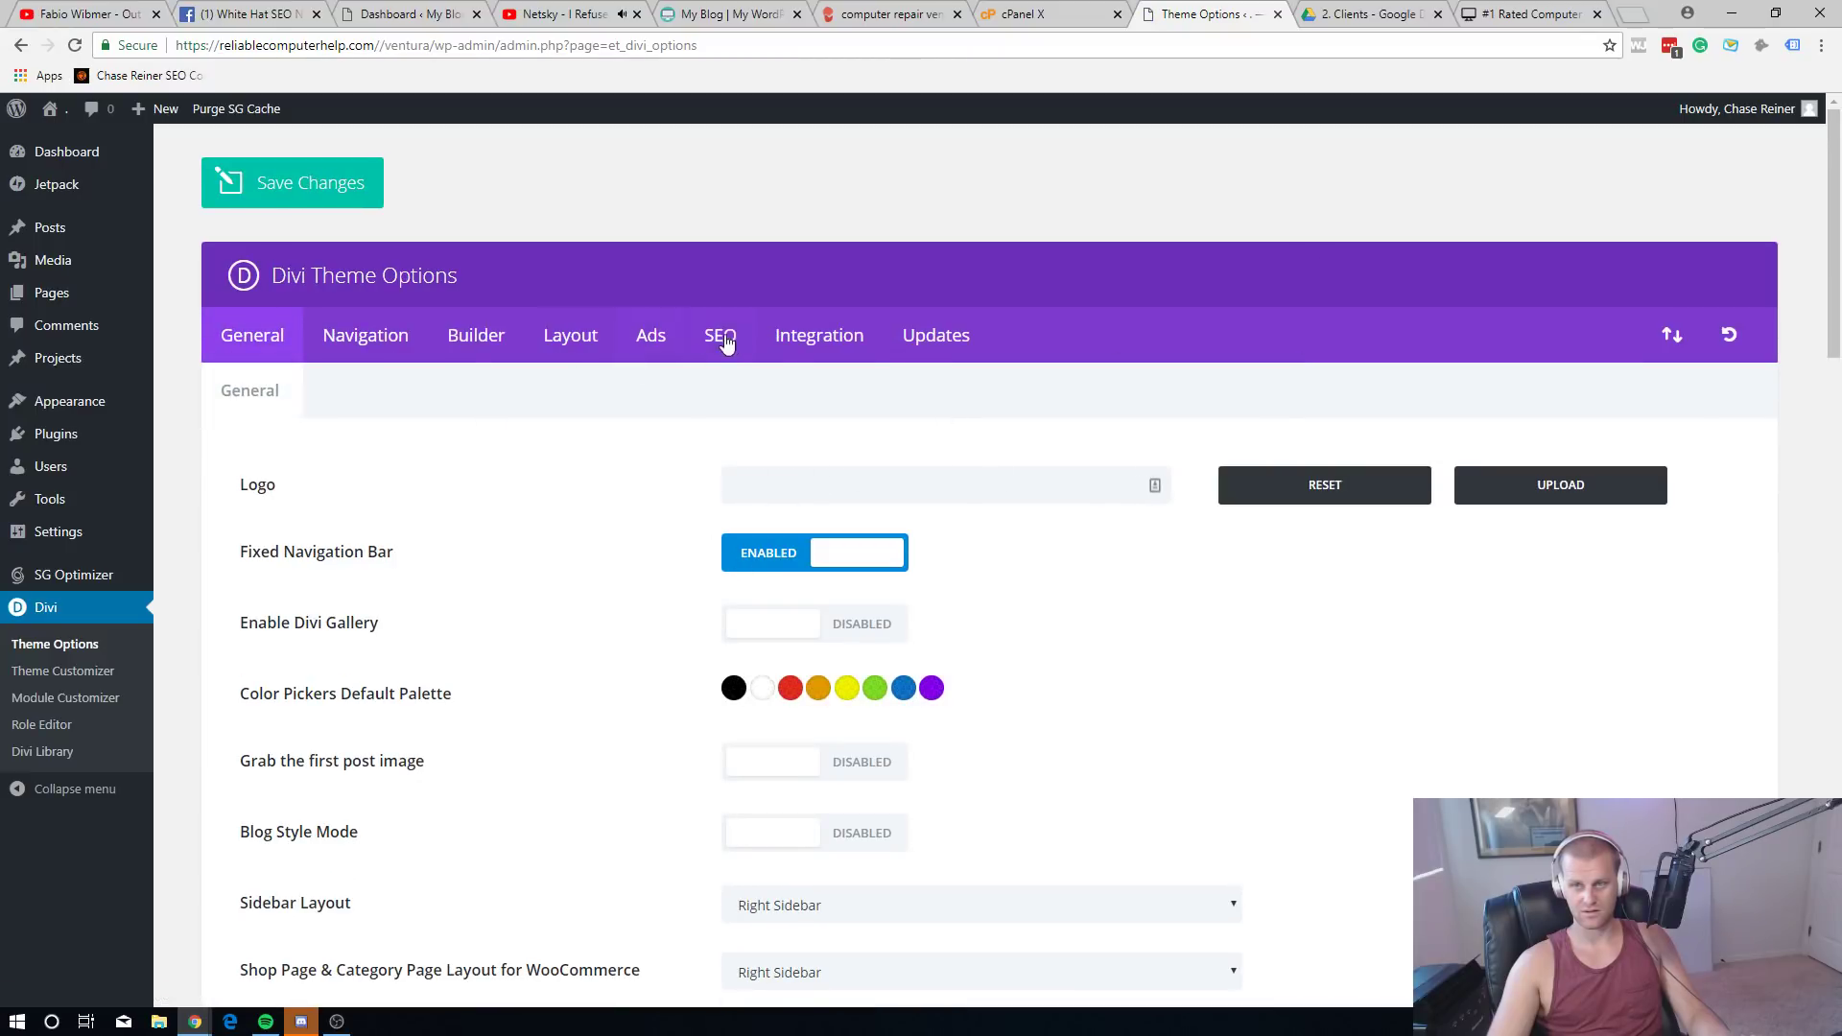
click(63, 754)
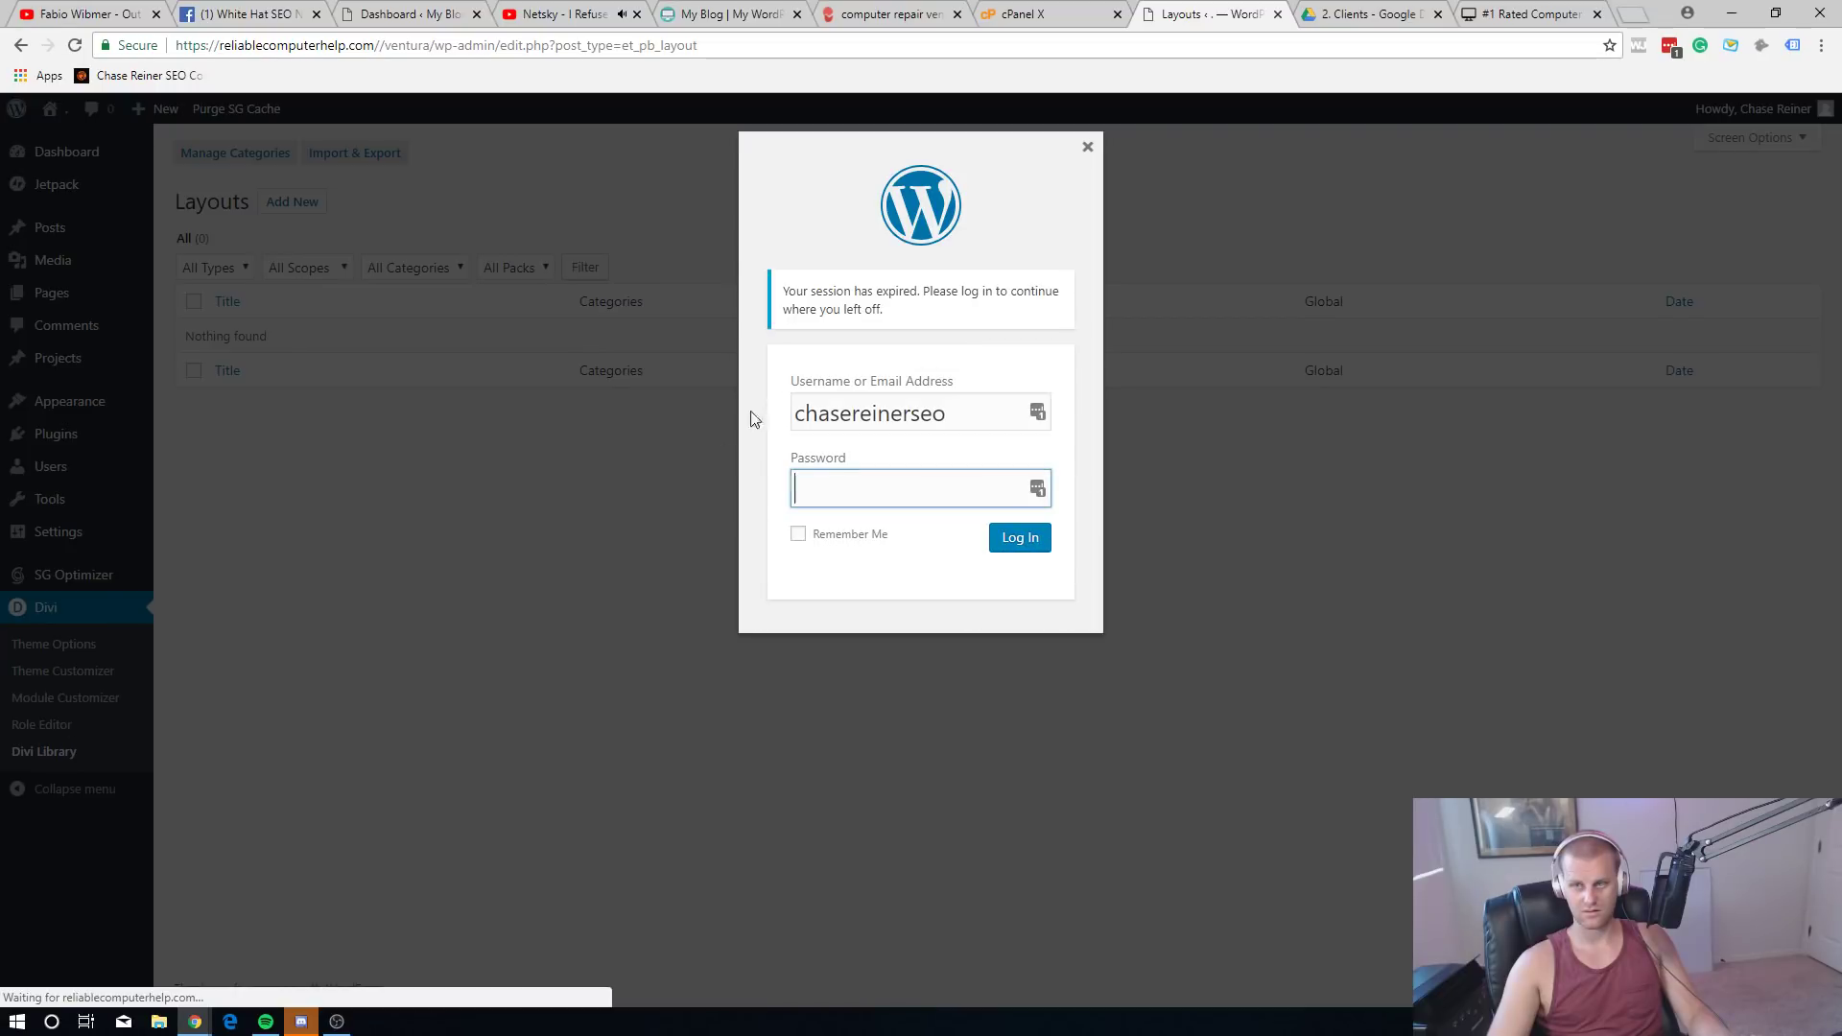
text(•)
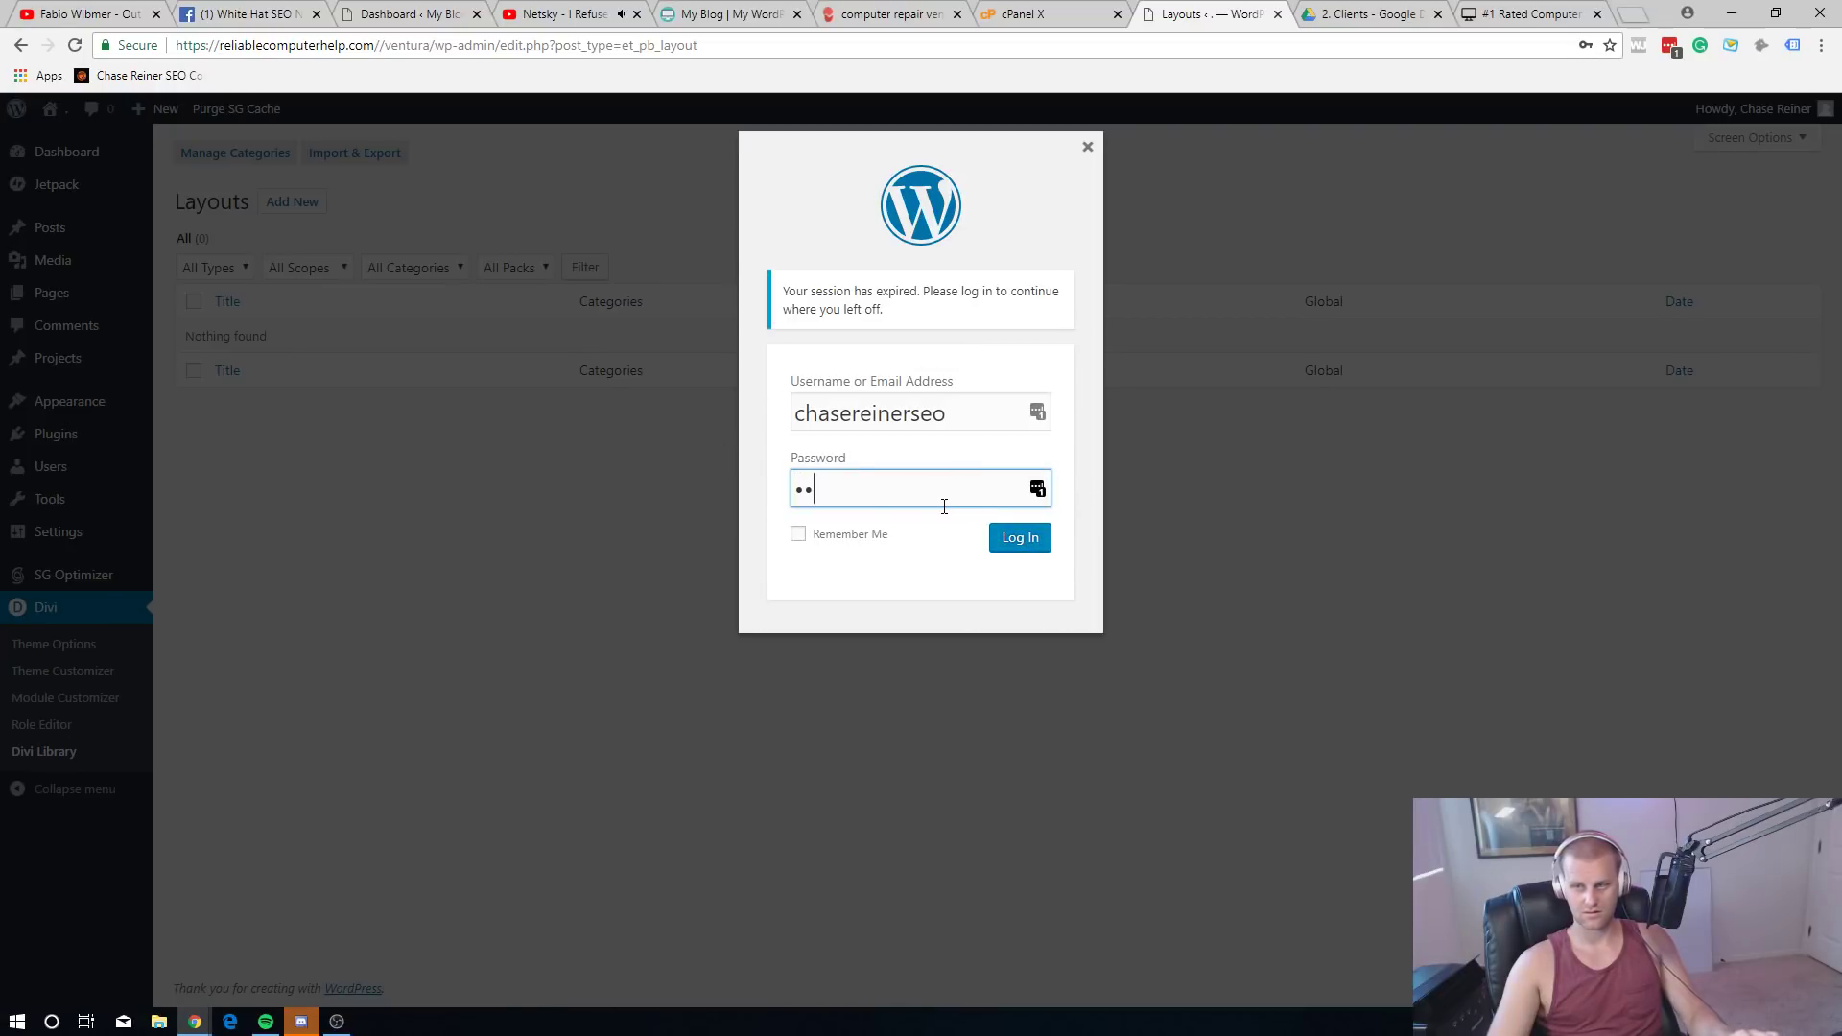
key(BackSpace)
key(BackSpace)
text(••••••••••••••••)
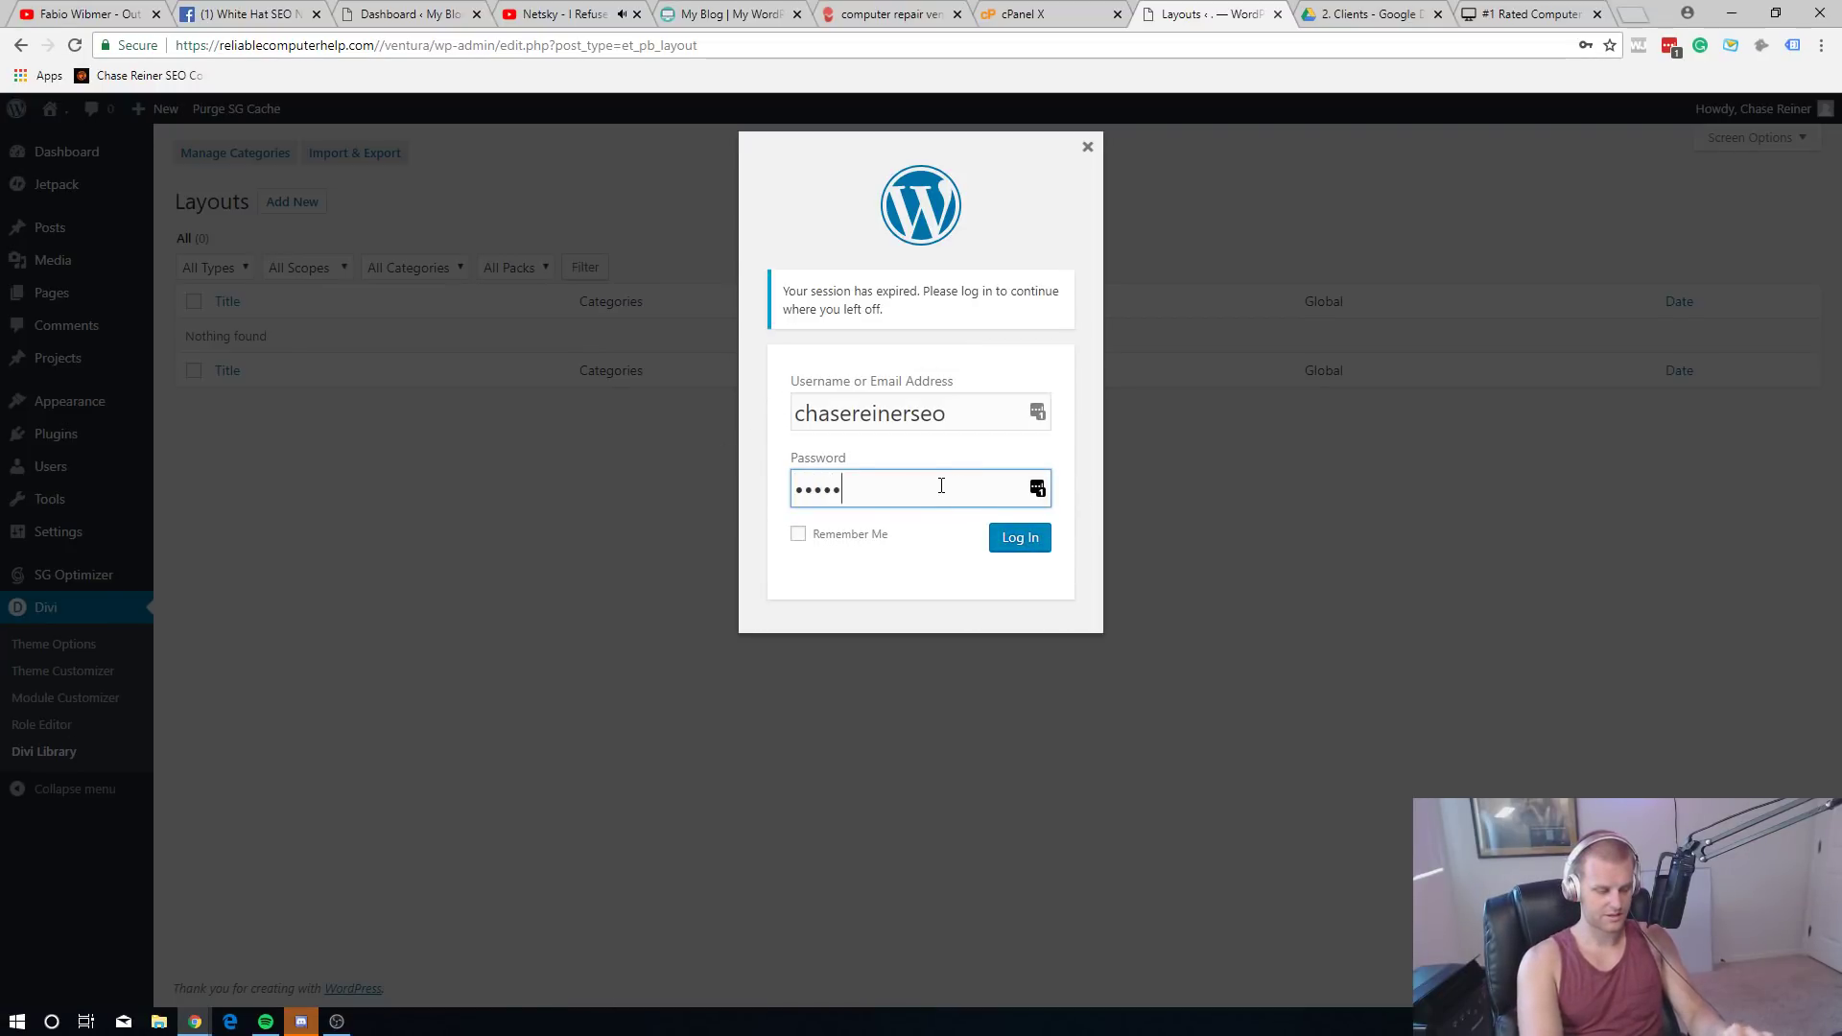
text(••)
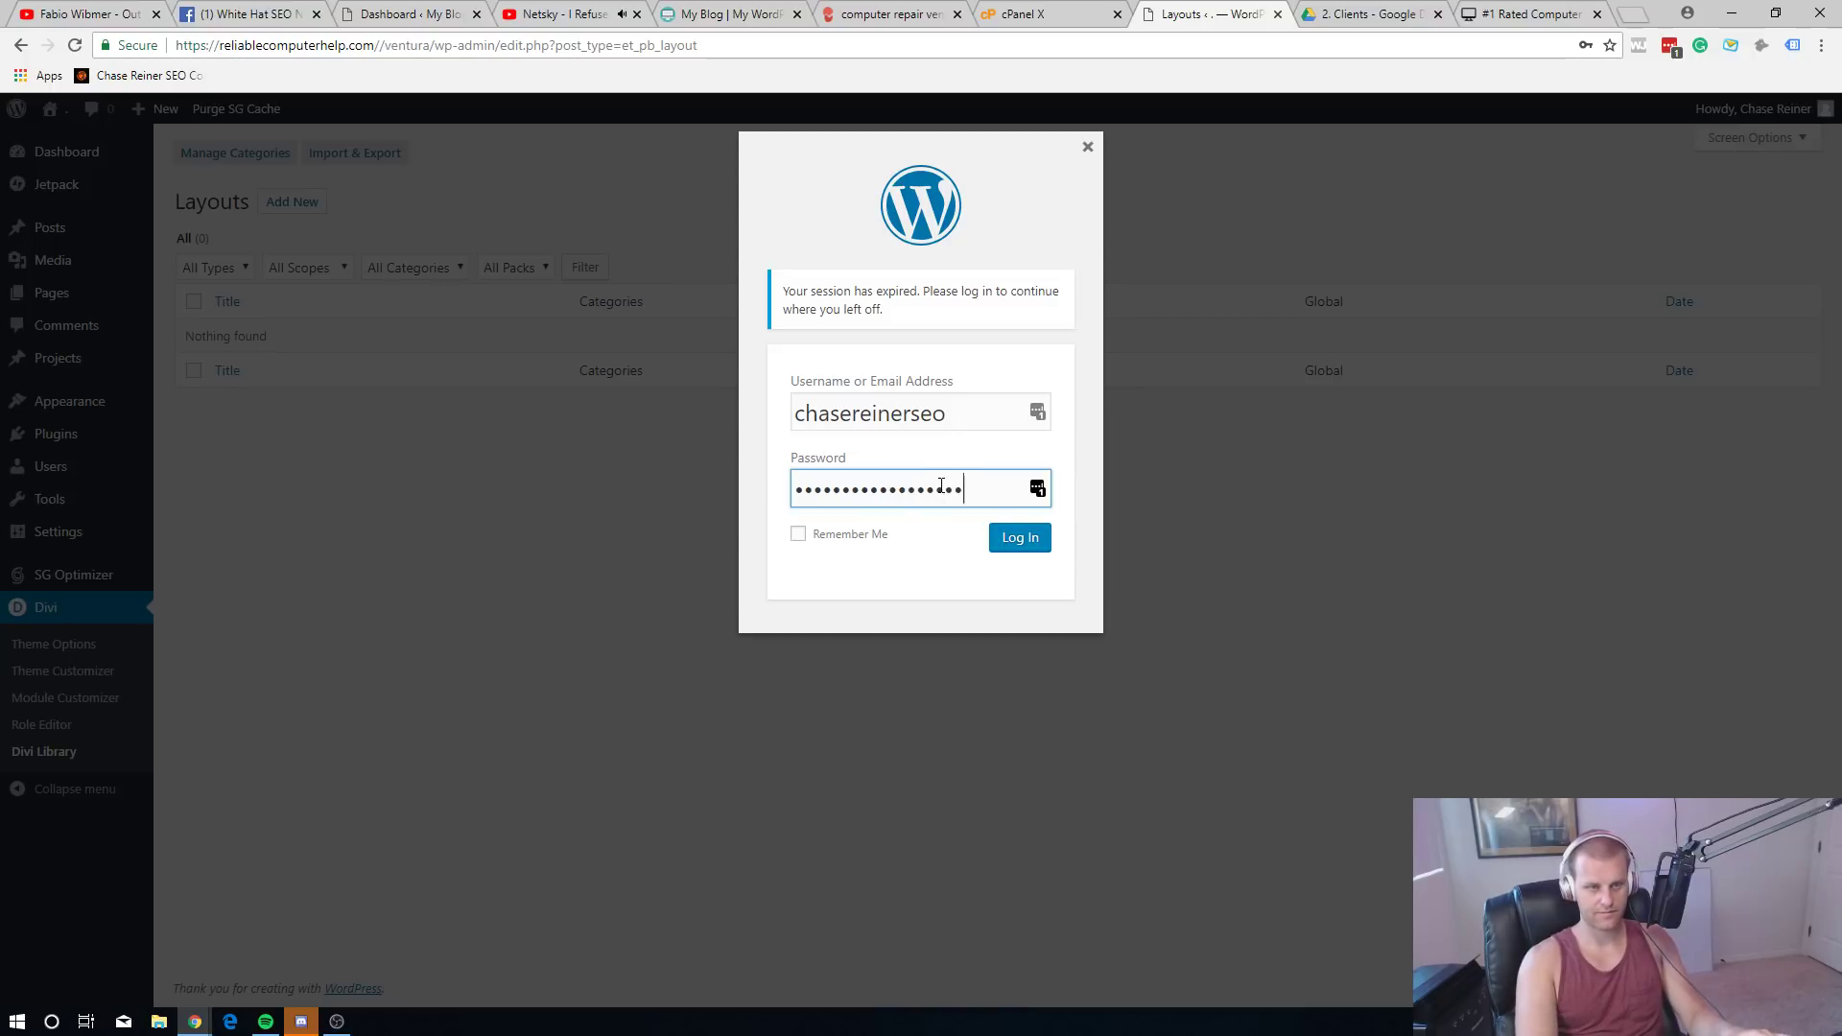
key(Return)
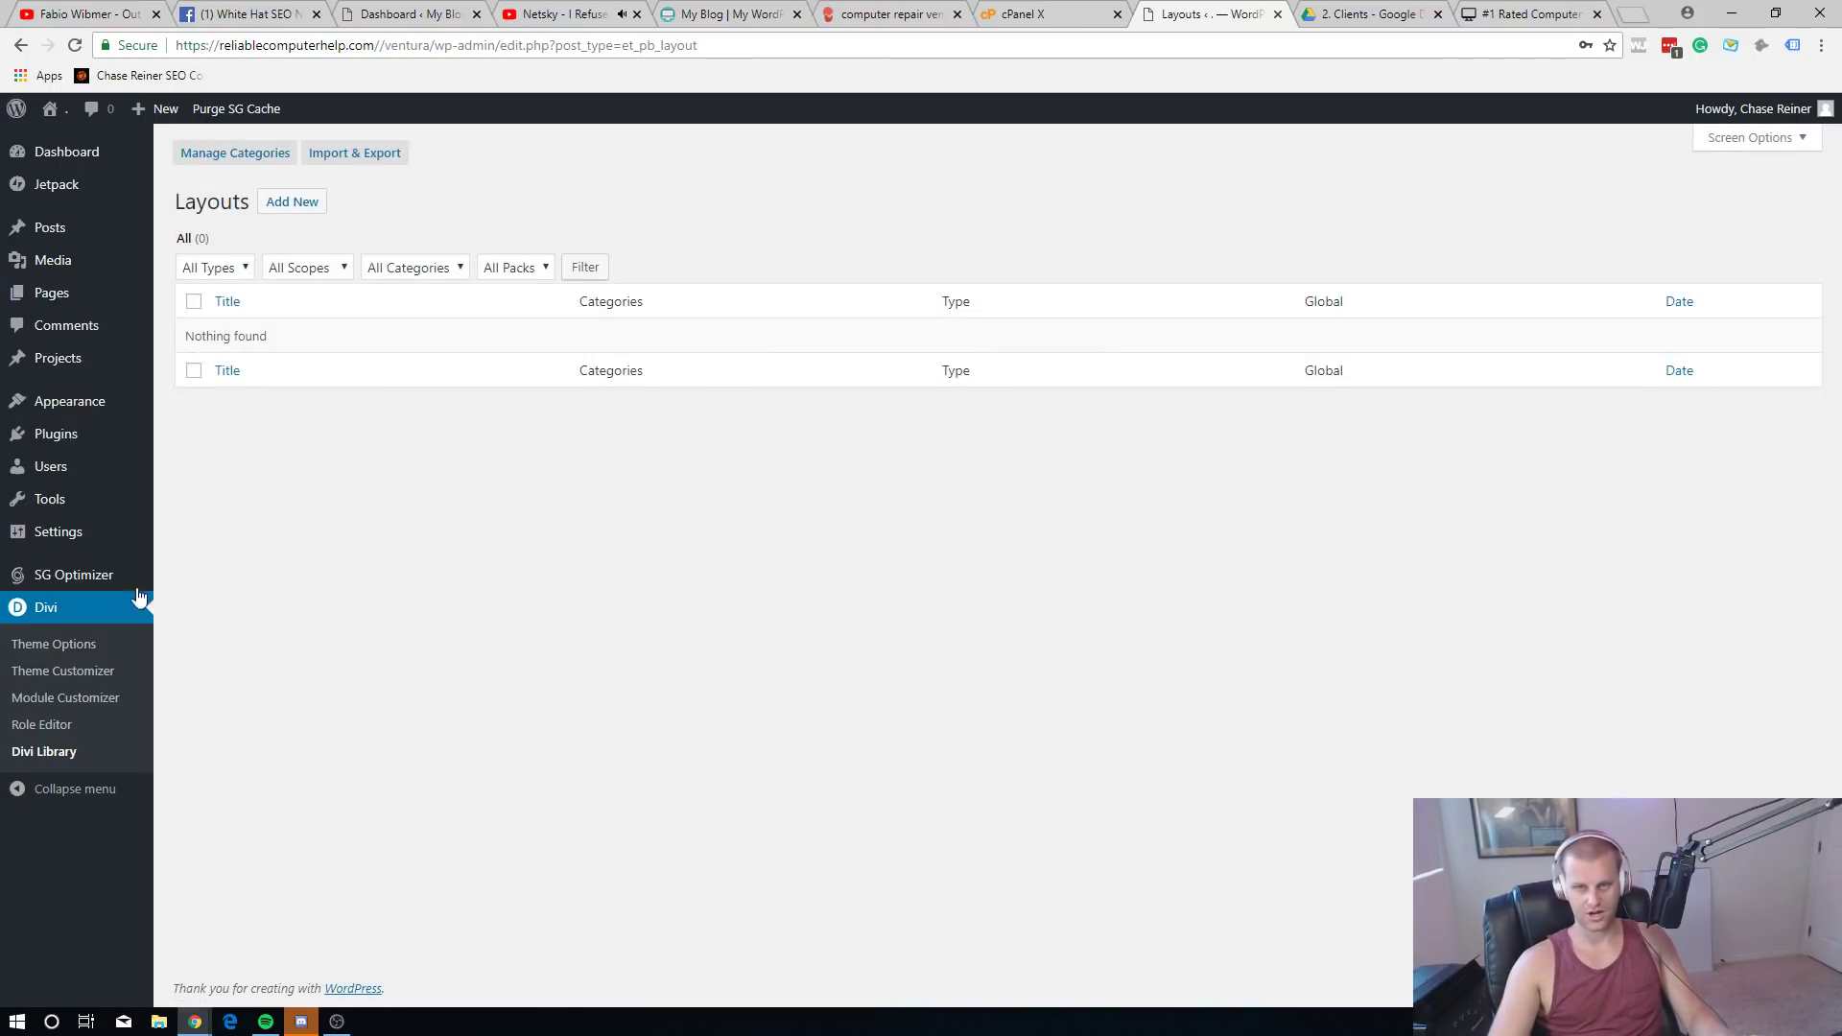
Show the Divi Theme Options Updates tab, then open a new Chrome tab
click(44, 722)
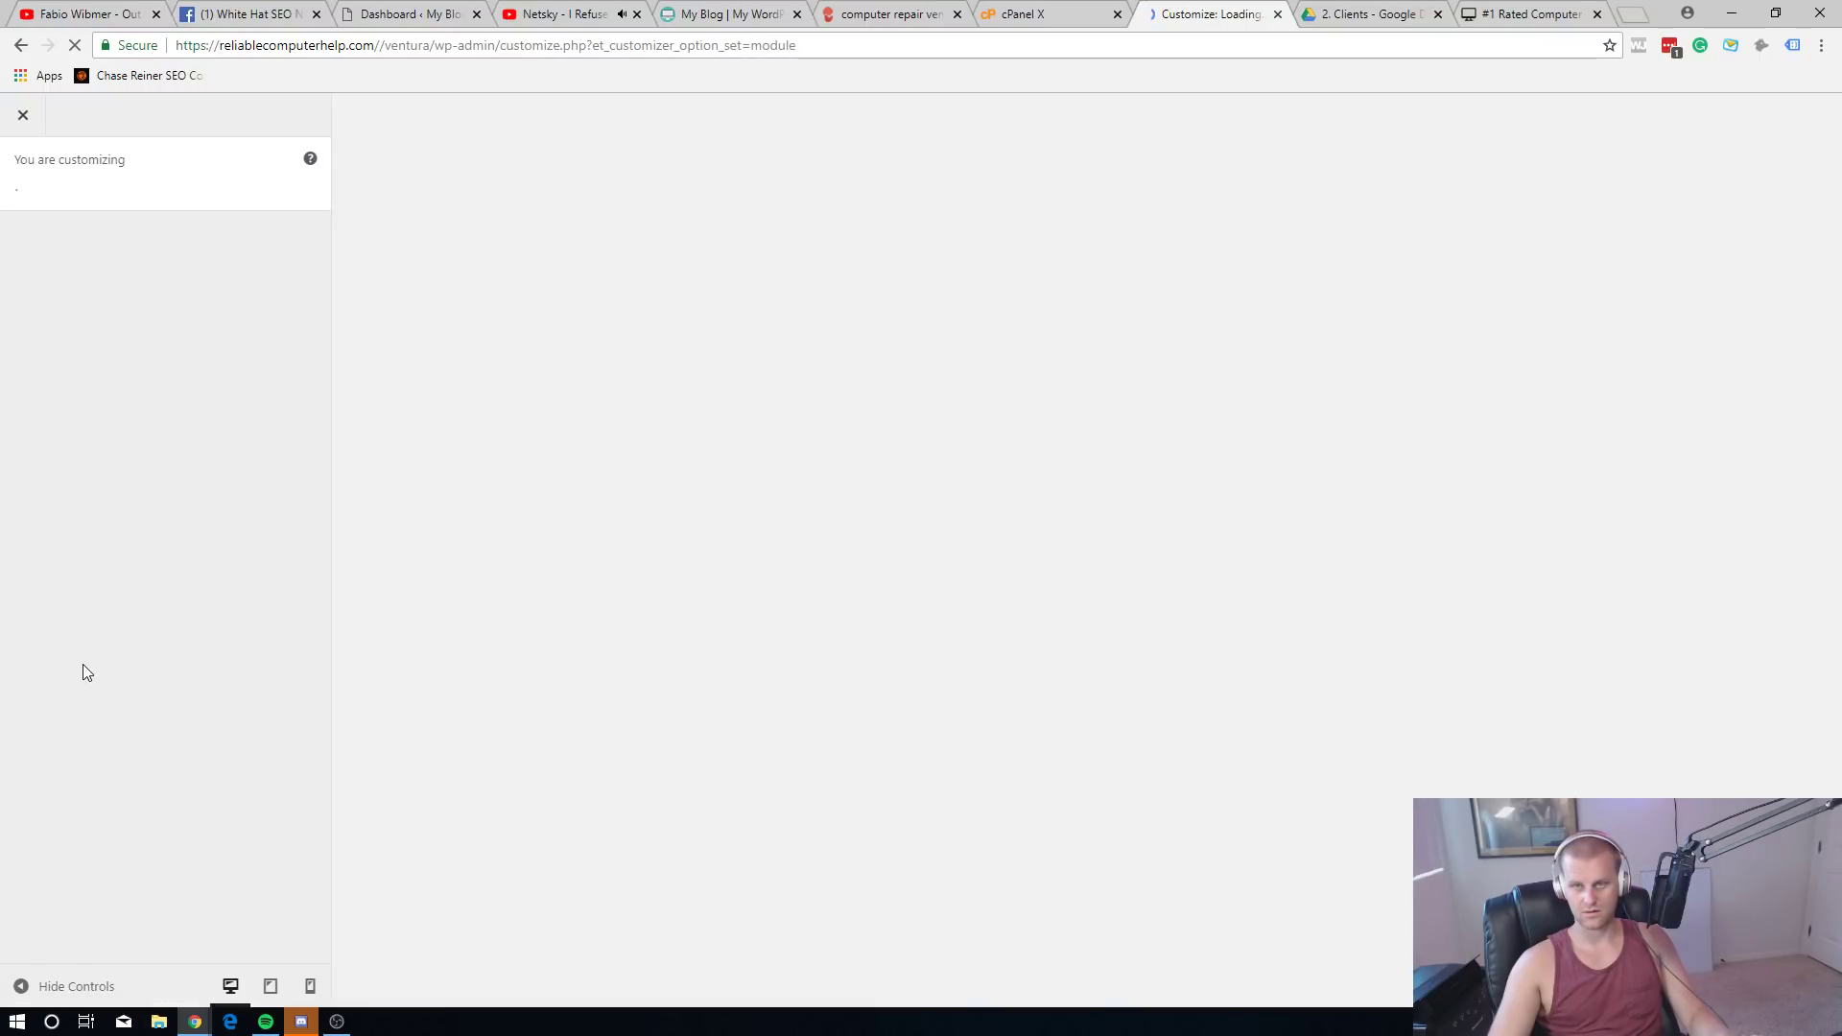
click(23, 123)
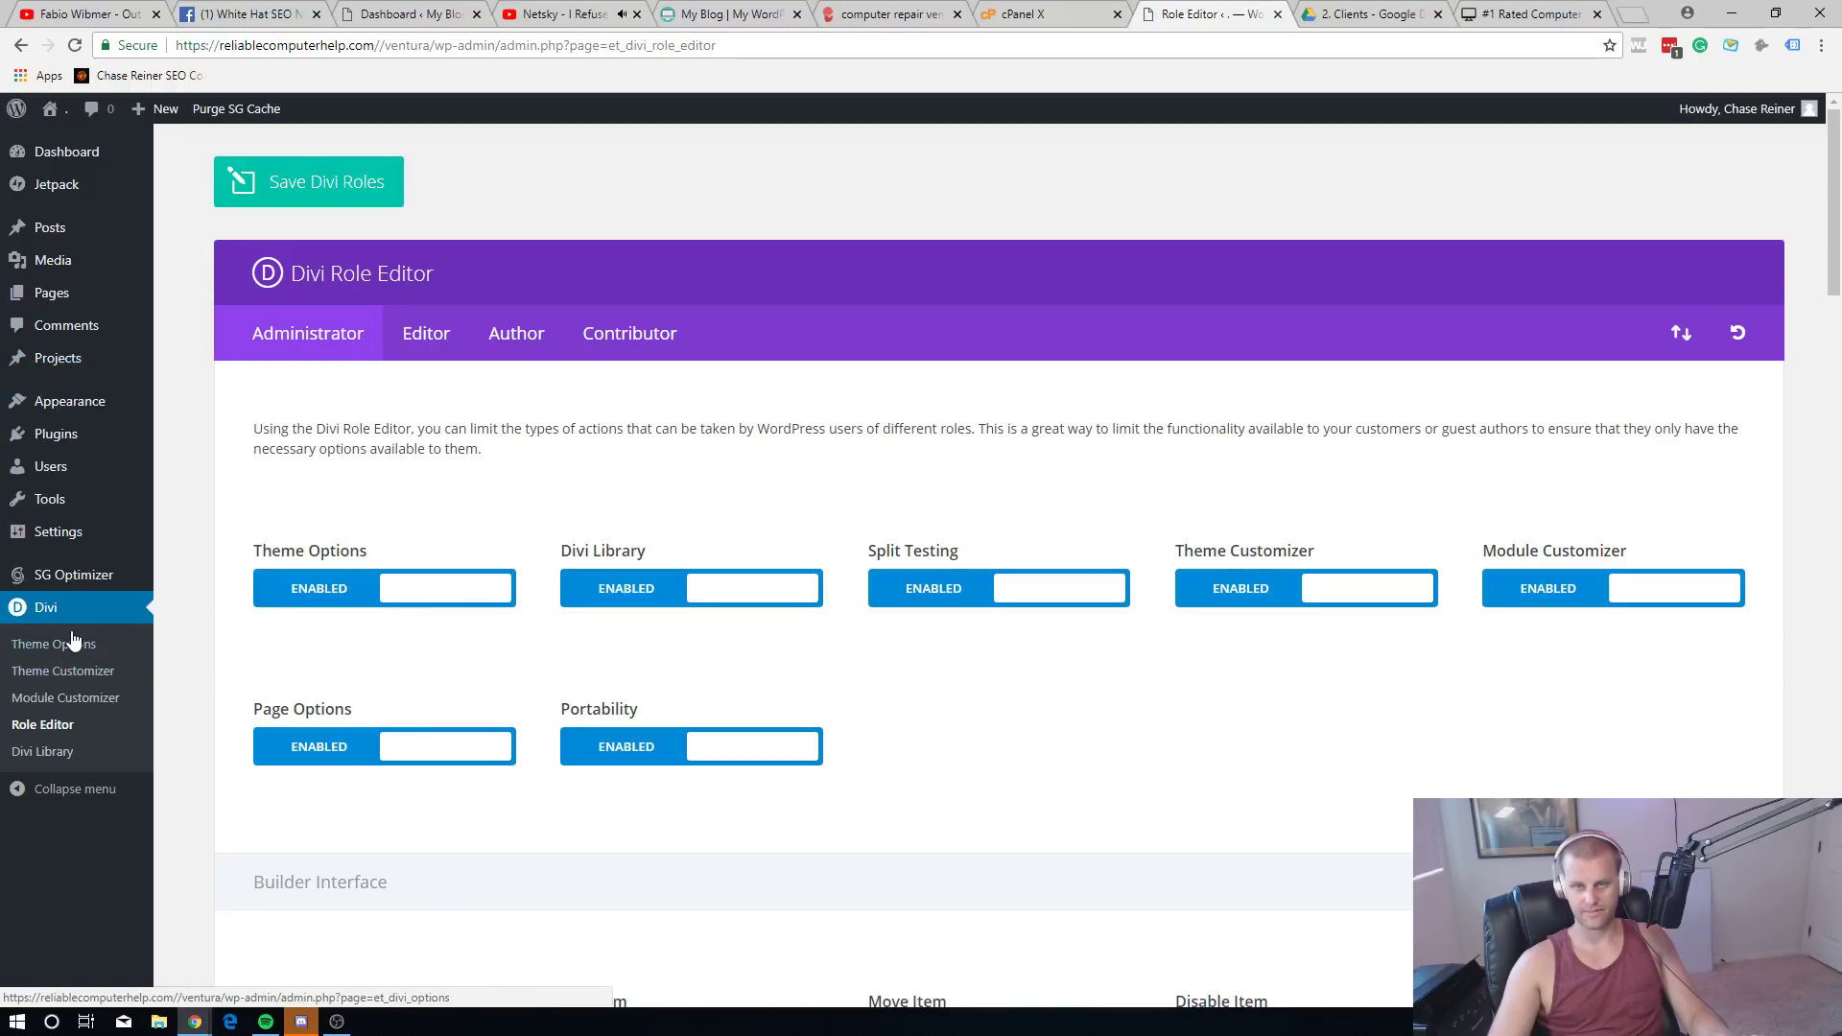
click(72, 641)
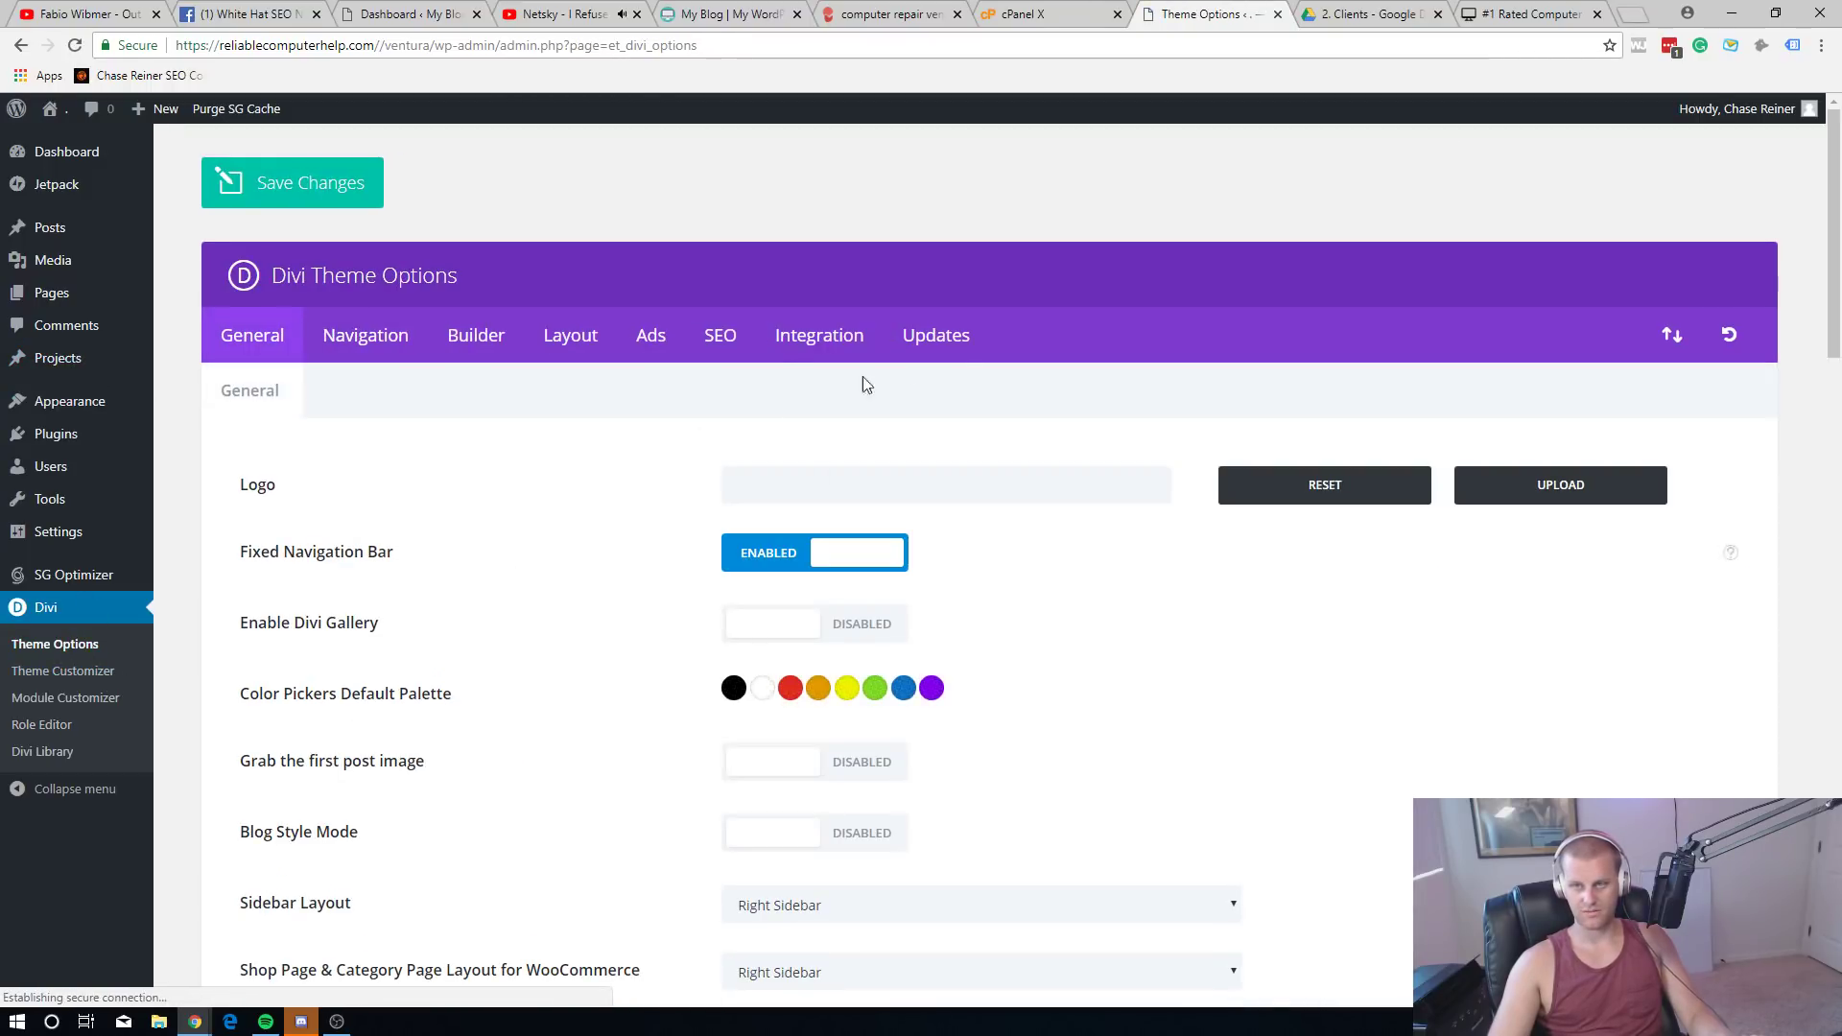
click(938, 335)
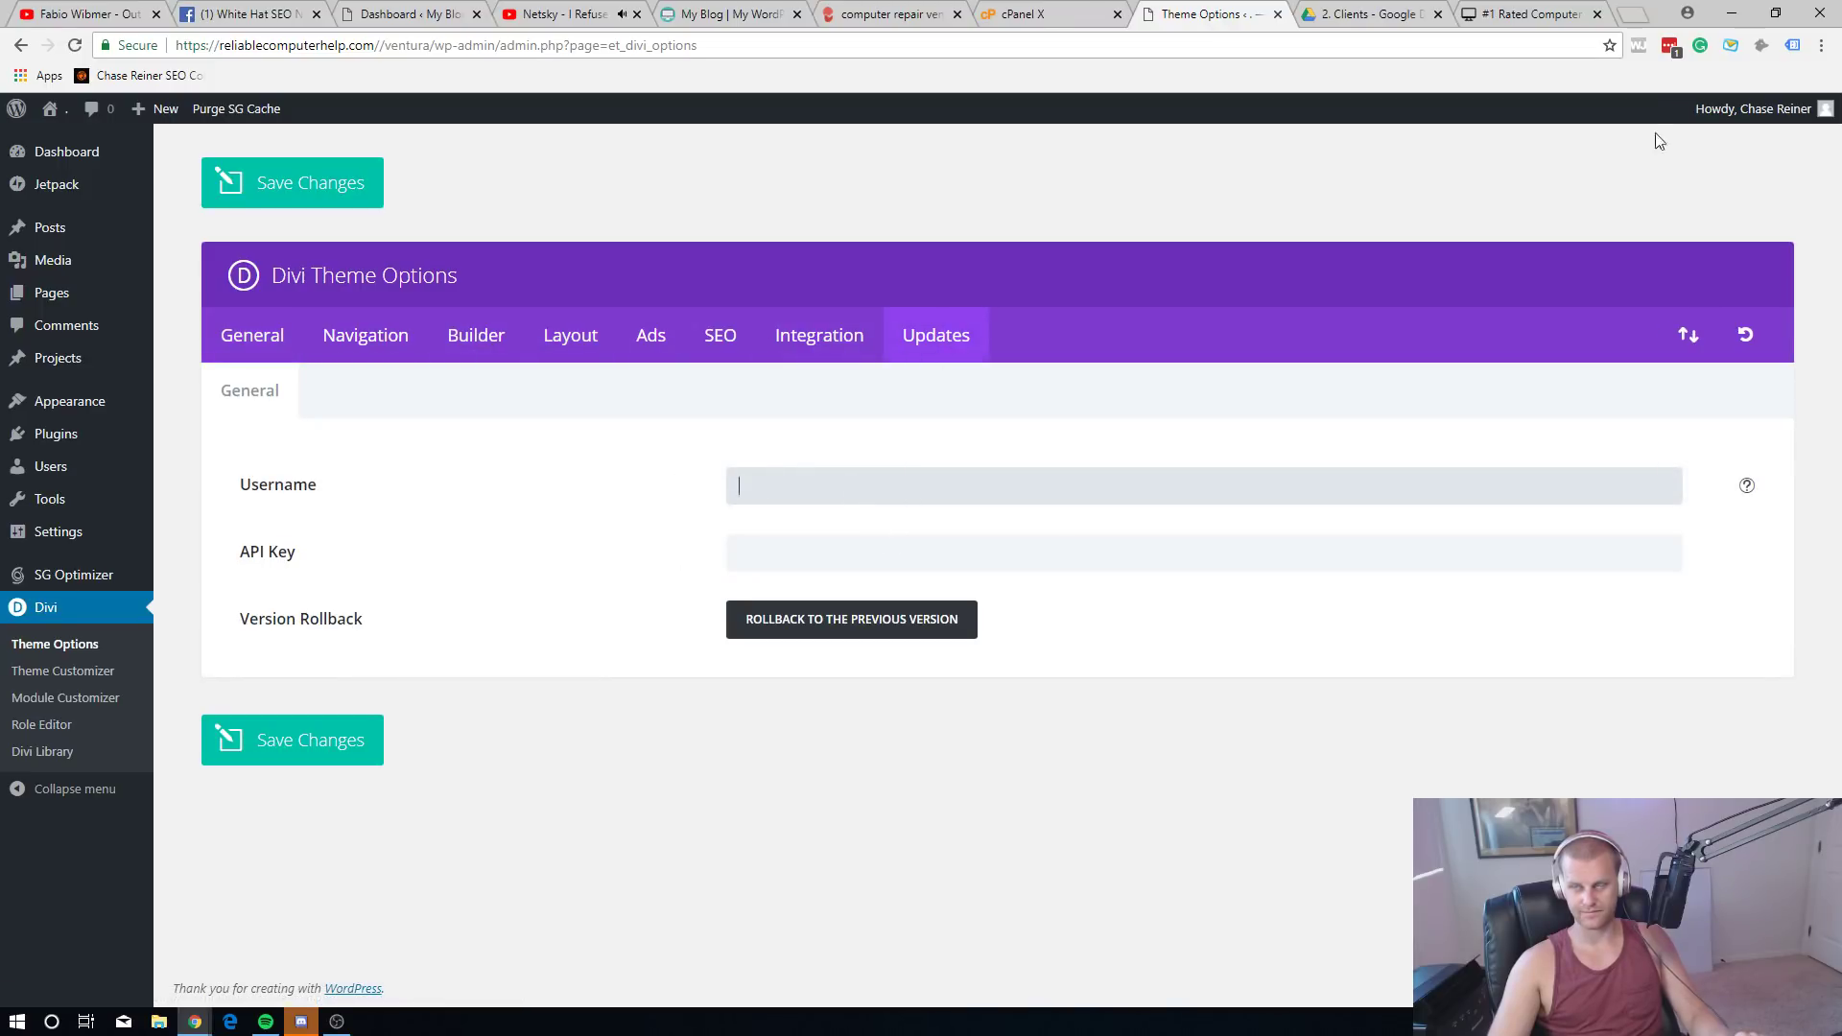
click(1629, 12)
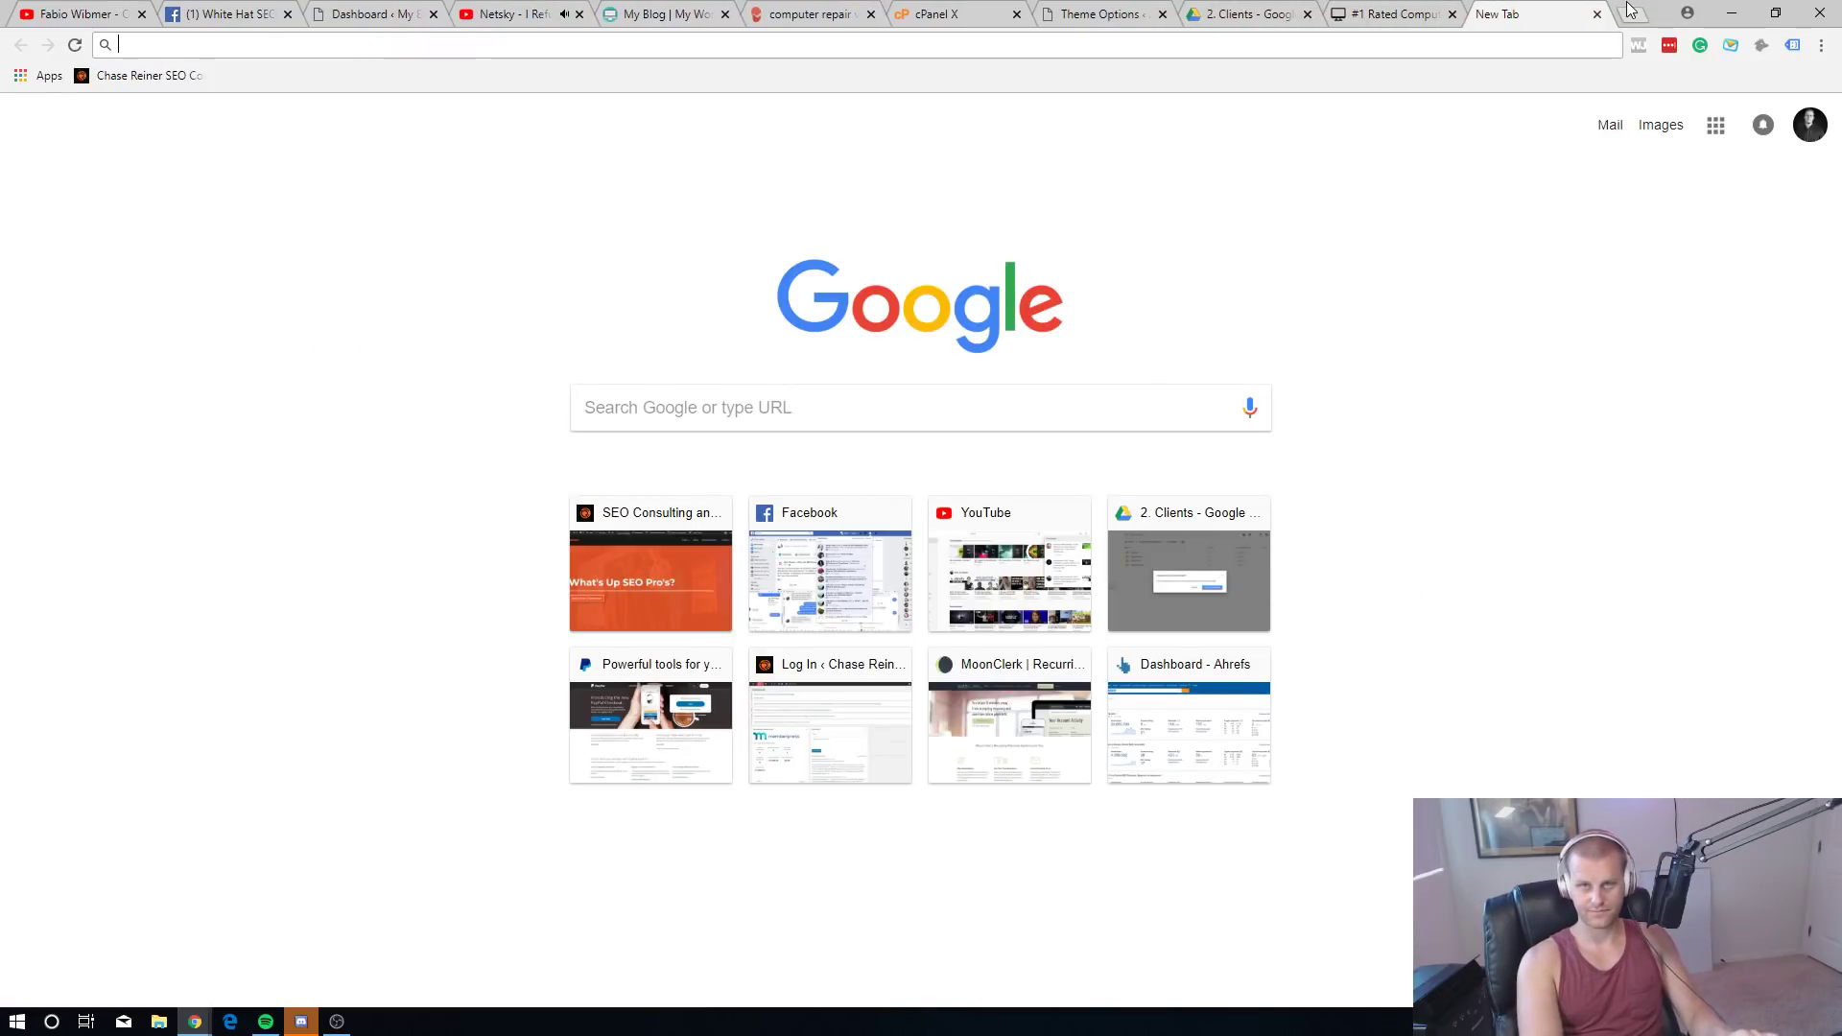
Go to elegantthemes.com, log in to the members area, then return to the Divi Theme Options tab
text(elegantthemes.com)
key(Return)
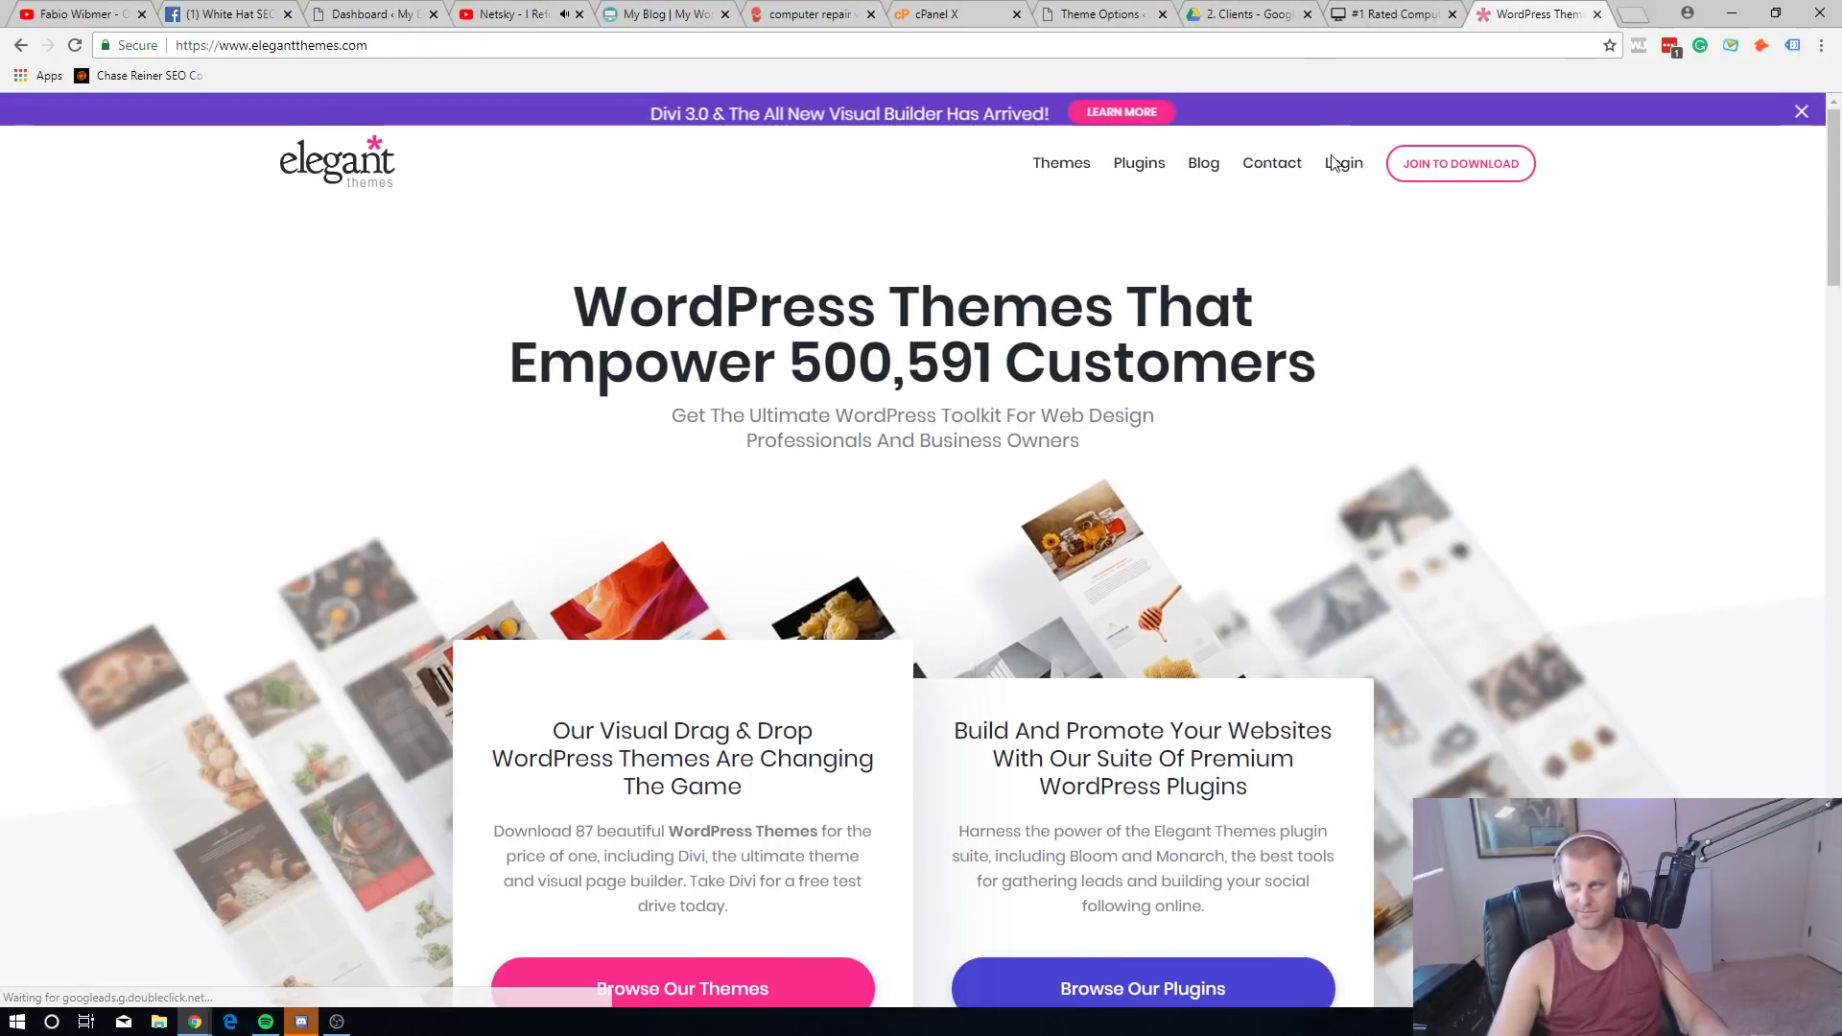
click(1341, 171)
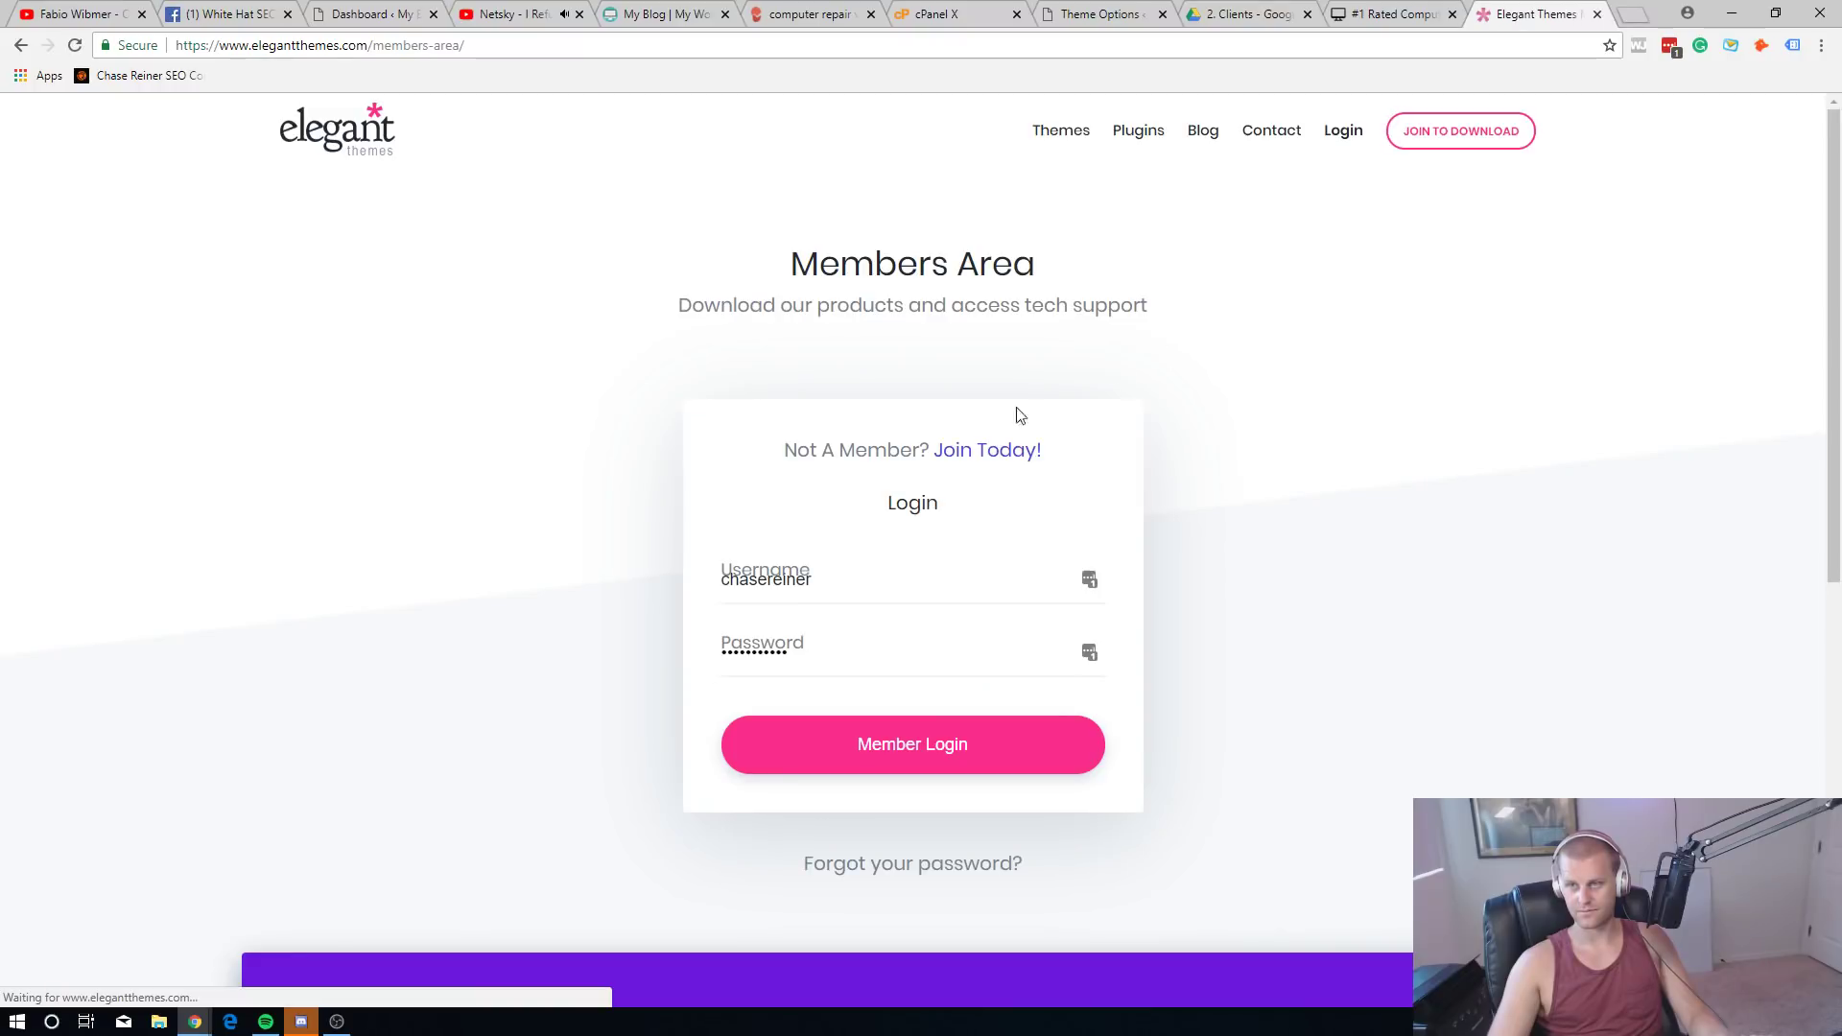
click(893, 744)
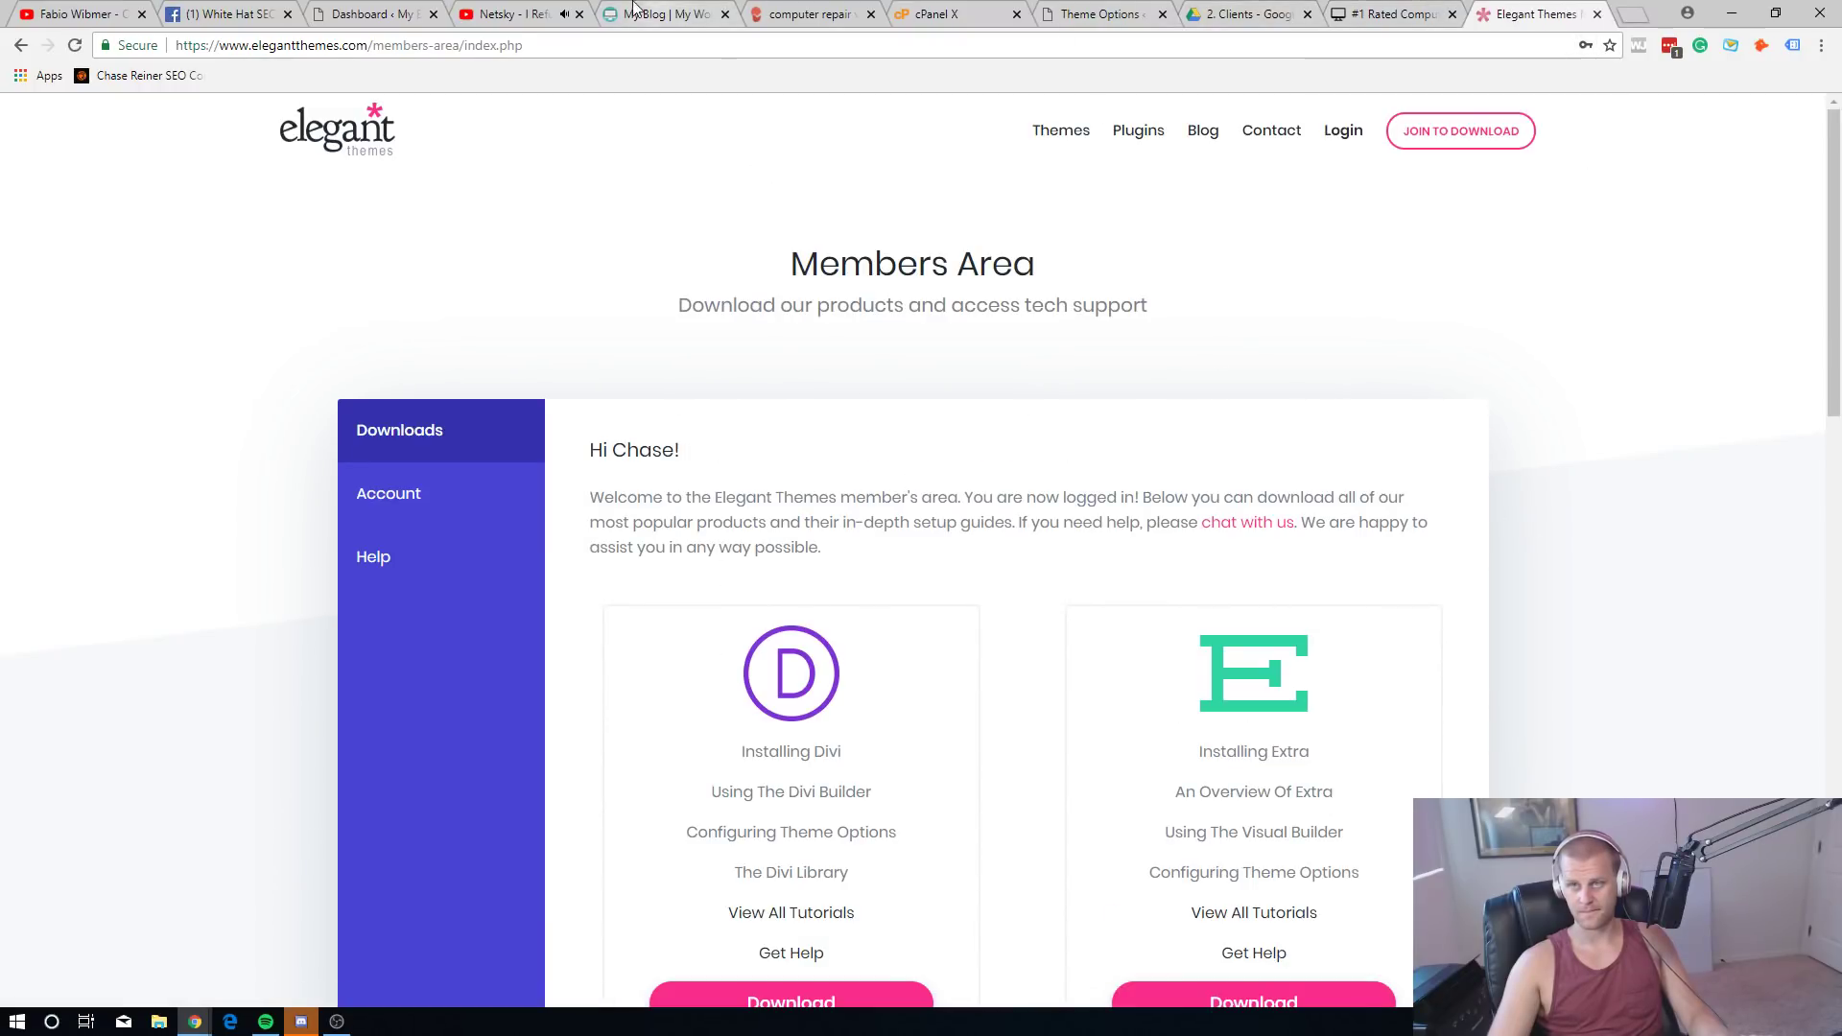
click(1394, 13)
Type the Elegant Themes username into the Divi Updates Username field, then switch to the members area window
click(1103, 13)
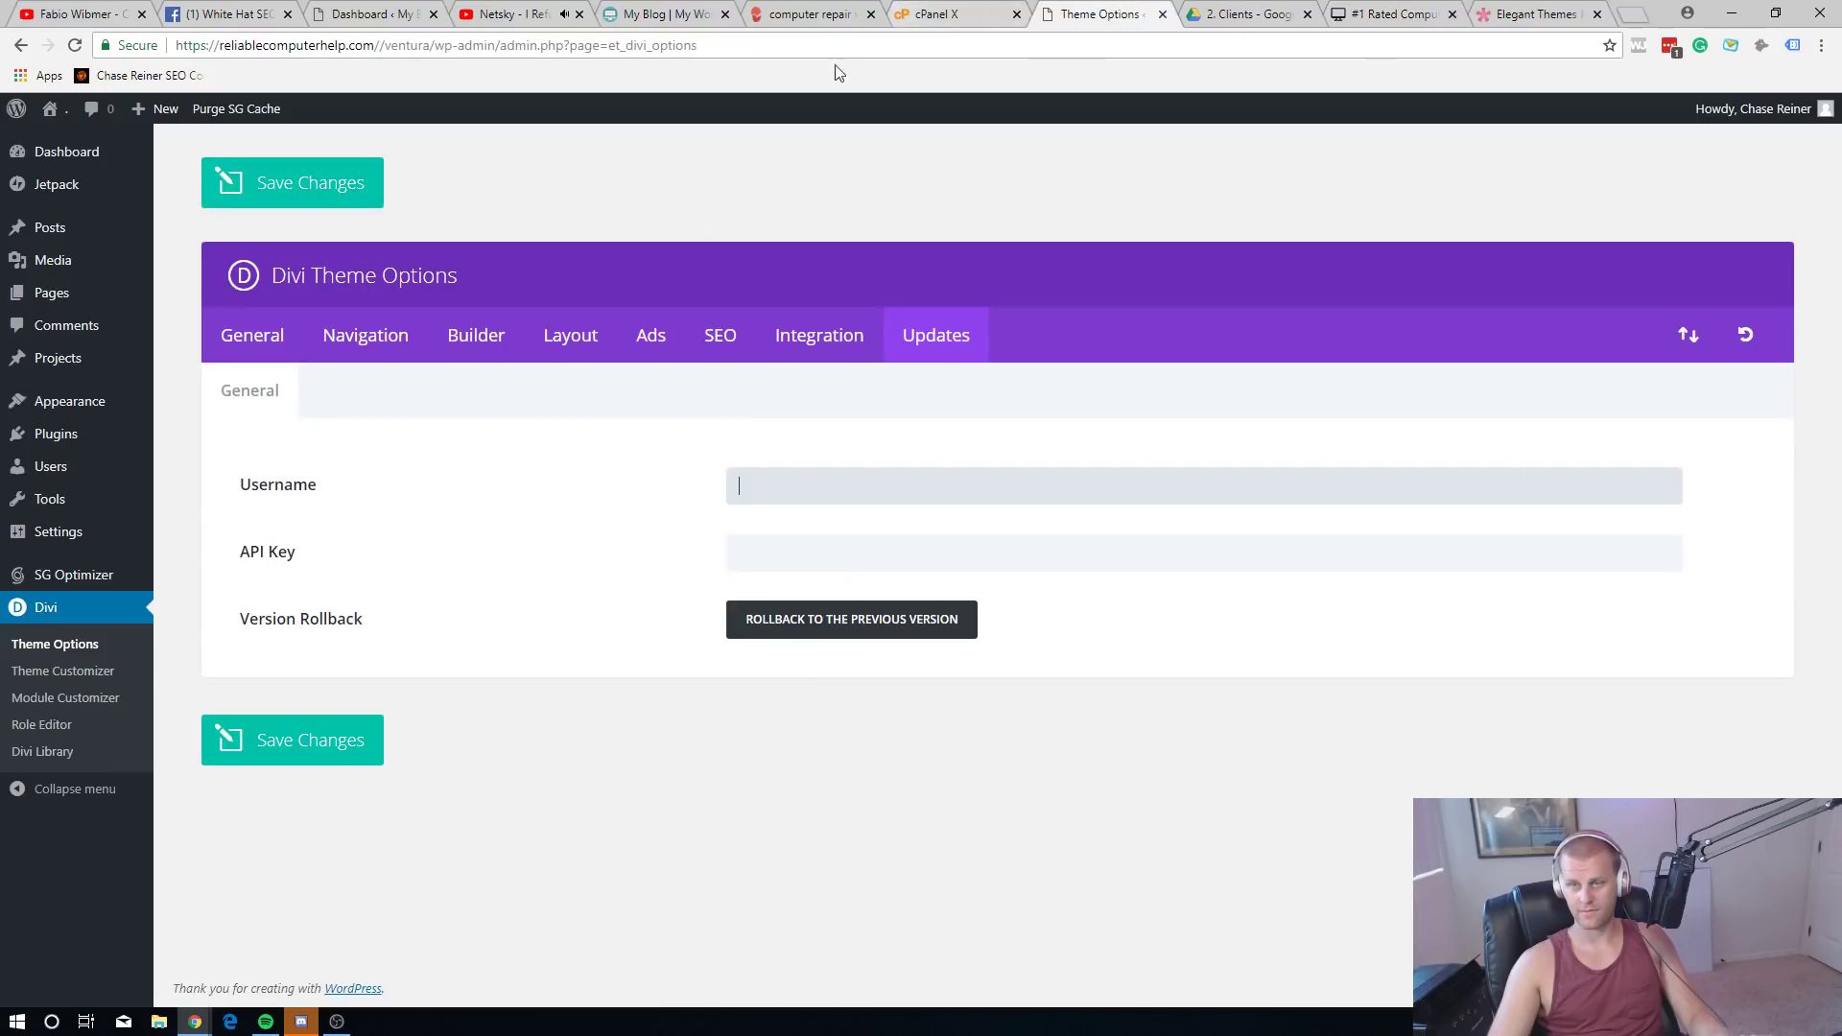
text(•••••)
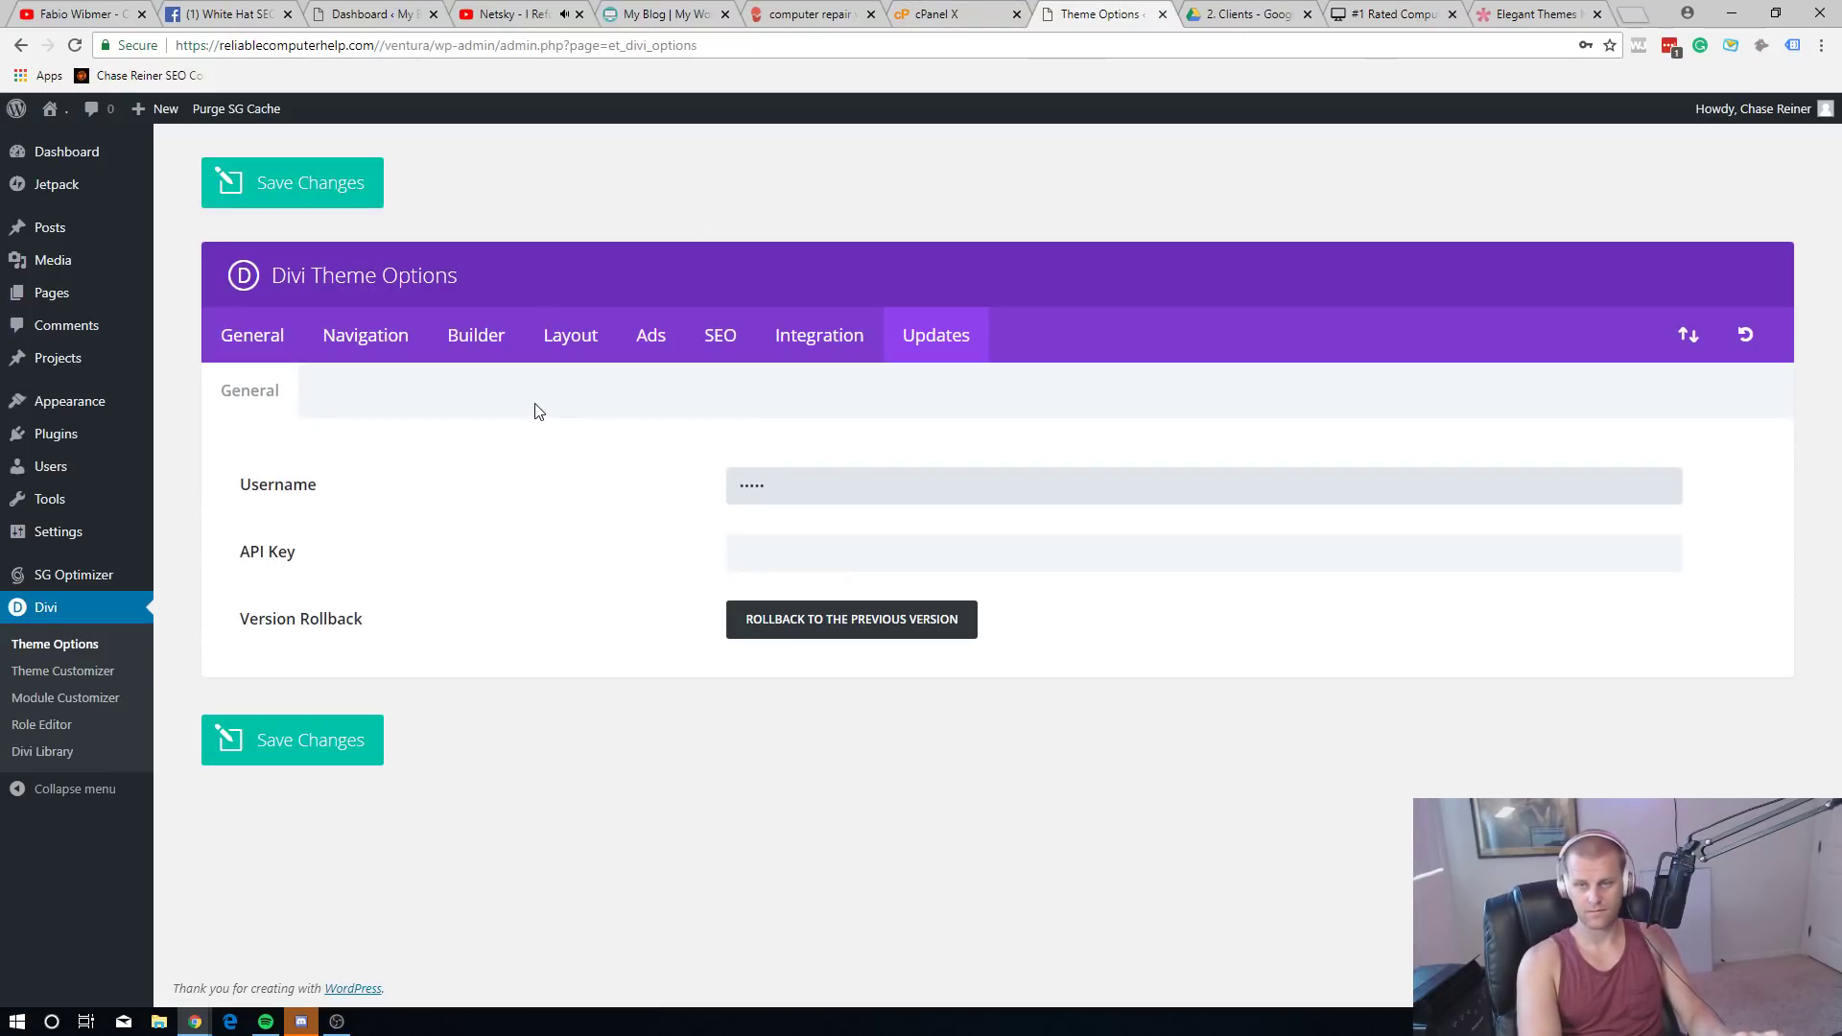
key(ctrl+a)
text(••••••••••••••••)
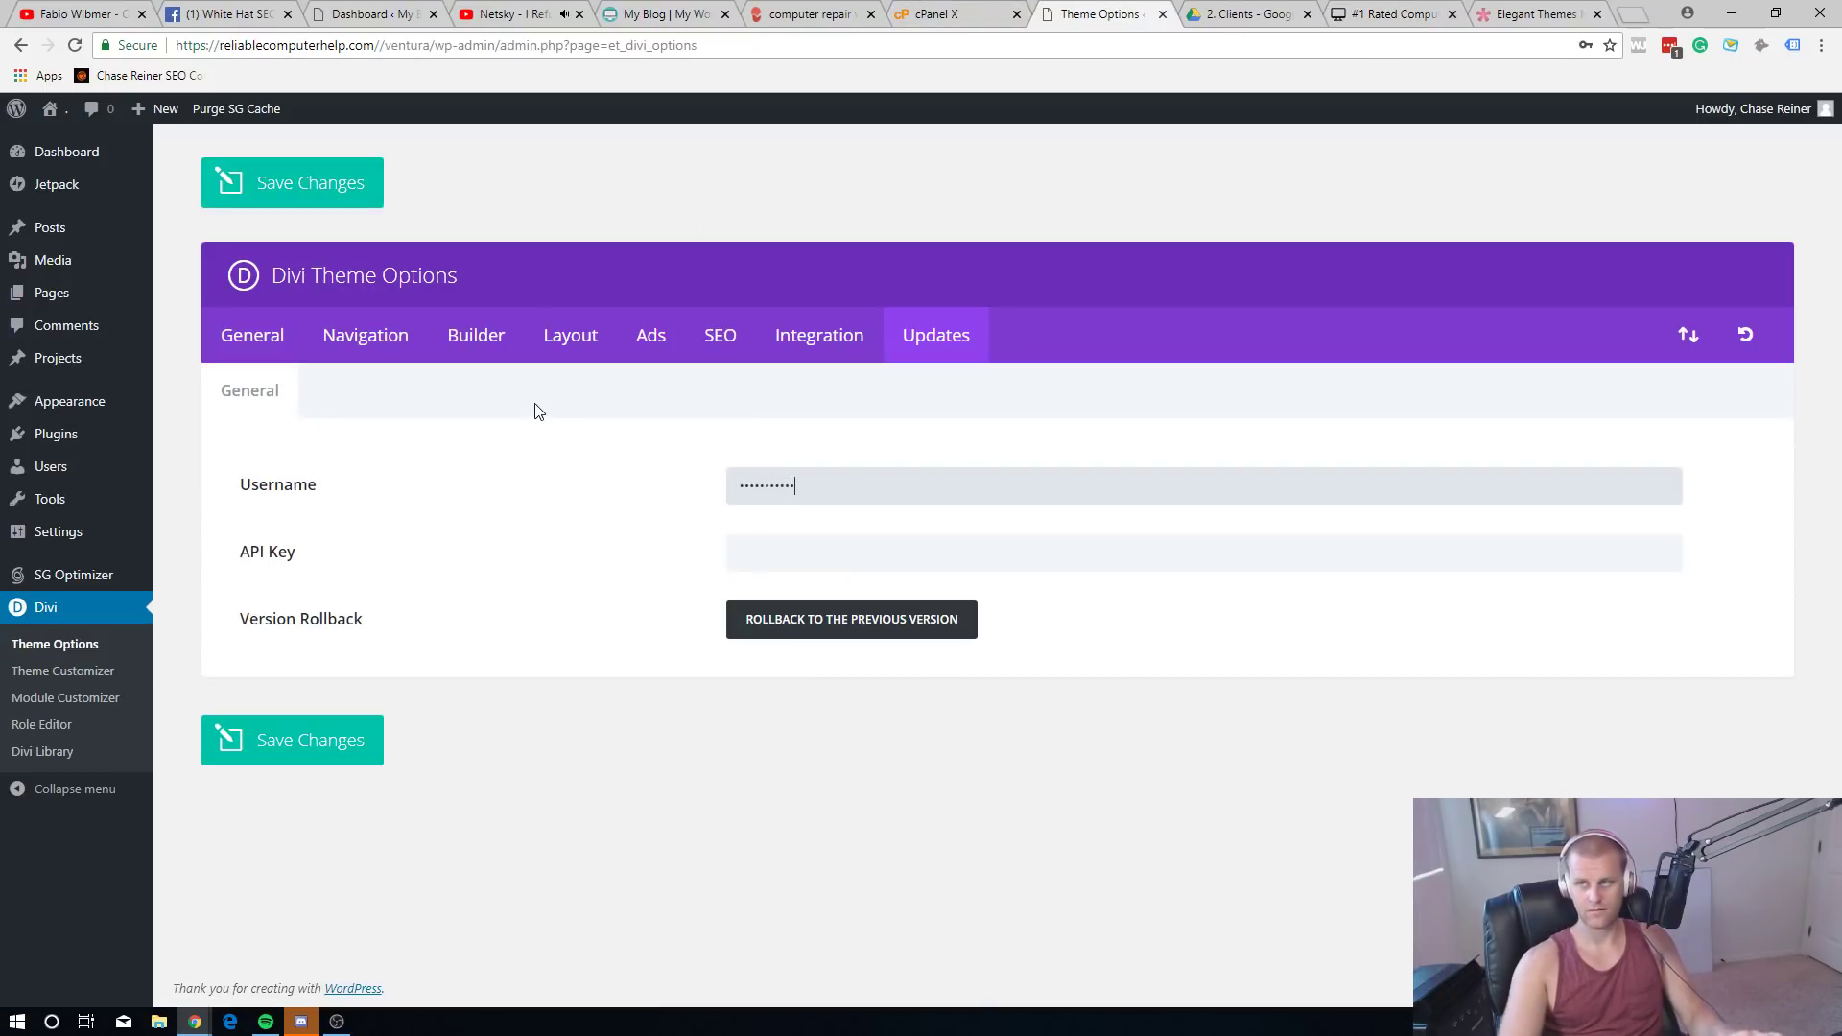
click(1526, 14)
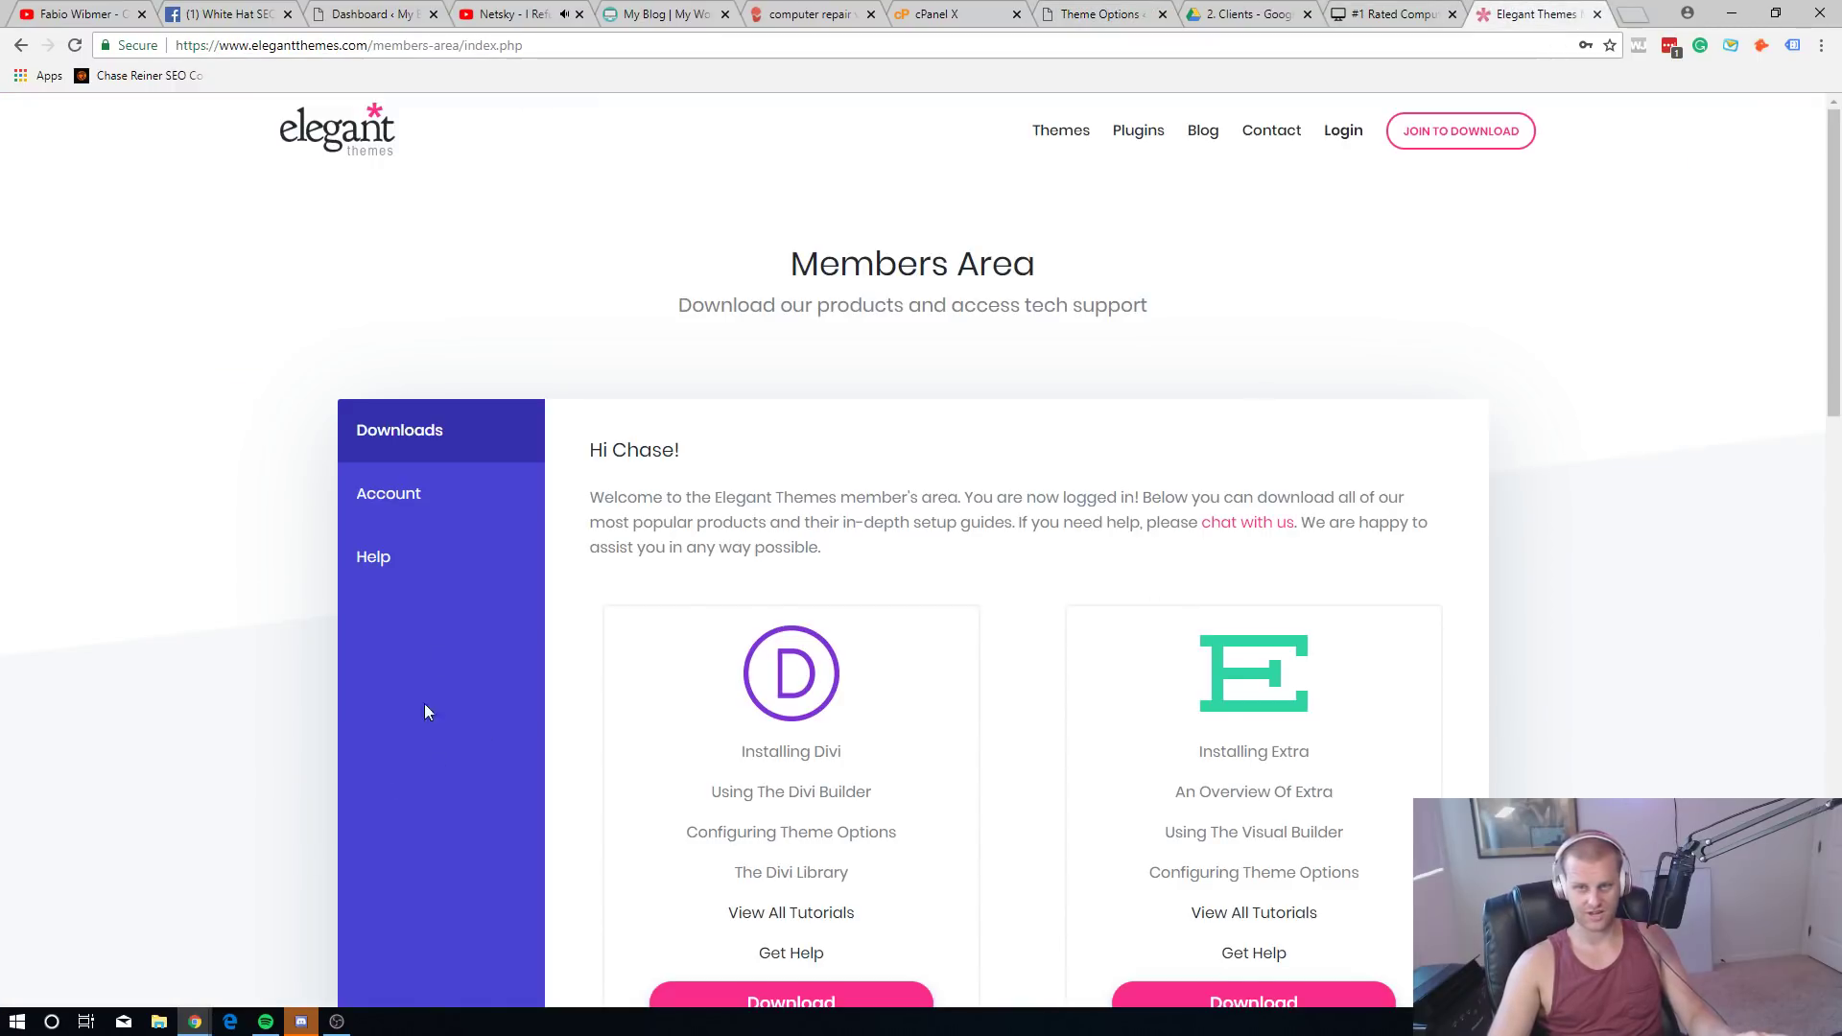
key(alt+Tab)
click(1380, 485)
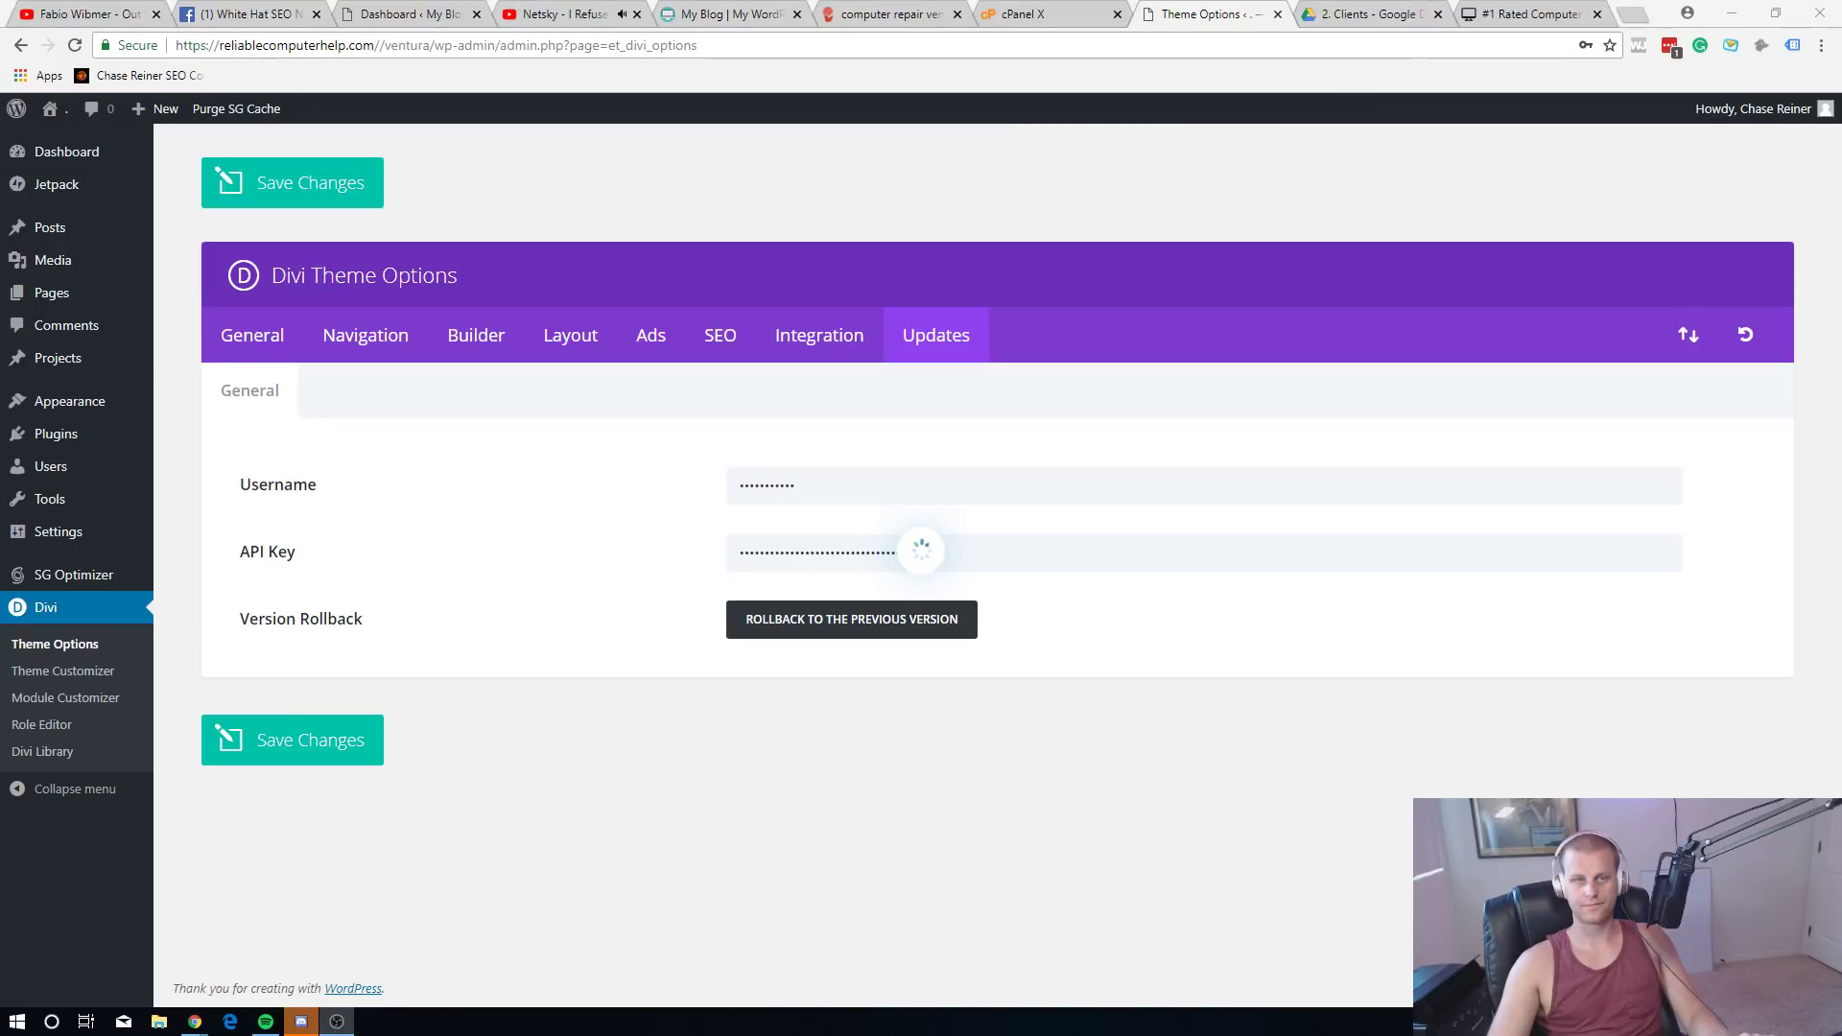
Play Feint's 'Snake Eyes' from YouTube's Up next list, then switch to the sbpctech.com tab
click(559, 14)
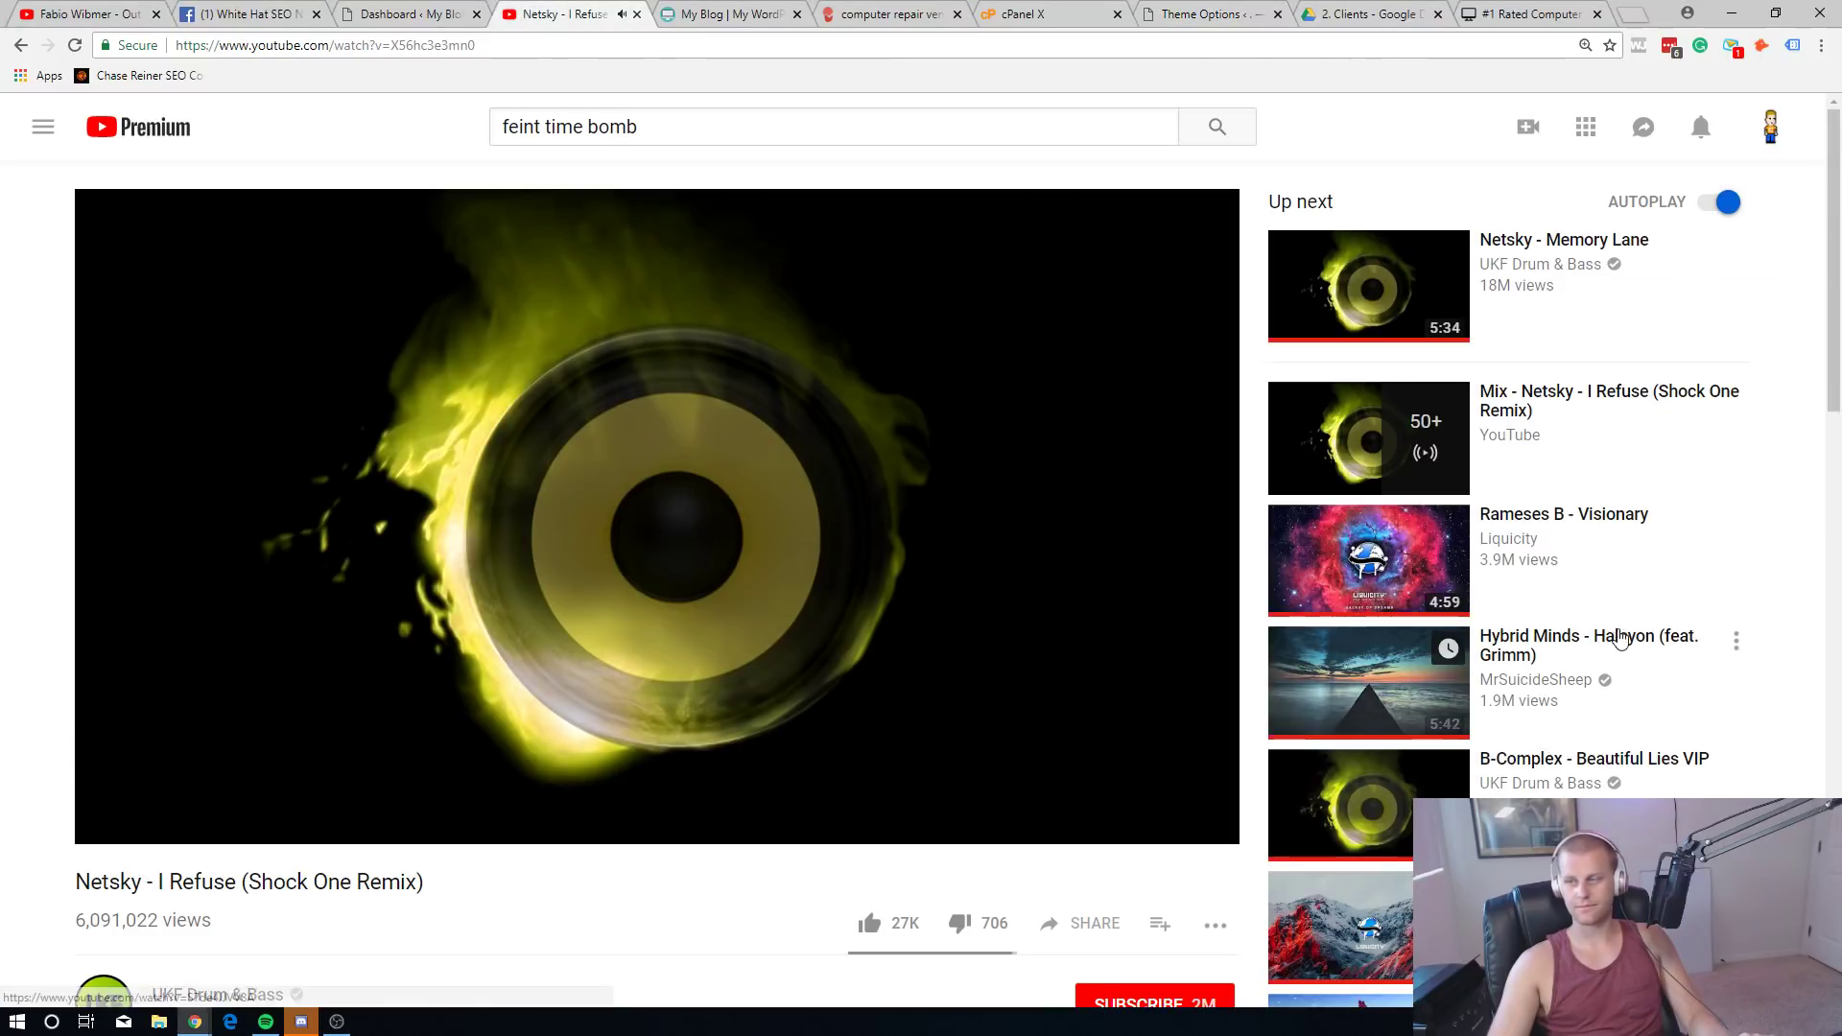
scroll(1533, 644, down, 1)
scroll(1532, 645, down, 8)
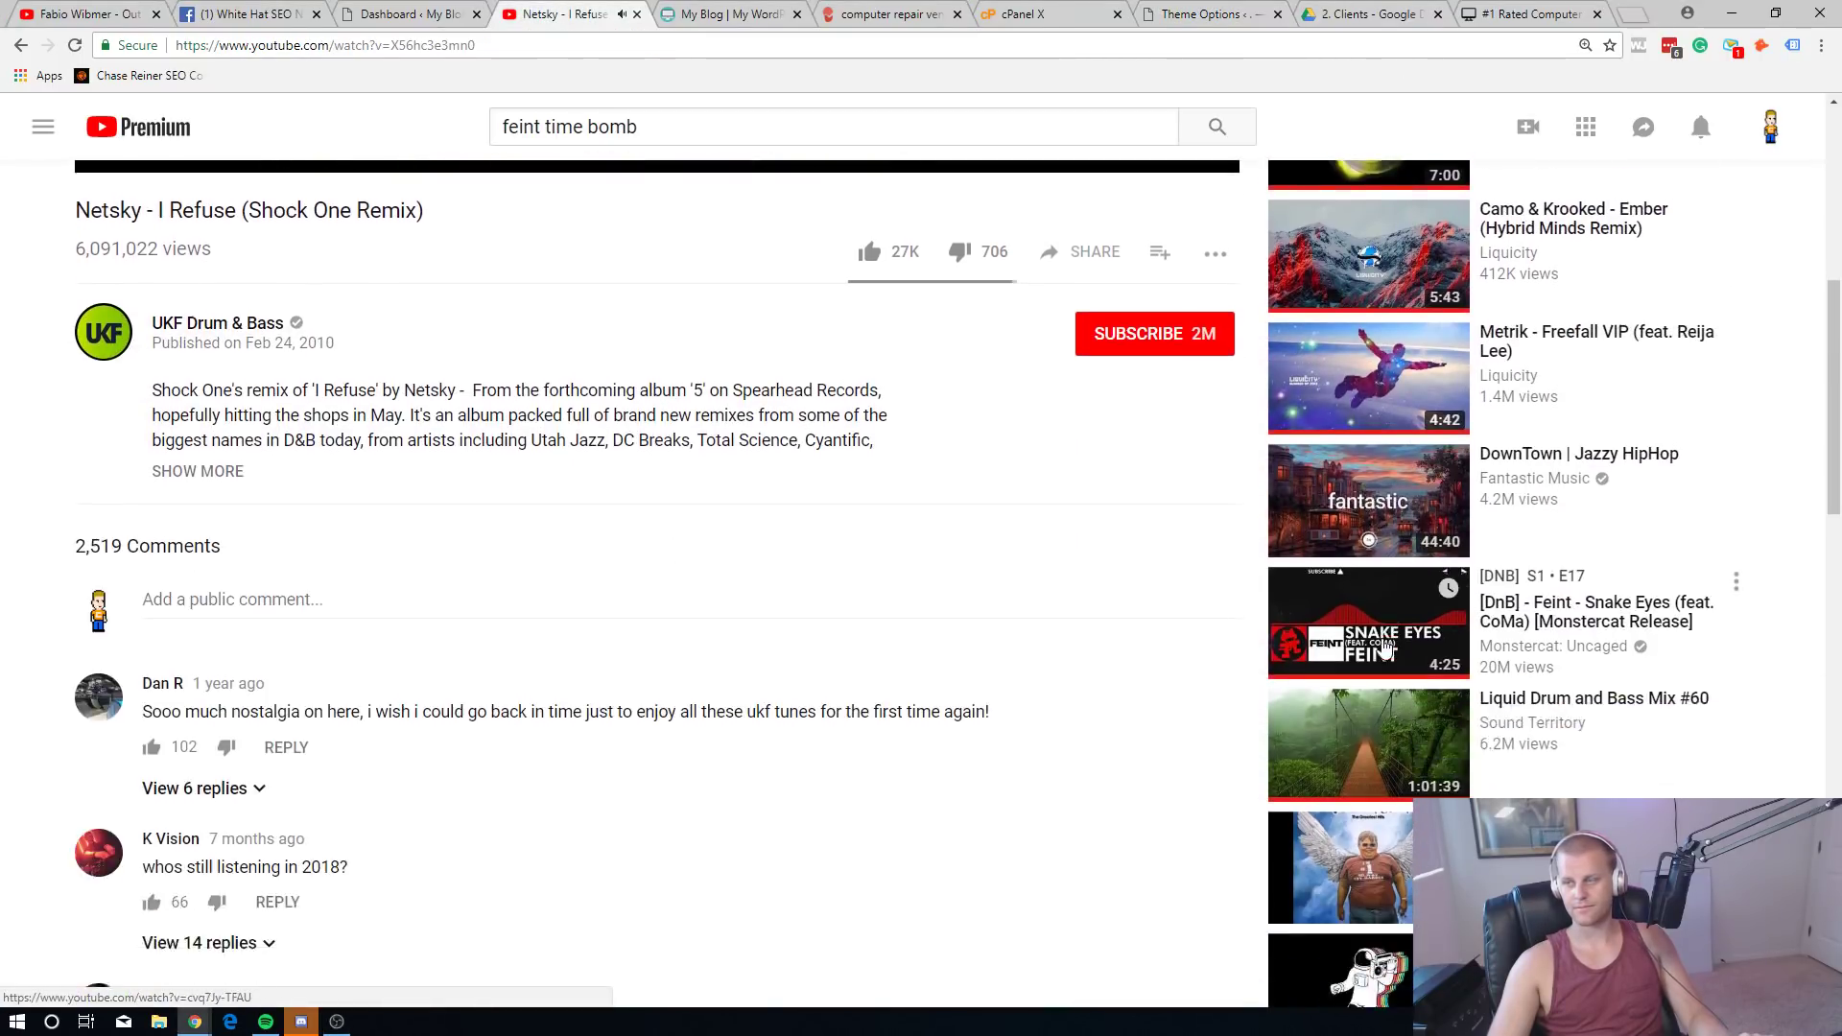
click(1372, 441)
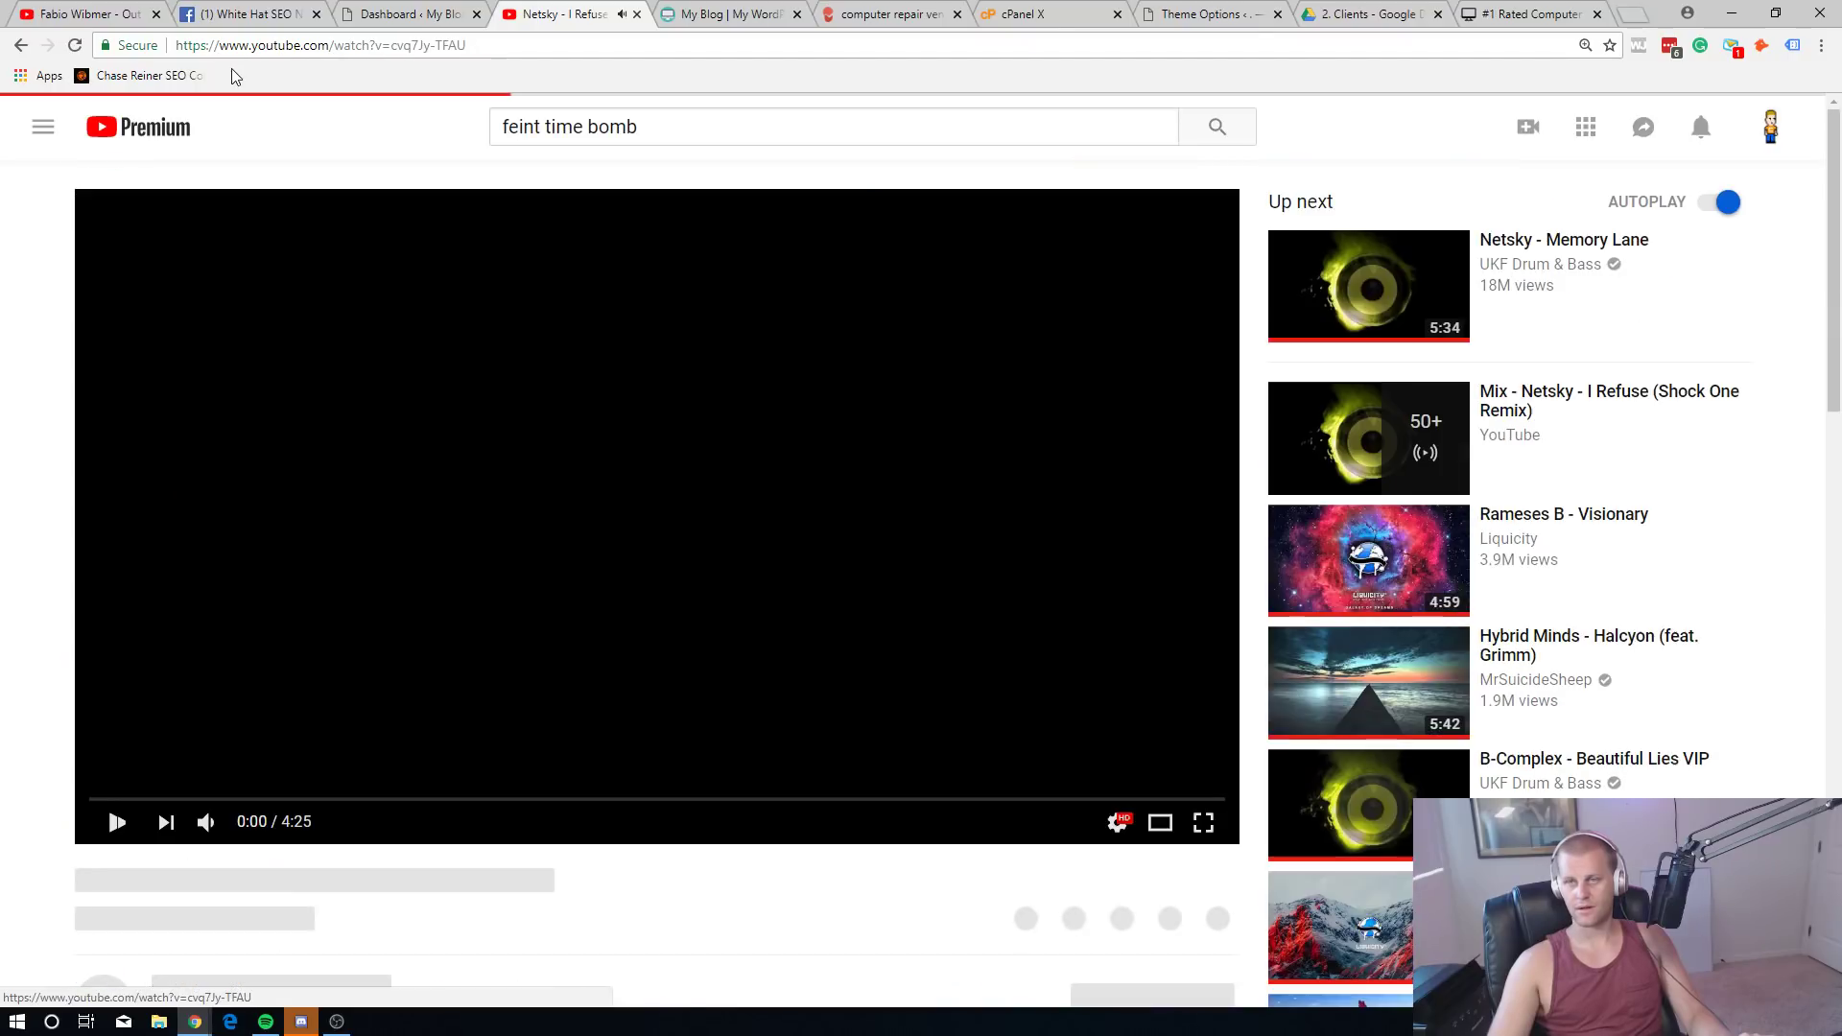
click(1528, 14)
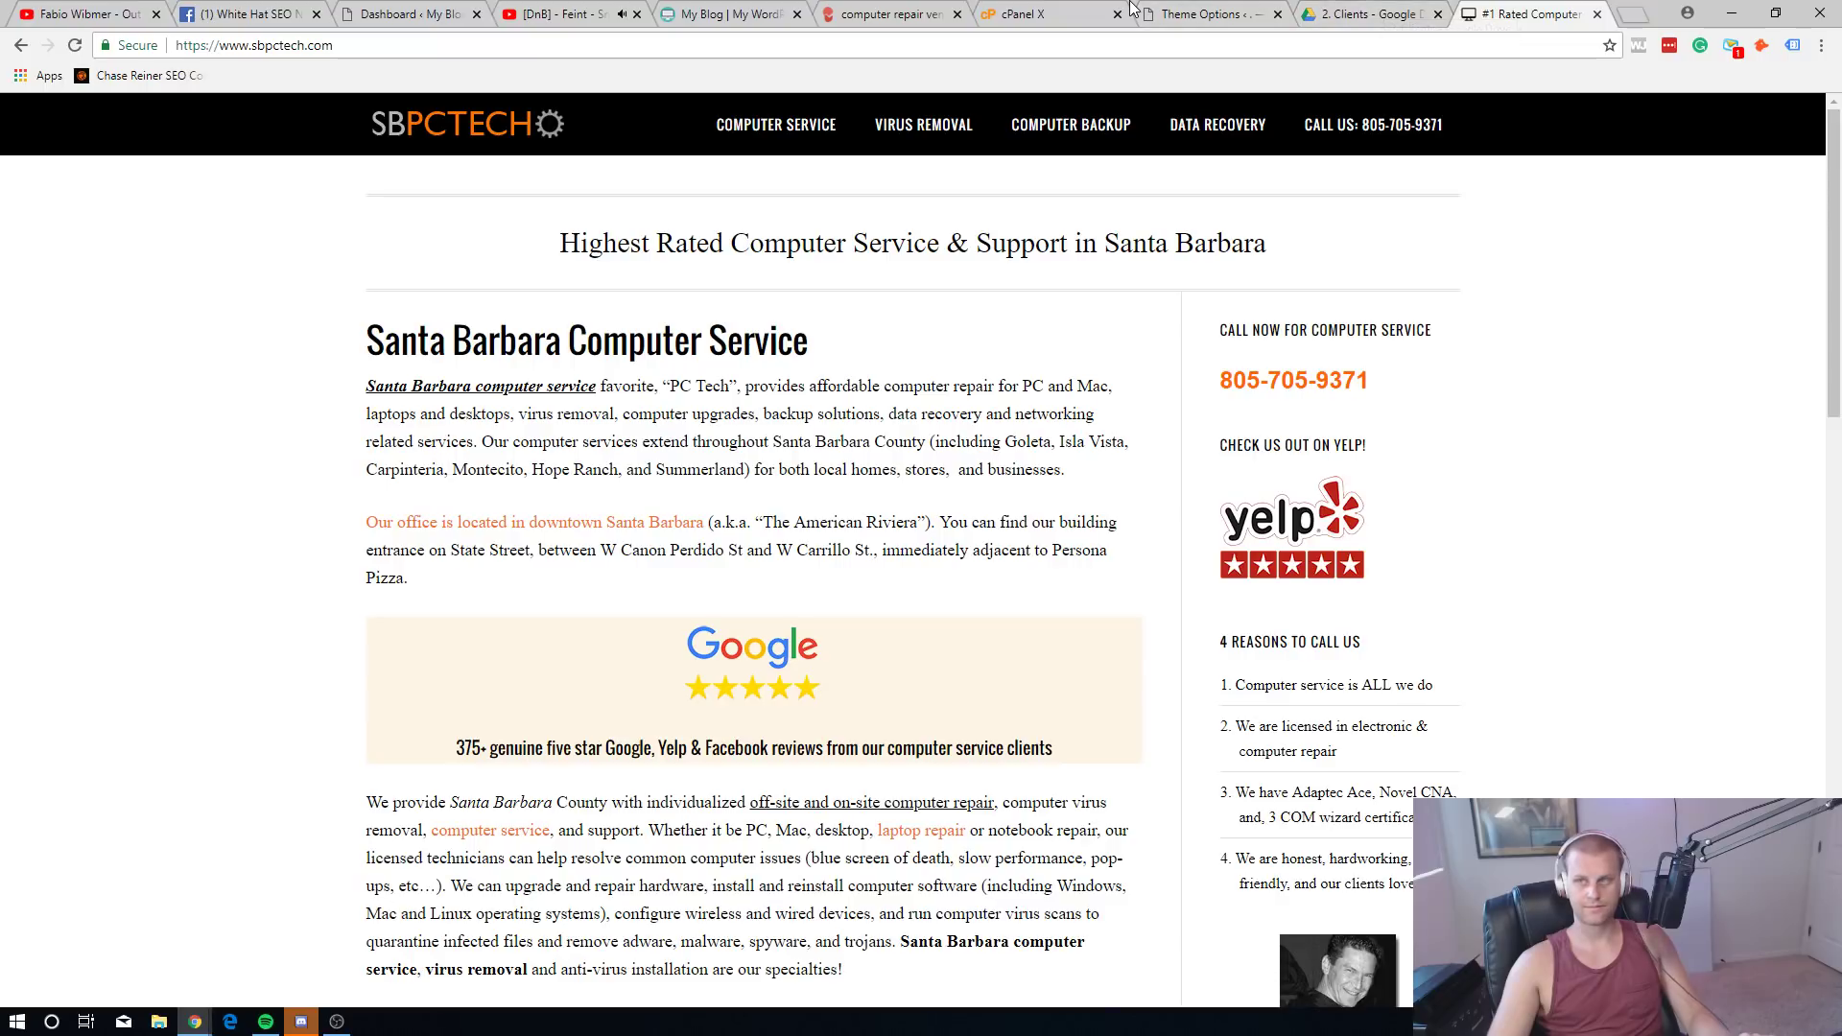
Back on the Theme Options tab, correct the username in the expired-session login and resubmit
click(1190, 11)
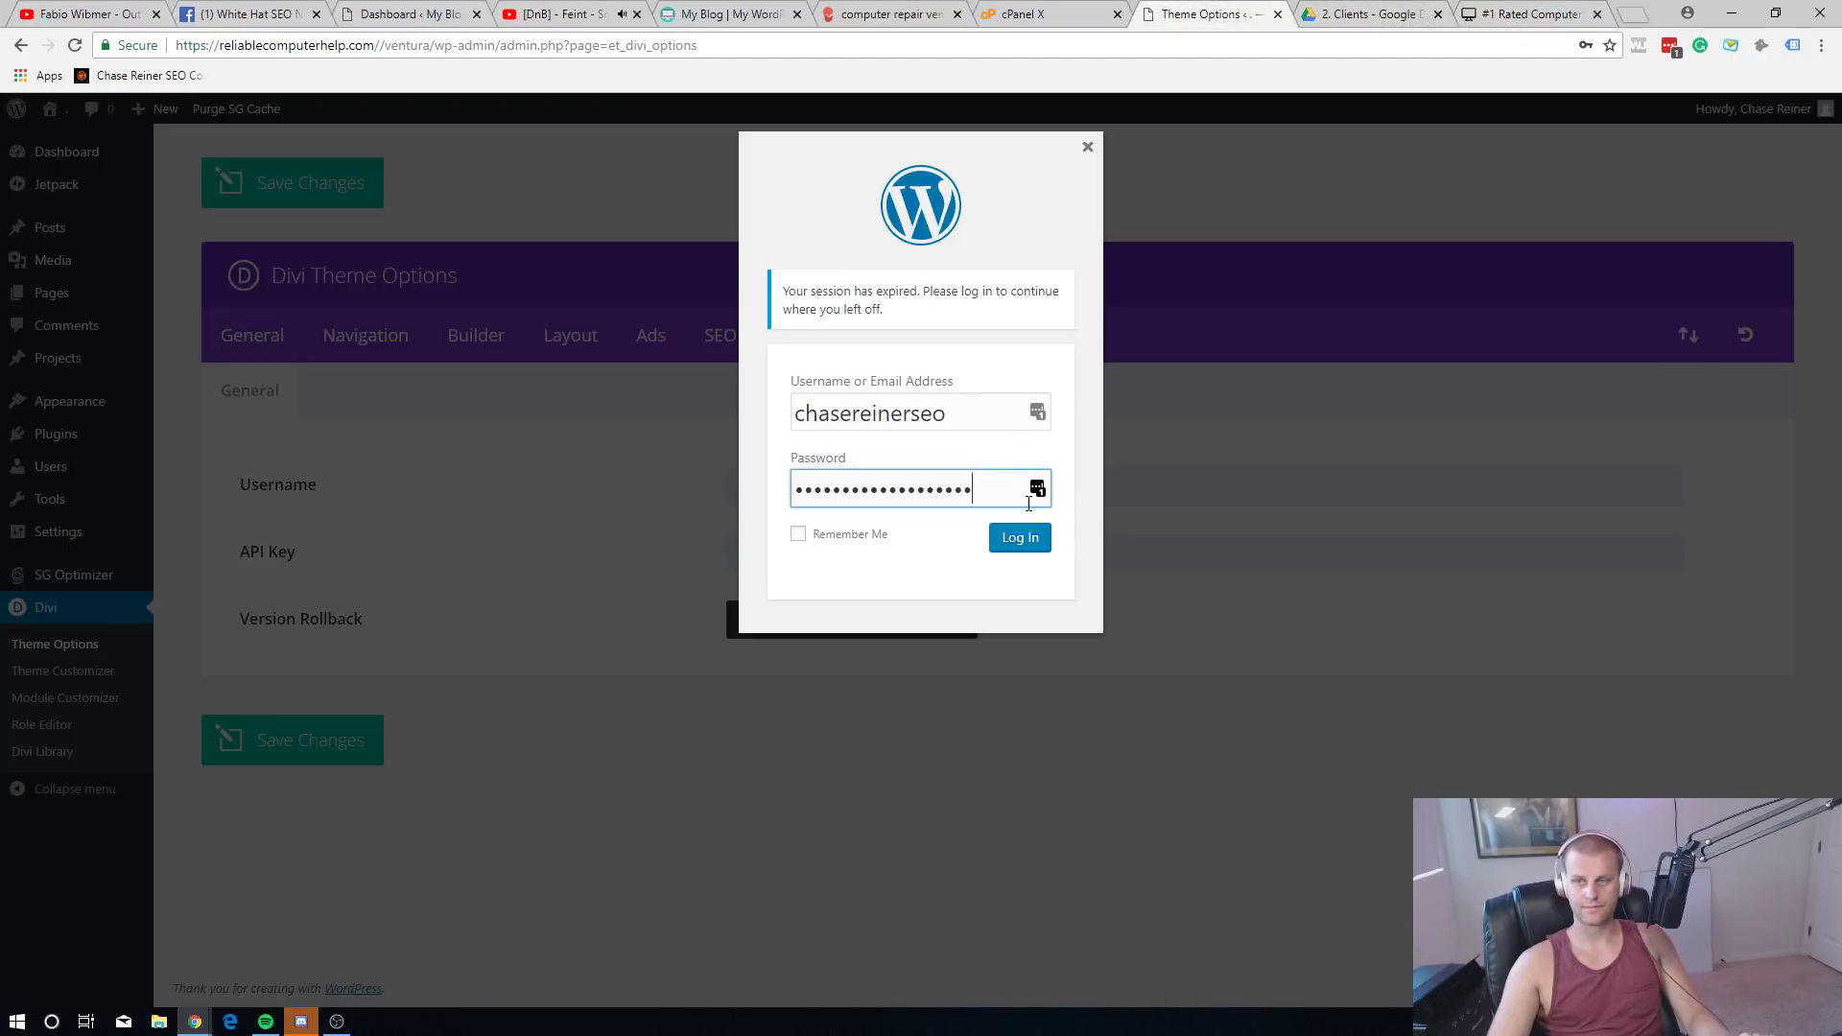
click(994, 410)
key(BackSpace)
key(BackSpace)
key(BackSpace)
key(BackSpace)
key(BackSpace)
key(BackSpace)
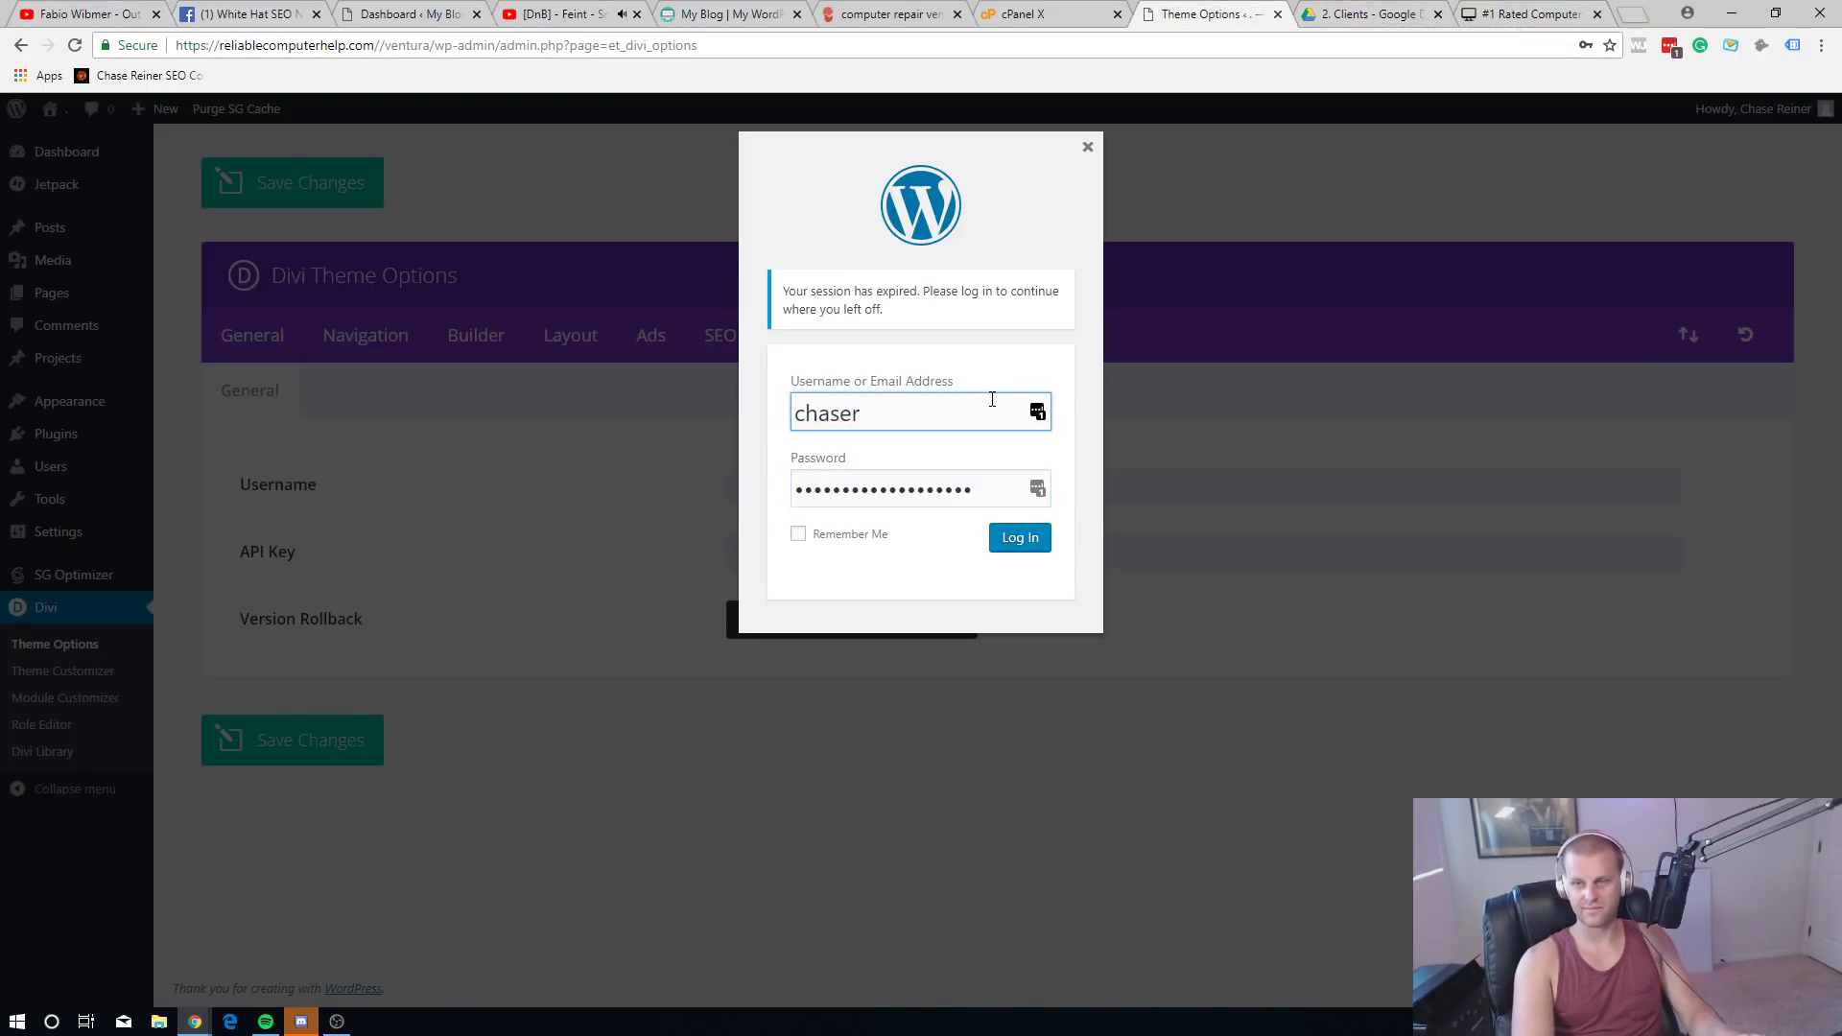
text(einer)
key(Return)
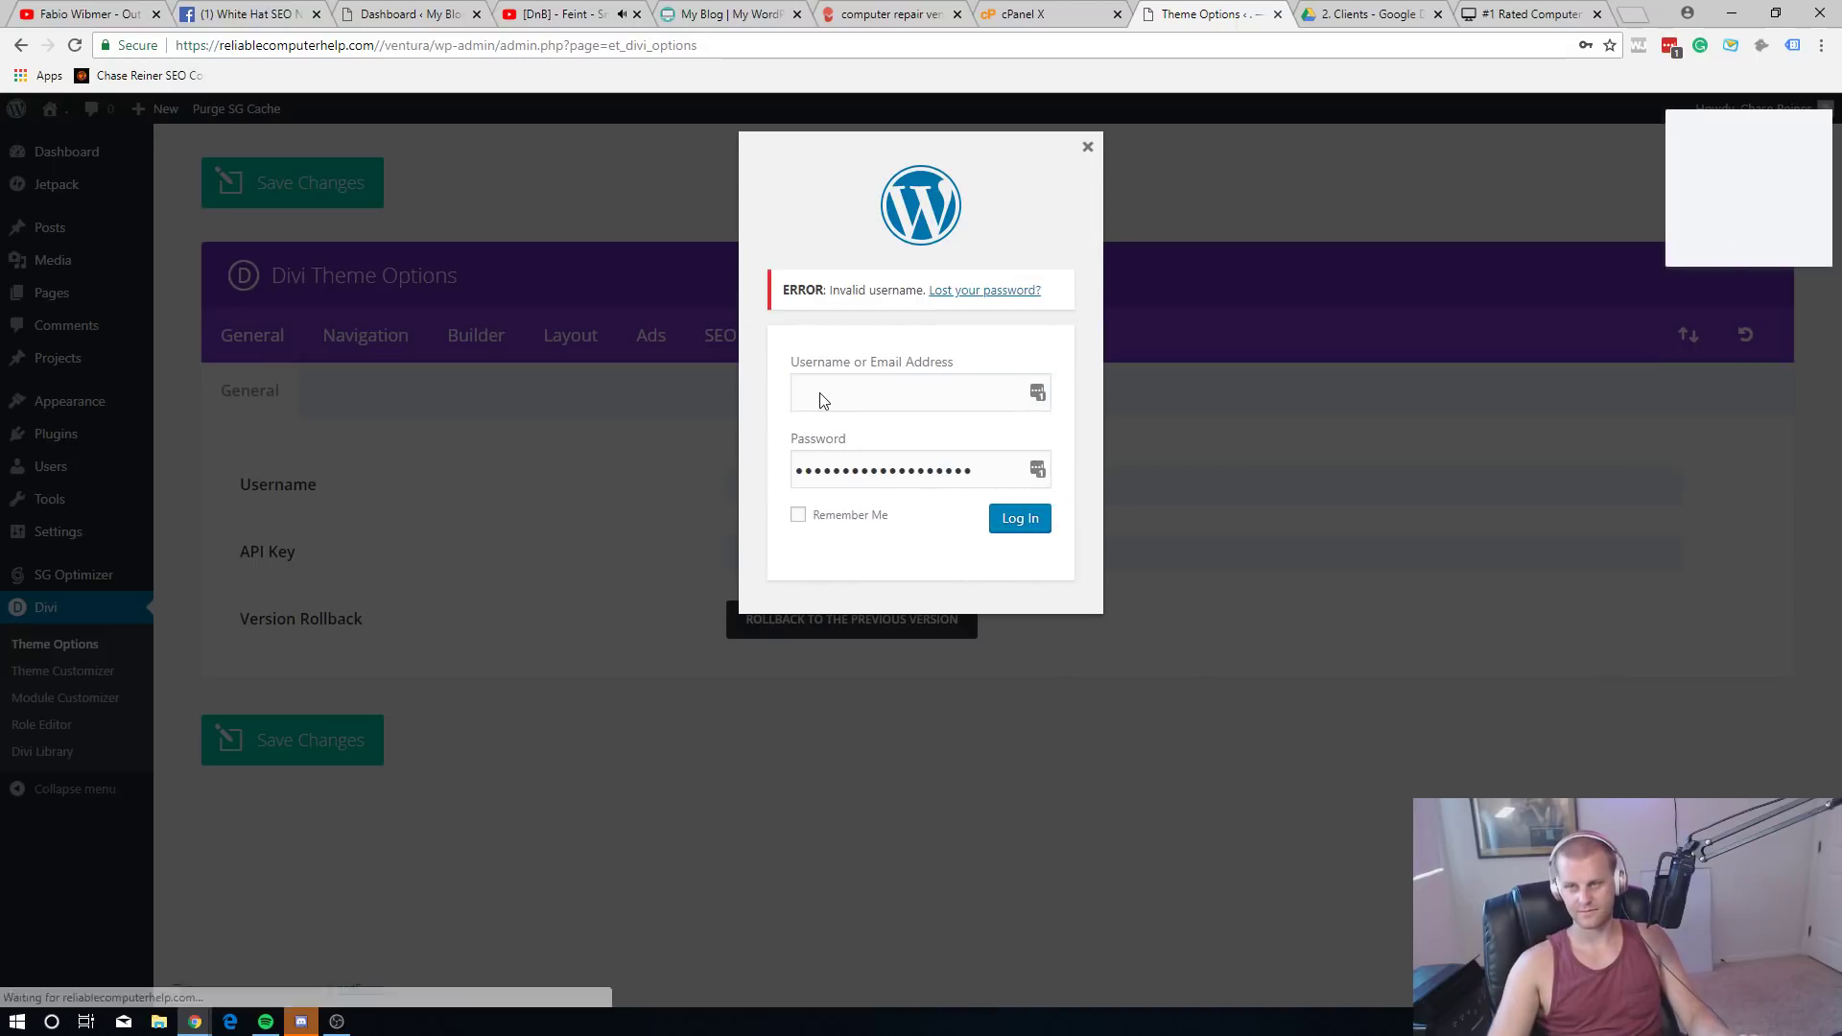
click(822, 400)
text(chase)
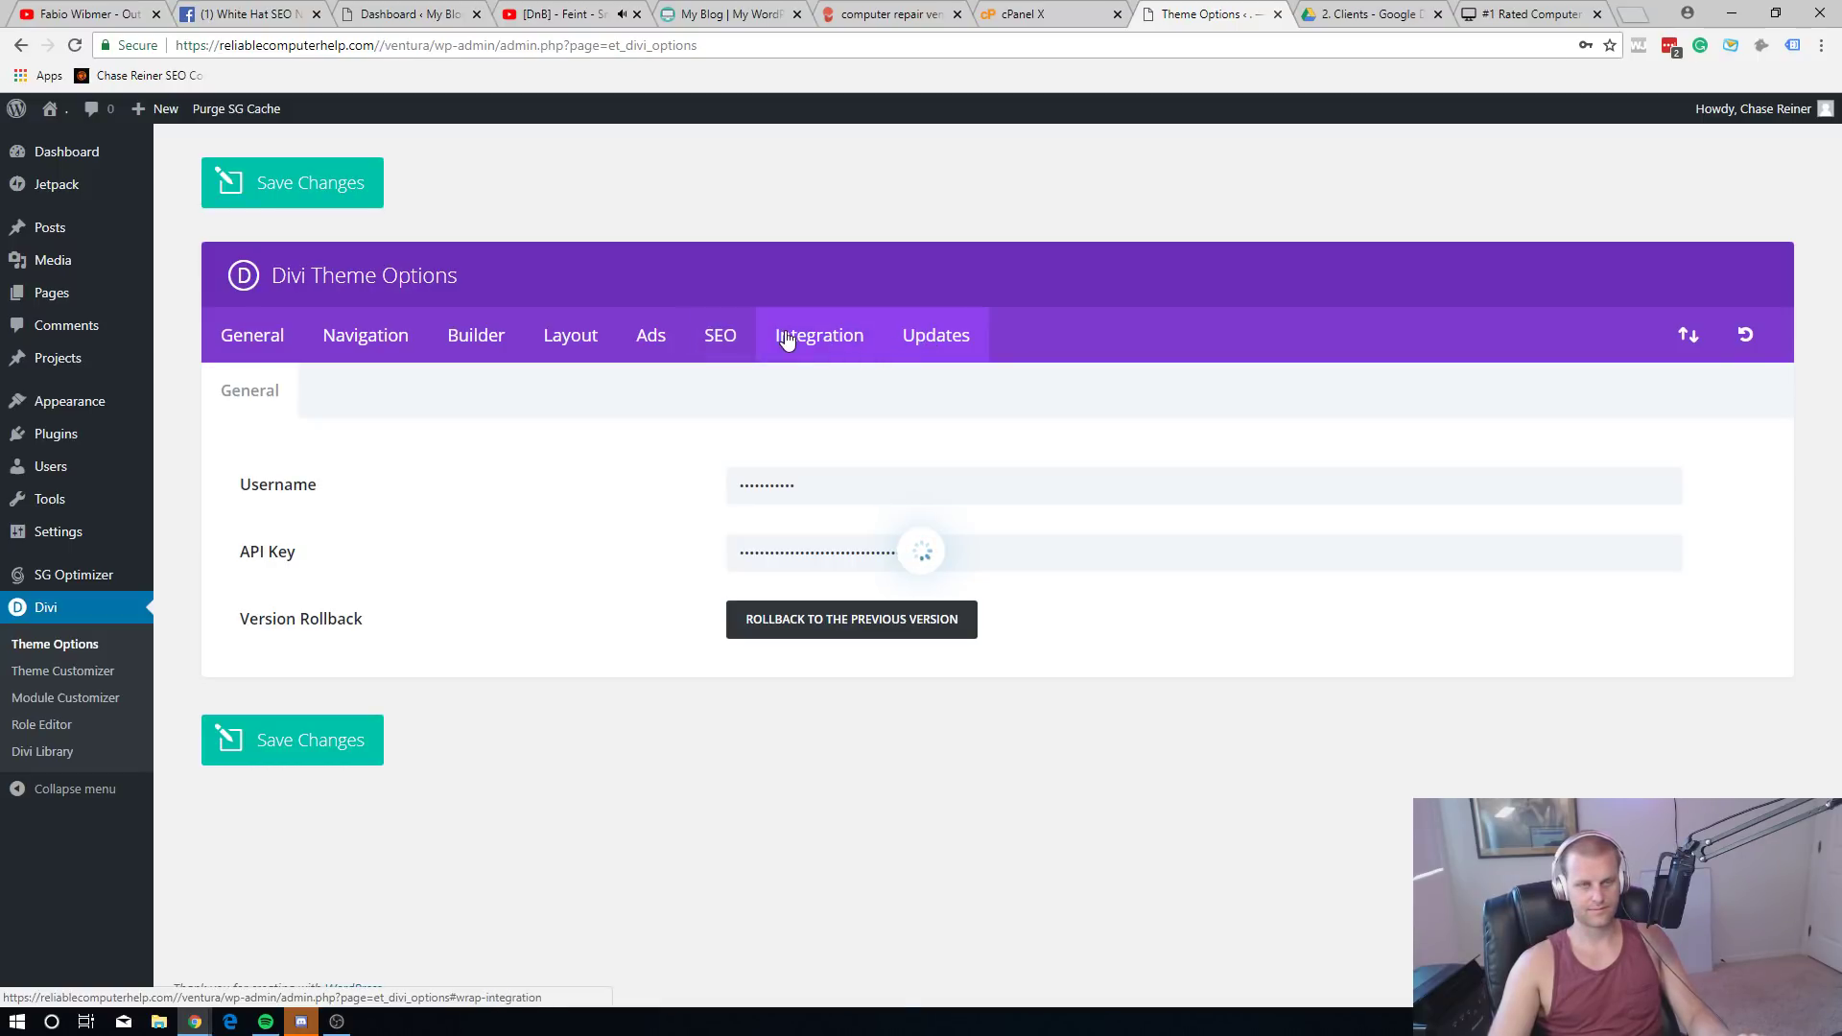
Look through the SEO and Integration settings, then open the theme Customizer in a new tab
click(722, 336)
click(818, 336)
click(907, 338)
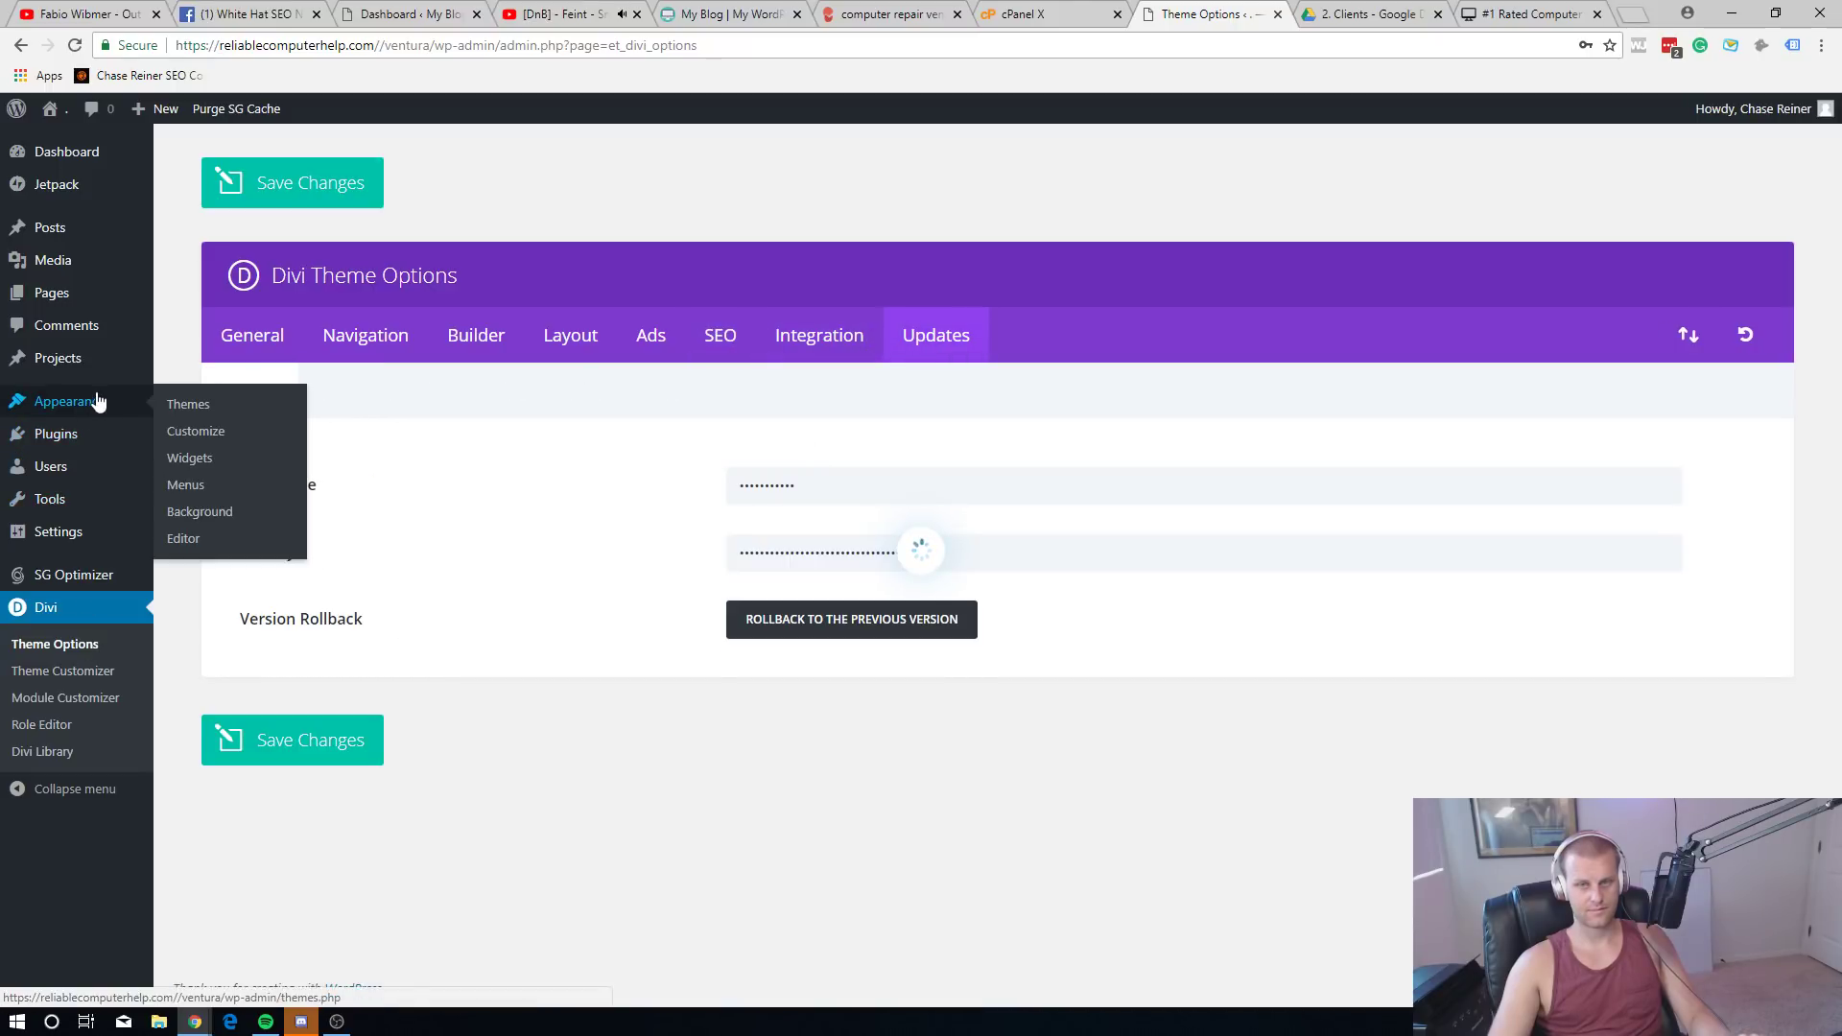
mouse_move(103, 407)
right_click(248, 432)
click(273, 442)
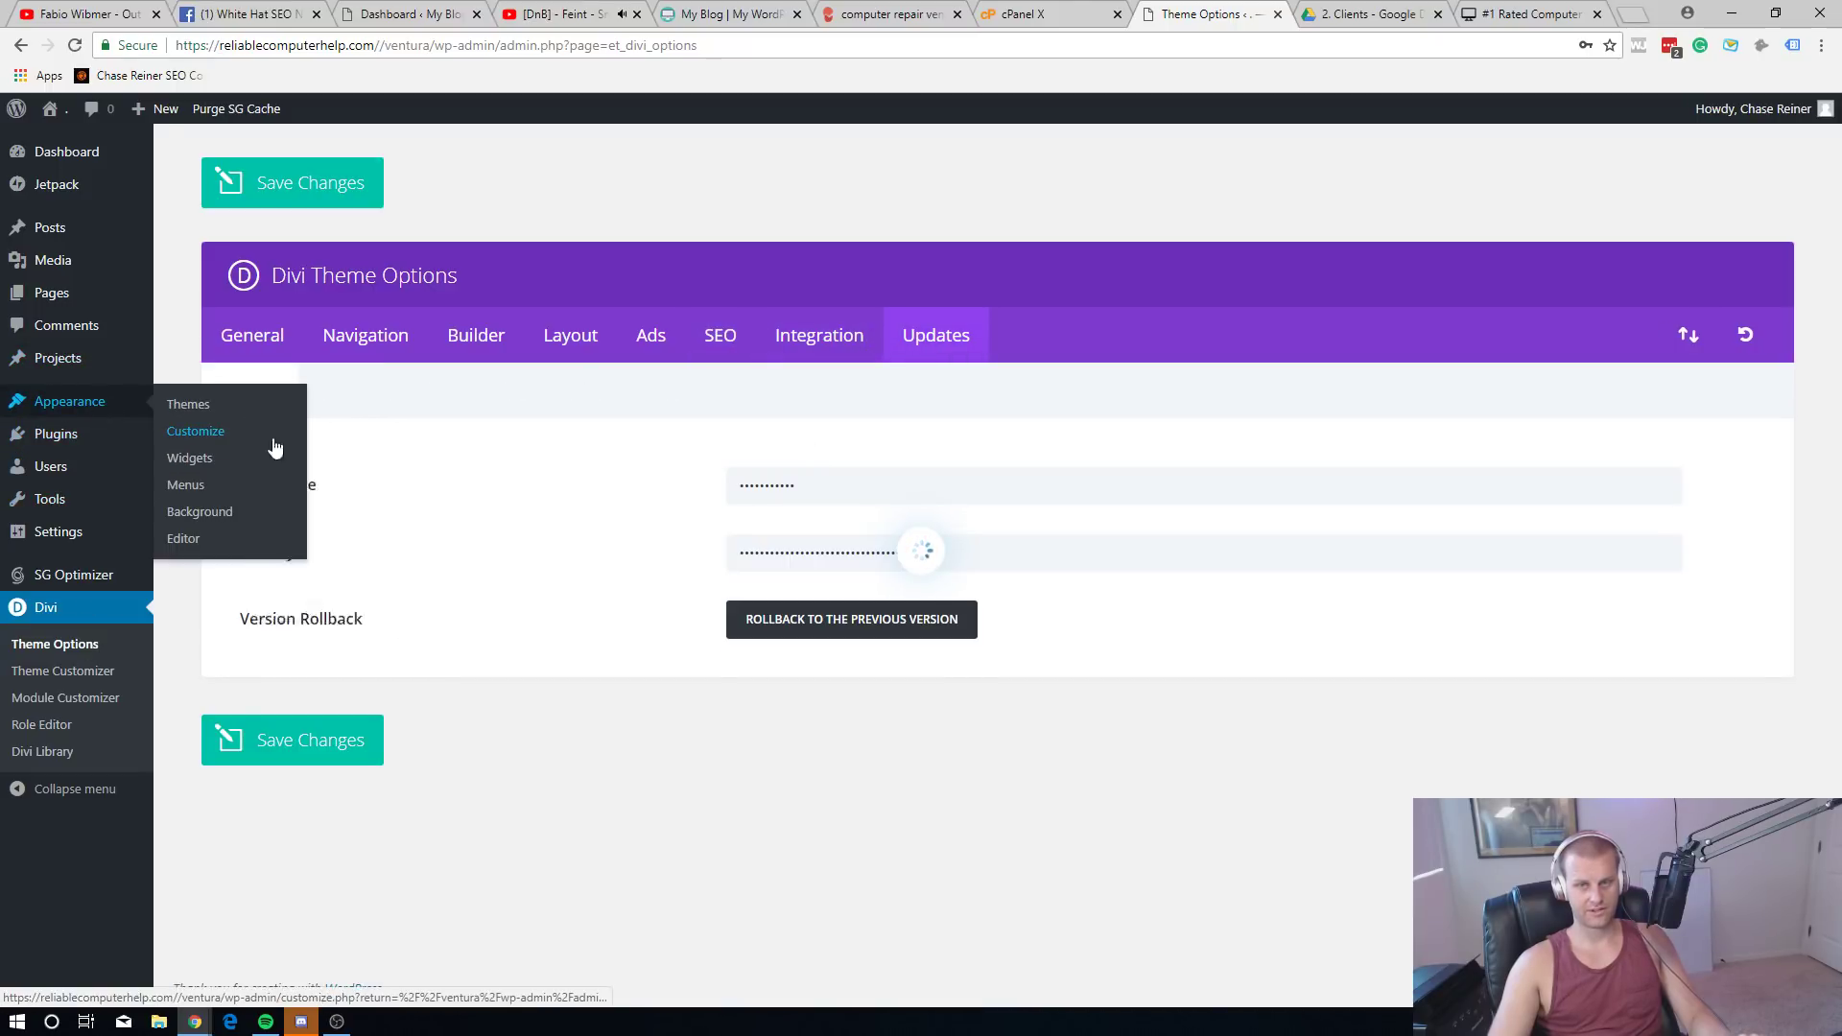
click(1240, 14)
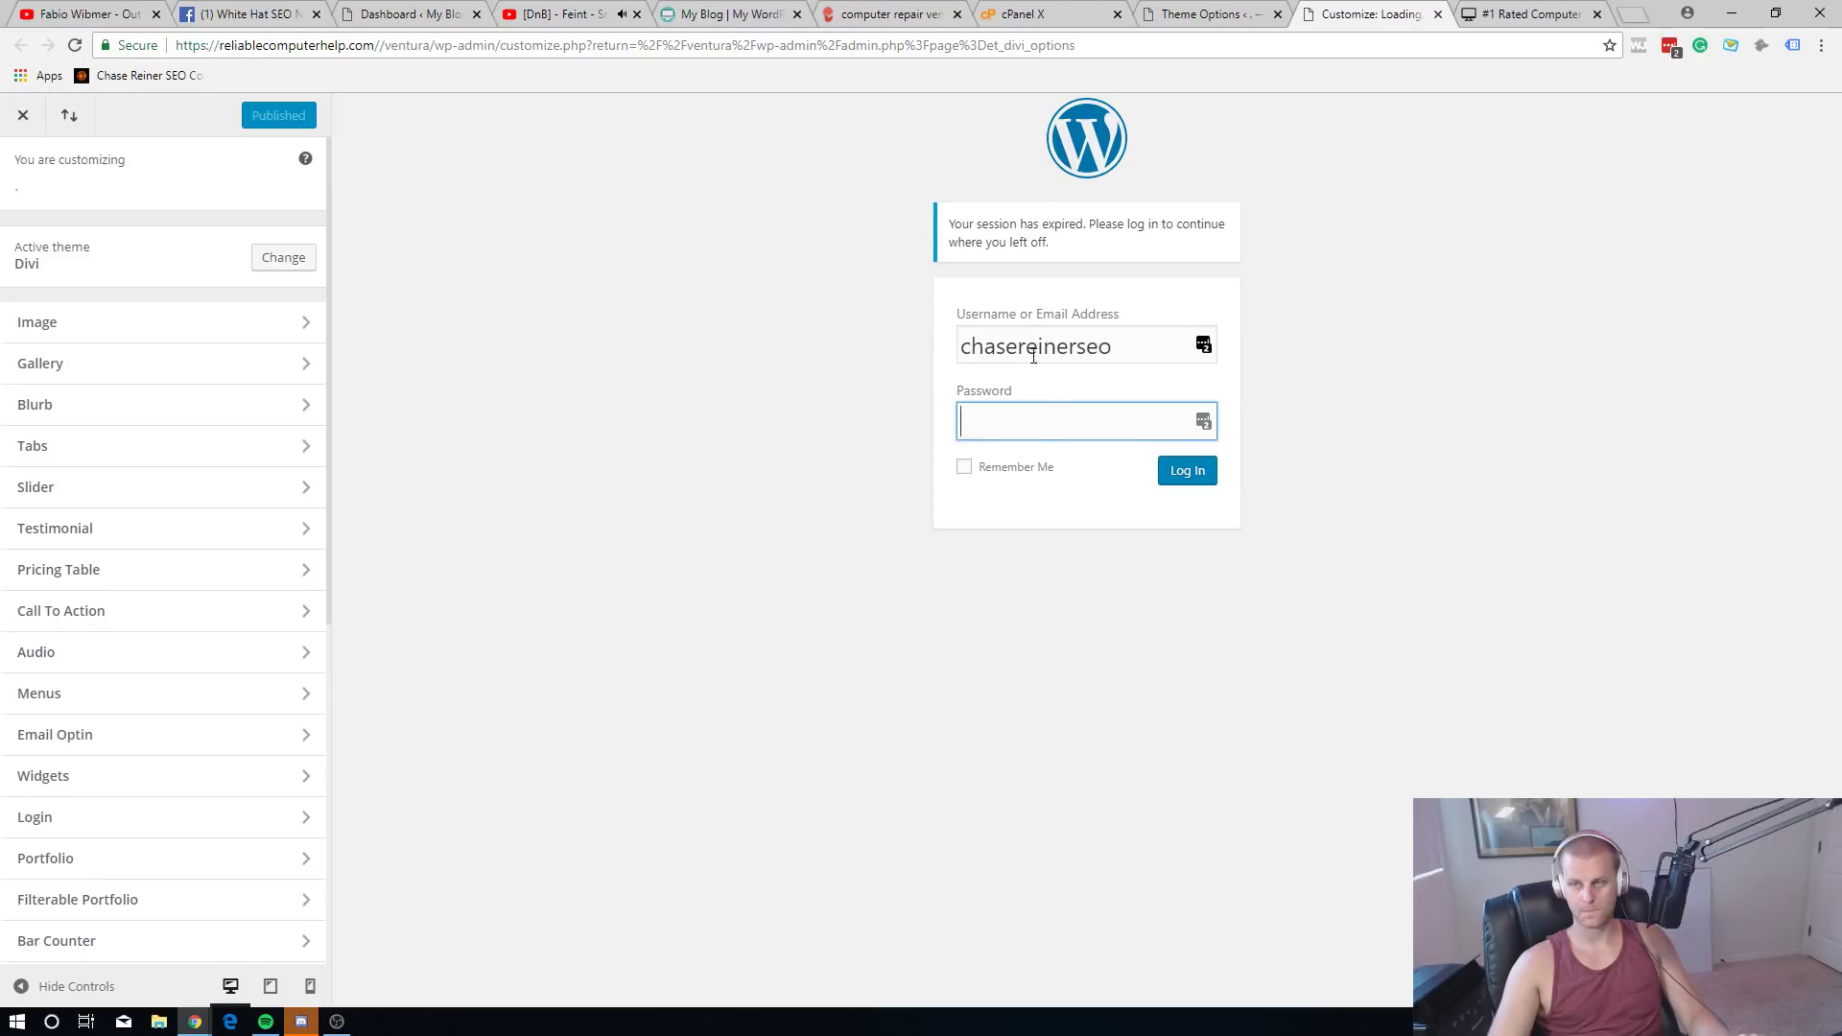
Enter the username and password in the Customizer's session-expired login and submit it
text(••••••••)
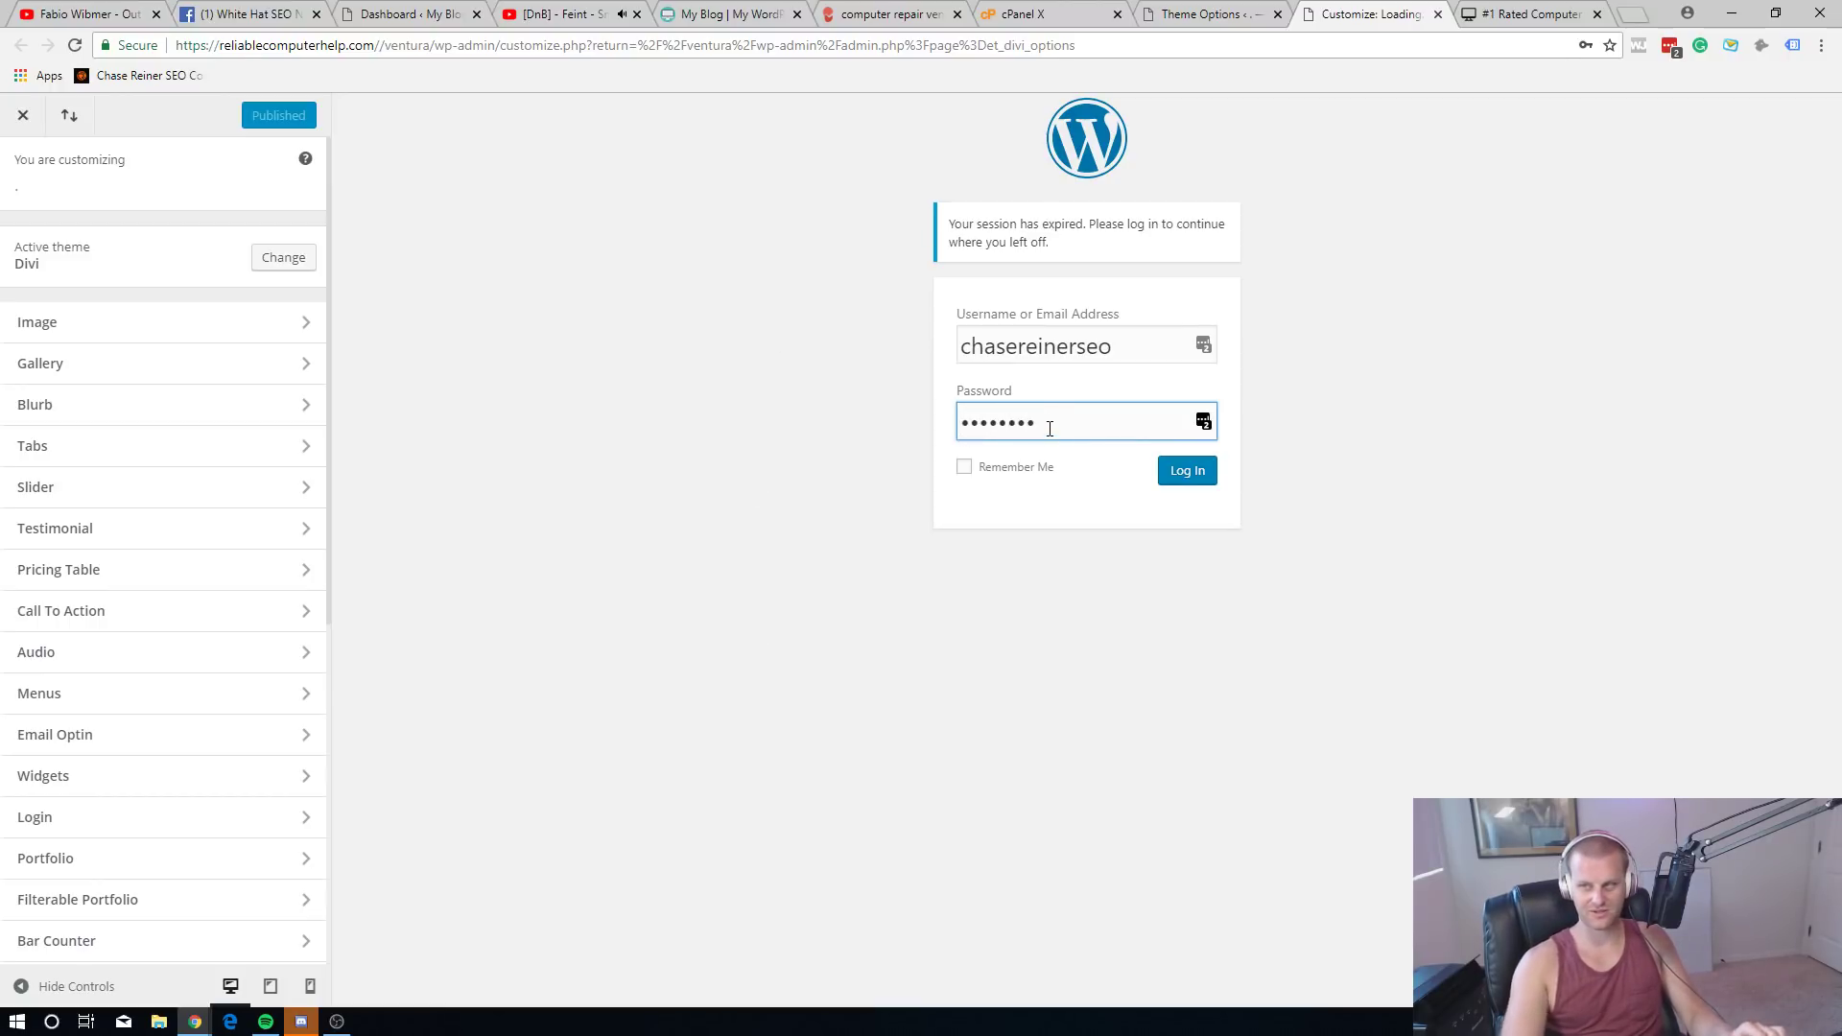
click(1122, 357)
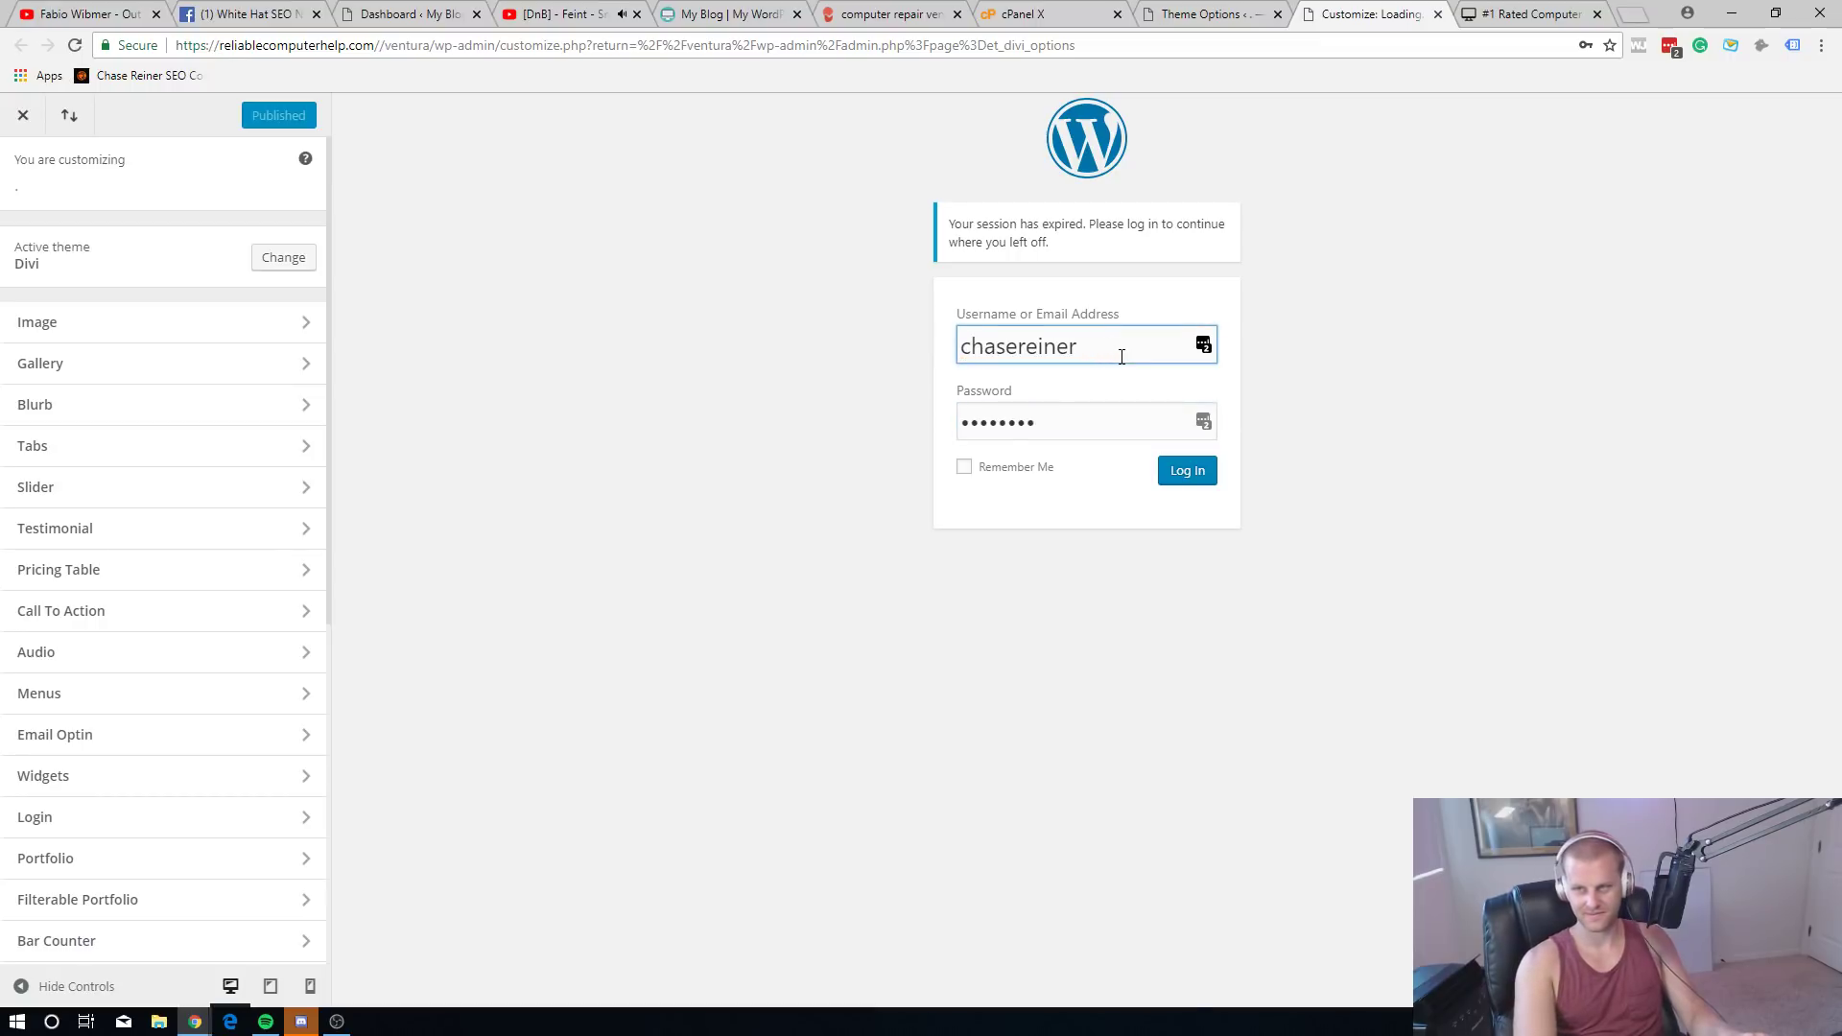
key(Tab)
text(•••)
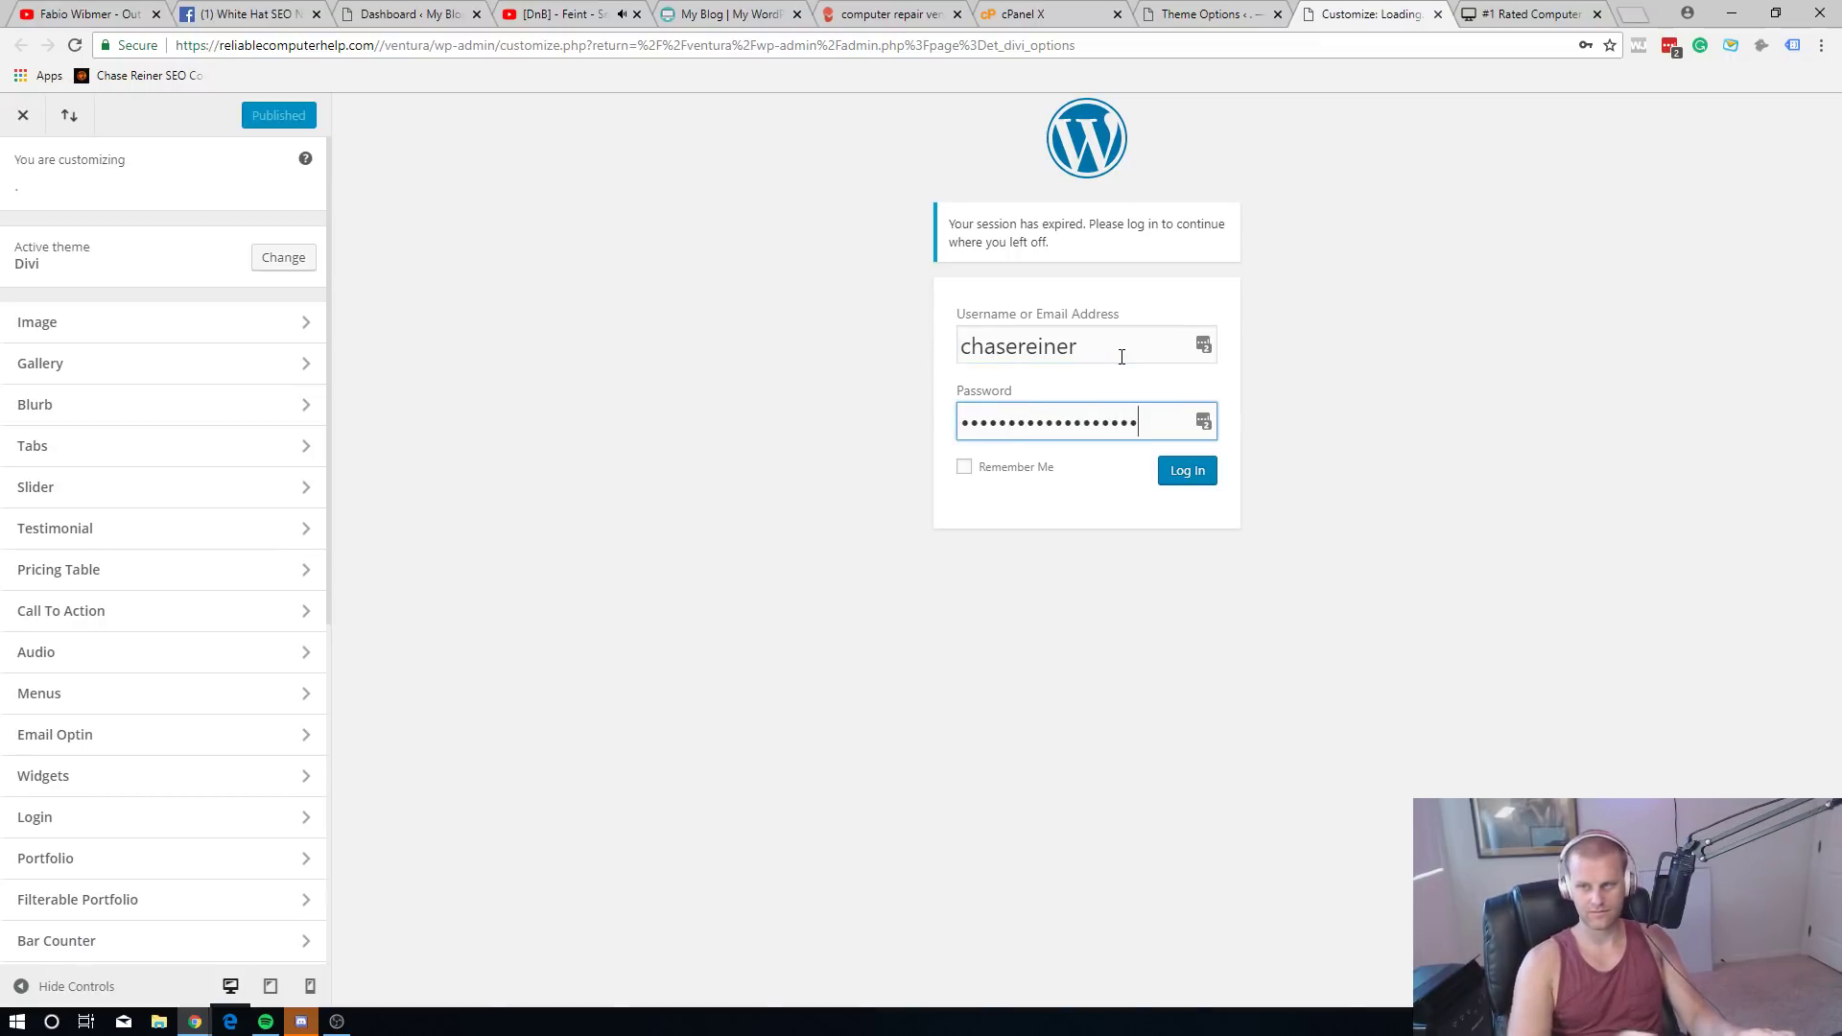
key(Tab)
click(1190, 472)
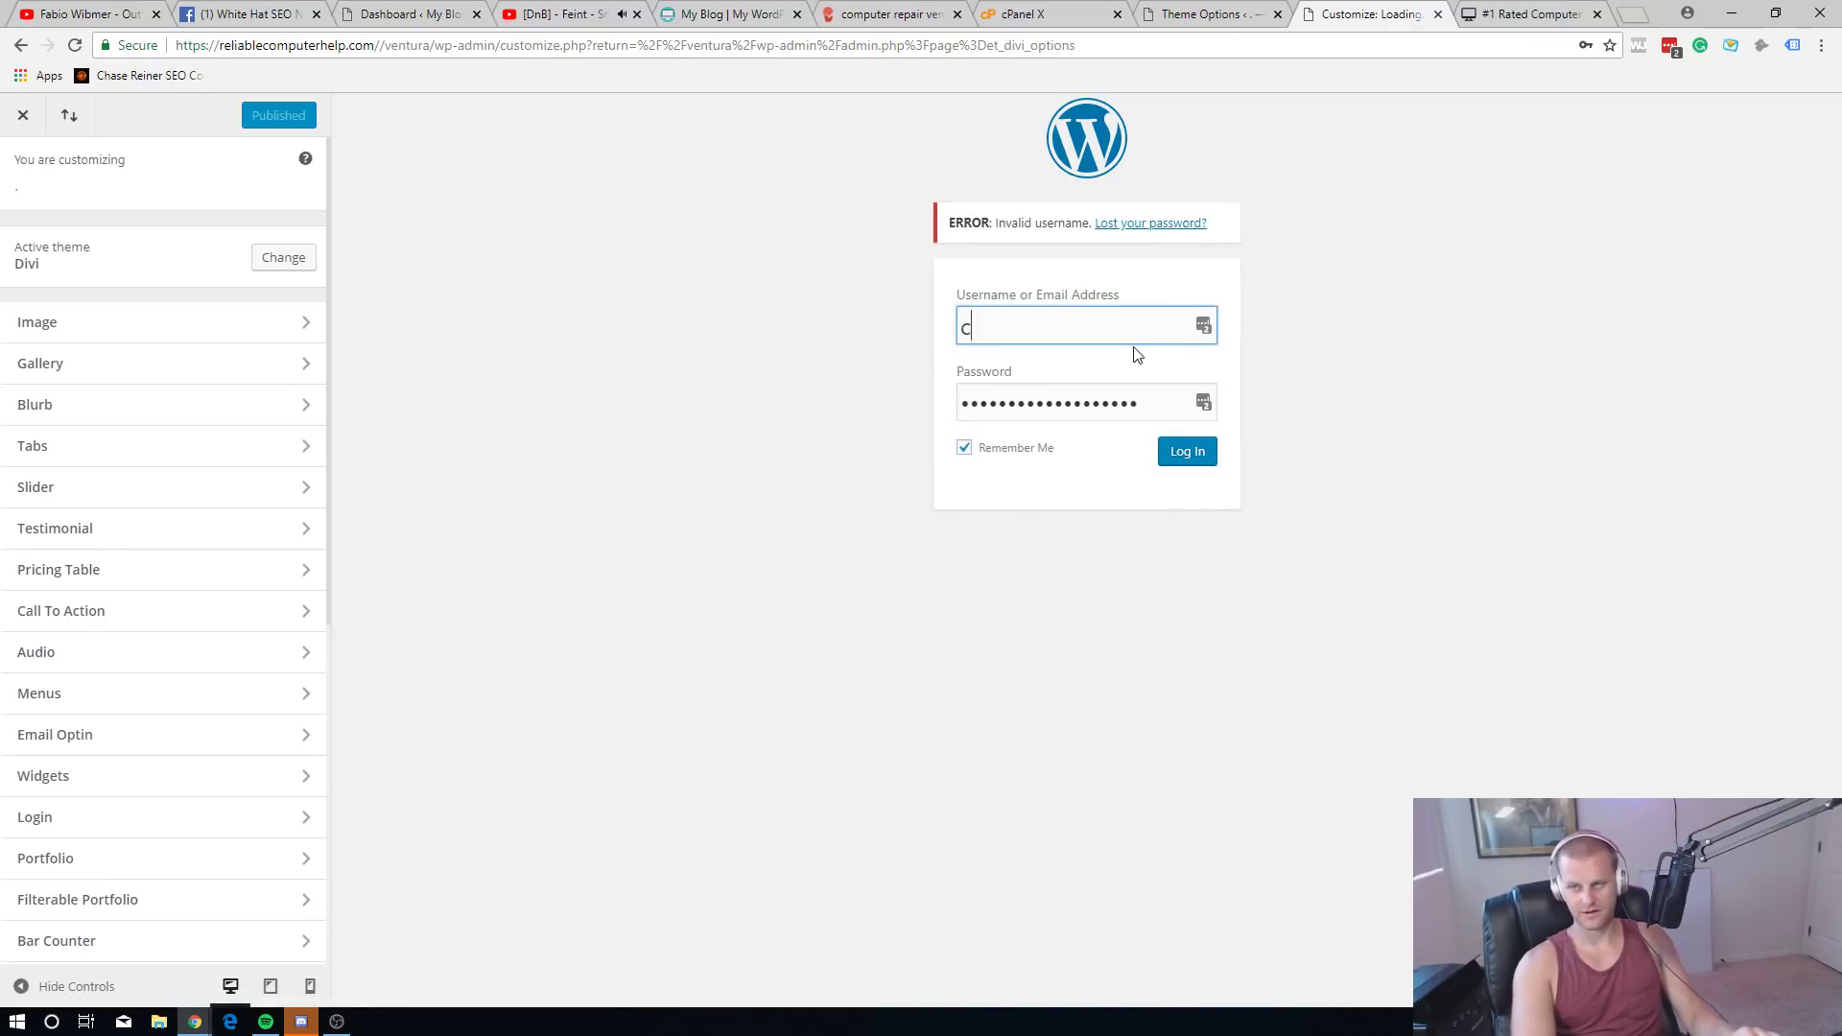
key(Return)
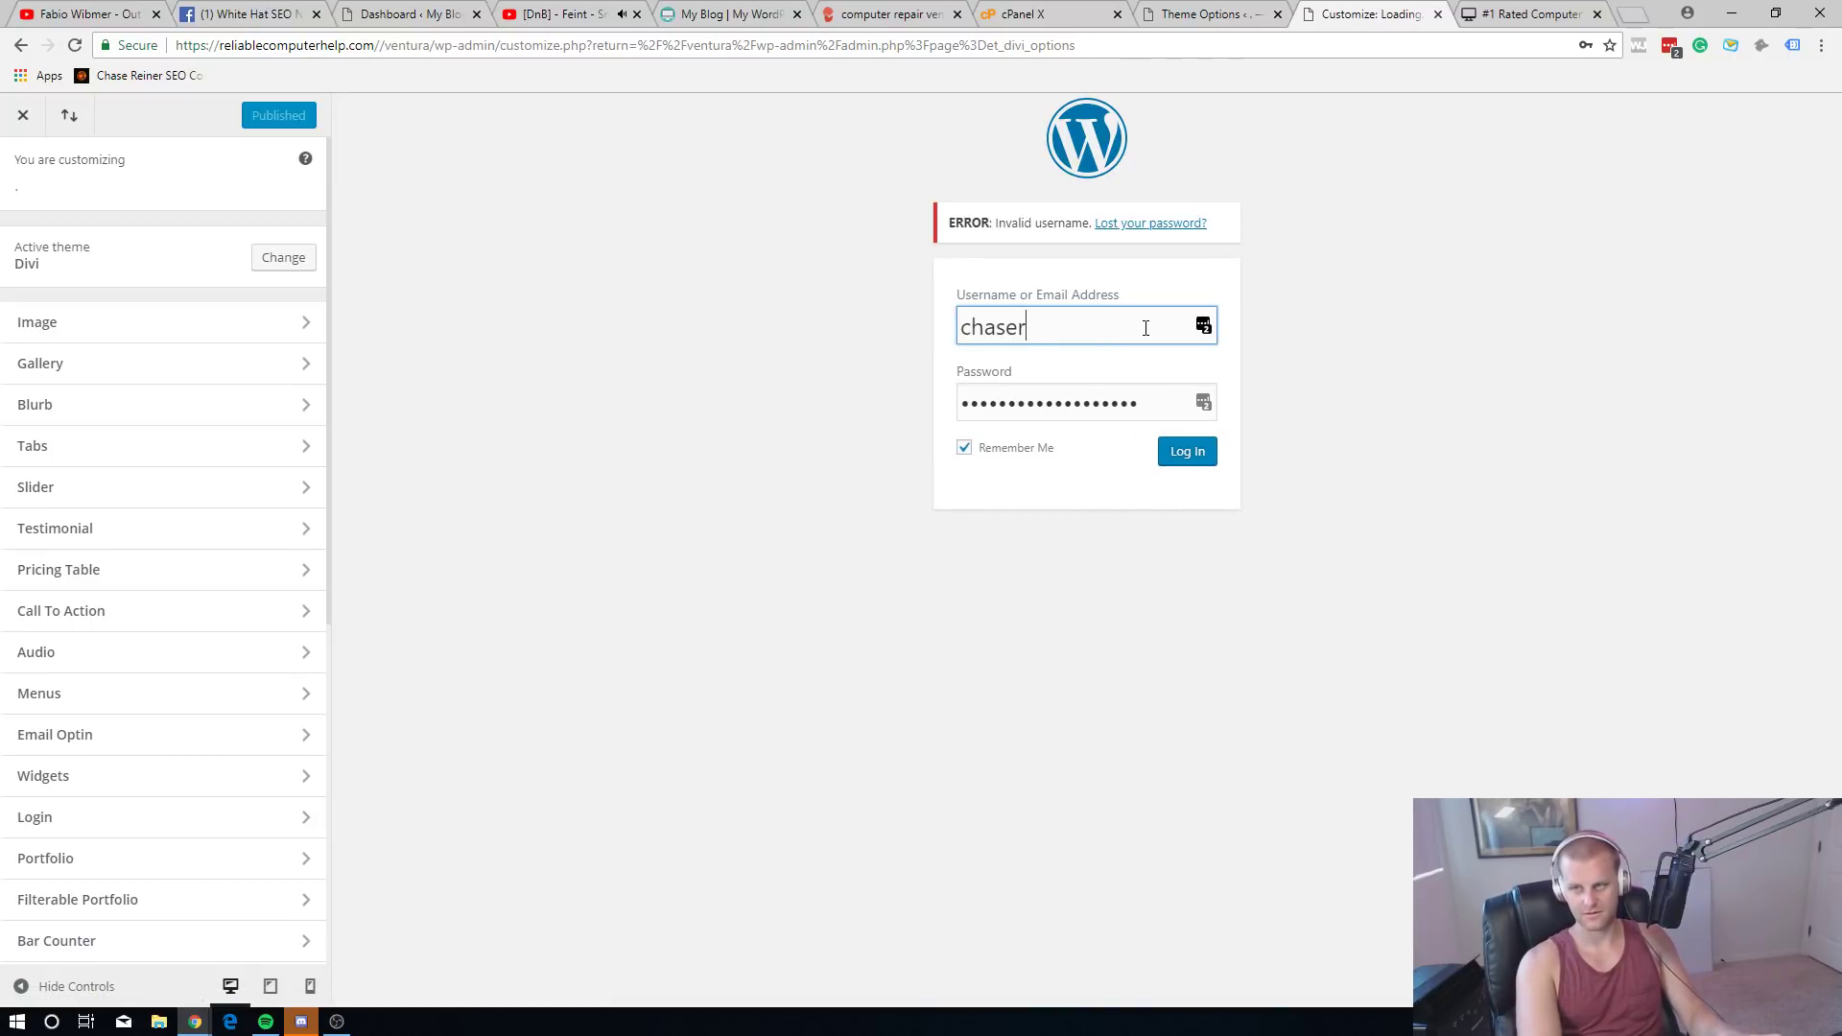
Retry the login using the account e-mail address instead of the username
text(chasereine)
key(ctrl+a)
key(BackSpace)
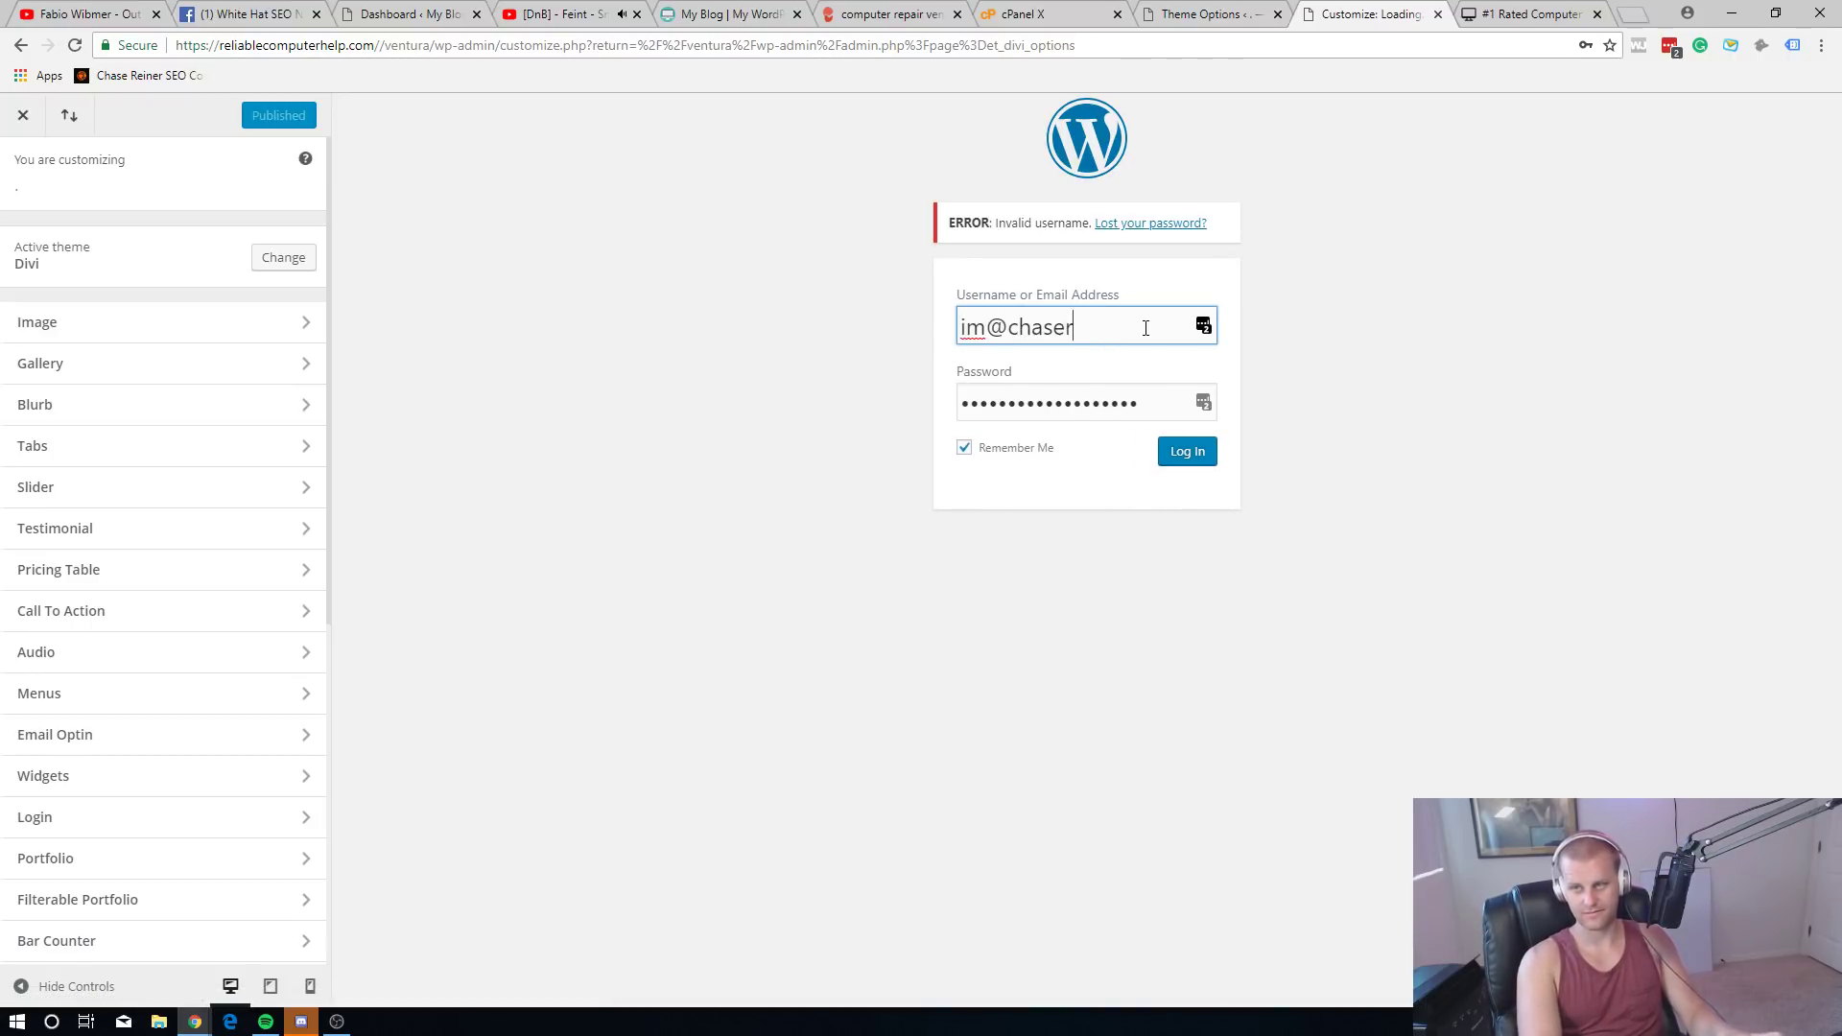
key(Return)
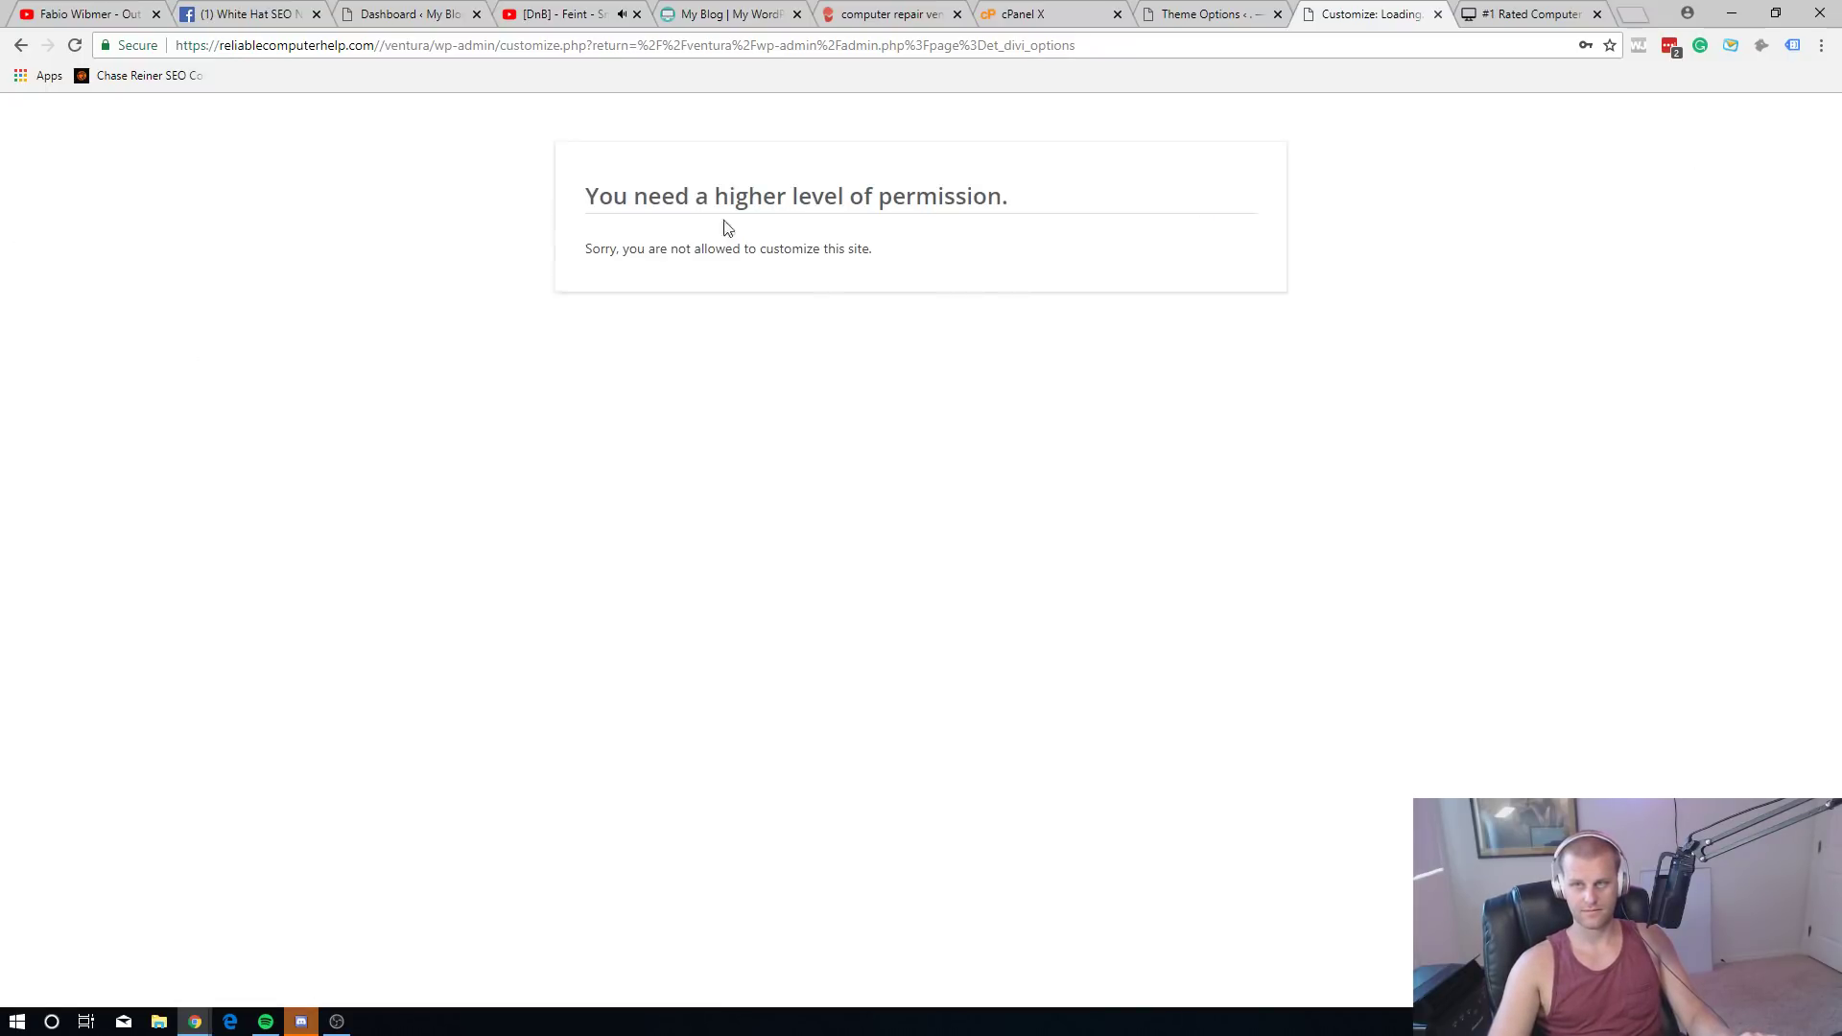
click(20, 45)
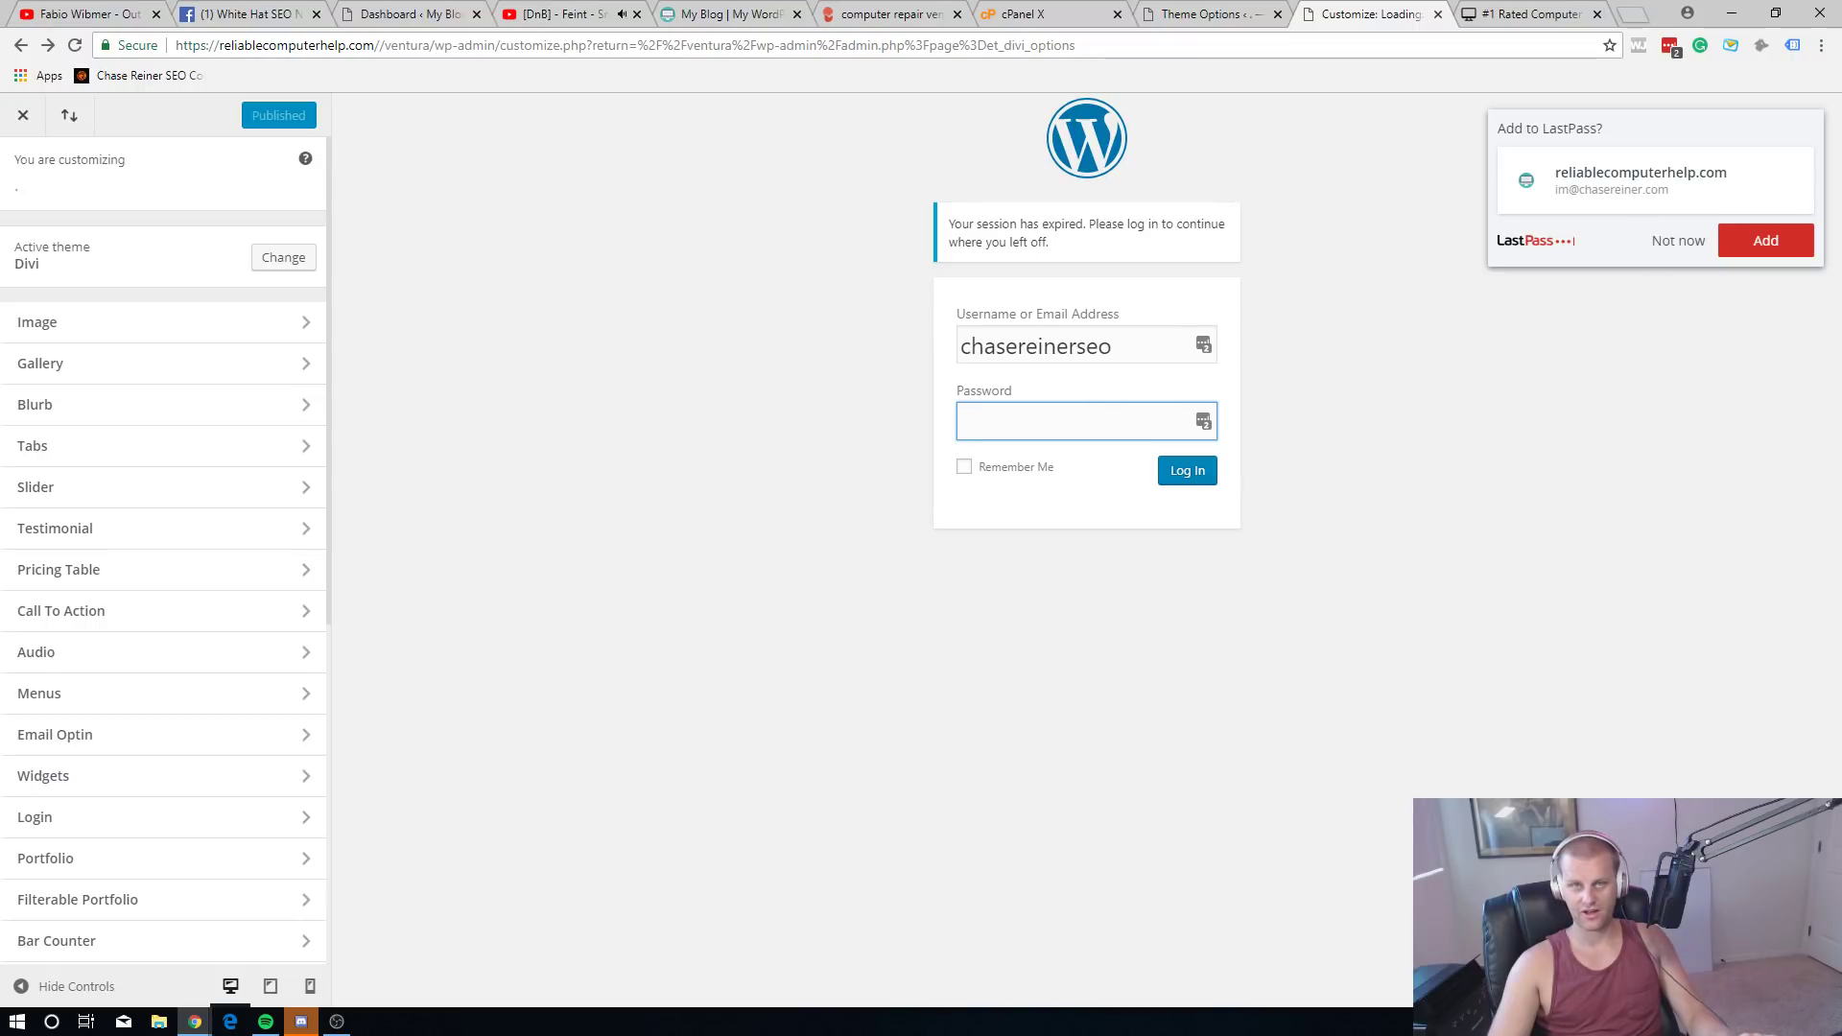
Return to the Divi theme options and navigate to the Updates section
click(23, 115)
click(1698, 242)
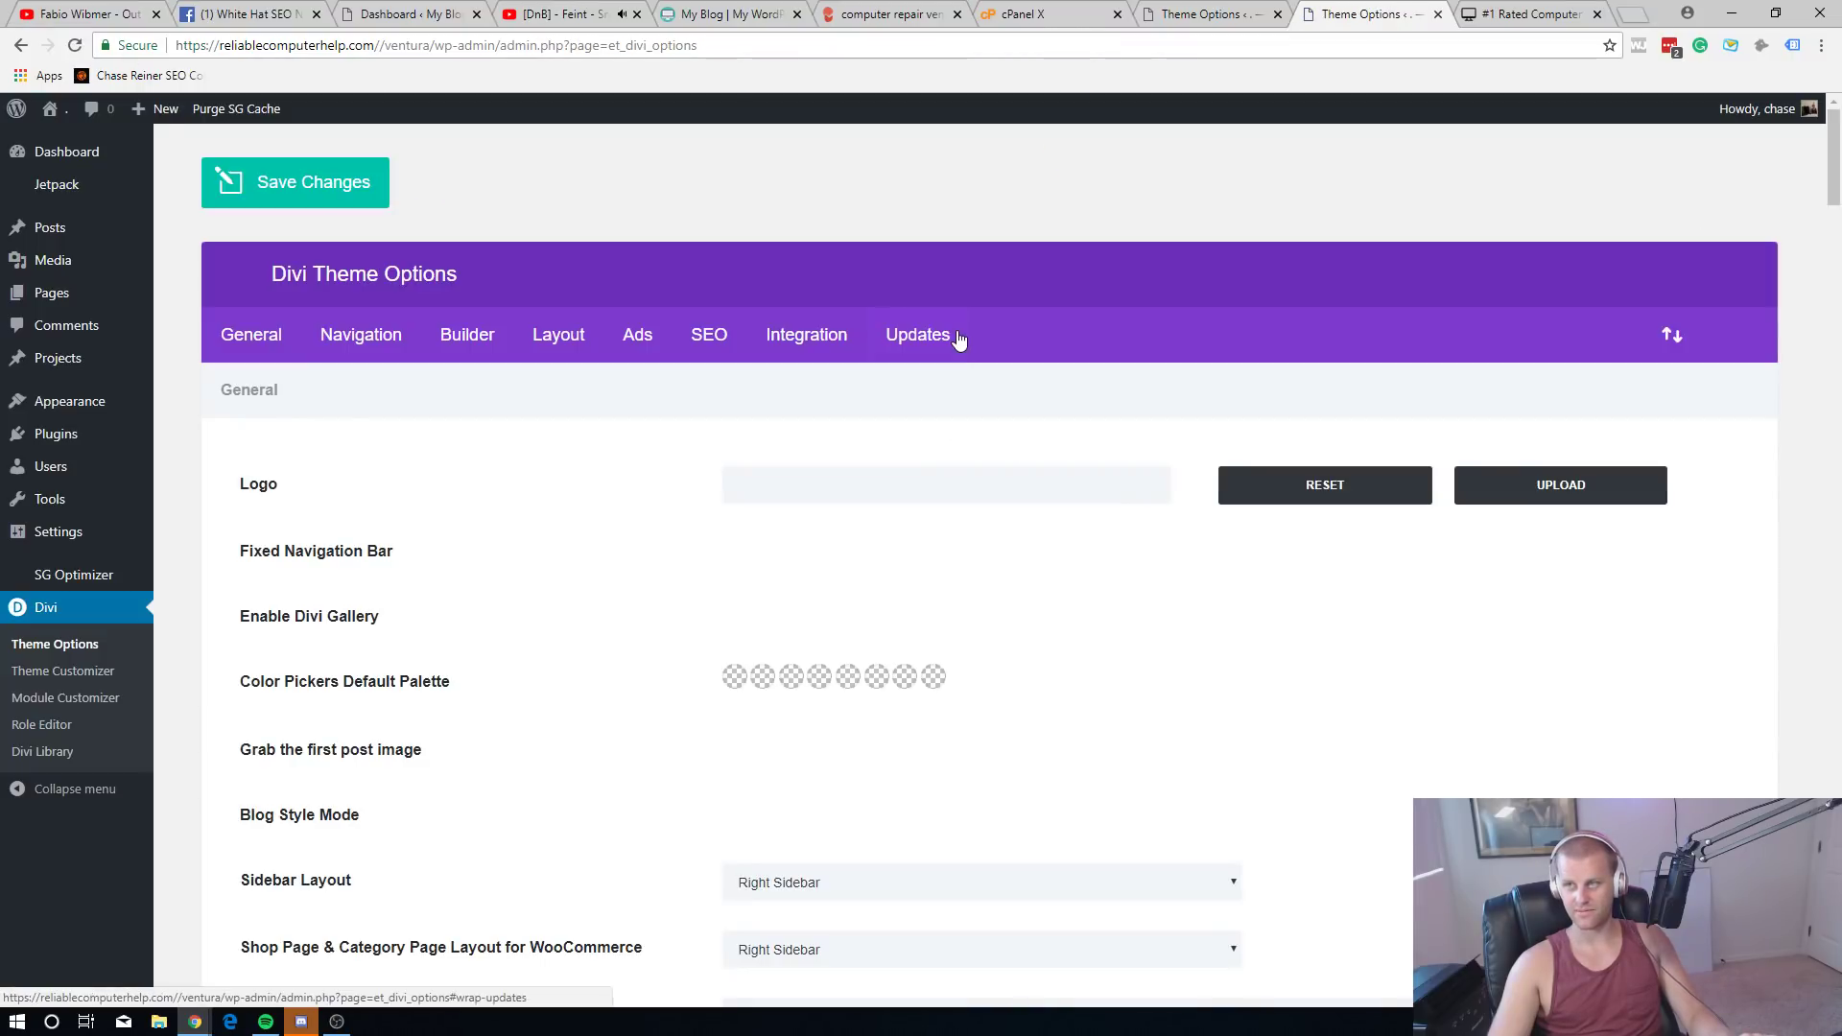
click(917, 334)
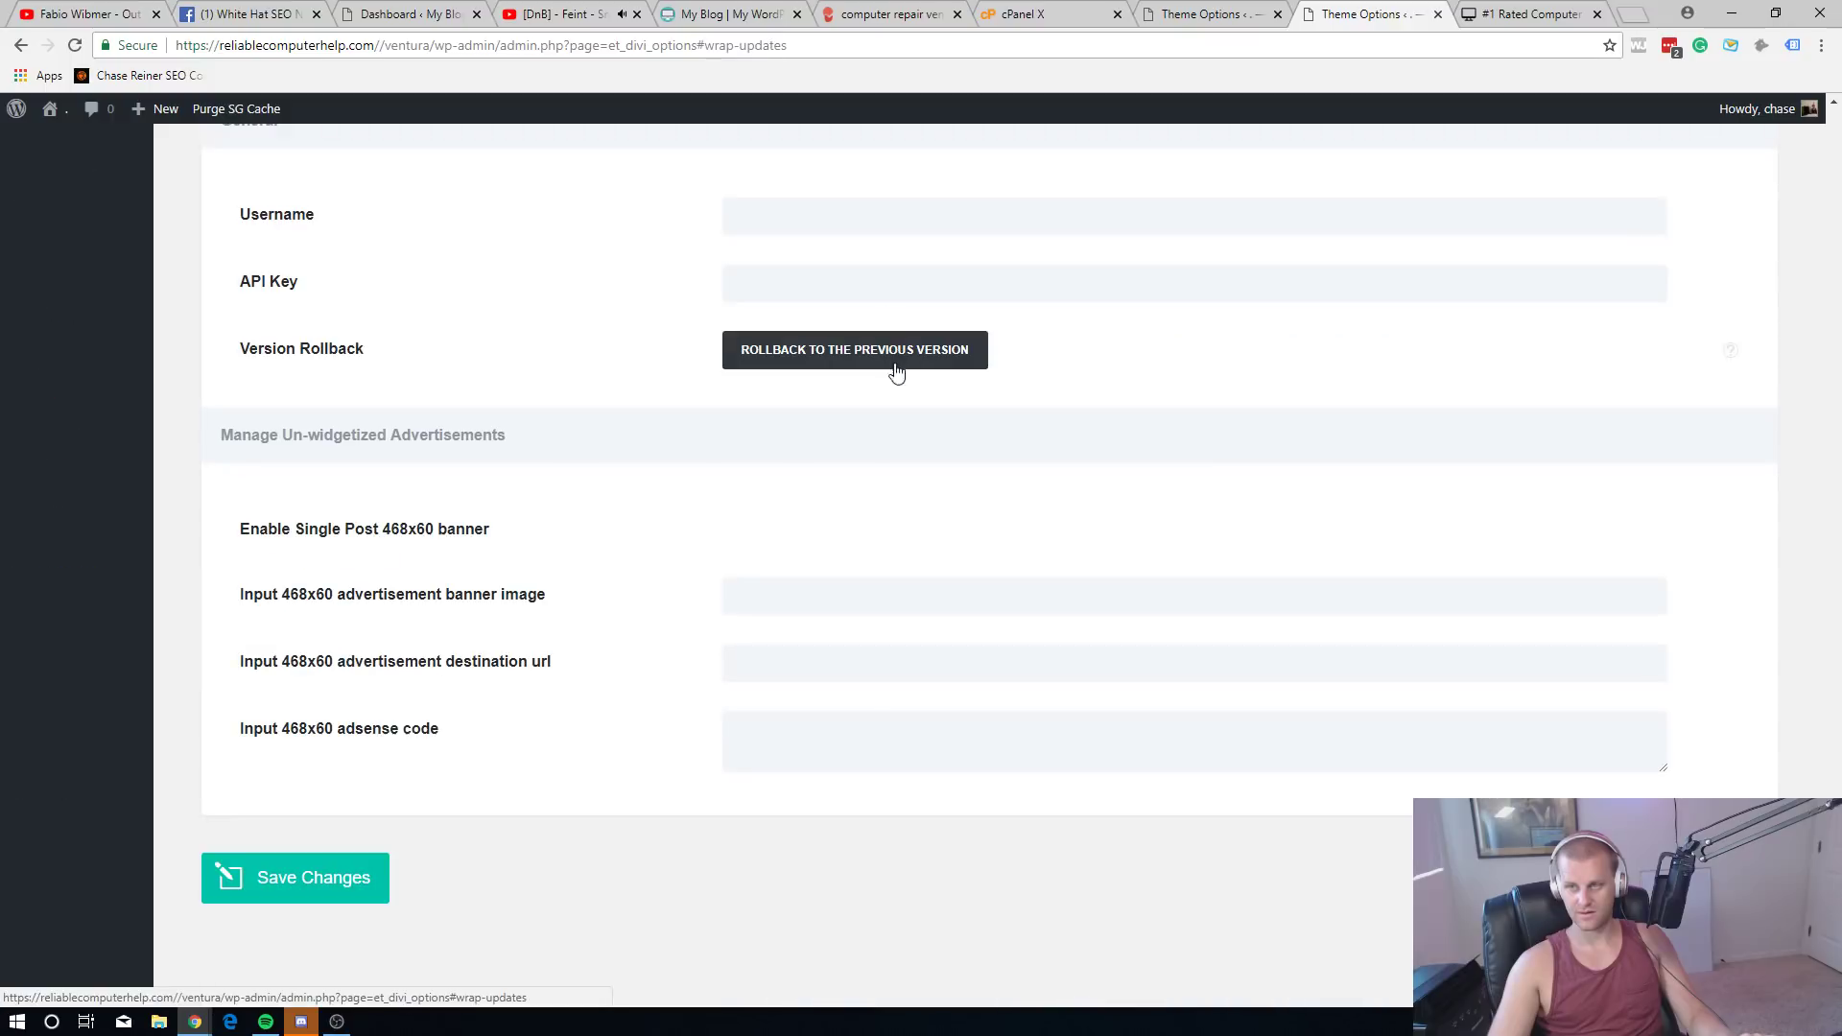
scroll(719, 646, up, 10)
scroll(1007, 584, up, 20)
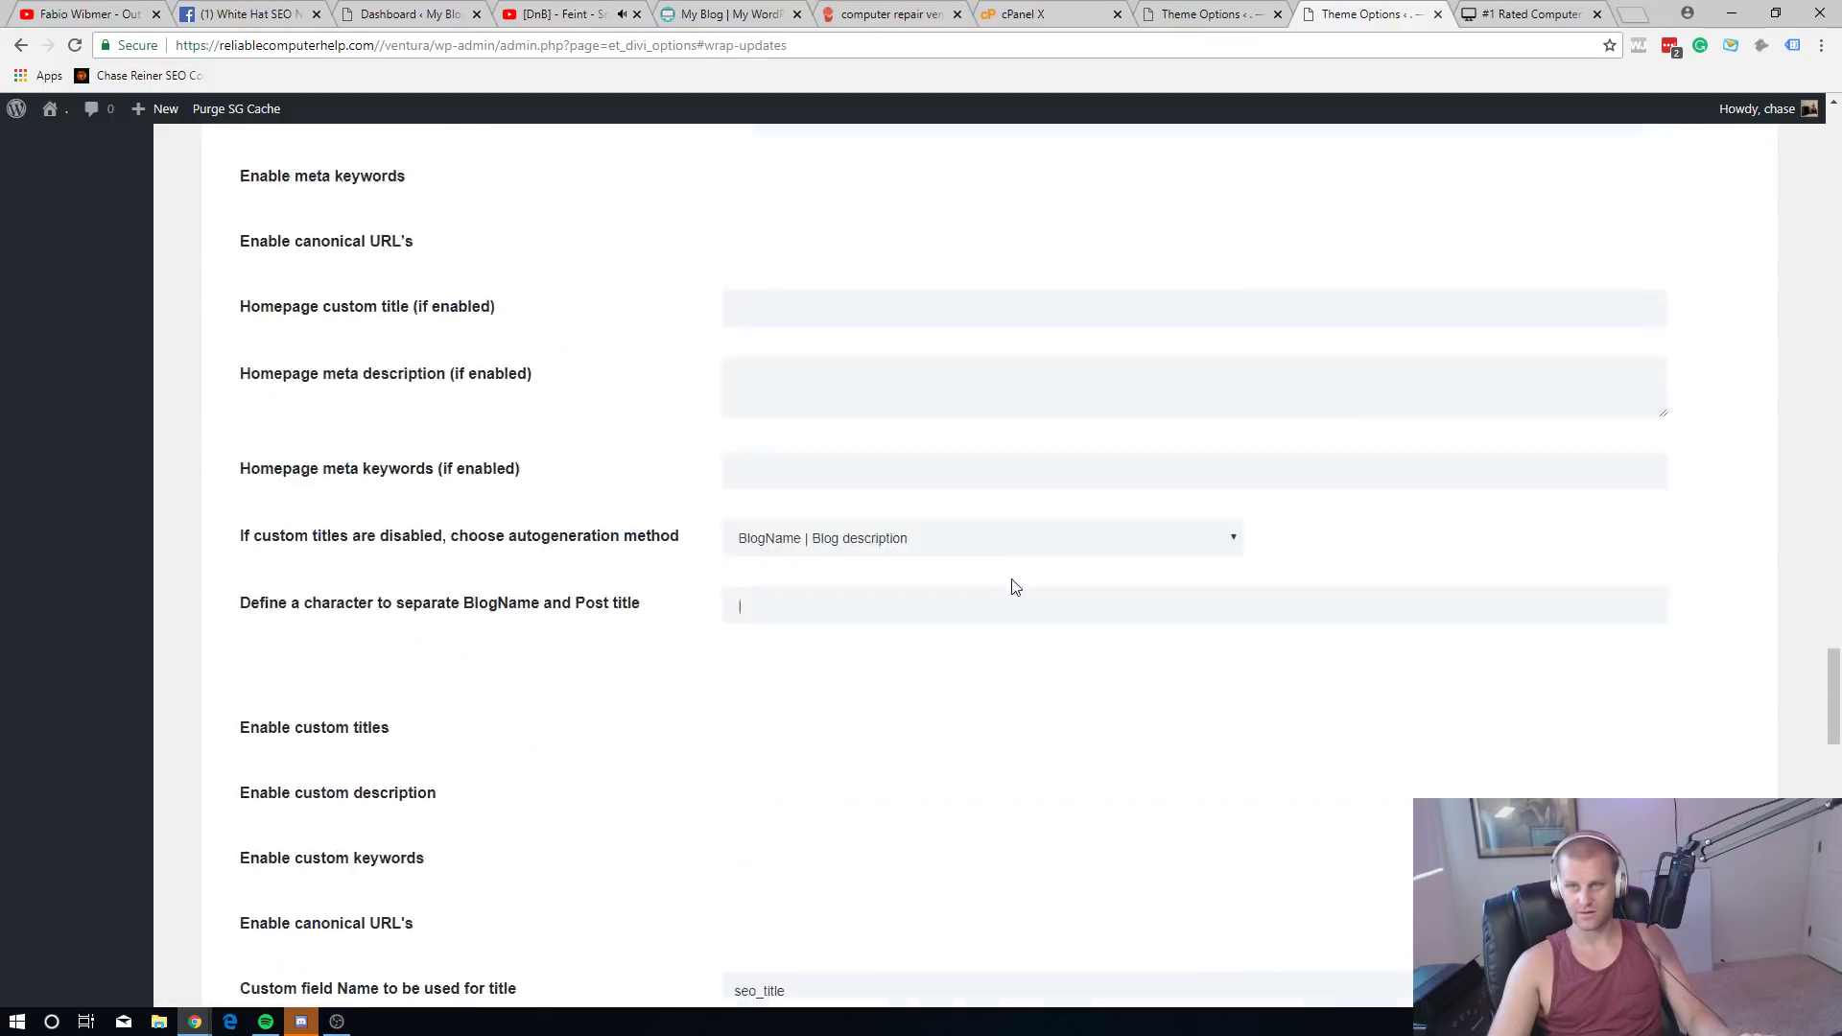
scroll(1056, 610, up, 10)
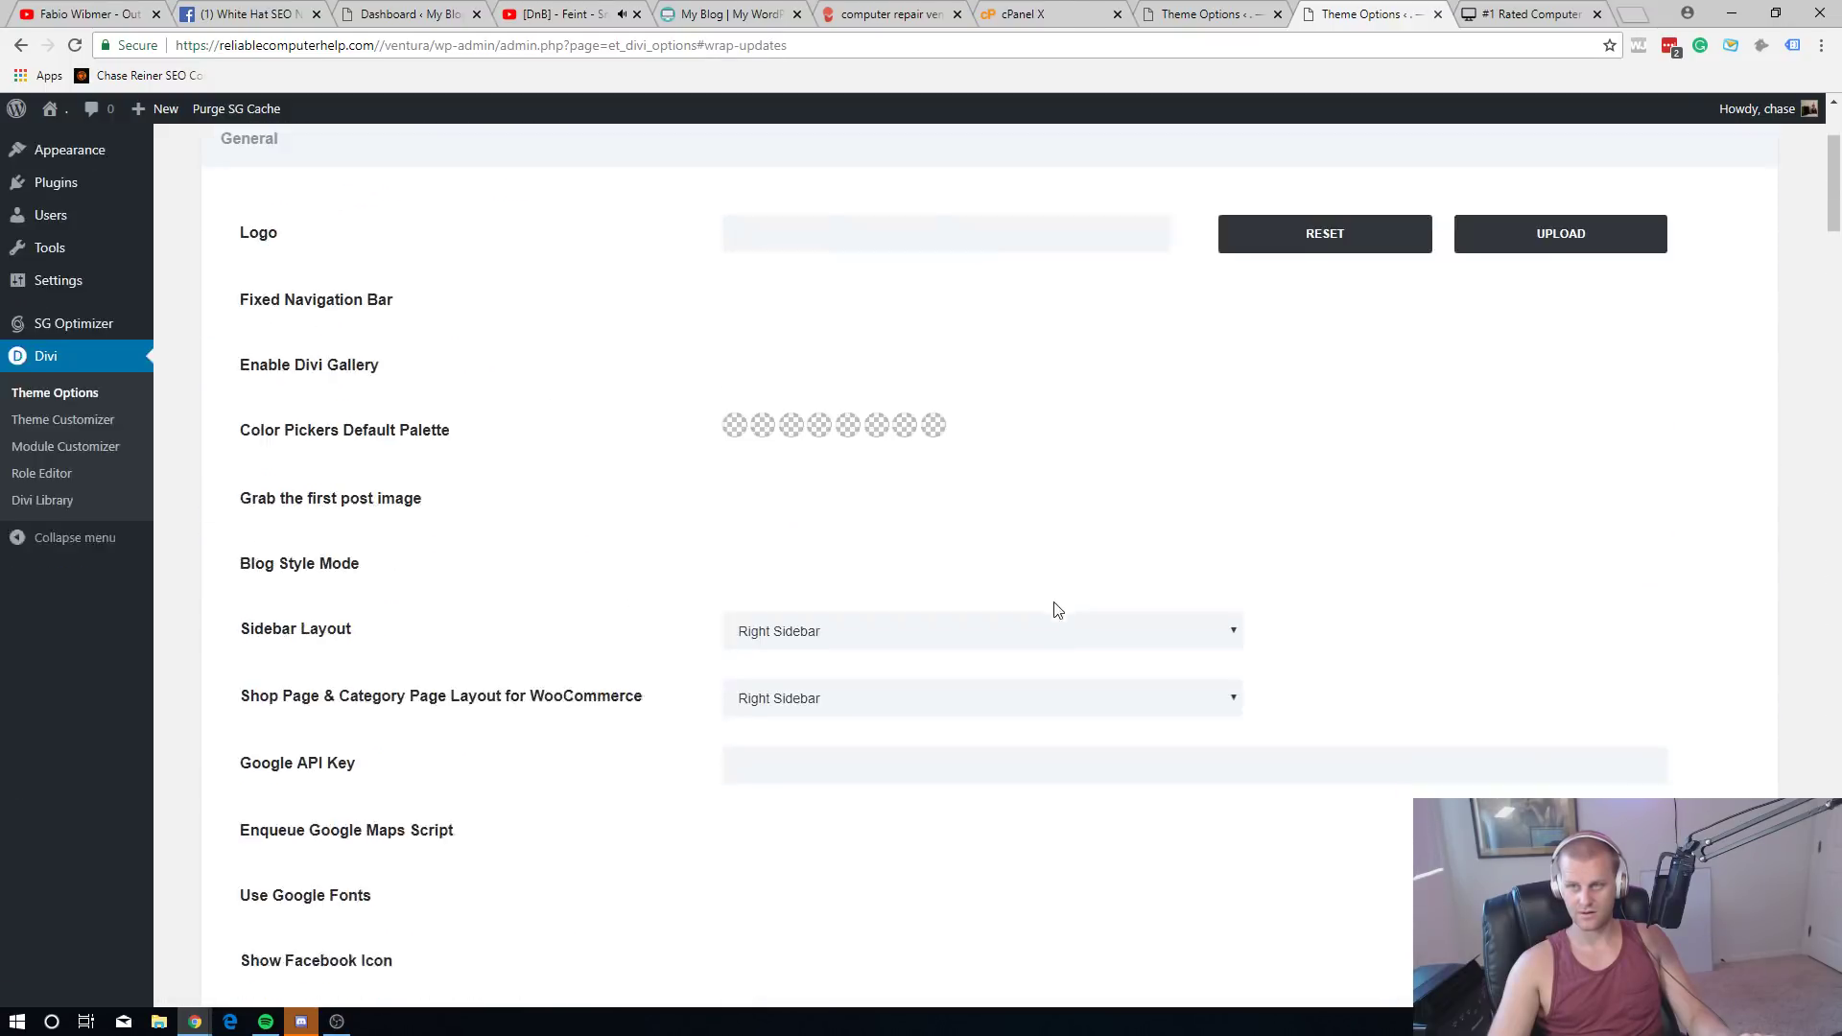
click(958, 334)
scroll(727, 512, up, 9)
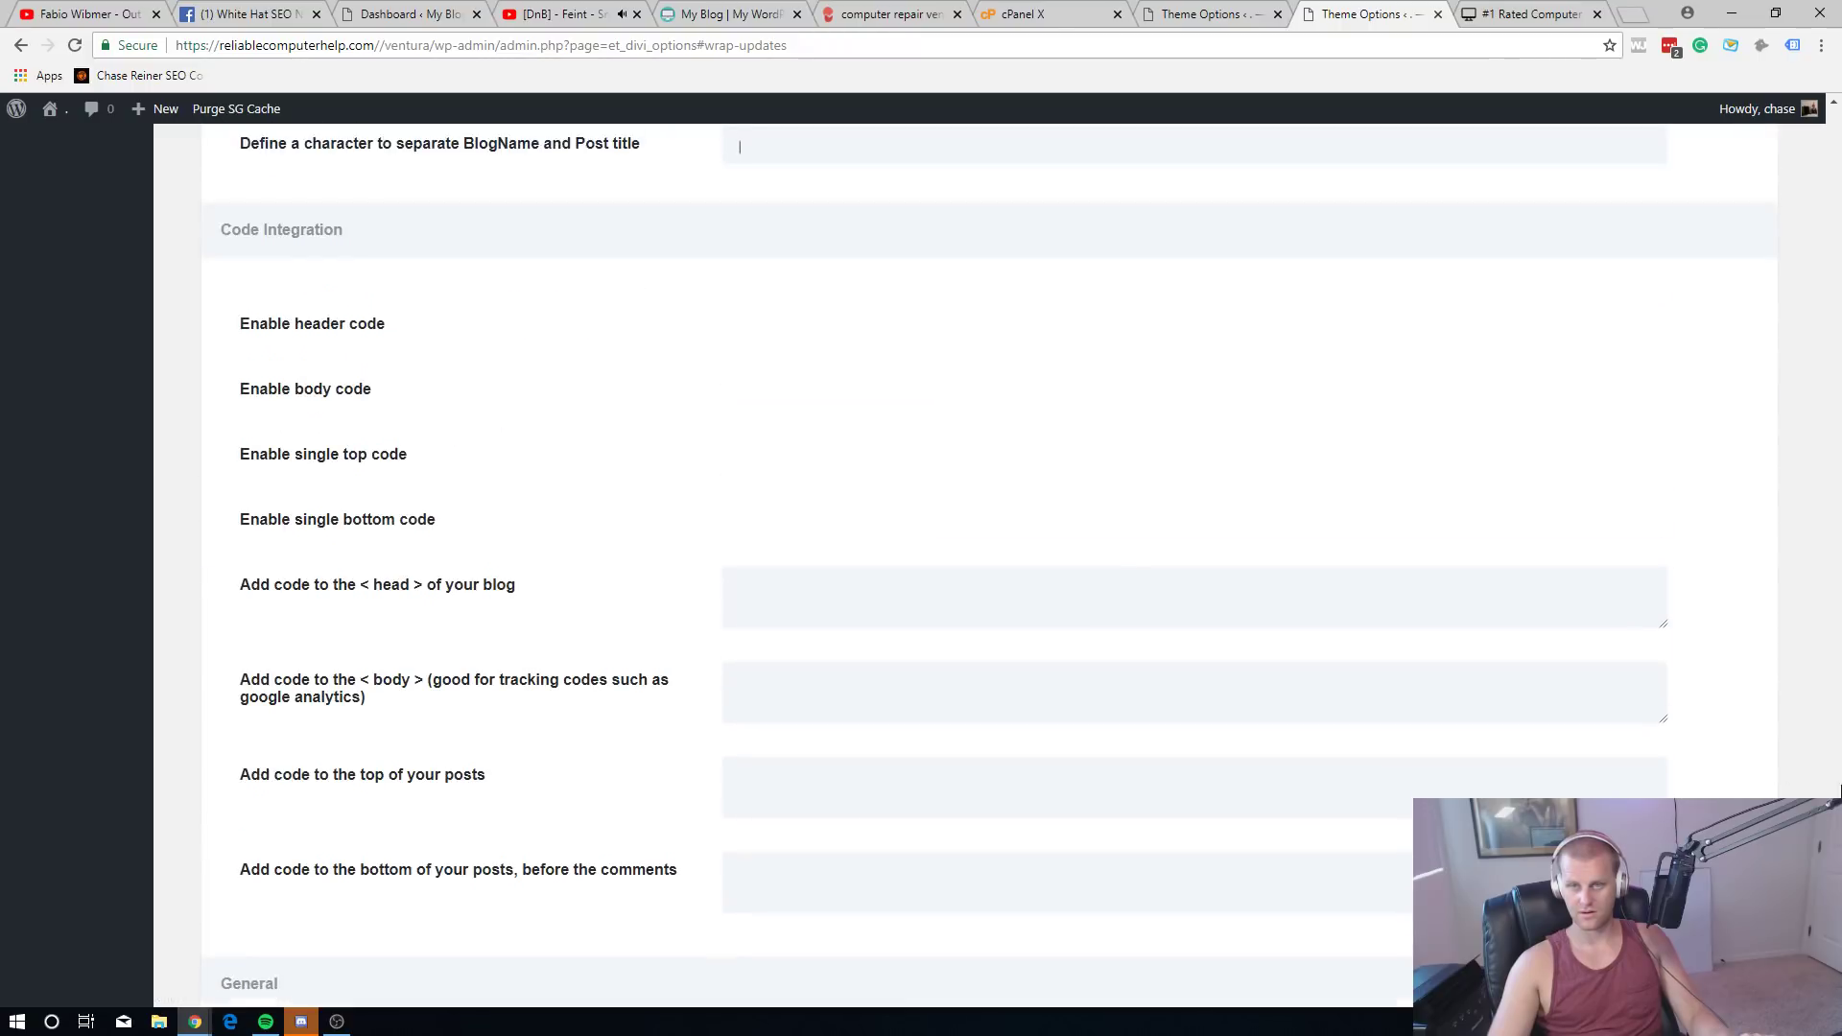
scroll(726, 512, down, 1)
drag(1834, 838, 1821, 132)
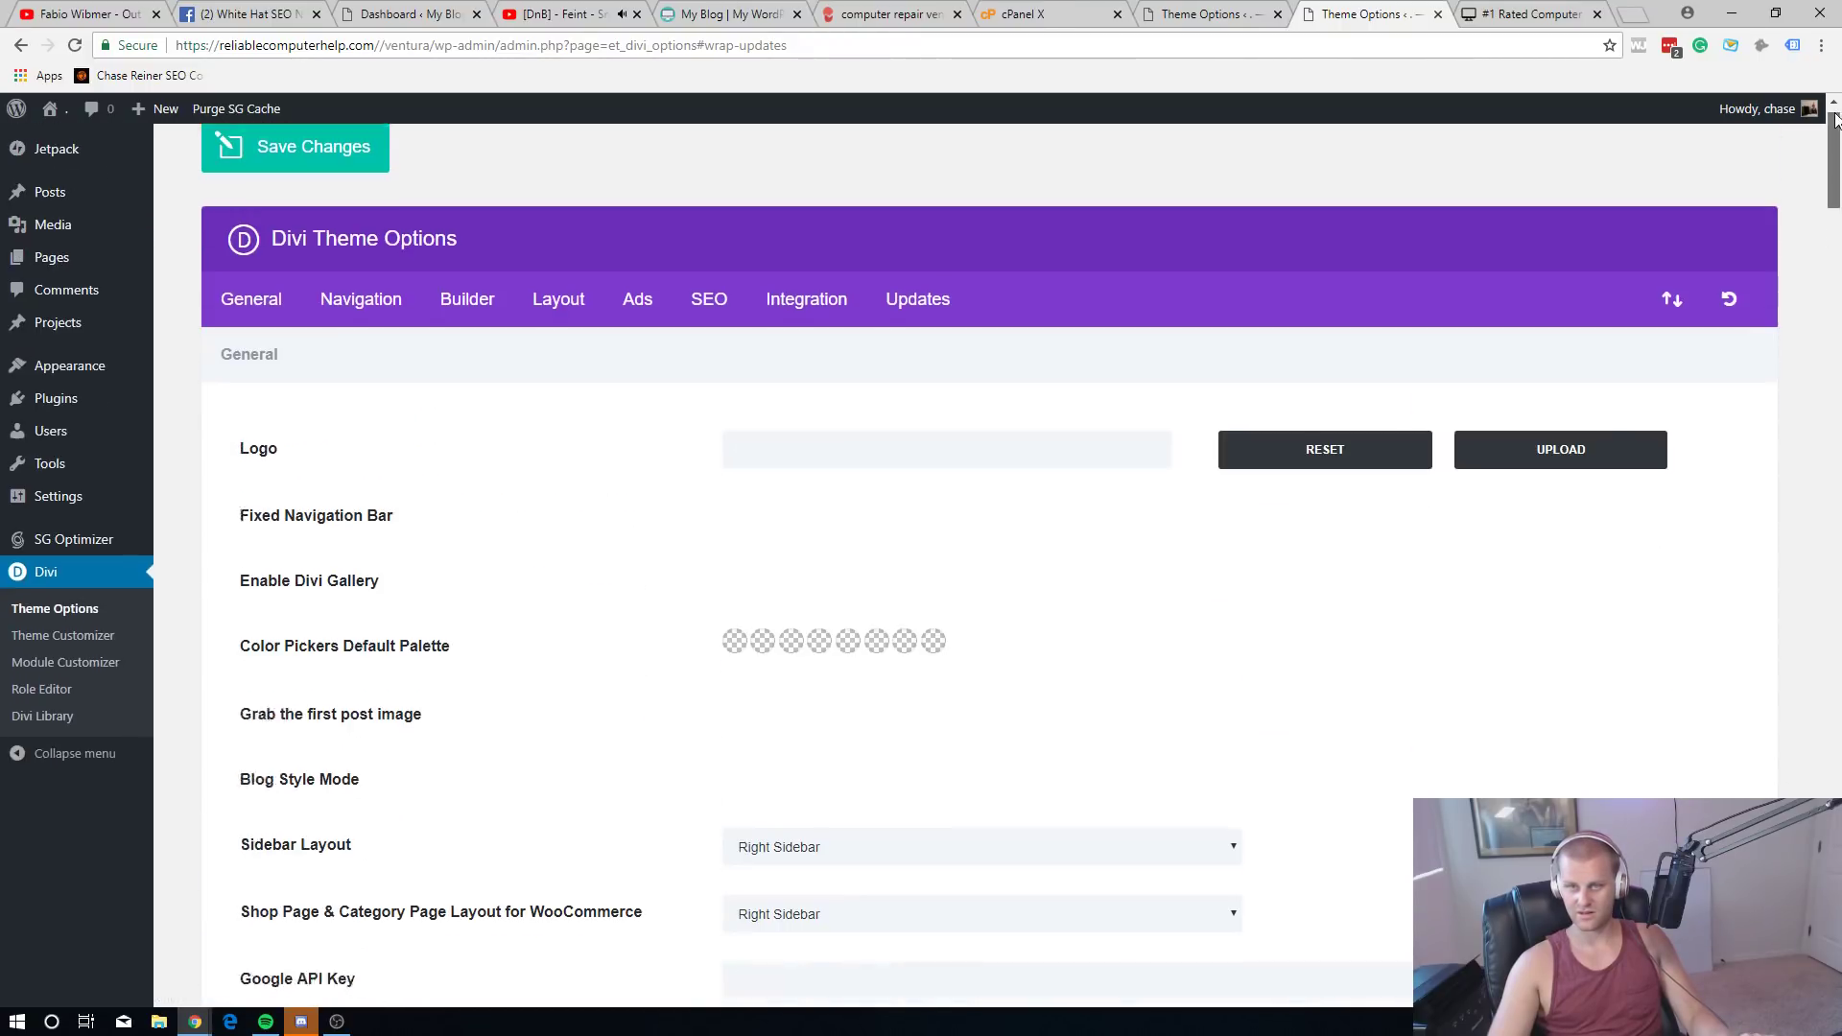
click(936, 338)
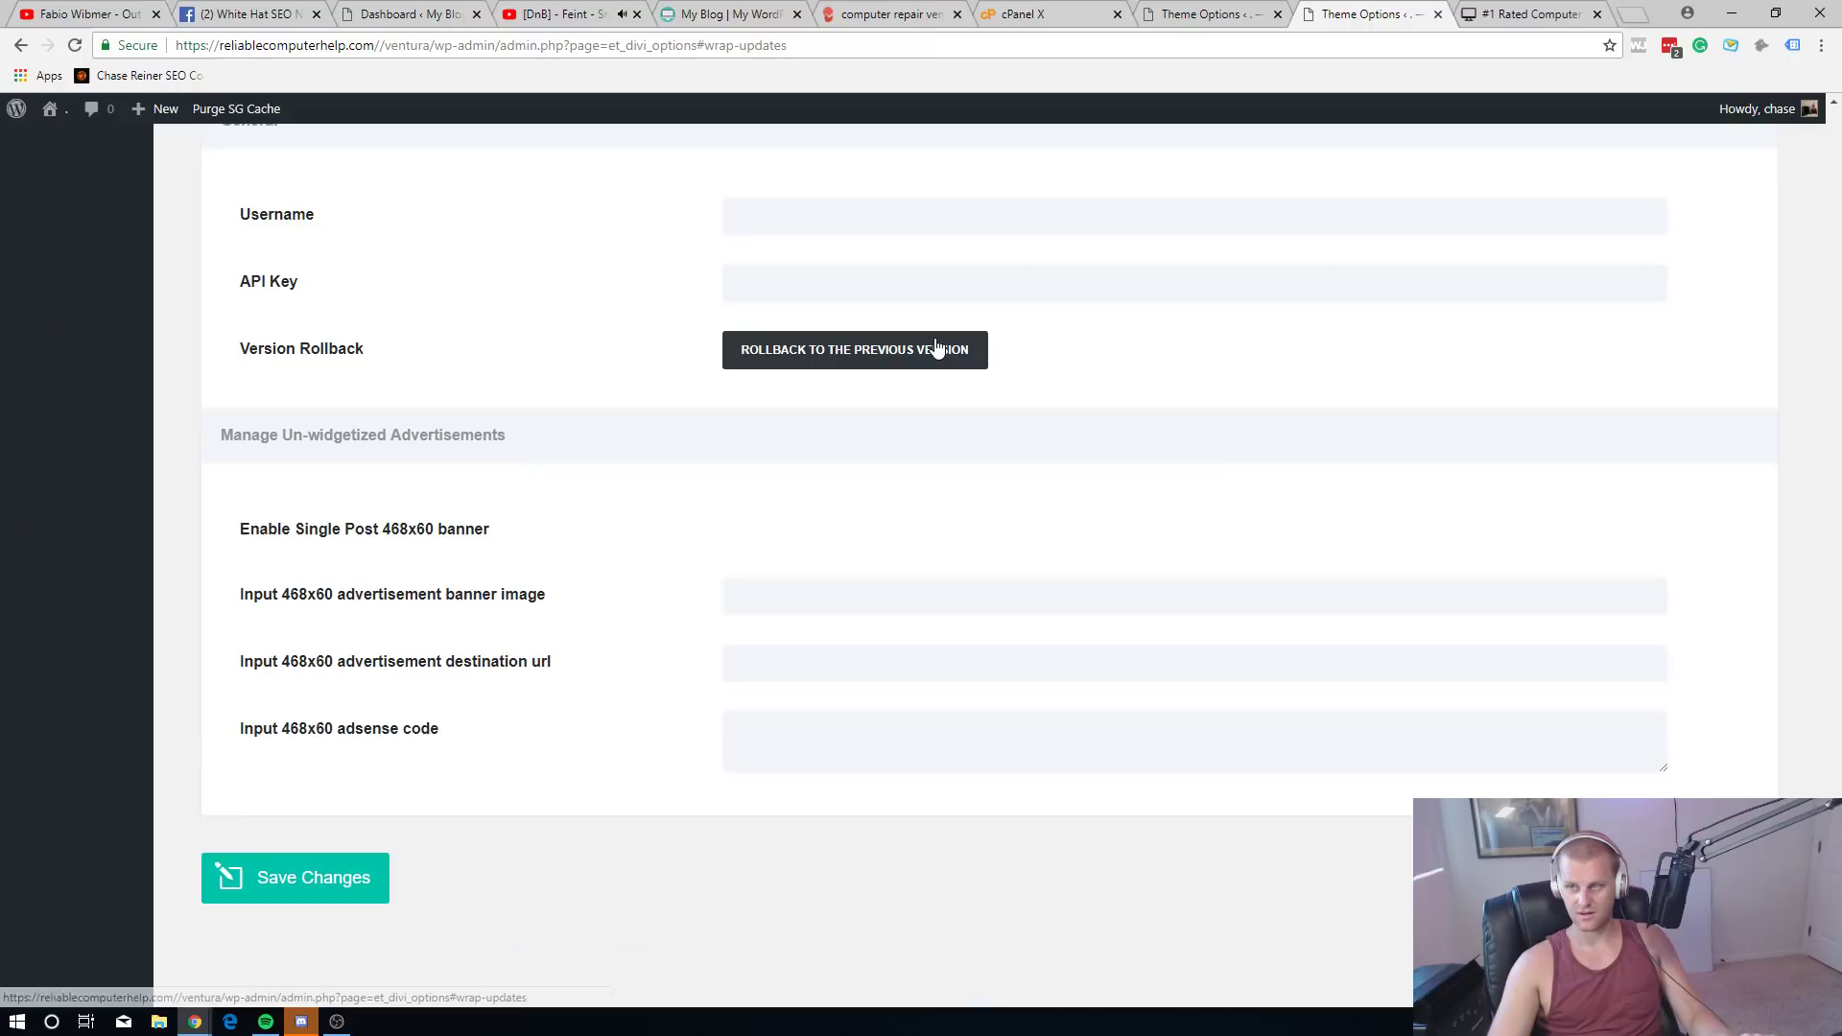
Save the Divi theme settings and enter the Elegant Themes username in Updates
click(316, 867)
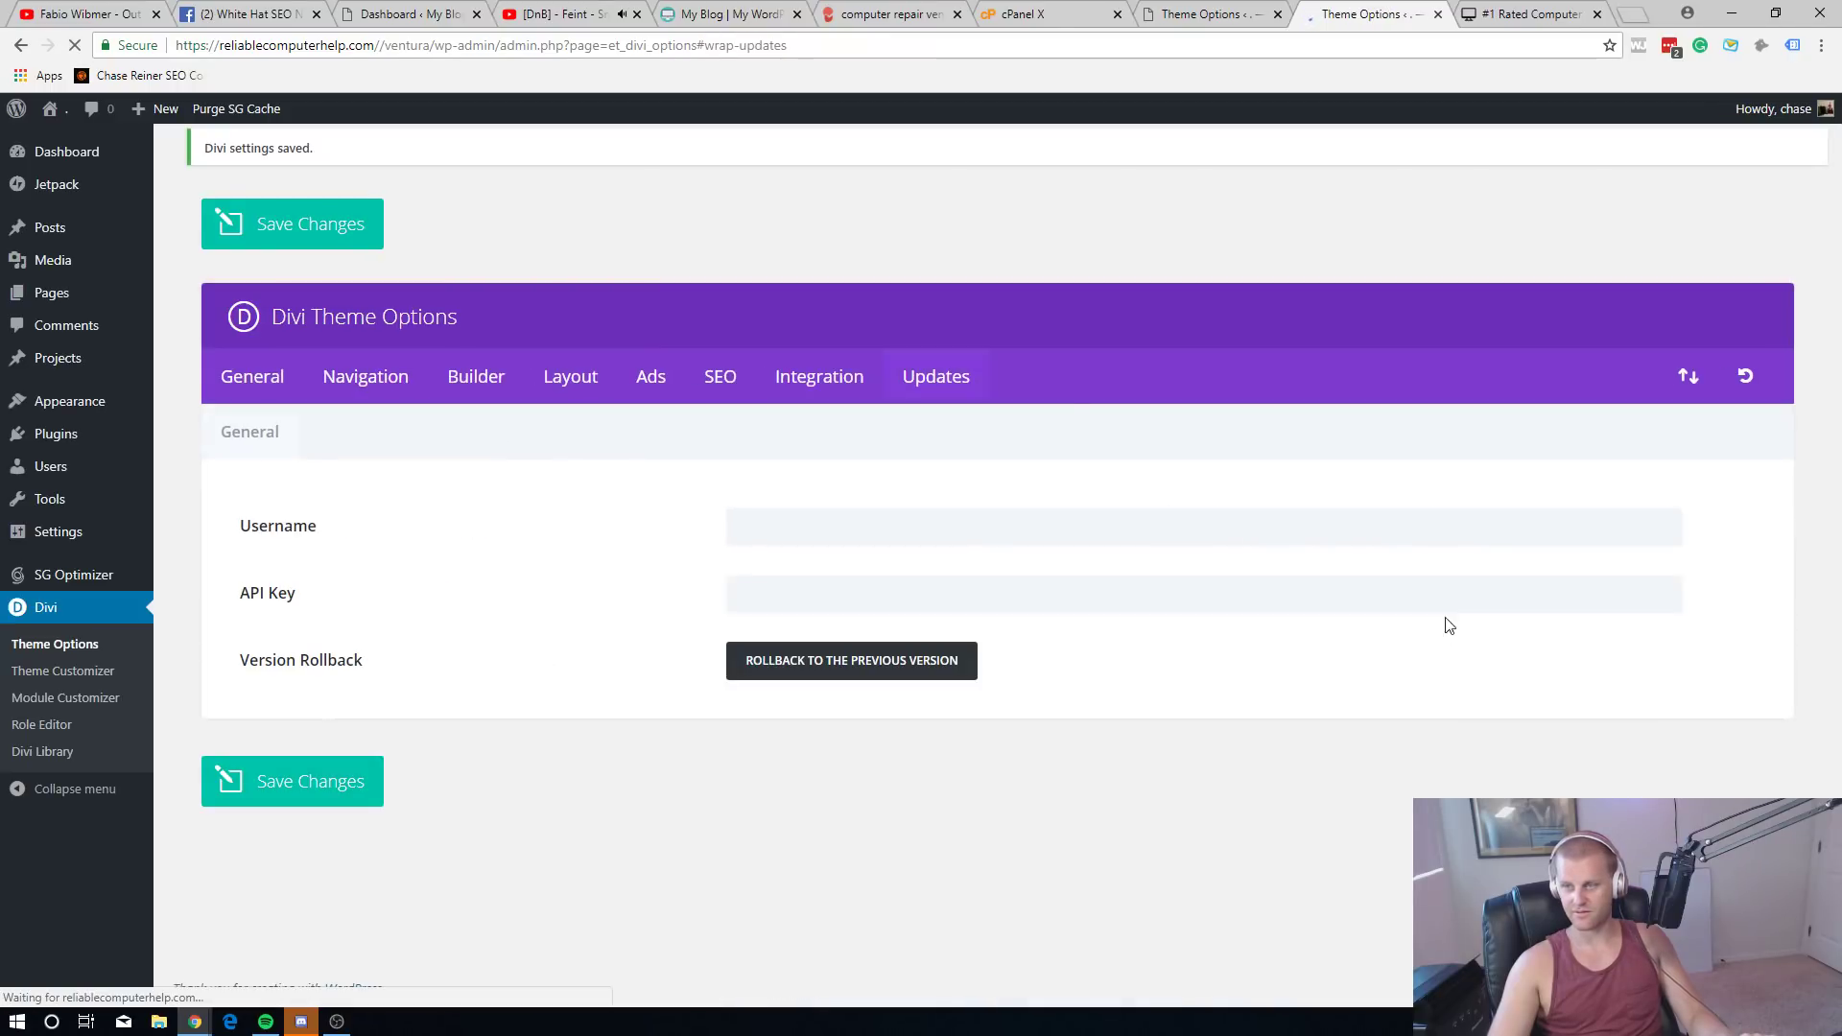
click(762, 528)
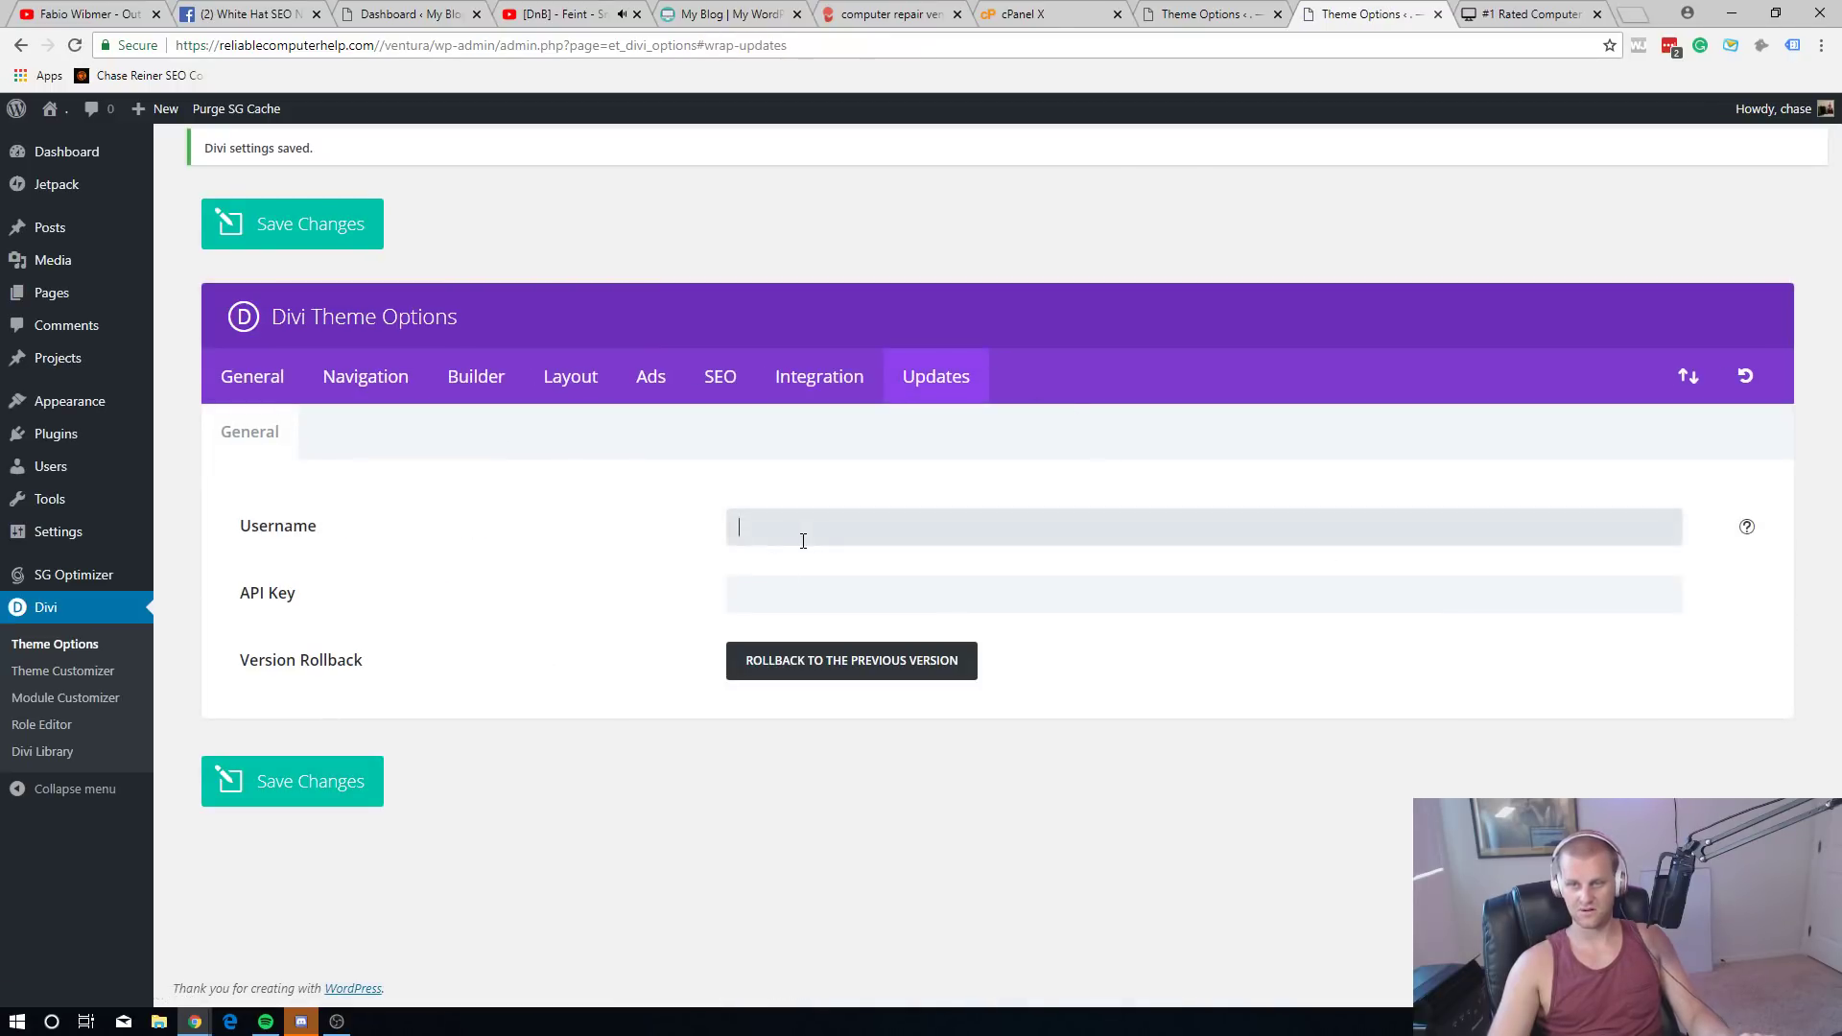
text(•••••••••••)
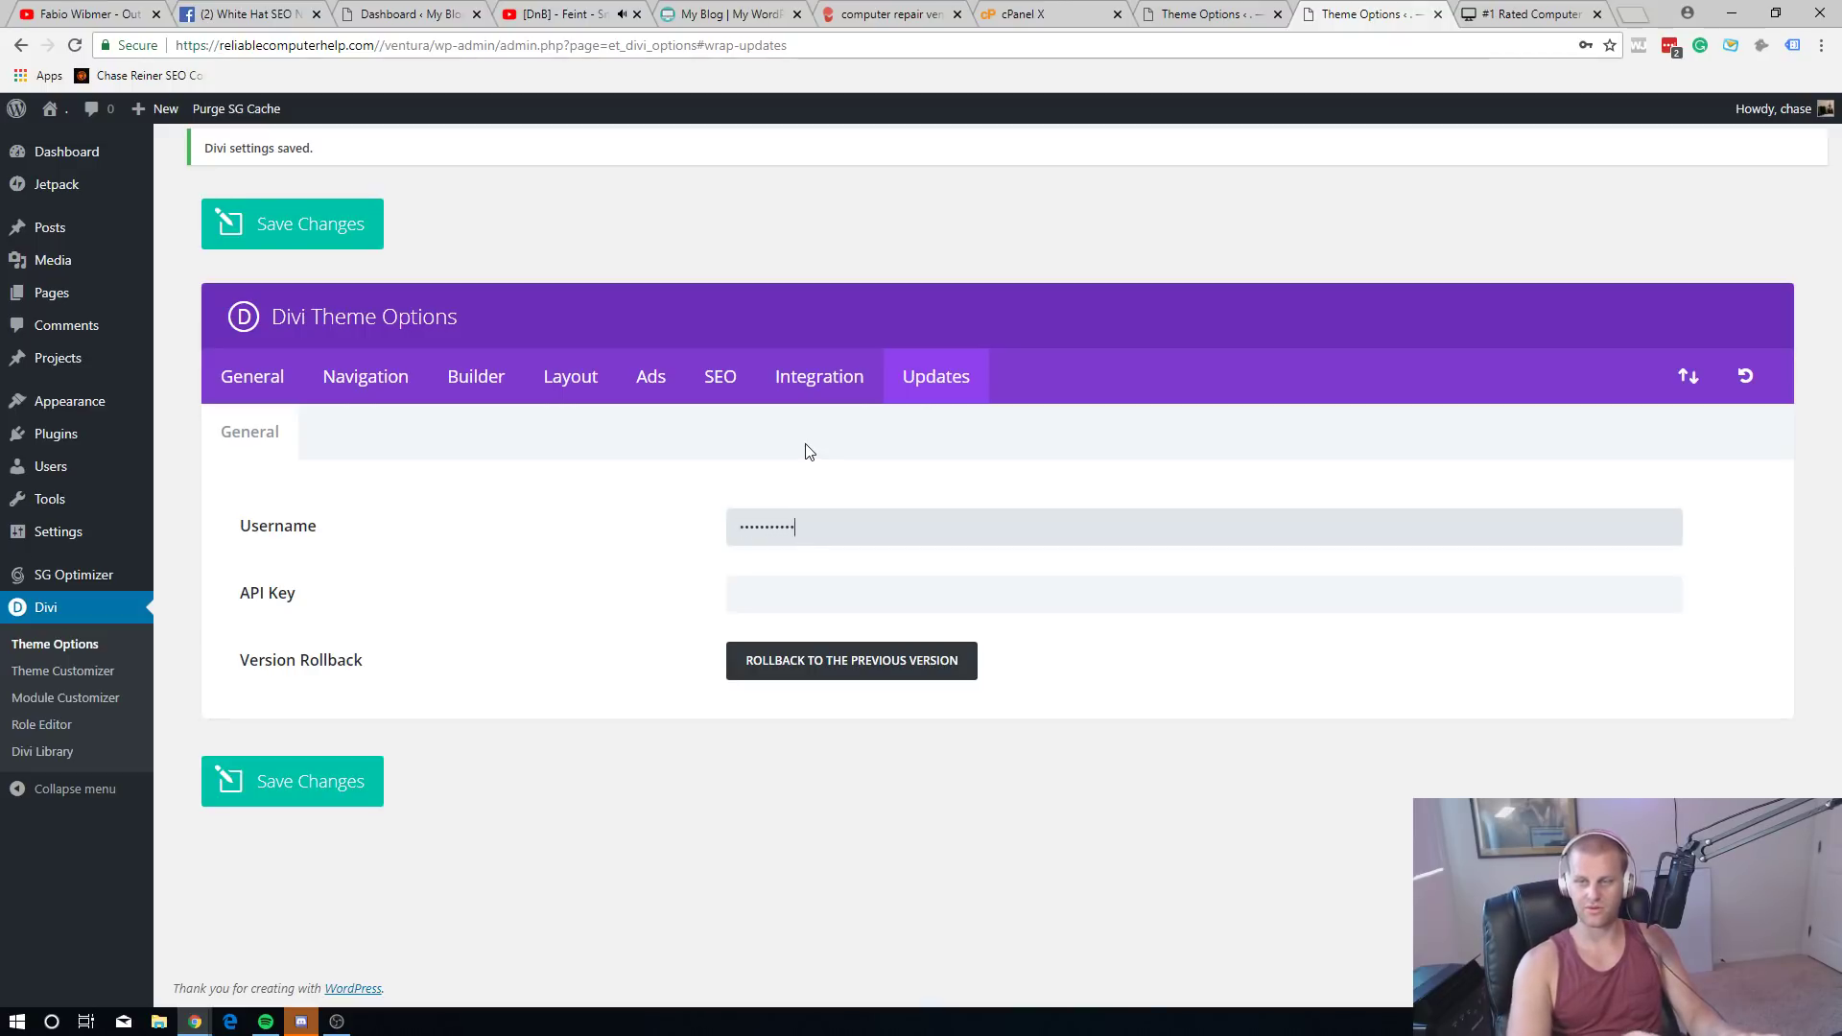
key(Tab)
click(1238, 11)
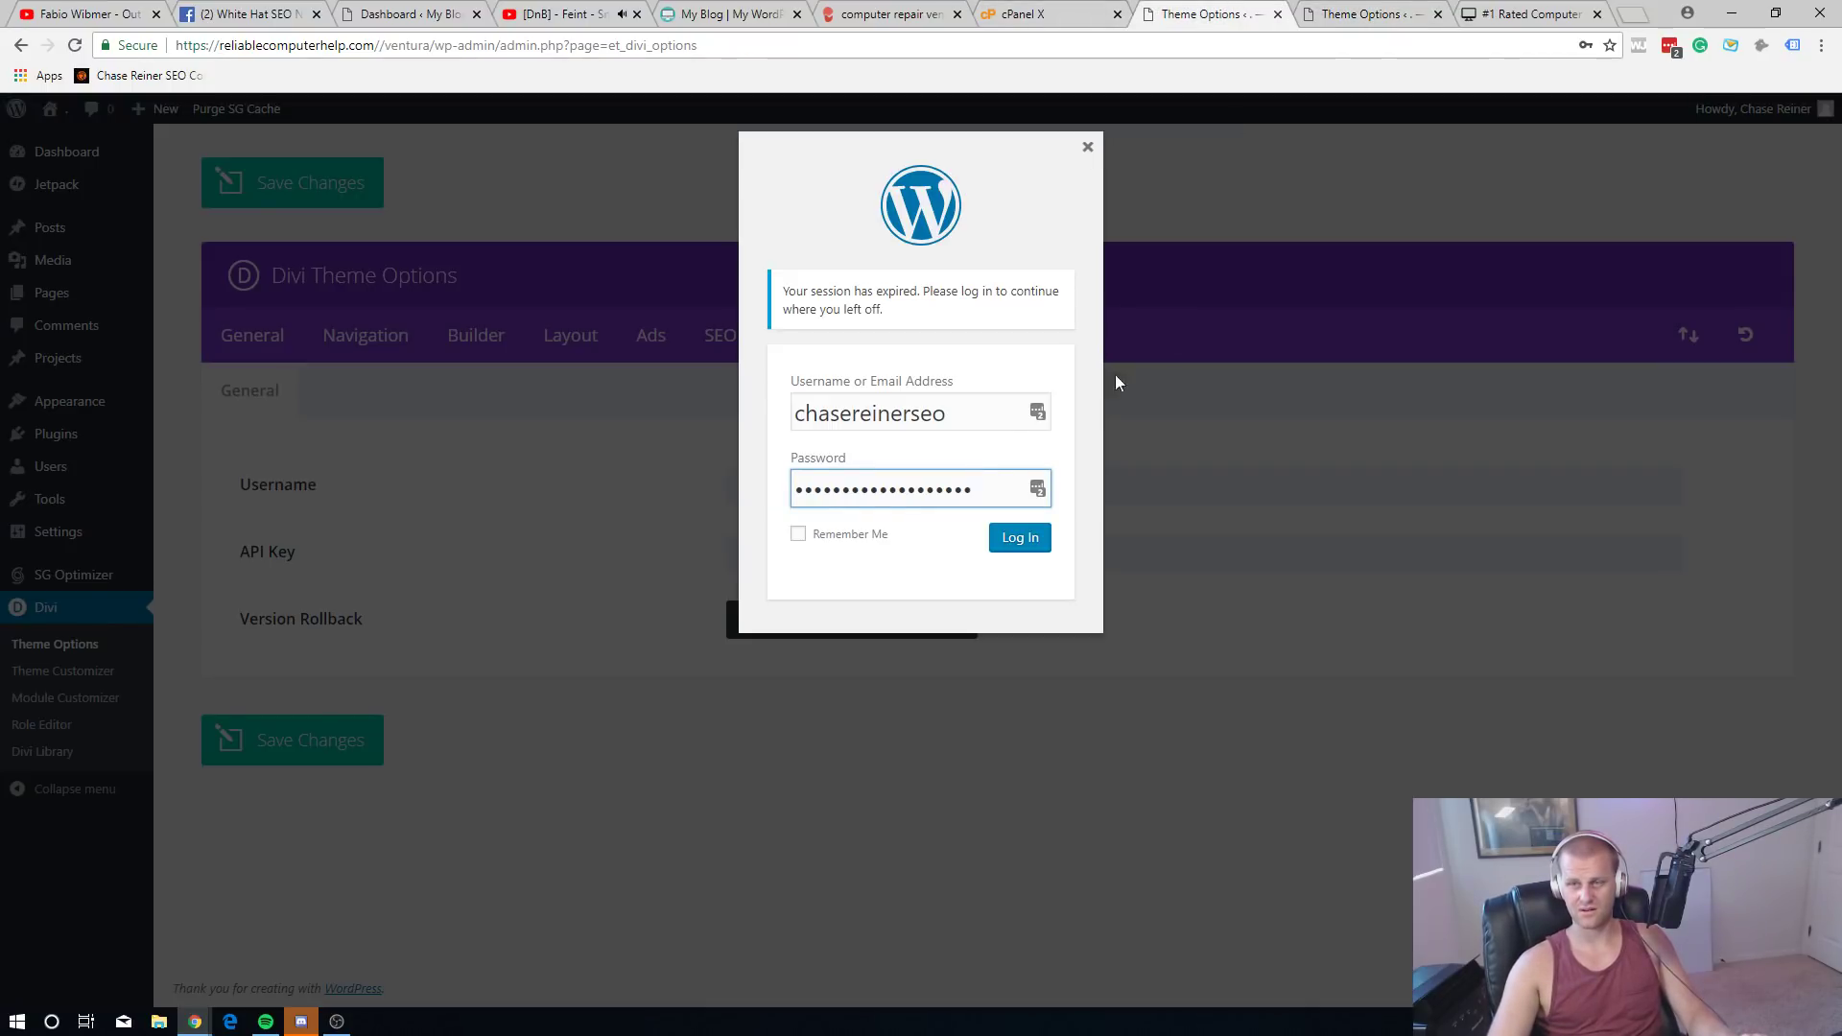
Open elegantthemes.com in a new tab and go to its members login page
click(1526, 14)
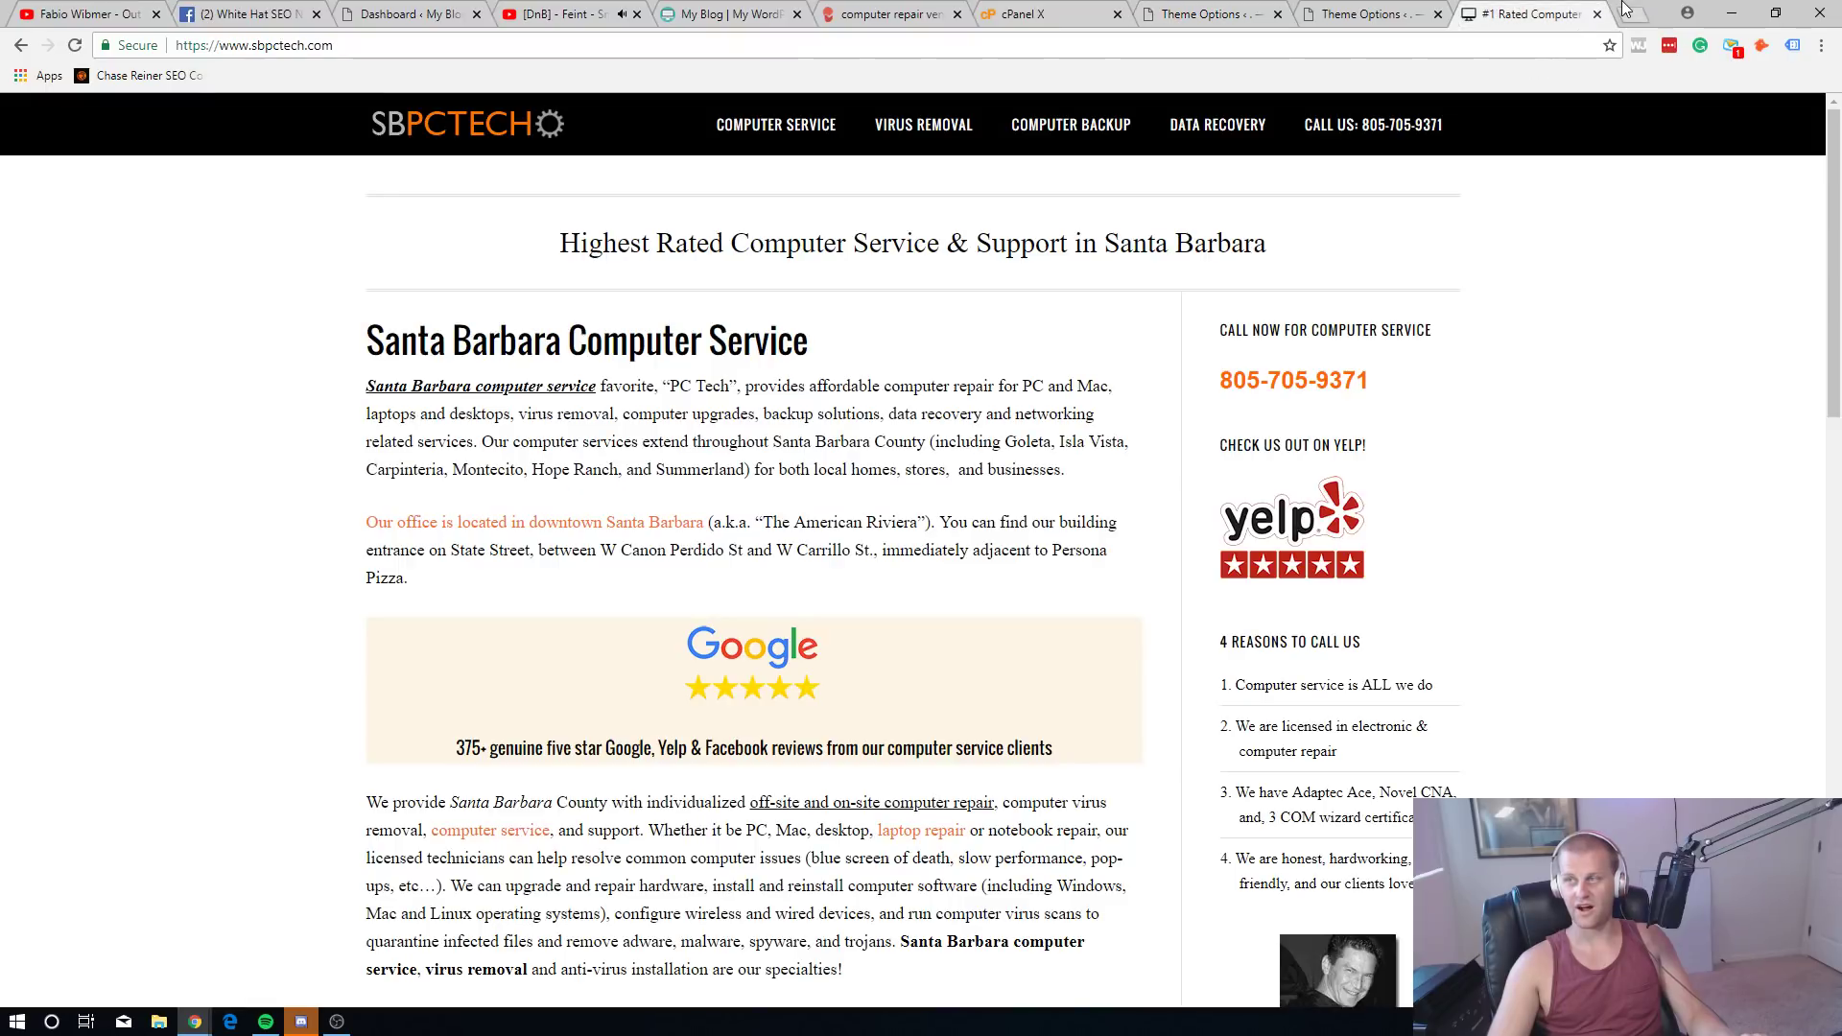
click(1632, 13)
text(d)
key(BackSpace)
key(BackSpace)
text(divi)
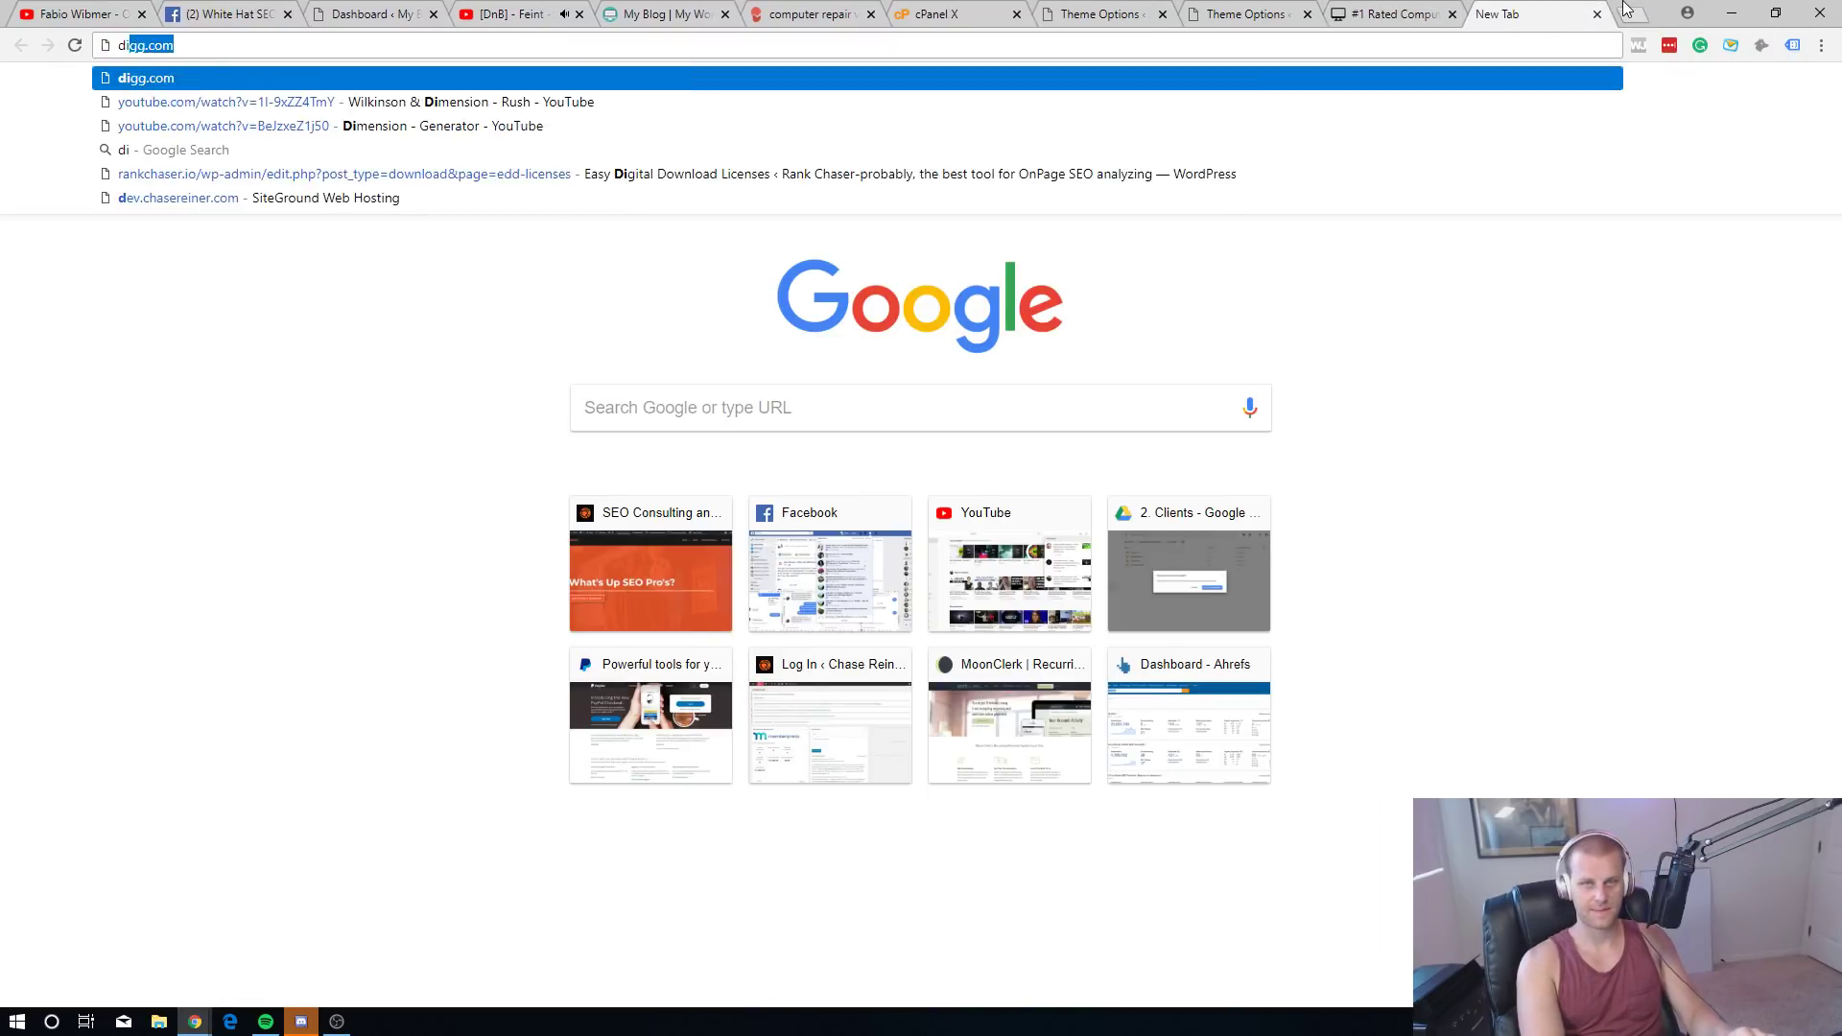
key(BackSpace)
key(BackSpace)
key(BackSpace)
key(BackSpace)
text(elegan)
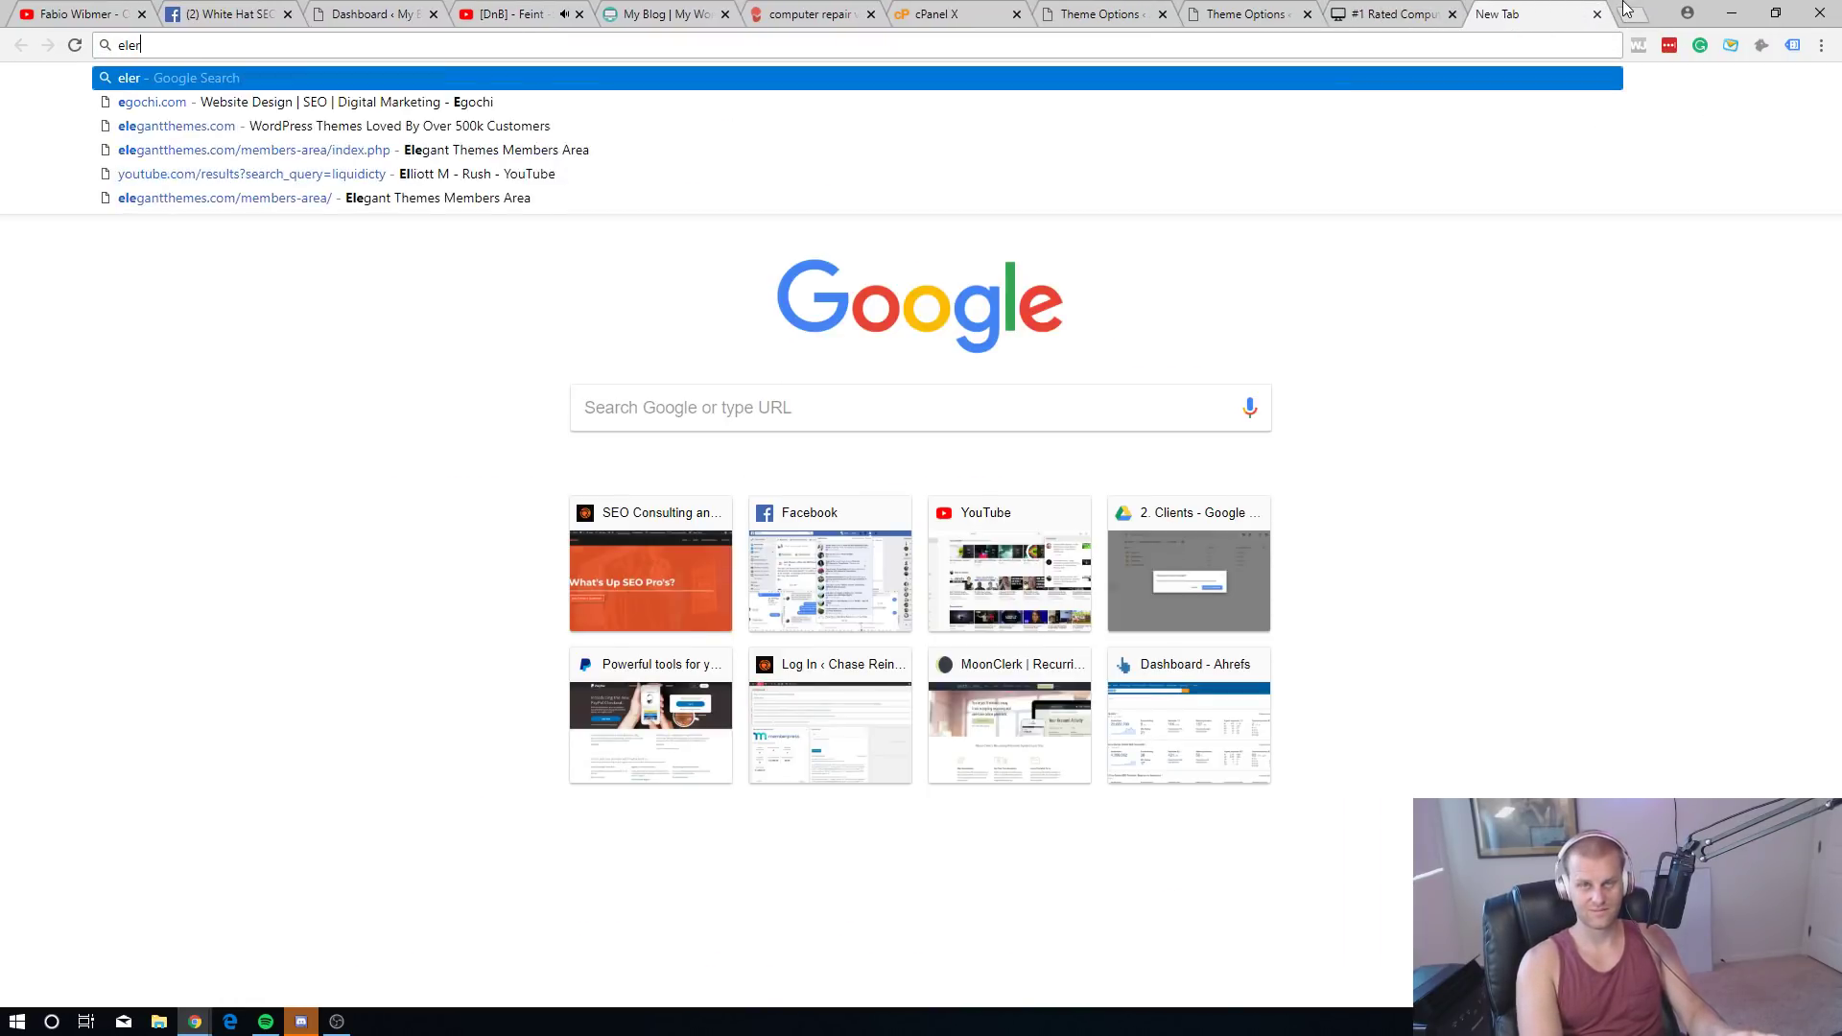
key(Return)
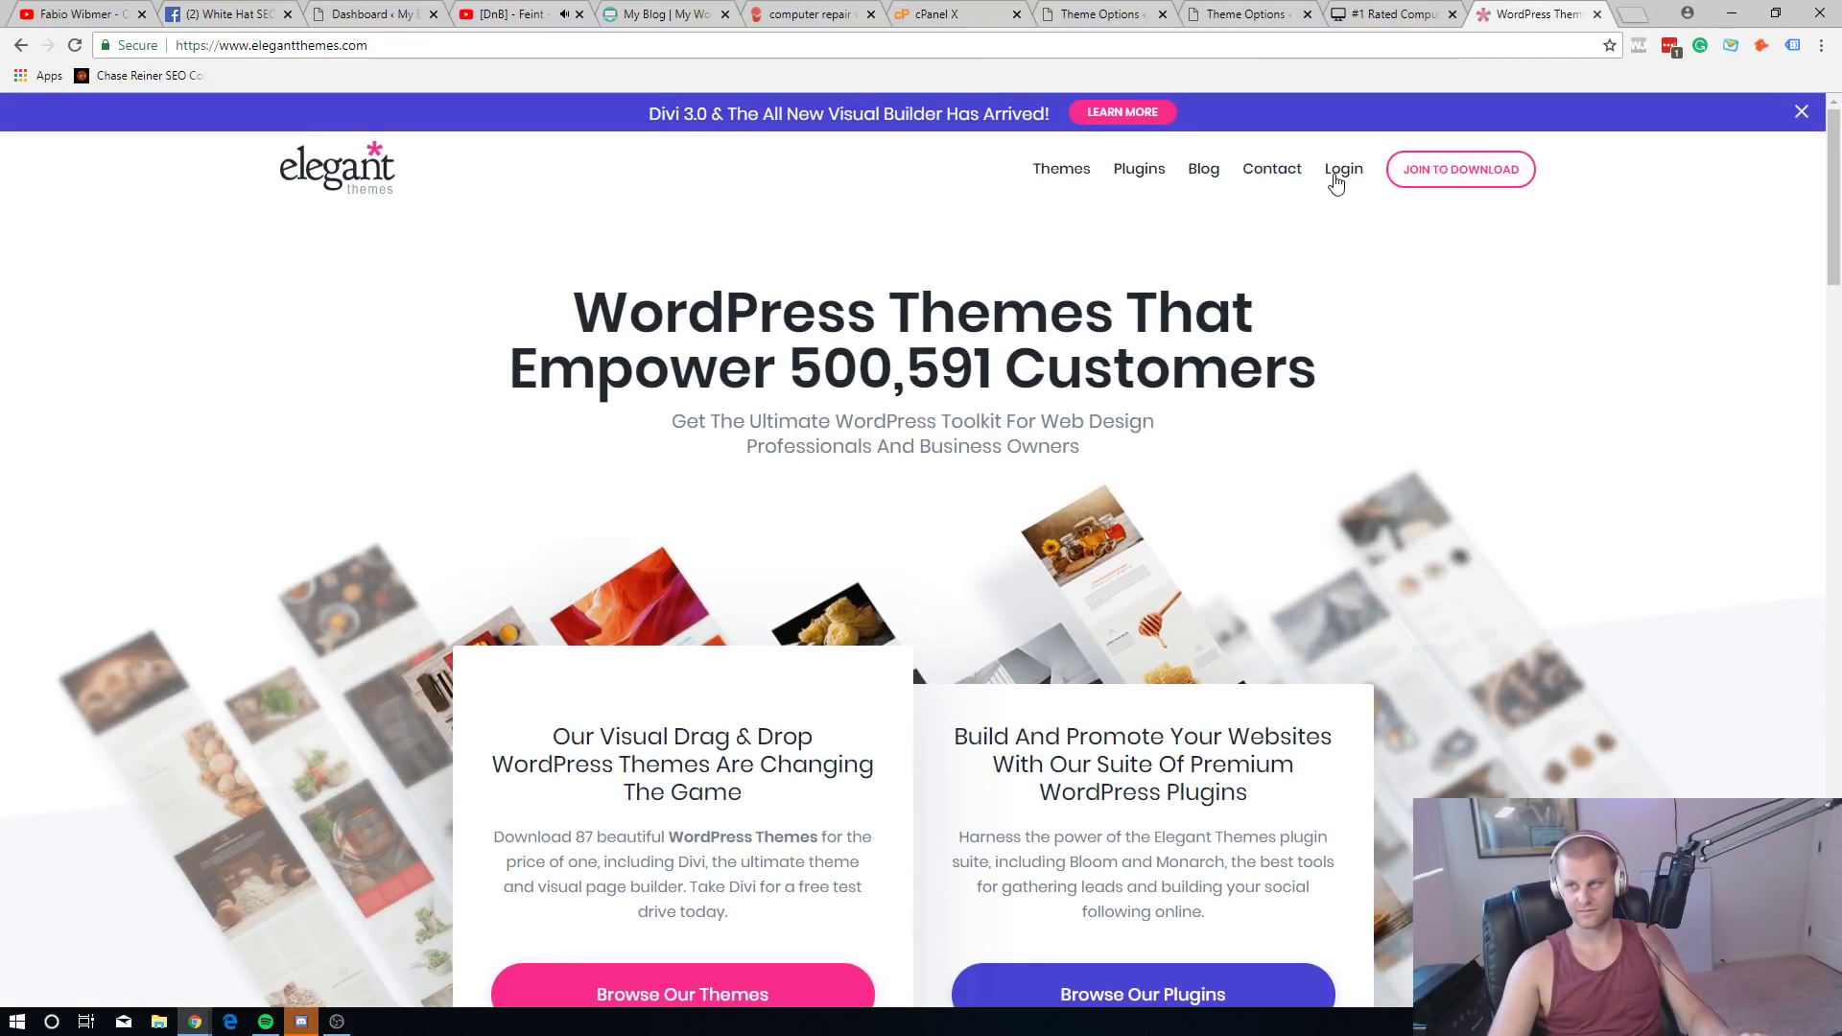
click(1339, 177)
Paste the account password into the expired-session login on the Theme Options tab
key(alt+Tab)
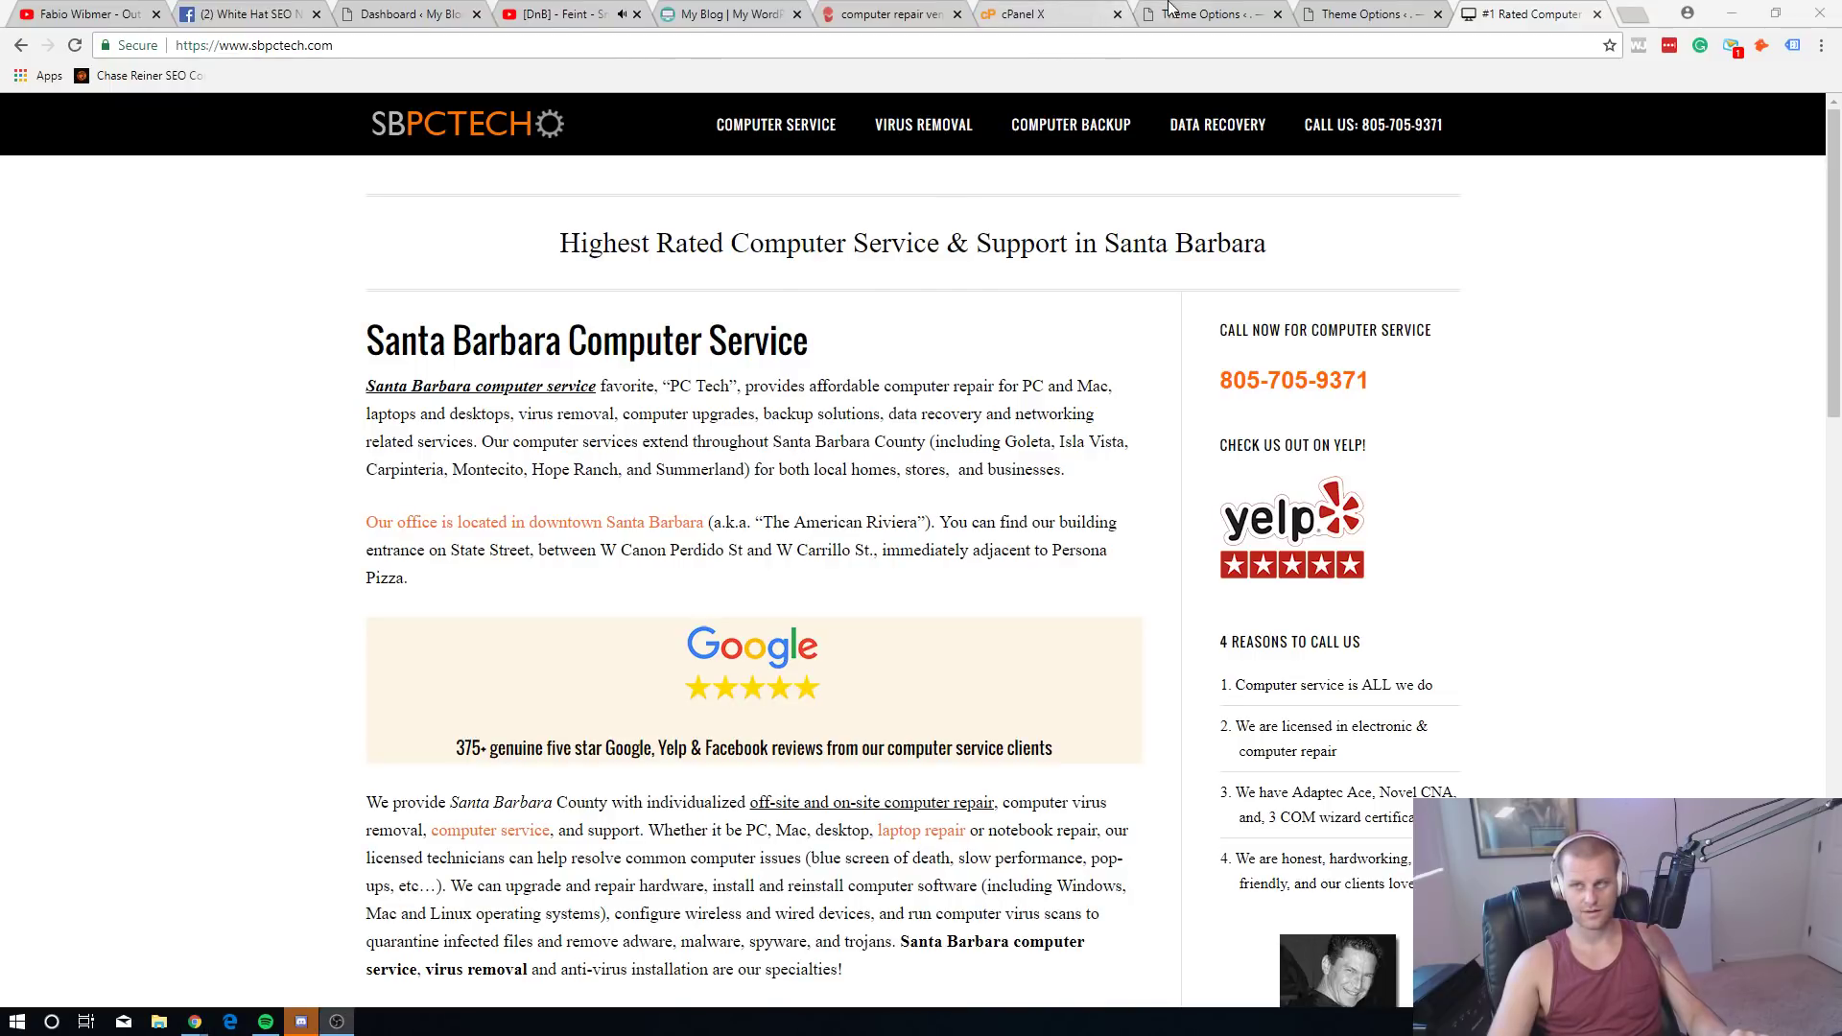
click(1173, 13)
double_click(991, 501)
key(ctrl+v)
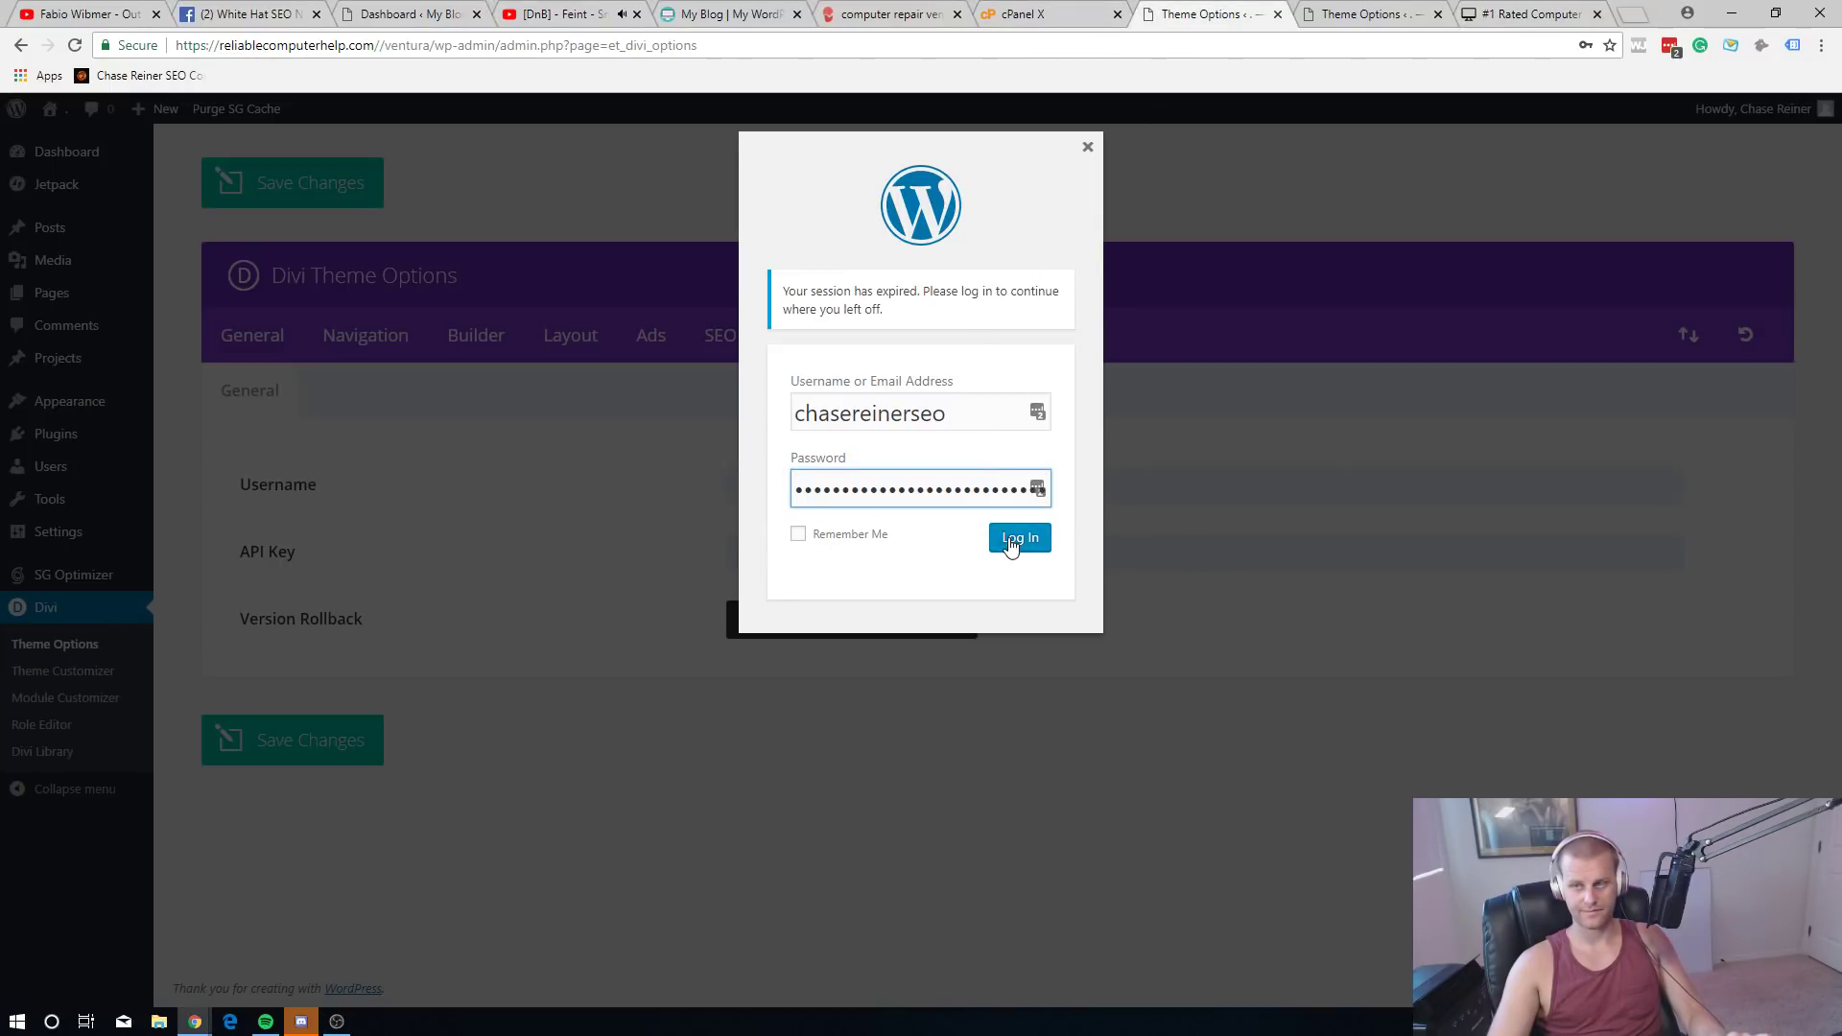
Close the duplicate Theme Options tab, confirming Leave without saving
click(1362, 13)
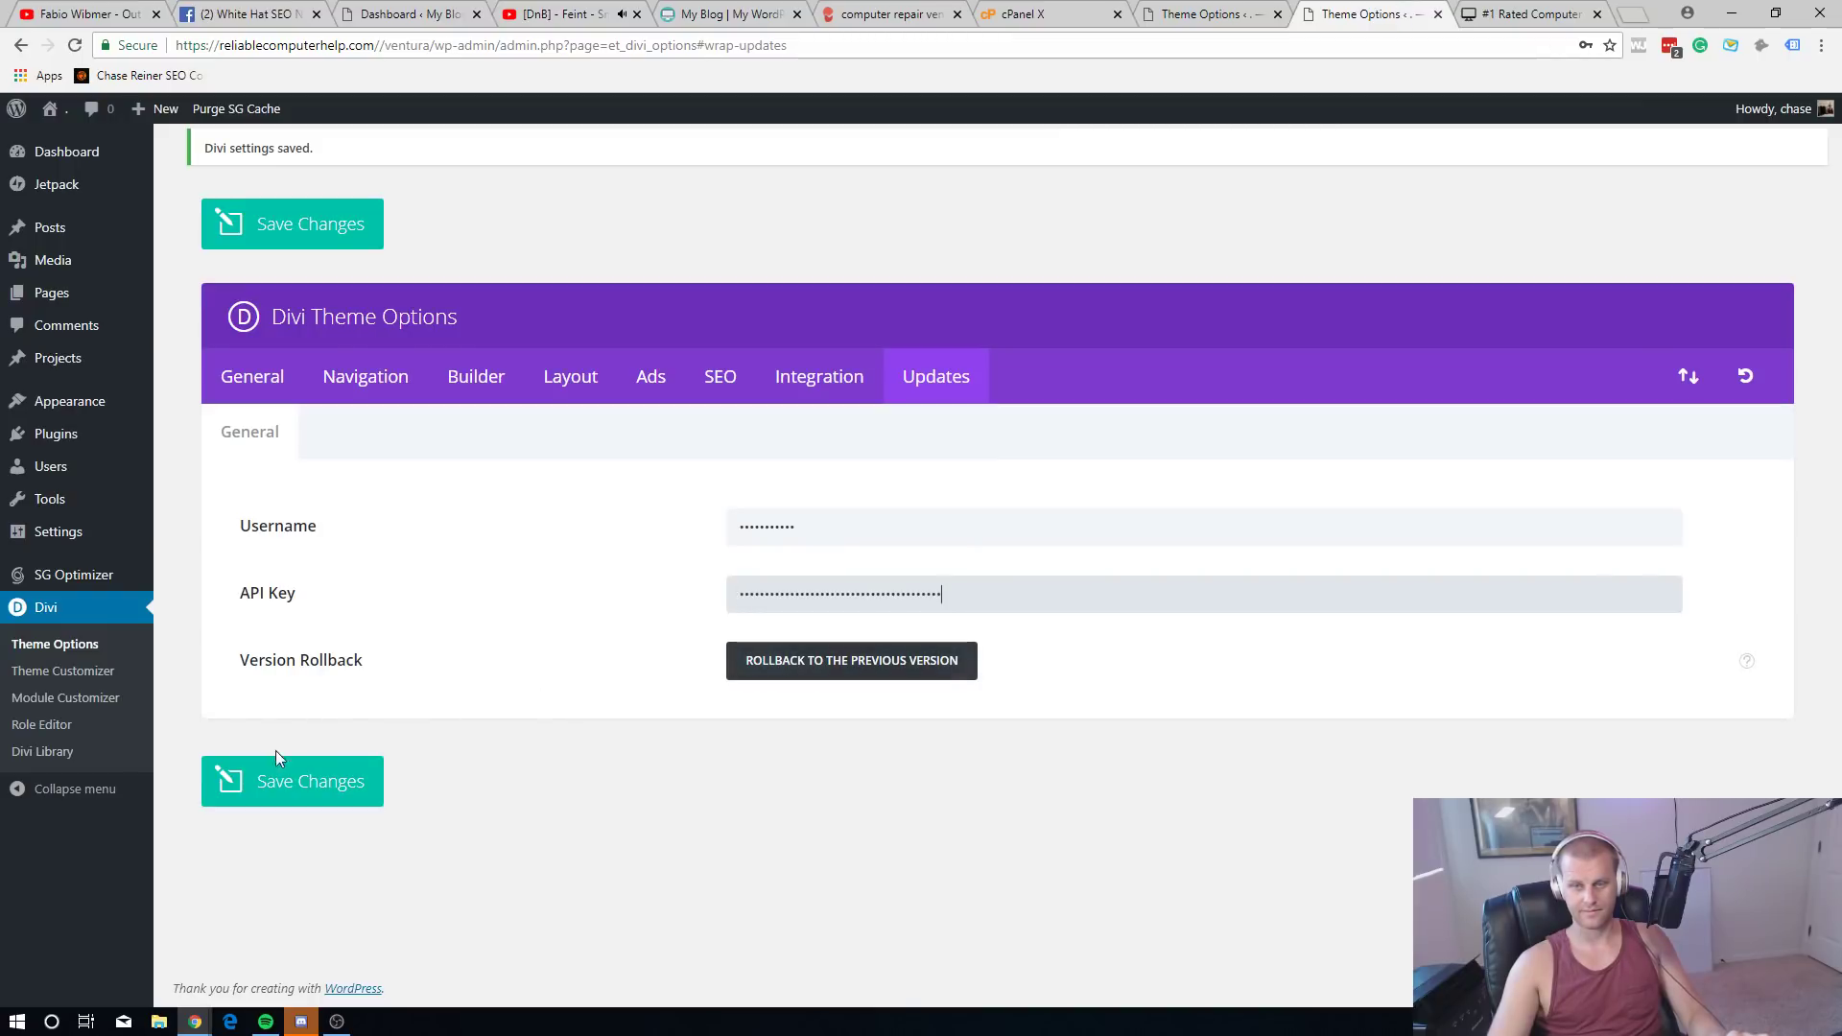
click(1269, 25)
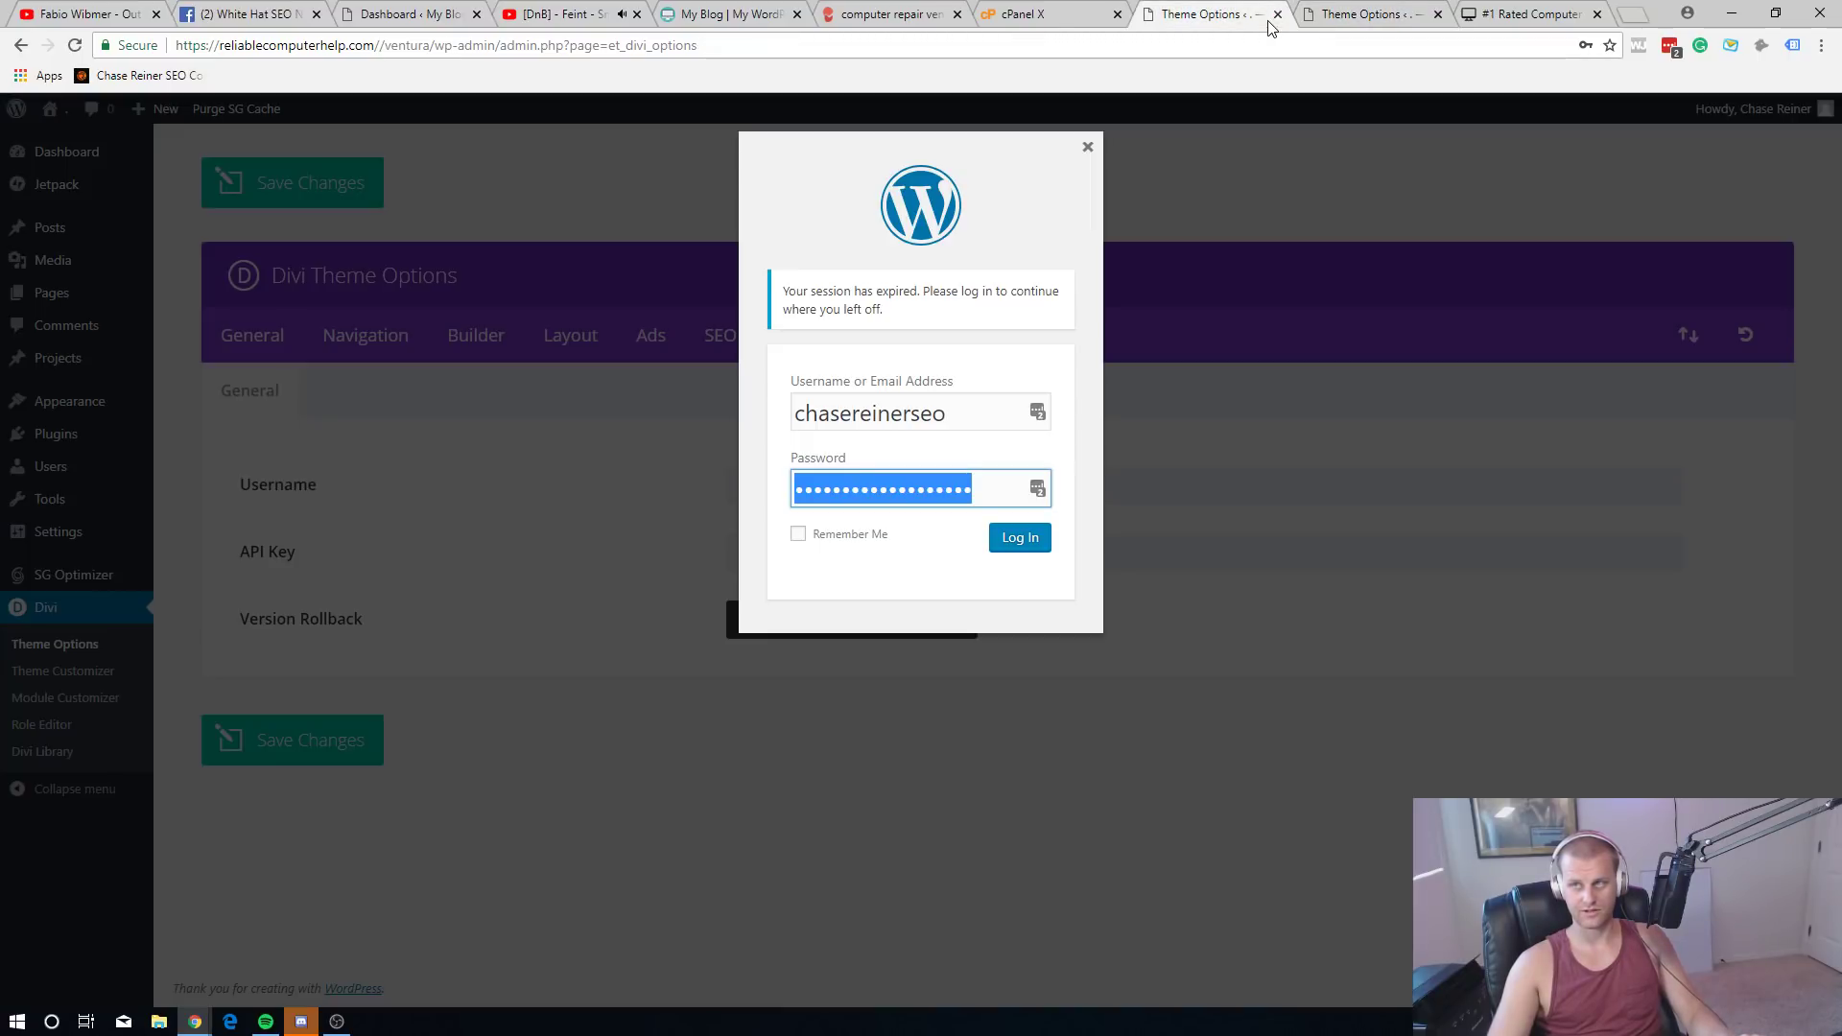
click(1276, 14)
click(1021, 155)
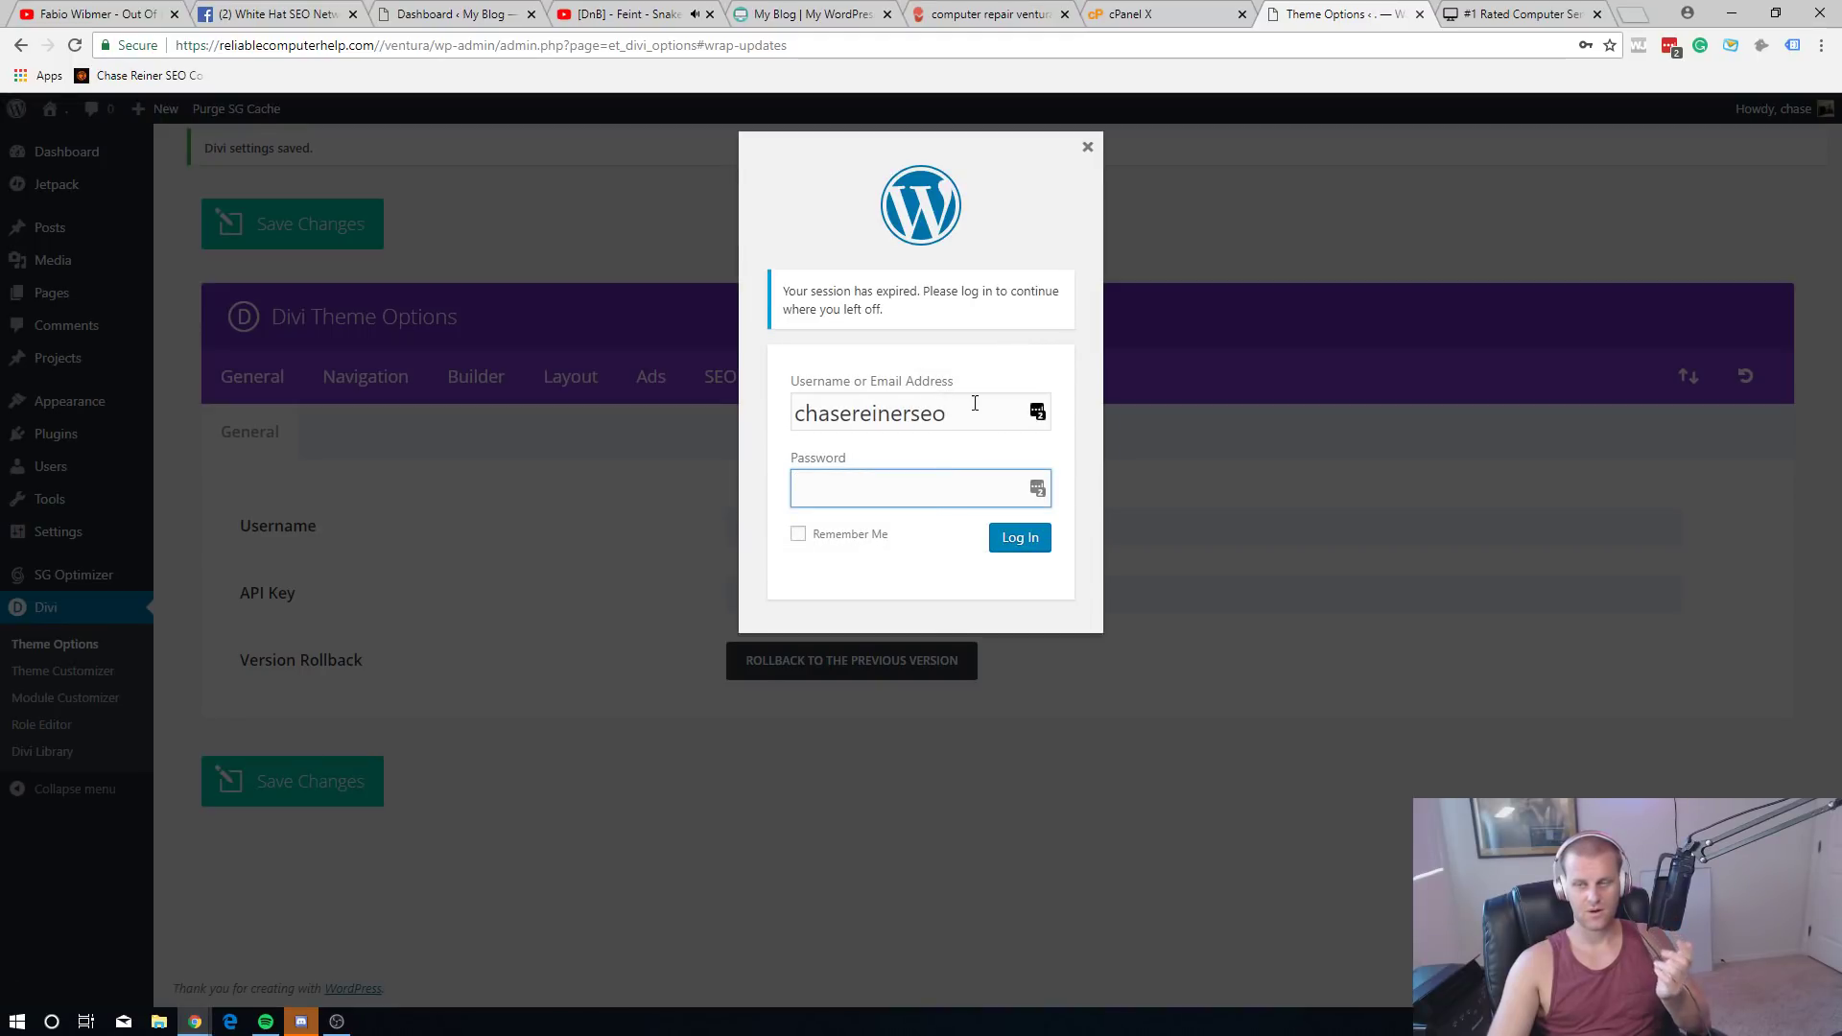
Enter the account e-mail and password in the session login dialog and submit
double_click(975, 403)
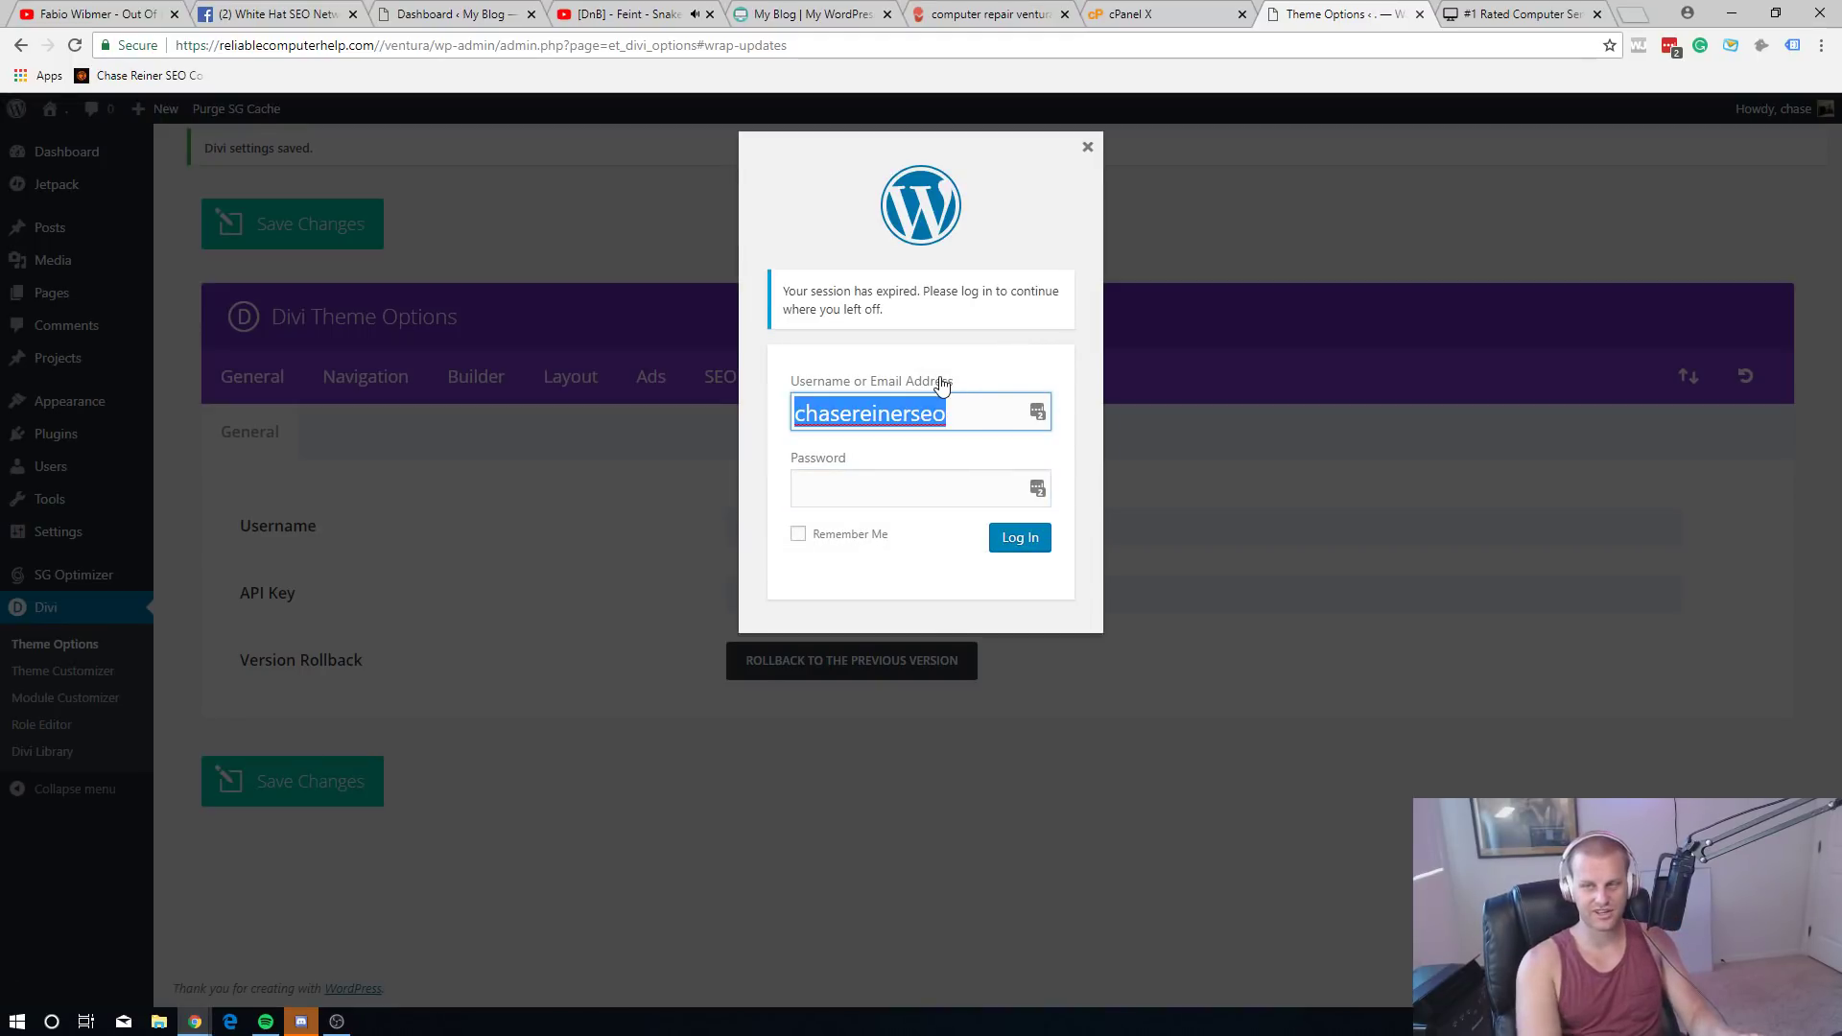
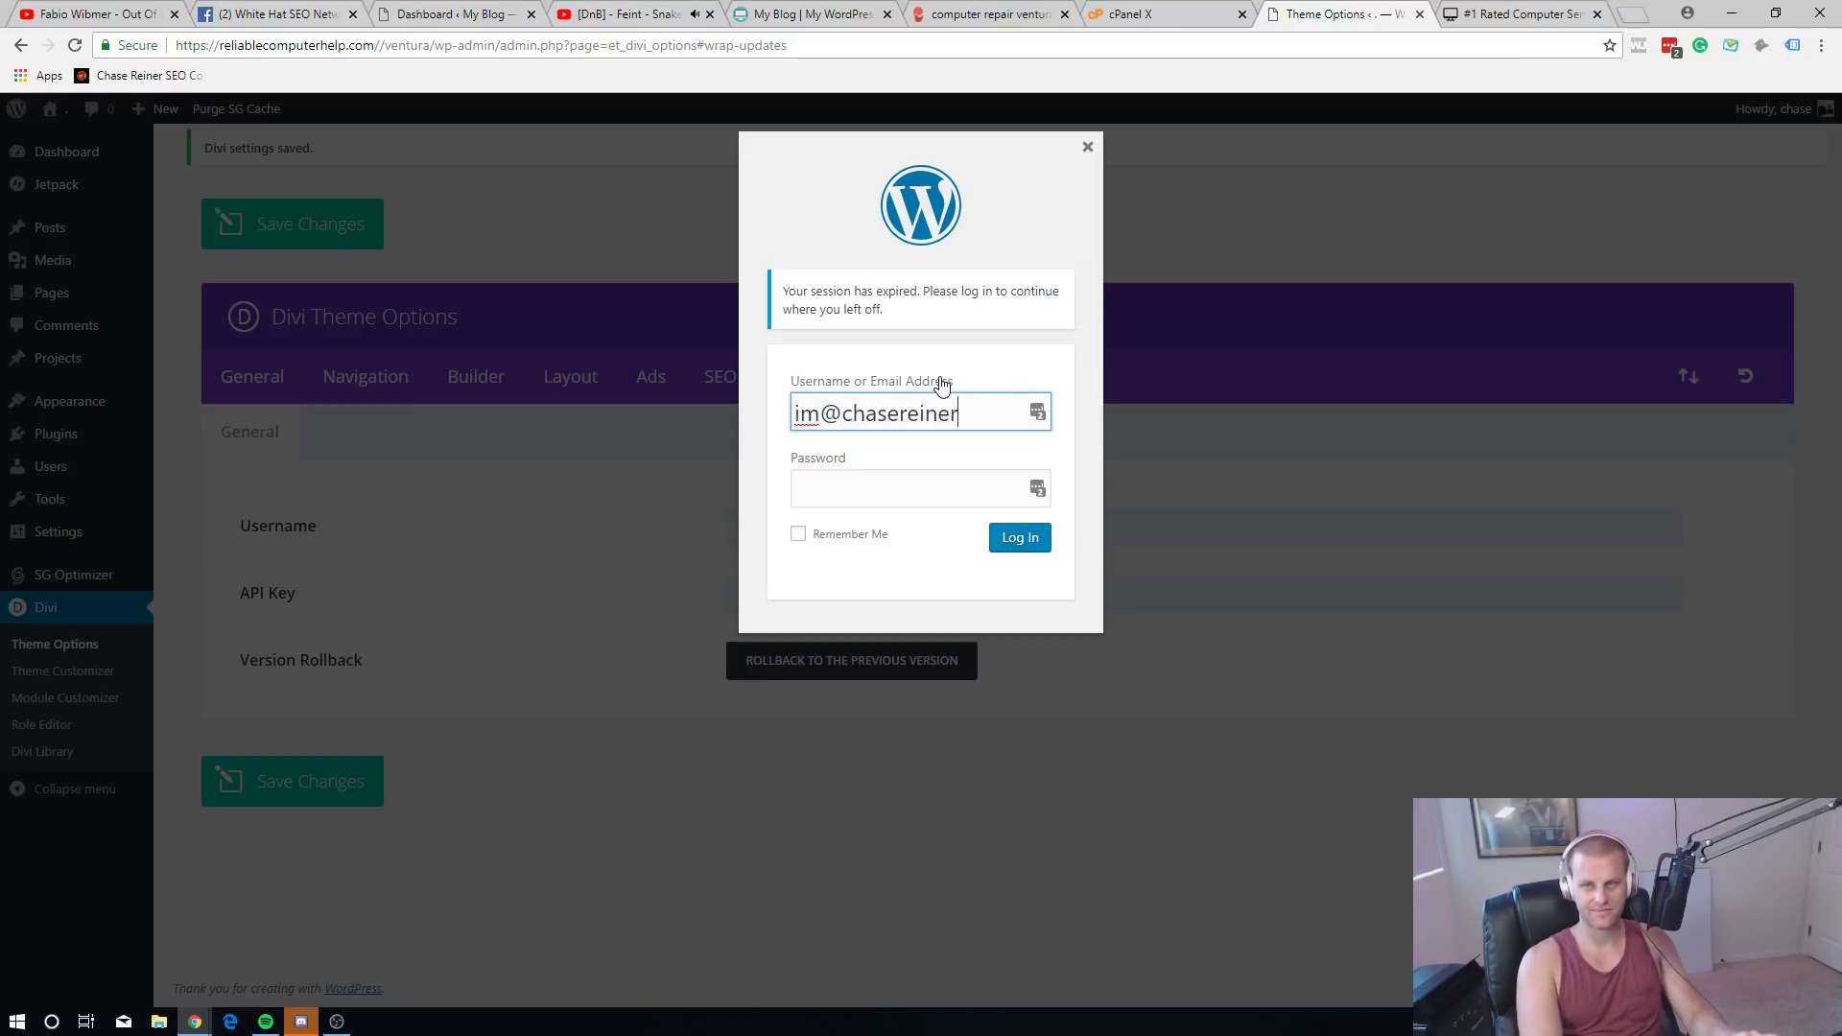
key(Tab)
text(*)
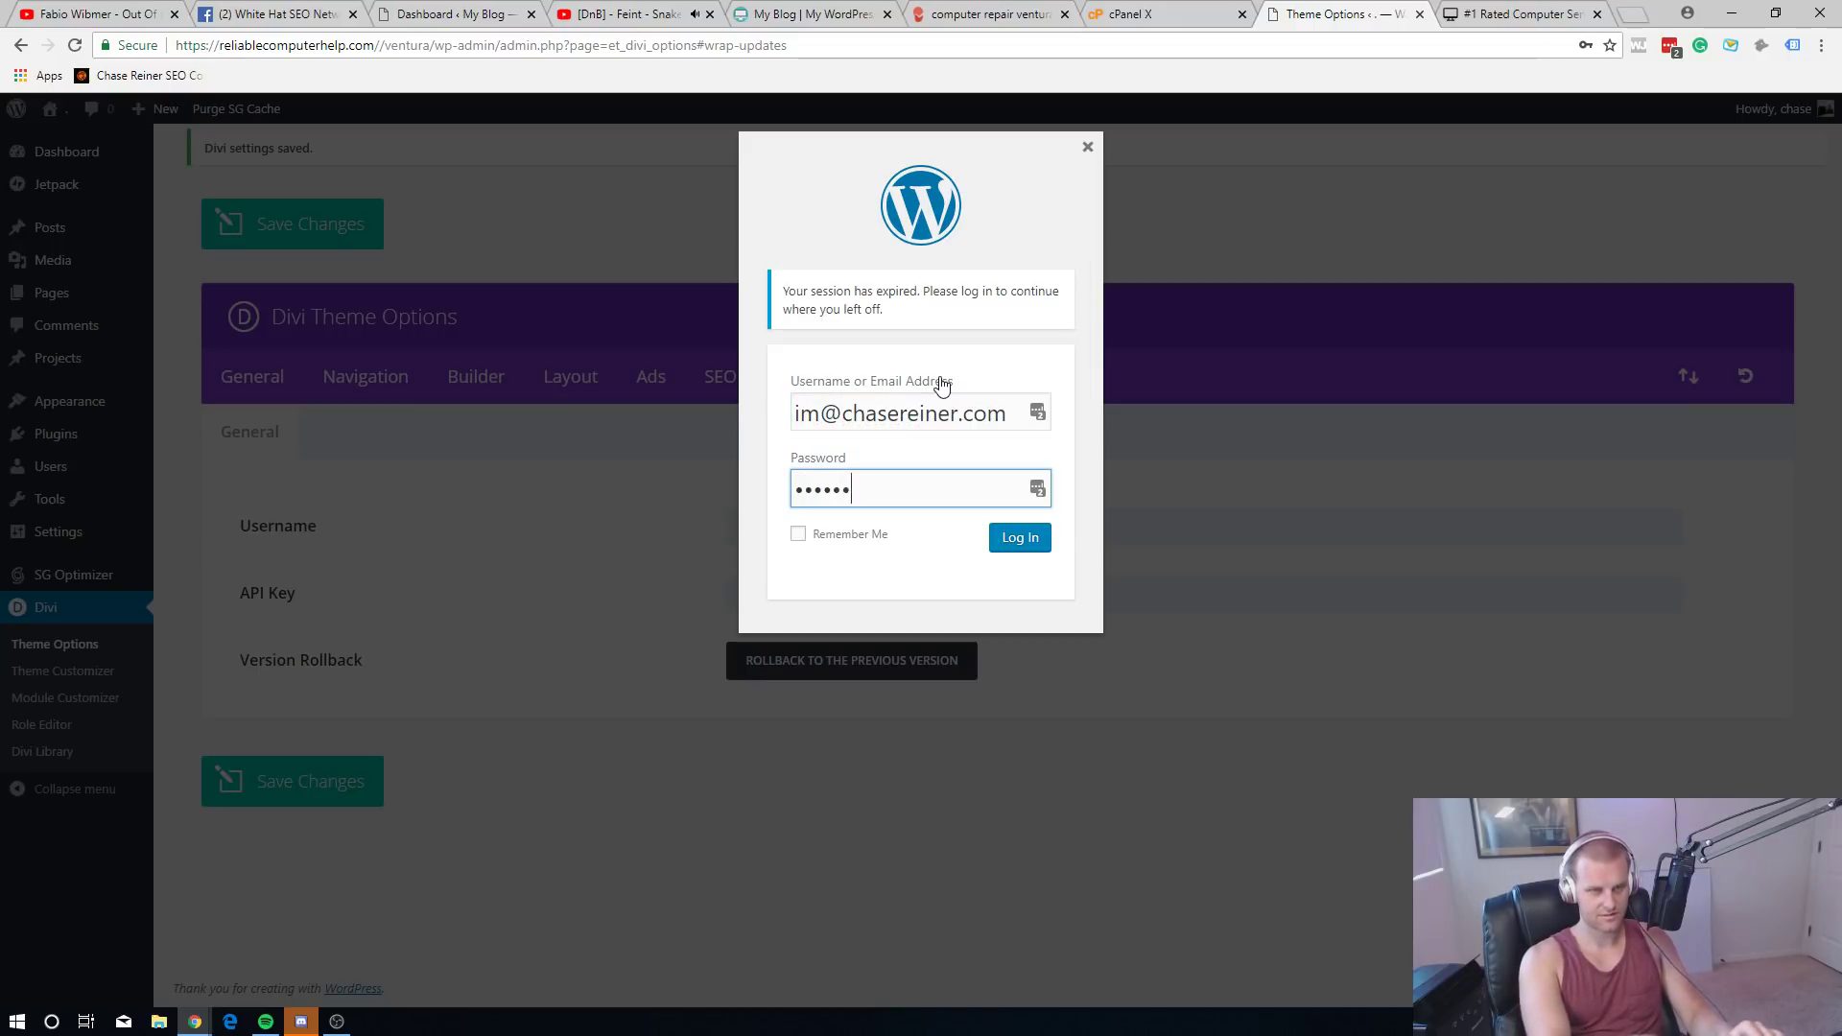
key(ctrl+a)
text(**)
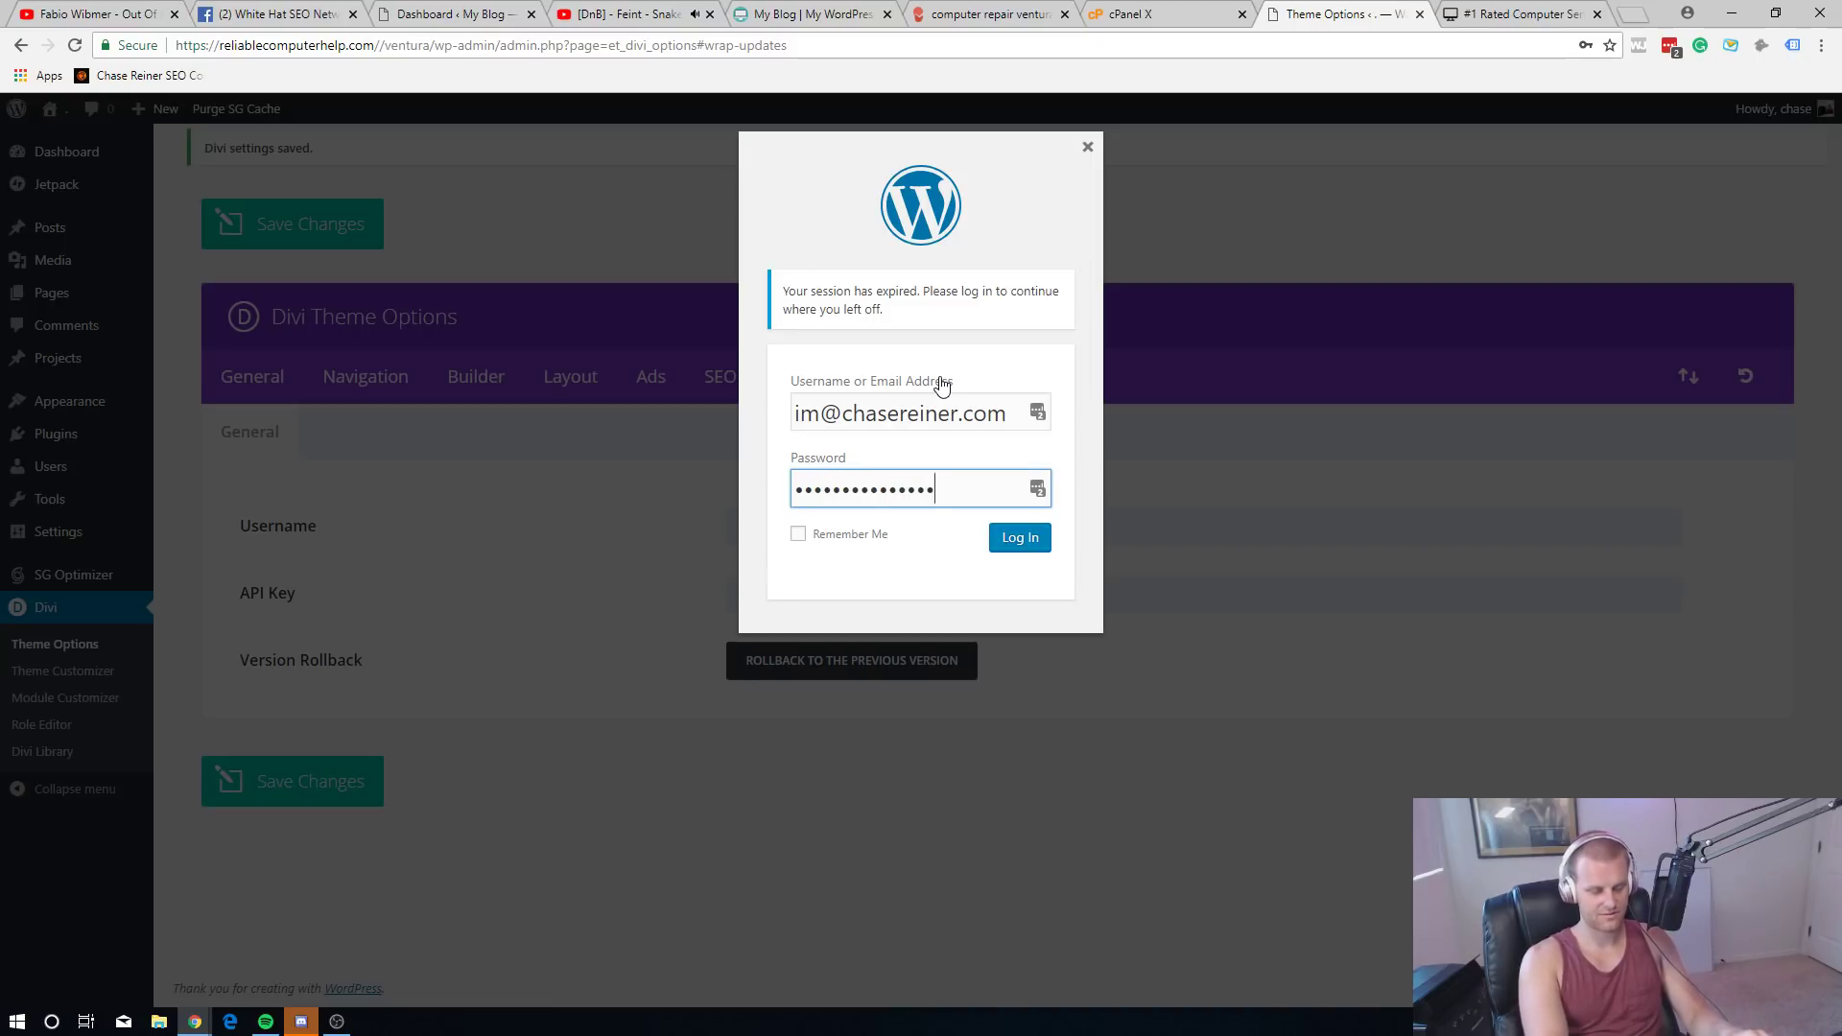
key(Return)
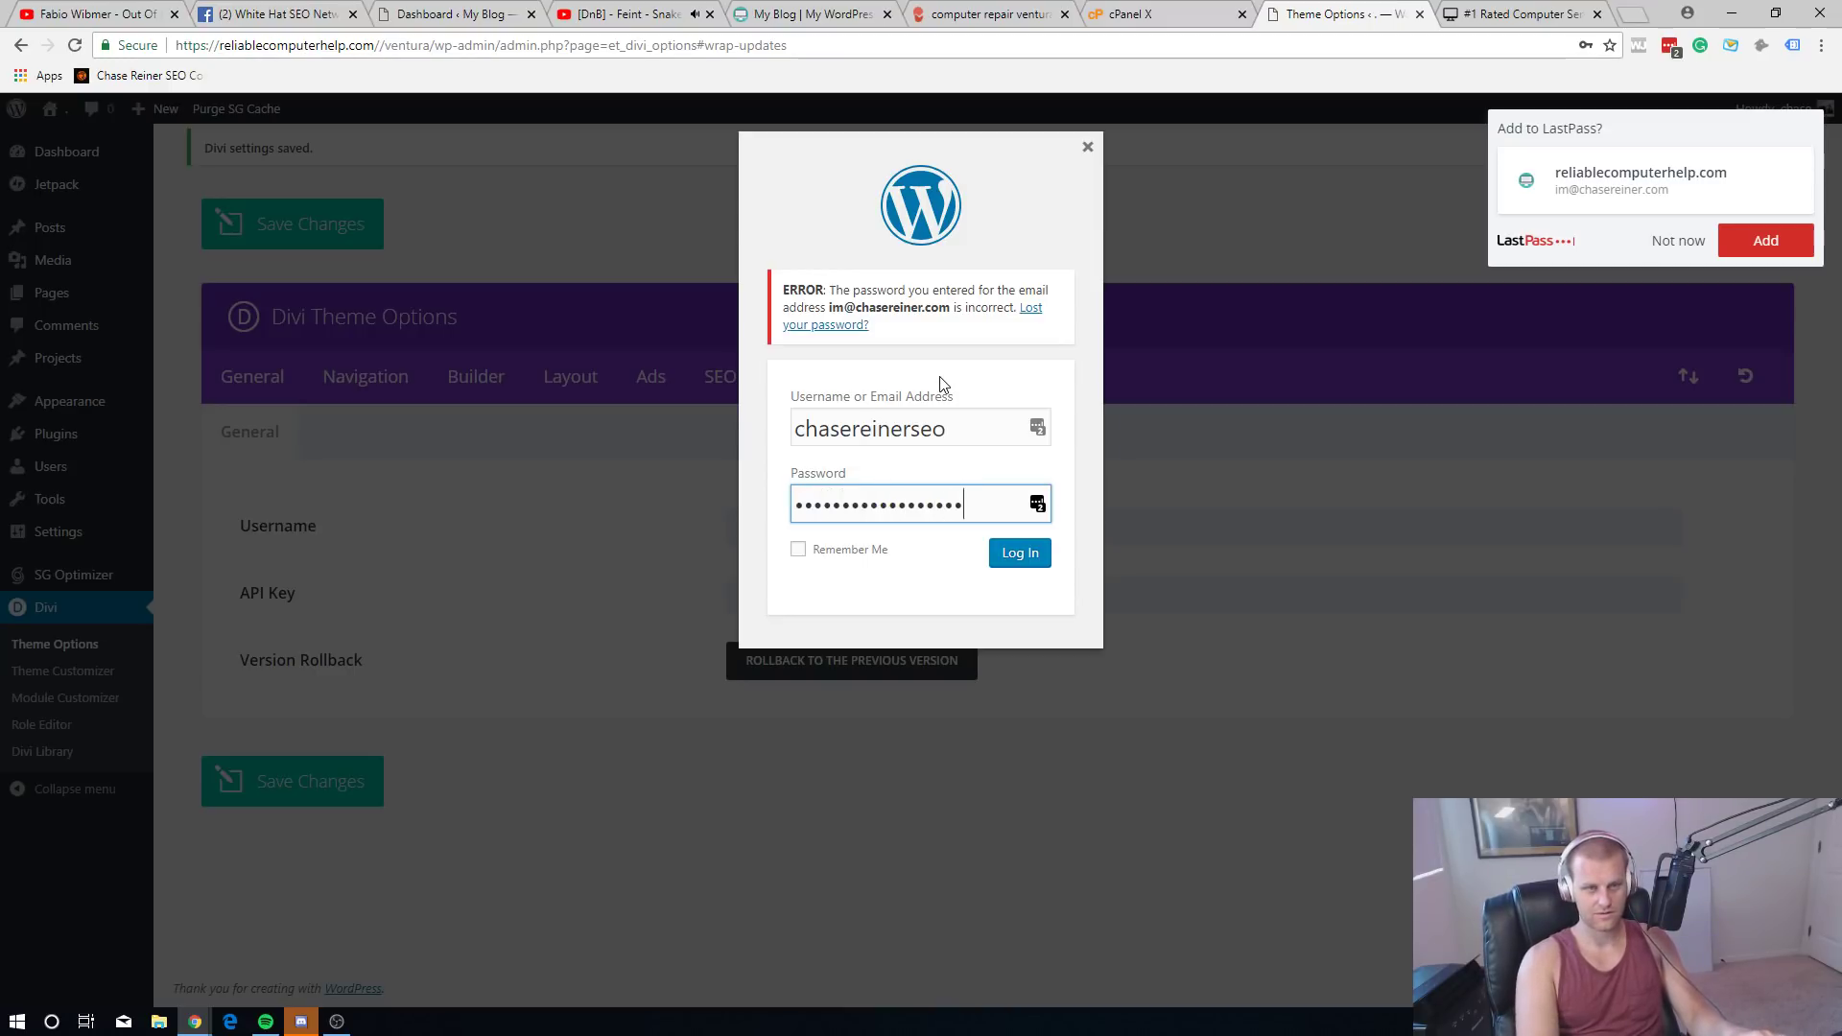
key(Return)
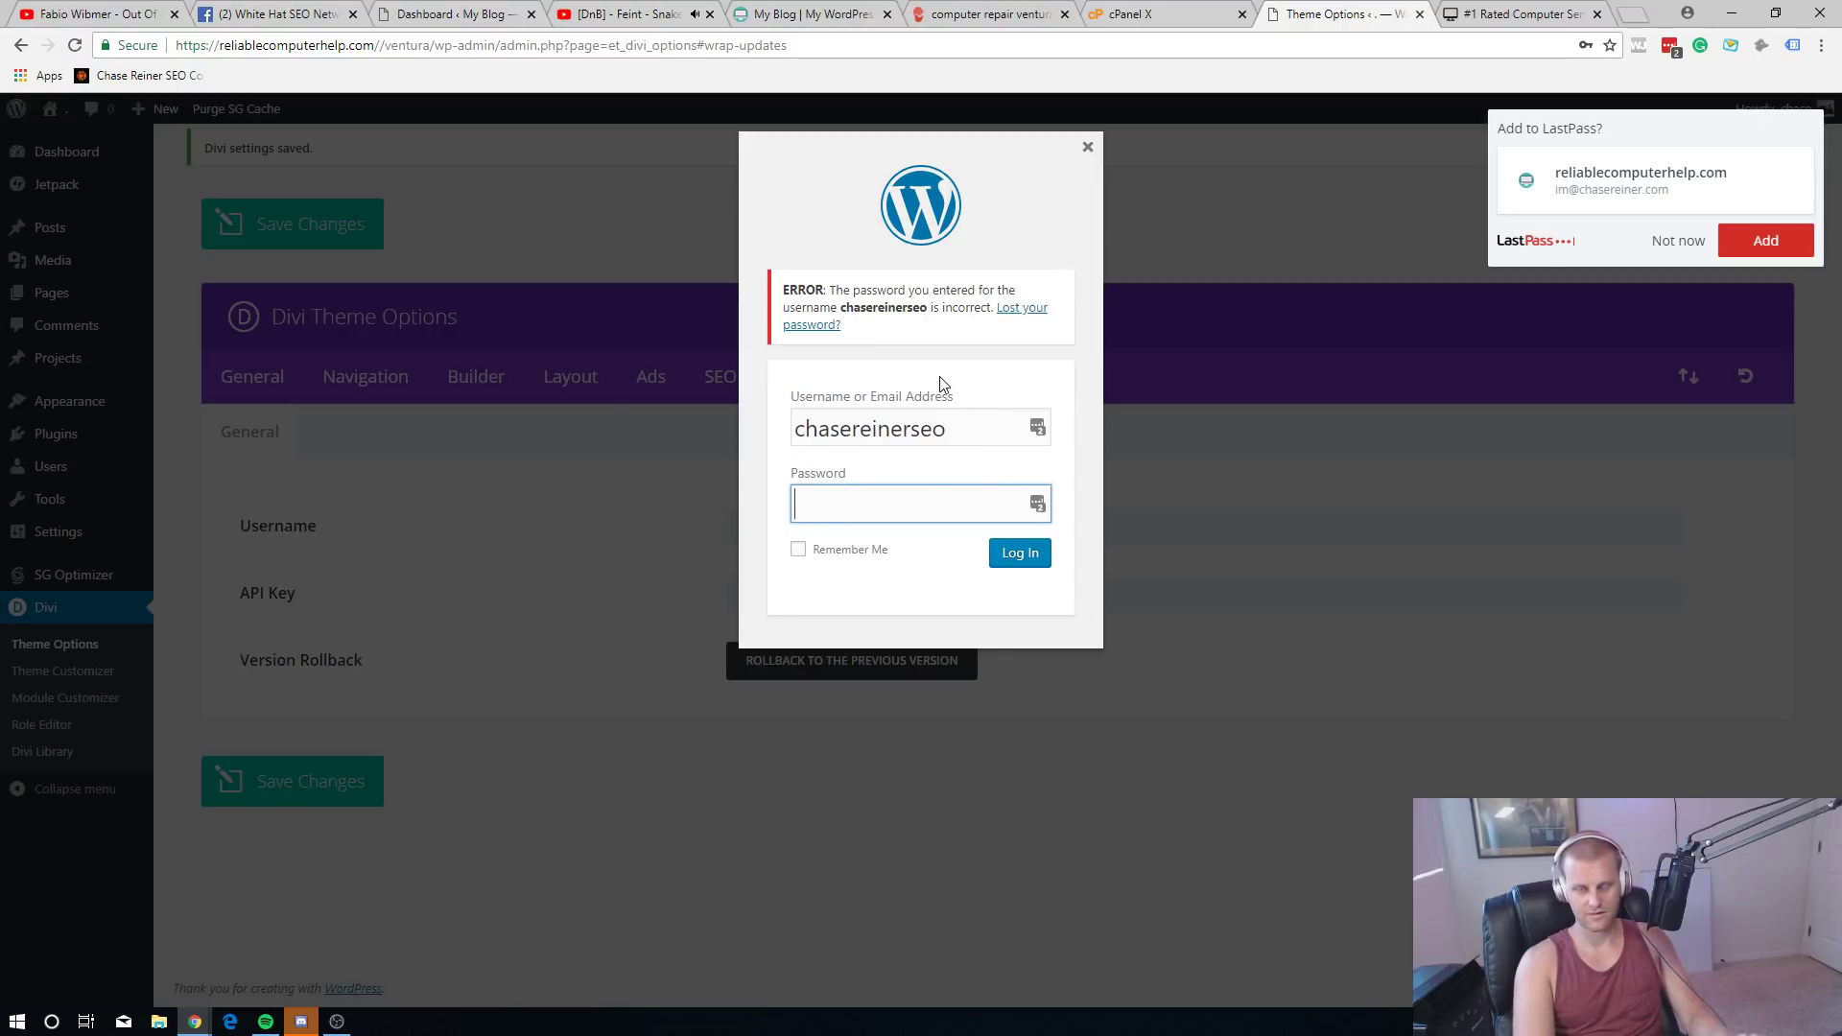
After the incorrect-password error, re-enter the full e-mail and password and log in
click(981, 420)
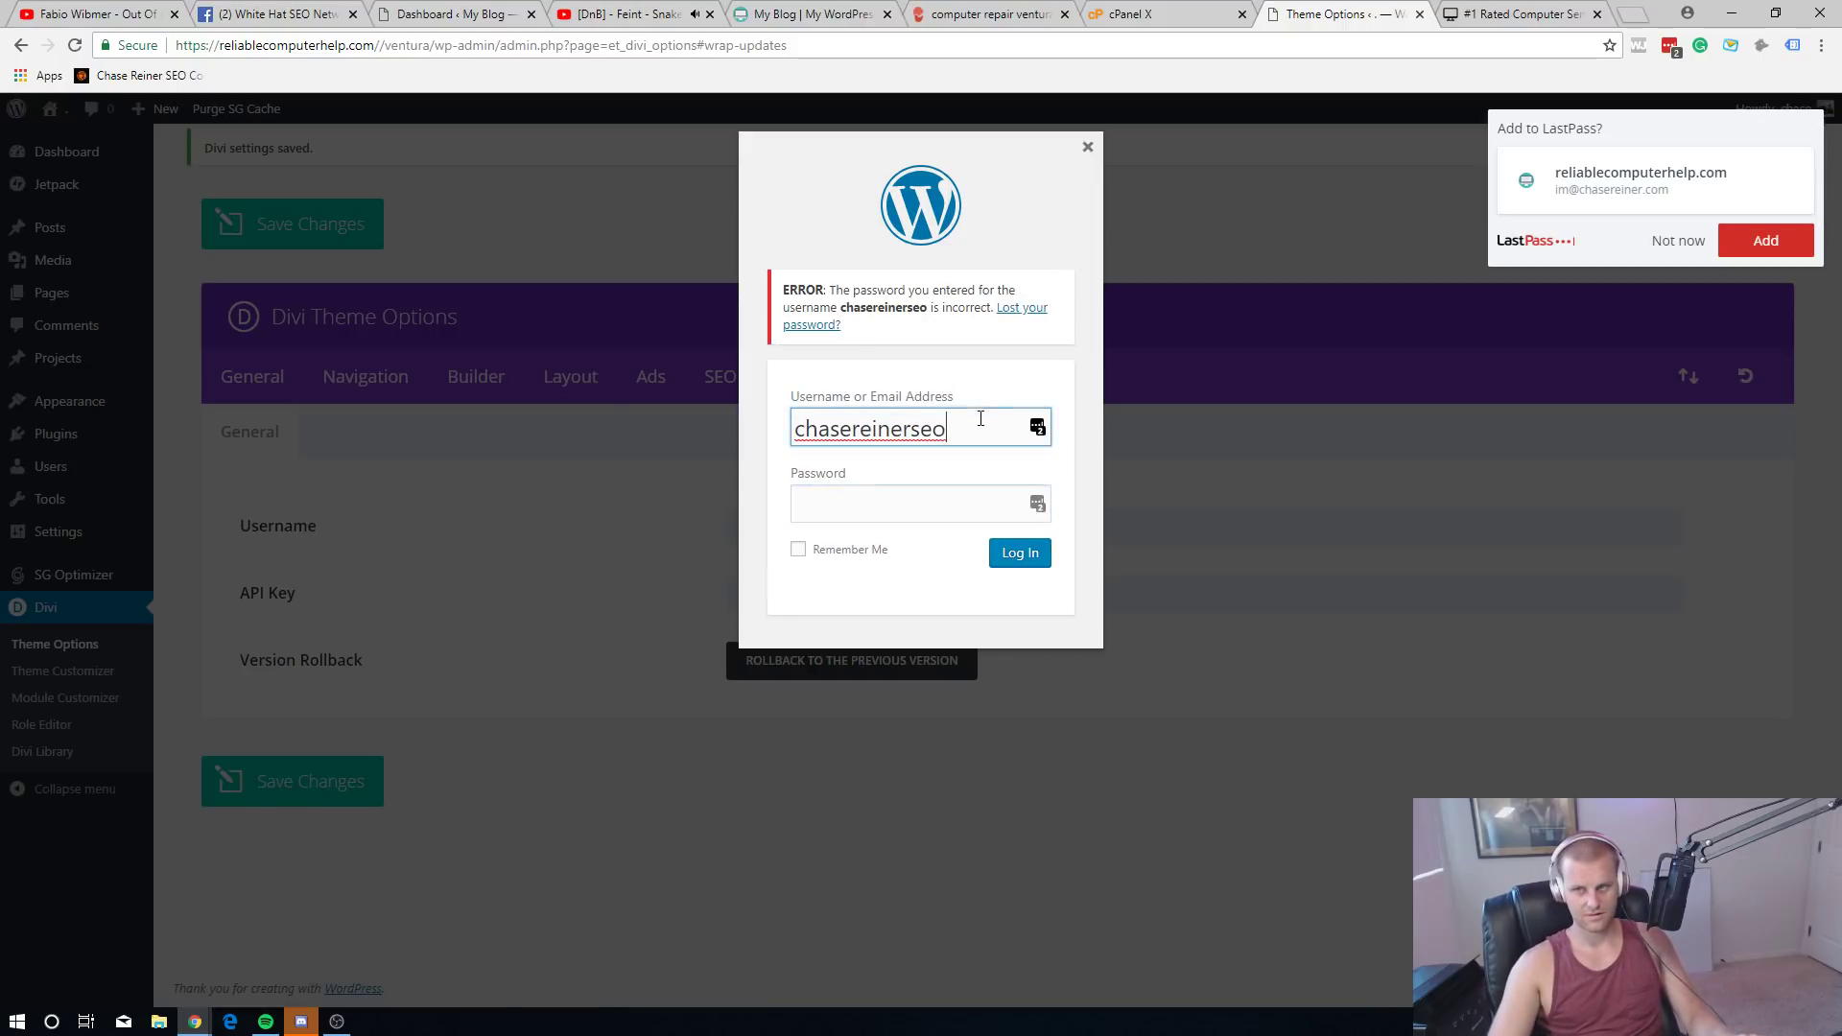
key(ctrl+a)
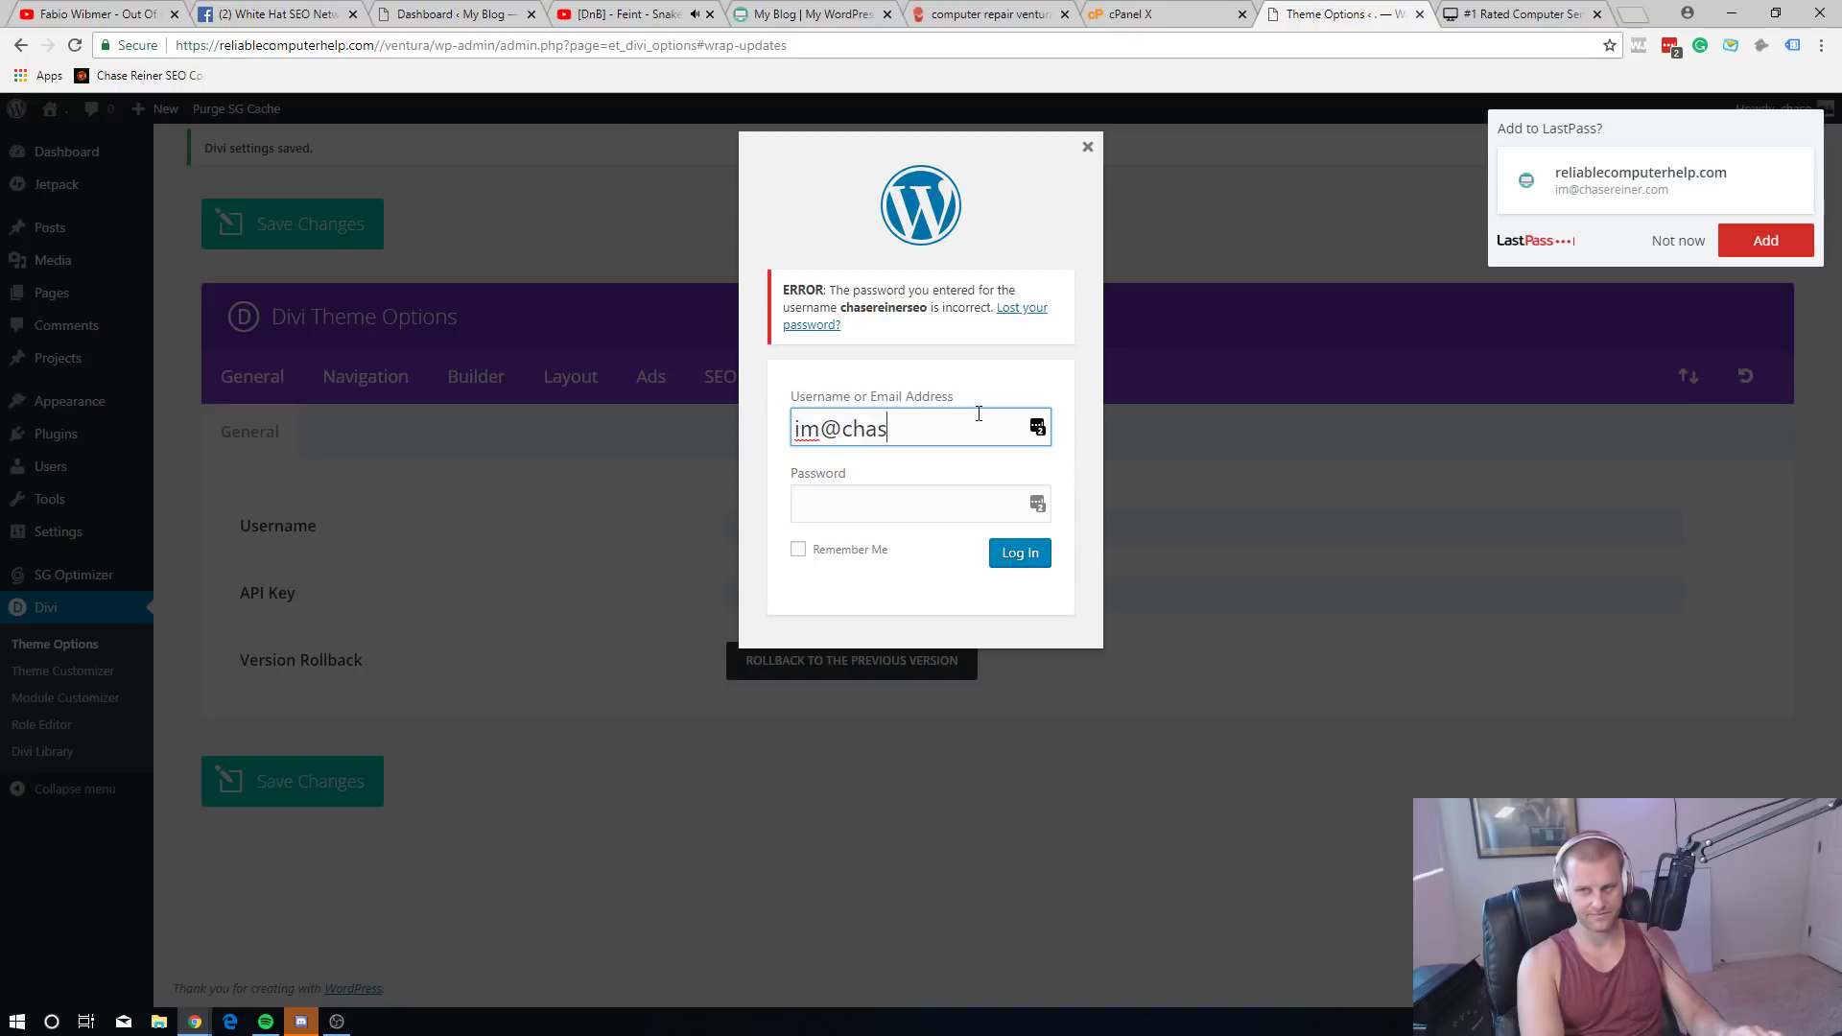
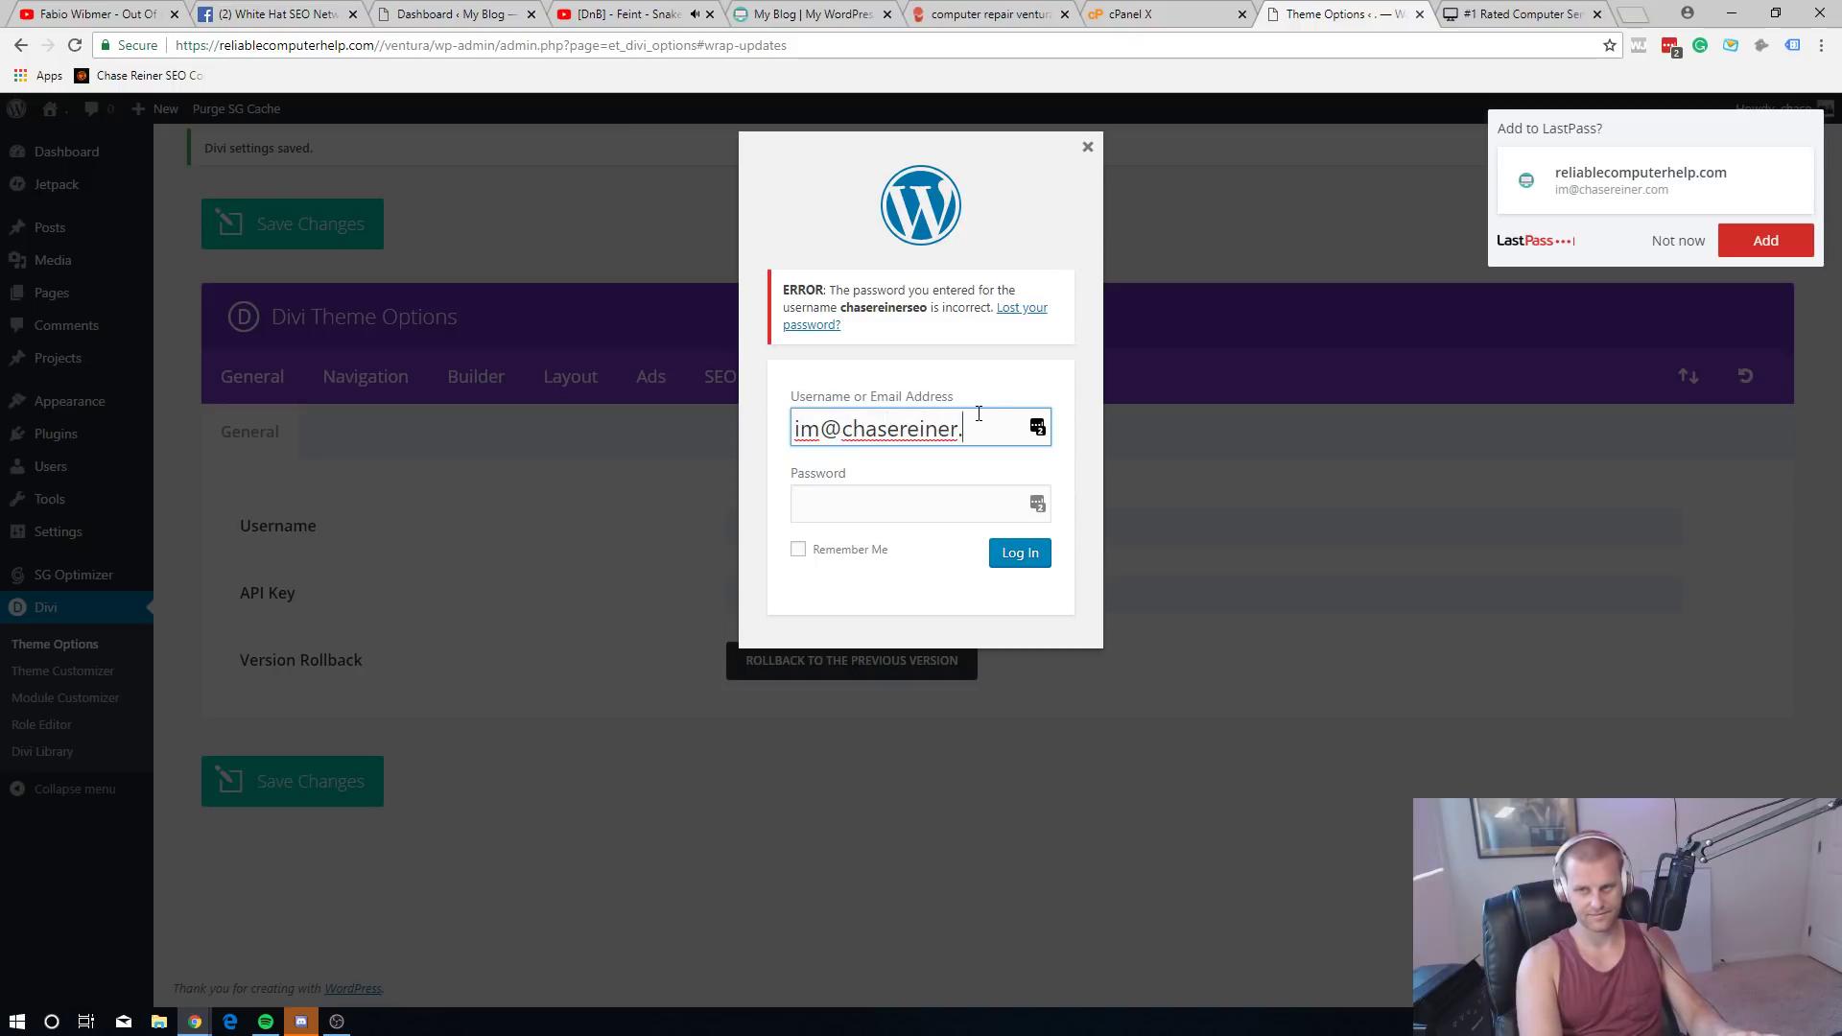
key(Tab)
text(•••••••••••••••)
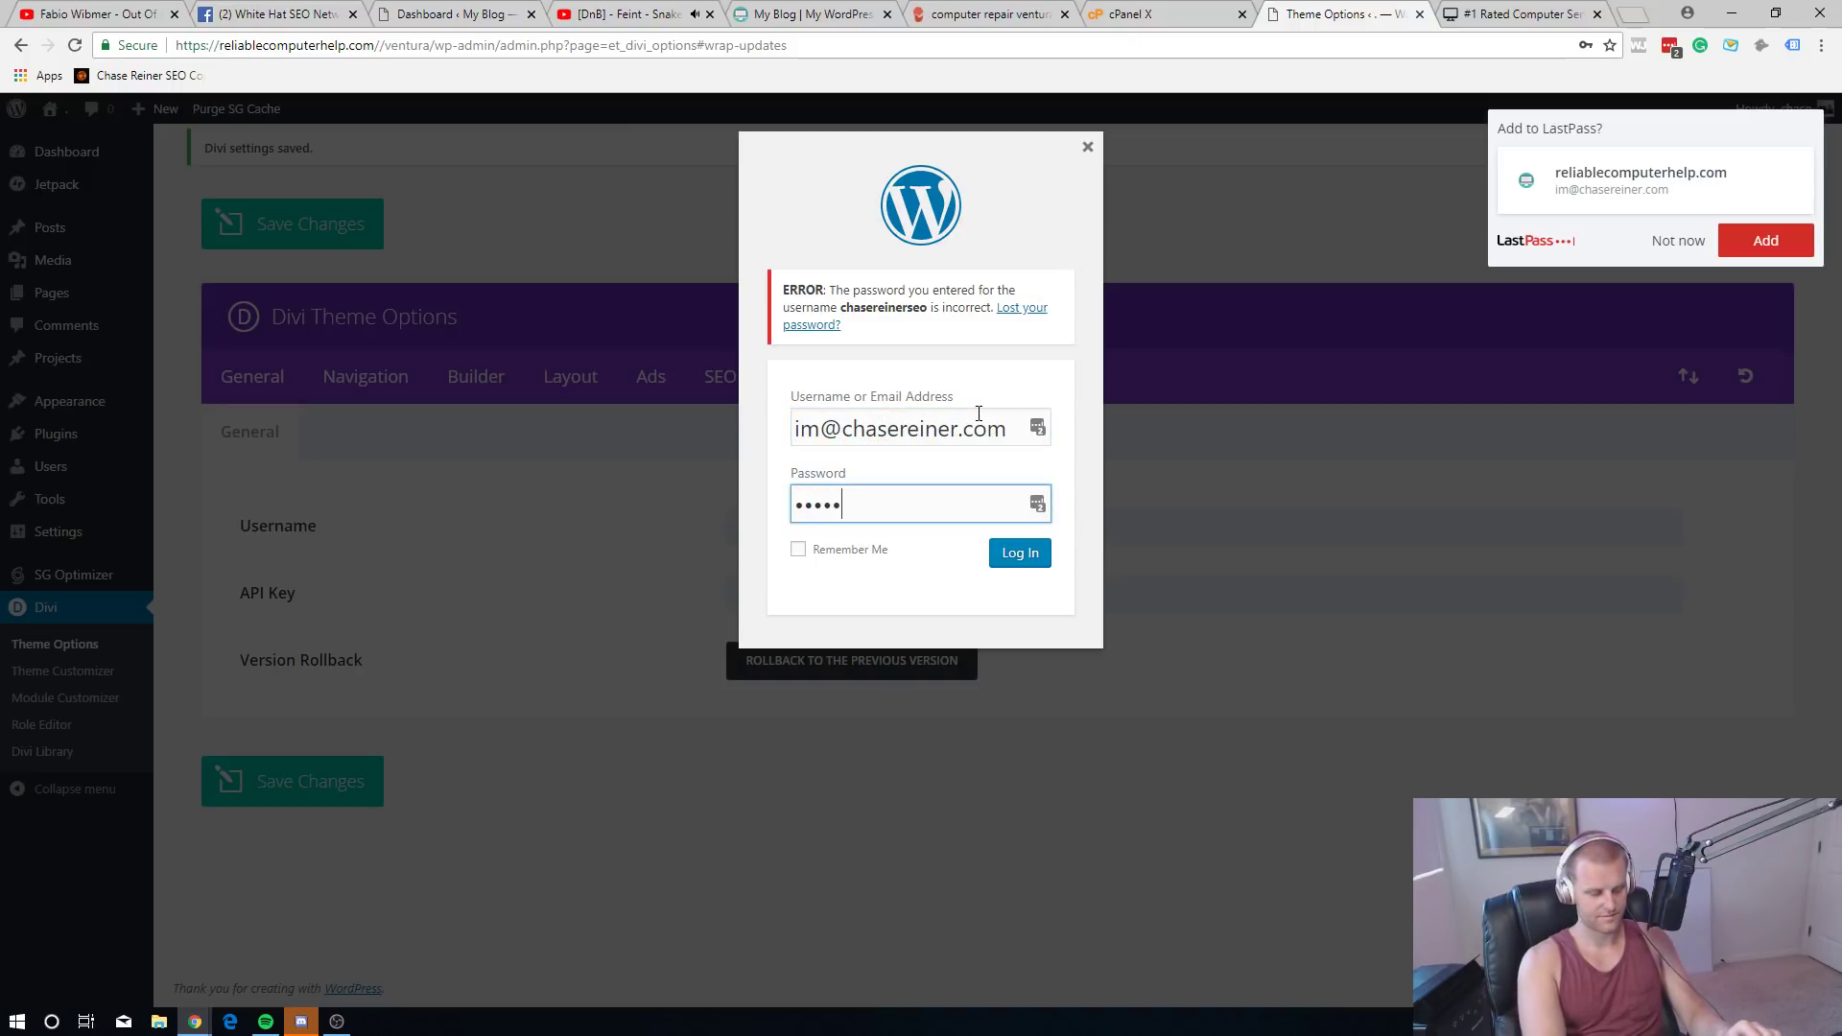
text(•)
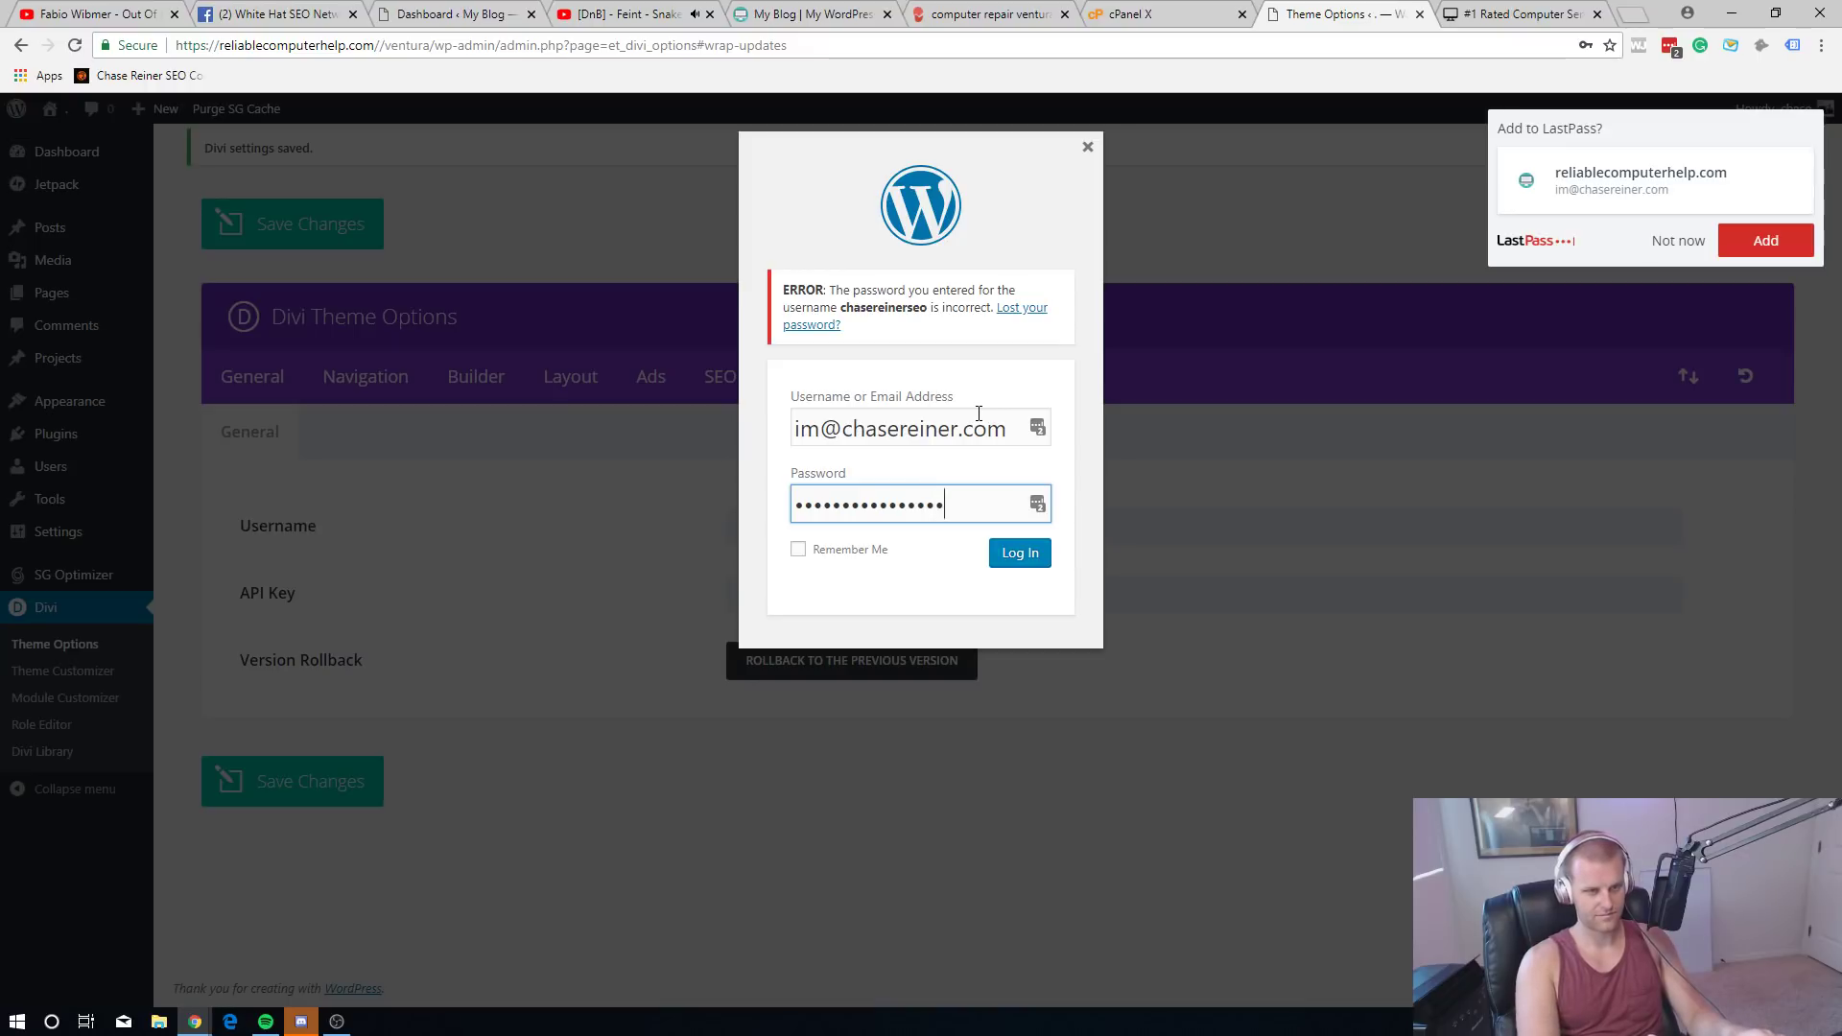
key(Return)
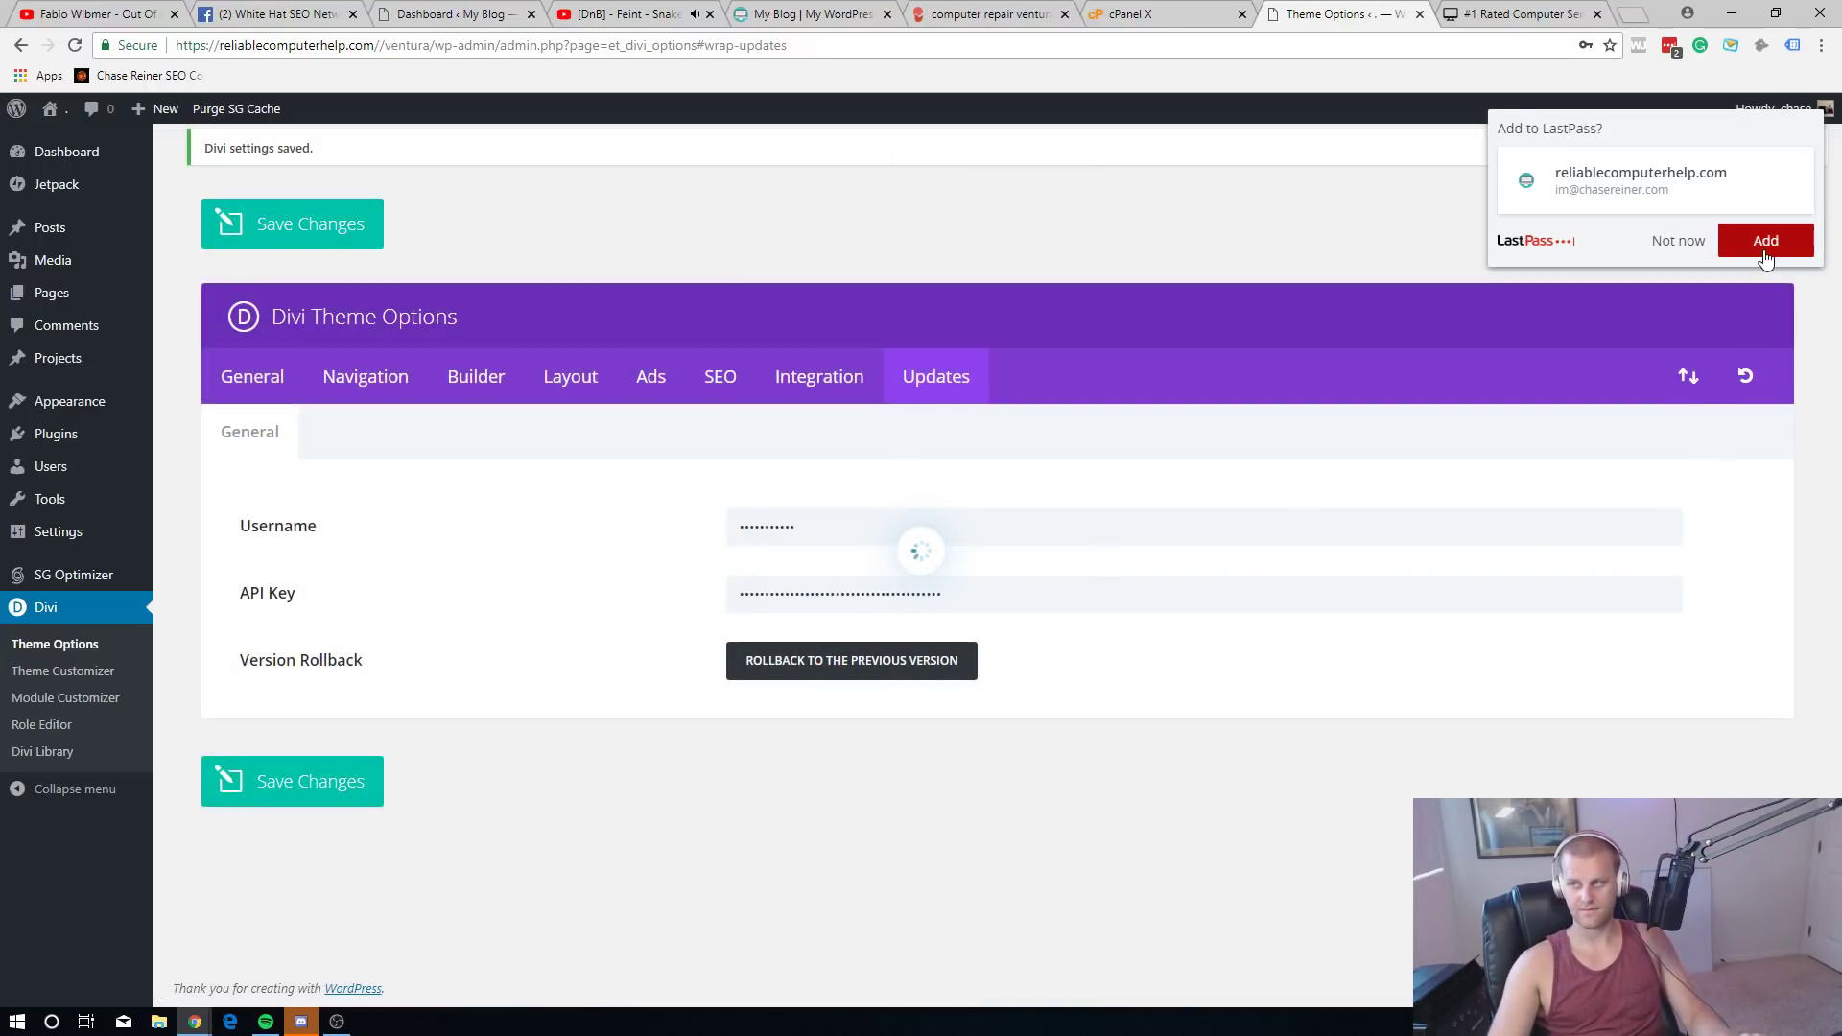
Open Users > Add New and type the new account's username
click(1680, 241)
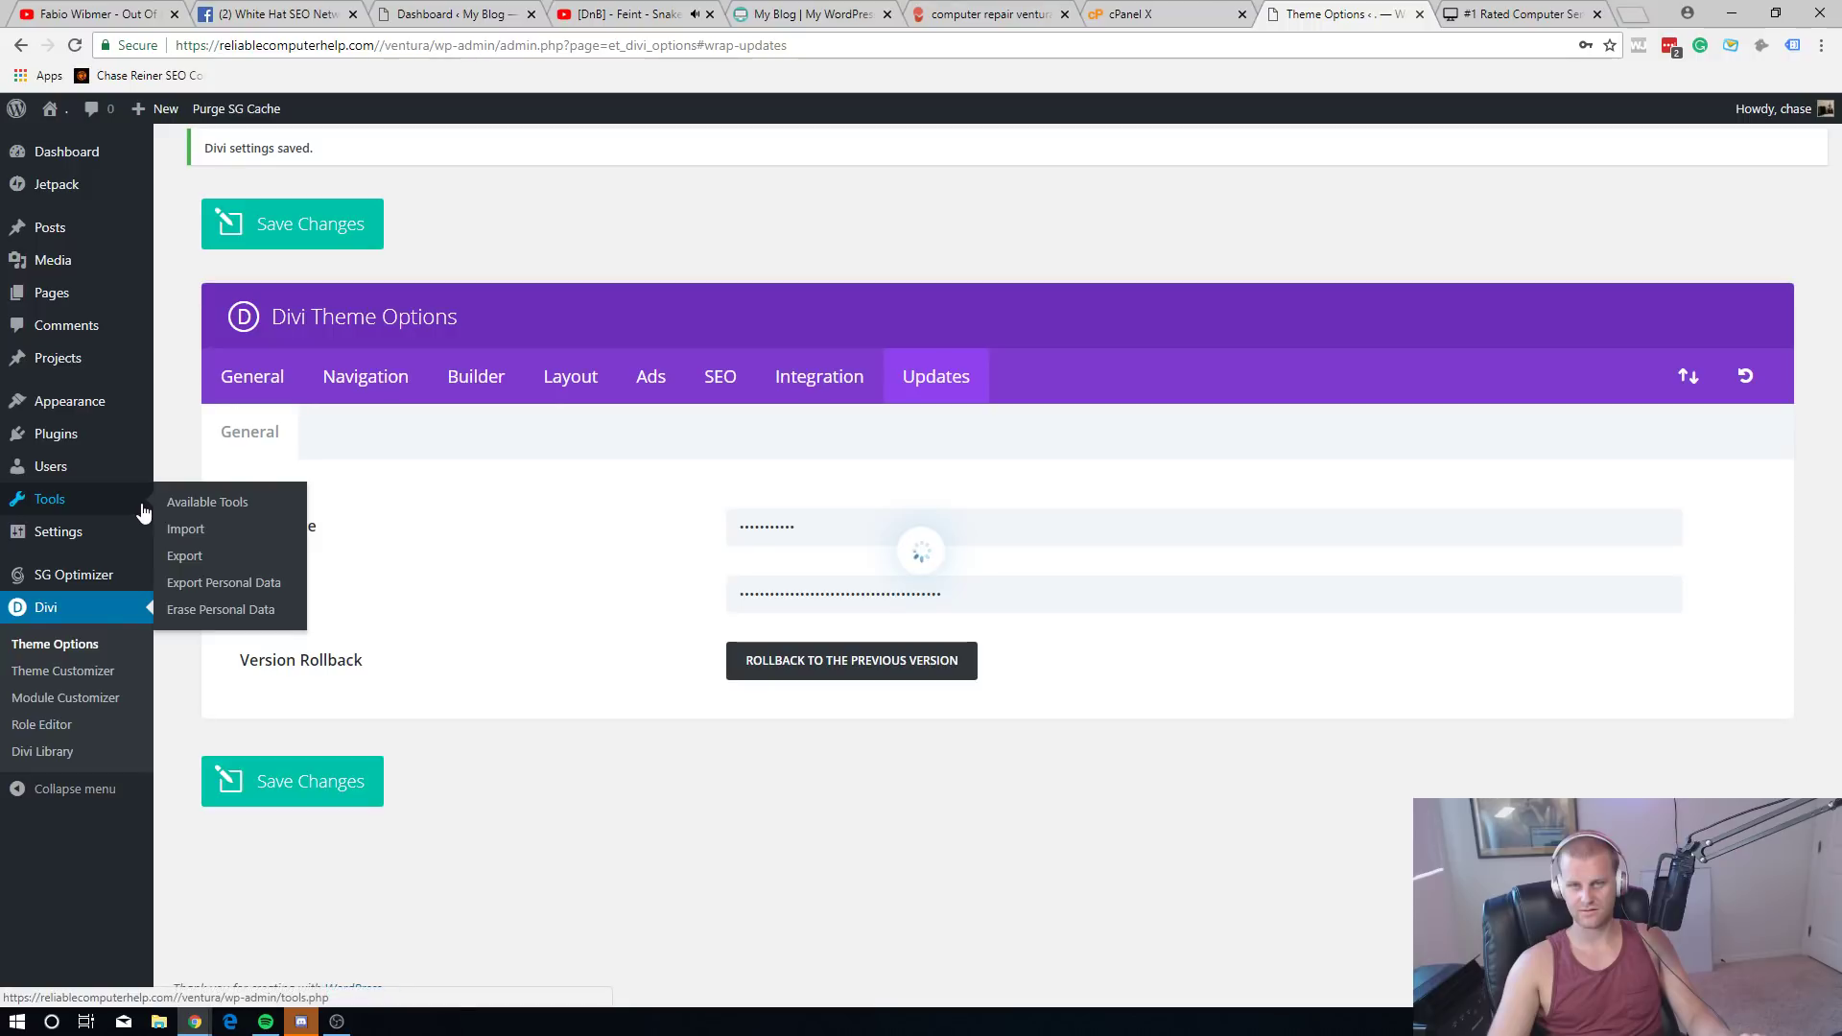
mouse_move(121, 458)
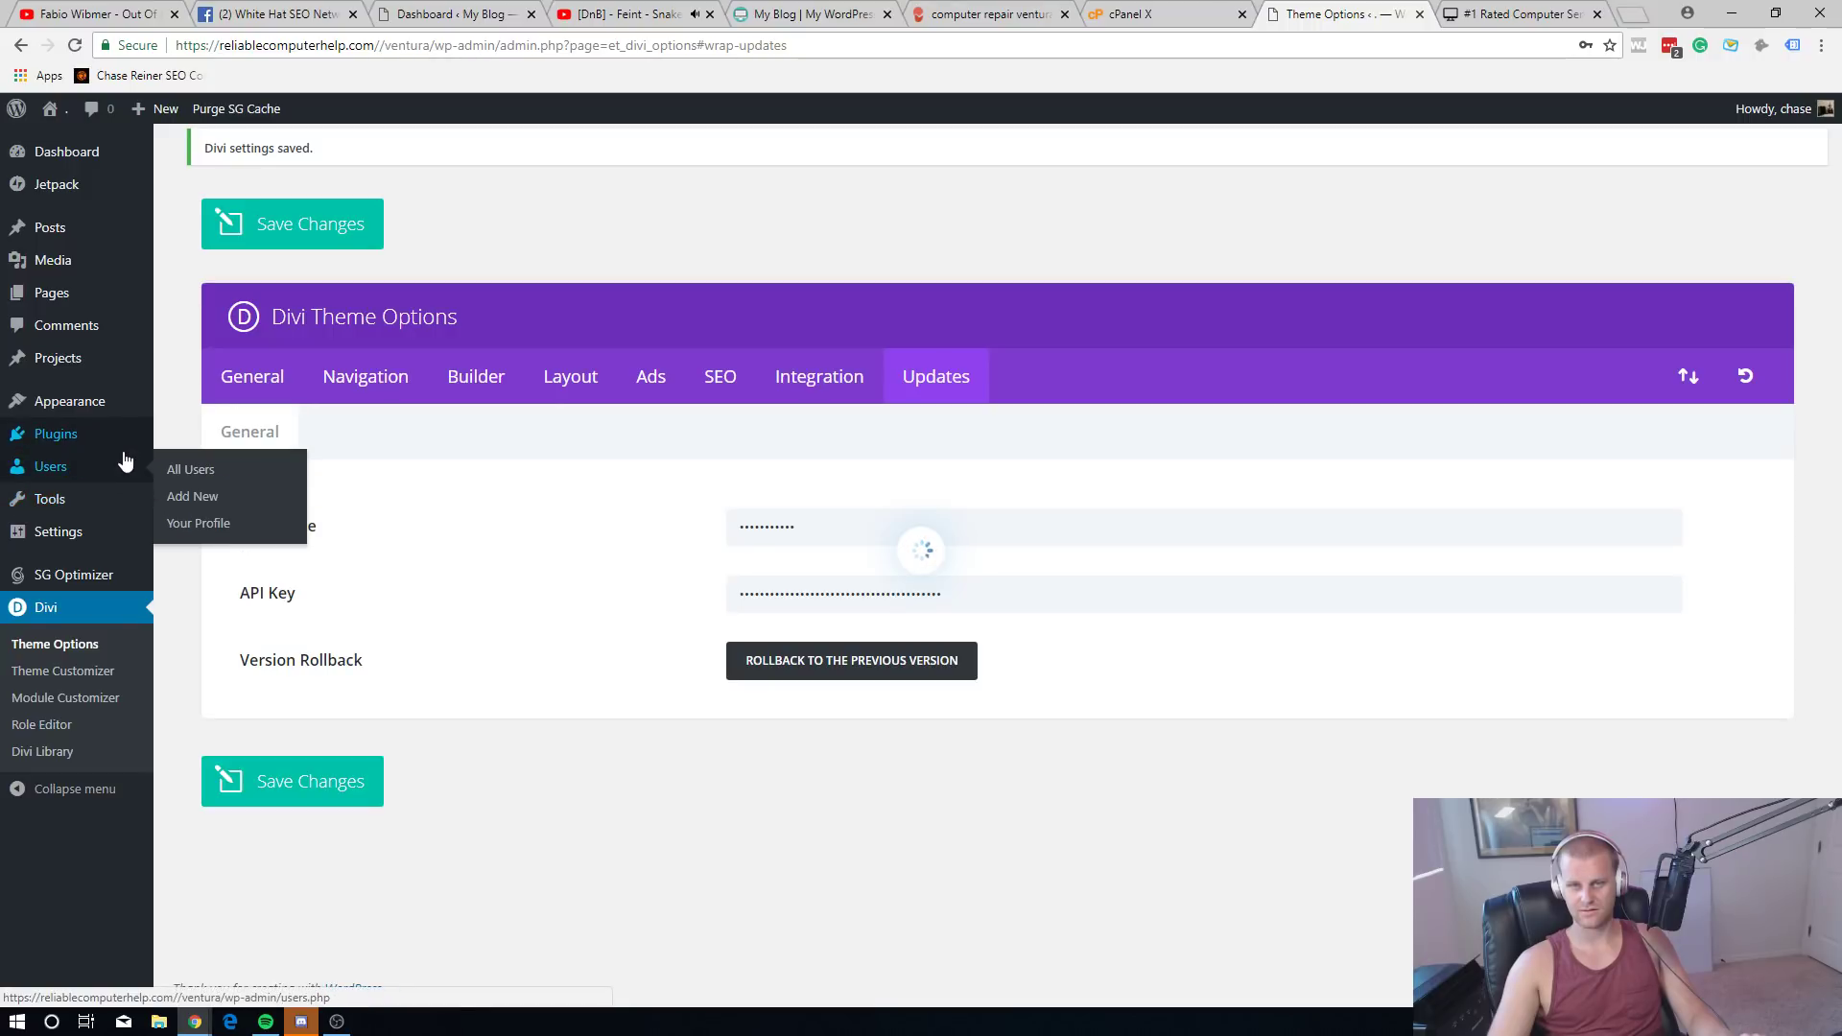
click(197, 497)
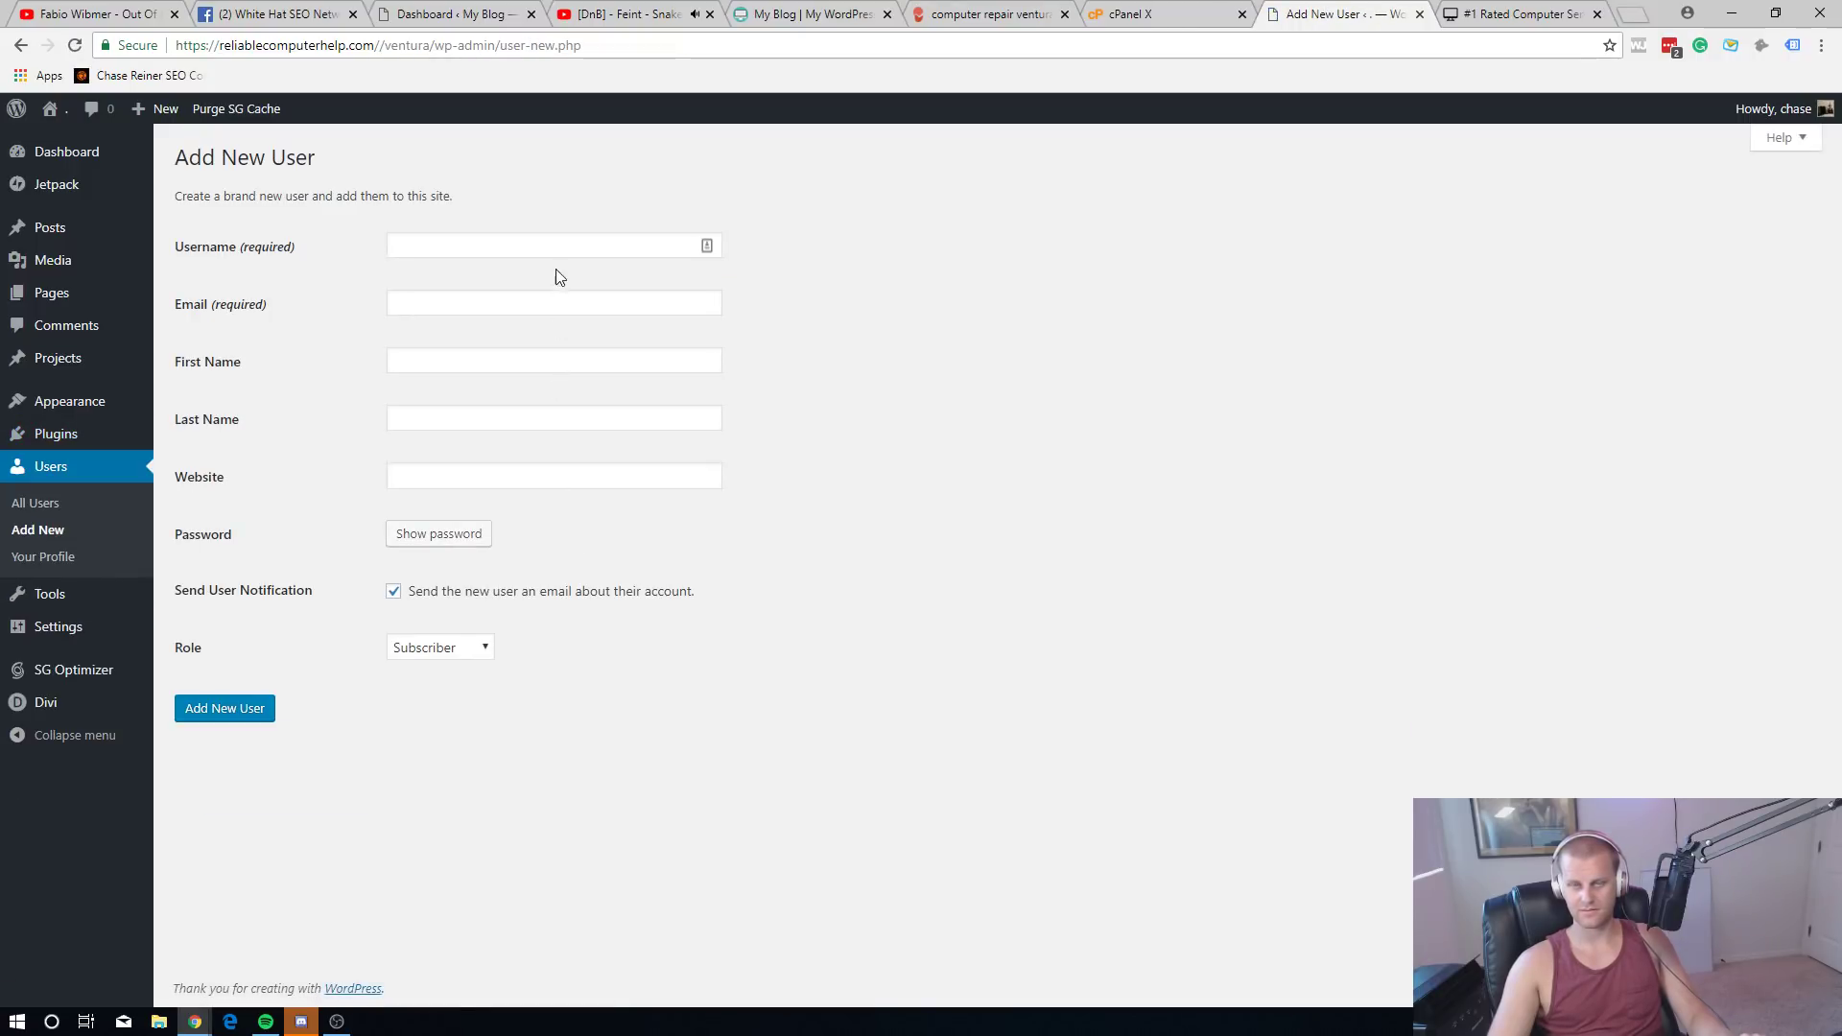
click(556, 252)
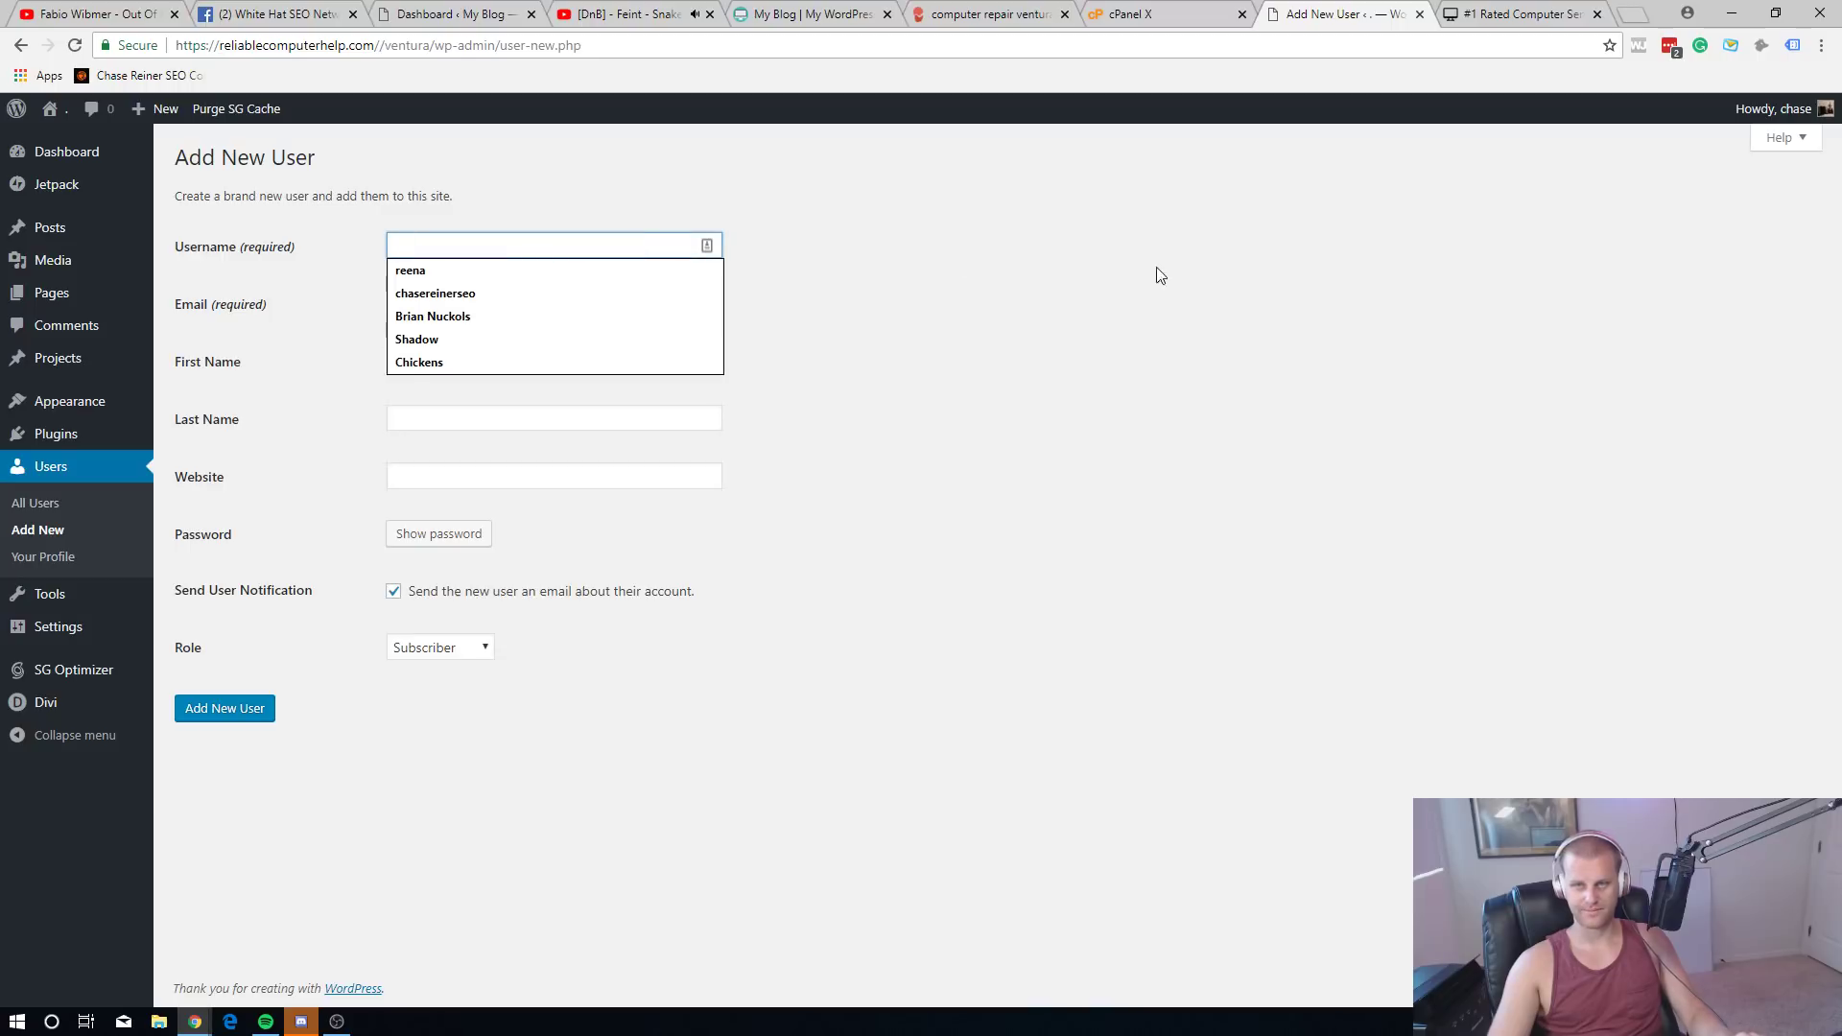
text(doug)
key(Tab)
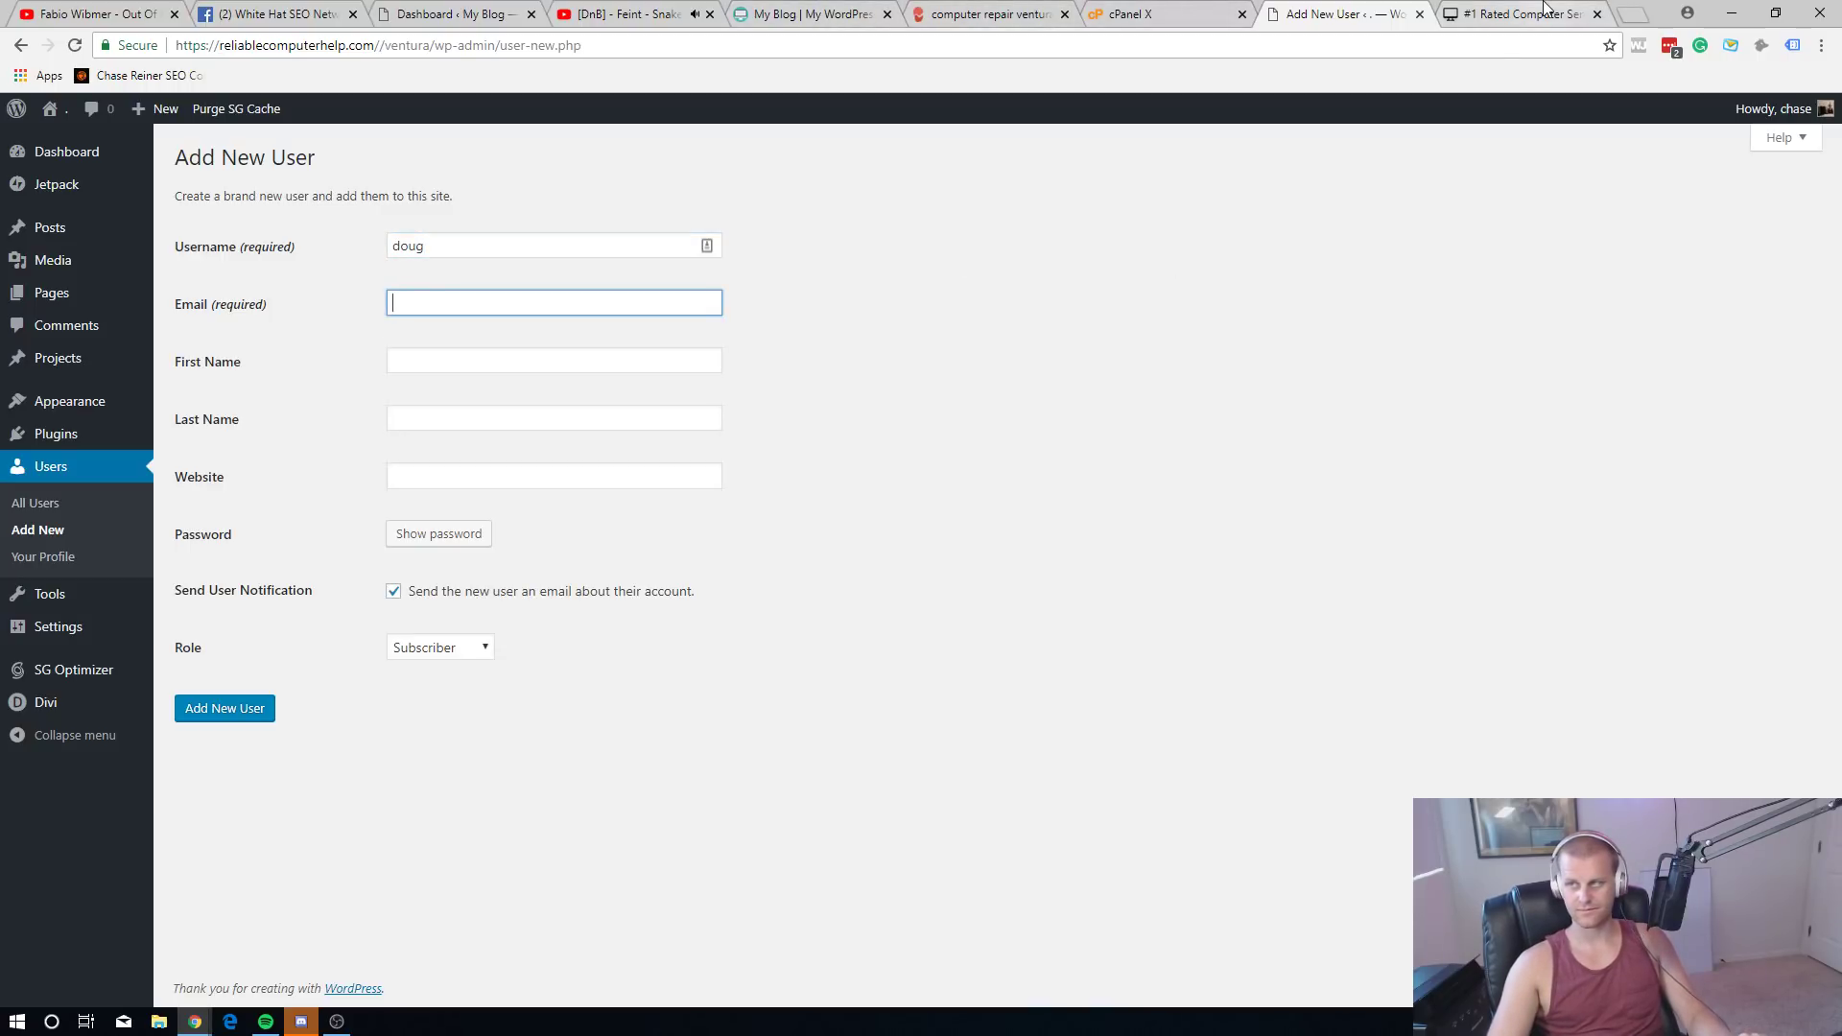
Close the computer services tab, check Facebook notifications, then focus the Email field
click(1597, 14)
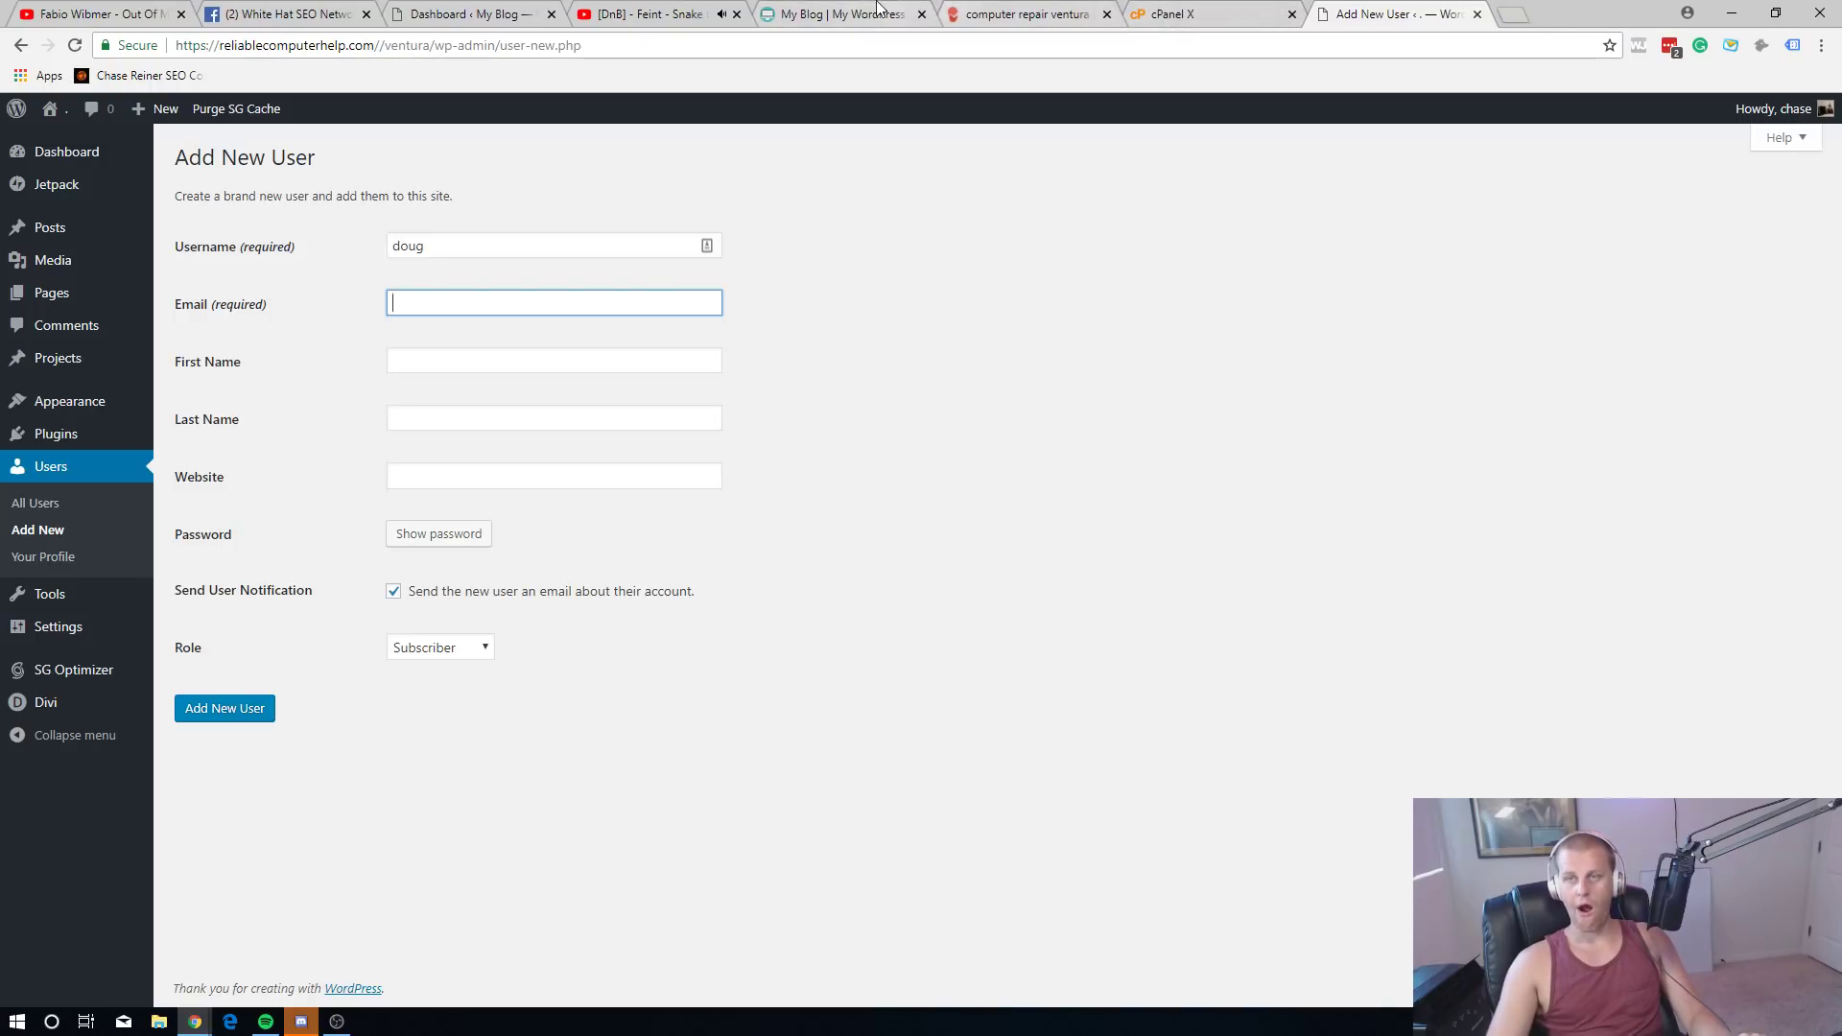
click(248, 17)
click(1279, 118)
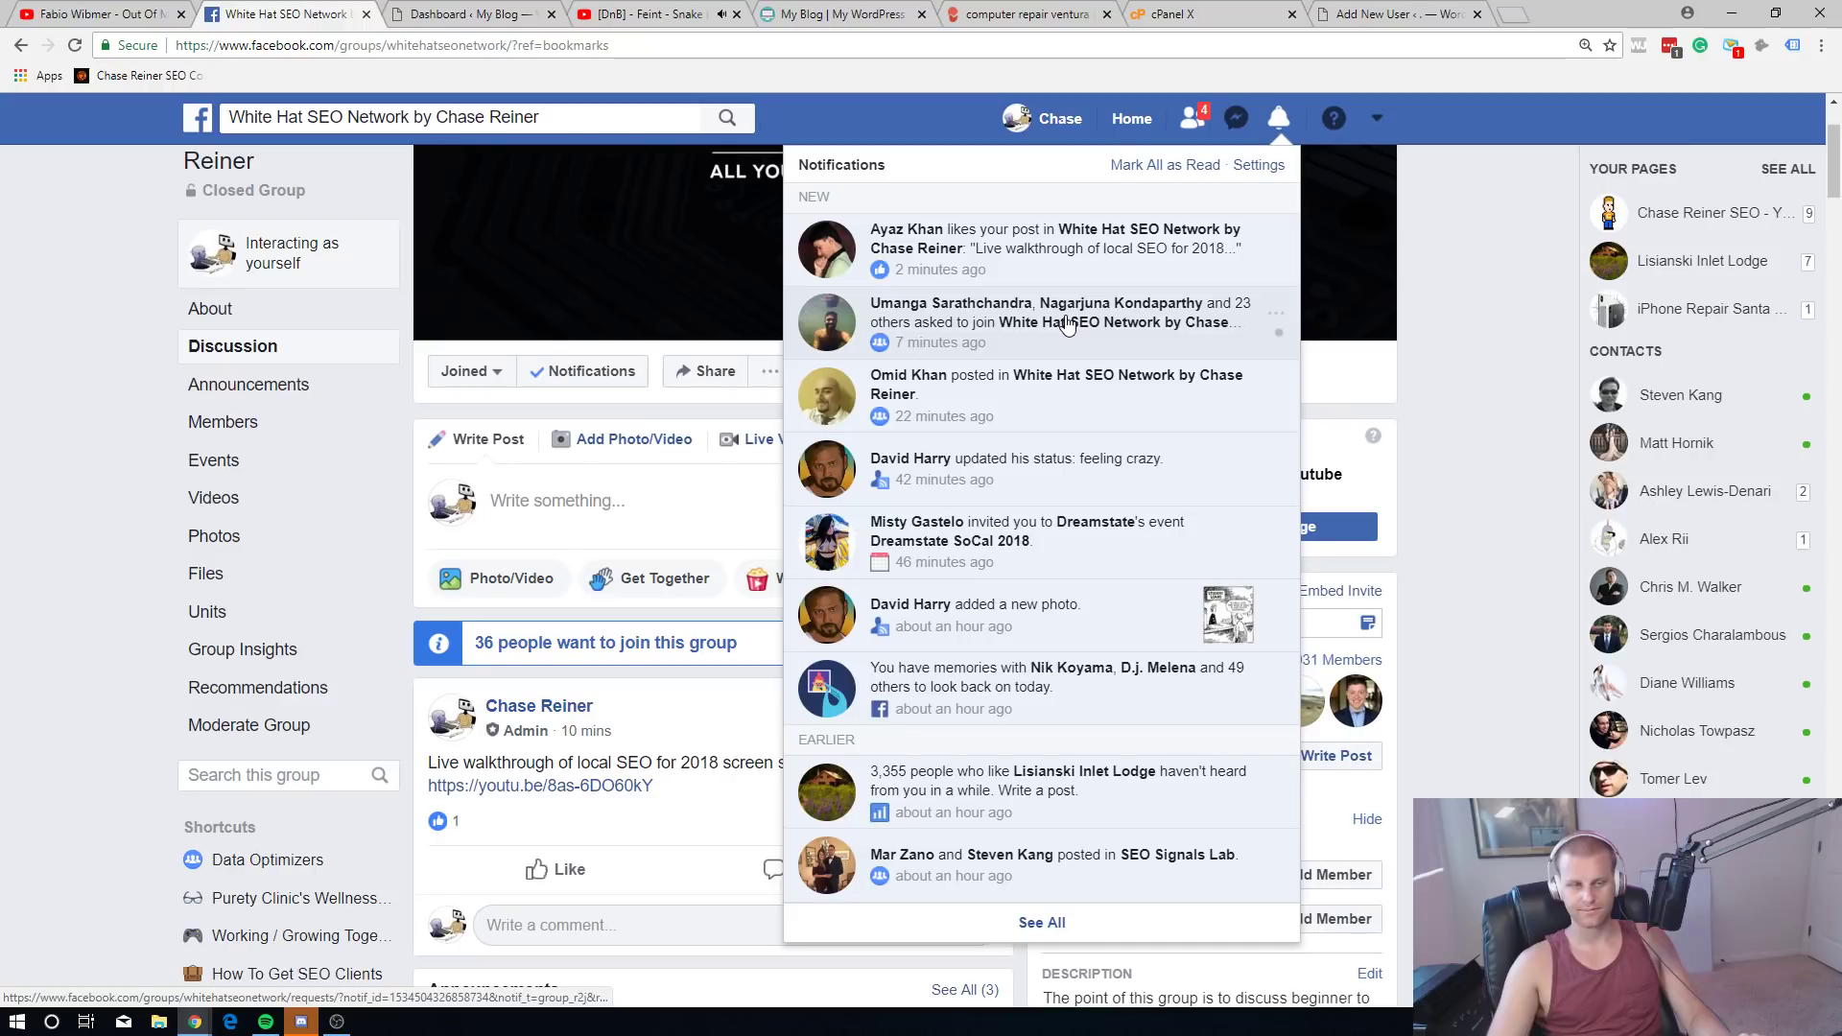
click(1401, 13)
click(483, 302)
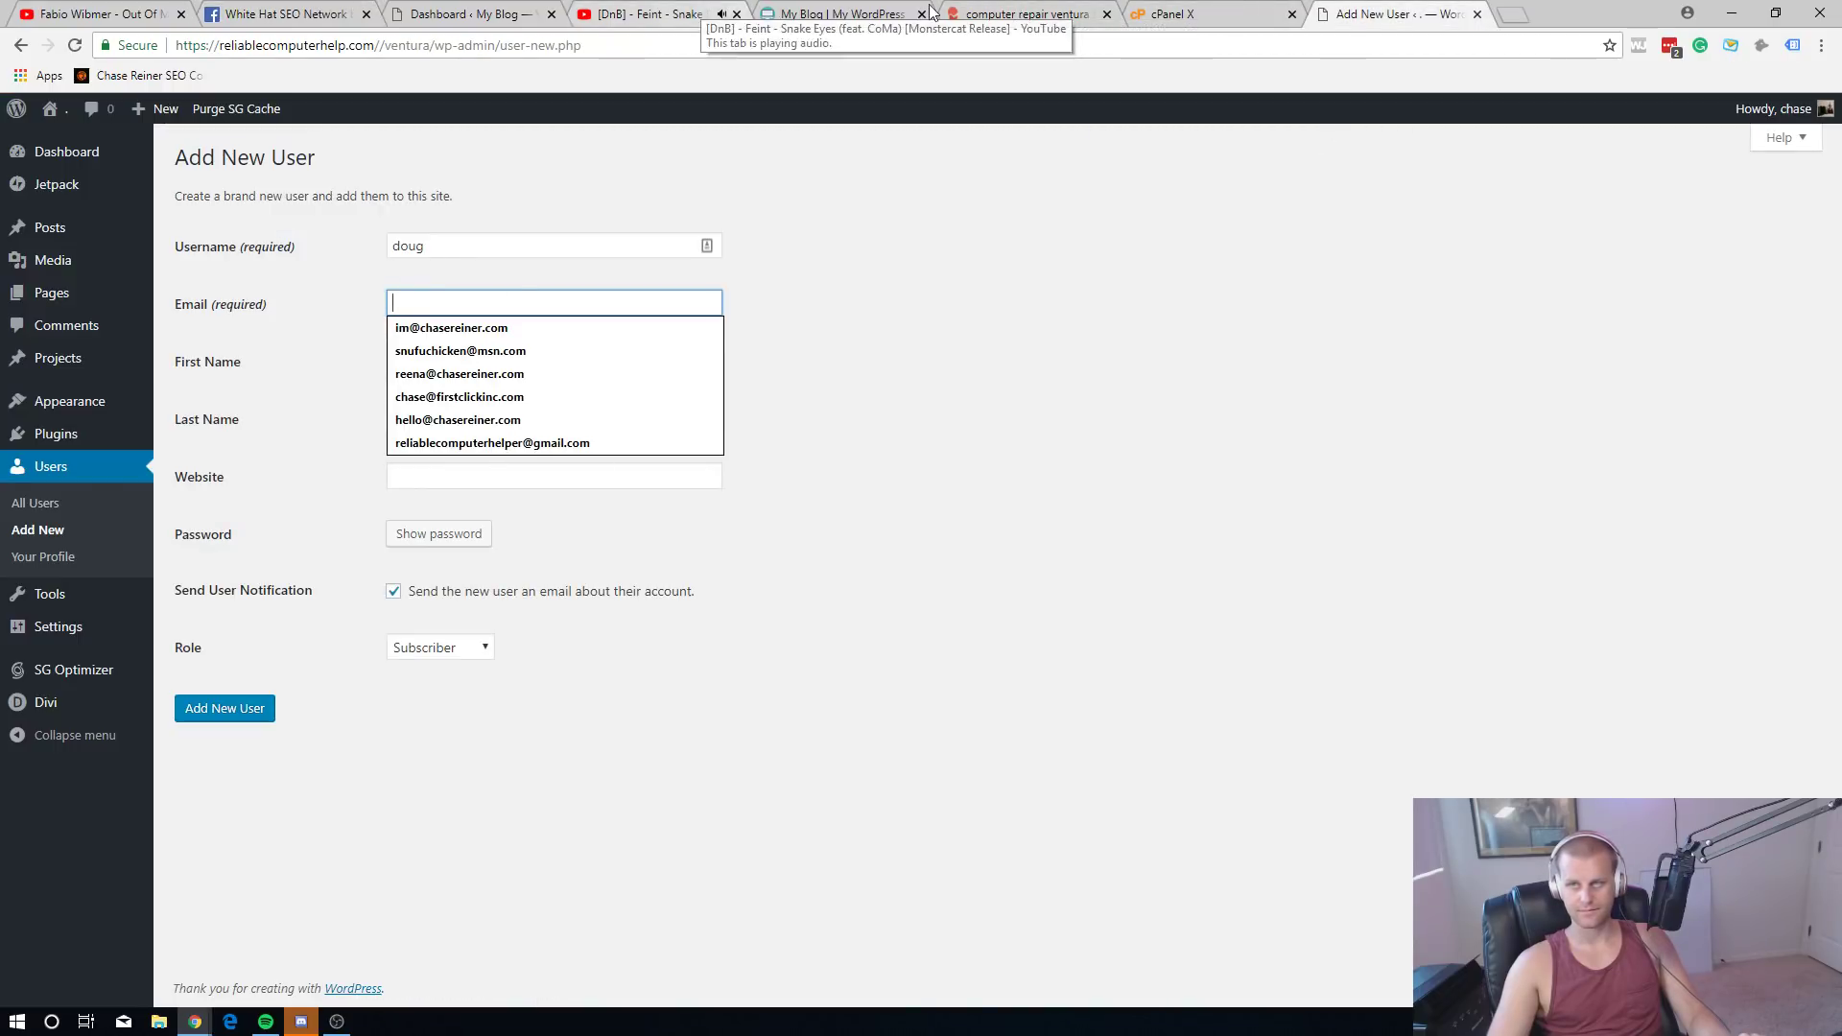
click(1507, 12)
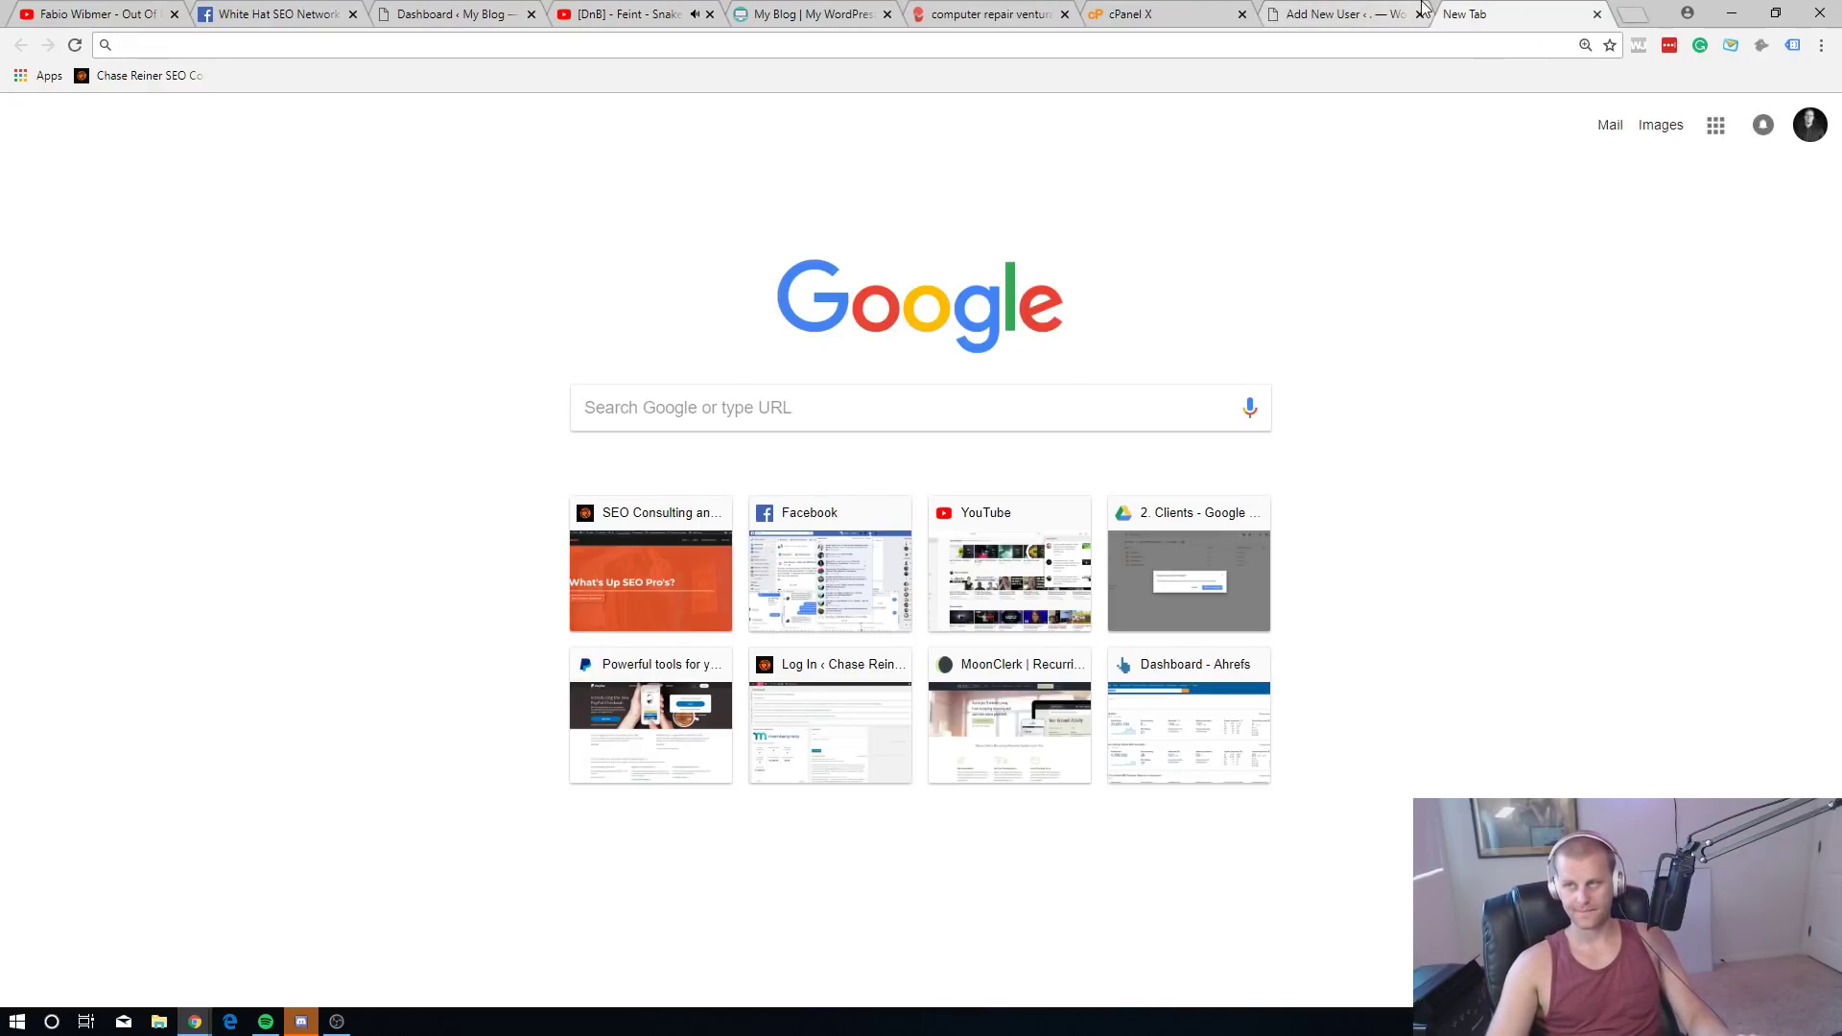
Load reliablecomputerhelp.com/ventura in the new tab
text(rel)
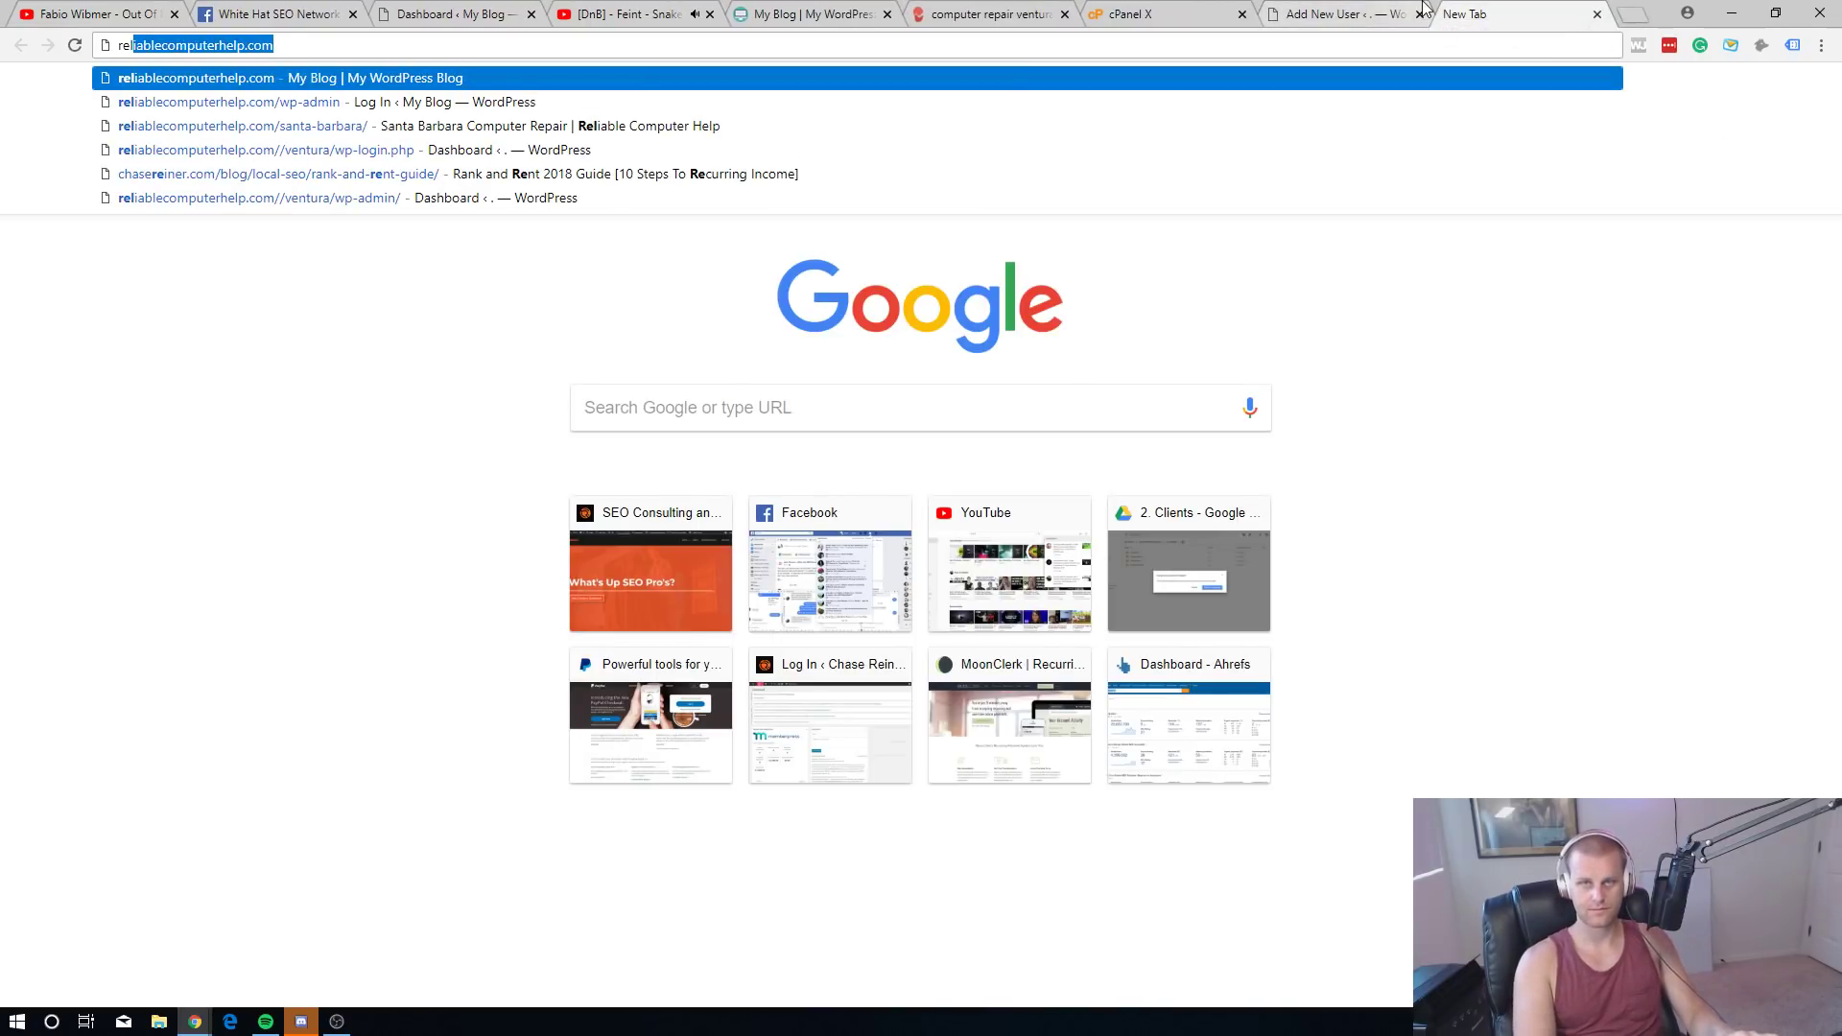
text(iablecomputerhelp.com/ventura)
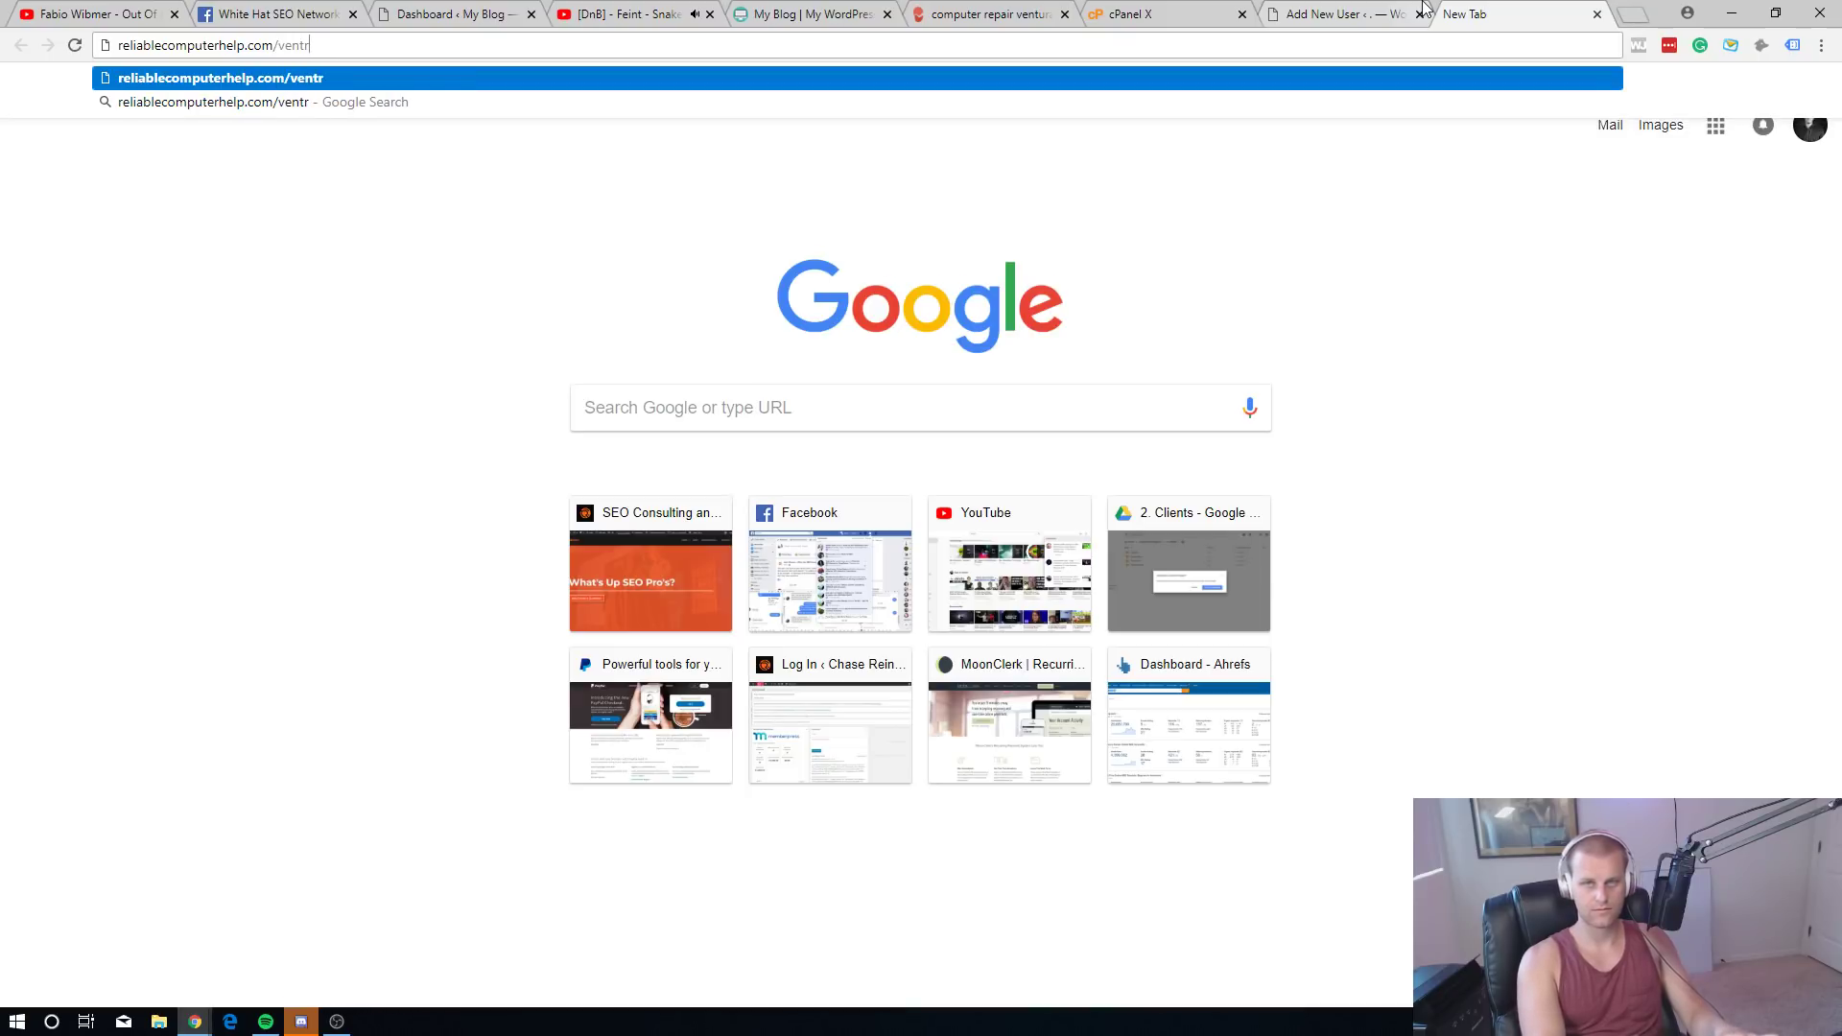
key(Escape)
key(Return)
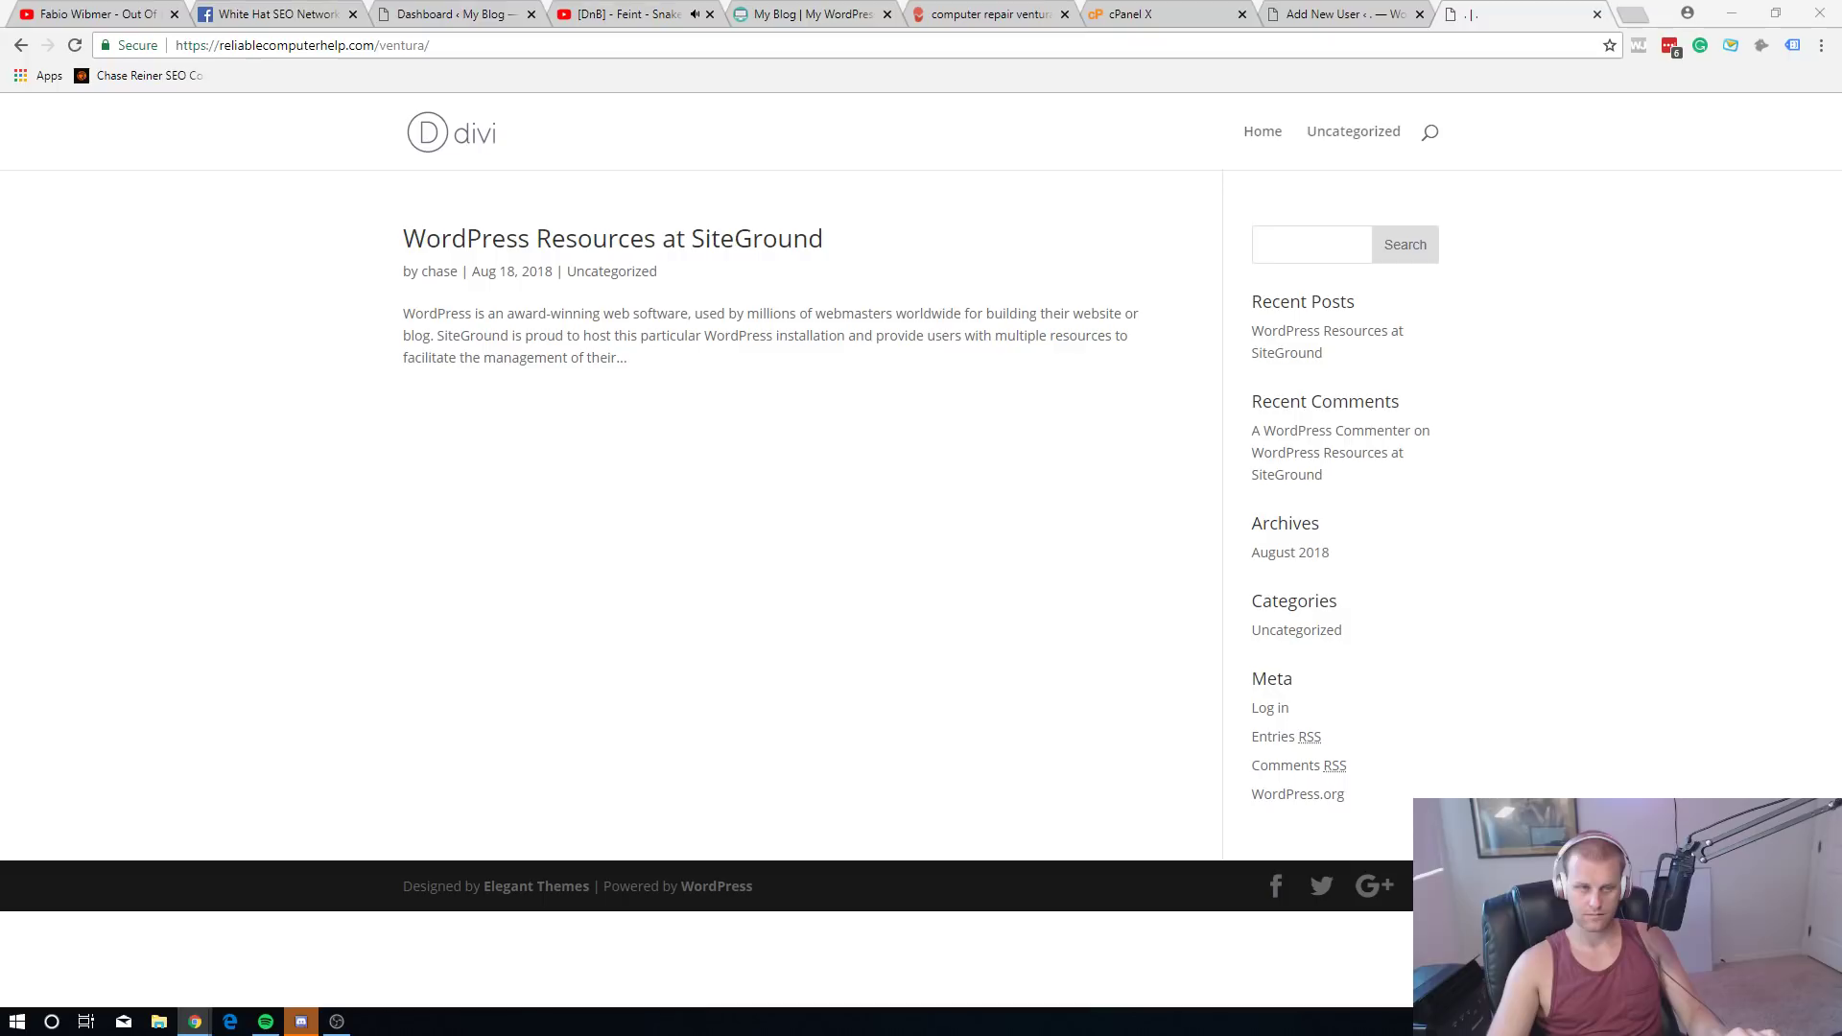
Look through the open tabs and return to the Add New User form
click(1133, 13)
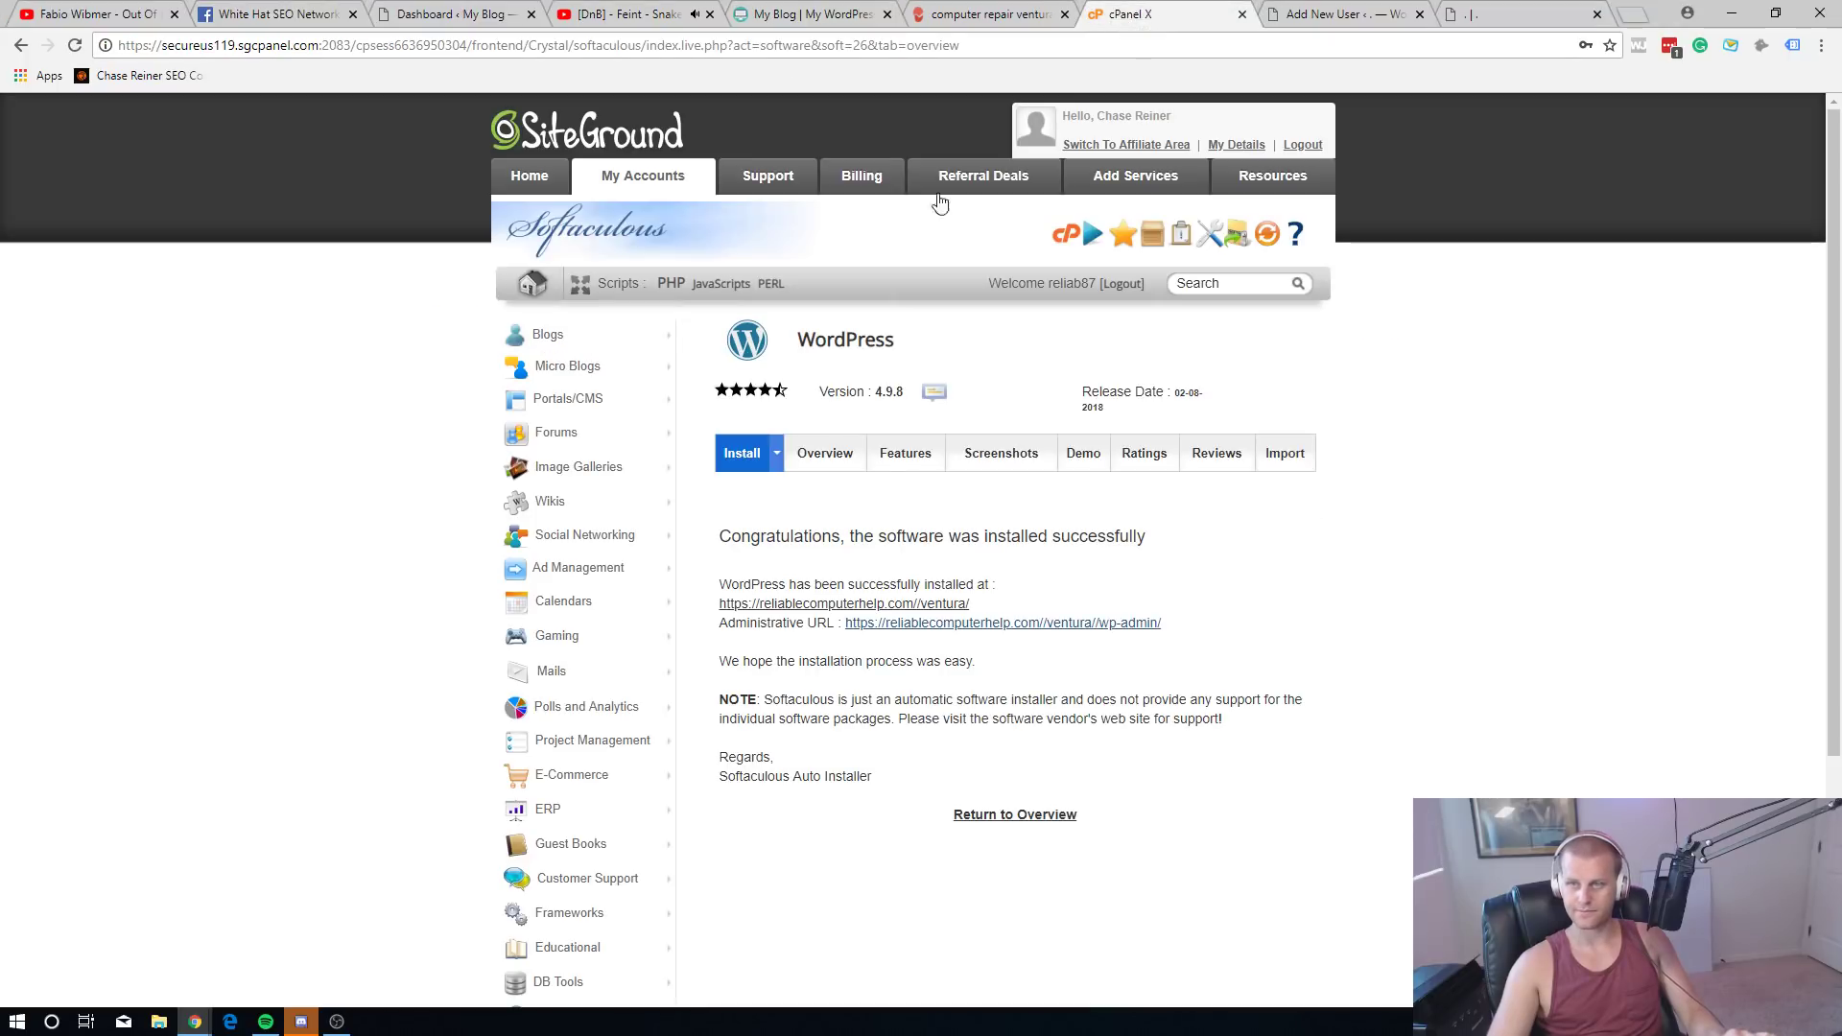
click(924, 13)
click(811, 13)
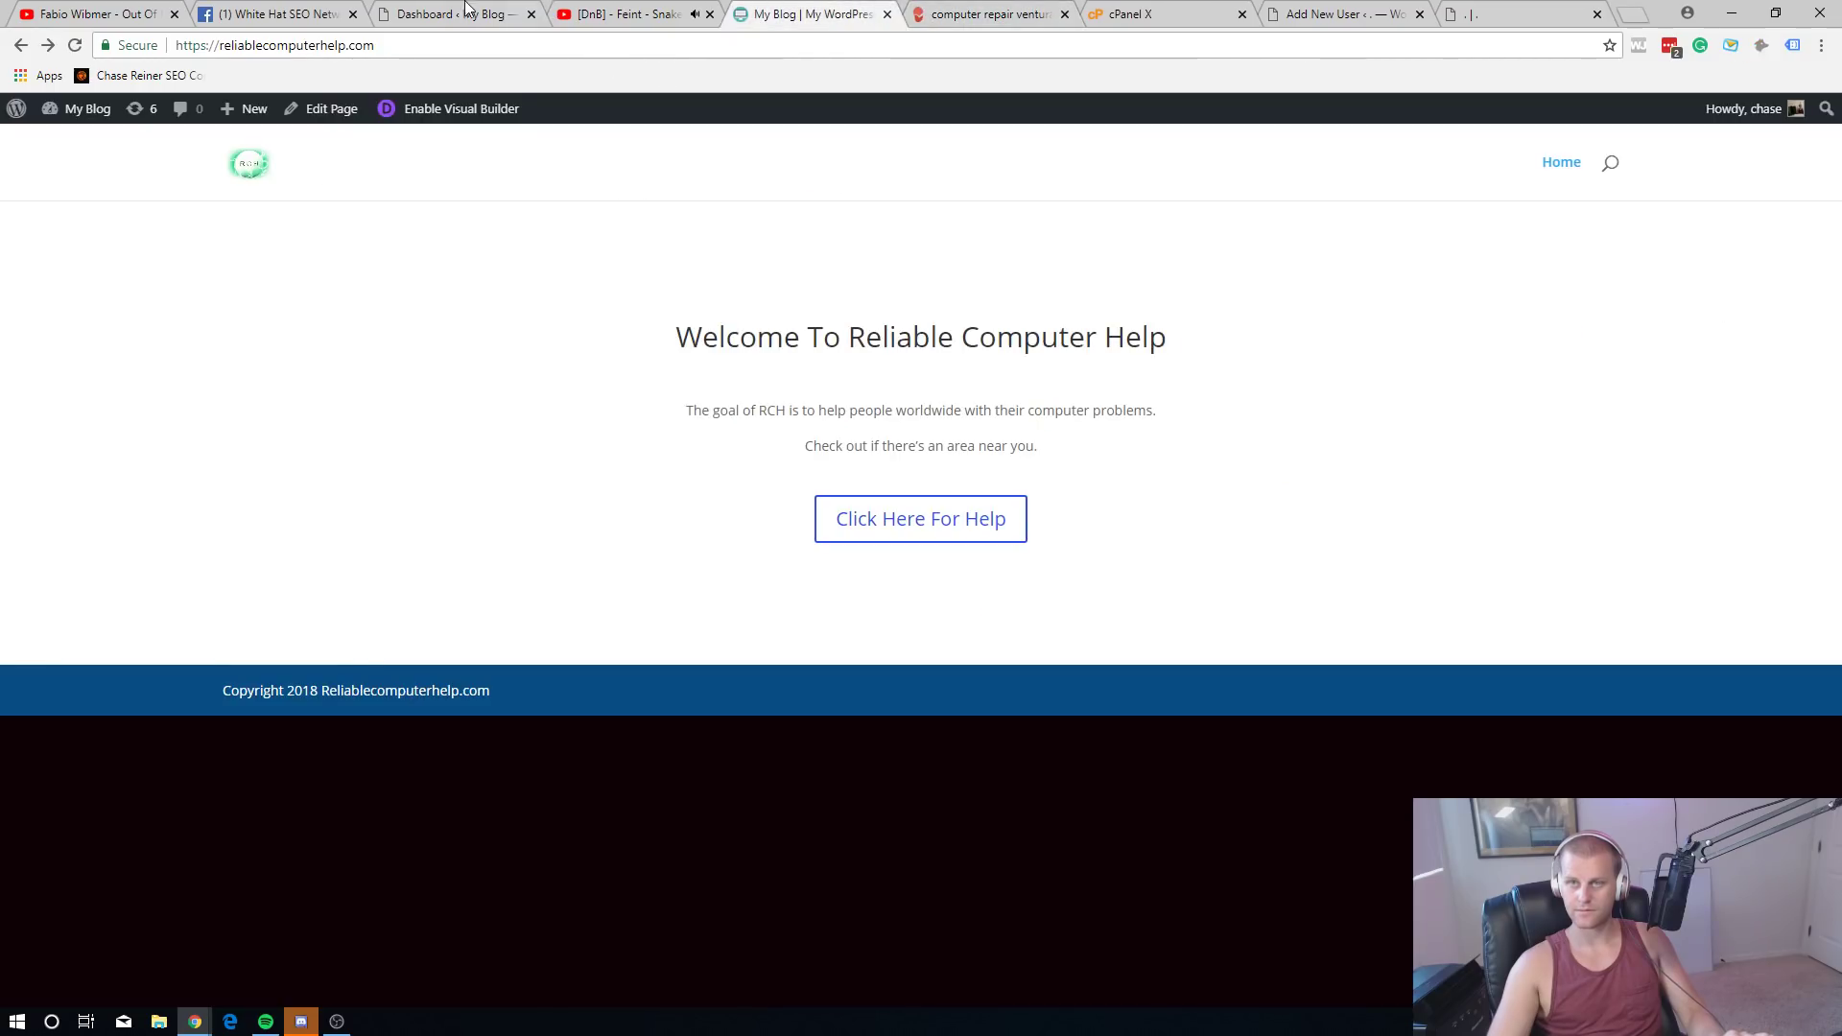
click(468, 13)
click(1343, 13)
click(1483, 14)
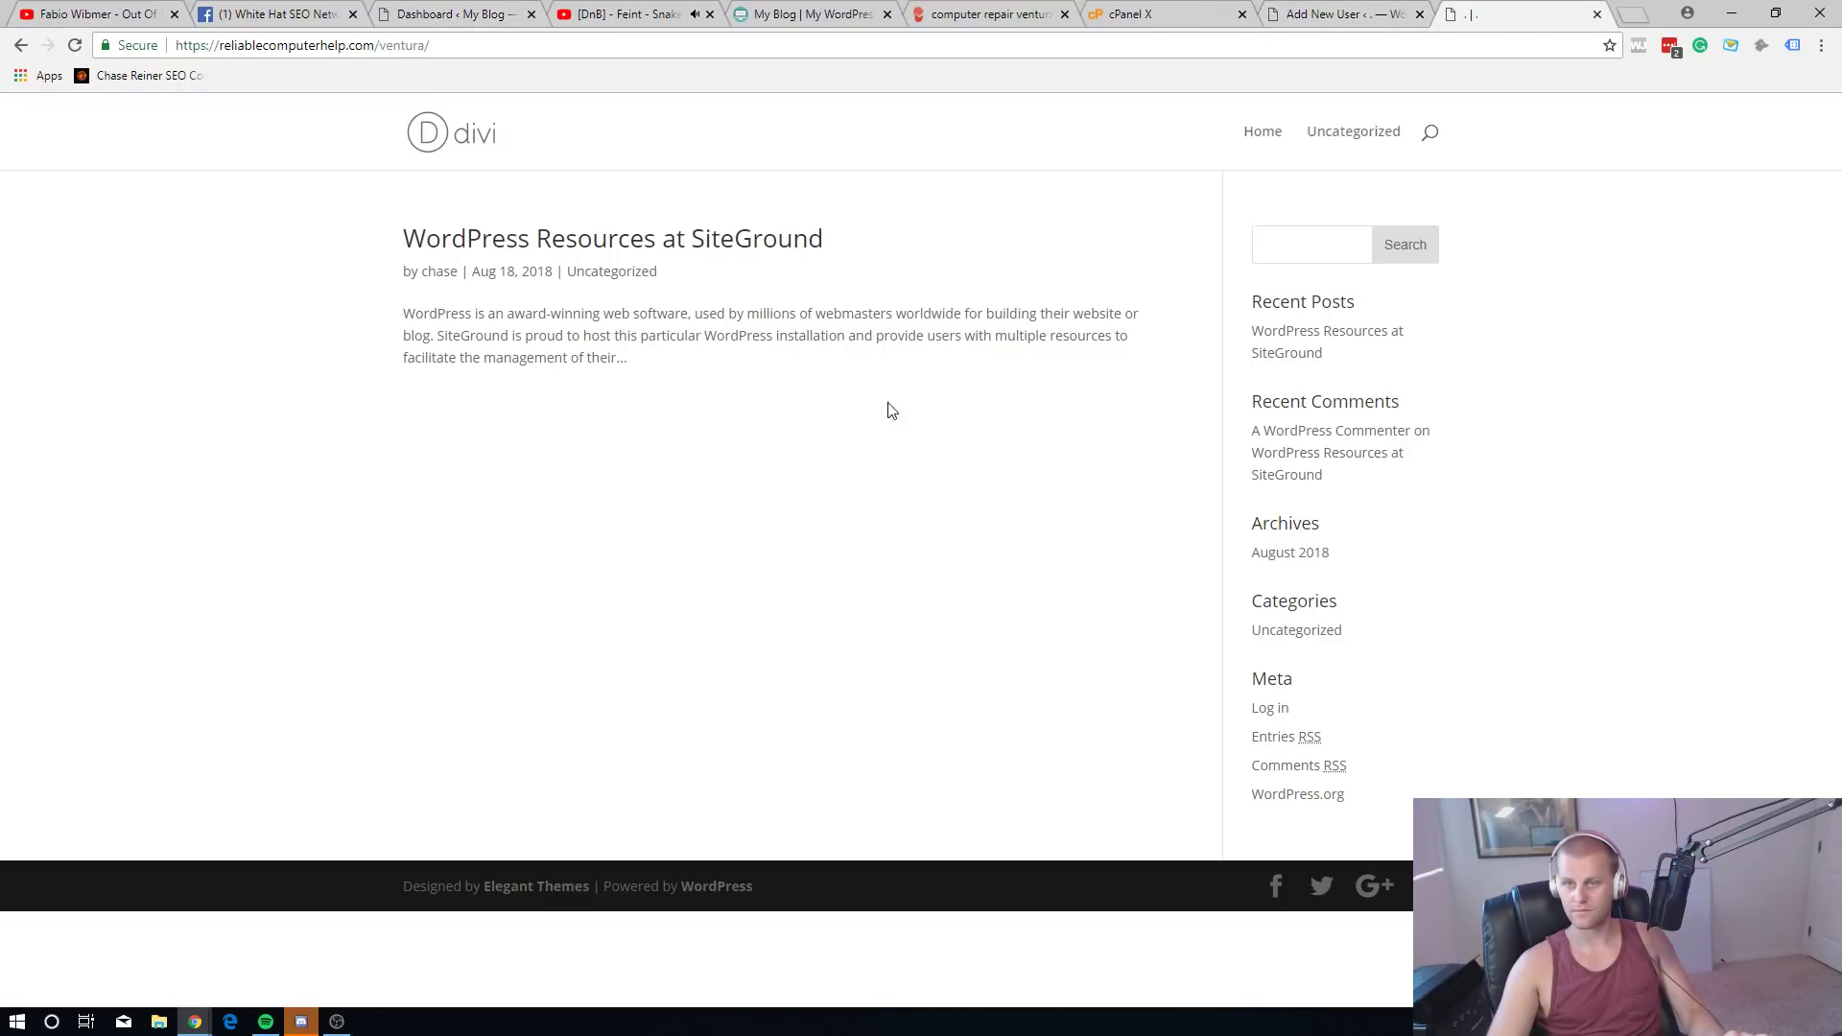
click(1278, 9)
Enter the new user's e-mail and a custom password, choose Administrator role, and submit
click(514, 353)
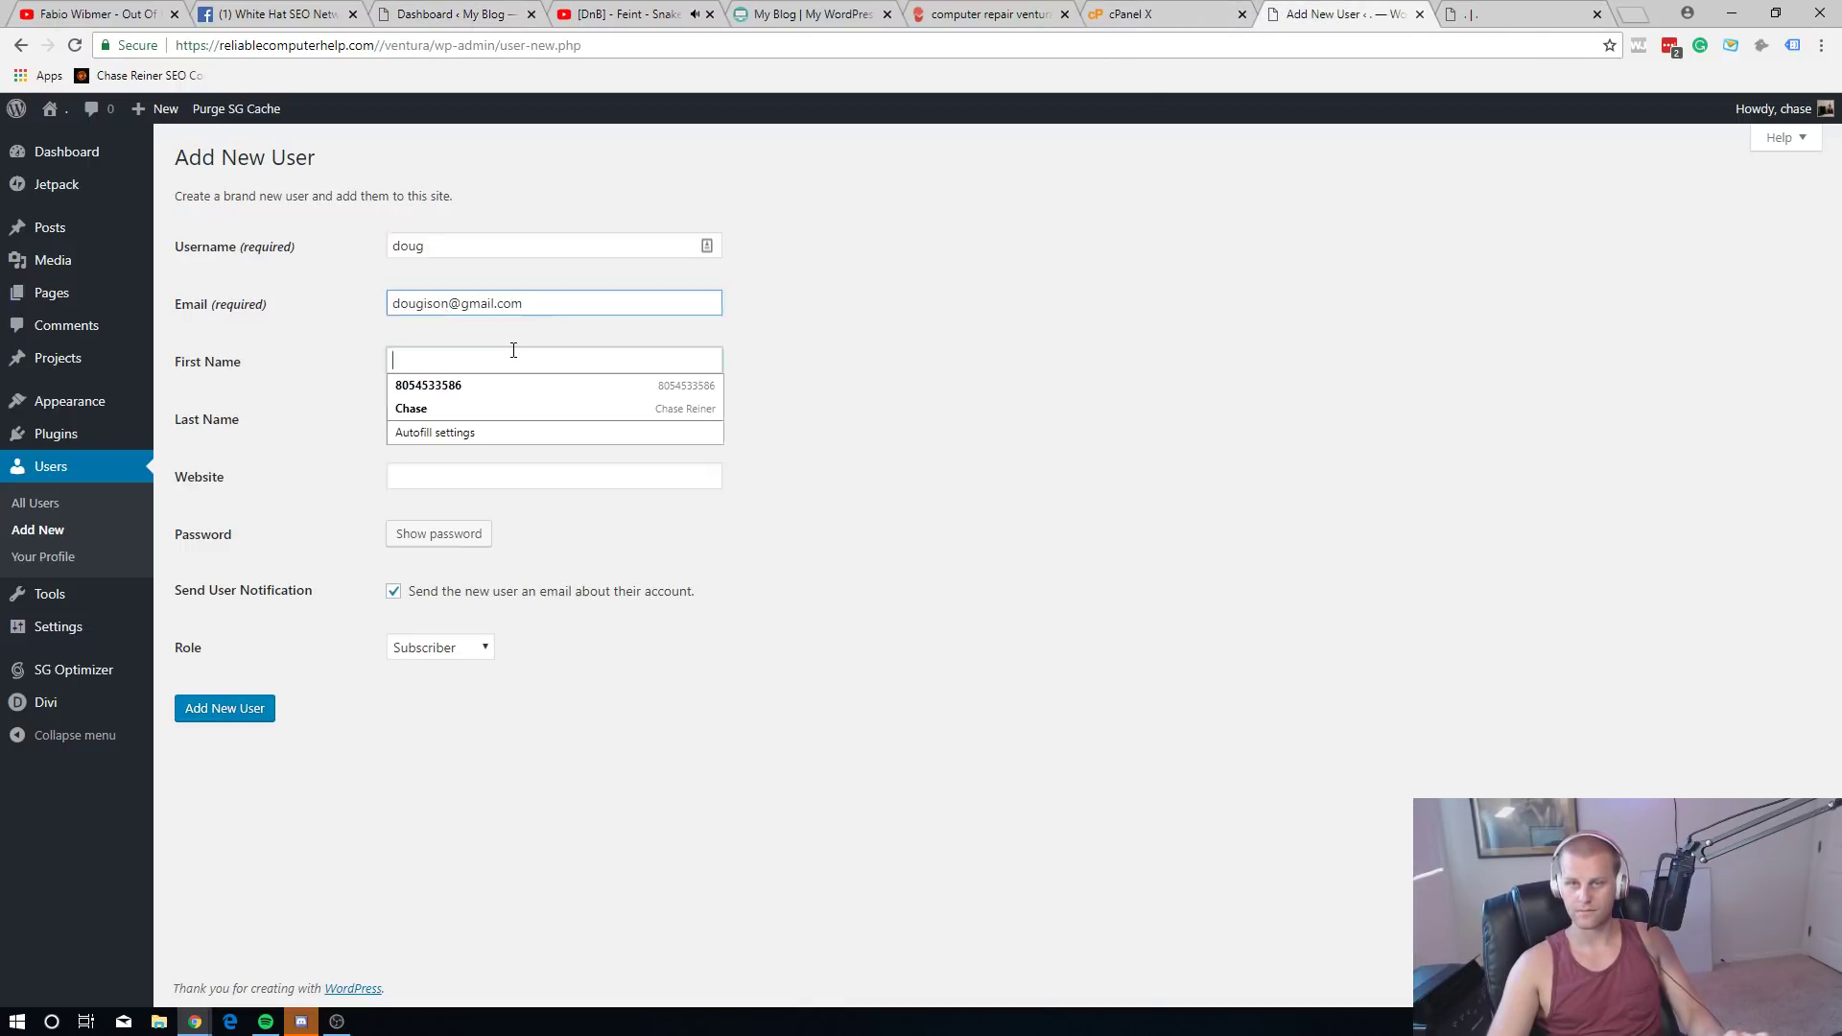
click(702, 582)
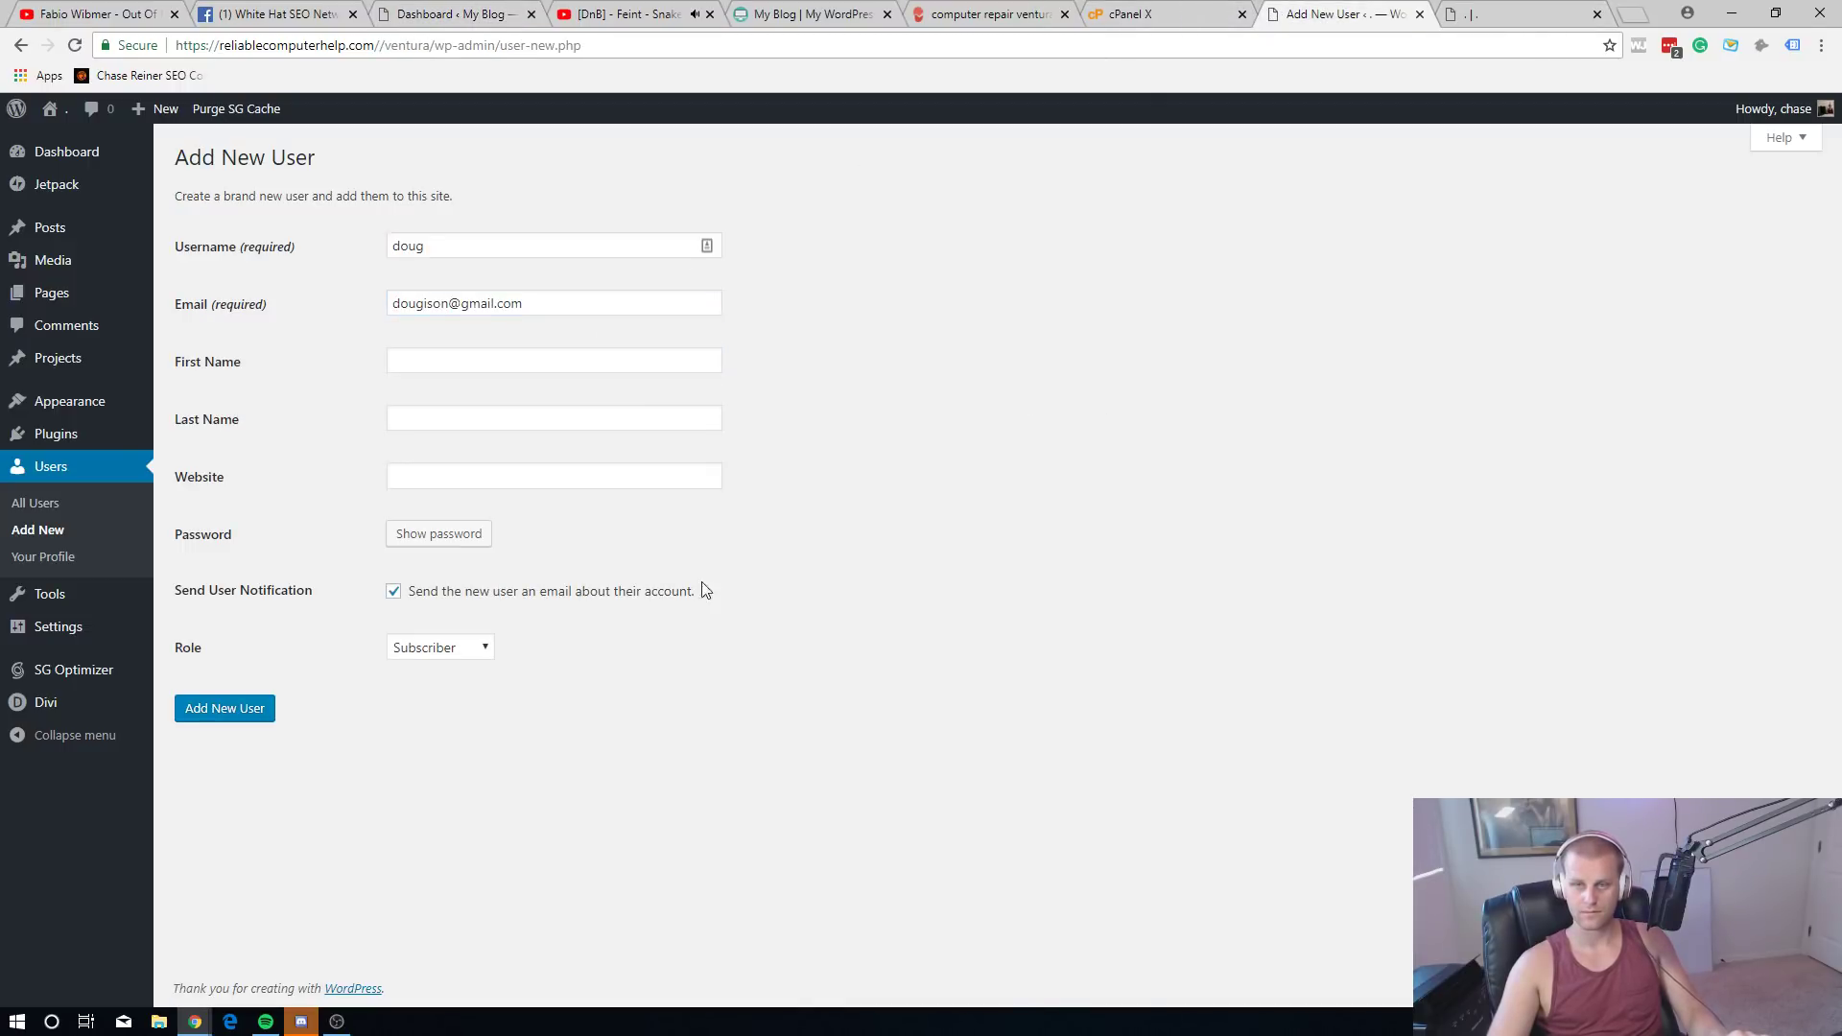
click(453, 530)
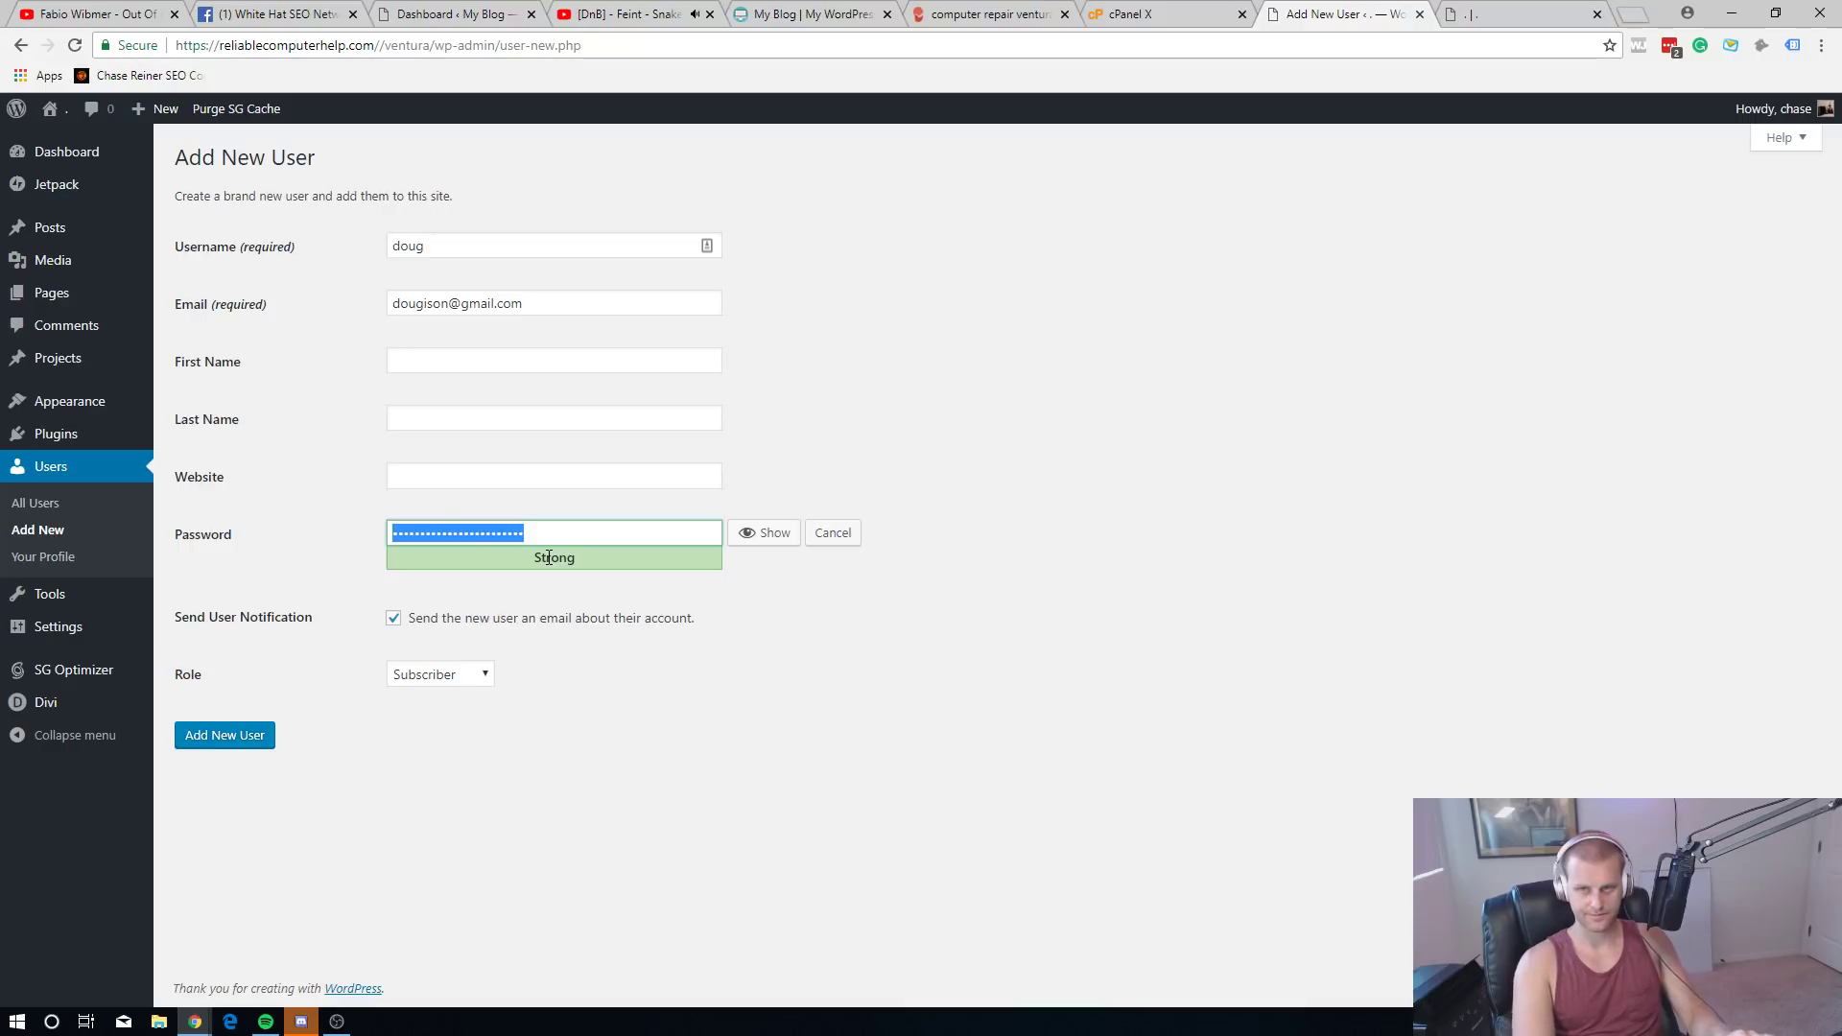
text(•••)
key(BackSpace)
key(BackSpace)
key(BackSpace)
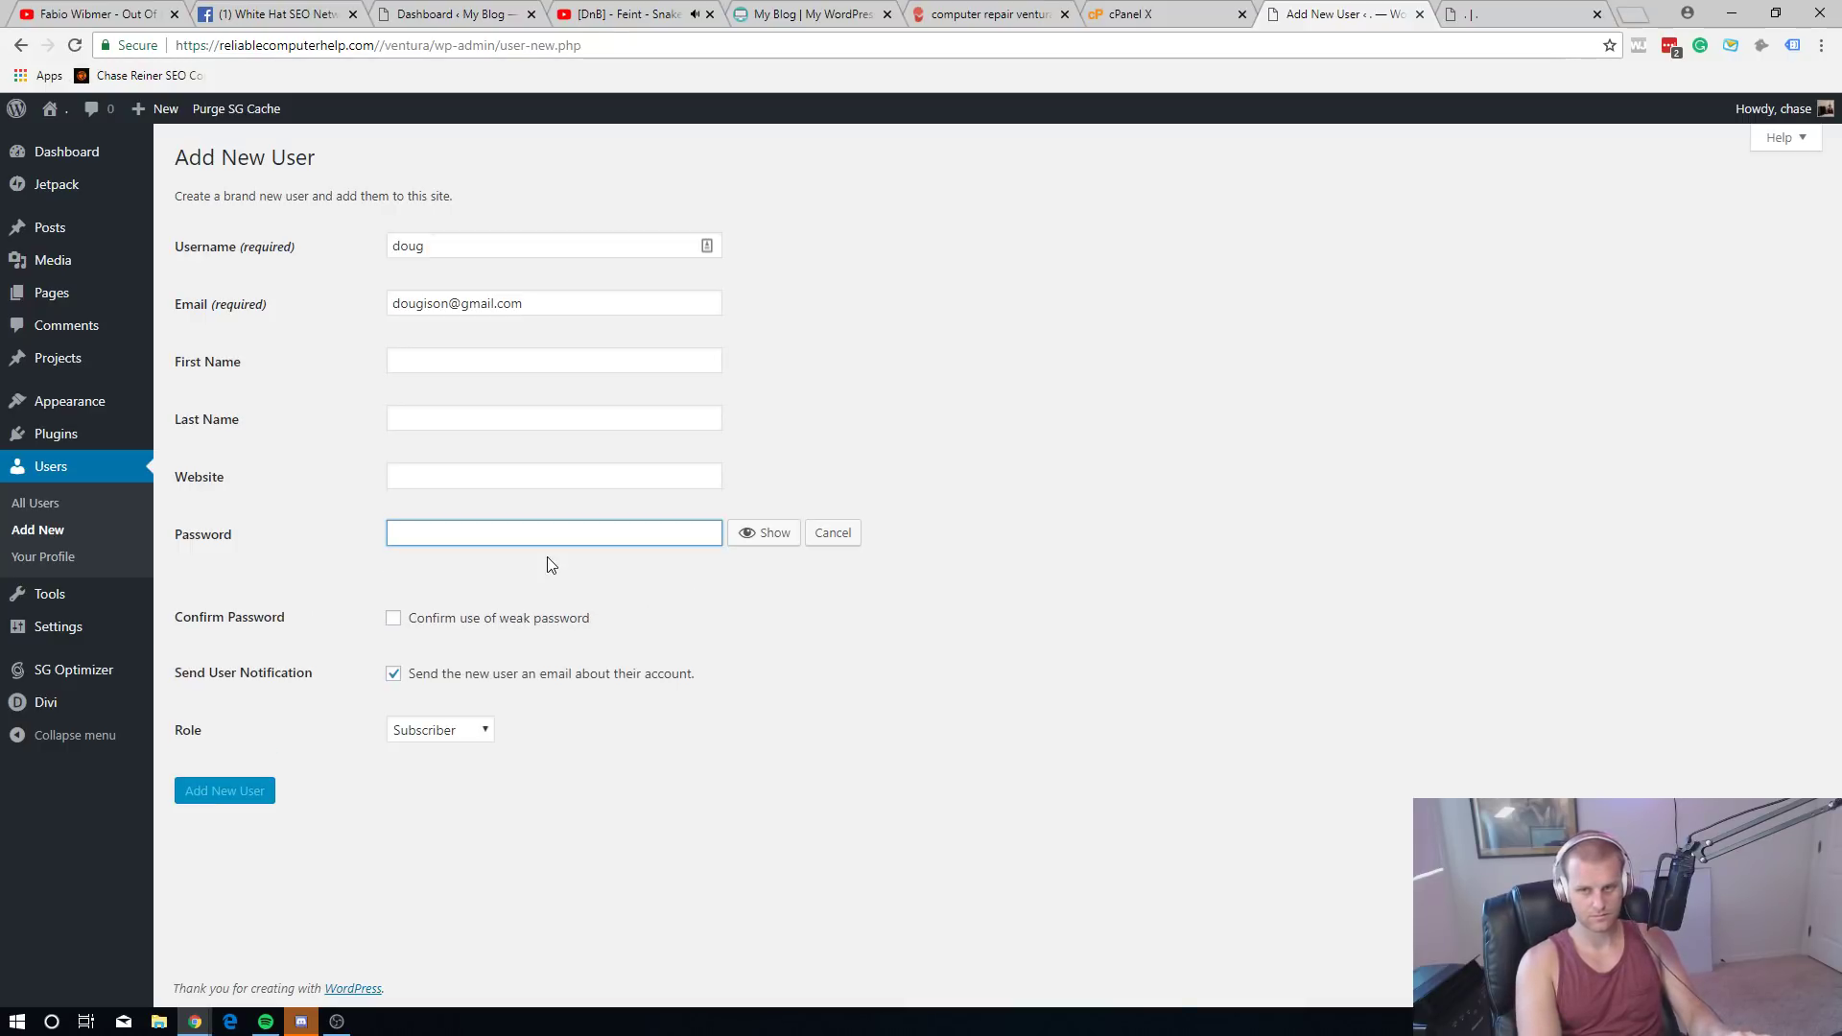
text(••••••••••••••••)
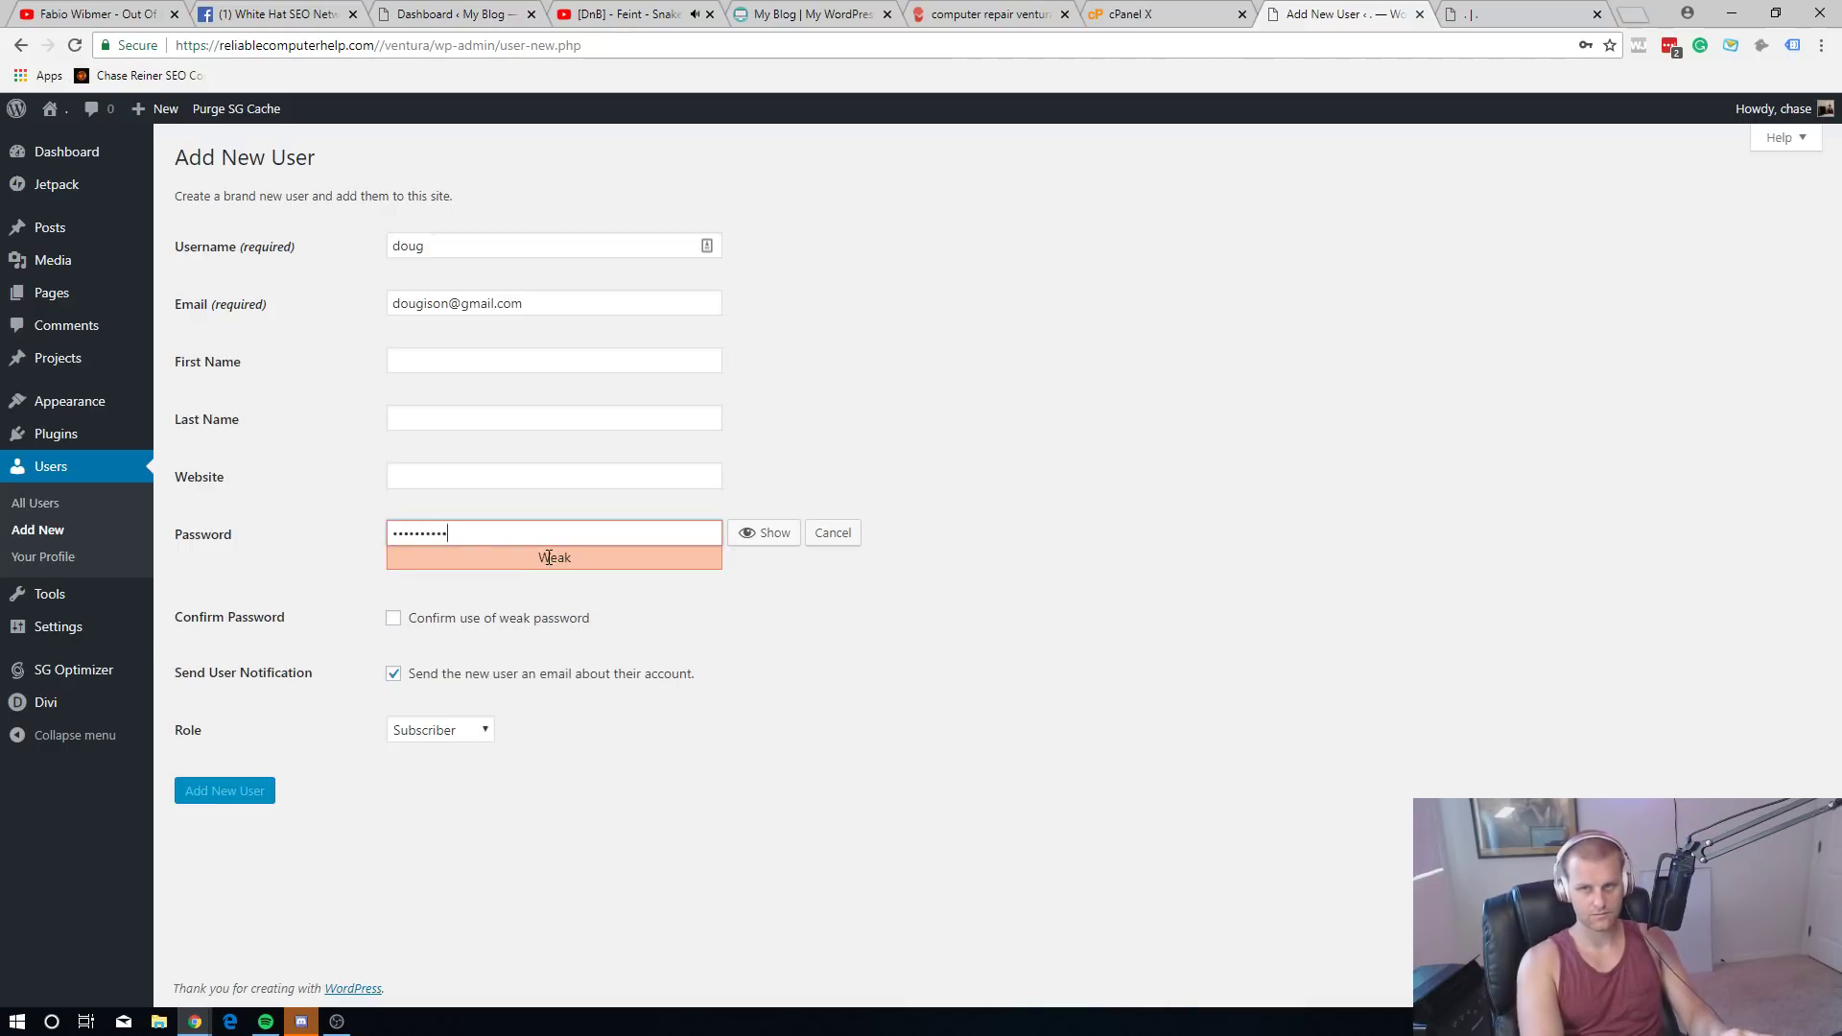
text(••)
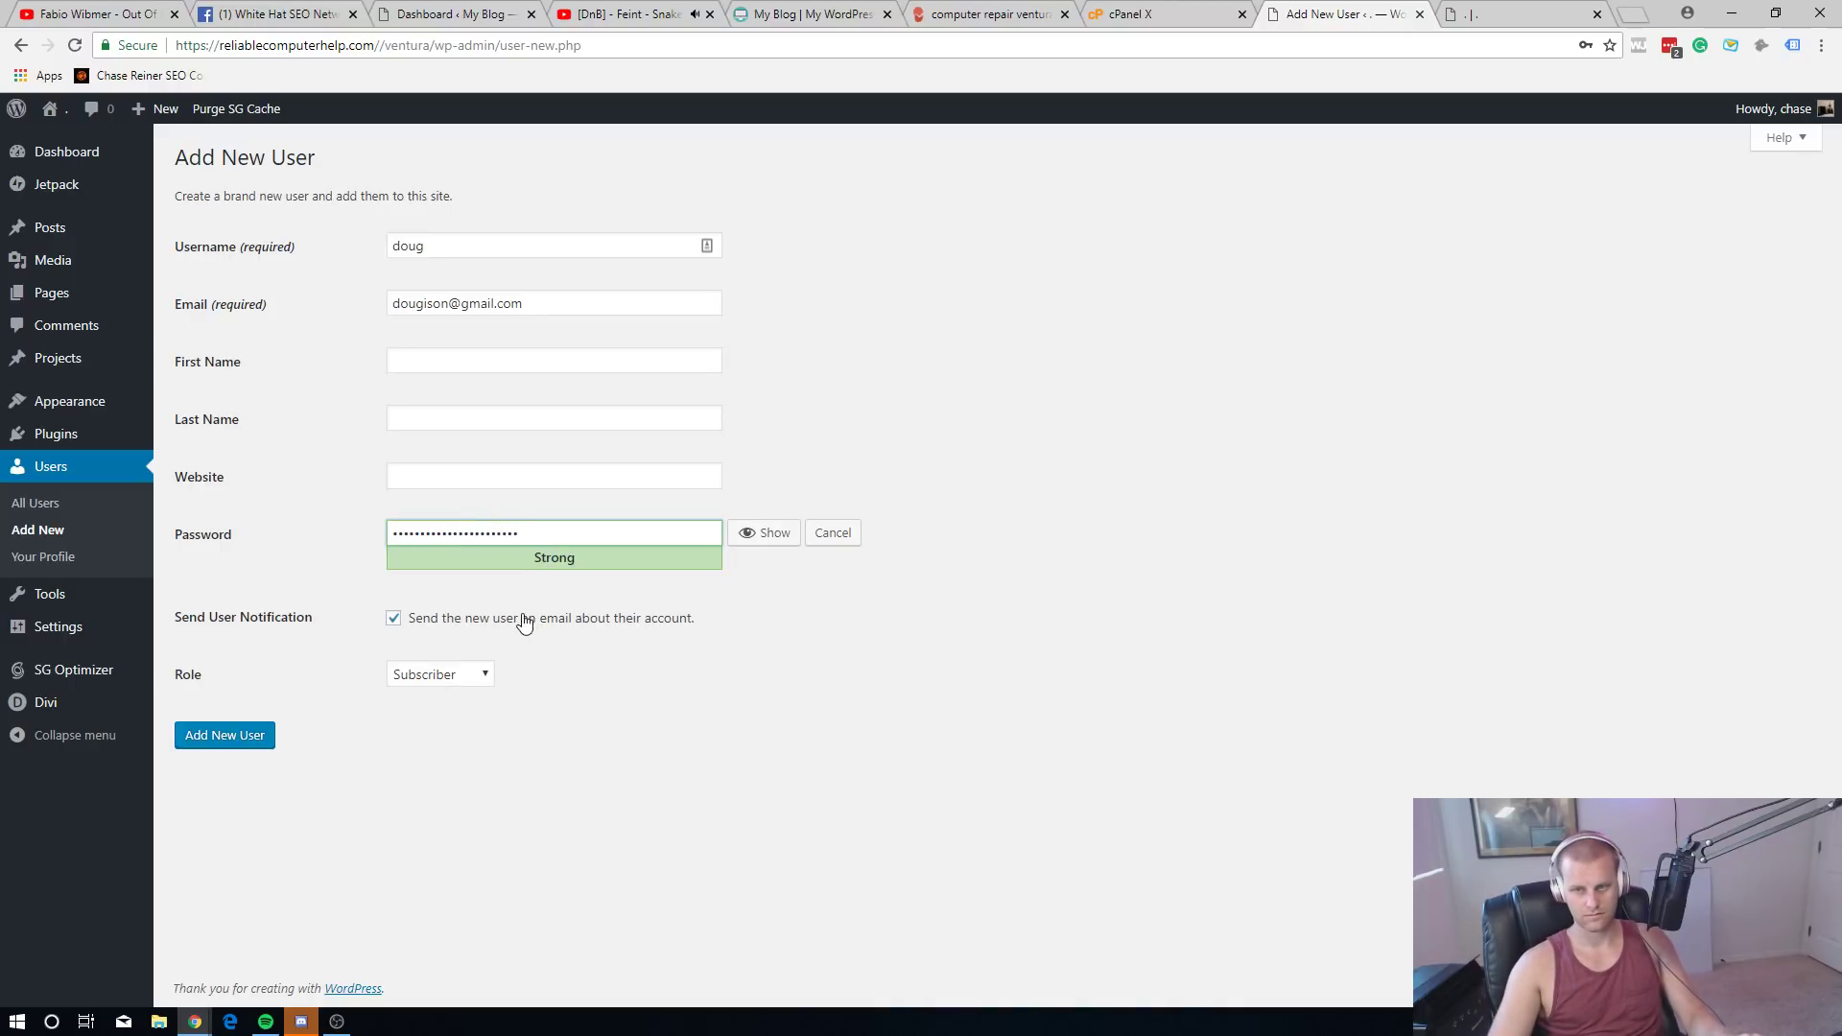
click(445, 683)
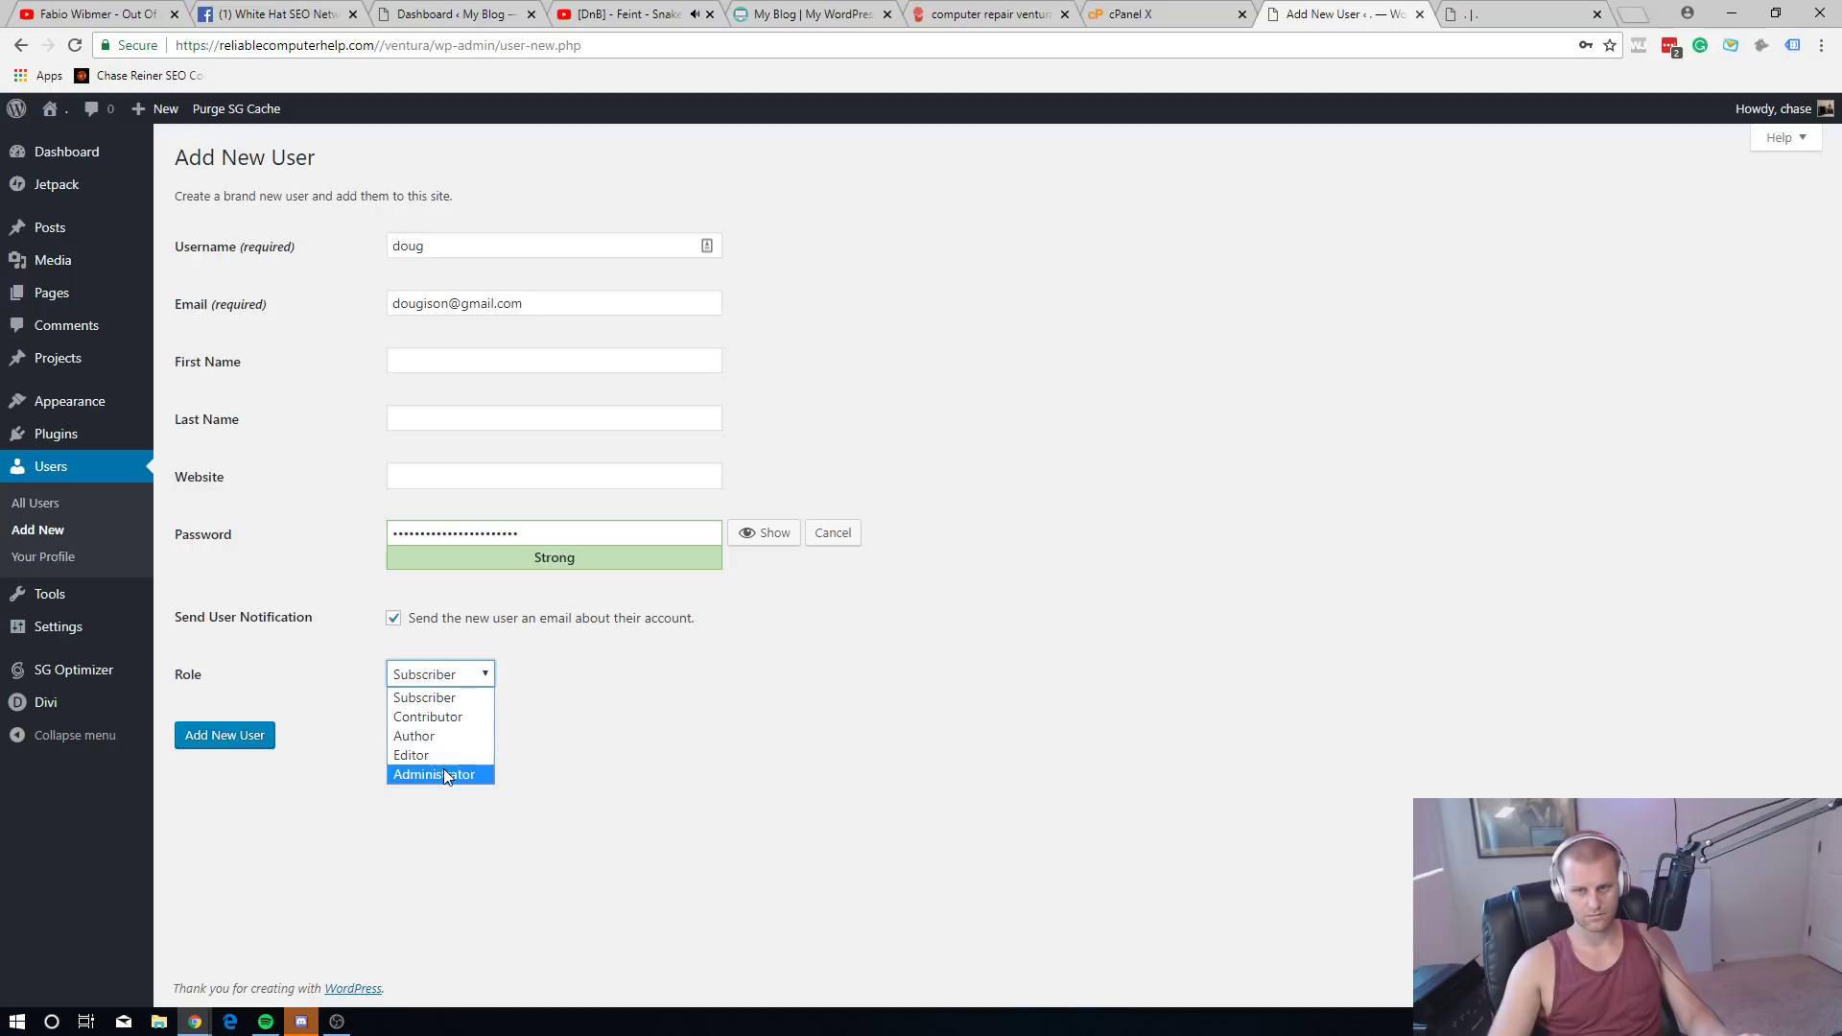
click(443, 768)
click(222, 735)
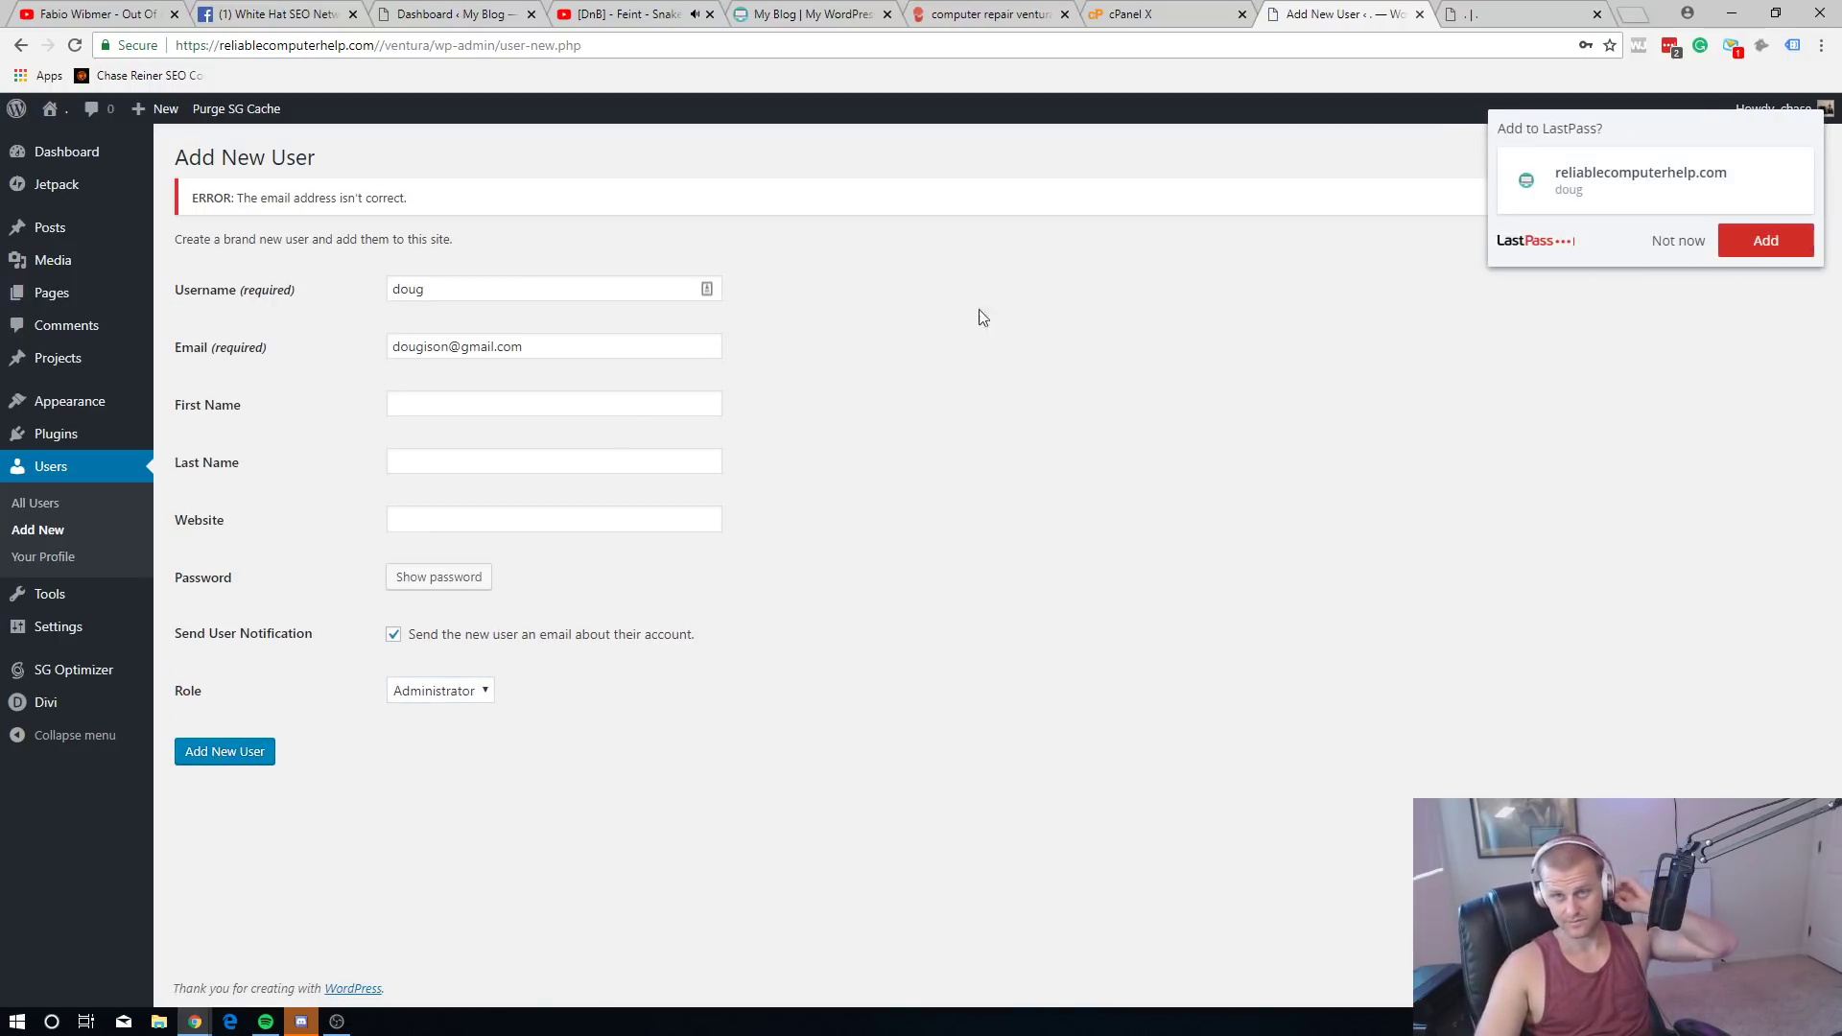
Refill the e-mail from autofill and replace the password with a new custom one
click(551, 349)
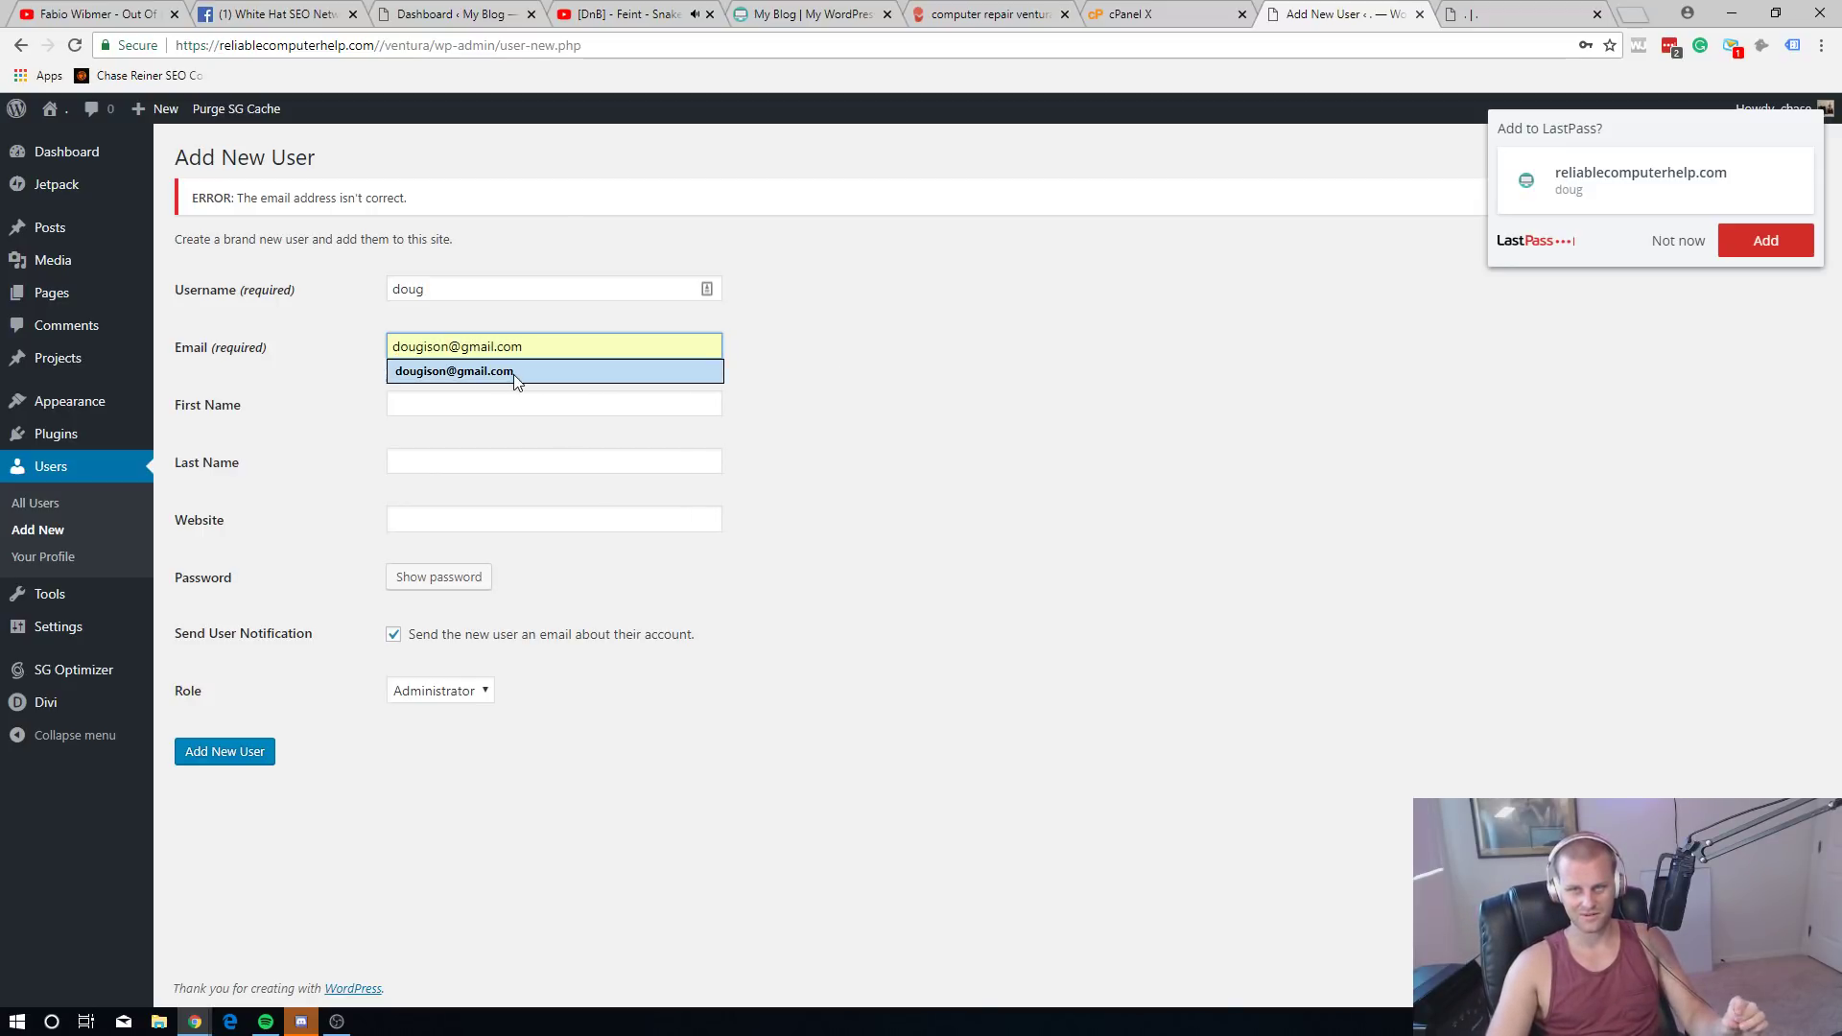
click(515, 376)
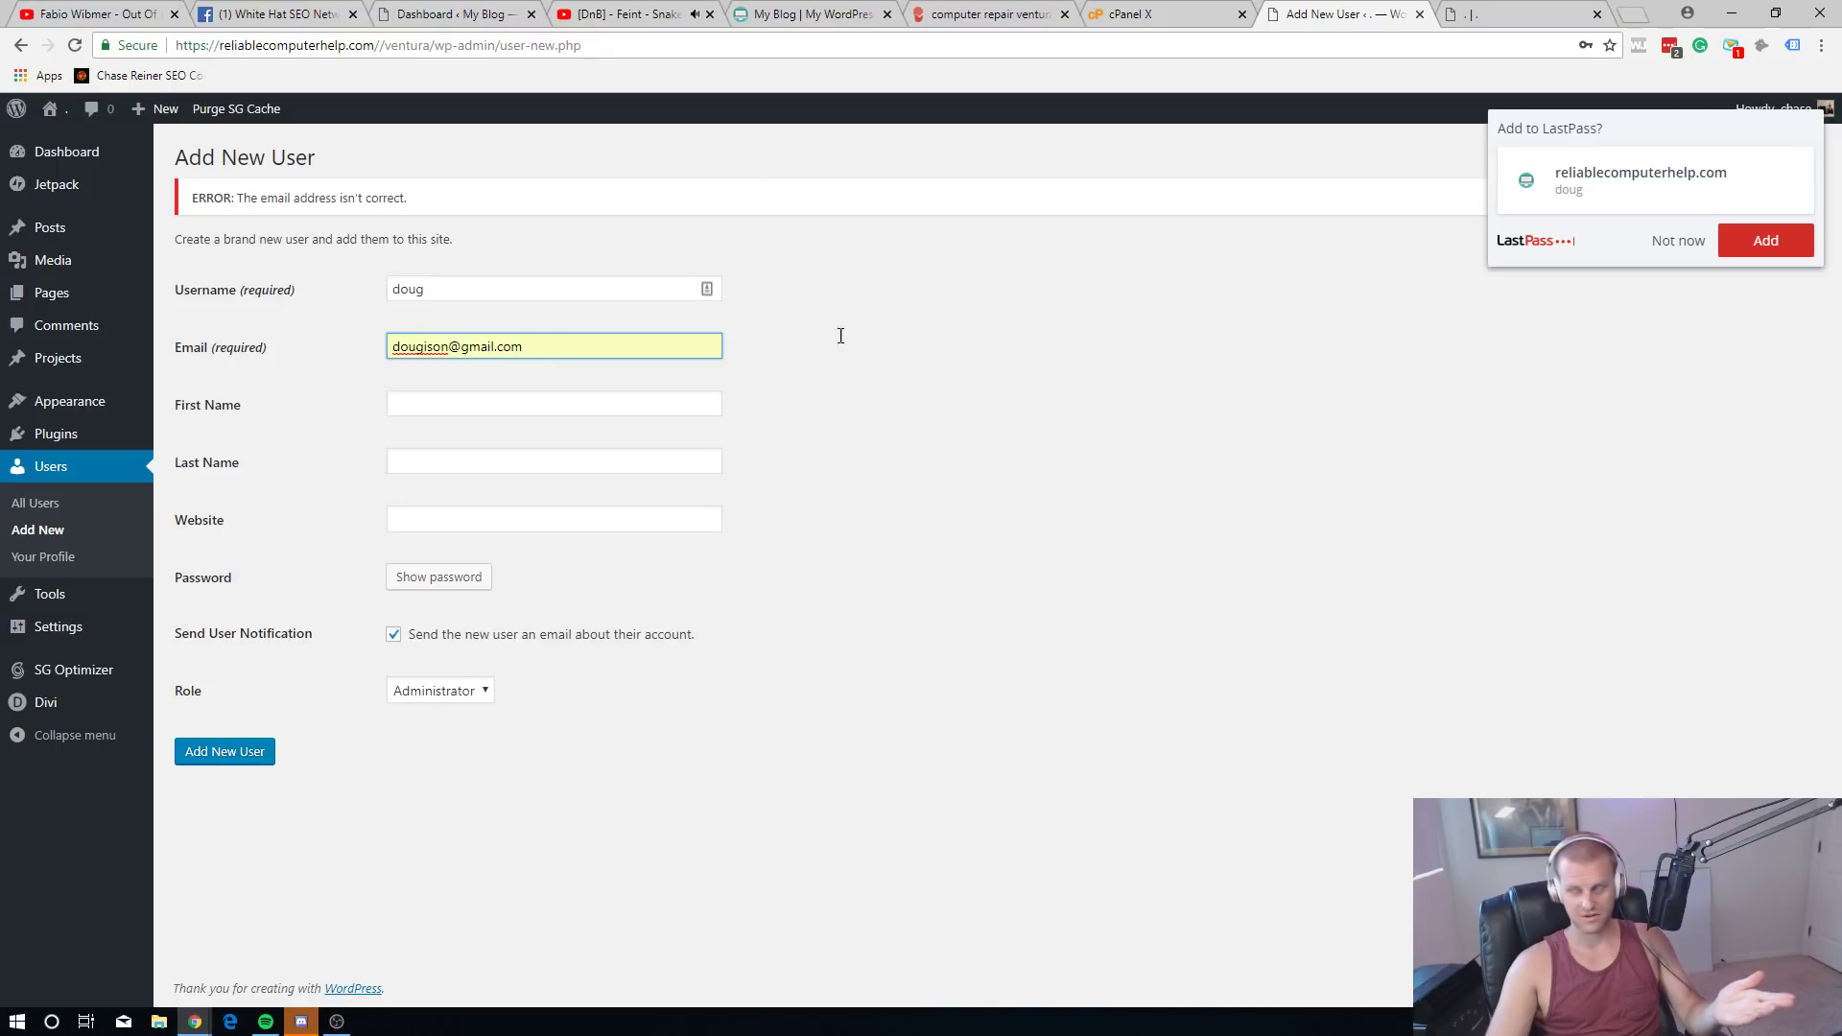
click(1675, 240)
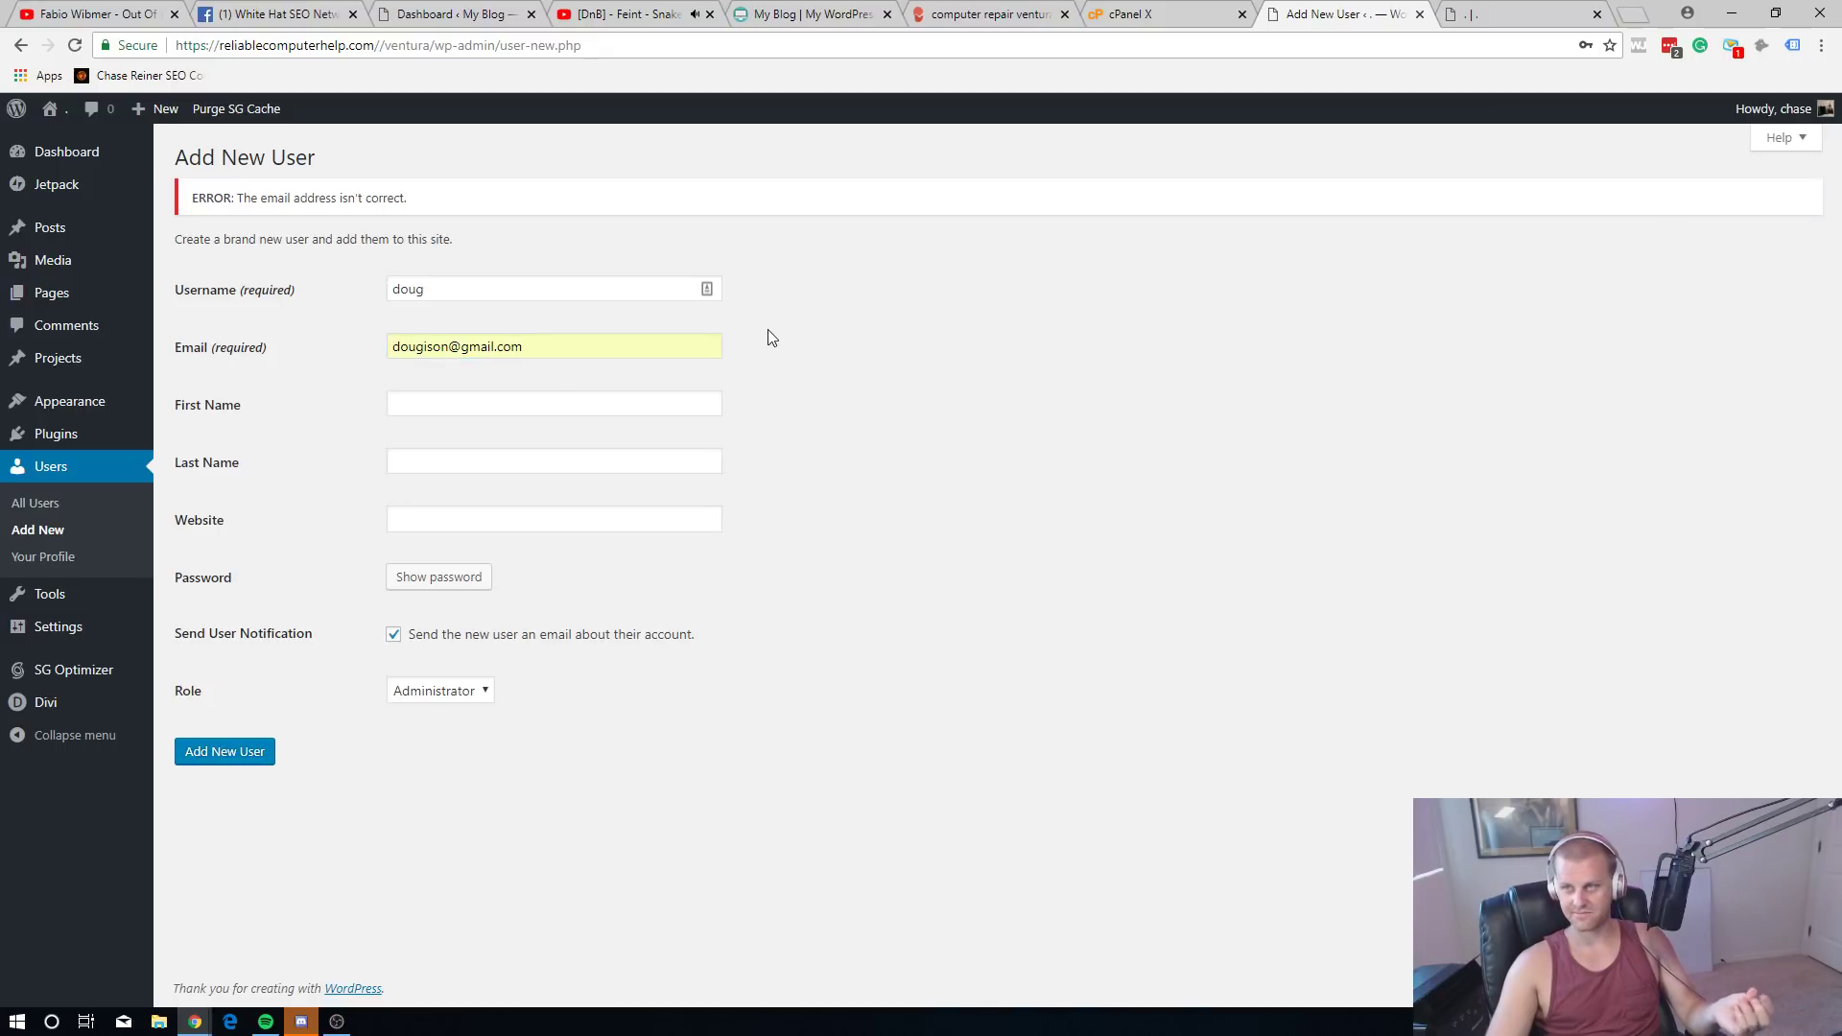
click(498, 520)
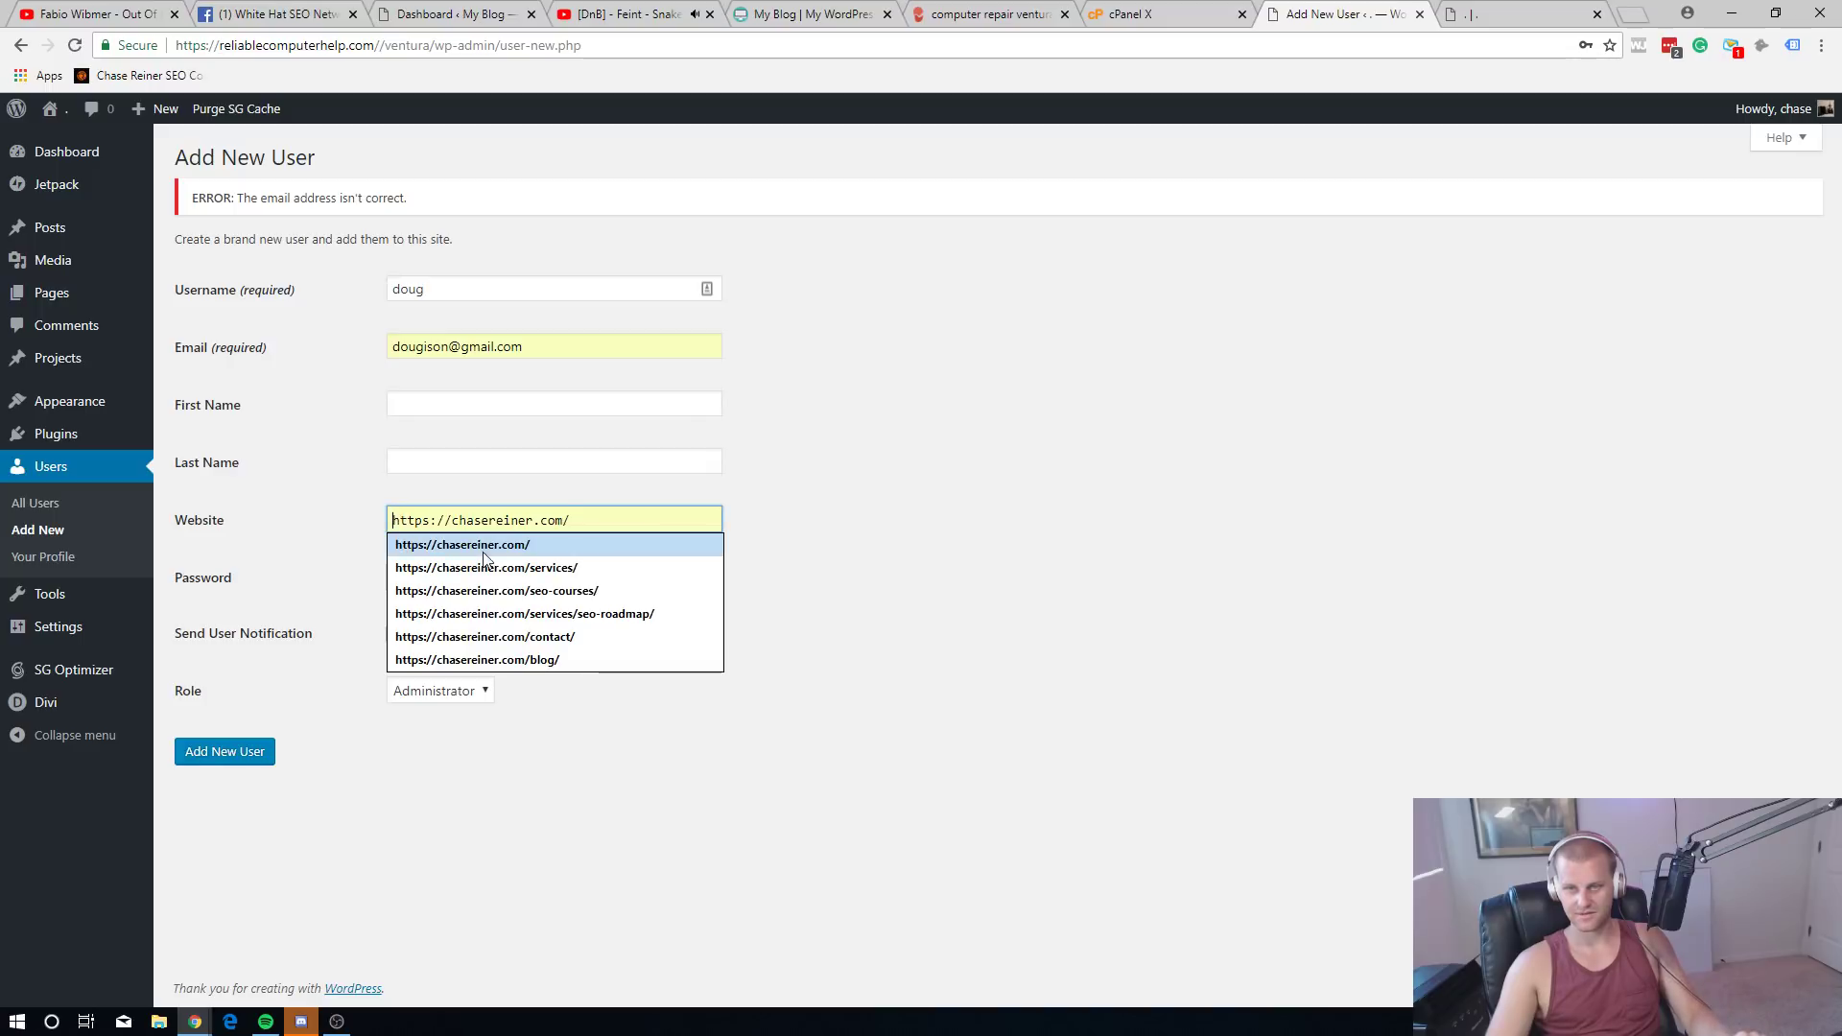
click(440, 577)
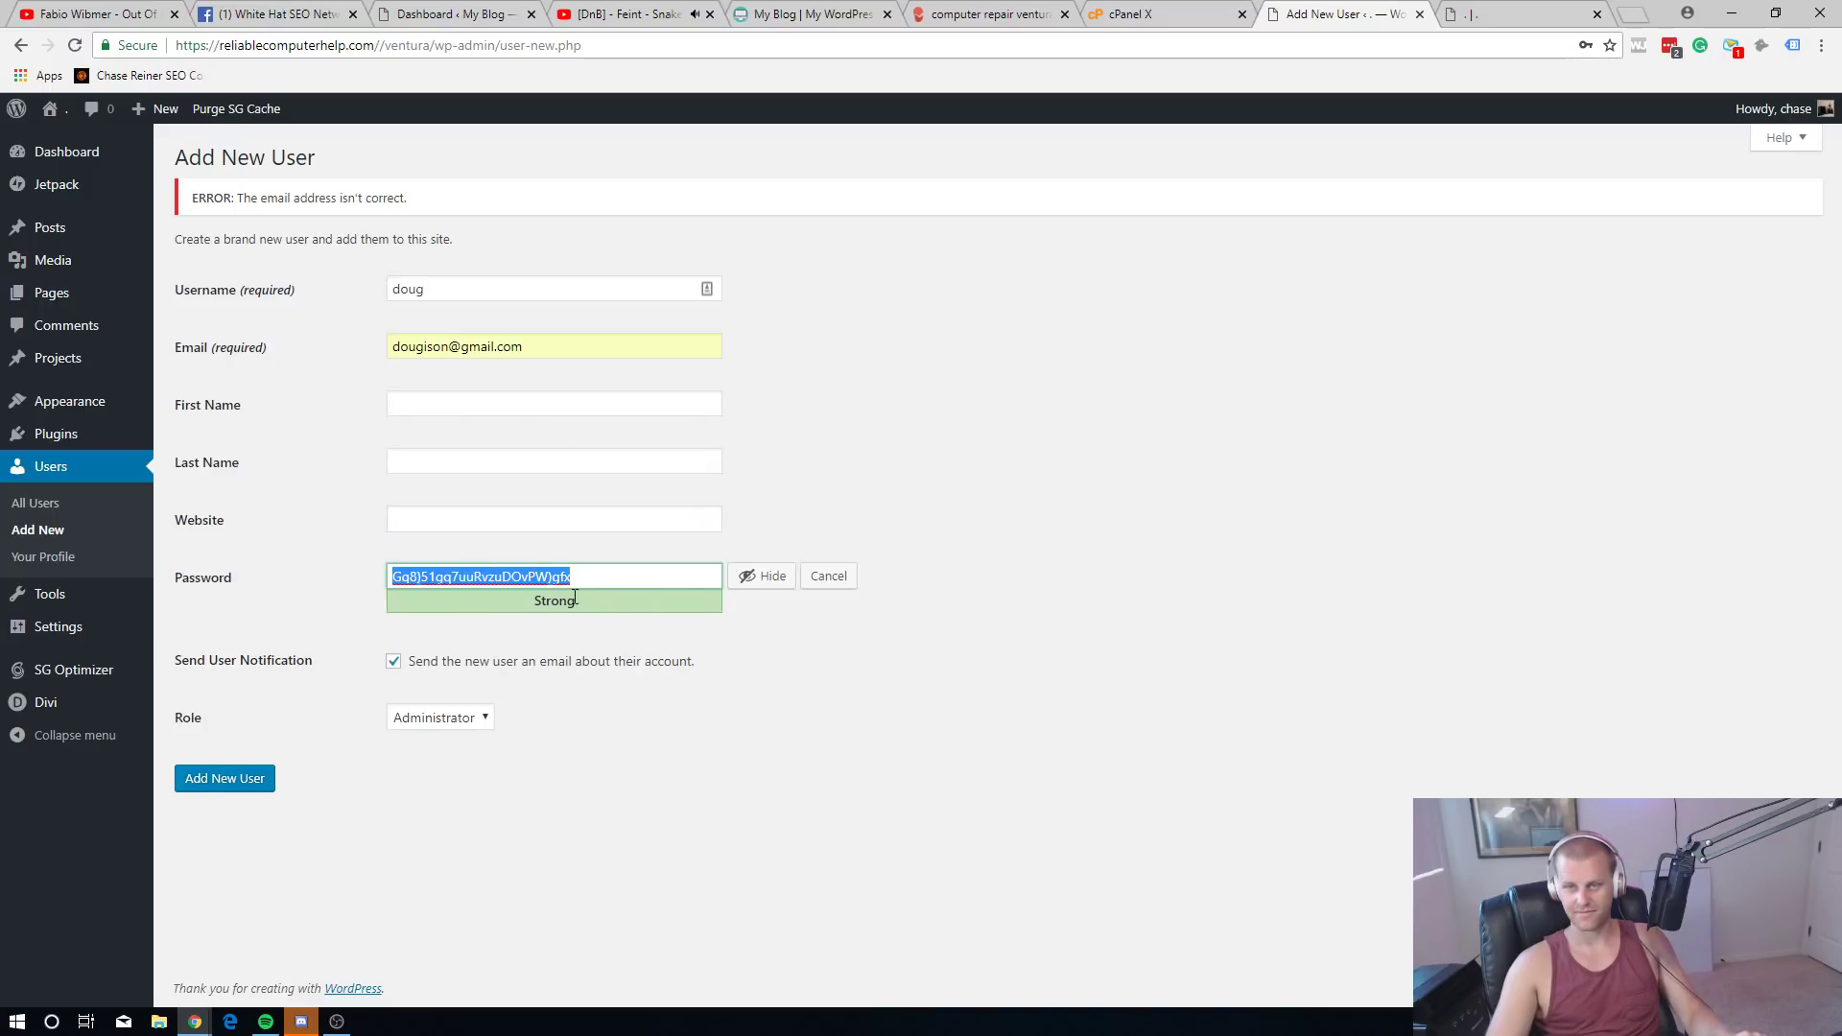
click(773, 585)
text(••••••••)
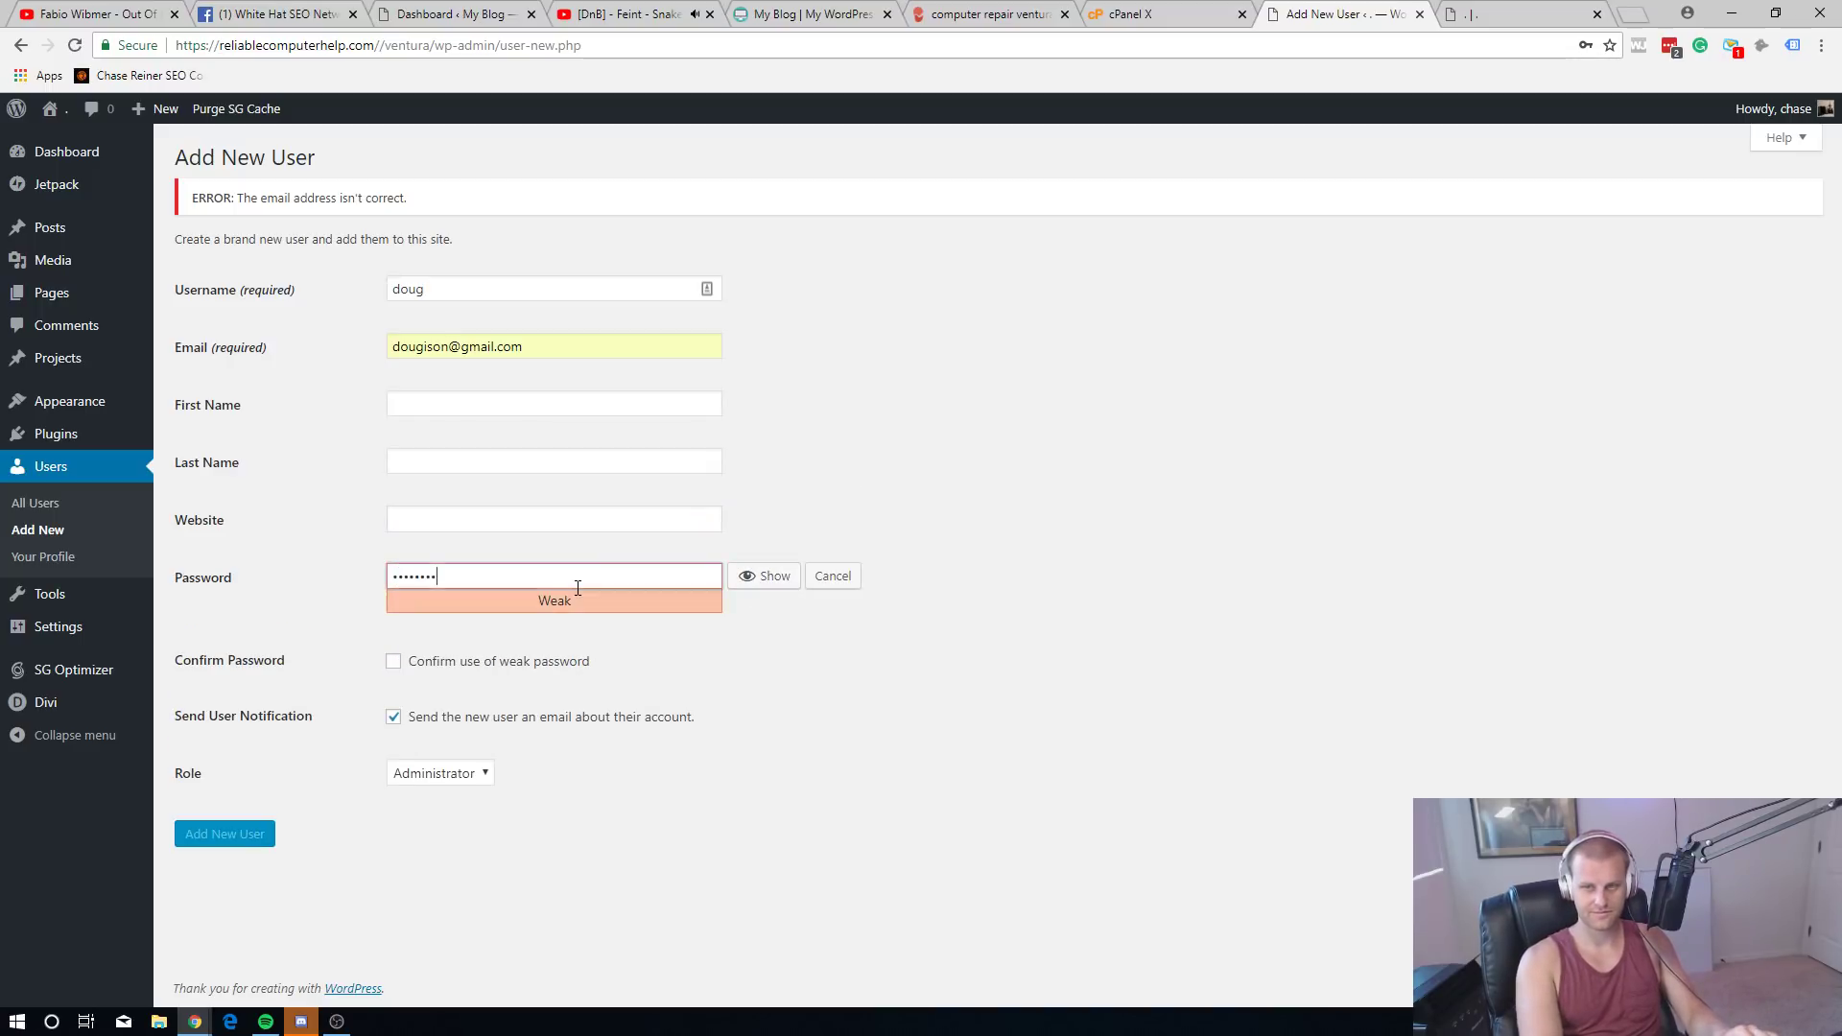
text(•••••••••)
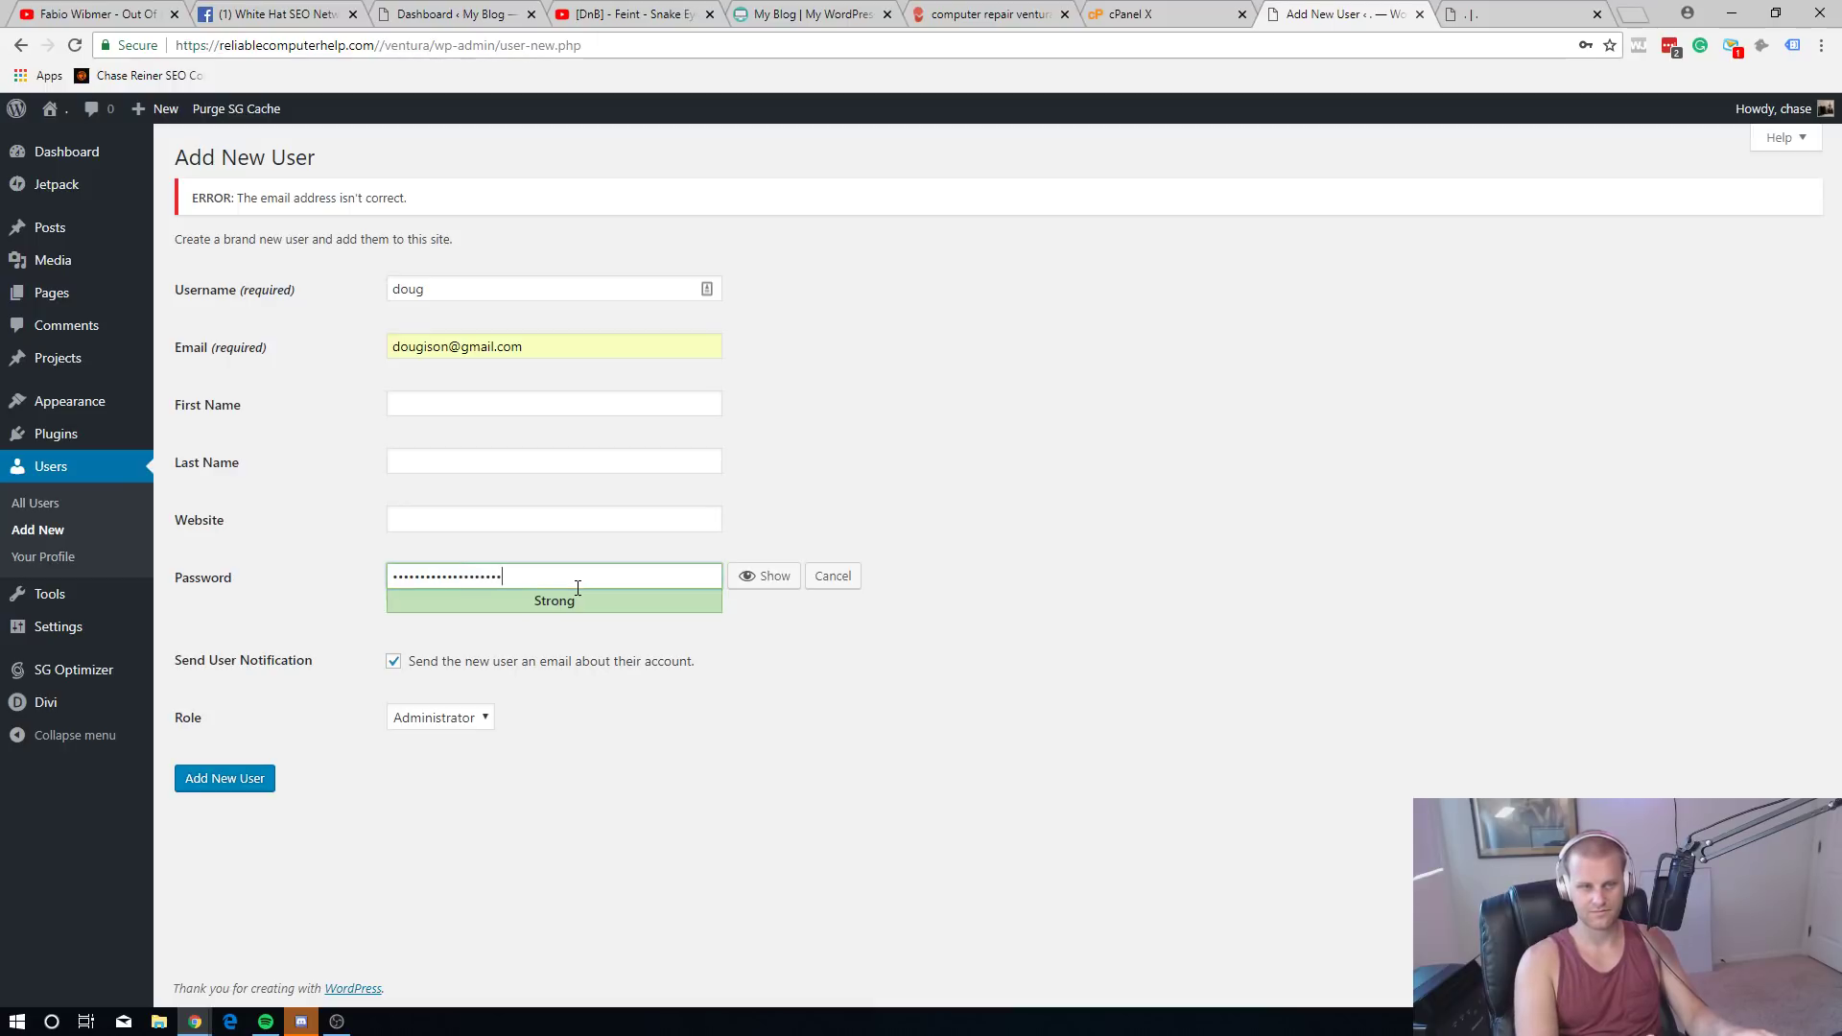
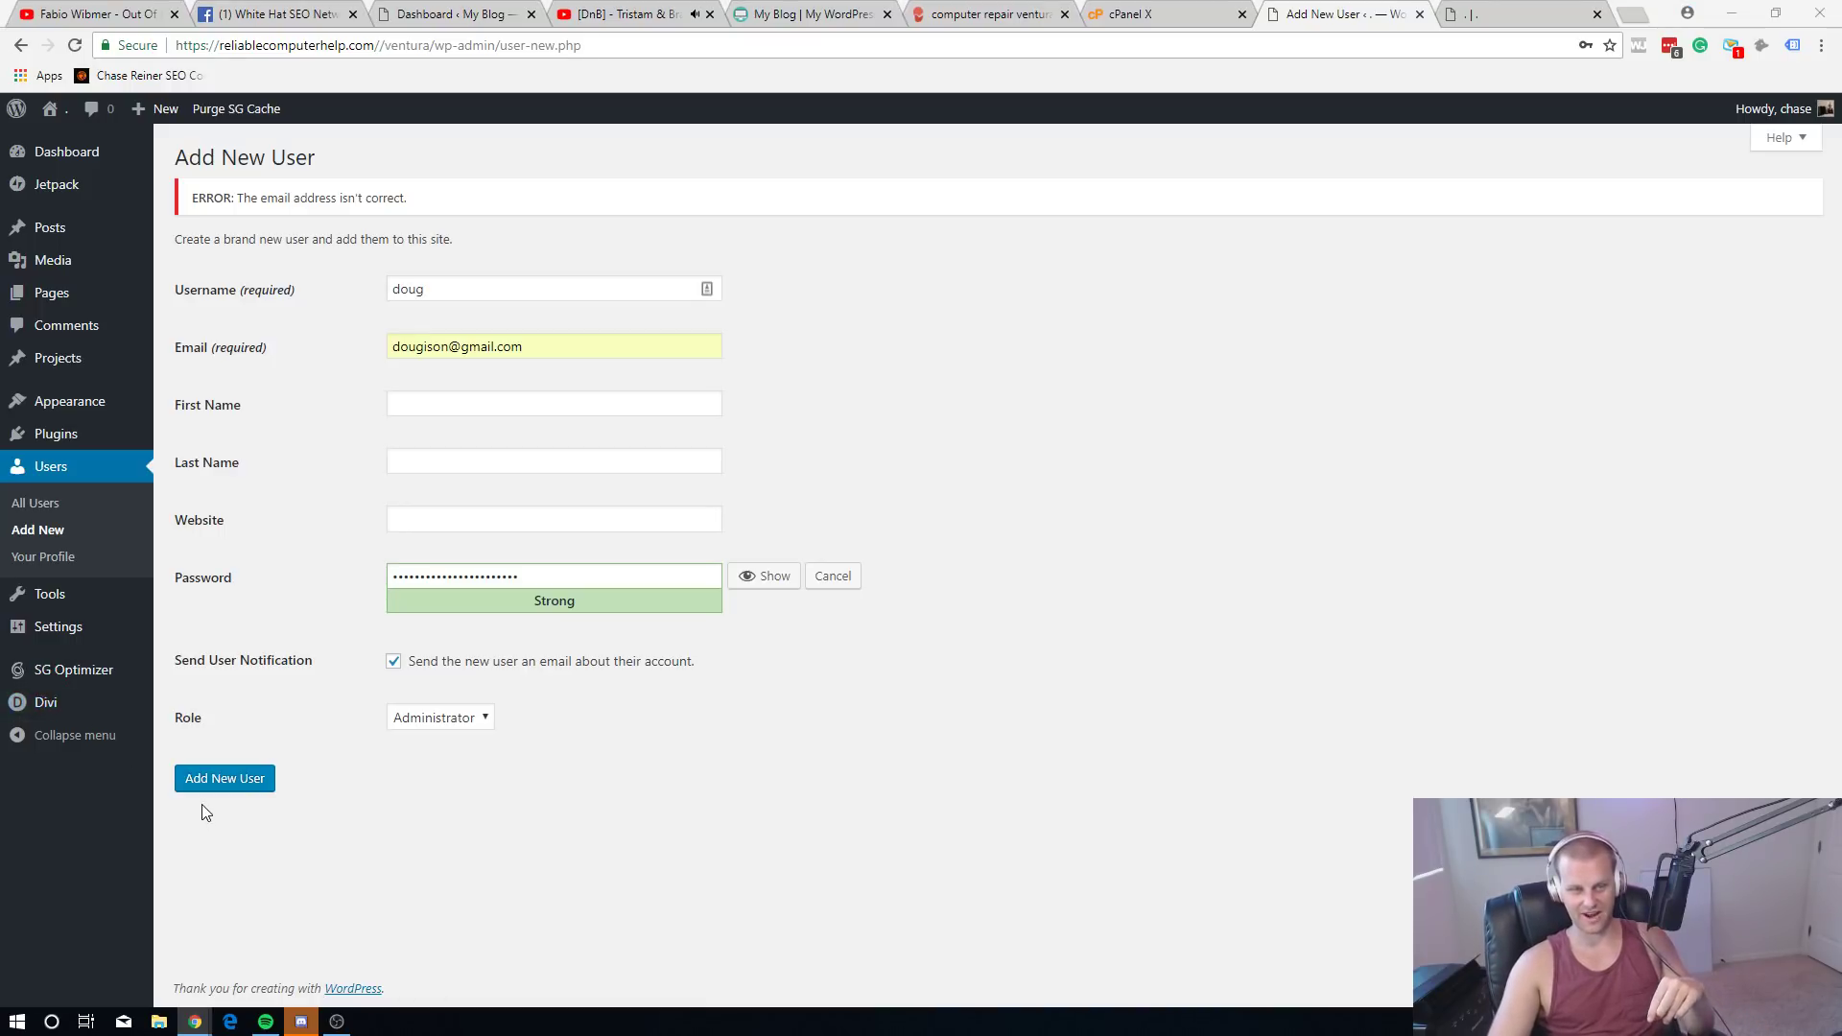
Submit the new user, decline saving the login, and check the site front page and Softaculous tabs
click(235, 782)
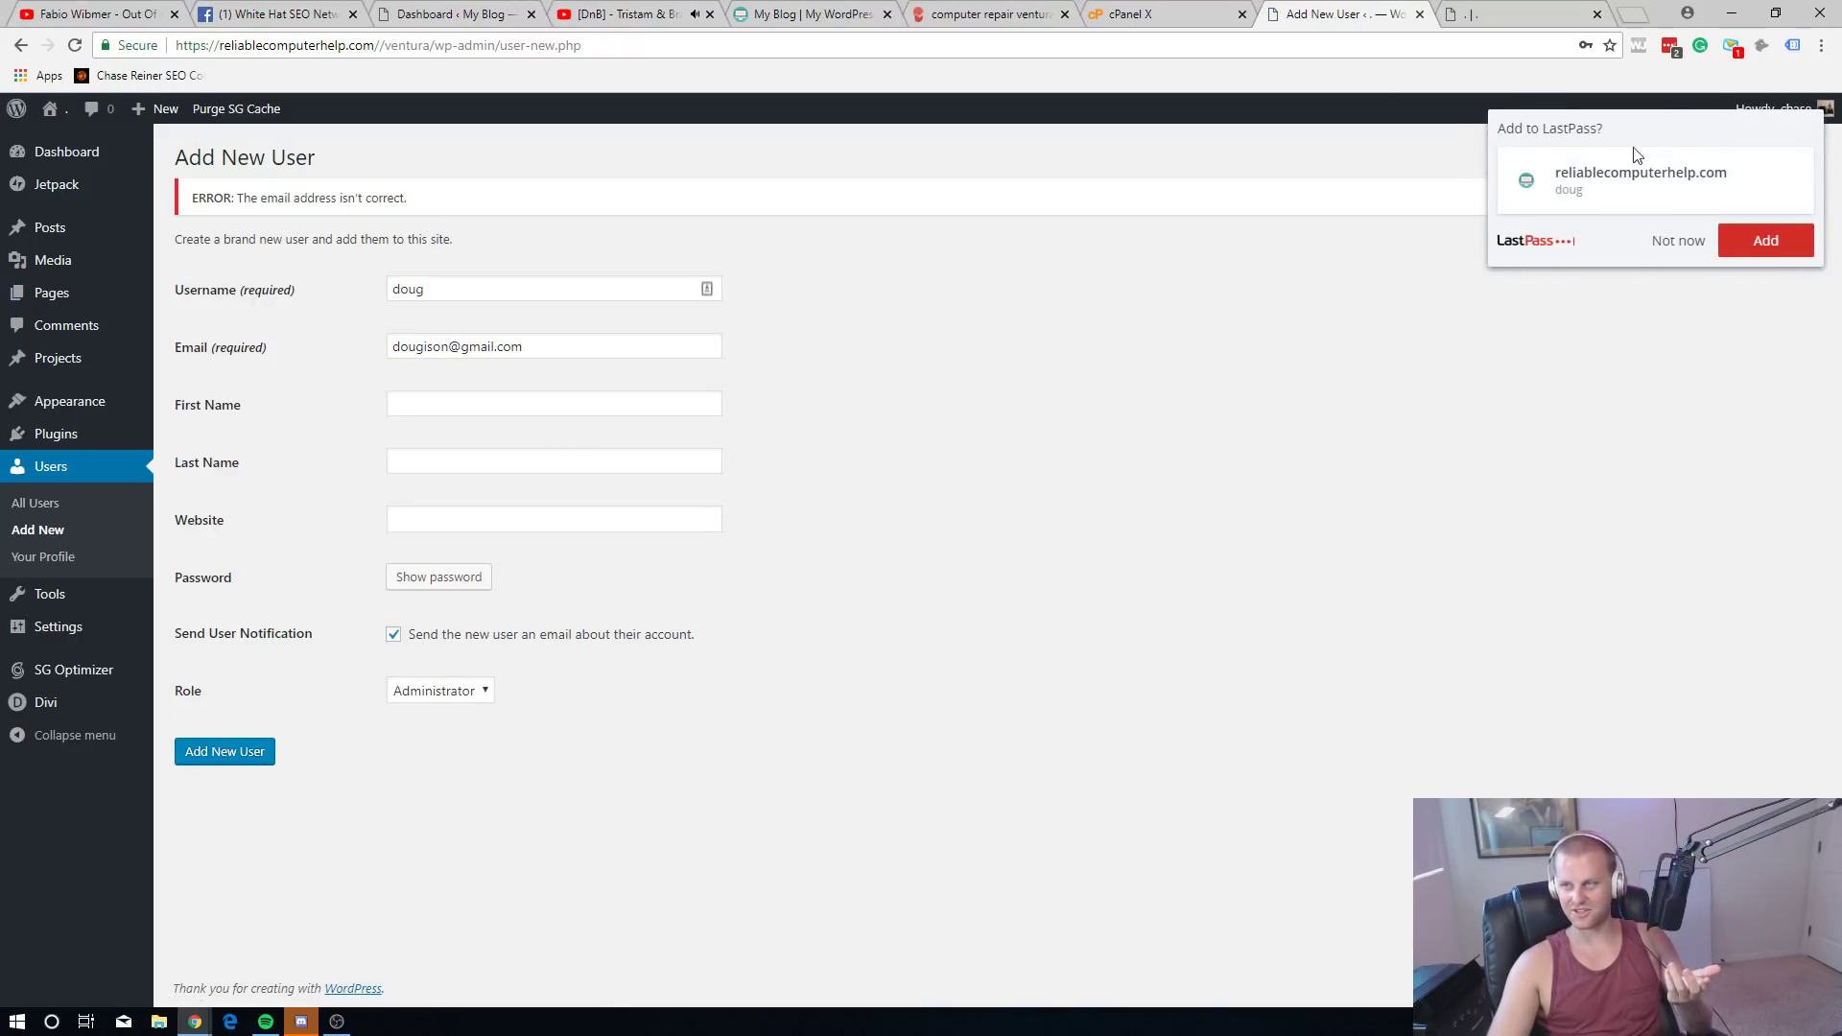
click(1678, 241)
click(1562, 14)
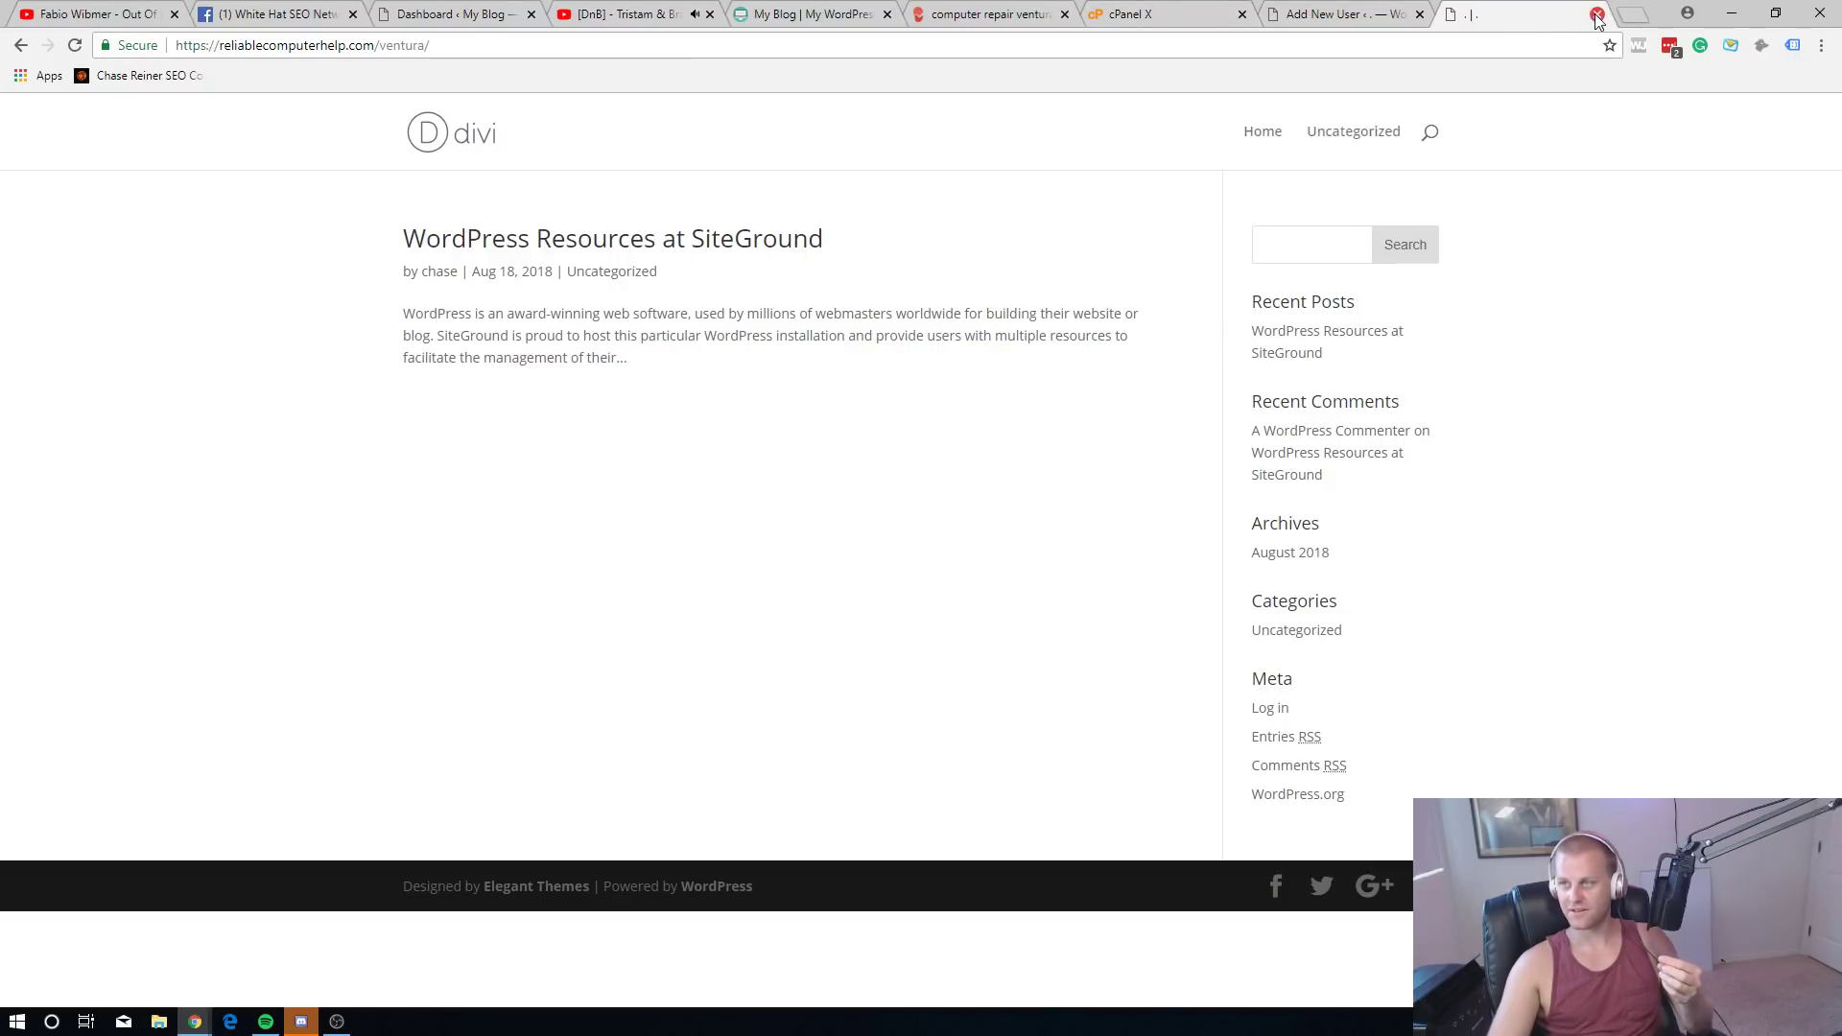
click(1598, 15)
click(1190, 13)
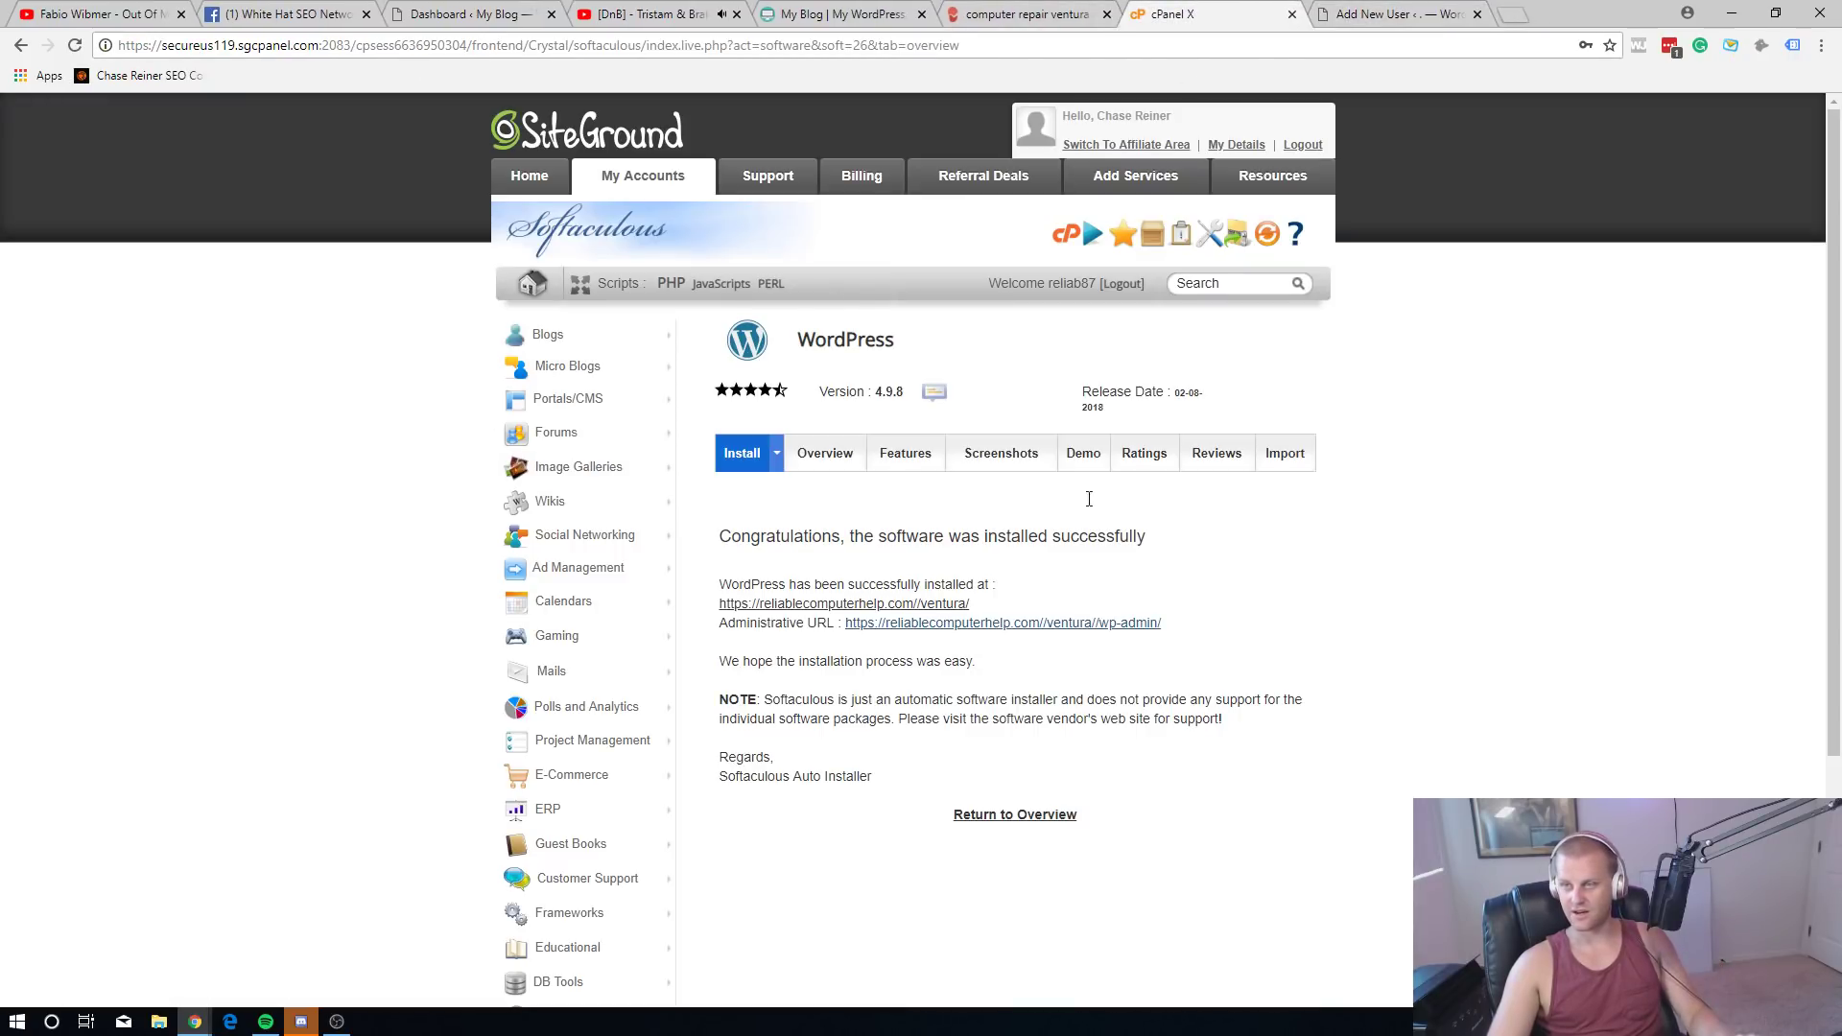
Return to the Add New User form and click into its First Name field
click(1365, 19)
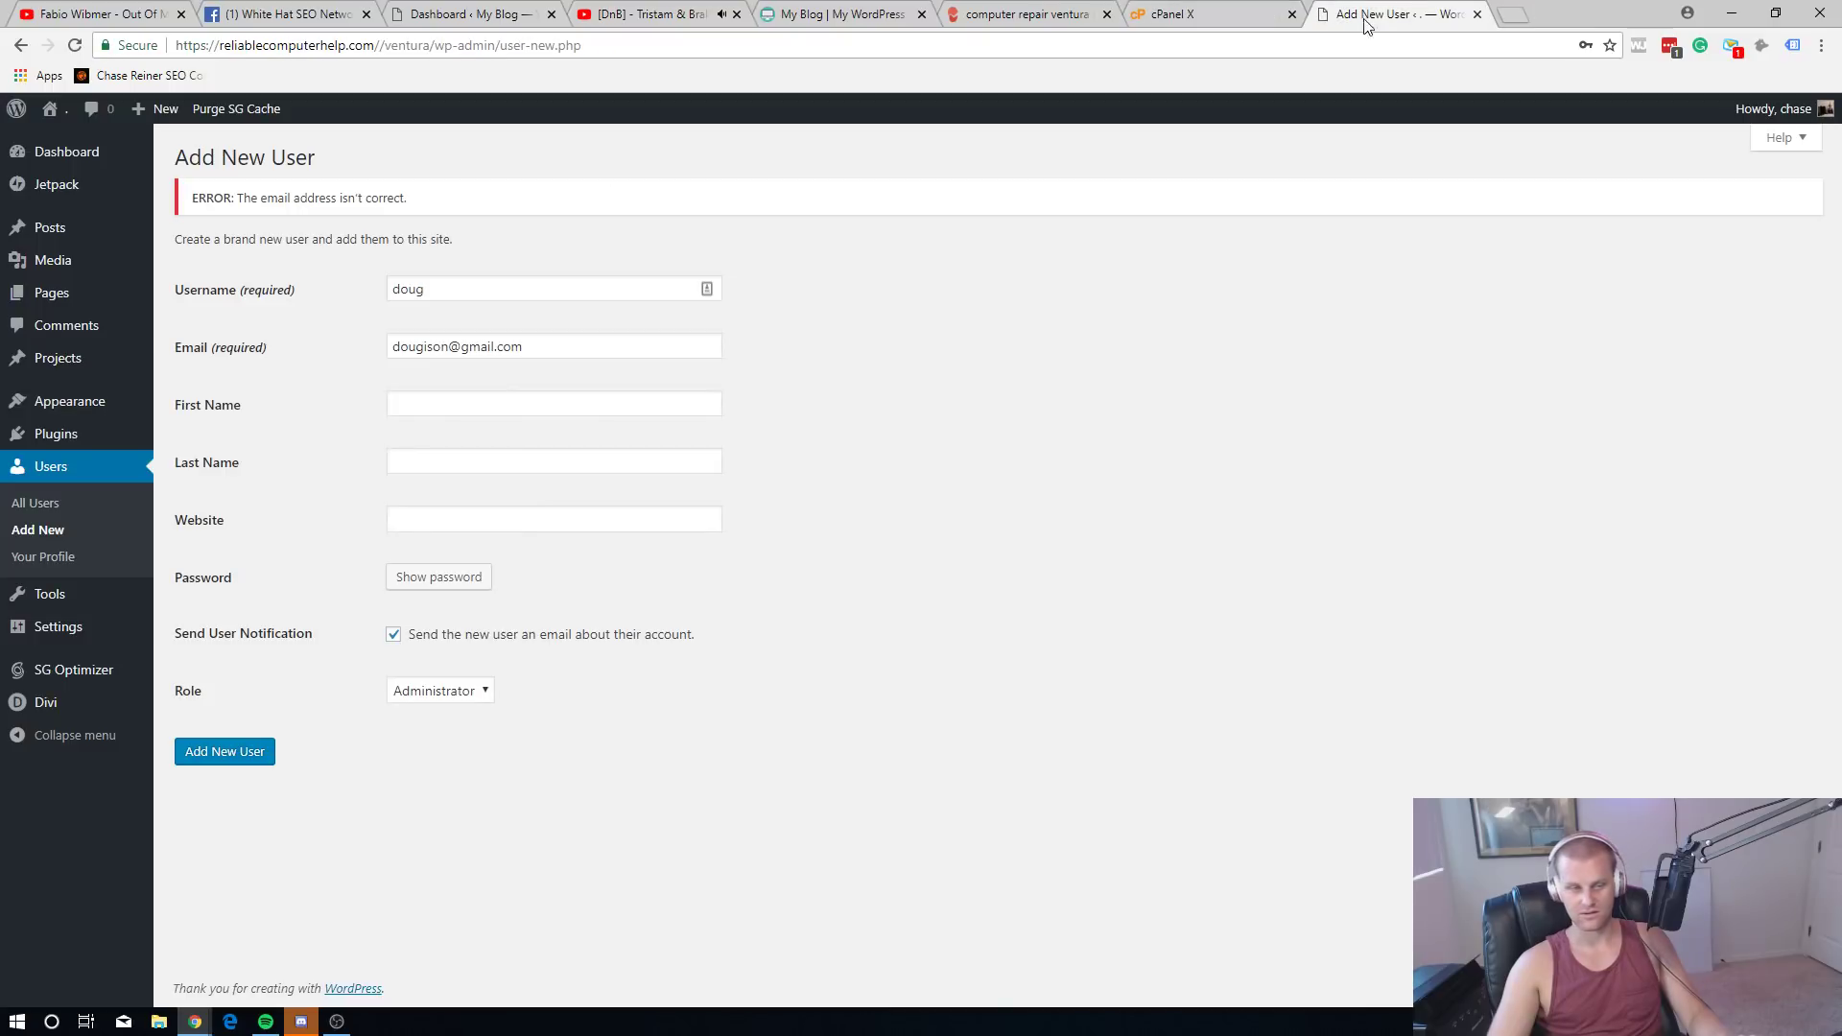
click(695, 467)
click(1065, 381)
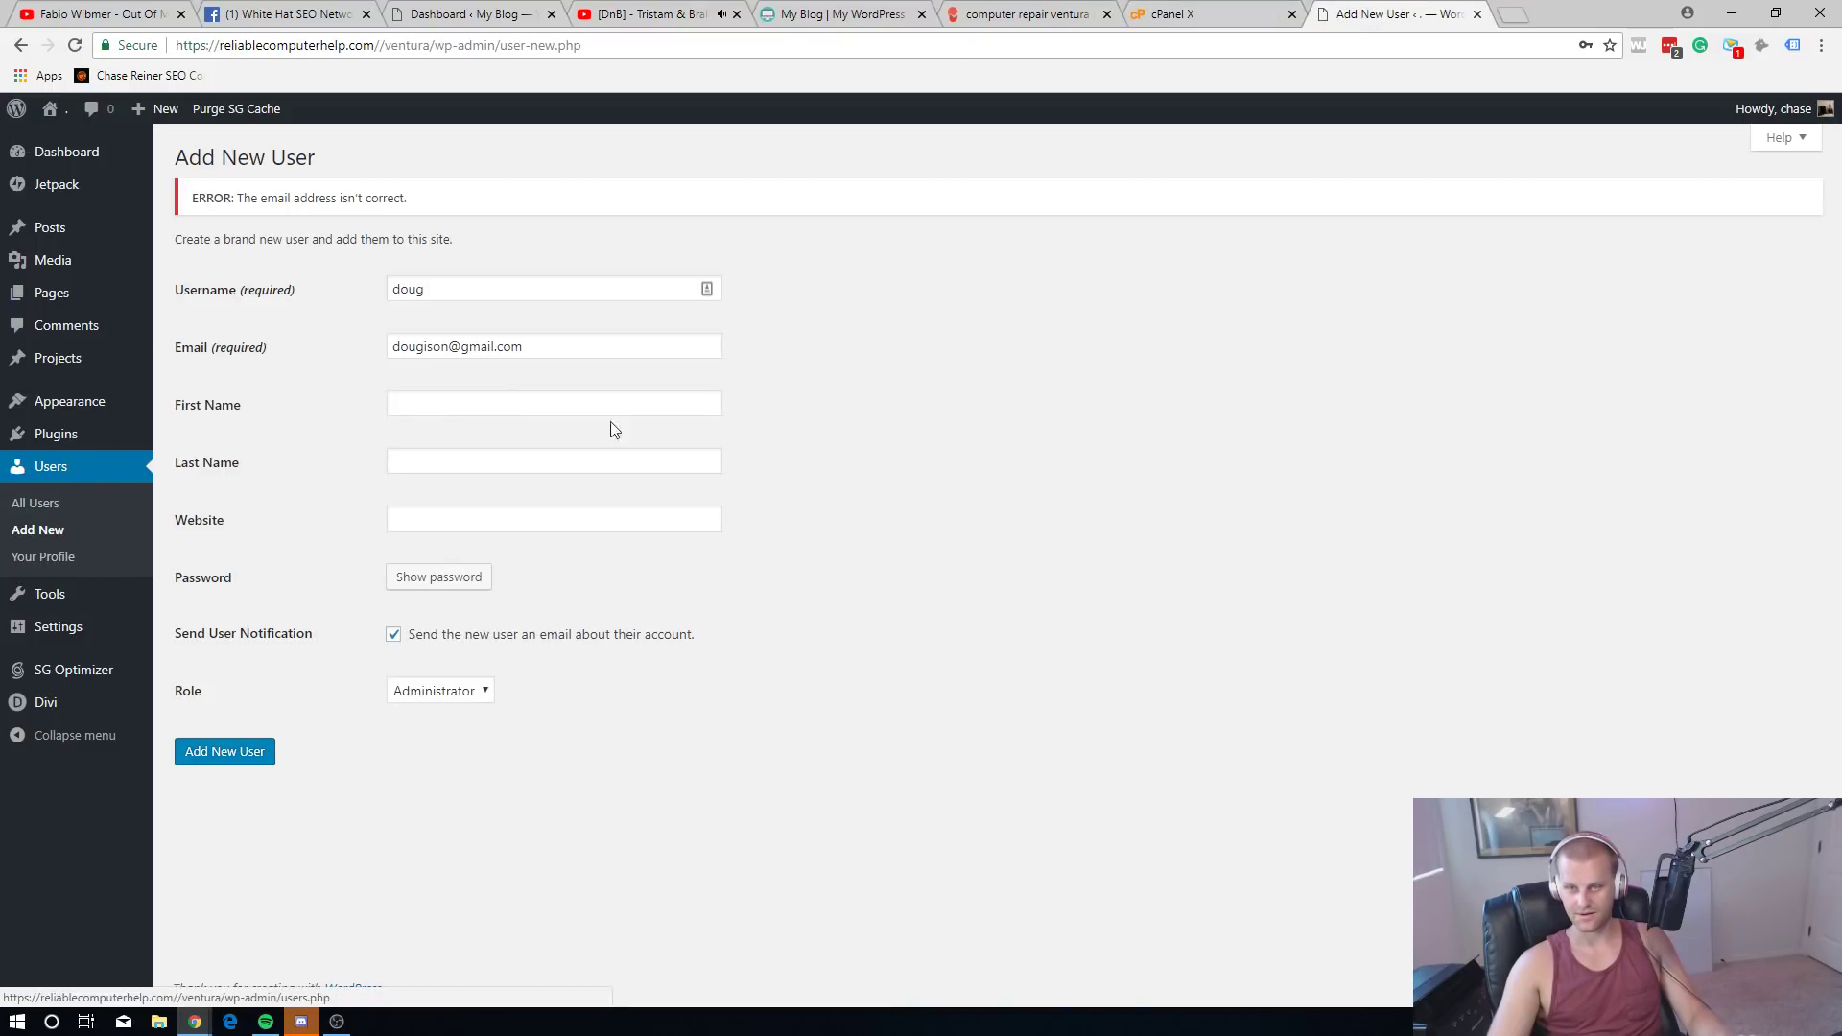
click(671, 404)
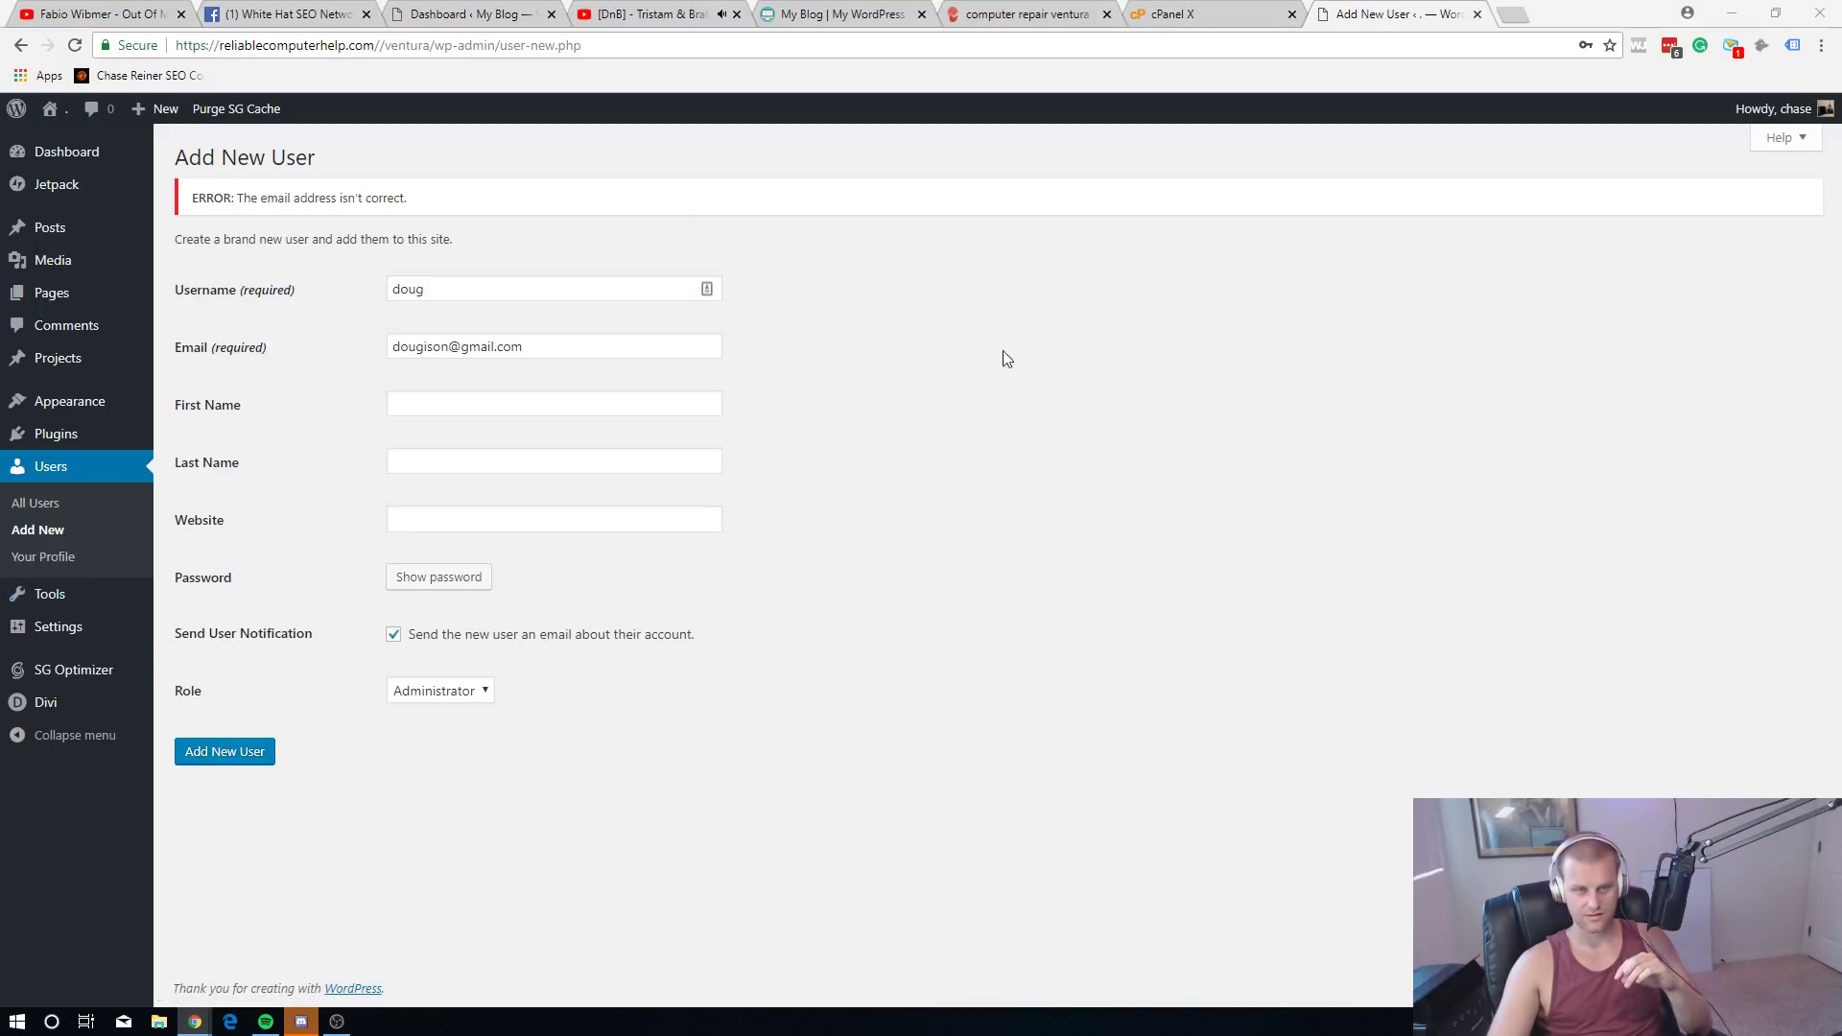
click(808, 291)
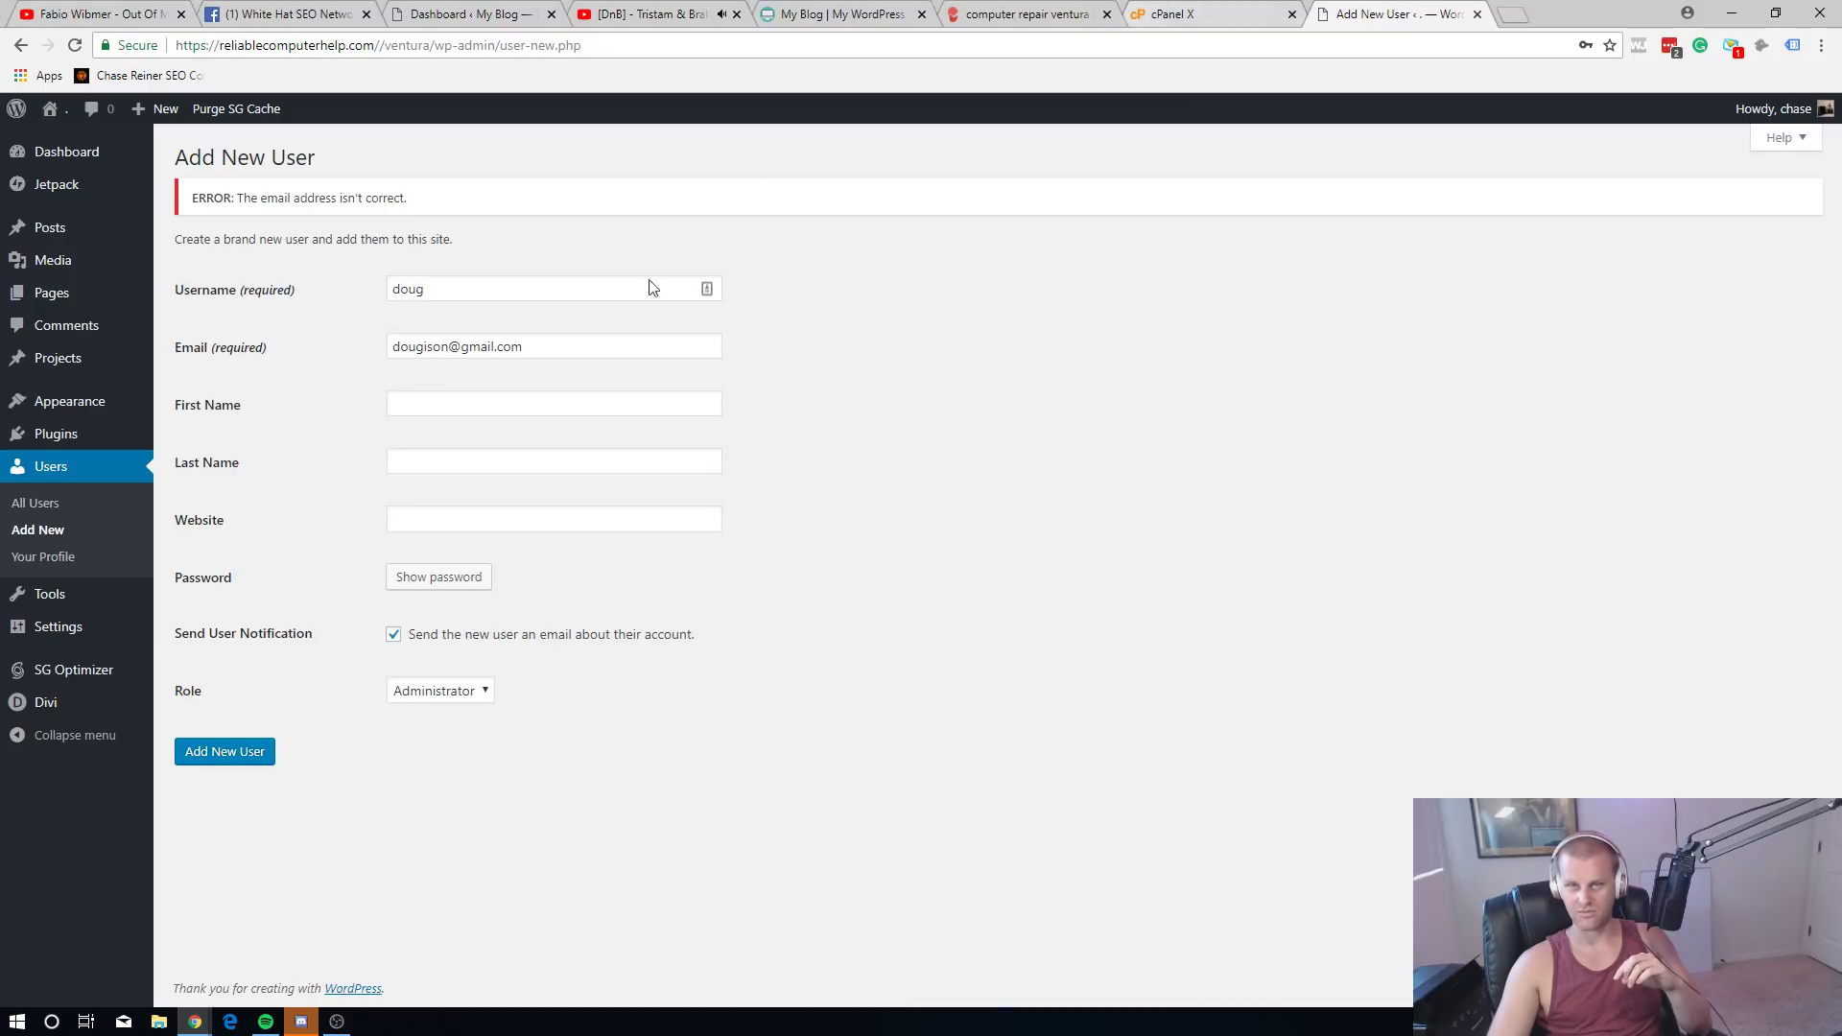
Trash the sample WordPress comment from the Comments list
click(67, 326)
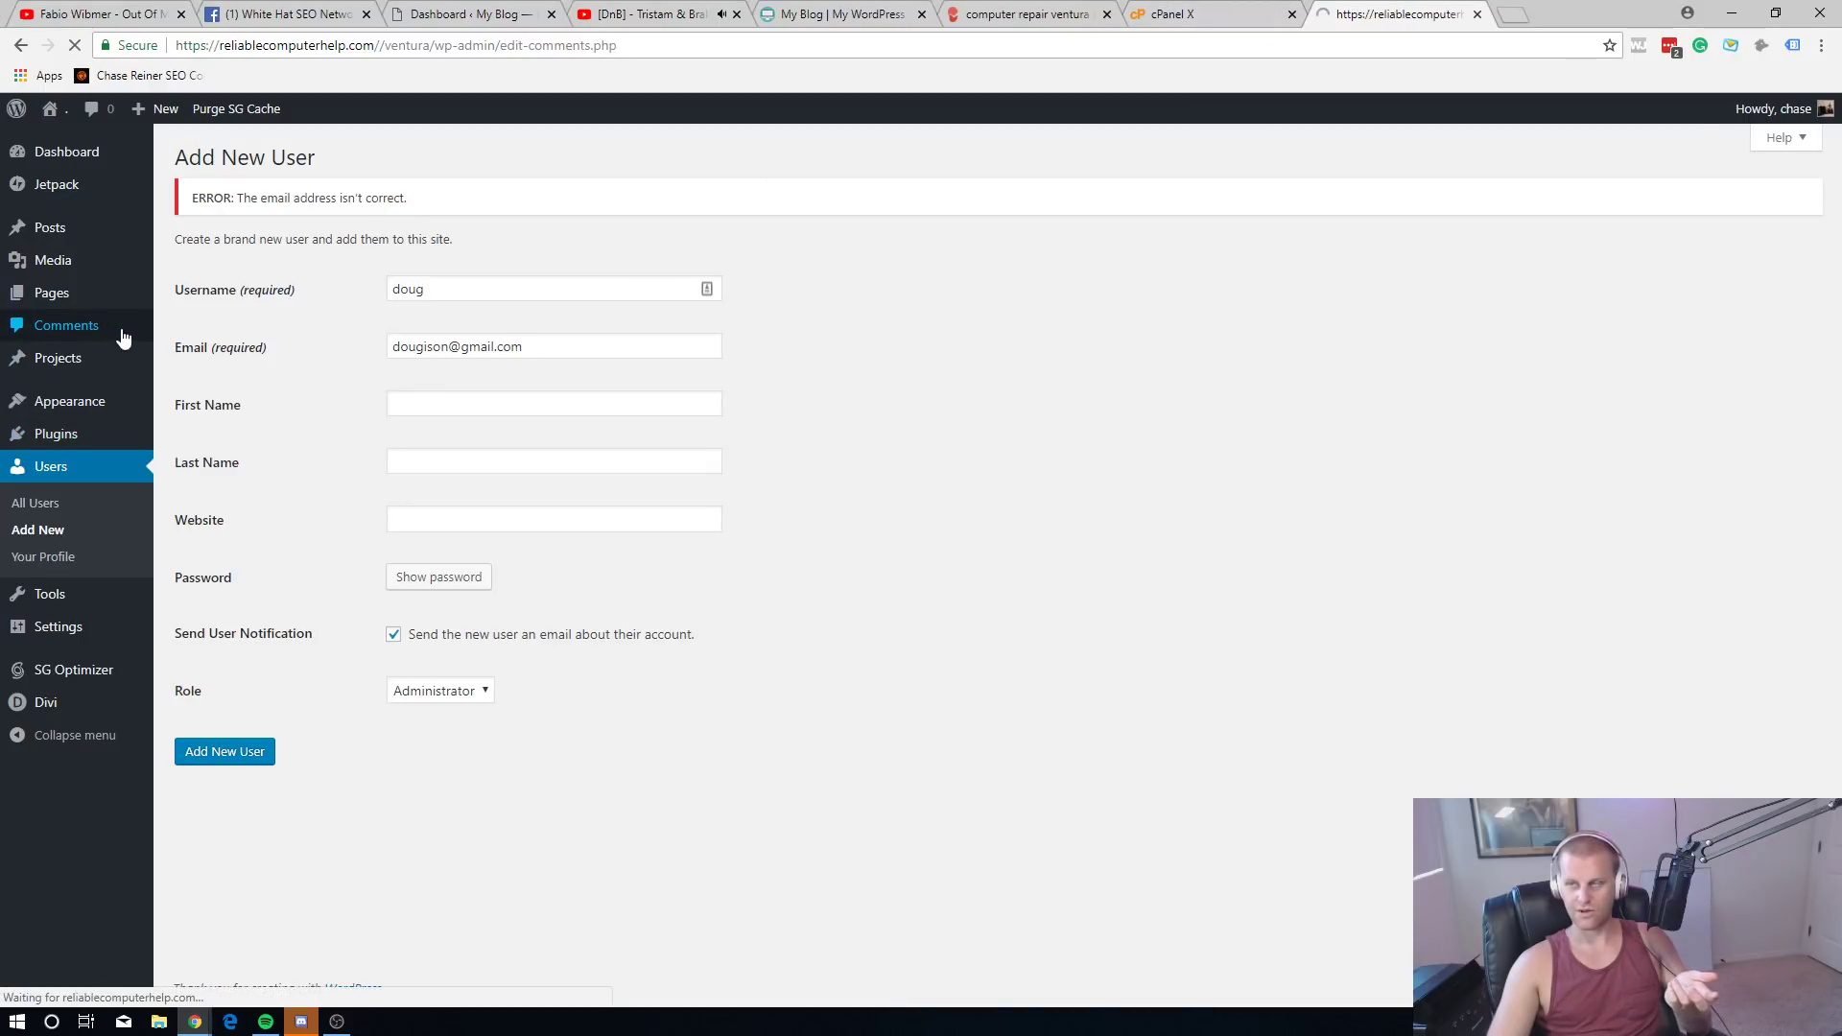
mouse_move(120, 298)
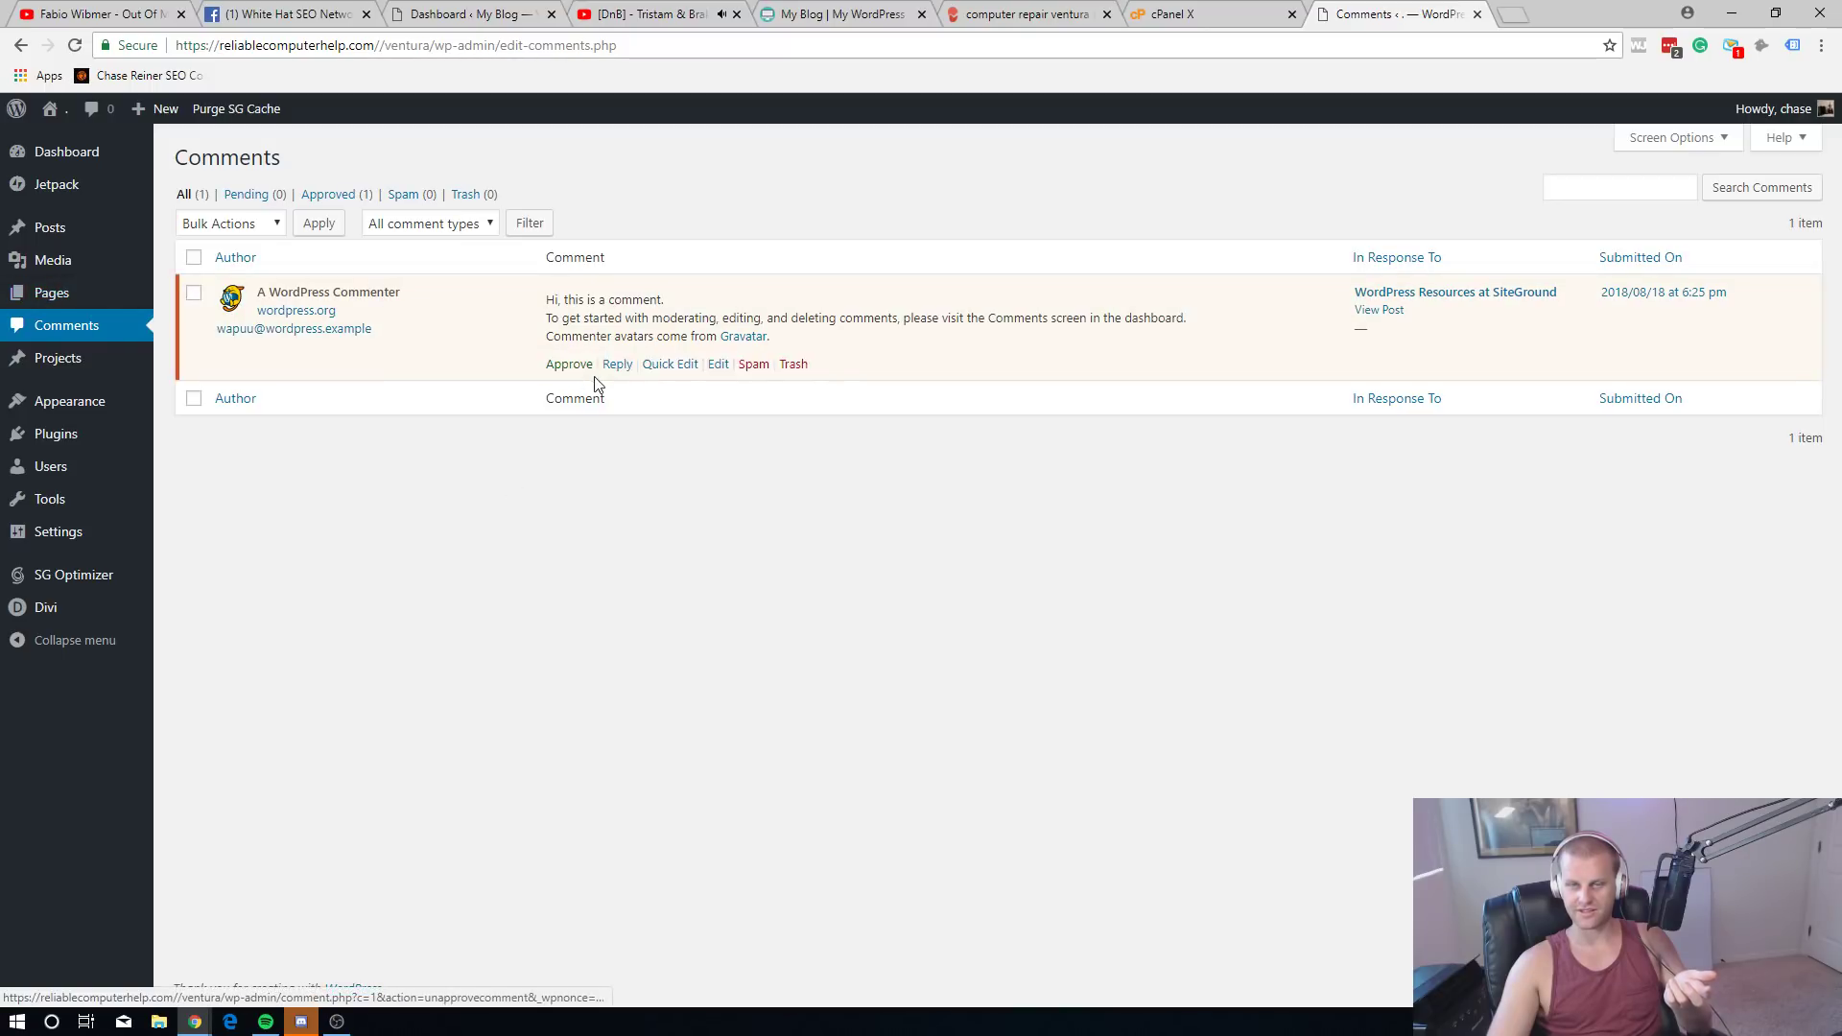
click(802, 365)
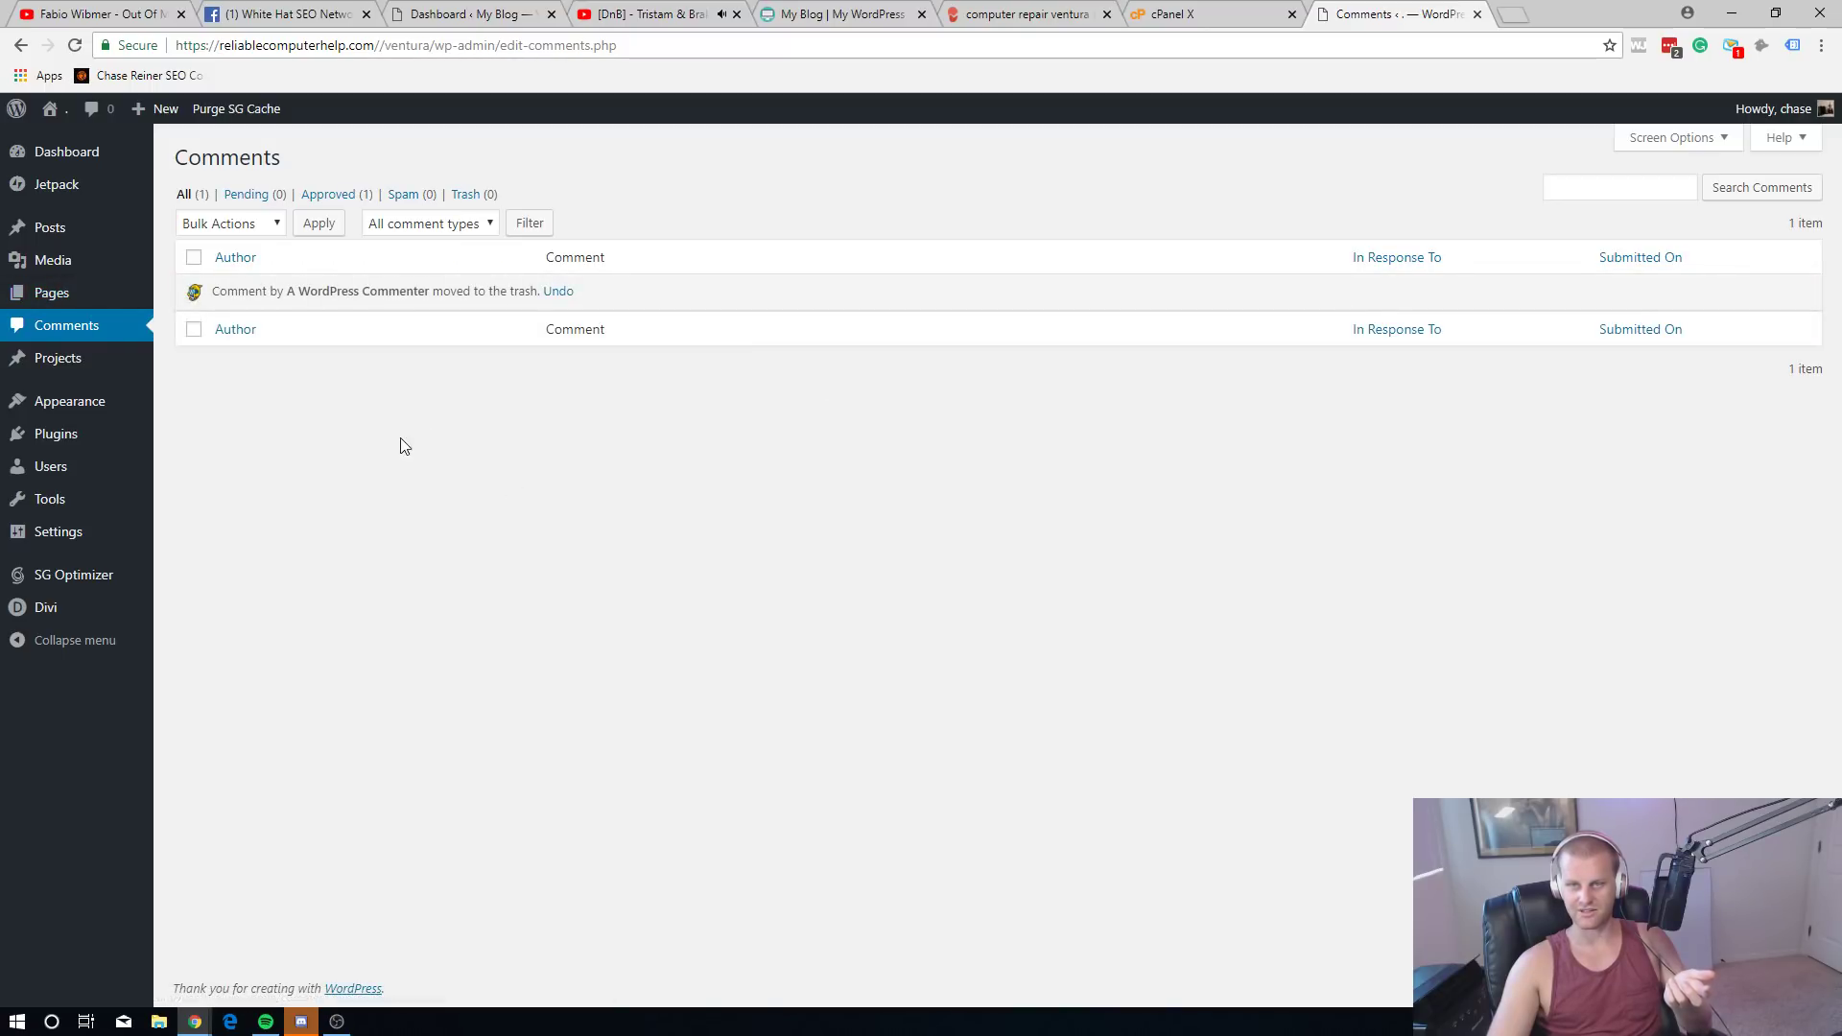
Enter the Elegant Themes username and paste the API key in Divi's Updates settings, then save
click(62, 605)
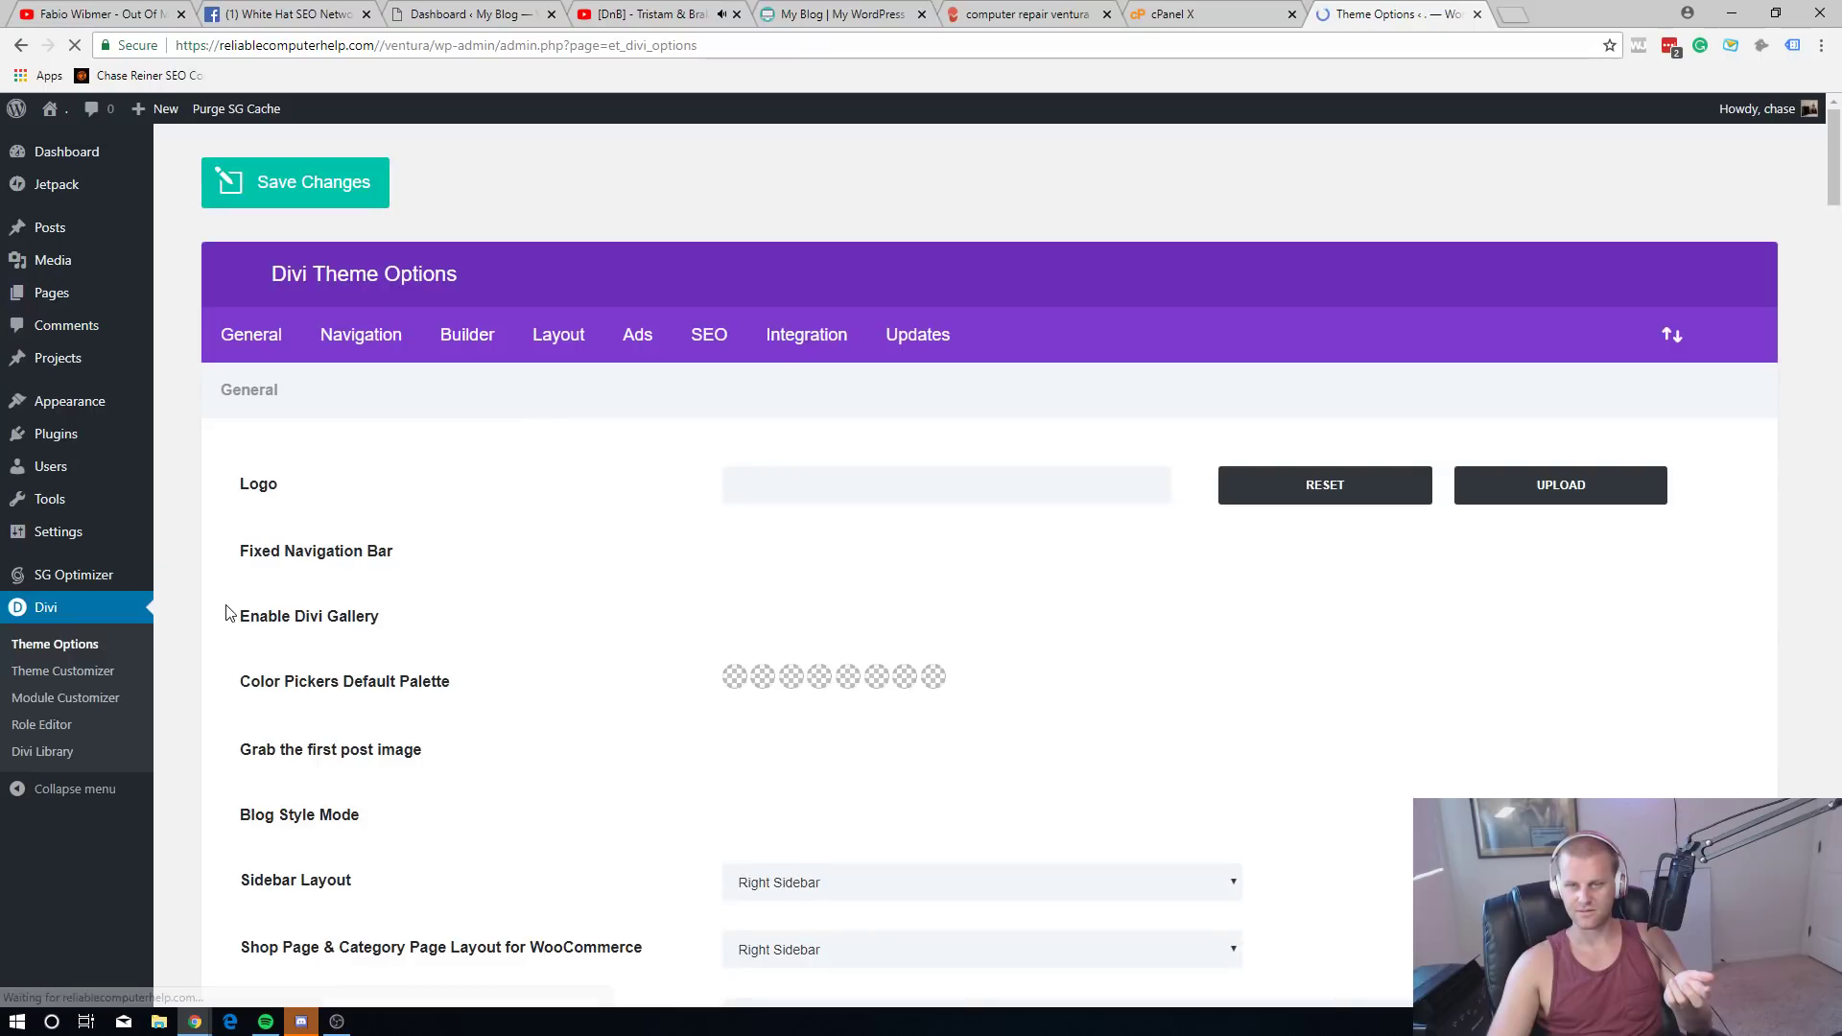
click(912, 354)
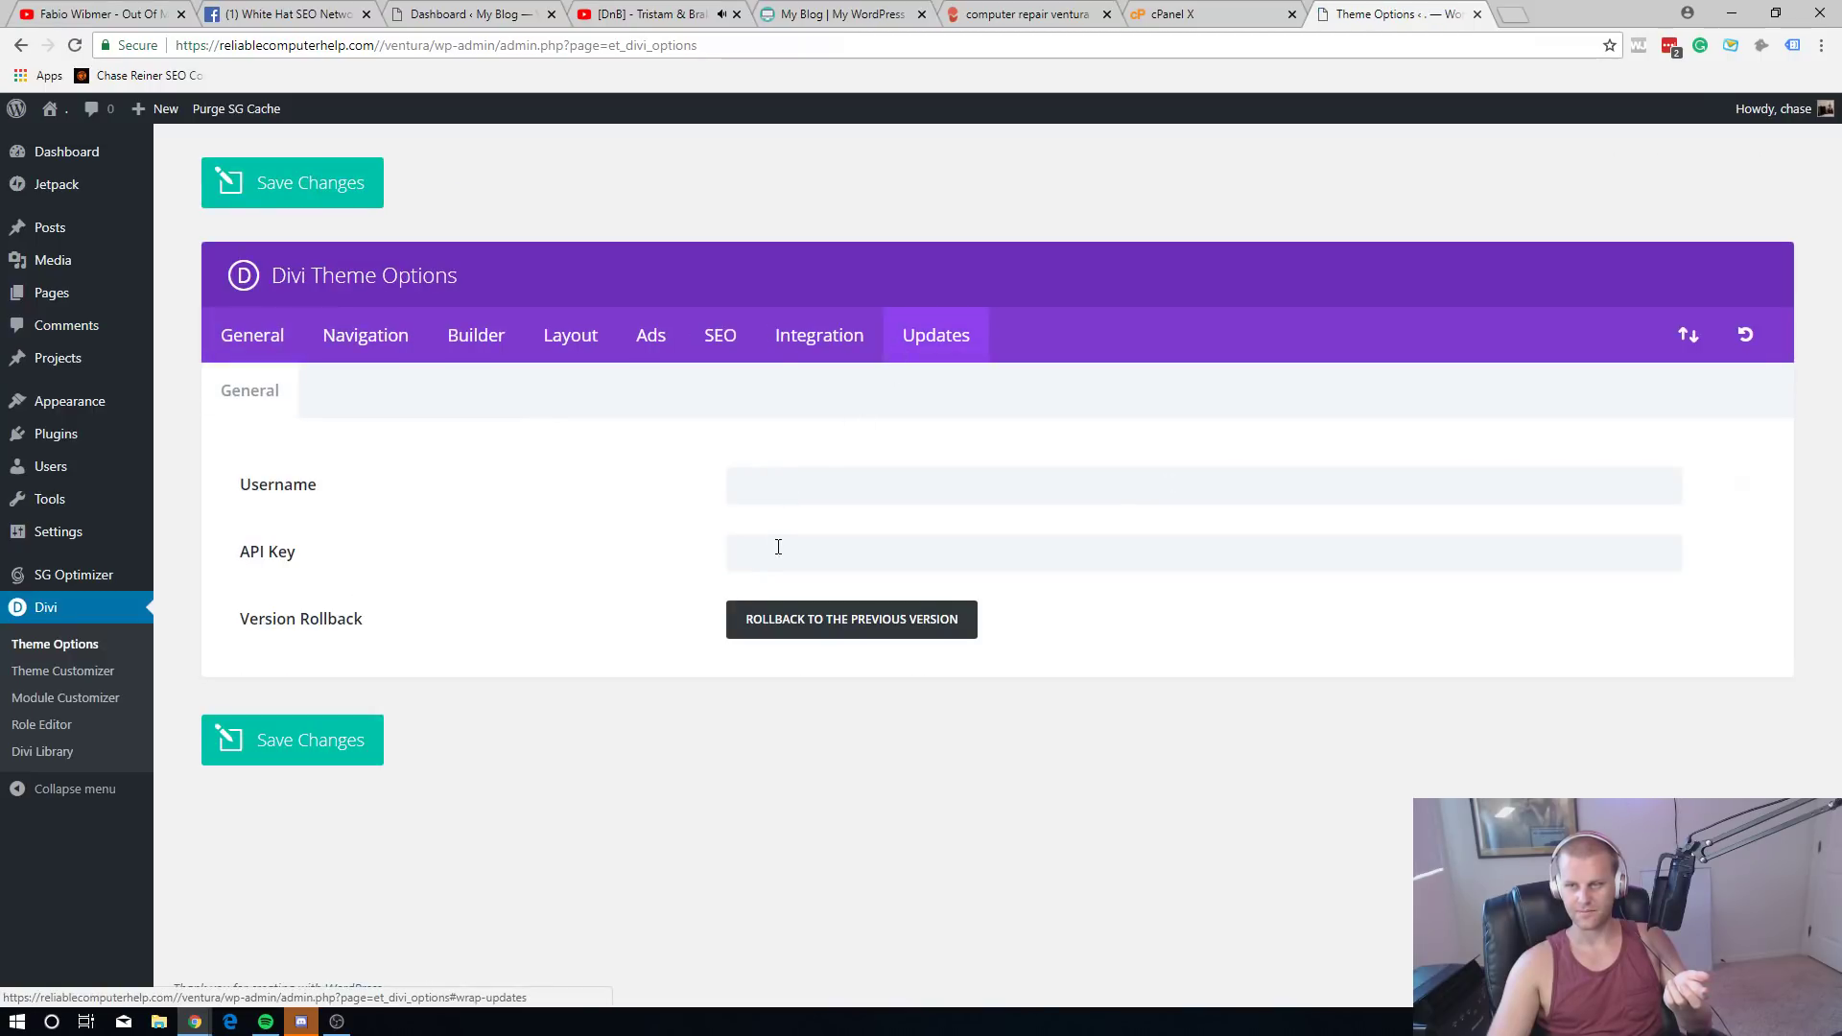
click(795, 486)
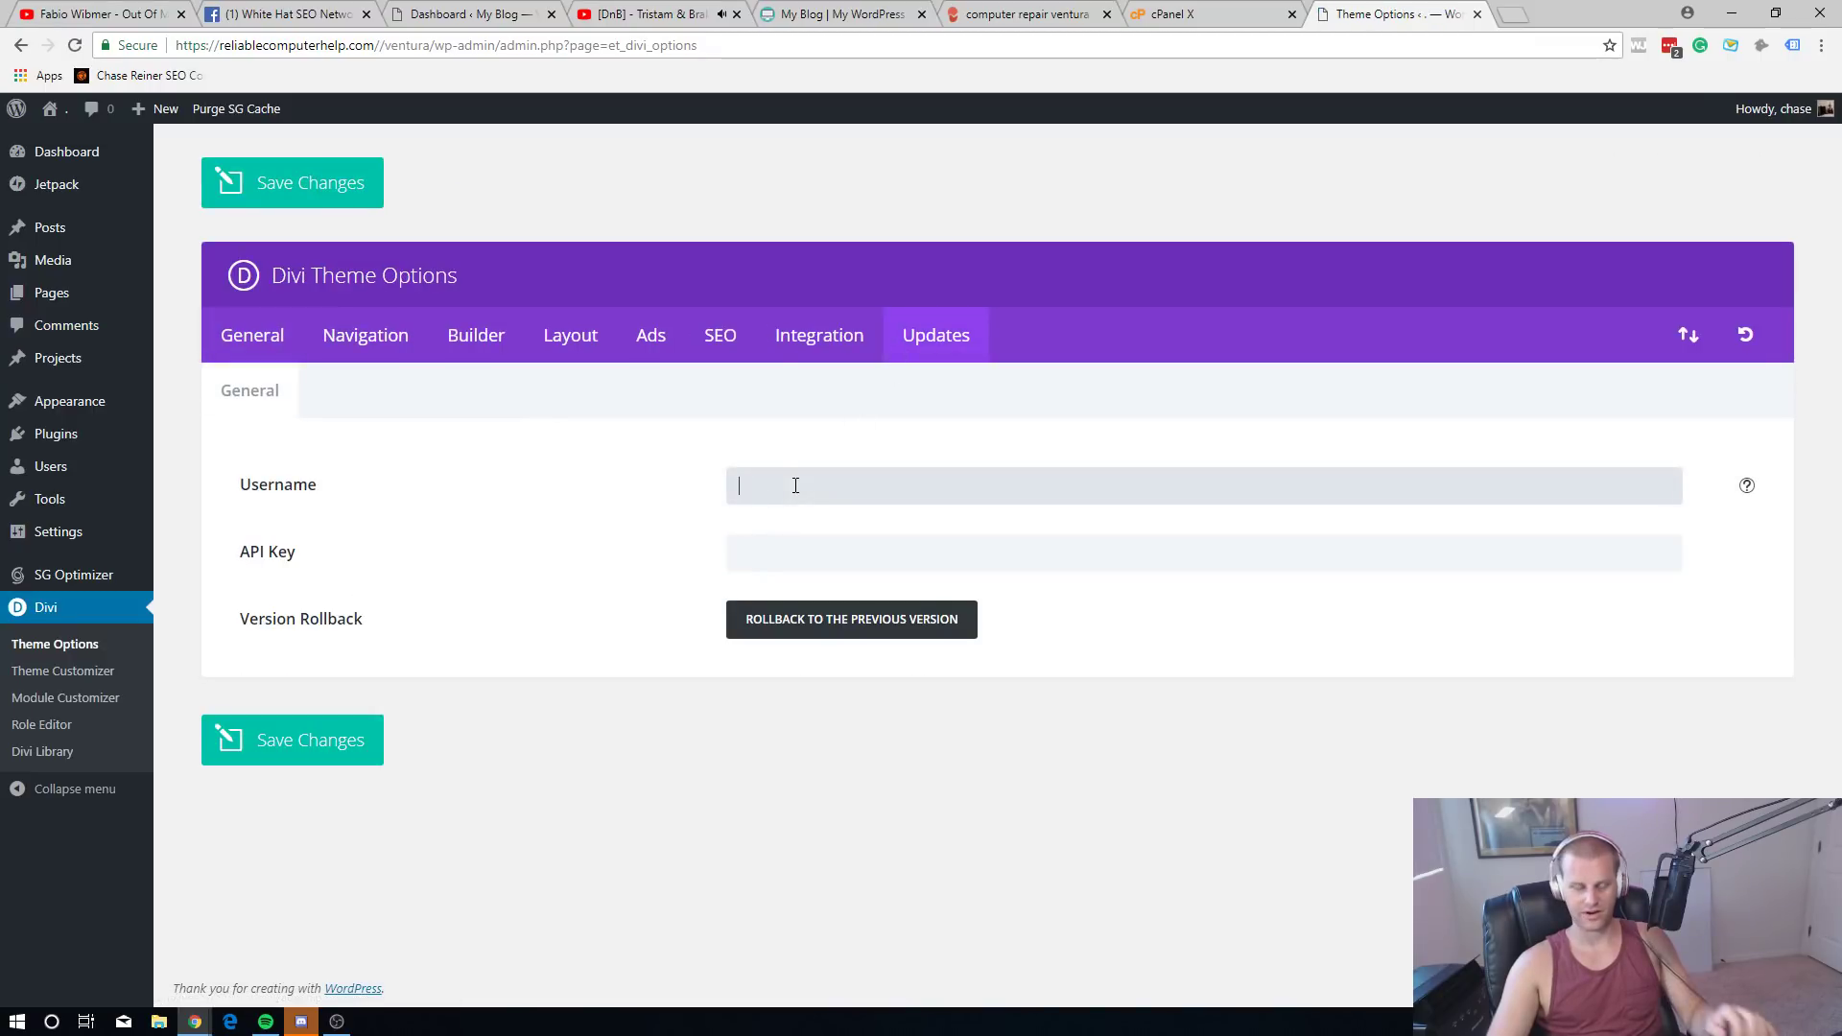
text(•••••••••••)
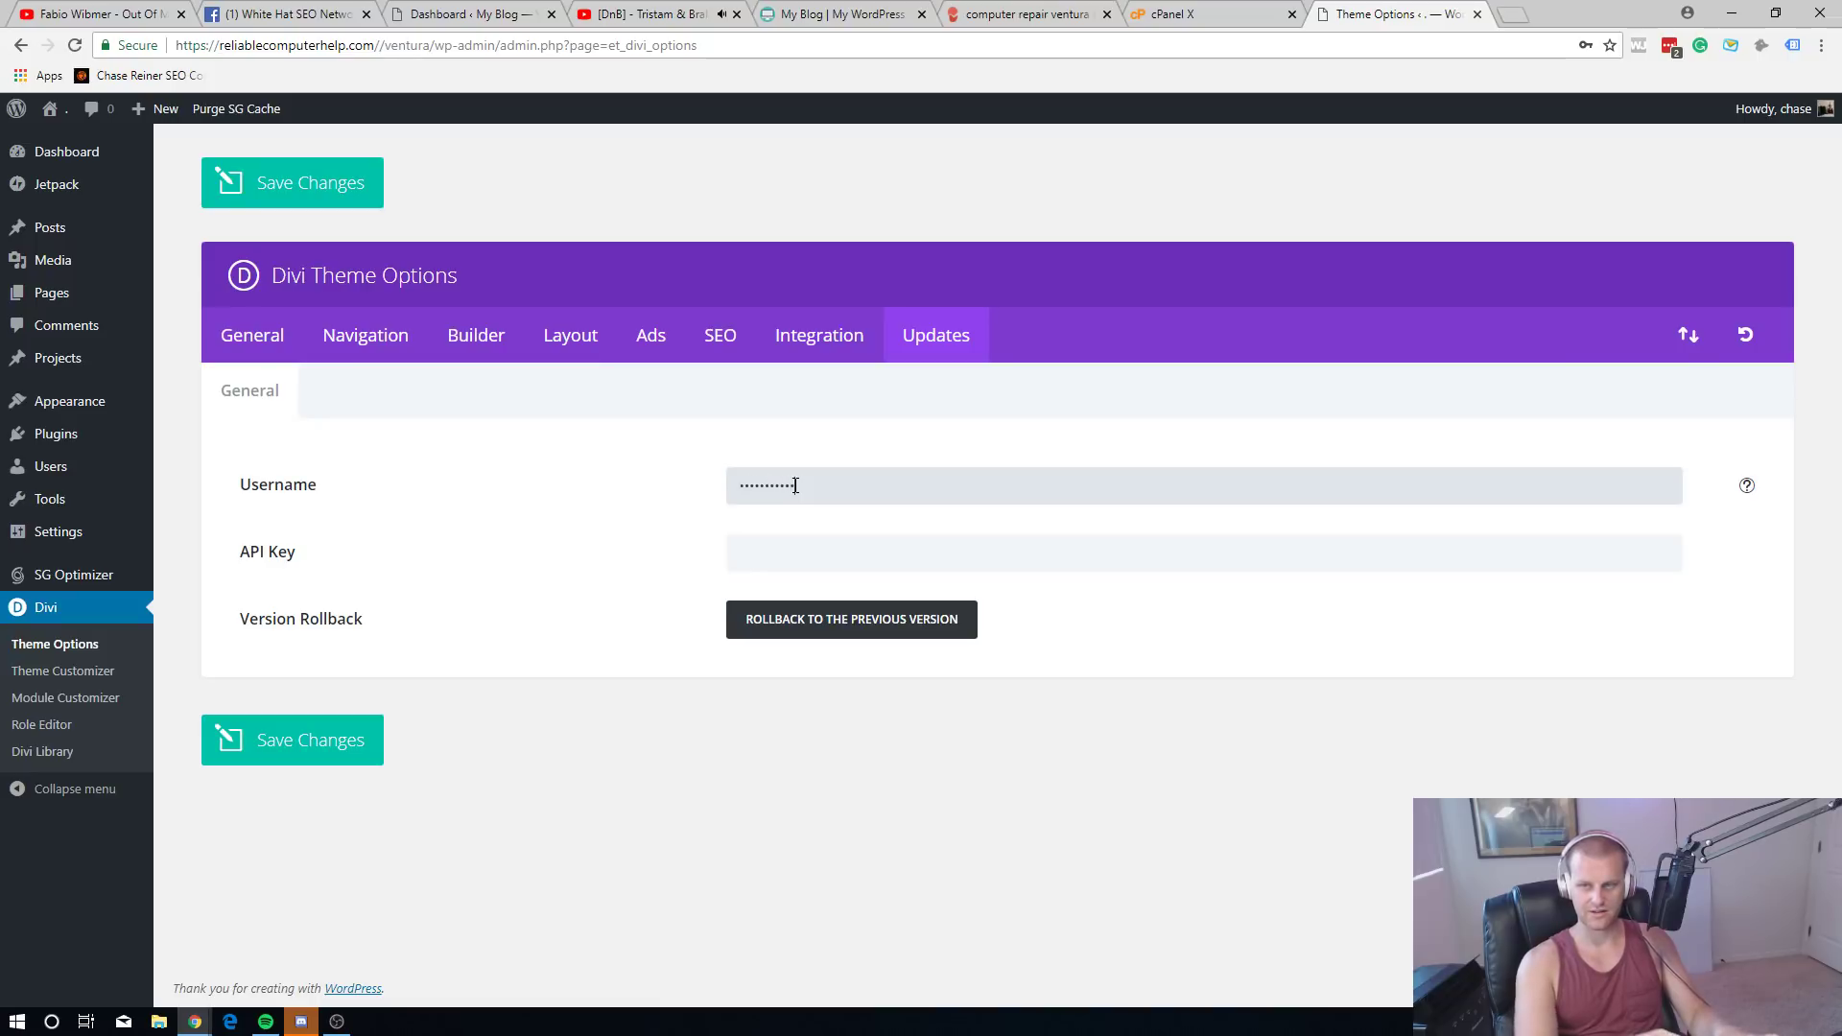
click(822, 567)
key(ctrl+v)
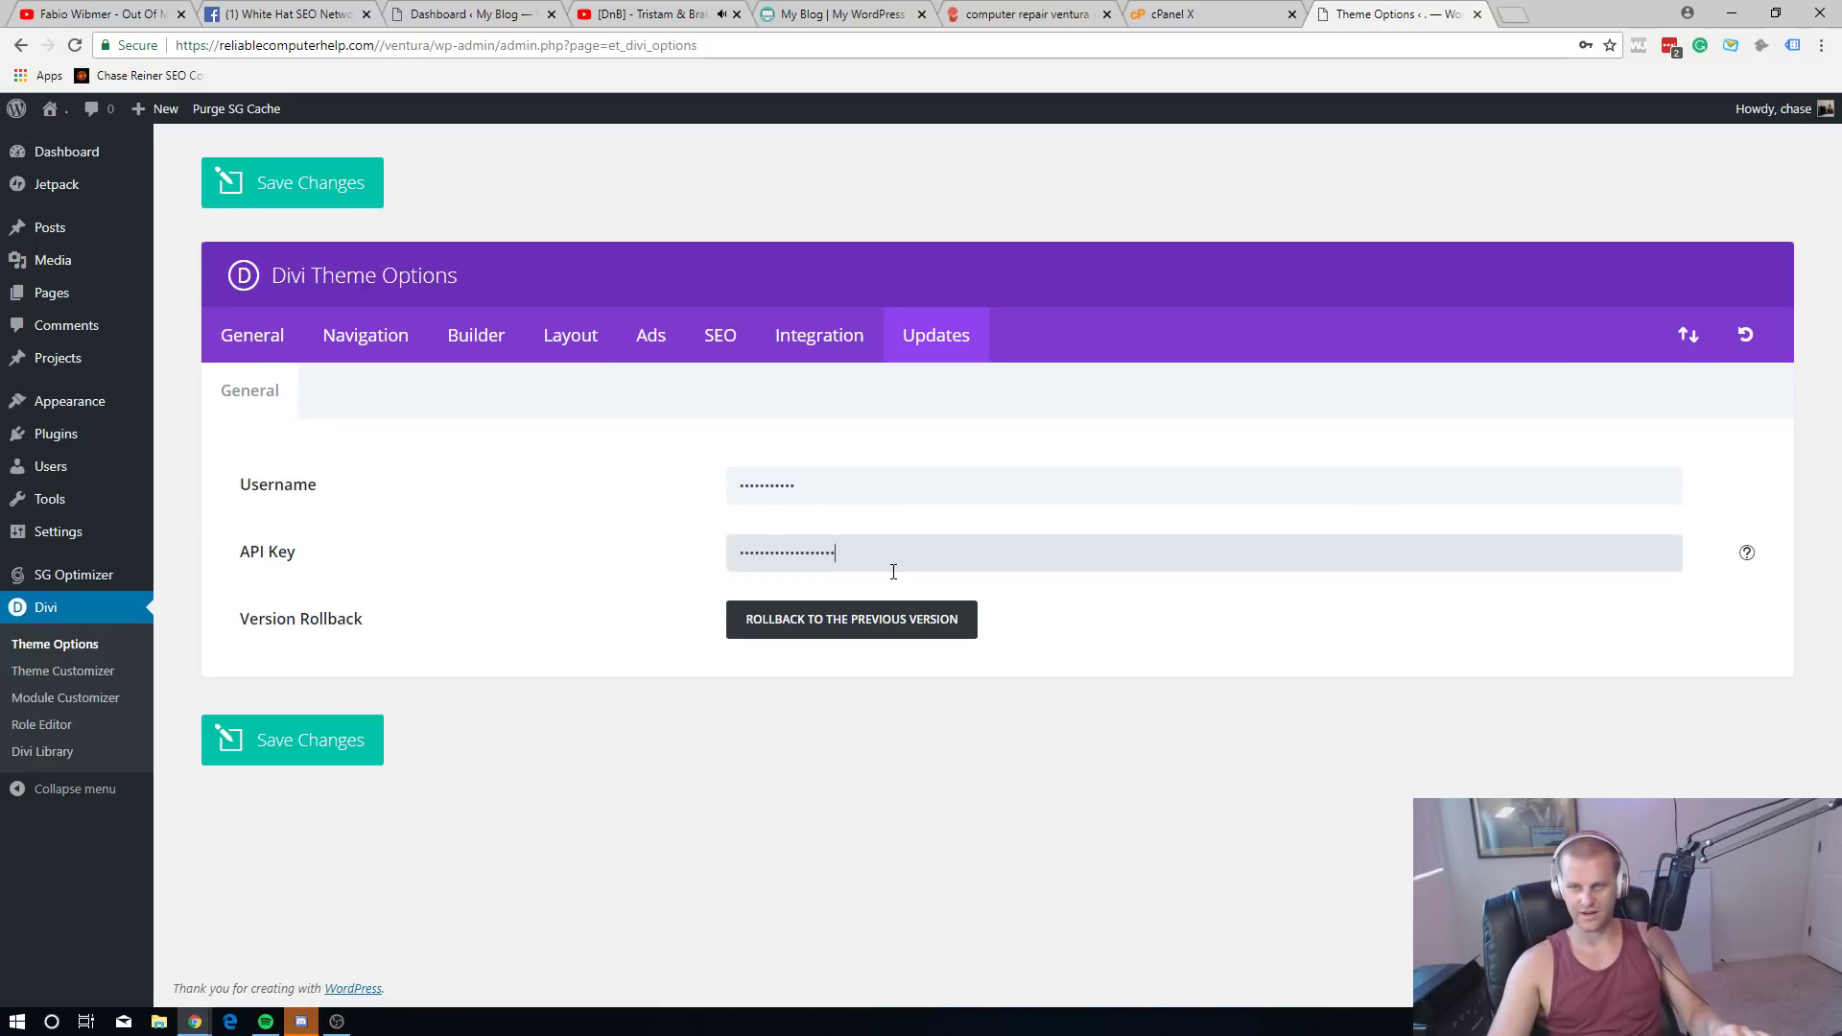
click(376, 743)
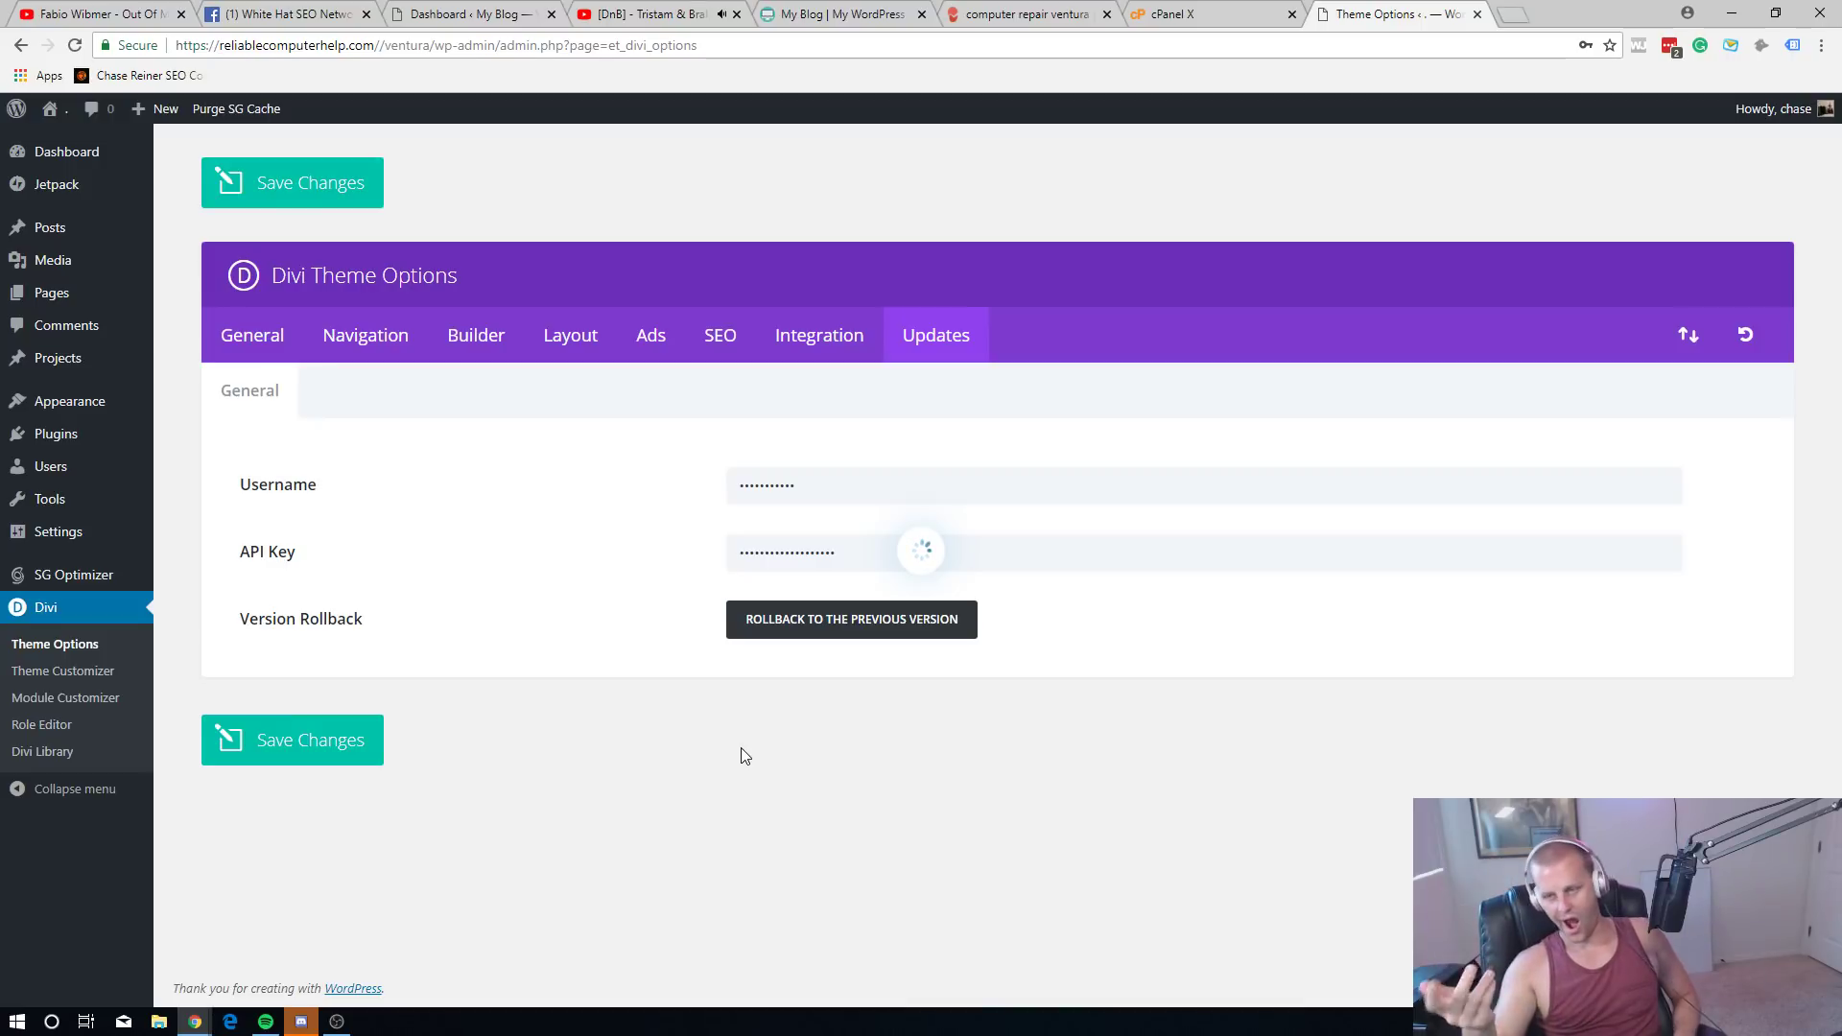
Play the Au5 Snowblind track in the music tab, then return to Divi Theme Options
click(647, 13)
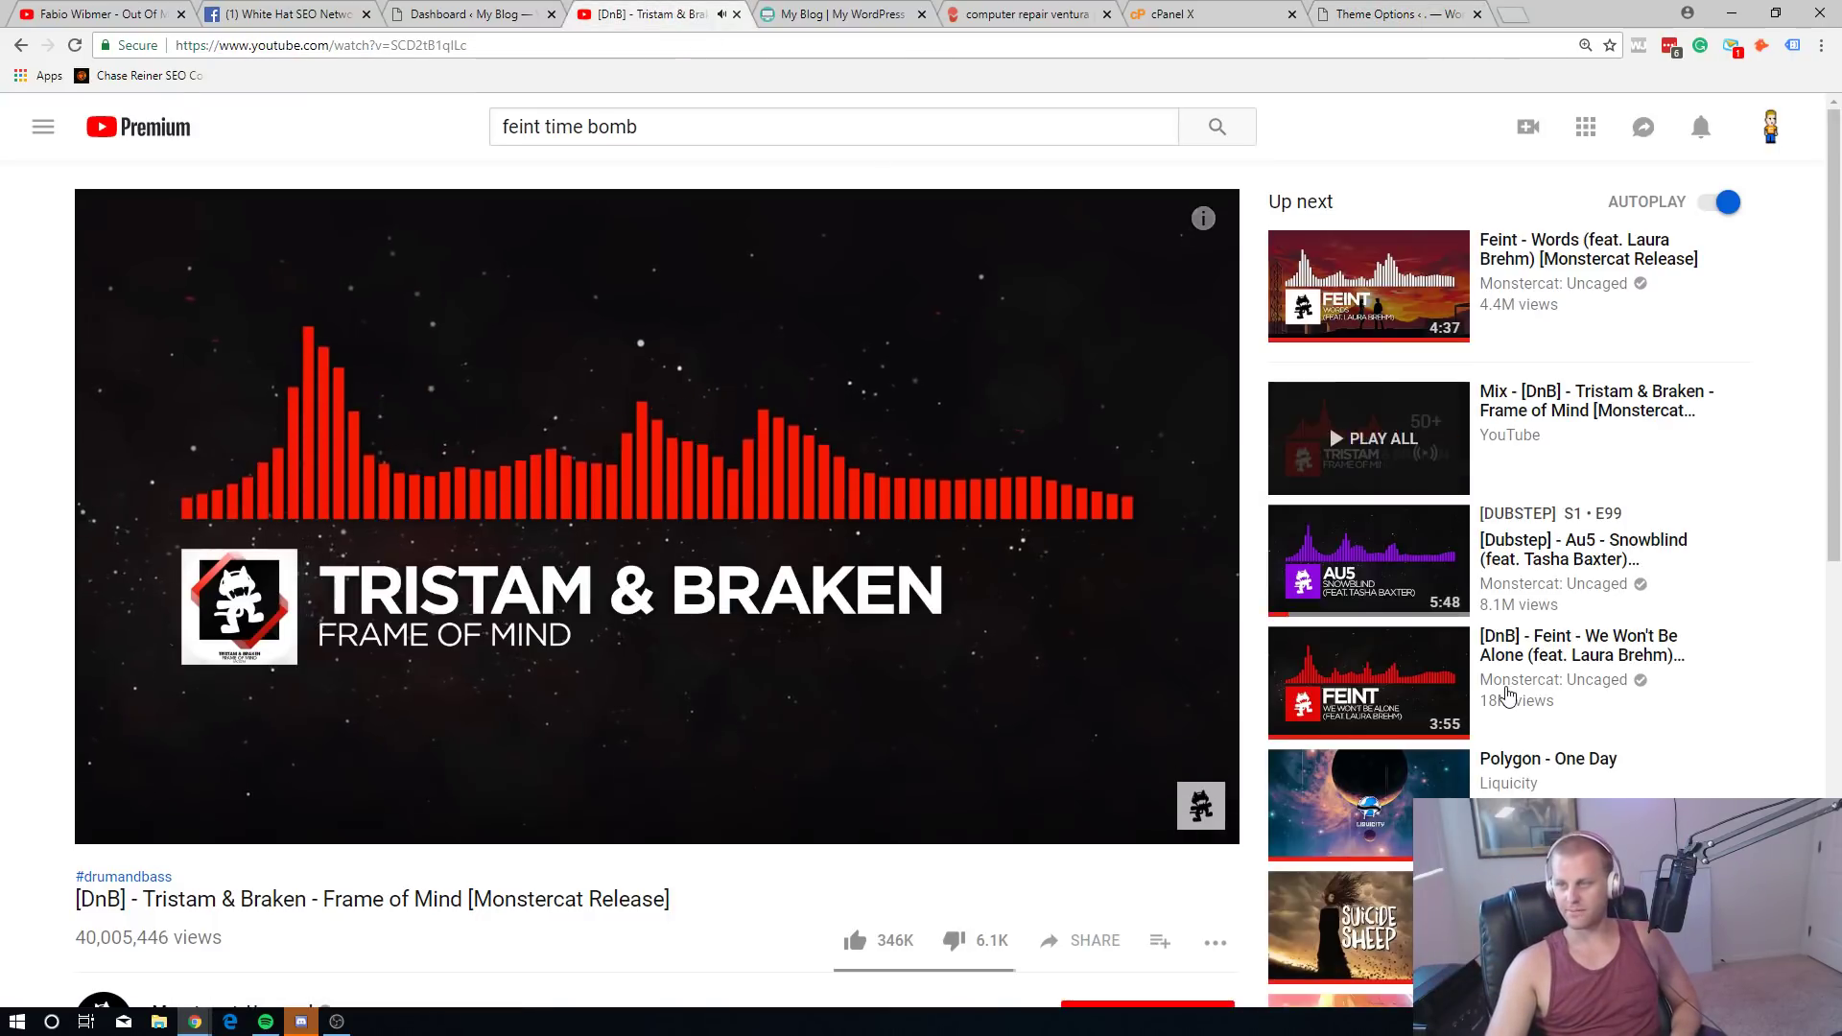
click(1389, 557)
click(1397, 15)
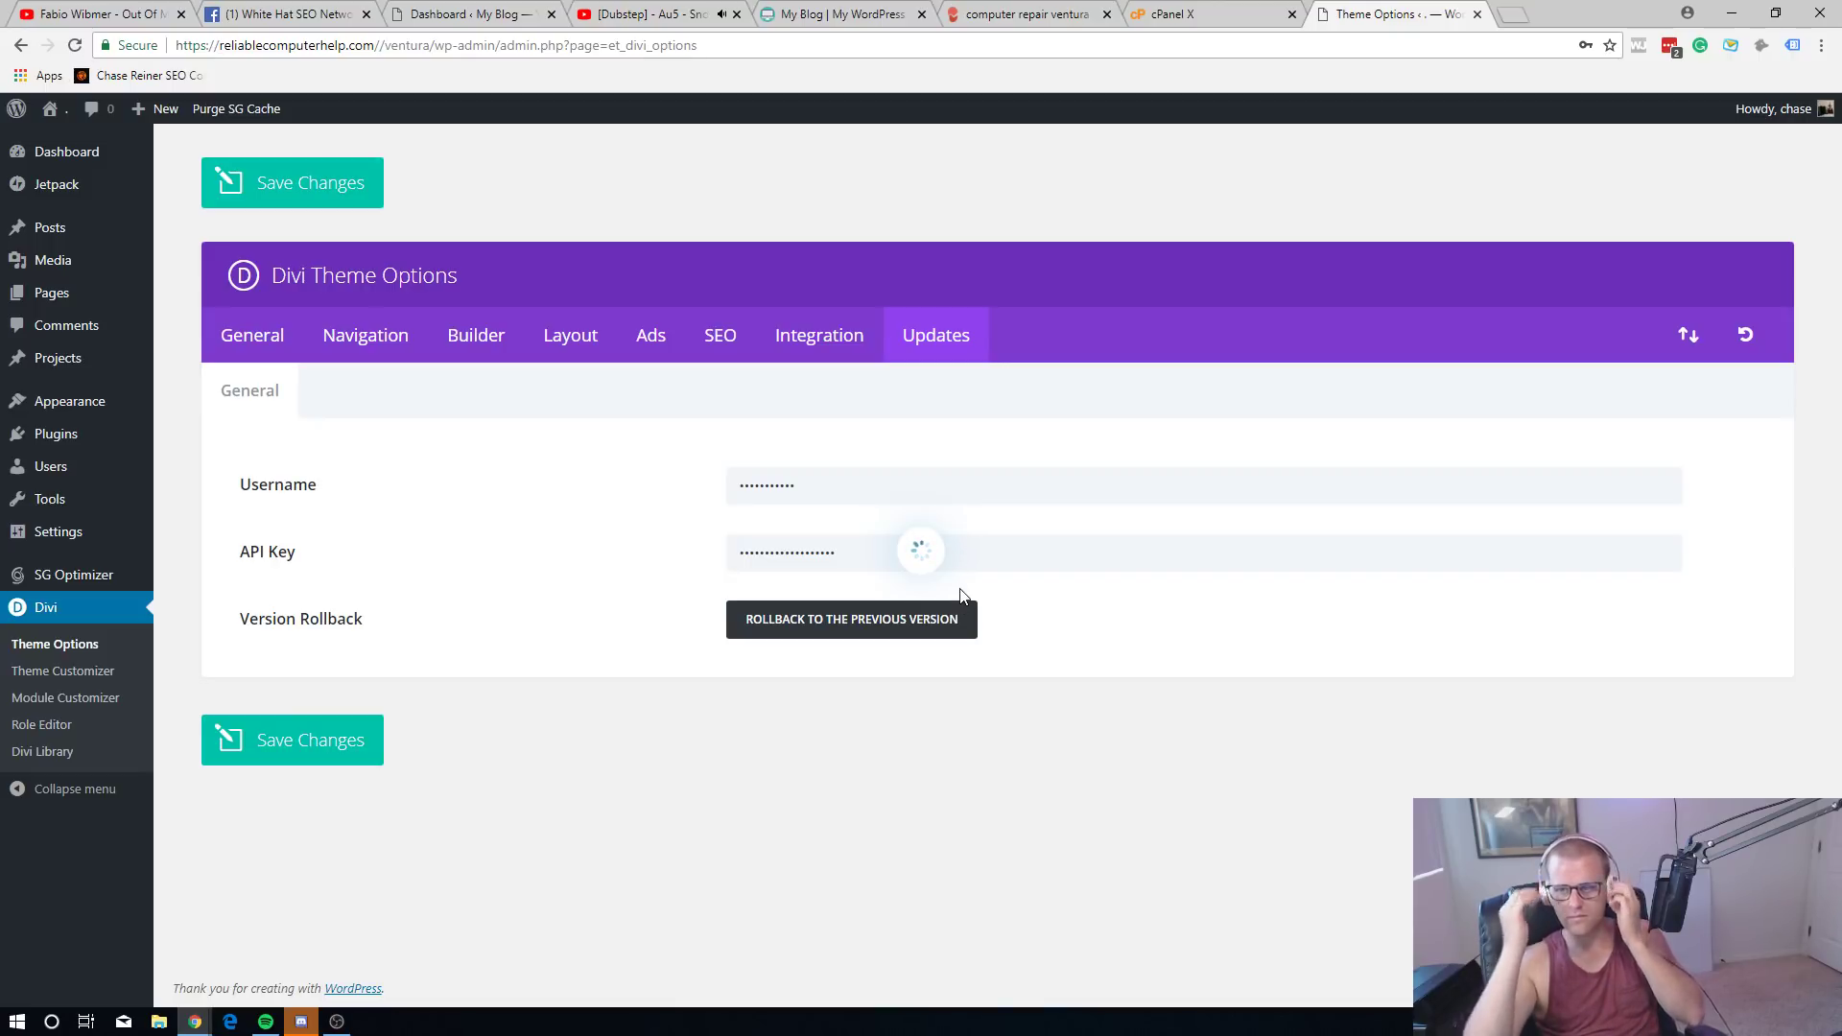
Inspect the Menus link options, then focus the password field of the session-expired login prompt
mouse_move(82, 399)
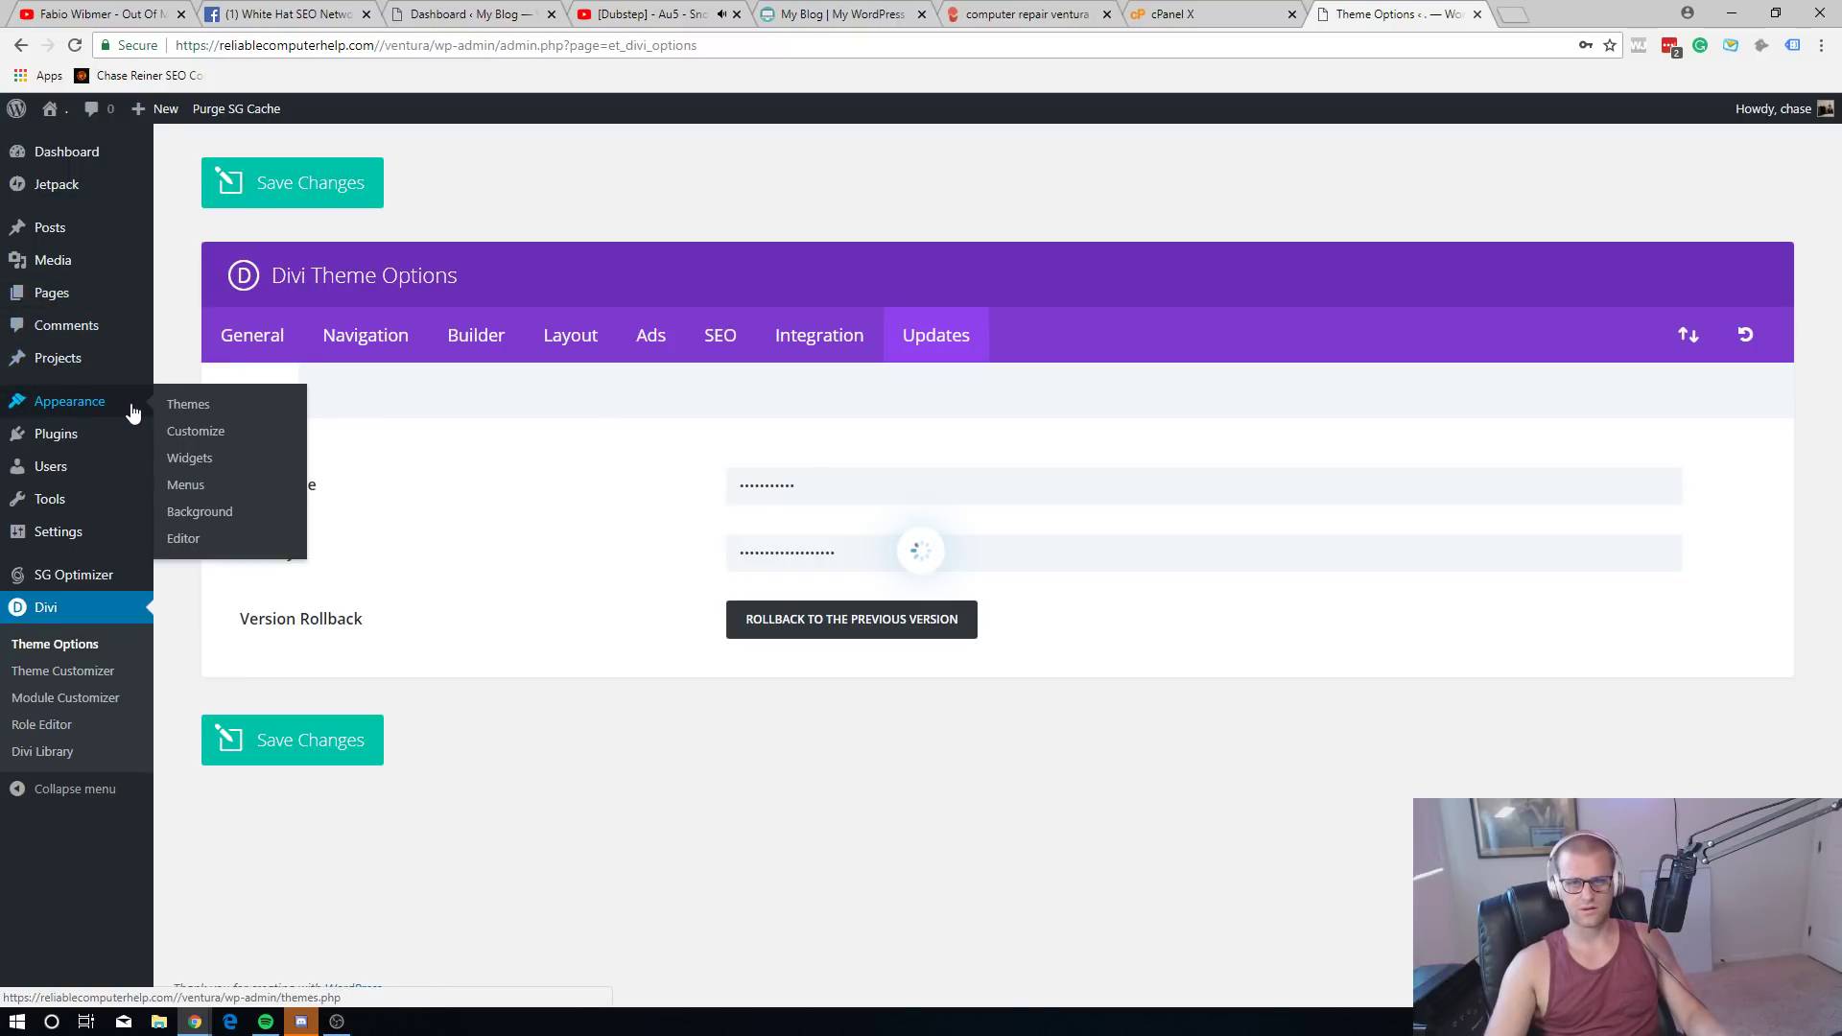
mouse_move(94, 243)
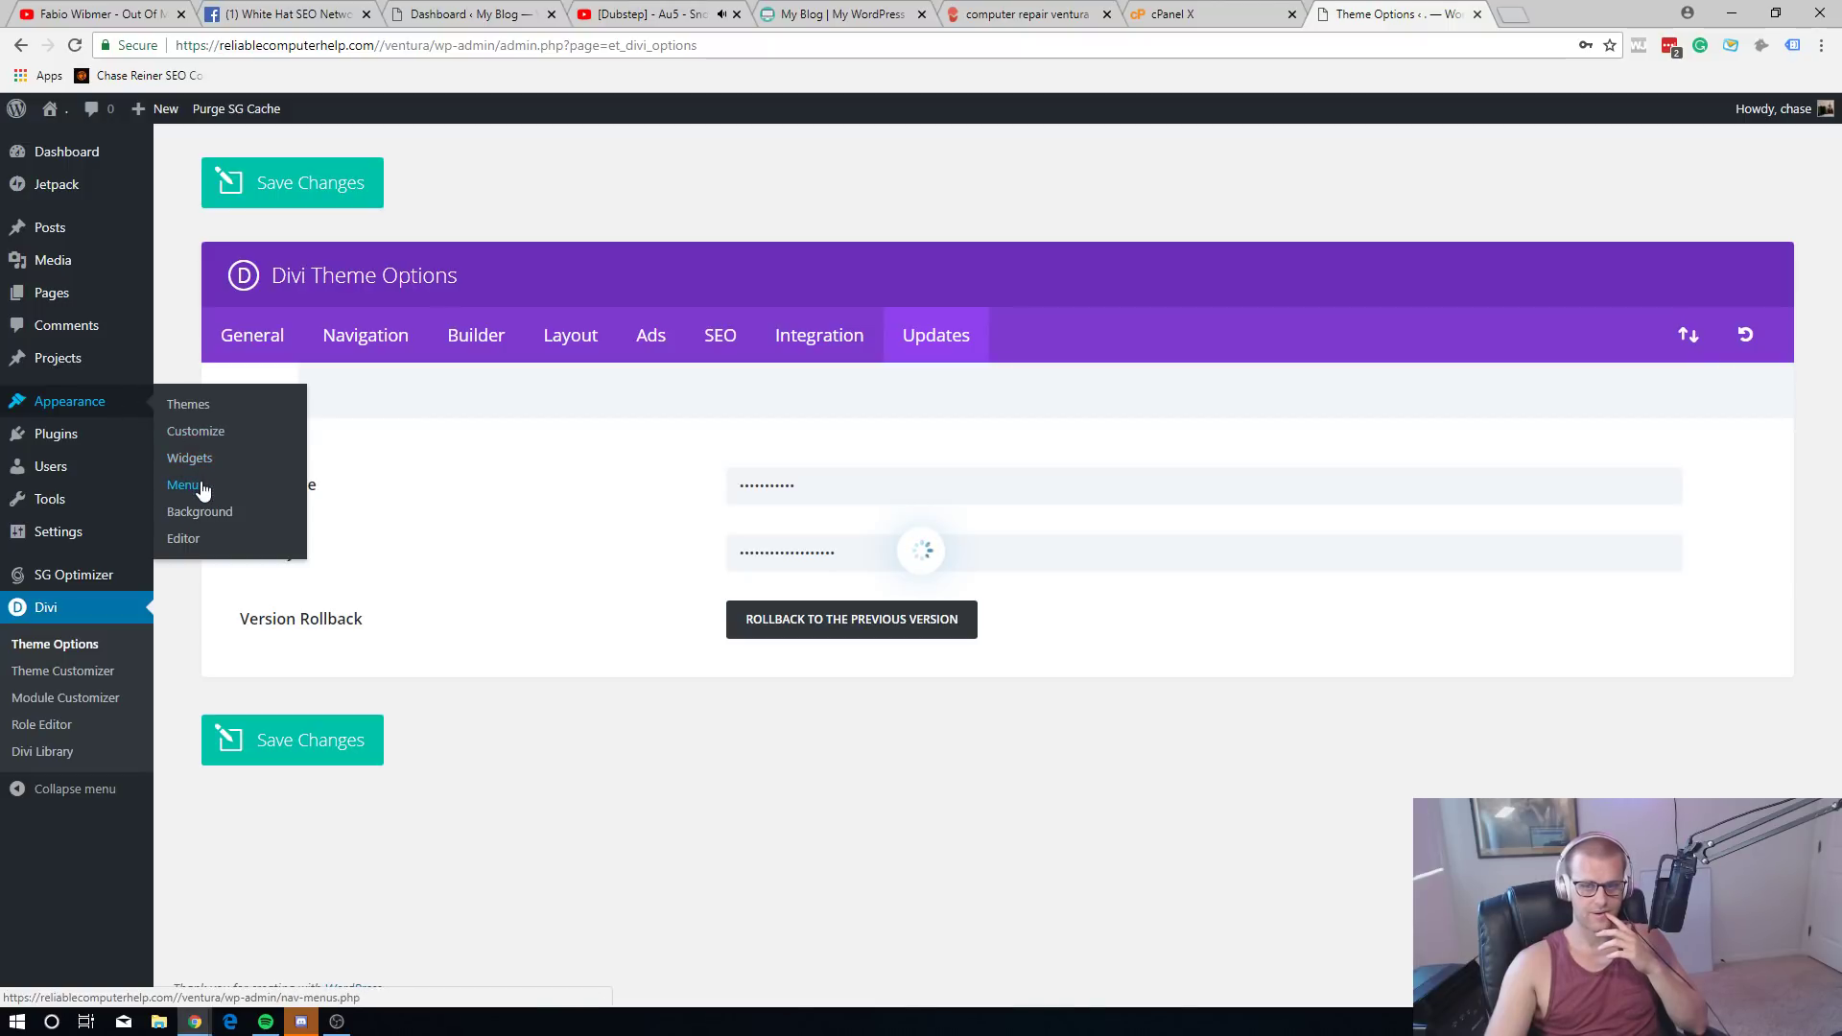
right_click(202, 488)
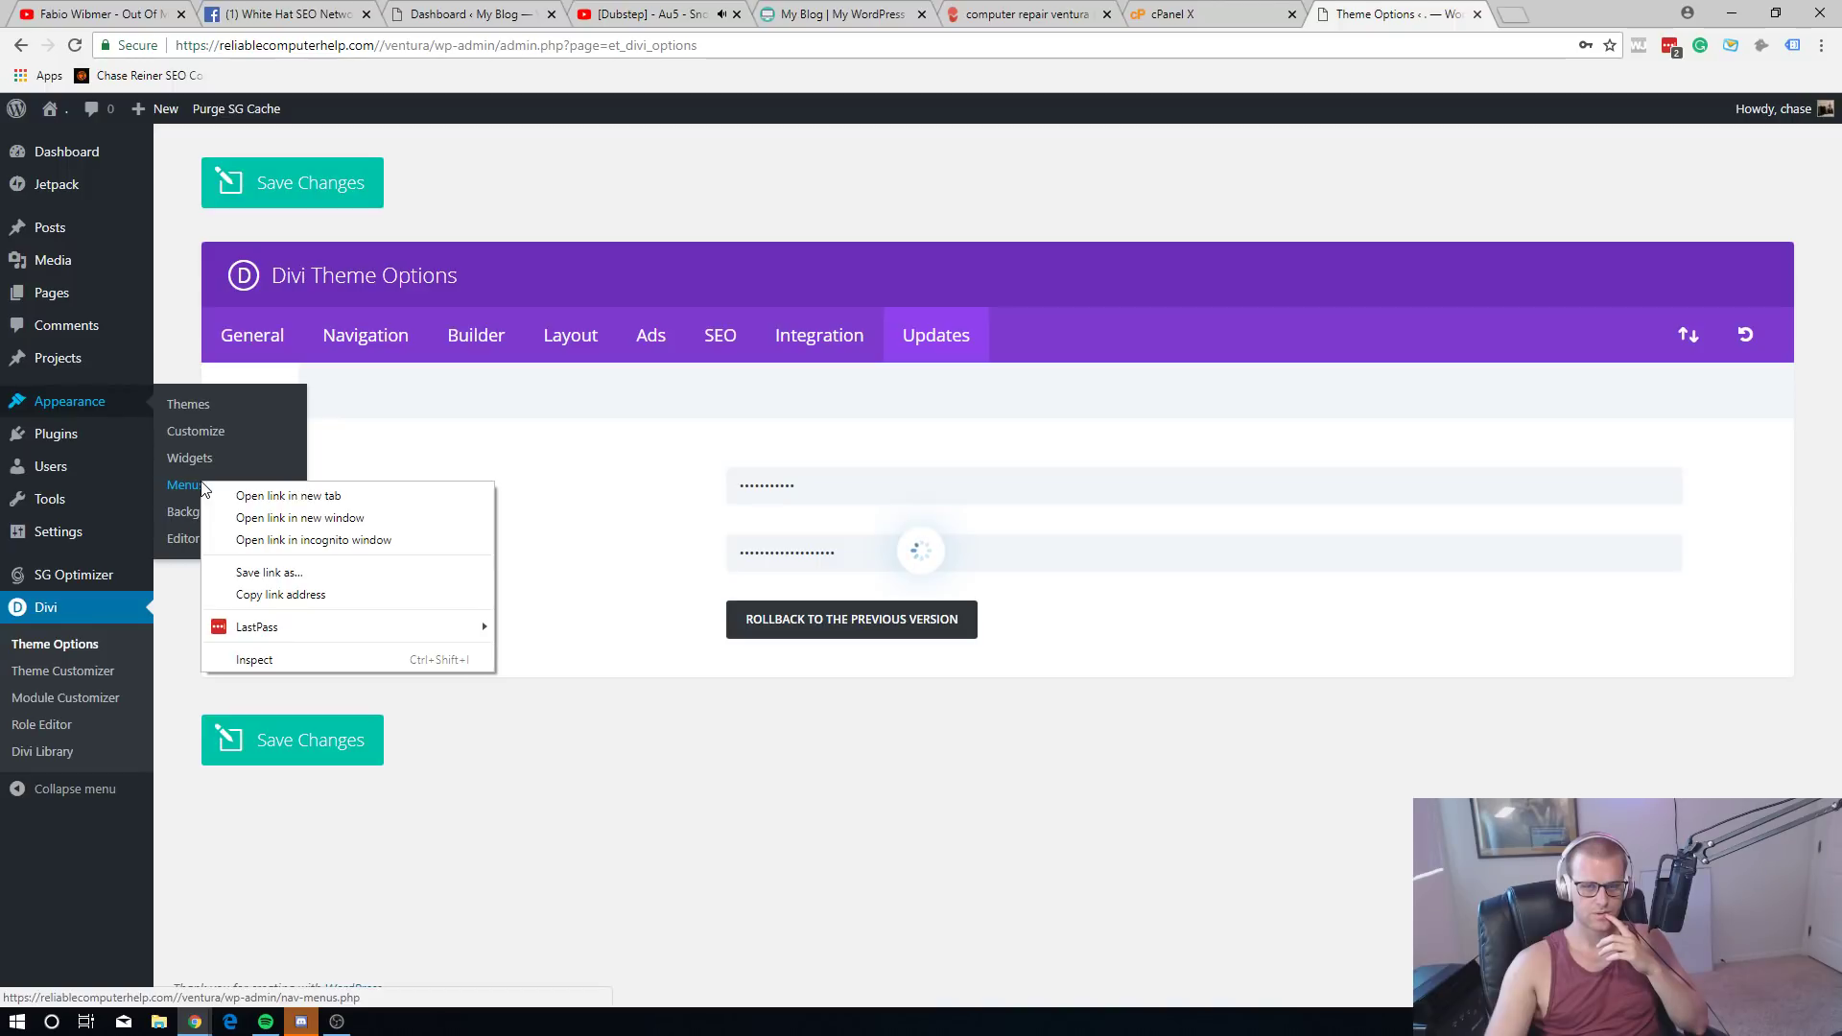
click(637, 467)
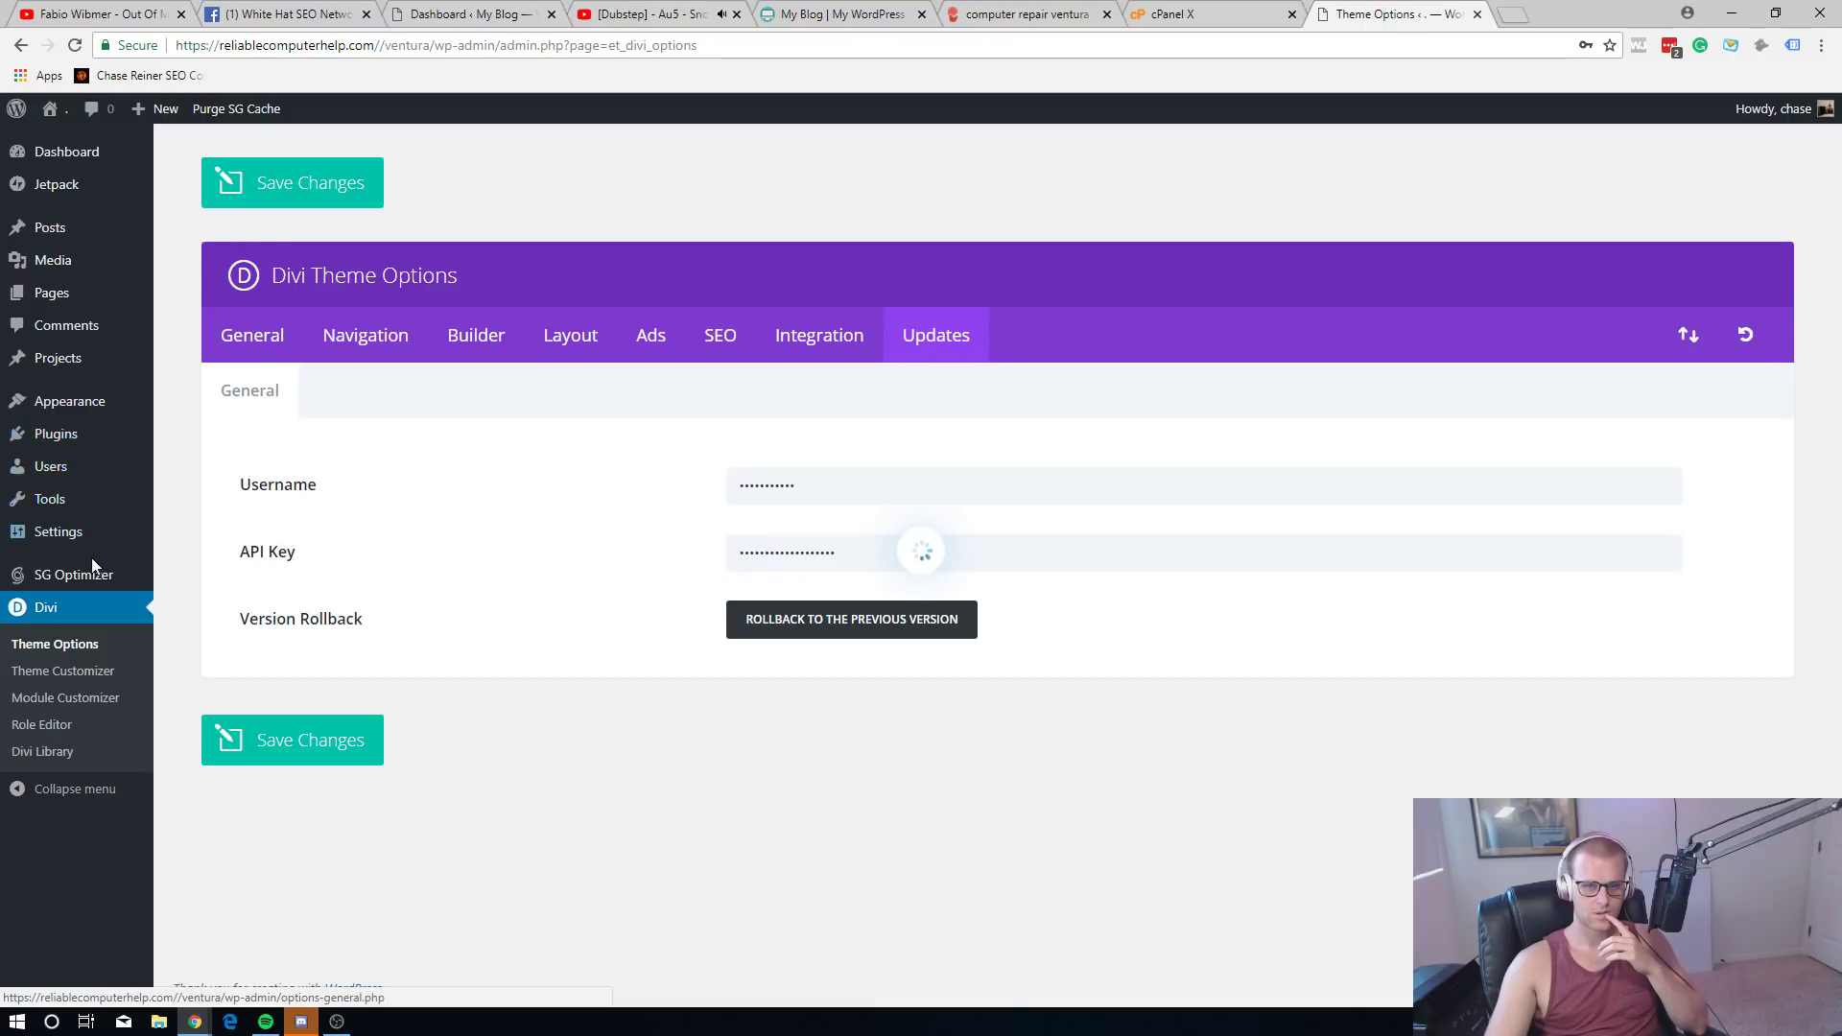
mouse_move(92, 499)
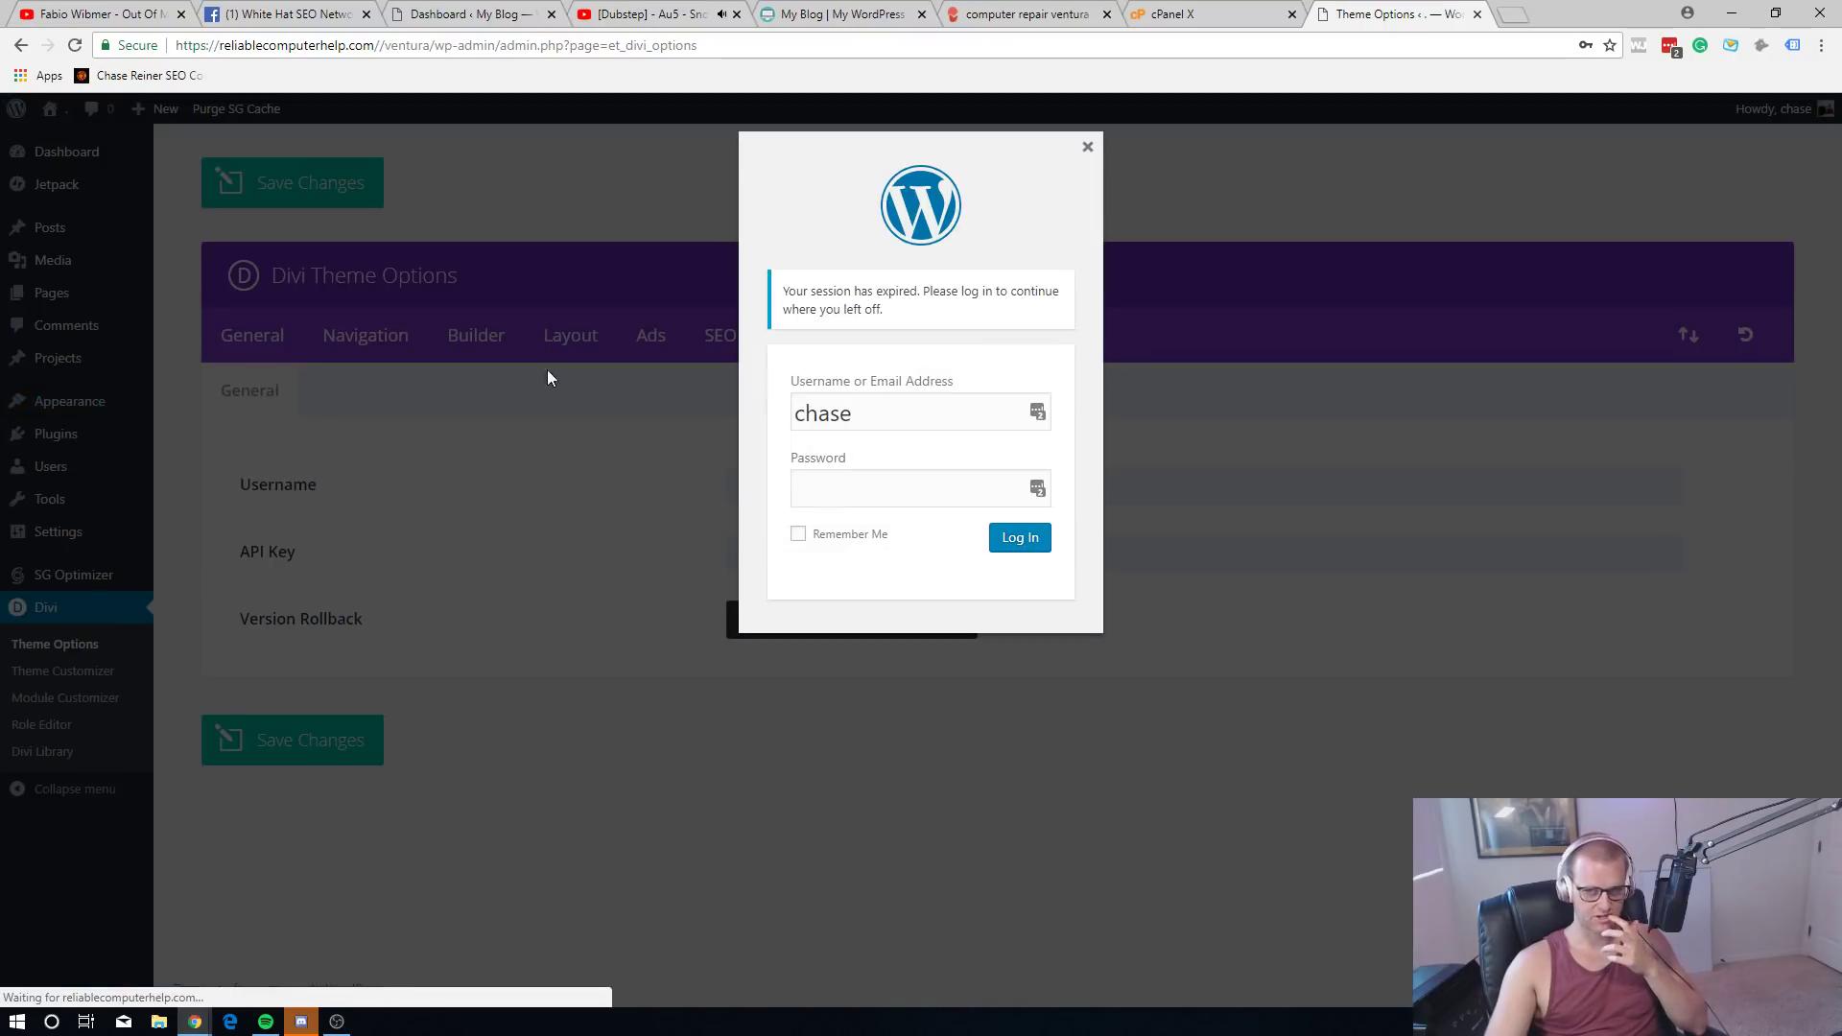
click(955, 490)
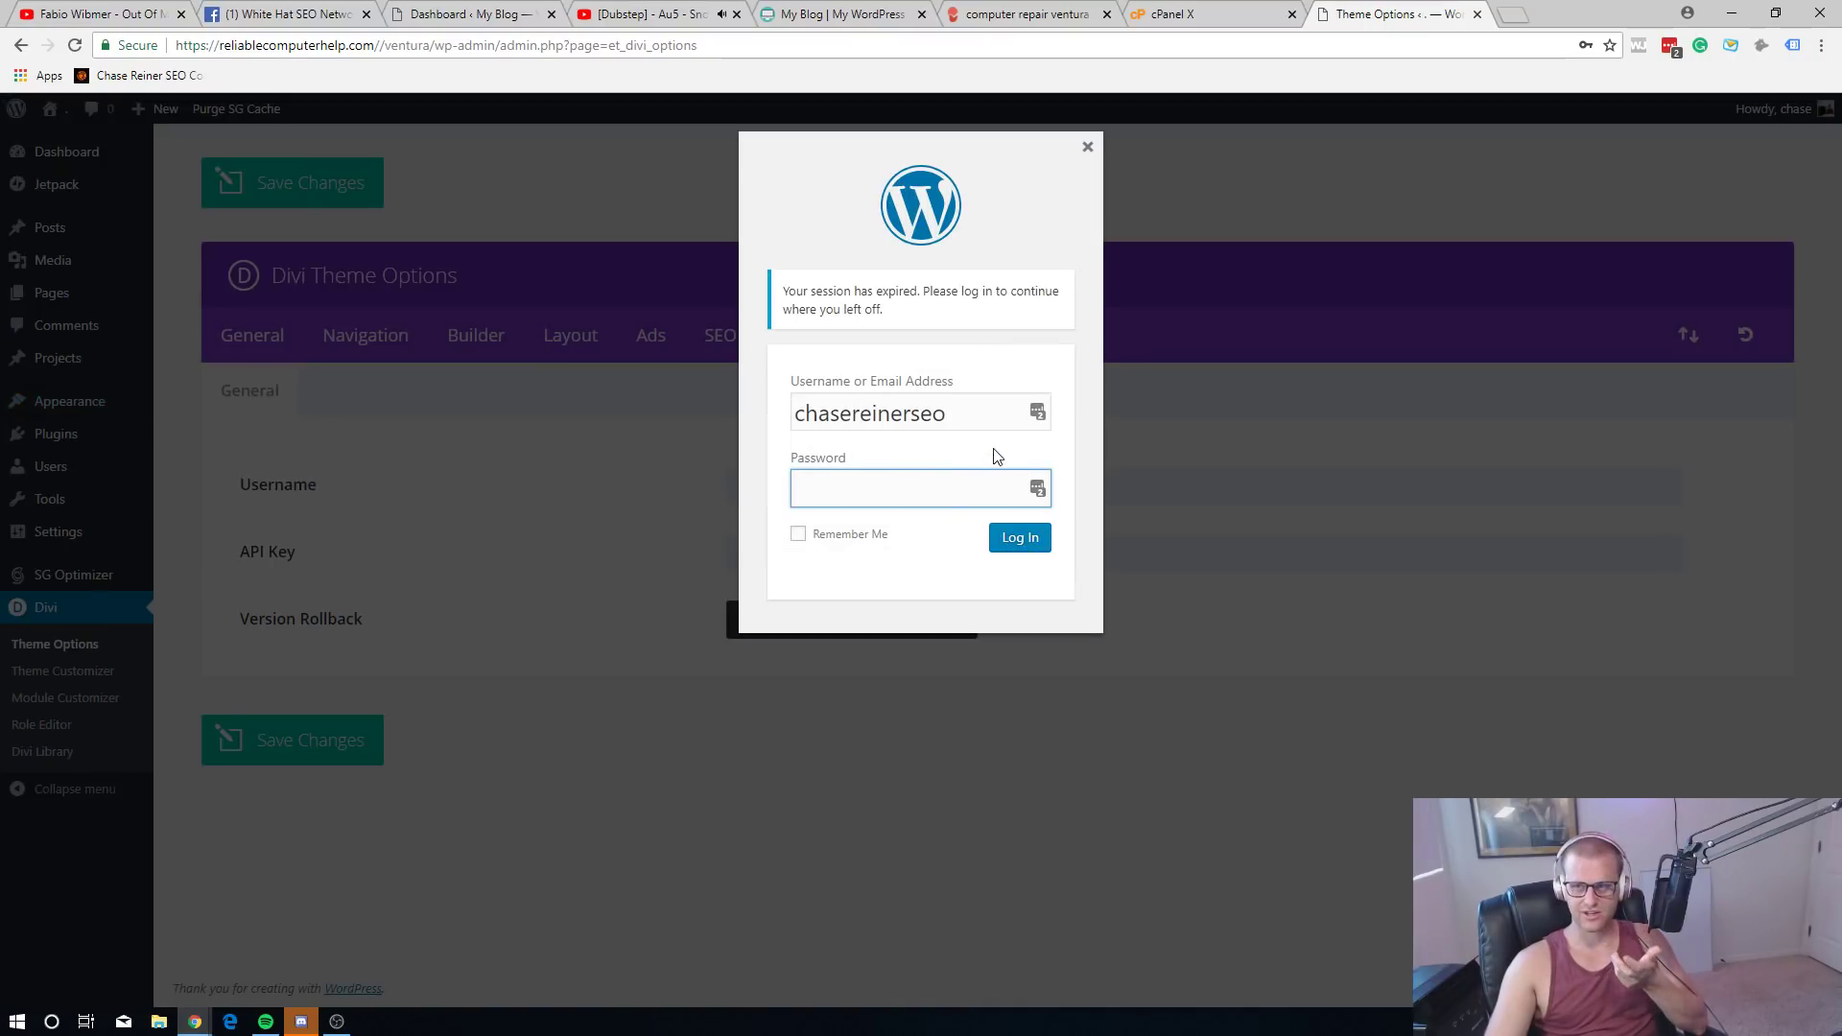
Review the Softaculous install details, then return to the expired-session login prompt
click(989, 414)
click(1217, 15)
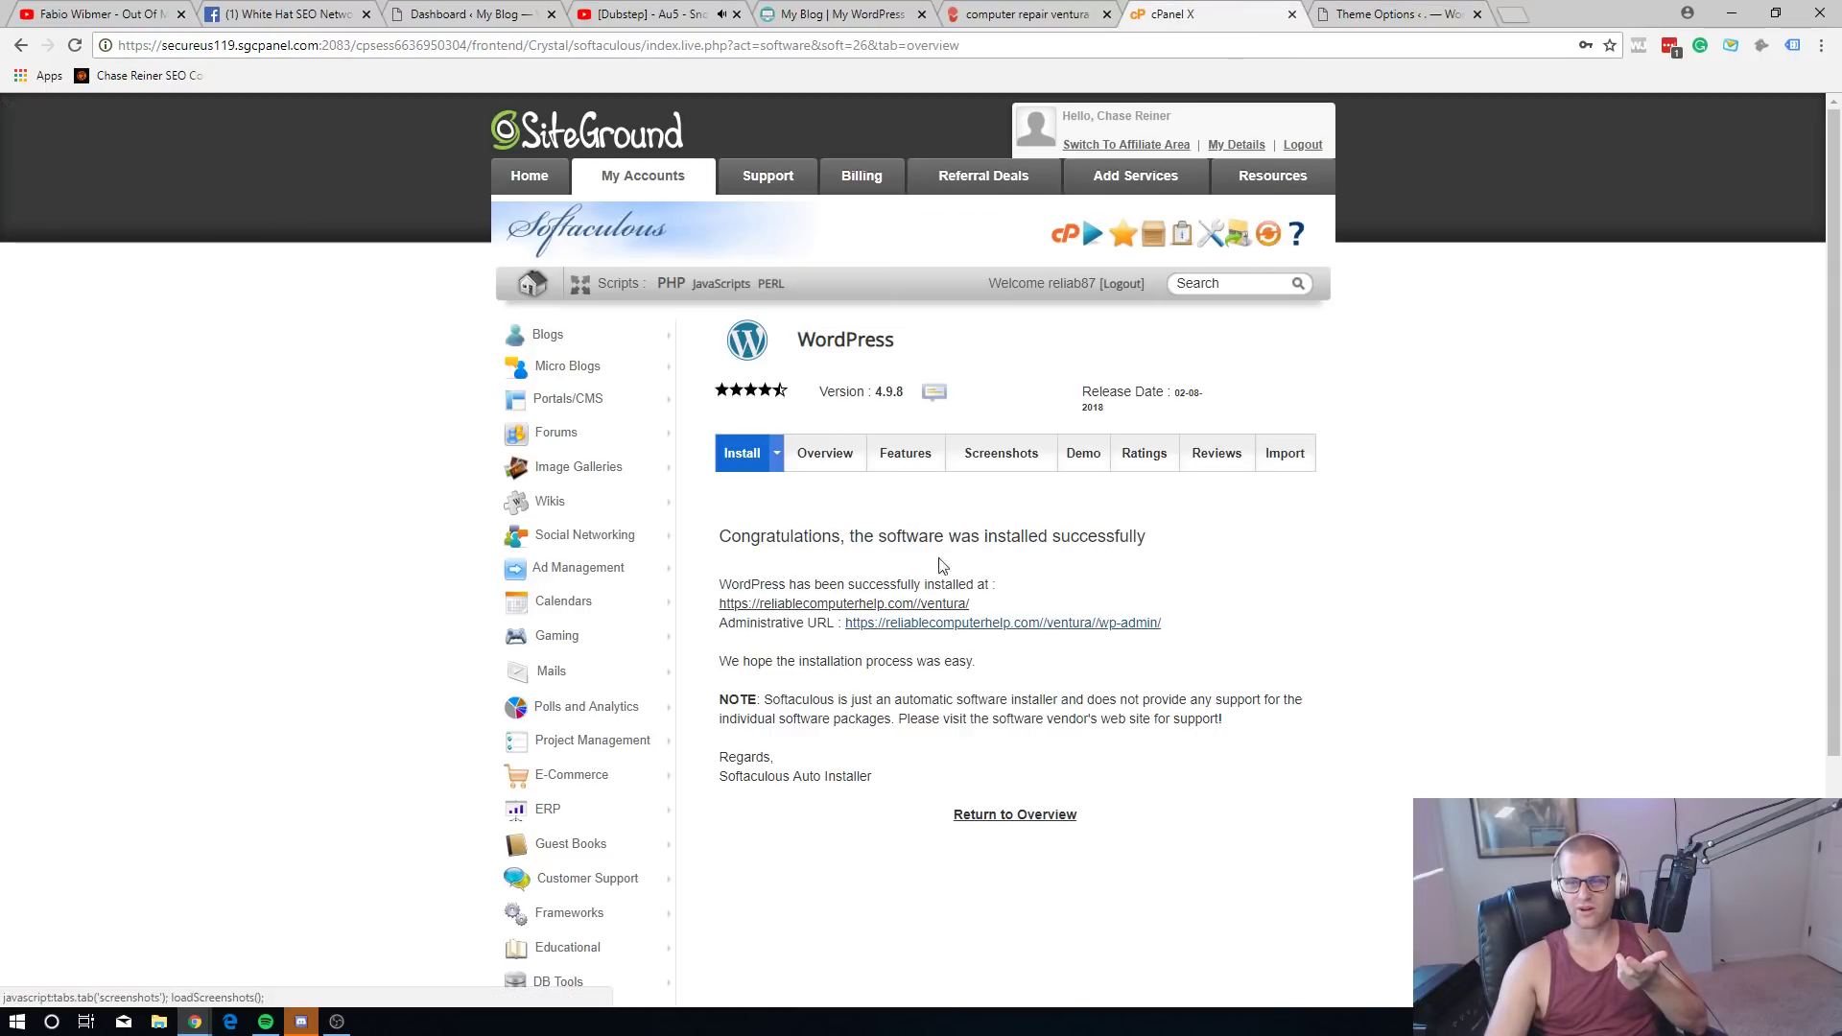
scroll(917, 650, down, 3)
scroll(916, 650, down, 1)
scroll(917, 650, up, 4)
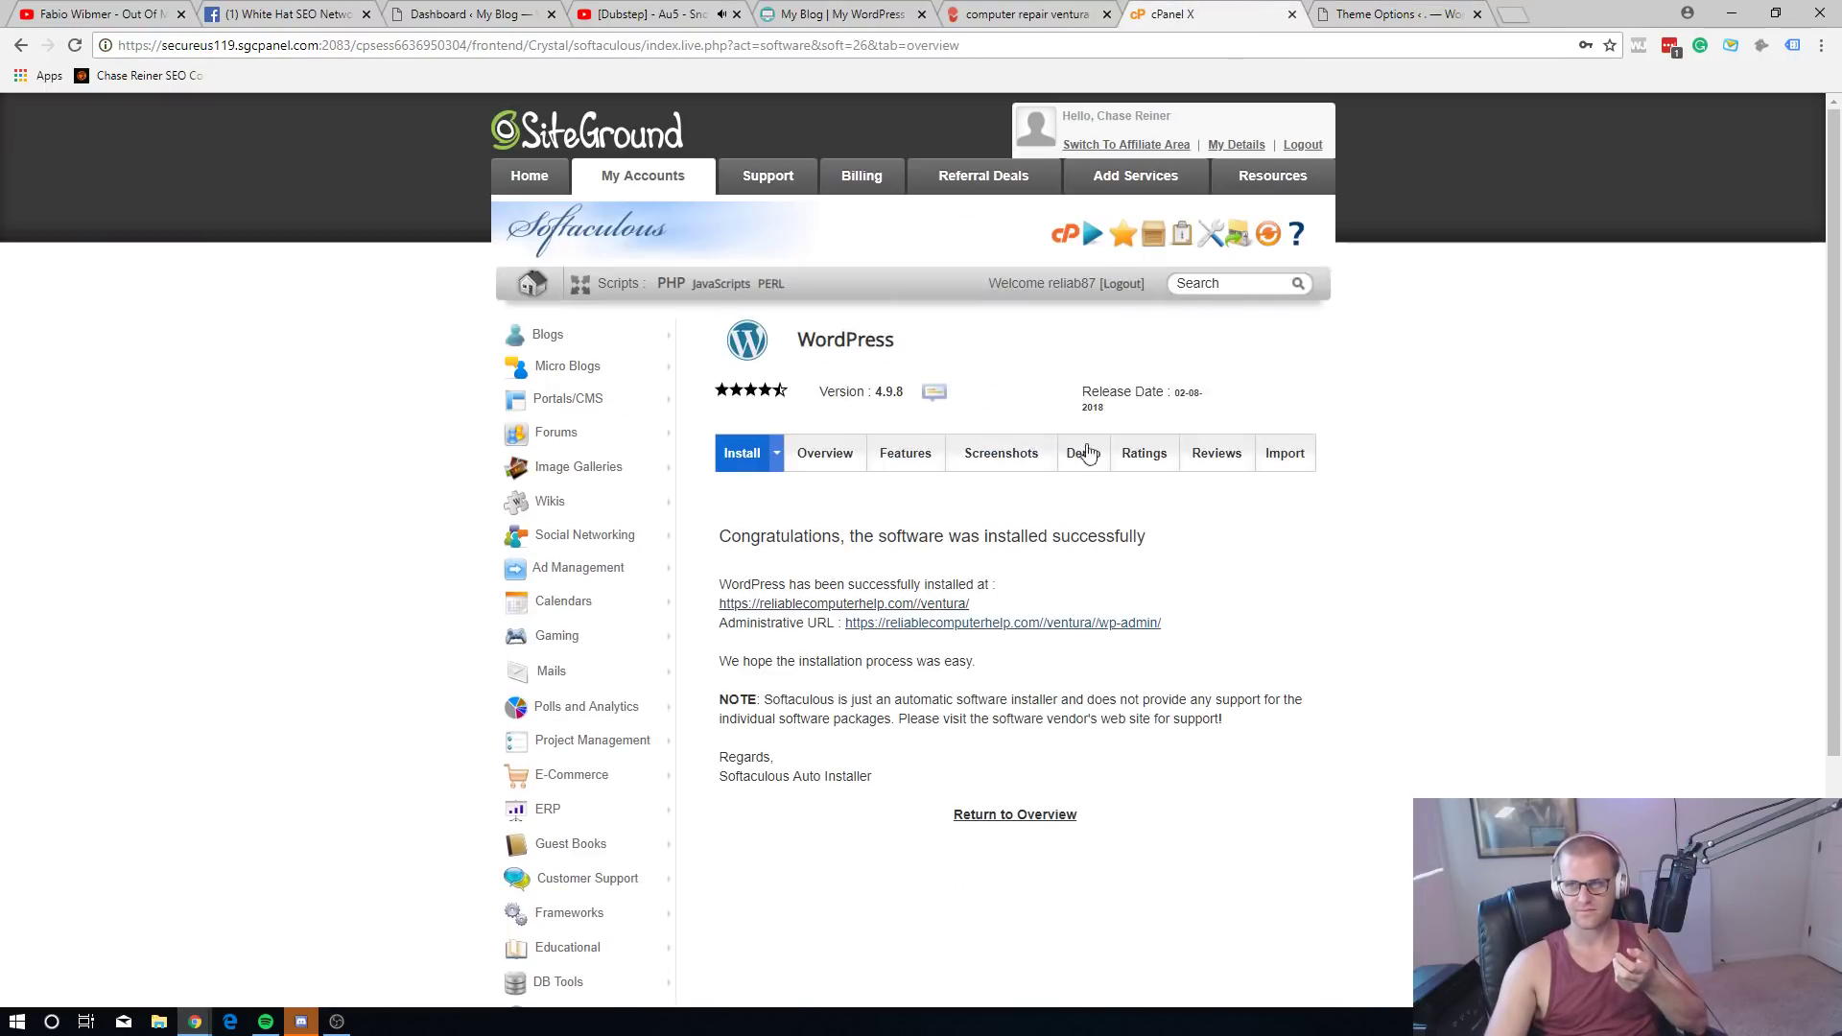
click(1399, 14)
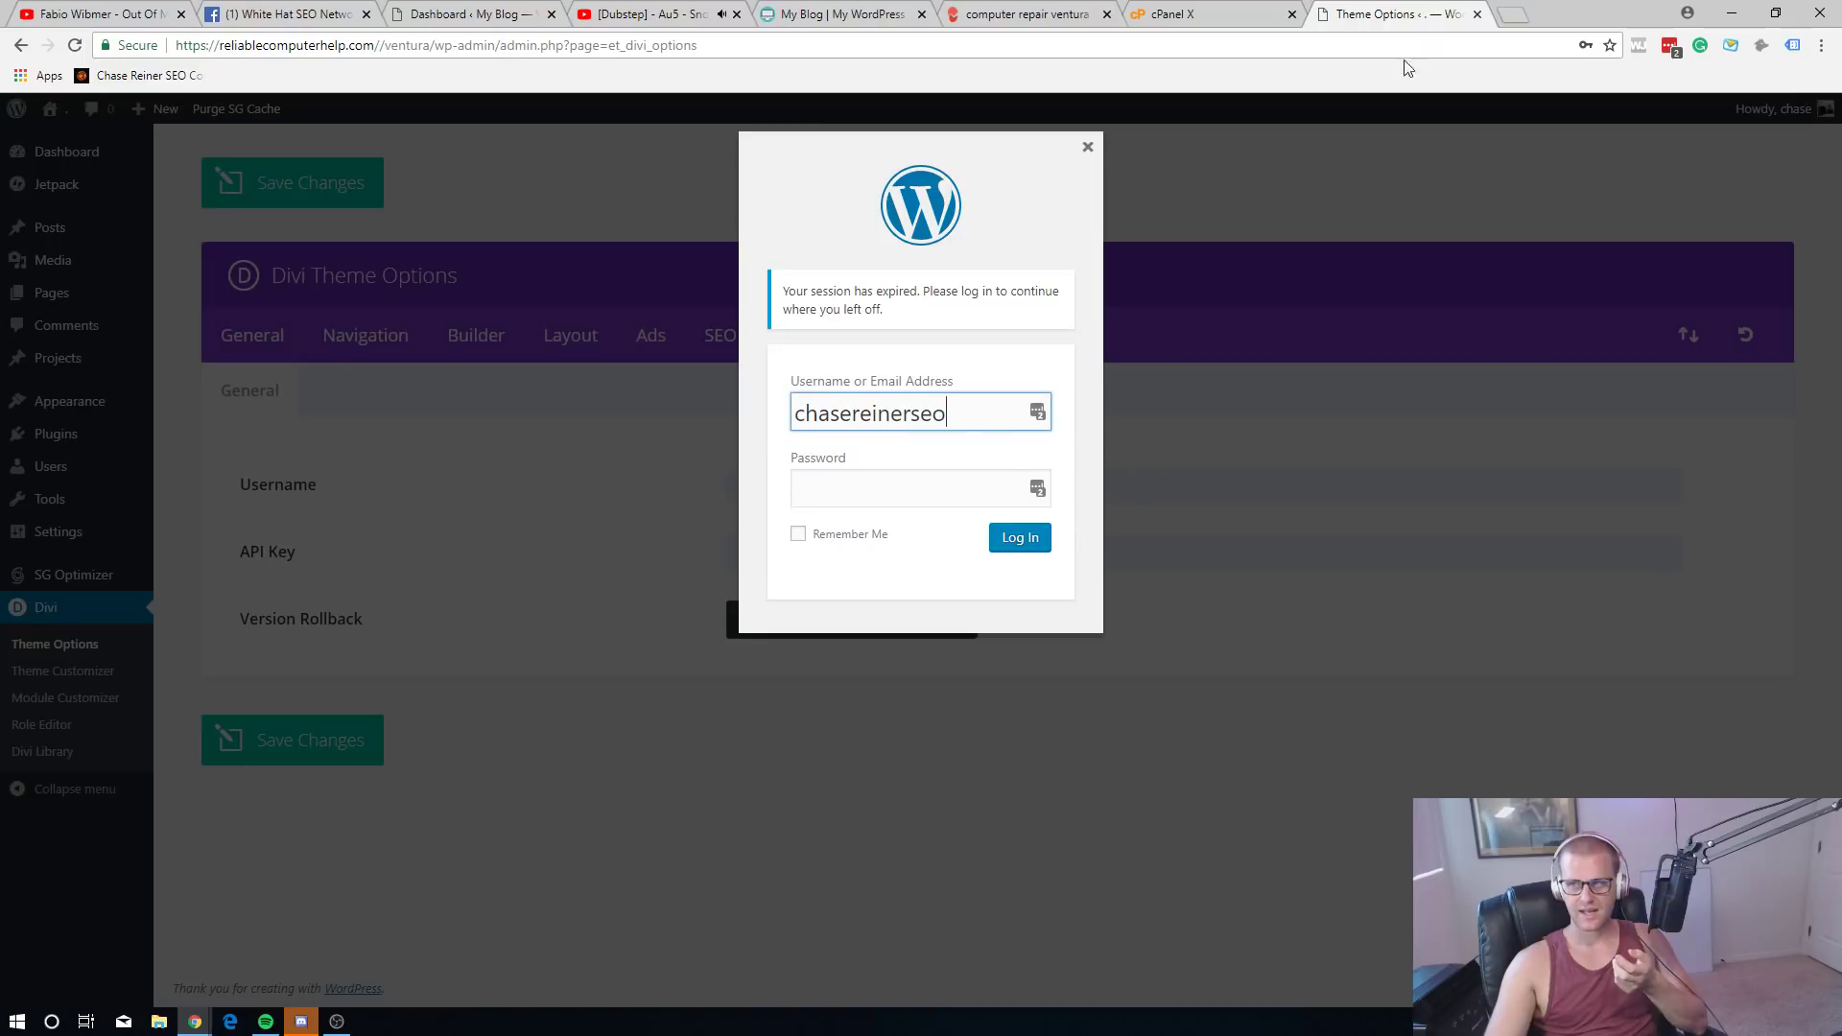
Log back in using the account e-mail and password, and decline saving the password
double_click(975, 396)
text(chasereiner)
key(Tab)
text(•••)
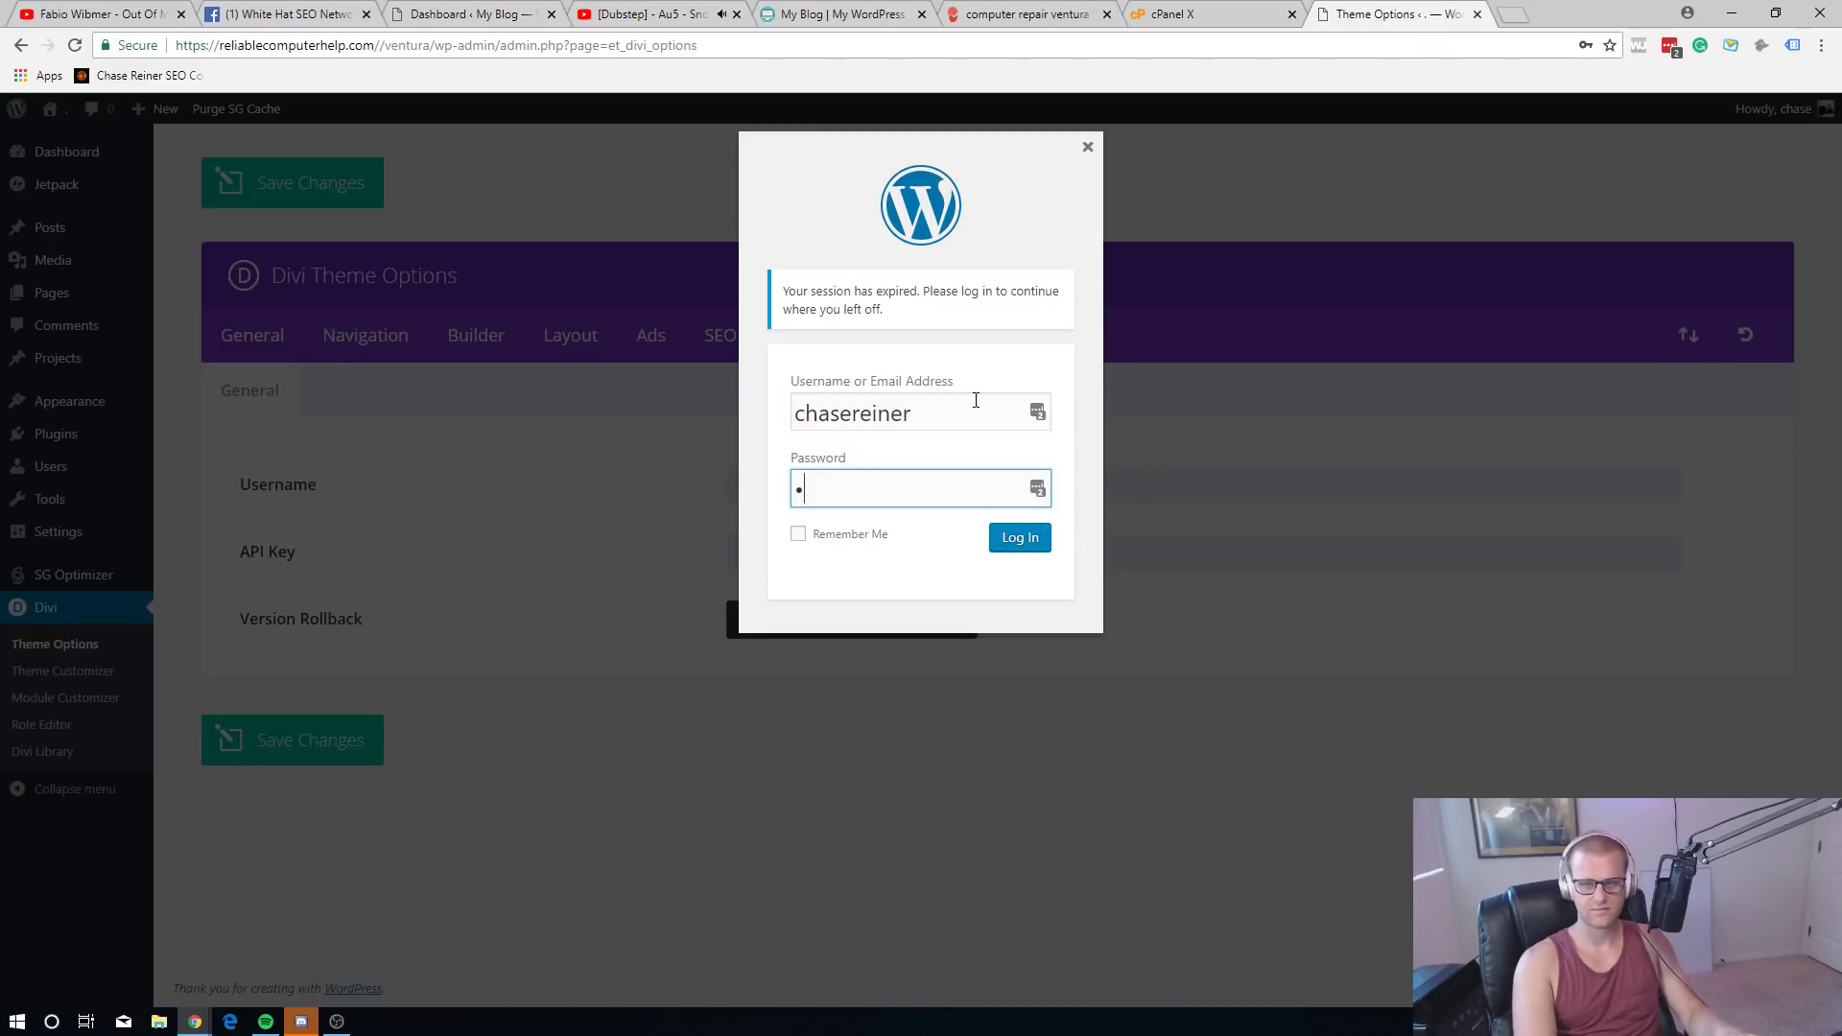
text(••)
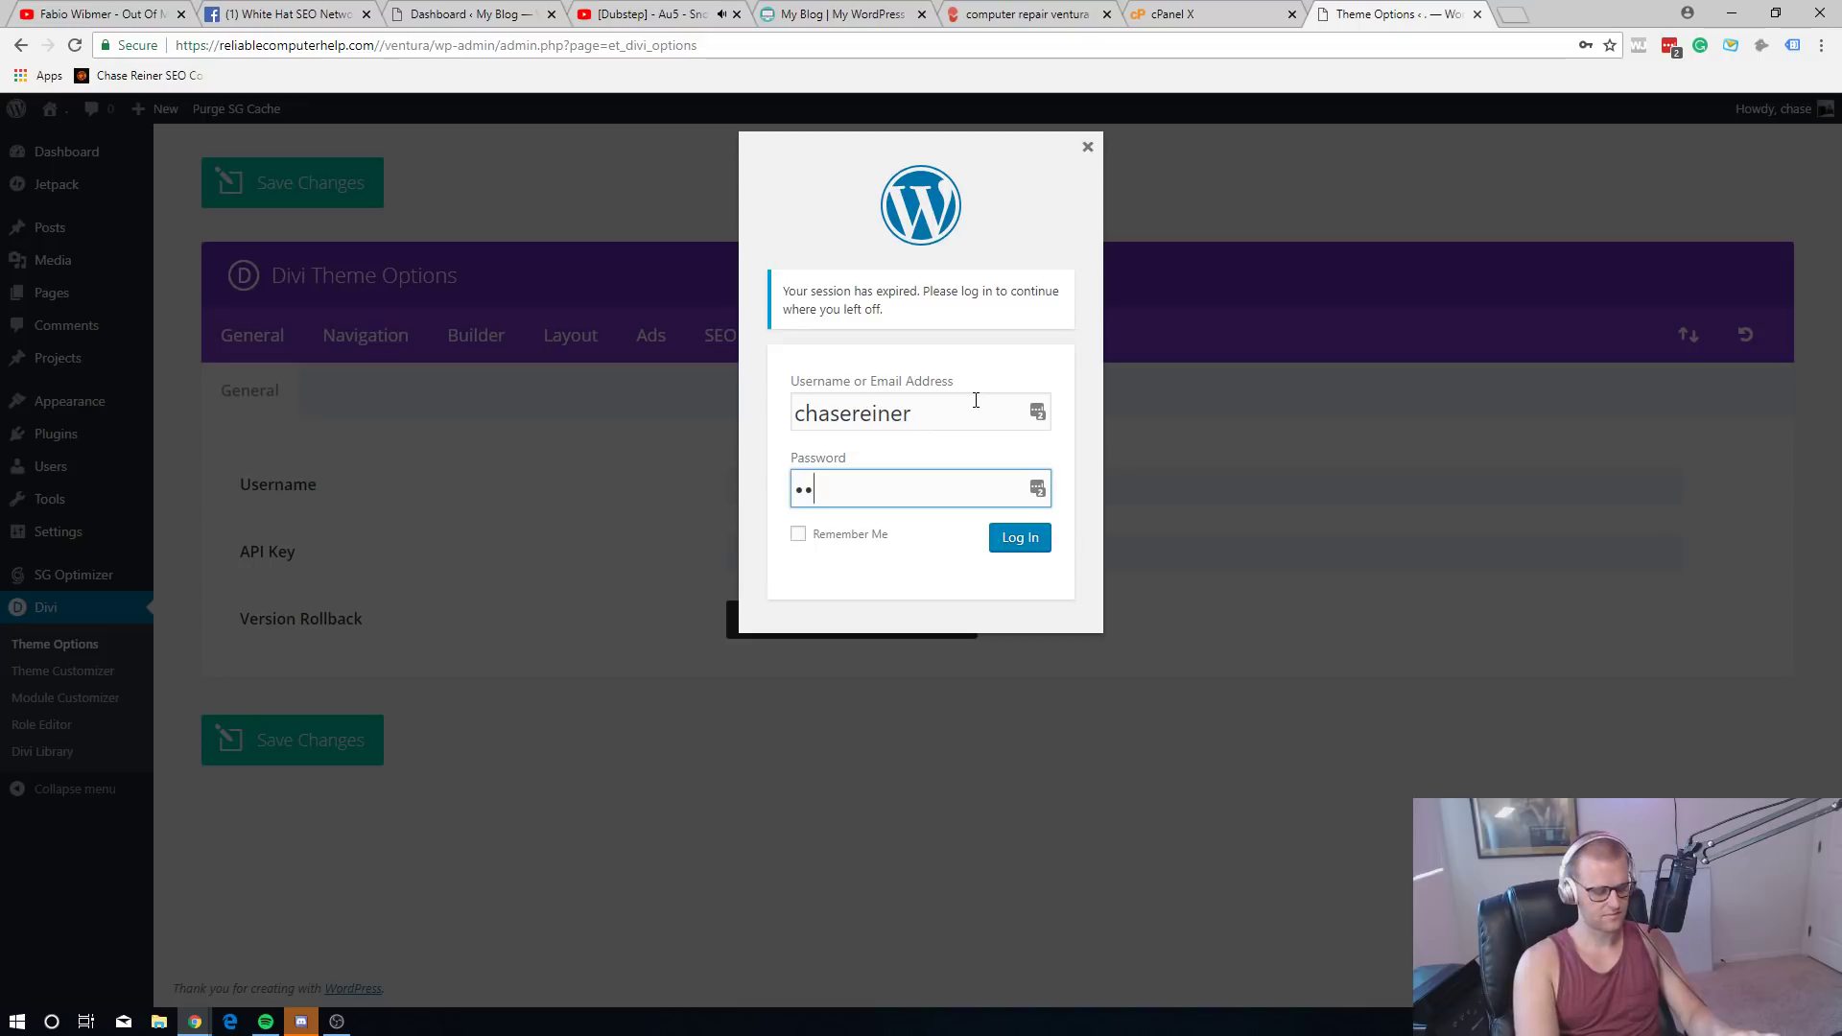
text(•••••••••••)
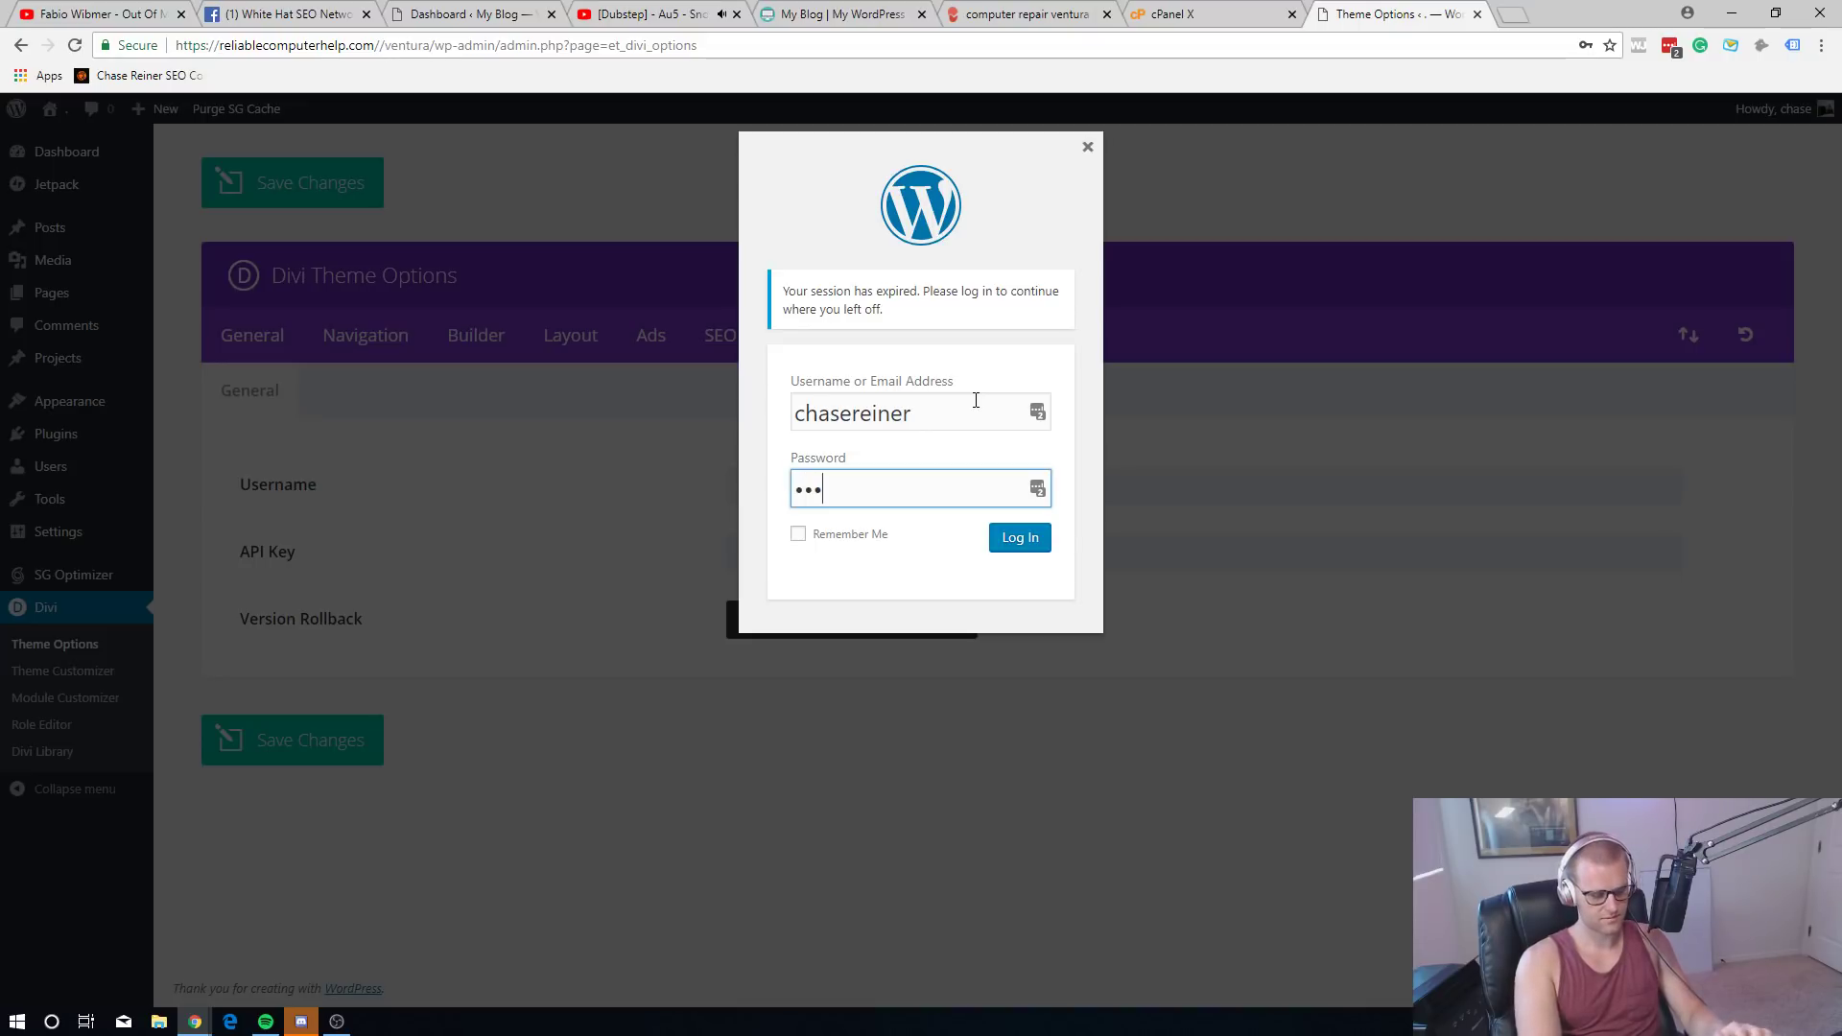
text(•••••••••)
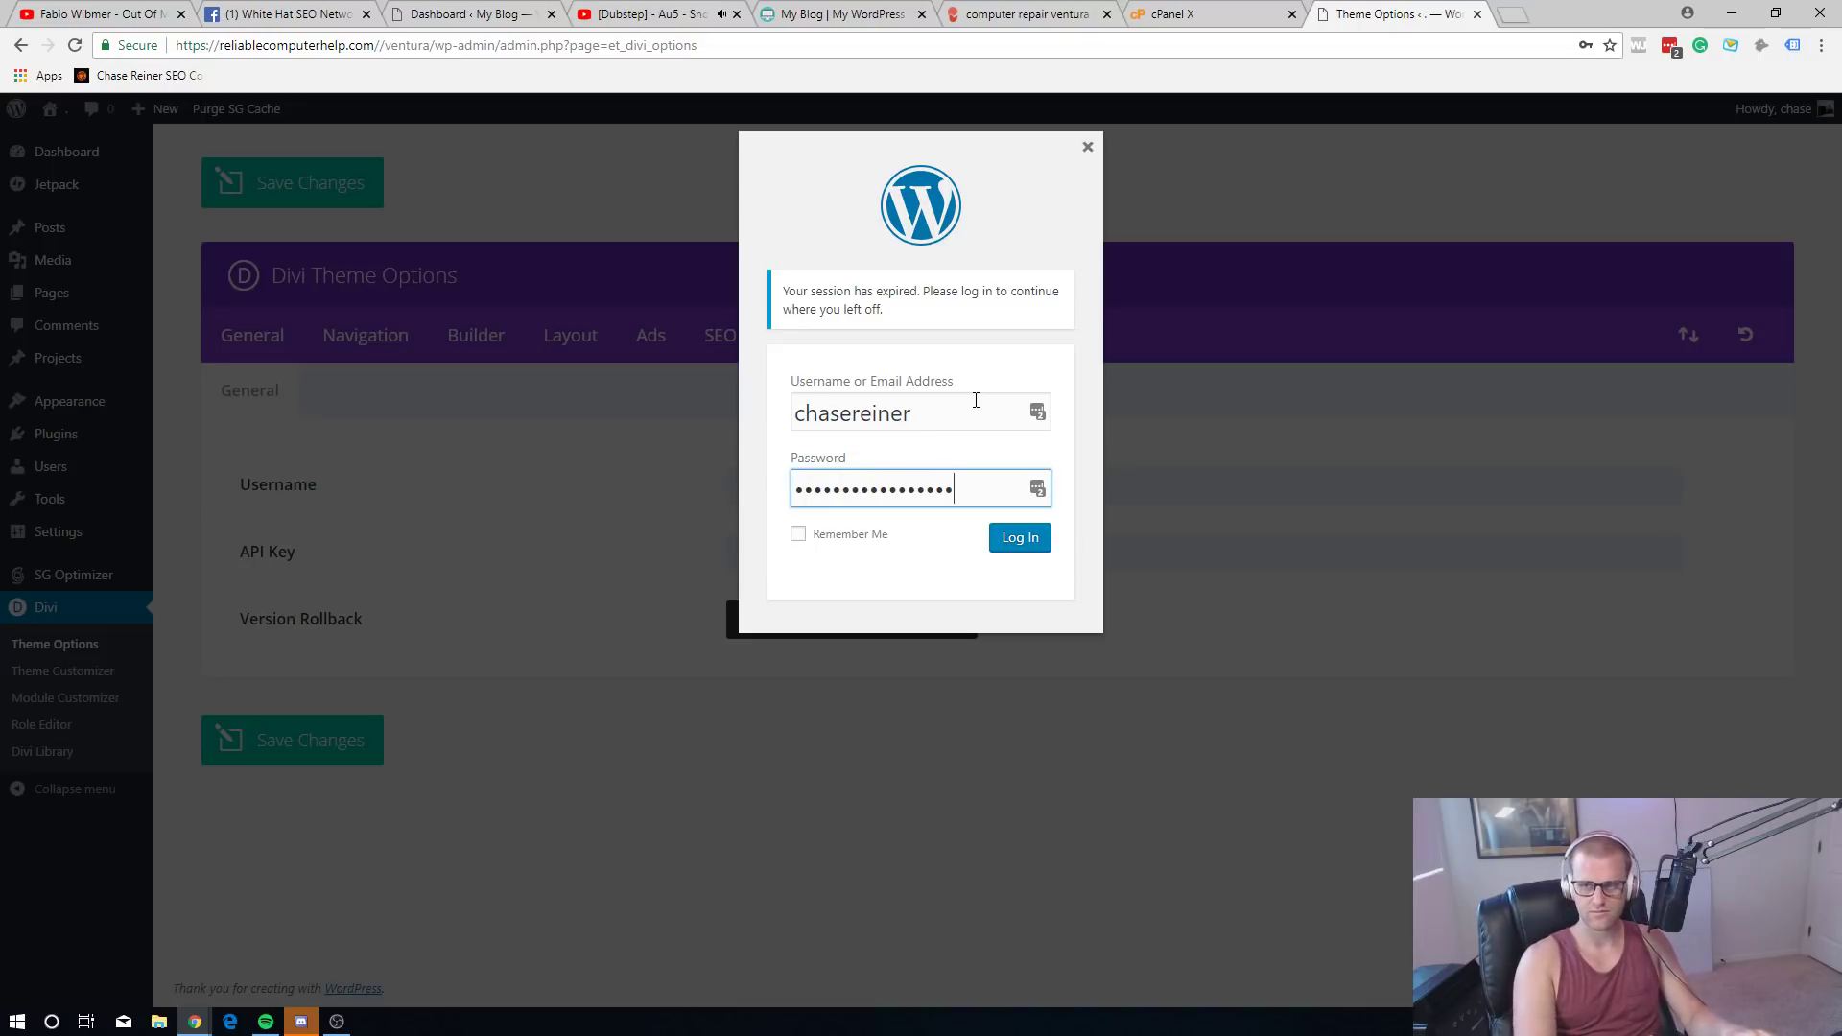
click(976, 401)
key(ctrl+a)
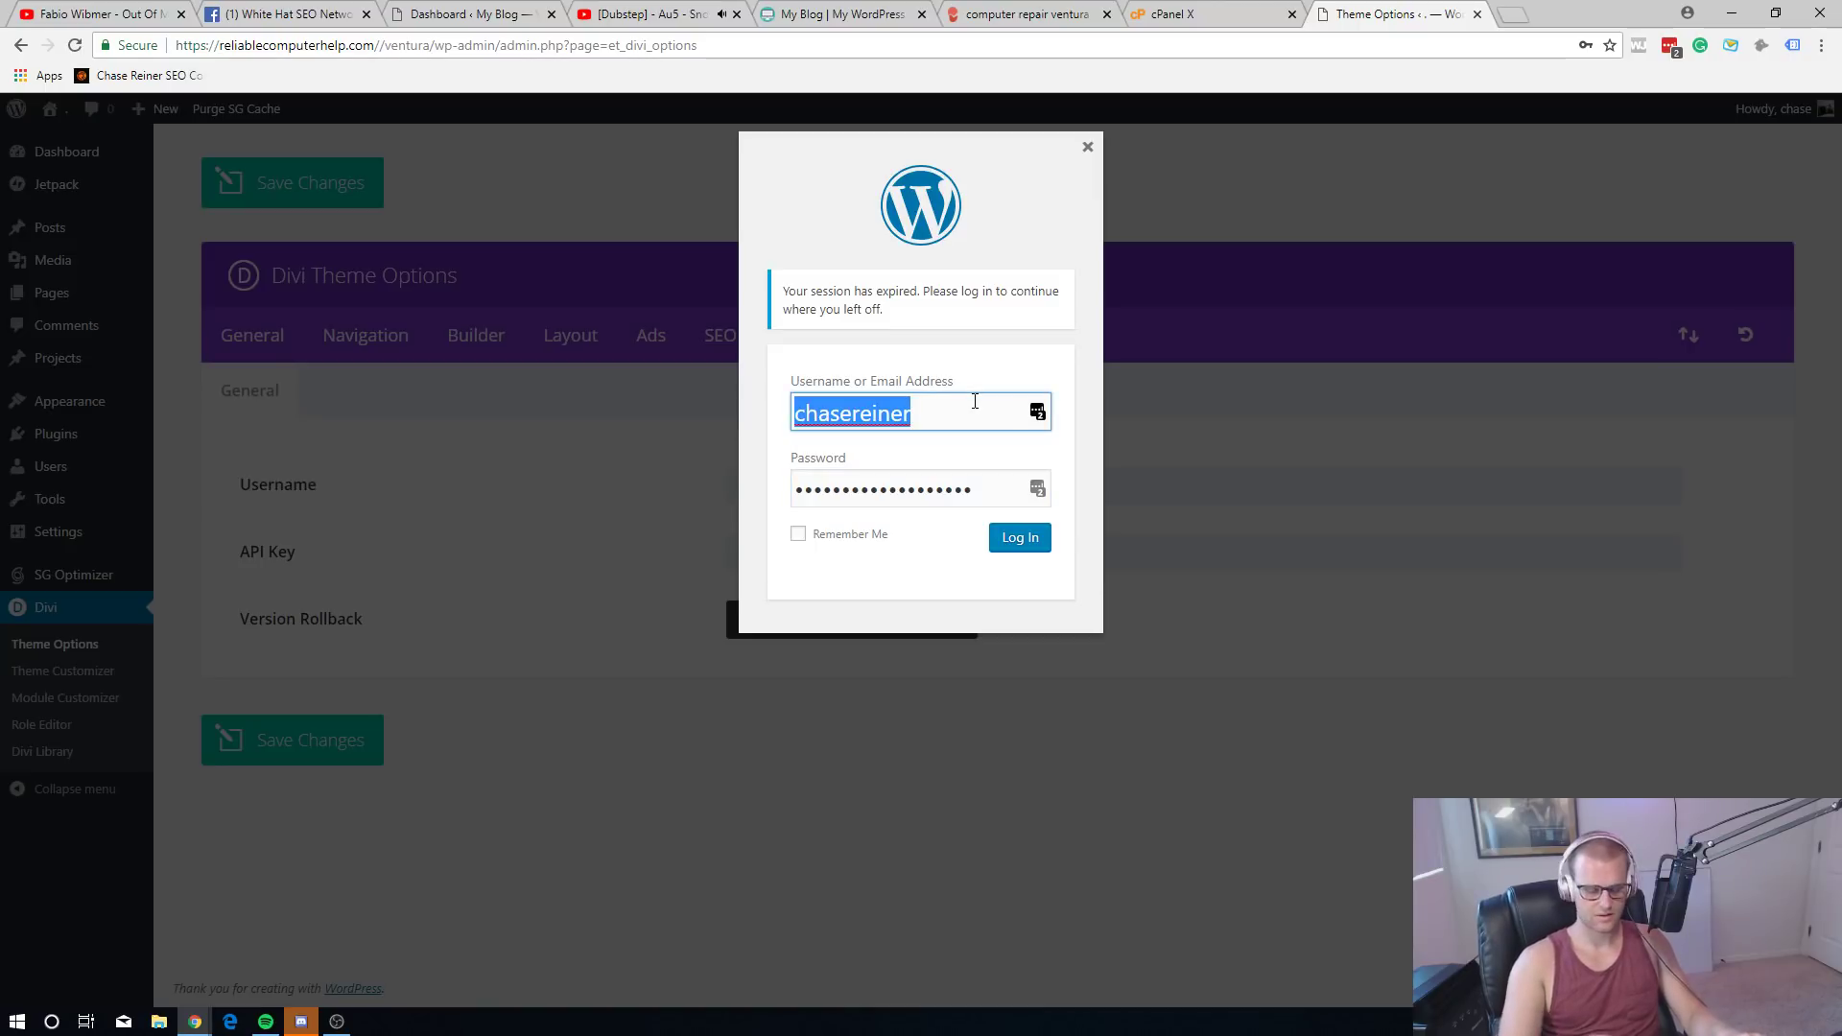
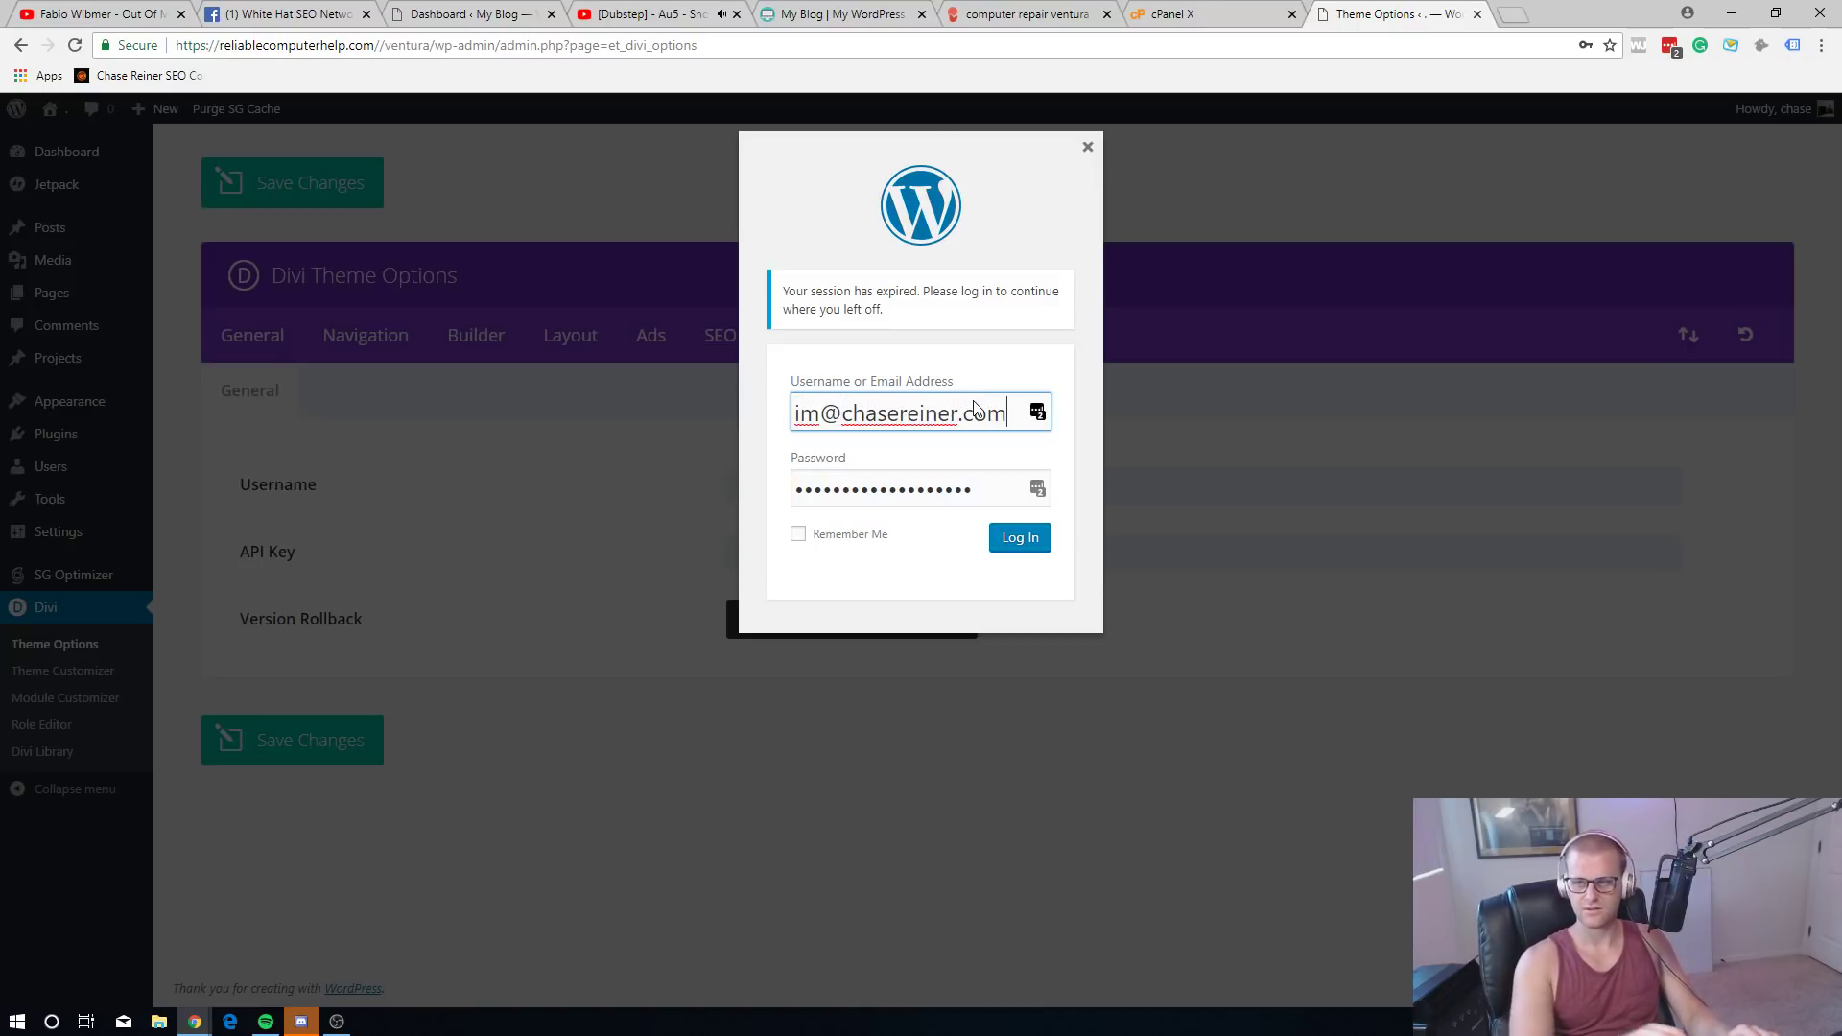
key(Return)
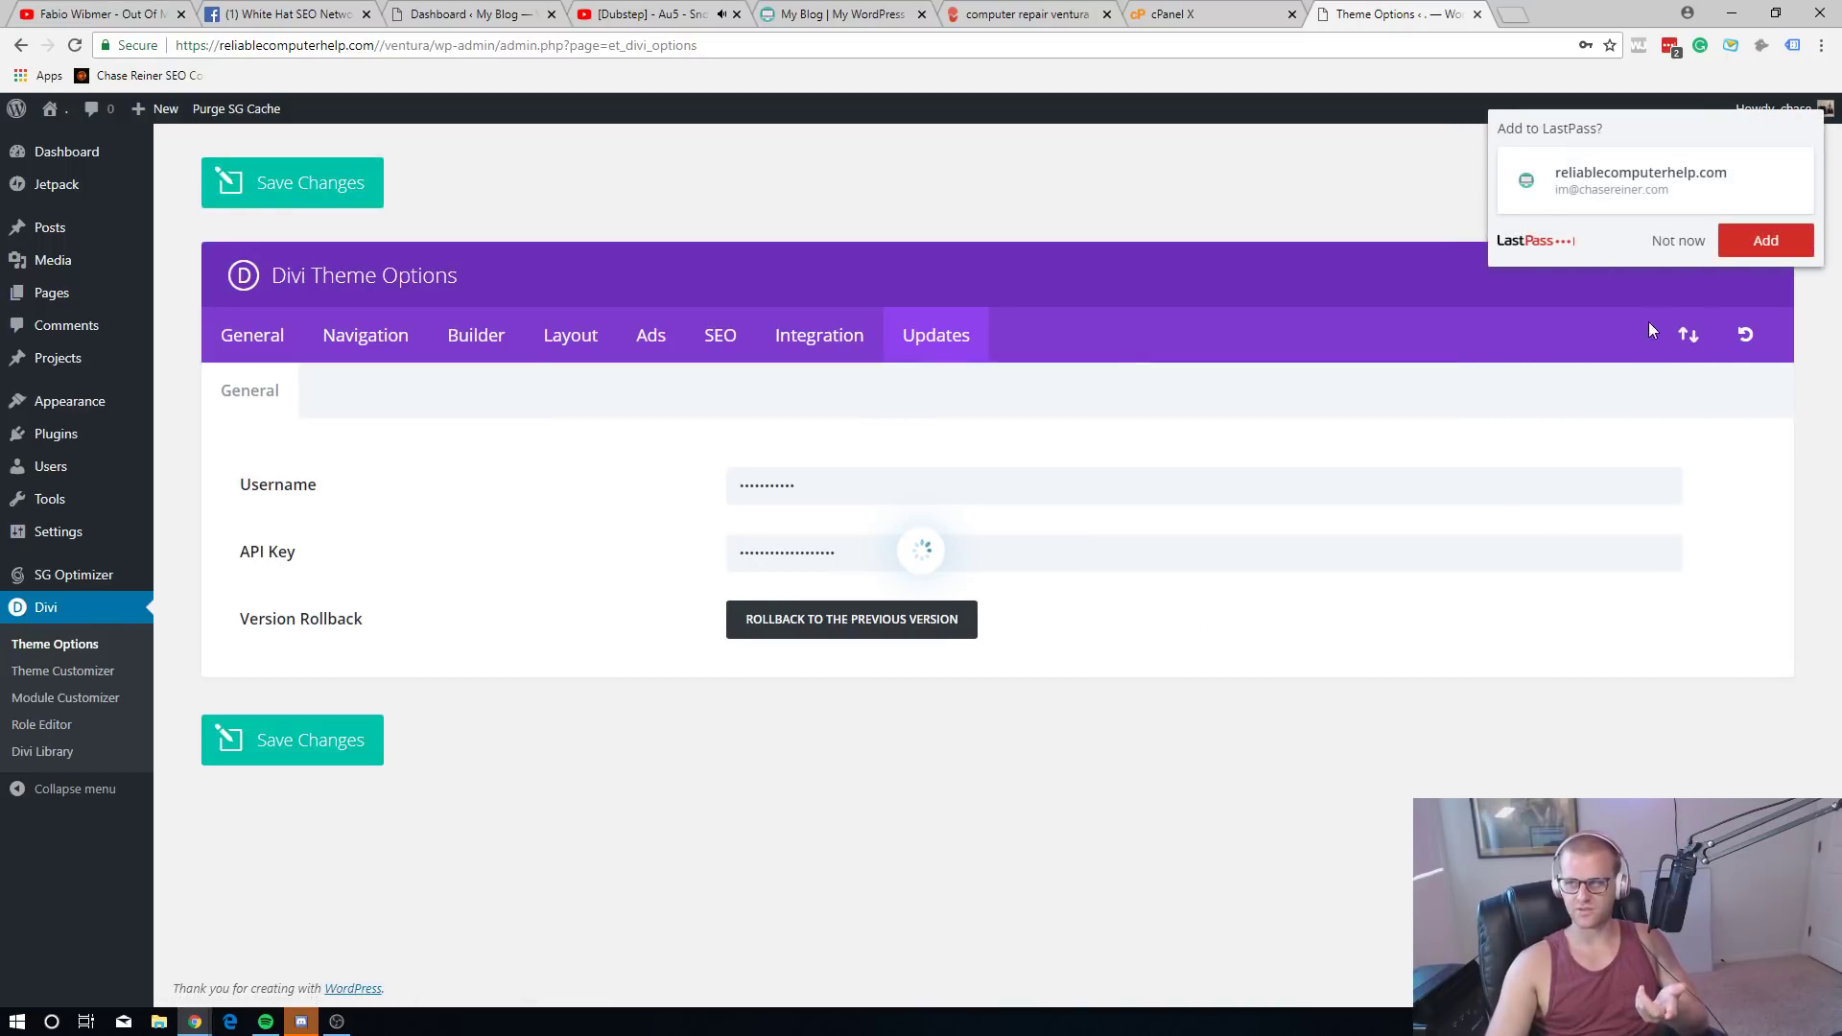
click(1679, 240)
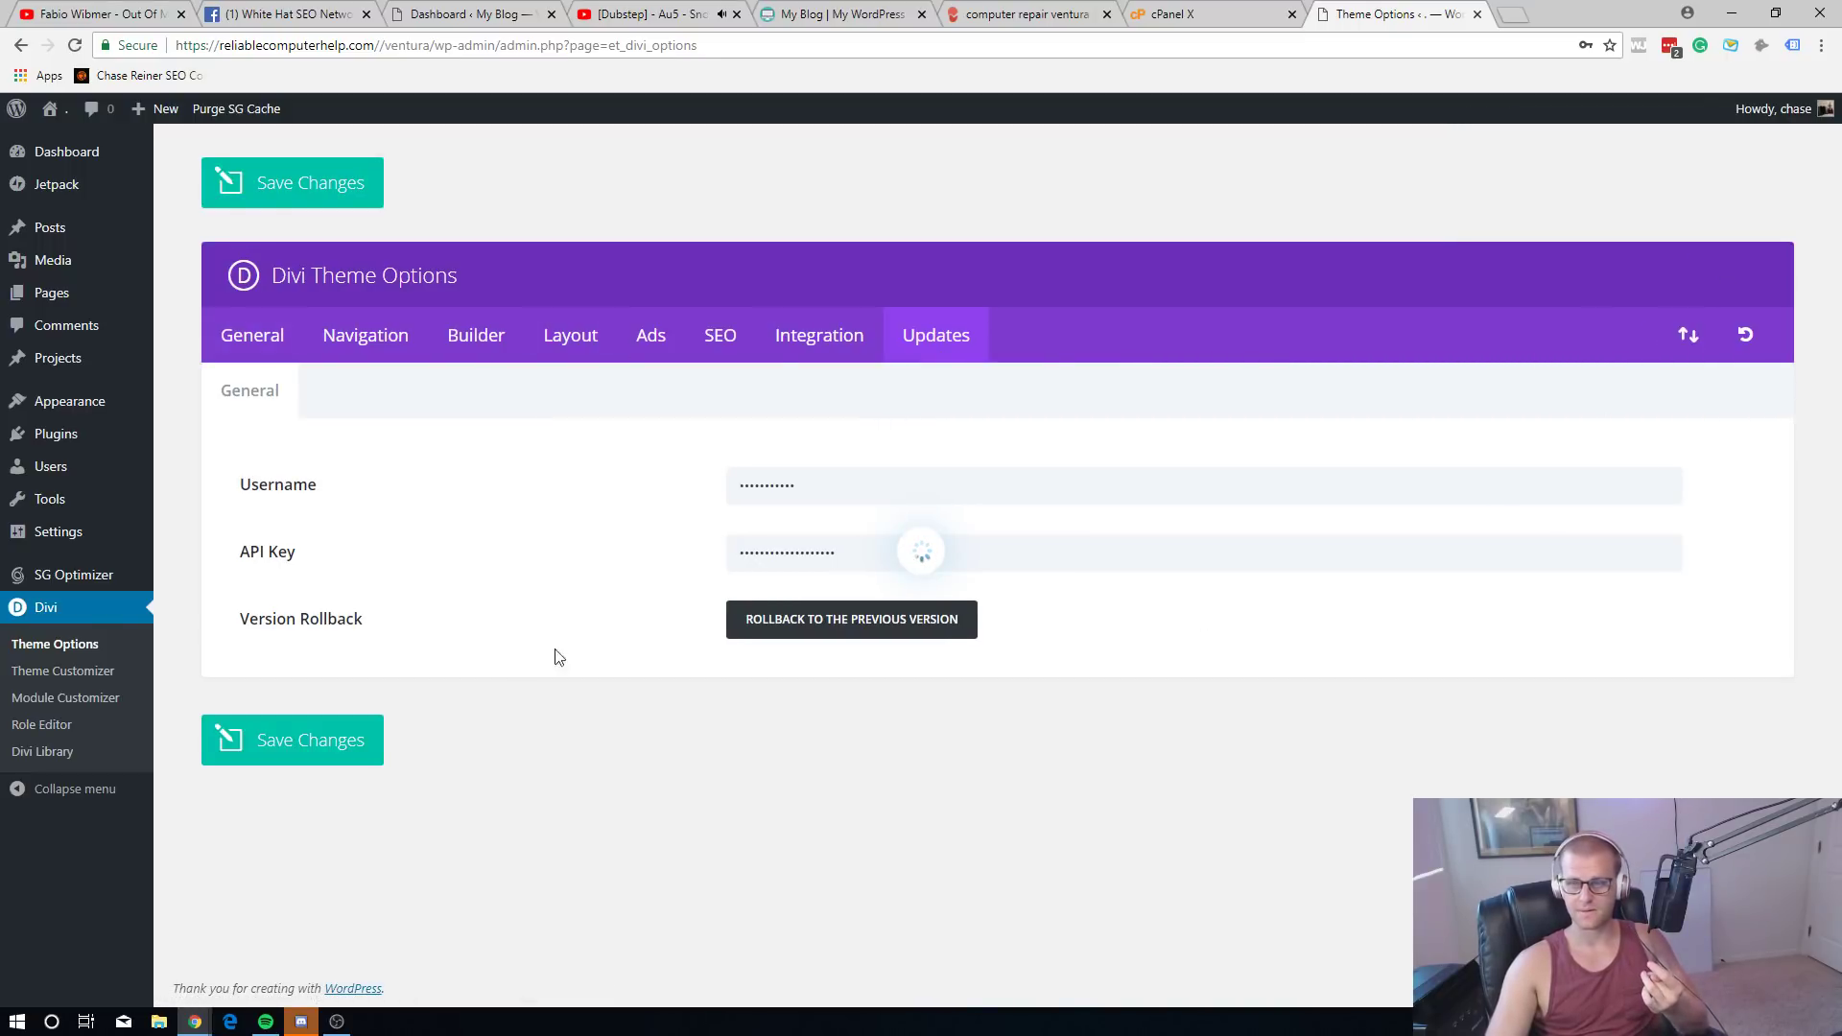
Check Divi's Integration and Updates tabs, open the Customizer, and re-enter the password
click(797, 348)
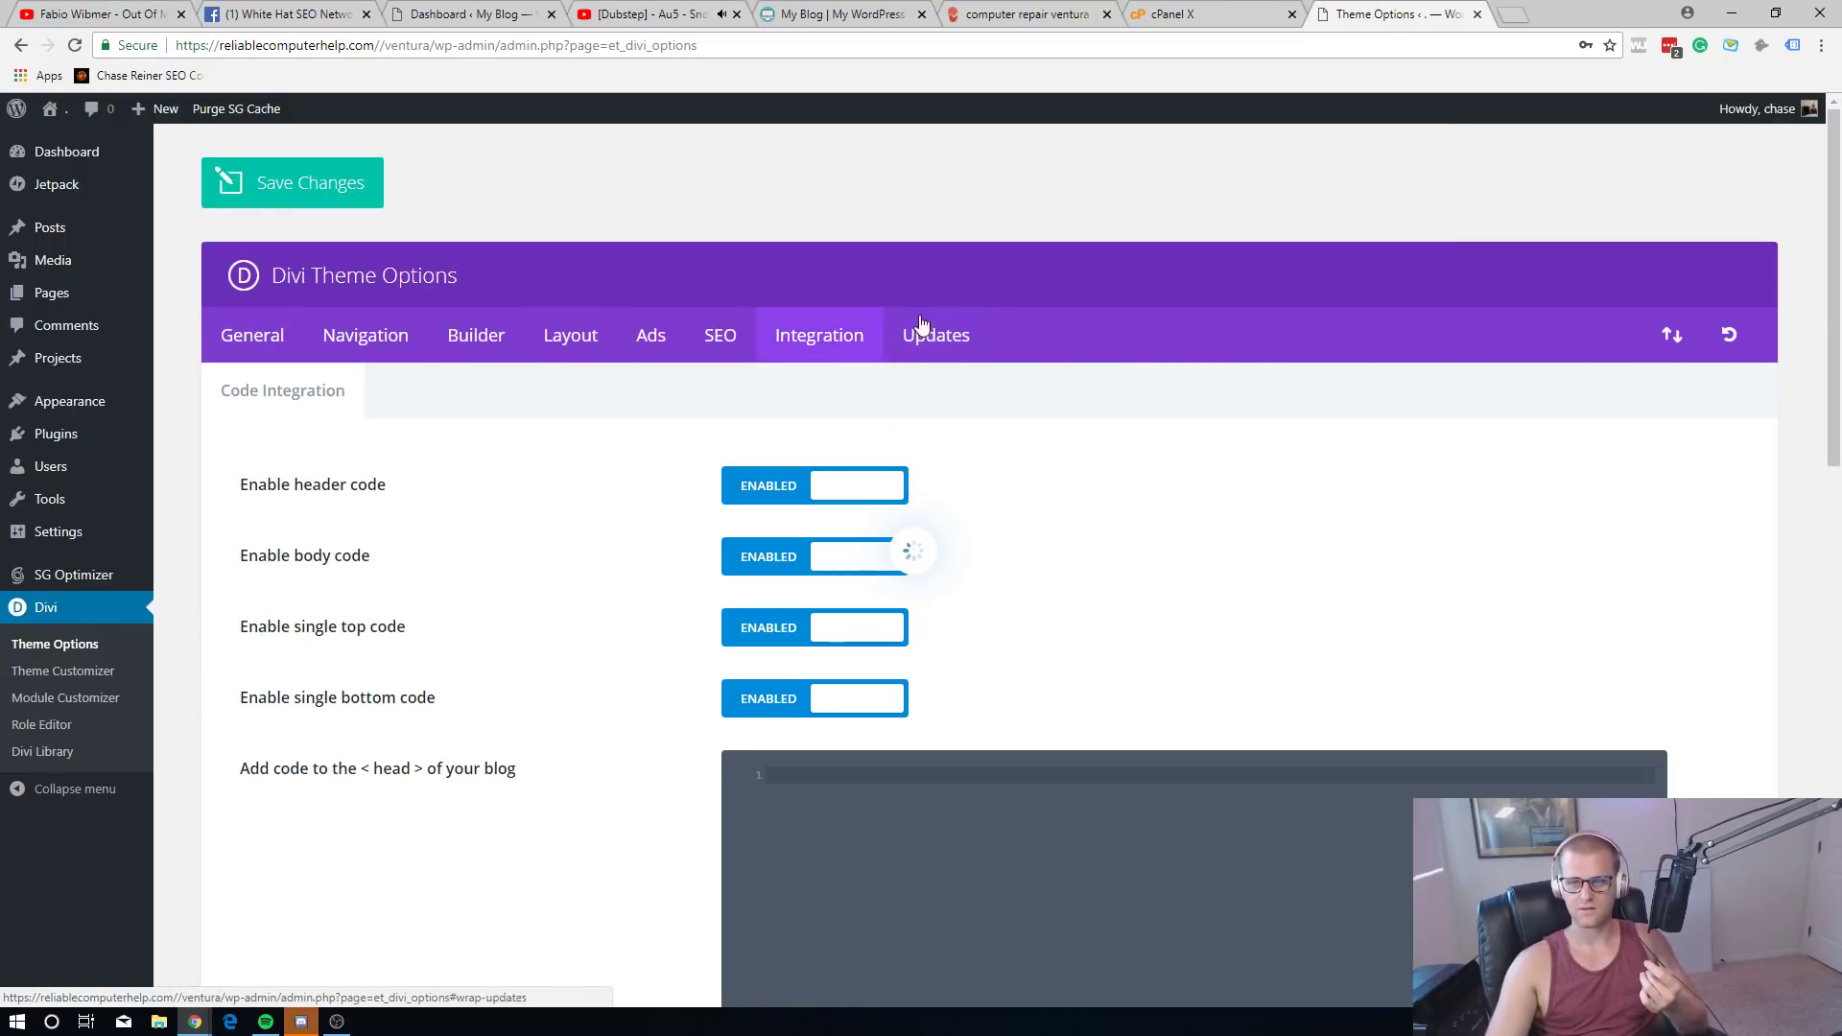
click(921, 324)
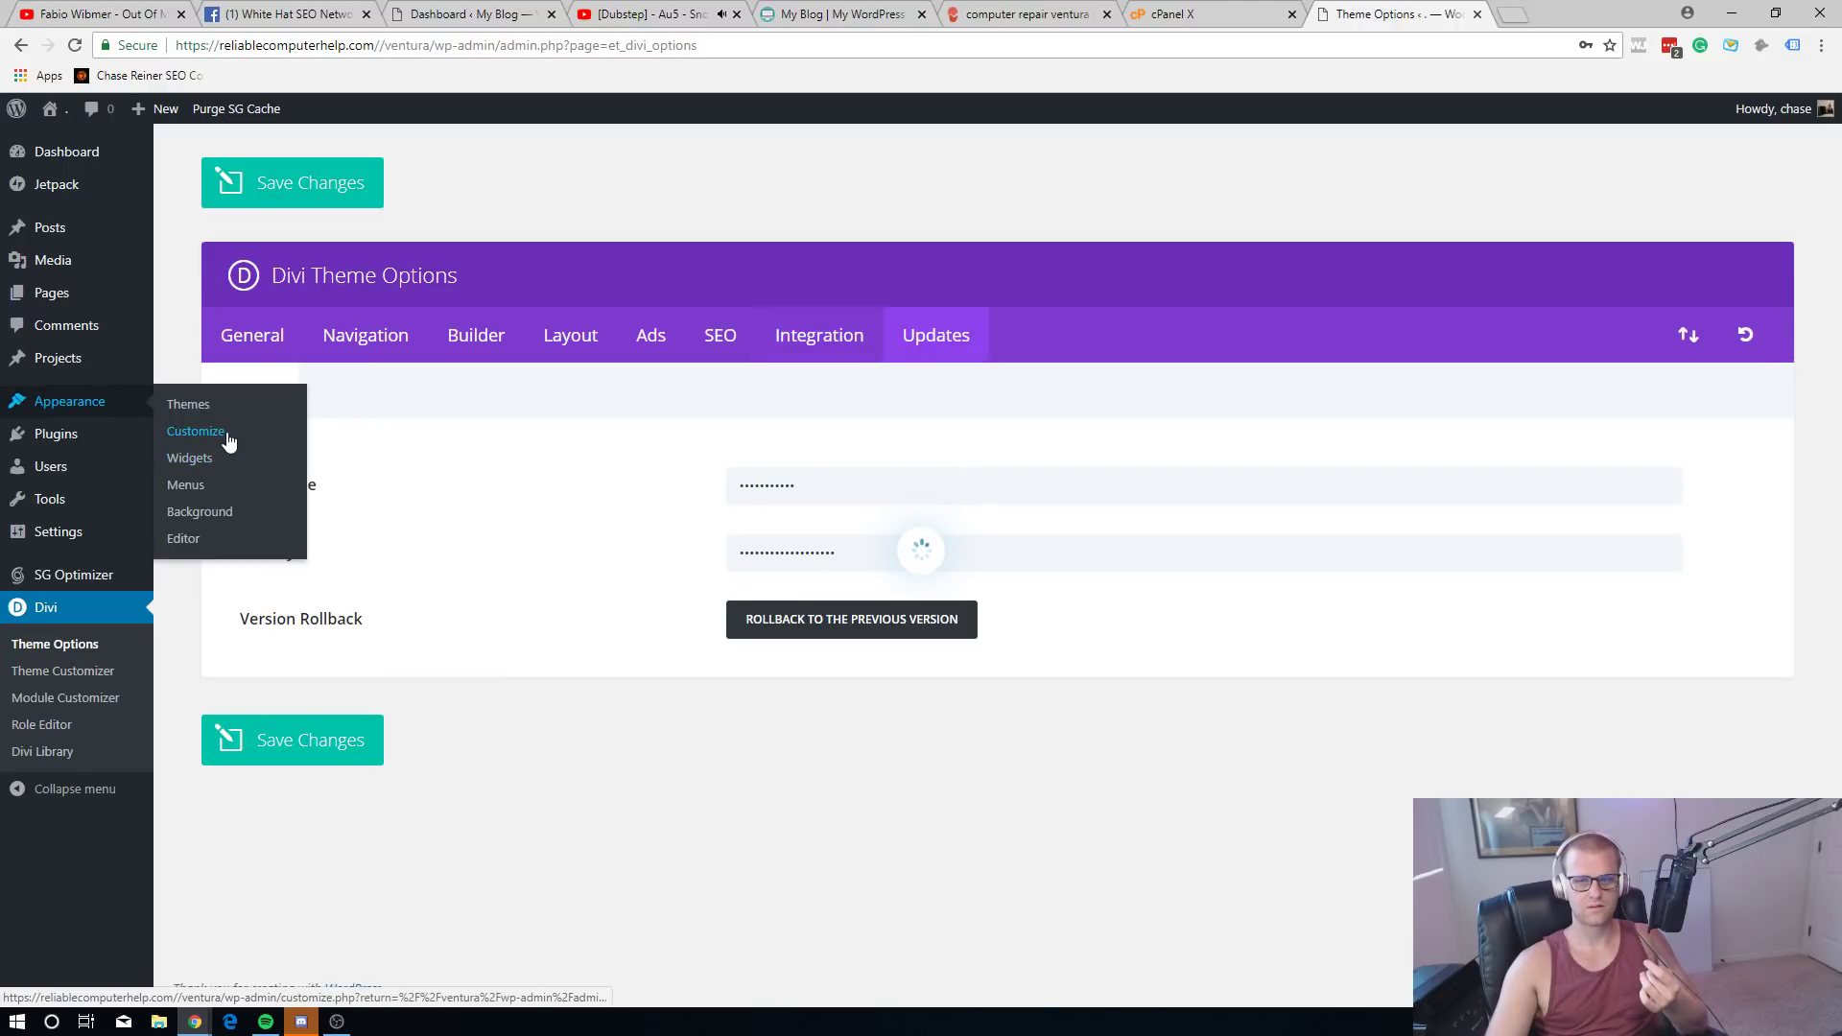
click(229, 433)
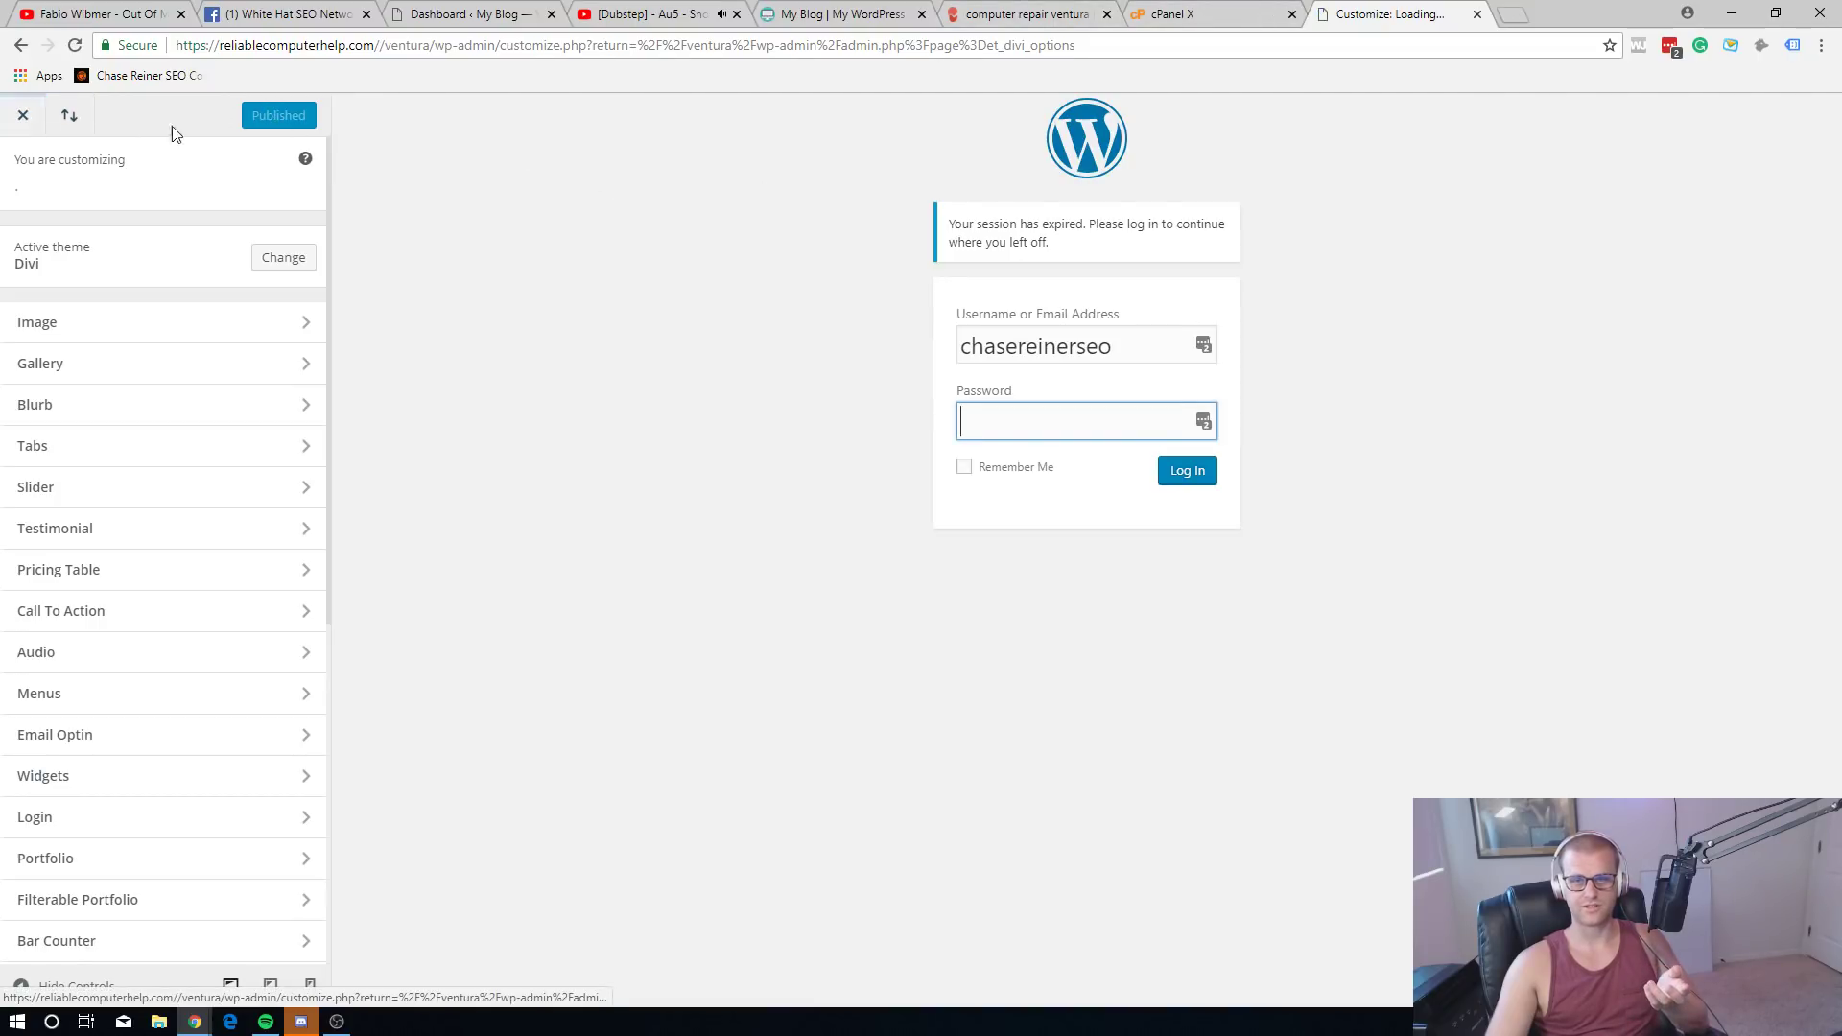
text(•••••••)
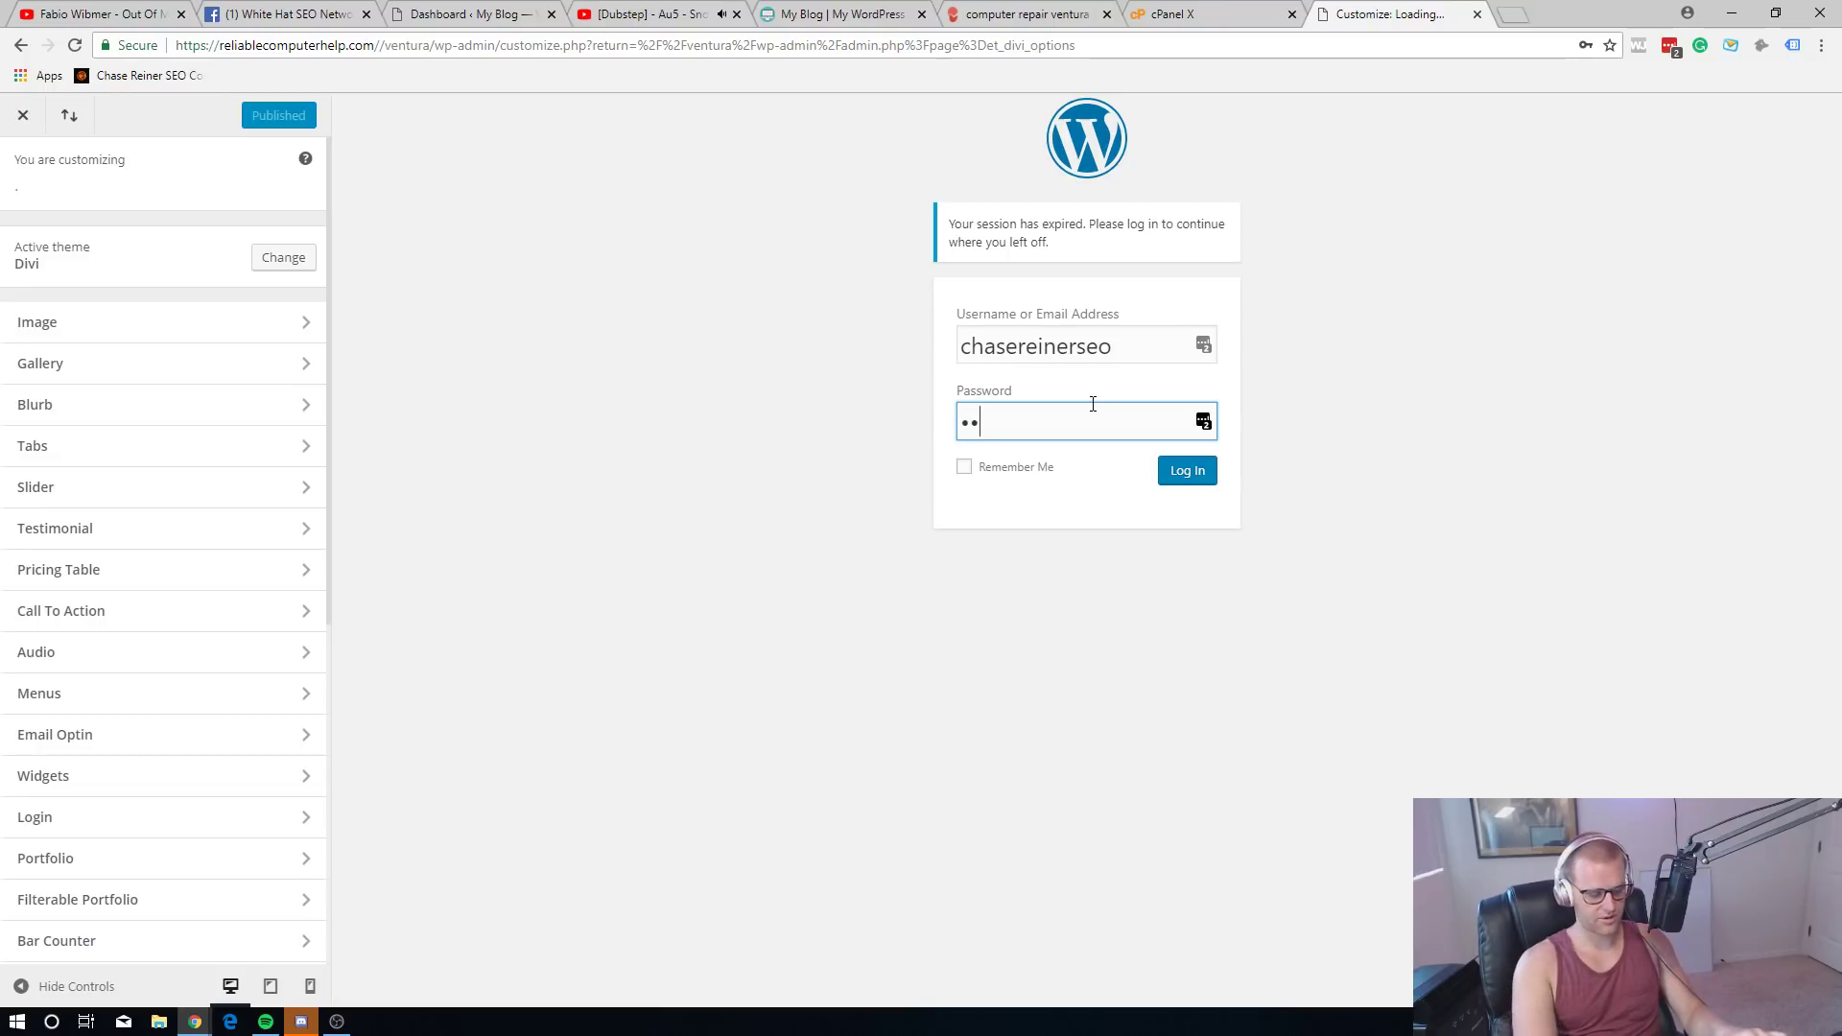
text(•••••••••••)
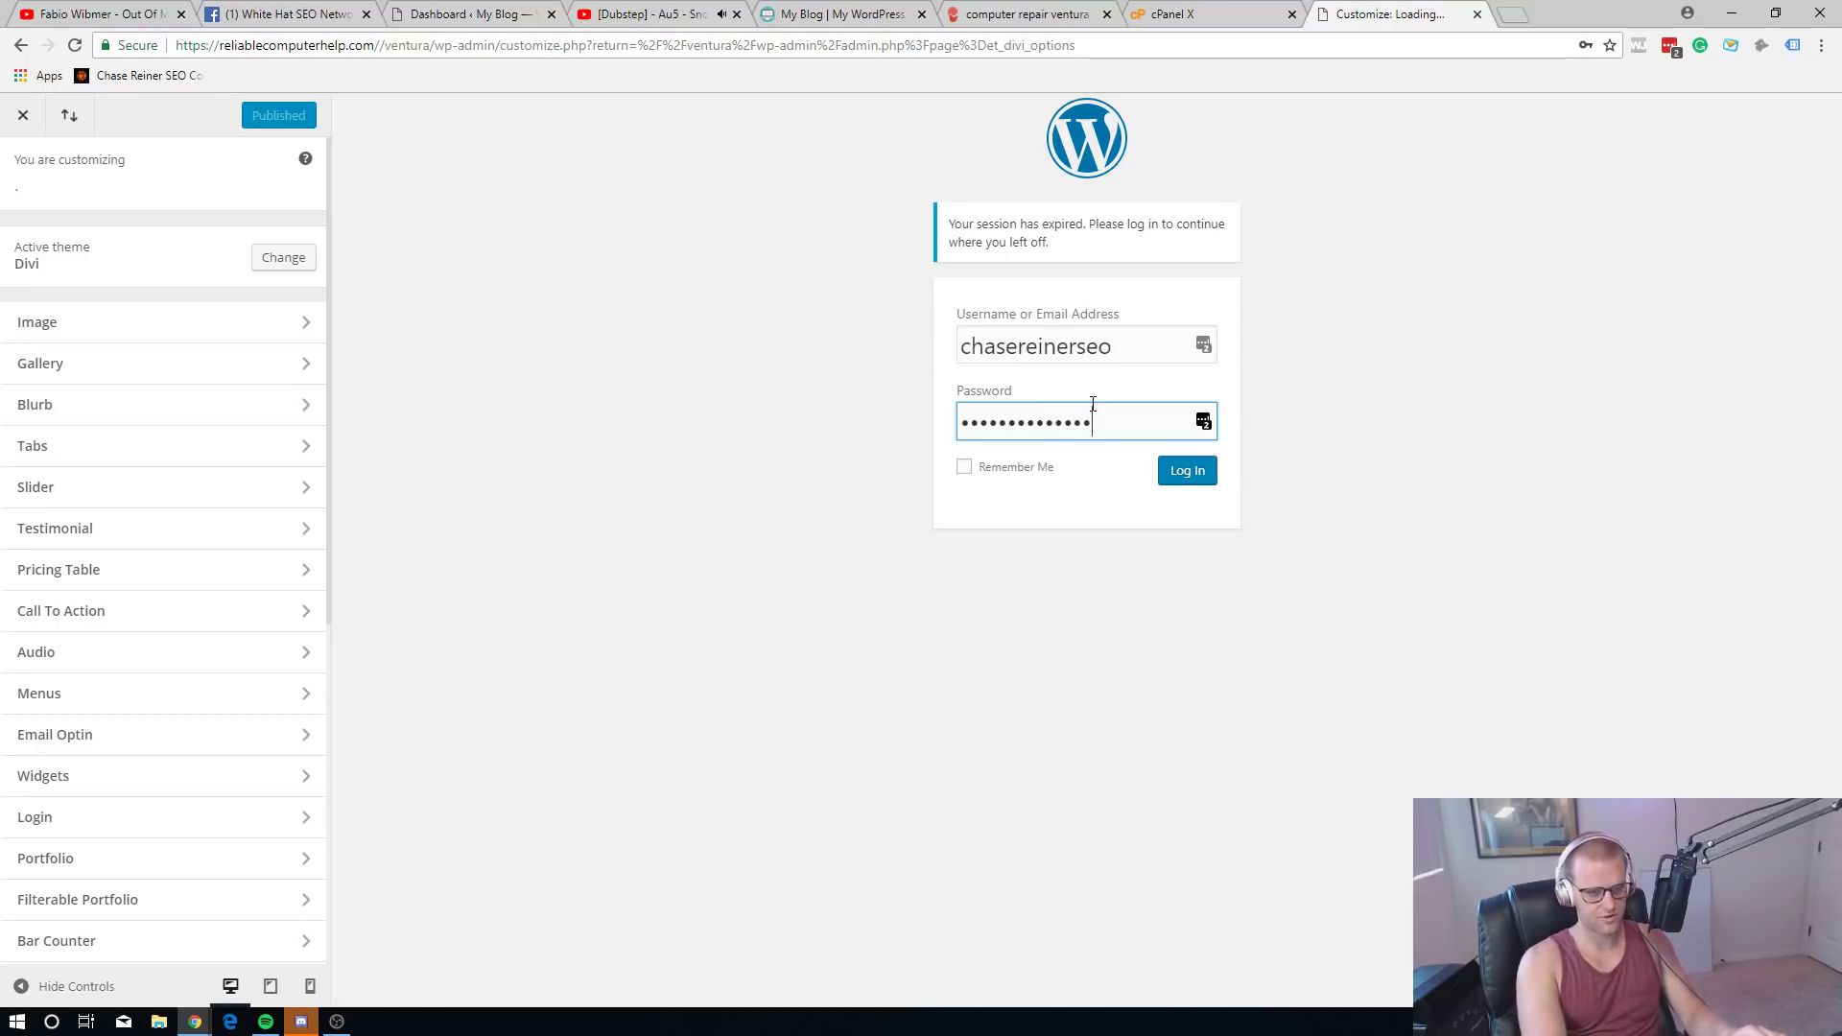
key(Return)
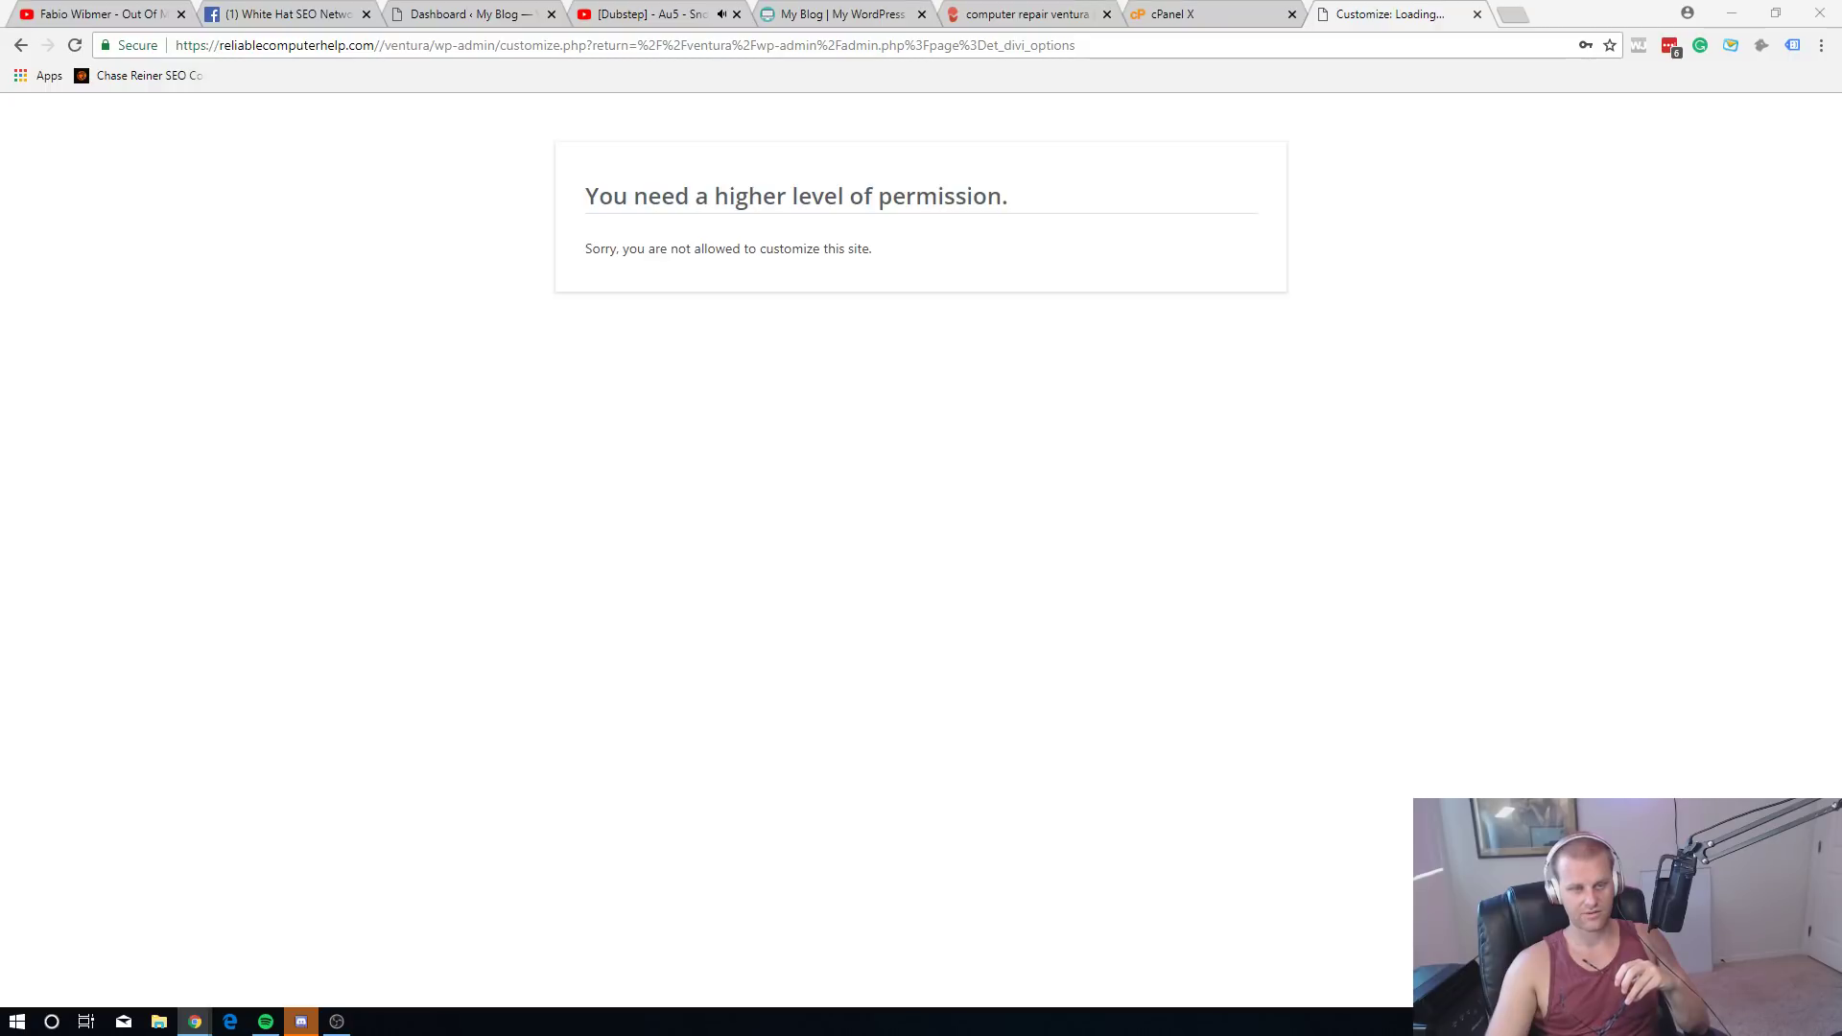
Back out of the permission error and Customizer, then open Appearance > Themes
click(1295, 6)
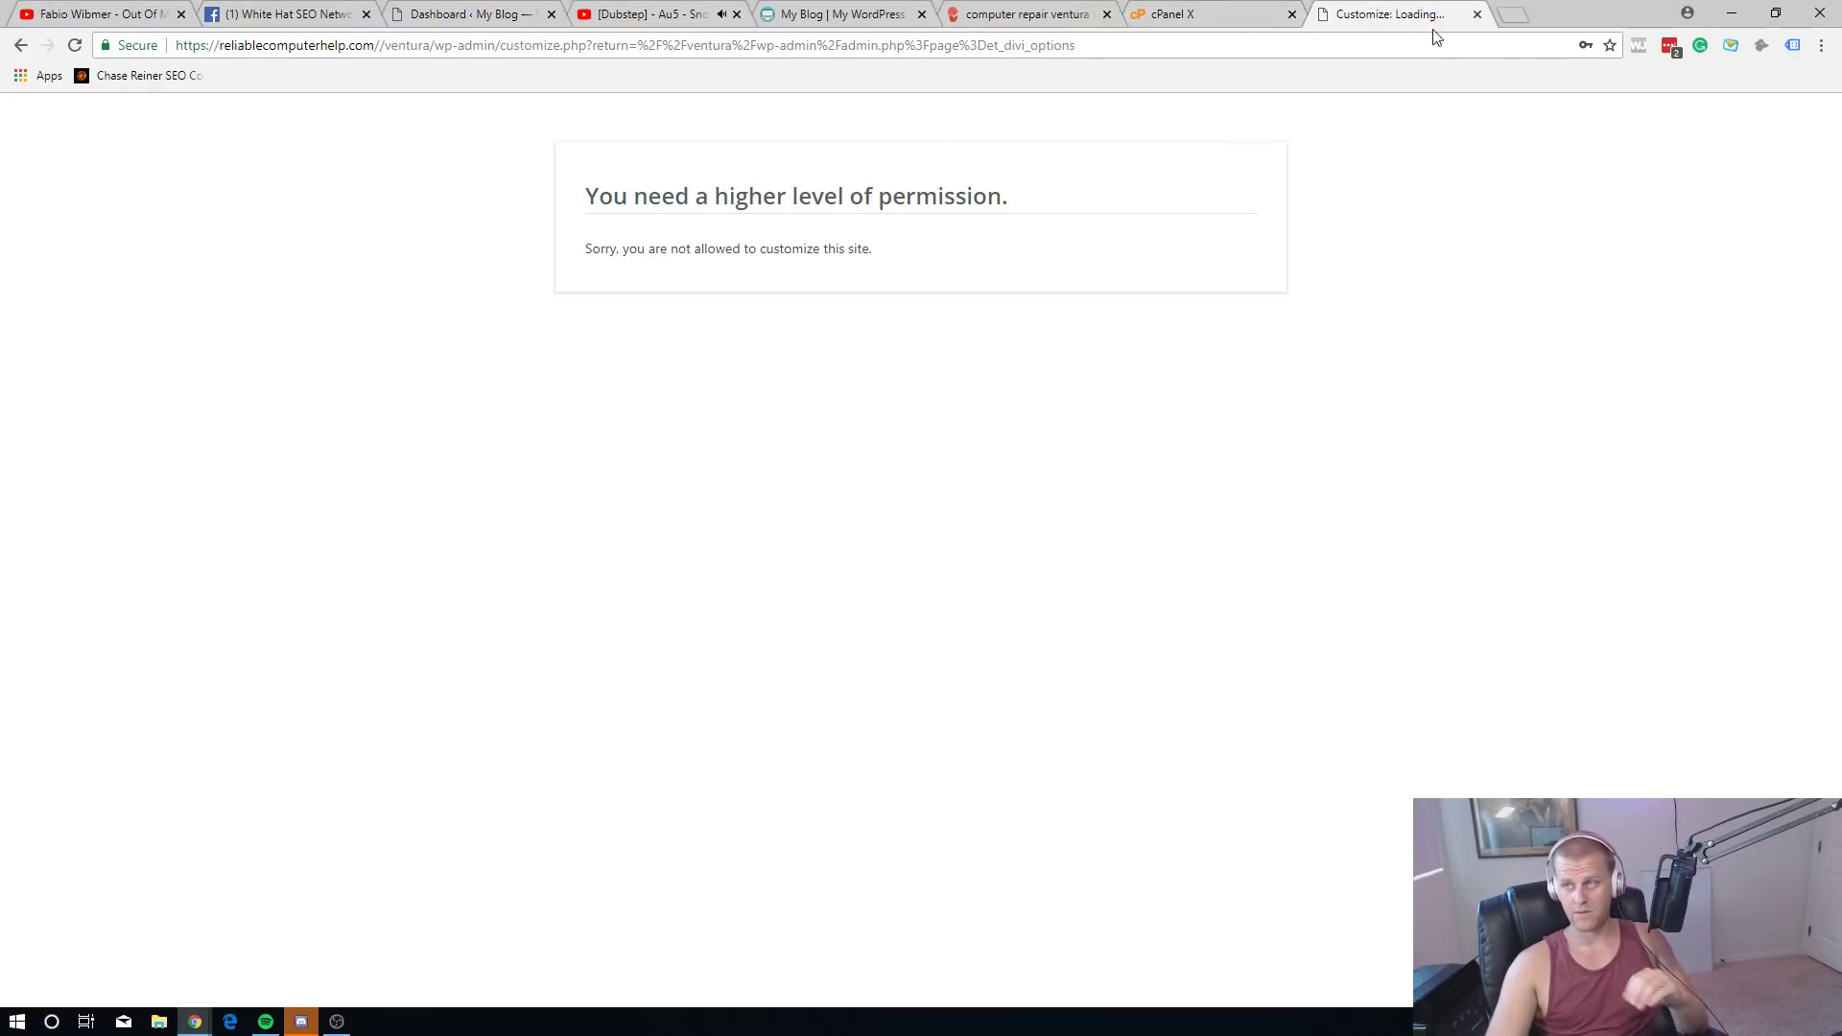
click(22, 48)
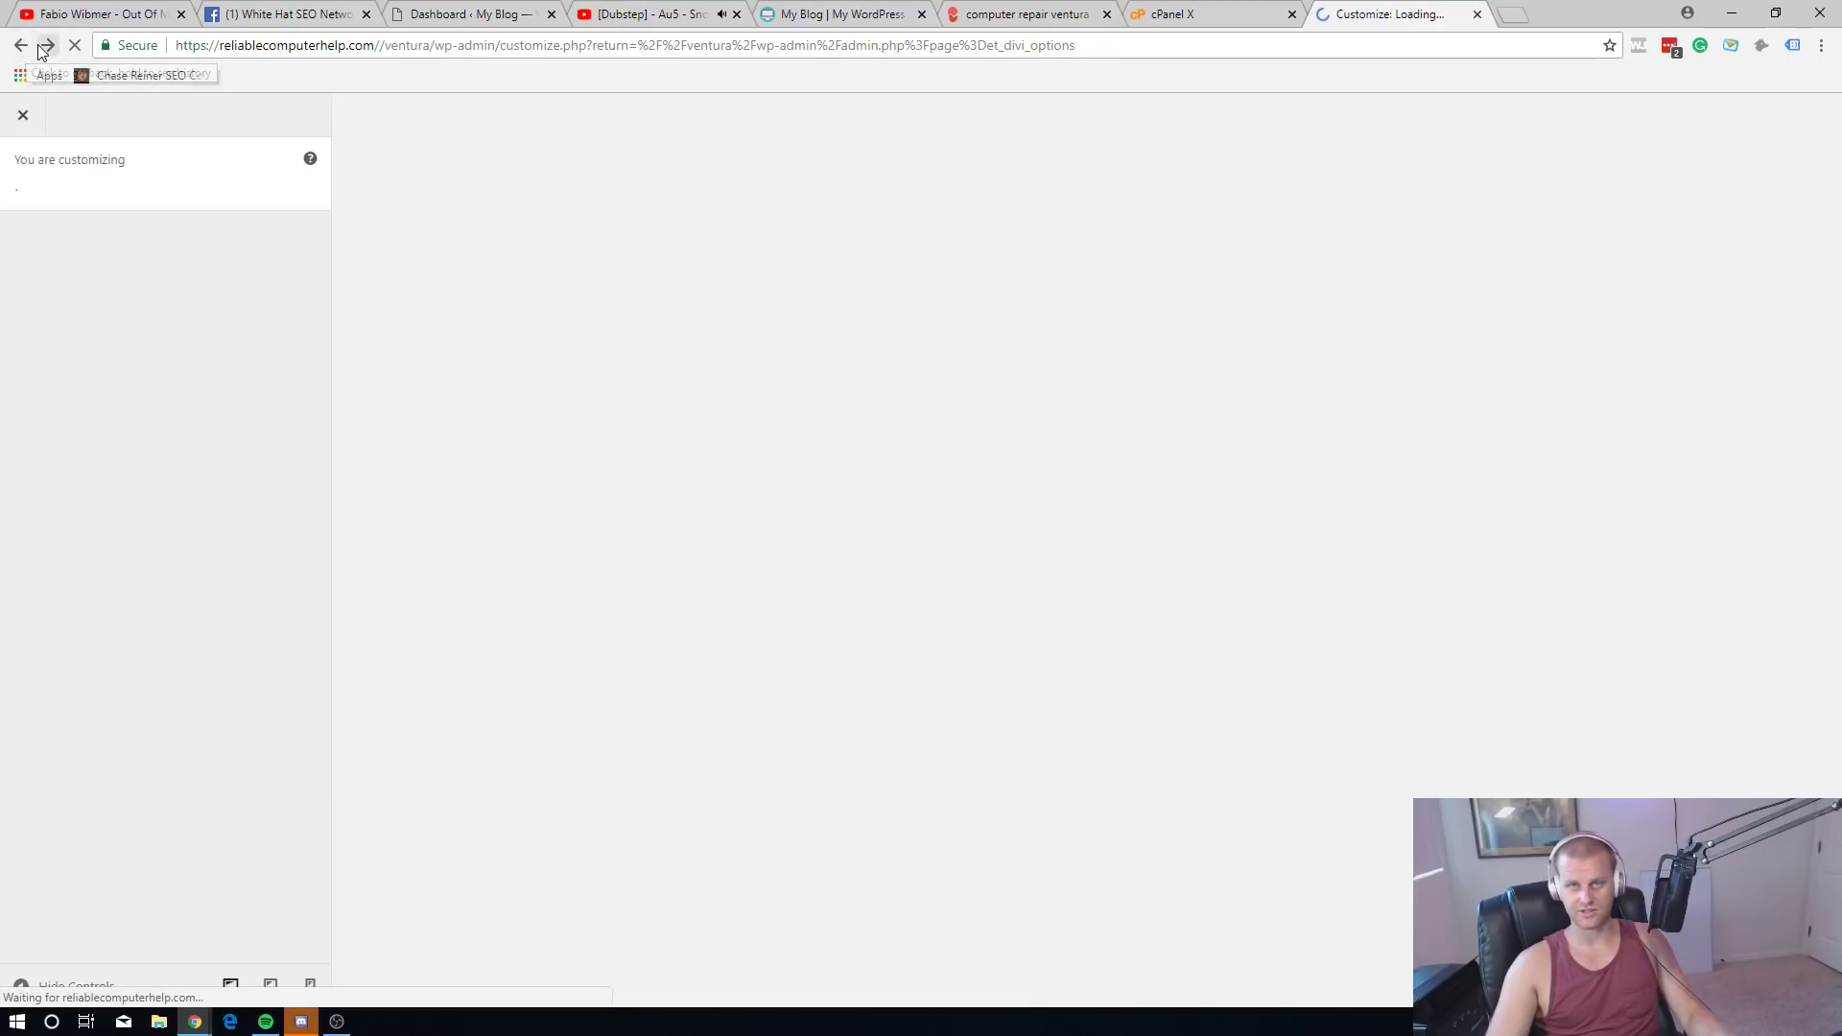
click(27, 119)
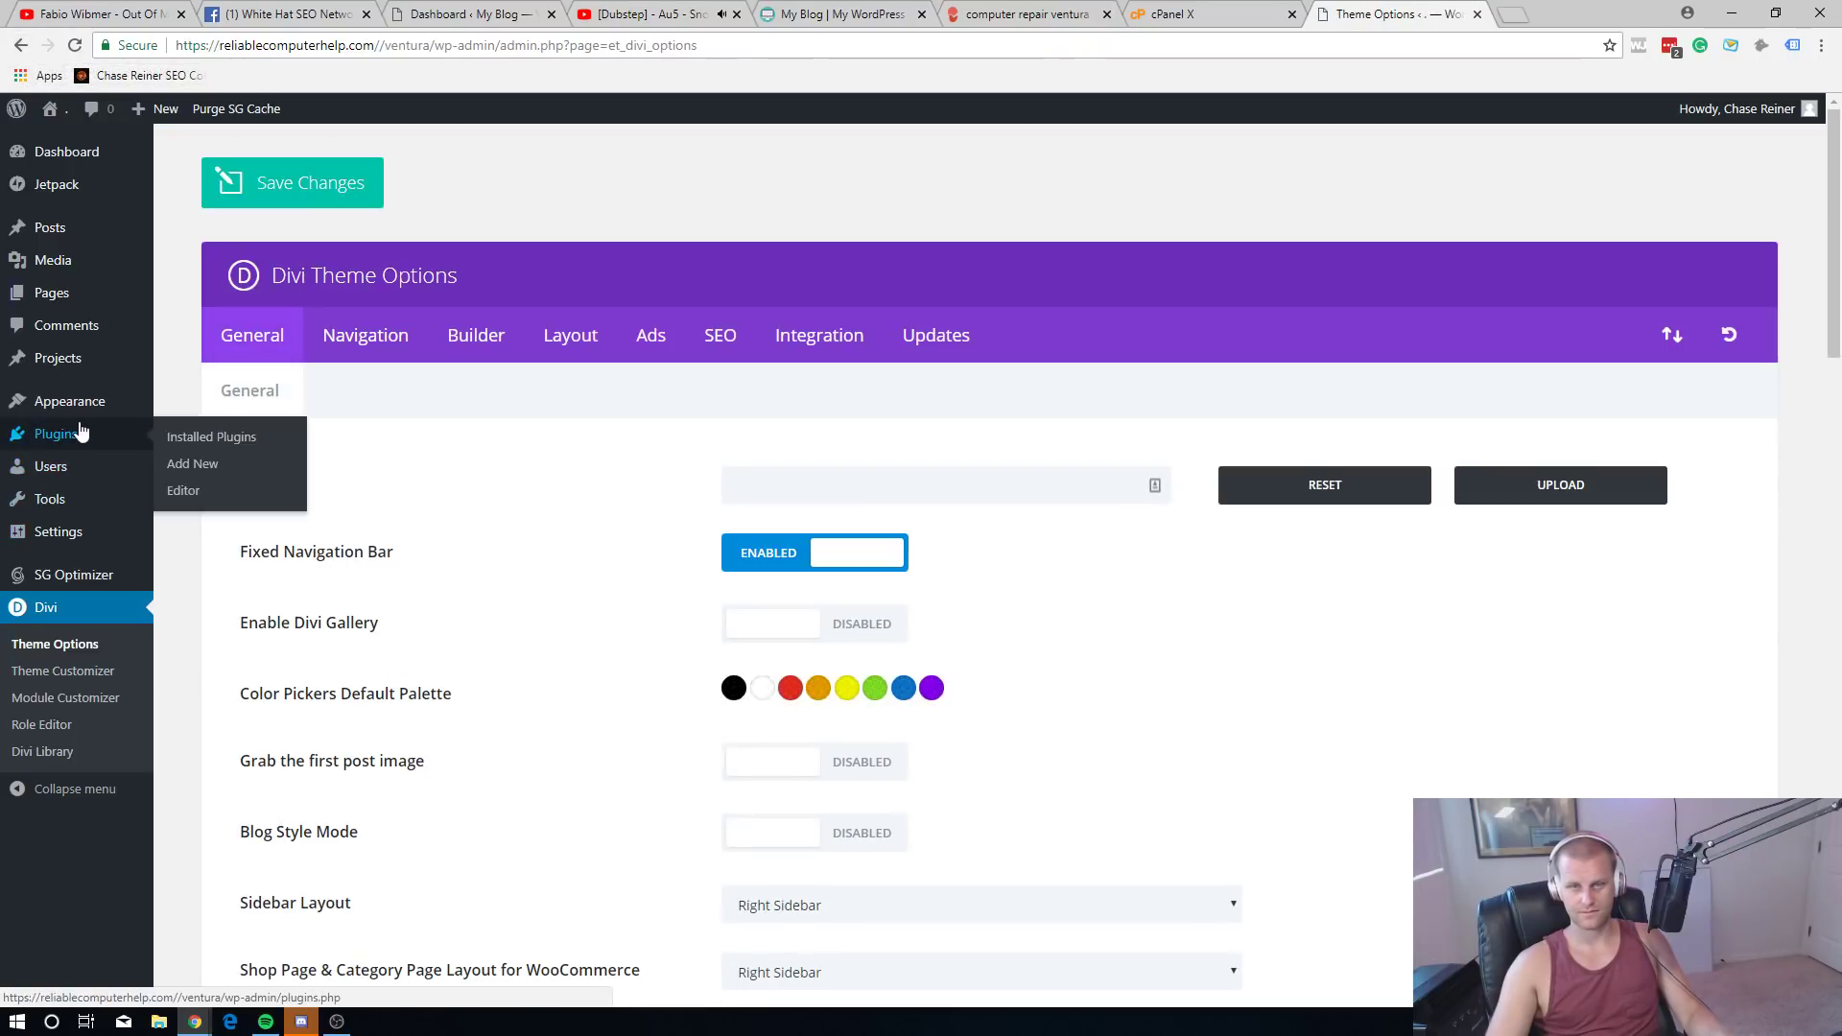
mouse_move(137, 419)
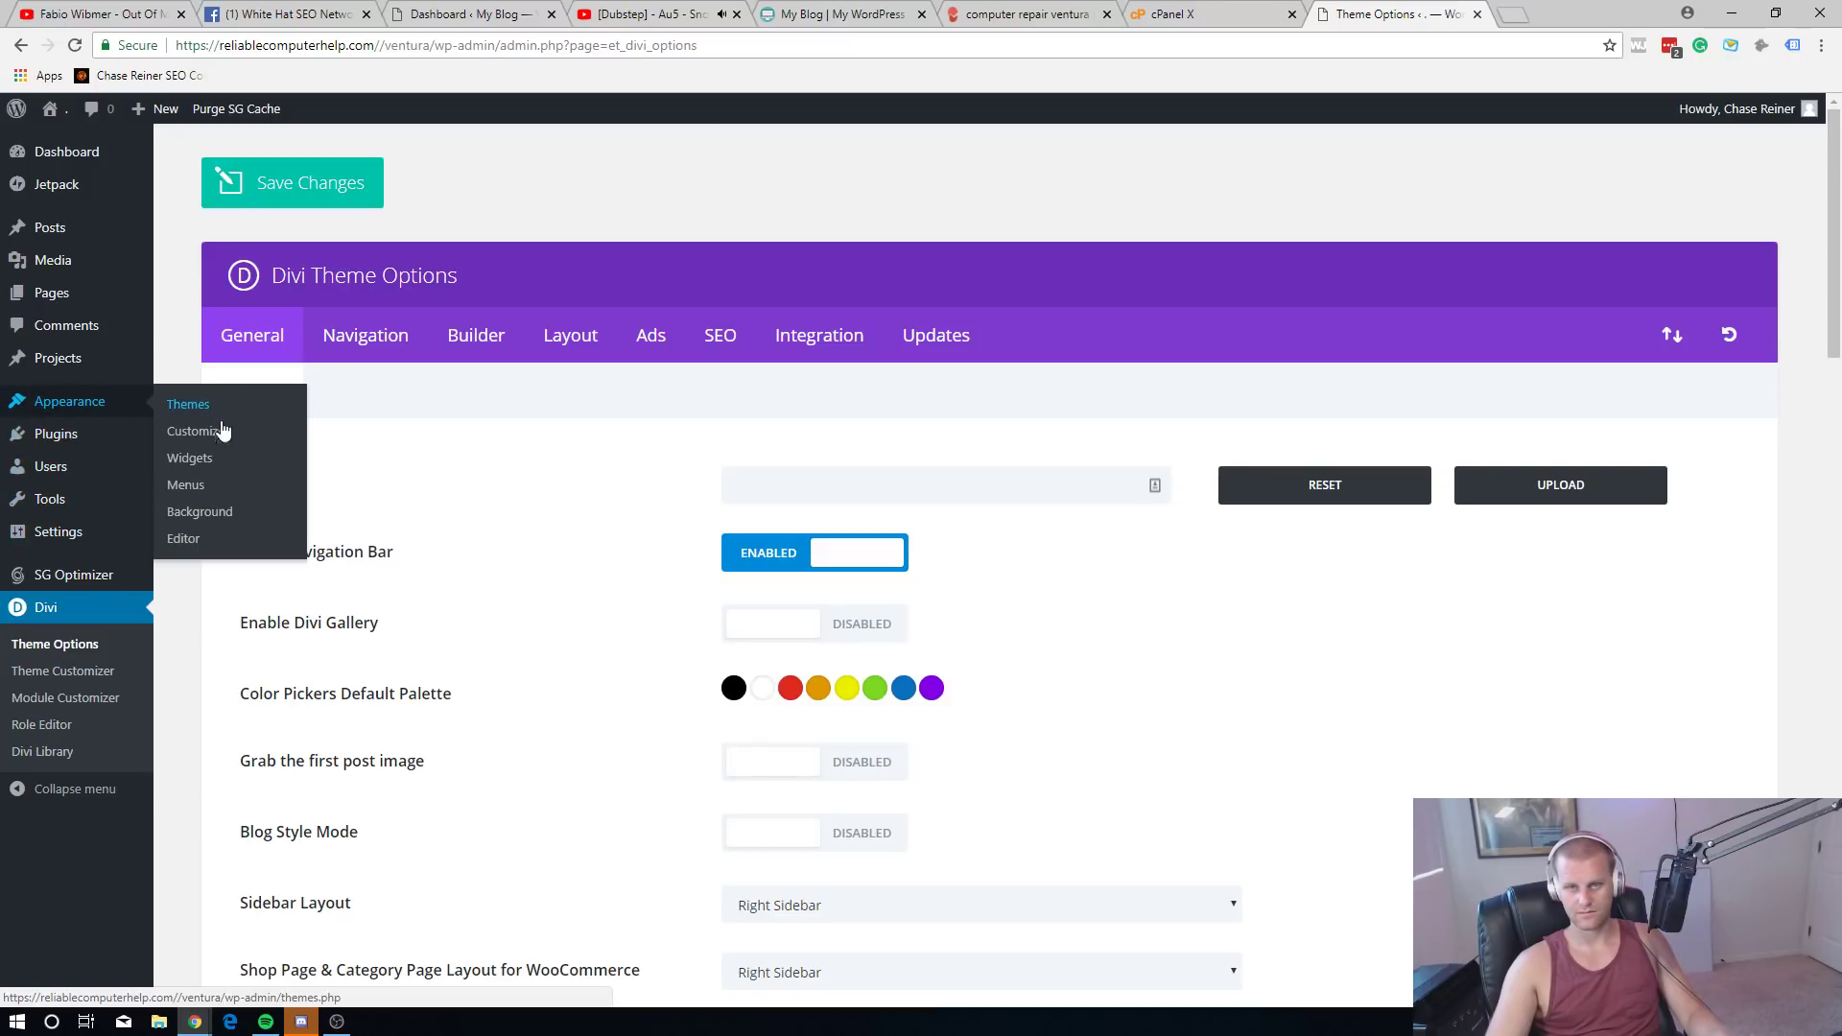
click(232, 413)
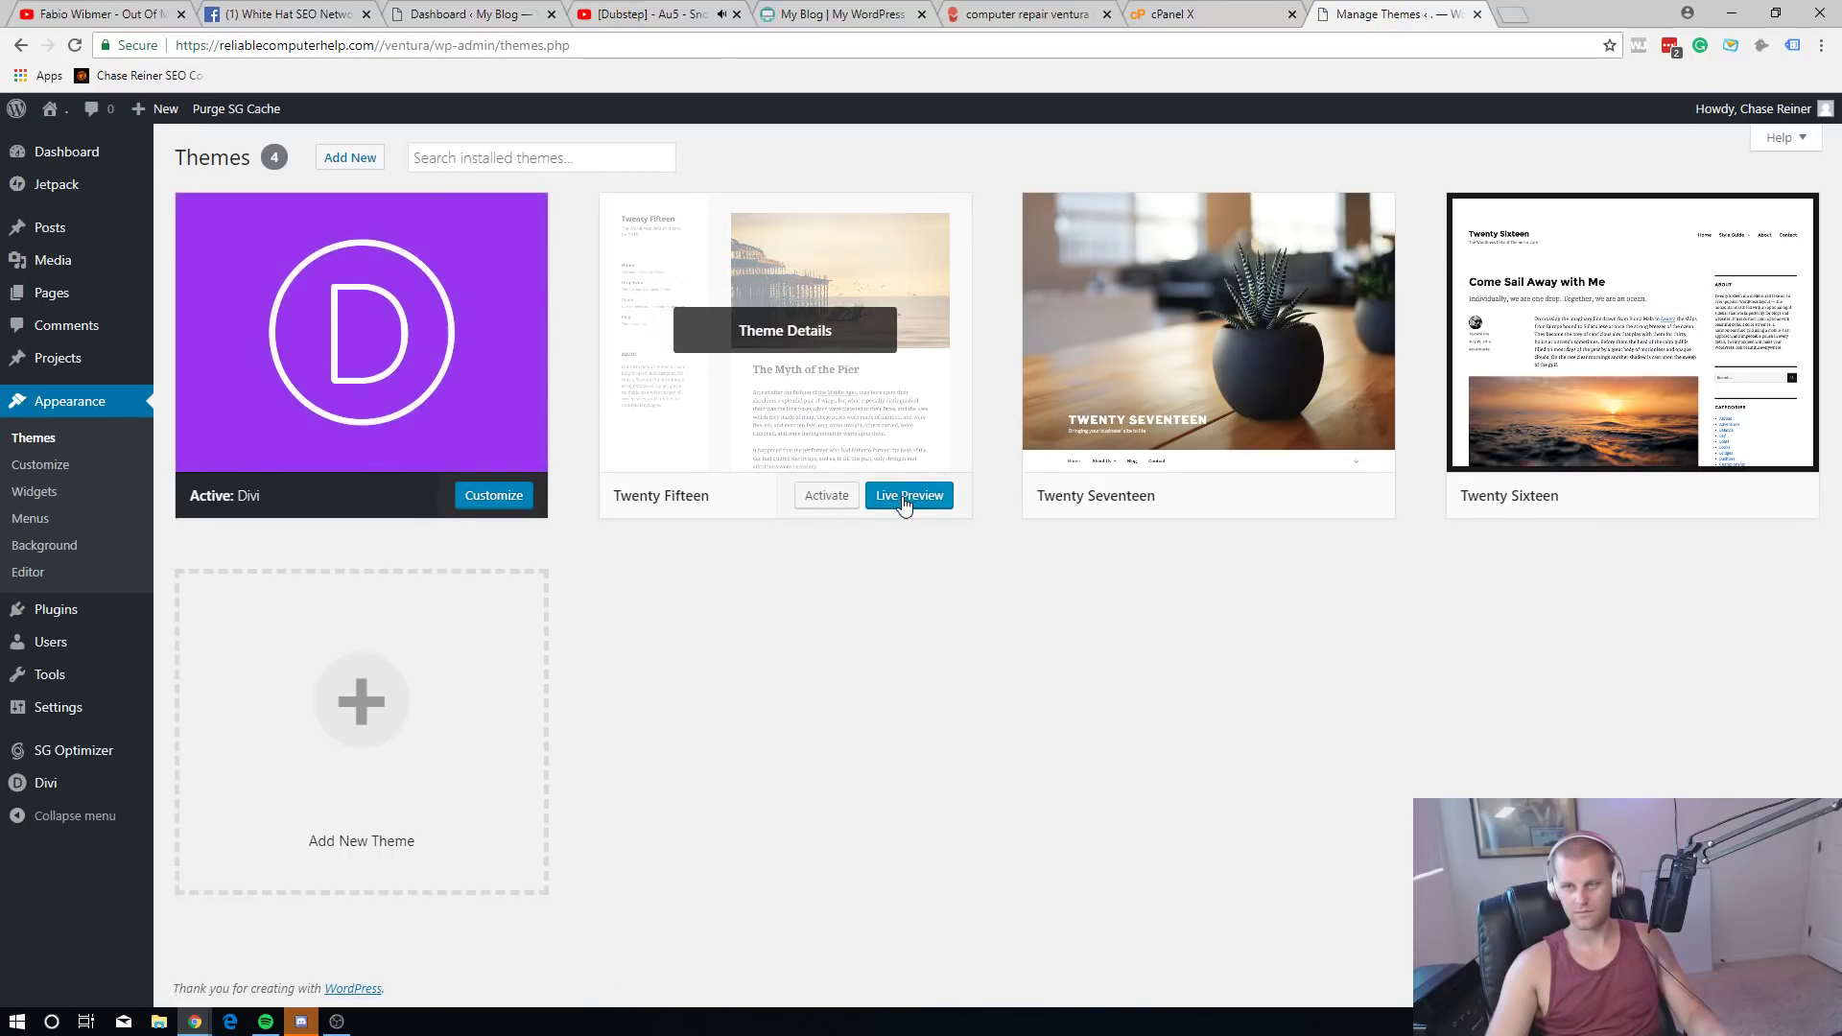
Activate Twenty Fifteen, then delete Divi from its Theme Details, confirming with OK, and close details
click(905, 497)
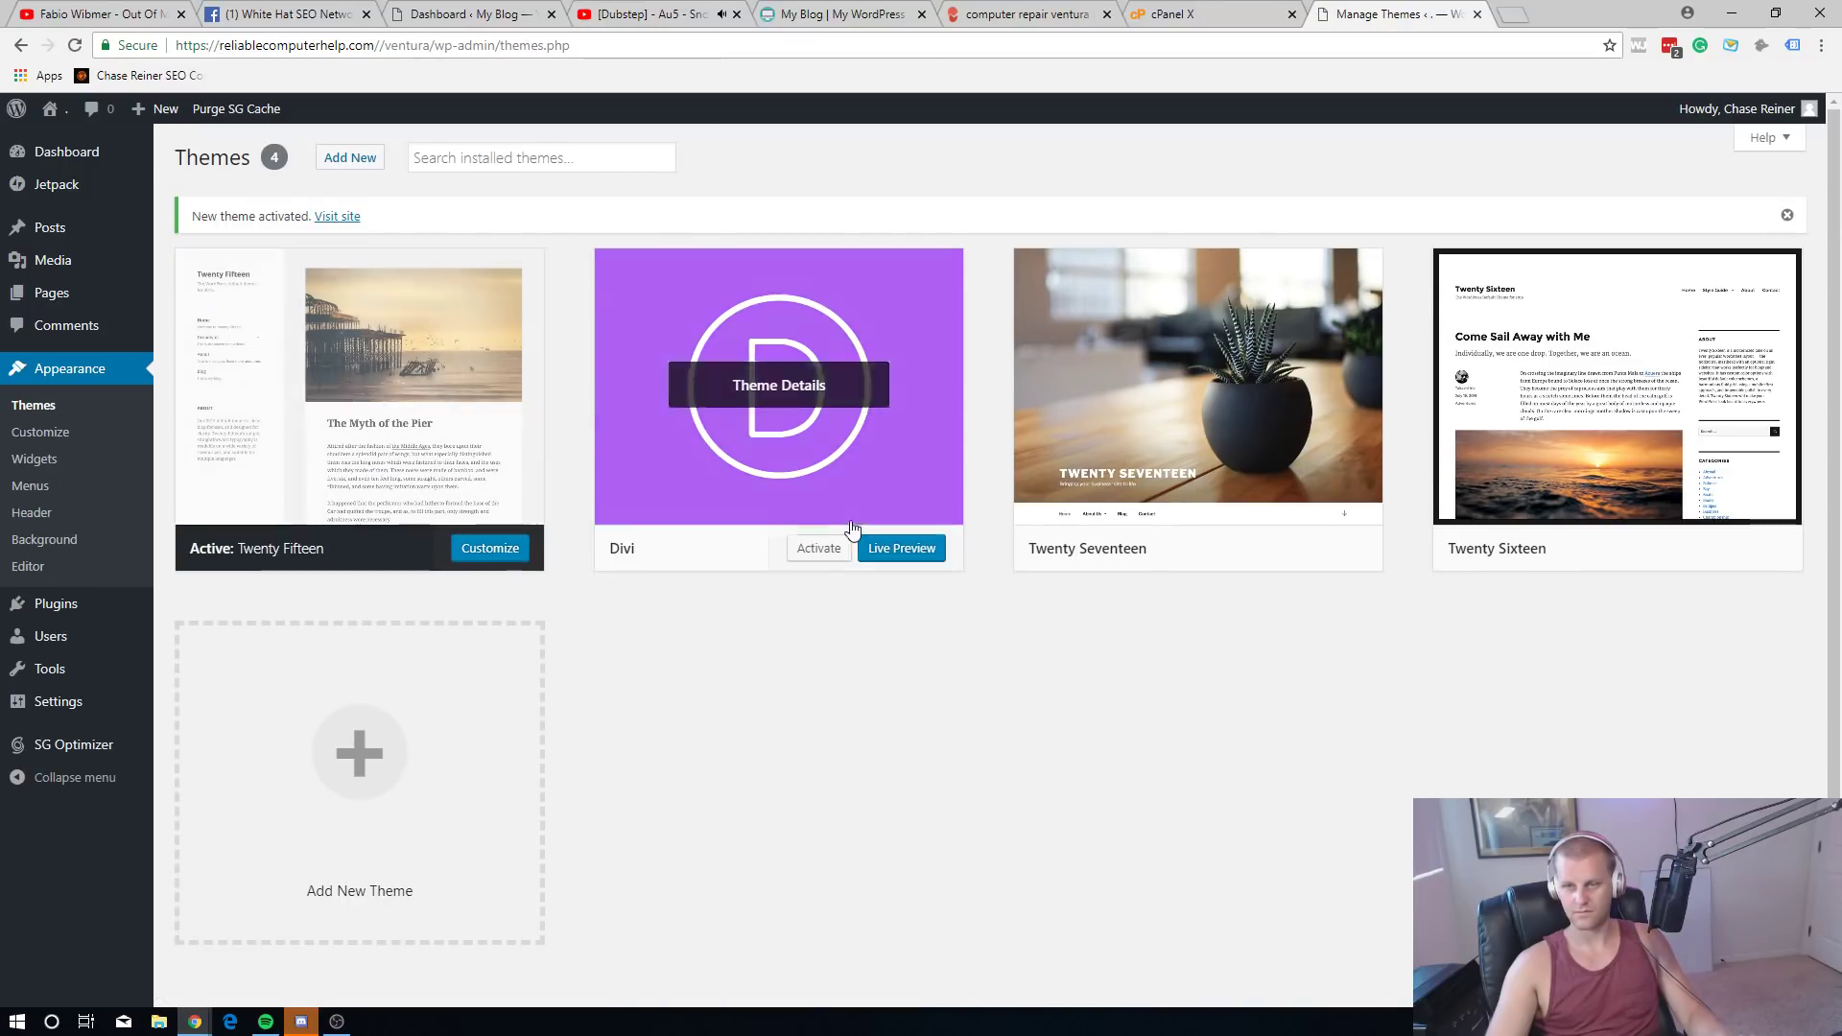
click(883, 490)
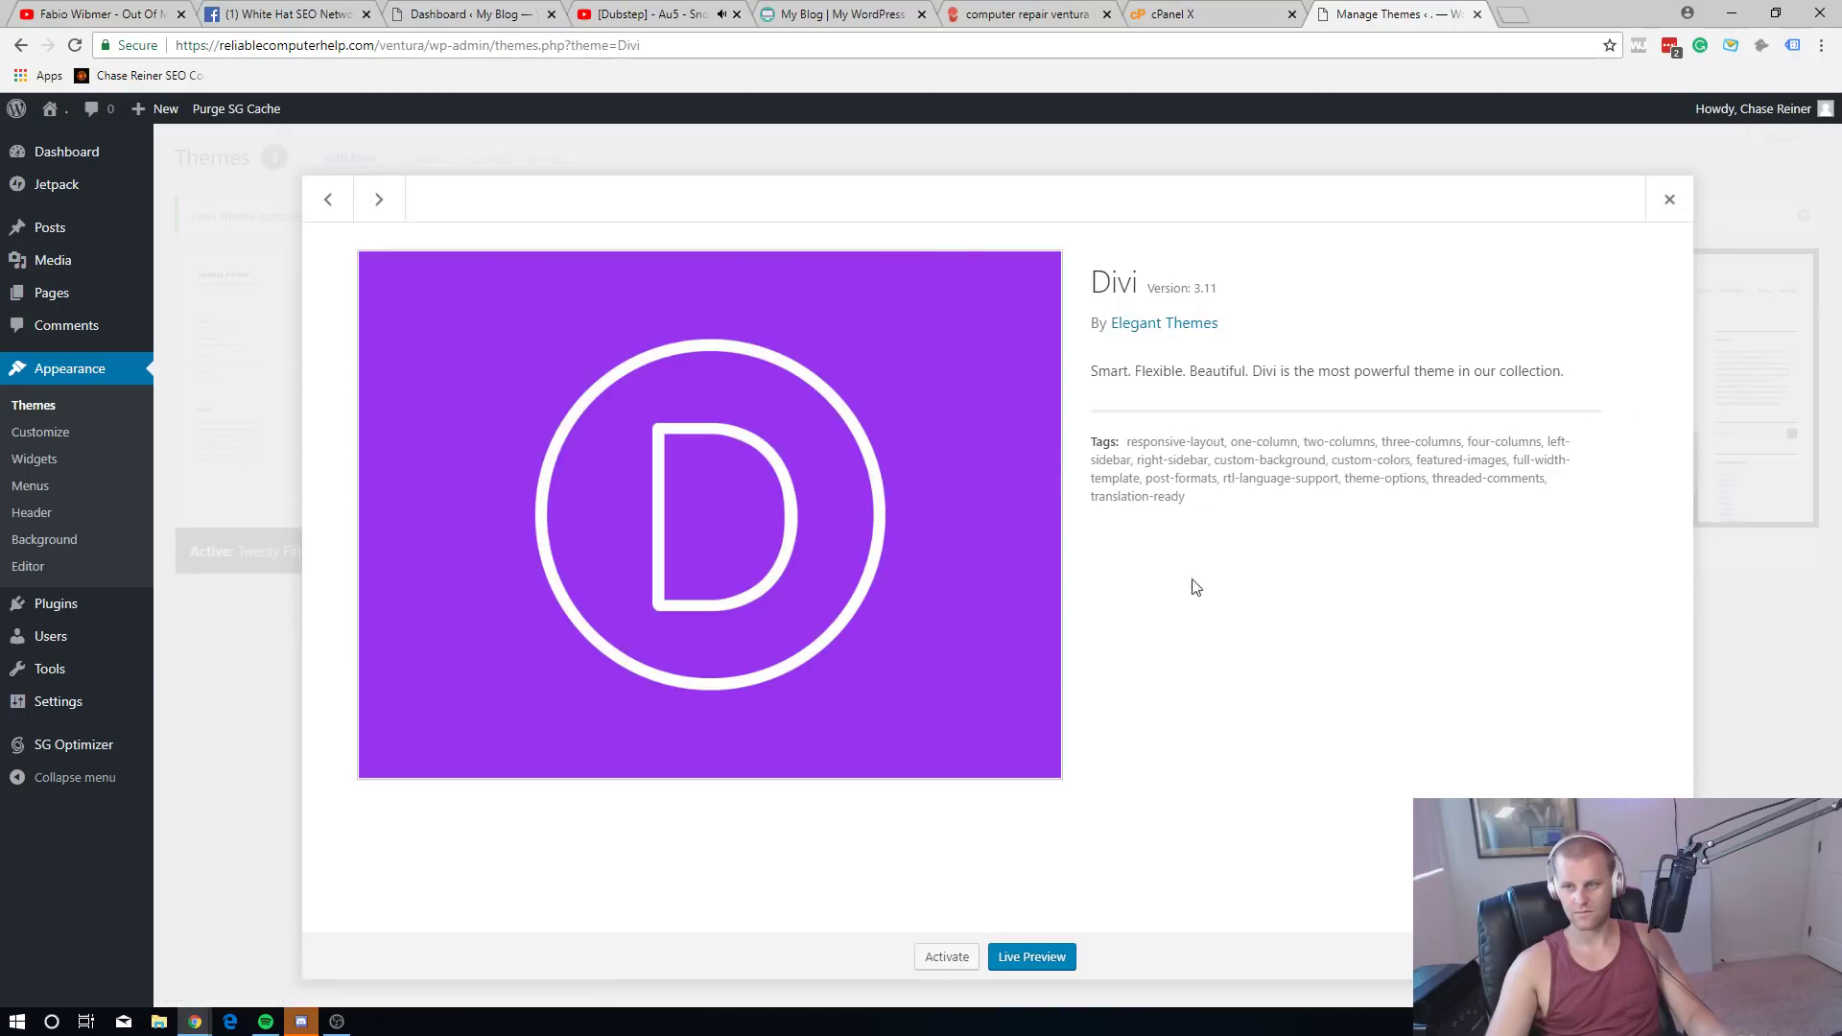
click(1646, 956)
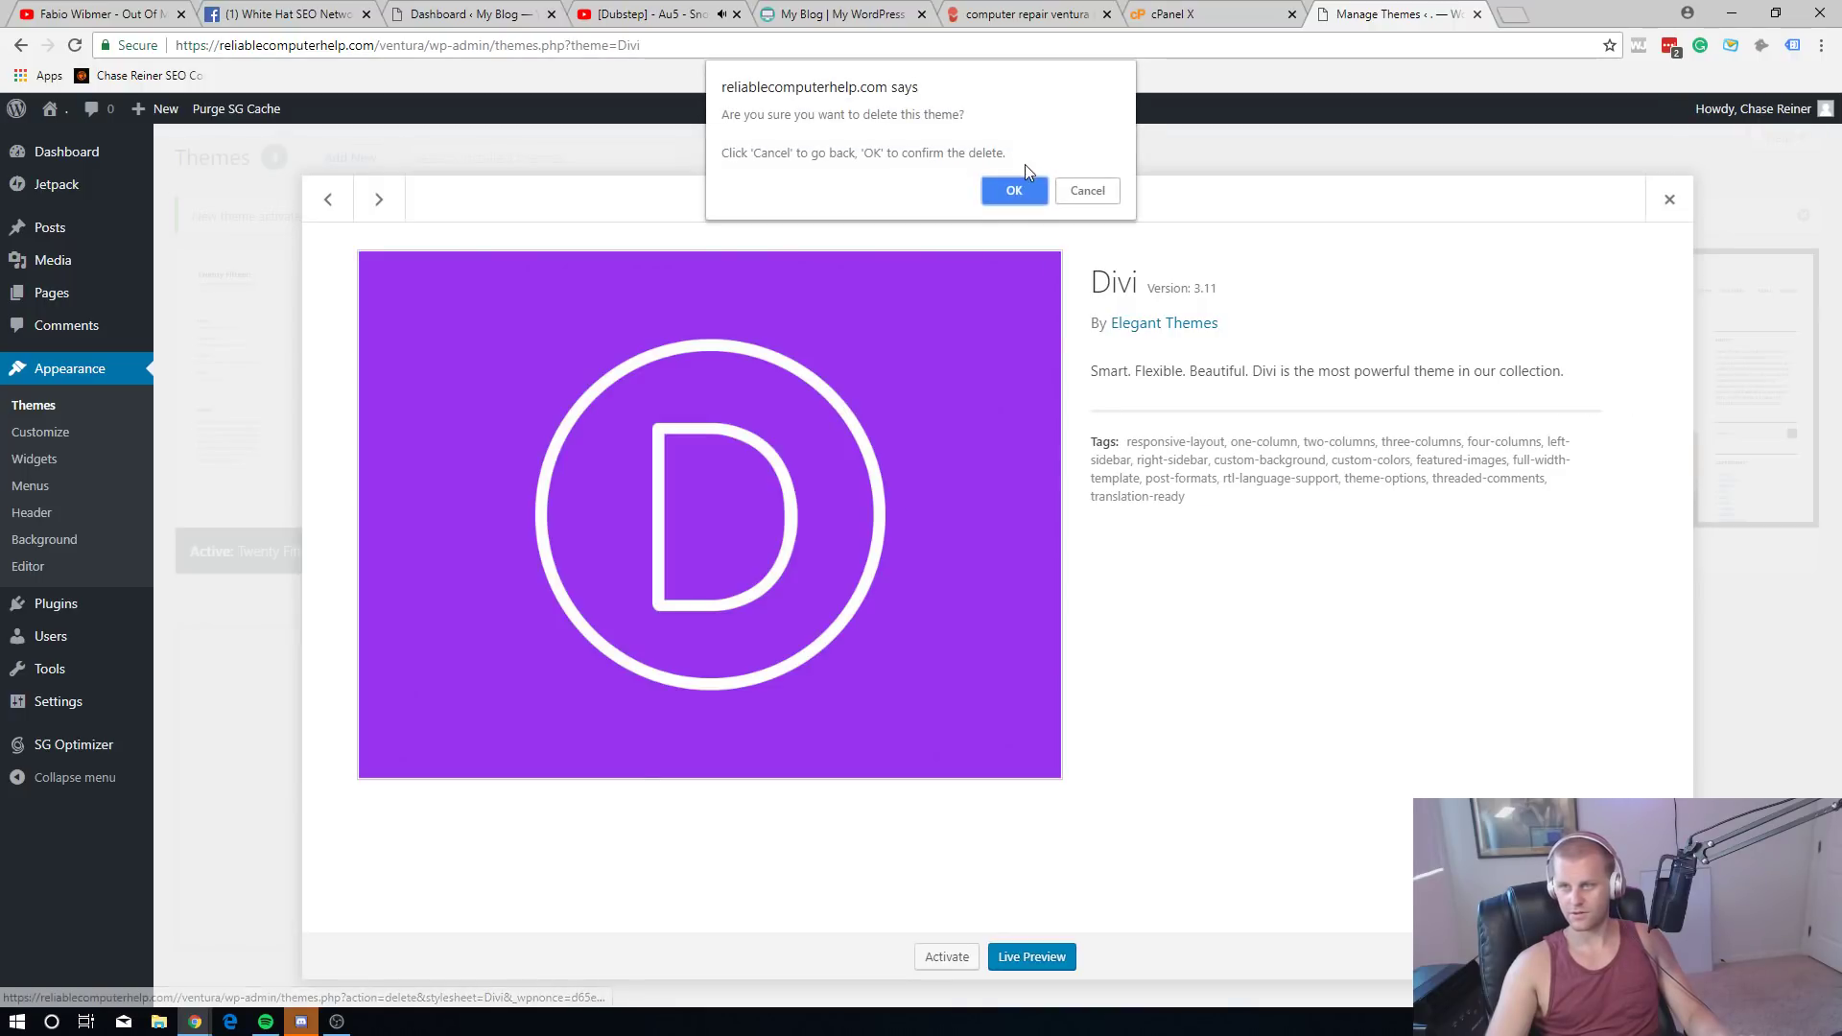
click(1019, 189)
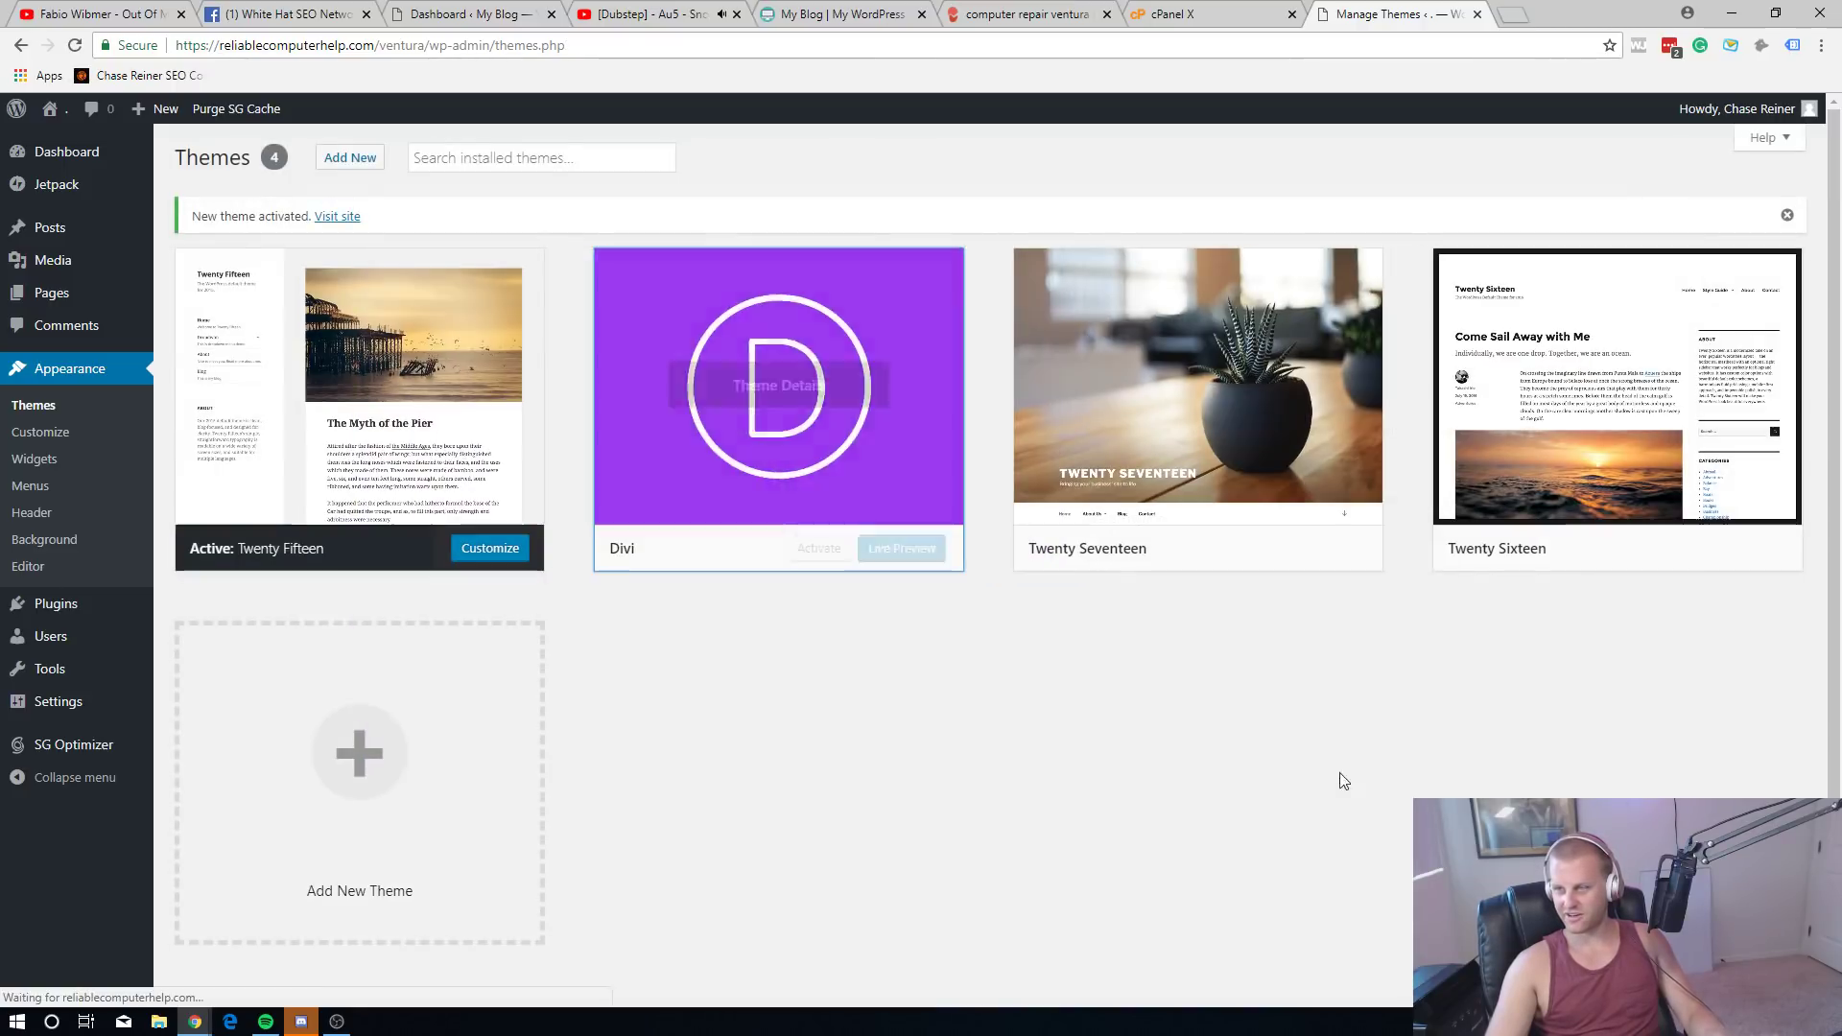
click(1670, 198)
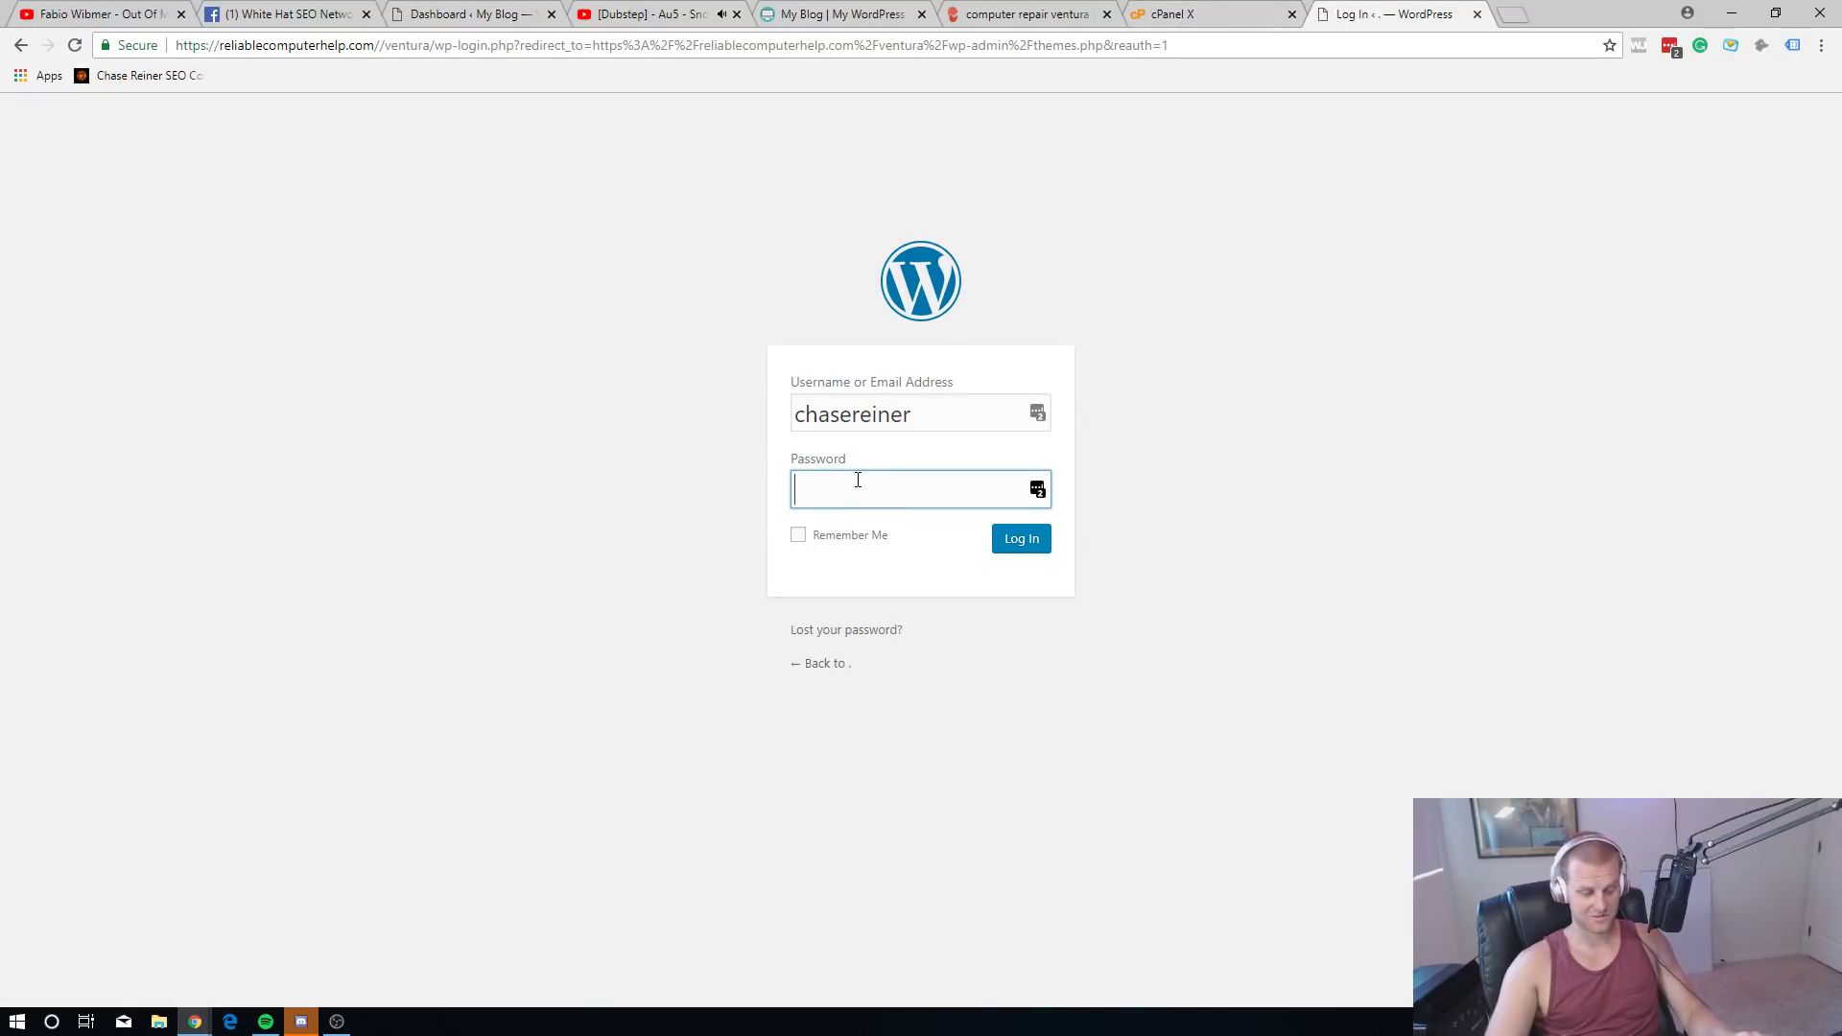
Try logging in with the account e-mail and a one-character password
double_click(913, 415)
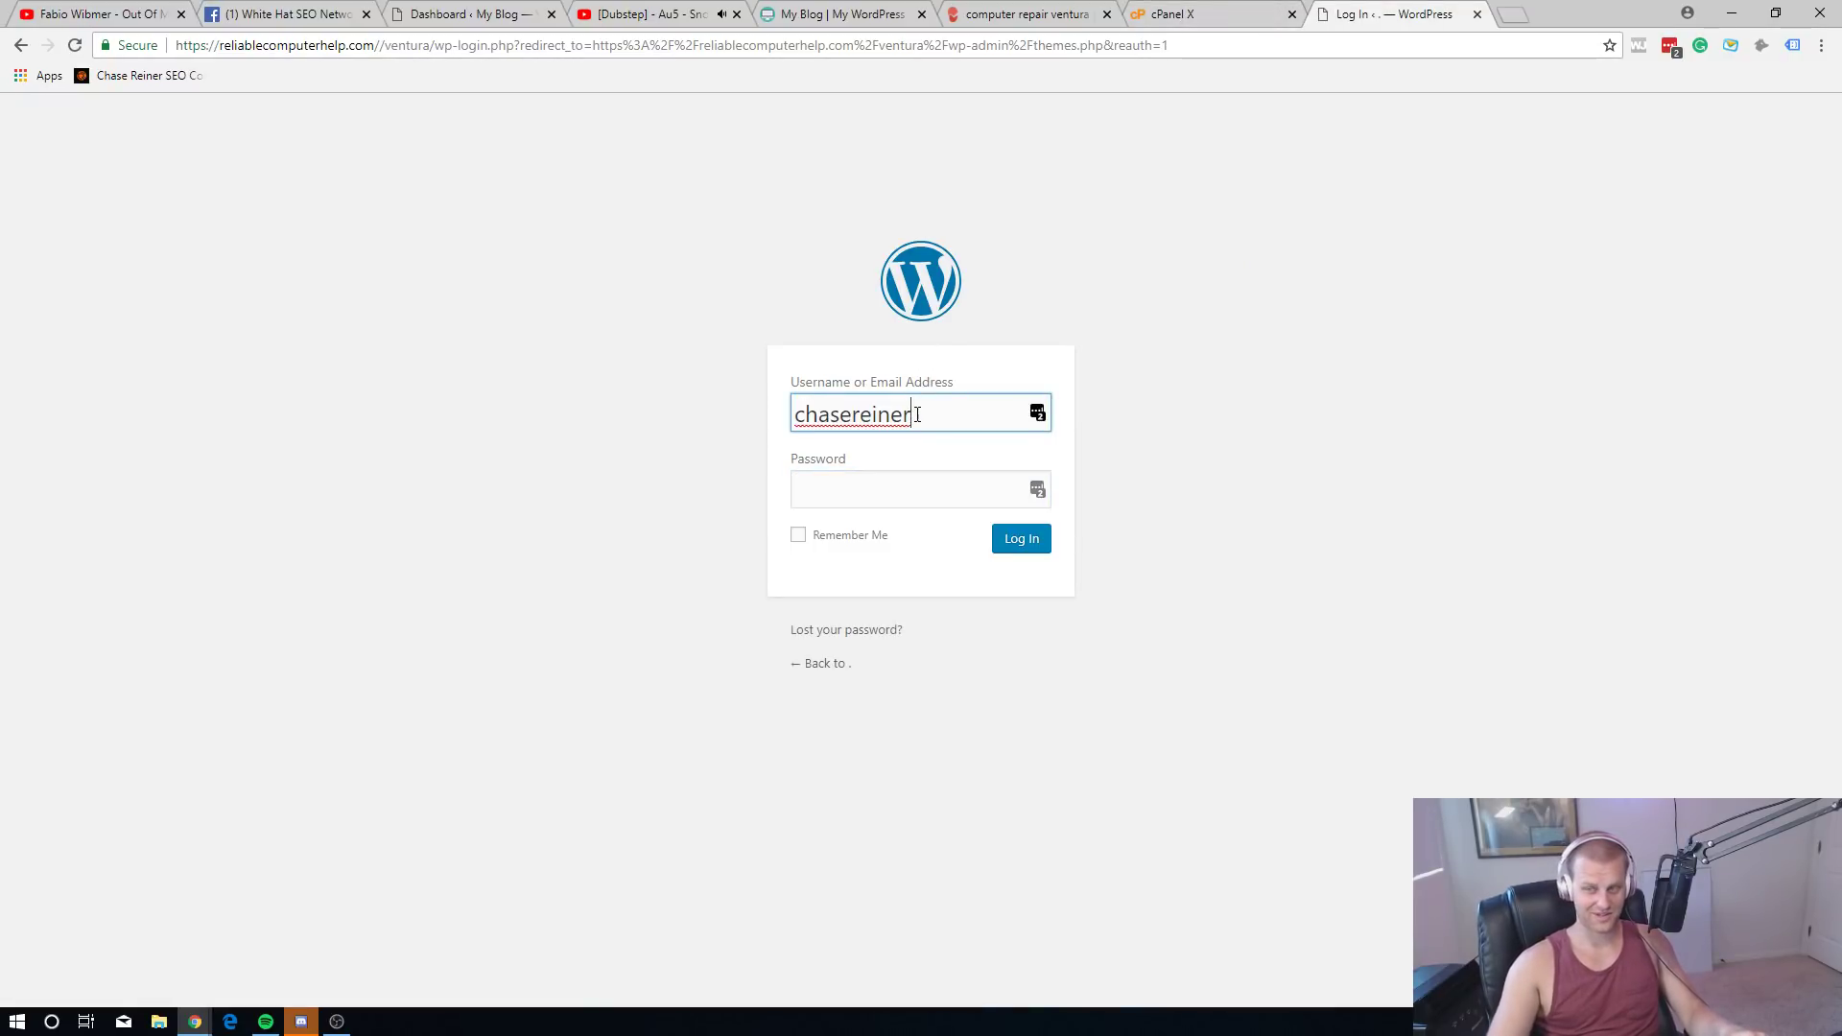
double_click(918, 415)
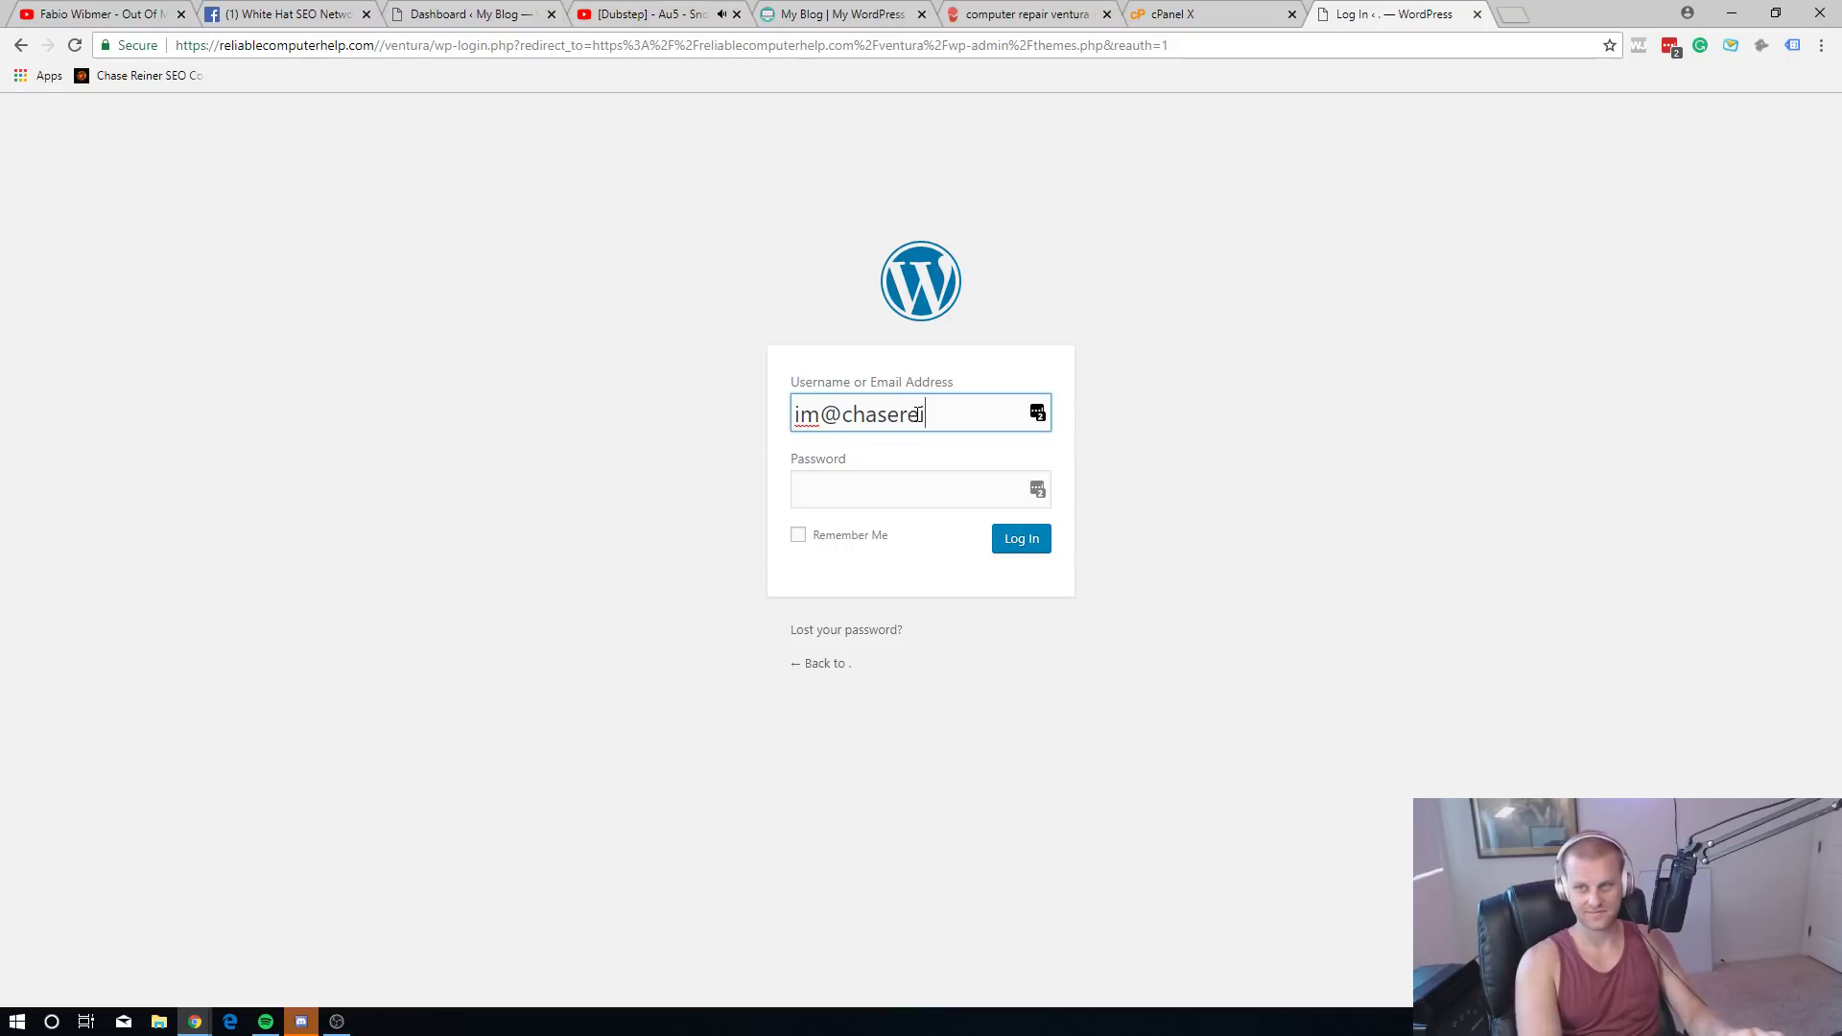
key(Tab)
text(•)
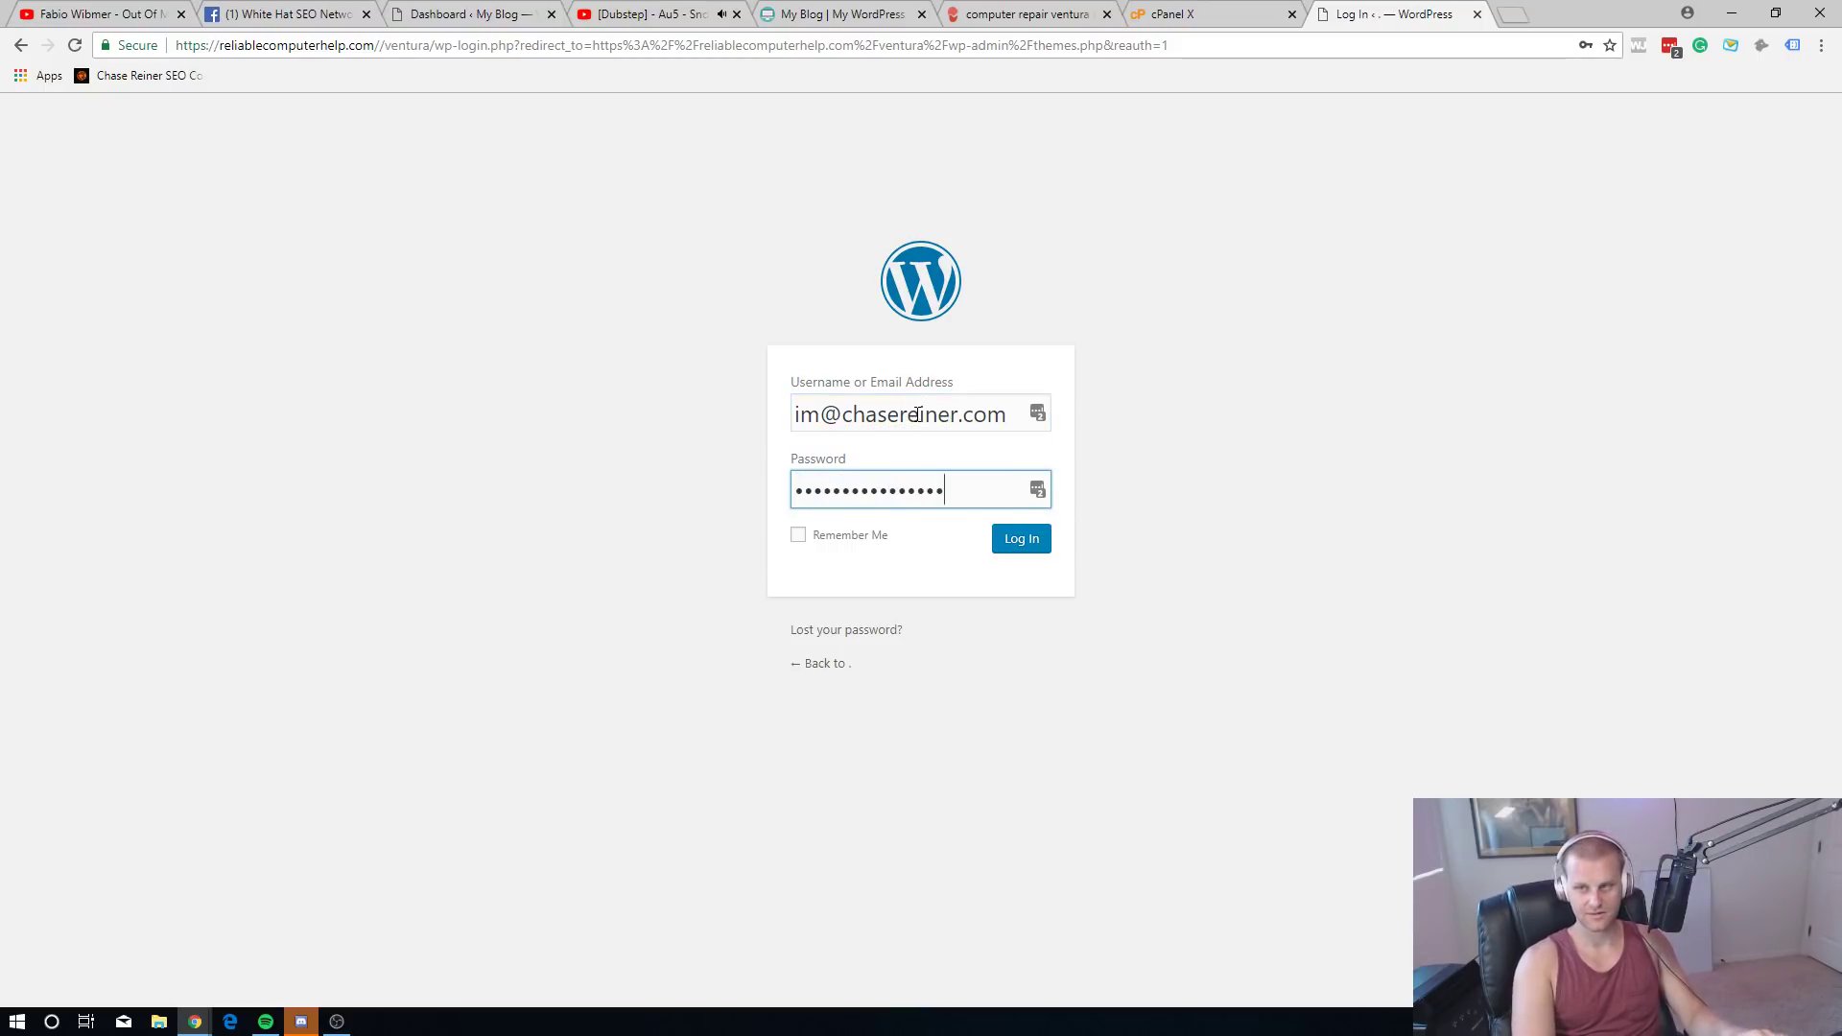
key(Return)
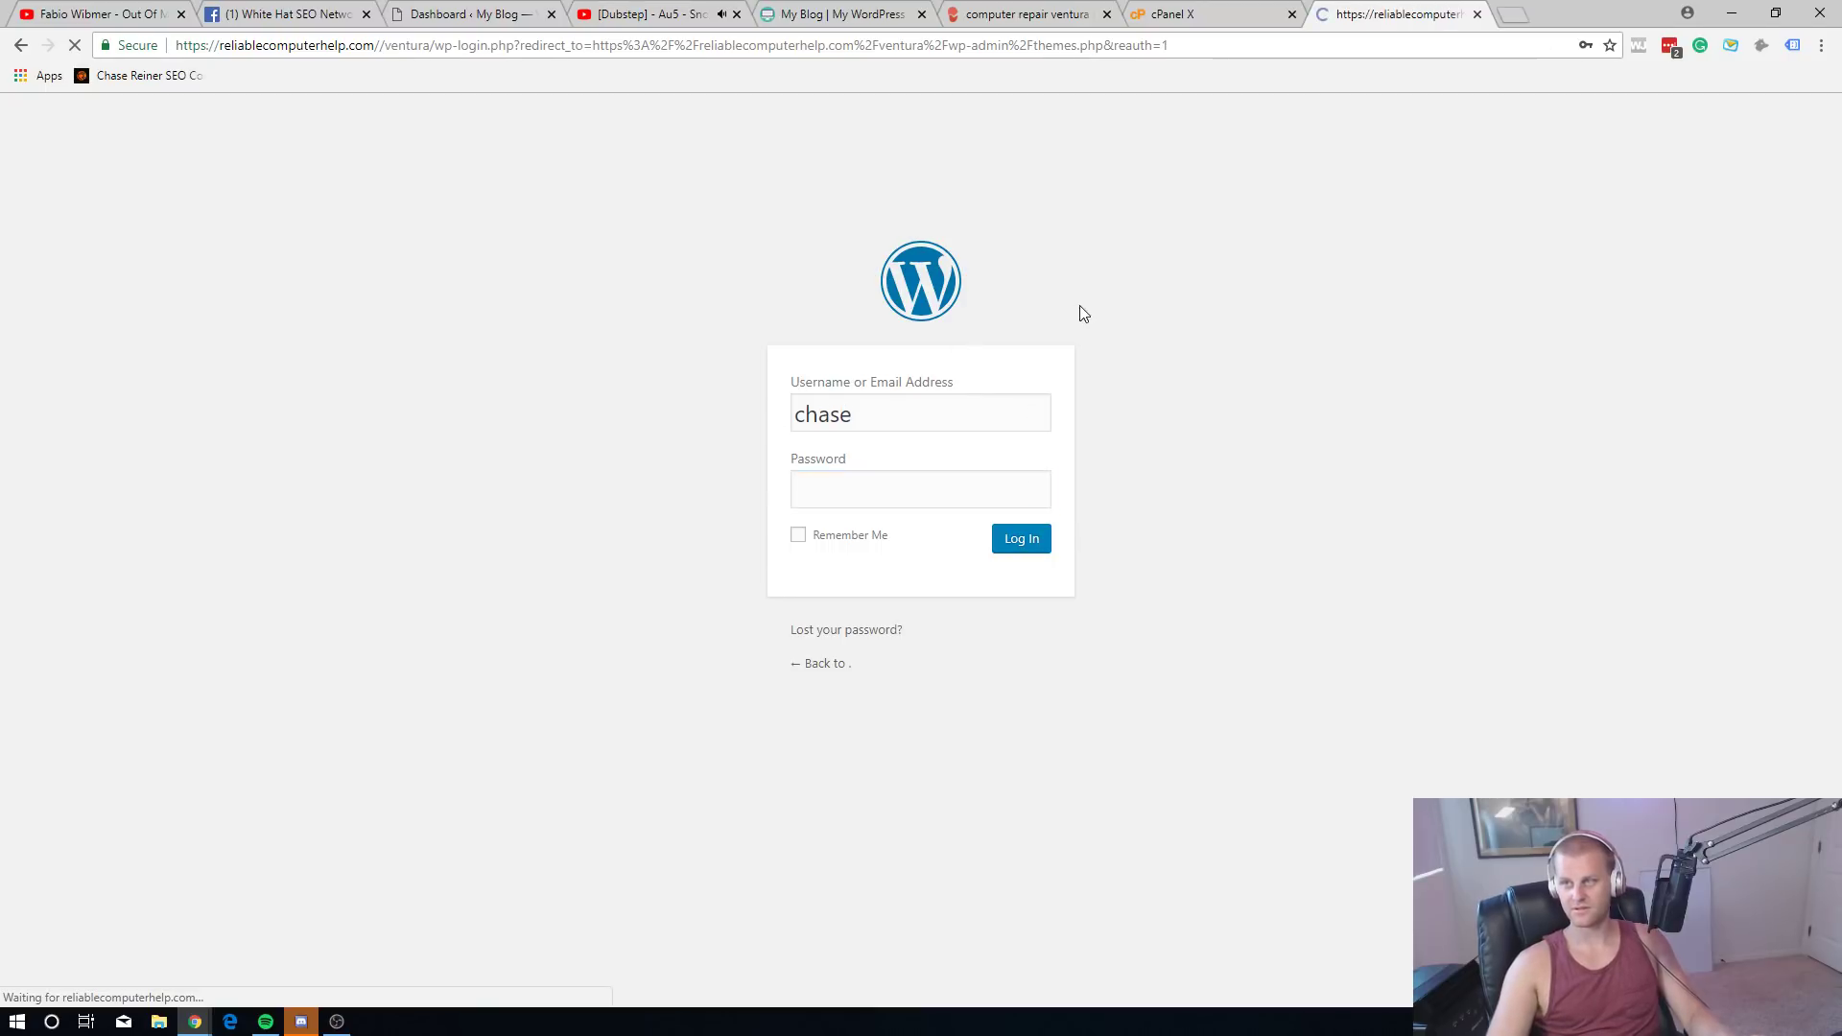
Retry the login with the account e-mail and a retyped password
double_click(1010, 425)
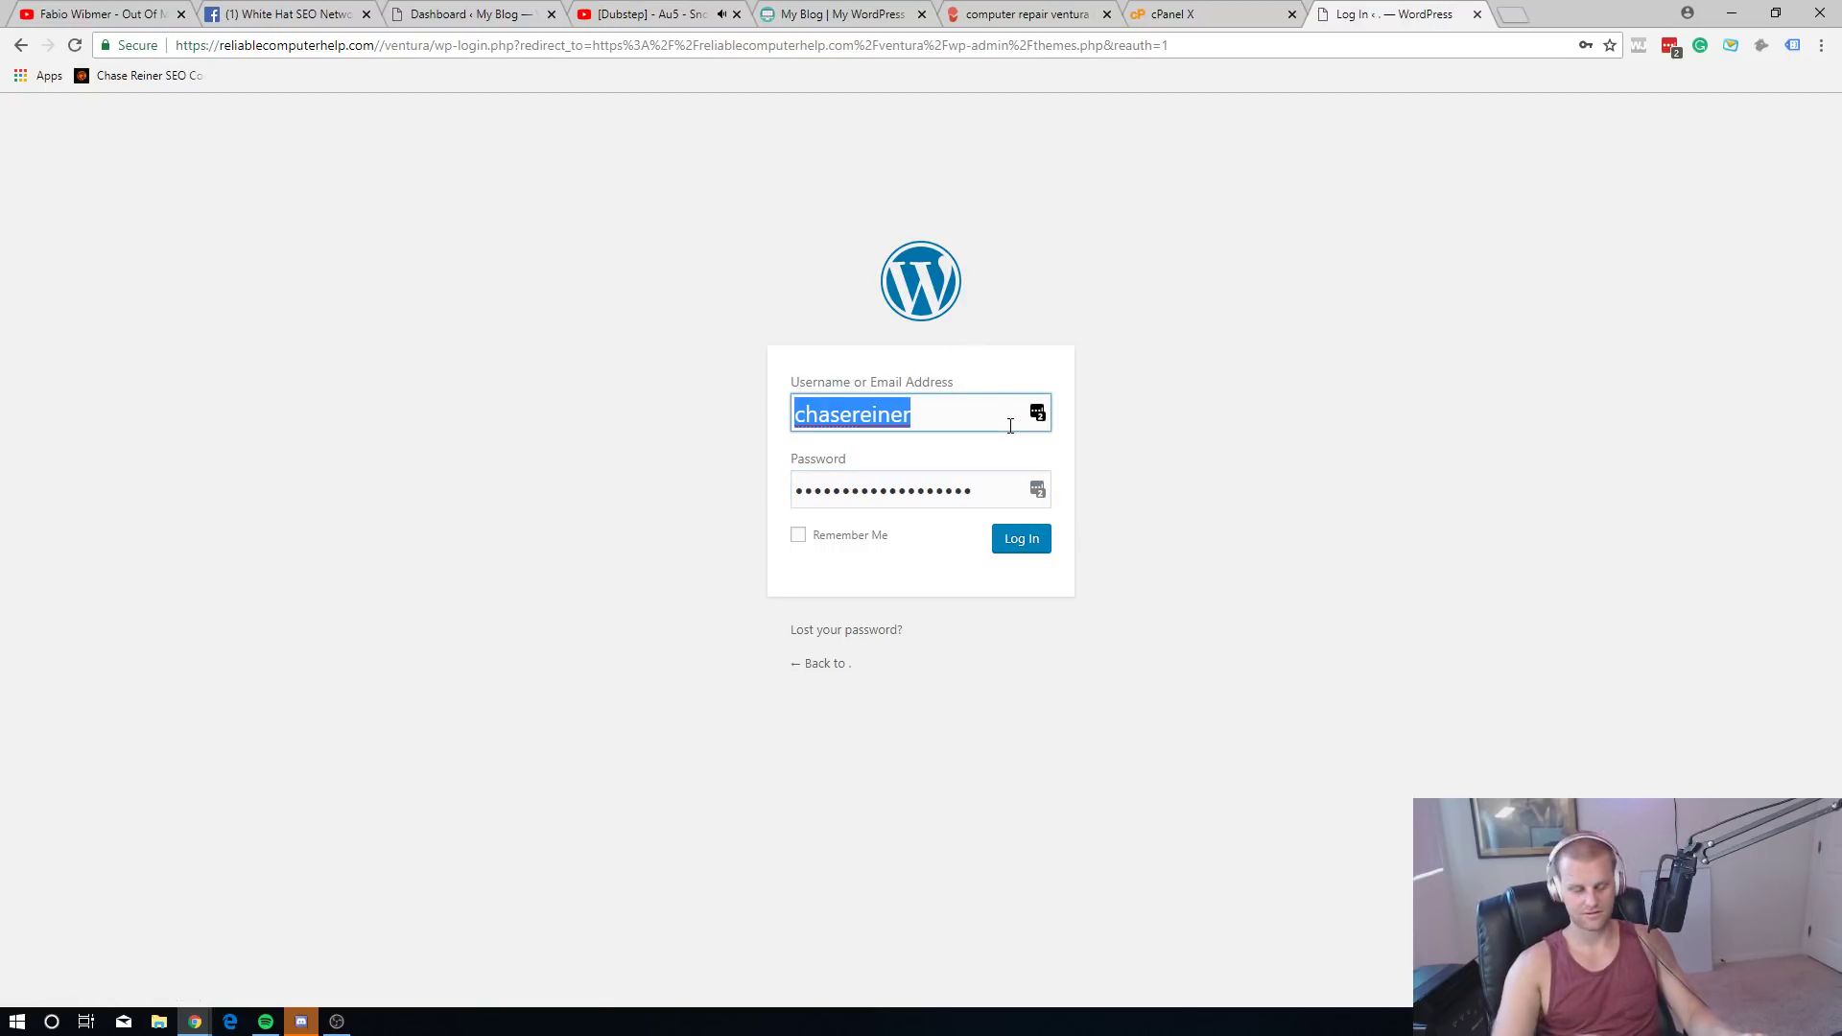
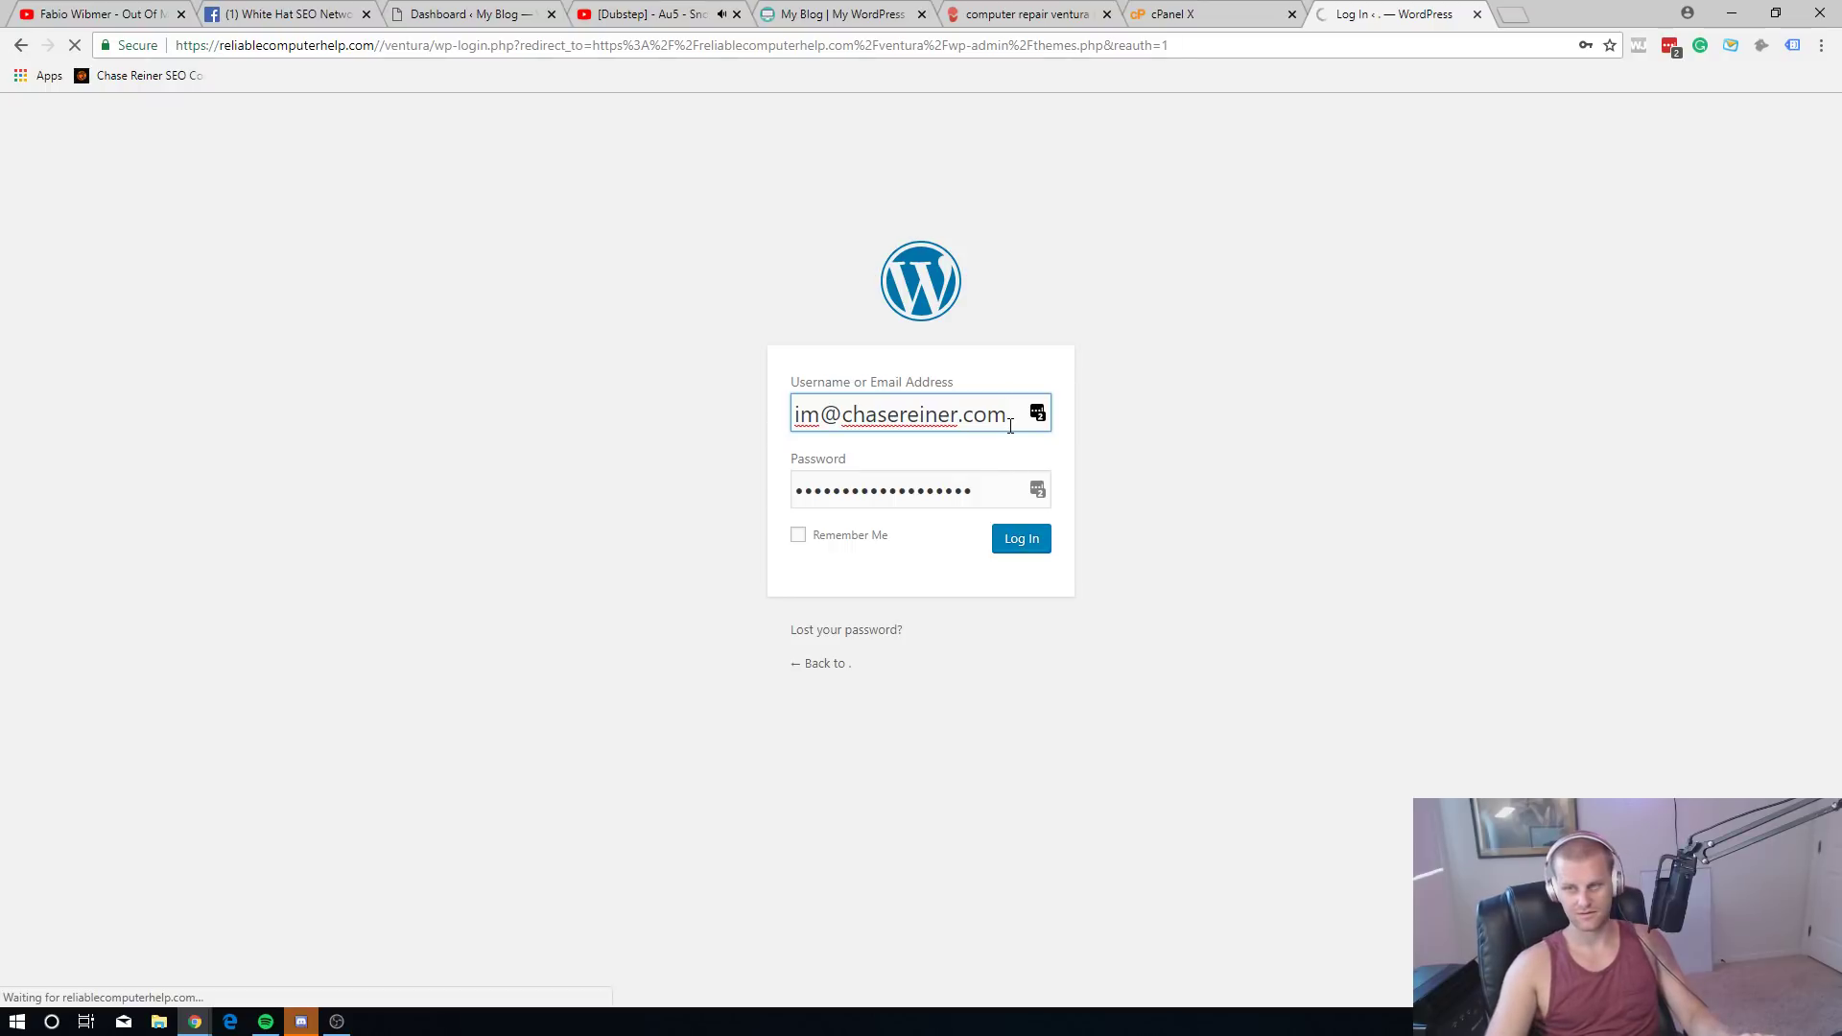
click(1021, 539)
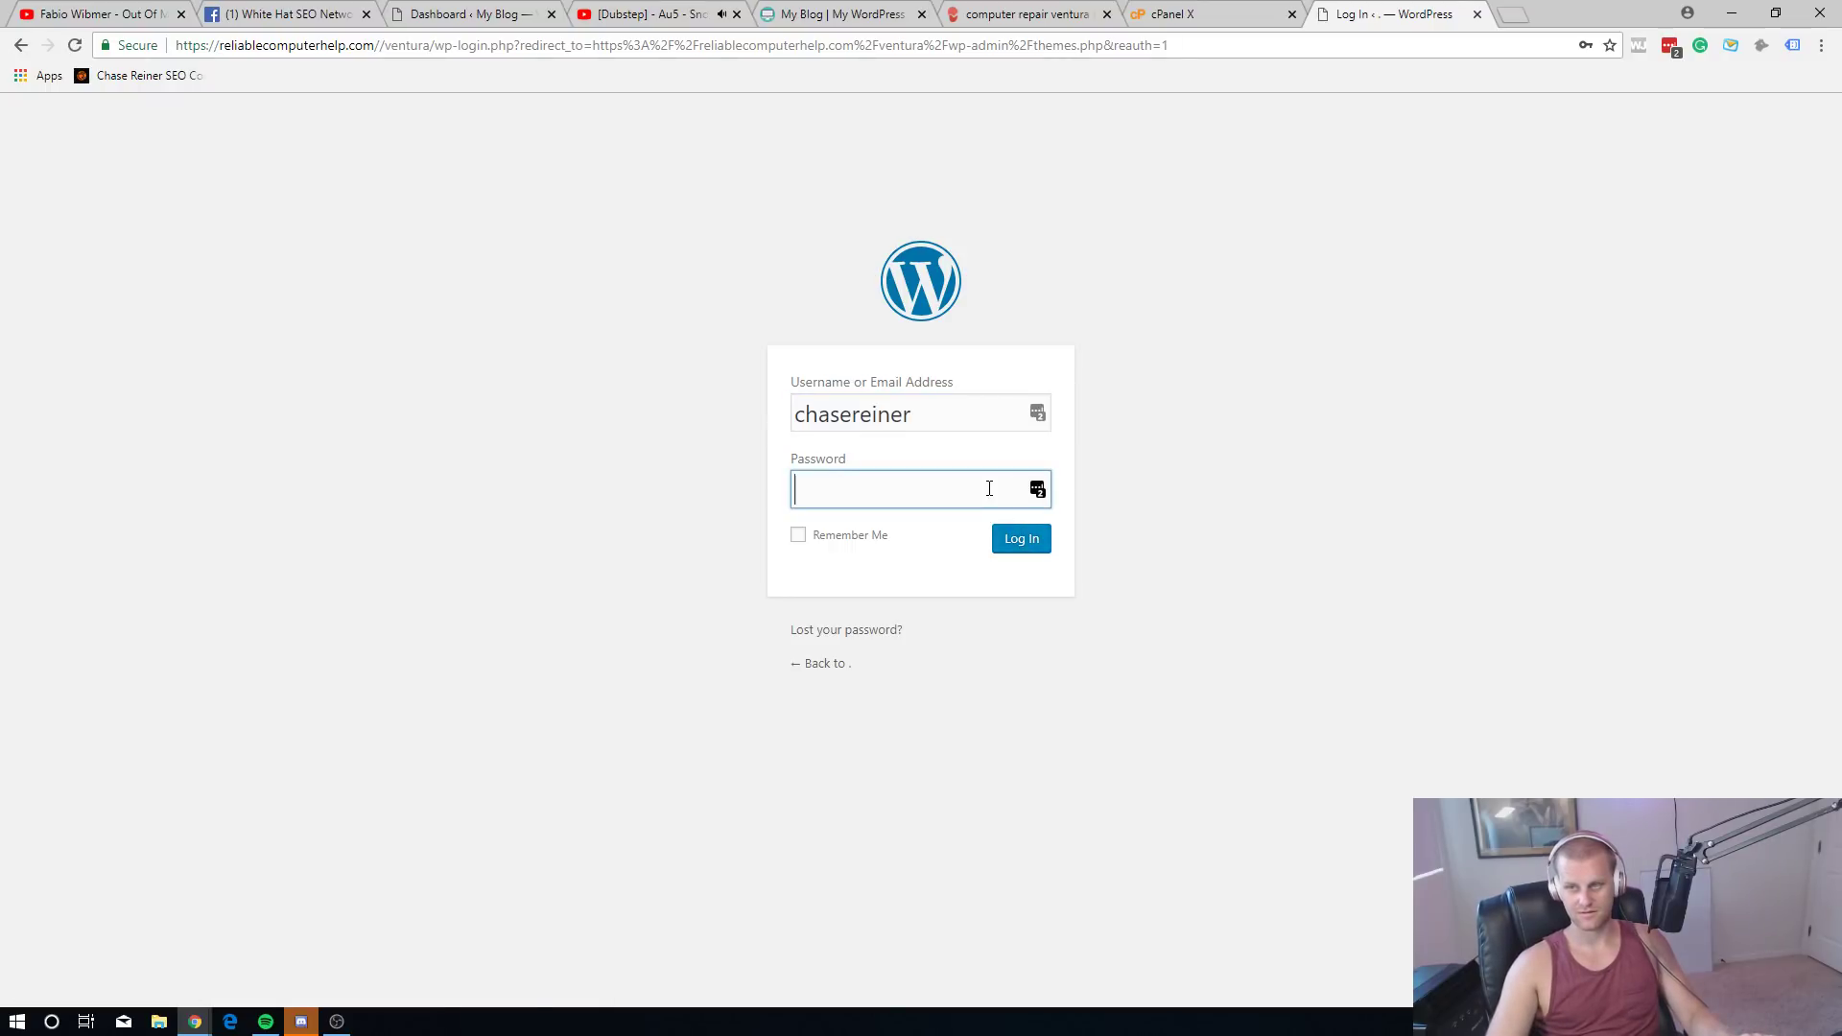
key(BackSpace)
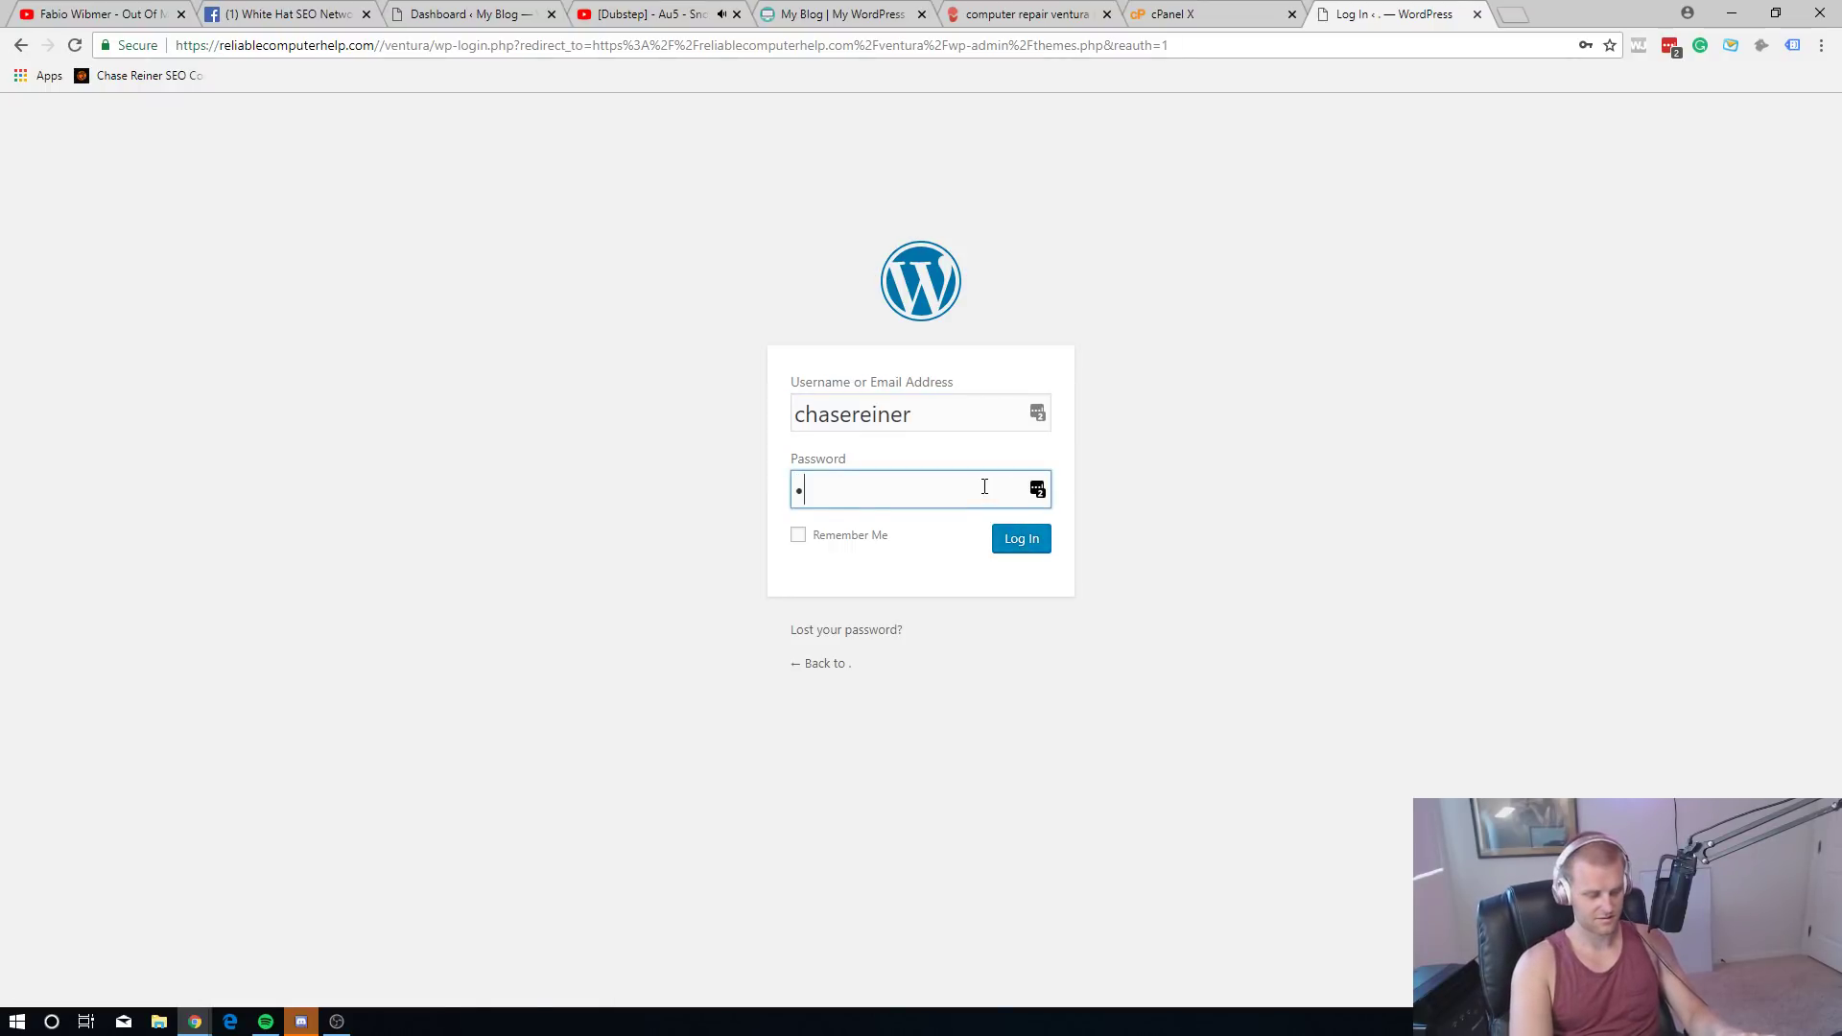
text(••••••••••••••••)
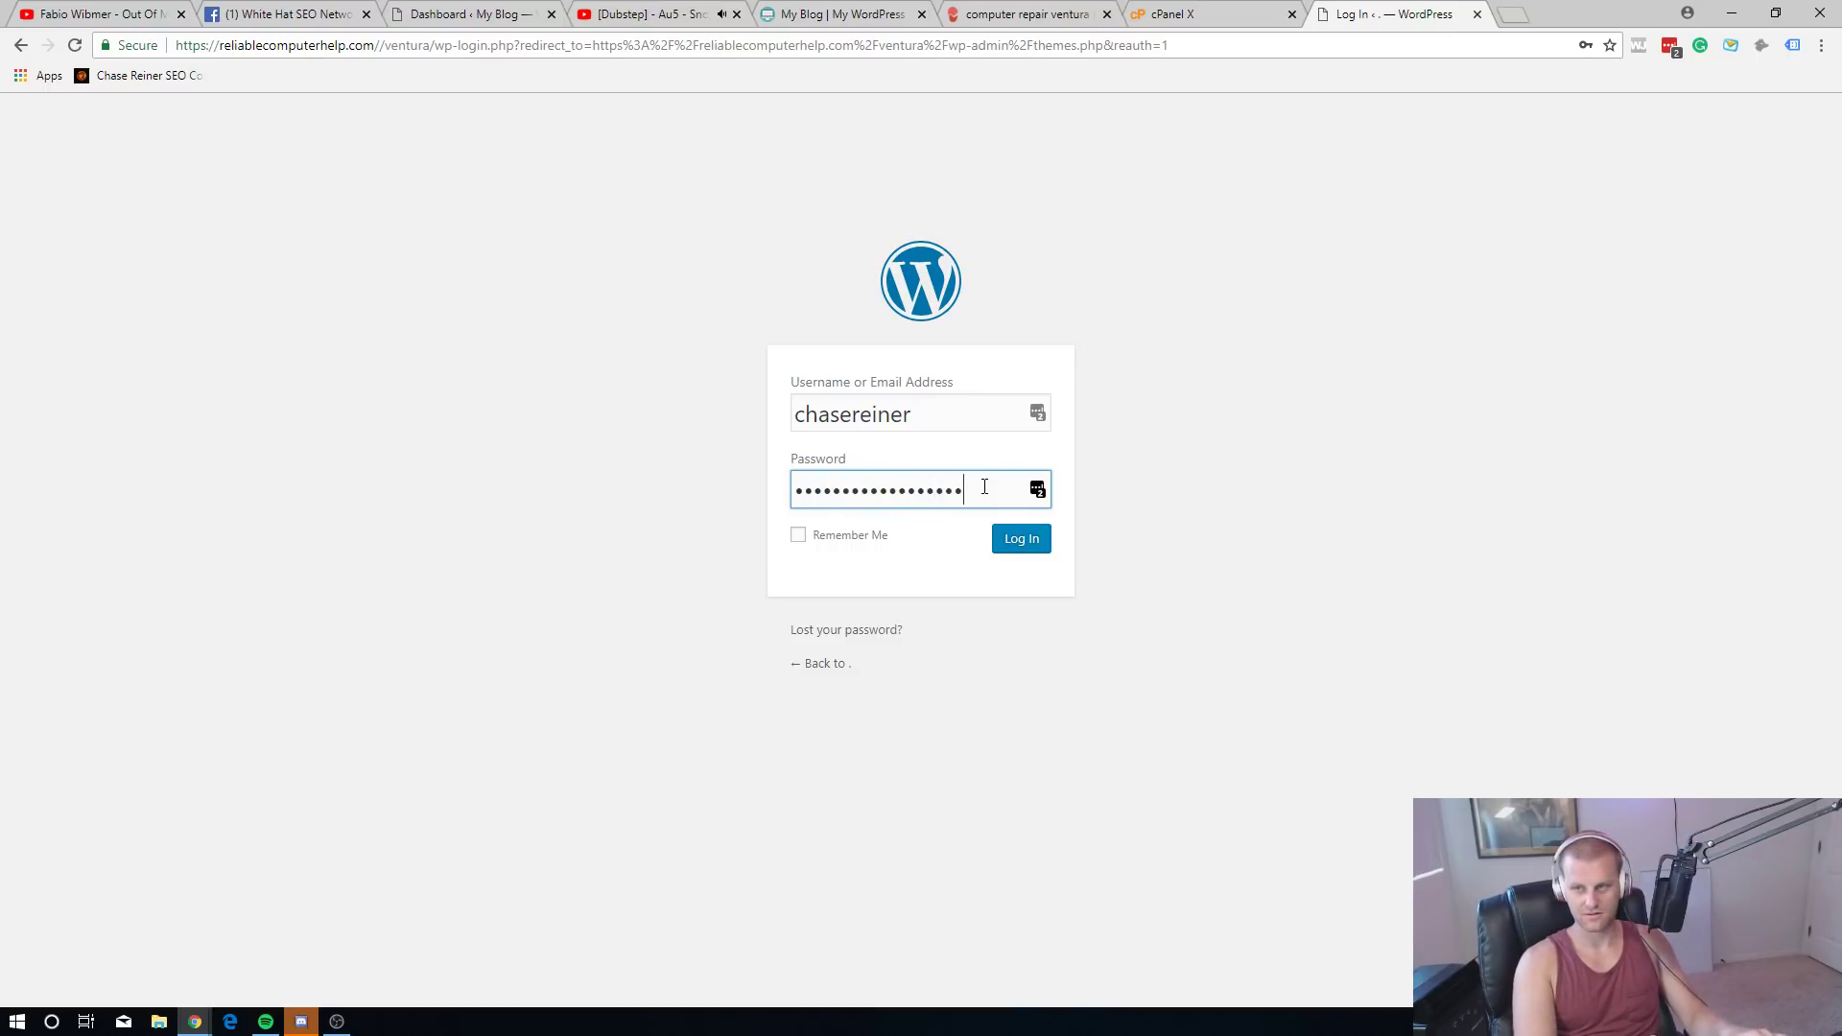
key(Return)
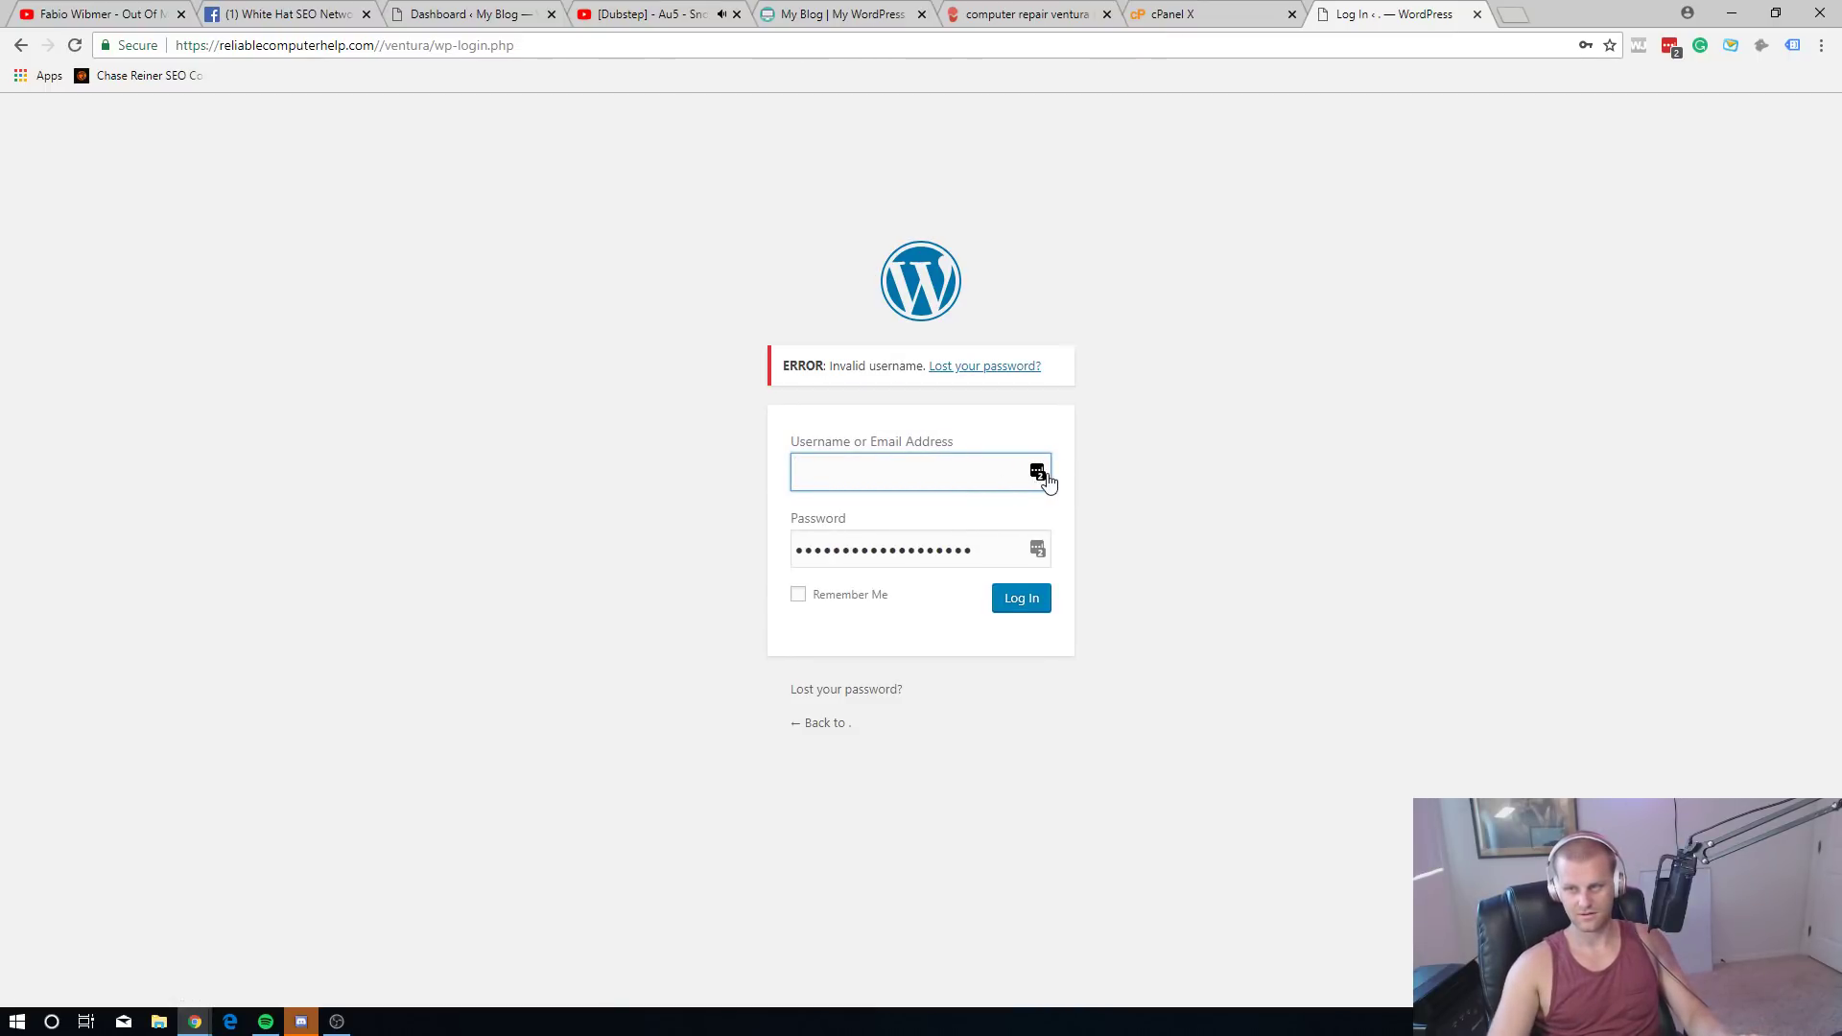
Try saved accounts for the username, then log in with the account e-mail and another password
click(1042, 474)
click(881, 657)
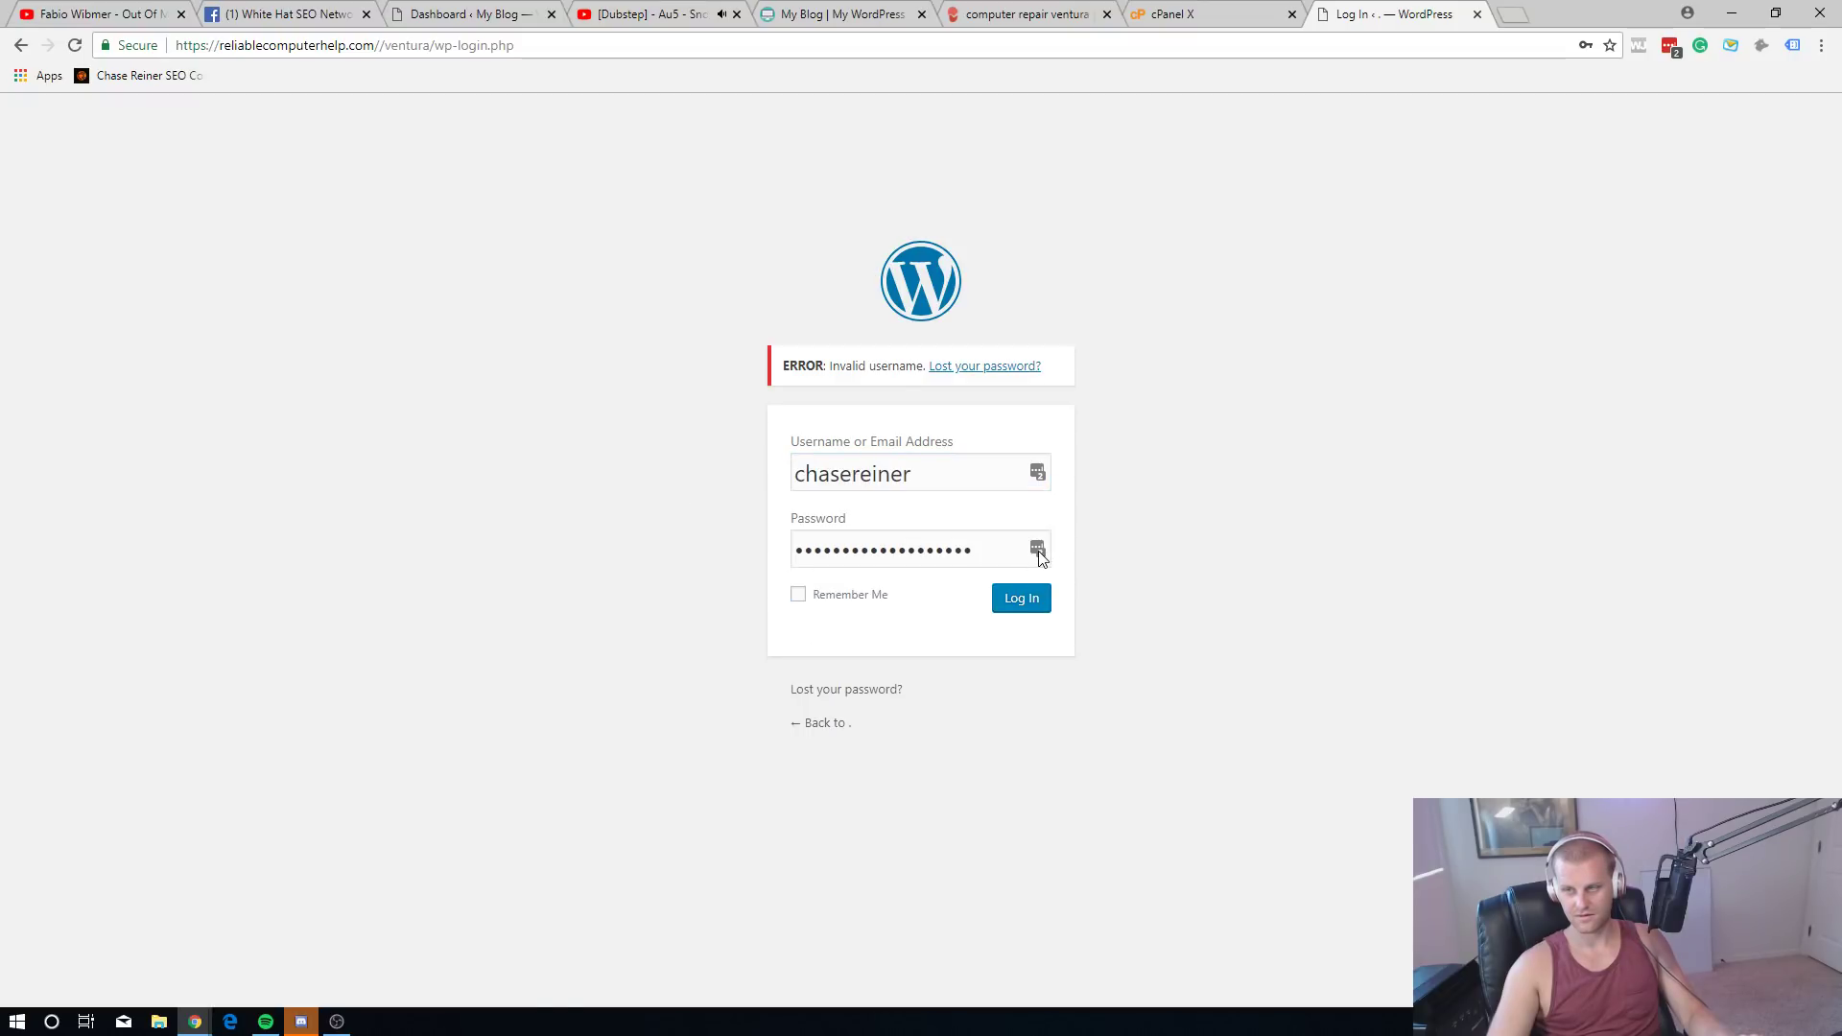
double_click(946, 480)
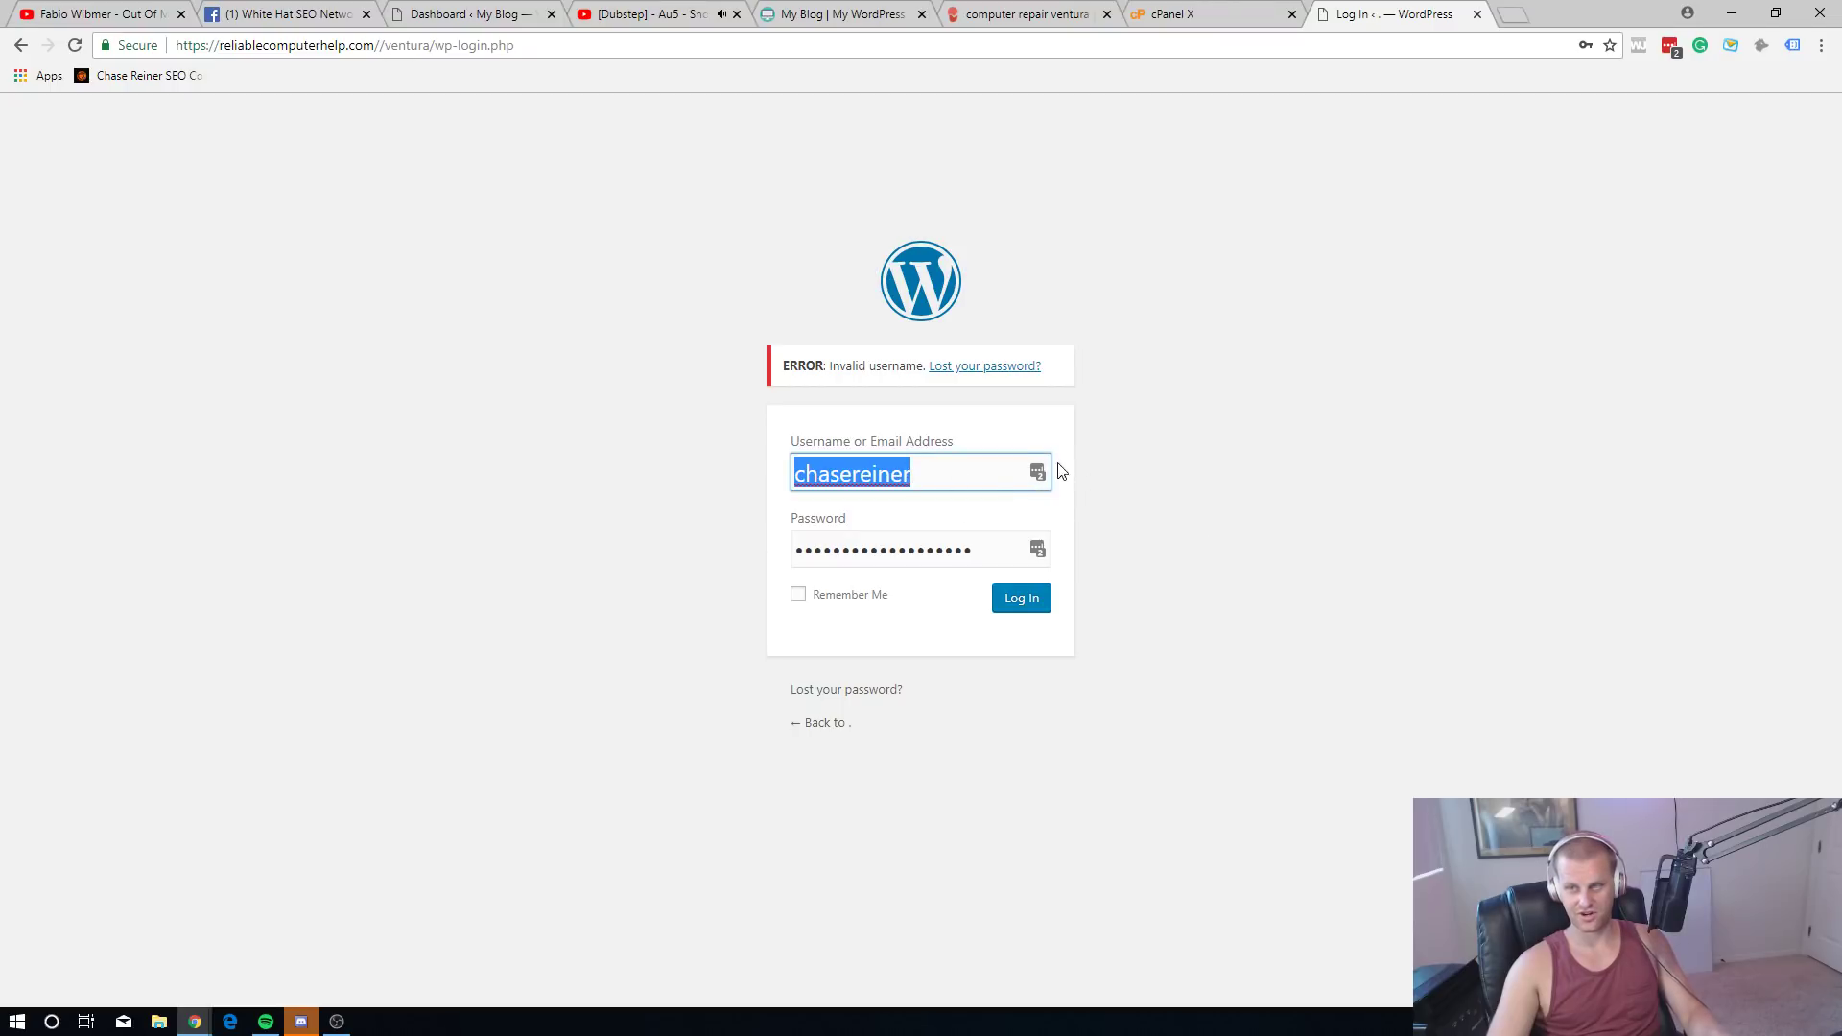
click(1036, 476)
click(1037, 476)
click(910, 653)
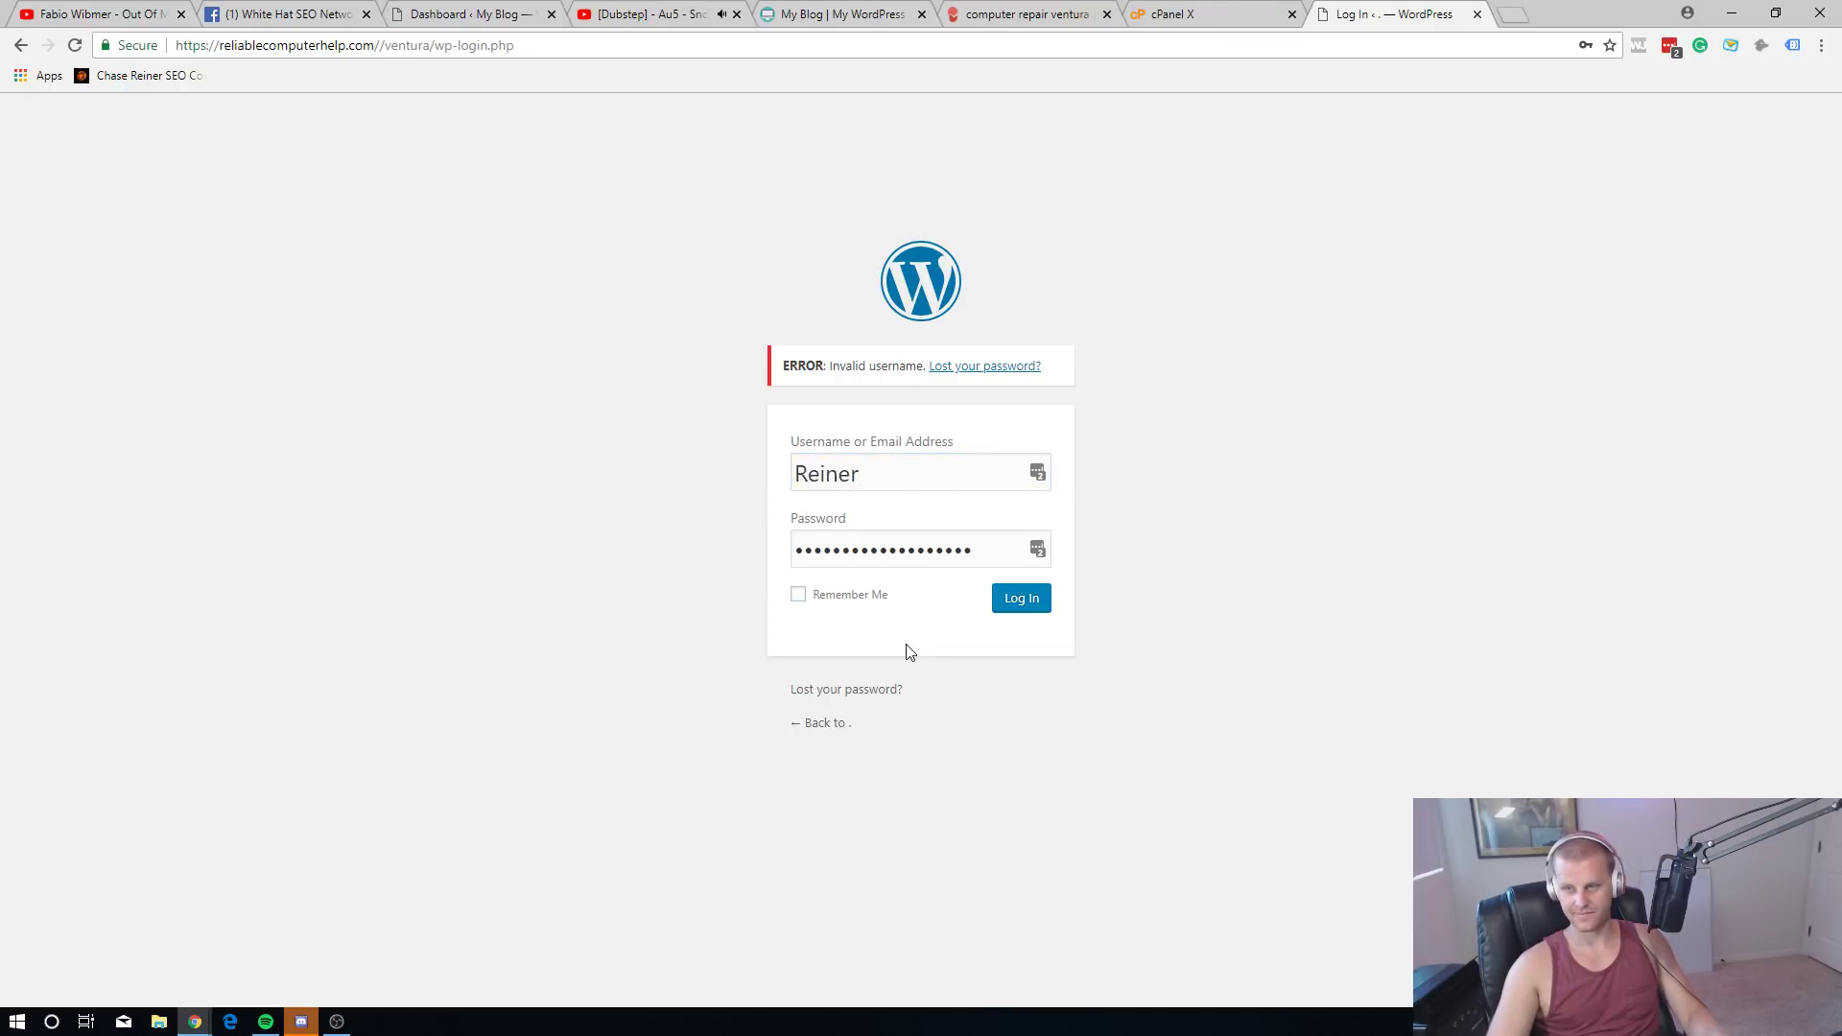
double_click(908, 465)
key(BackSpace)
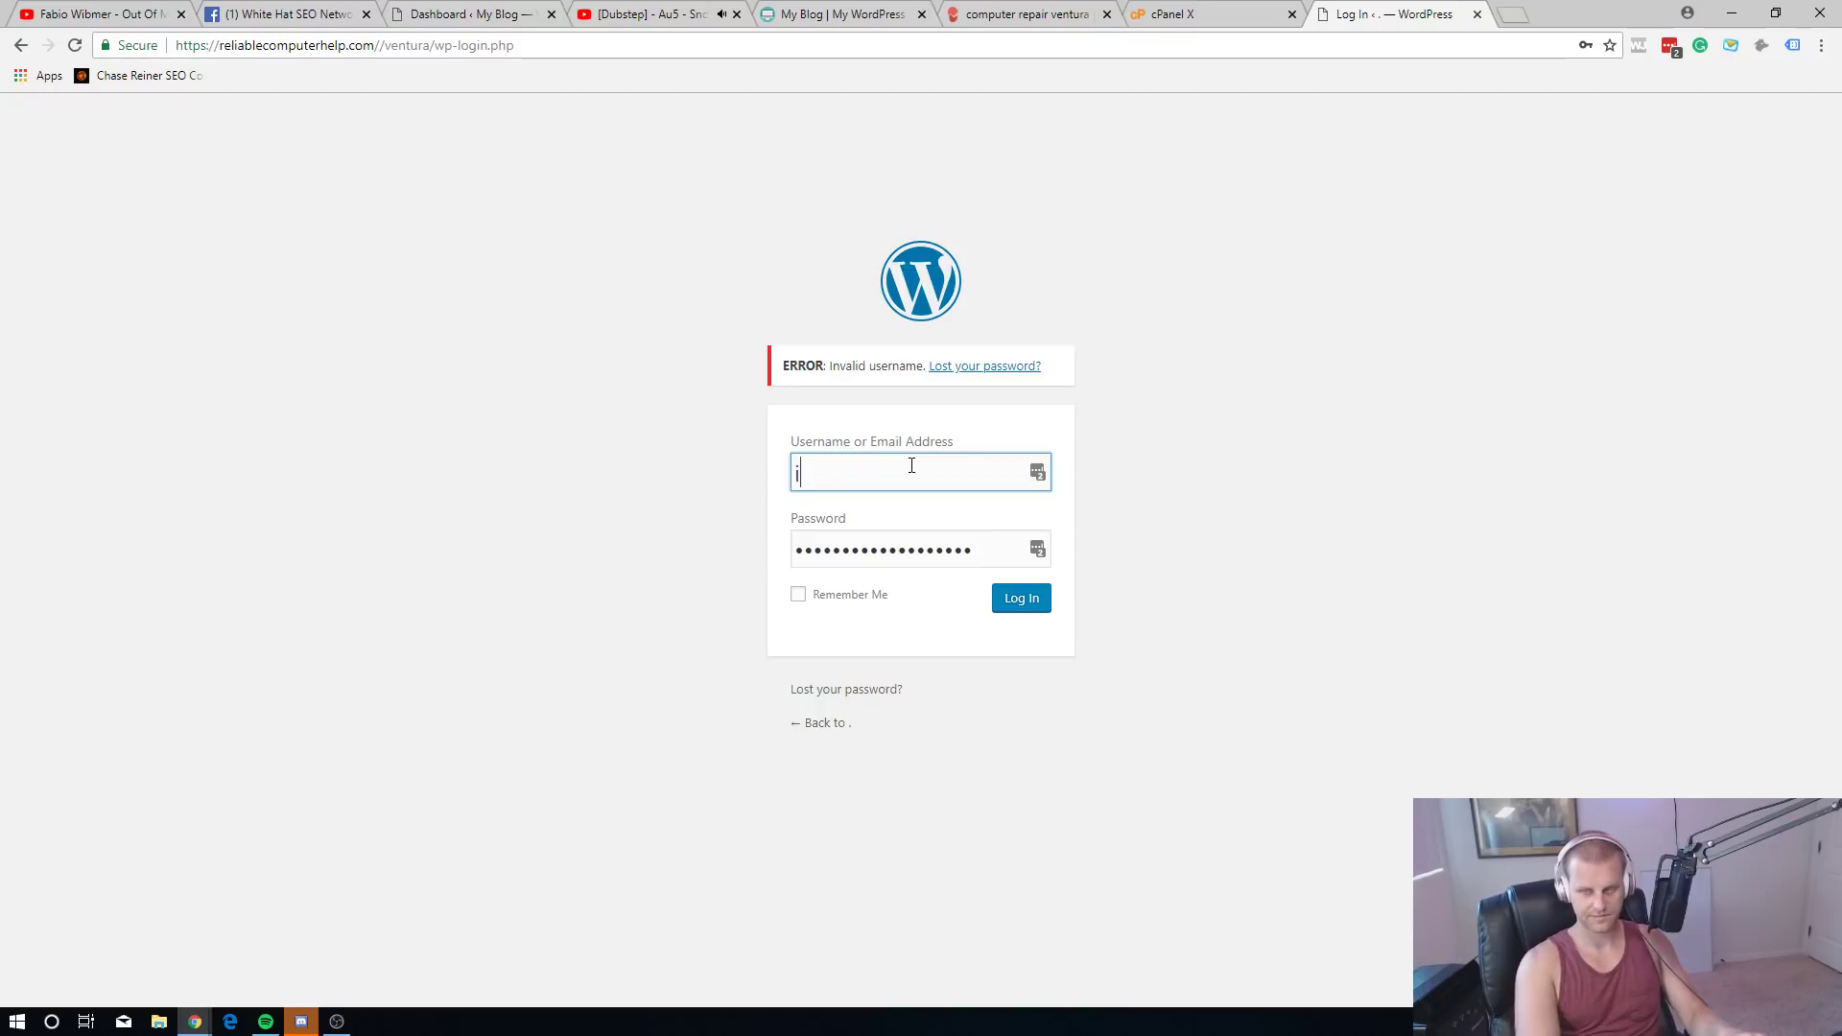
key(Tab)
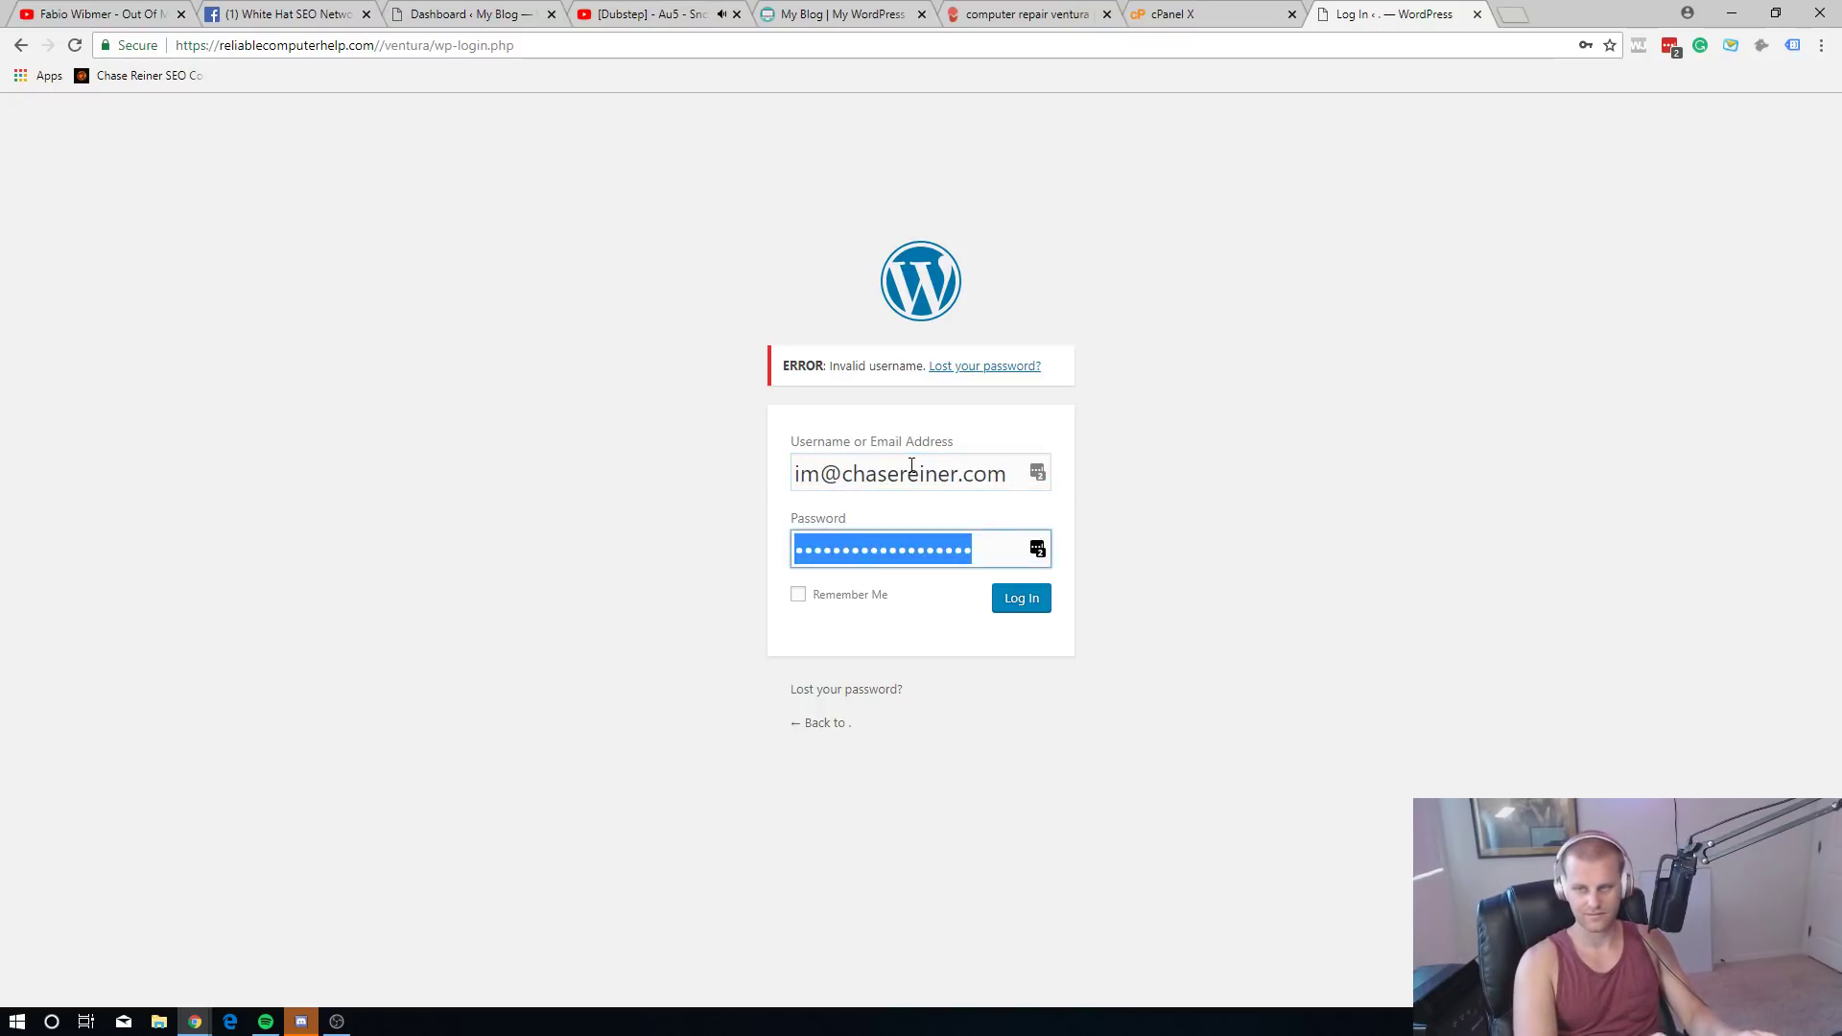
text(•••••••••)
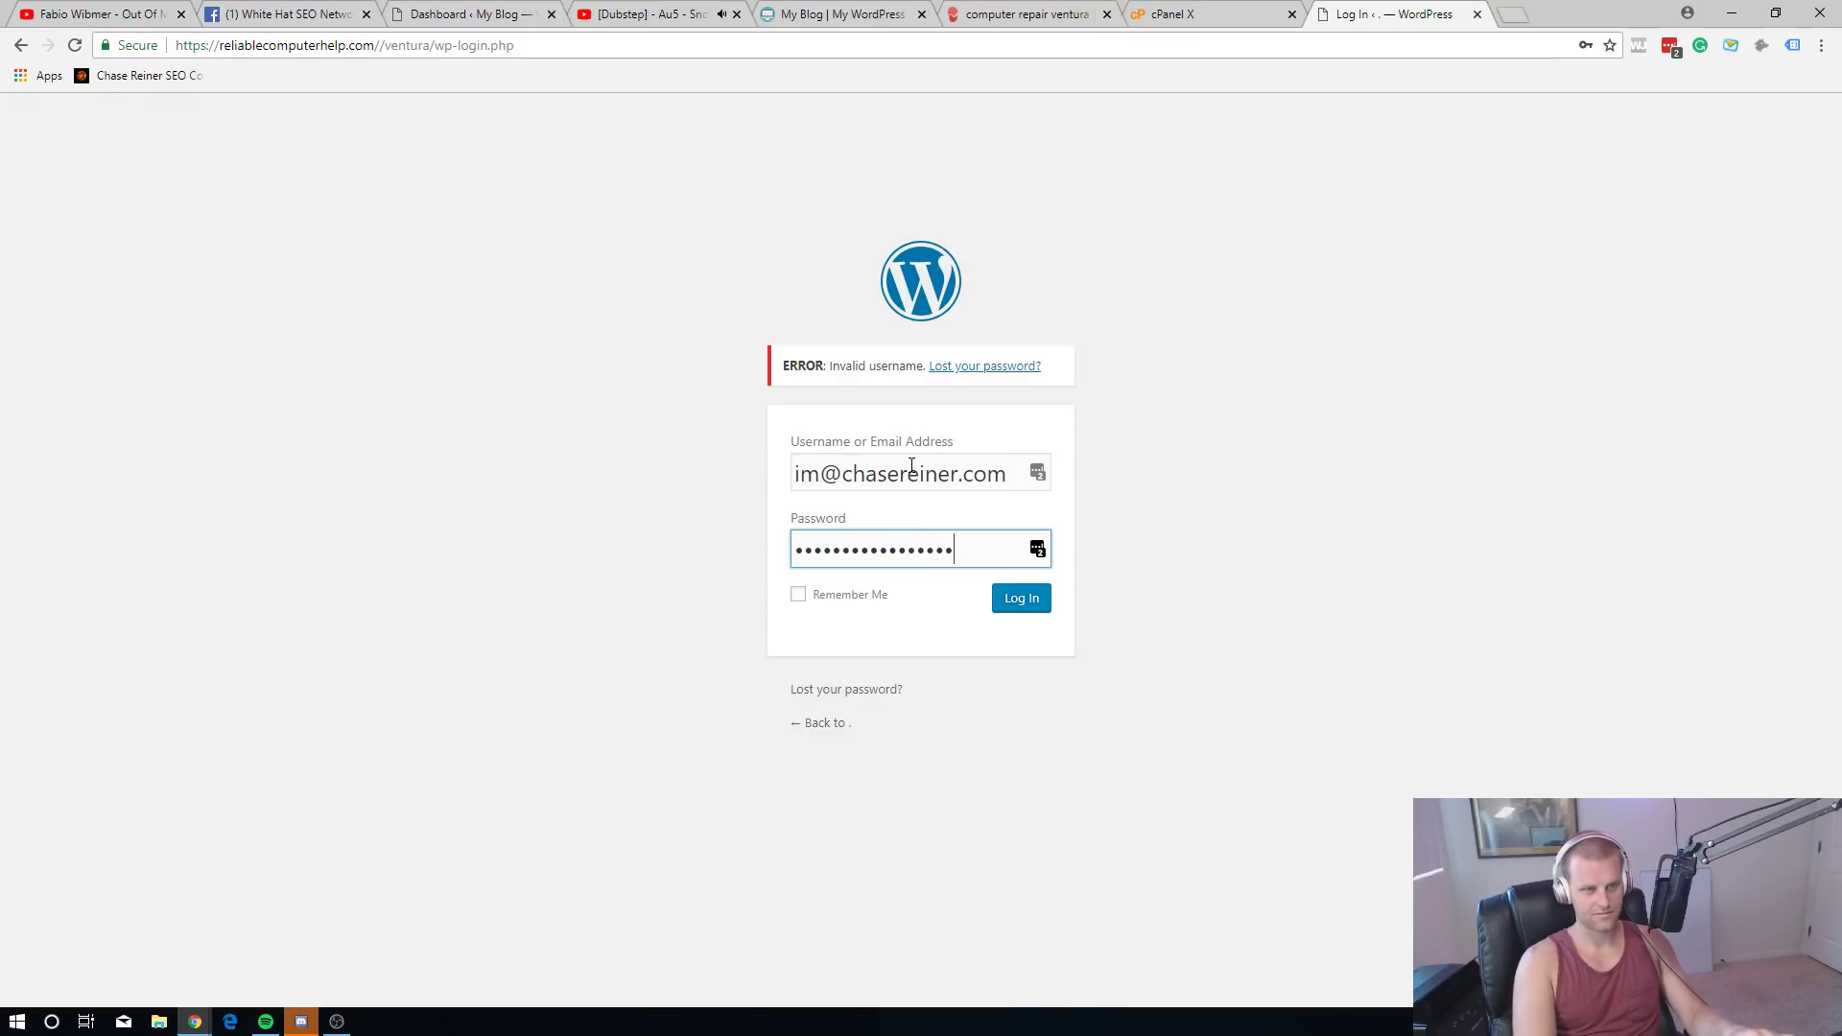
key(Return)
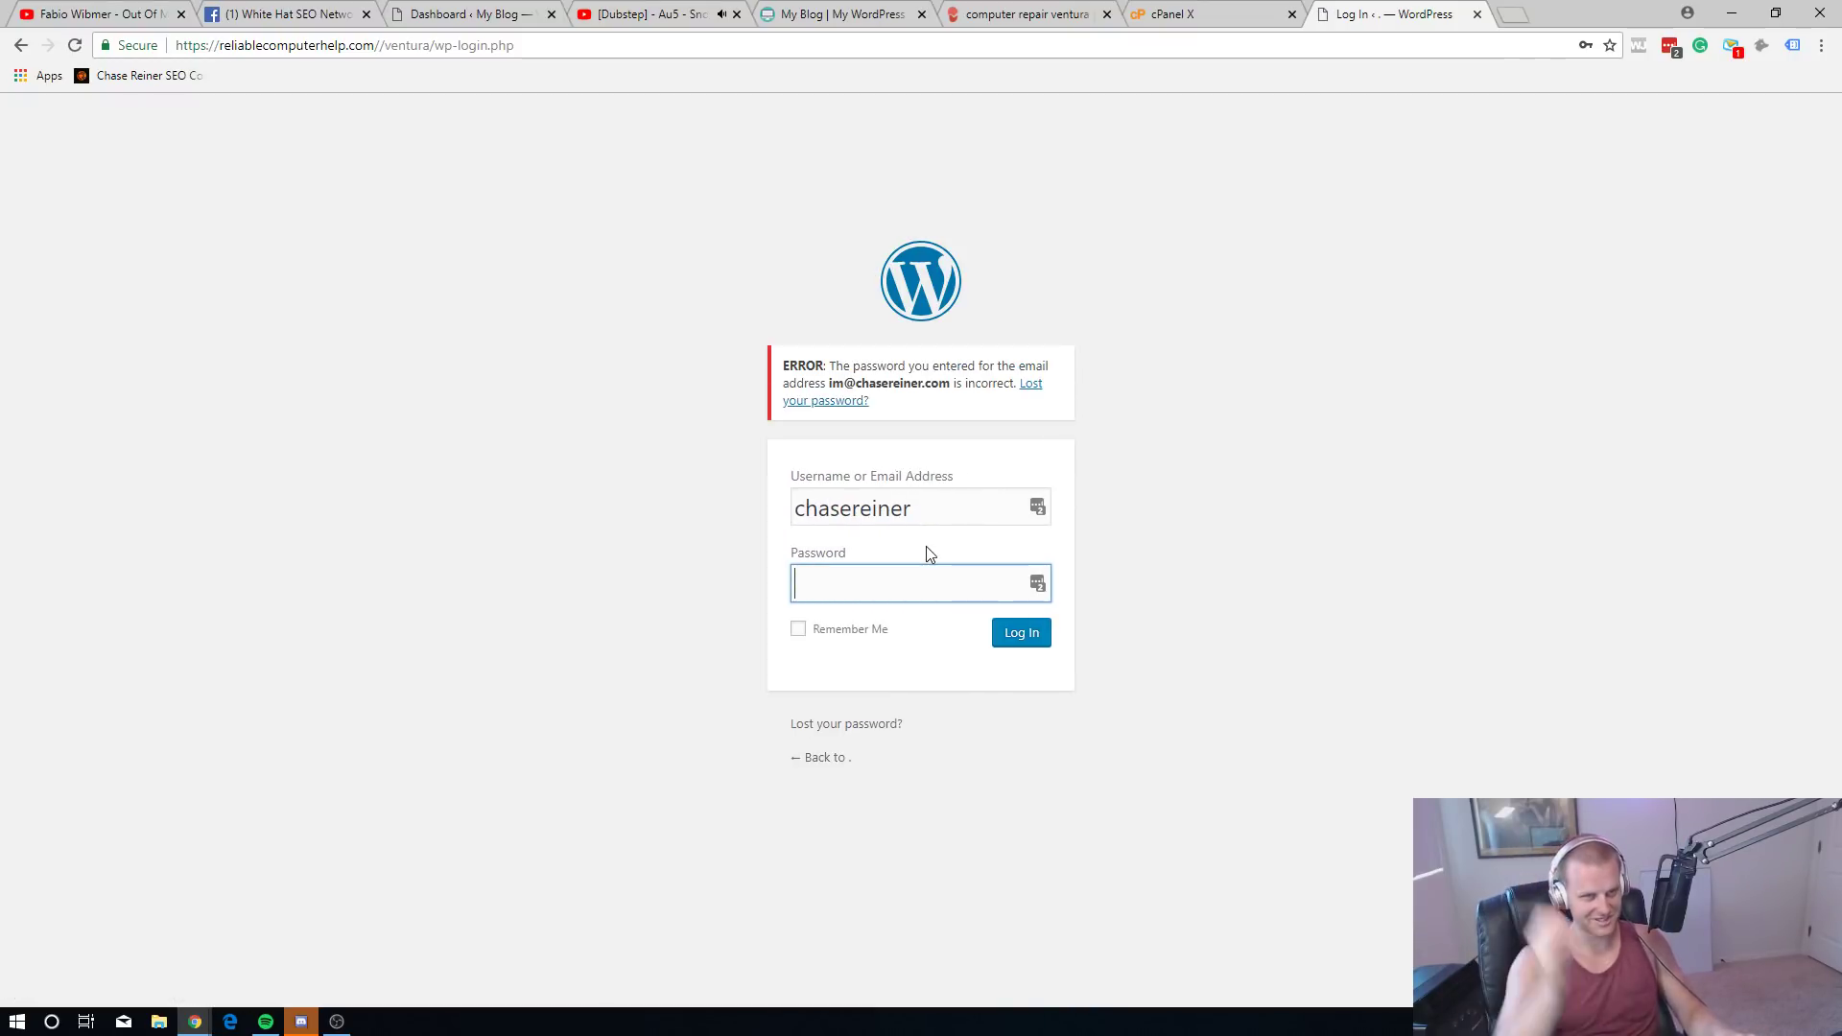
Submit the e-mail and password once more, then close the login tab with Ctrl+W
text(•••)
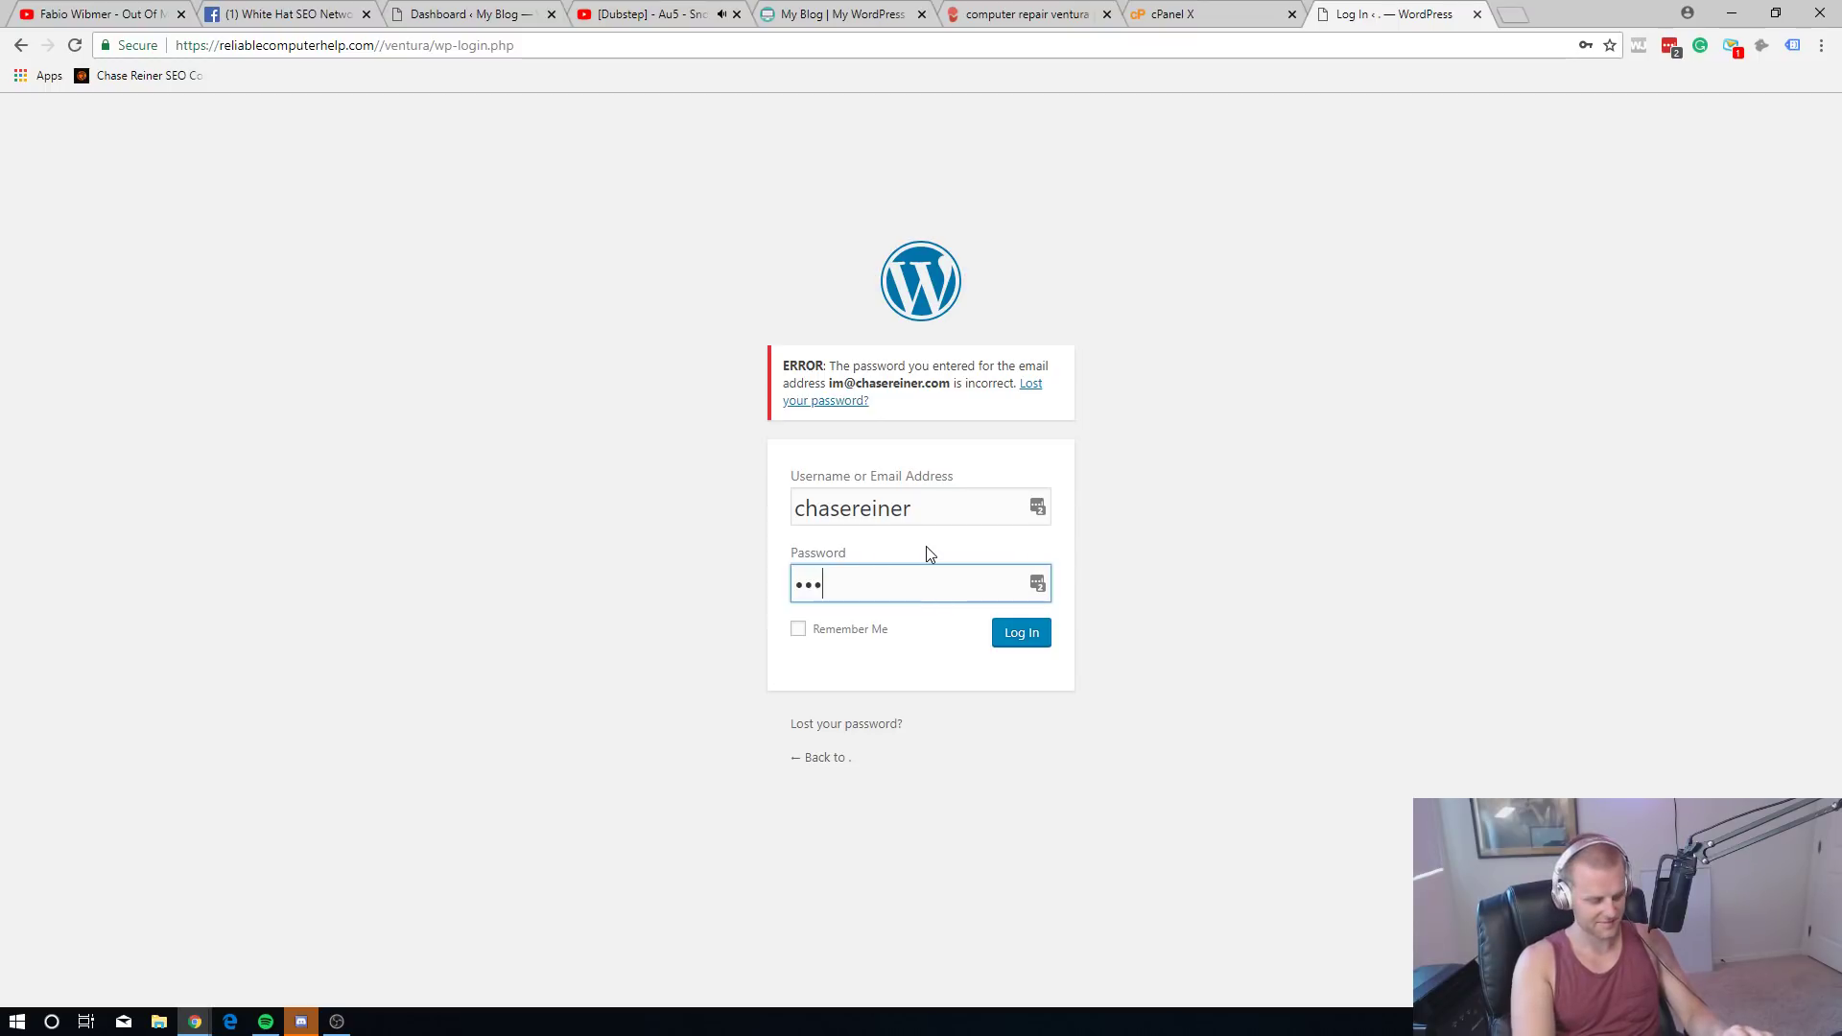
text(••••••)
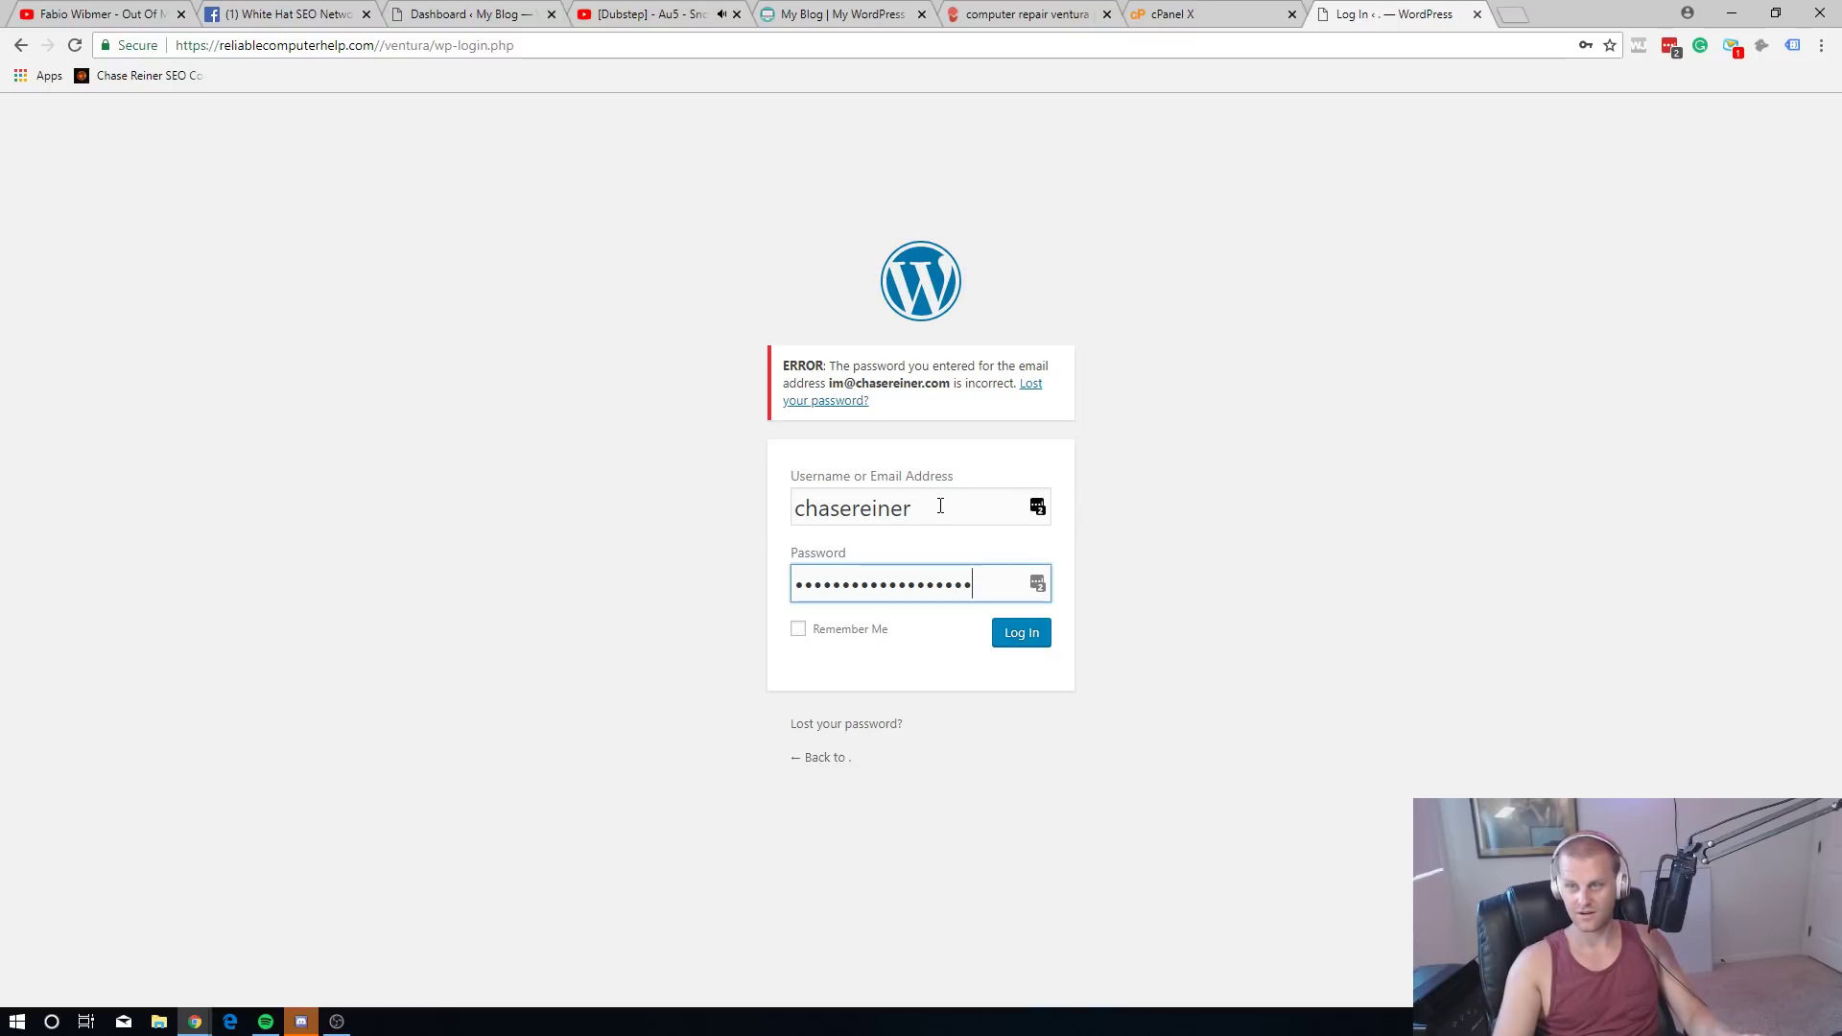
double_click(938, 506)
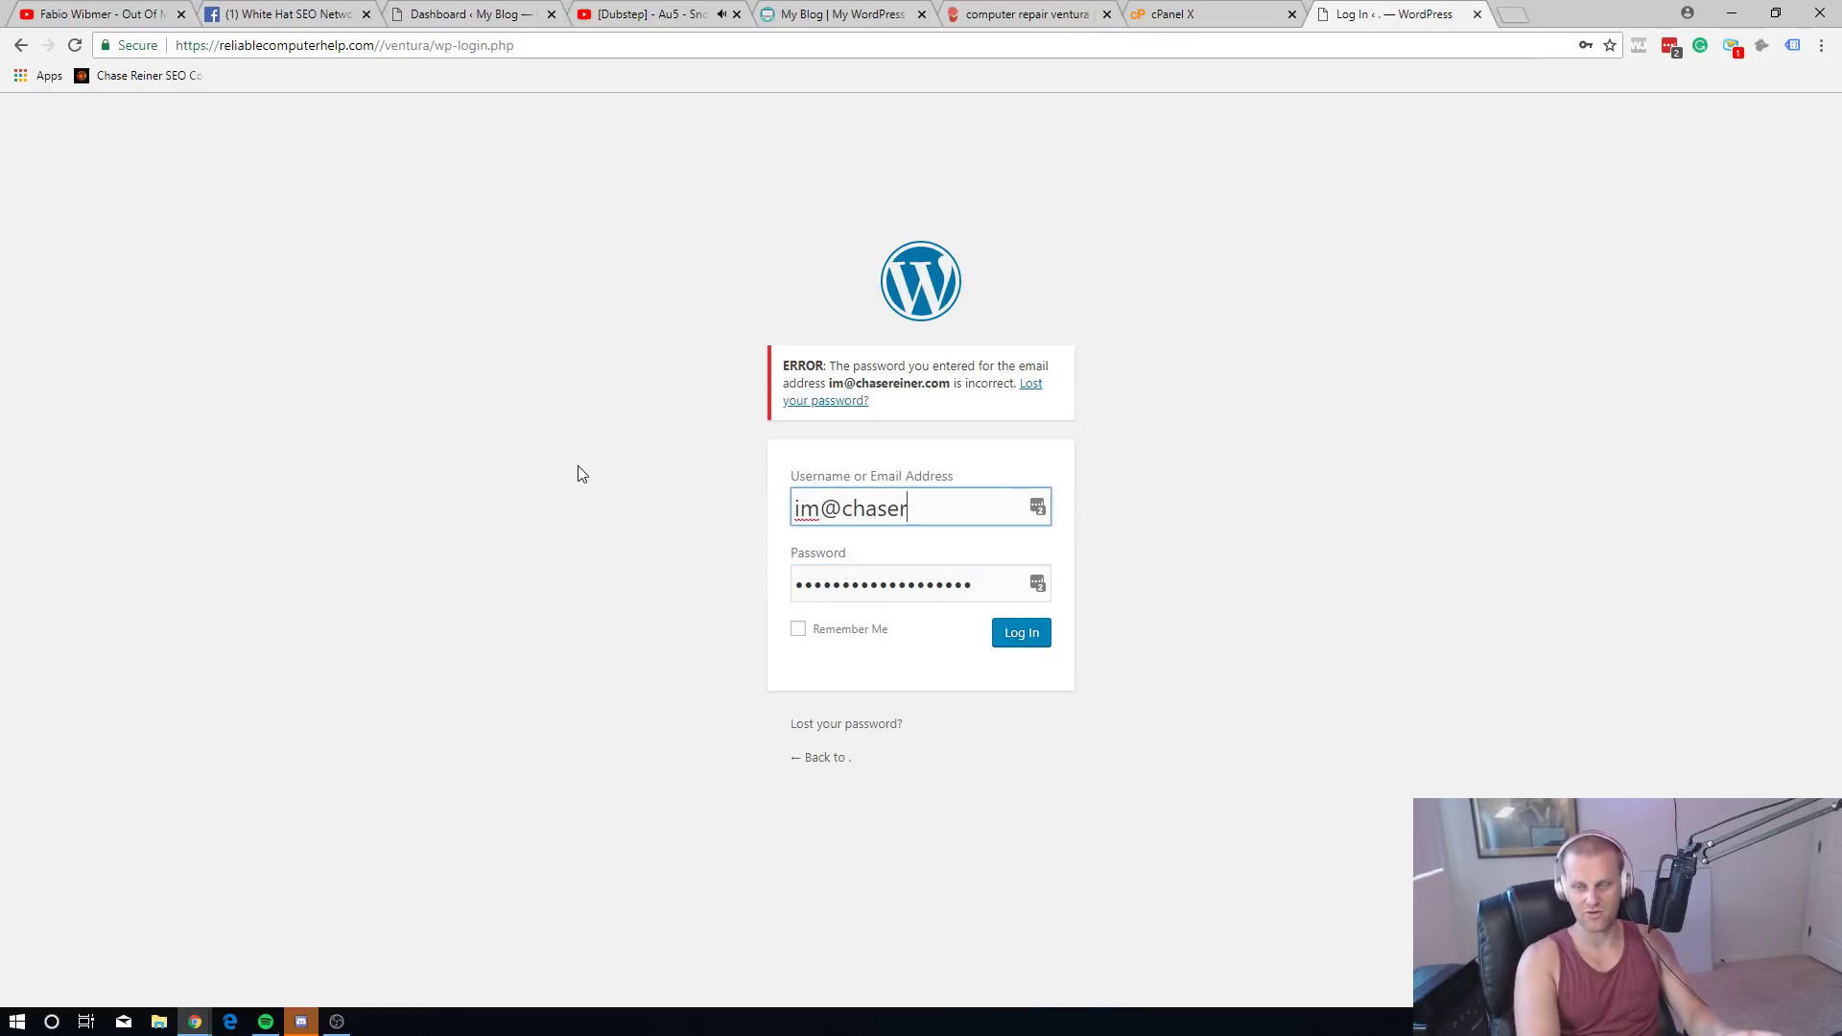
key(Return)
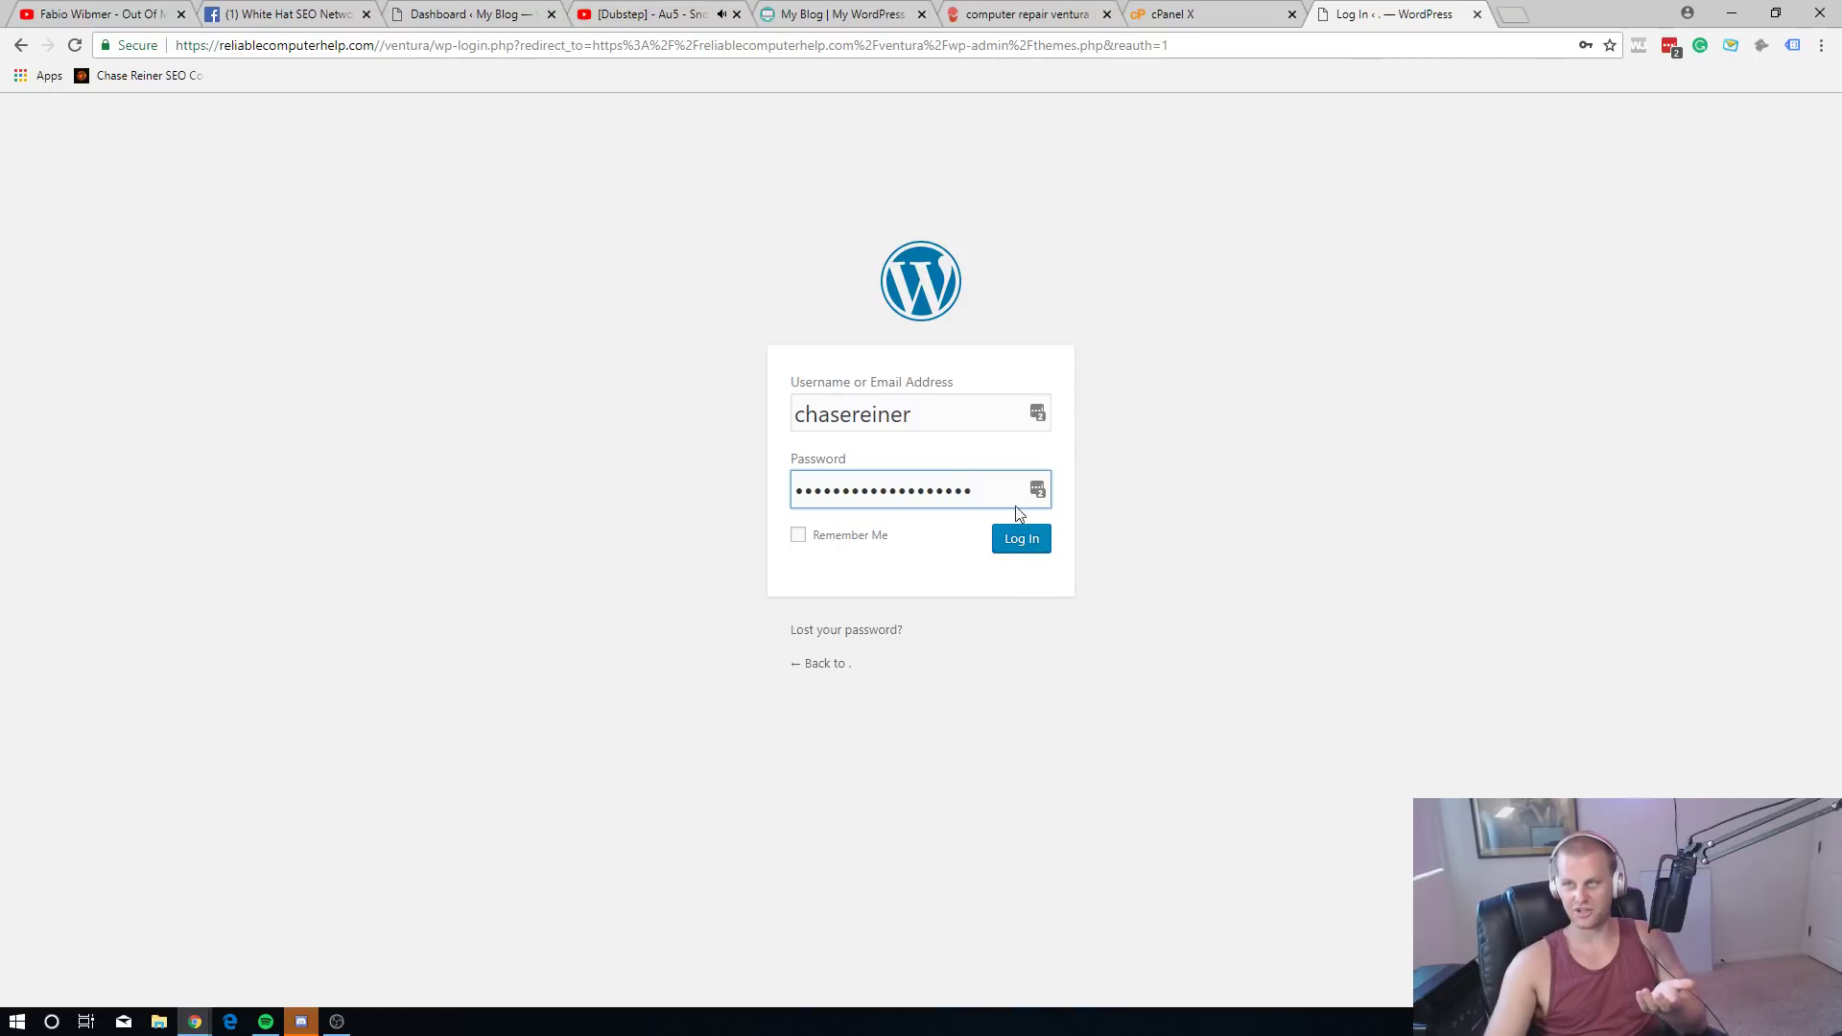
key(ctrl+w)
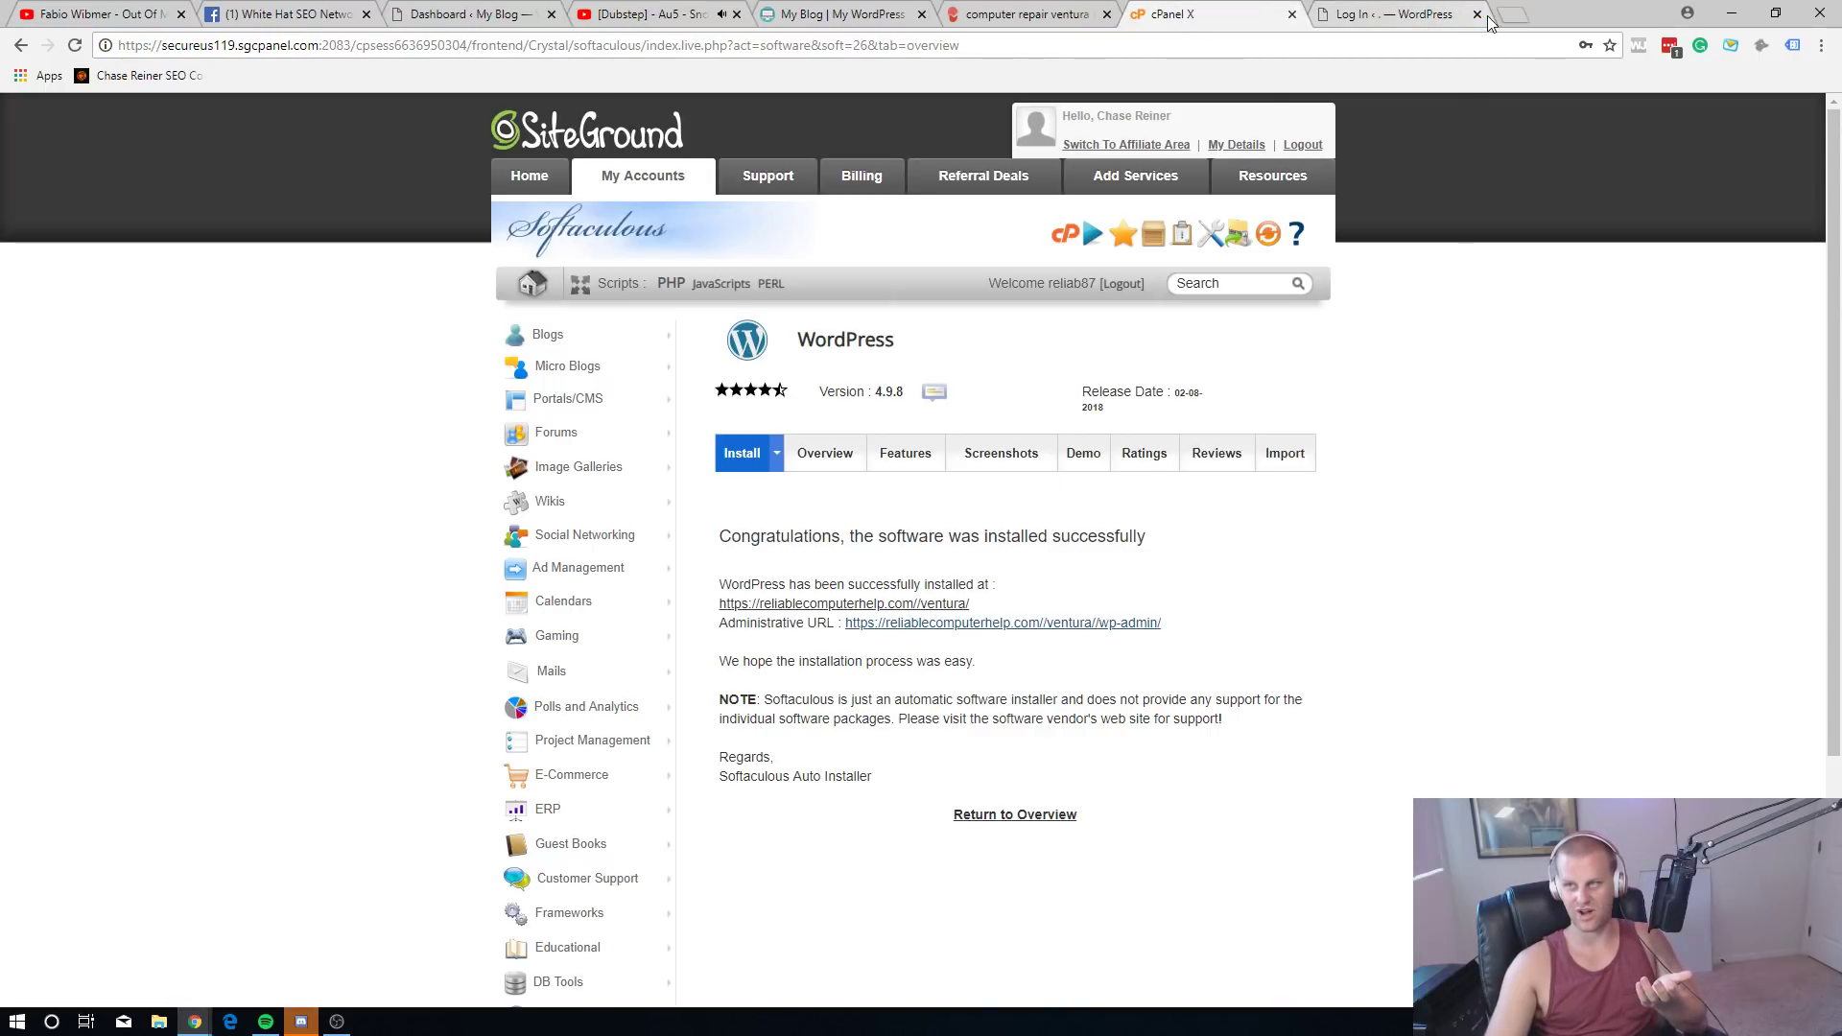
From the WordPress overview, remove the ventura installation and confirm with OK
scroll(921, 633, down, 2)
scroll(950, 663, up, 2)
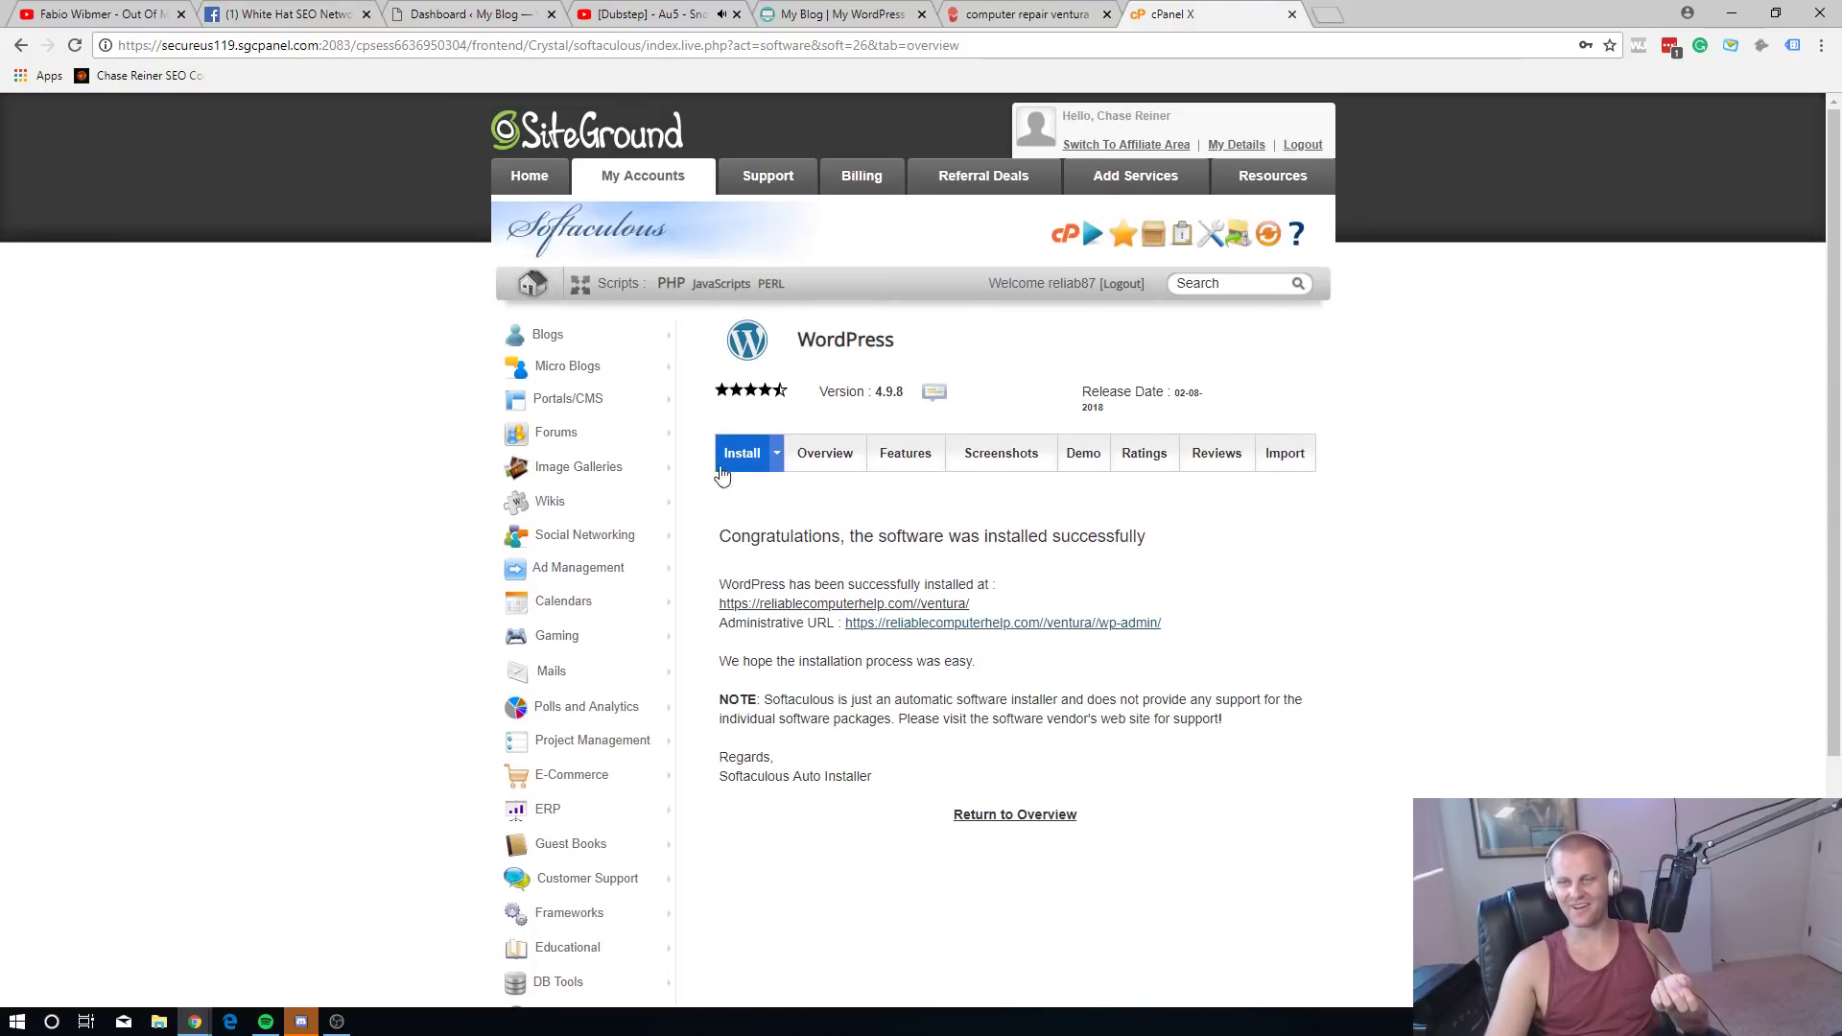
scroll(880, 682, down, 3)
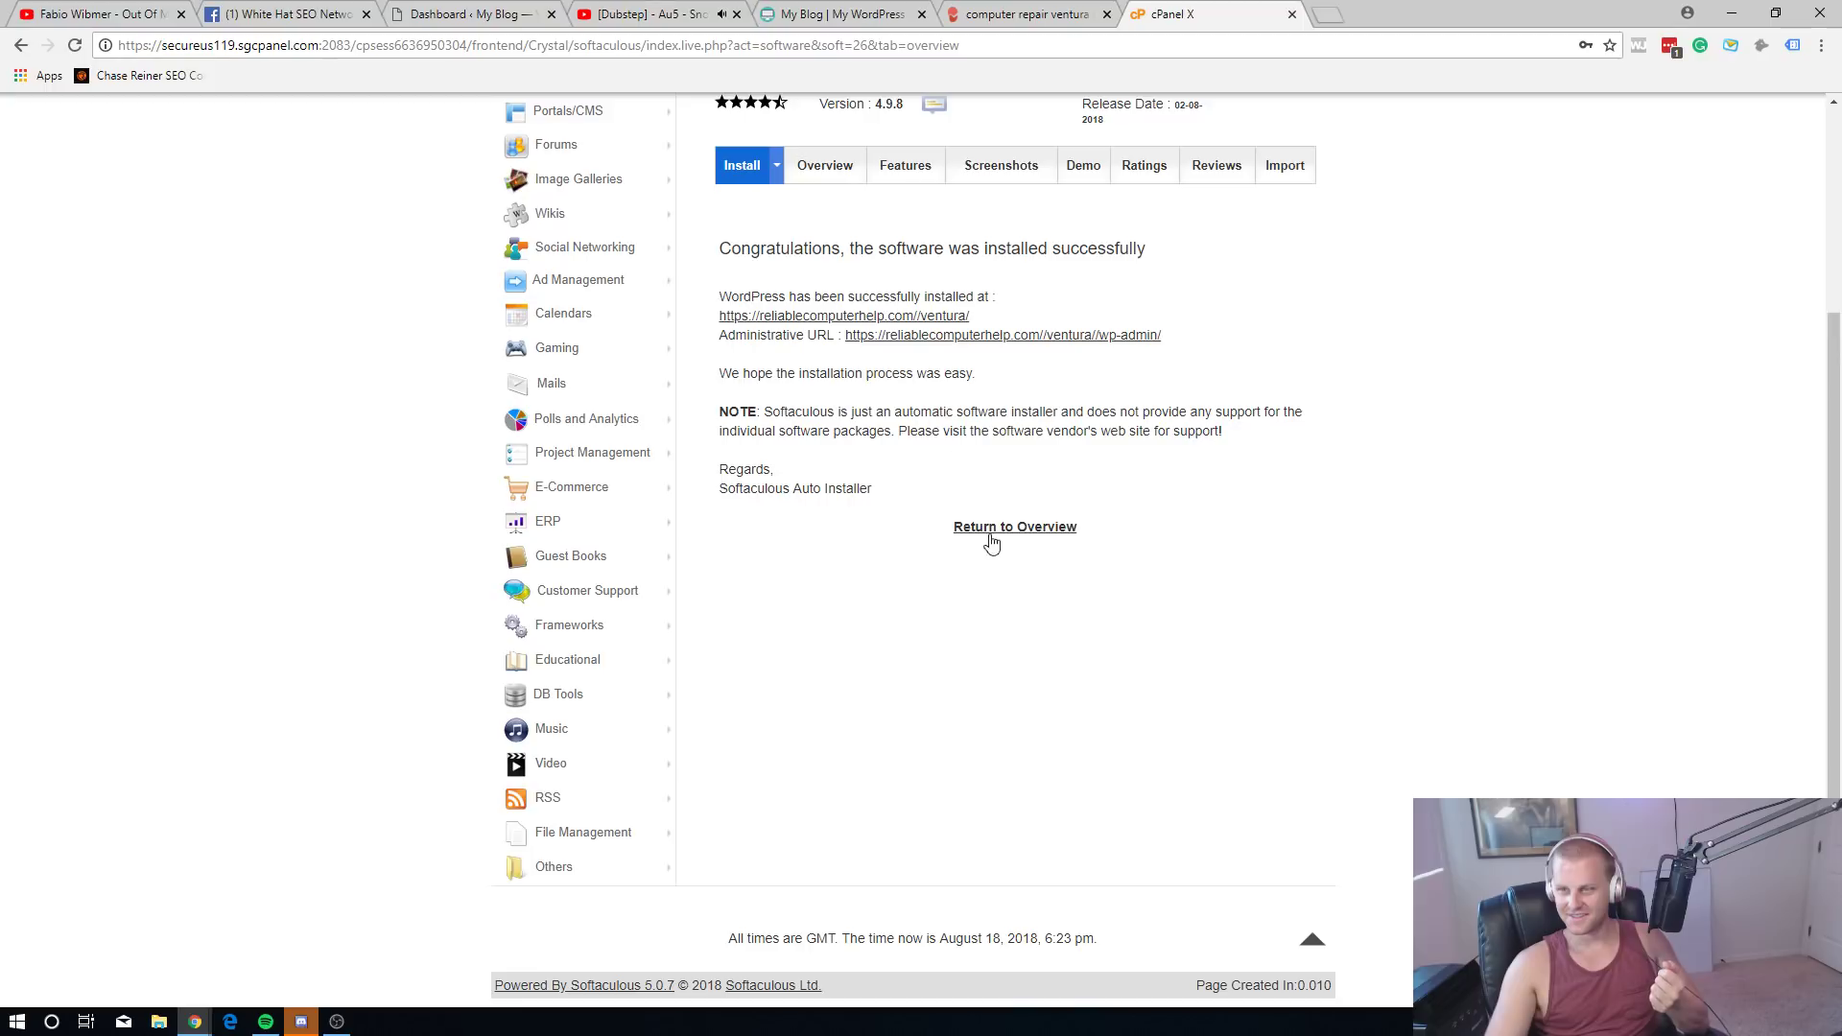
click(1003, 529)
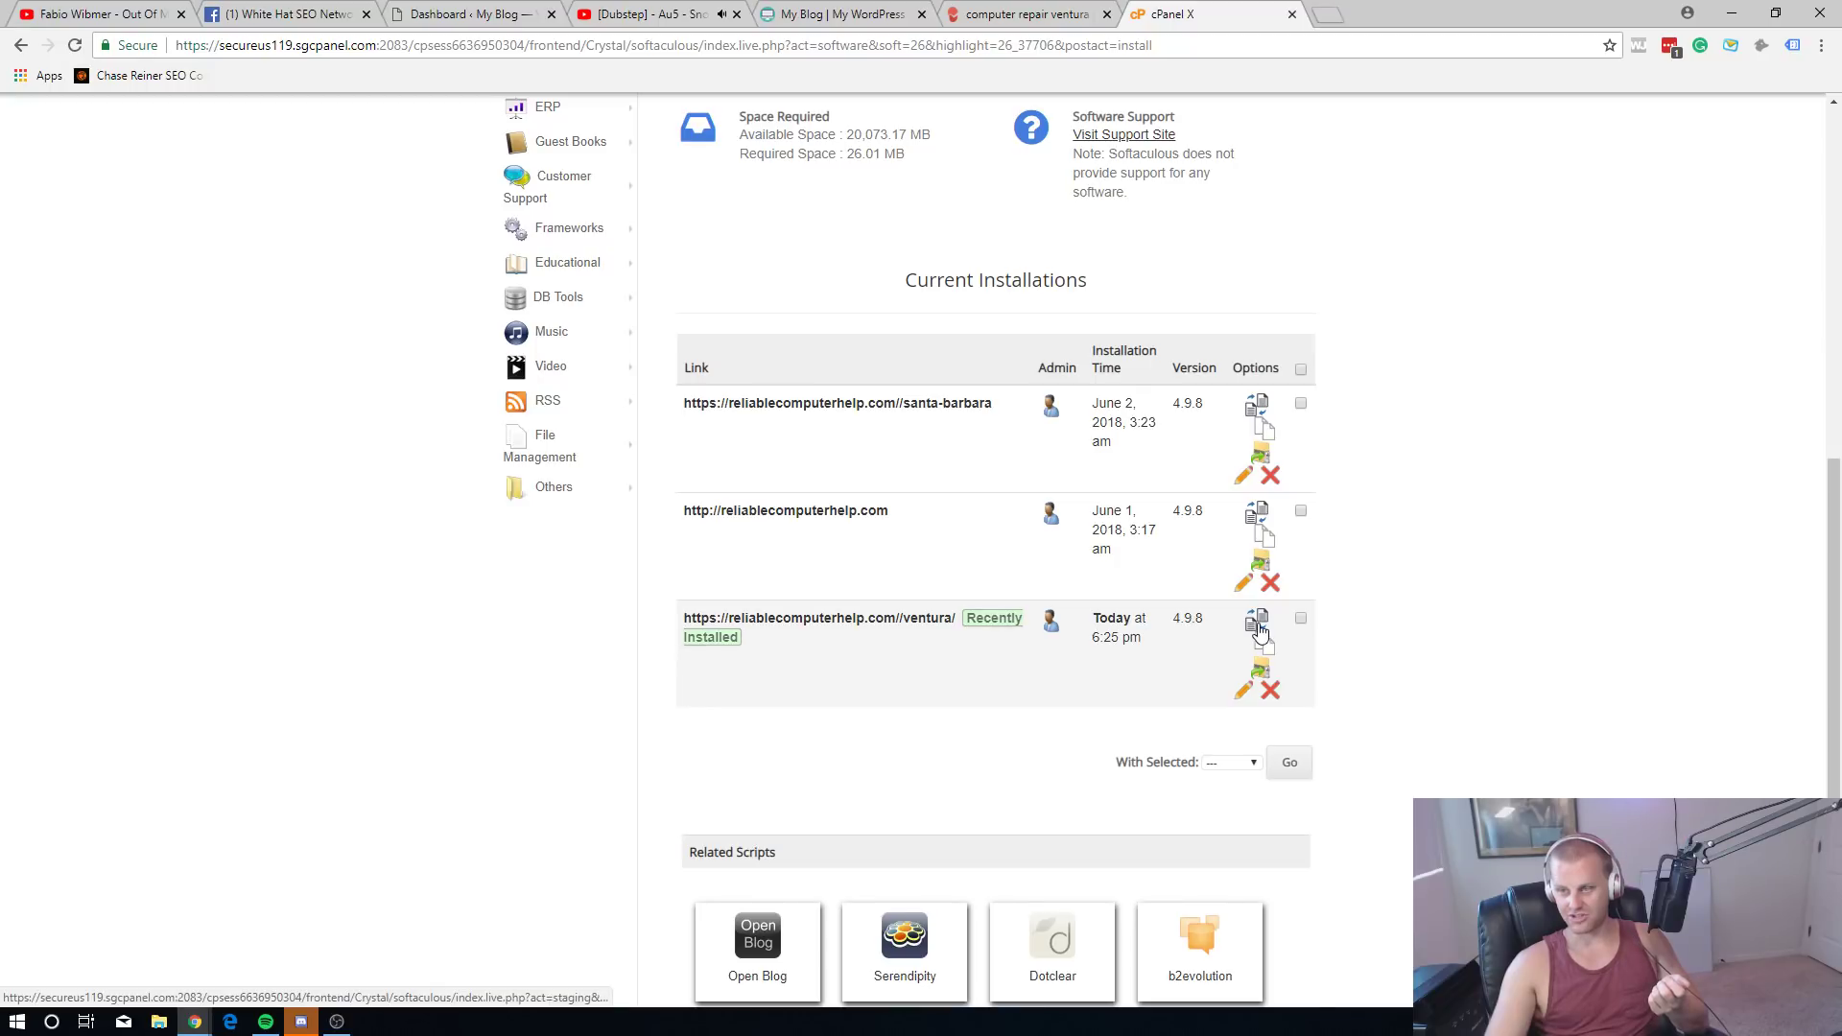
click(1272, 693)
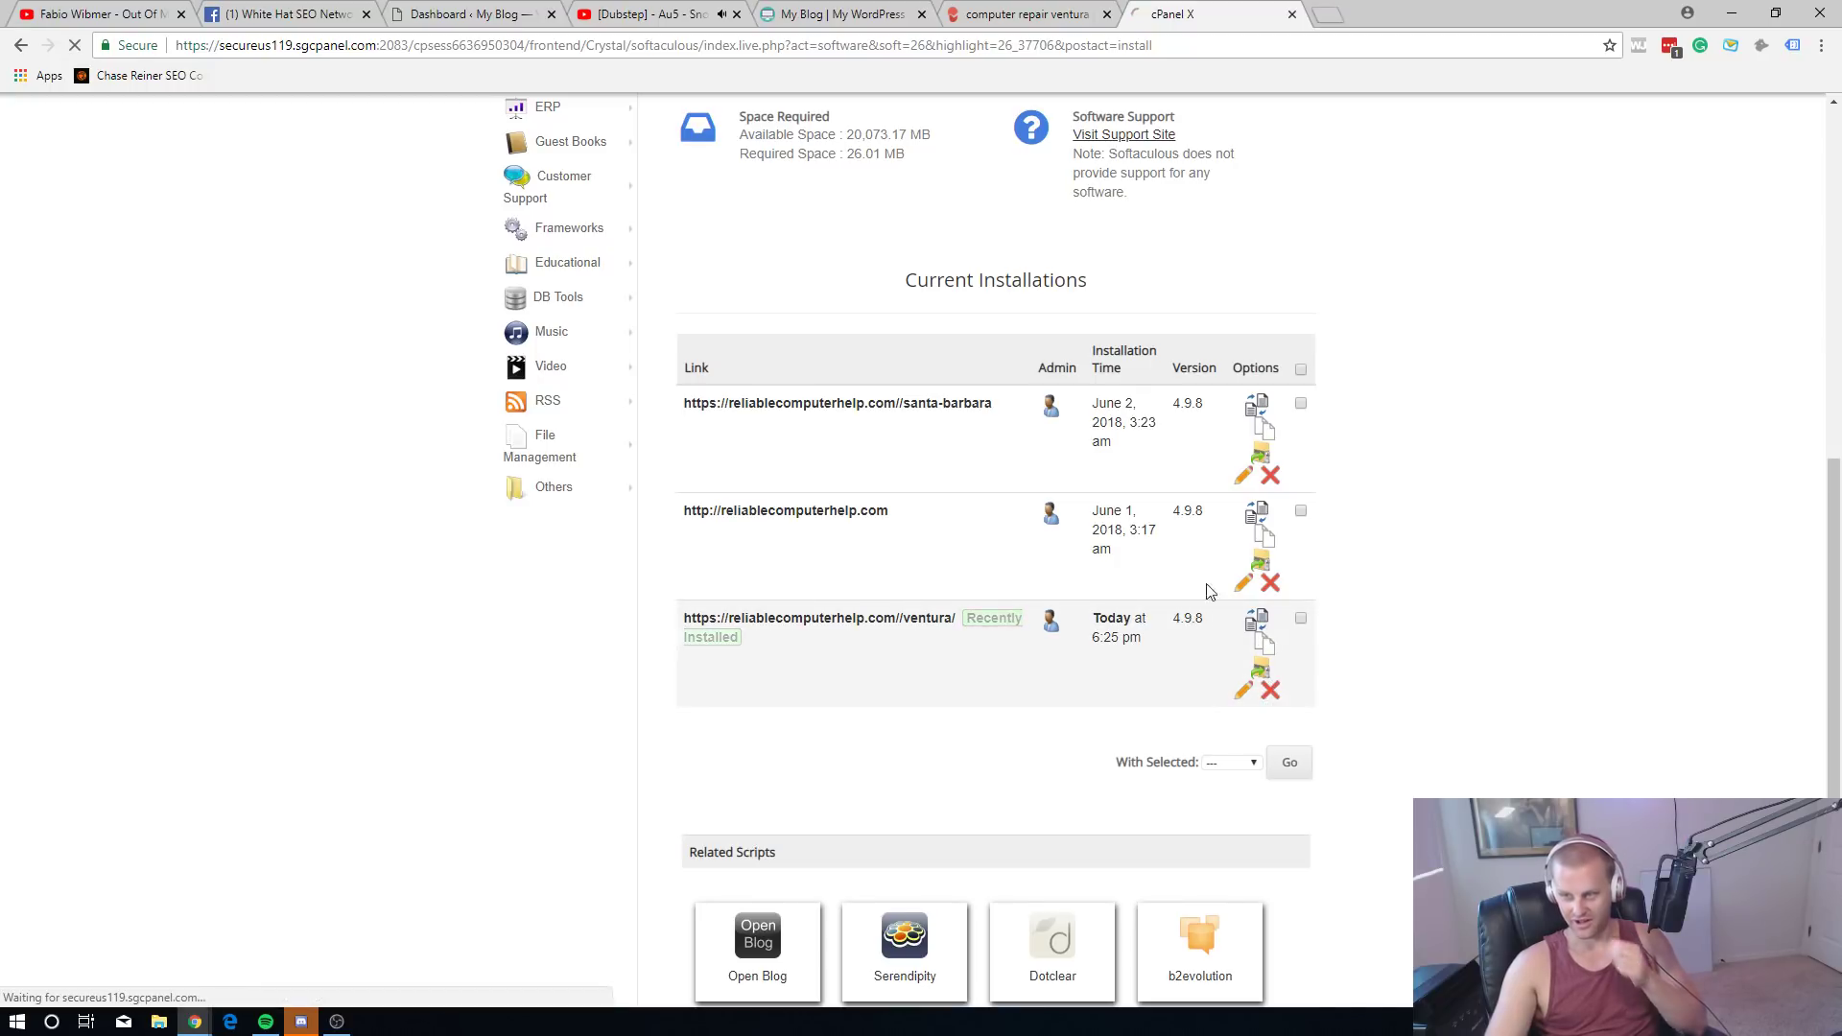
scroll(1213, 573, down, 4)
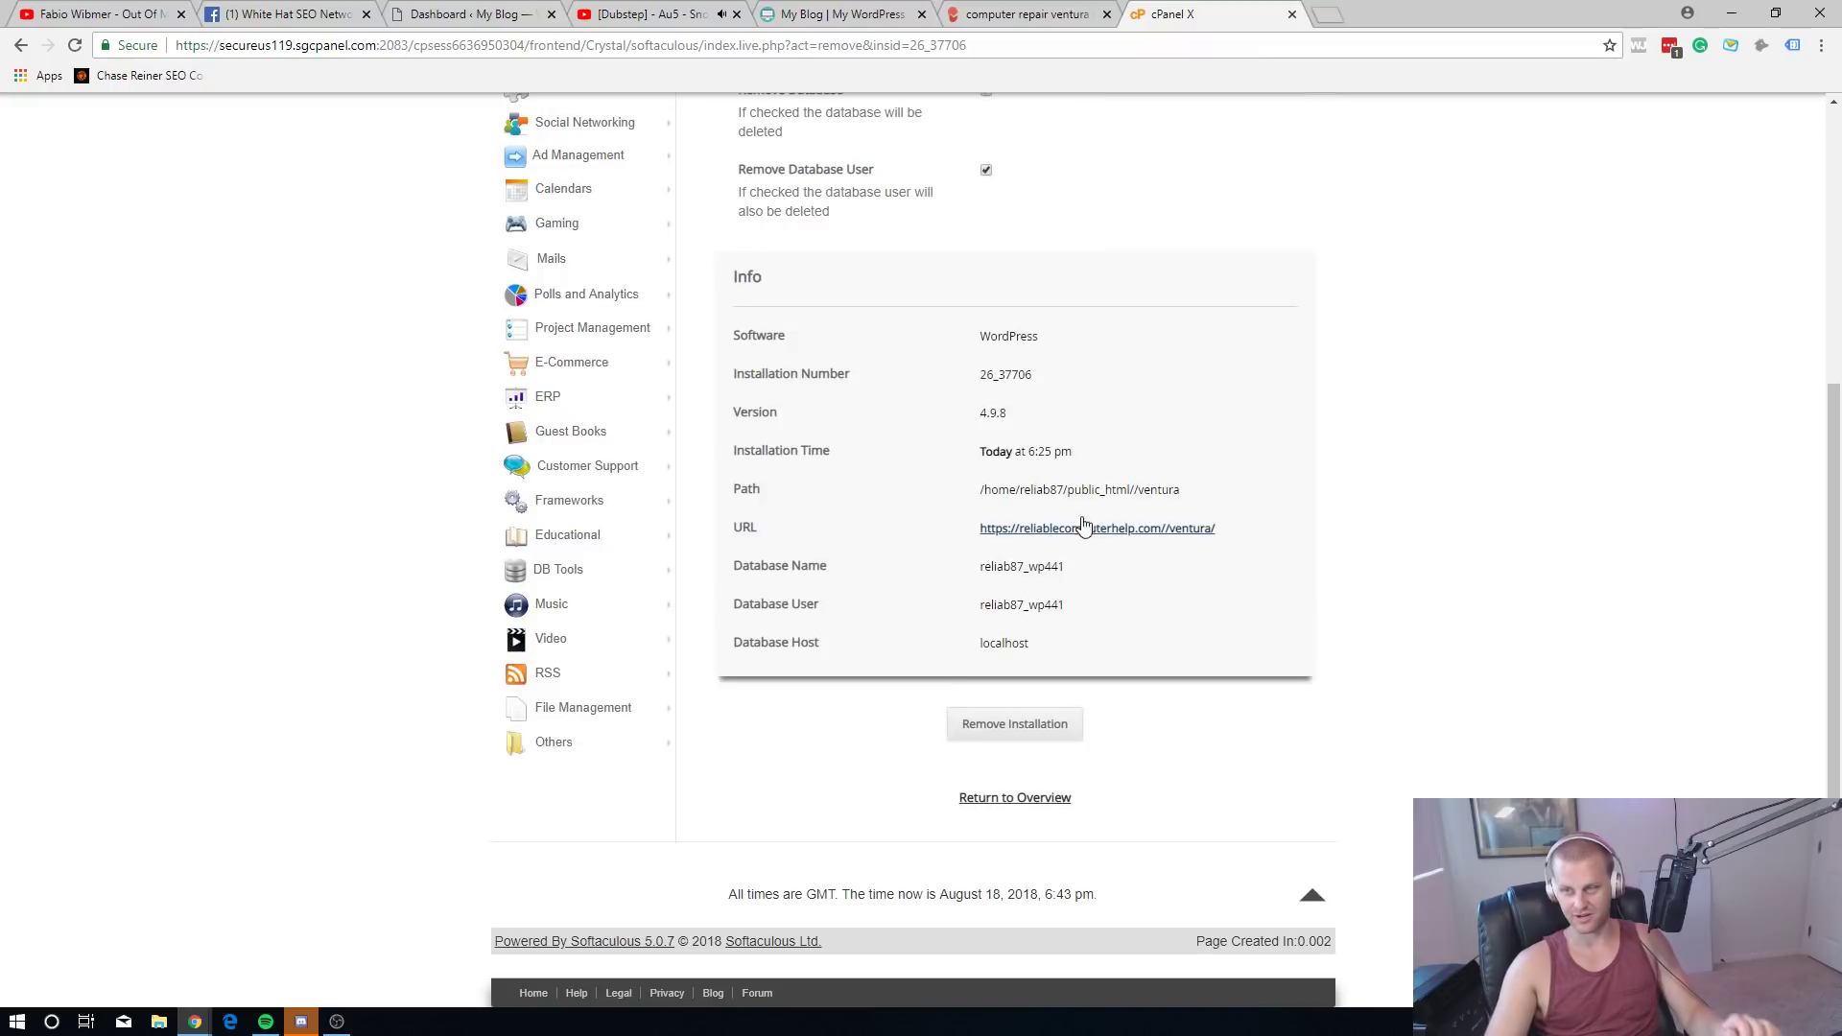
click(956, 731)
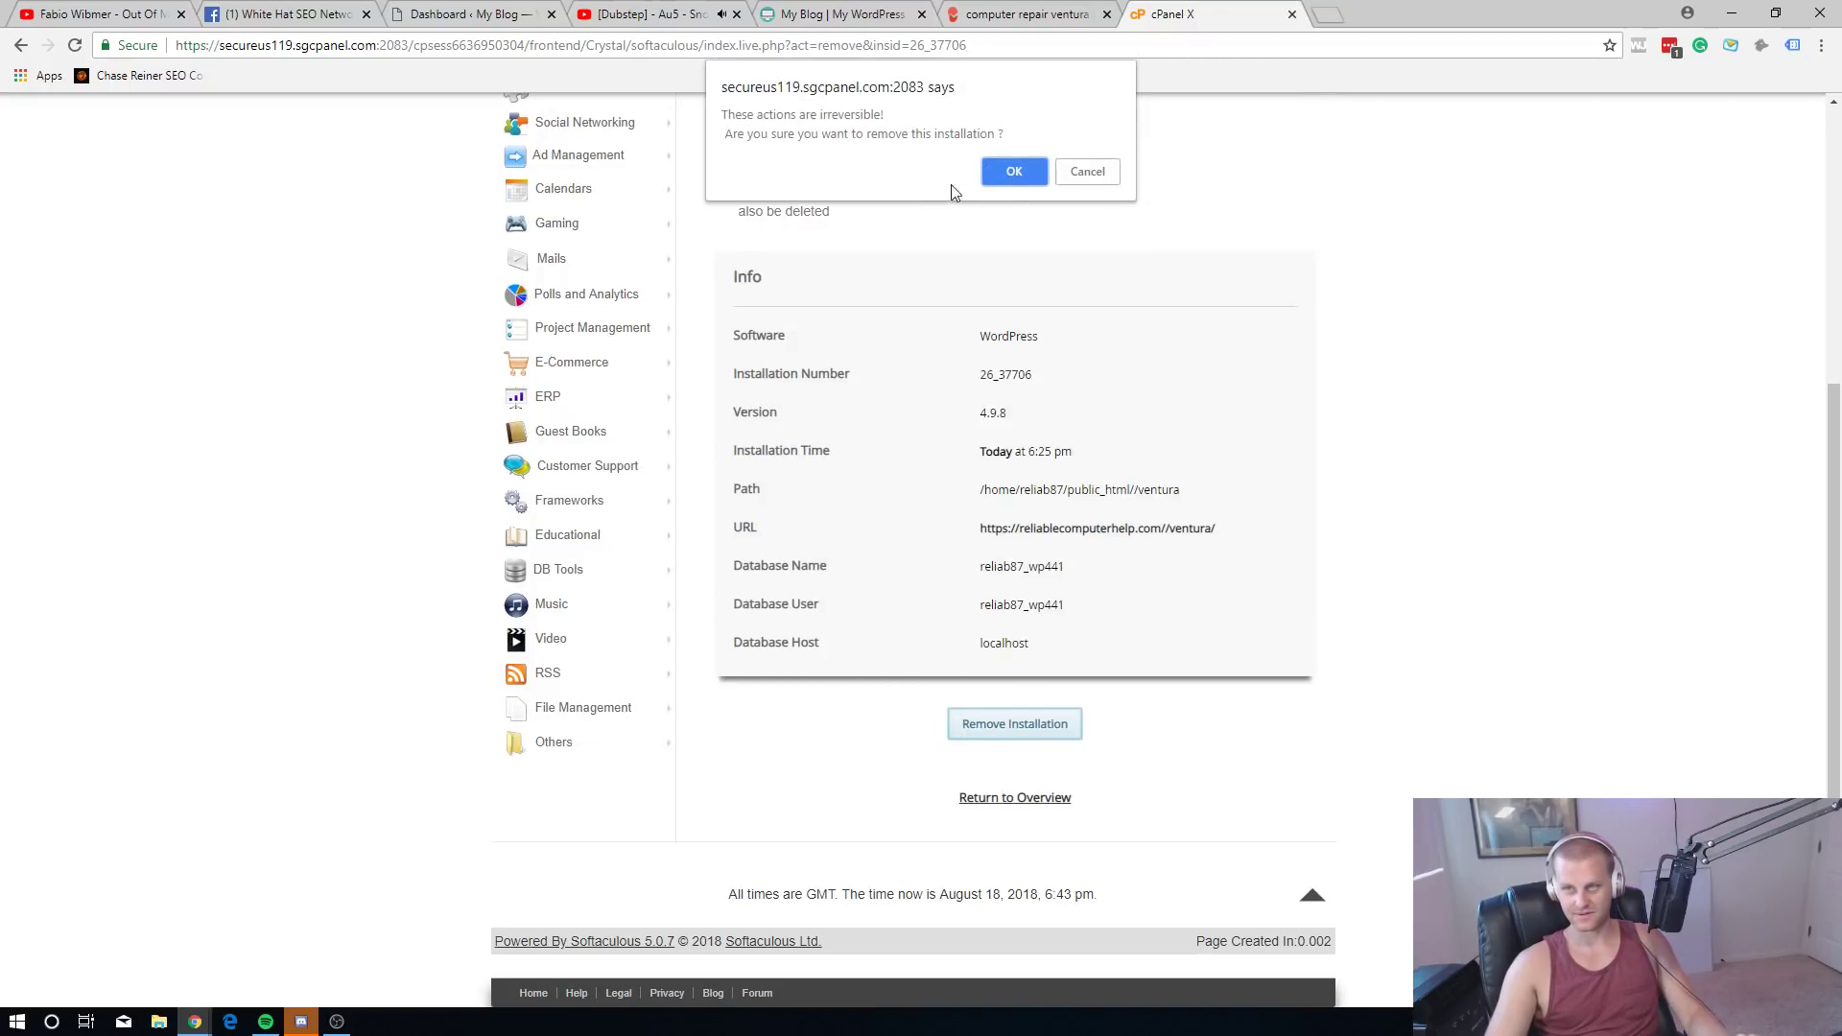
click(1003, 173)
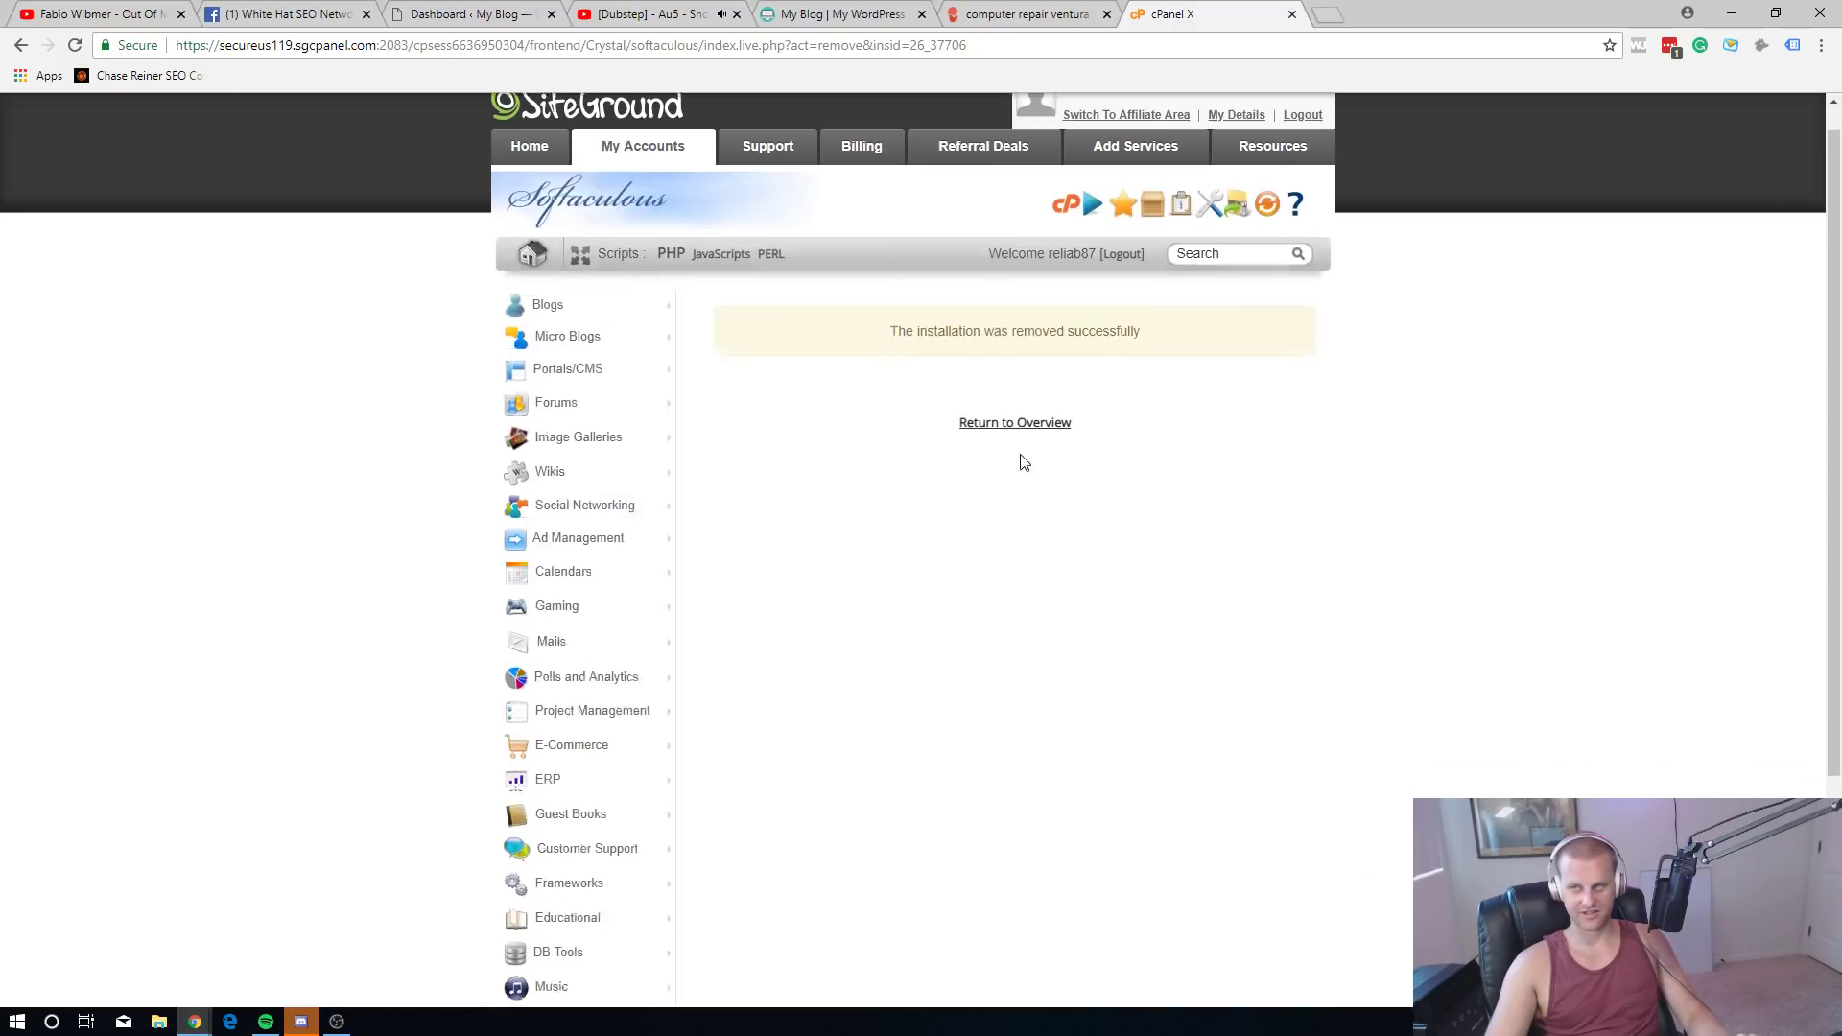
Go back to the WordPress overview and start a new WordPress install
click(1032, 453)
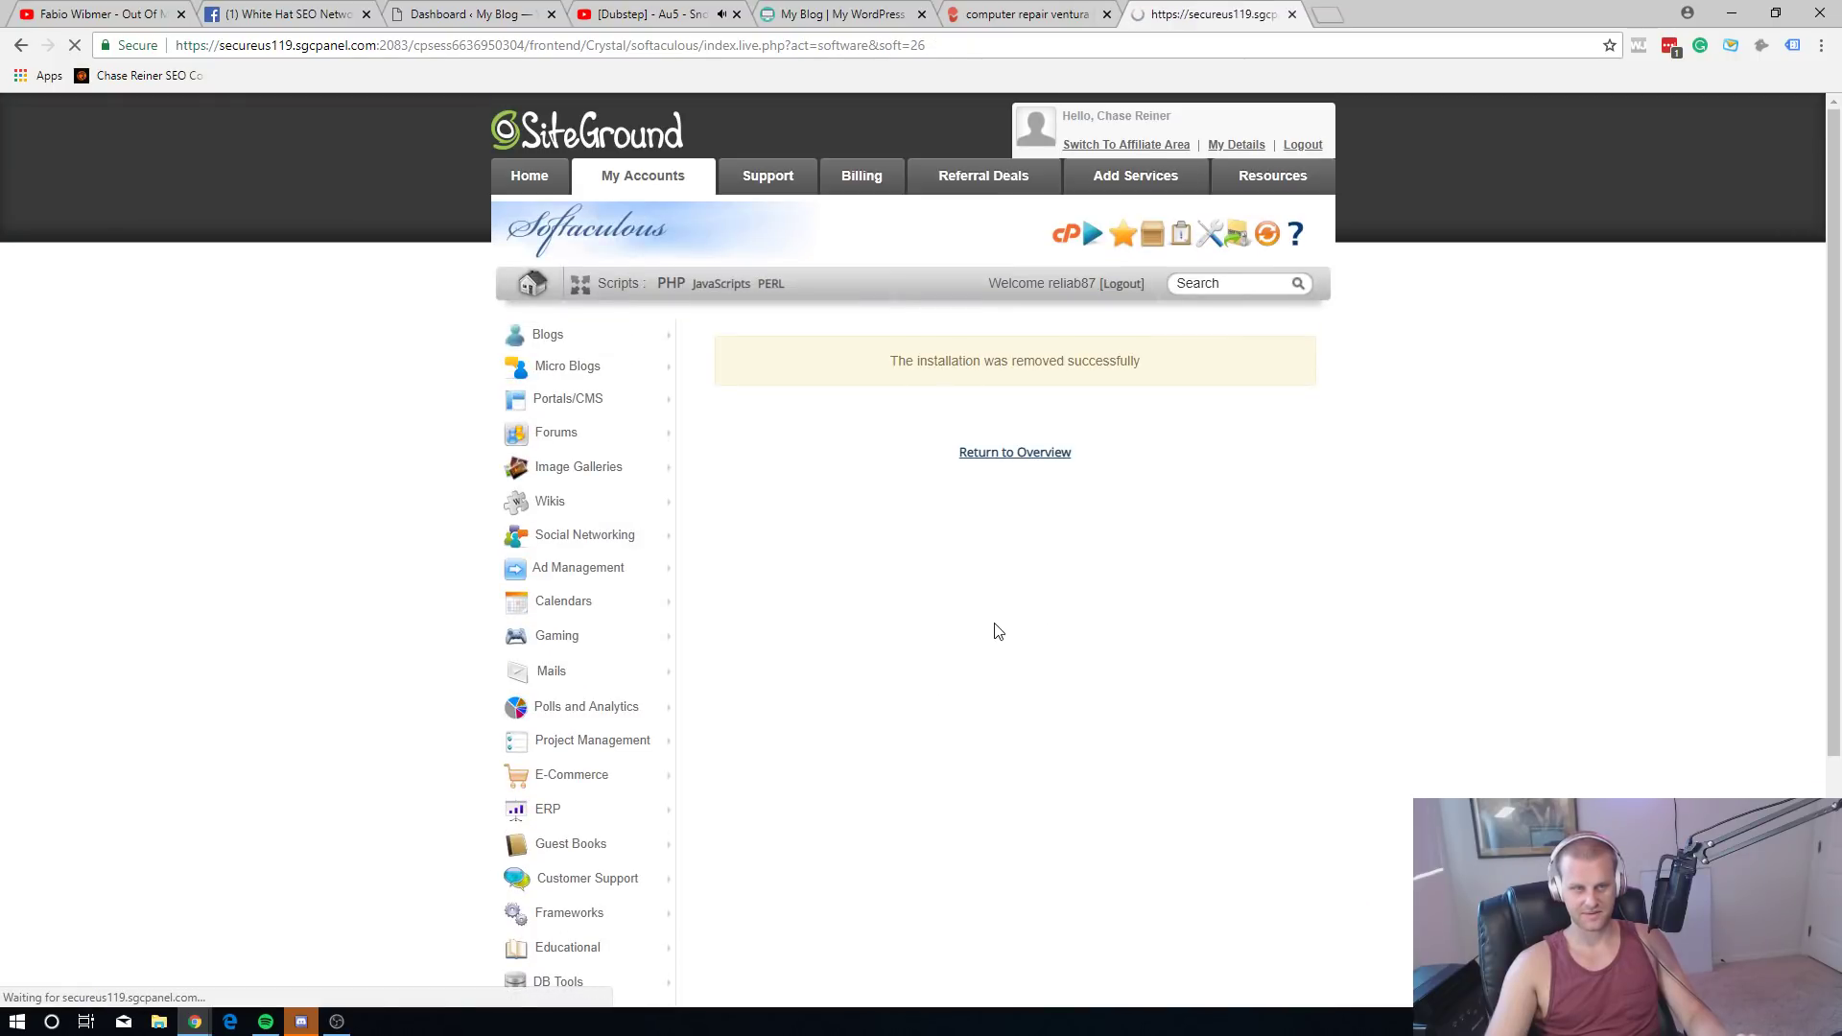
scroll(1052, 639, down, 1)
scroll(1053, 639, down, 3)
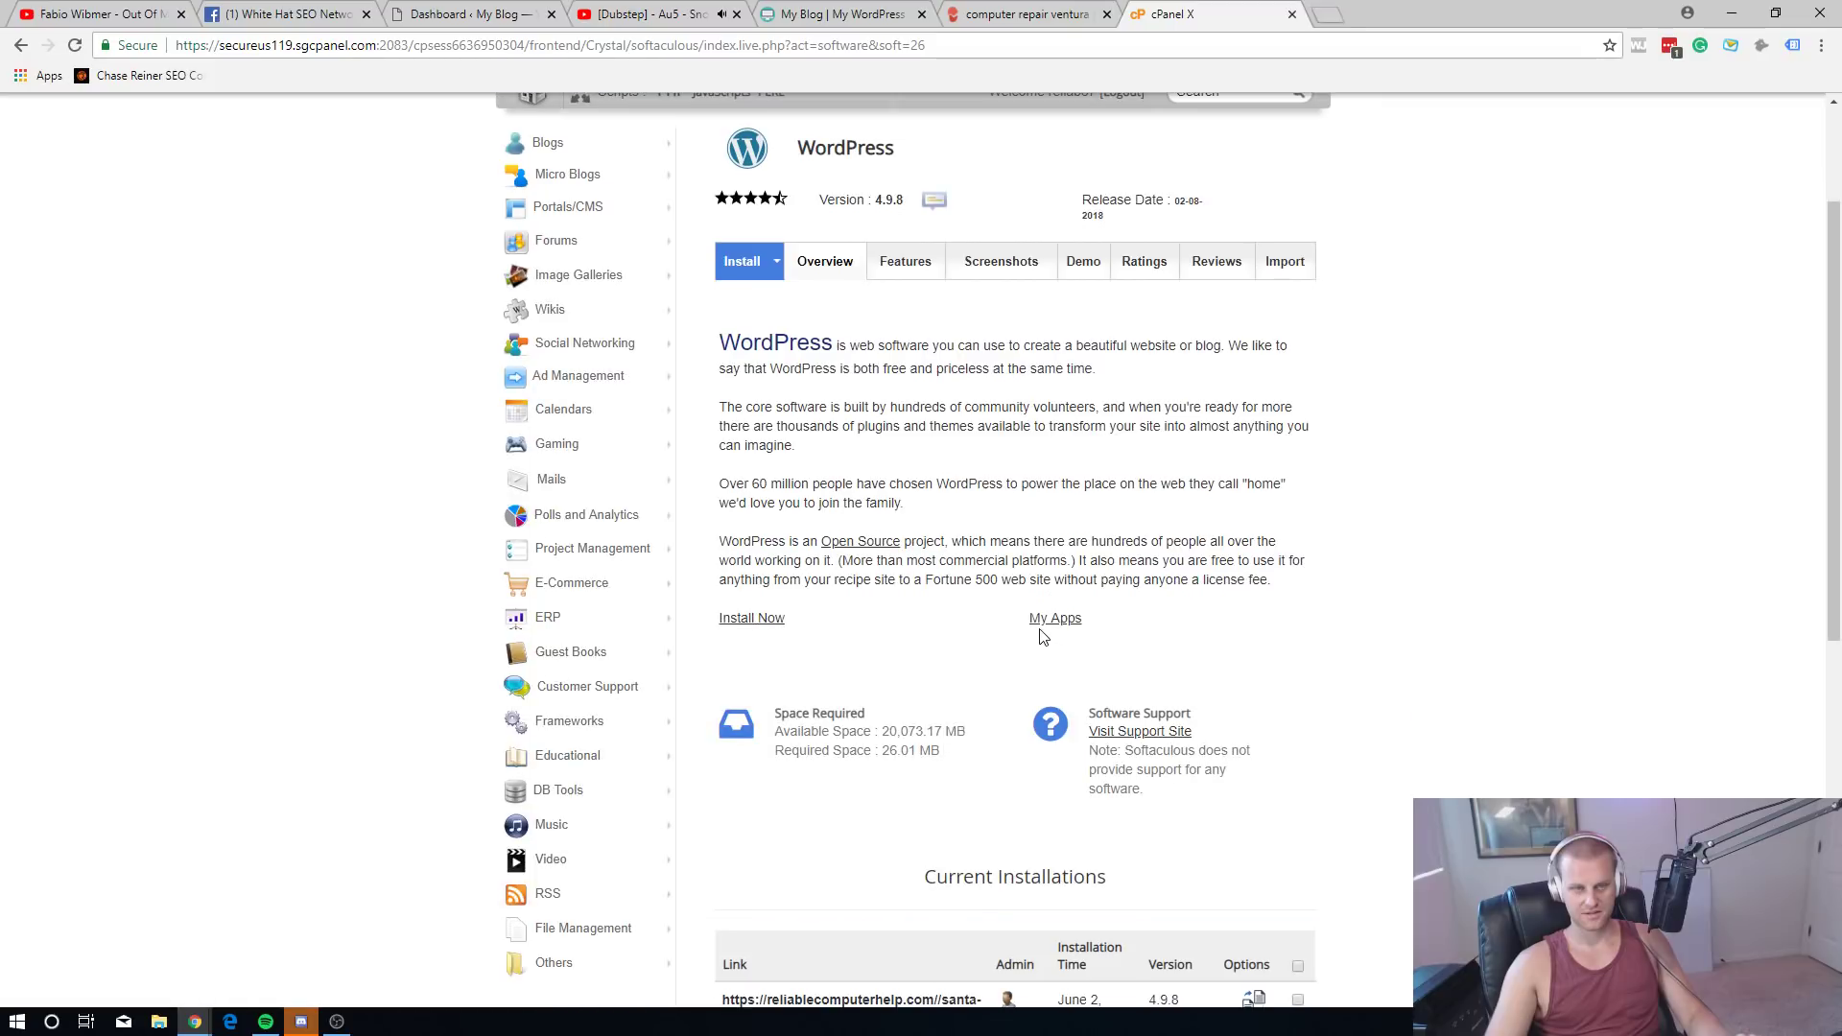
scroll(1116, 629, down, 2)
scroll(1116, 628, up, 6)
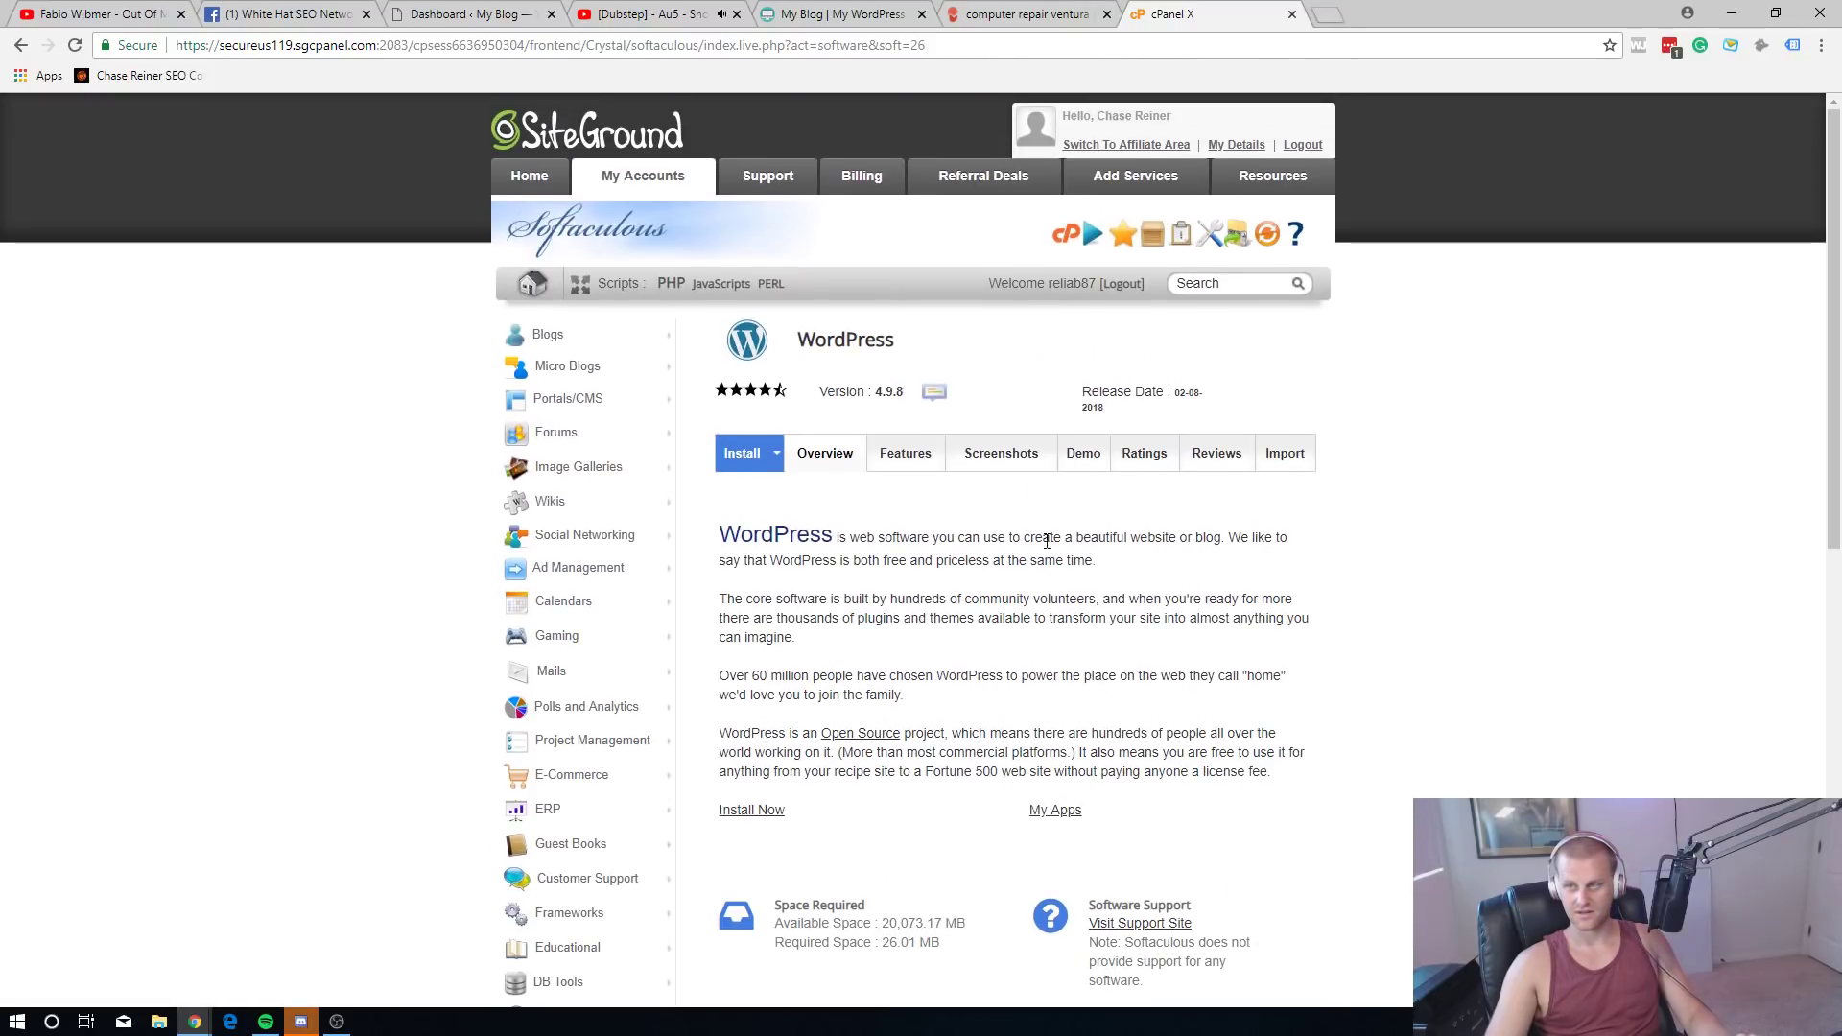
scroll(959, 634, down, 5)
scroll(892, 660, up, 4)
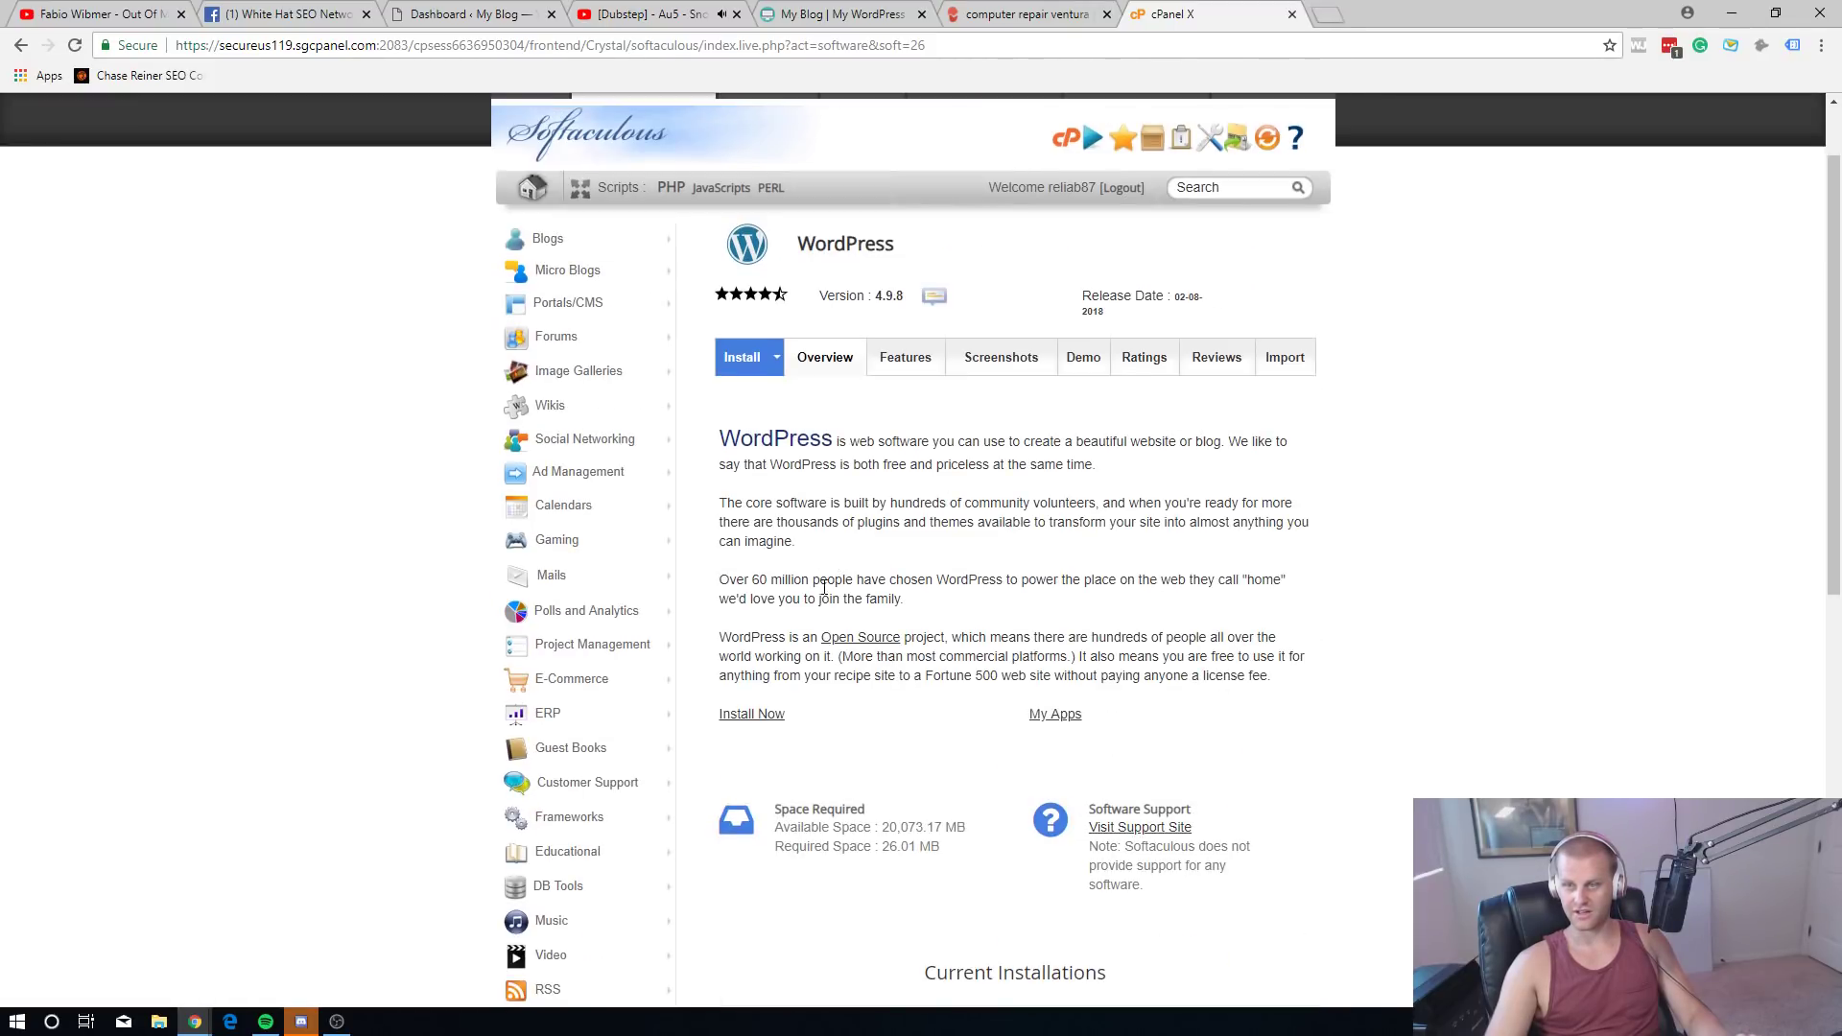
click(760, 711)
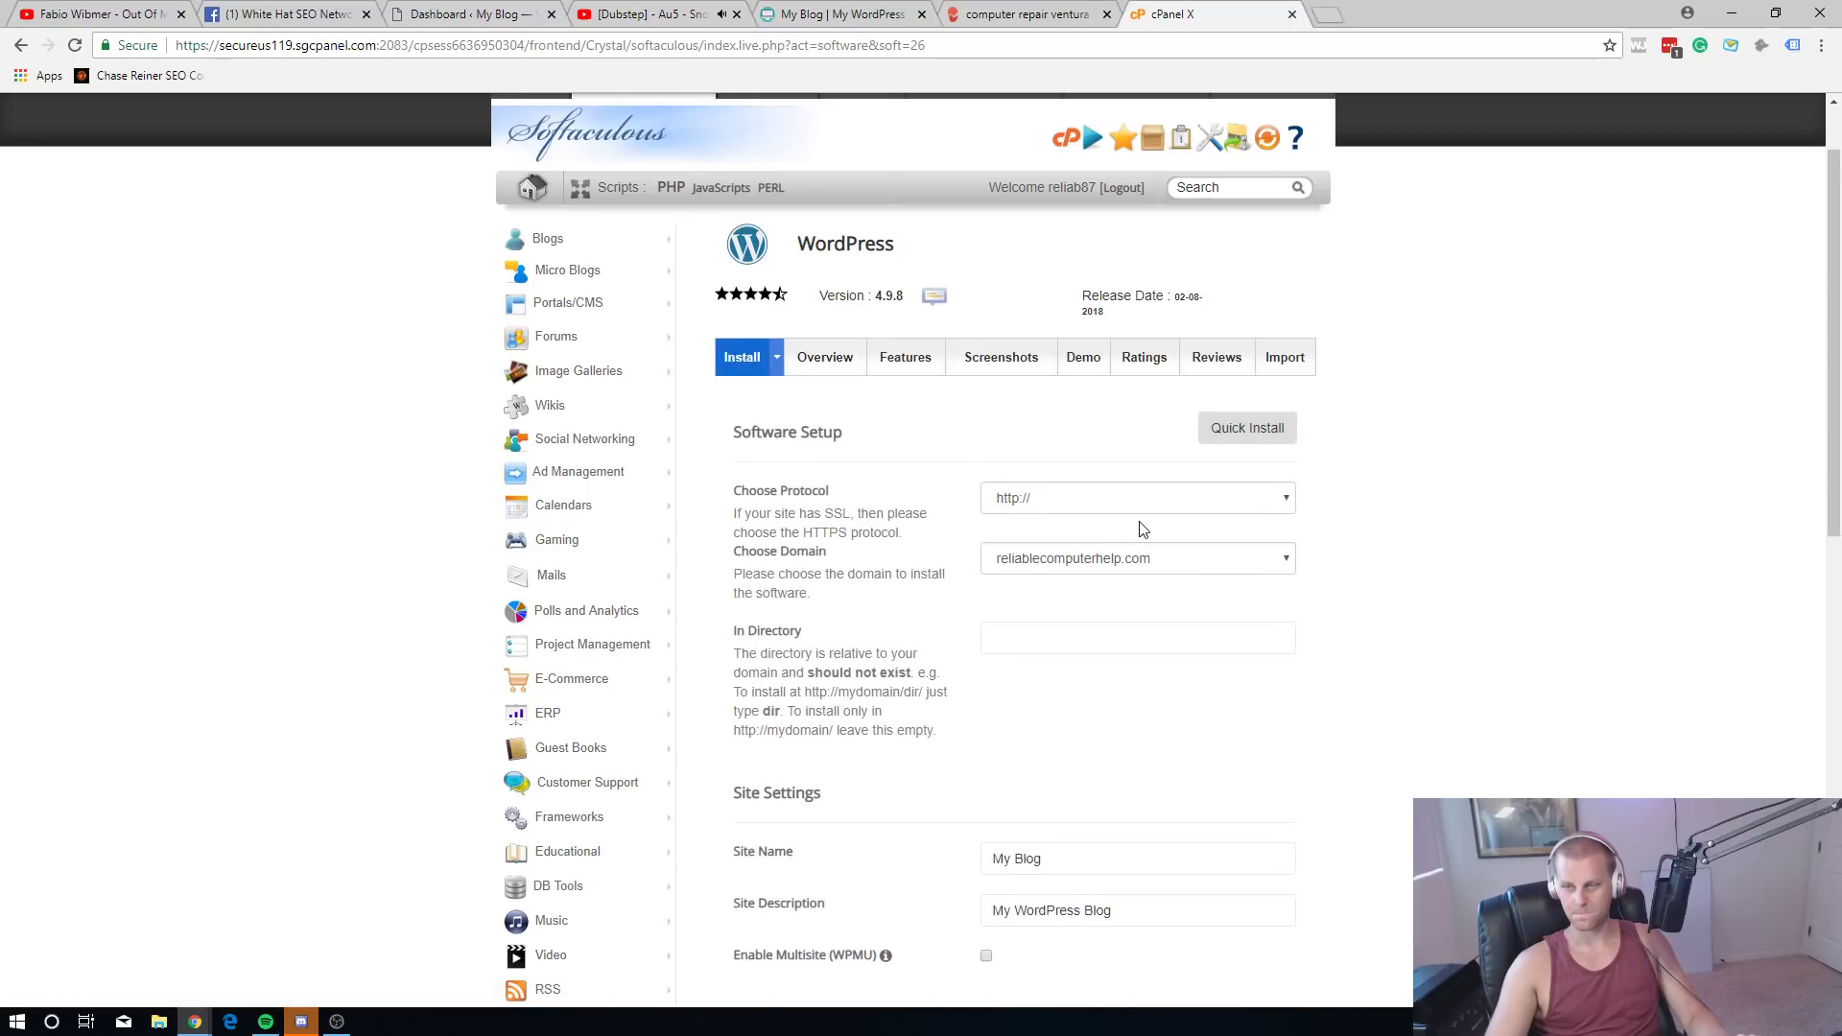
Enter the install directory, correcting the typo '/ventrua' to '/ventura'
click(1151, 630)
text(ventura)
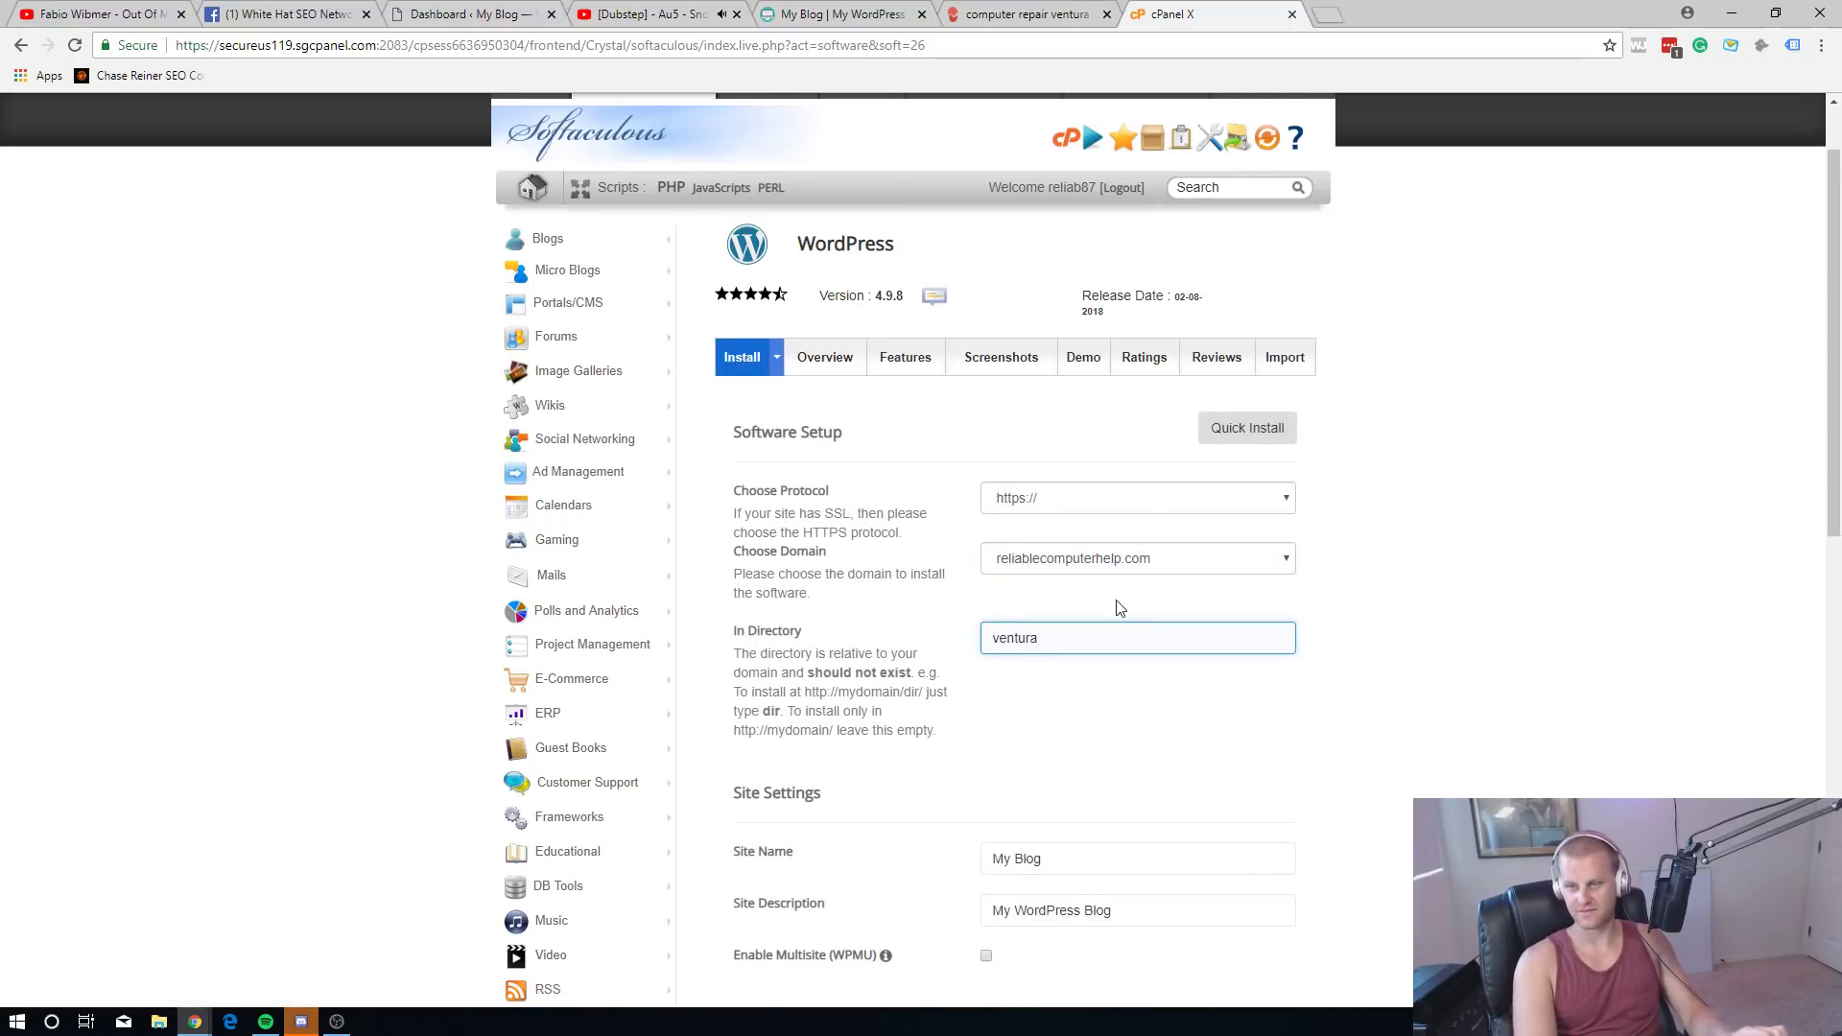
key(ctrl+a)
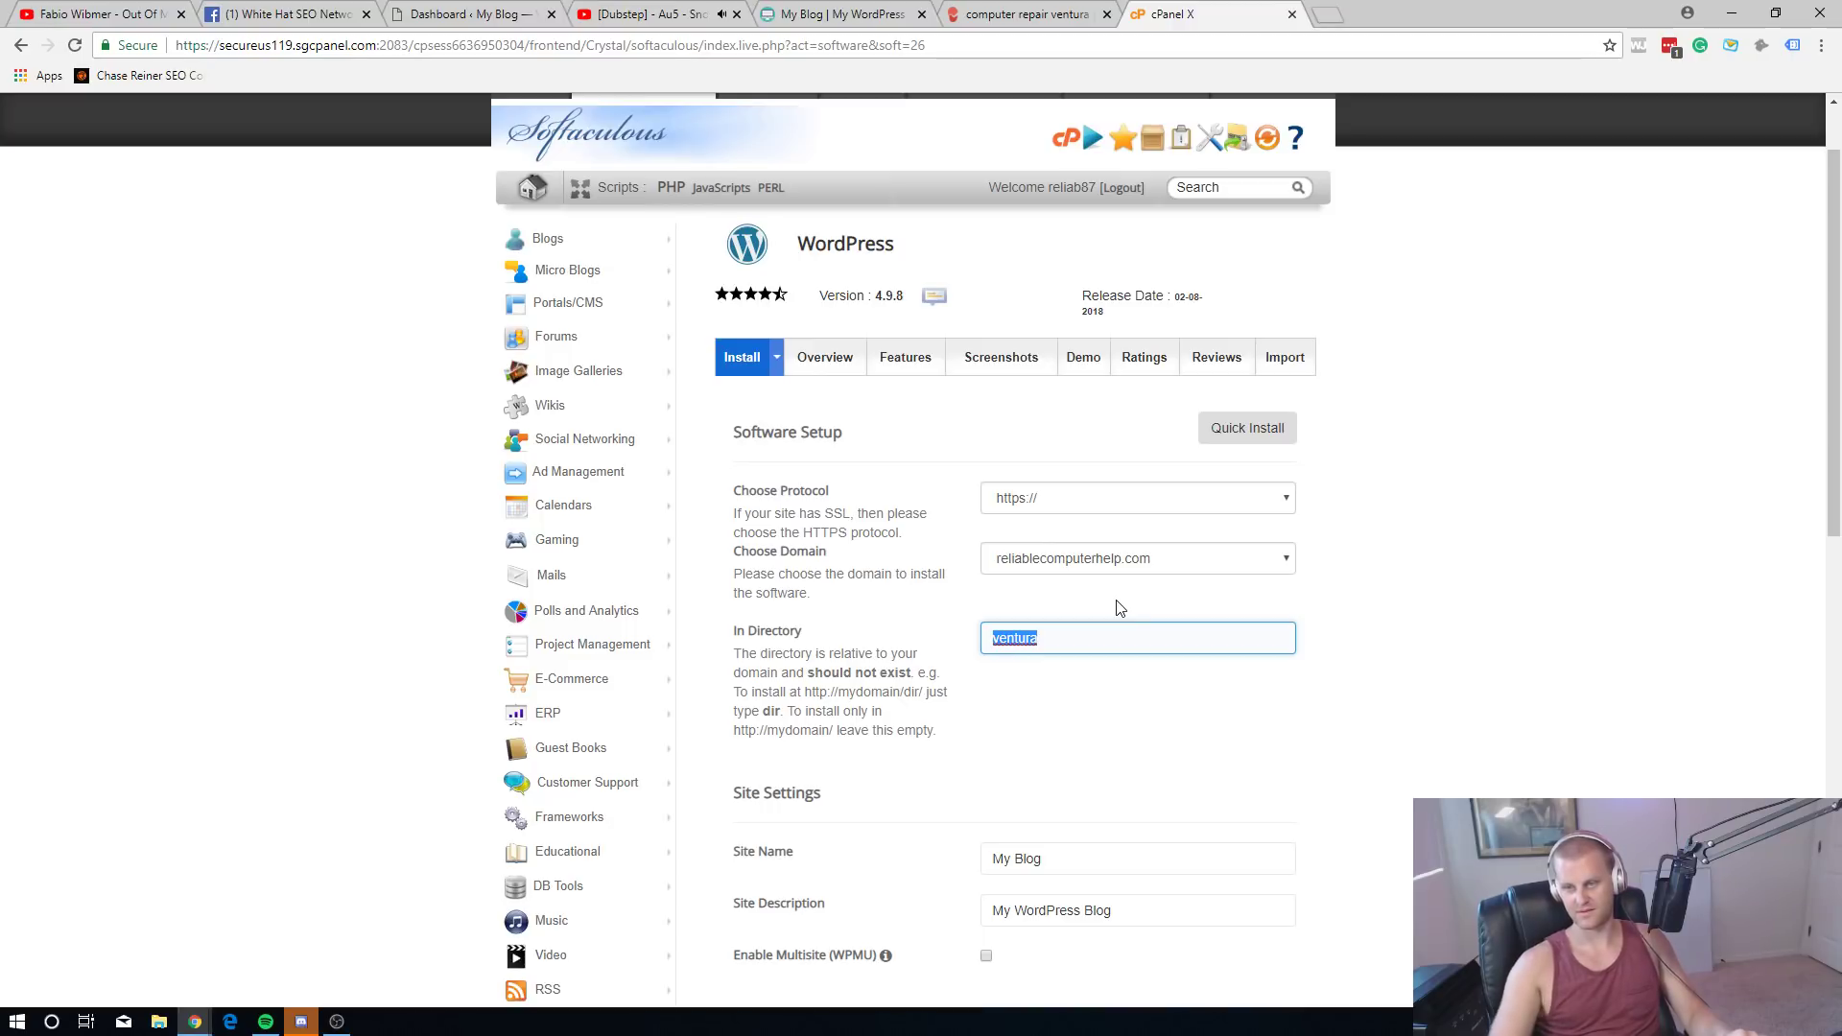
click(1312, 779)
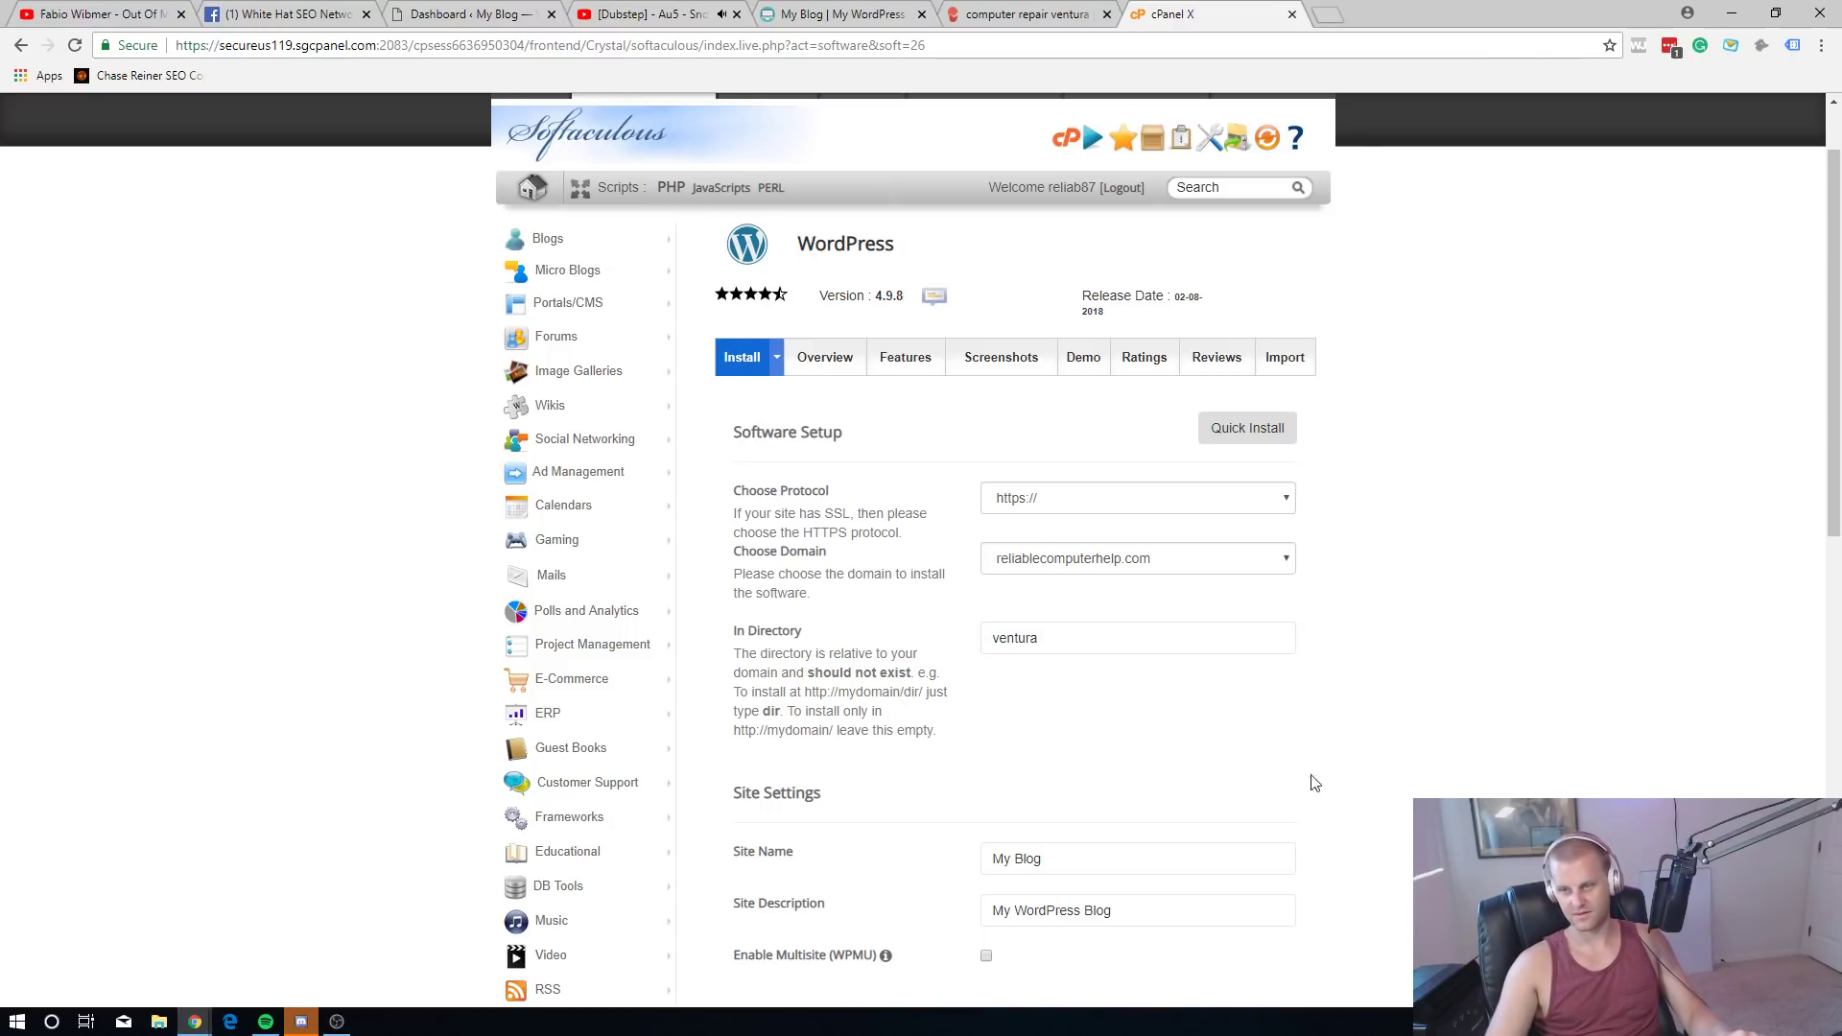
drag(1211, 641, 988, 676)
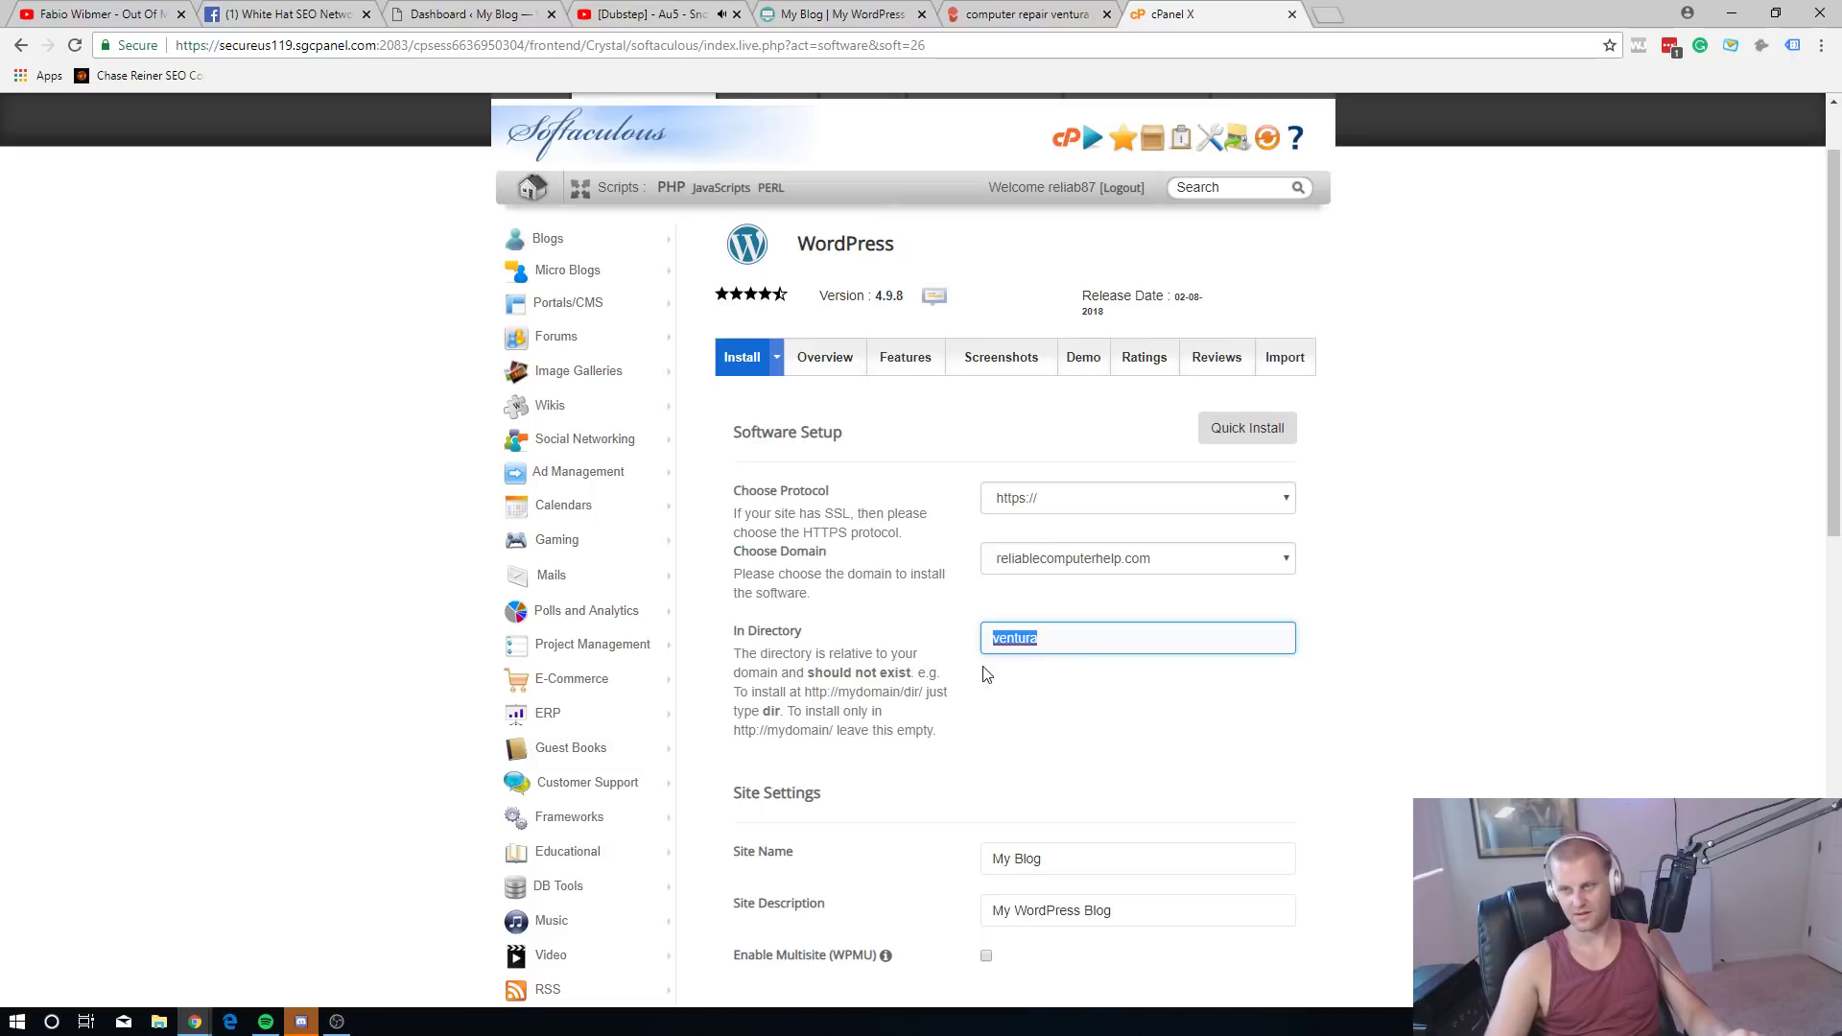
text(/ventrua)
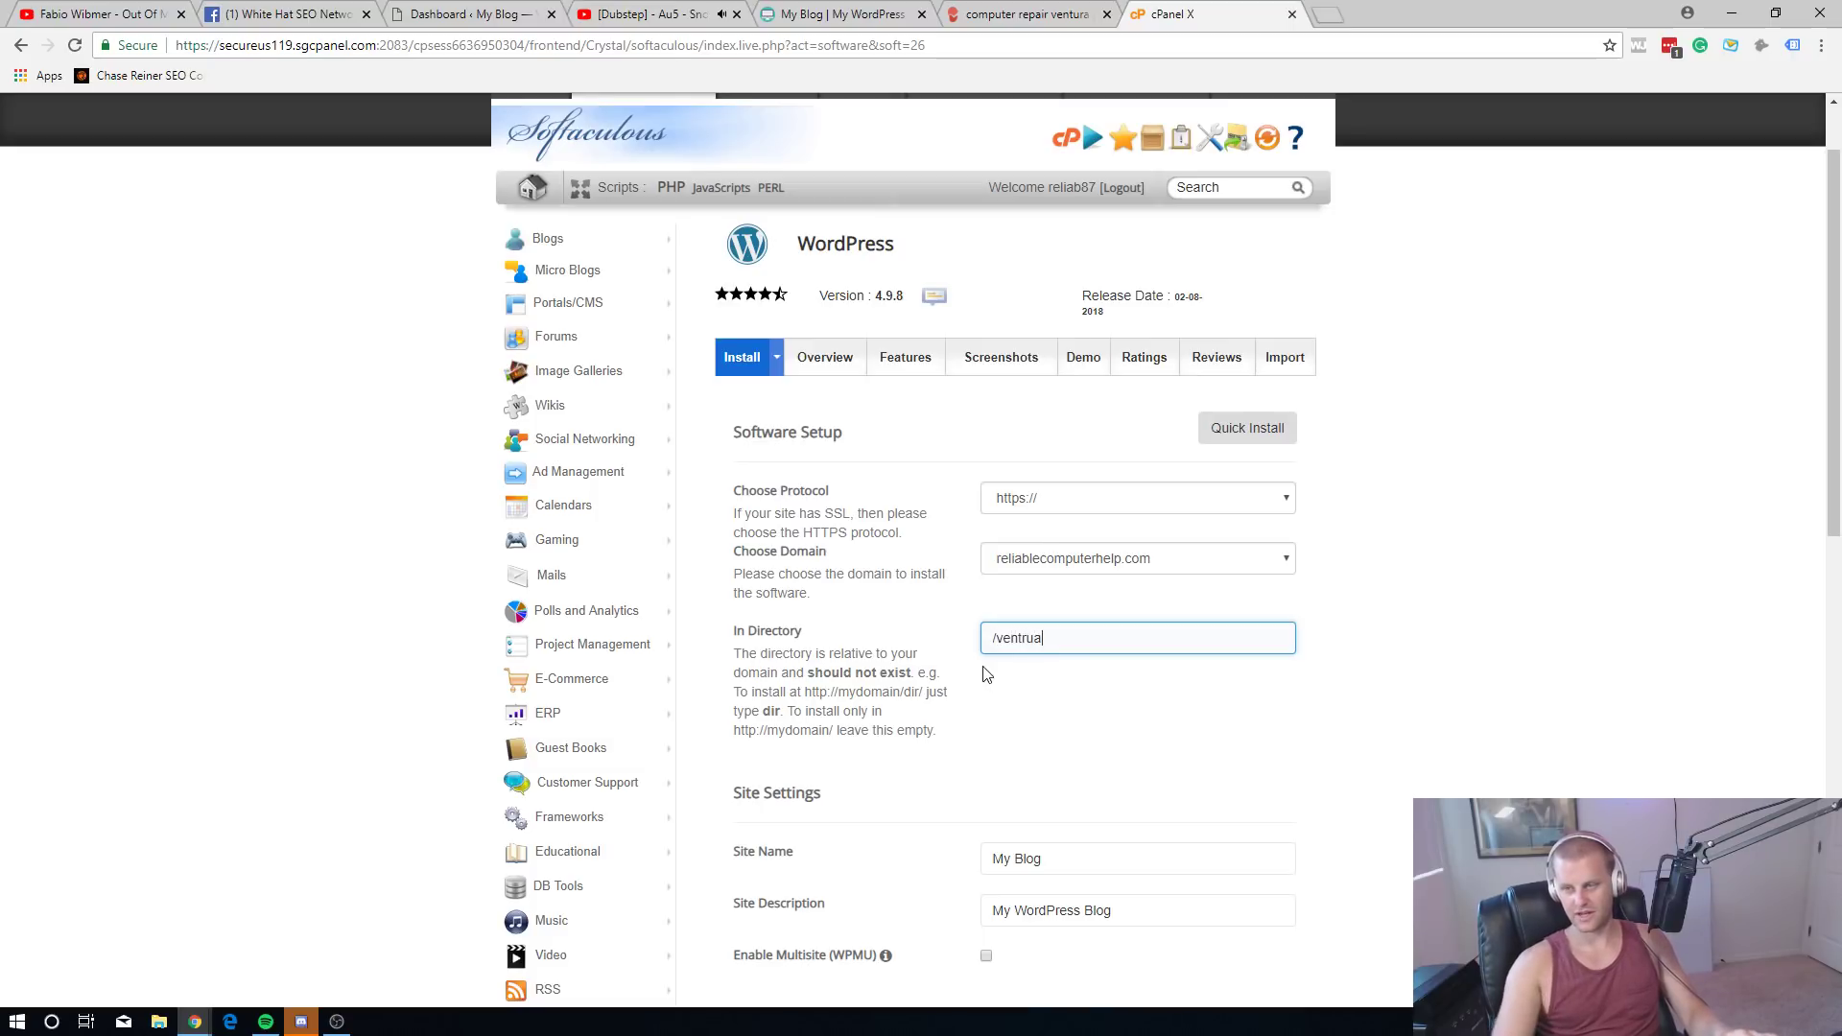
key(ctrl+a)
text(/ventura)
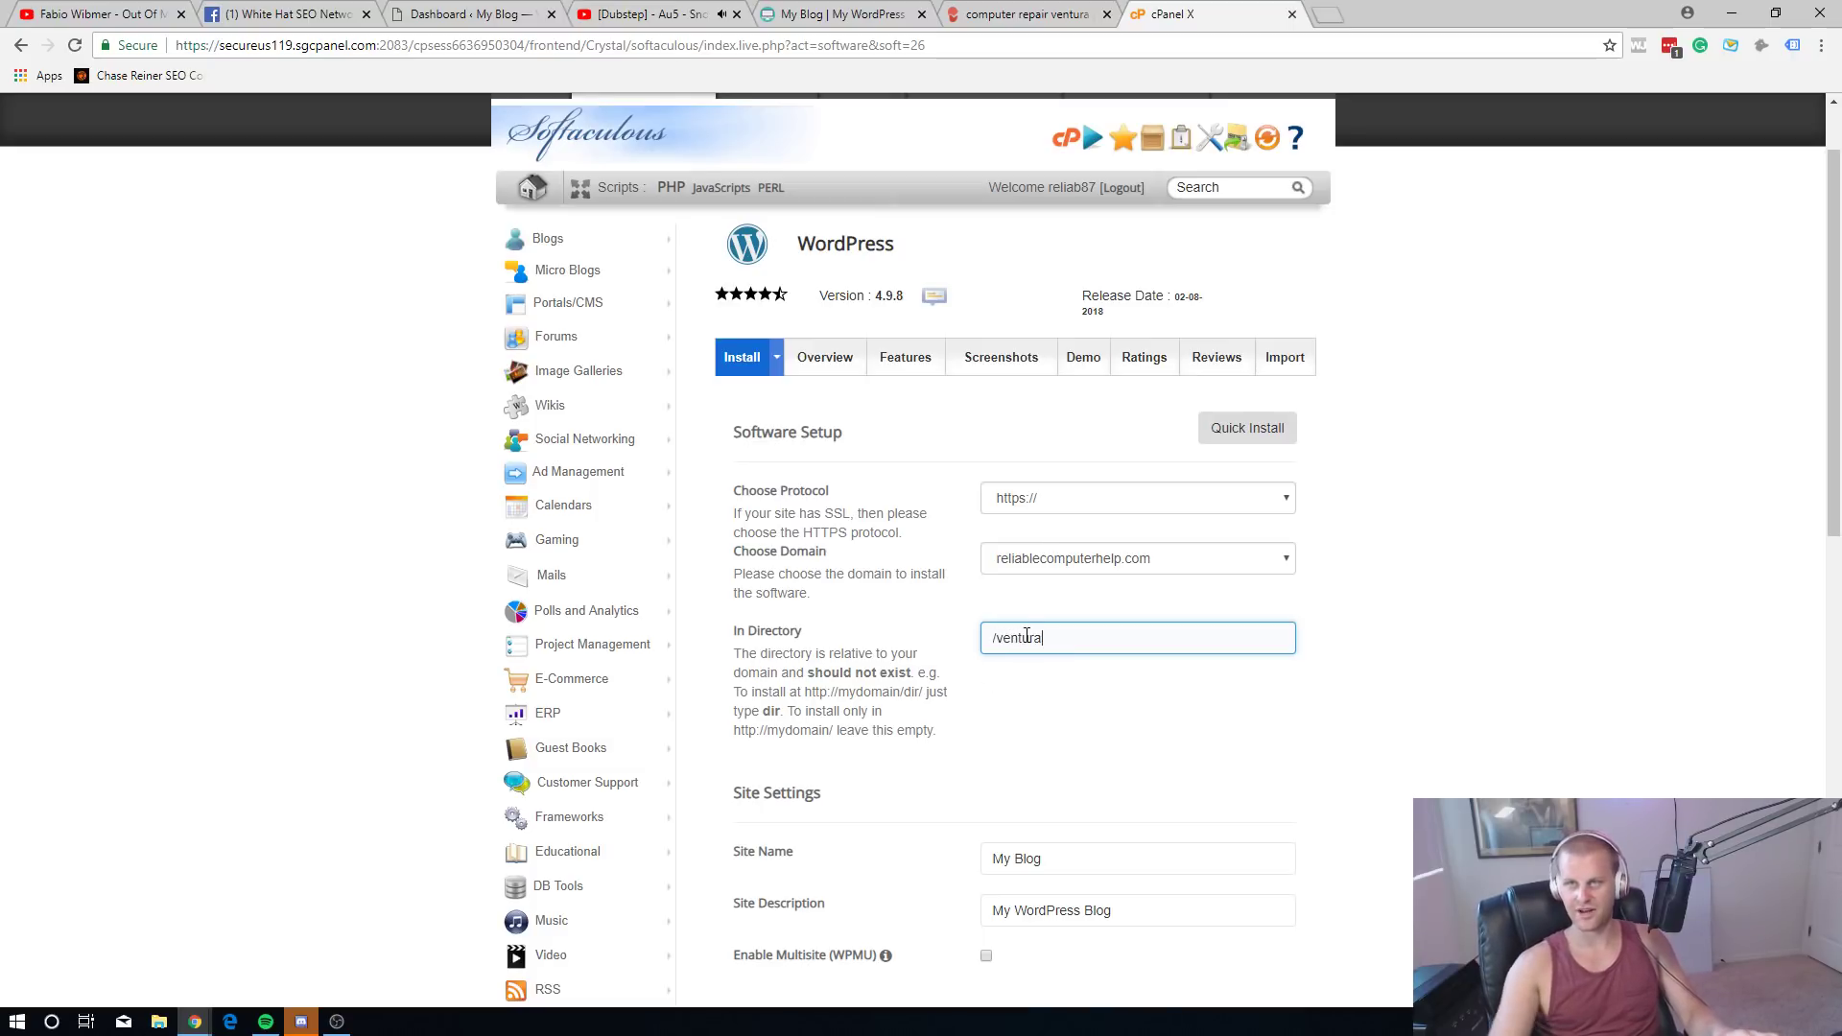
Check the existing Reliable Computer Help homepage, then set the directory to 'ventura' without a slash
click(864, 13)
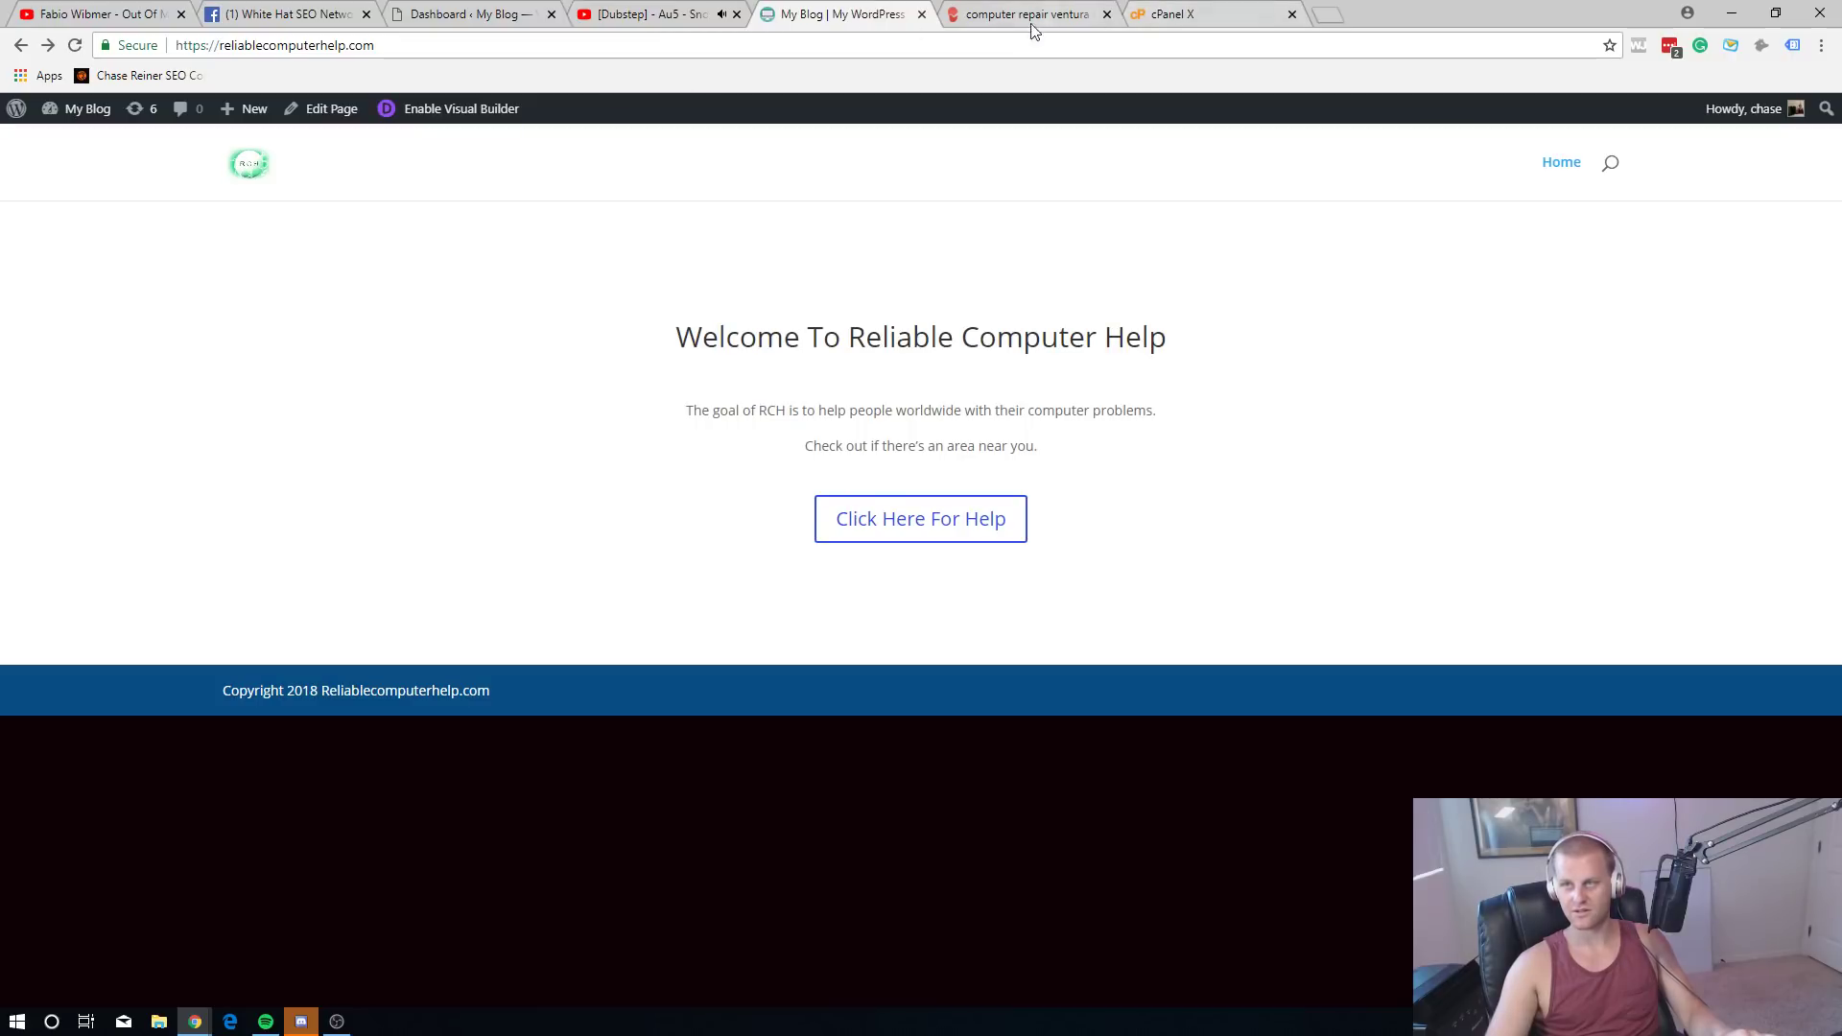
click(1252, 11)
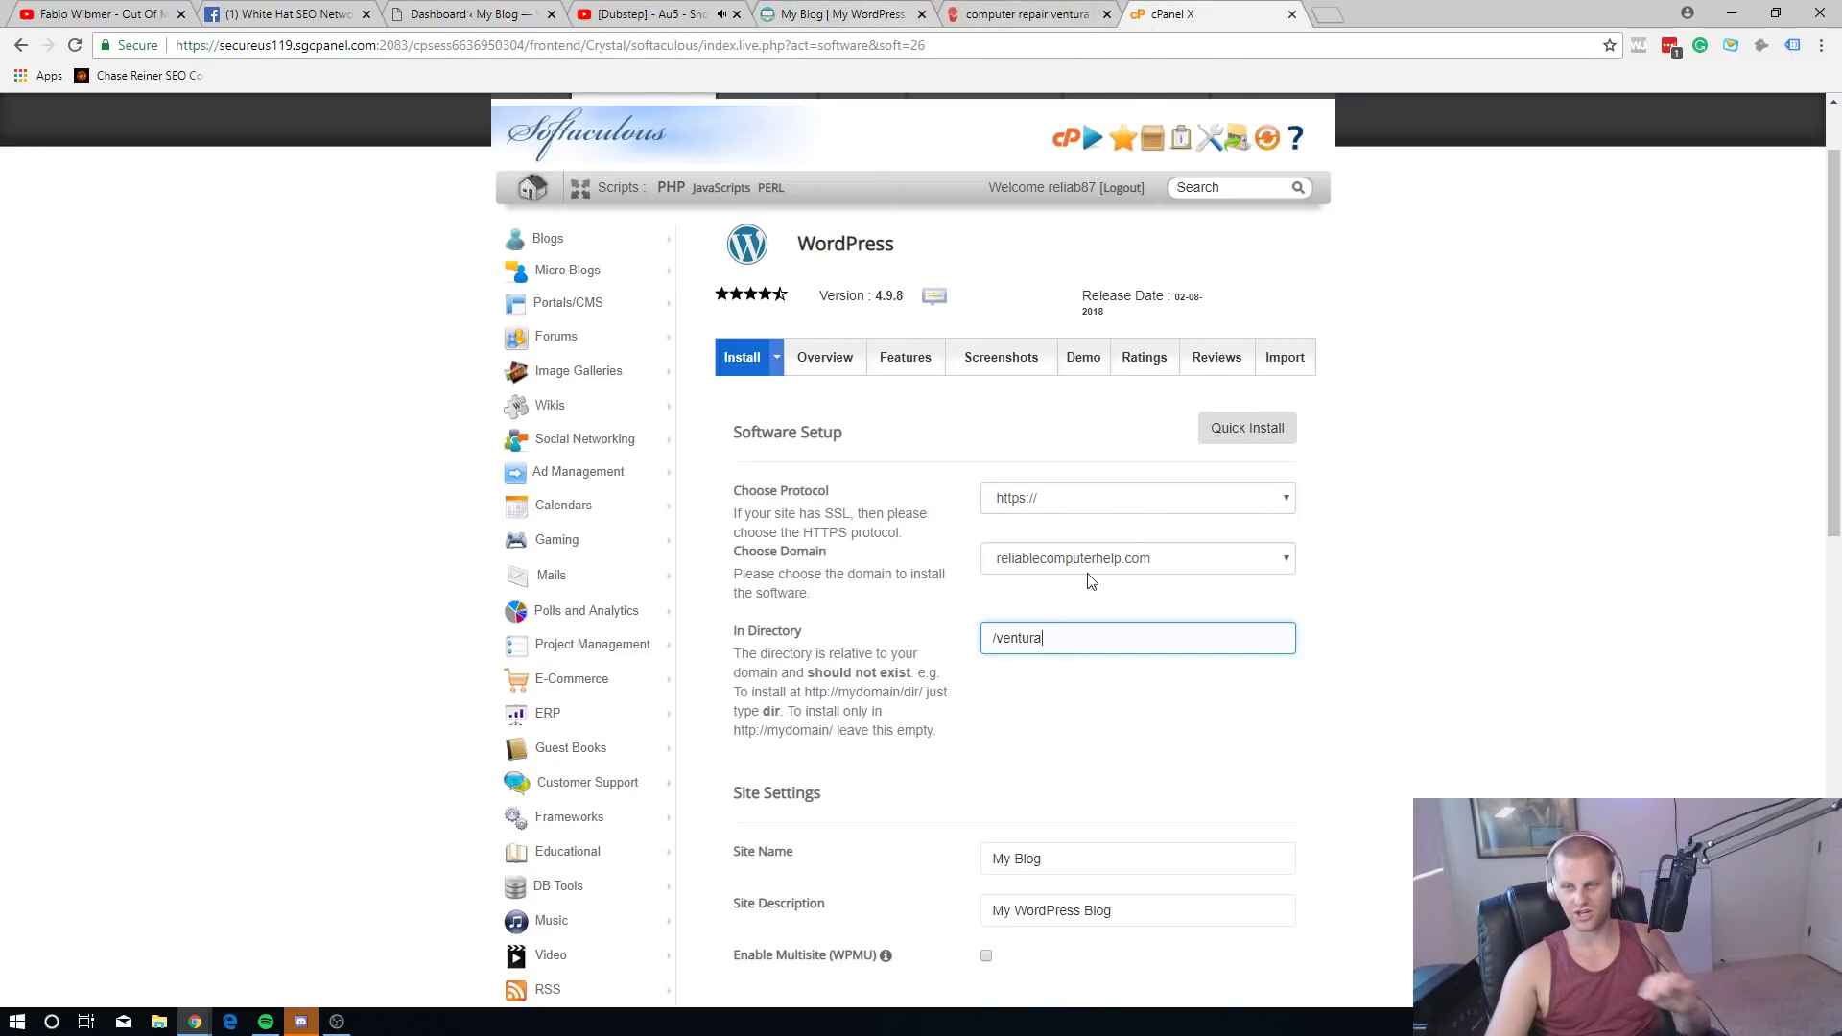
key(ctrl+a)
text(ventura)
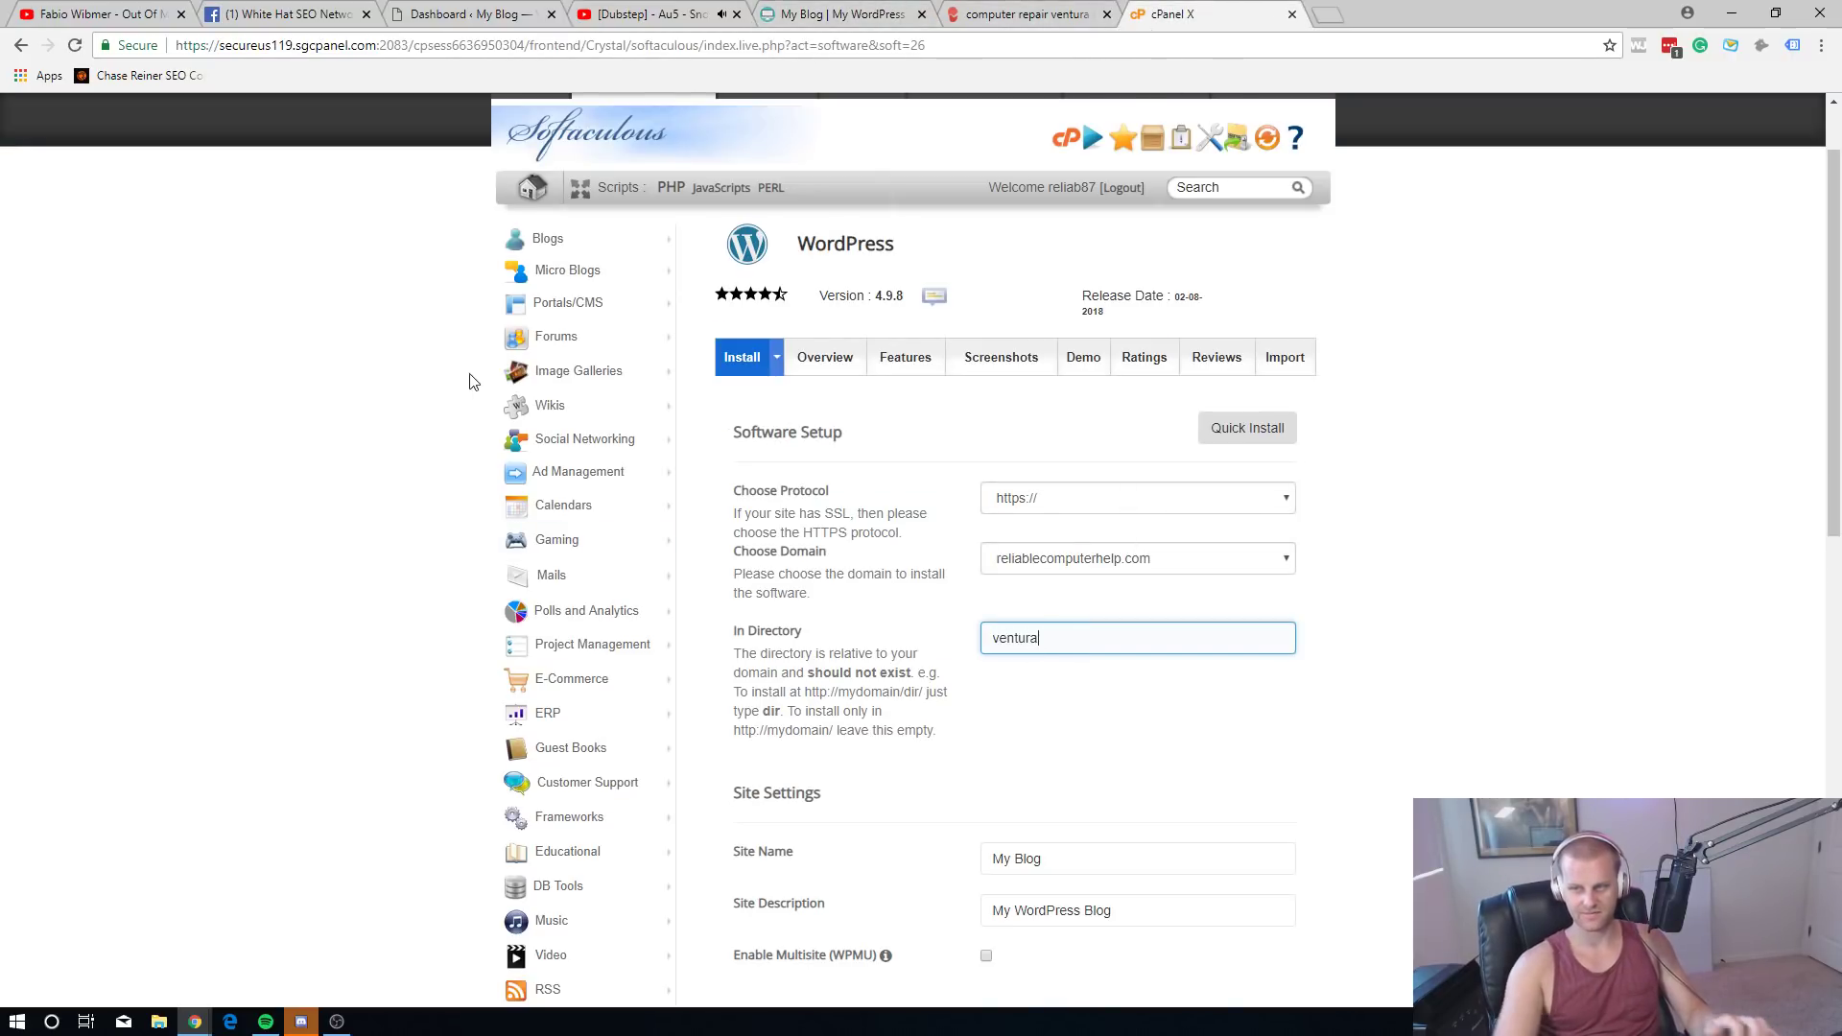
click(943, 767)
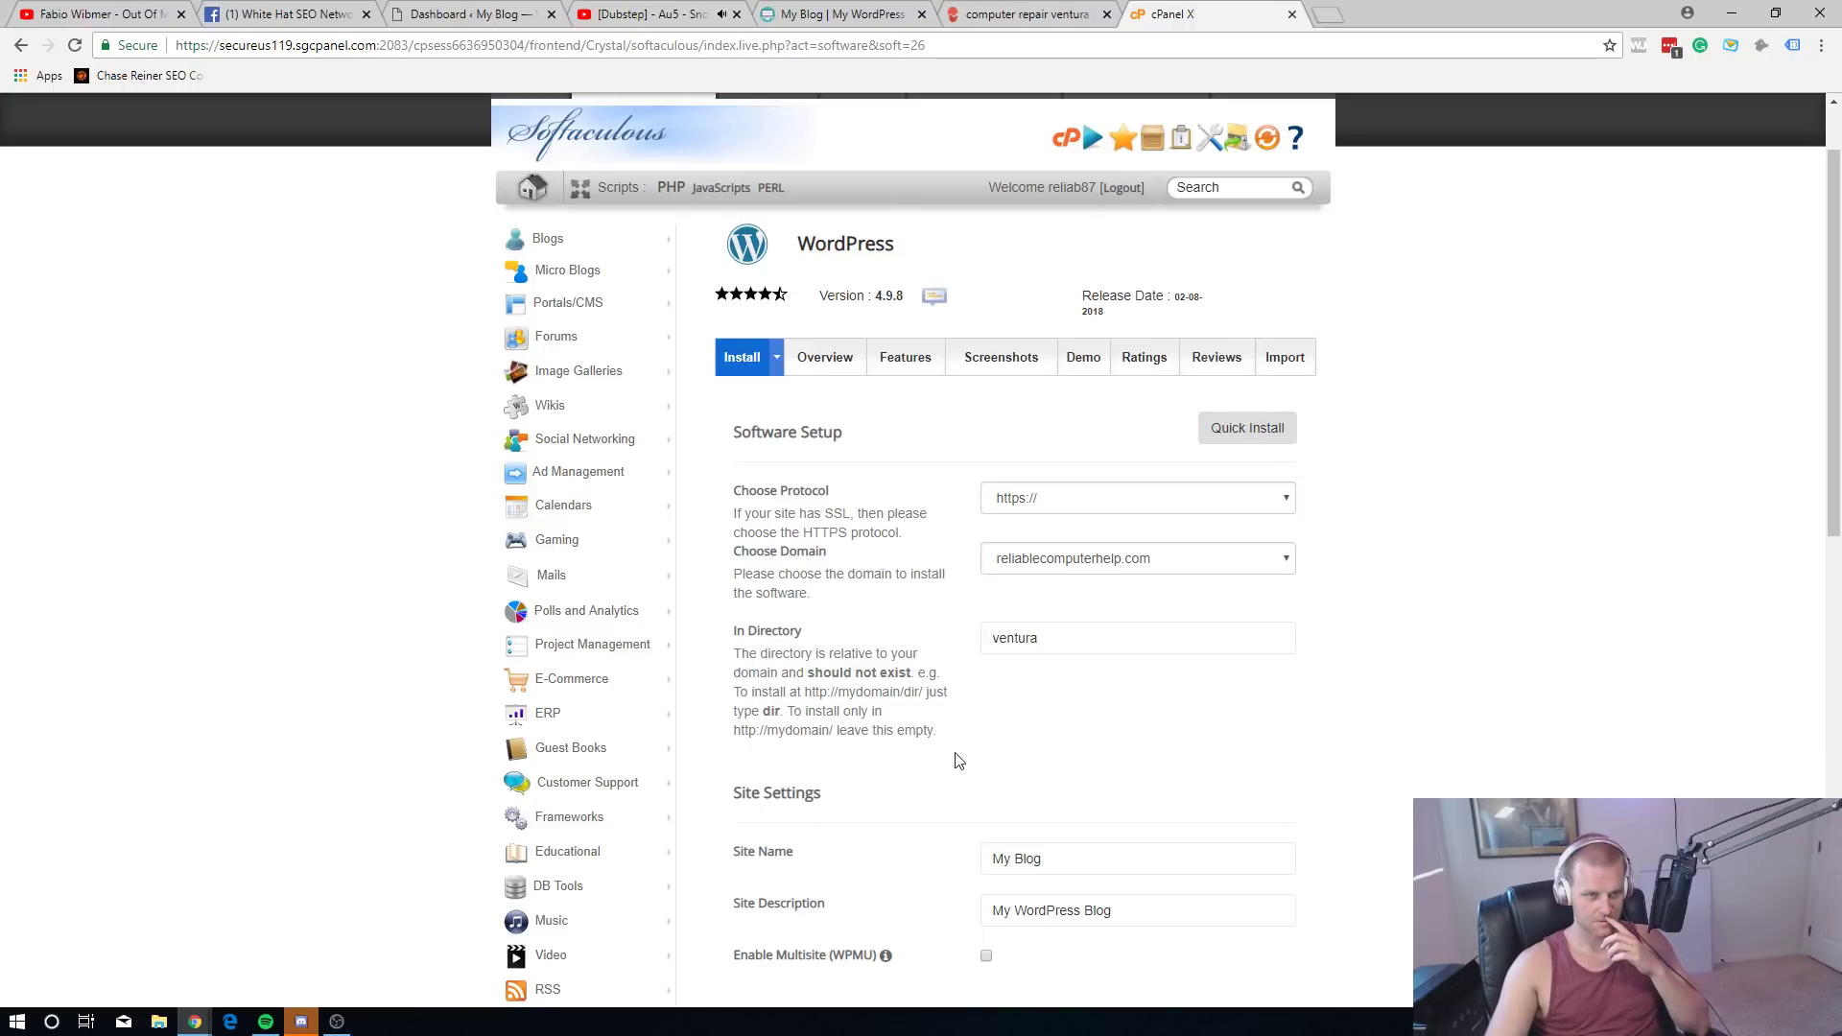
Recheck the 'ventura' value in the In Directory field of the install form
scroll(1075, 709, down, 1)
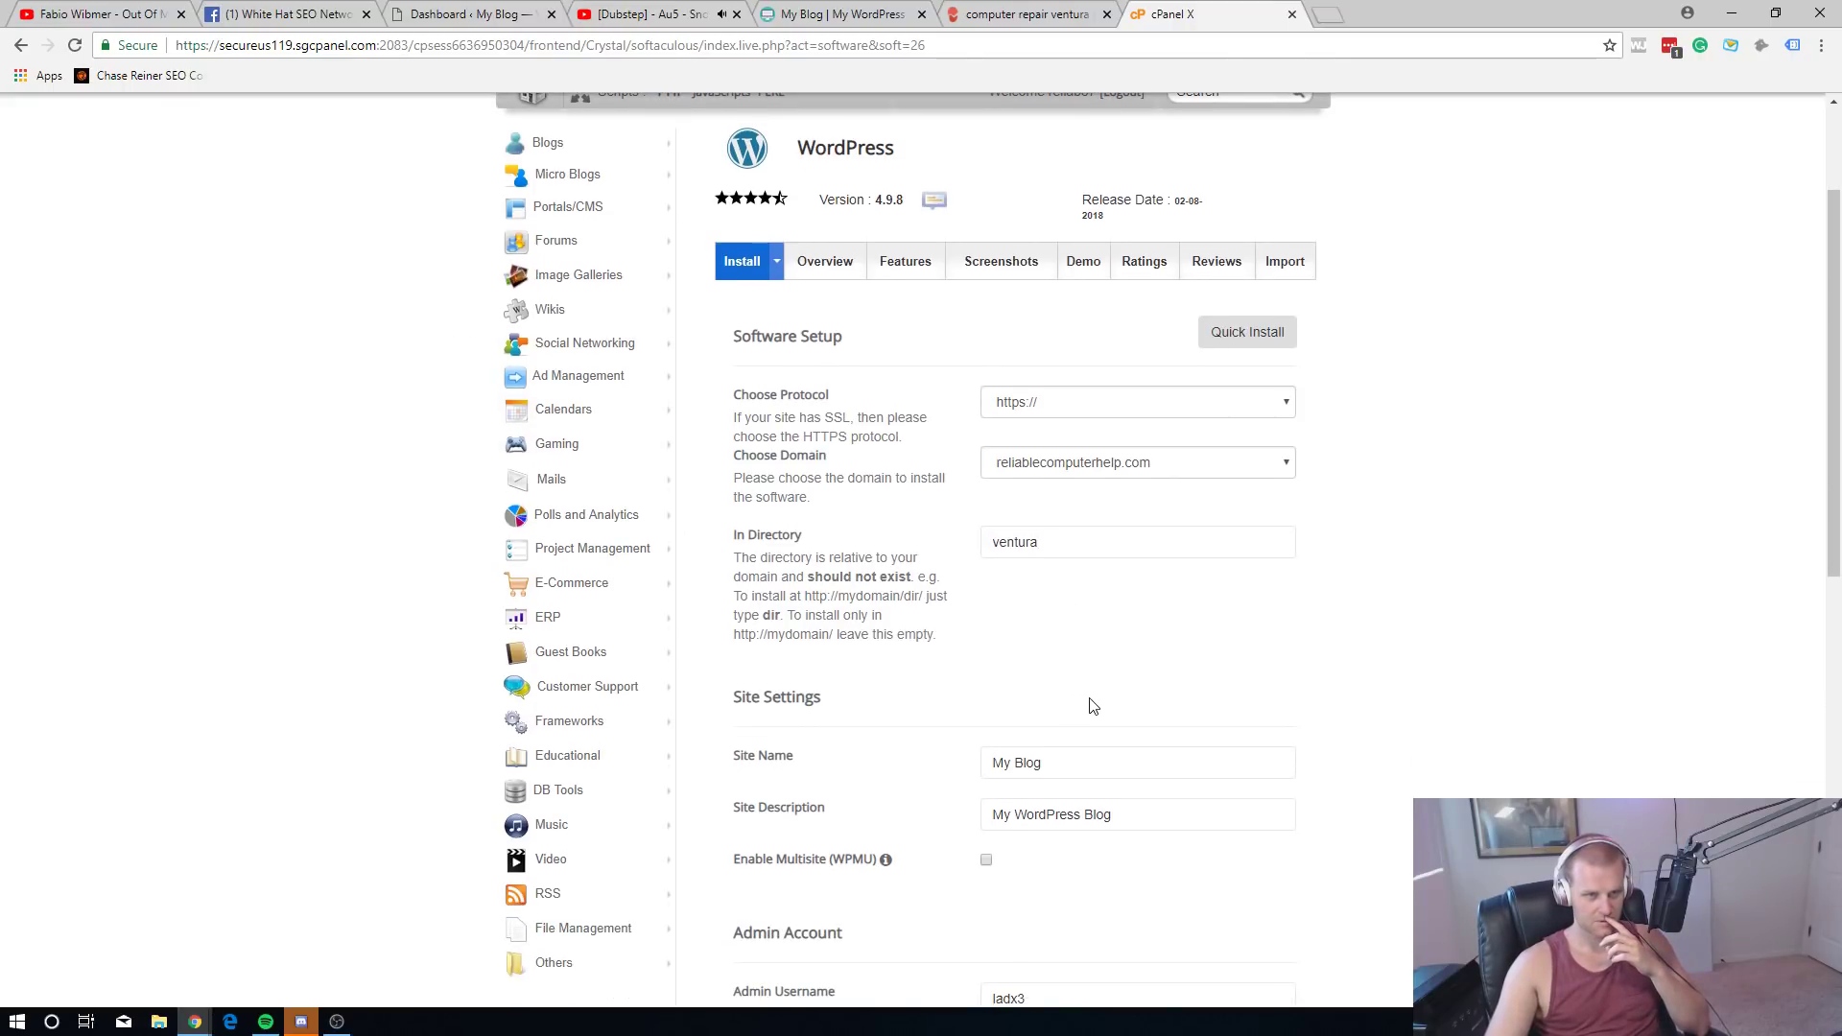
scroll(1094, 706, down, 1)
click(1060, 445)
key(ctrl+a)
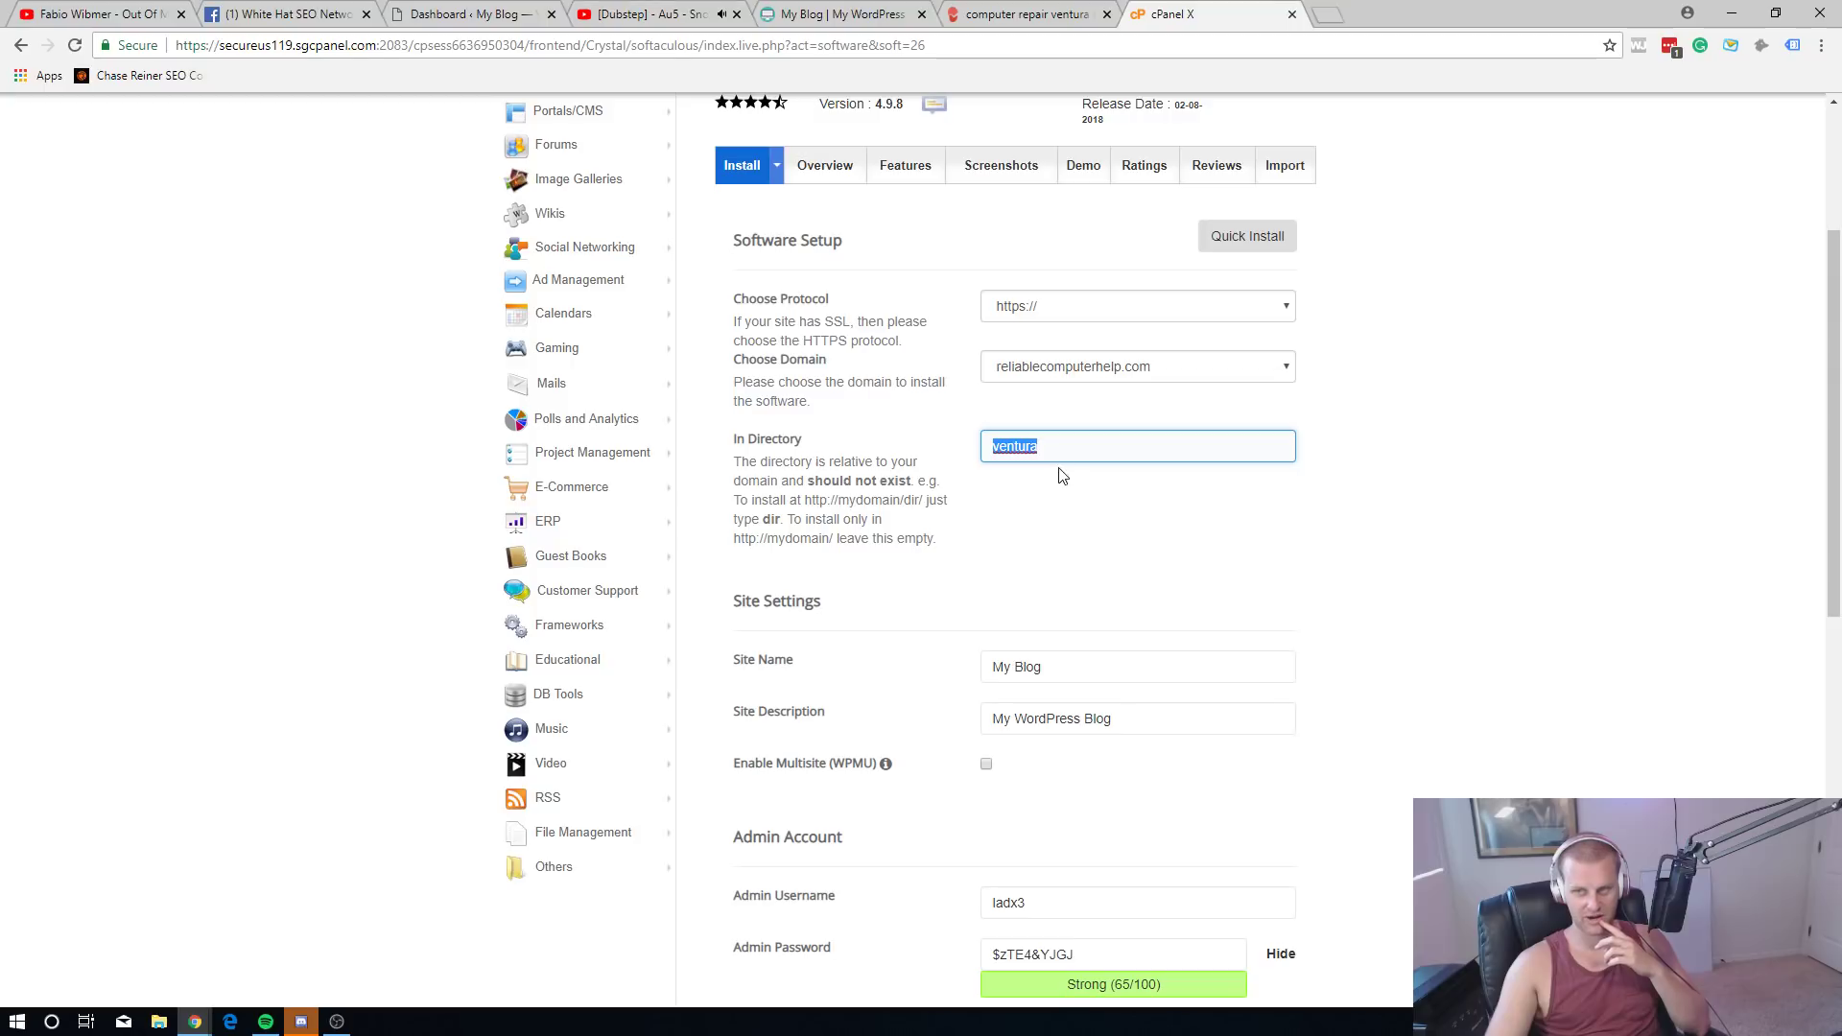
click(1071, 468)
click(1099, 454)
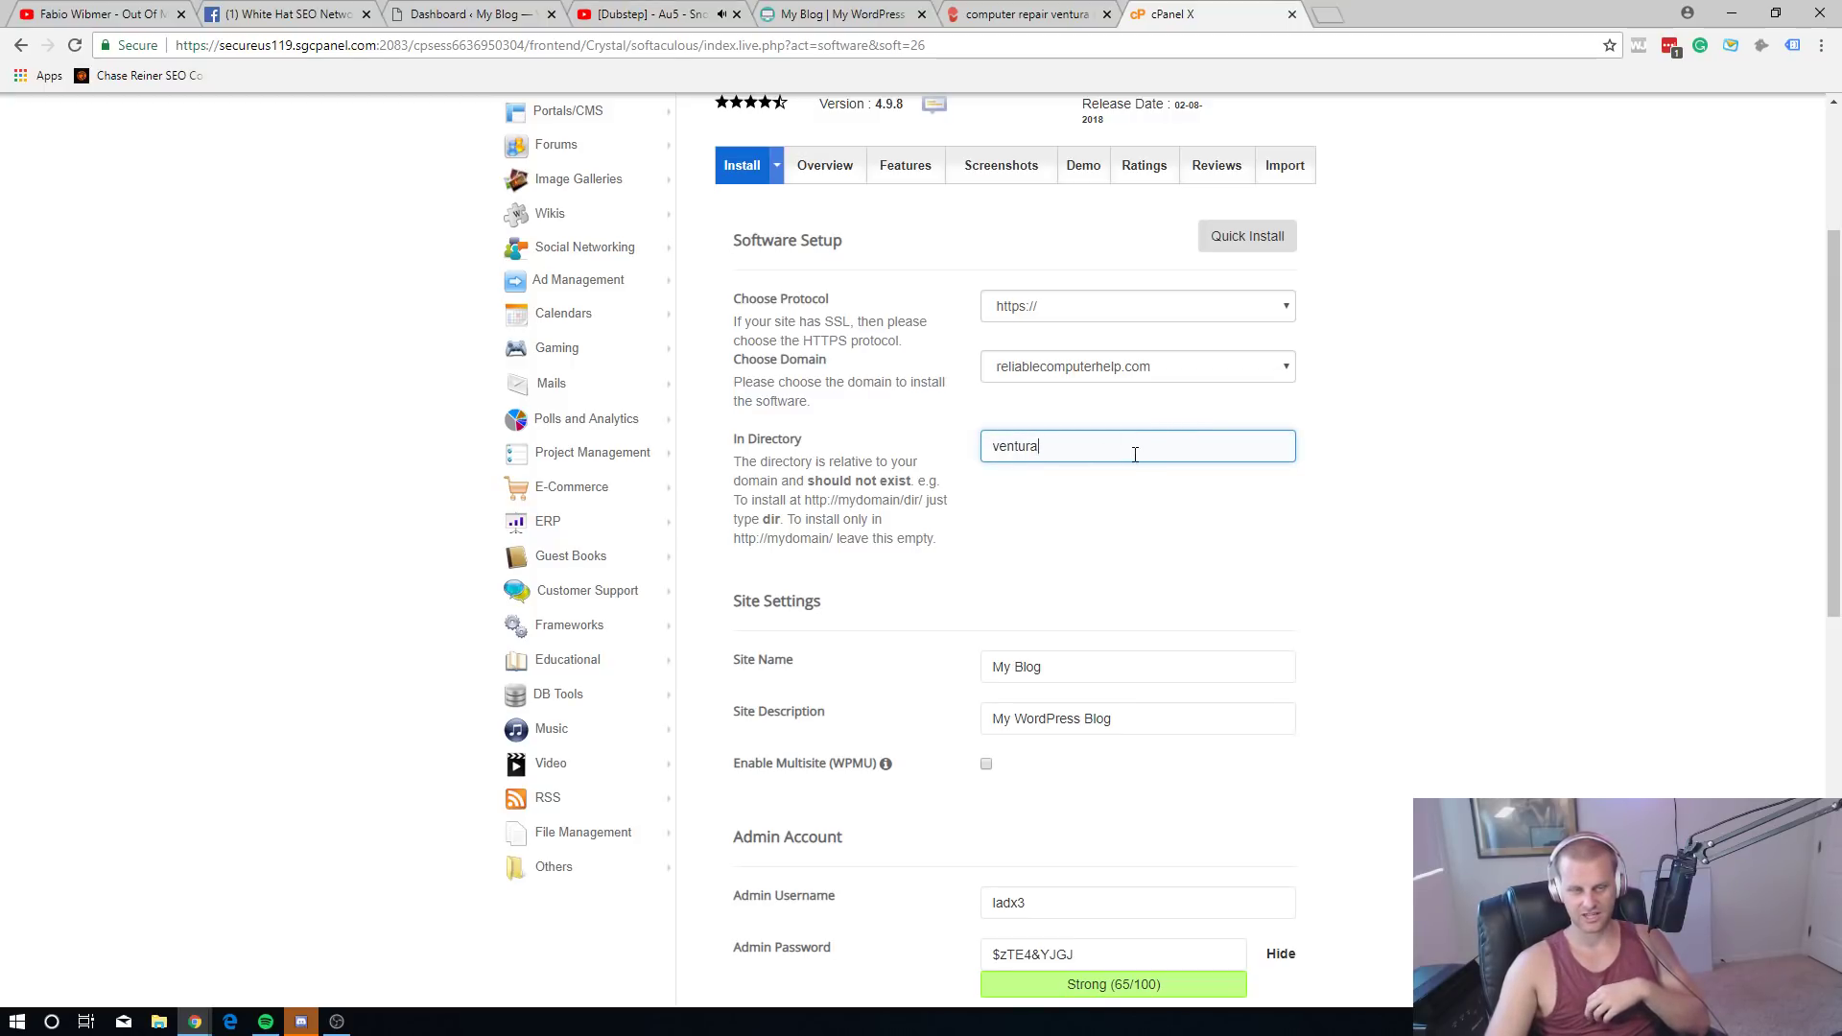
key(ctrl+a)
click(1074, 666)
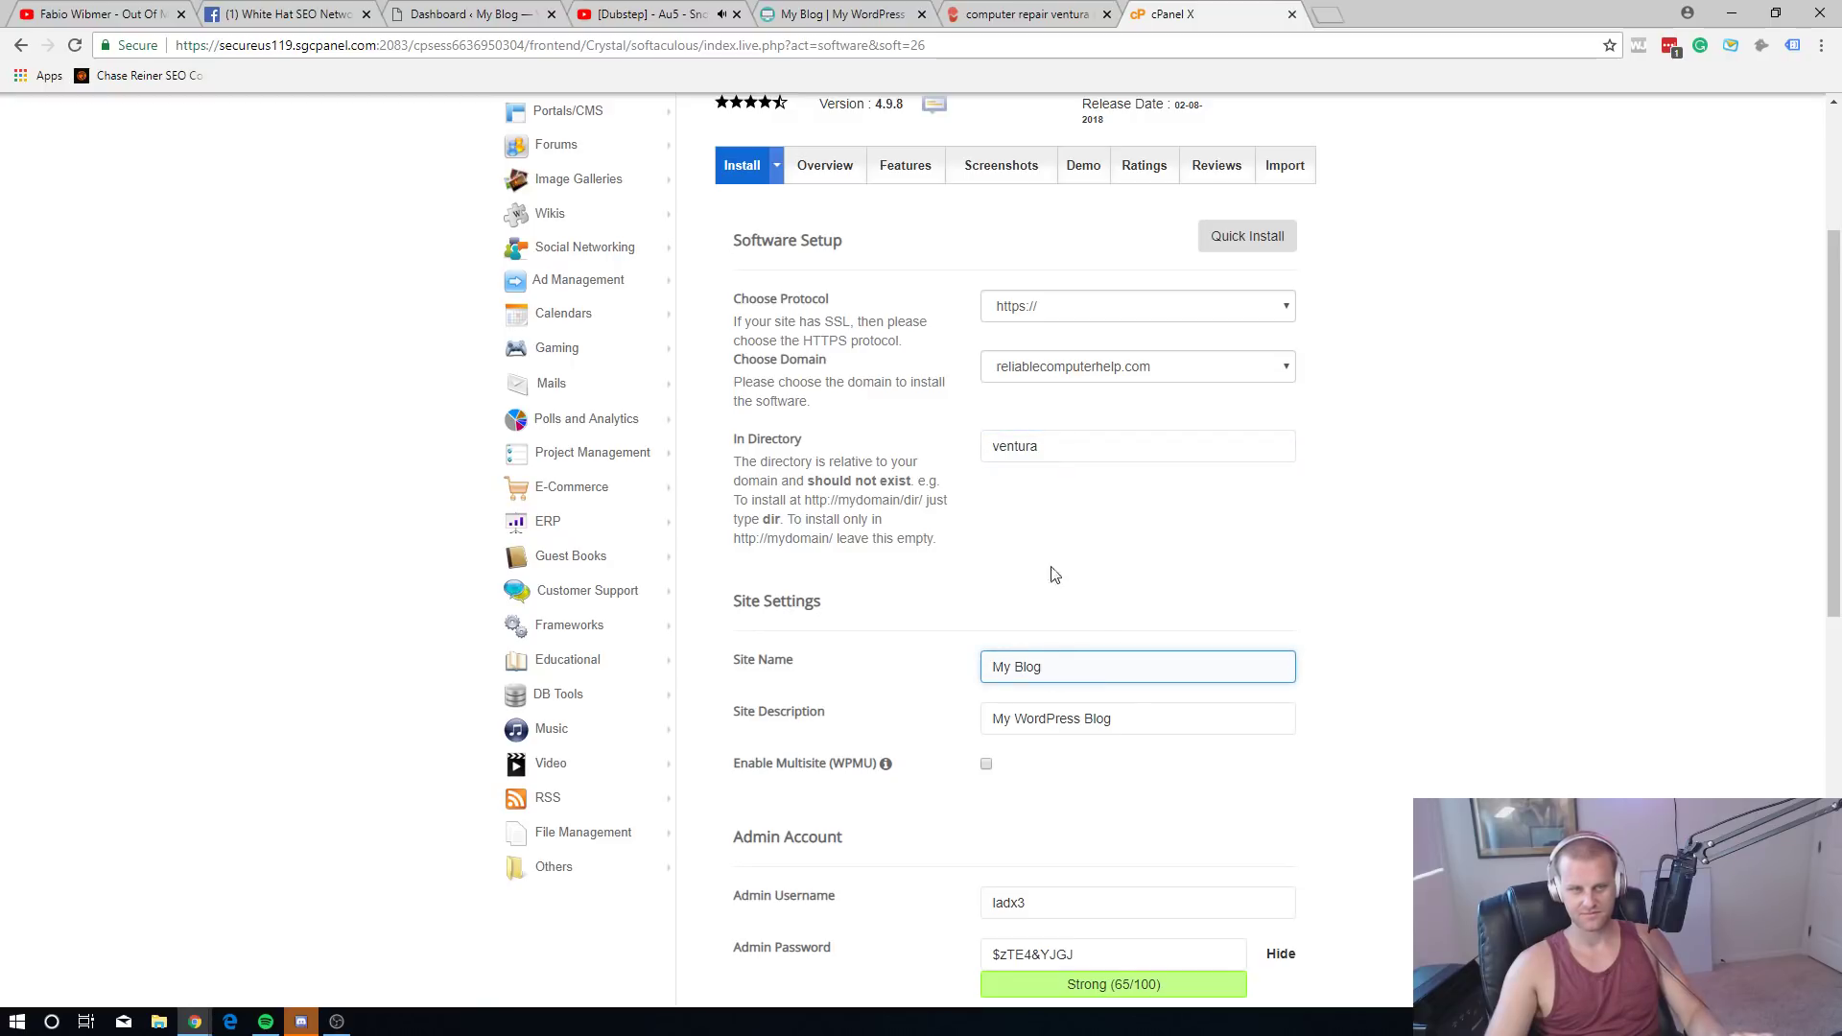
Replace the default site name with 'Ventura Computer Repair' and check the directory name
key(ctrl+a)
text(Ventura Co)
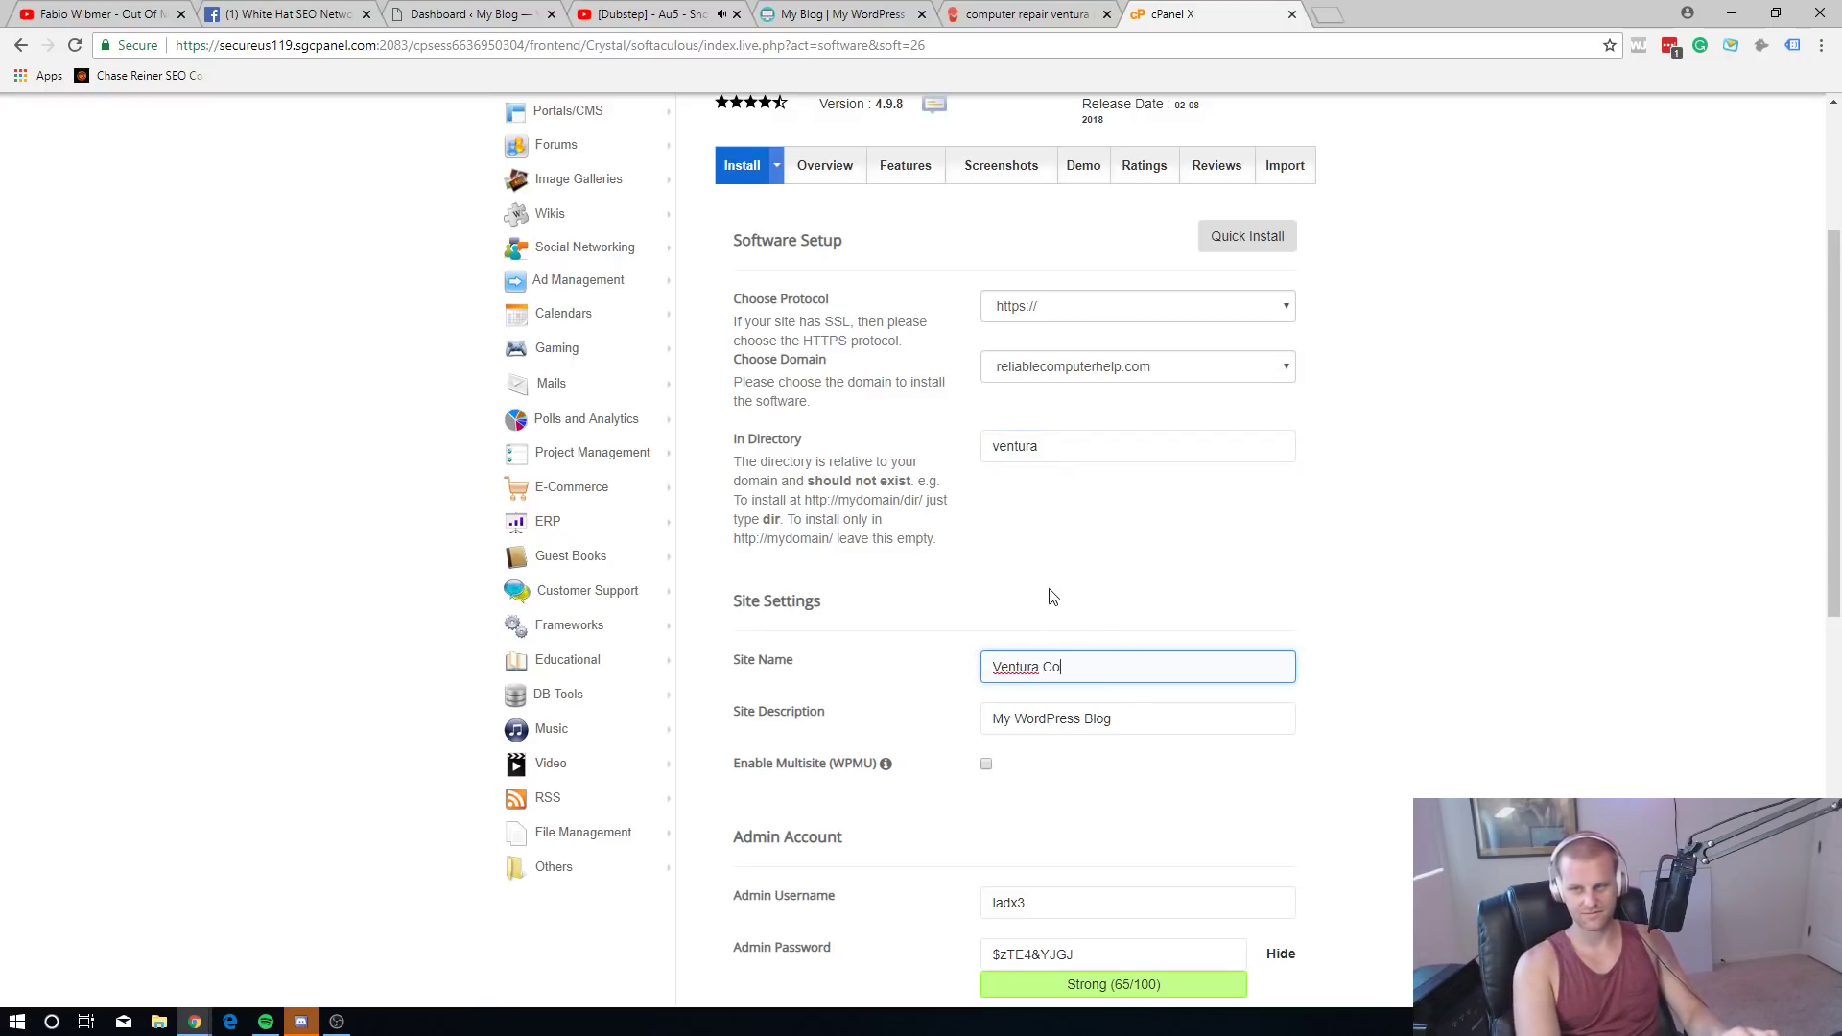
text(m,)
text(uter Repair)
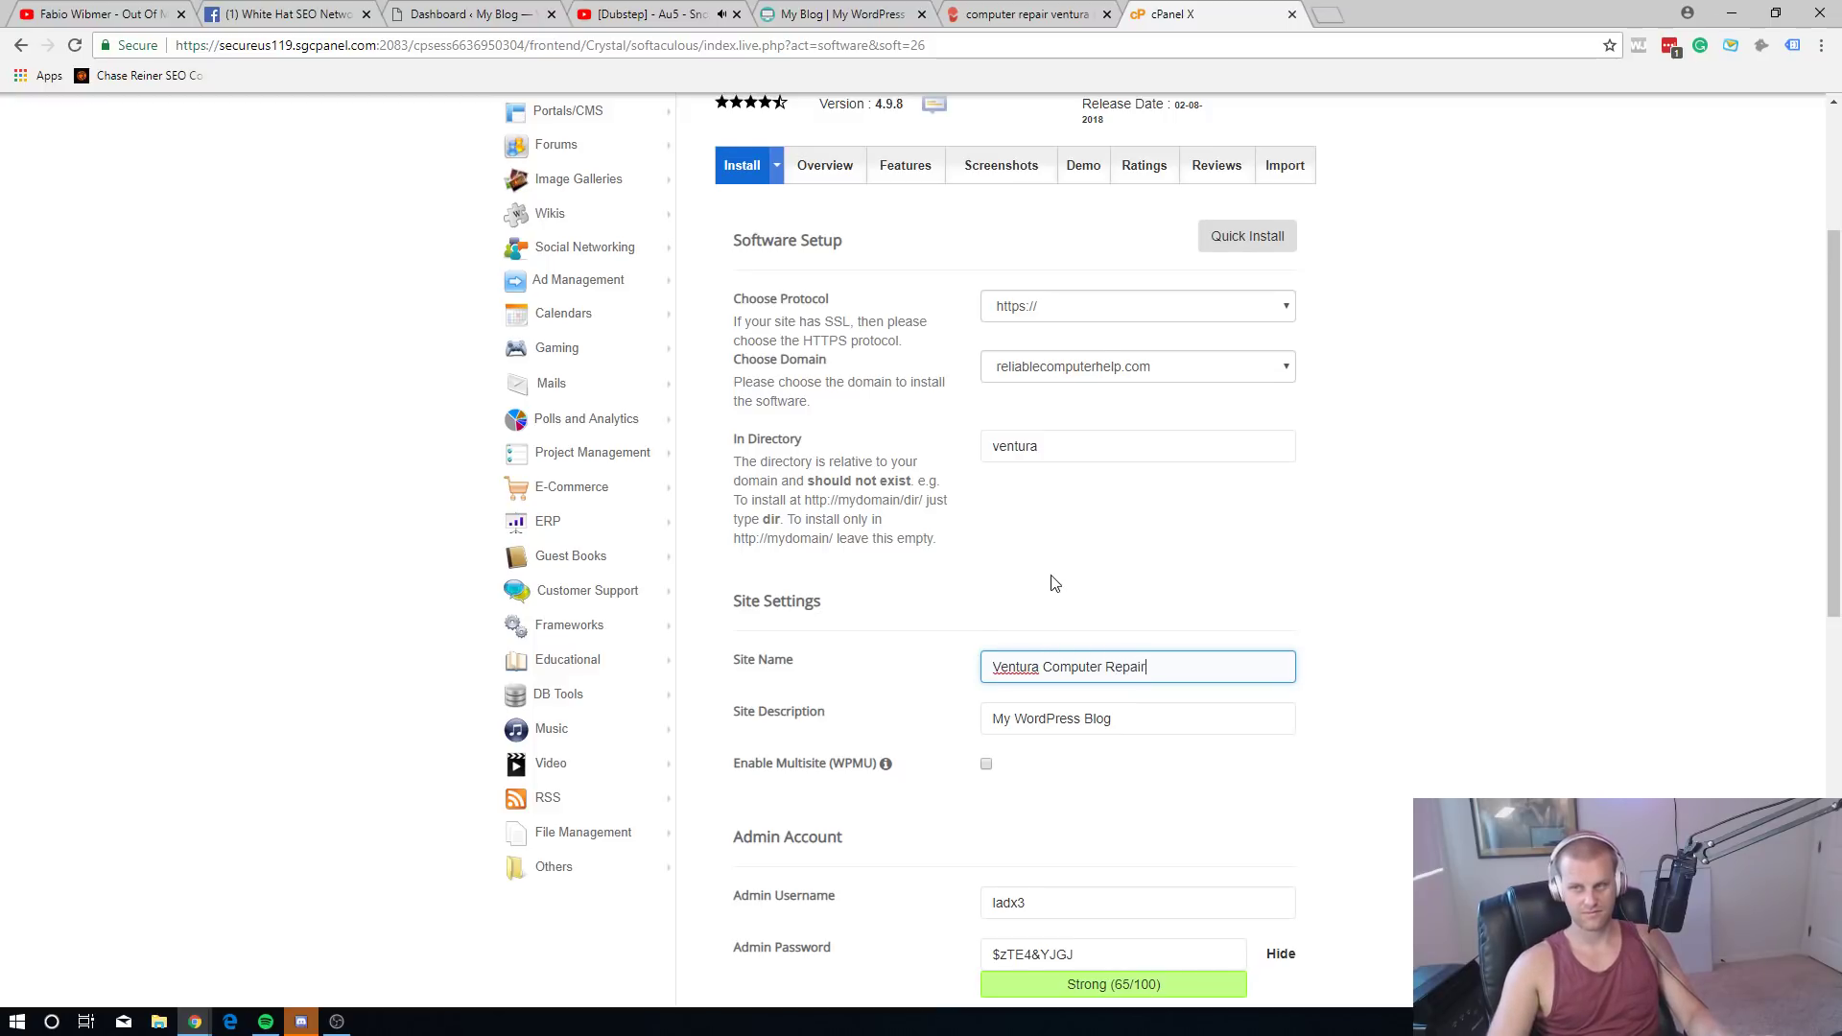
scroll(1048, 564, down, 1)
click(1005, 350)
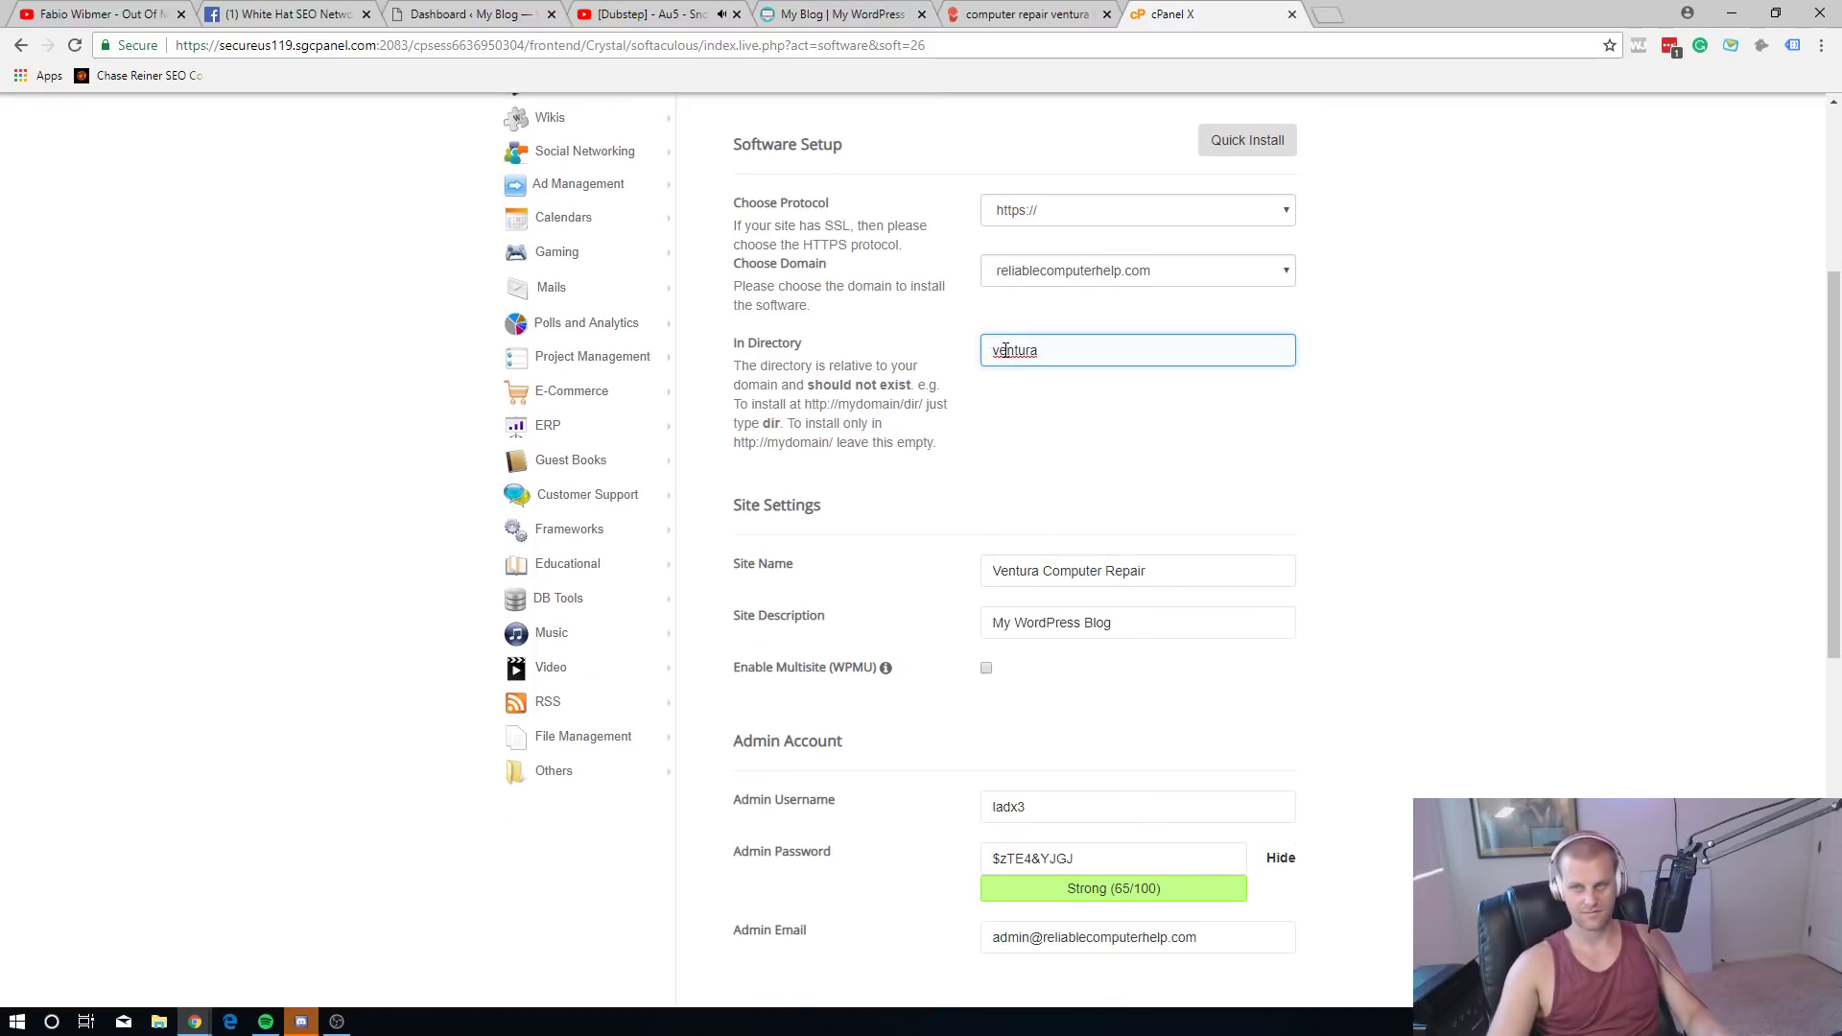
scroll(1029, 392, down, 3)
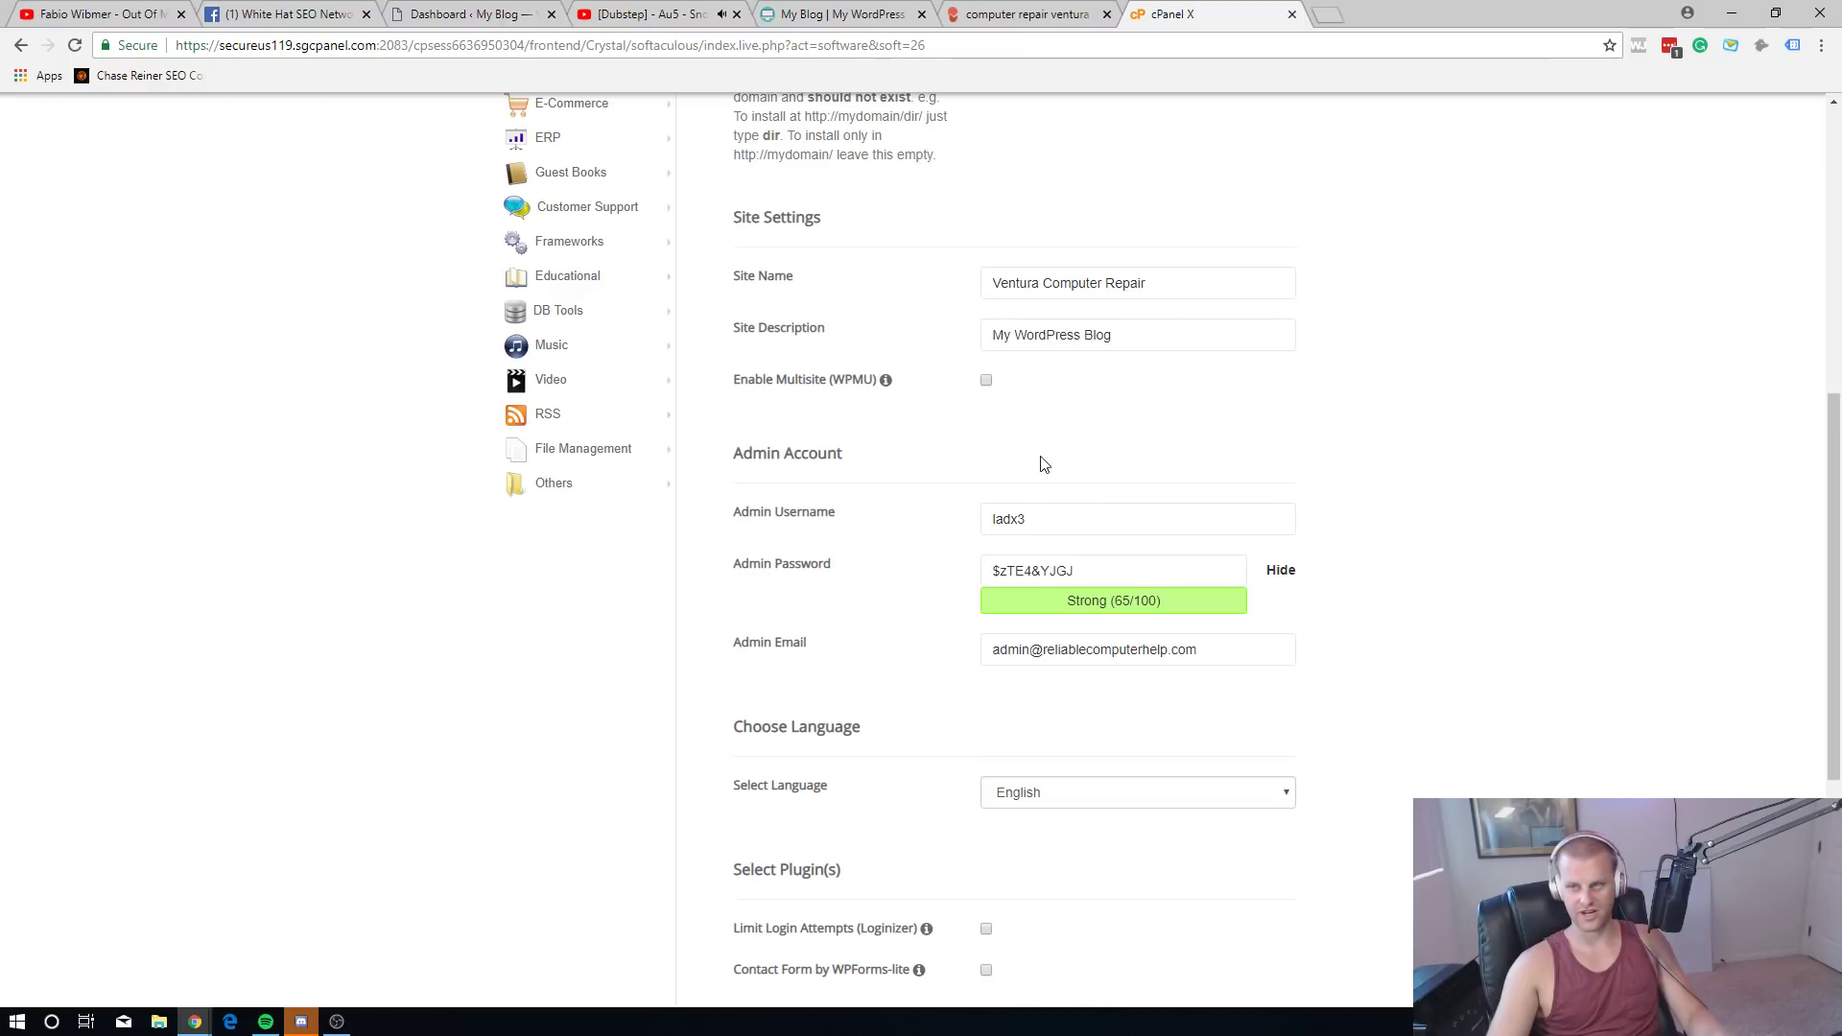
Set the admin username to the owner's e-mail address
double_click(1110, 526)
click(1069, 515)
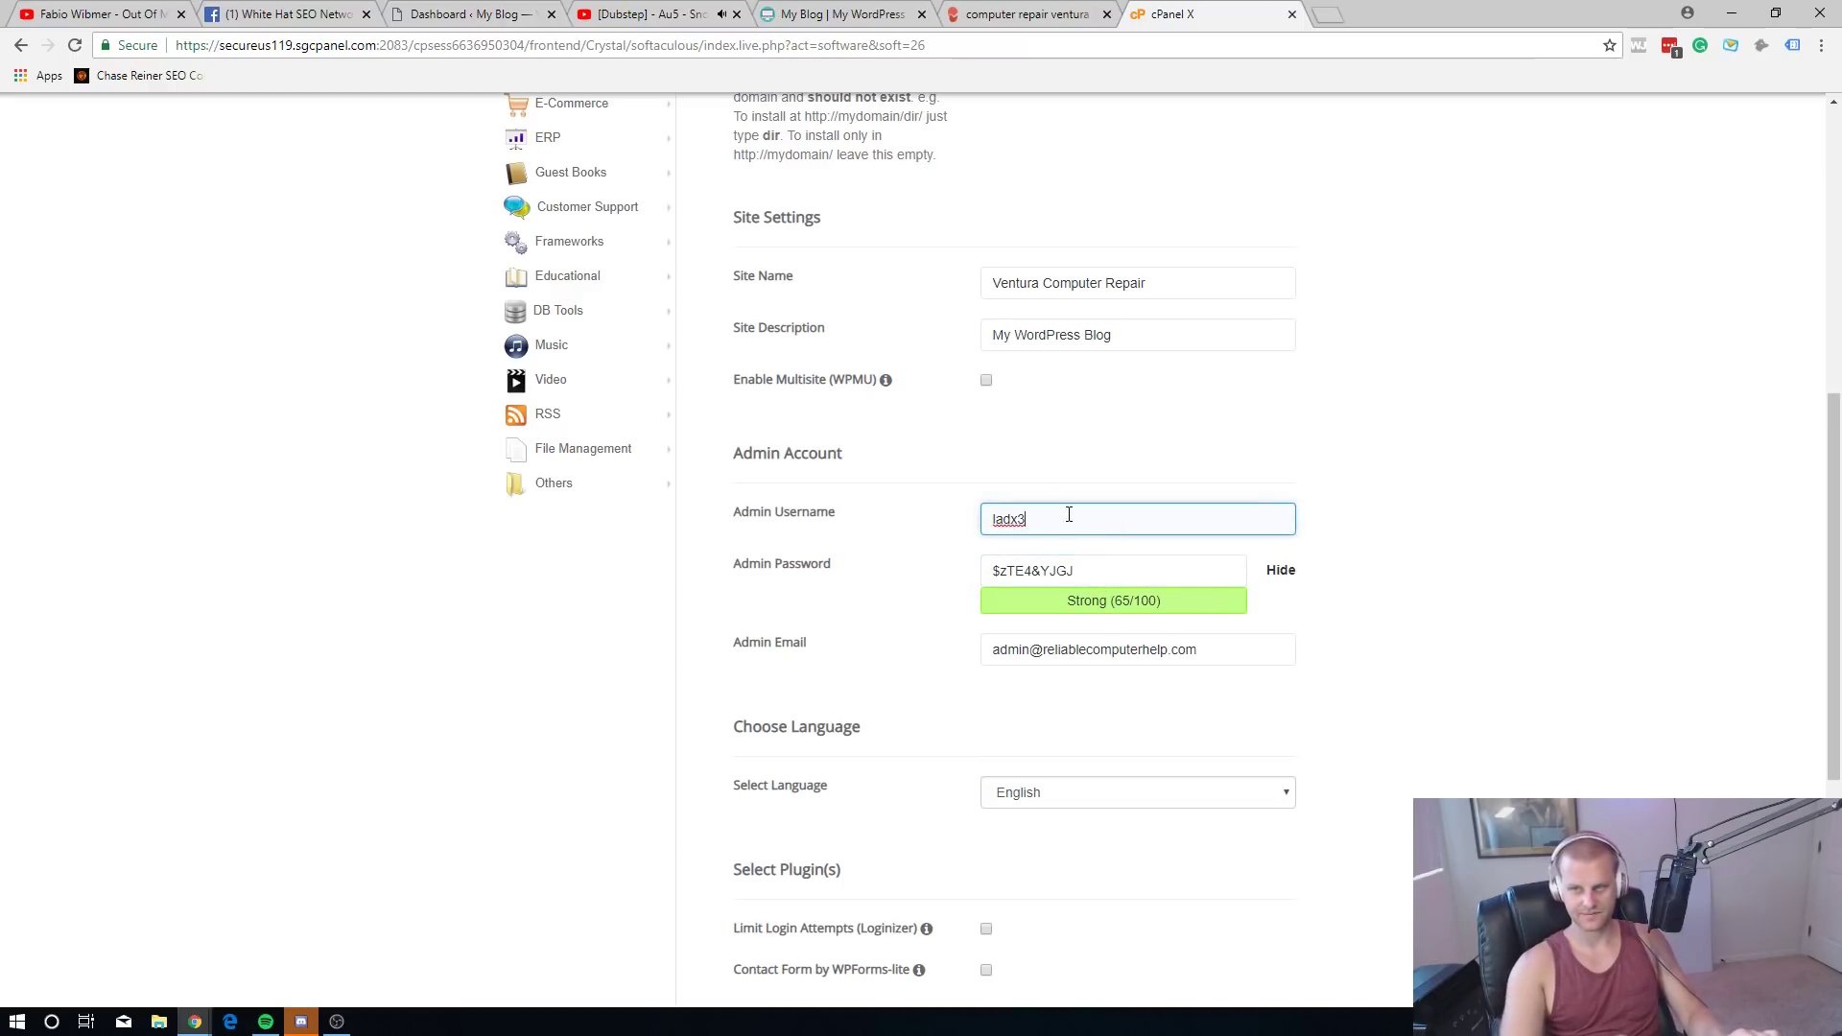
text(im)
double_click(1069, 515)
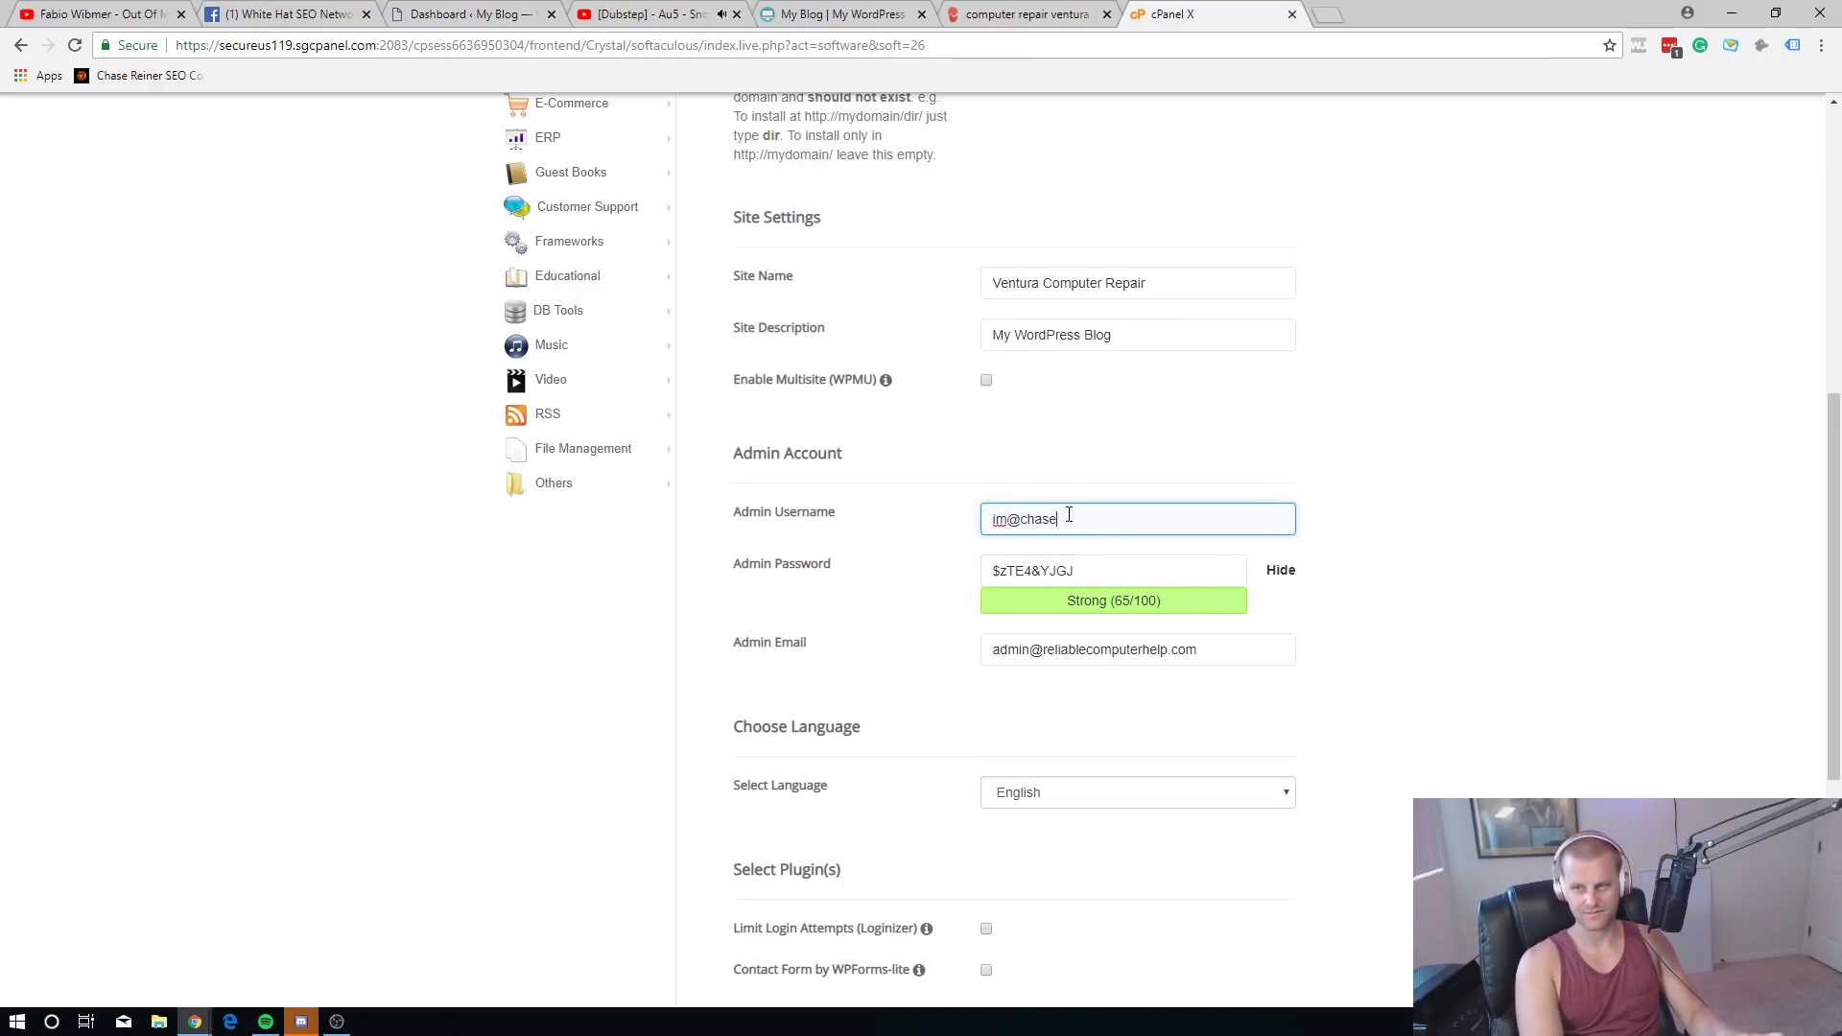
key(Tab)
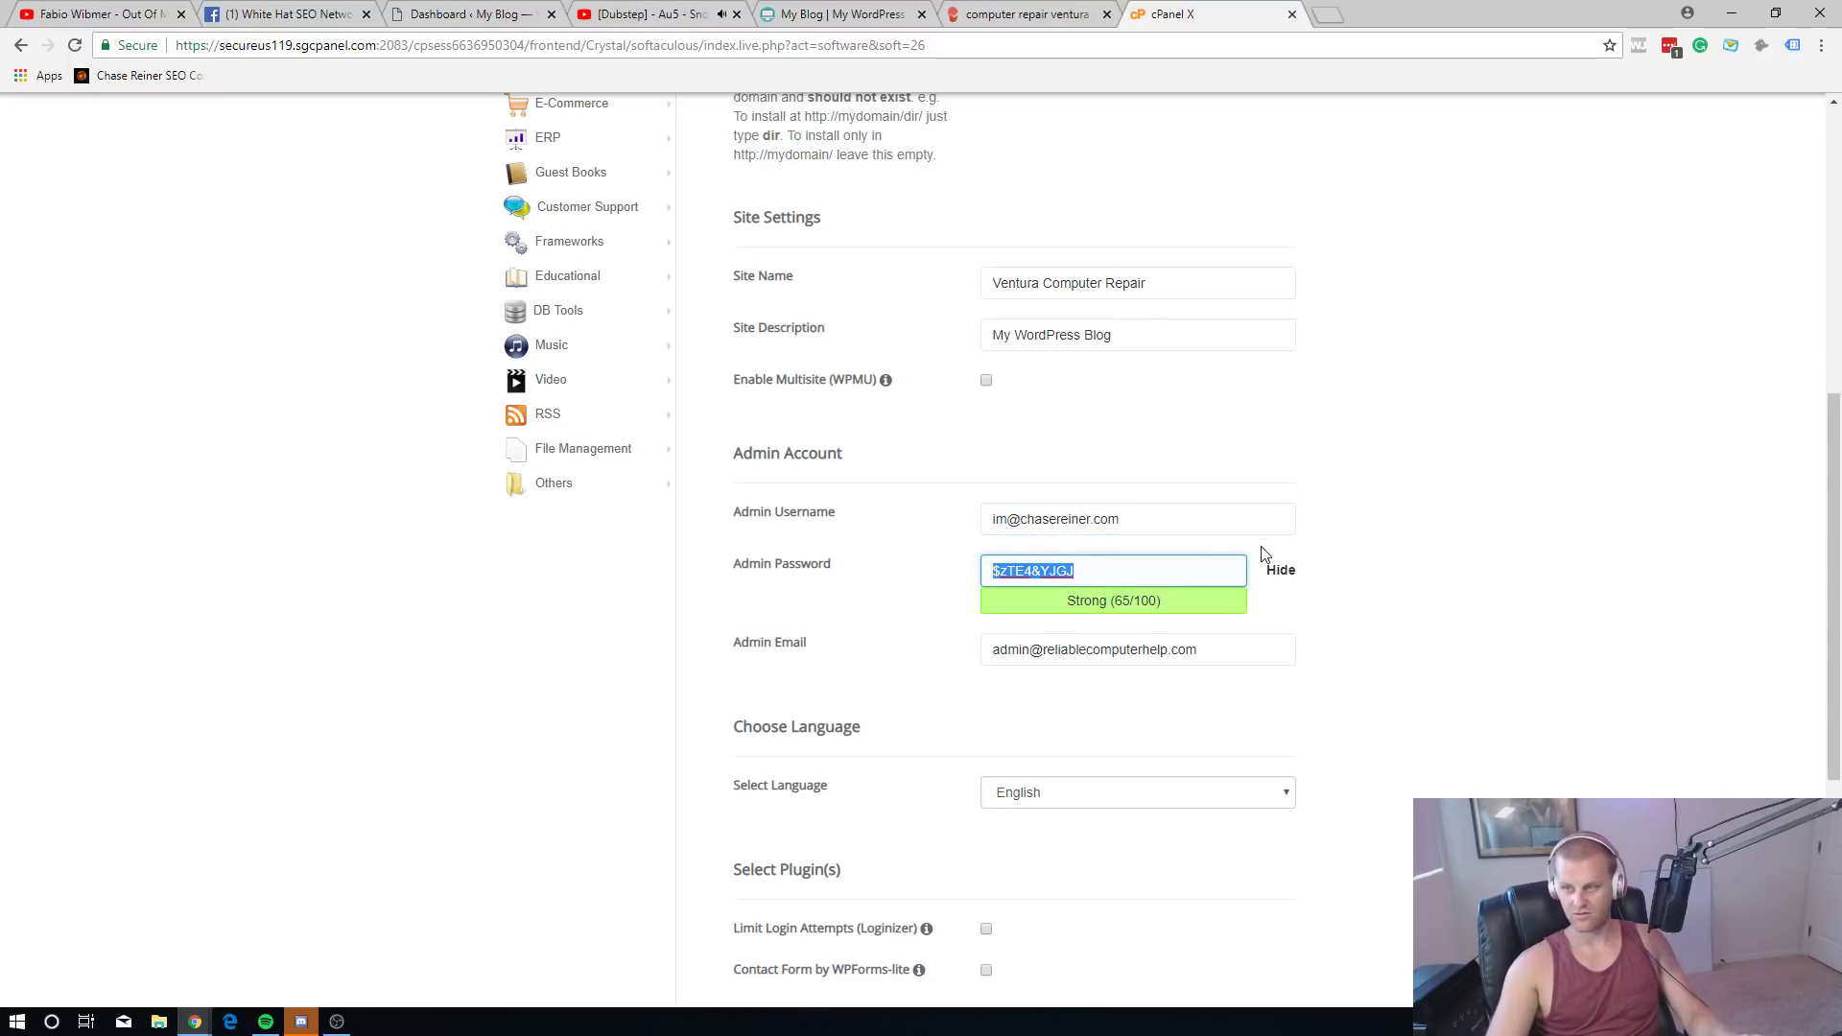
Replace the generated admin password with a new strong password and start the installation
click(1287, 583)
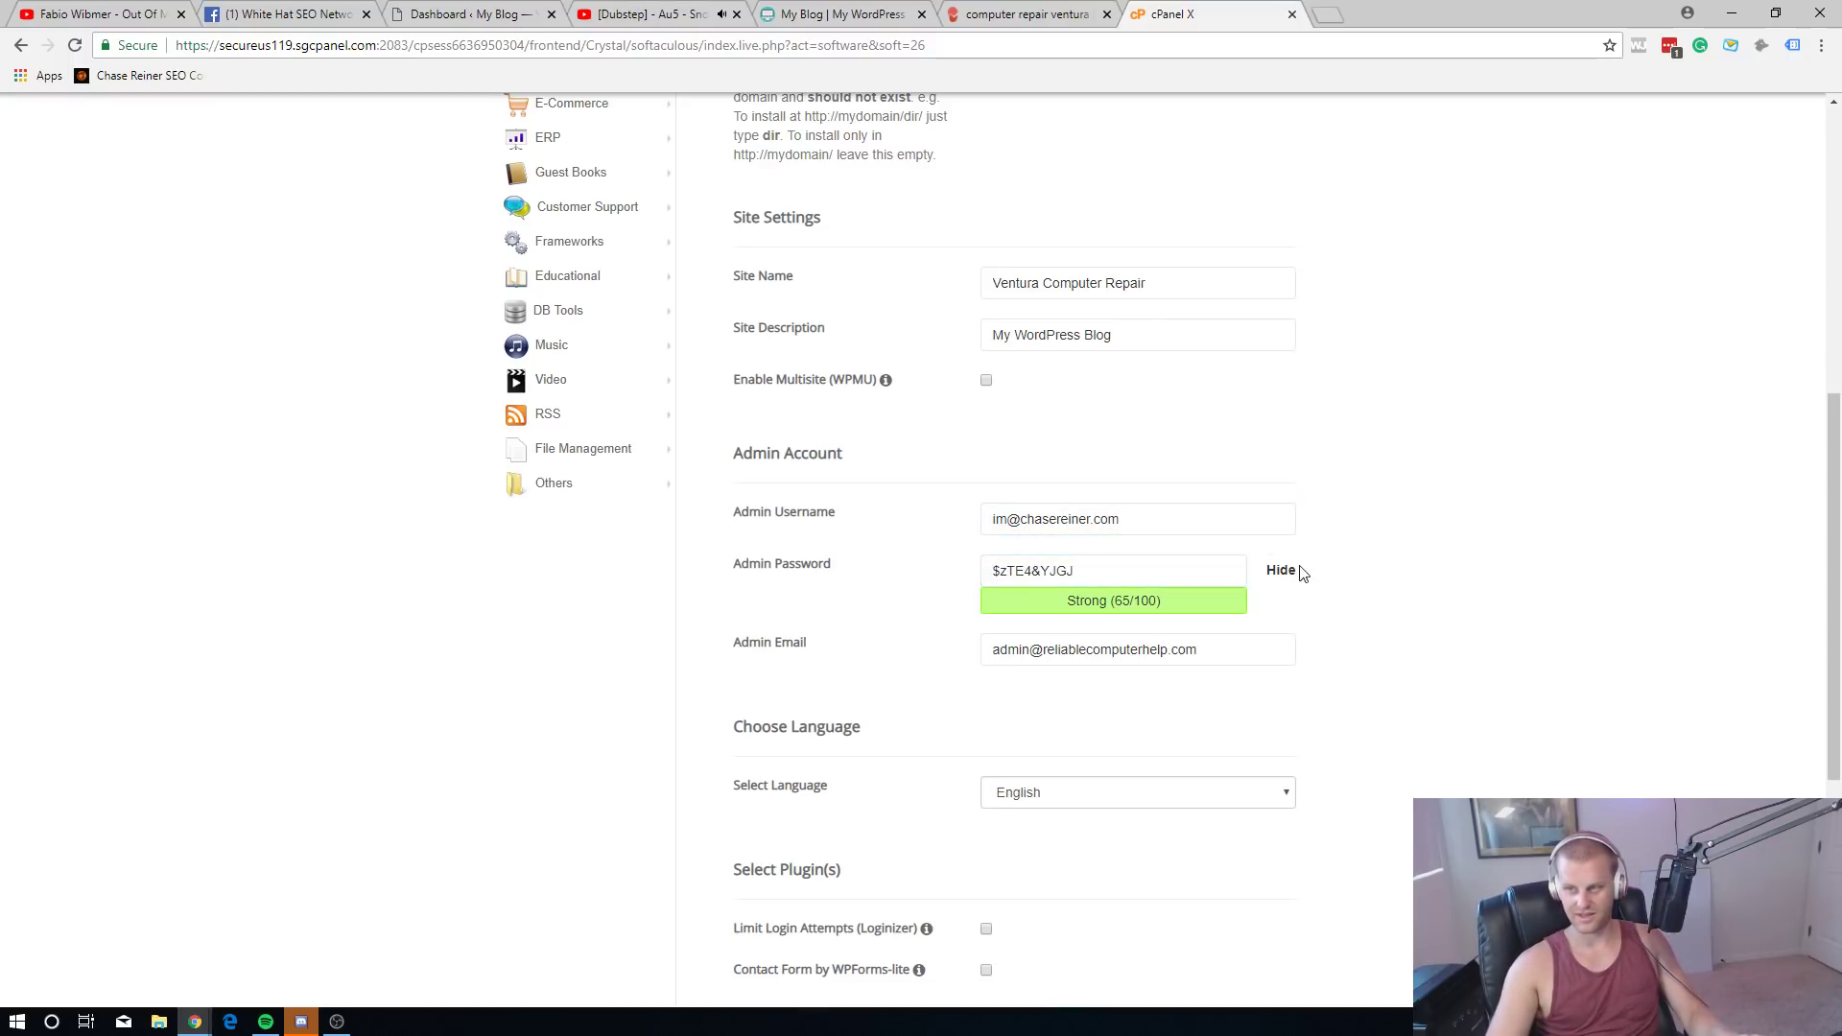
click(1277, 577)
click(1197, 581)
key(ctrl+a)
text(•)
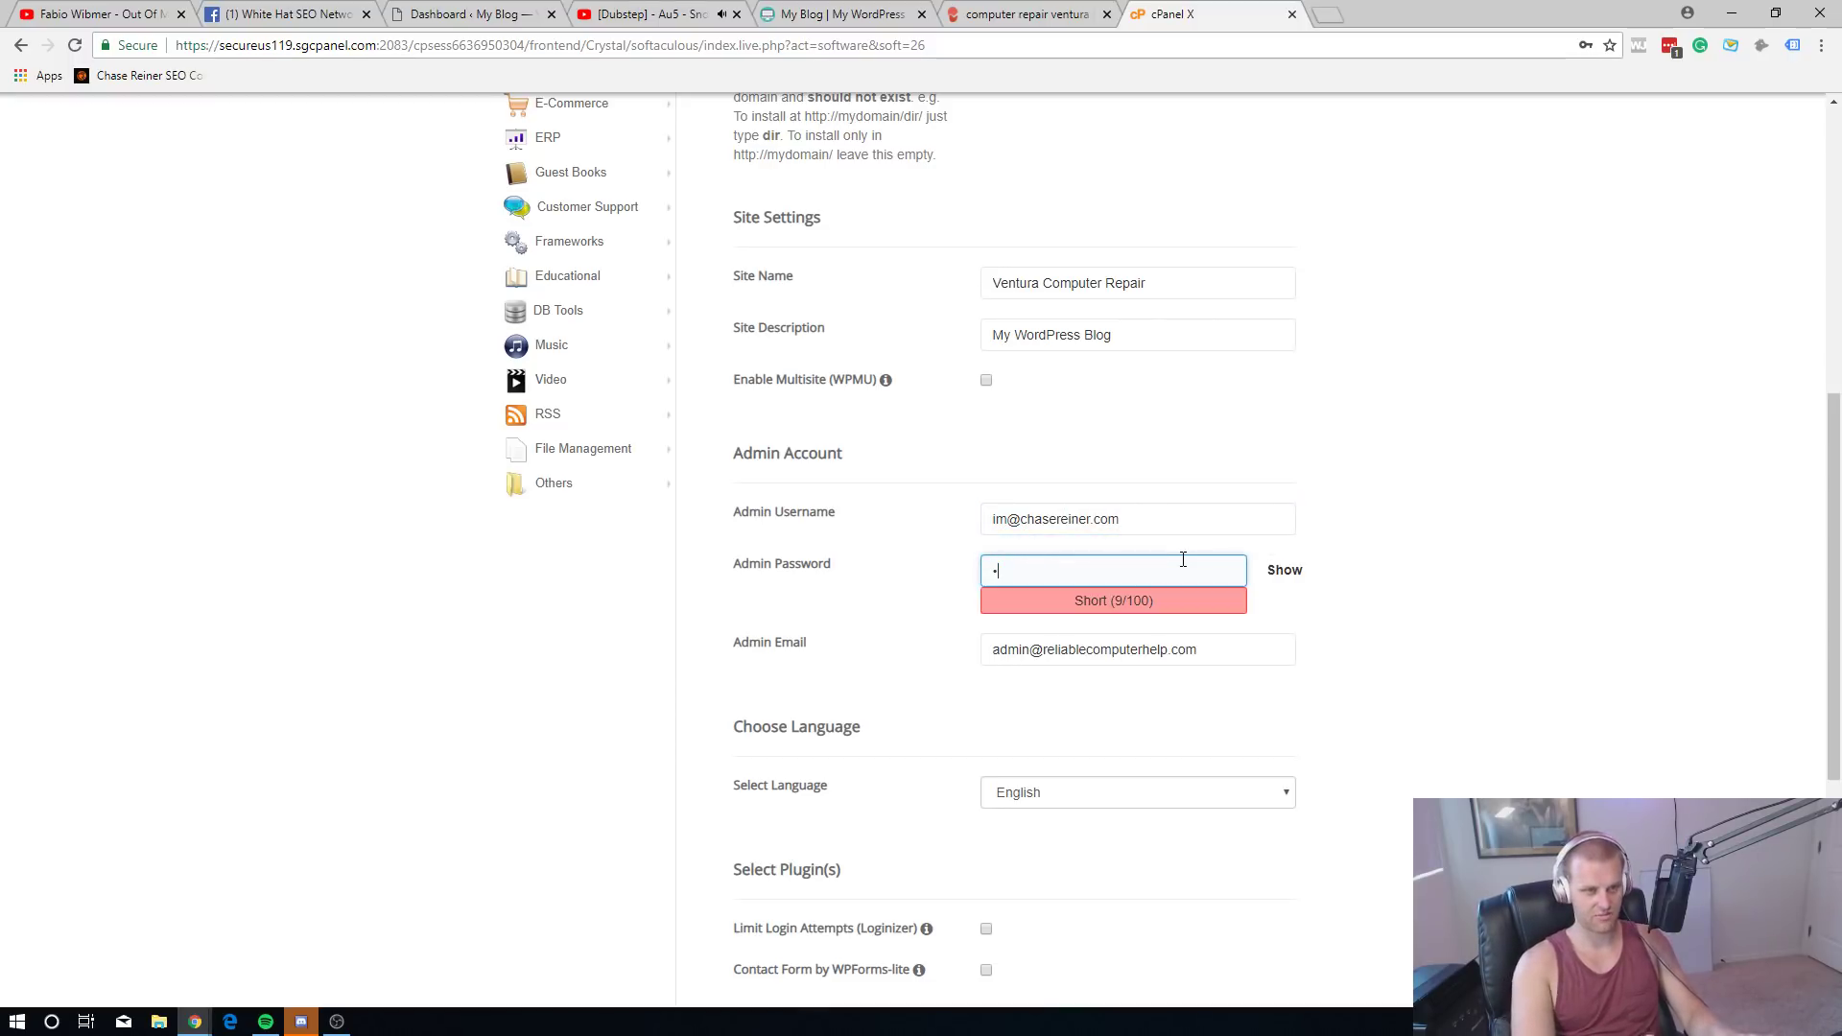
text(•••••••••••••)
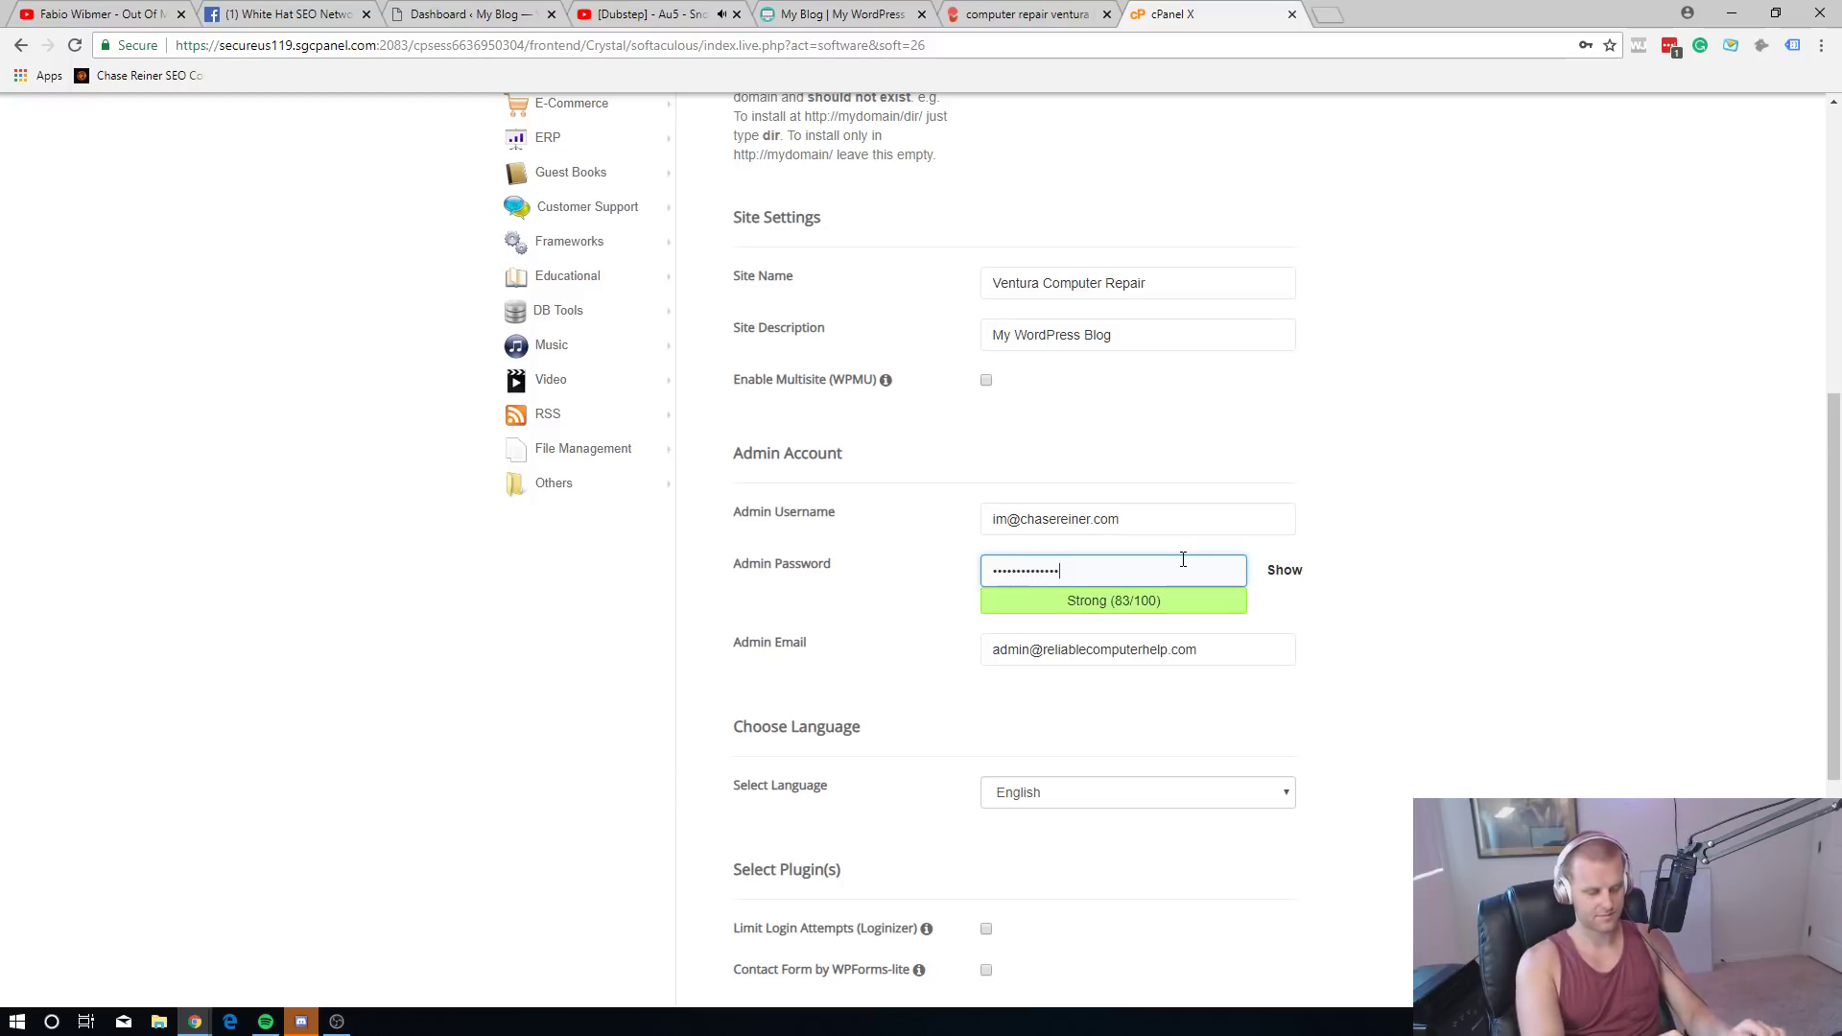
key(ctrl+a)
text(•••••••••••••)
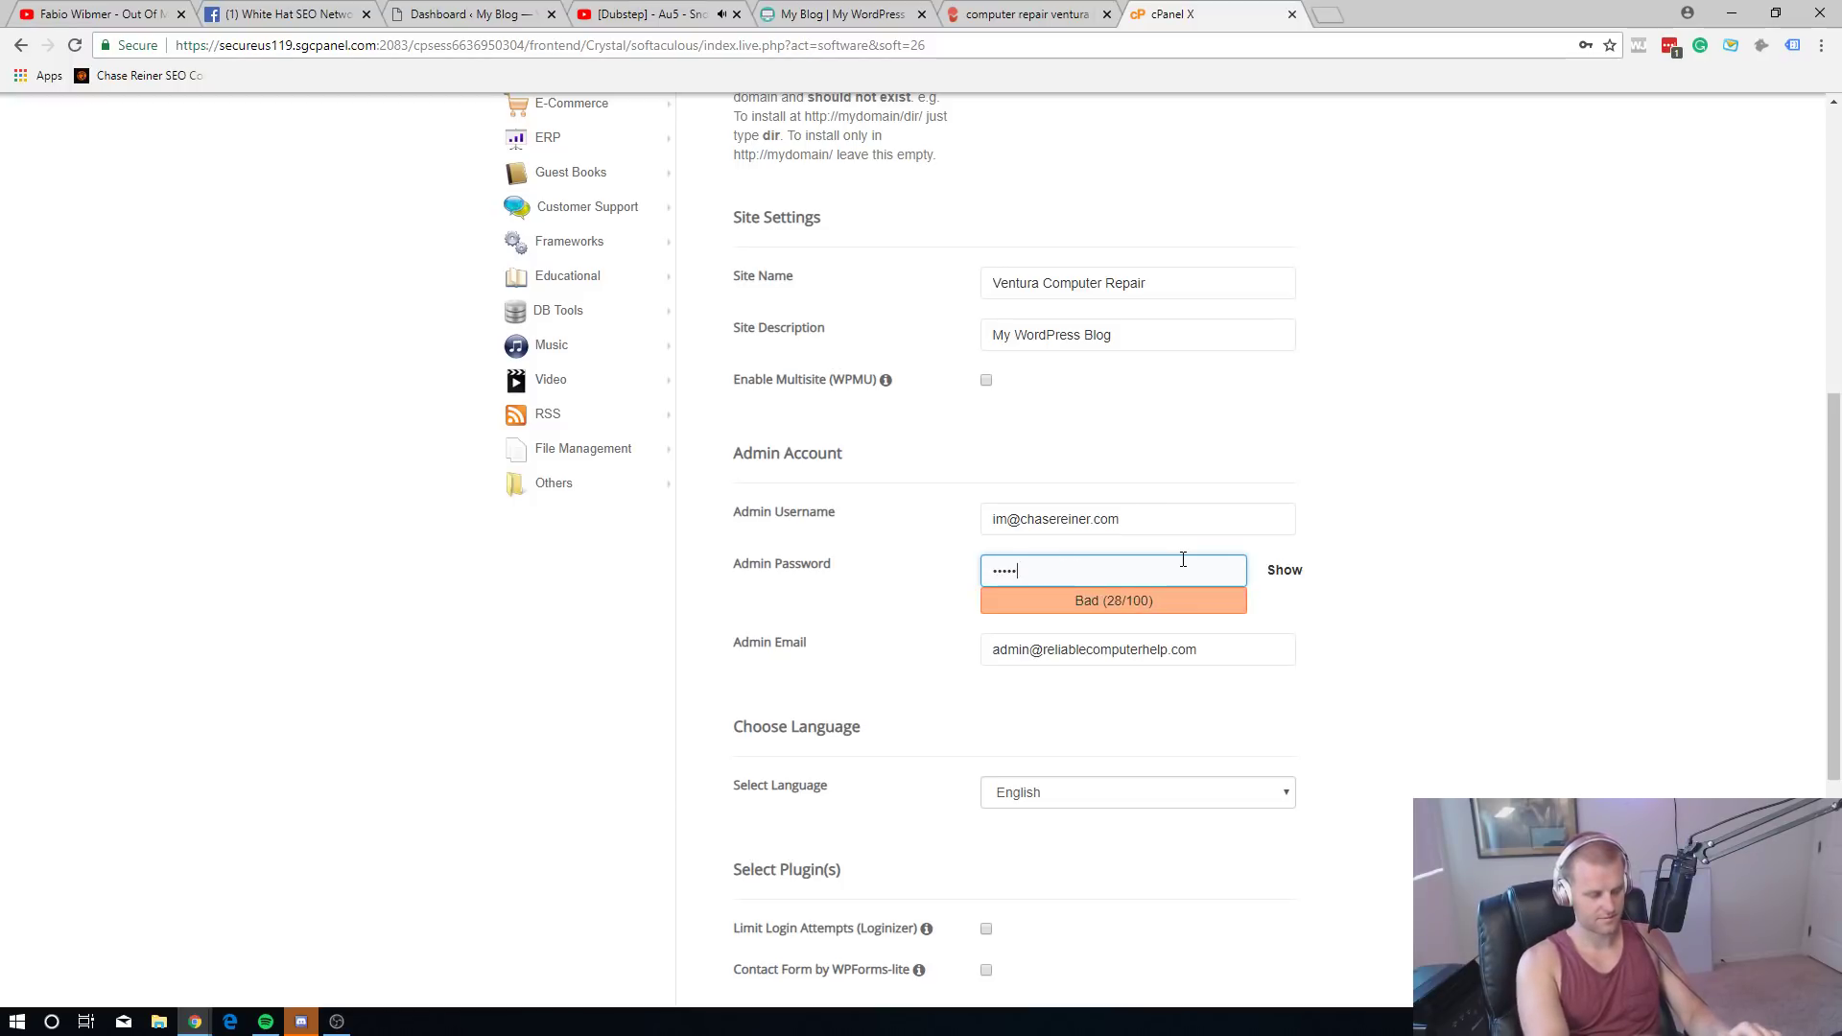
text(••)
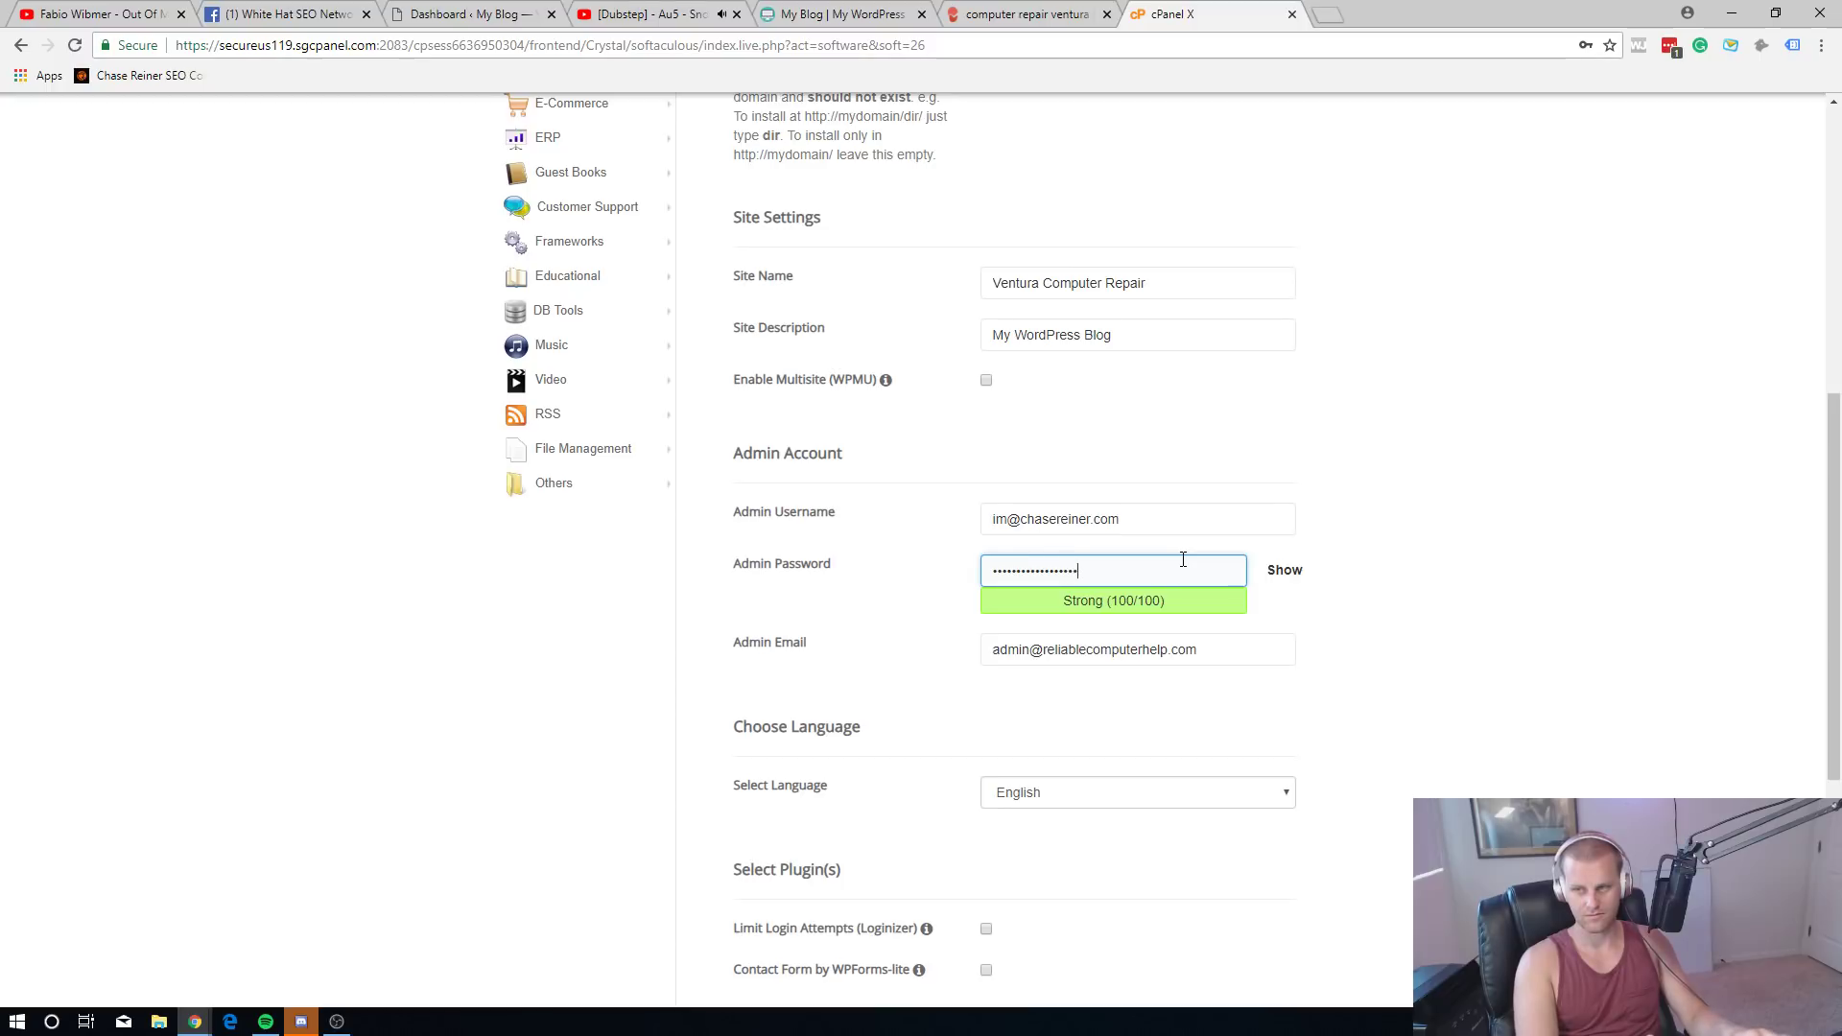
scroll(1247, 576, down, 5)
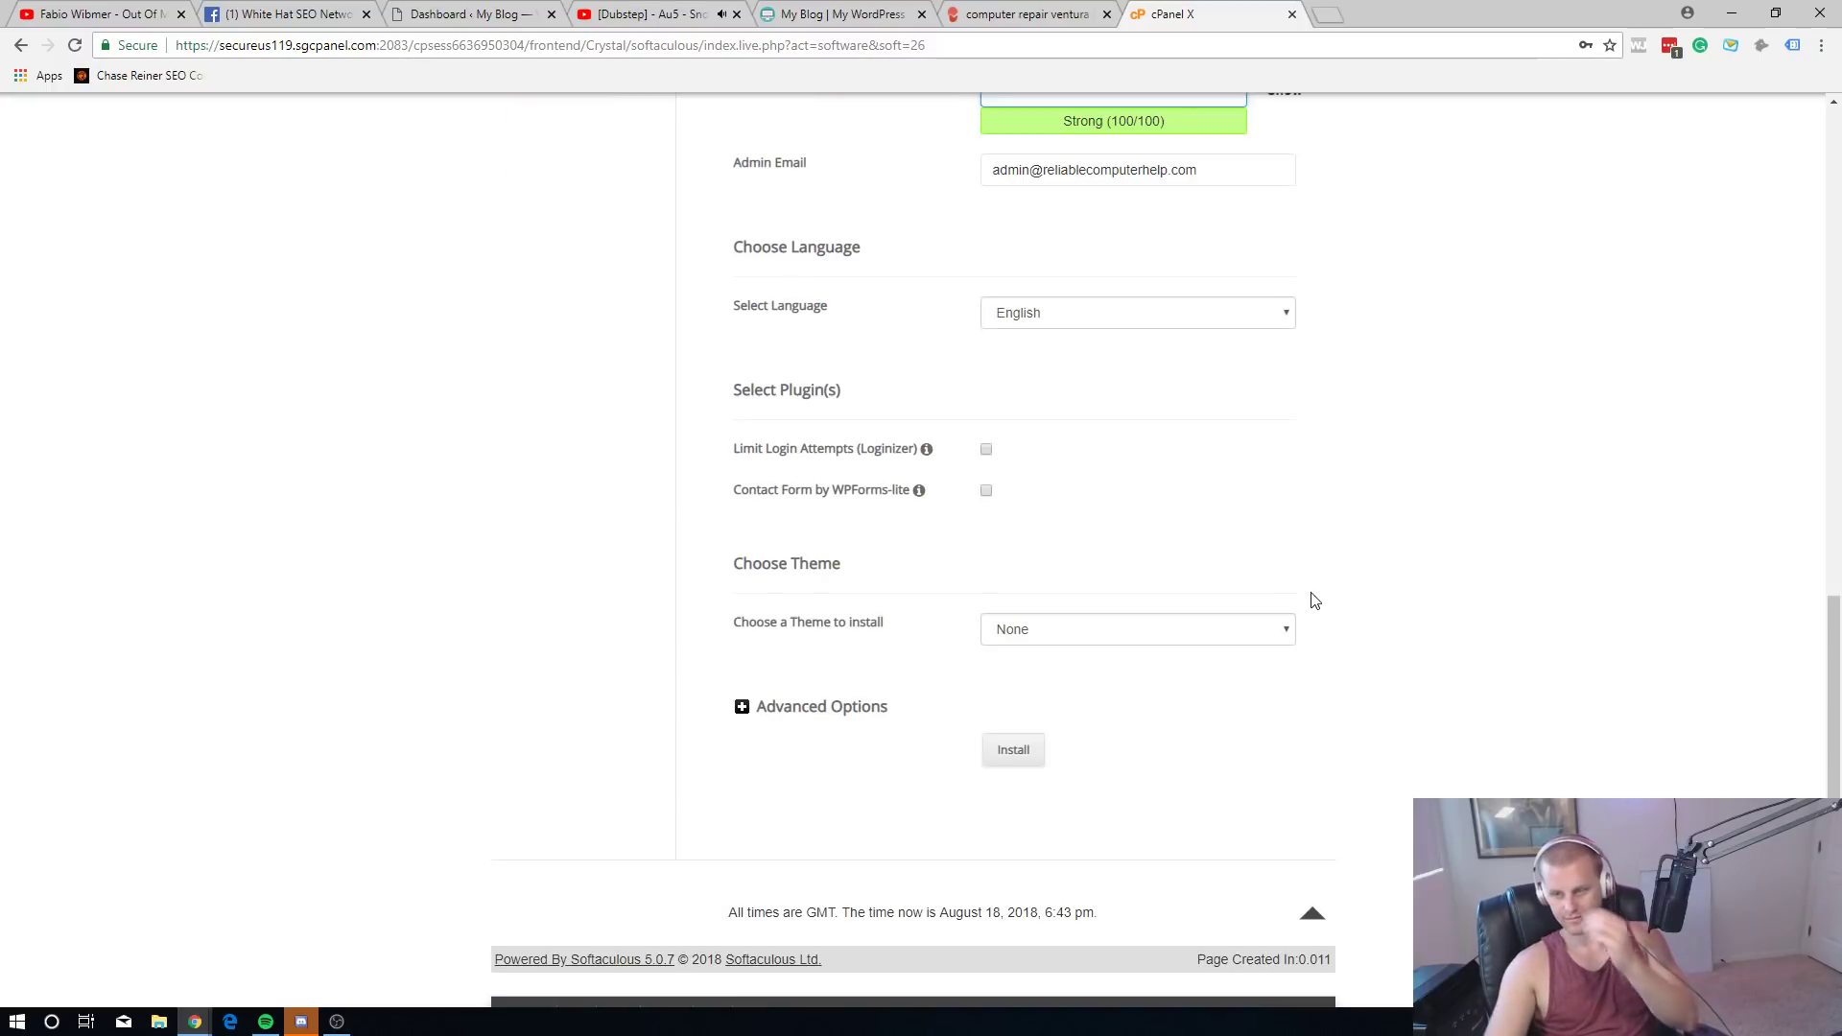
click(1005, 755)
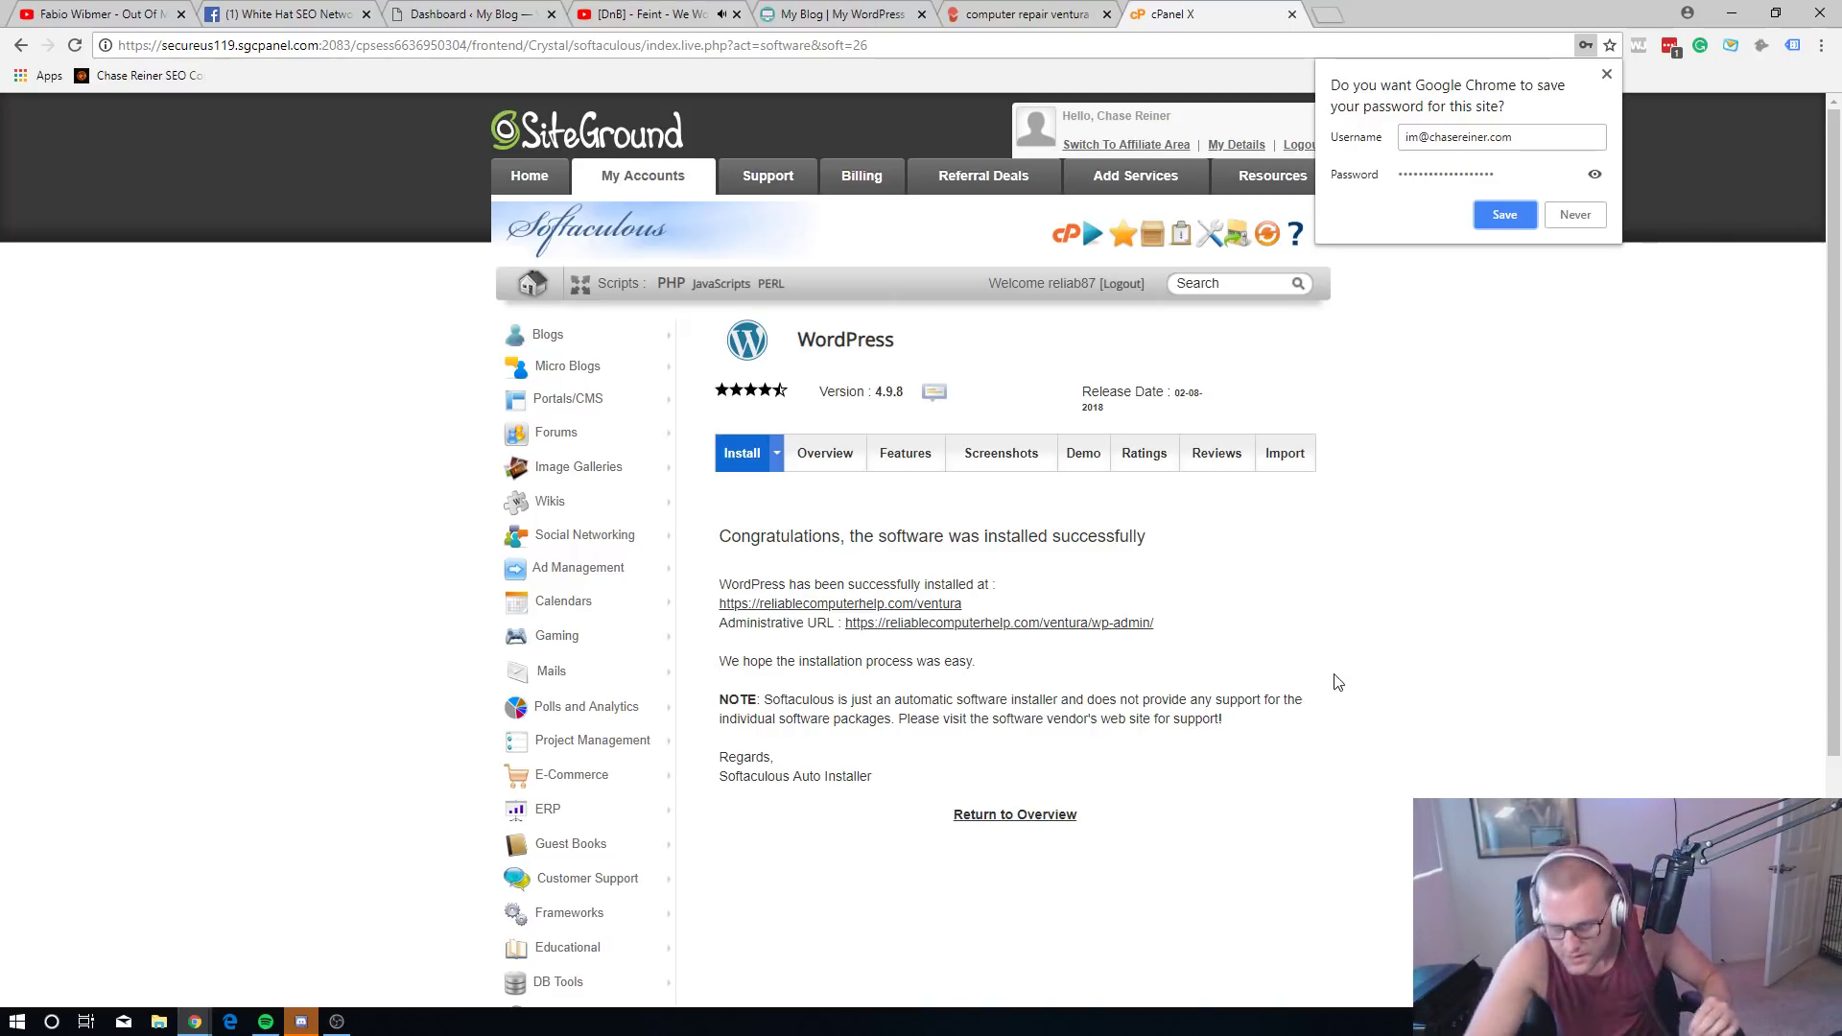
Open the new site's dashboard, dismiss the privacy notice, and go to Appearance > Themes
click(1130, 623)
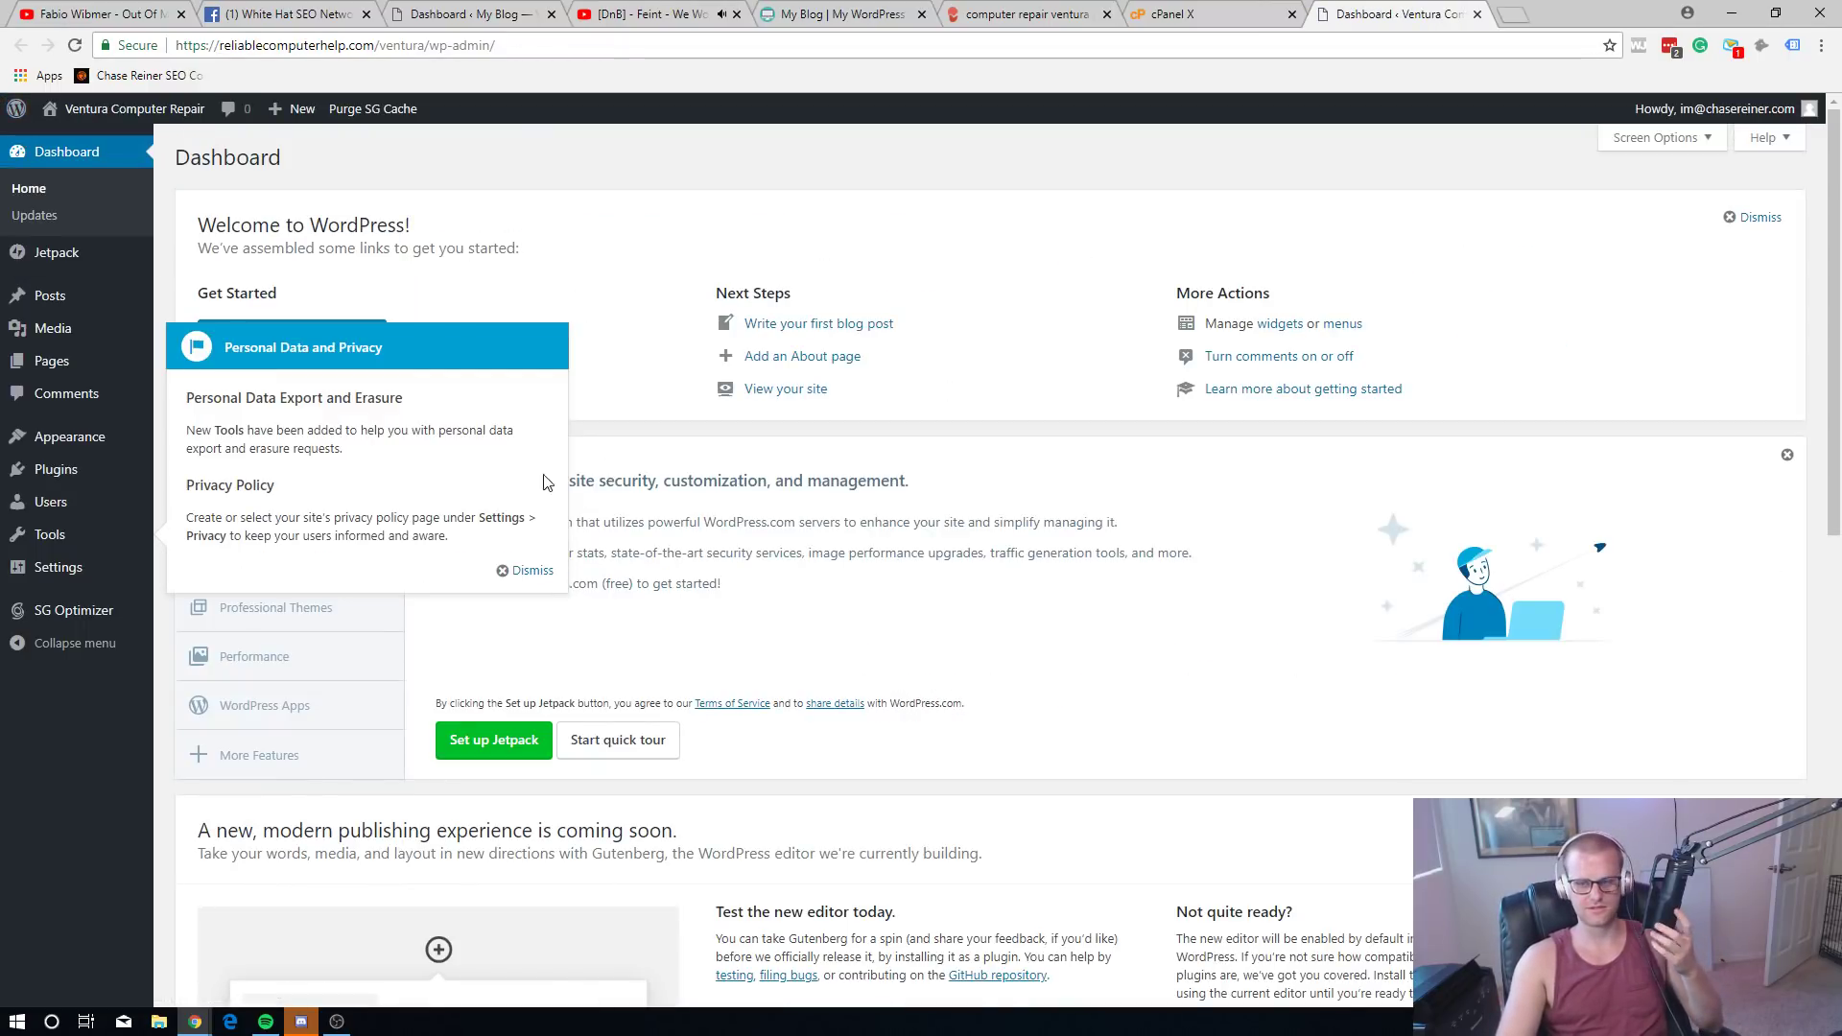
click(531, 571)
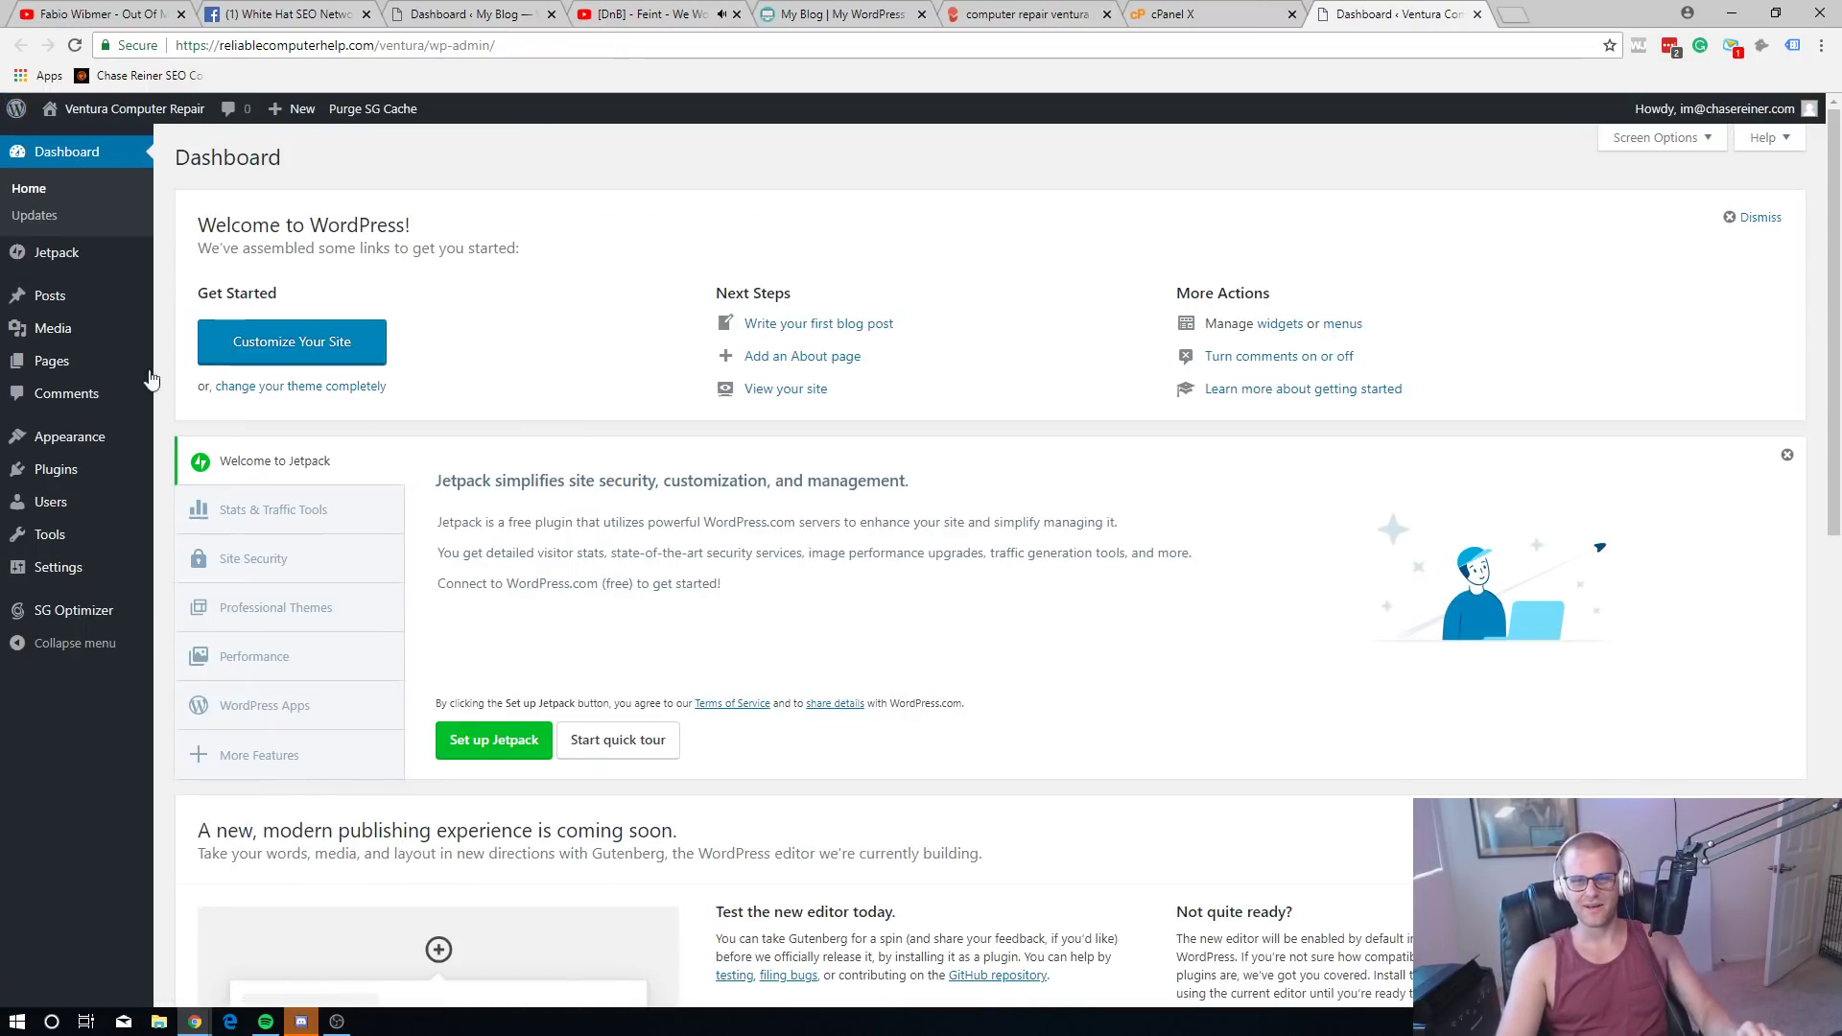
mouse_move(101, 441)
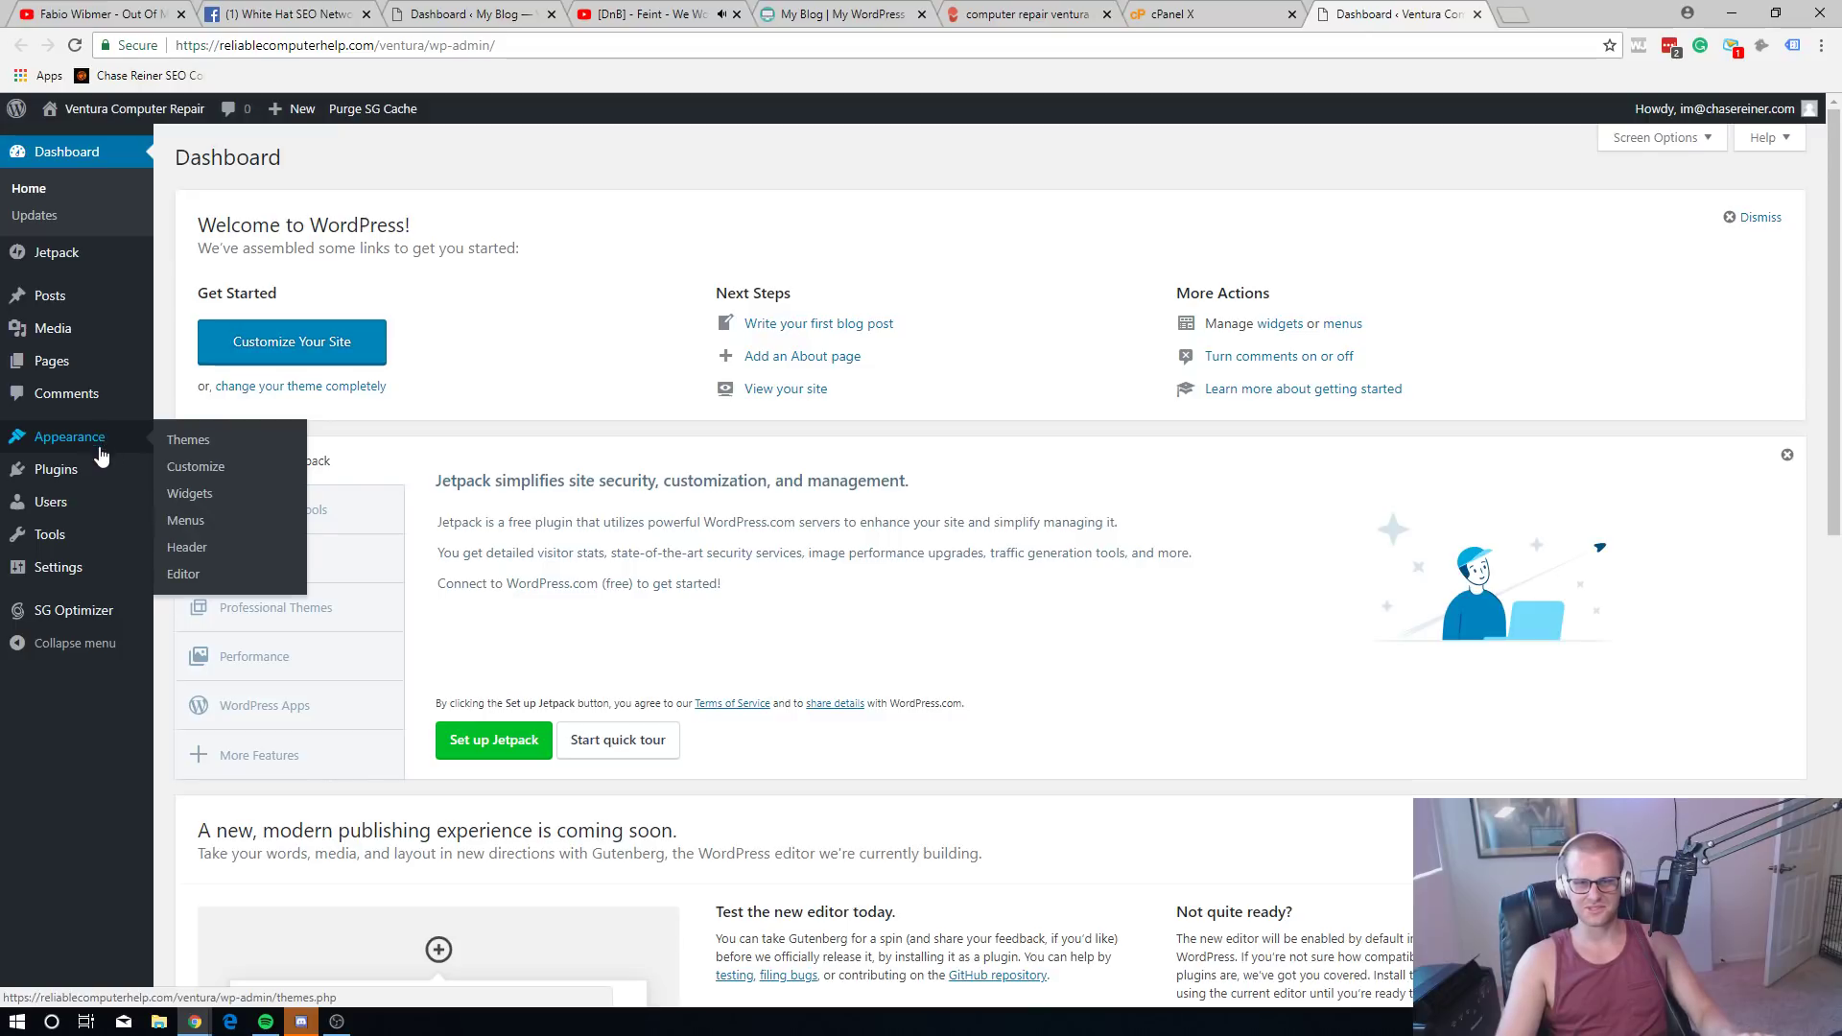
mouse_move(80, 511)
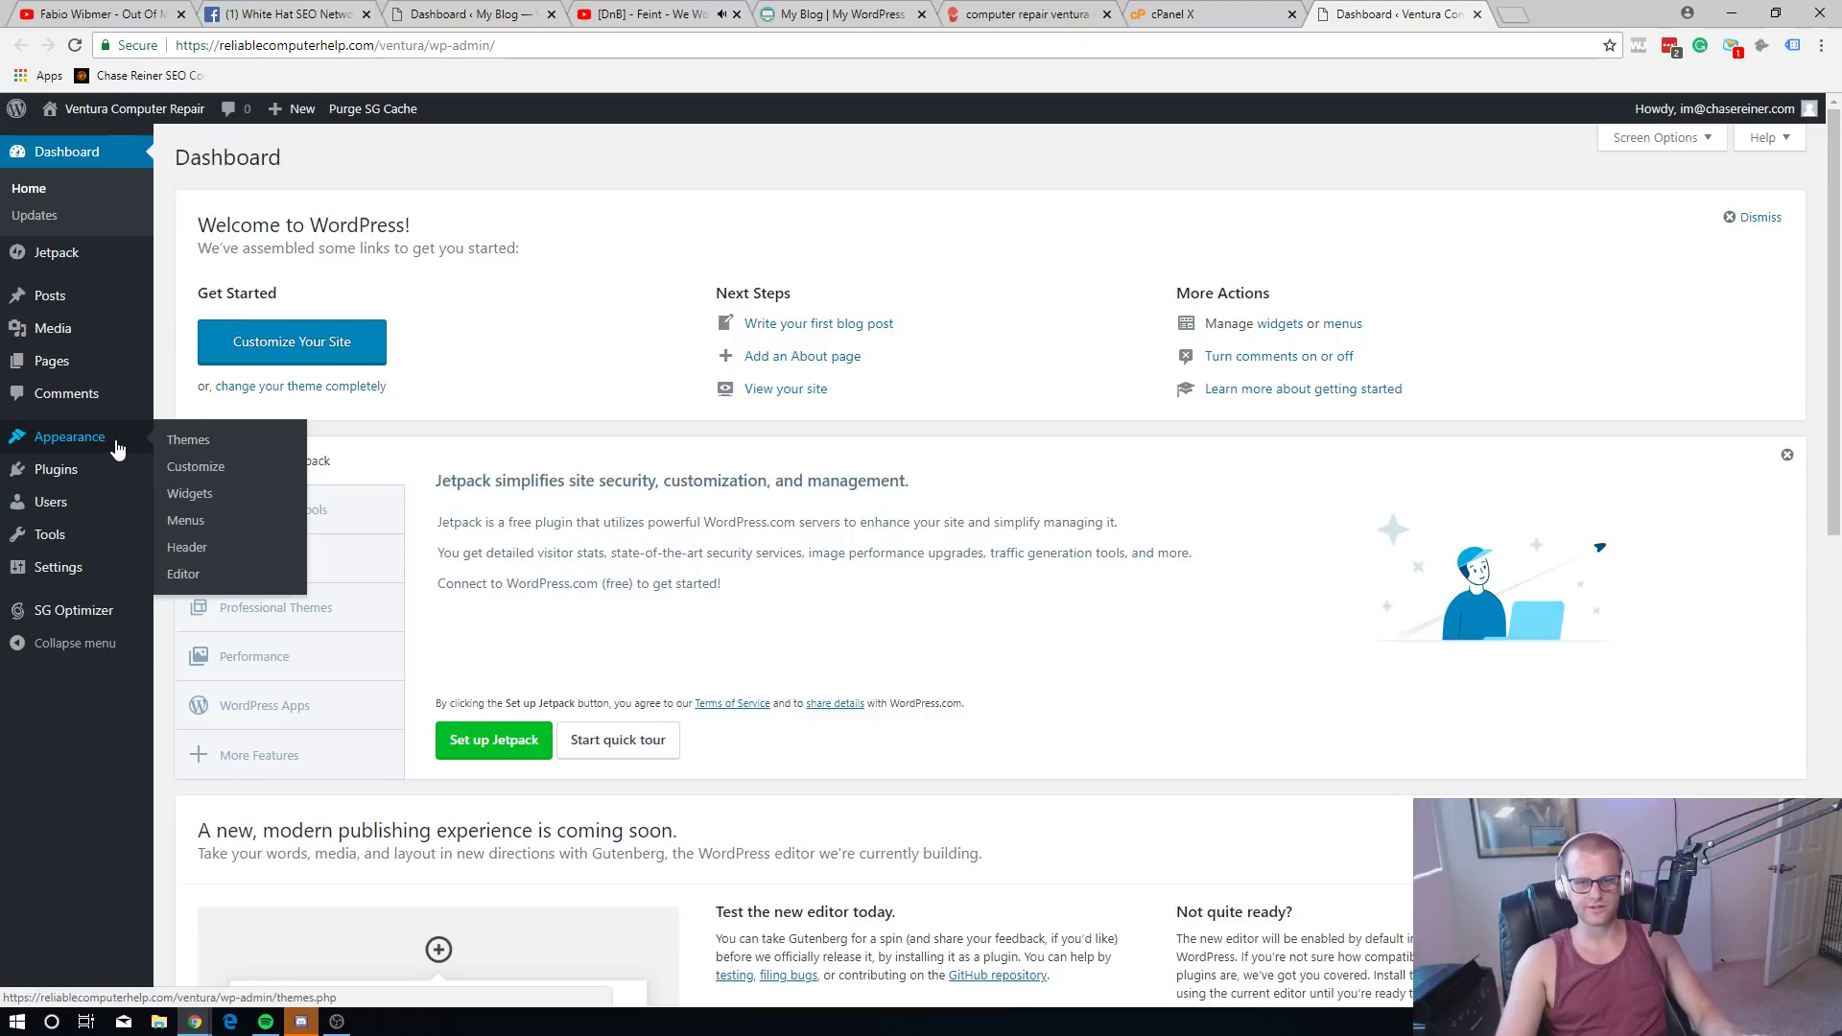
click(207, 441)
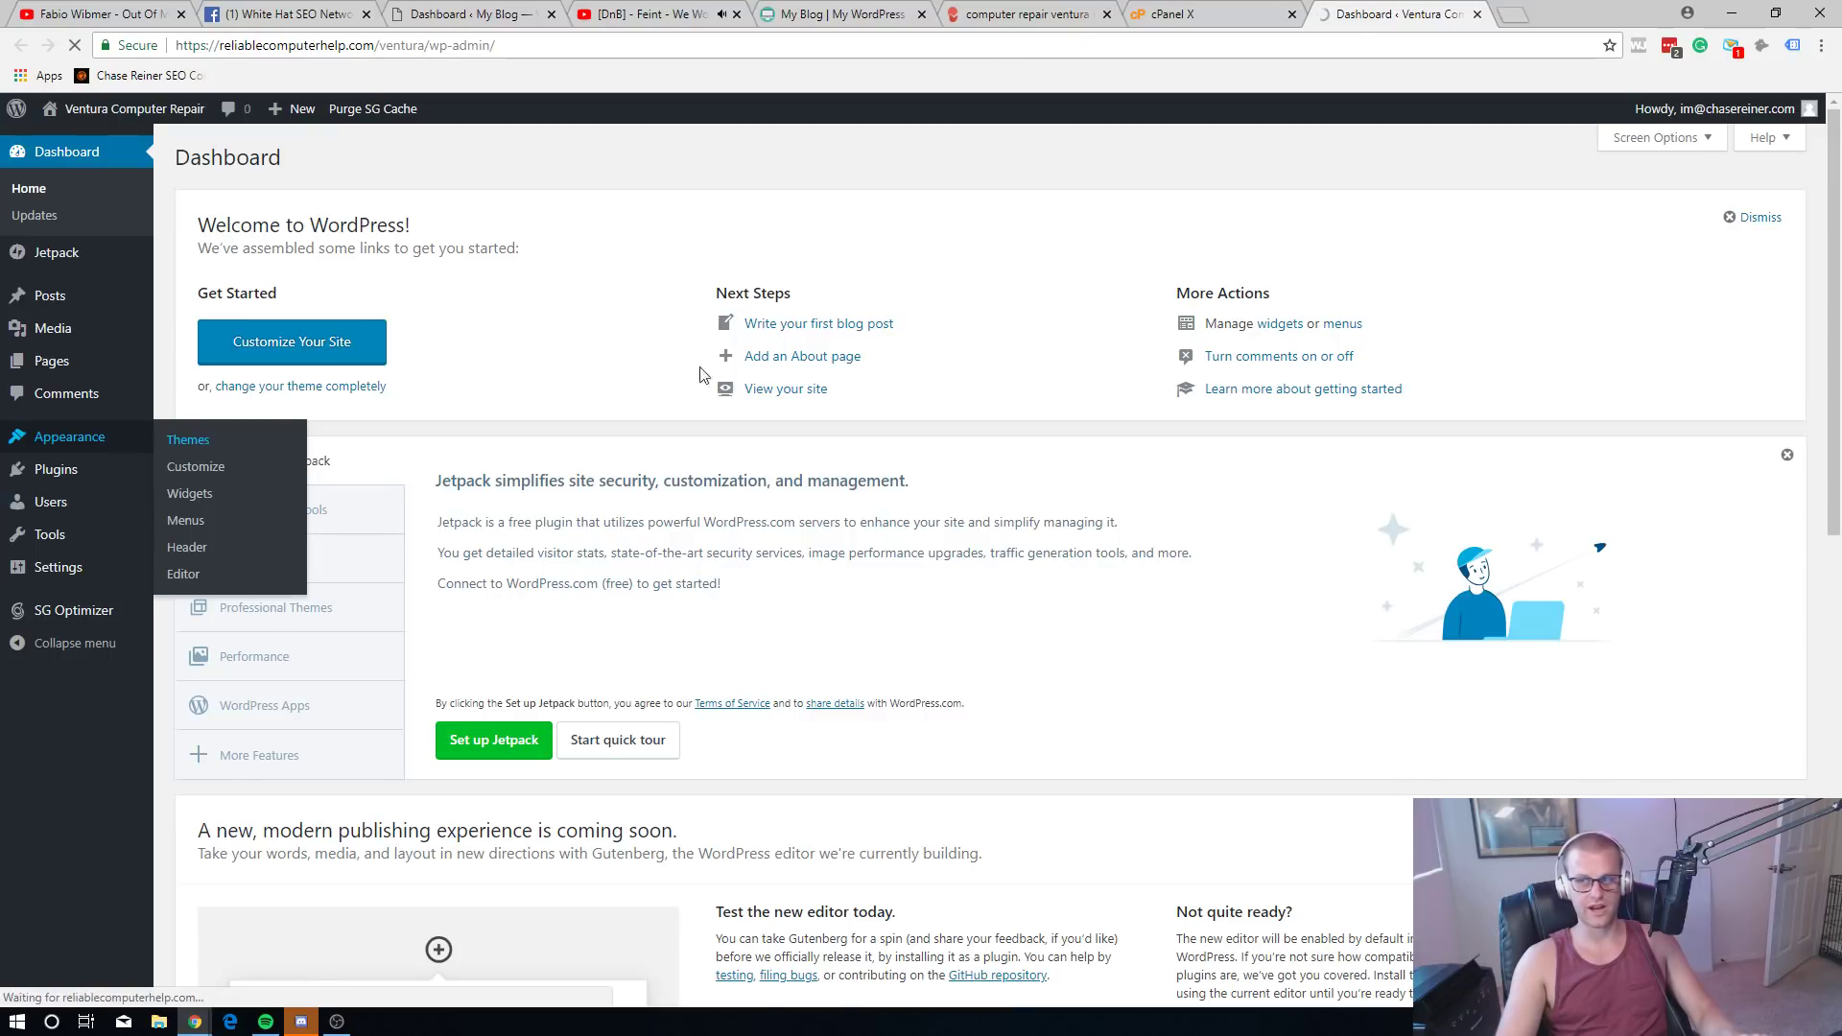
Log in to the Elegant Themes members area for the Divi zip, then return to WordPress
click(1510, 14)
text(eleg)
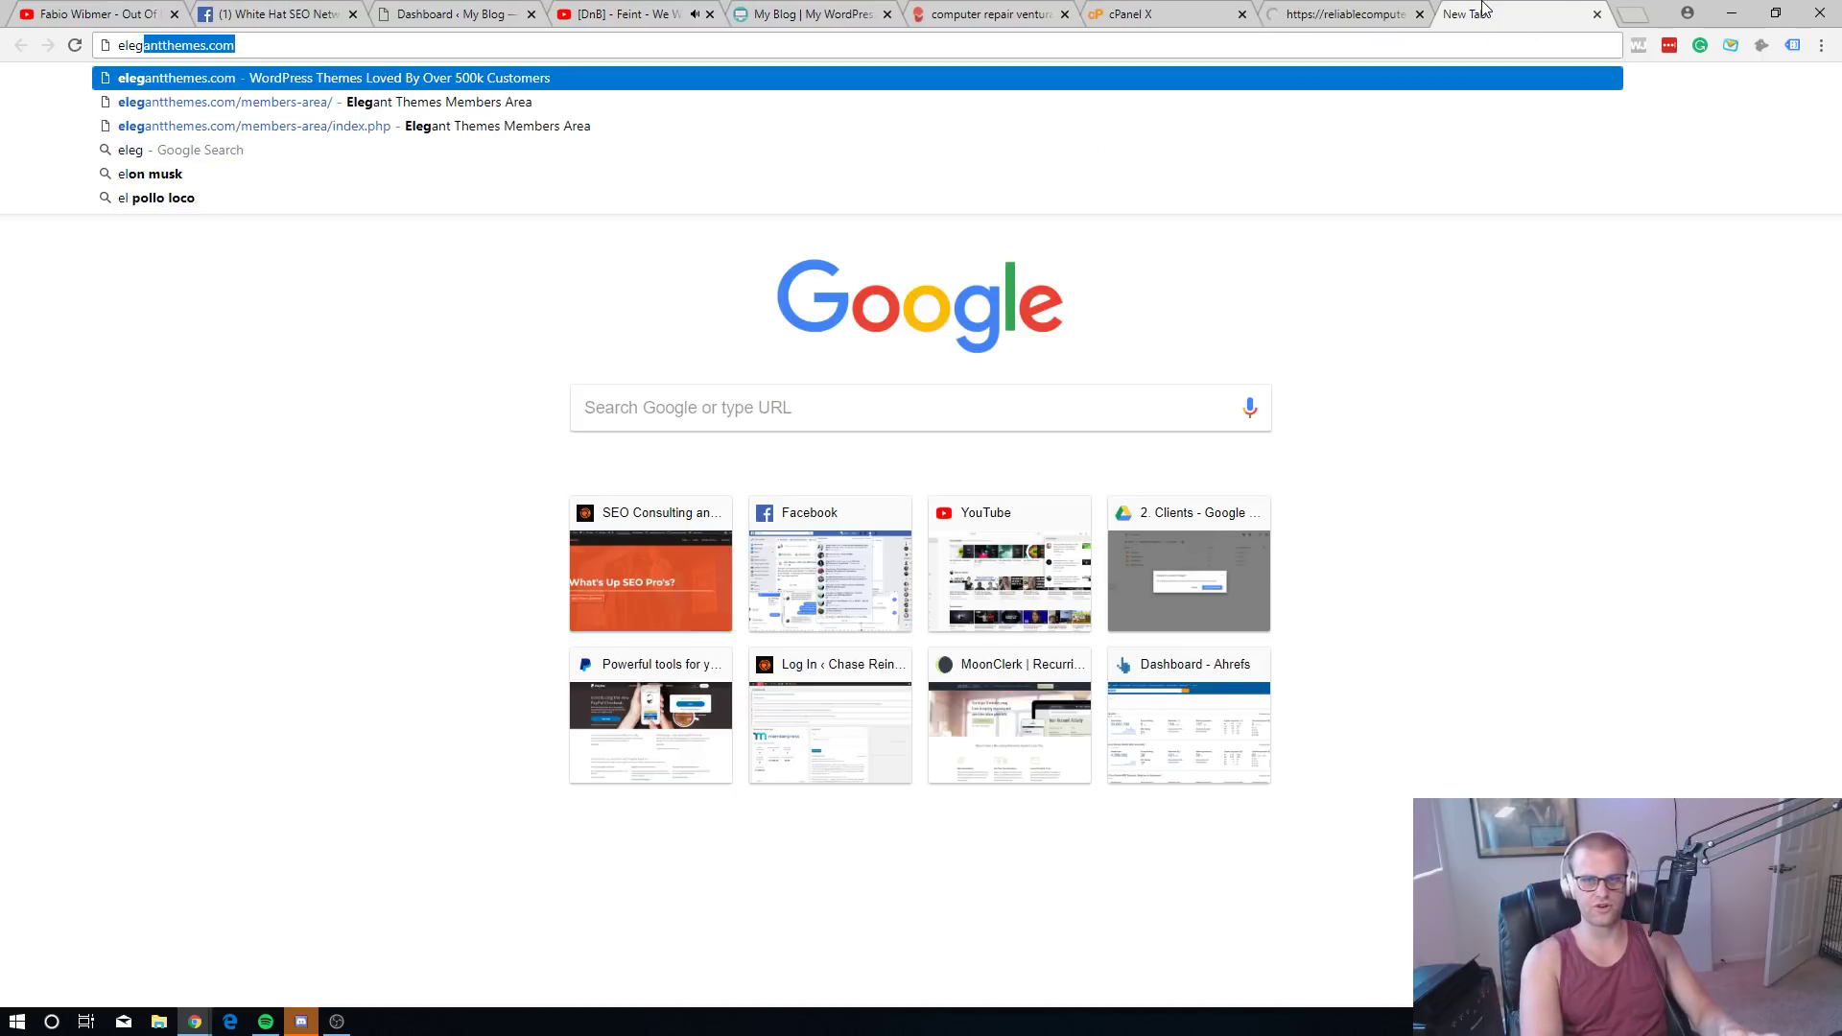
key(Return)
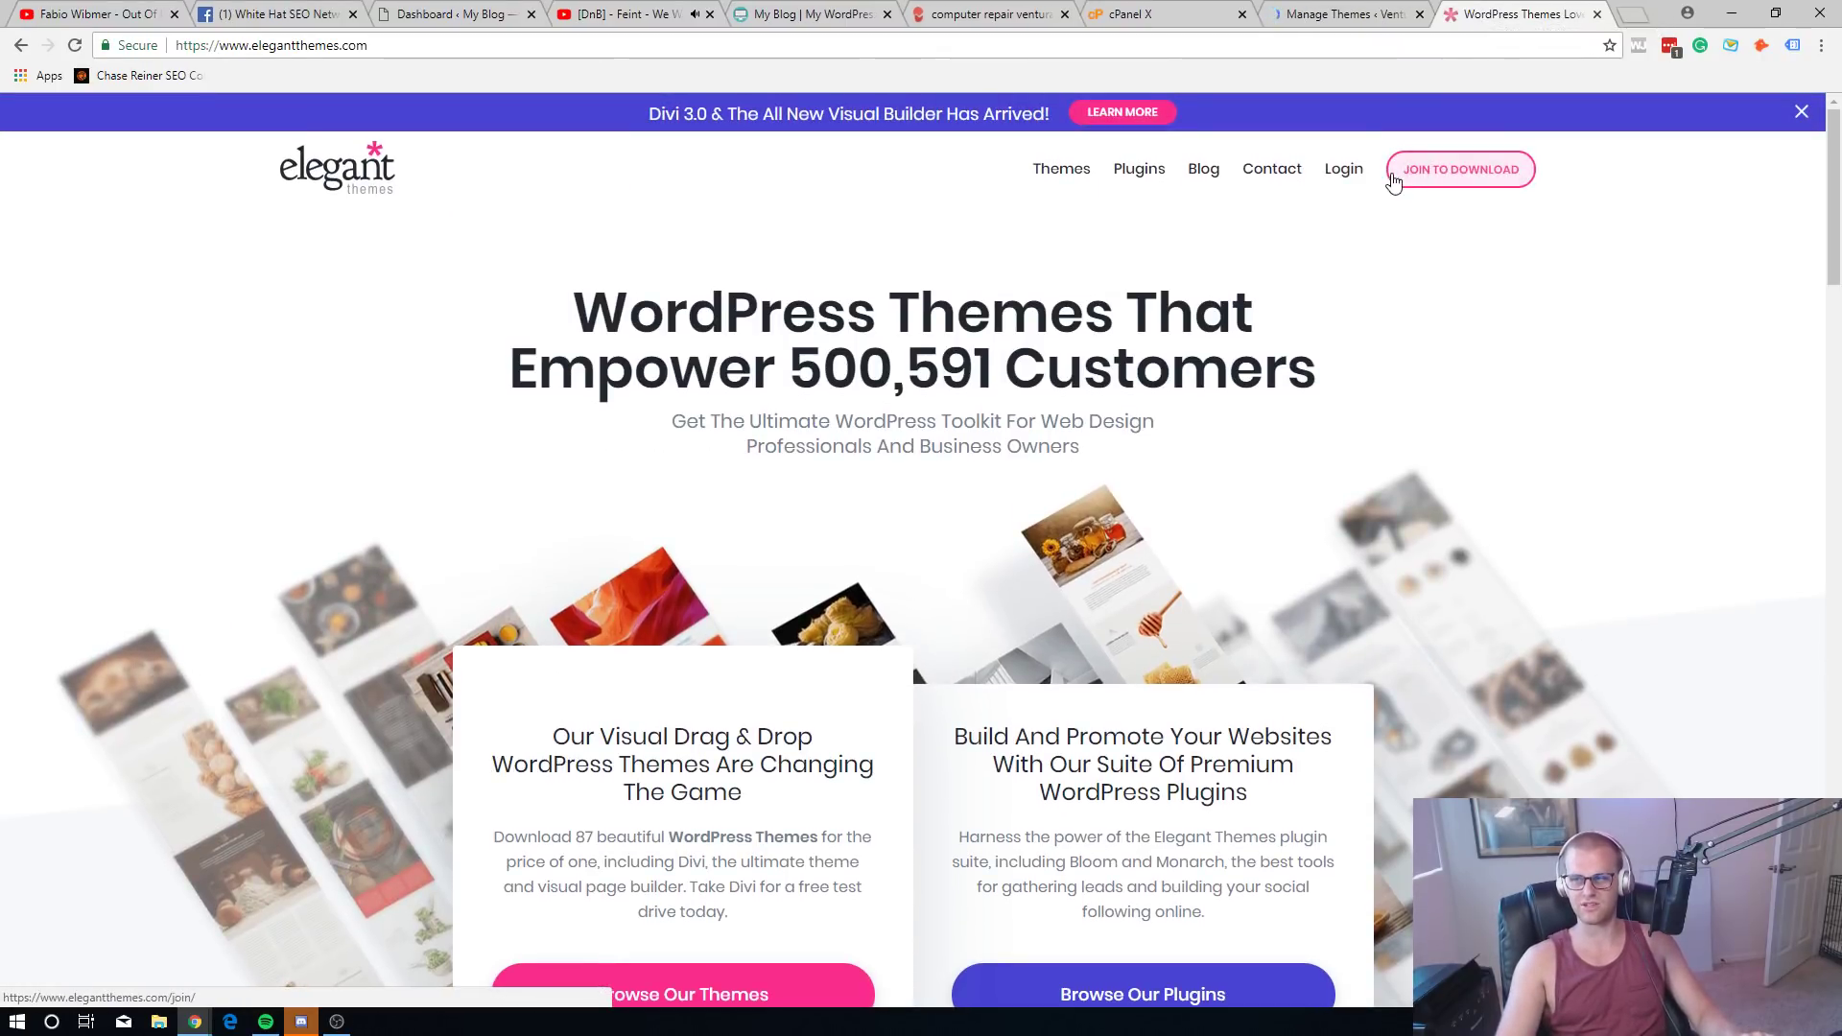
click(1343, 167)
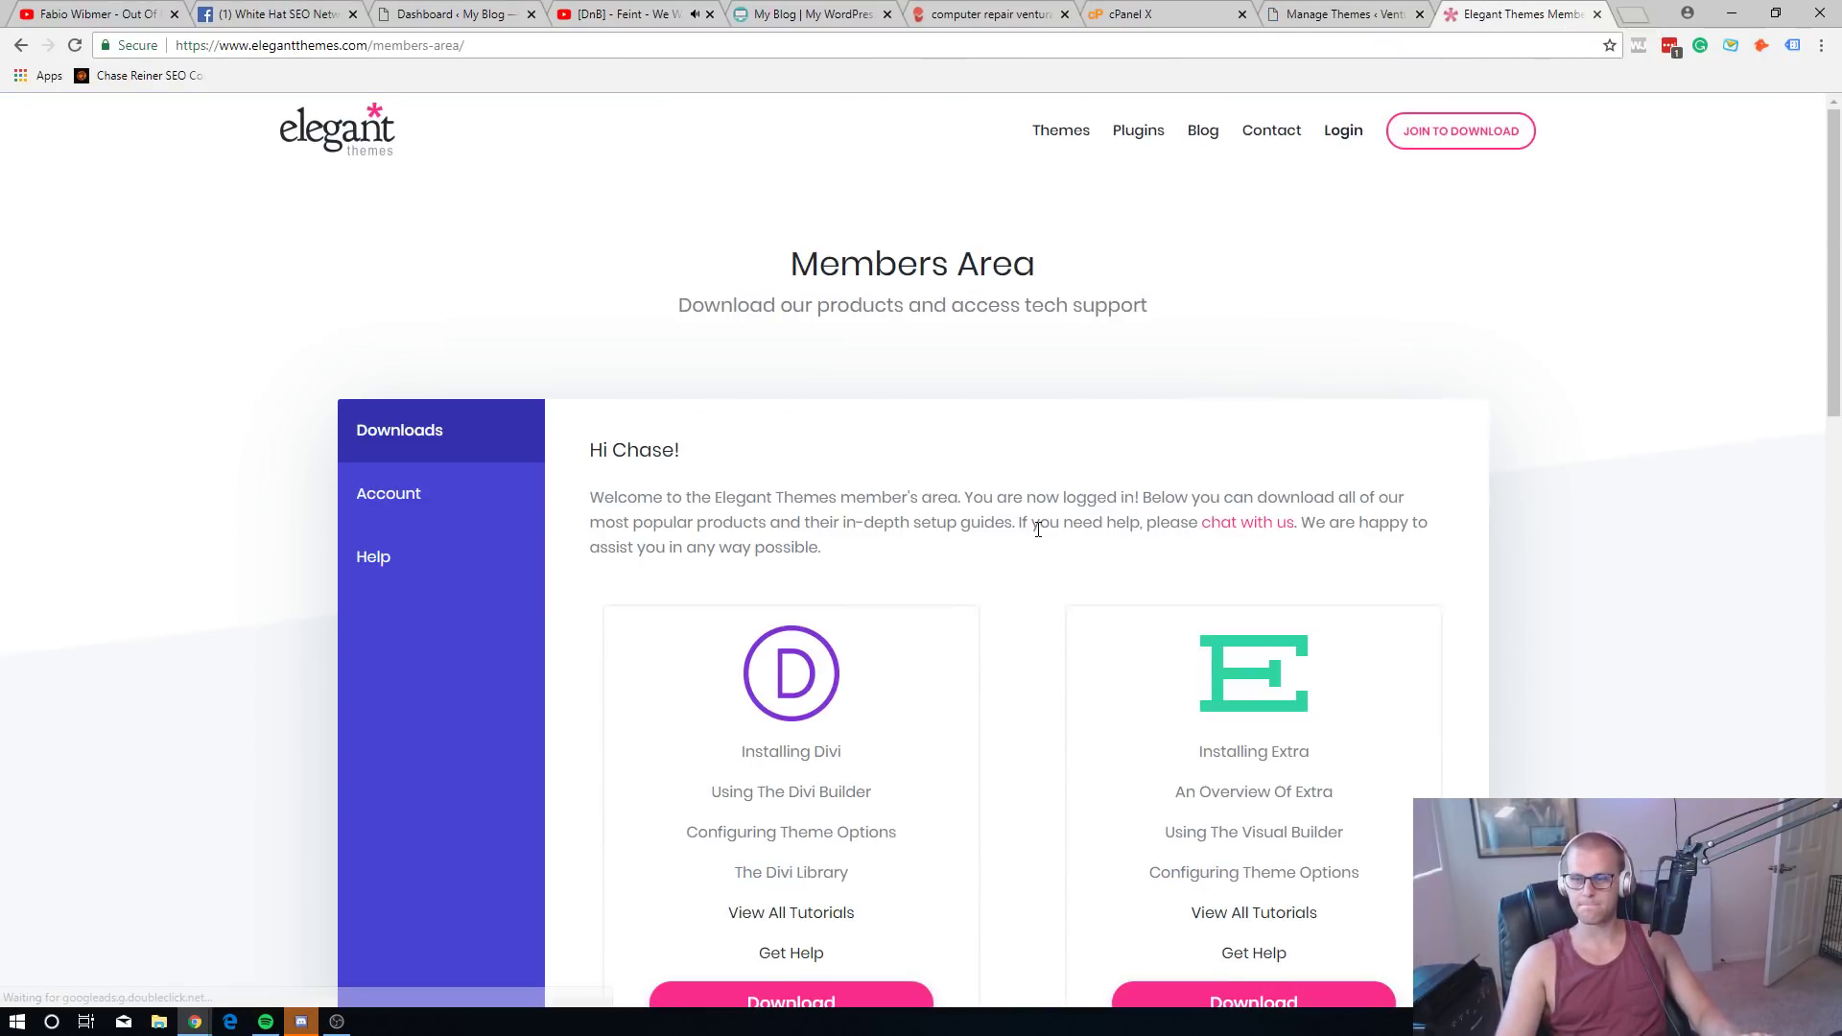
scroll(860, 624, down, 4)
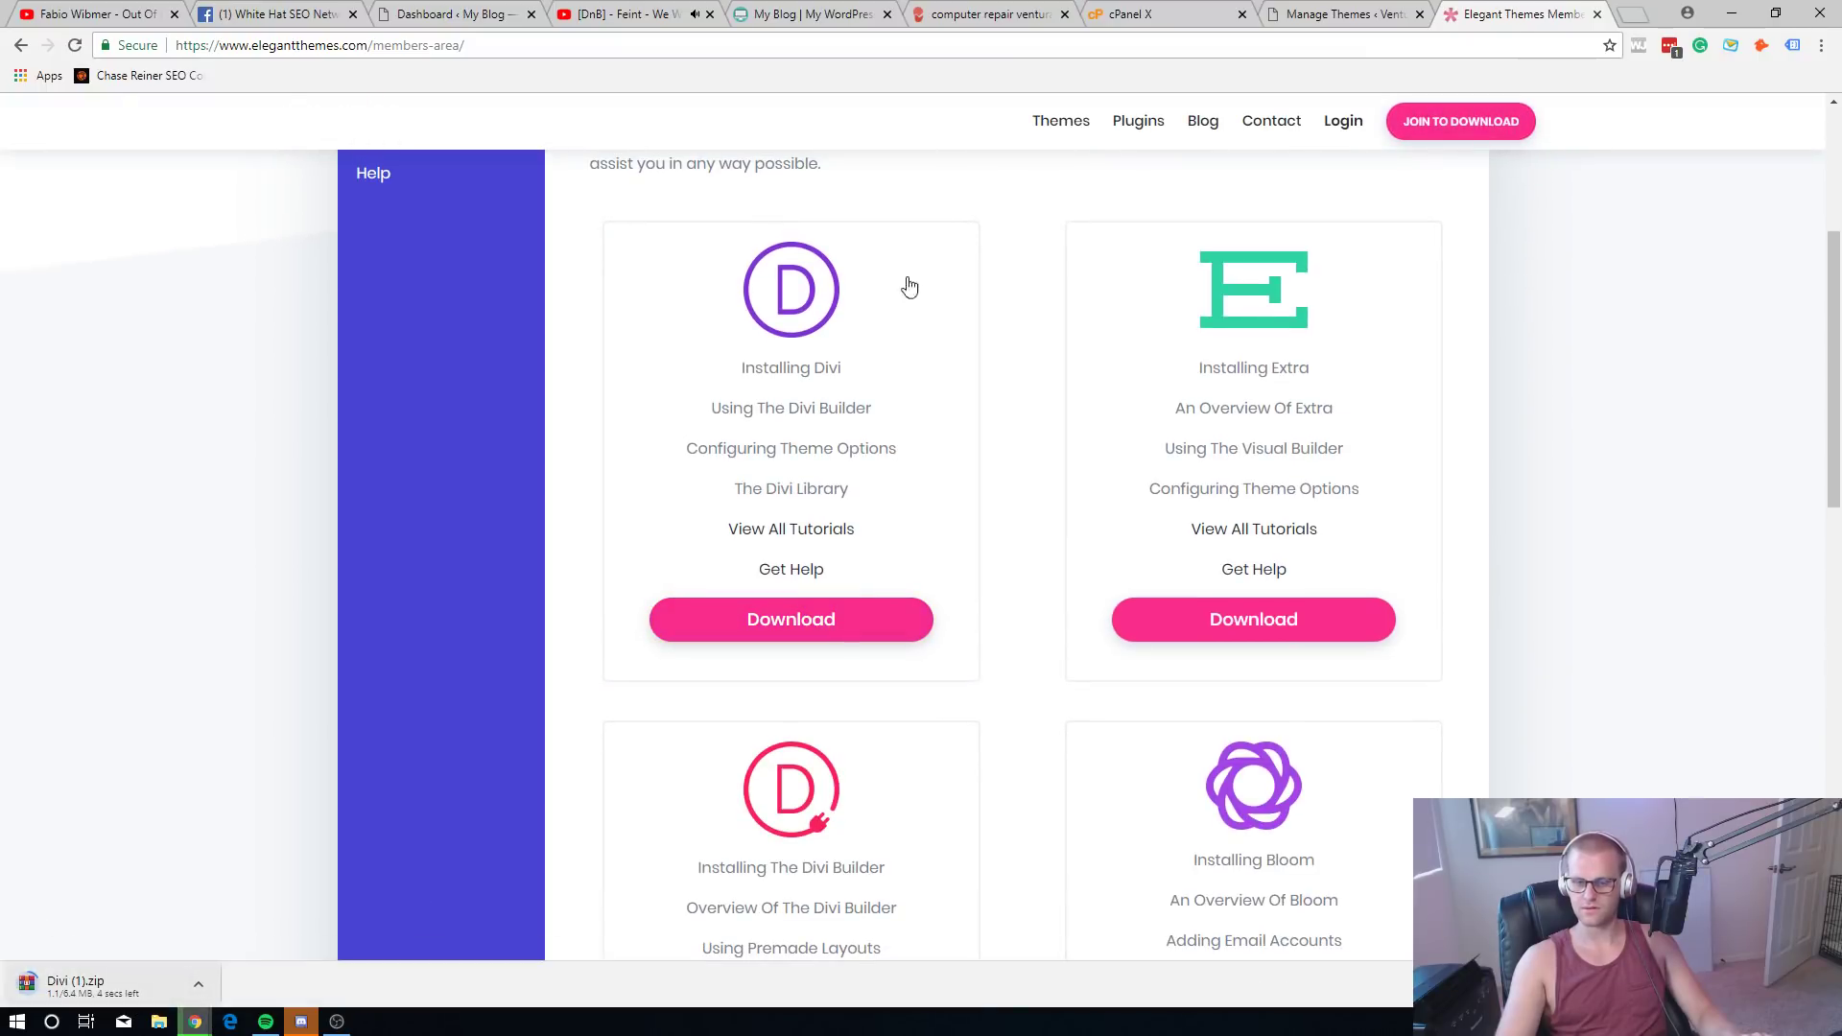
key(ctrl+shift+Tab)
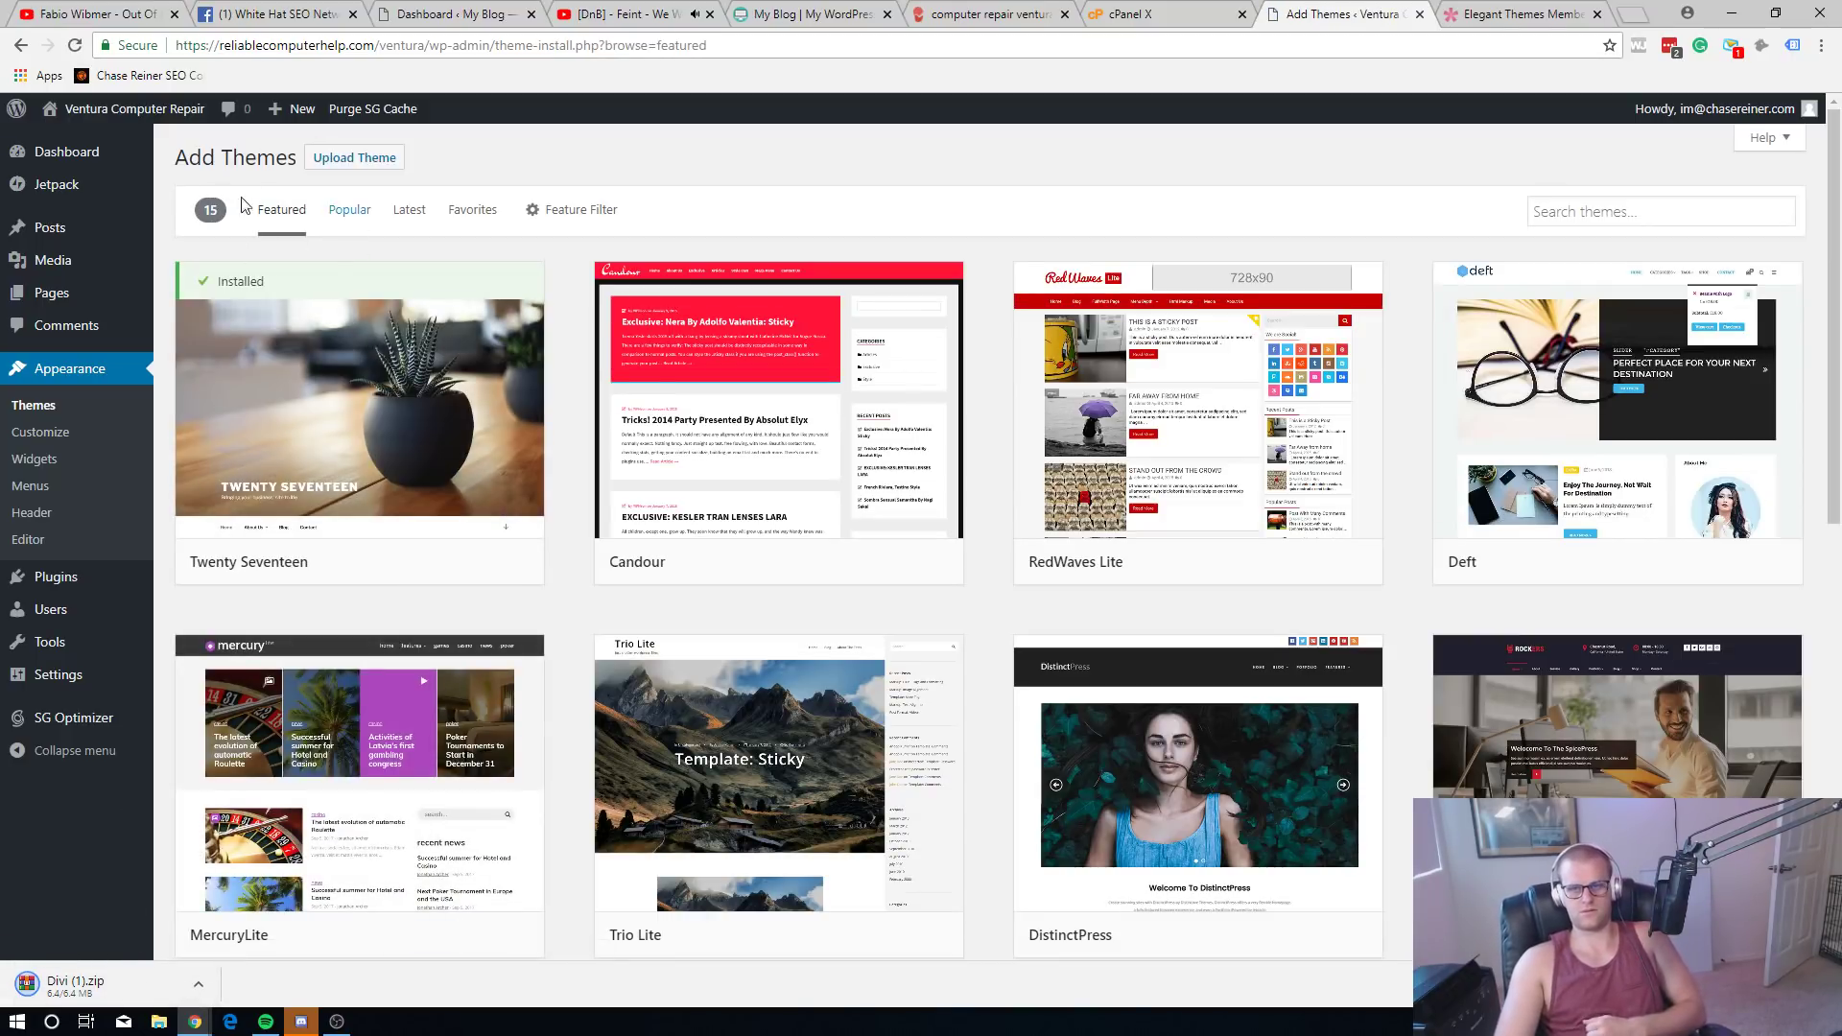
Upload and install Divi (1).zip, then activate Divi as the site theme
click(376, 158)
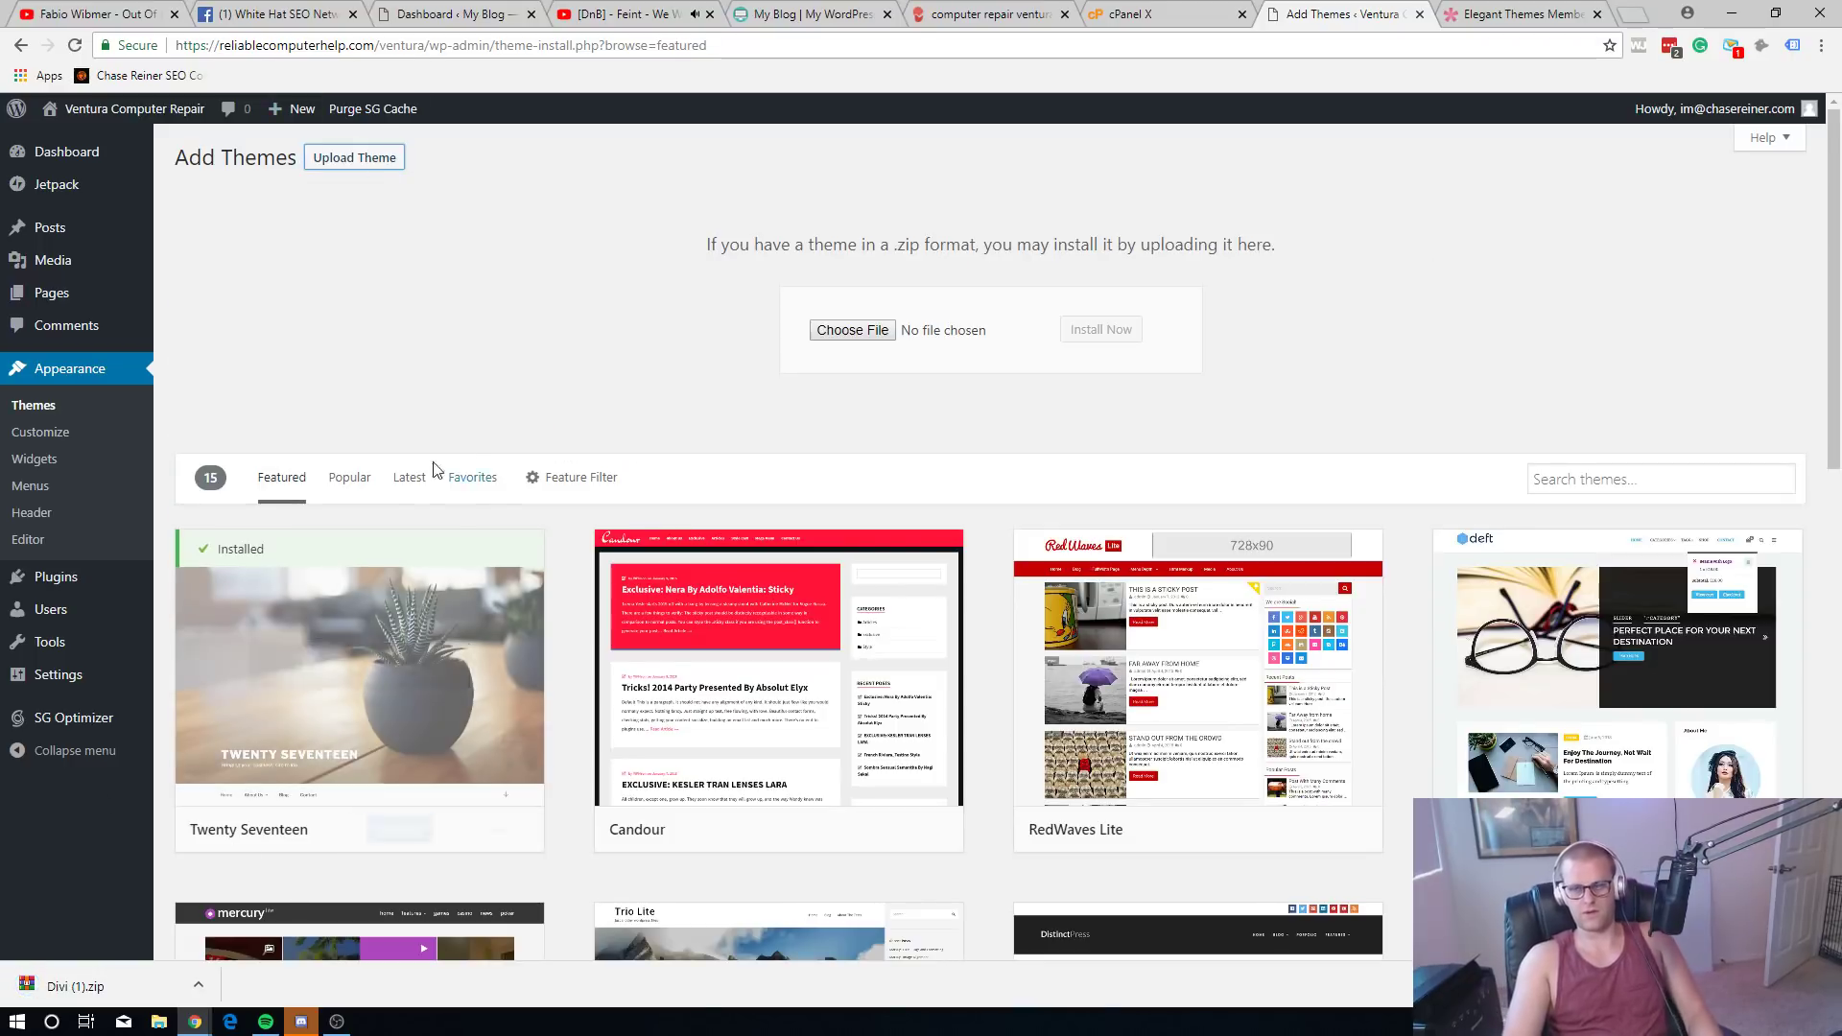
drag(67, 986, 857, 329)
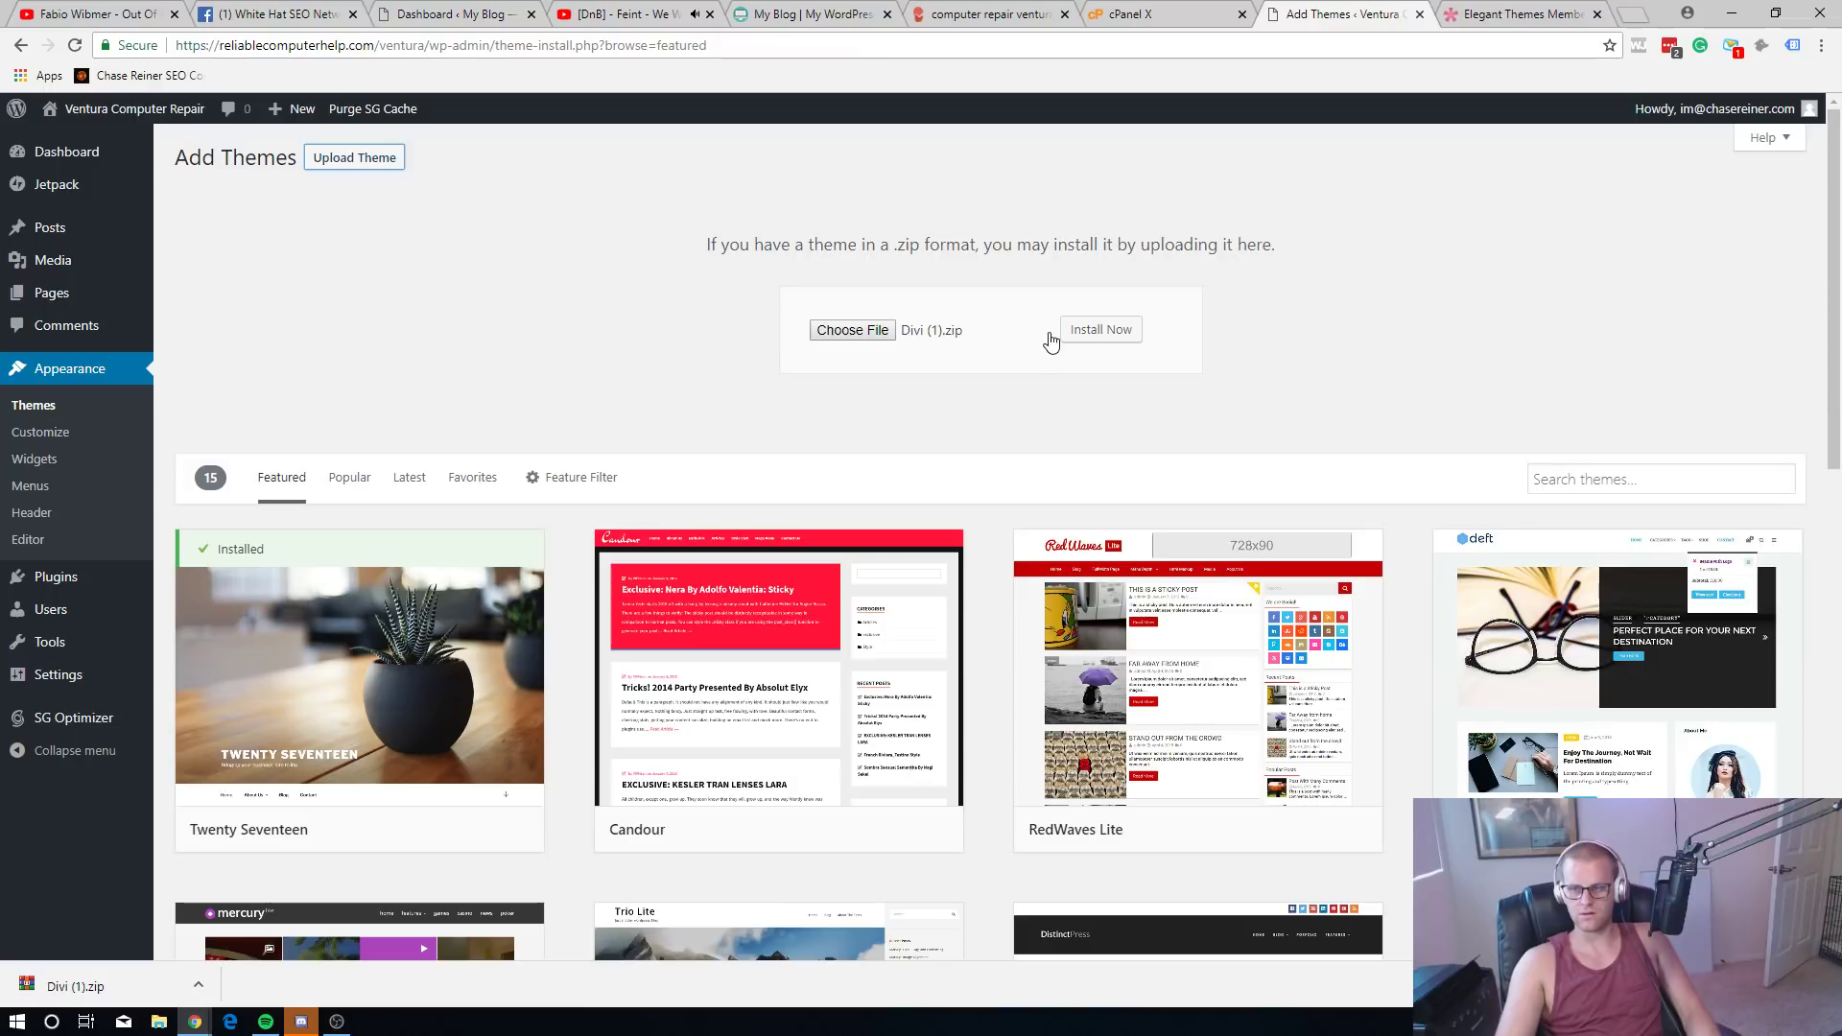
click(1051, 341)
key(Escape)
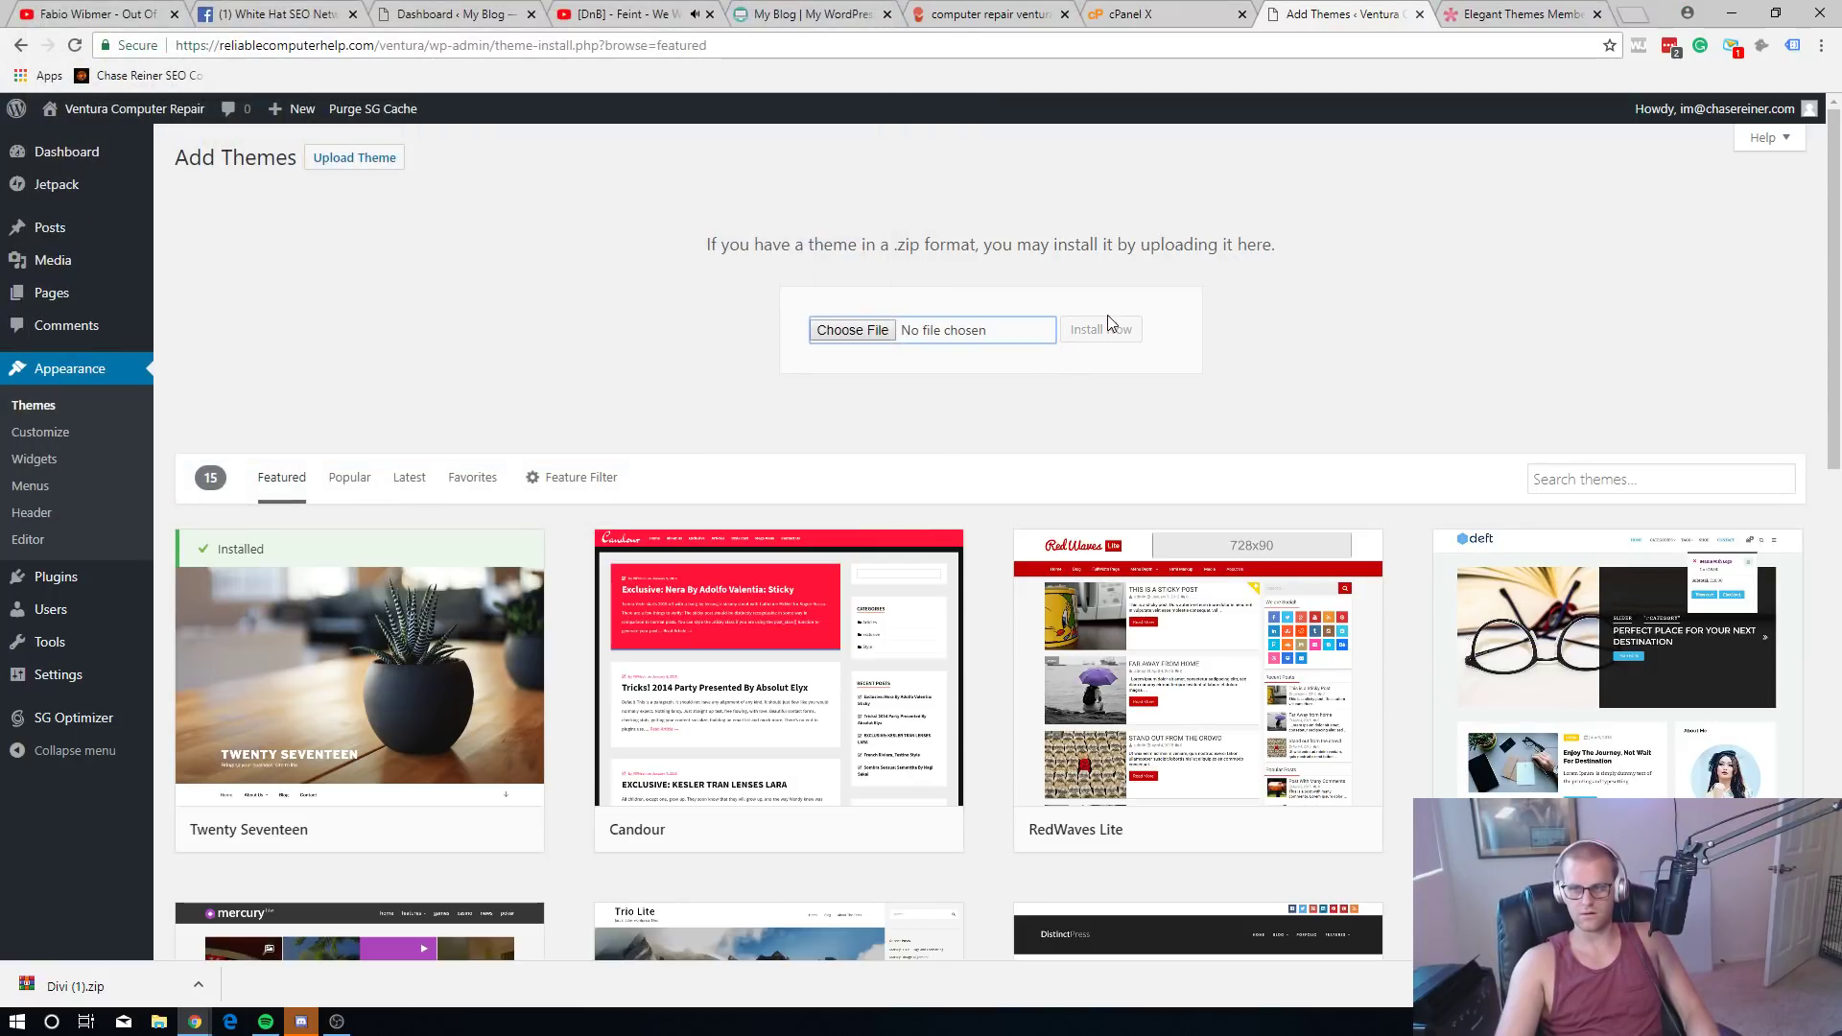
drag(67, 987, 681, 539)
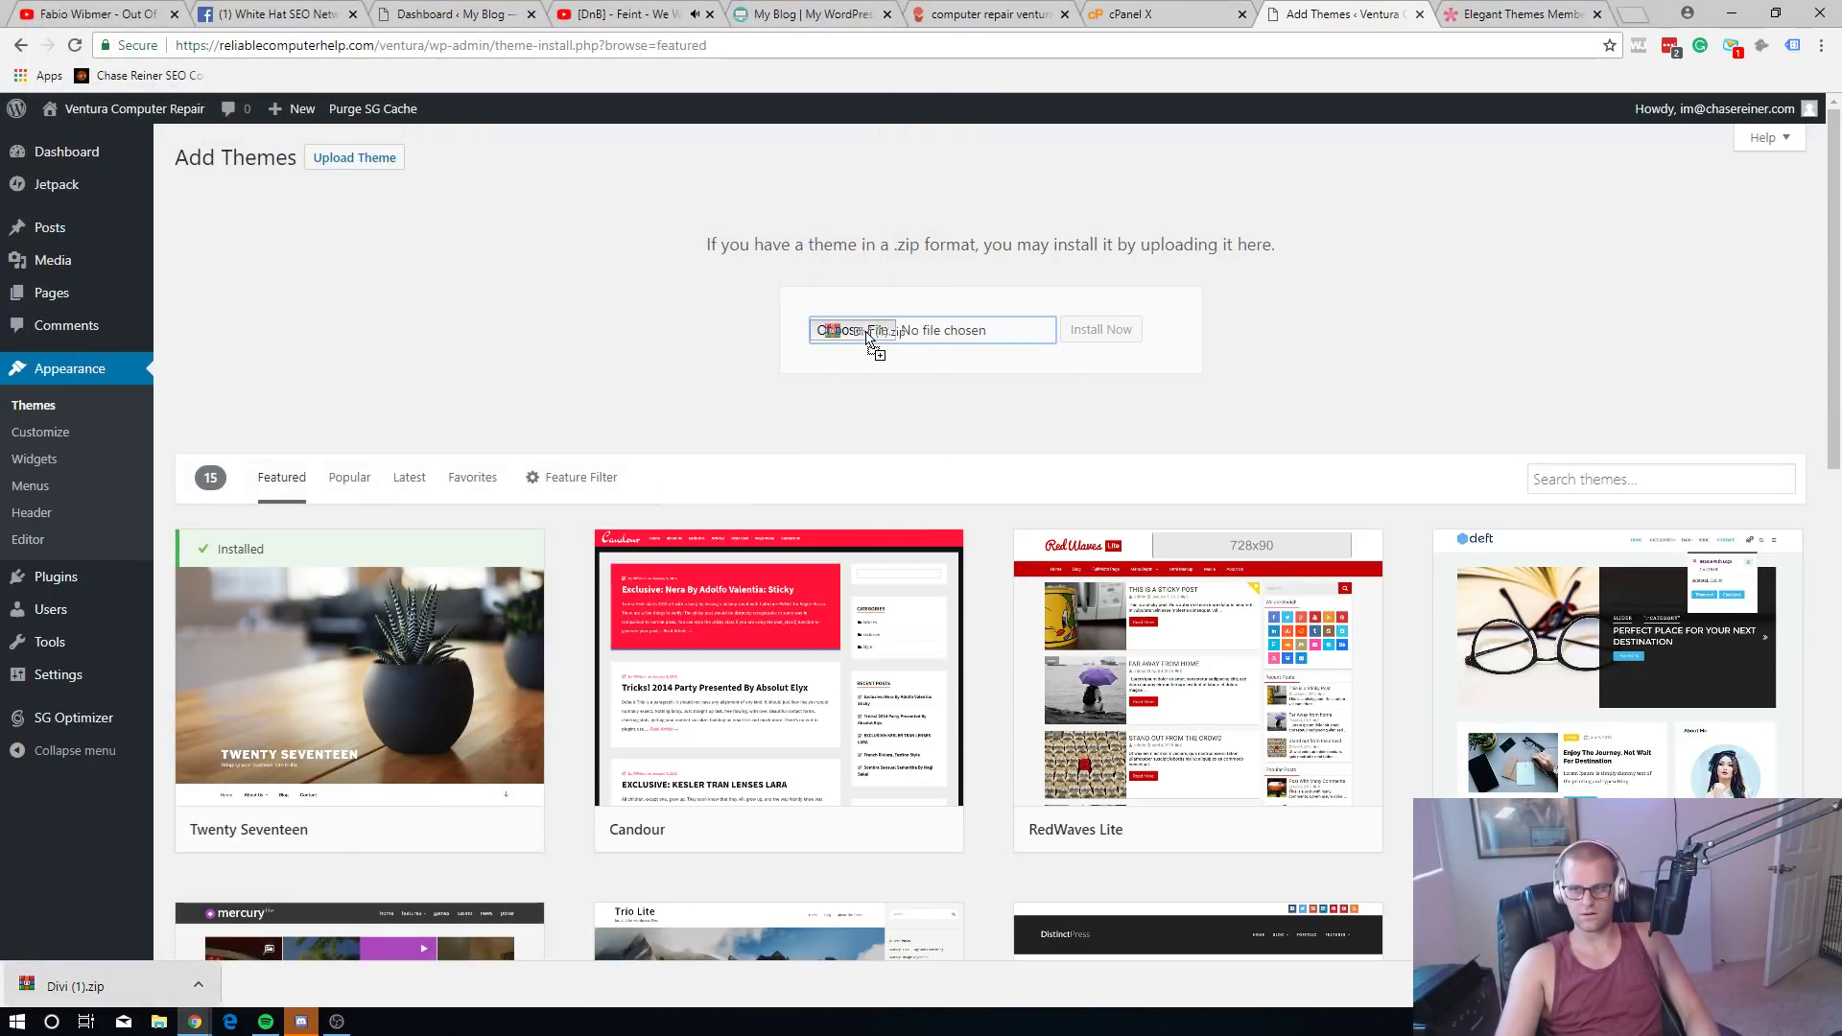
drag(868, 338, 872, 336)
click(1139, 341)
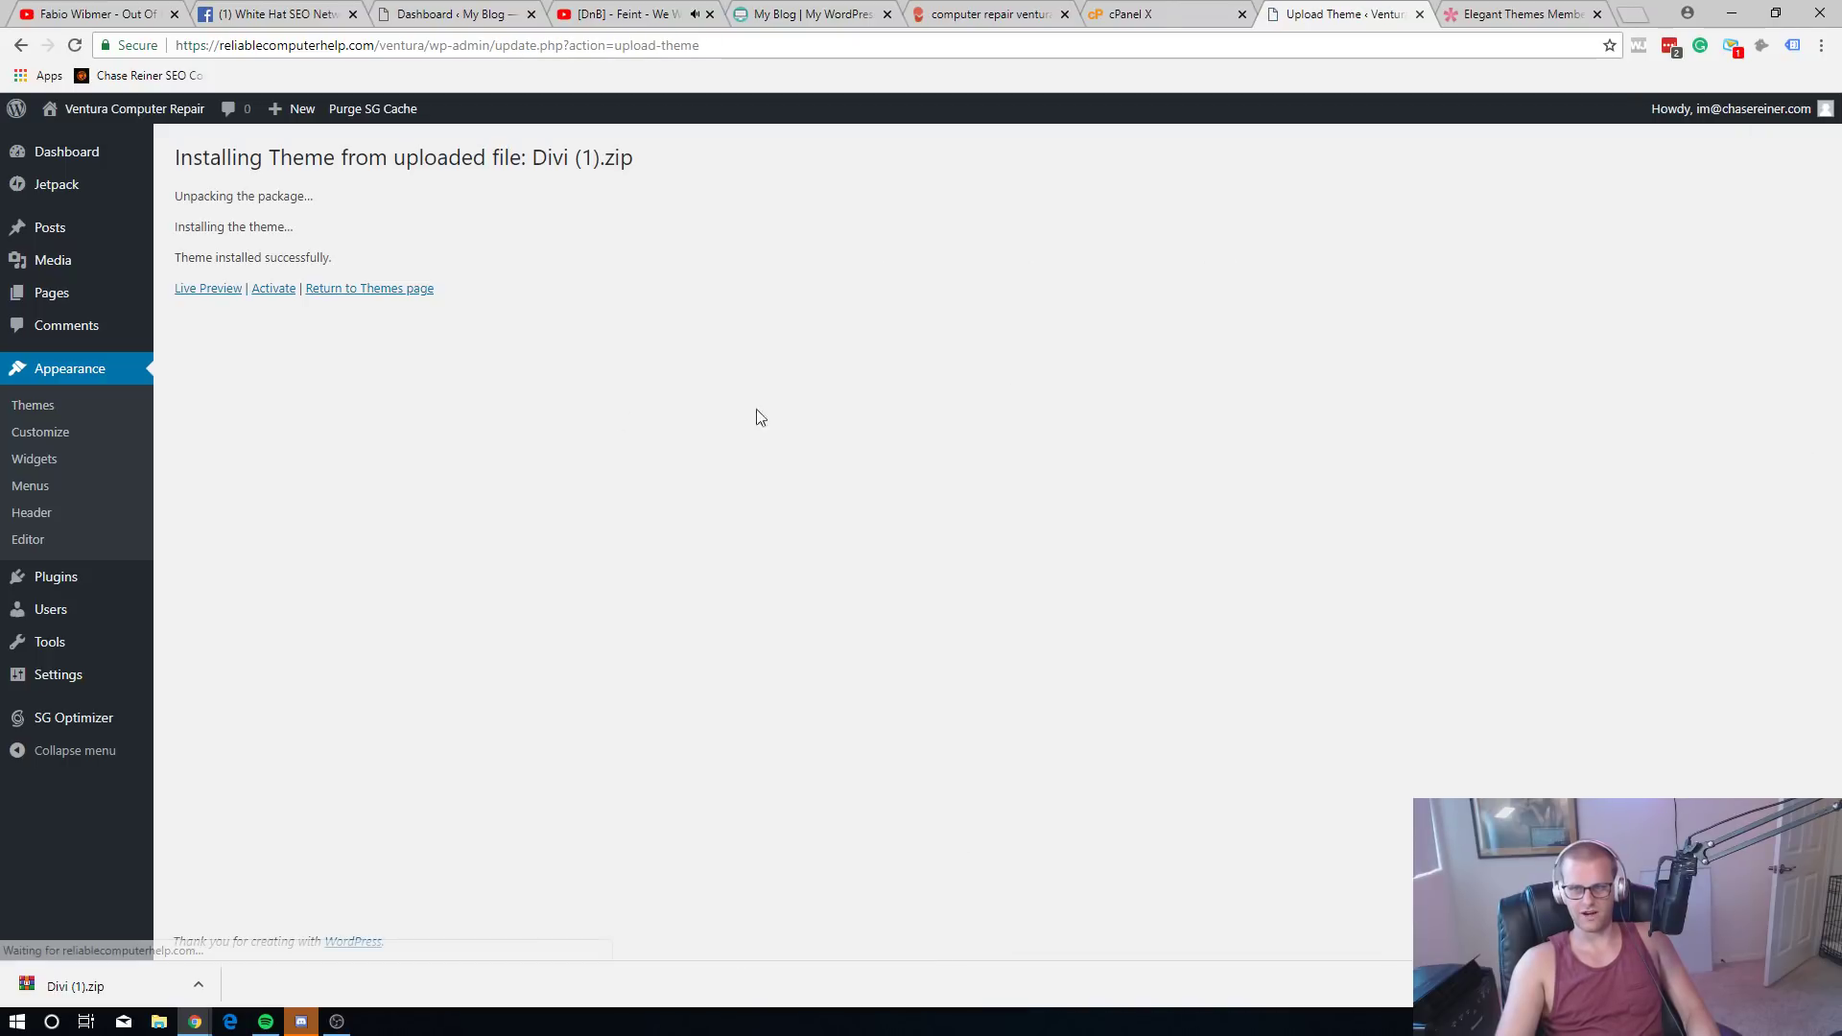
click(274, 288)
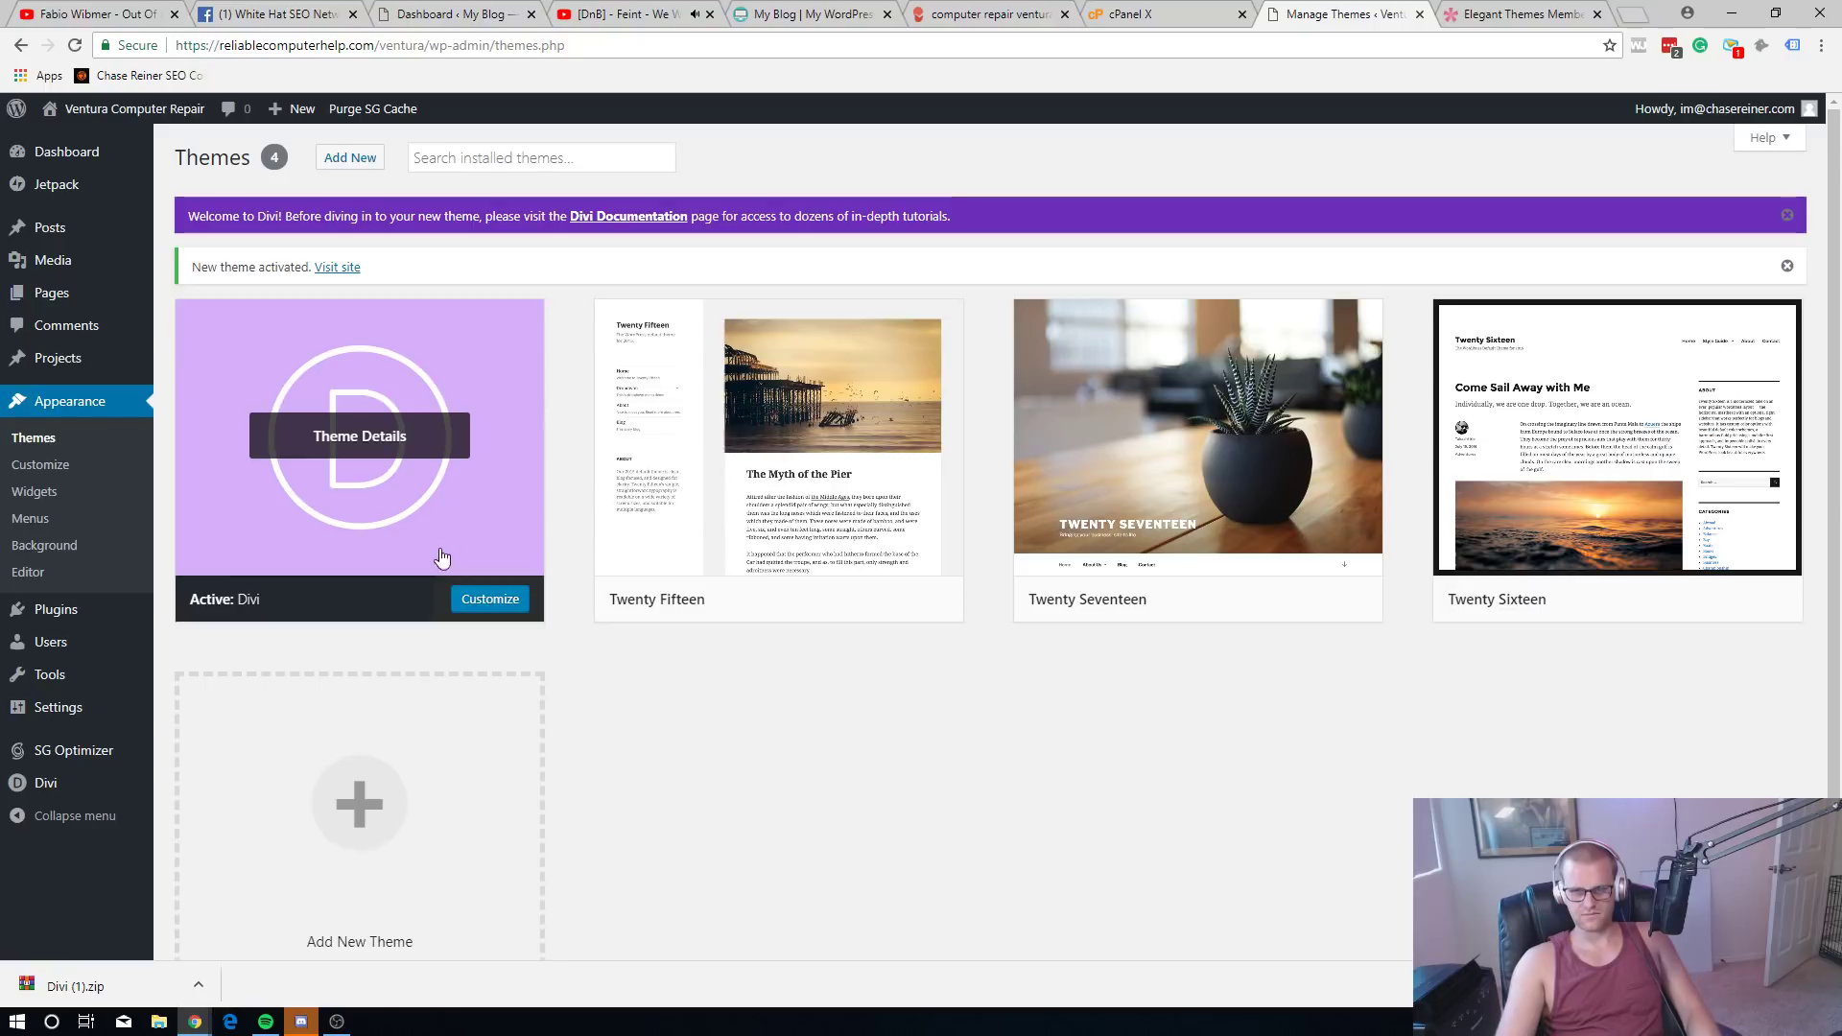
click(441, 551)
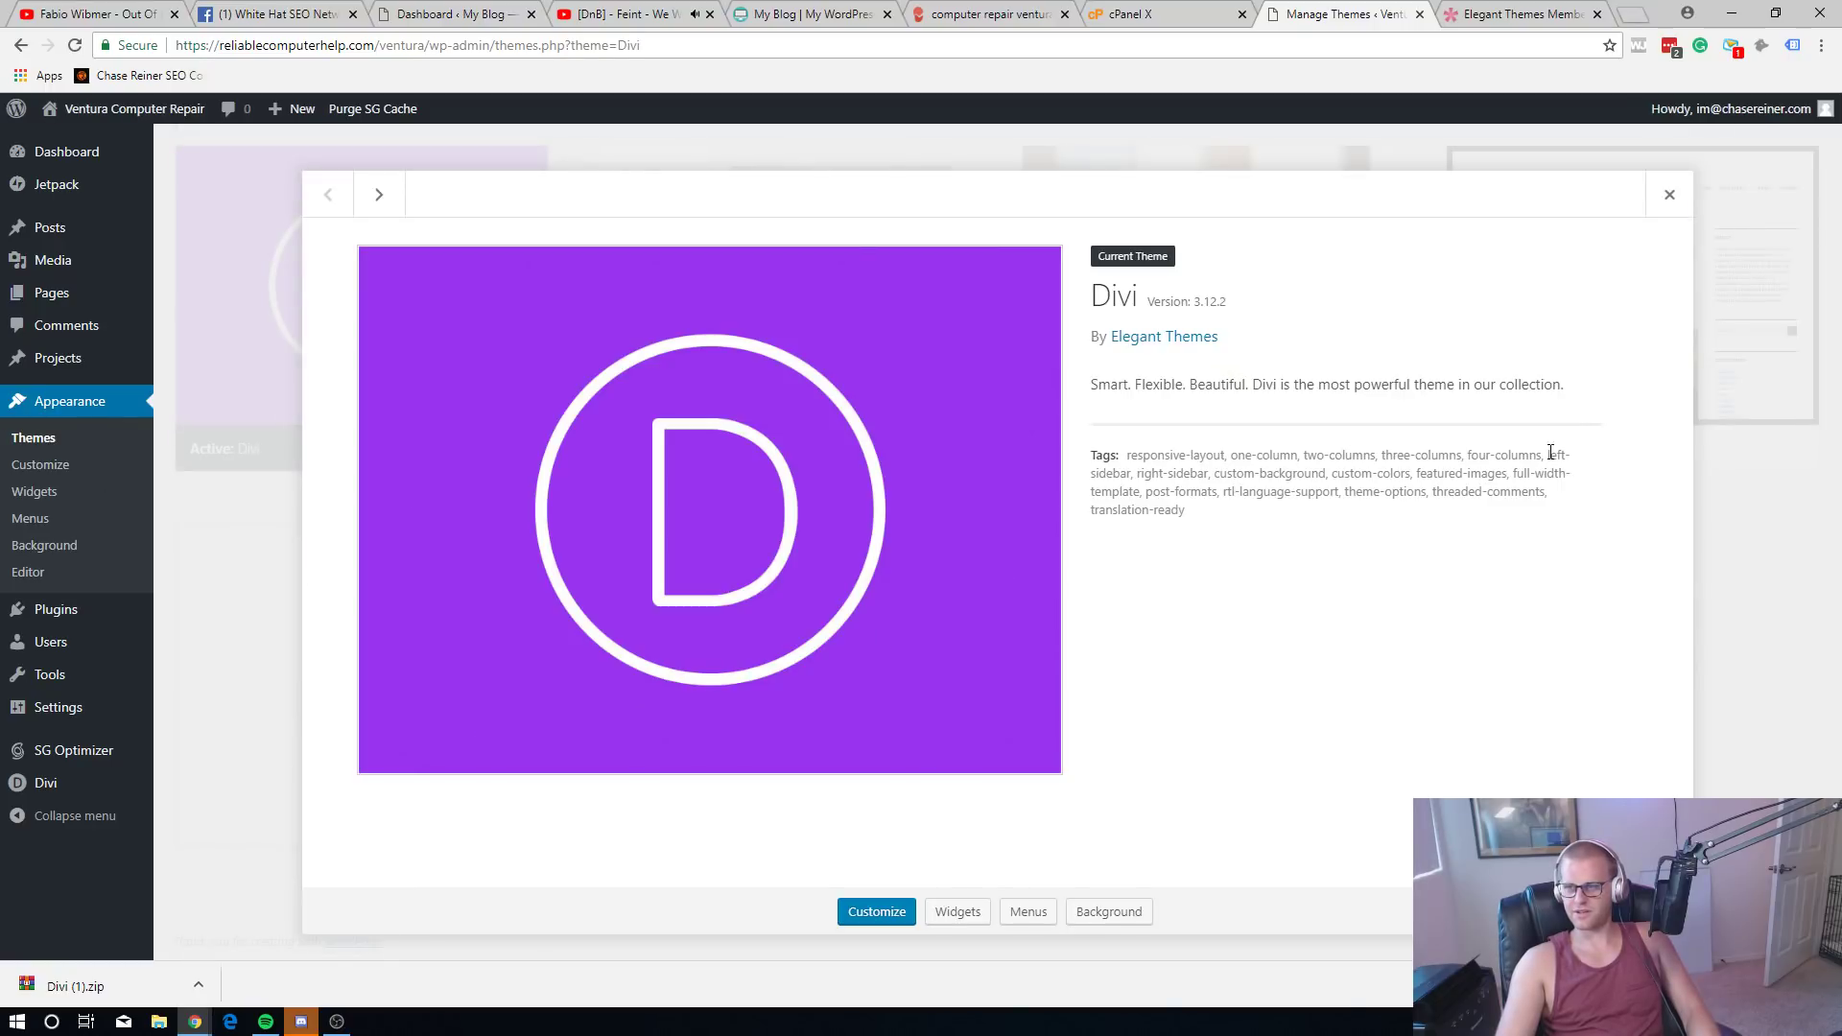
click(1684, 196)
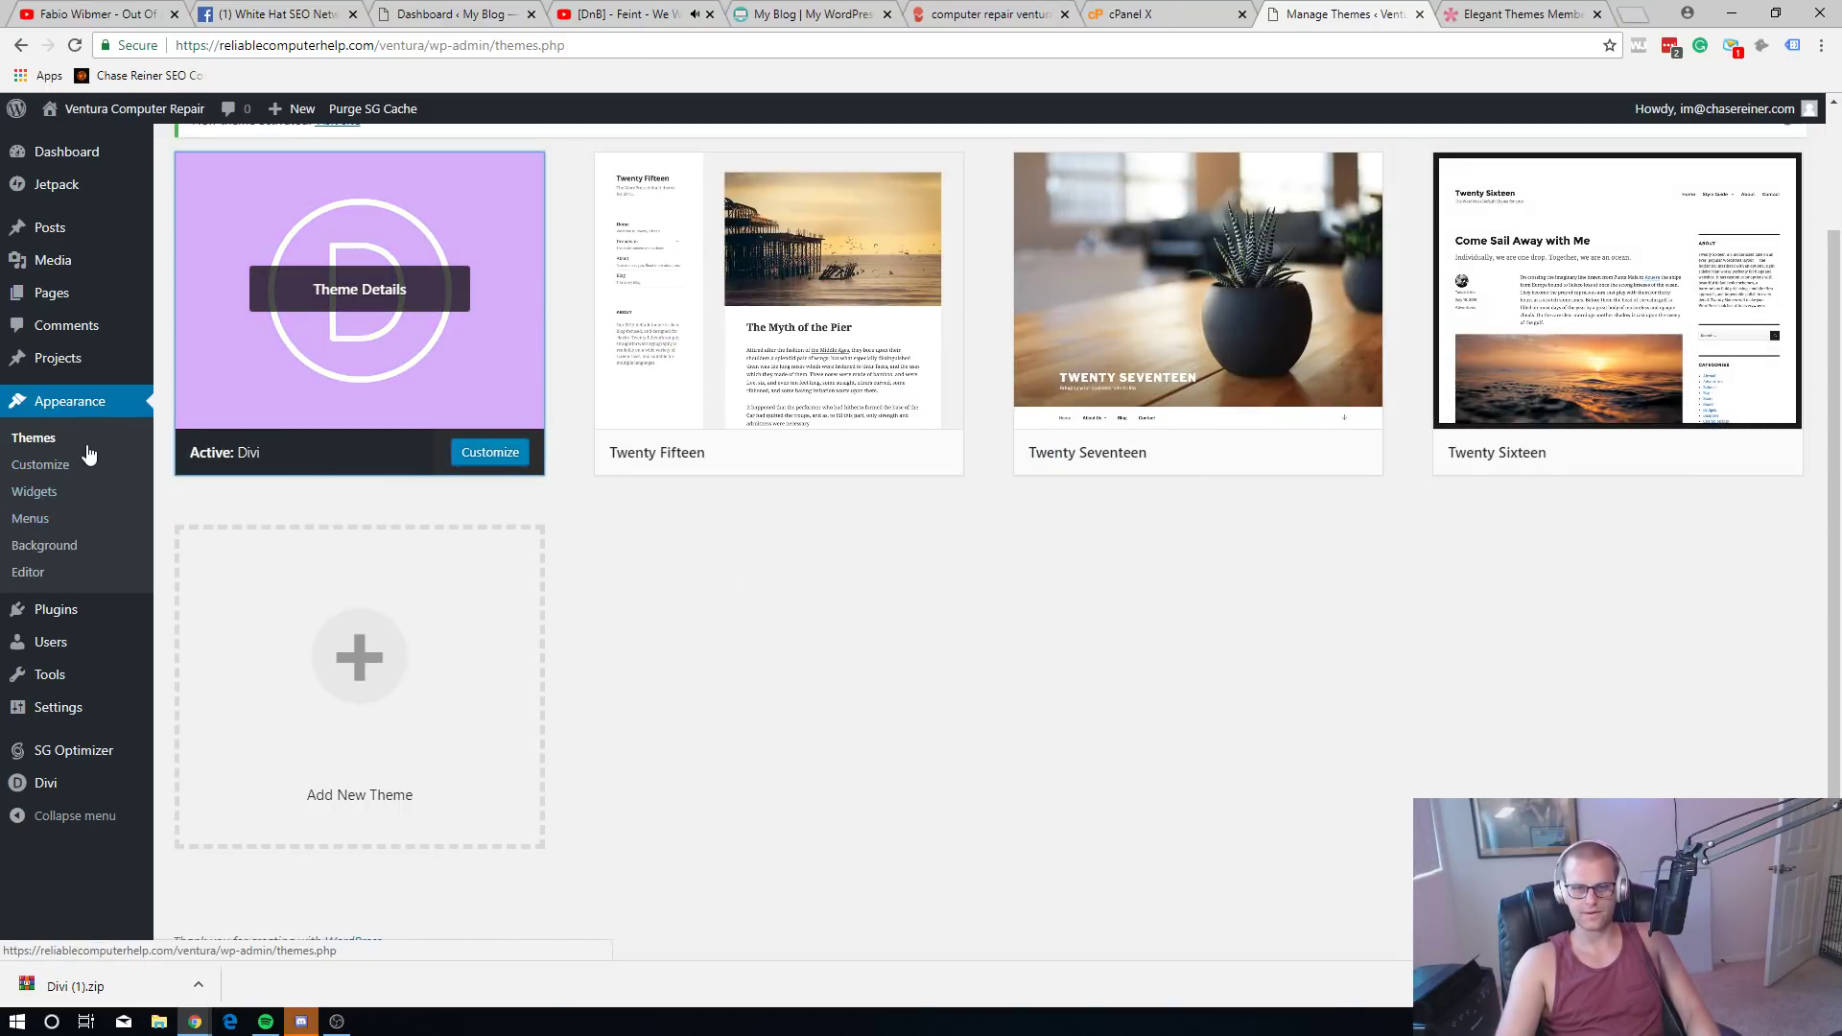
scroll(110, 441, up, 1)
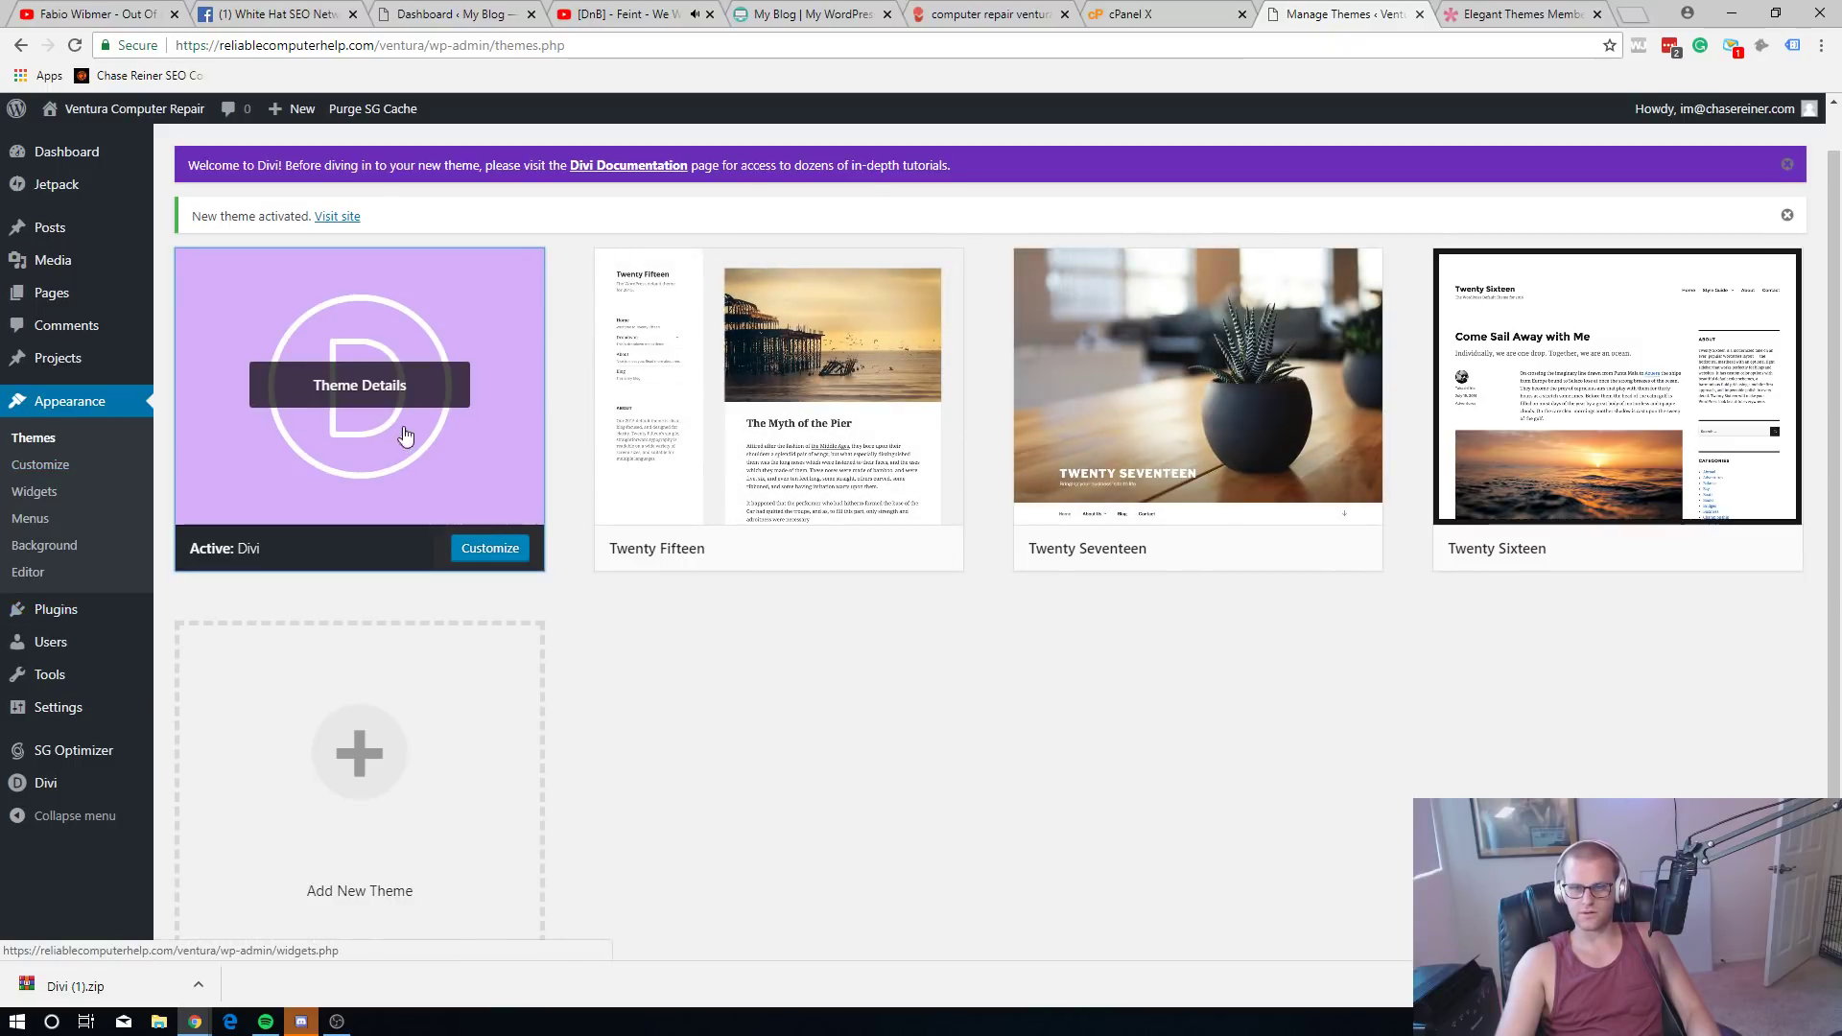
Open the Divi Customizer and browse the Header & Navigation and General Settings panels
click(490, 548)
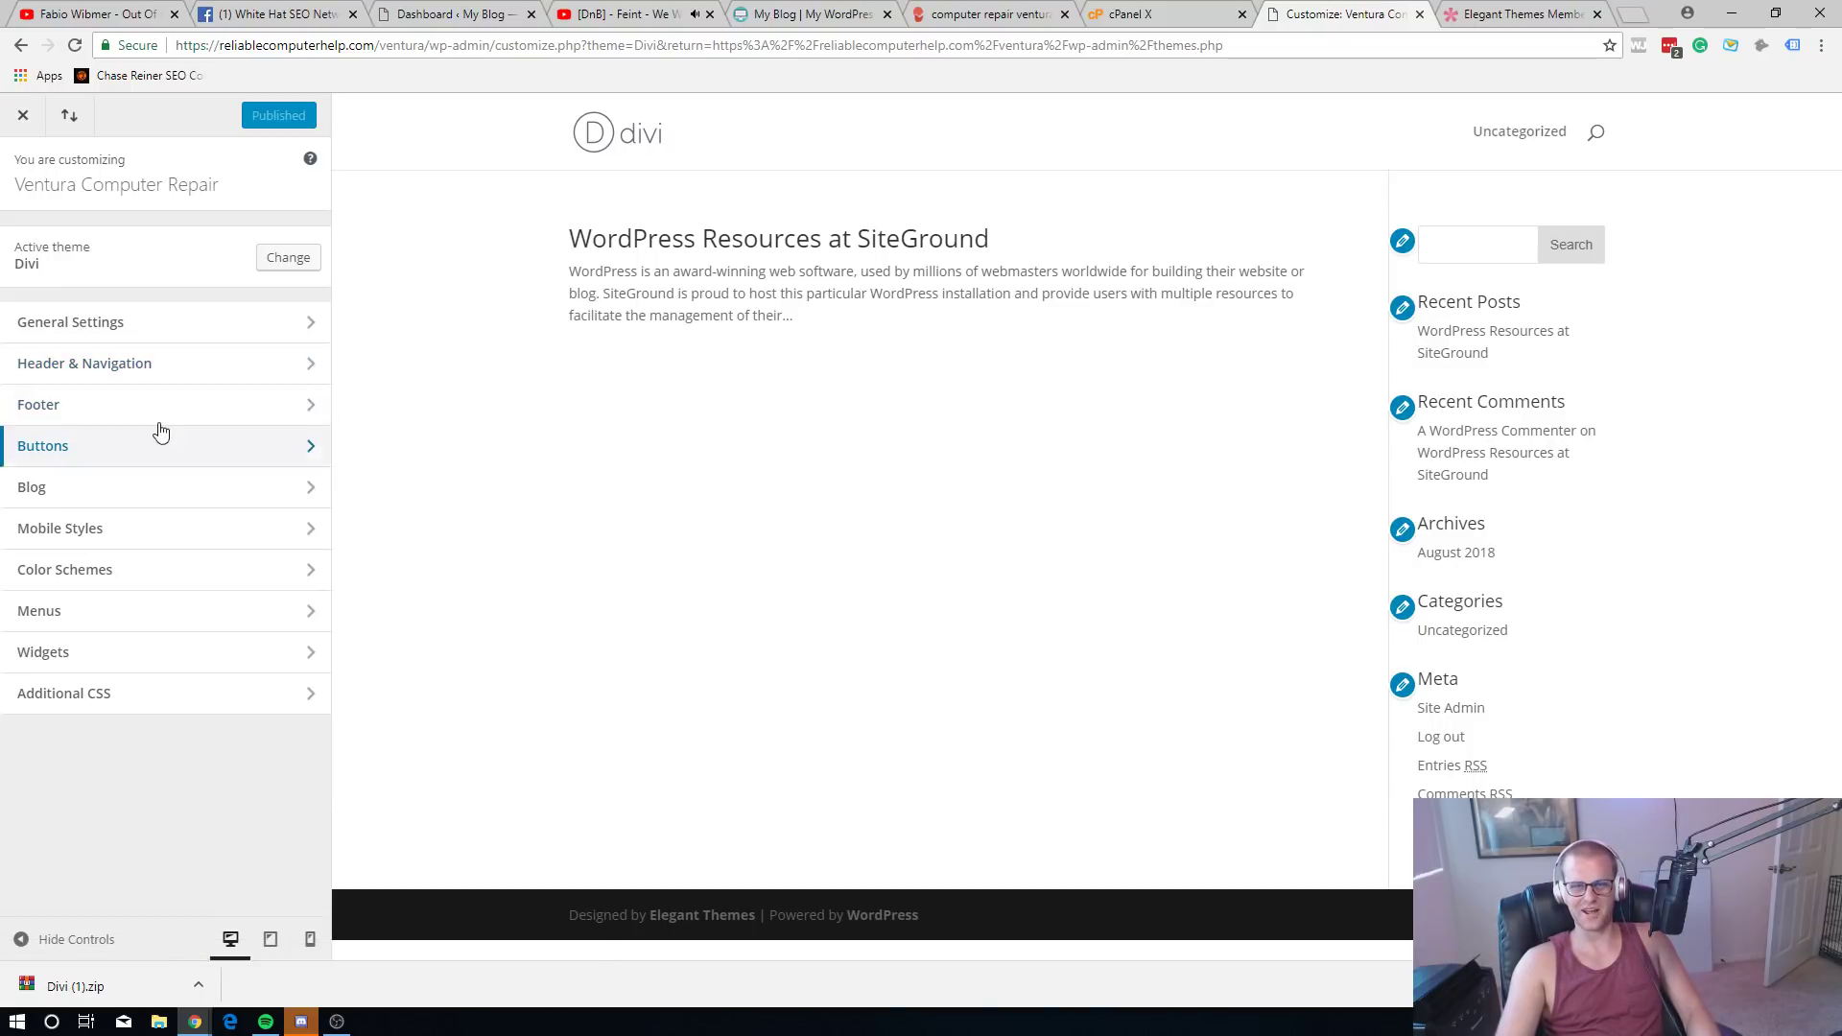
click(165, 361)
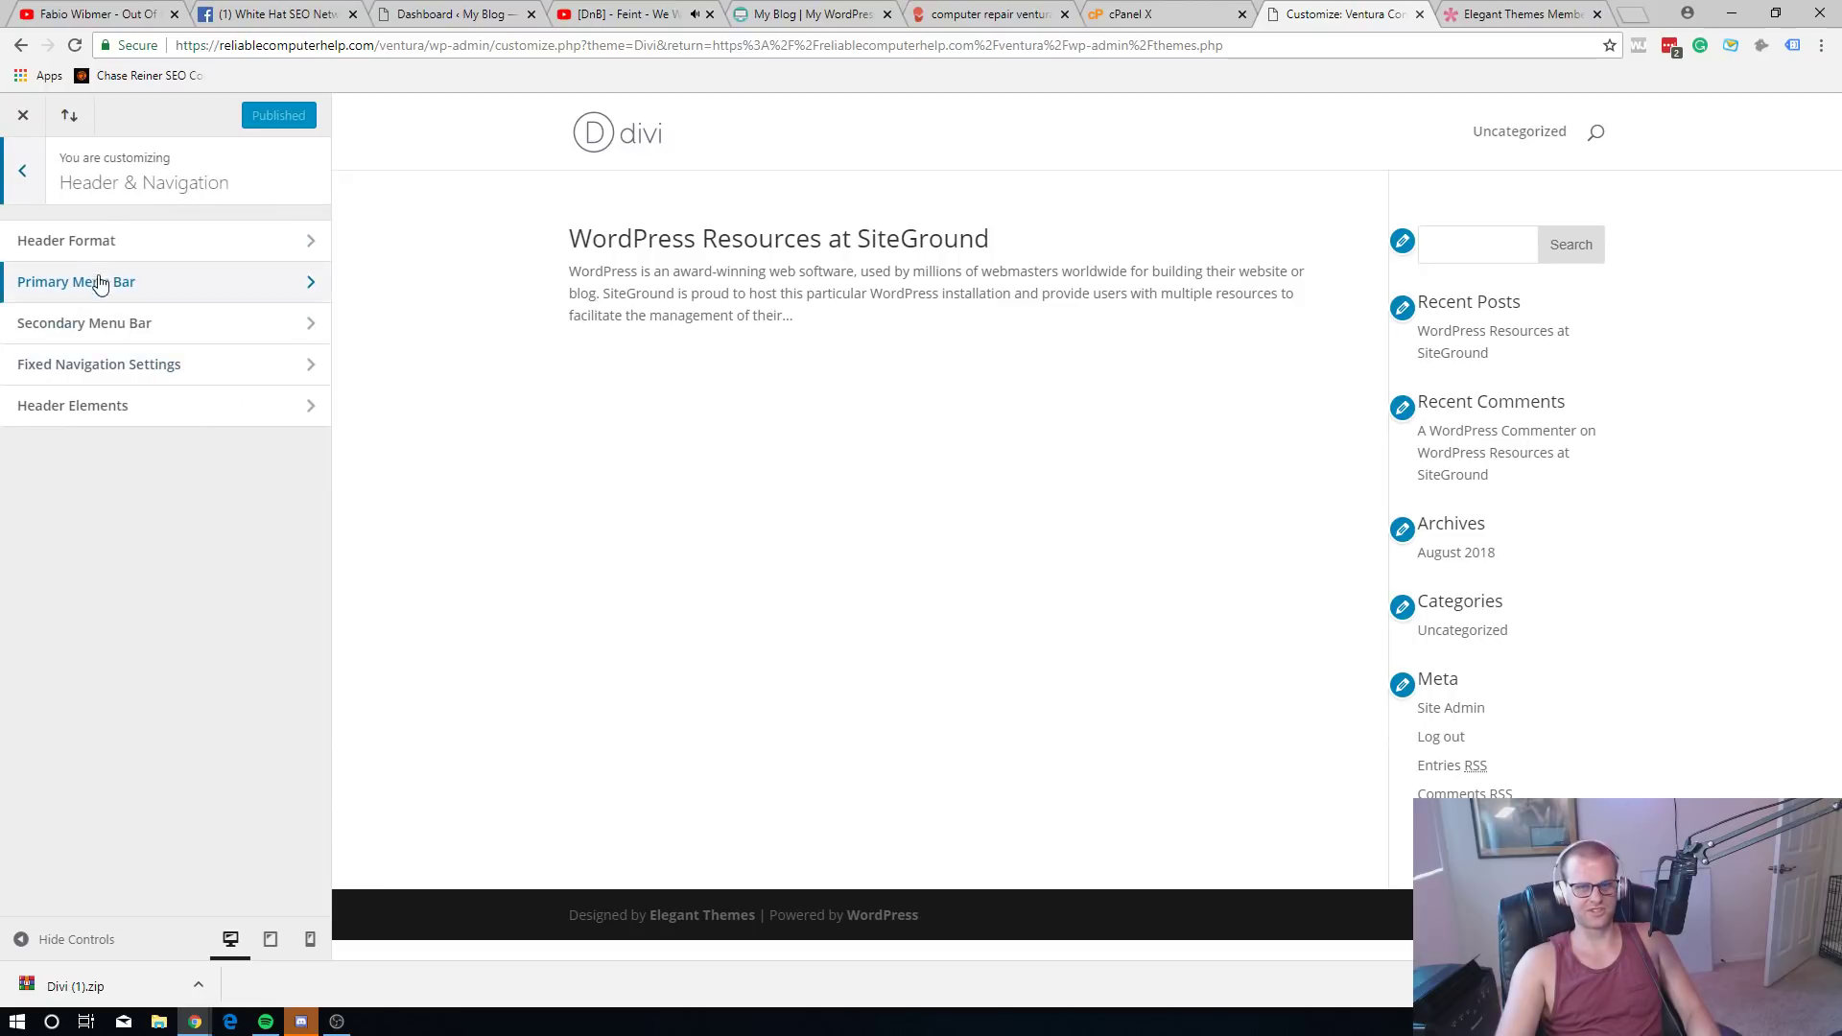
click(35, 169)
click(144, 317)
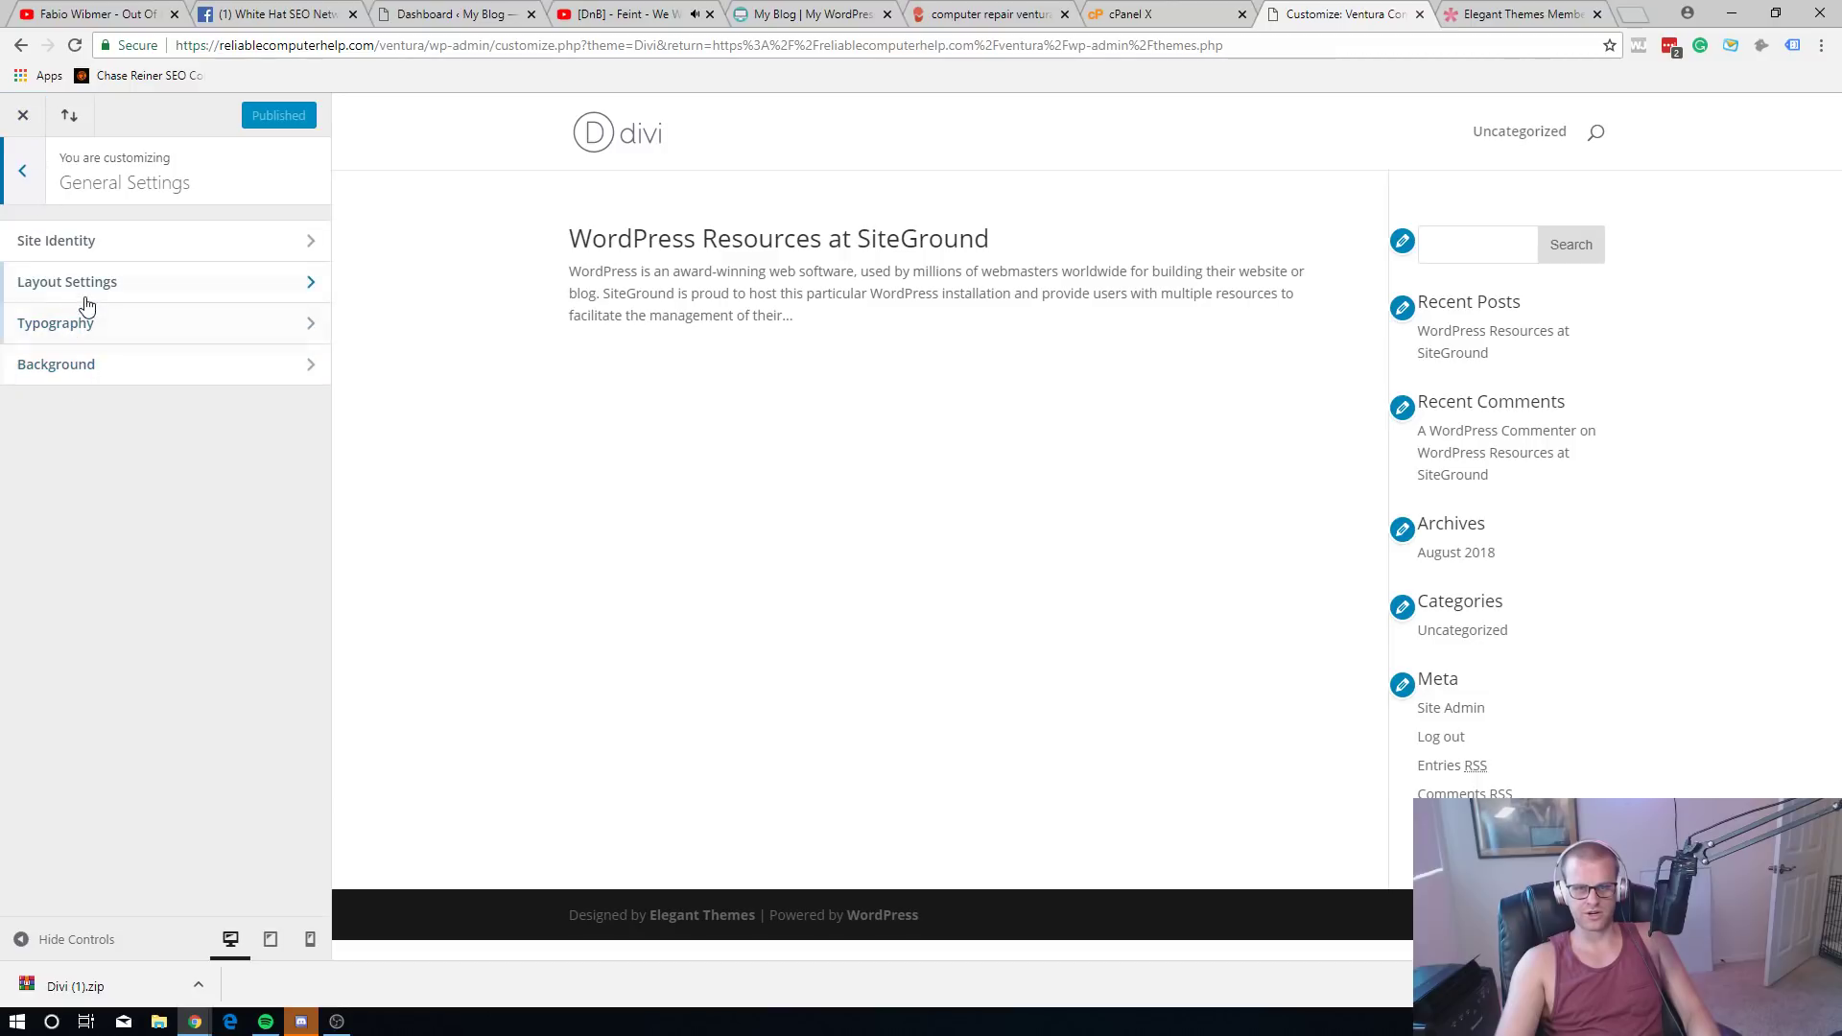
click(20, 174)
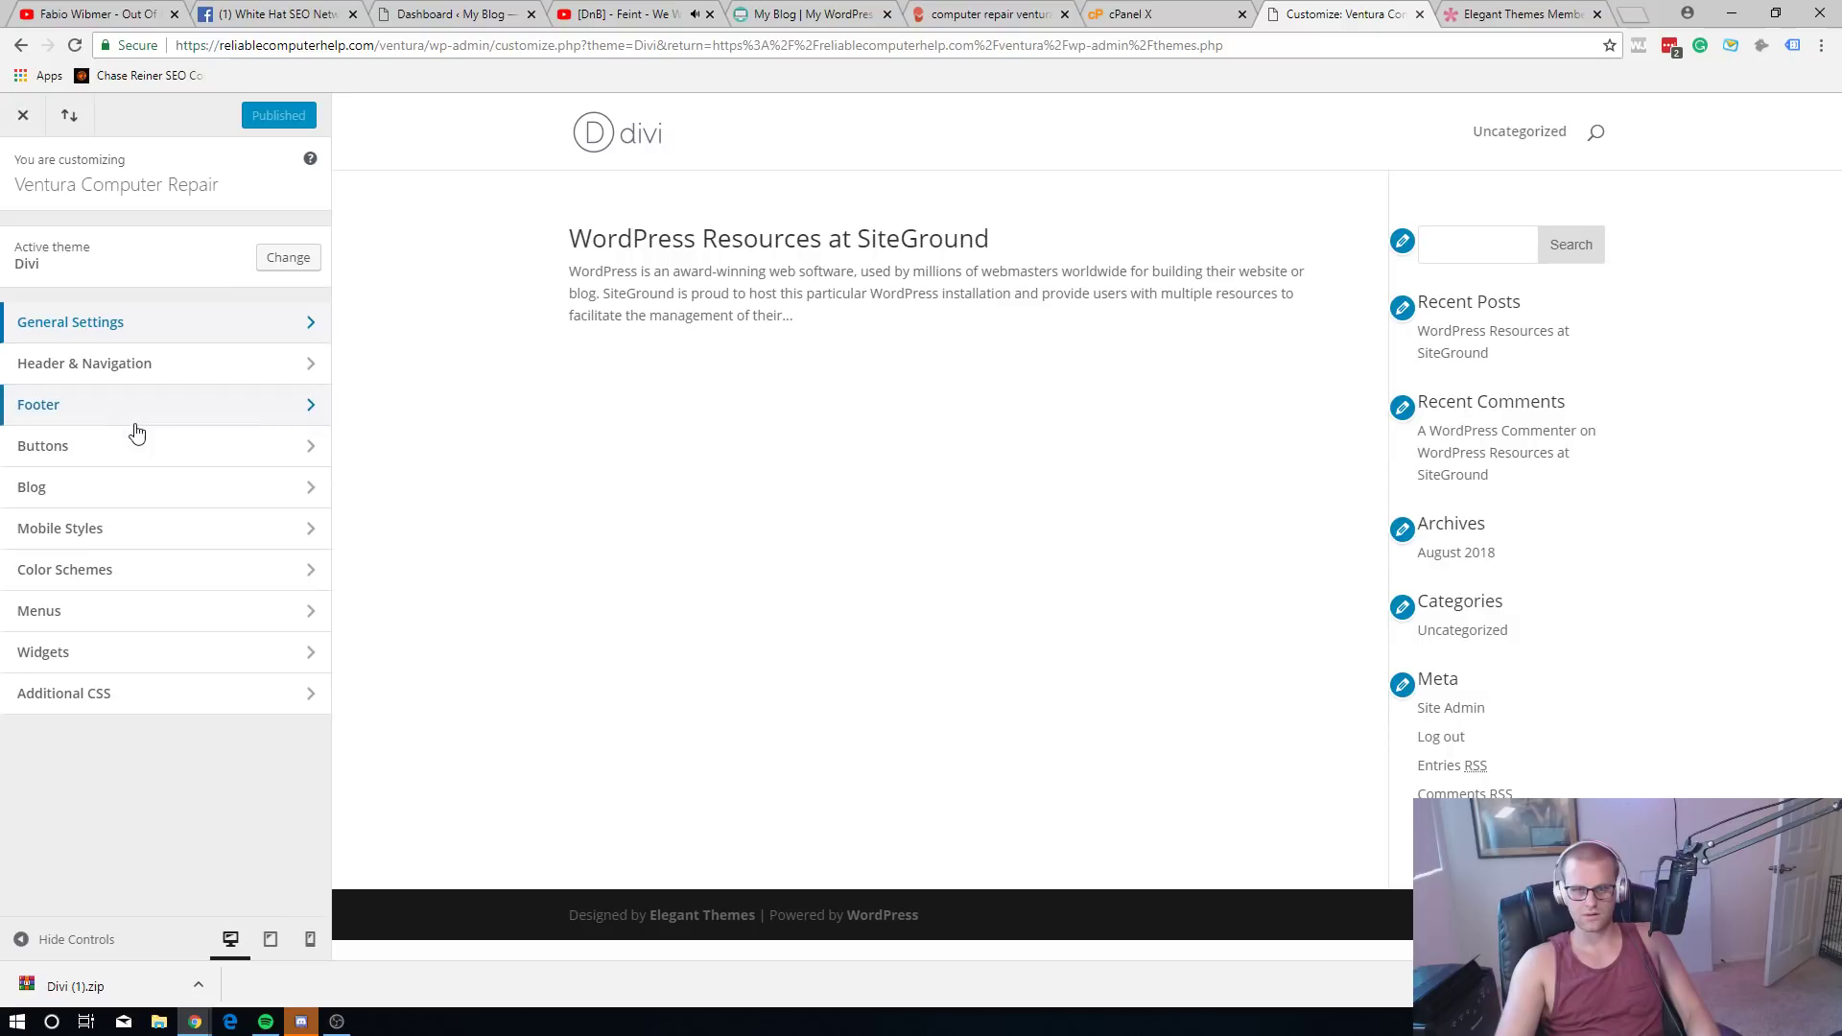
click(153, 362)
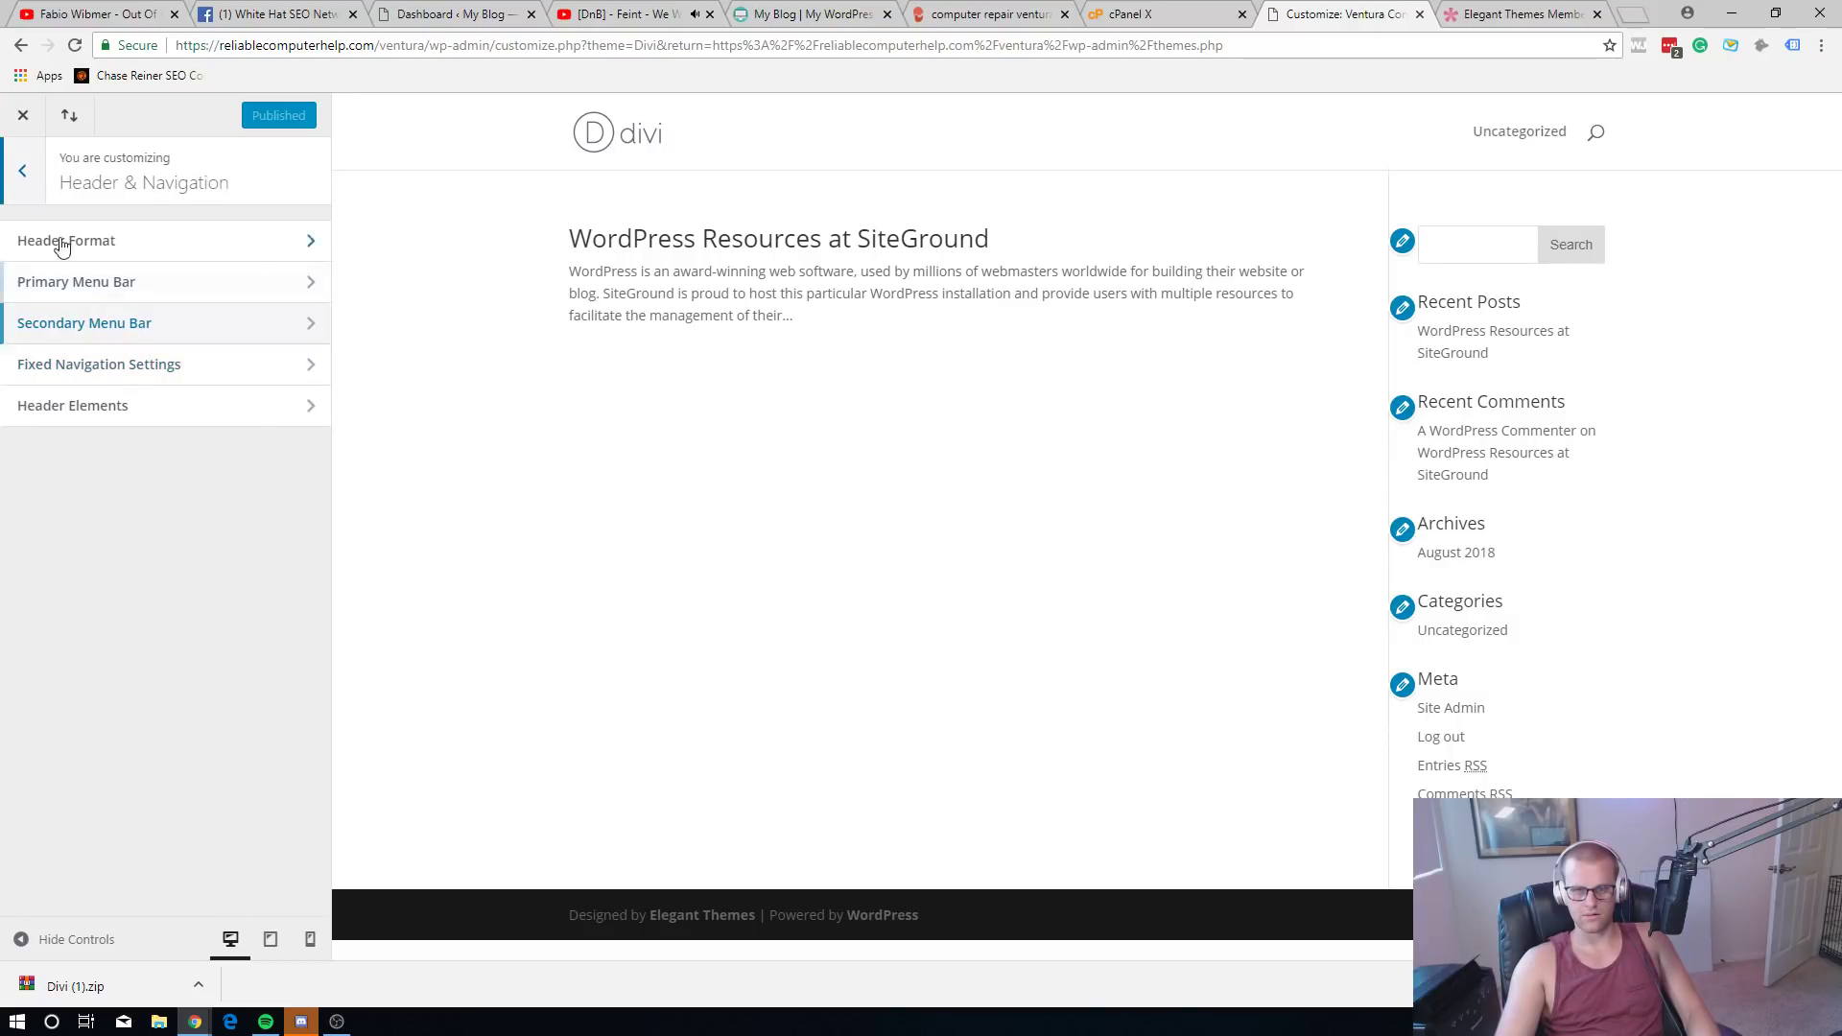
click(39, 175)
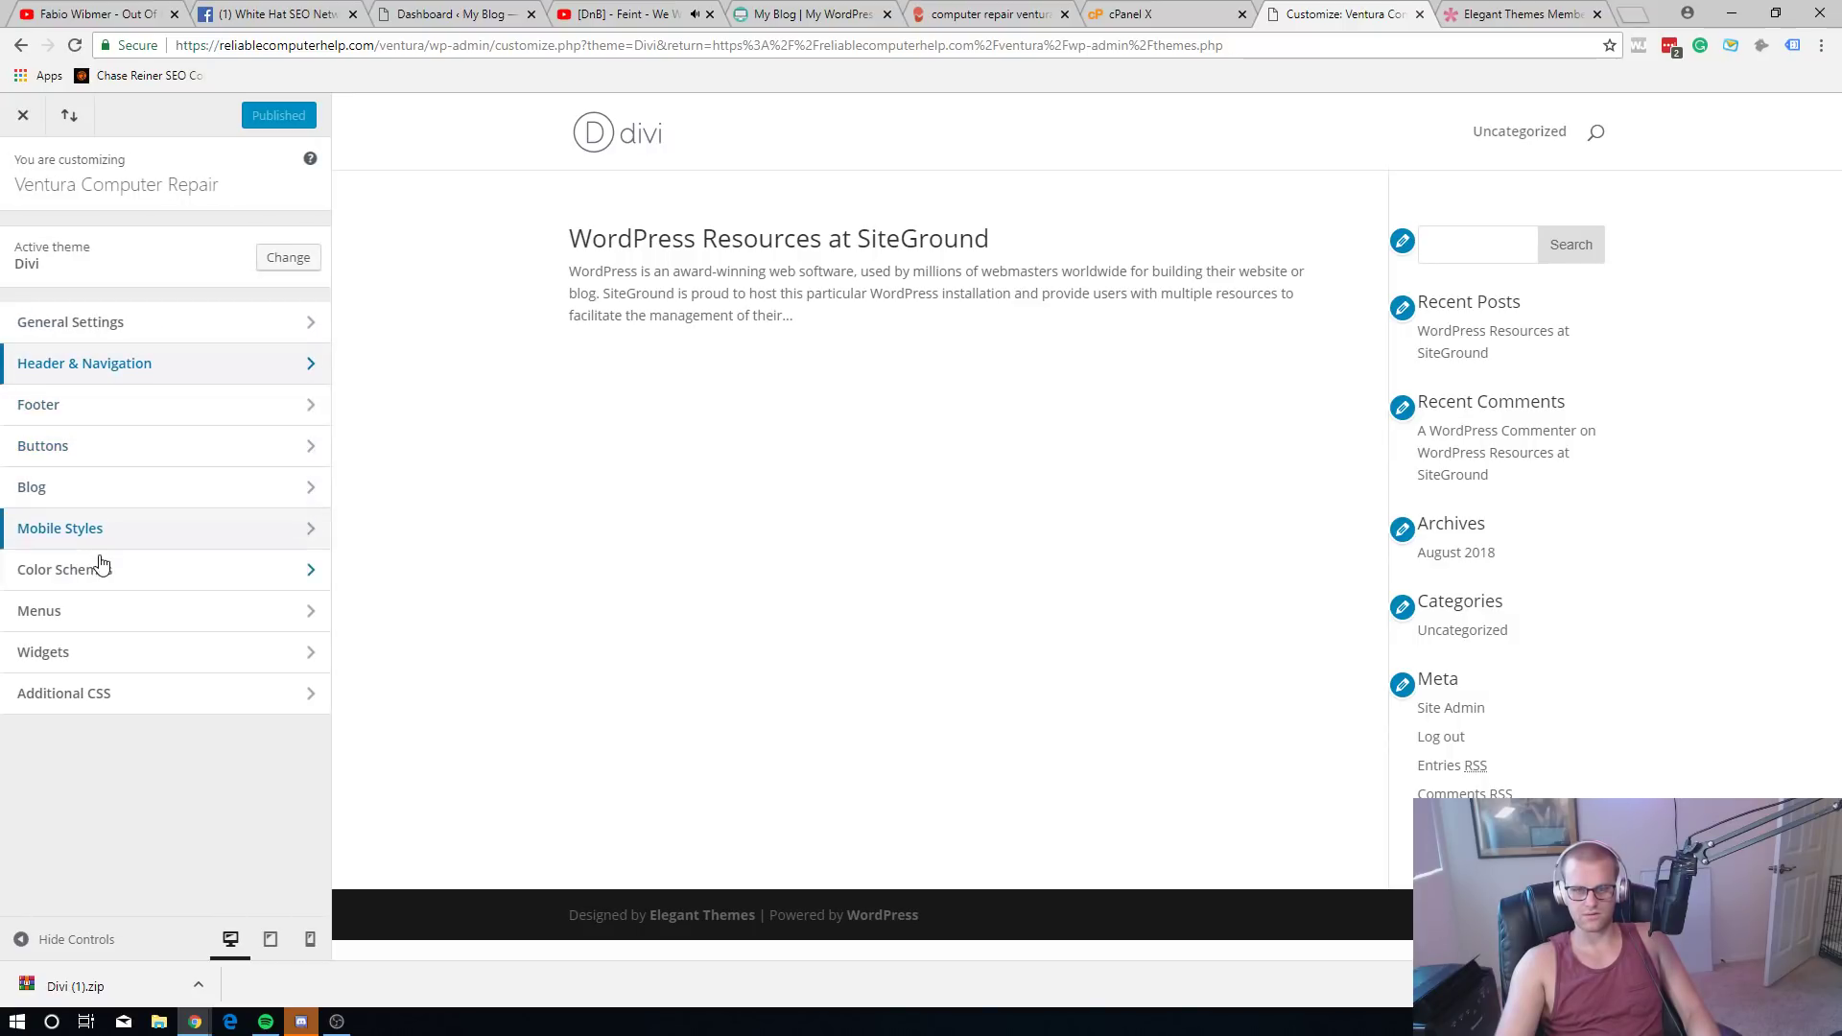
Open the Sidebar widget area and remove the Search, Recent Posts and Recent Comments widgets
click(99, 653)
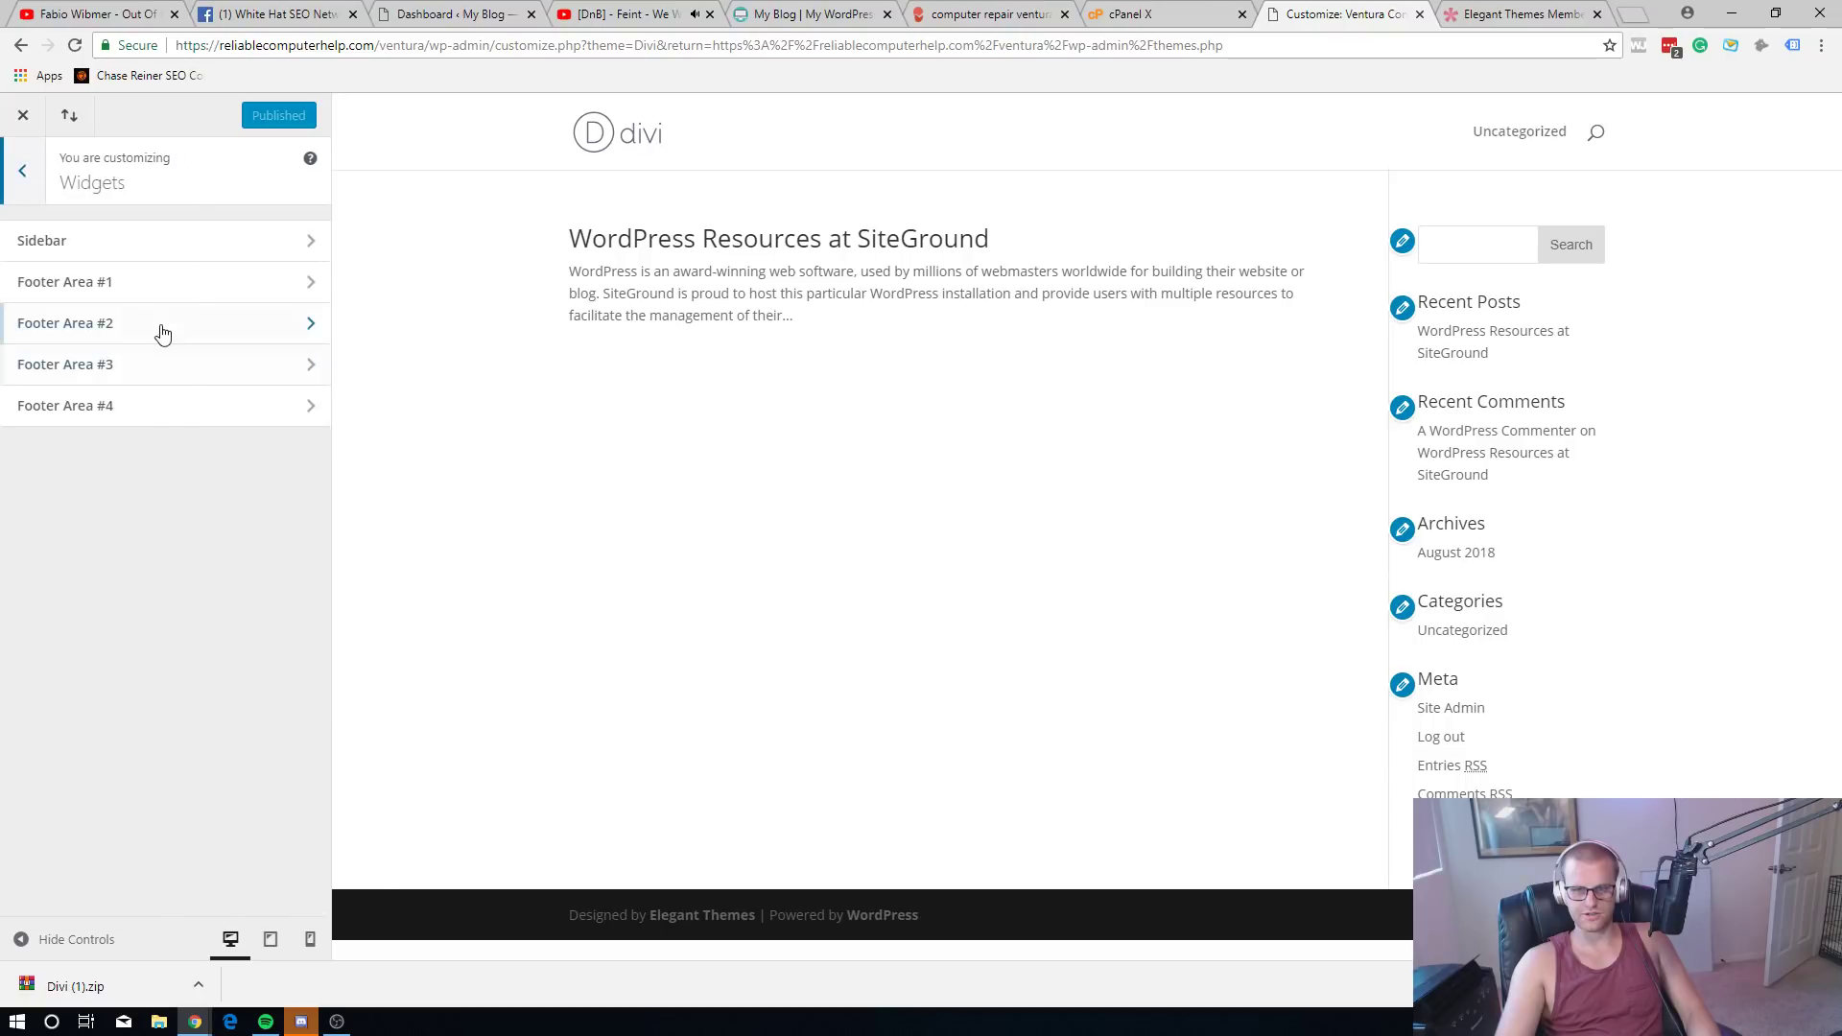
click(183, 284)
click(22, 172)
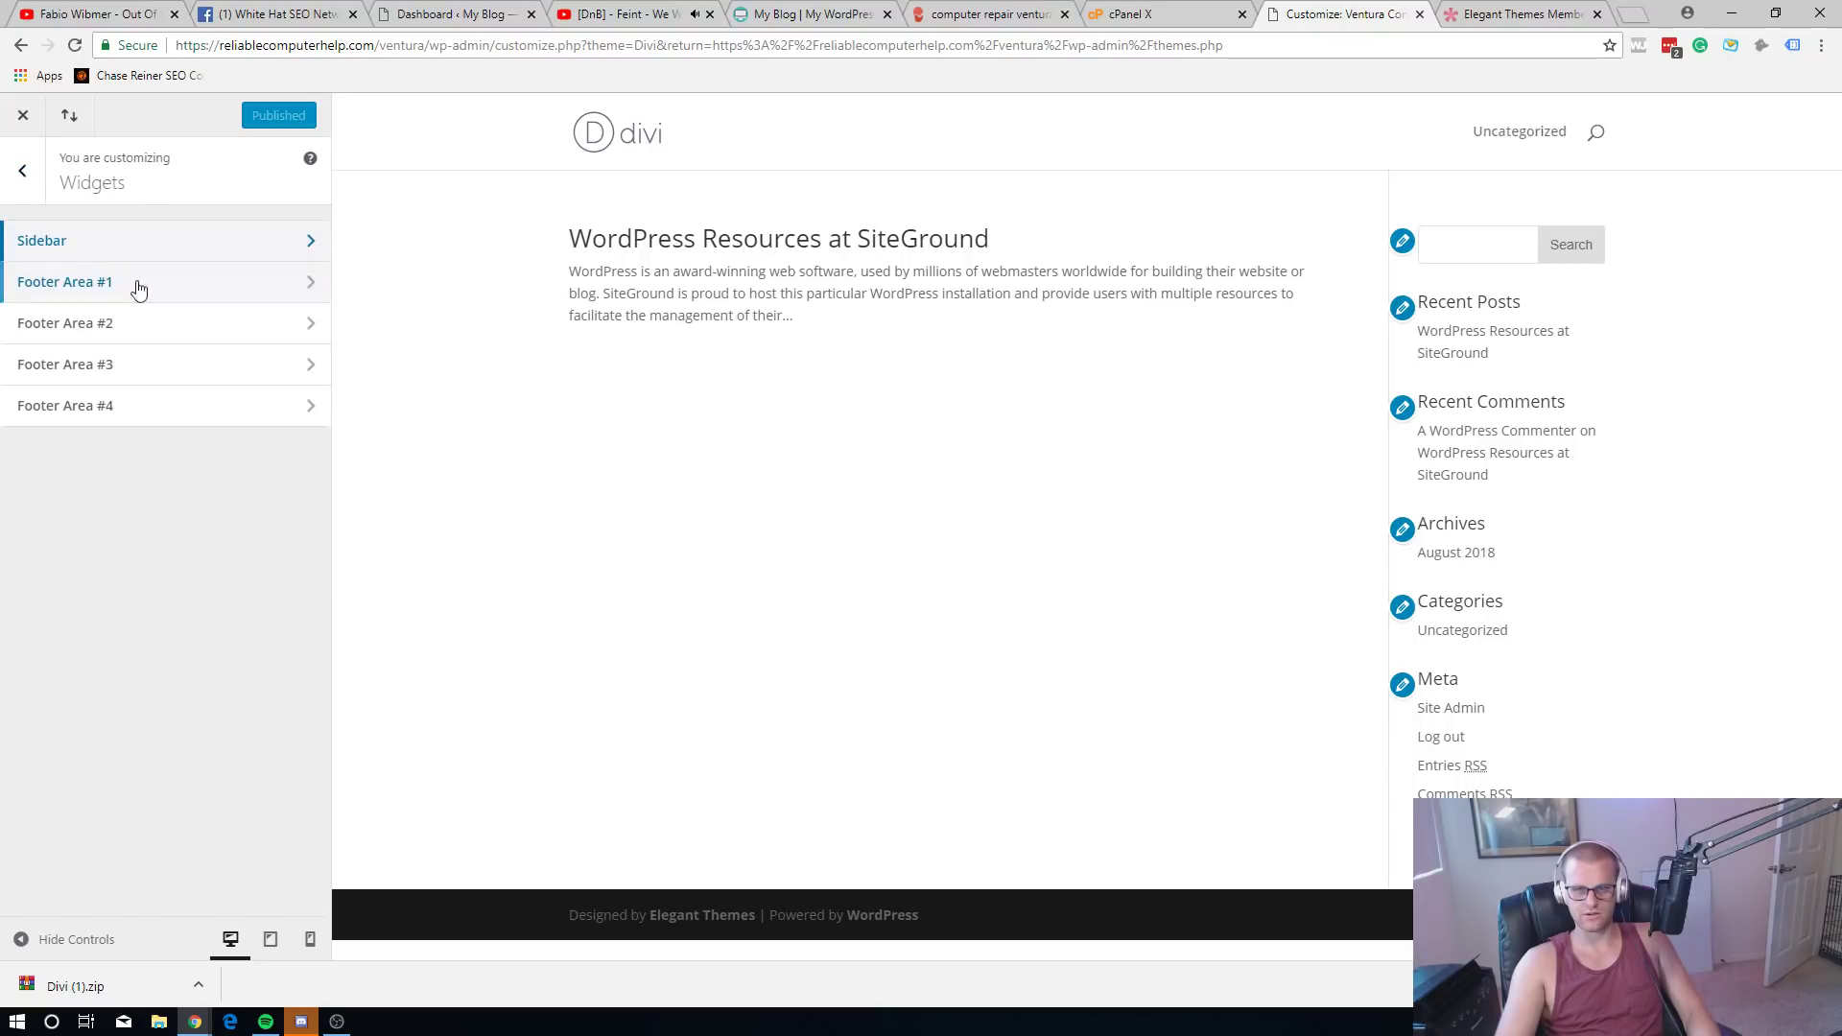
click(115, 244)
click(250, 246)
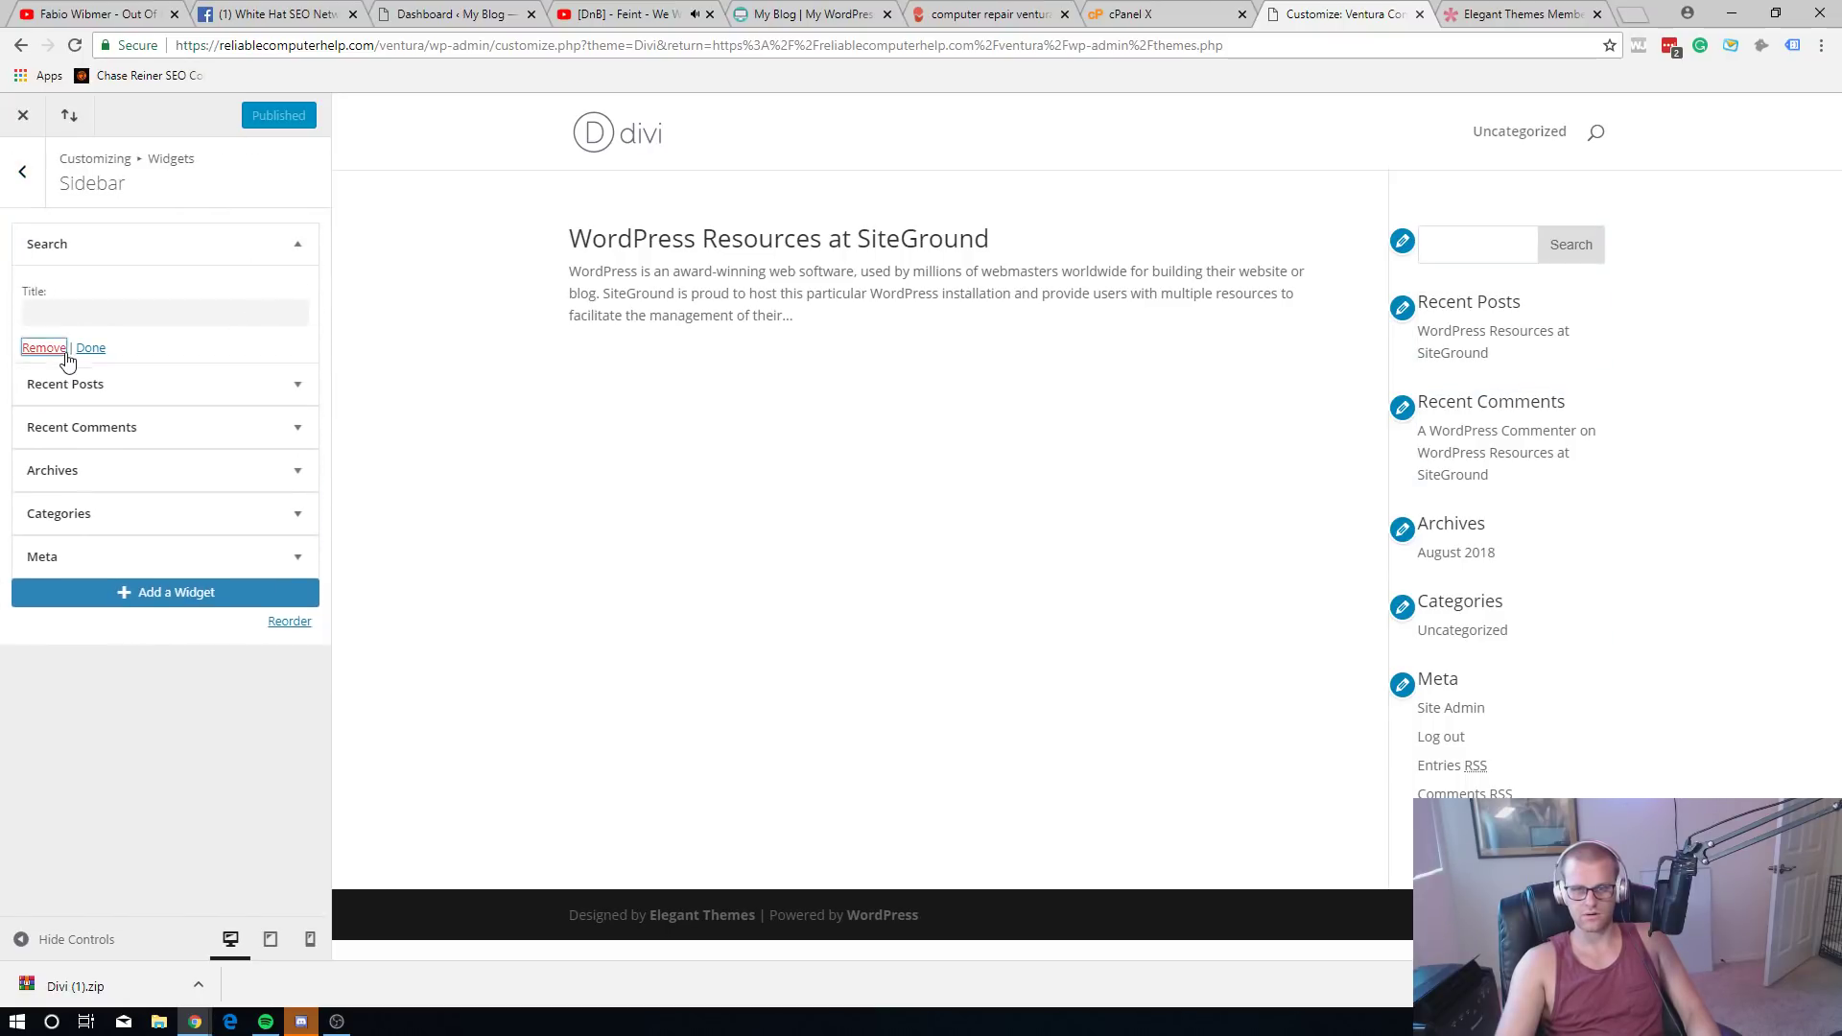
click(38, 346)
click(268, 247)
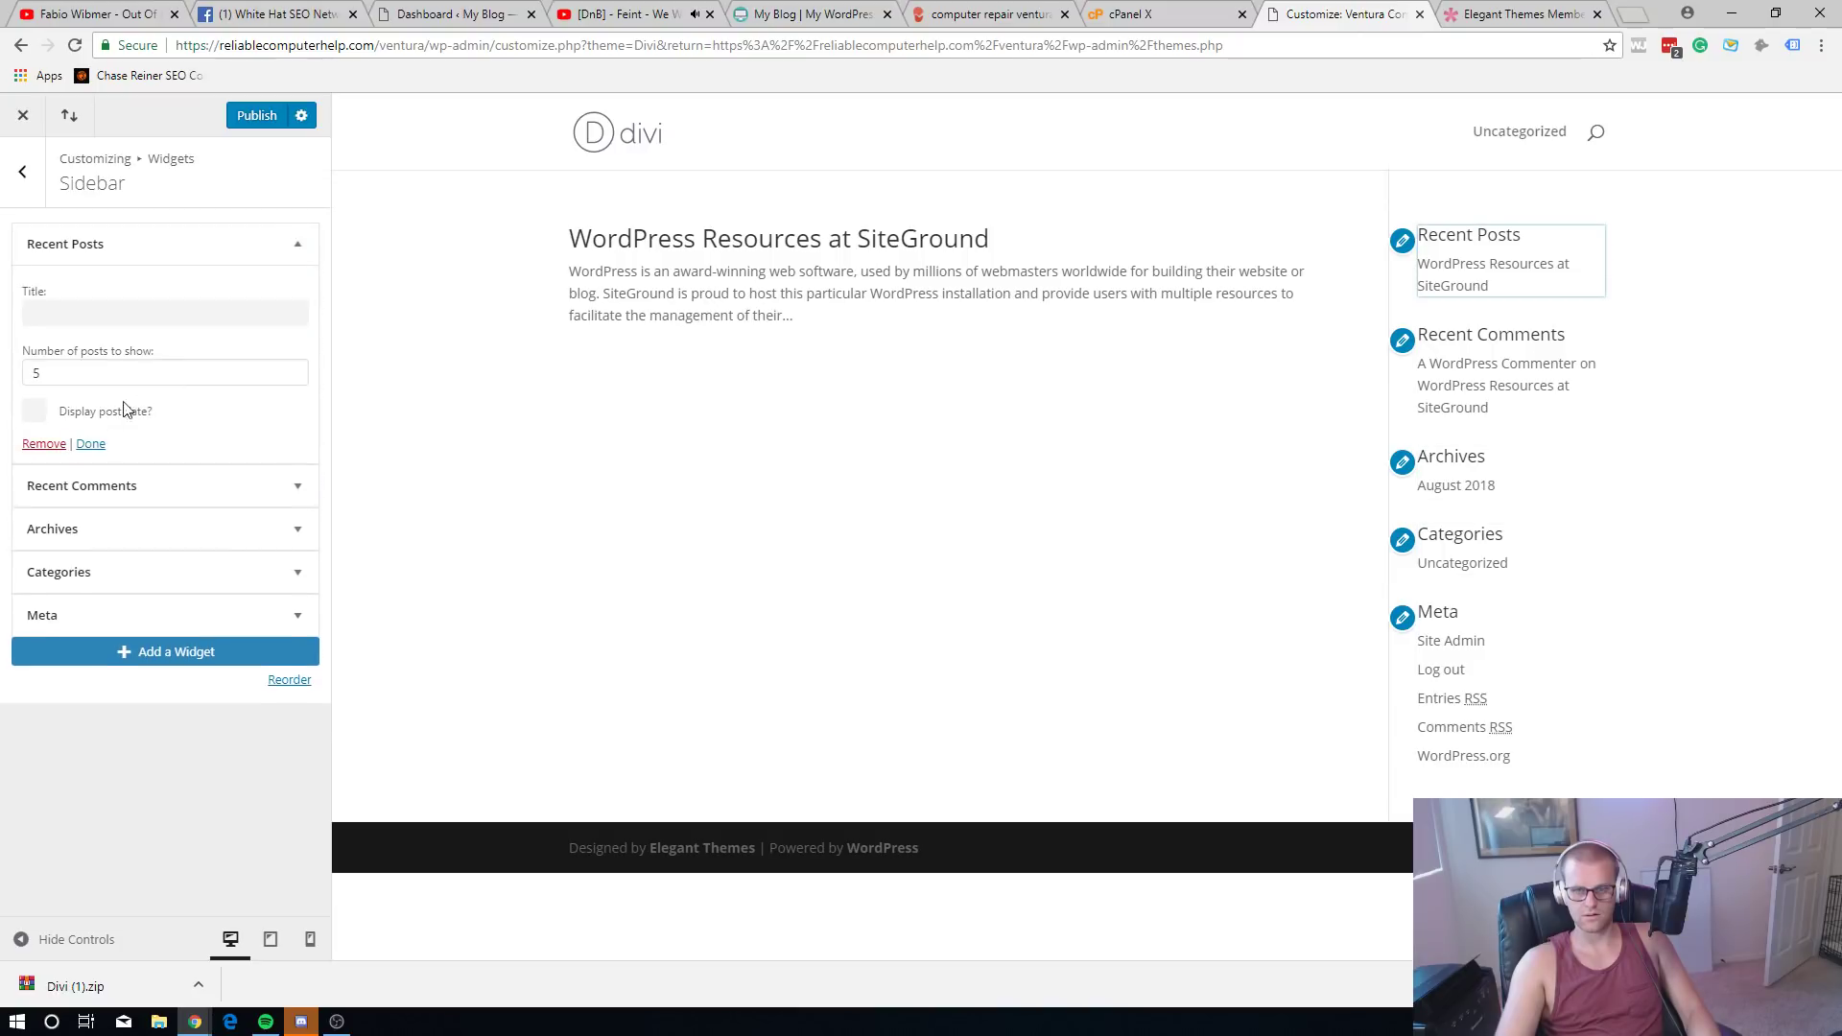
click(43, 443)
click(288, 247)
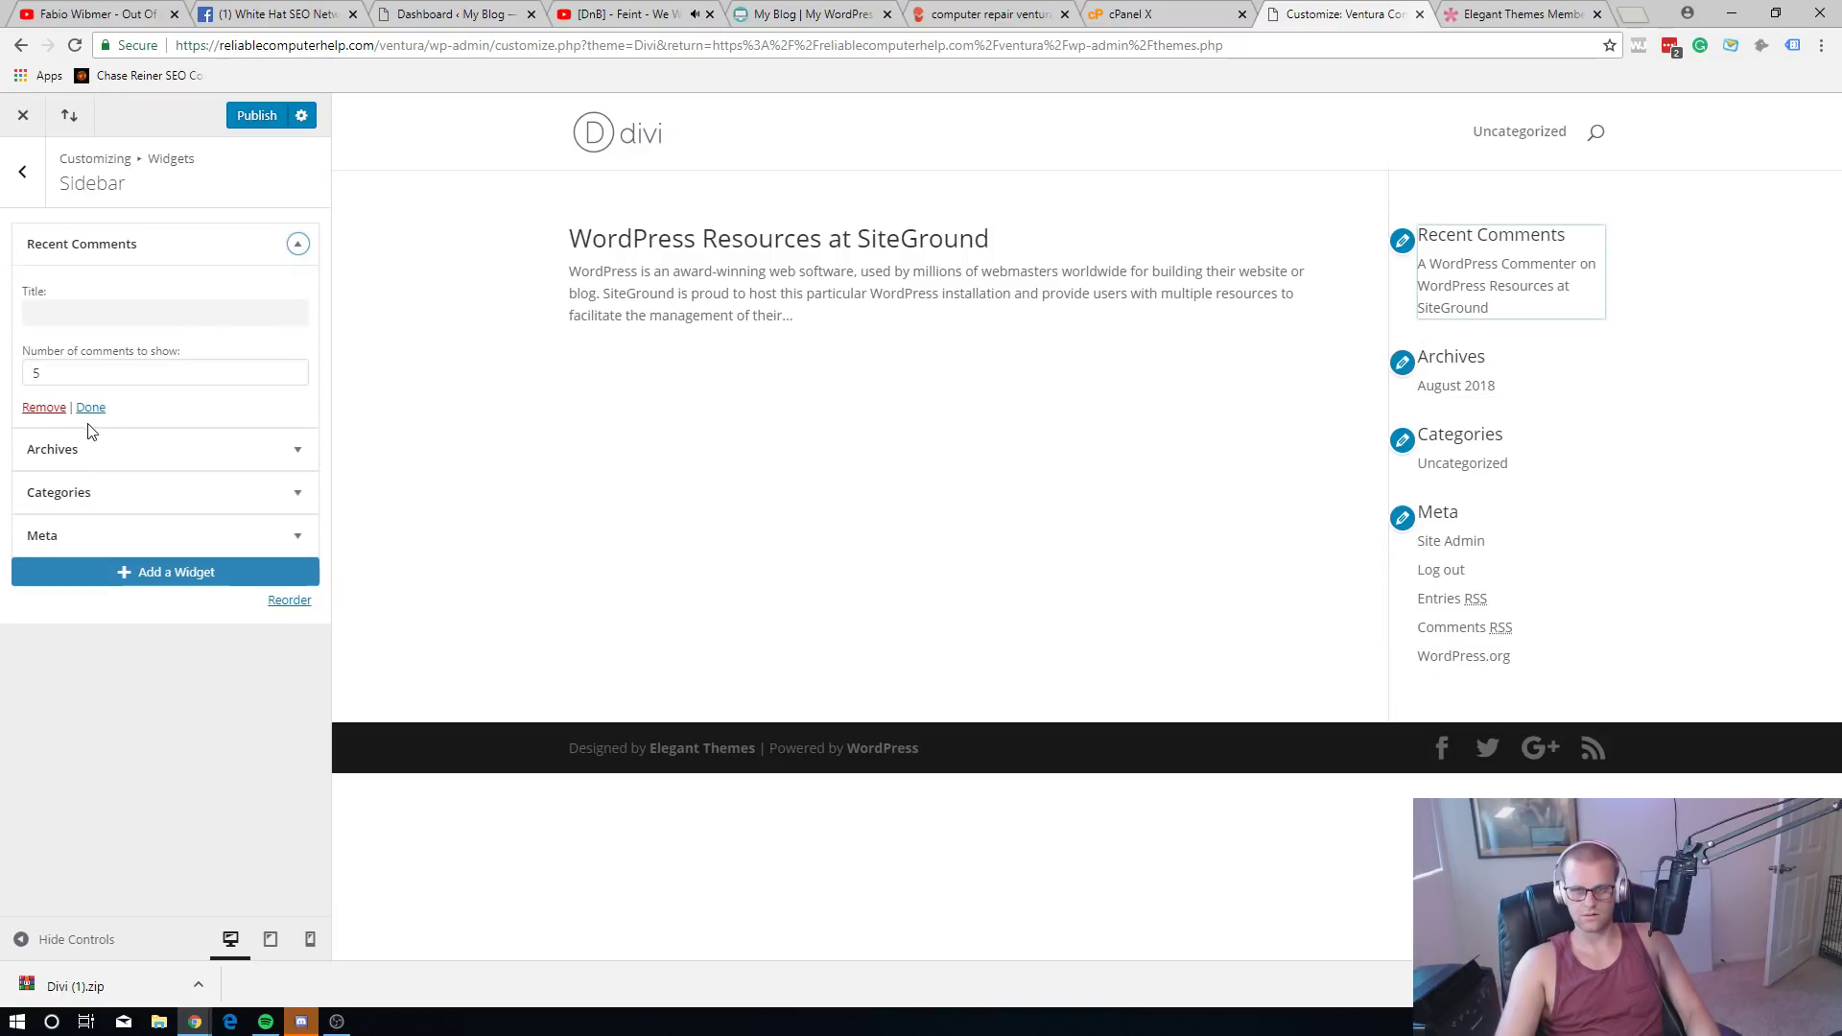
click(44, 408)
Remove the Archives, Categories and Meta widgets, then publish the Customizer changes
click(297, 244)
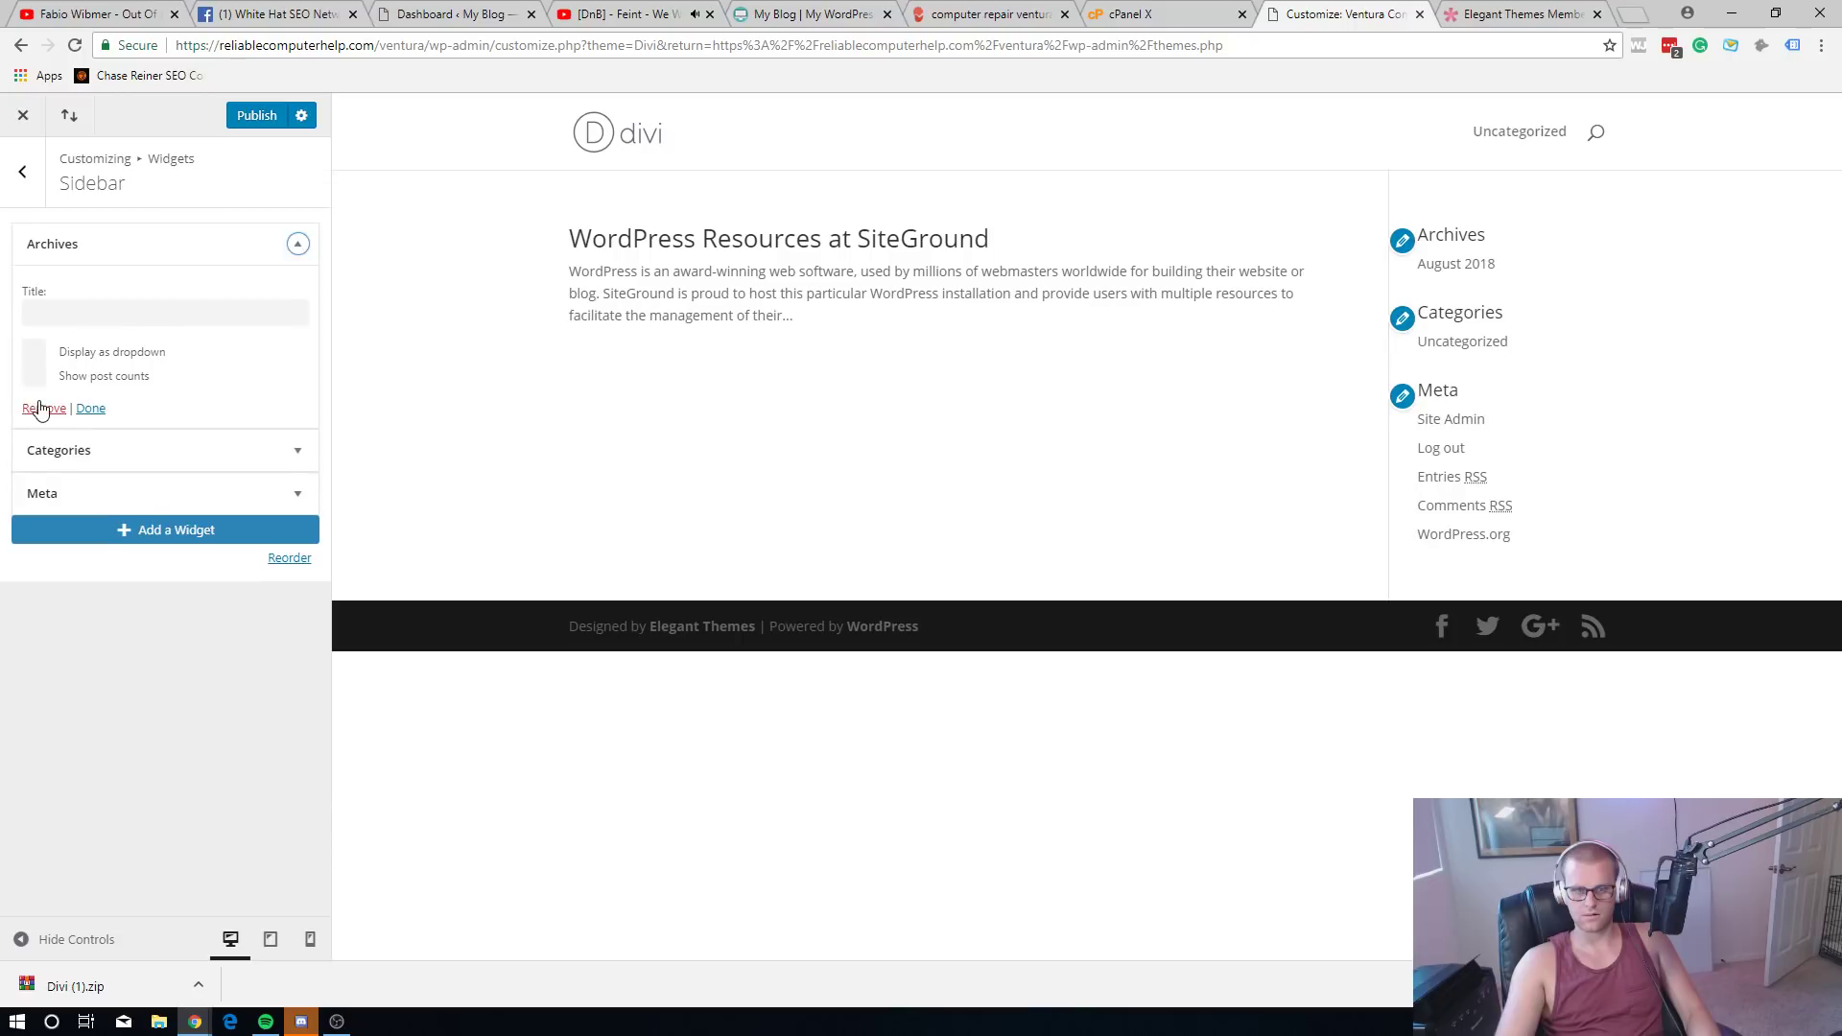
click(41, 407)
click(245, 240)
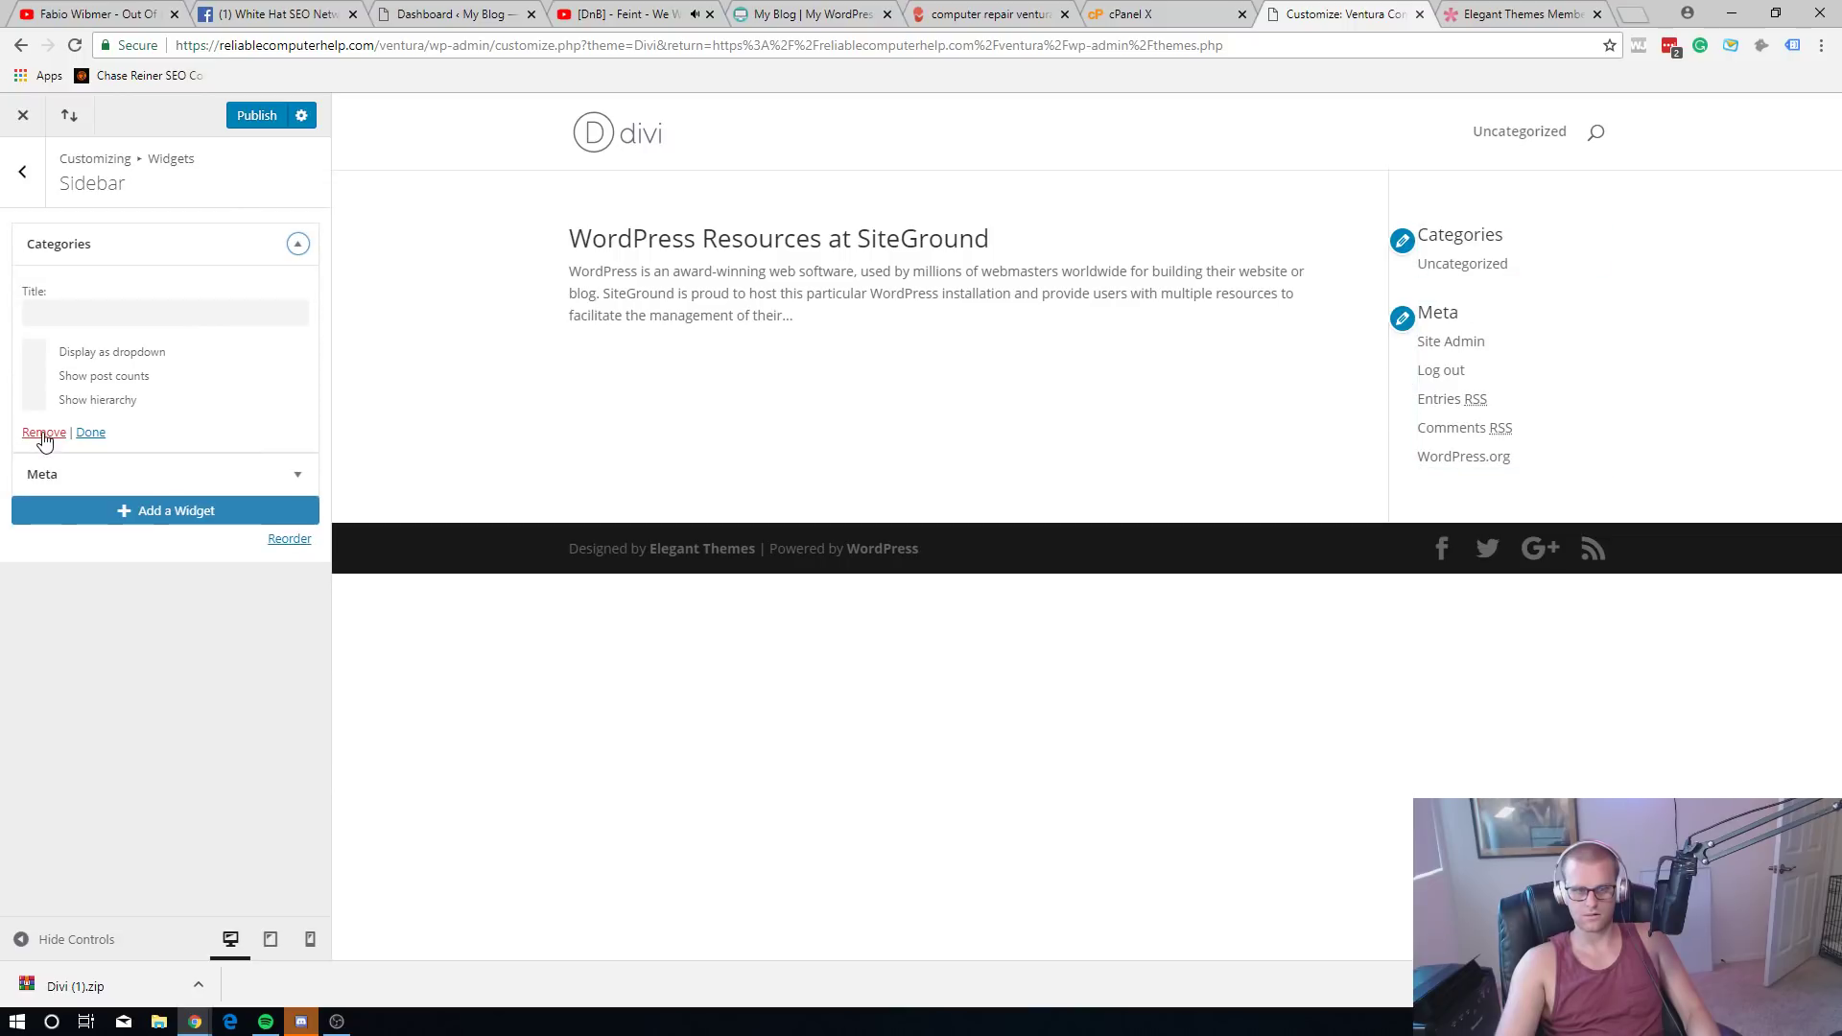
click(43, 434)
click(233, 251)
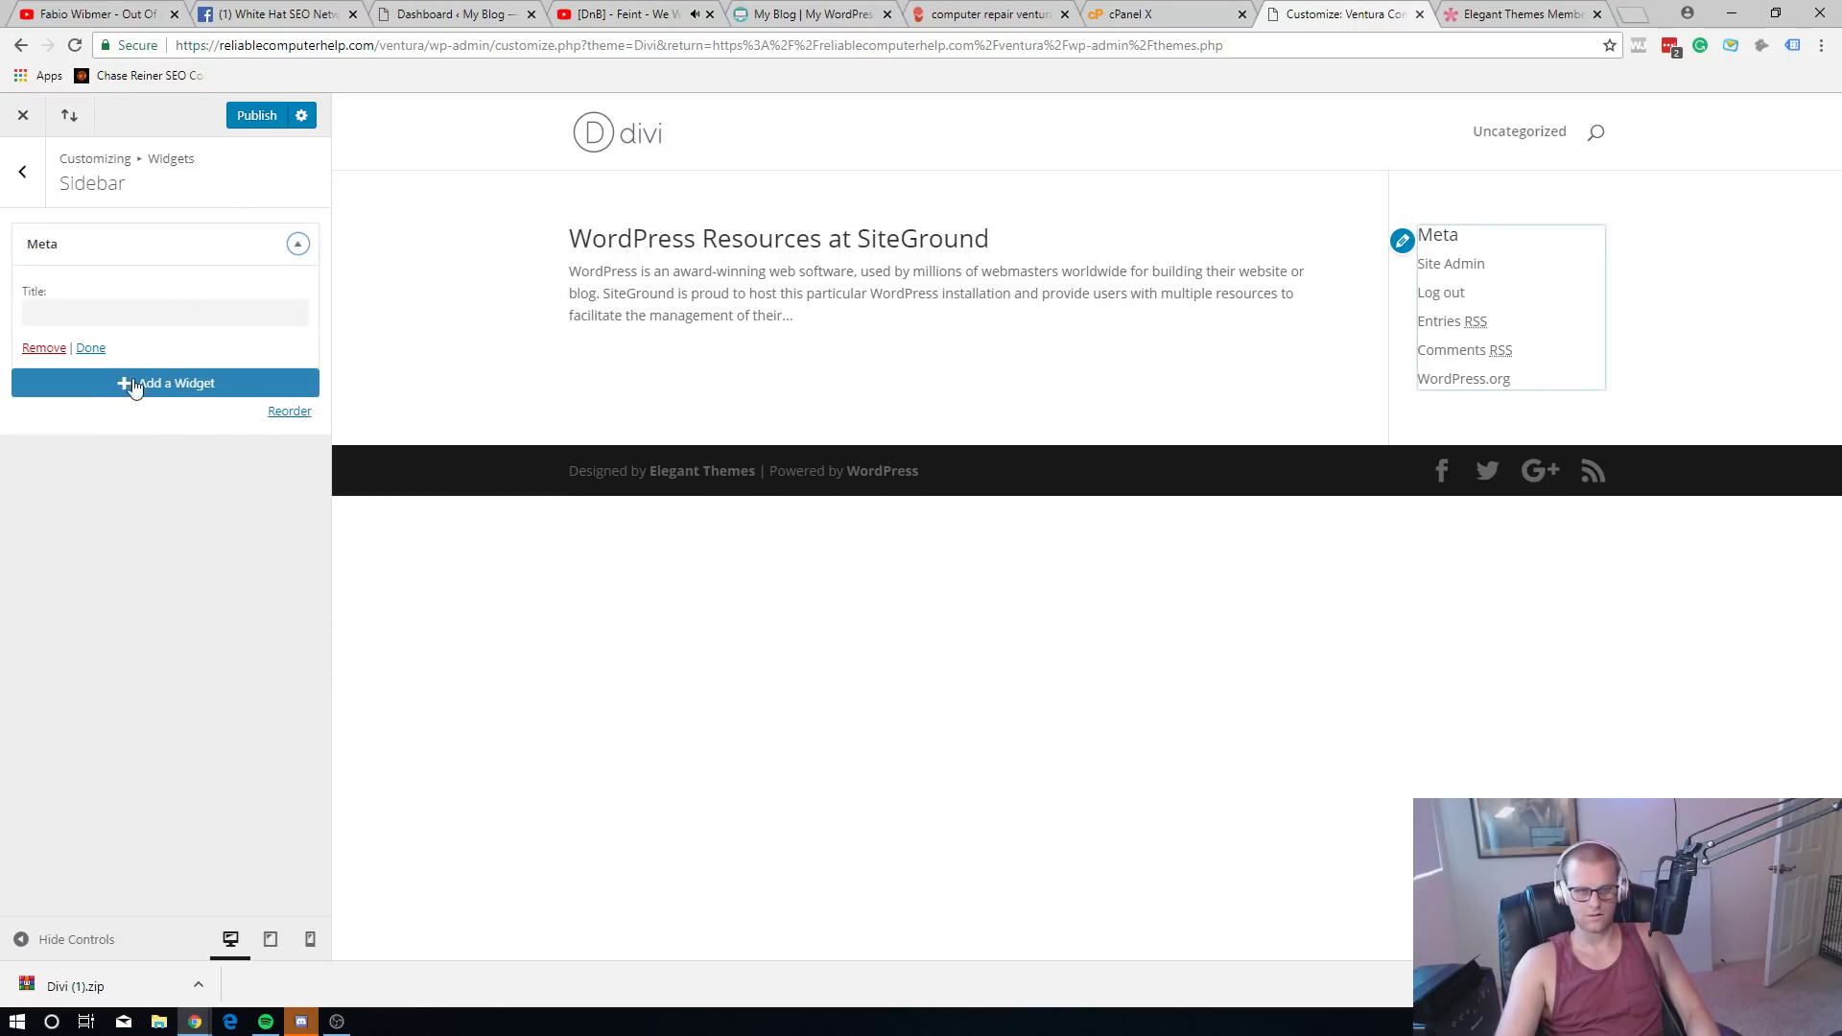
click(38, 347)
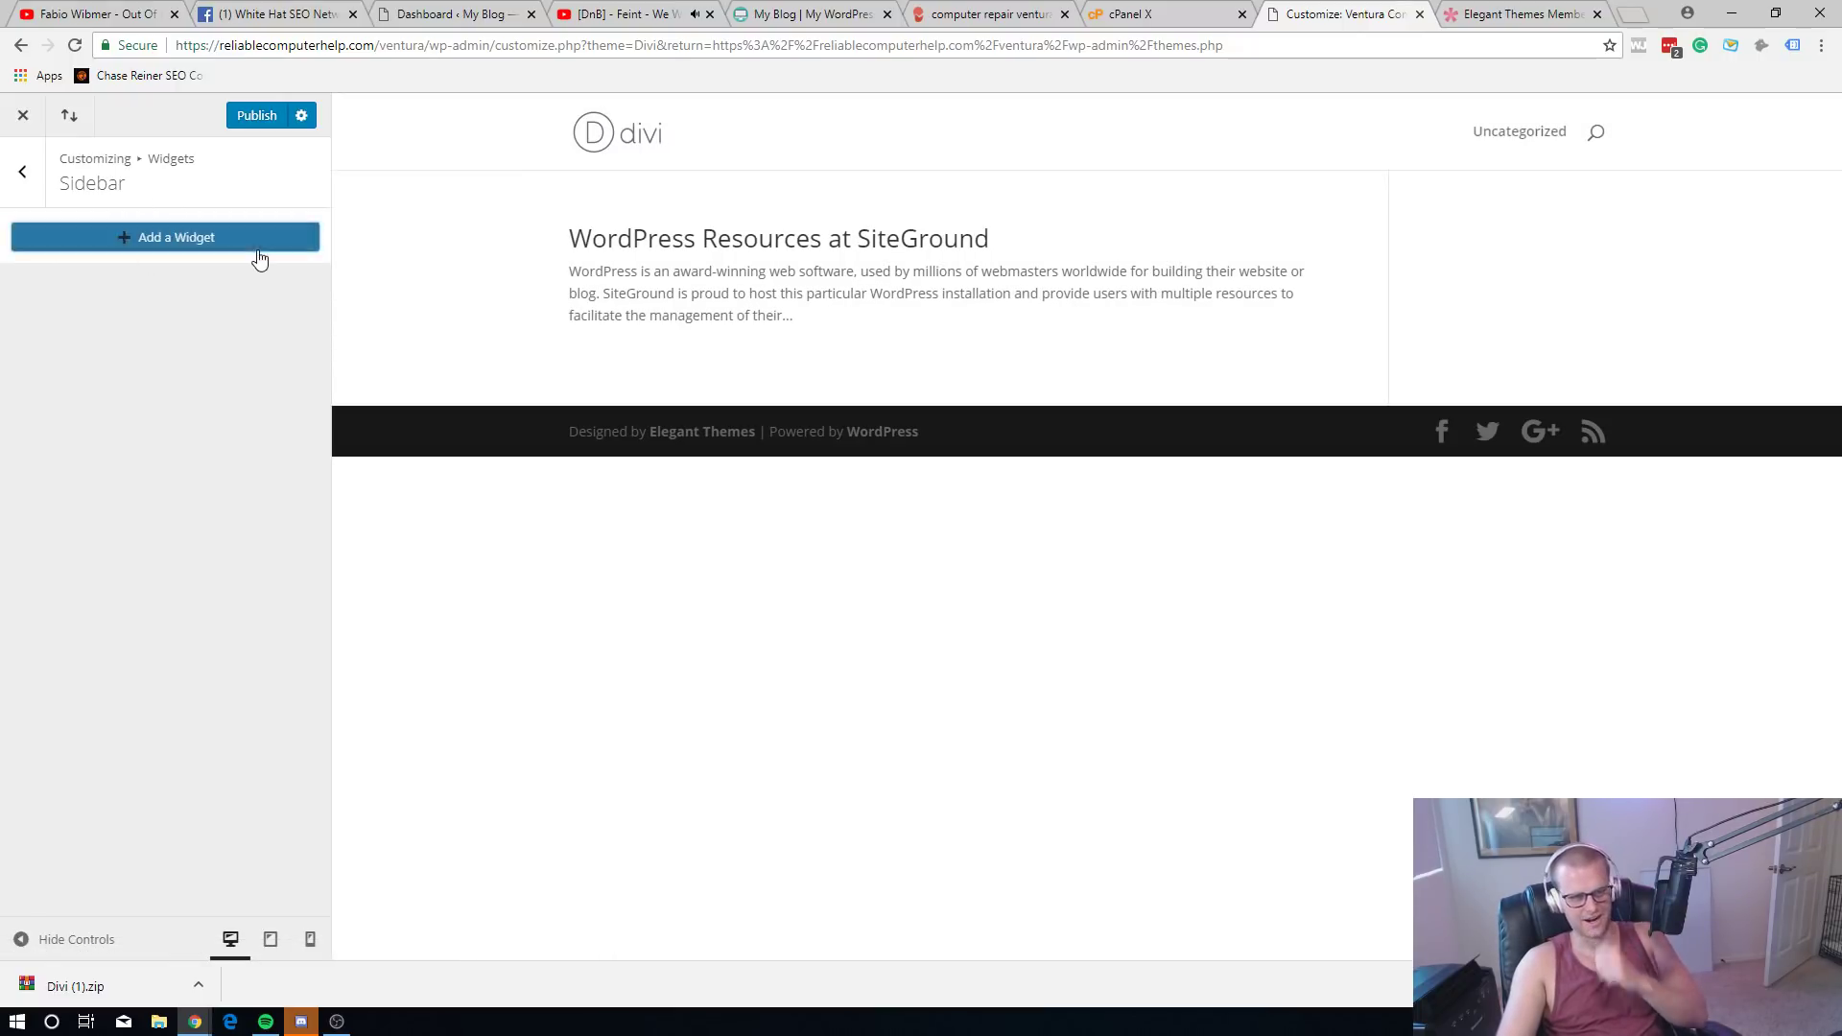
click(22, 171)
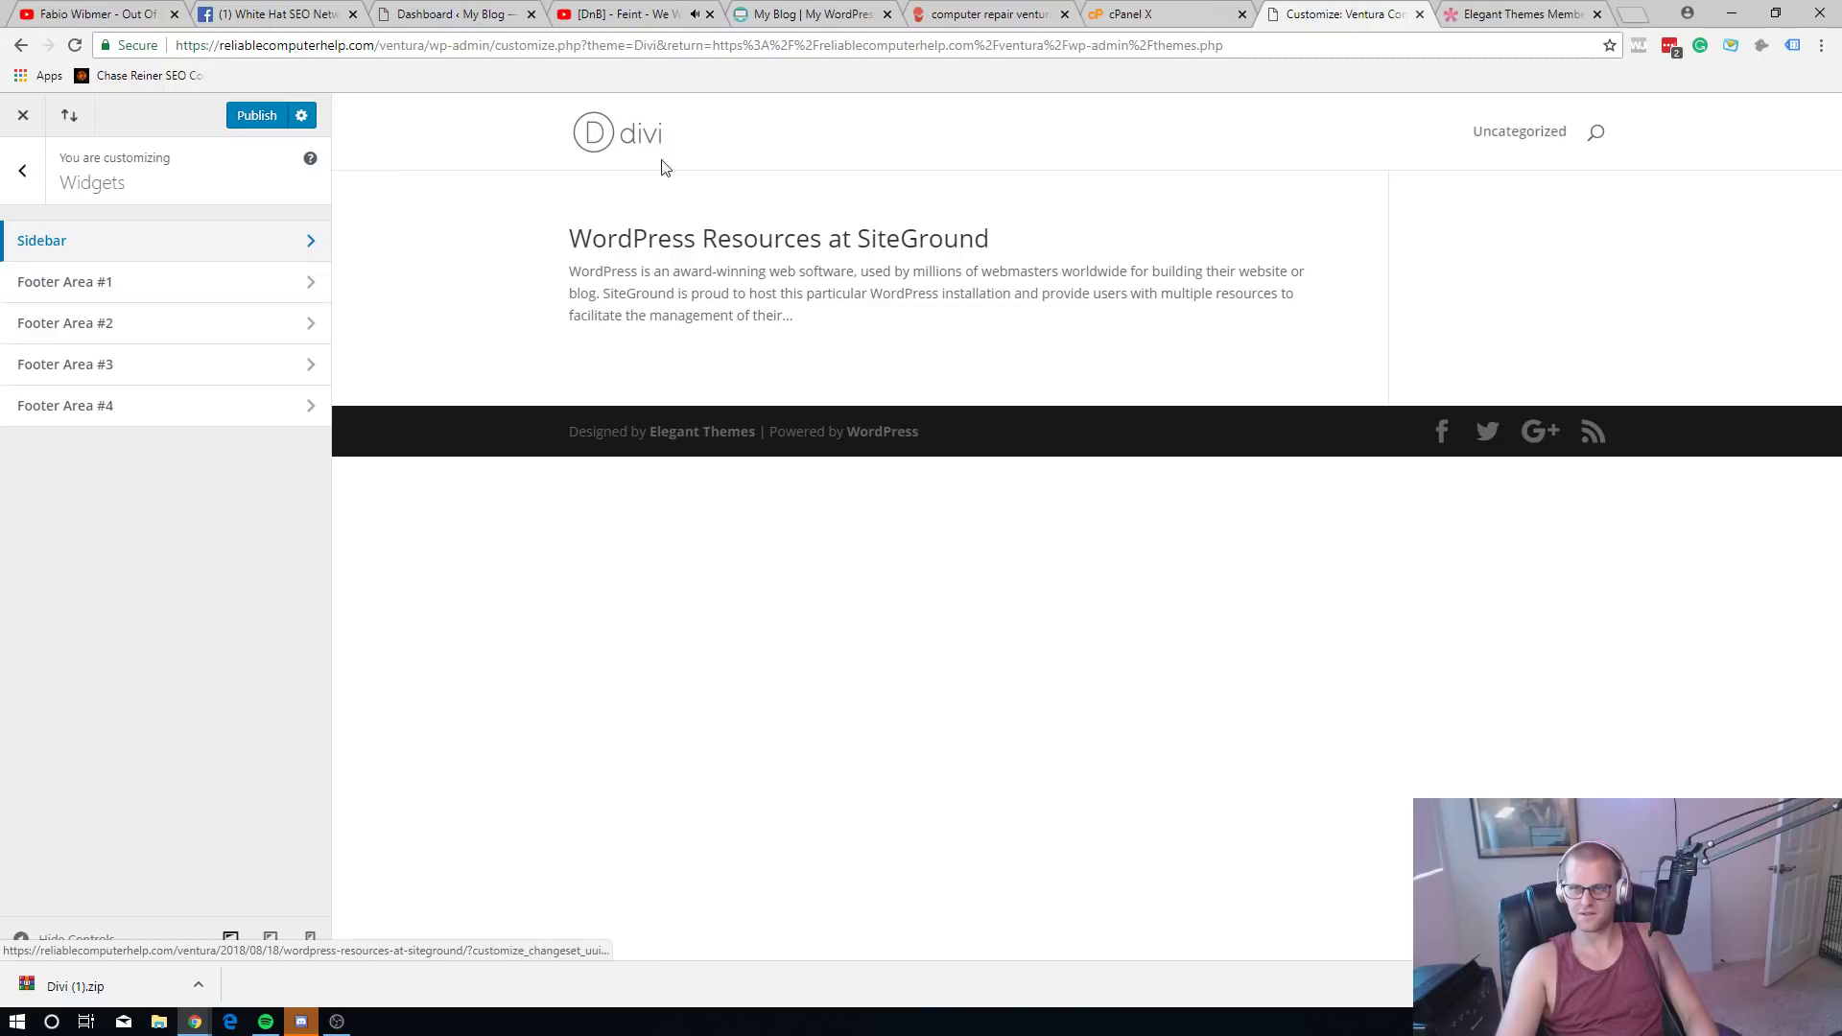
click(257, 115)
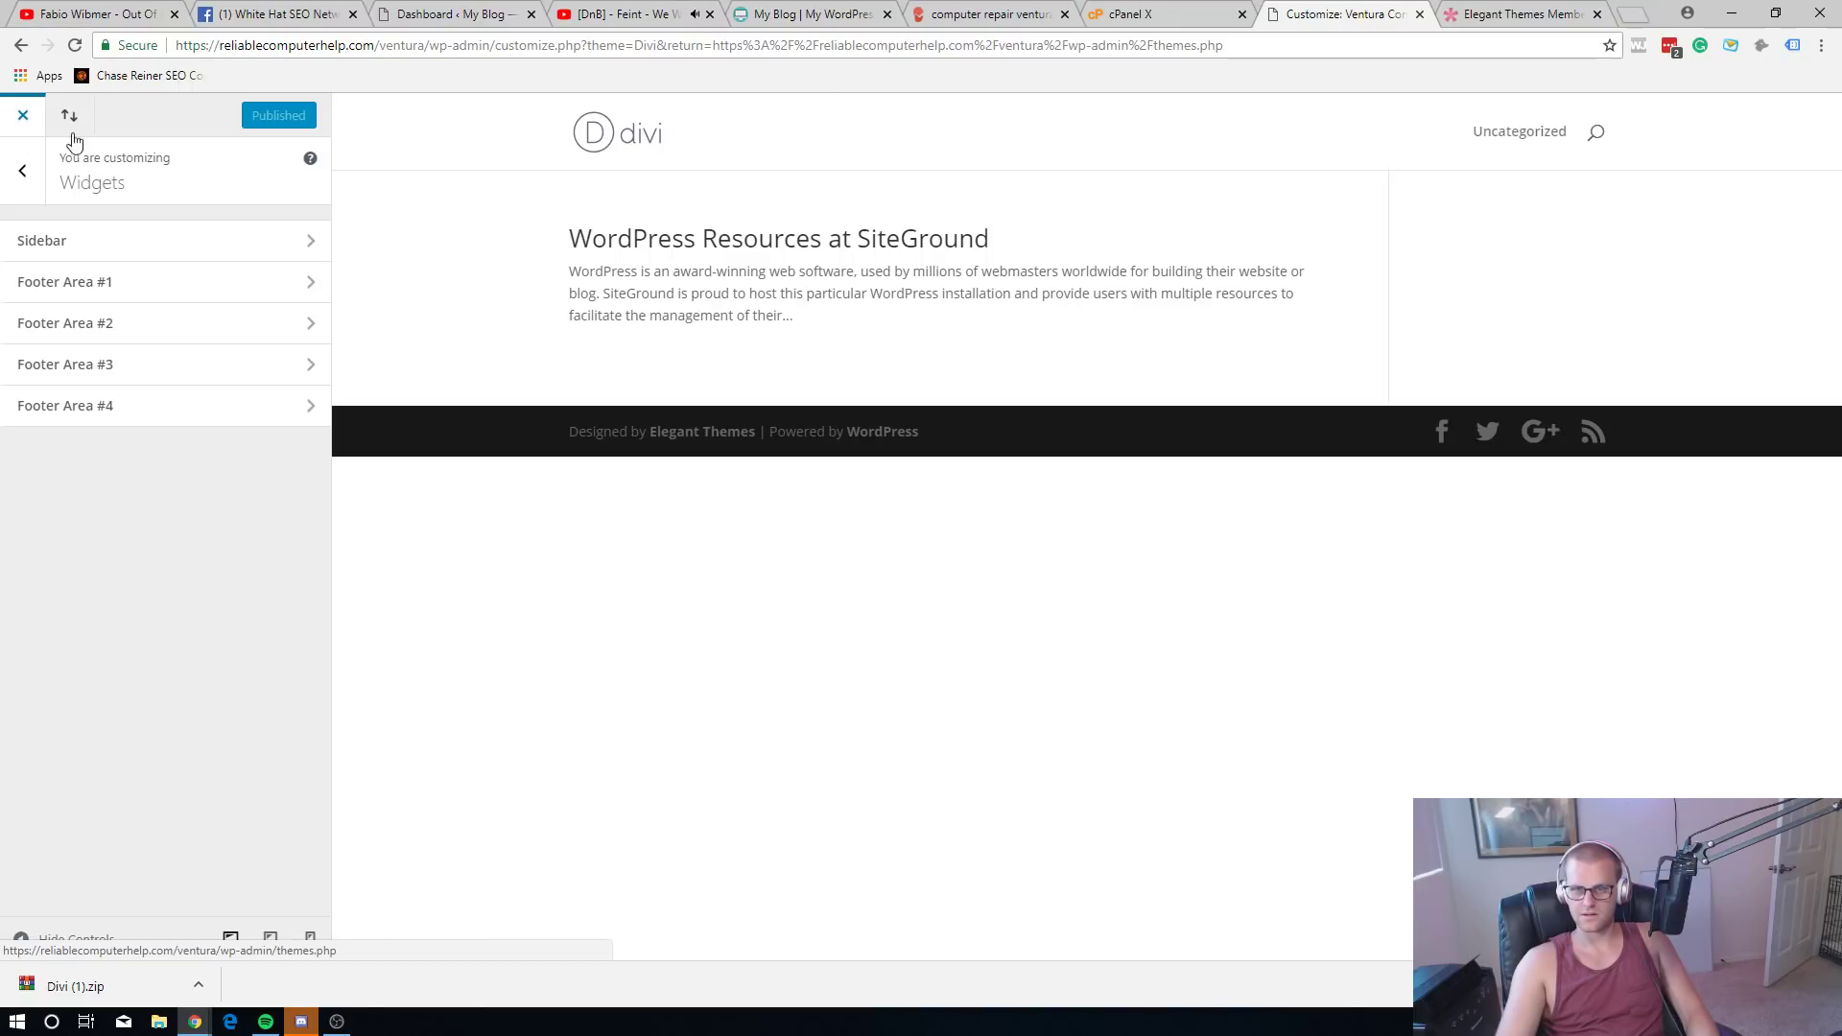
Close the Customizer and load reliablecomputerhelp.com in the other browser tab
click(1526, 13)
click(1392, 45)
text(re)
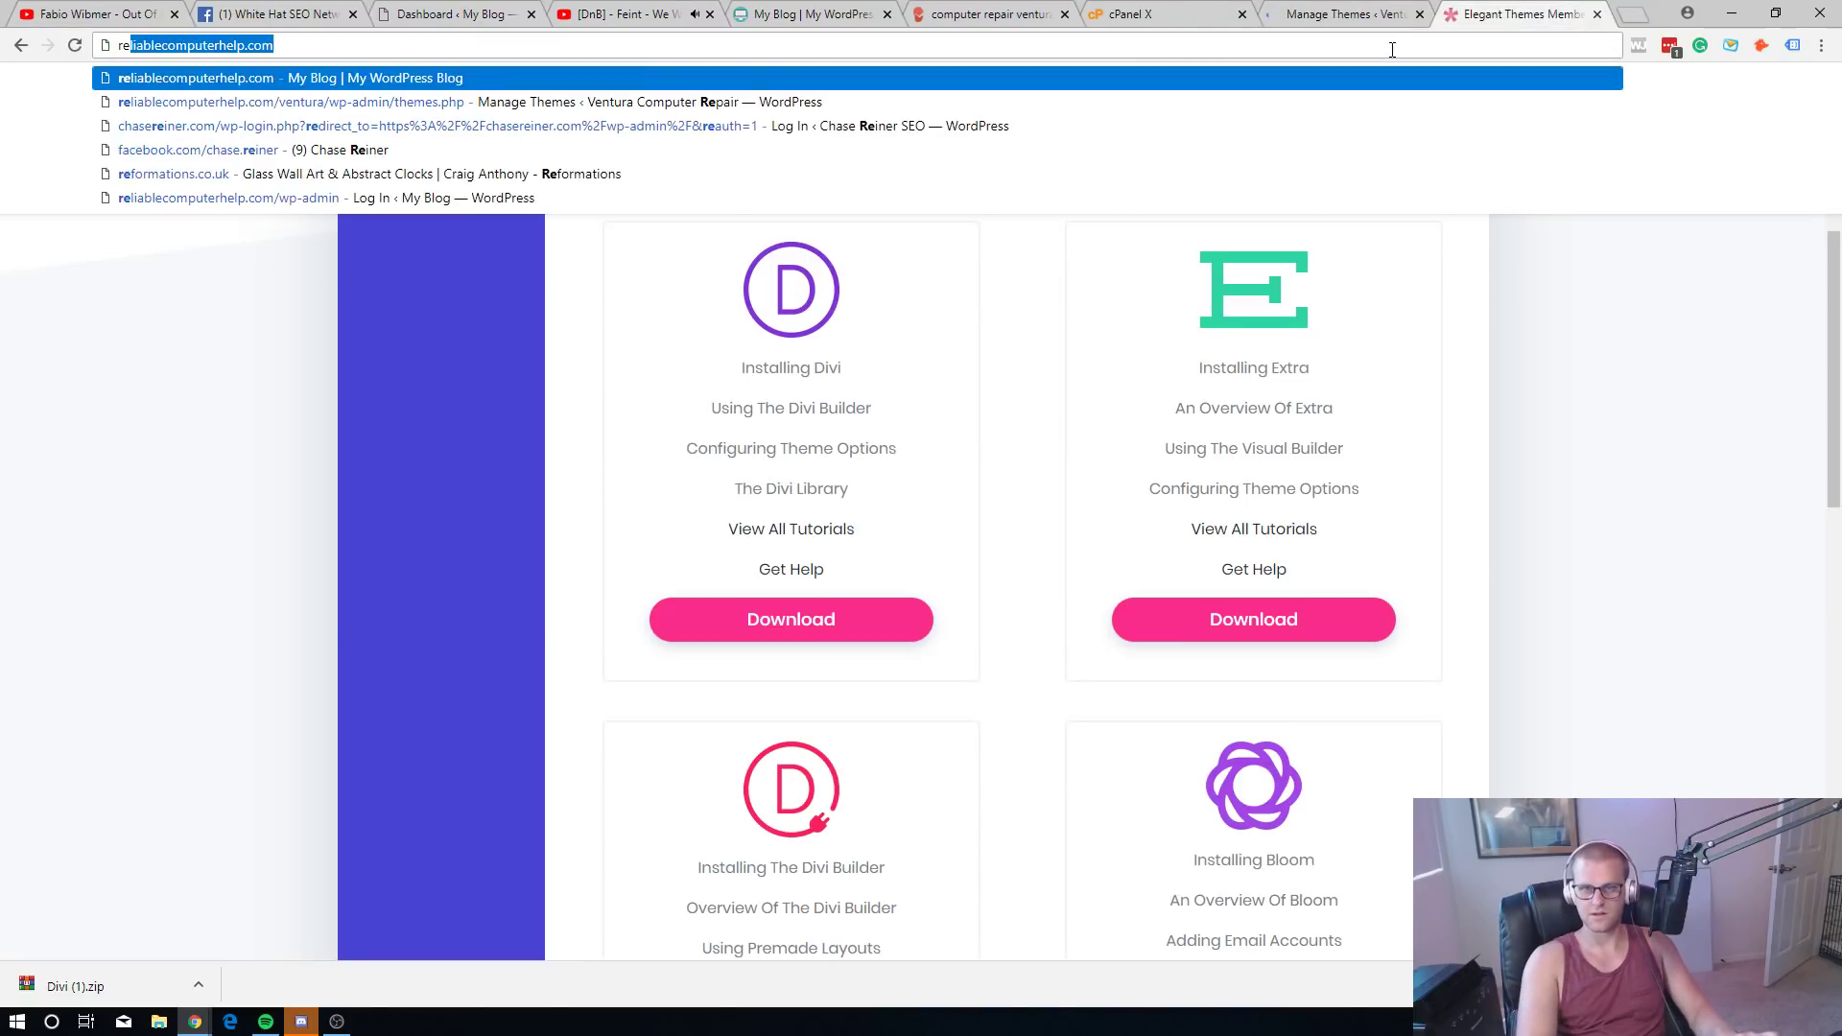
key(Return)
click(1362, 13)
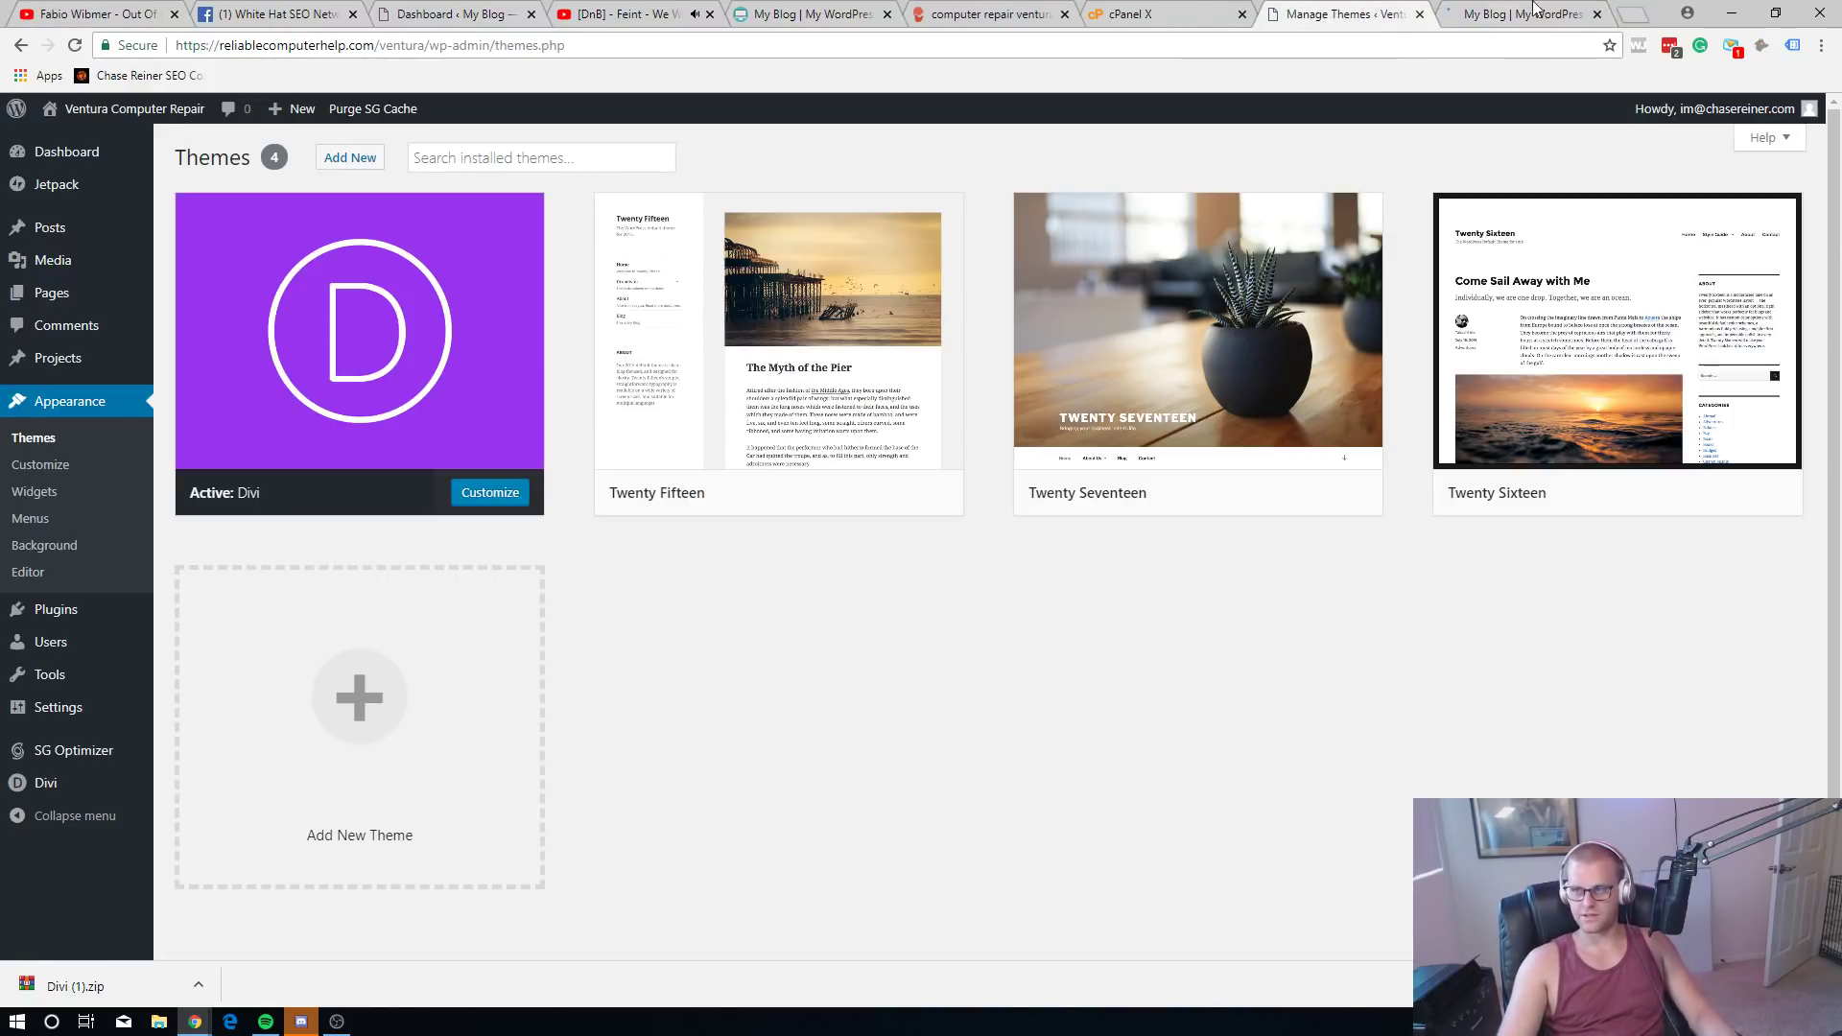
View the live Ventura front page at /ventura, then return to the Themes admin tab
click(1534, 10)
click(1369, 48)
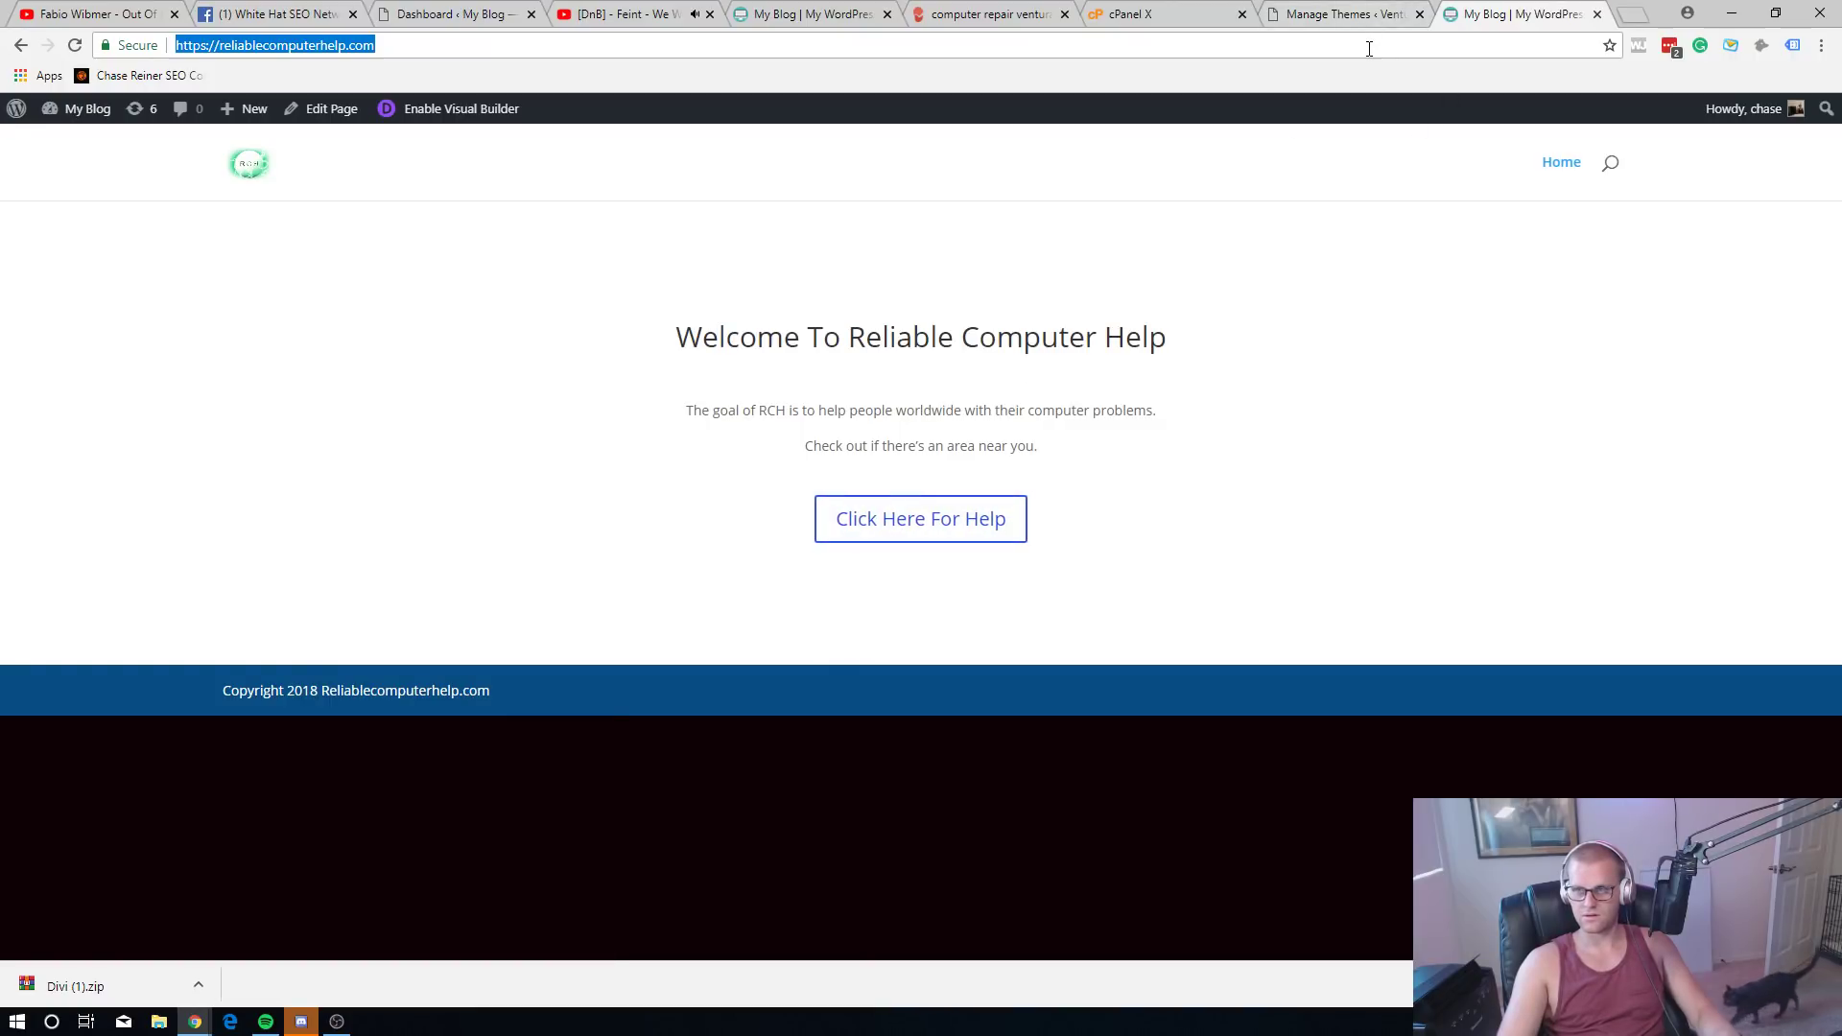
click(1370, 49)
text(/ventura)
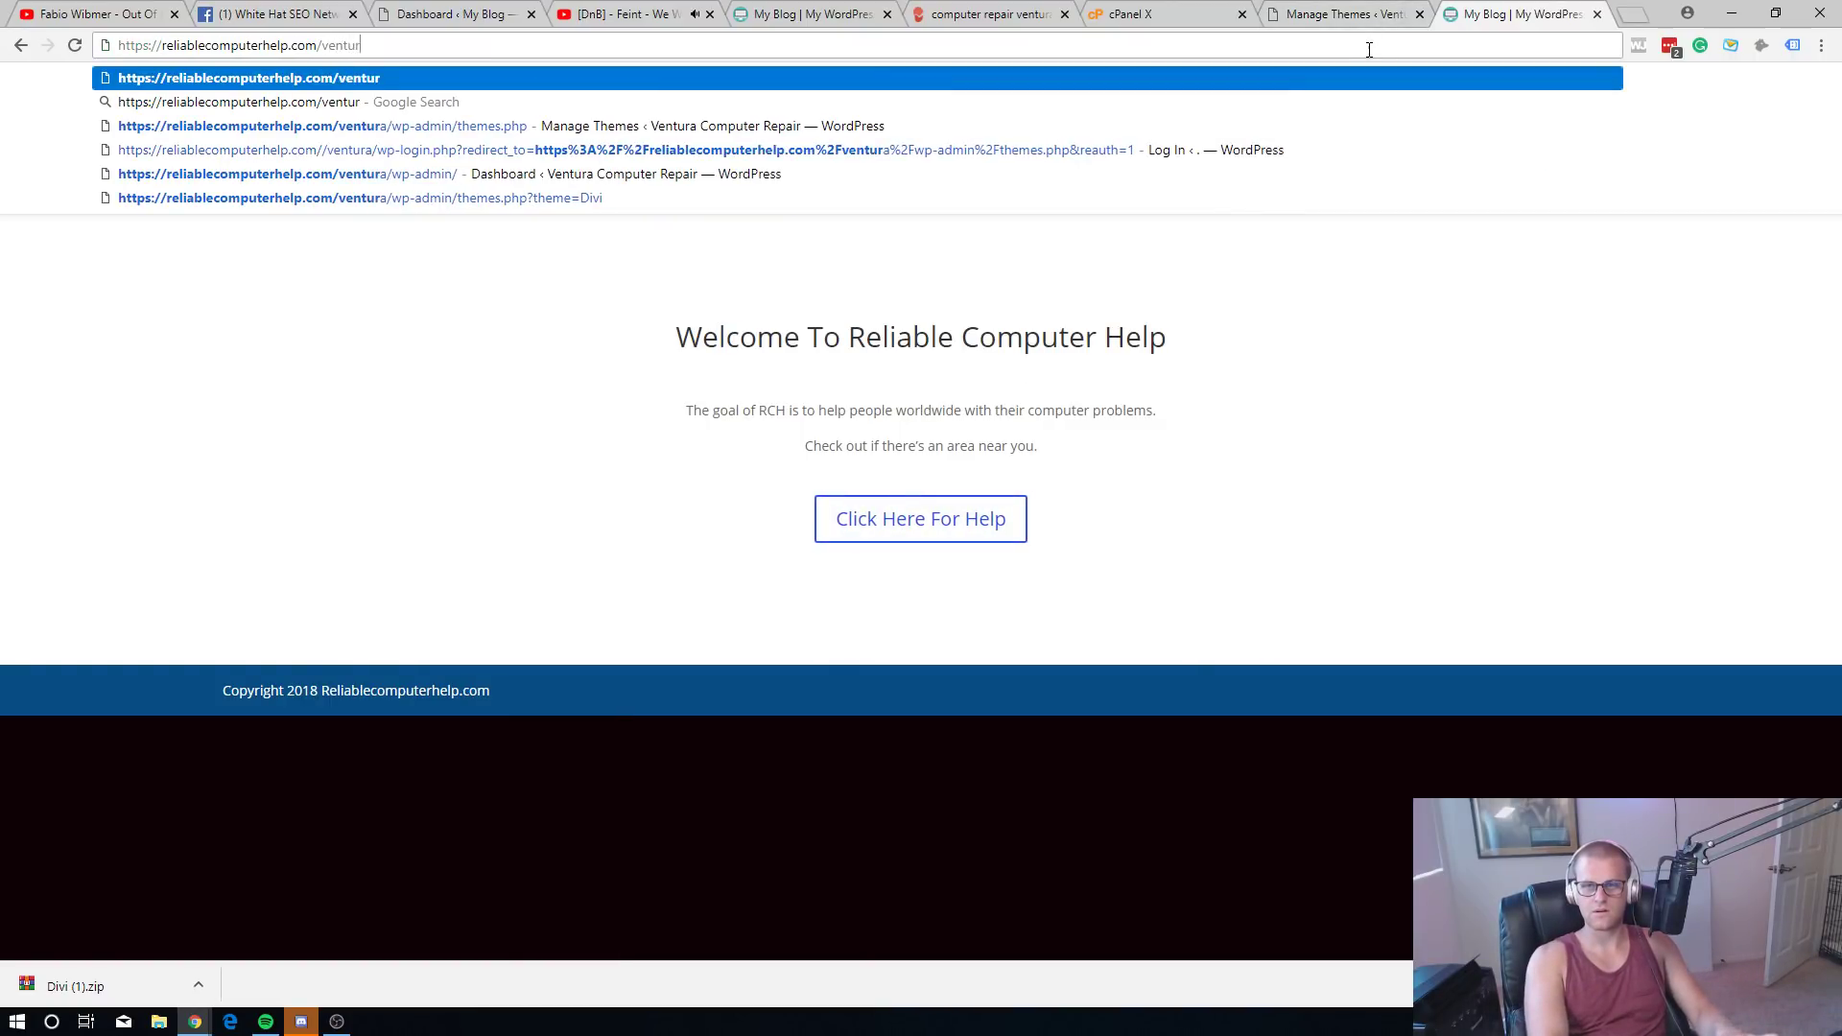
key(Return)
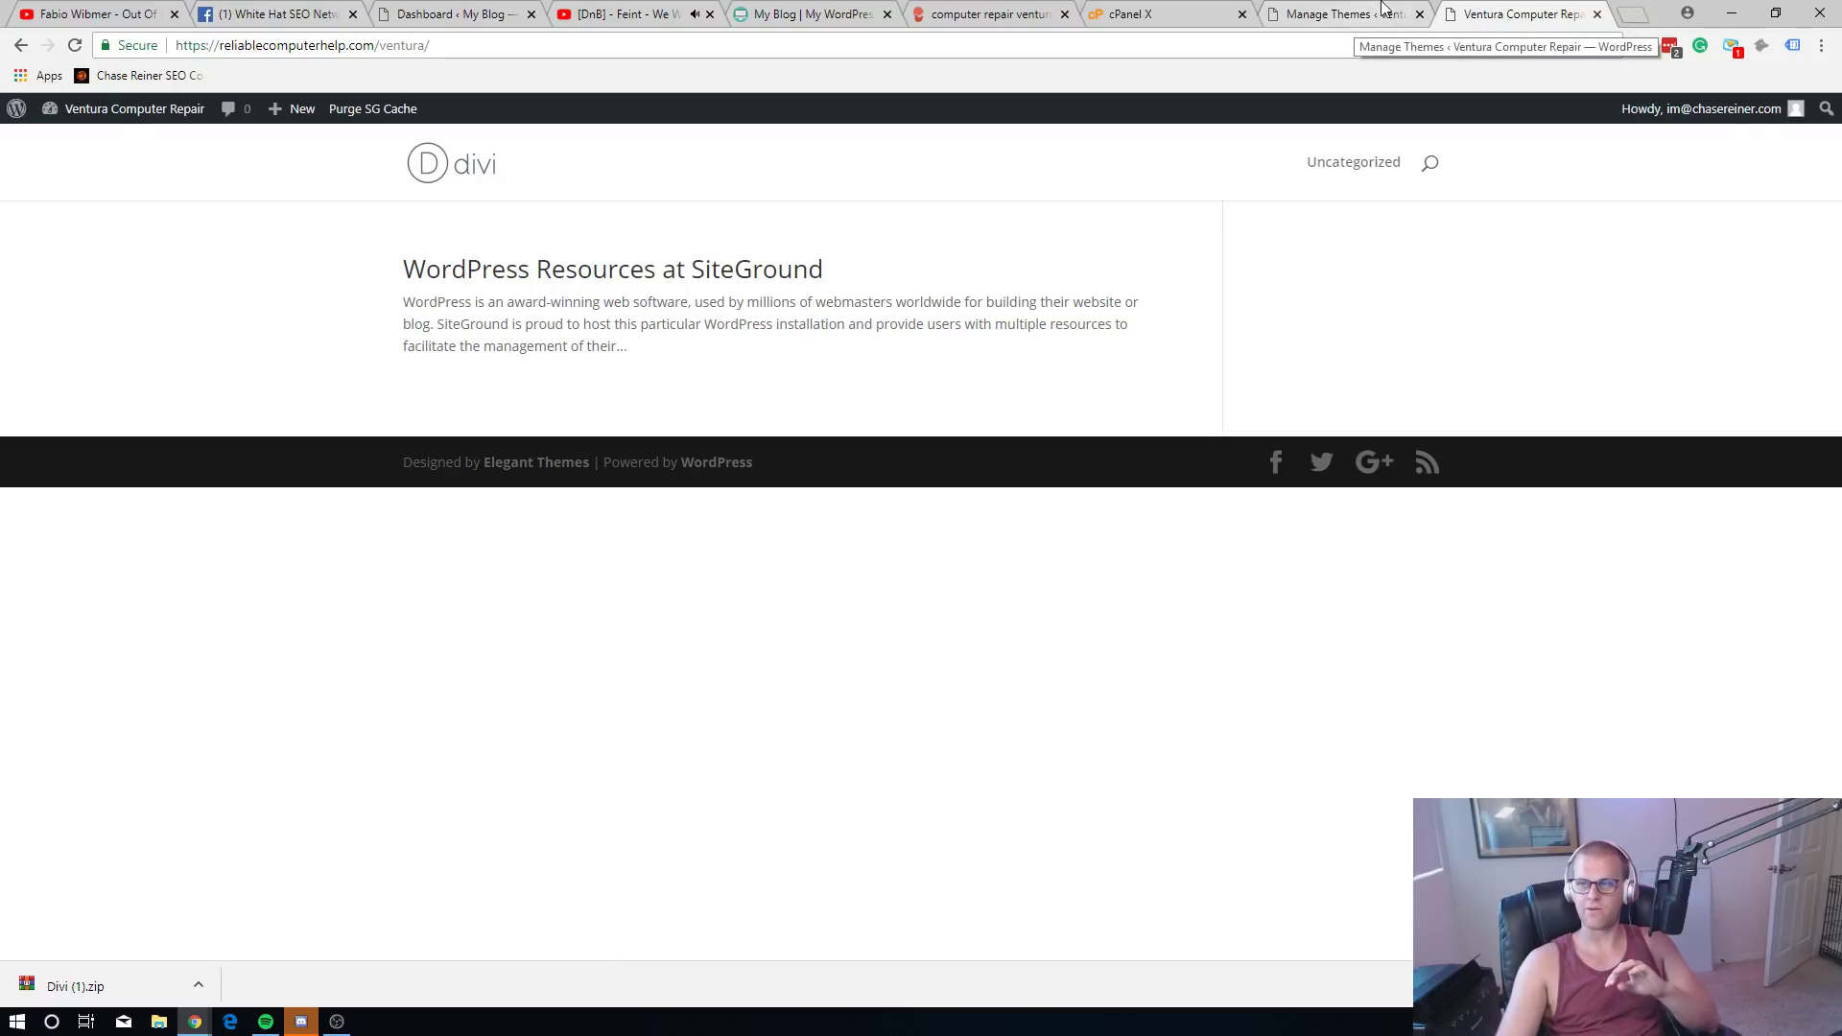
click(1355, 19)
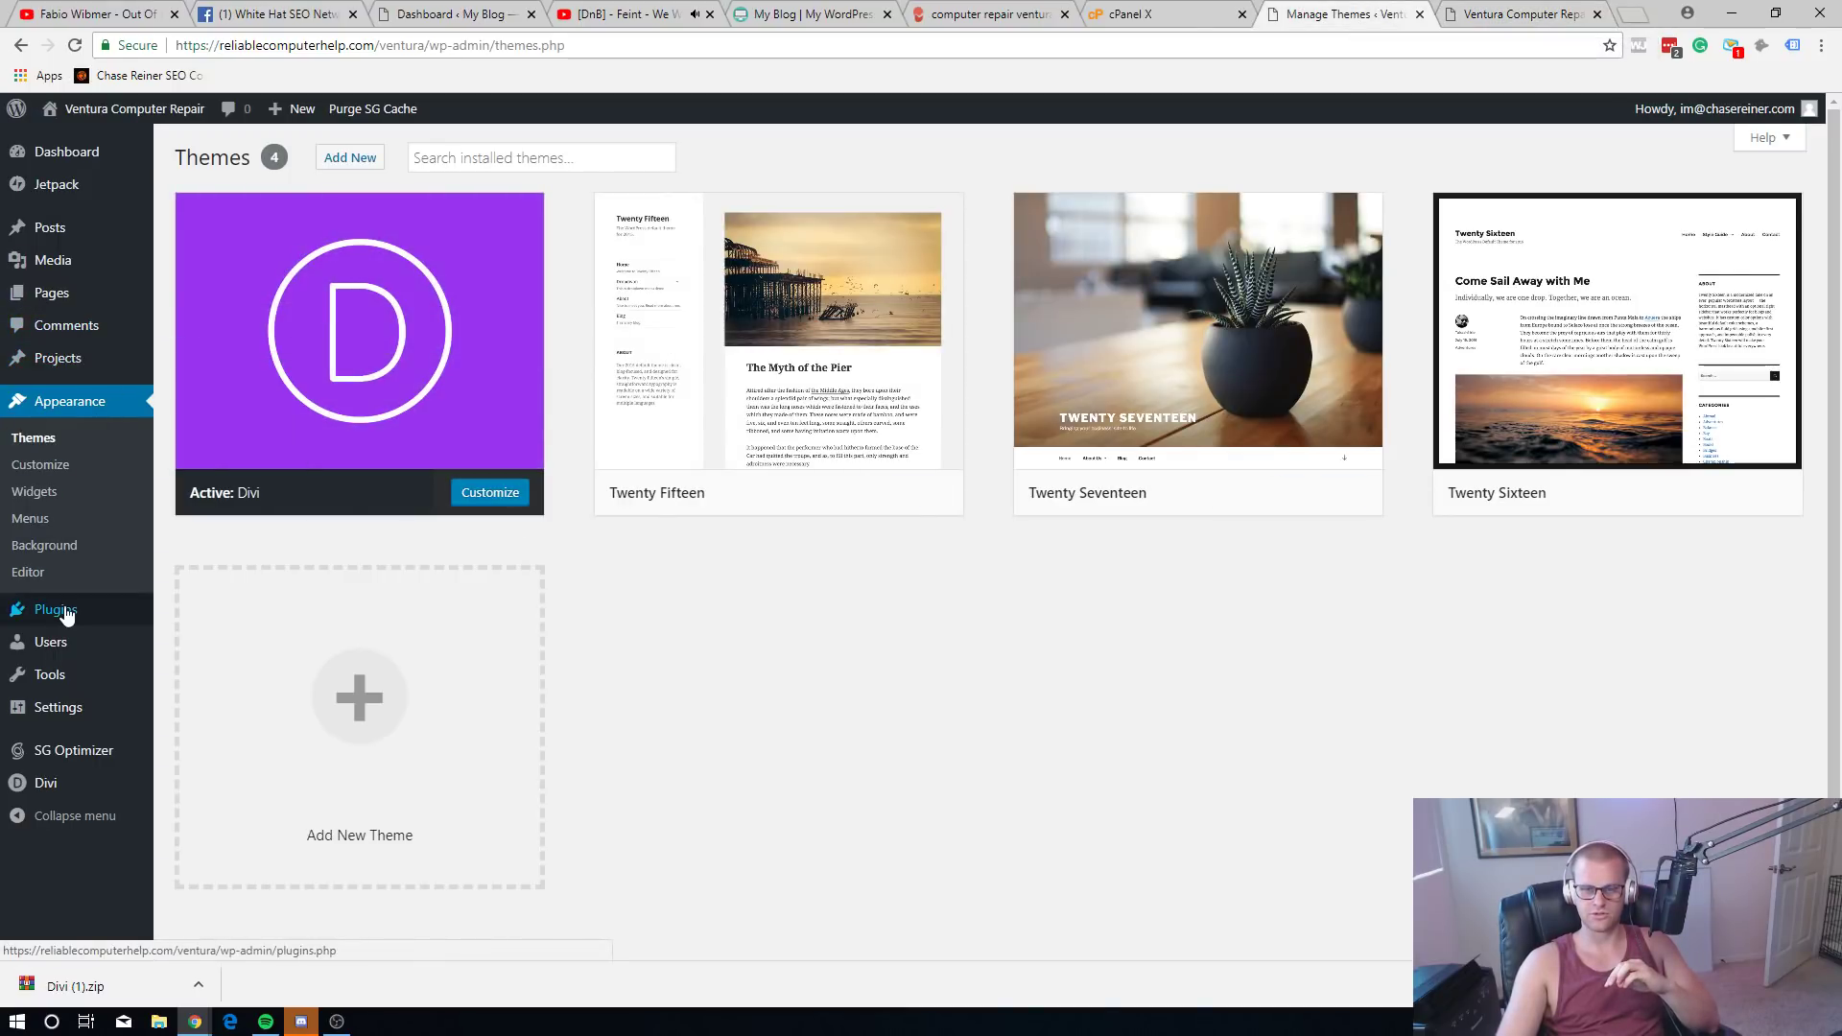
Add a new page titled Home and publish it with an empty body
click(52, 293)
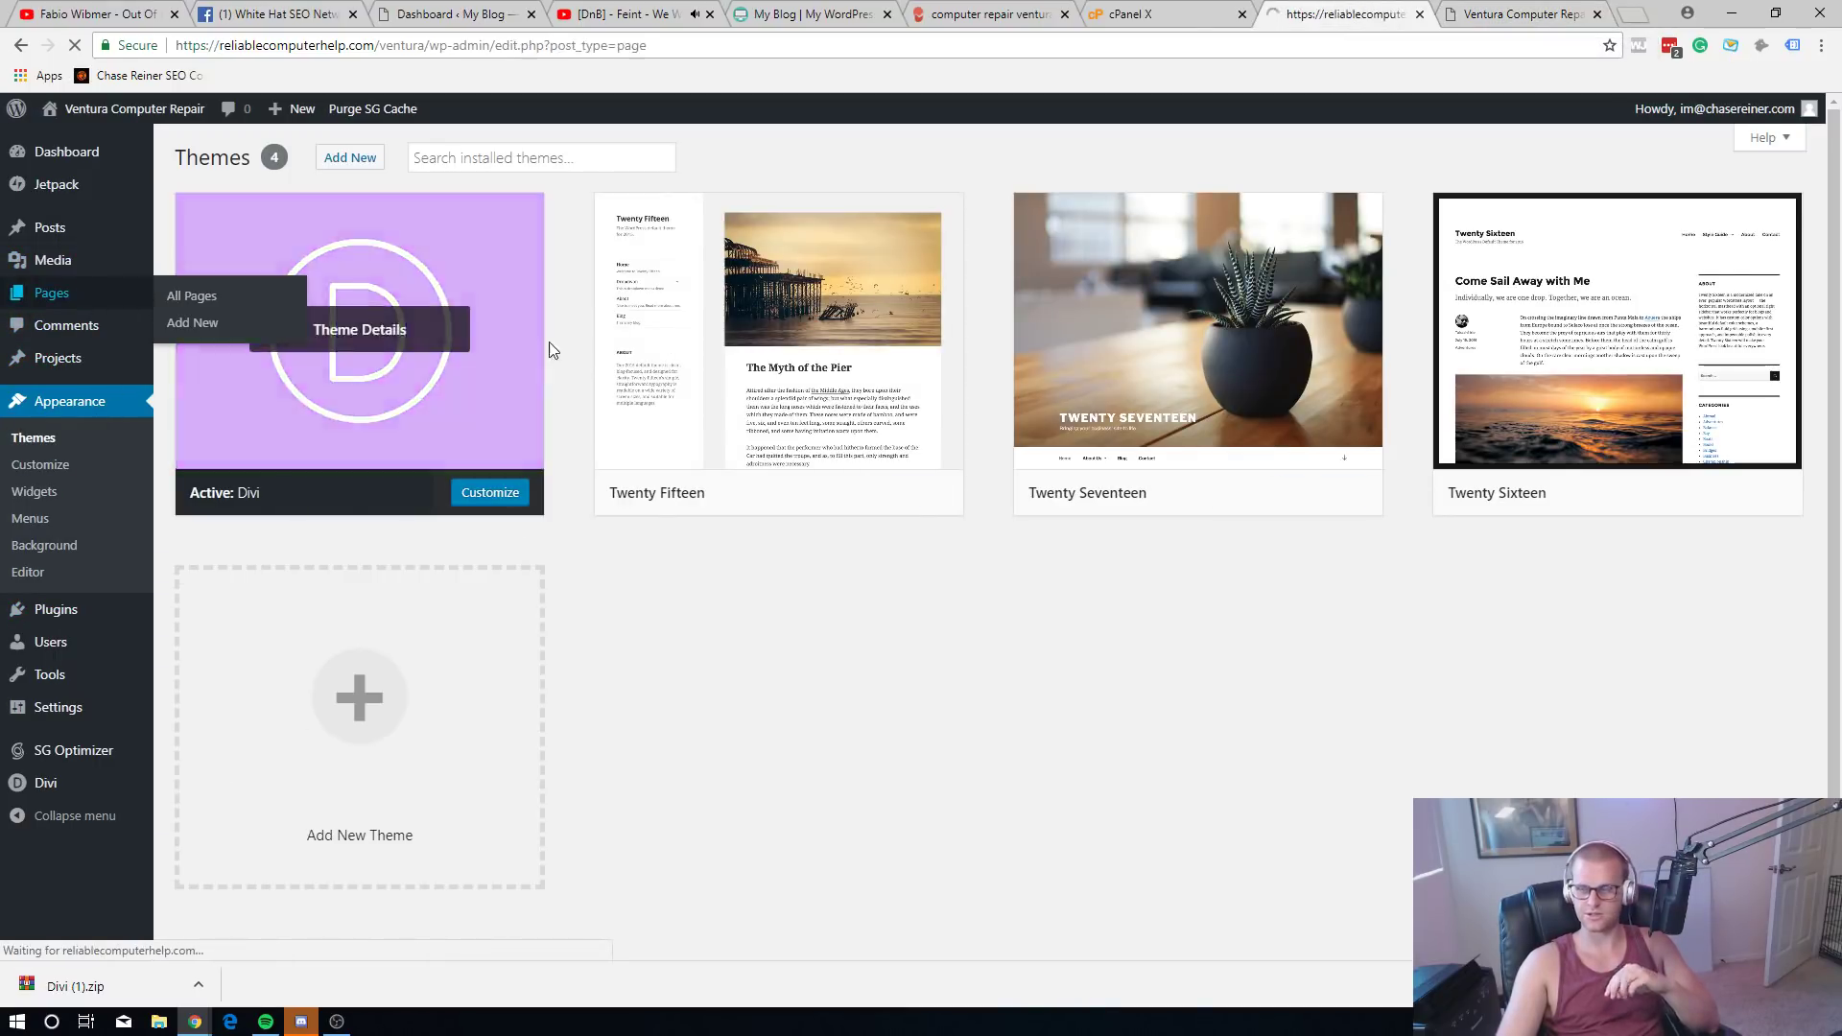
click(271, 155)
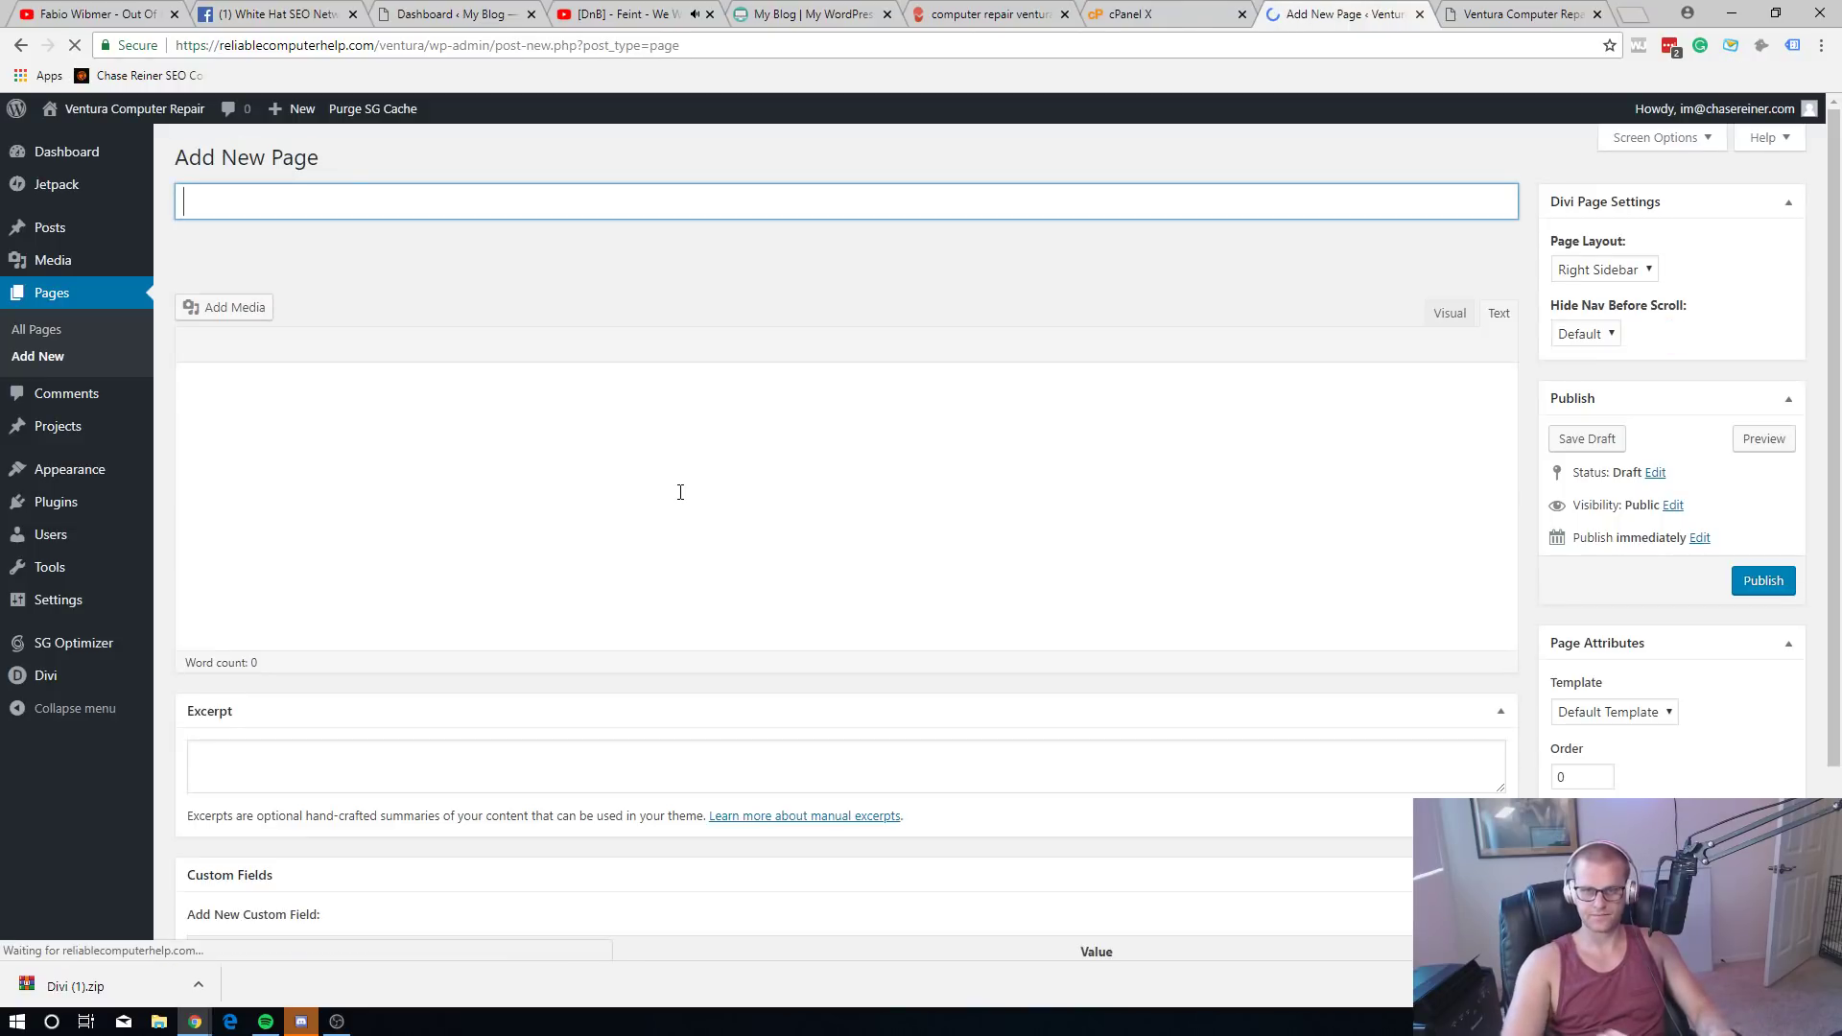
key(ctrl+h)
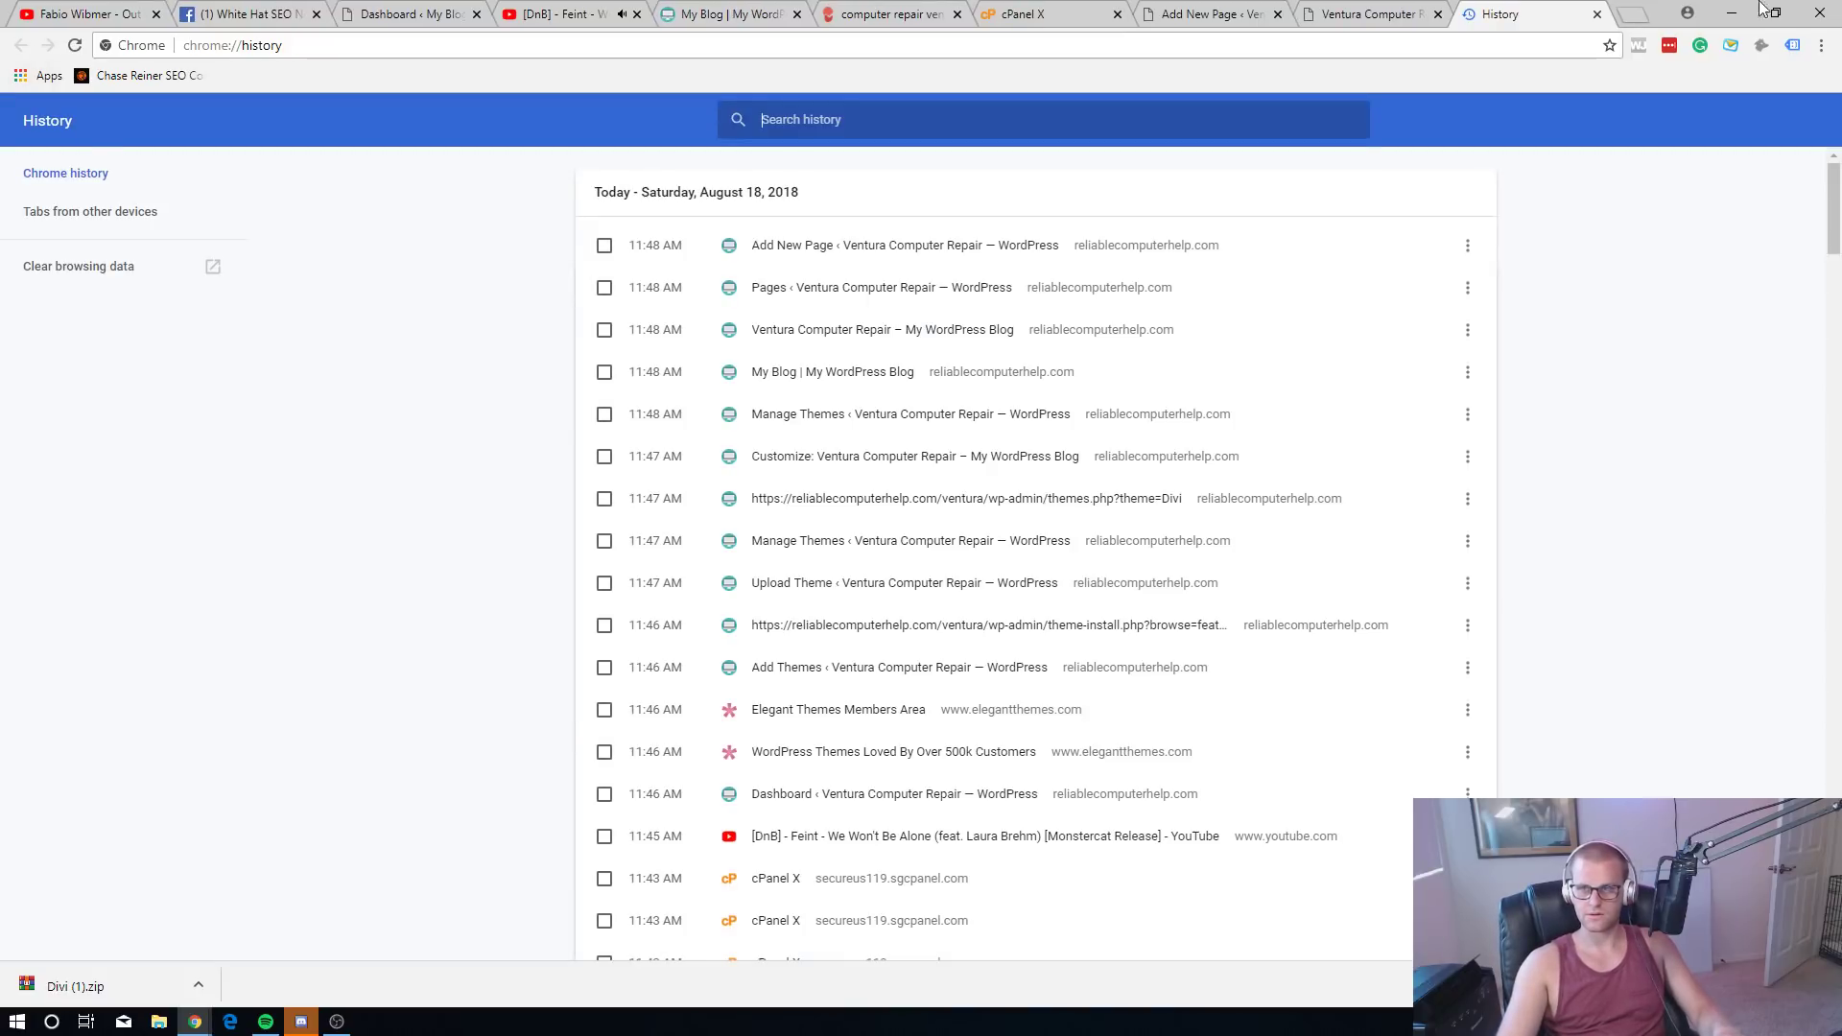
click(1597, 14)
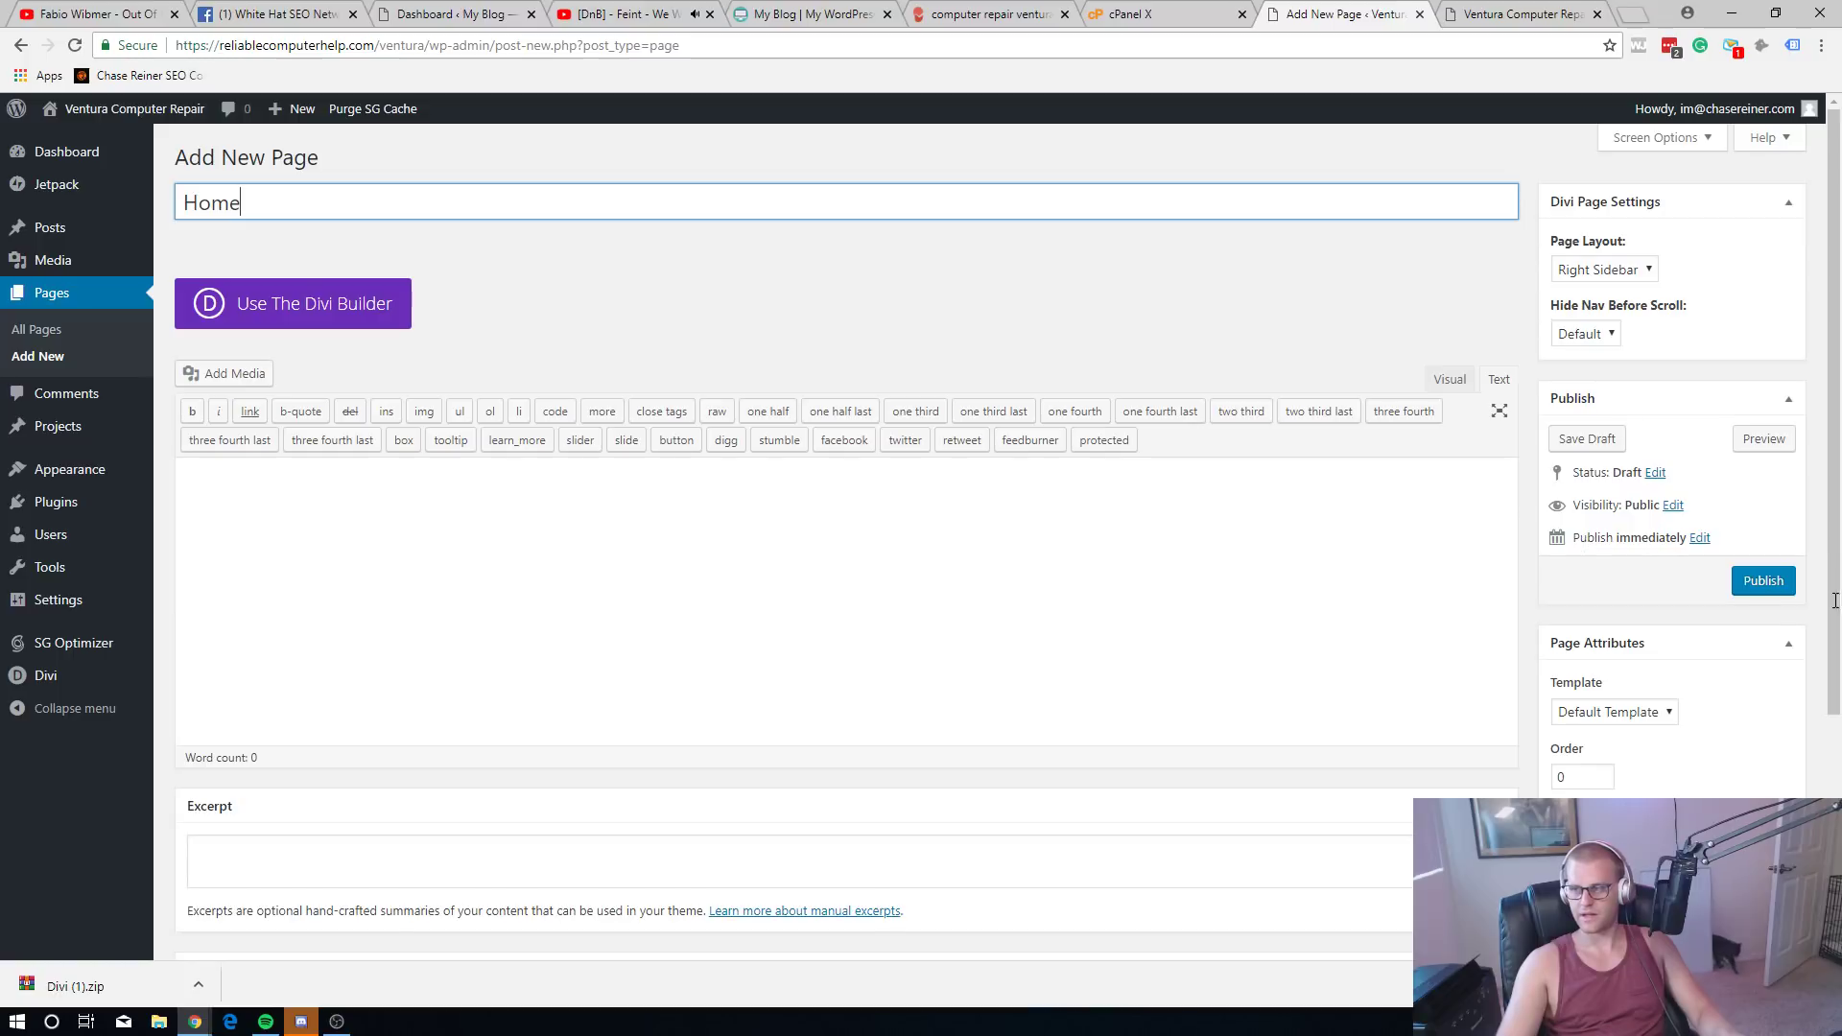
click(1782, 592)
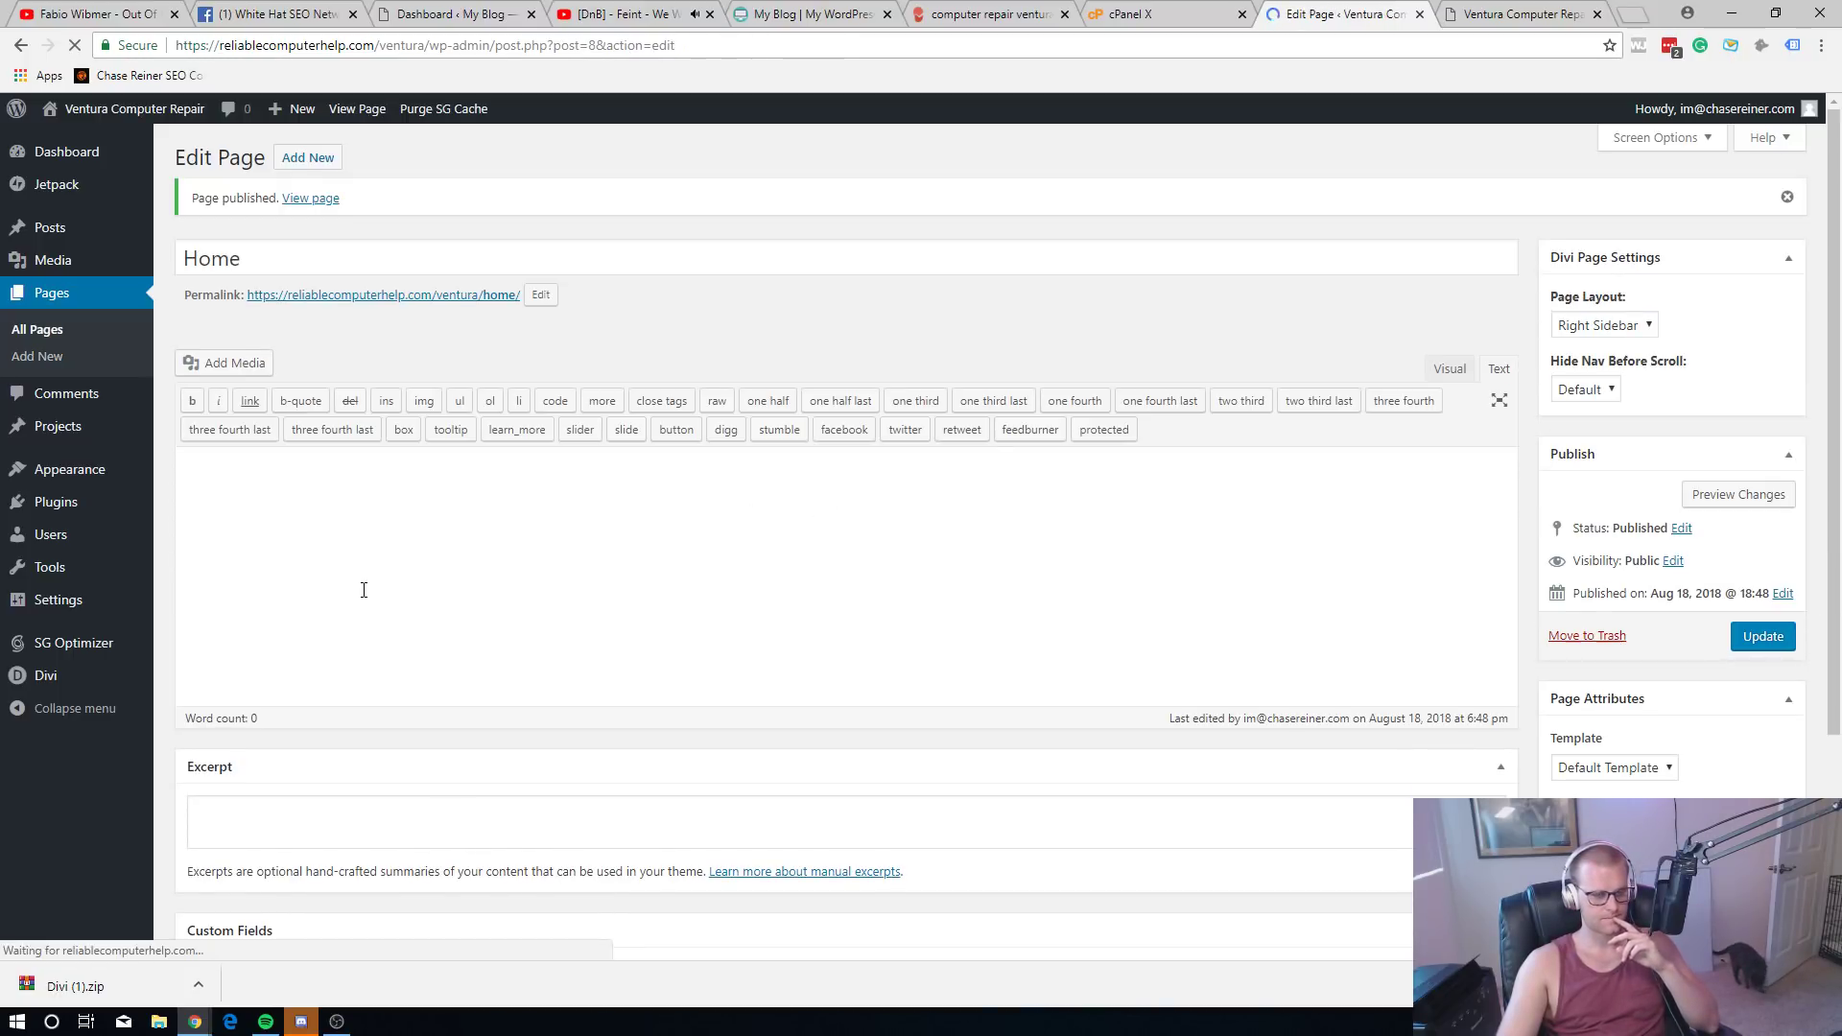
scroll(319, 555, up, 2)
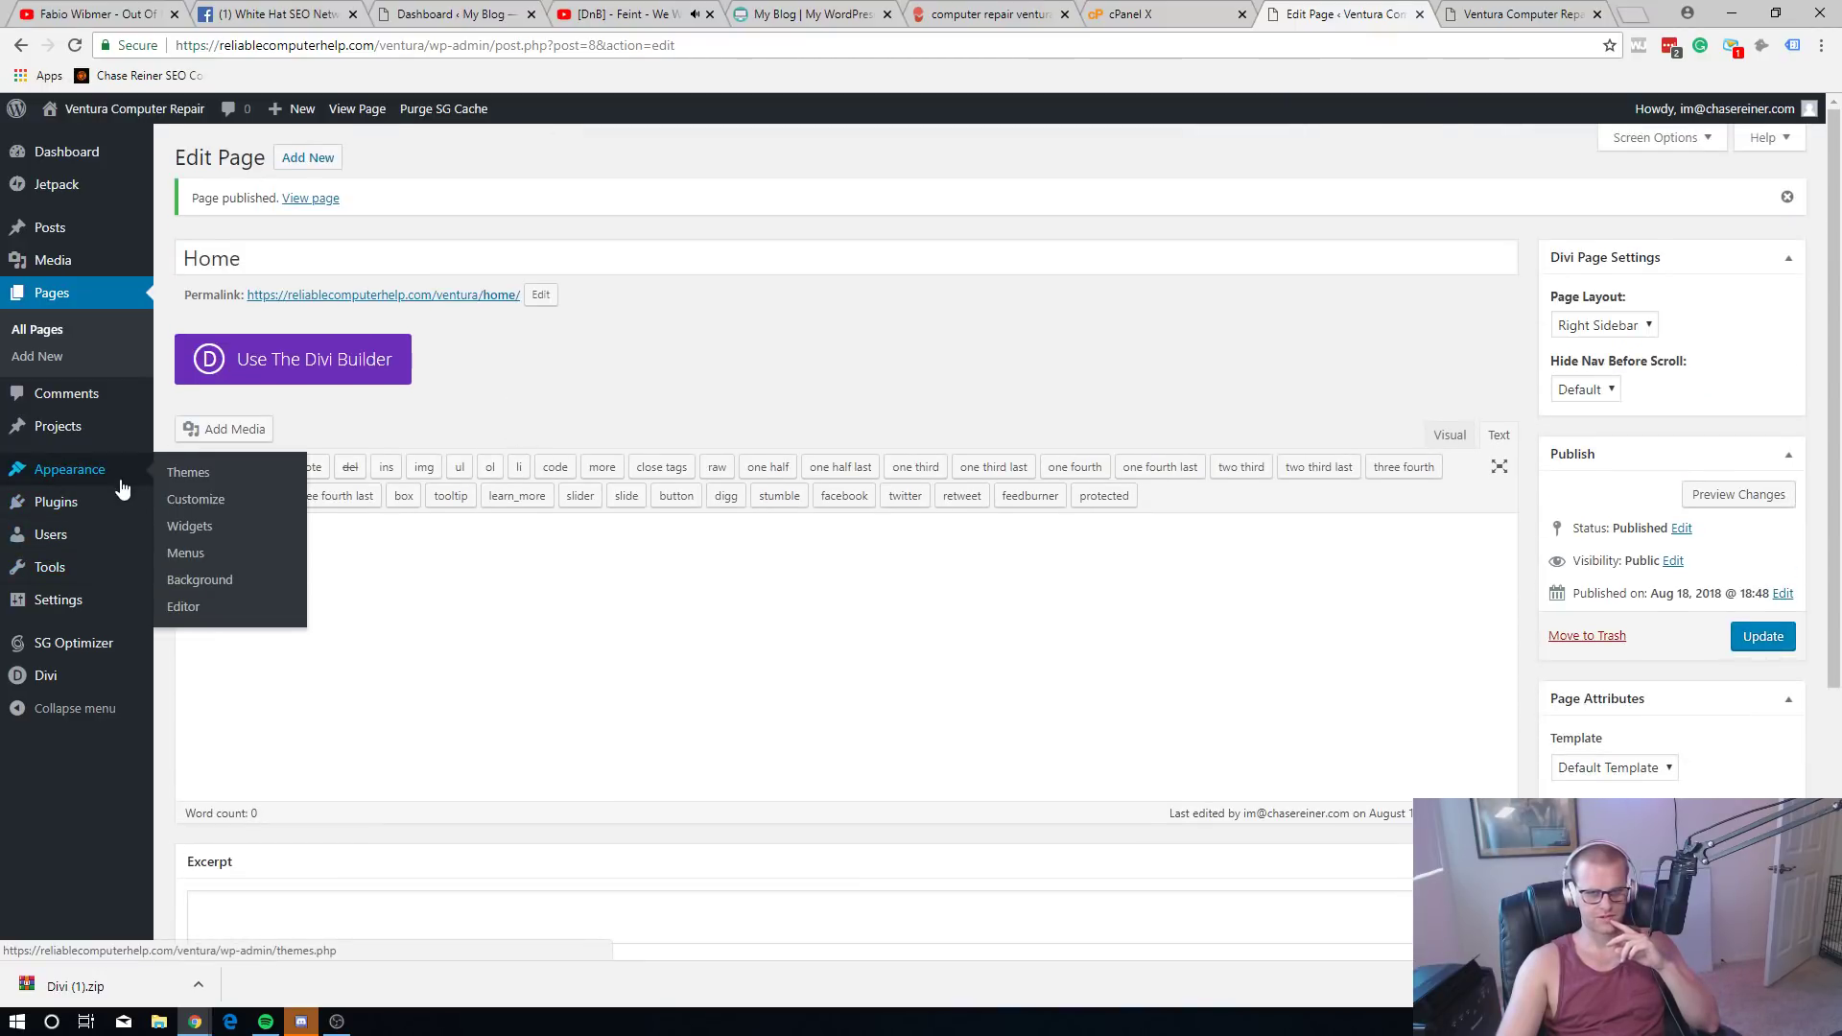
mouse_move(120, 492)
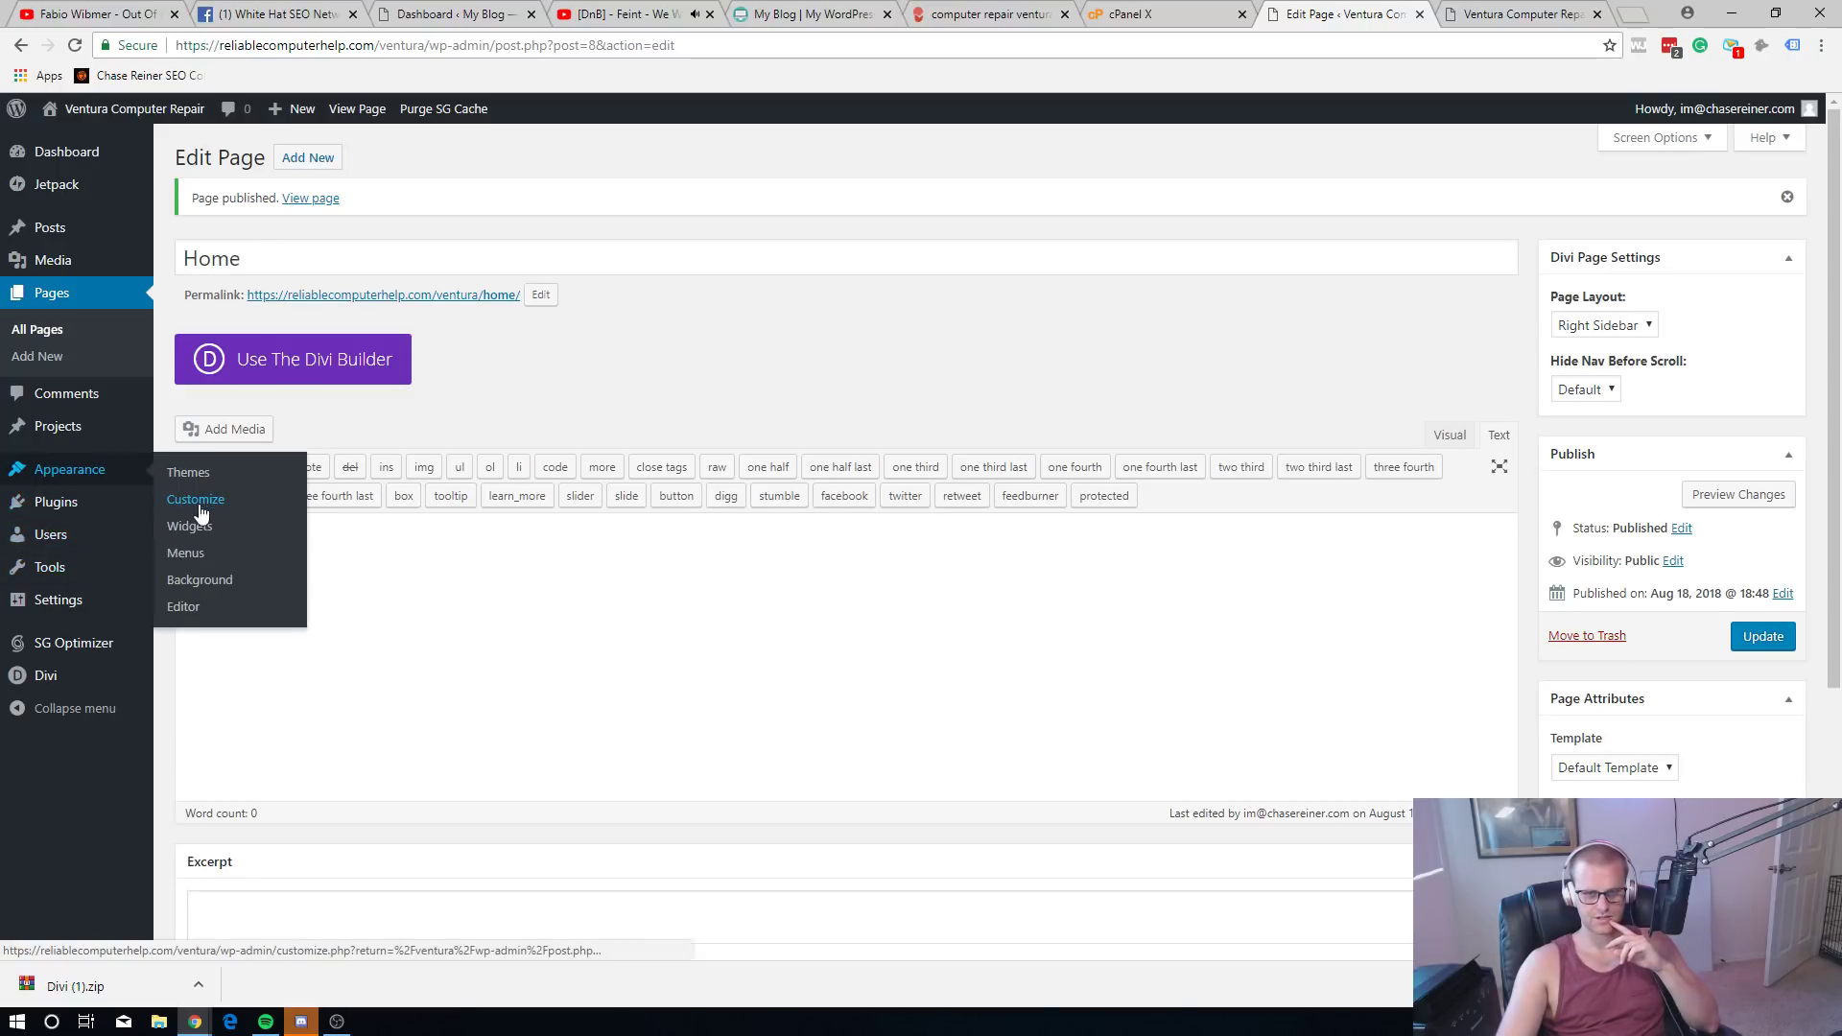
click(200, 506)
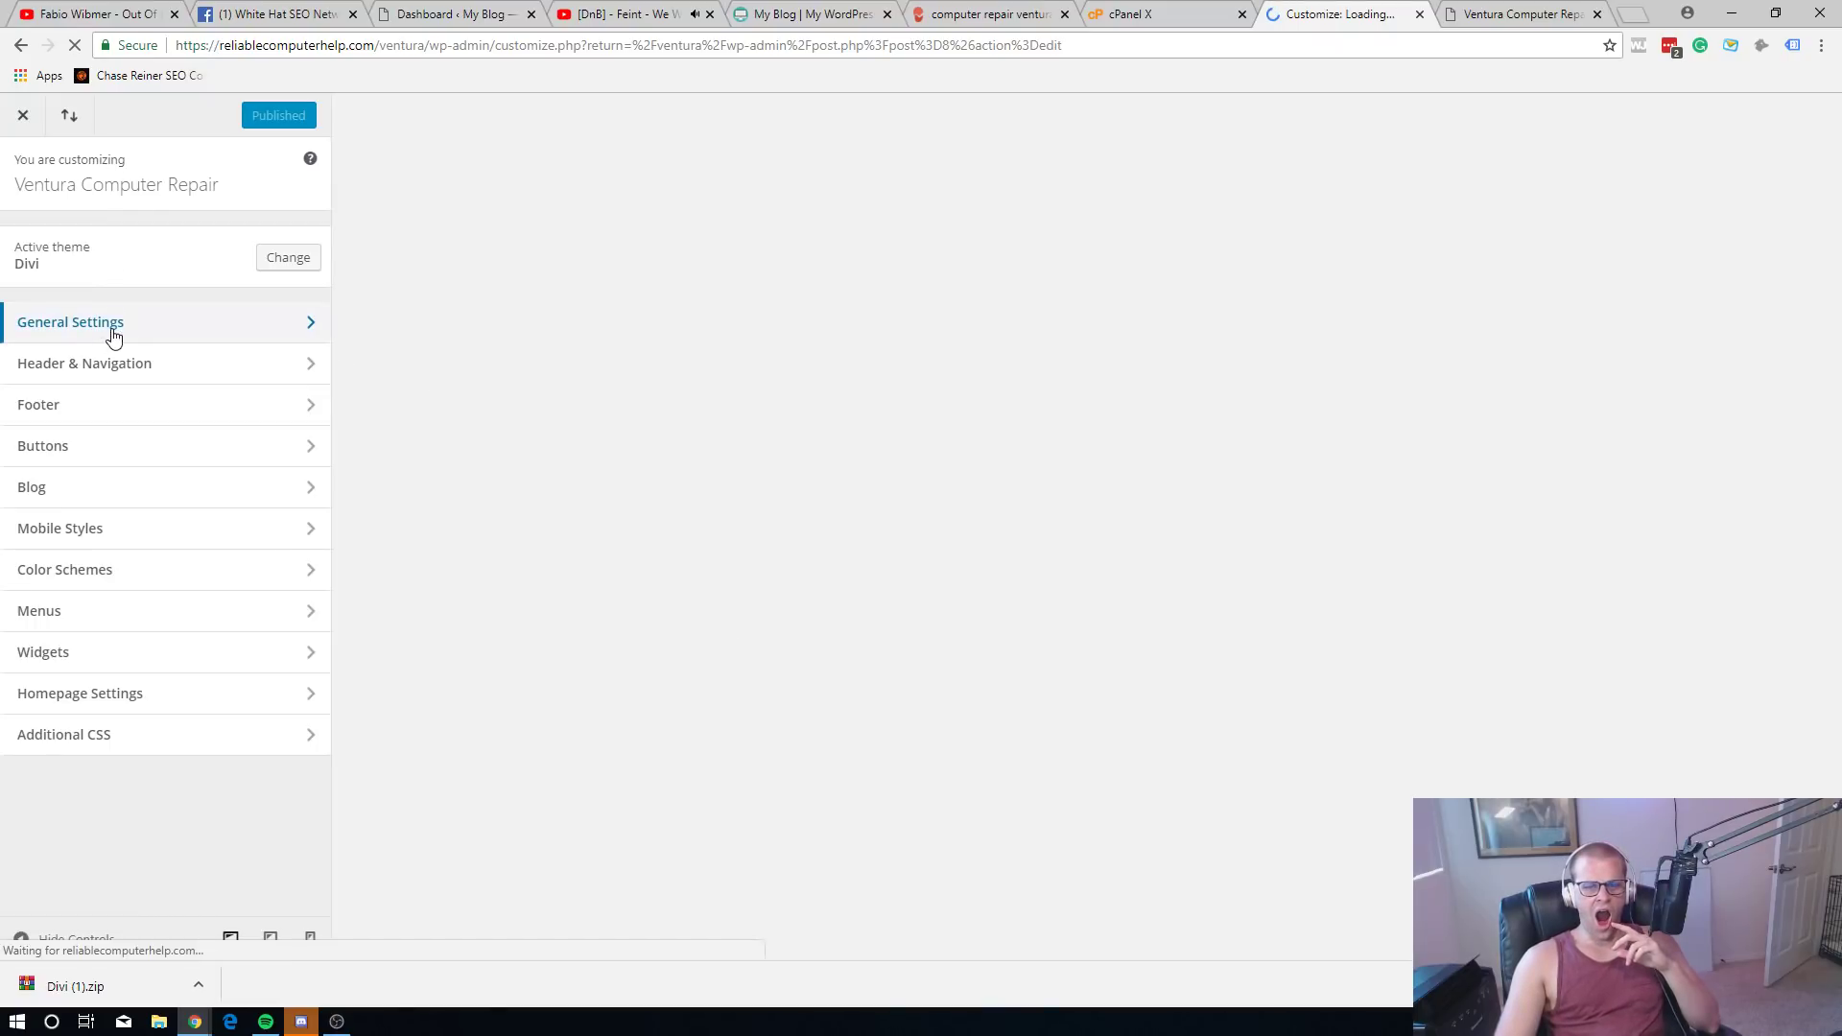
click(113, 325)
click(129, 284)
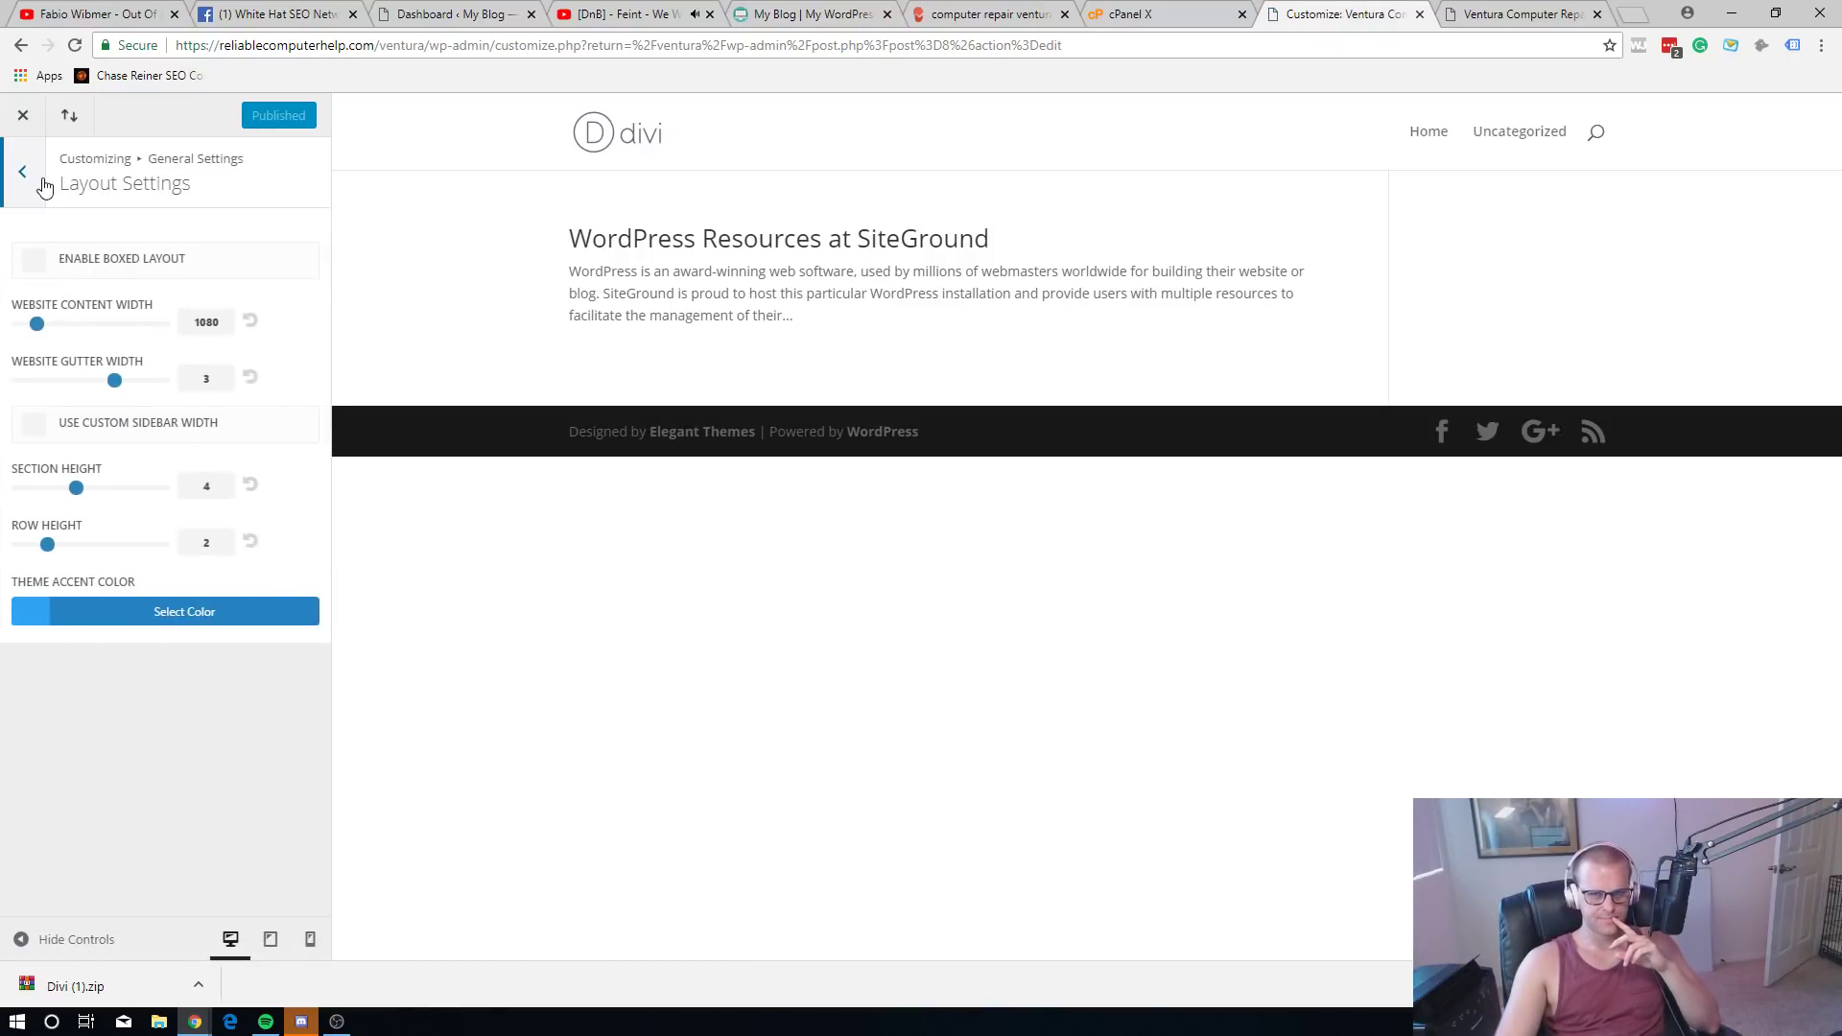
click(36, 177)
click(111, 324)
click(43, 170)
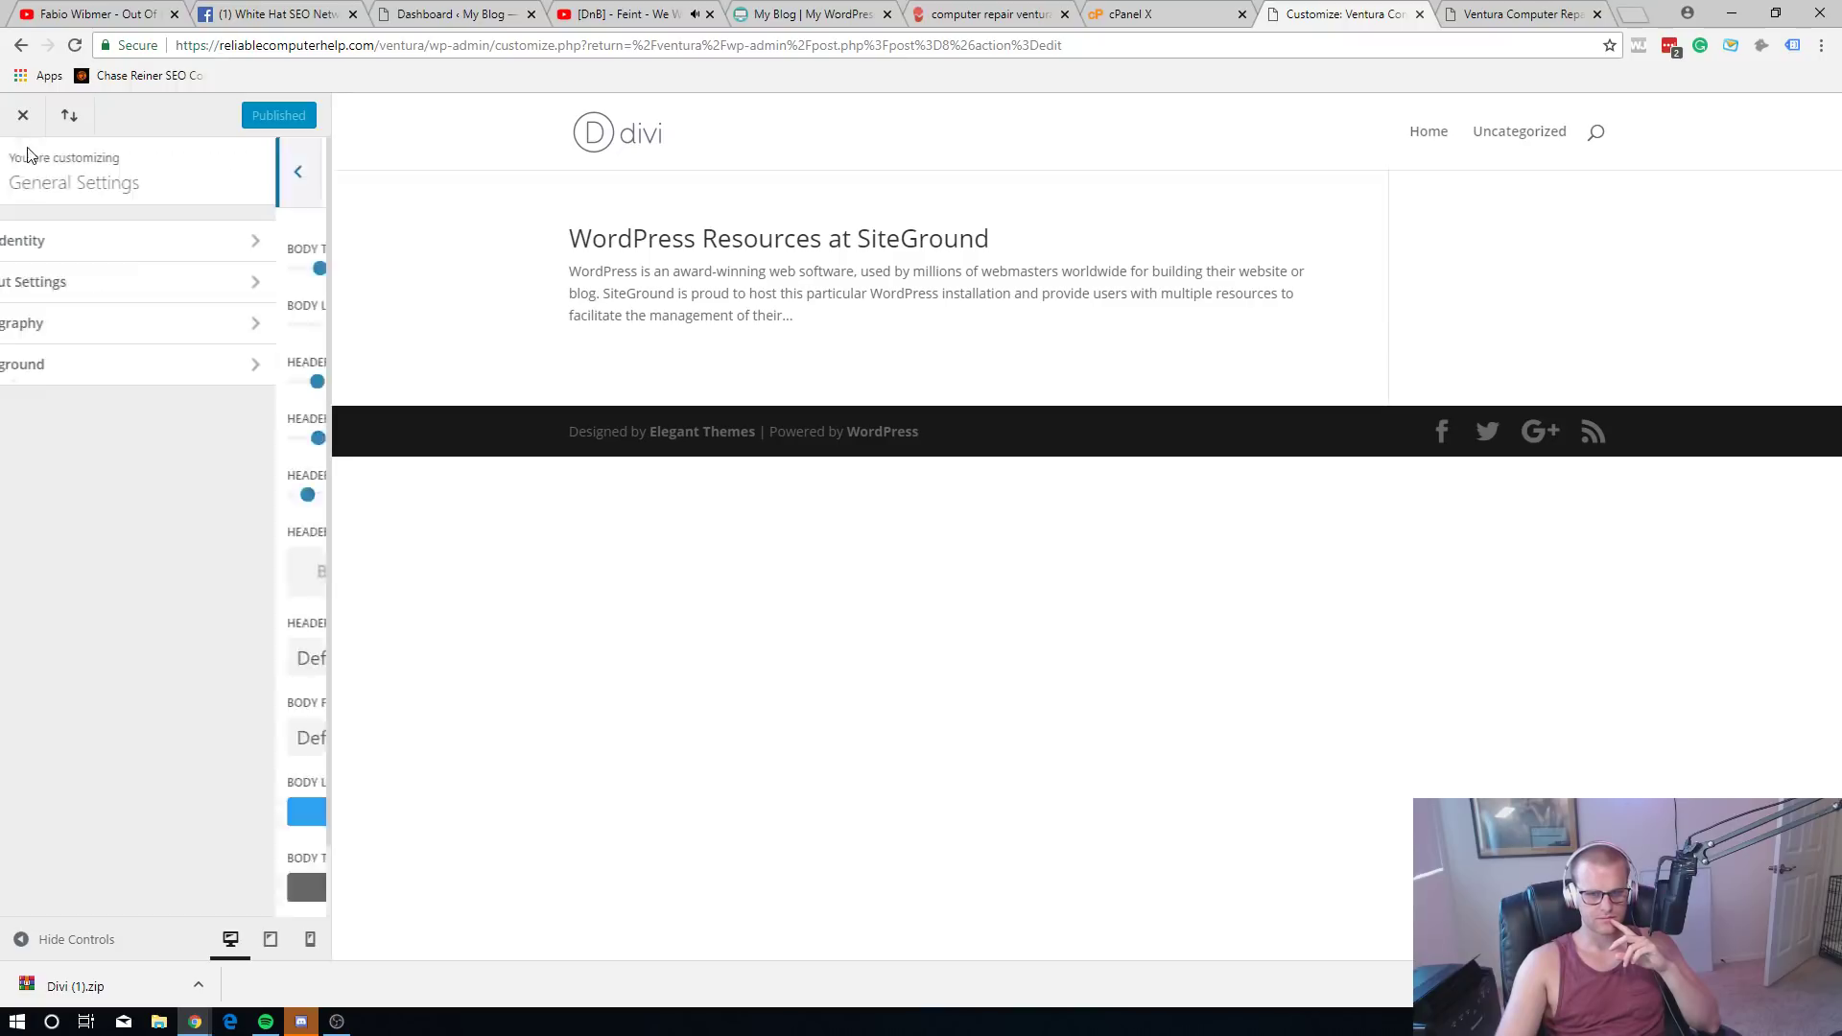
click(128, 238)
click(40, 179)
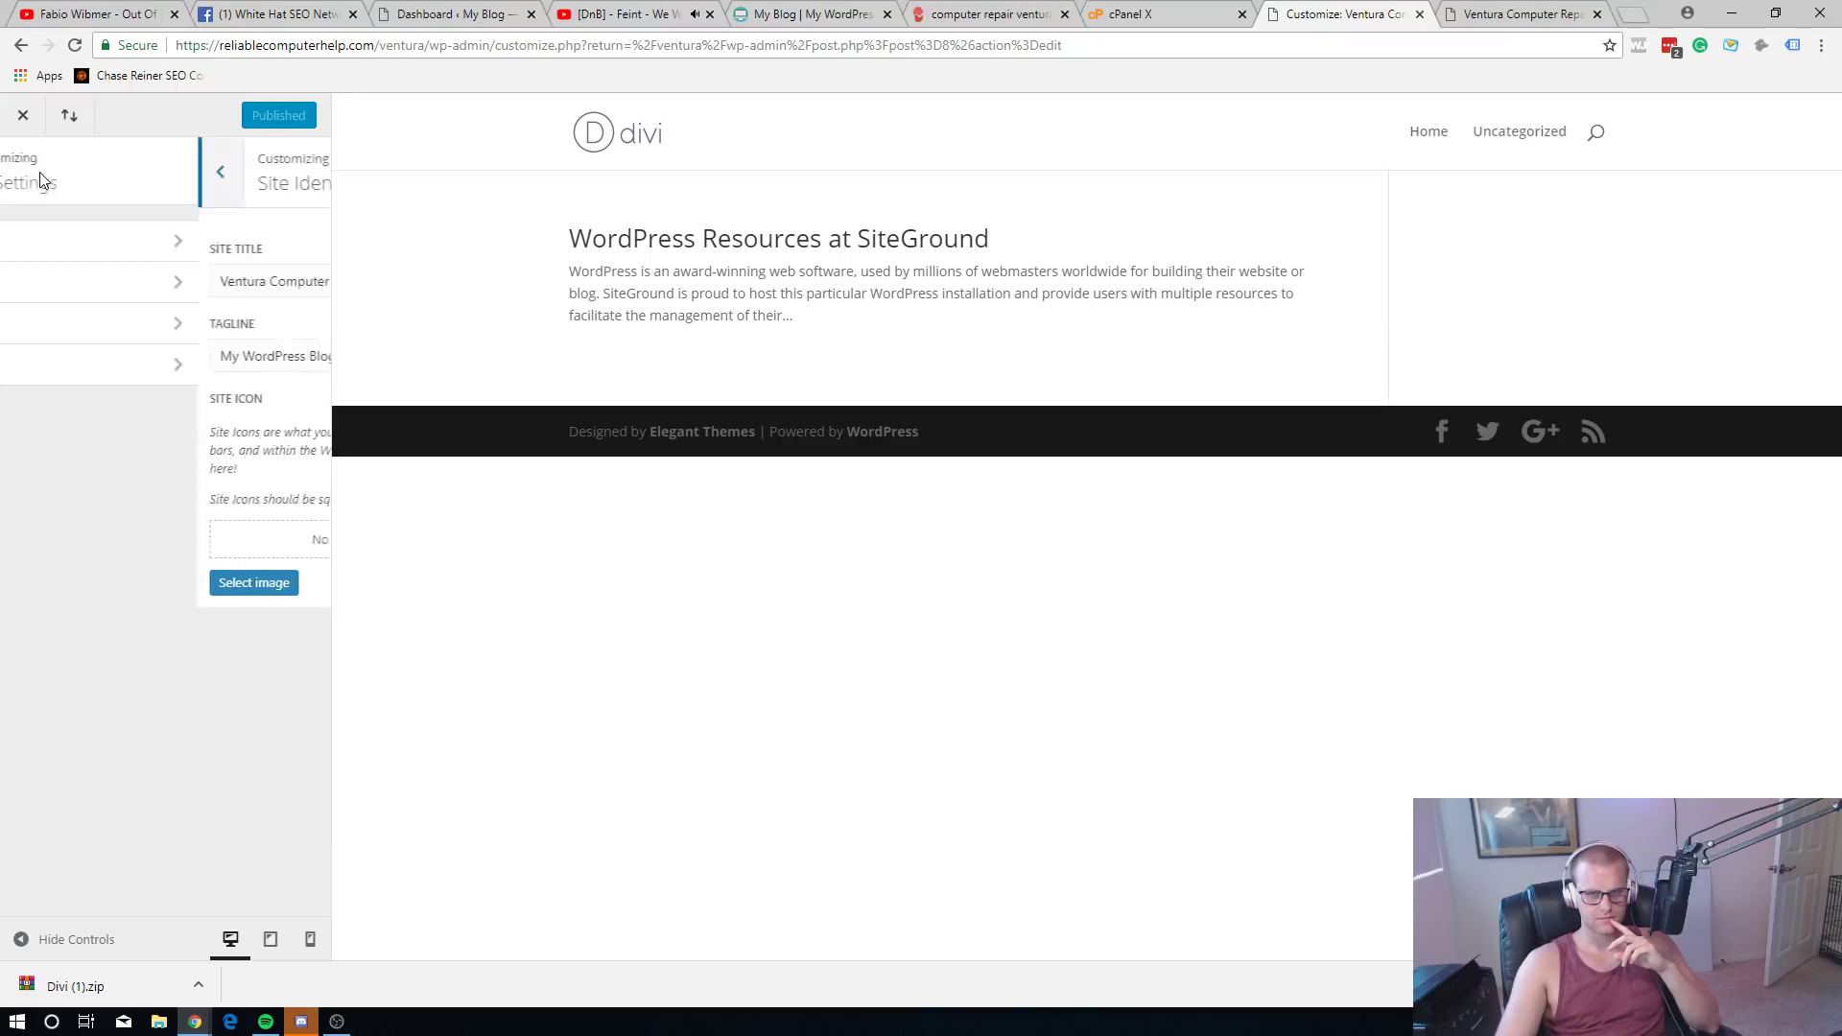
click(23, 116)
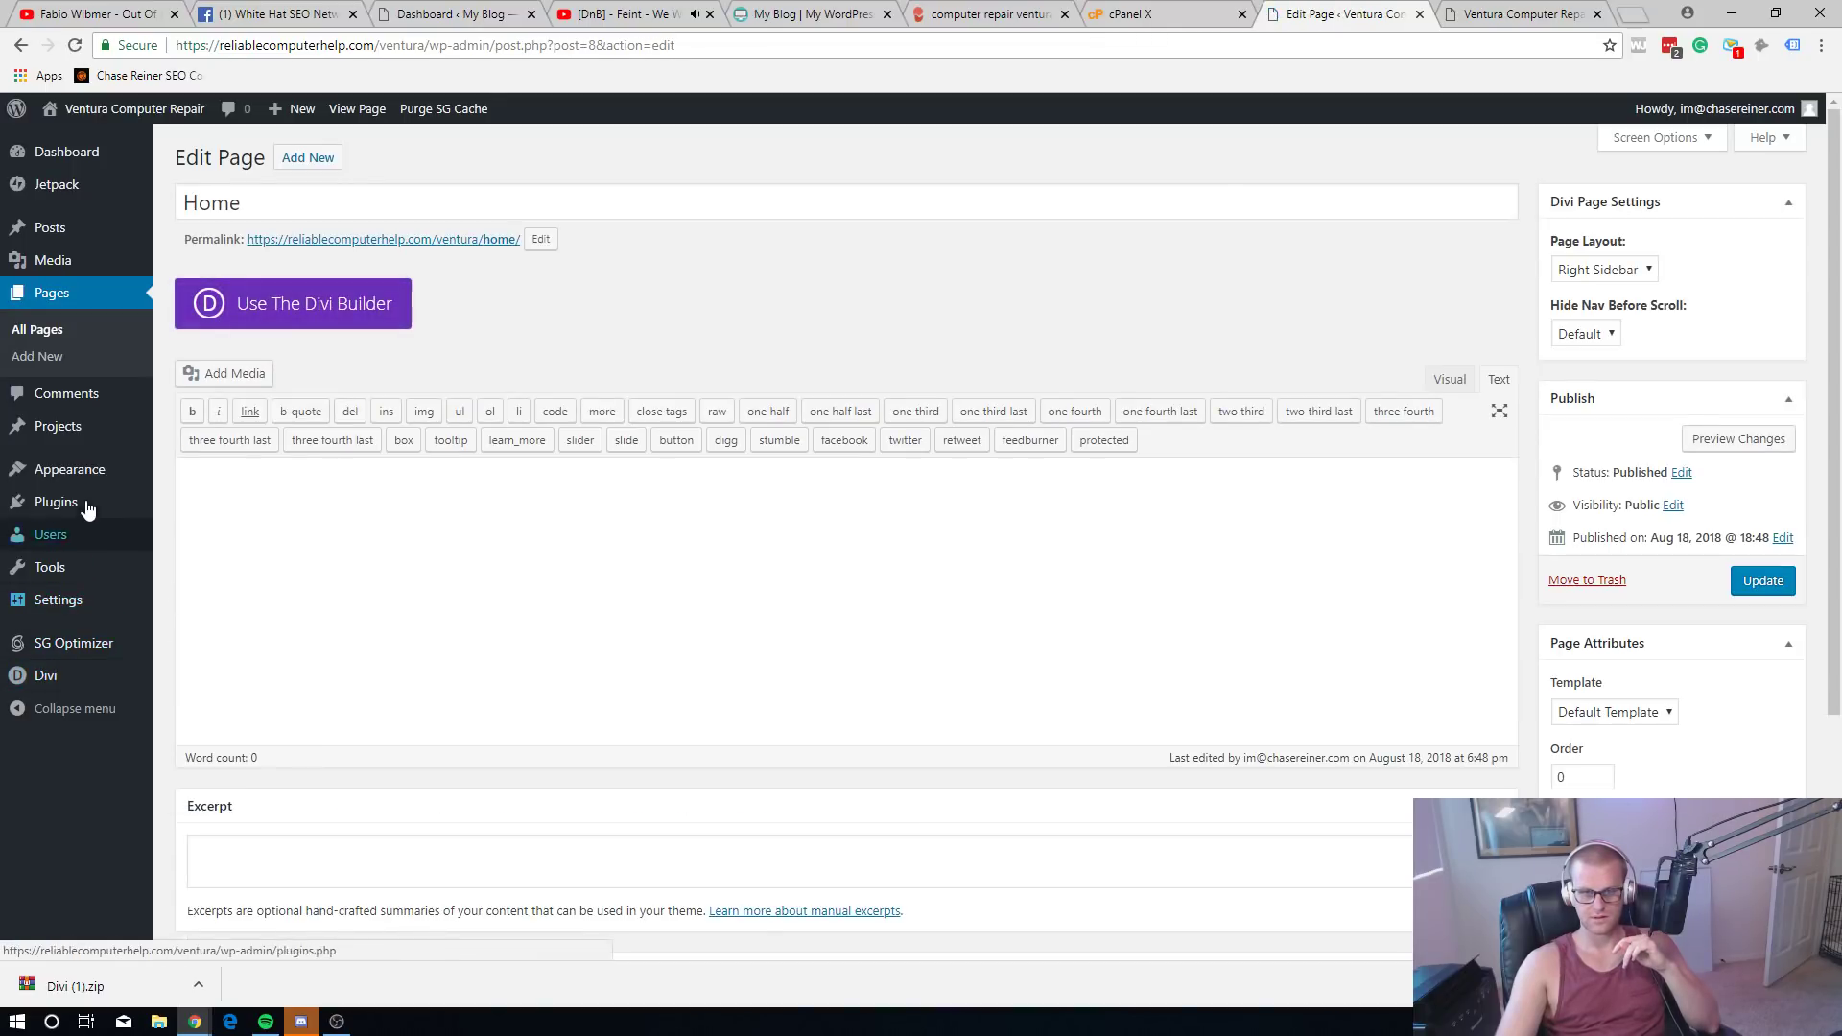
mouse_move(84, 474)
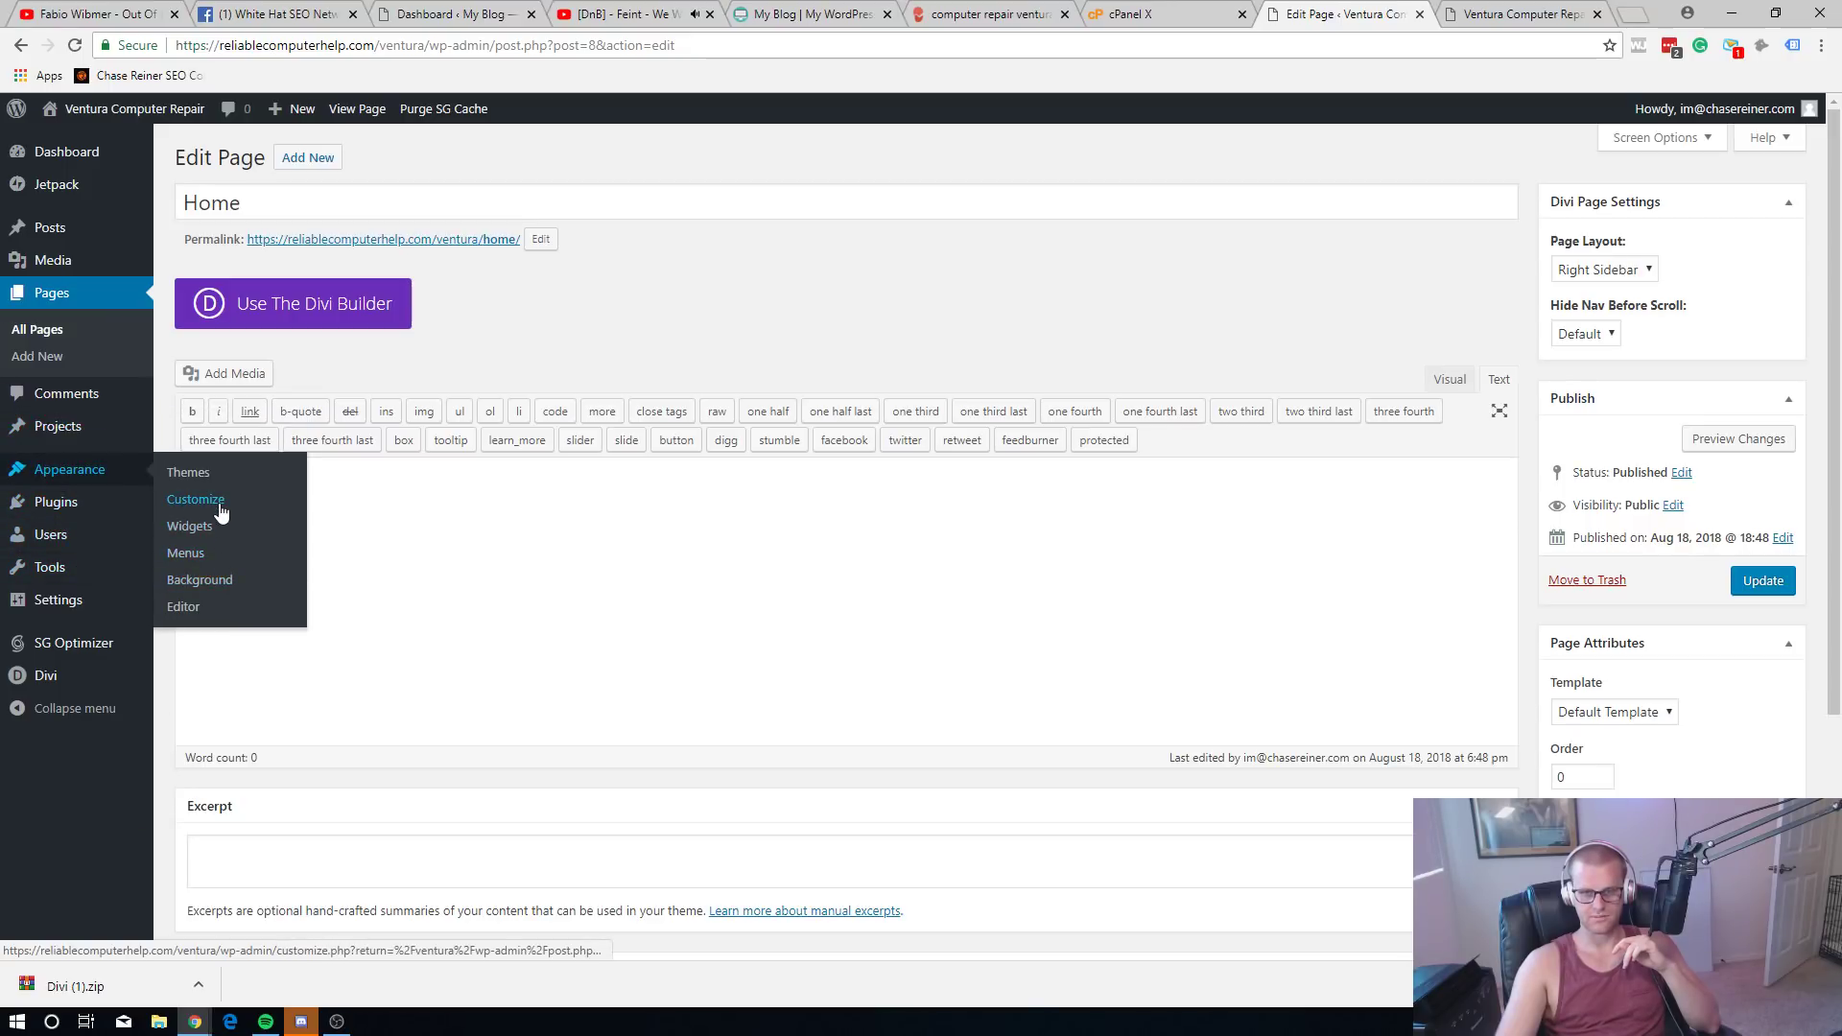
click(220, 512)
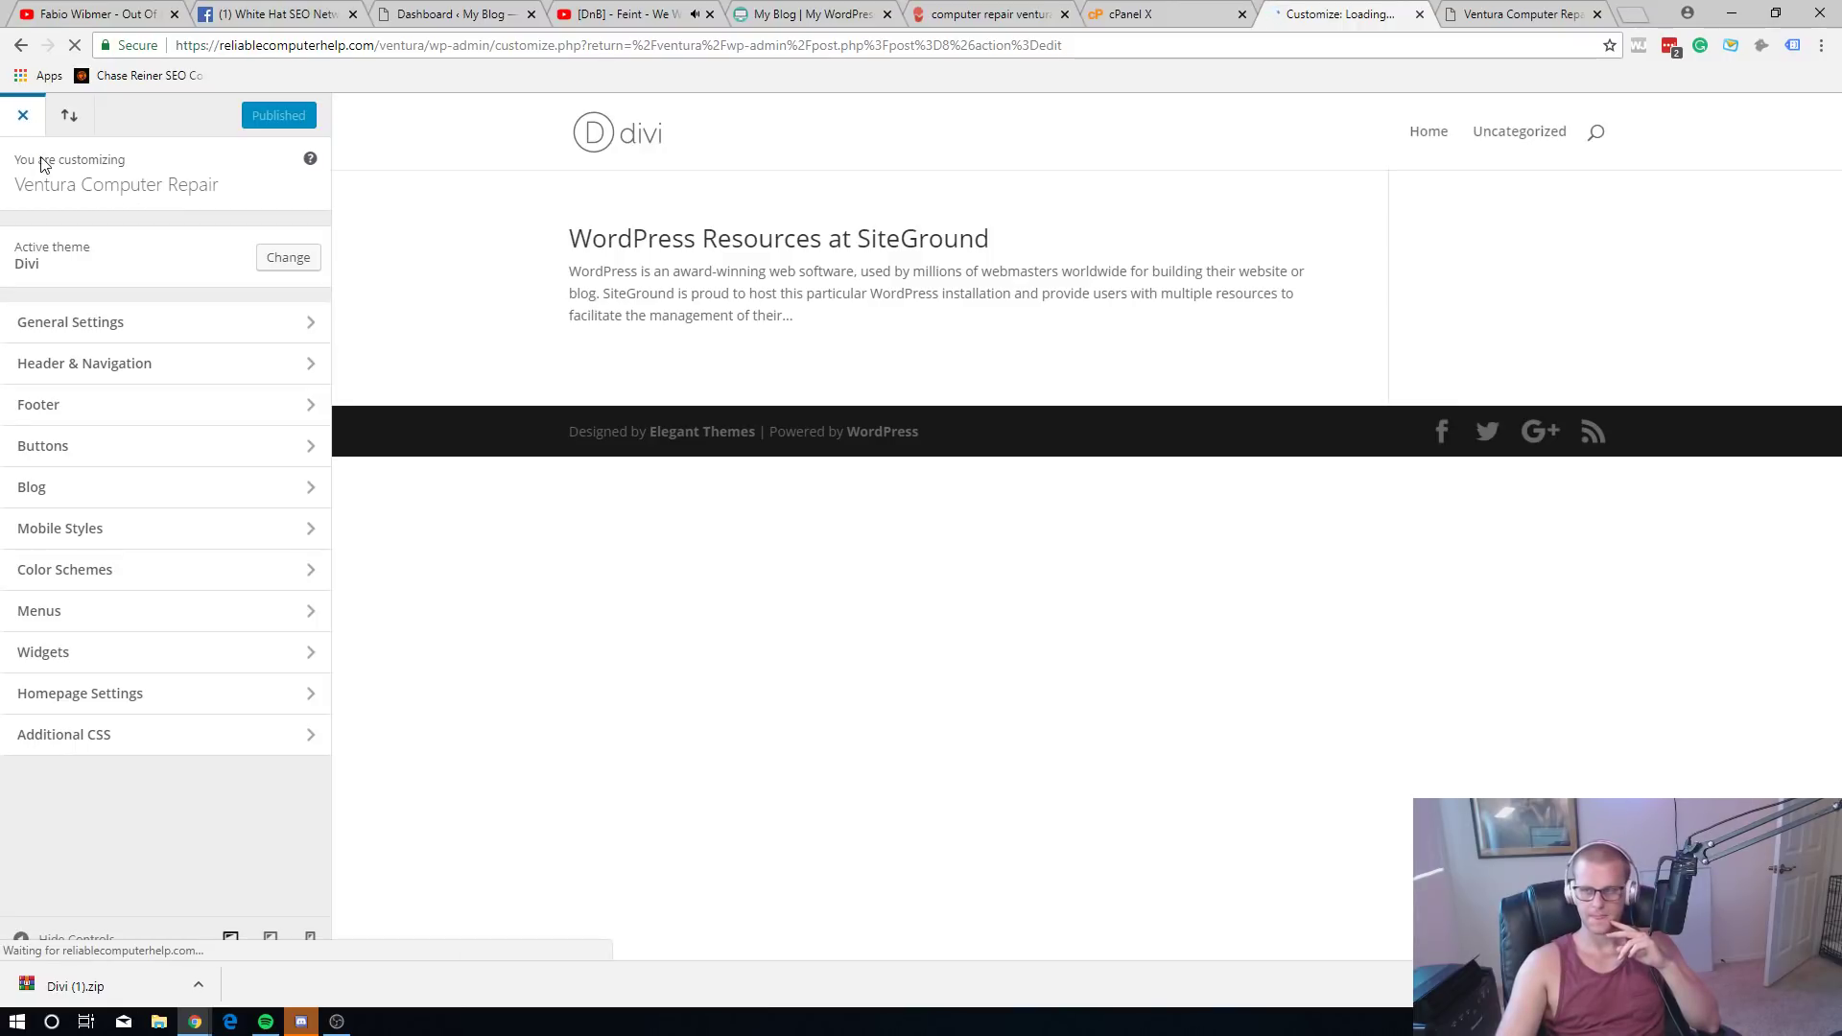
click(24, 116)
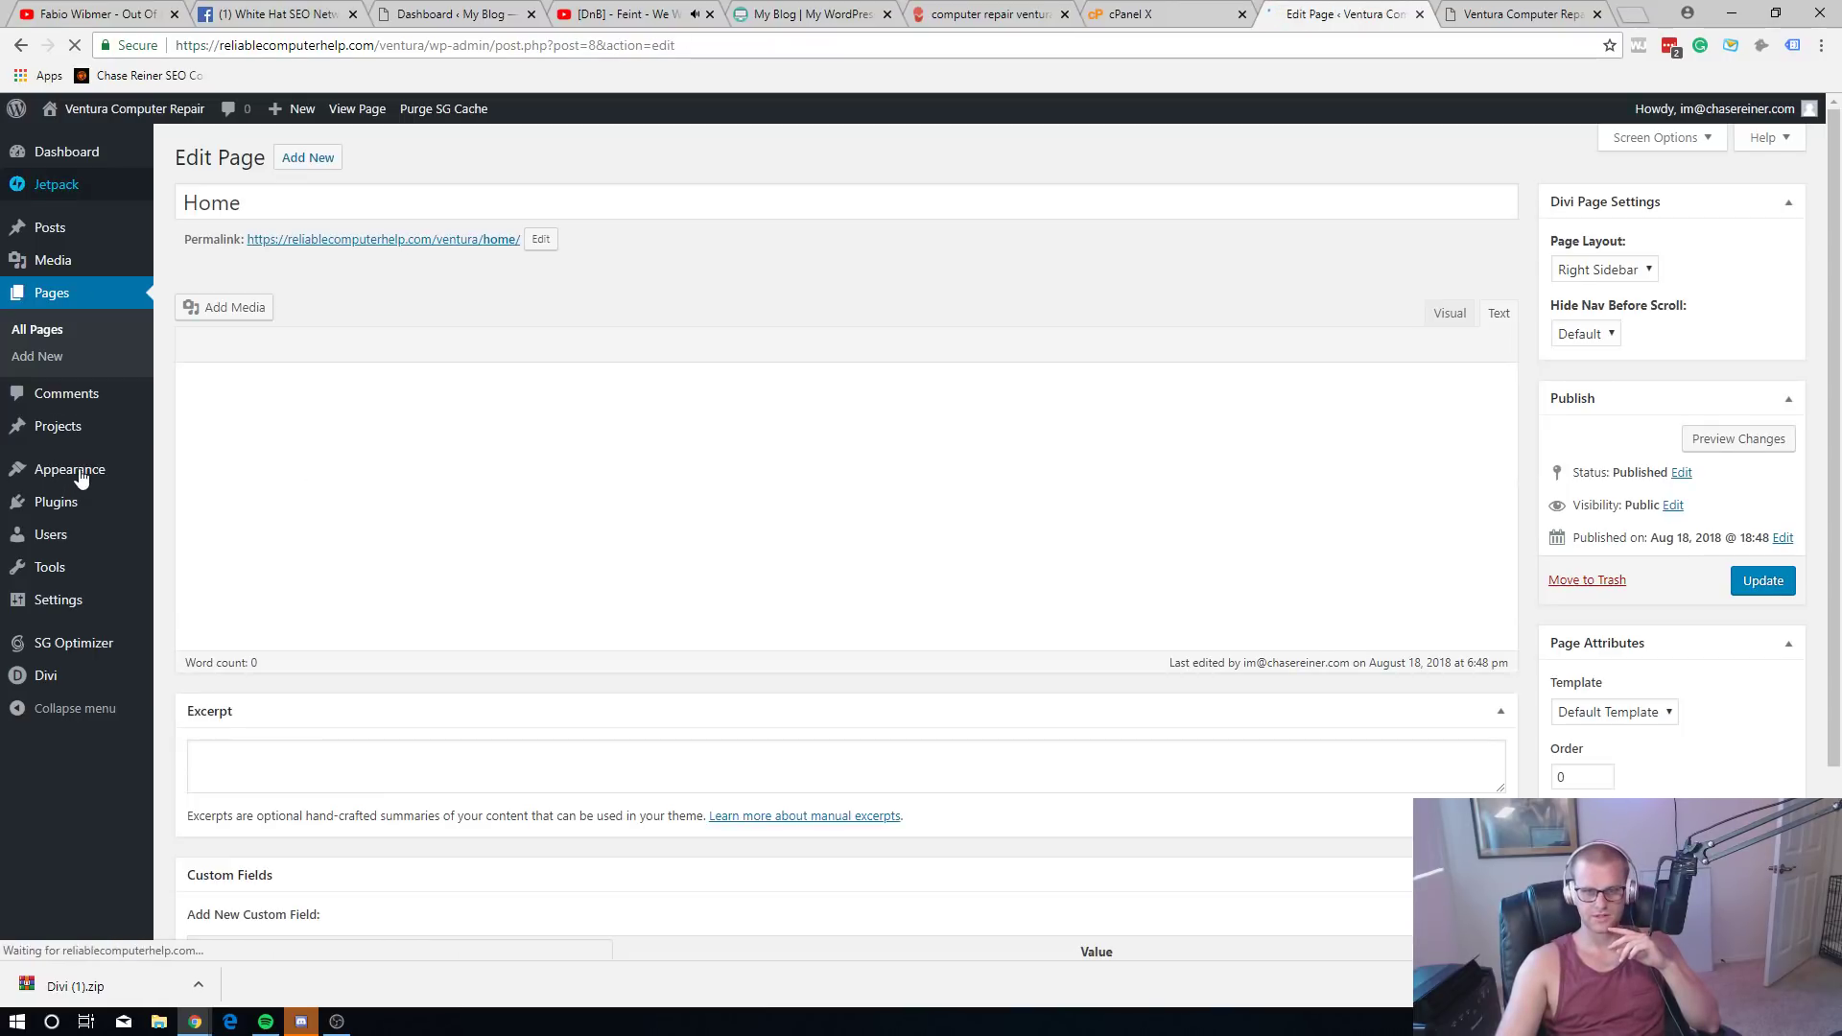
mouse_move(79, 610)
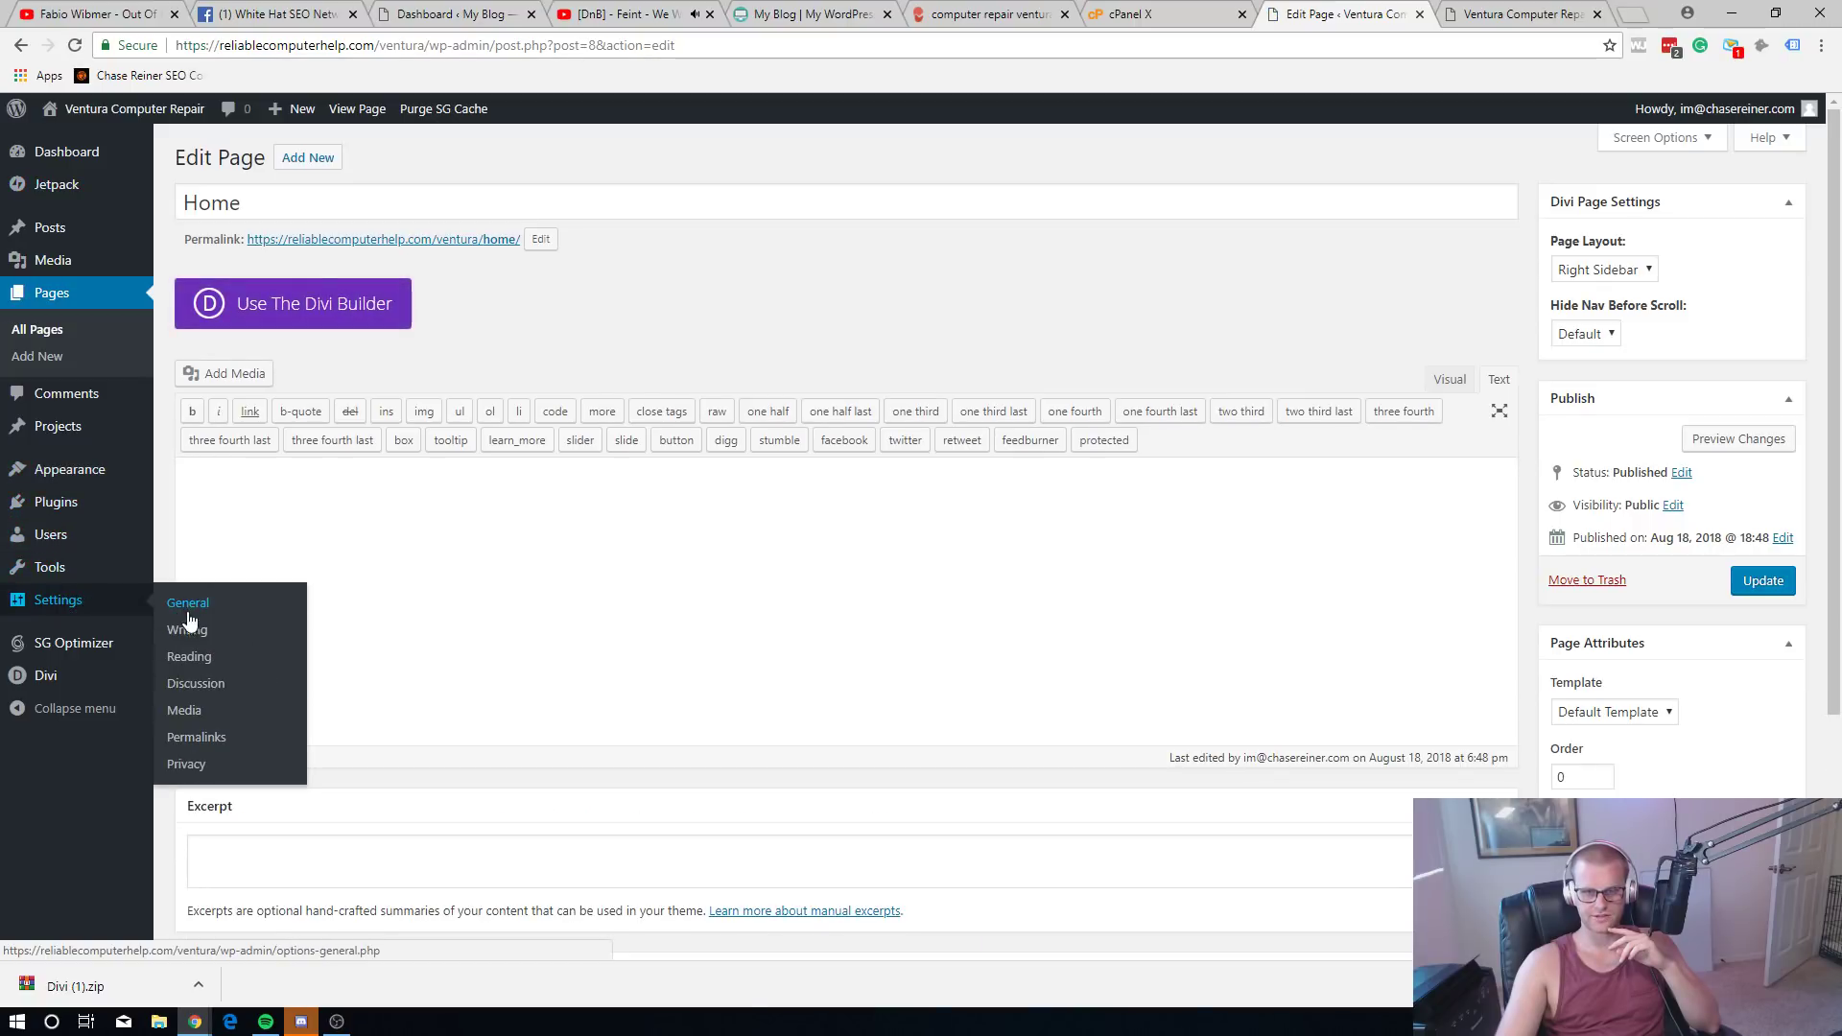
Choose Home as the static homepage in Settings > Reading and save
click(200, 657)
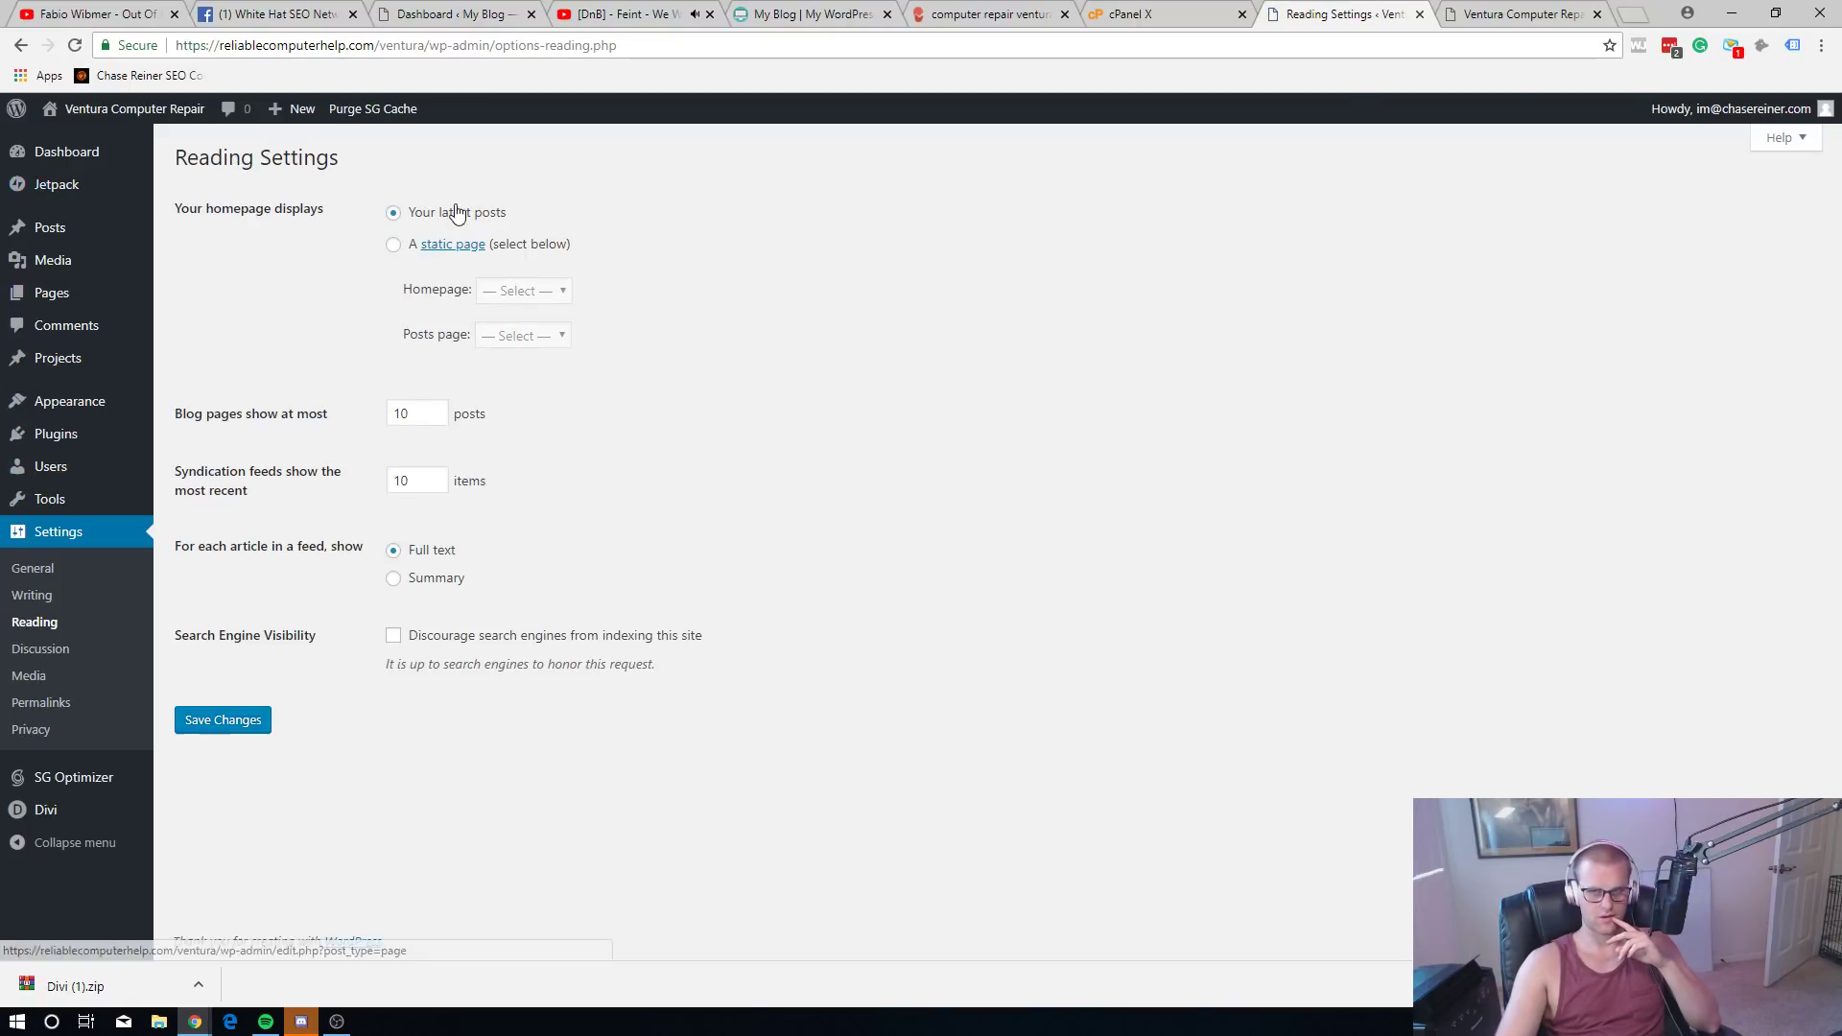
click(562, 298)
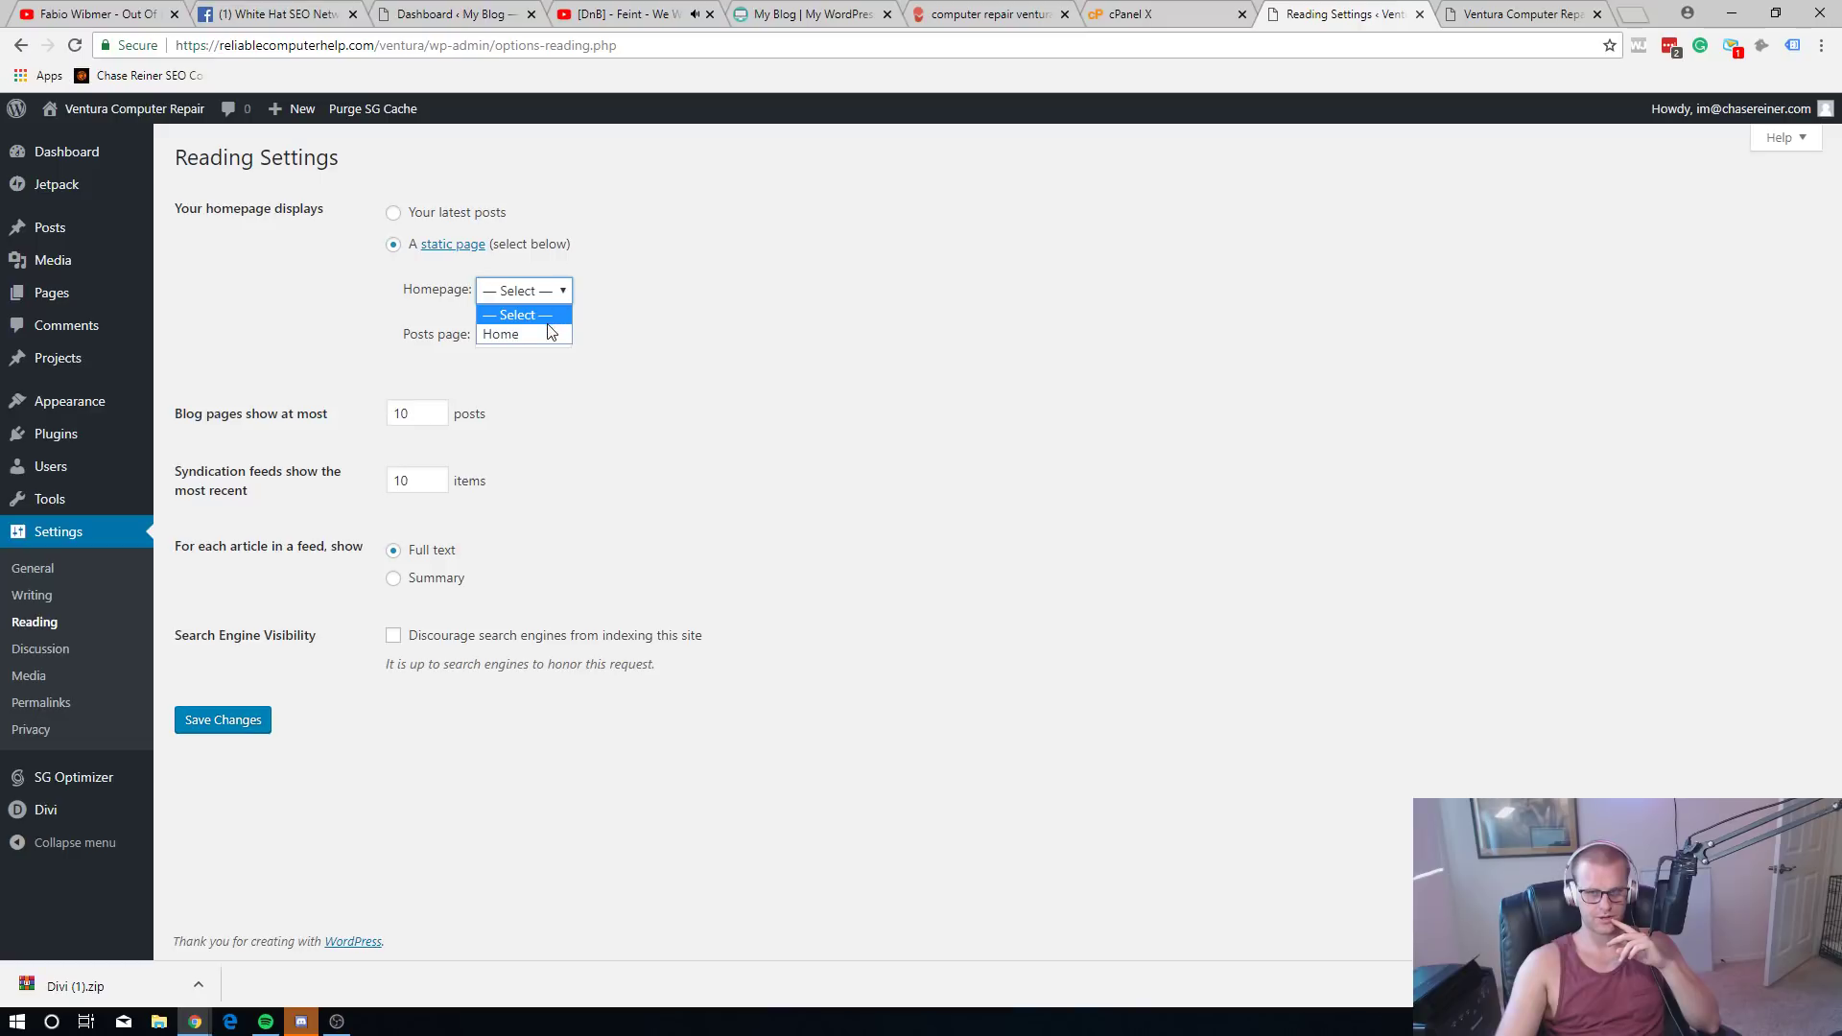
click(548, 297)
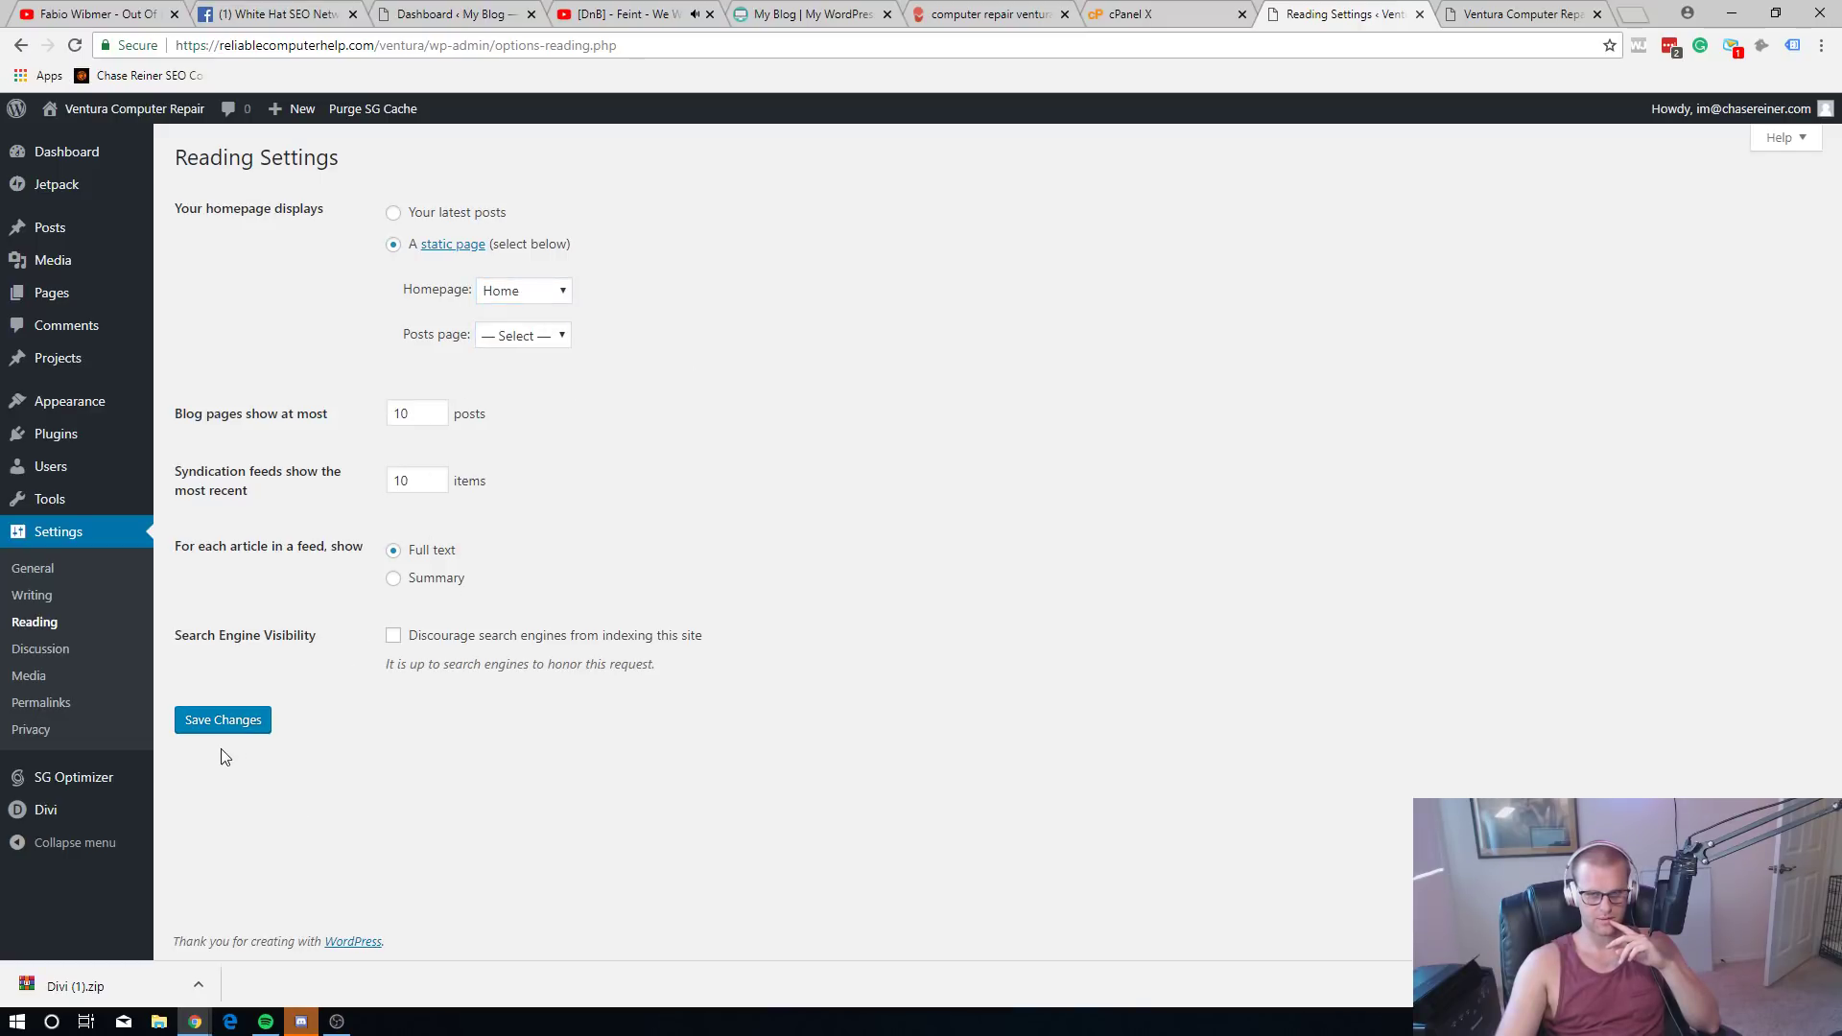
click(265, 719)
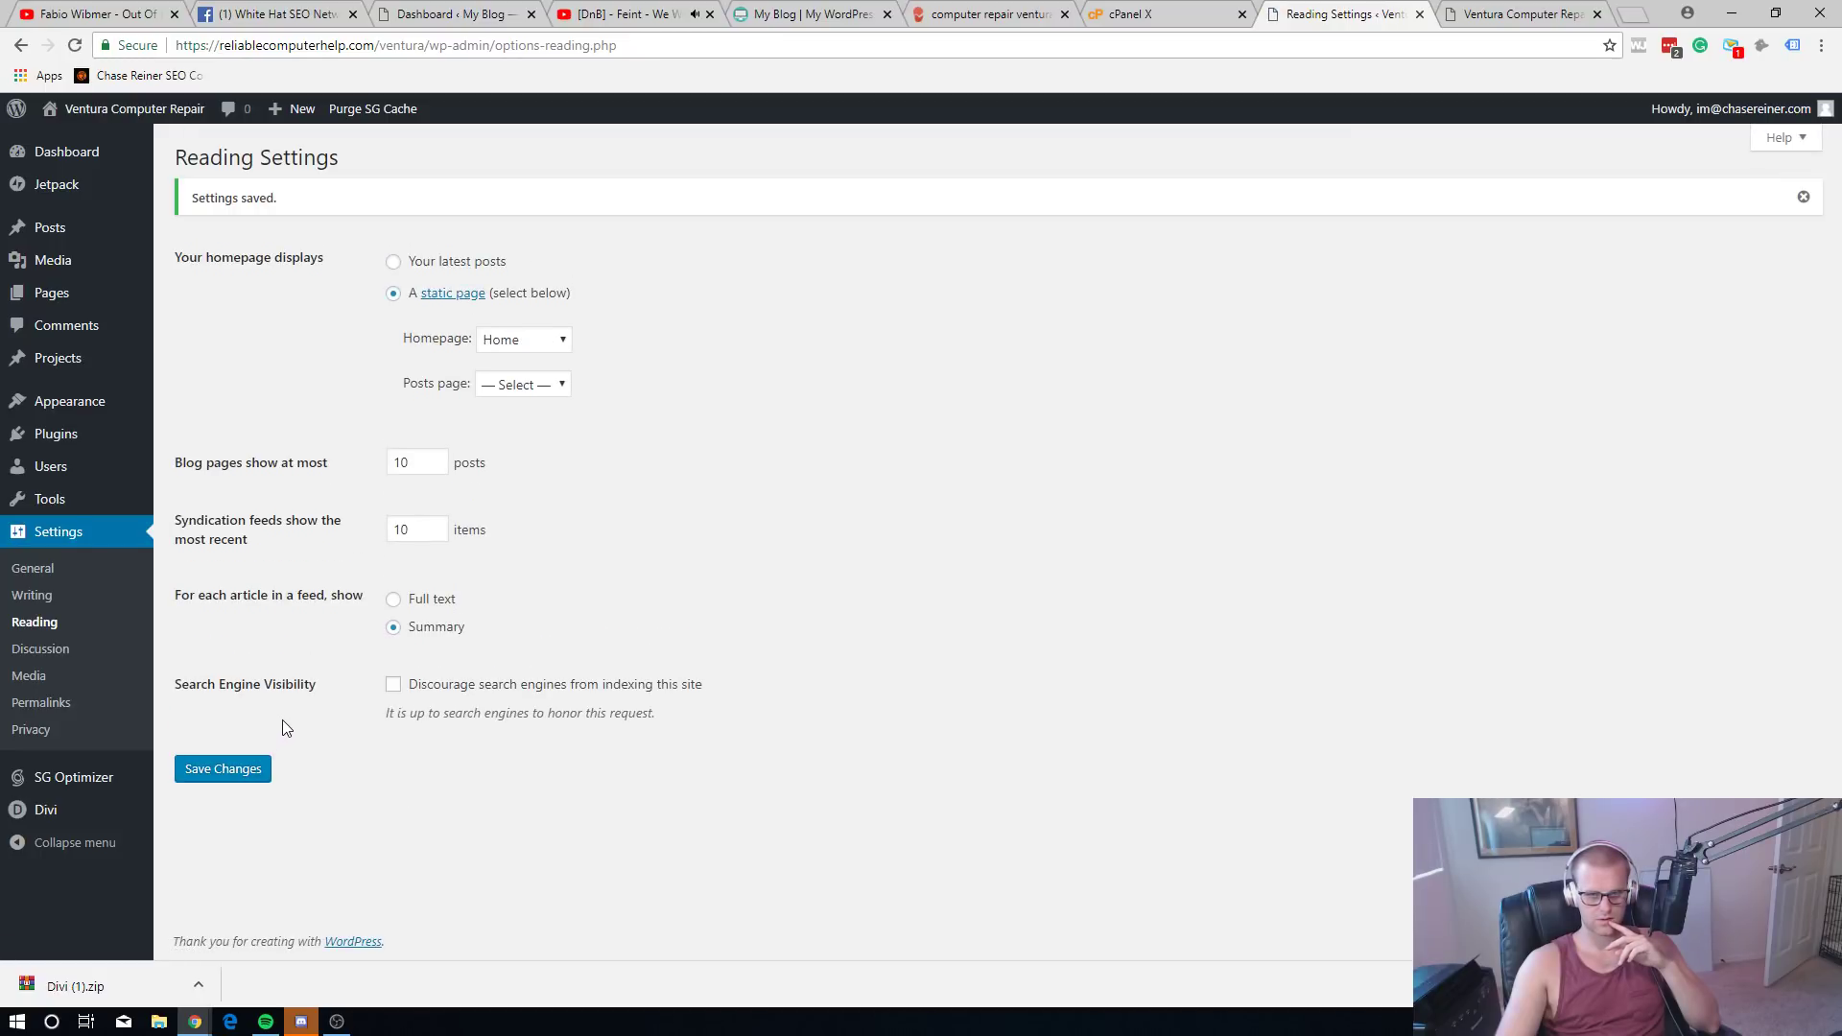
click(240, 770)
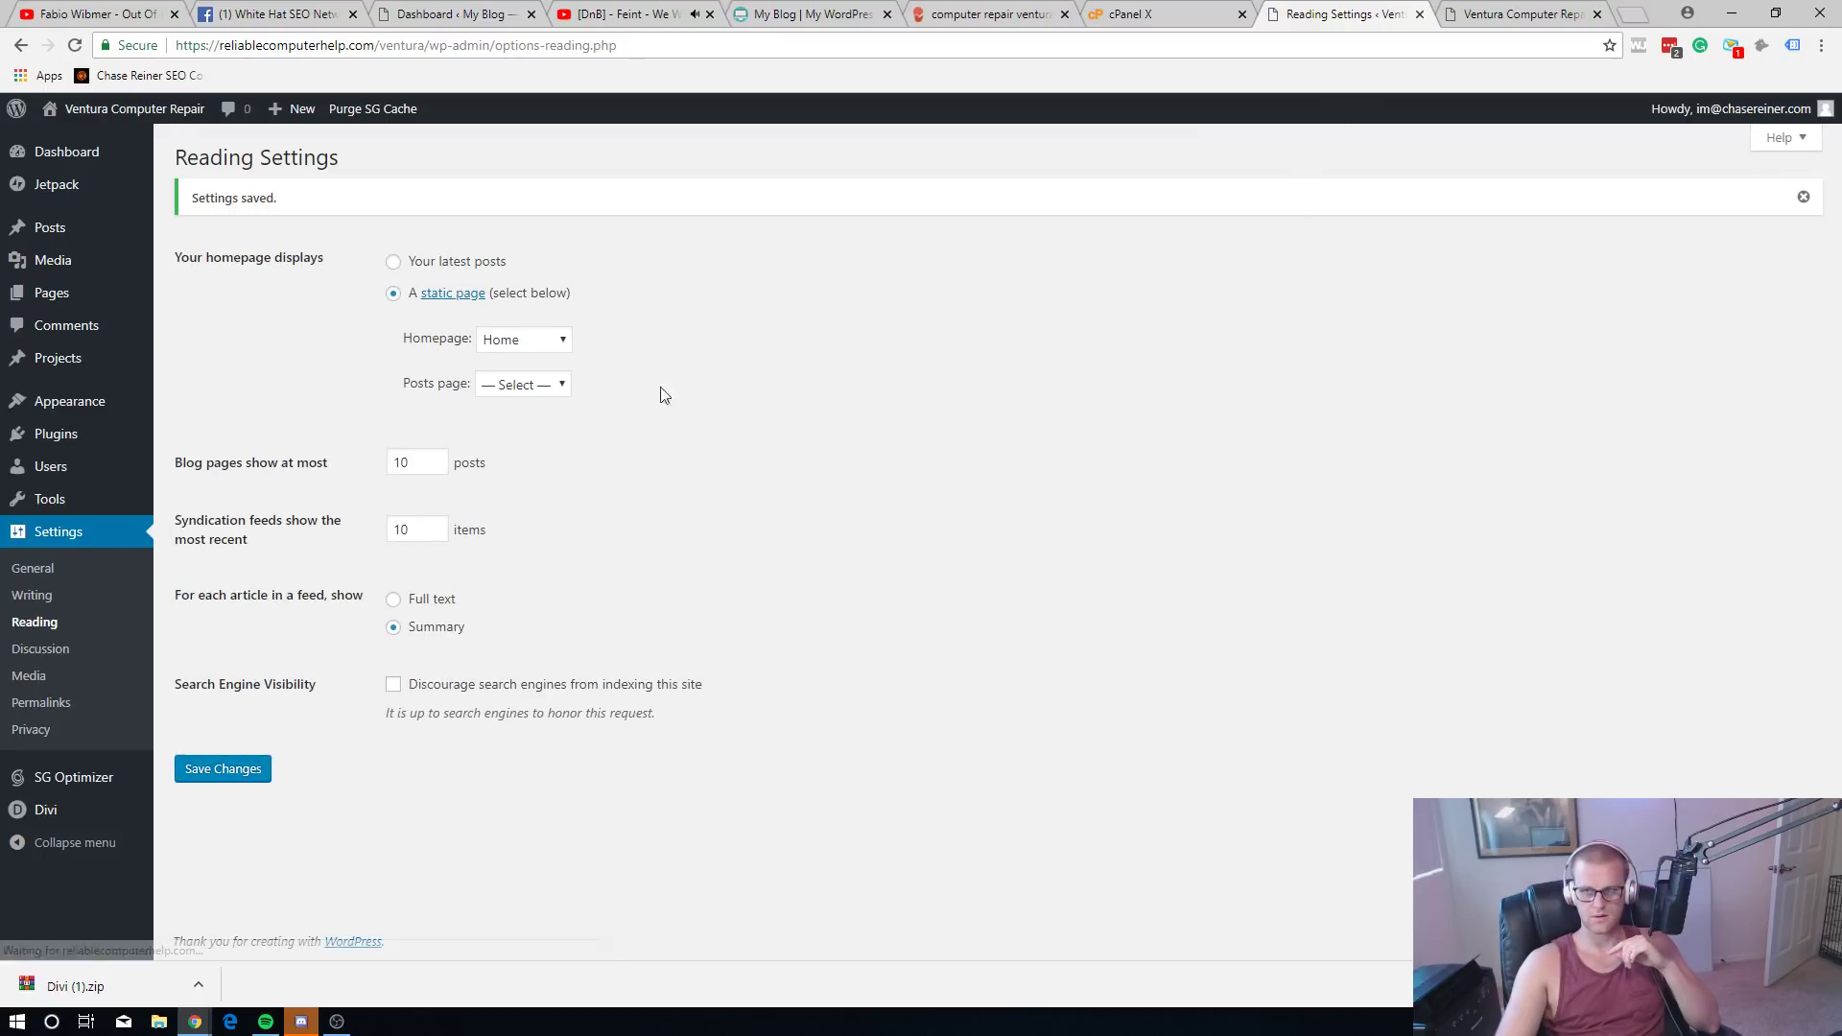
Reload the live site to confirm the new homepage, then head toward Appearance > Menus
click(1511, 15)
key(F5)
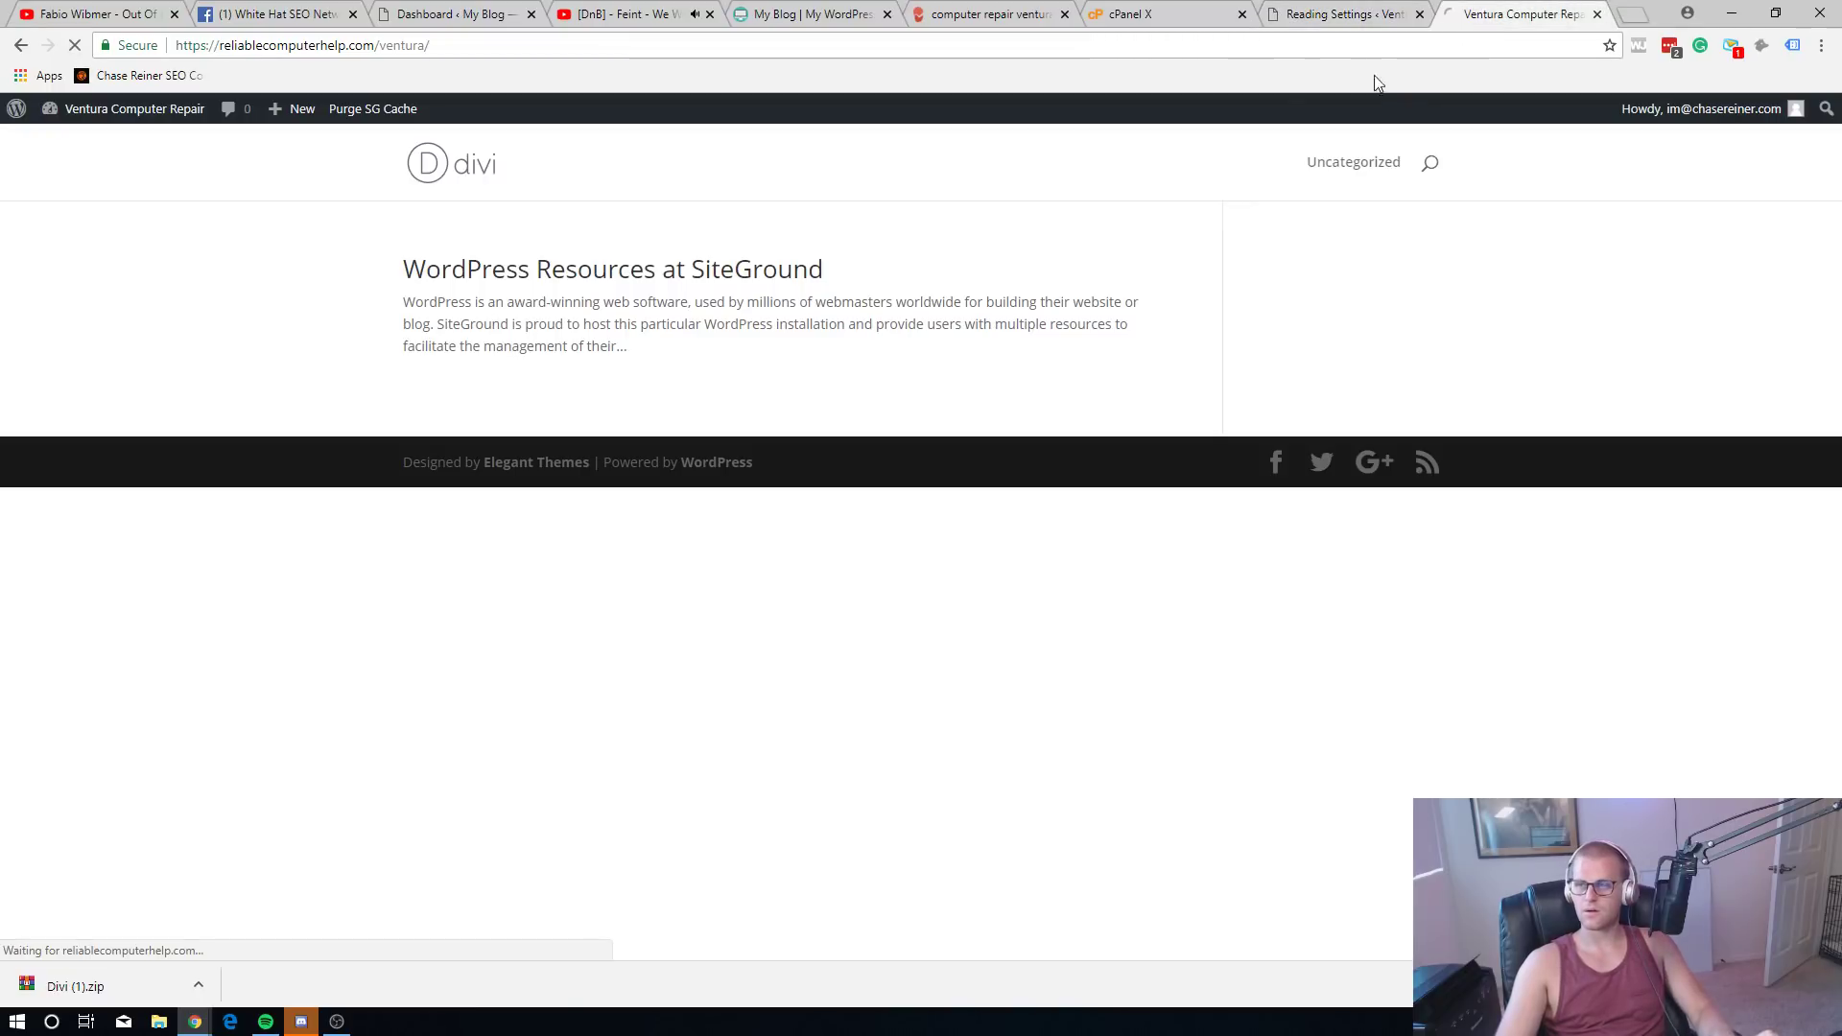
click(1396, 14)
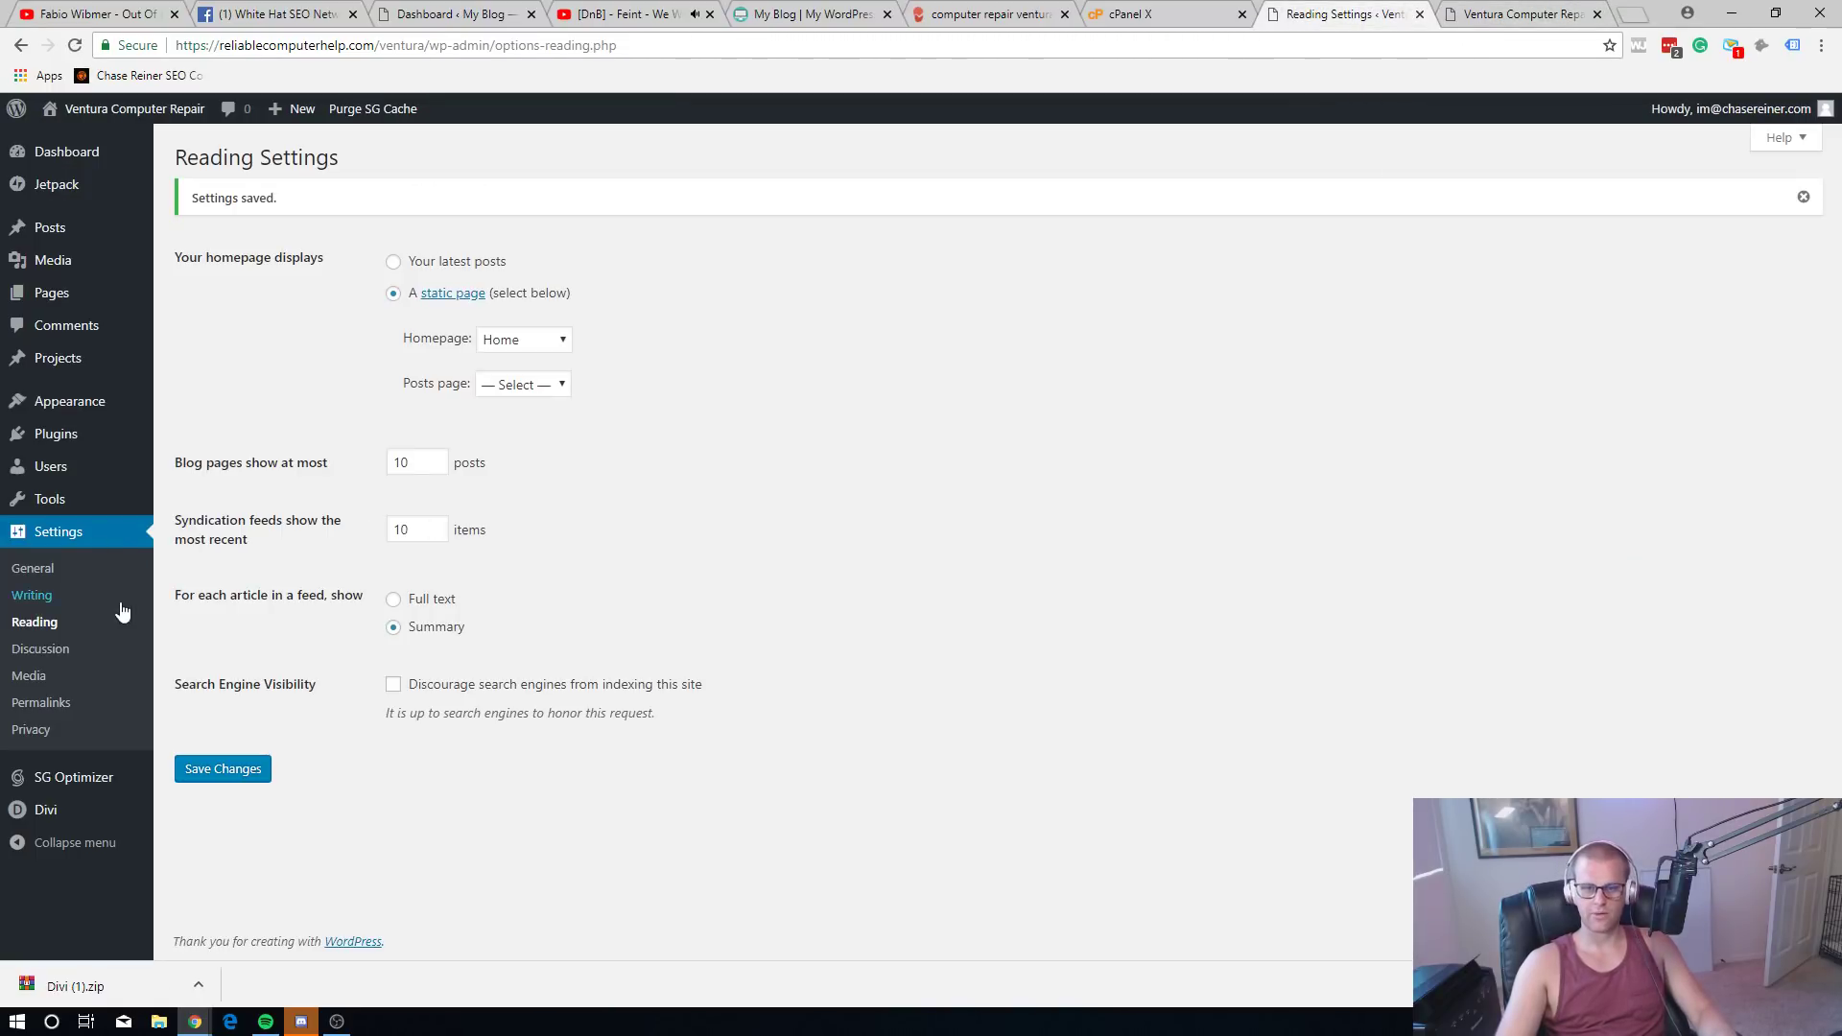
mouse_move(108, 410)
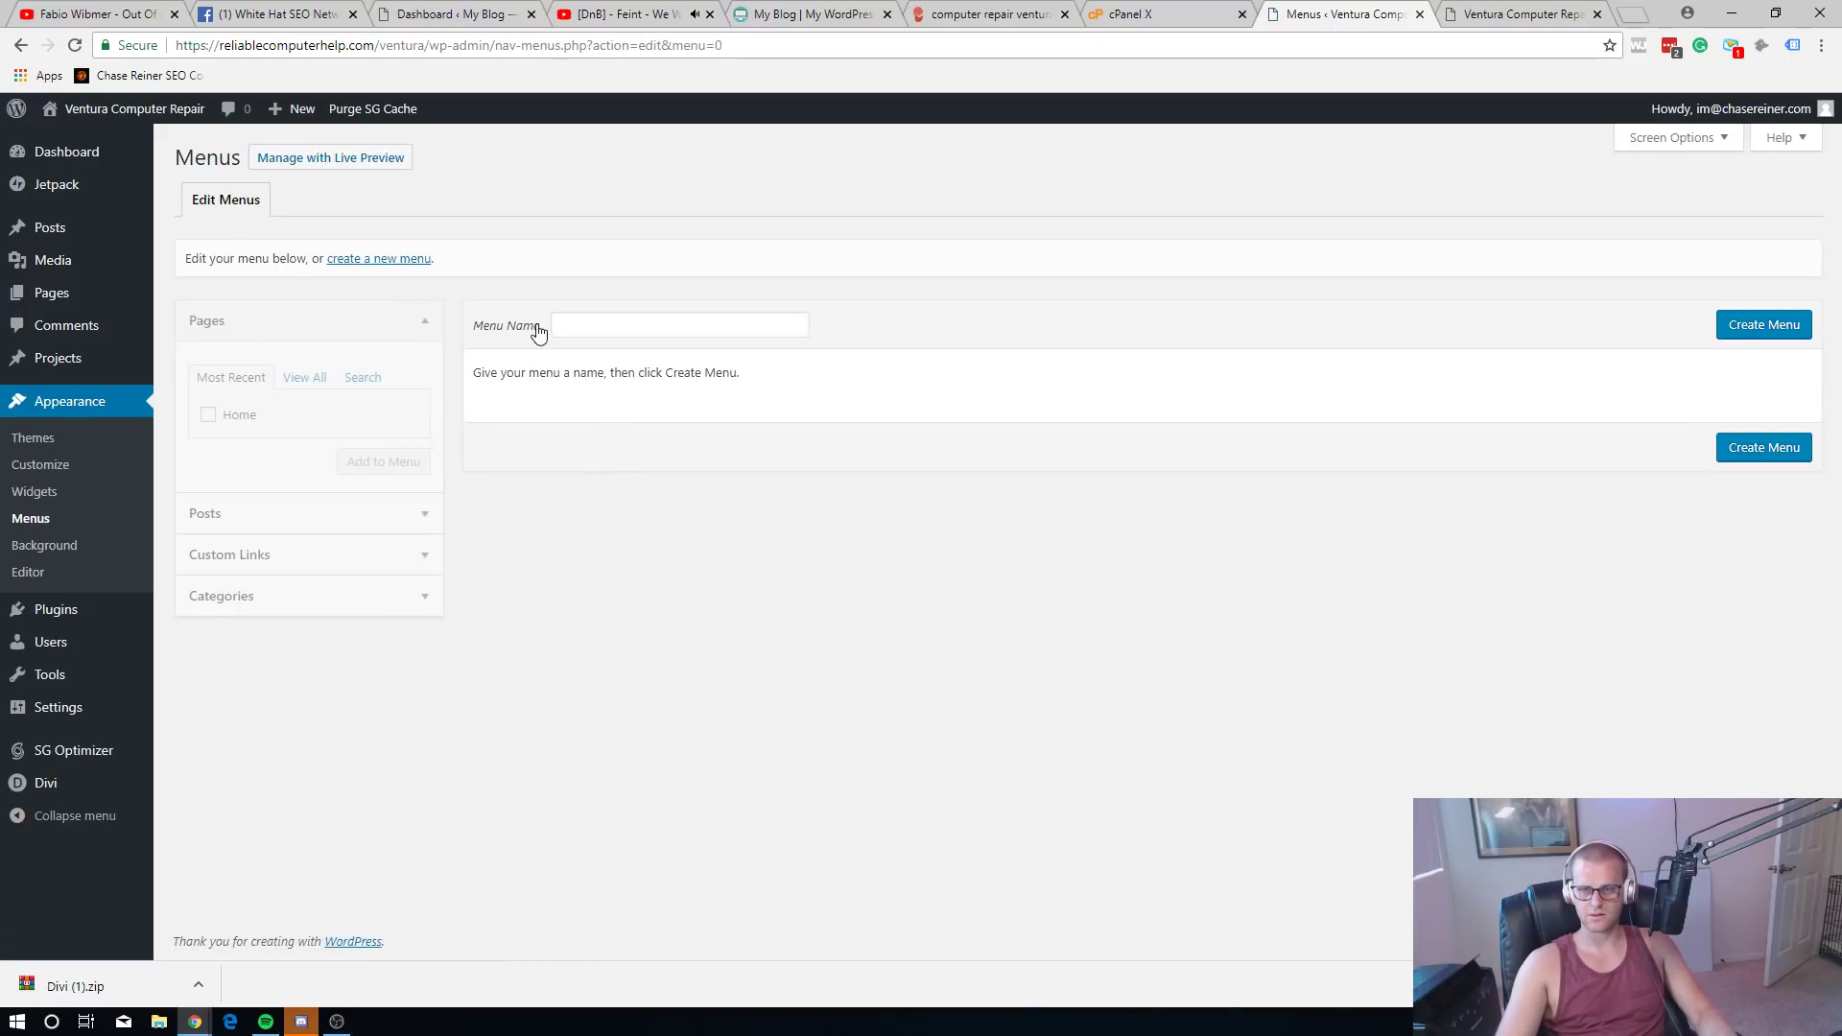
Create a menu named 'Menu 1' and save it with the Home page as its item
click(558, 328)
text(Menu 1)
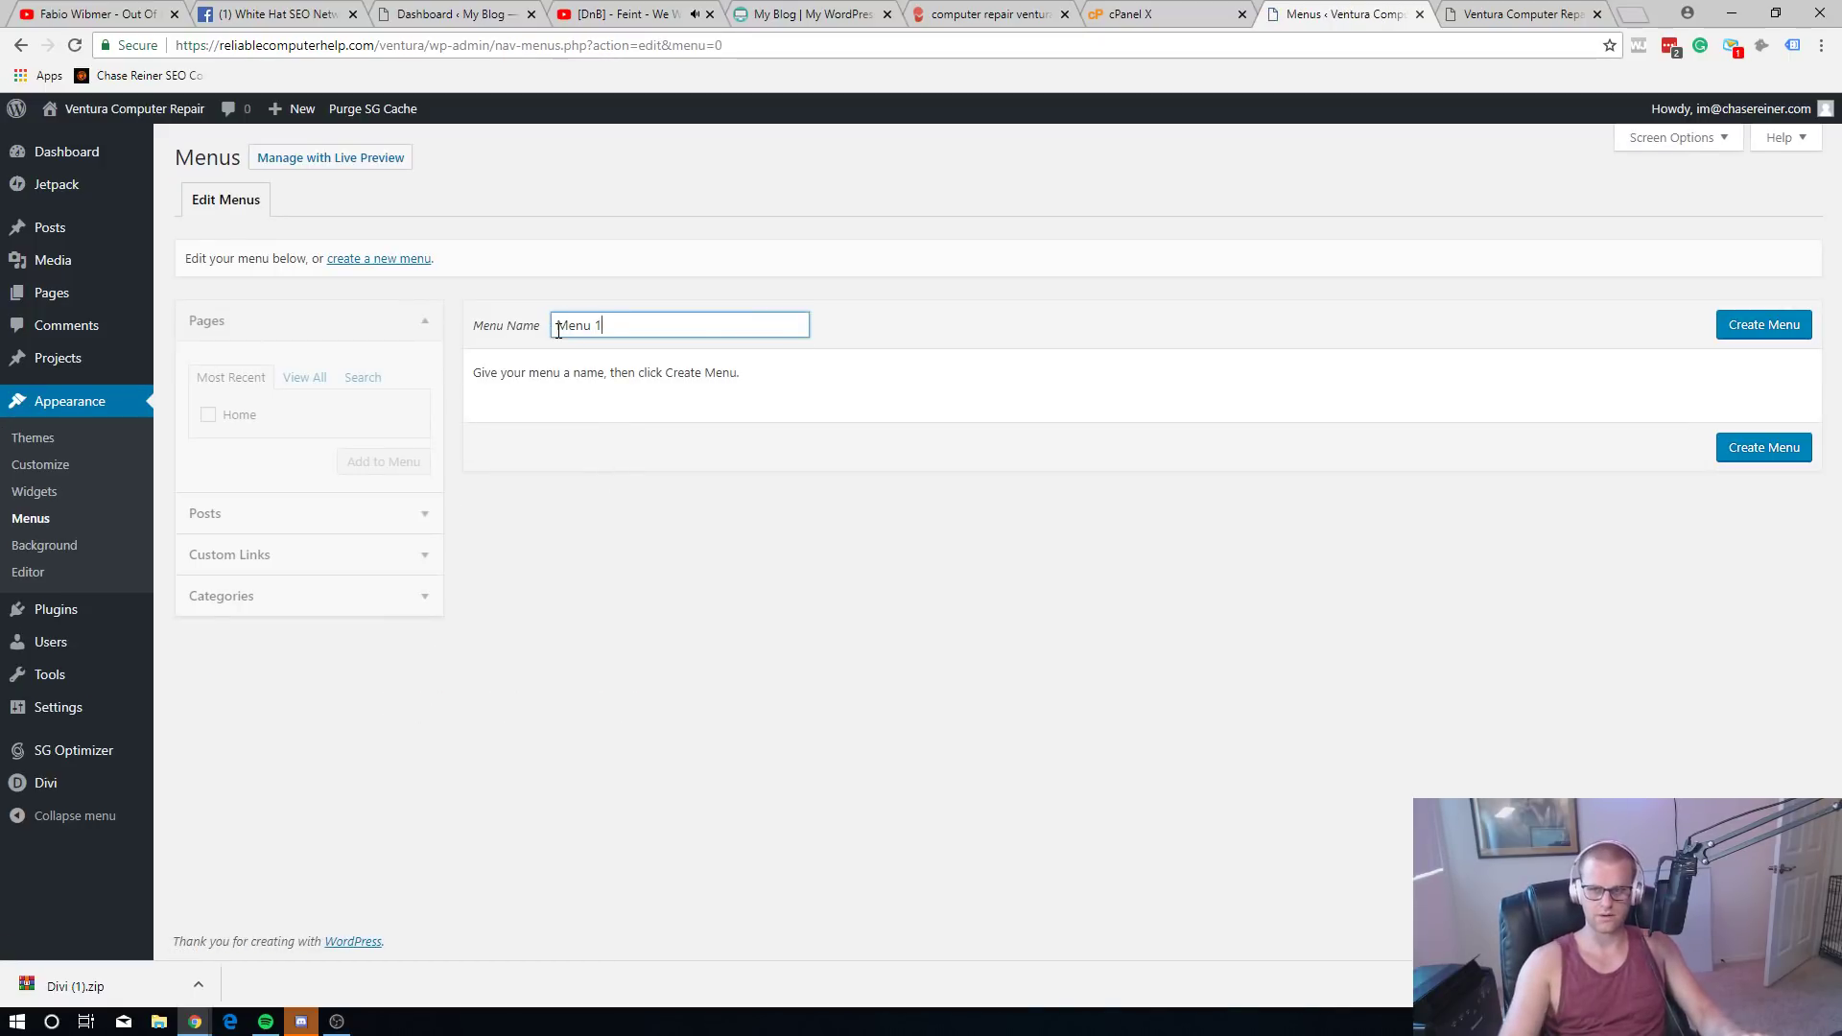
click(1735, 331)
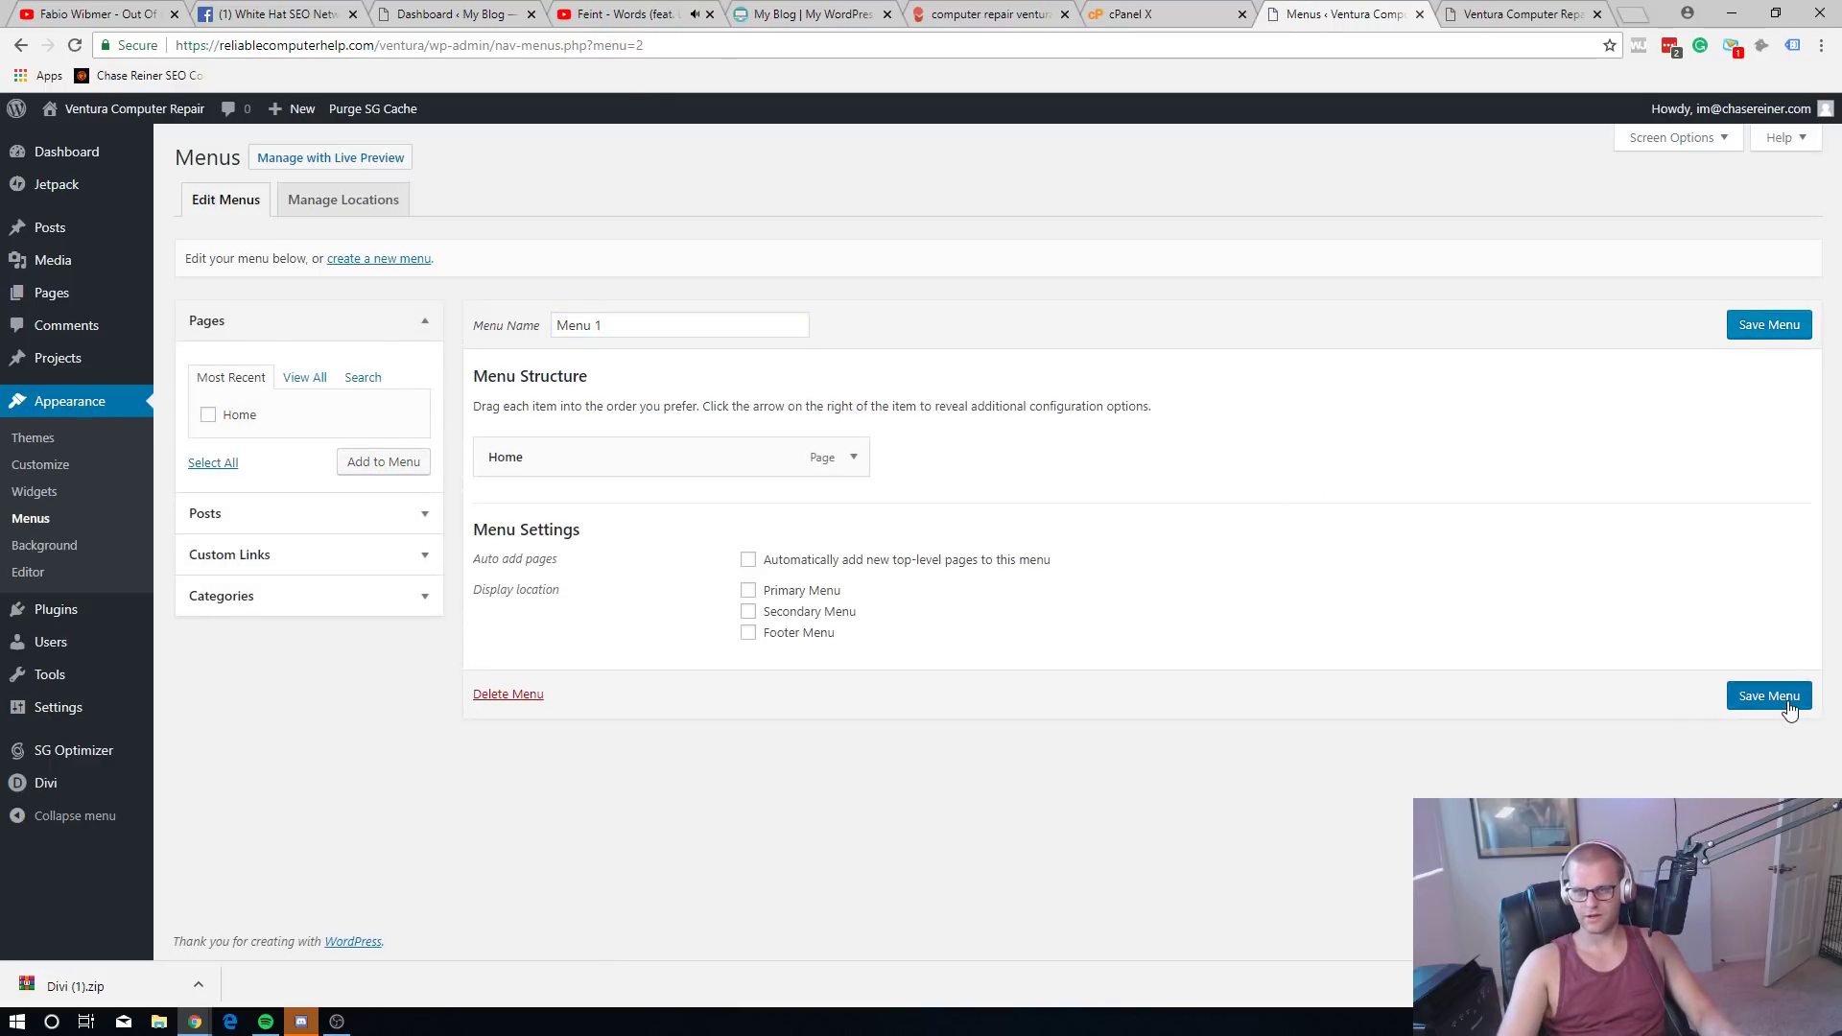
click(1790, 709)
Reload the live site to check the menu, then open the theme Customizer
click(1524, 14)
key(F5)
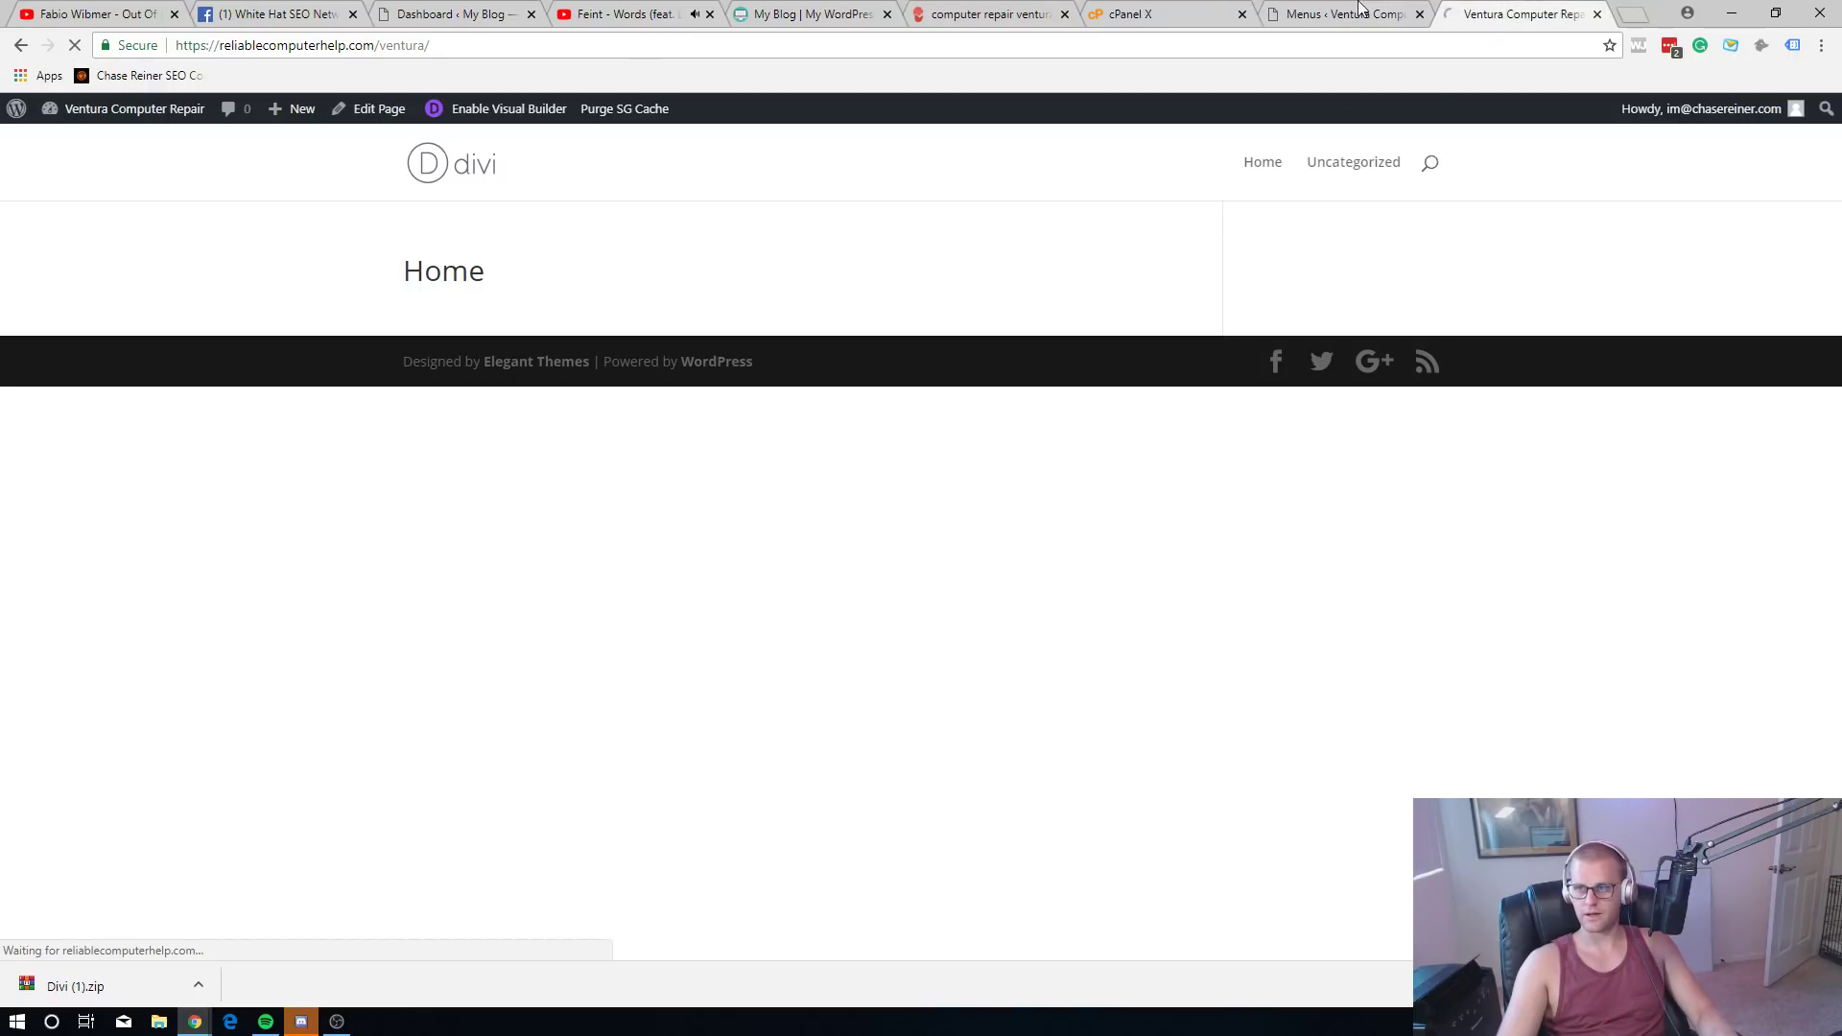
click(1330, 12)
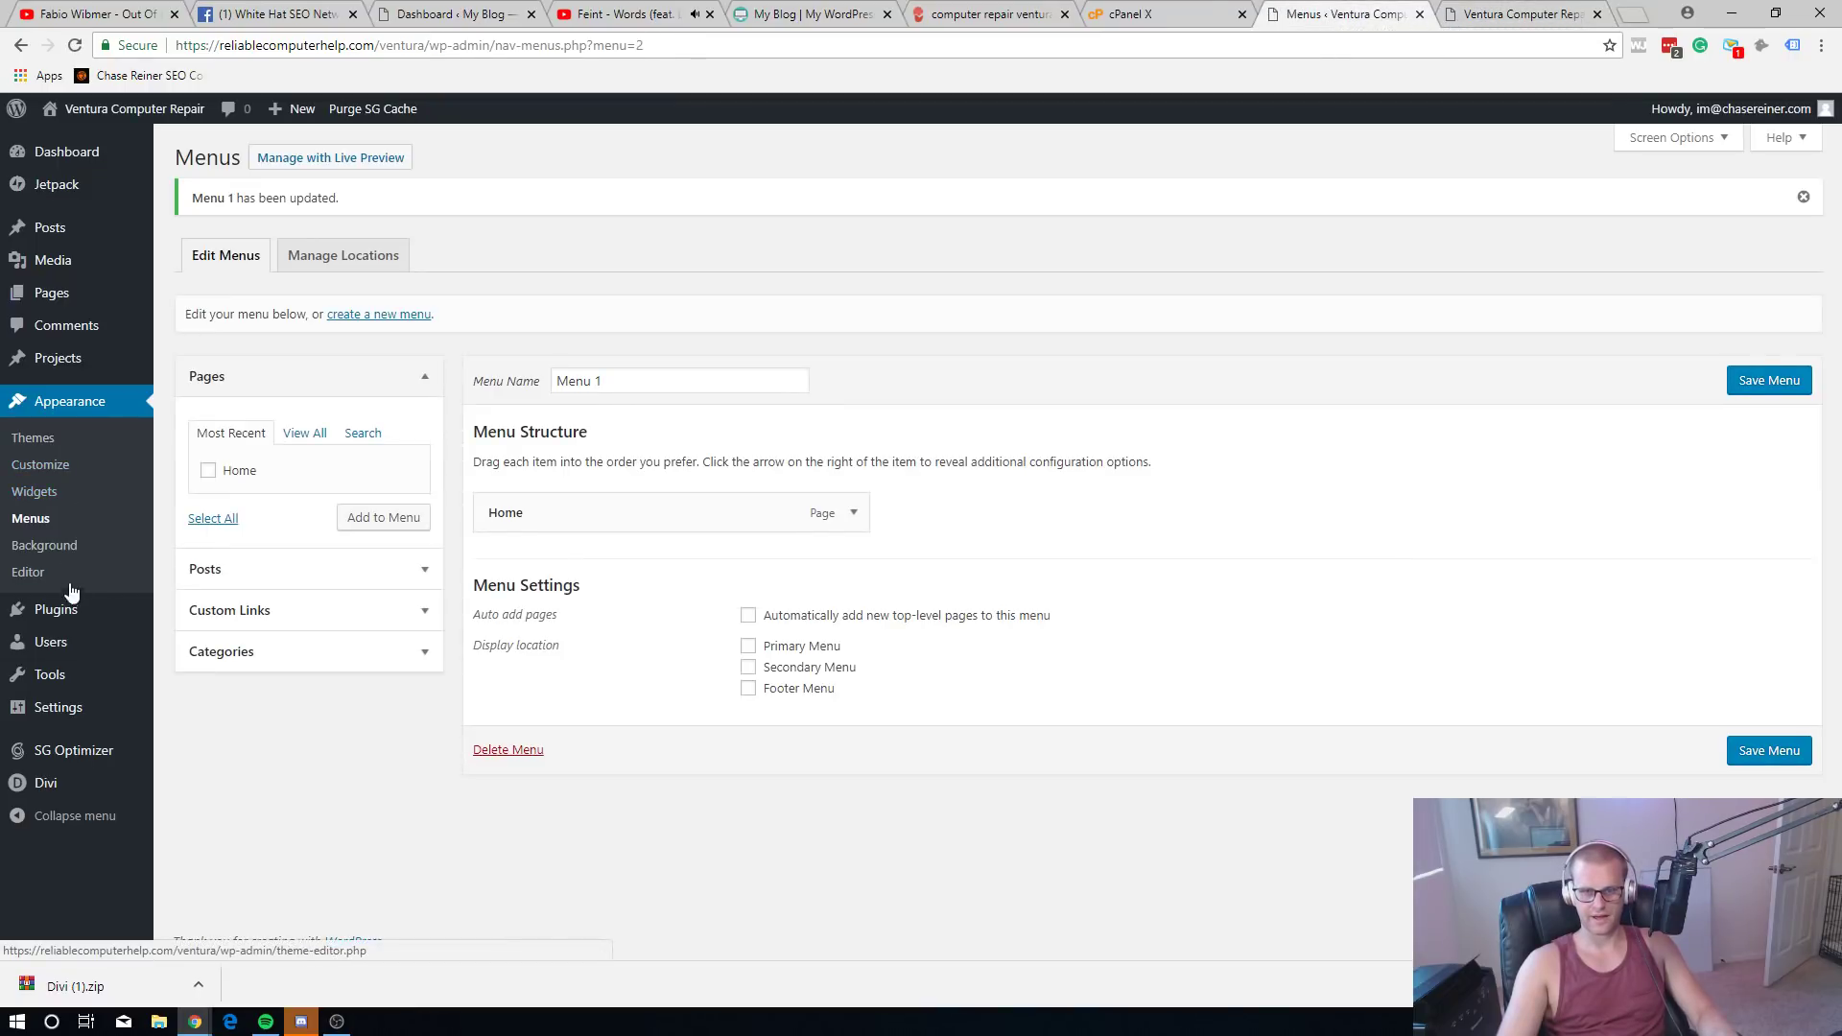
click(40, 466)
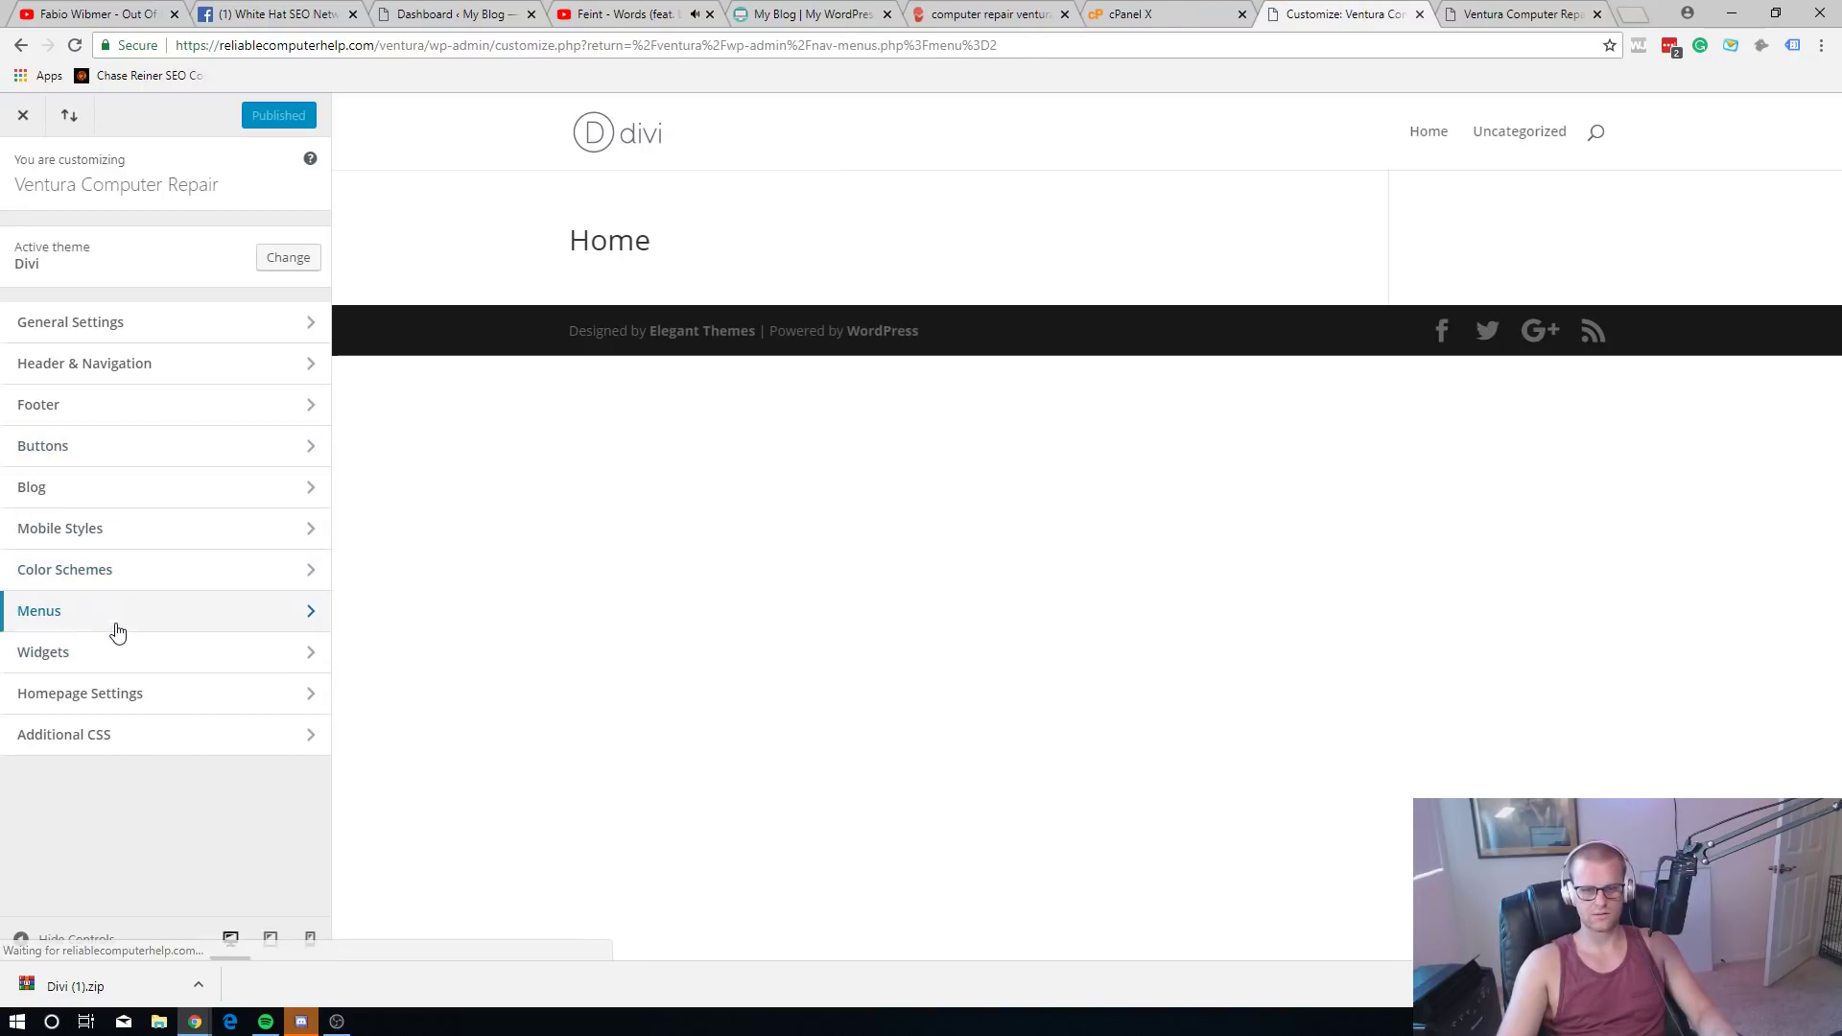
In the Customizer Menus section, create a new menu named 'Menu 1' assigned to the Primary Menu location
click(117, 632)
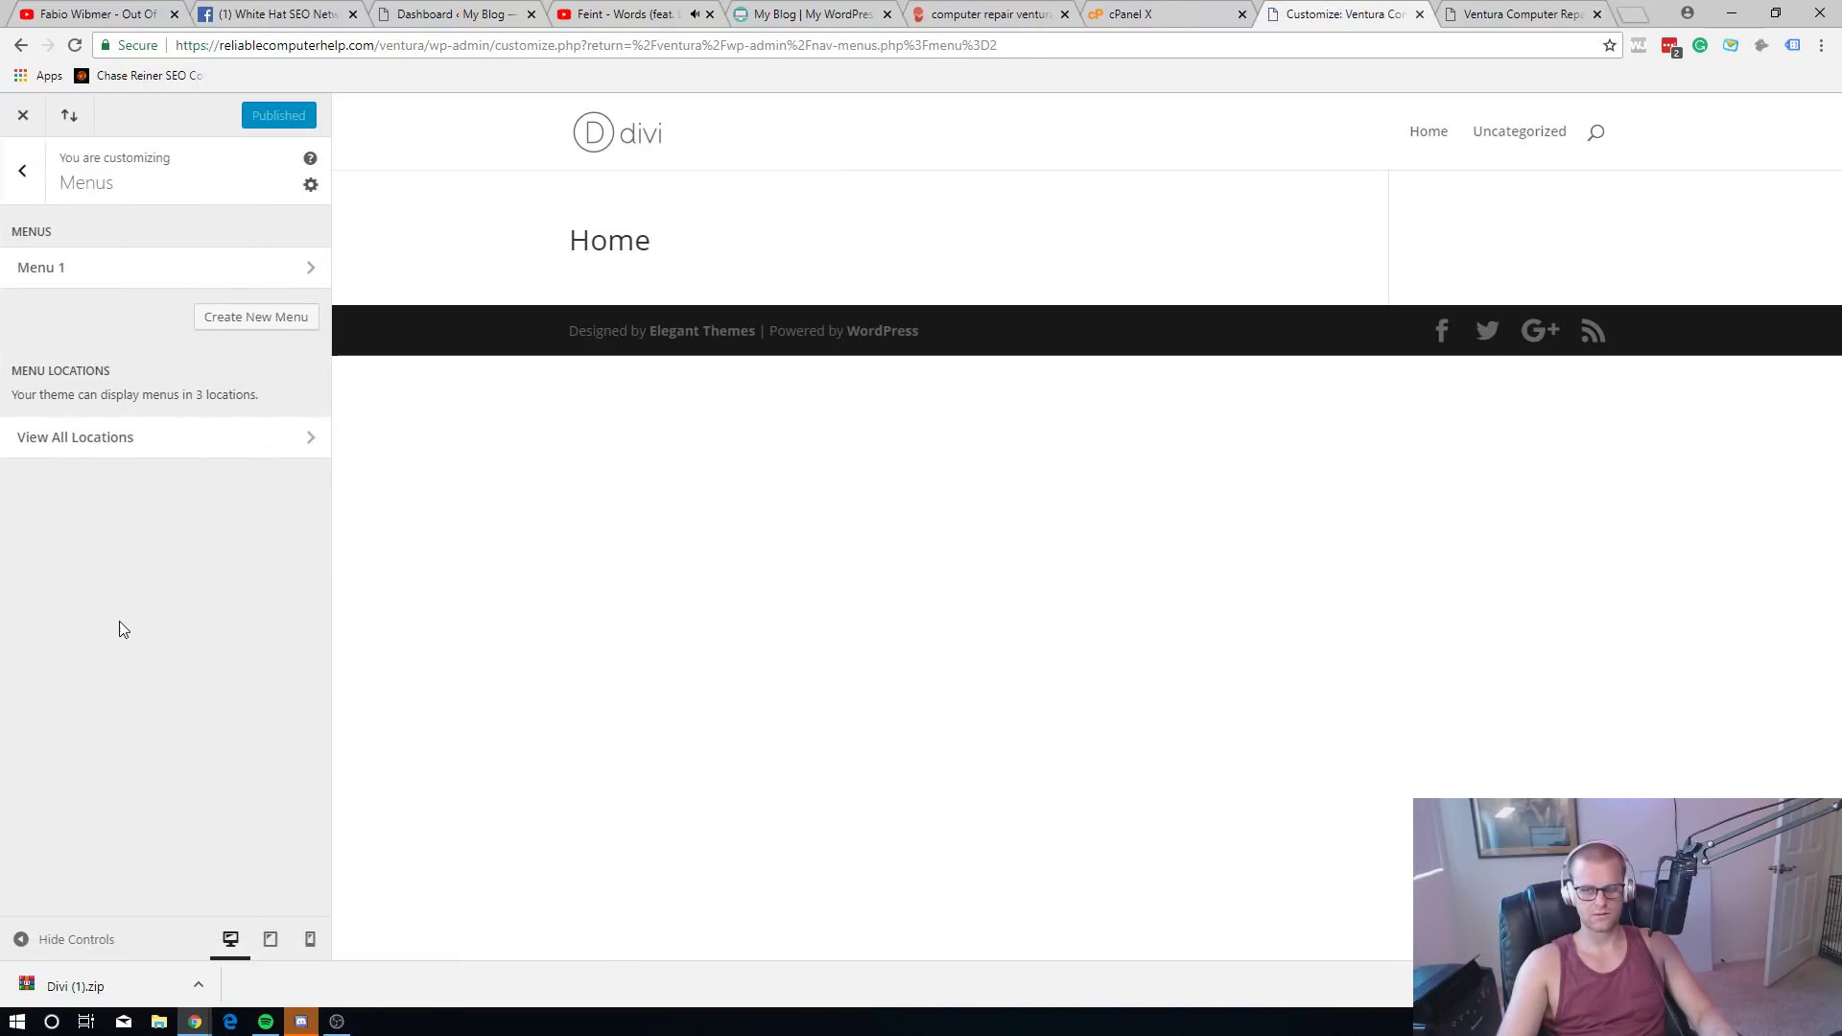
click(262, 332)
click(154, 462)
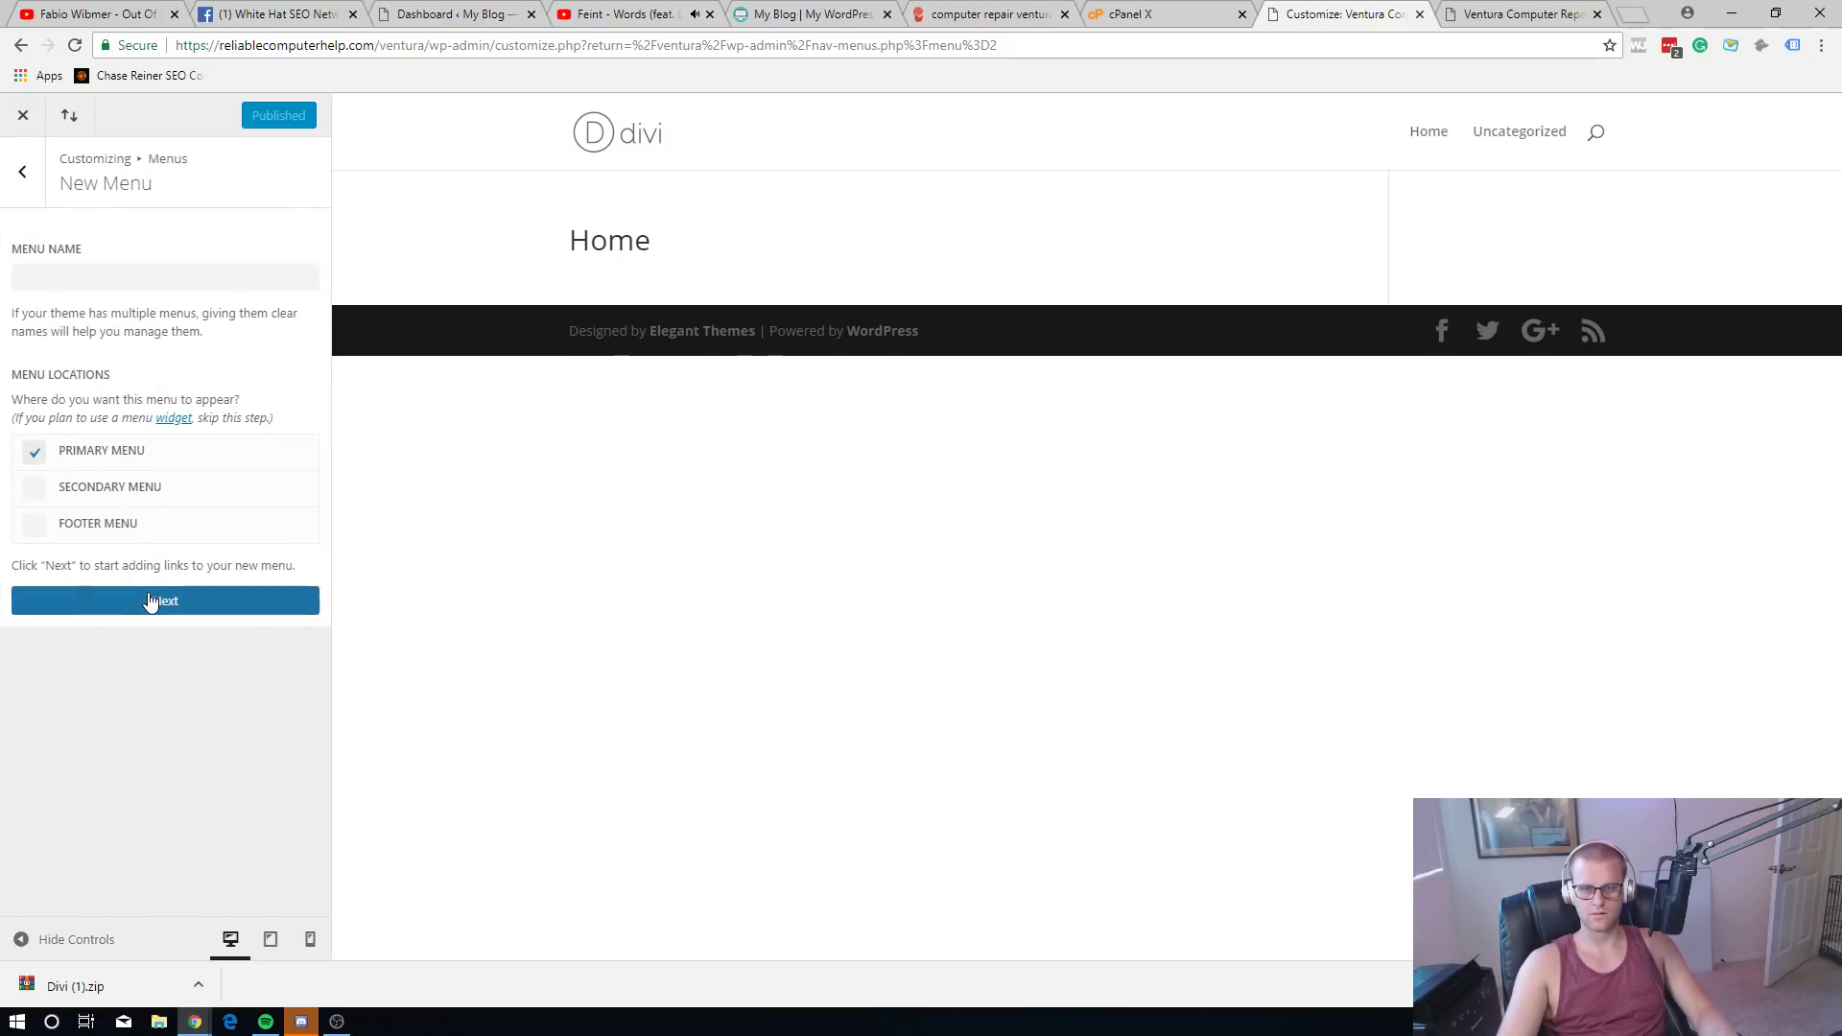
click(153, 601)
text(Menu 1)
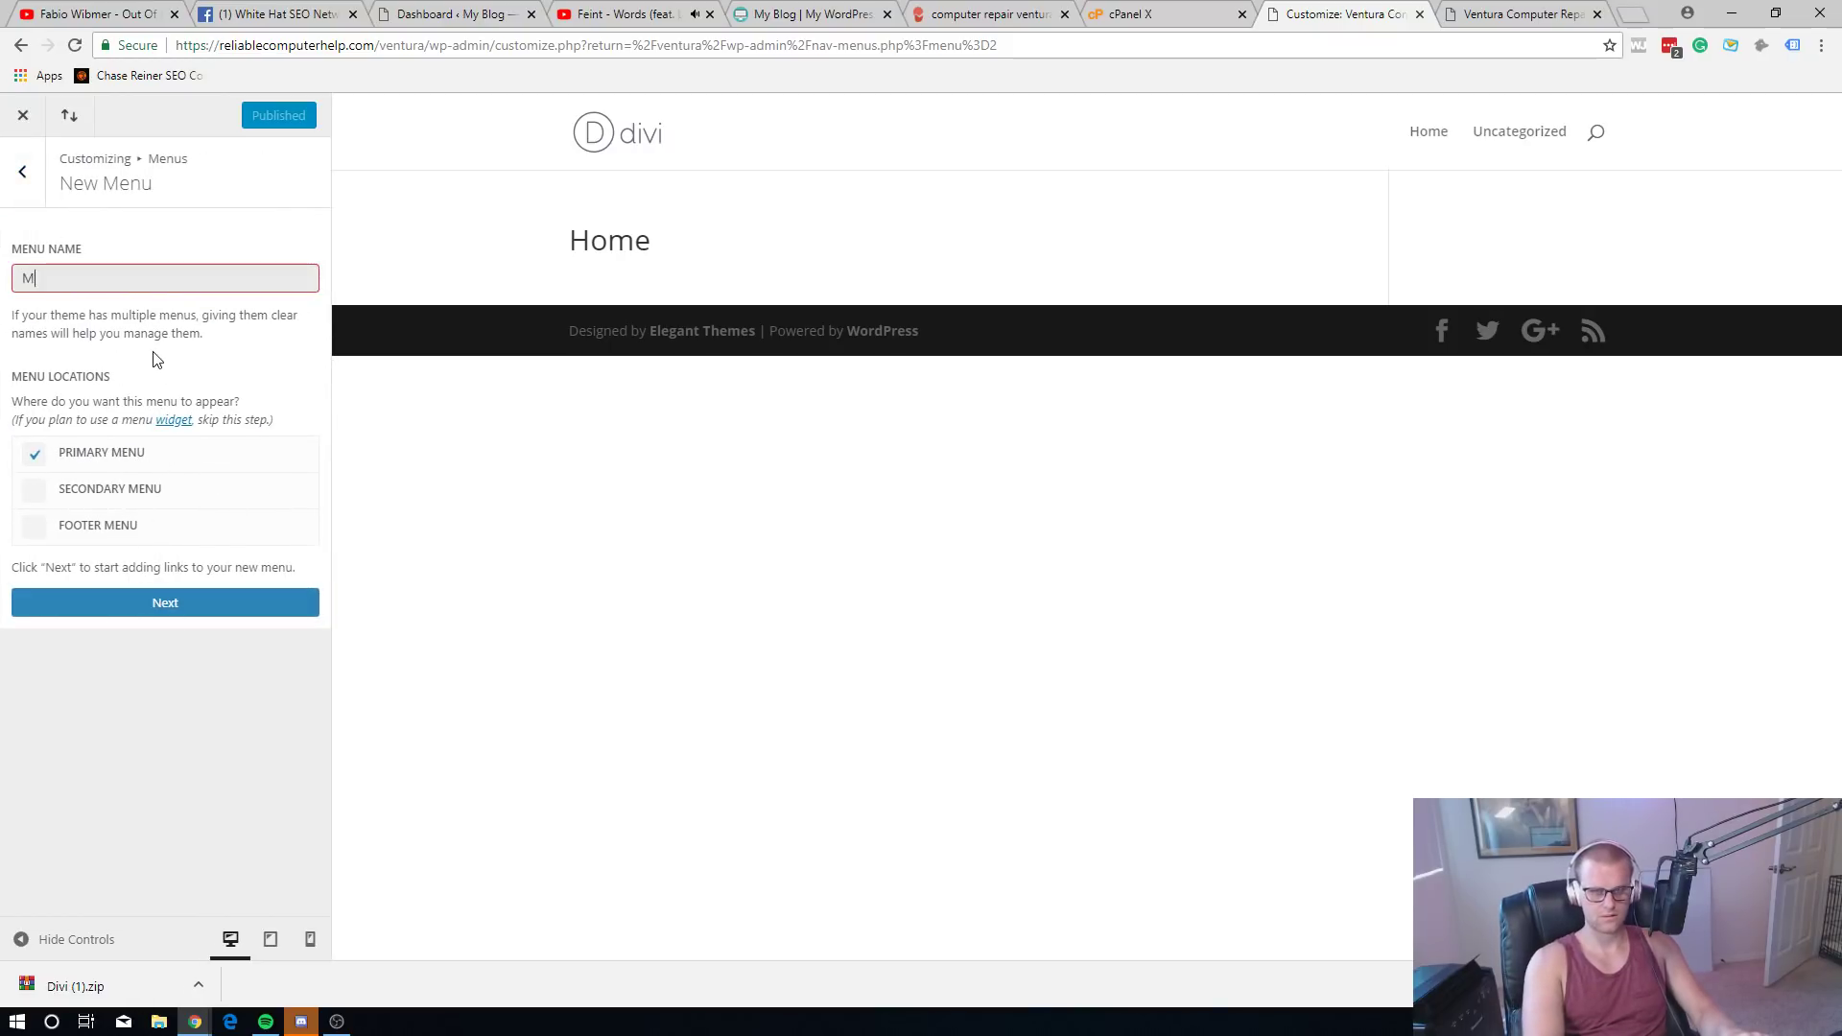
key(Return)
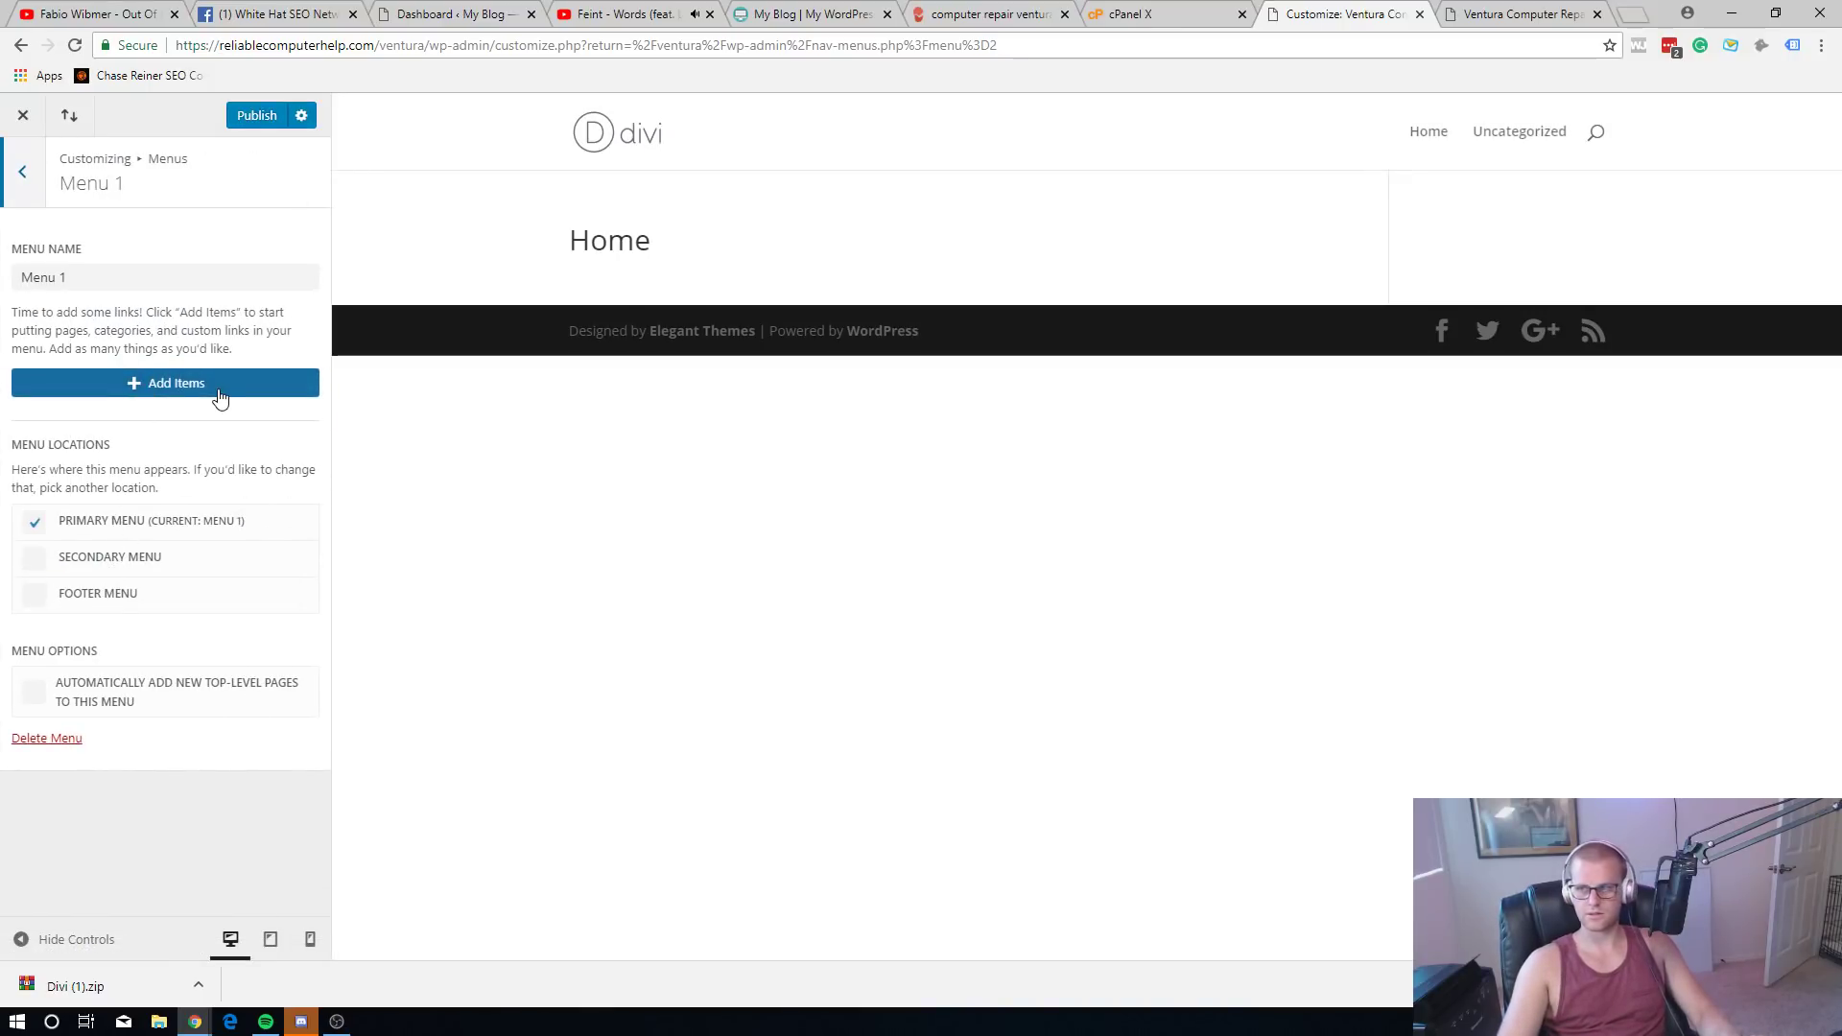
Go back to the menu list, check Menu 1 set as primary, then return
click(27, 174)
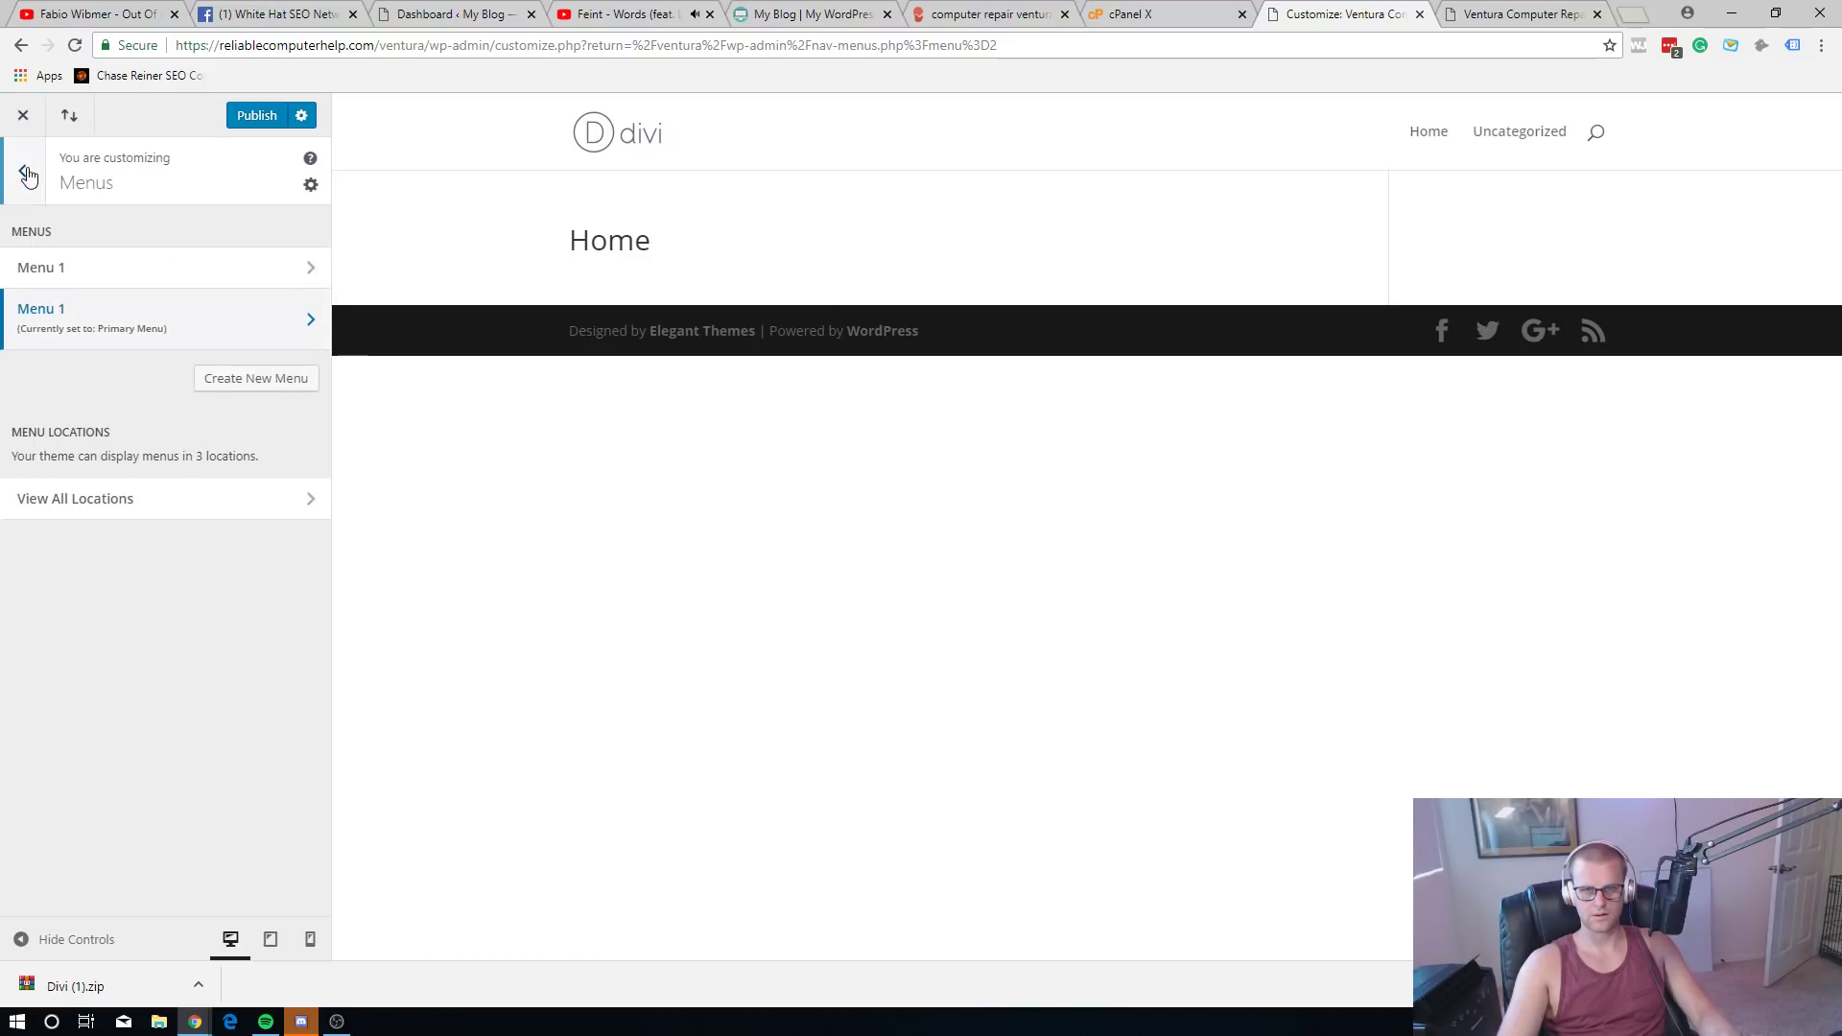
click(67, 261)
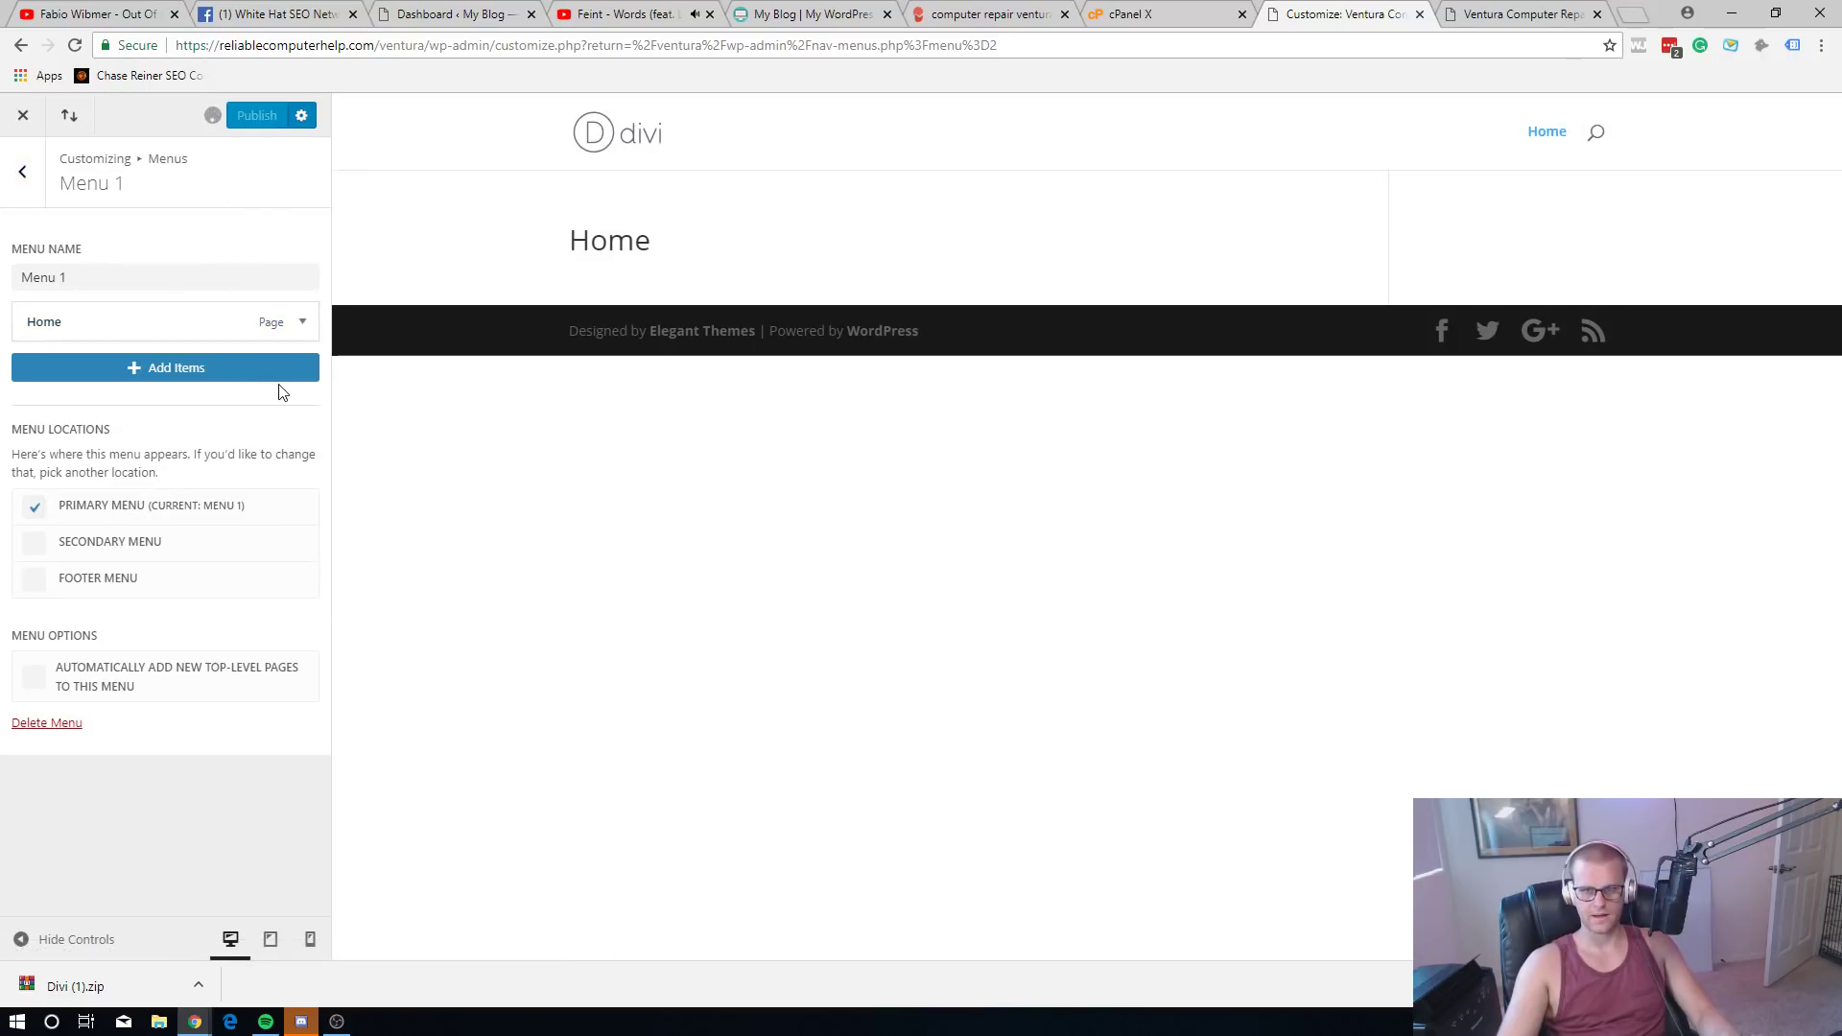
click(23, 170)
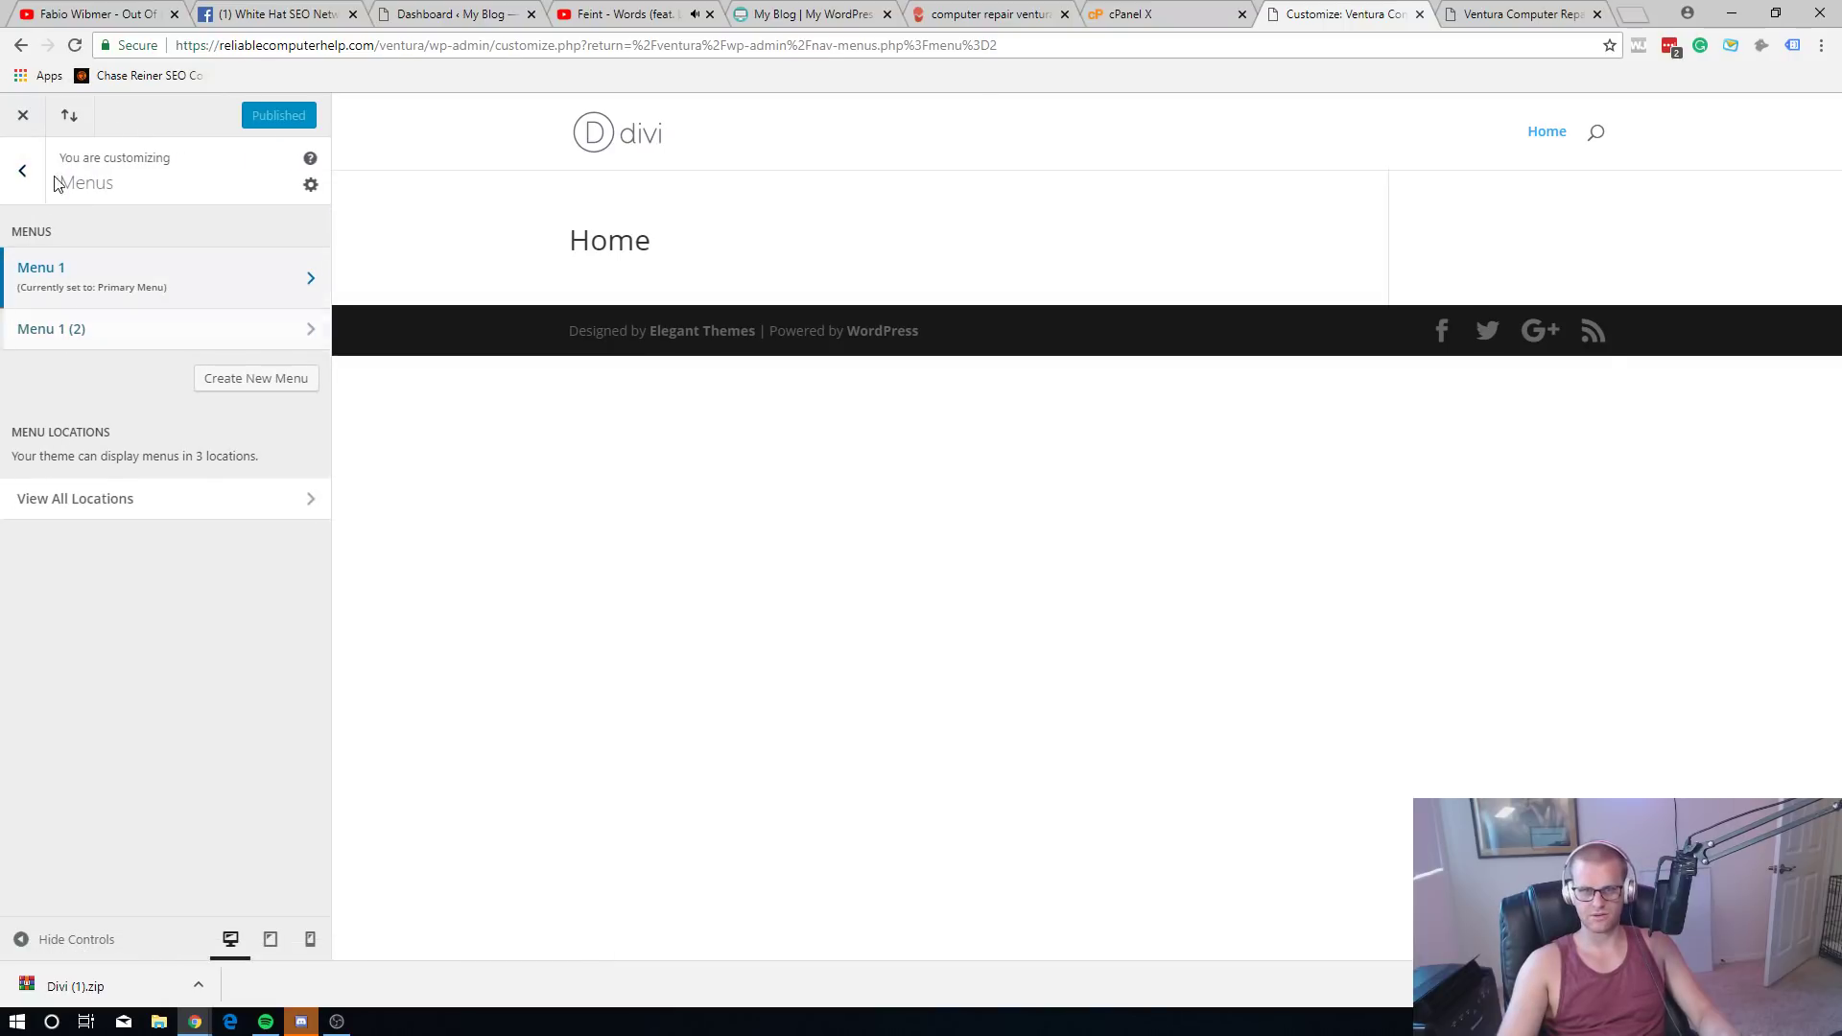
click(37, 175)
click(158, 327)
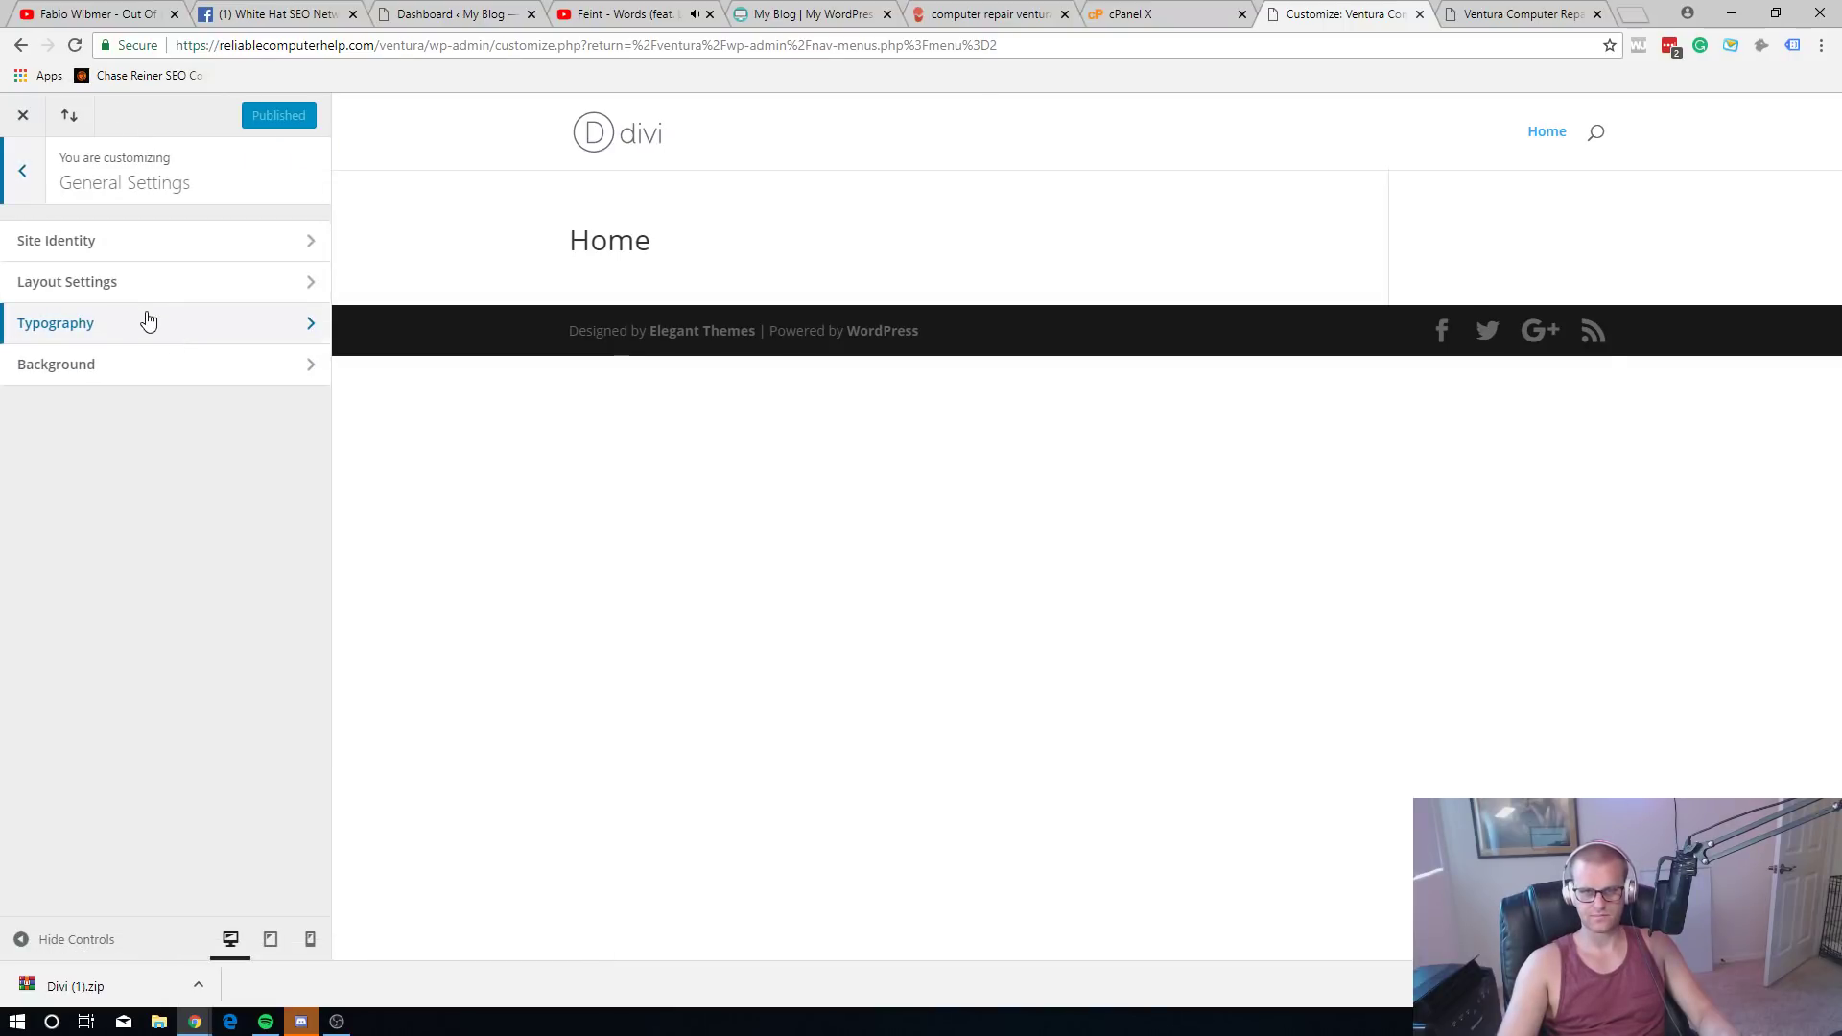
click(144, 288)
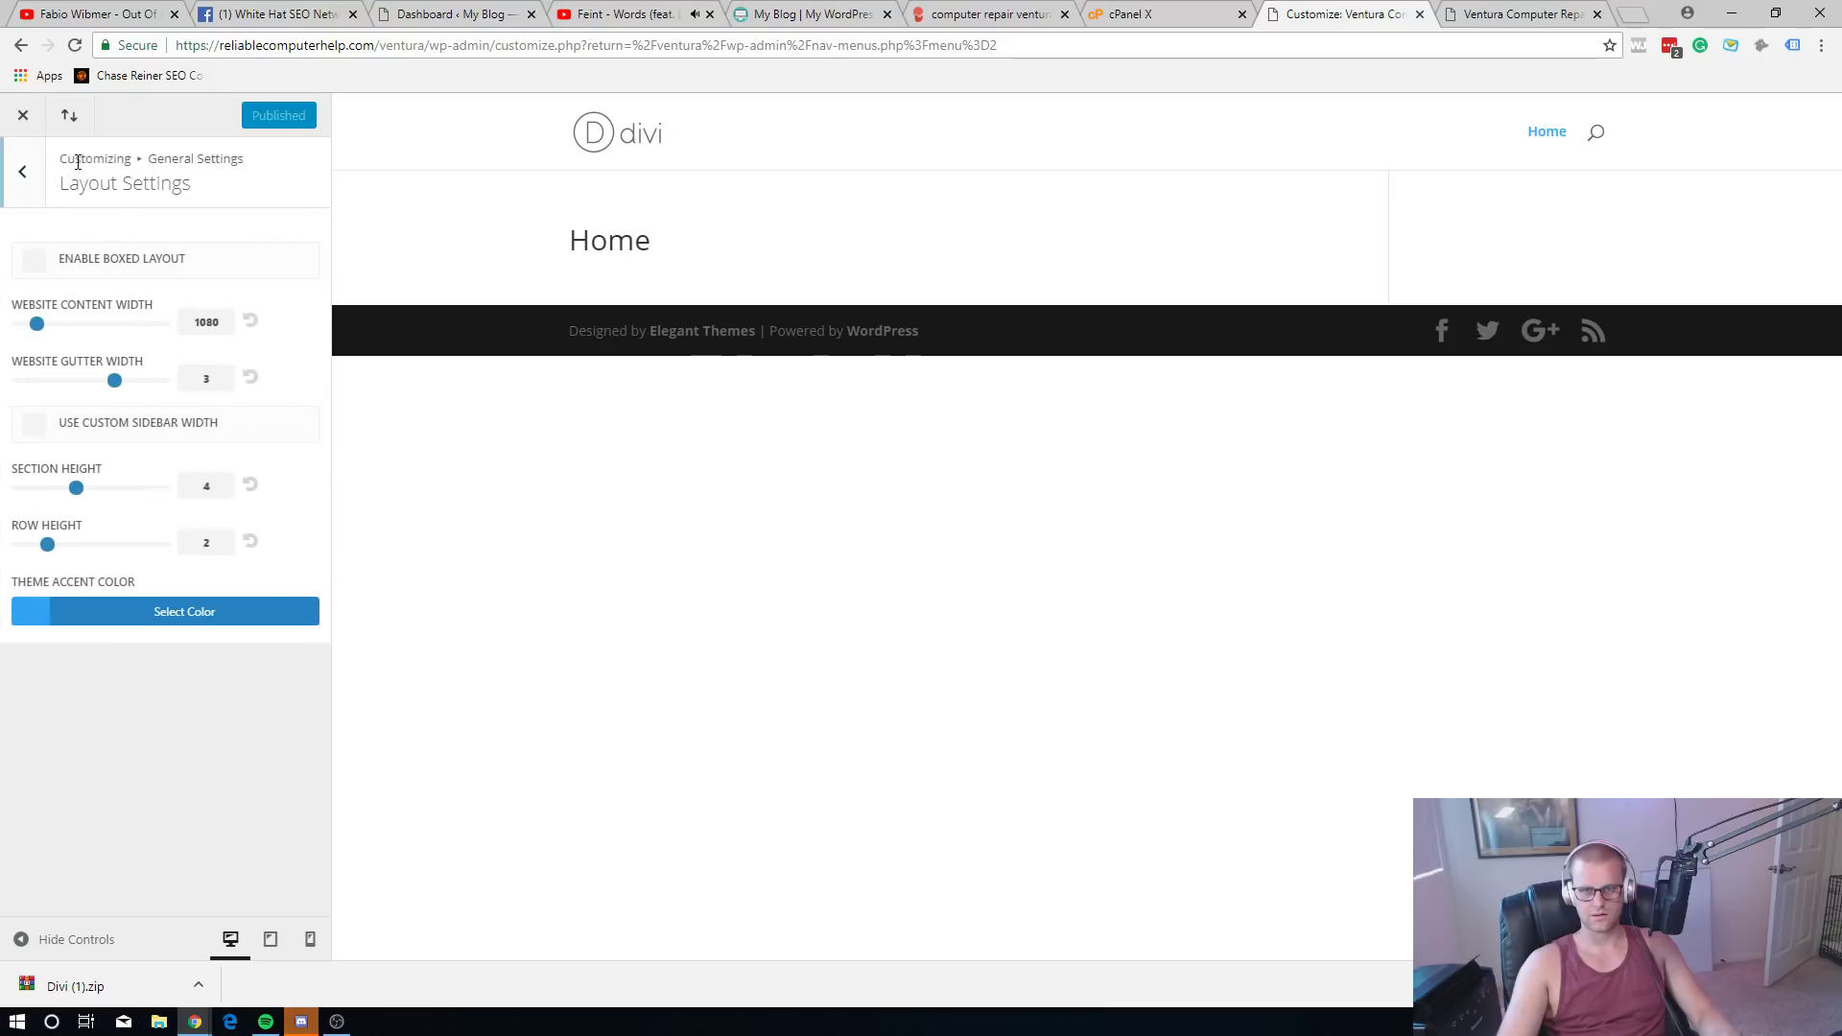
click(39, 173)
click(134, 240)
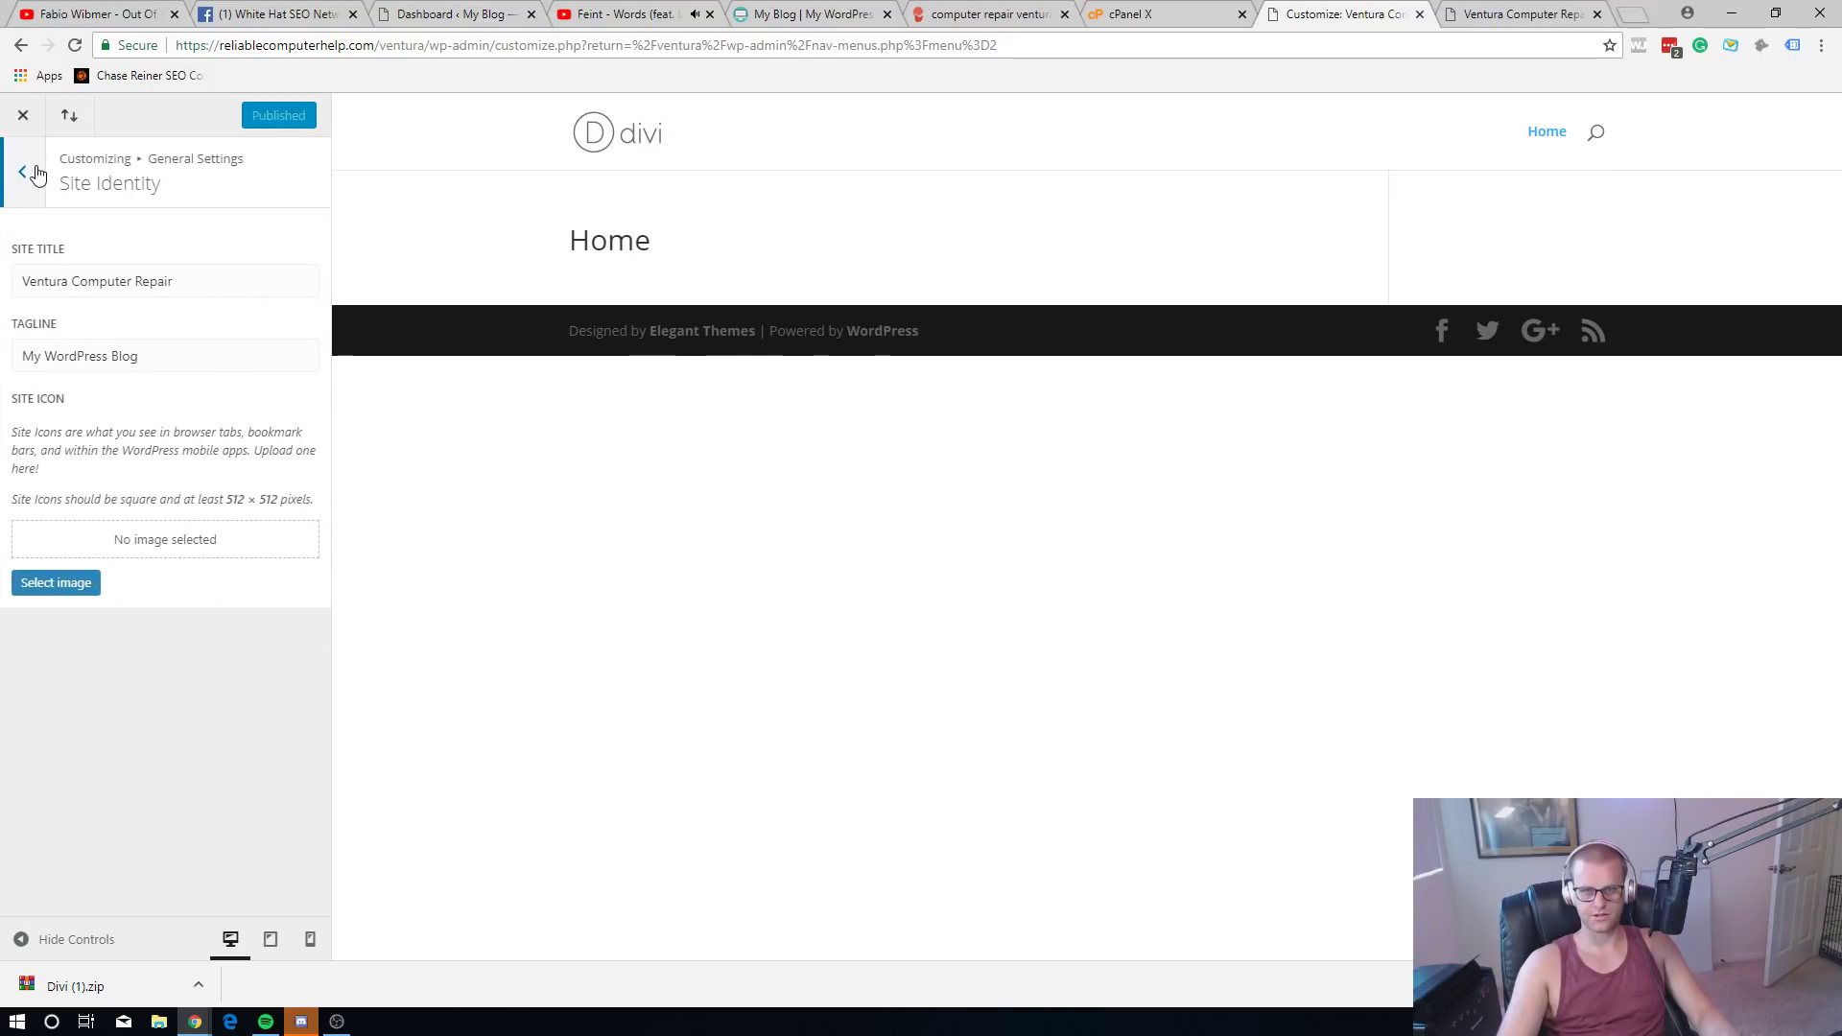
click(38, 181)
click(38, 182)
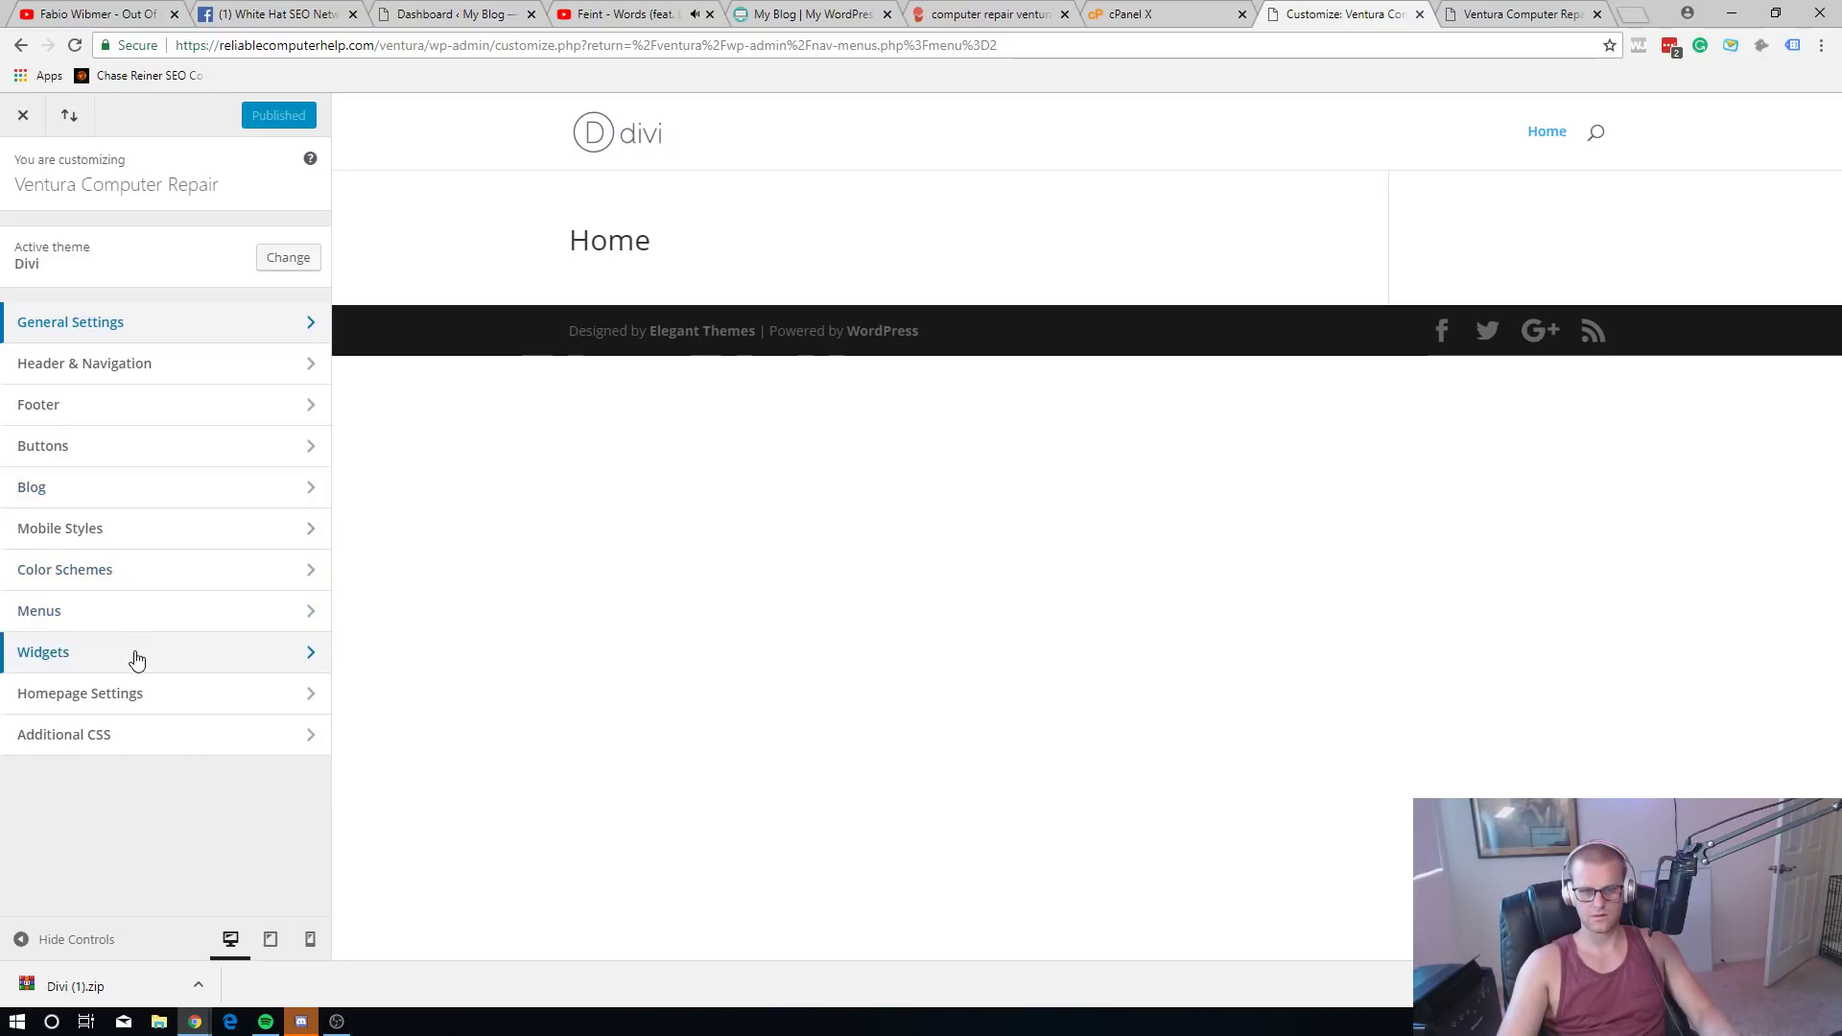
click(183, 700)
click(33, 199)
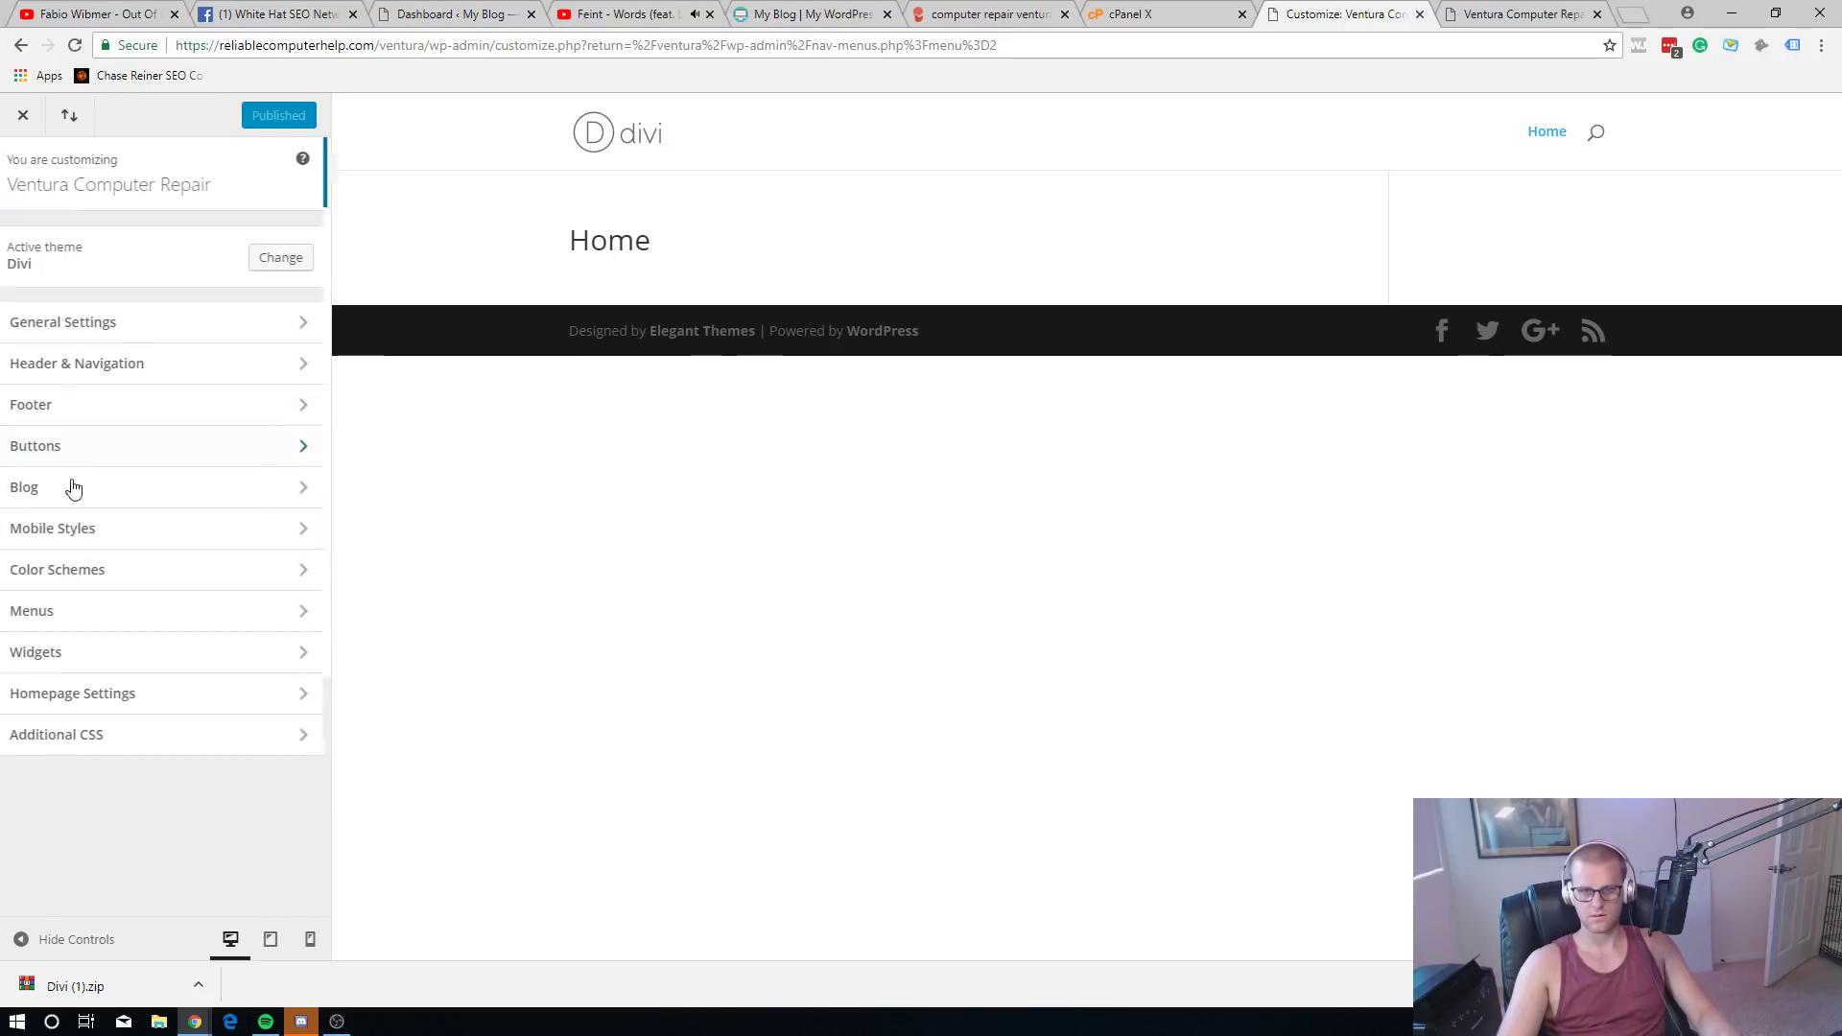
click(109, 600)
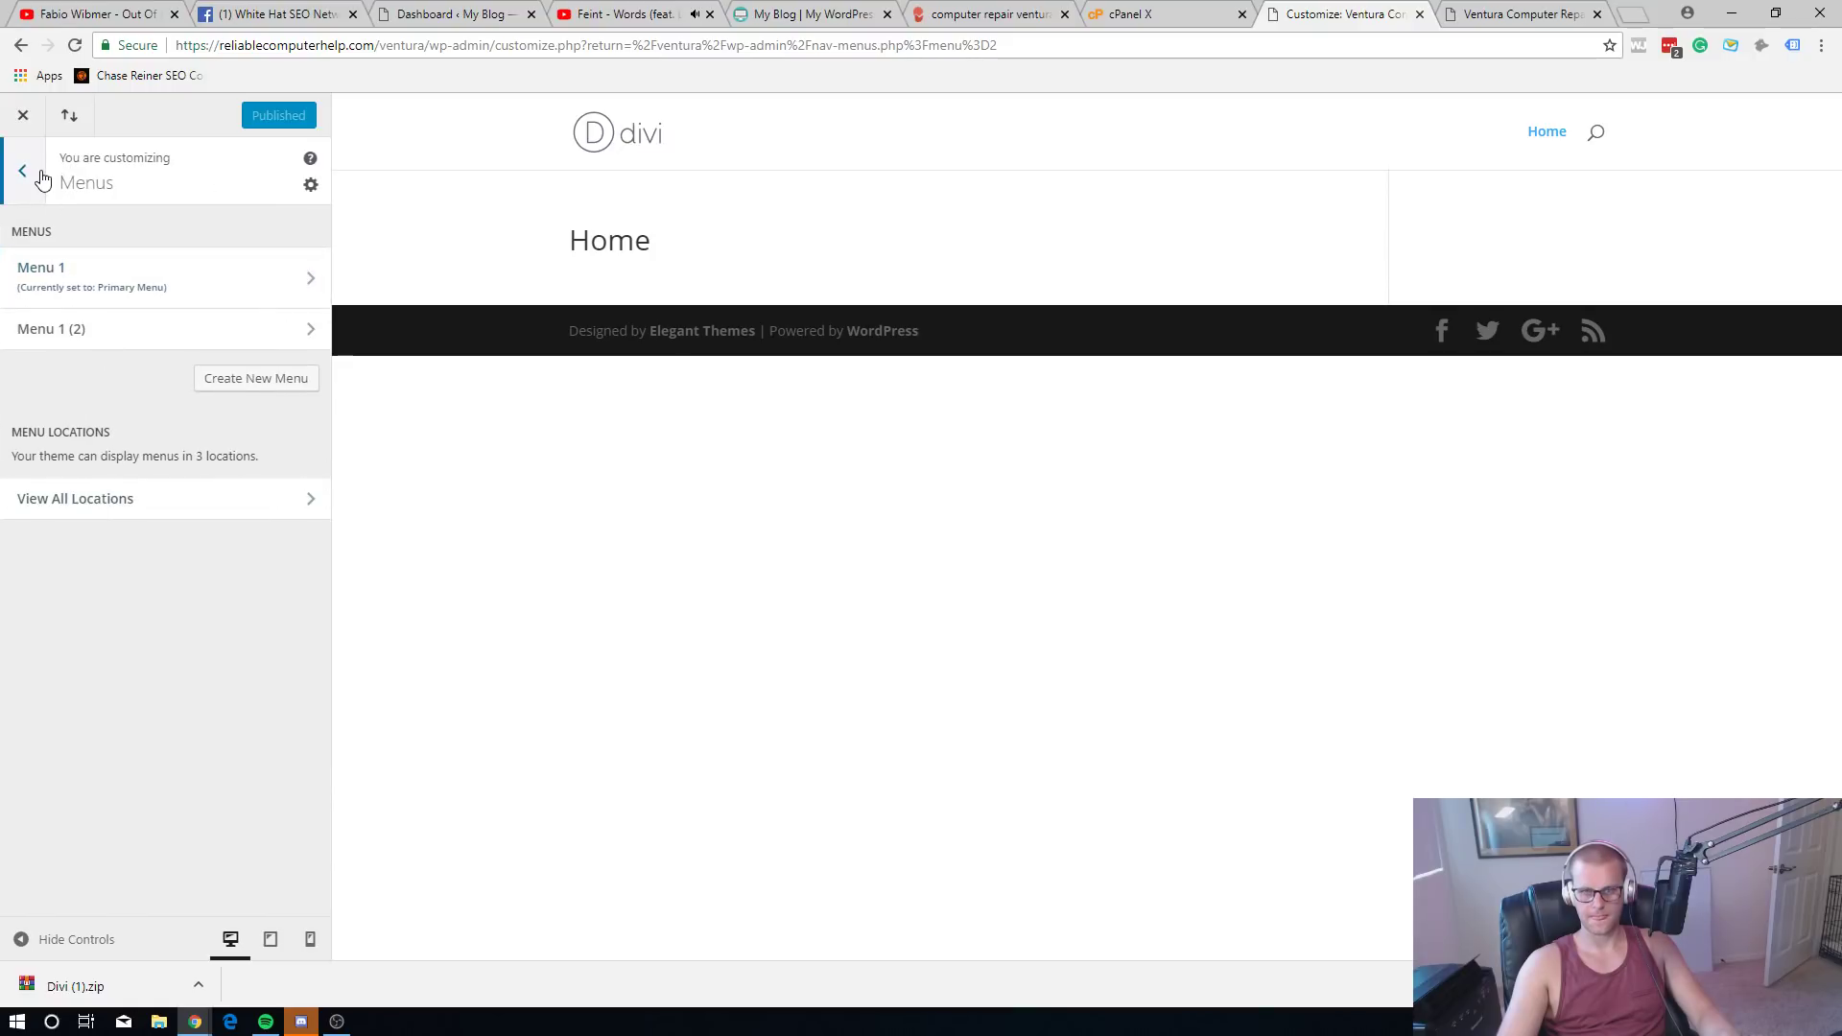
click(29, 170)
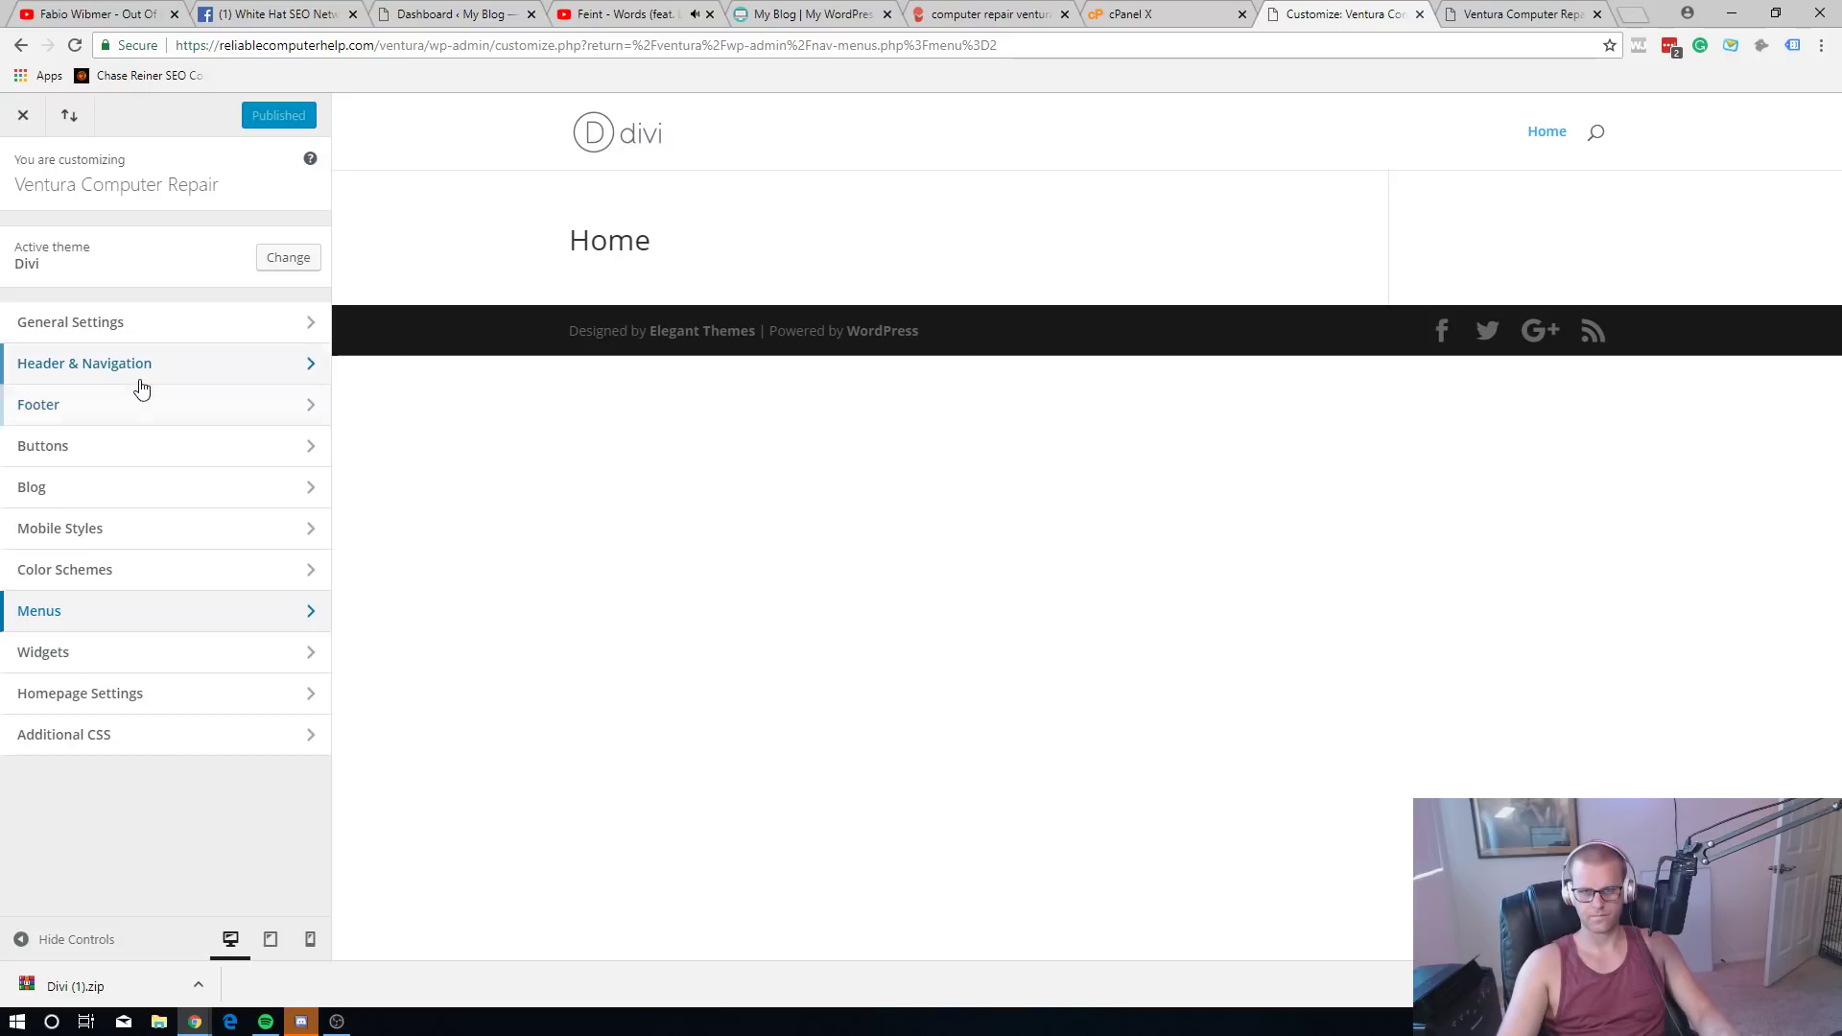
click(161, 325)
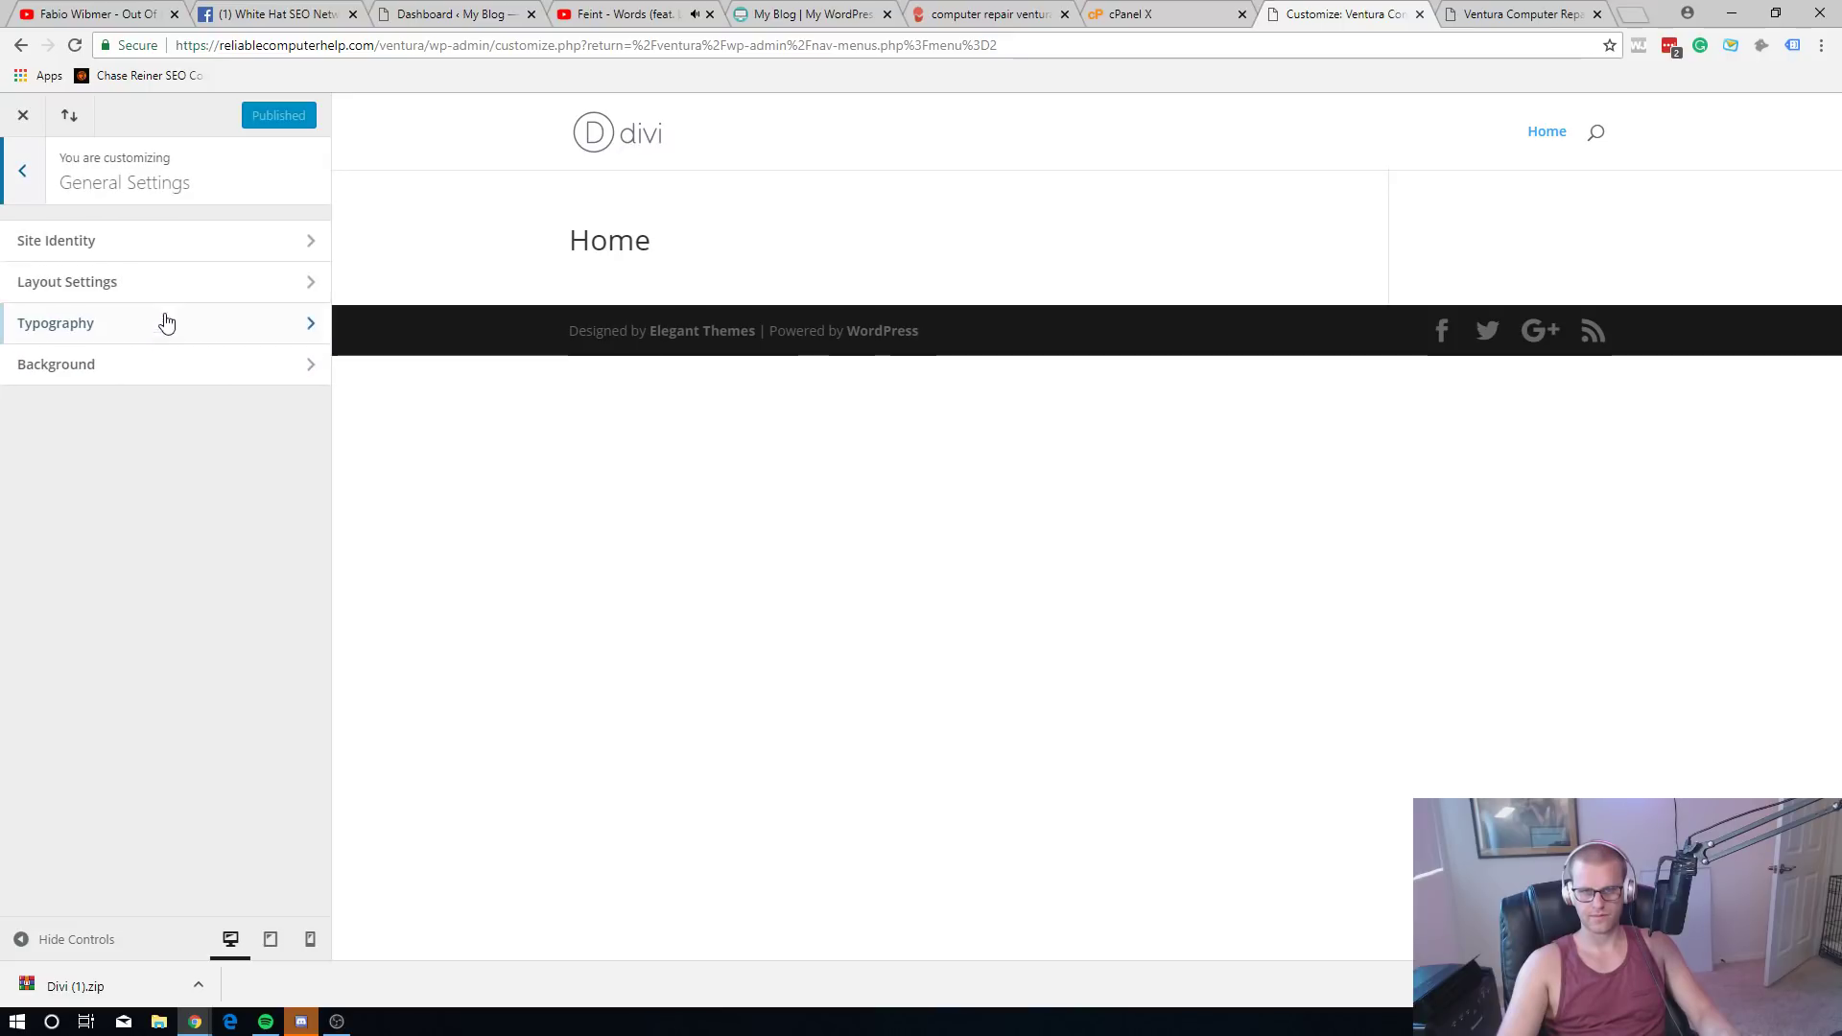
click(156, 241)
click(37, 178)
click(77, 279)
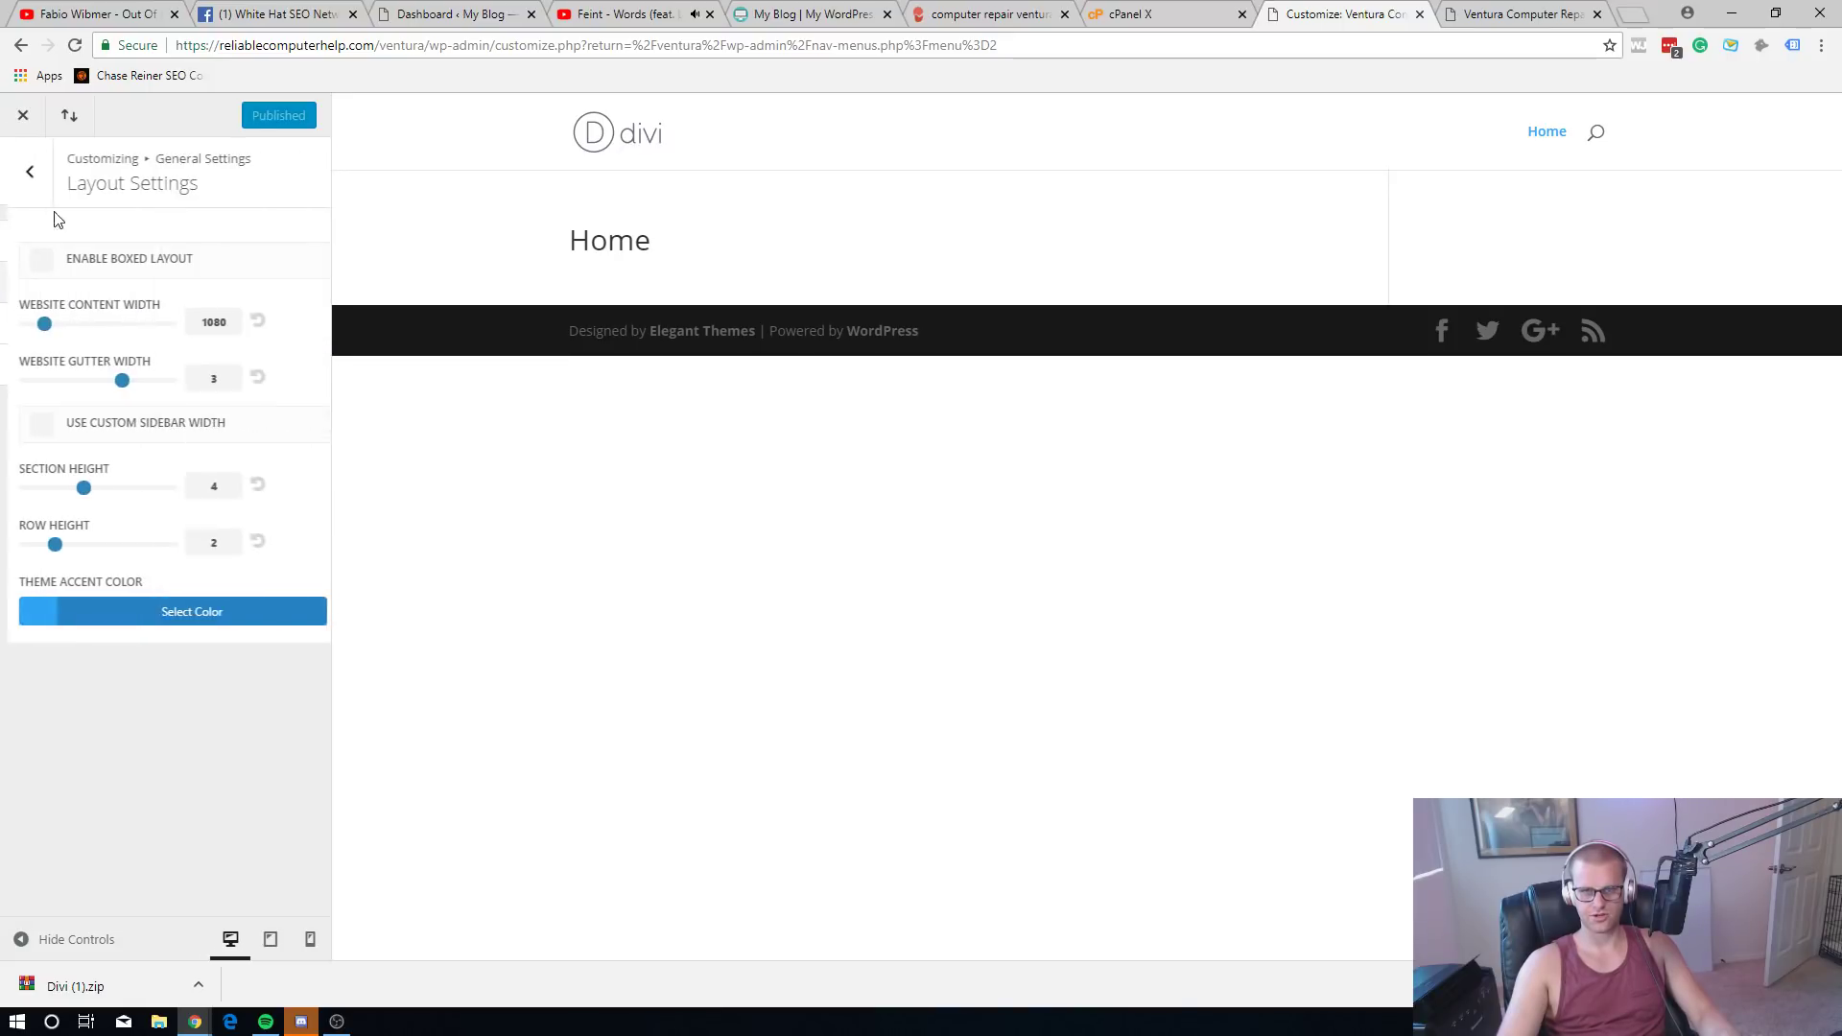
click(36, 178)
click(113, 322)
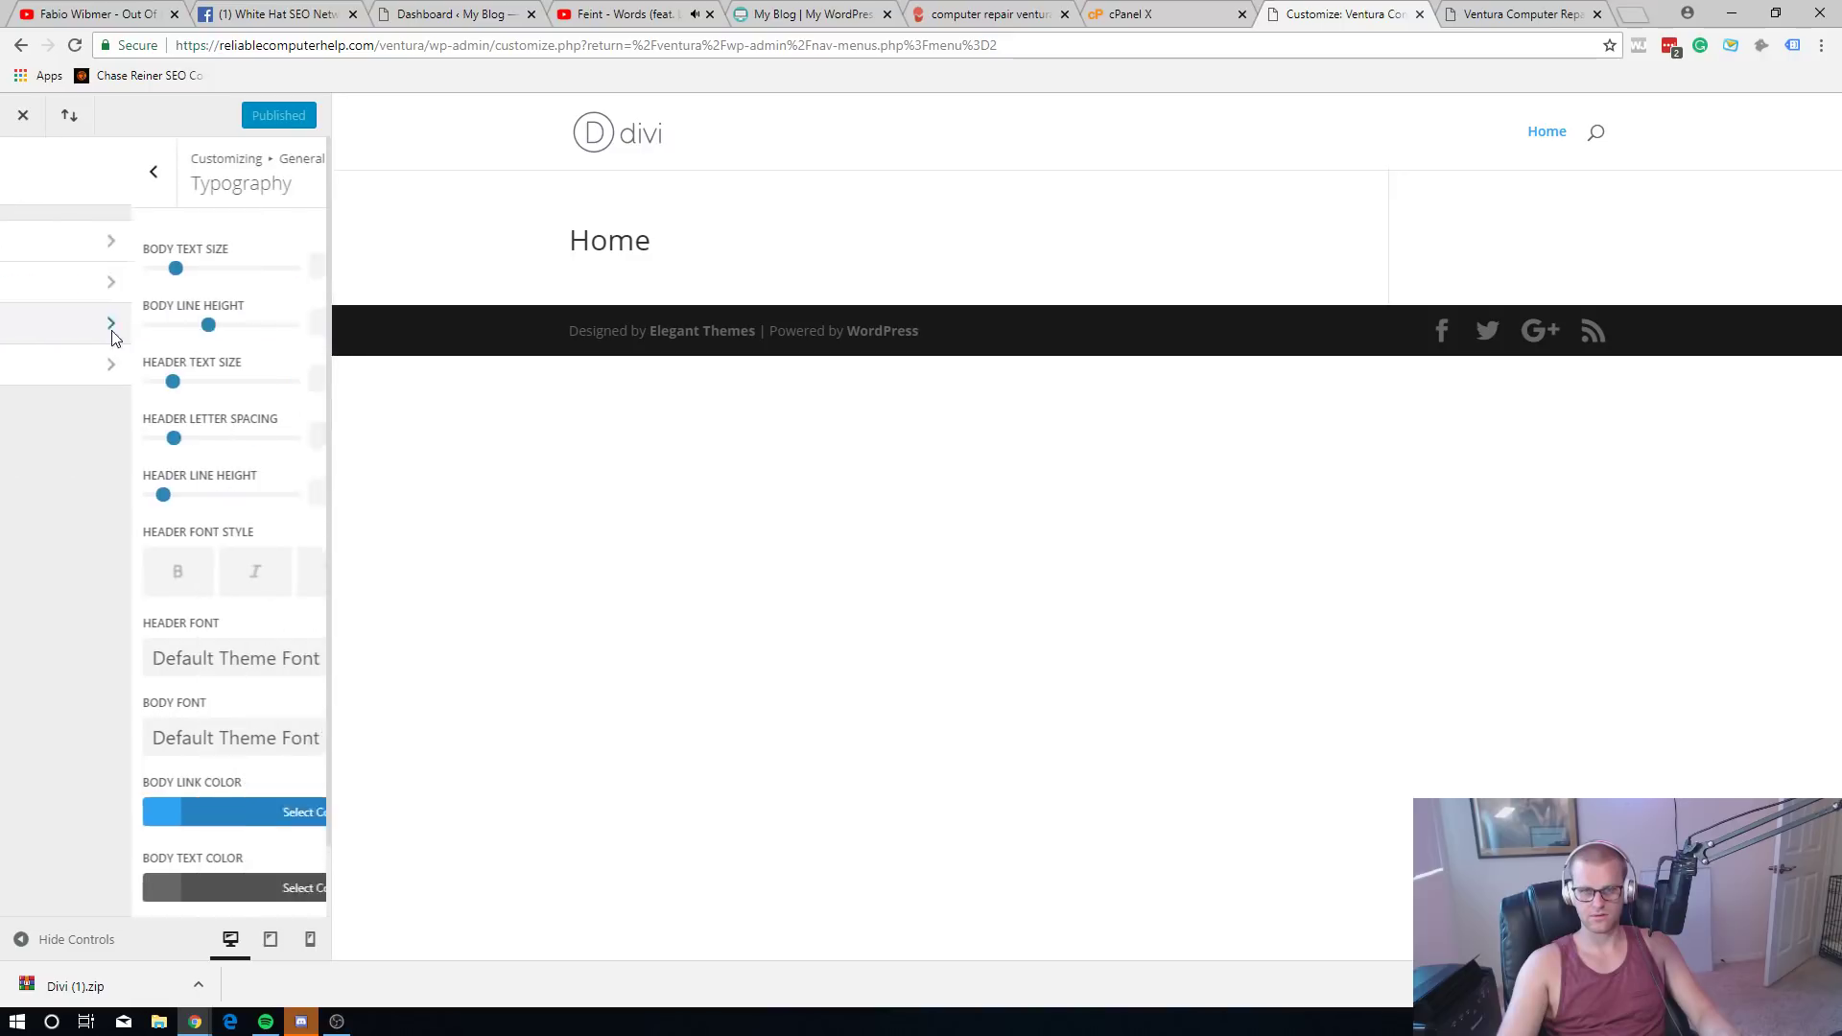
click(43, 179)
click(103, 370)
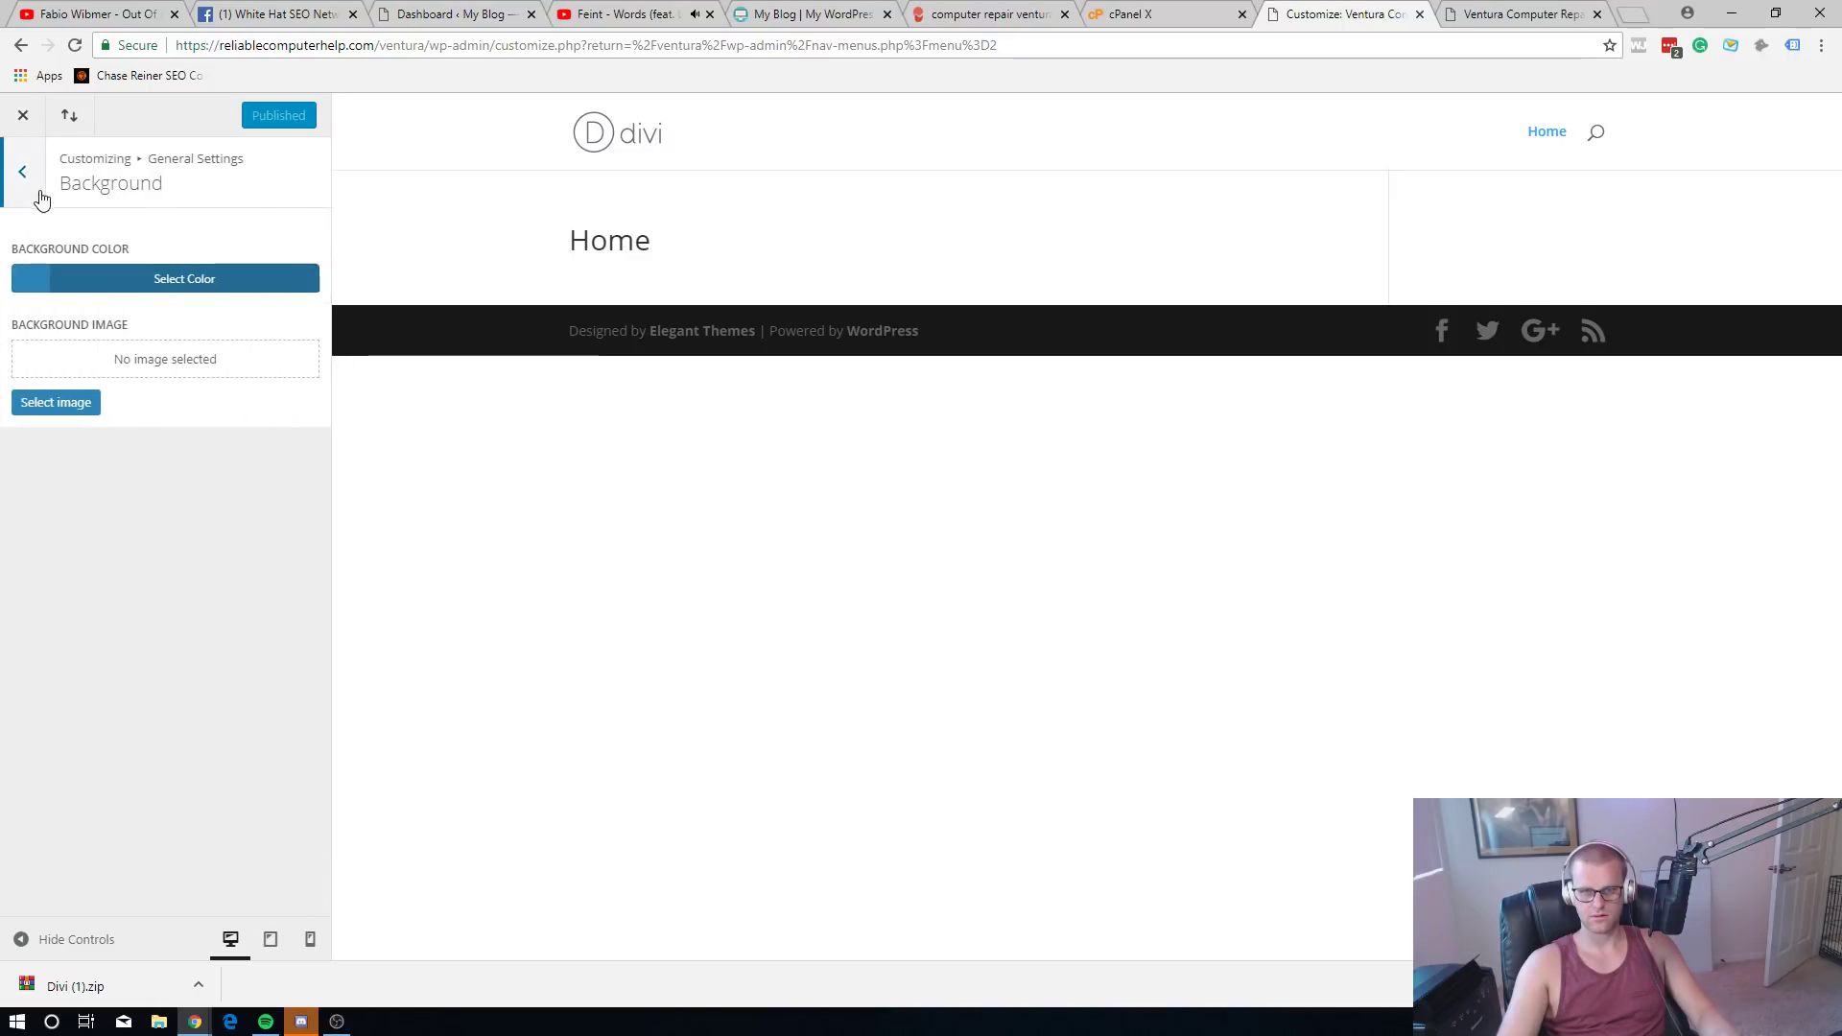
click(41, 194)
click(41, 195)
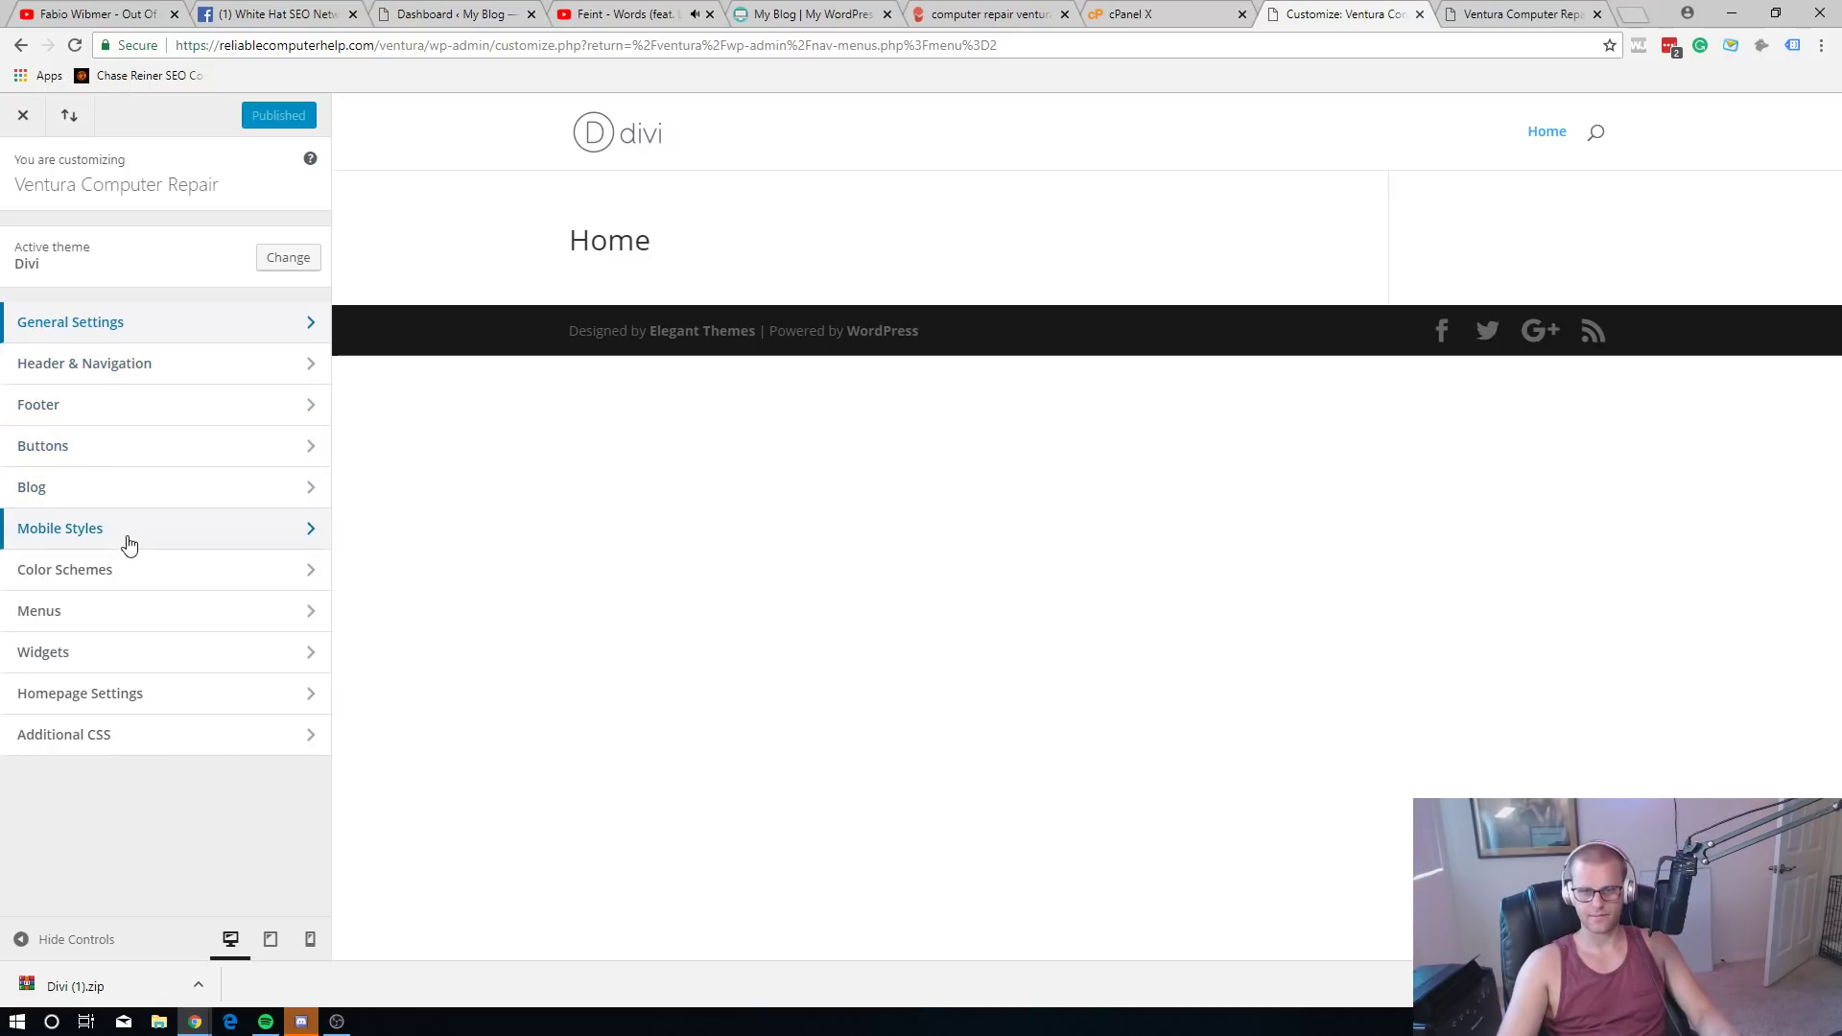
click(131, 613)
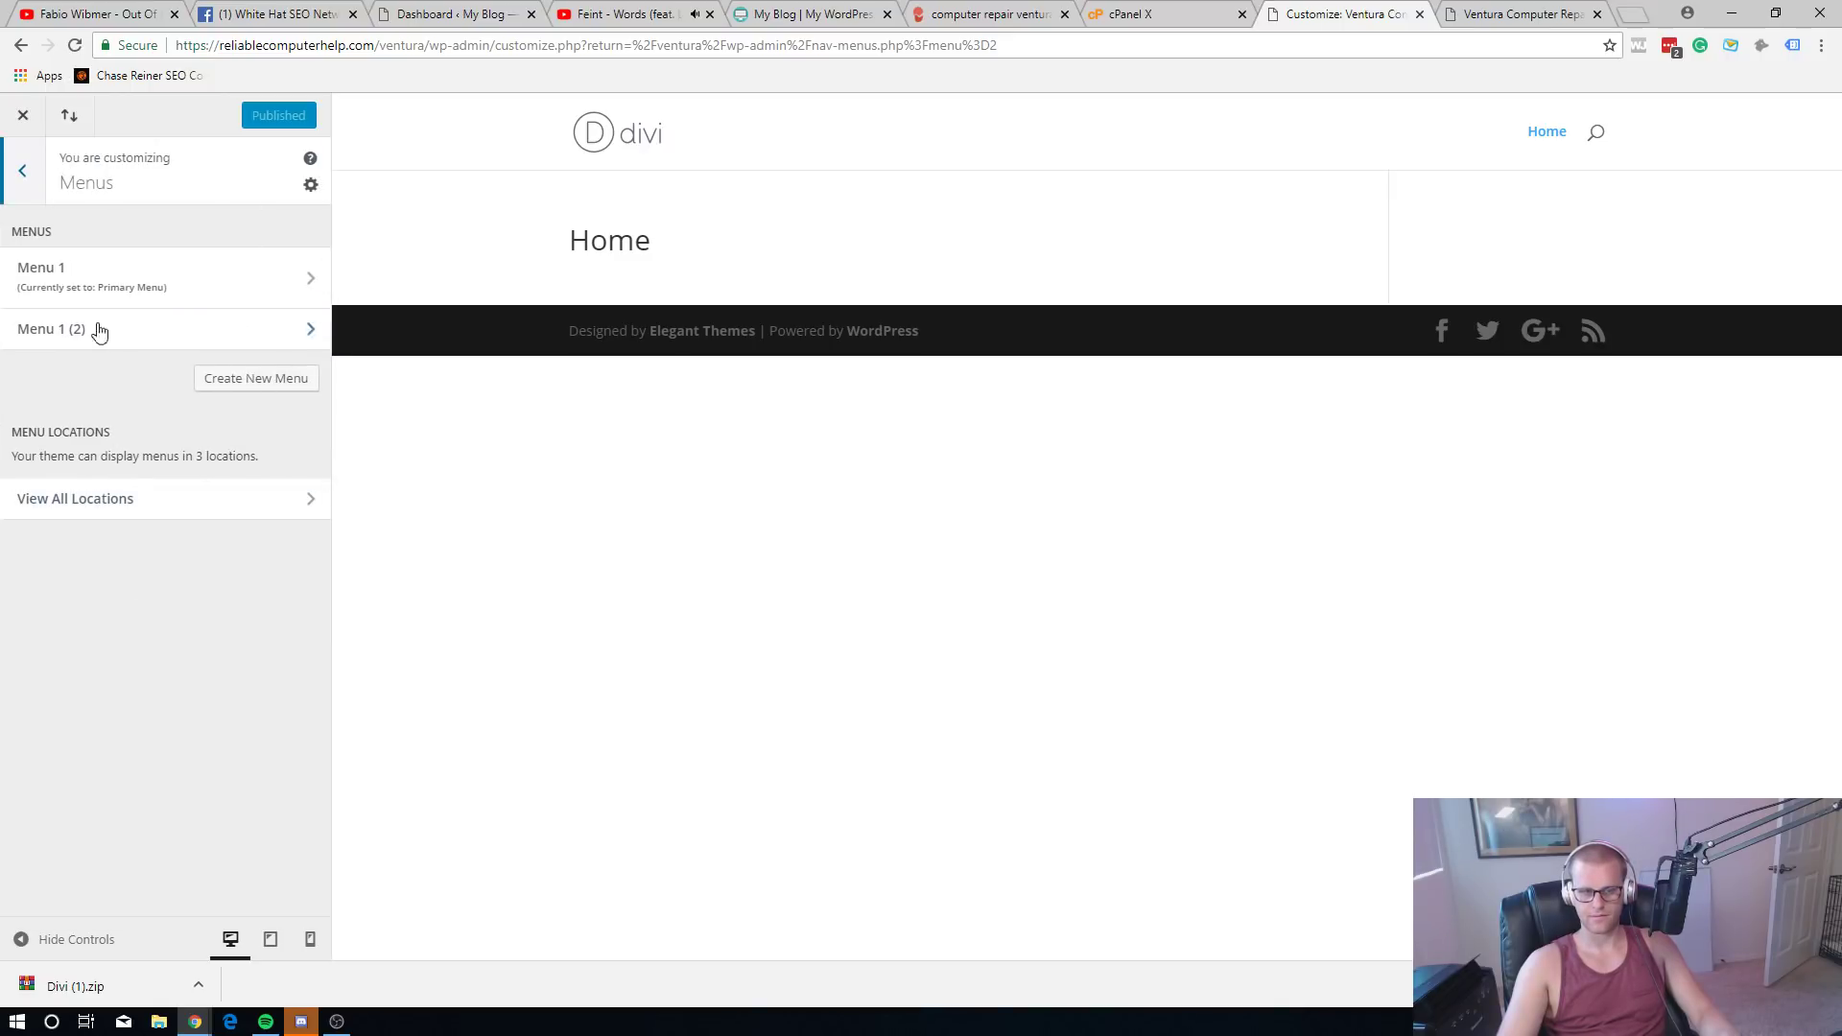
click(36, 179)
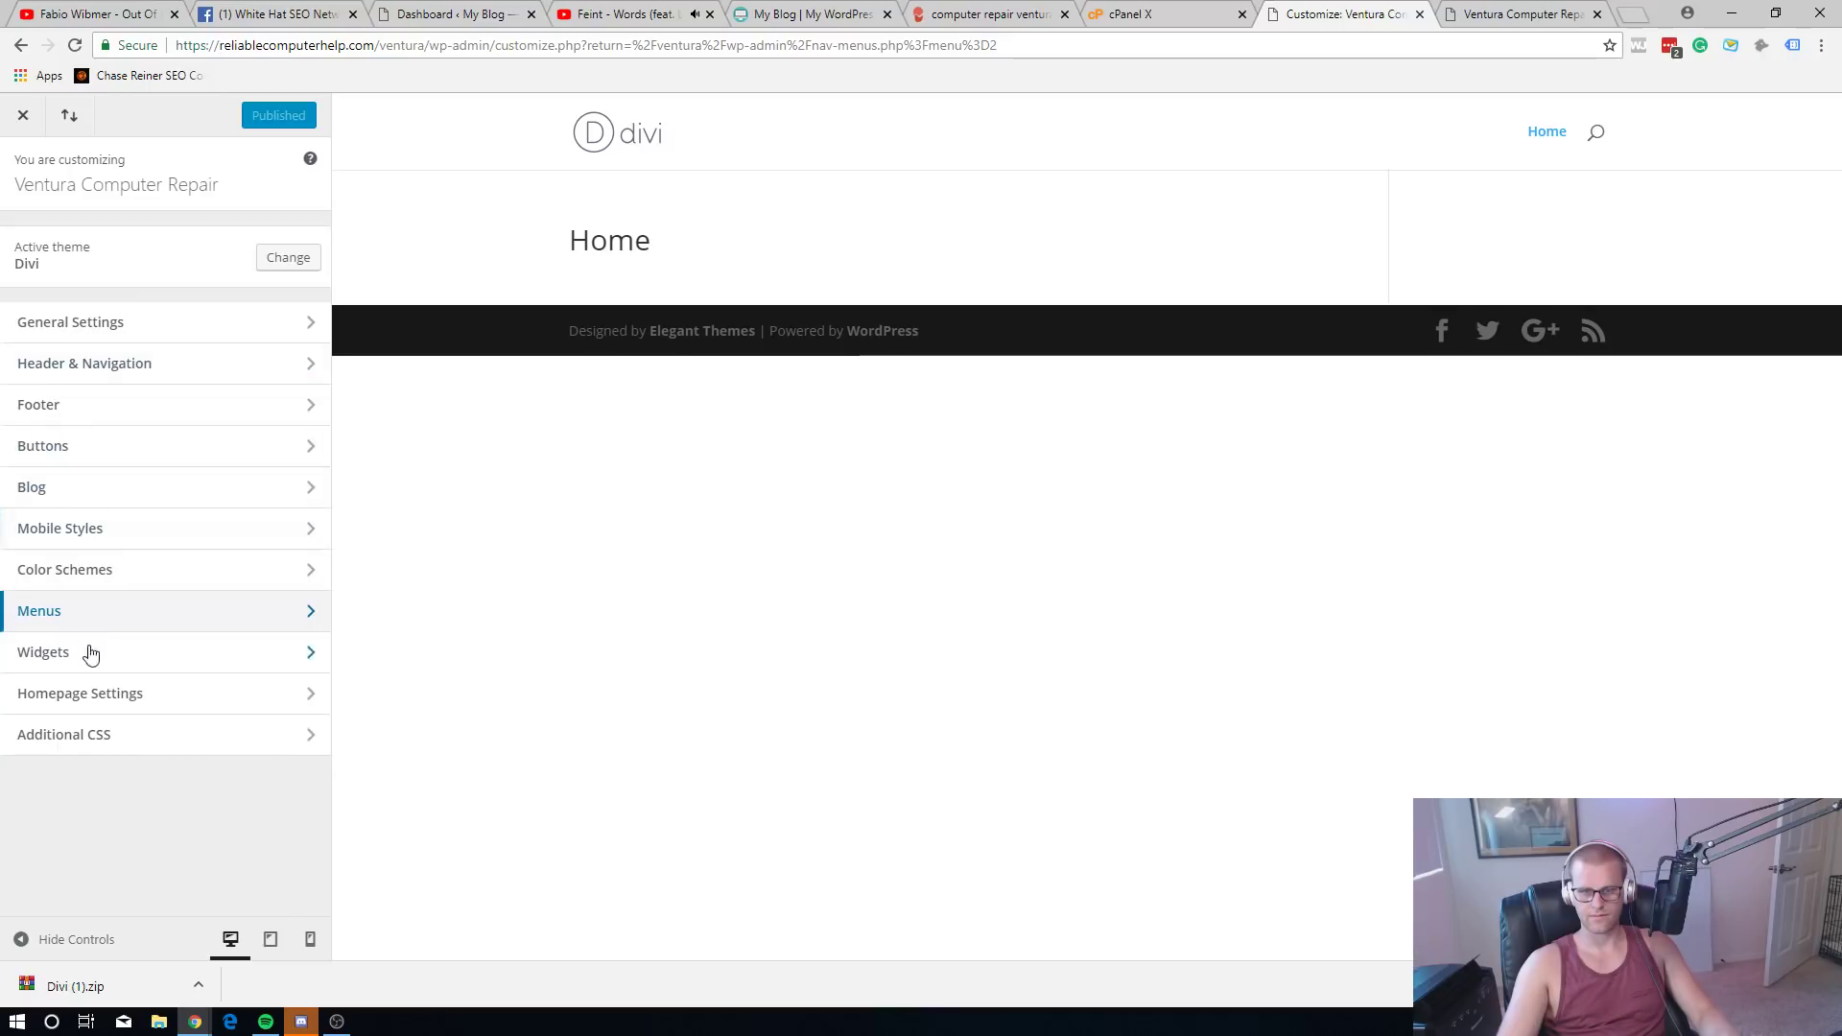
click(84, 693)
click(21, 198)
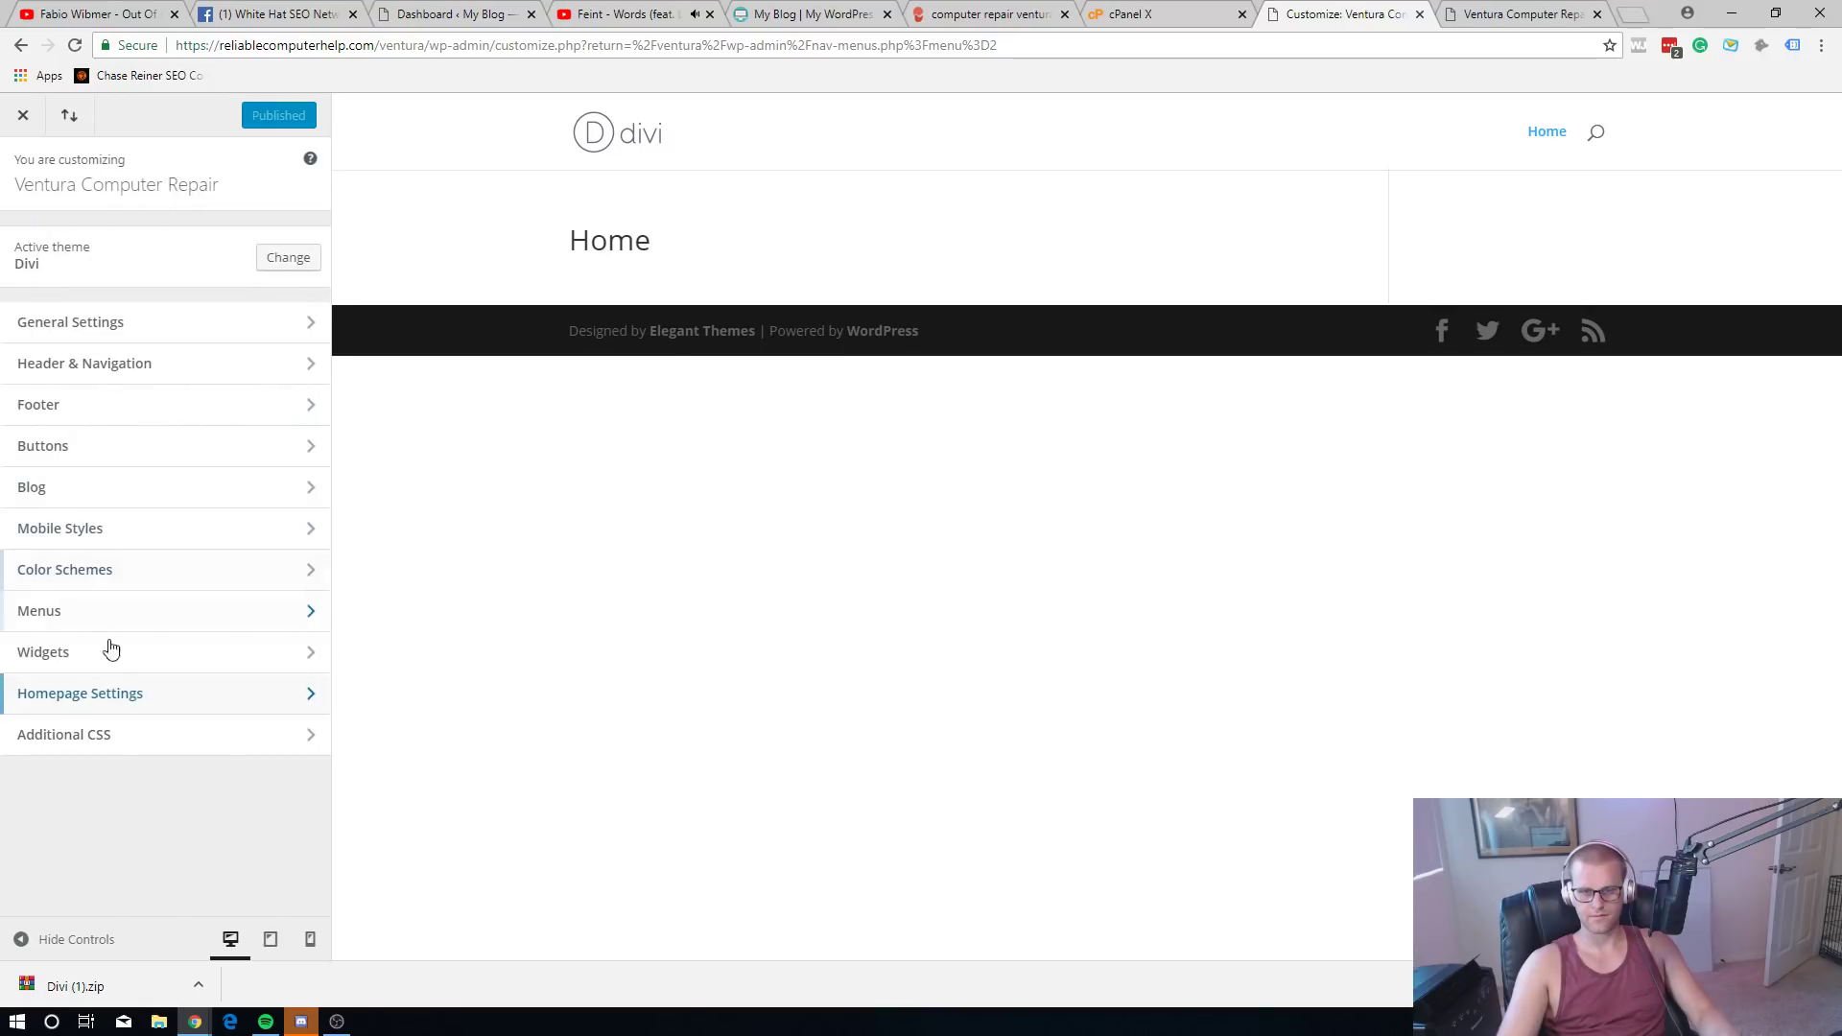
Exit the Customizer and go to Divi's Theme Options General settings
click(21, 116)
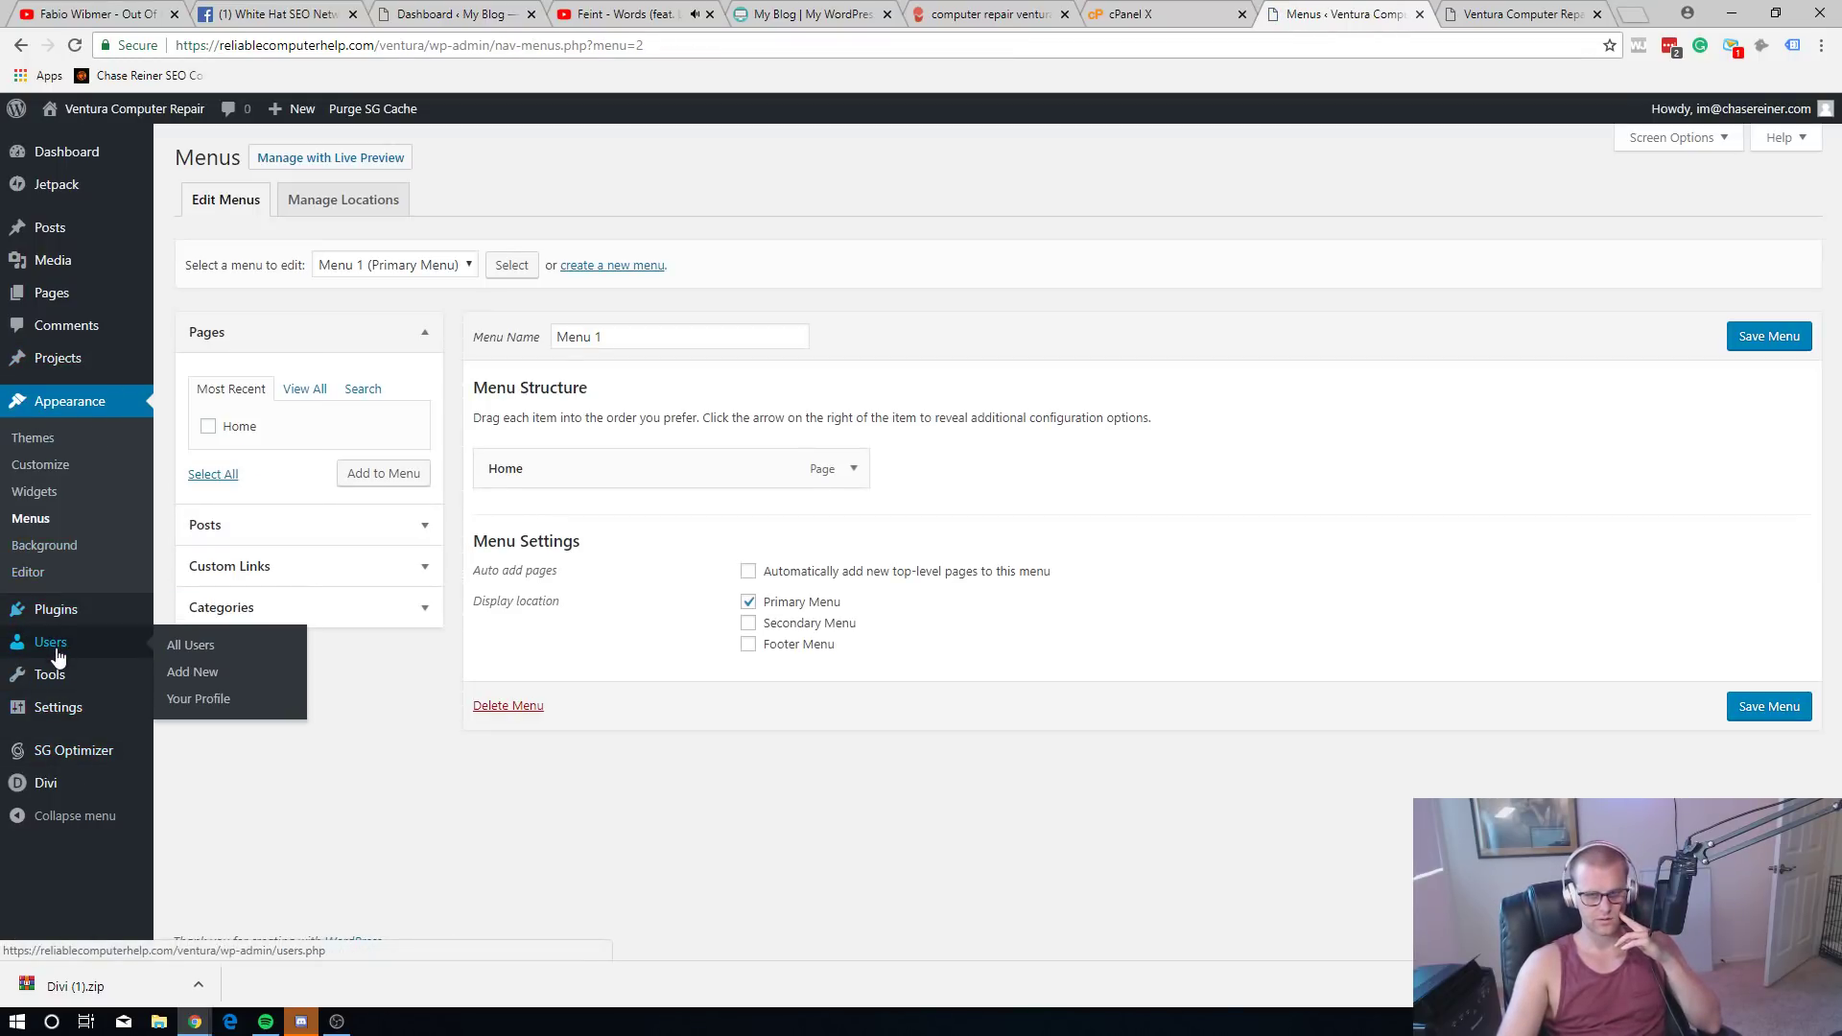
mouse_move(60, 708)
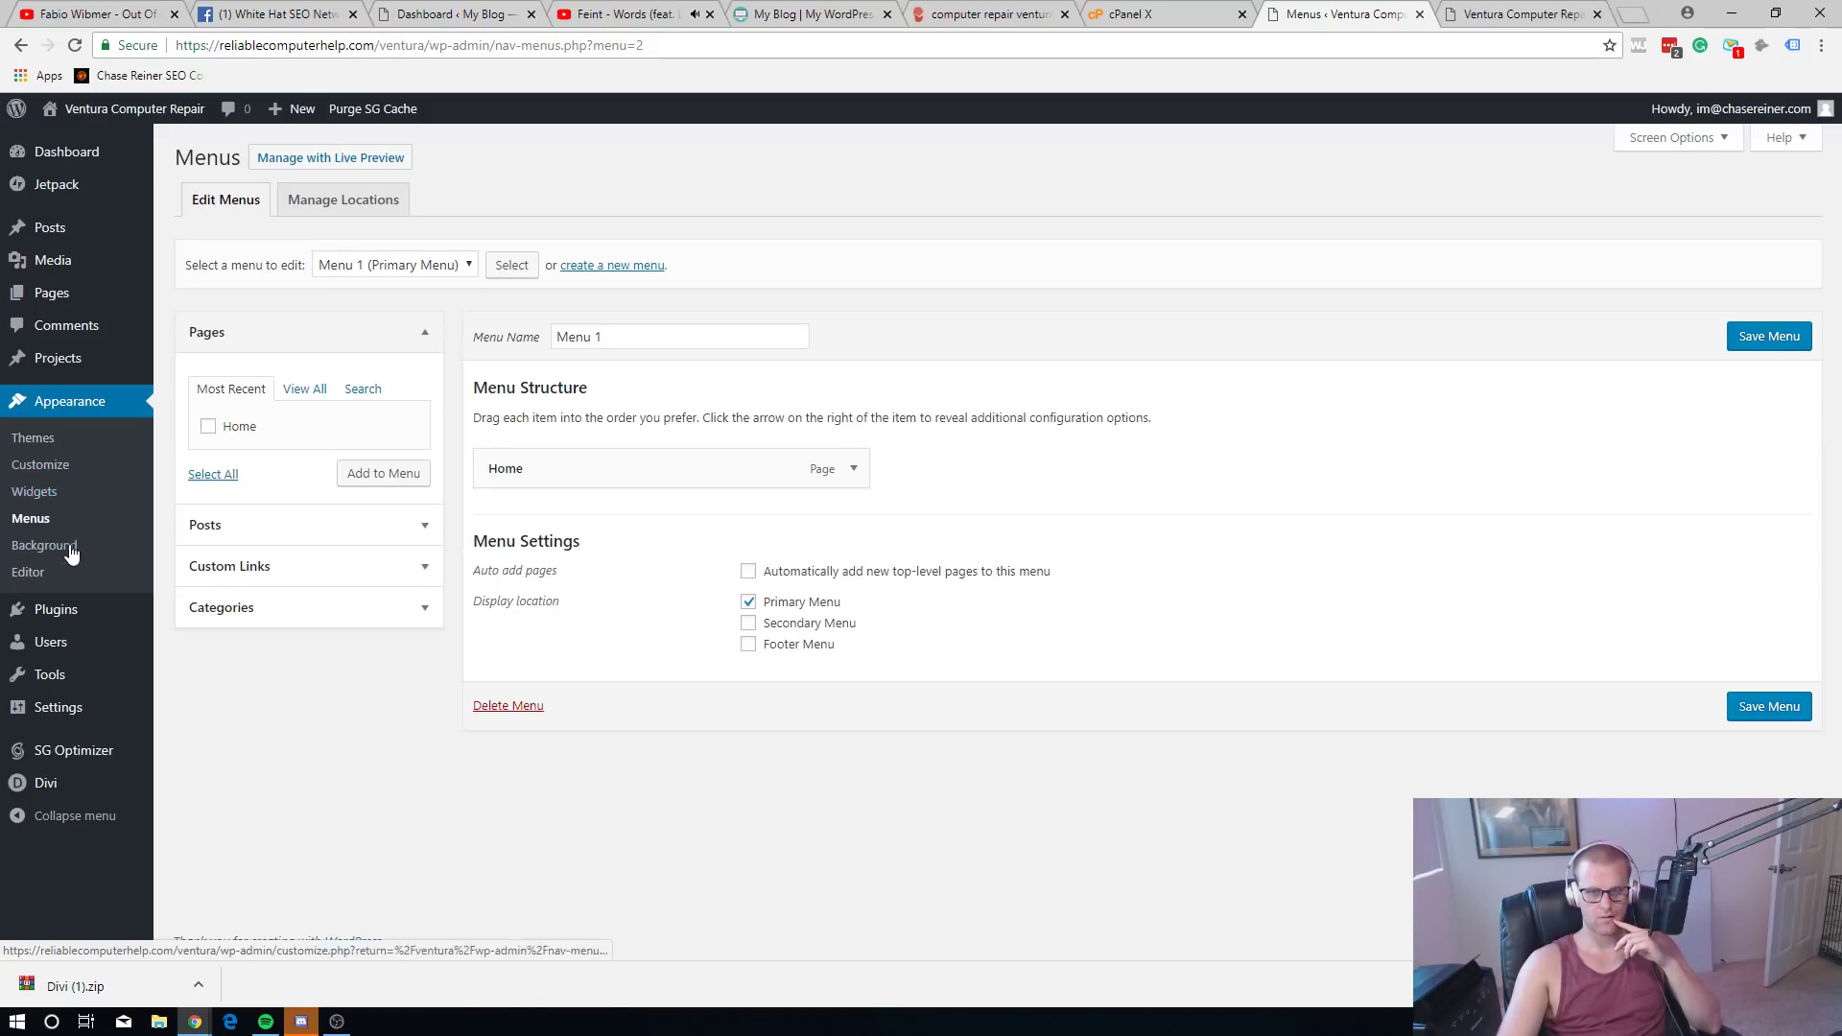
click(23, 789)
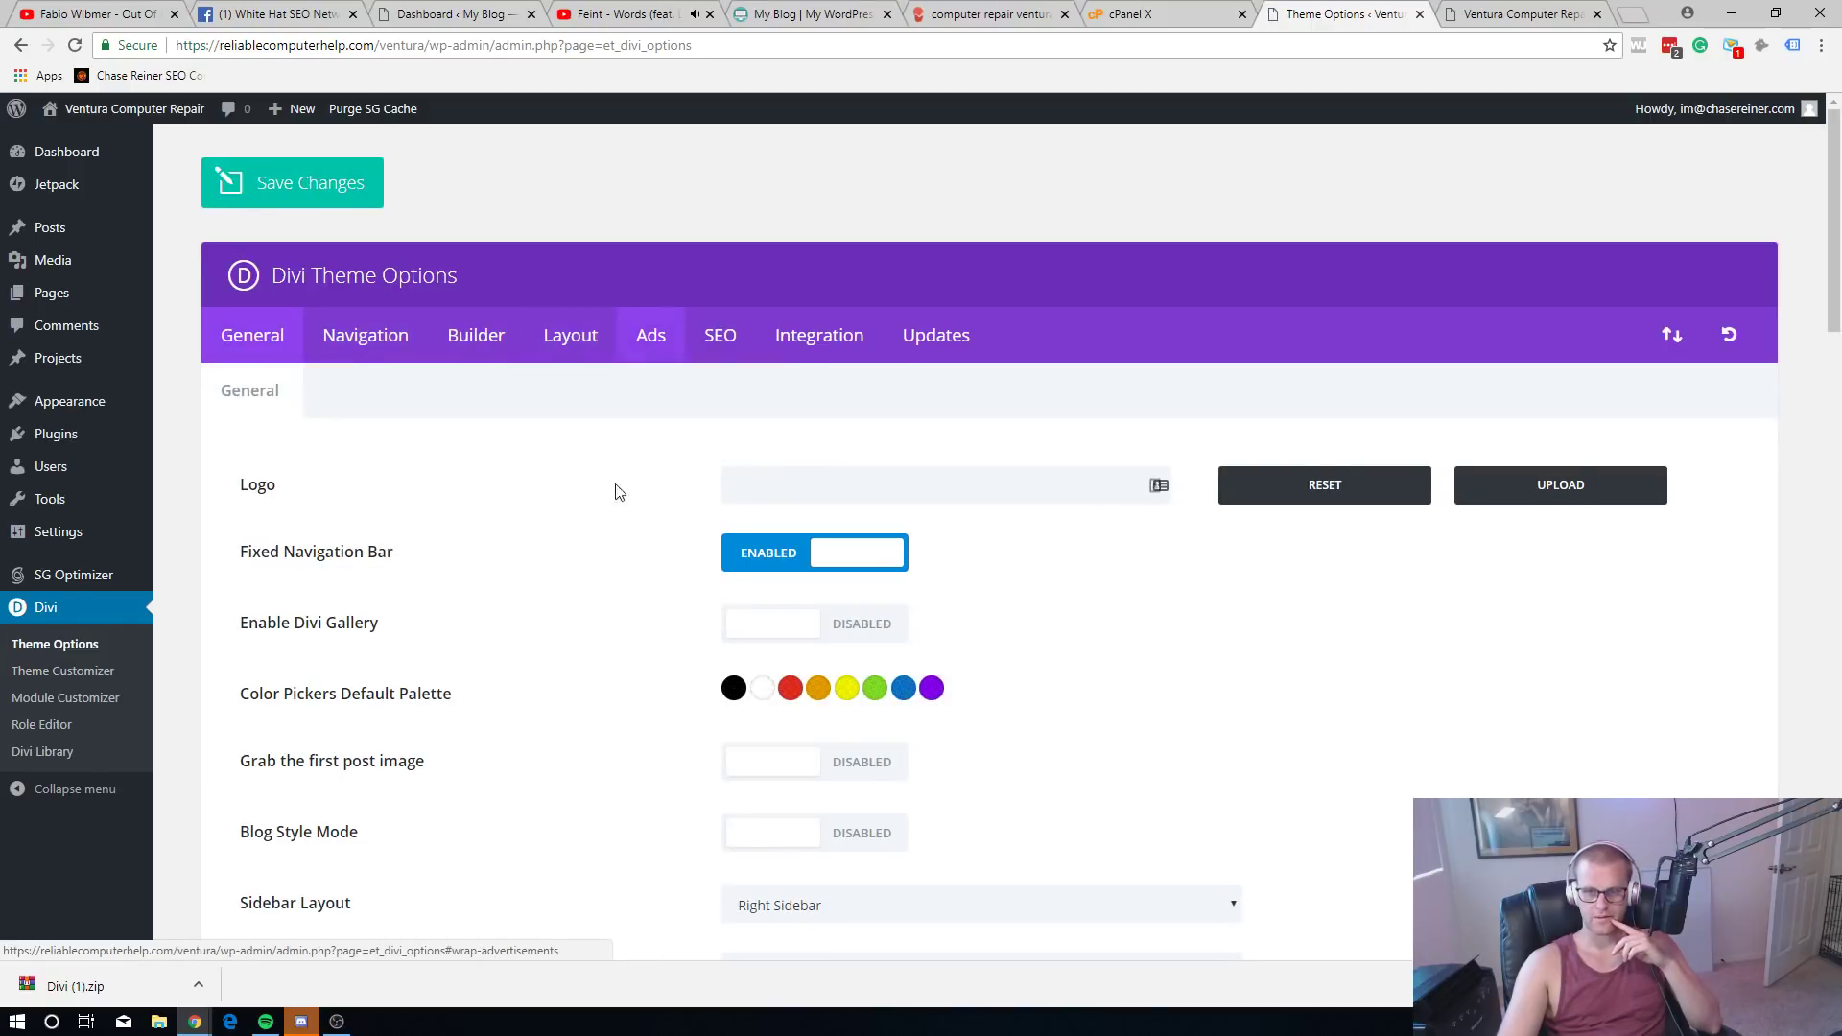
Review the Divi Navigation, Builder, Ads, SEO, Layout, Integration and Updates tabs
scroll(617, 490, down, 4)
scroll(663, 527, up, 2)
scroll(662, 527, down, 10)
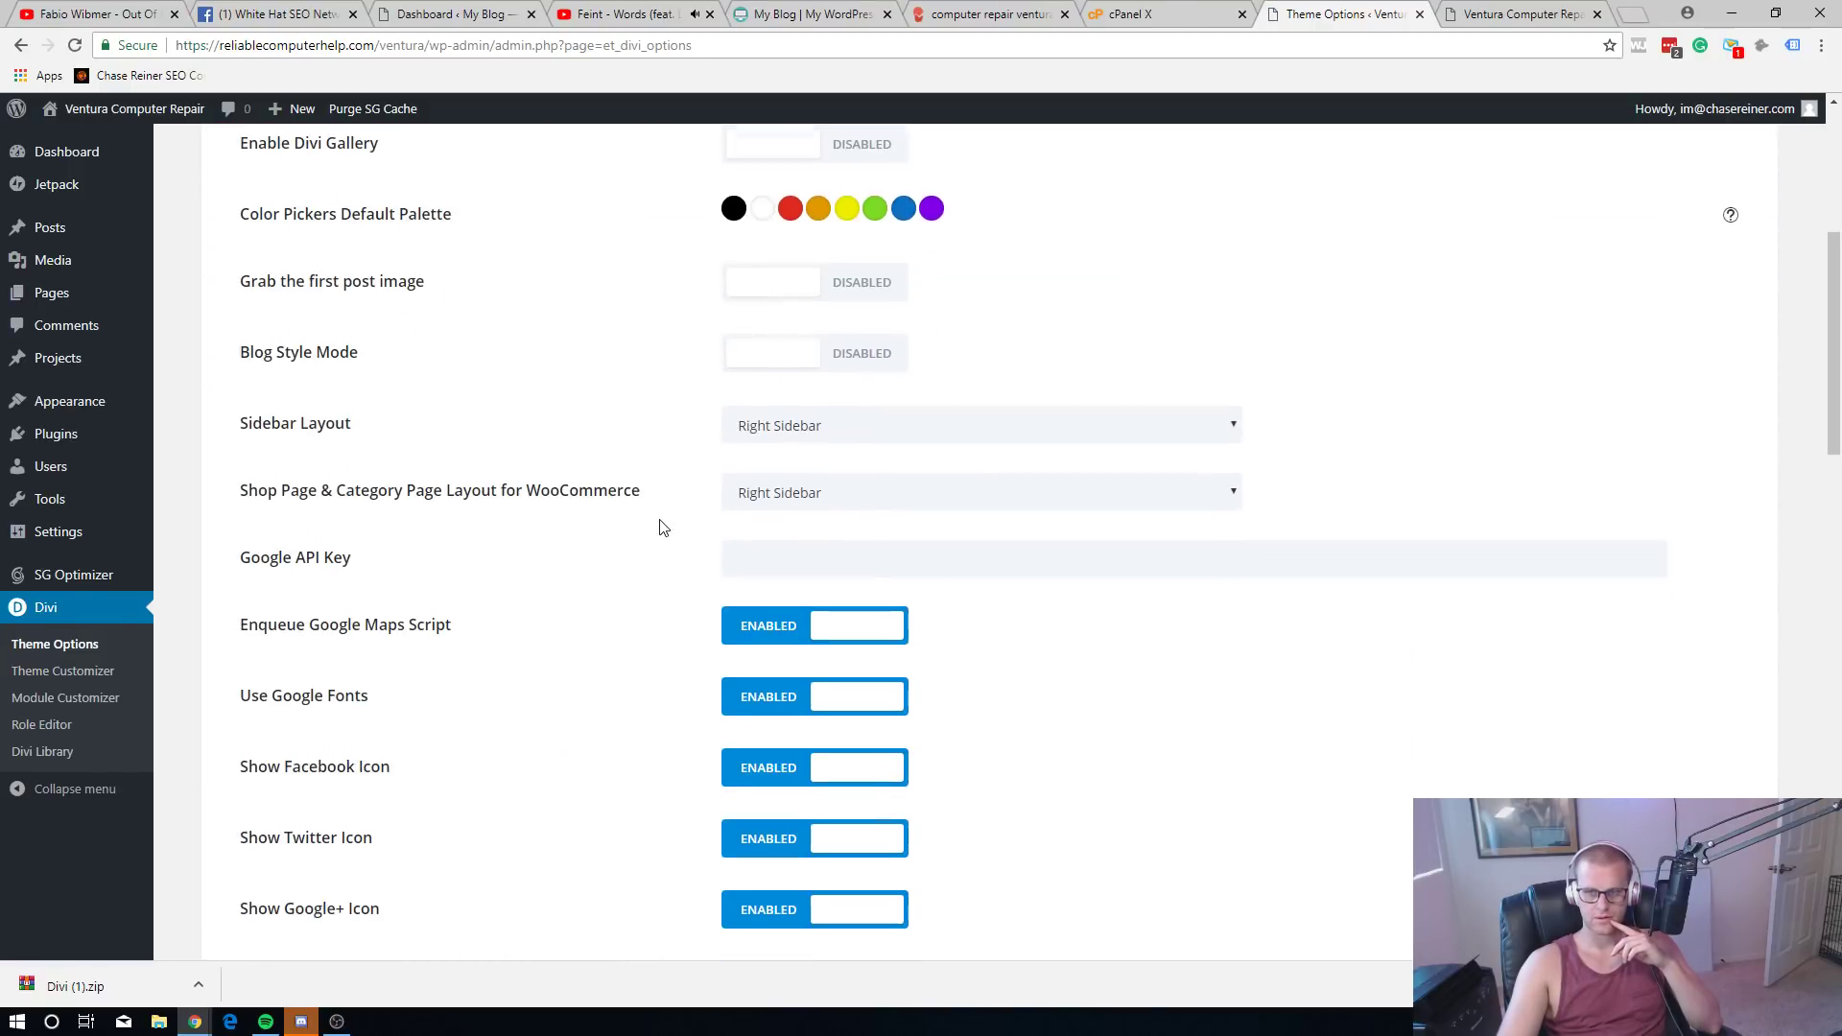
scroll(658, 552, up, 12)
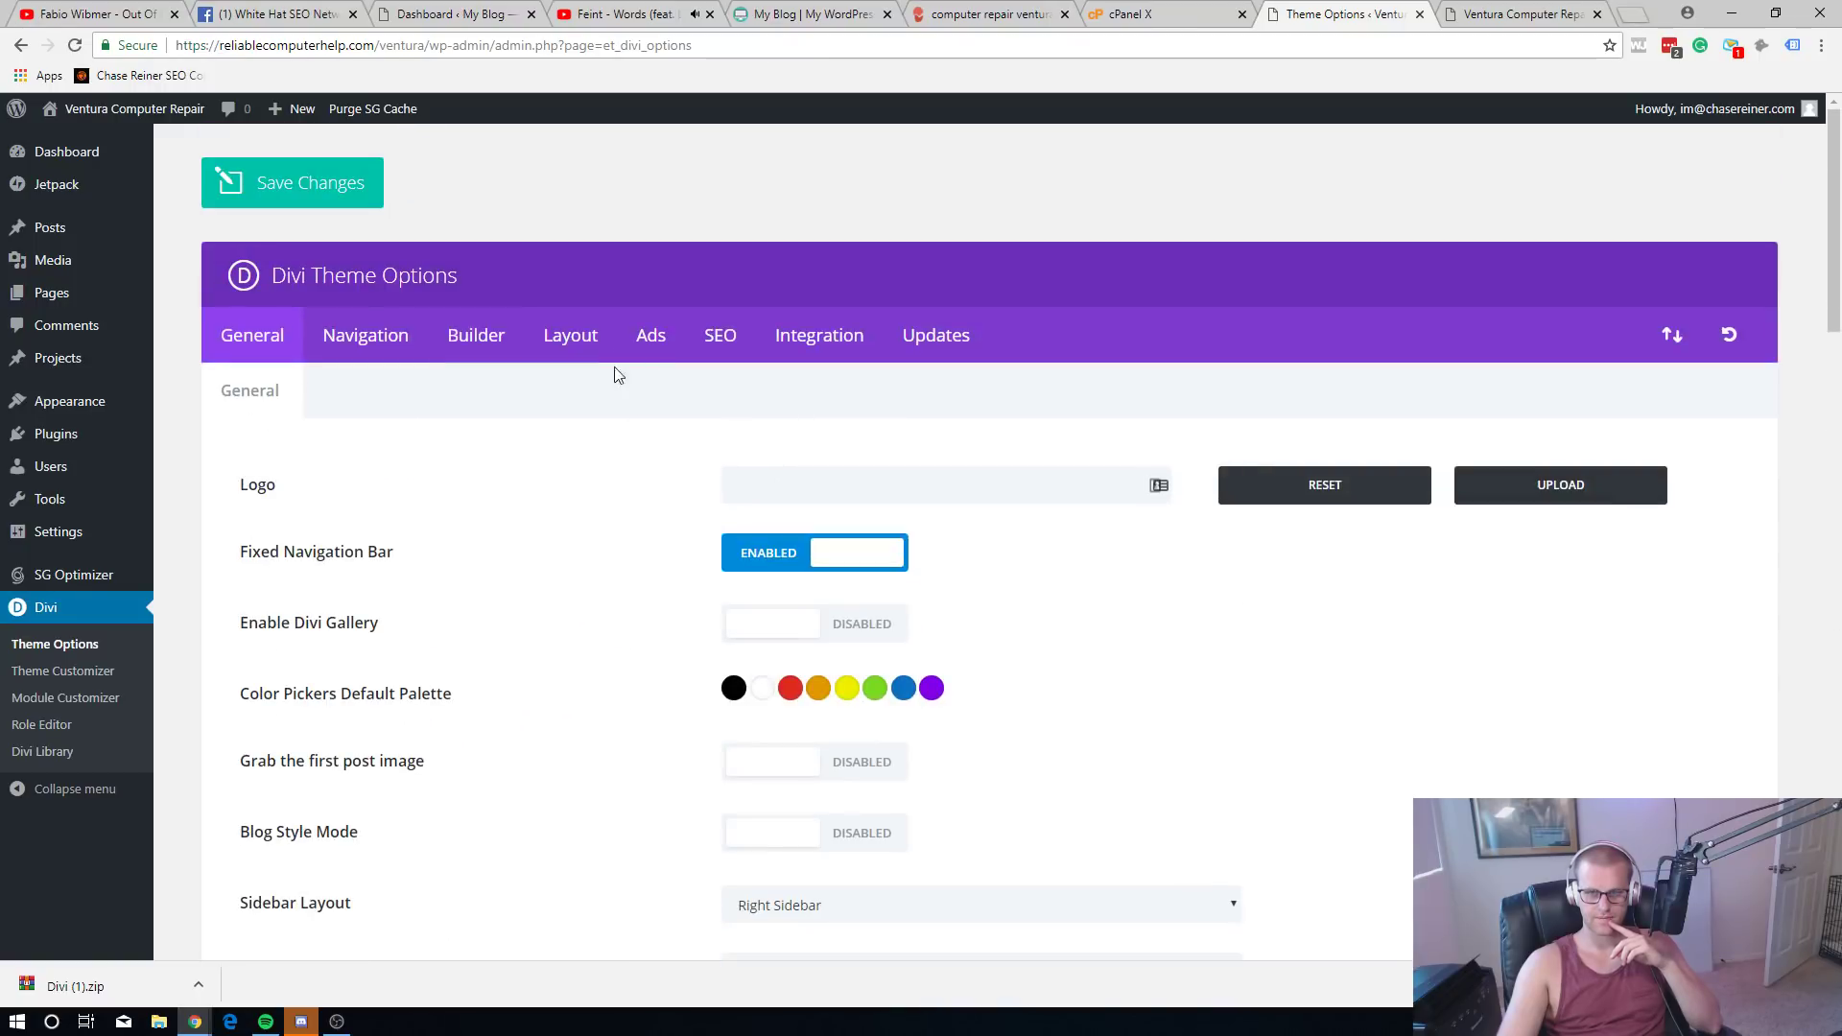
click(365, 335)
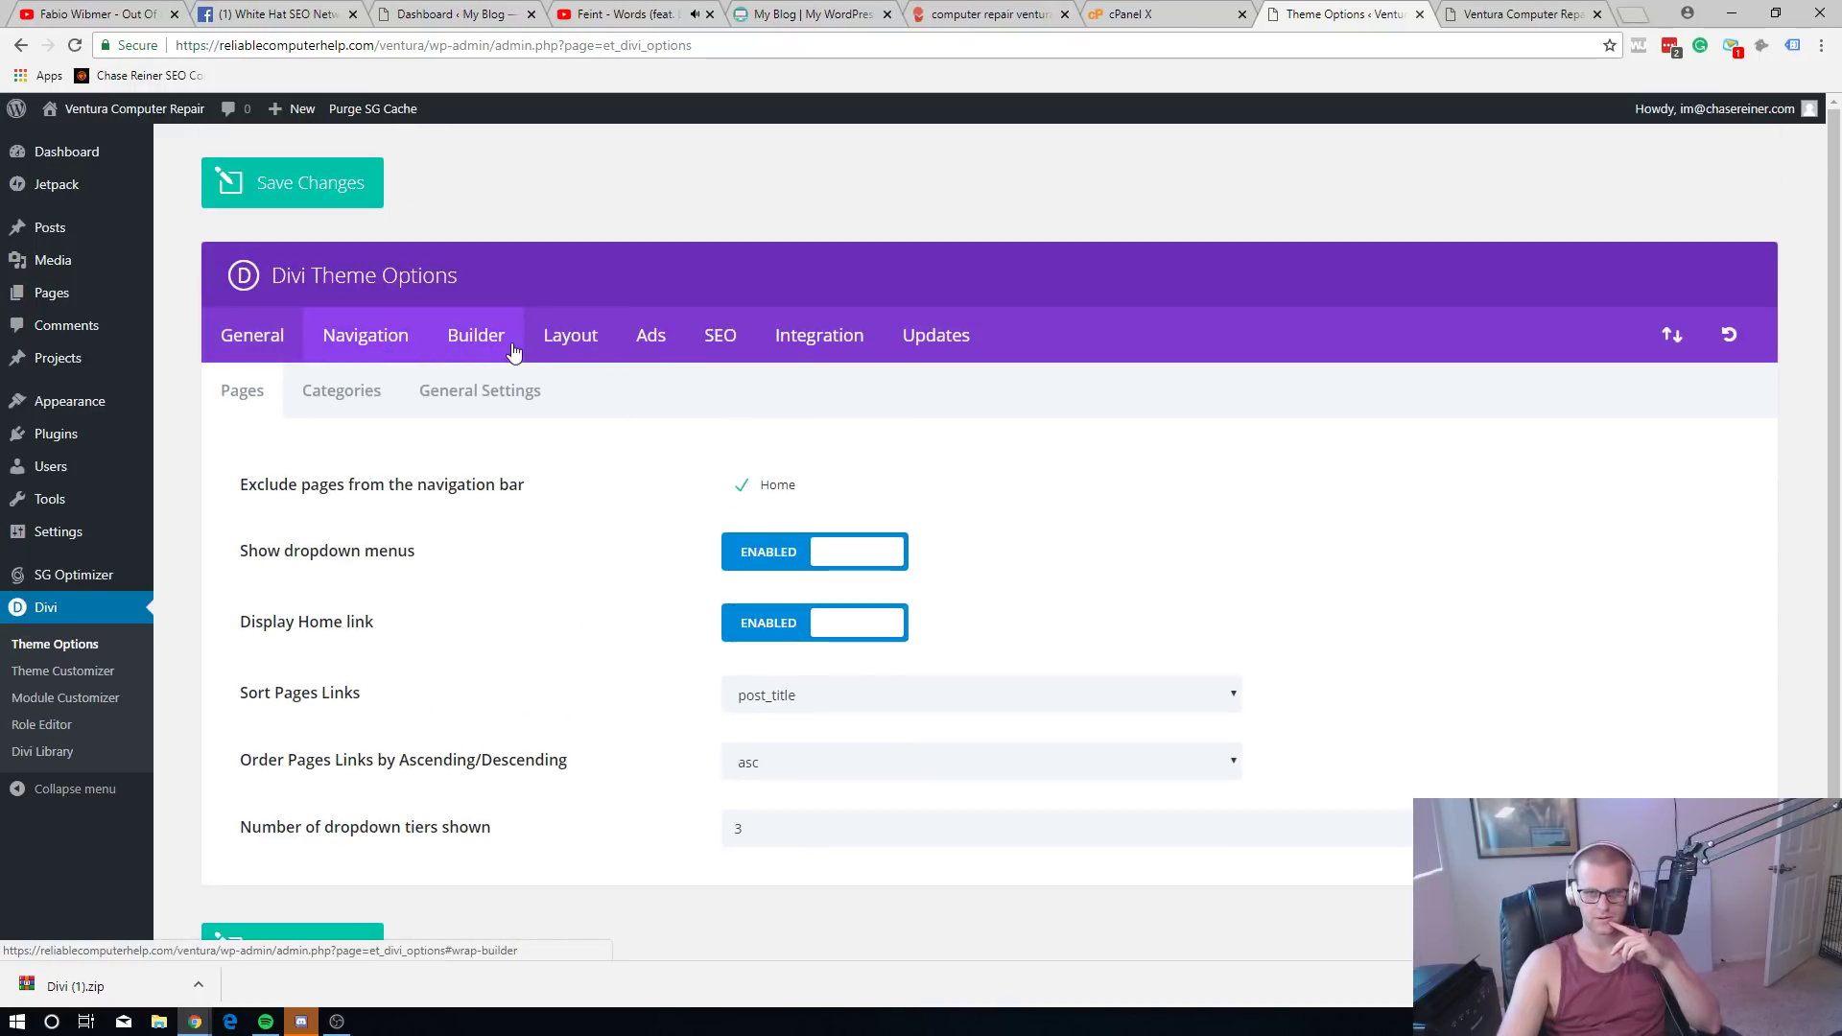
click(514, 351)
click(669, 357)
click(744, 347)
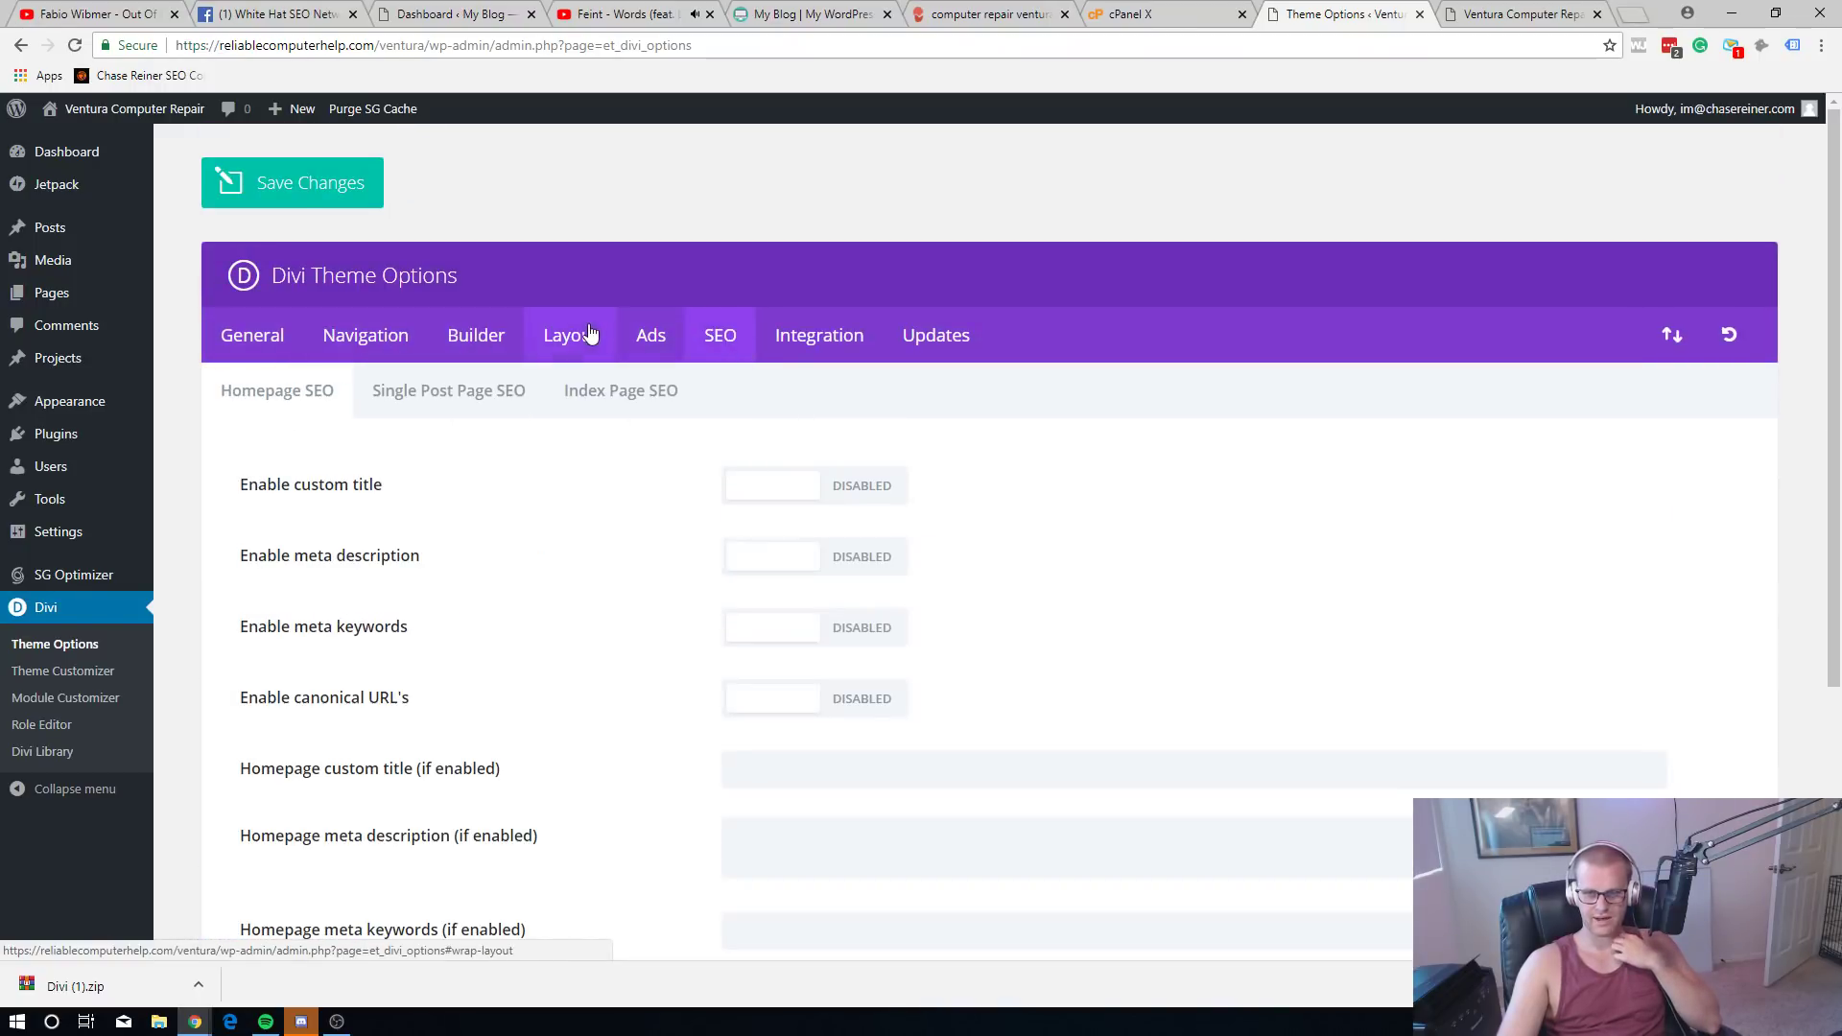
click(576, 331)
click(830, 331)
click(943, 336)
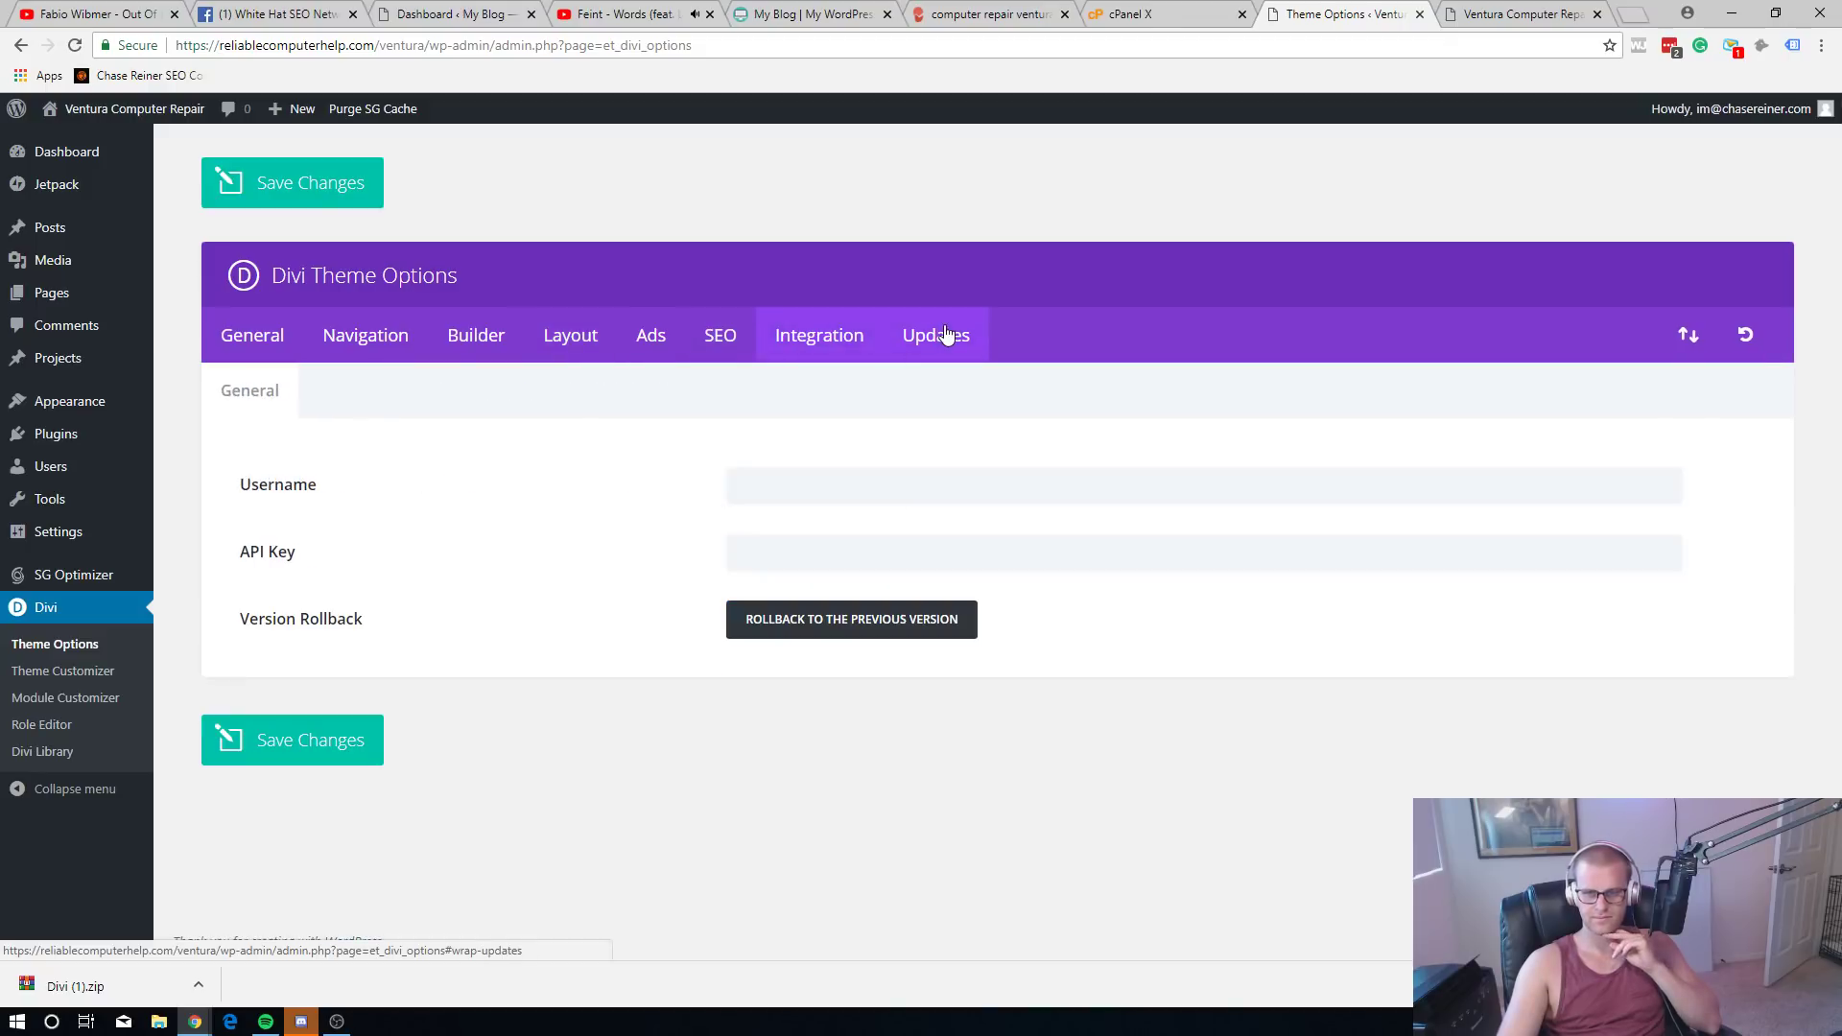
Revisit the SEO, Integration, Ads, Layout, Builder and Navigation tabs, then launch the Divi Theme Customizer
click(710, 351)
click(811, 347)
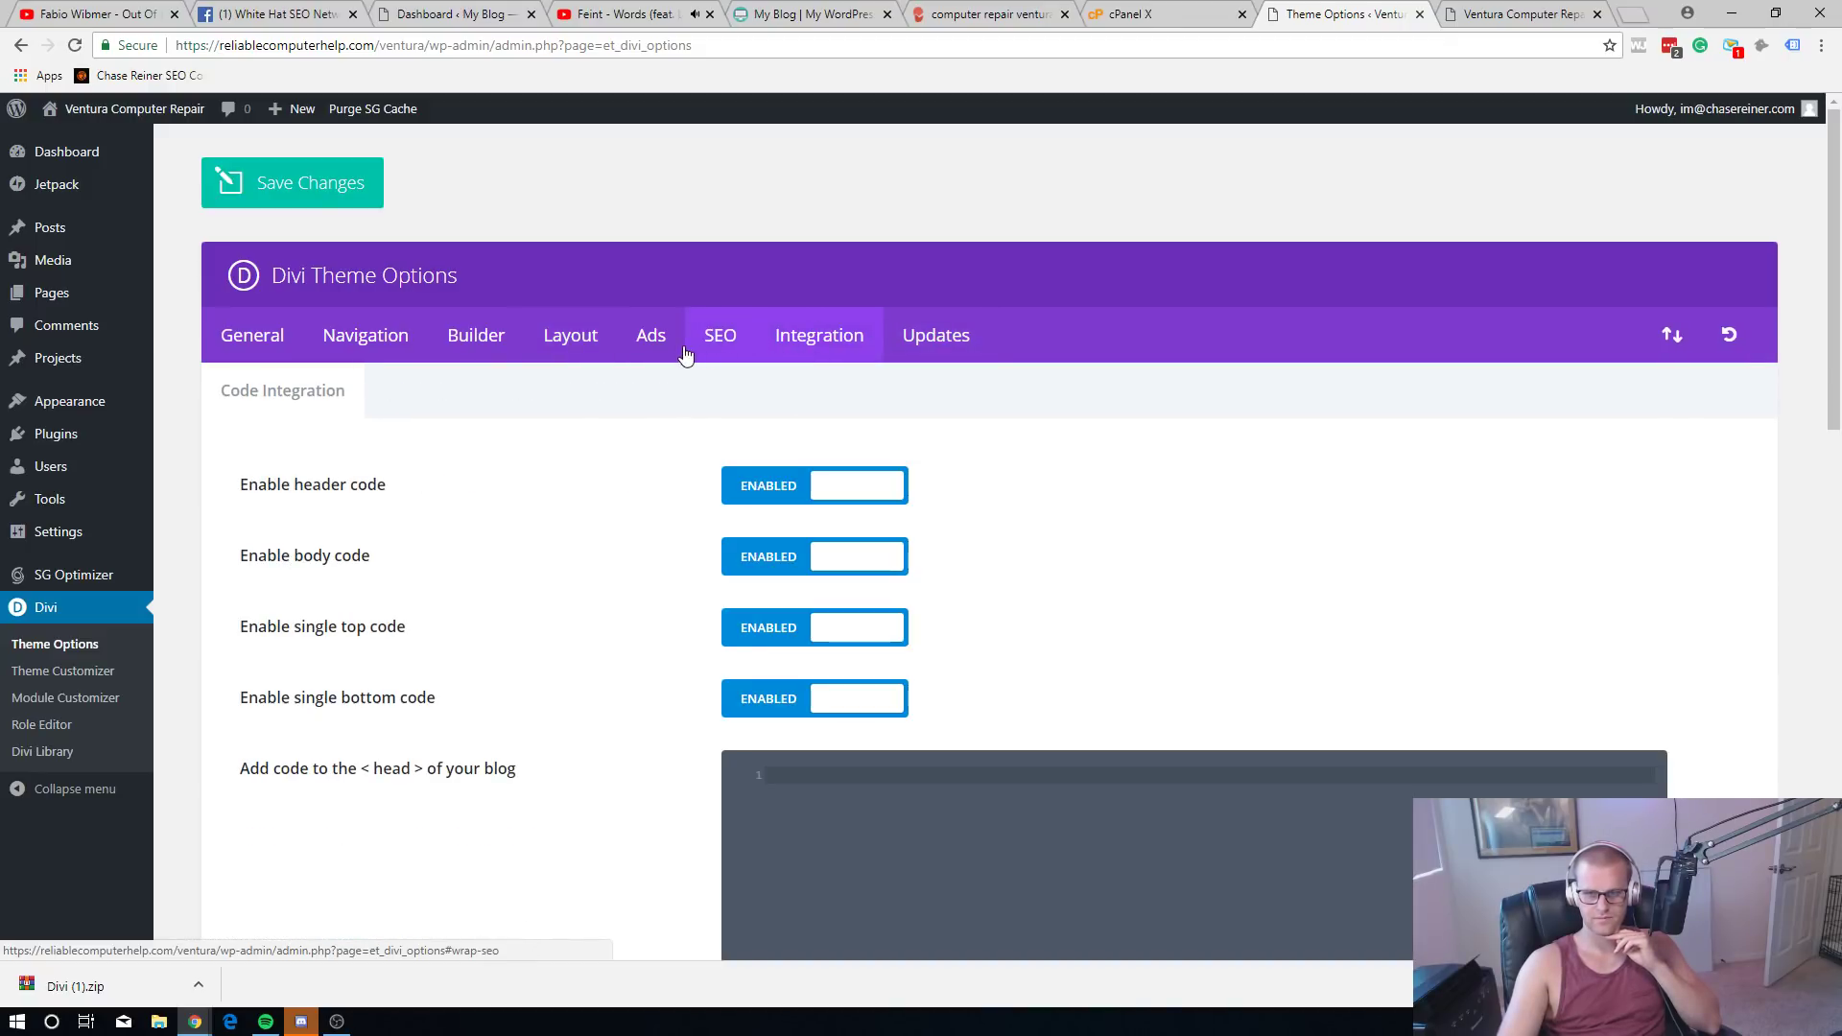
click(653, 346)
click(555, 348)
click(472, 336)
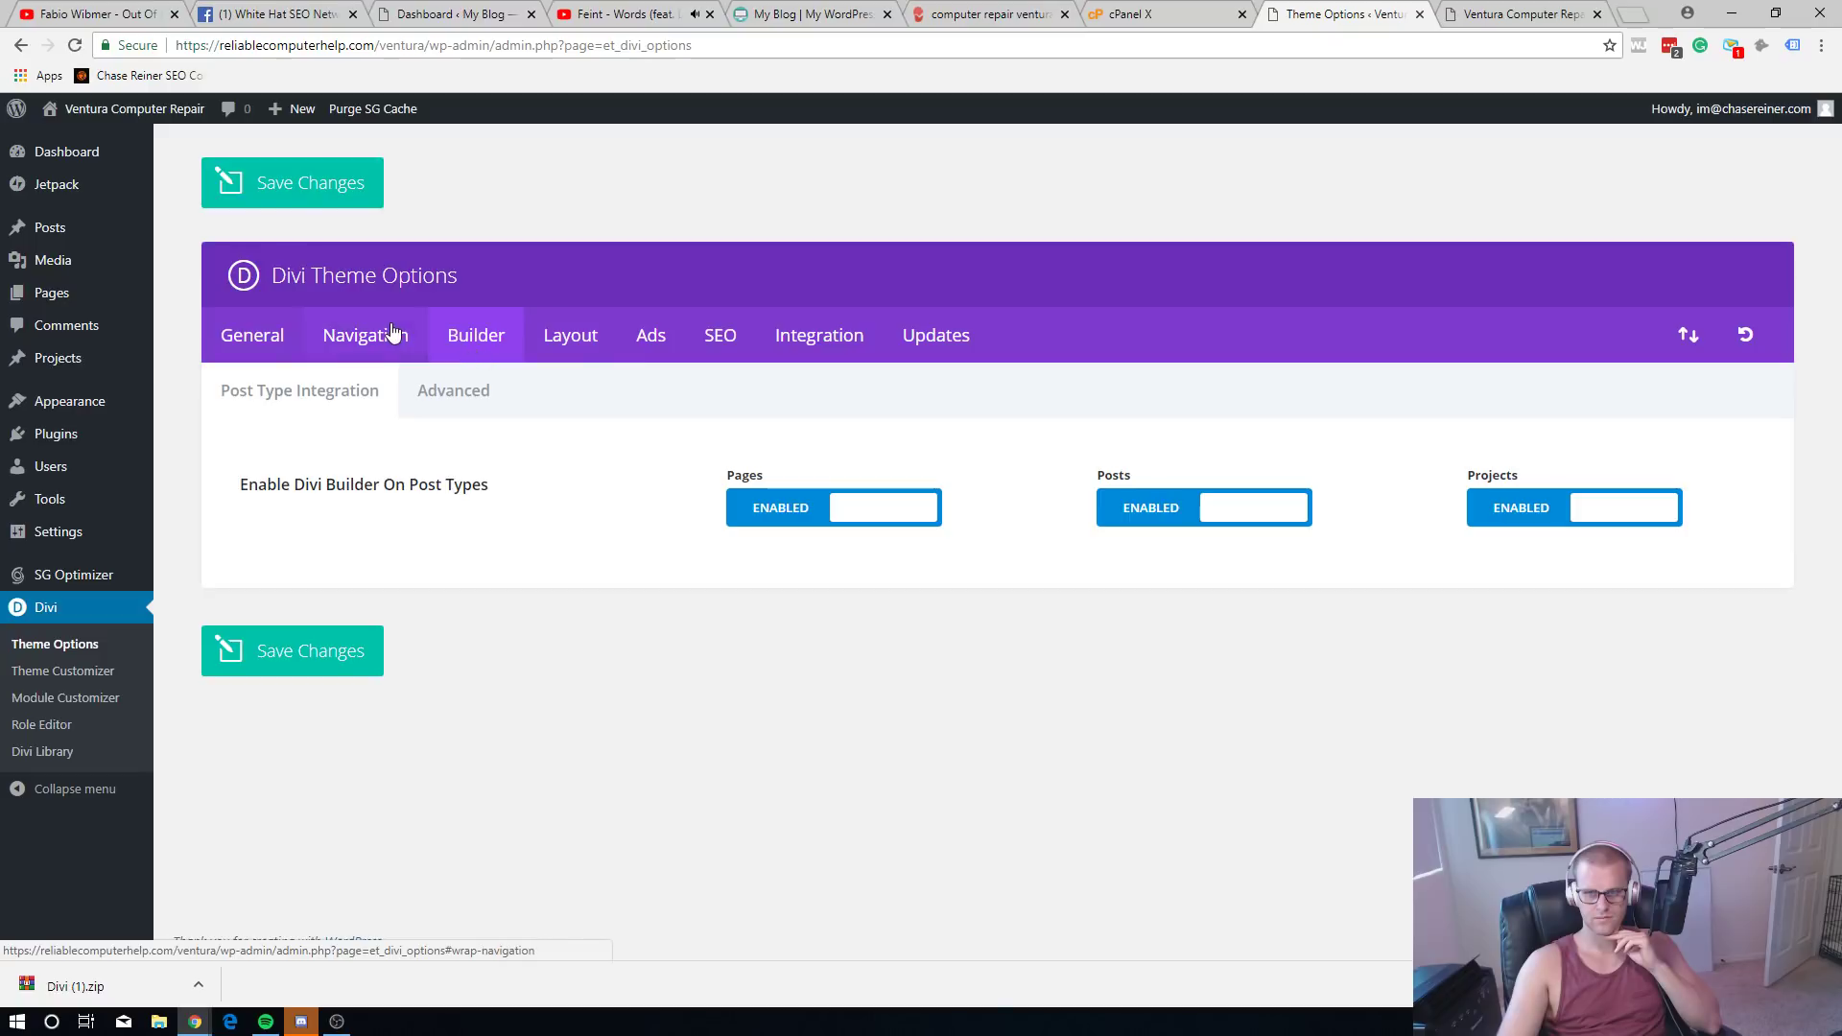
click(364, 336)
click(69, 677)
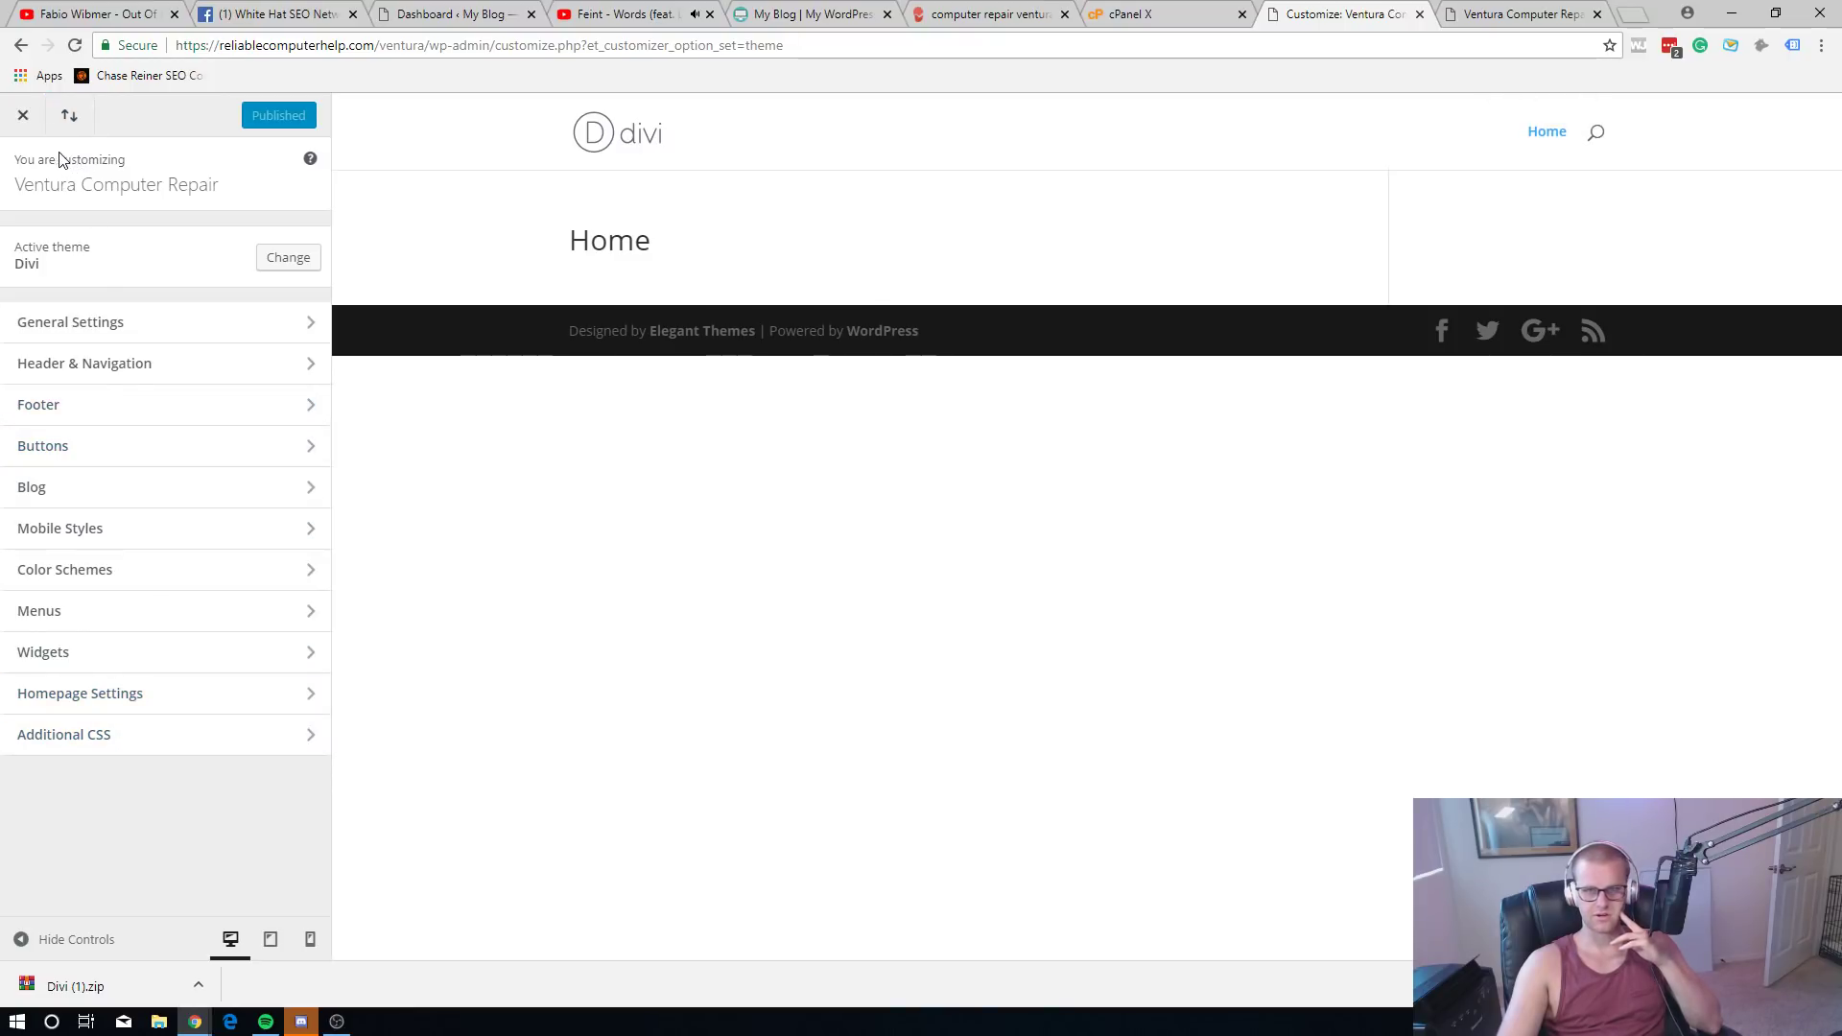
Close the Theme Customizer and Theme Options tab, return to the Dashboard, and start a new page
click(24, 117)
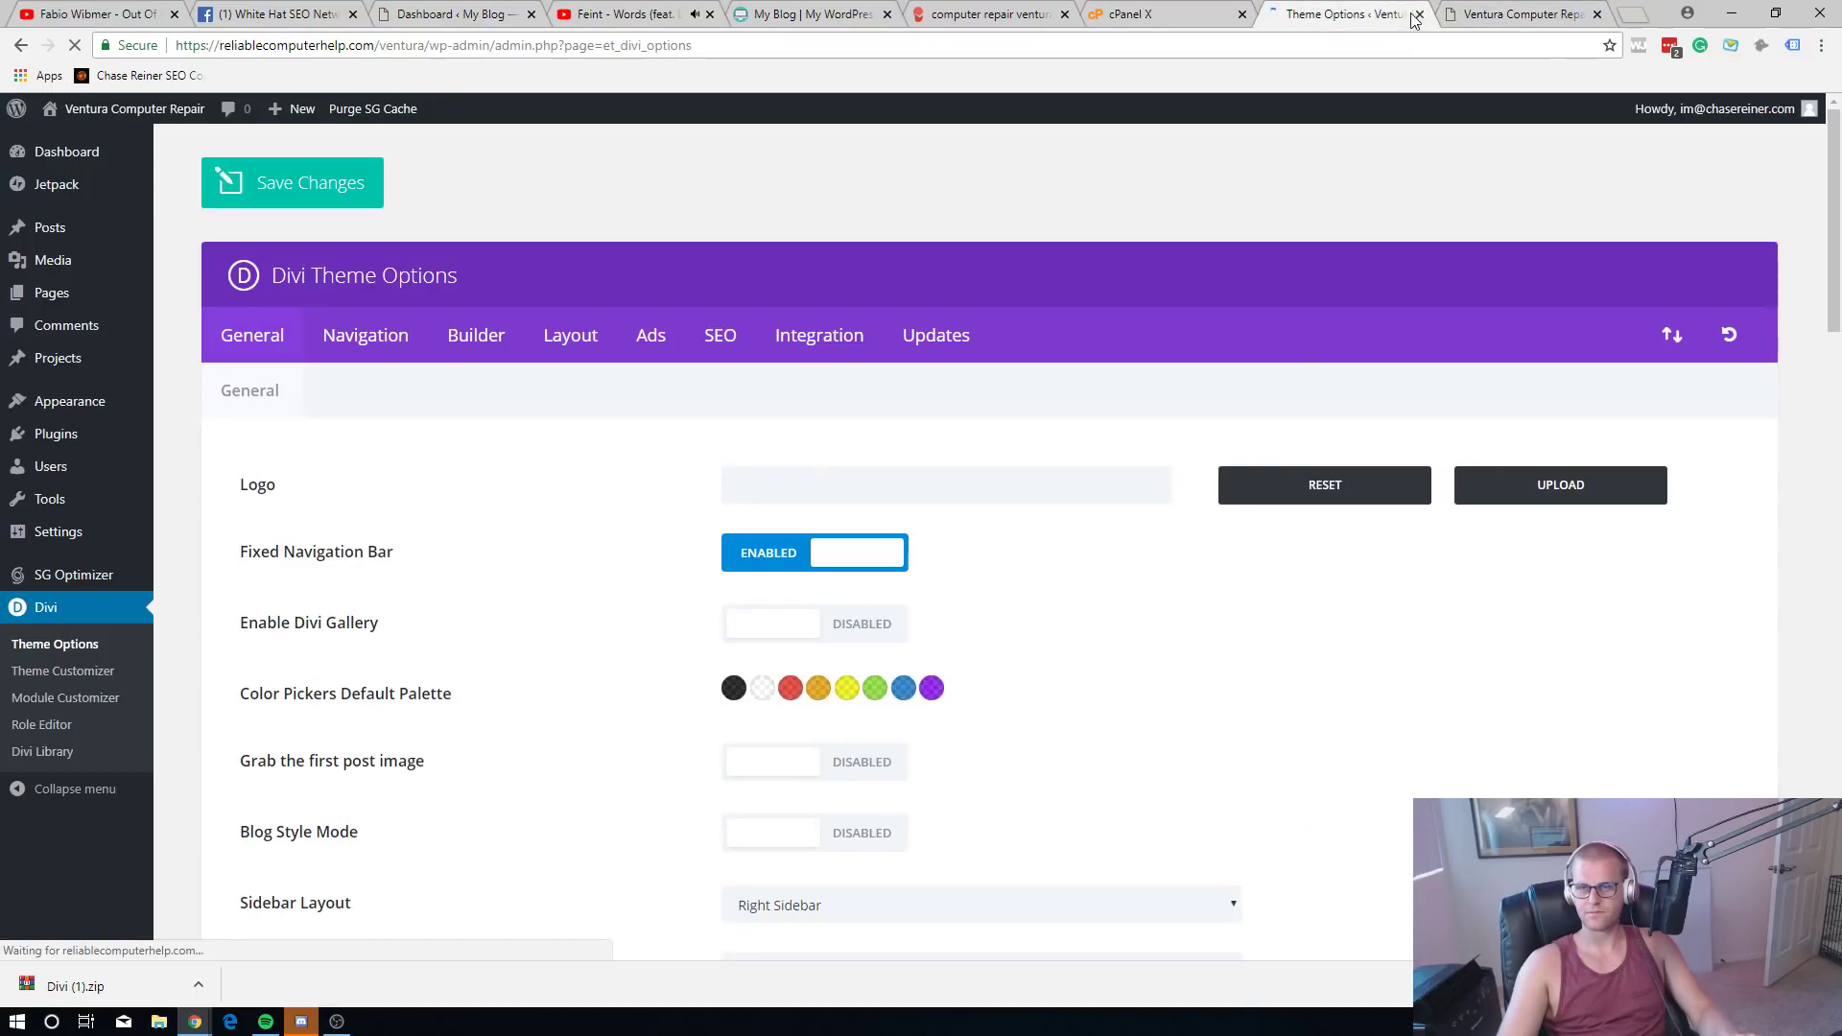
click(1418, 14)
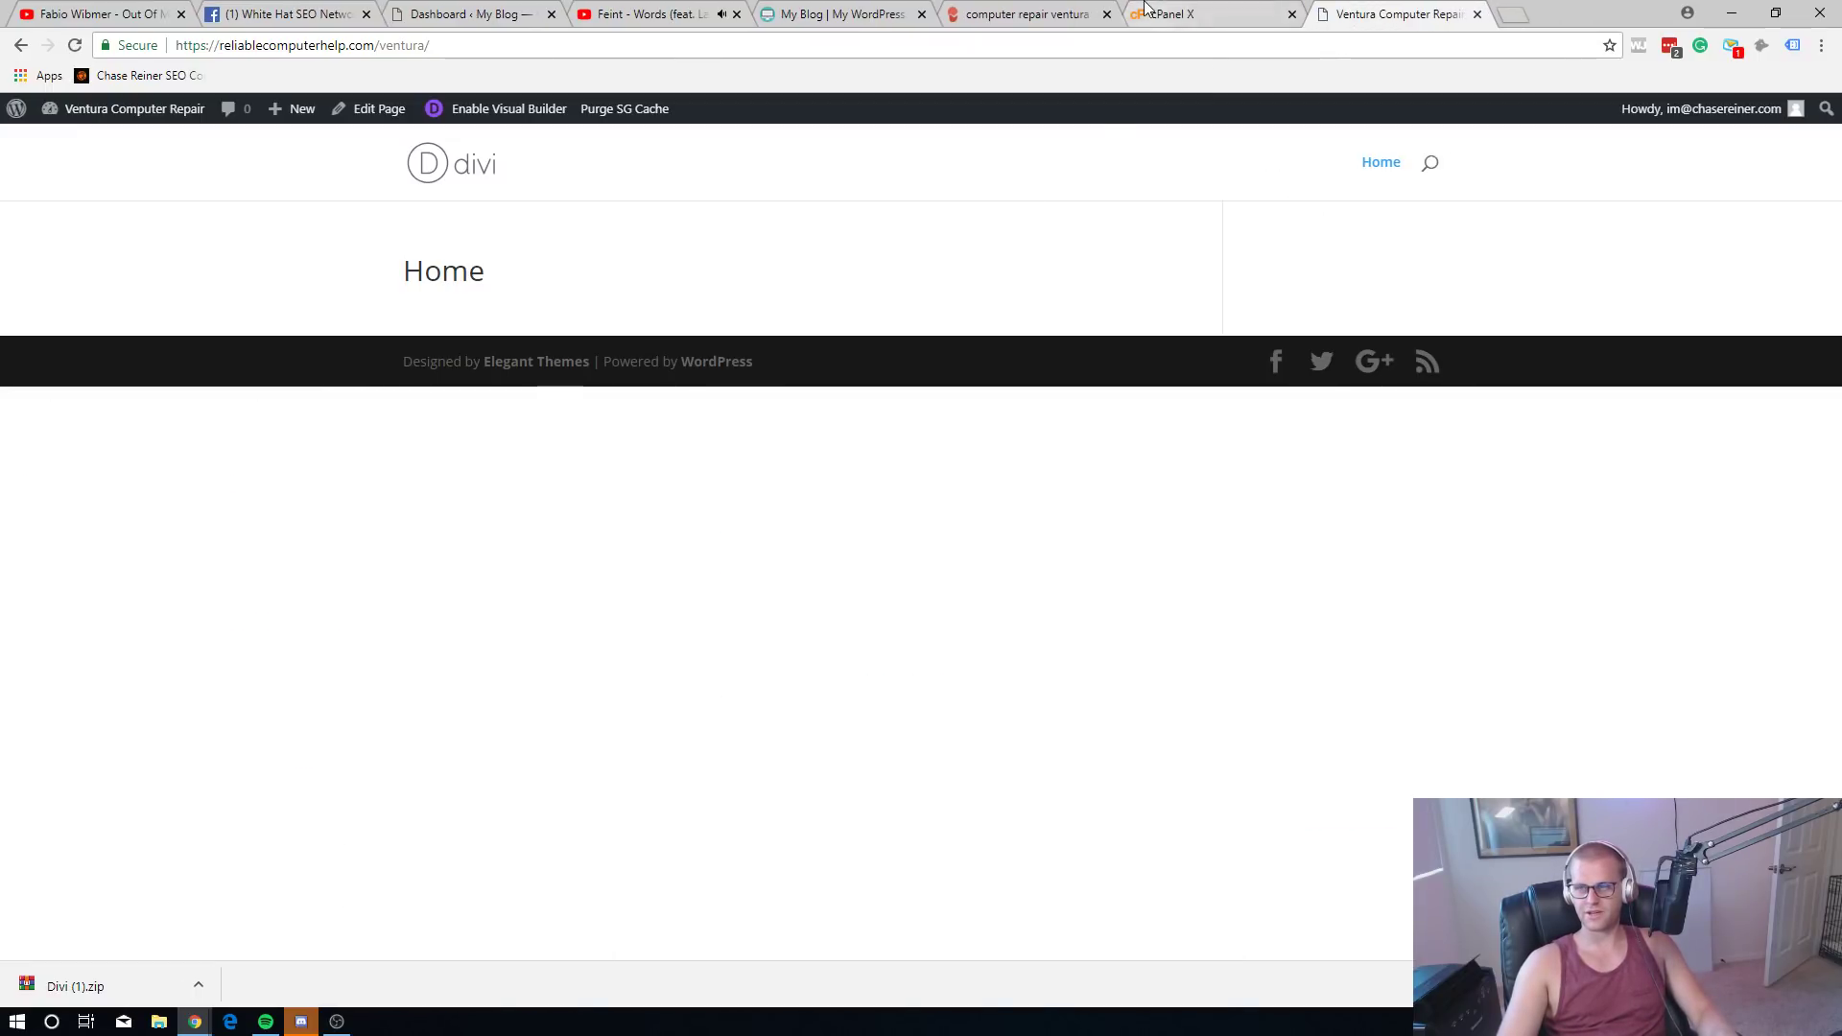
mouse_move(266, 115)
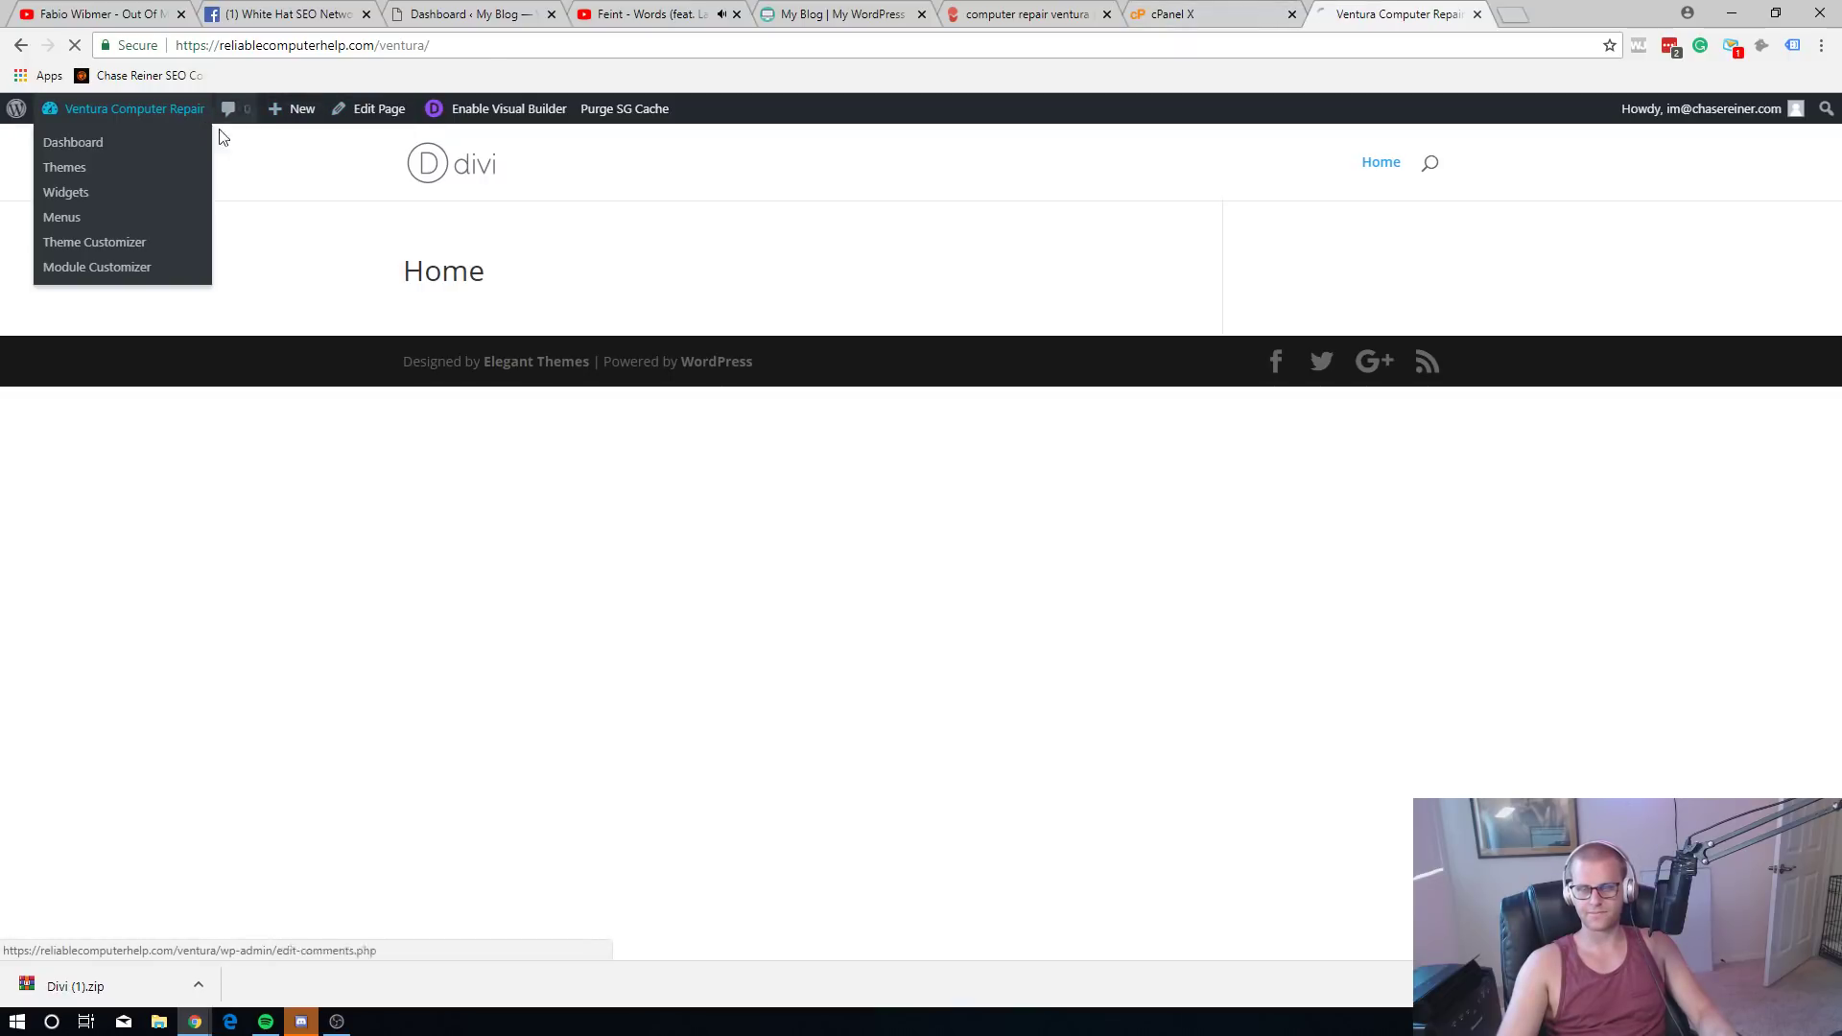
click(144, 109)
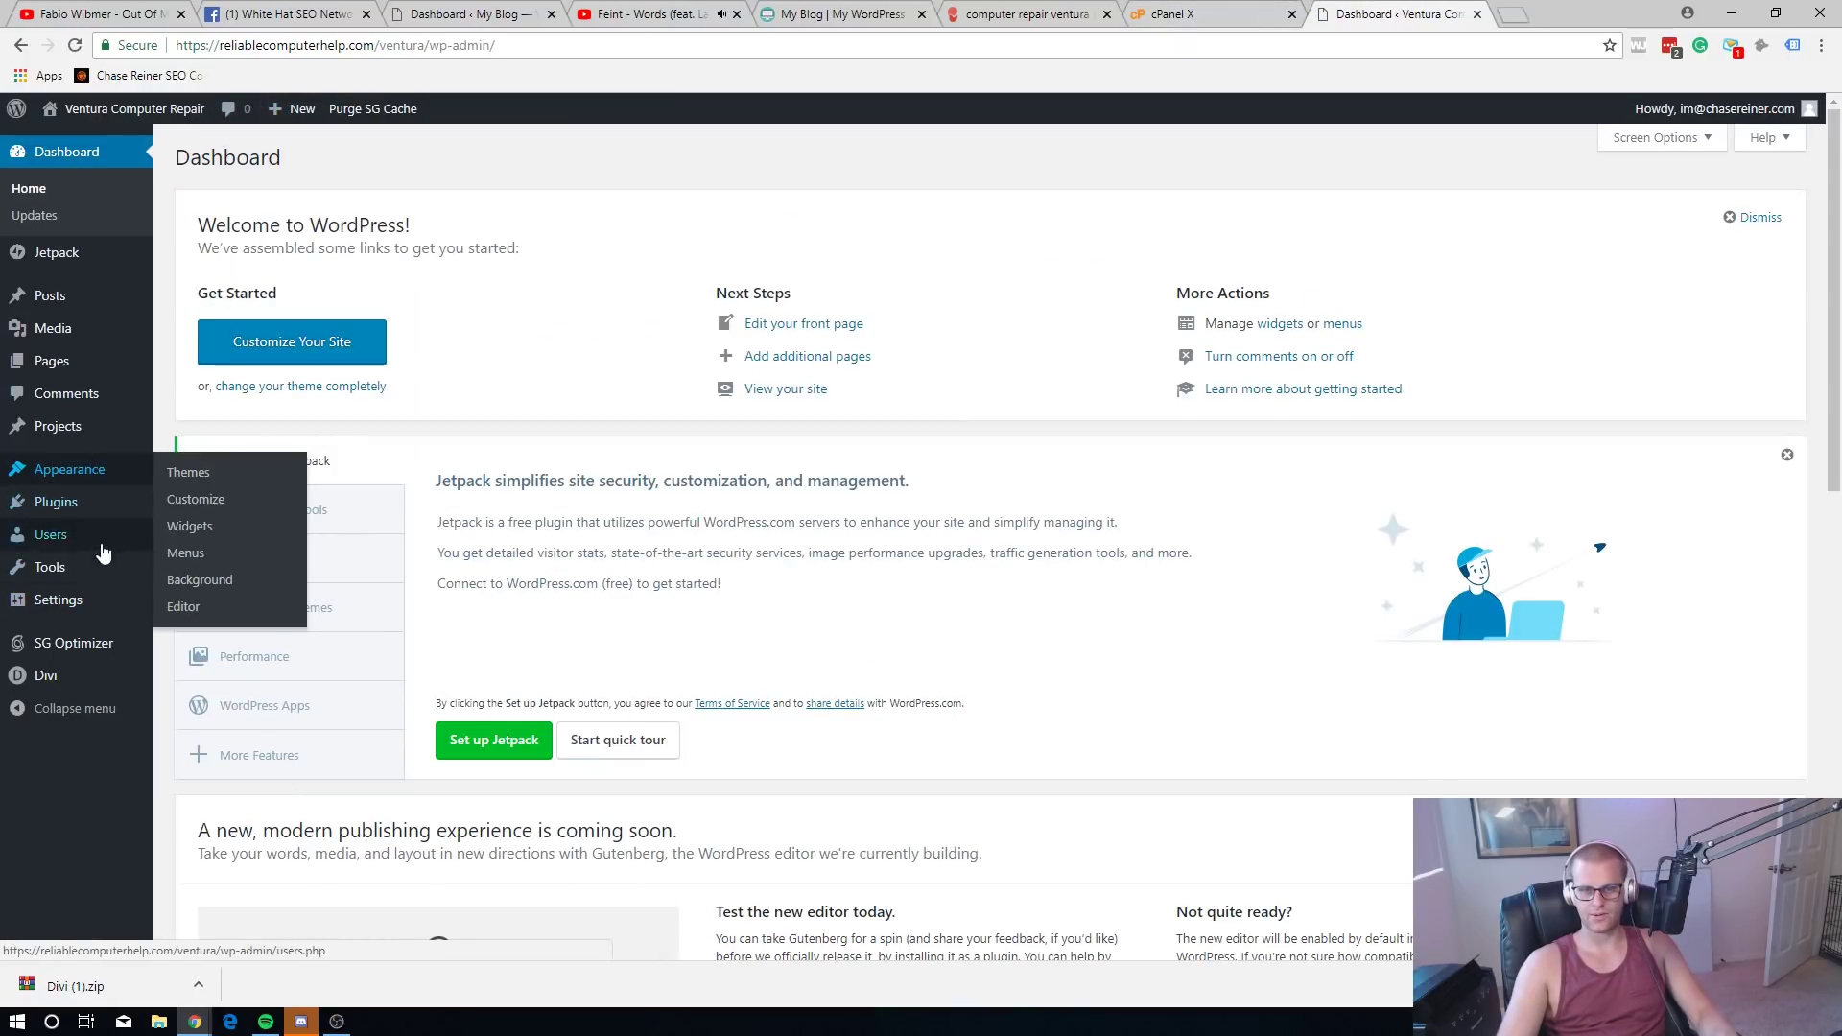
mouse_move(133, 362)
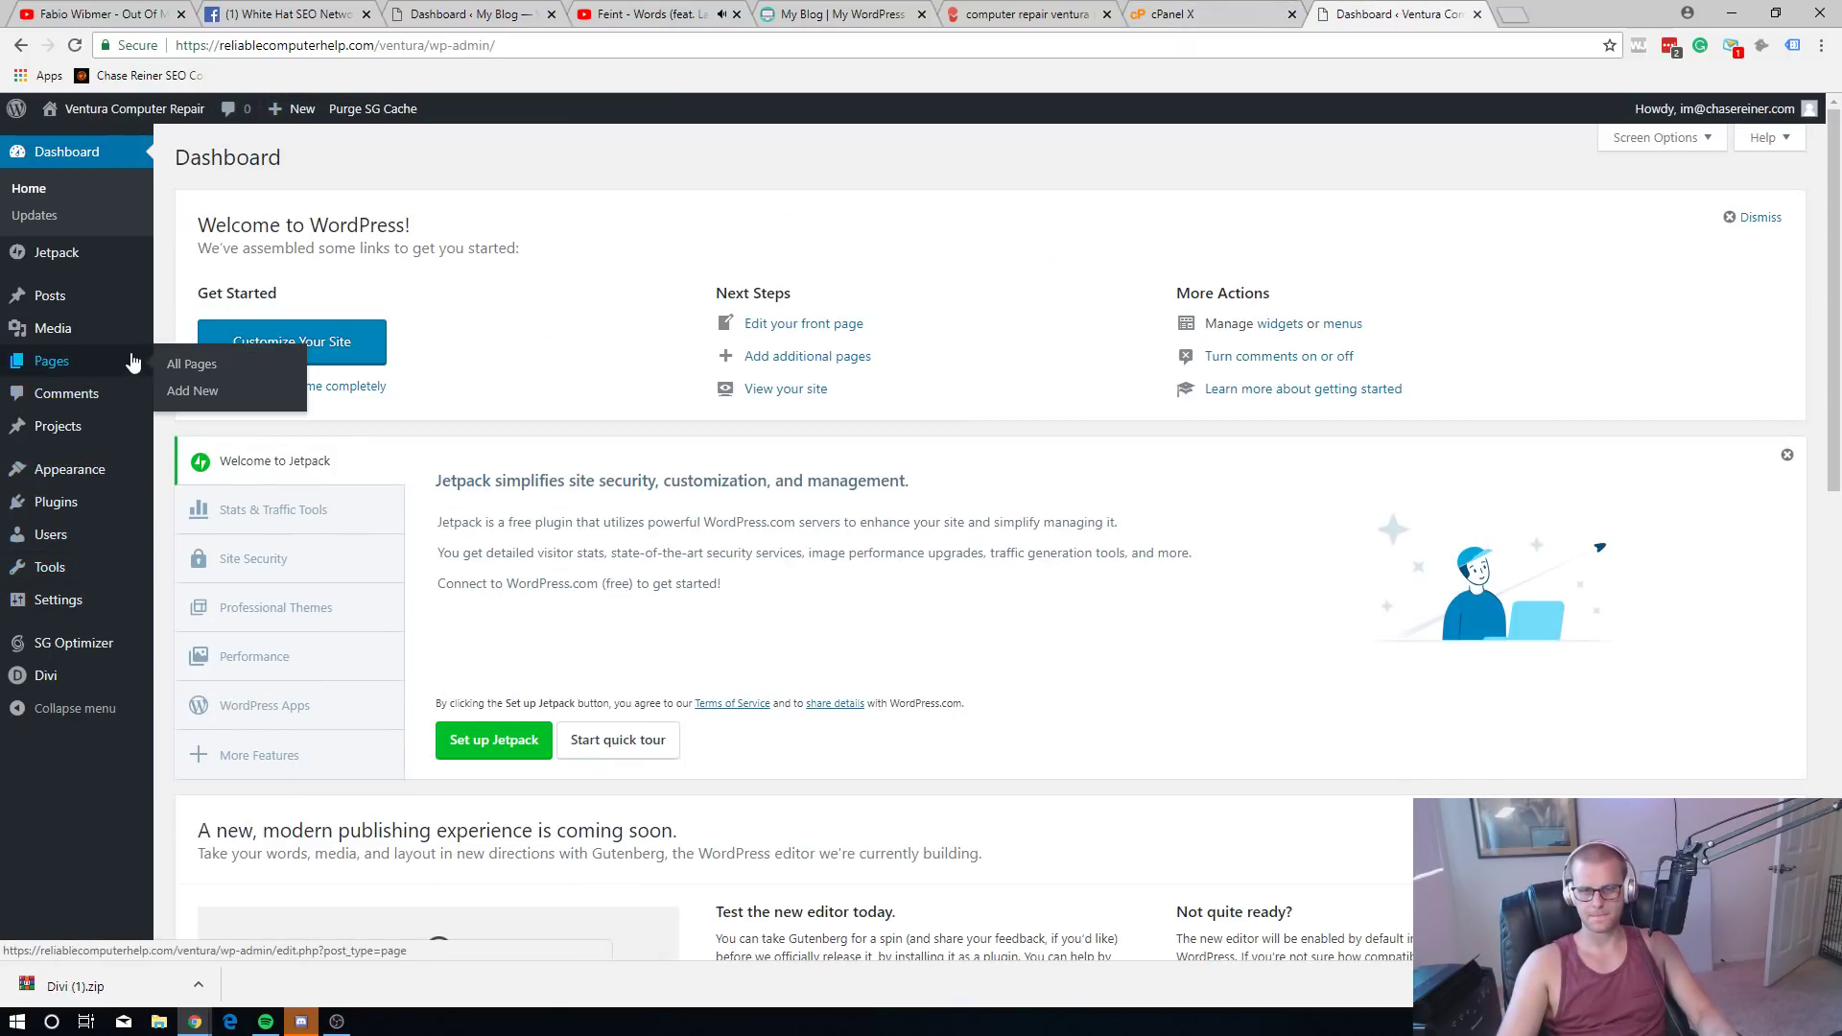
click(251, 388)
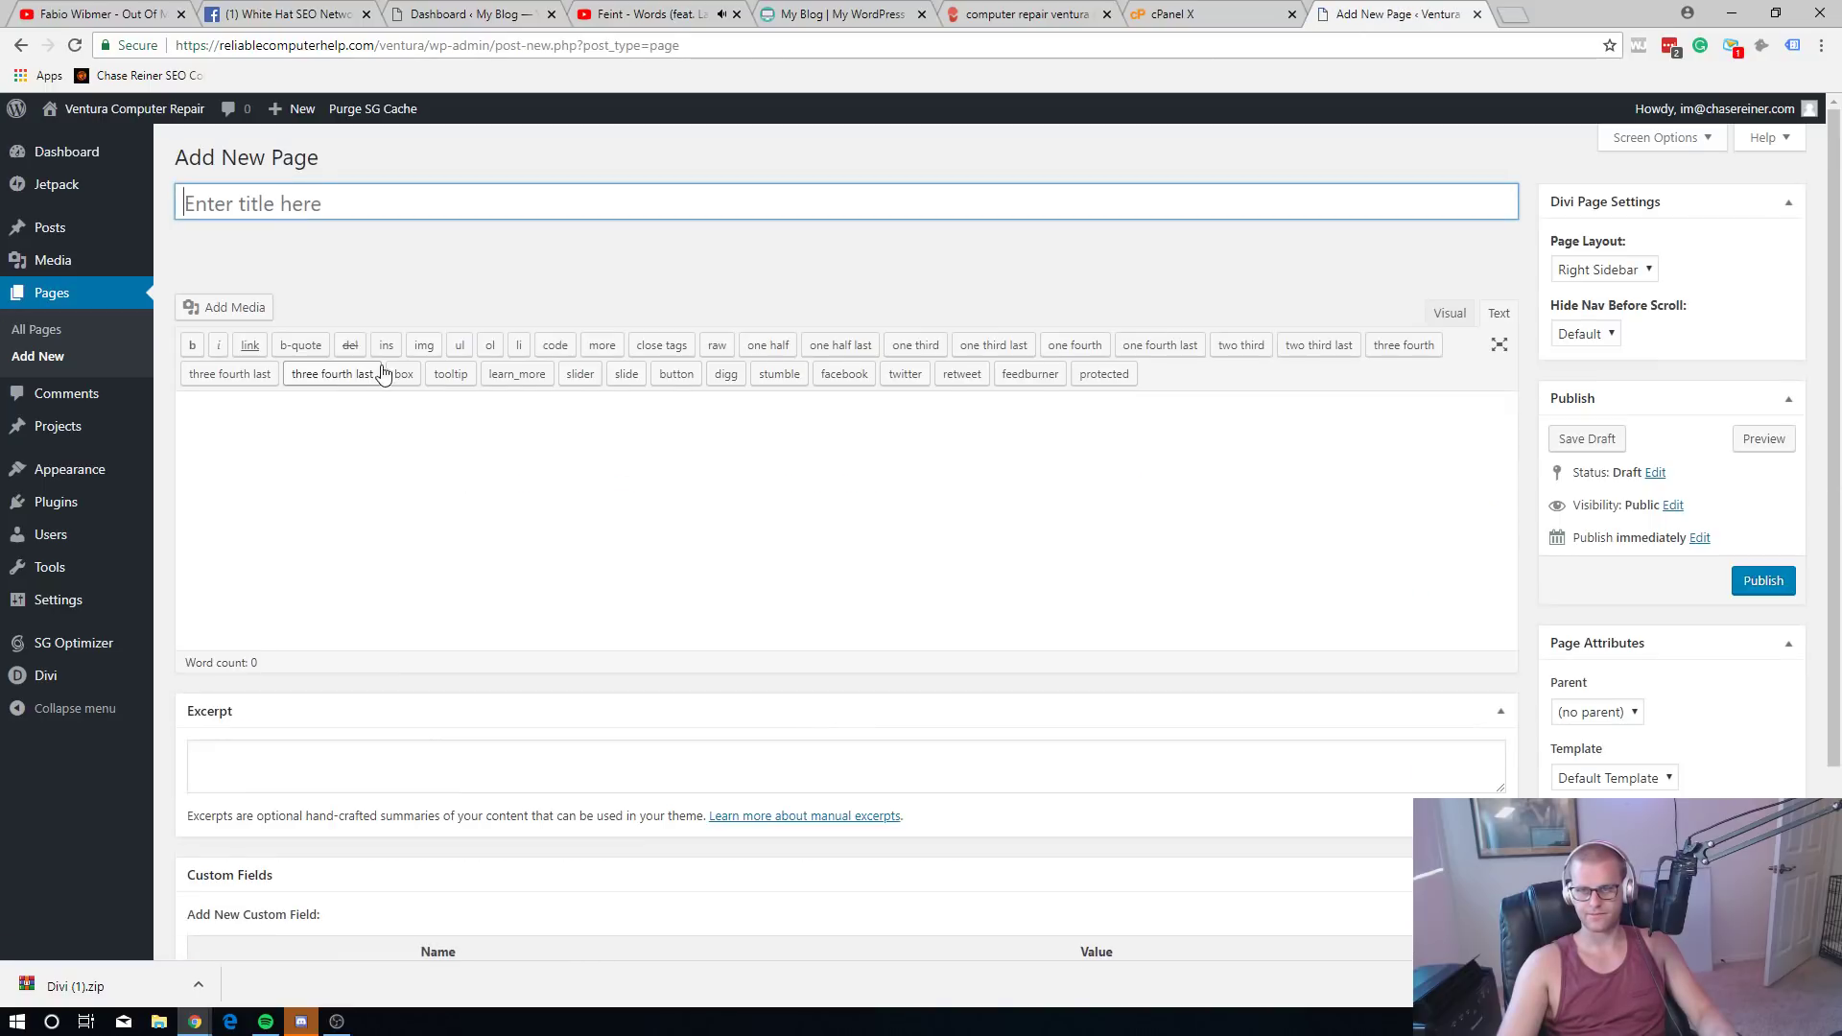
Publish a new page titled 'Reviews'
key(shift)
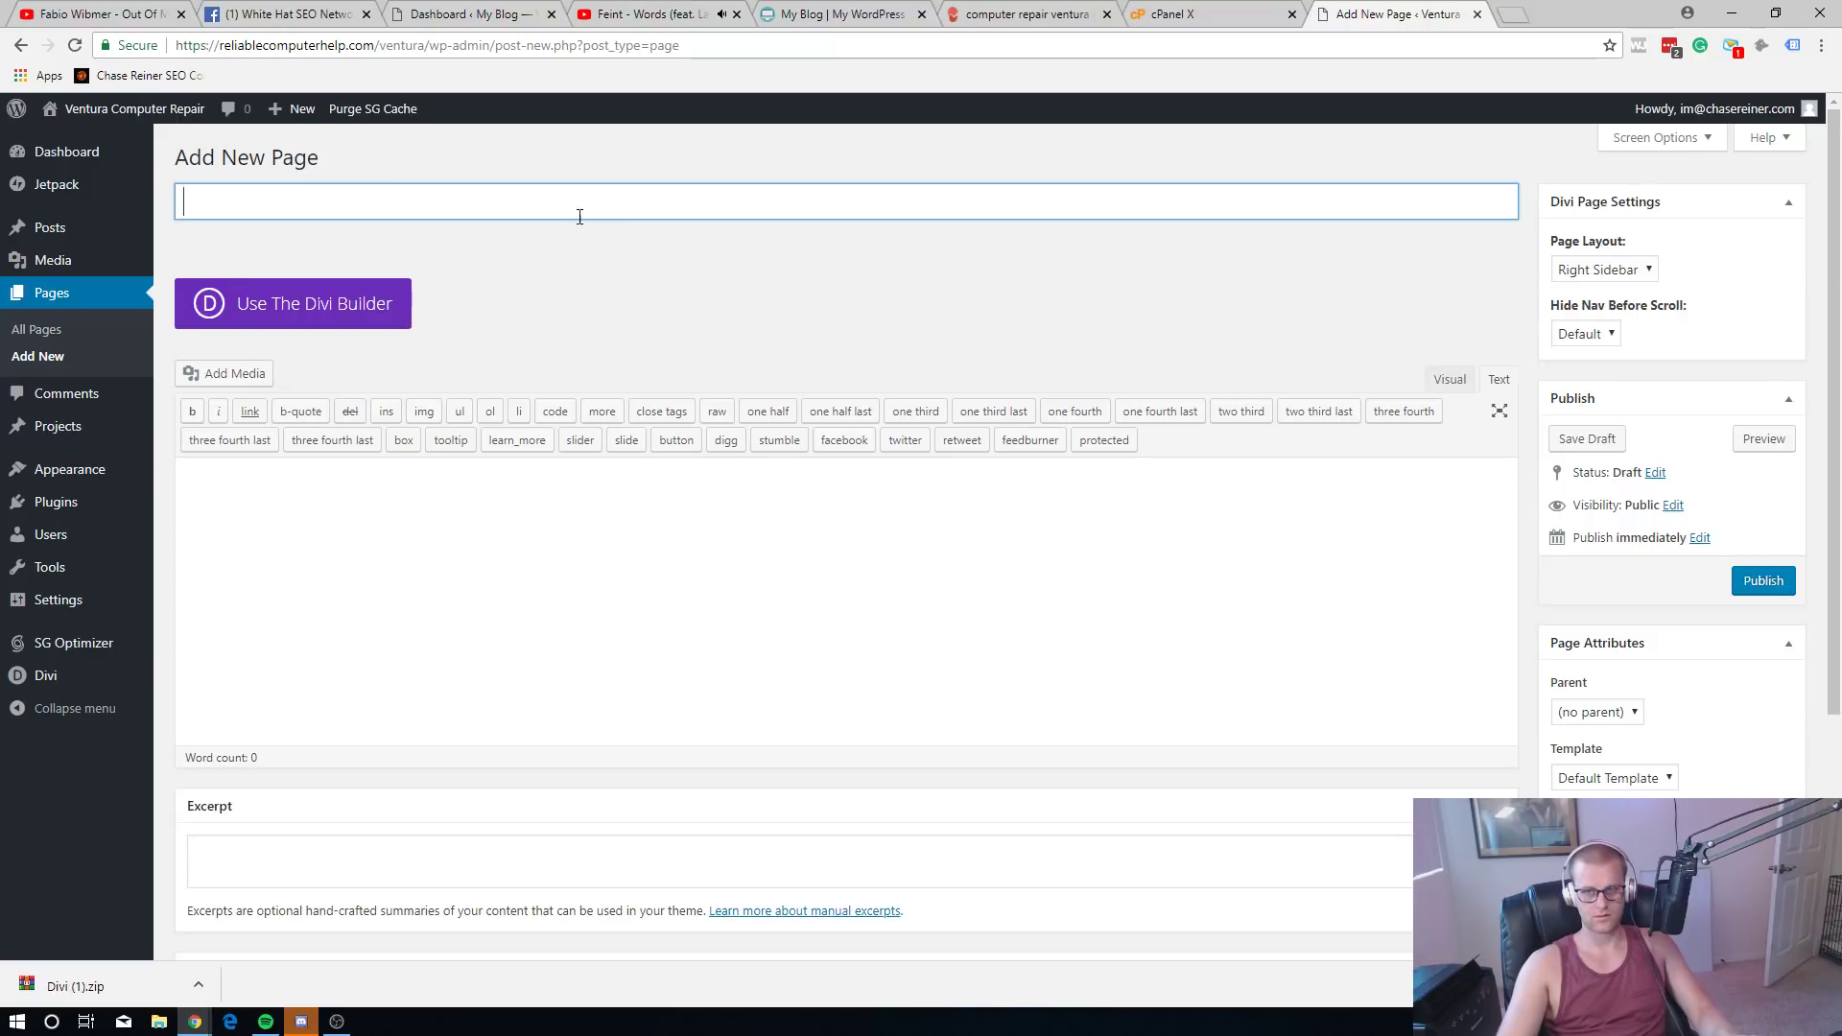
text(Reviews)
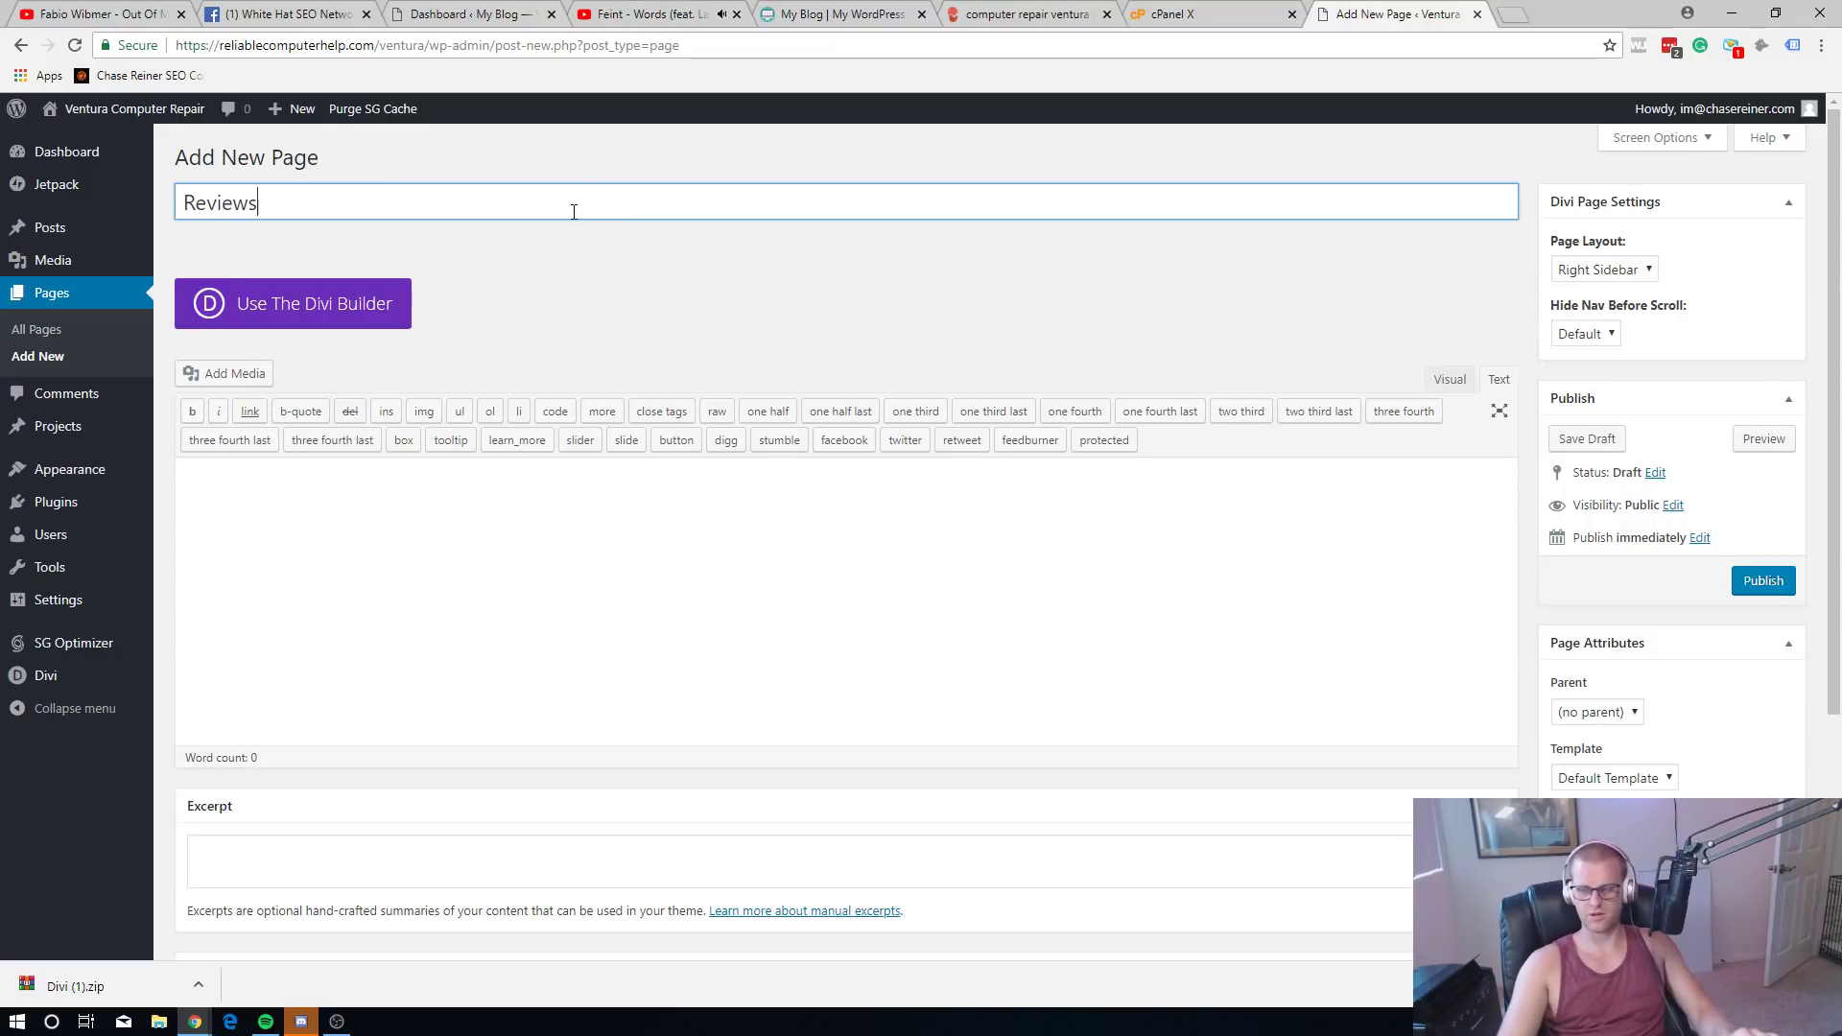
click(1764, 581)
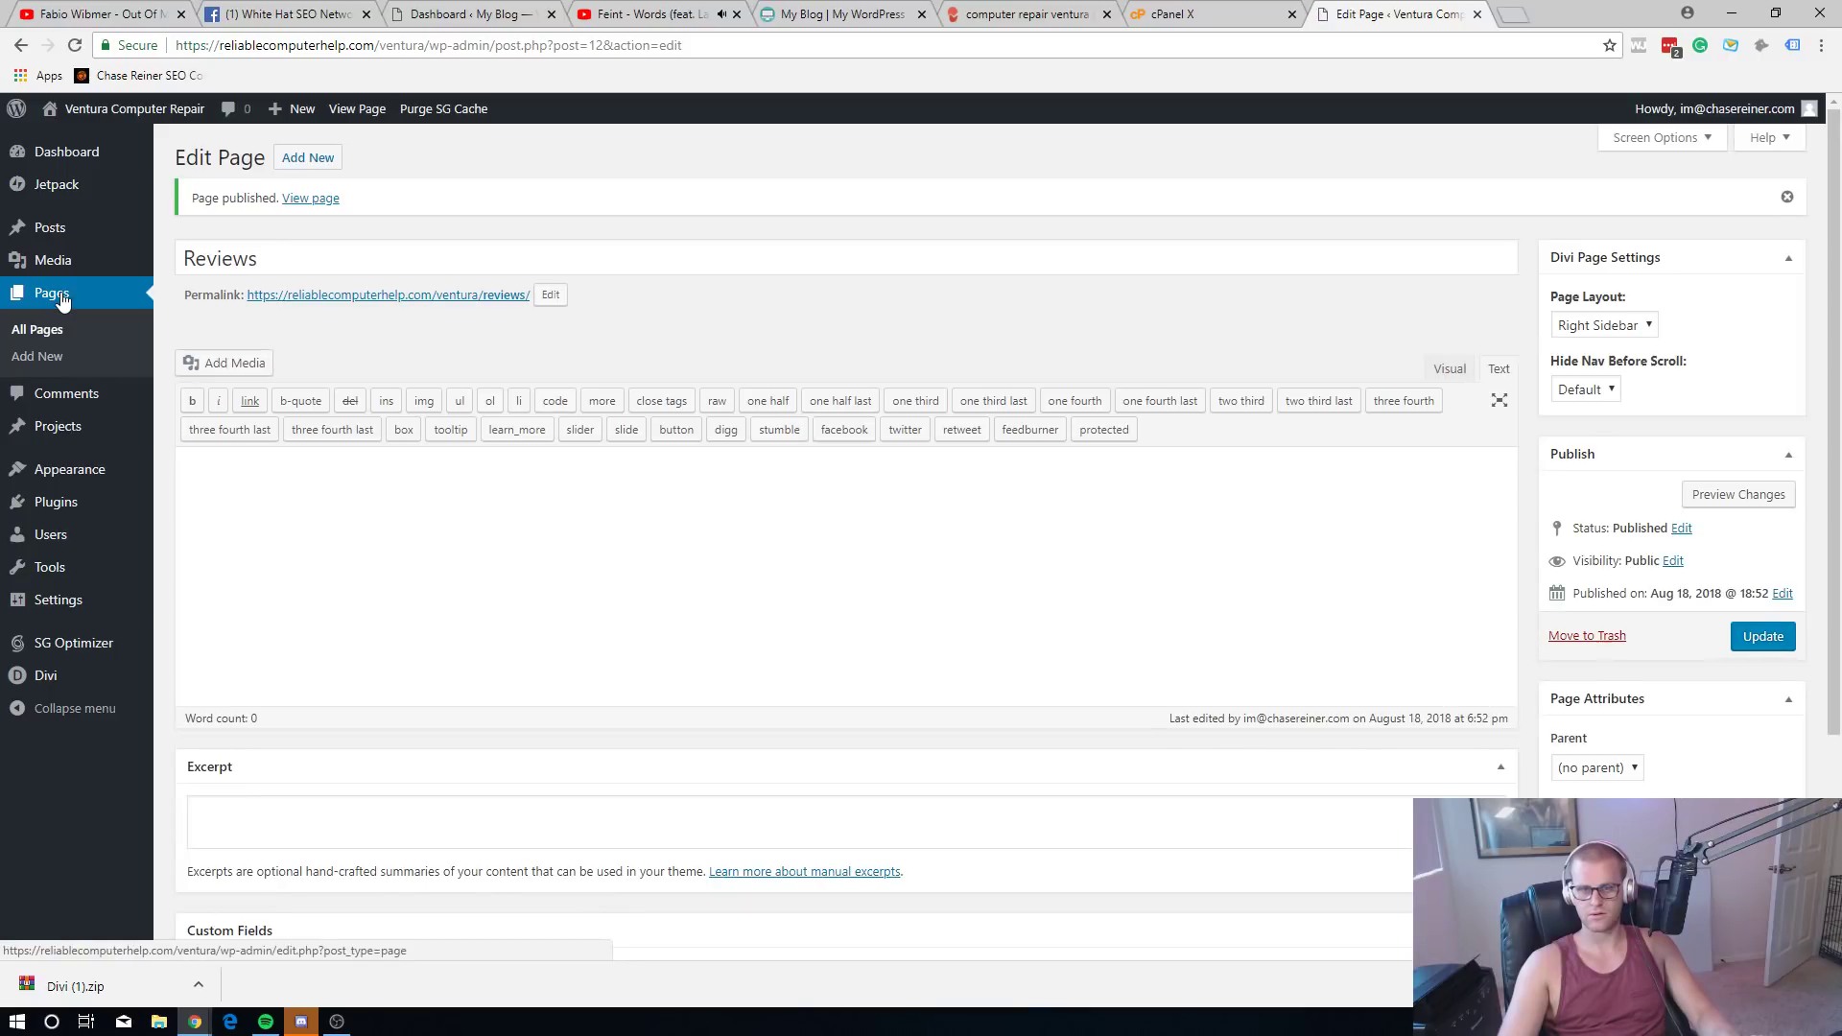
From the Pages list, add and publish another page titled 'Services'
click(107, 293)
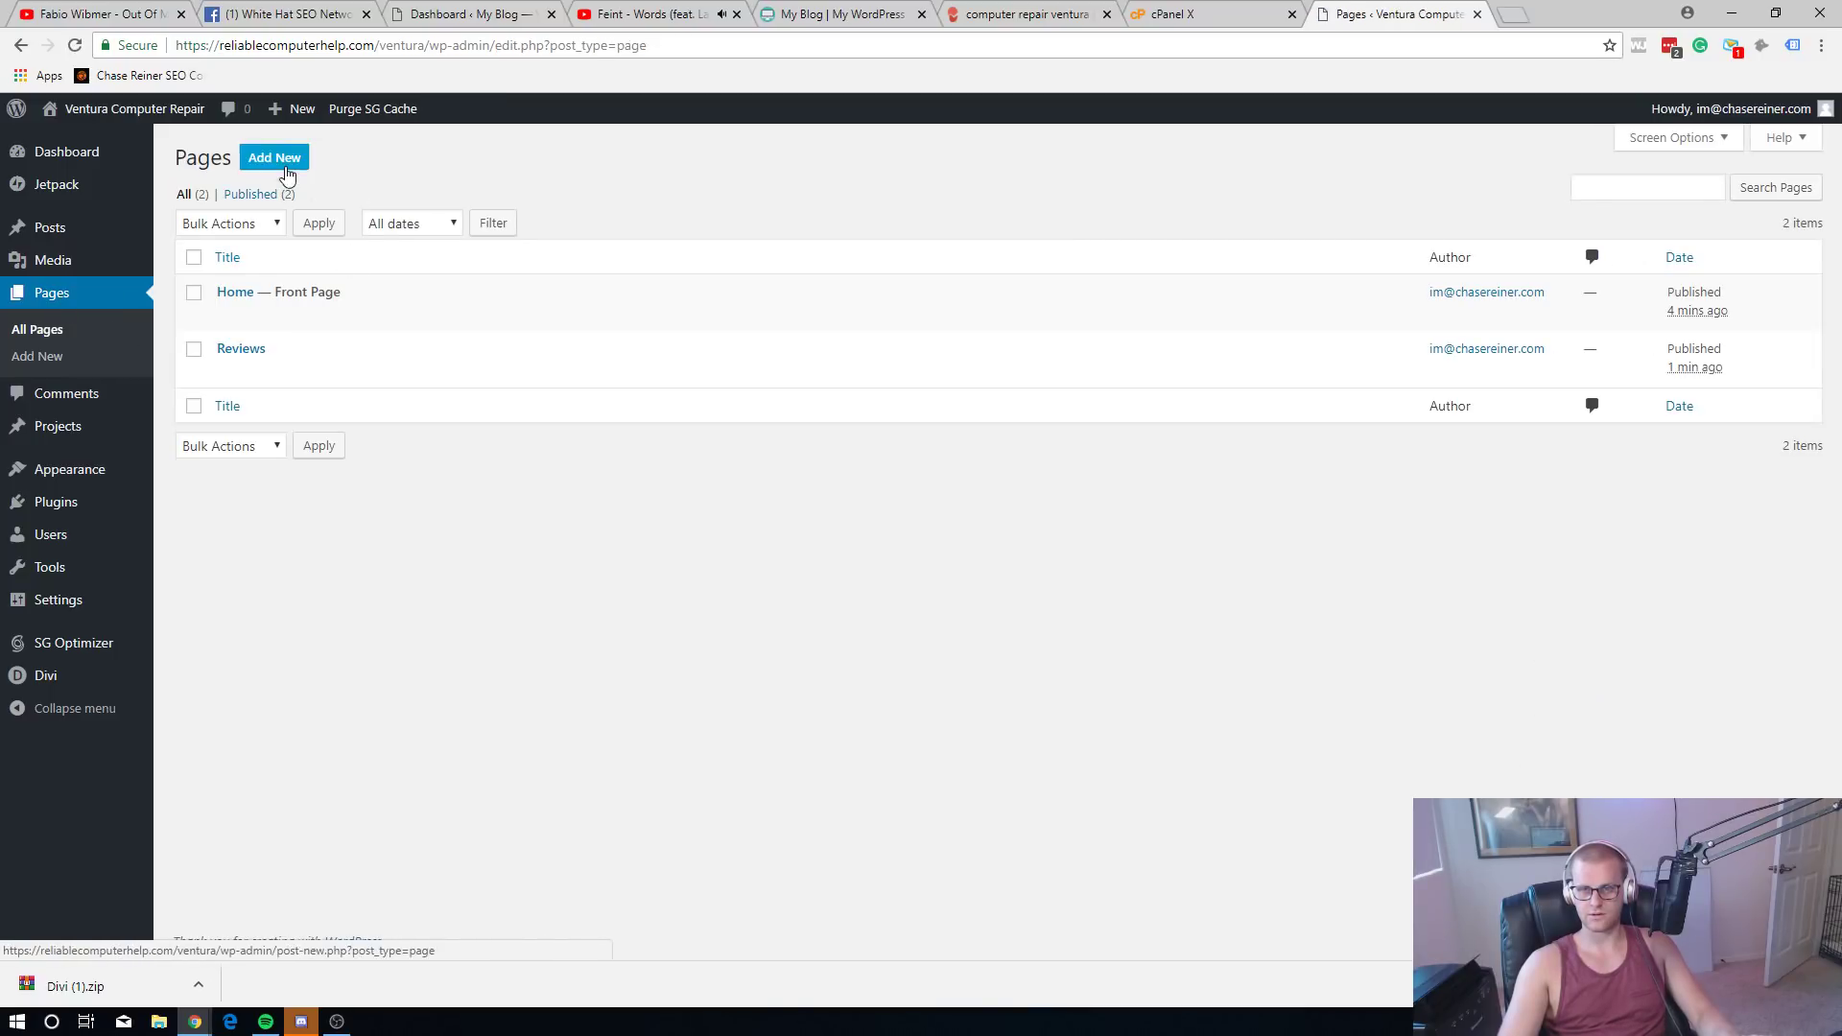
click(275, 157)
text(Services)
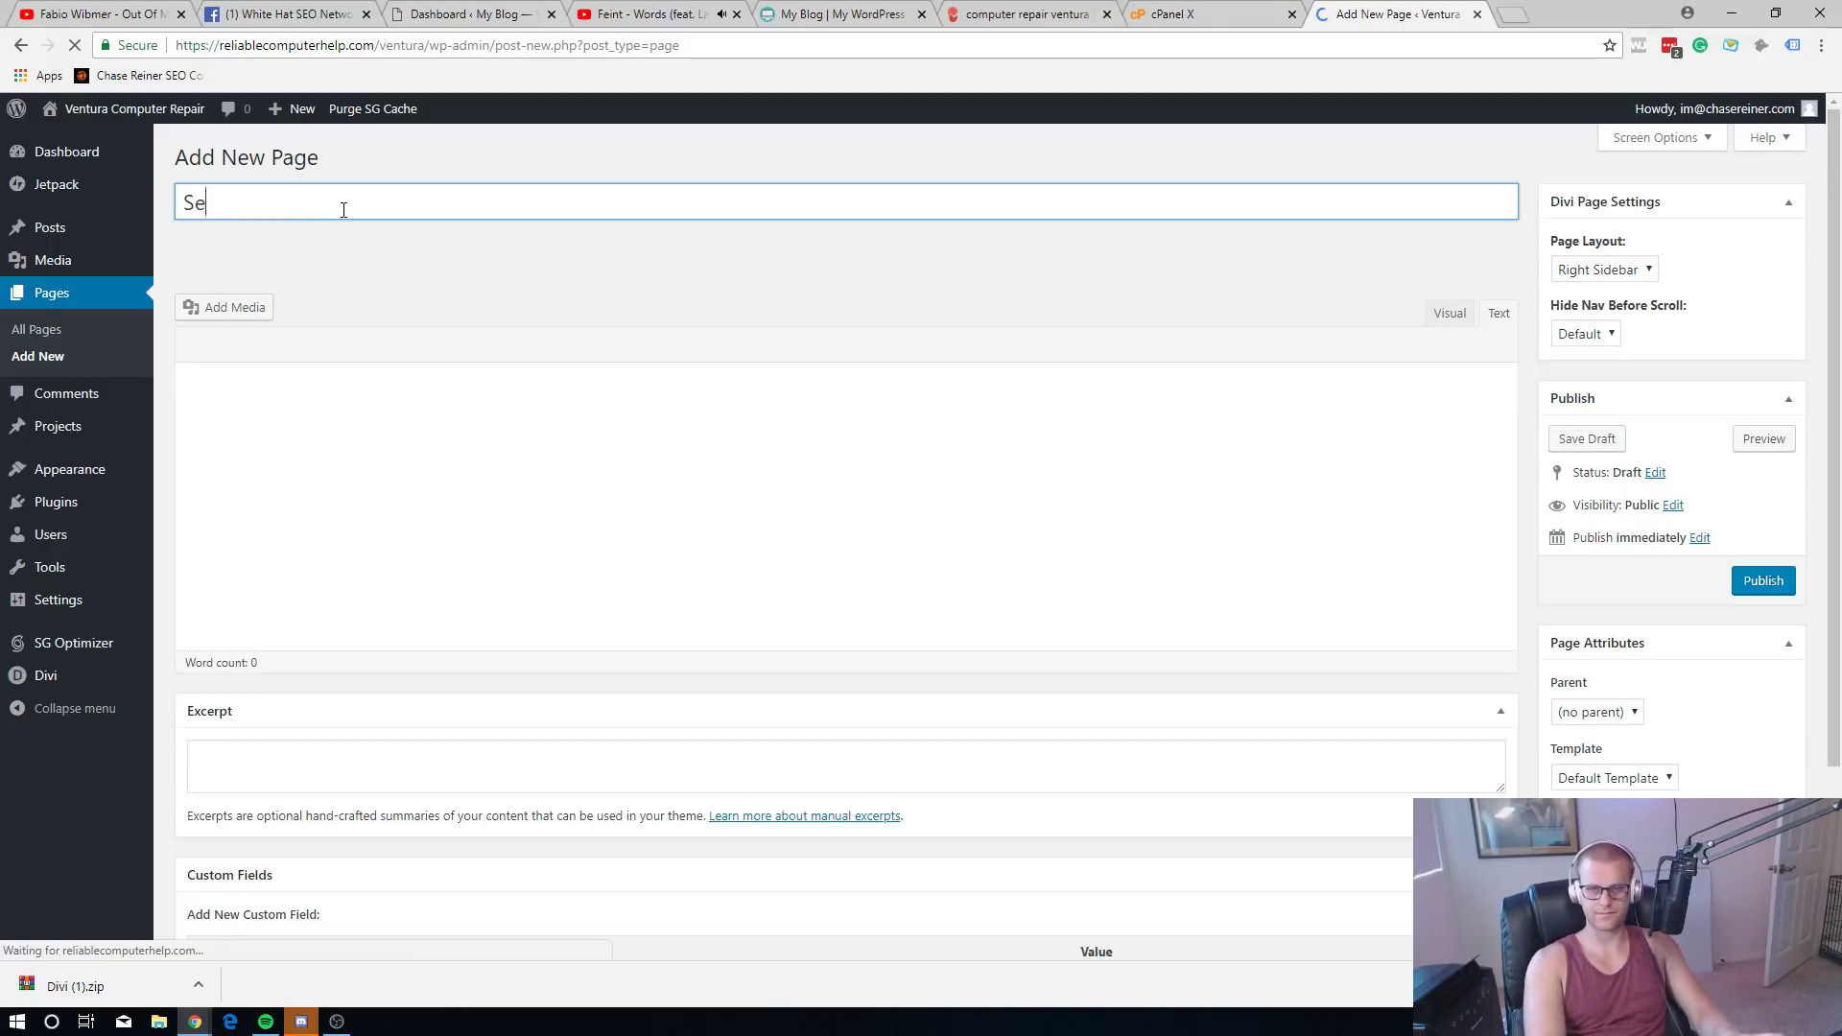
click(1772, 585)
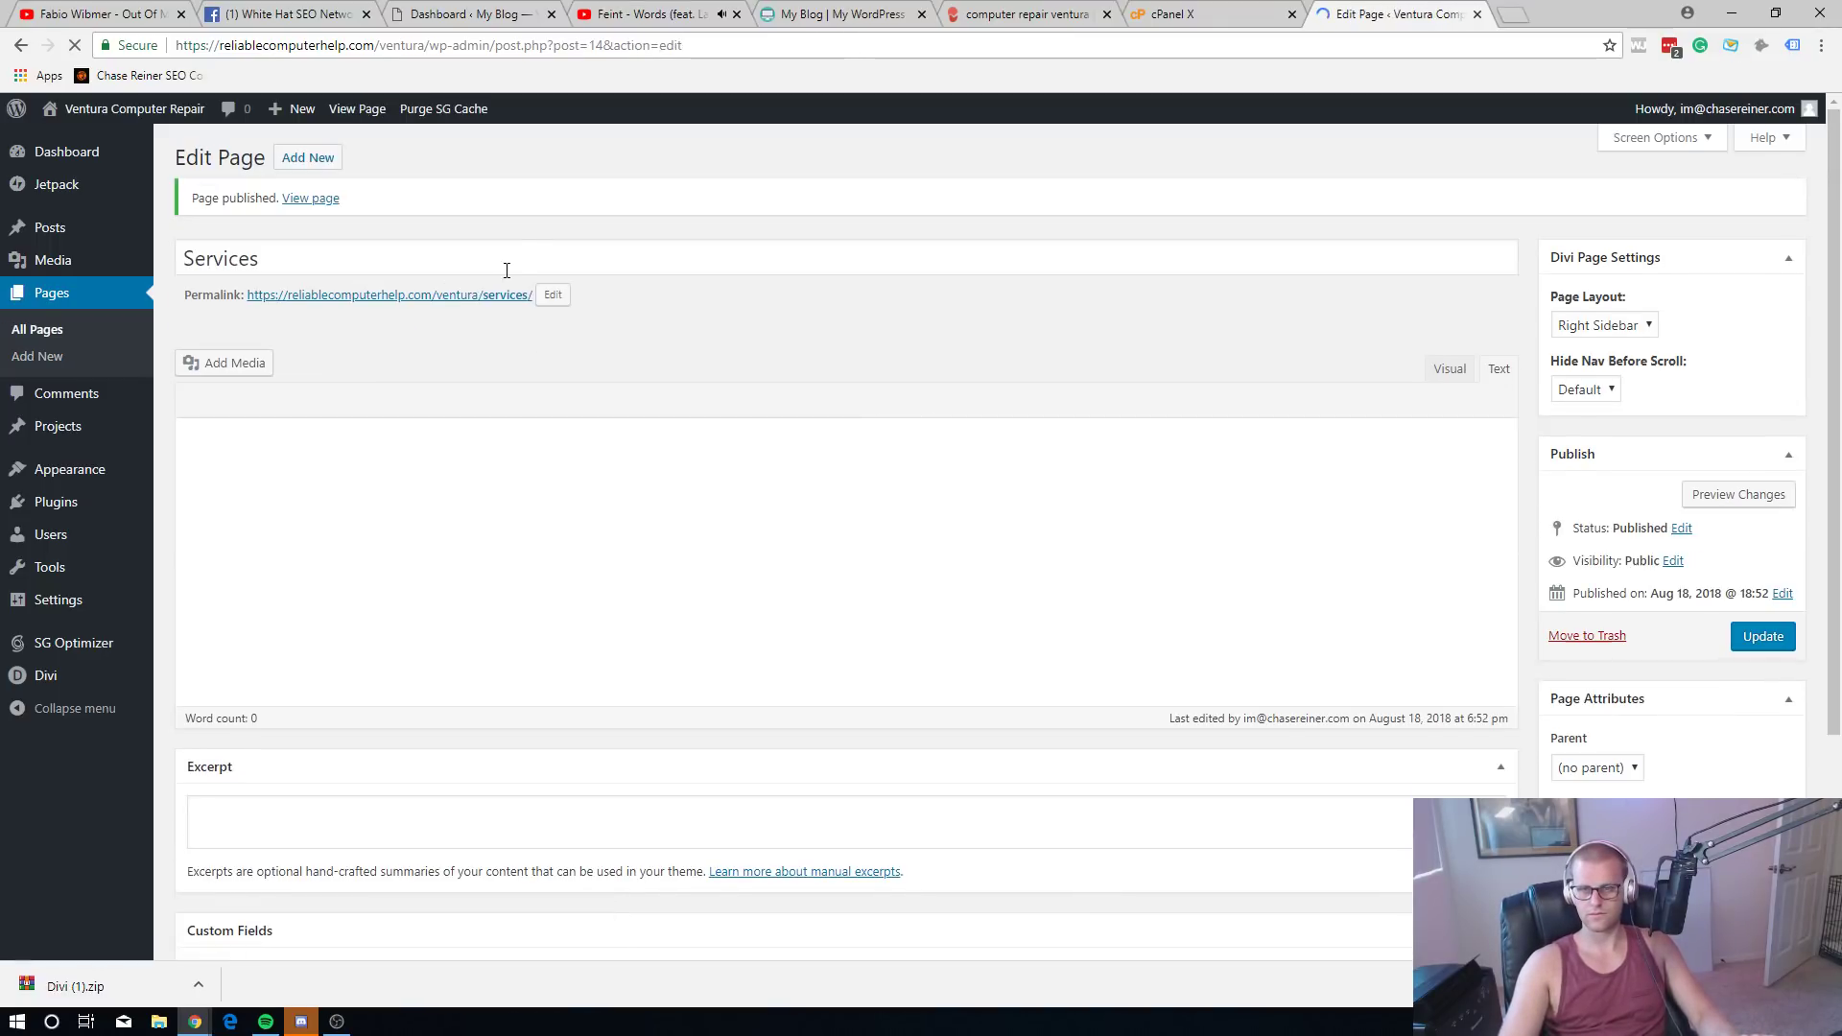
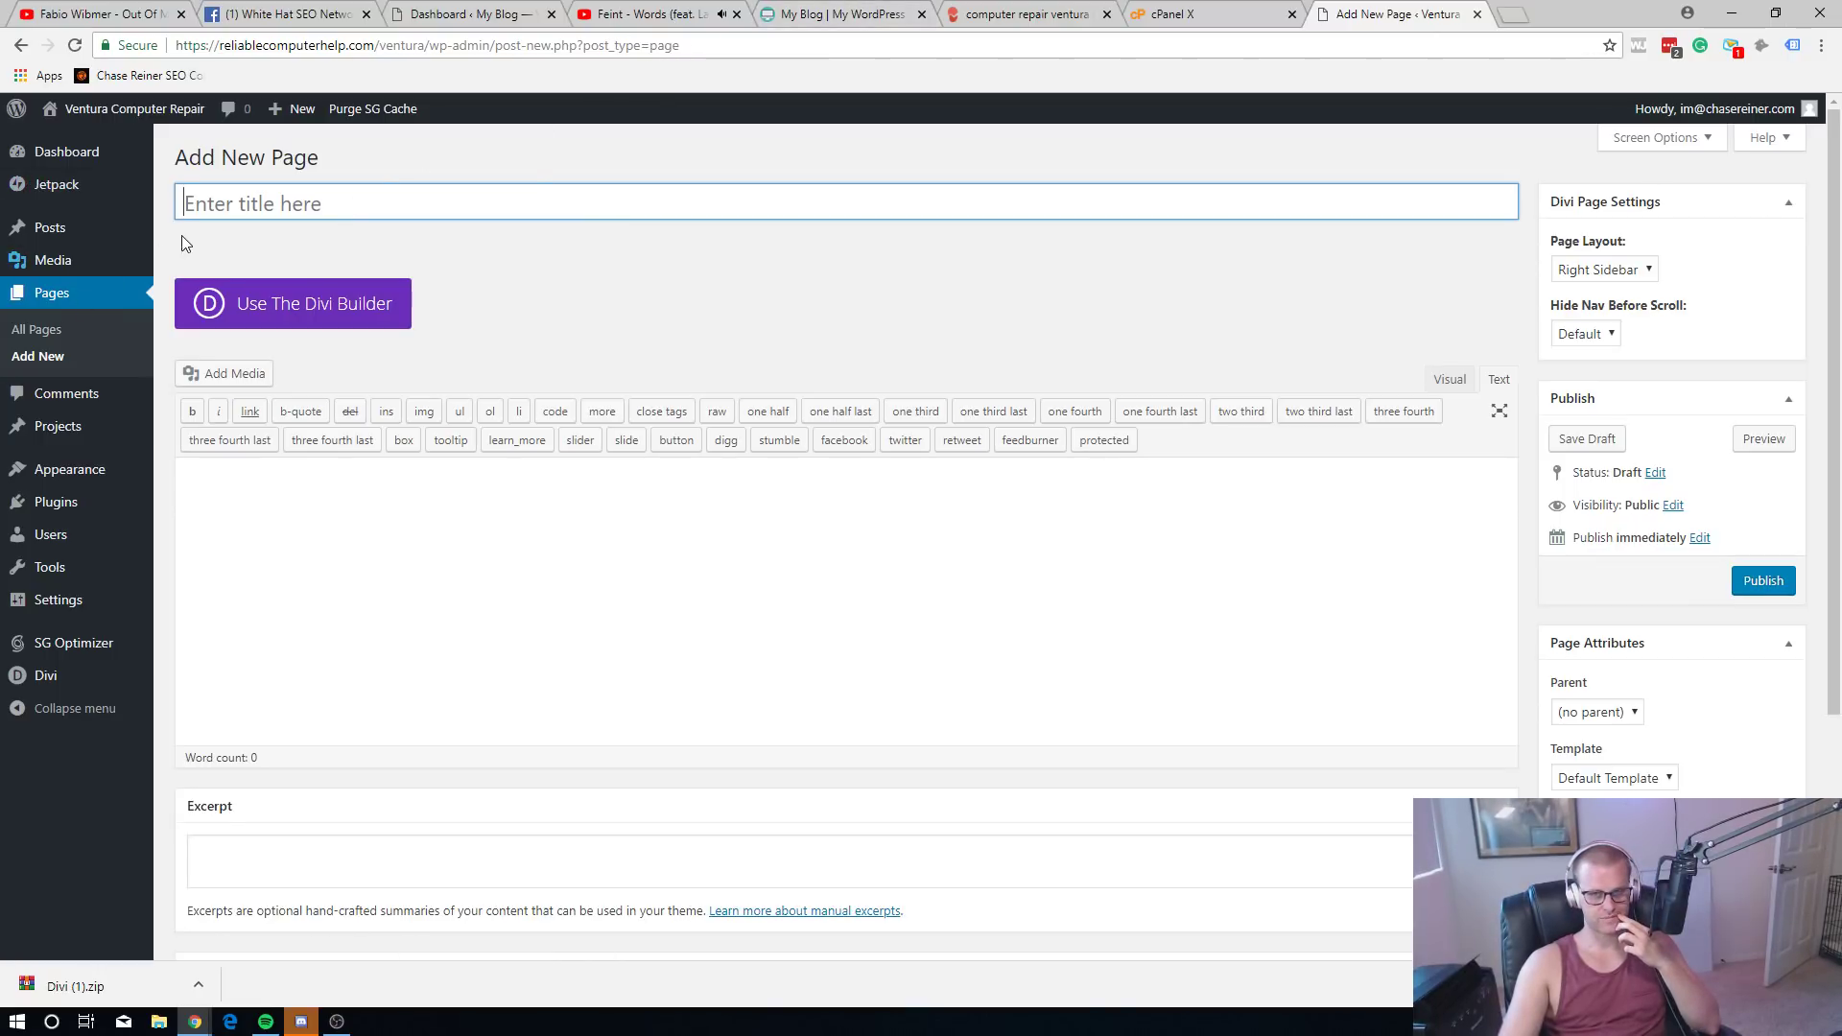
Save draft pages titled 'About' and 'Contact', then return to the All Pages list
click(346, 189)
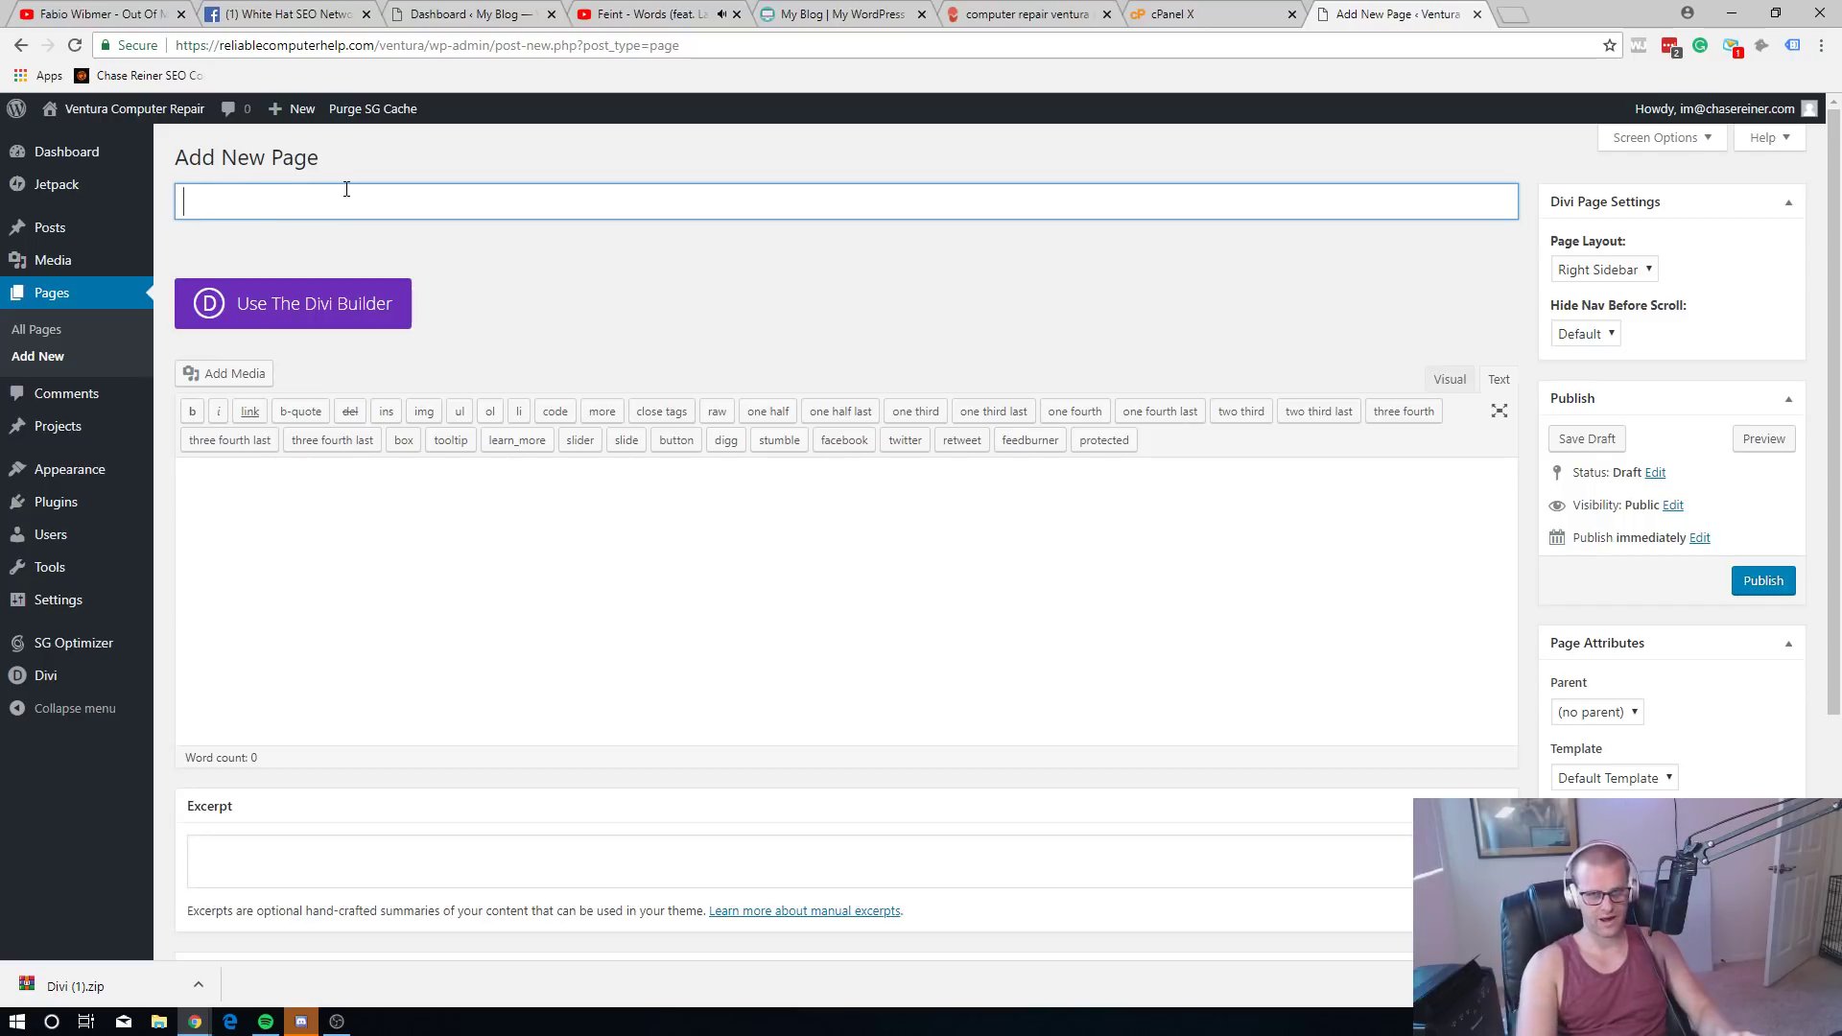
key(Return)
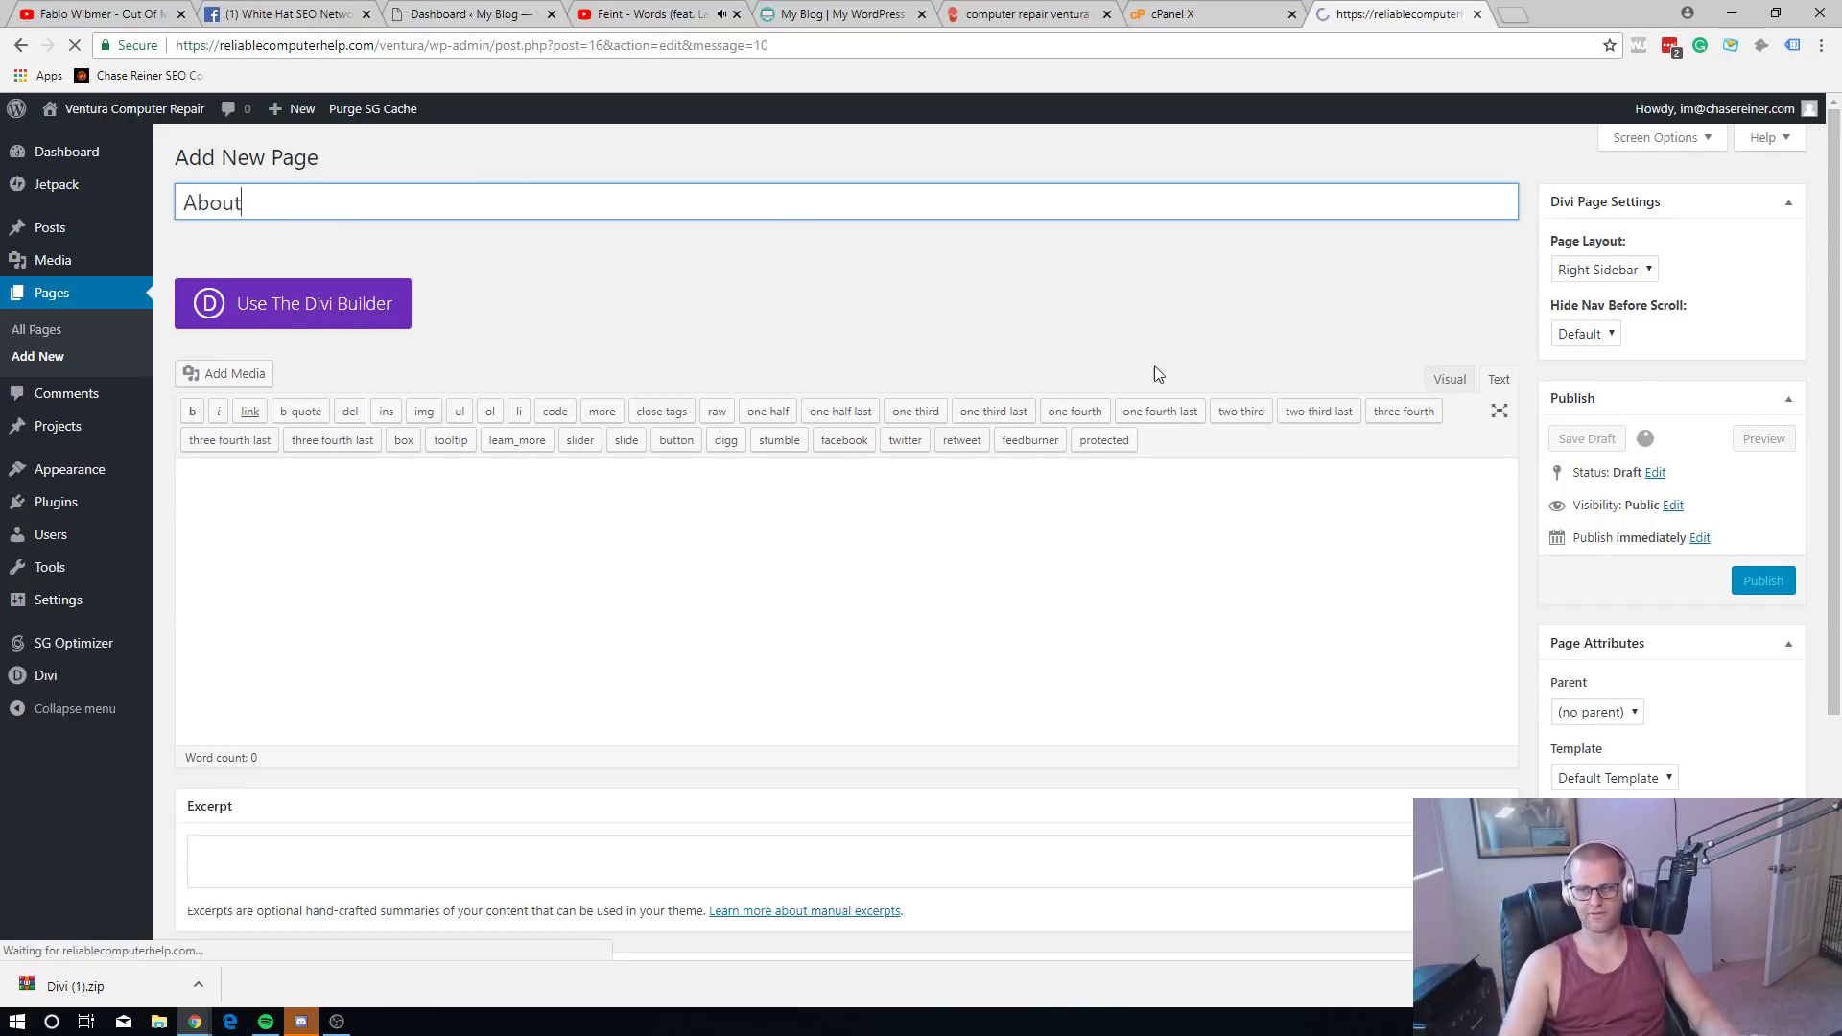
click(289, 155)
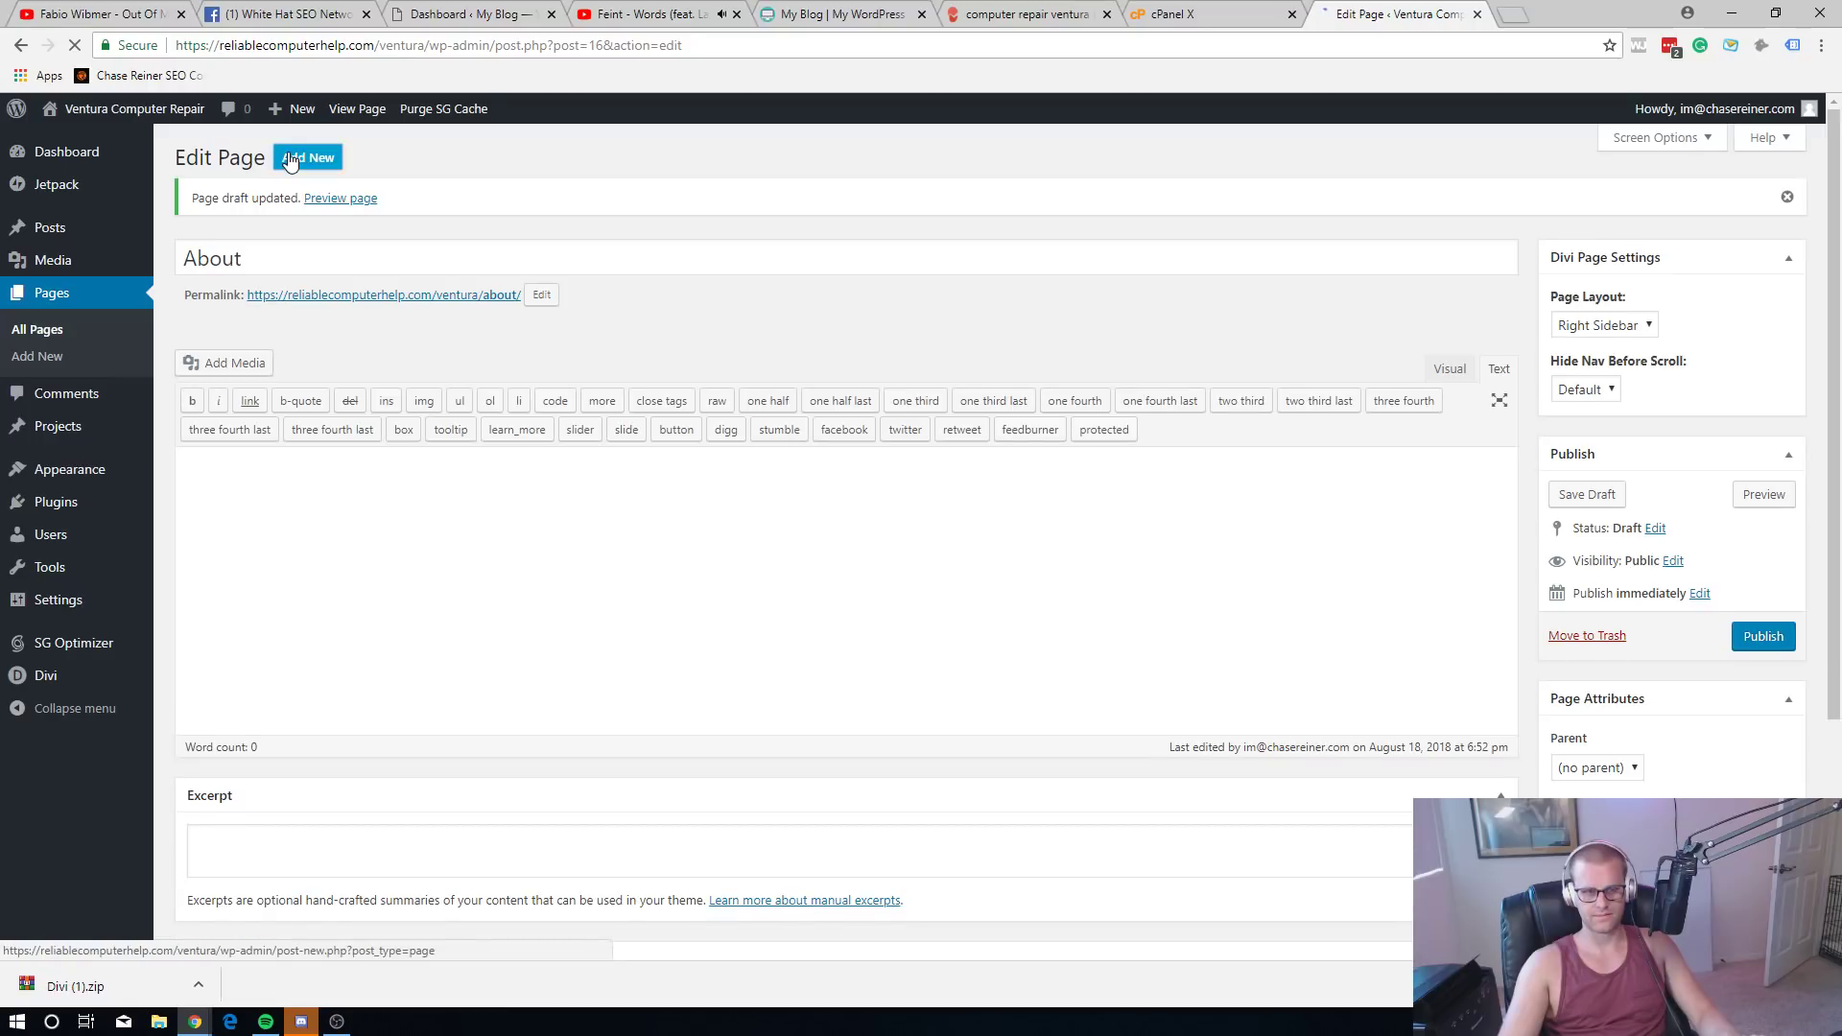
text(Contact)
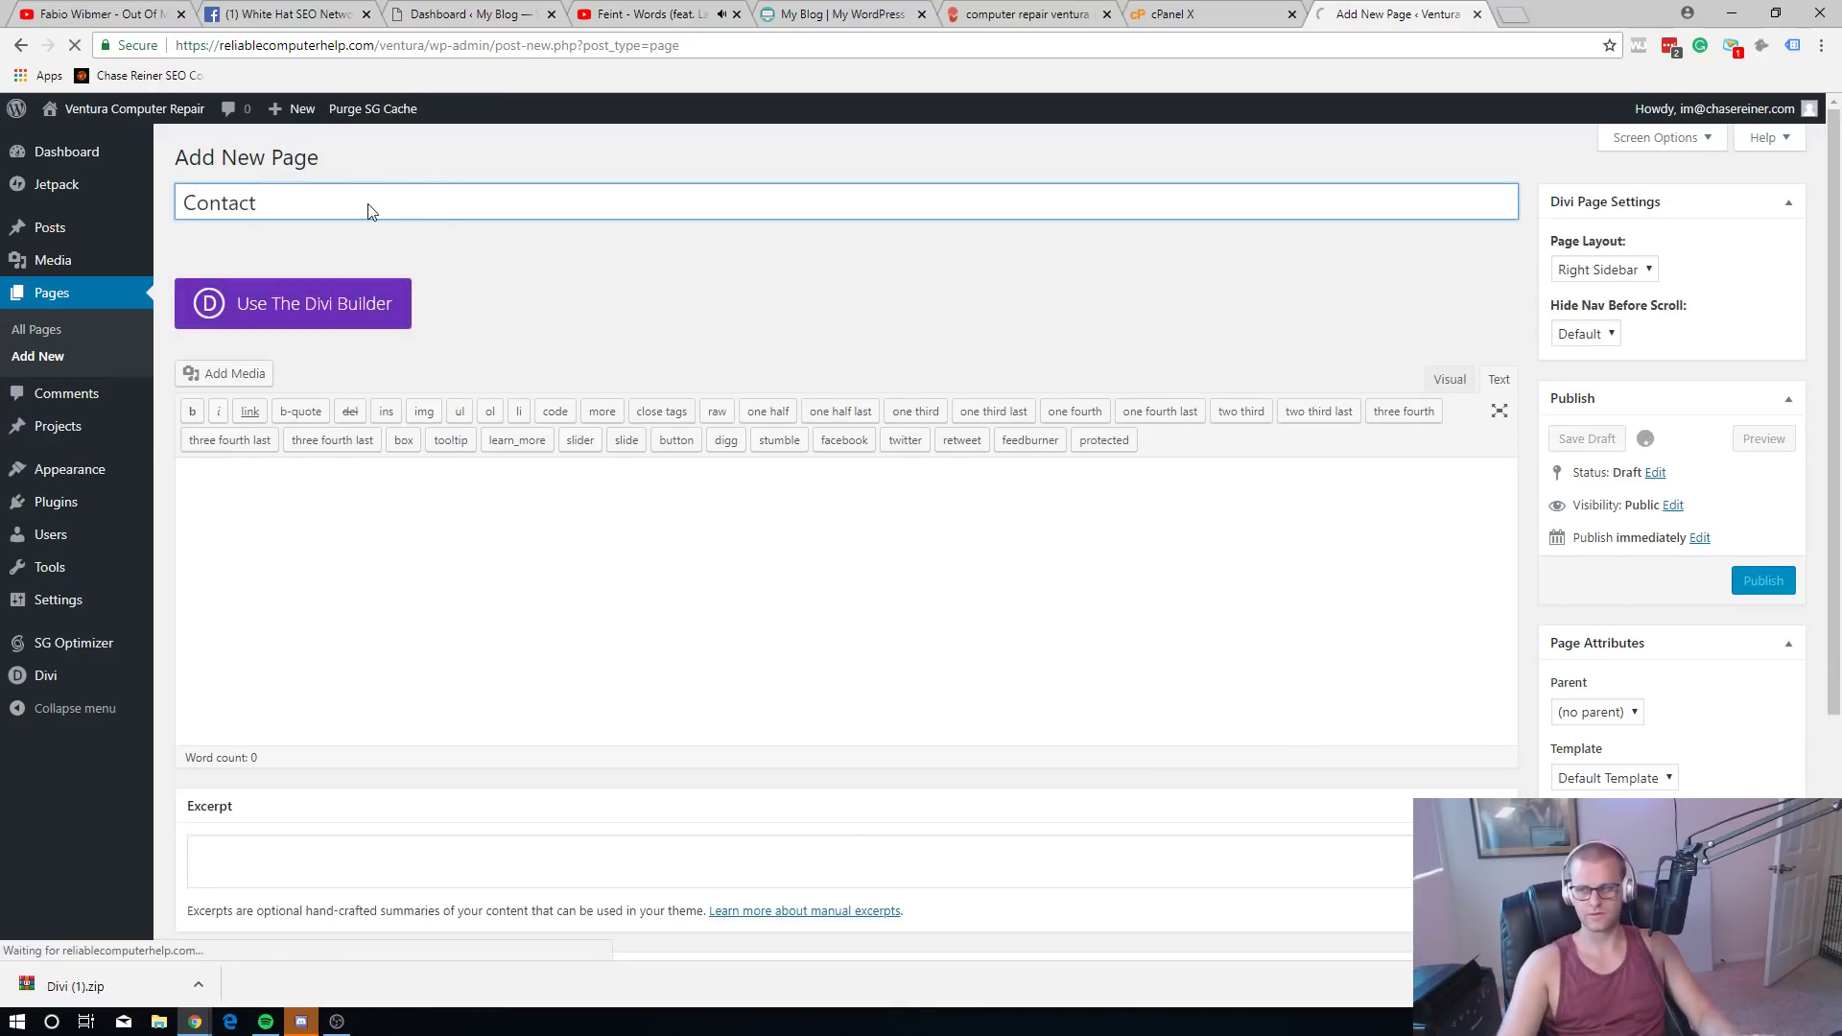
key(Return)
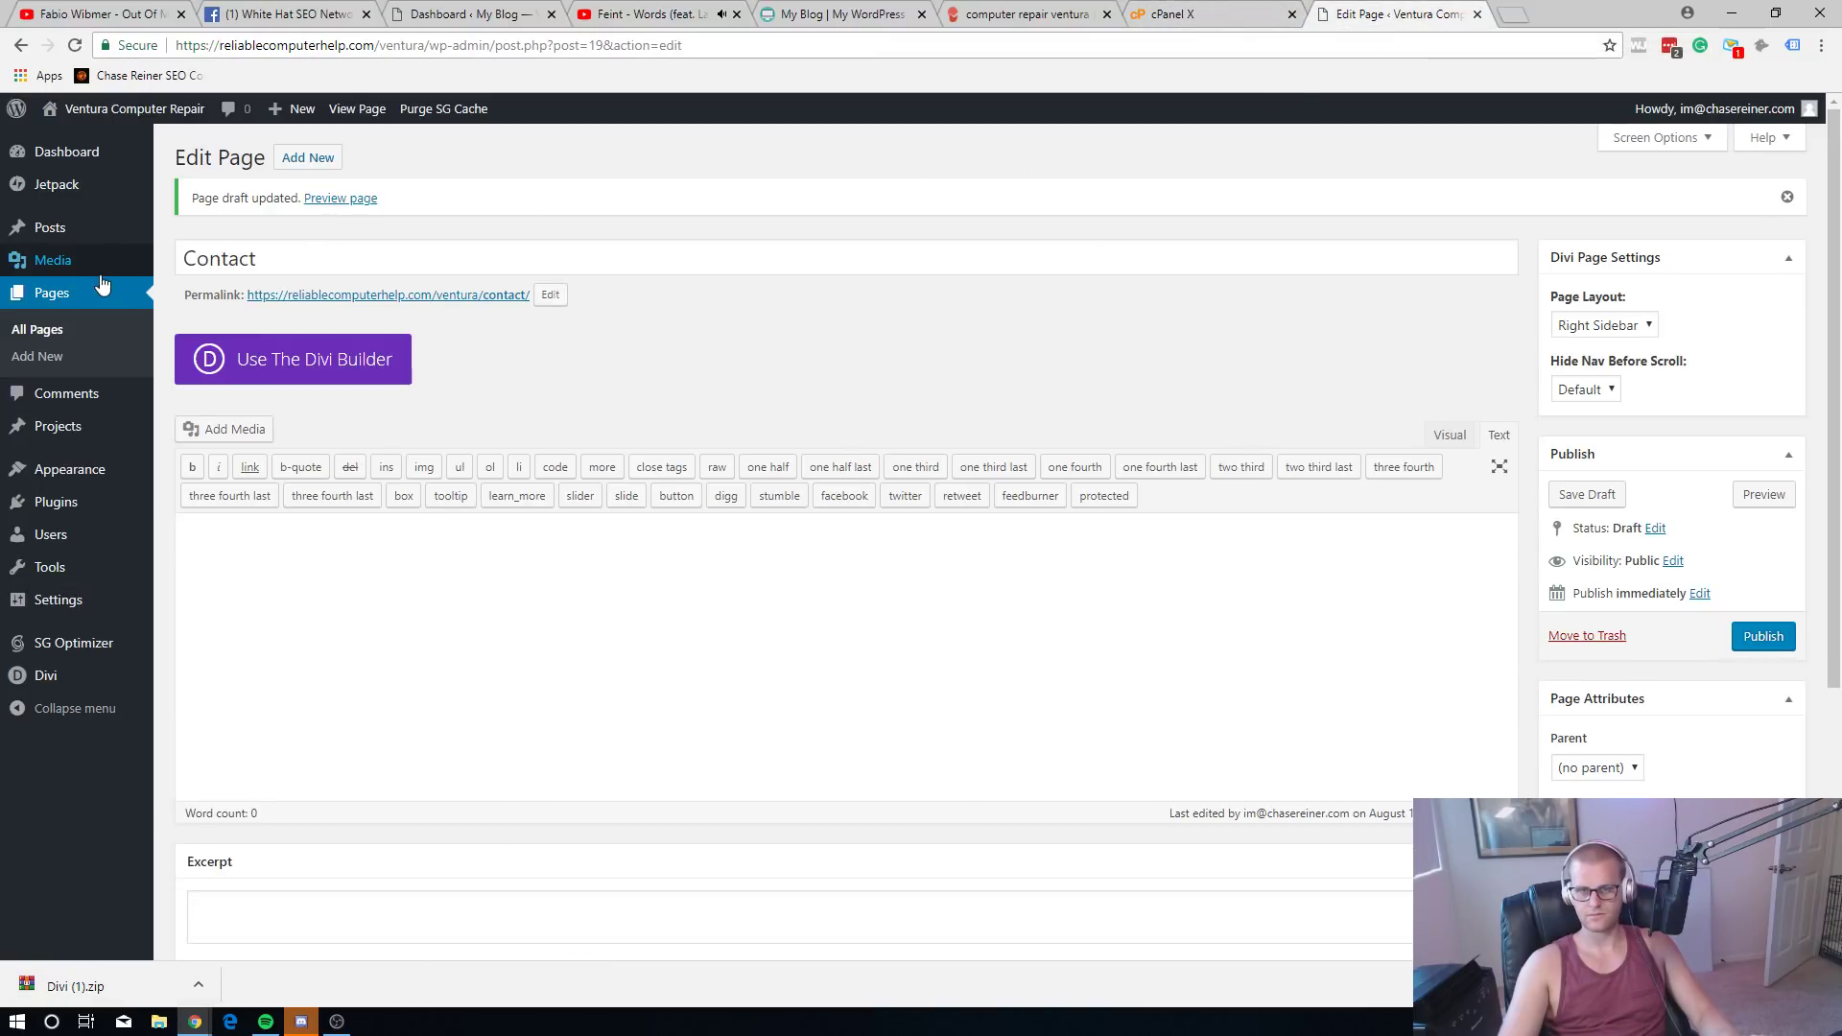
click(89, 291)
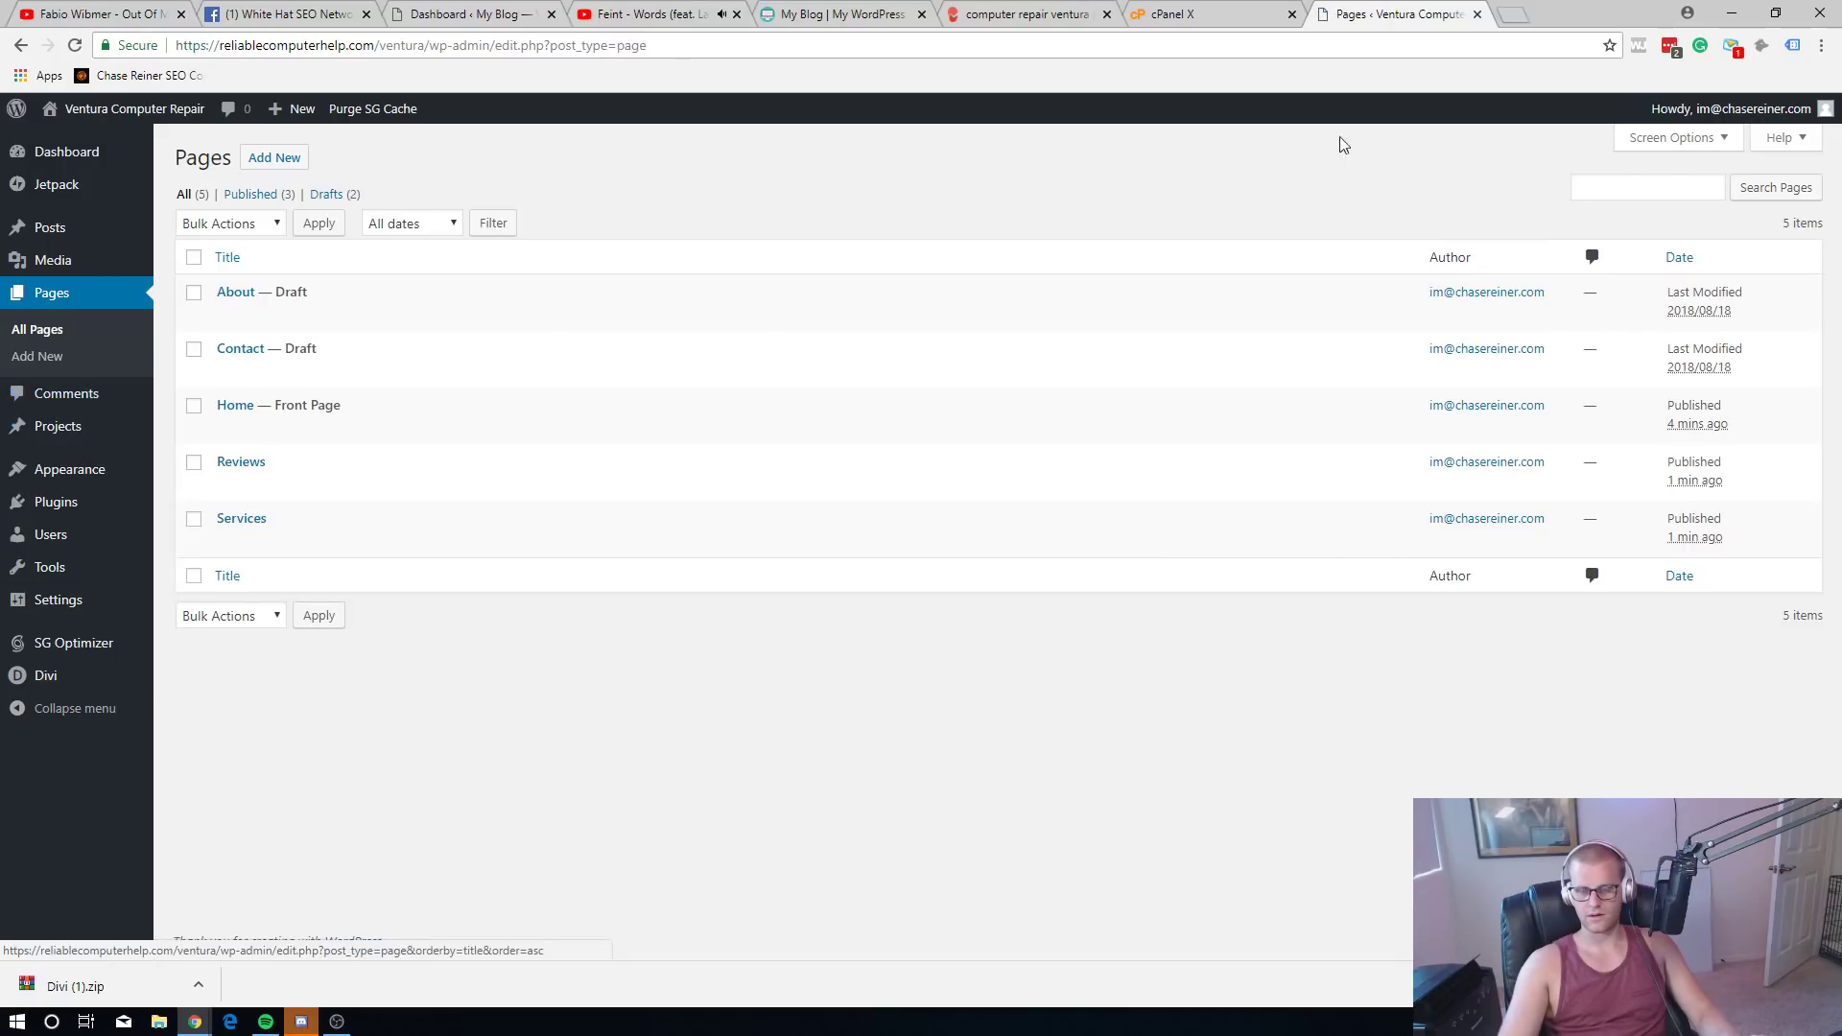
In a new tab, load reliablecomputerhelp.com/ventura to view the live Home page
click(1508, 14)
text(r)
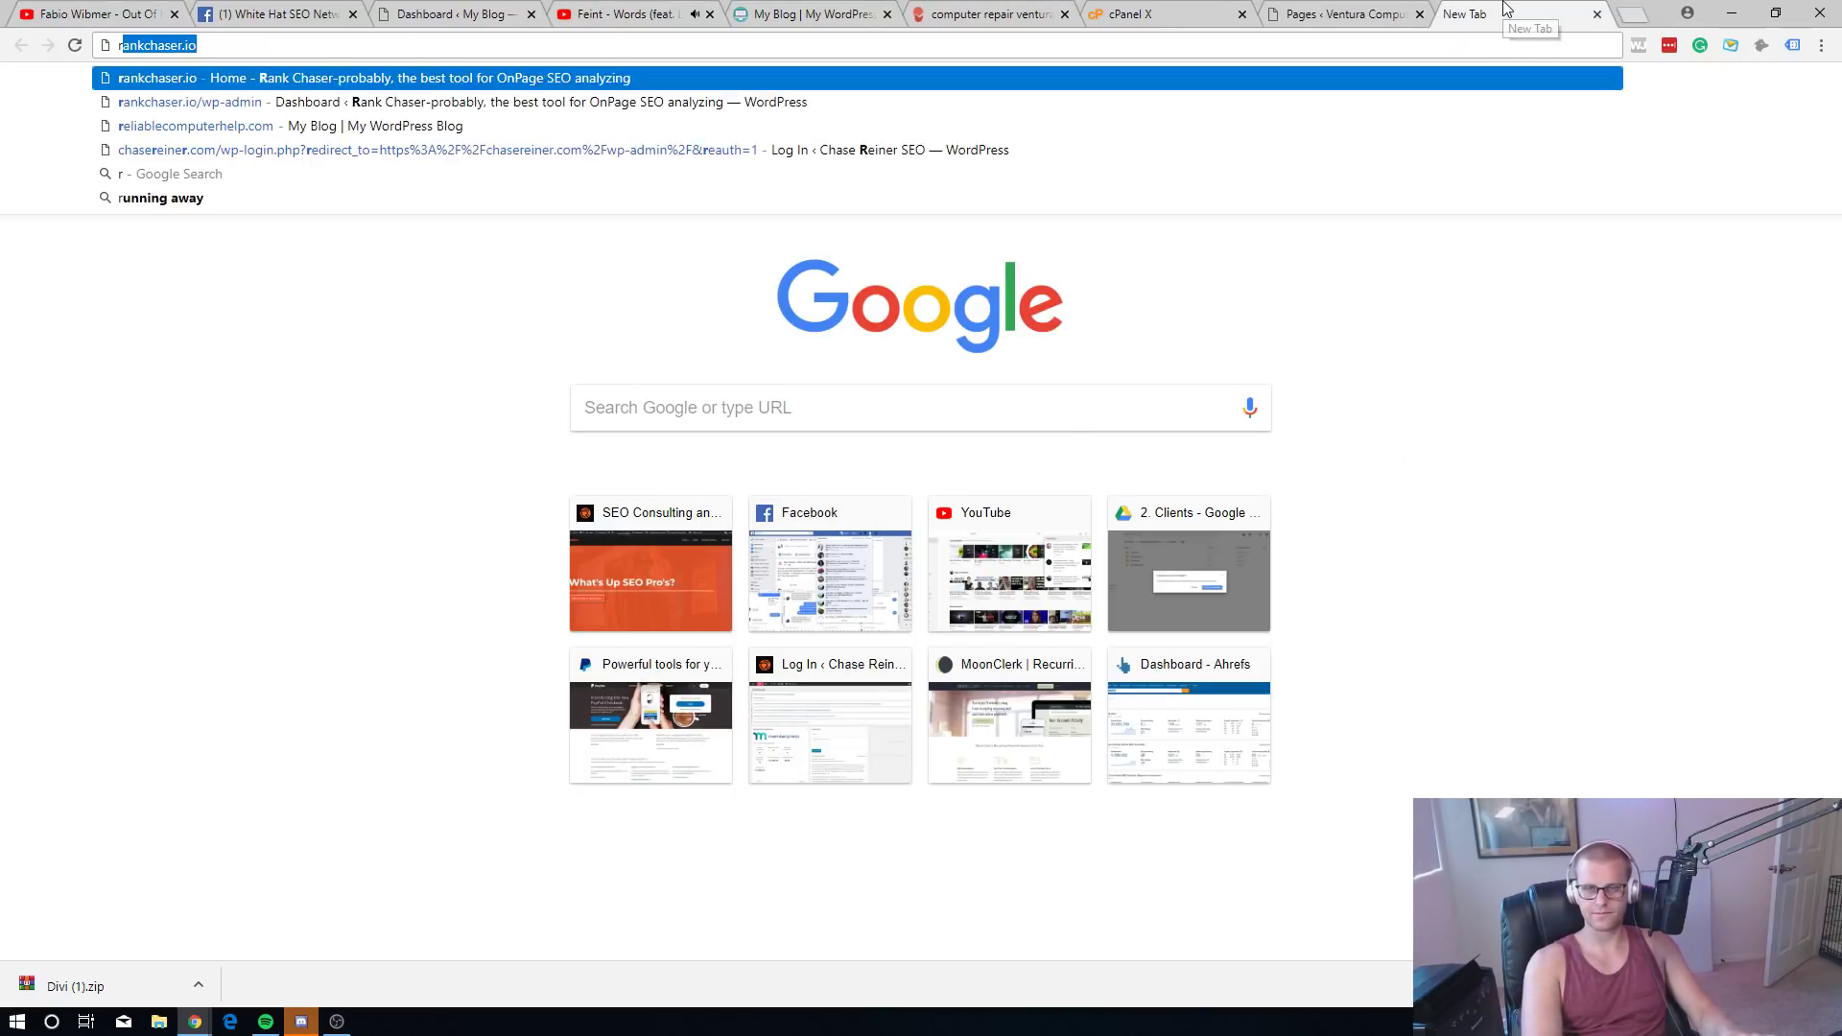
text(eliablecomputerhelp.com/vent)
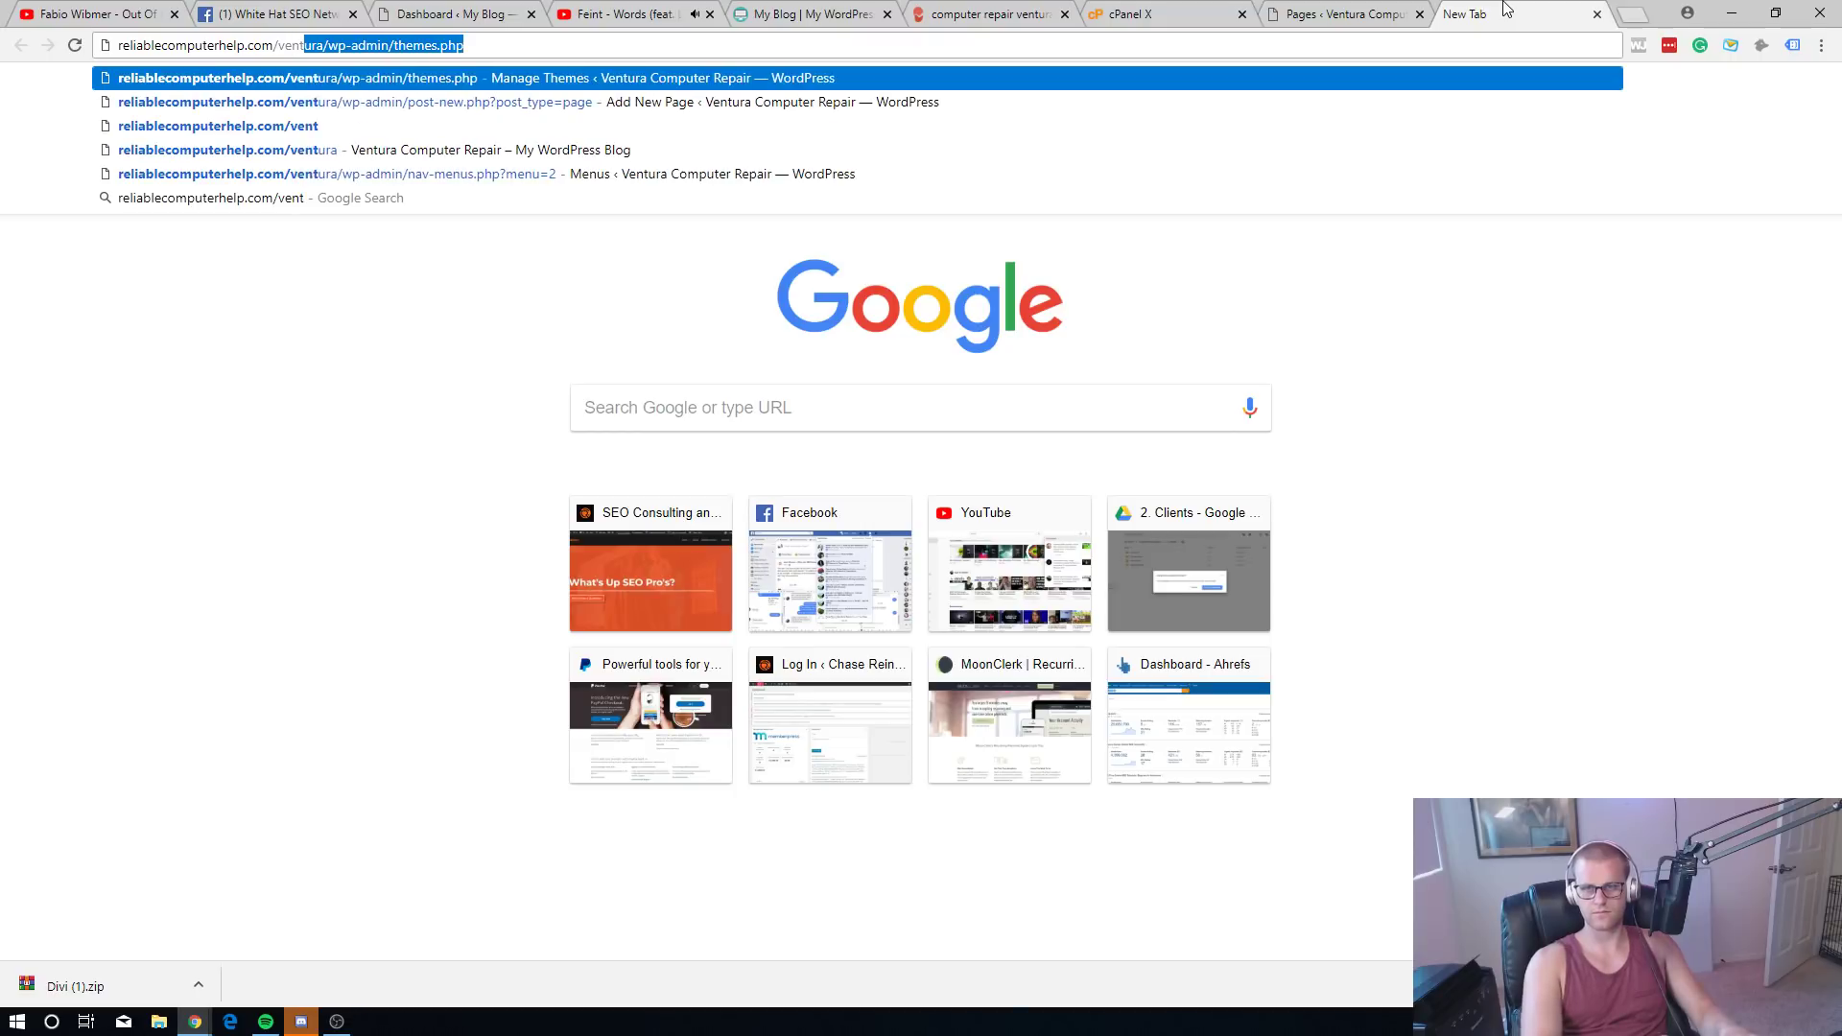
key(Return)
drag(430, 45, 1475, 290)
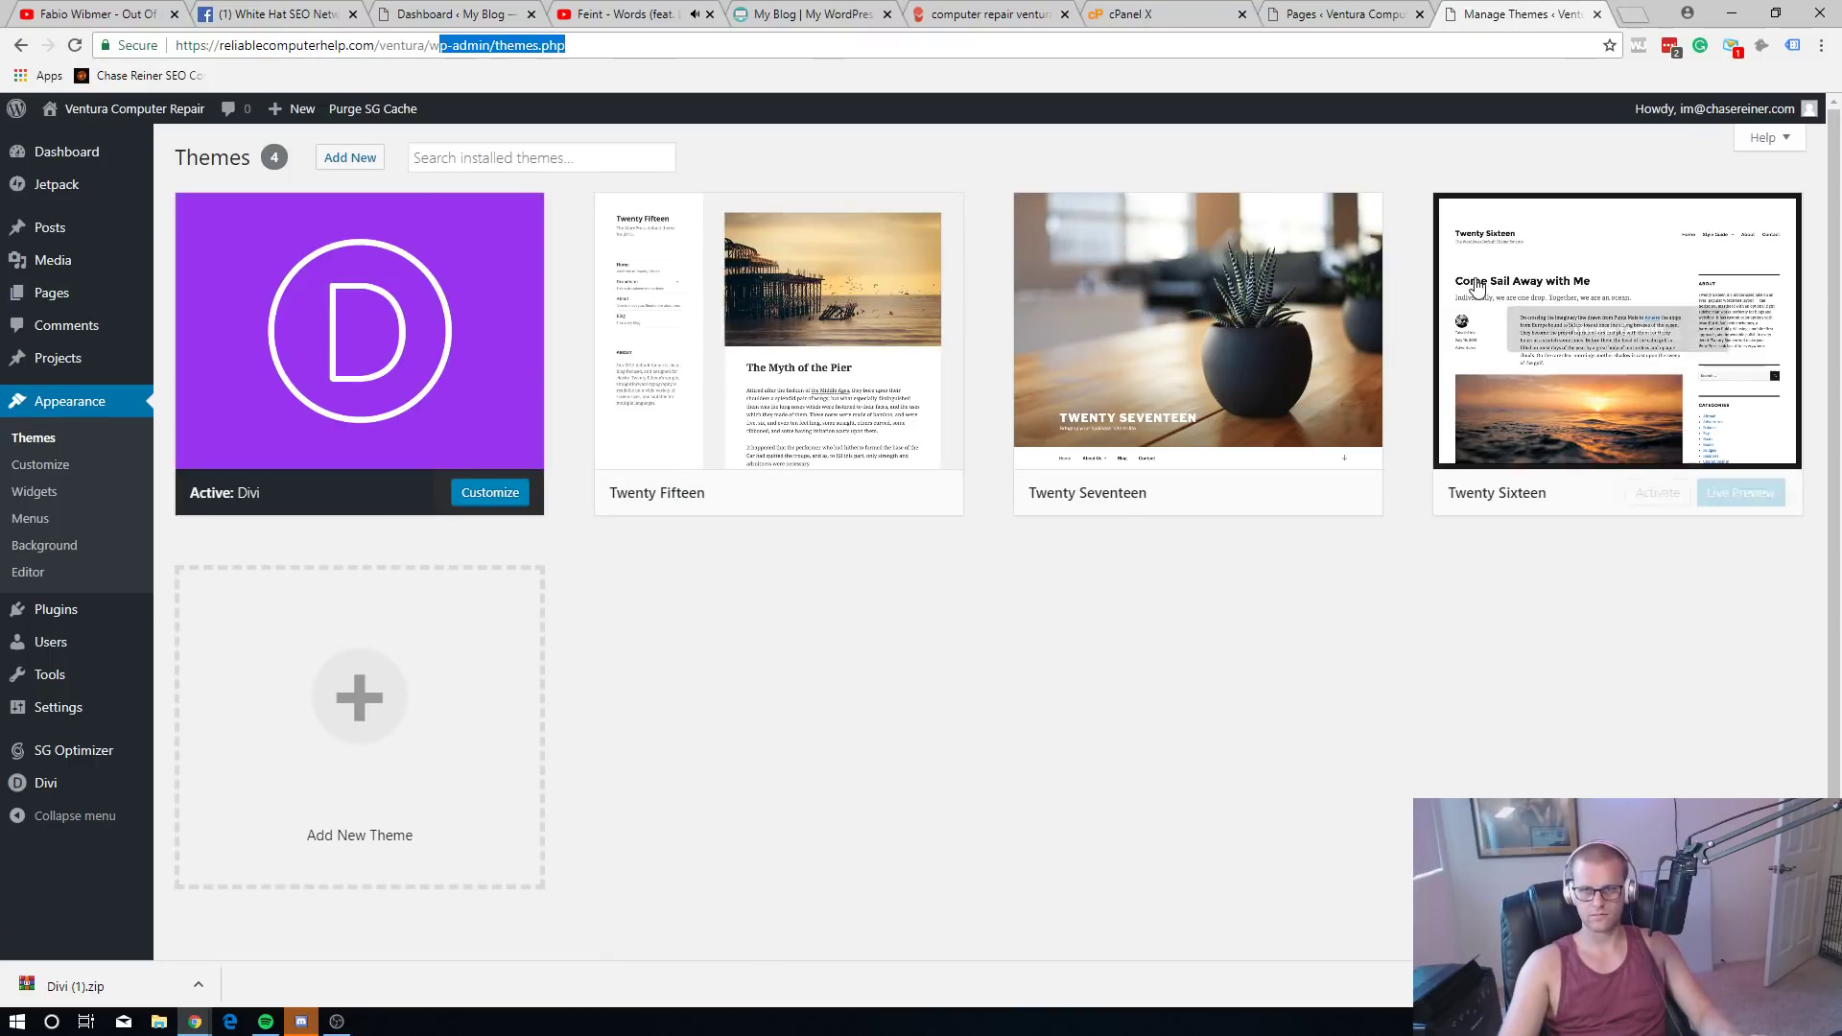
key(BackSpace)
key(Return)
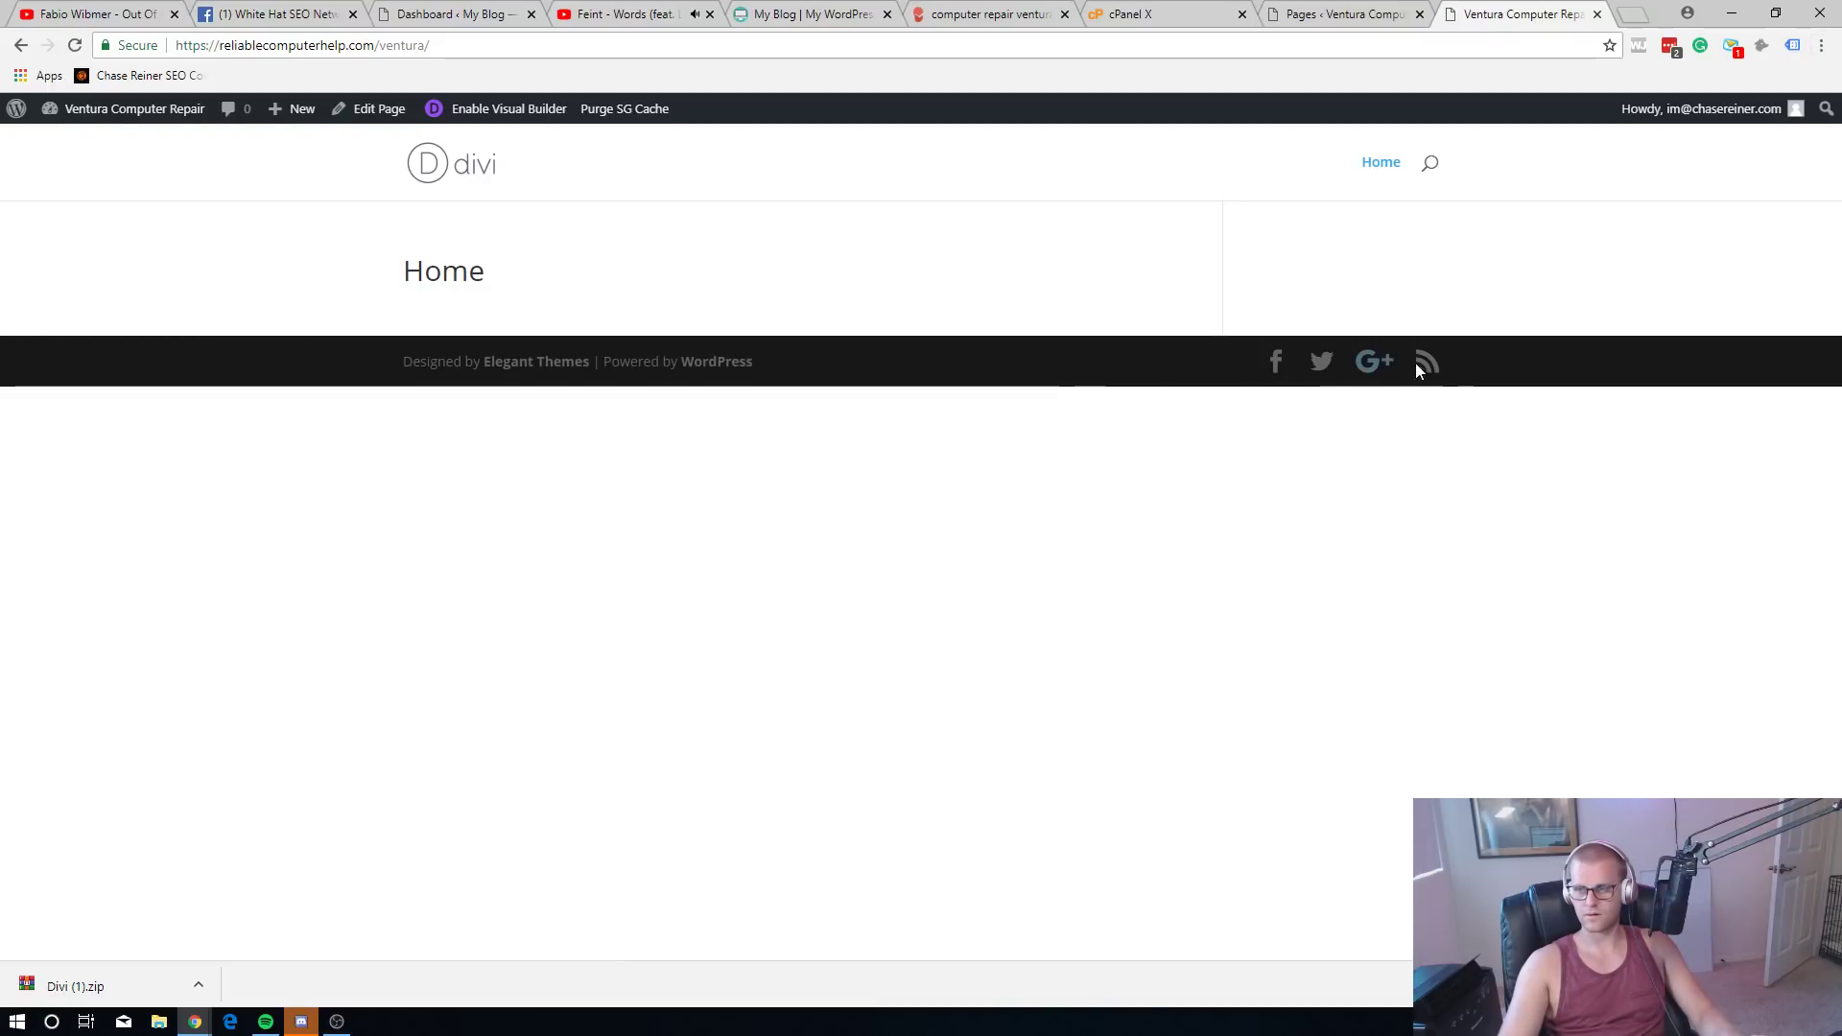
Open Google Drive and create a 'Rank and Rent Projects' folder in 2. Clients
click(1640, 12)
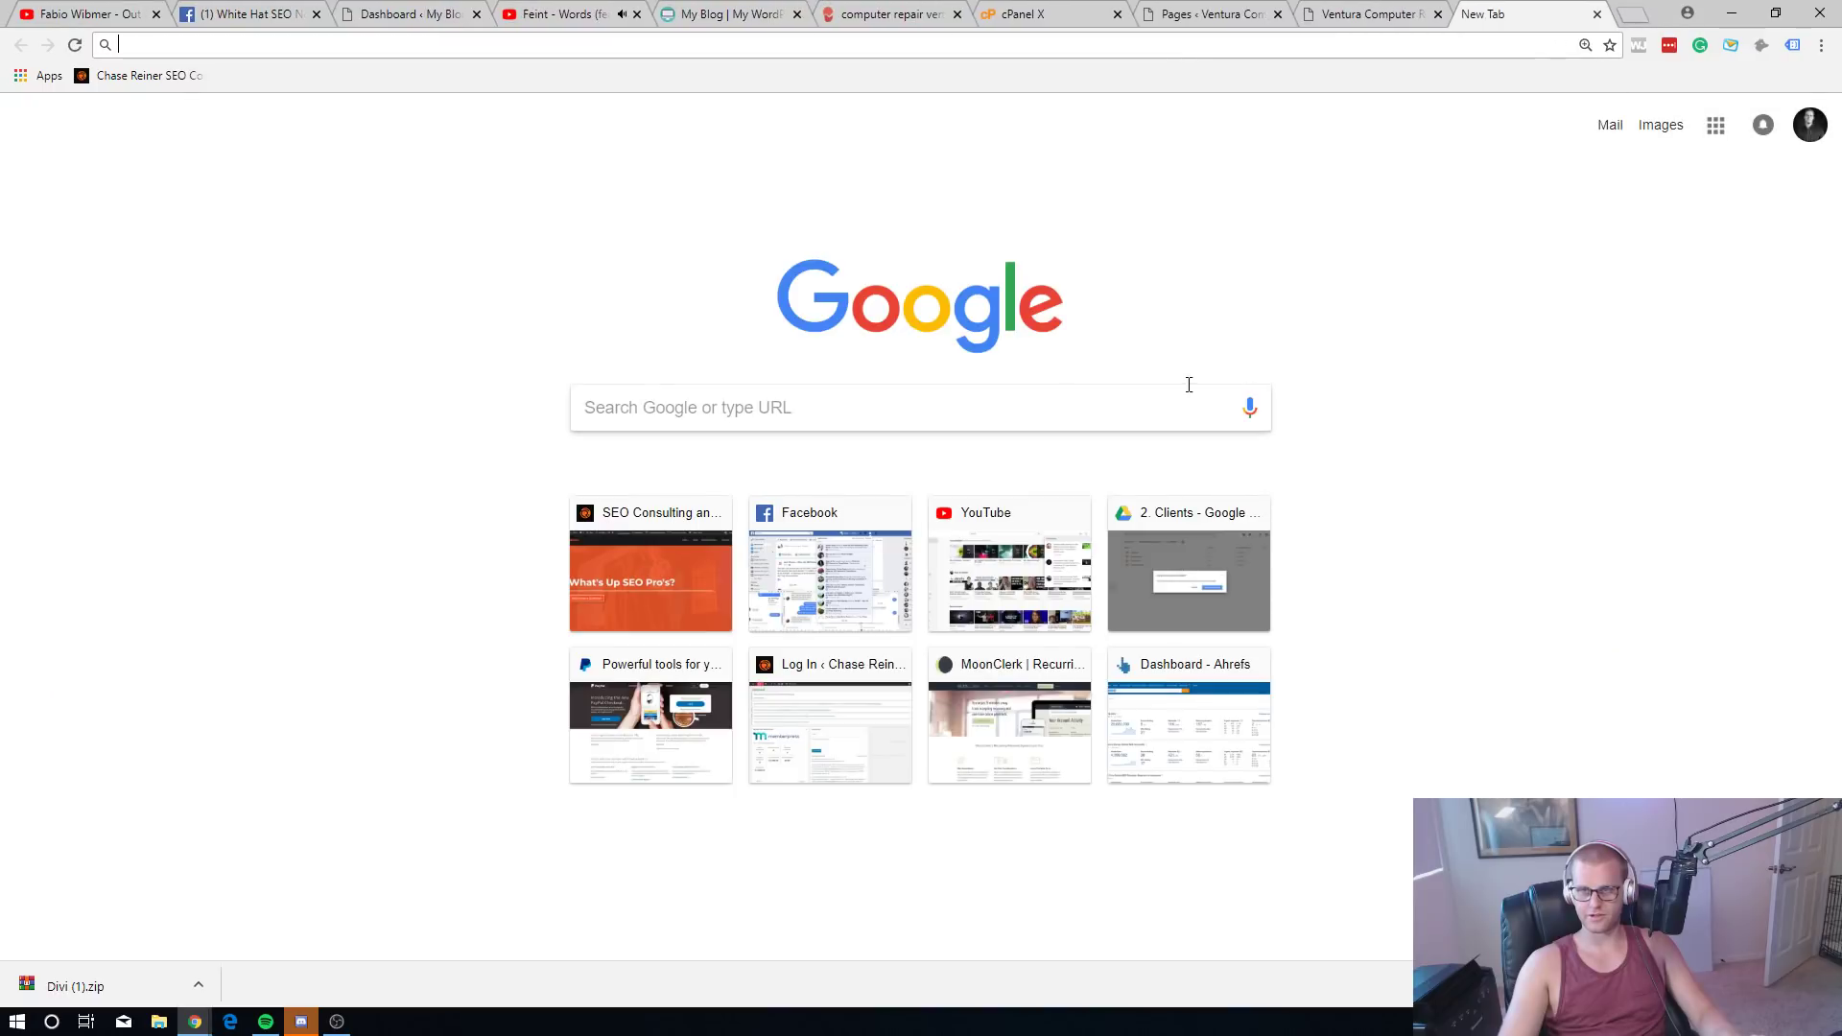
text(dri)
key(Return)
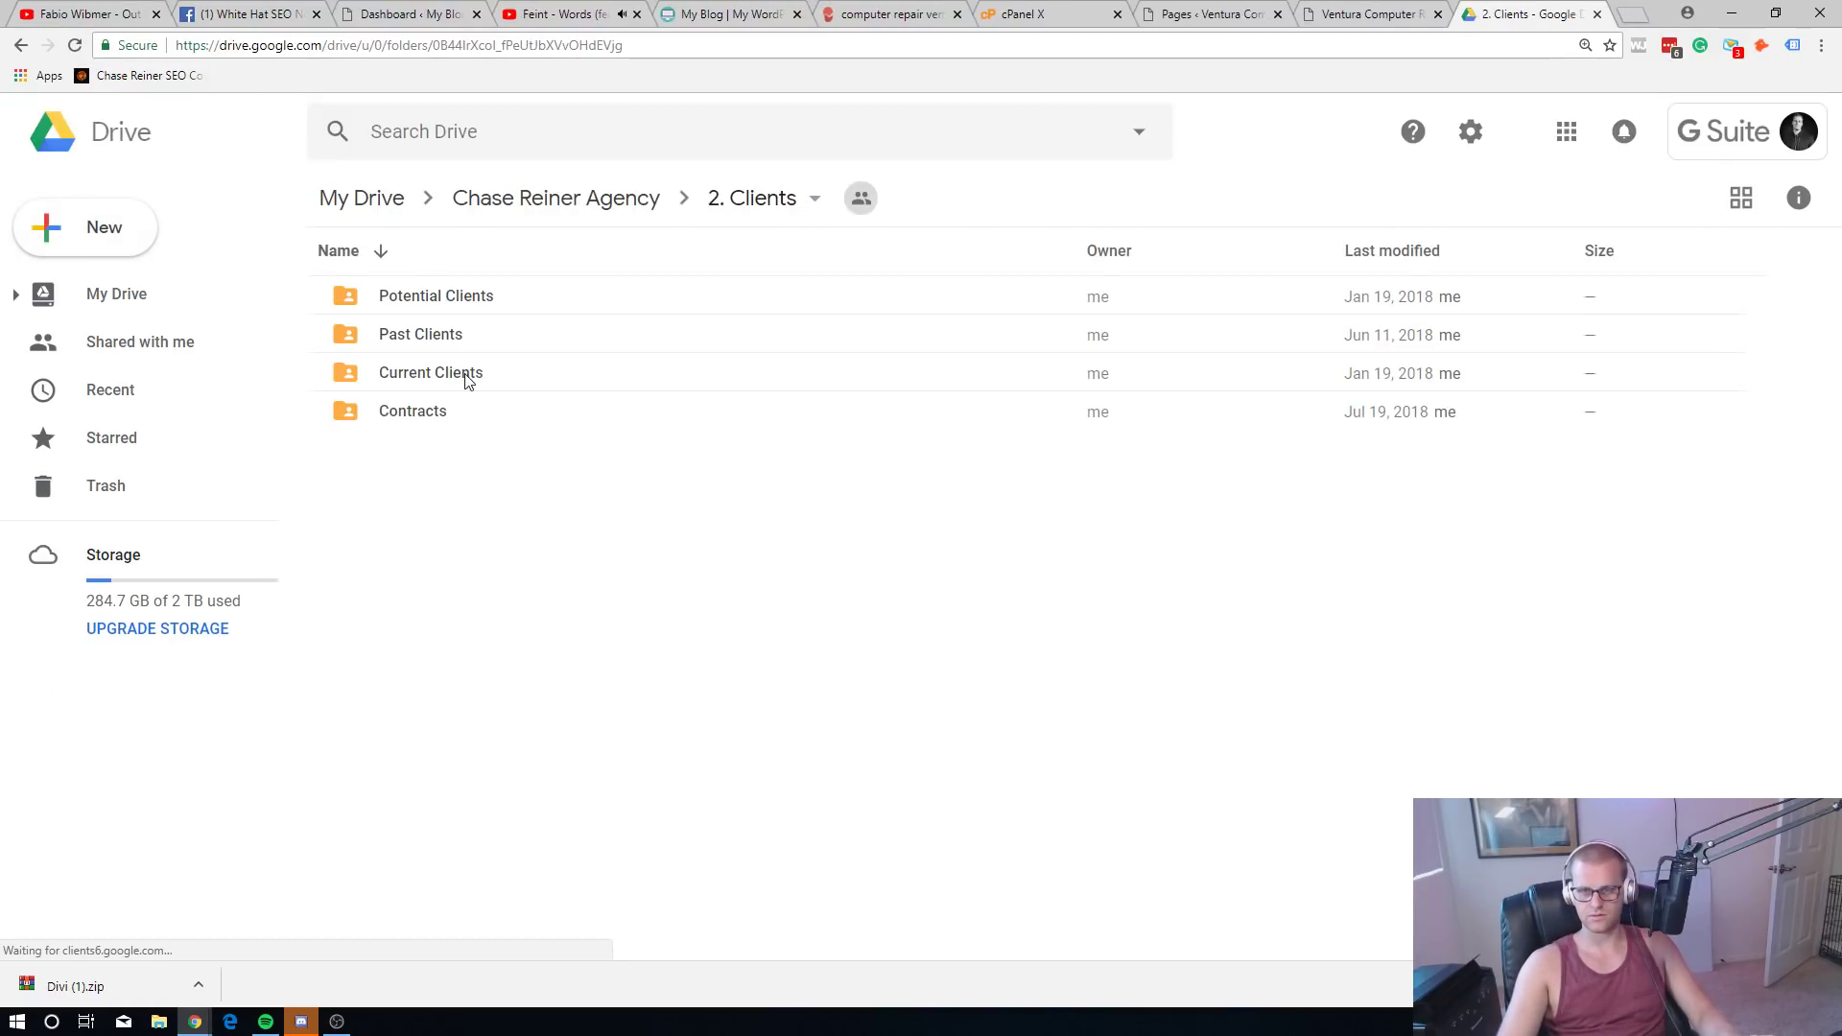
click(435, 385)
click(433, 424)
right_click(440, 447)
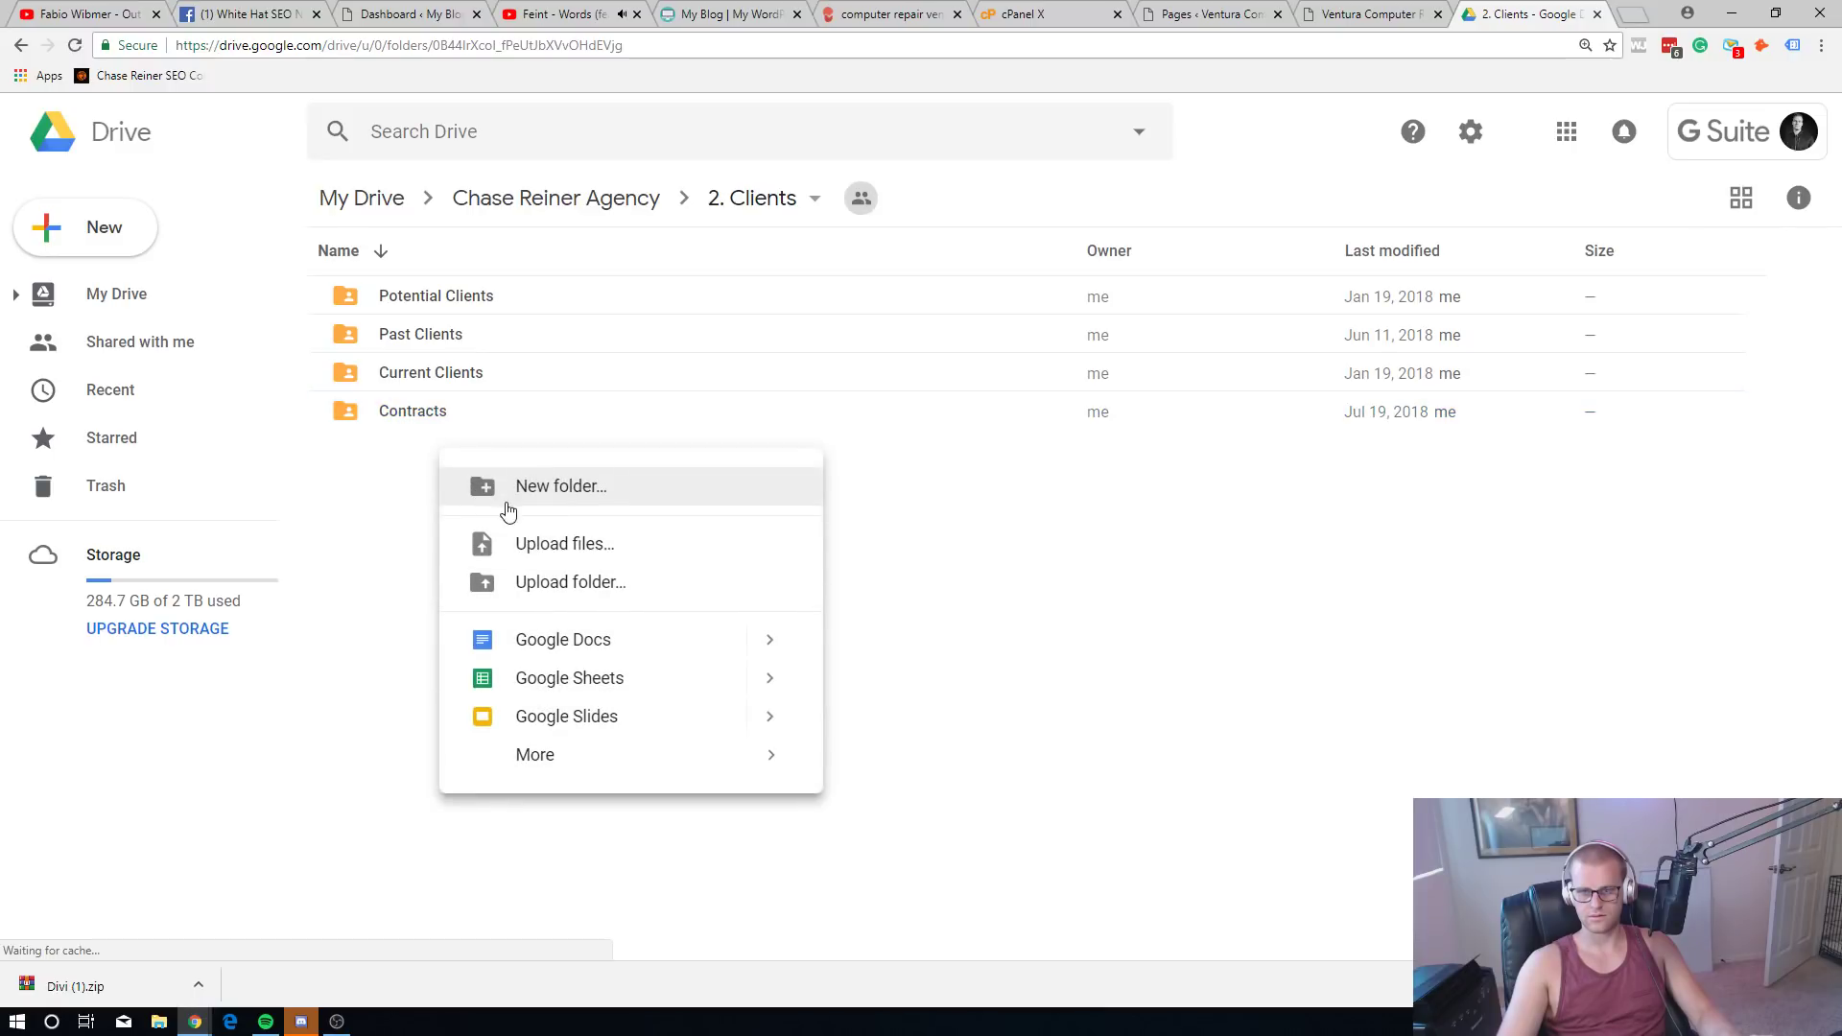
click(543, 507)
text(Rank)
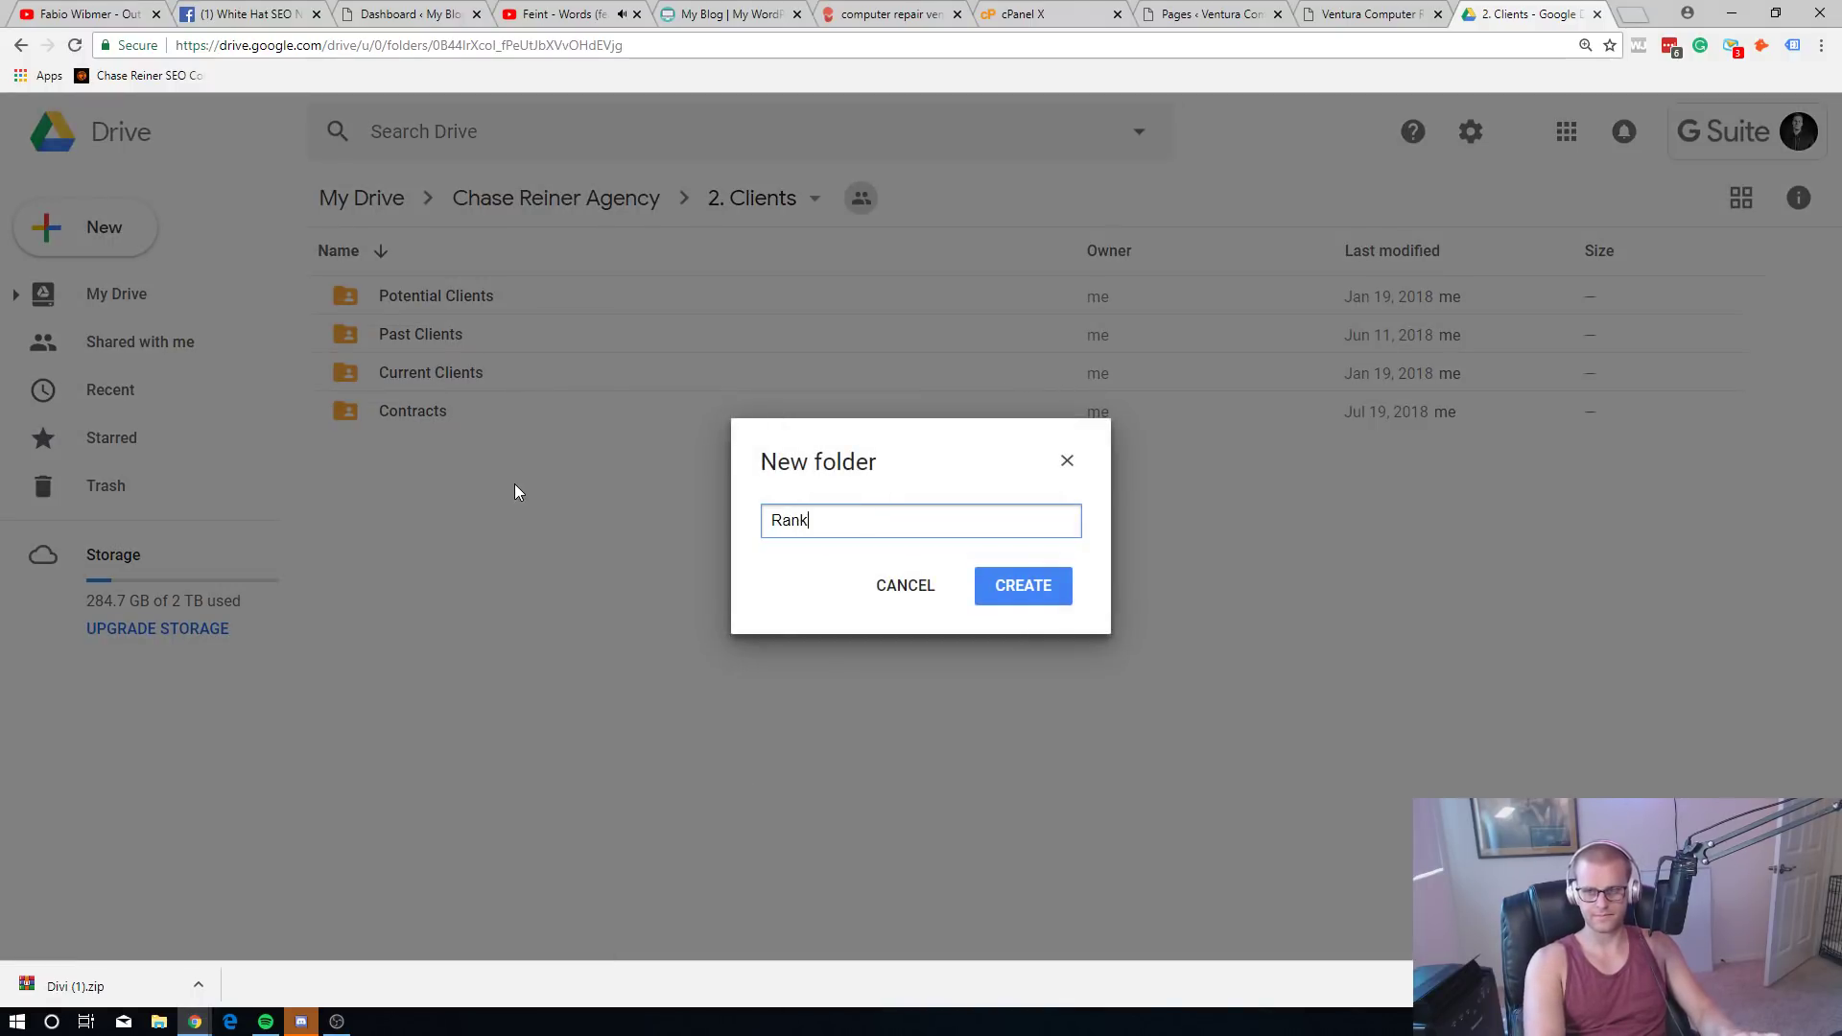
text( and Rent Projec)
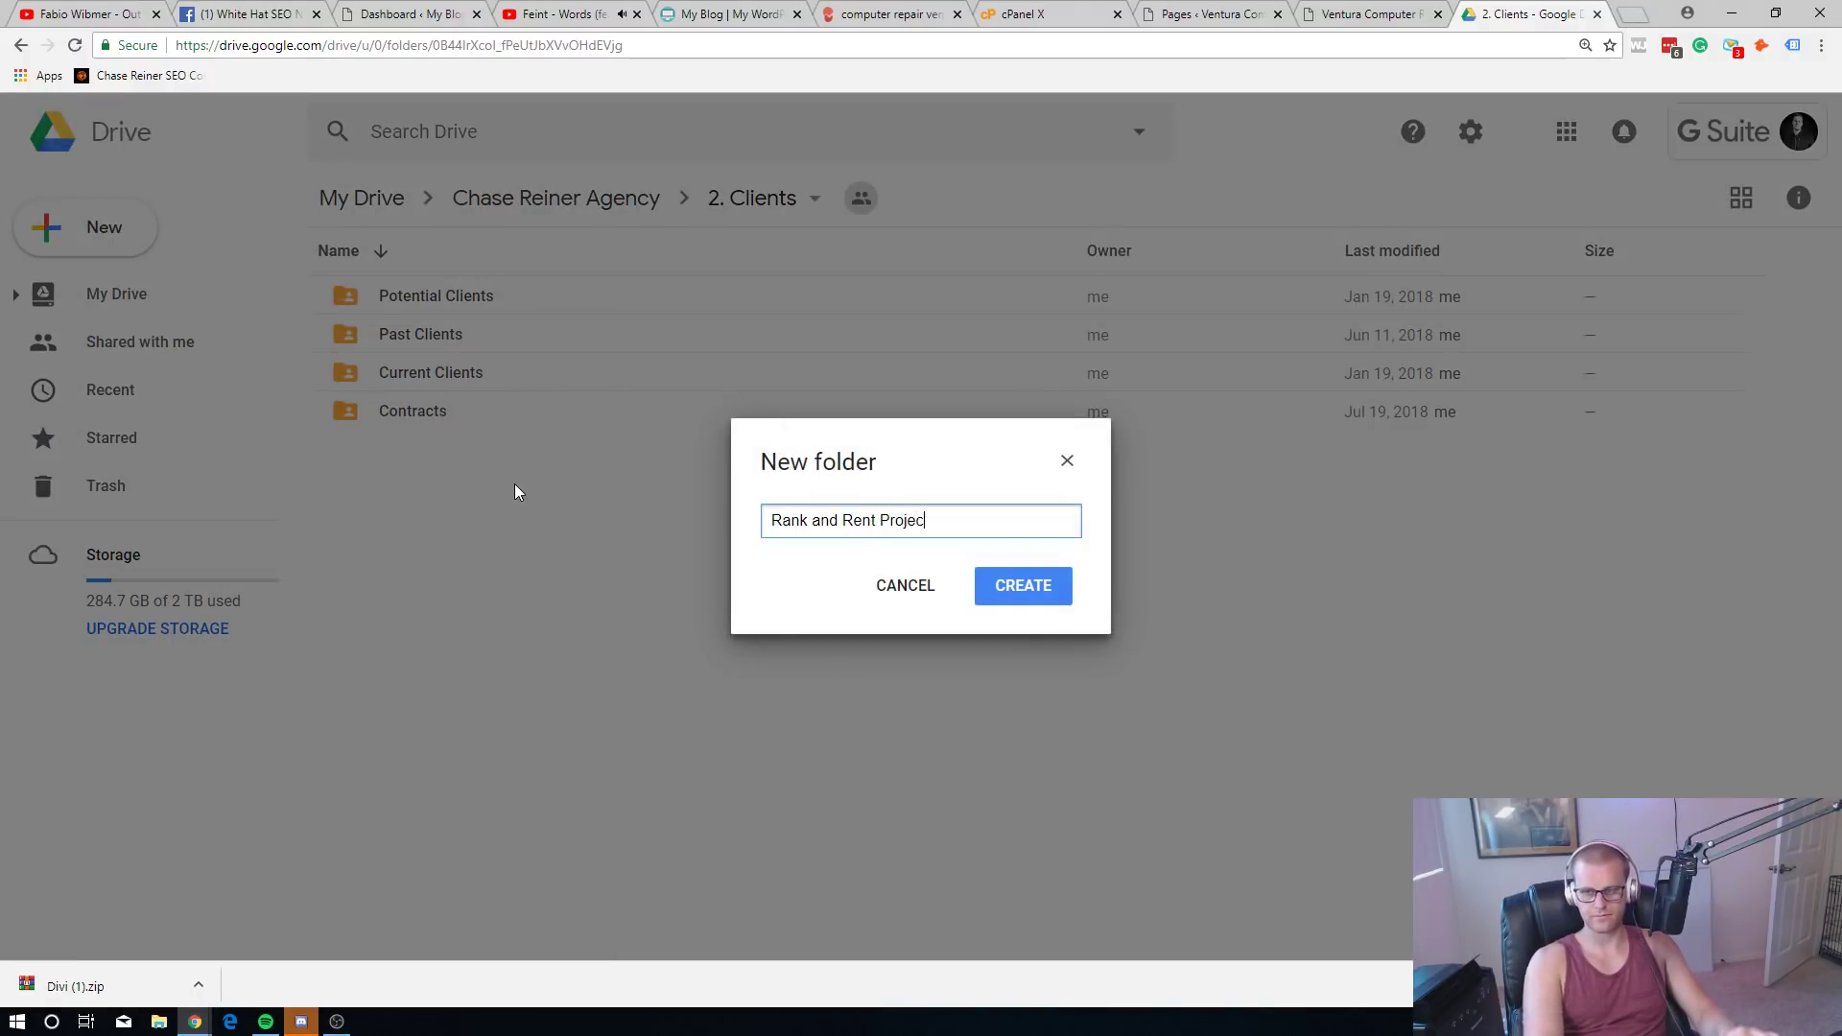
text(ts)
key(Return)
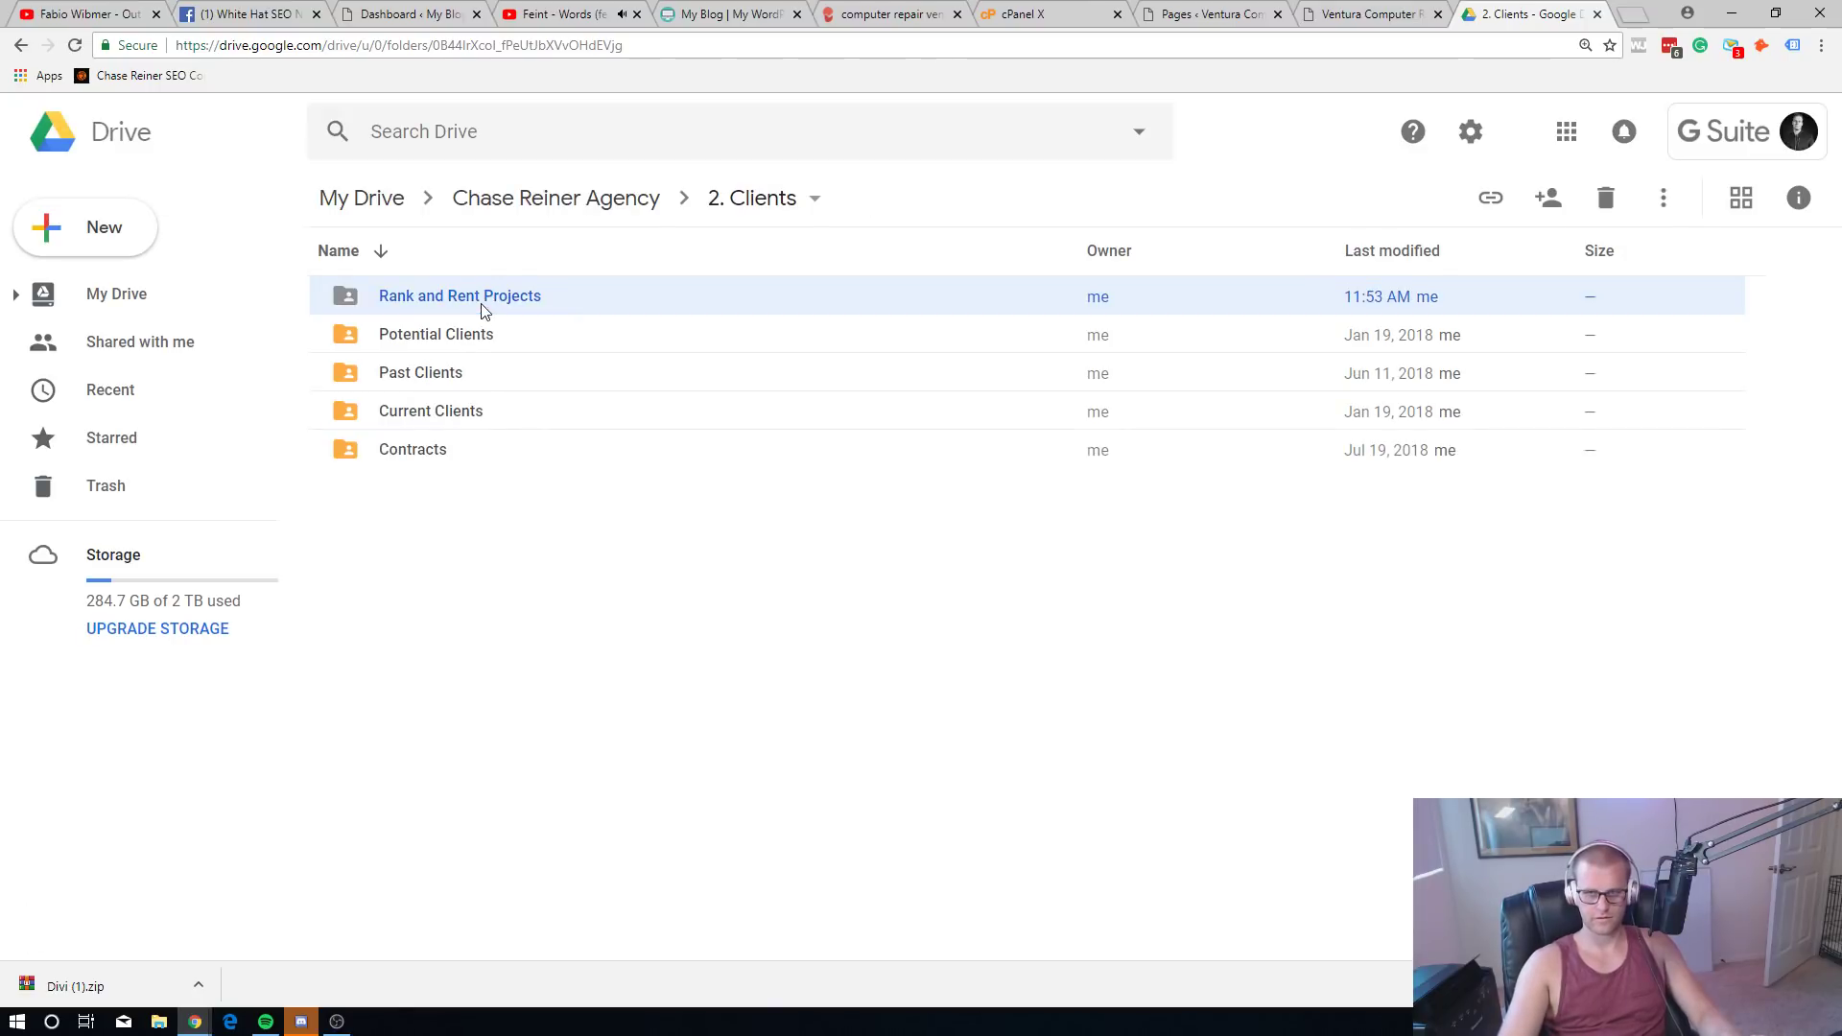
Colour Rank and Rent Projects orange, open it, and create a 'Reliable Computer Help' folder
right_click(485, 310)
mouse_move(825, 553)
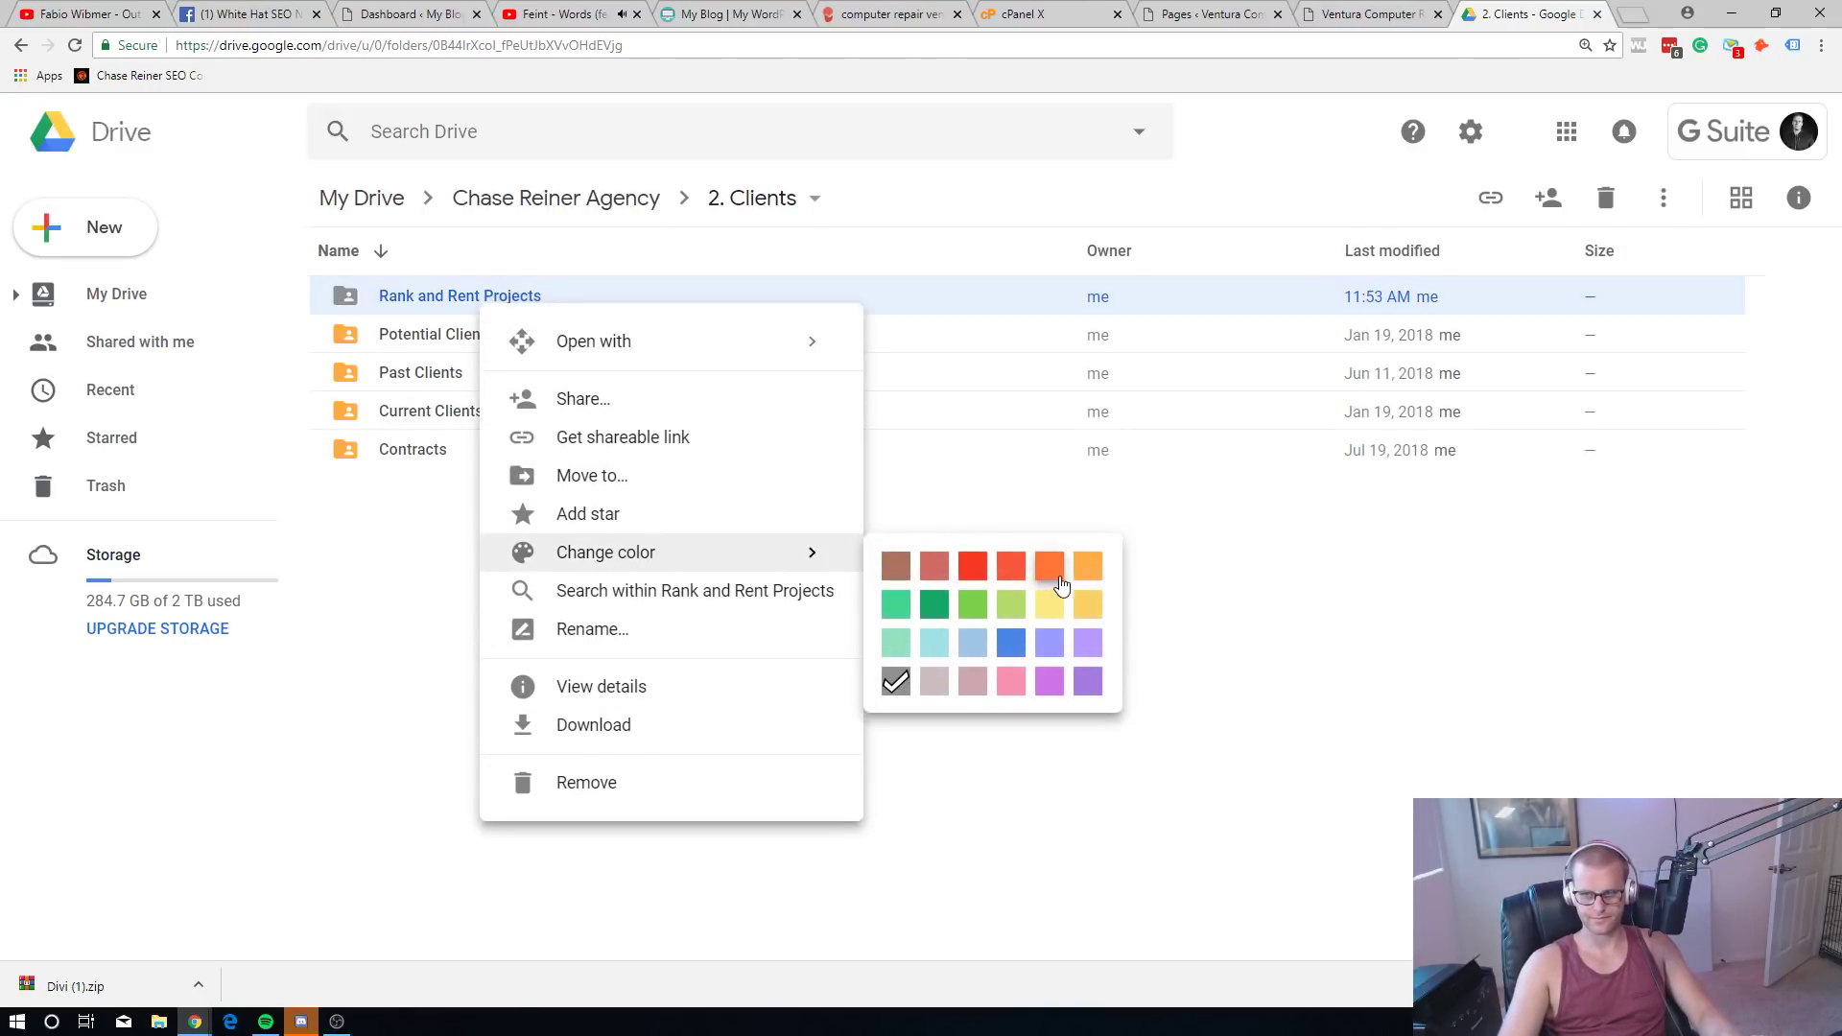
click(1056, 571)
double_click(578, 312)
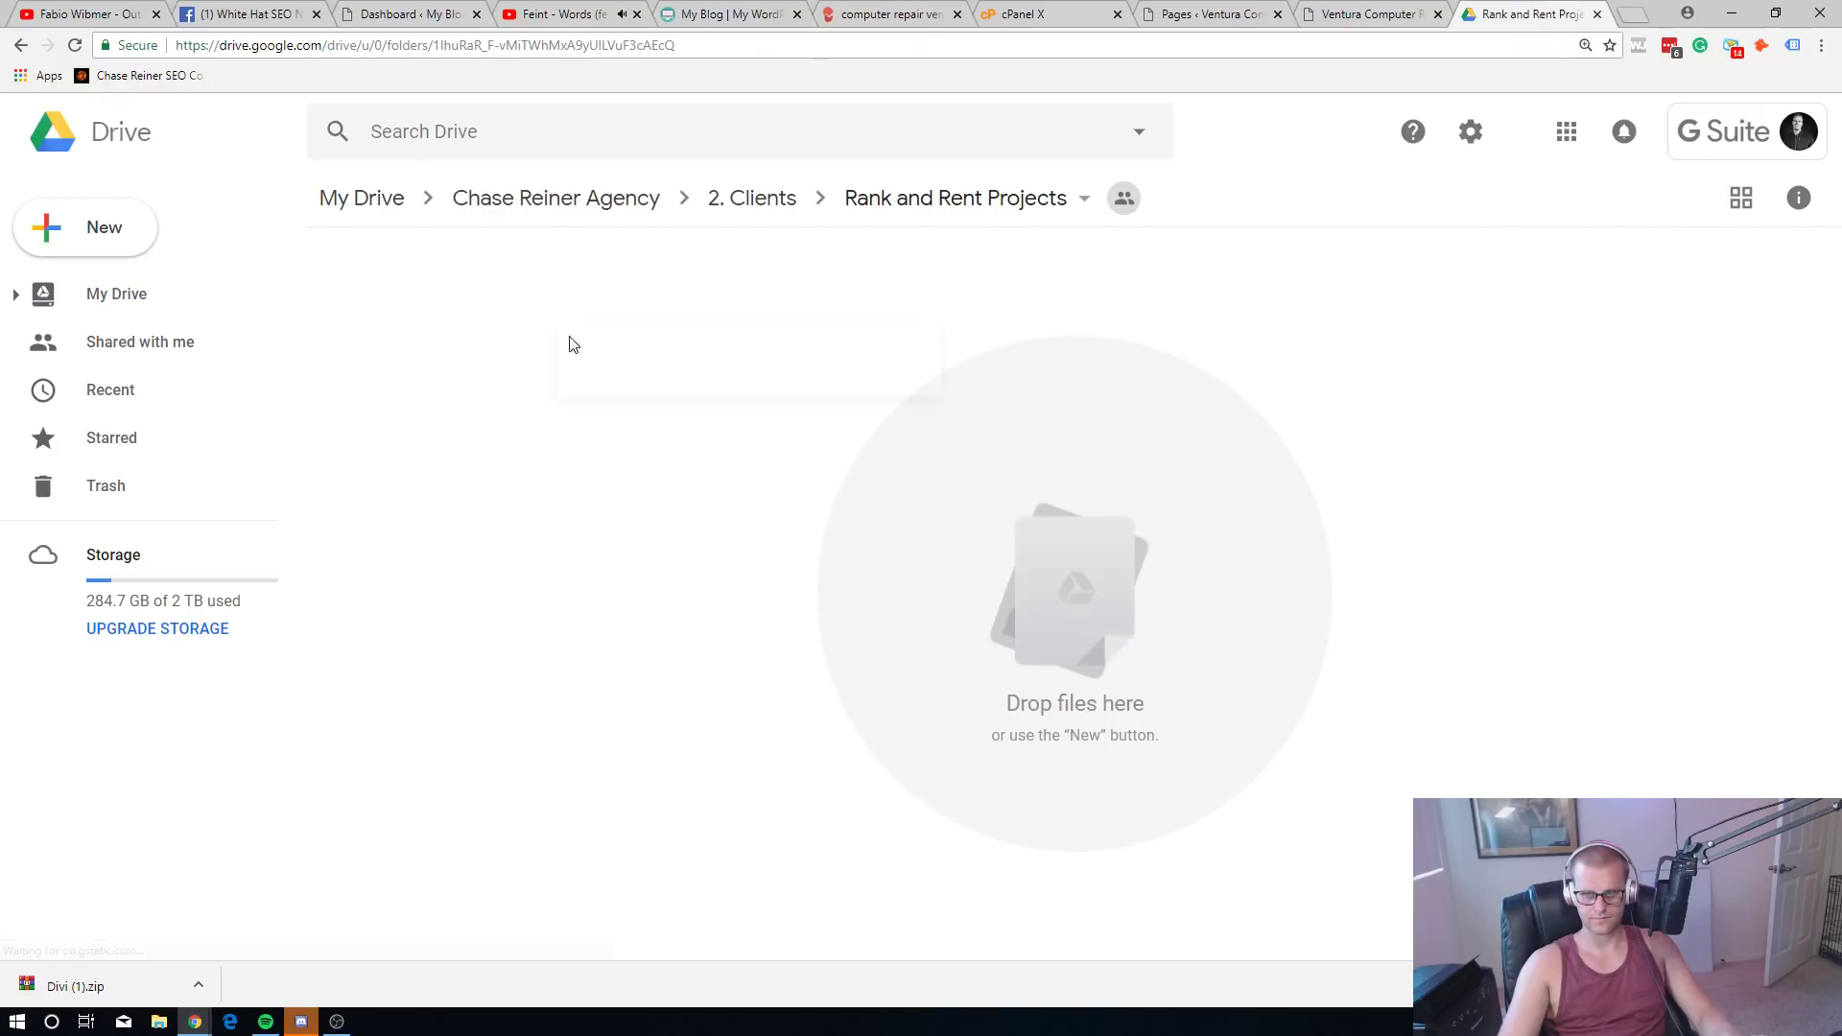
click(697, 373)
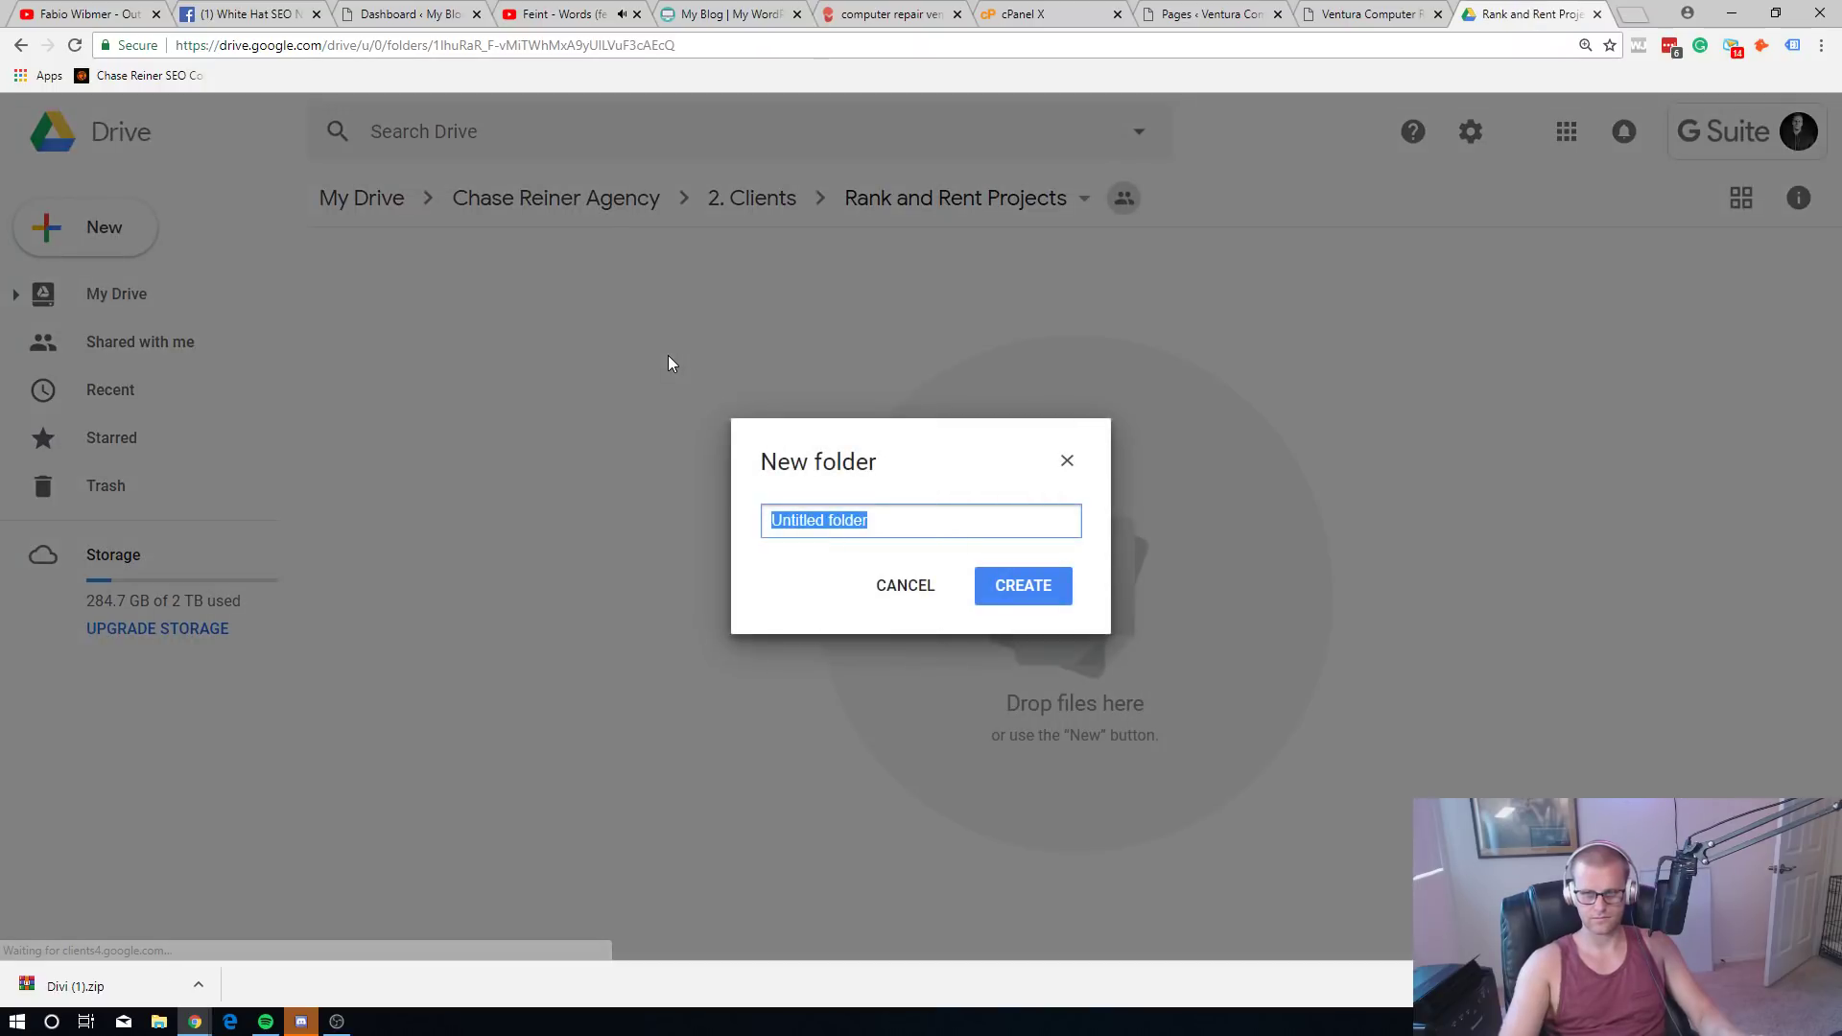
text(re)
key(BackSpace)
key(BackSpace)
text(Relia)
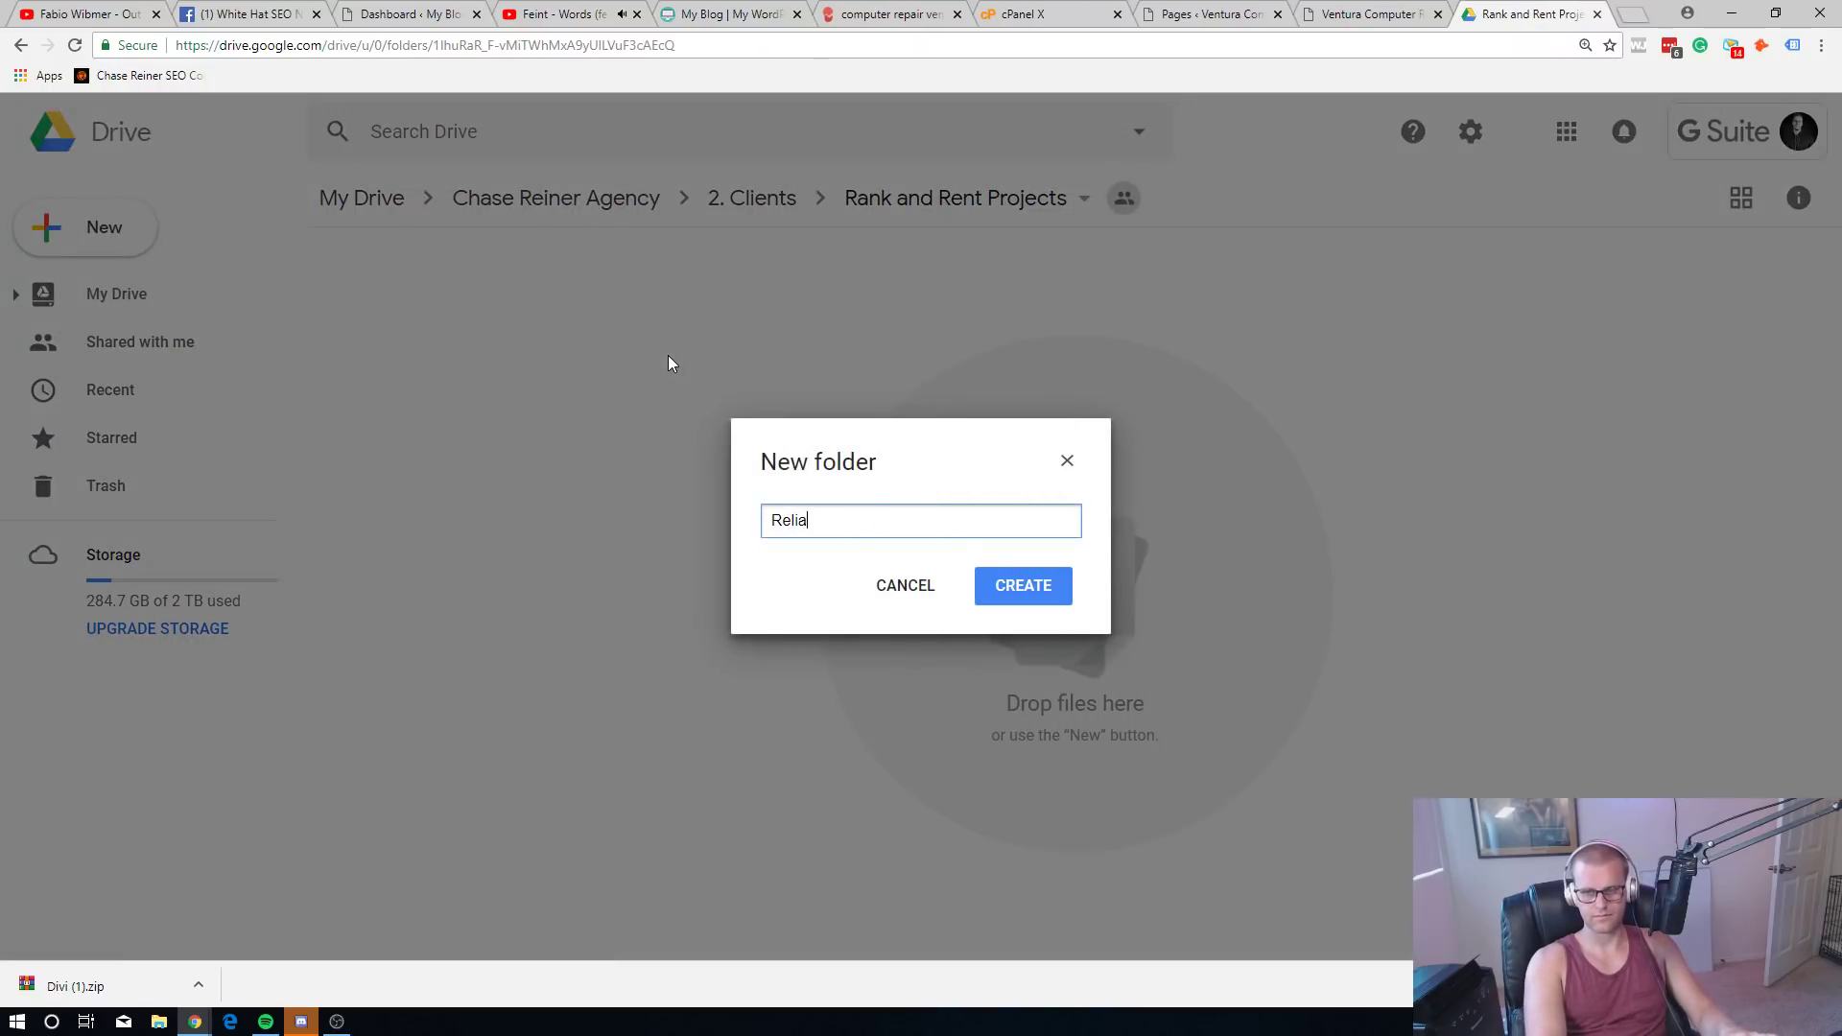
text(ble Computer H)
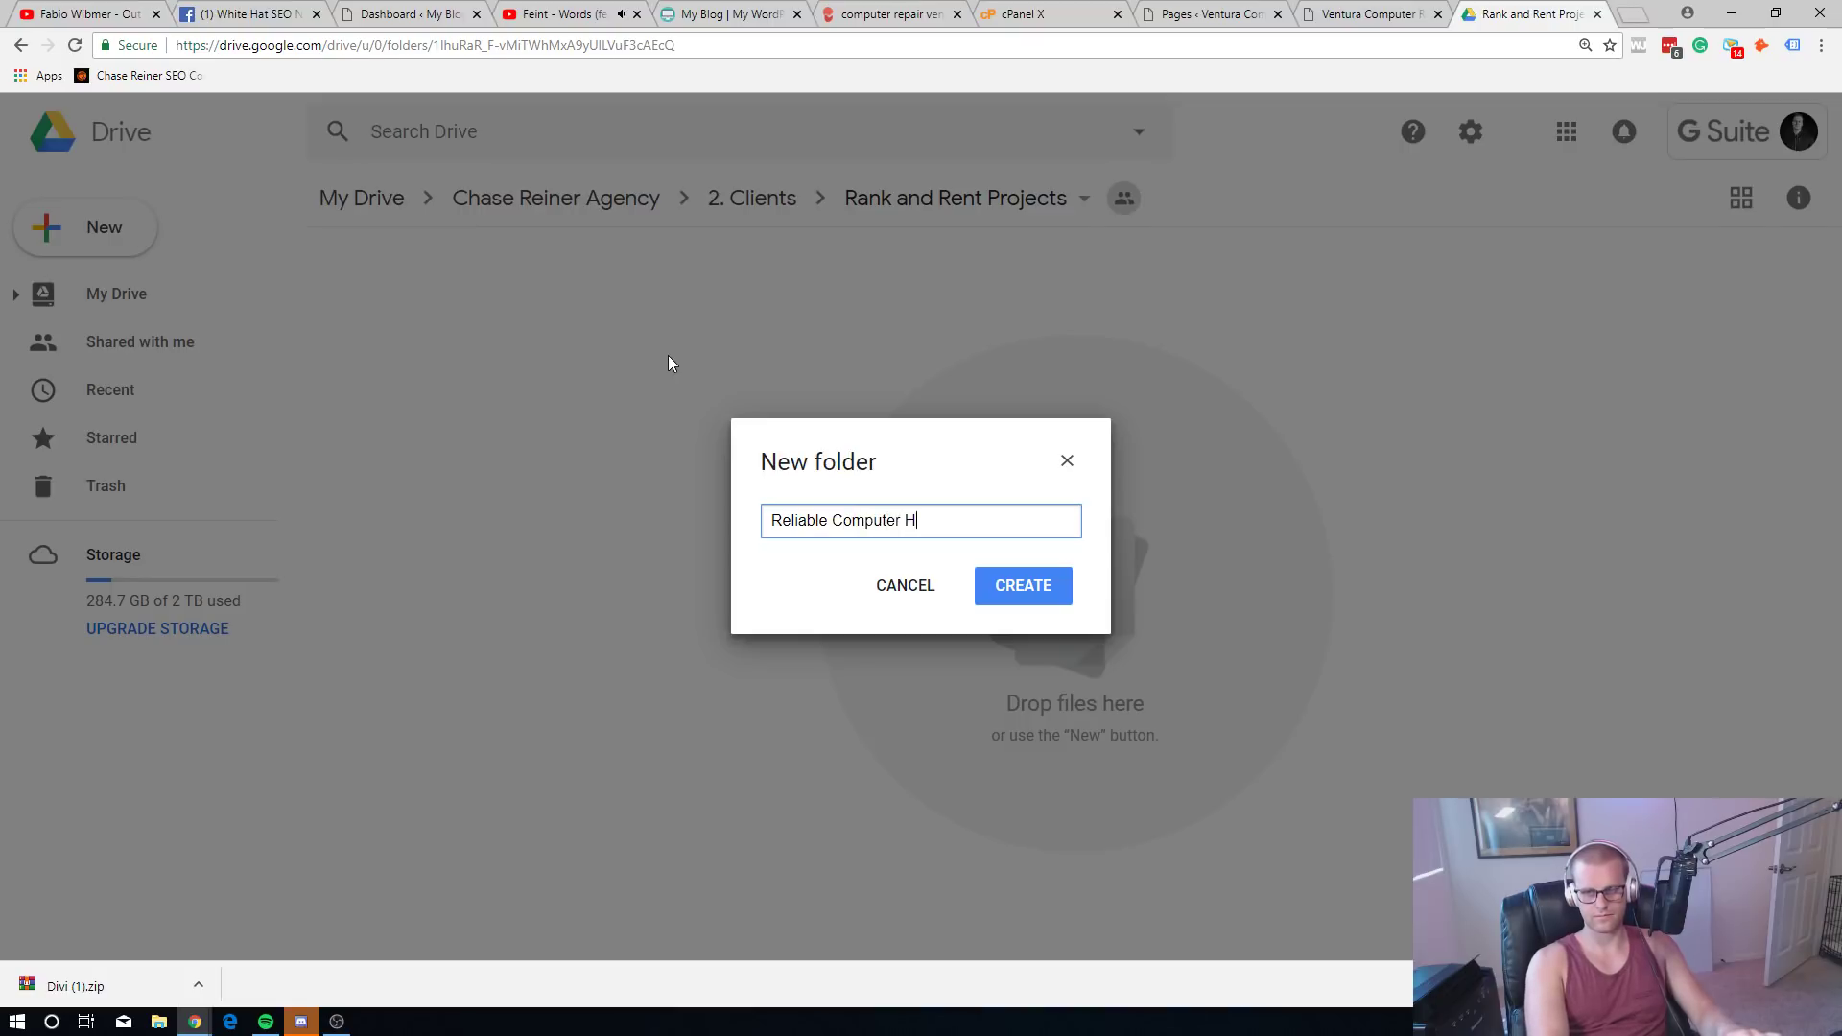
text(elp)
key(Return)
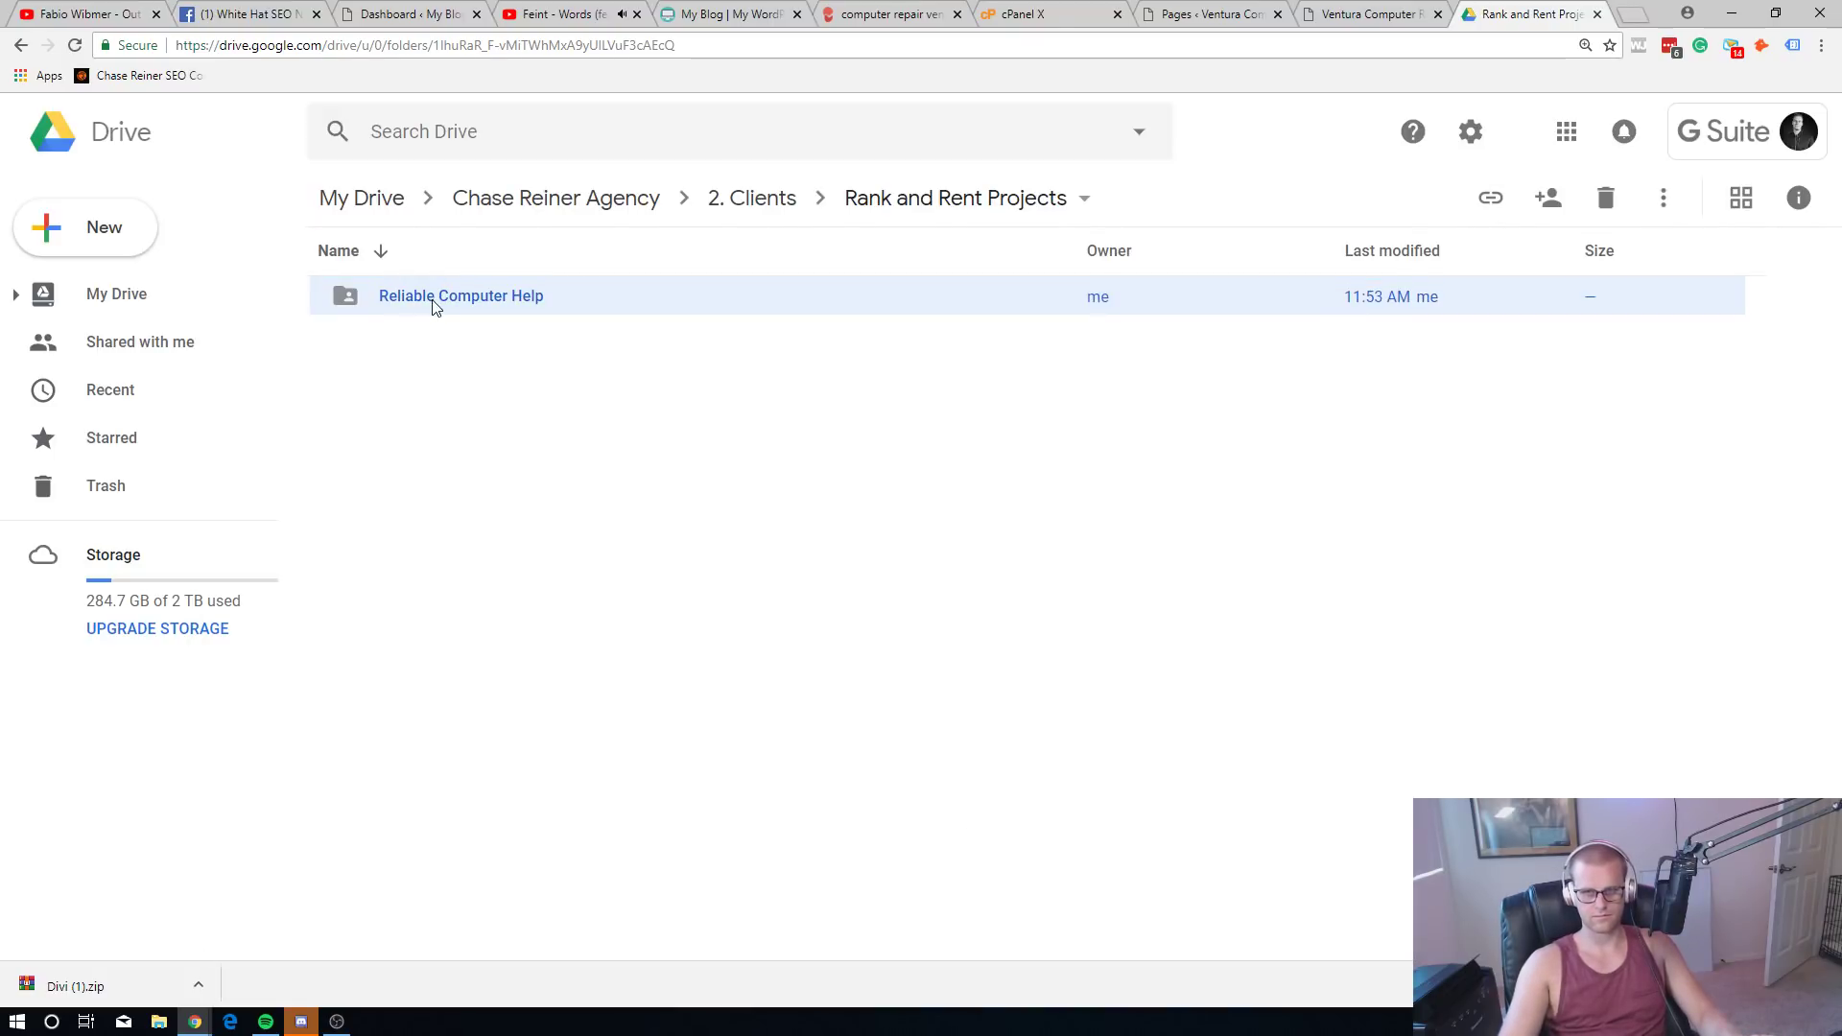
Recolour the Reliable Computer Help folder, open it, and create an 'RCH Ventura' subfolder
right_click(433, 305)
mouse_move(581, 548)
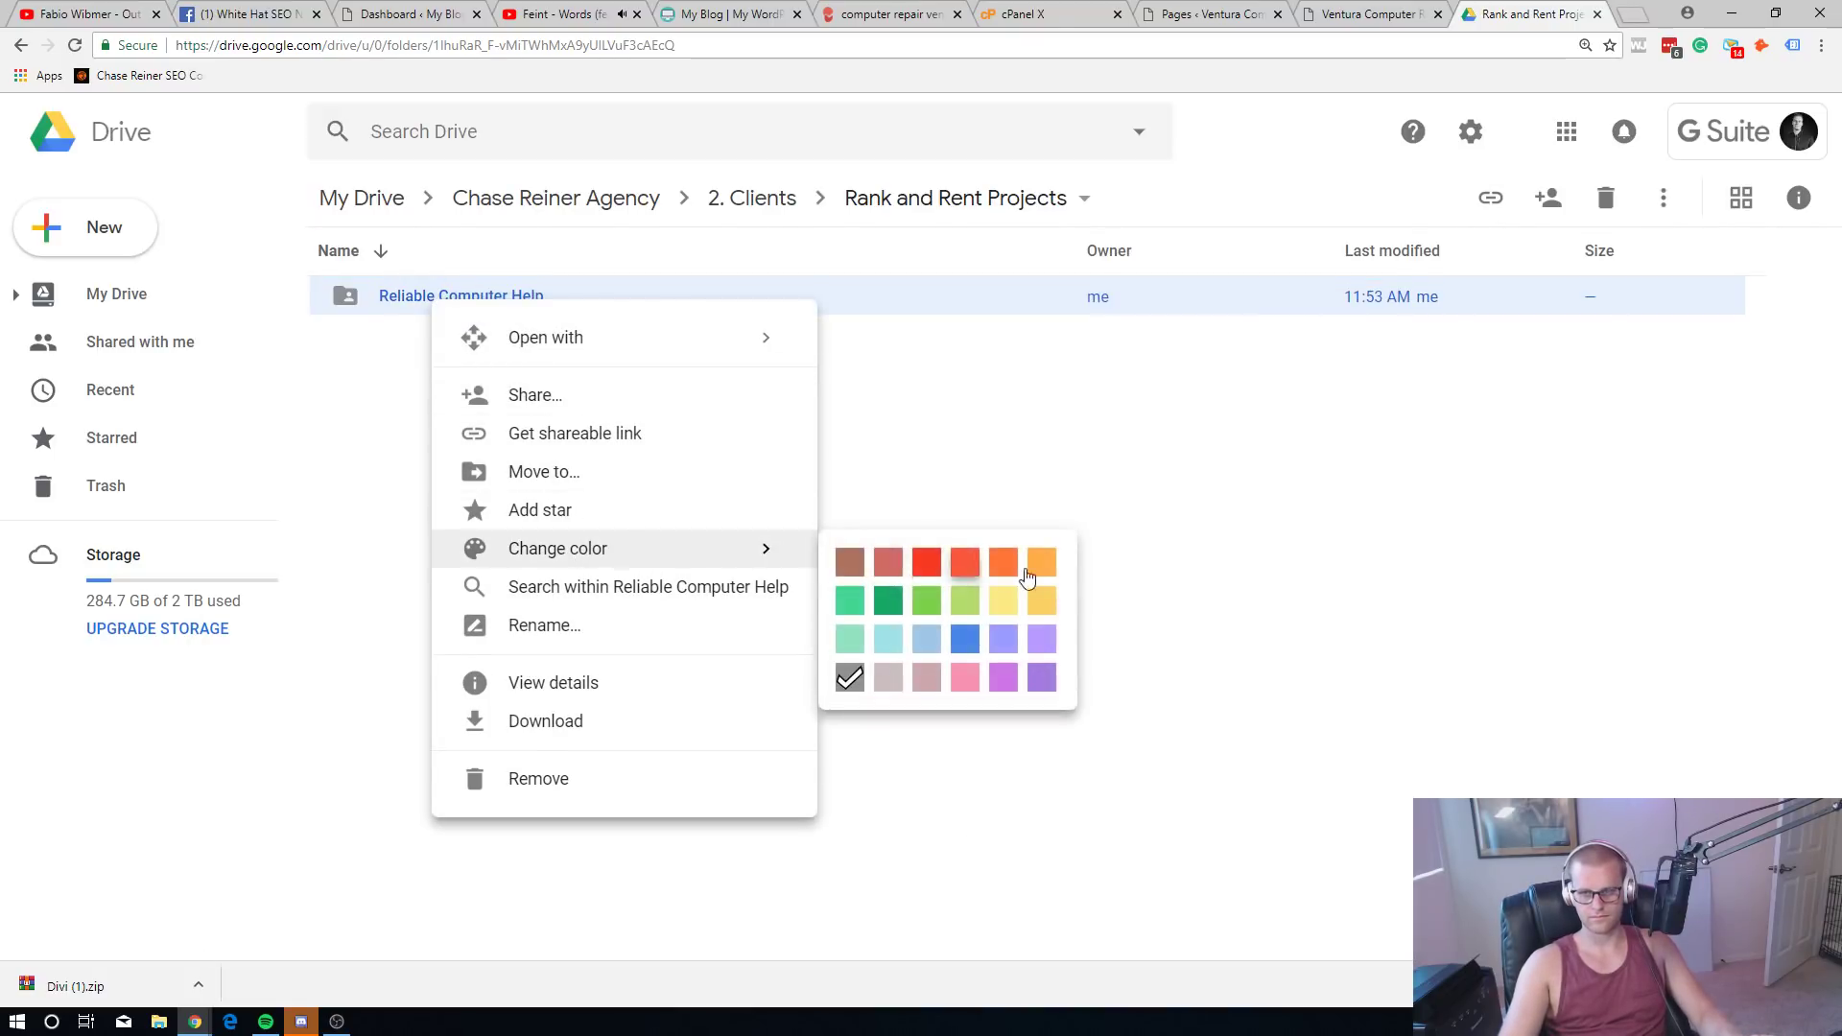
click(1026, 575)
double_click(486, 301)
right_click(482, 309)
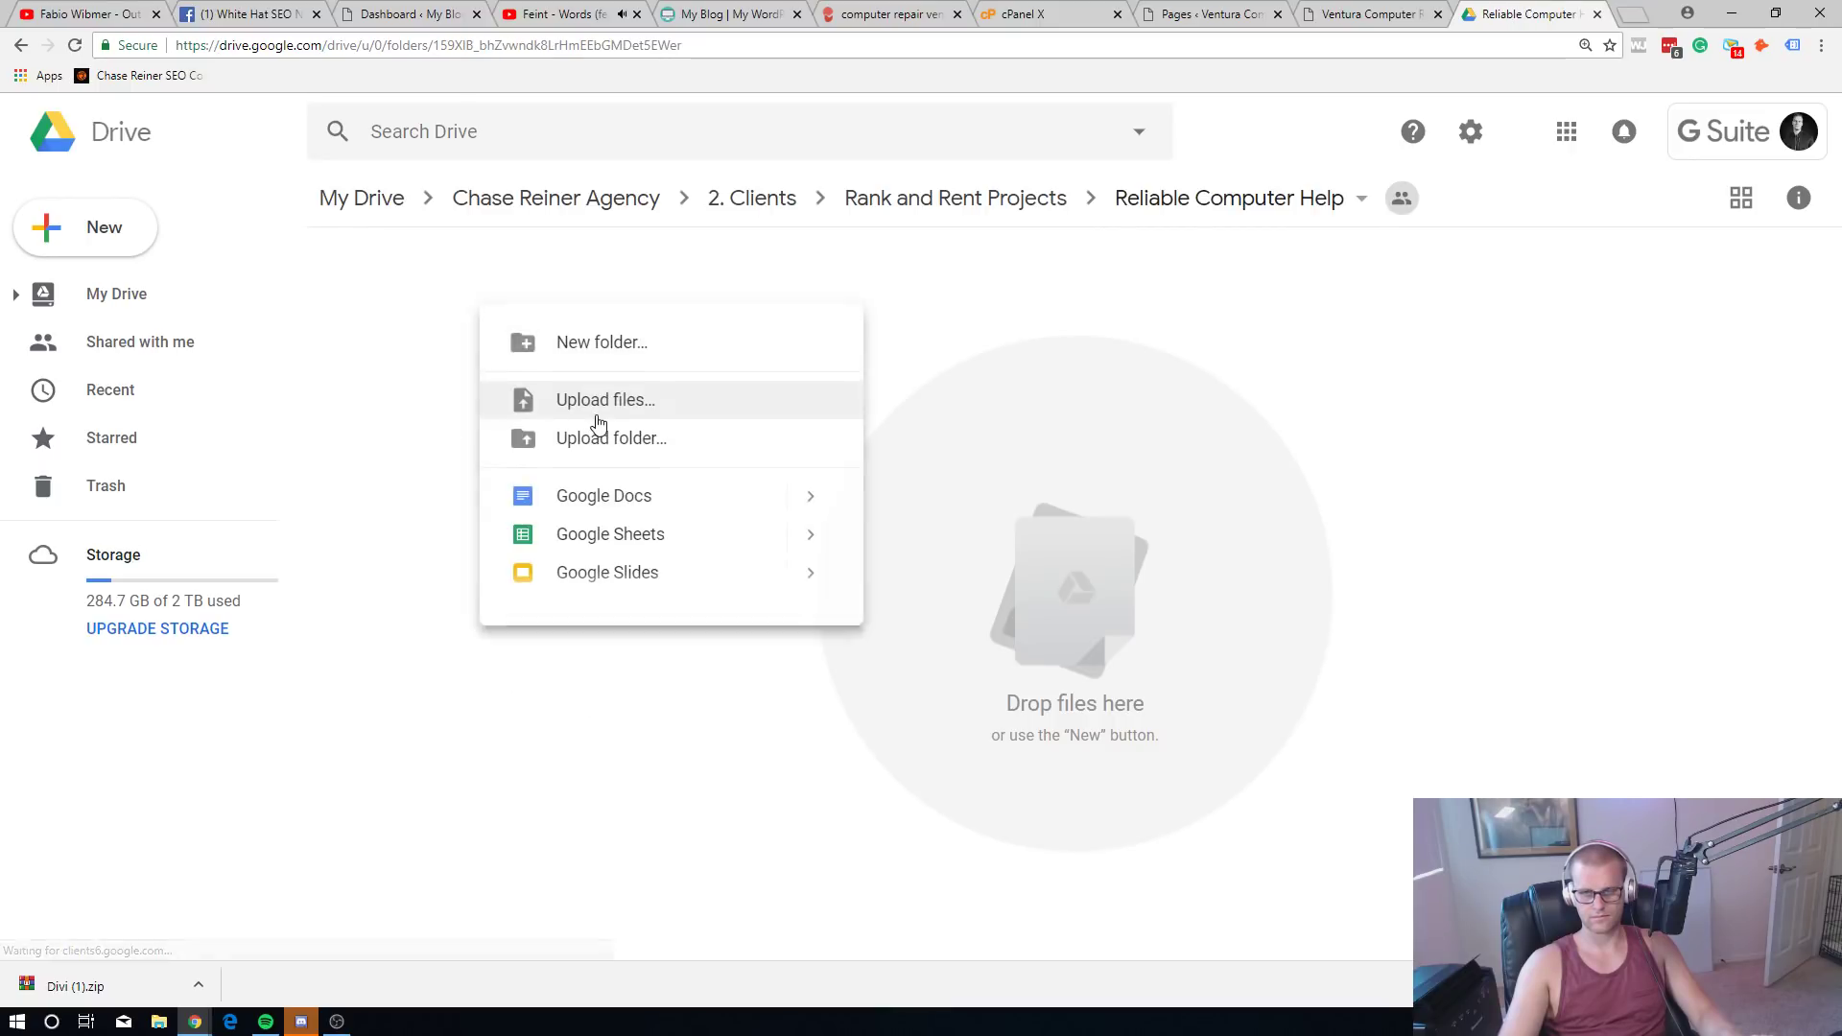
click(724, 355)
text(R)
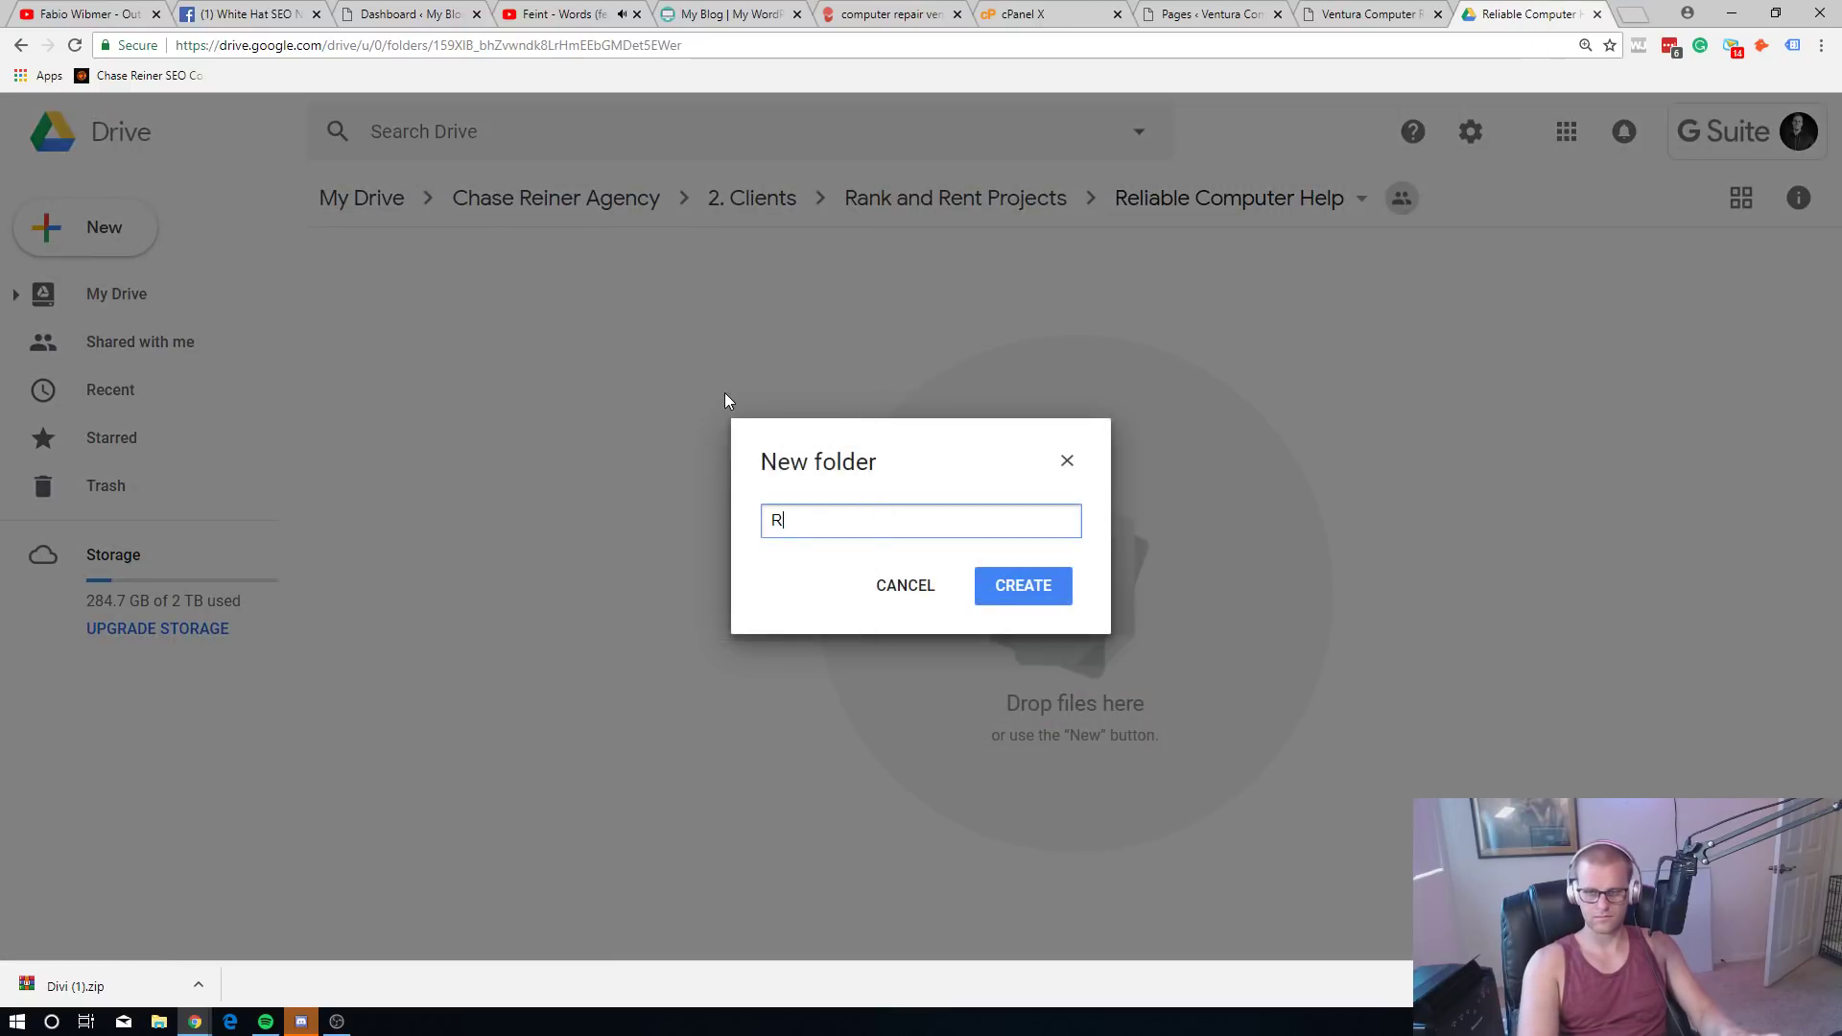
text(CH Ventura)
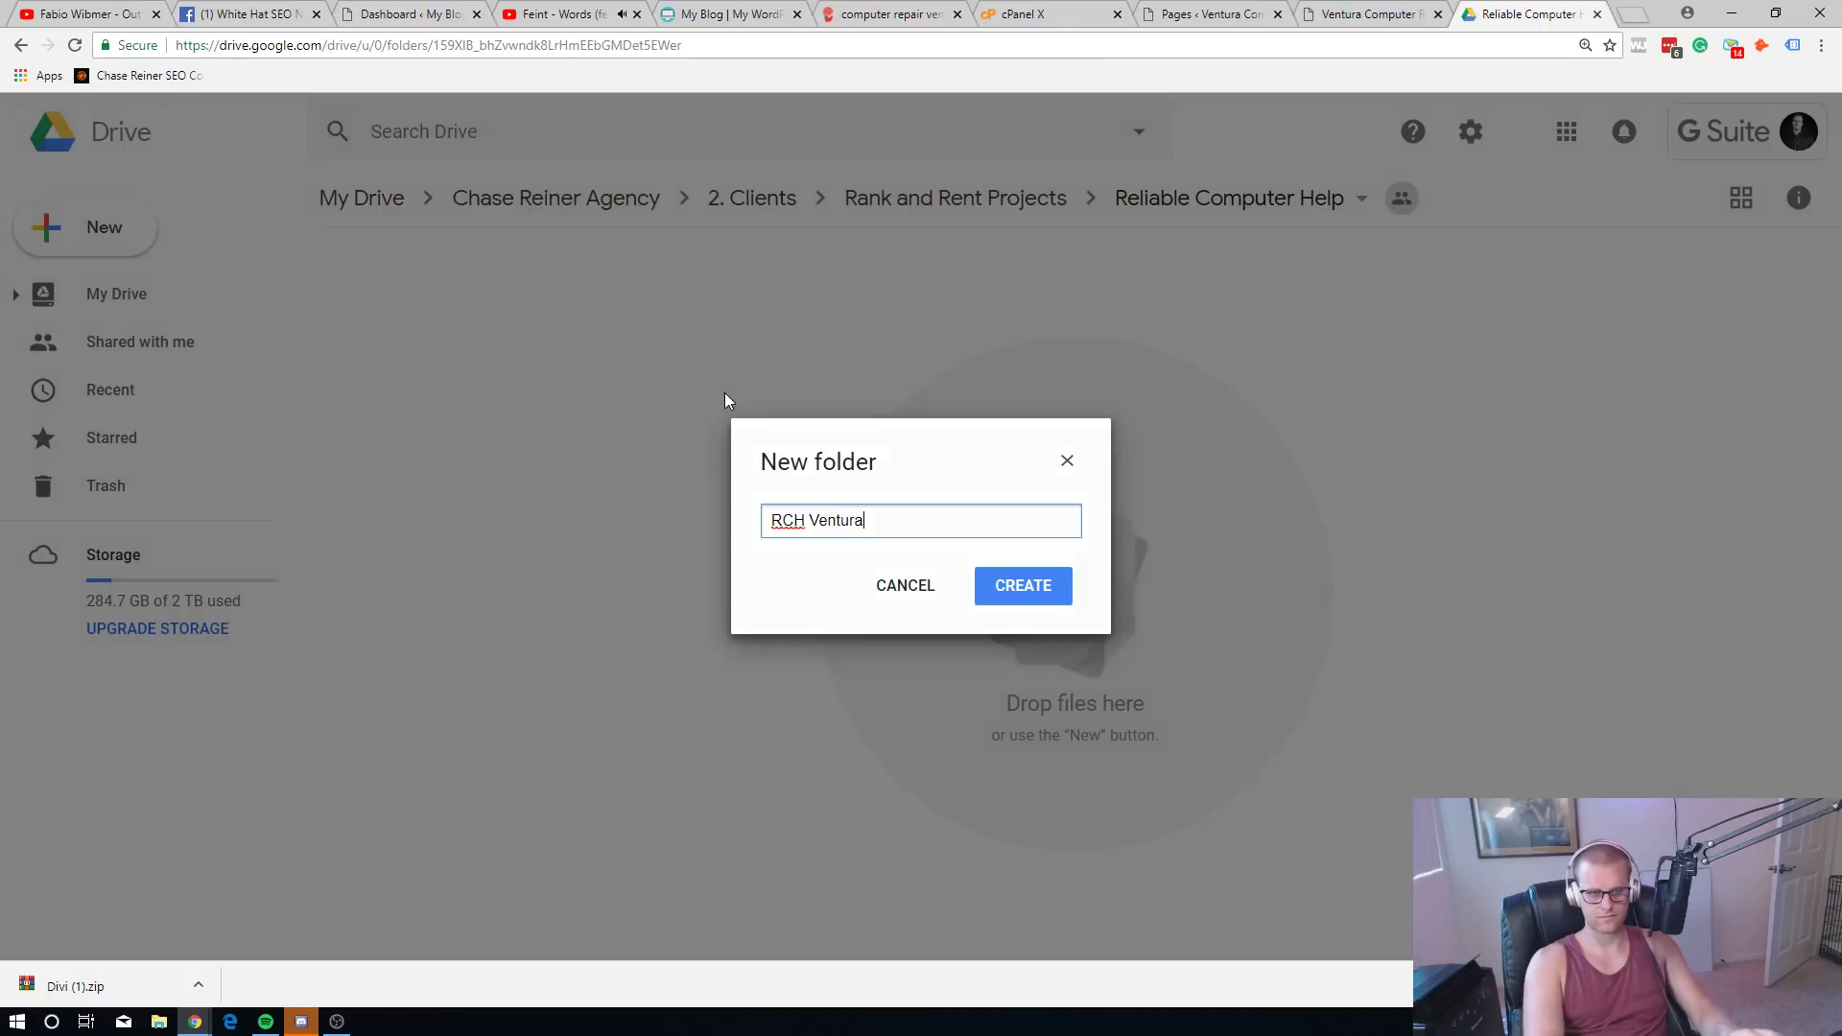
key(Return)
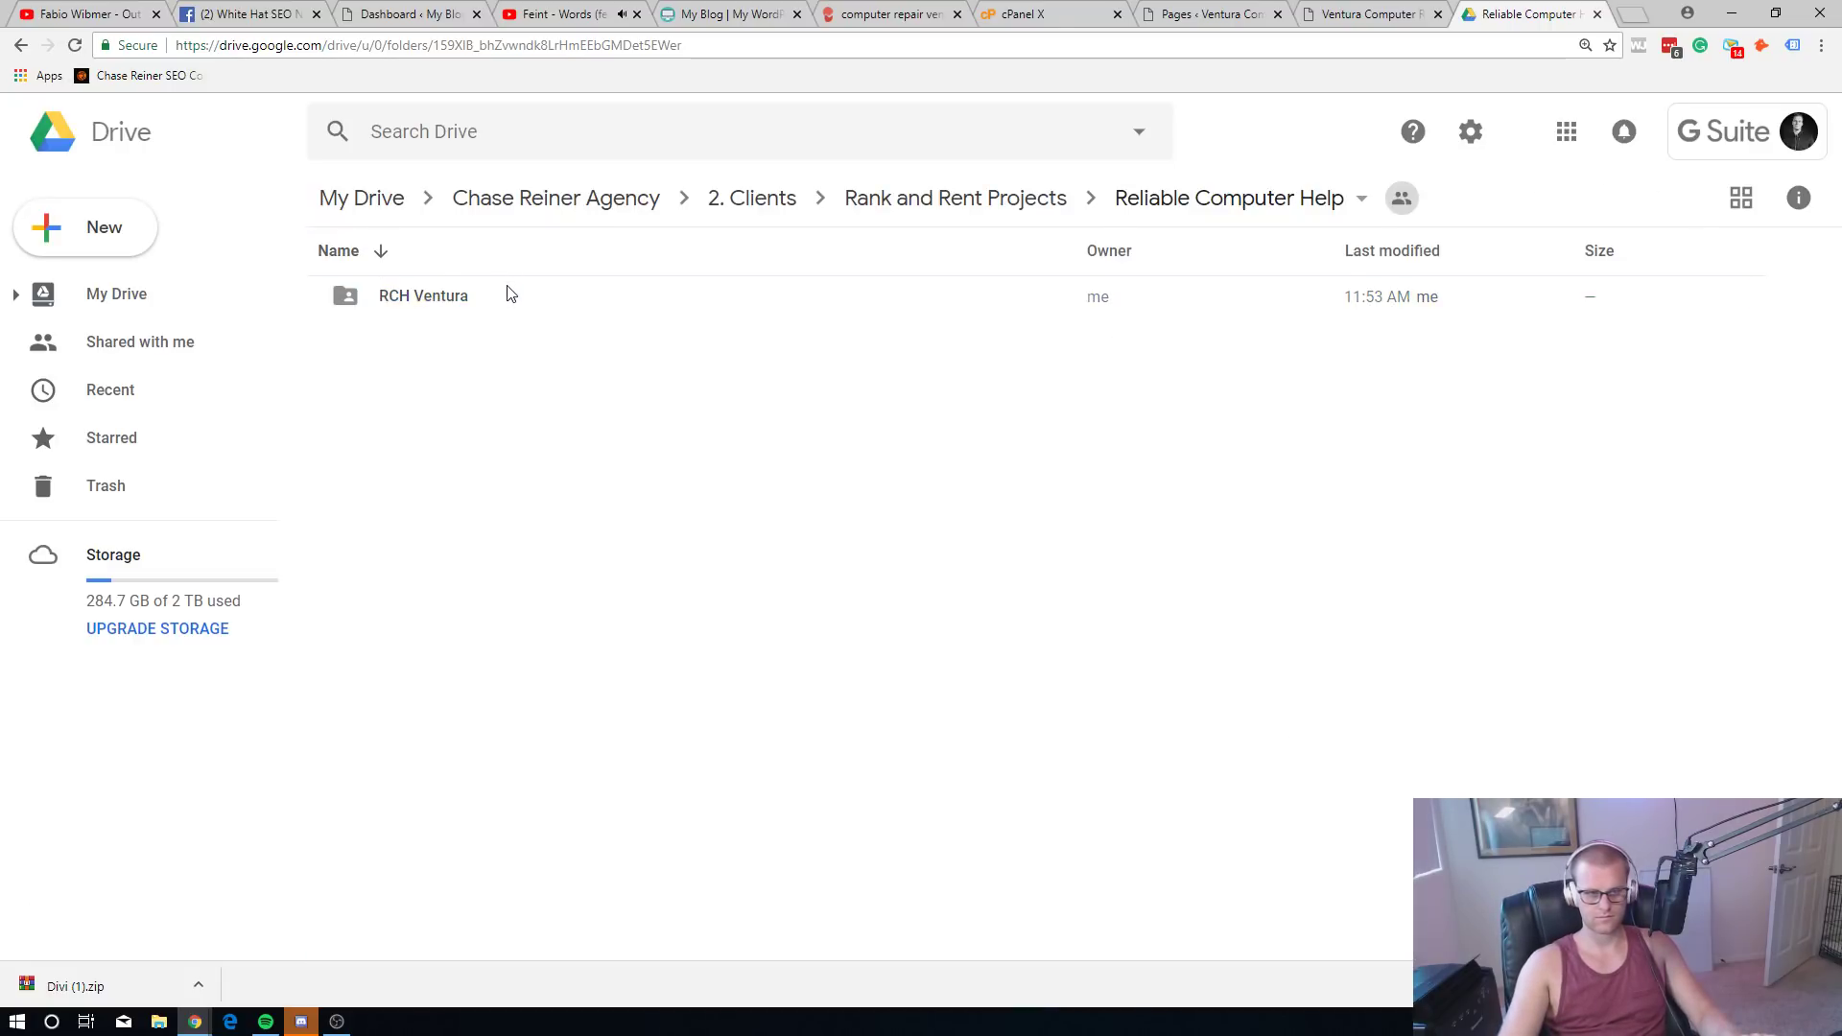
Colour the RCH Ventura folder orange and open it
right_click(516, 294)
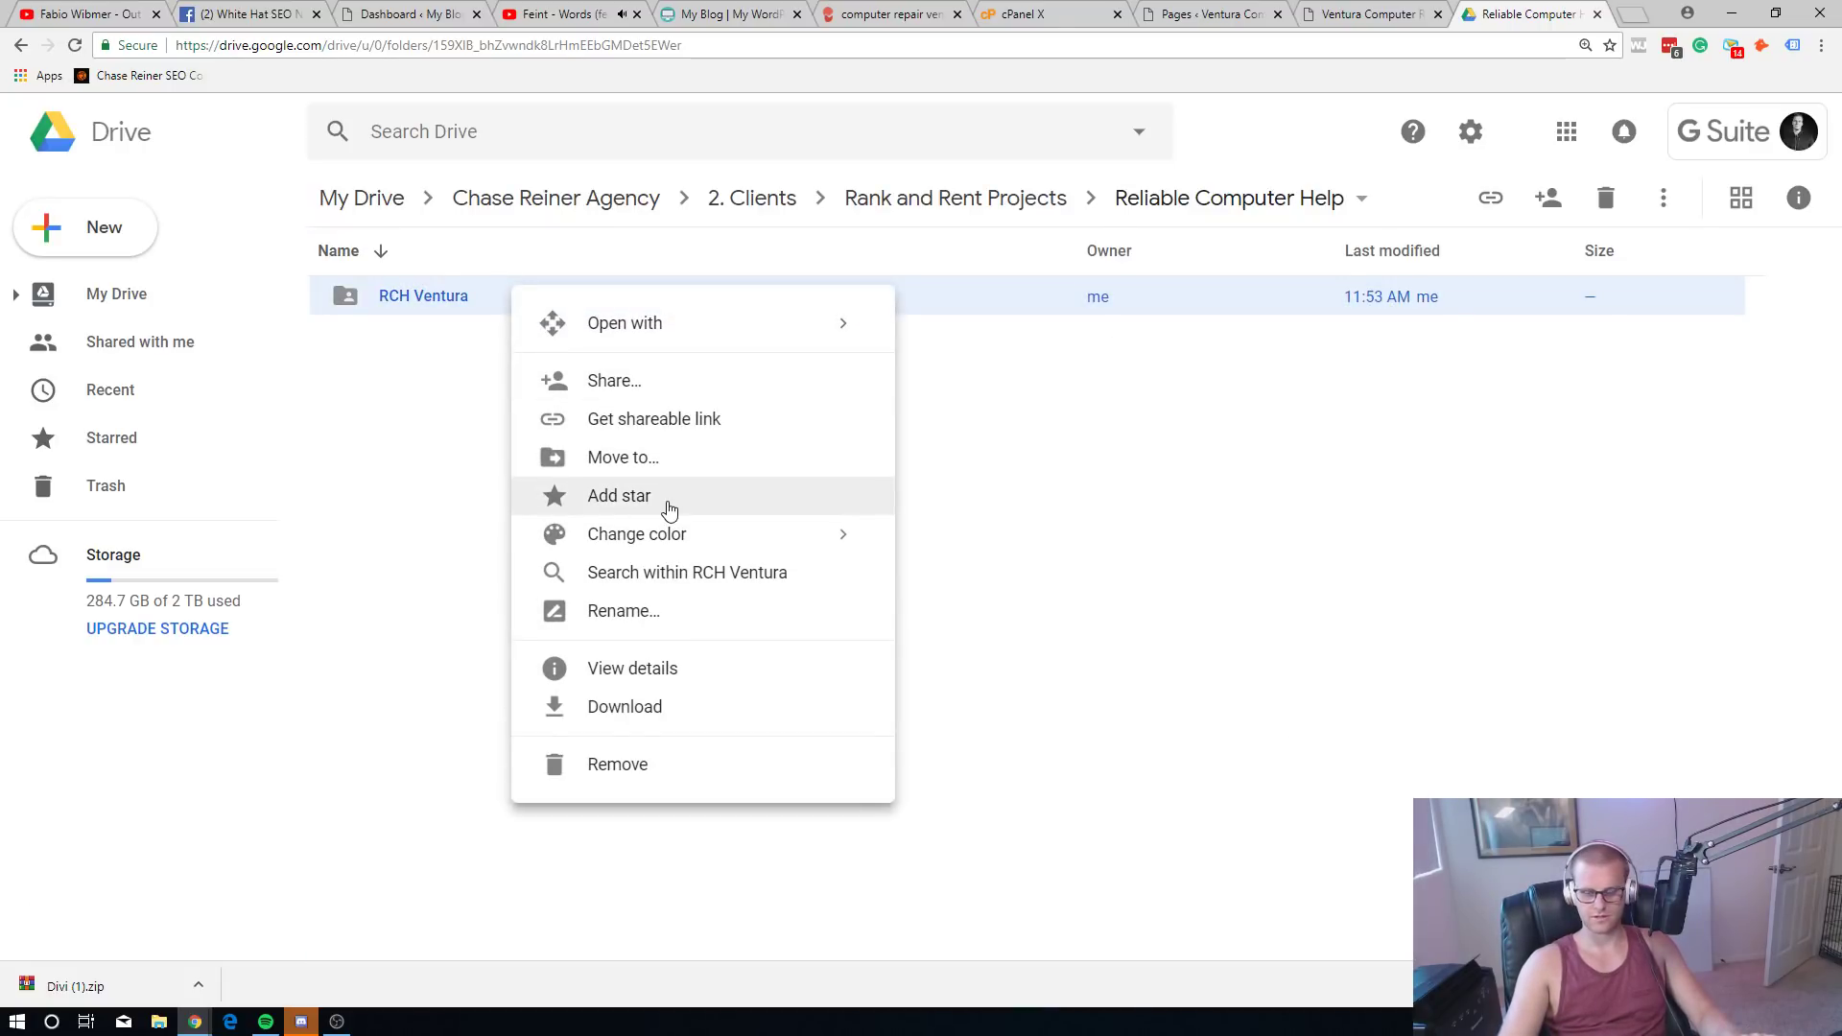
mouse_move(699, 535)
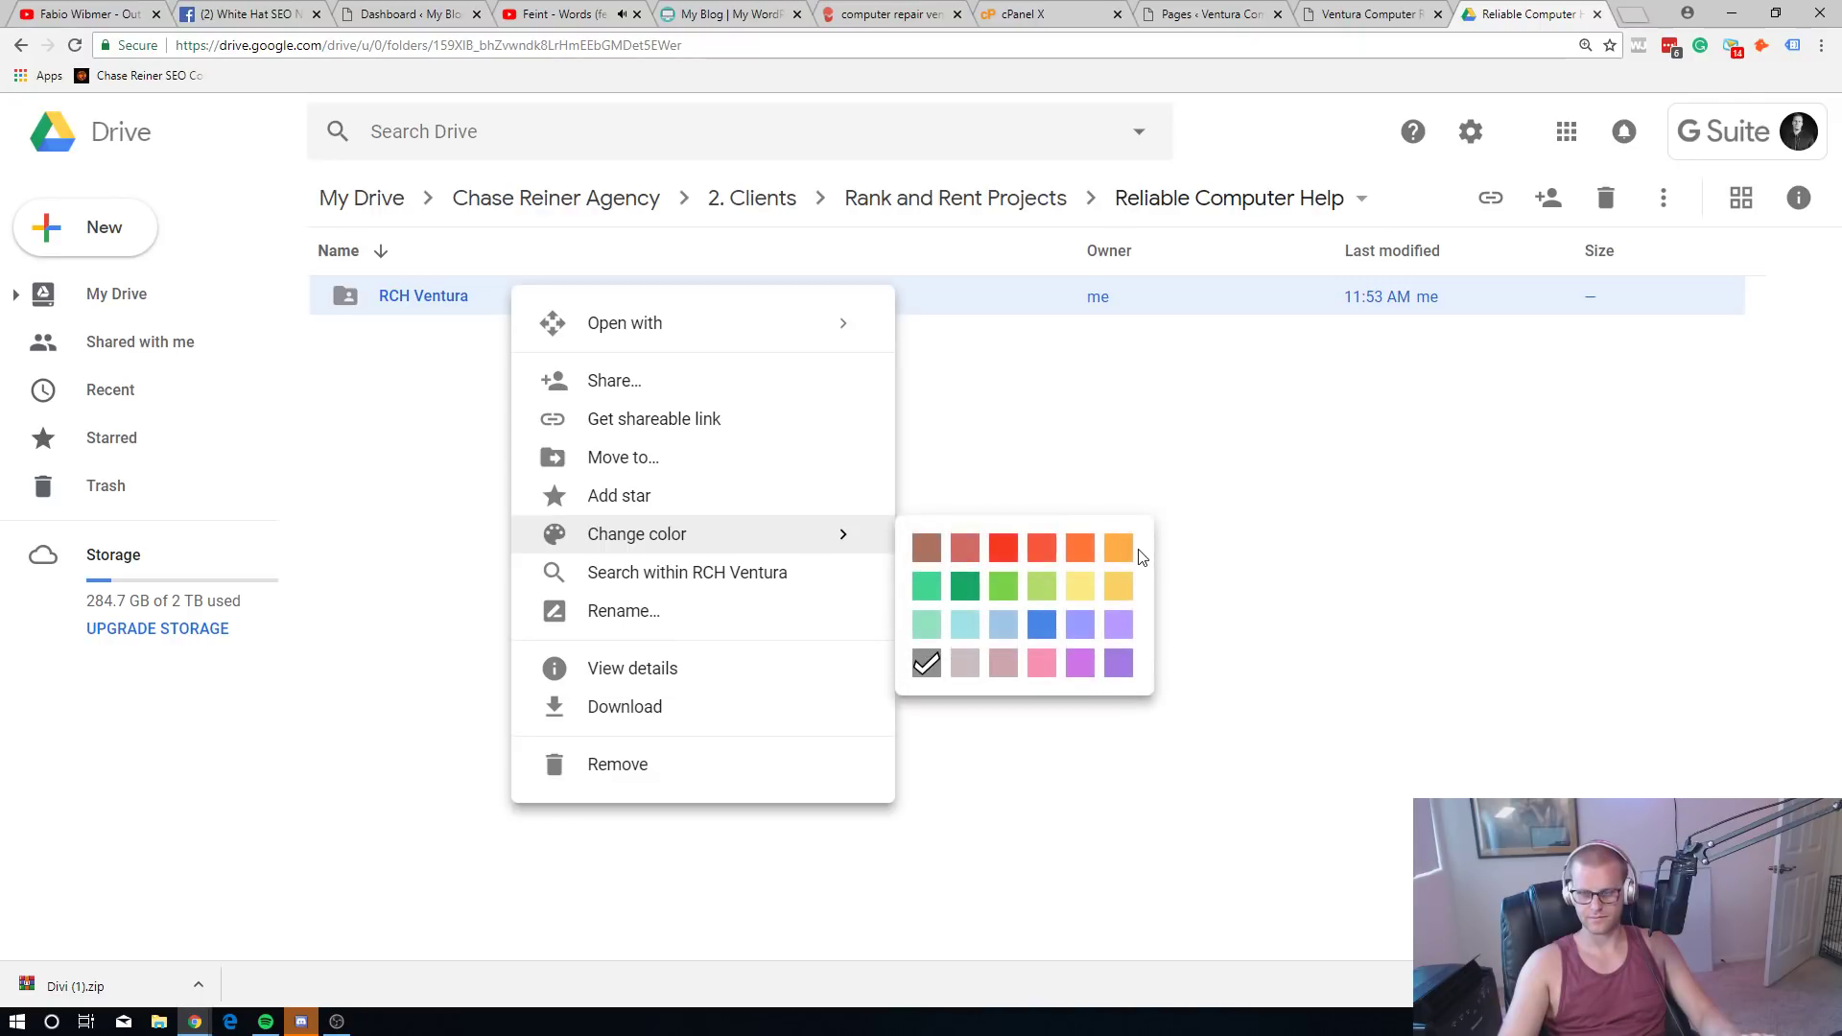
click(1121, 549)
double_click(694, 294)
right_click(674, 343)
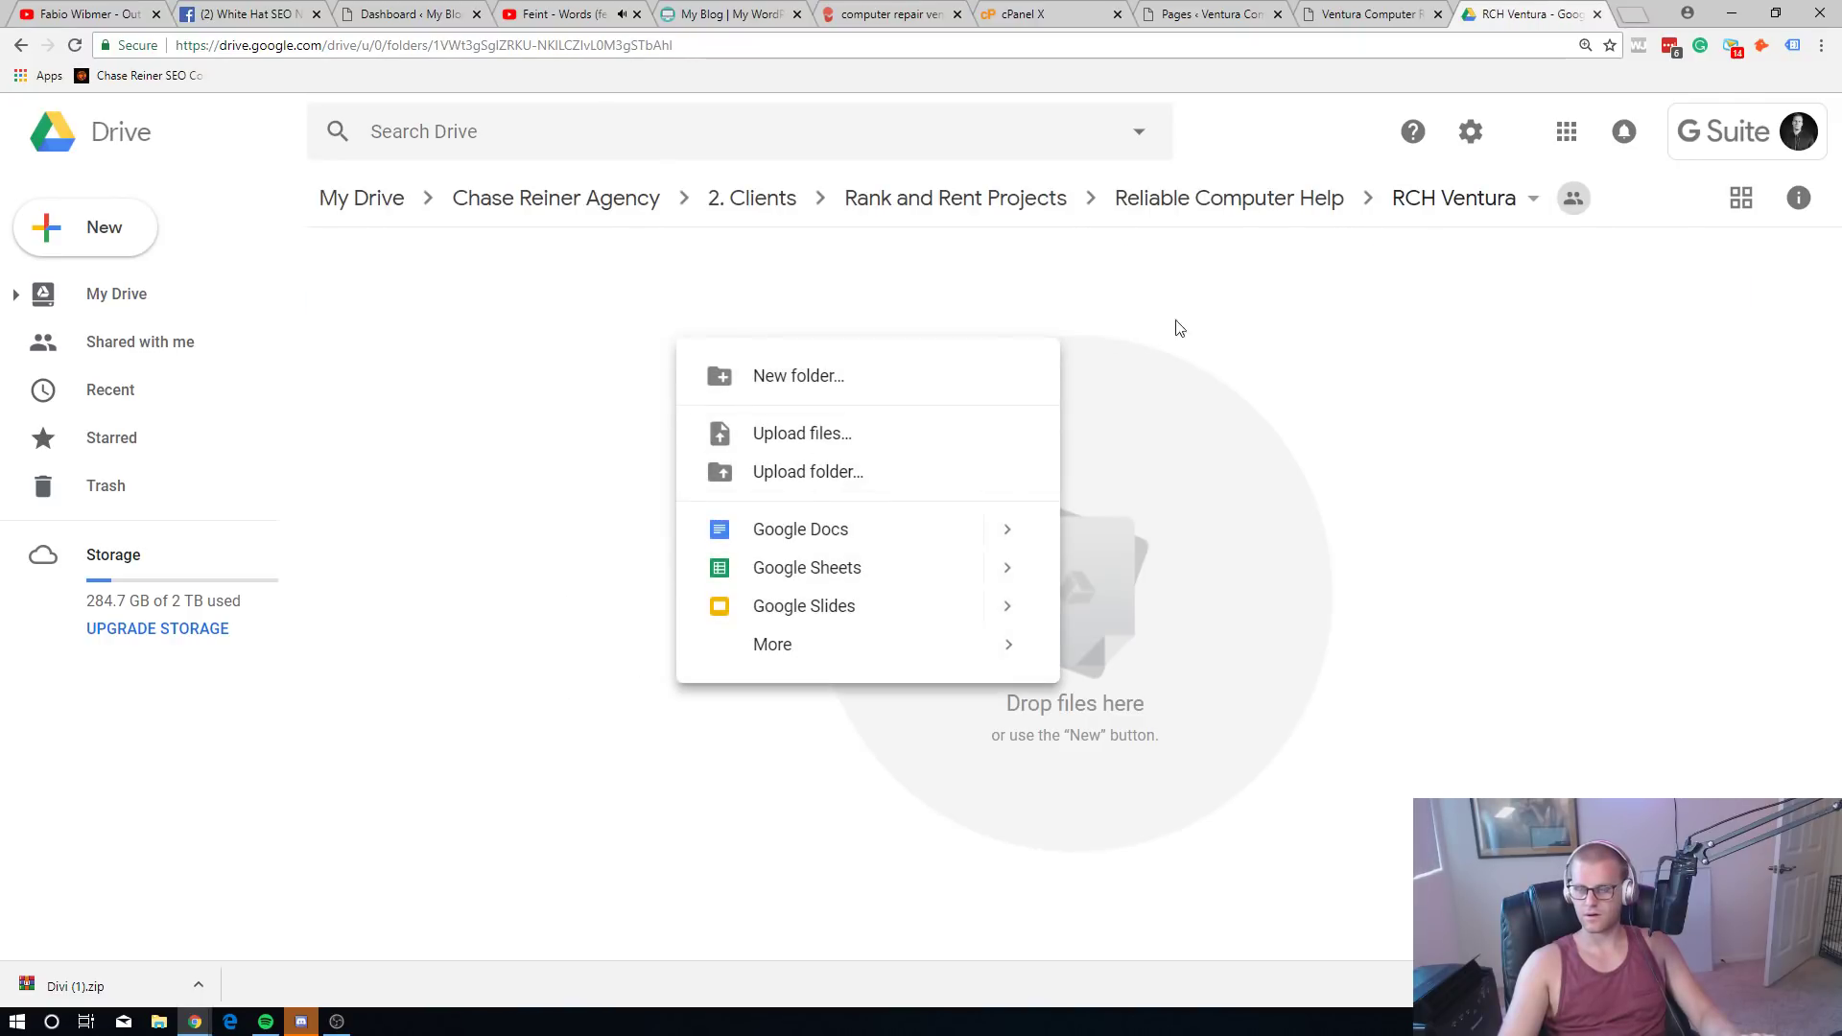
click(1180, 328)
Back in the RCH Ventura folder, start a new Google Sheets spreadsheet, then cancel it
click(1391, 13)
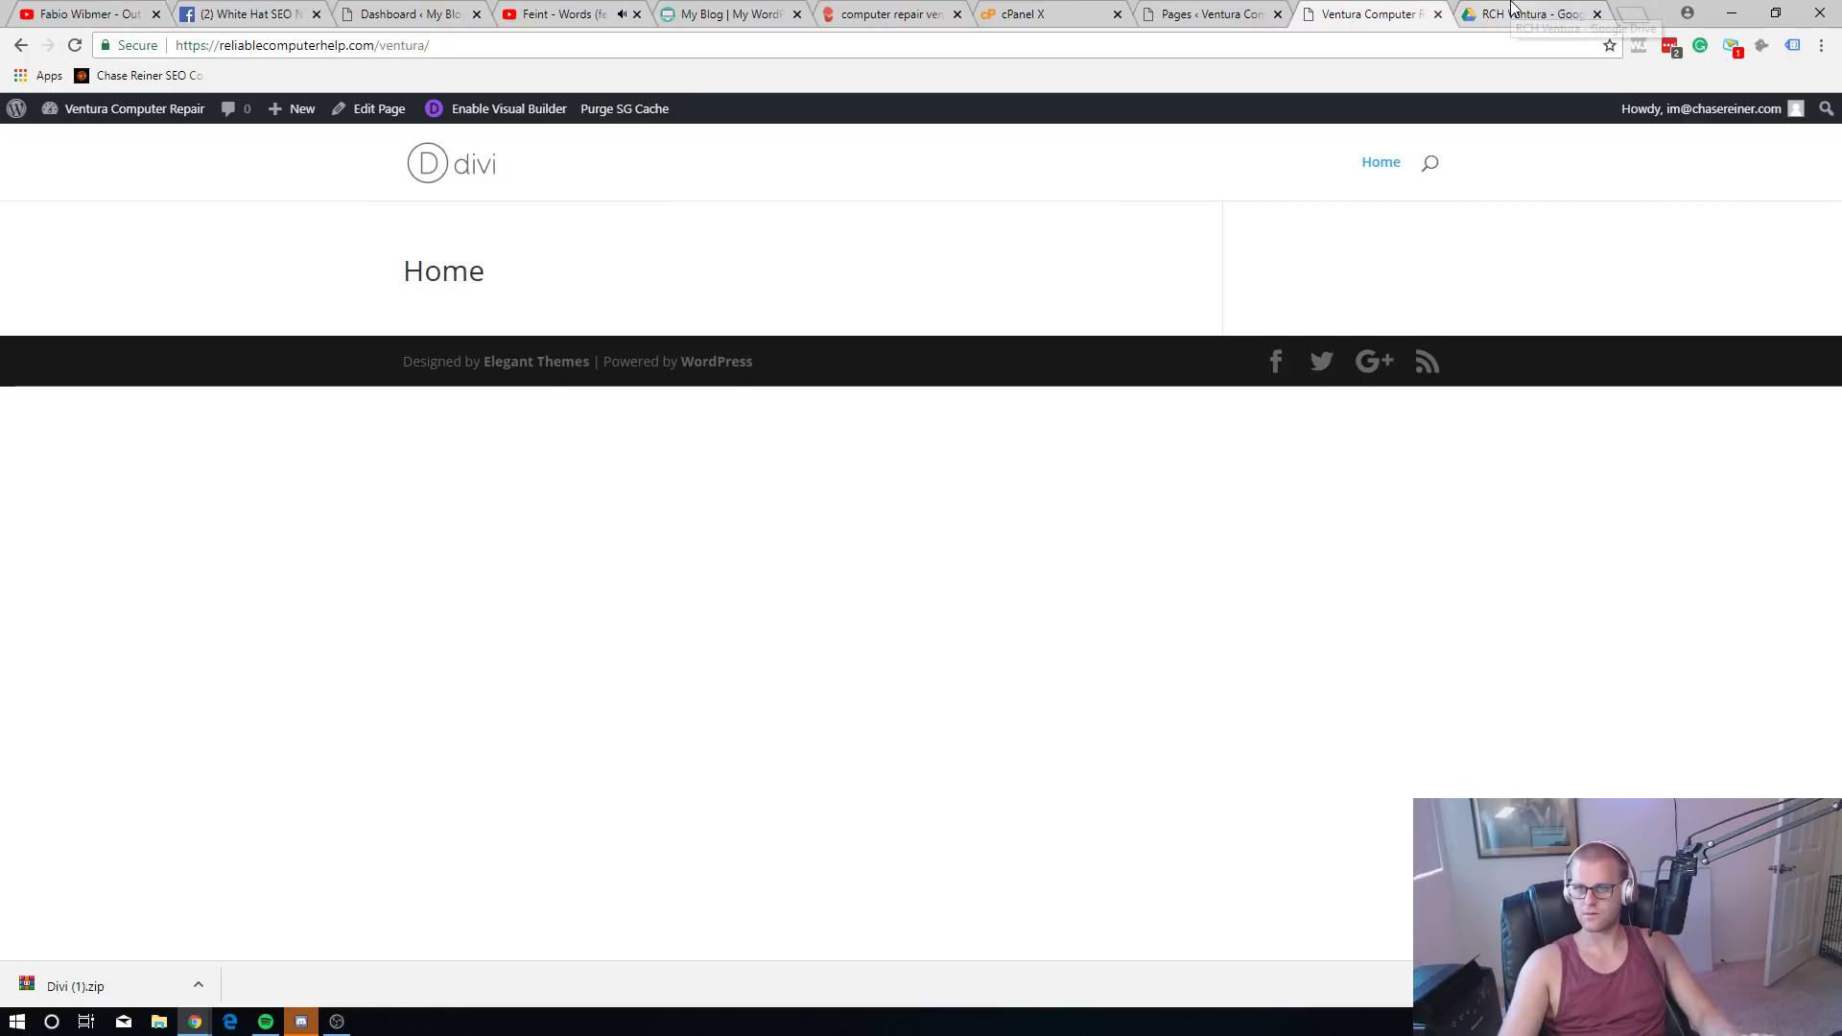
click(1512, 10)
right_click(670, 354)
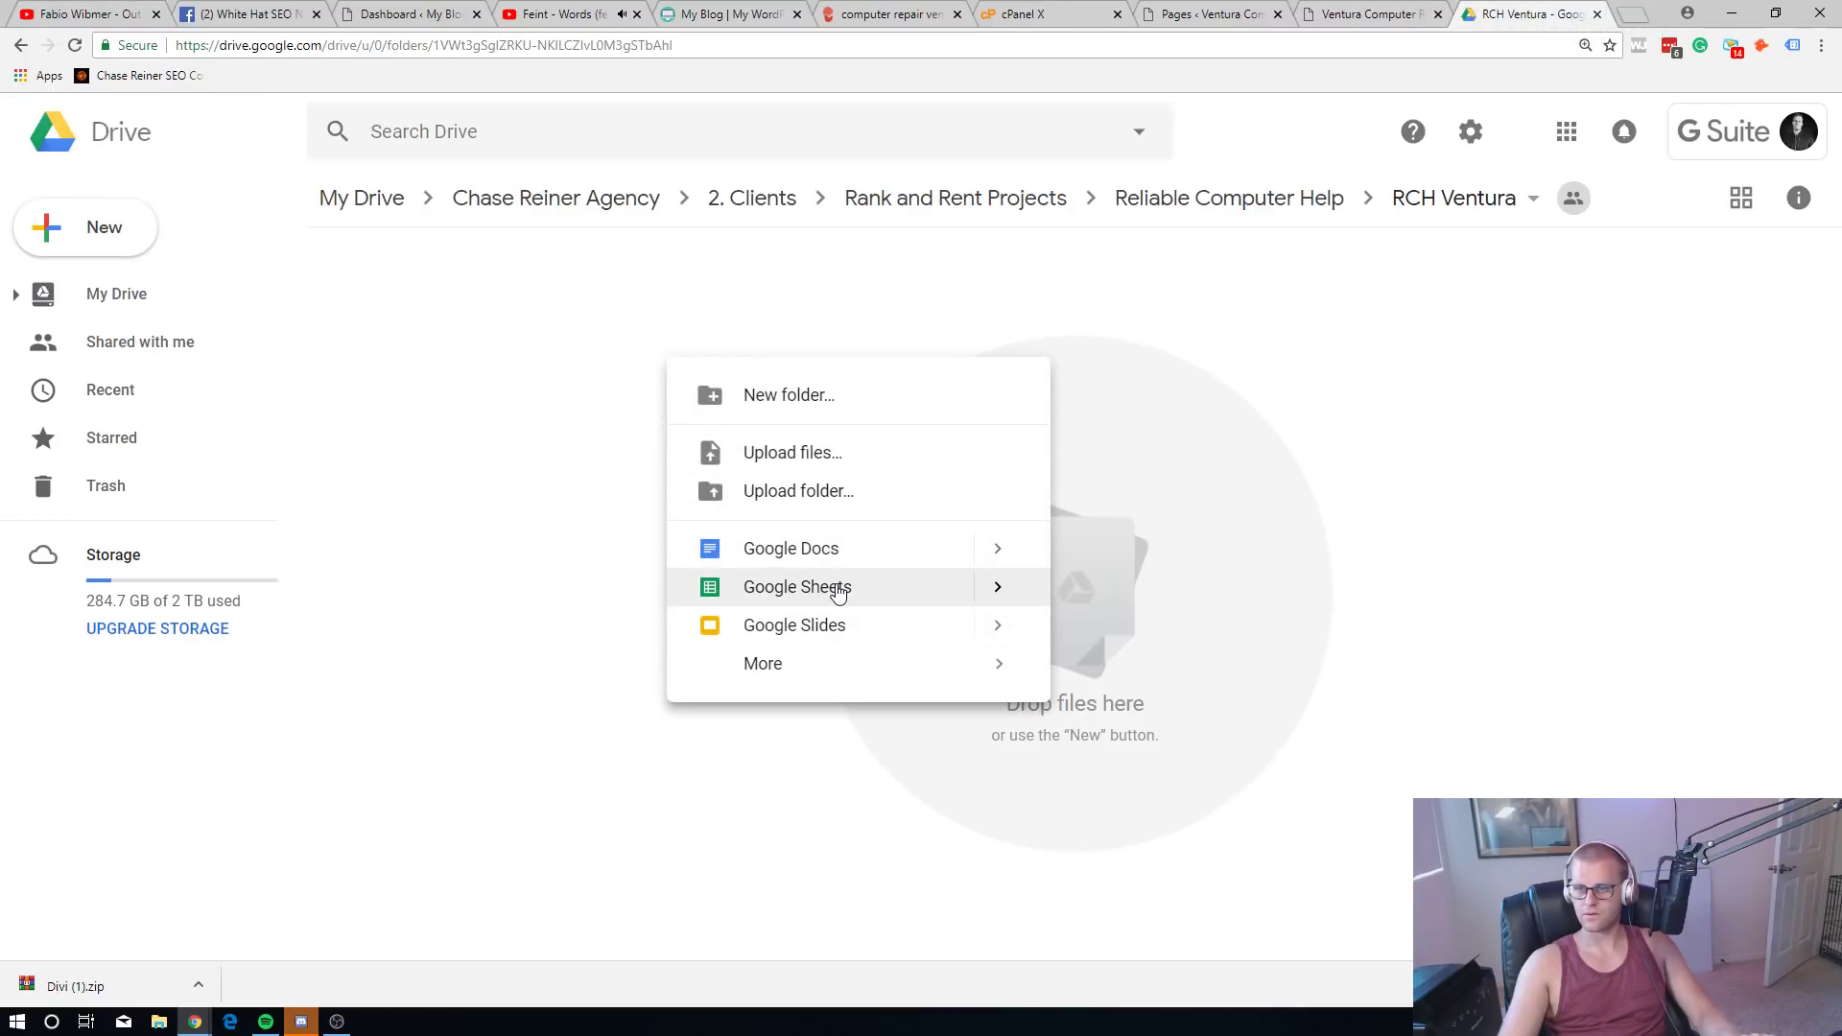
click(837, 588)
click(1213, 469)
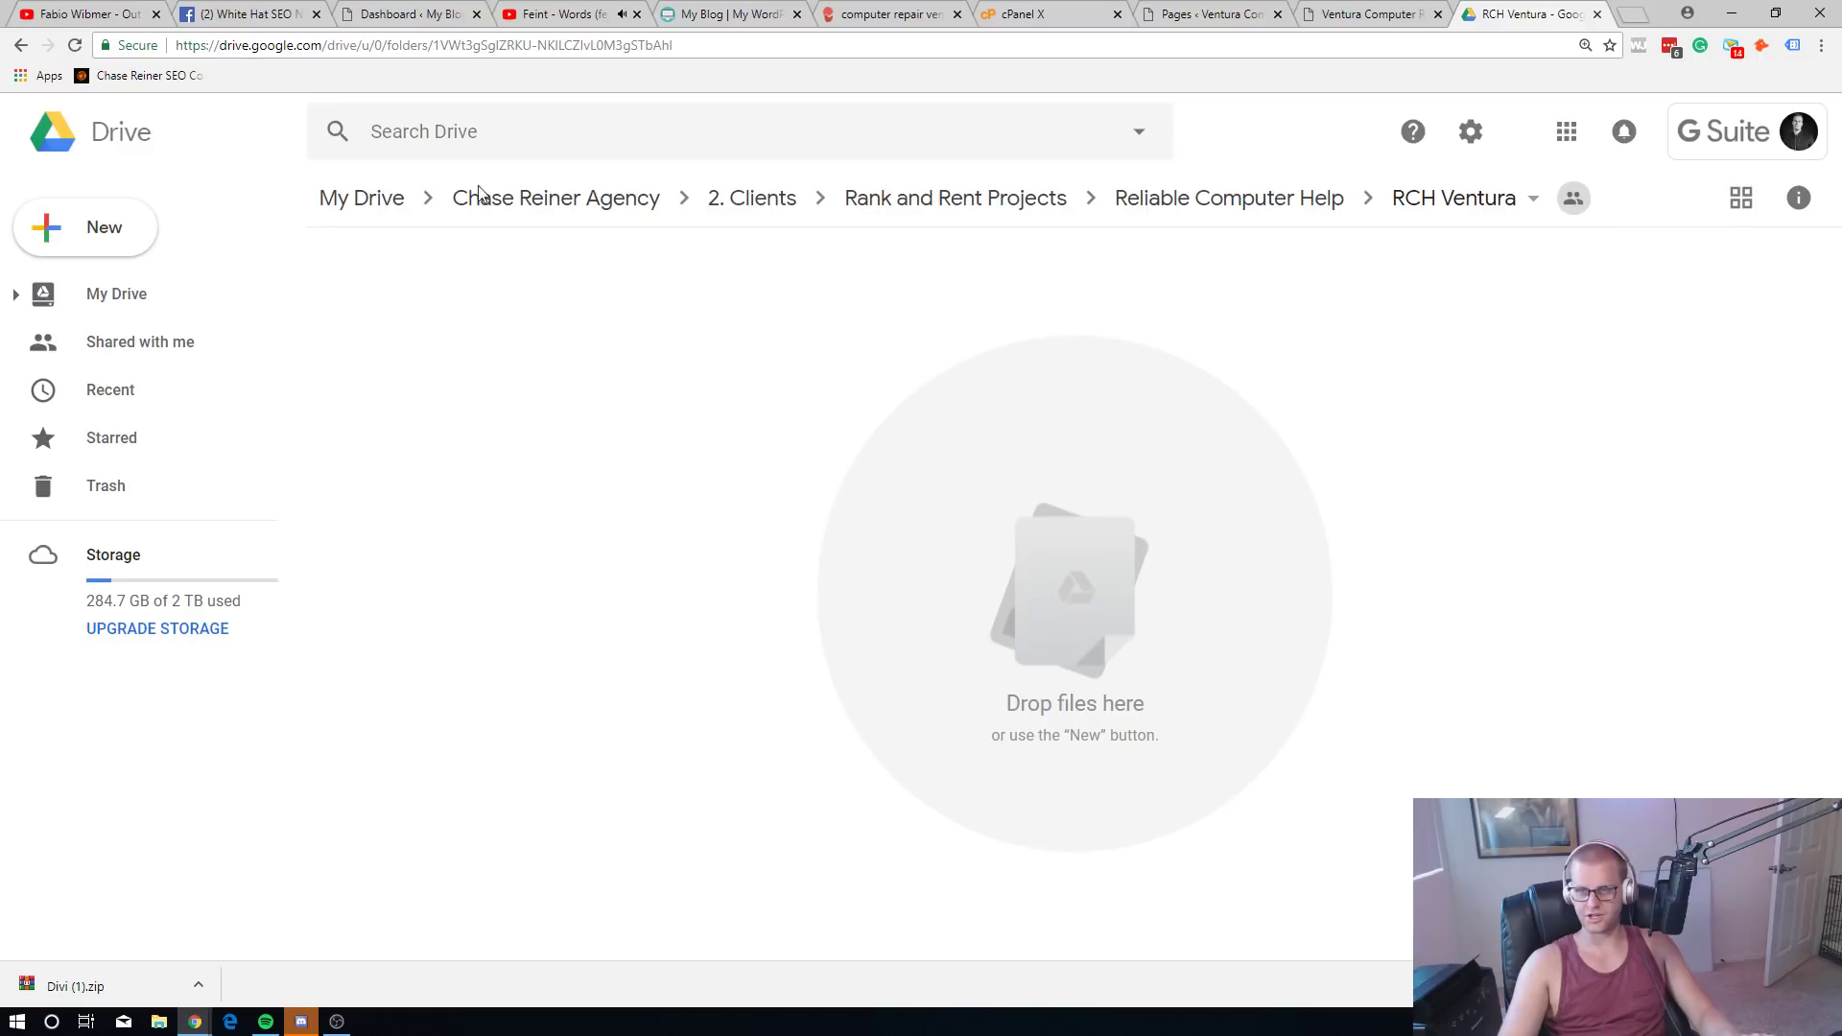
right_click(448, 297)
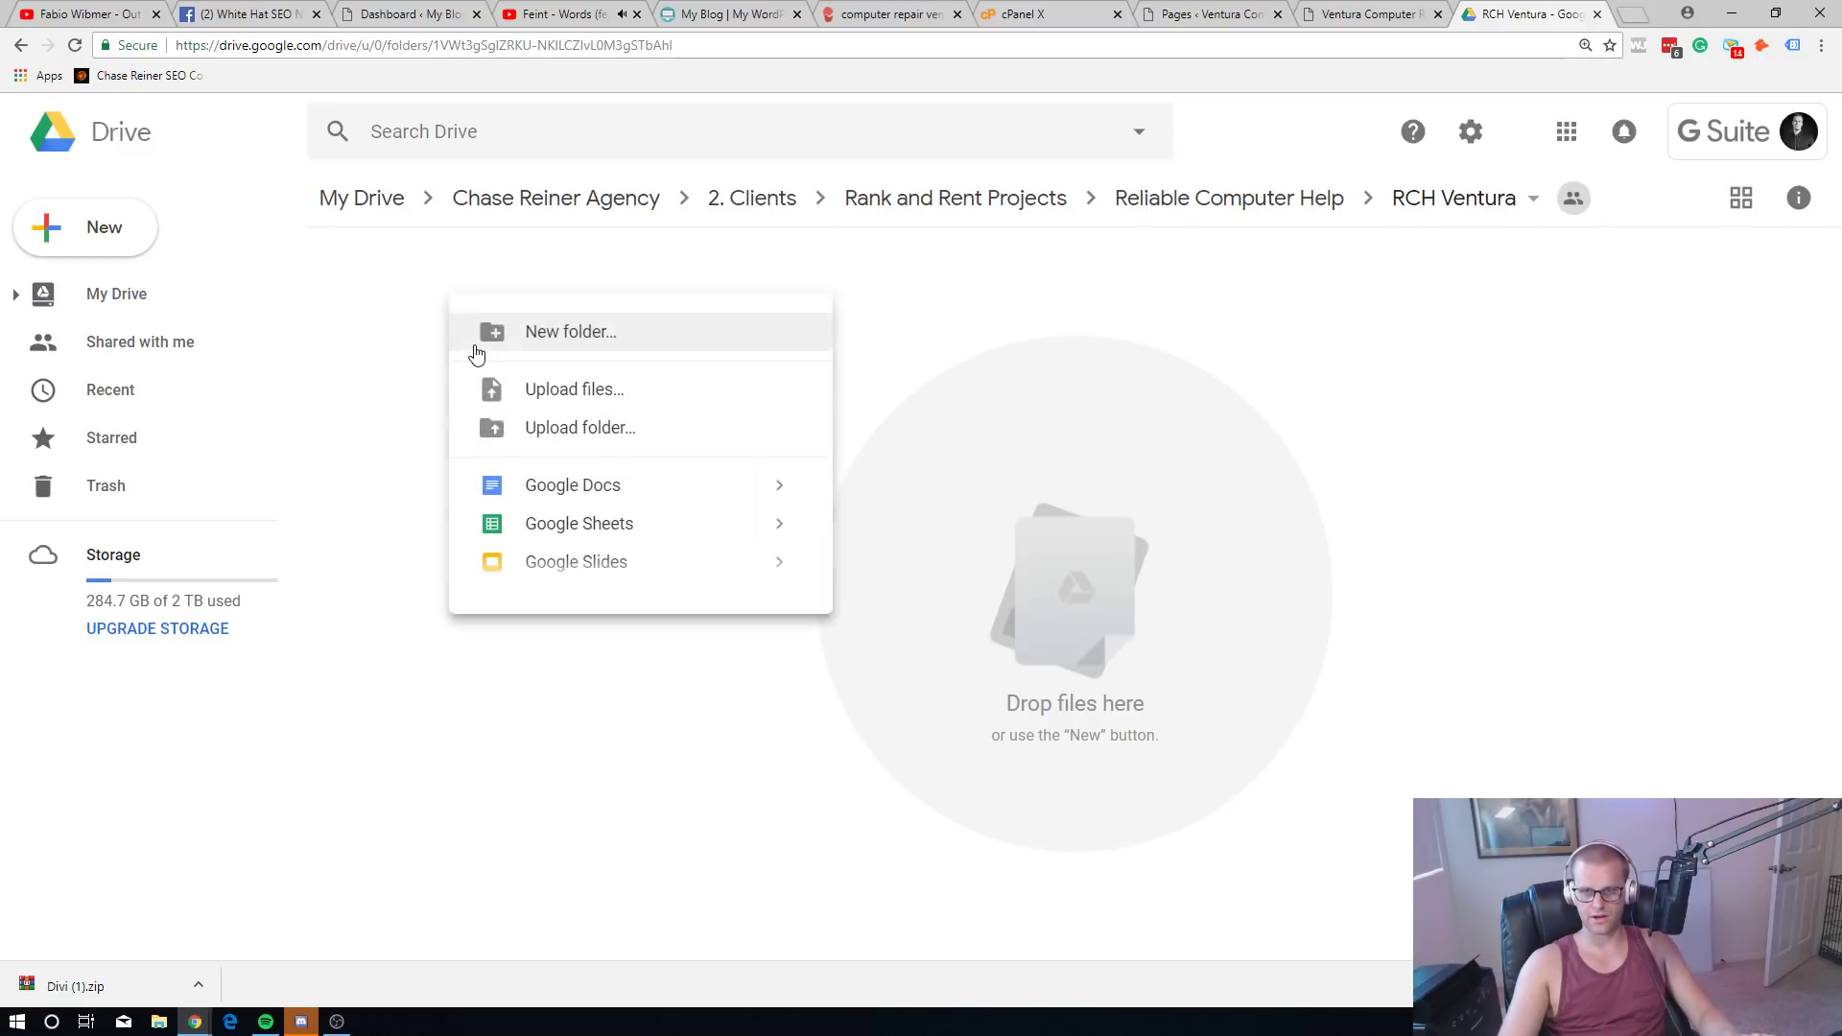
click(405, 483)
Locate the SEO Roadmap 4.1 Template file via system search and upload it to RCH Ventura
key(super)
text(4.1)
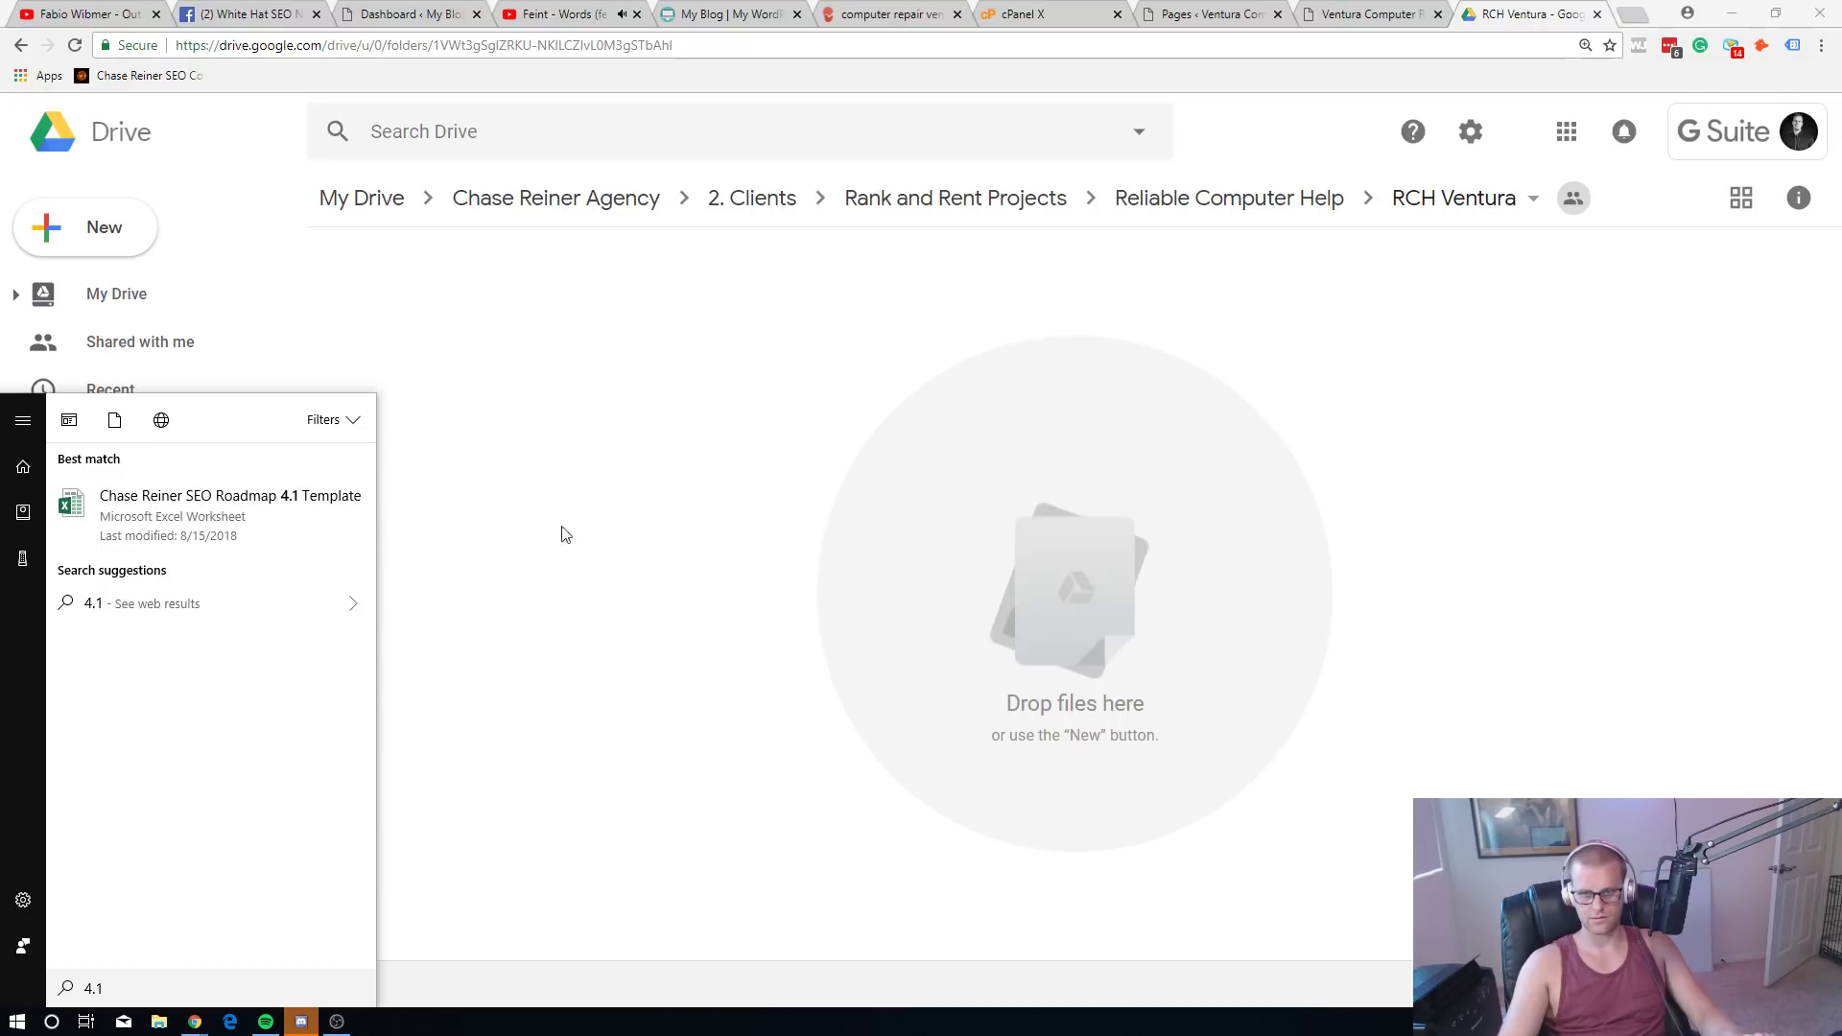
right_click(288, 518)
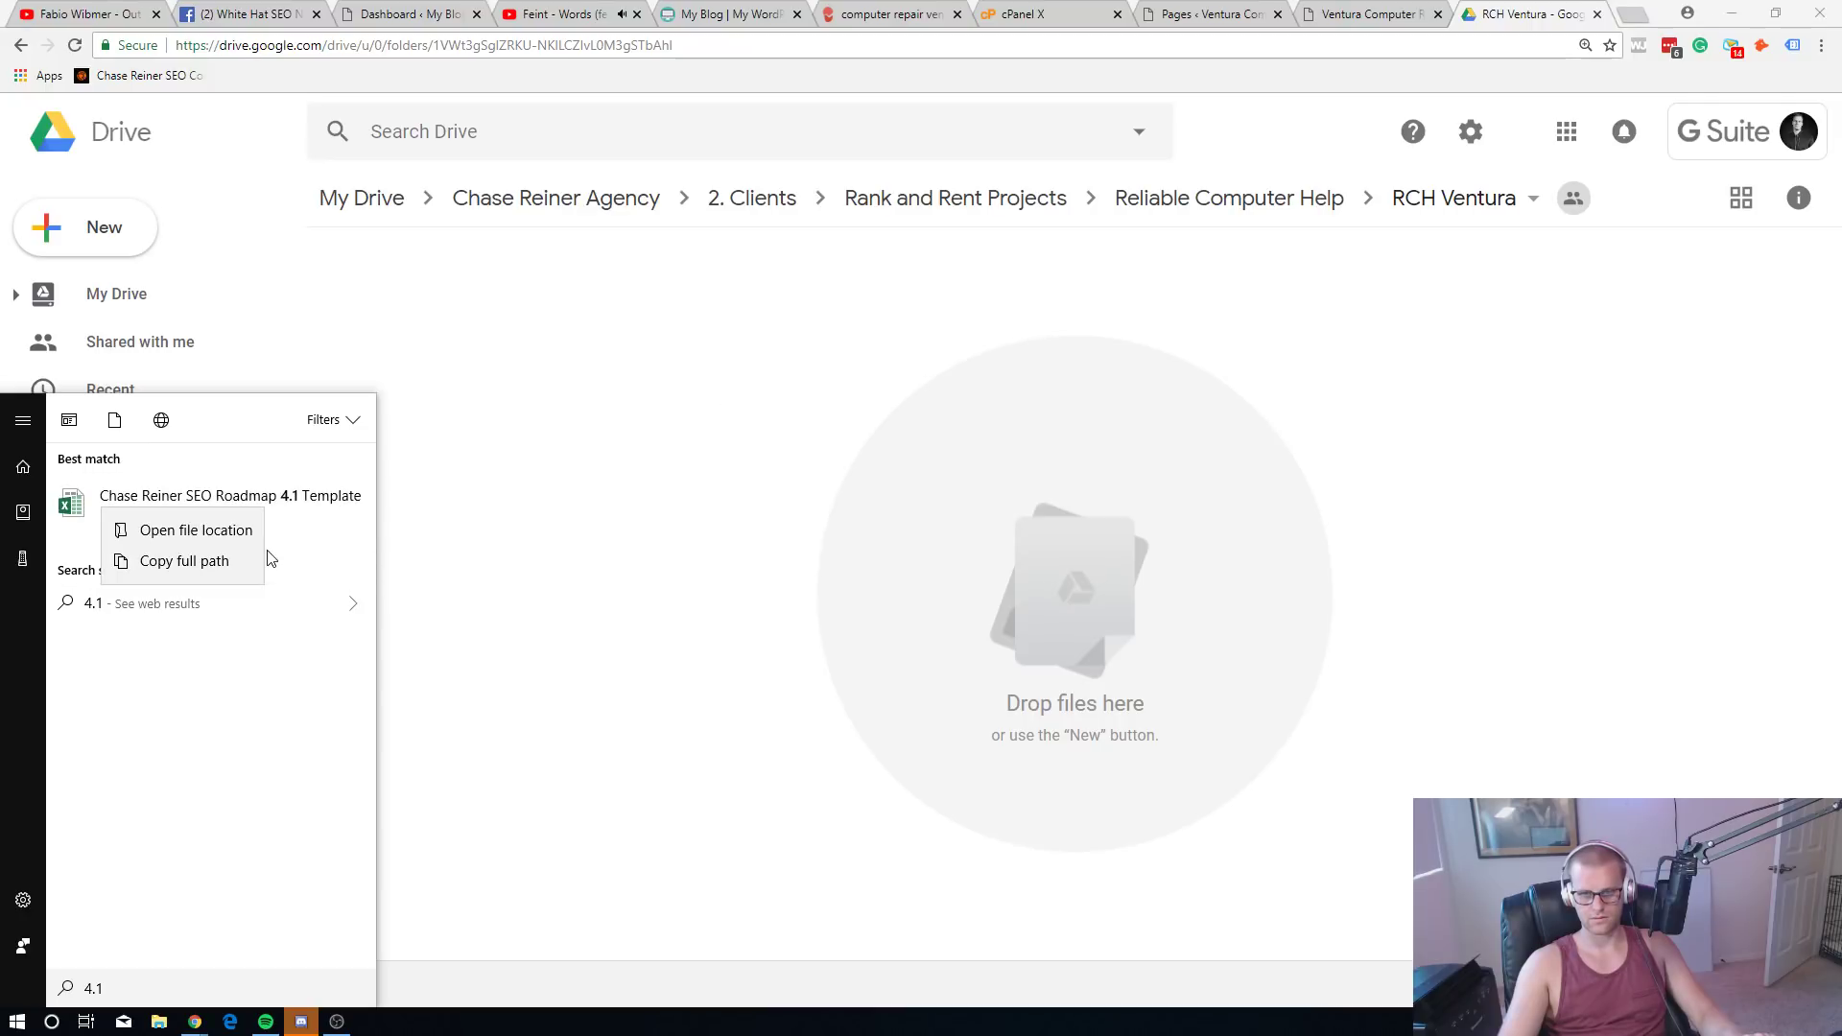
click(196, 530)
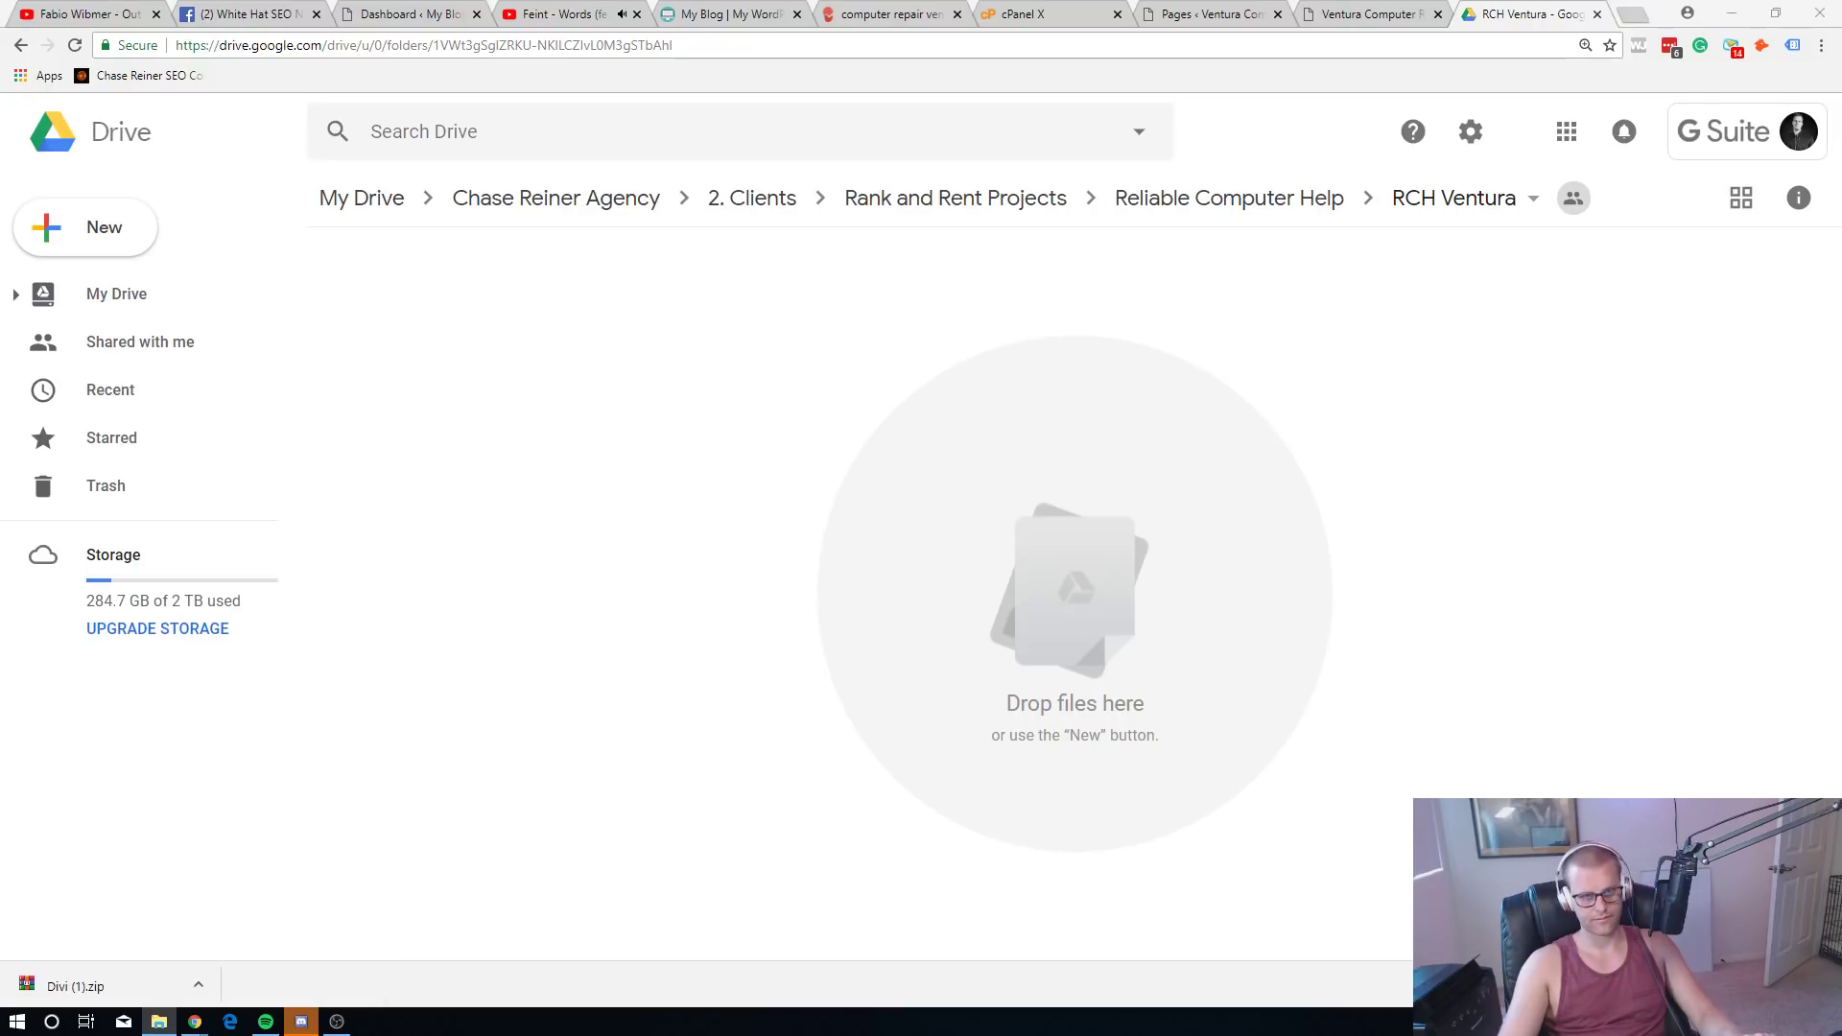
drag(0, 331, 610, 331)
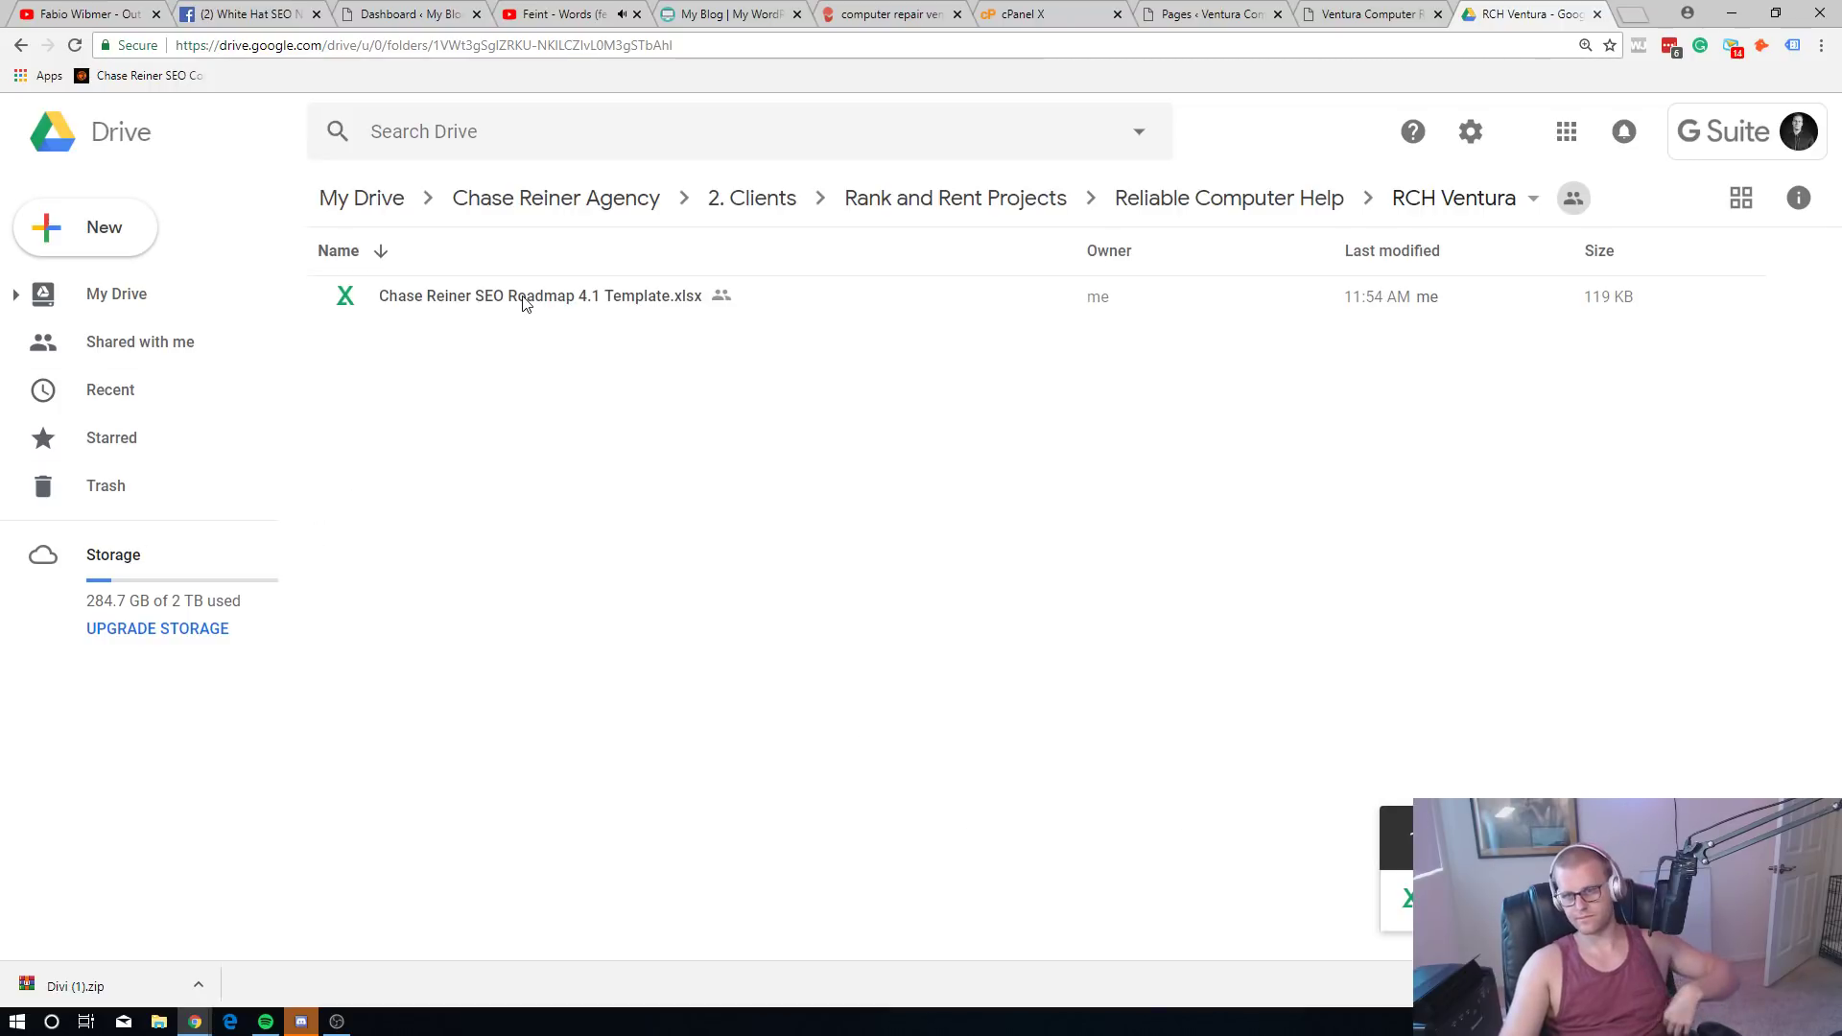
Rename the uploaded template to 'RCH Ventura Roadmap'
click(525, 303)
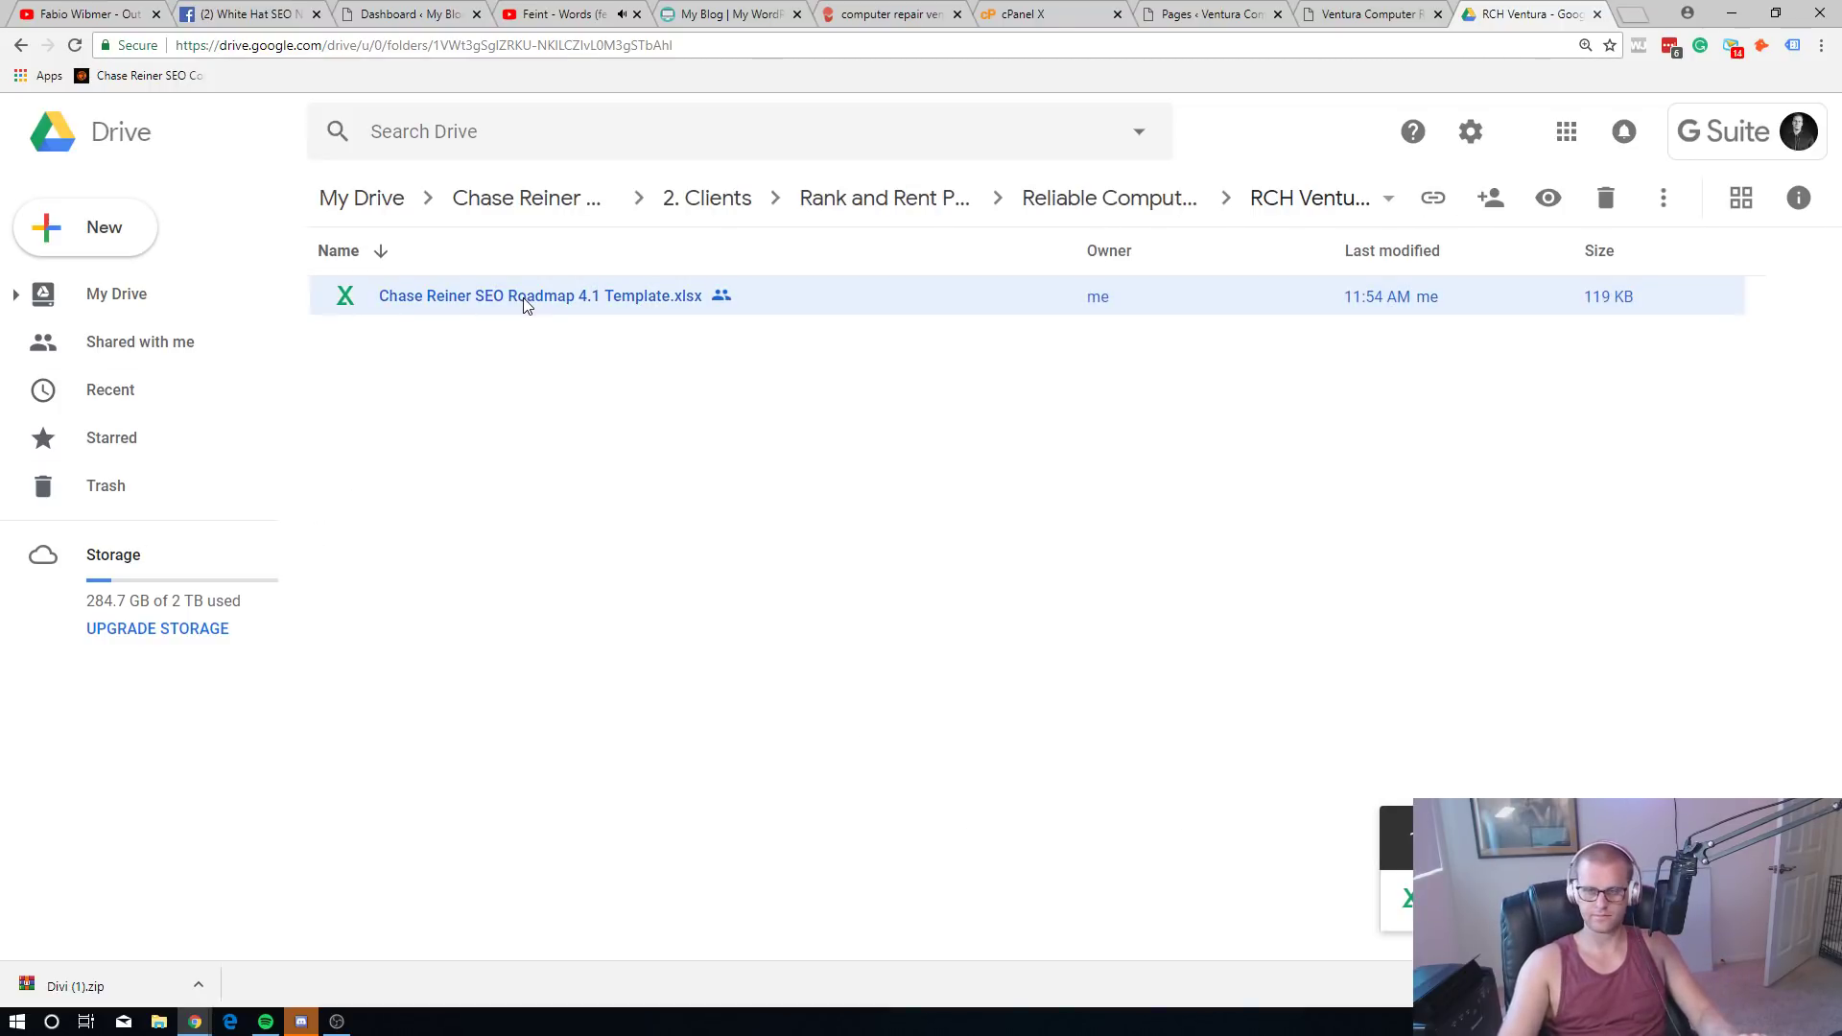
drag(523, 298, 522, 294)
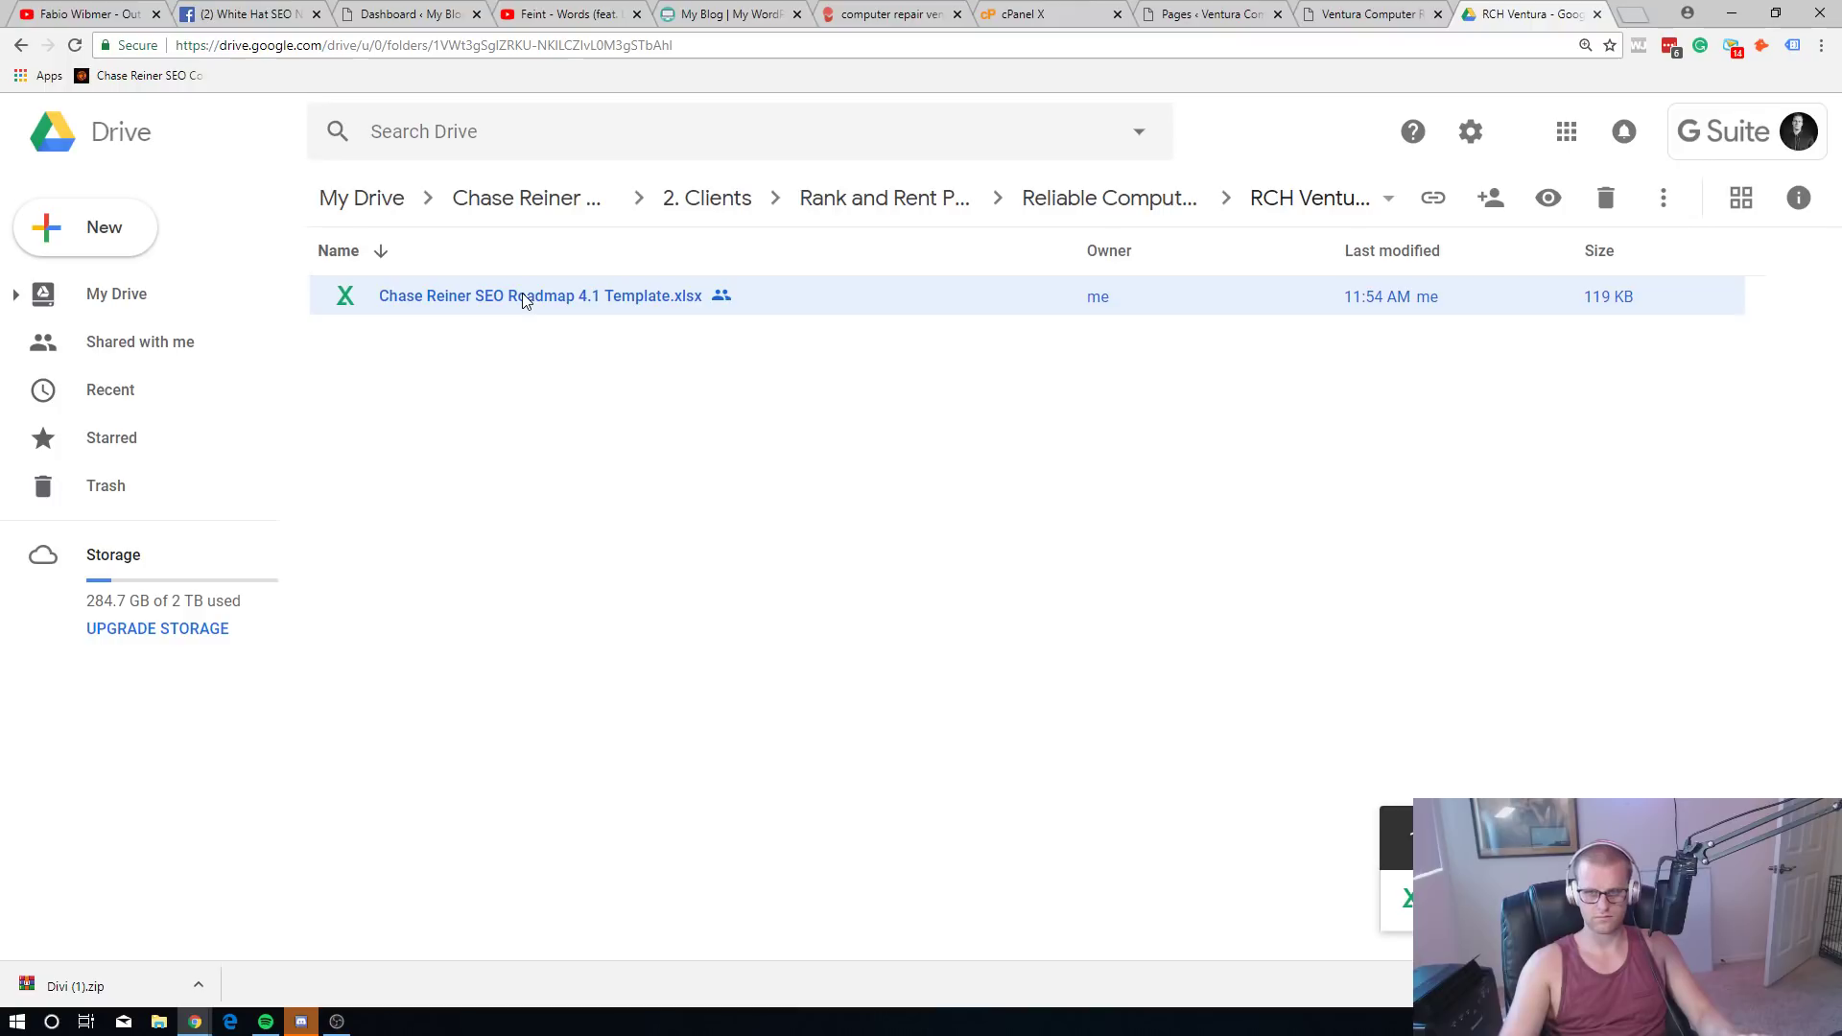
right_click(523, 297)
click(641, 578)
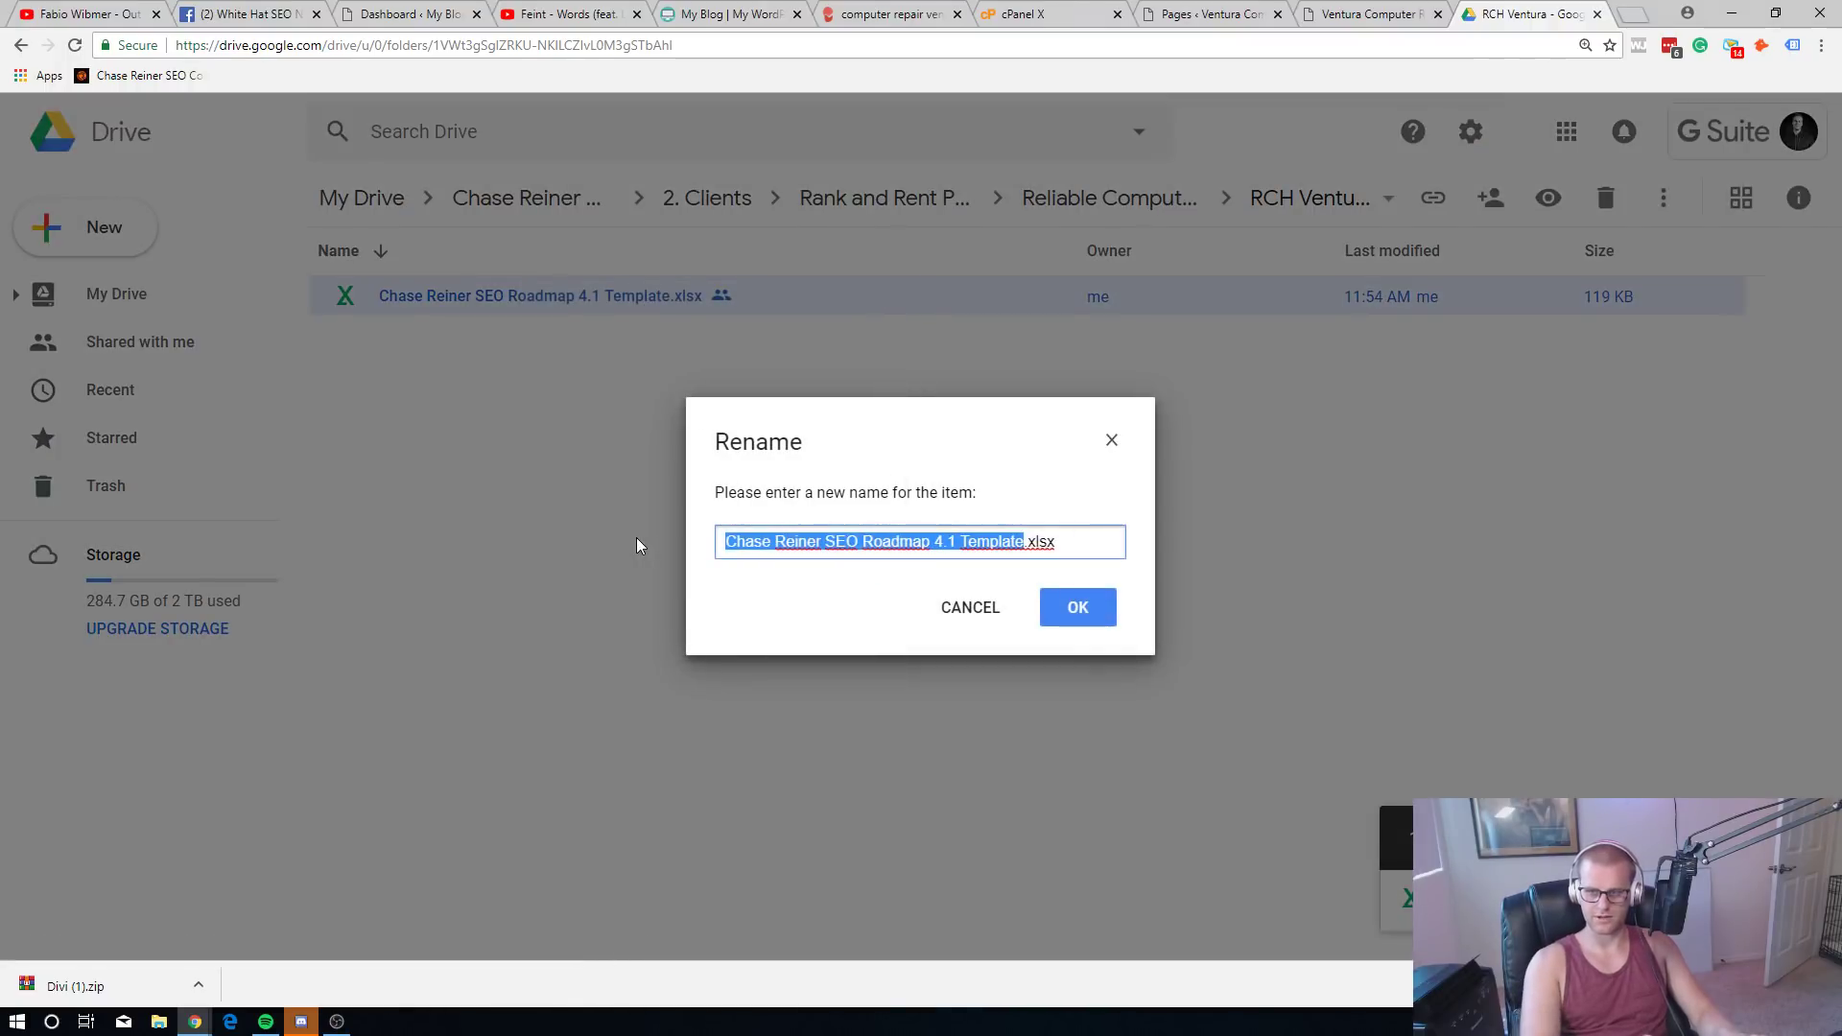
text(RCH Ventru)
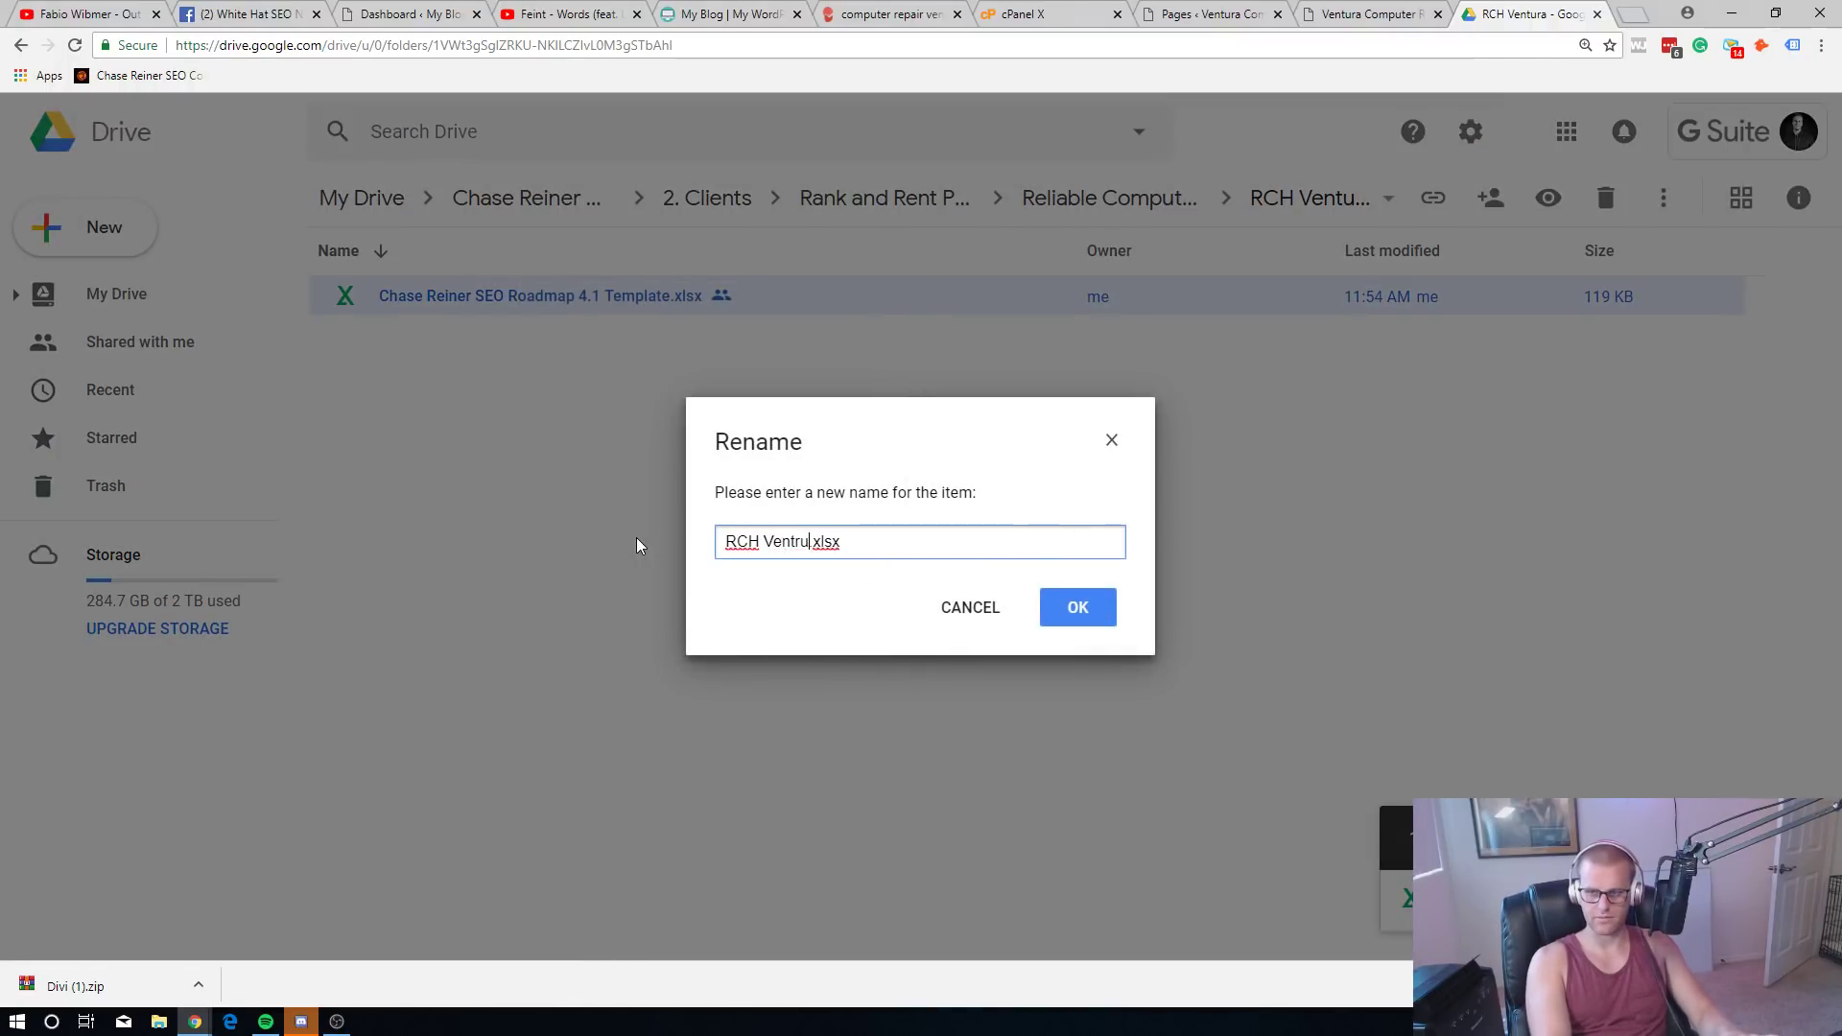
key(BackSpace)
key(BackSpace)
text(ura Roadmap)
key(Return)
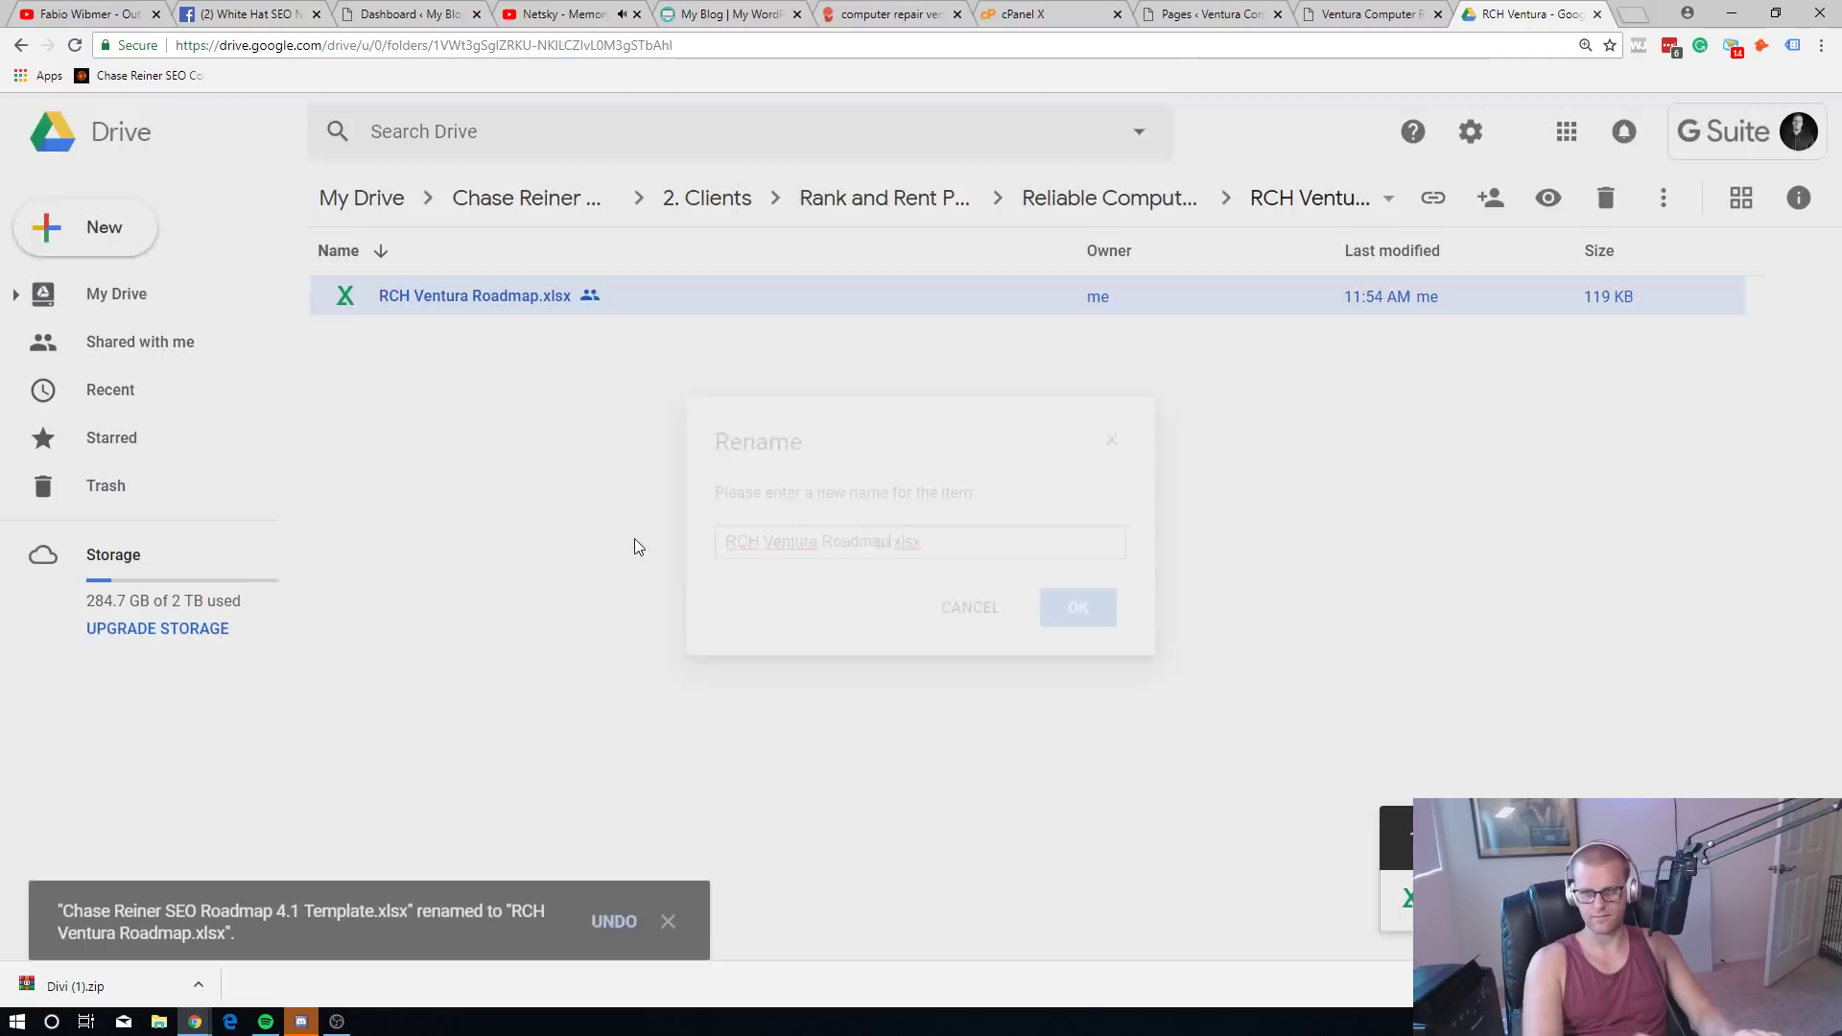
Open RCH Ventura Roadmap in Google Sheets and delete the old entries on the Keyword Map sheet
double_click(626, 296)
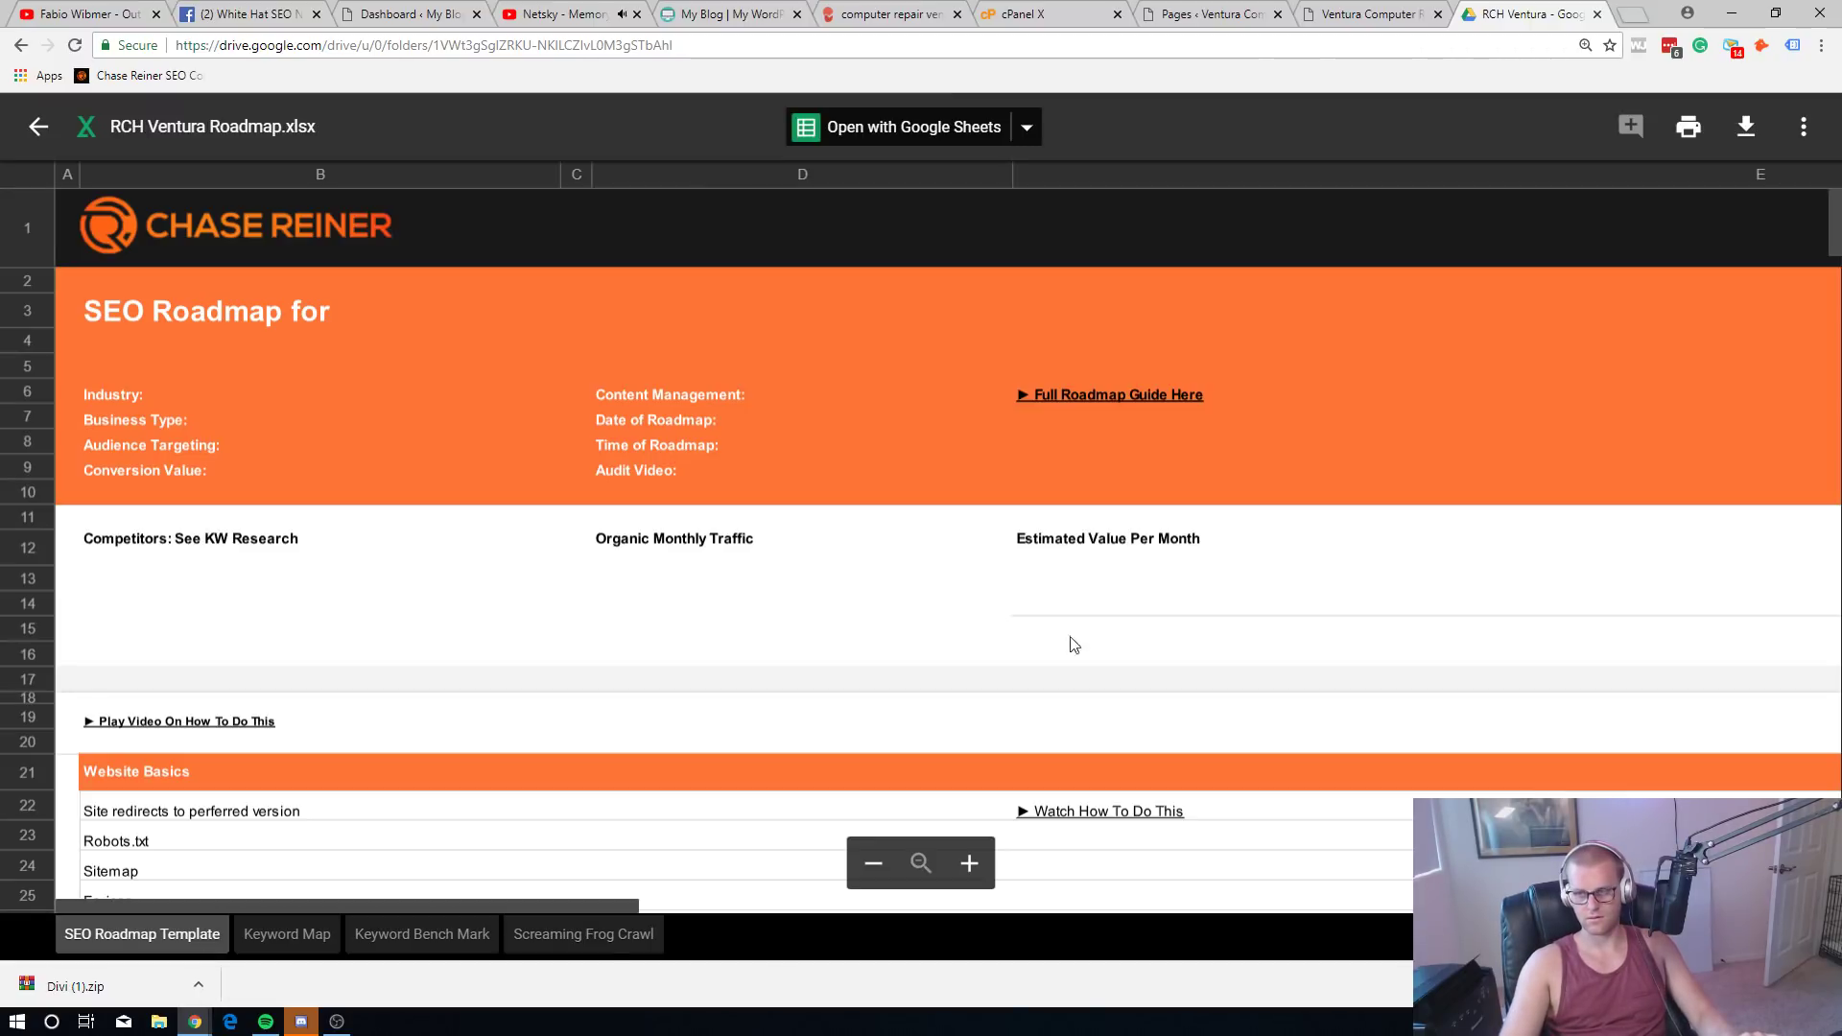
click(913, 127)
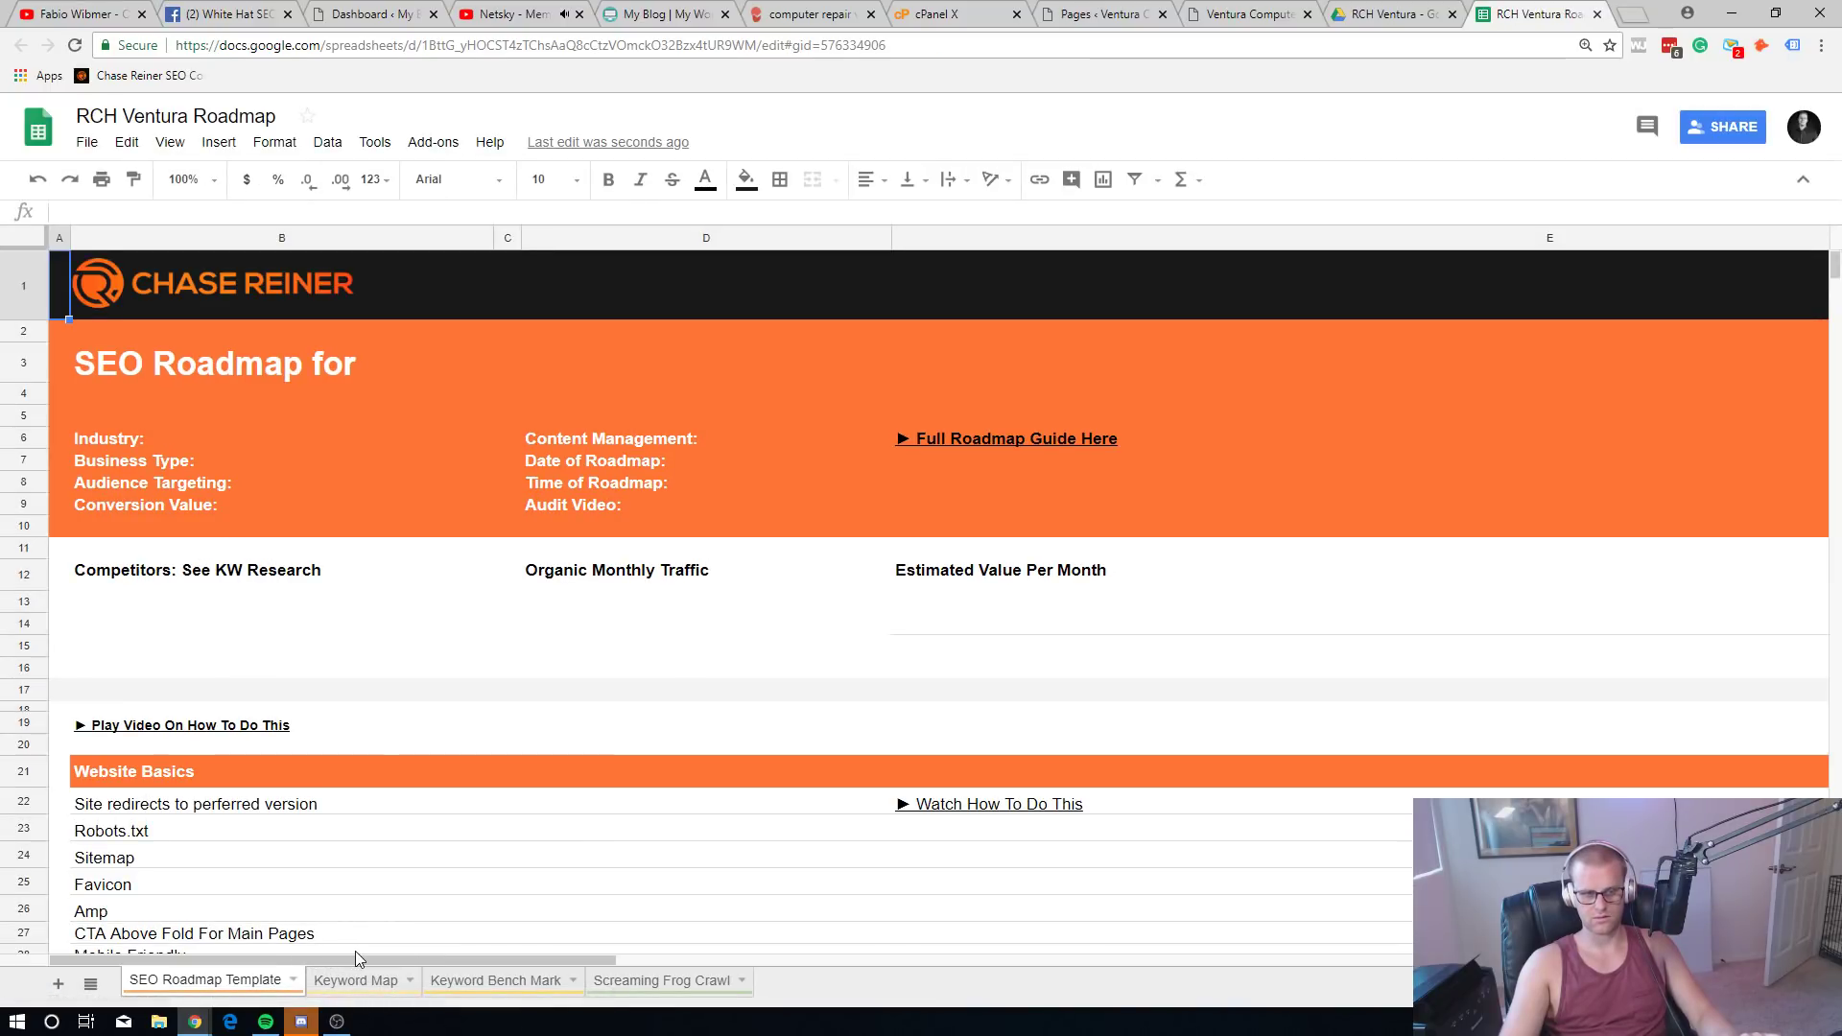
click(375, 994)
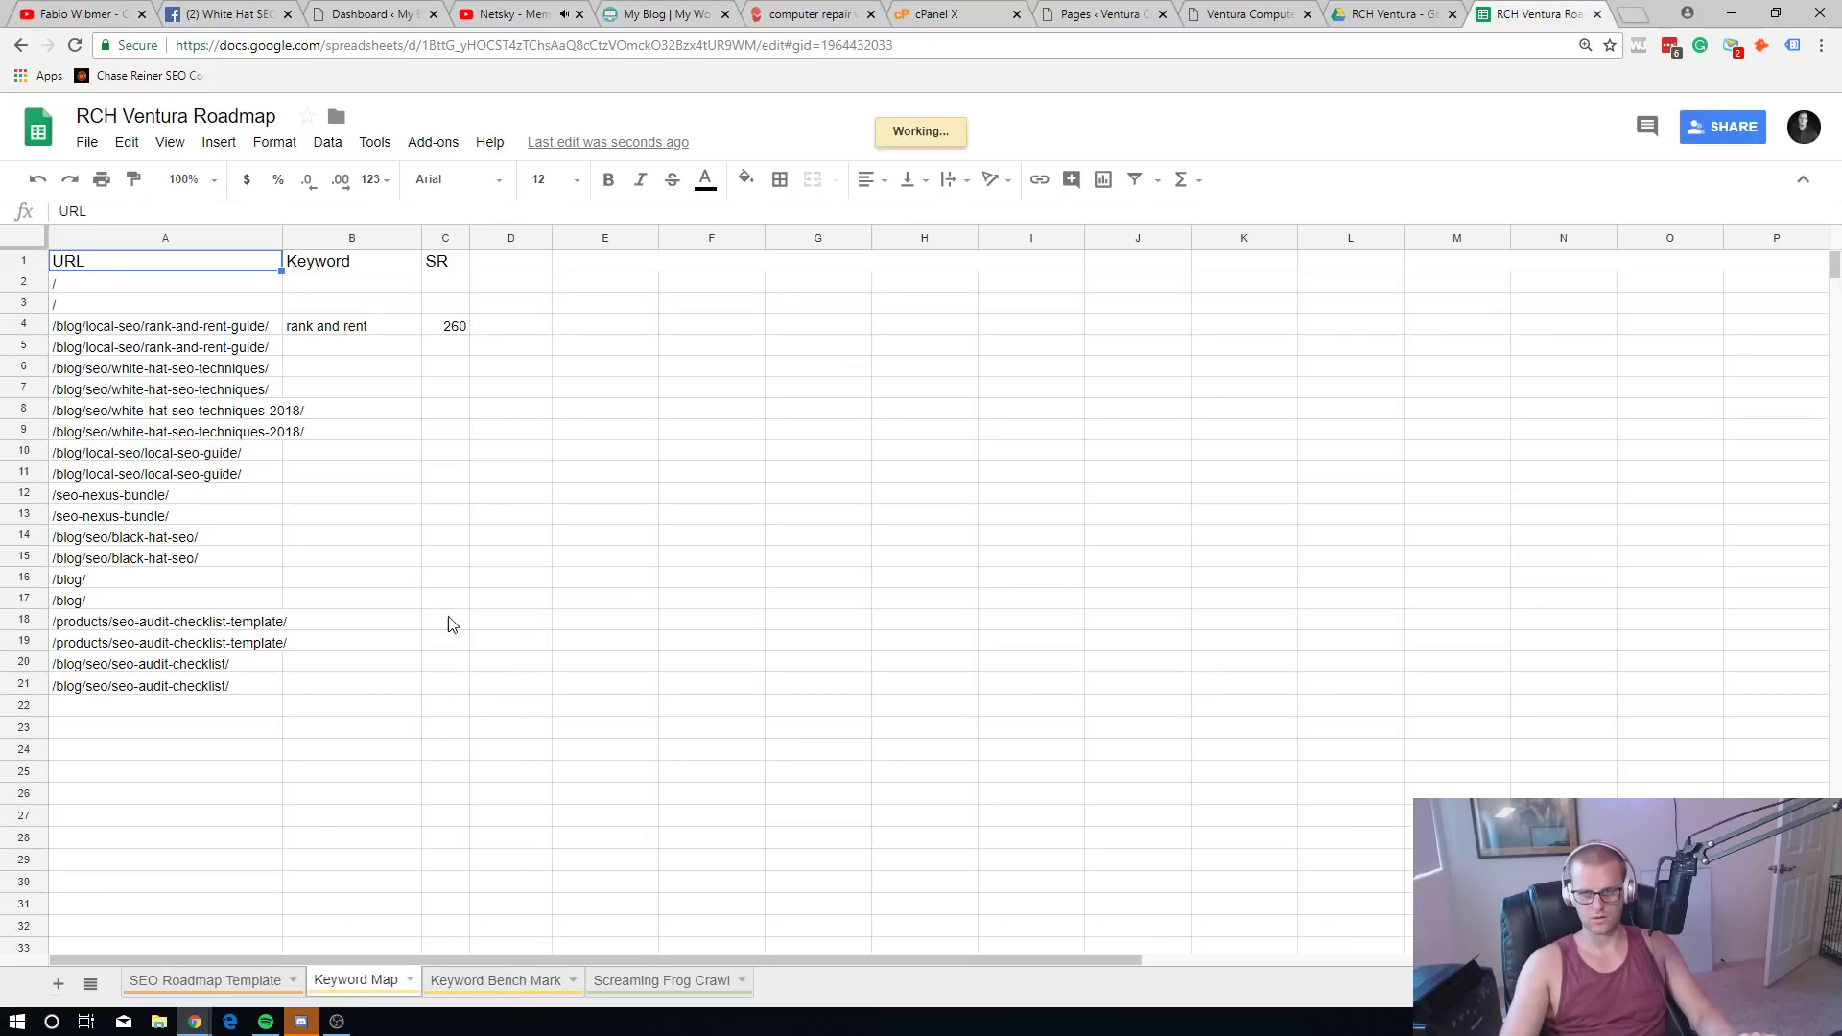
drag(456, 754, 465, 710)
key(Delete)
Select cell A3 in the URL column, ready for the first URL
click(297, 598)
click(187, 328)
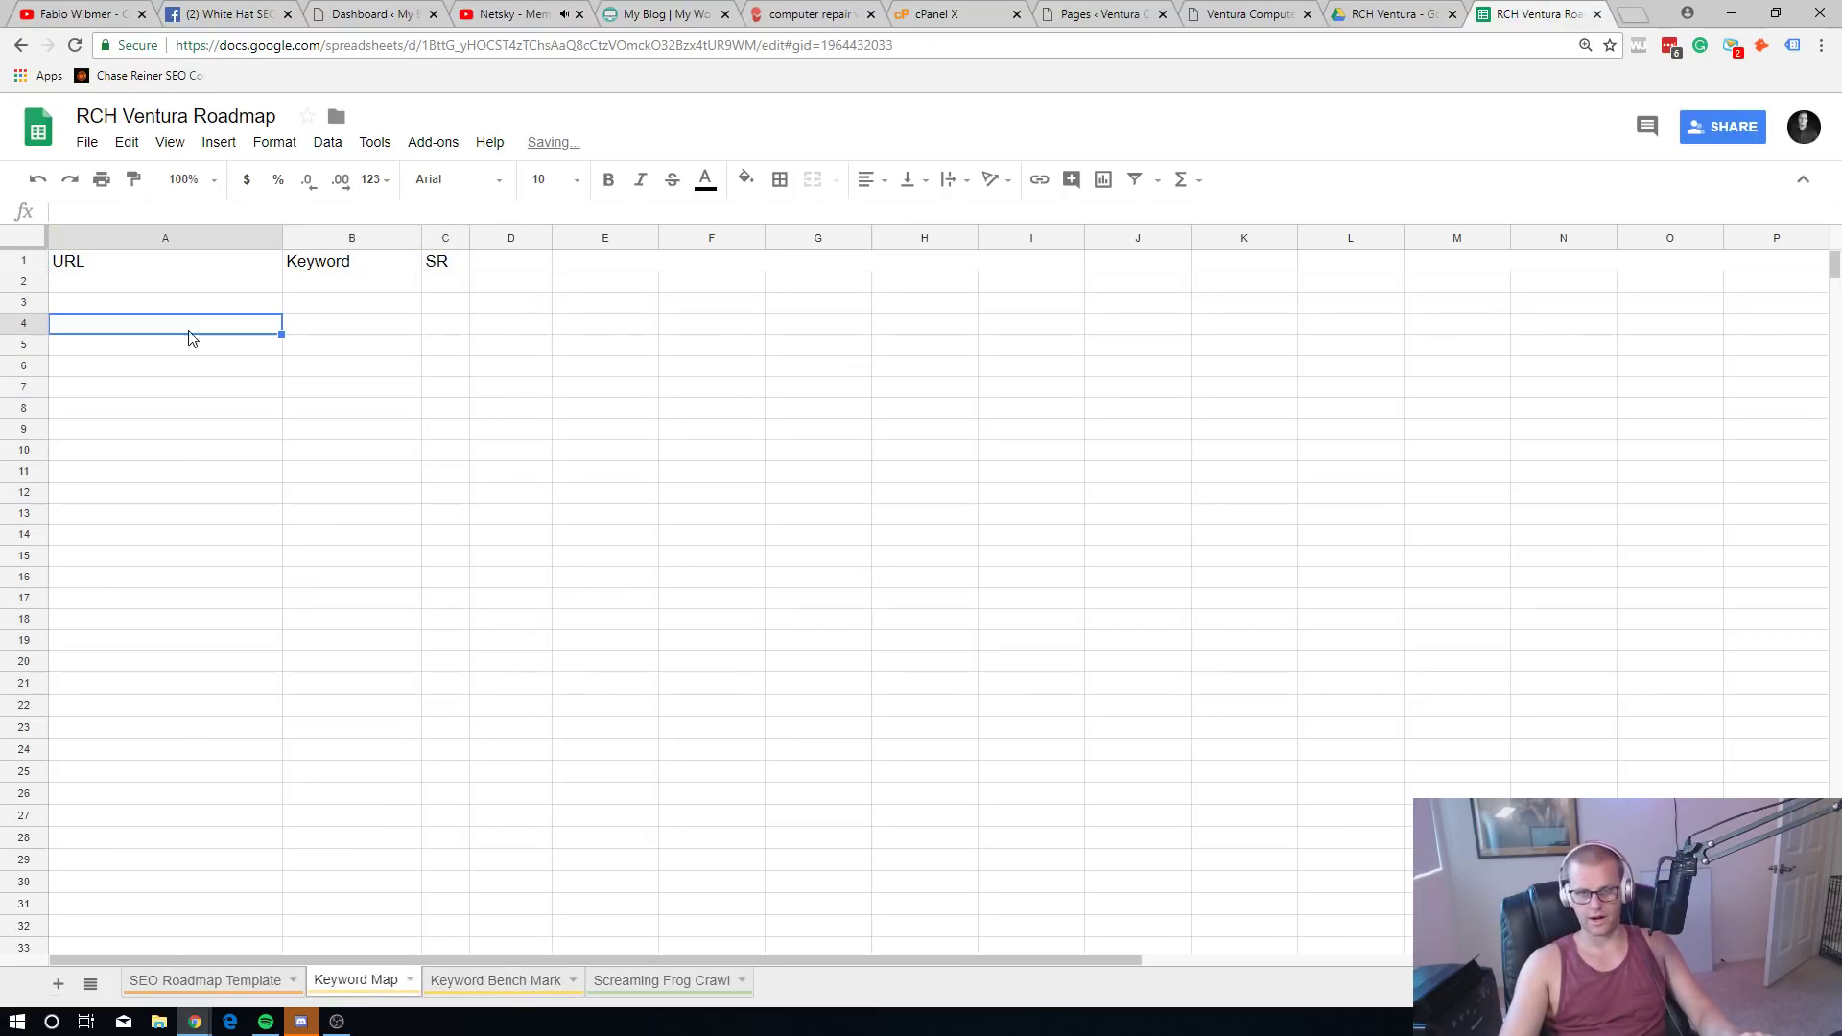
click(187, 392)
click(185, 307)
key(Up)
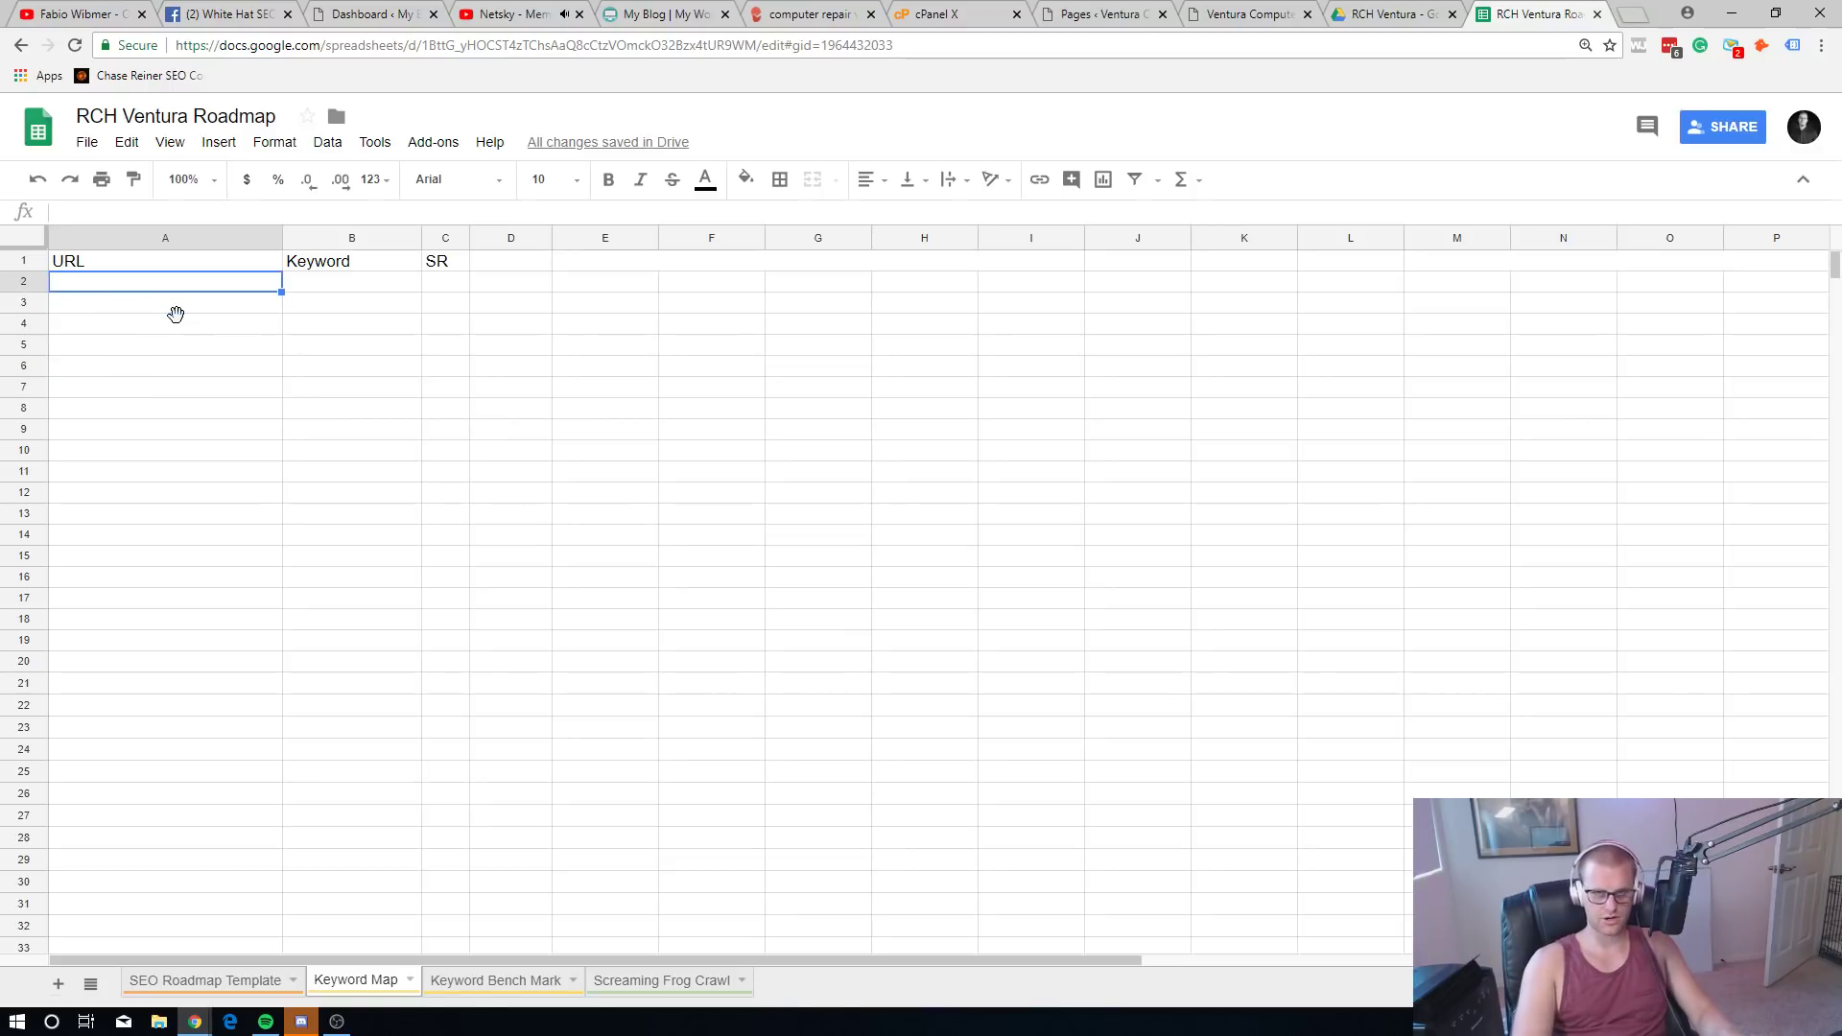
key(Down)
Enter reliablecomputerhelp.com/ventura in A3 and paste the same URL into A4
text(/)
key(Down)
key(Down)
key(Right)
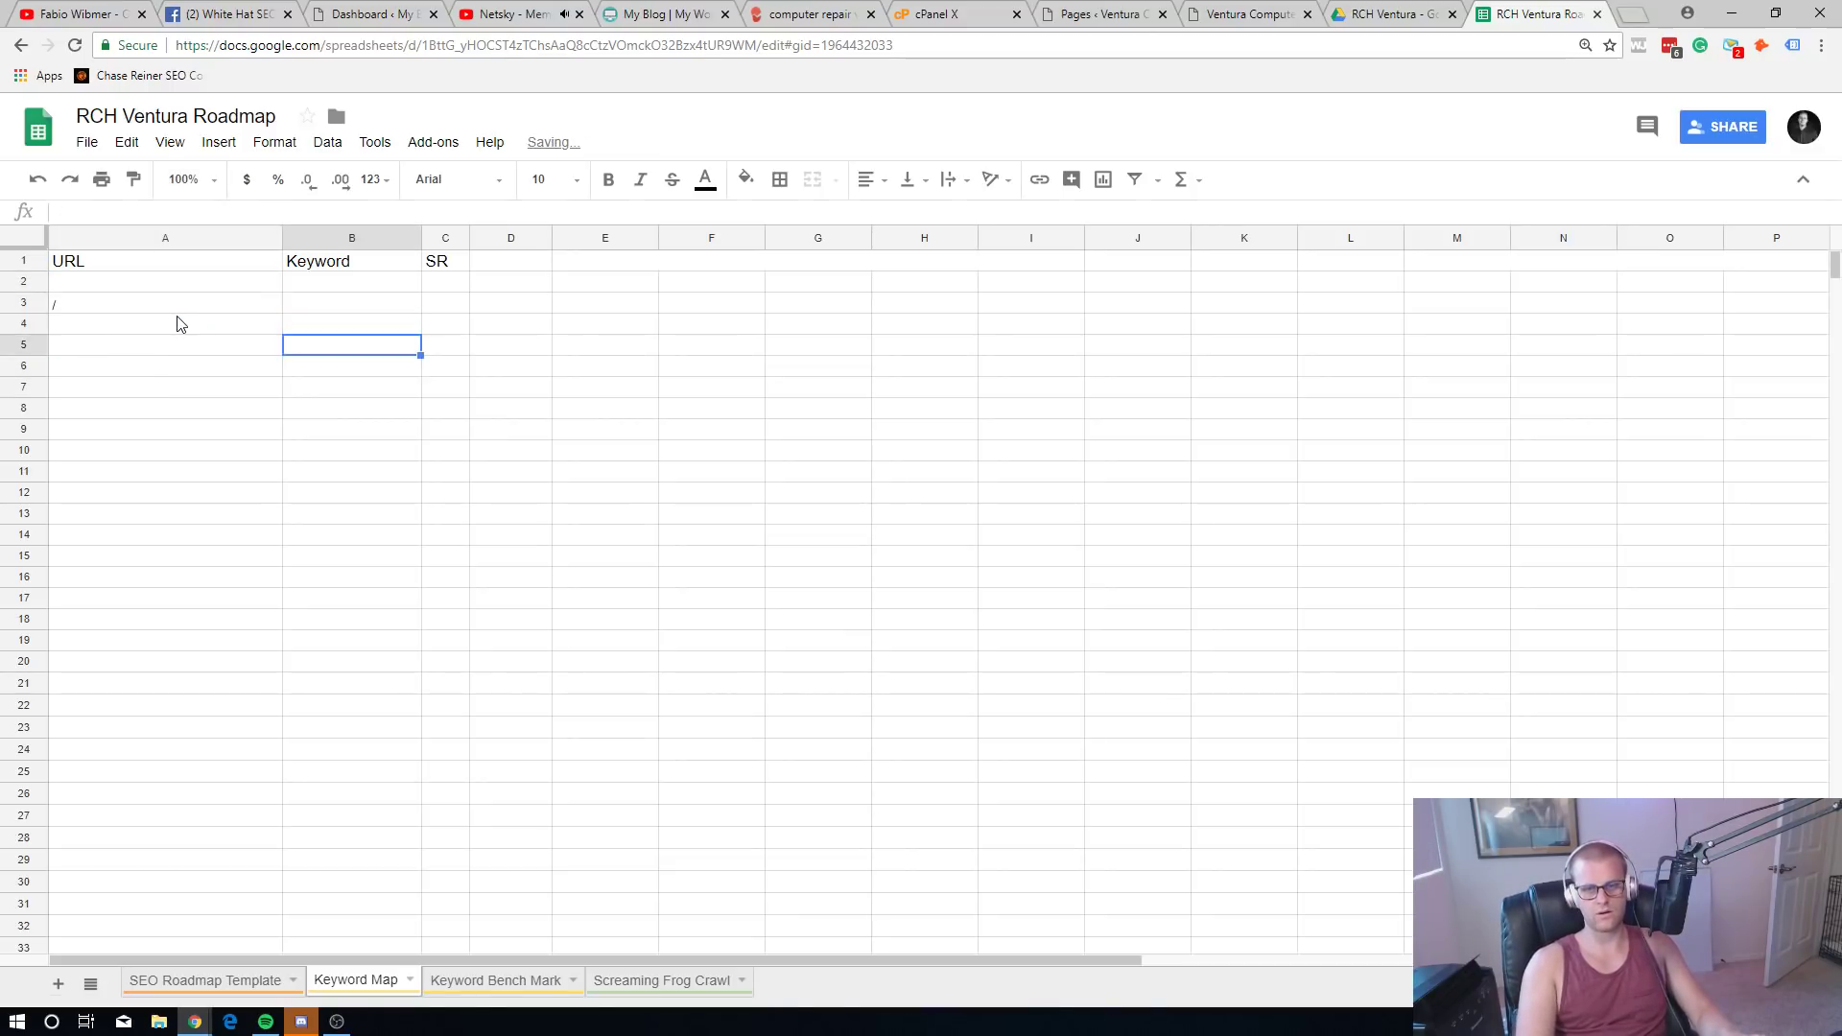
click(176, 323)
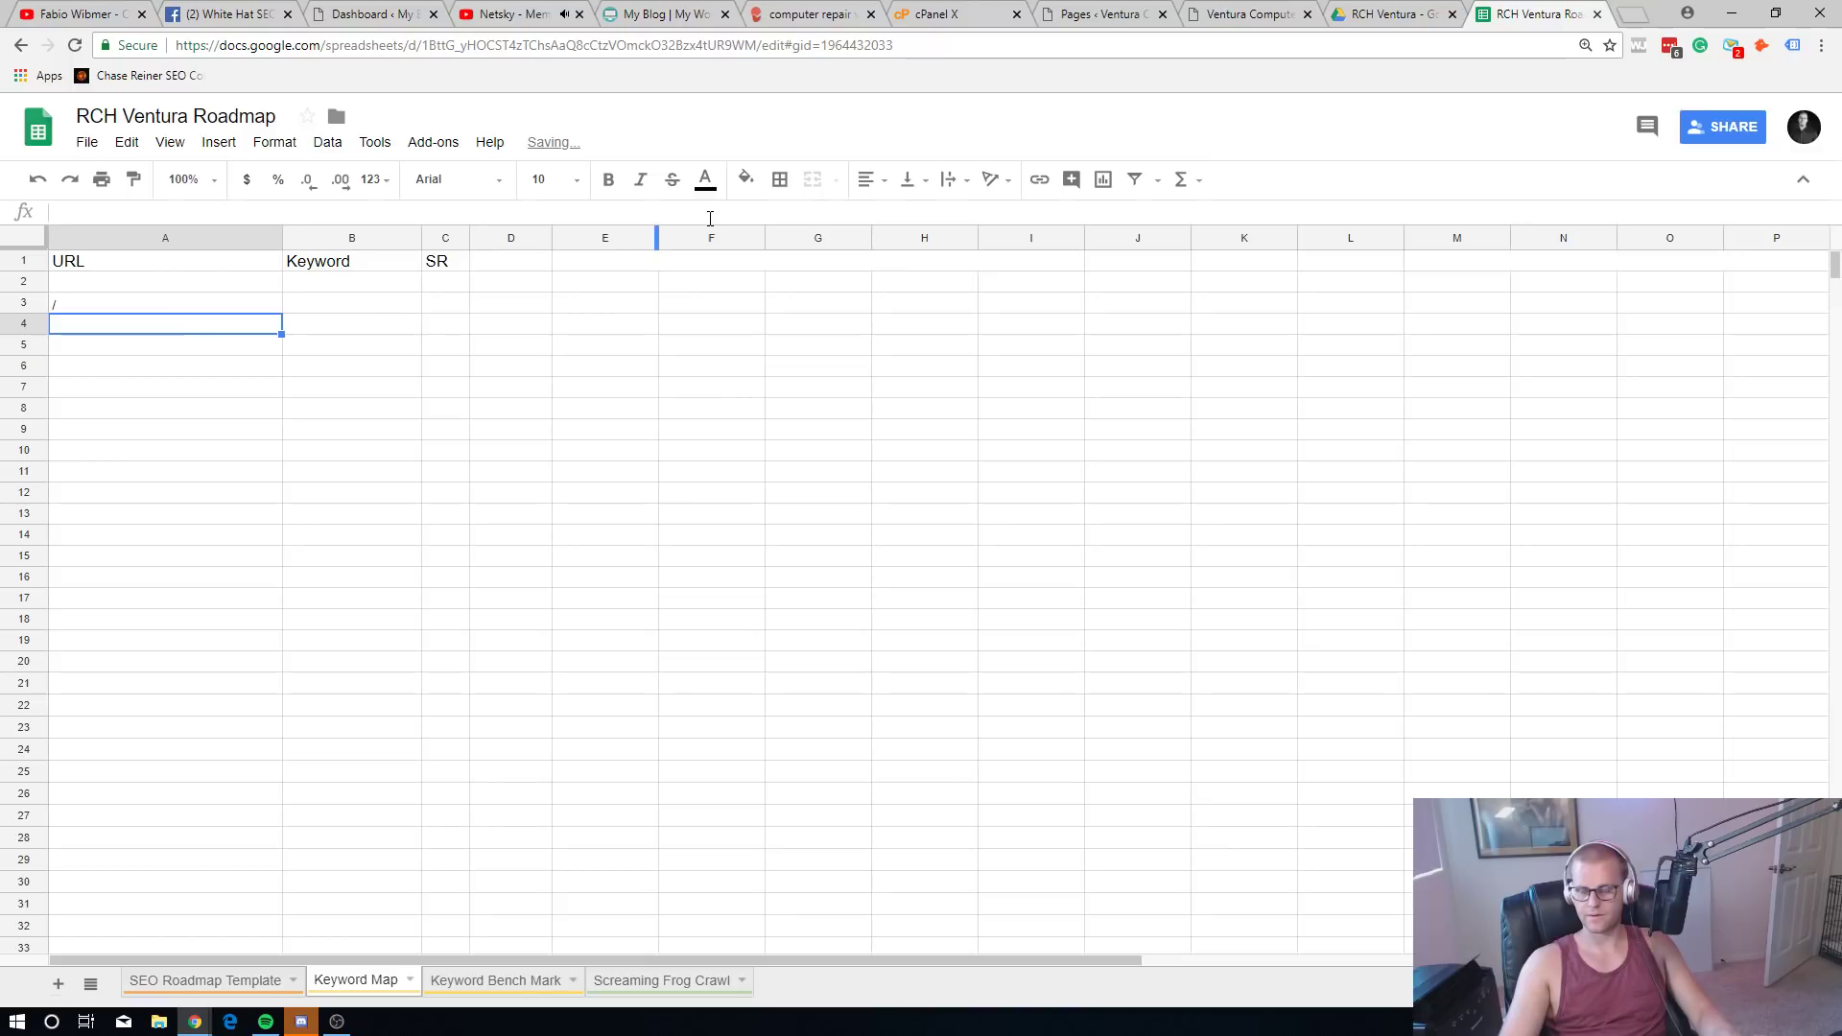
click(143, 305)
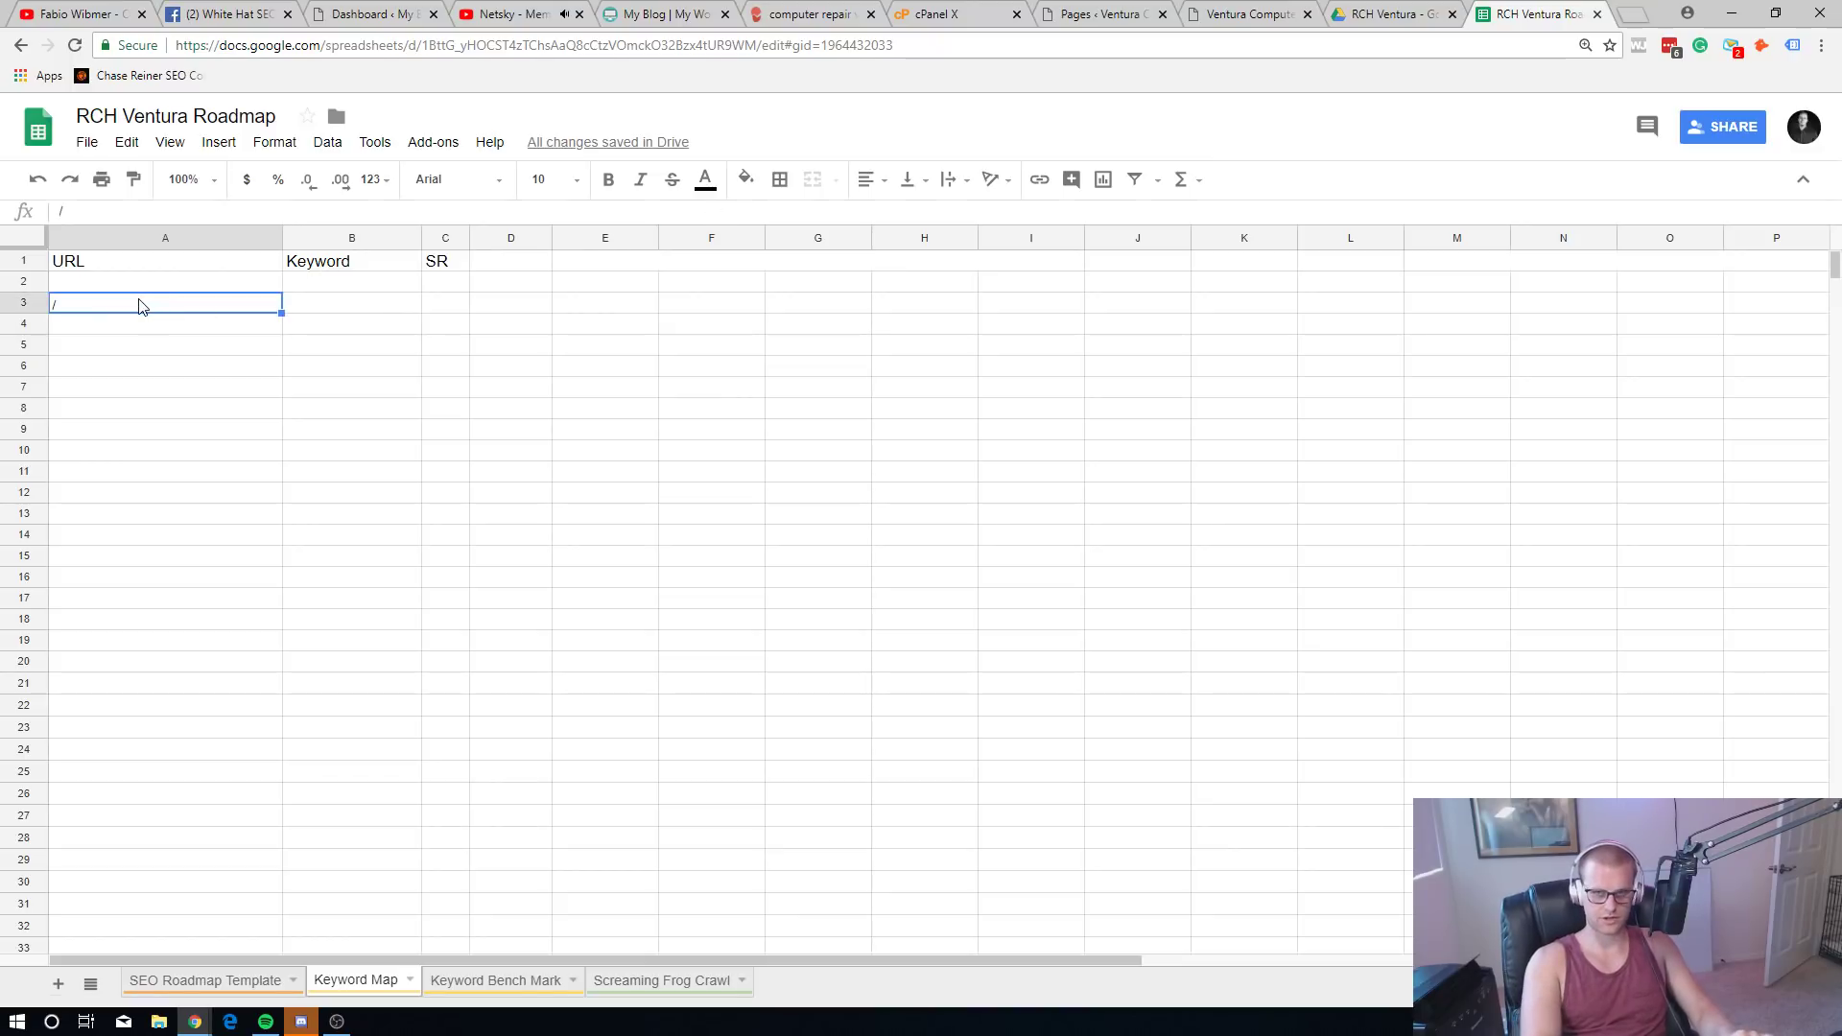
text(reliablecomputerhelp.com)
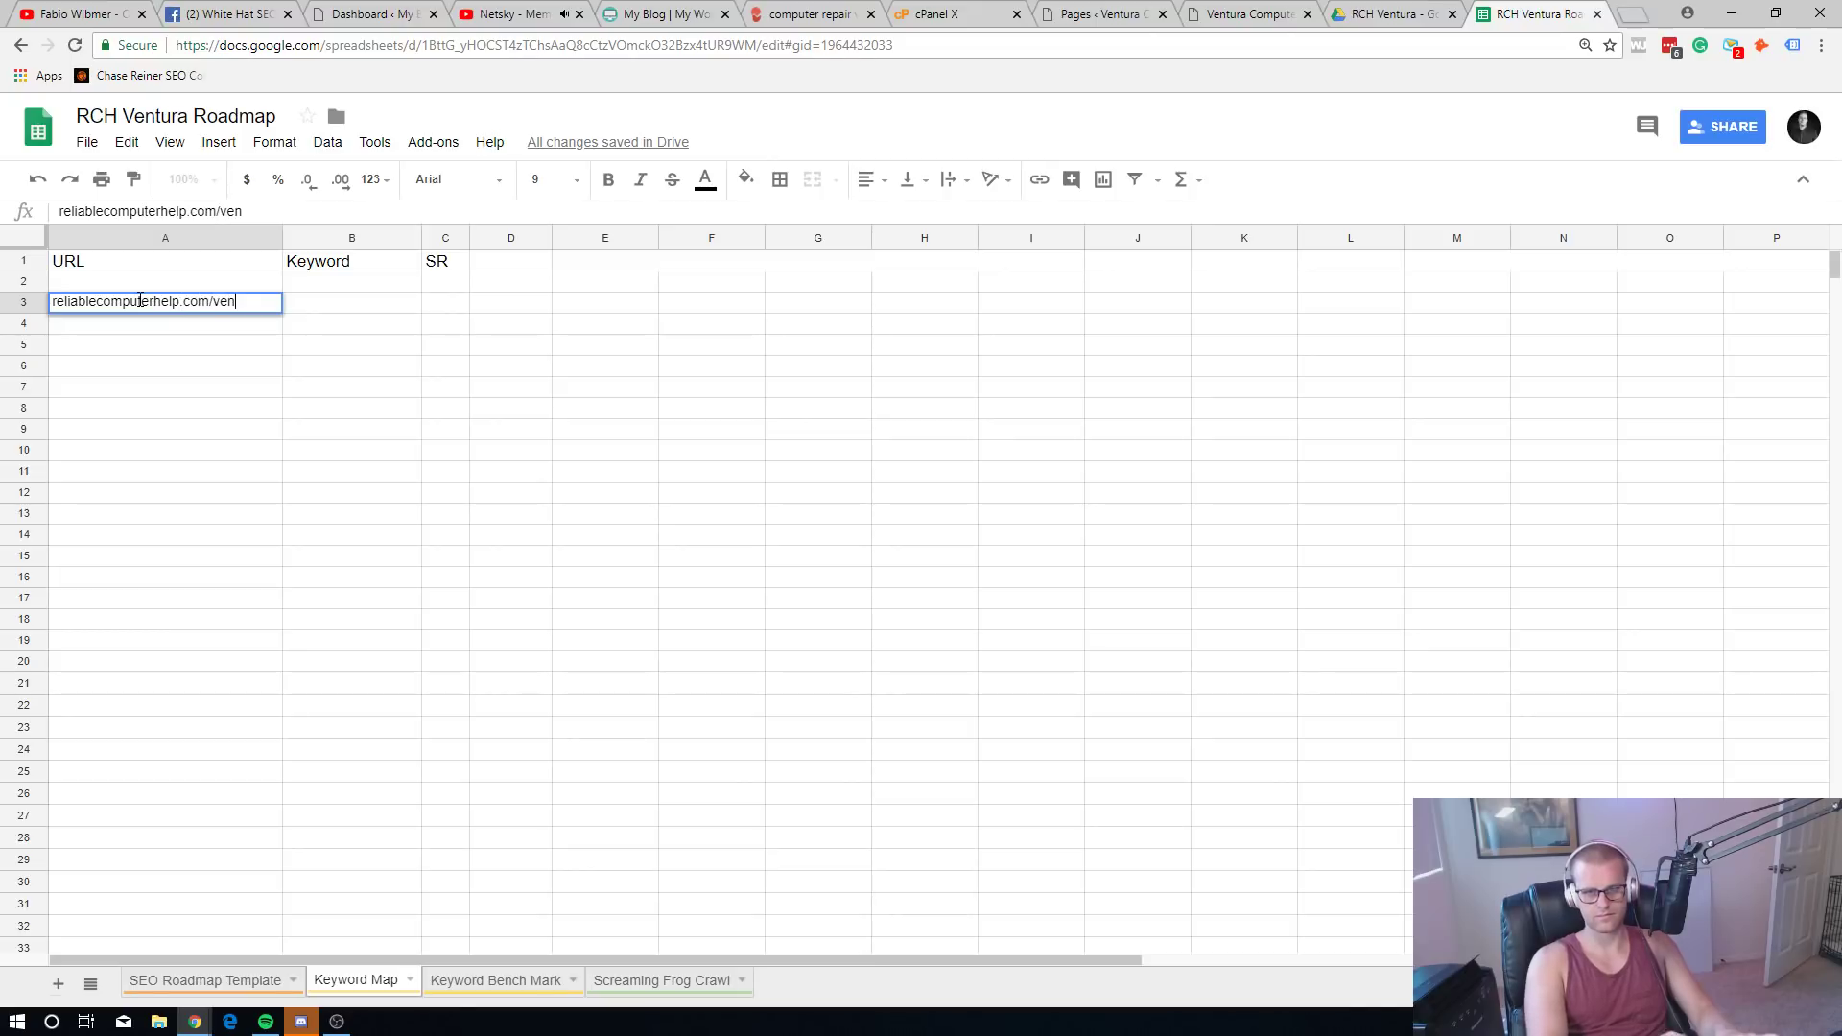
text(/ventura)
key(ctrl+a)
key(ctrl+c)
key(Return)
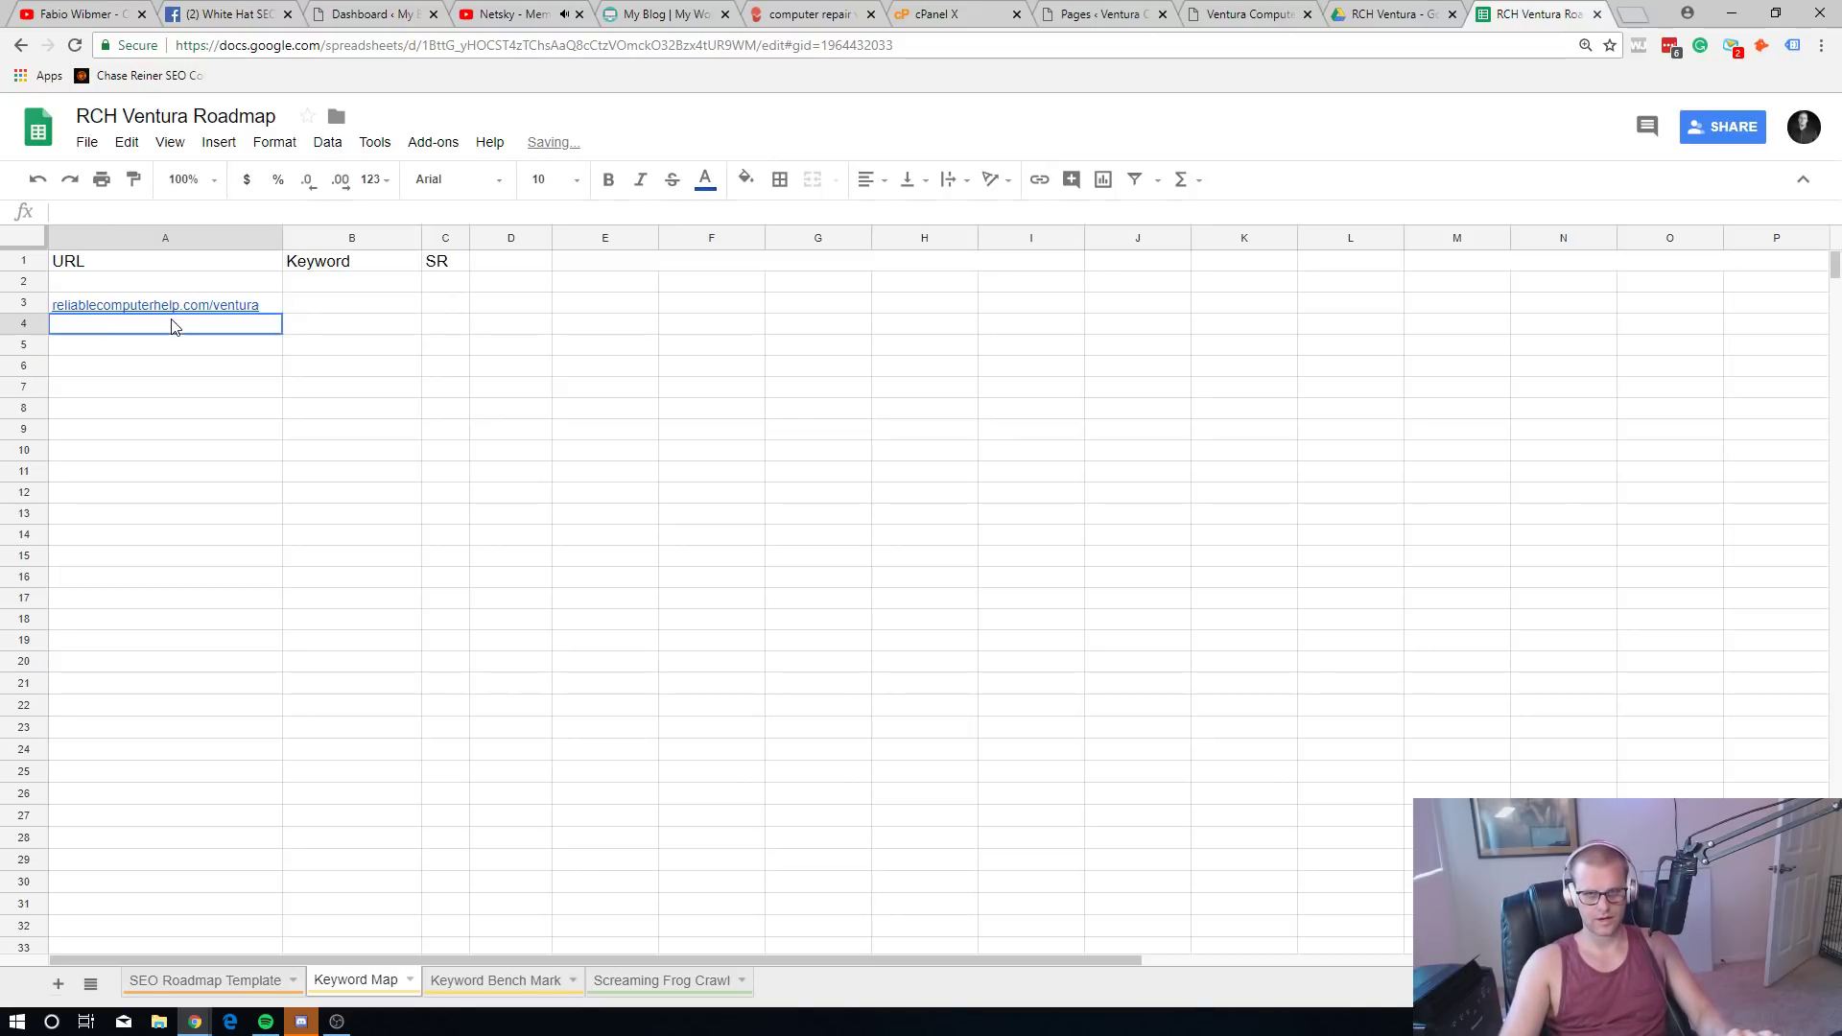
key(ctrl+v)
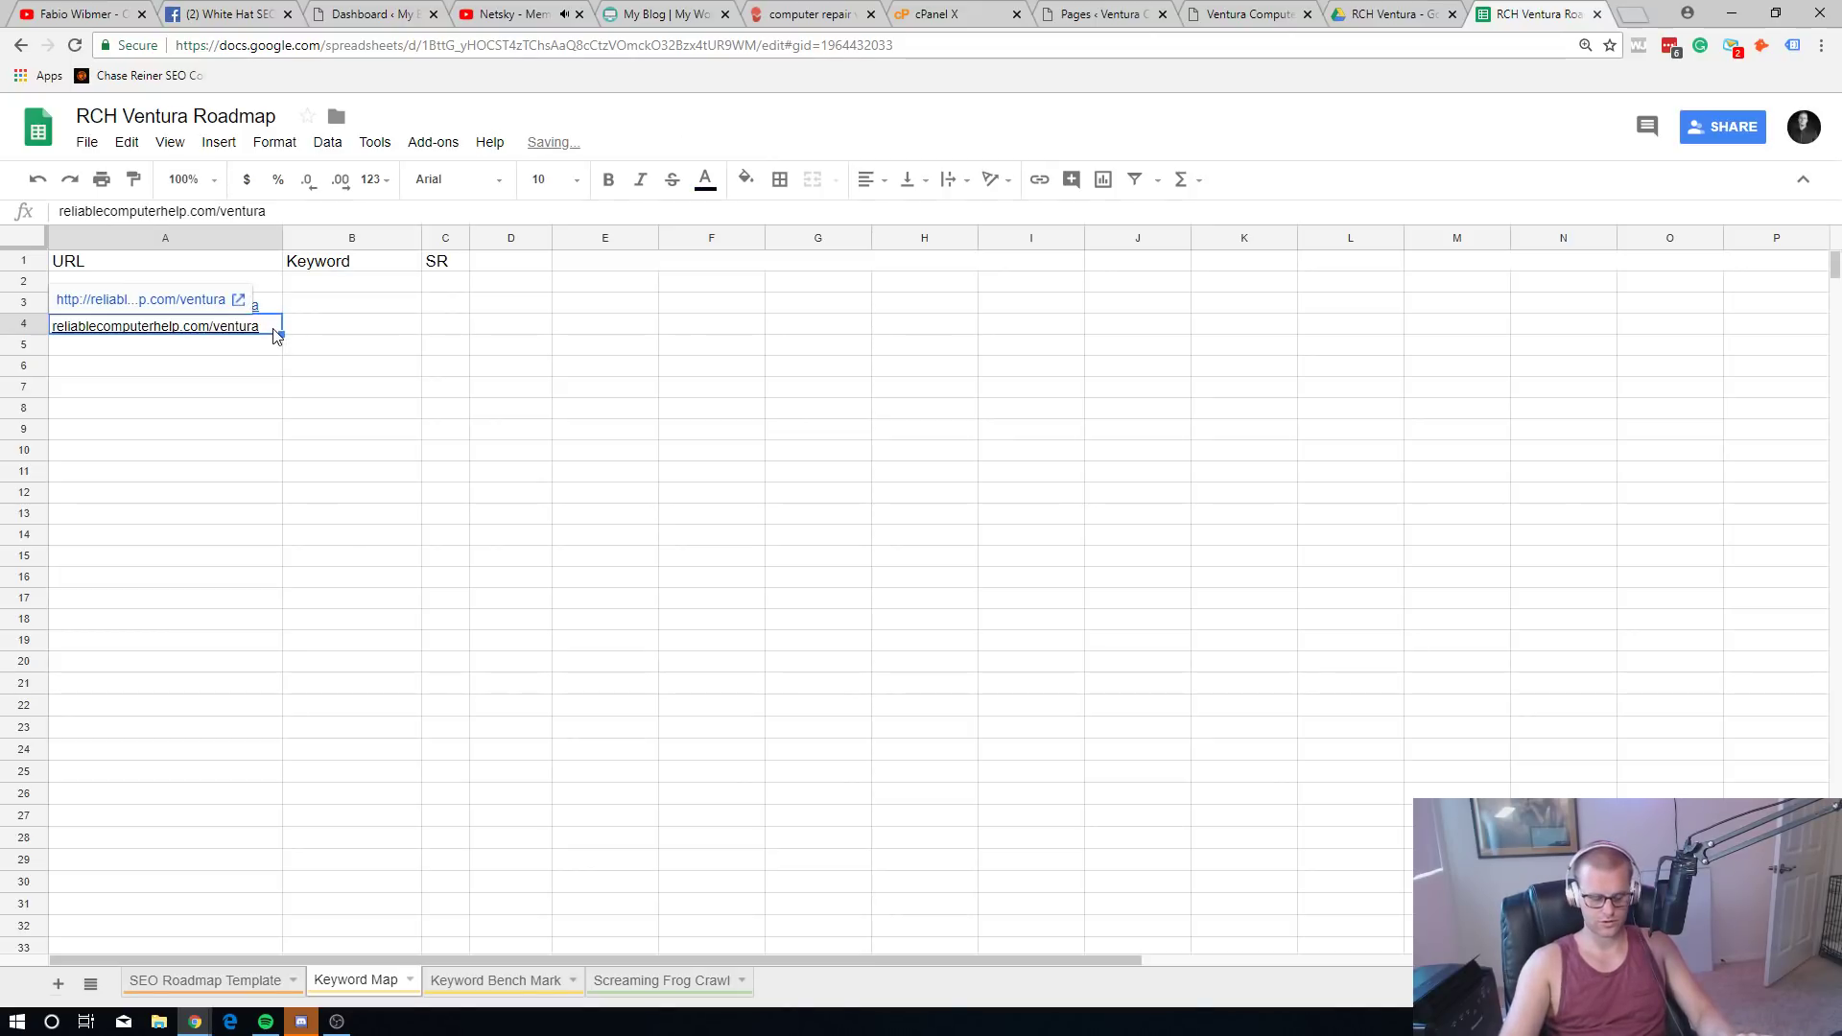
text(/)
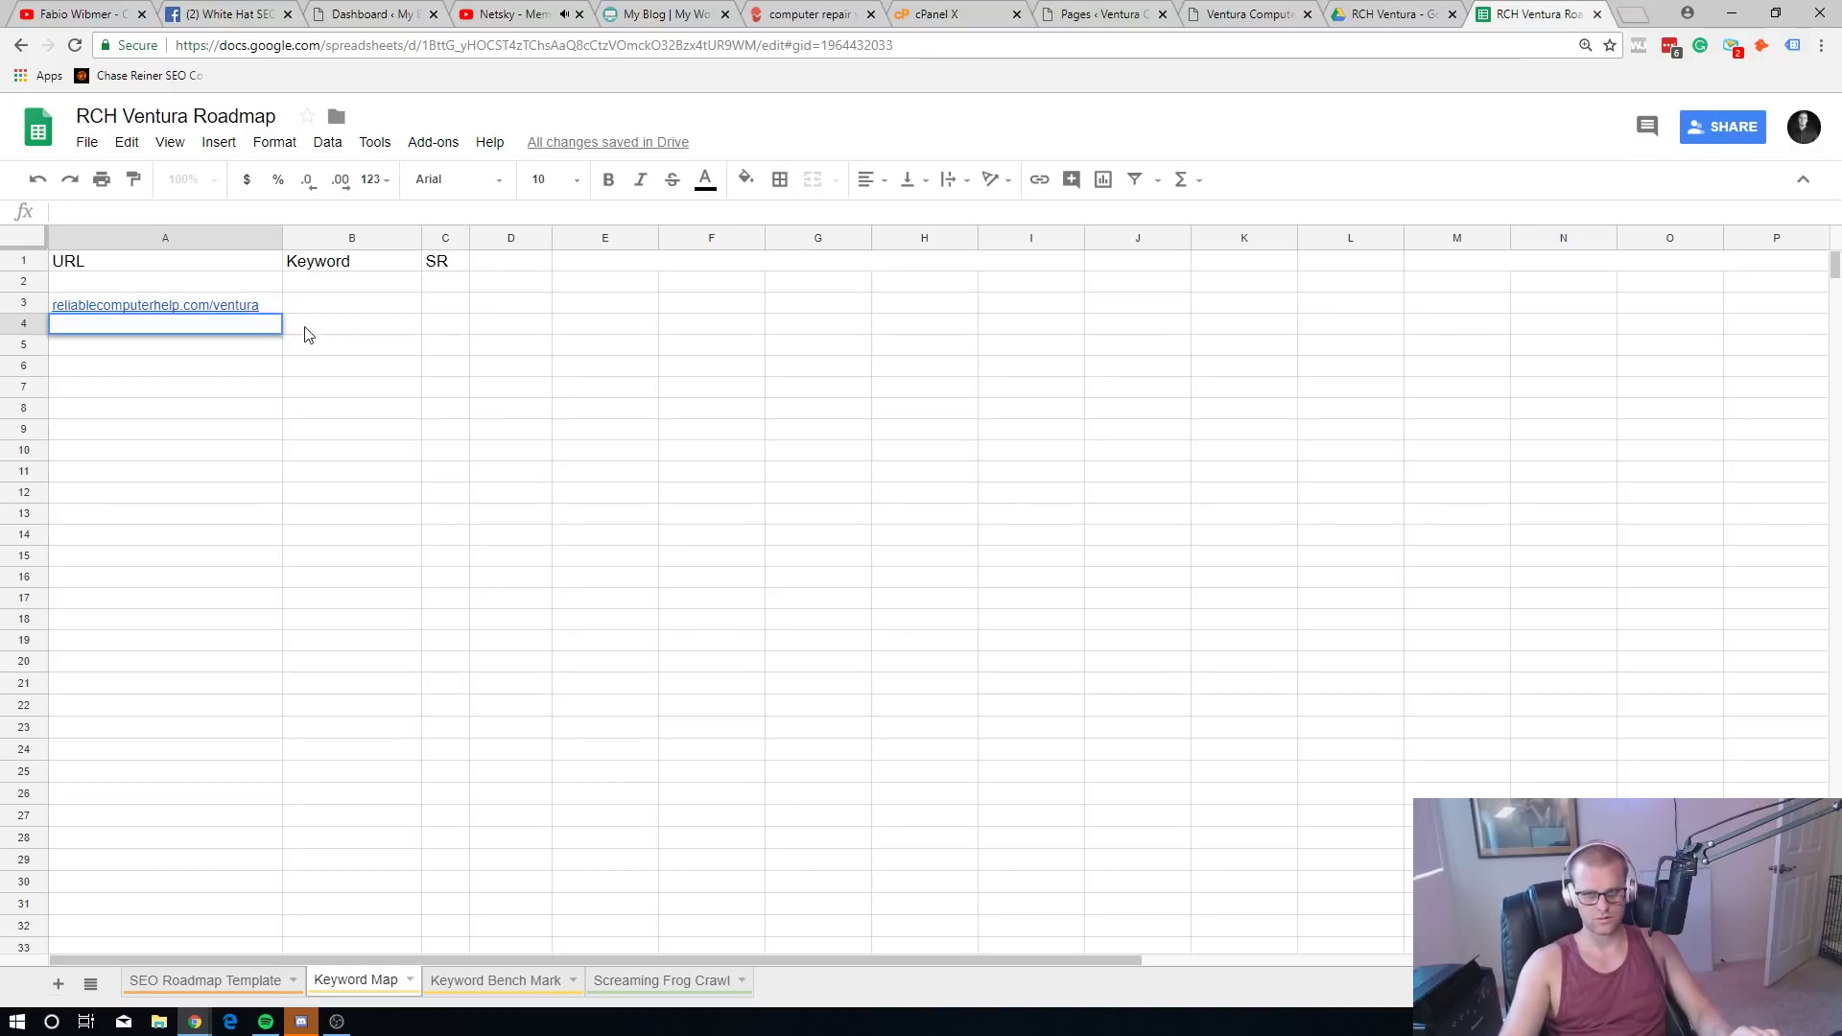
key(ctrl+v)
Append '/services' to the A4 URL and widen column A to fit
double_click(263, 322)
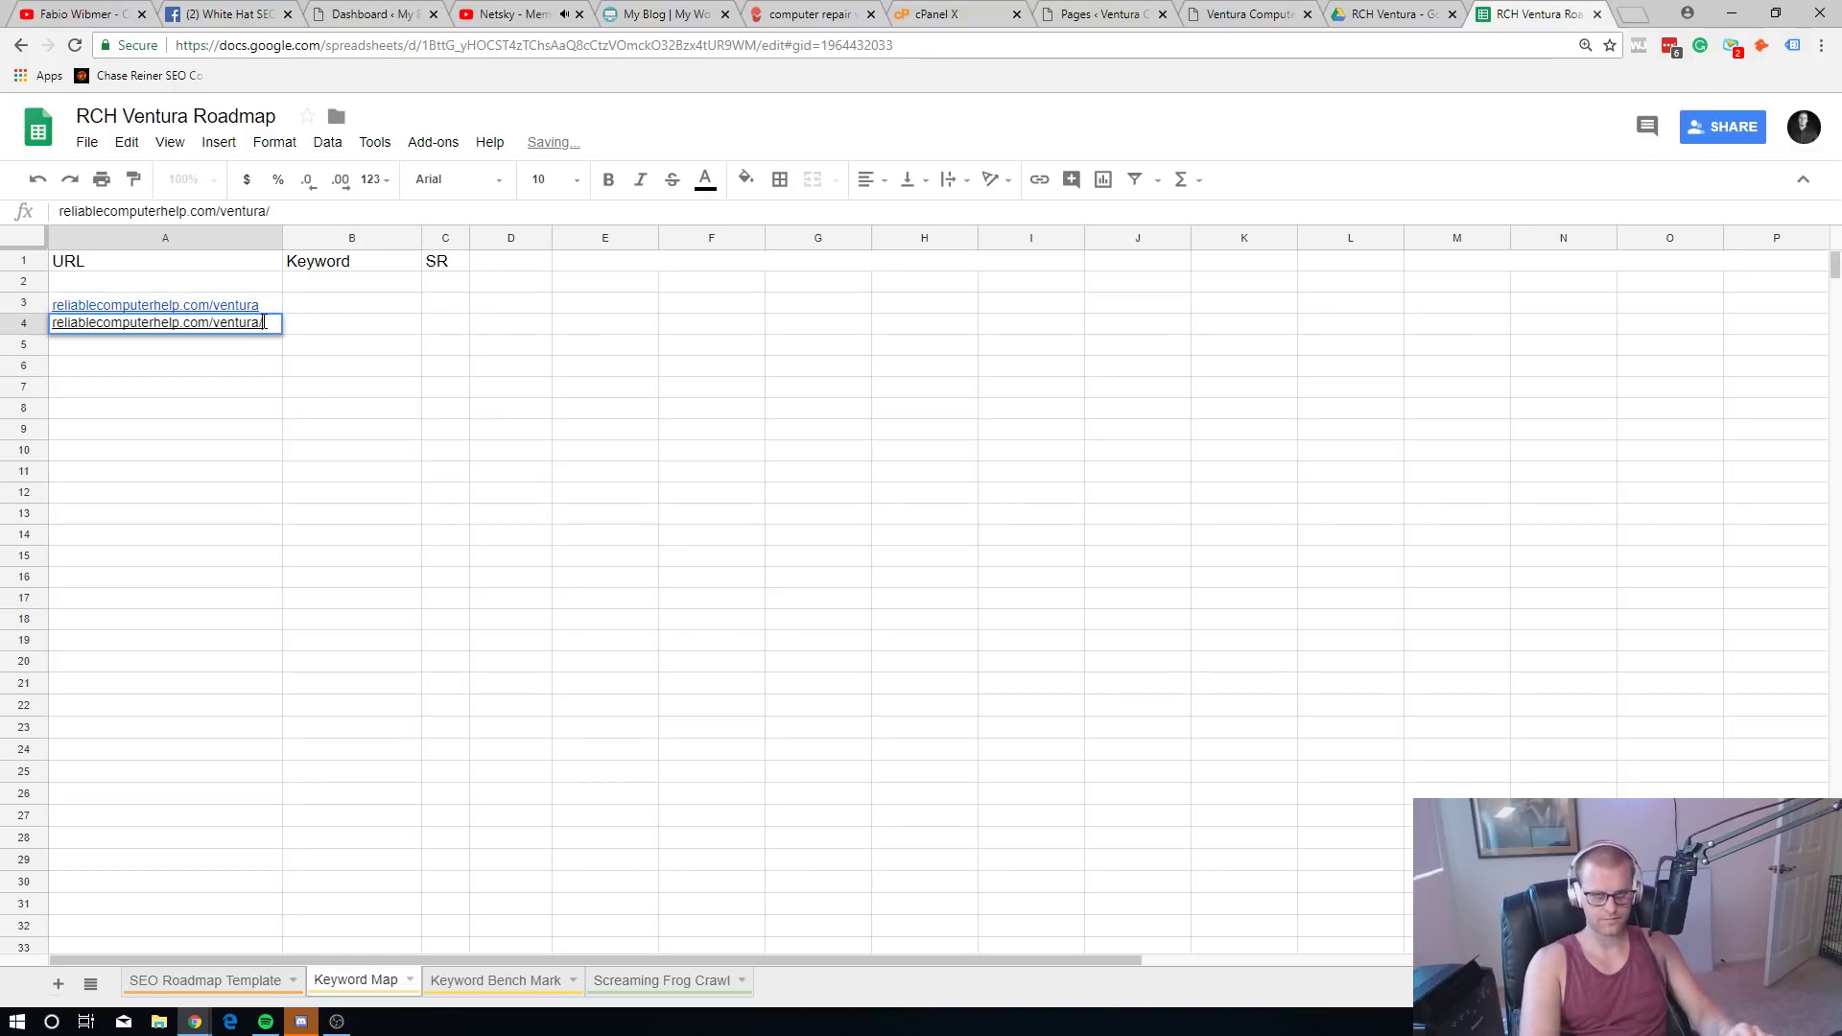
text(/services)
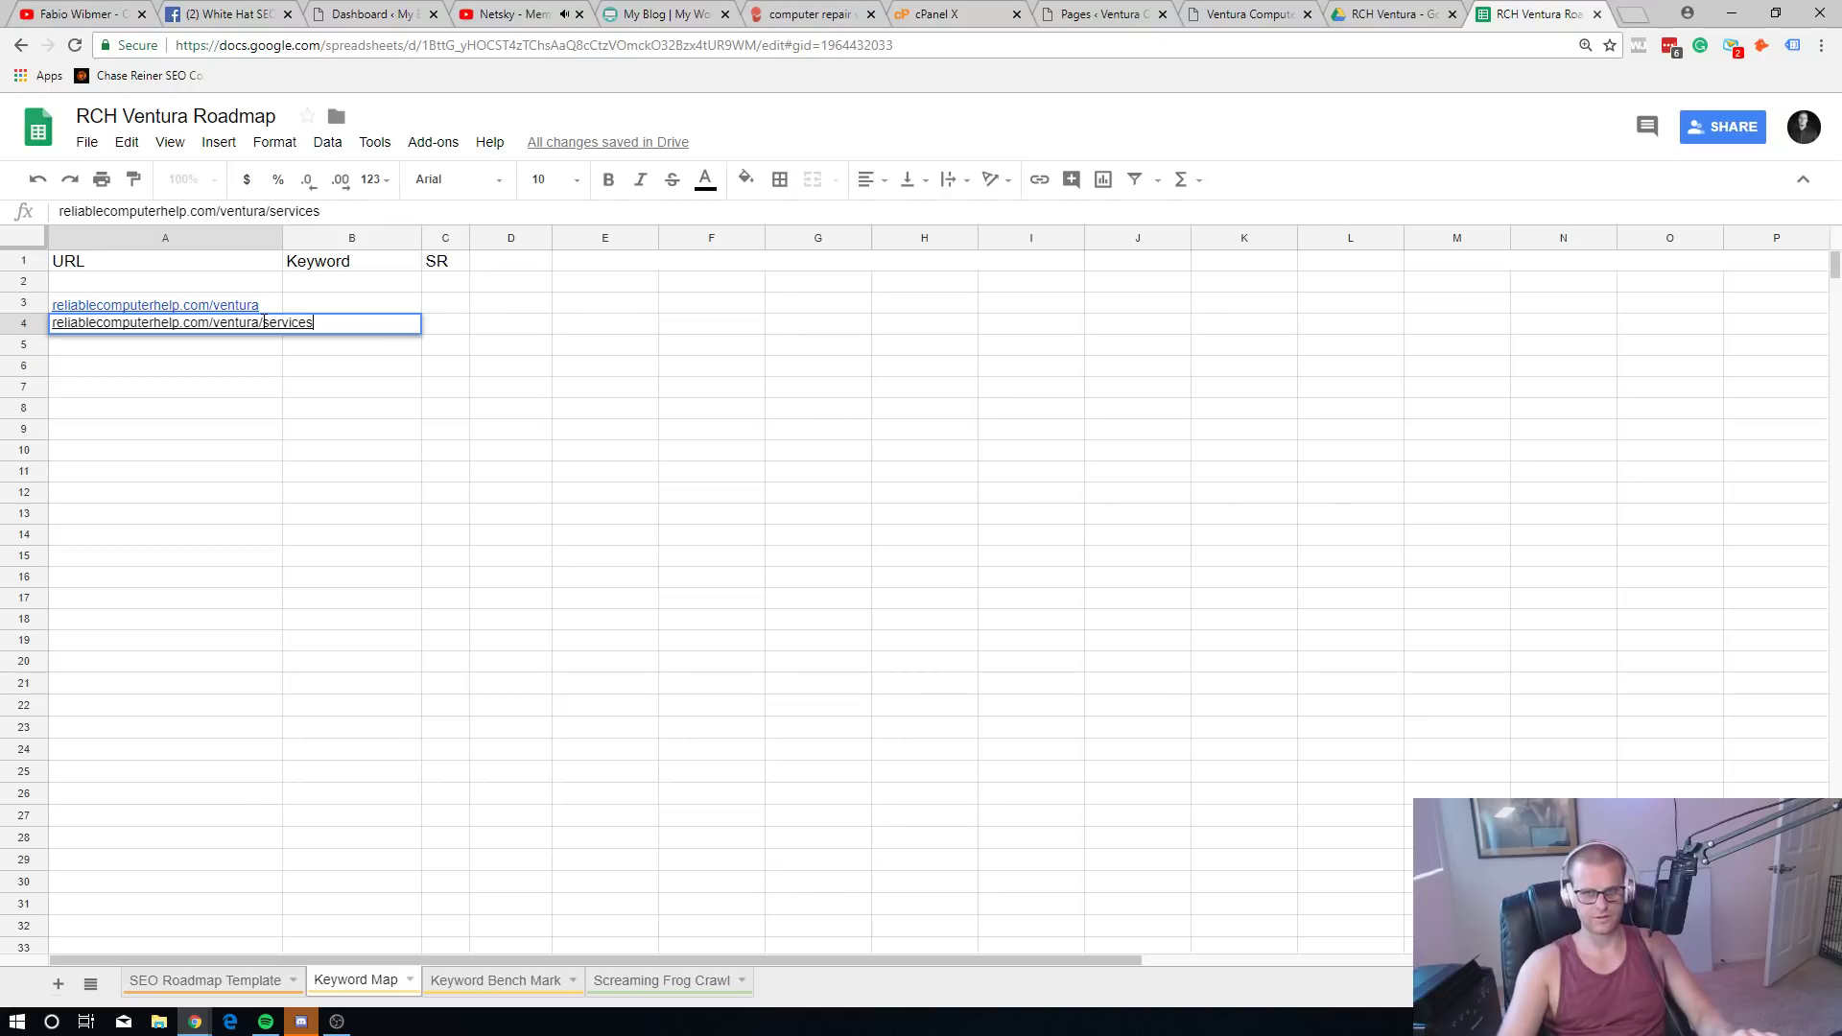
click(297, 346)
drag(283, 243, 372, 243)
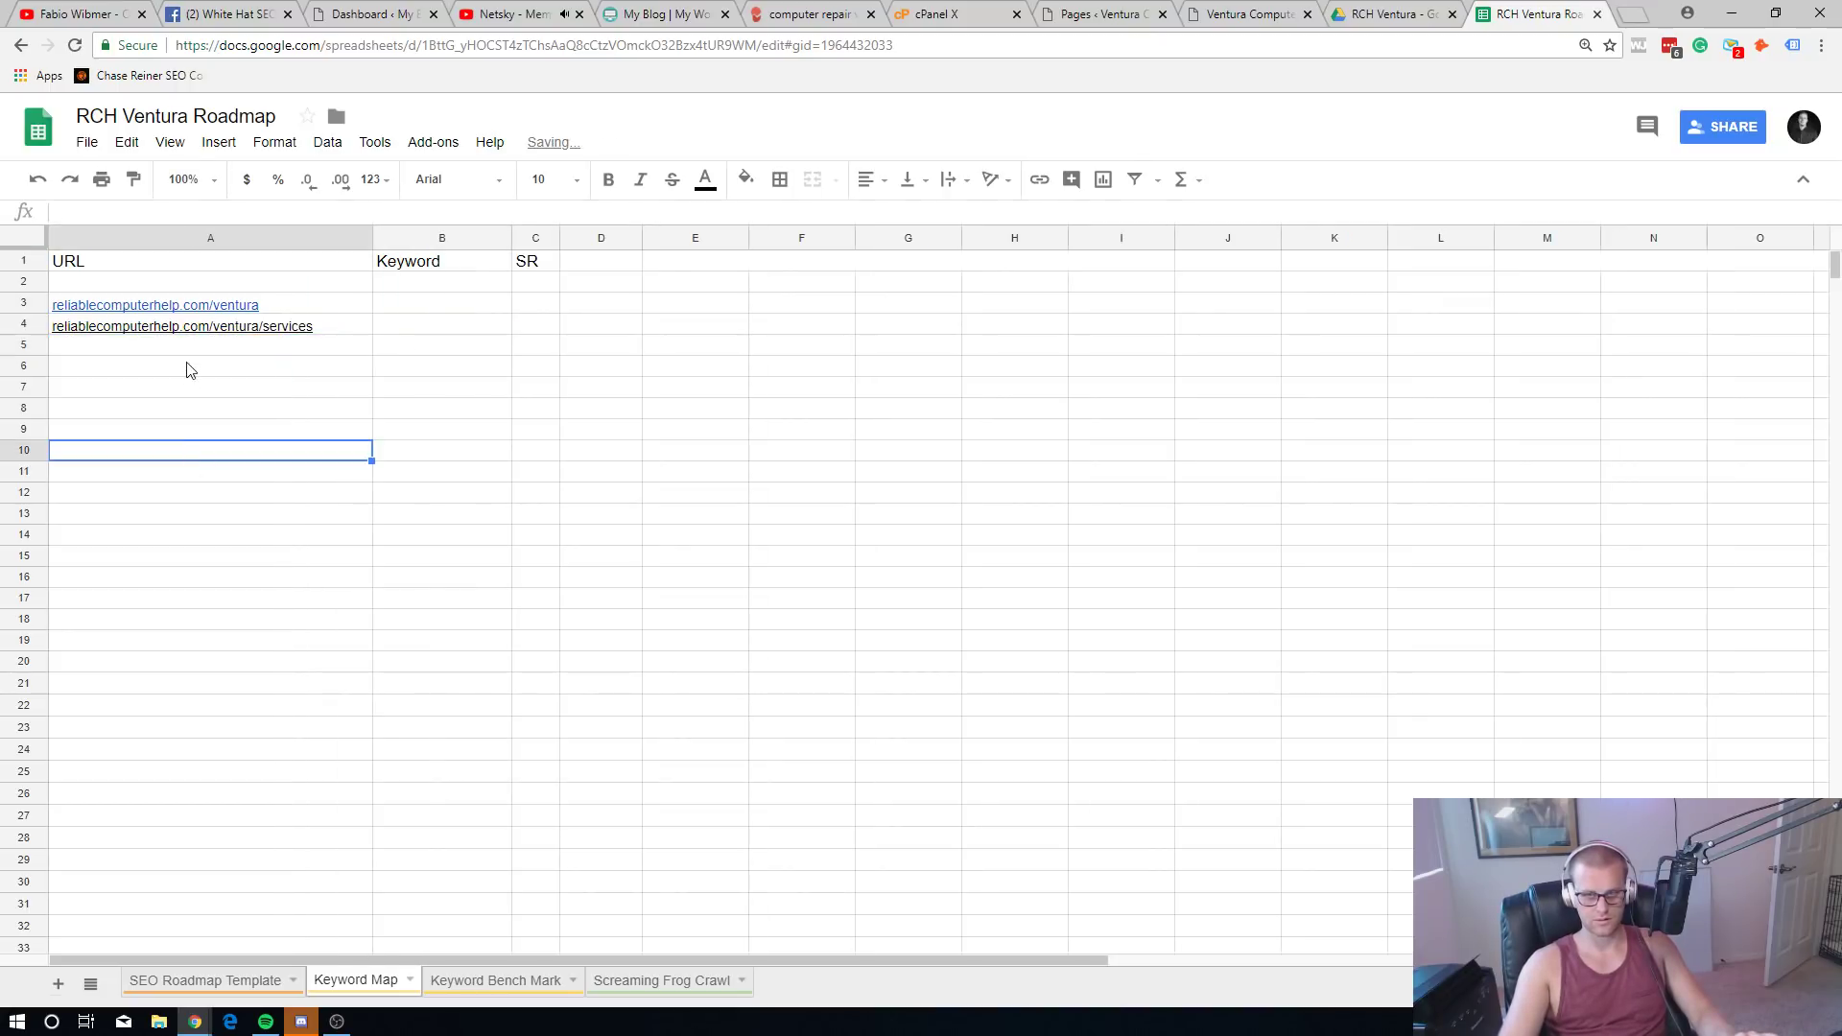
click(227, 353)
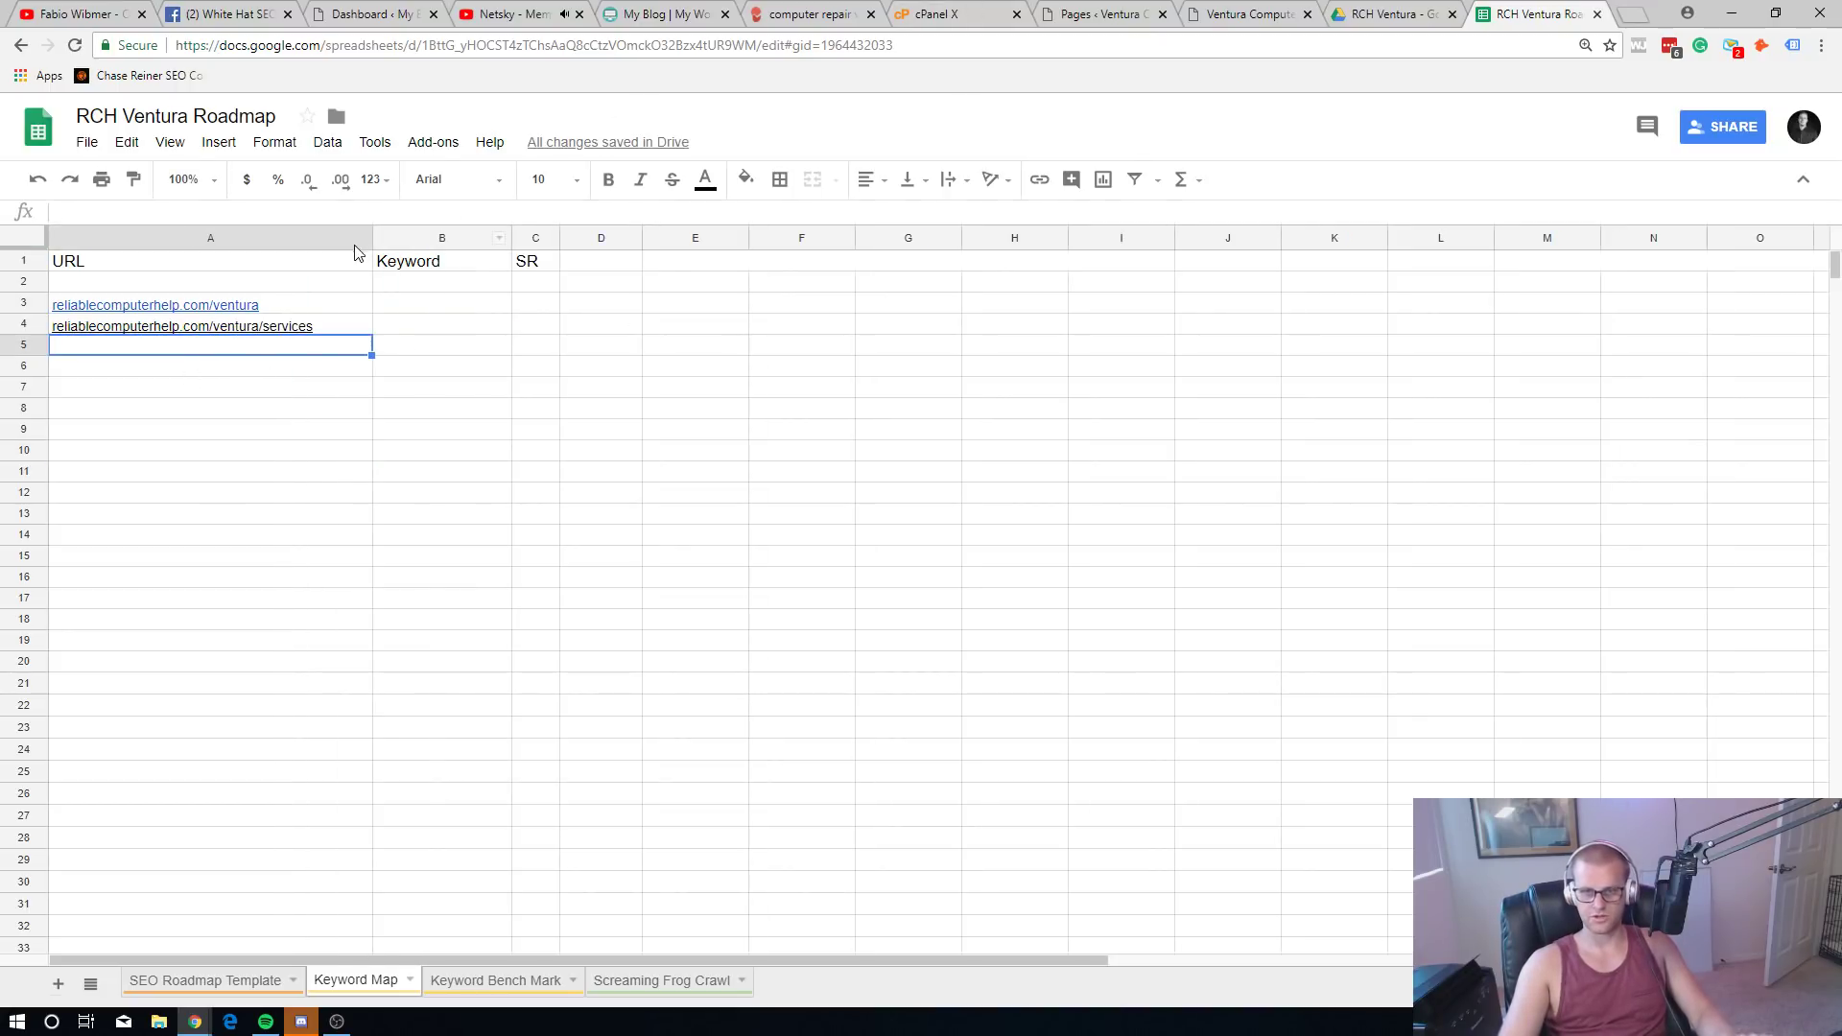
Trim 'services' from the A3 URL and add a trailing '/' to the A4 URL
click(297, 305)
key(Return)
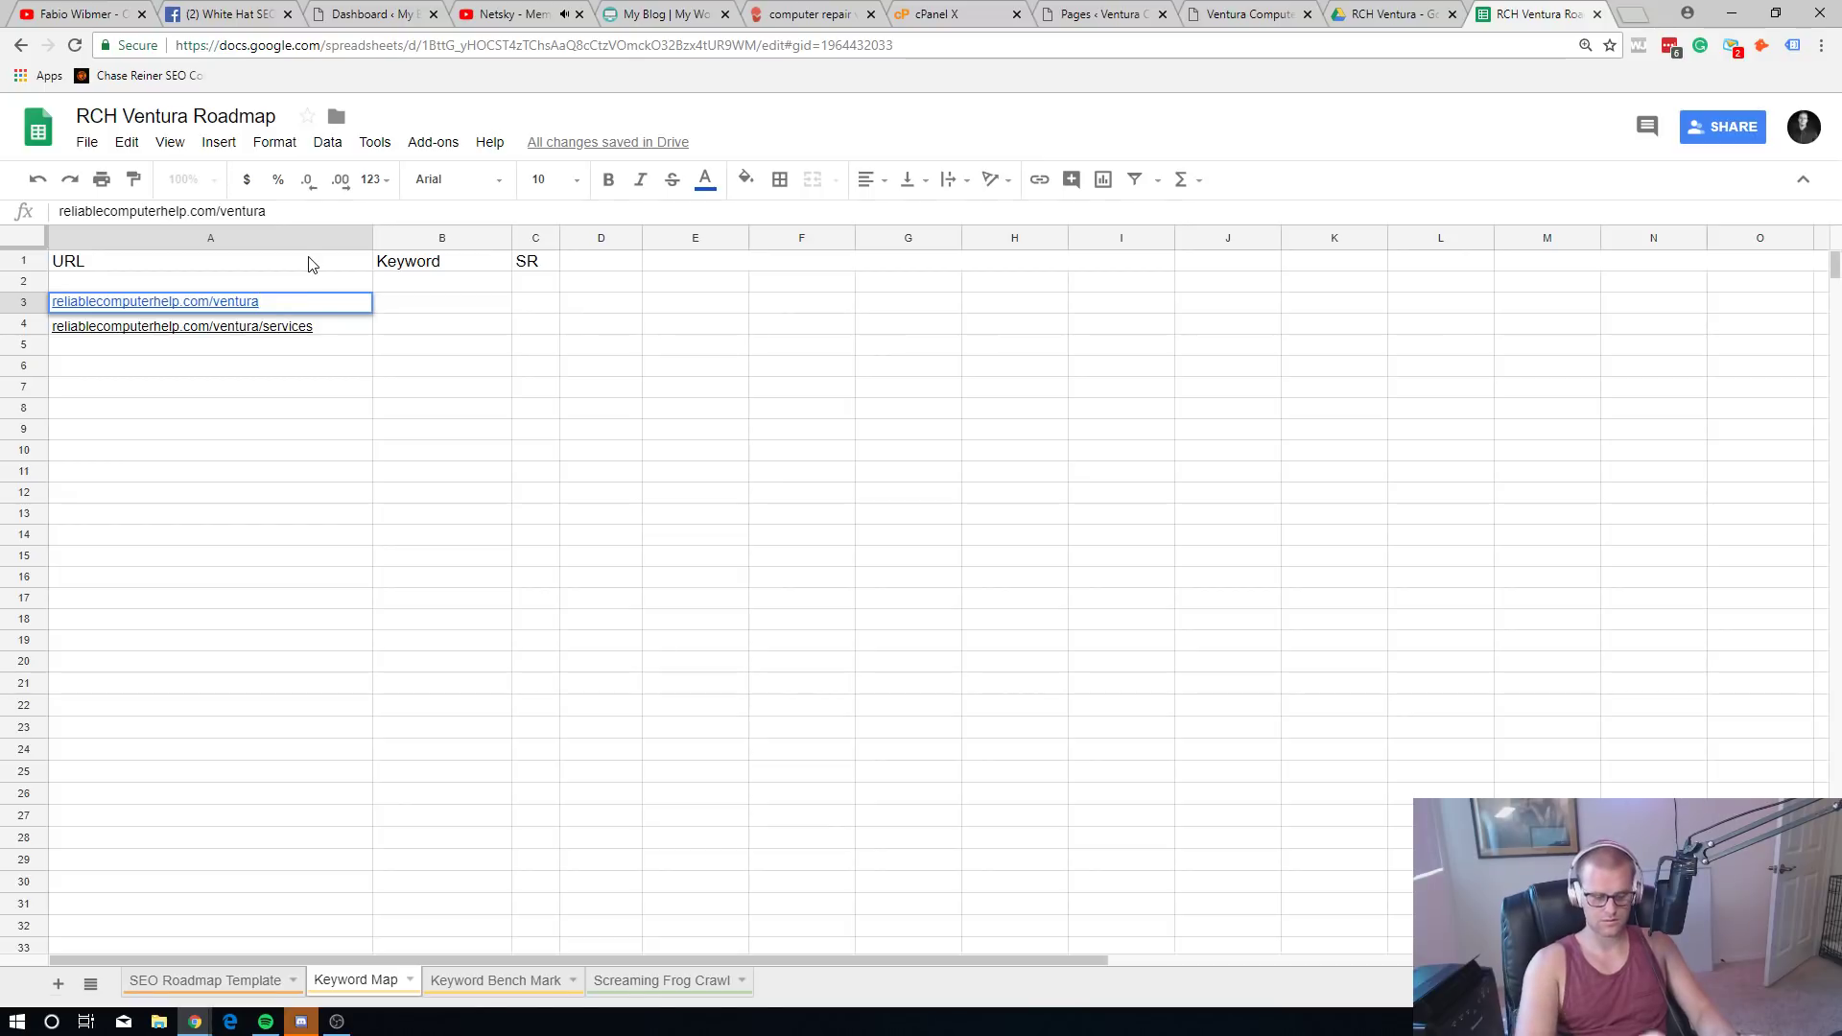
click(309, 301)
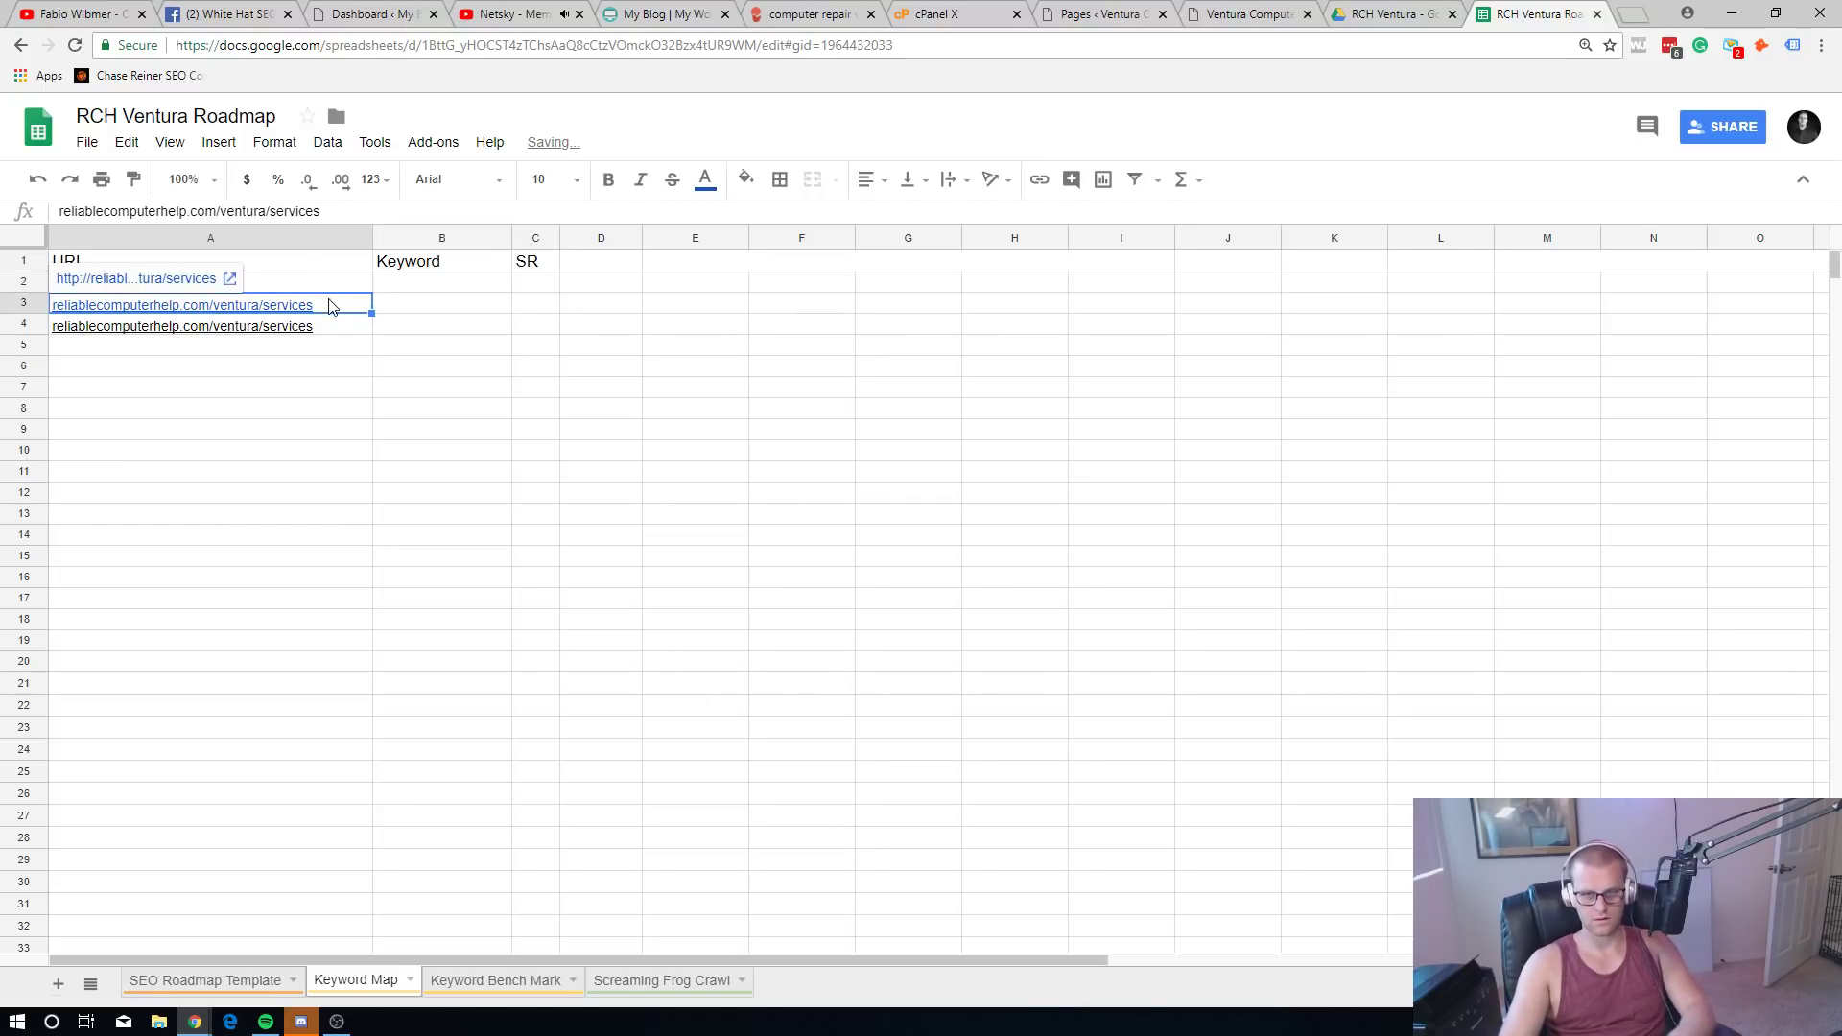
drag(293, 302, 314, 302)
key(BackSpace)
double_click(350, 327)
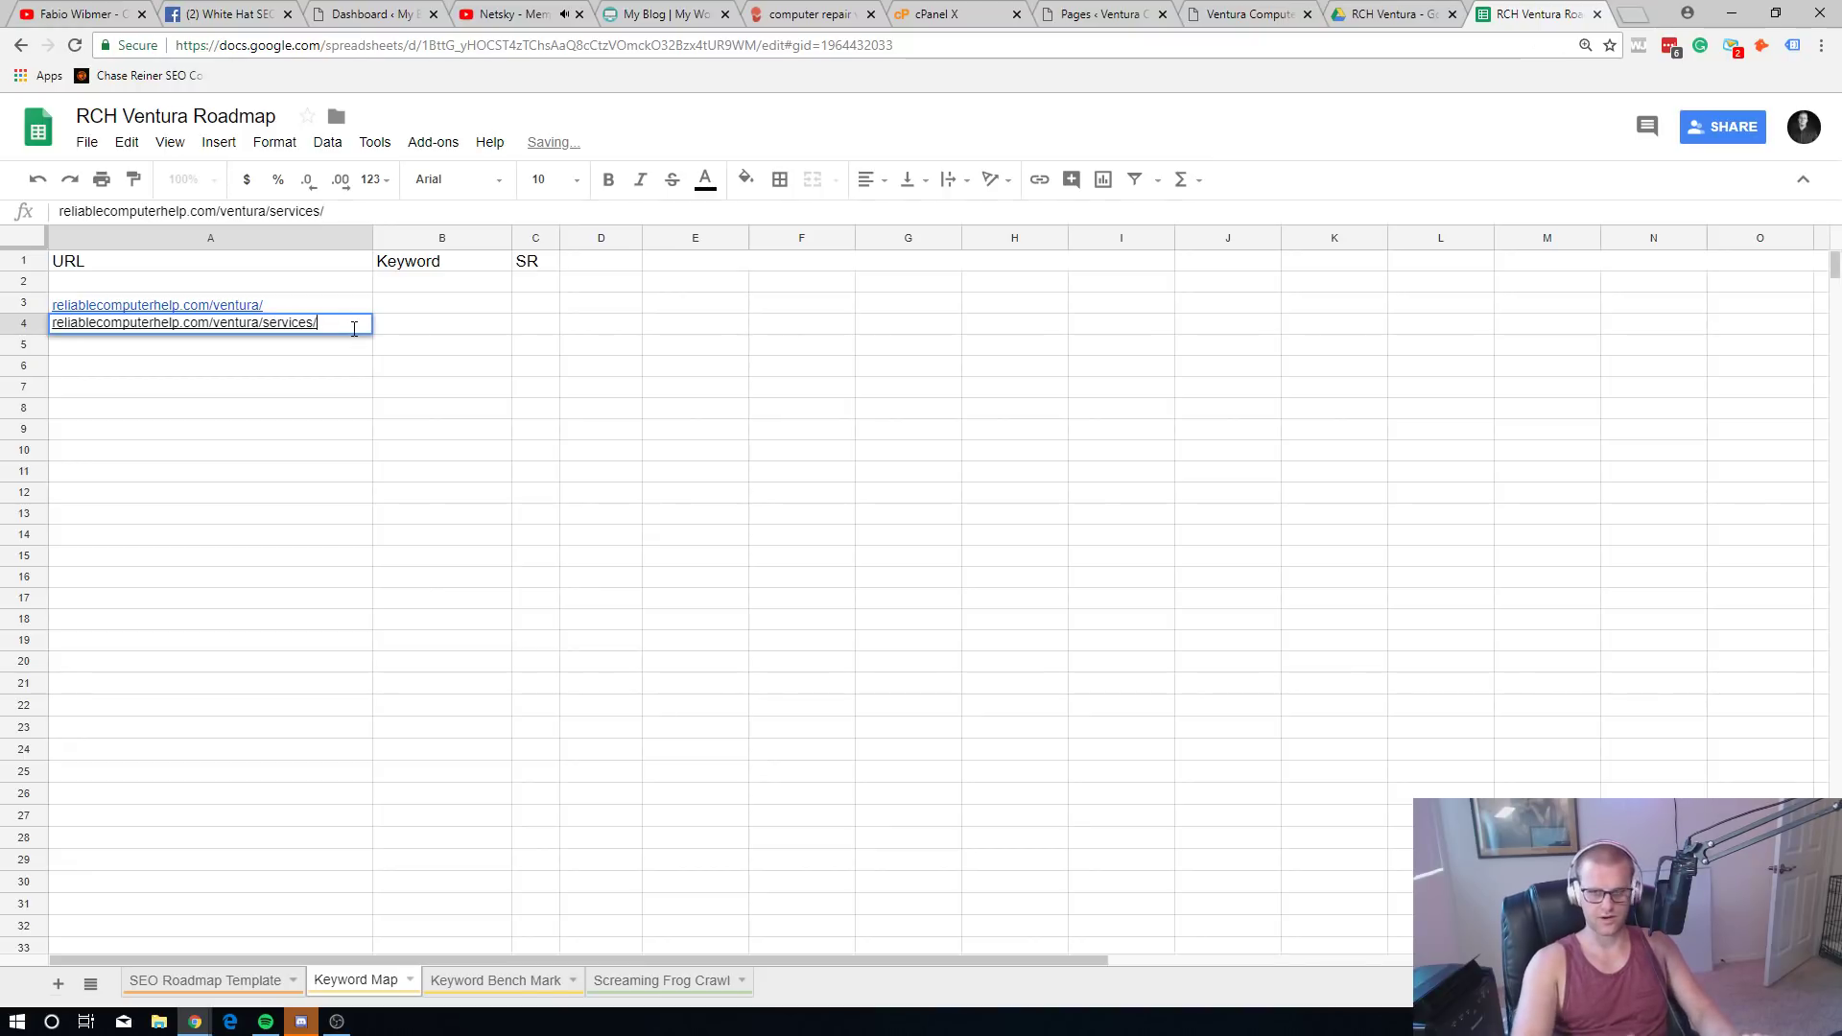
text(/)
key(Tab)
Open a blank new browser tab
click(324, 309)
click(907, 386)
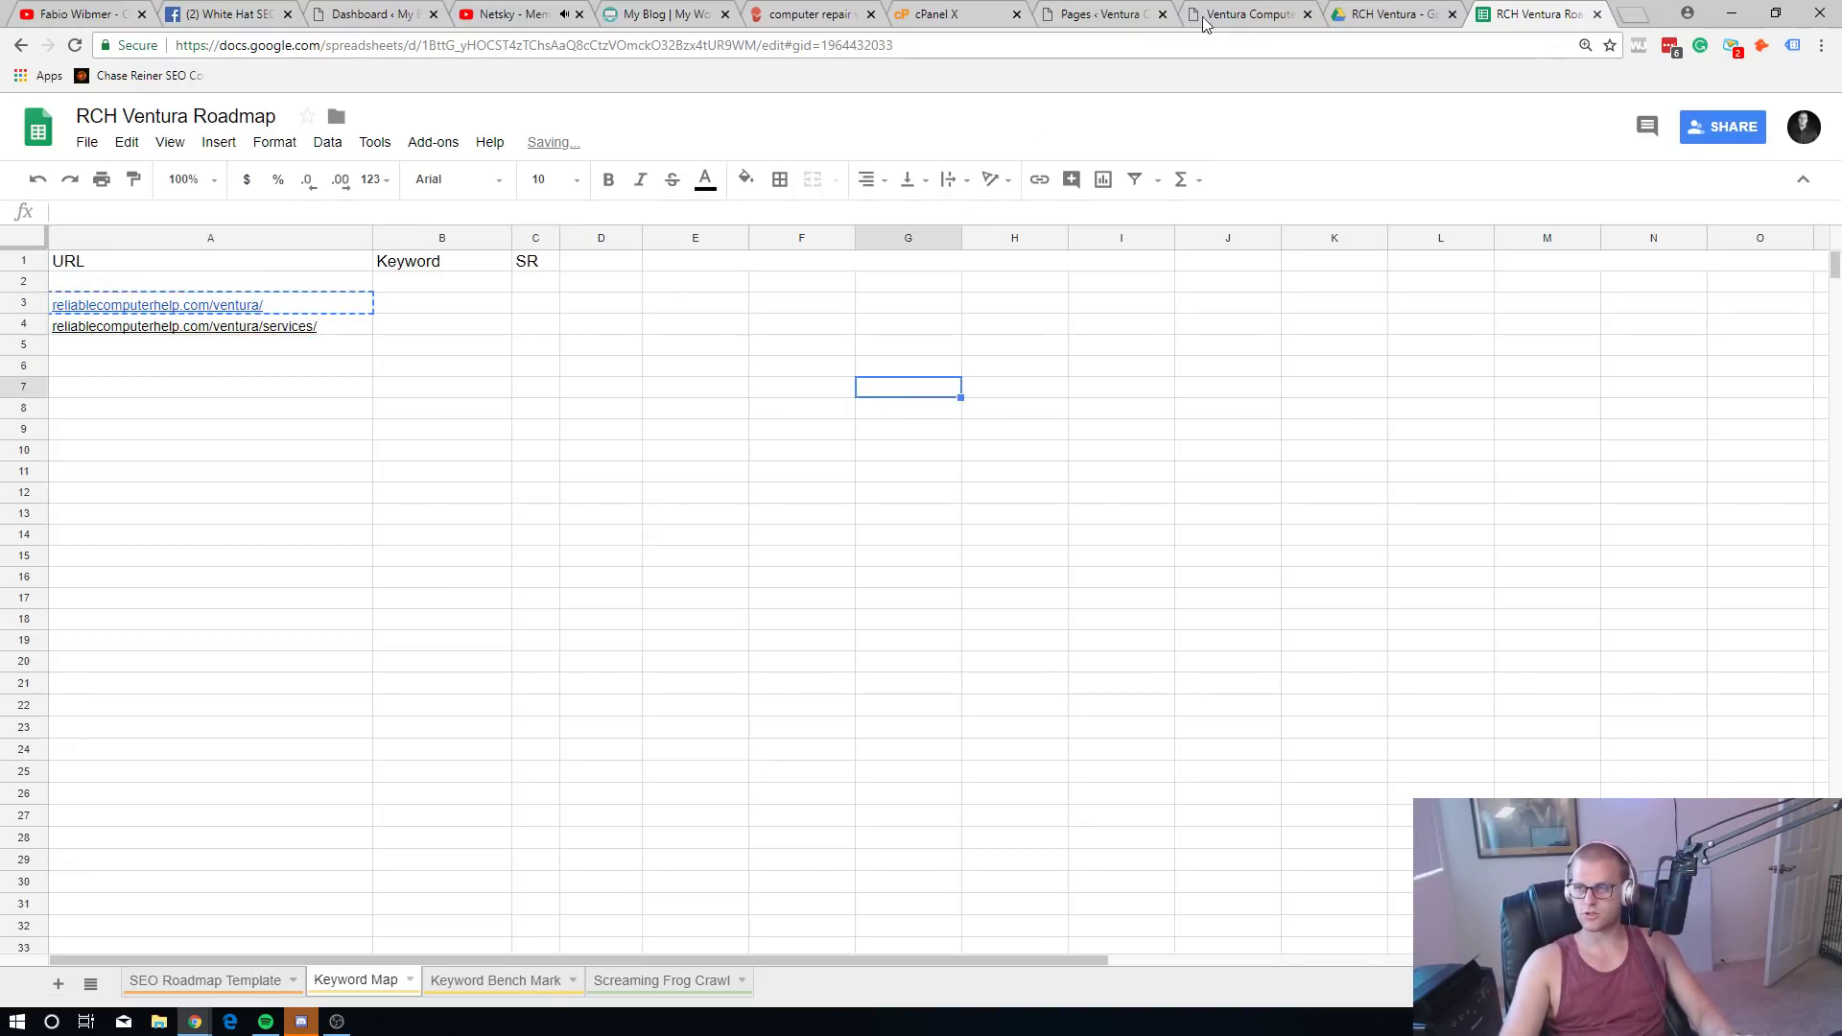
click(1688, 14)
click(1633, 14)
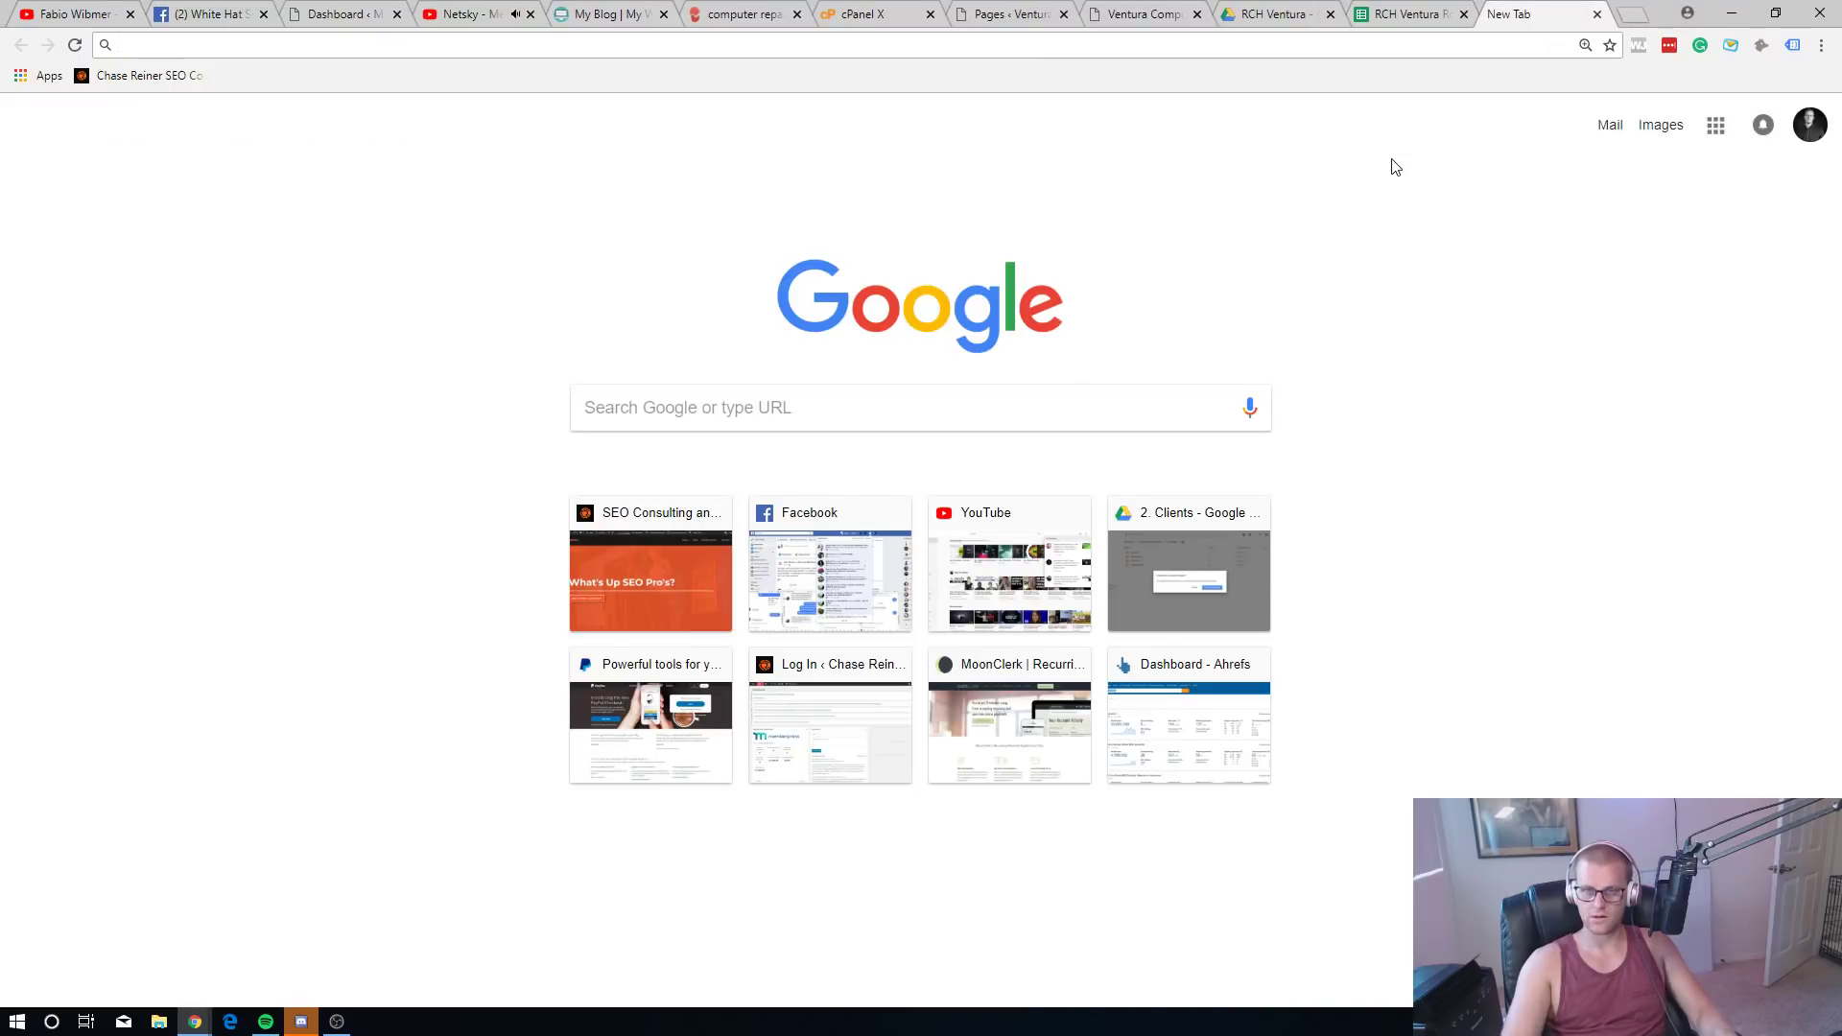
Search KWFinder for 'ventura computer repair' (140 searches, difficulty 39) and return to the roadmap sheet
text(kw)
key(Return)
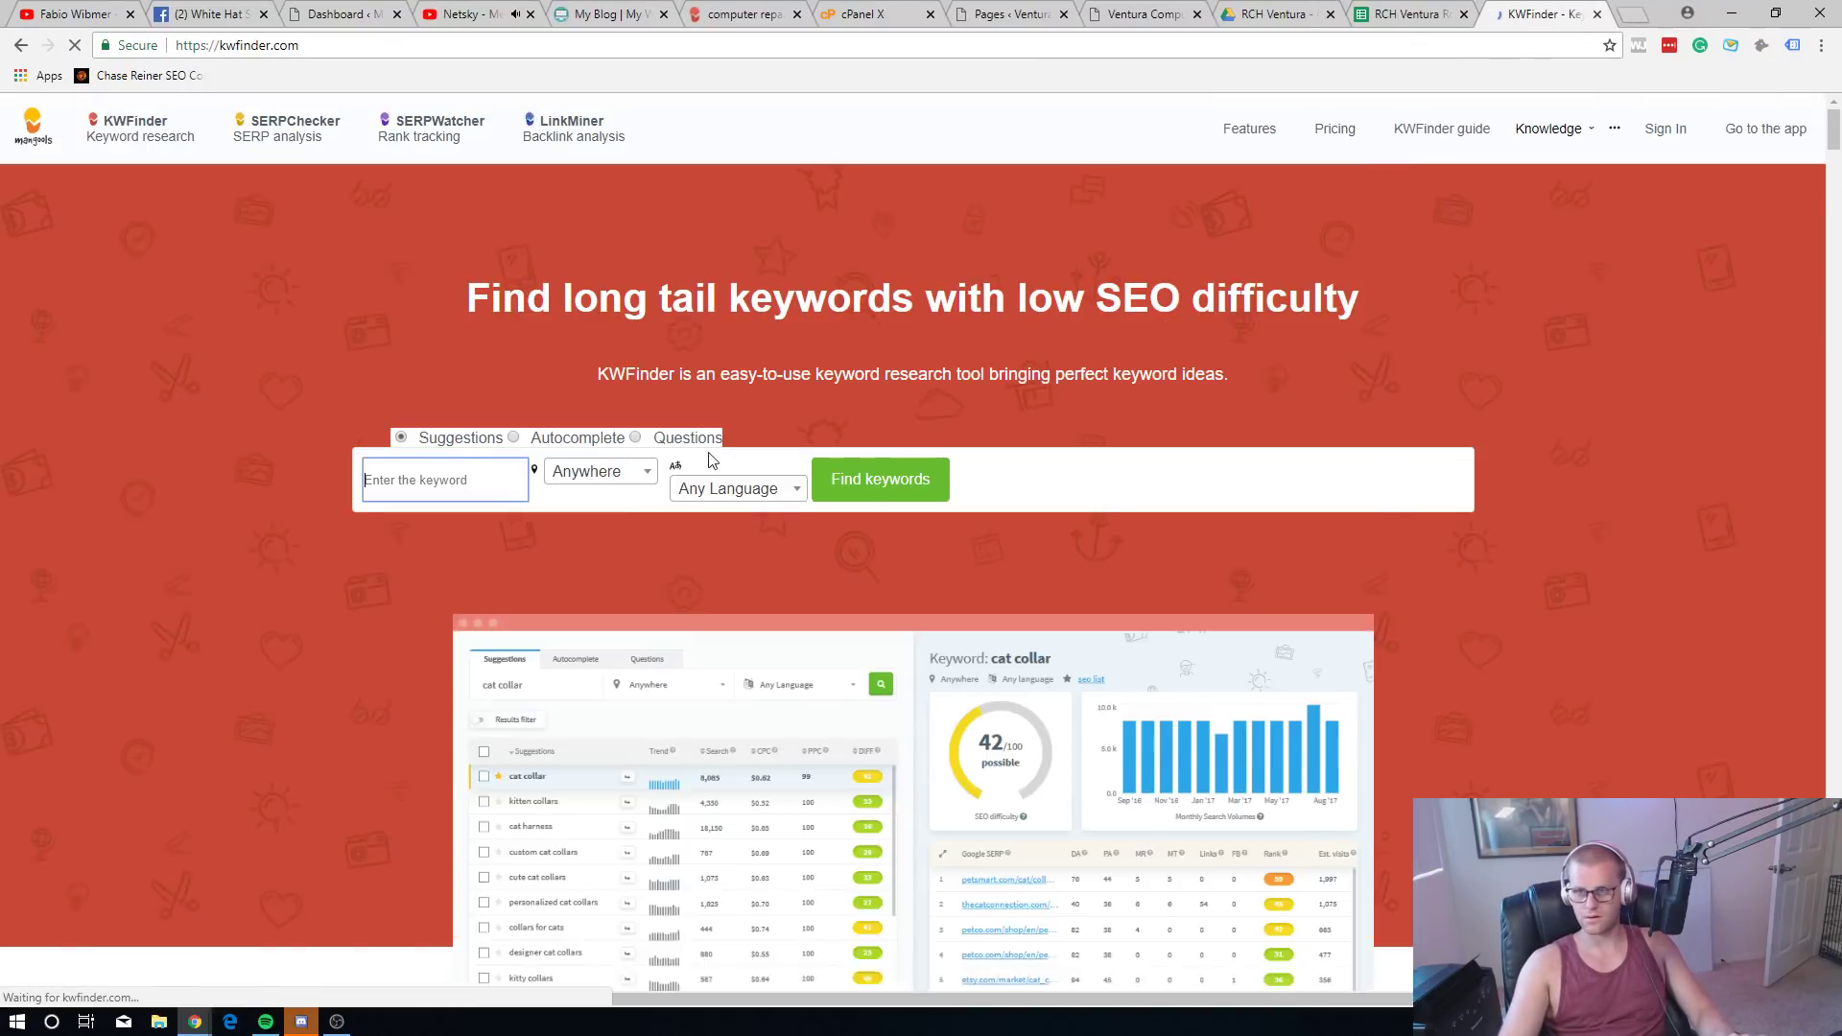
text(ventura comp)
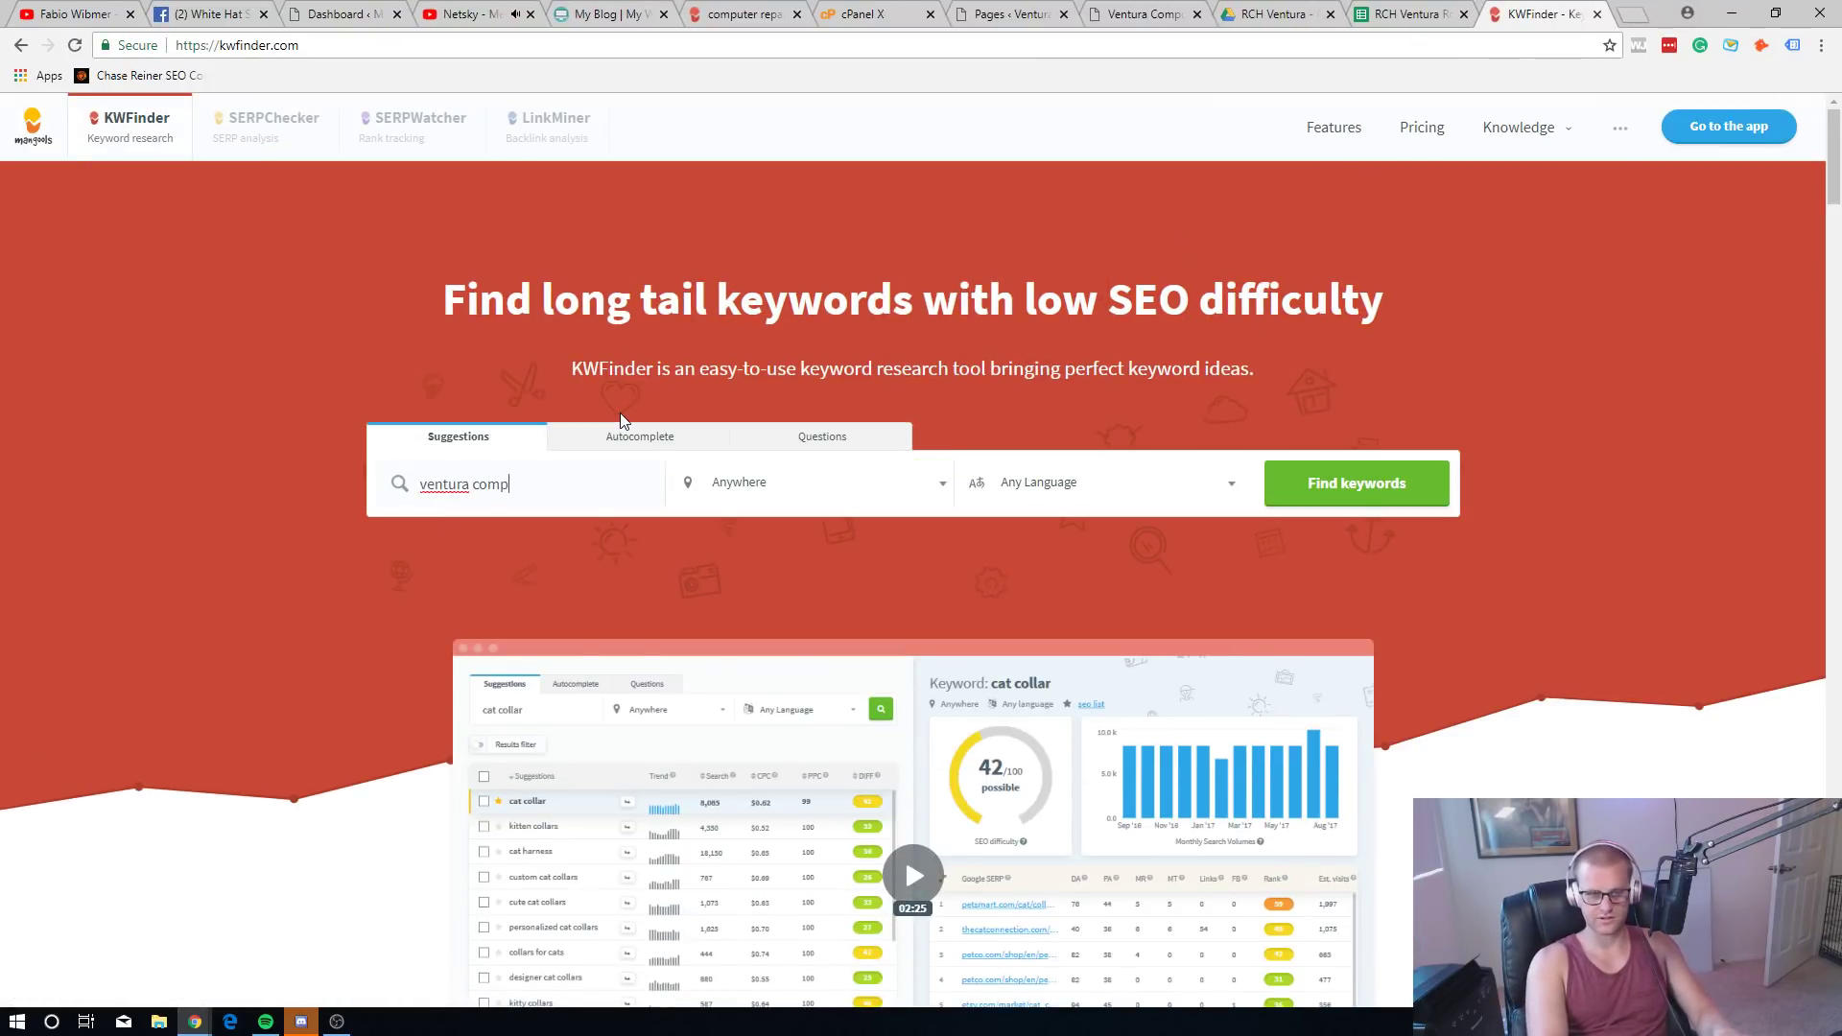
text(uter repair)
key(Return)
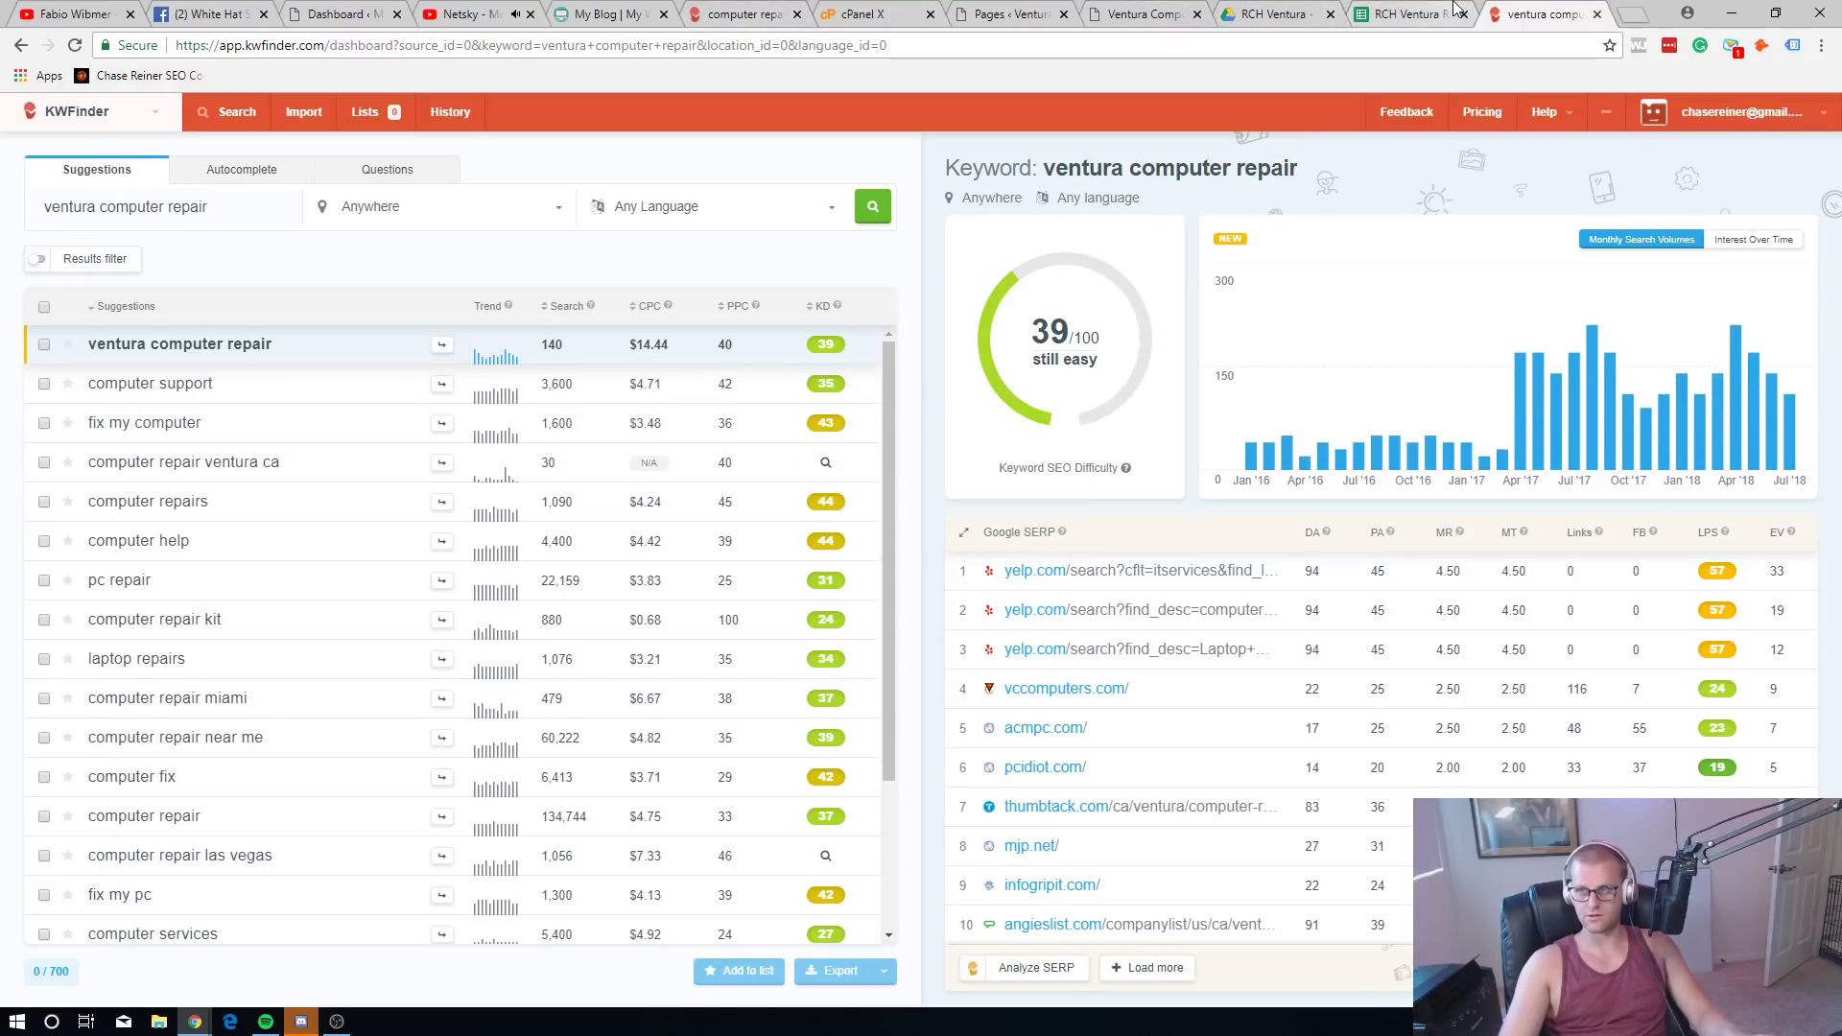
click(1454, 9)
click(484, 290)
Enter keyword 'ventura computer repair' with volume 140 in row 3
text(1)
key(Return)
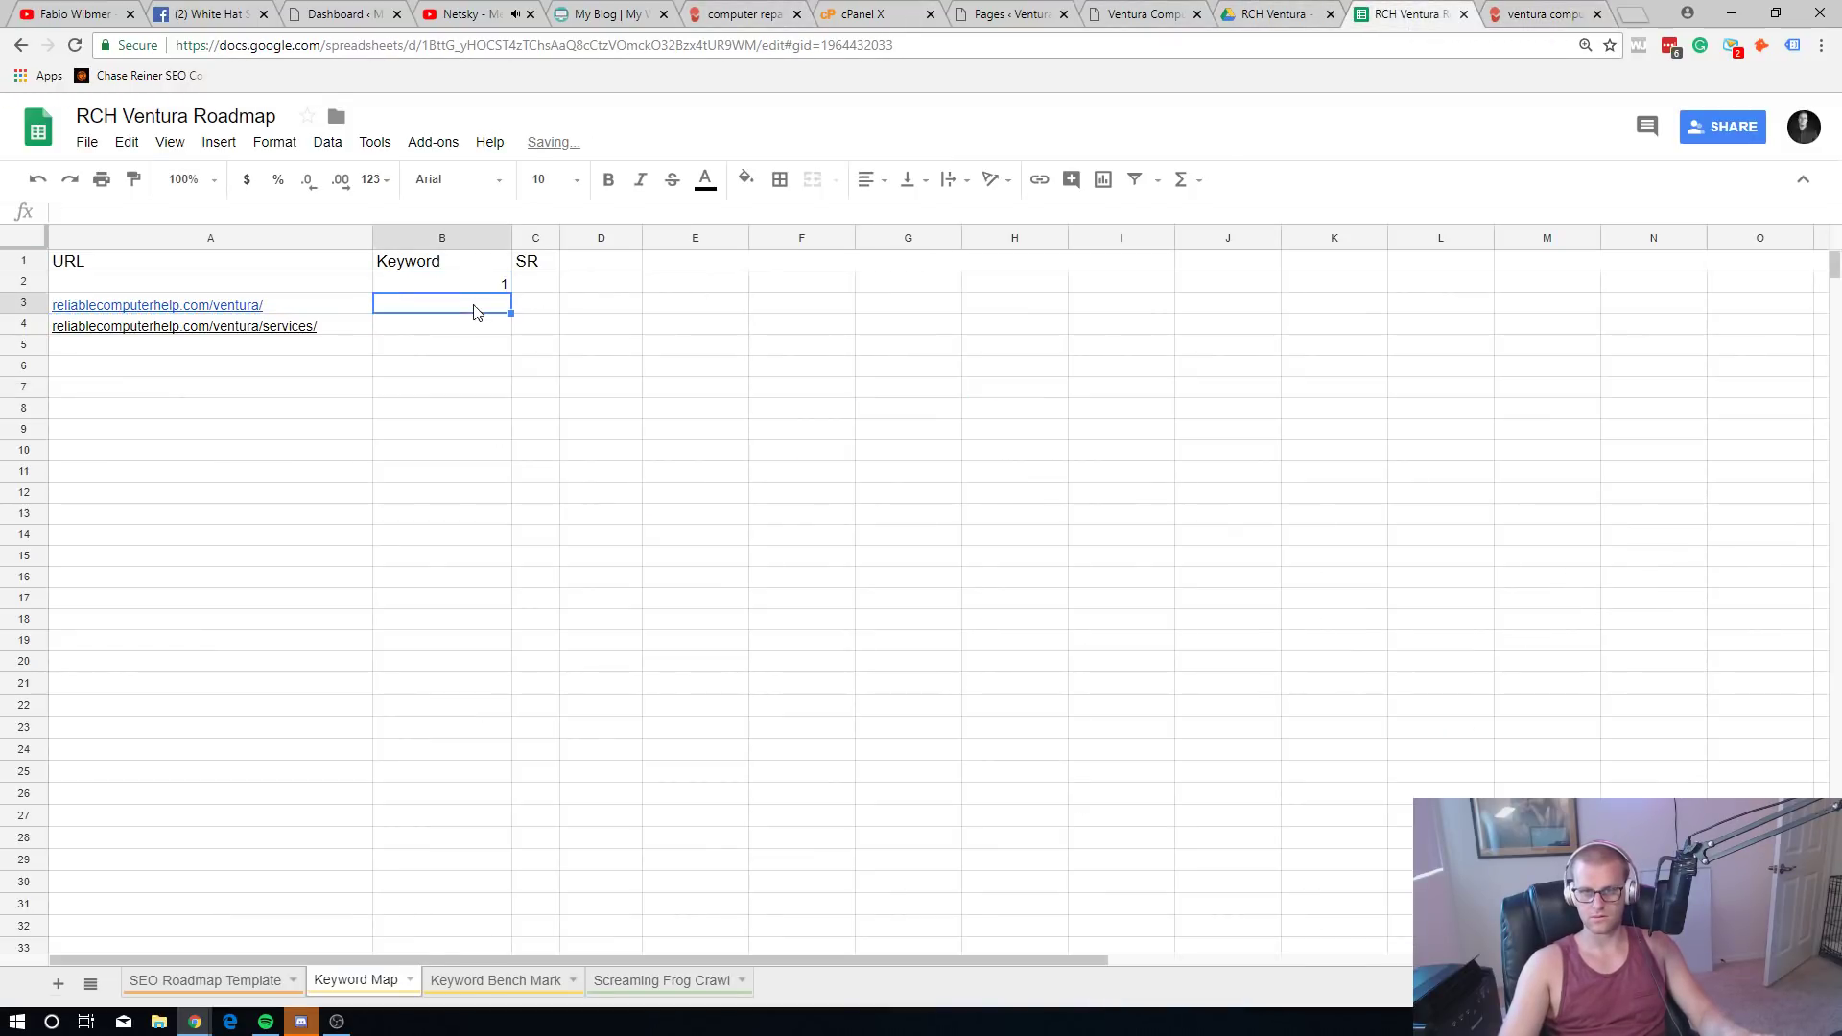
click(526, 288)
click(526, 307)
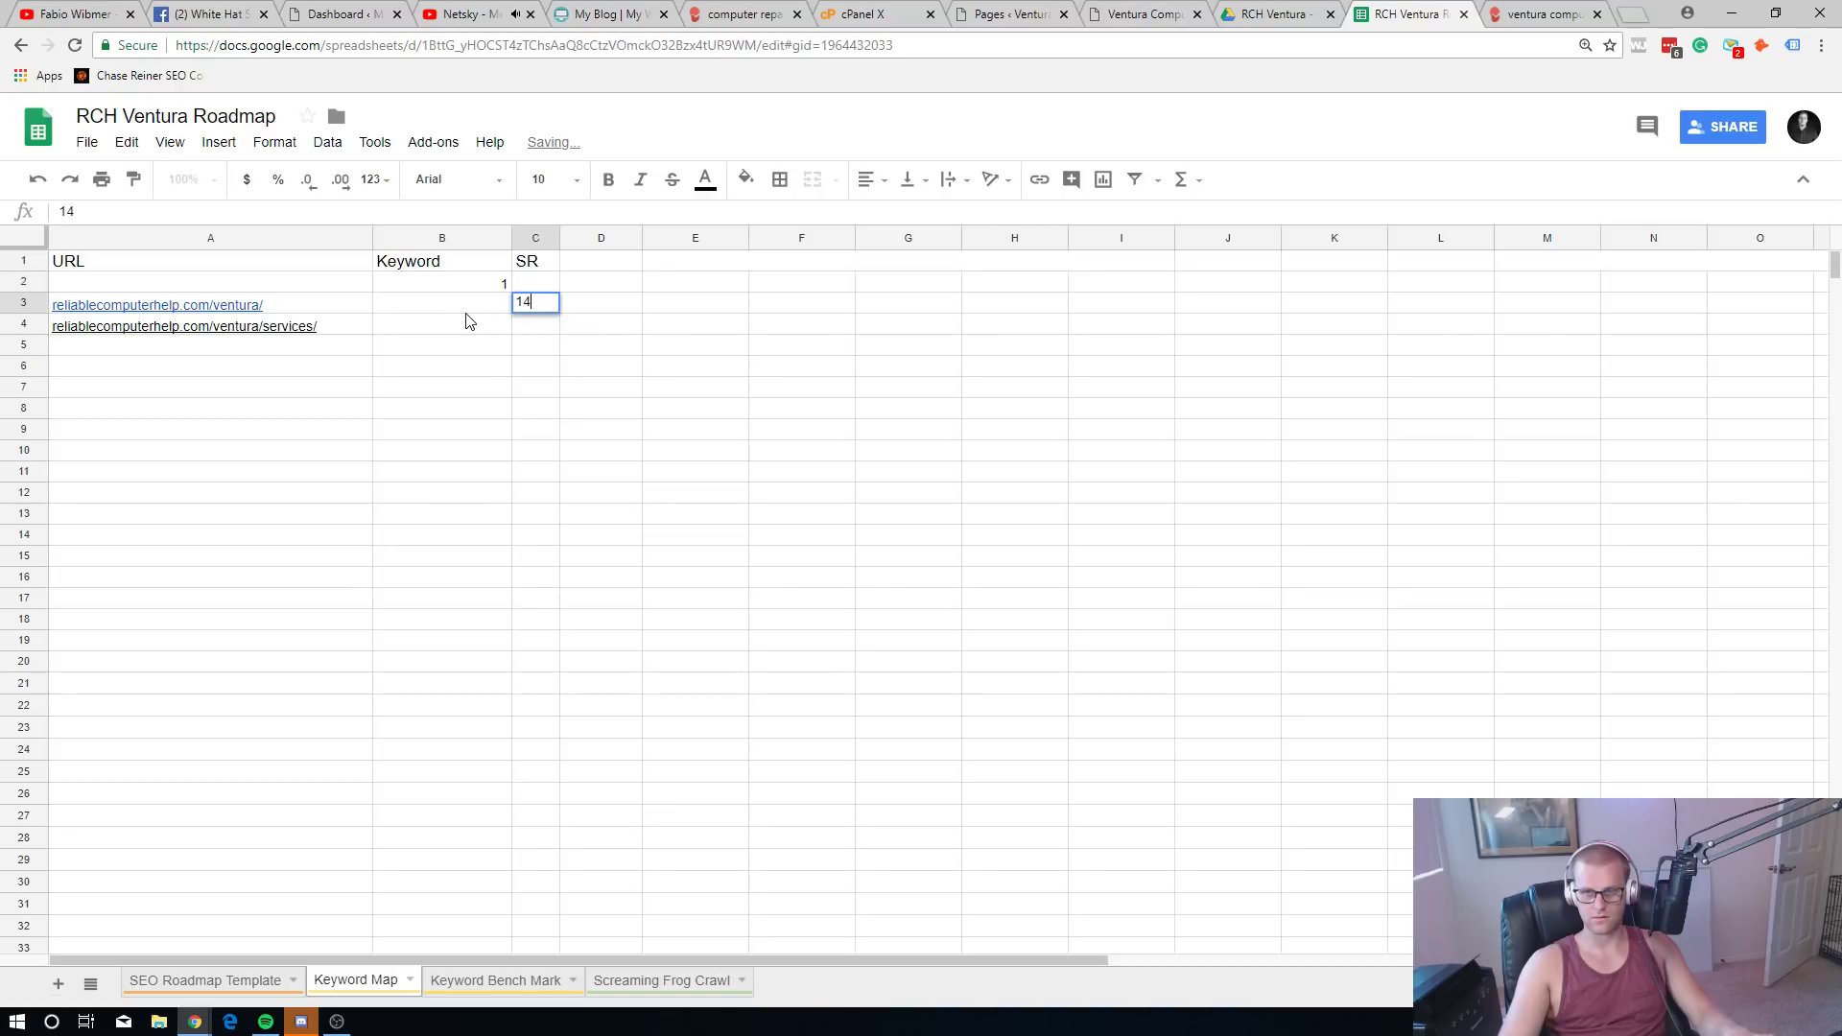
click(412, 312)
text(ventura compu)
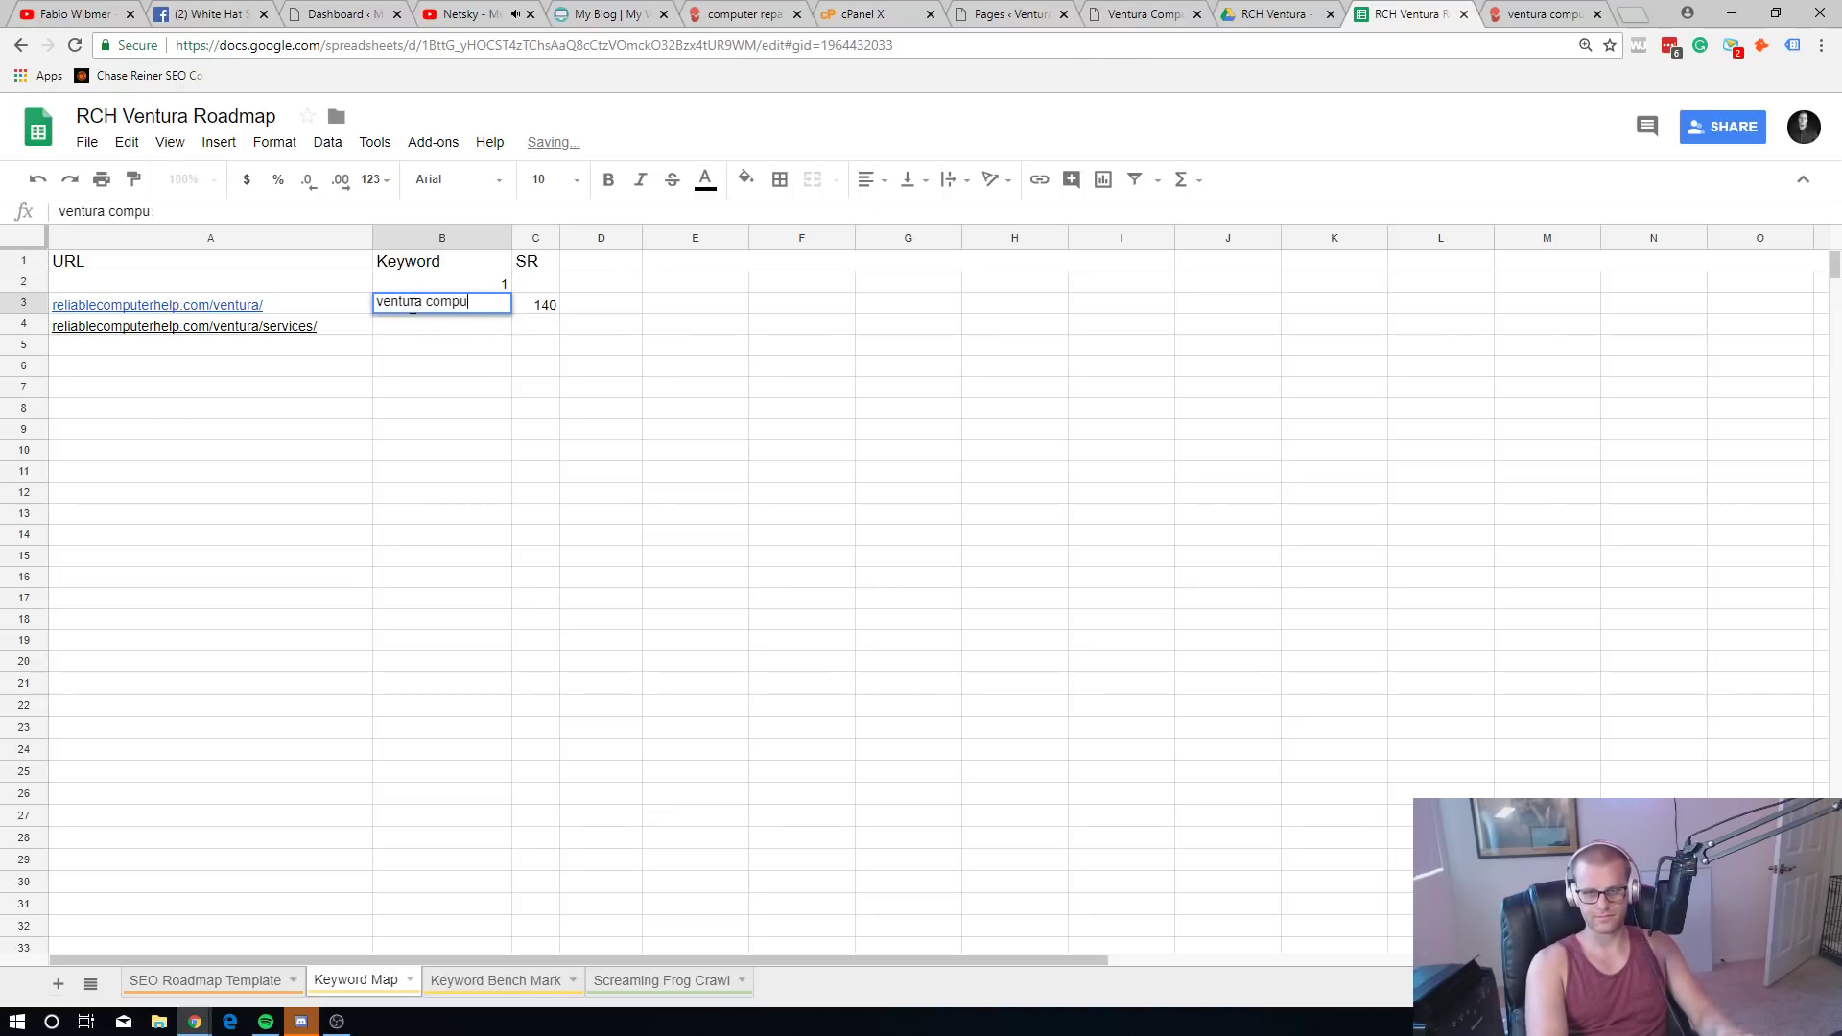
text(terr )
text(repair)
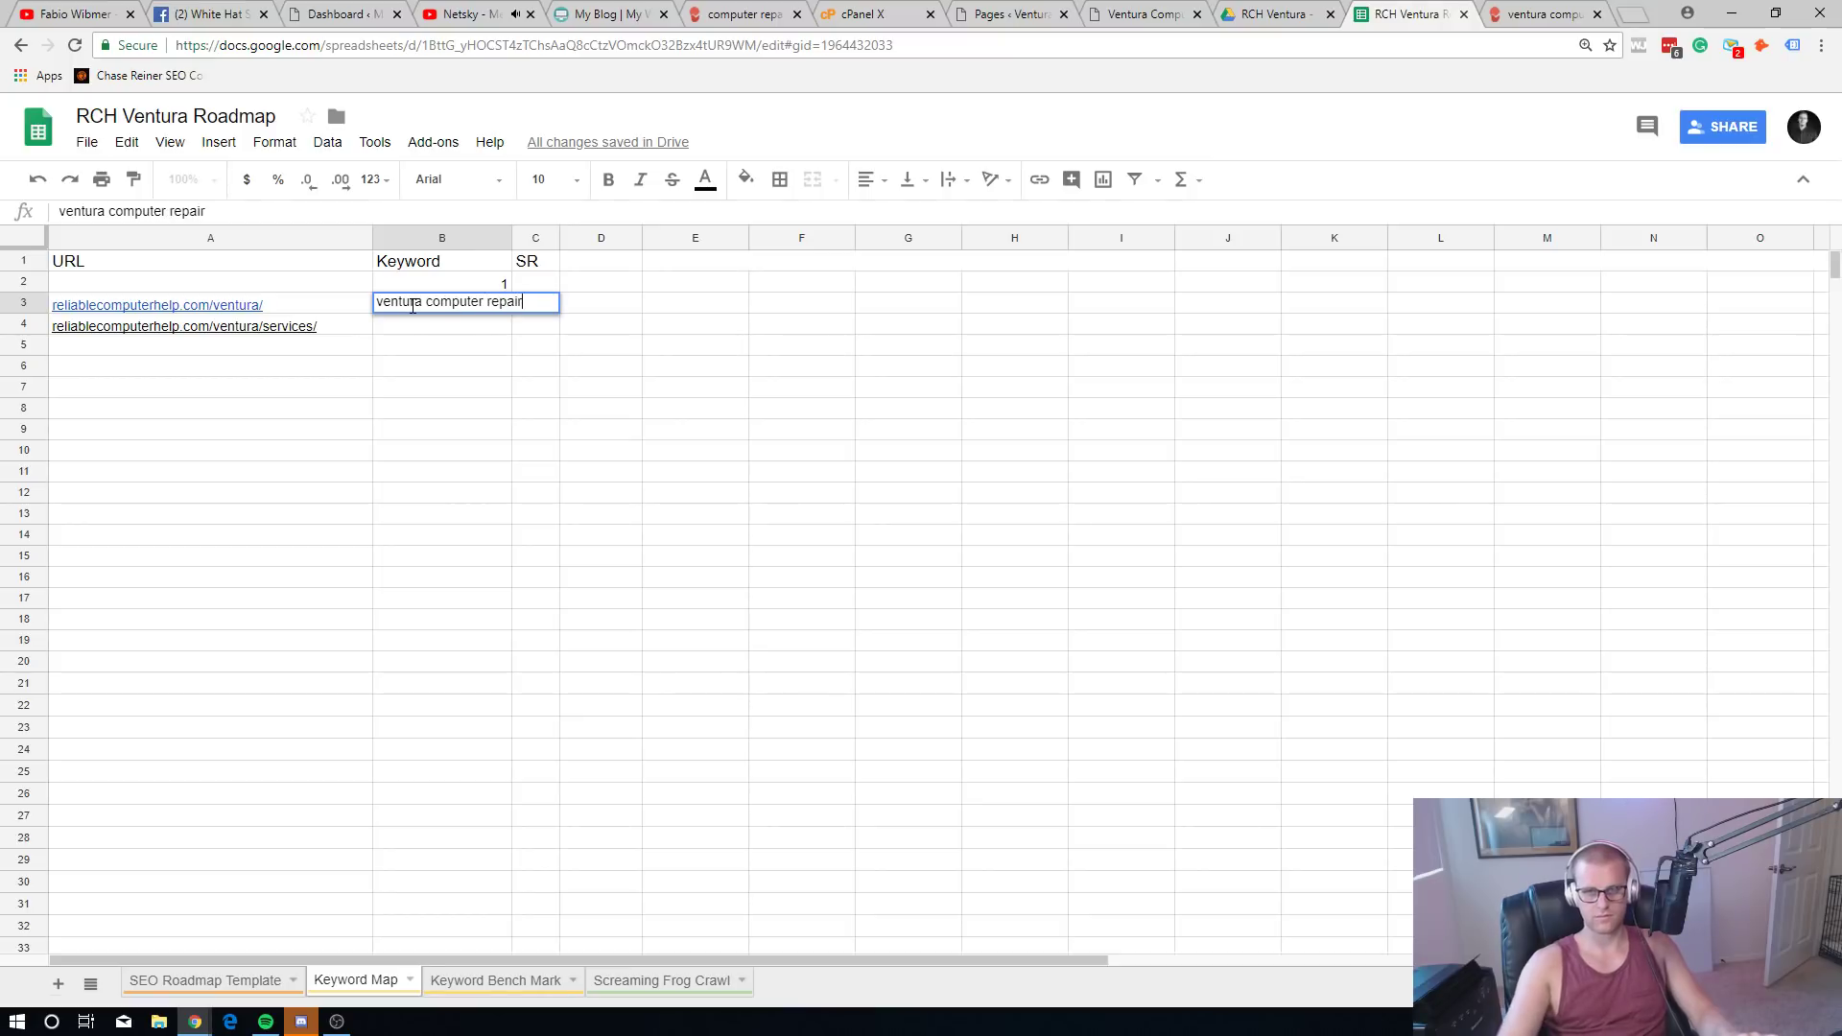
key(Return)
Widen the Keyword column to fit the keyword and switch back to KWFinder
click(475, 286)
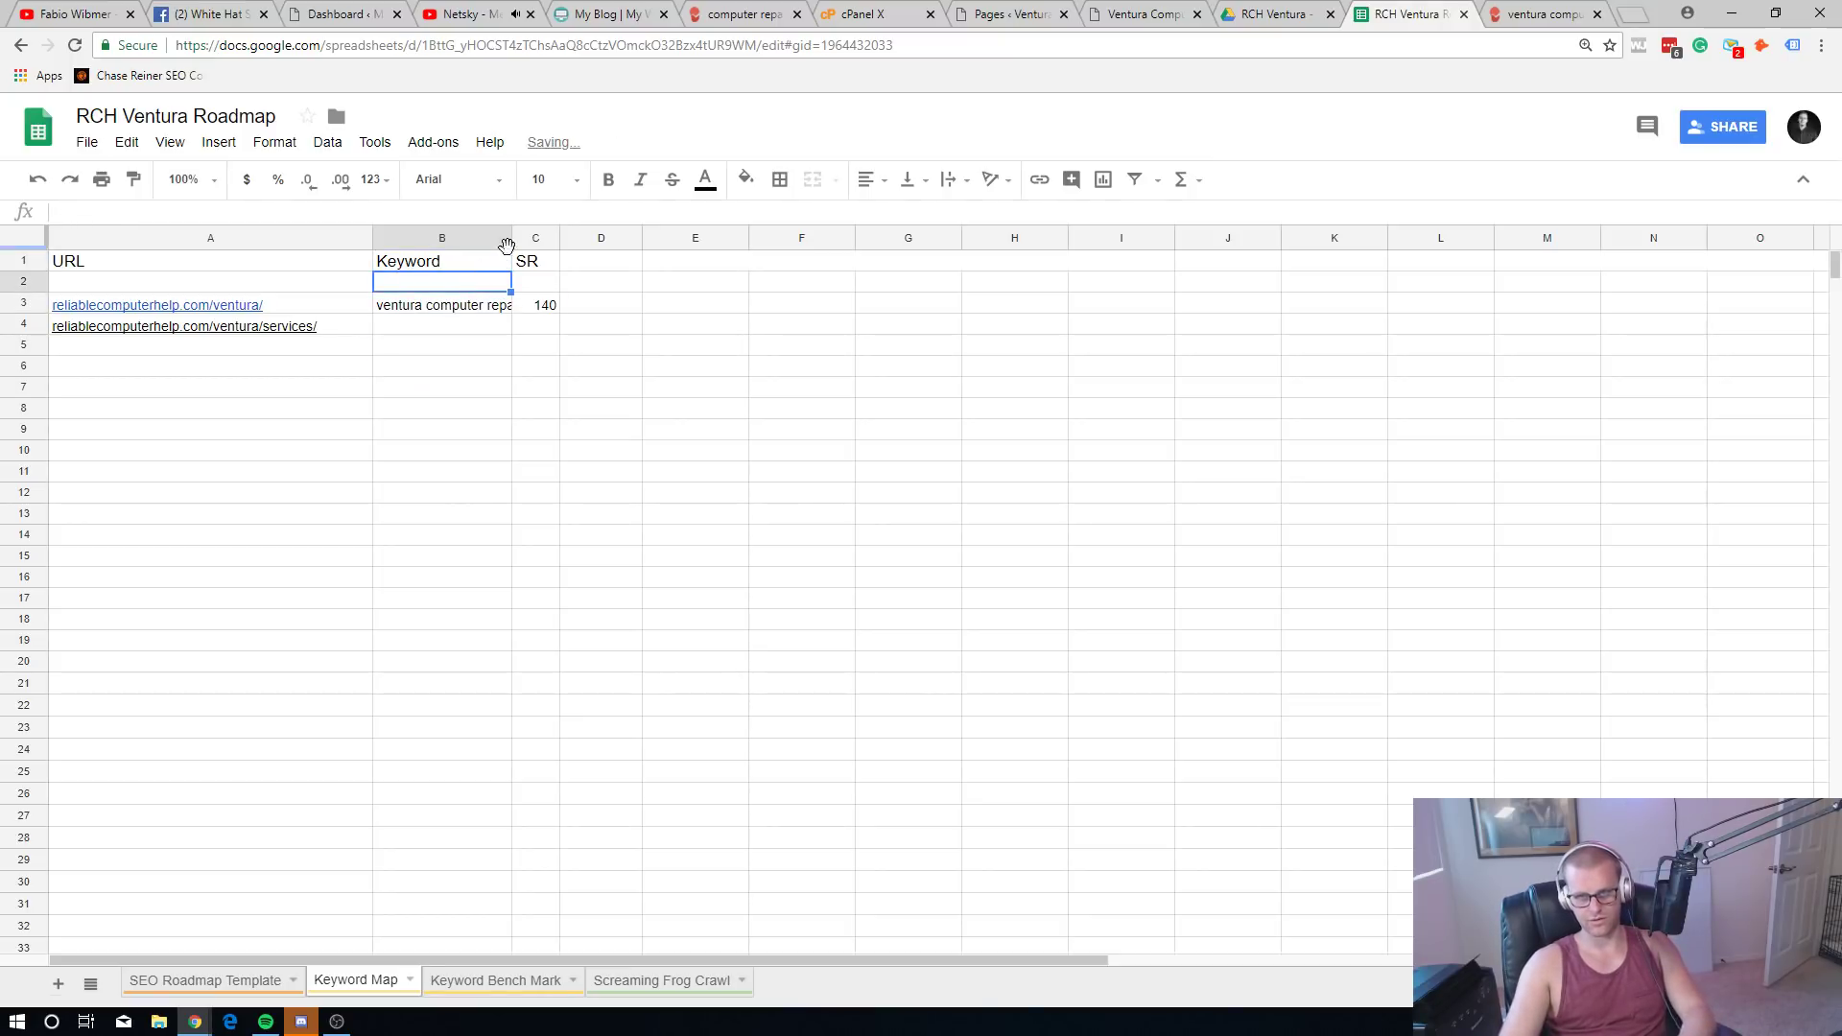
drag(506, 247, 548, 241)
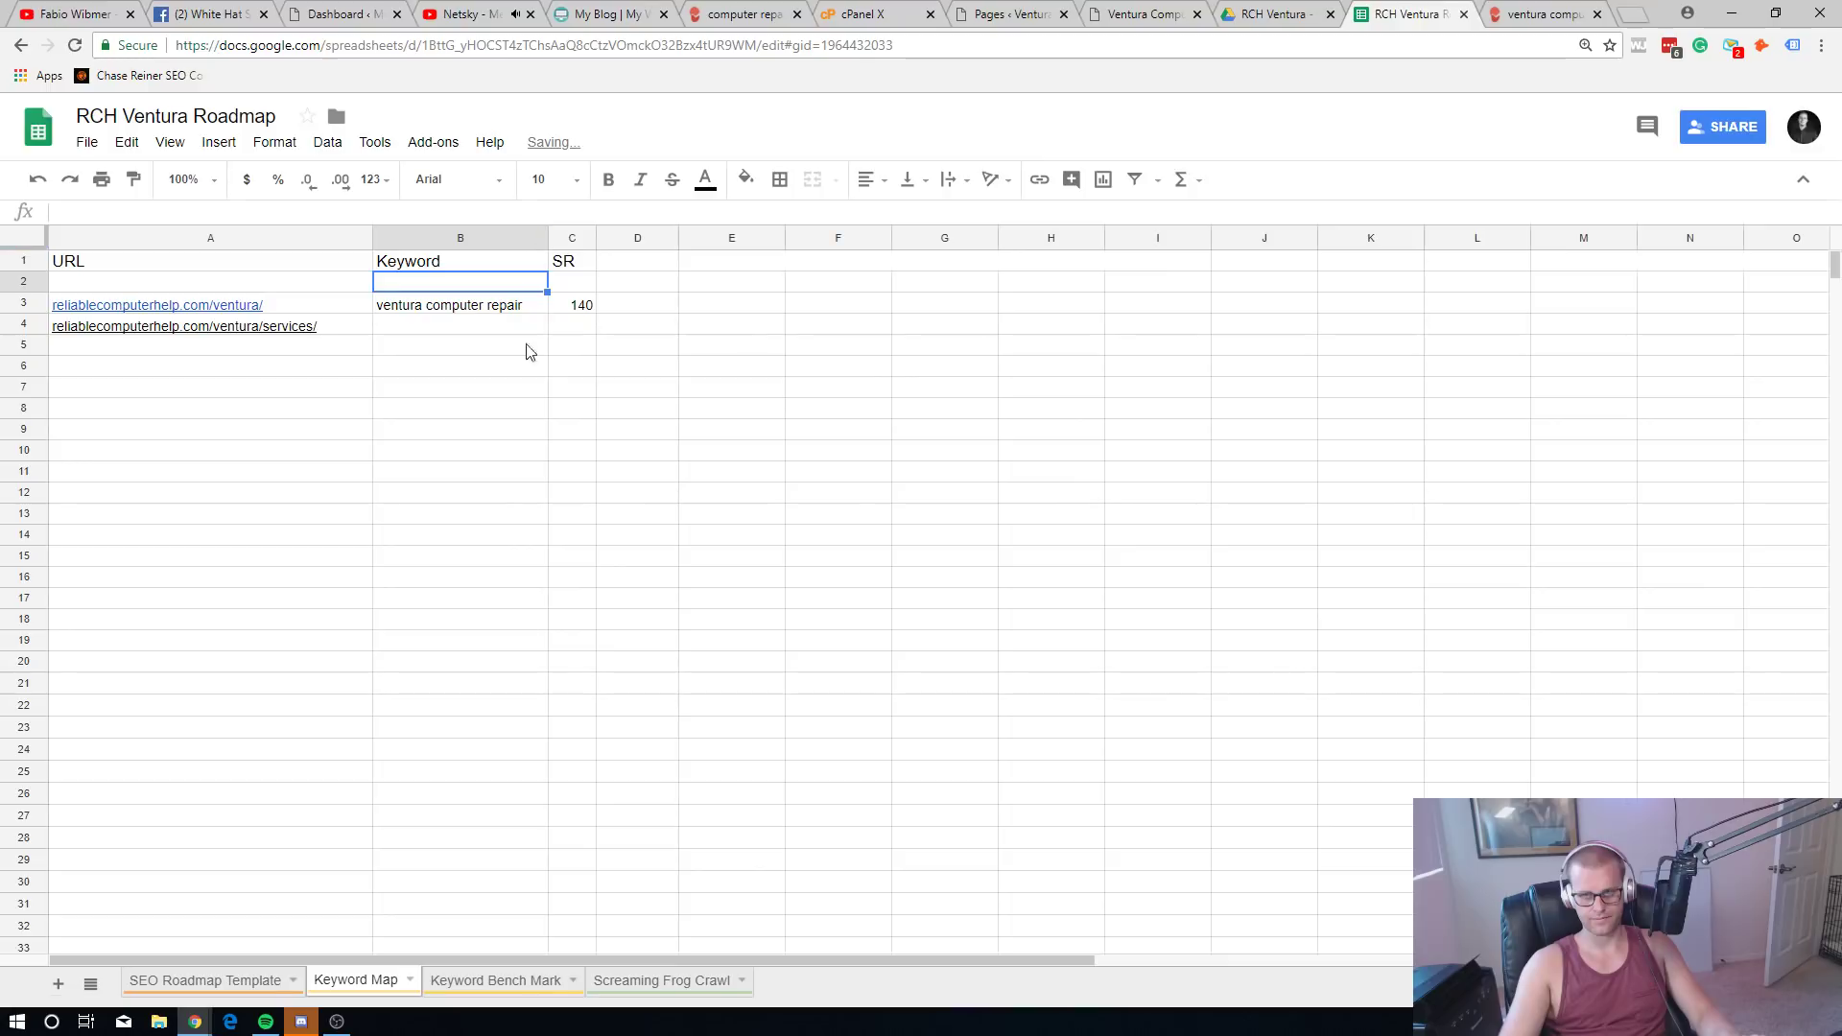
click(499, 388)
click(361, 350)
click(1484, 7)
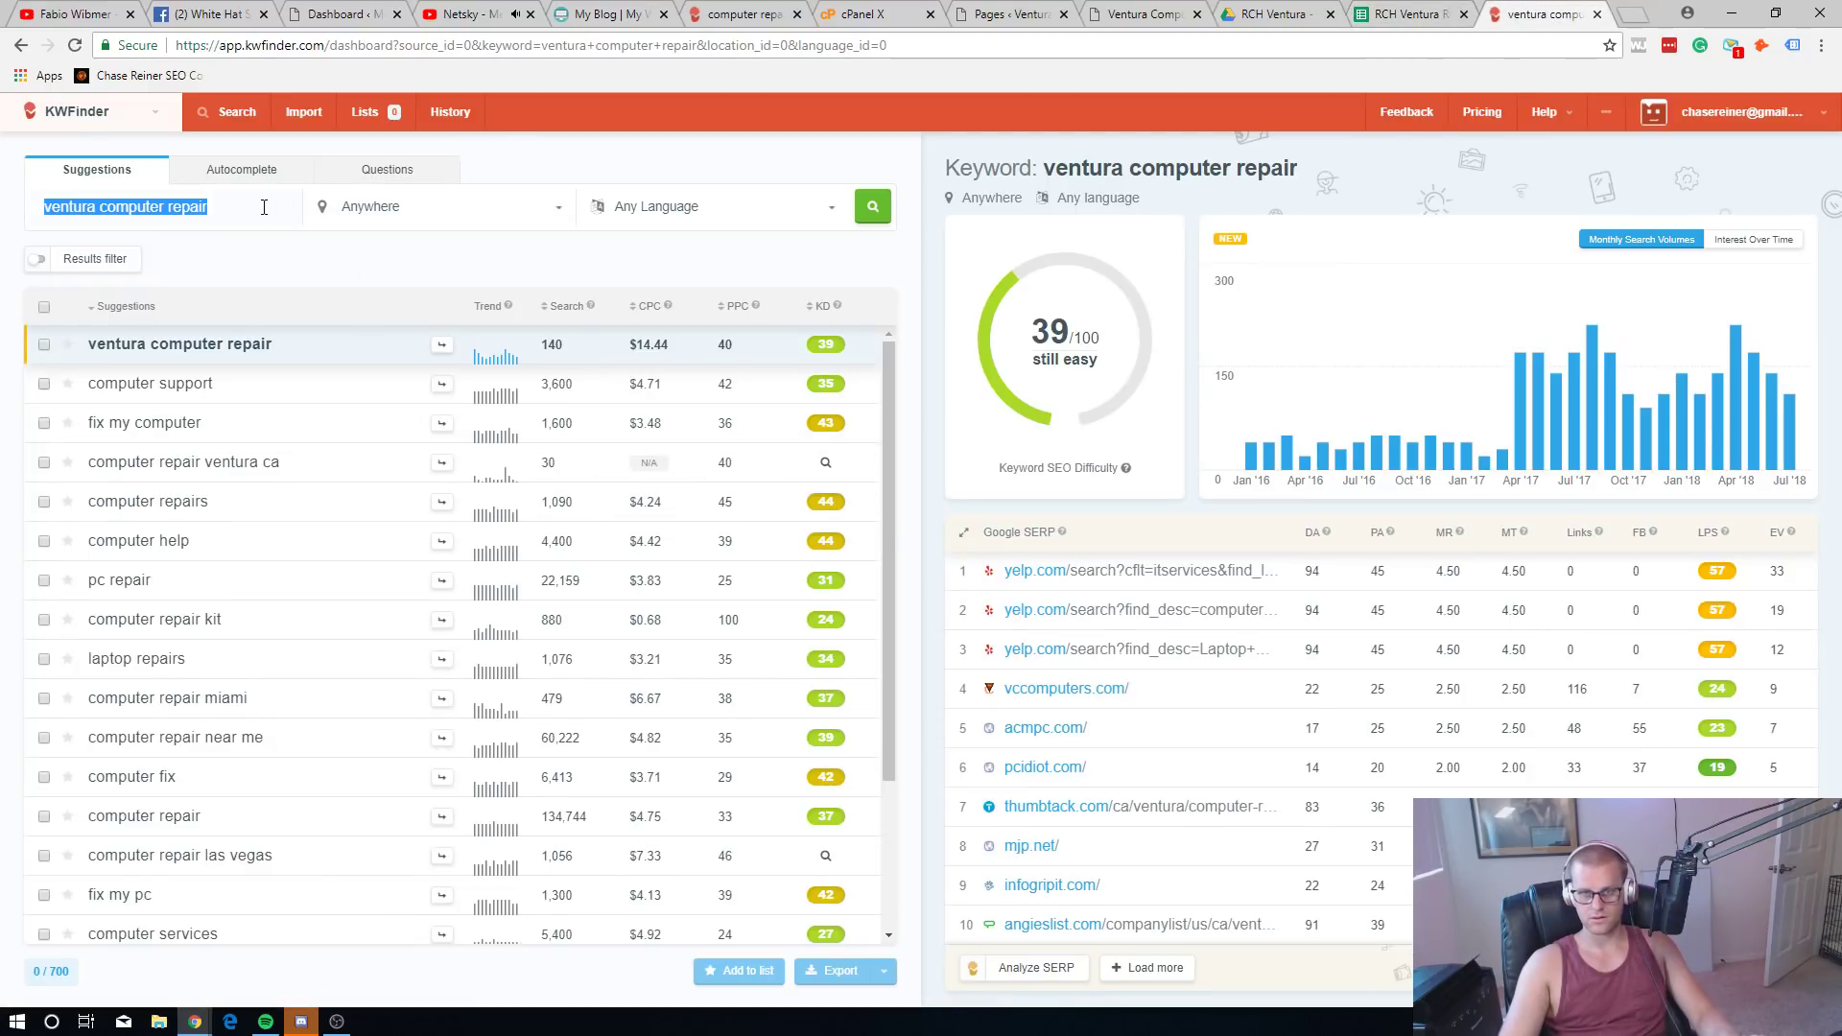
Search KWFinder for 'ventura computer repair services' (difficulty 36, no volume data)
text(c)
key(ctrl+z)
key(Right)
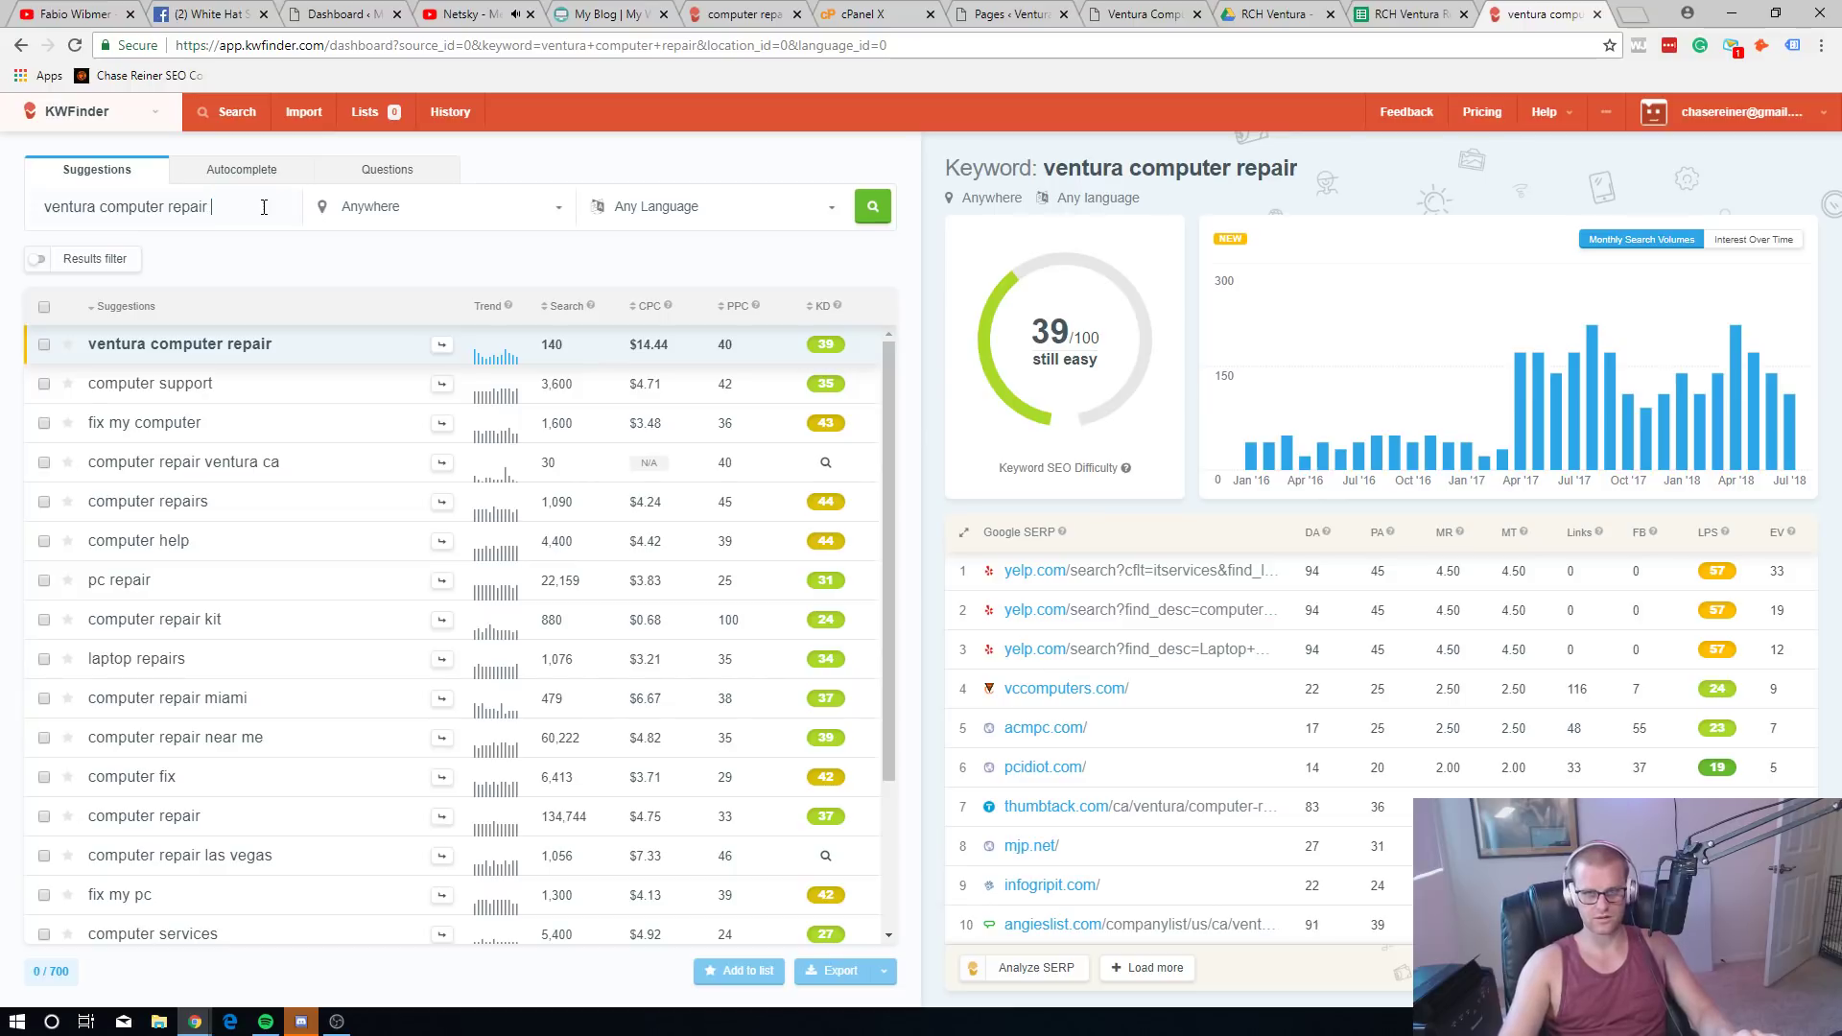
text(services)
key(Return)
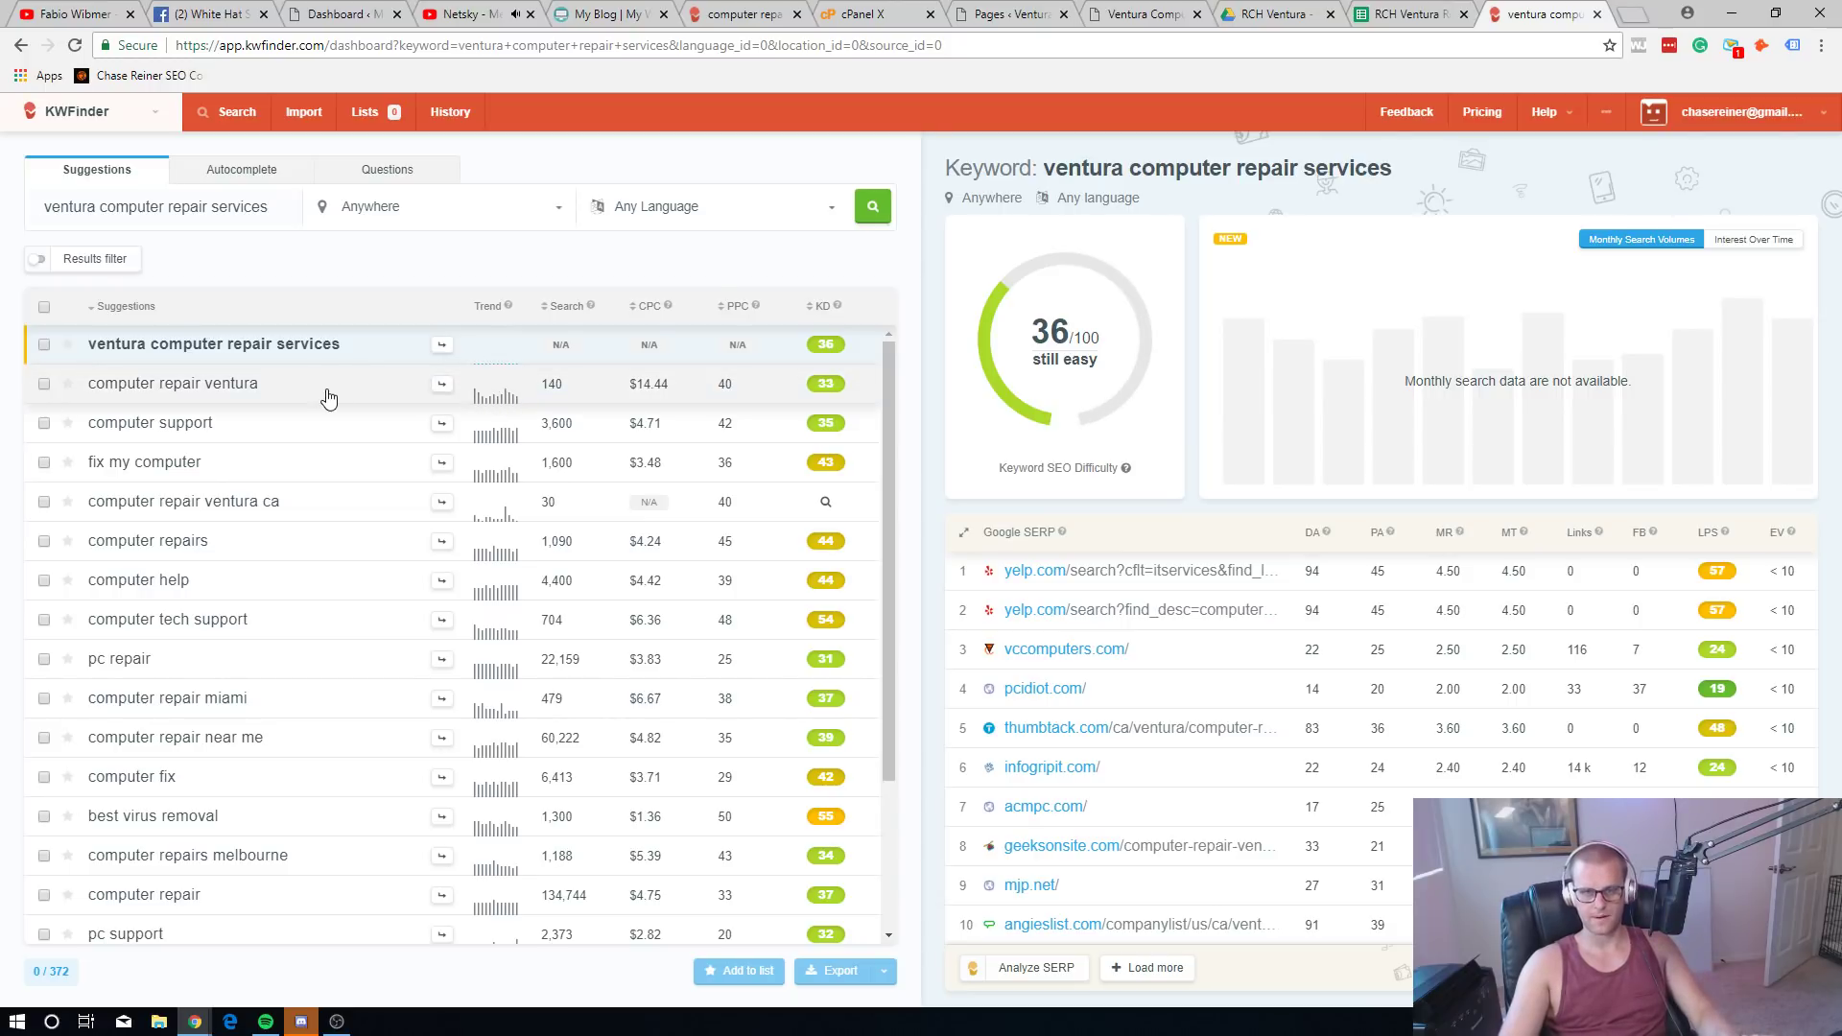
Run 'ventura computer repair services' as a Google search in a new tab
triple_click(212, 213)
key(ctrl+c)
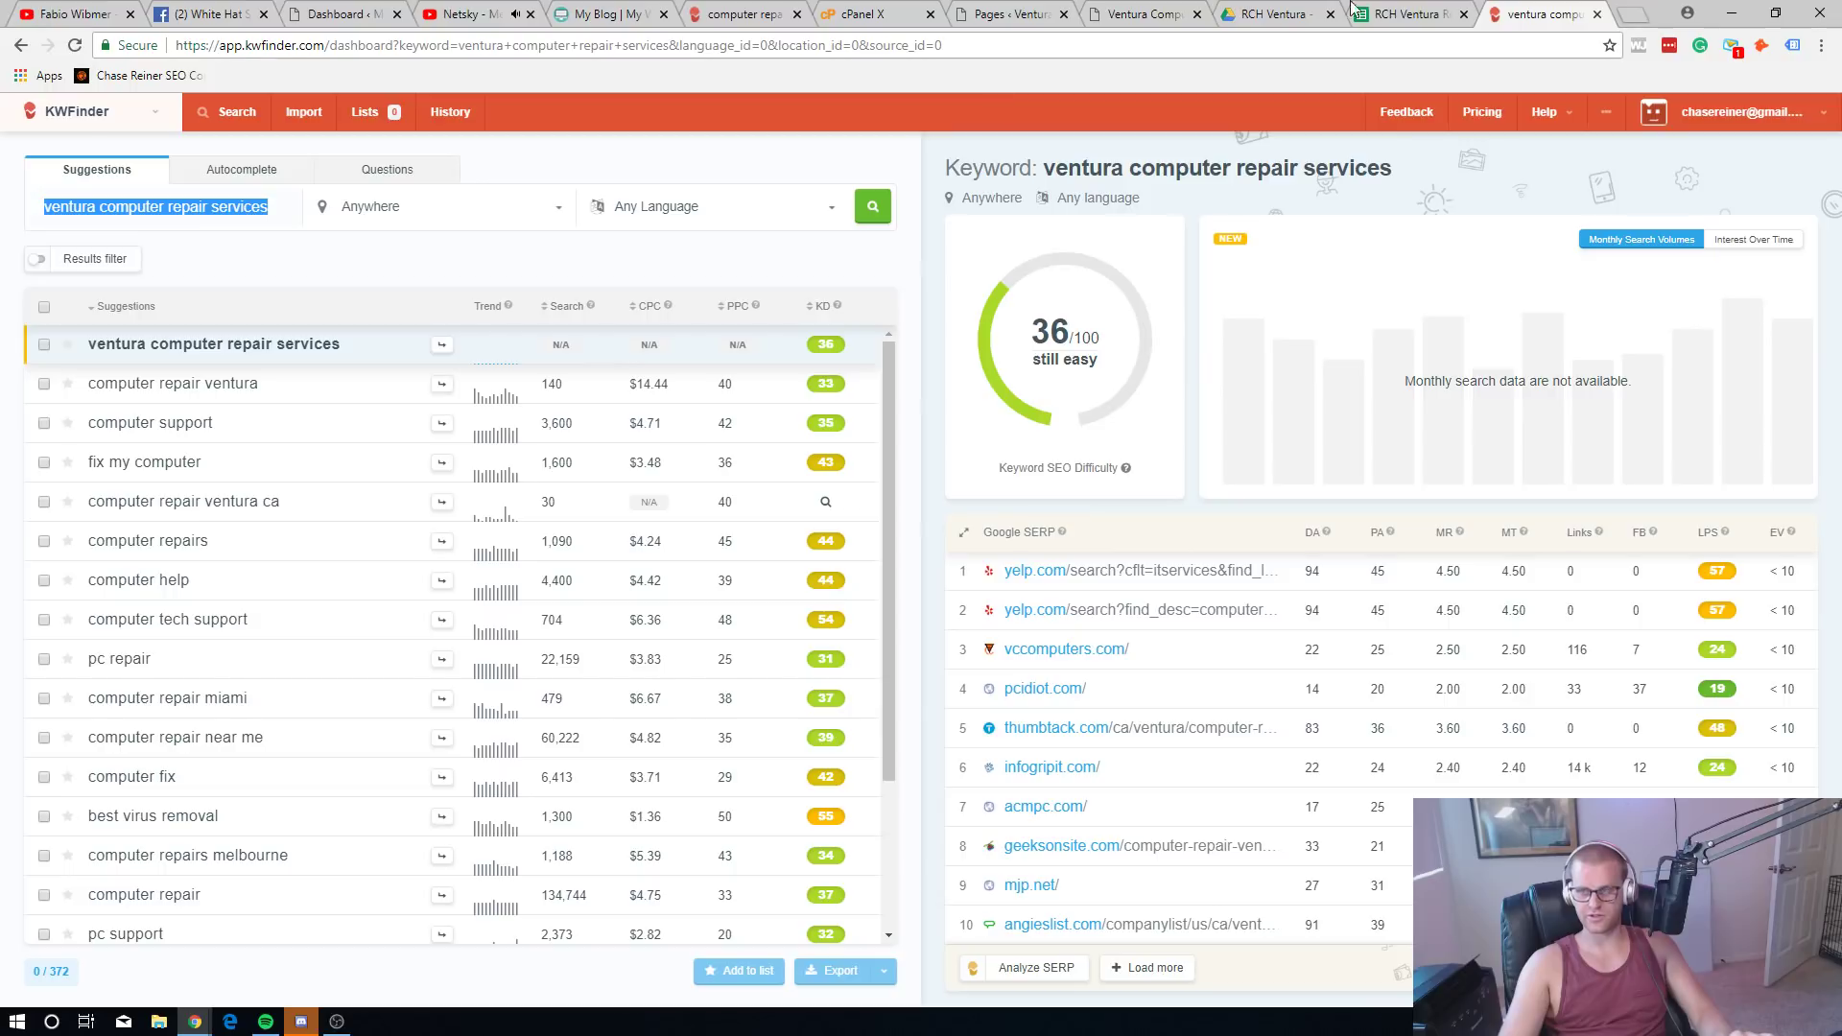
click(1634, 13)
key(ctrl+v)
key(Return)
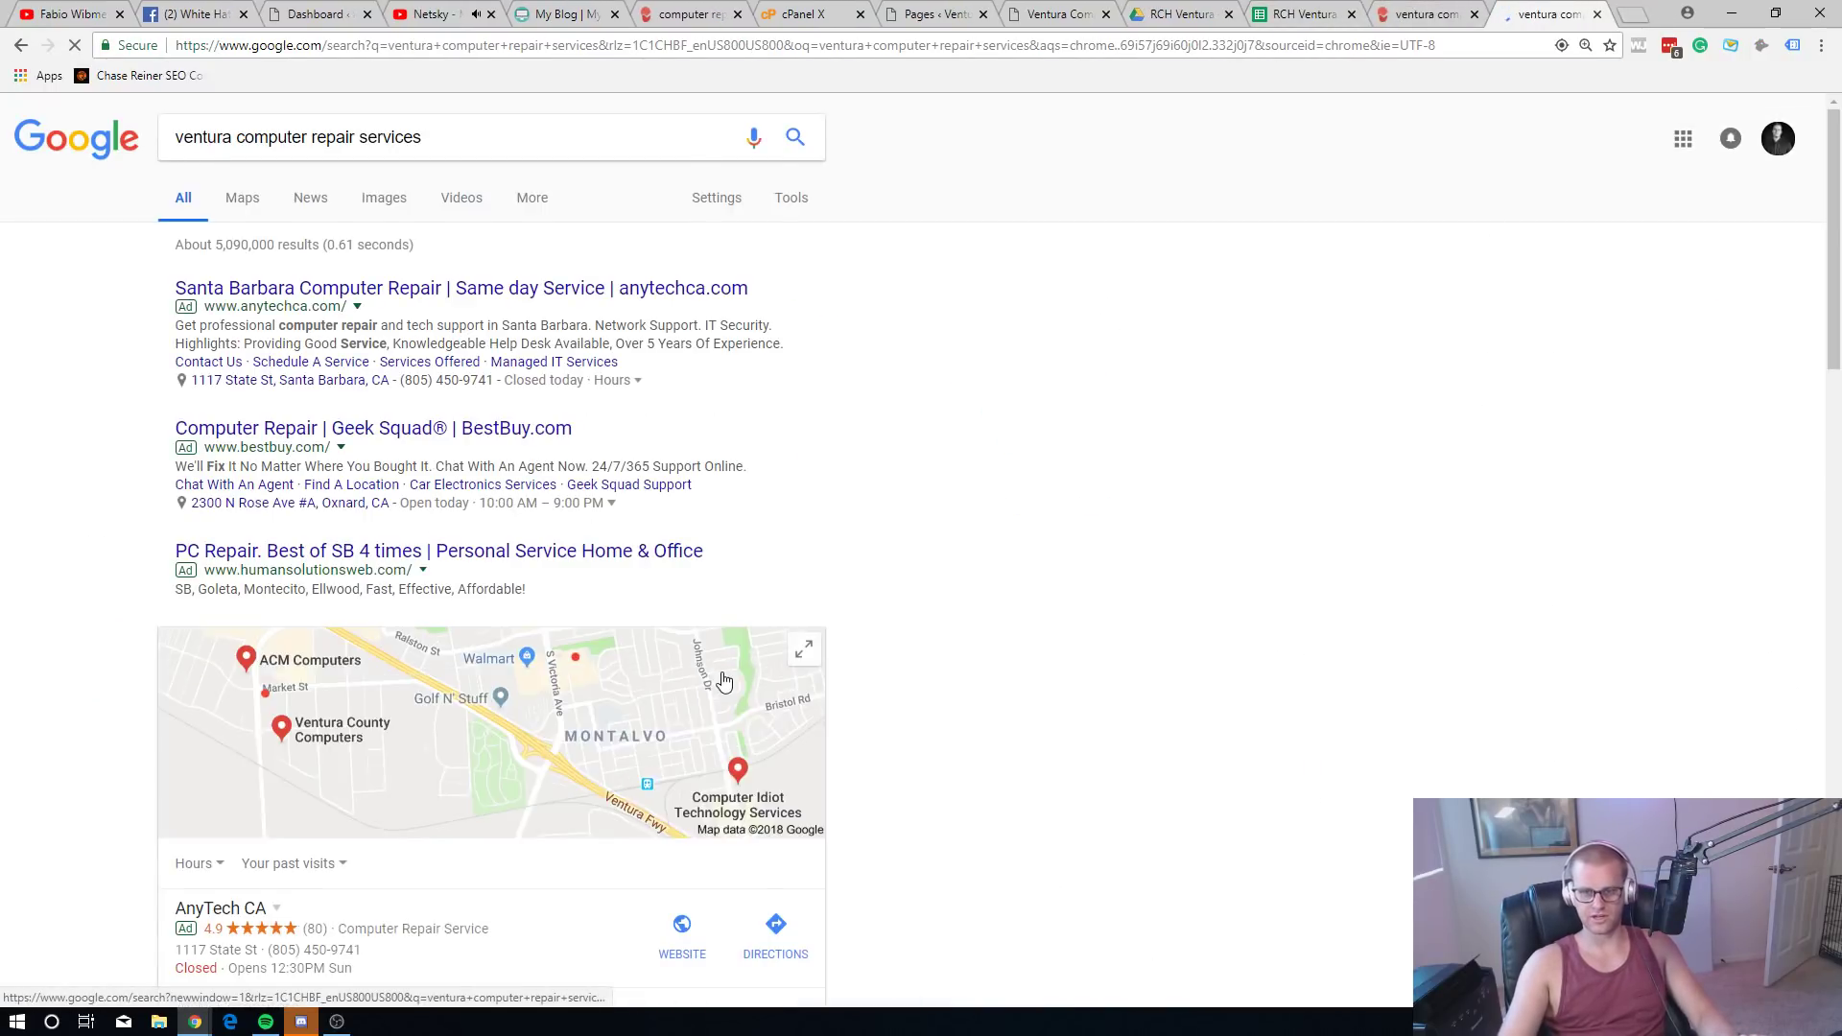
Open the Ventura County Computers search result and copy its vccomputers.com address
scroll(724, 682, down, 10)
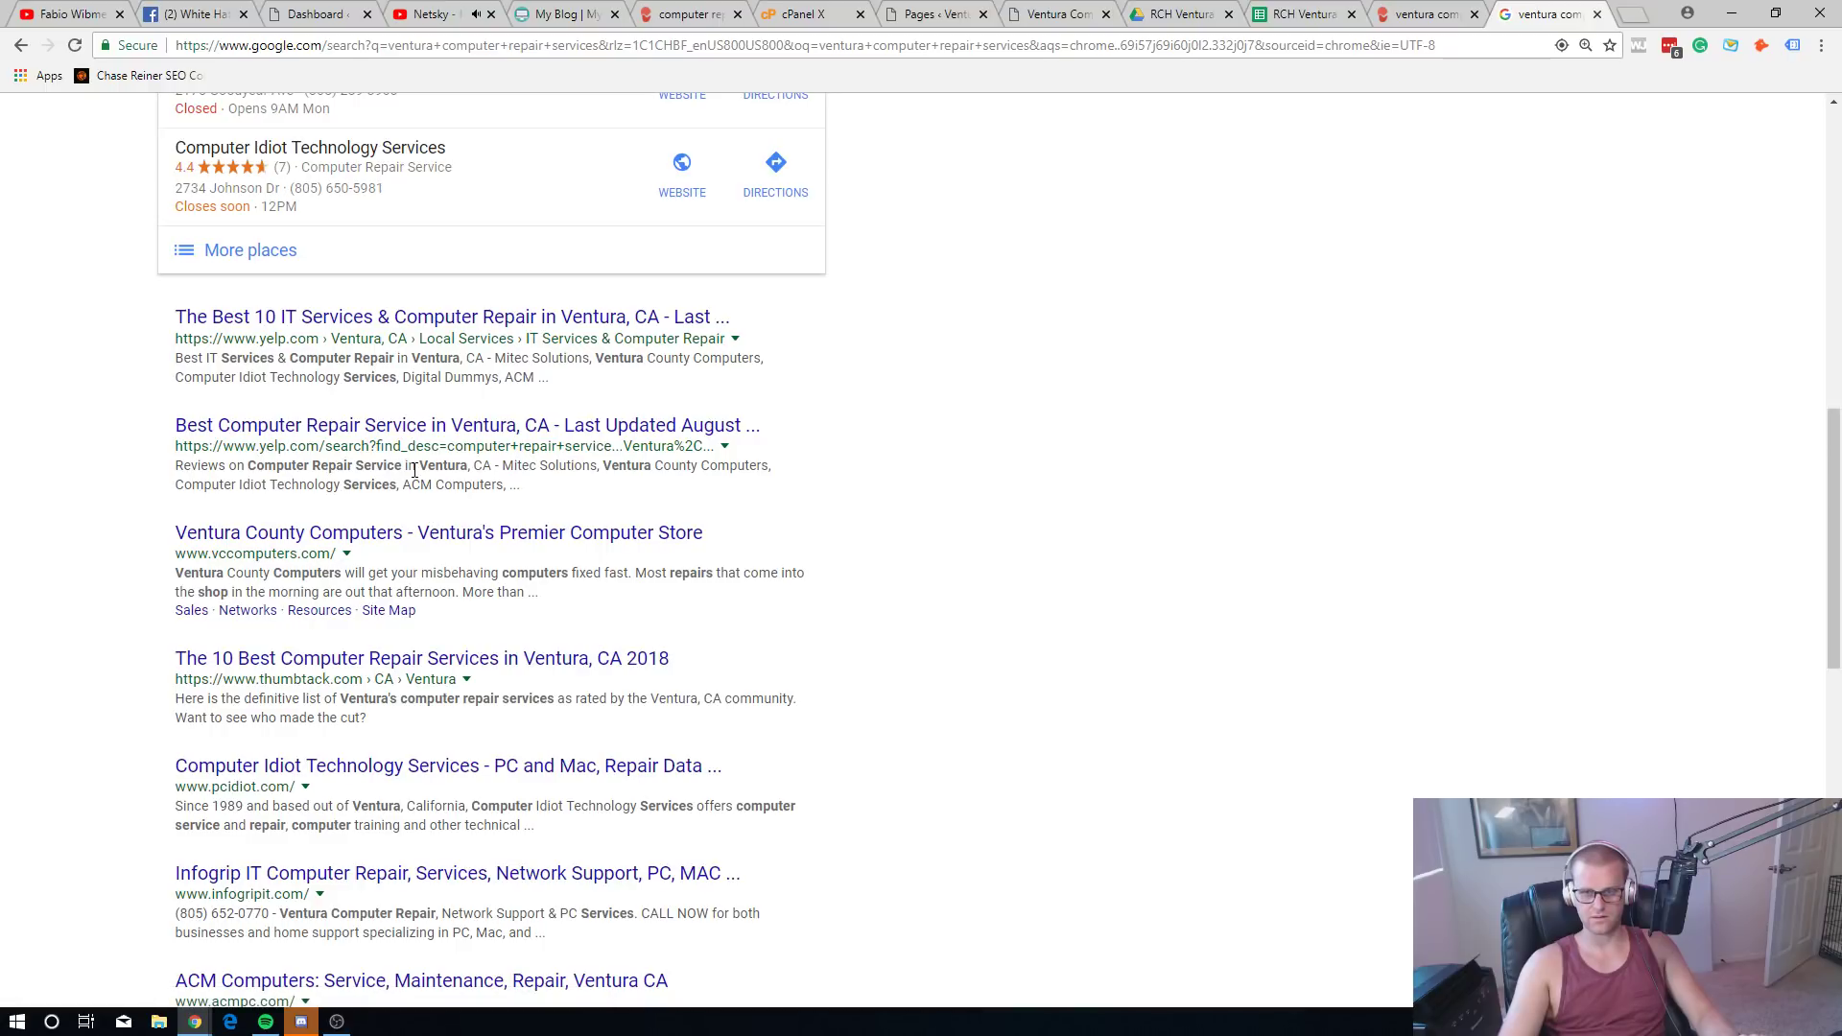
click(308, 564)
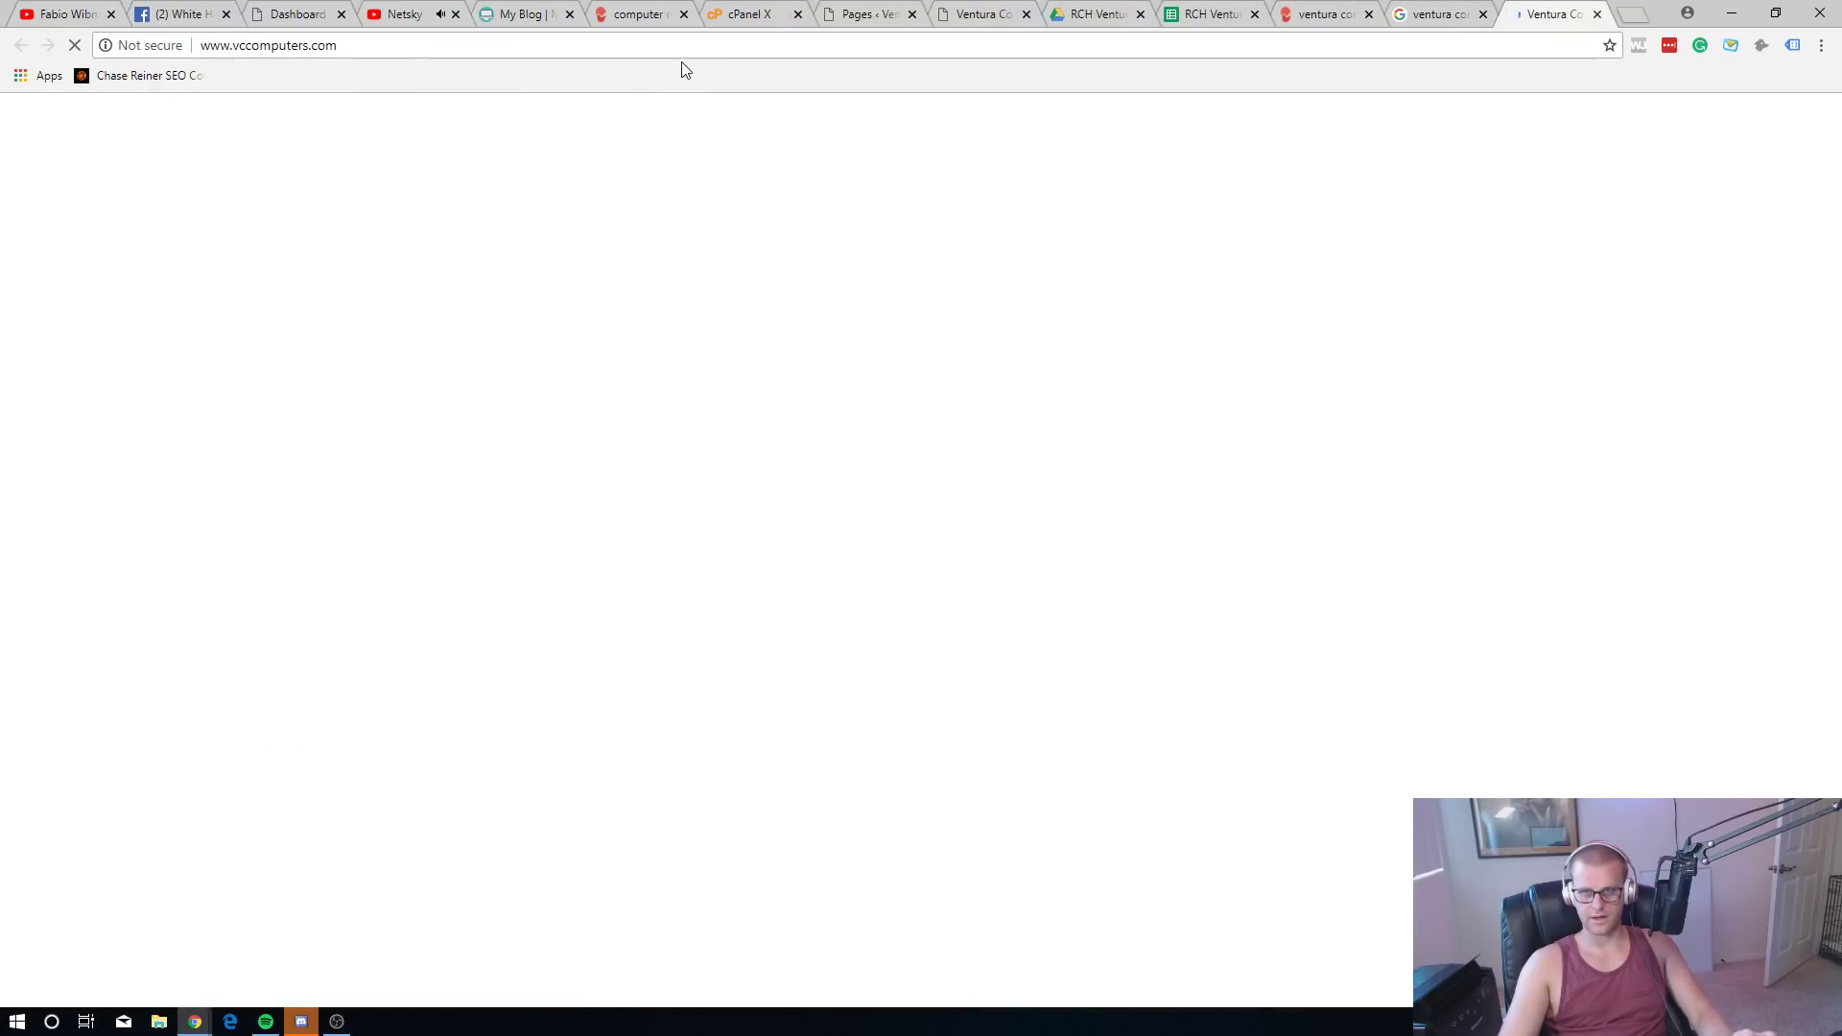
click(718, 55)
key(ctrl+c)
scroll(1362, 194, down, 6)
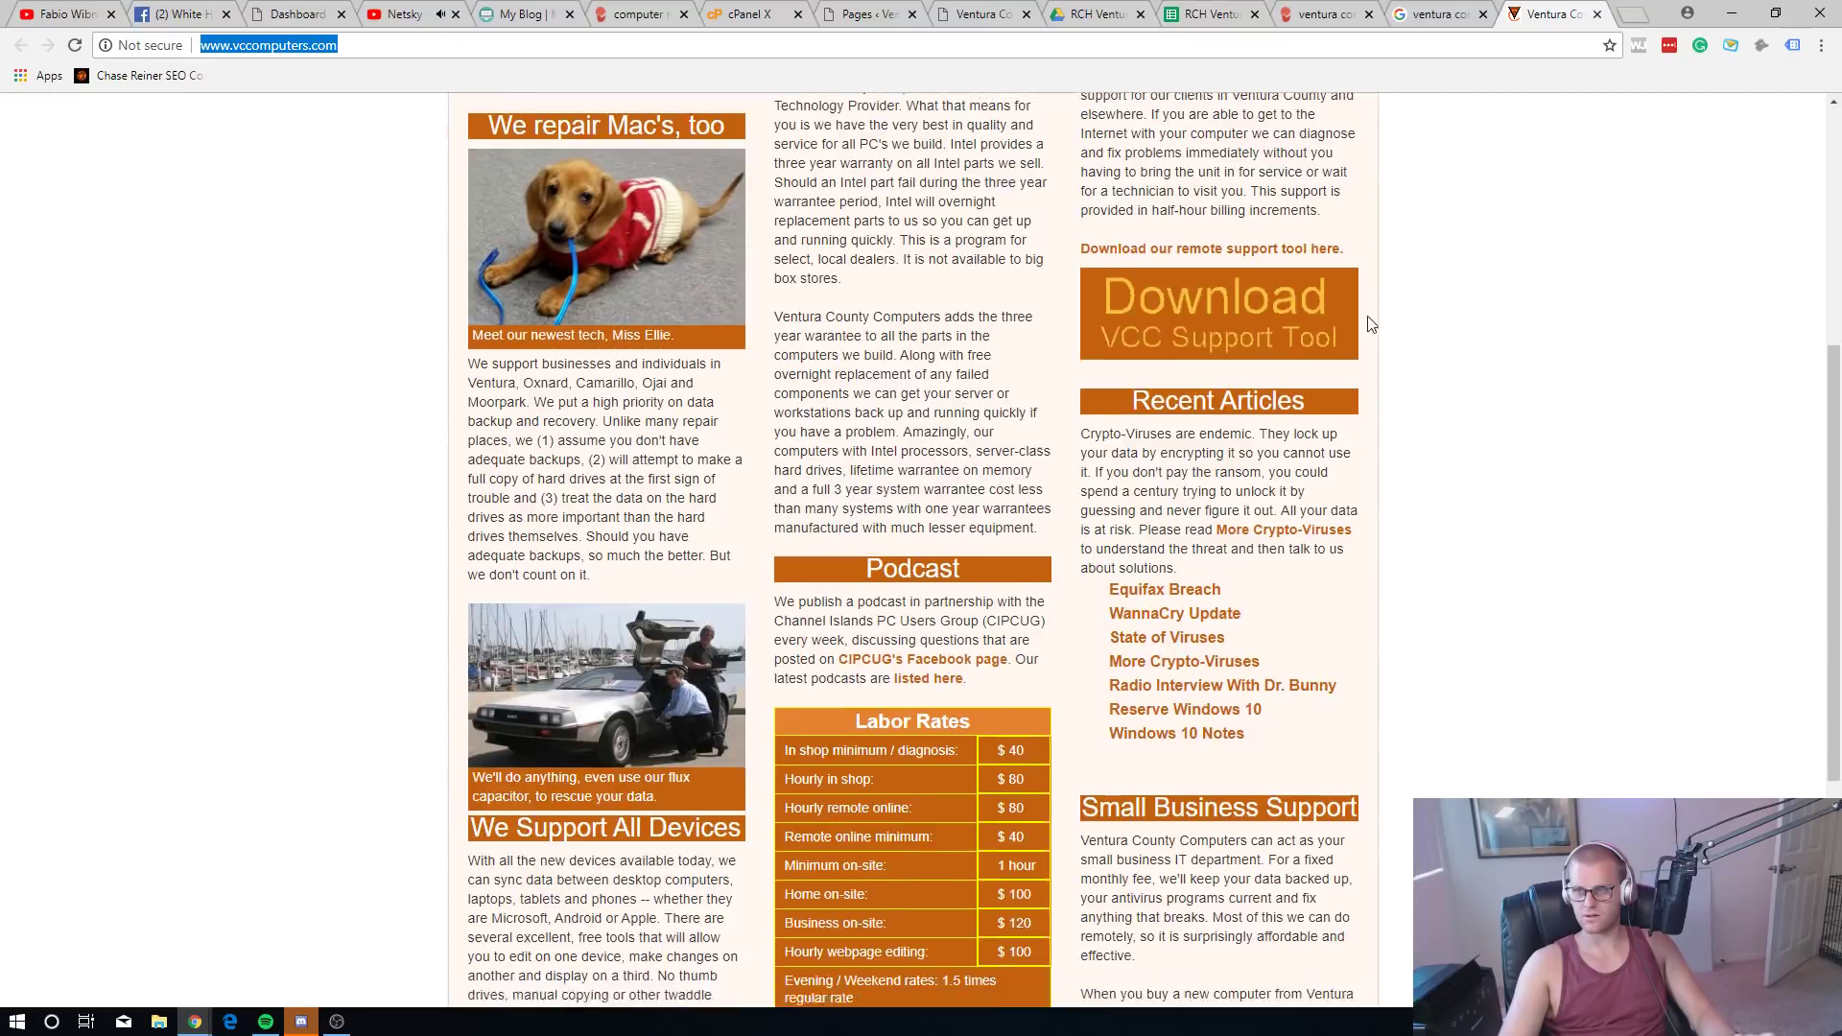
scroll(1449, 307, up, 6)
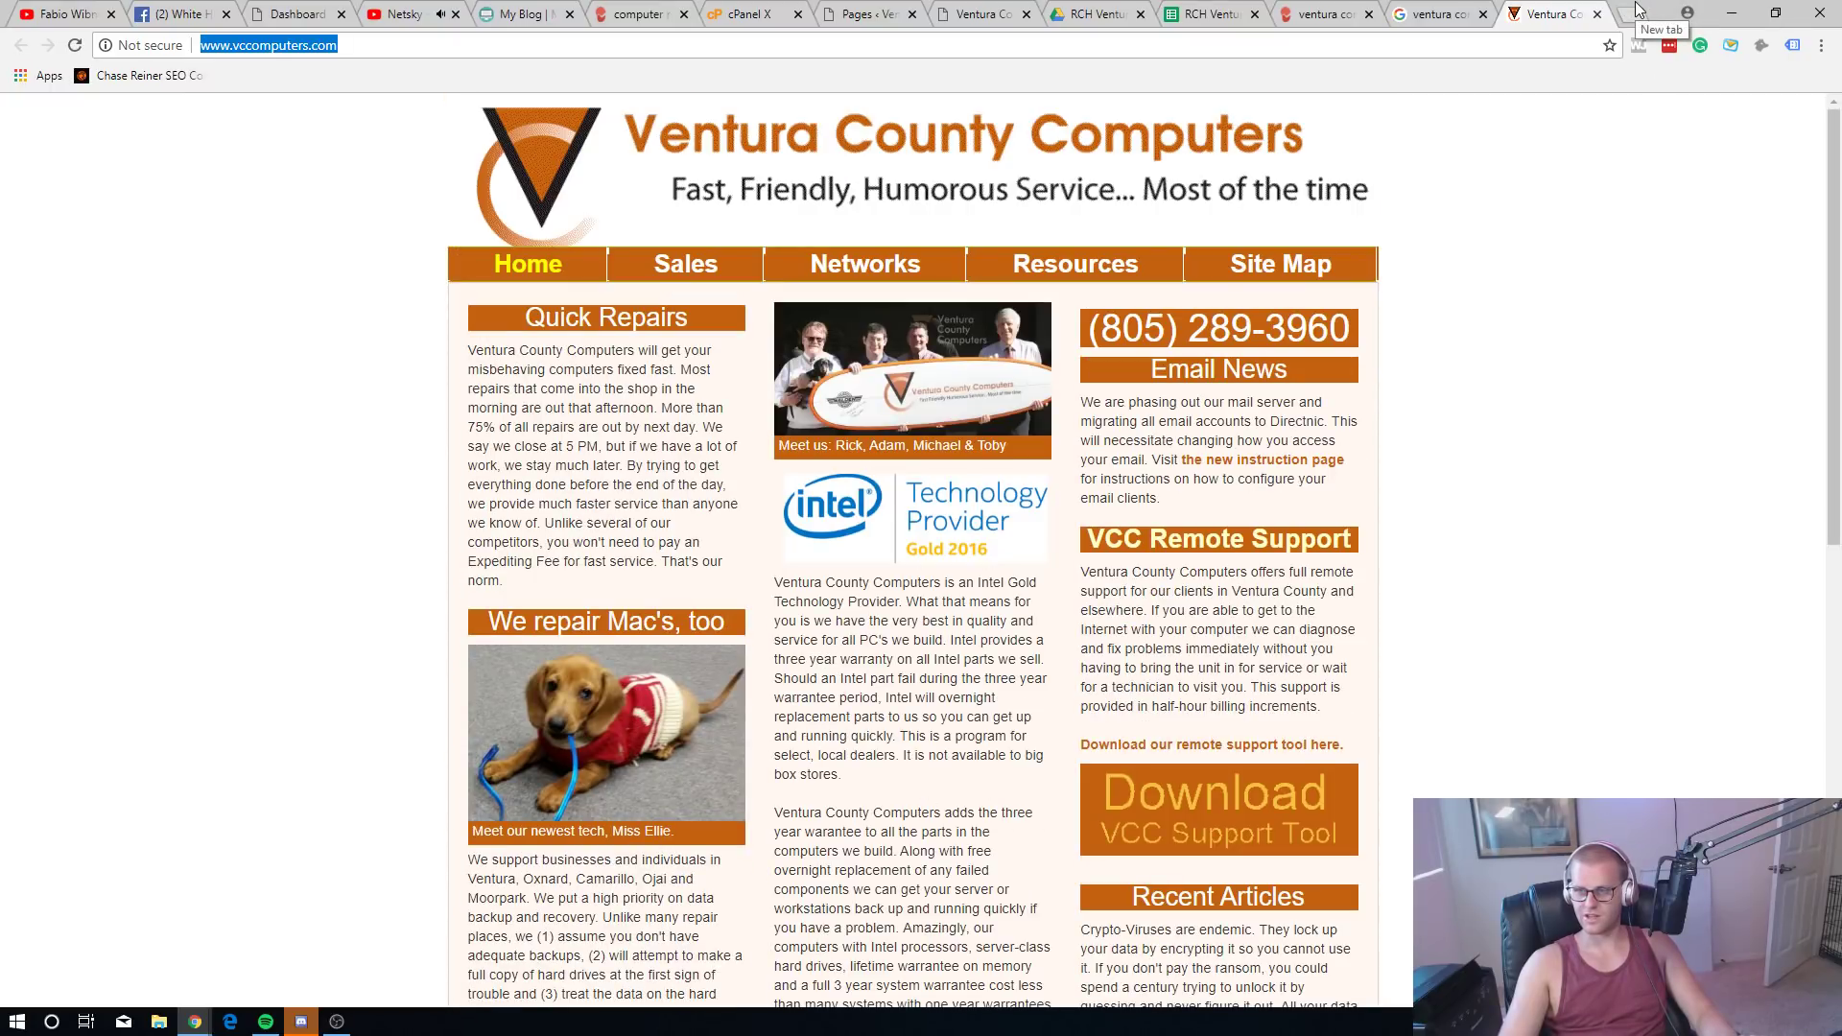
Load Ahrefs in a new tab, then look over the vccomputers.com home page
click(1639, 10)
text(ahre)
key(Return)
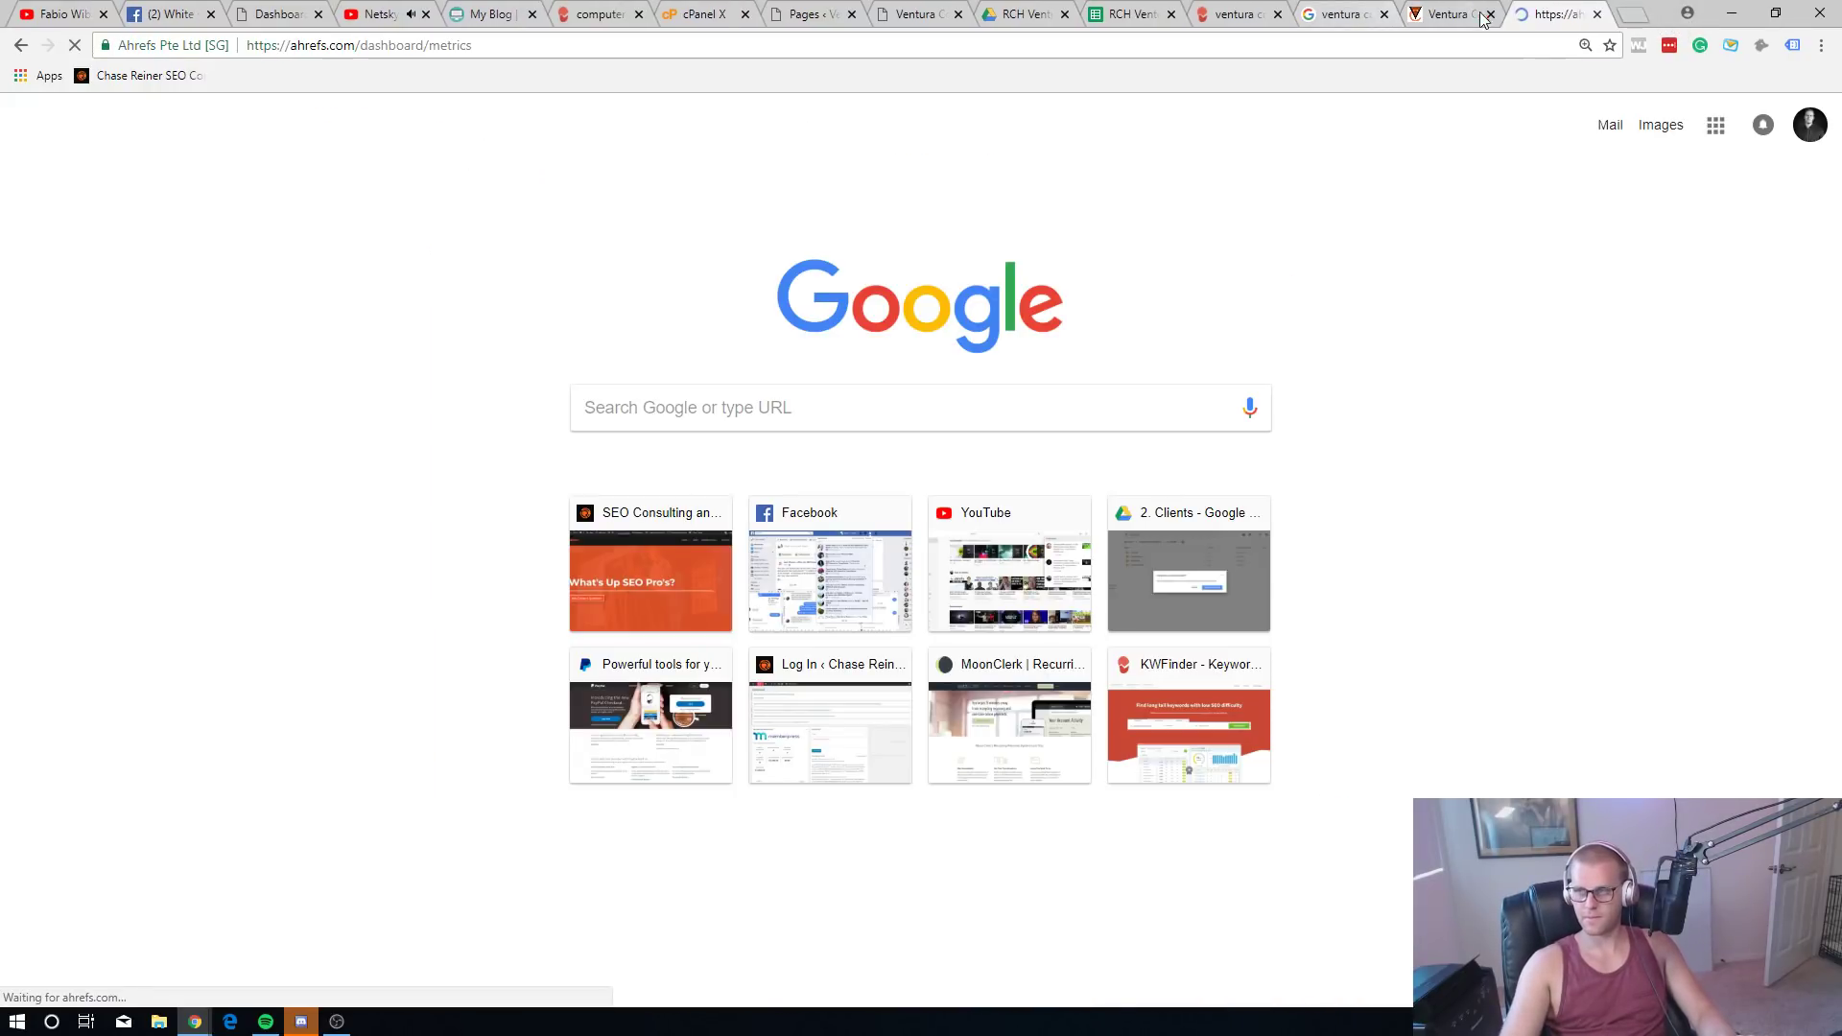
click(1484, 18)
scroll(1207, 284, down, 10)
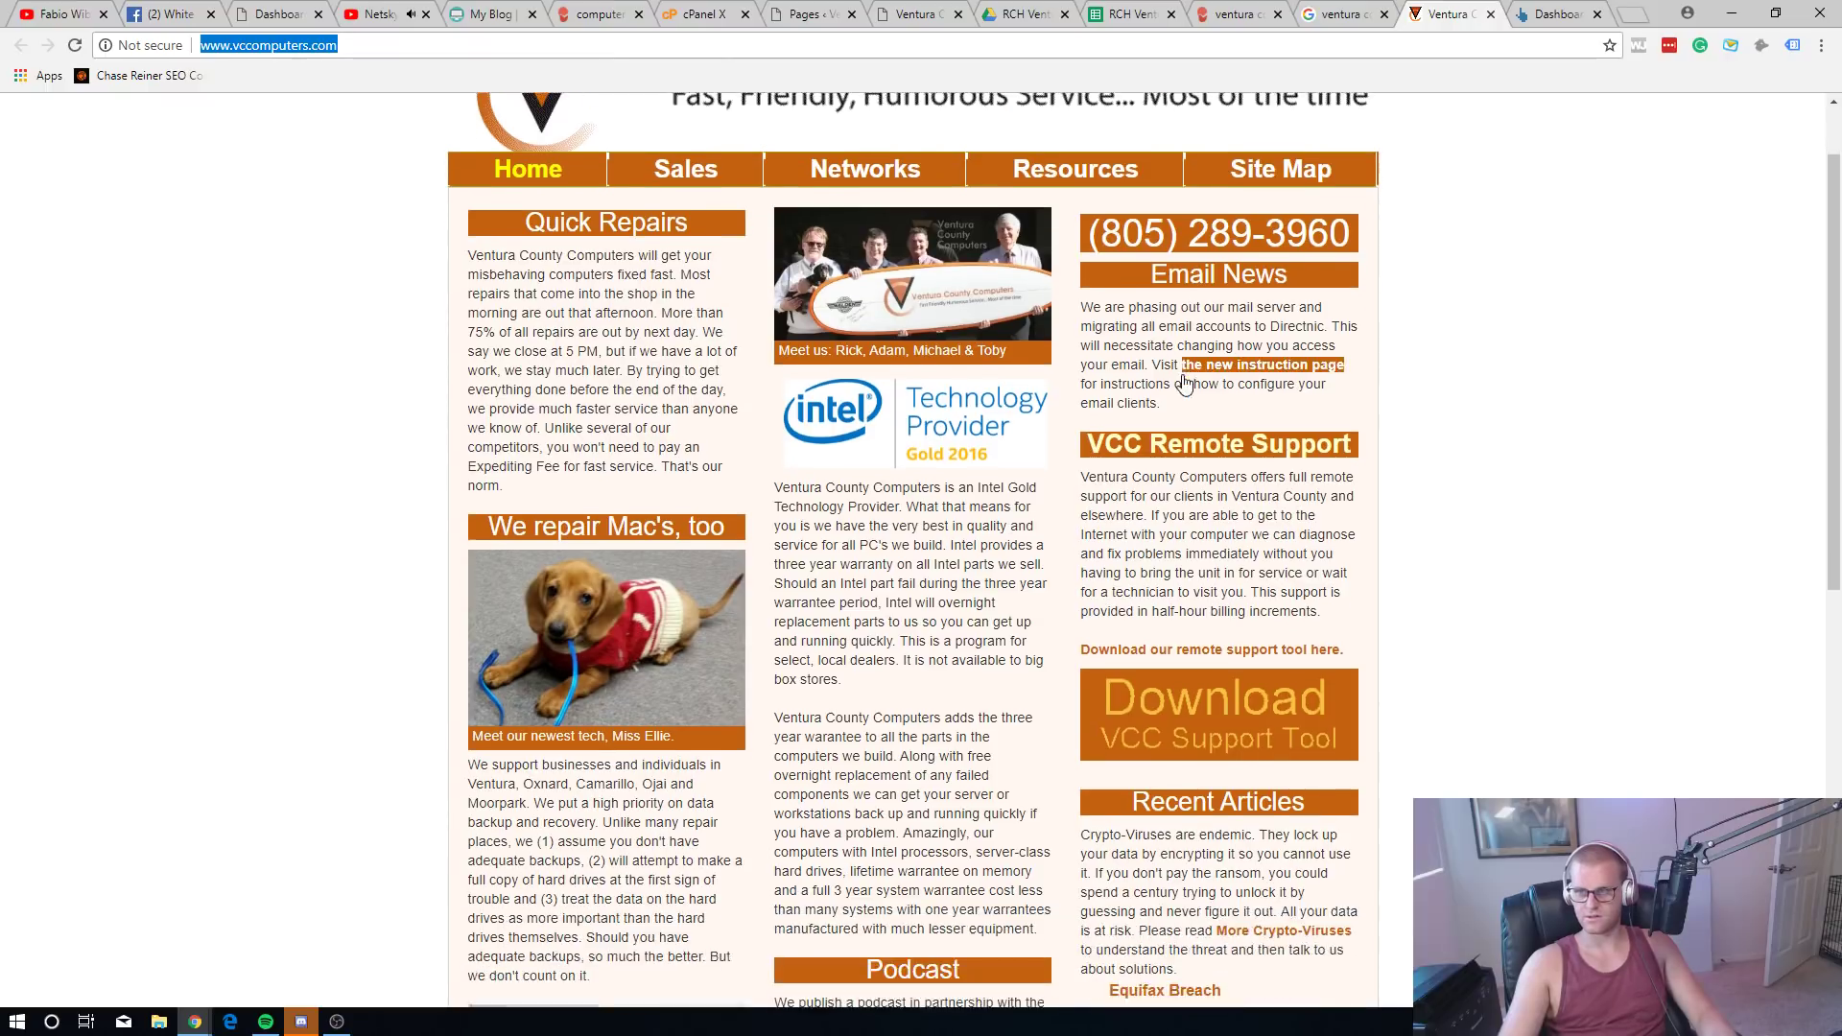
scroll(1059, 700, up, 6)
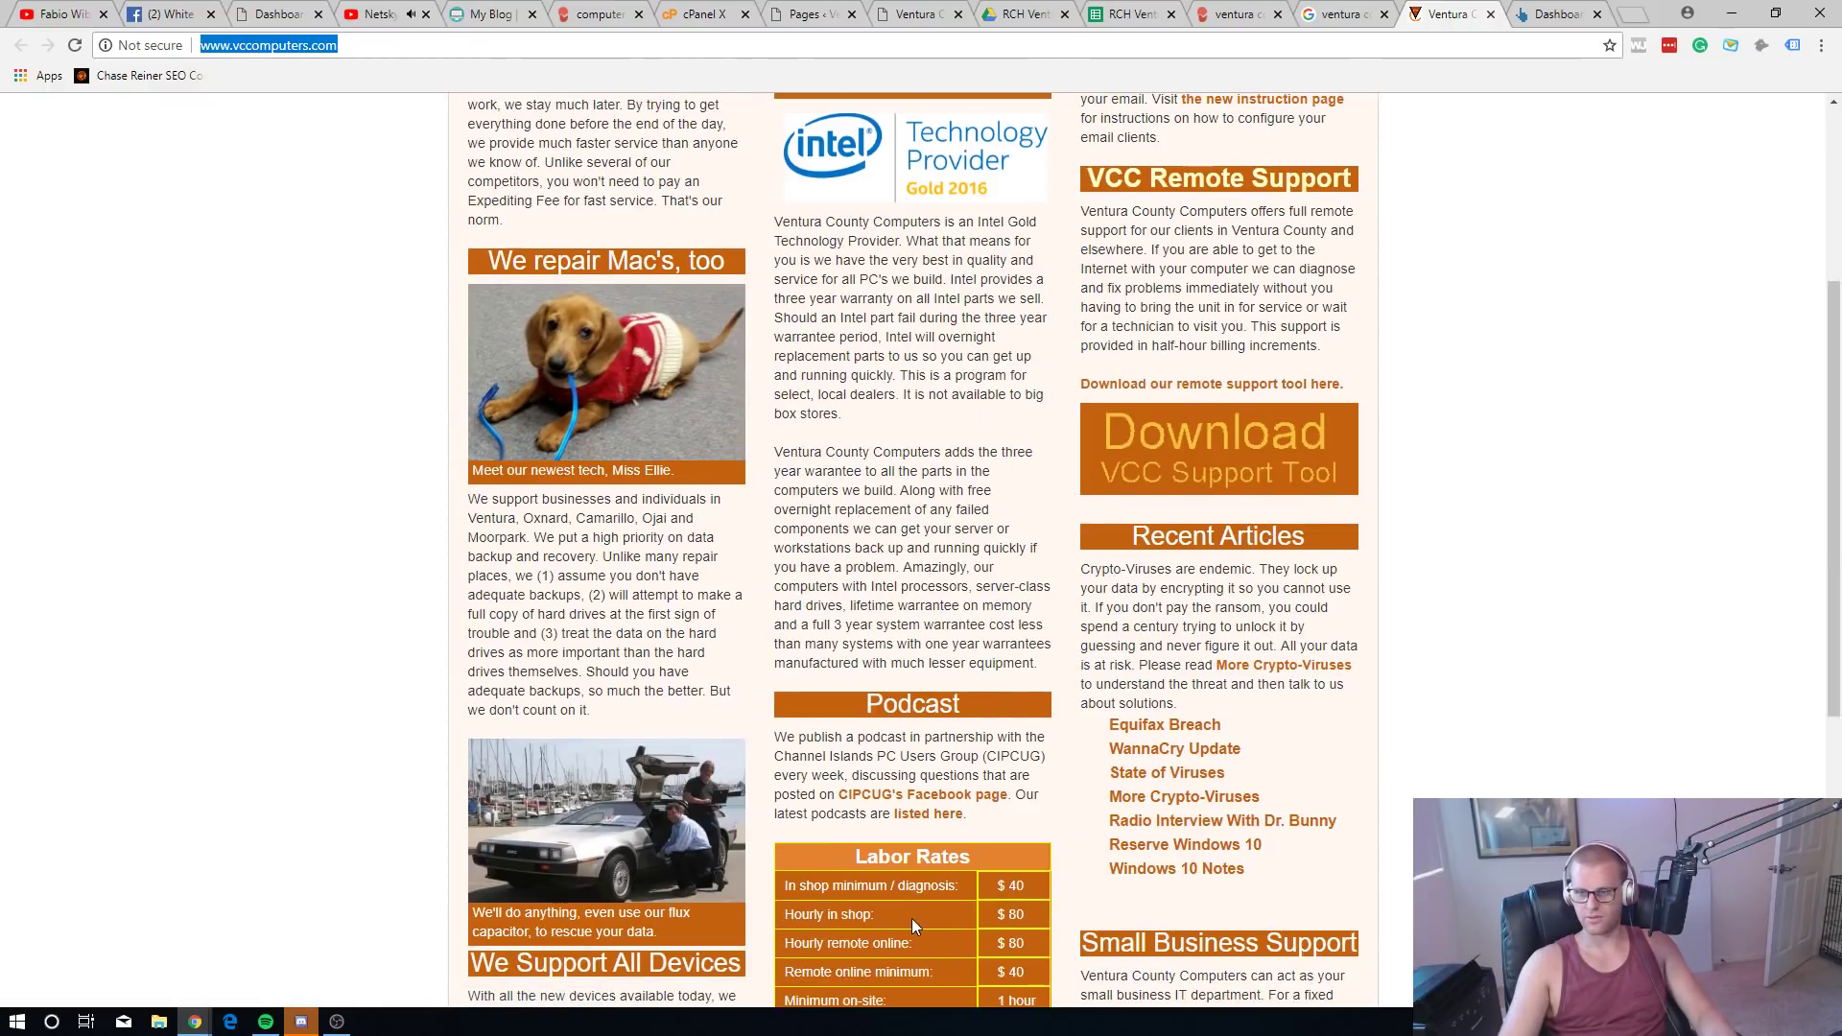
scroll(956, 896, up, 4)
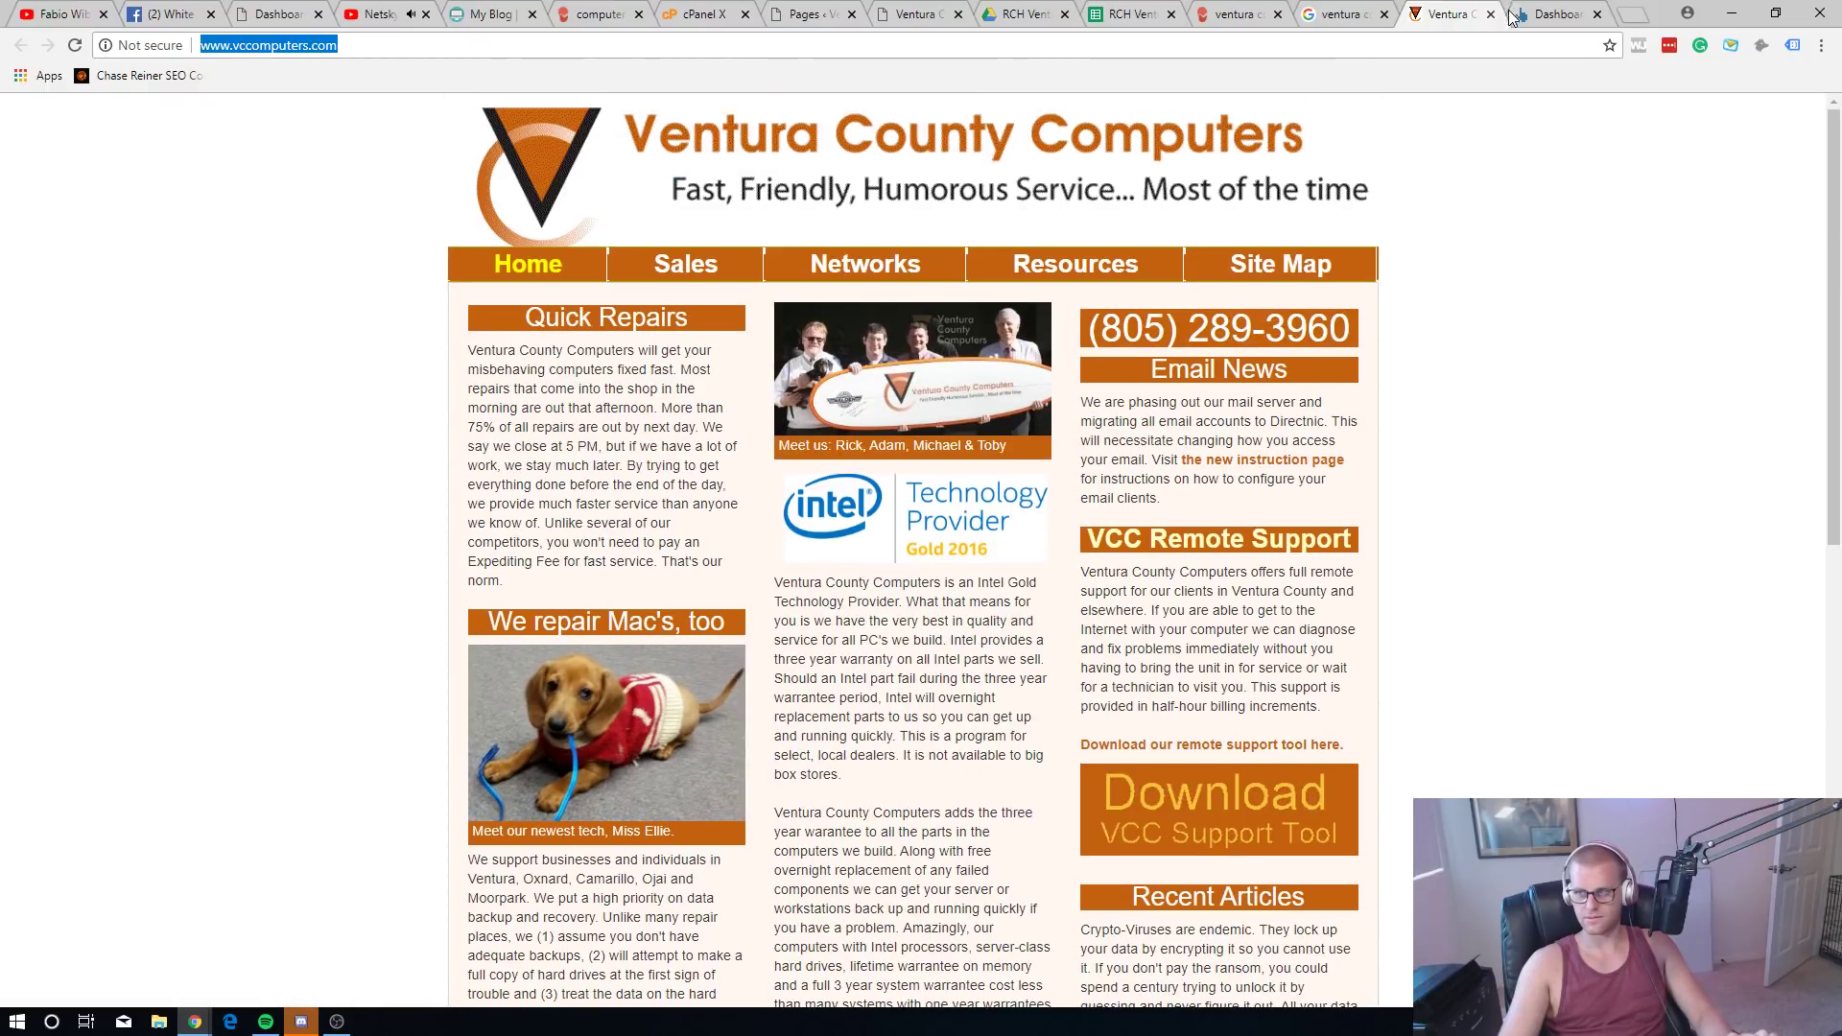
click(1512, 17)
Analyse vccomputers.com in Ahrefs Site Explorer and scroll through its organic keywords
click(650, 173)
key(ctrl+v)
click(876, 169)
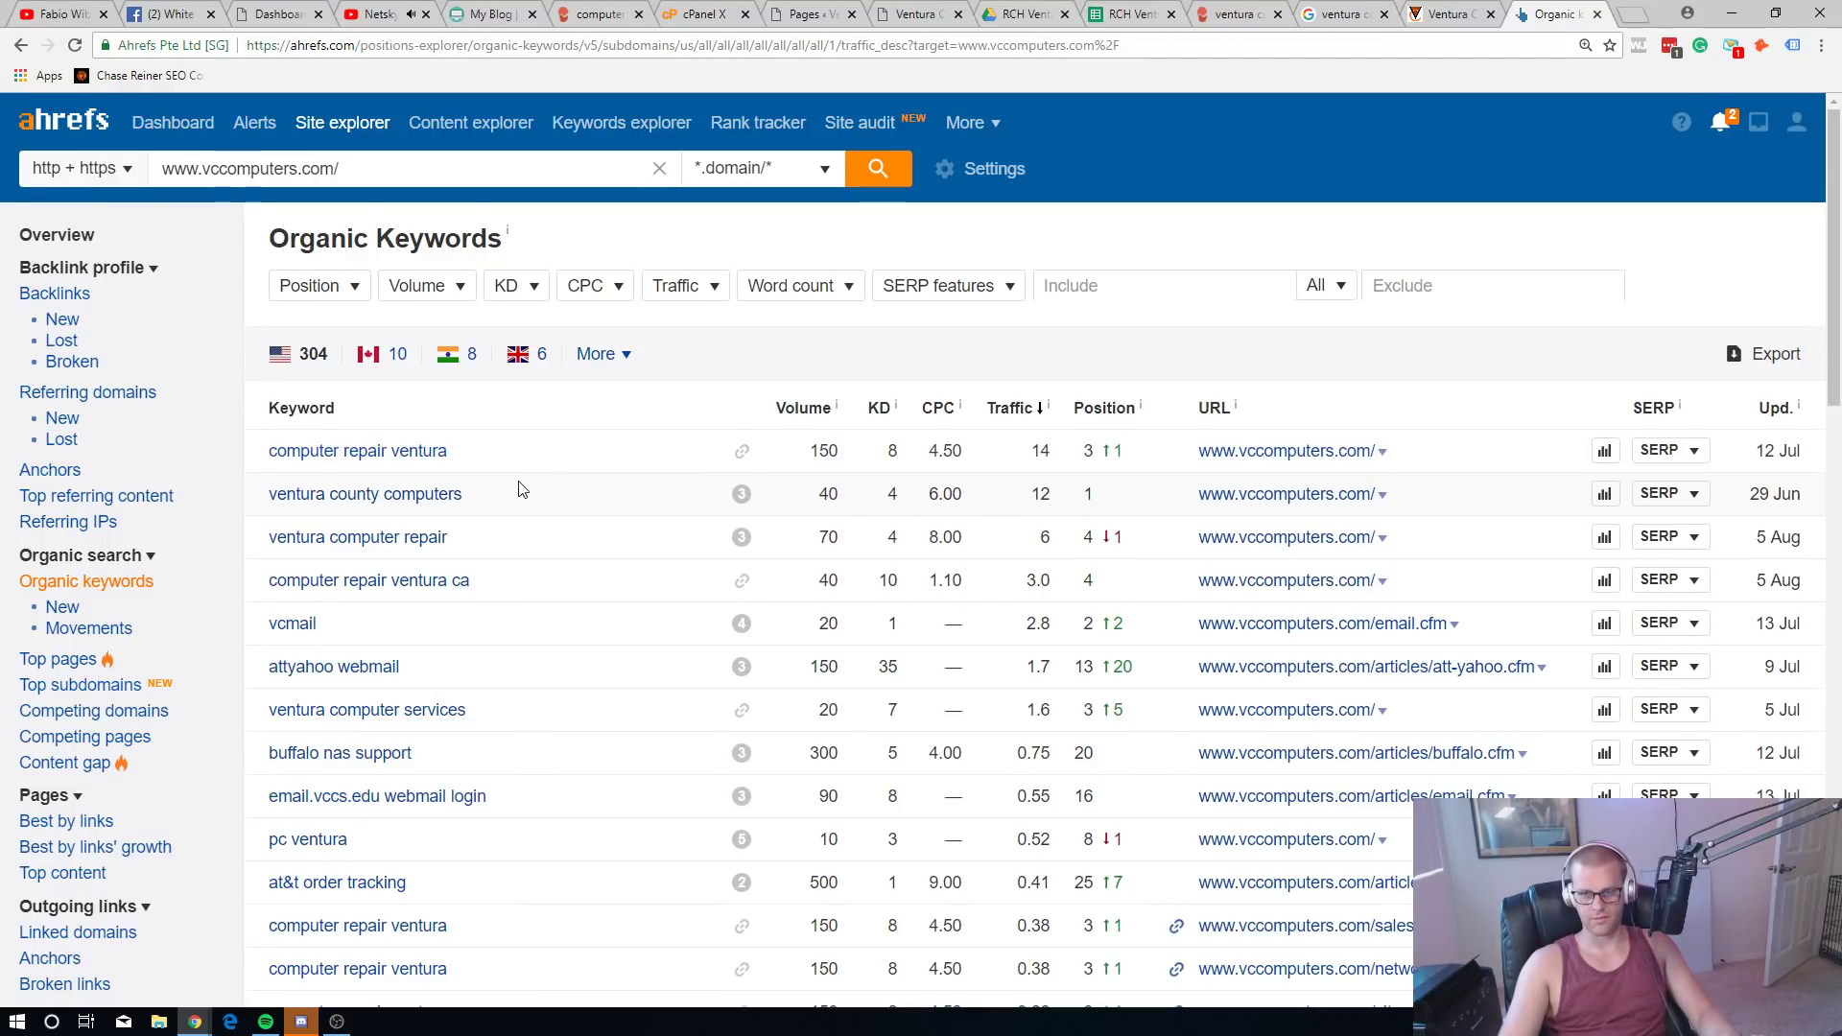
scroll(519, 489, down, 2)
scroll(471, 411, down, 2)
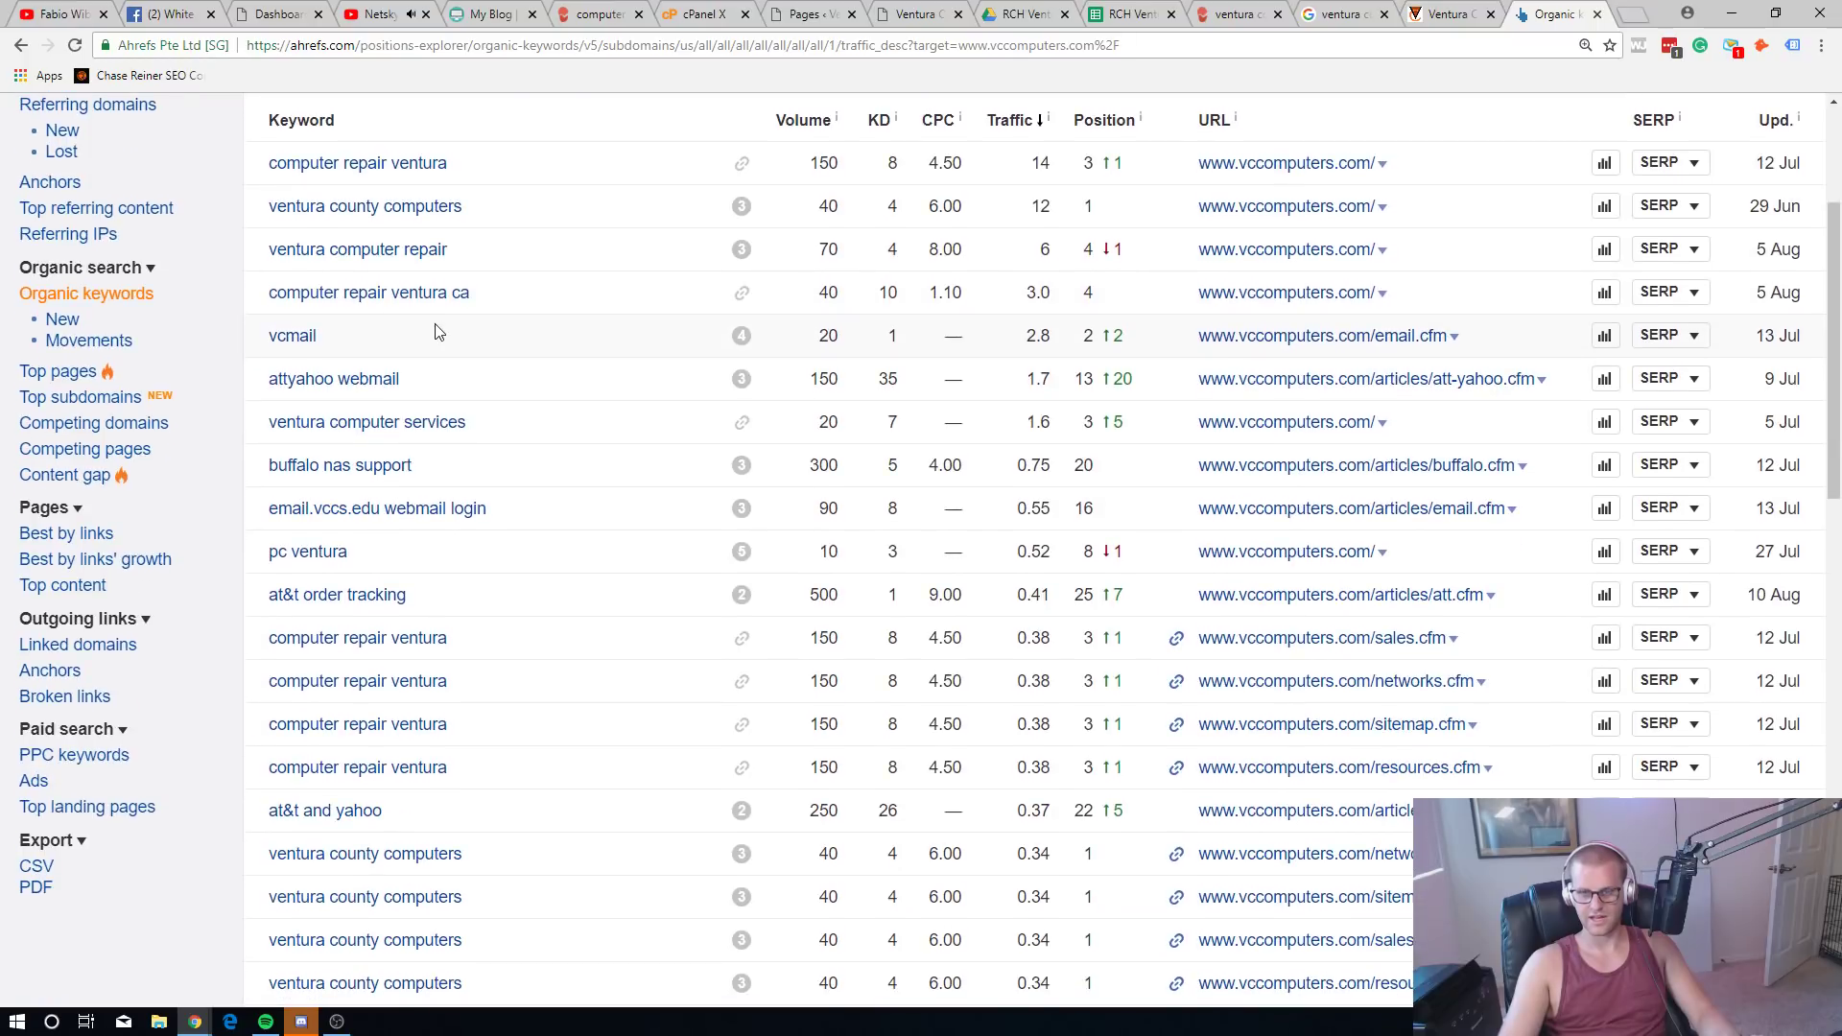
scroll(506, 499, down, 3)
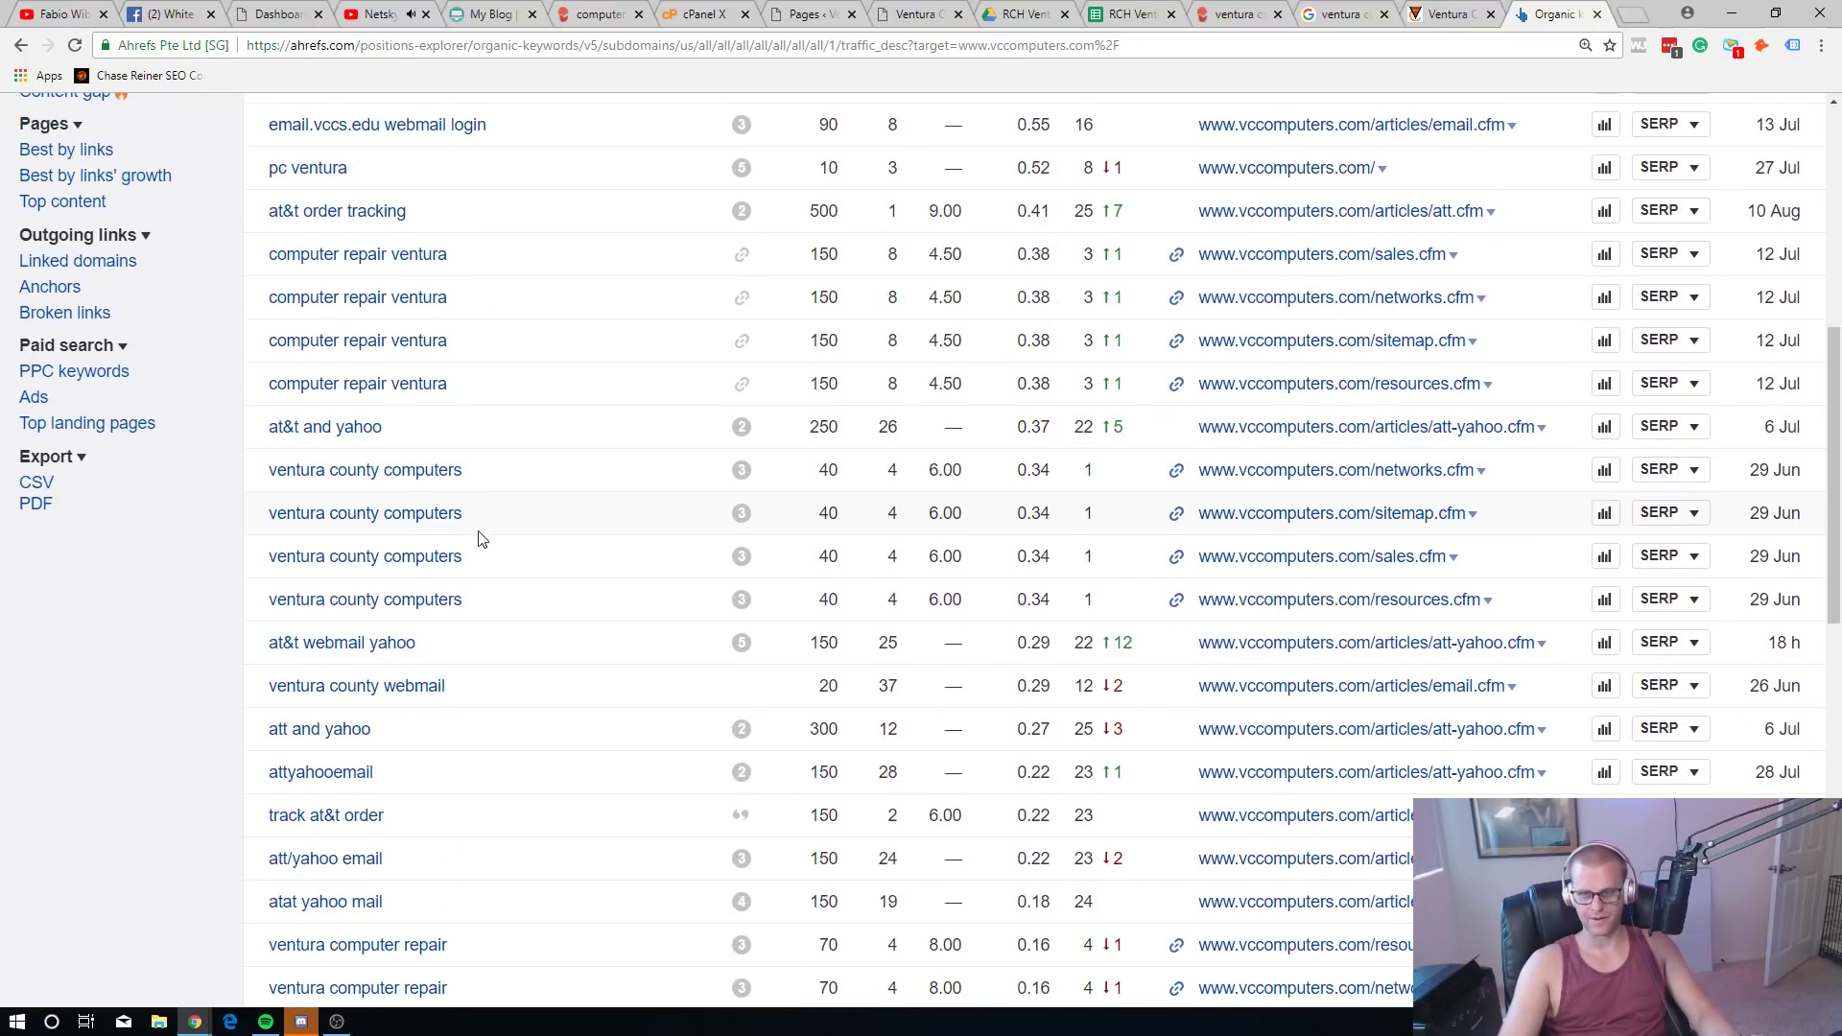
scroll(423, 614, down, 3)
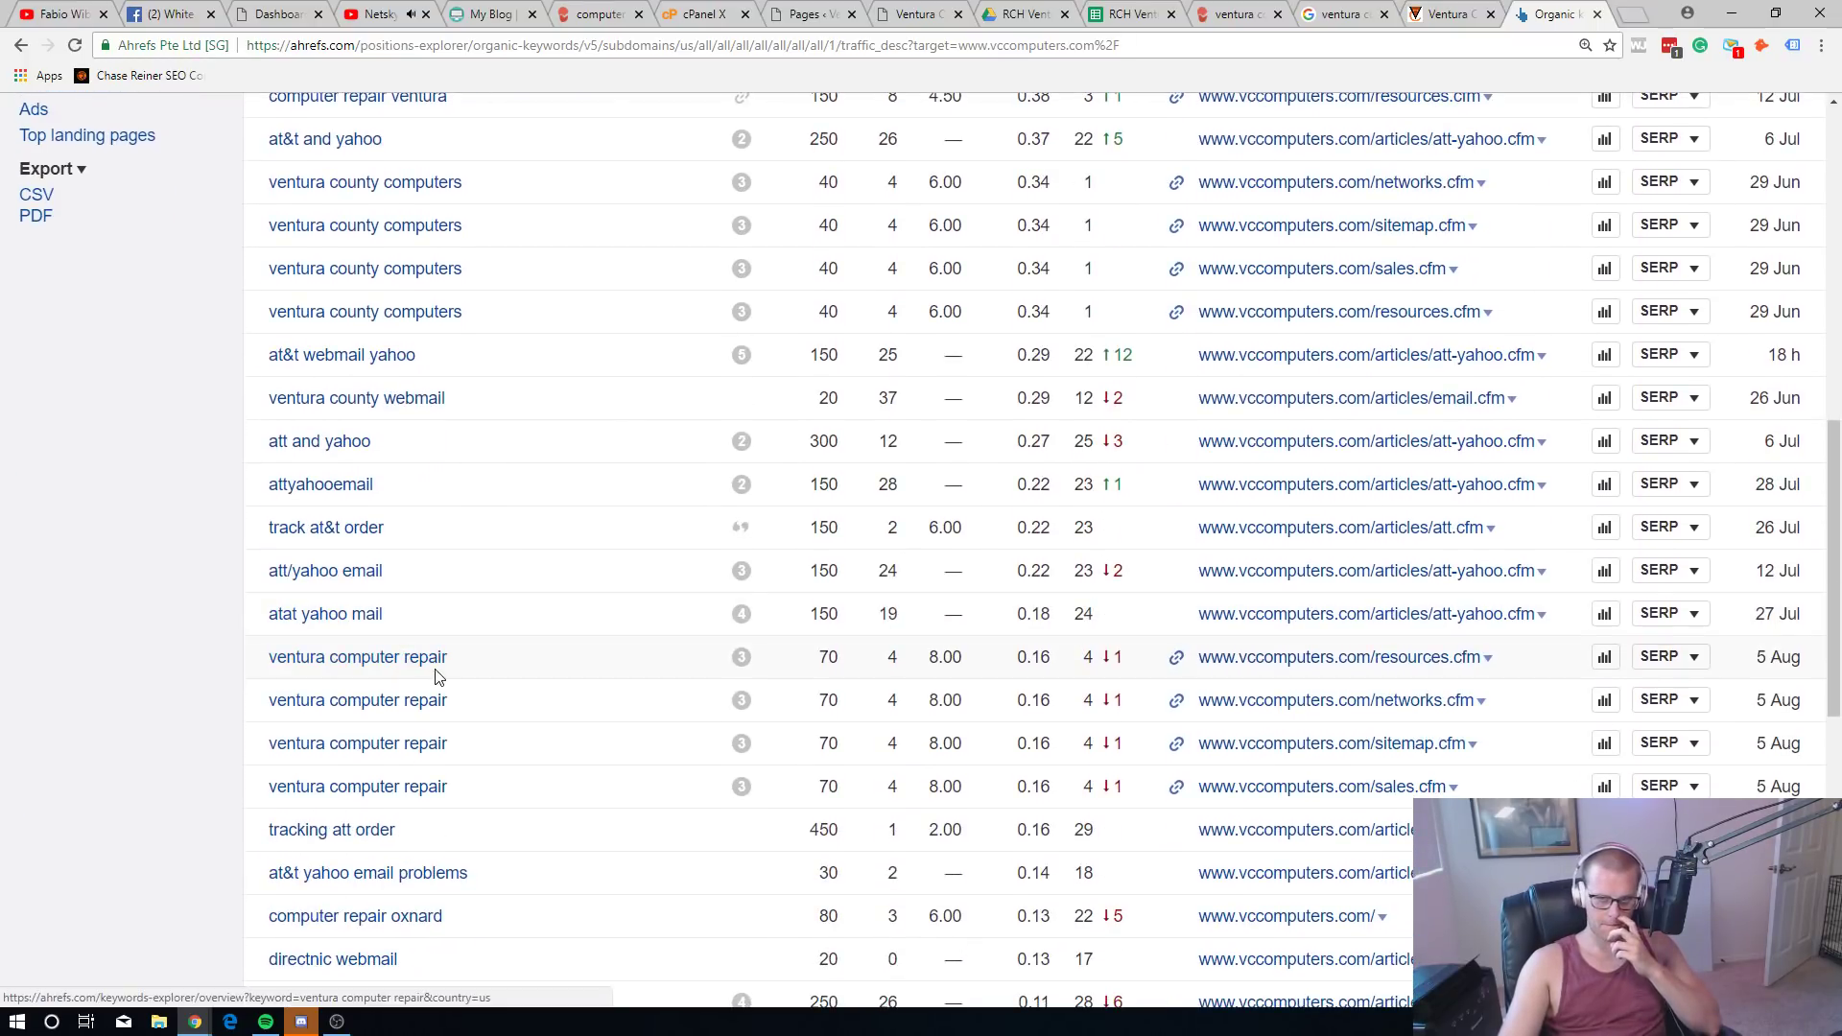
scroll(537, 653, up, 10)
Check the Google results, competitor site and KWFinder, then return to the RCH Ventura Roadmap sheet
click(1373, 14)
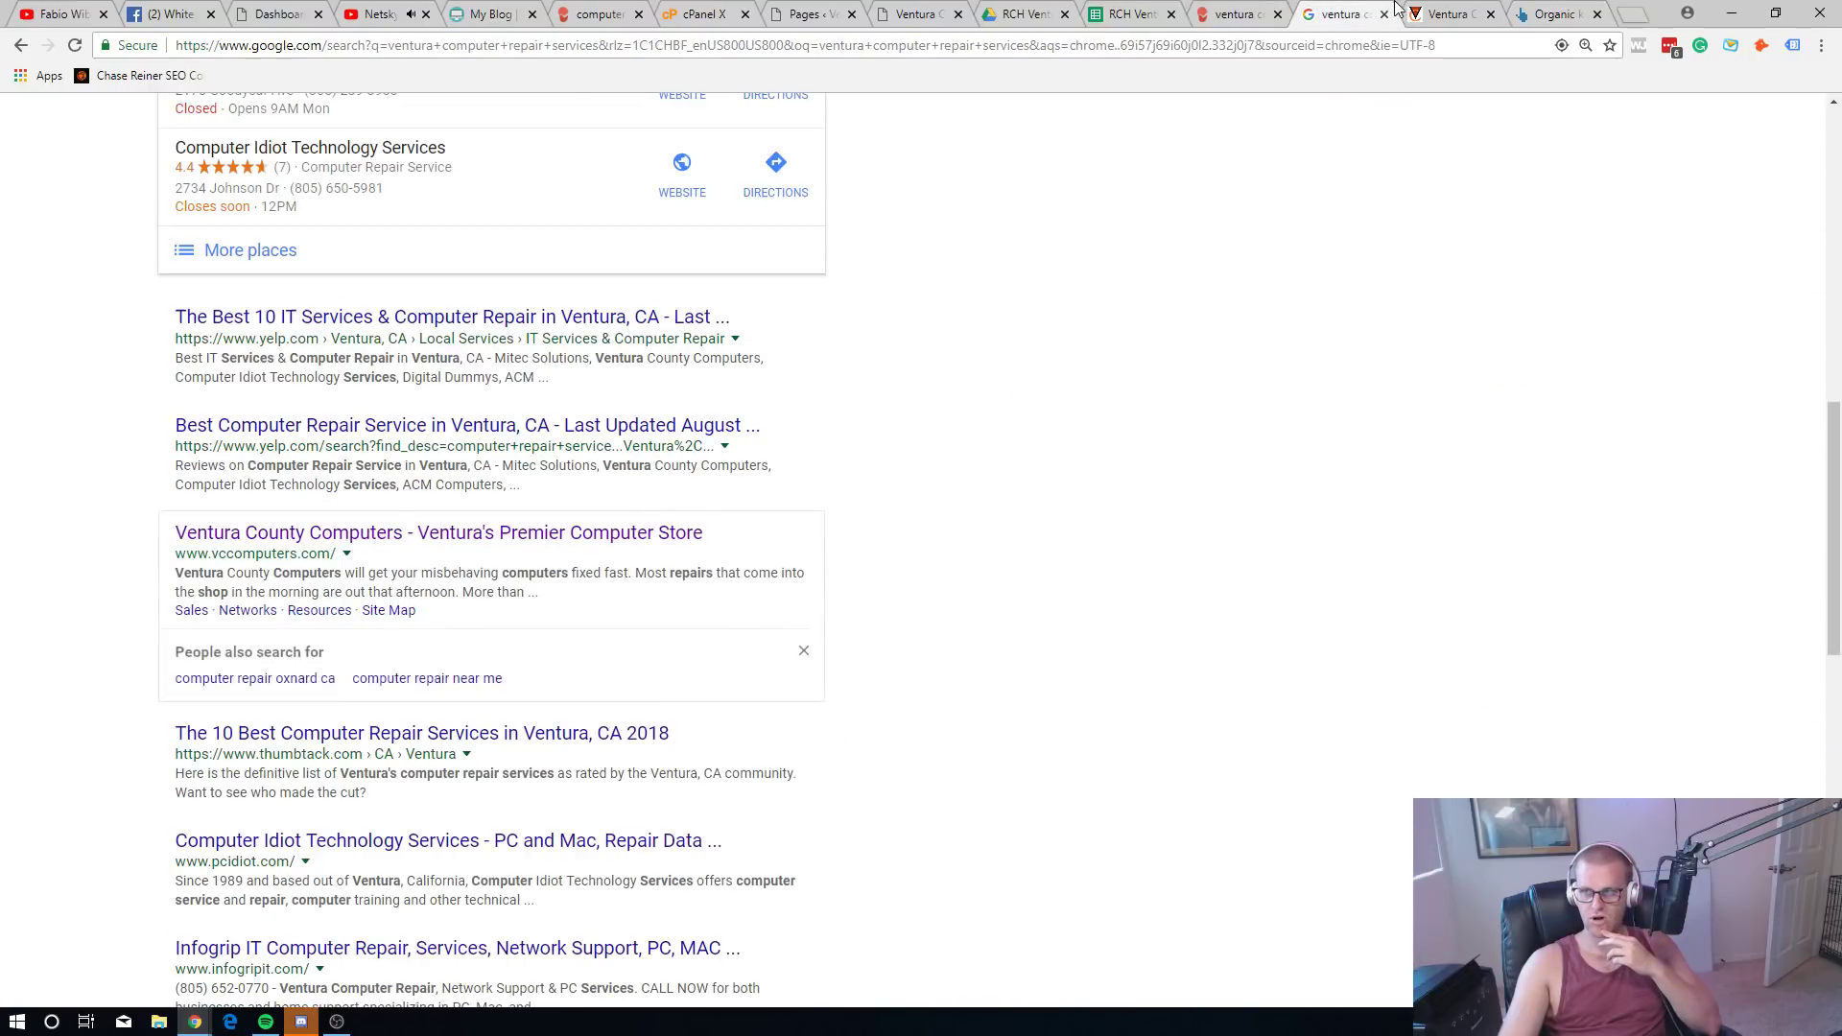
click(1409, 12)
click(1348, 11)
click(1242, 12)
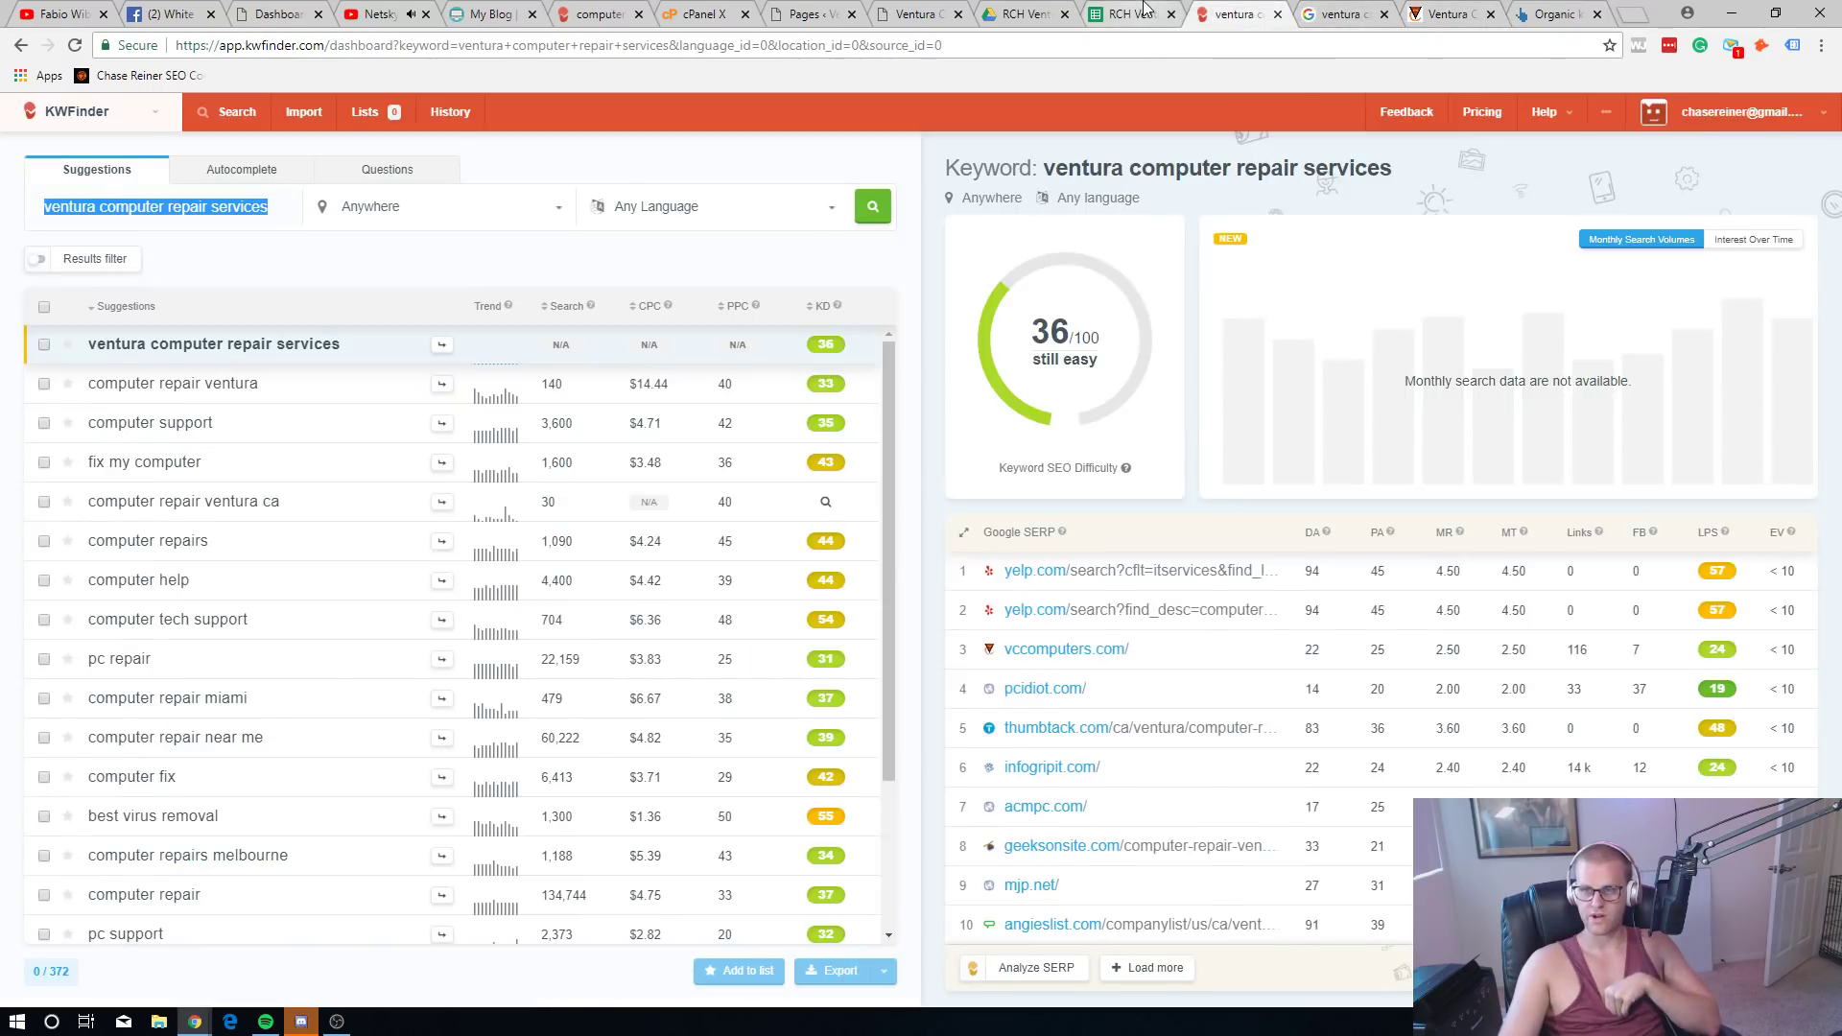
click(1144, 9)
Set row 3 to keyword 'computer repair ventura' with volume 150
double_click(494, 305)
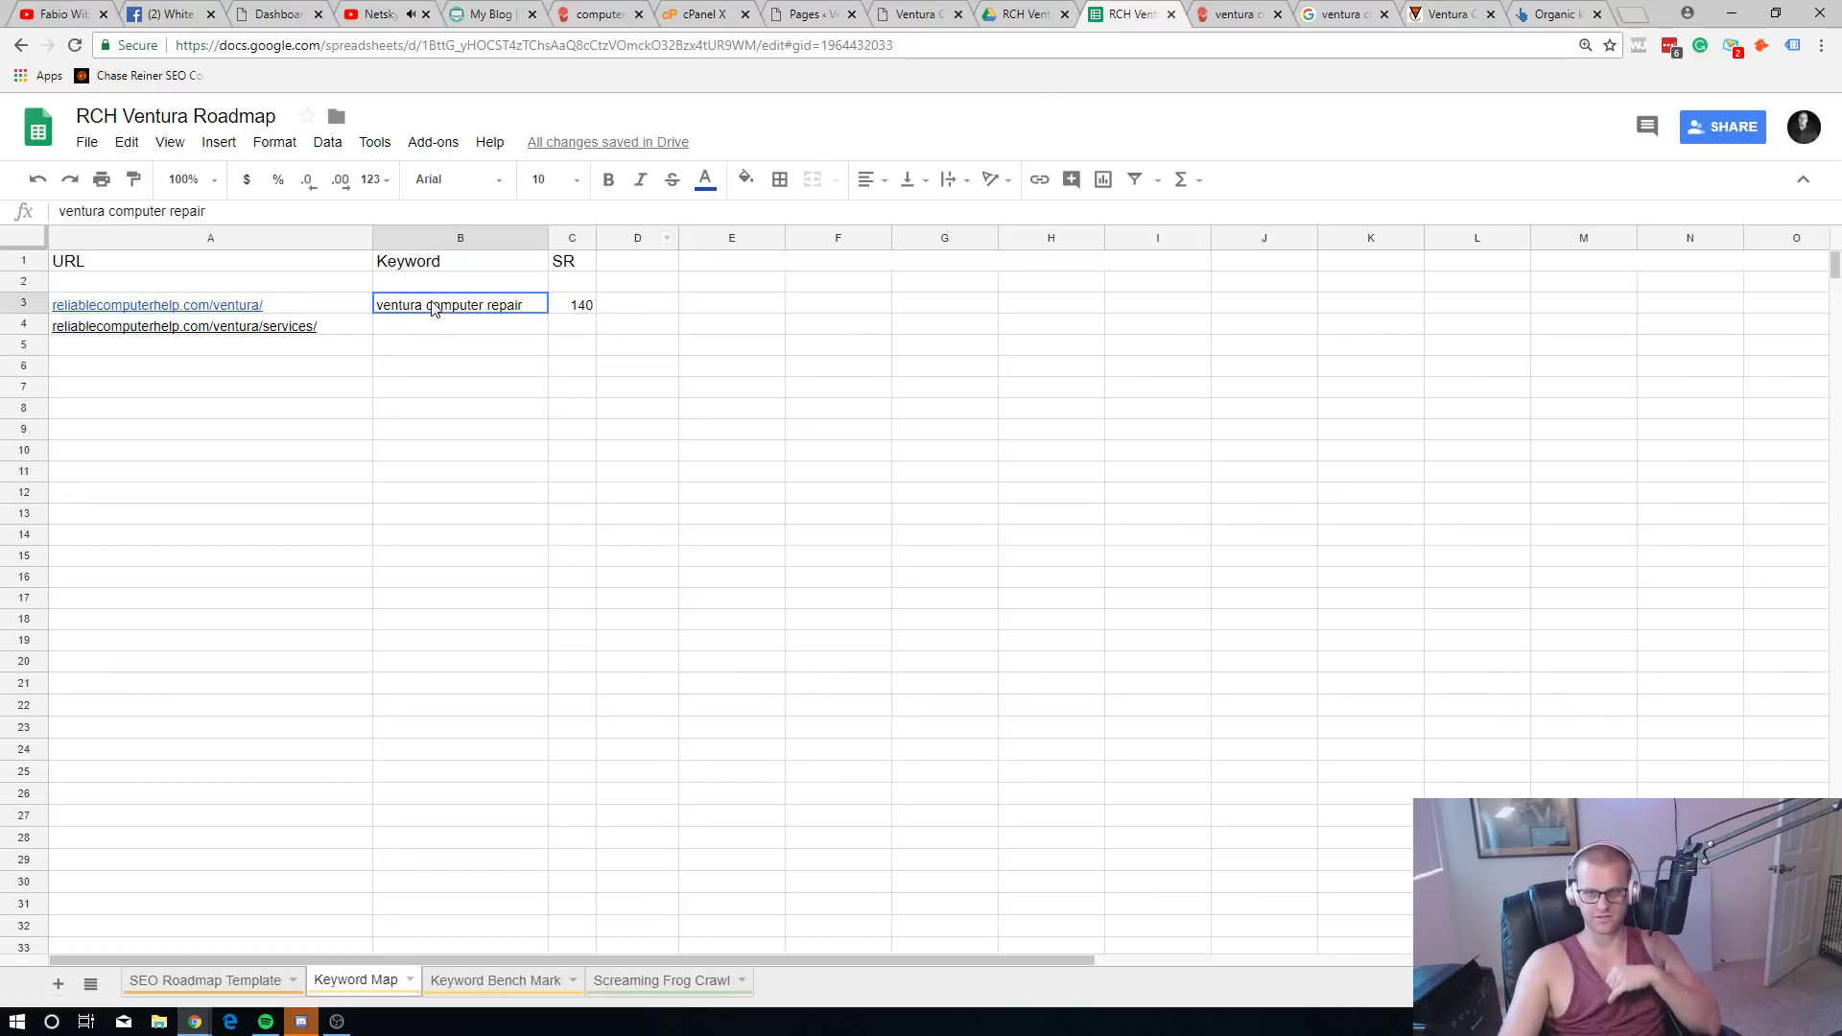
key(ctrl+a)
text(rel)
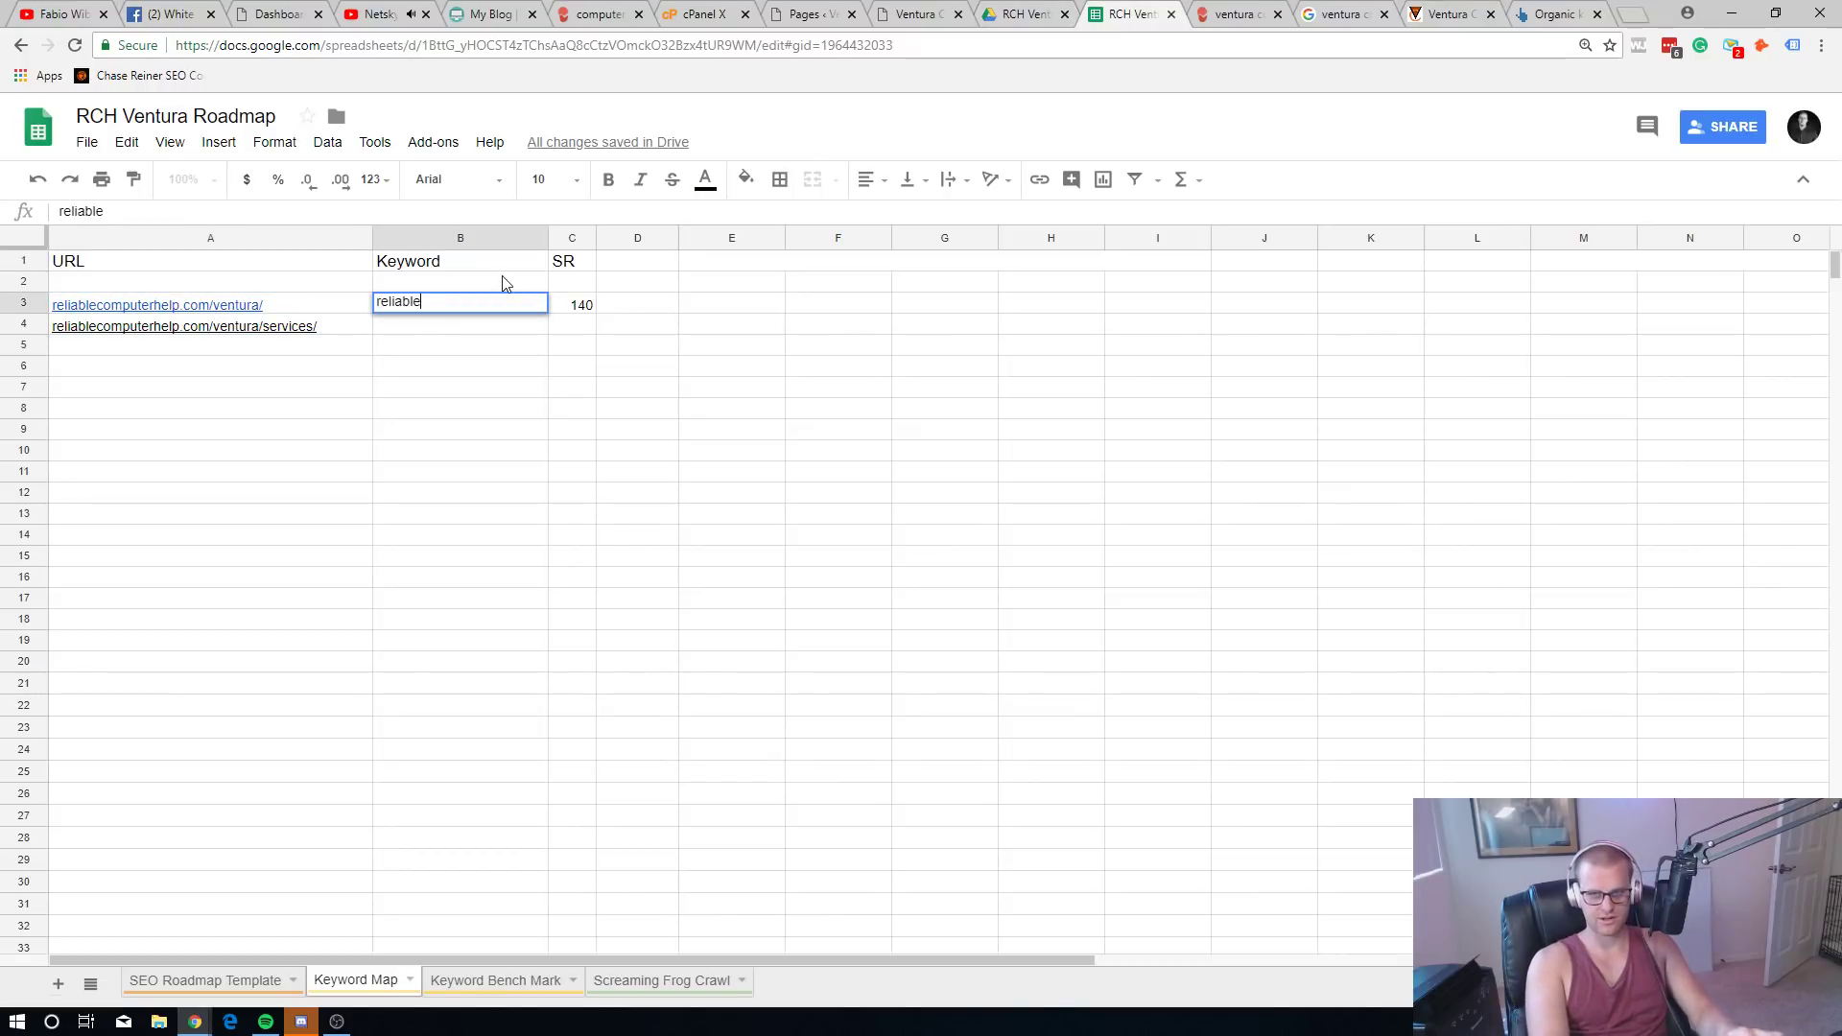
text(iablec o)
key(ctrl+a)
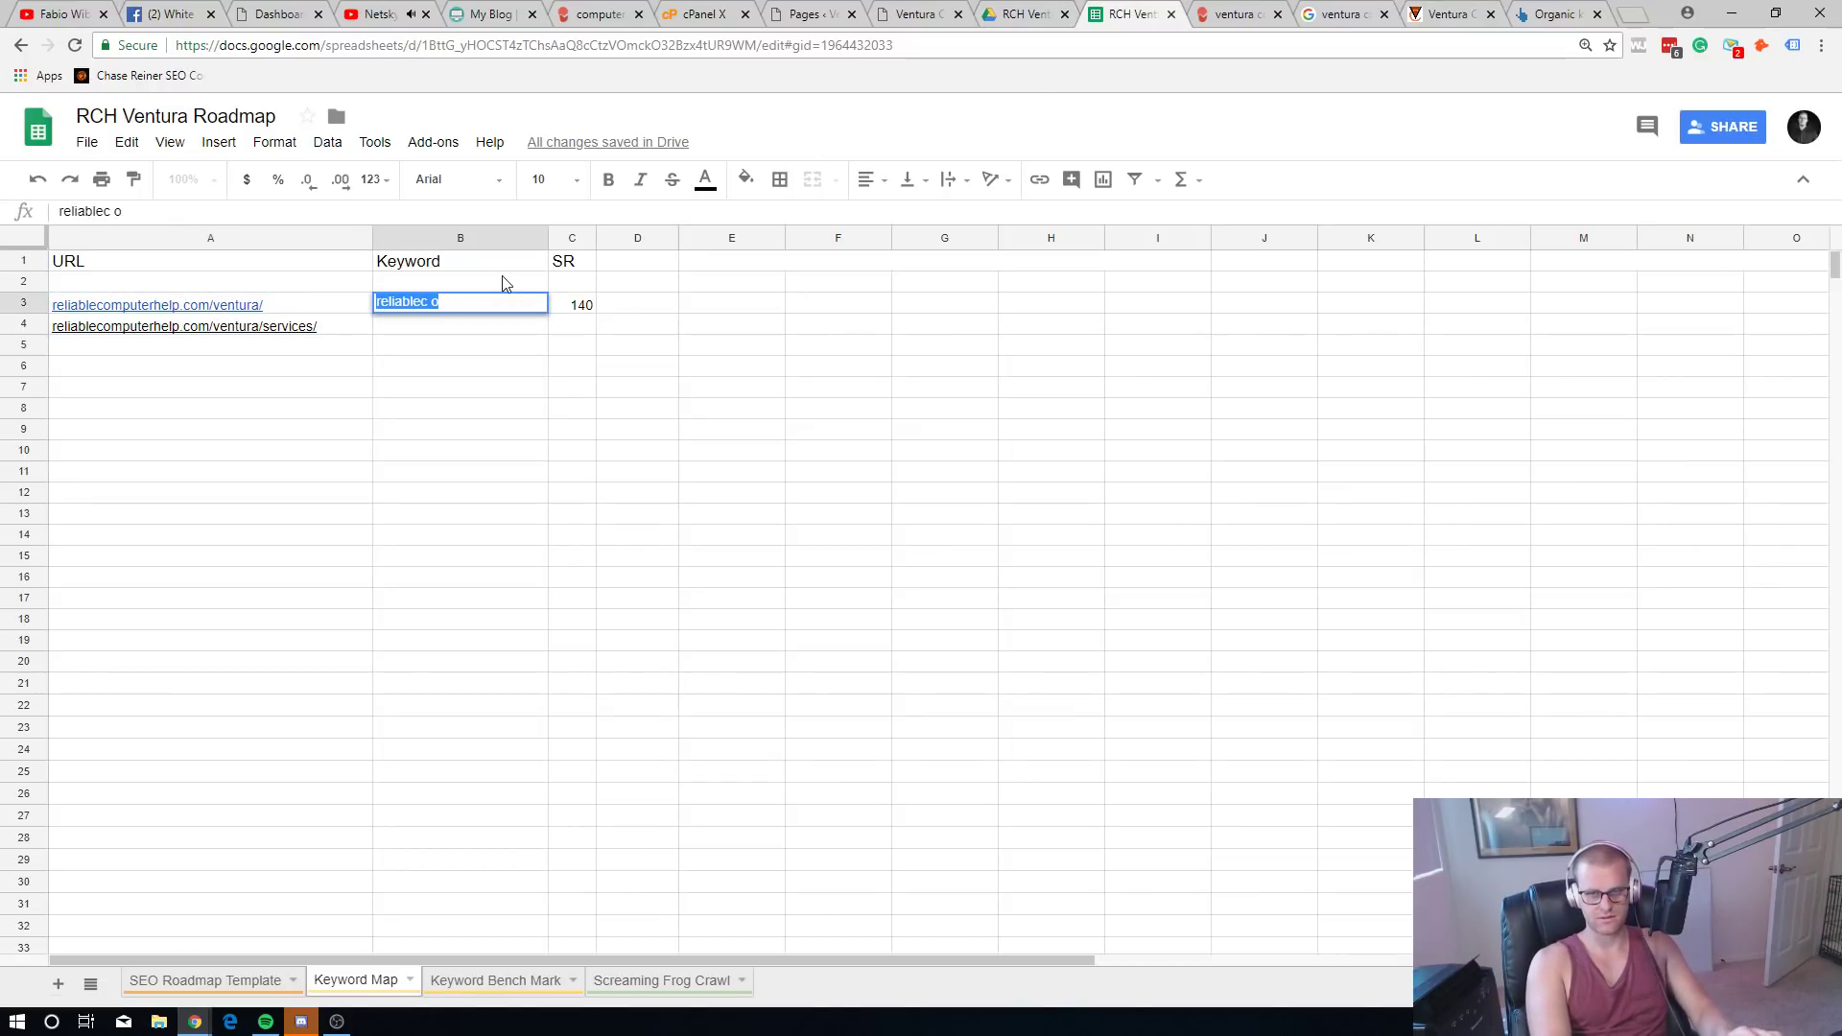
text(computer repair v)
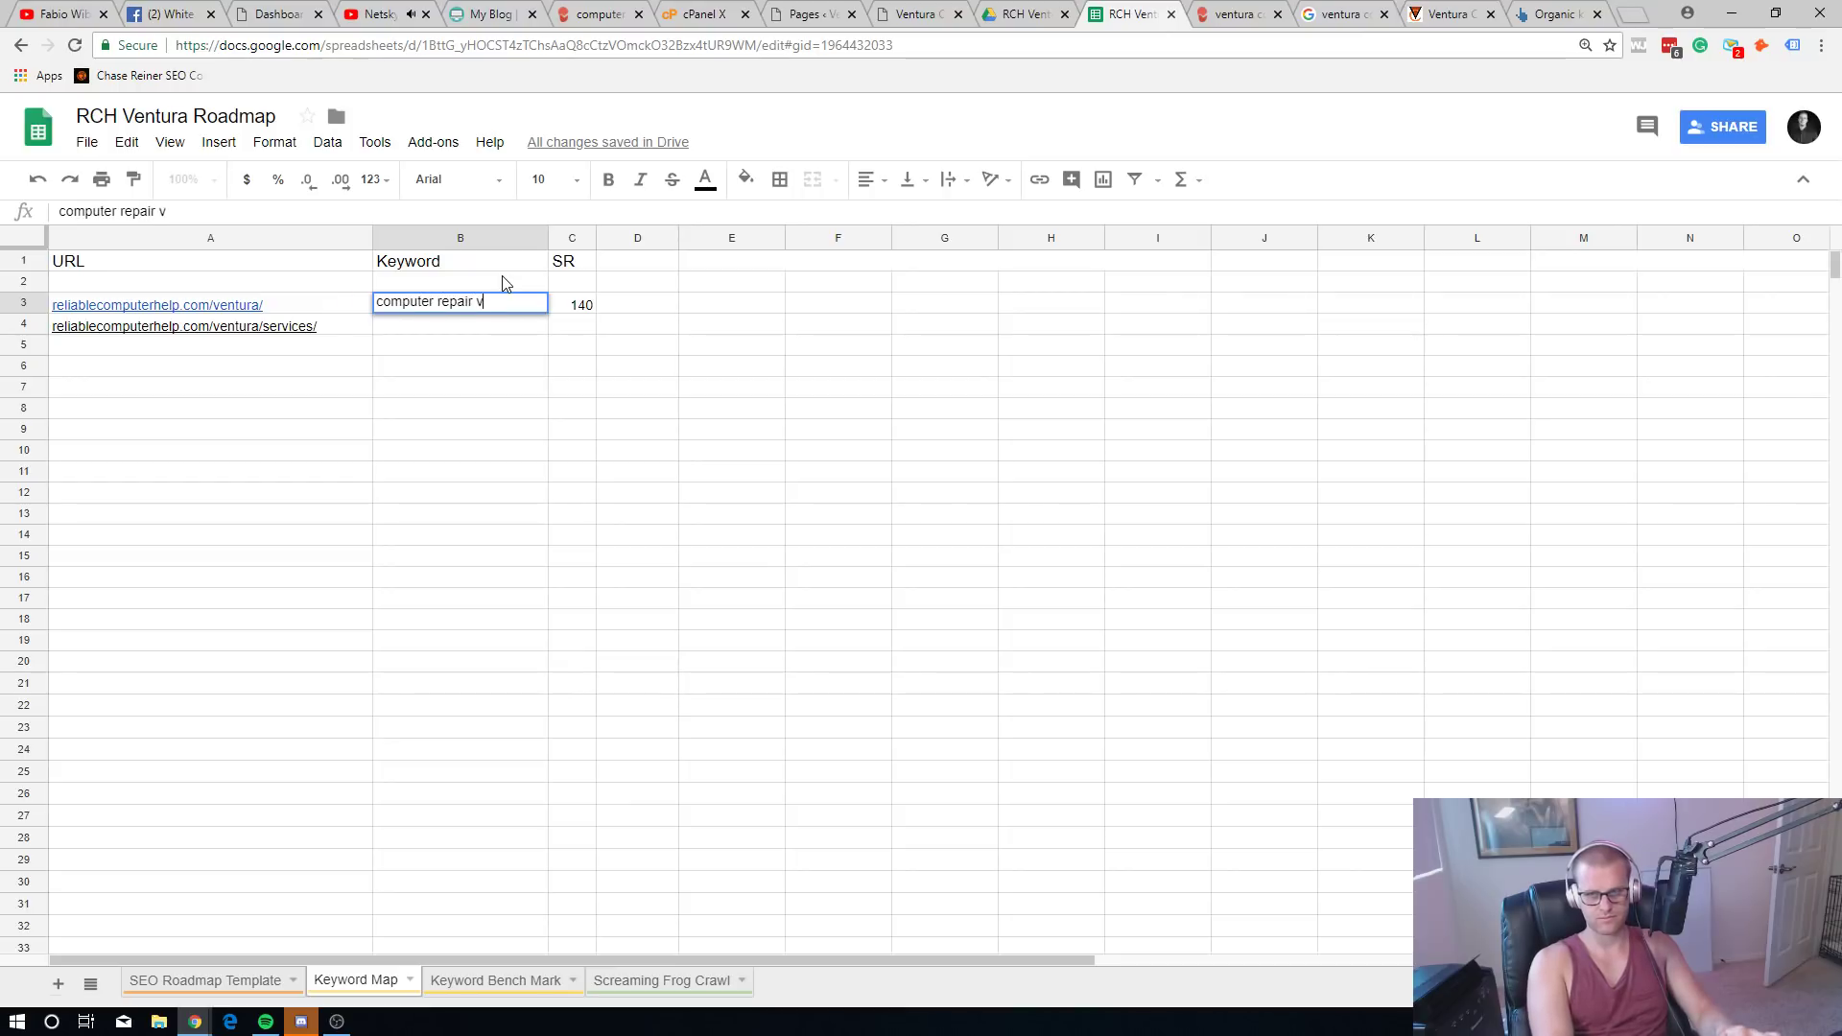
text(entura)
key(Tab)
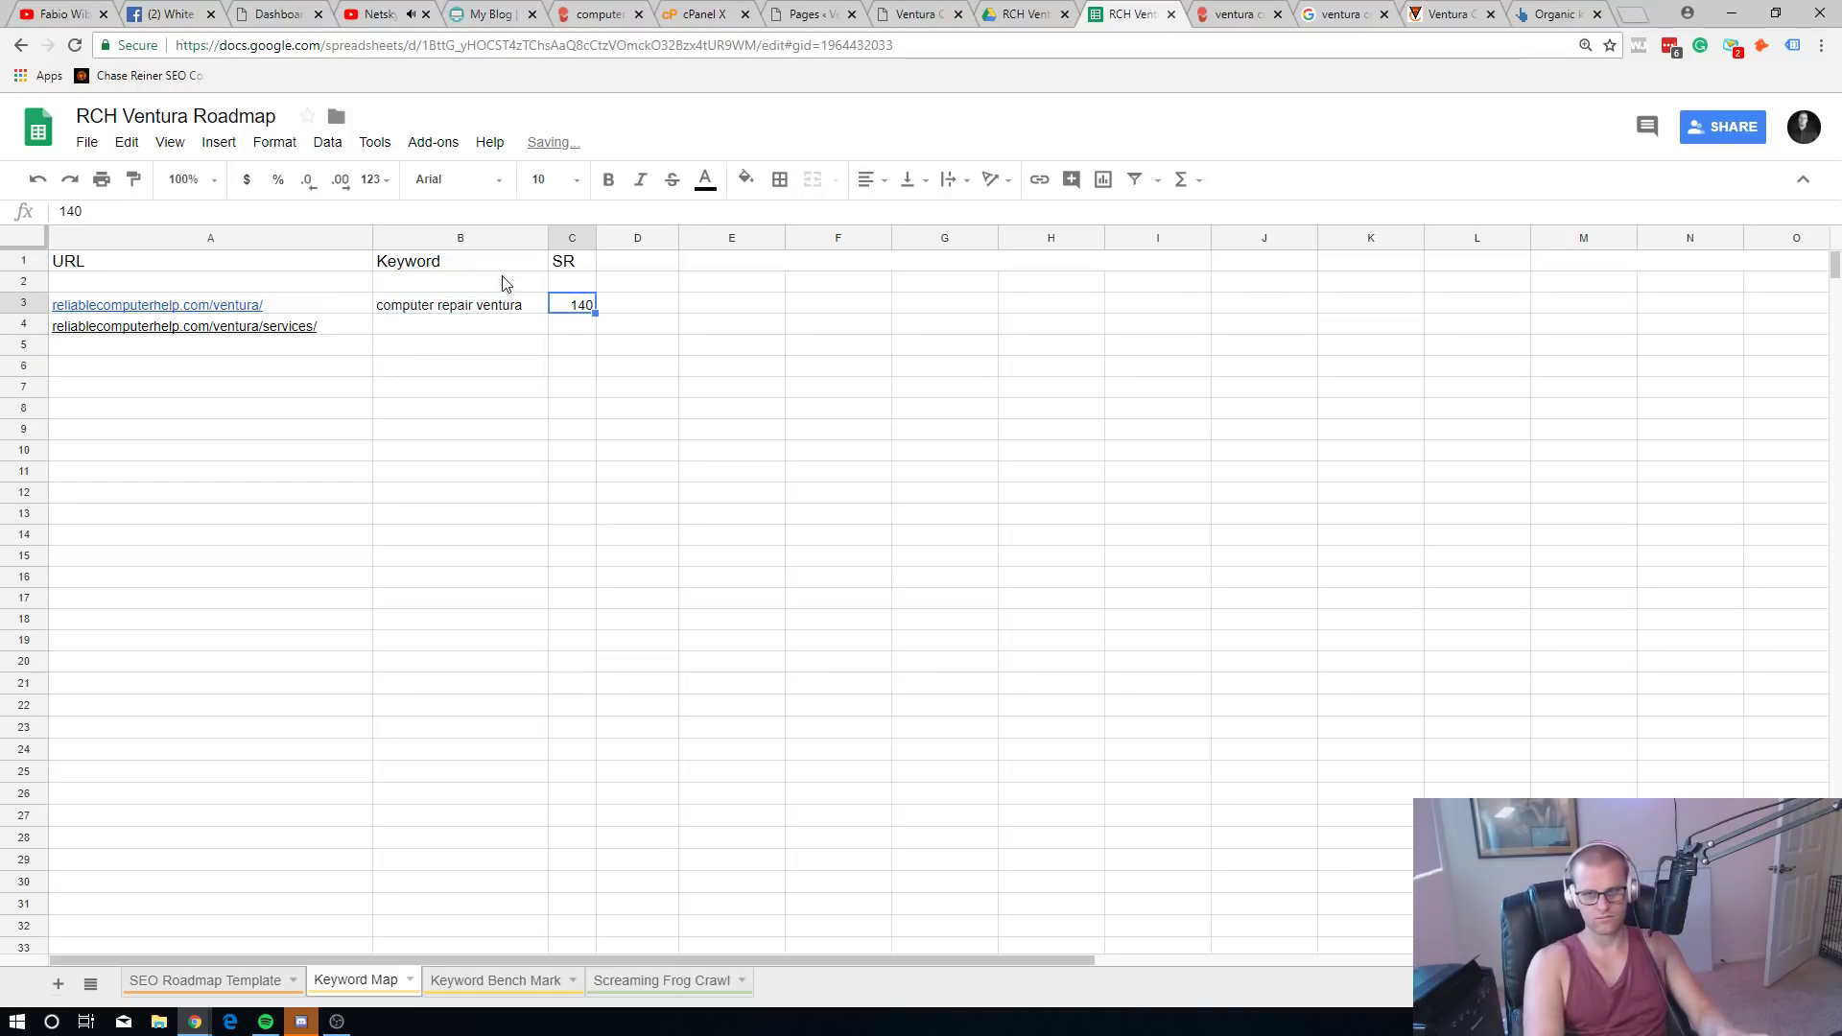
text(1)
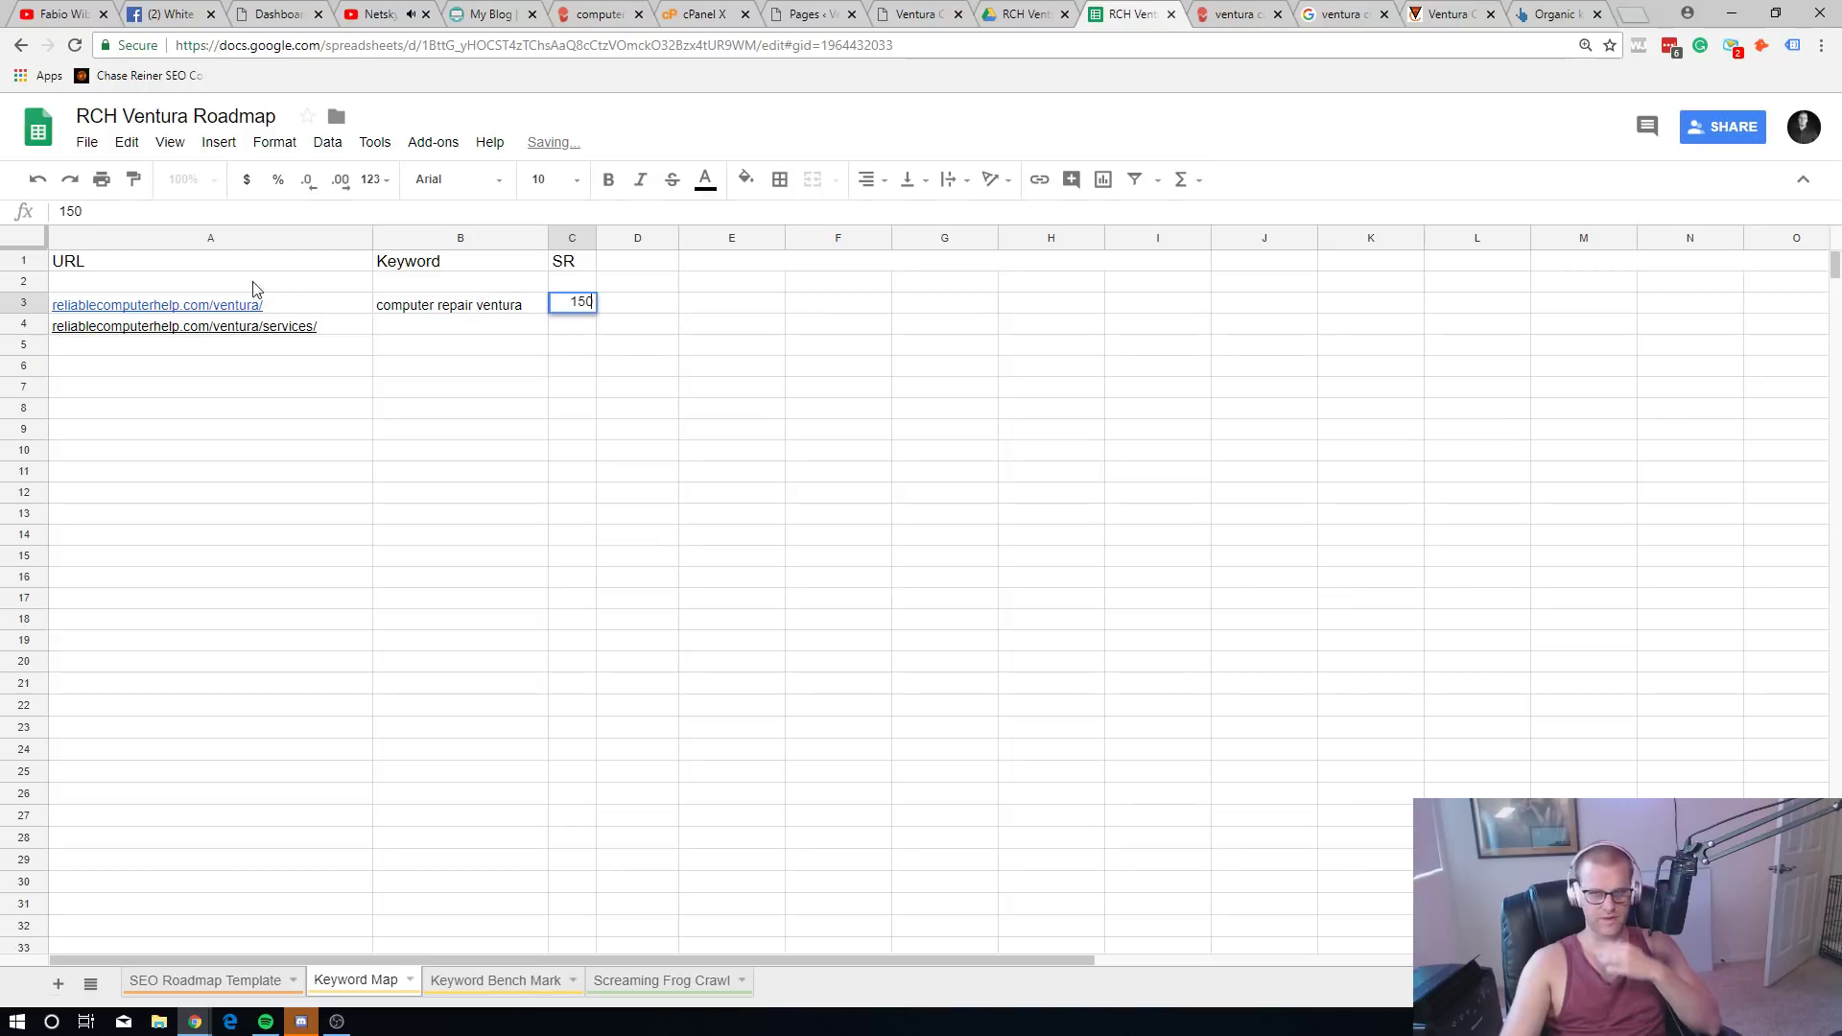
click(649, 605)
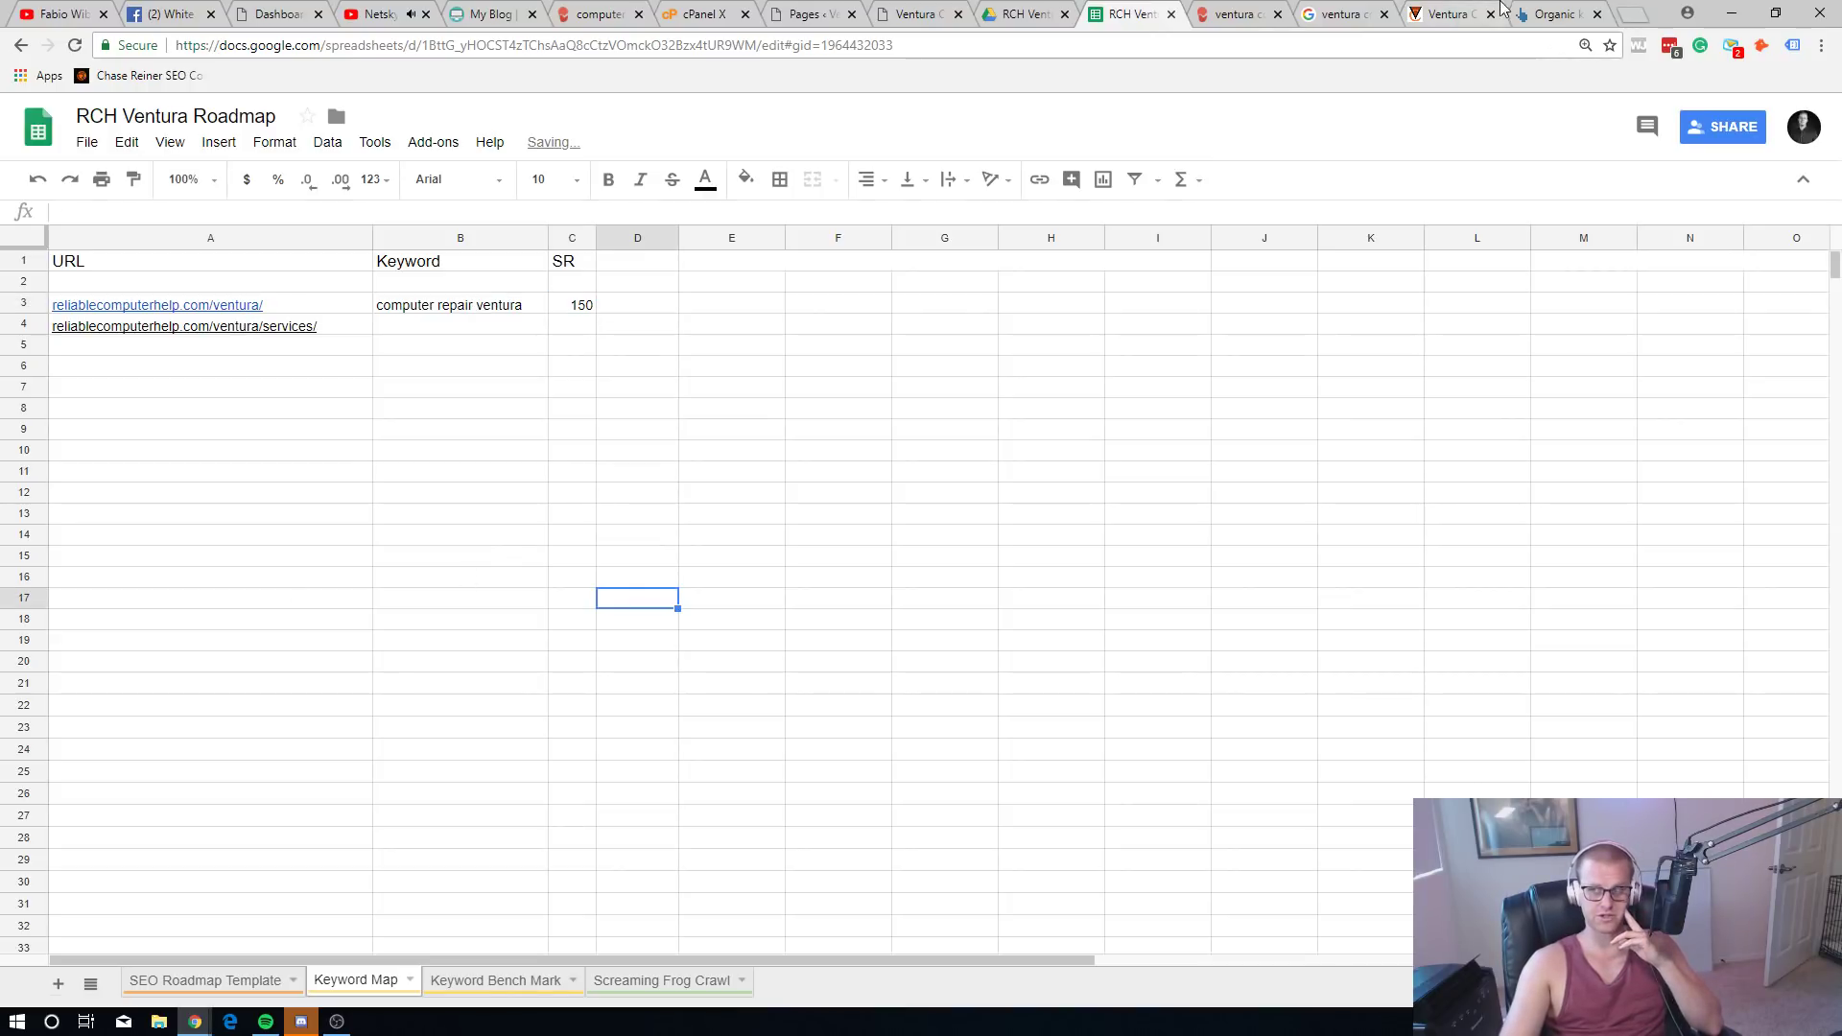
Cross-check Ahrefs, the competitor site, Google results and KWFinder volumes before returning to the sheet
click(1593, 8)
click(1454, 11)
click(1369, 9)
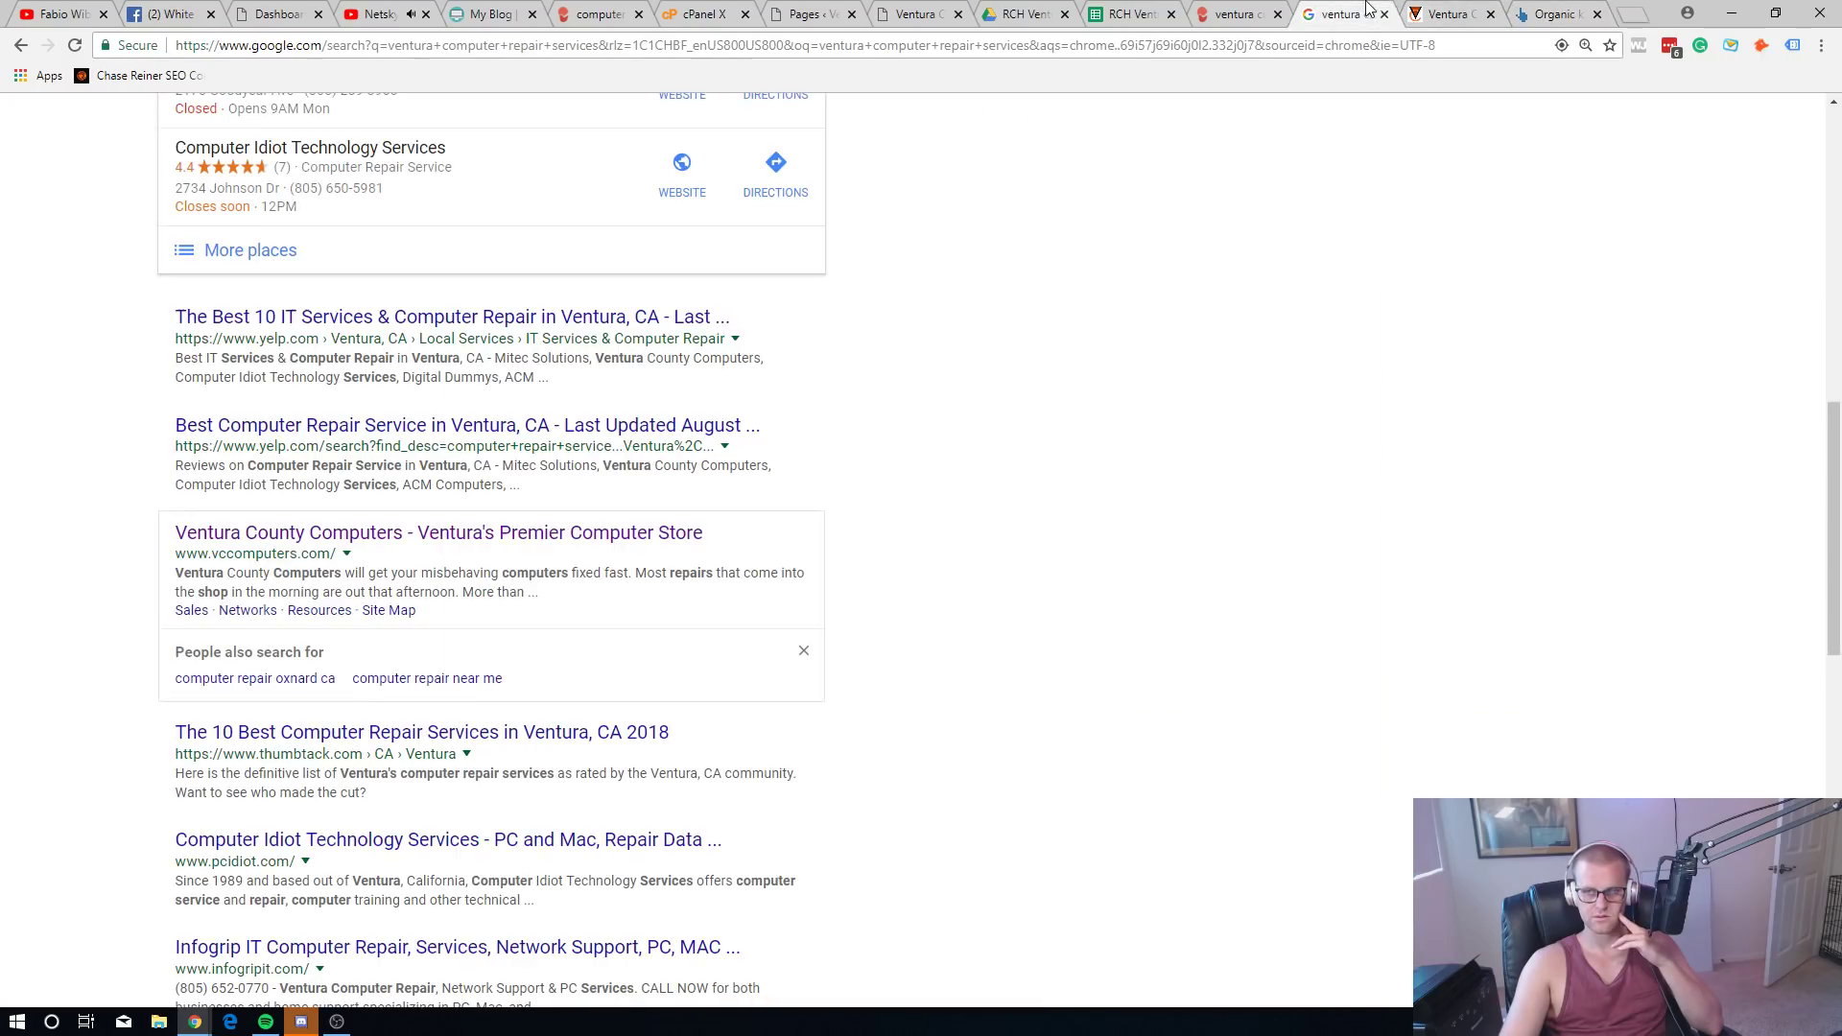
click(1442, 8)
click(1348, 10)
click(1235, 8)
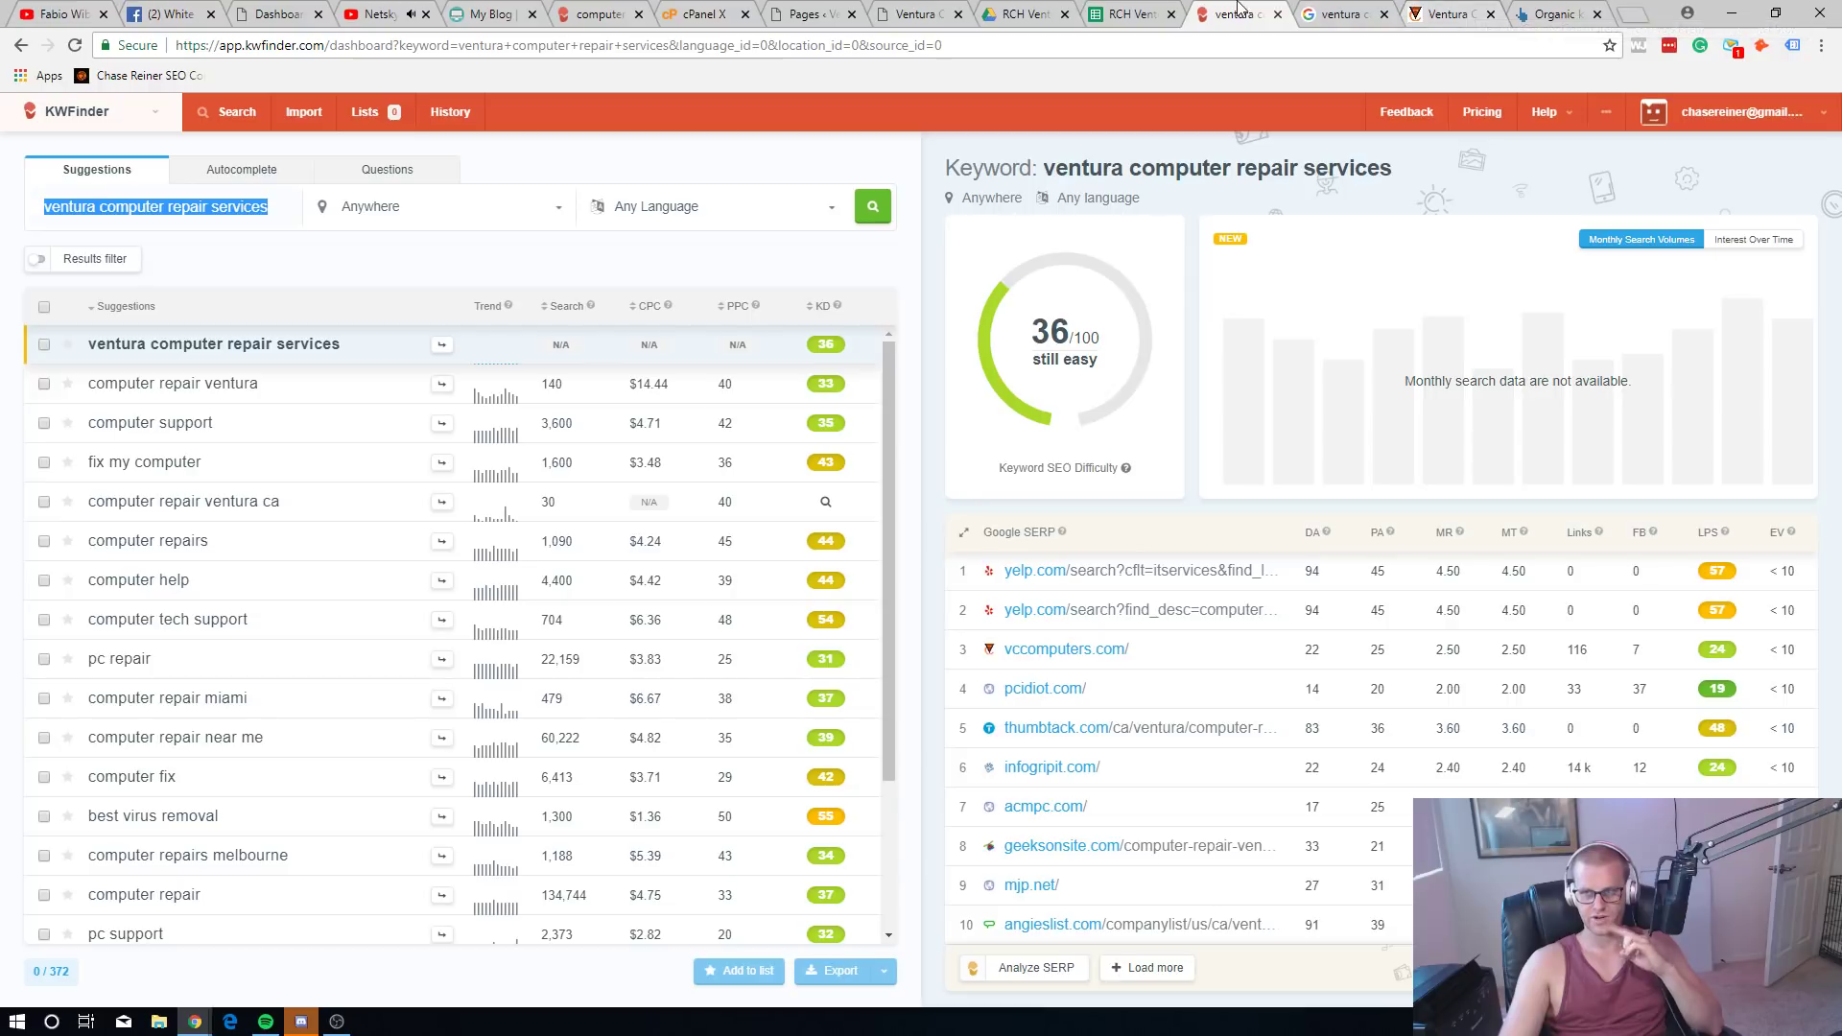
click(1146, 14)
Enter 'computer repair services' with volume 0 in row 4
click(420, 327)
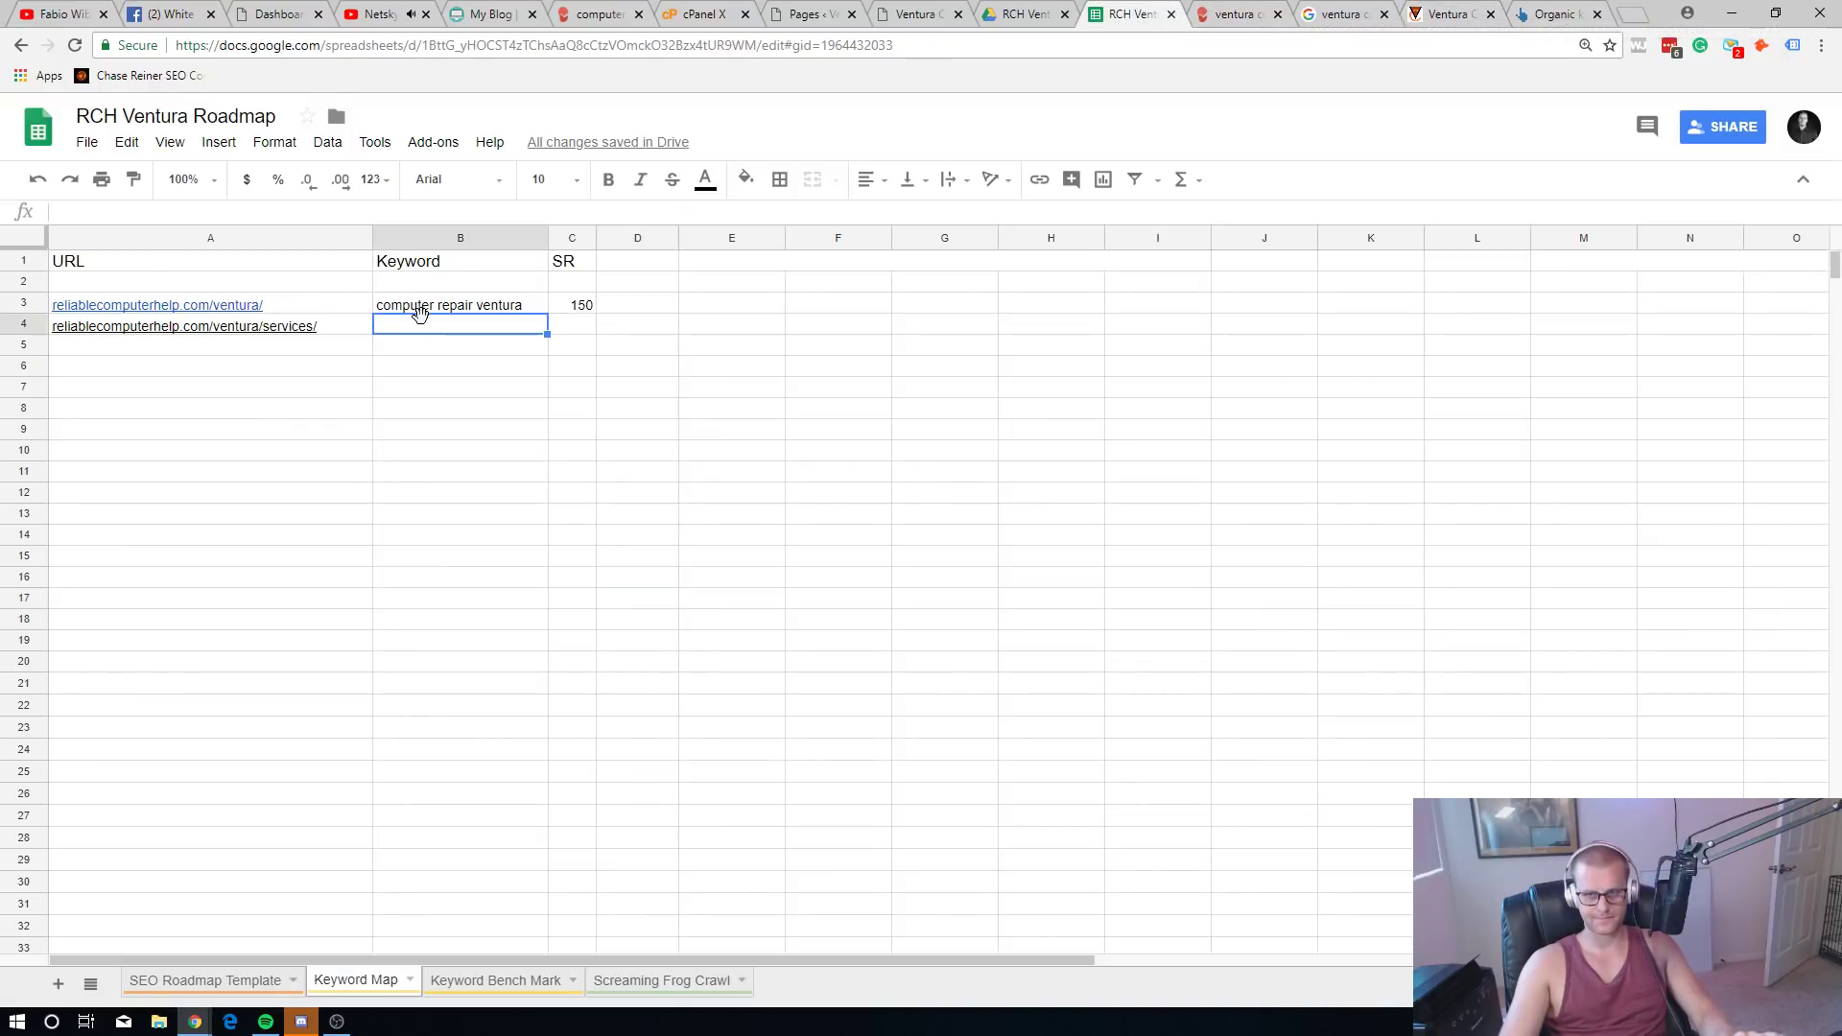
text(computer re)
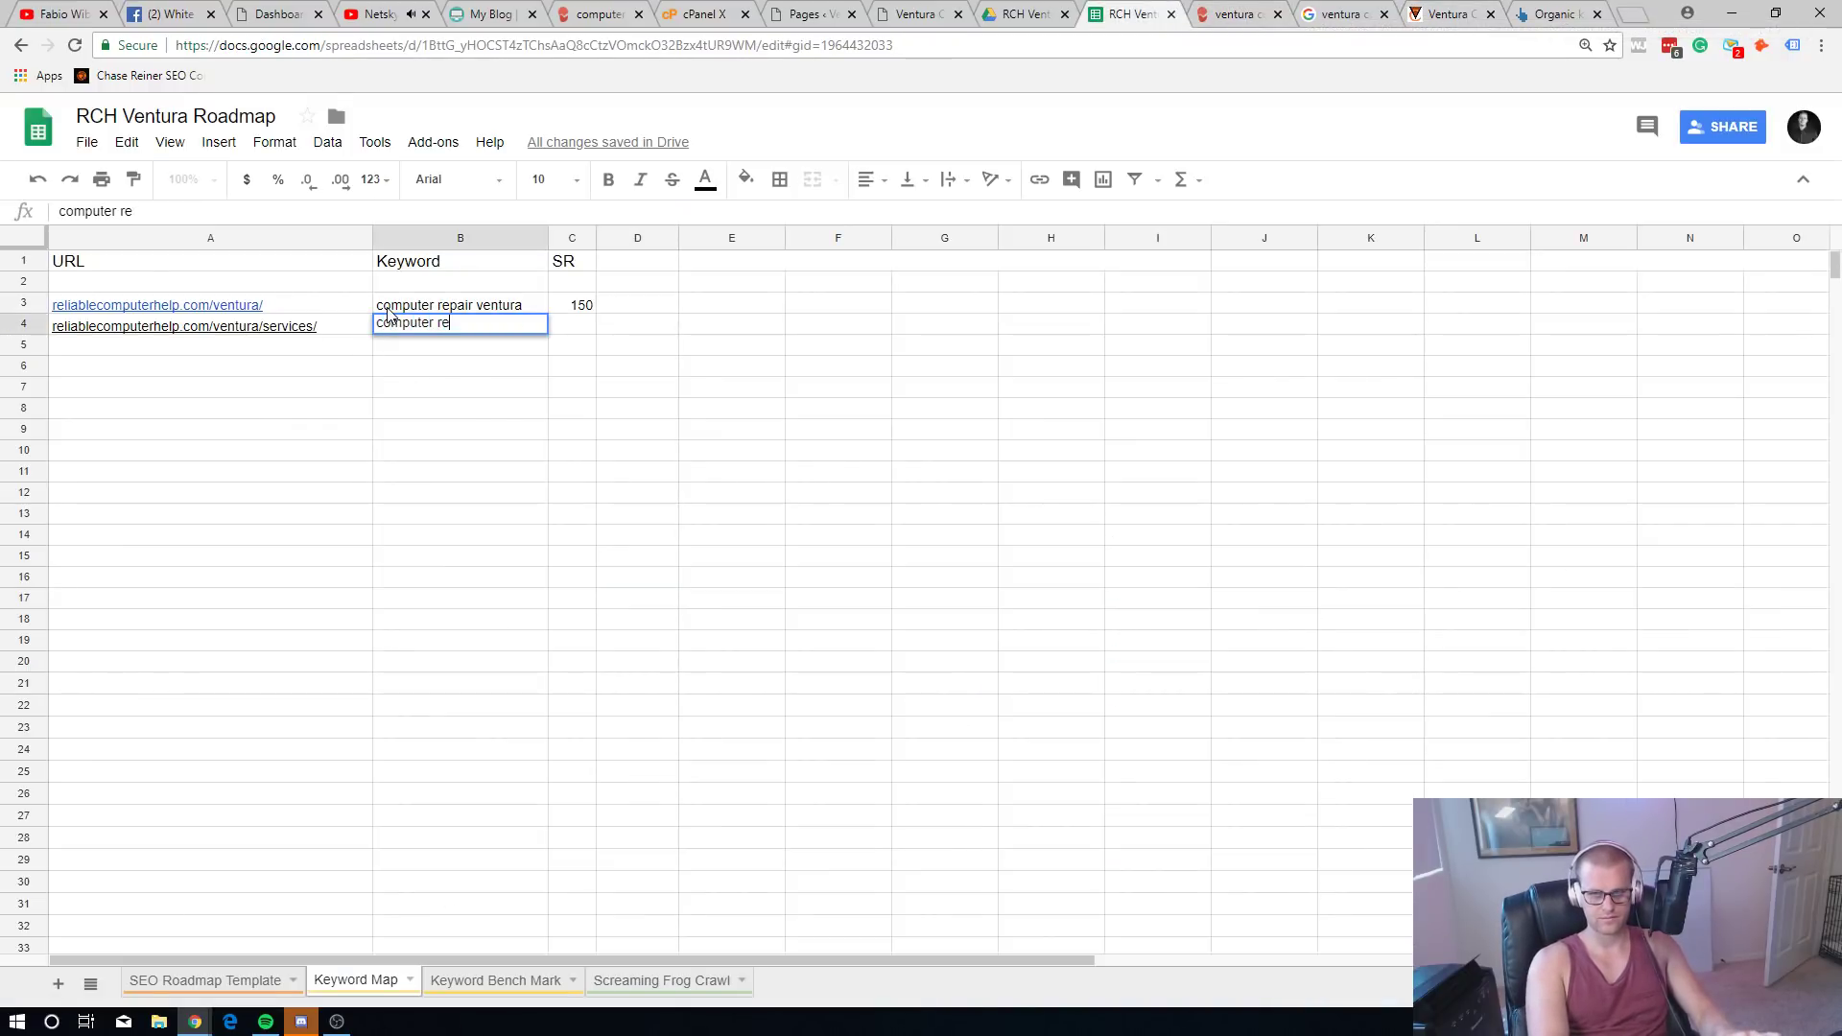
text(pair services)
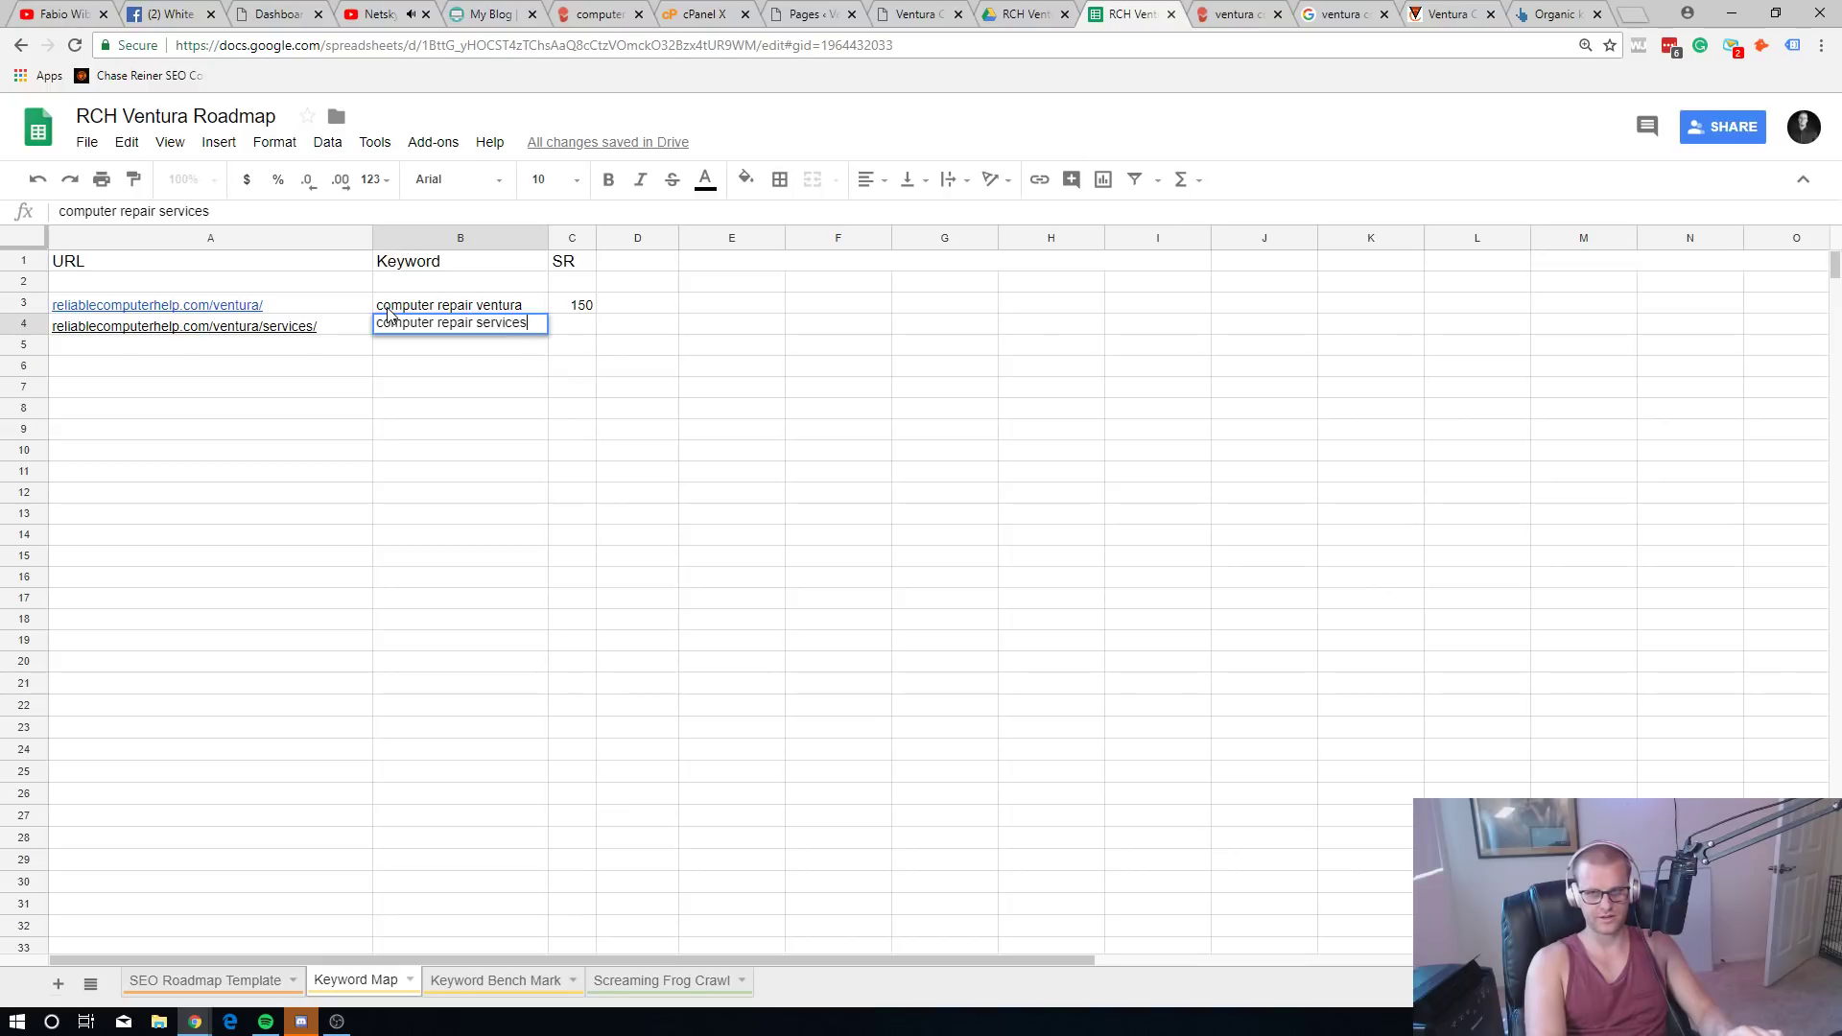
key(Tab)
text(1)
key(BackSpace)
text(0)
key(Tab)
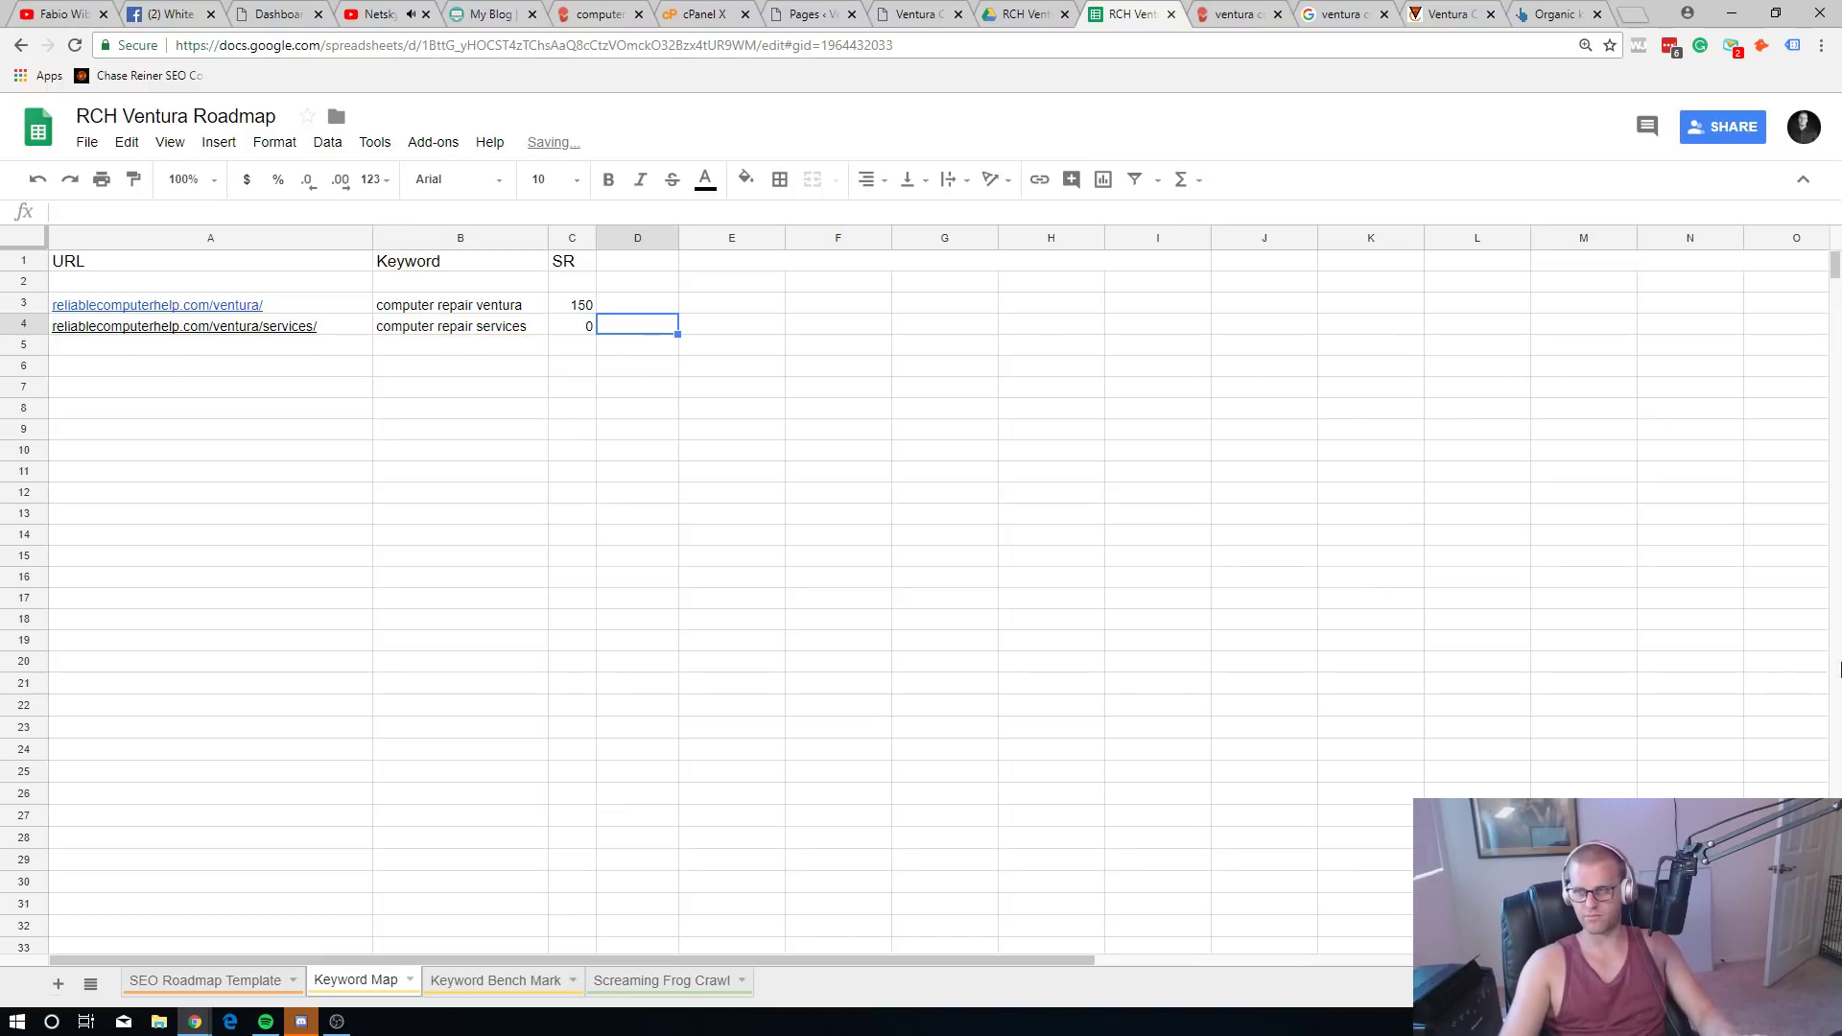
Return to vccomputers.com's Ahrefs organic keywords and load results page 2
click(1543, 10)
scroll(560, 337, down, 6)
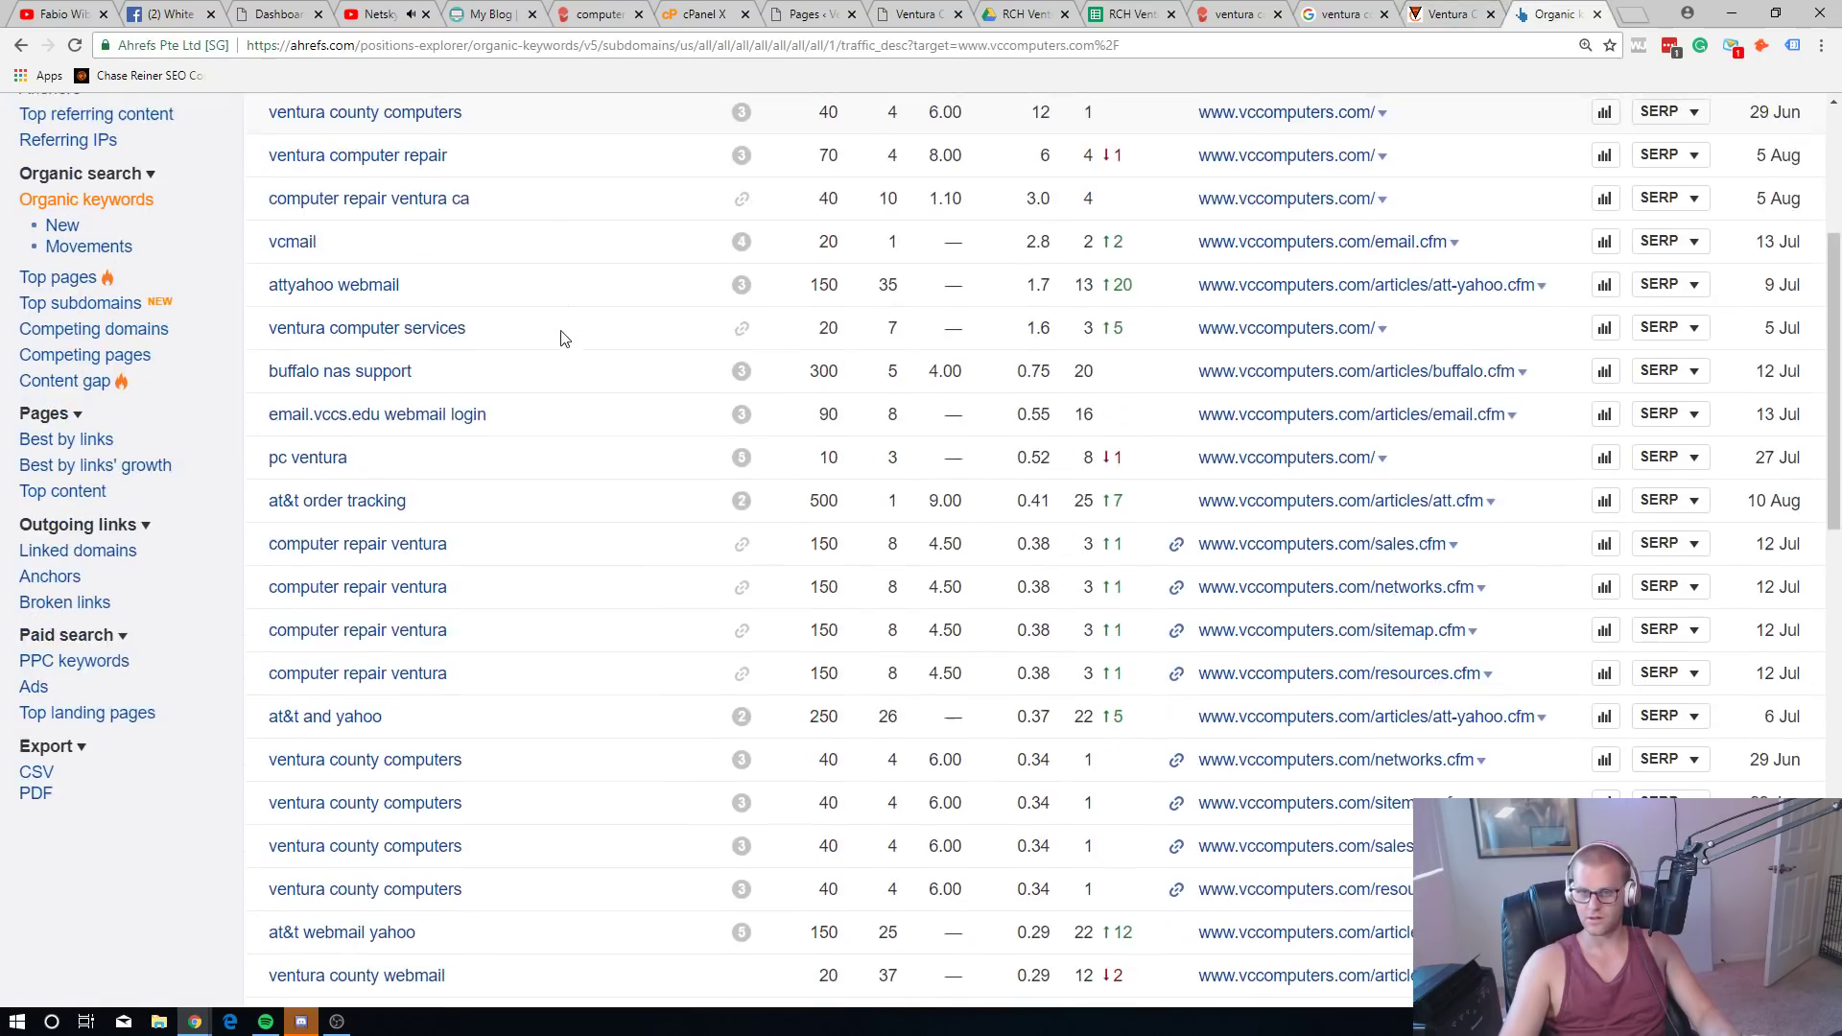
scroll(585, 477, down, 3)
scroll(576, 473, down, 9)
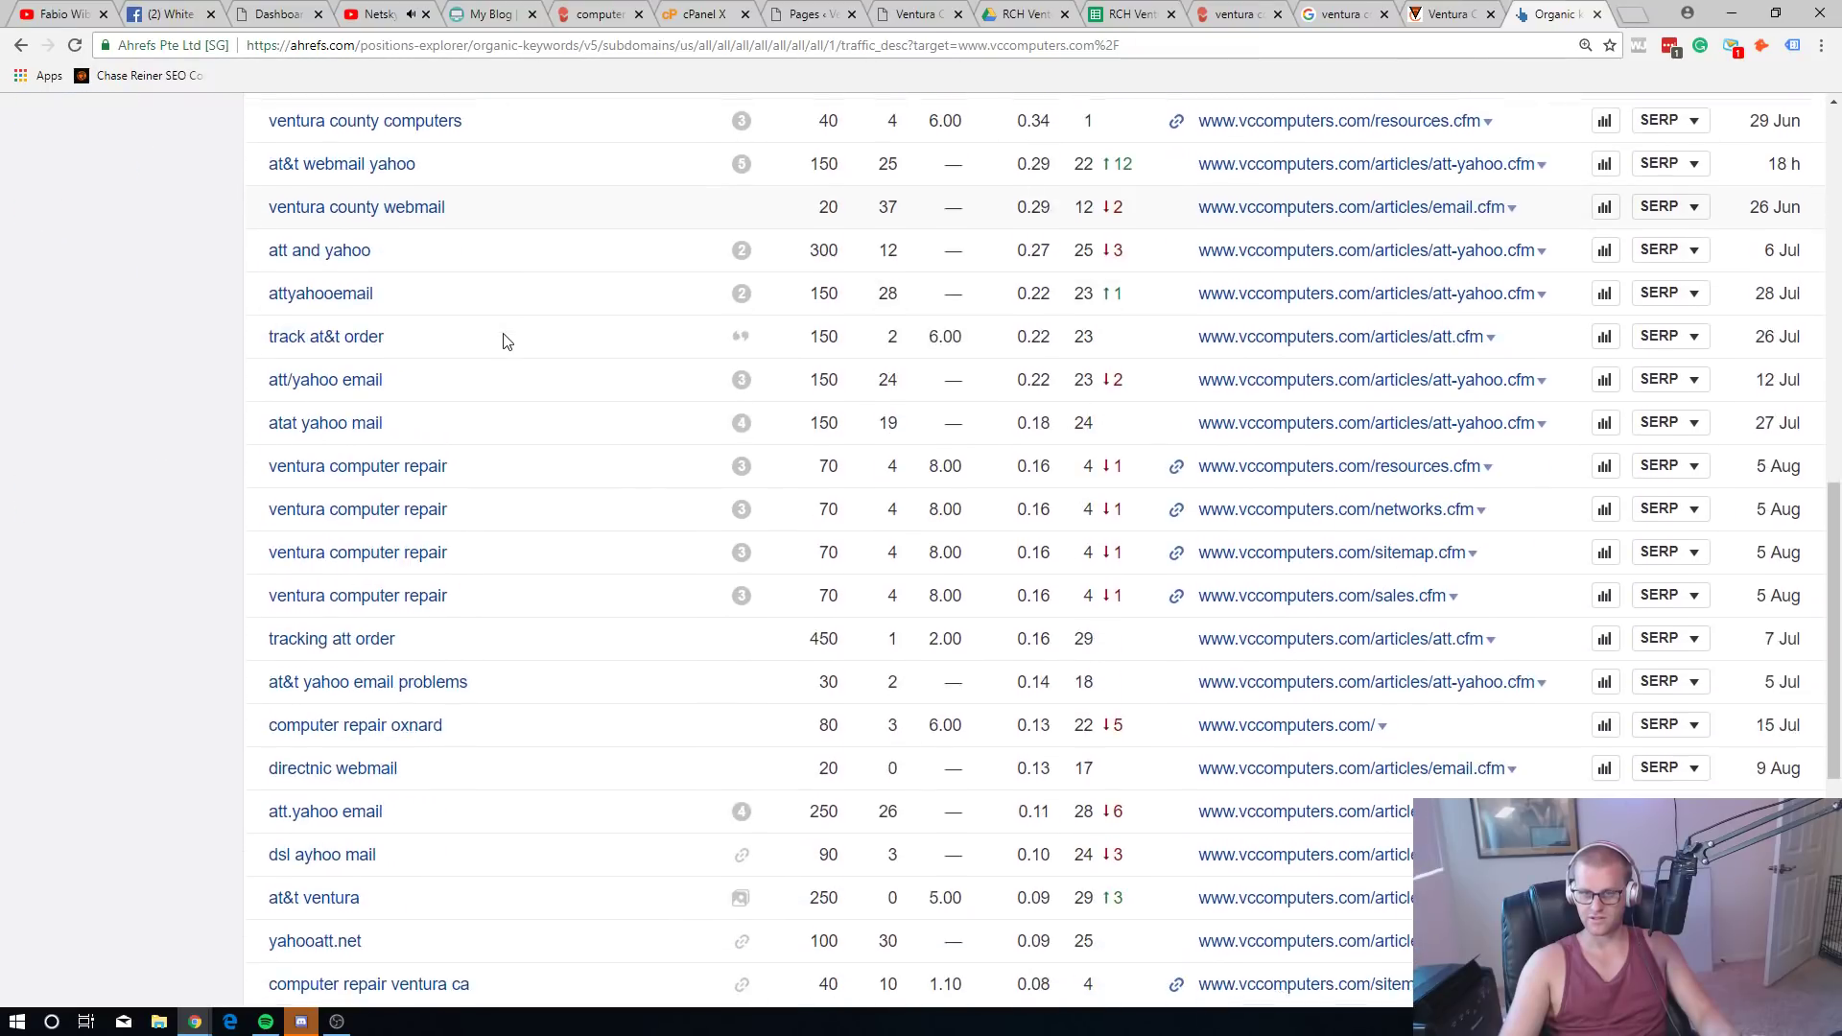
scroll(549, 504, up, 20)
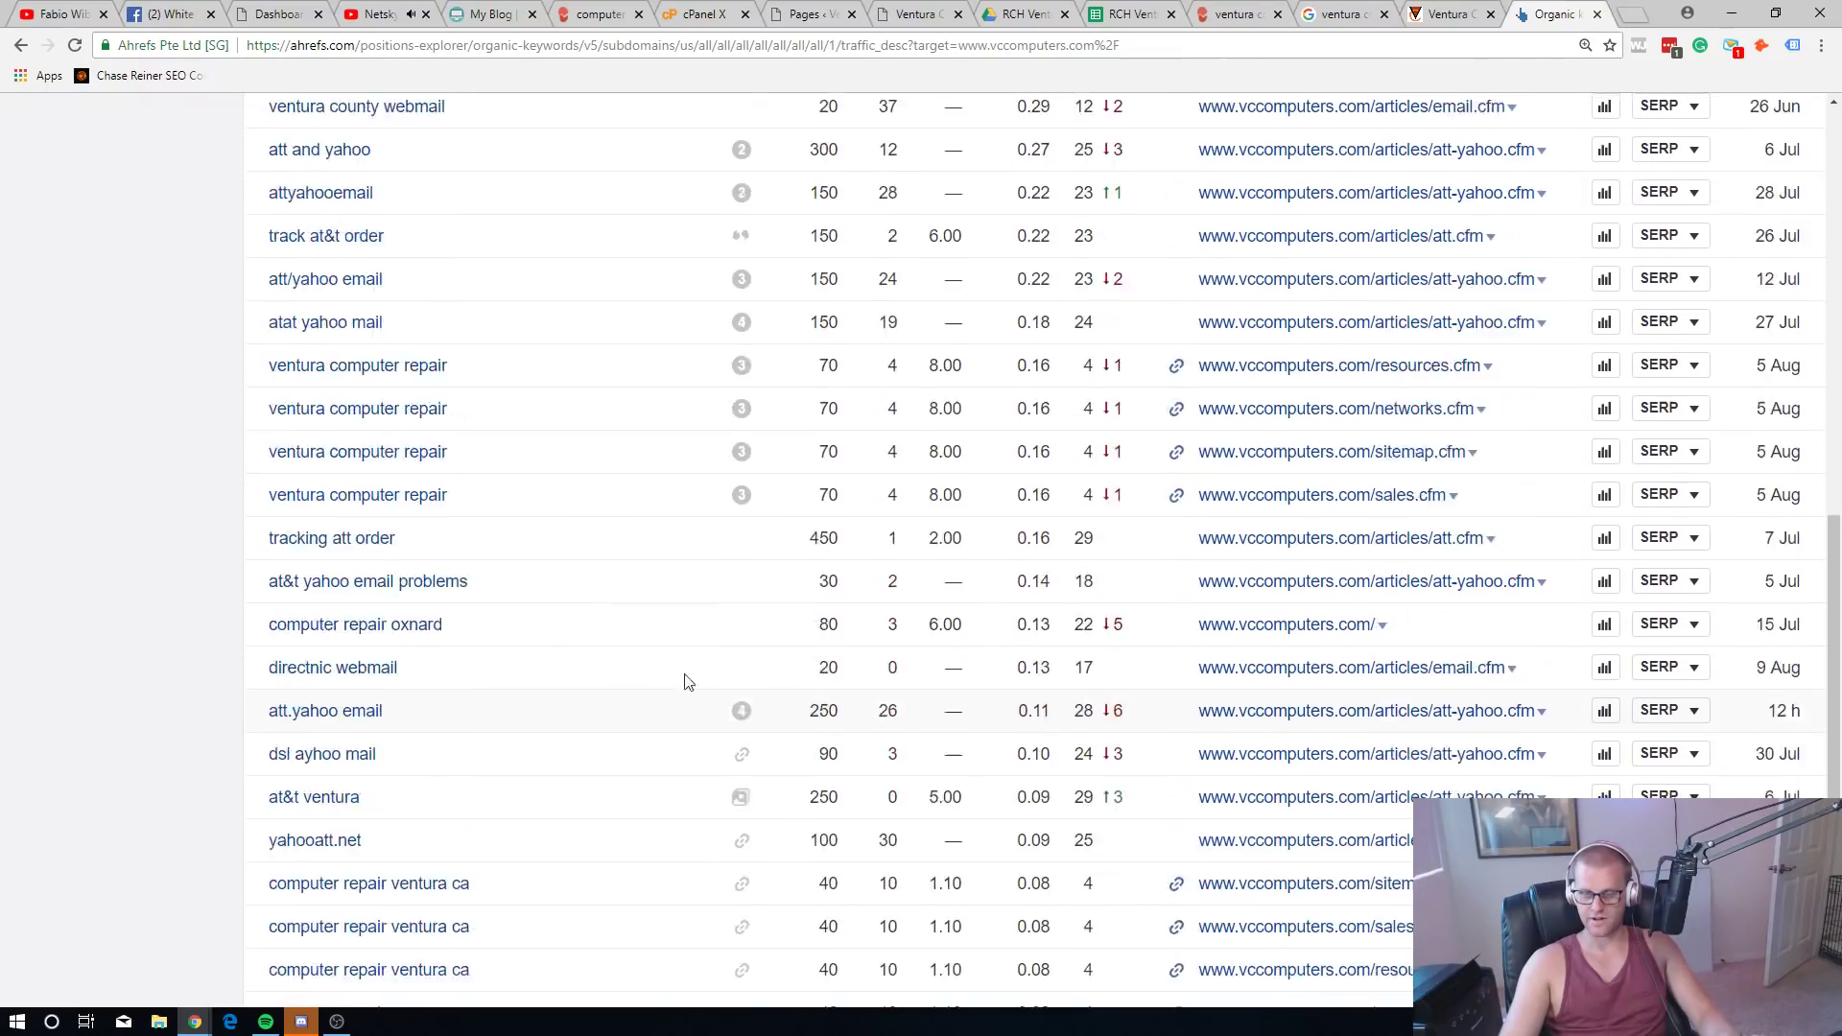
scroll(721, 698, down, 6)
scroll(671, 739, down, 9)
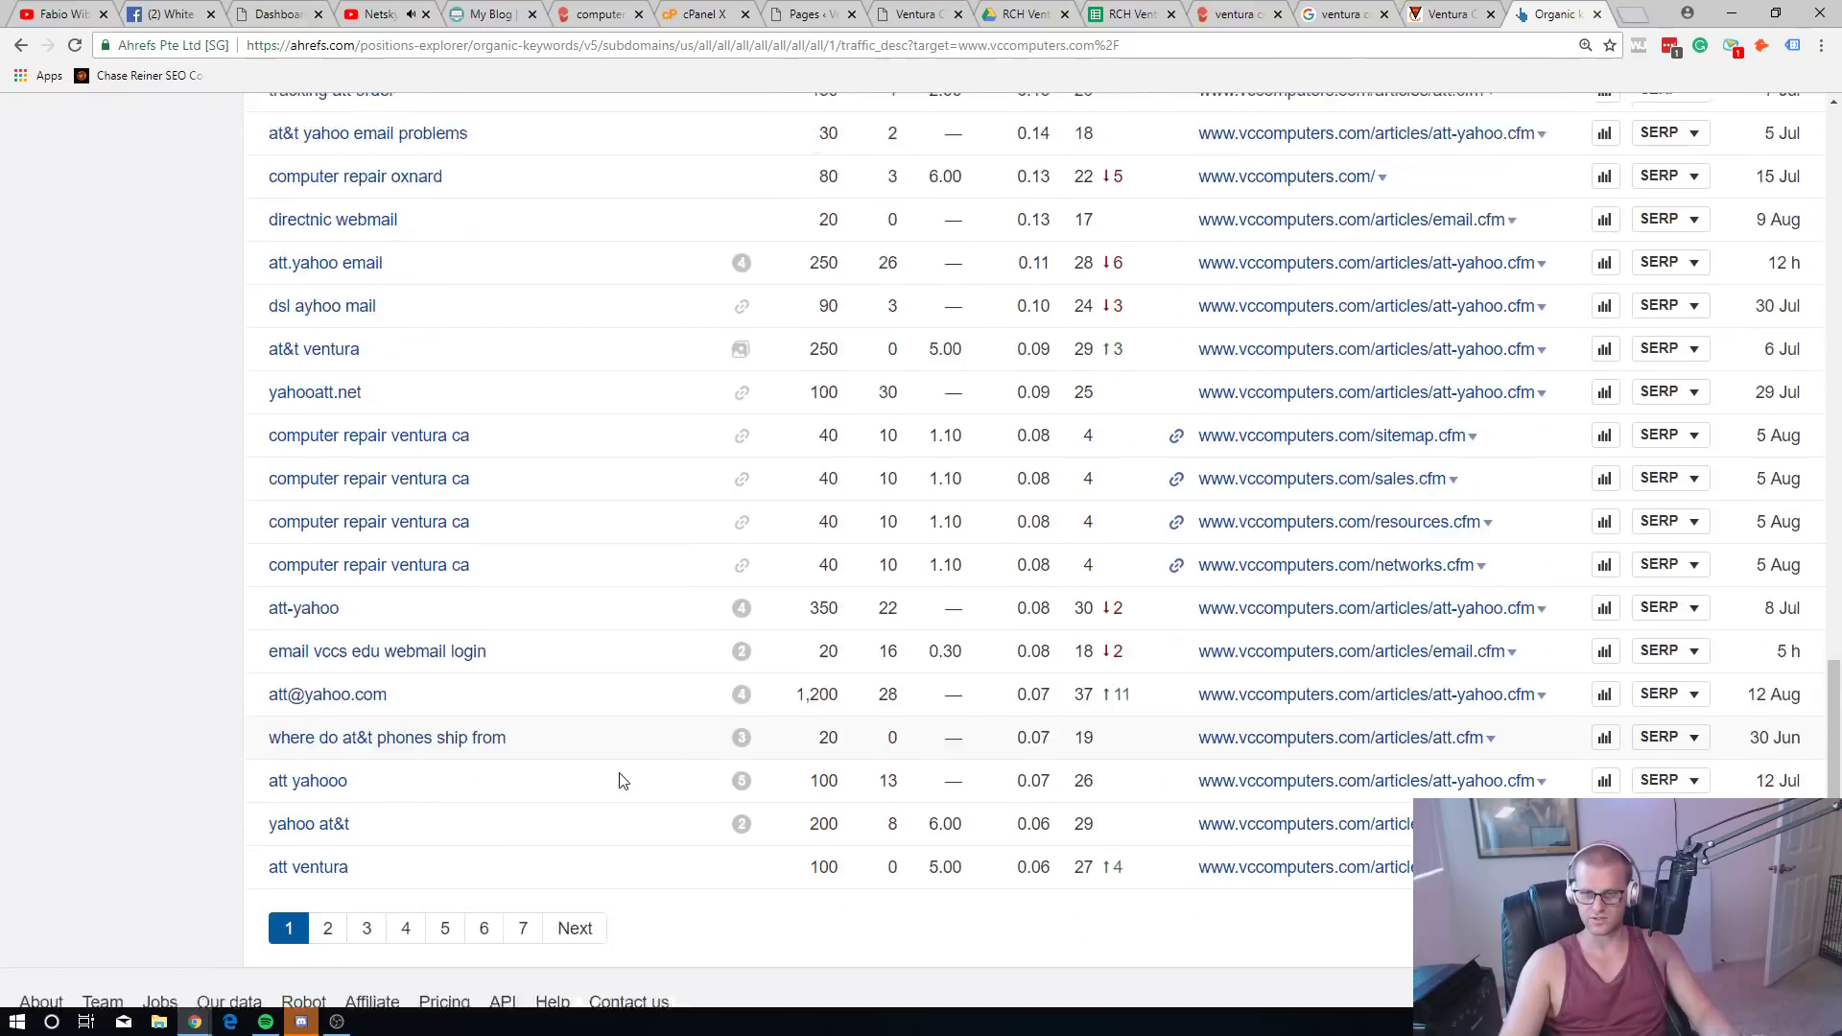
click(320, 818)
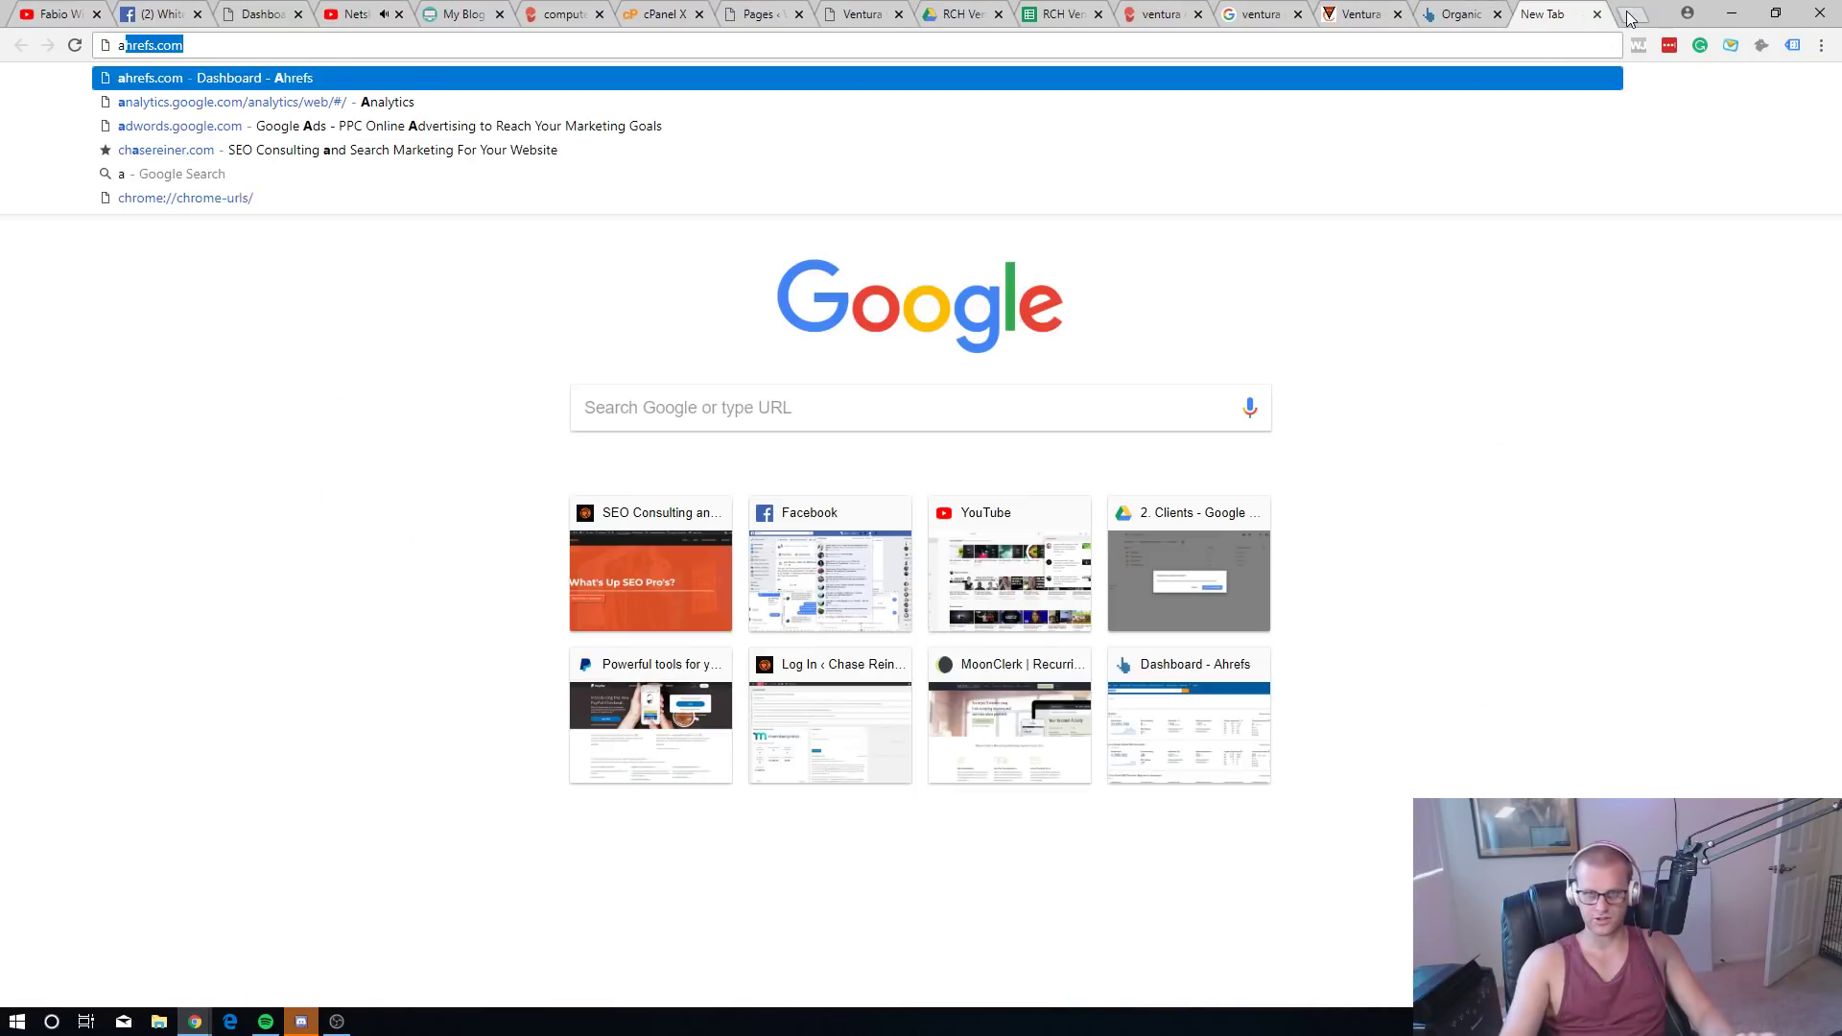
Generate an AnswerThePublic report for 'computer repair' in a new tab
click(1629, 15)
text(answerthepublic.co)
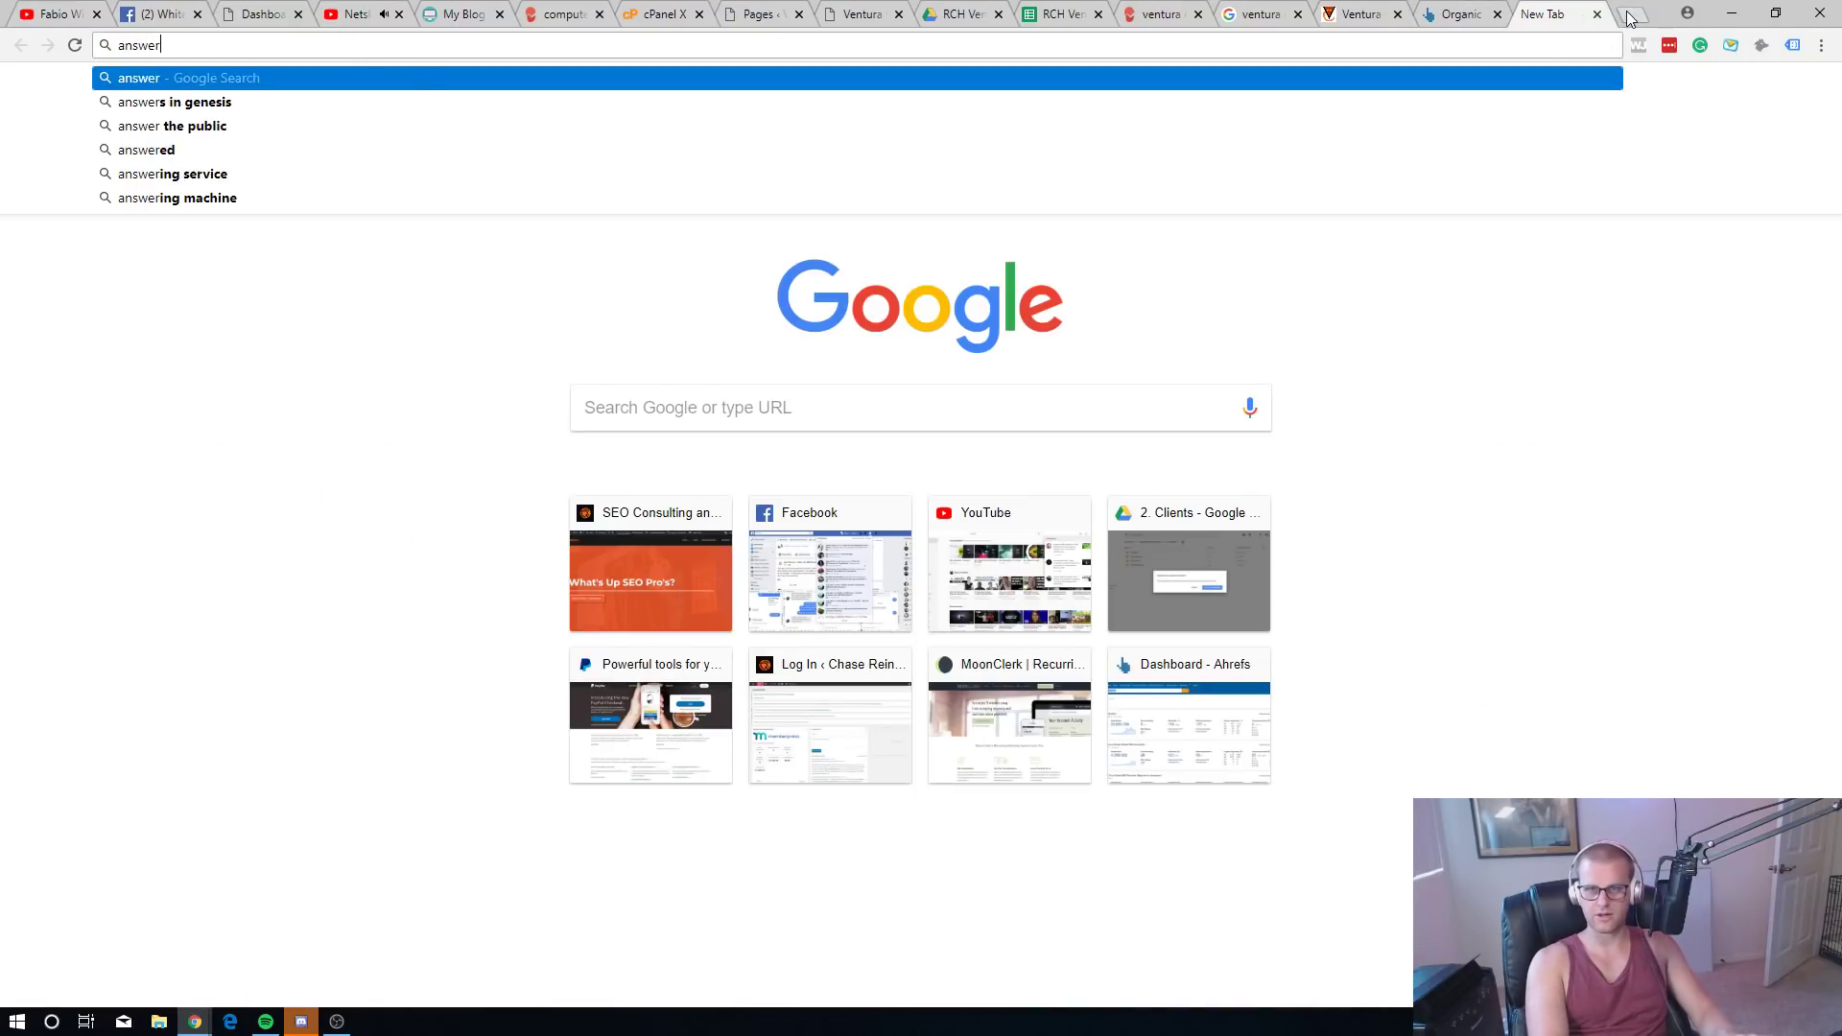
text(m)
key(Return)
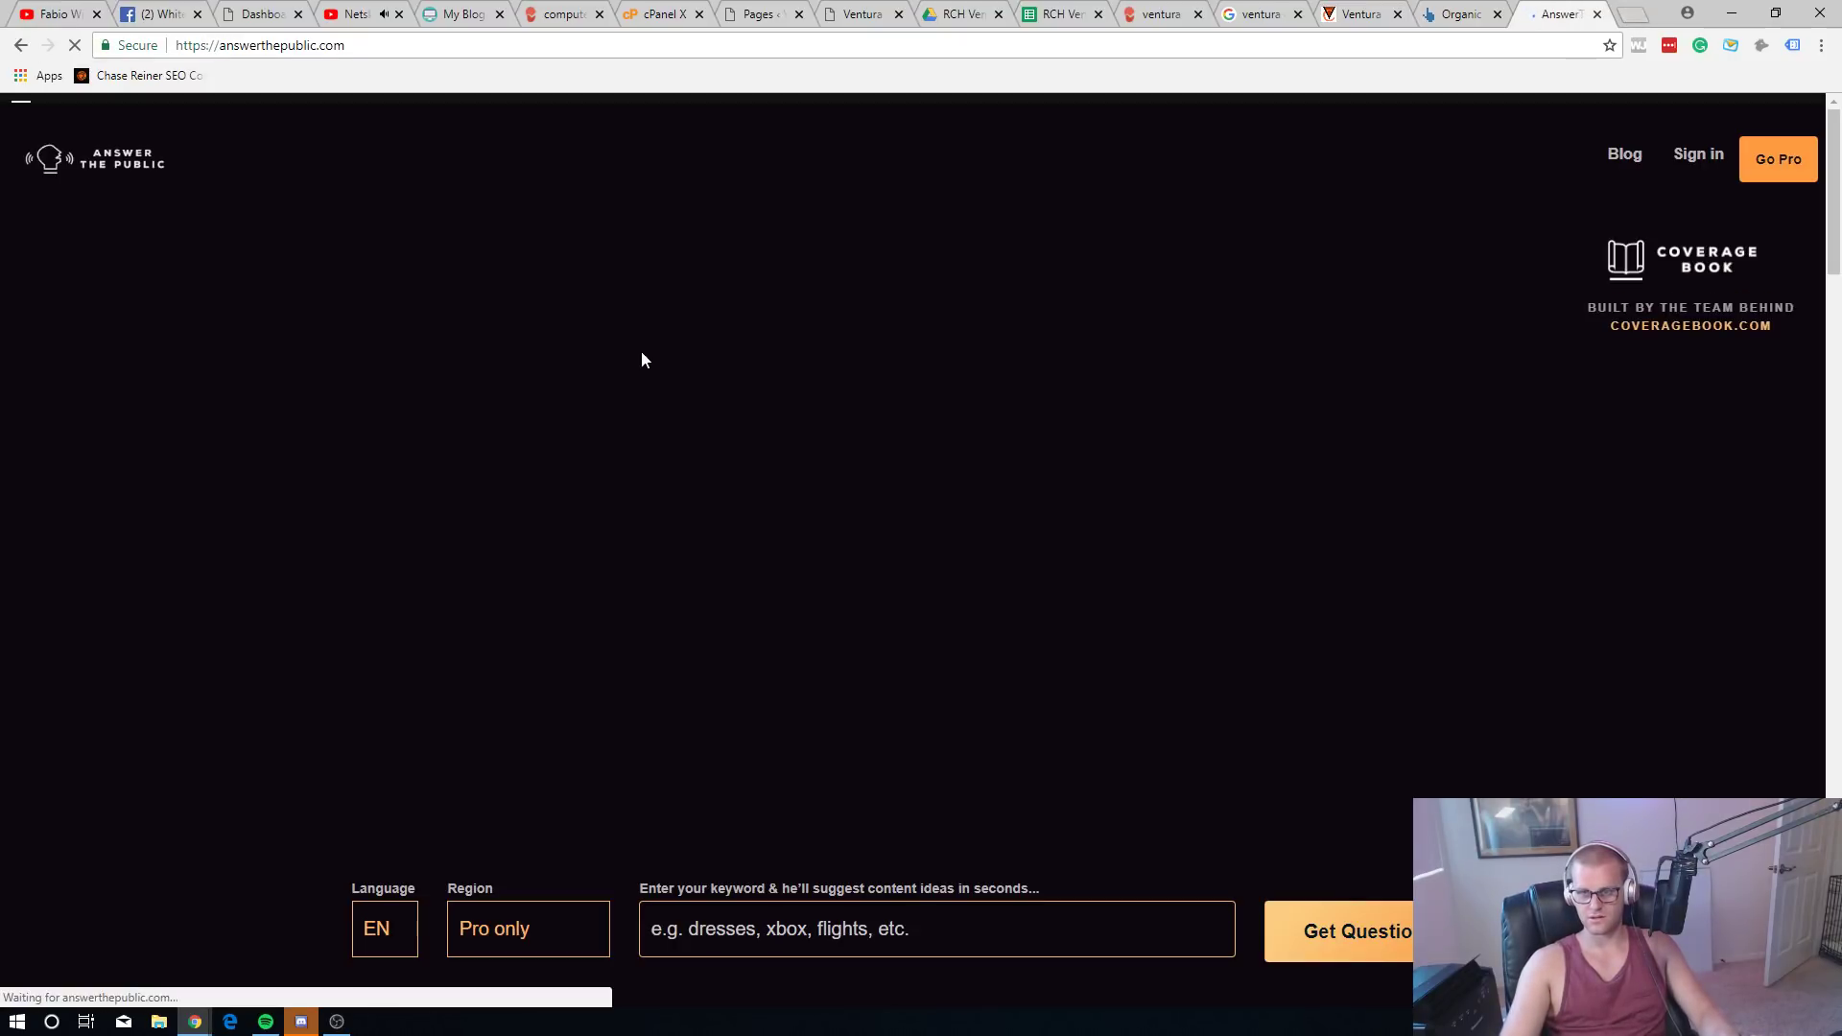
text(c)
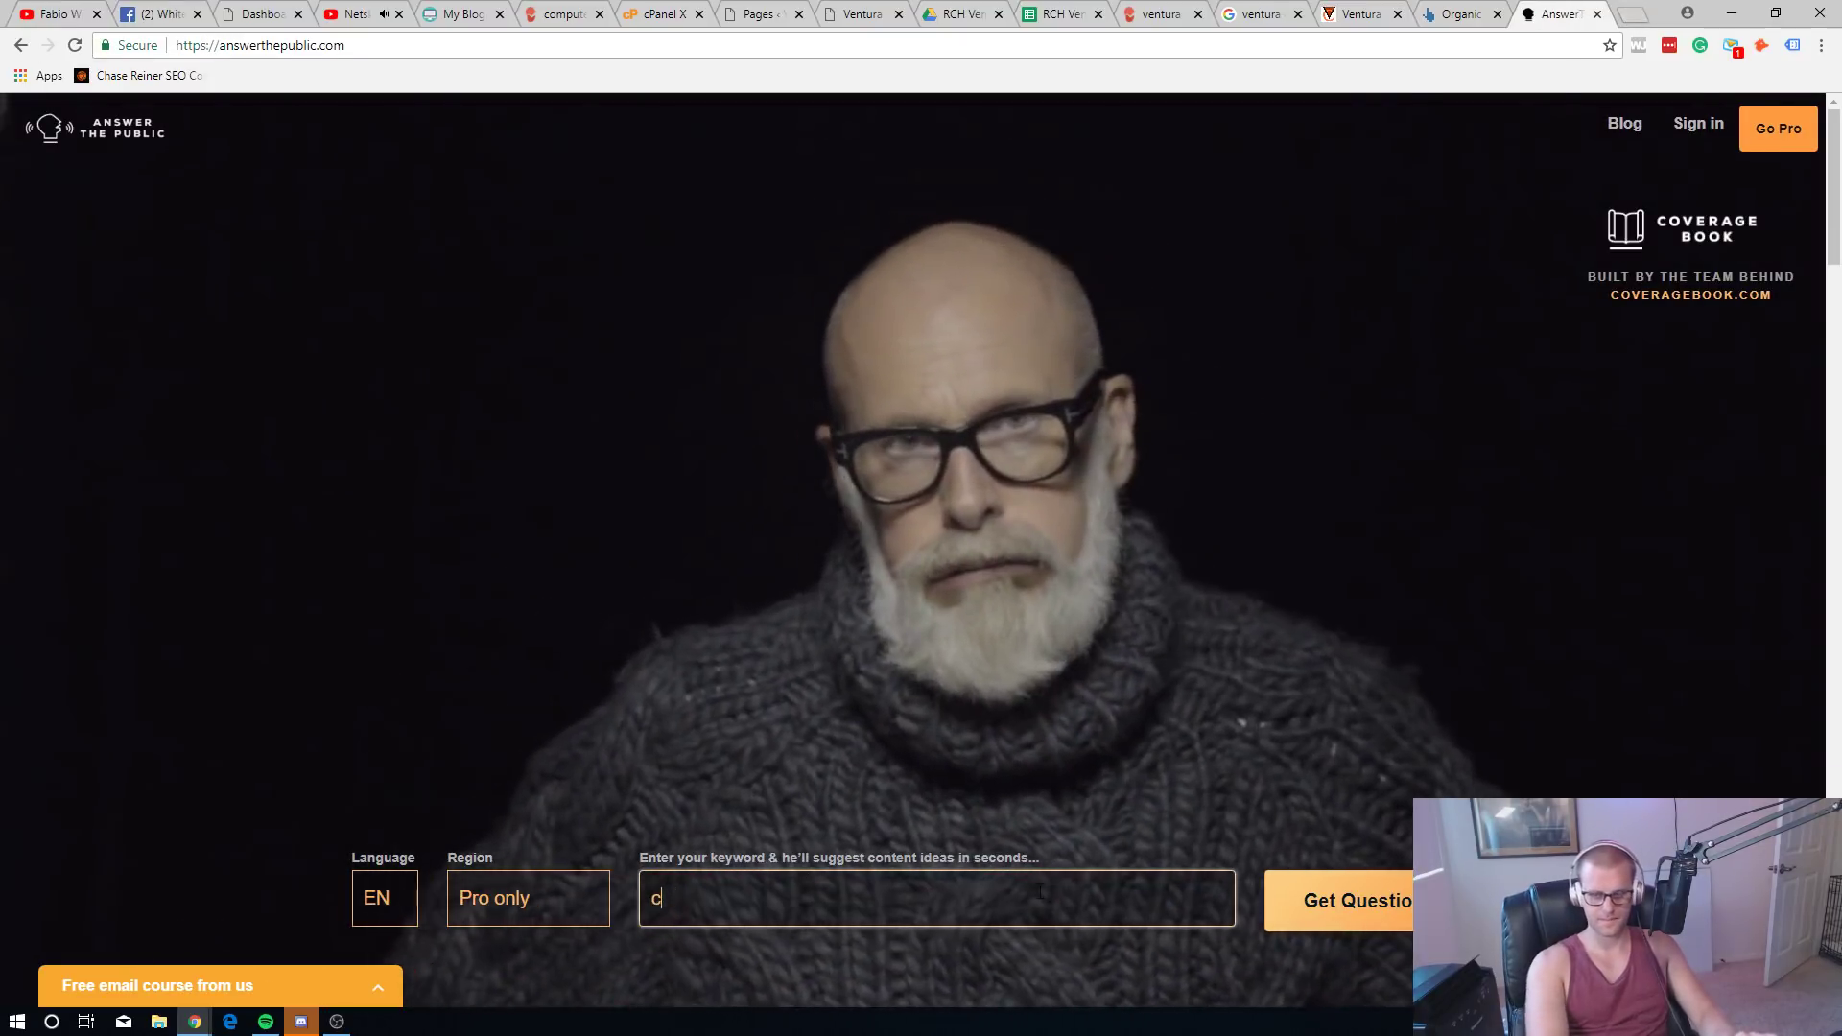
key(BackSpace)
text(computer repair)
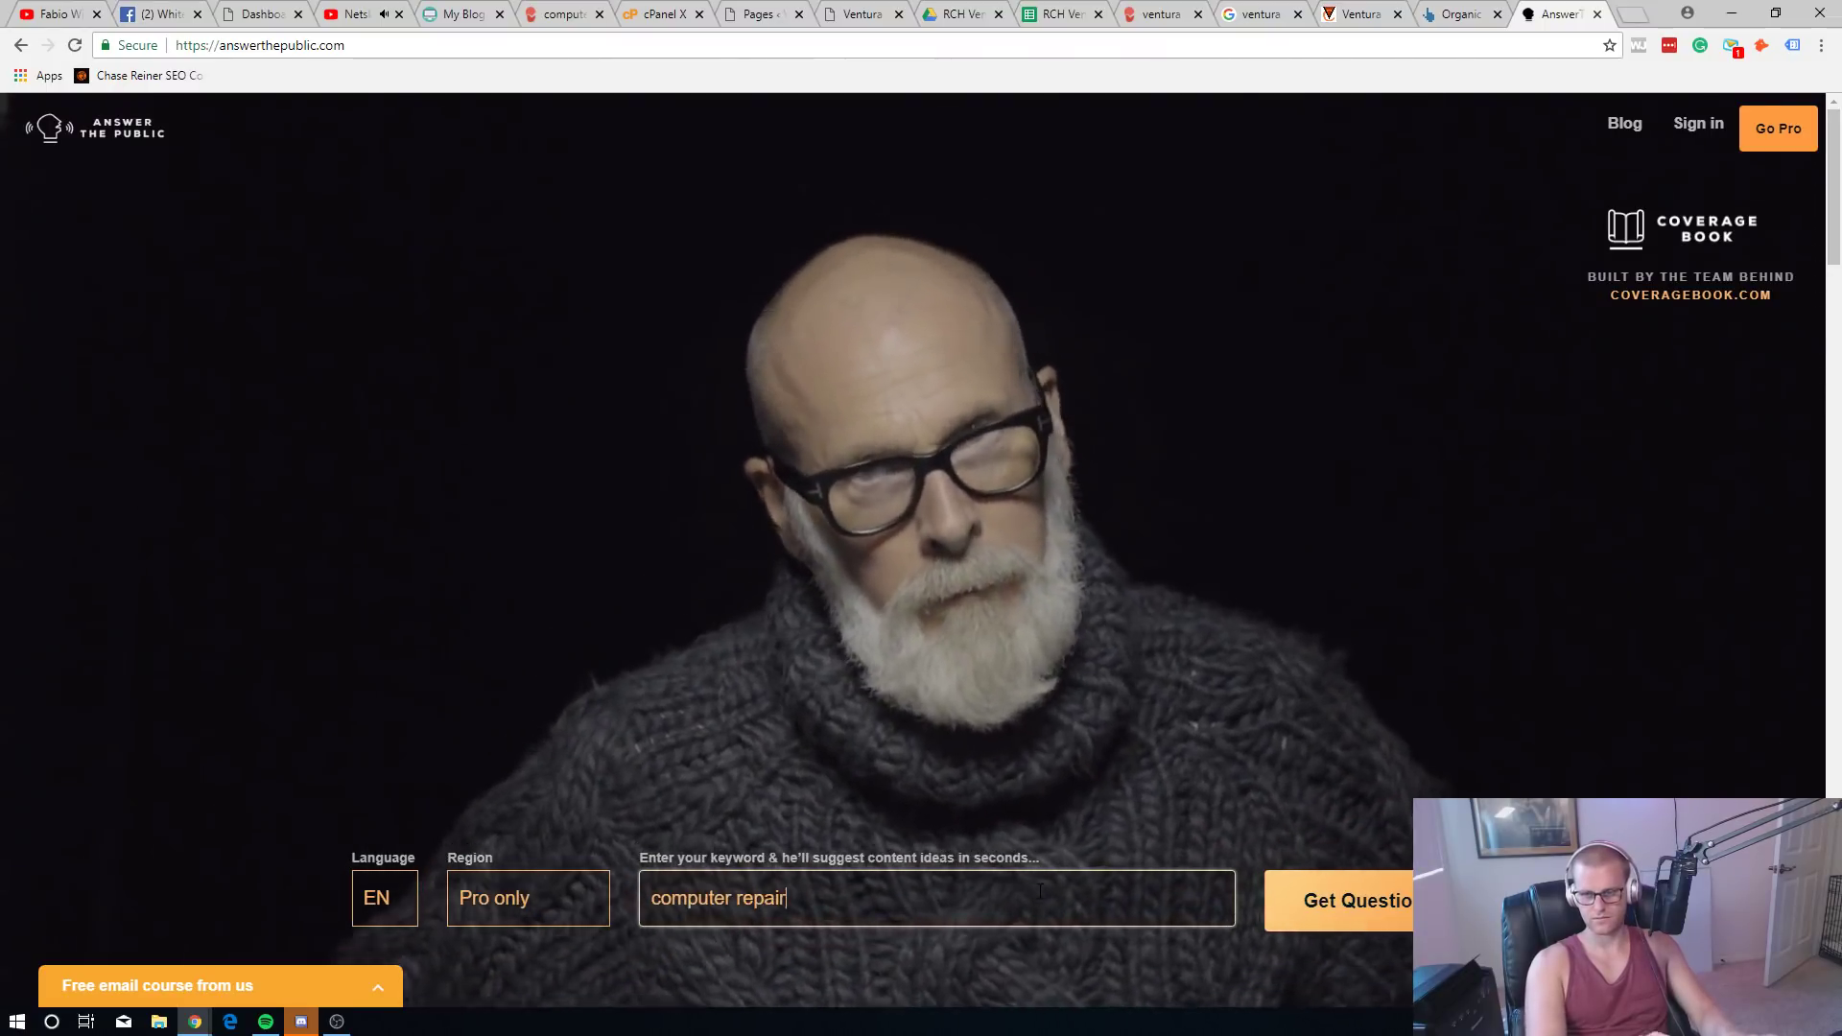
key(Return)
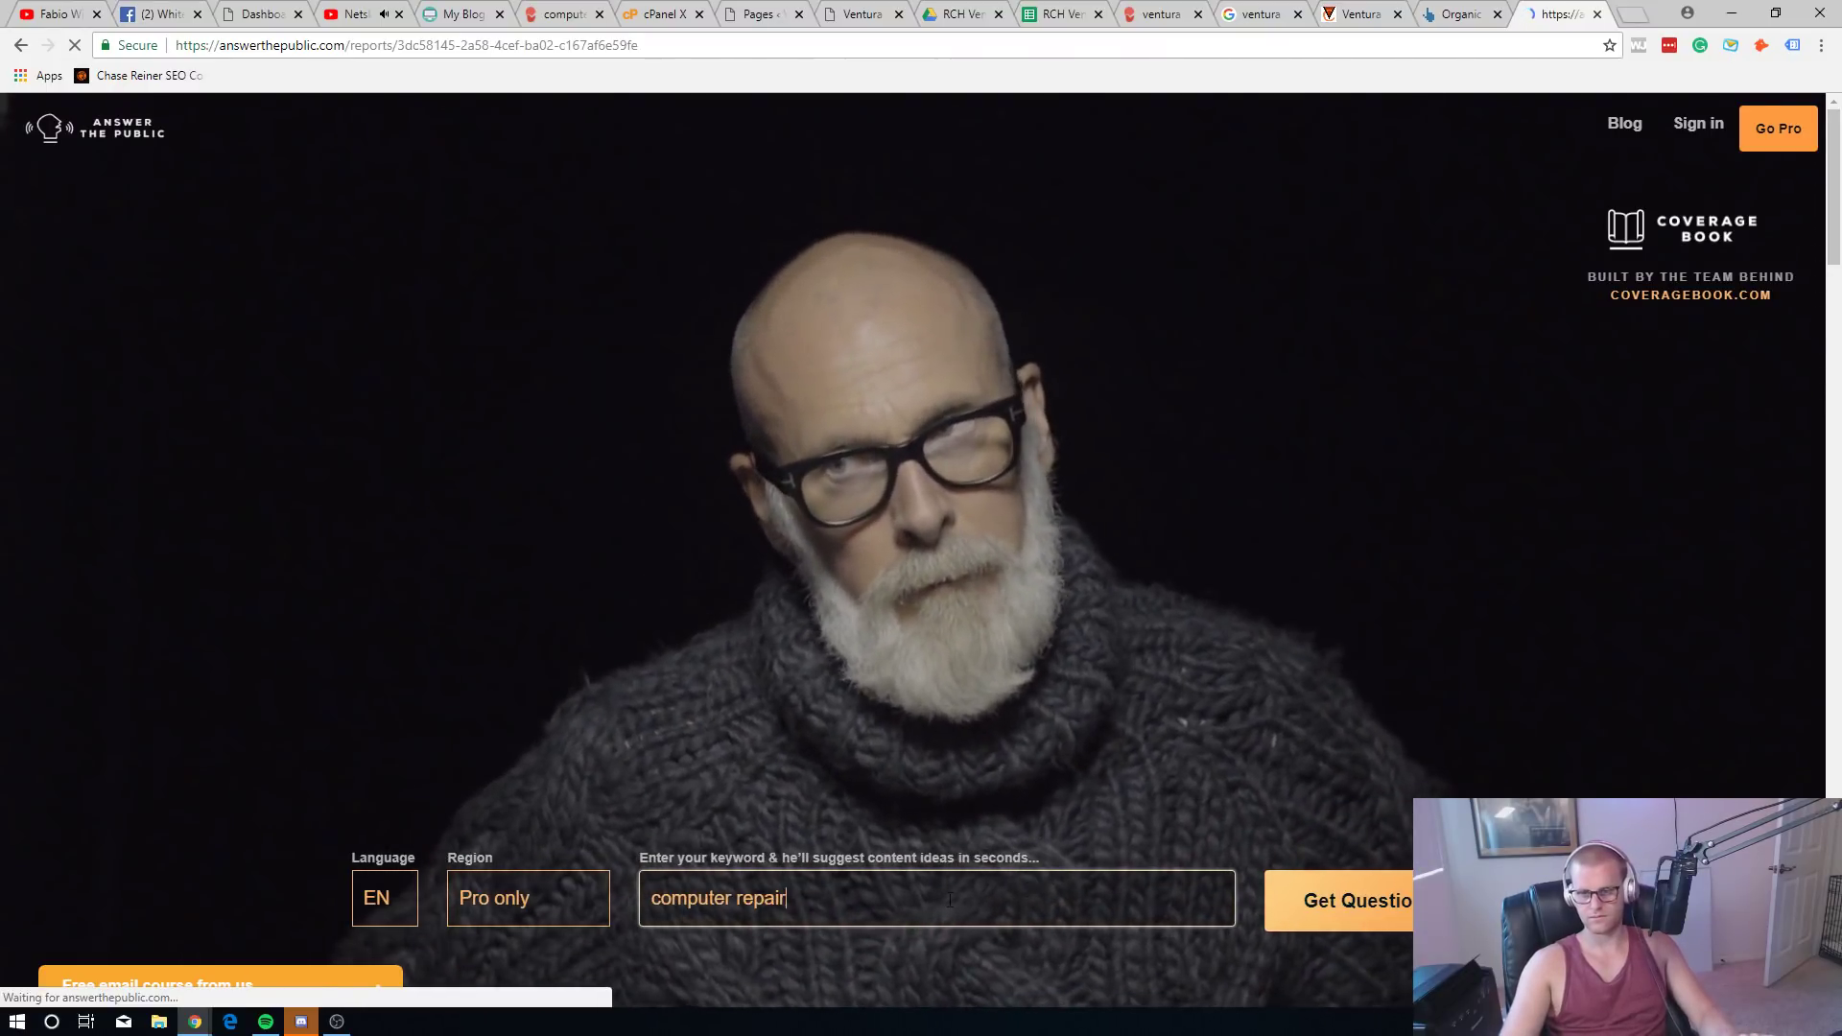
Browse the report's questions, switched to the plain Data list view
scroll(874, 729, down, 4)
scroll(844, 686, up, 4)
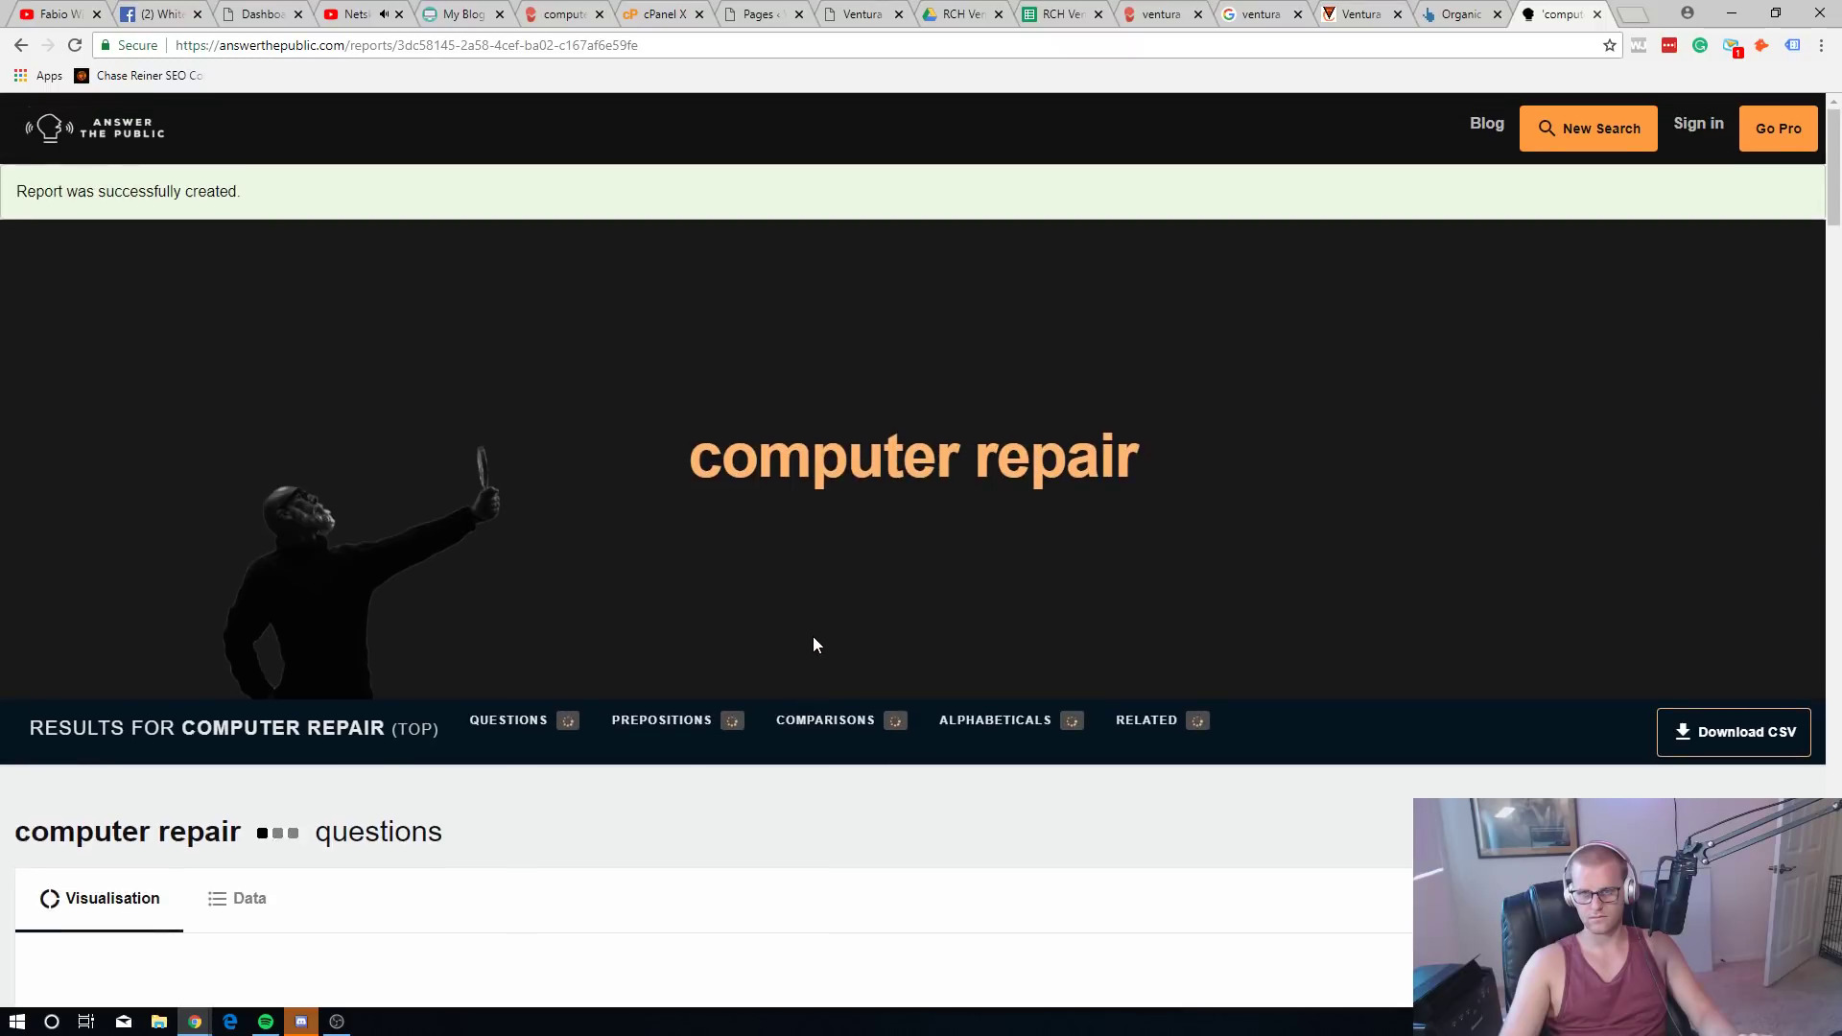
scroll(814, 641, down, 3)
scroll(298, 681, down, 2)
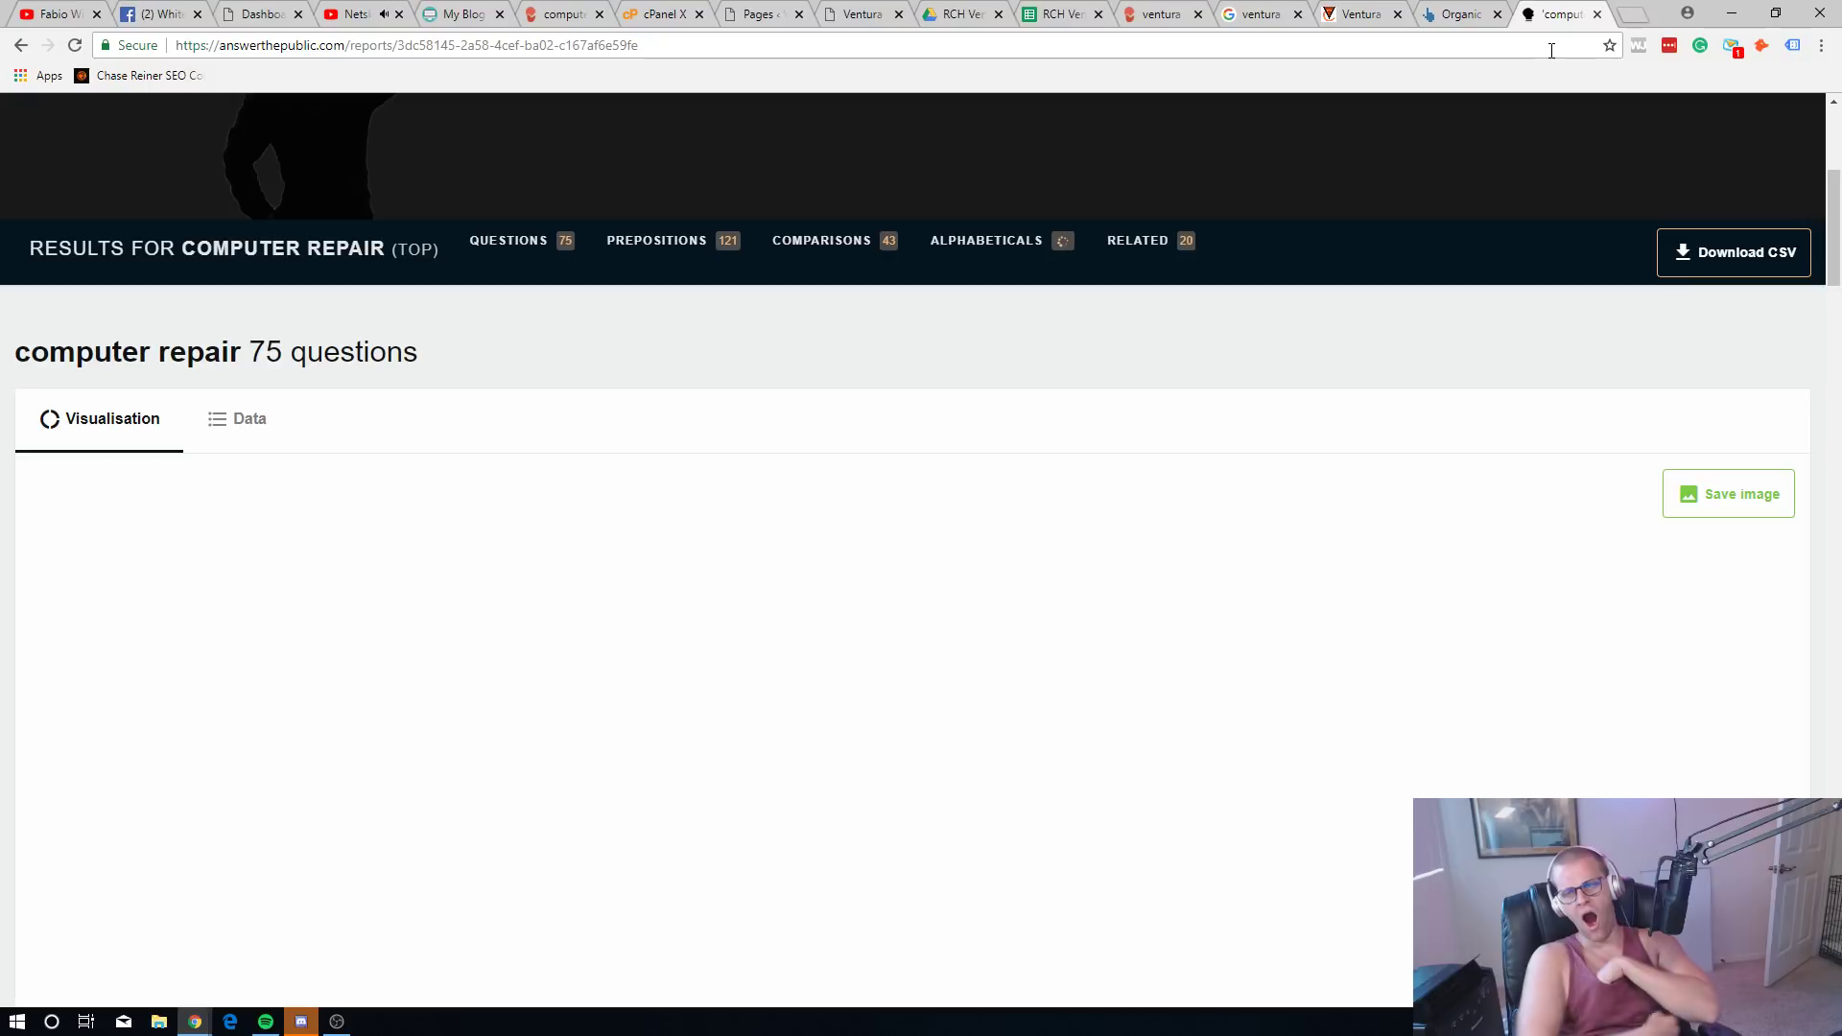
scroll(687, 372, down, 4)
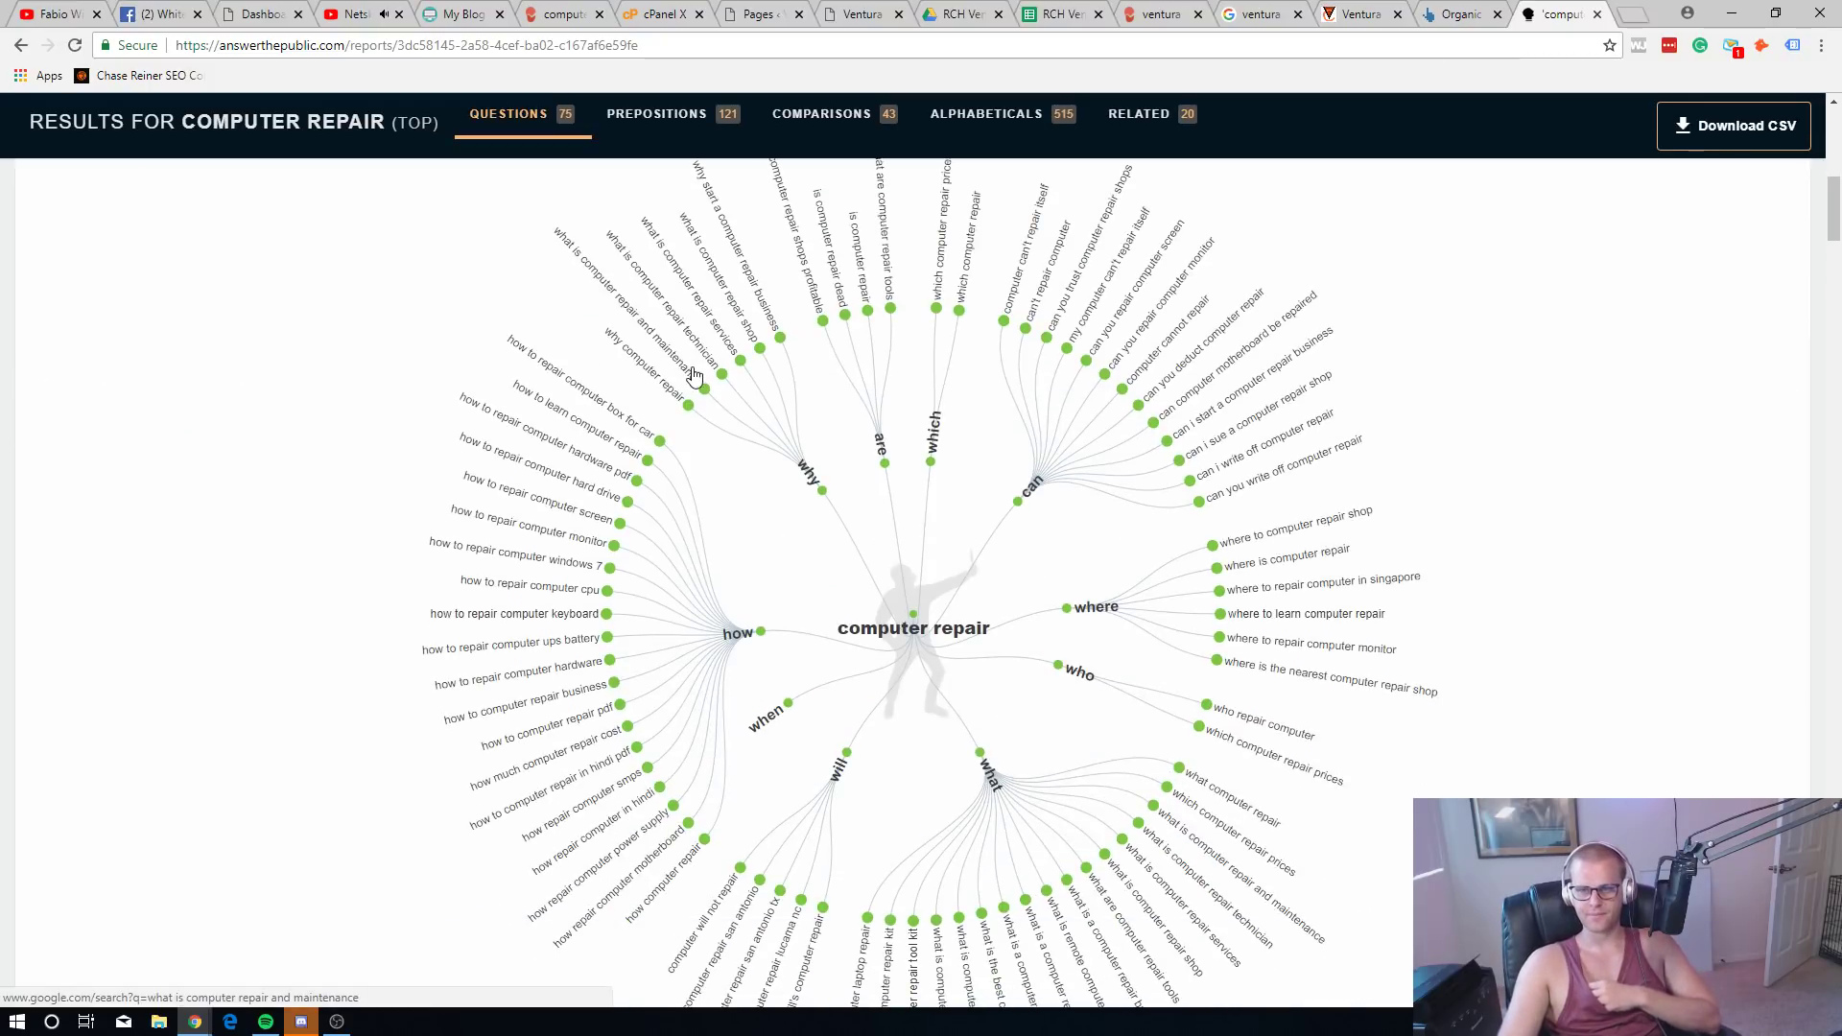
scroll(687, 374, down, 10)
scroll(687, 413, up, 15)
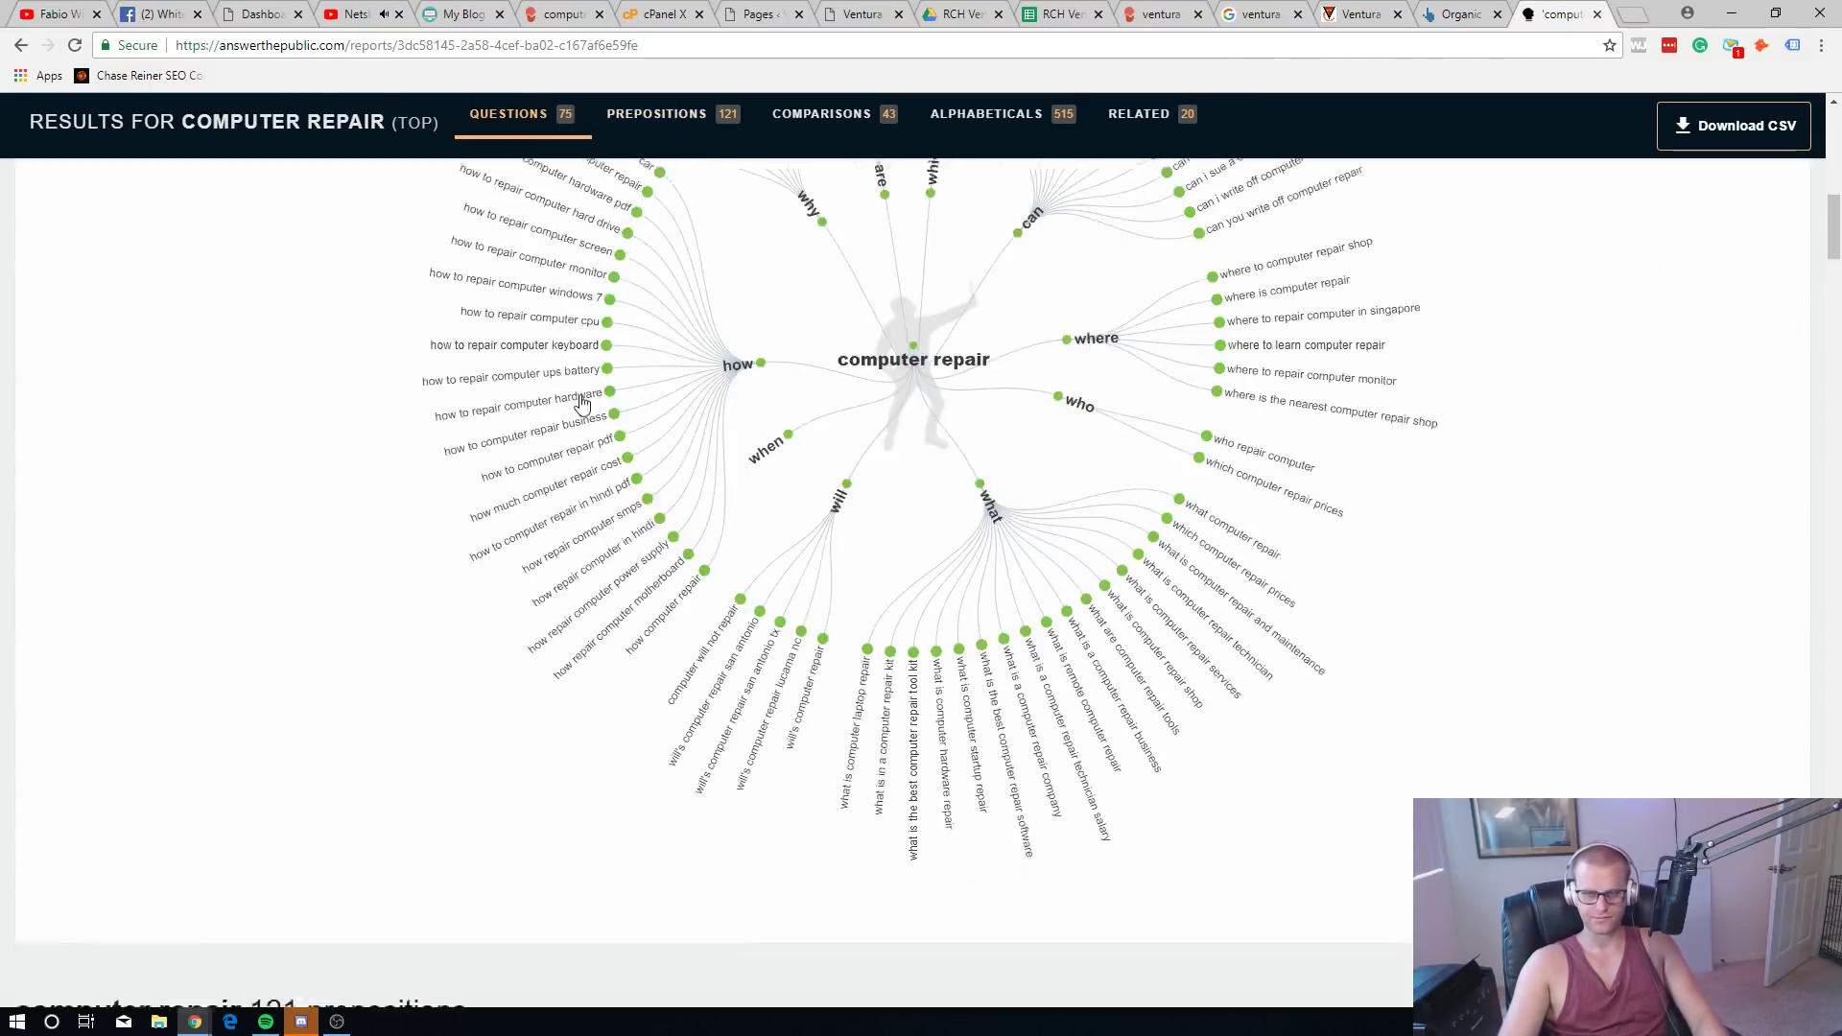
click(231, 523)
scroll(740, 577, down, 3)
scroll(739, 577, down, 1)
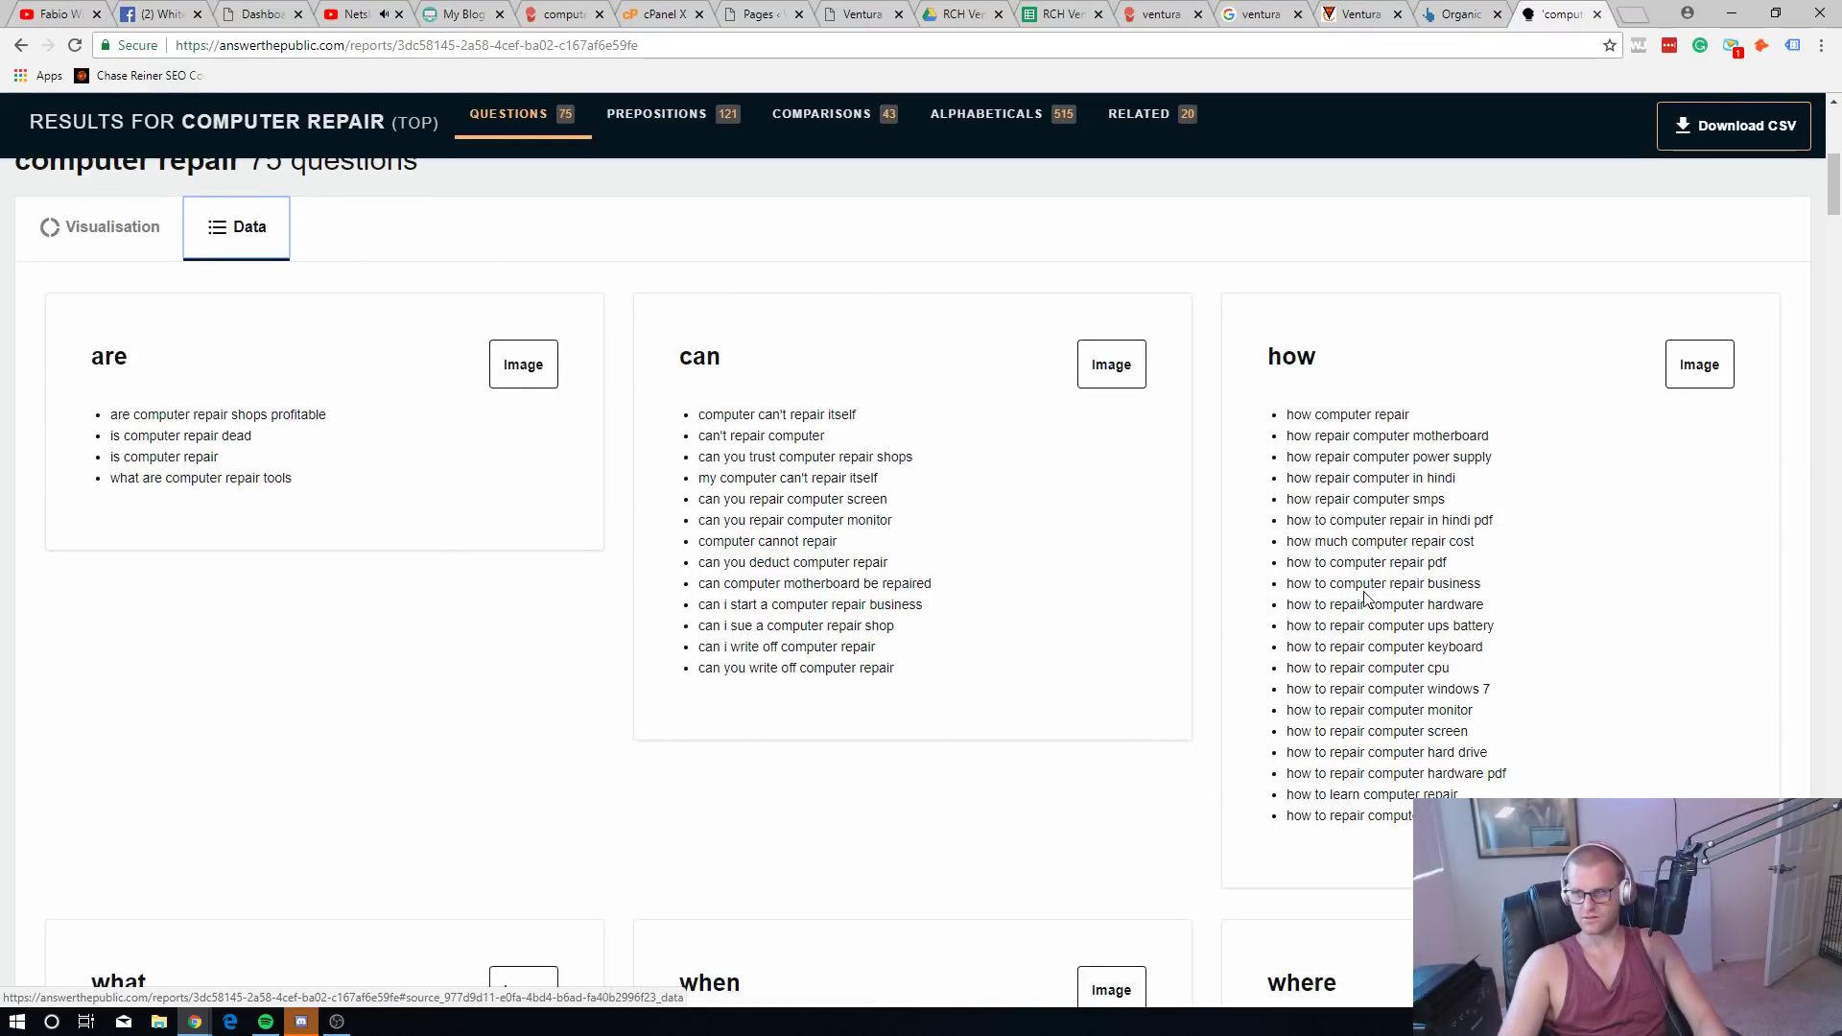
scroll(1372, 652, down, 5)
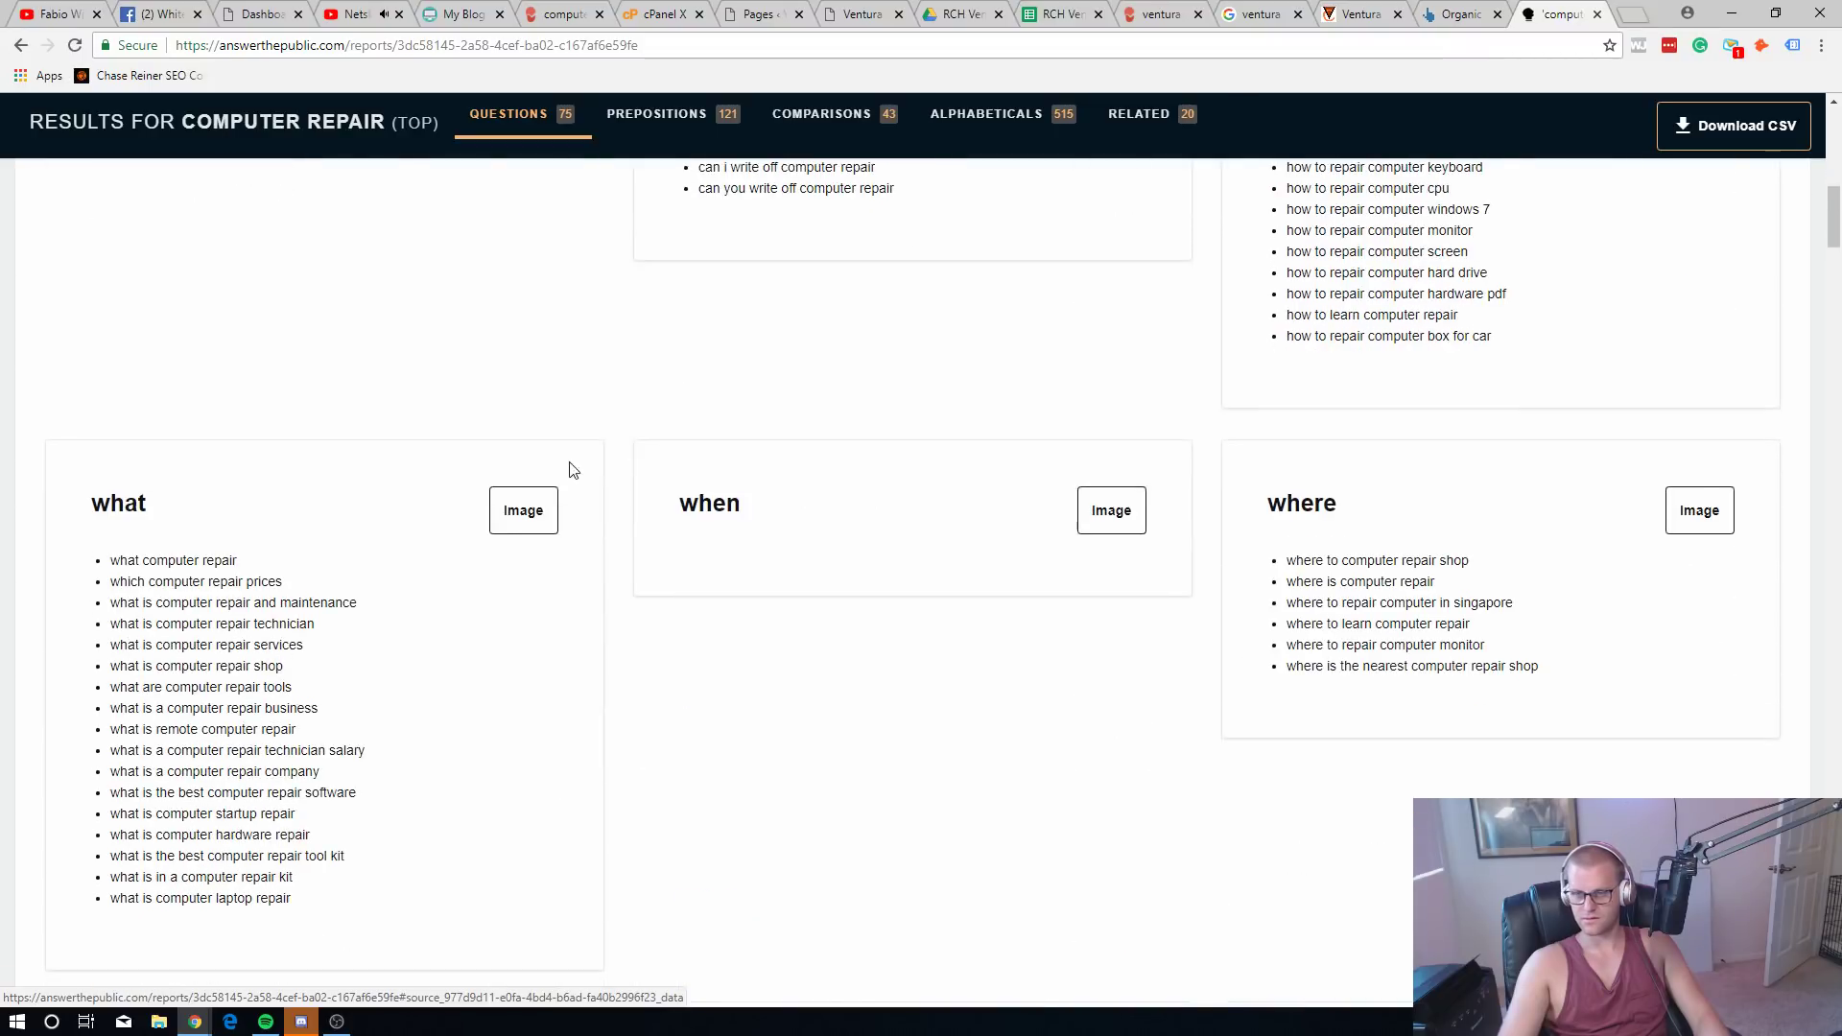
scroll(970, 671, down, 2)
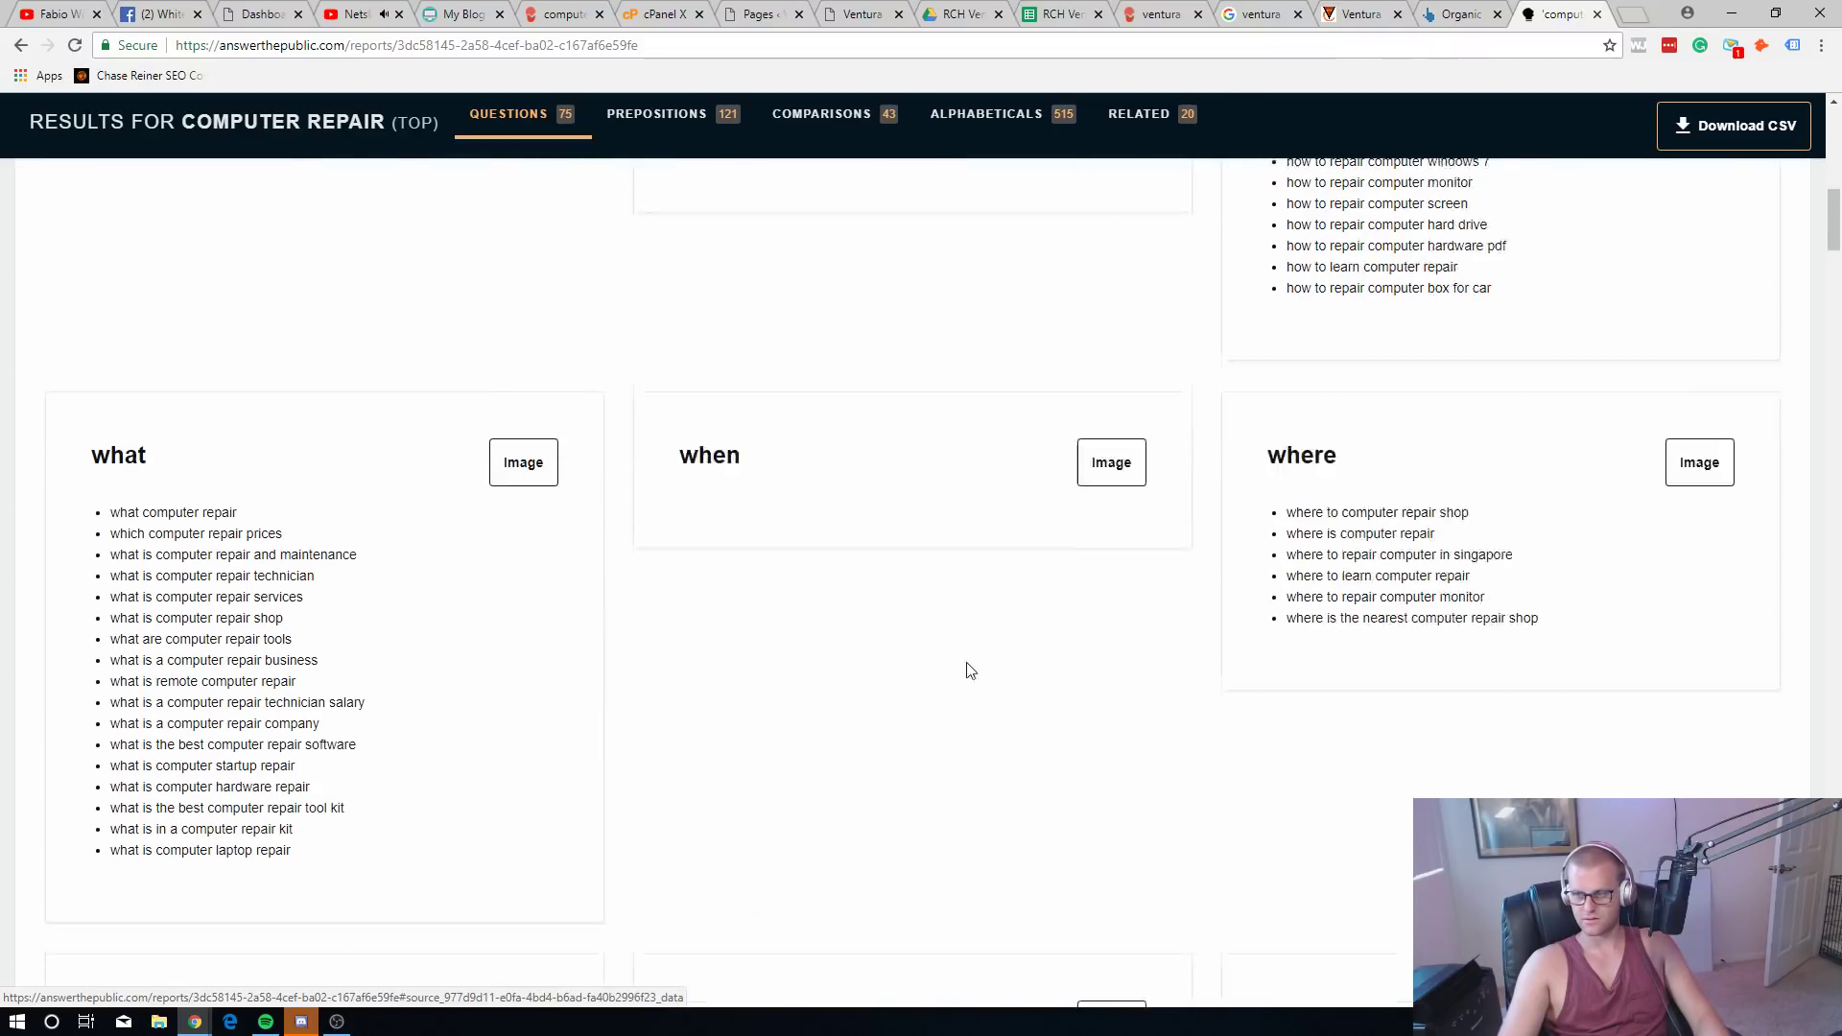
scroll(371, 519, down, 9)
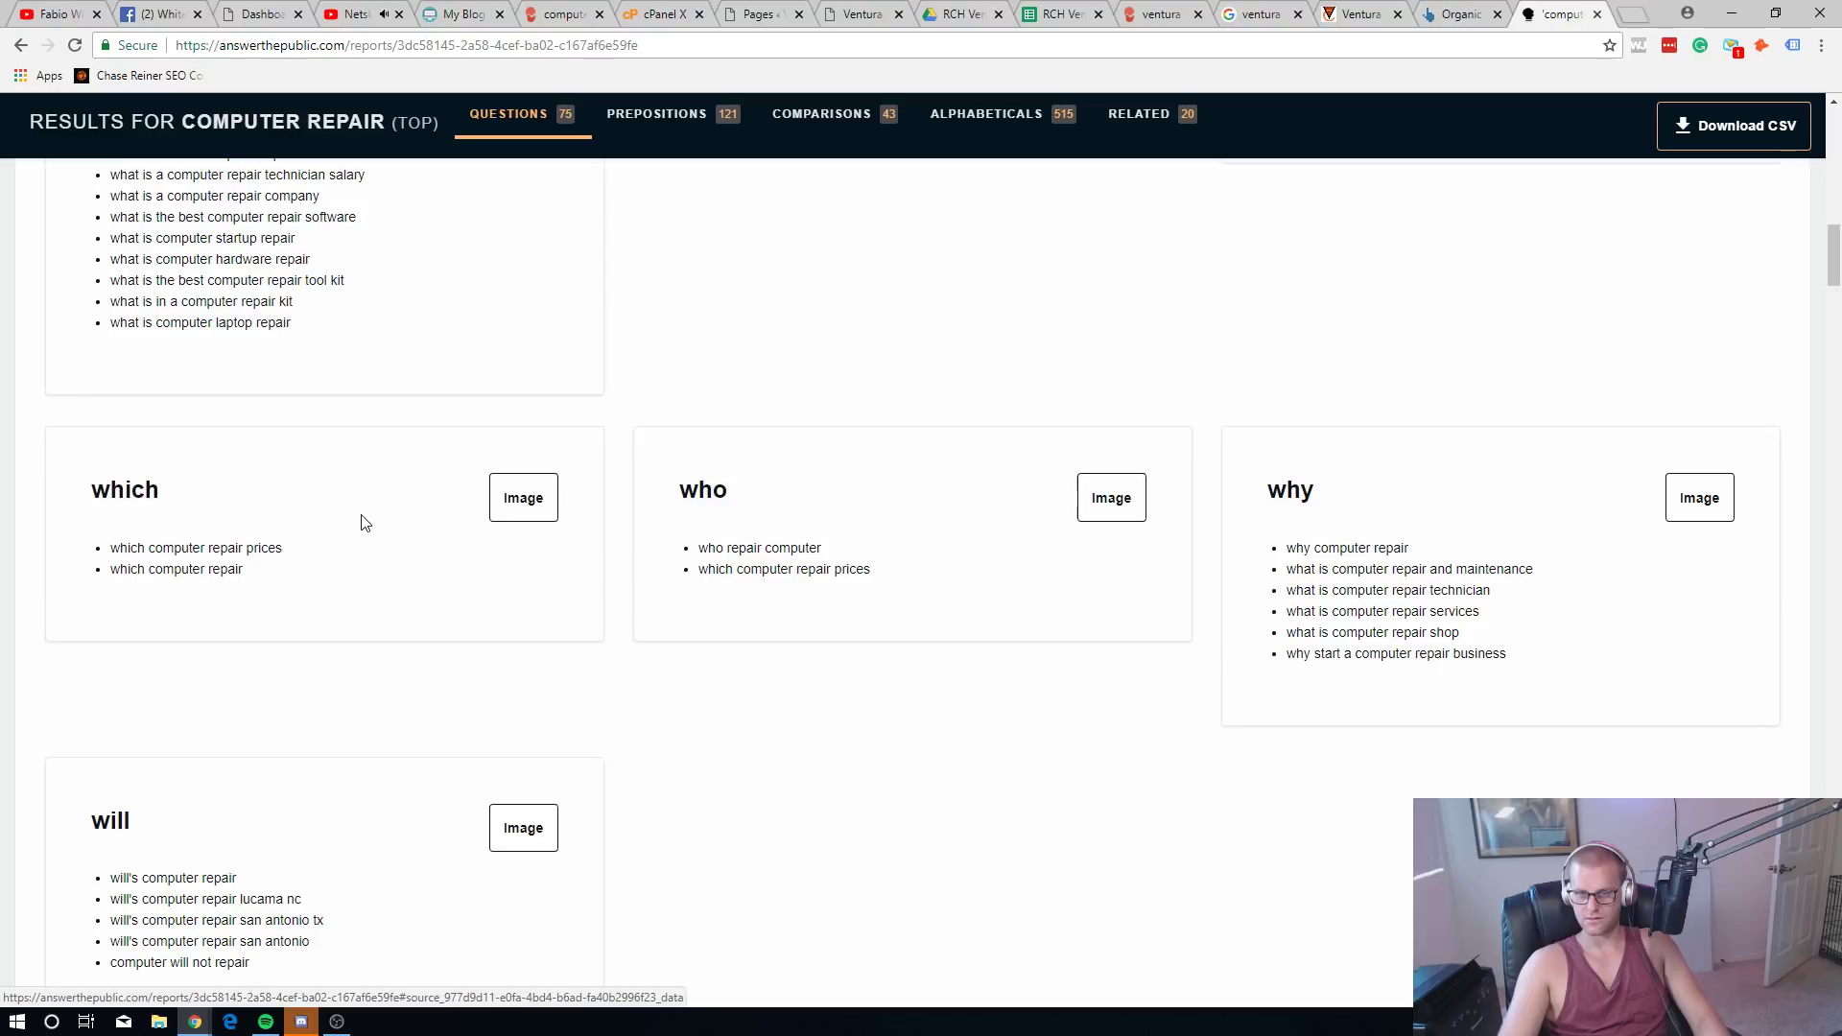
scroll(403, 499, down, 3)
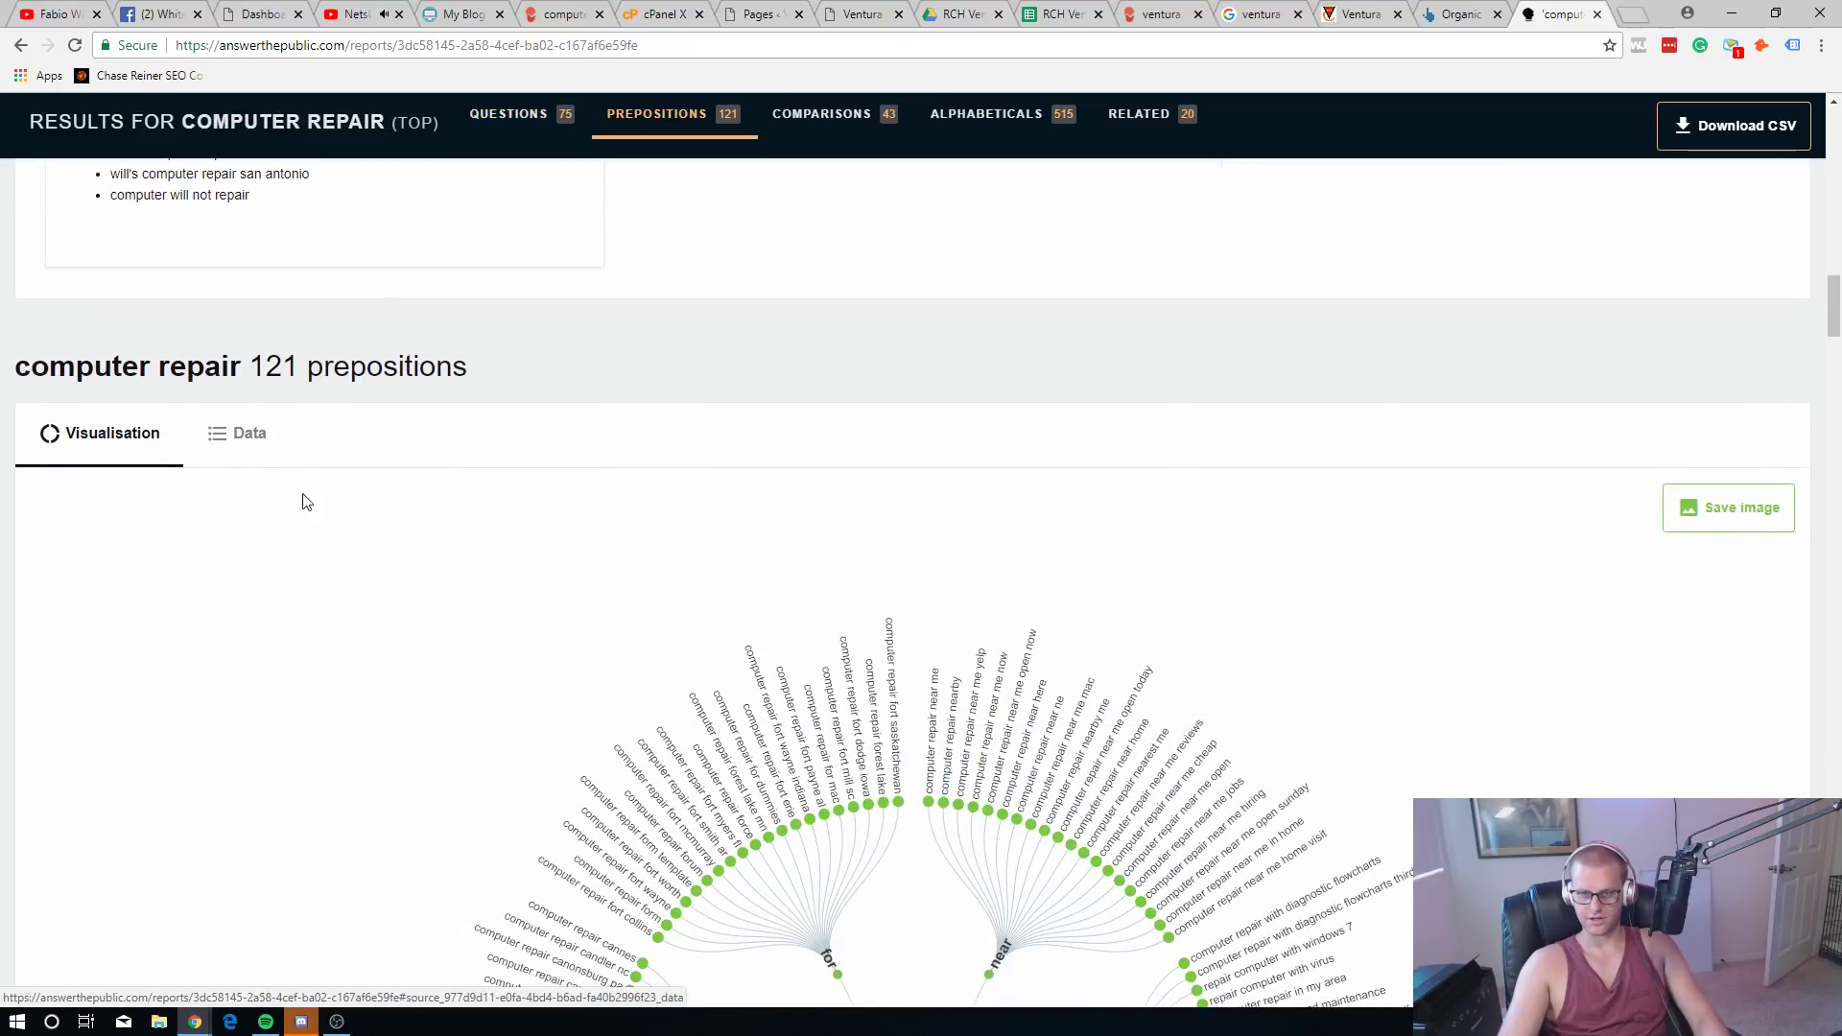
Review the prepositions results as a plain list
click(240, 428)
scroll(515, 601, down, 2)
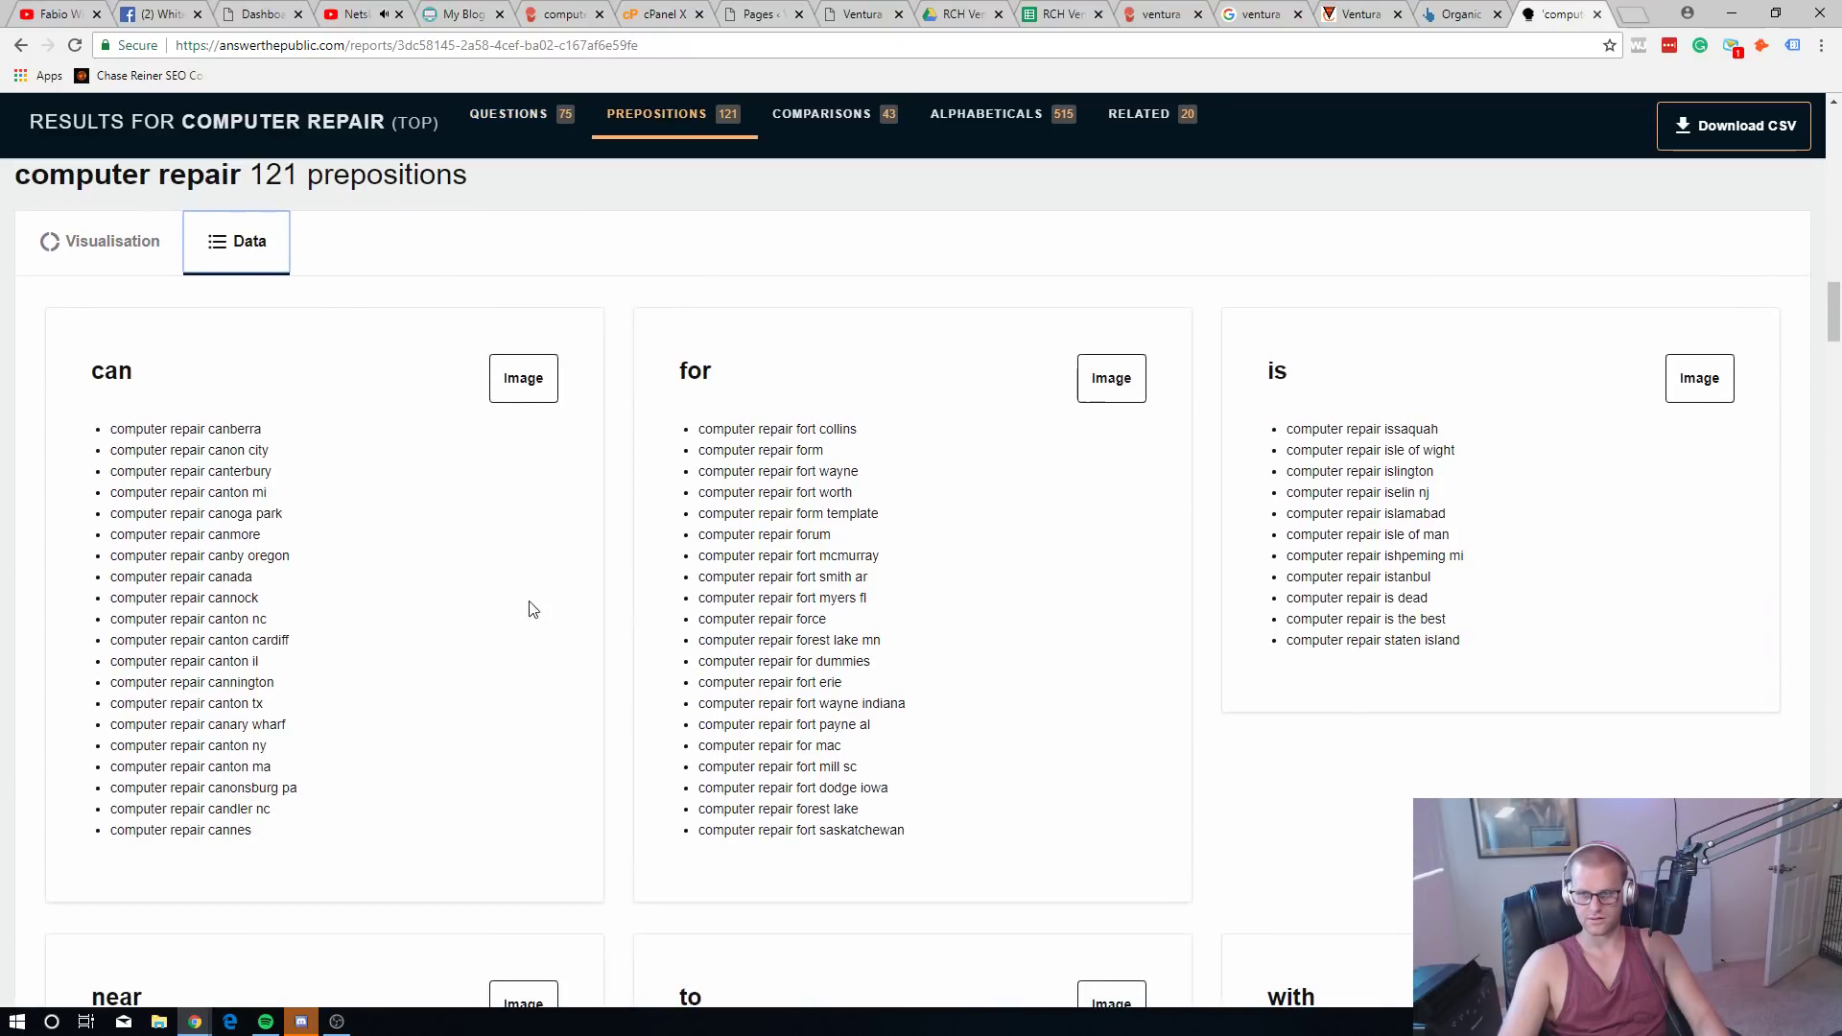
scroll(1046, 618, down, 10)
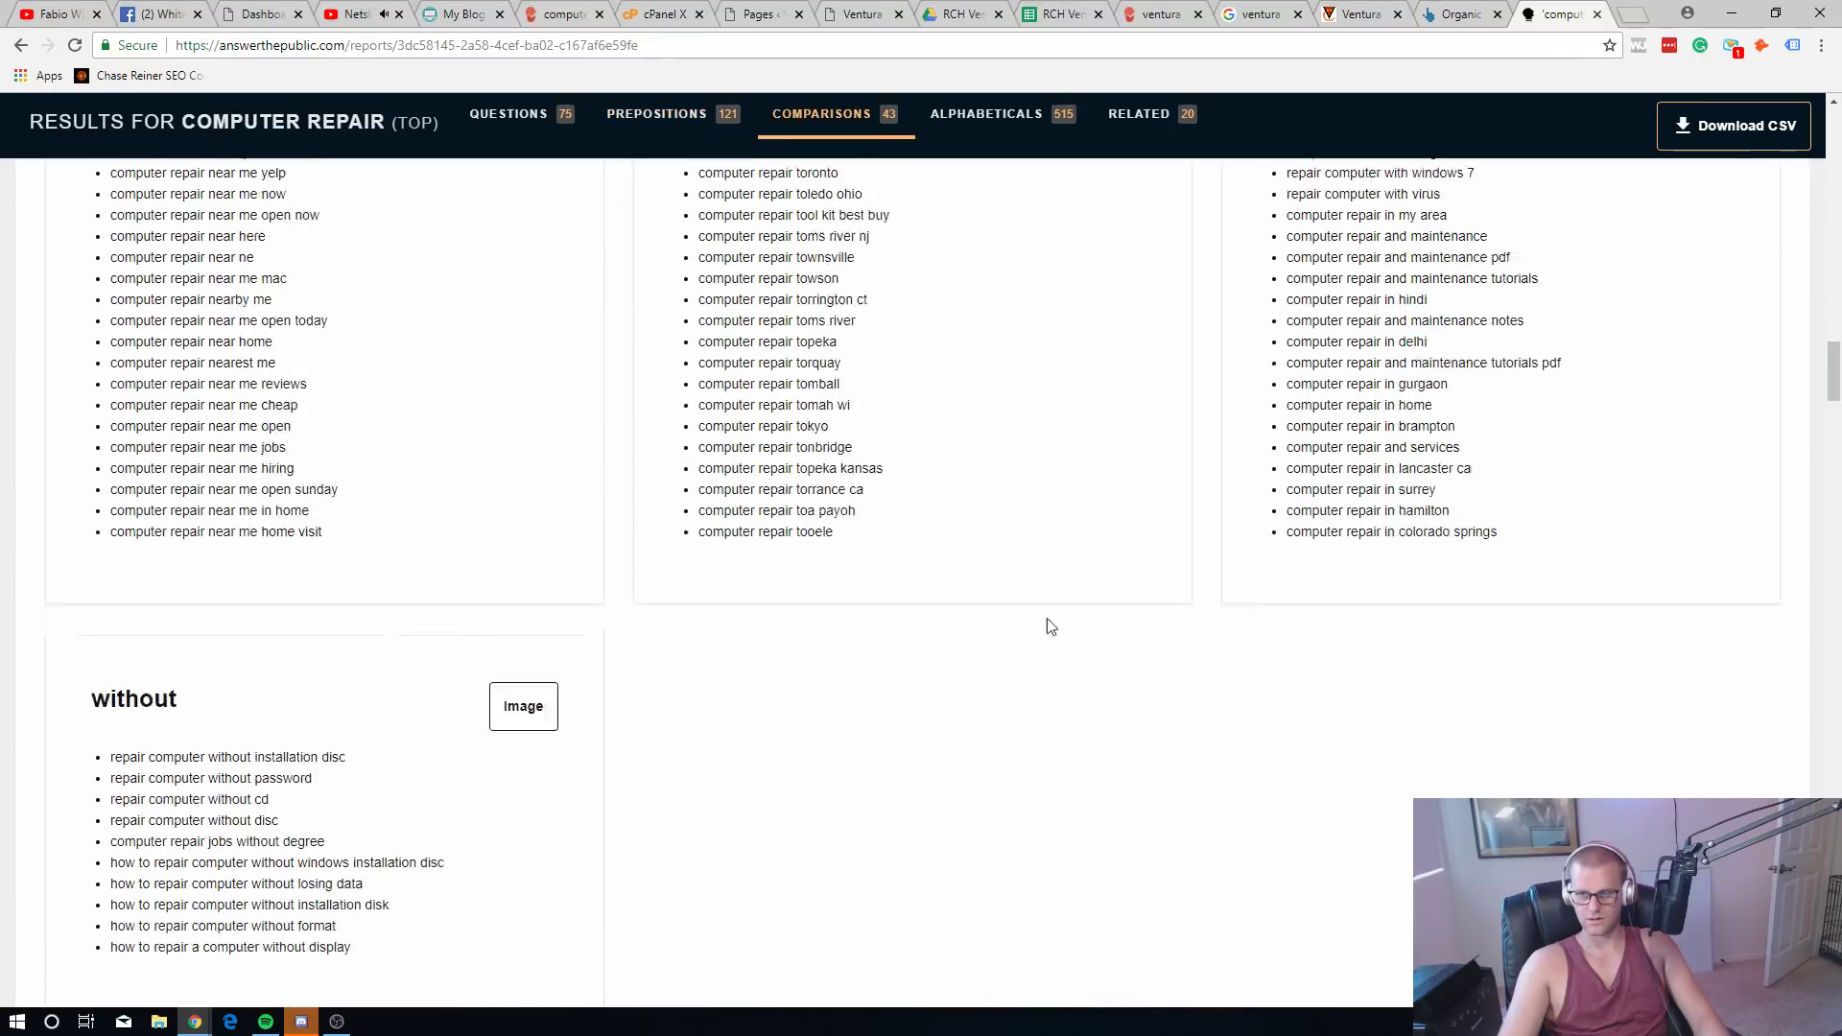
scroll(1046, 618, up, 2)
scroll(902, 564, down, 1)
scroll(905, 566, down, 6)
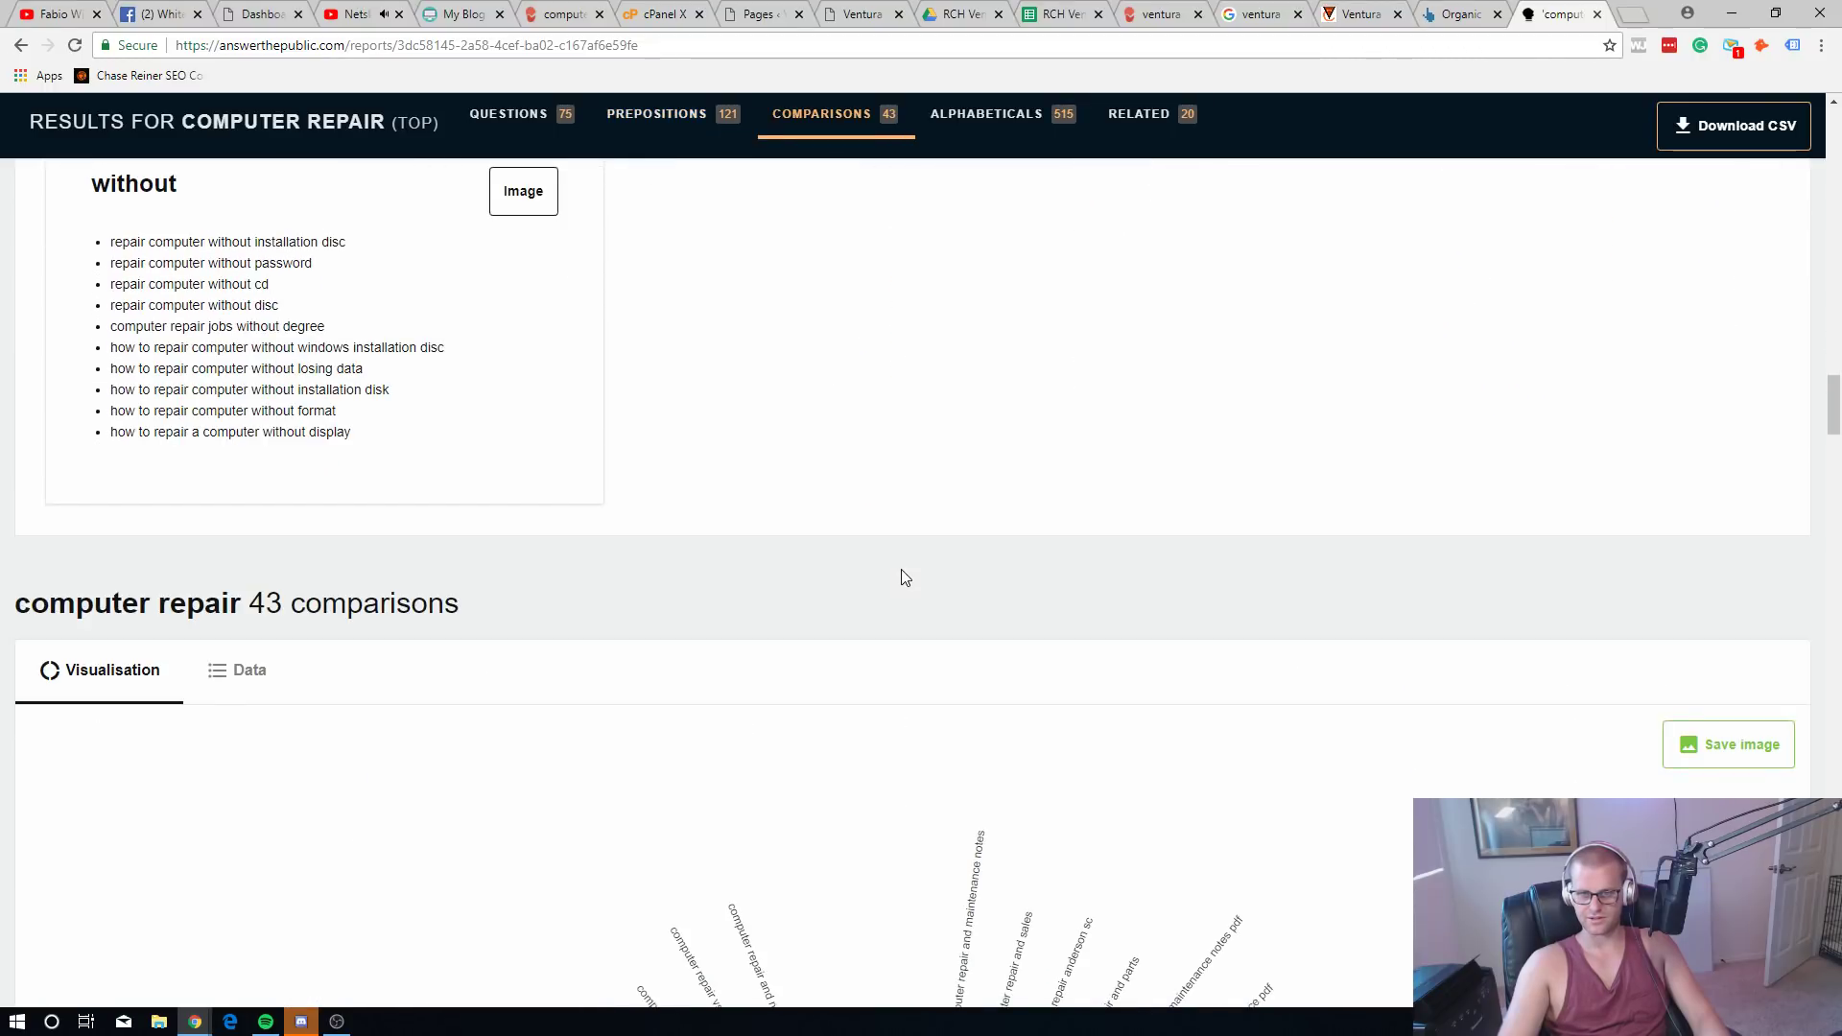
scroll(217, 384, up, 1)
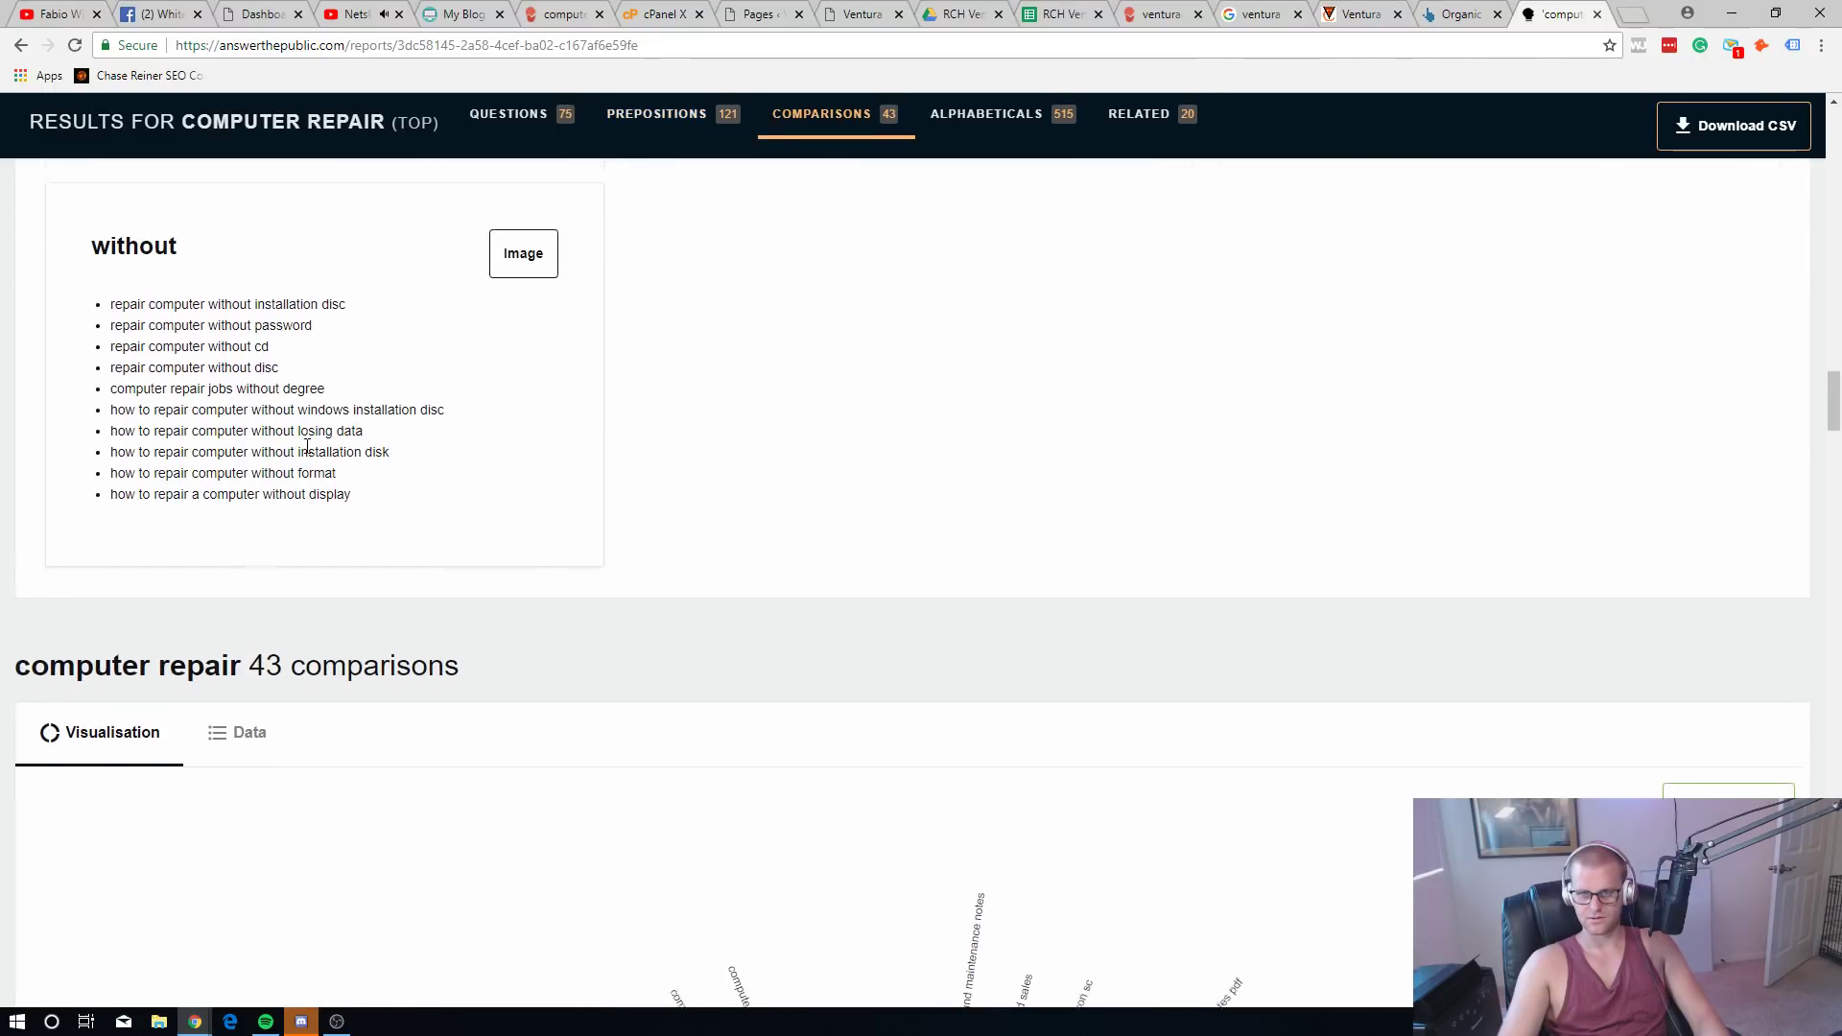
scroll(395, 486, down, 12)
scroll(593, 459, up, 13)
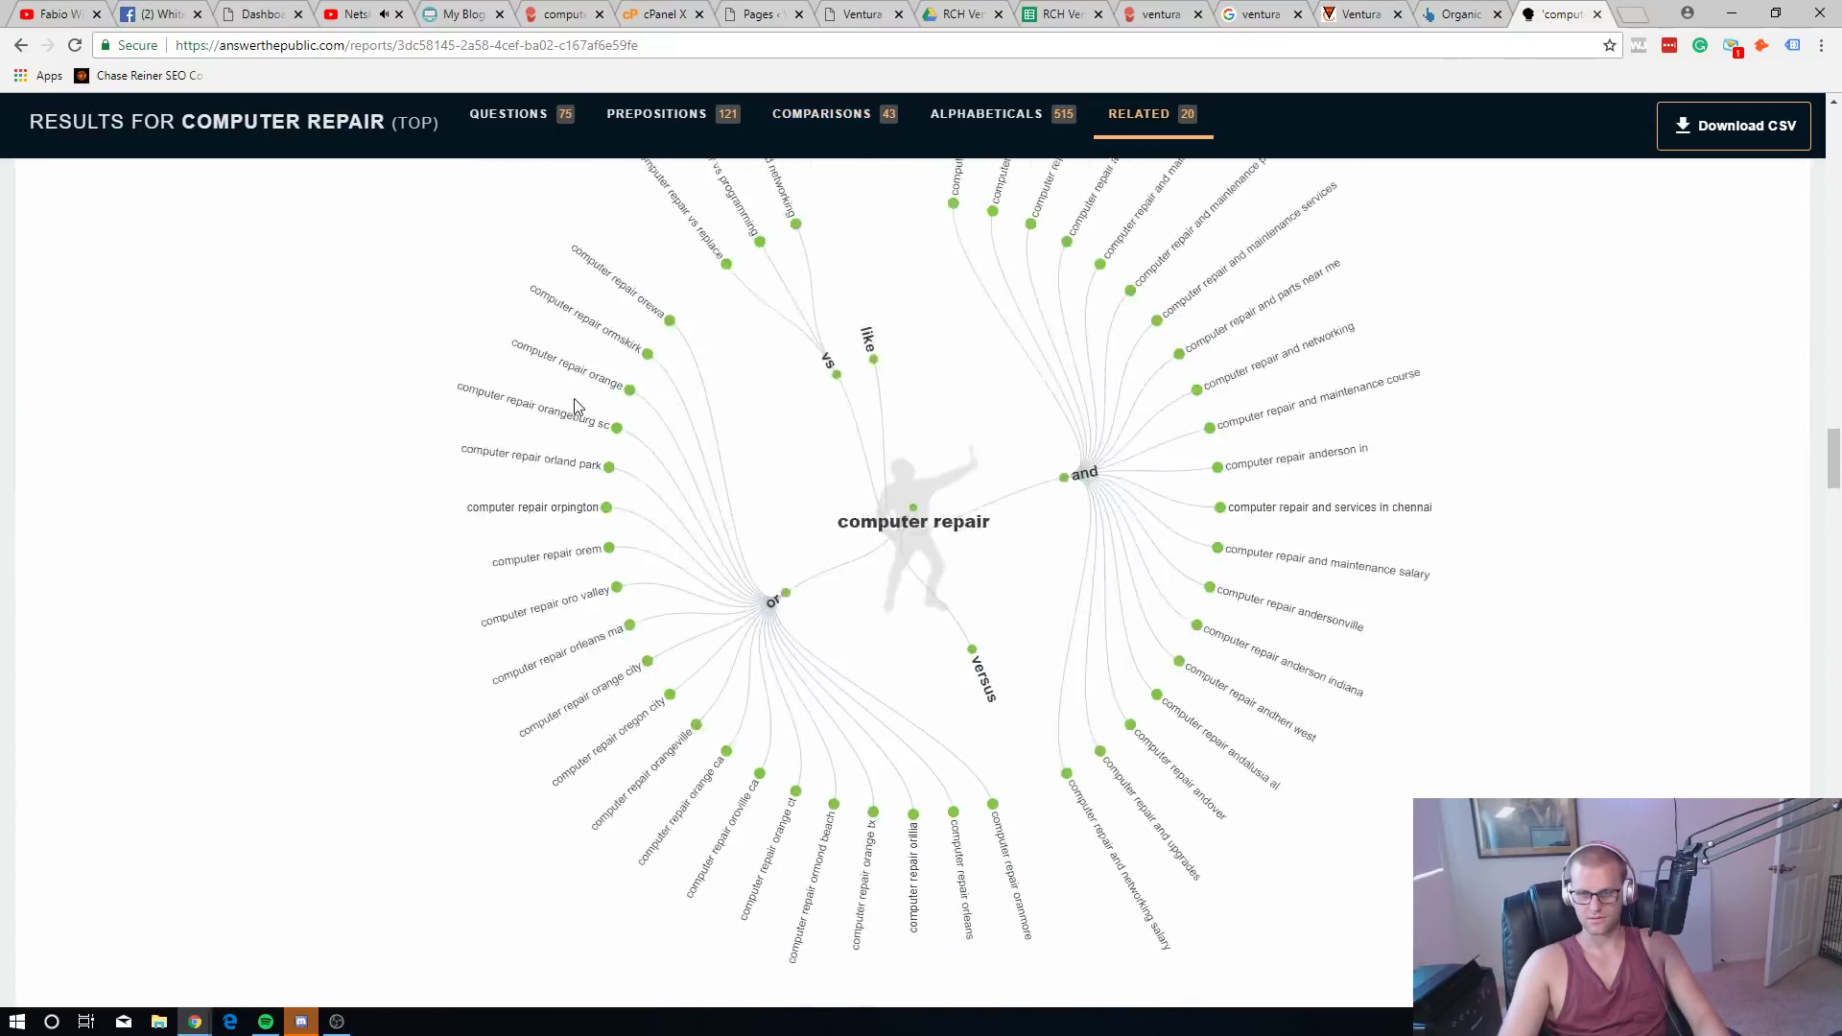
Review the comparisons results as a plain list
click(263, 491)
scroll(288, 495, down, 4)
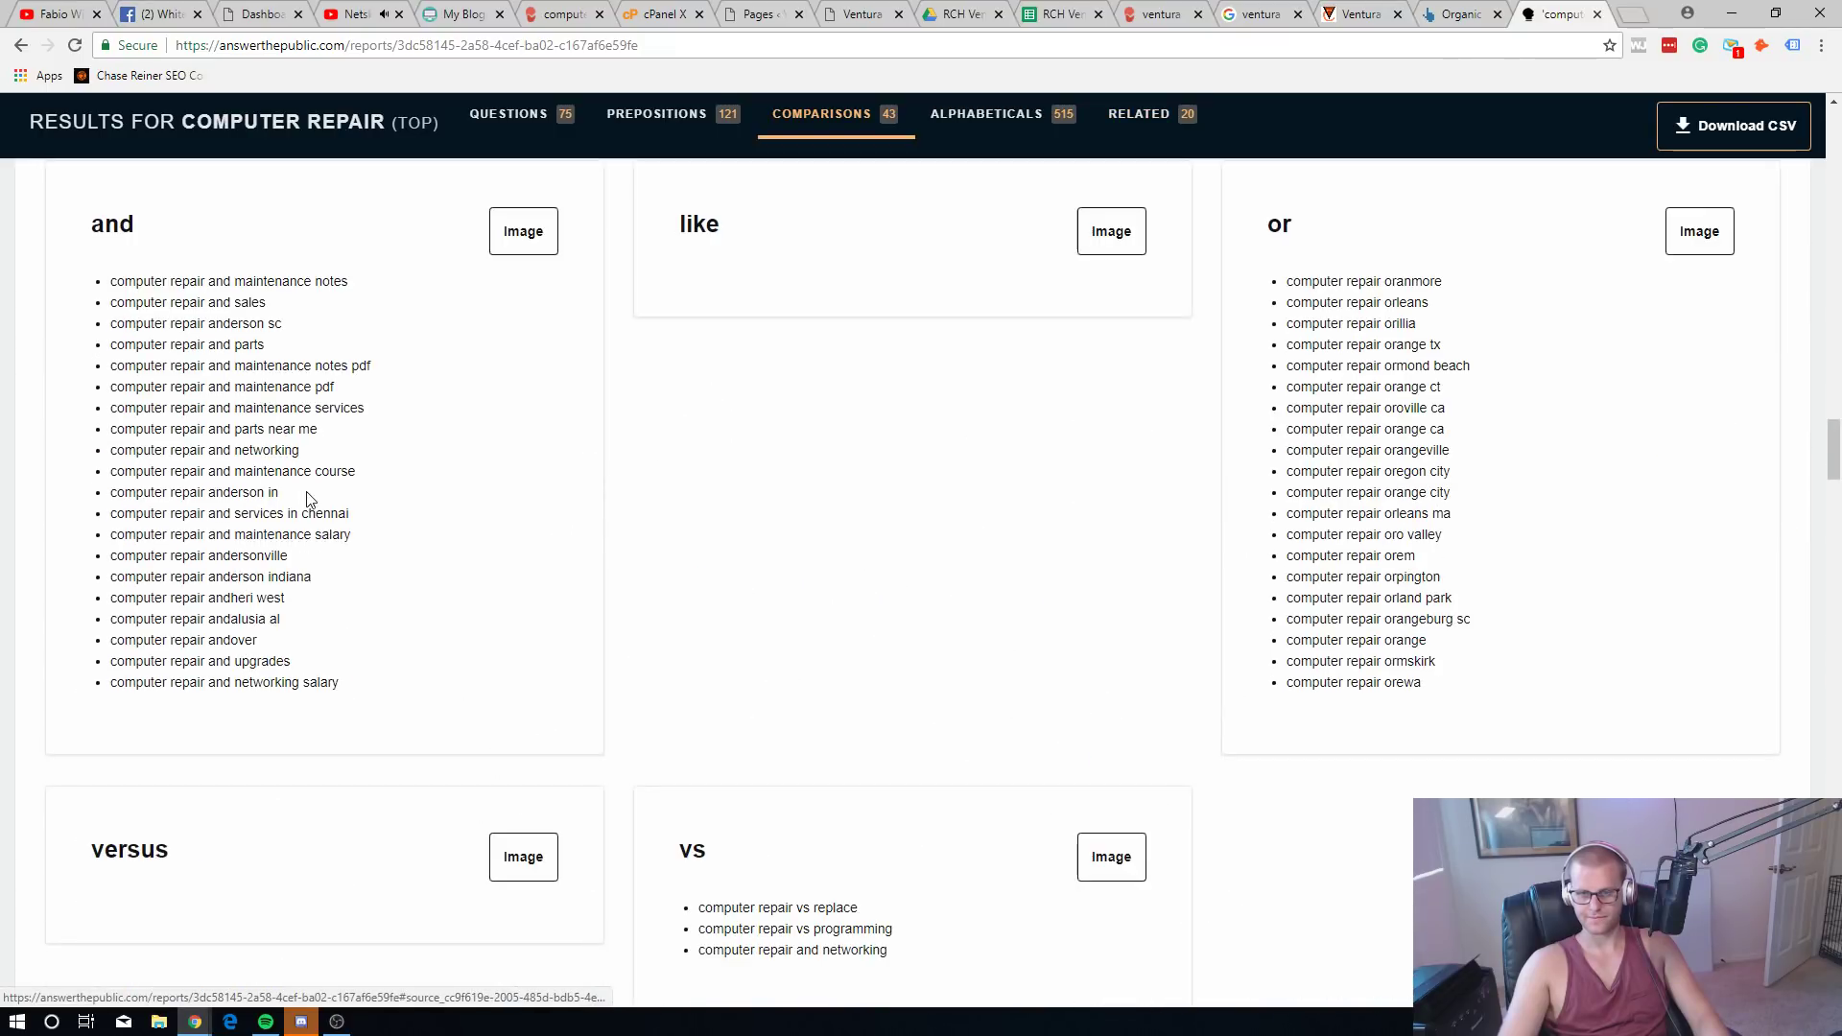
scroll(508, 504, down, 10)
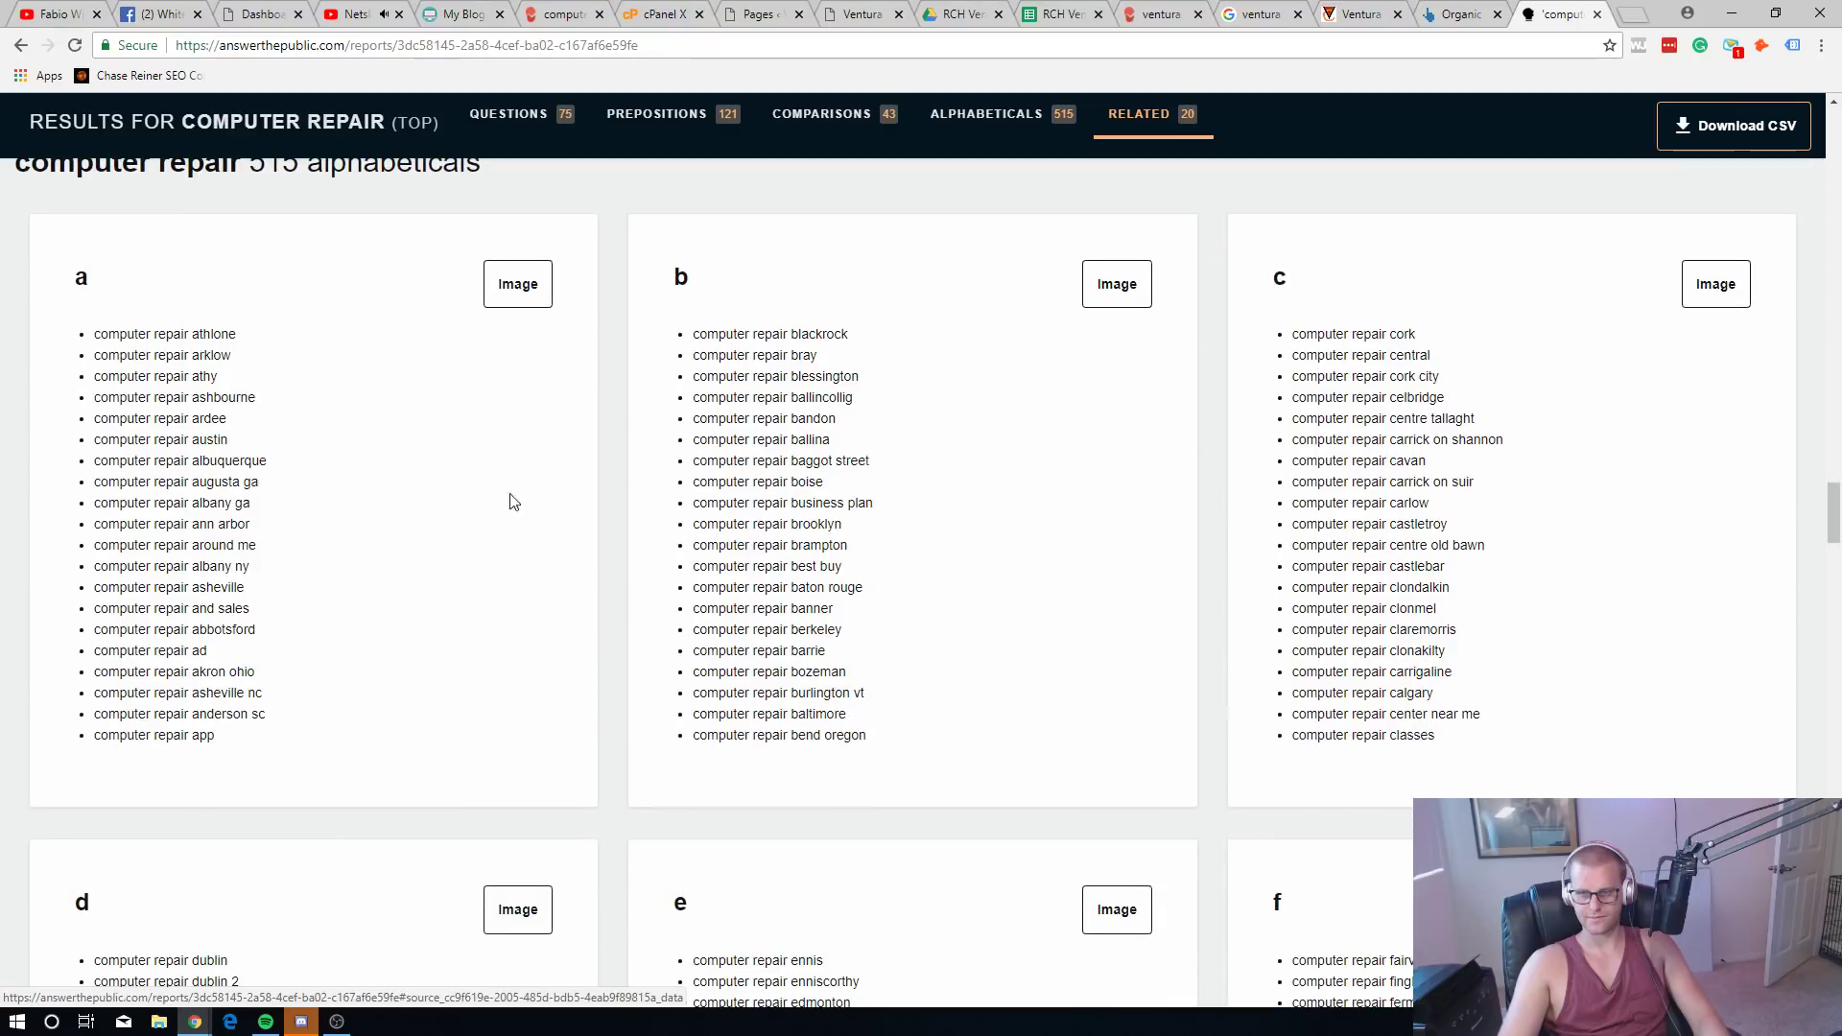
scroll(551, 504, down, 20)
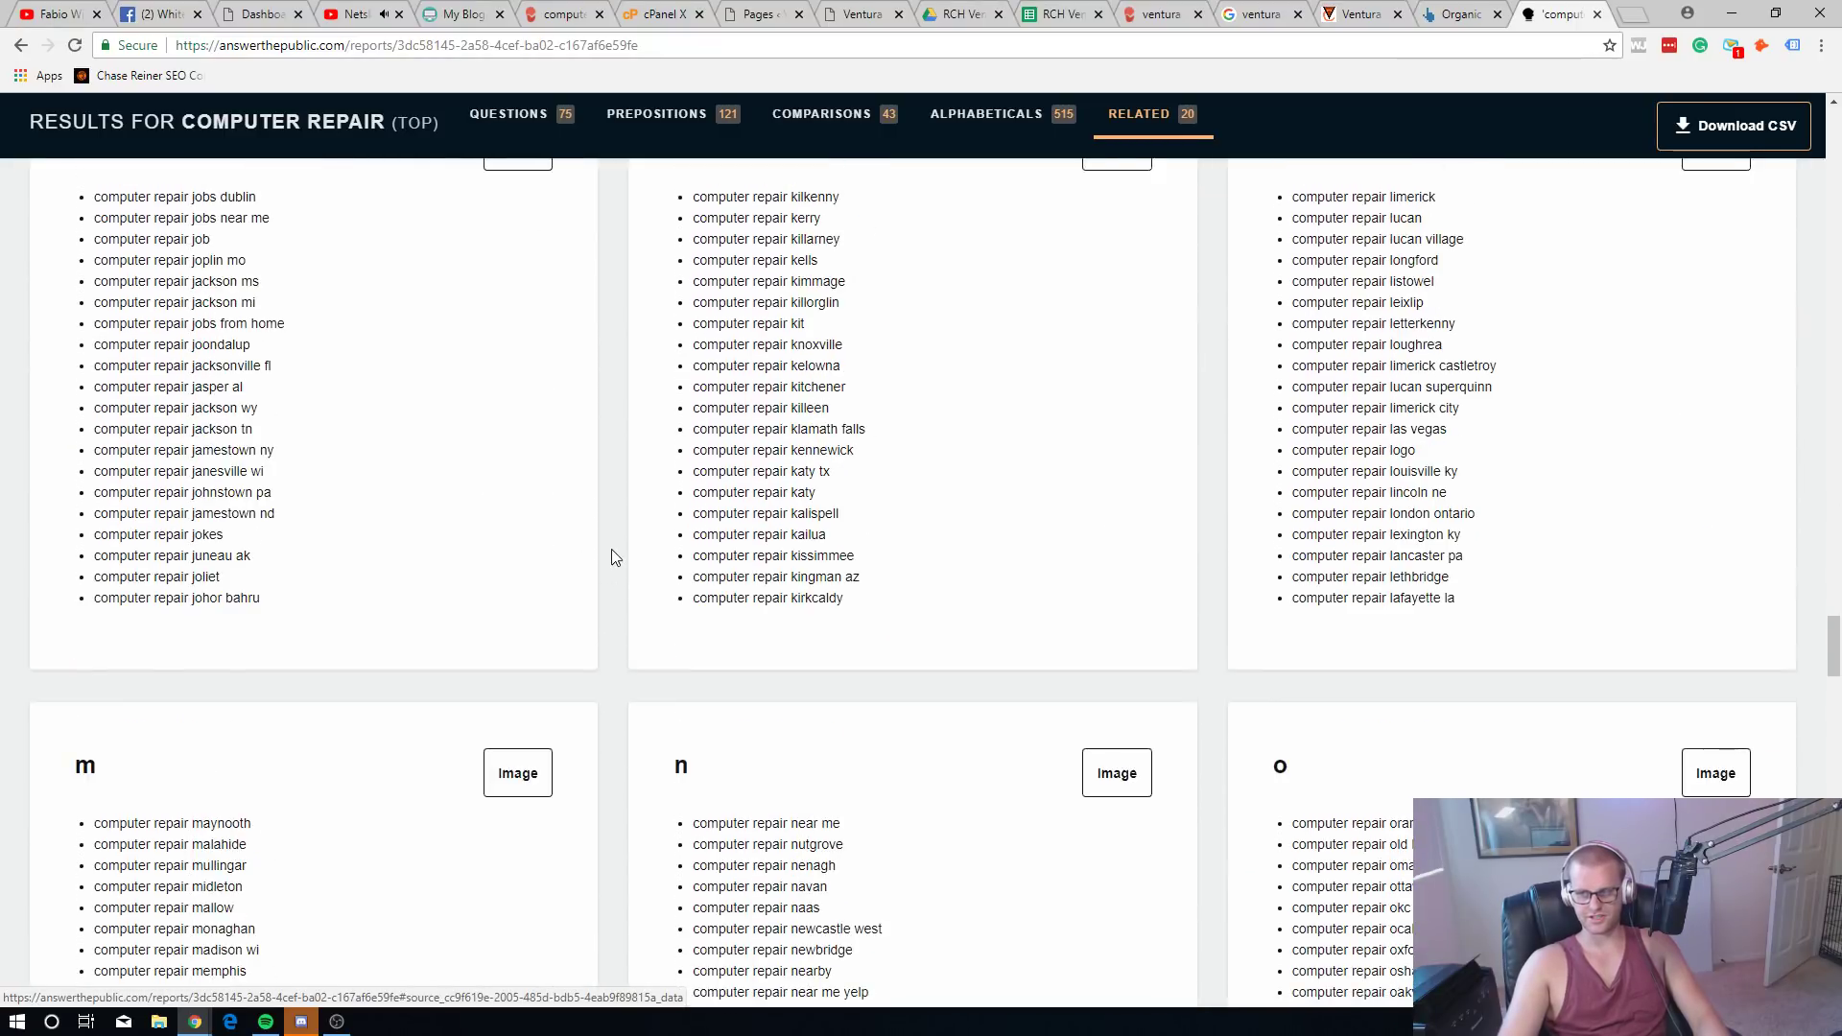
scroll(613, 554, down, 20)
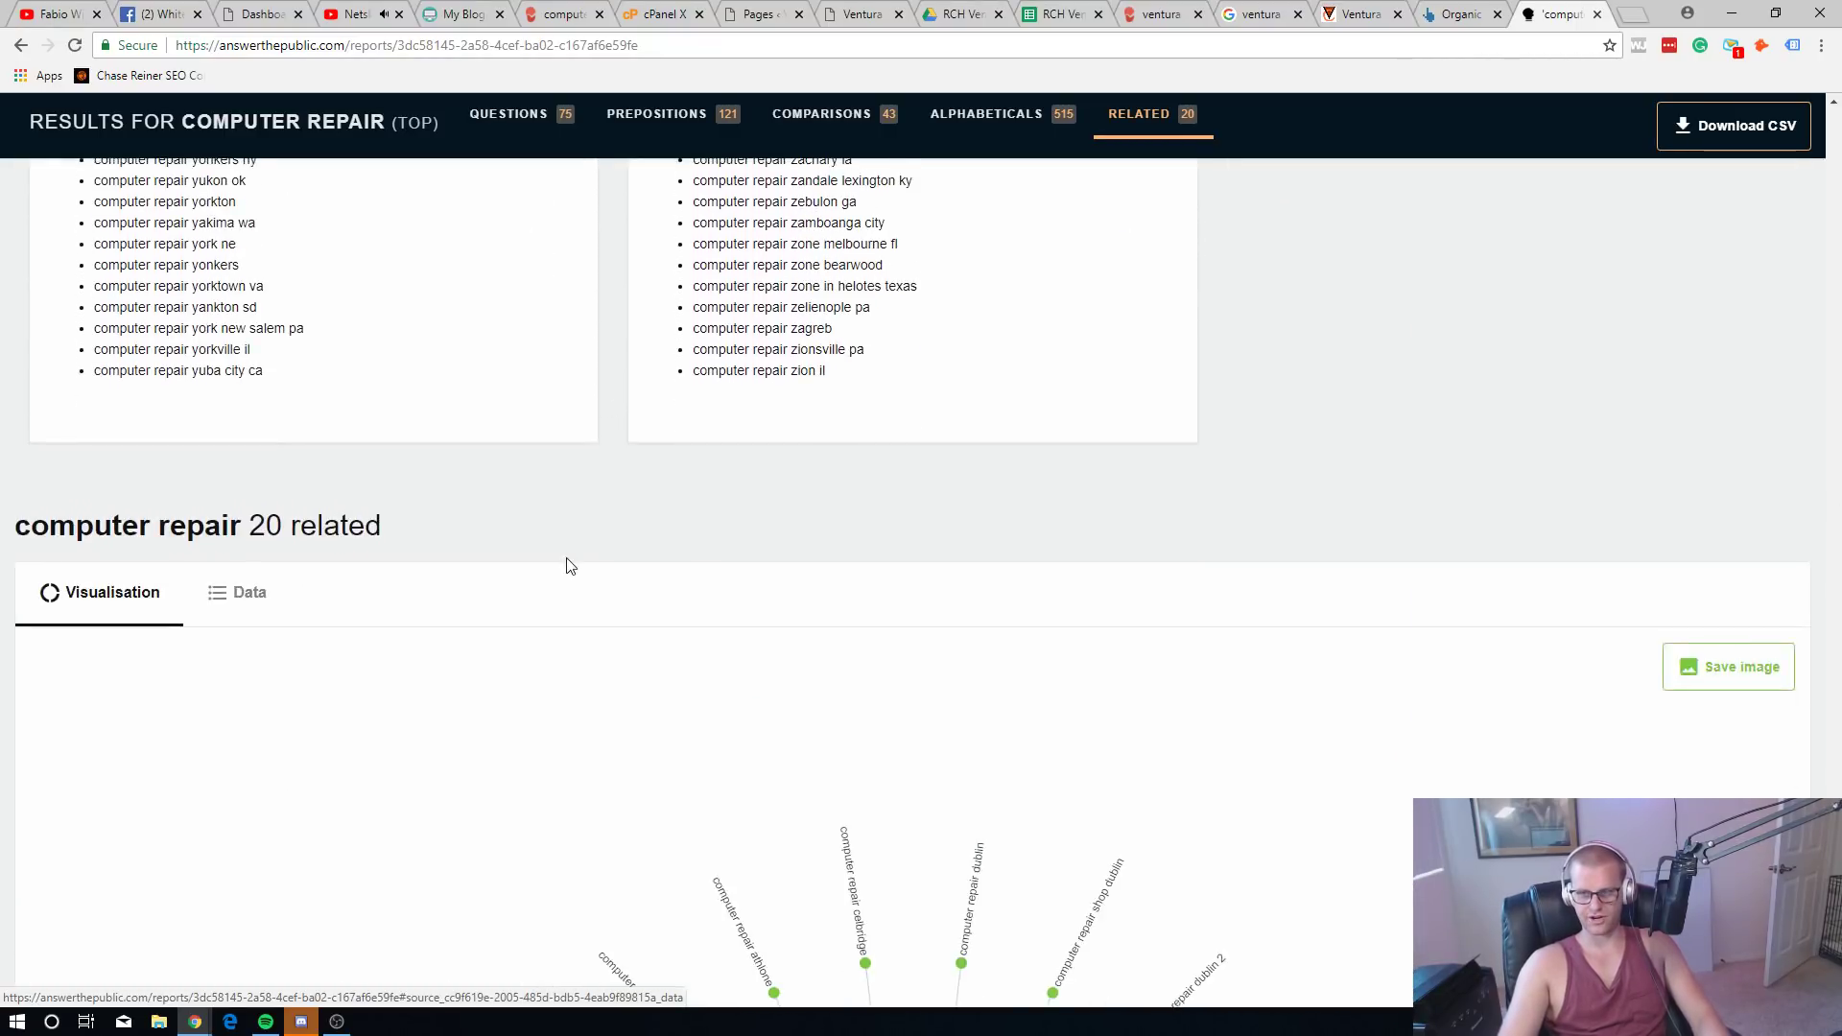
scroll(480, 508, up, 4)
View the related keywords list, then close the AnswerThePublic tab
click(269, 491)
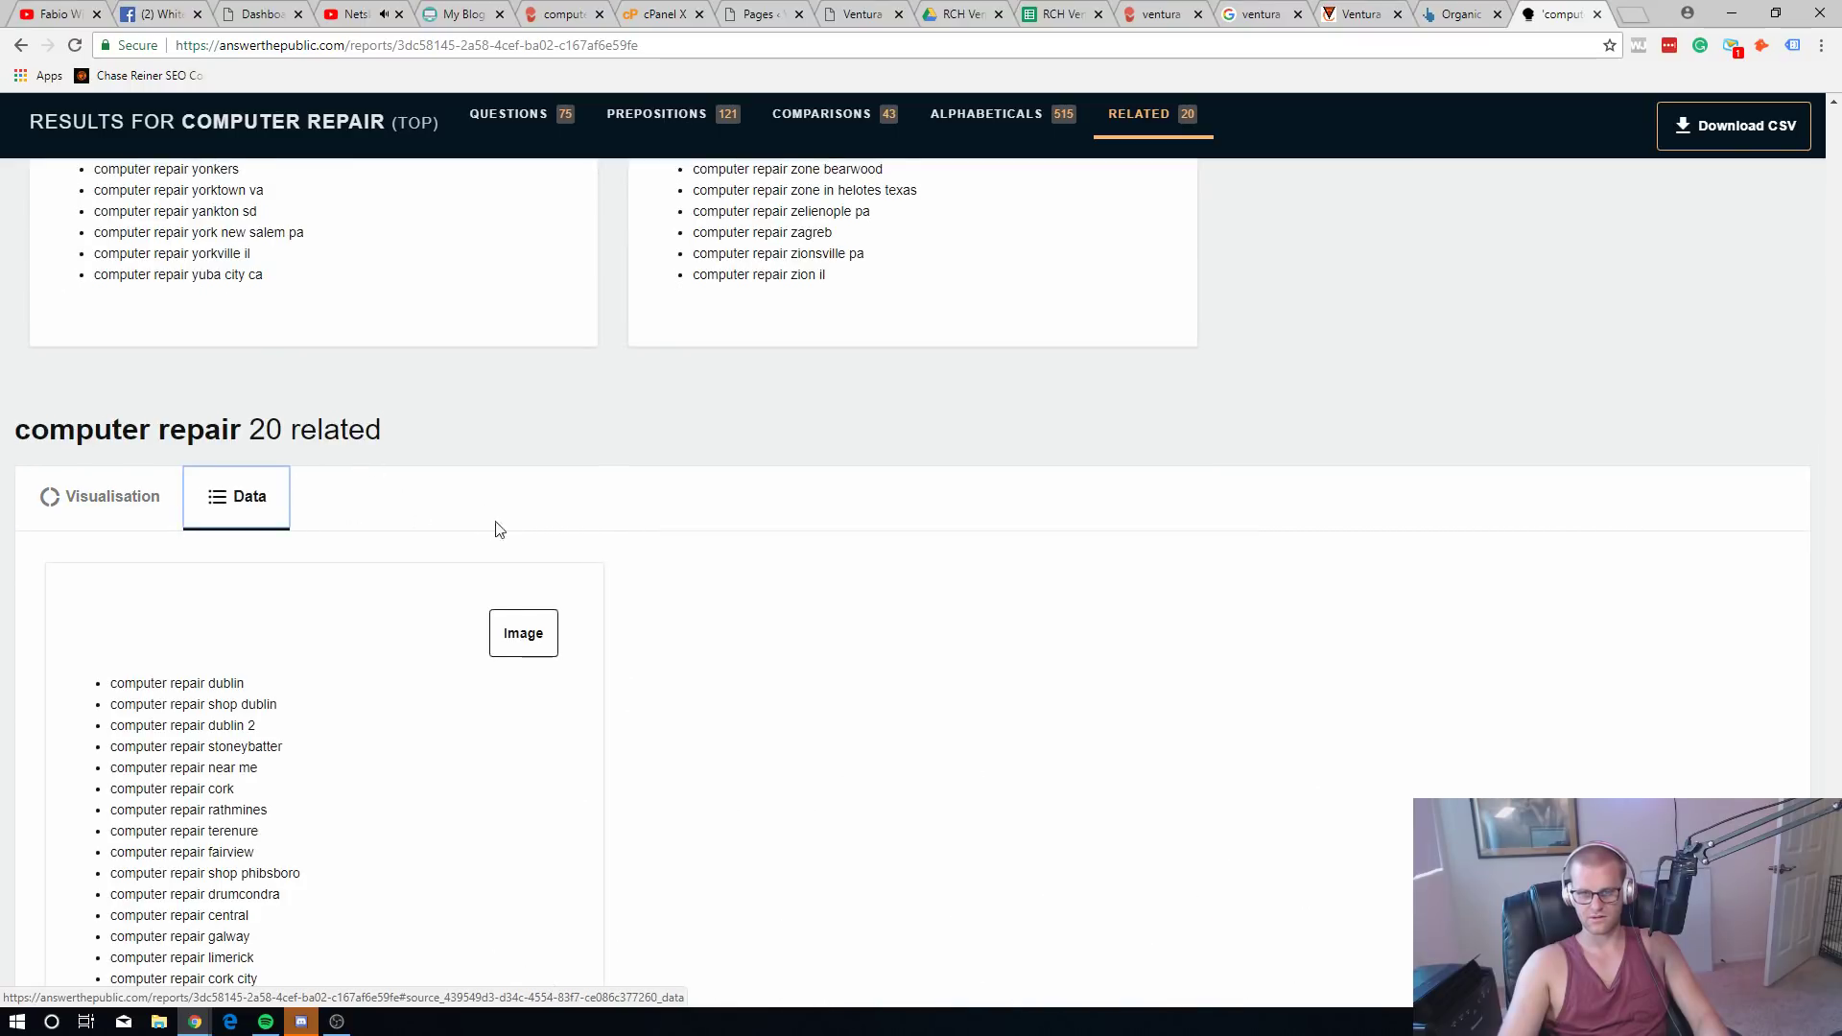
scroll(554, 533, down, 2)
scroll(554, 535, down, 5)
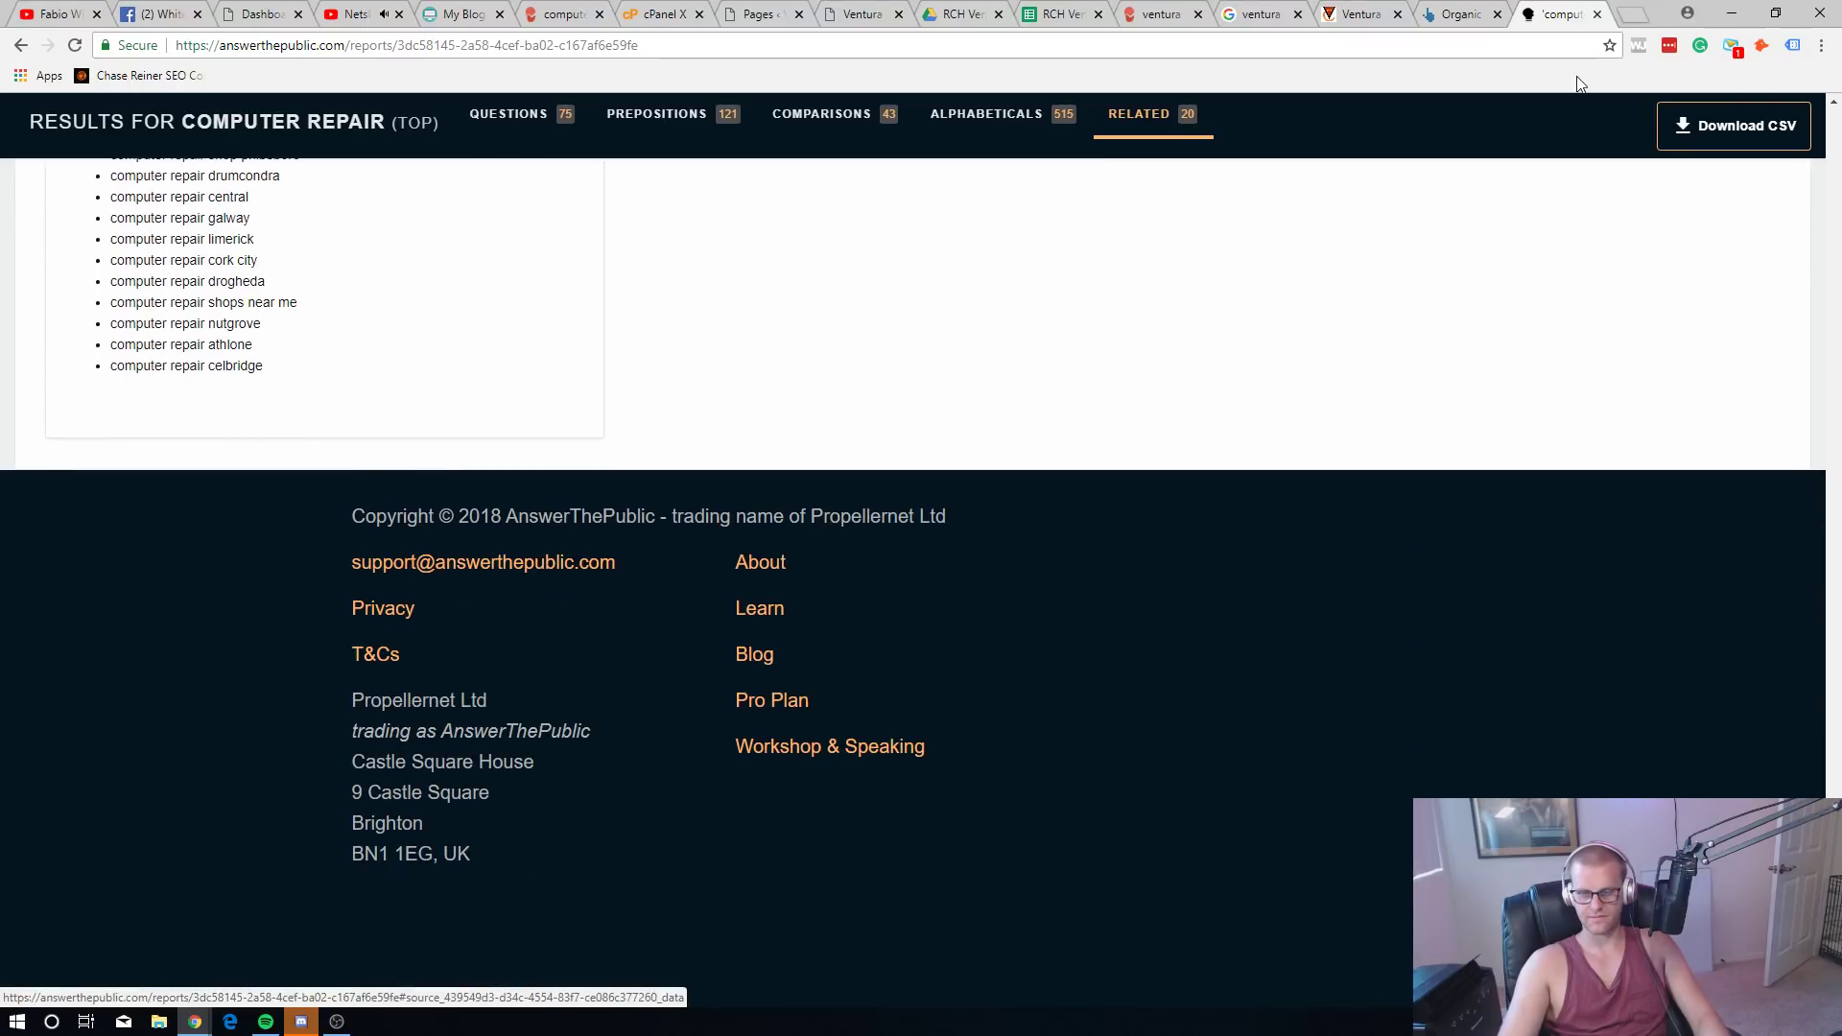
click(1598, 14)
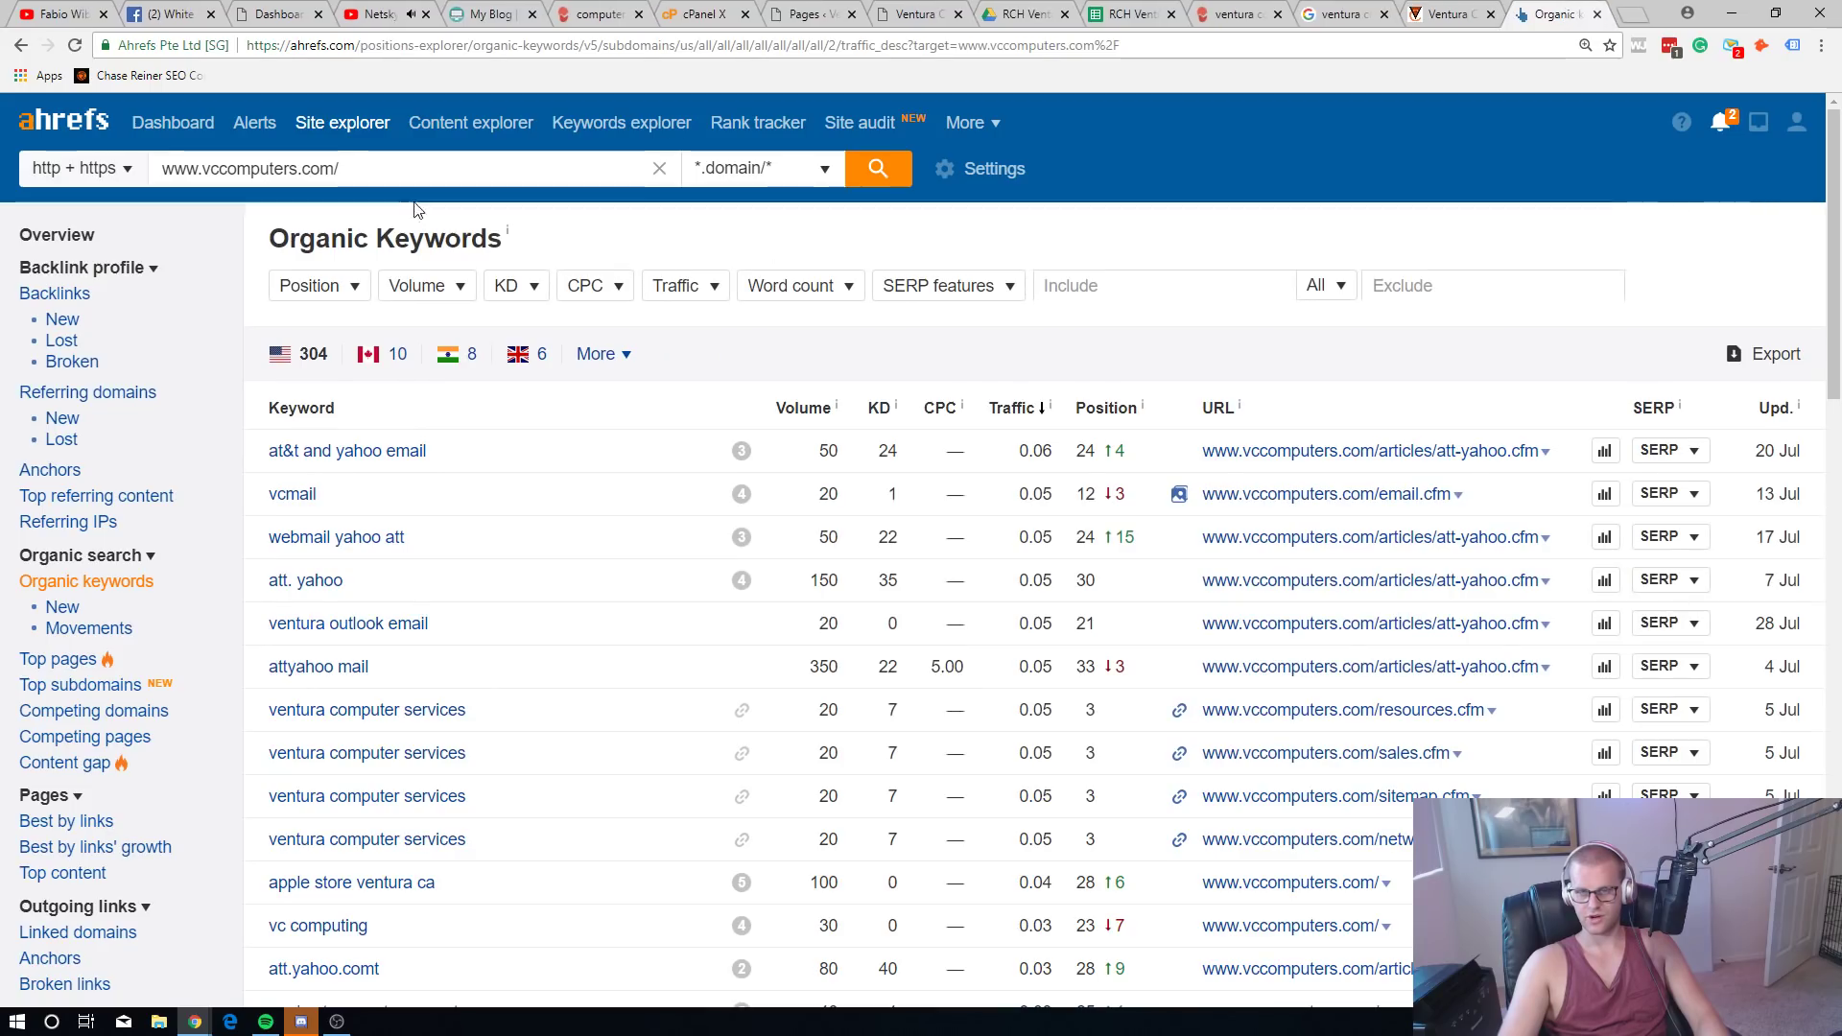
Load sbpctech.com's organic keywords in Ahrefs and copy 'mac repair santa barbara'
click(357, 173)
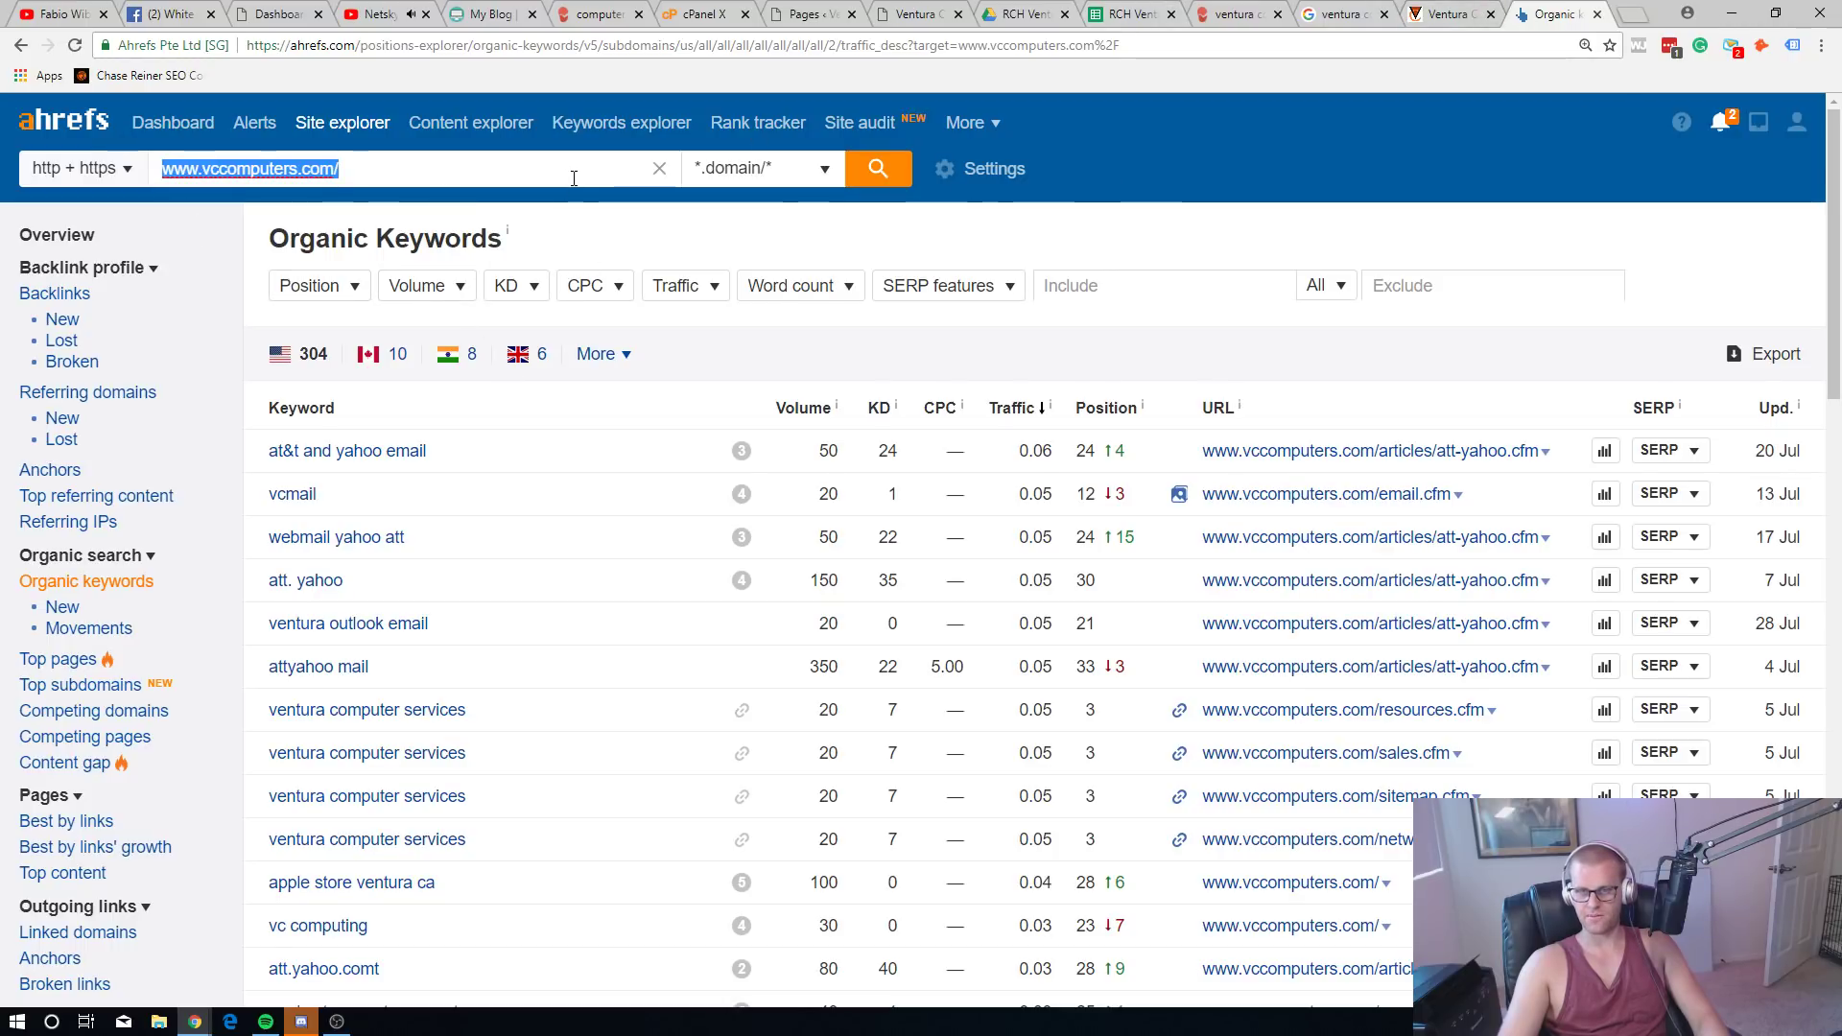
text(sbpcte)
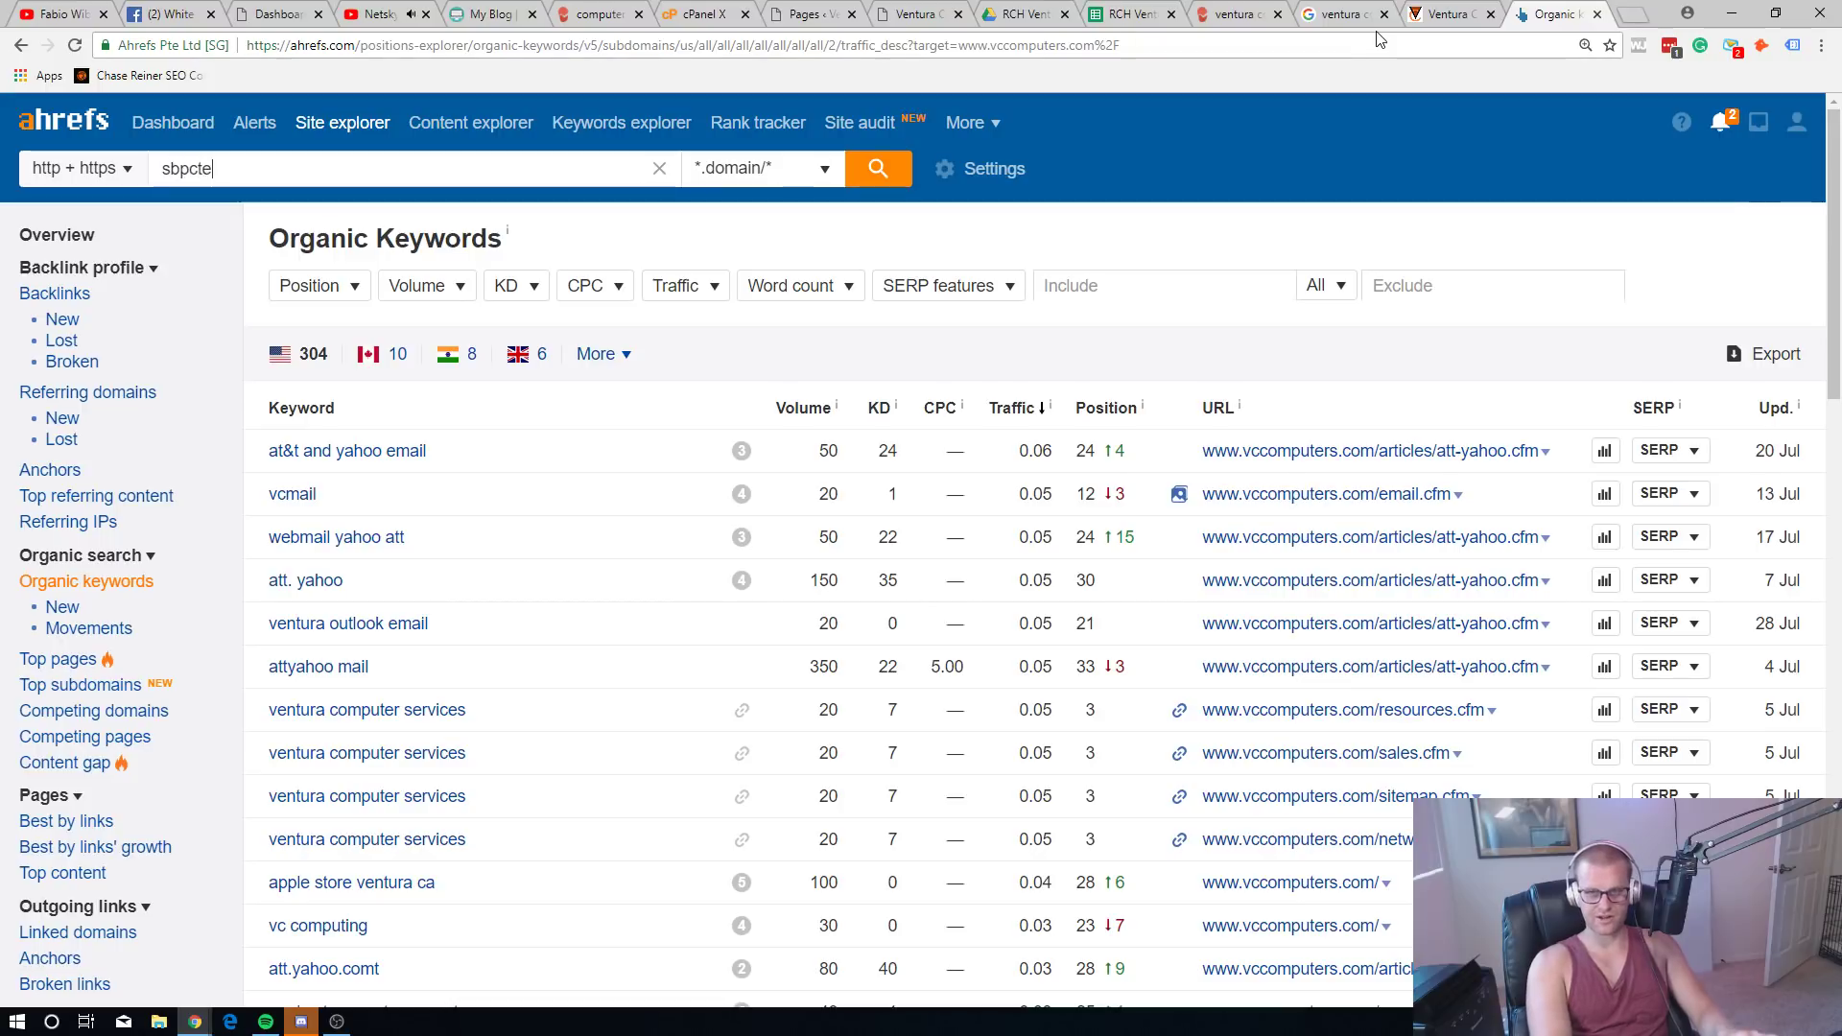
text(ch.com)
key(Return)
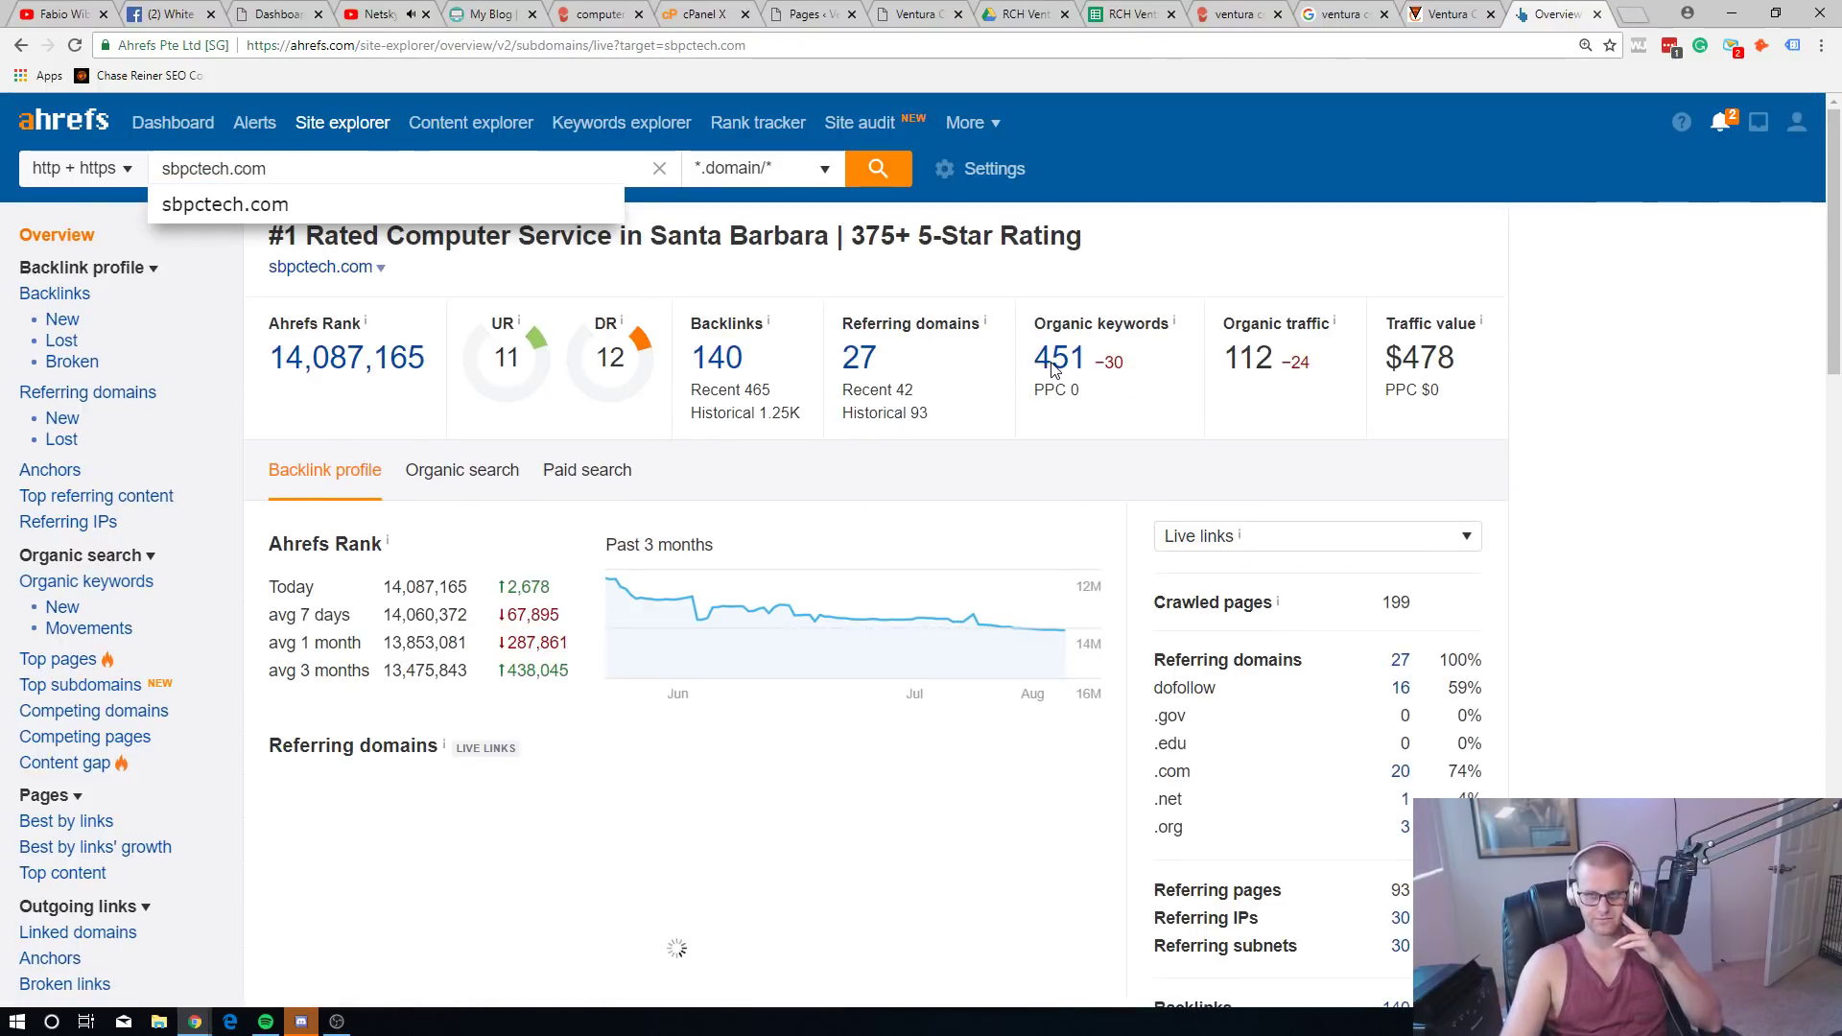
click(1058, 363)
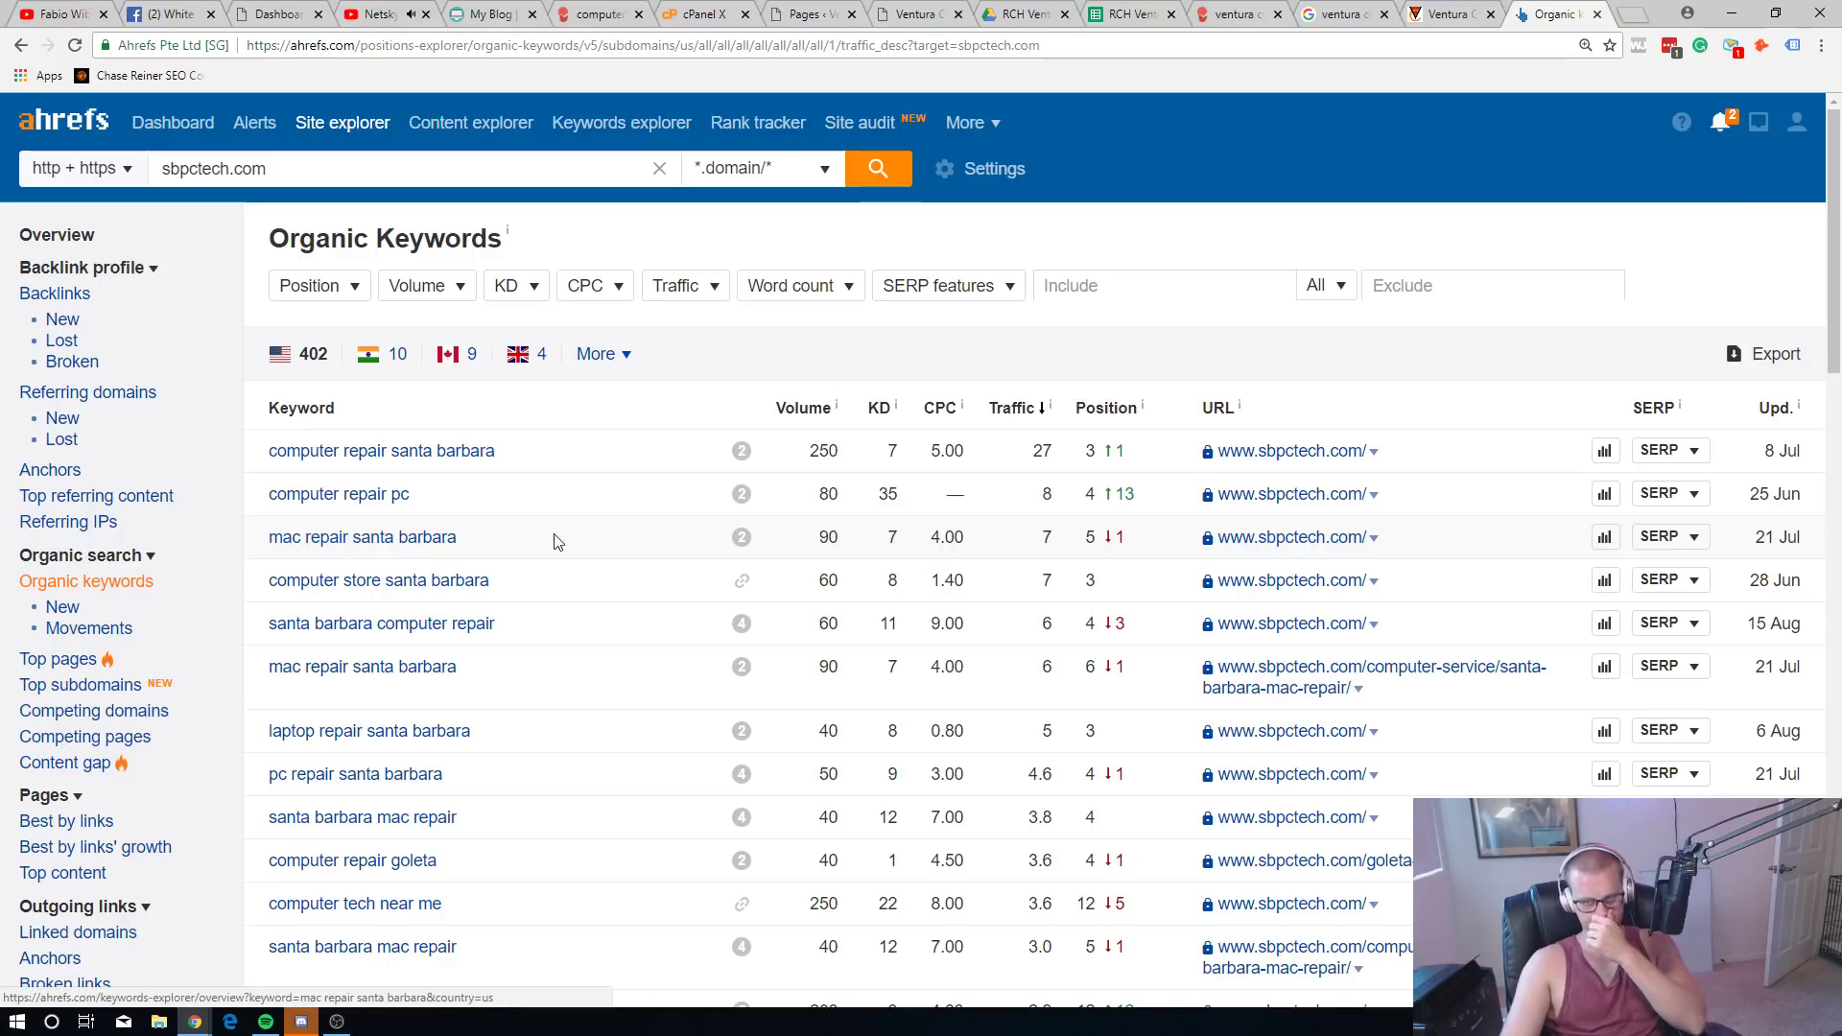
drag(540, 537, 268, 539)
key(ctrl+c)
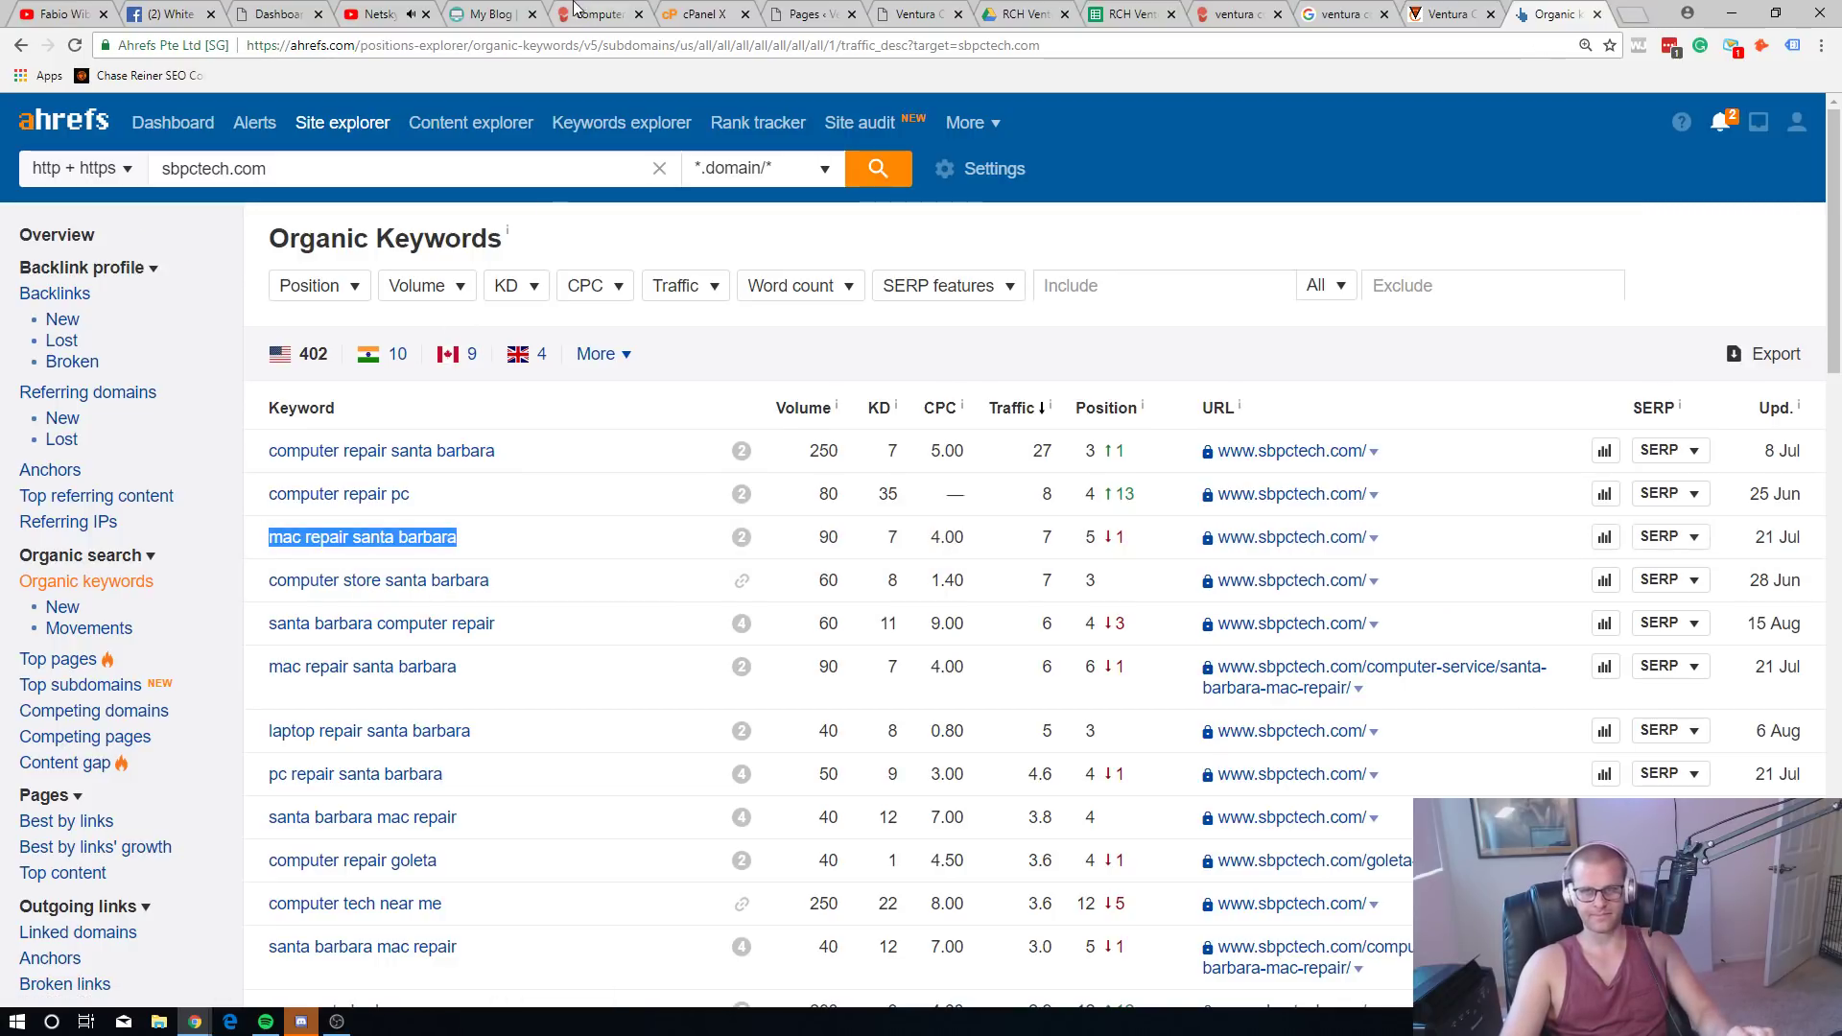
click(1357, 7)
Paste 'mac repair santa barbara' into cell B5 of the Keyword Map
click(1236, 7)
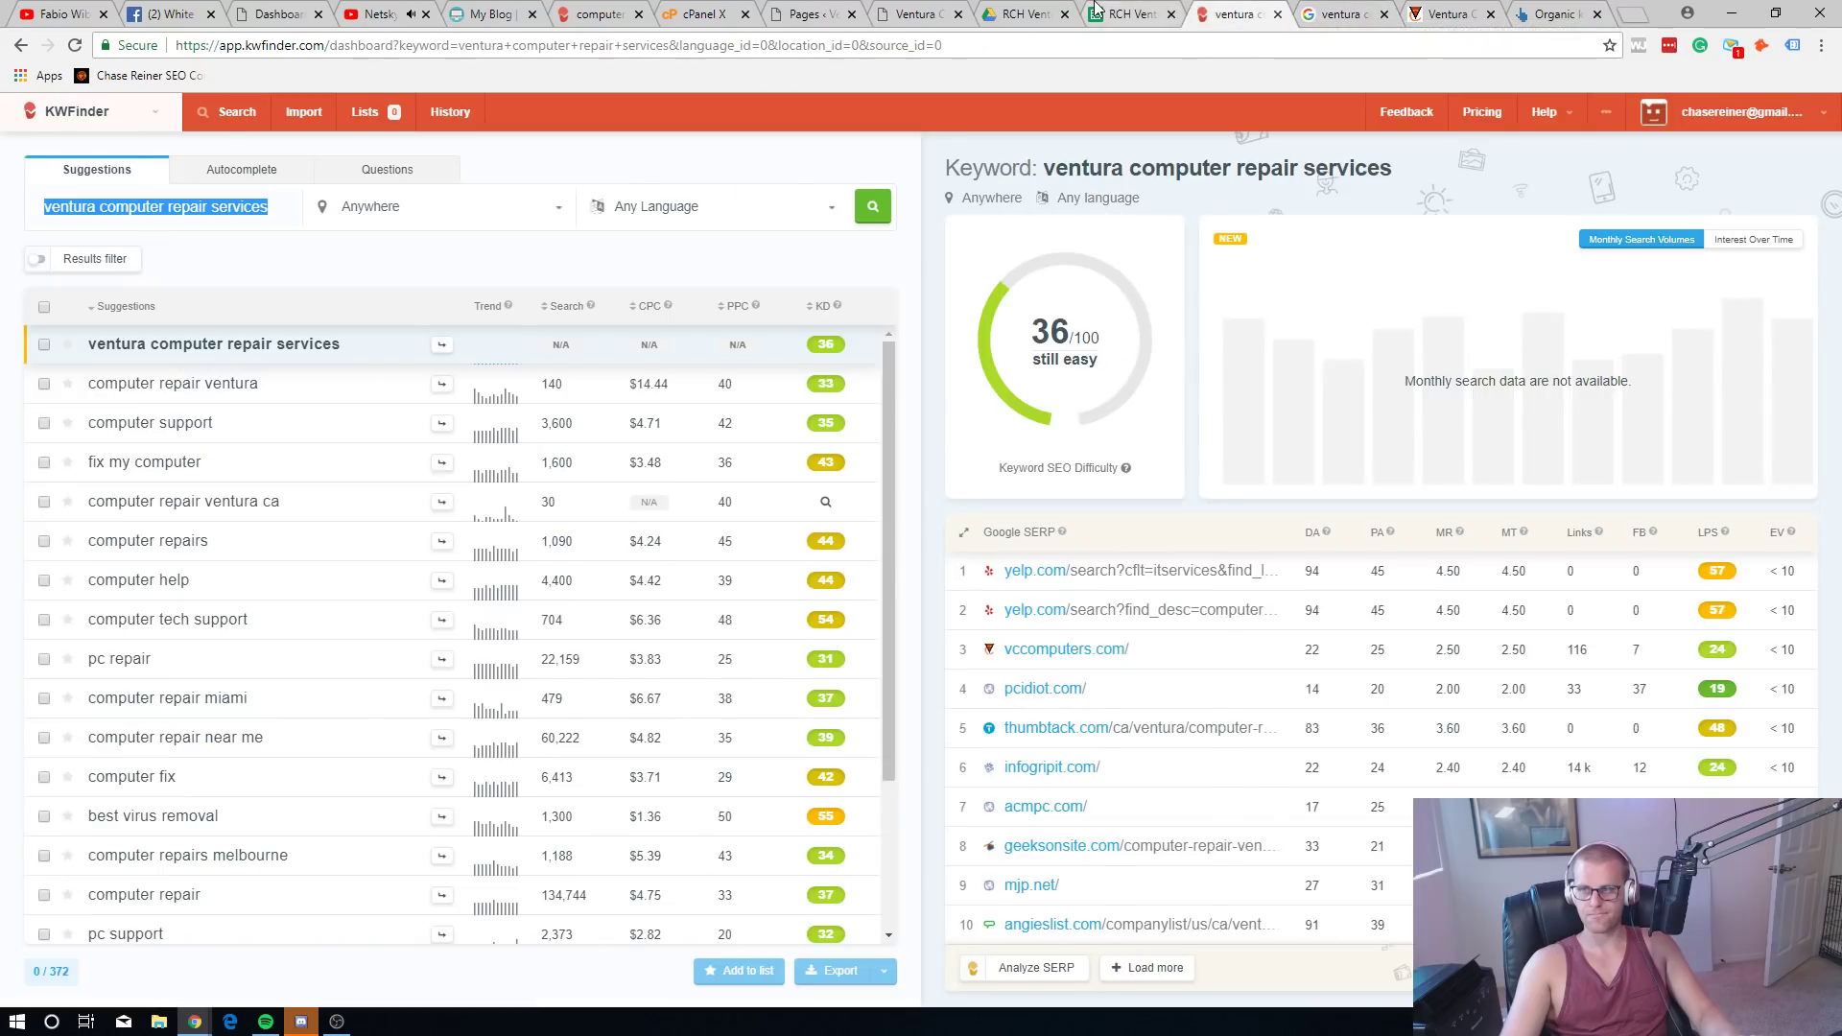
click(1113, 7)
drag(1110, 6, 1497, 11)
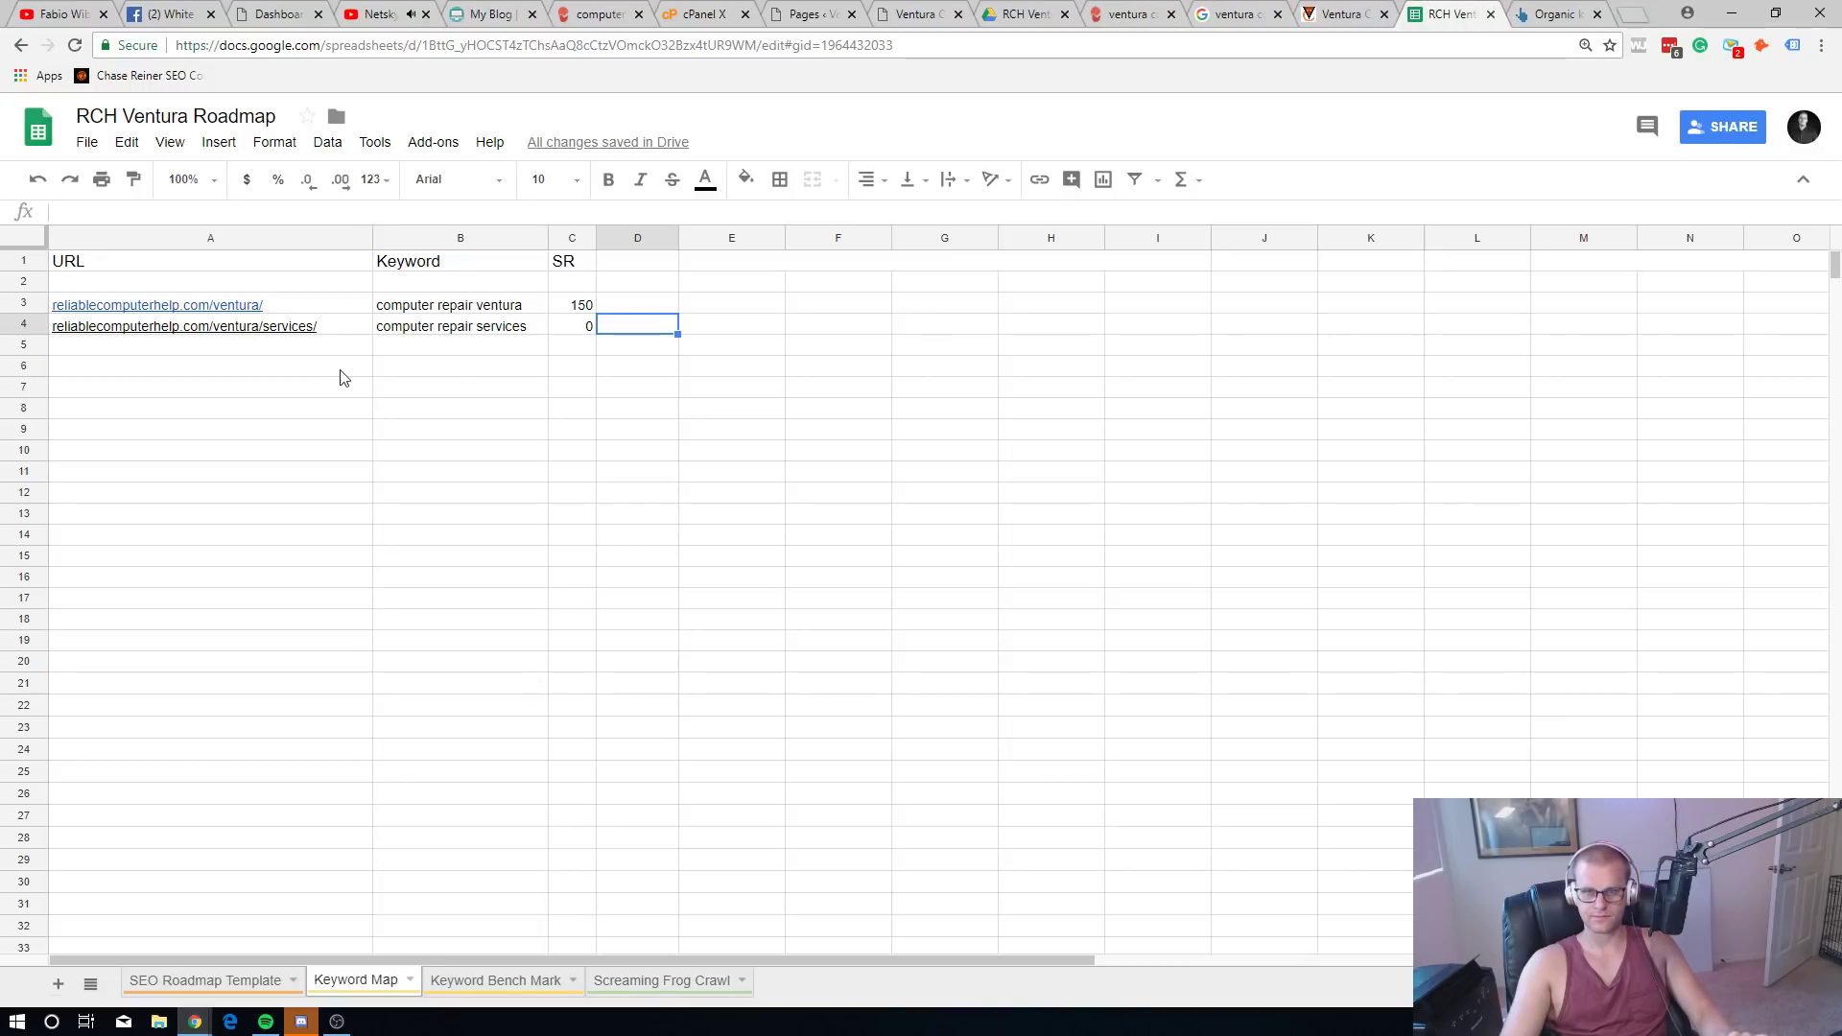
click(394, 347)
key(ctrl+v)
key(ctrl+z)
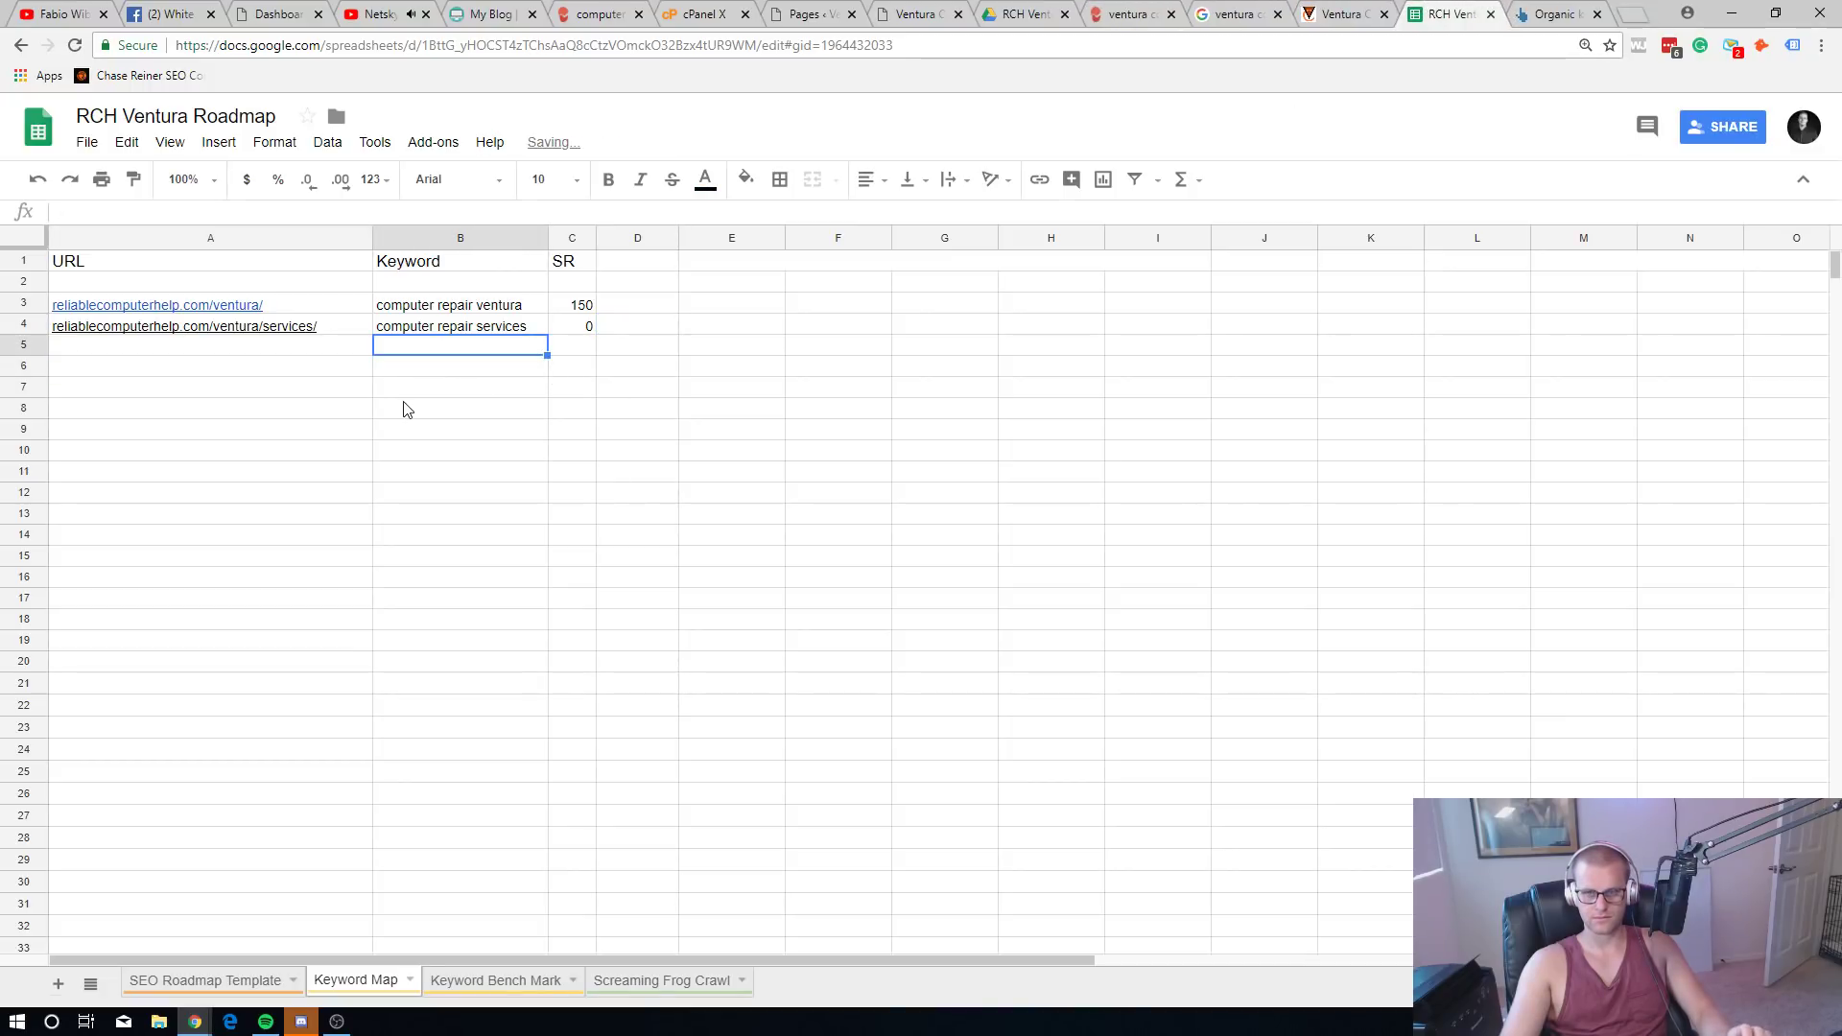
key(ctrl+v)
Enter reliablecomputerhelp.com/ventura/mac-repair/ as the page URL in A5
key(Left)
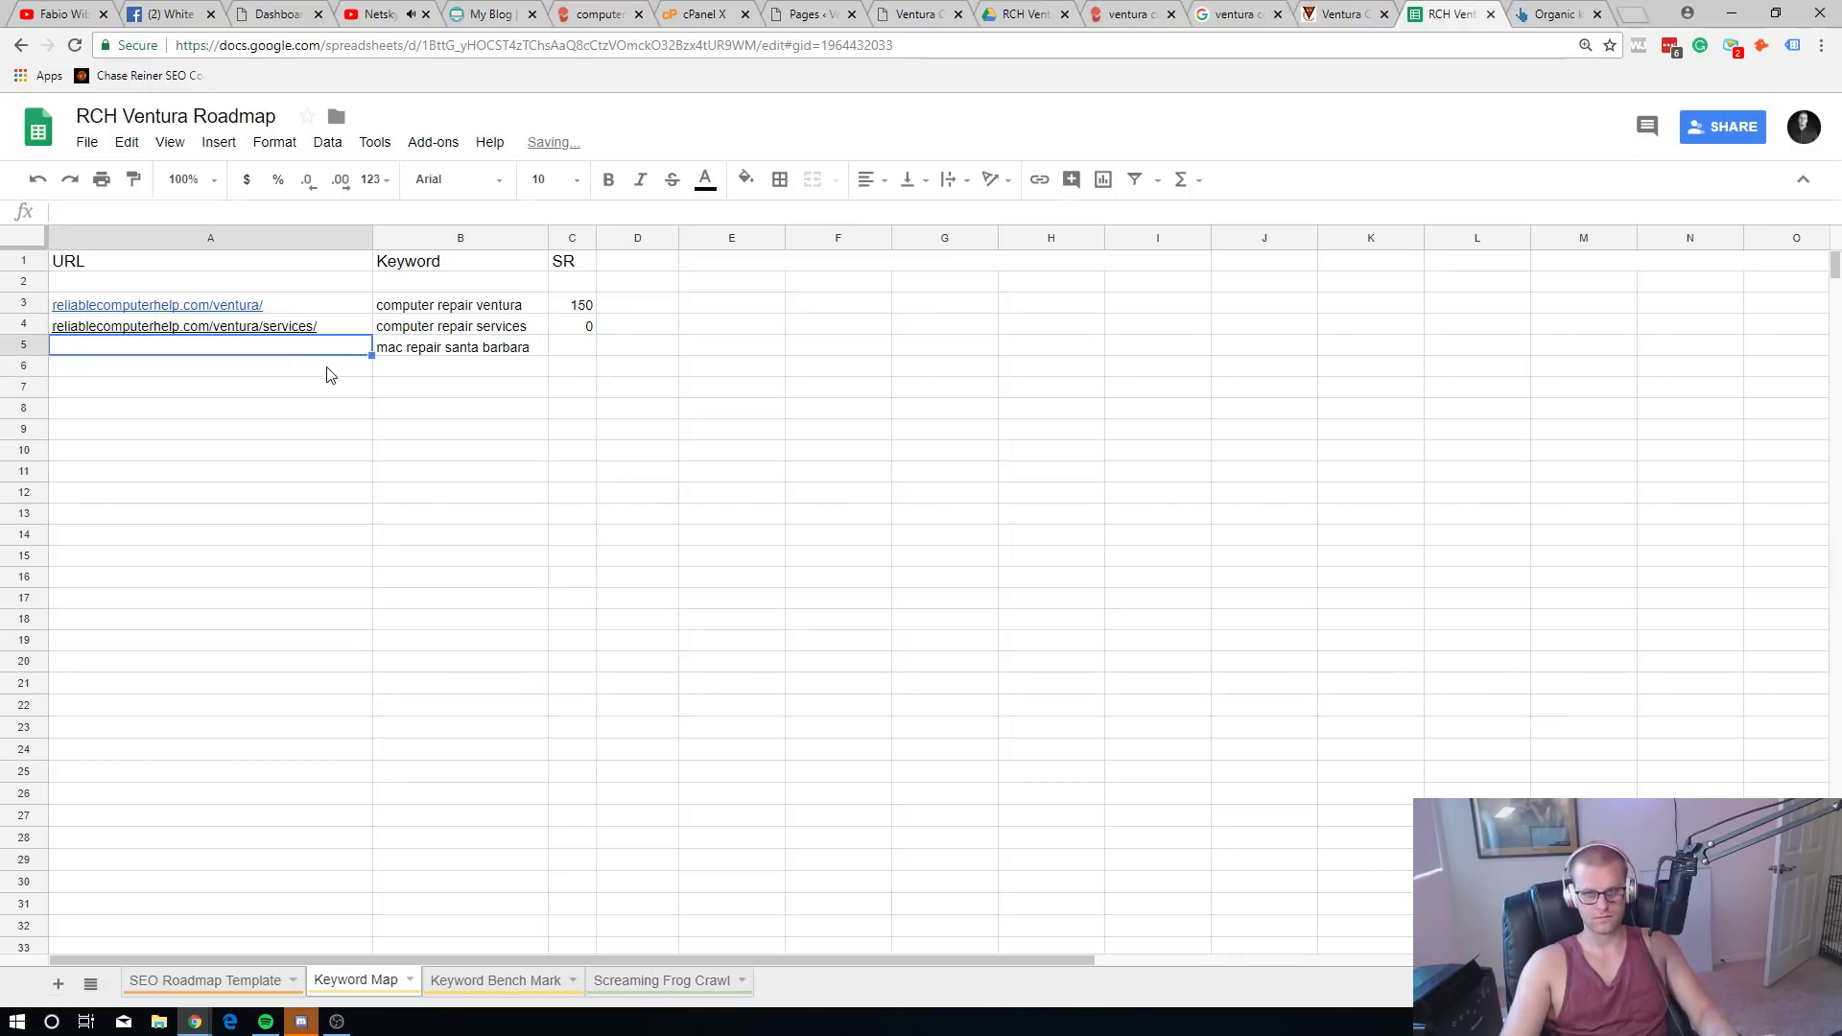
text(rel)
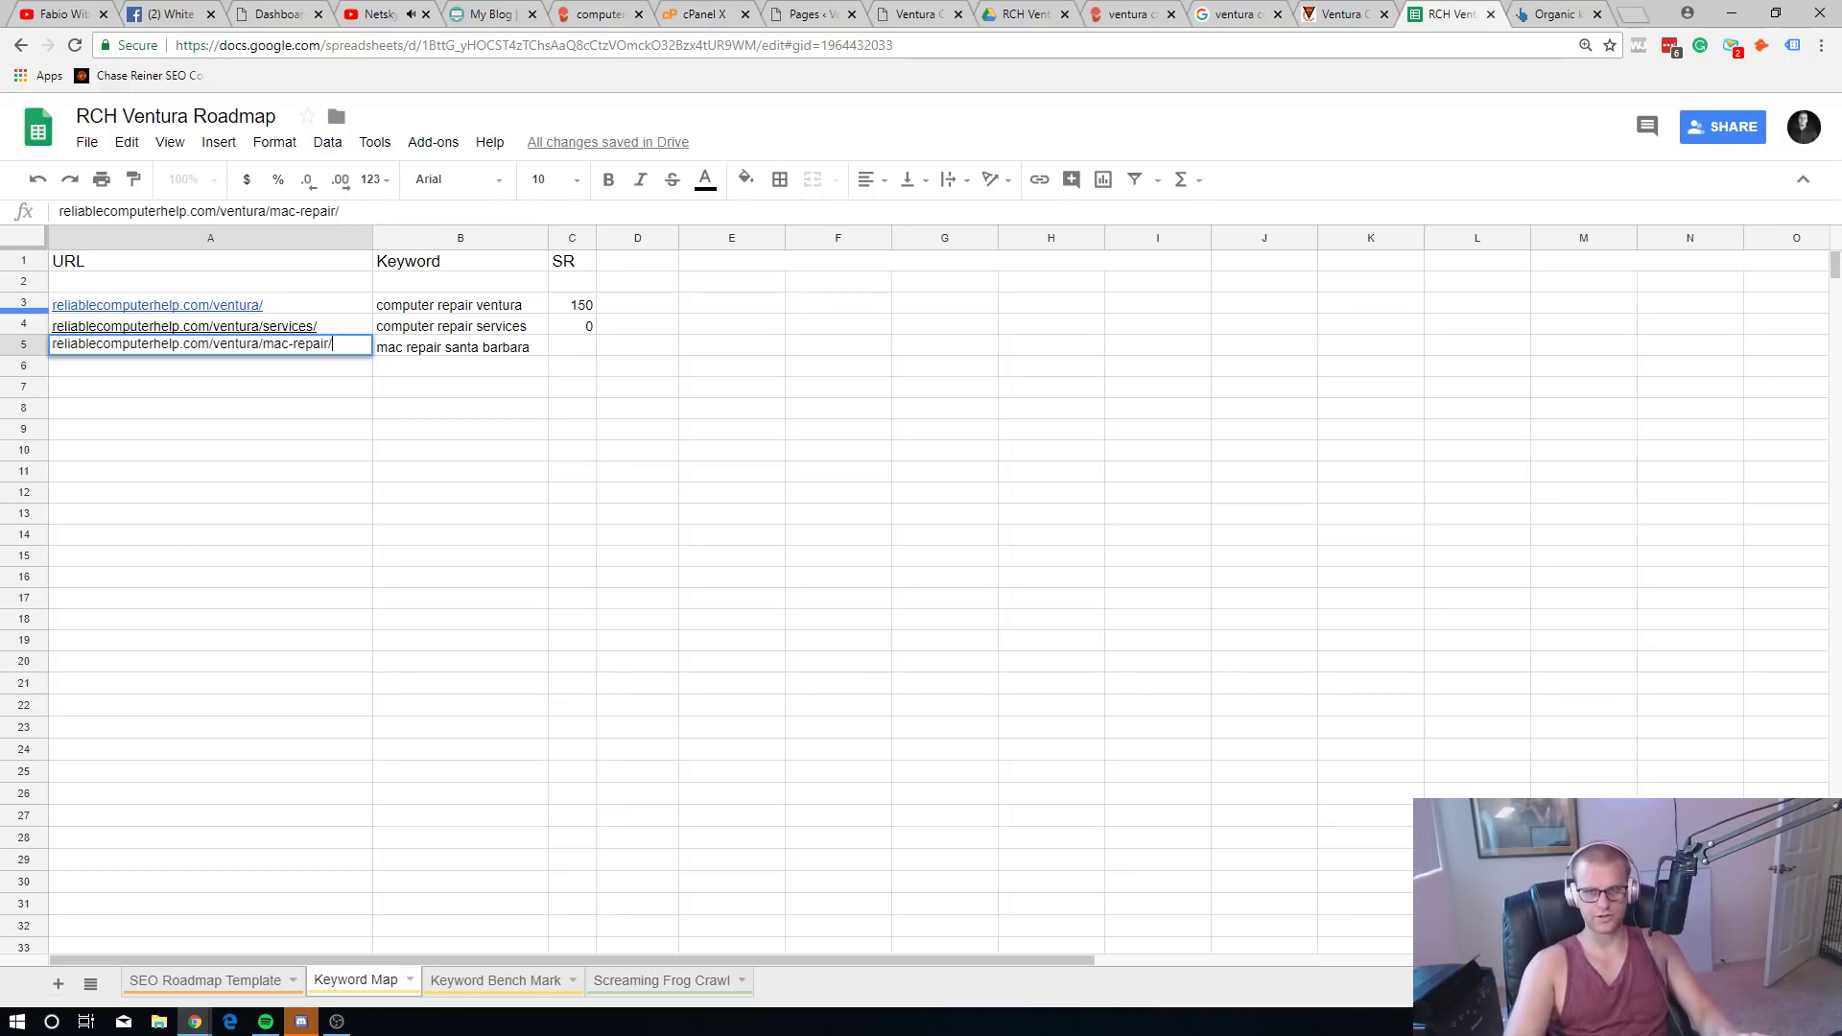
click(496, 354)
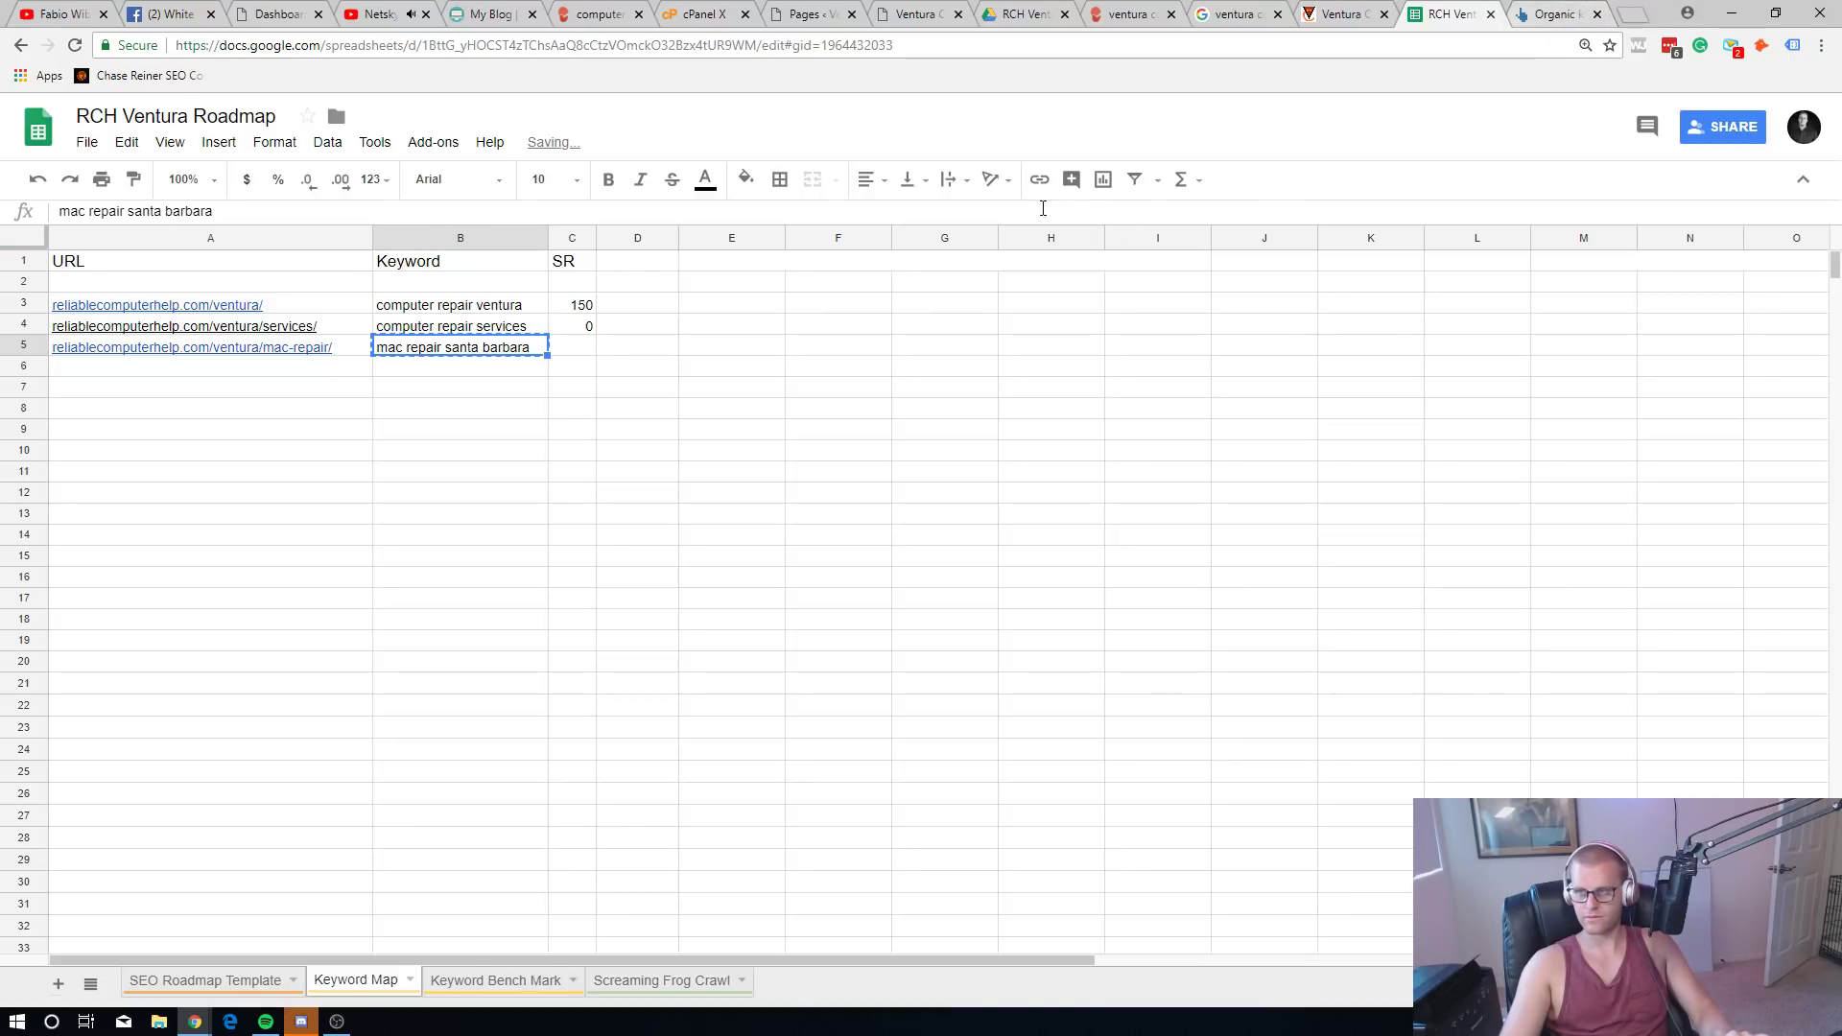
click(1178, 12)
Search KWFinder for 'mac repair ventura', showing 30 monthly searches and difficulty 31
key(ctrl+v)
key(ctrl+v)
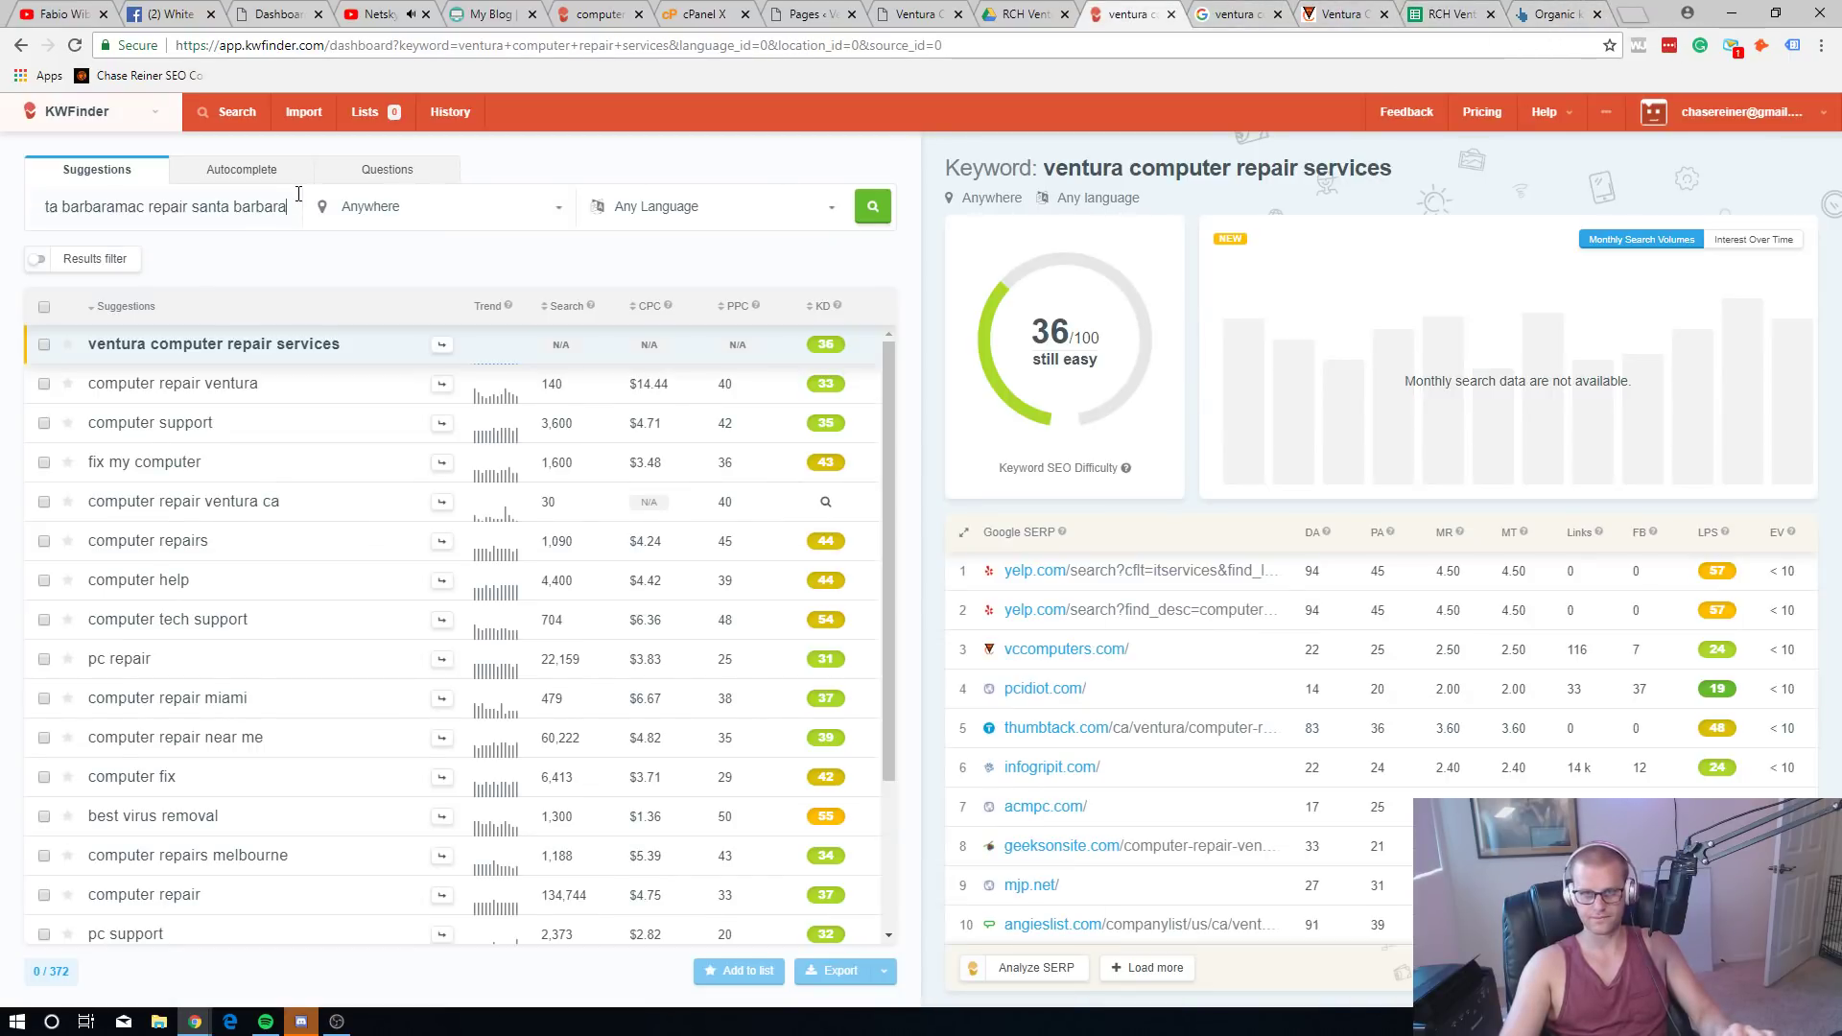
key(ctrl+z)
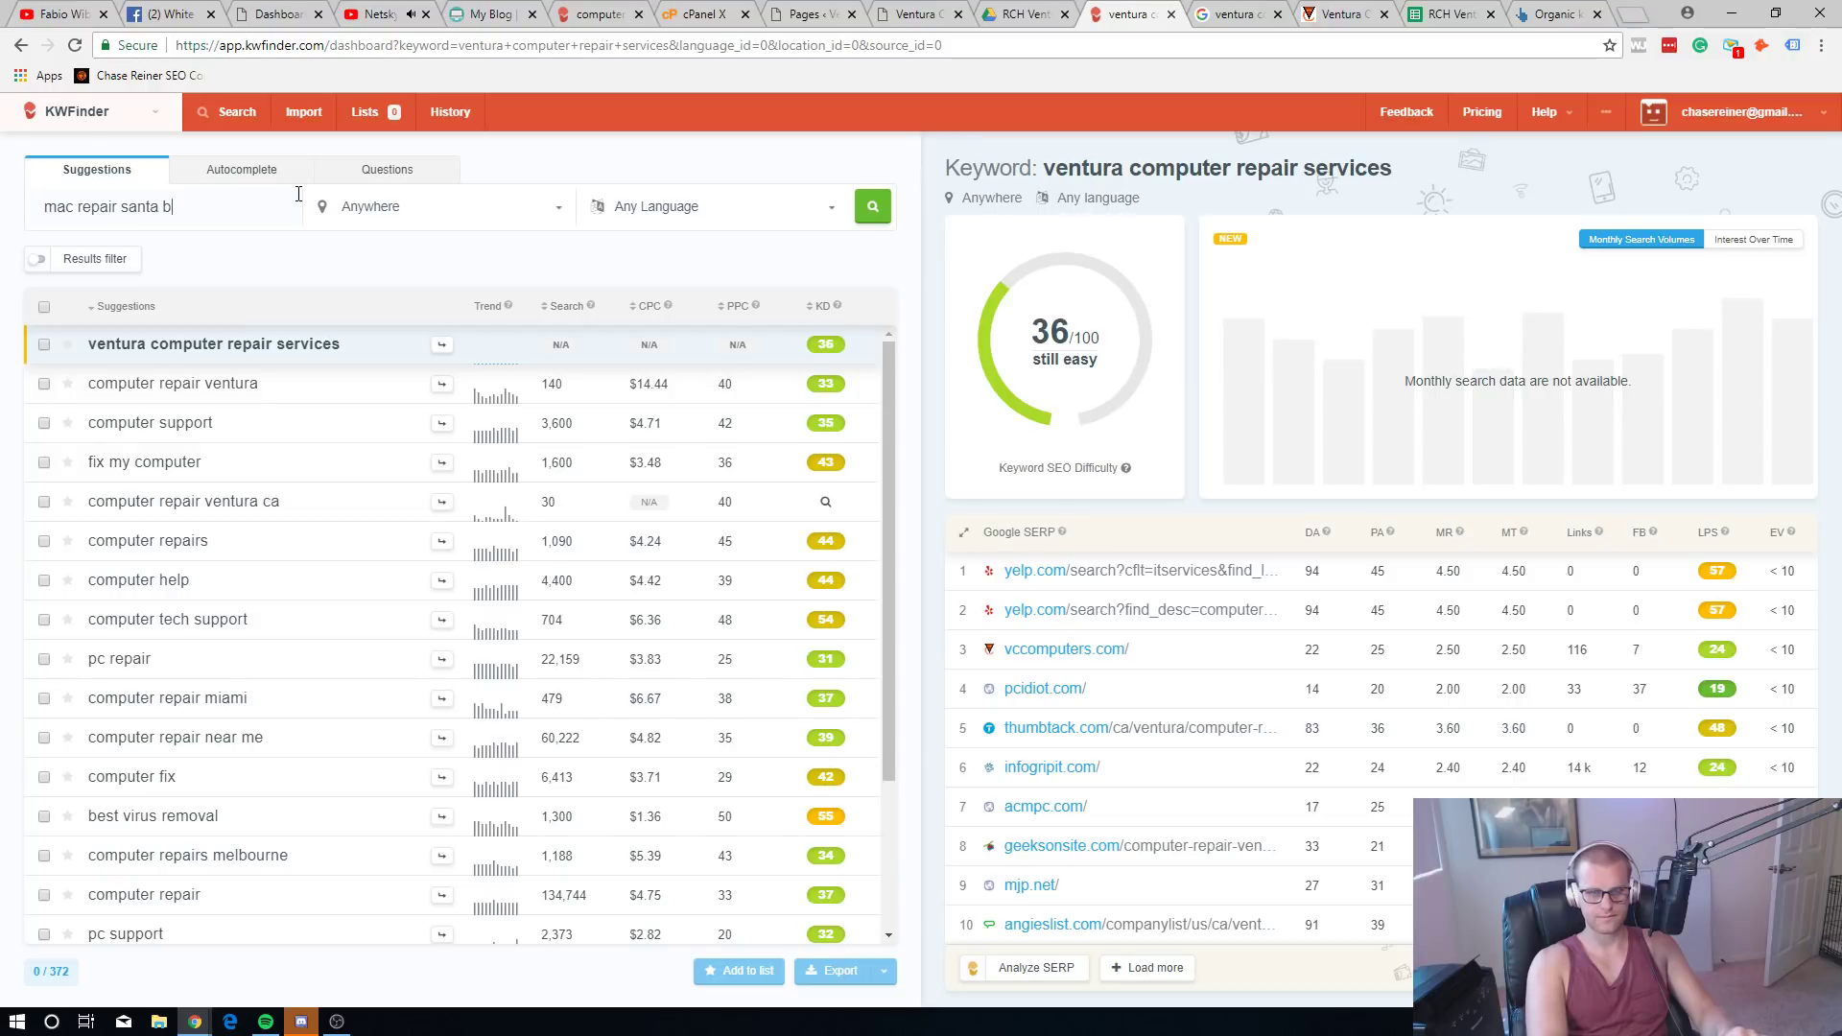
text(tura)
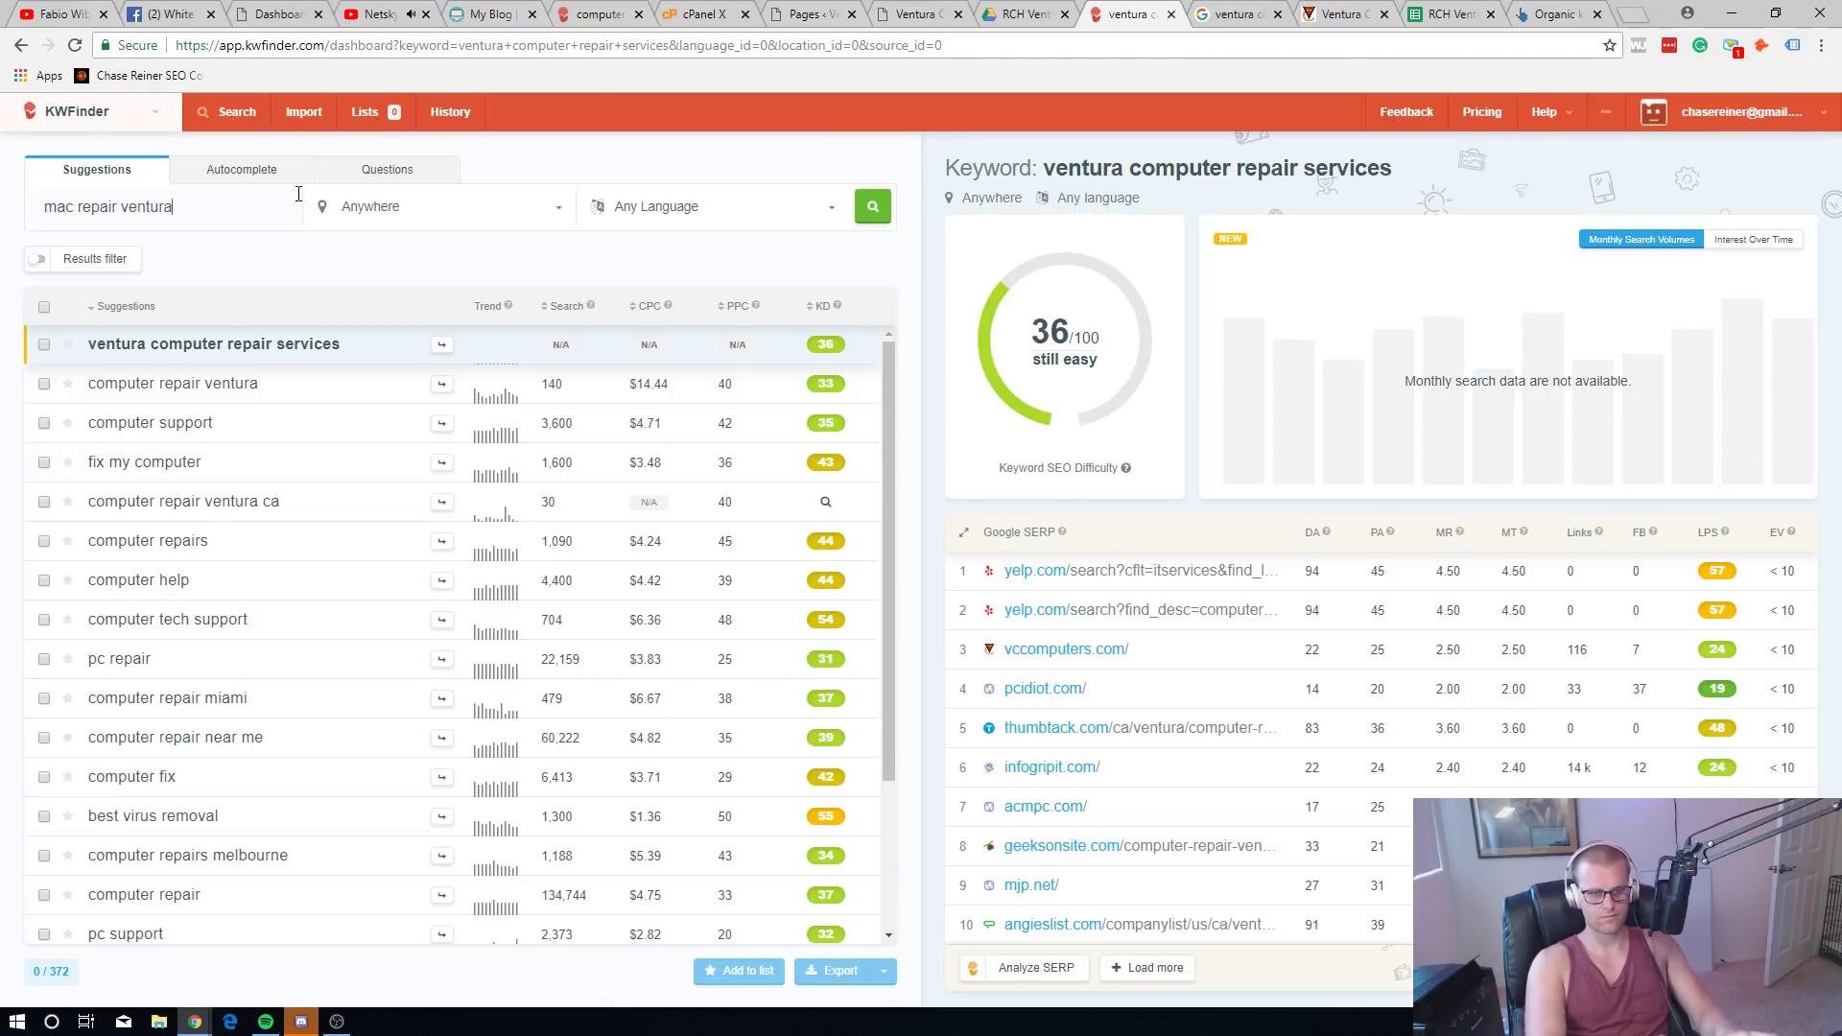
key(Return)
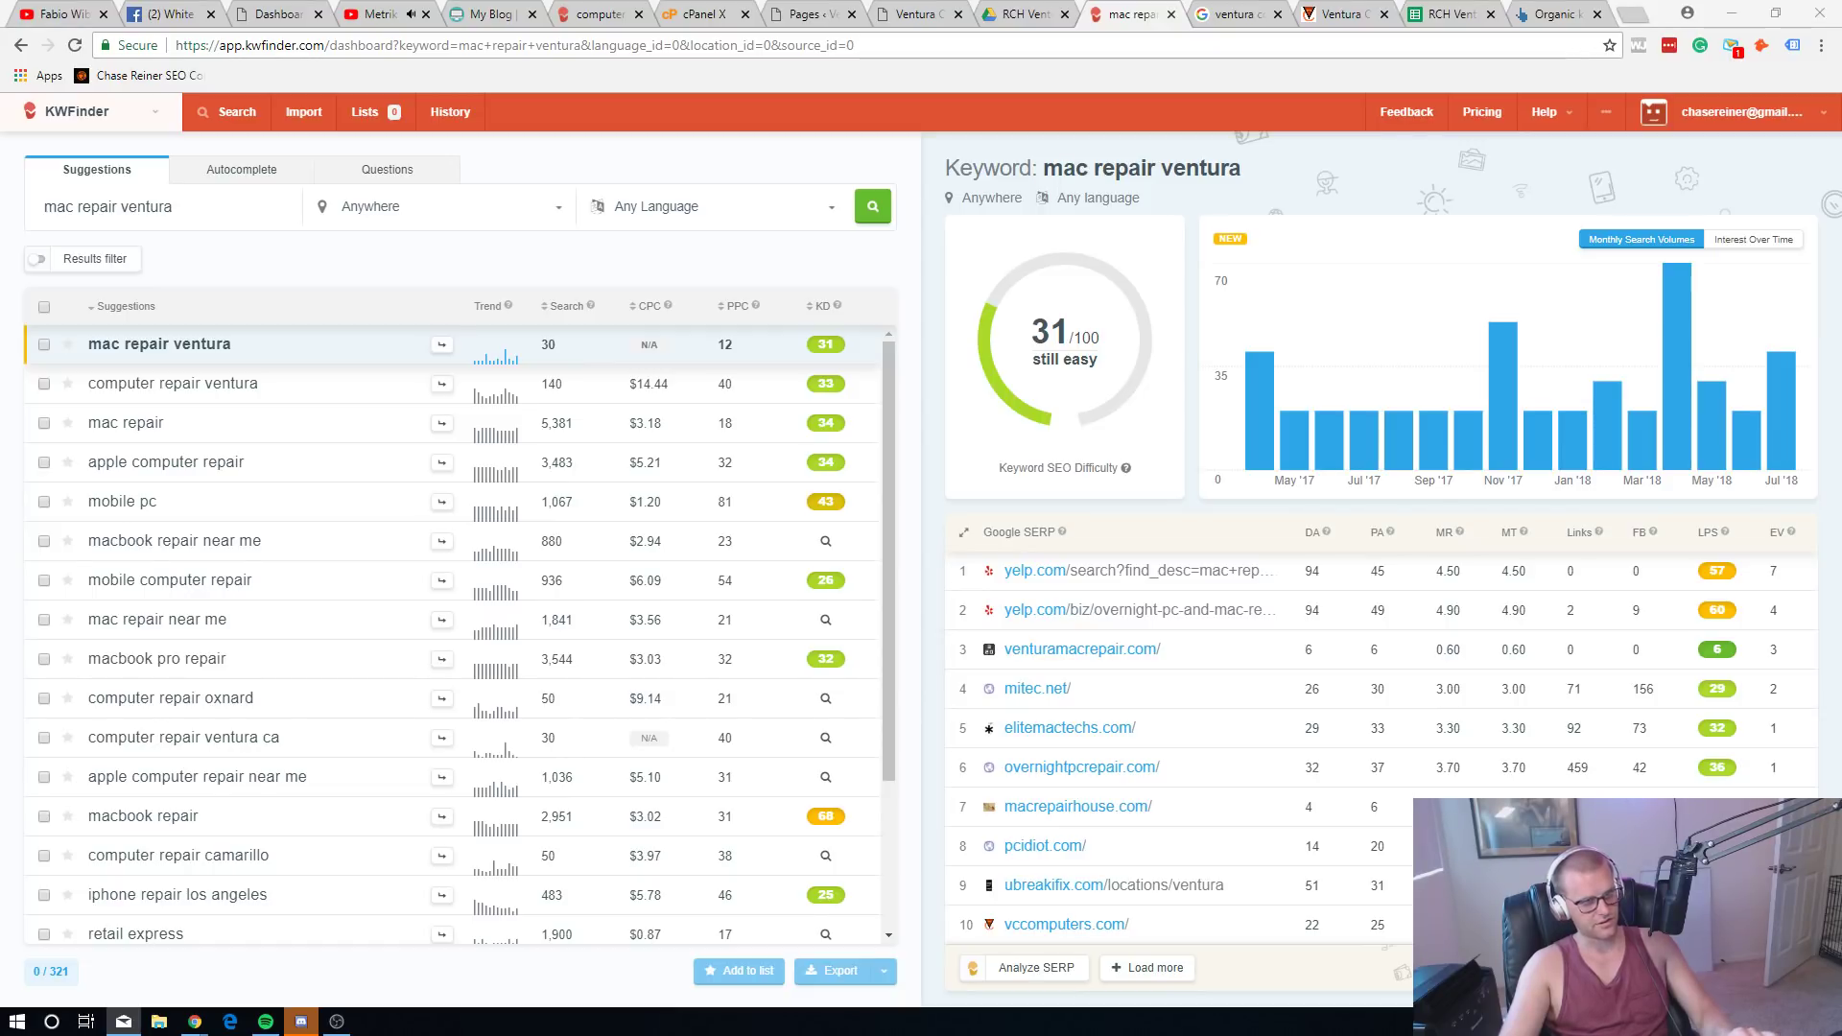
click(173, 206)
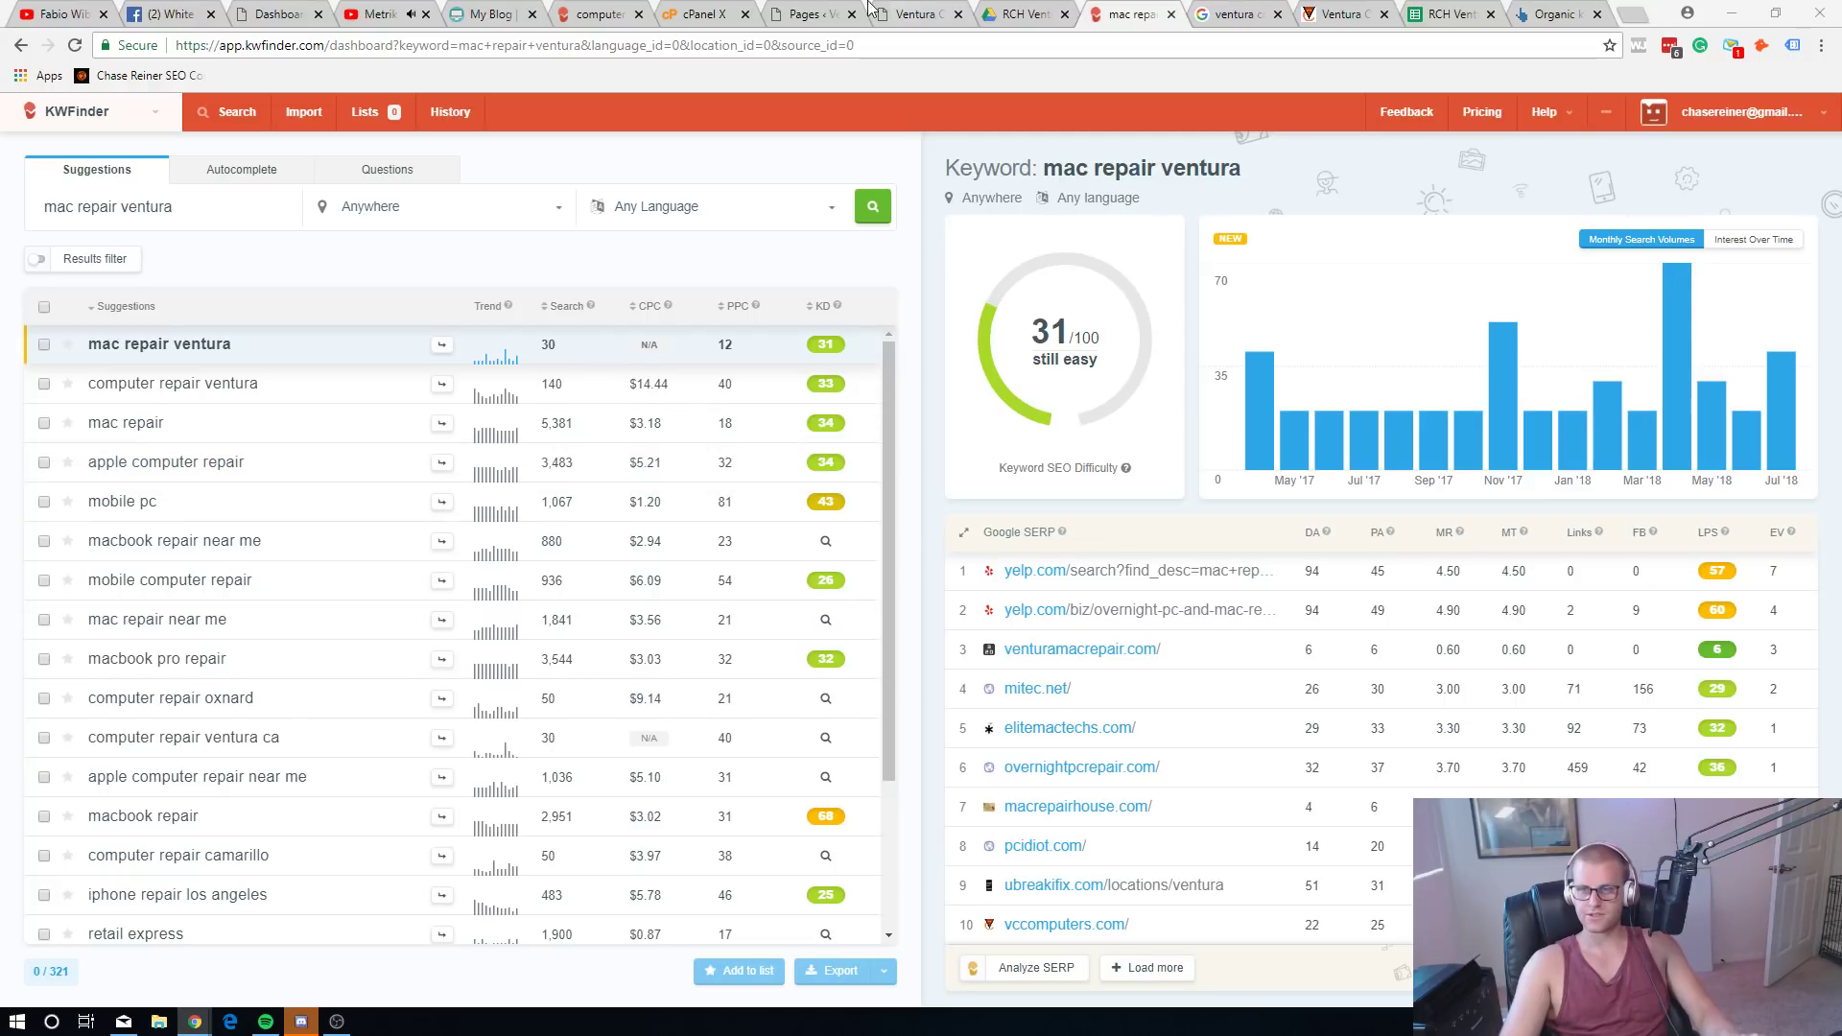
Record 30 as the mac repair row's SR volume in C5
click(1443, 13)
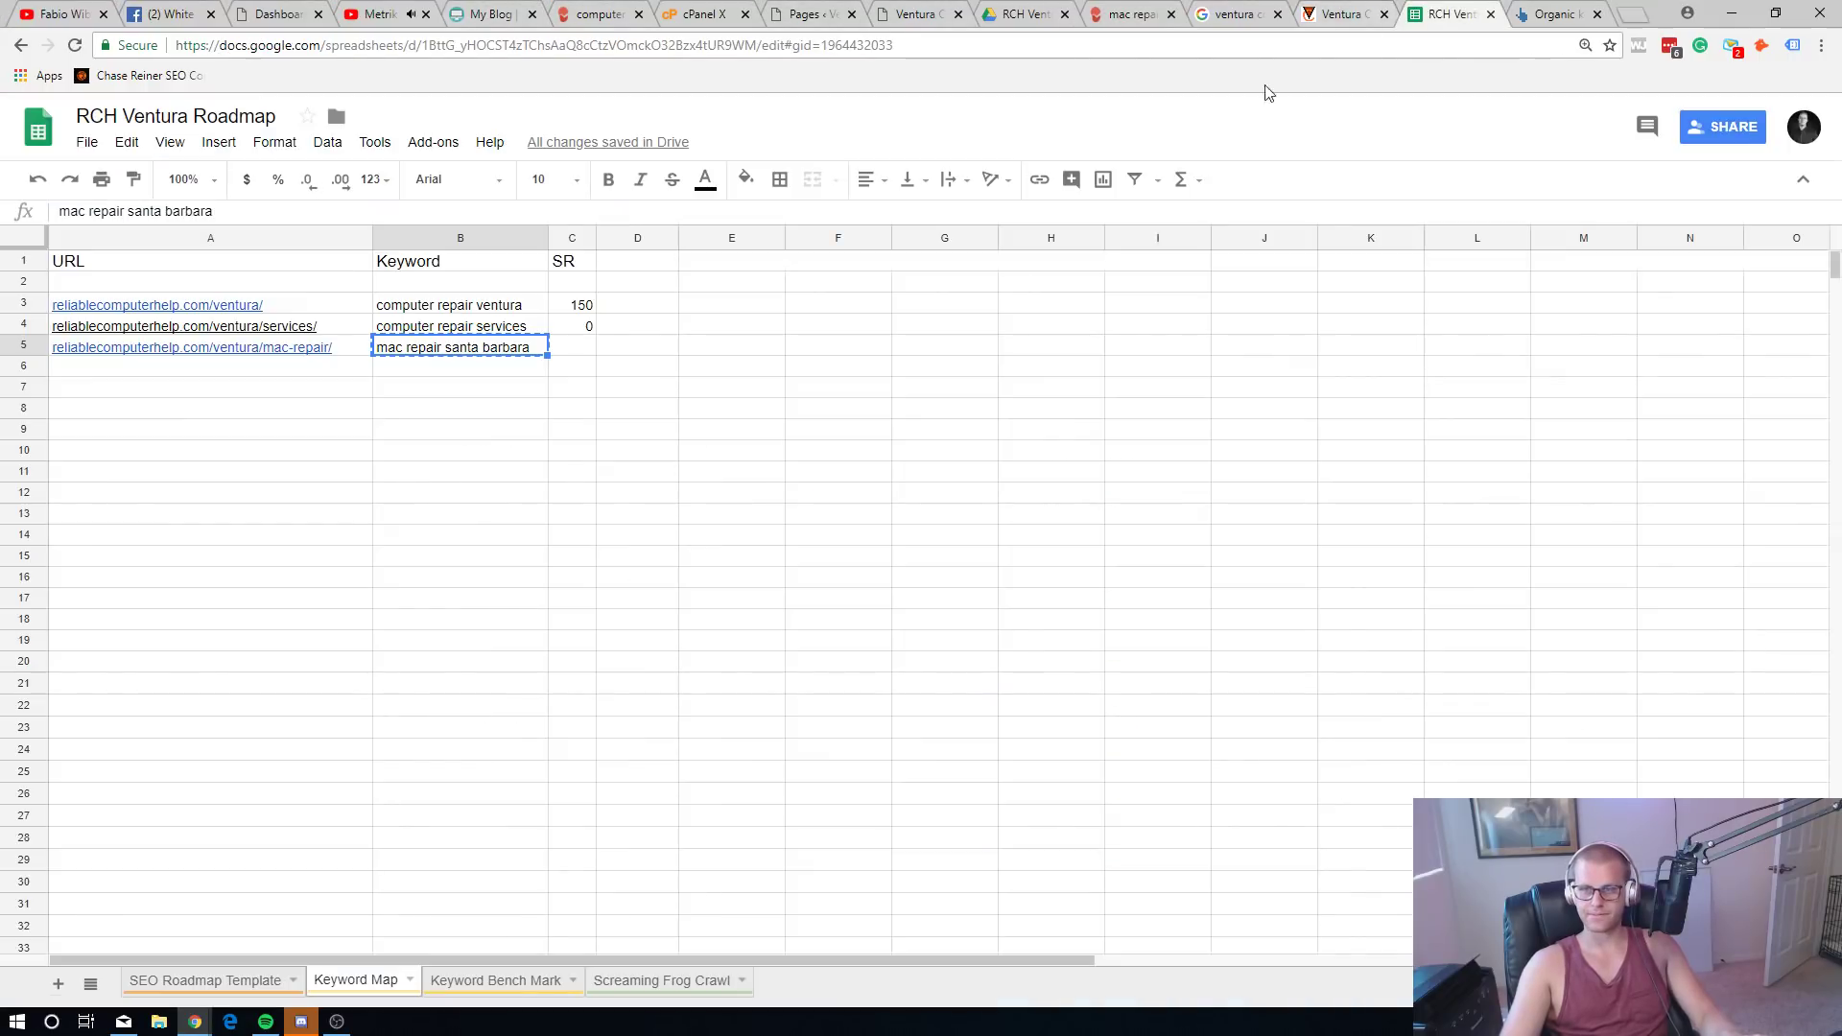
click(576, 342)
text(30)
key(Tab)
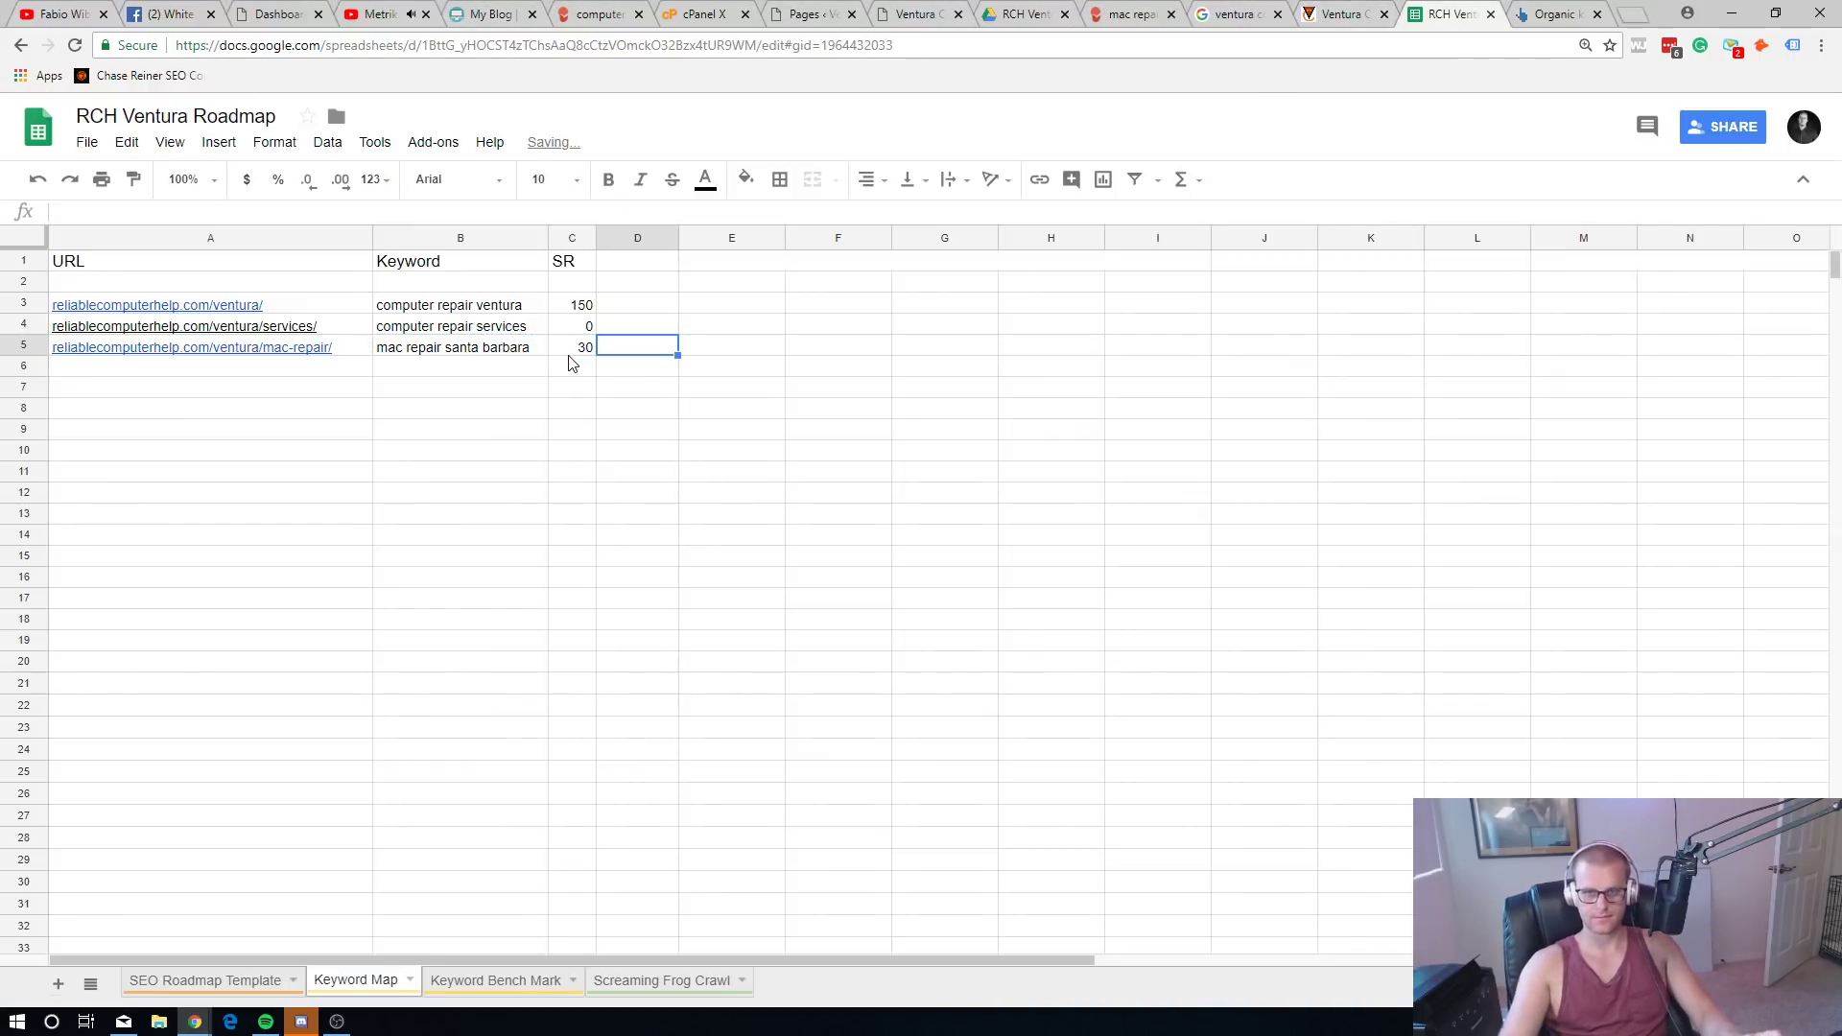
Select 'laptop repair santa barbara' in sbpctech.com's Ahrefs organic keywords list
click(1555, 13)
click(1343, 14)
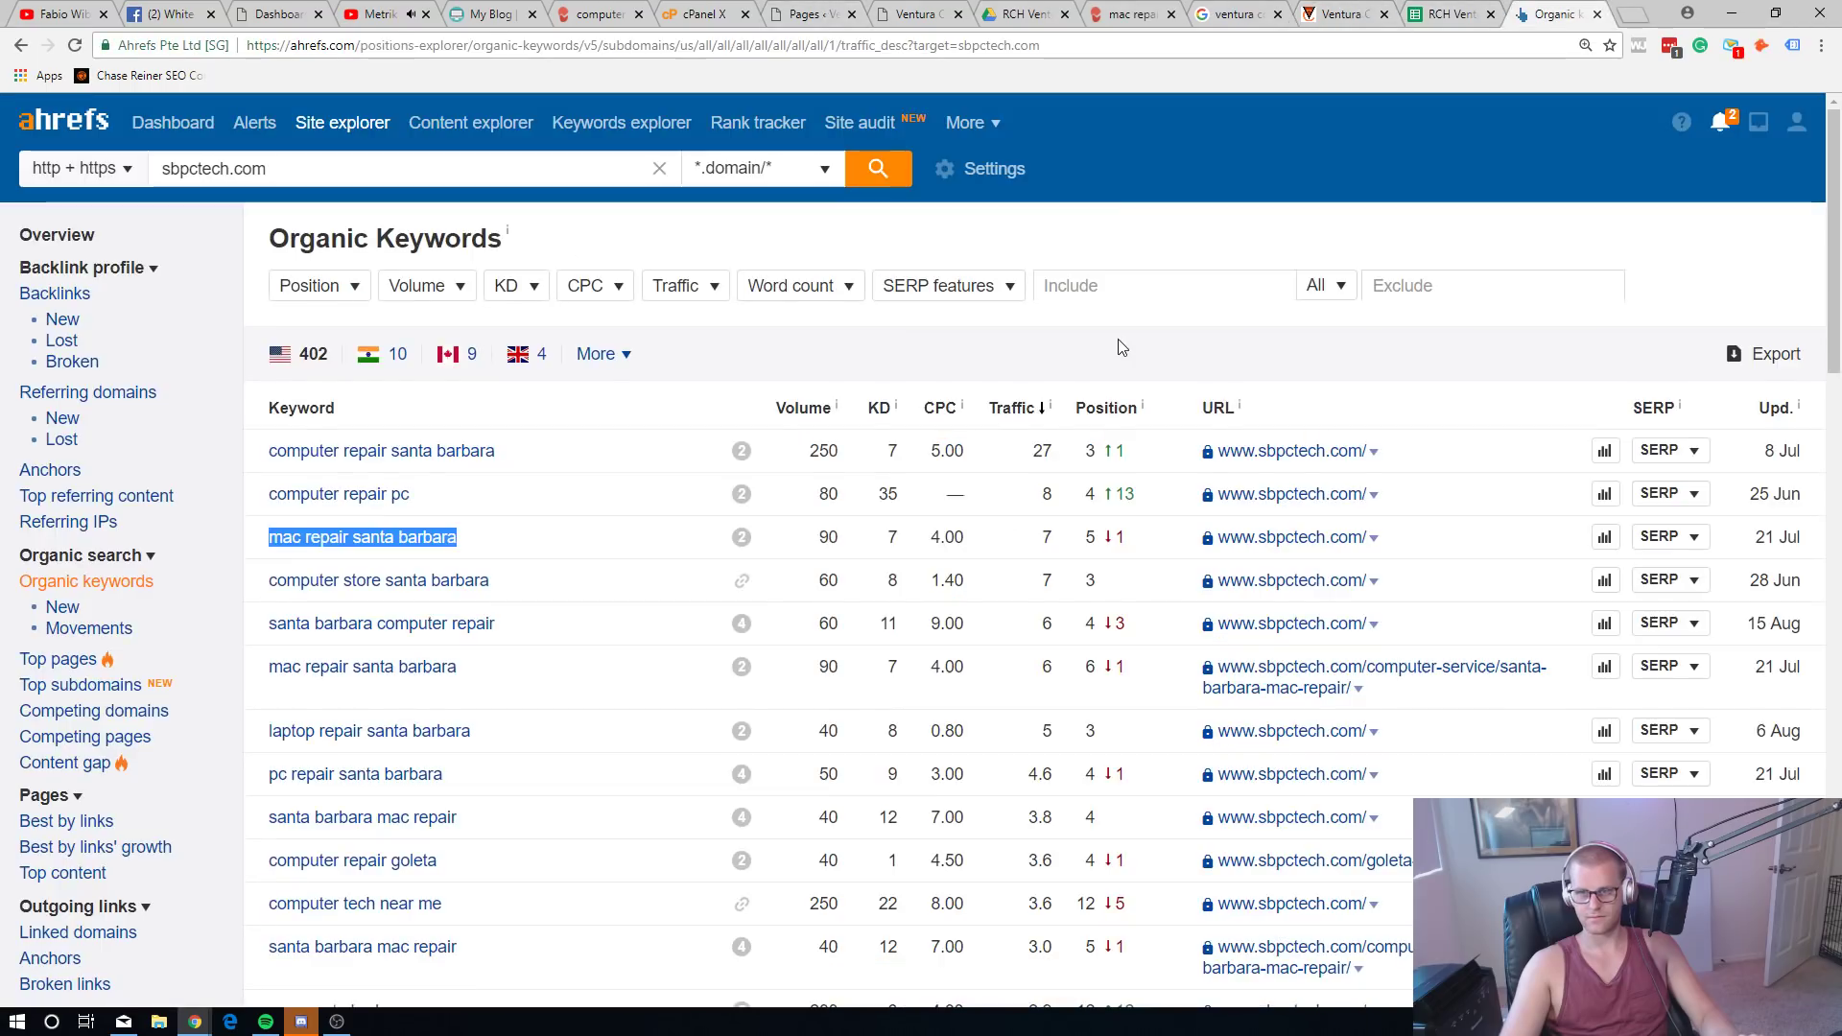
click(1535, 13)
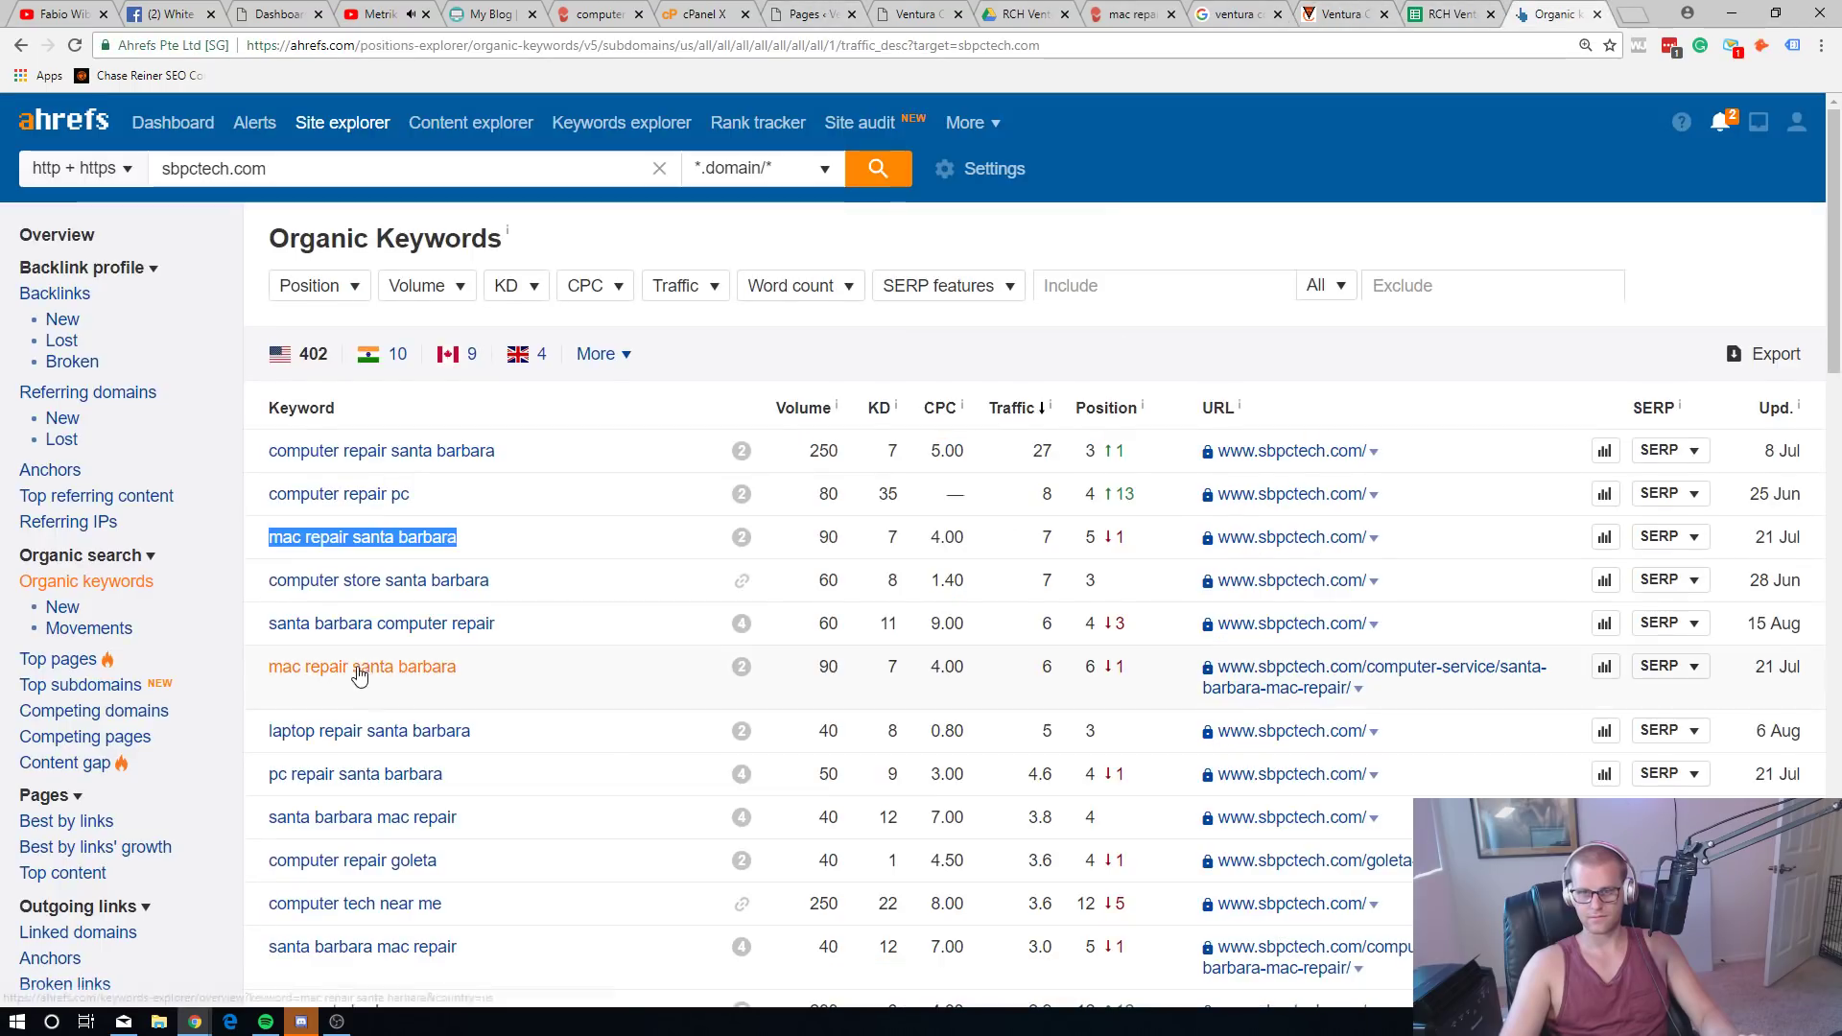
scroll(451, 595, down, 1)
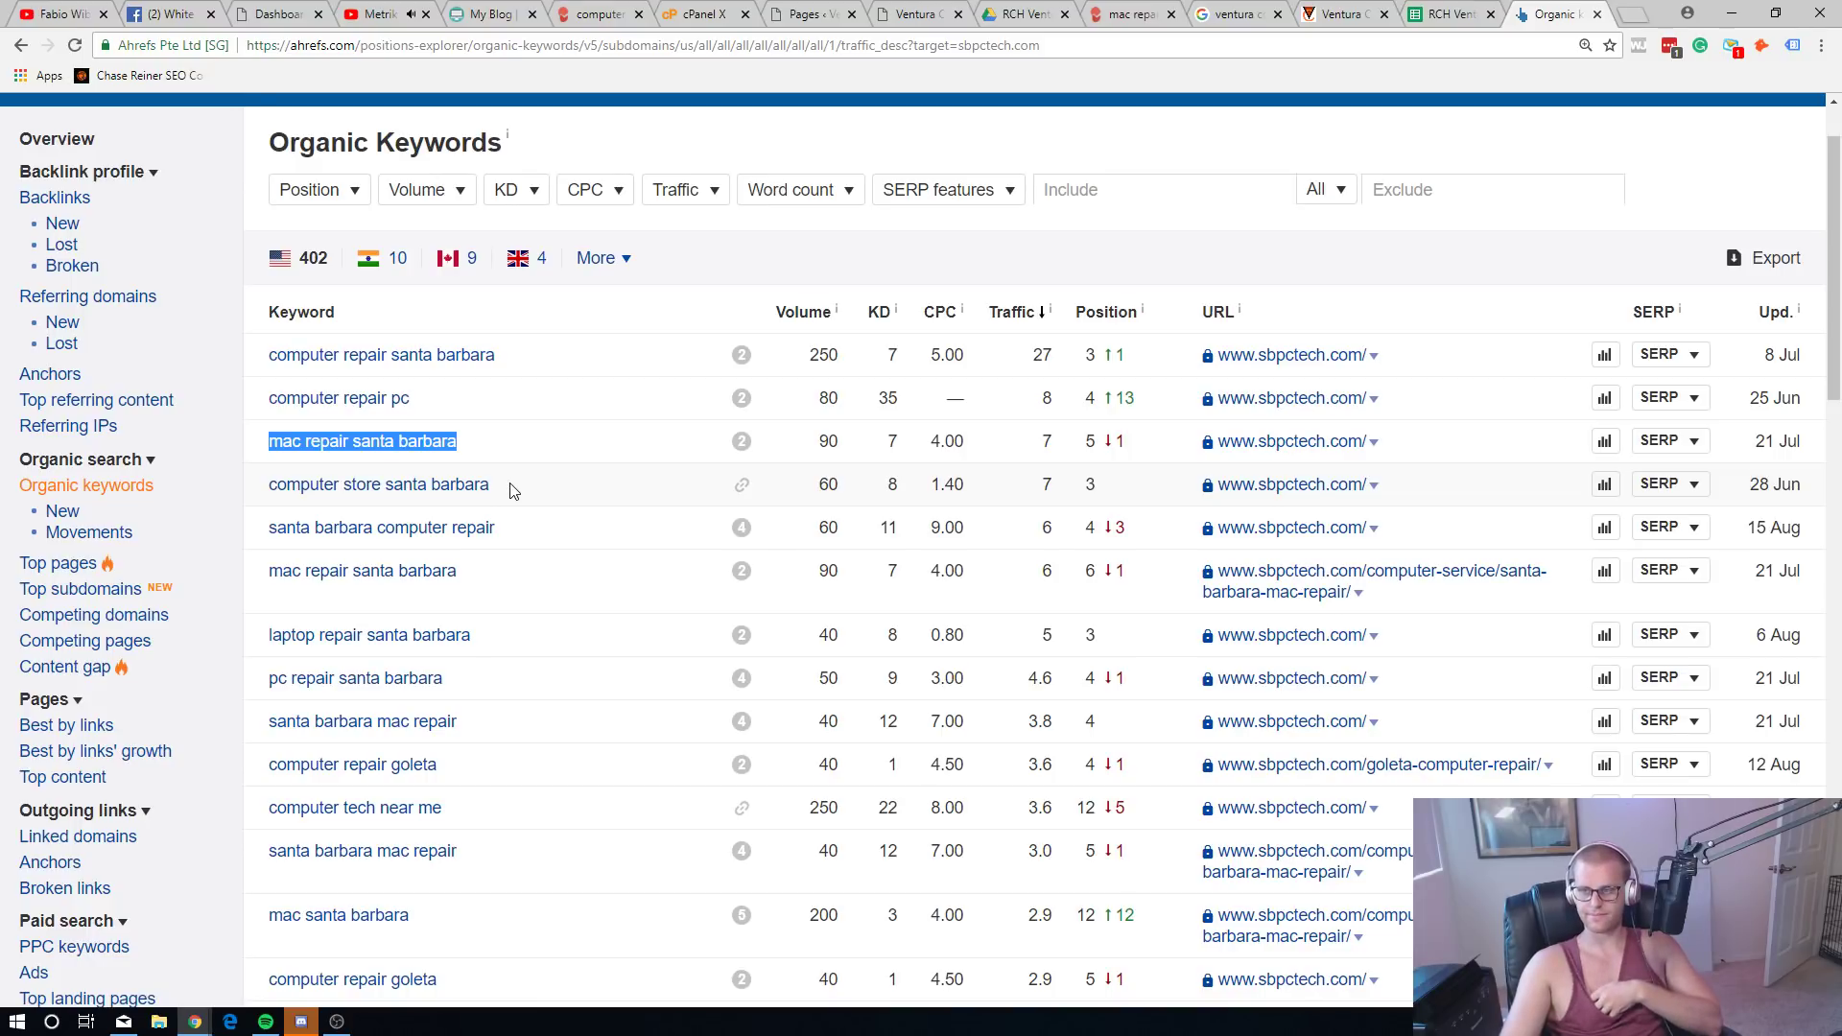
scroll(499, 499, down, 1)
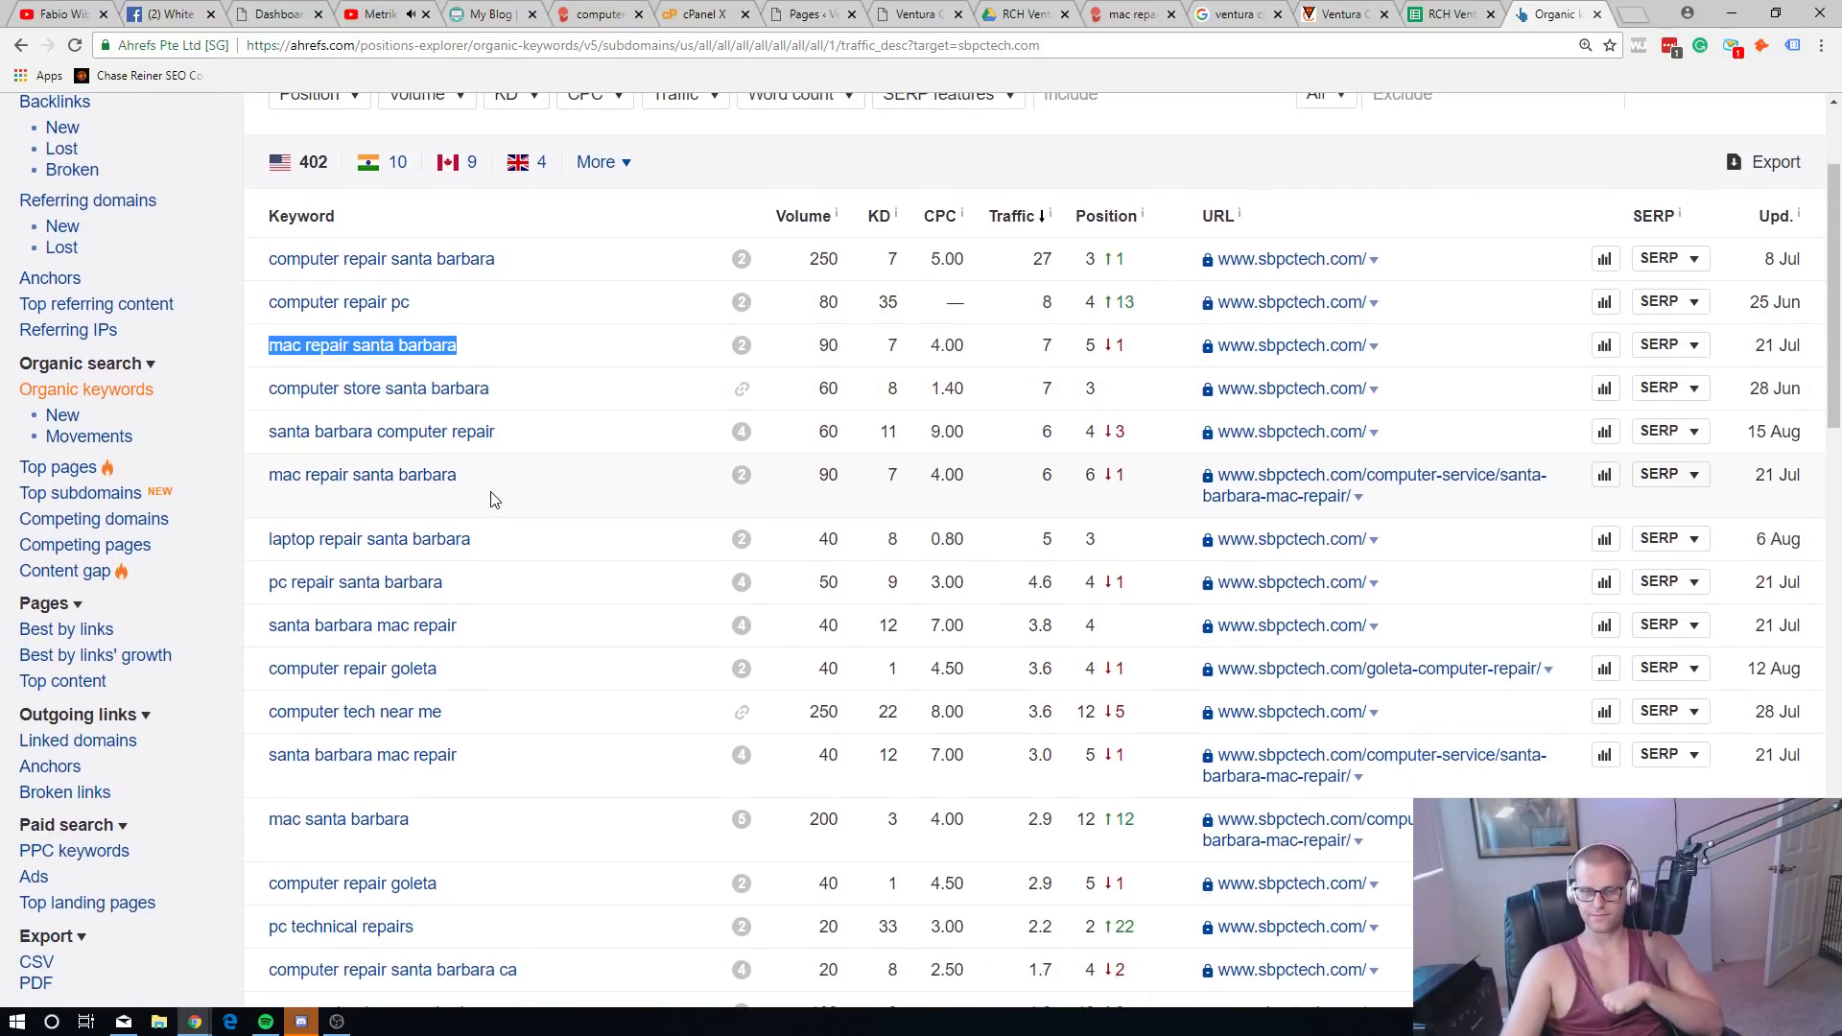
scroll(490, 513, down, 1)
drag(472, 443, 269, 444)
key(ctrl+c)
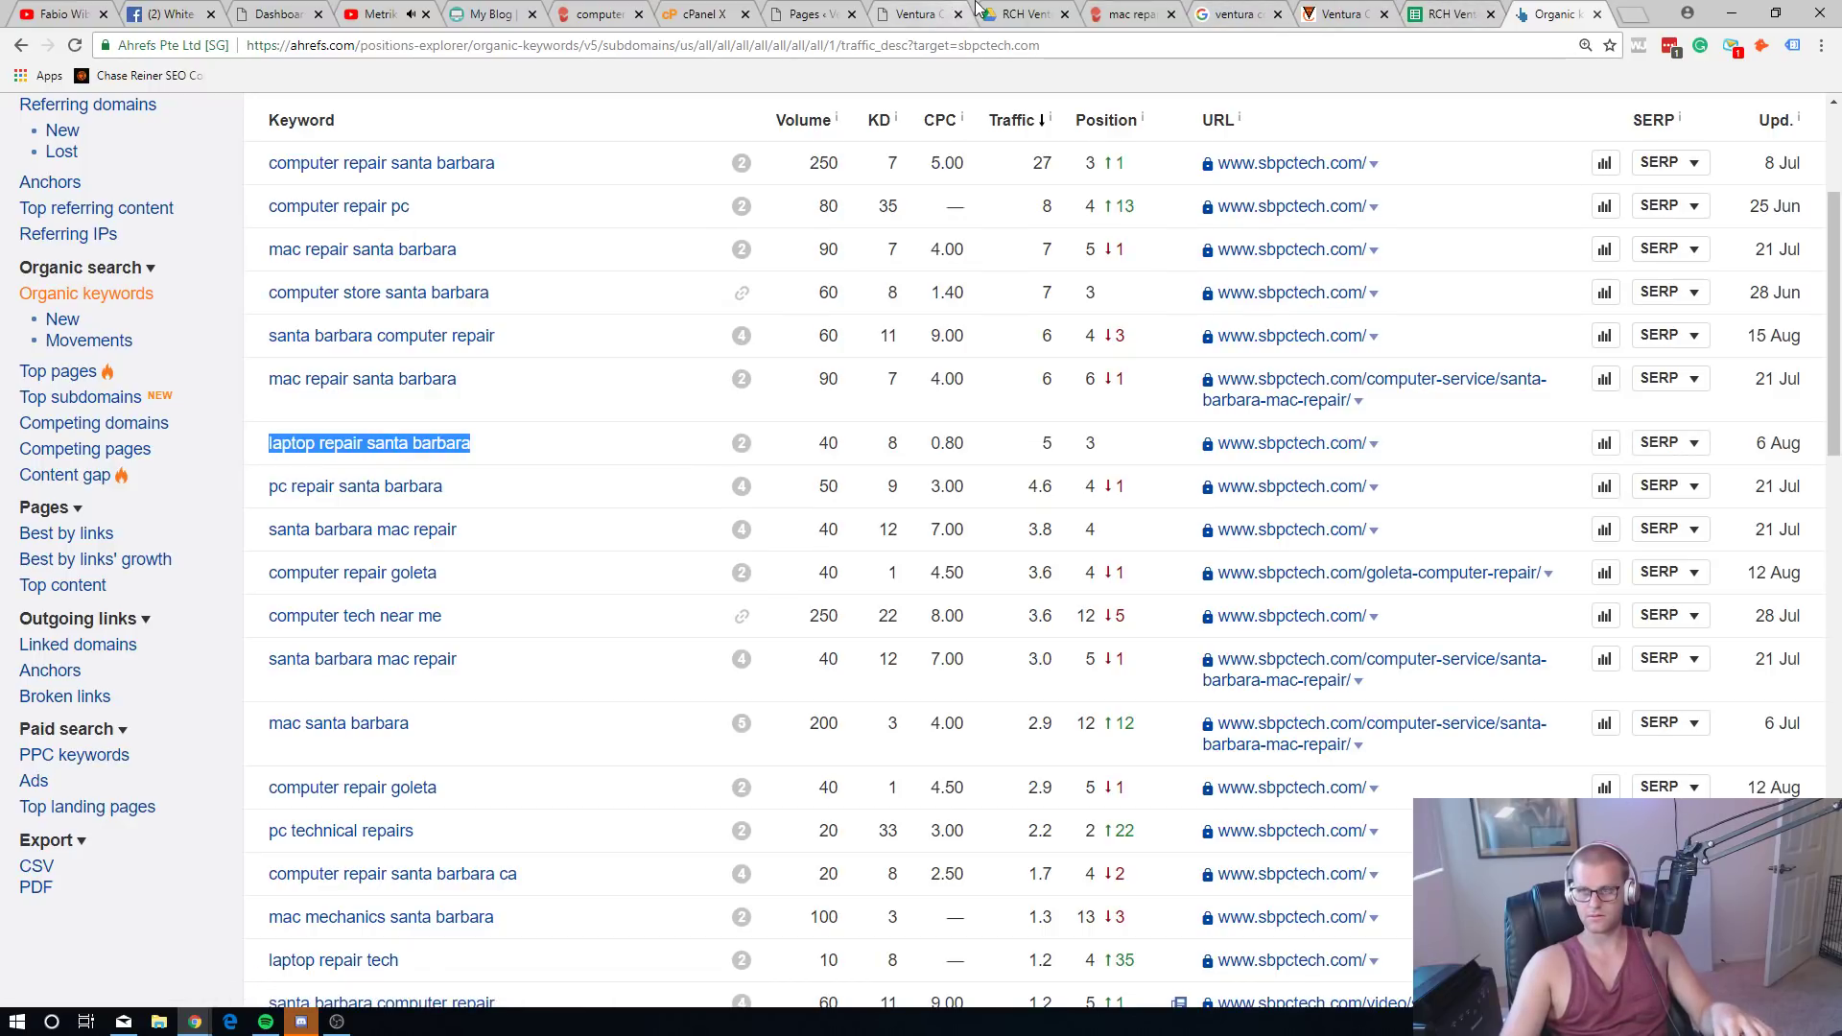
Look up 'laptop repair ventura' in KWFinder: 10 searches, difficulty 35
click(1127, 14)
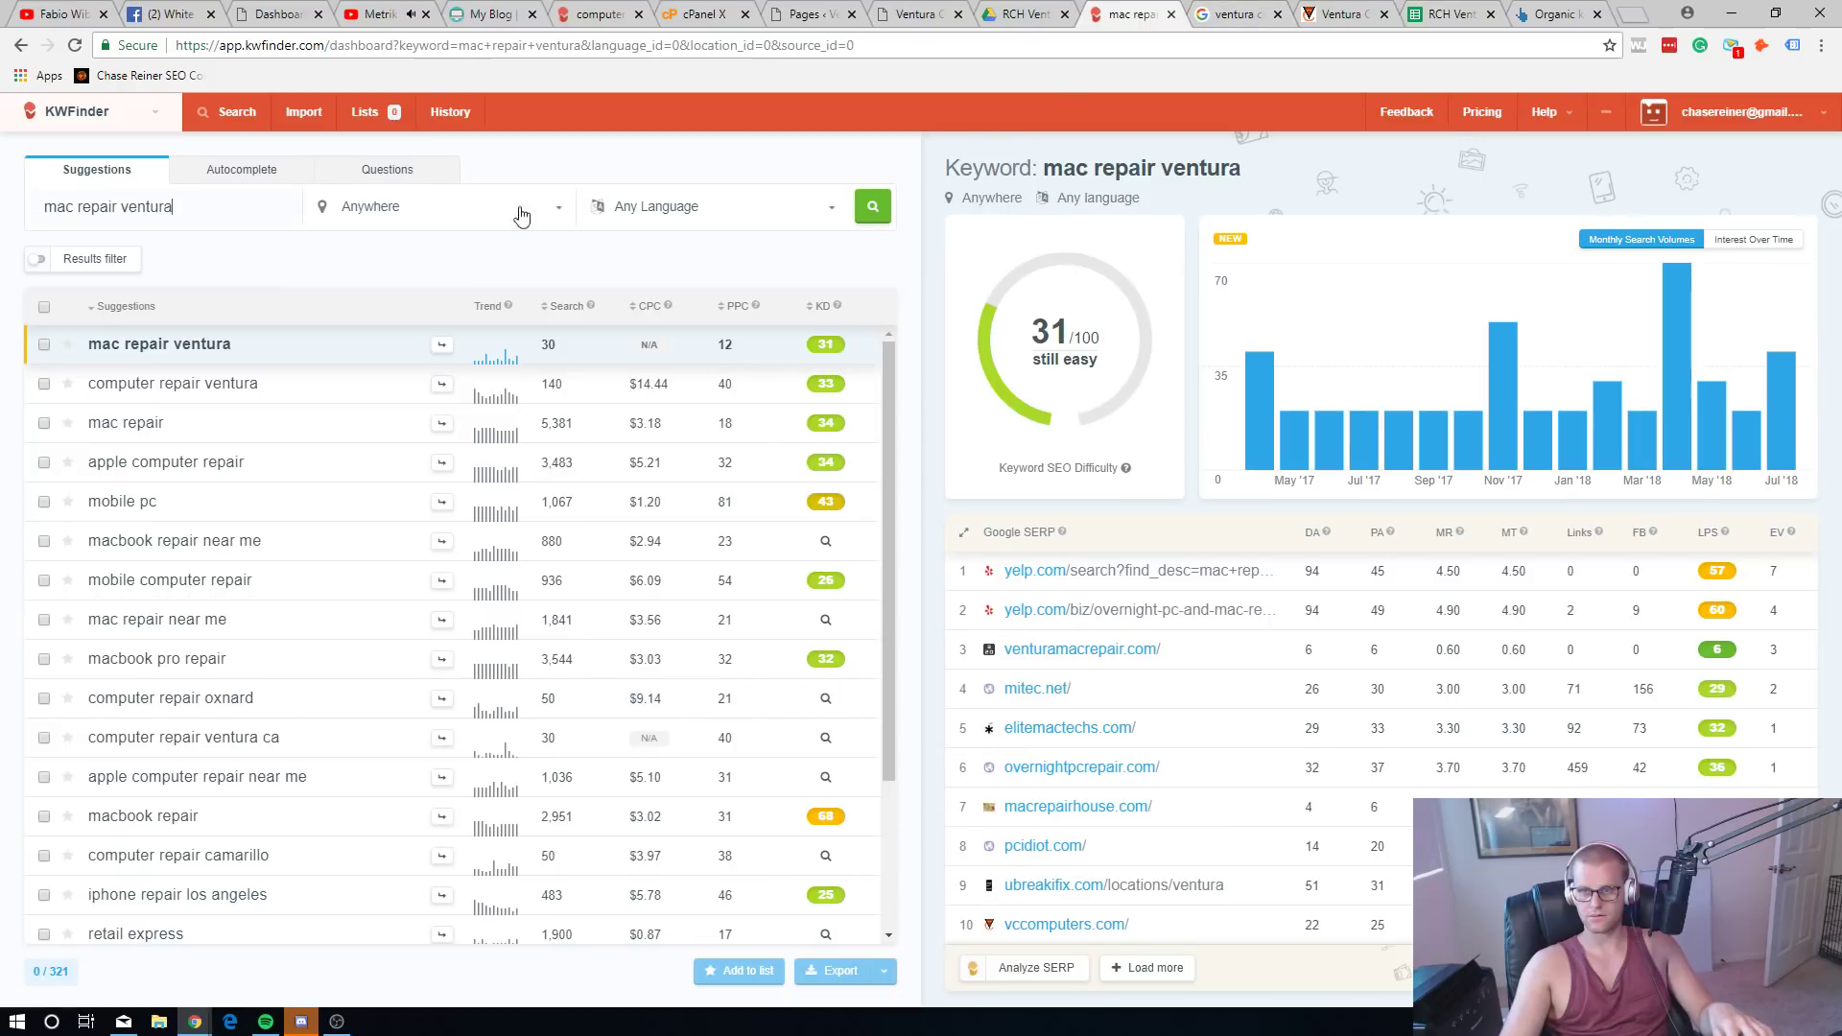
key(ctrl+v)
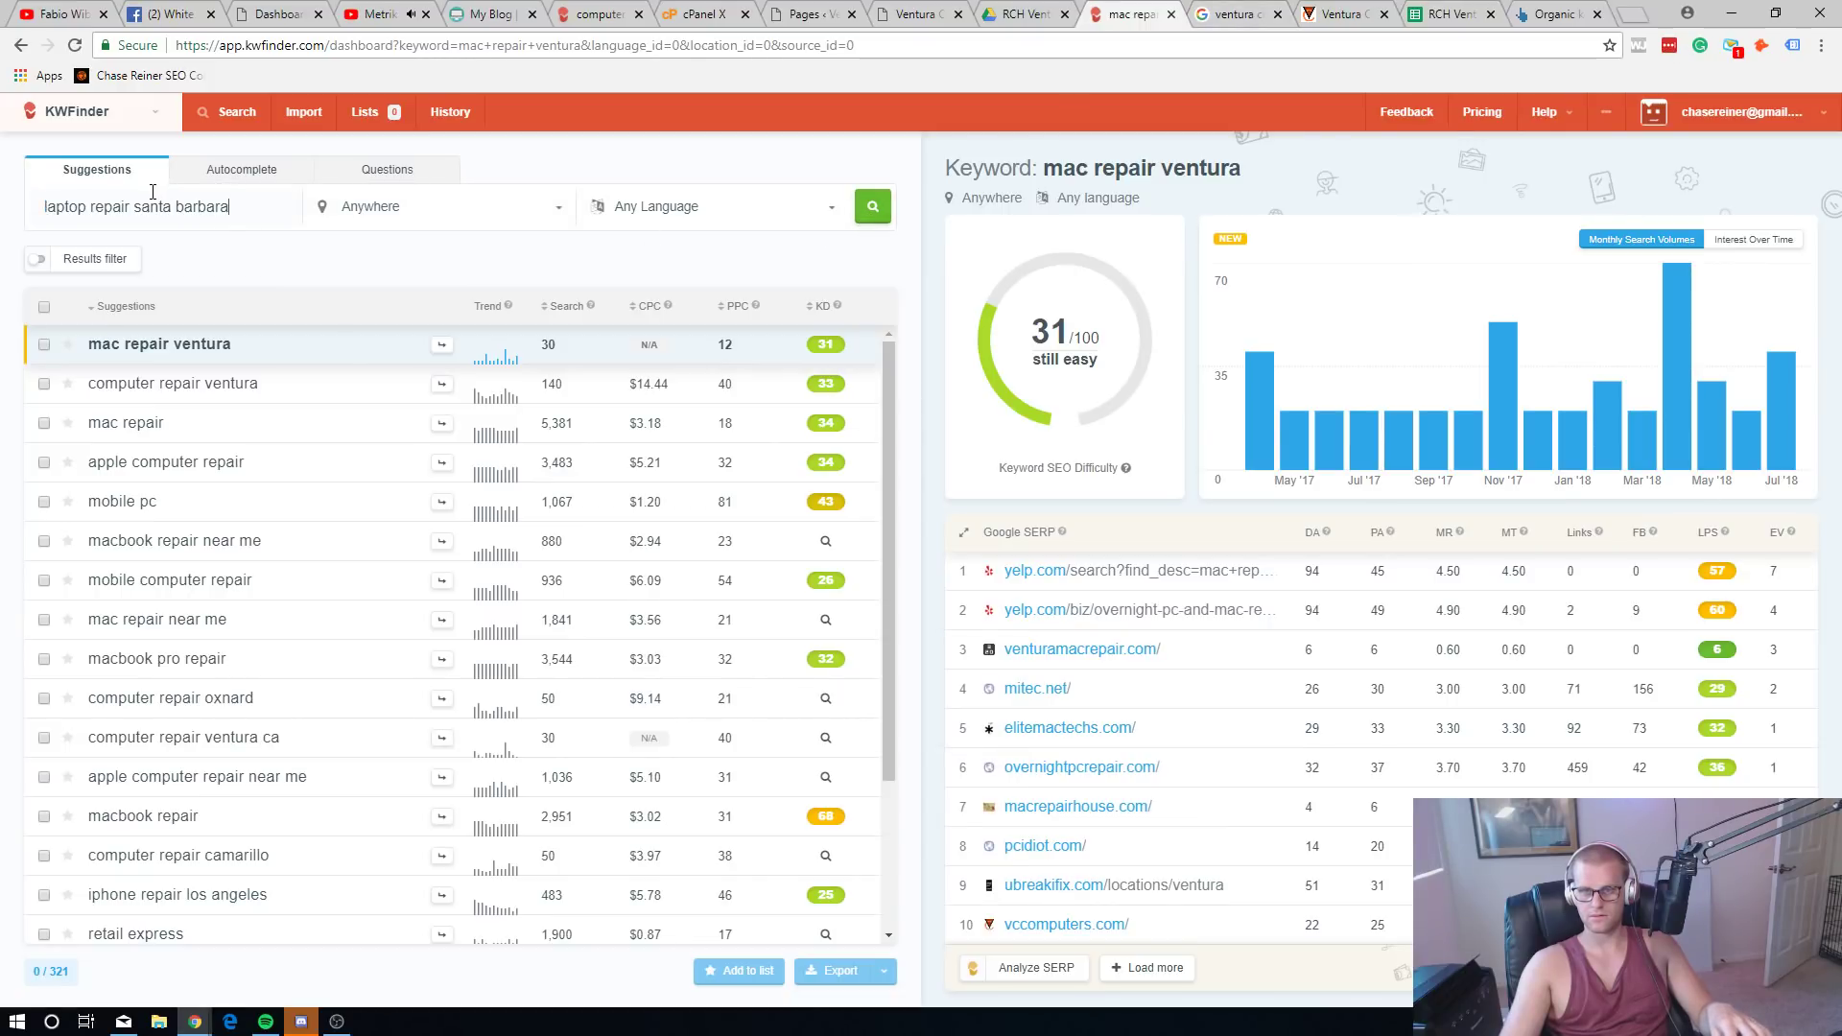
key(ctrl+shift+Left)
key(ctrl+shift+Left)
text(ventura)
key(Return)
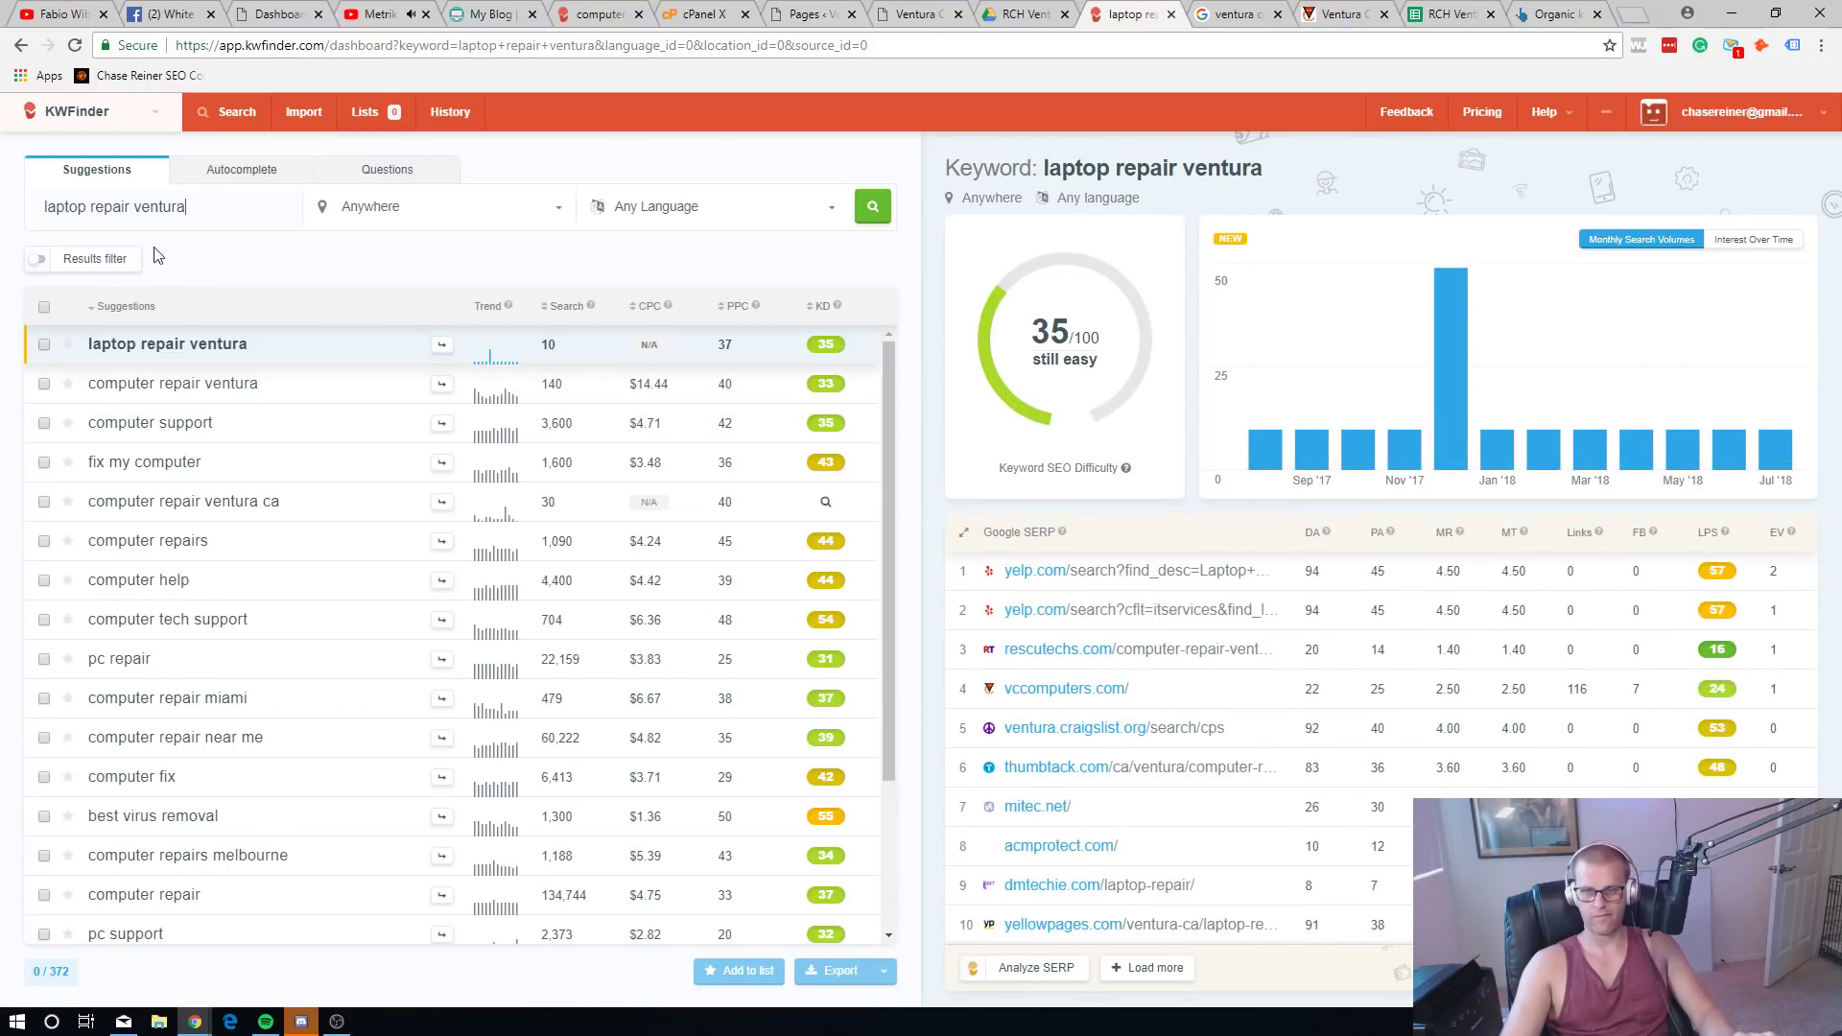
triple_click(185, 208)
key(ctrl+c)
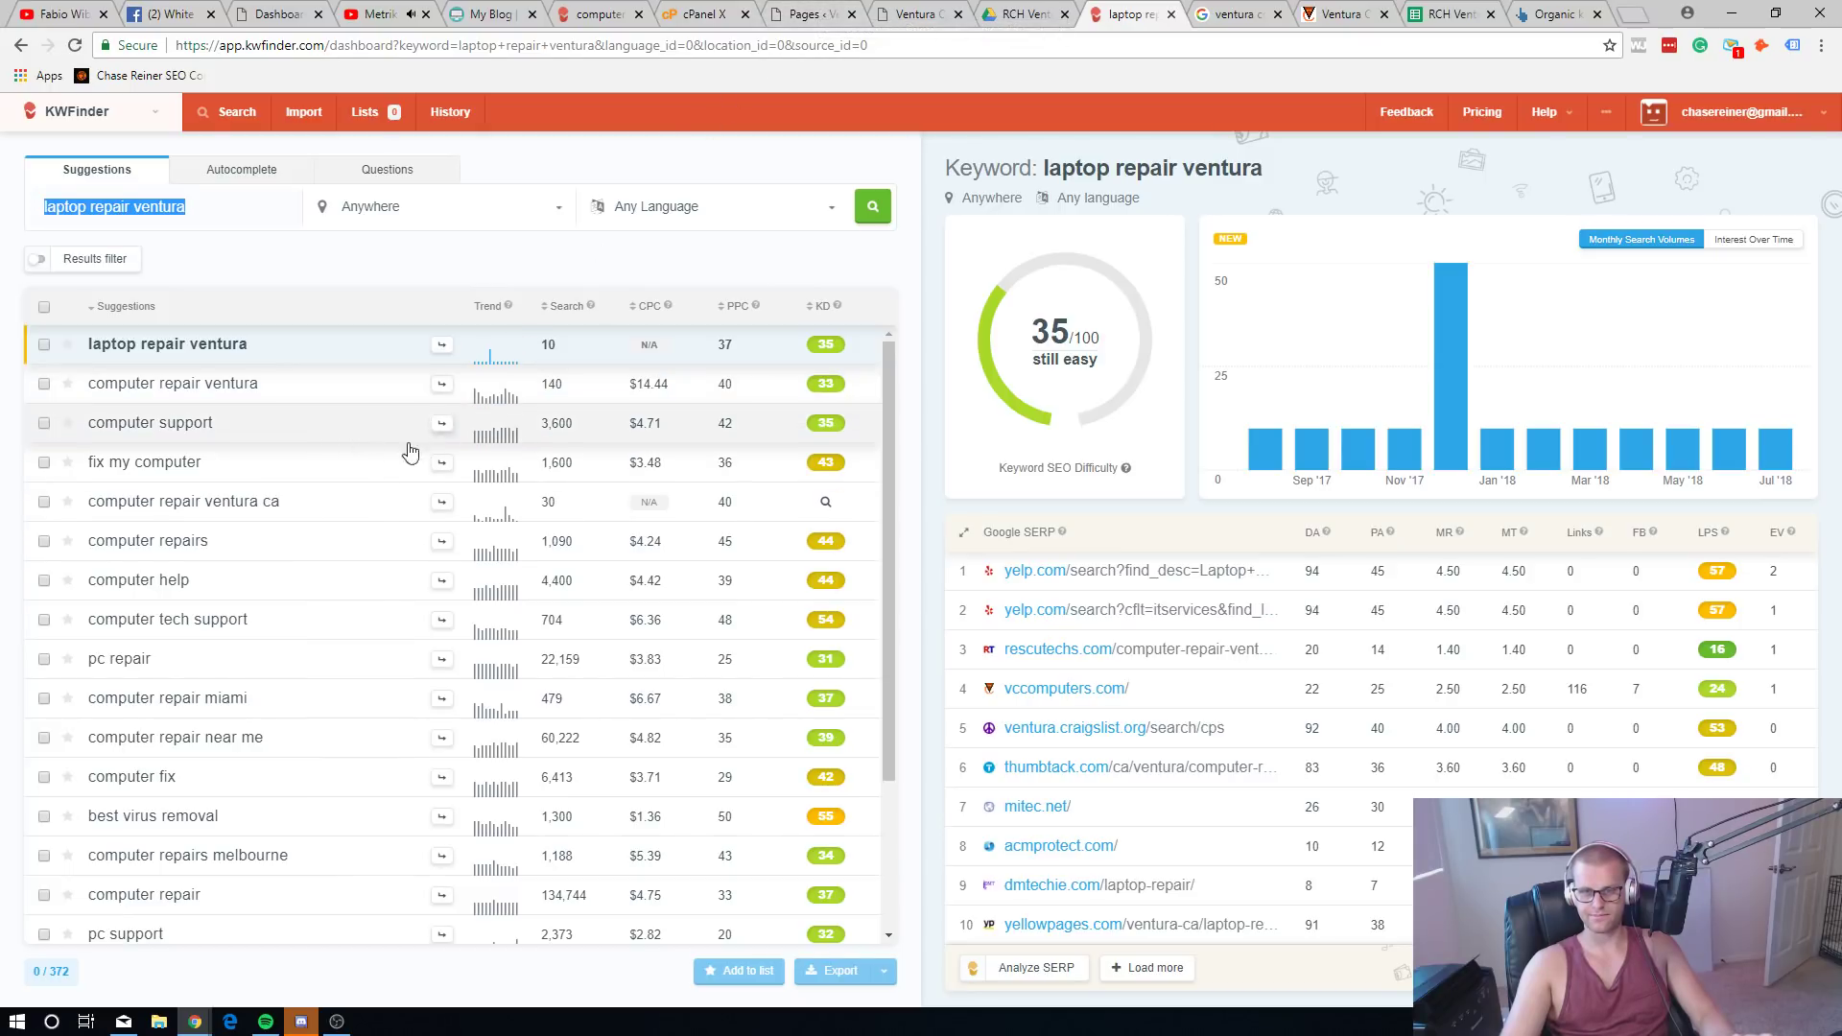
Bring up the live Ventura site's Home page
click(806, 13)
click(1134, 11)
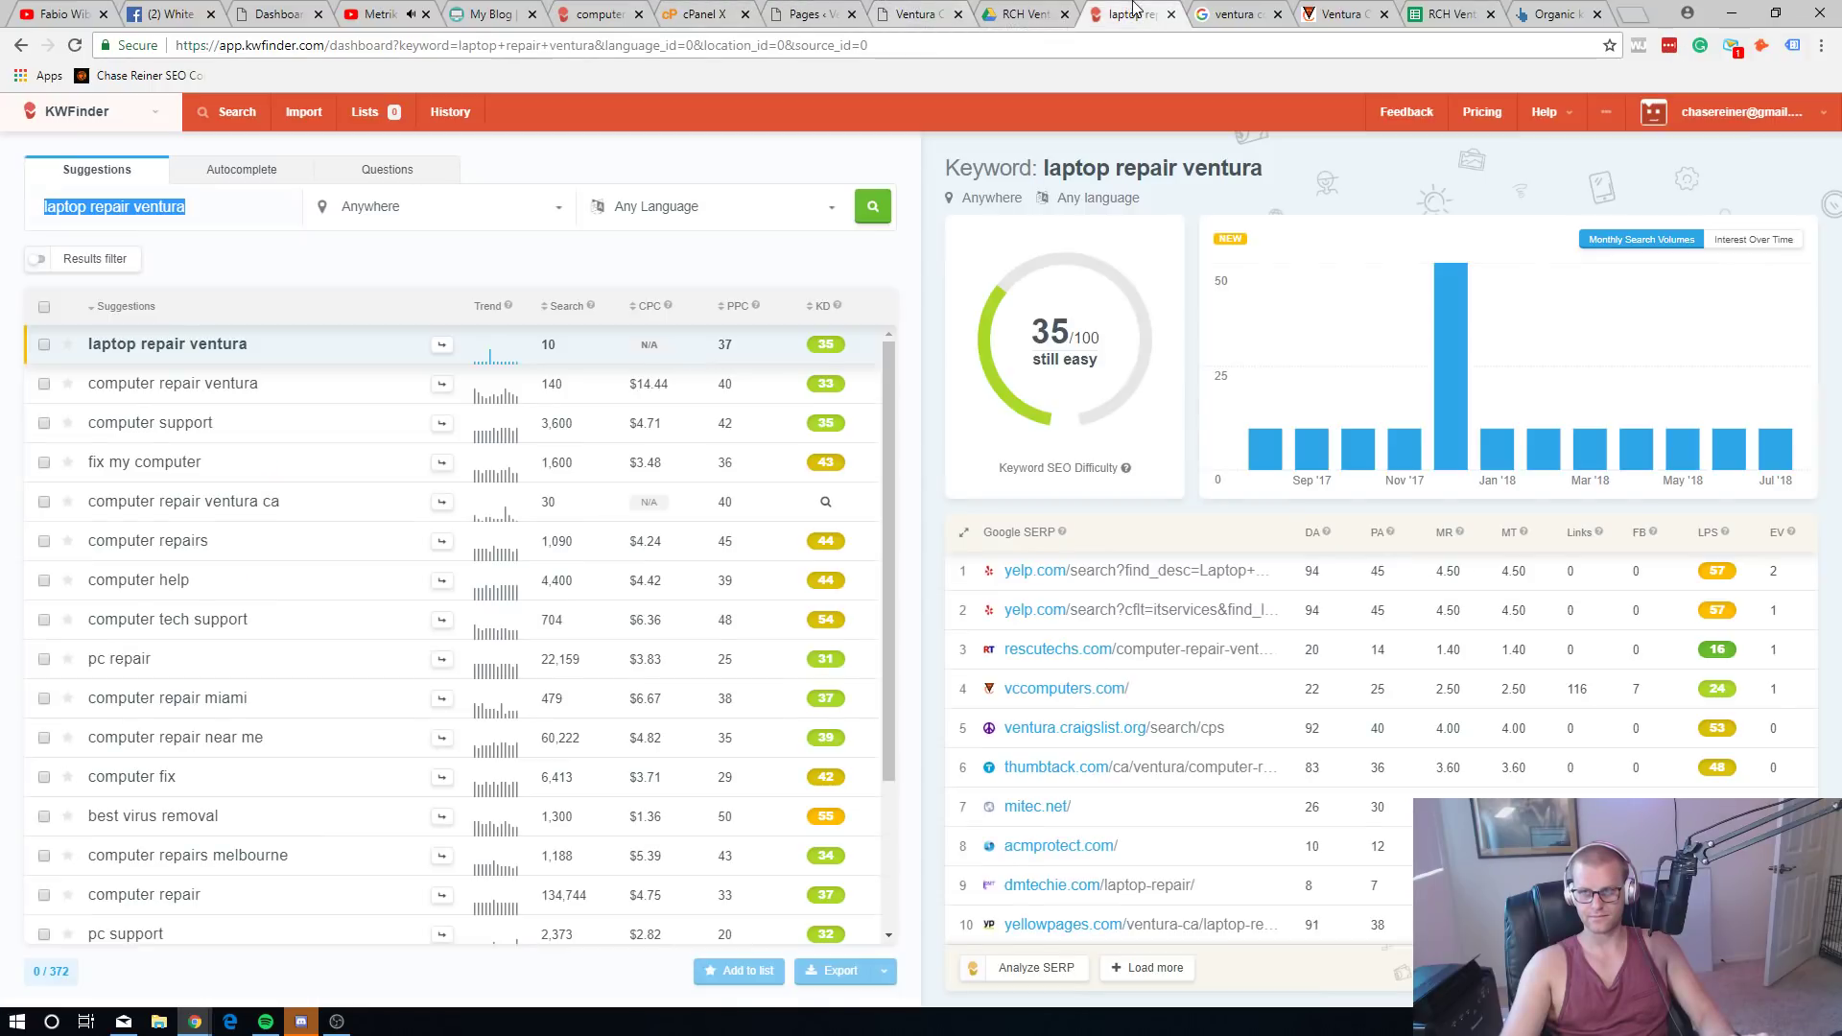
click(1055, 12)
click(917, 13)
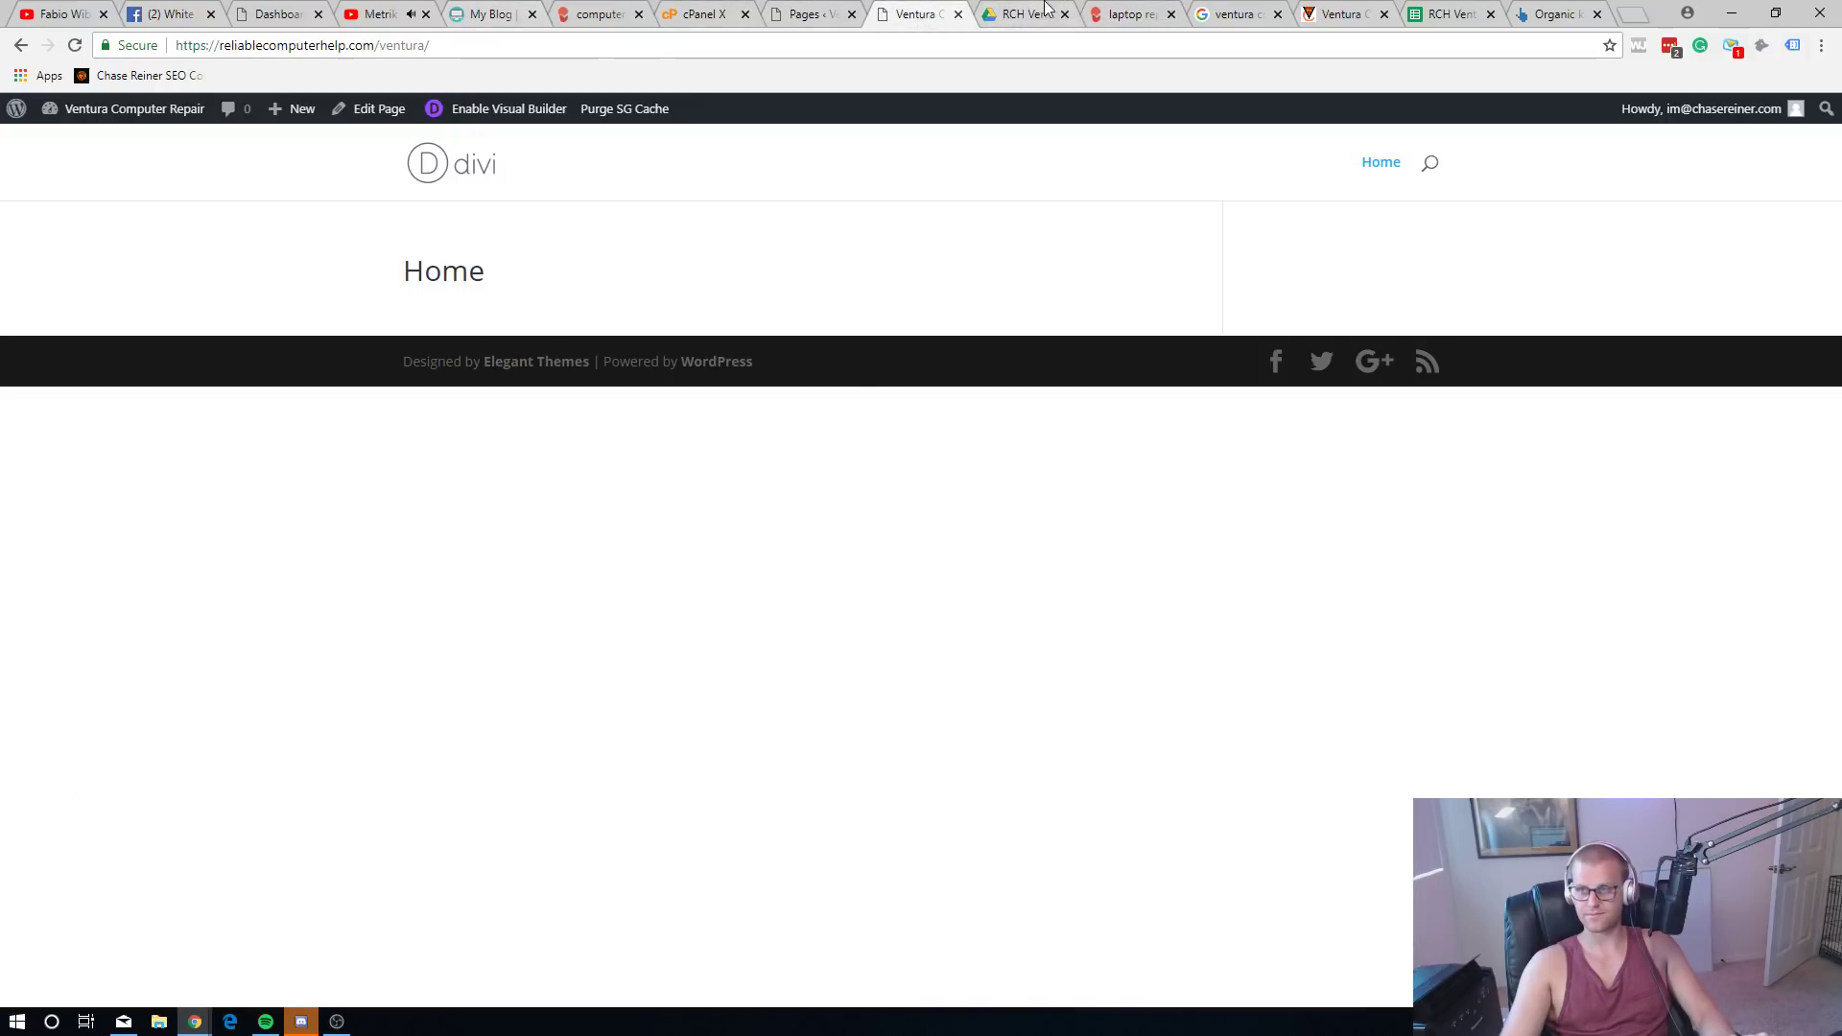
Flip through KWFinder, the Google results and the Ventura County Computers site to the WordPress pages list
click(1113, 12)
click(1233, 13)
click(1344, 14)
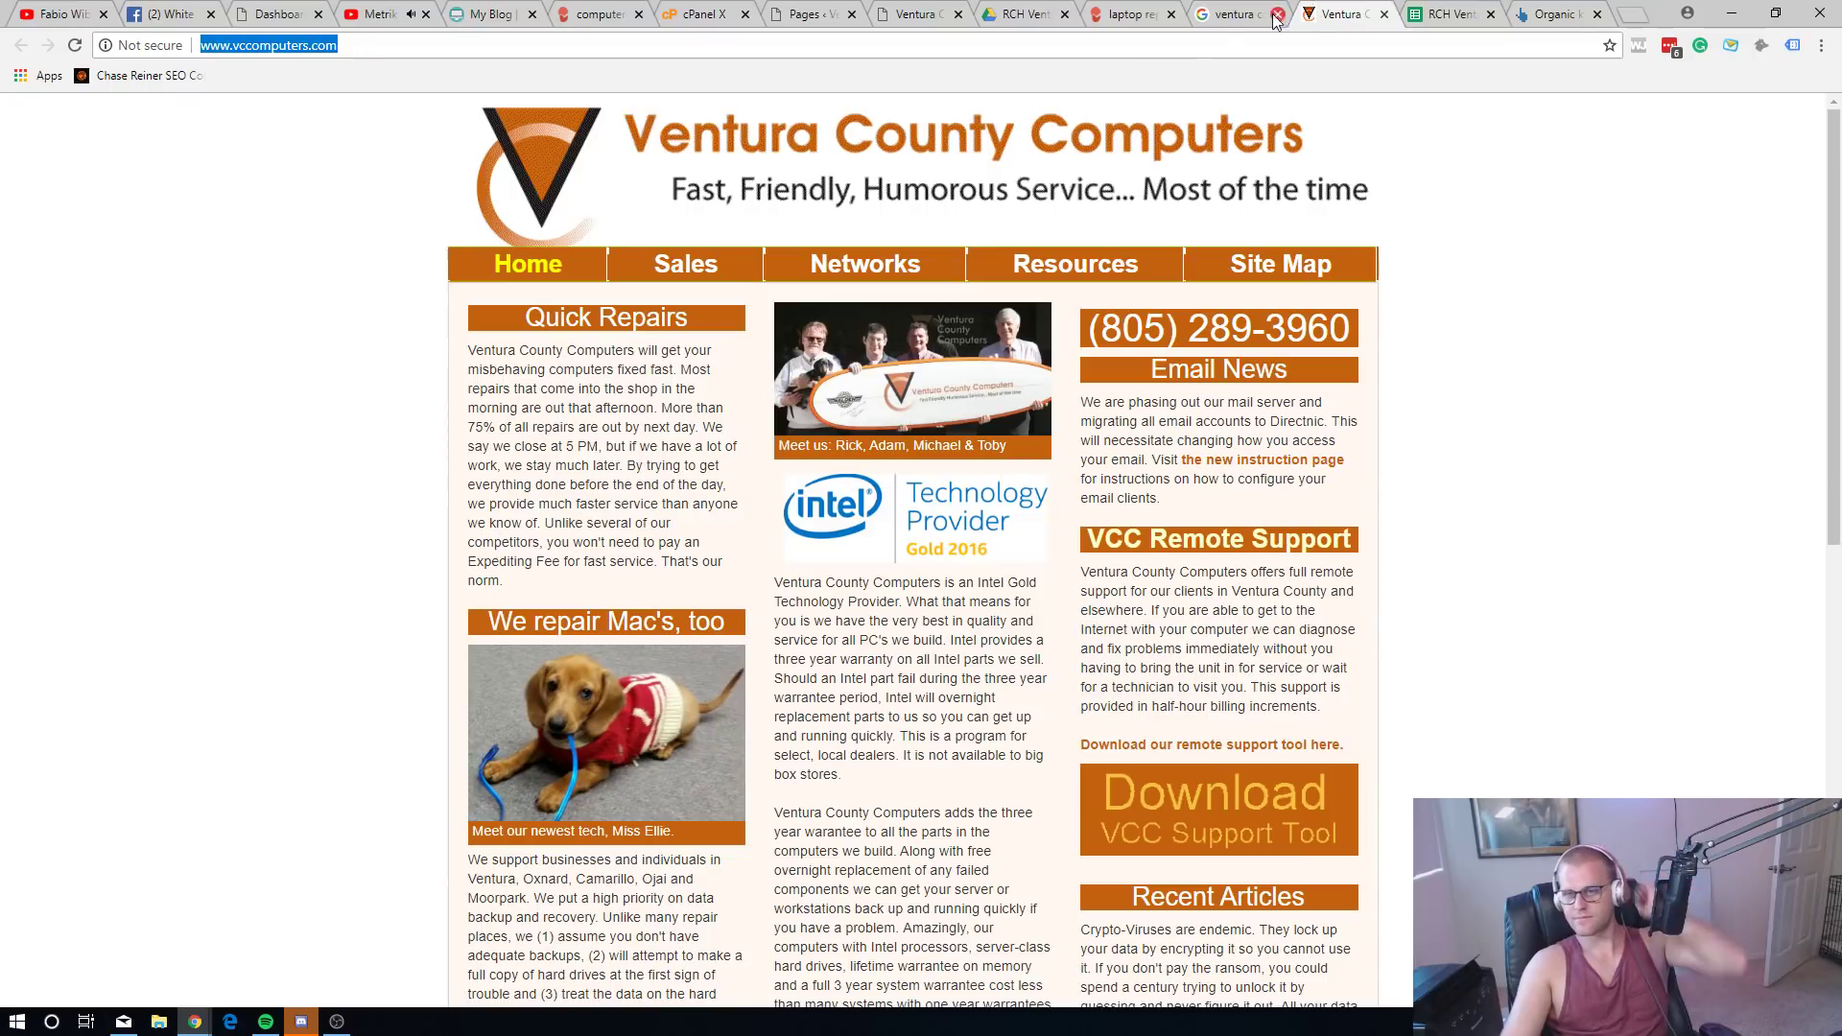
click(910, 14)
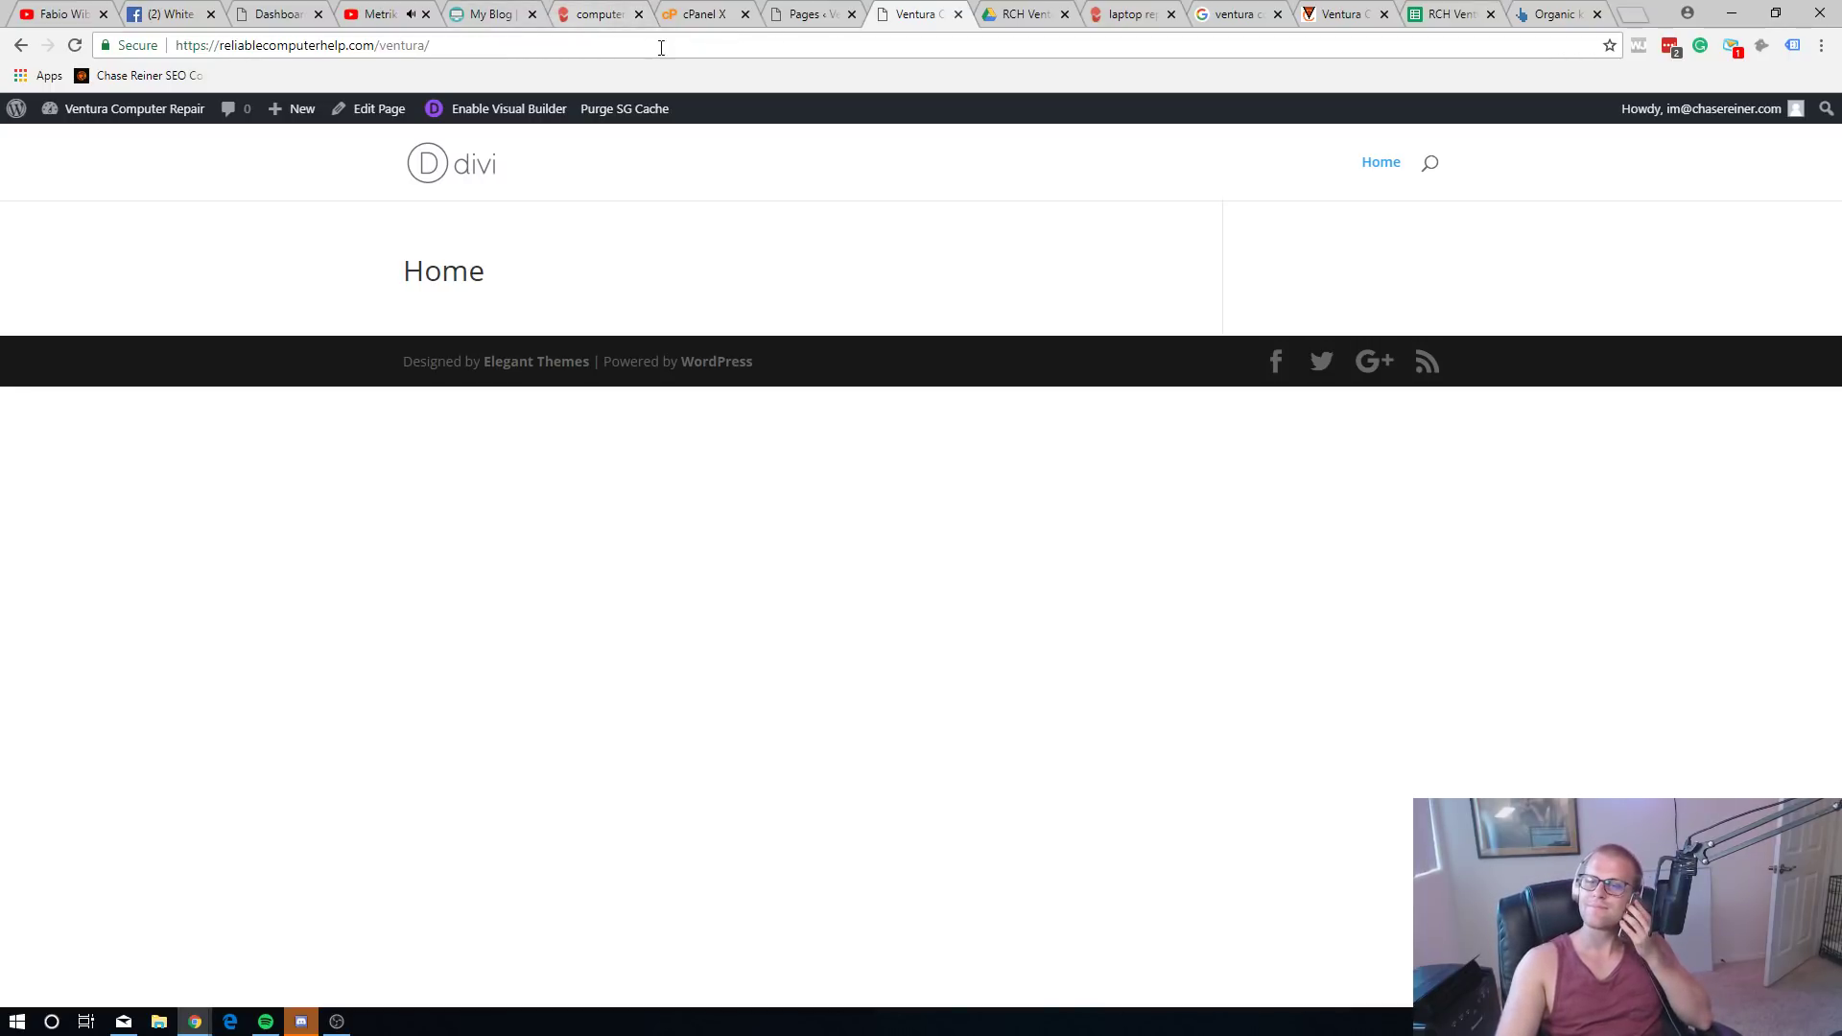
click(798, 20)
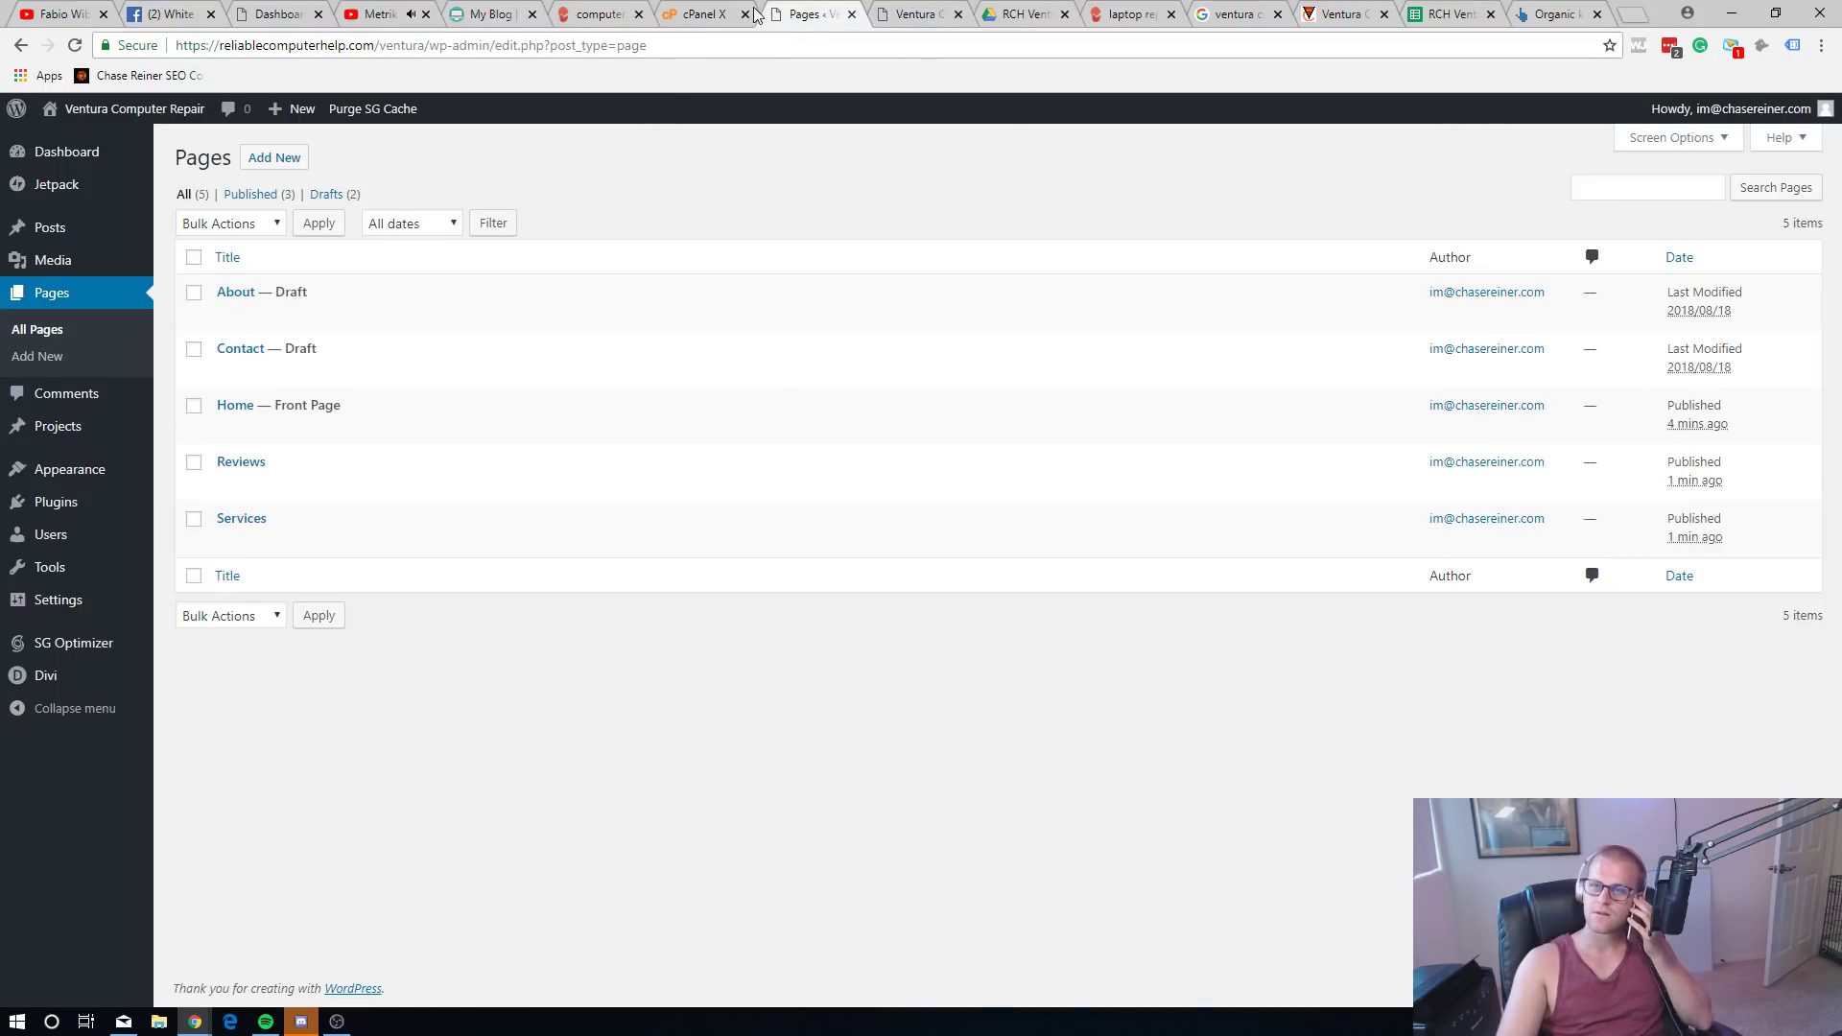
click(739, 15)
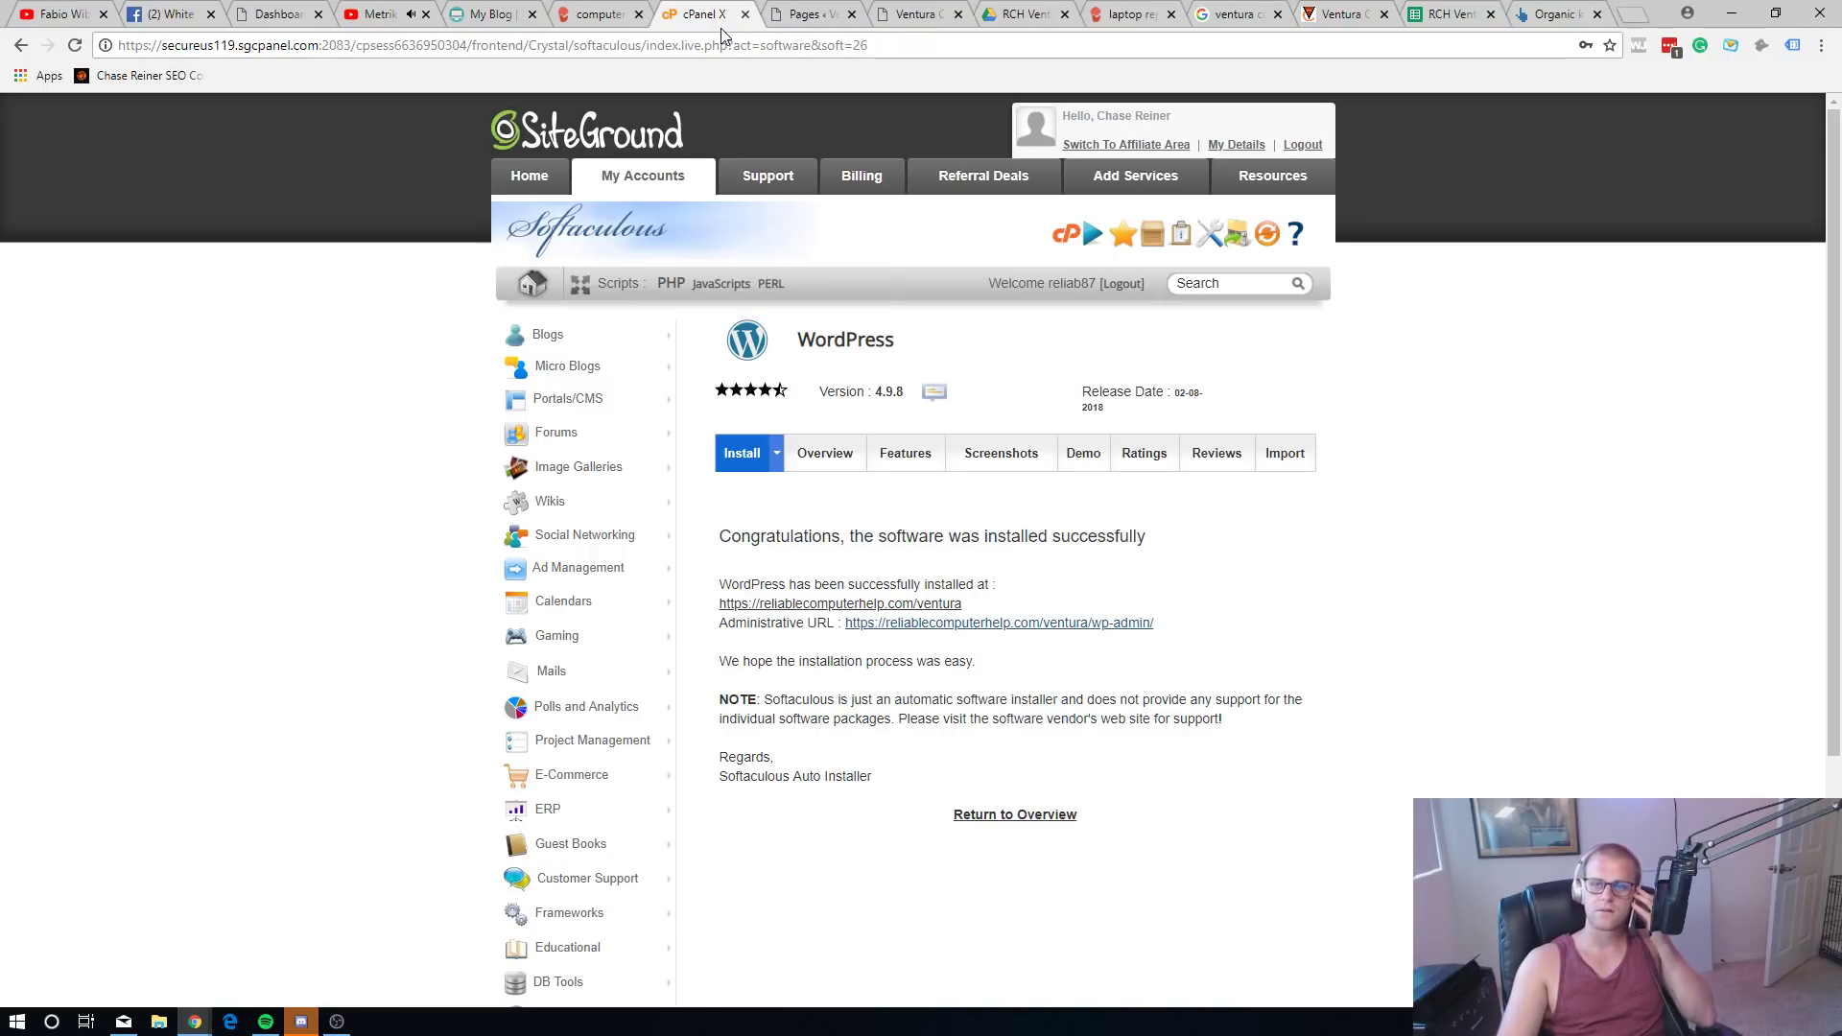
Cycle back through the keyword results, WordPress pages and Roadmap sheet to Google's competitor results
click(589, 11)
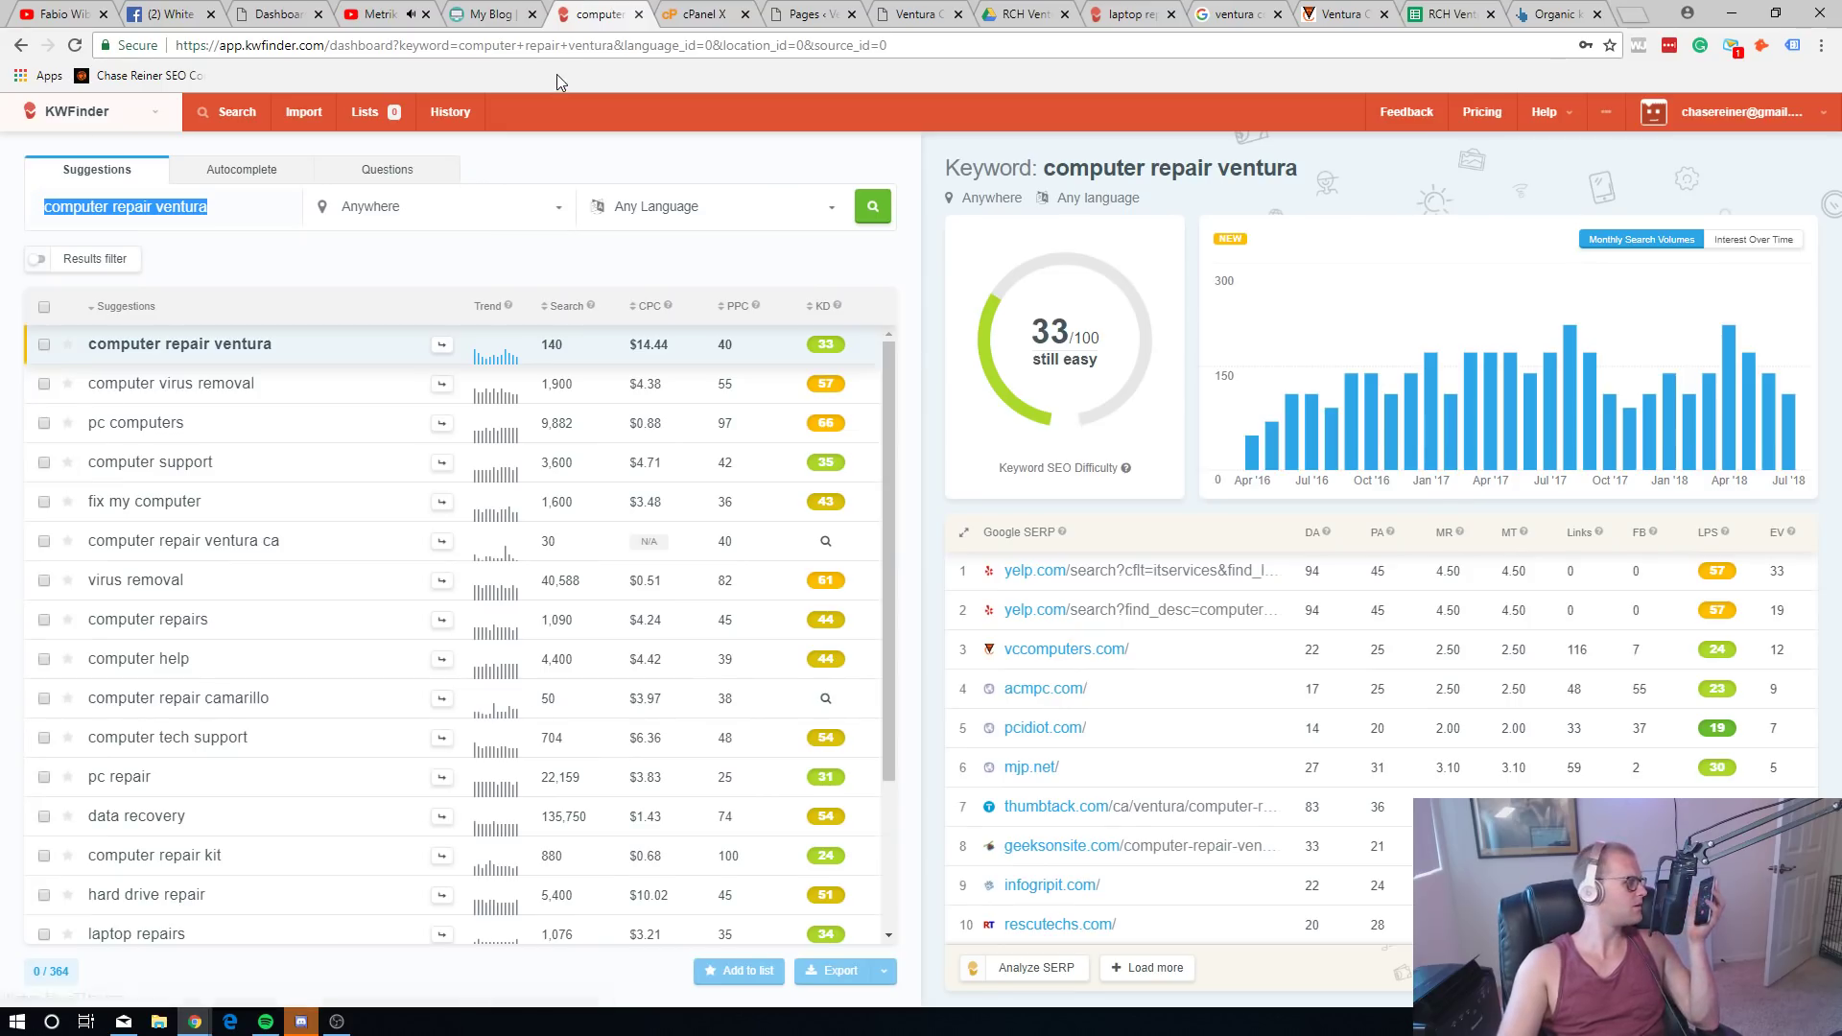
click(816, 14)
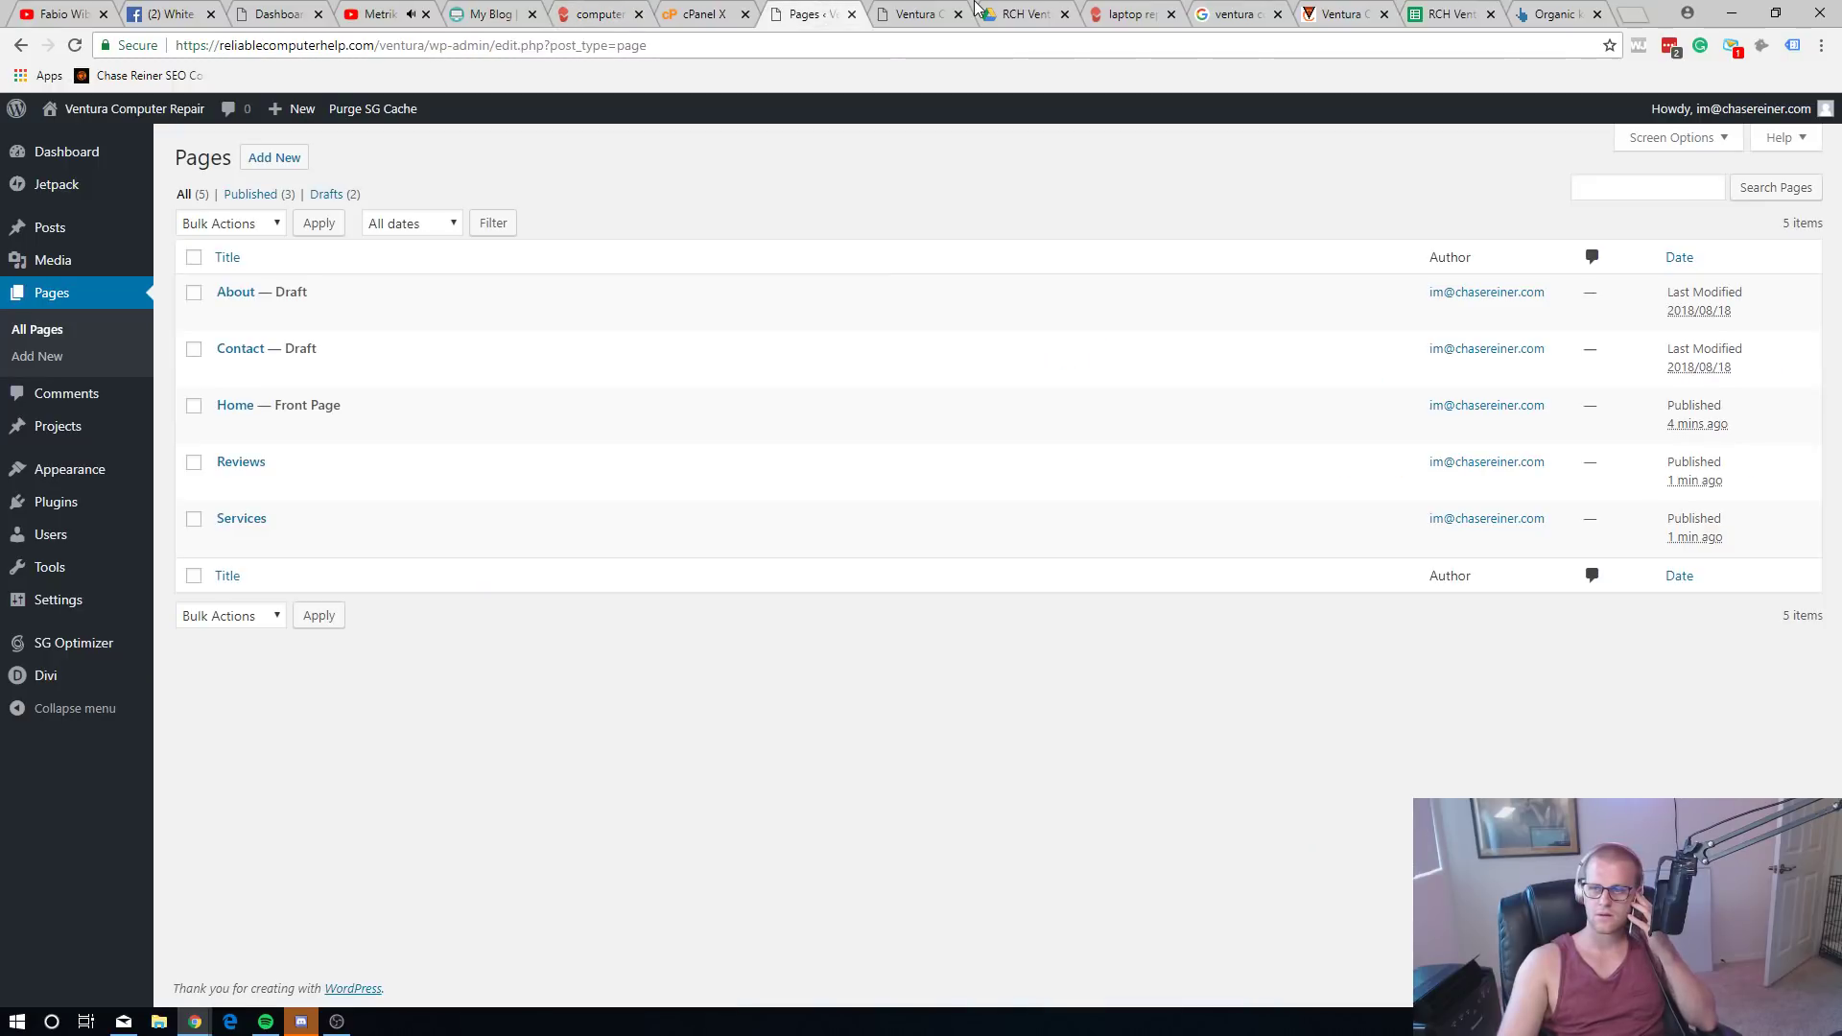
click(946, 12)
click(1025, 14)
click(1236, 13)
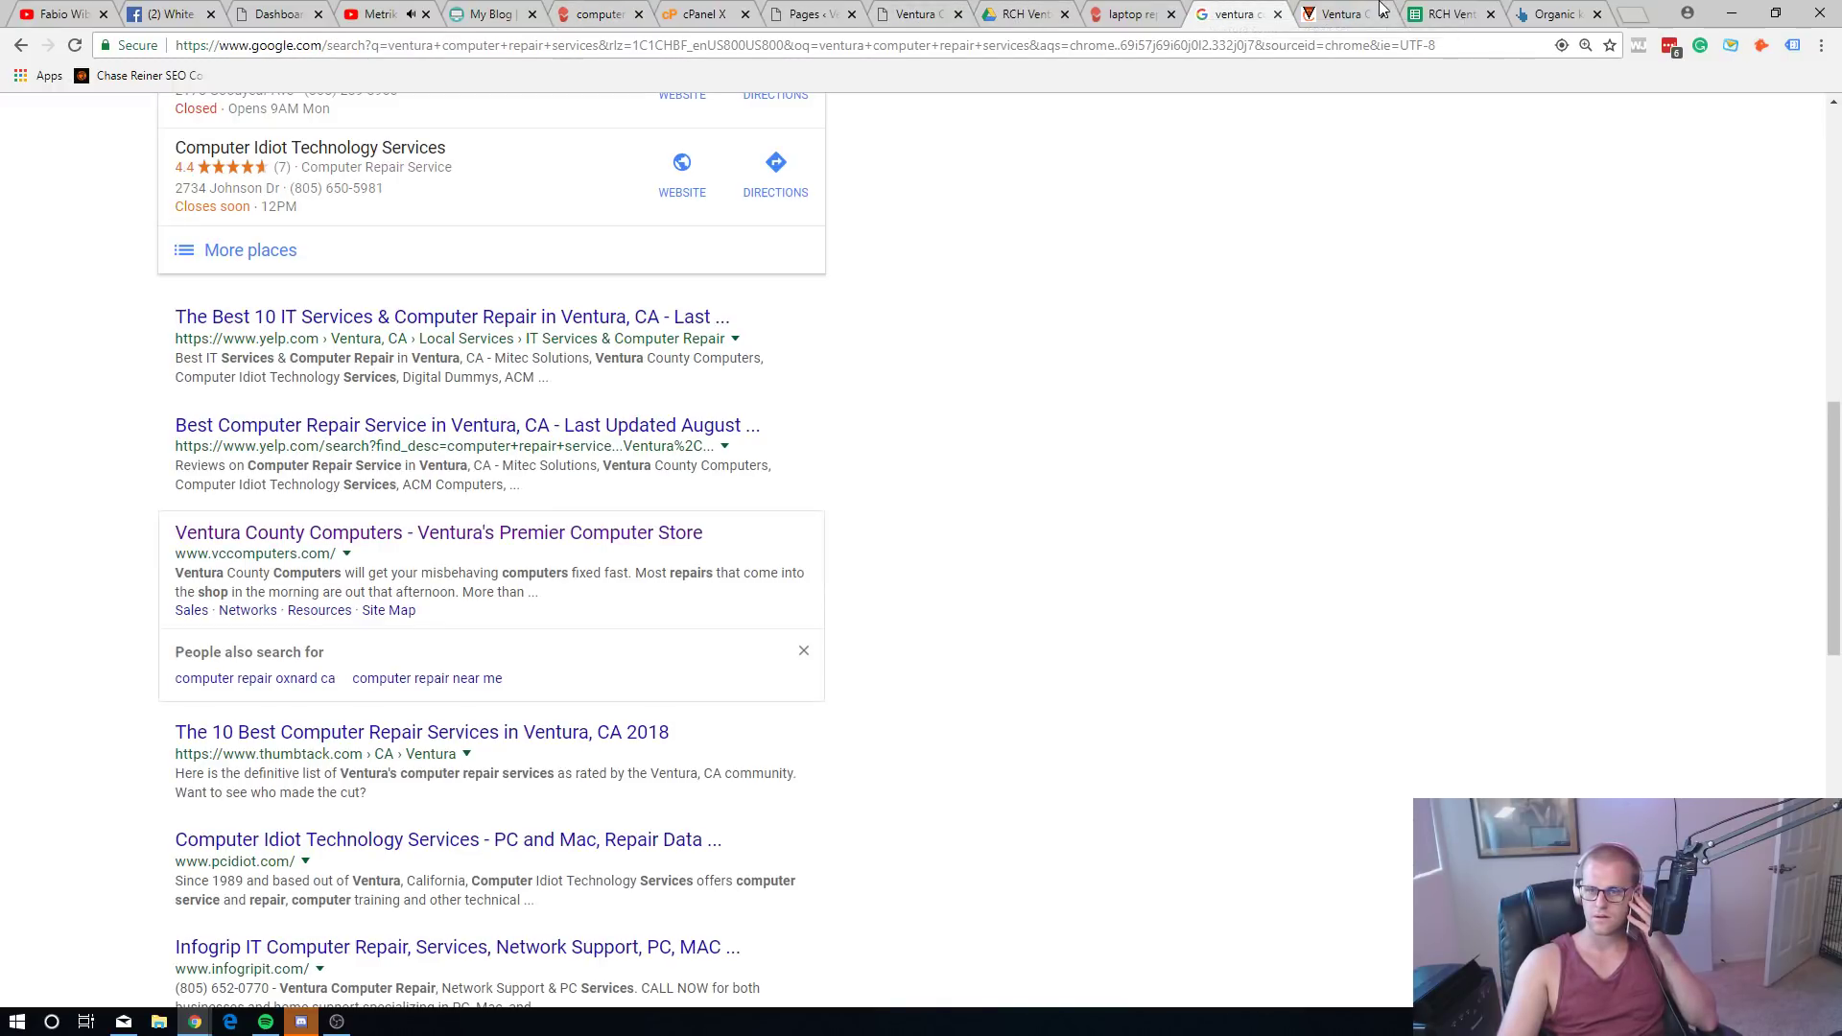
click(1344, 13)
Paste 'laptop repair ventura' into A6, then copy it into B6
click(1450, 13)
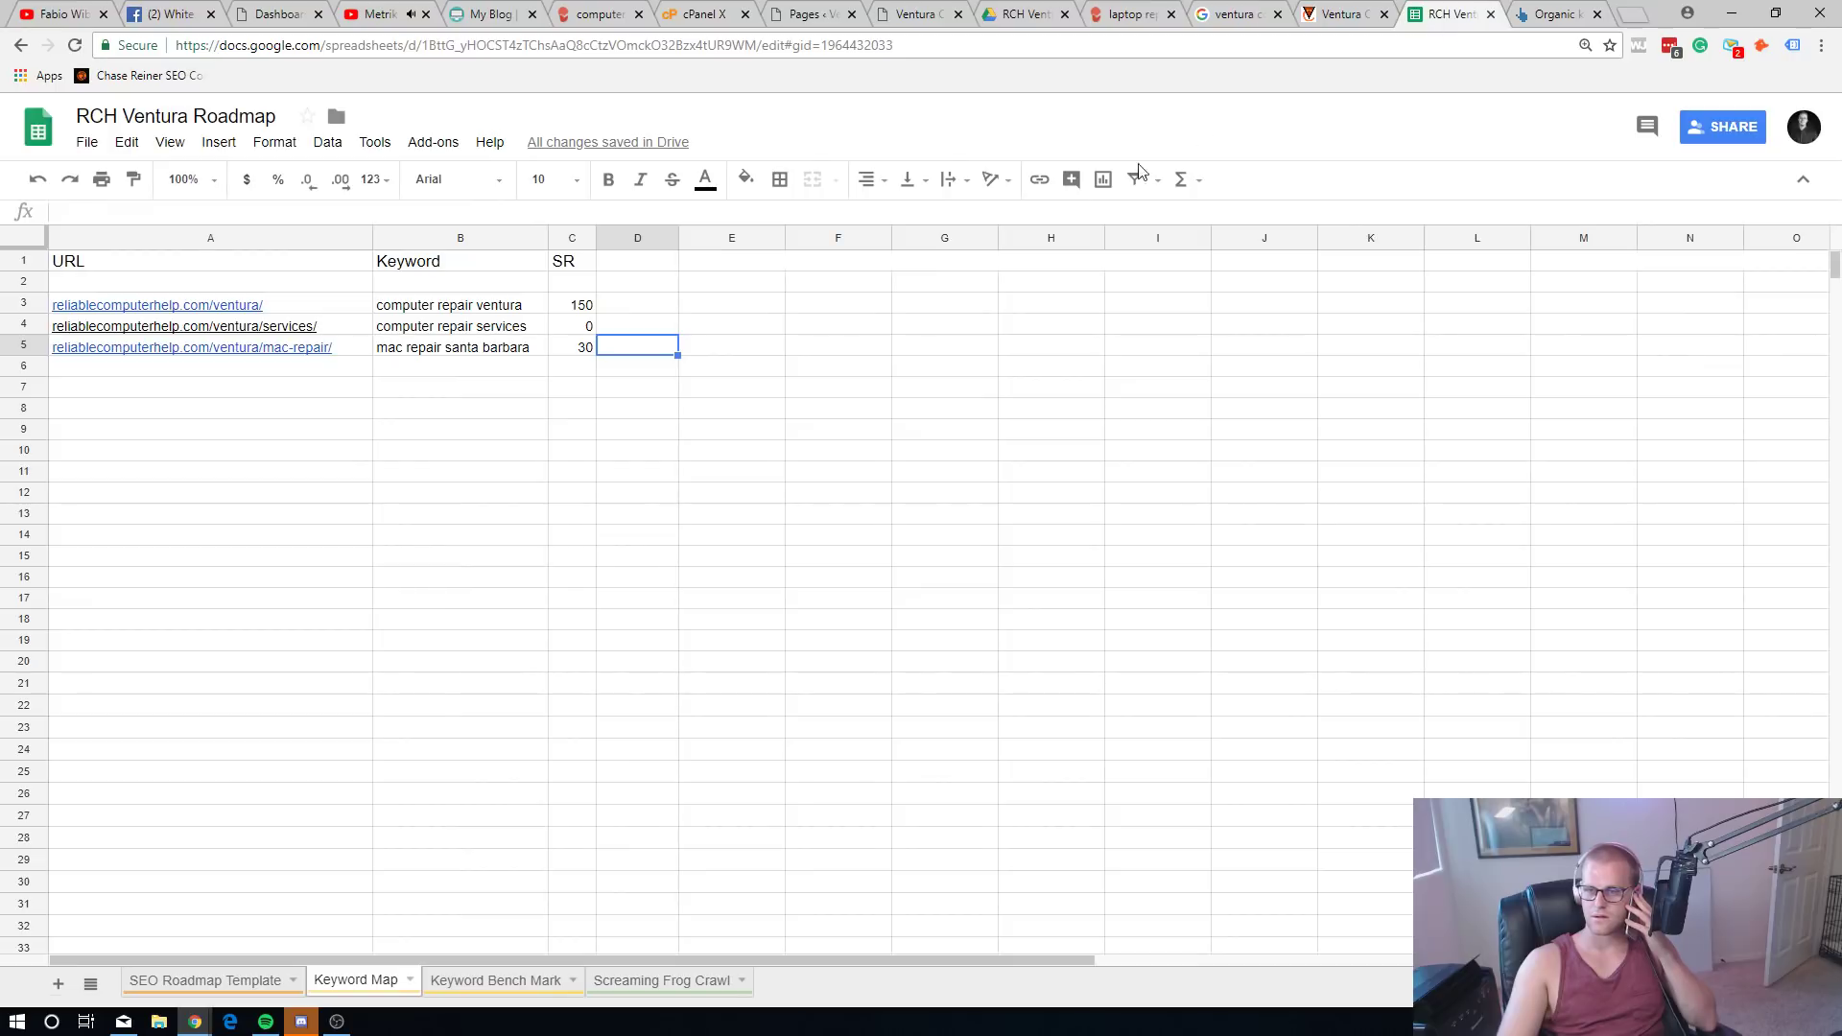
click(112, 373)
right_click(129, 367)
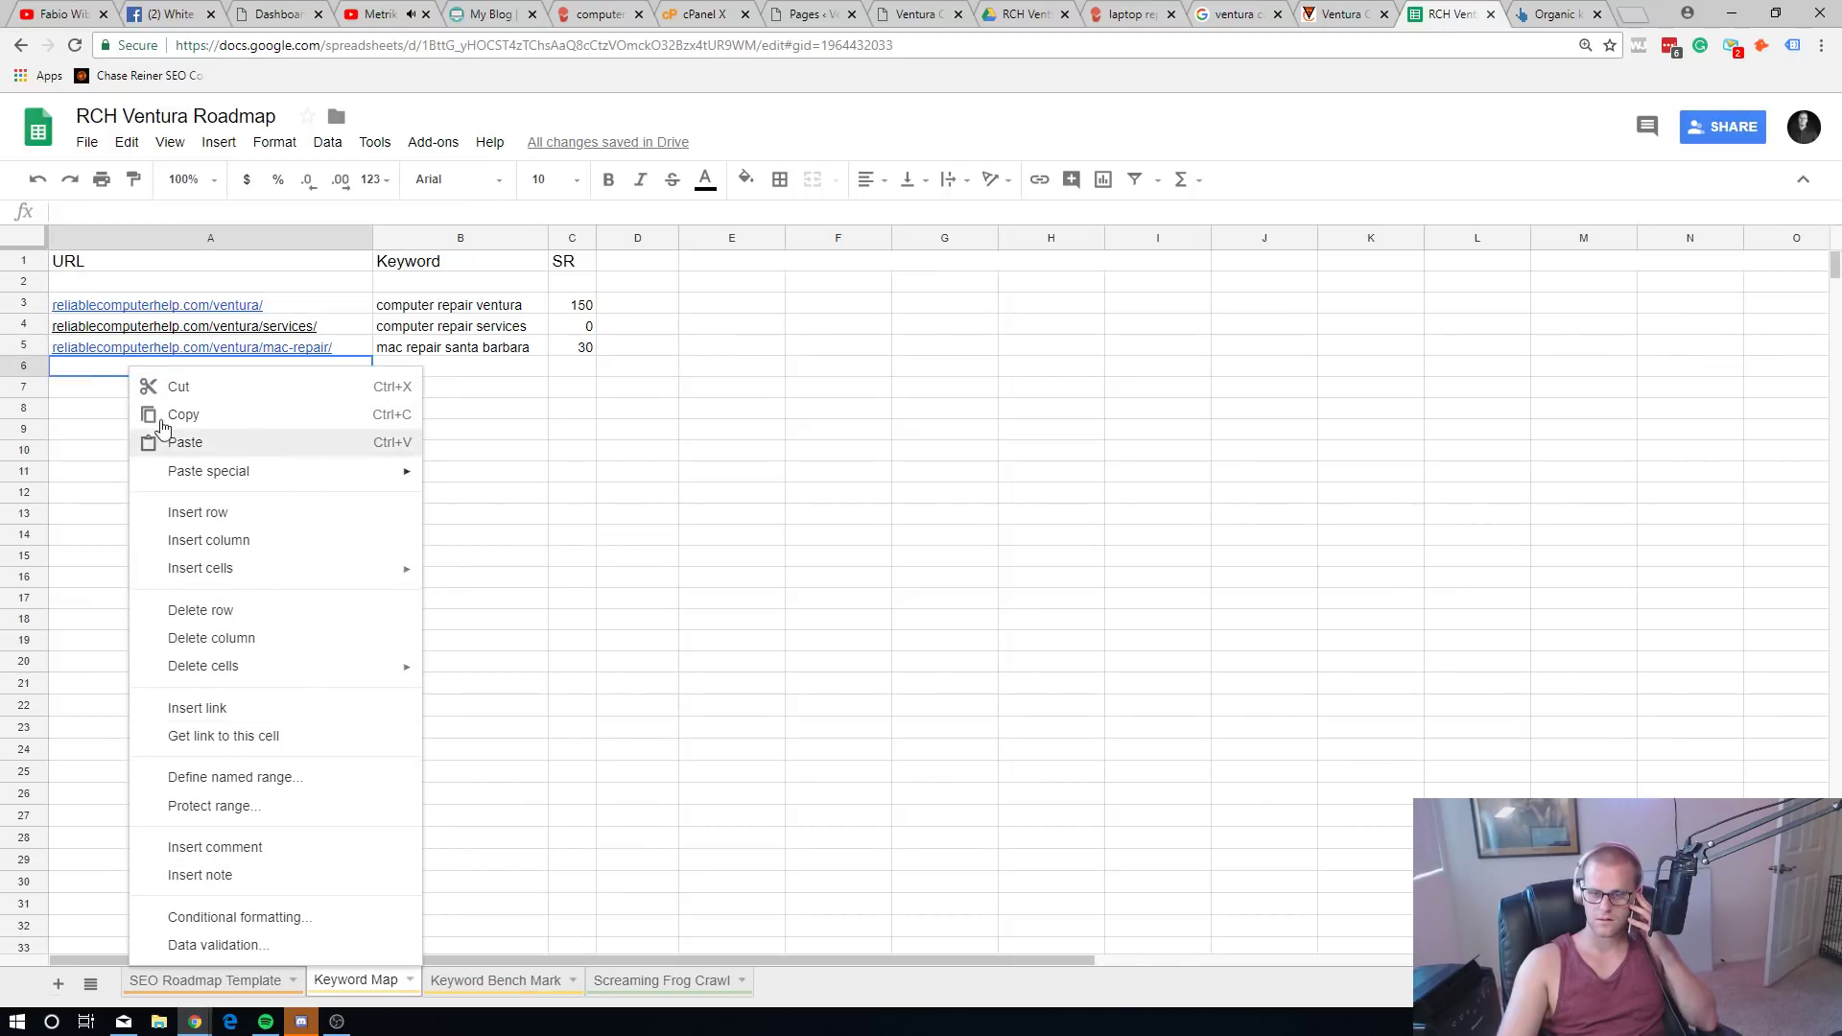
key(Escape)
key(ctrl+v)
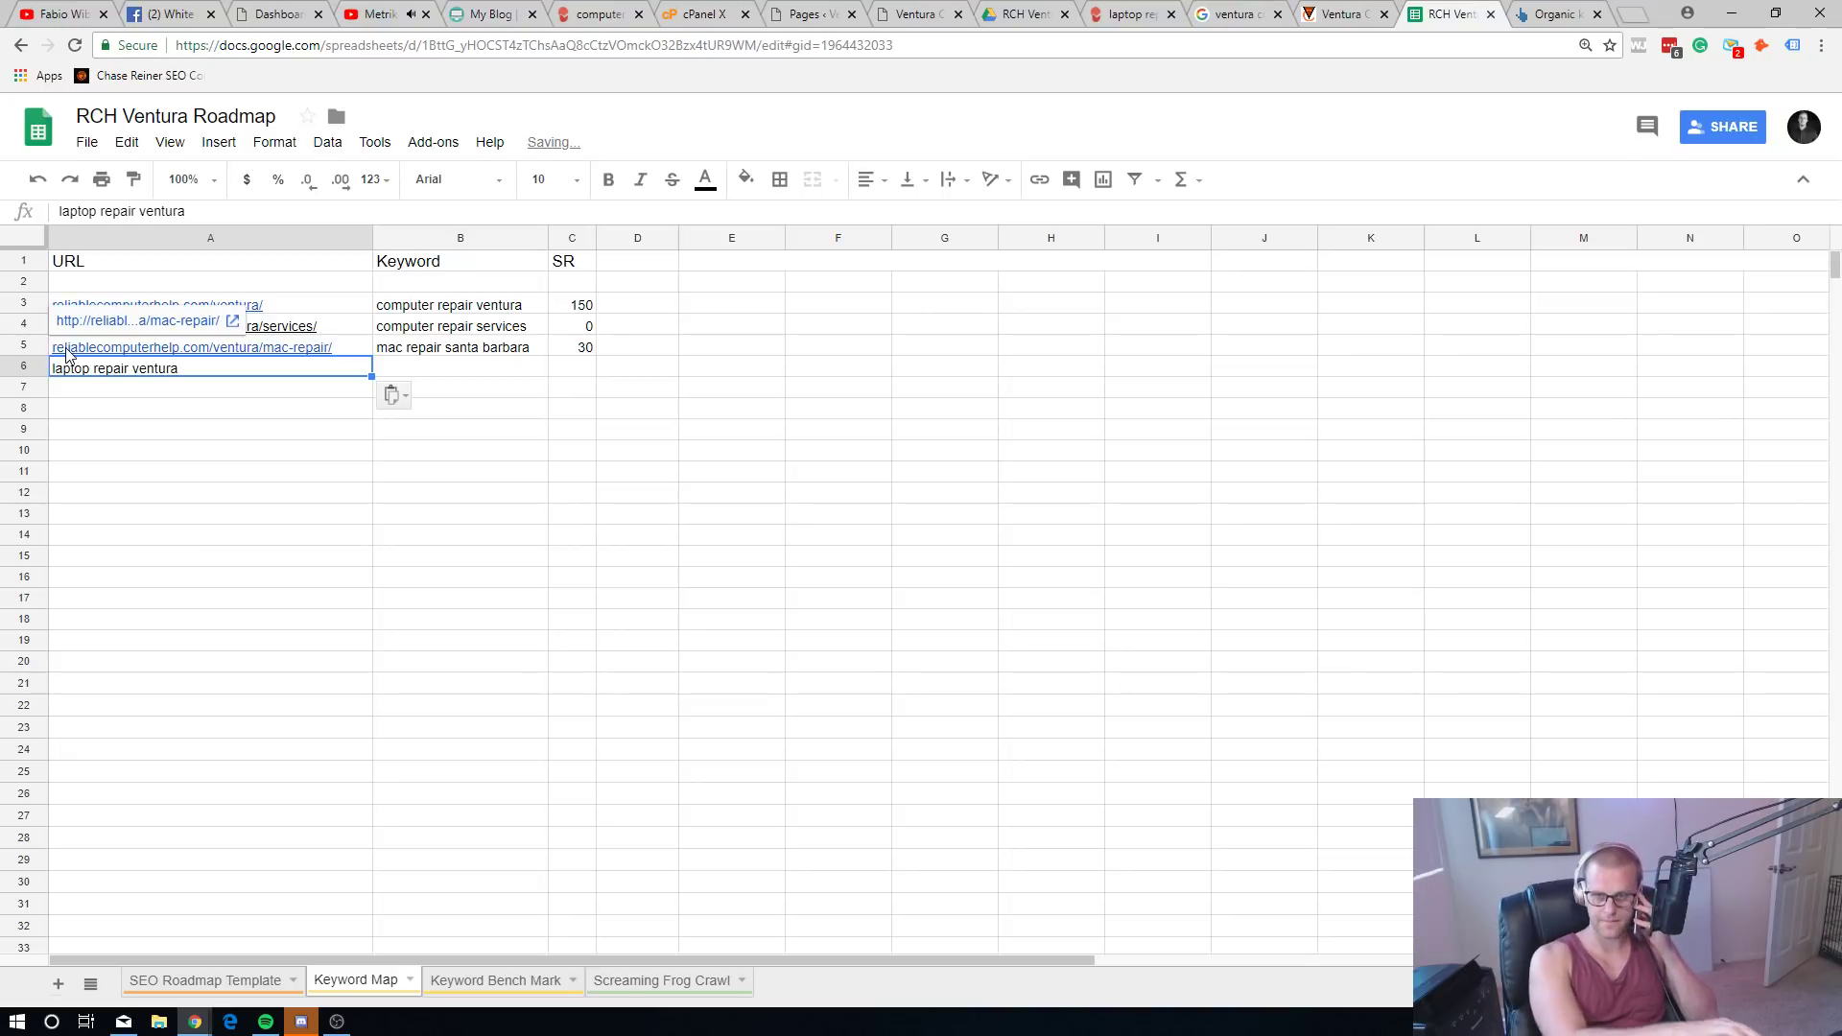
triple_click(242, 367)
key(ctrl+c)
right_click(242, 367)
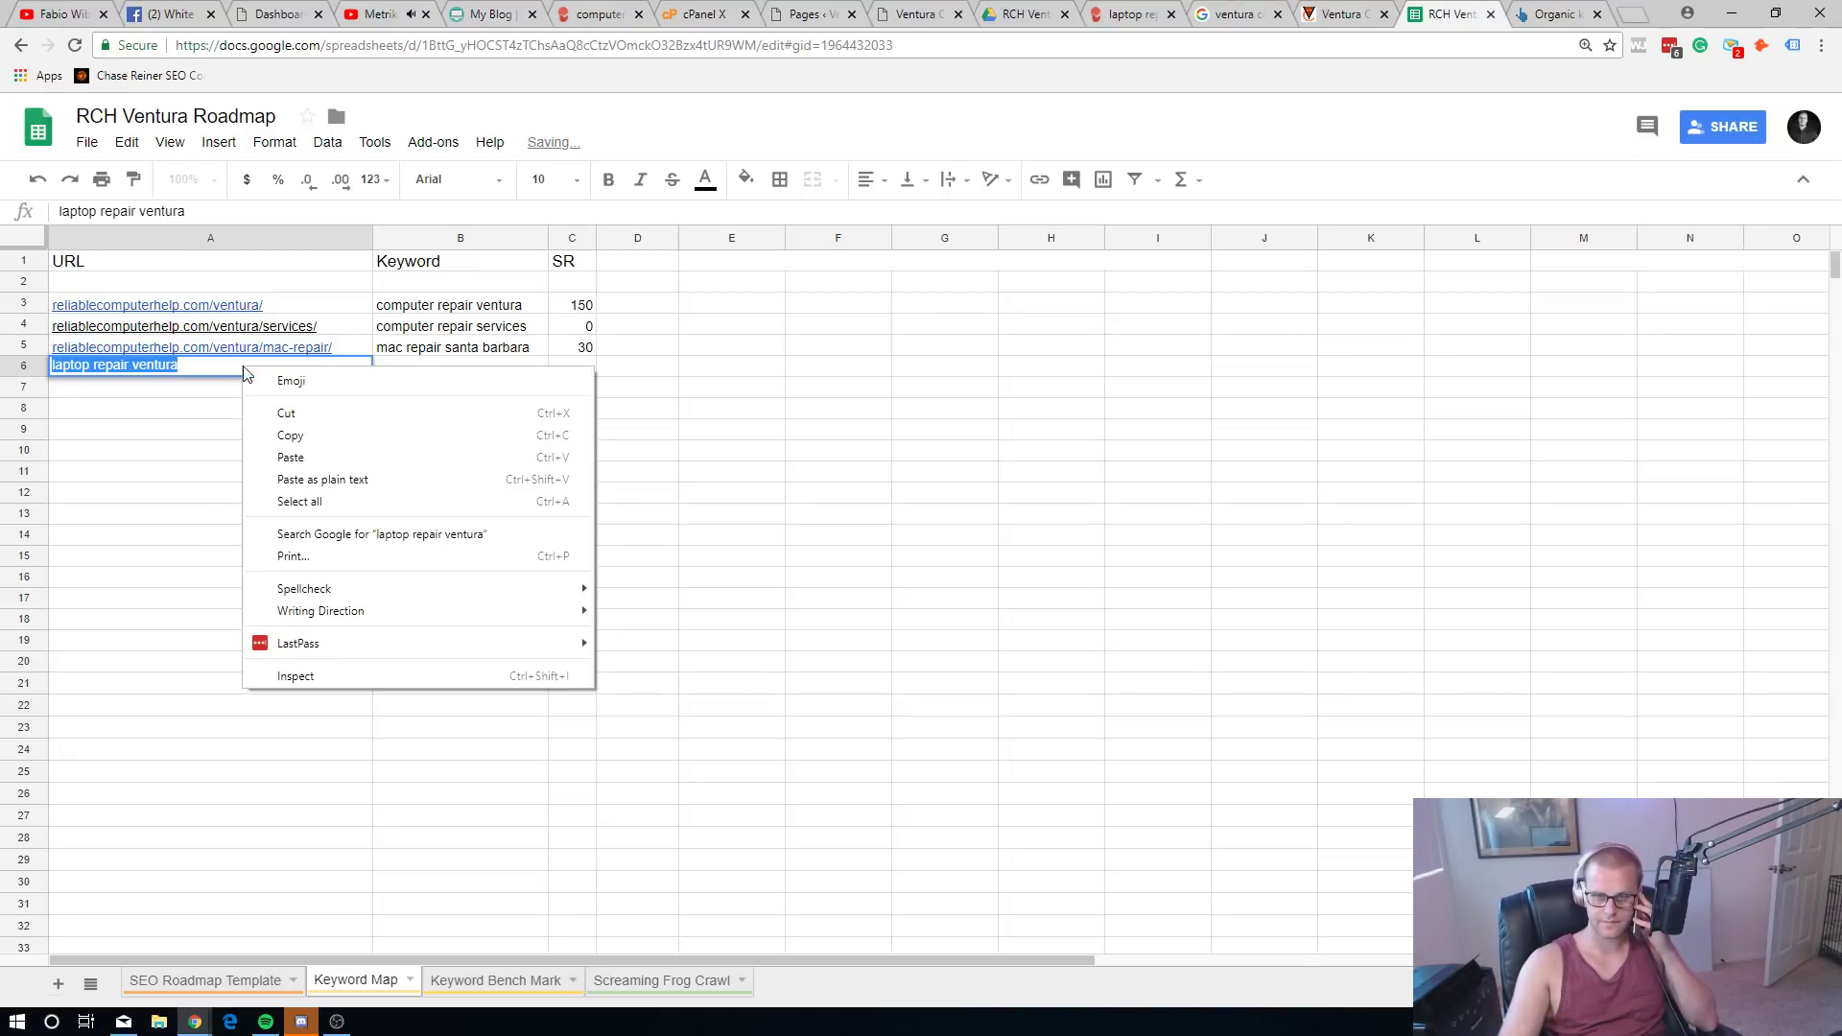
click(337, 424)
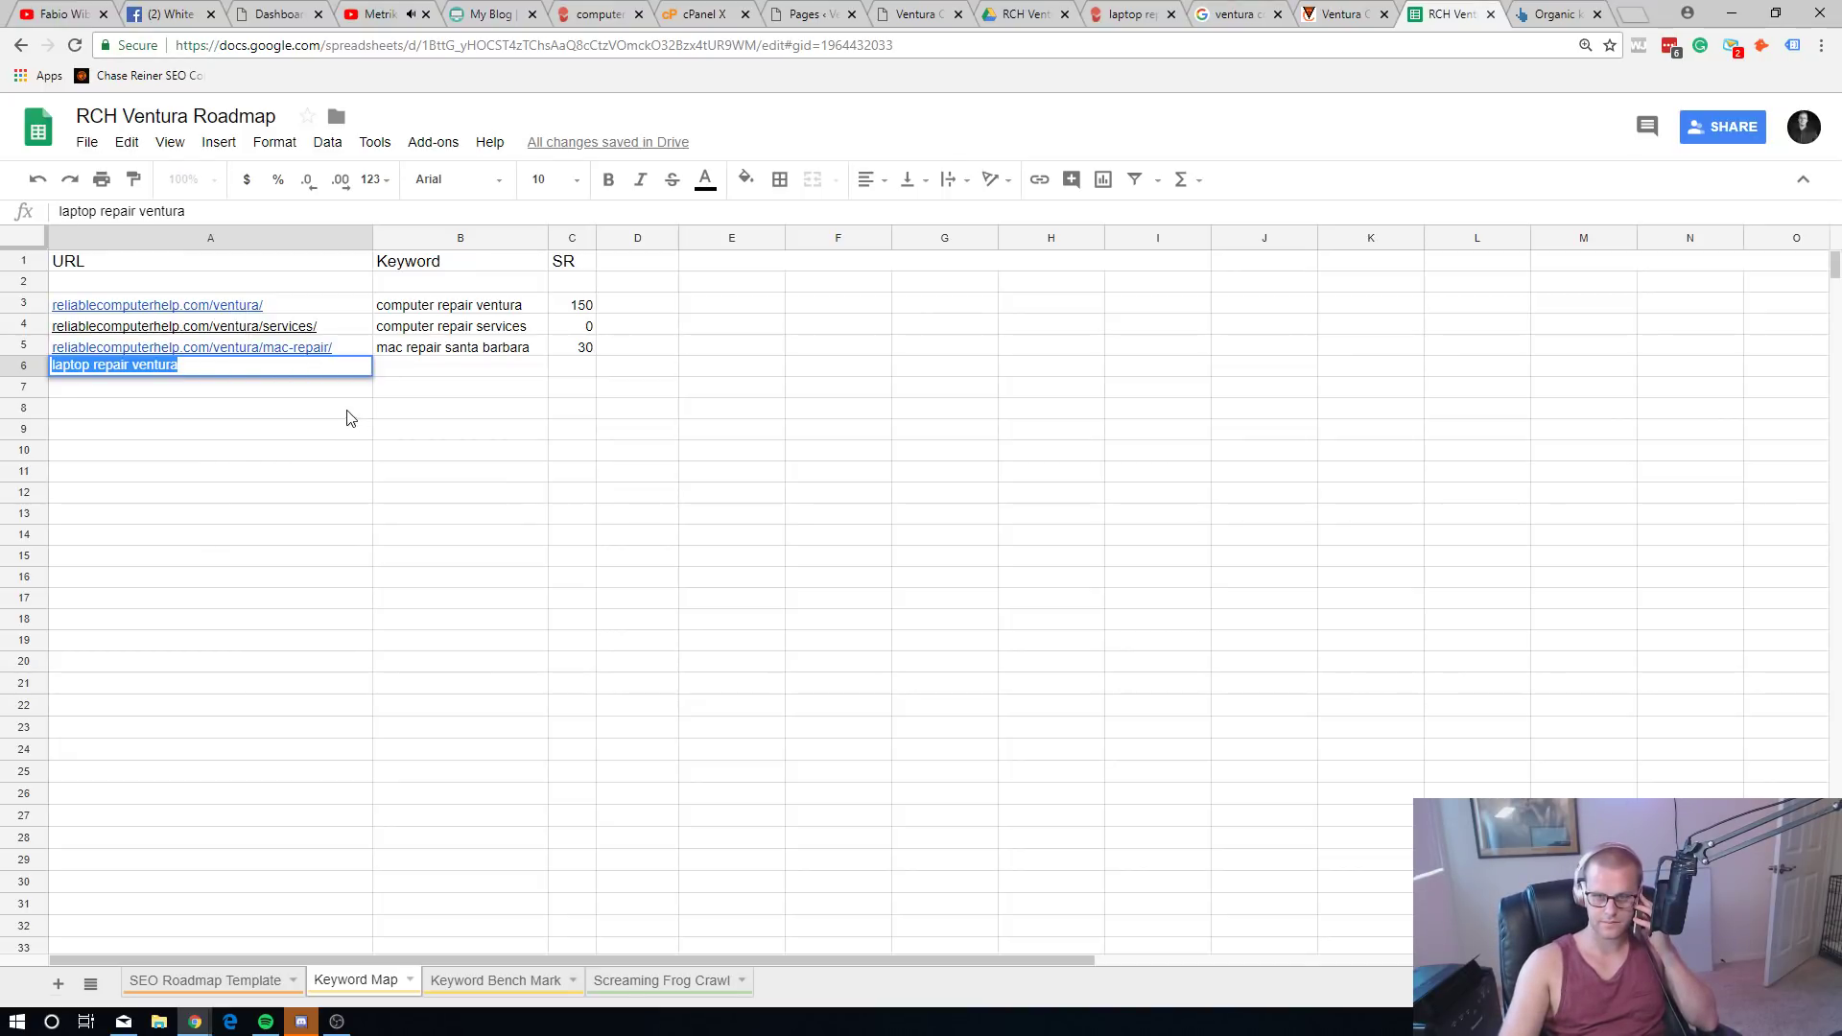
click(459, 355)
double_click(460, 369)
right_click(462, 371)
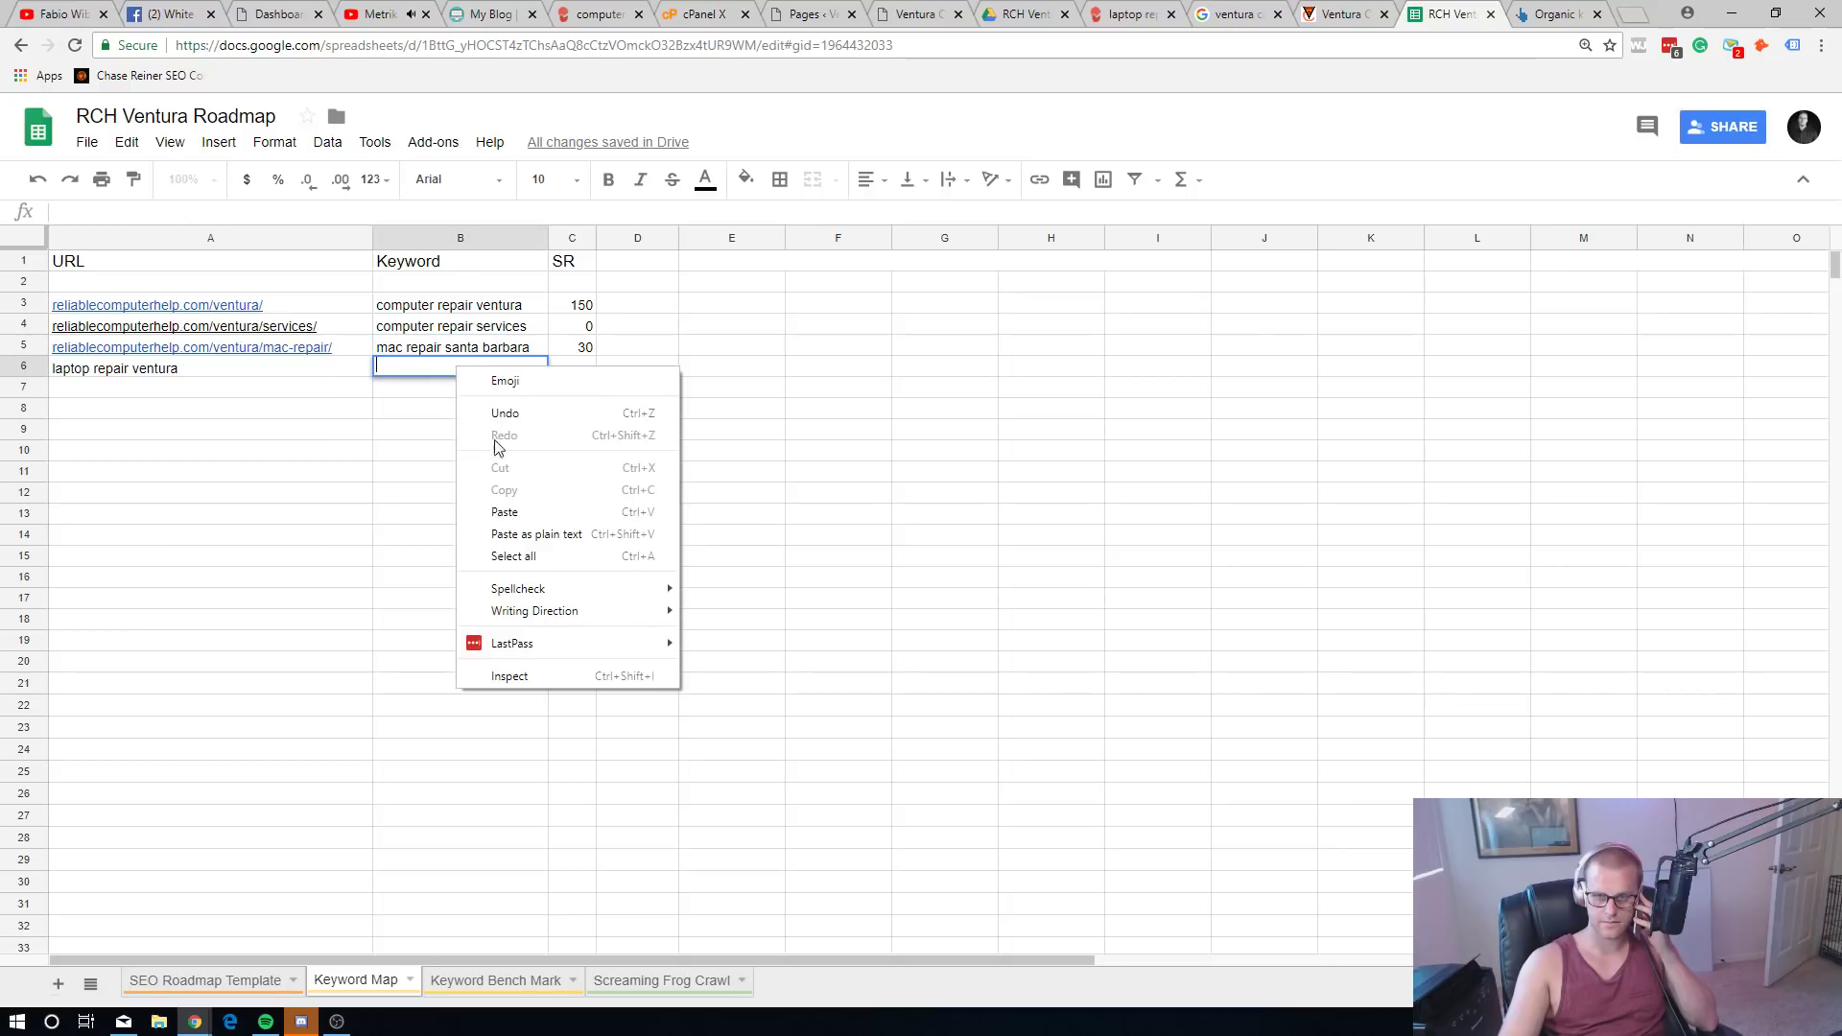
click(505, 500)
Copy the mac-repair URL from A5 and paste it over A6's text
click(229, 346)
double_click(228, 347)
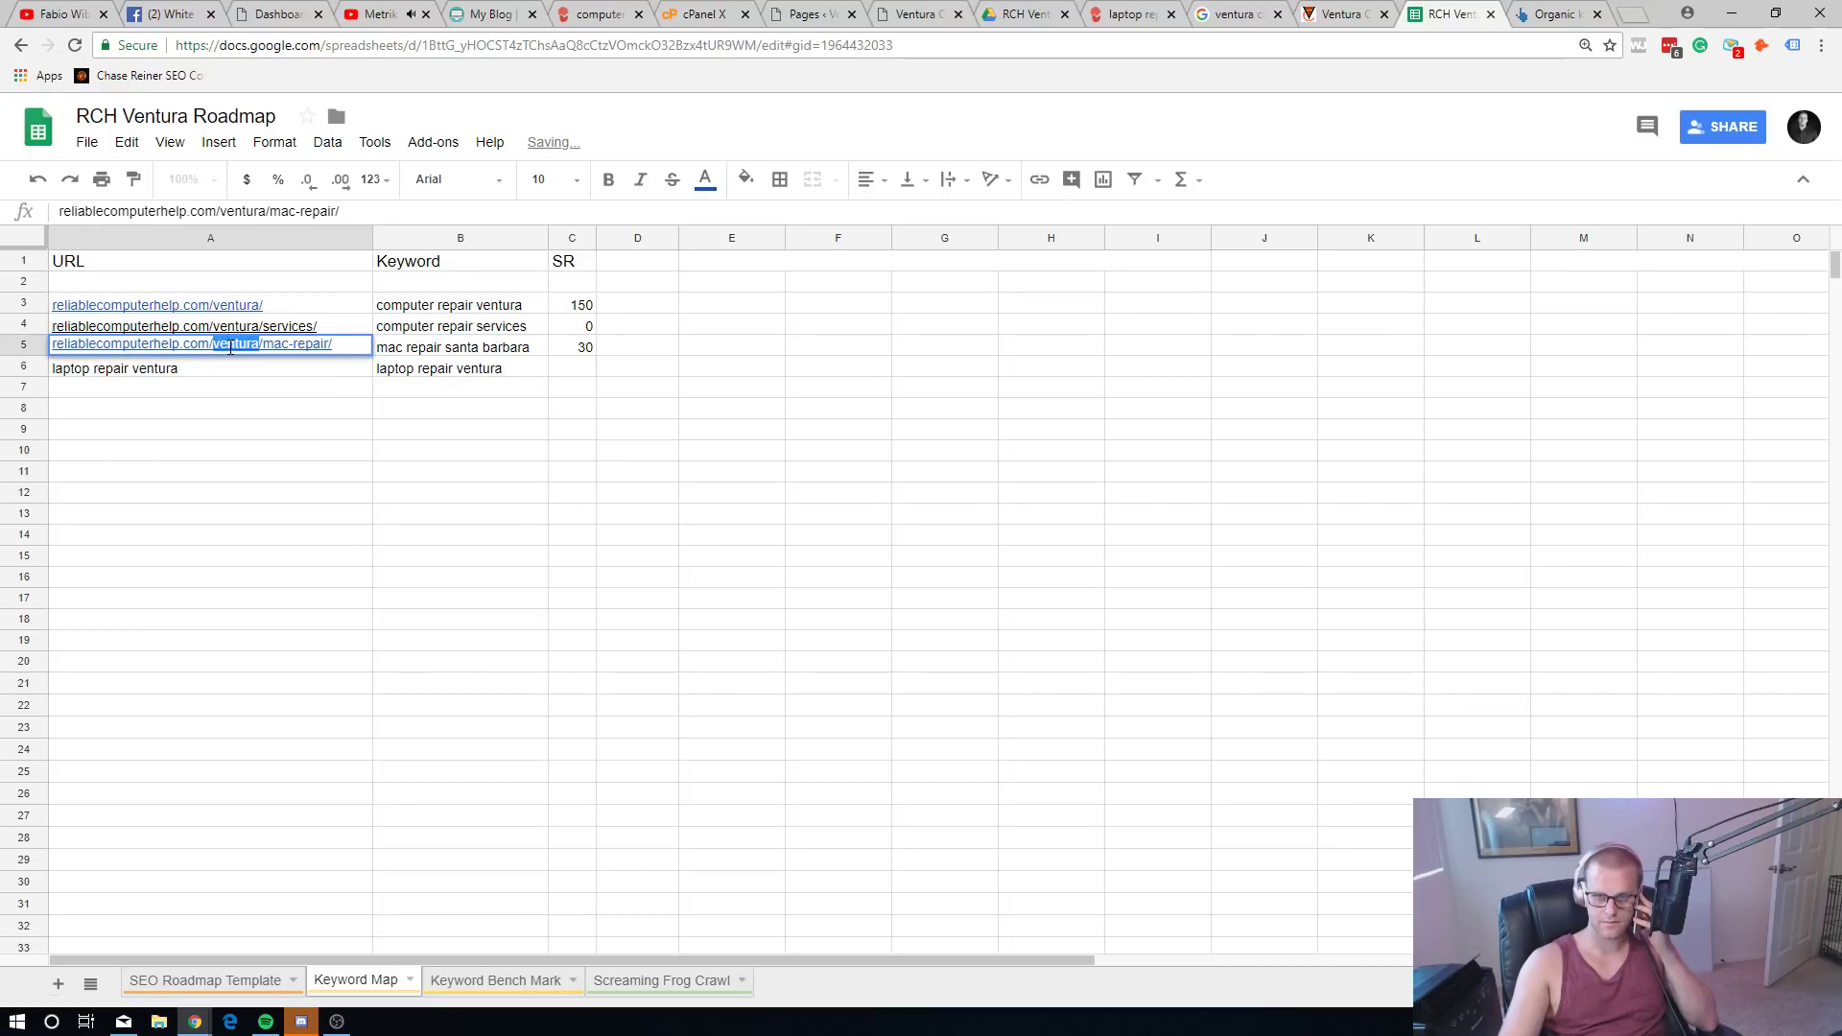
triple_click(231, 348)
right_click(235, 349)
click(288, 415)
click(257, 376)
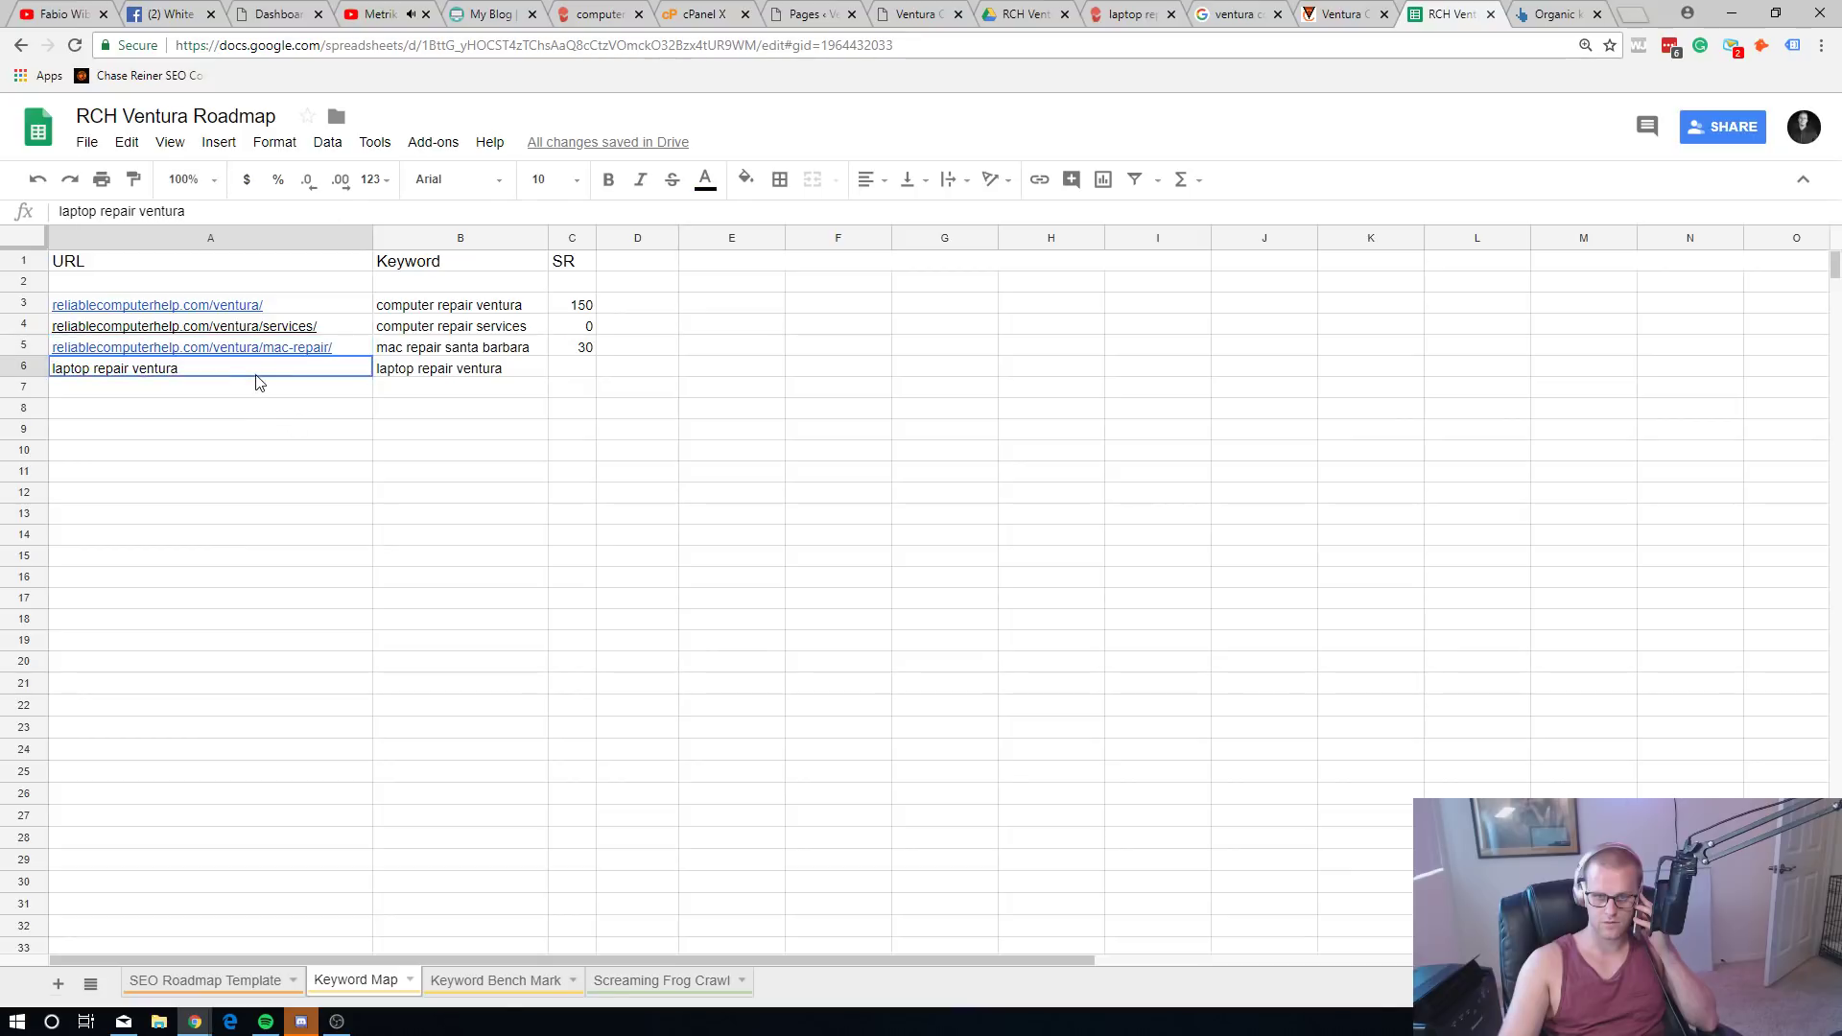
double_click(259, 371)
triple_click(264, 368)
right_click(267, 366)
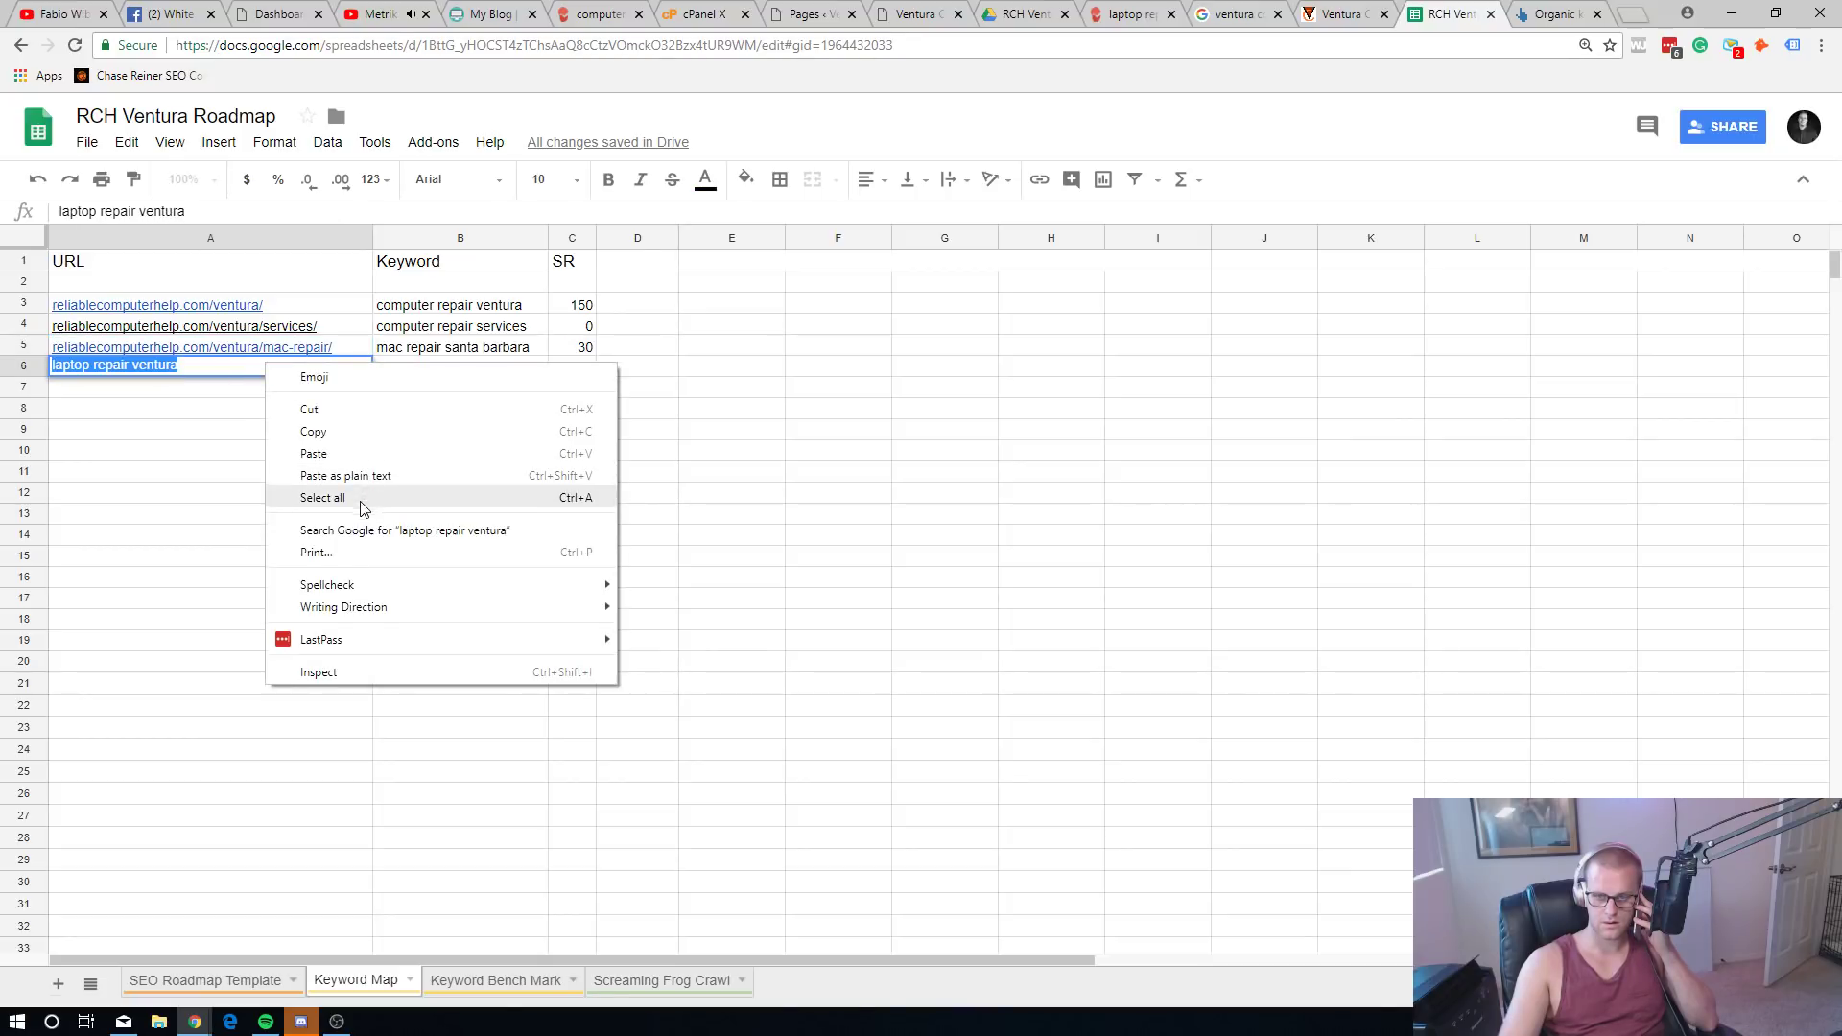
click(351, 453)
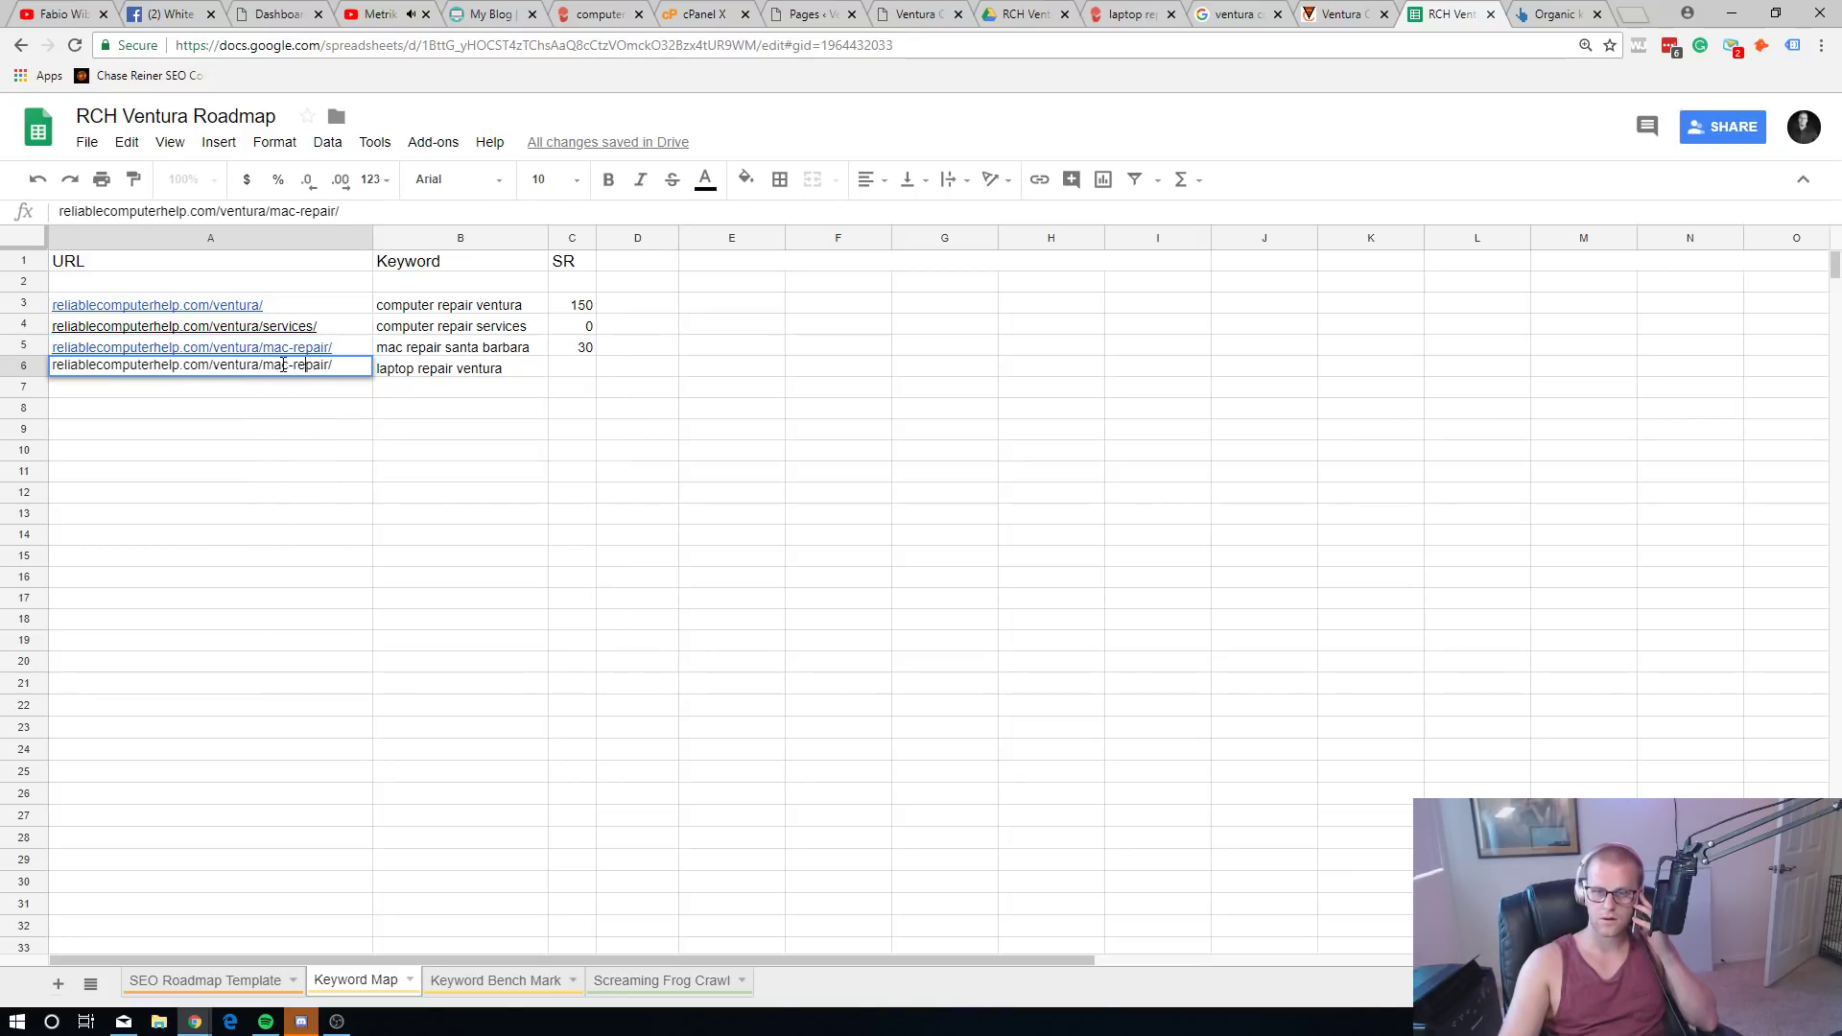
Change 'mac' to 'laptop' in A6 so the URL ends in /ventura/laptop-repair/
drag(264, 366, 331, 392)
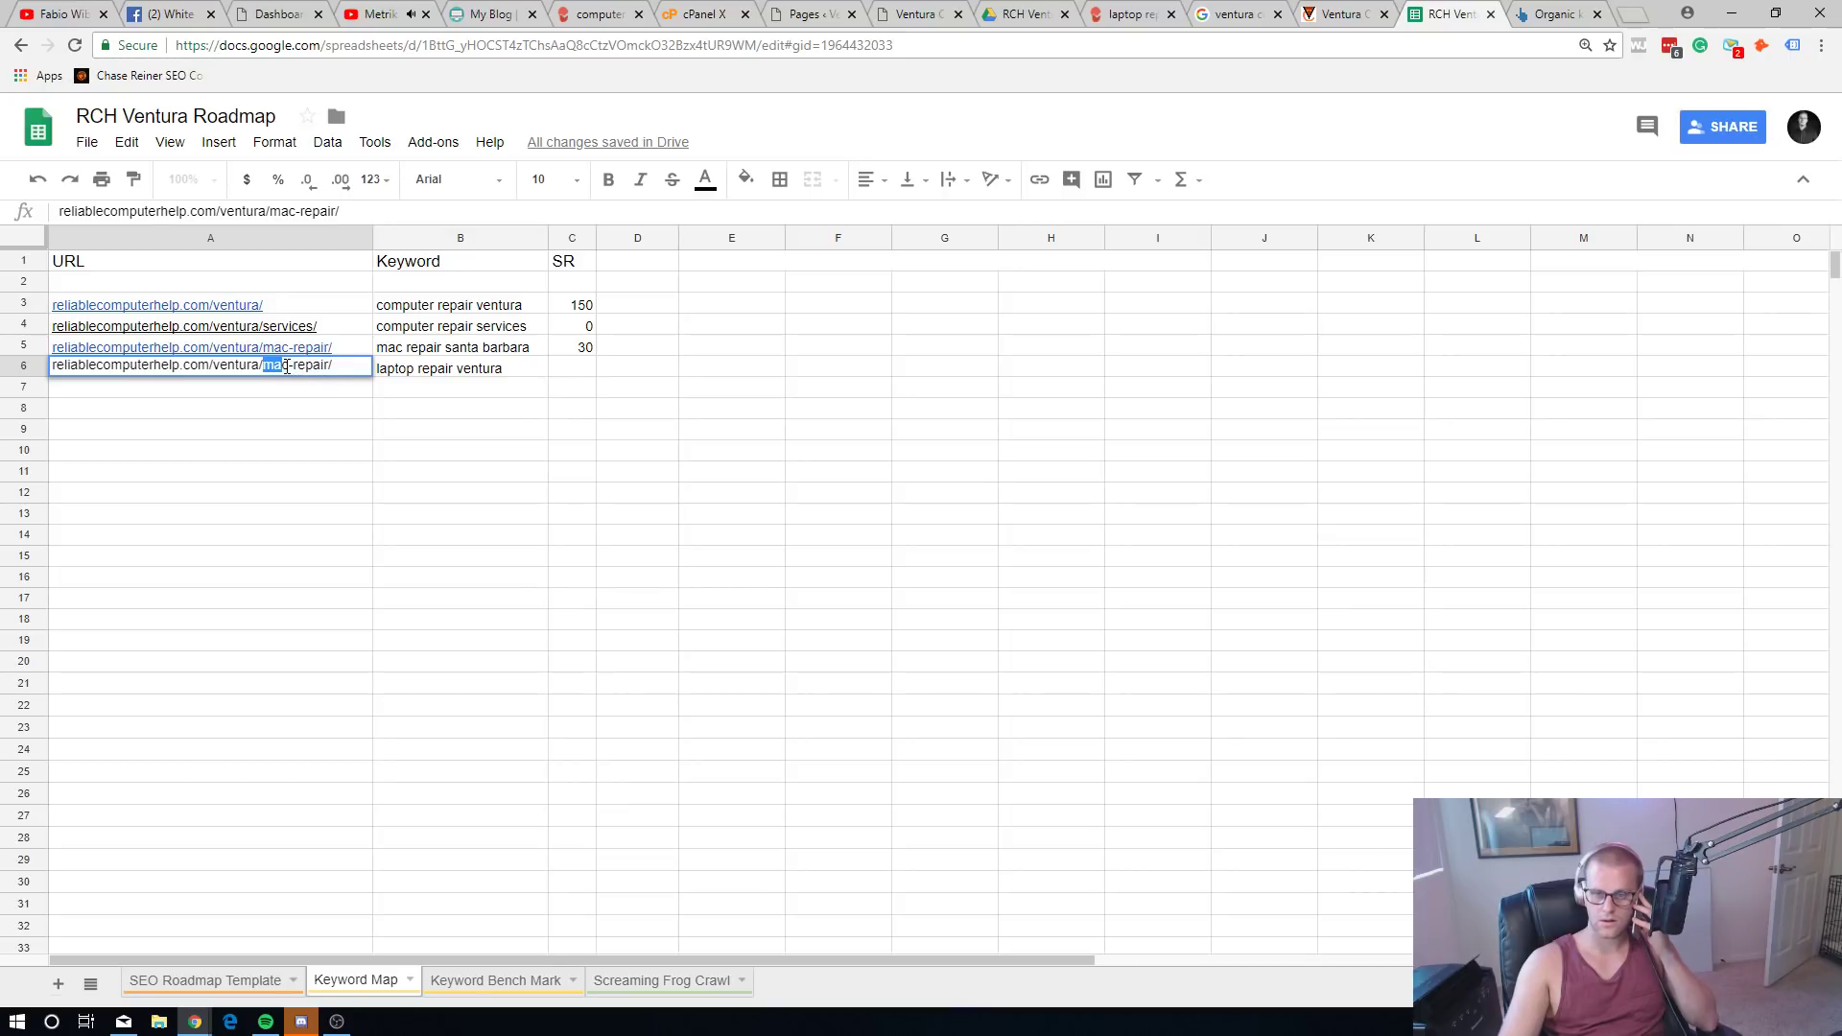
key(BackSpace)
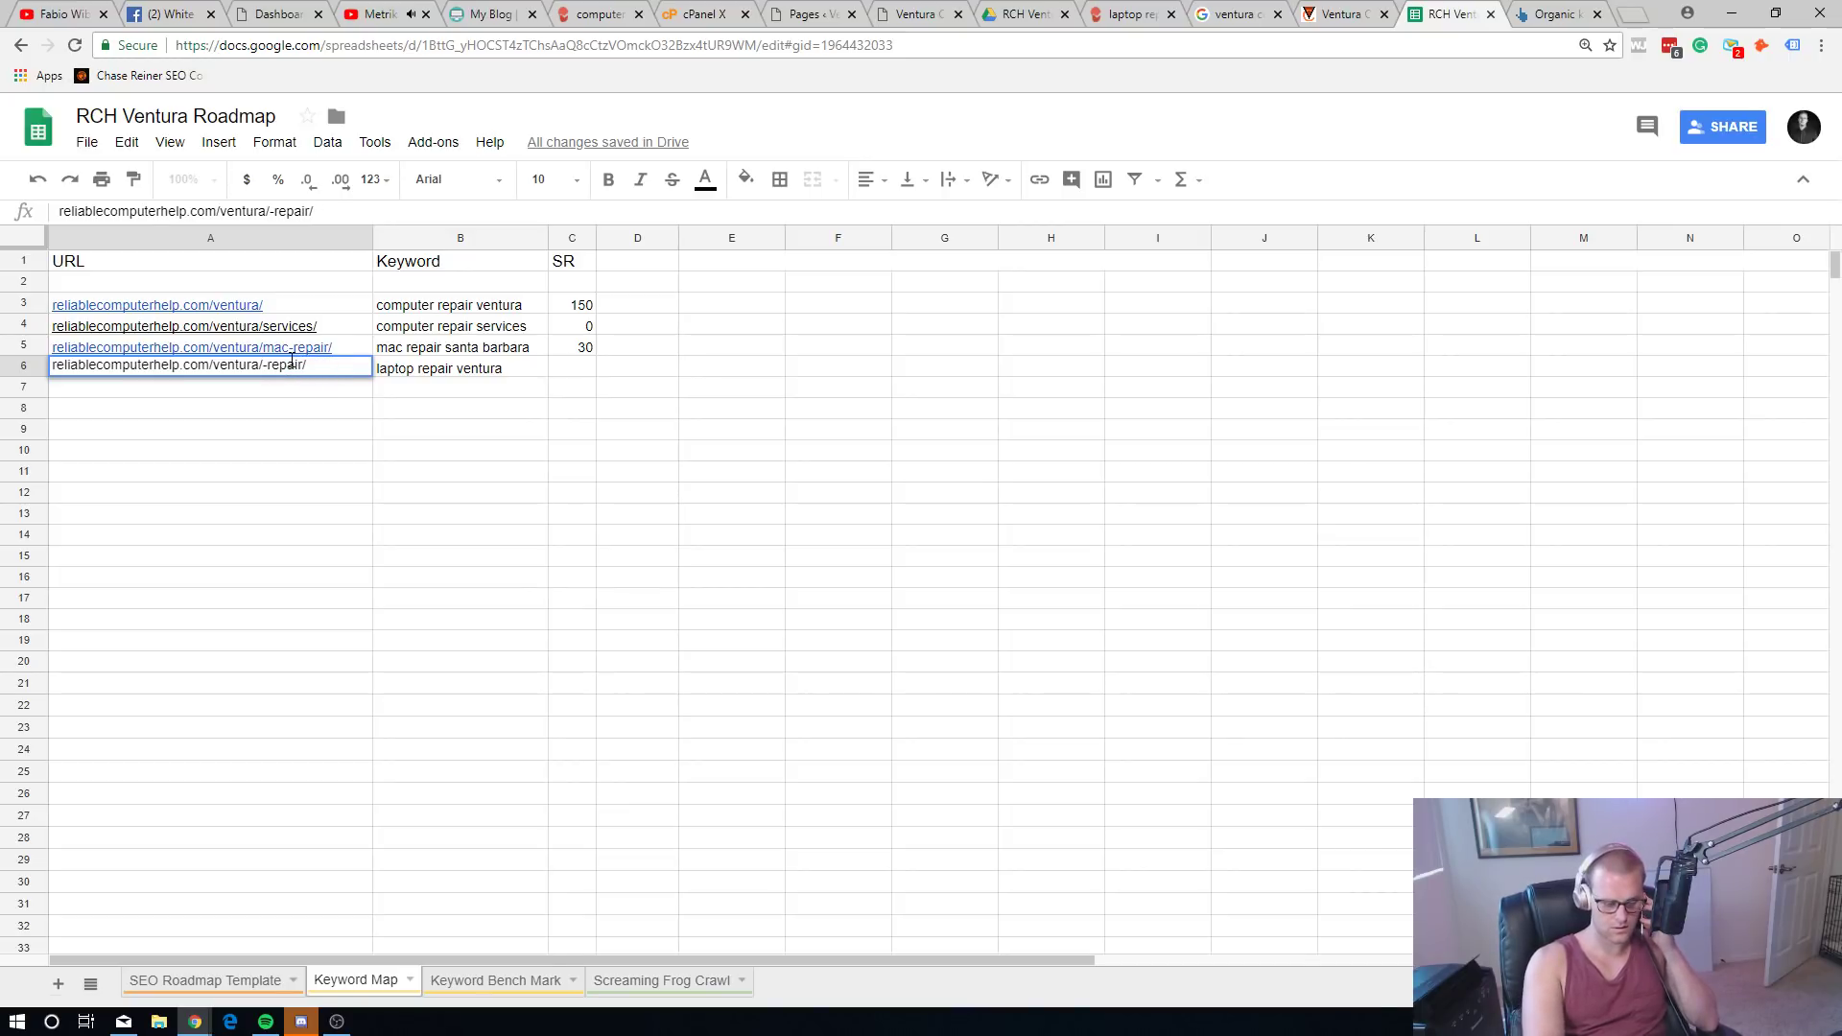
text(lapt)
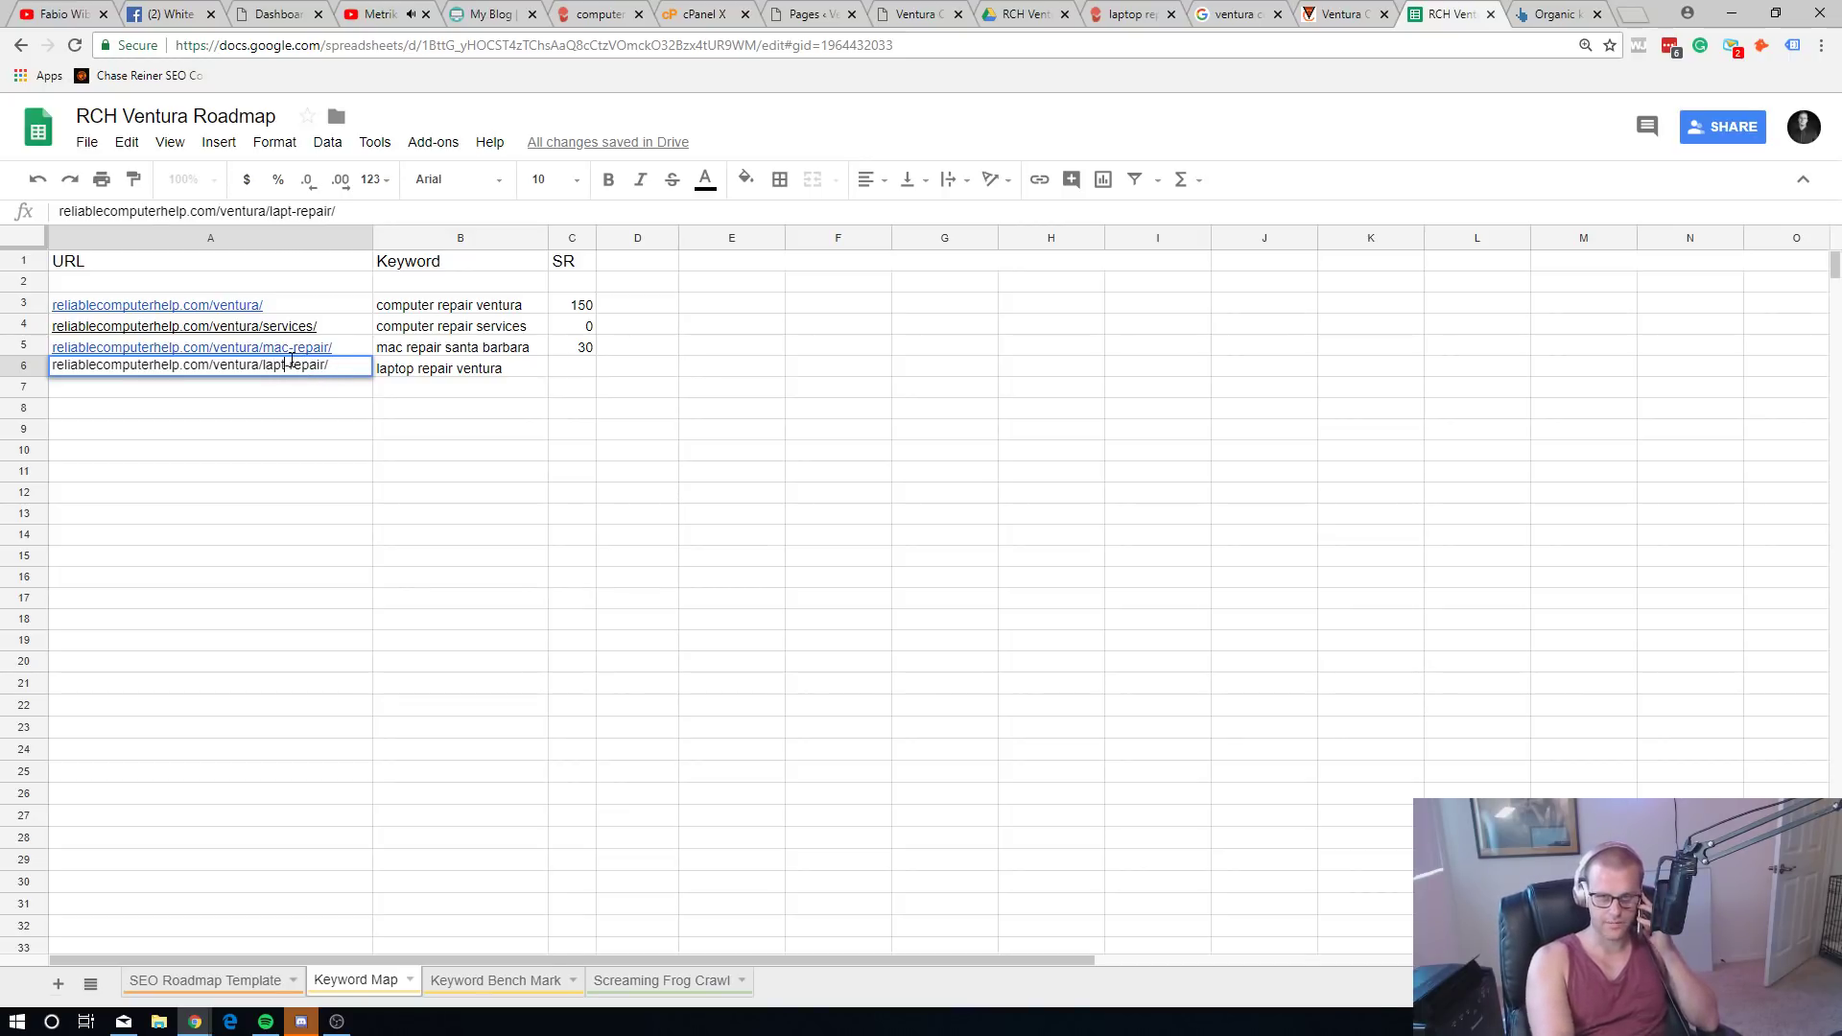
text(op)
click(317, 411)
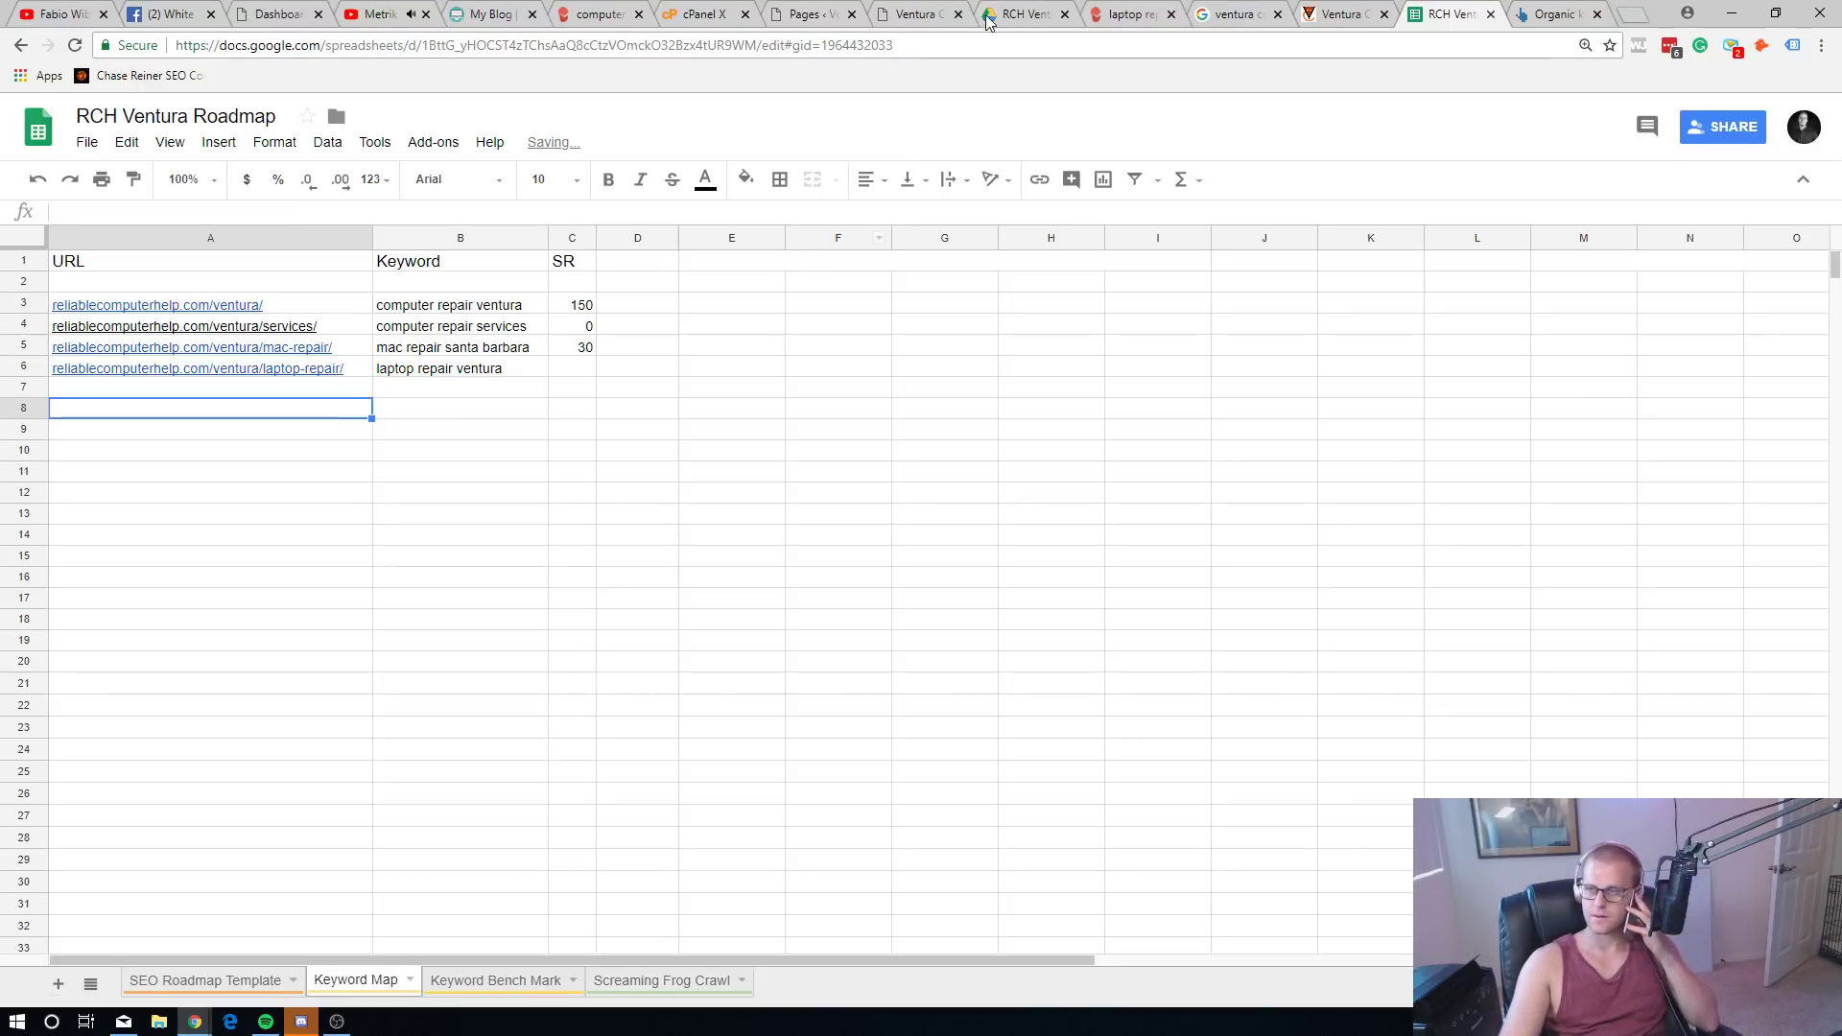
Close the Ahrefs report and check the laptop repair ventura keyword results
click(1550, 13)
click(1597, 14)
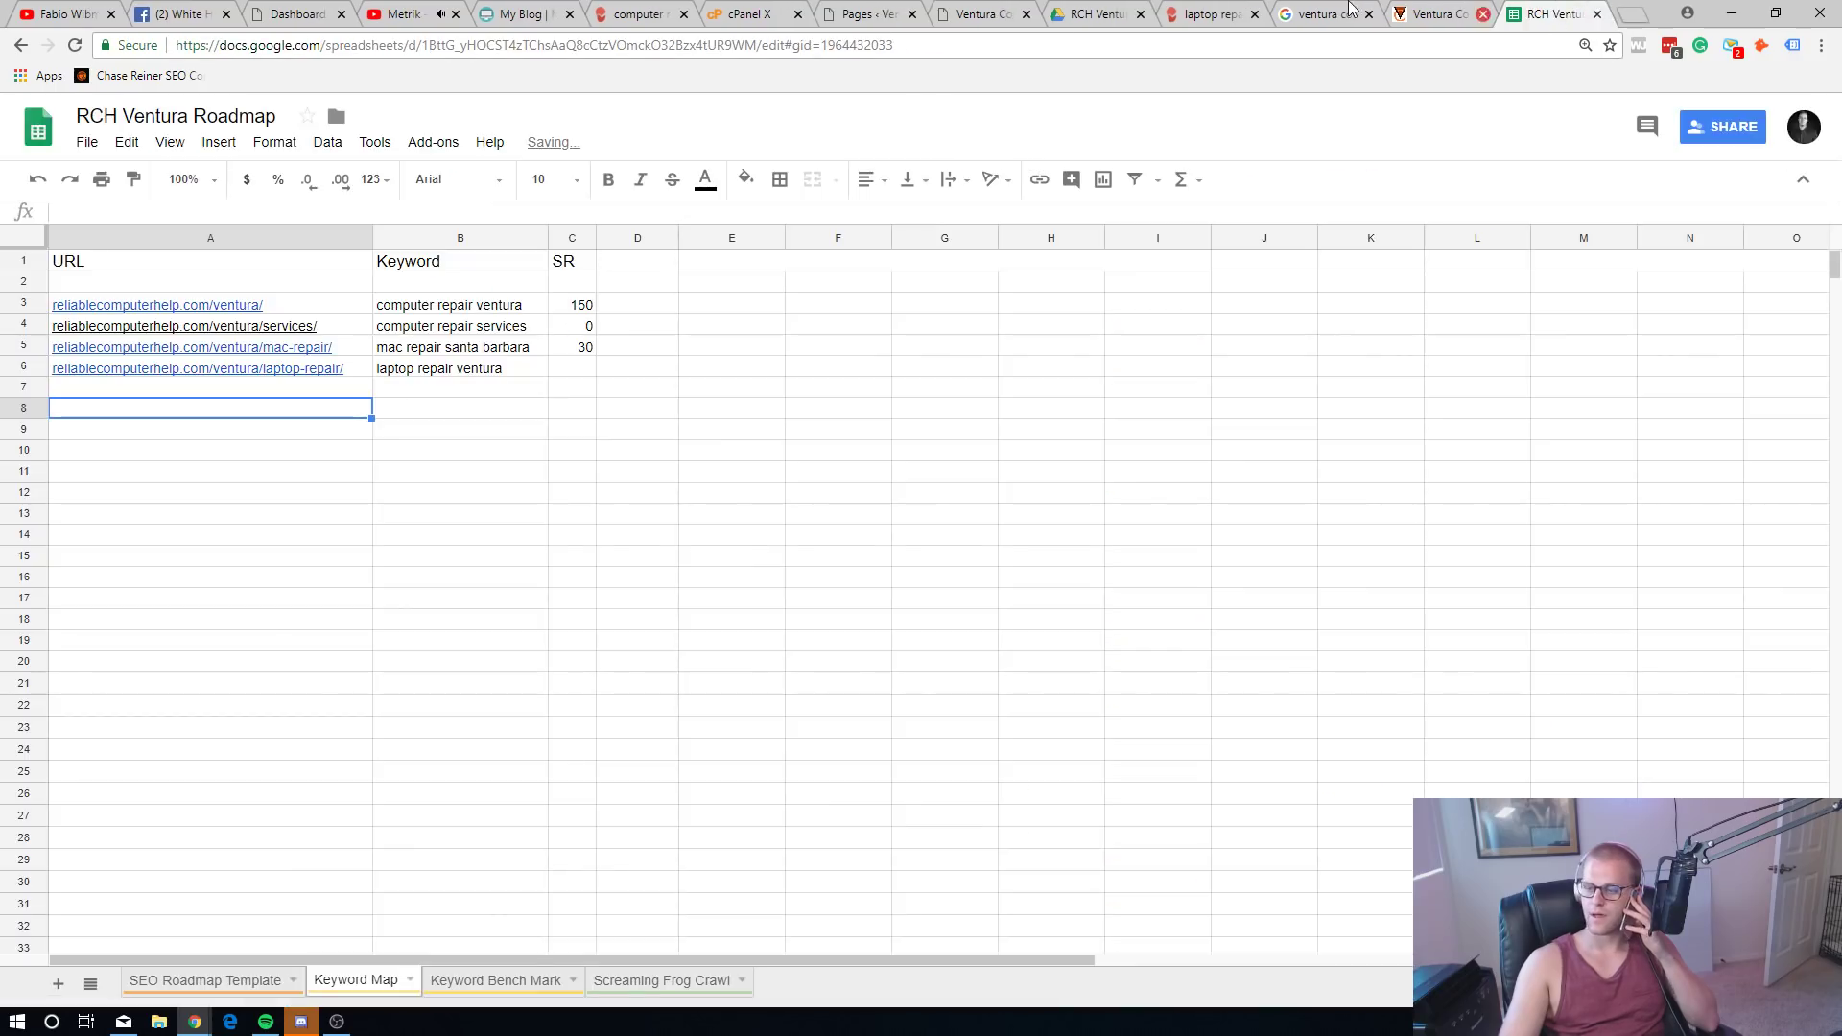
click(1319, 13)
click(1163, 11)
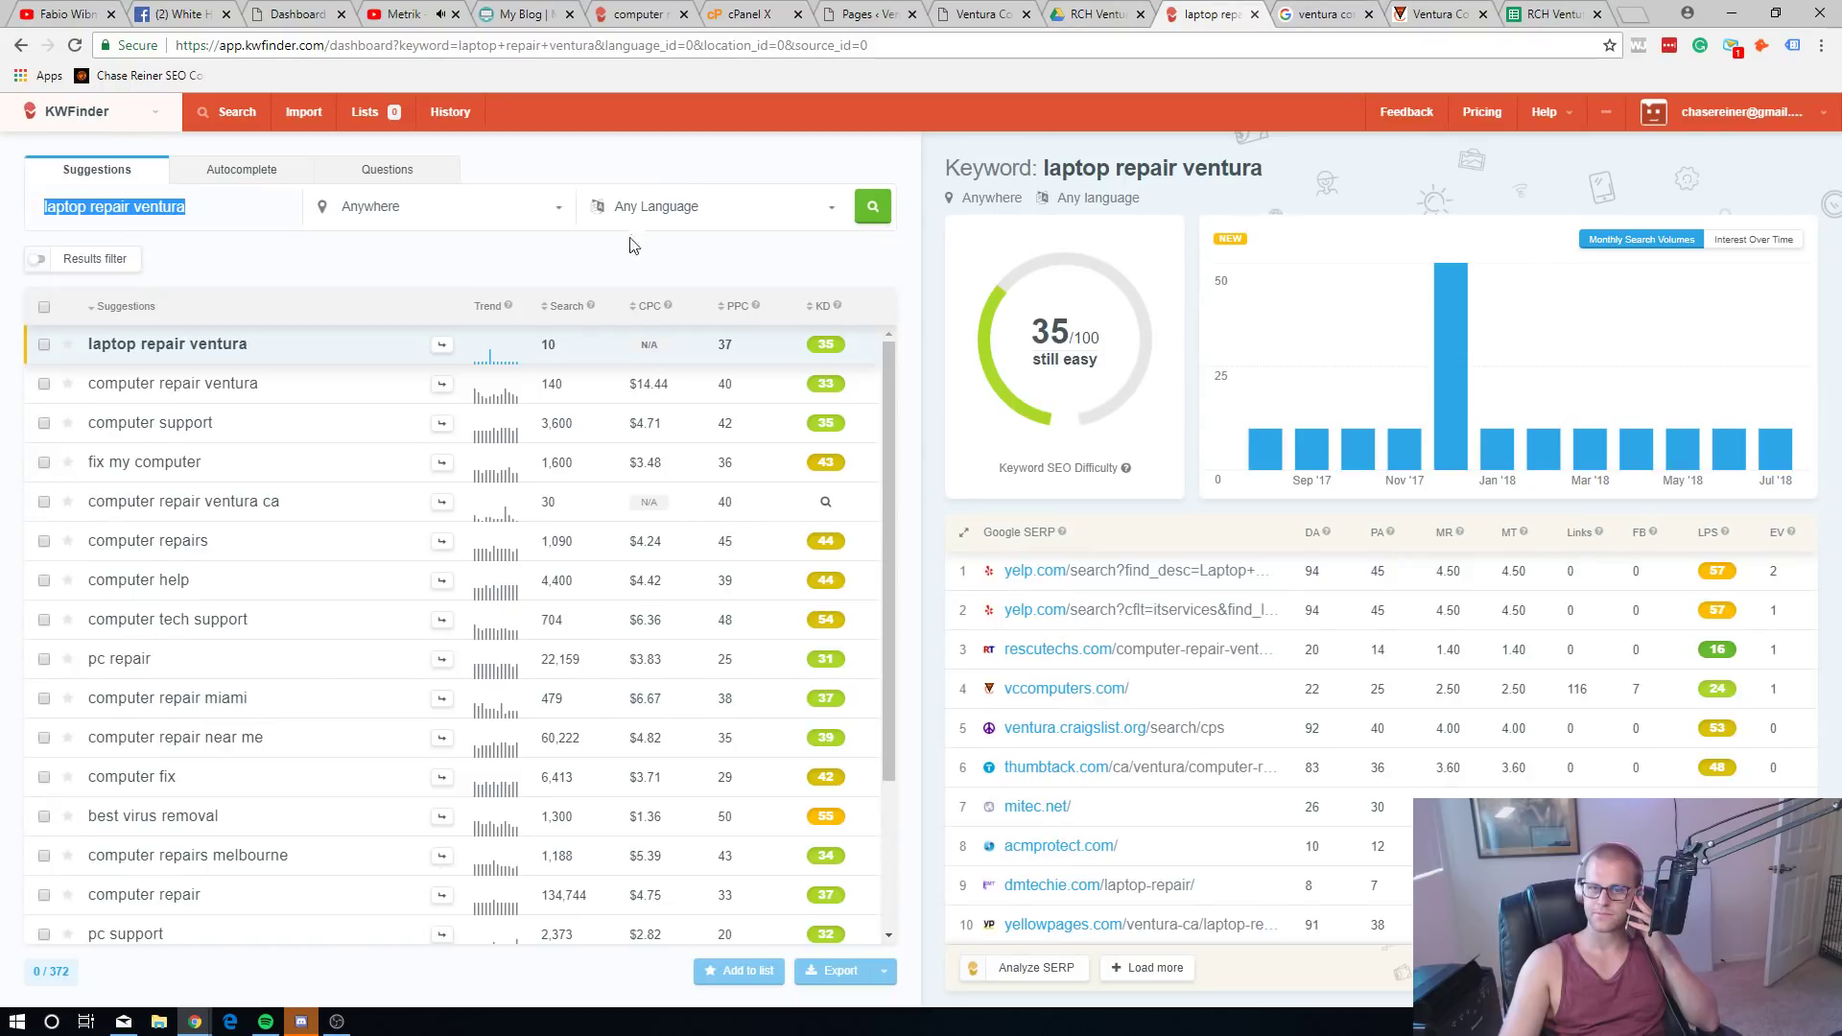
click(1113, 10)
click(1214, 12)
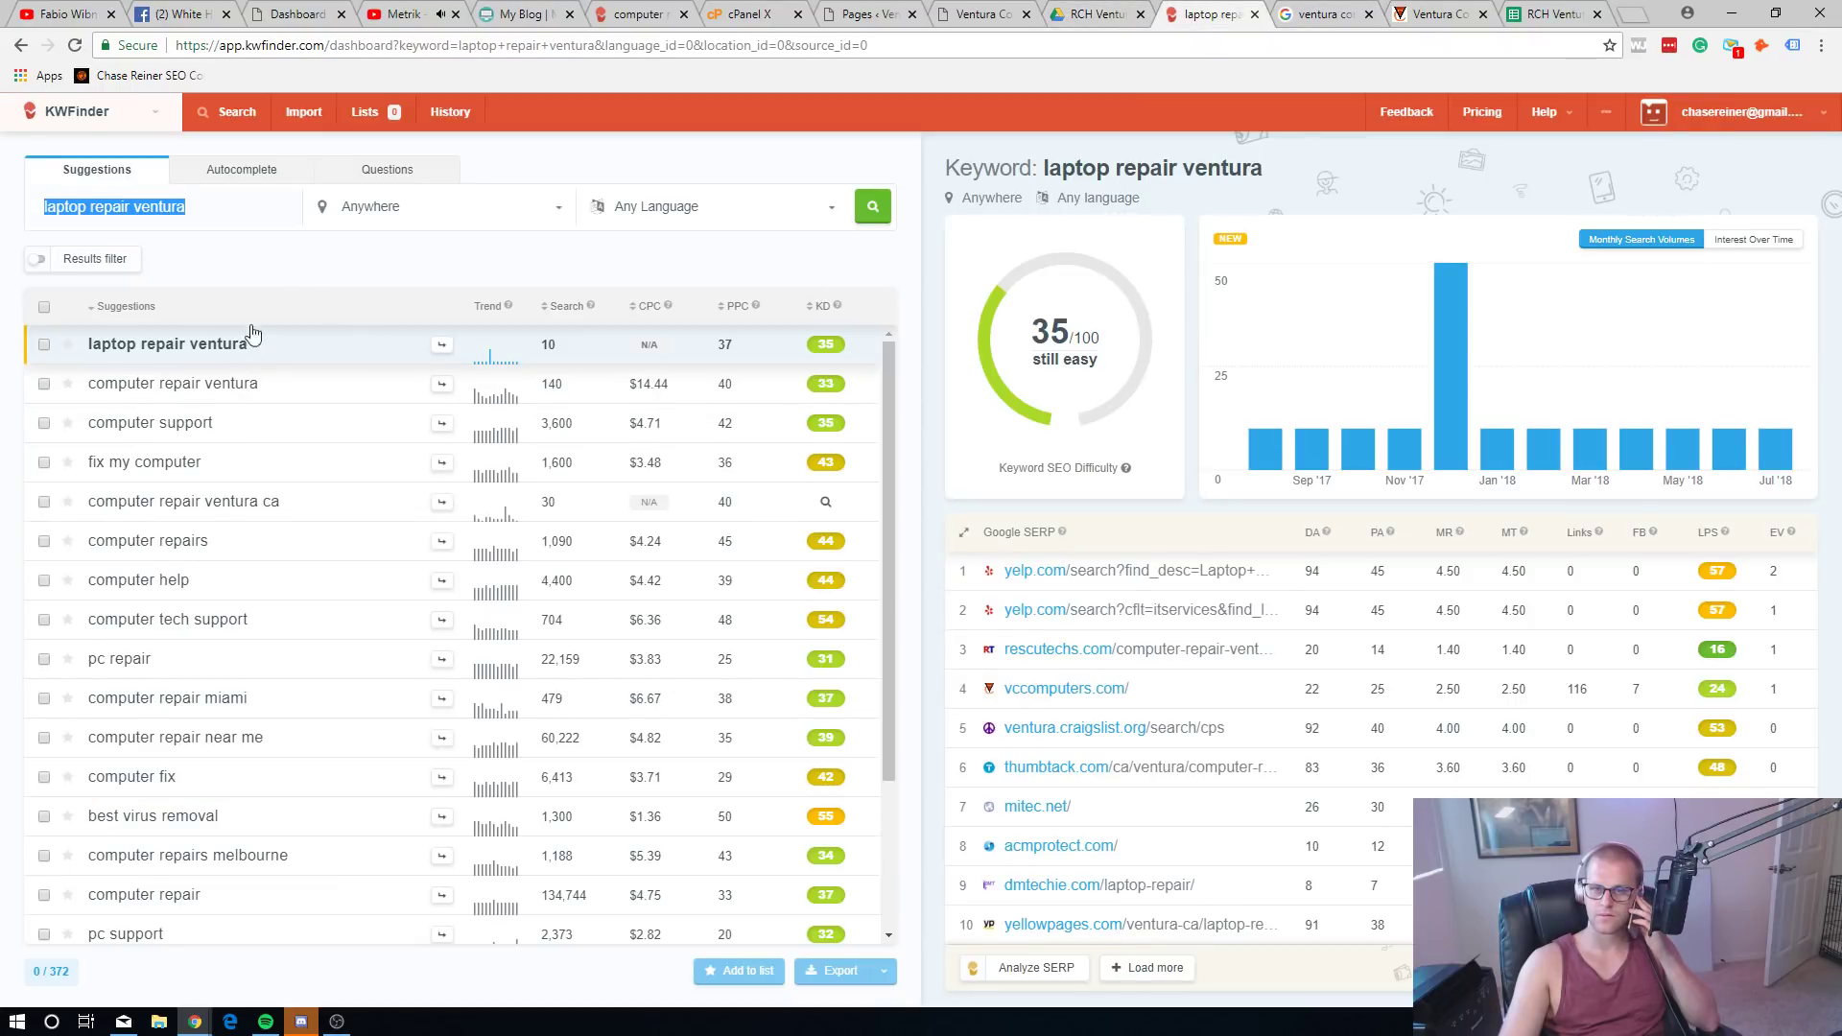
Glance at the competitor site and sheet, close the Google results, and return to laptop repair results
click(1436, 12)
click(1577, 9)
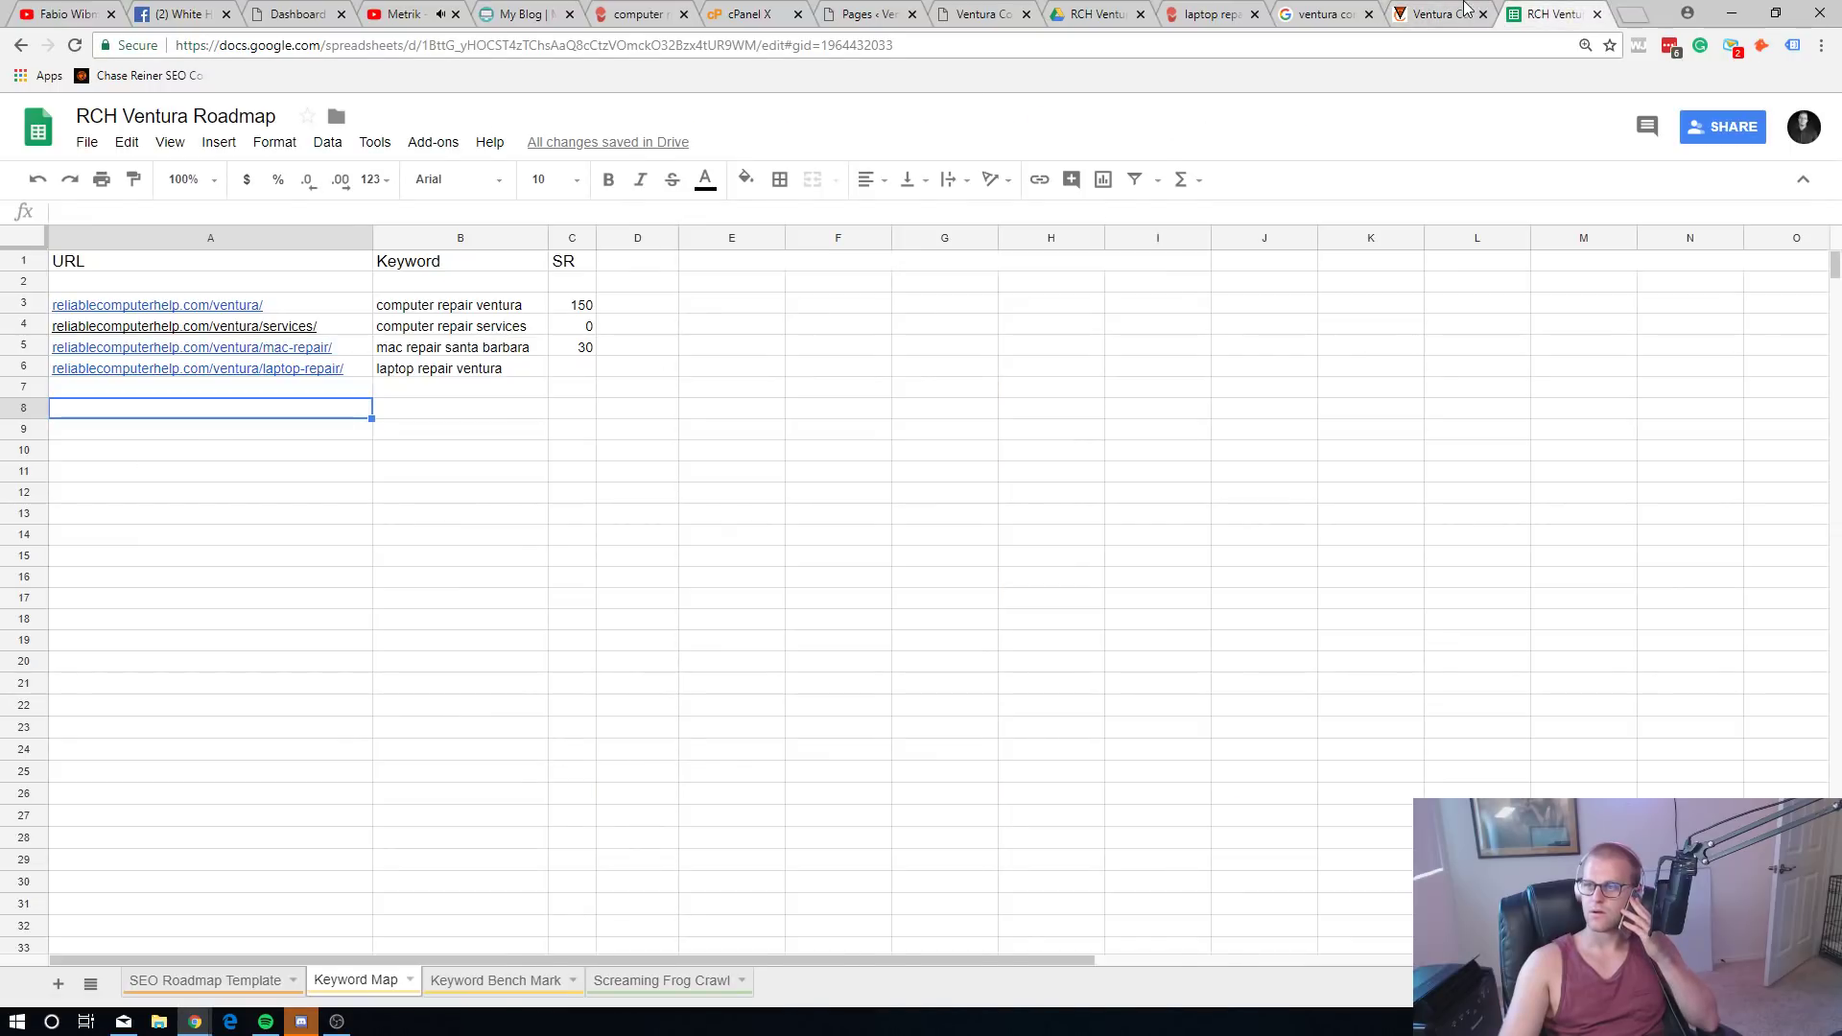
click(1466, 10)
click(1353, 13)
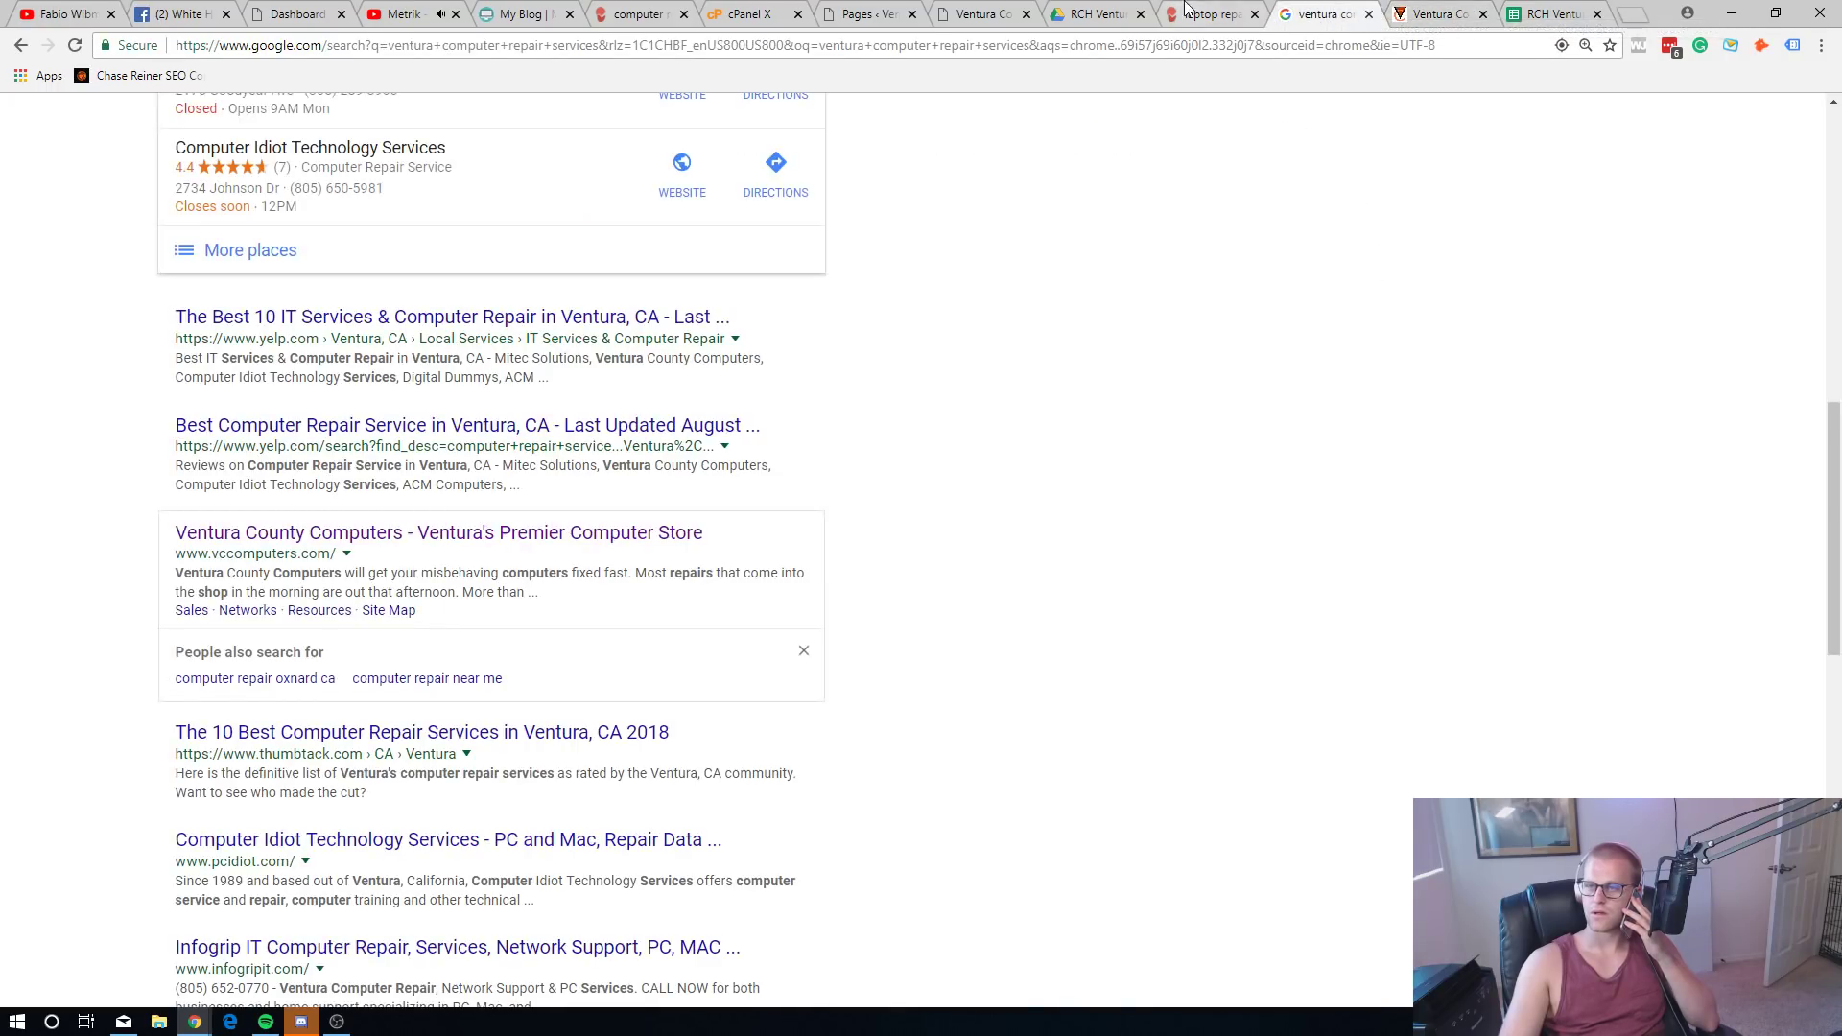
click(1190, 11)
click(1343, 12)
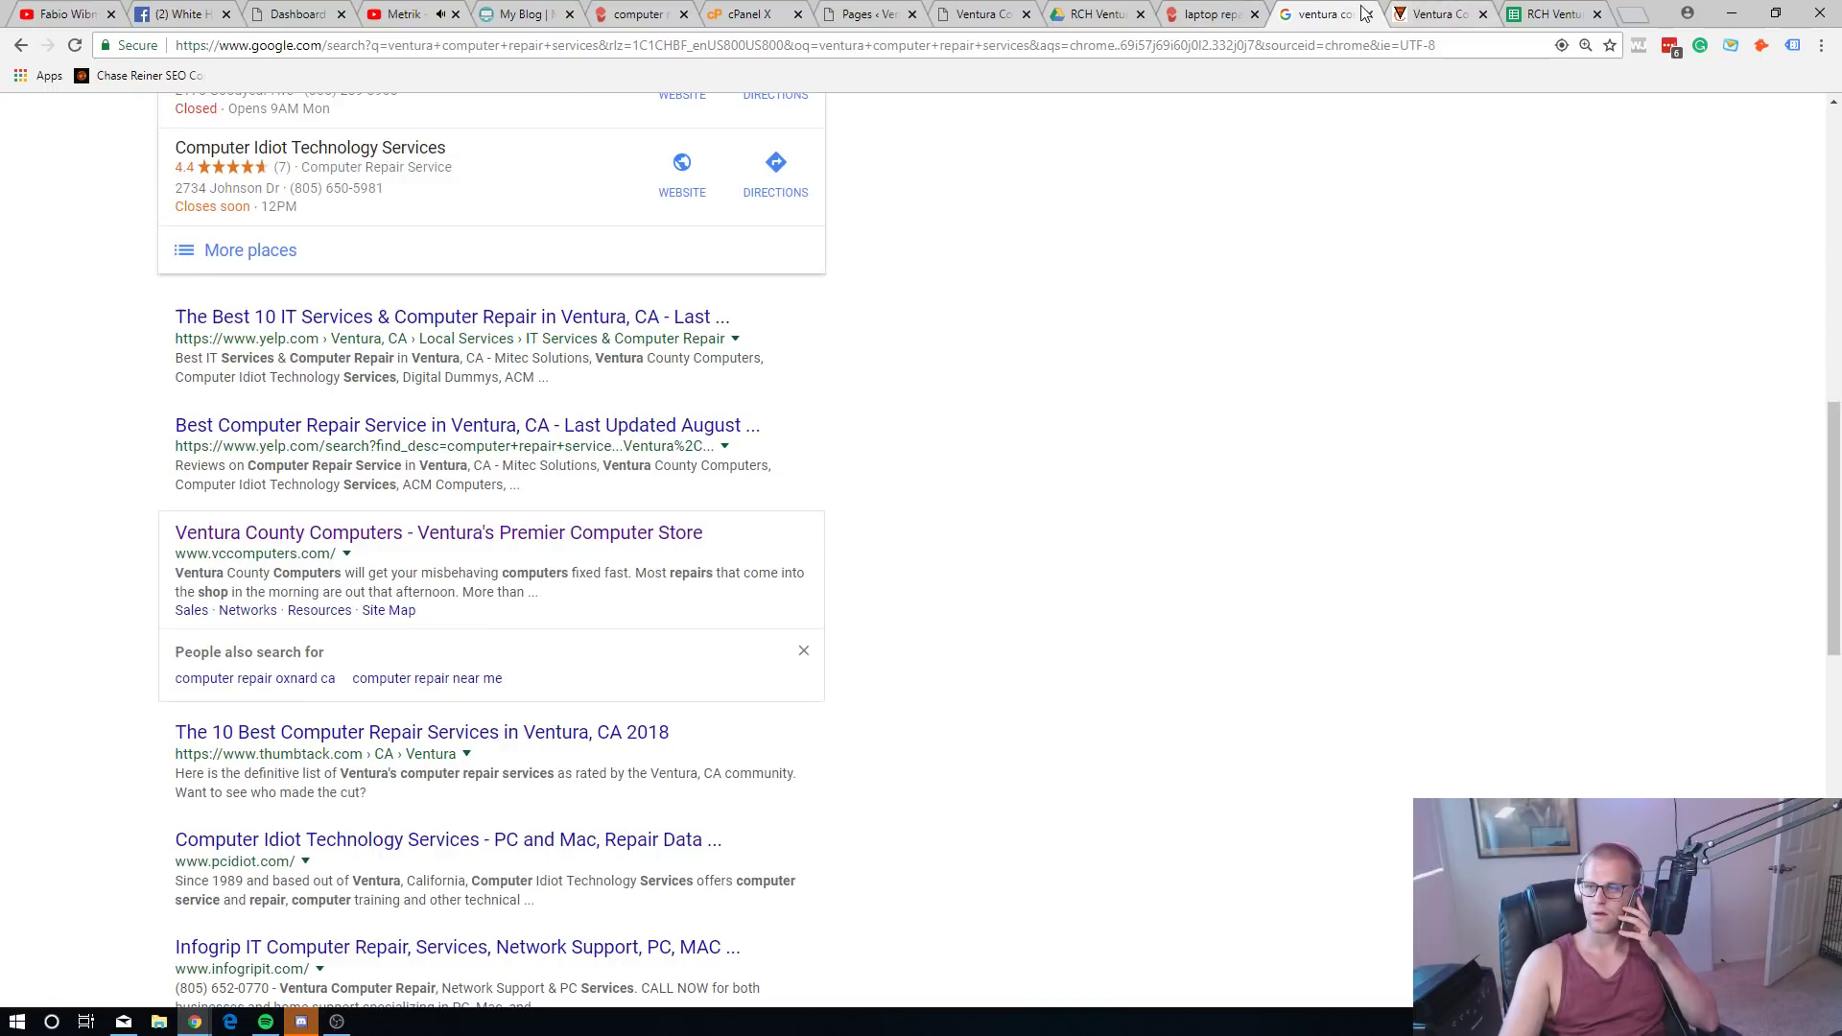
click(1366, 14)
click(1247, 9)
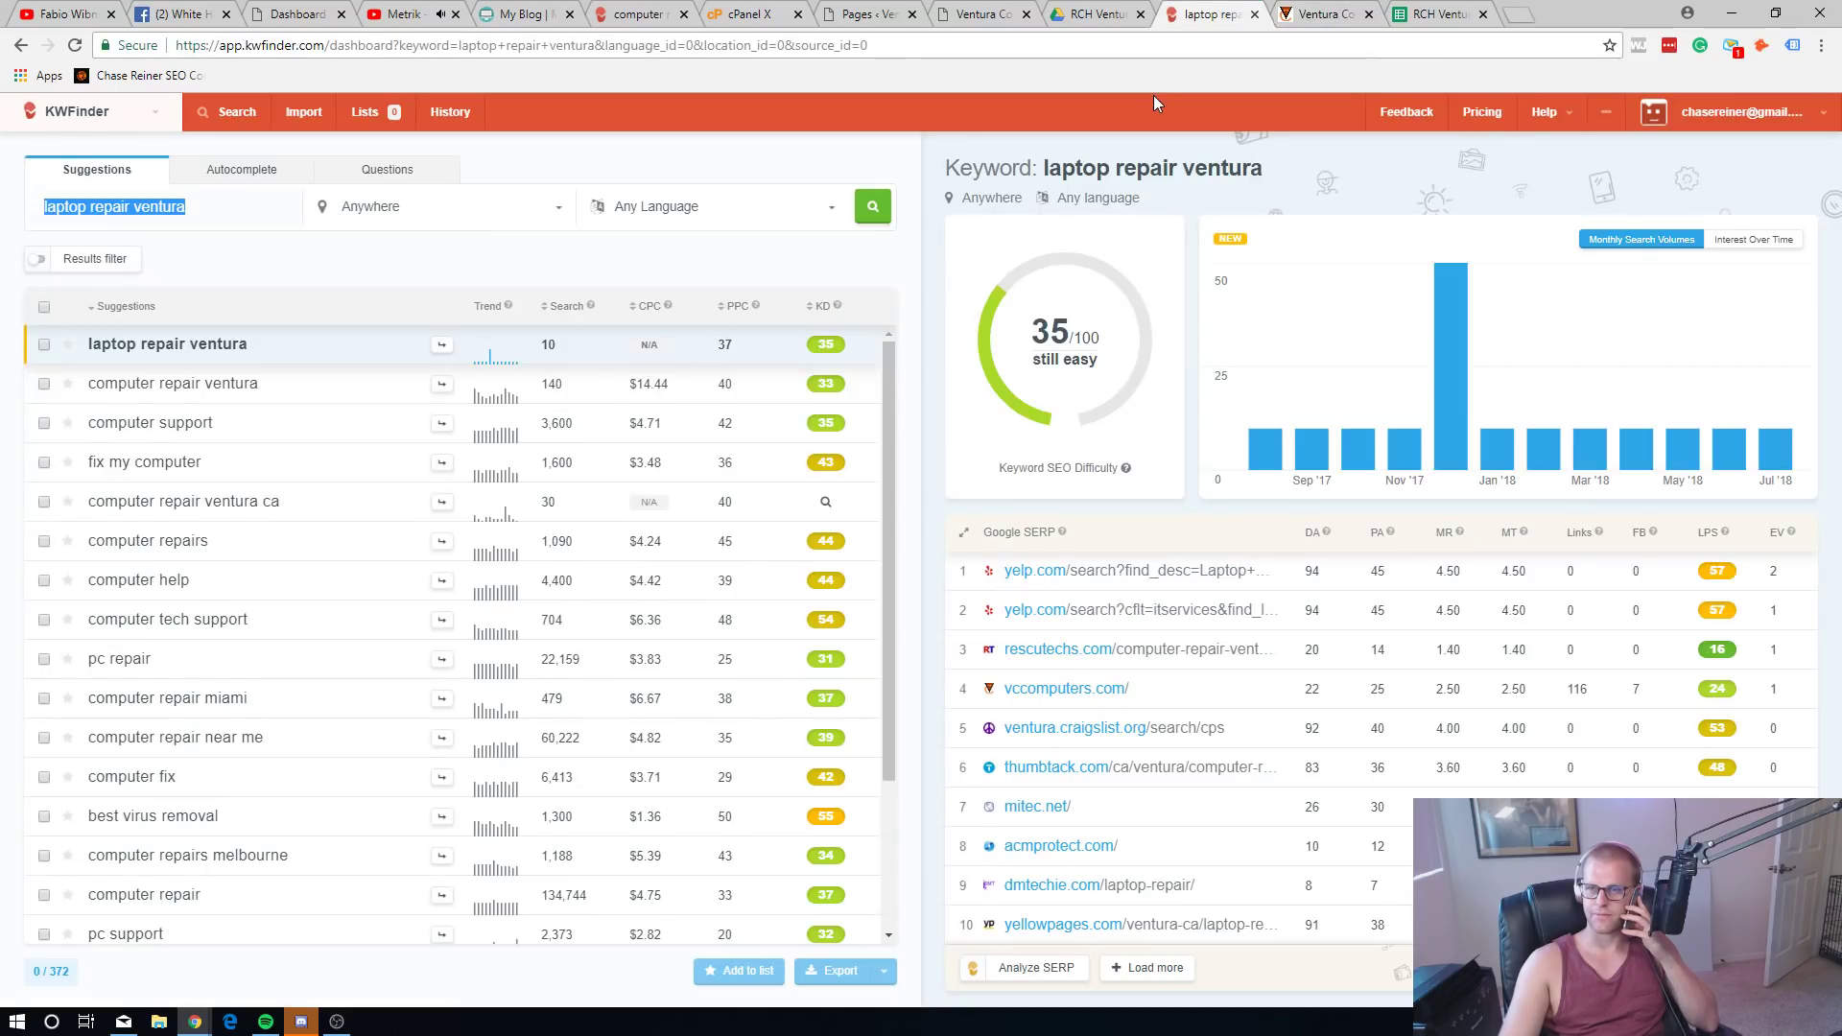
Glance at the Roadmap sheet and Ventura County Computers site, then revisit the keyword results
click(1449, 10)
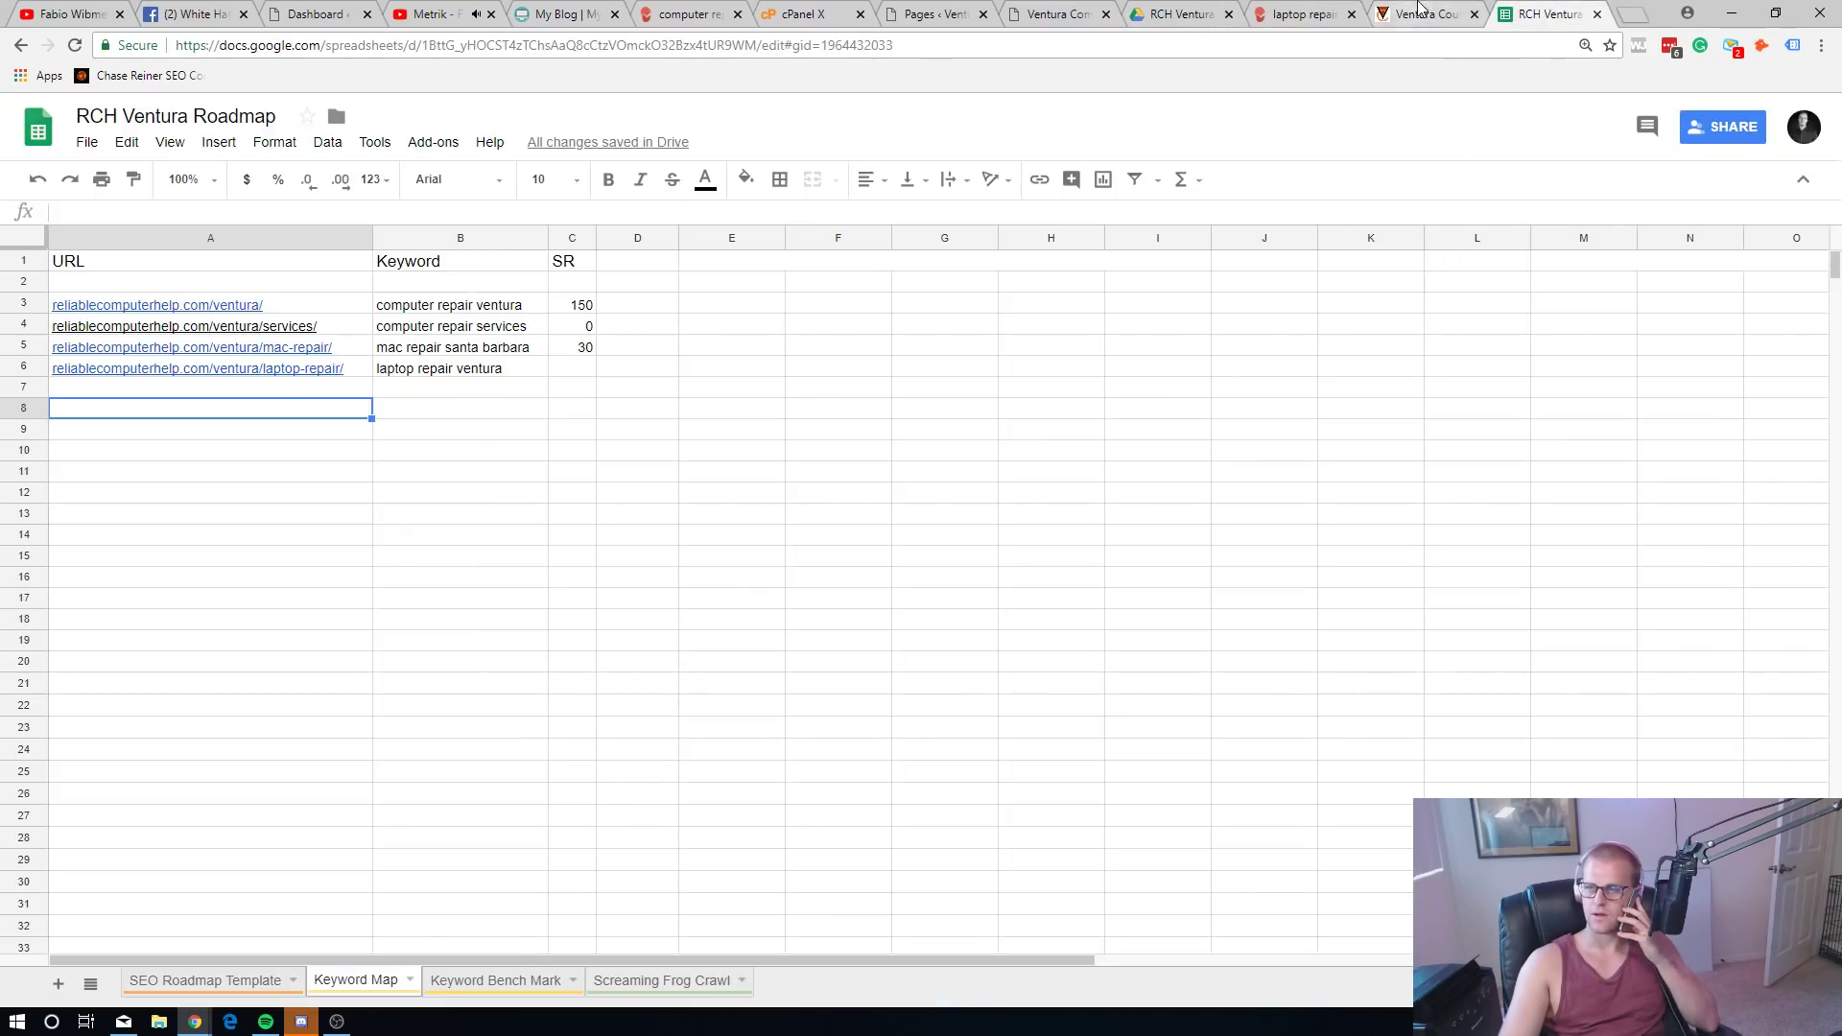
click(1430, 9)
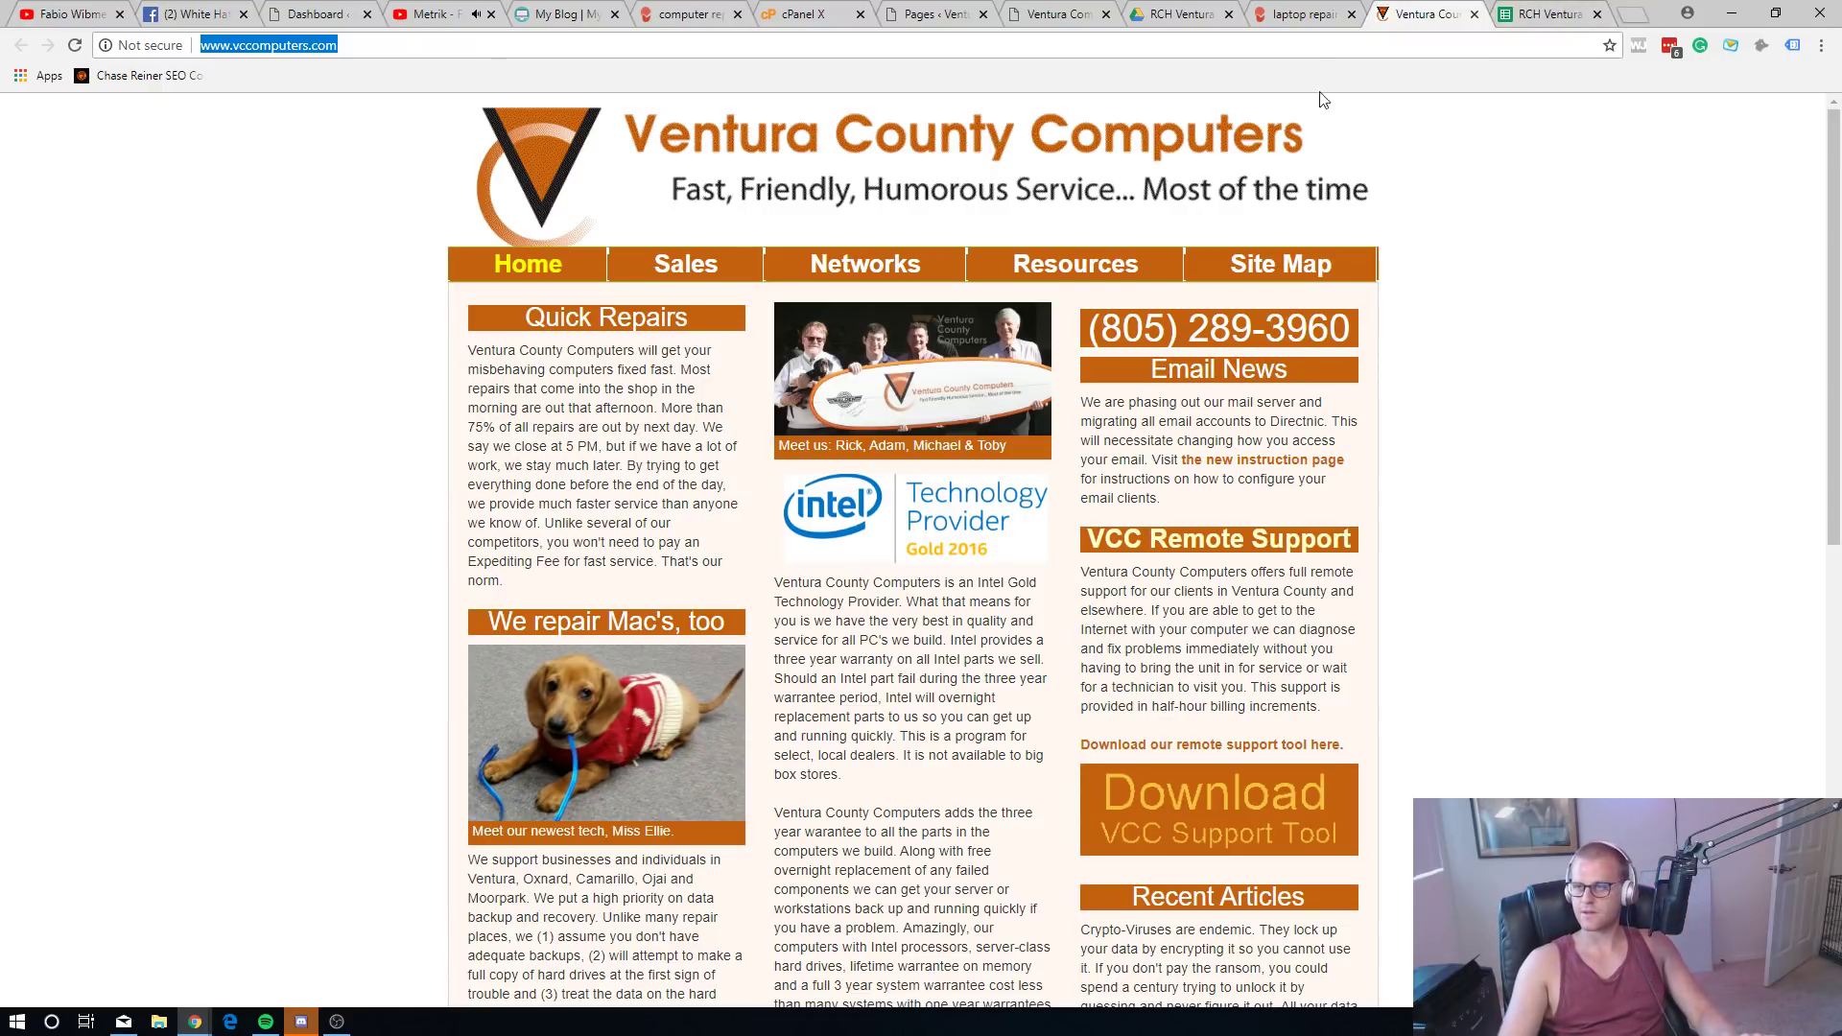
click(1295, 9)
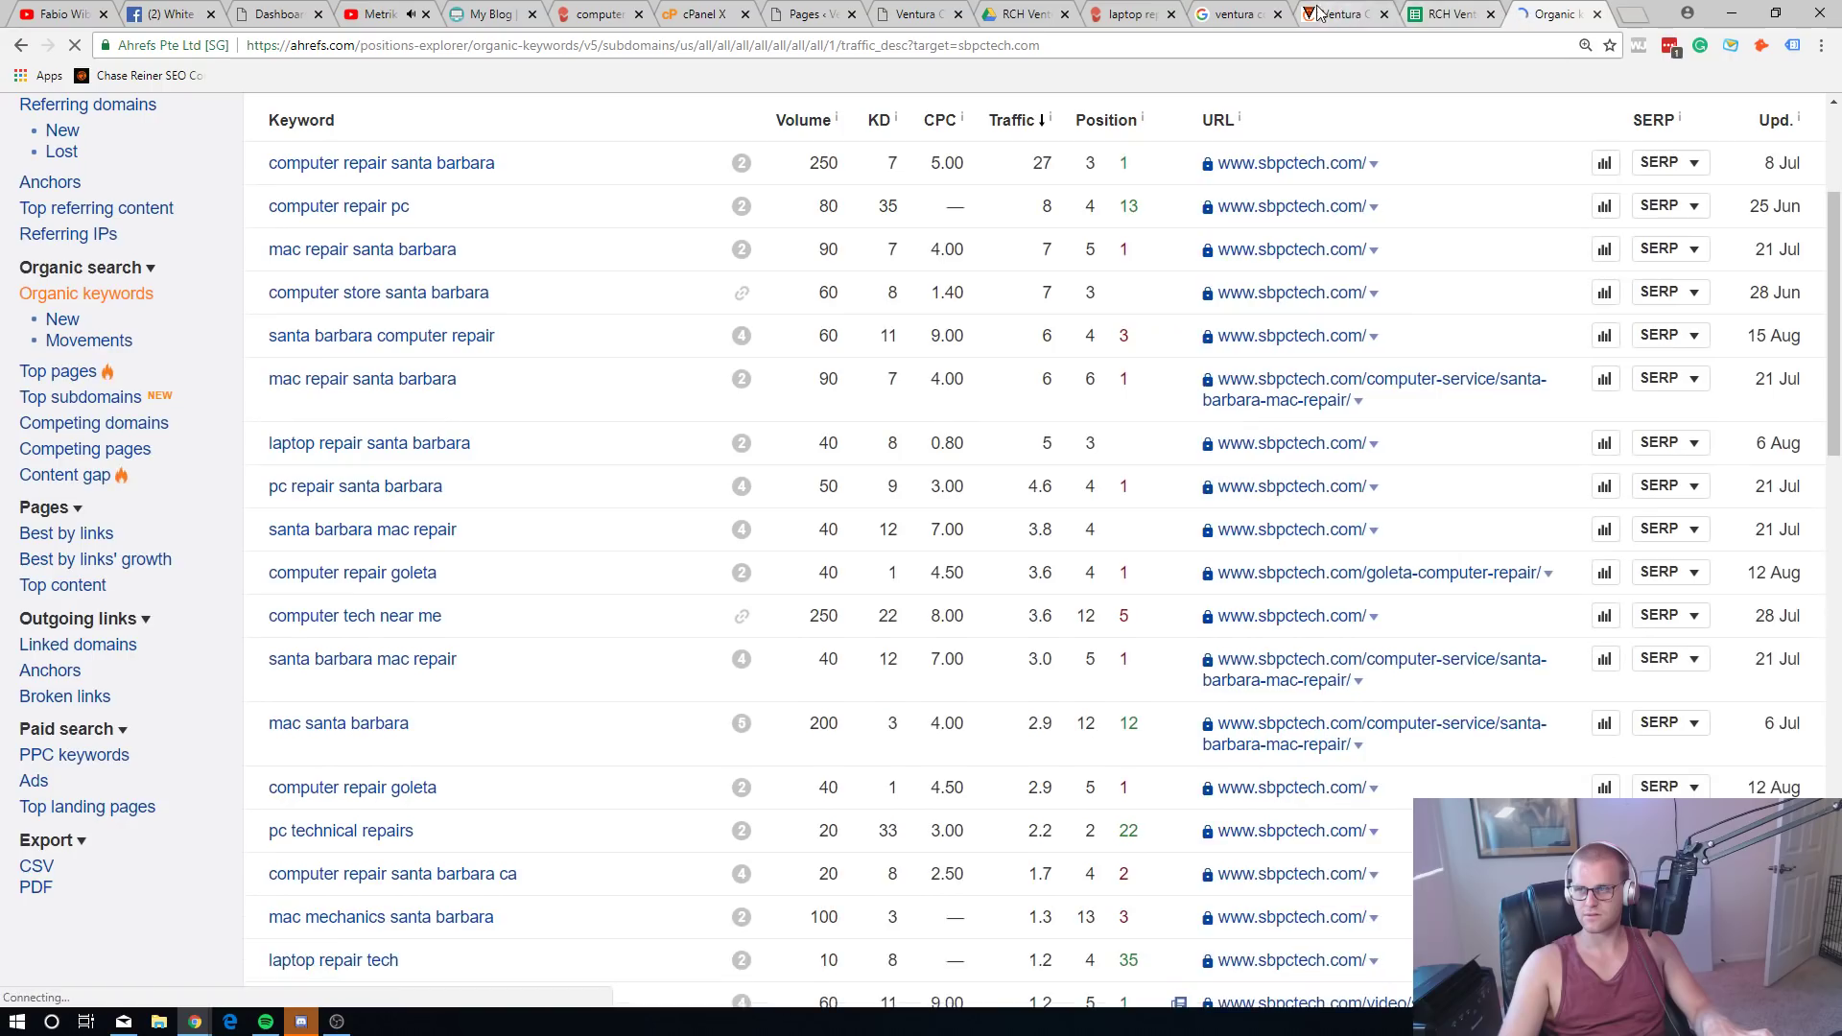
Close the leftover Google tab, highlight 'pc repair santa barbara' in Ahrefs, then go back to KWFinder
click(1279, 13)
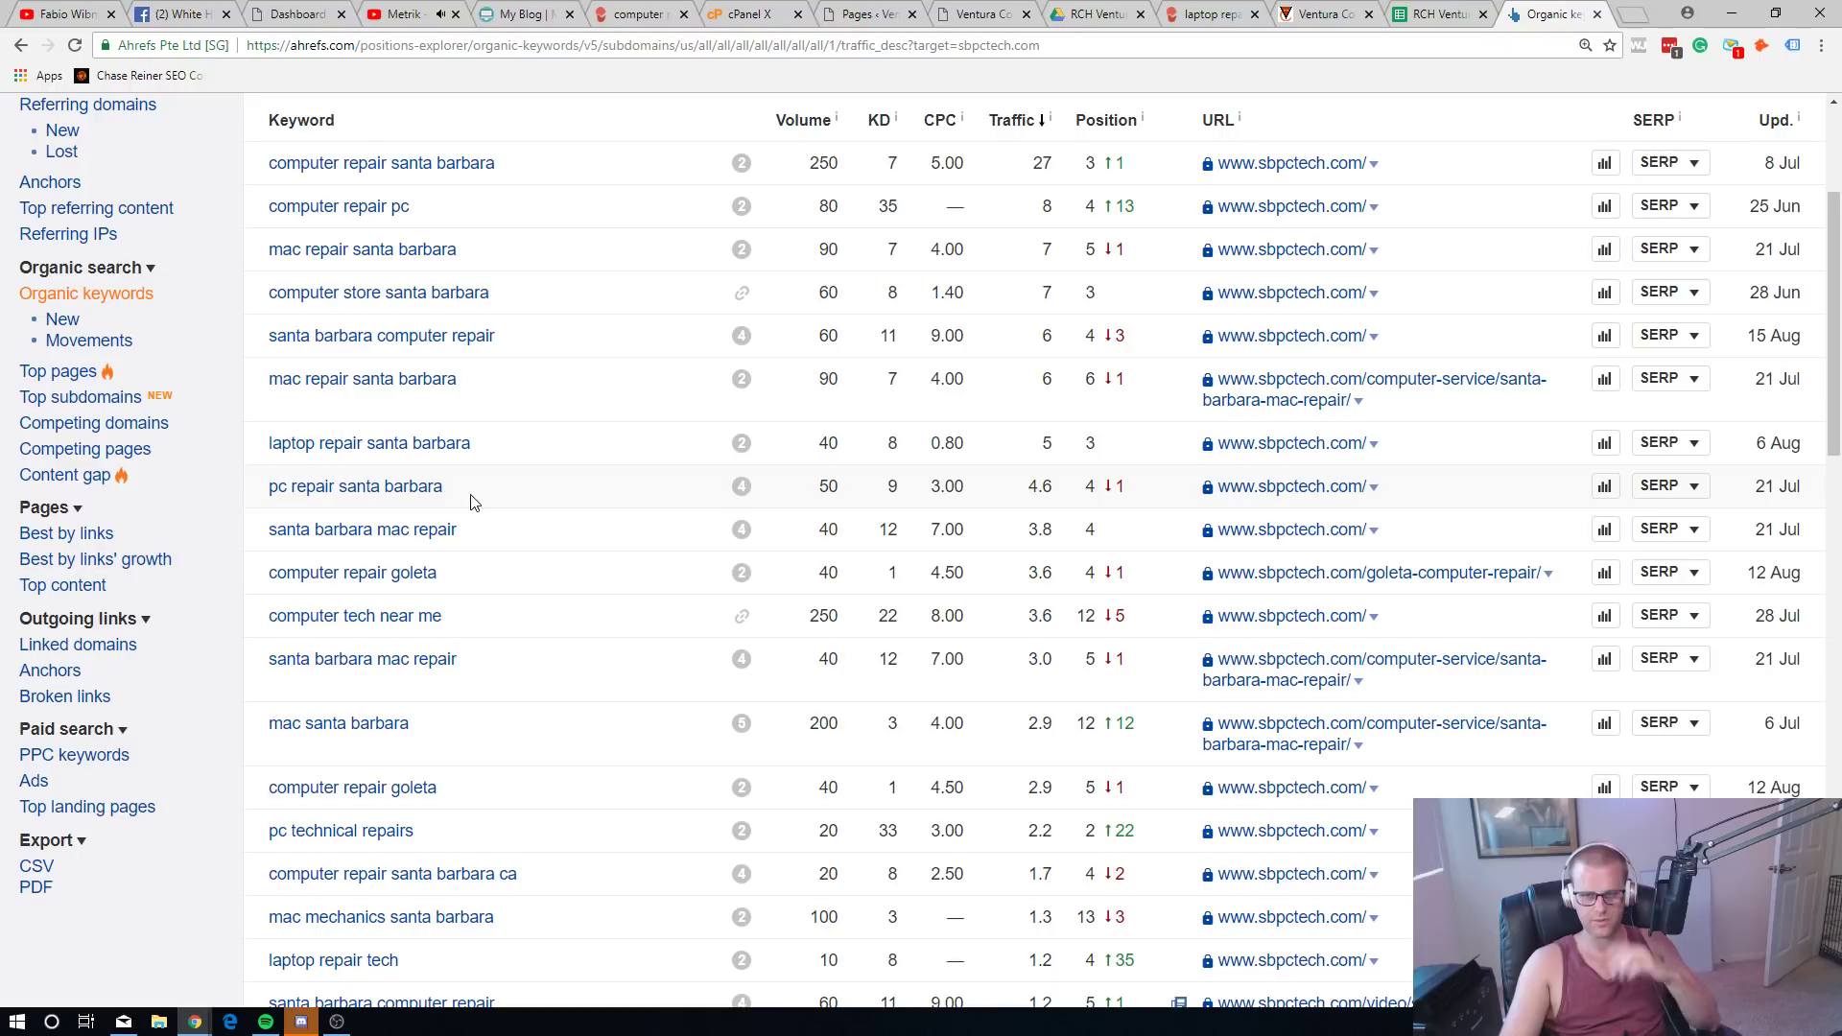
drag(445, 487, 266, 488)
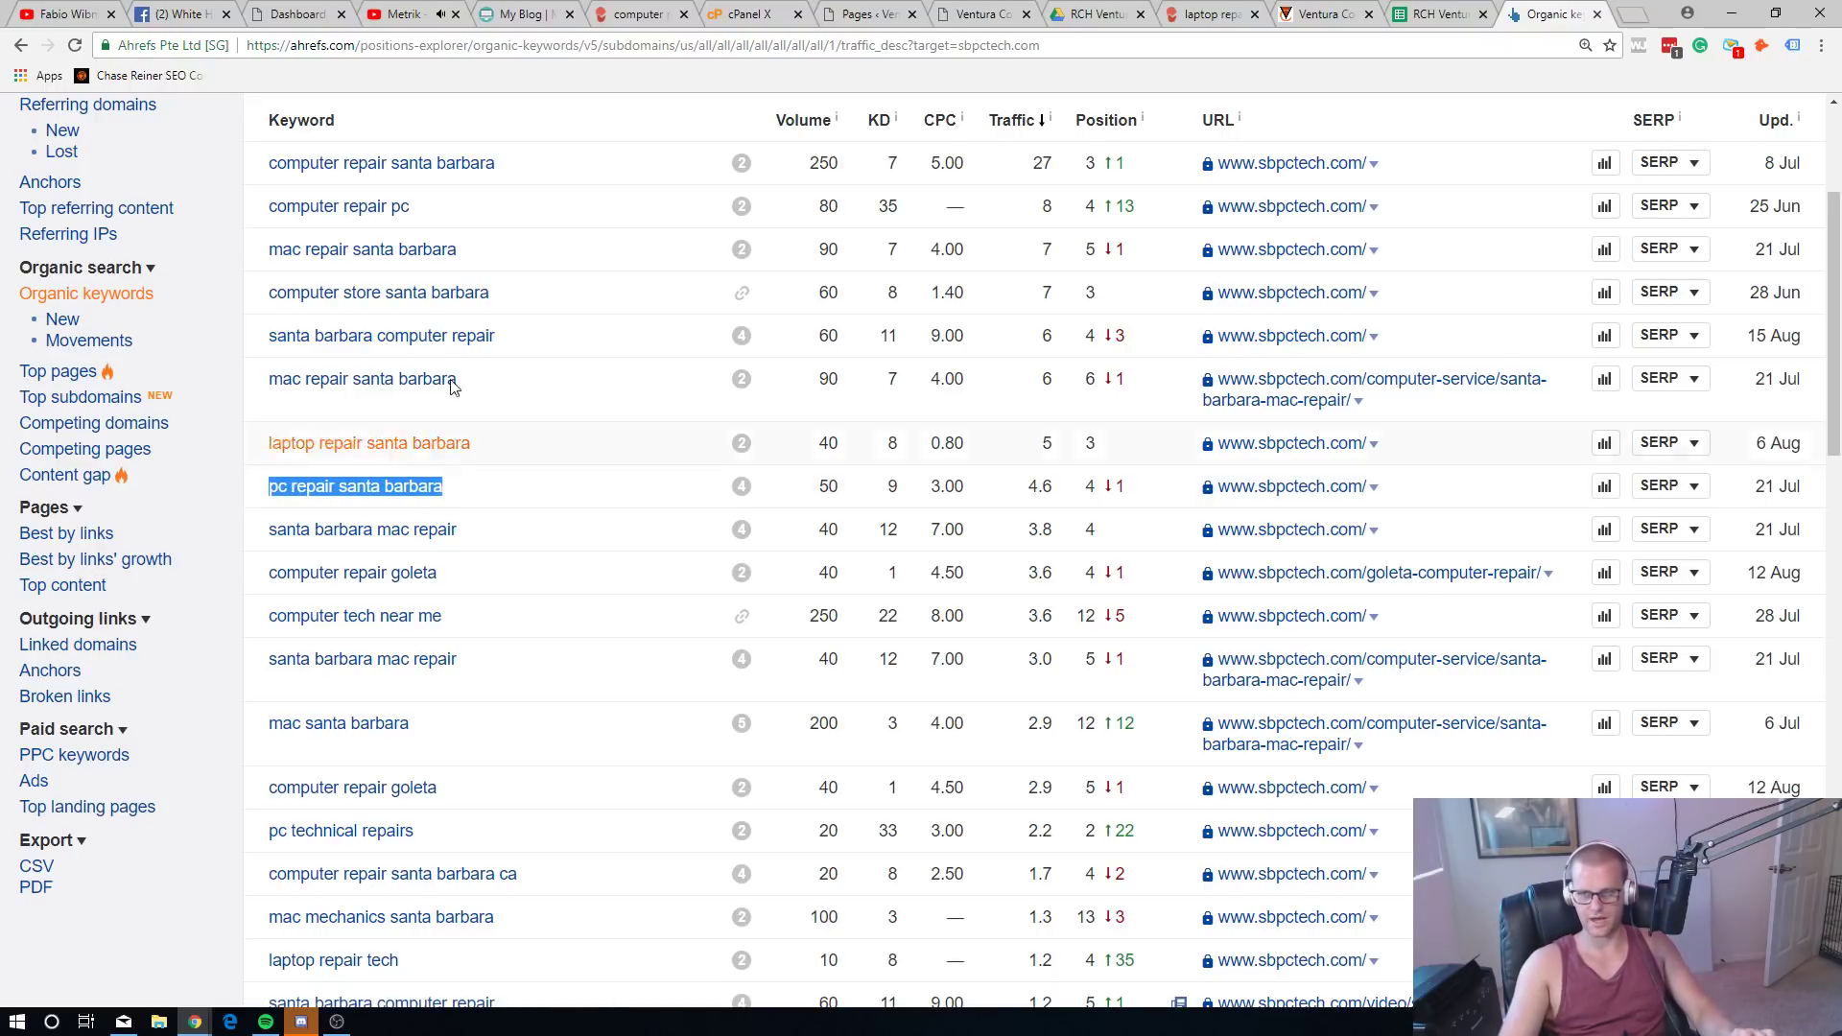
click(971, 11)
click(849, 11)
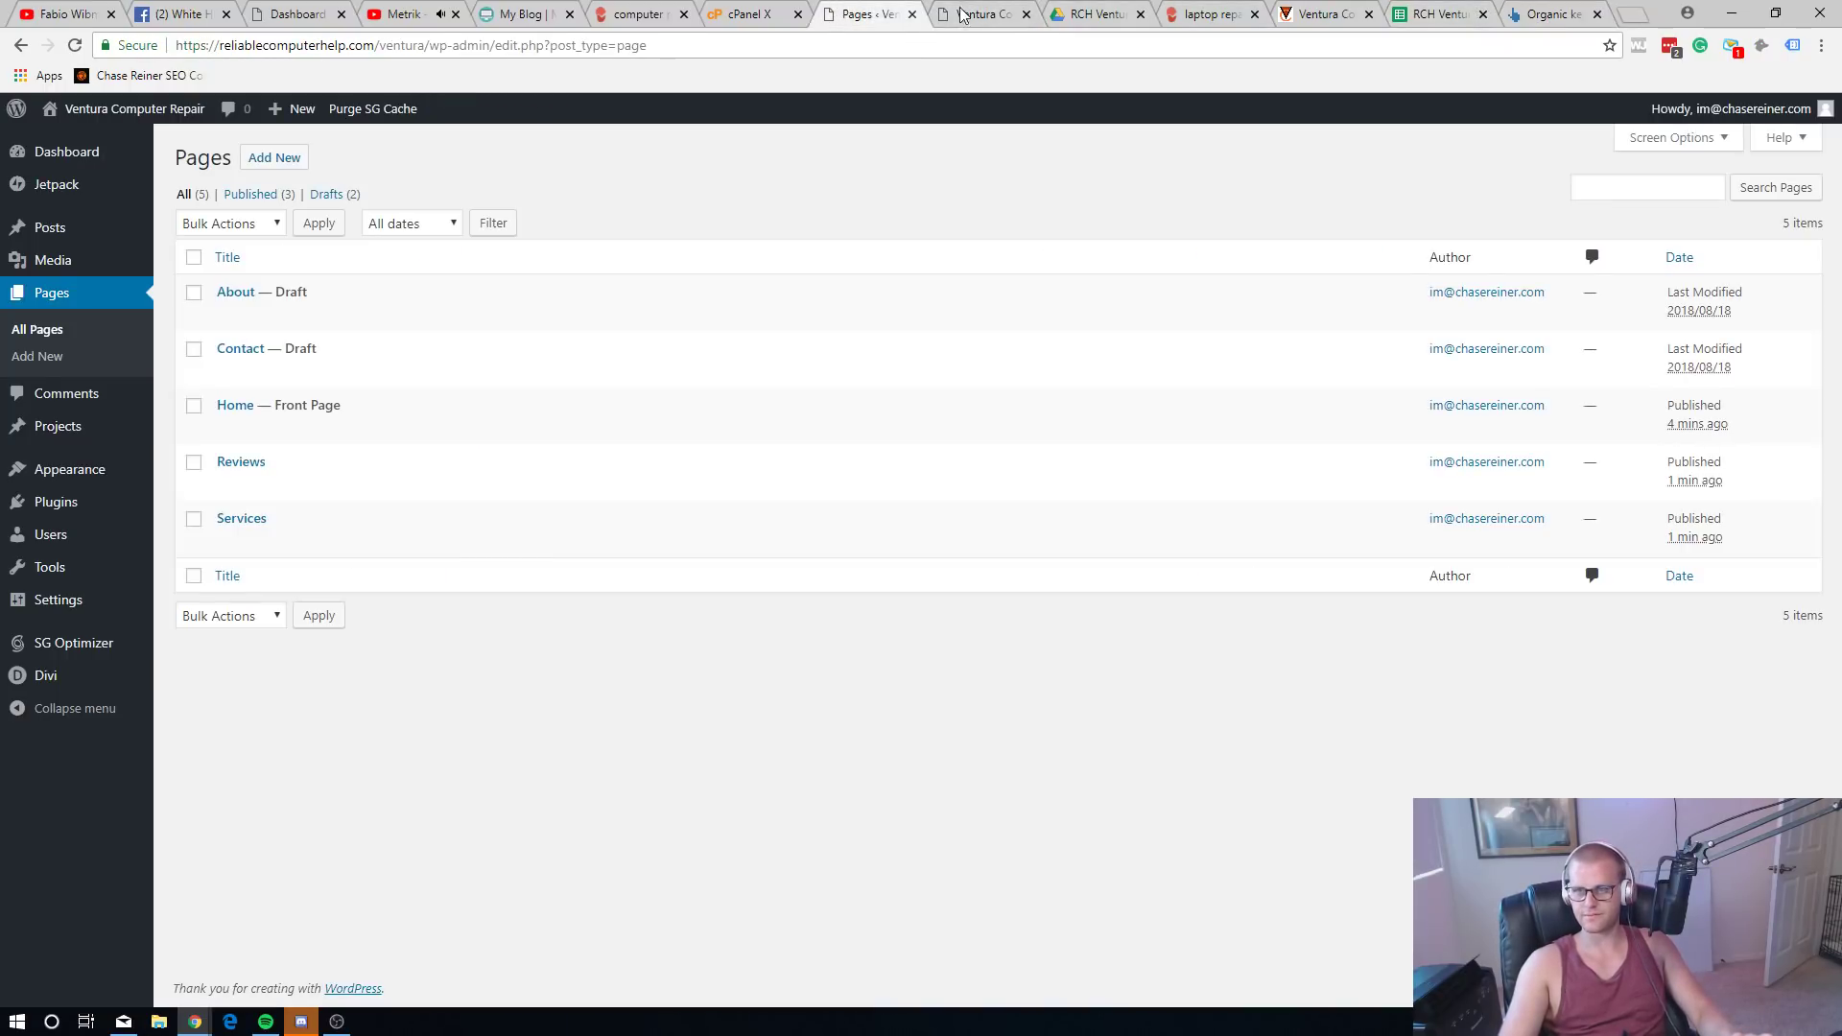
click(1538, 11)
click(522, 14)
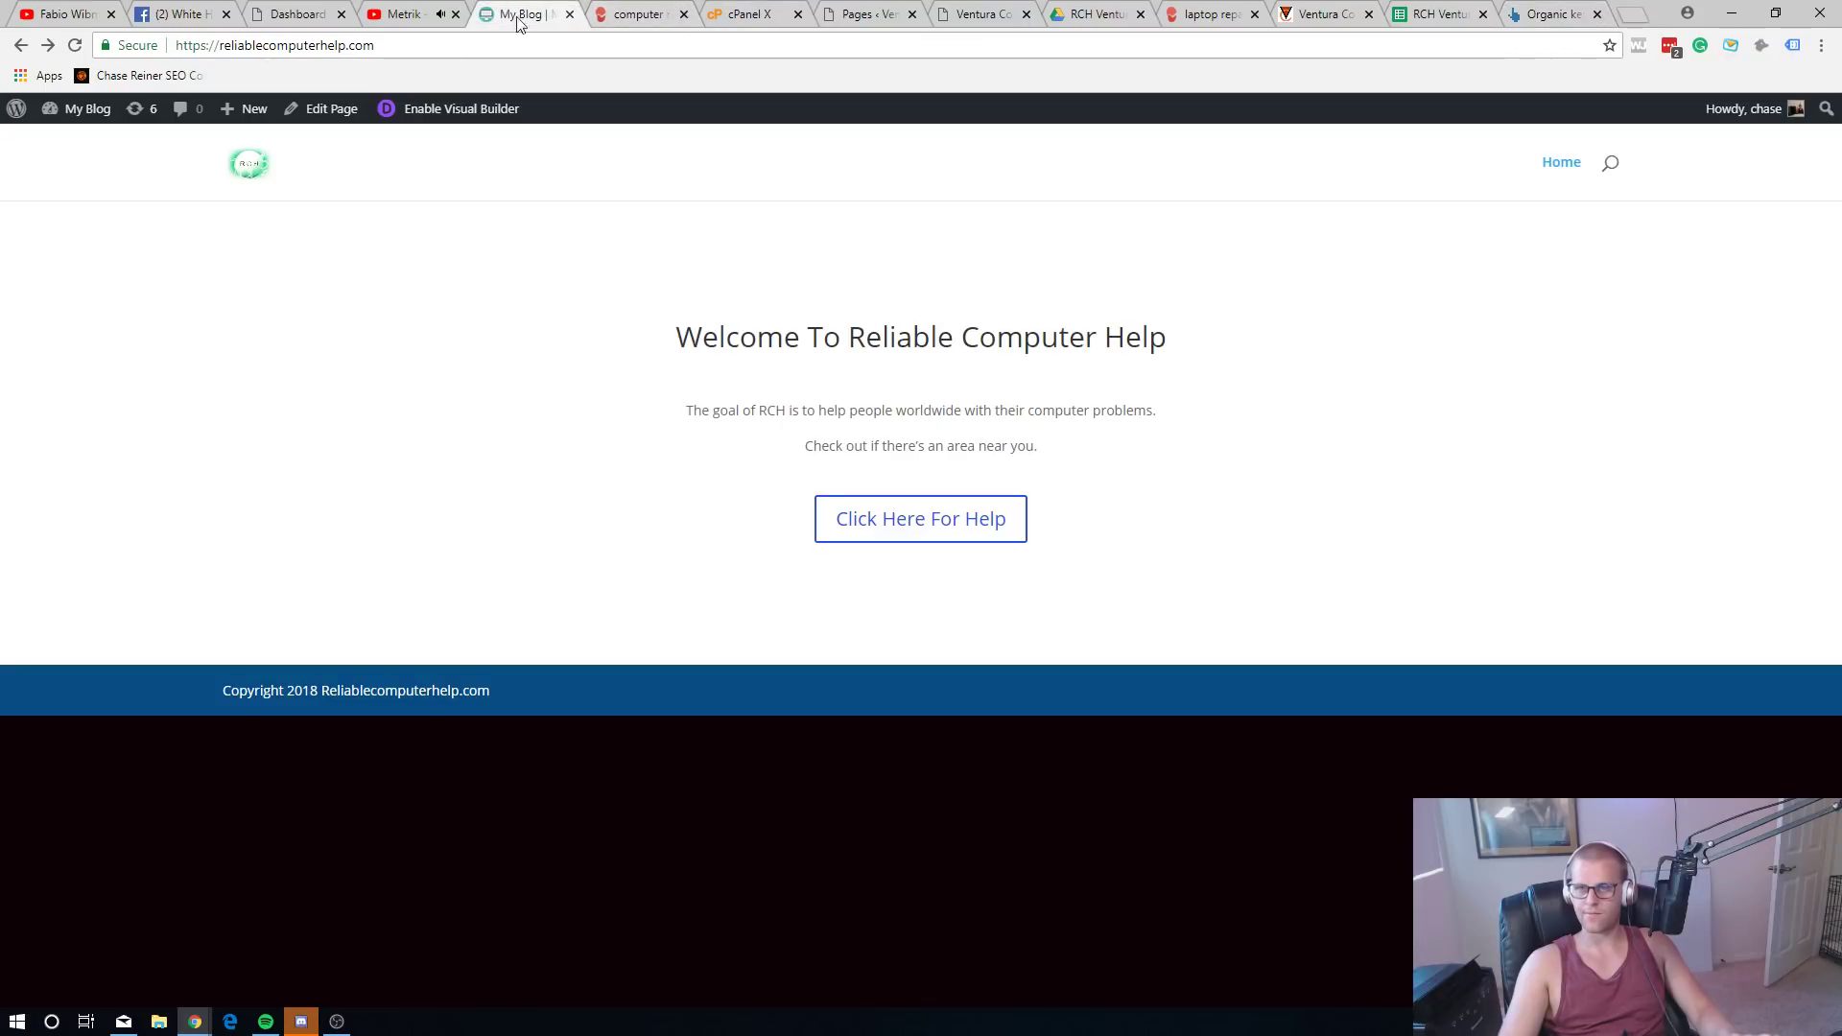
click(1414, 11)
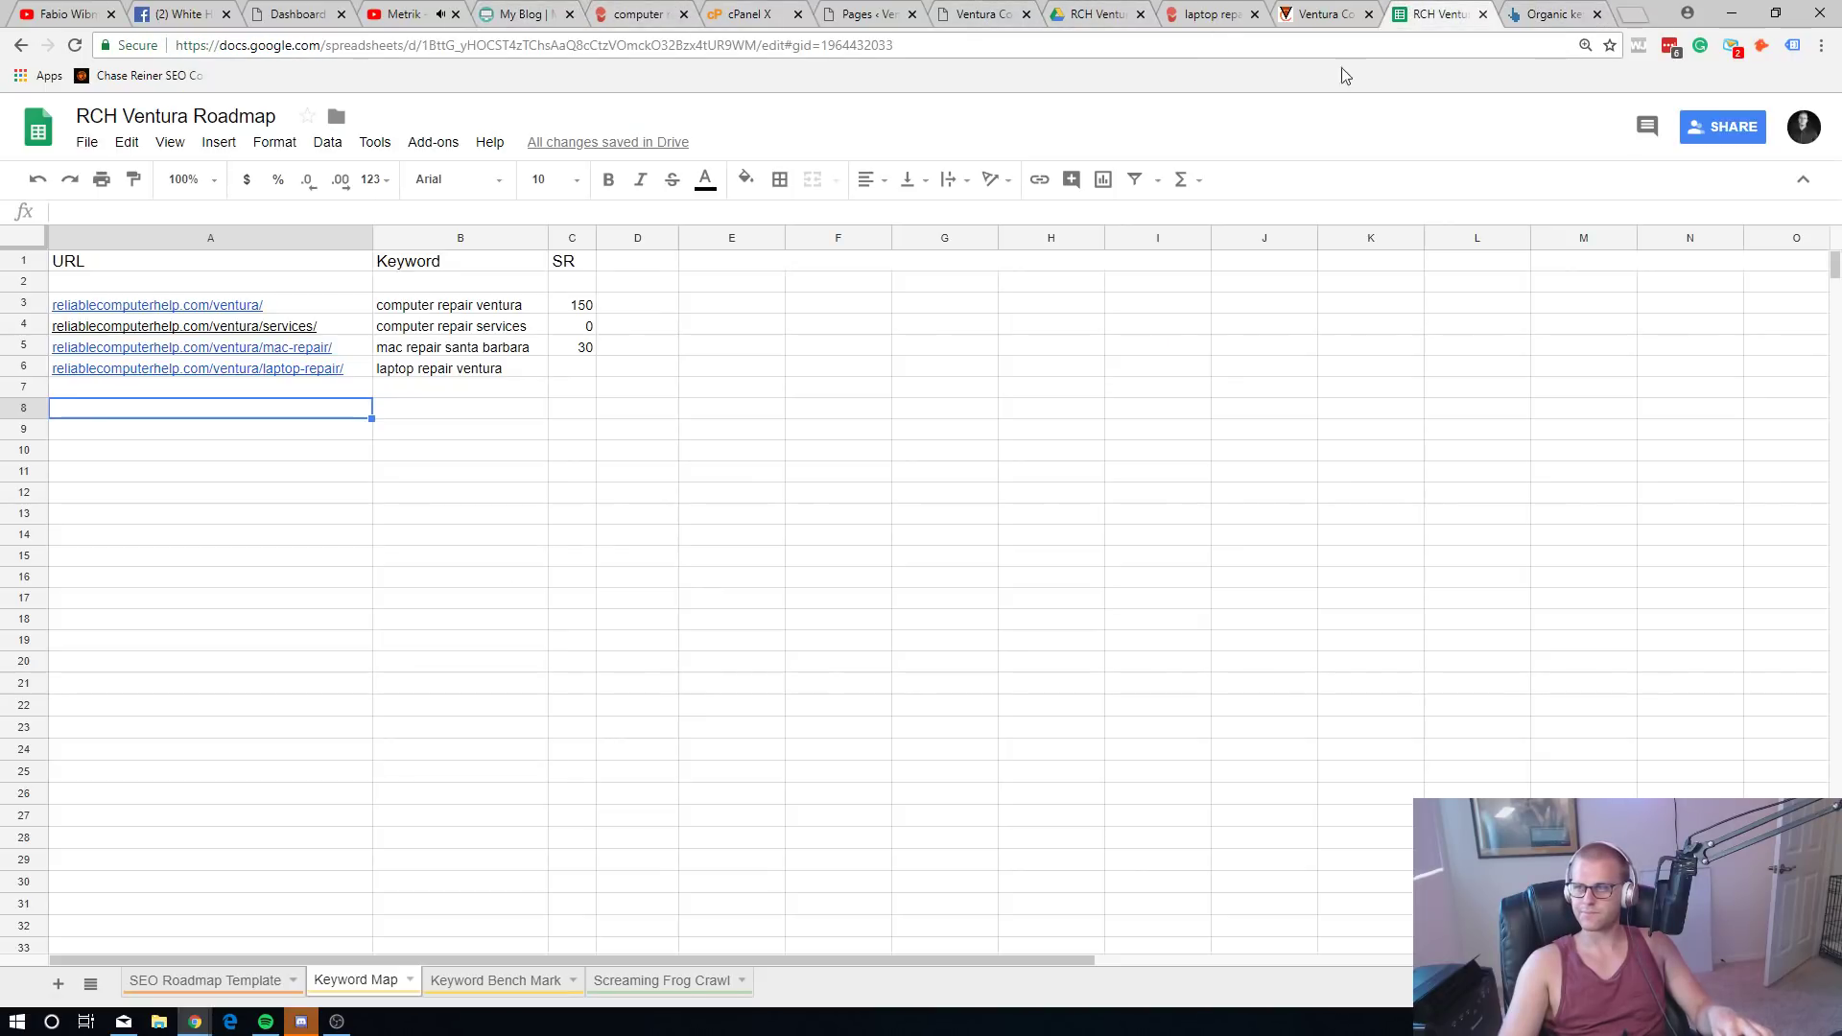
click(1208, 15)
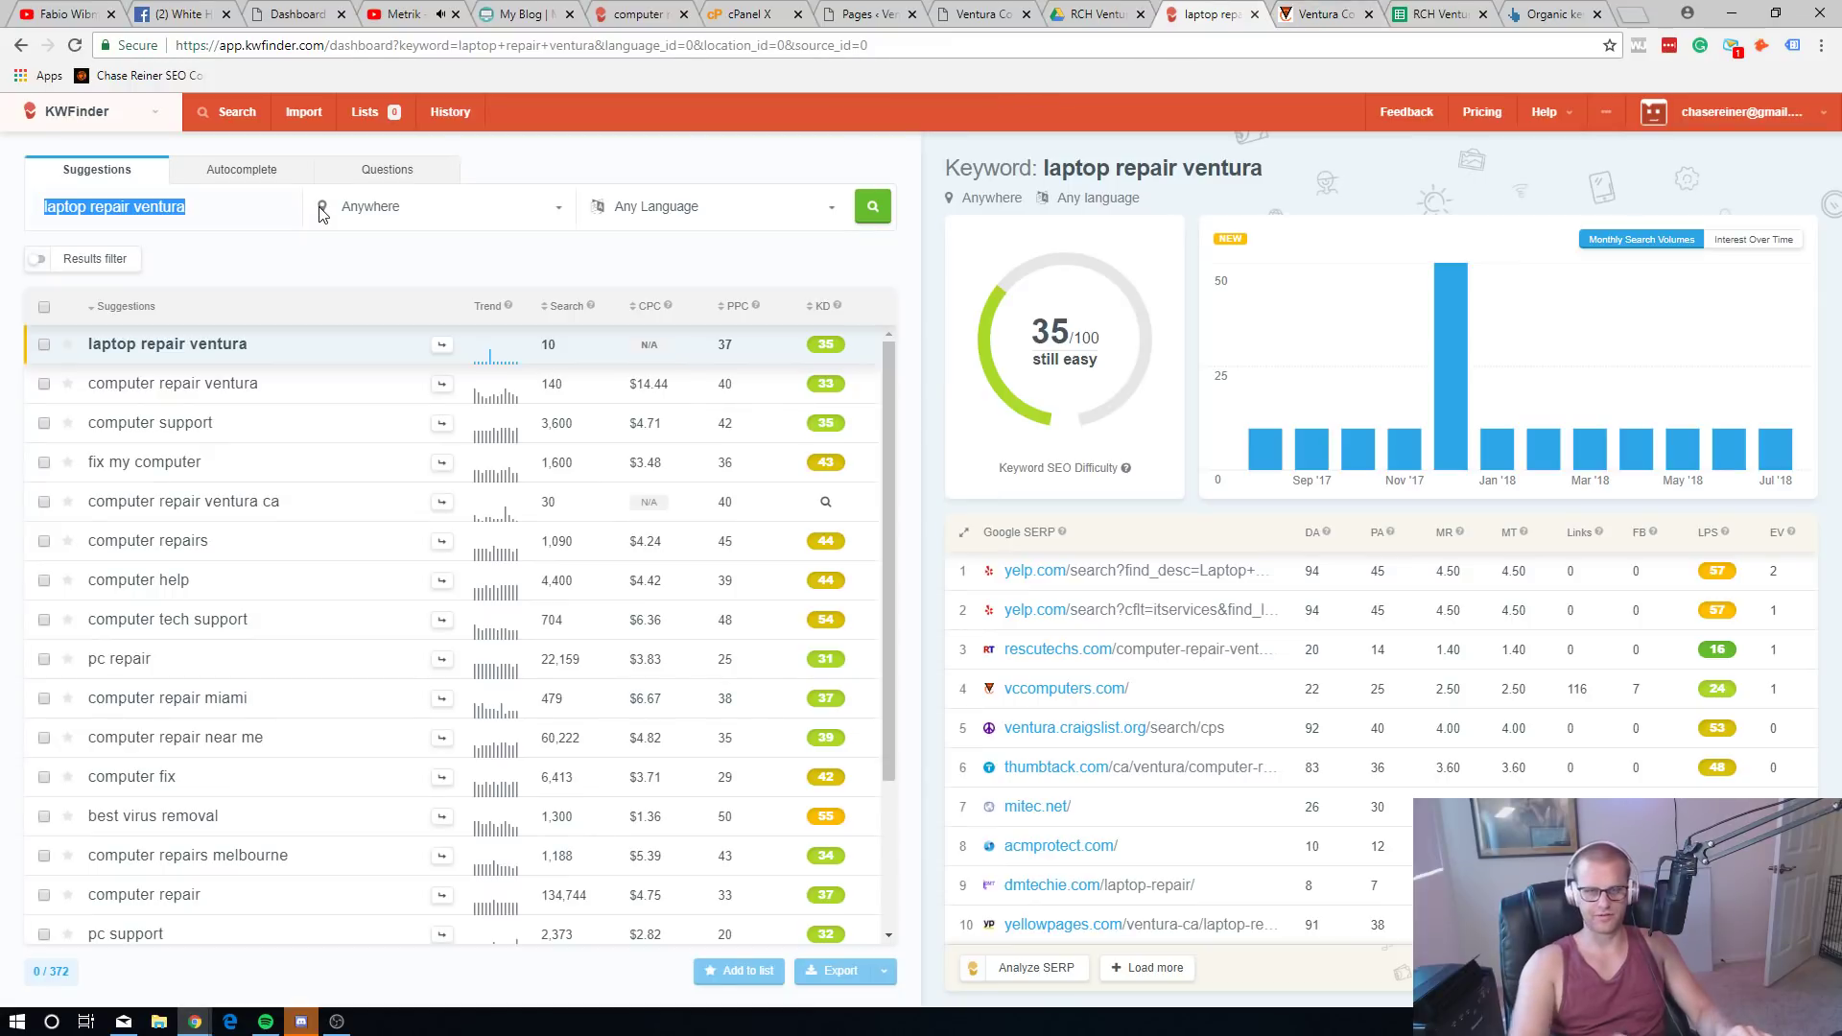
Search KWFinder for 'pc repair ventura' and start the Tut Tut Child video on the music page
text(pc repair ventur)
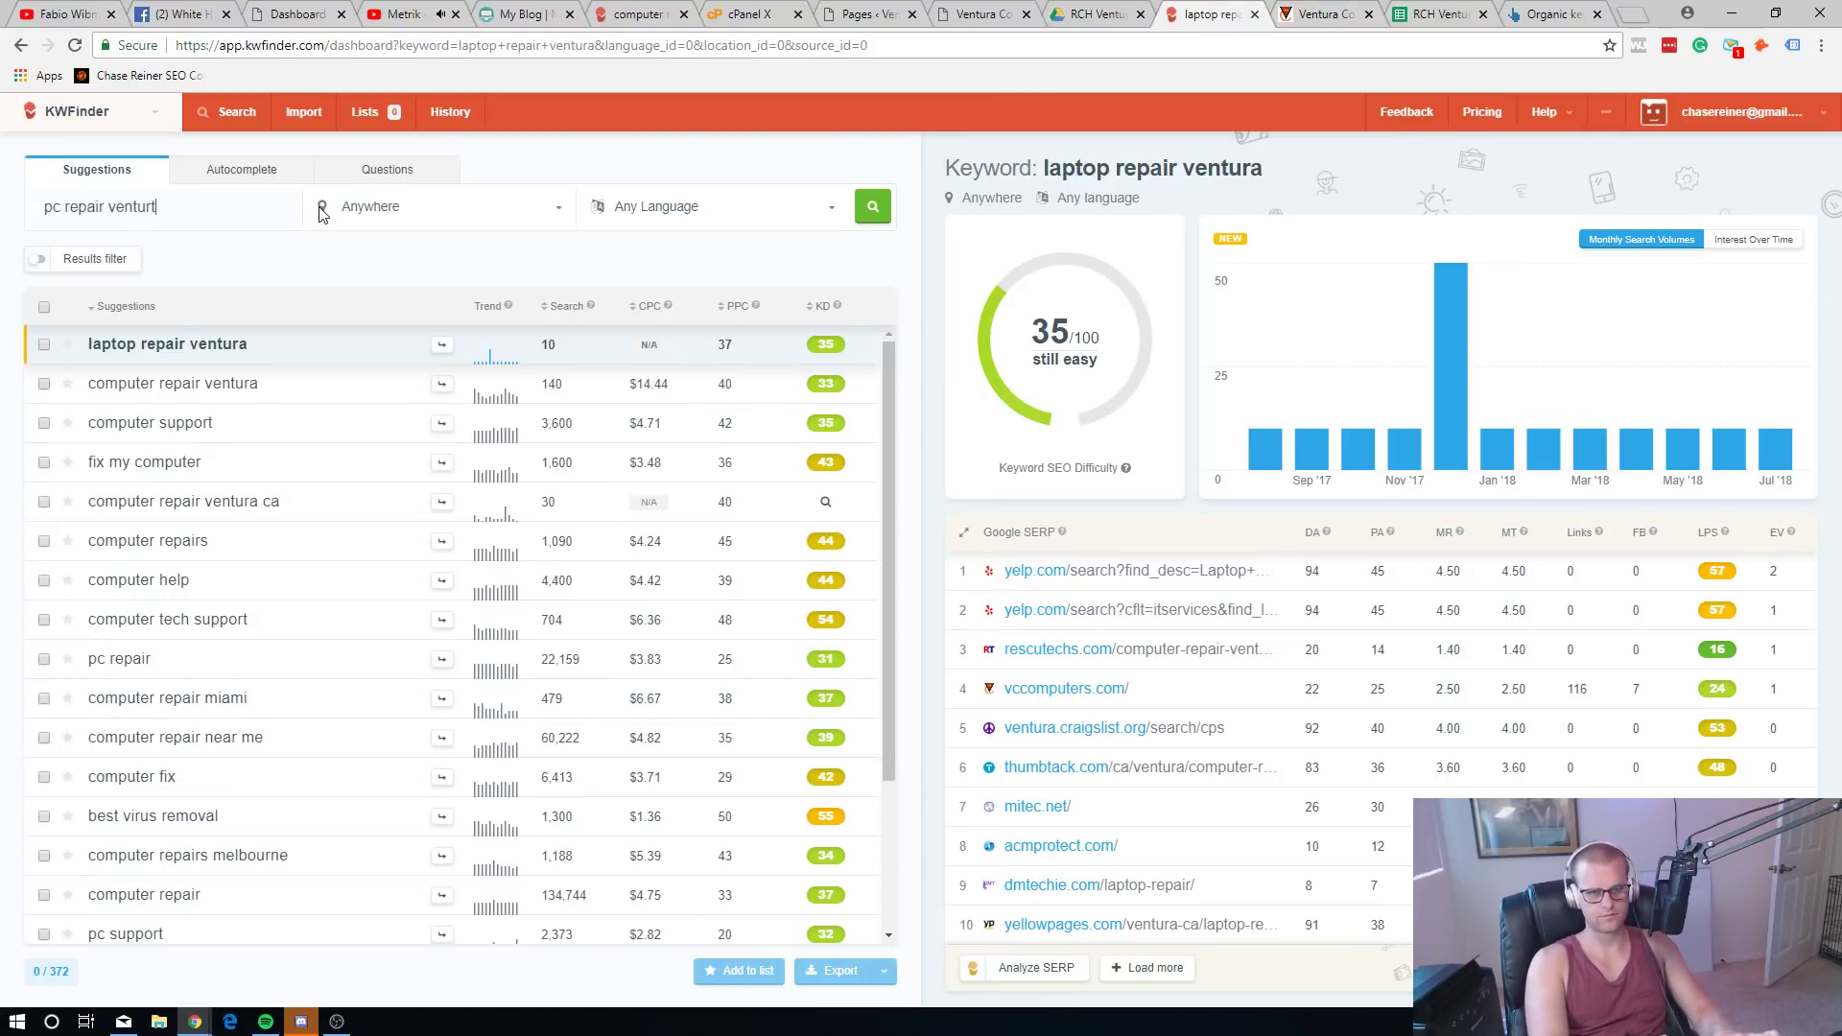
text(a)
key(Return)
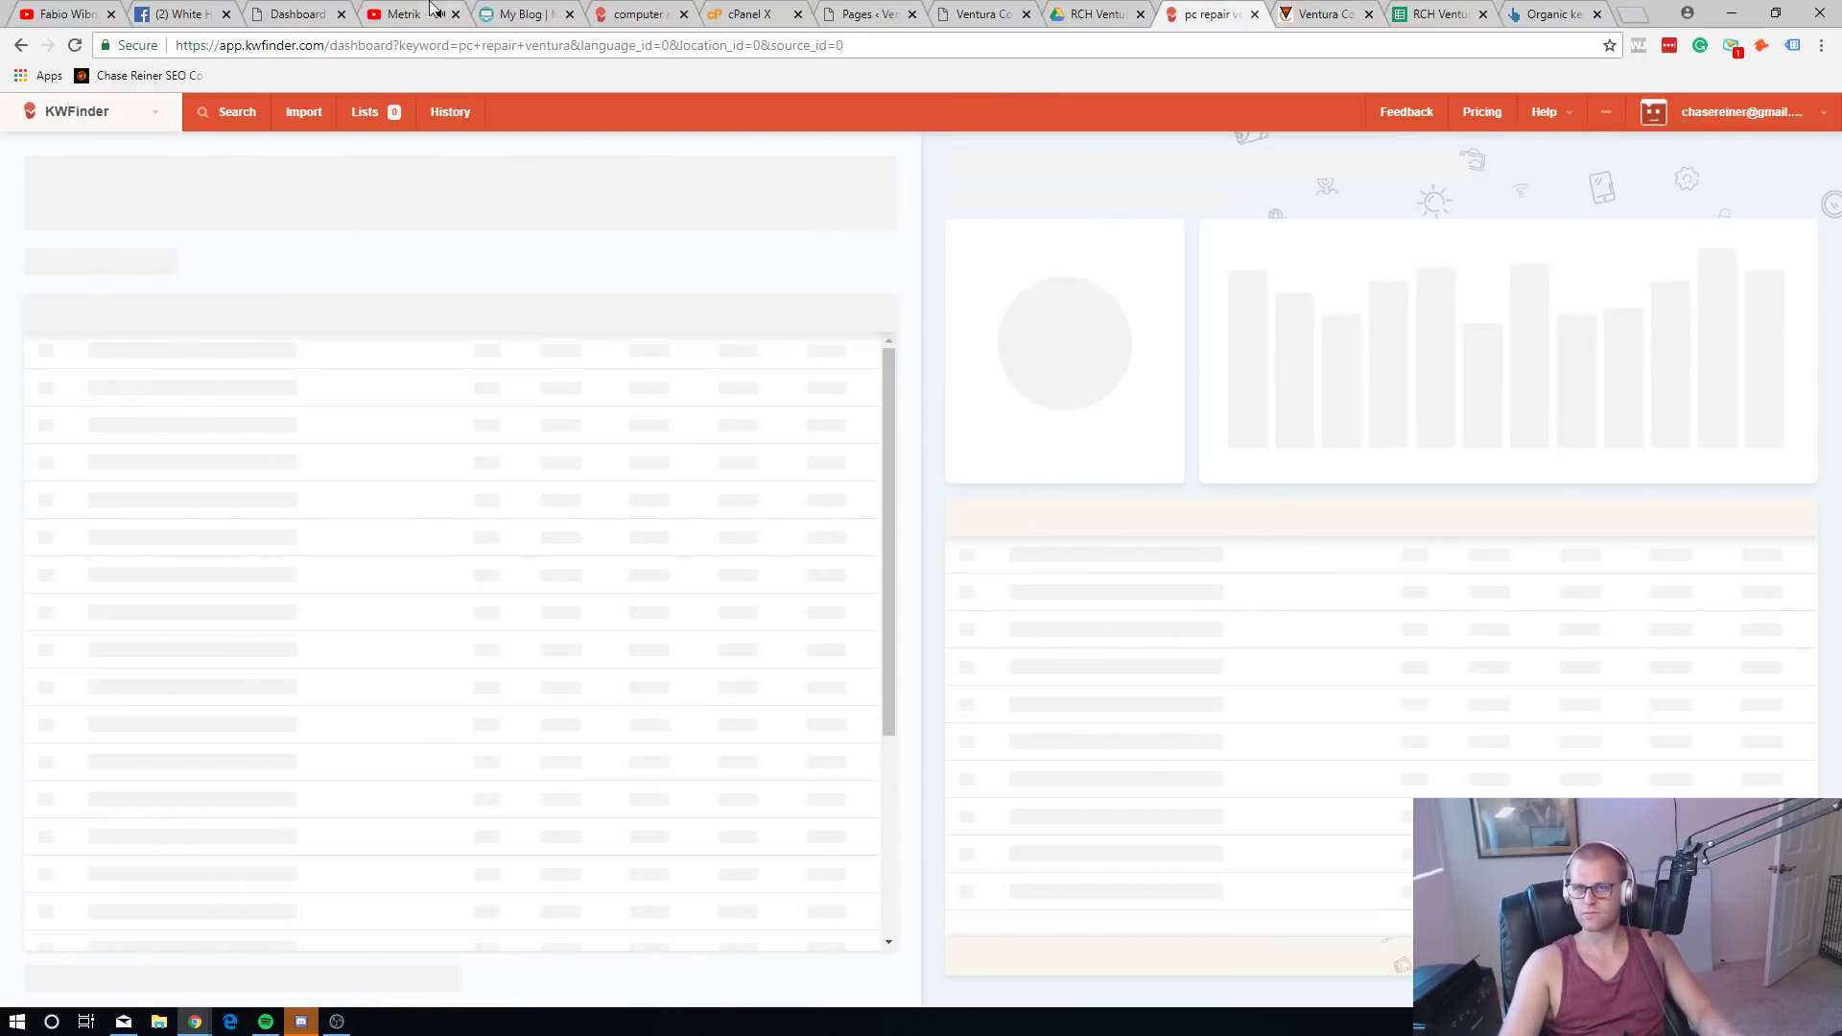
click(434, 10)
scroll(1393, 718, down, 5)
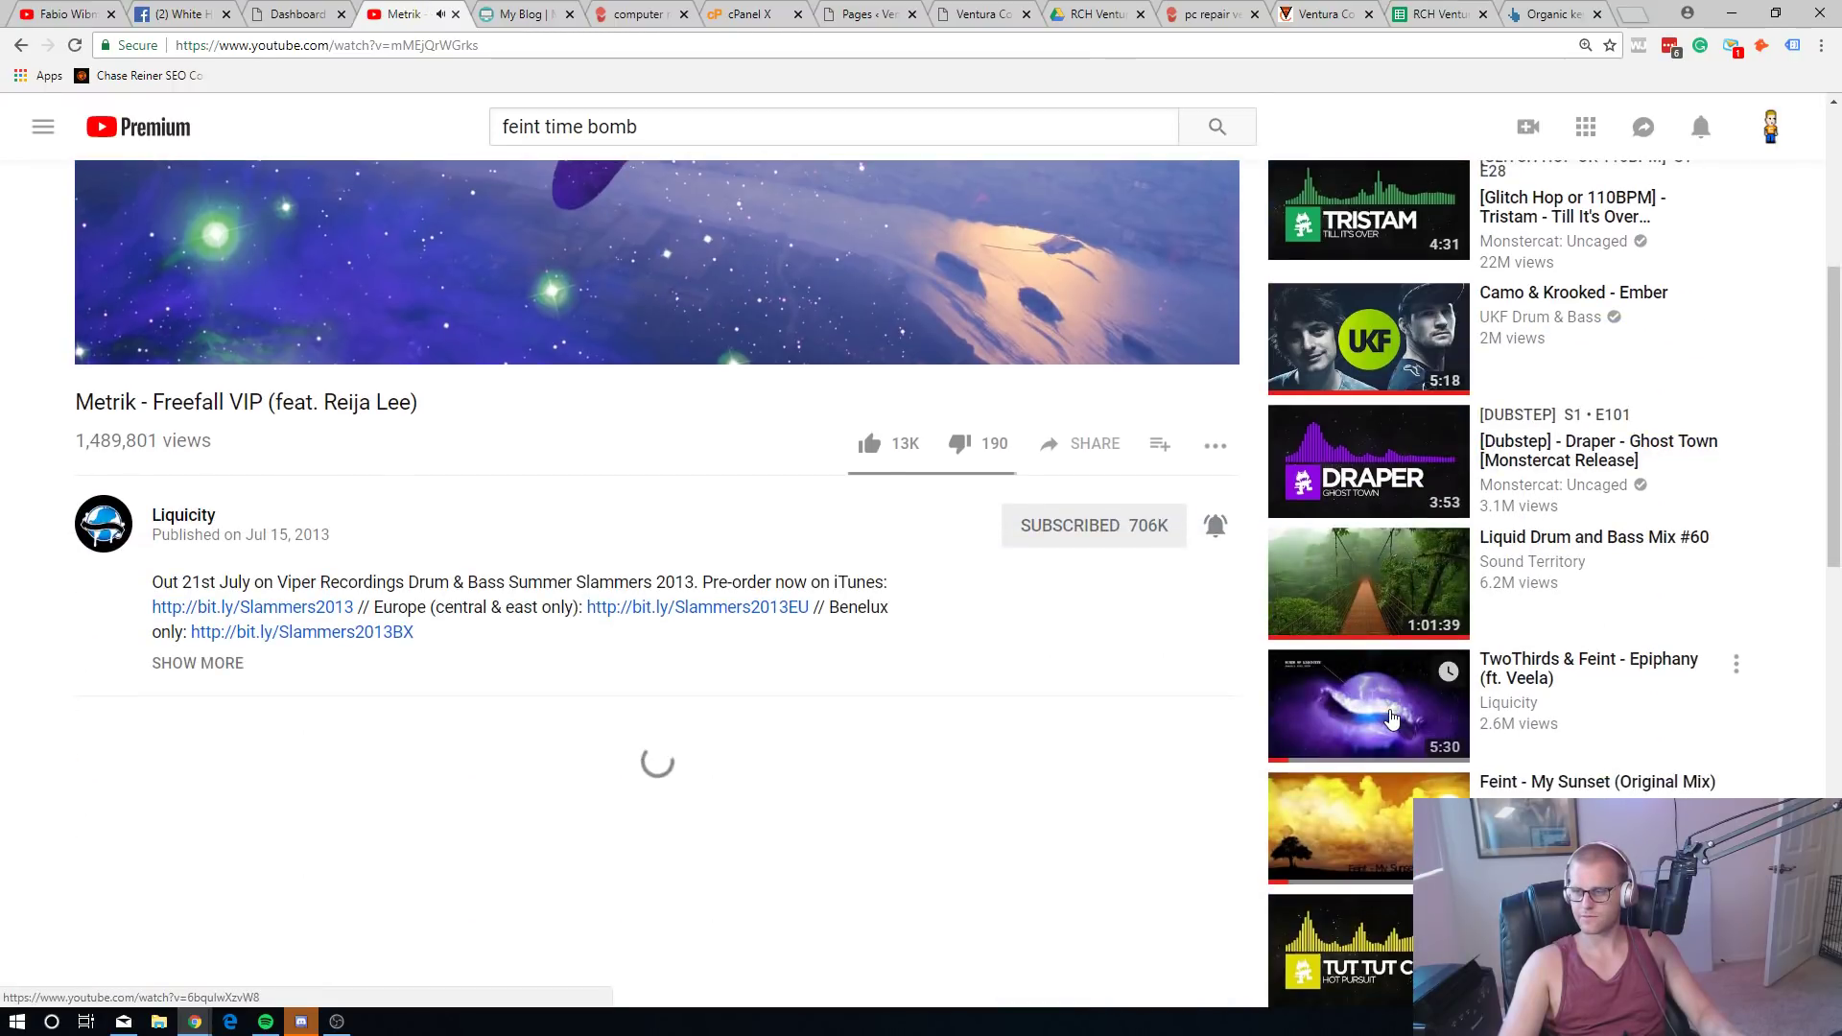
scroll(1392, 672, down, 5)
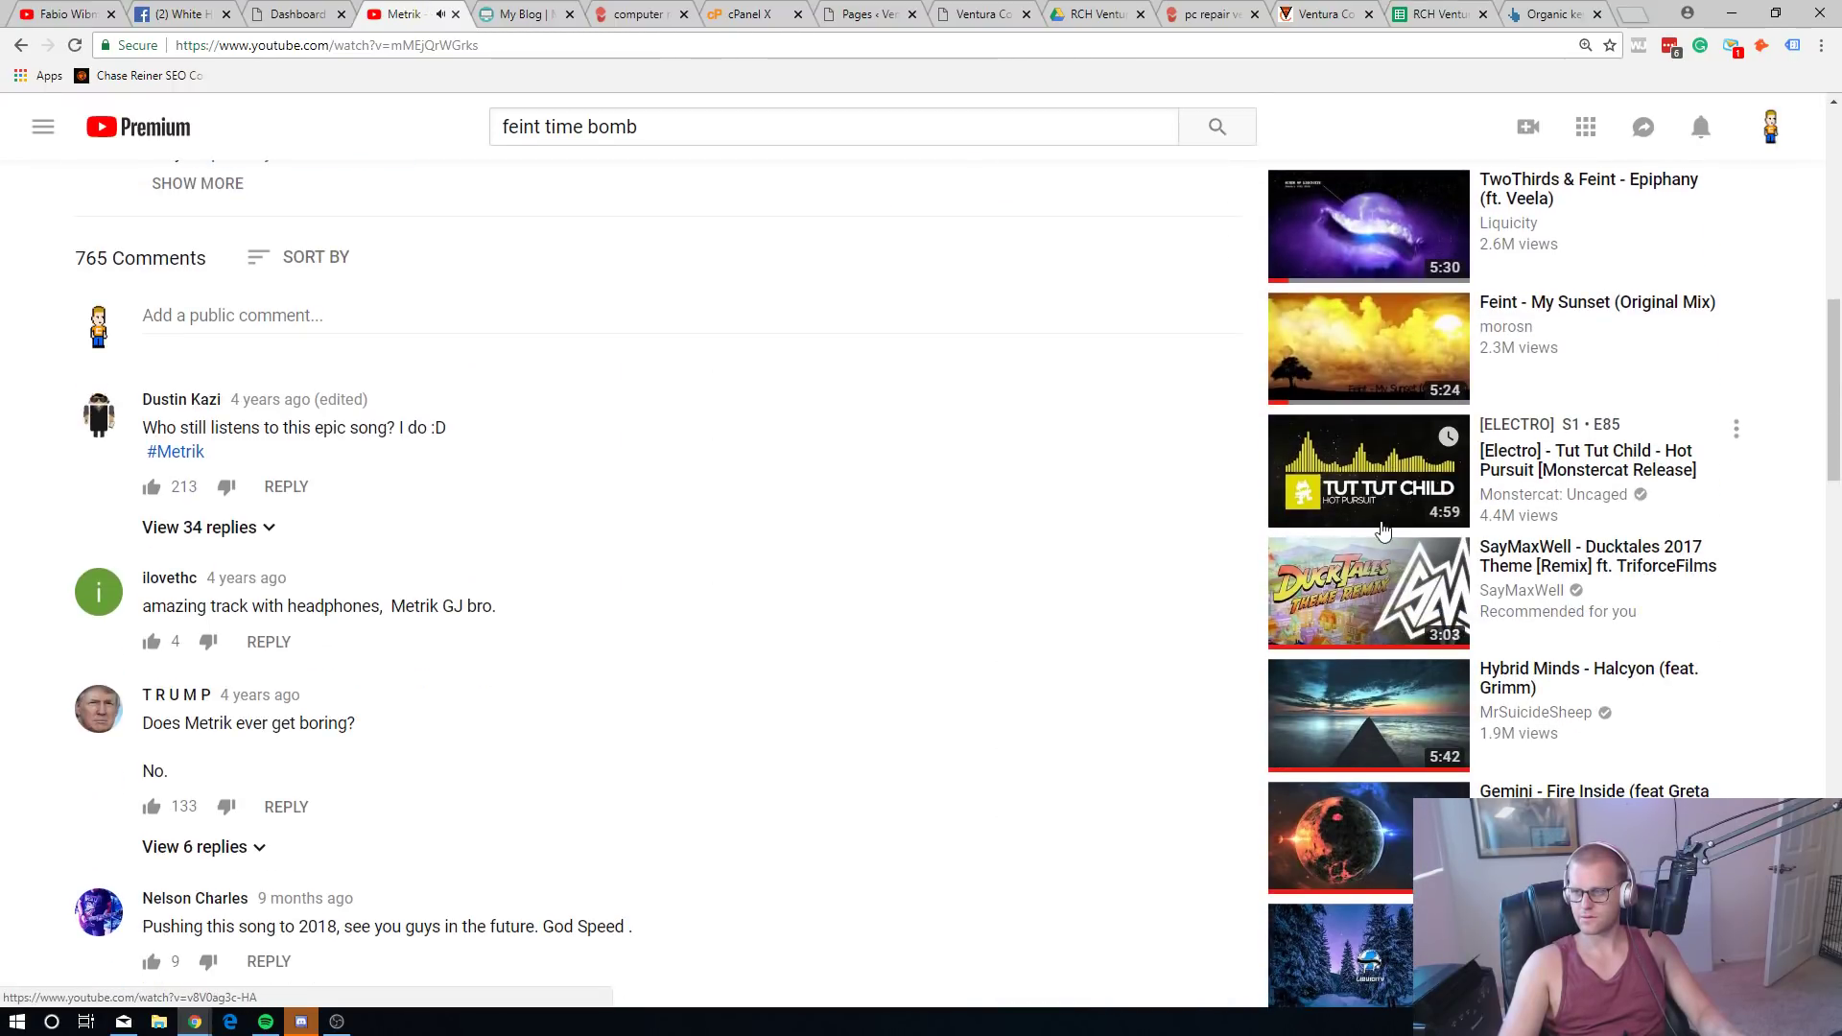
click(1383, 531)
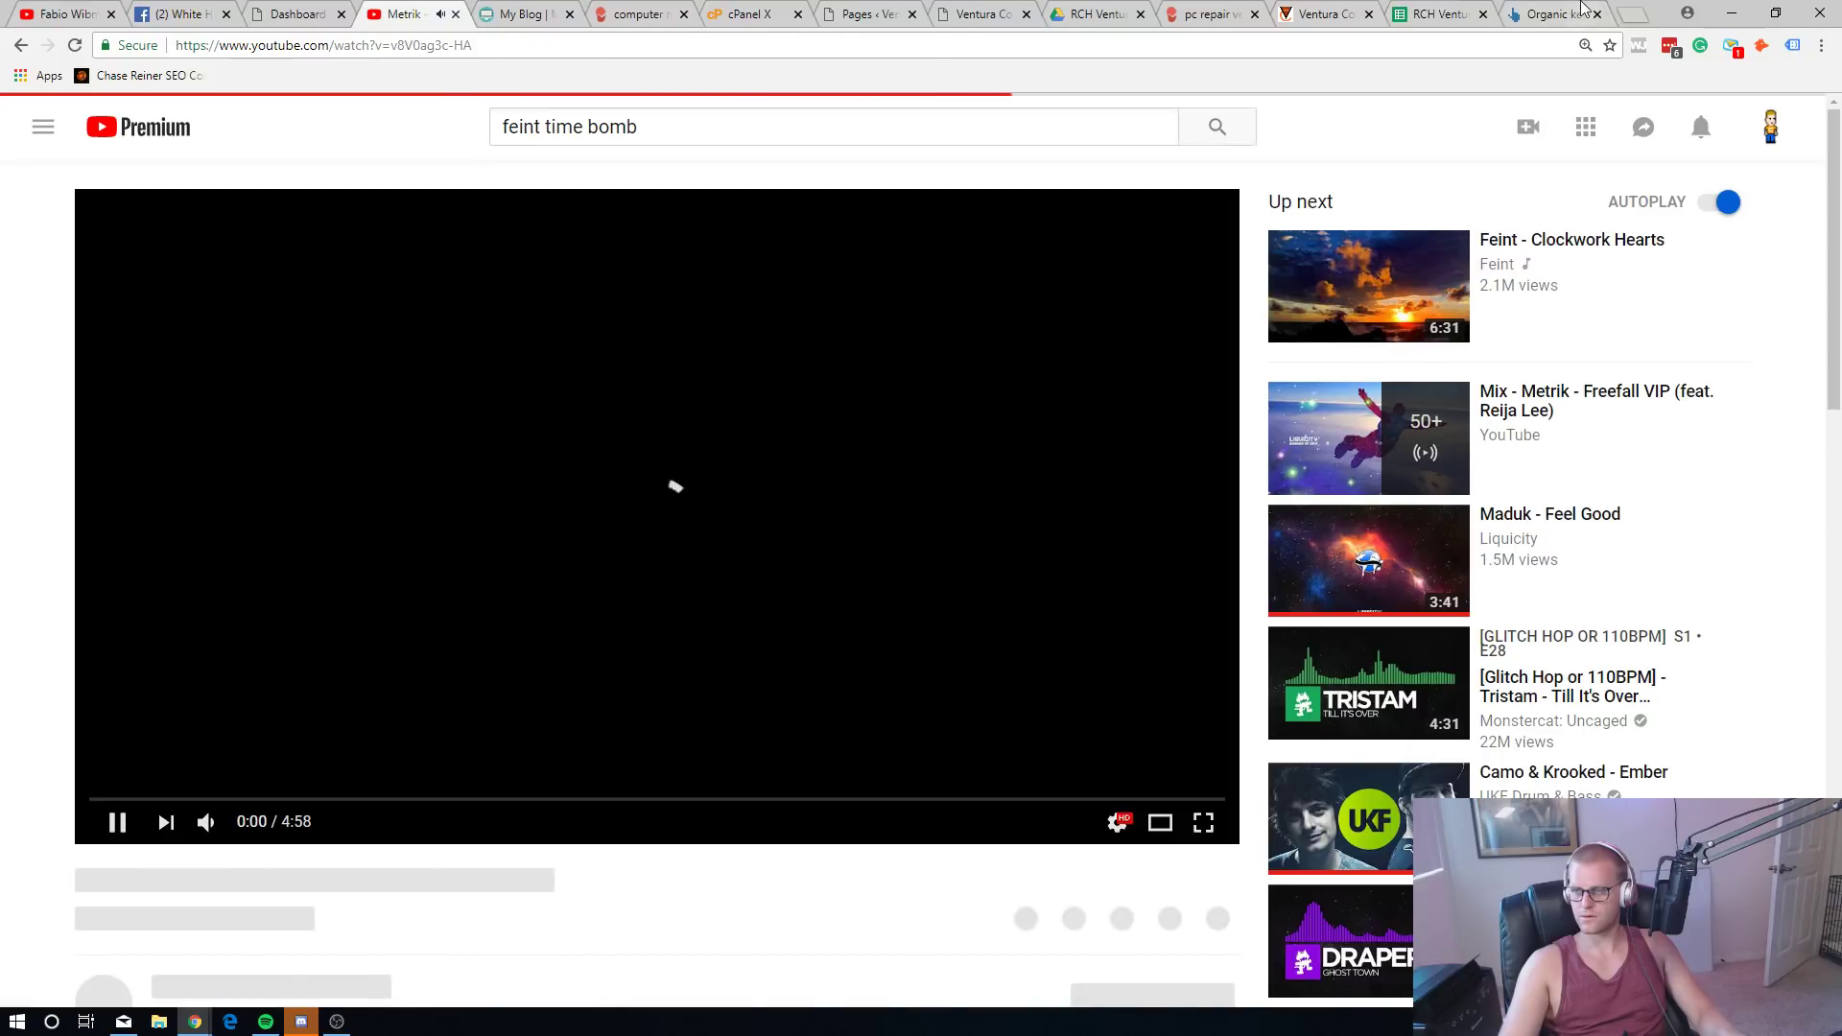
Review 'pc repair ventura' (10 searches, difficulty 36), select the keyword, and flip through the other tabs
click(1557, 13)
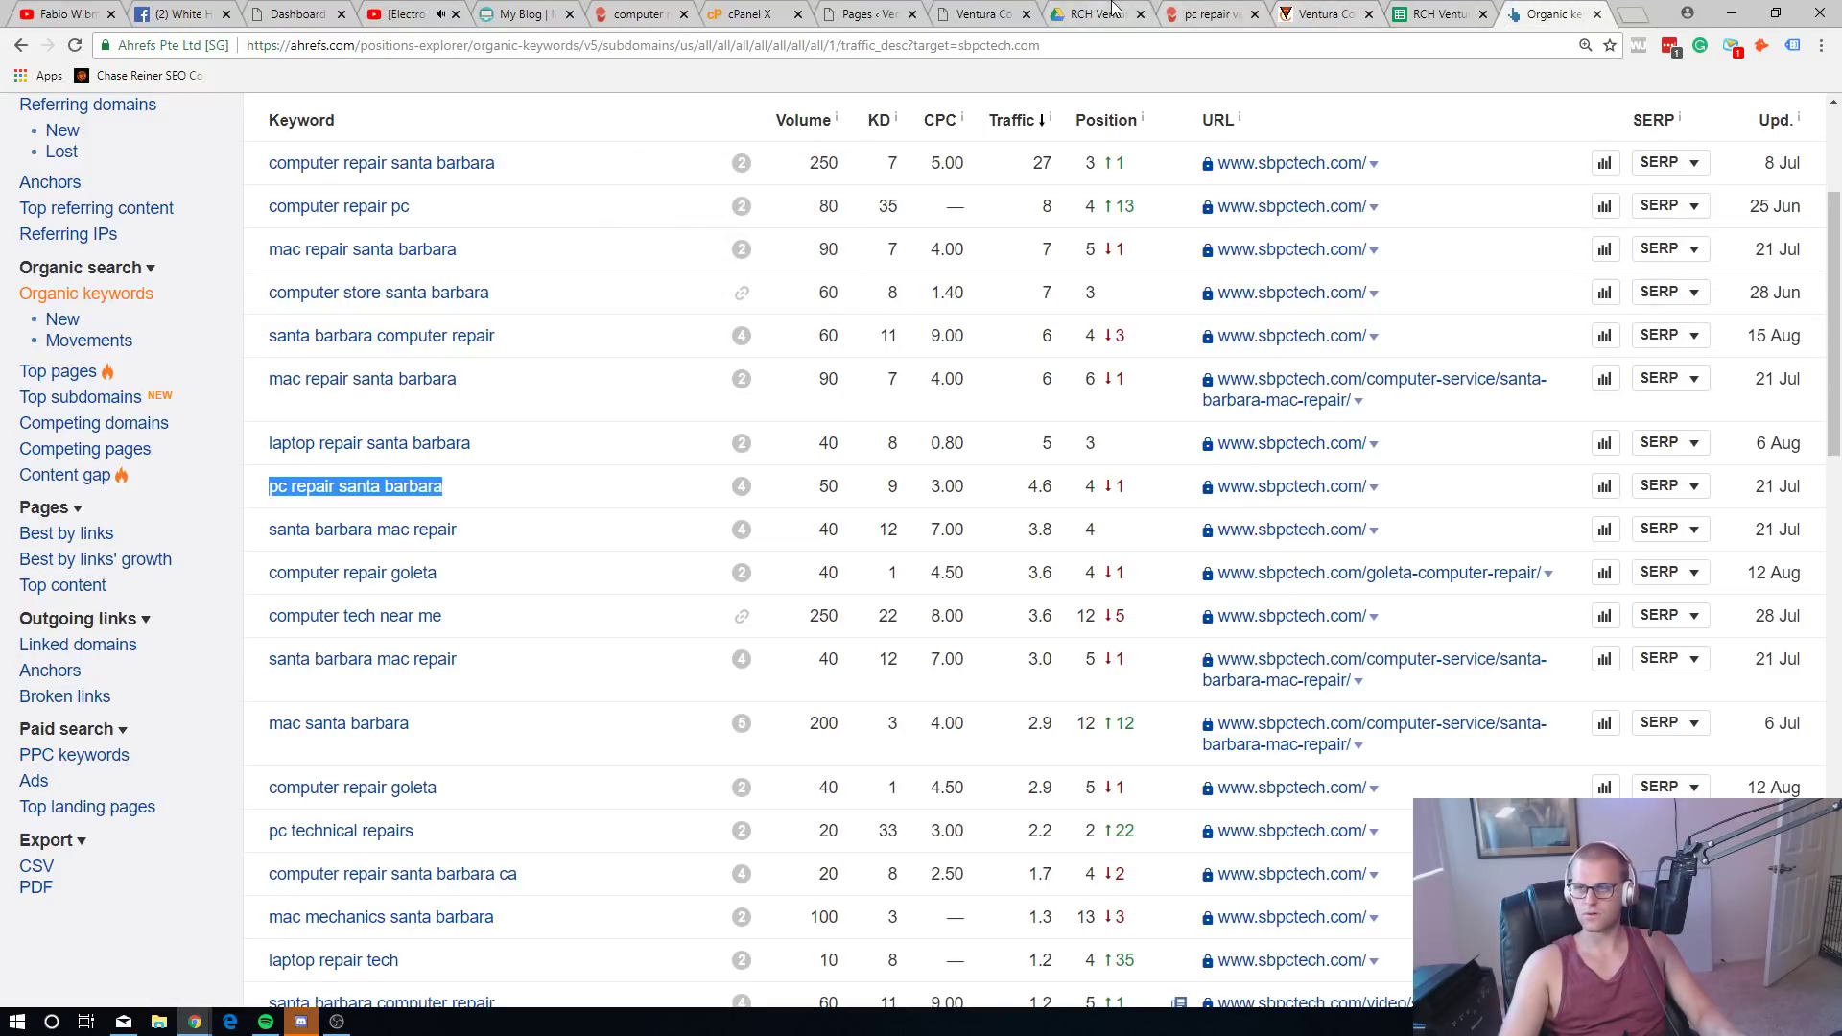
click(1199, 14)
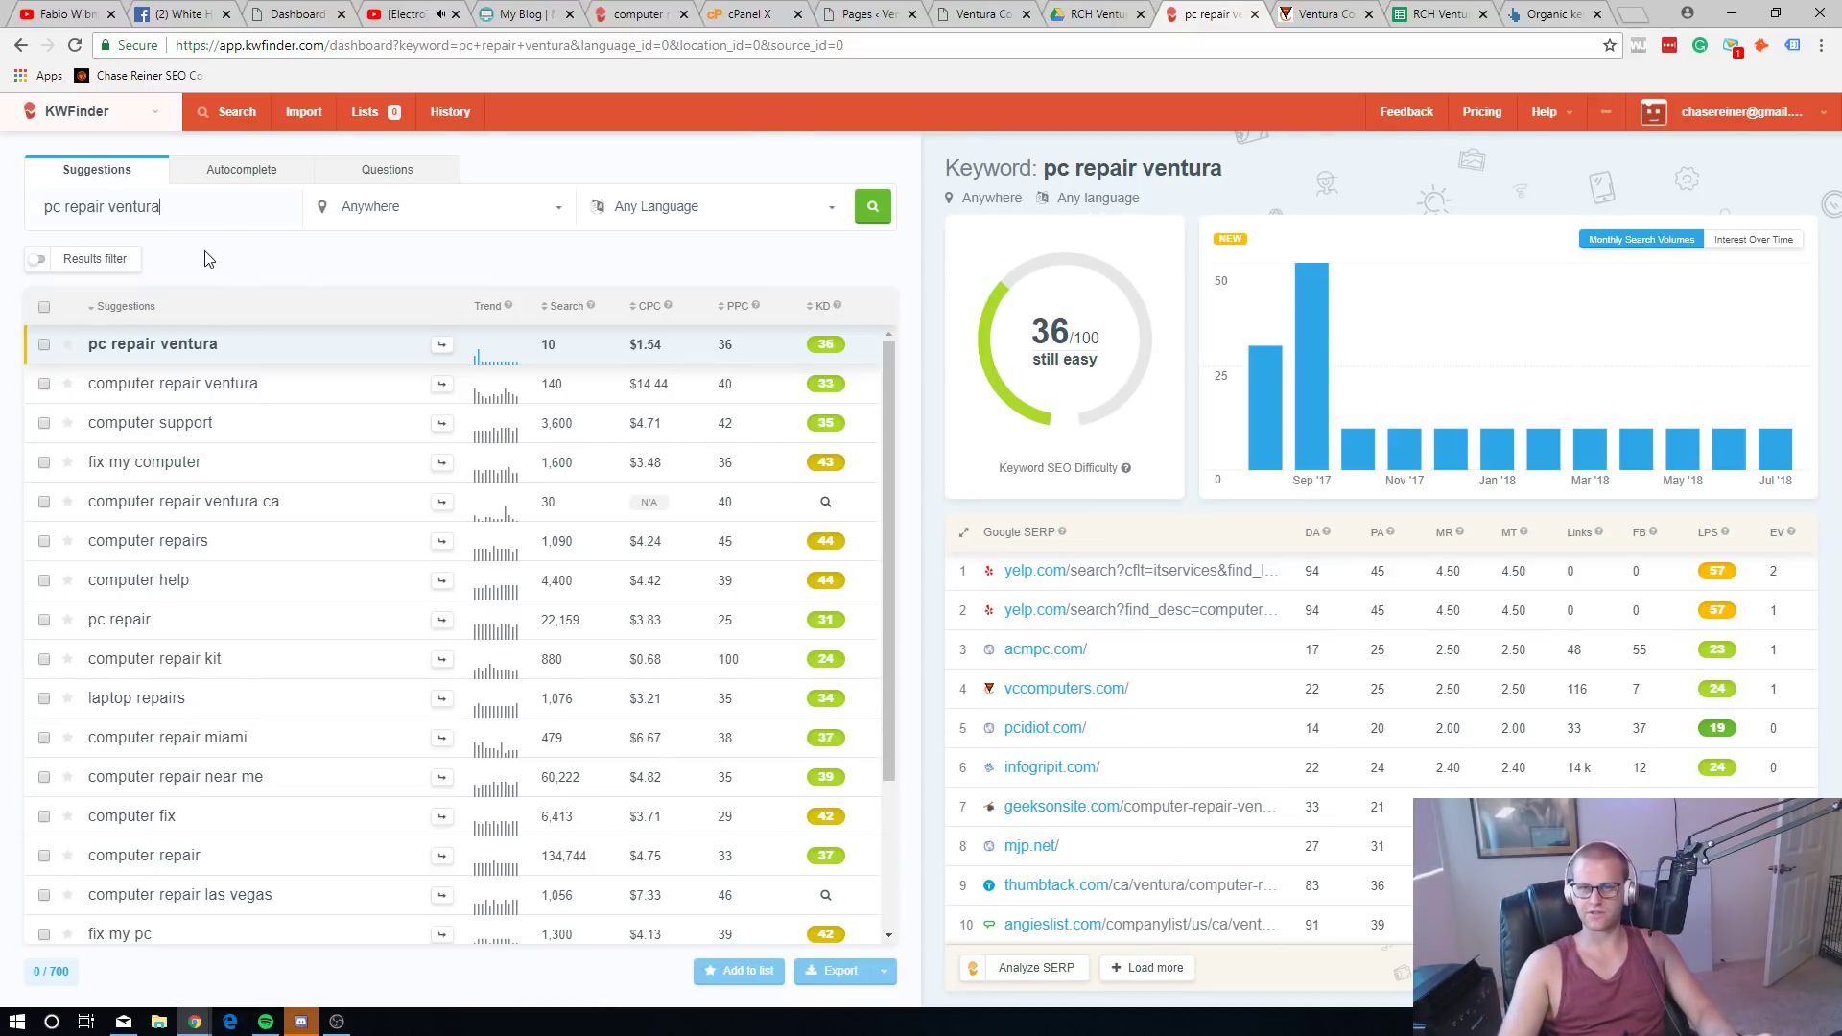
click(252, 197)
key(ctrl+c)
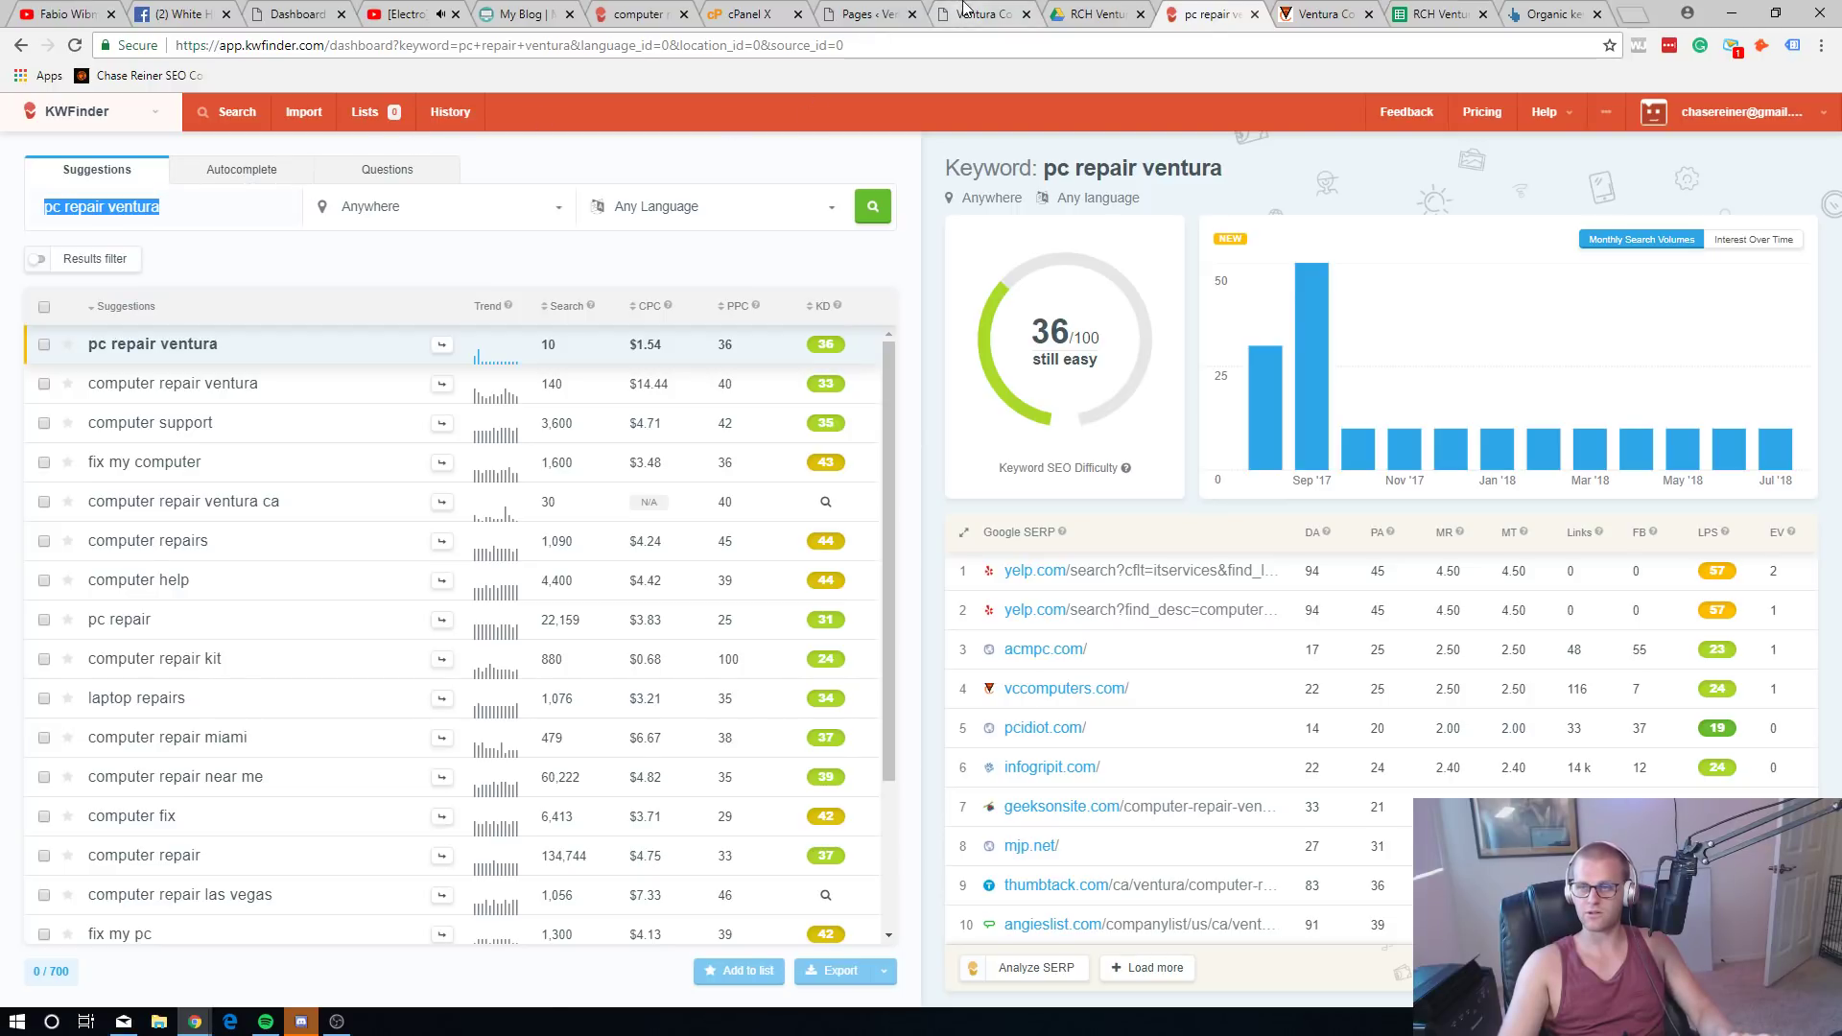
click(964, 12)
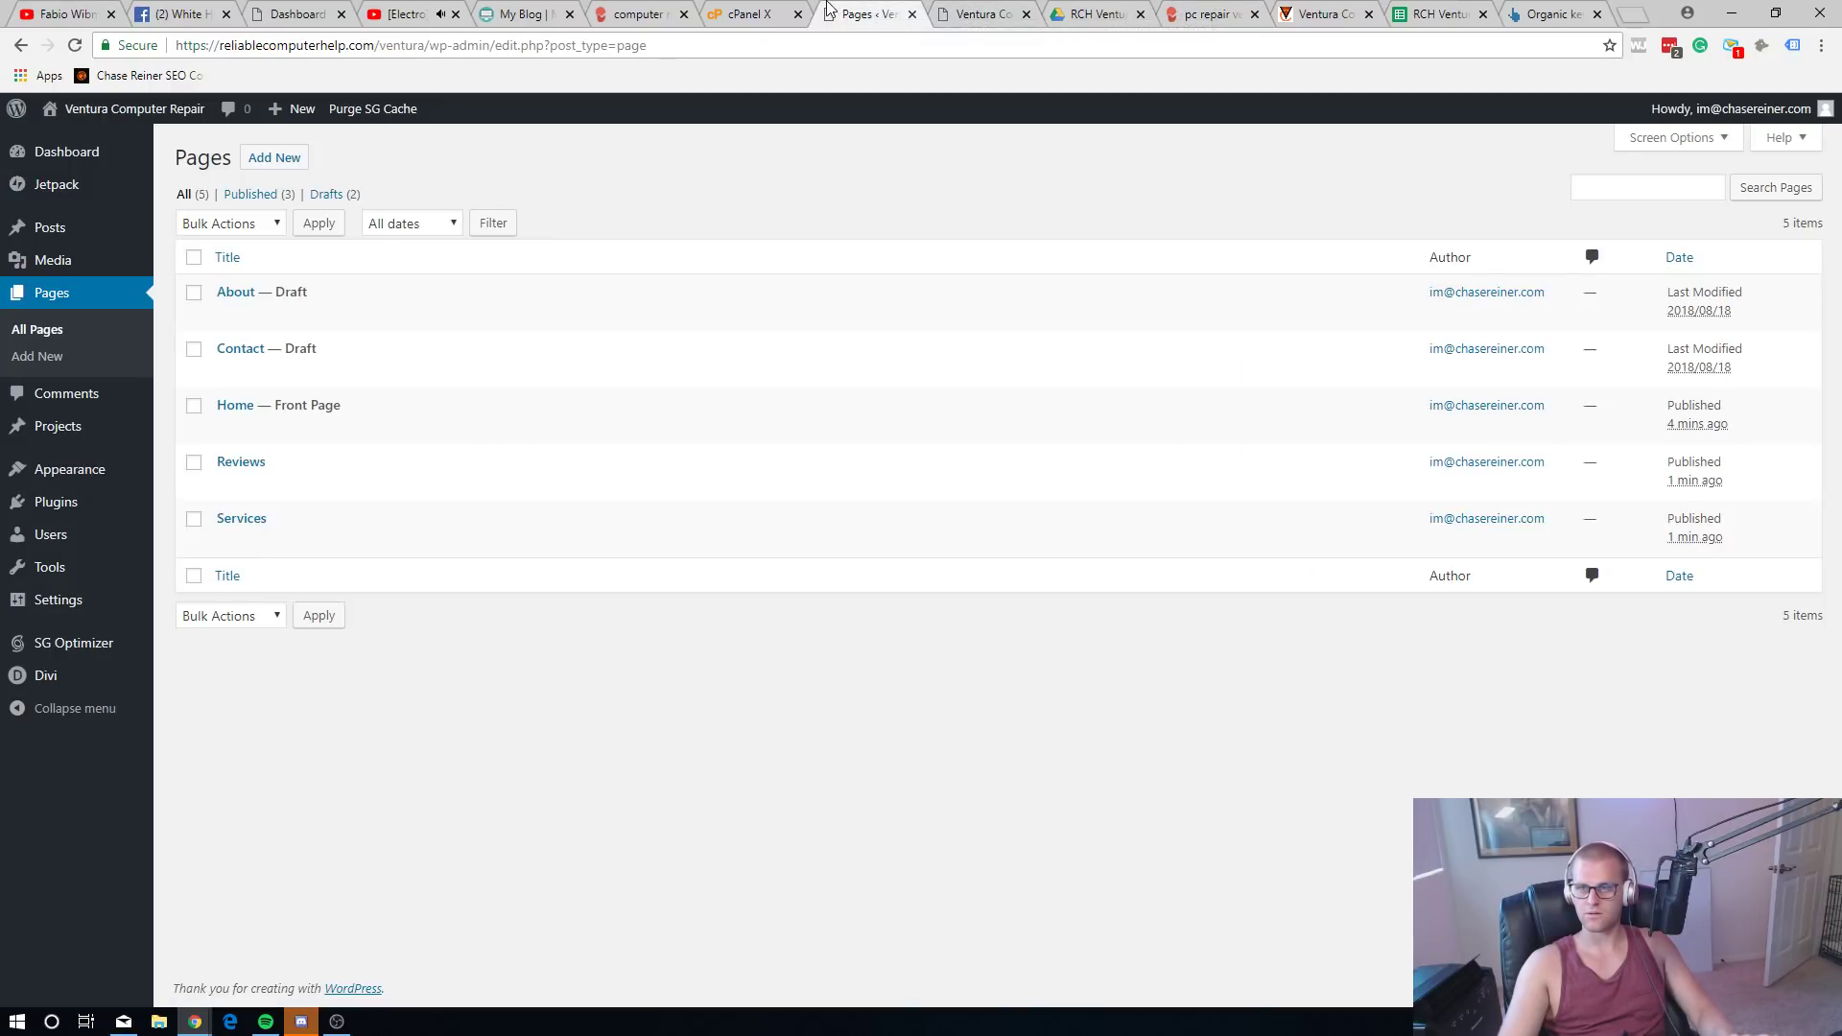
click(710, 9)
click(674, 15)
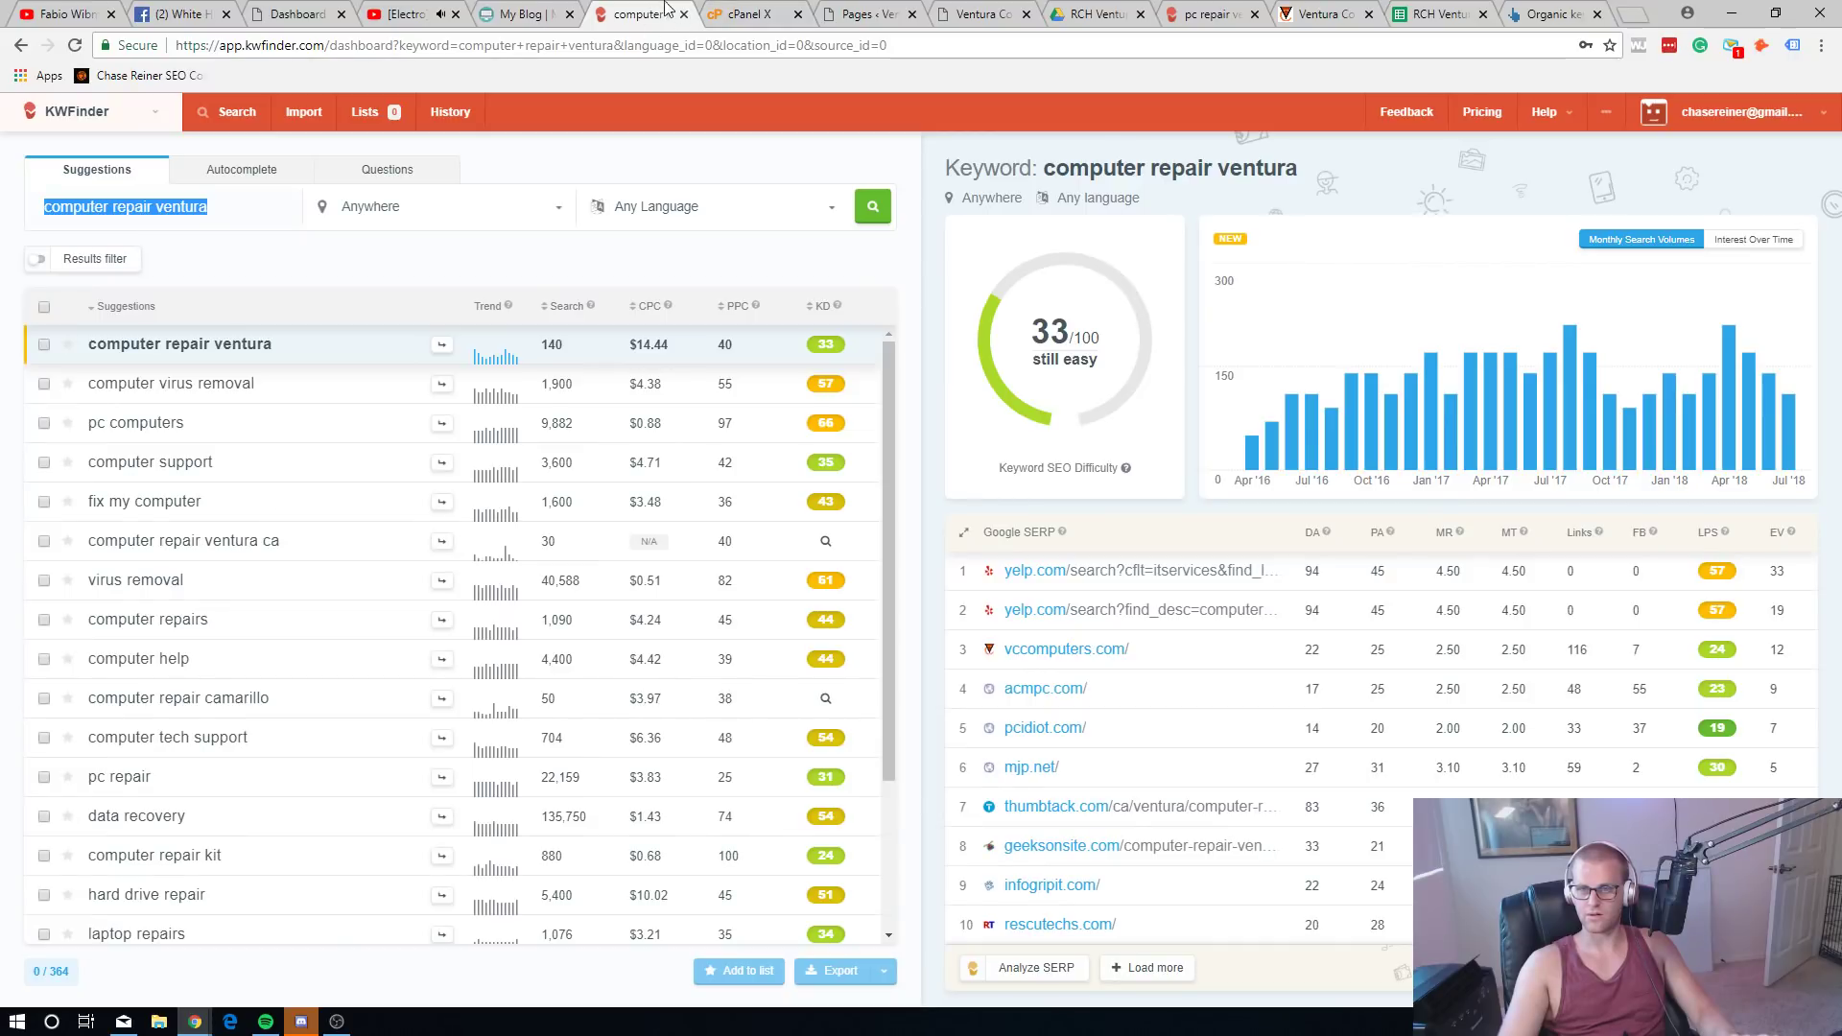
click(1003, 11)
click(1102, 13)
click(1211, 14)
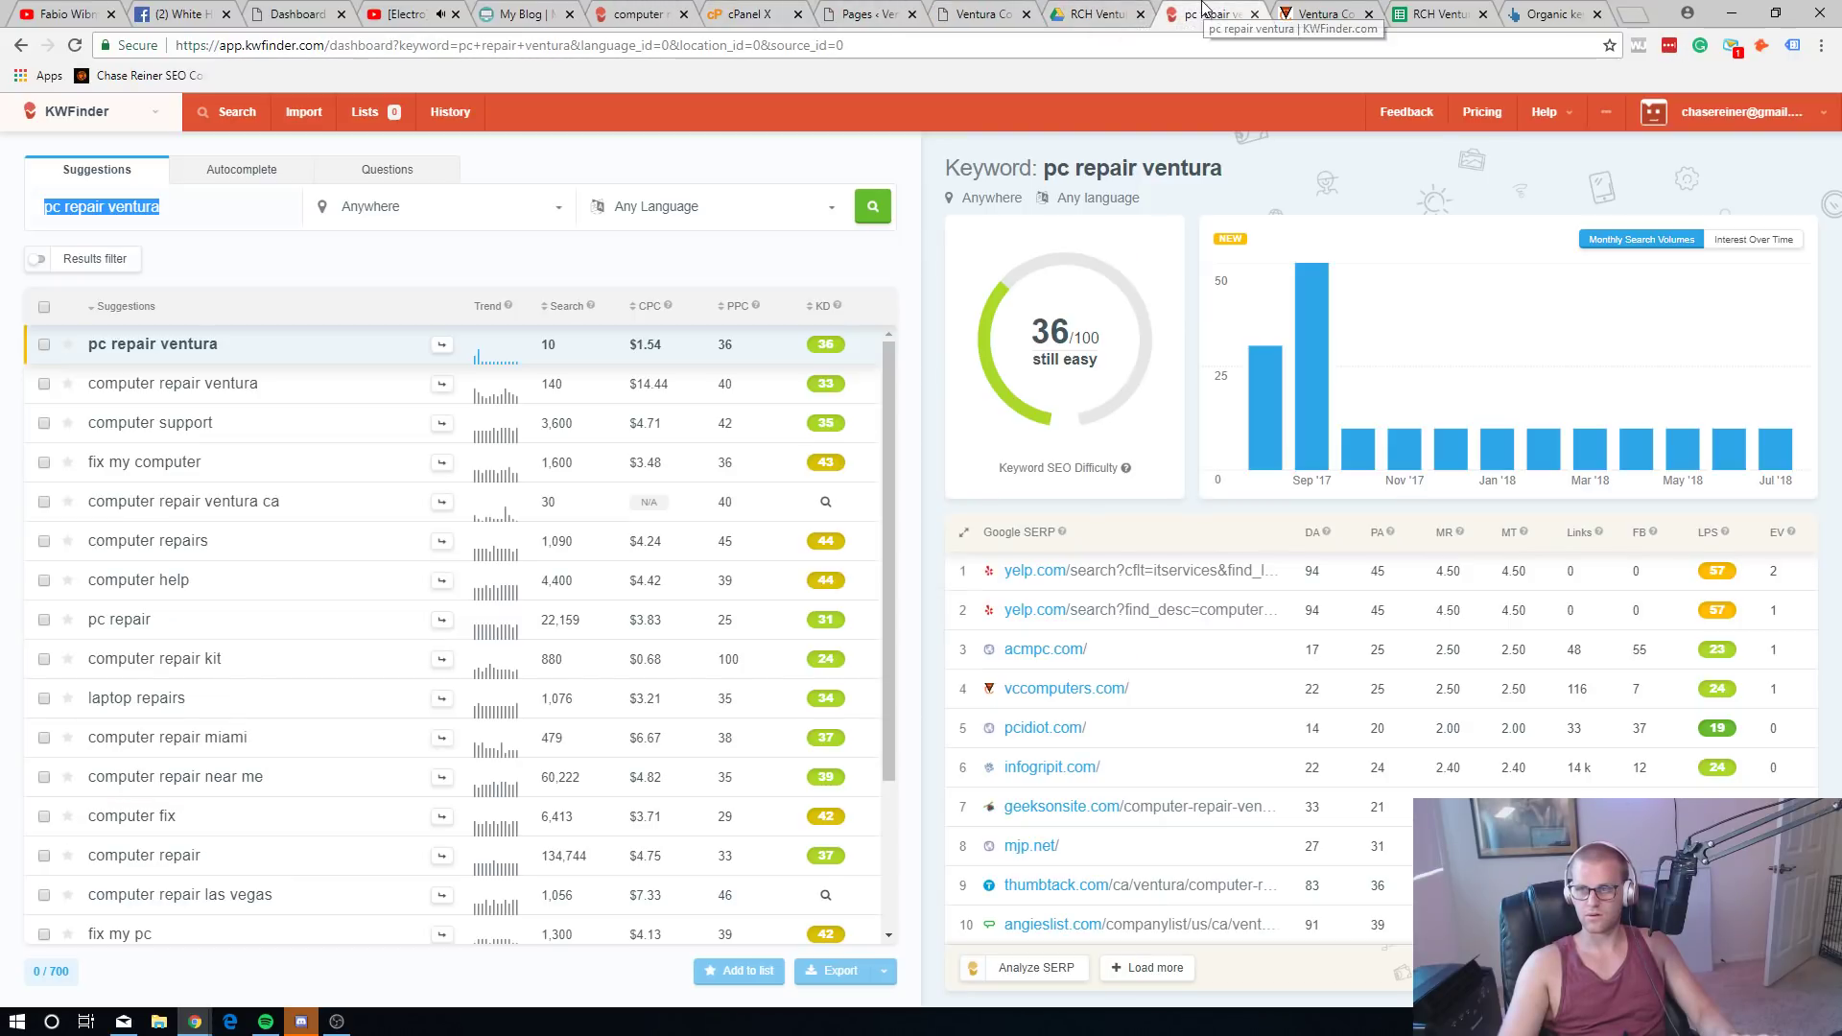
click(1320, 13)
Put 'pc repair ventura' in B7 and A6's URL in A7, edited to end in pc-repair/
click(1439, 13)
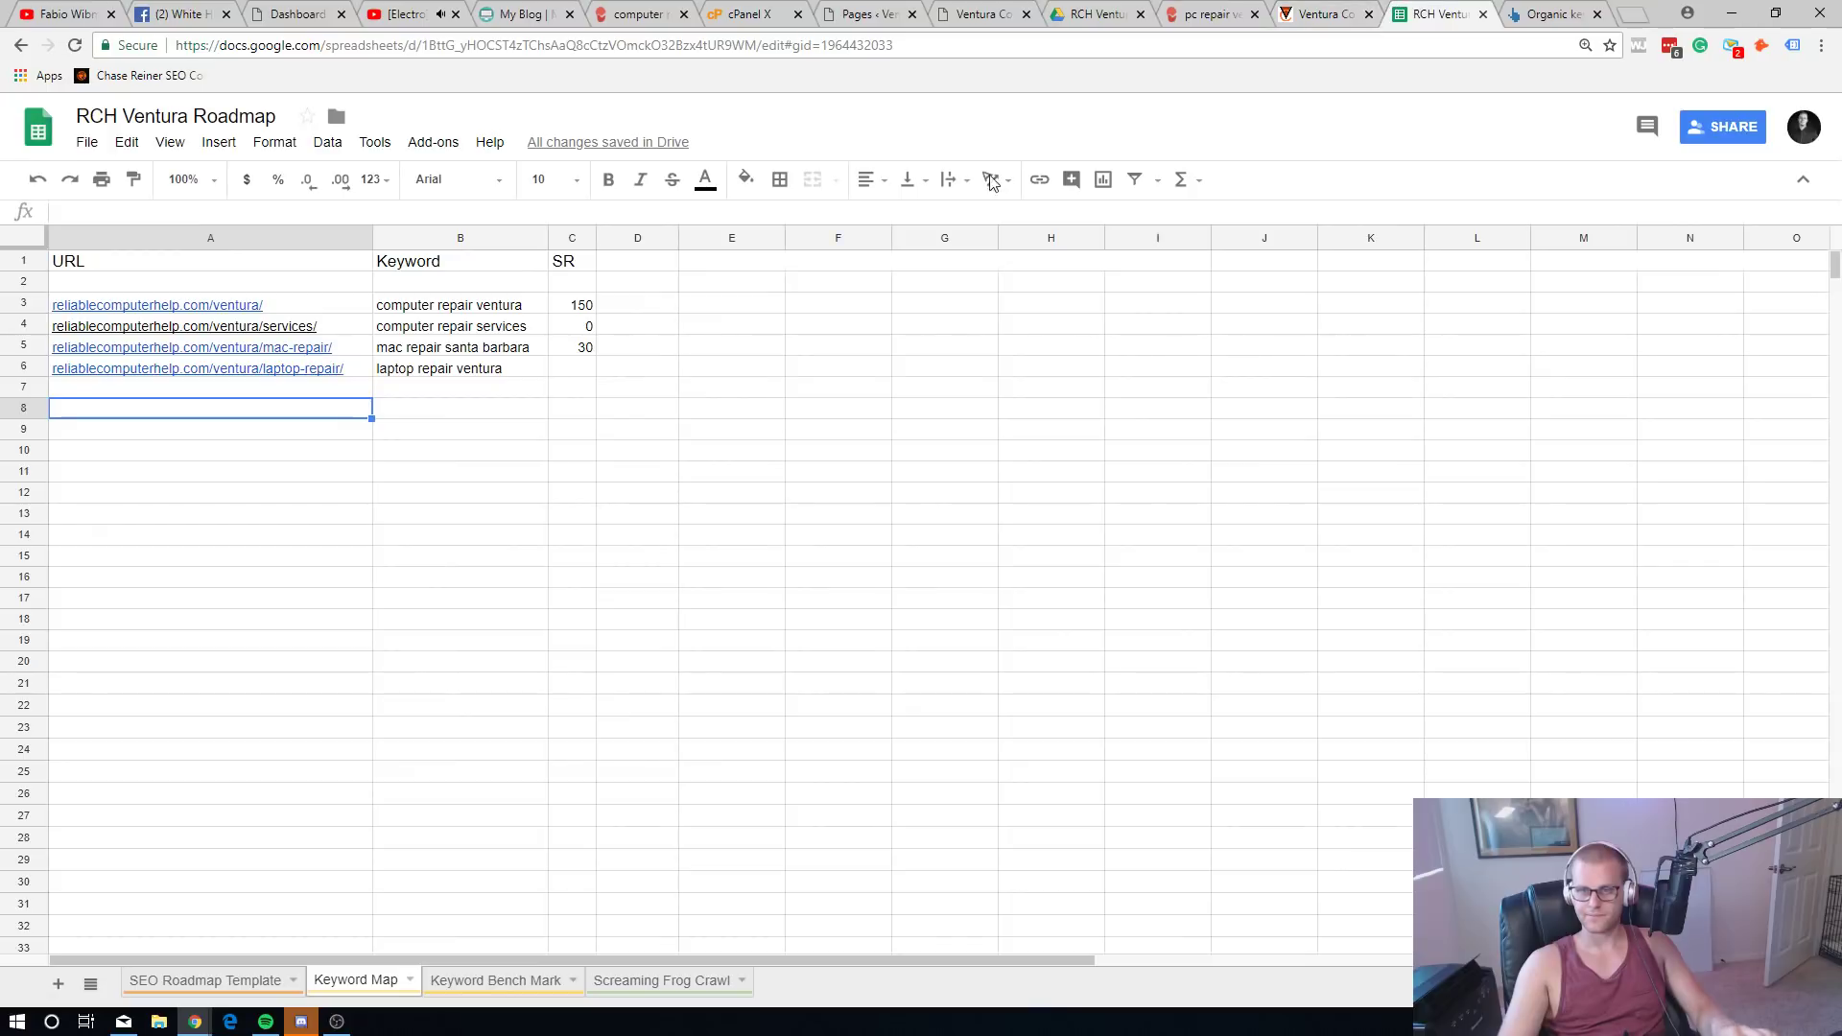
click(470, 391)
key(ctrl+v)
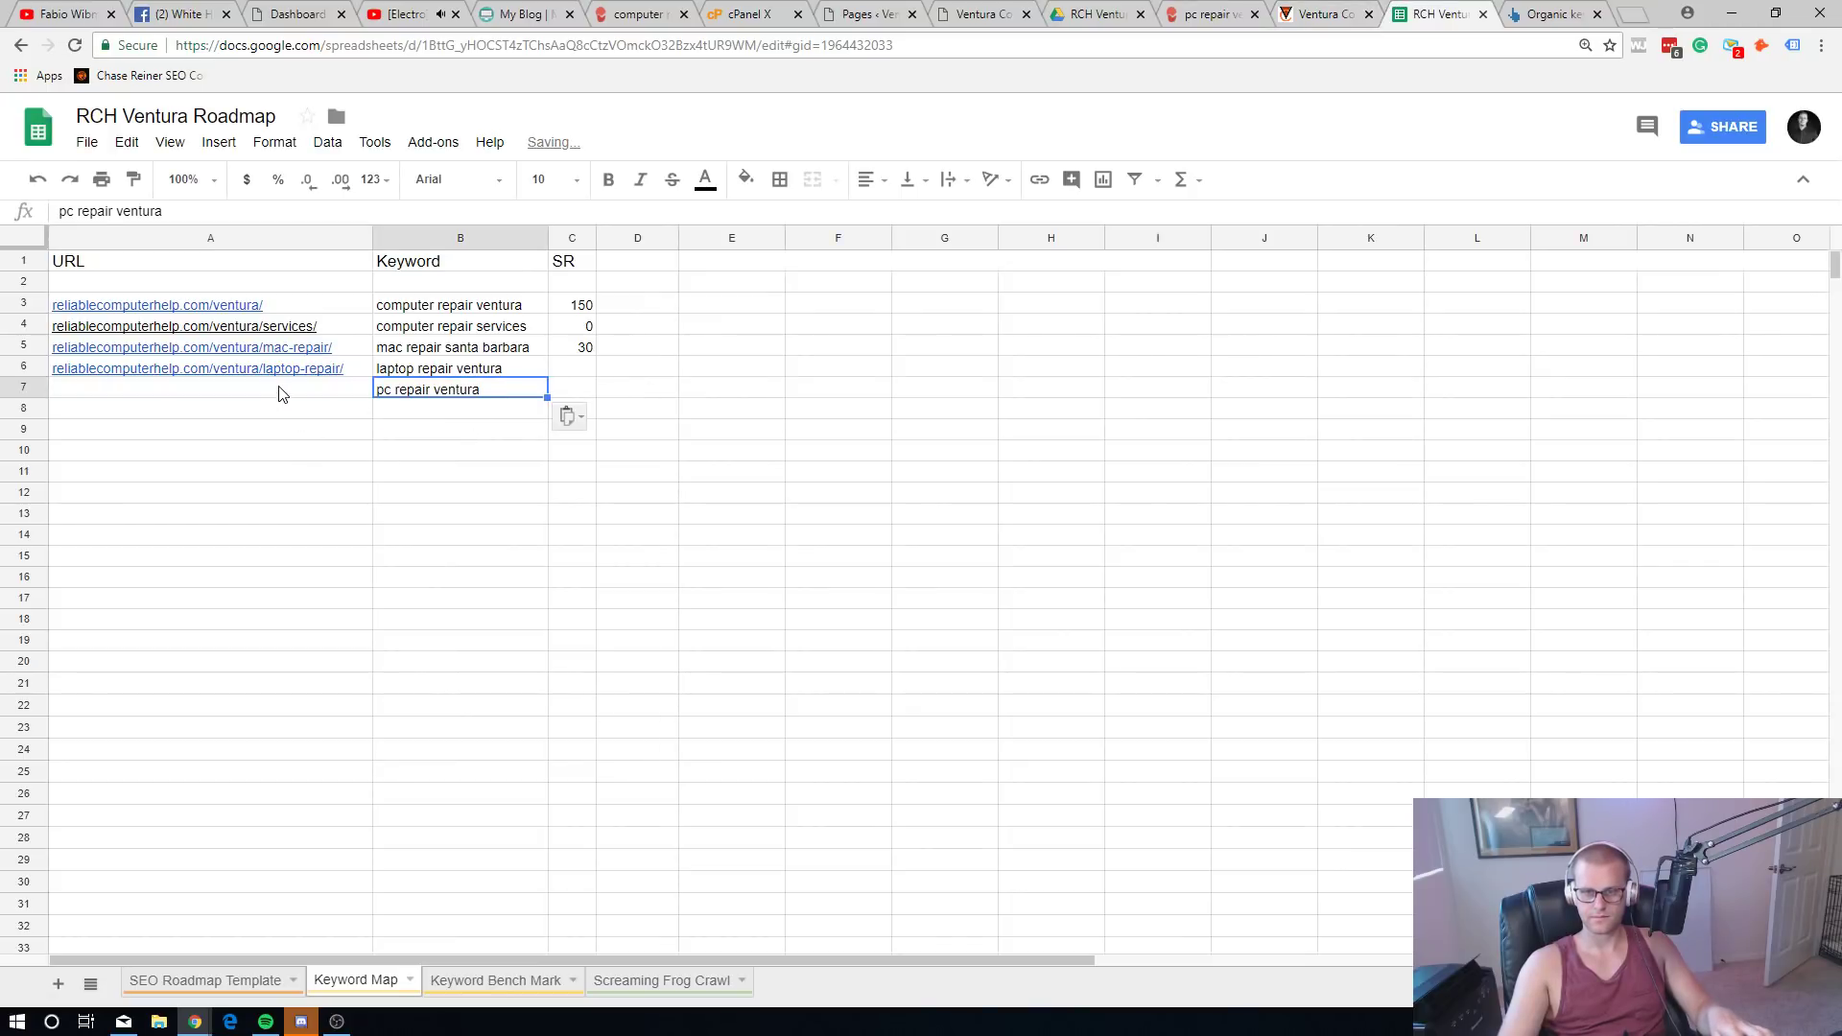
click(278, 368)
key(ctrl+c)
click(284, 389)
key(ctrl+v)
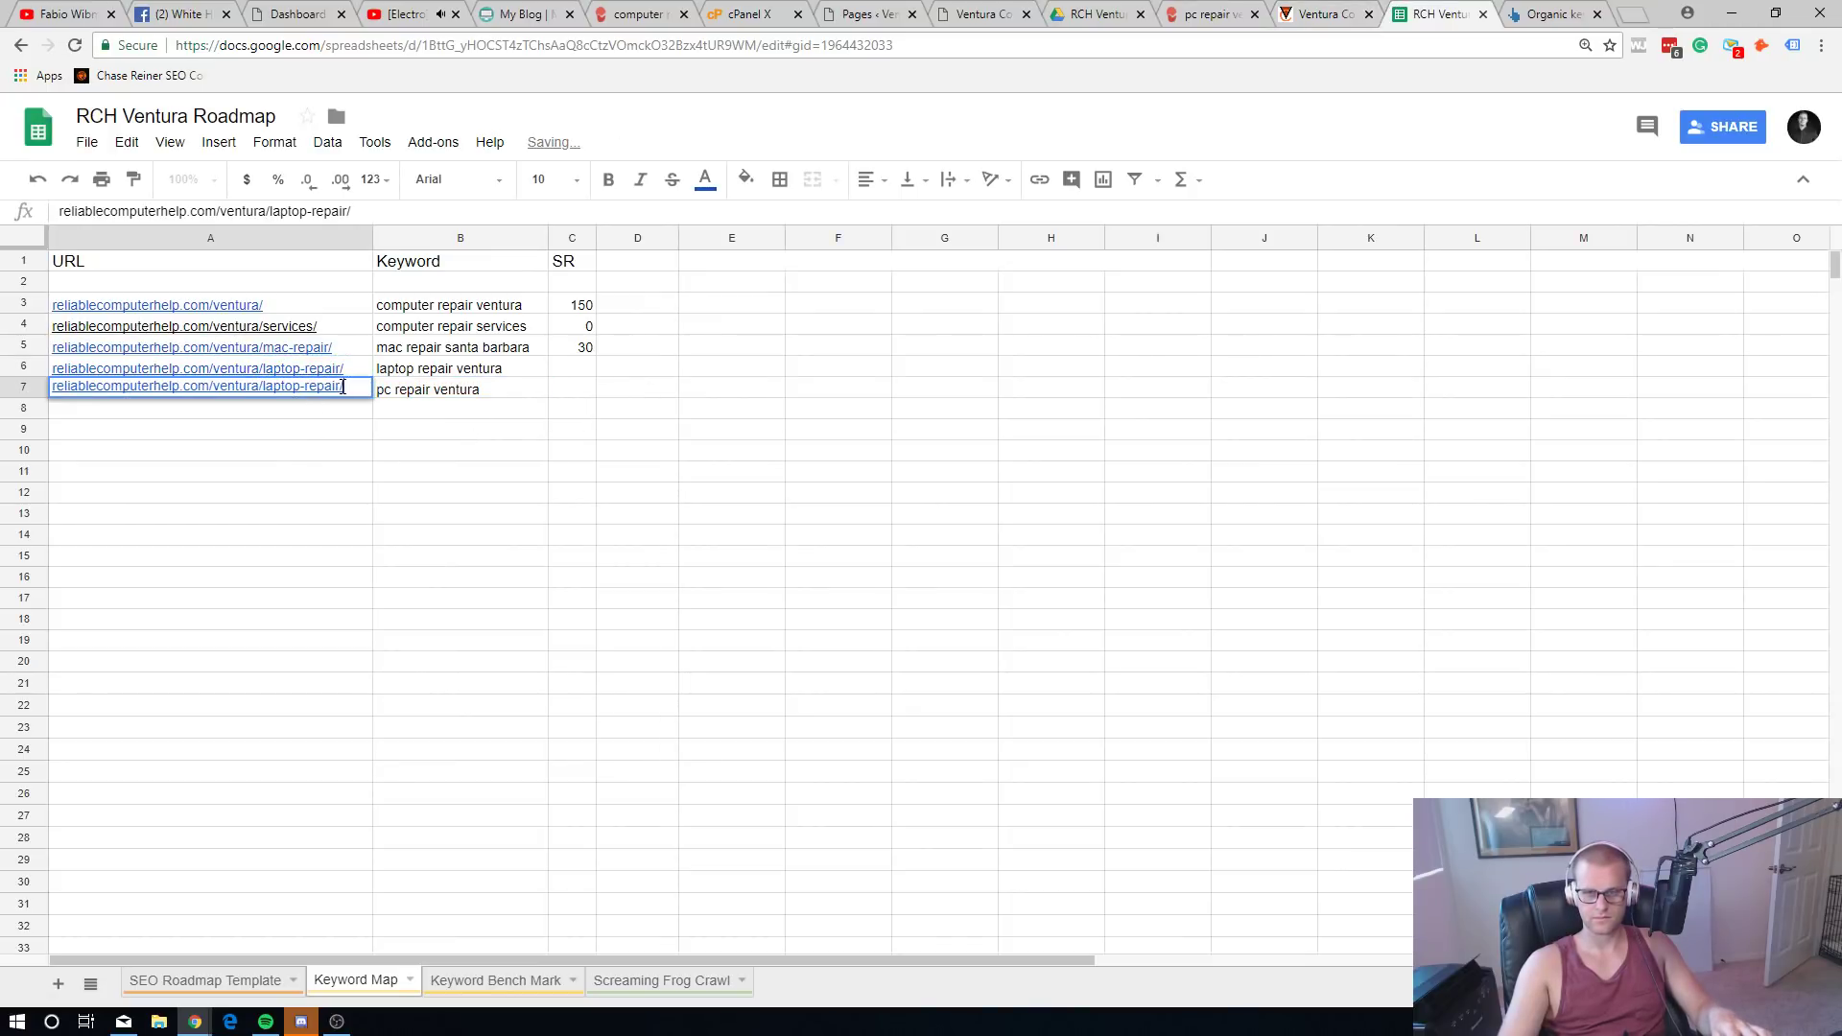
drag(341, 389, 240, 420)
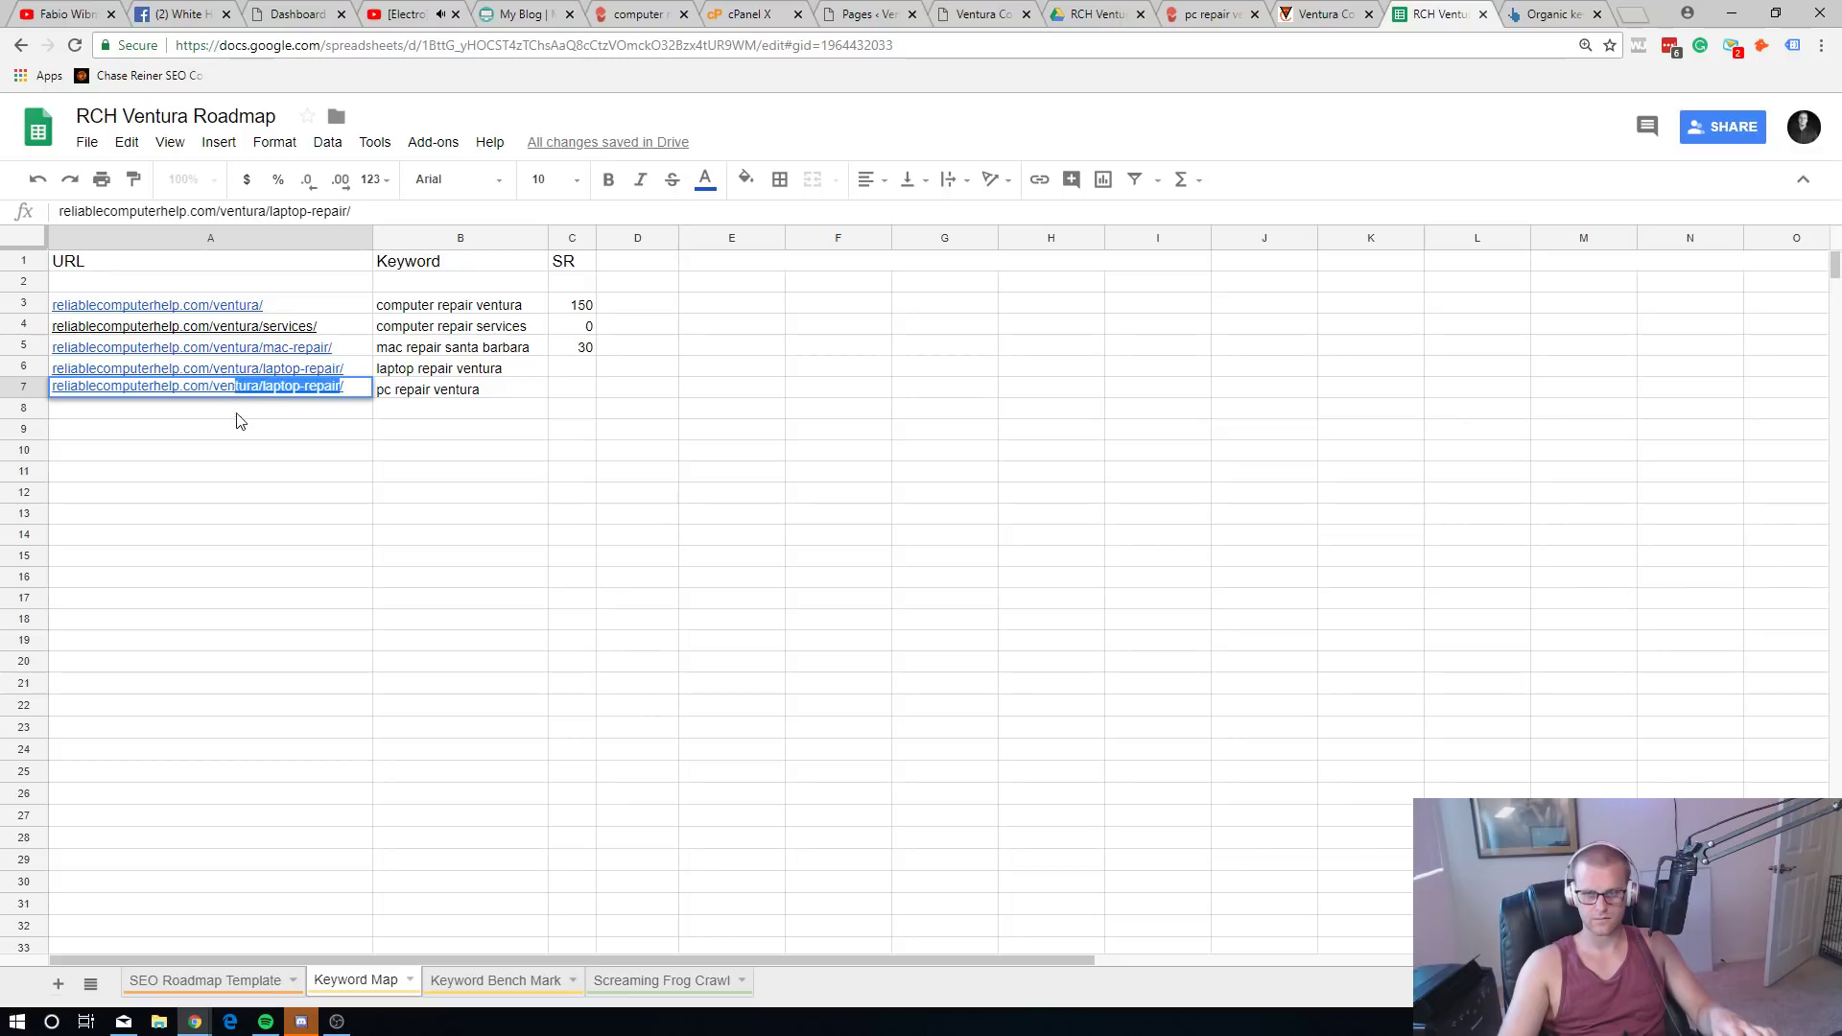
text(pc-repair/)
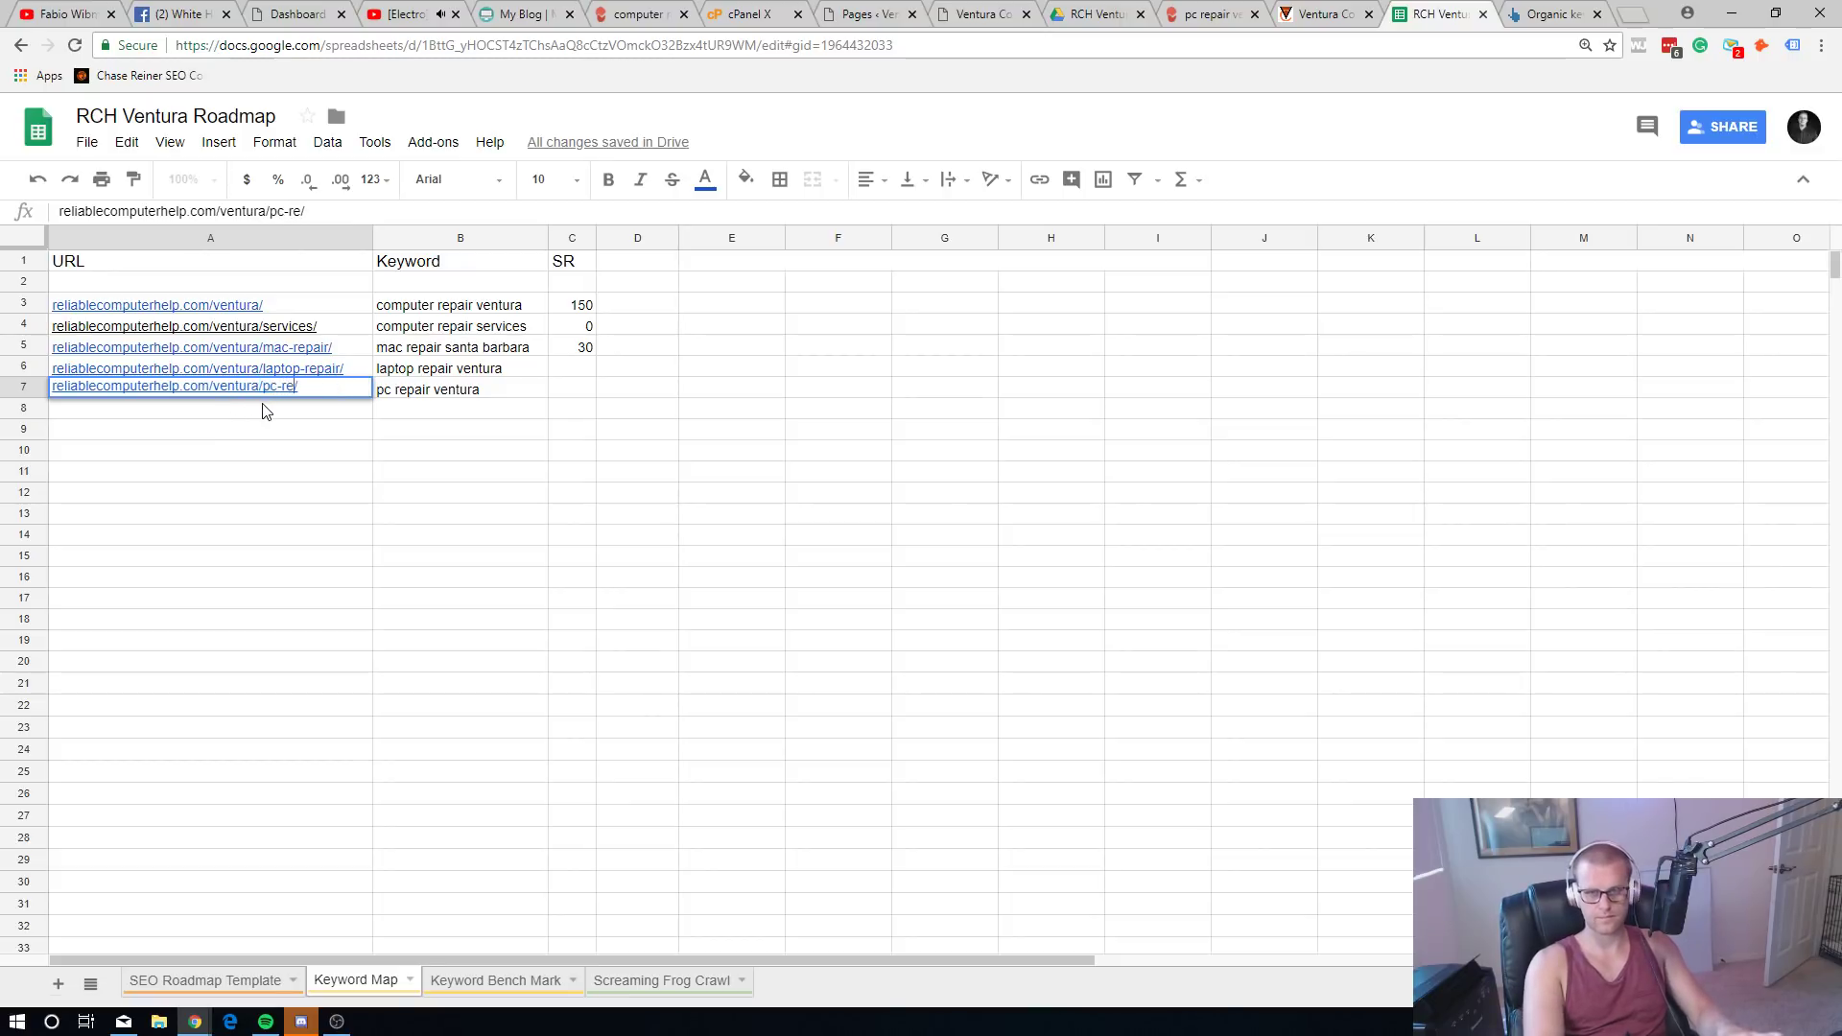
click(284, 453)
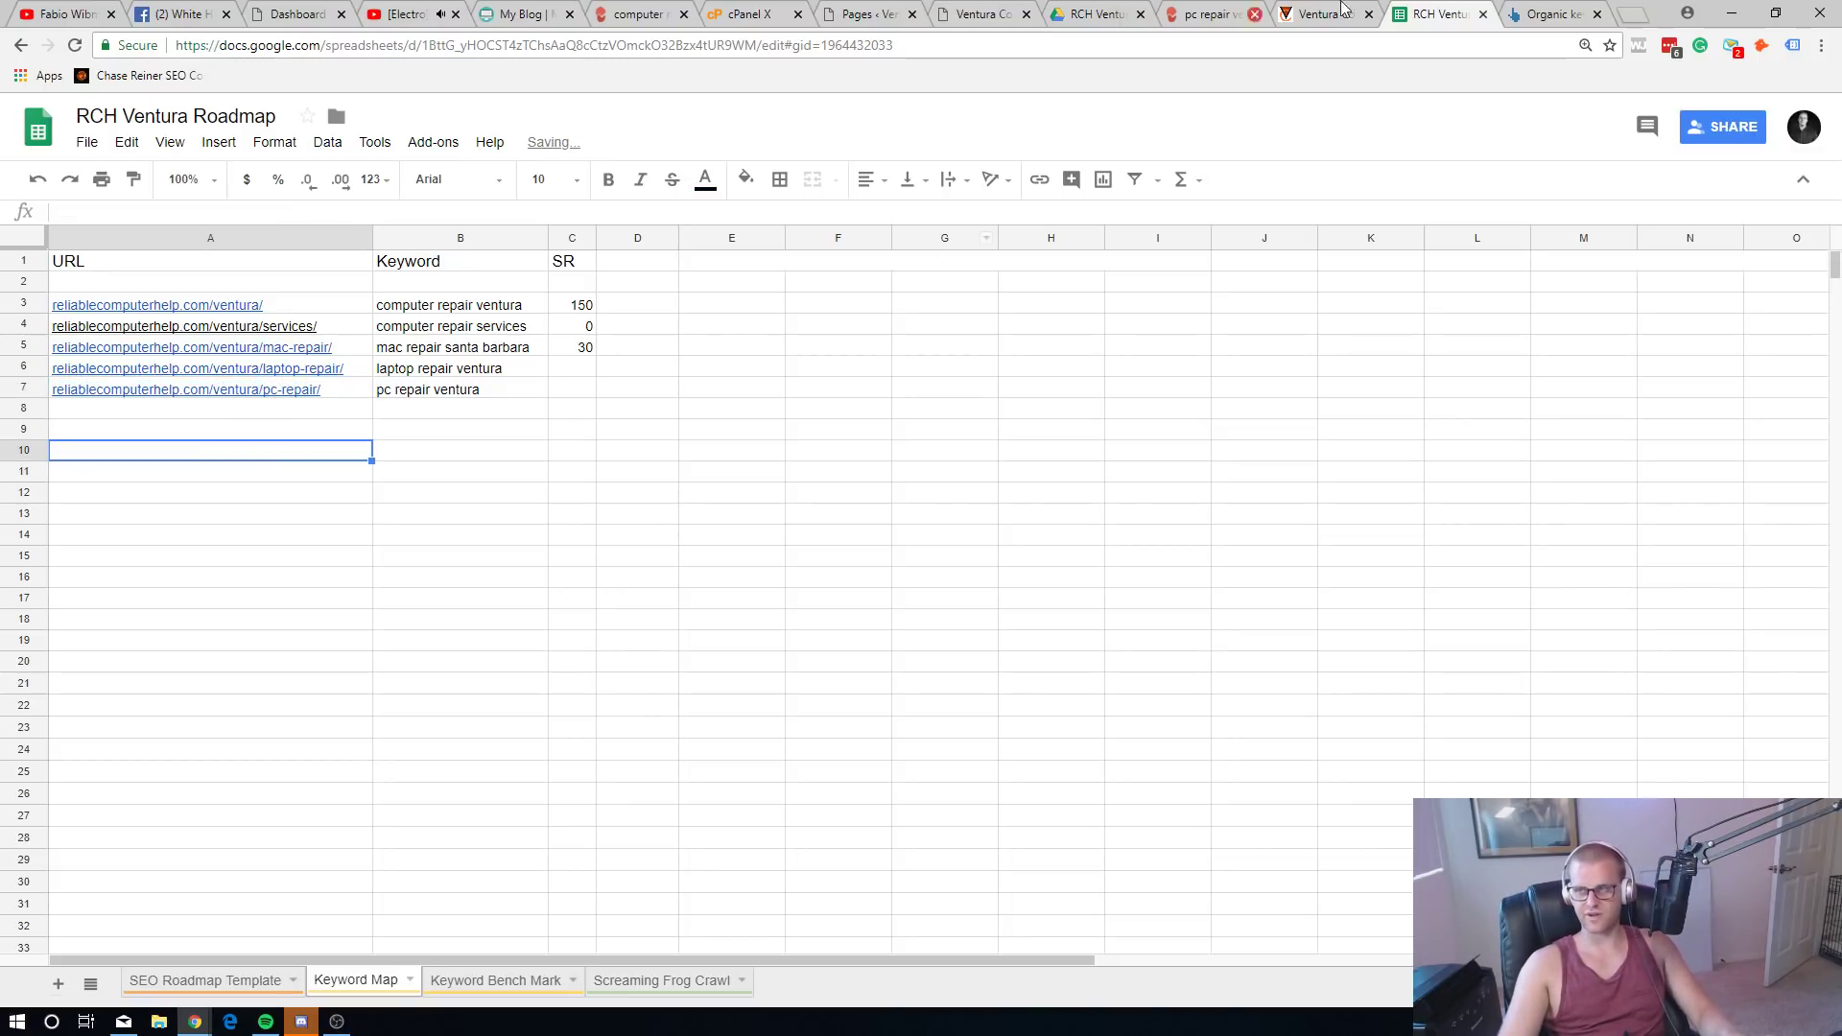
Scroll down the Ahrefs organic keywords list for further keyword ideas
click(1538, 12)
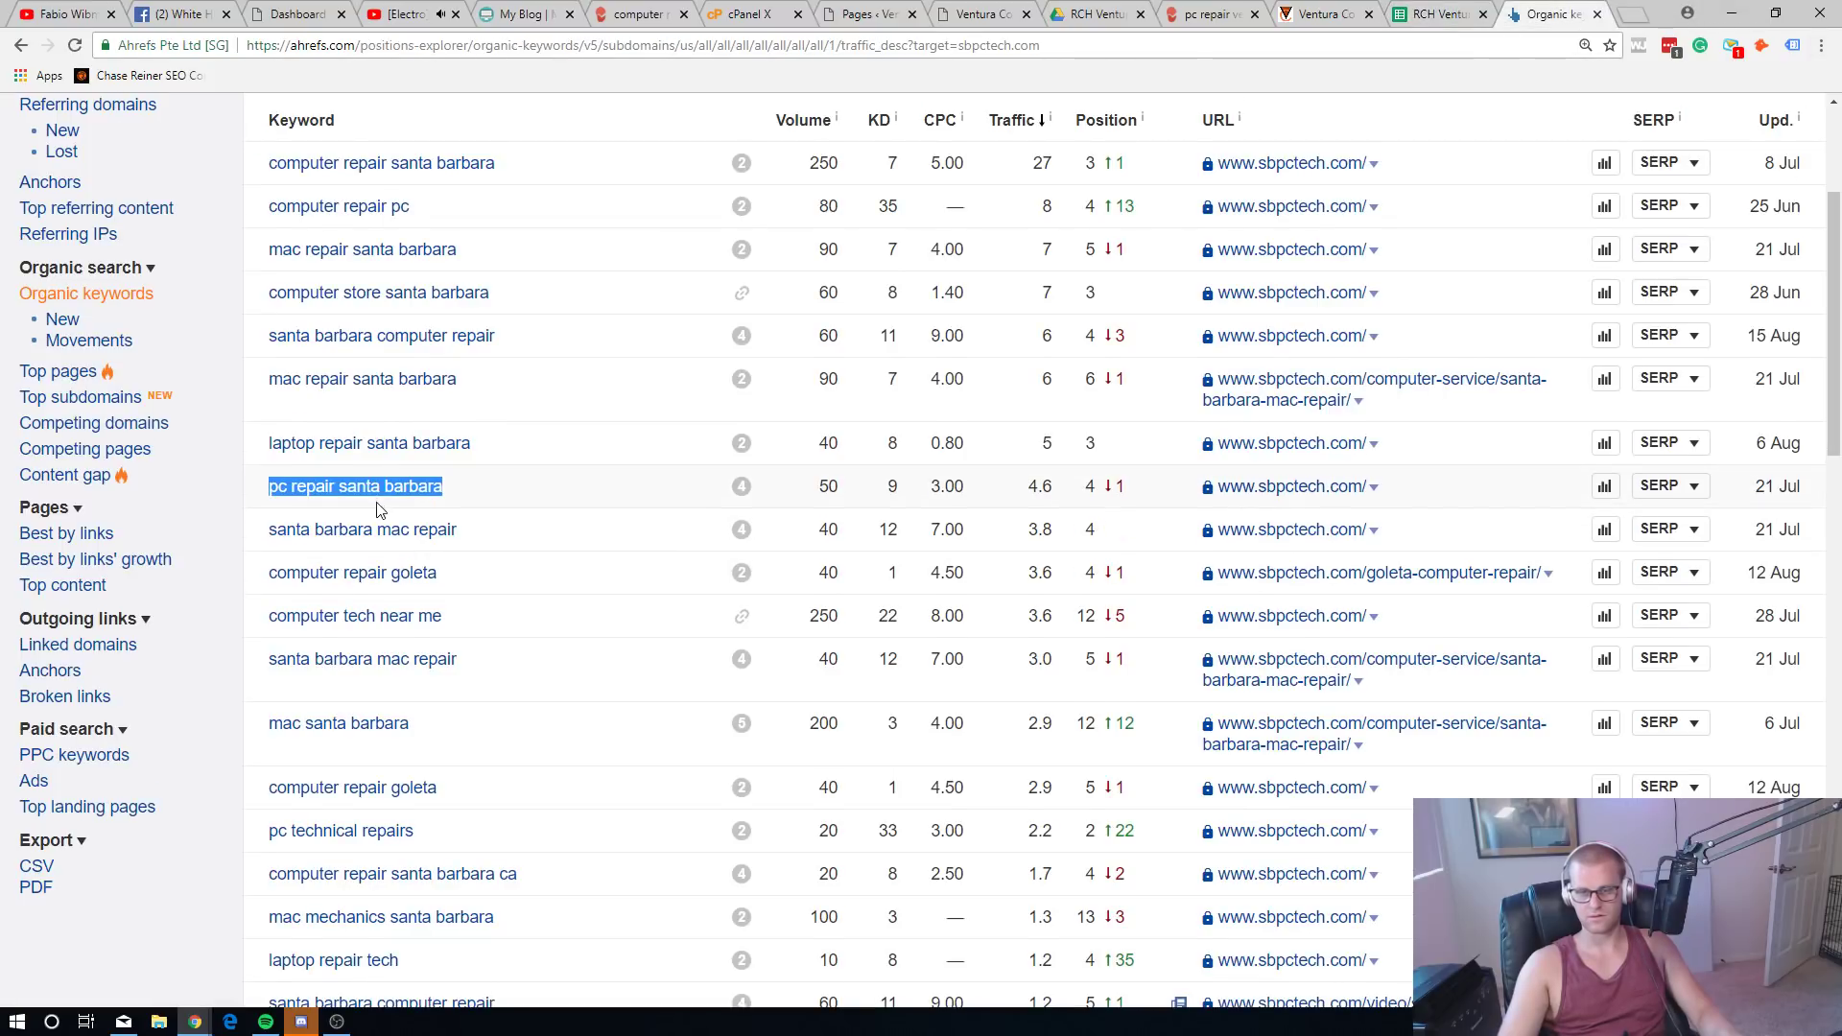
scroll(377, 510, down, 1)
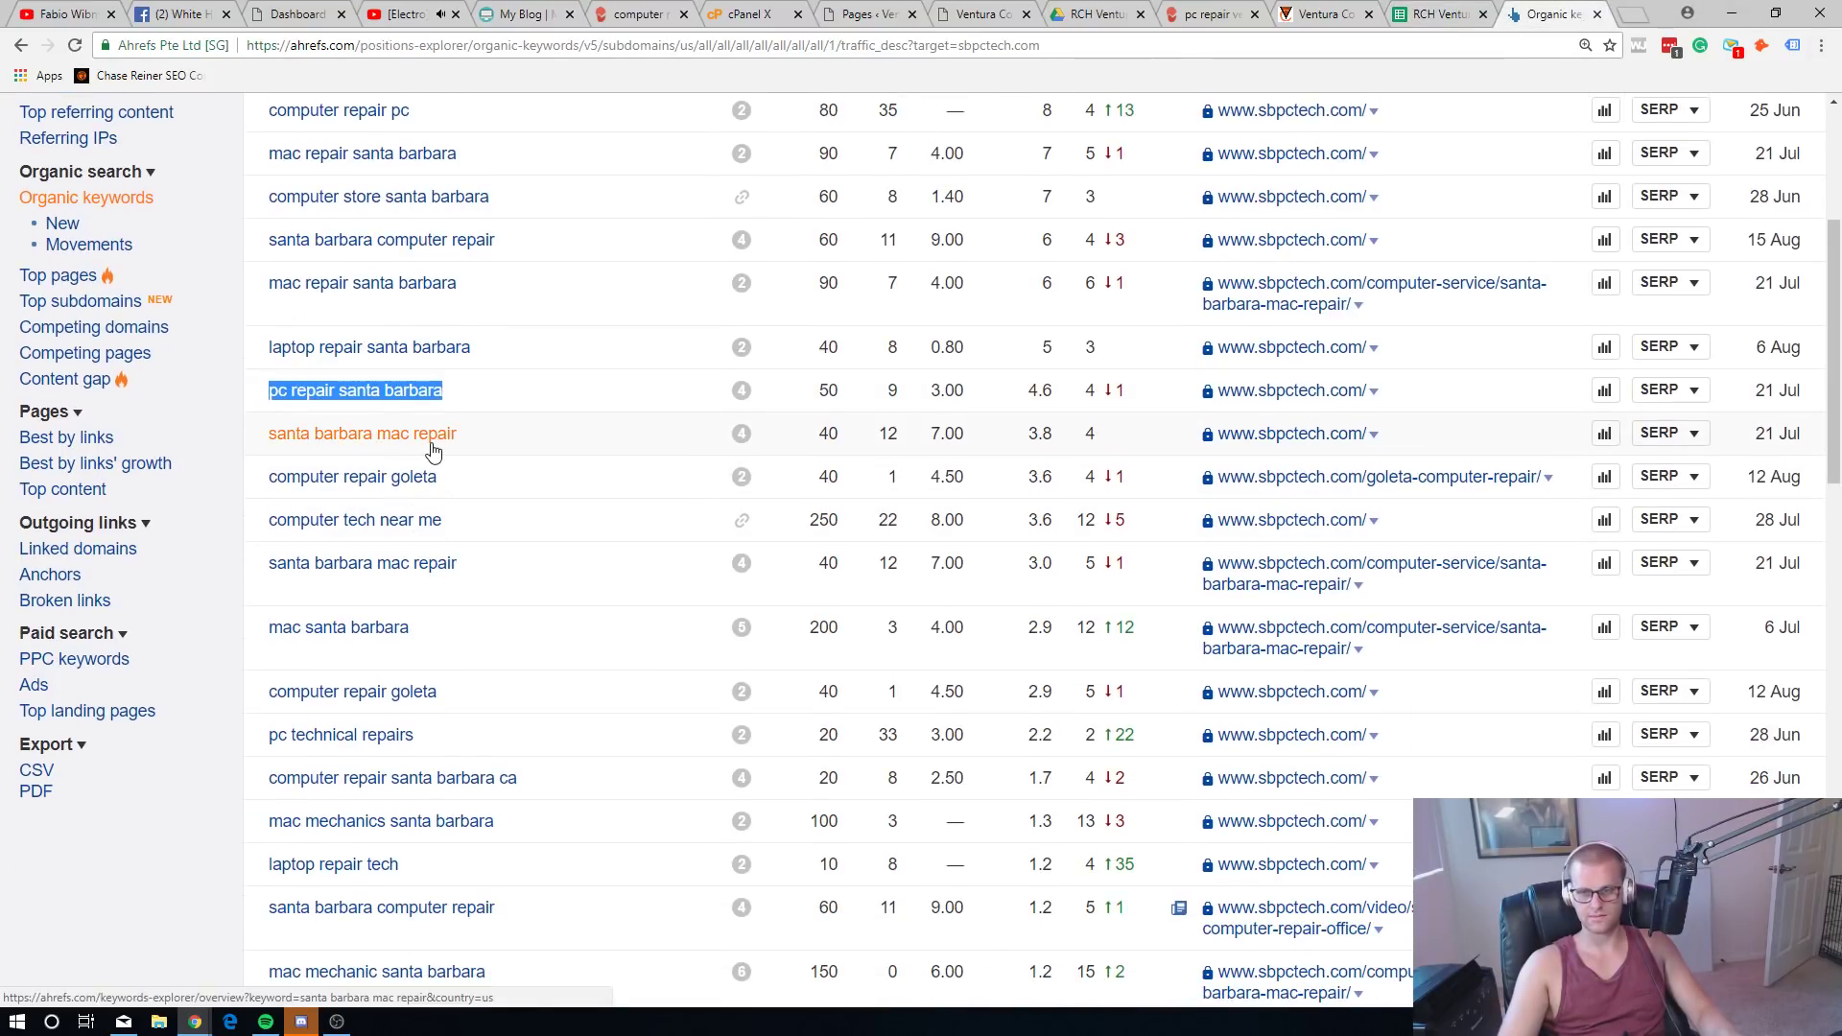
scroll(434, 475, down, 2)
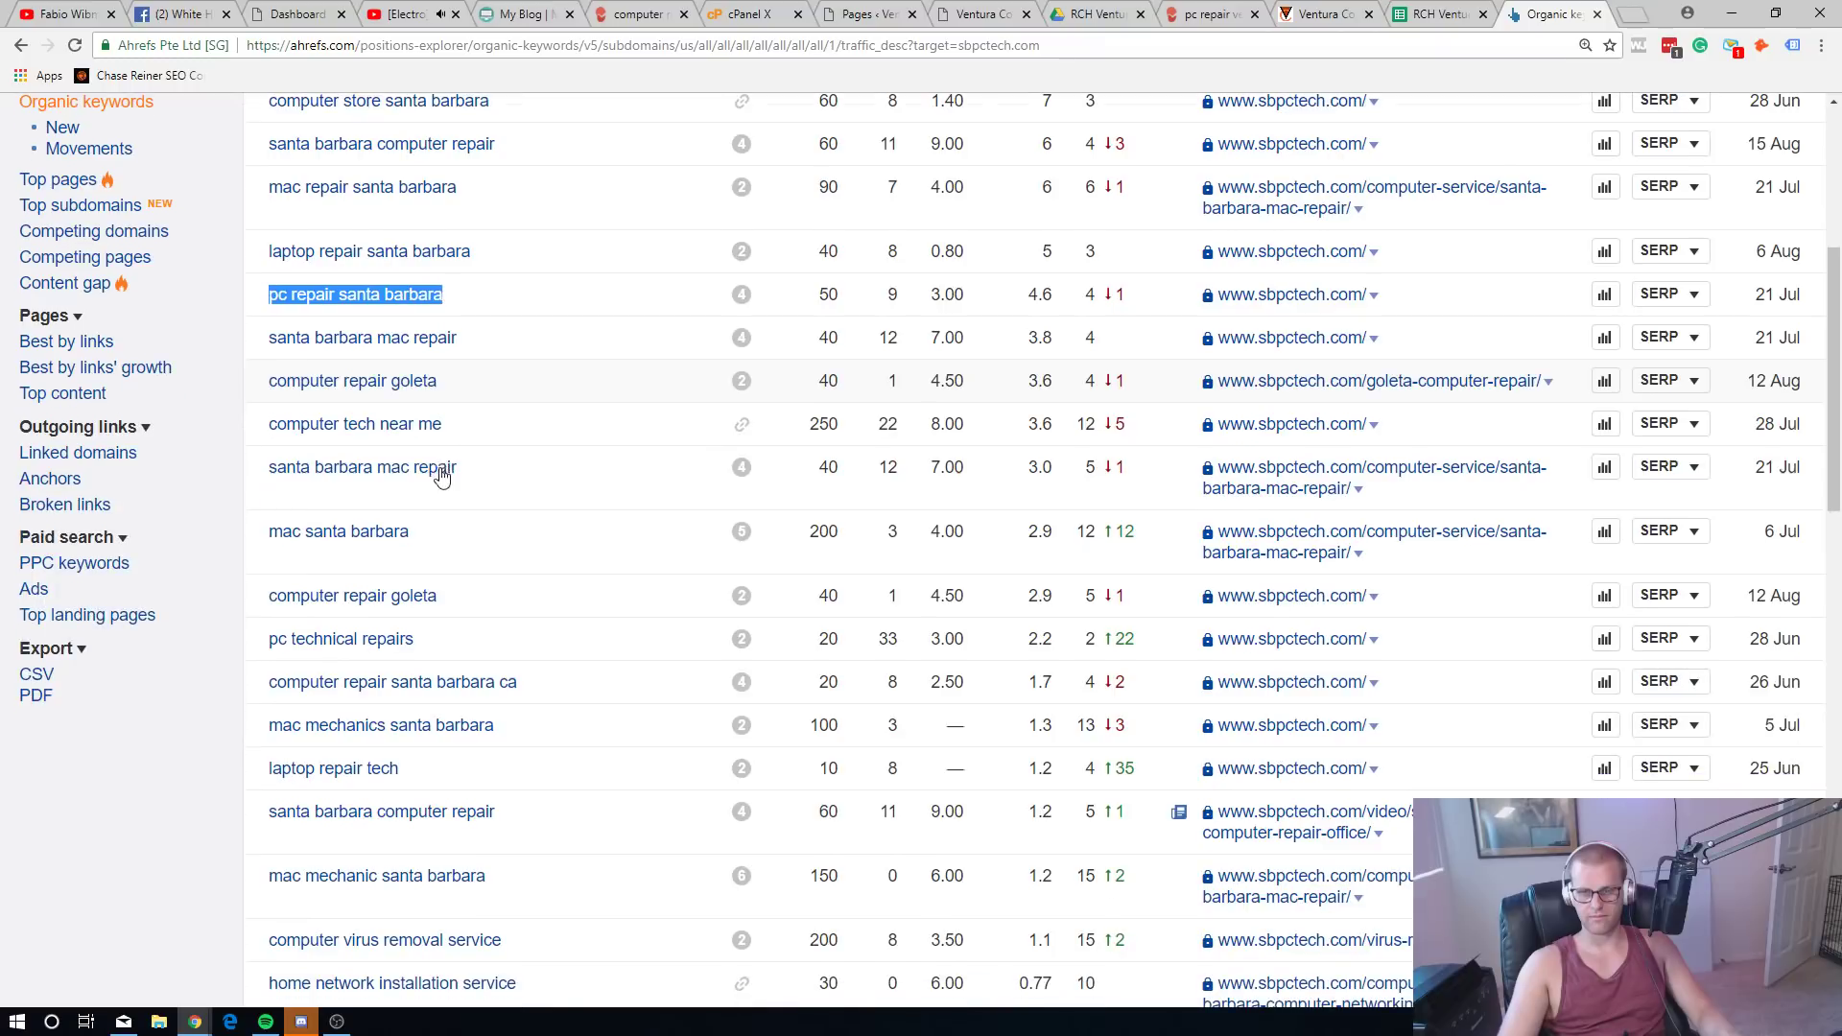
scroll(431, 444, down, 1)
Search Google for 'ventura county cities' in a new tab
click(1639, 12)
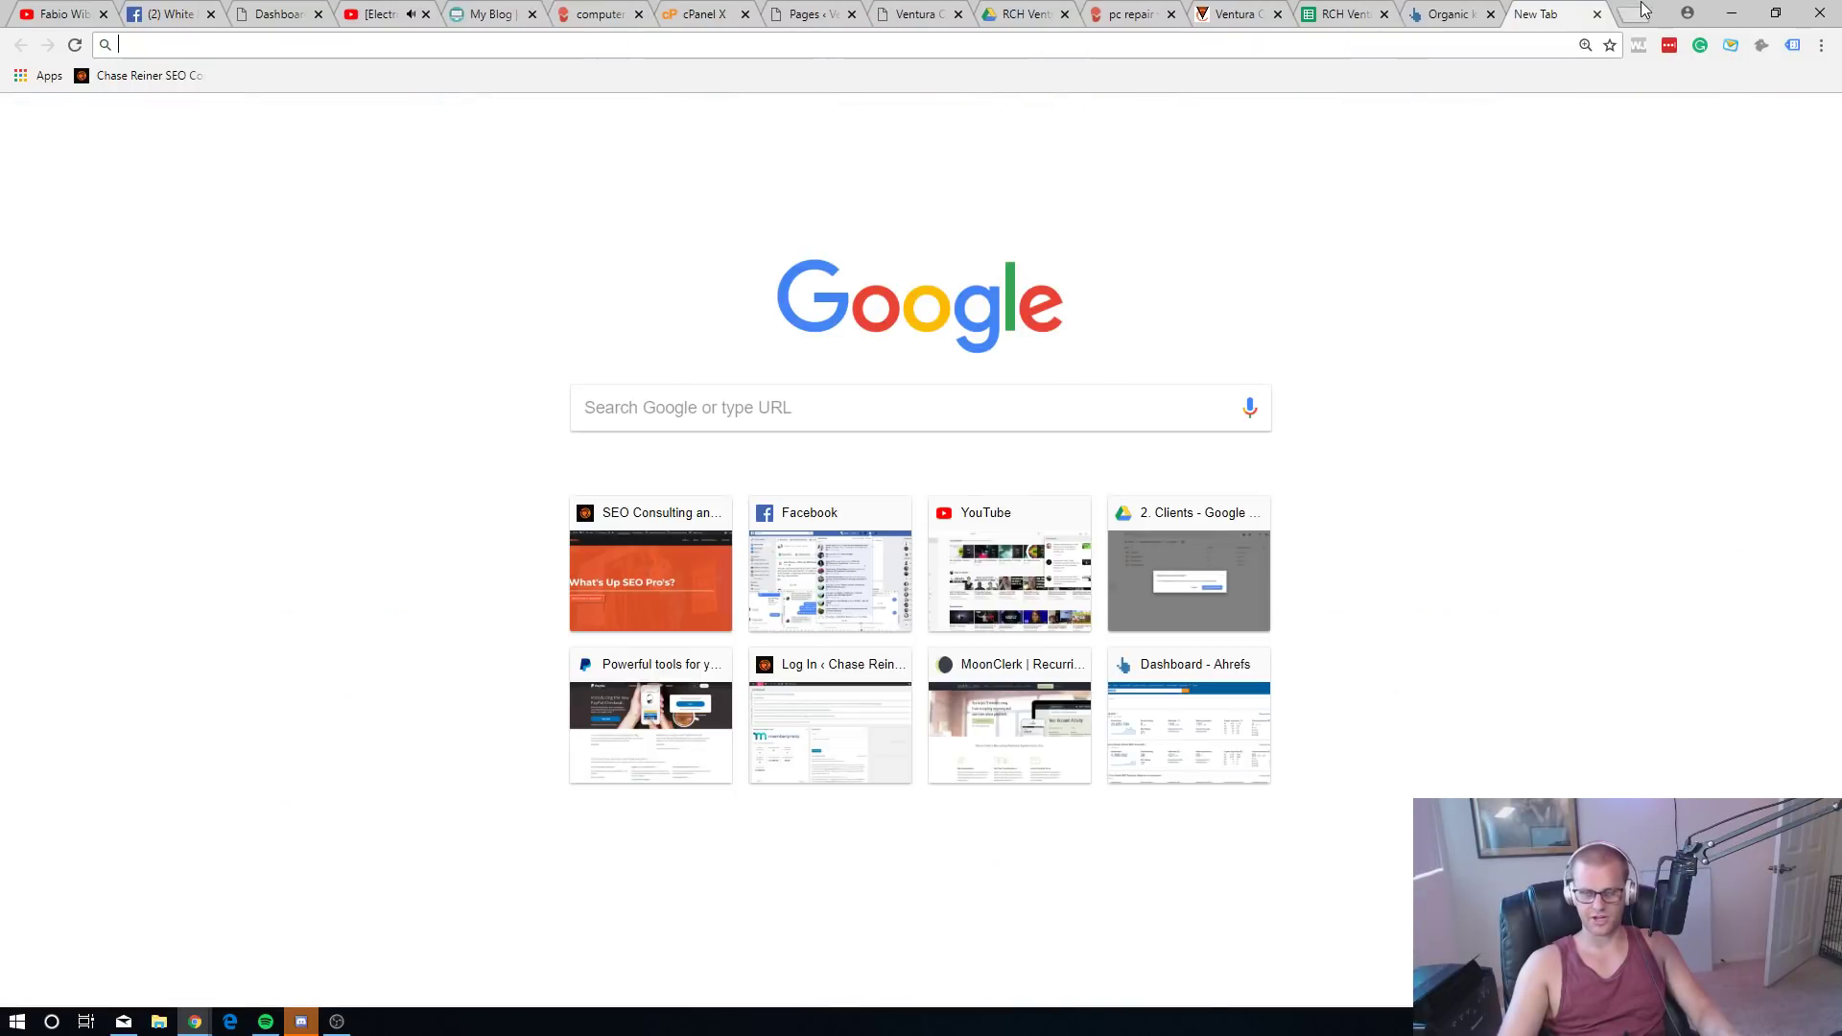
text(ventura)
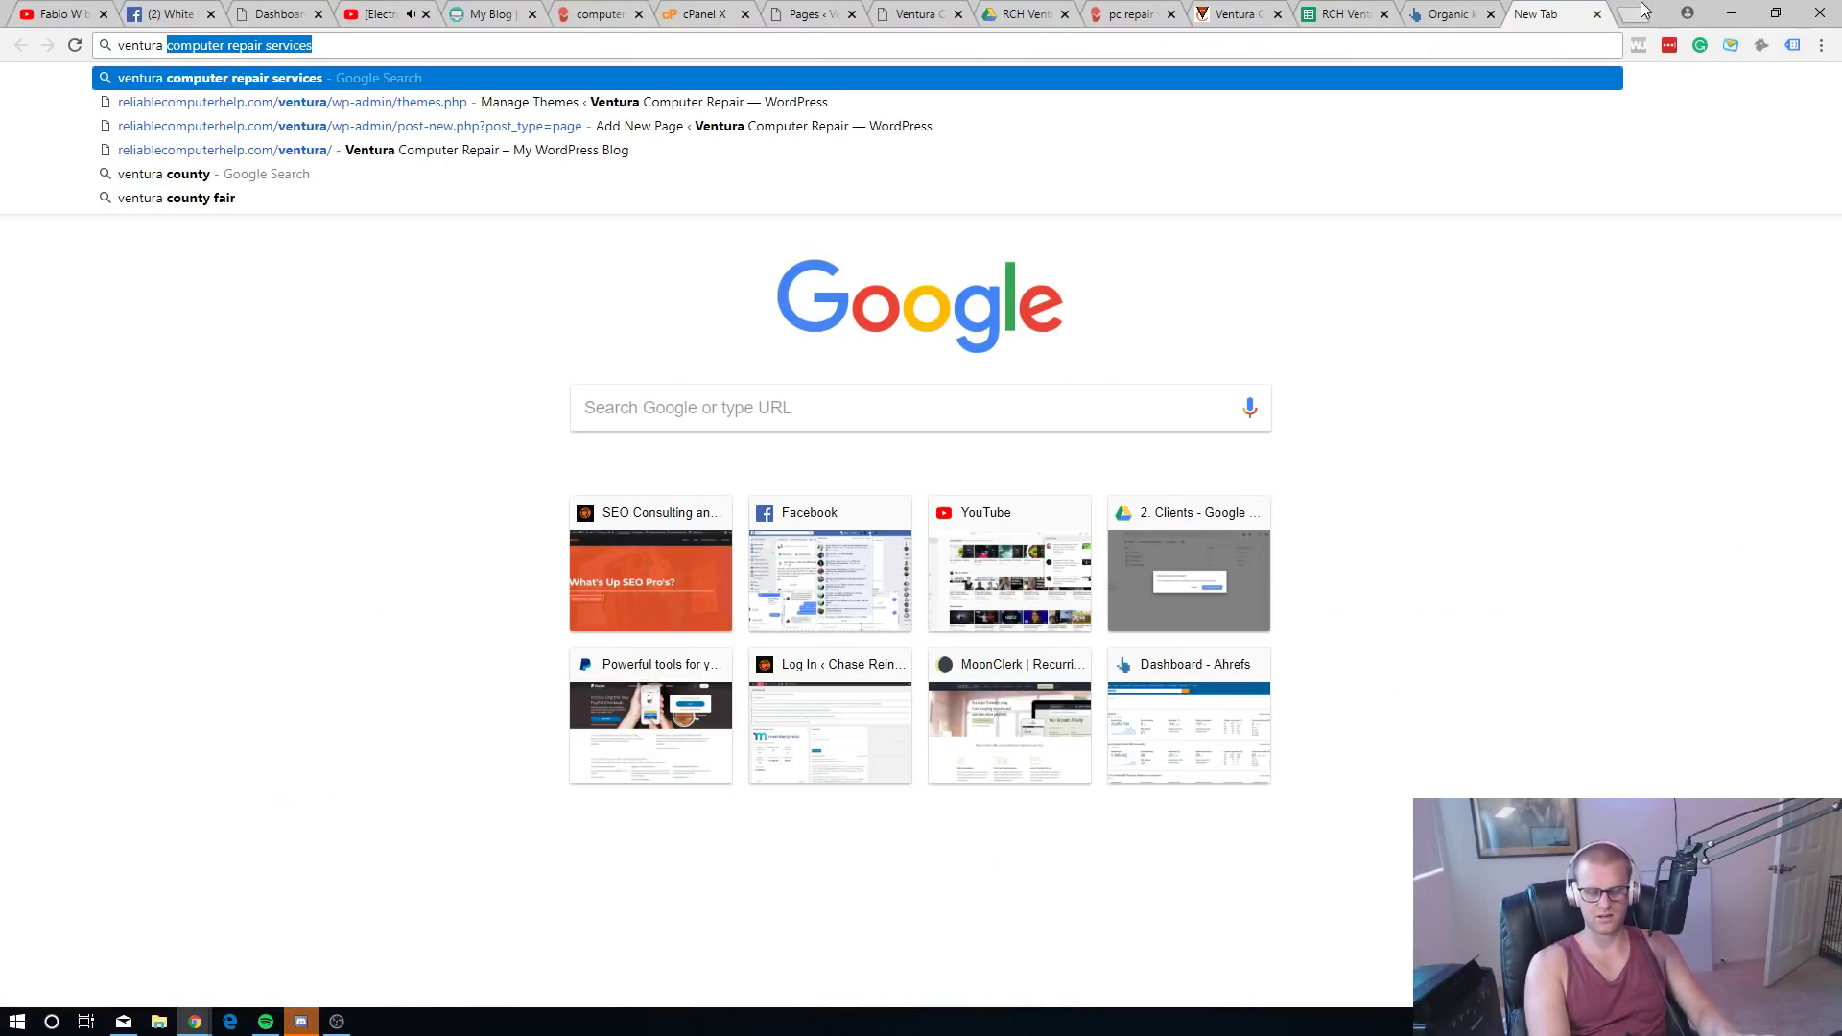
text( county )
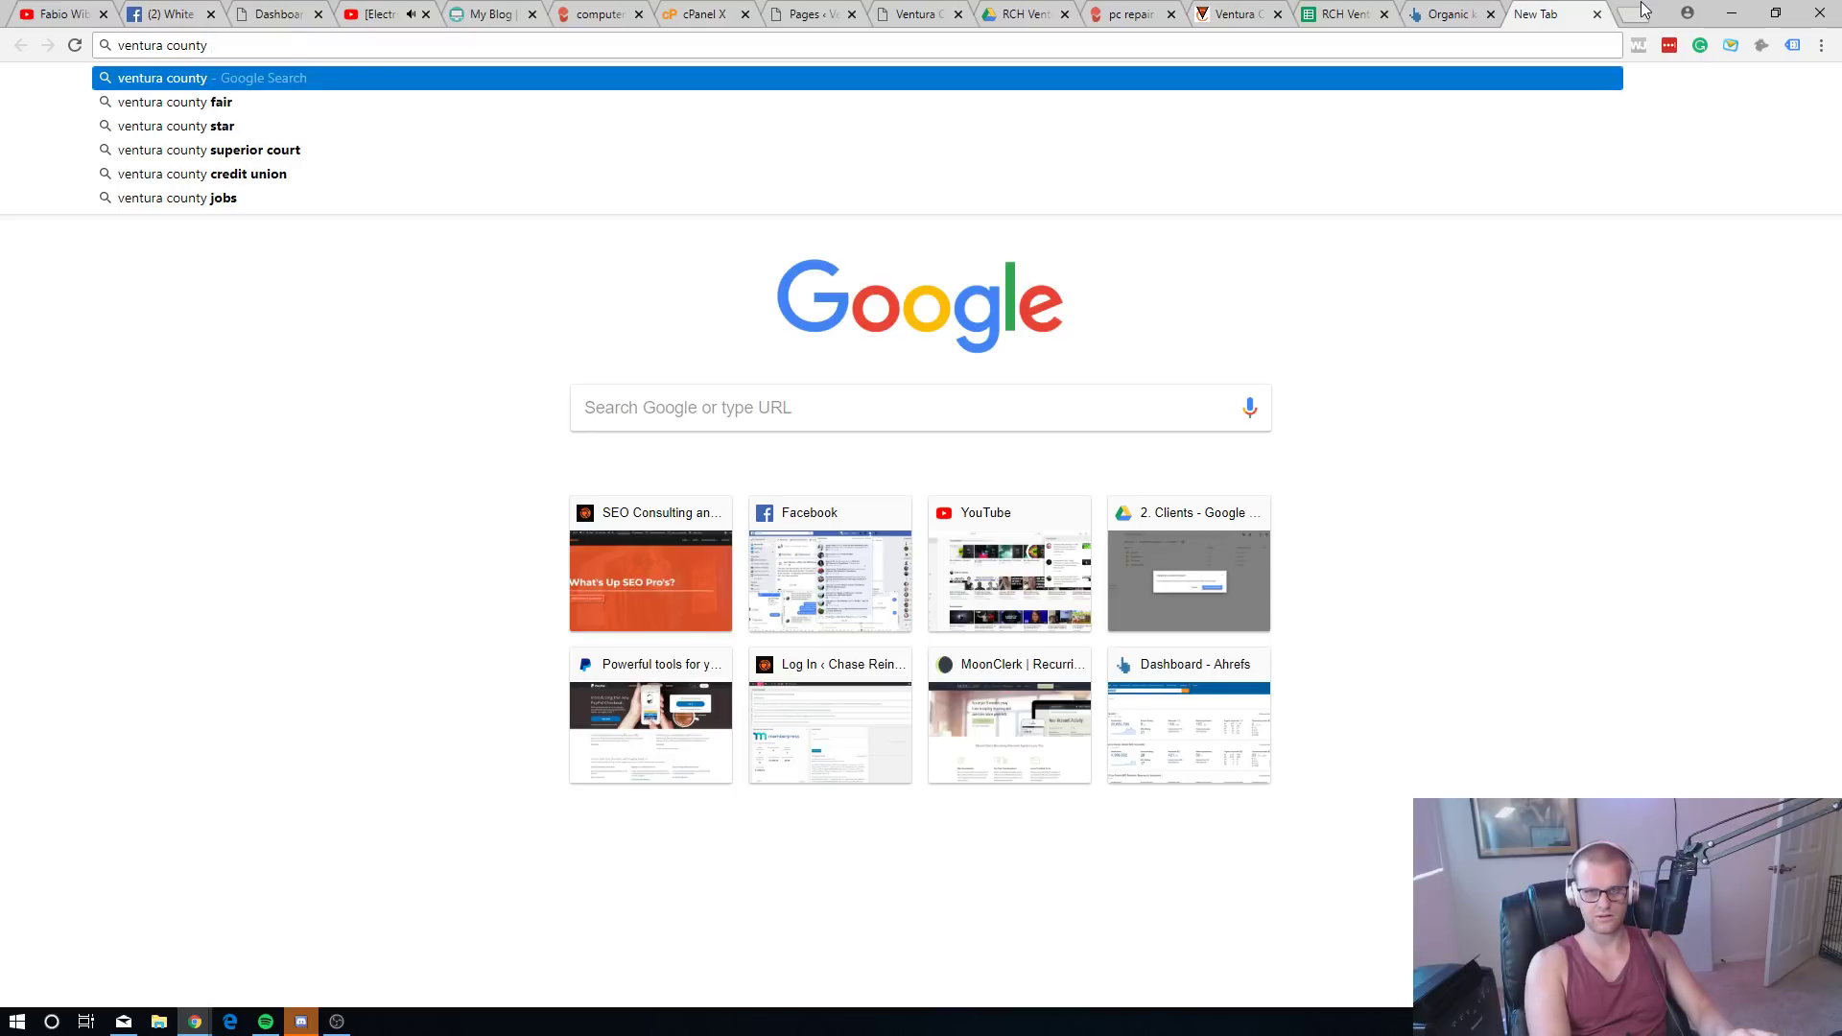
text(cities)
key(Return)
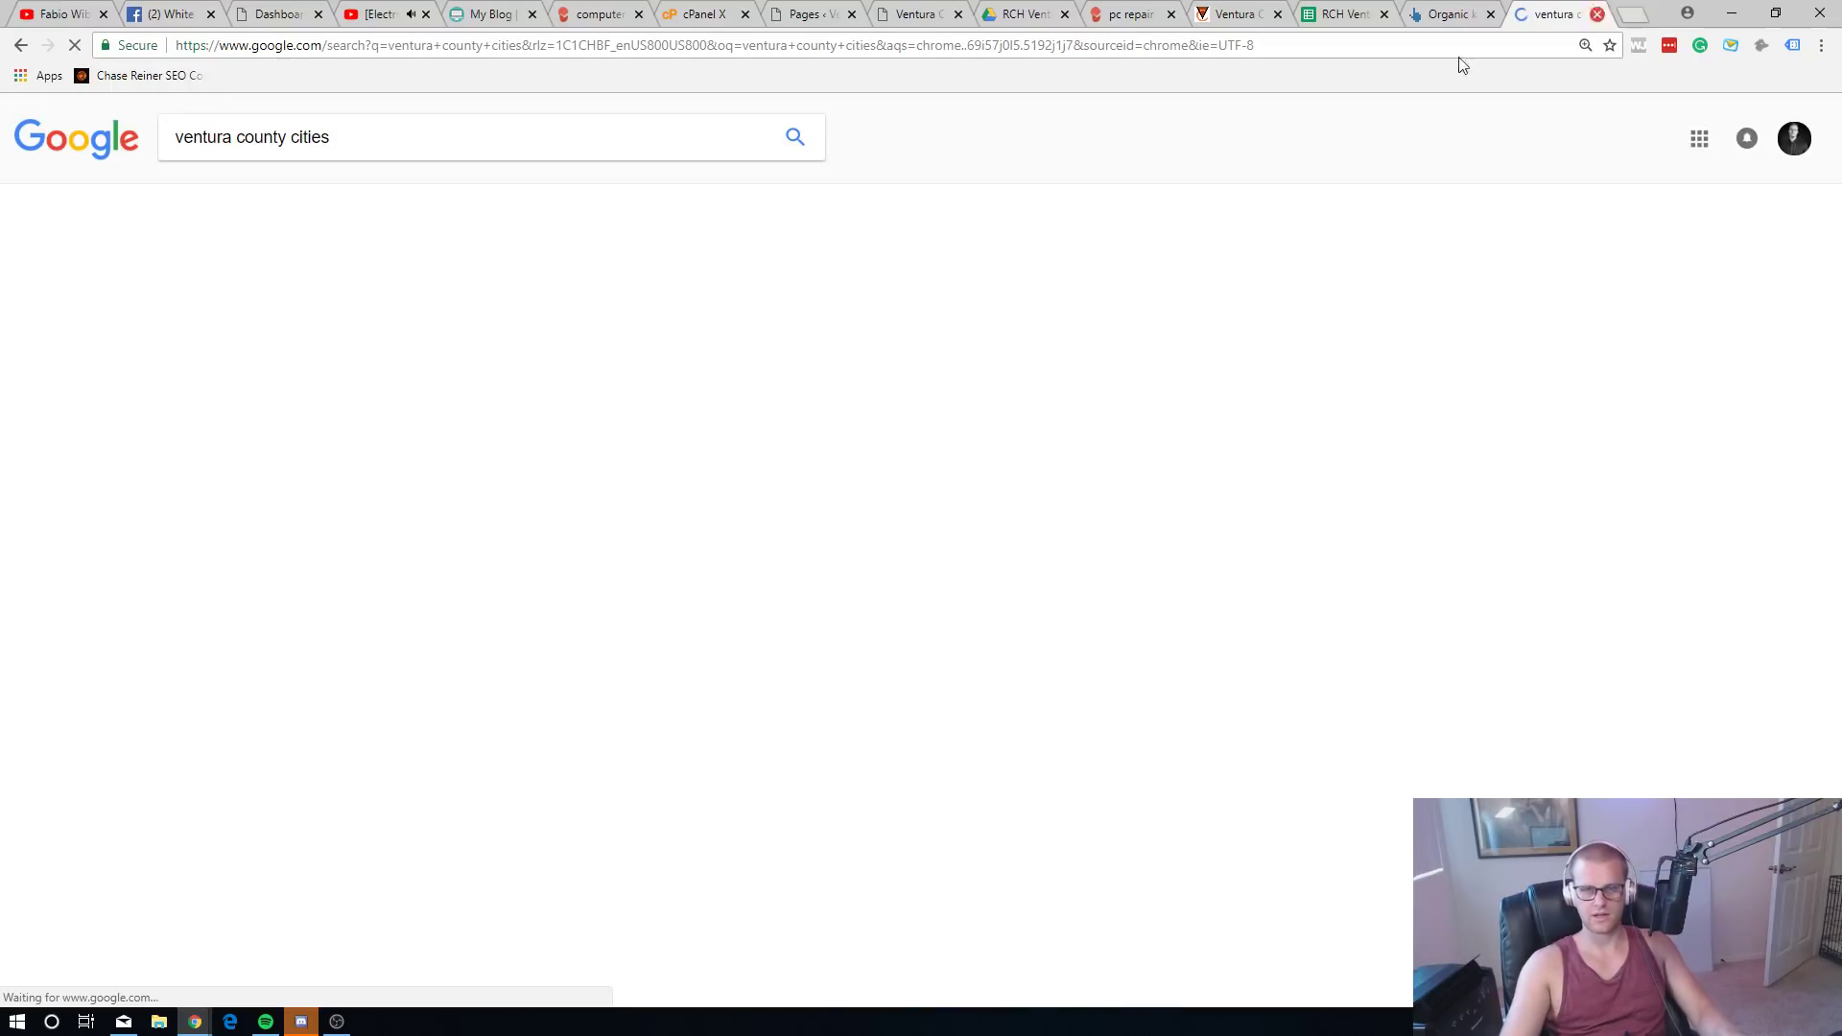
Publish a public Facebook post: 'Anyone in Ventura looking for a job doing computer repair?'
click(192, 12)
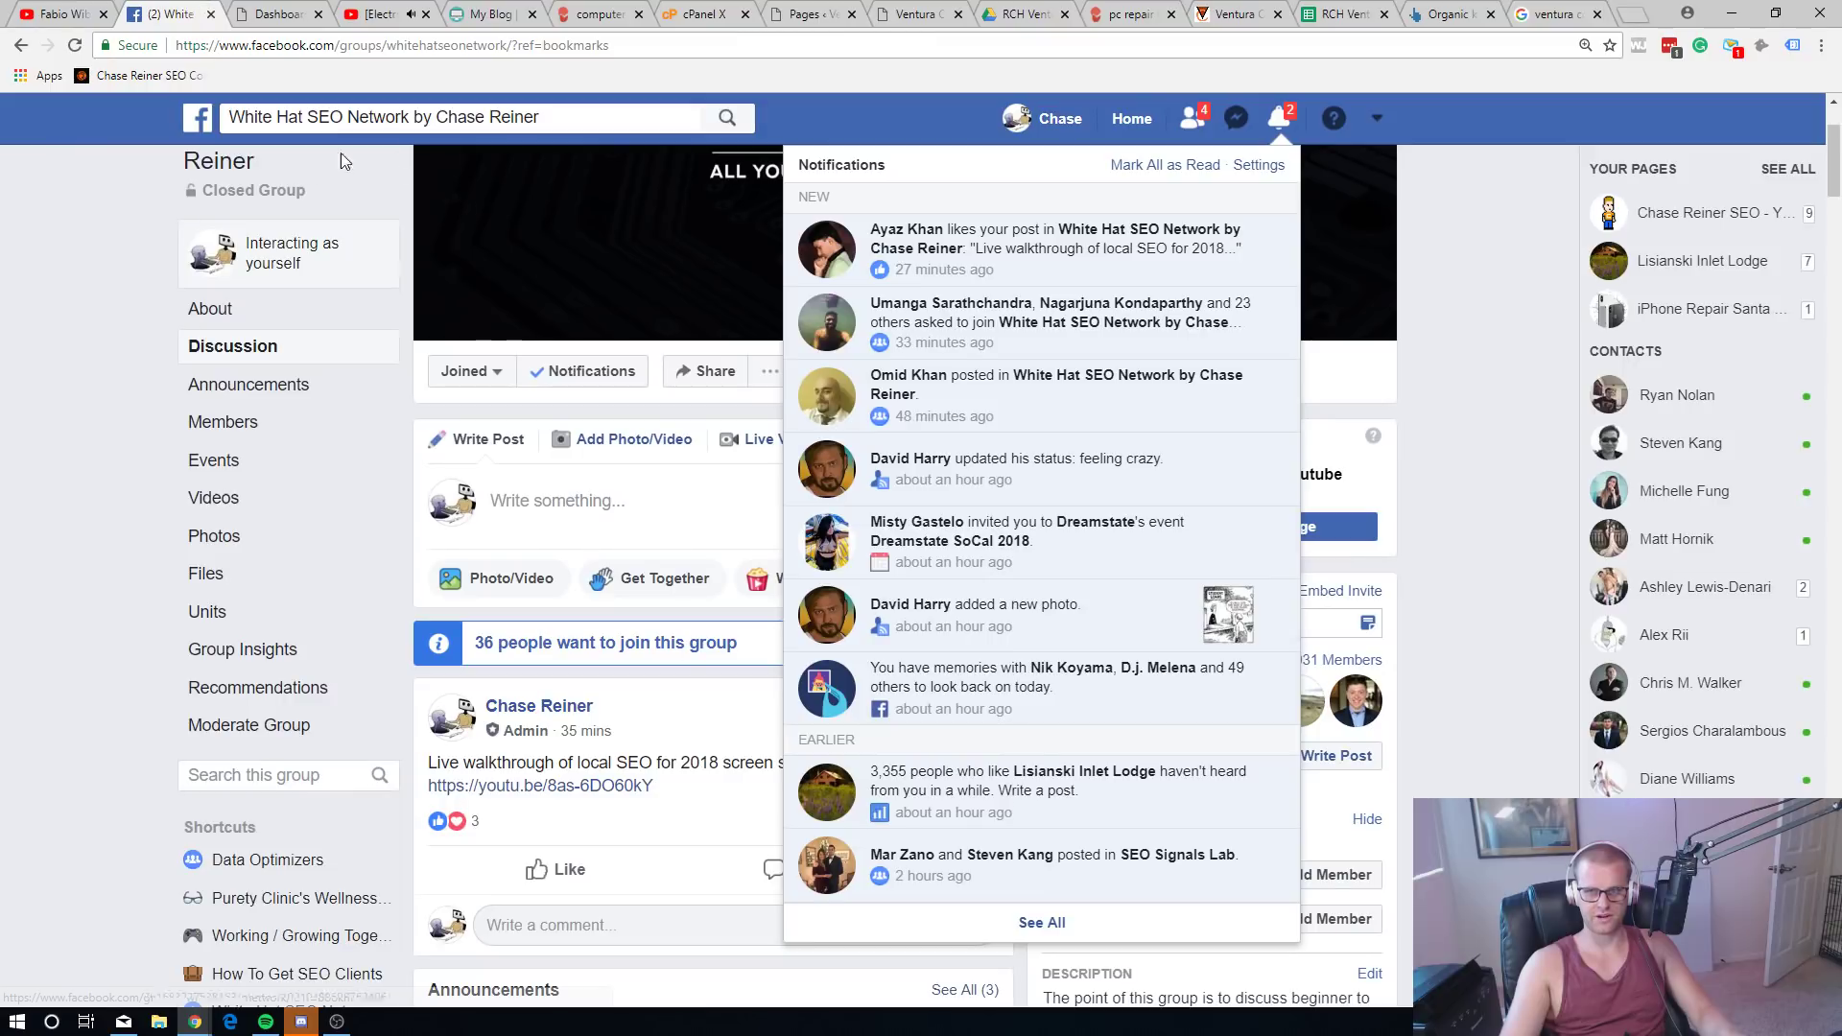
click(1070, 134)
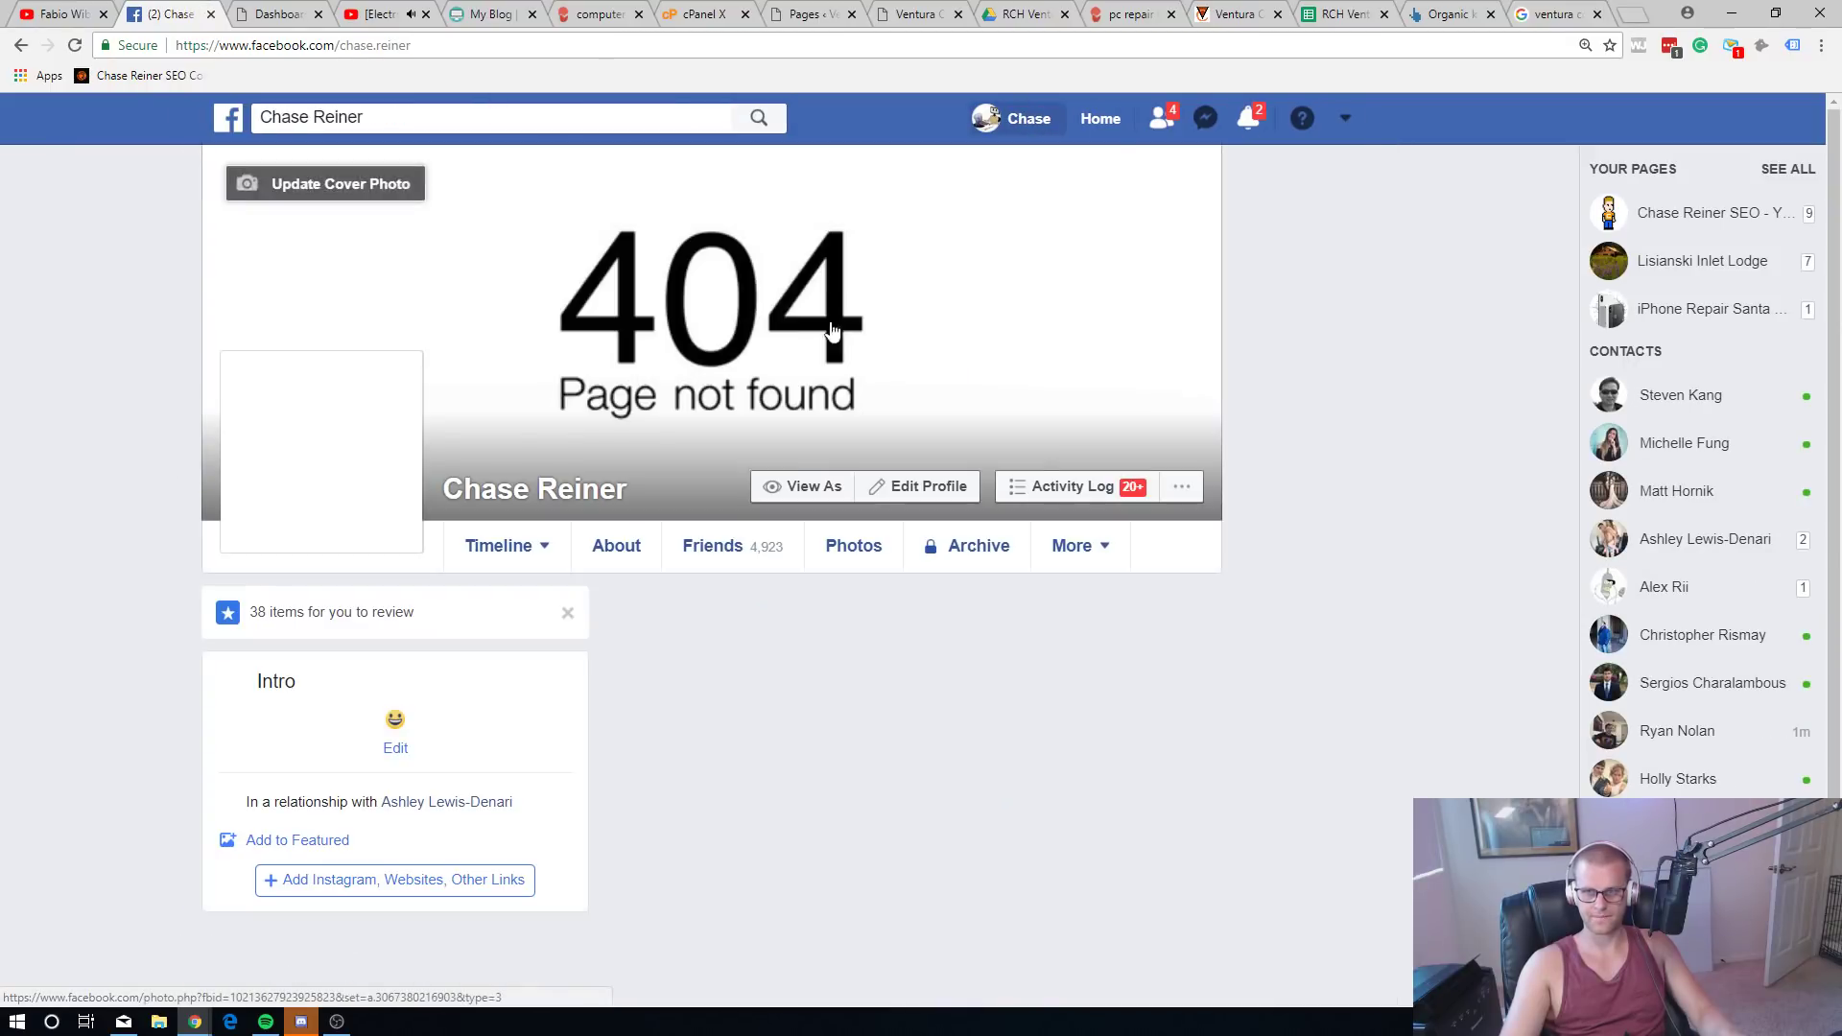
click(766, 652)
text(Anyo)
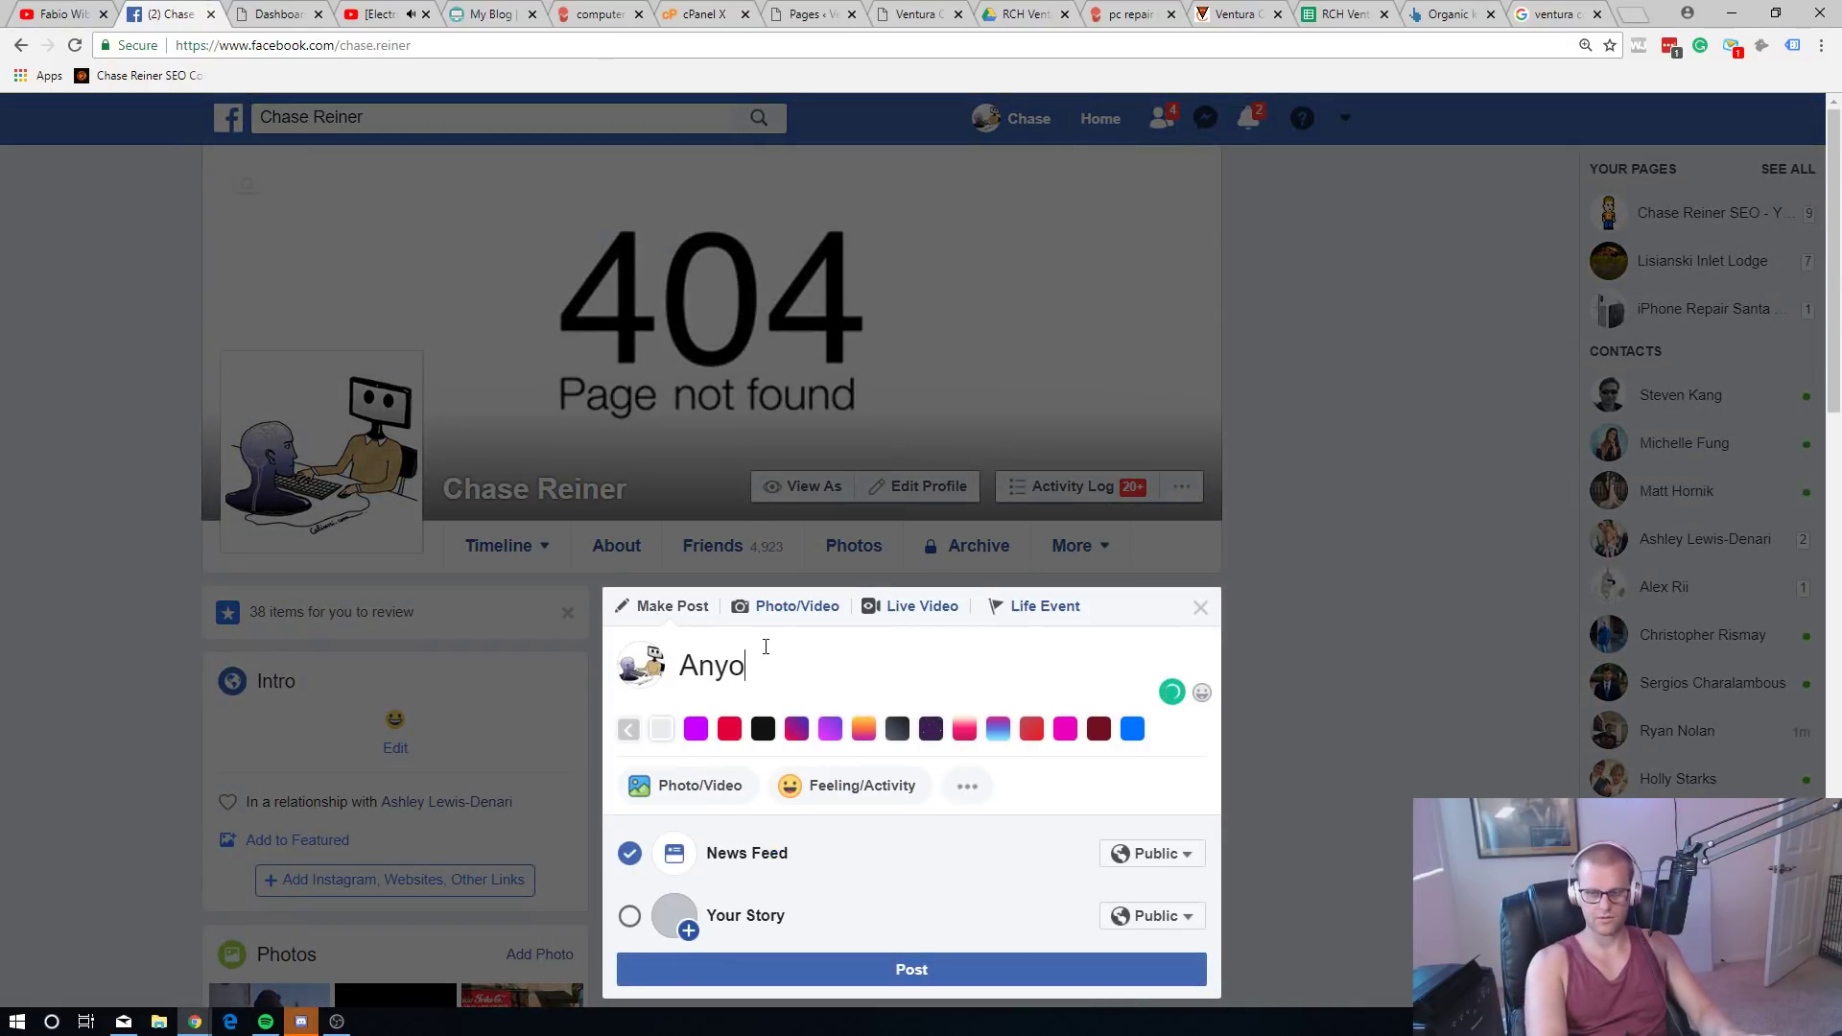
text(ne in vent)
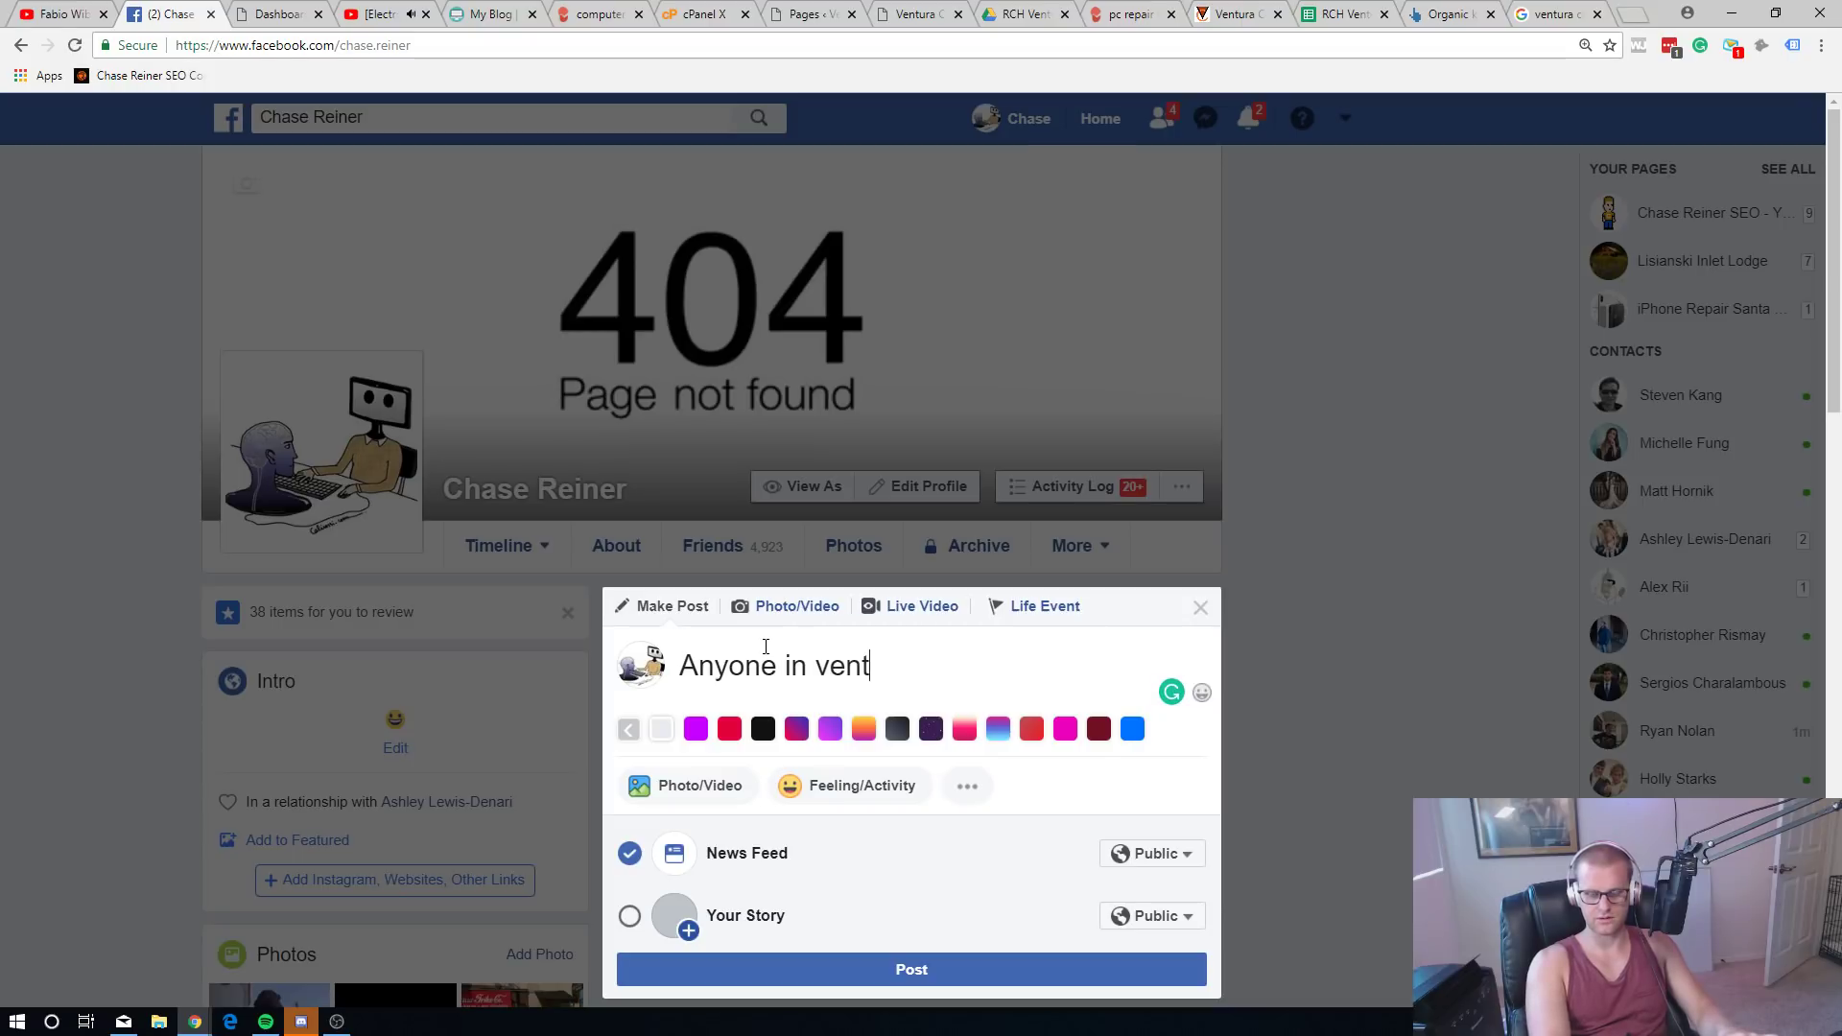
key(BackSpace)
key(BackSpace)
key(BackSpace)
key(BackSpace)
text(Ventura loo)
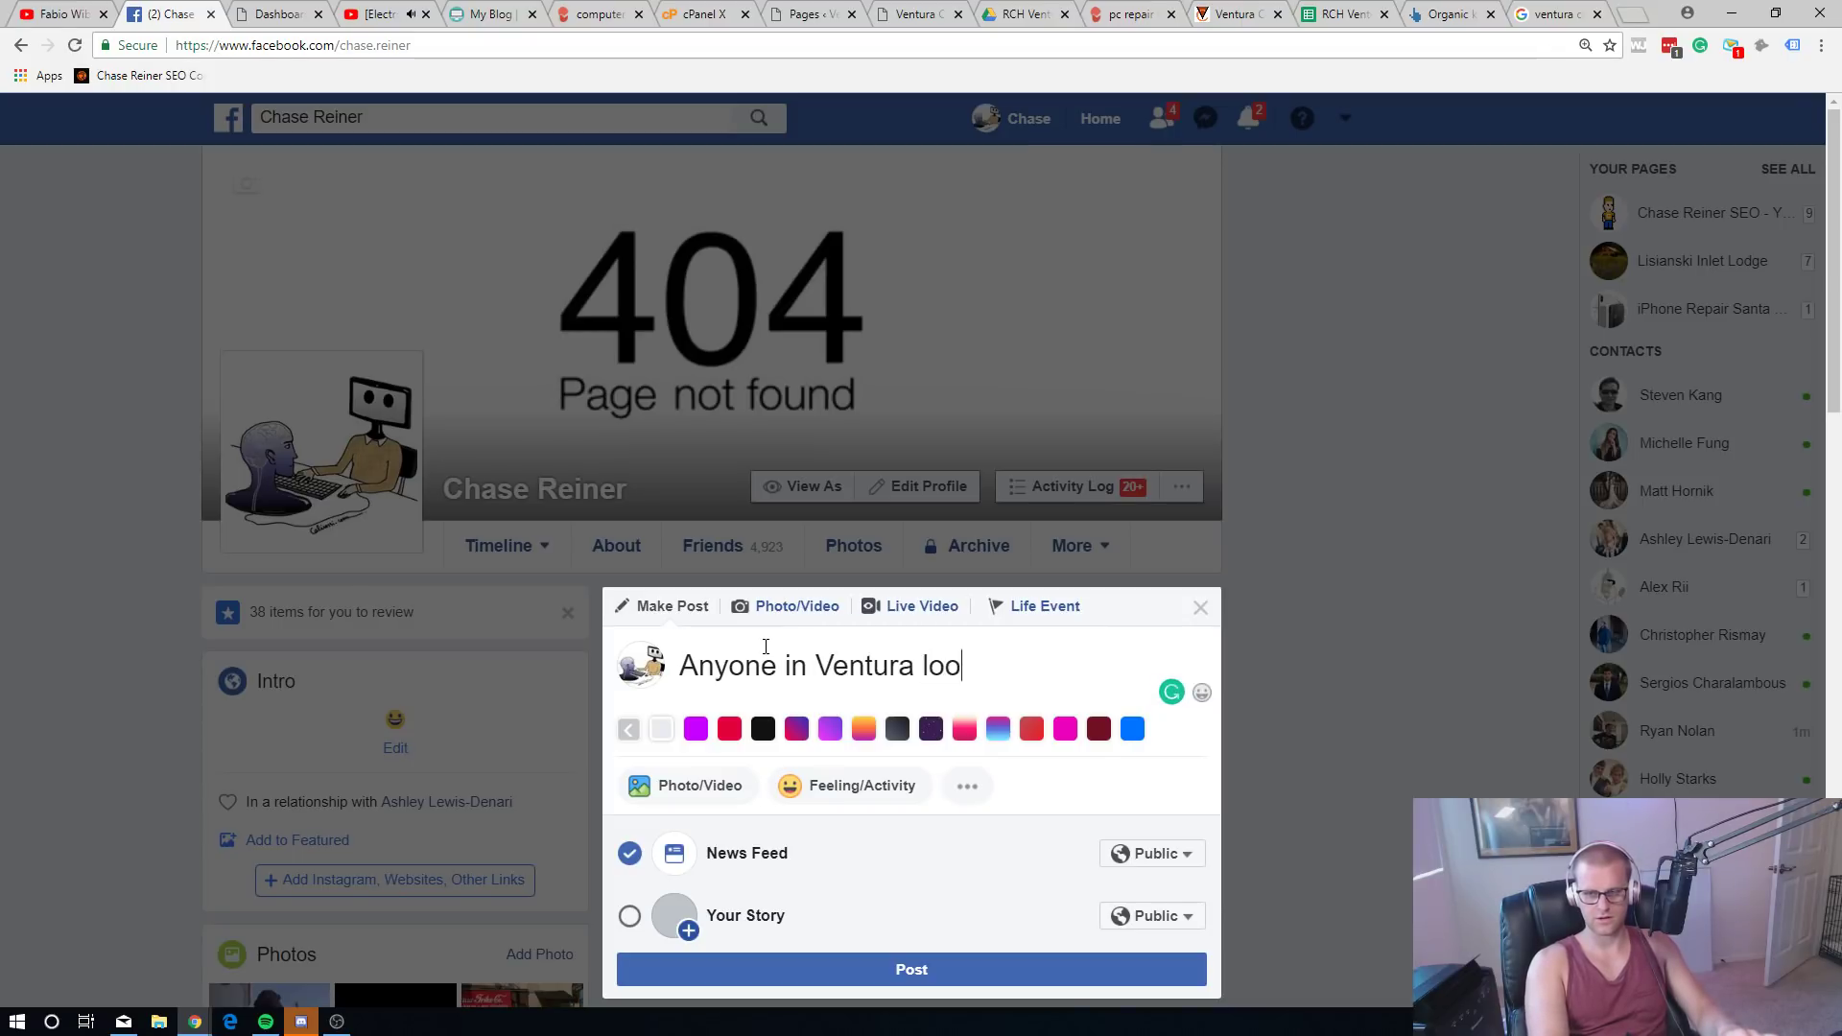
text( dfoi)
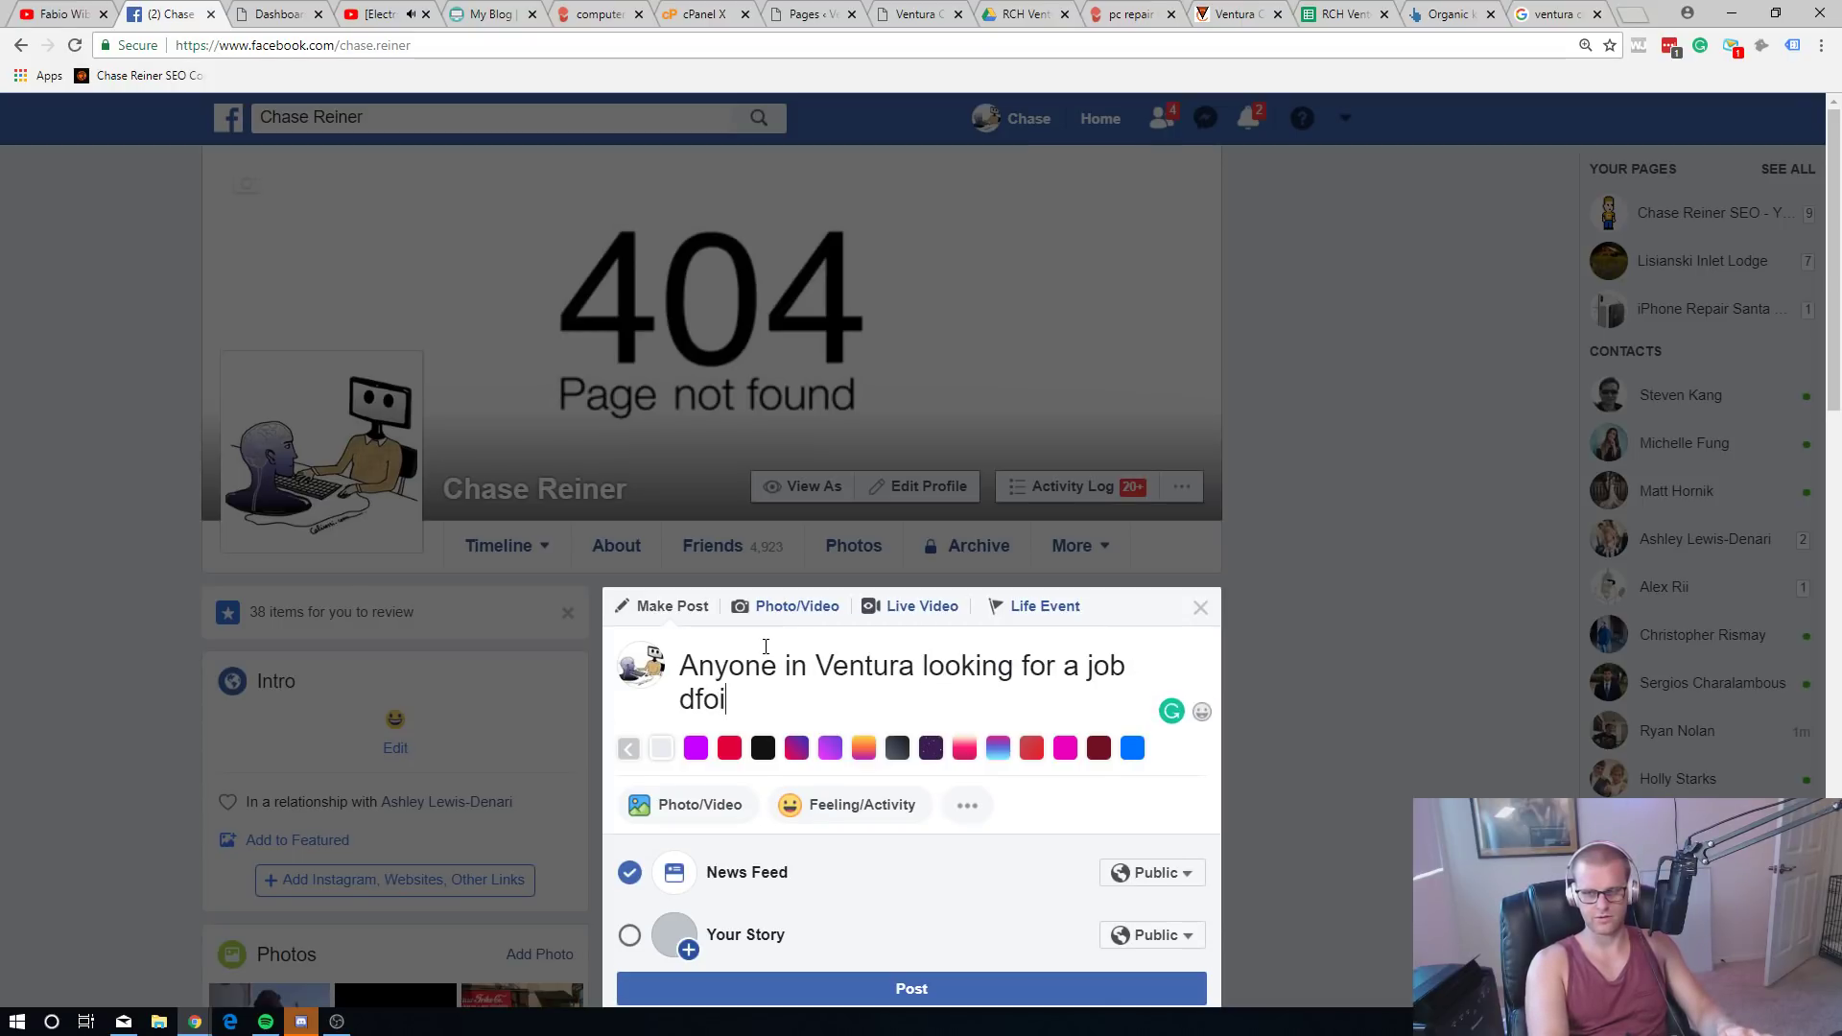
key(BackSpace)
key(BackSpace)
text(oing com)
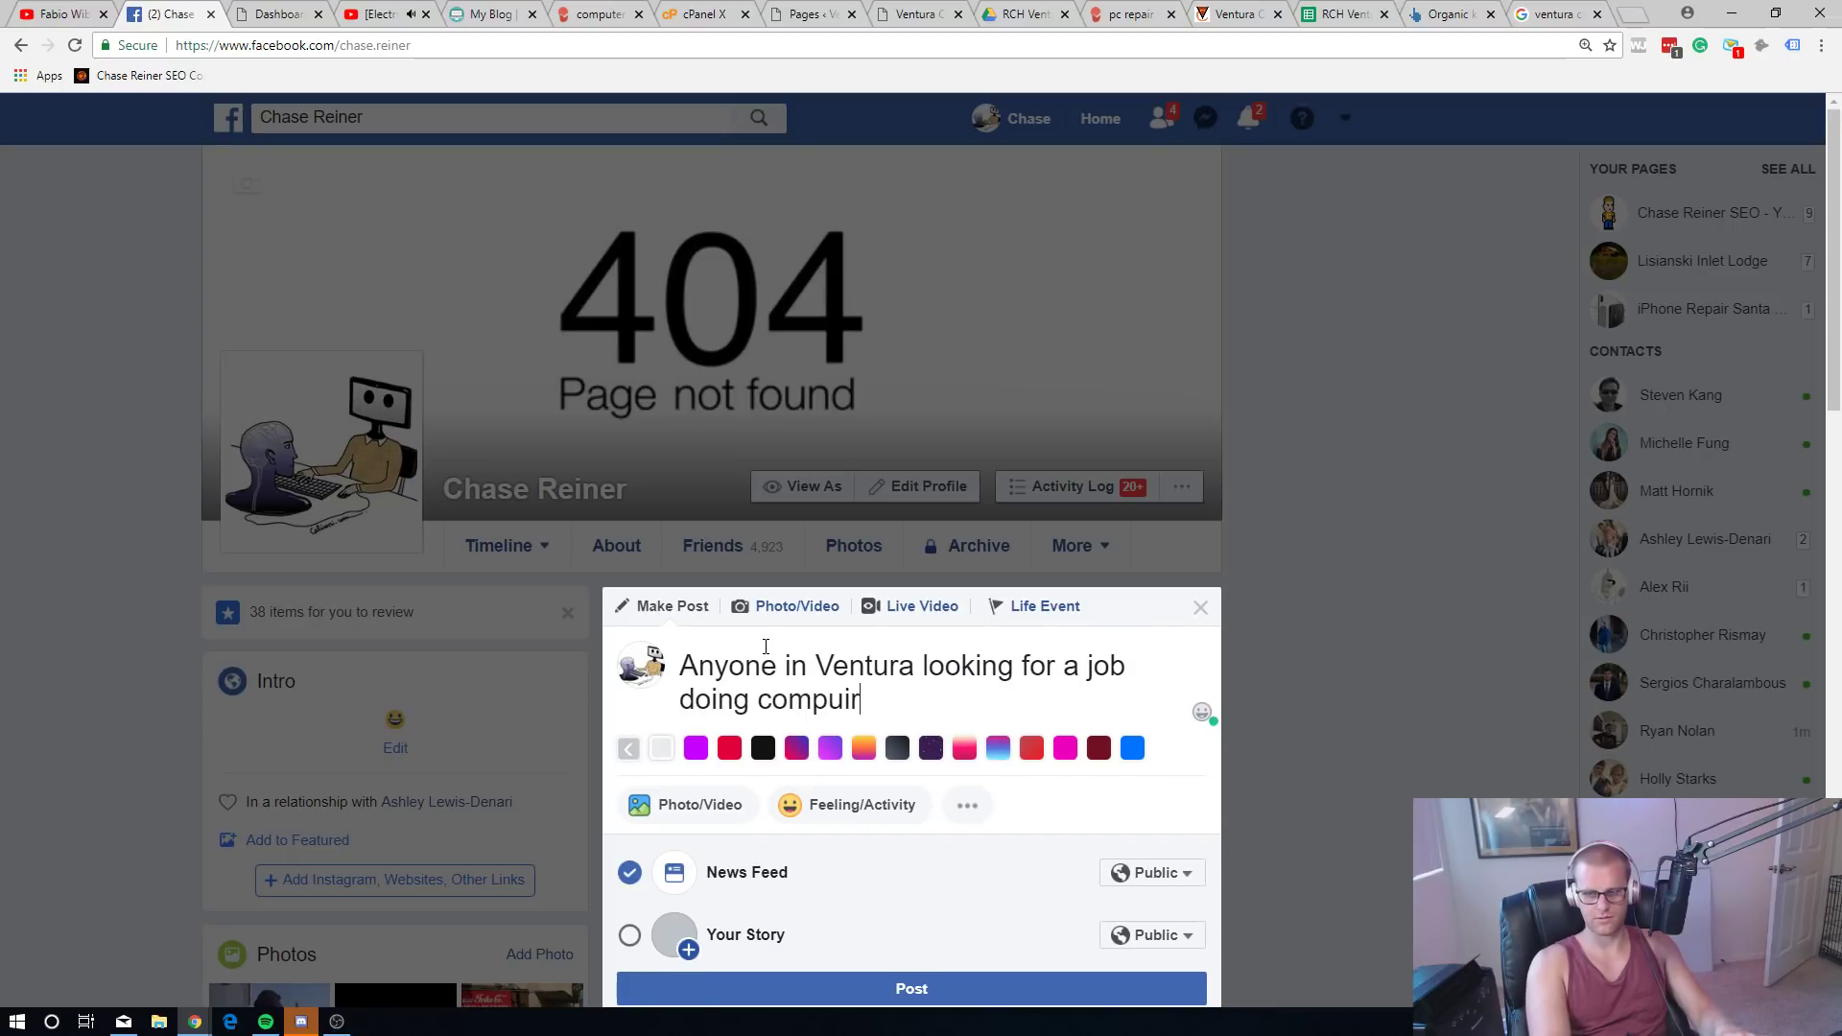
text(puter repair?)
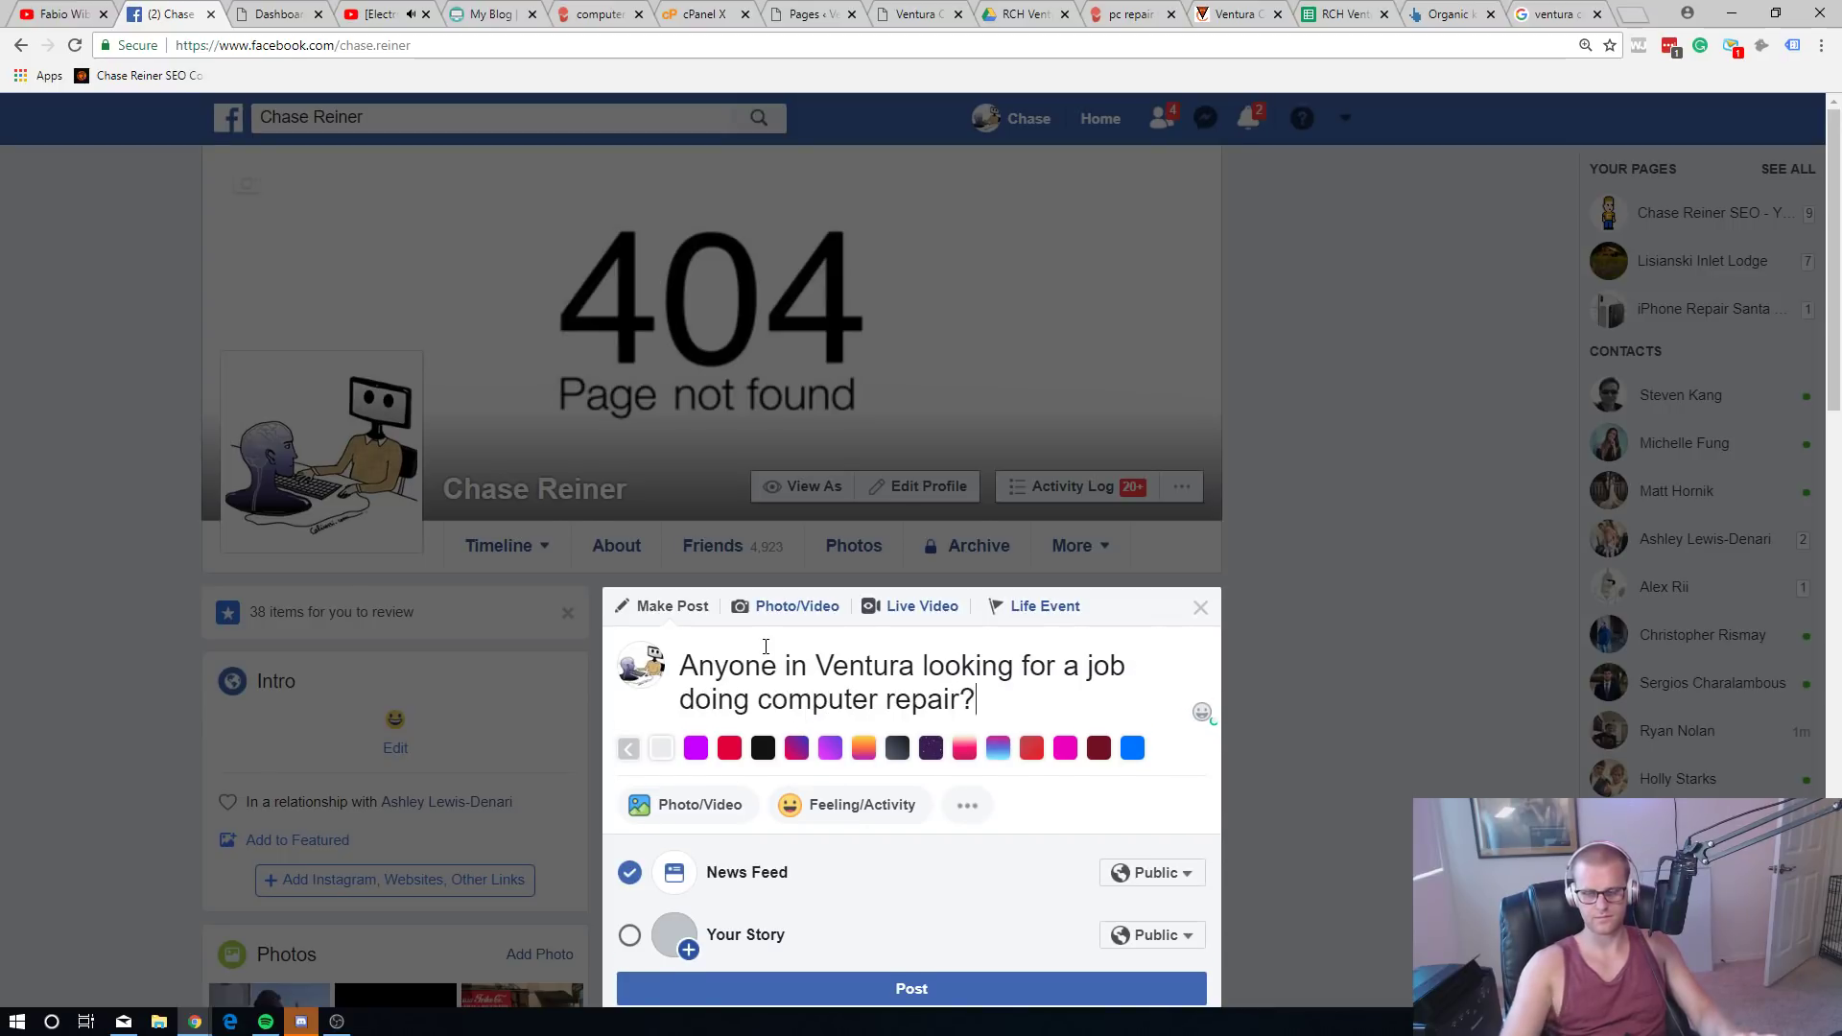
scroll(927, 825, down, 2)
click(911, 797)
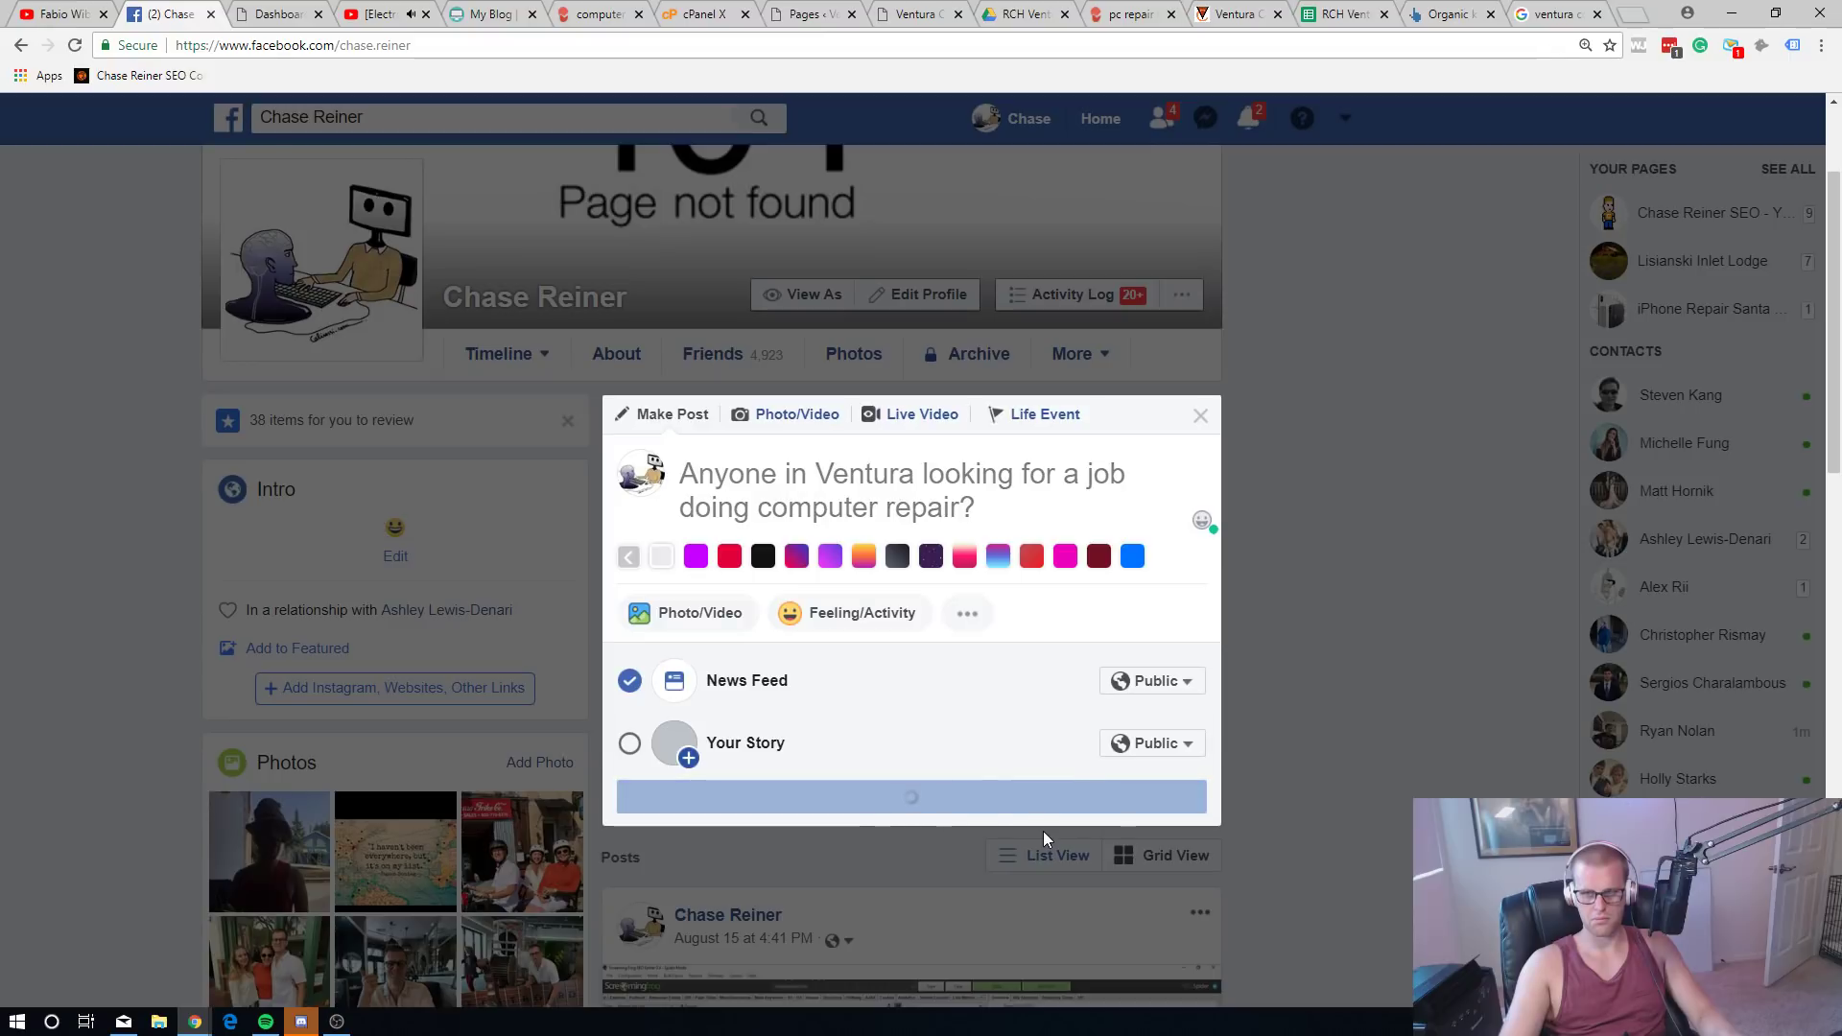
scroll(1270, 614, down, 1)
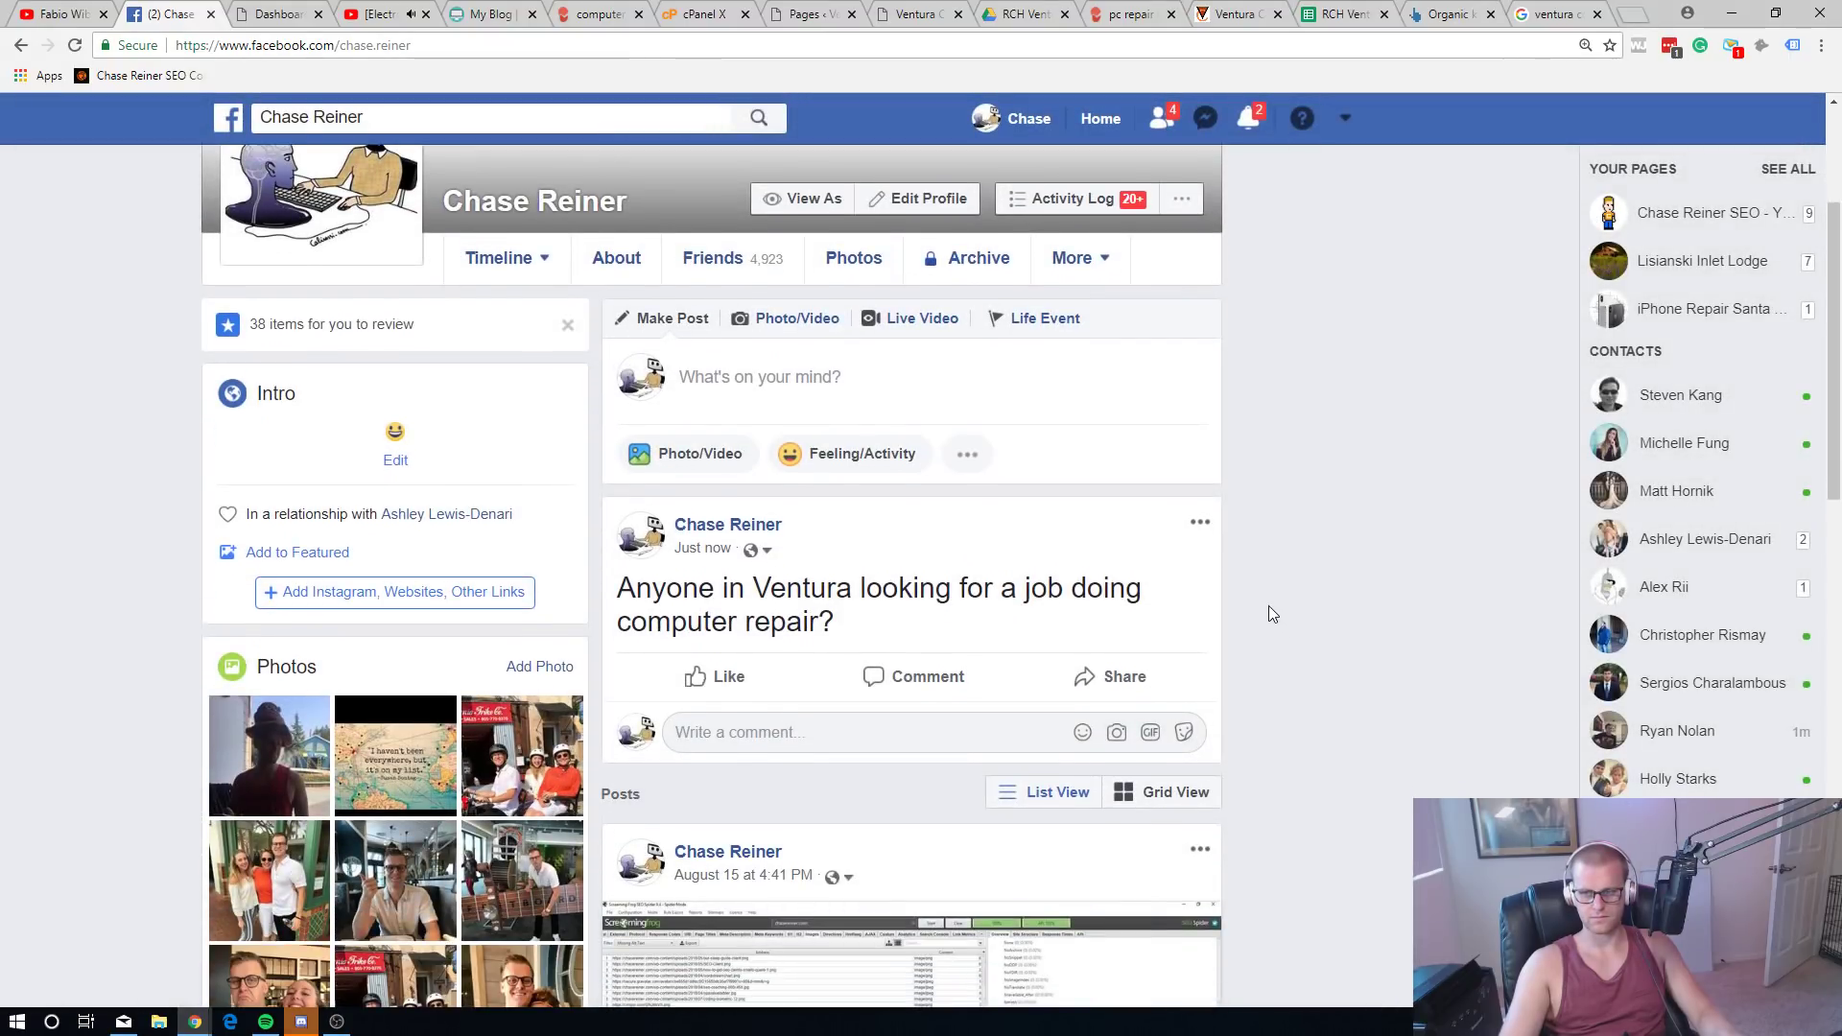
scroll(1534, 210, up, 1)
click(1528, 10)
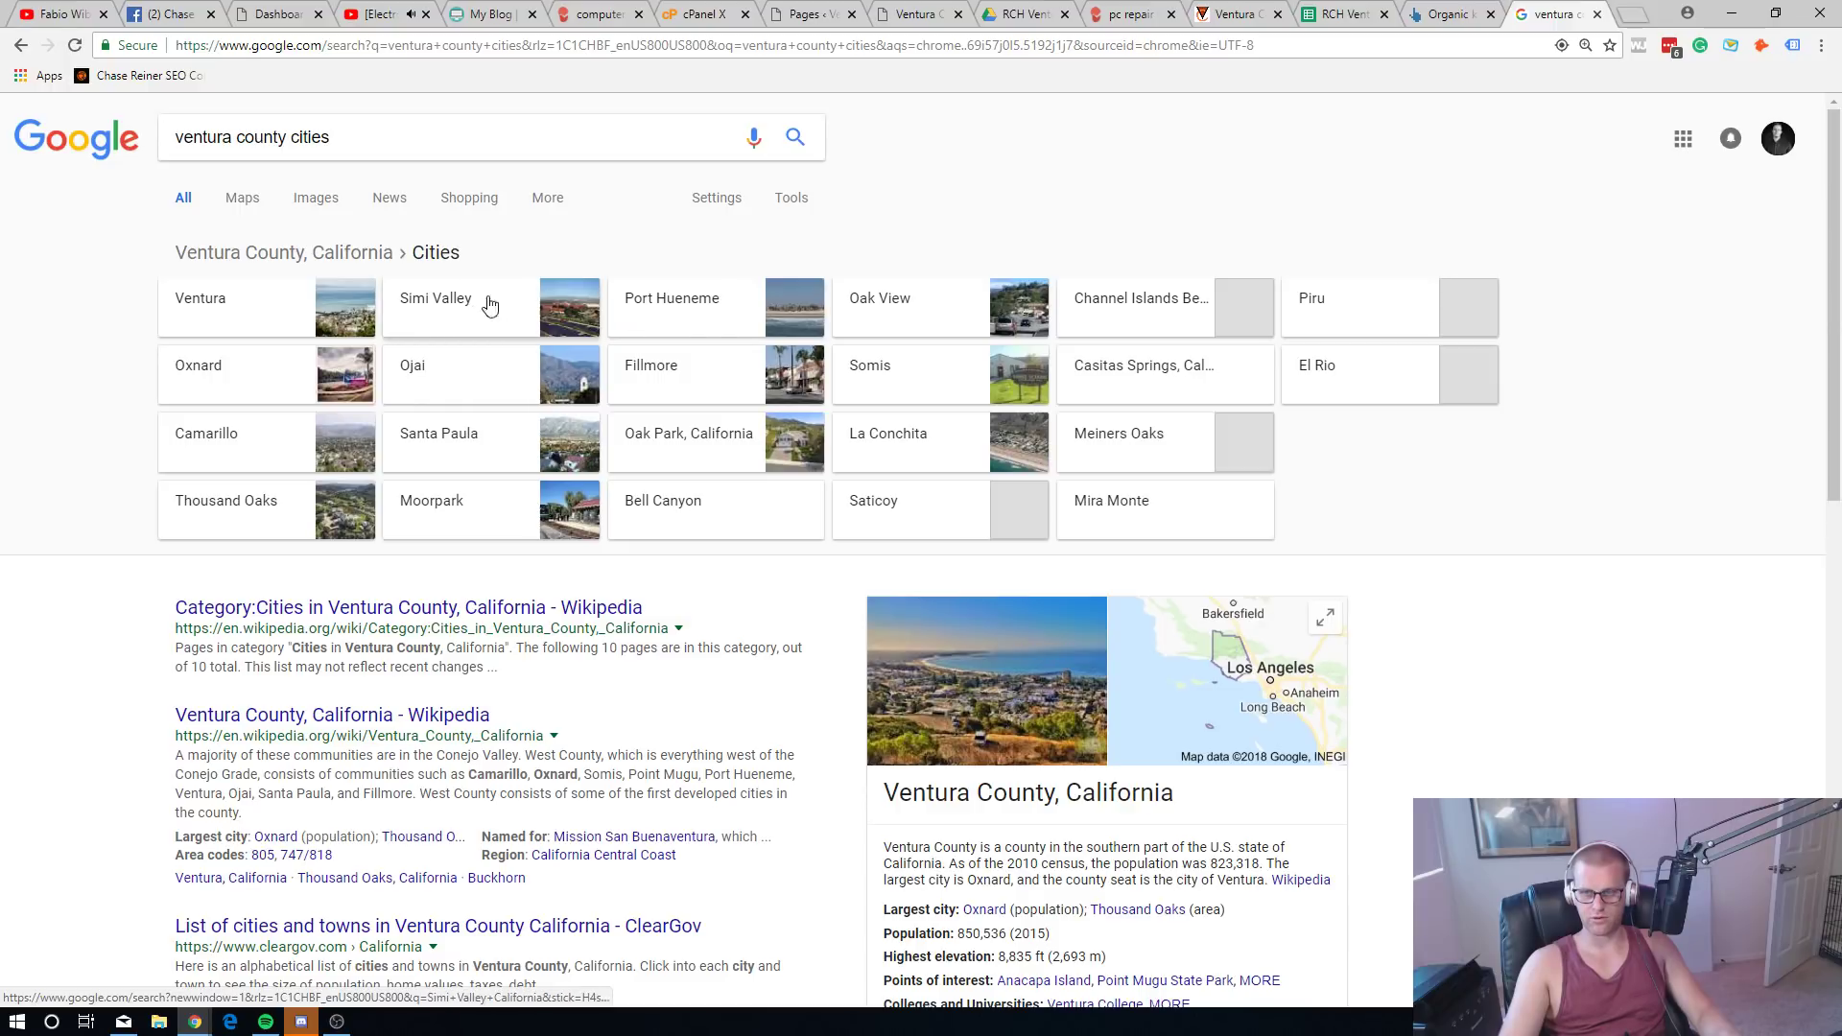
click(421, 317)
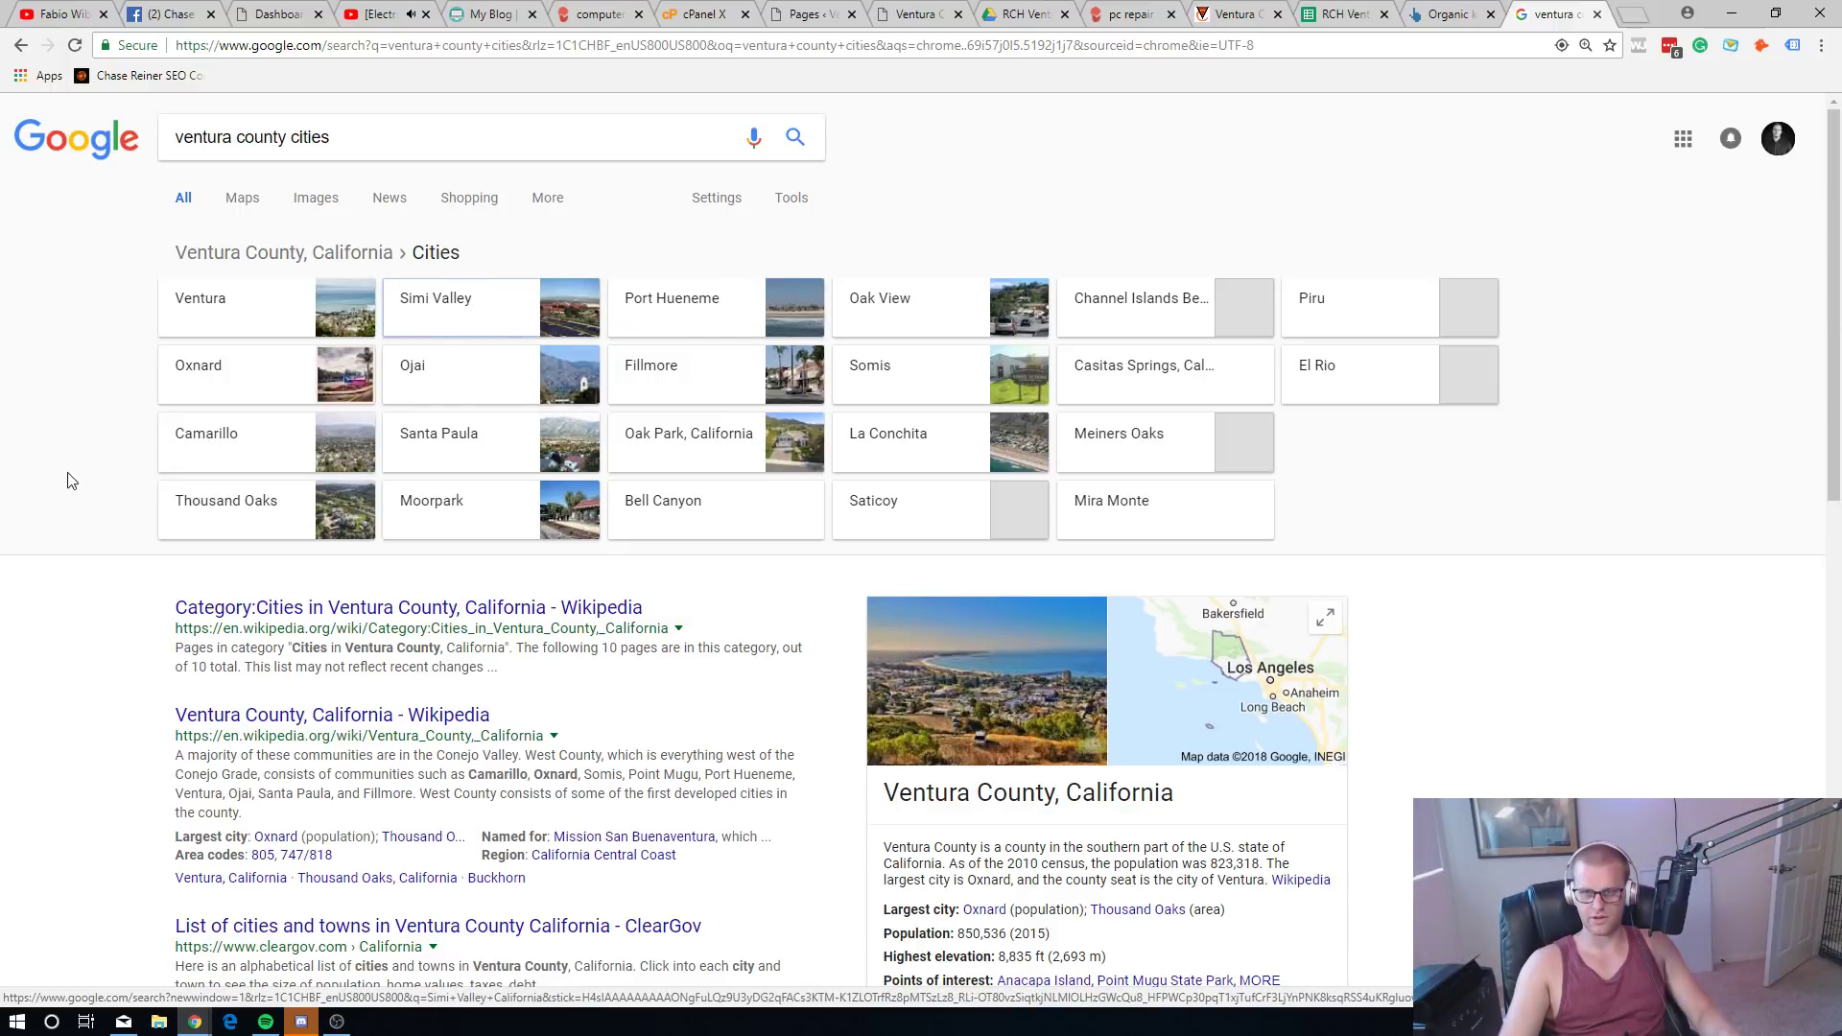
click(457, 156)
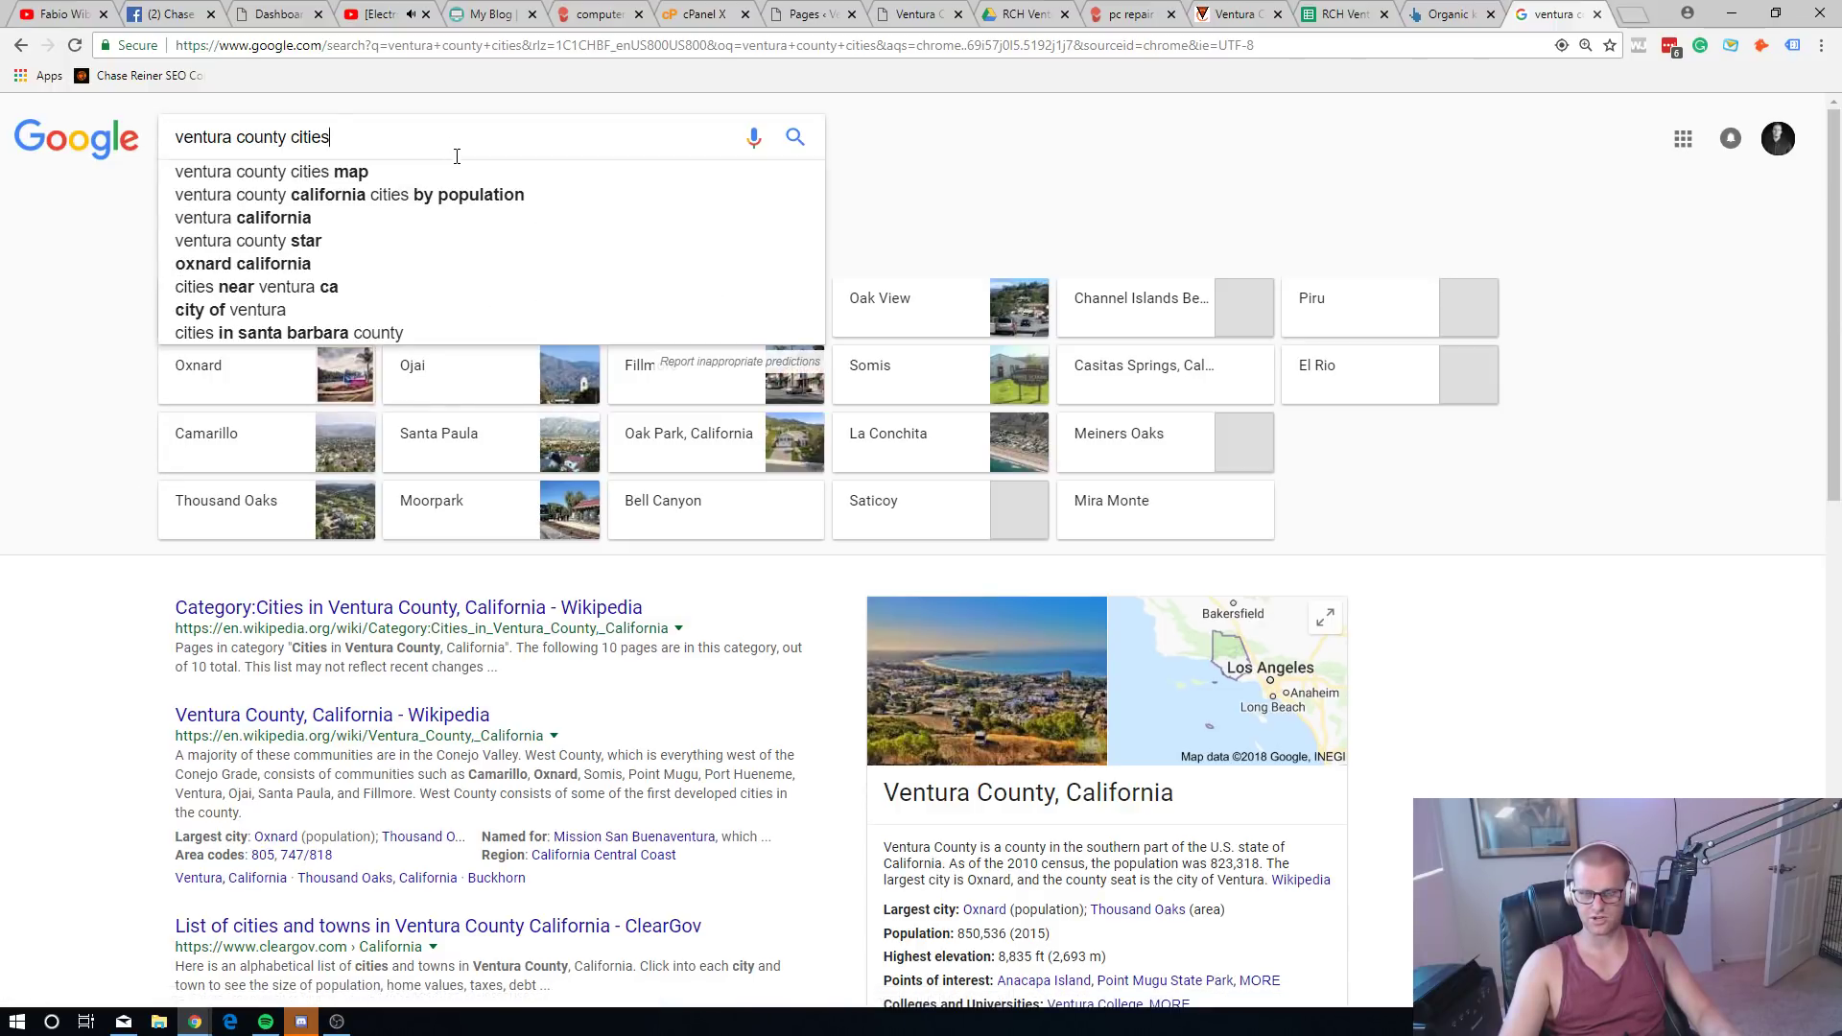
click(1609, 357)
scroll(1580, 465, down, 3)
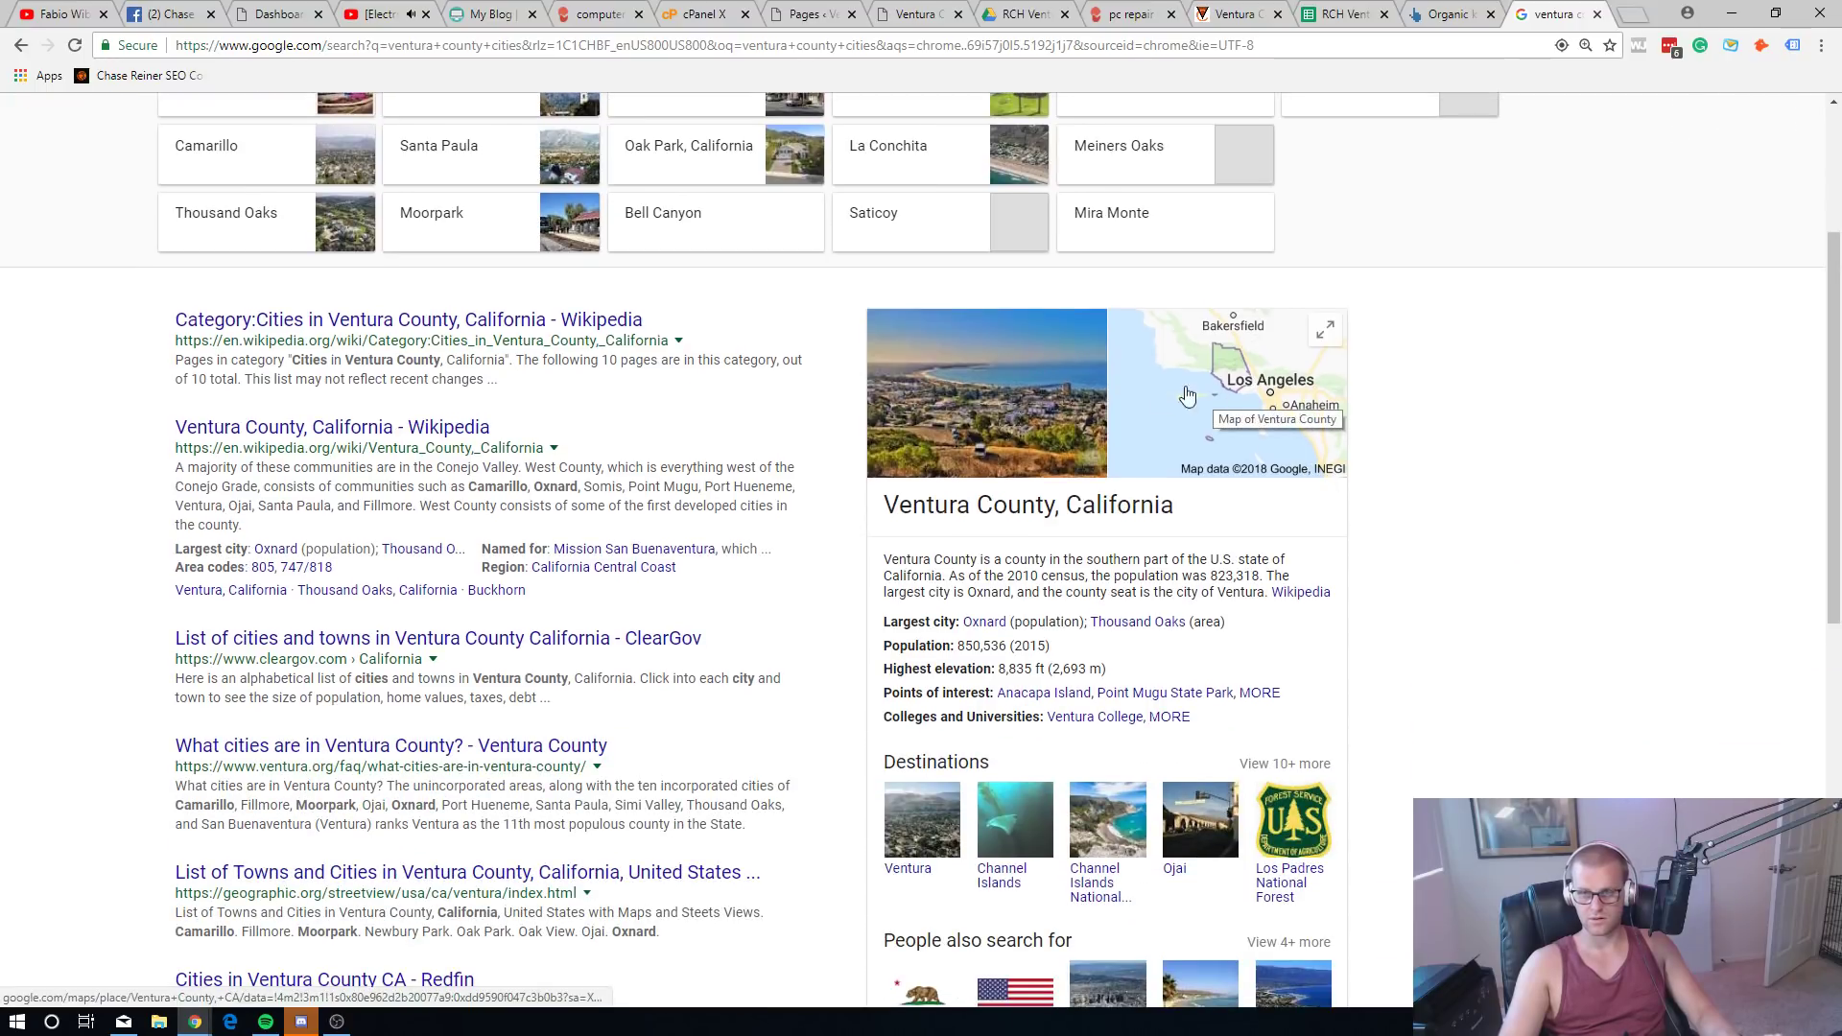
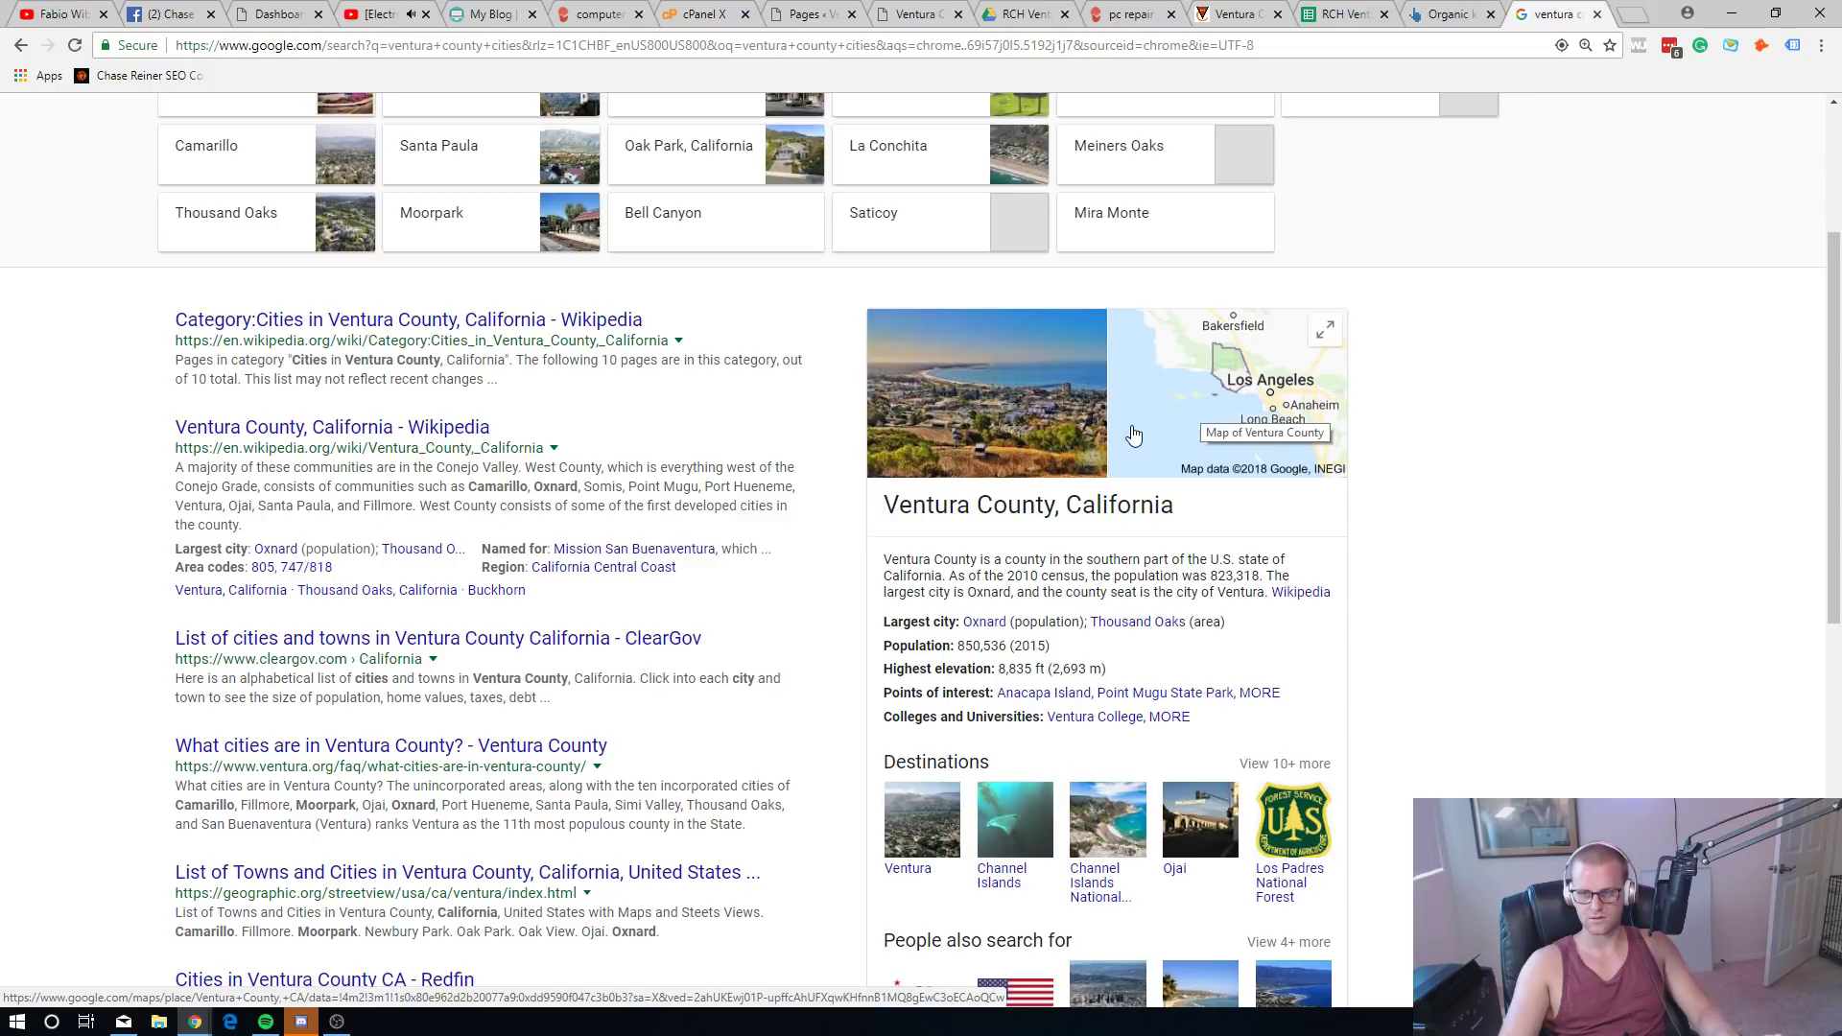
Open the Ventura County map and pan over Ventura, Oxnard, Camarillo and the inland county
click(1179, 355)
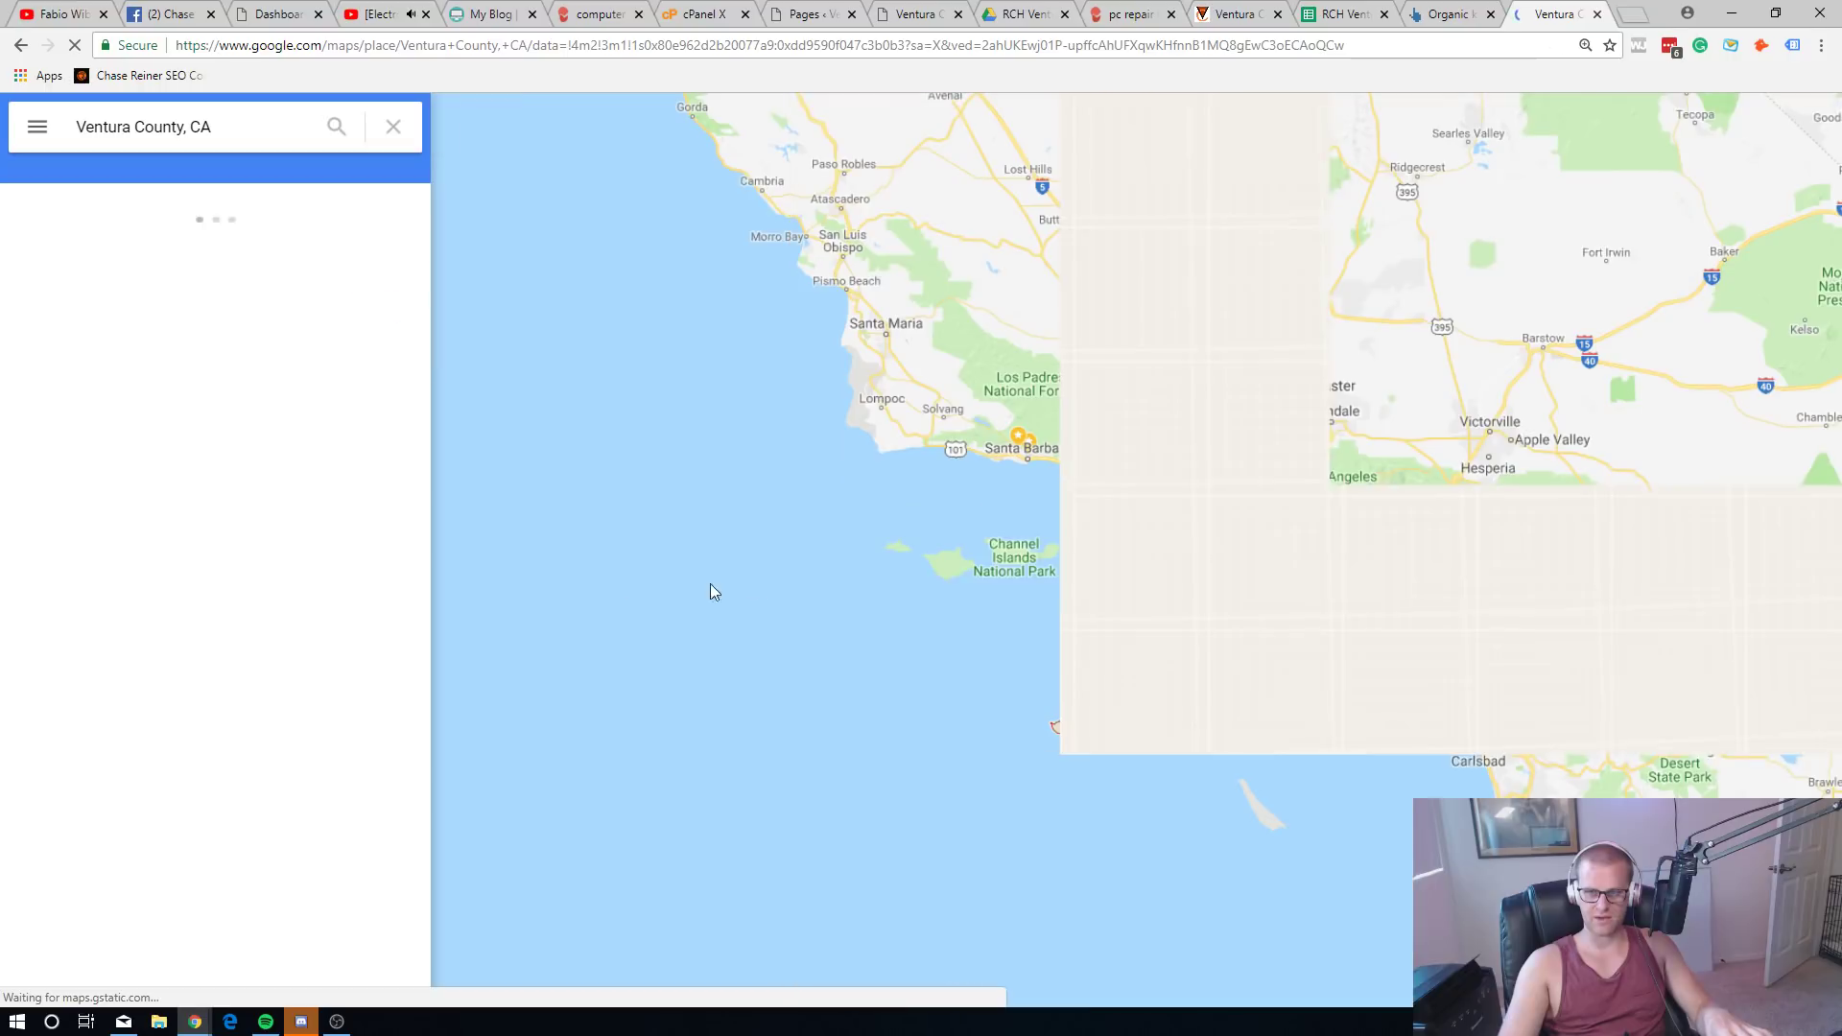
scroll(1171, 601, up, 3)
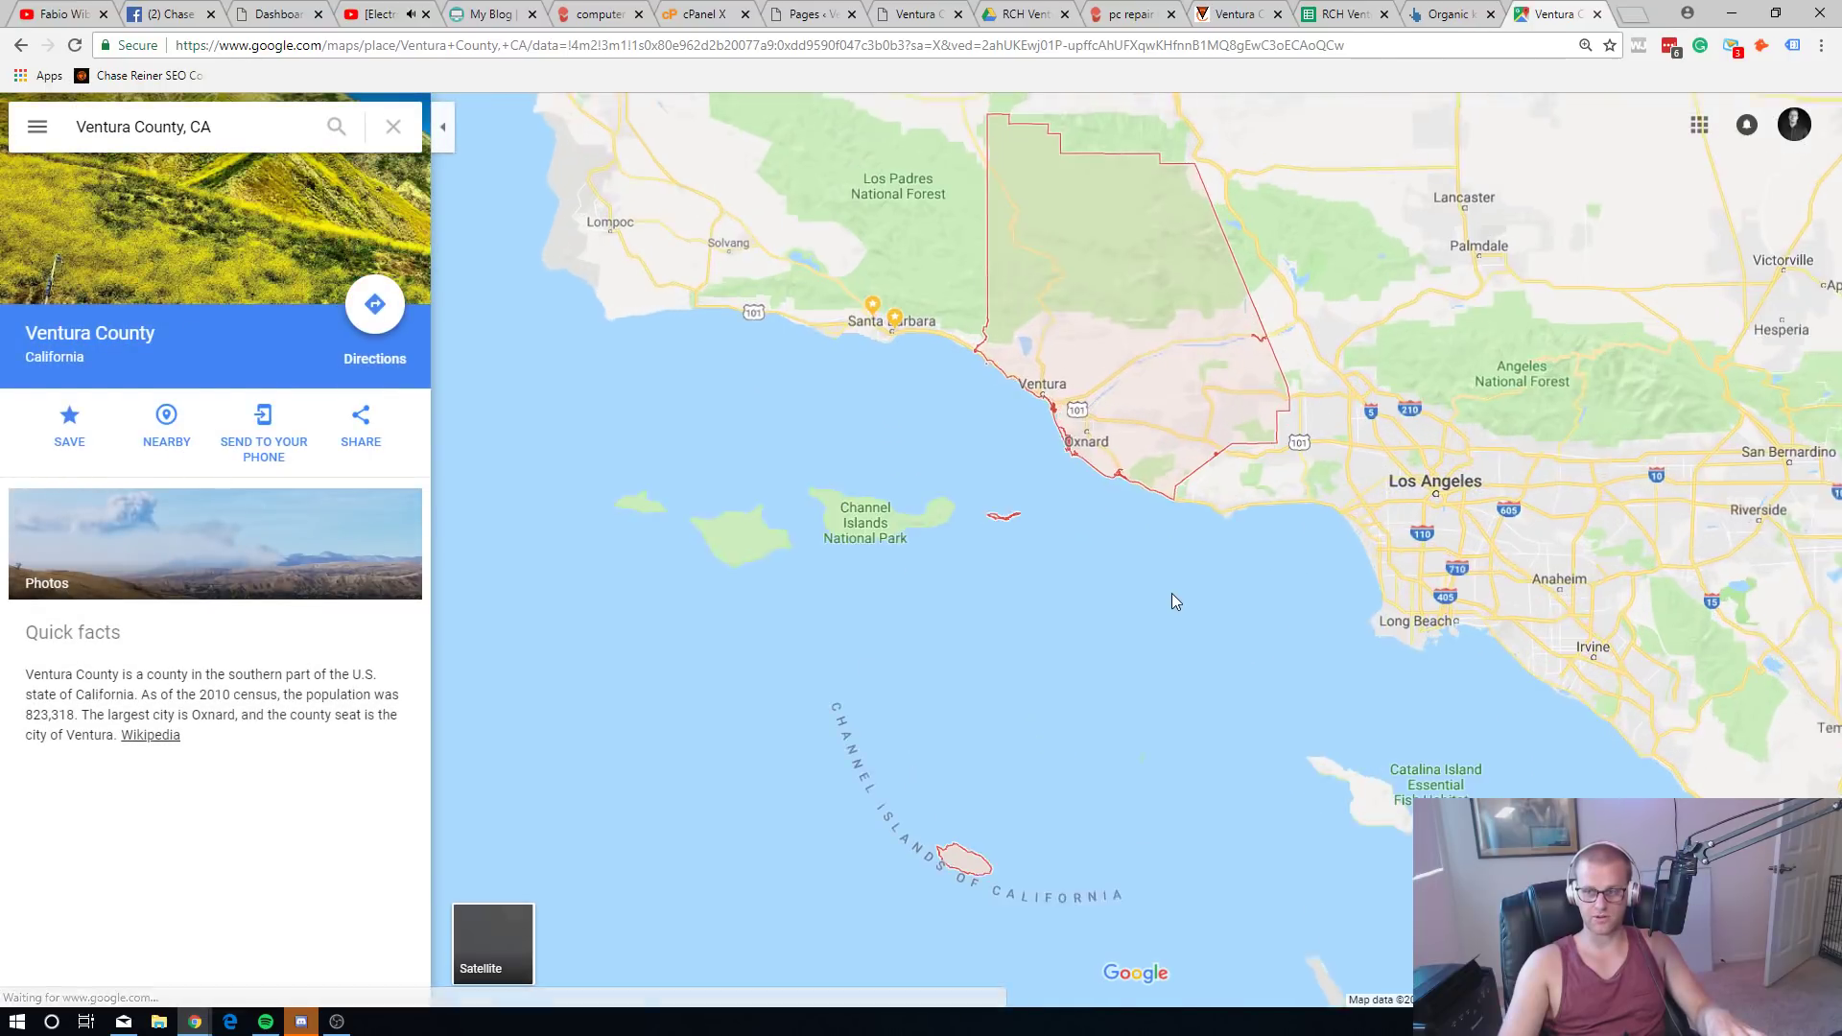
drag(1094, 473, 1084, 758)
drag(1010, 388, 1024, 460)
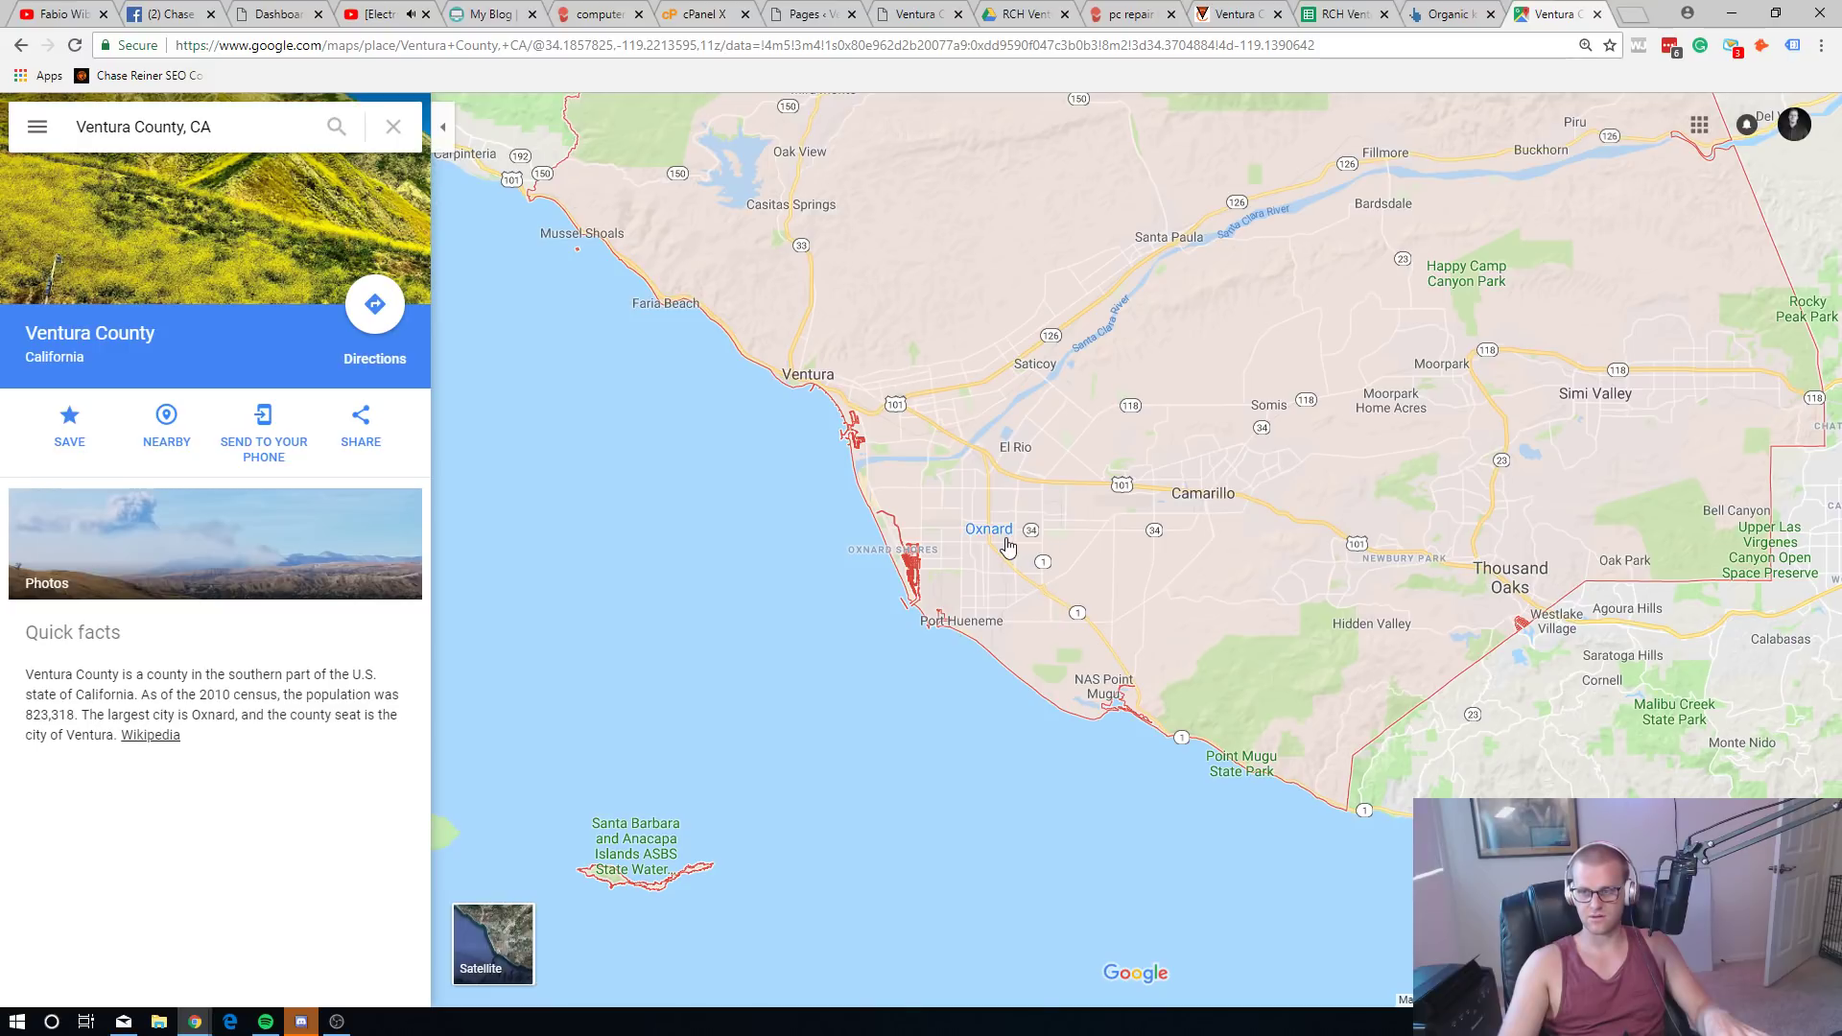
drag(1157, 553, 1166, 593)
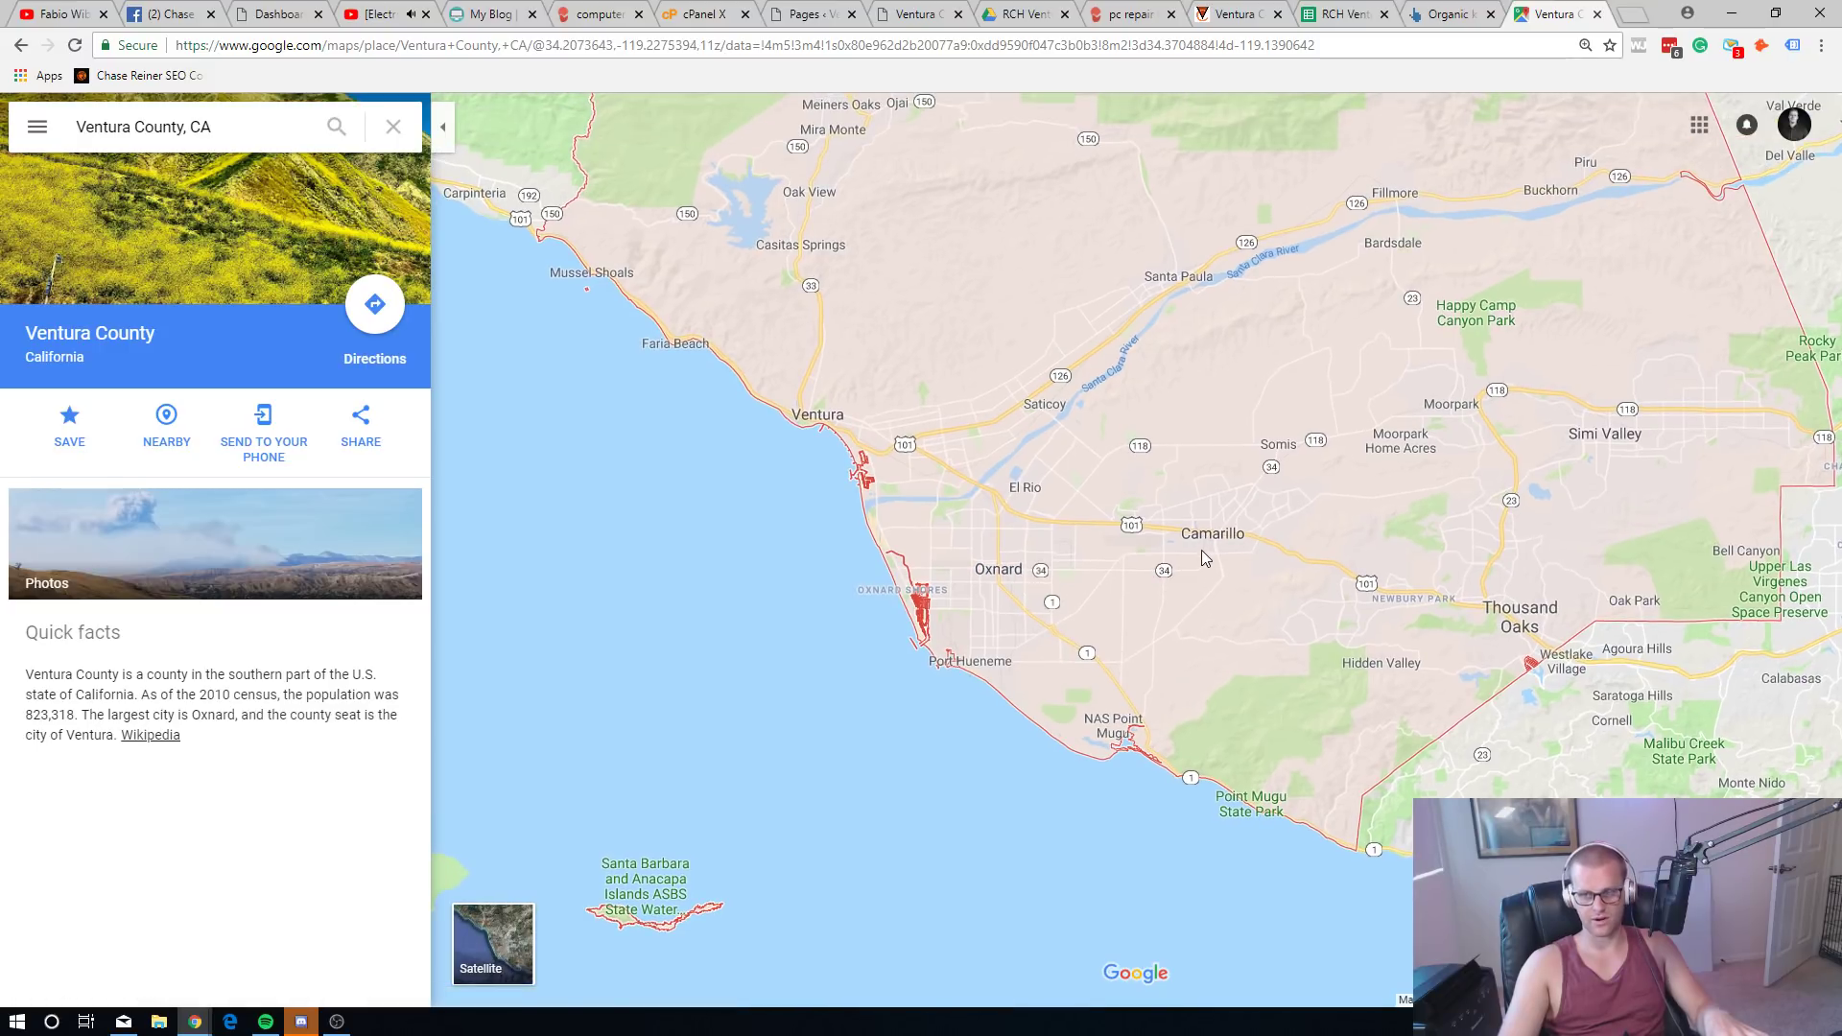
drag(1154, 504, 1096, 555)
drag(902, 449, 877, 527)
drag(822, 431, 906, 504)
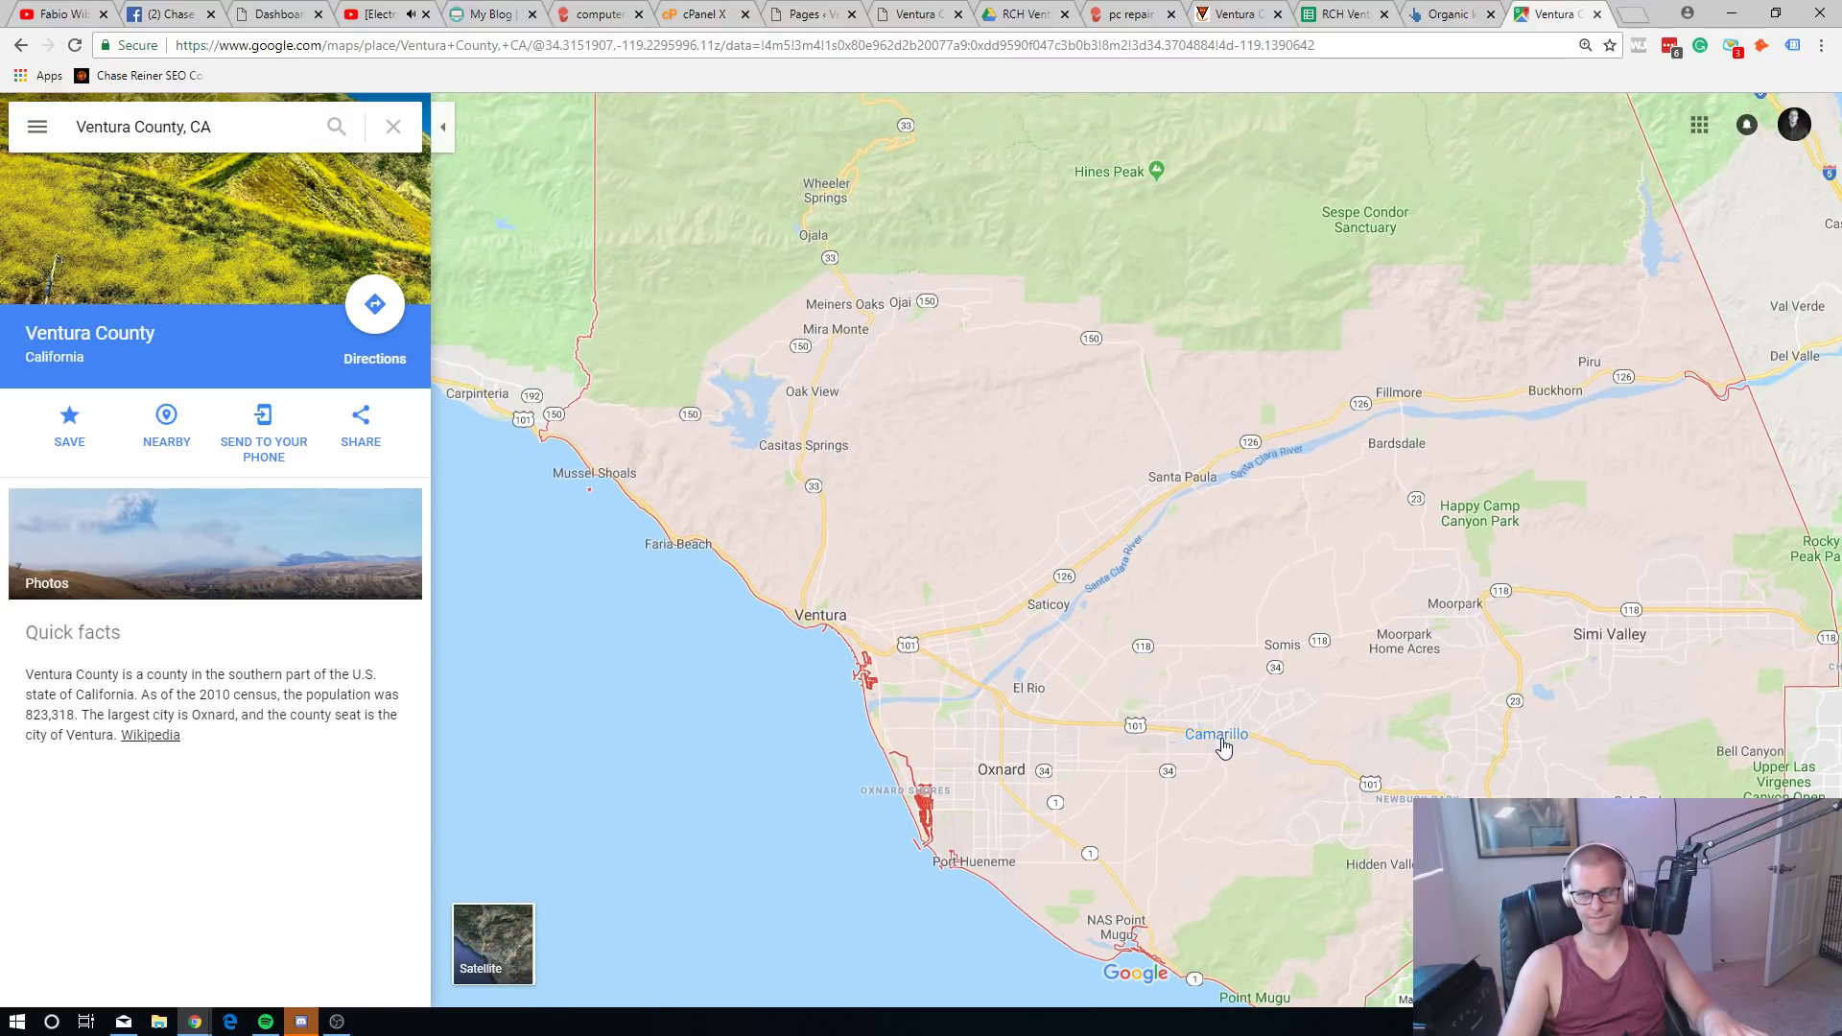
drag(1370, 665, 1206, 764)
scroll(1246, 741, down, 1)
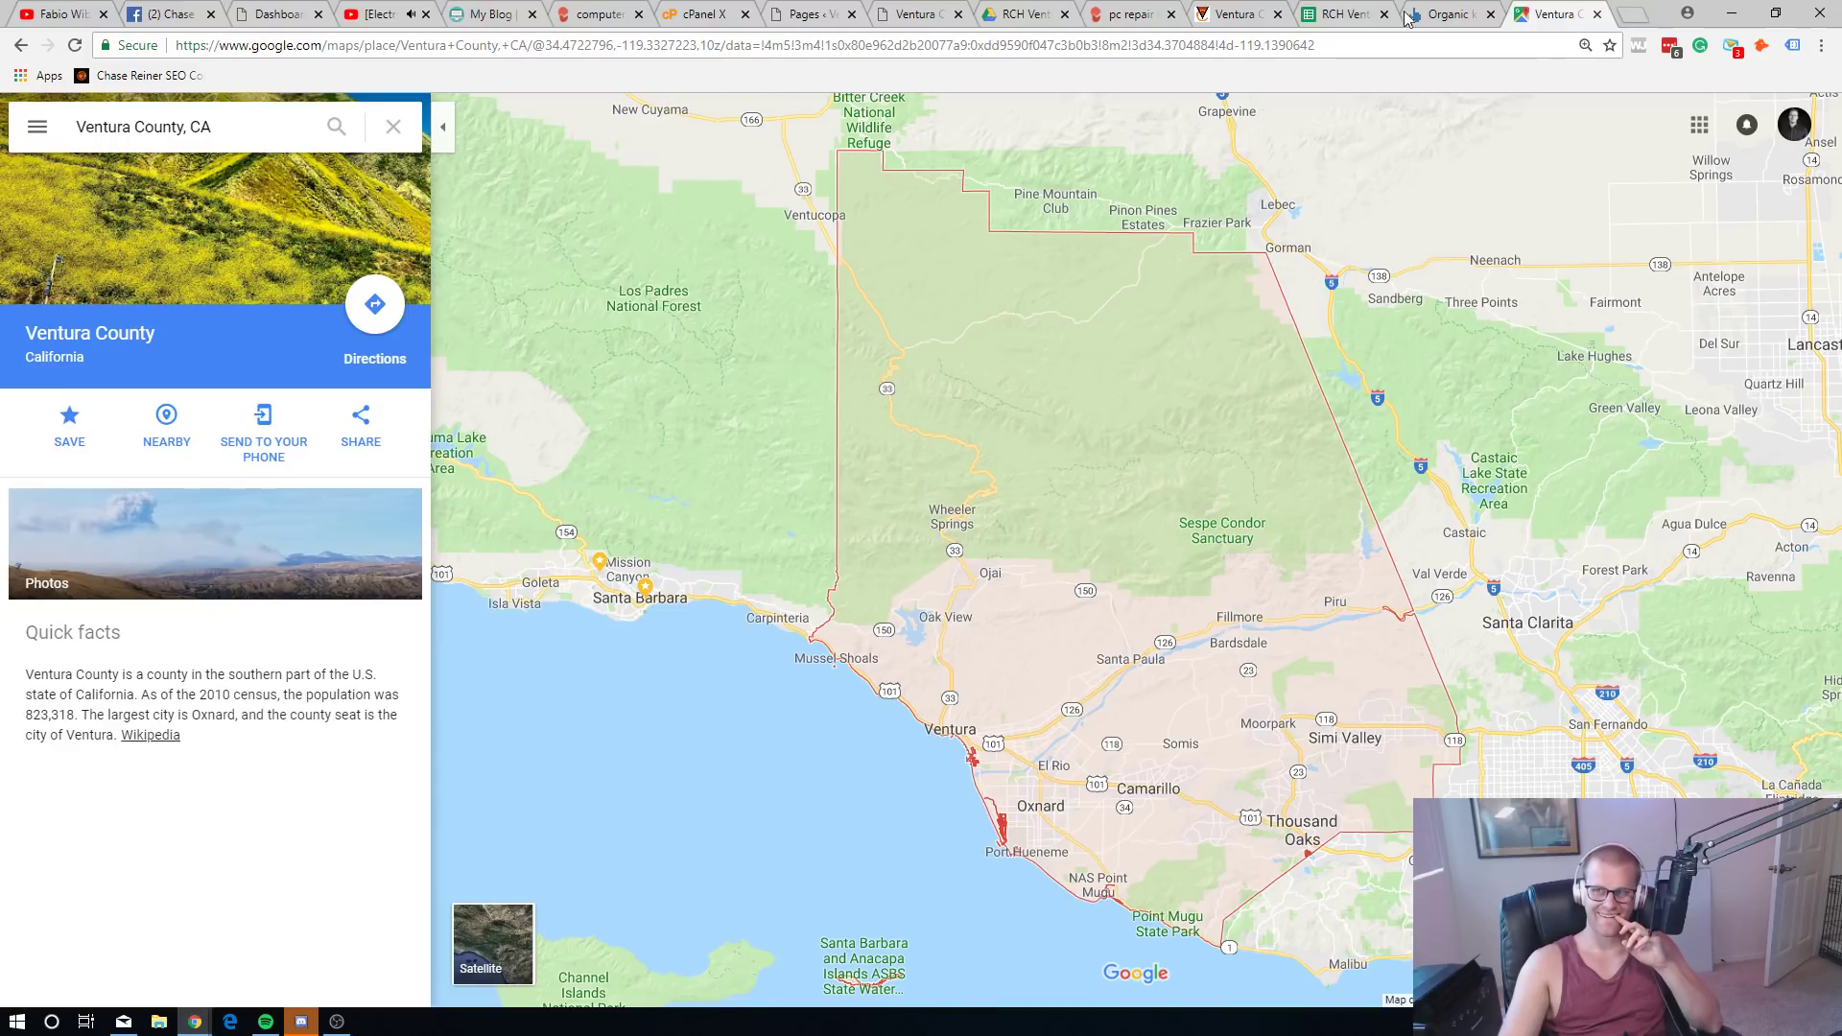
click(1629, 13)
Search Google for 'oxnard computer repair'
text(oxnad)
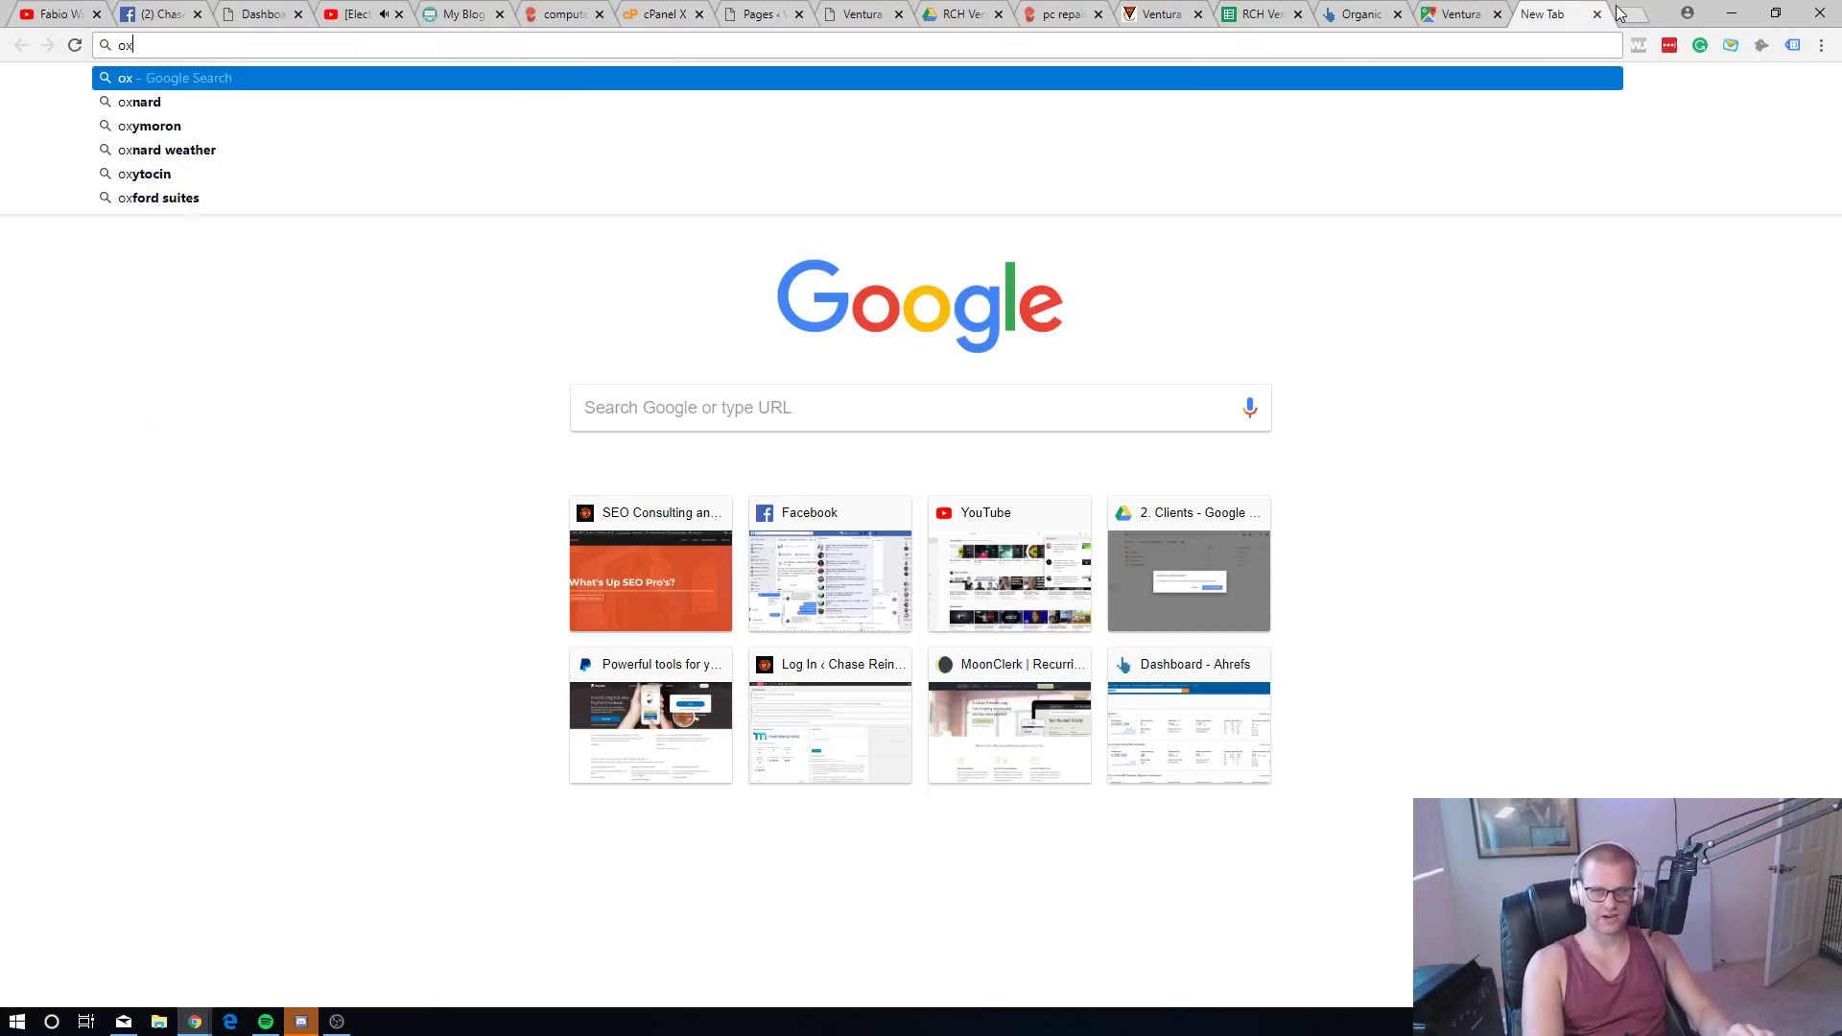
key(BackSpace)
key(BackSpace)
text(rd ventur)
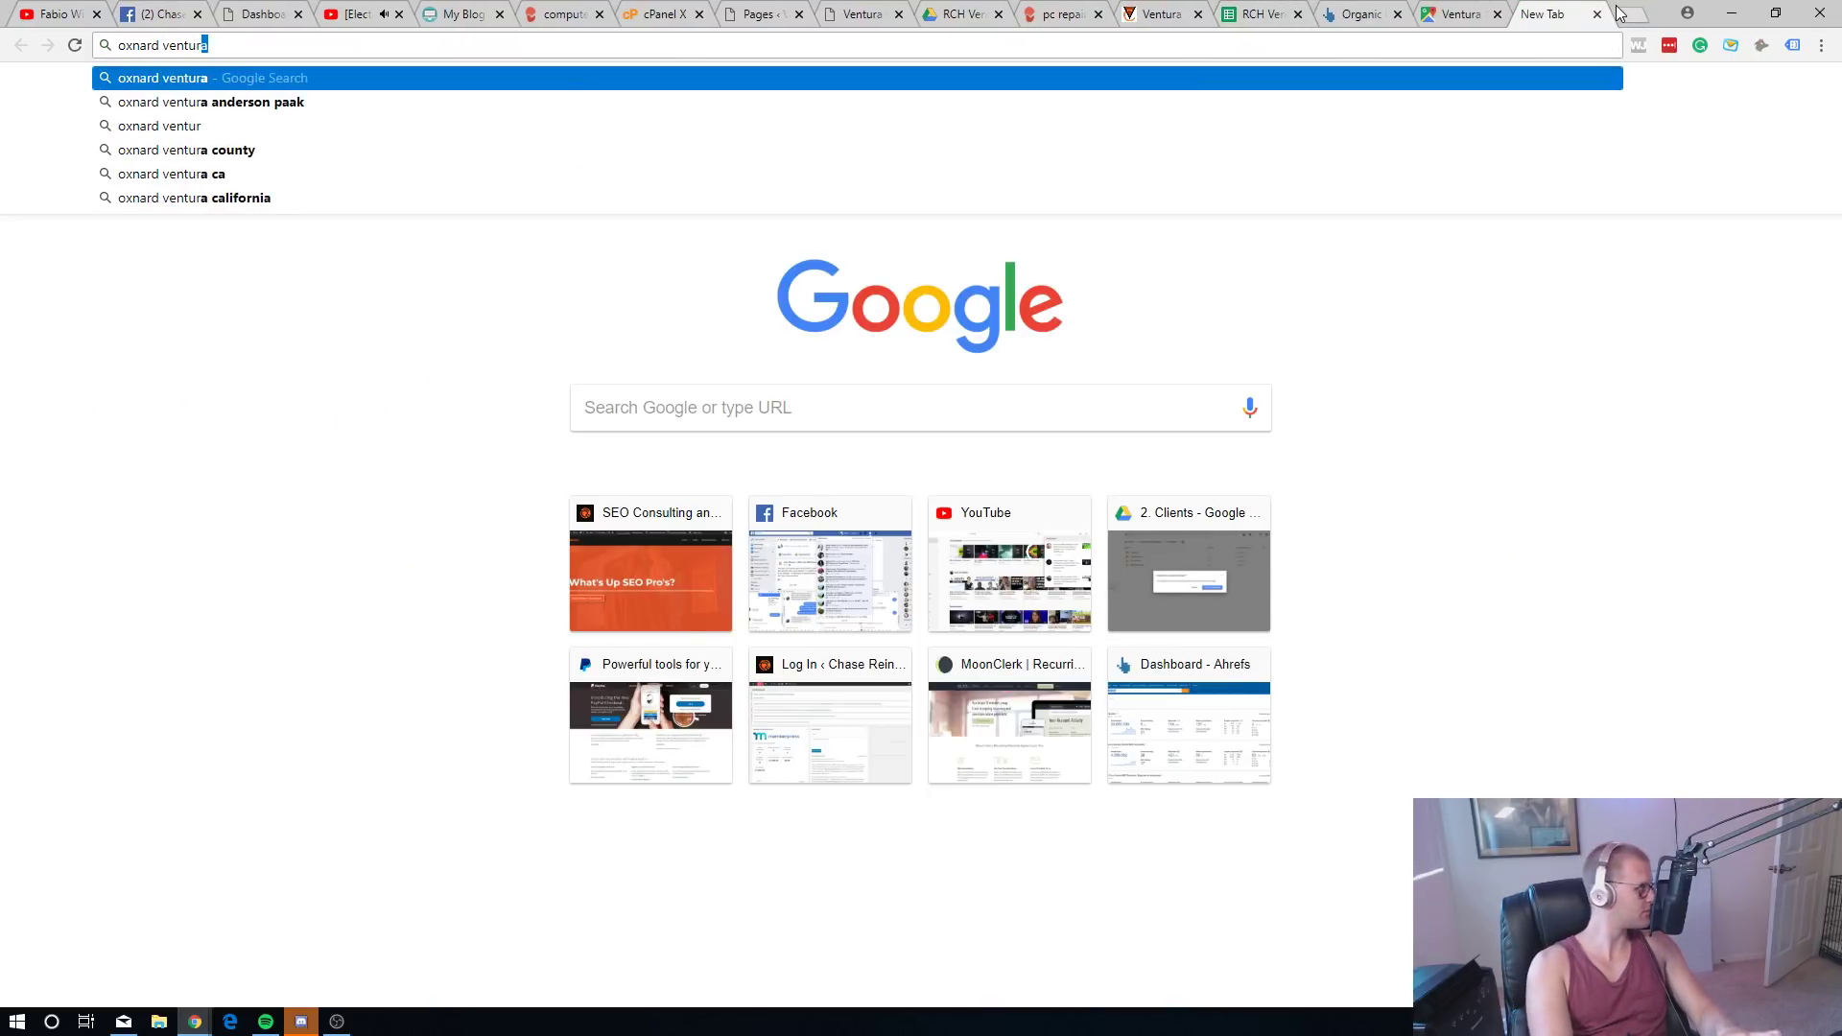
text(a comp)
key(BackSpace)
key(BackSpace)
key(ctrl+a)
text(oxnar)
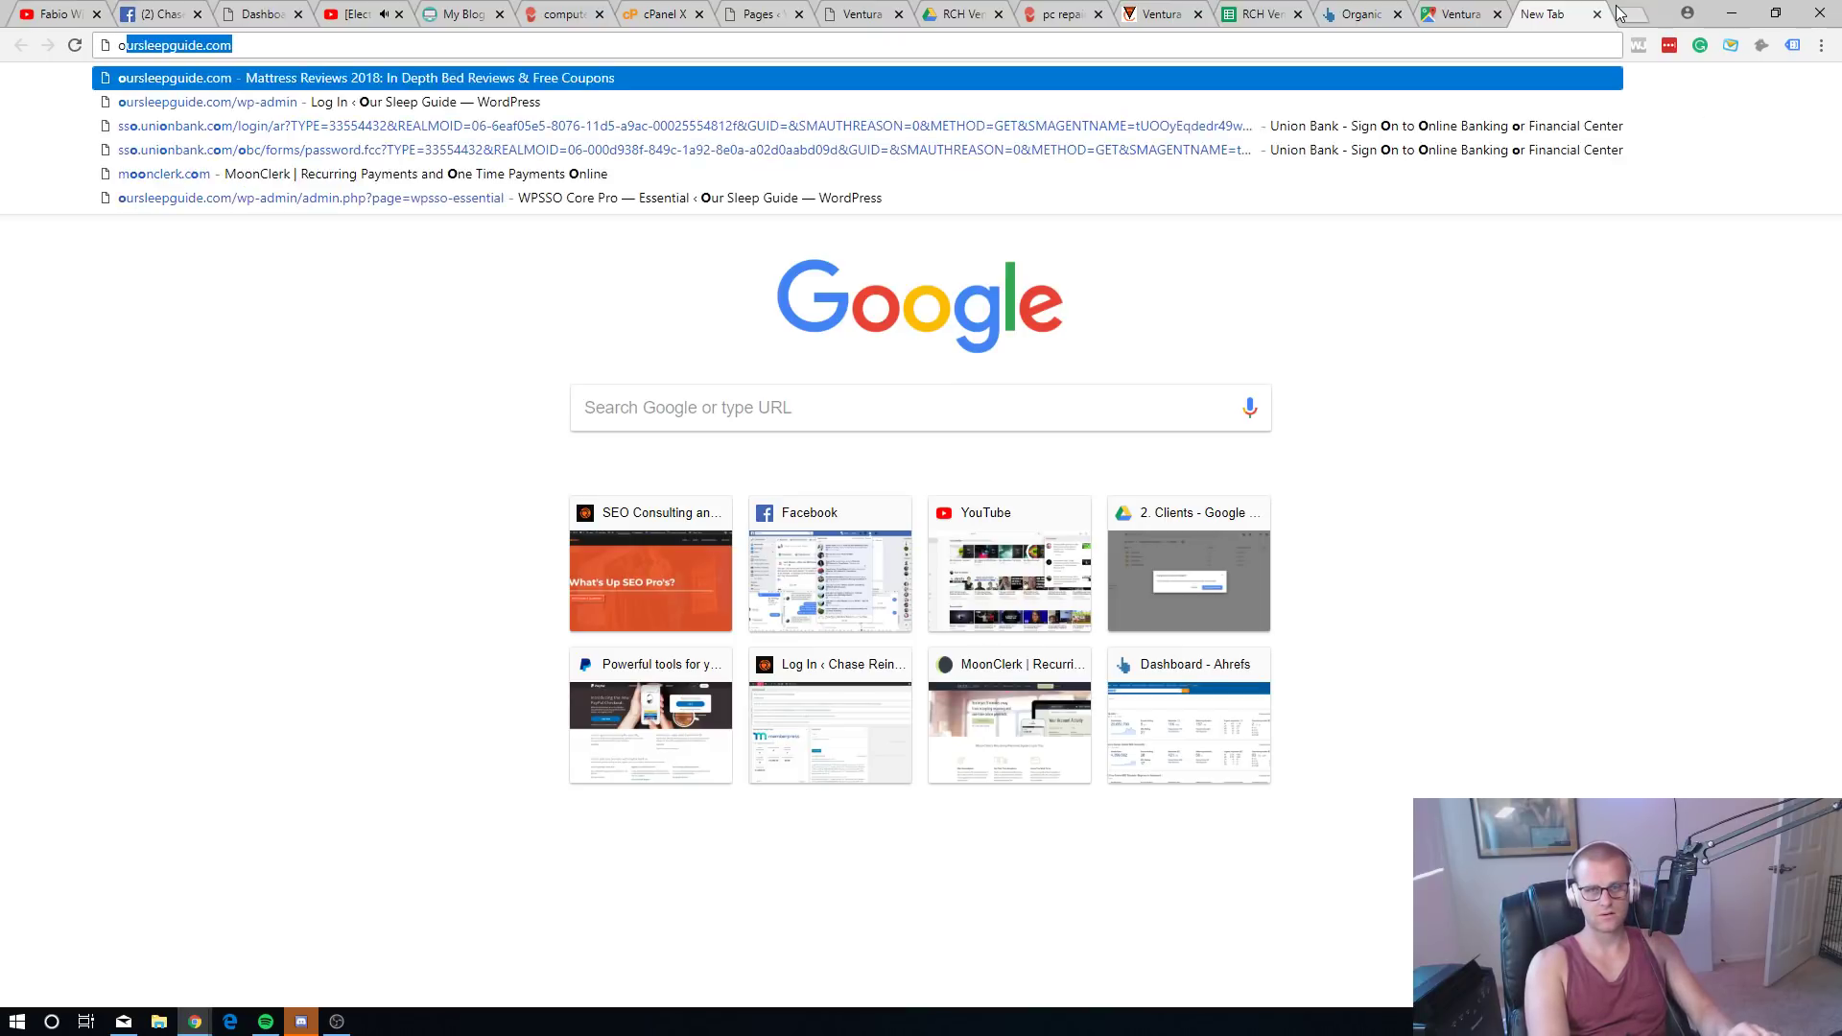
text(d computer repair)
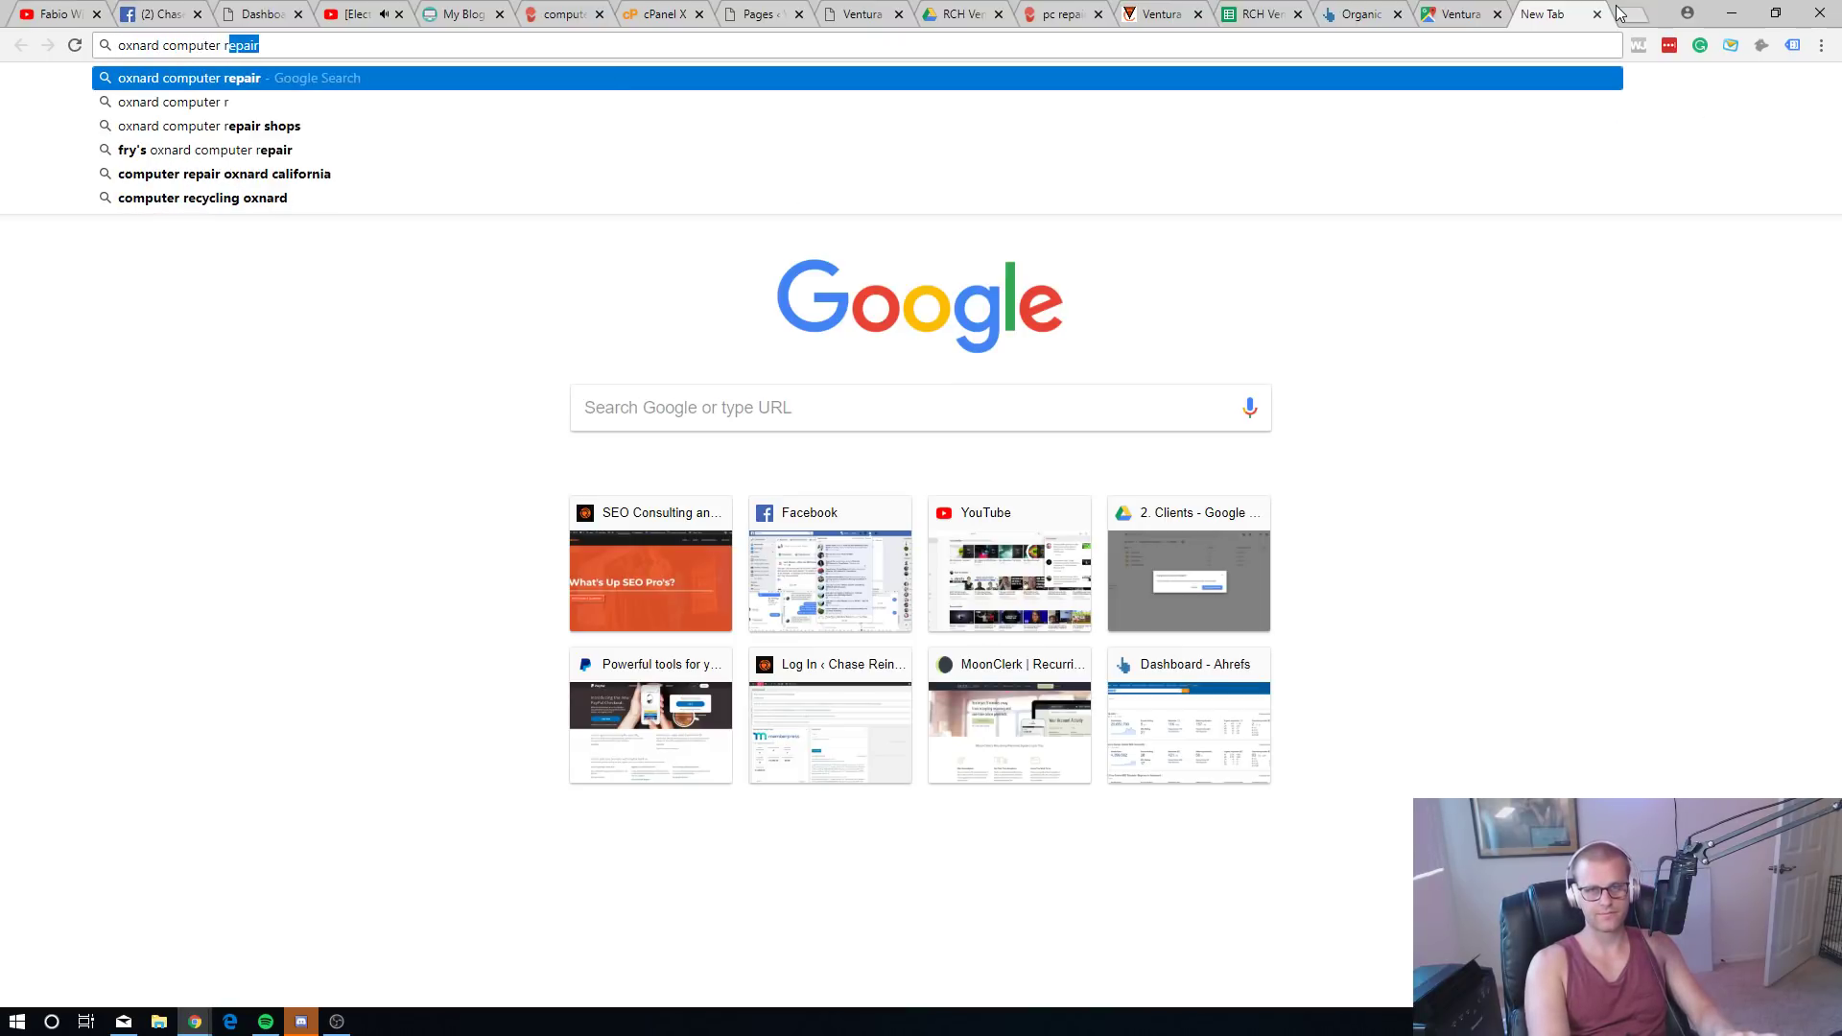
key(Return)
Open the uBreakiFix Oxnard result, select its page address, then close it
scroll(625, 617, down, 7)
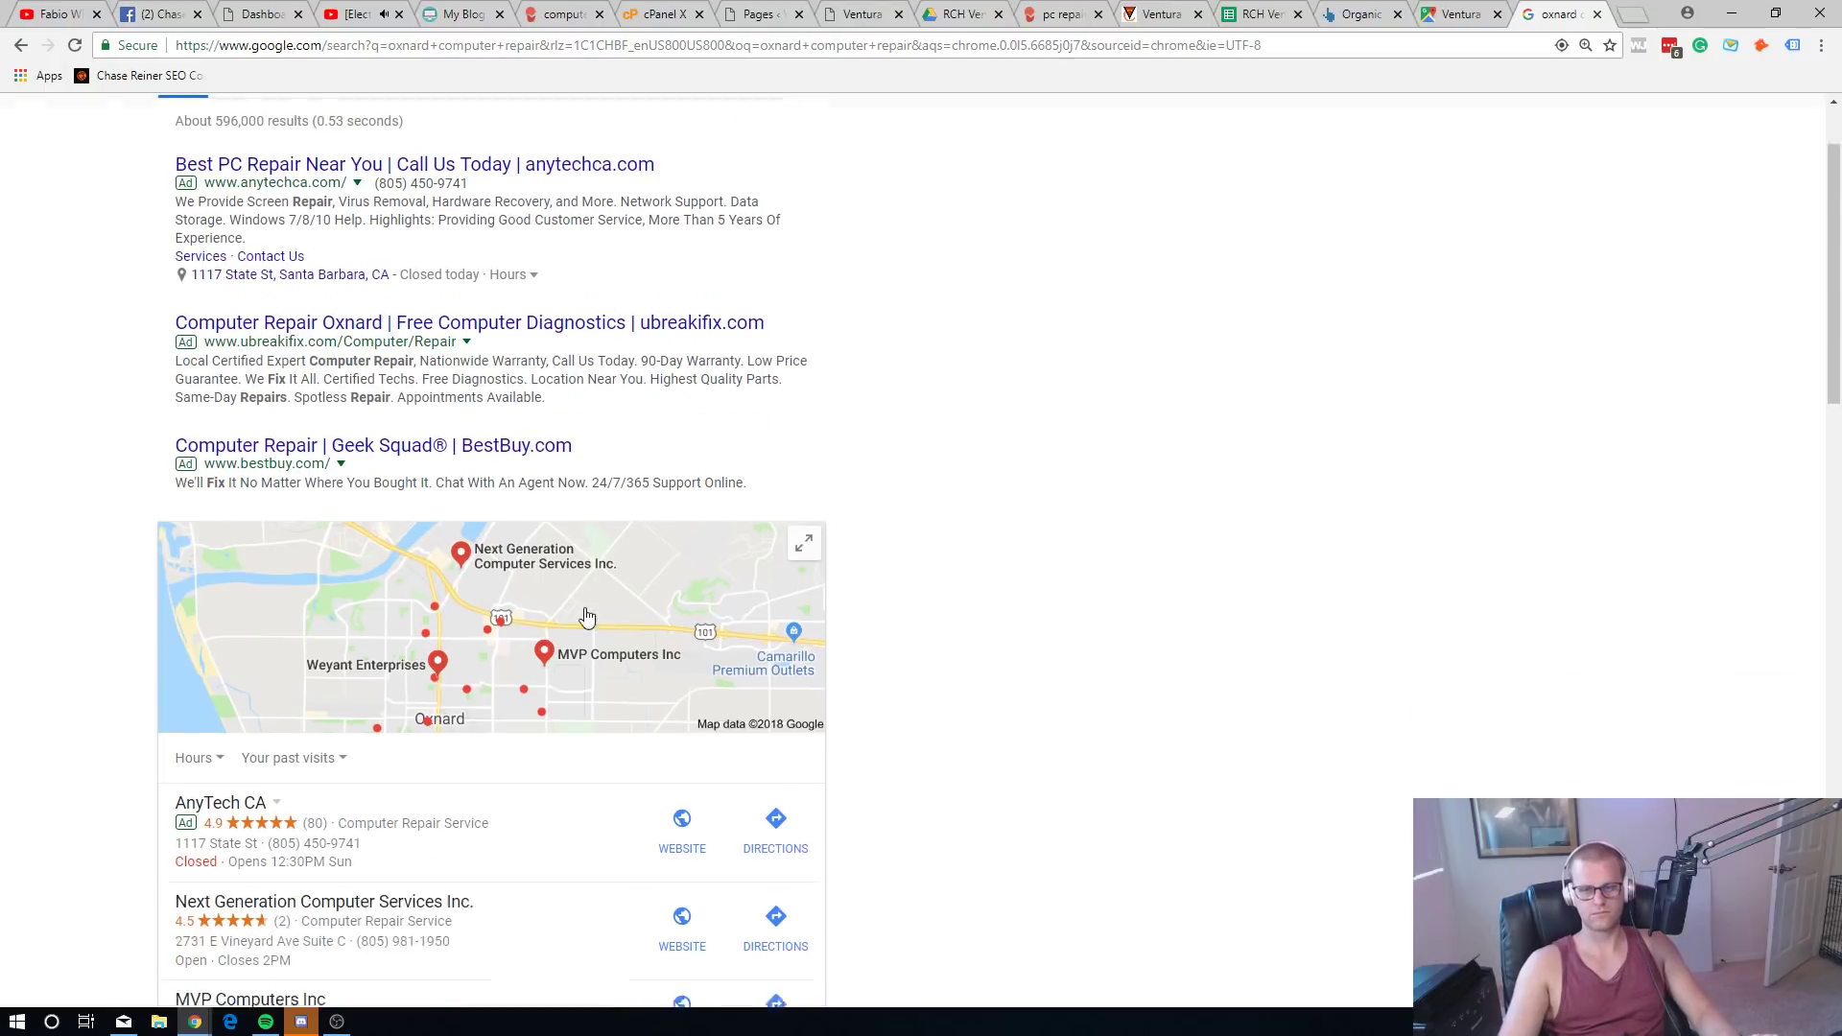
scroll(624, 617, down, 6)
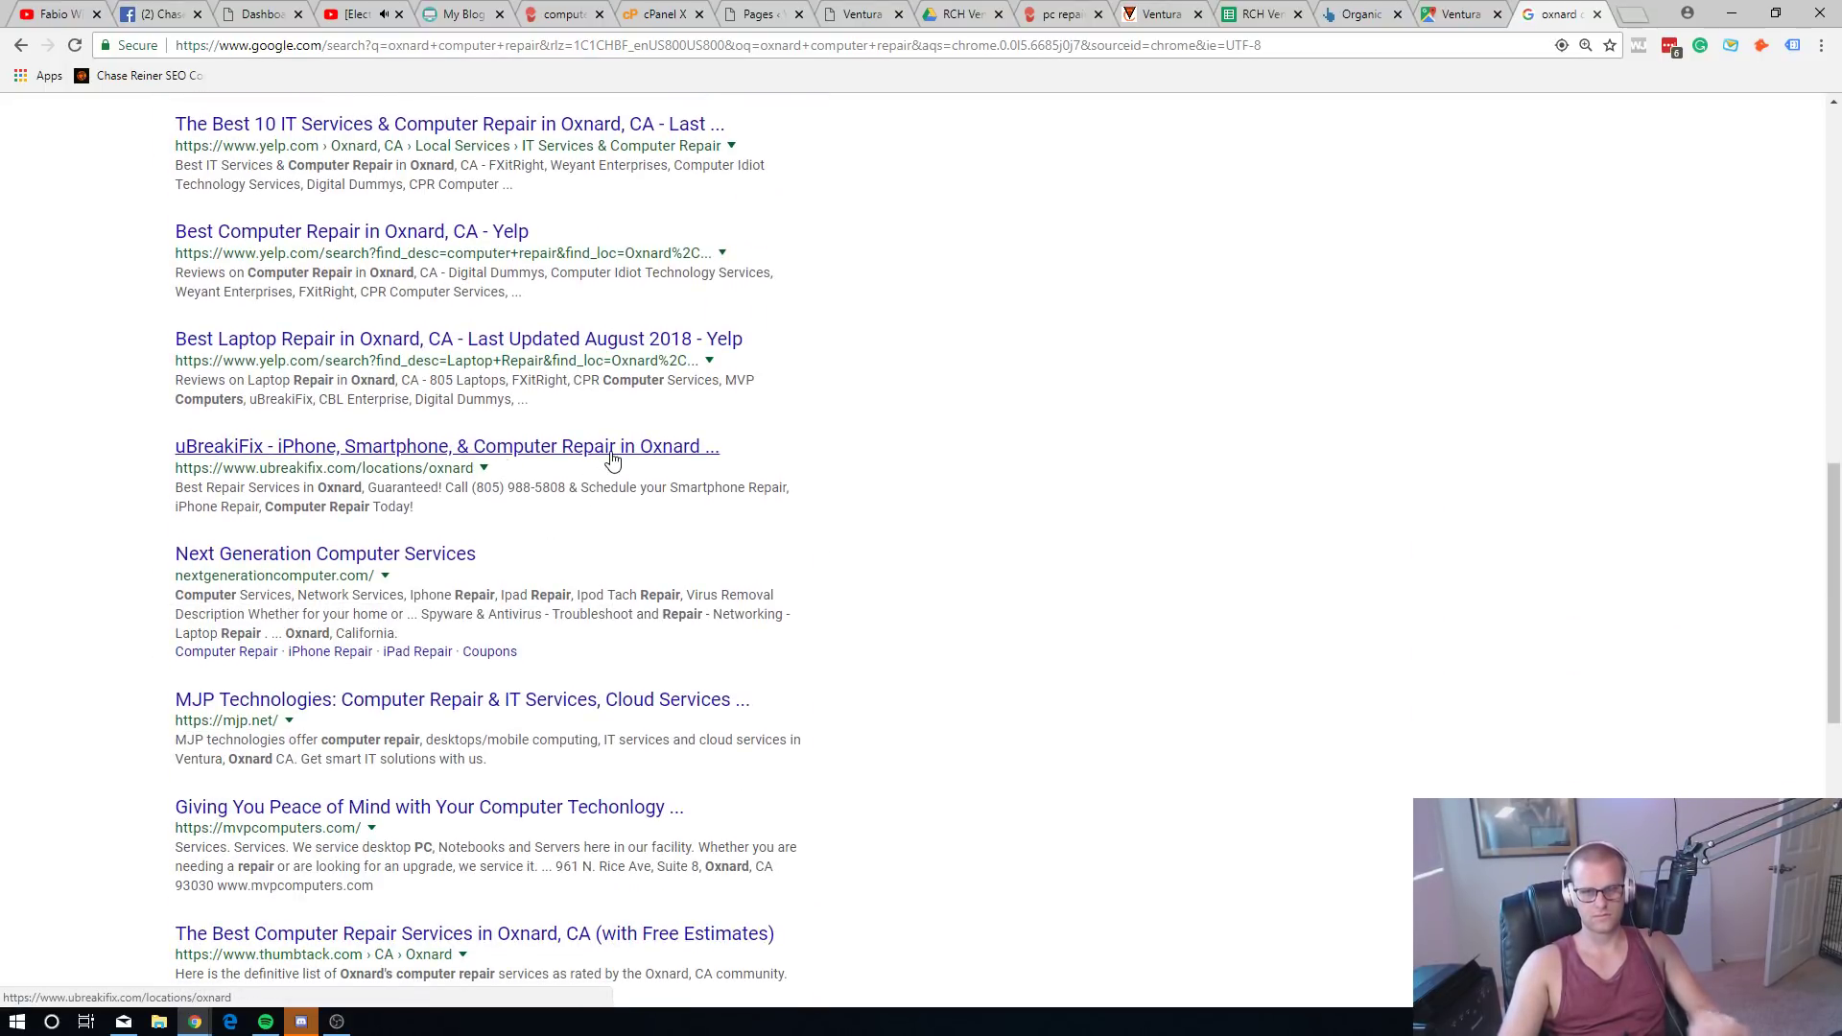
scroll(691, 588, up, 12)
scroll(691, 588, down, 8)
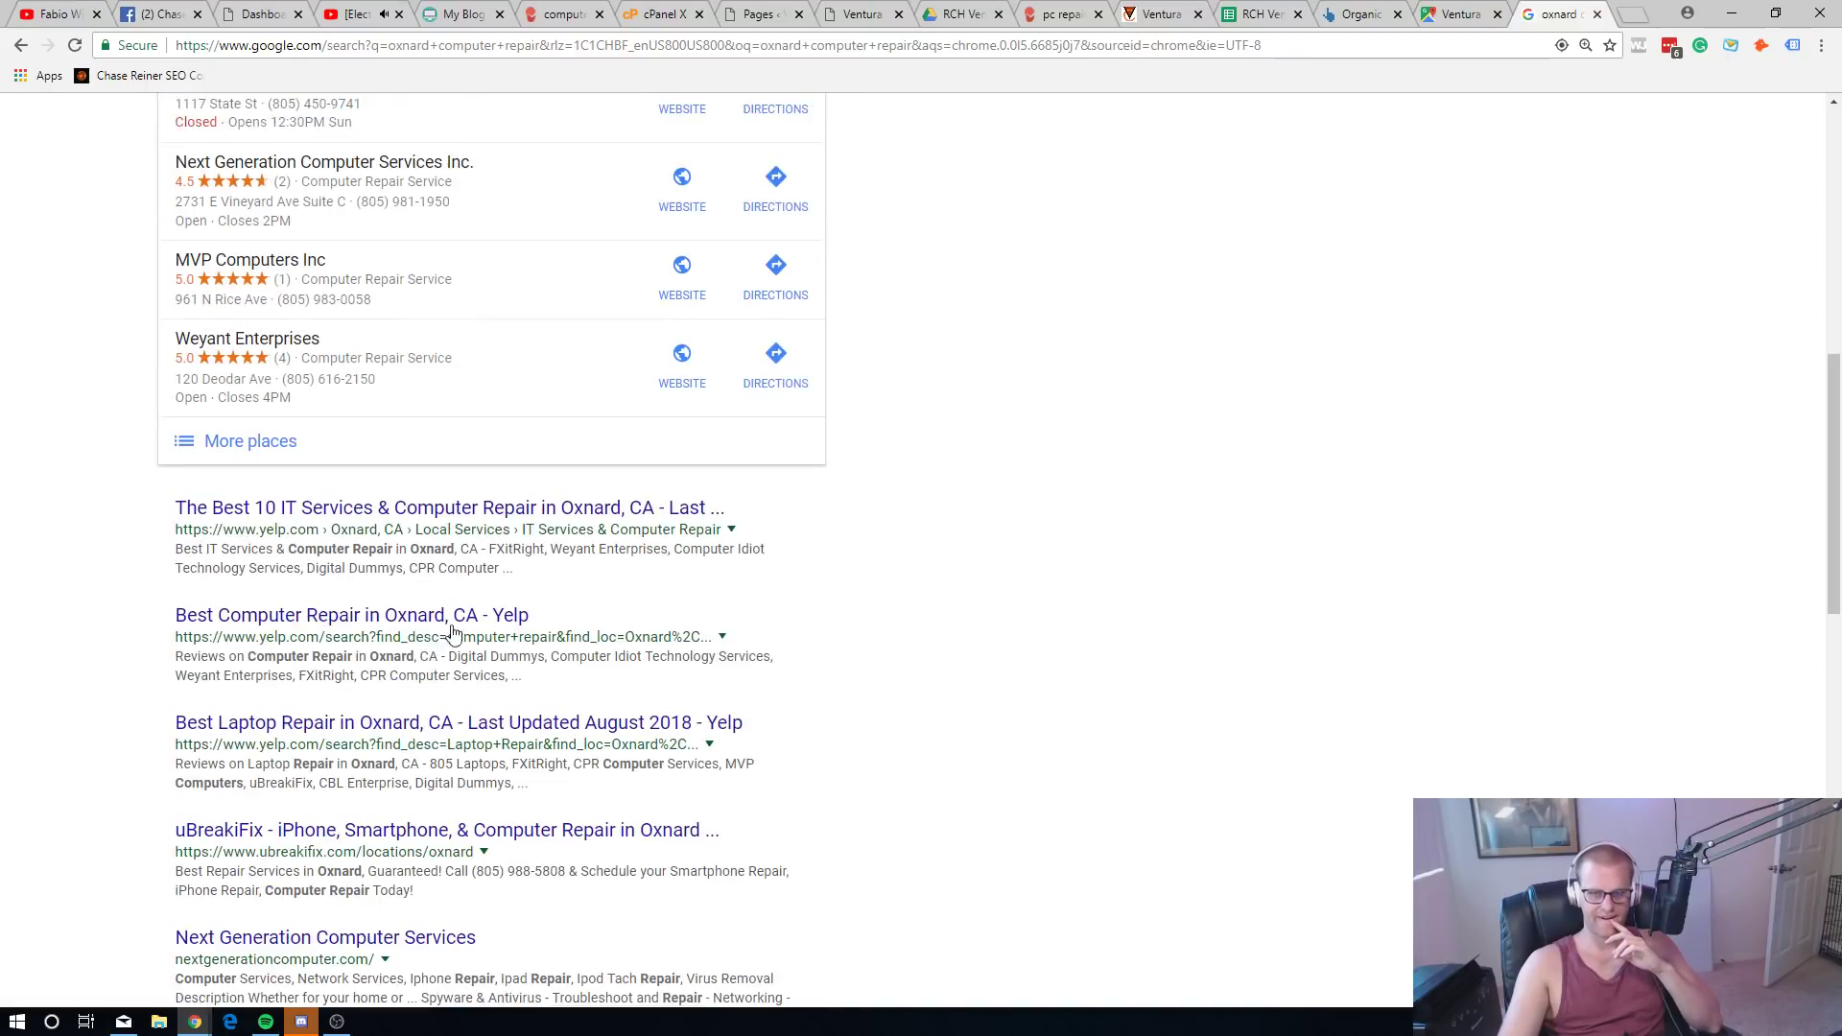
scroll(451, 635, down, 1)
scroll(360, 590, down, 1)
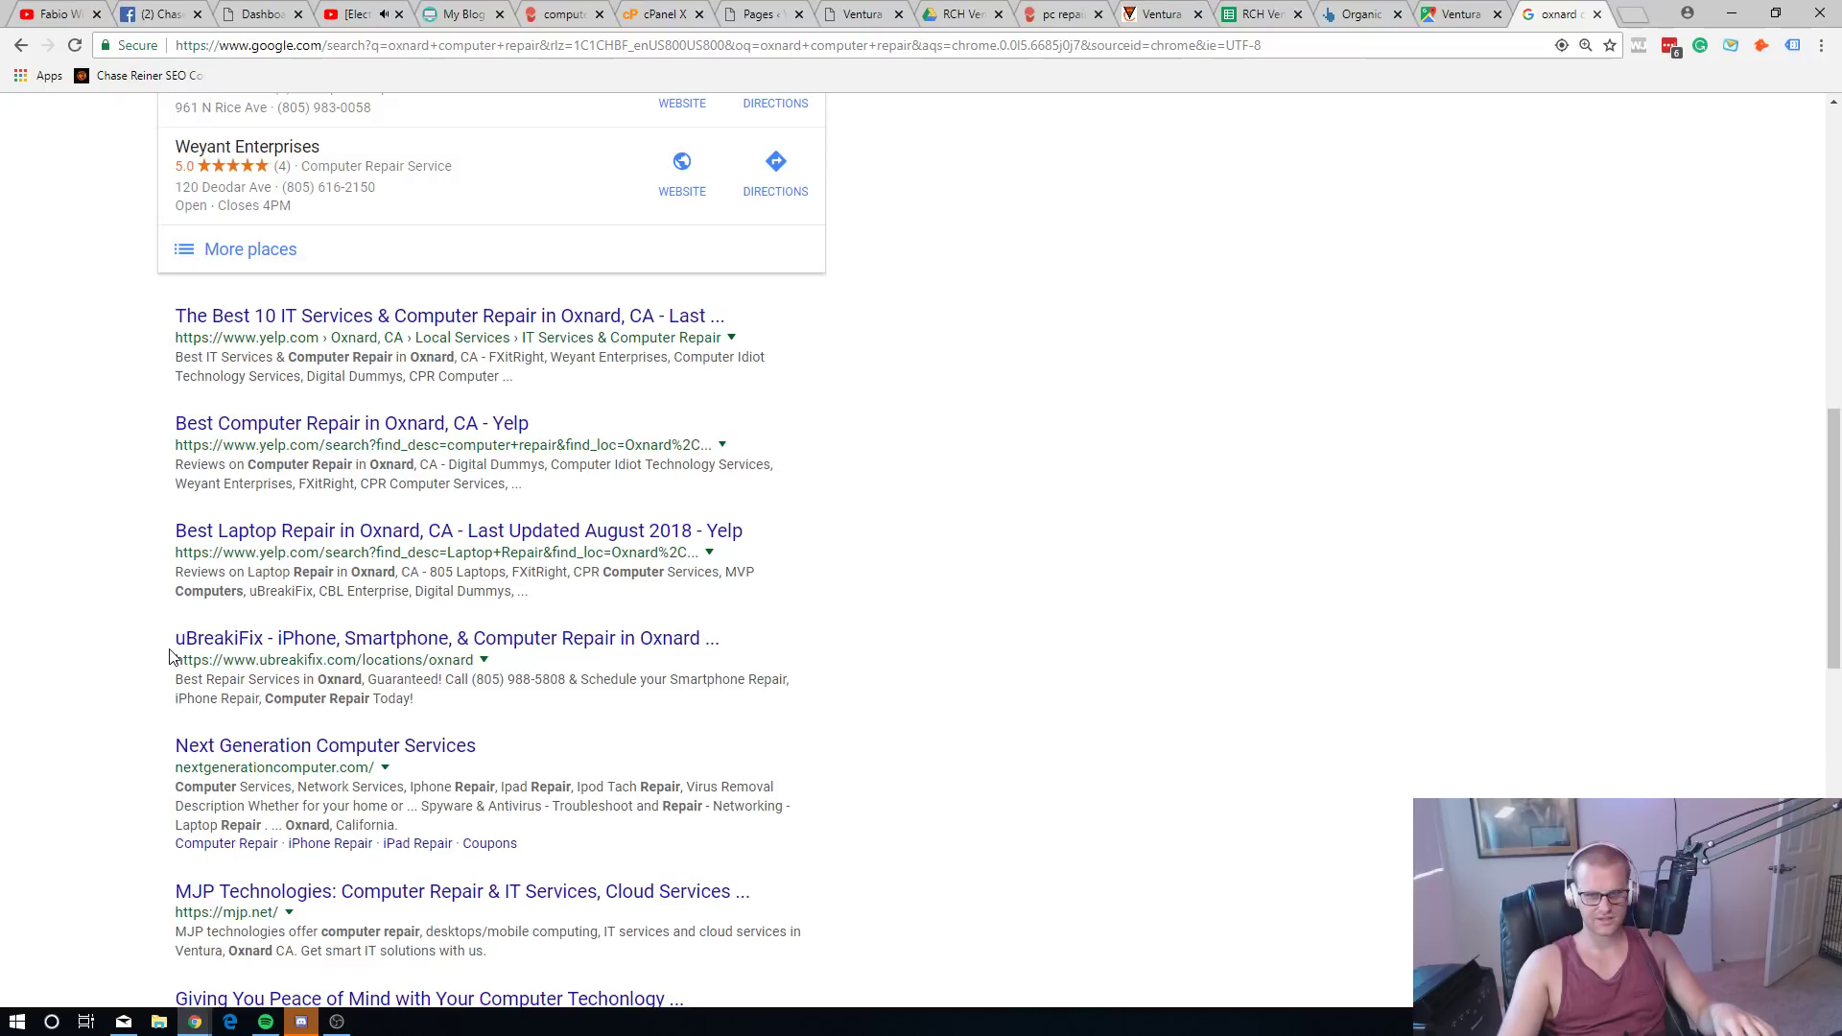
drag(170, 651, 294, 656)
click(294, 643)
click(576, 44)
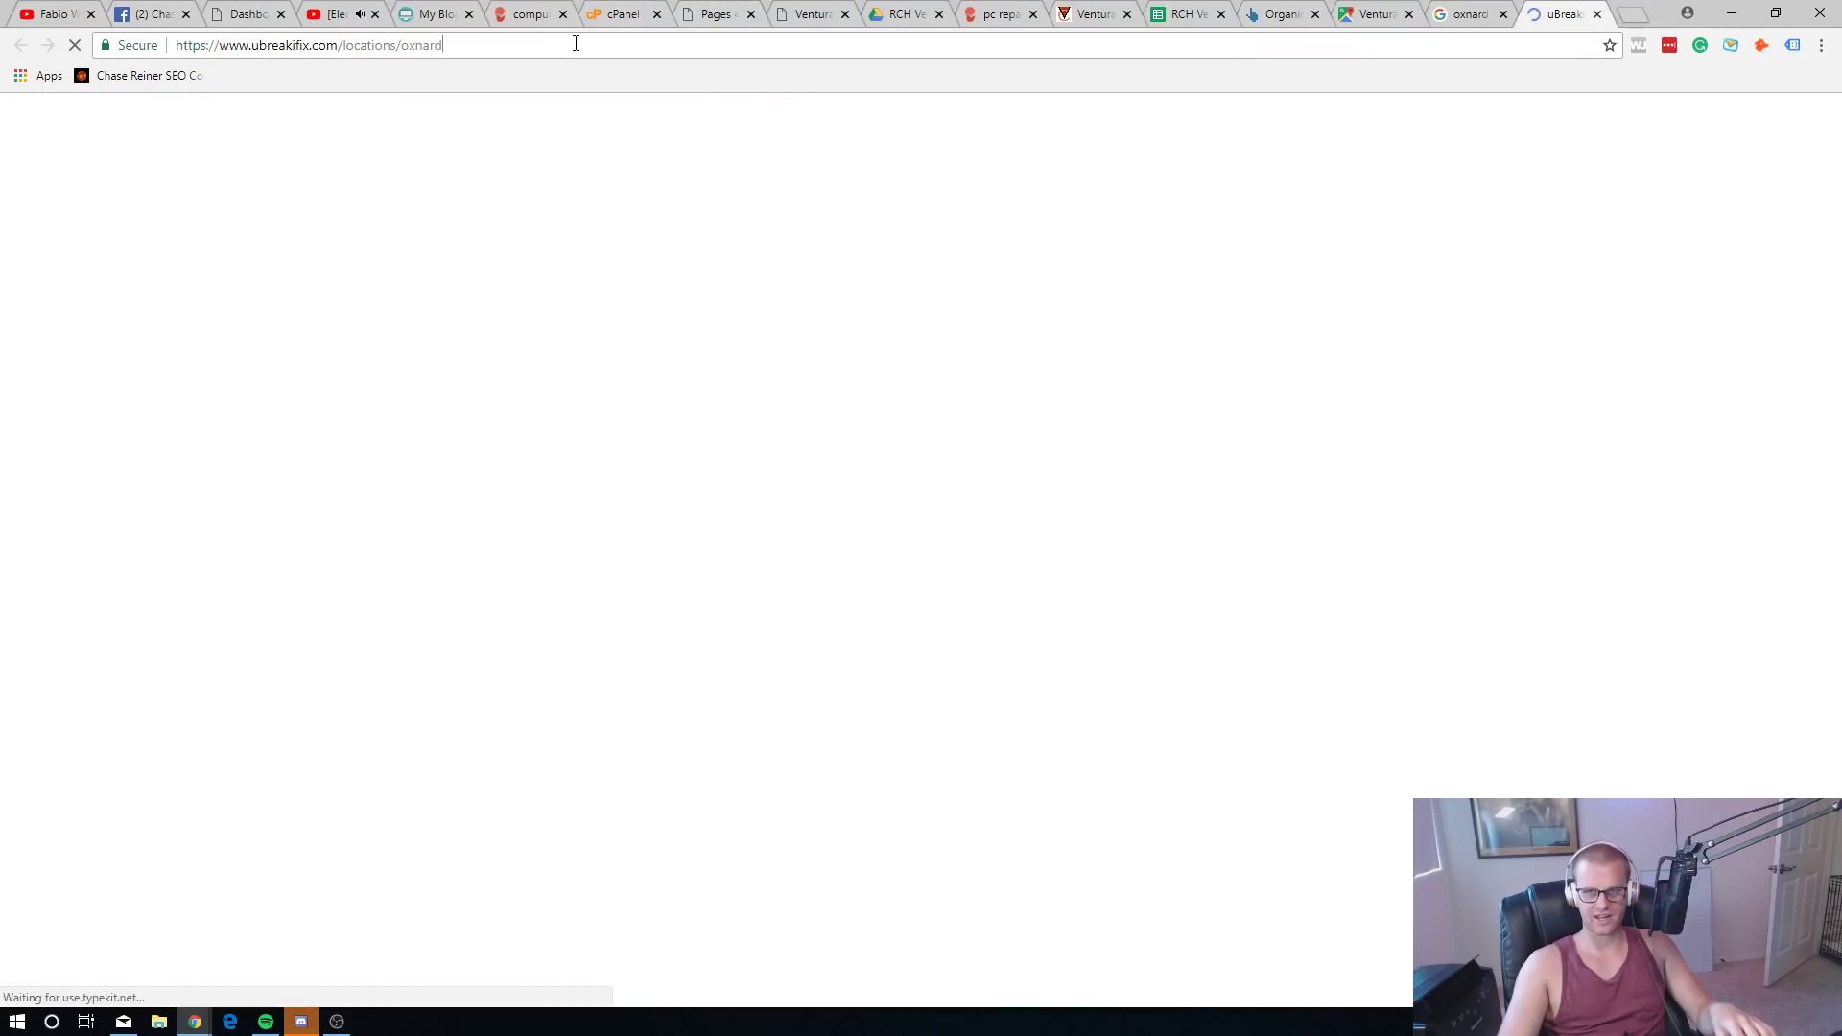
scroll(647, 277, down, 2)
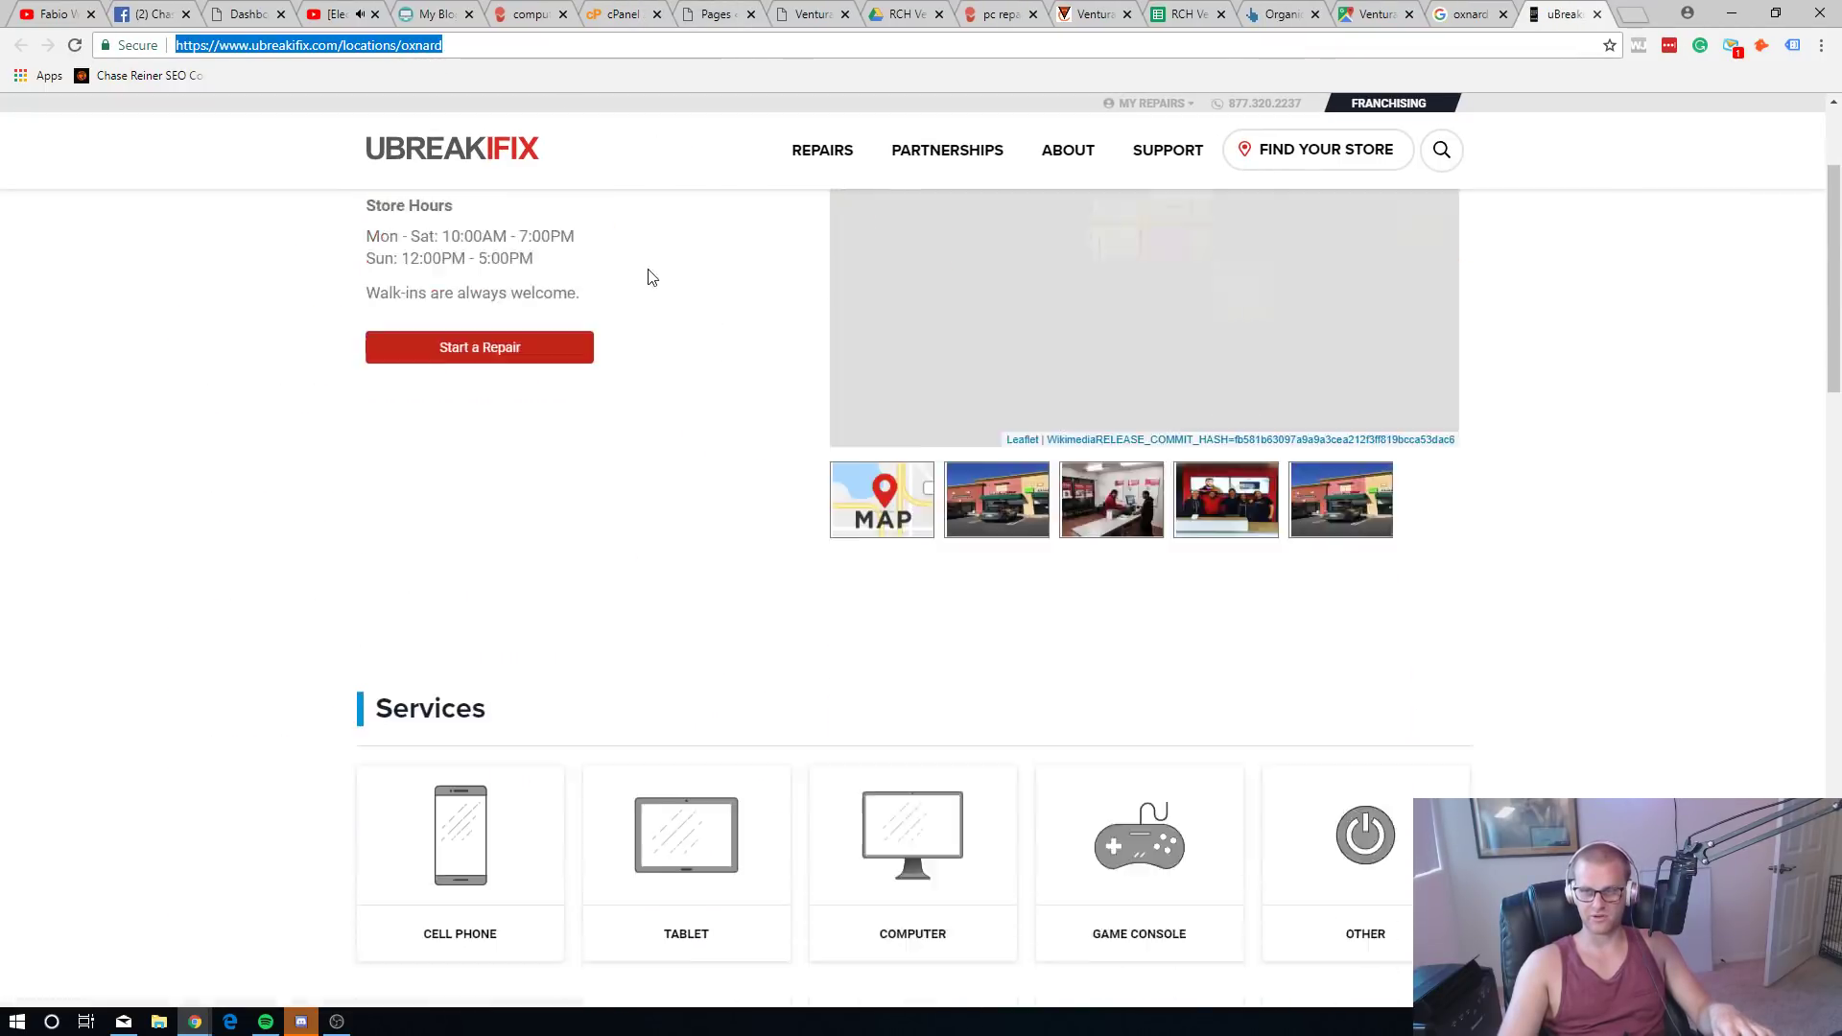
scroll(653, 278, down, 5)
scroll(658, 279, up, 7)
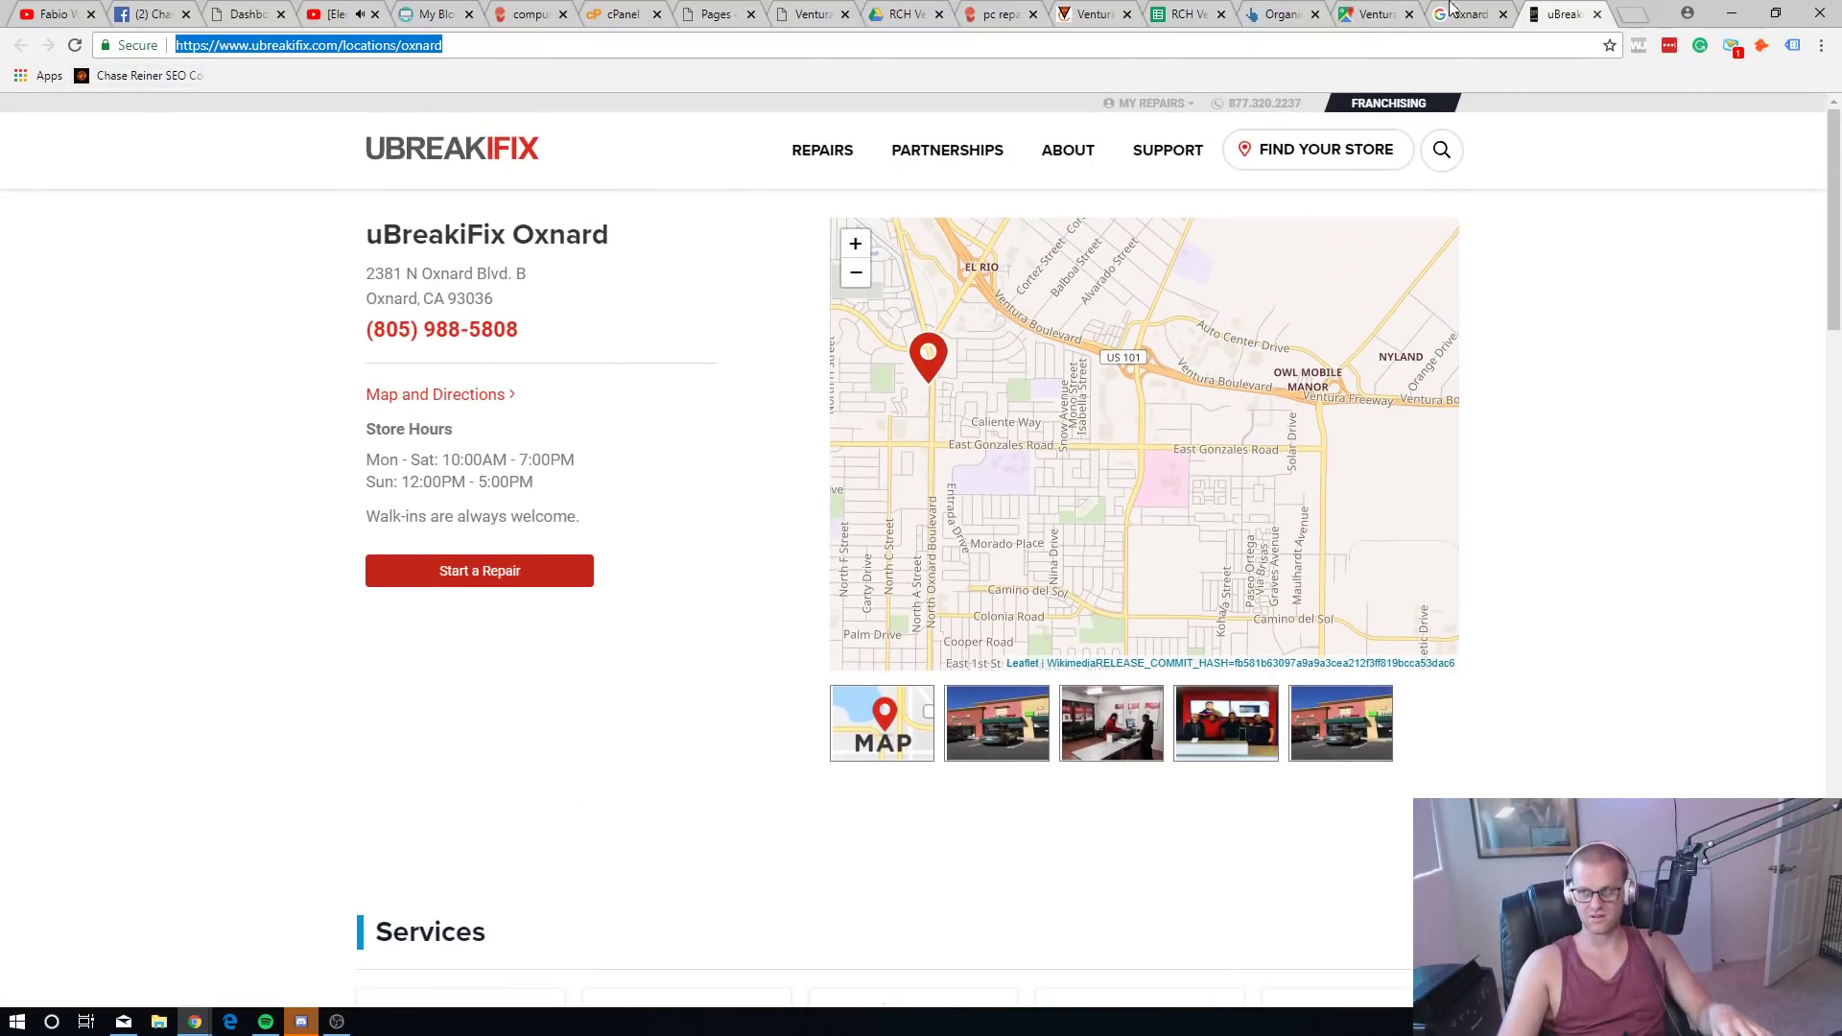
click(1597, 13)
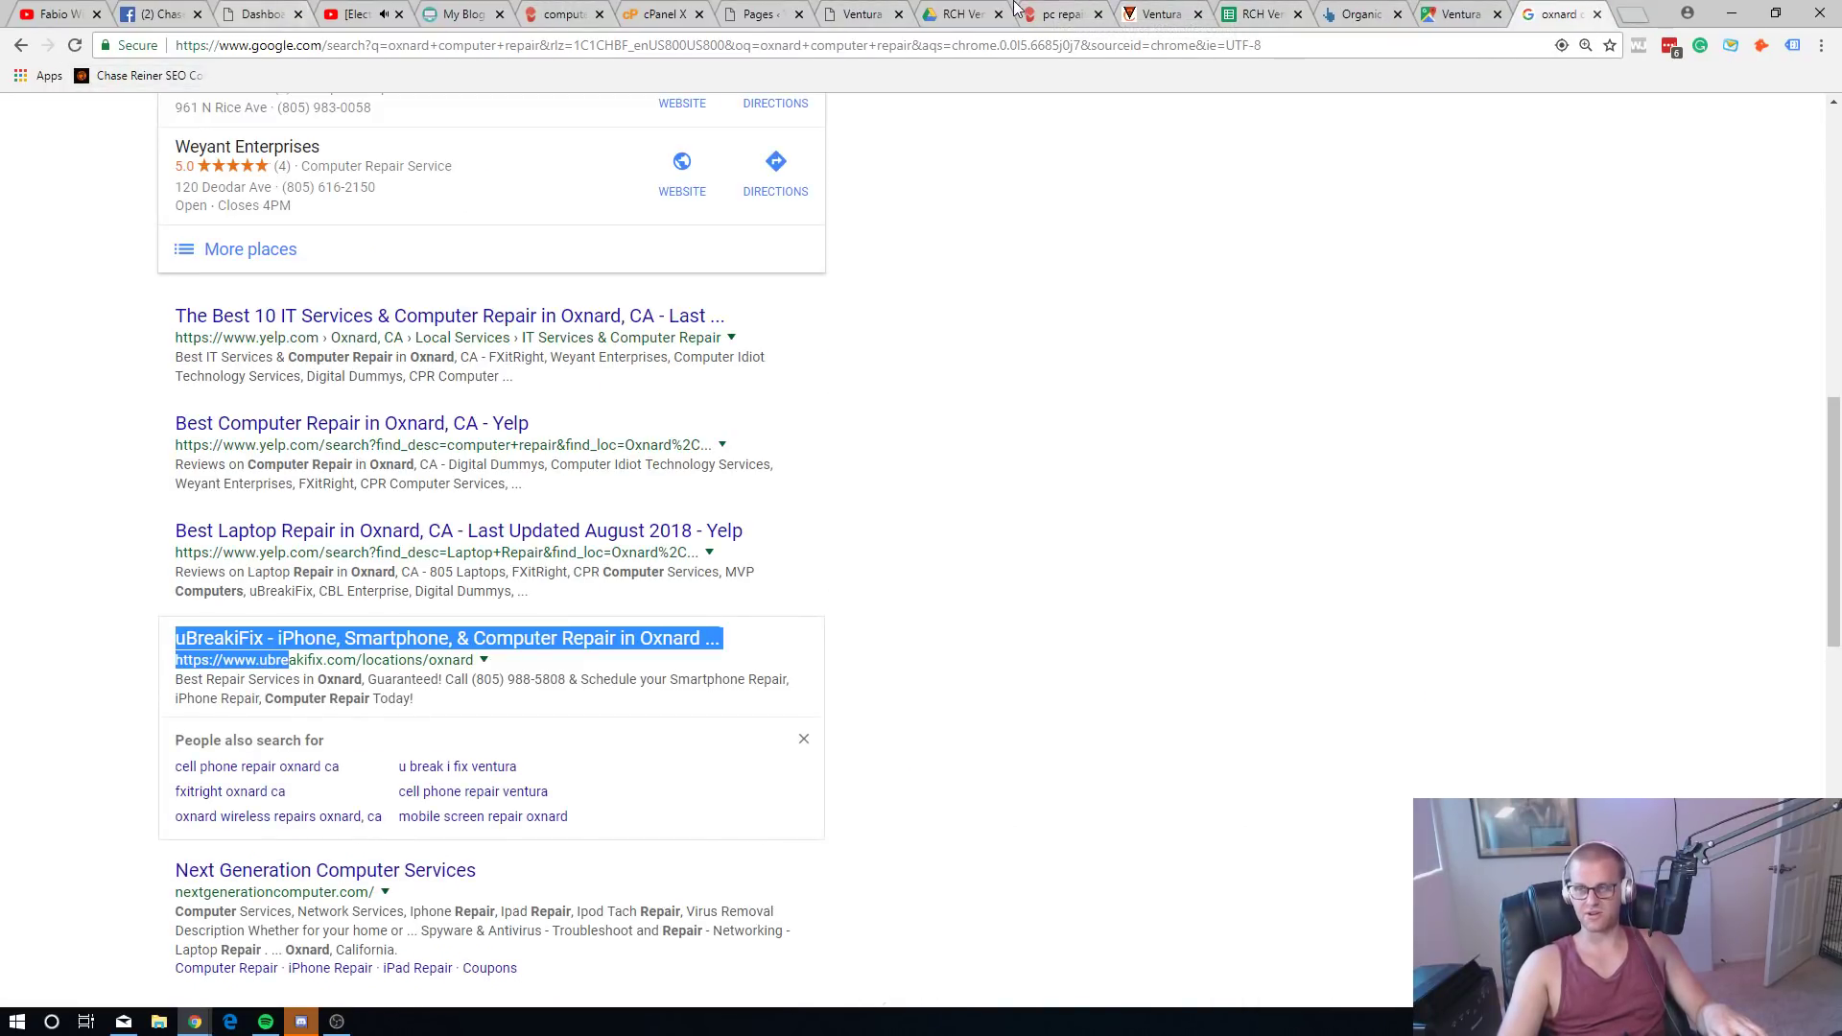
Run a KWFinder lookup for 'oxnard computer repair'
click(1061, 13)
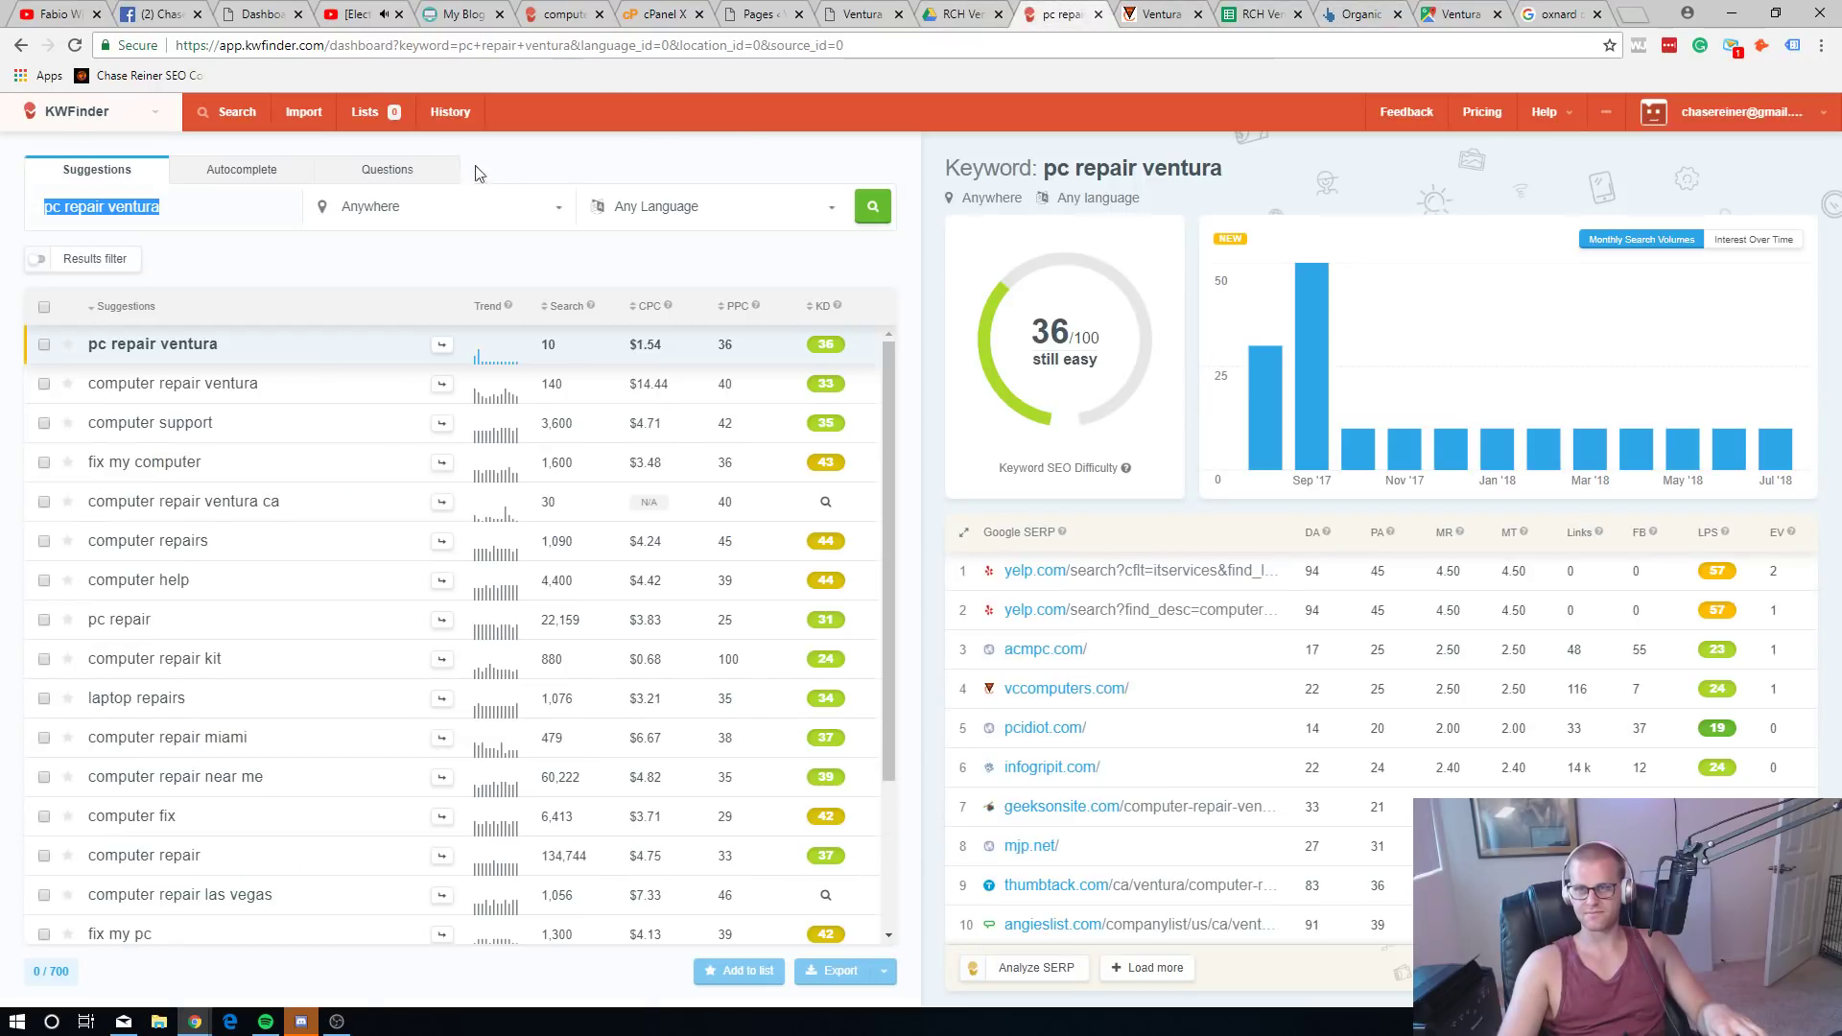
text(https://www.ubreakifix.com/locations/oxnard)
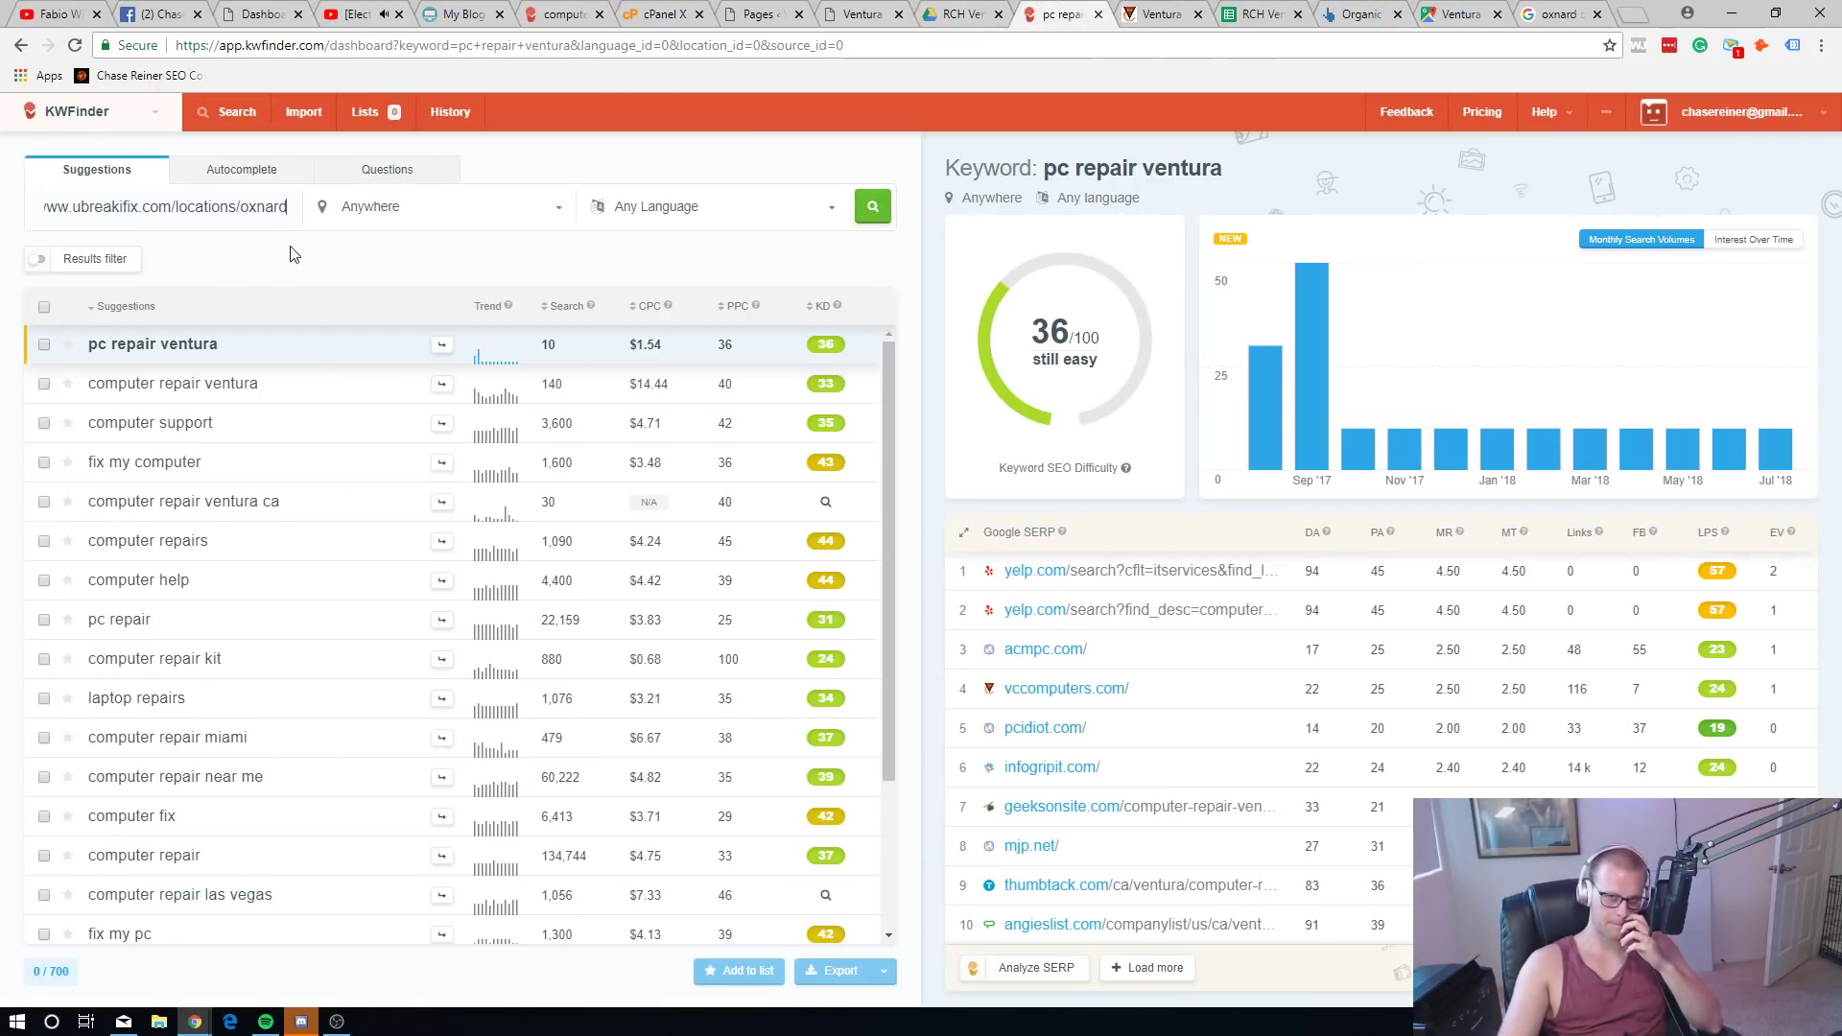
key(ctrl+a)
text(ox)
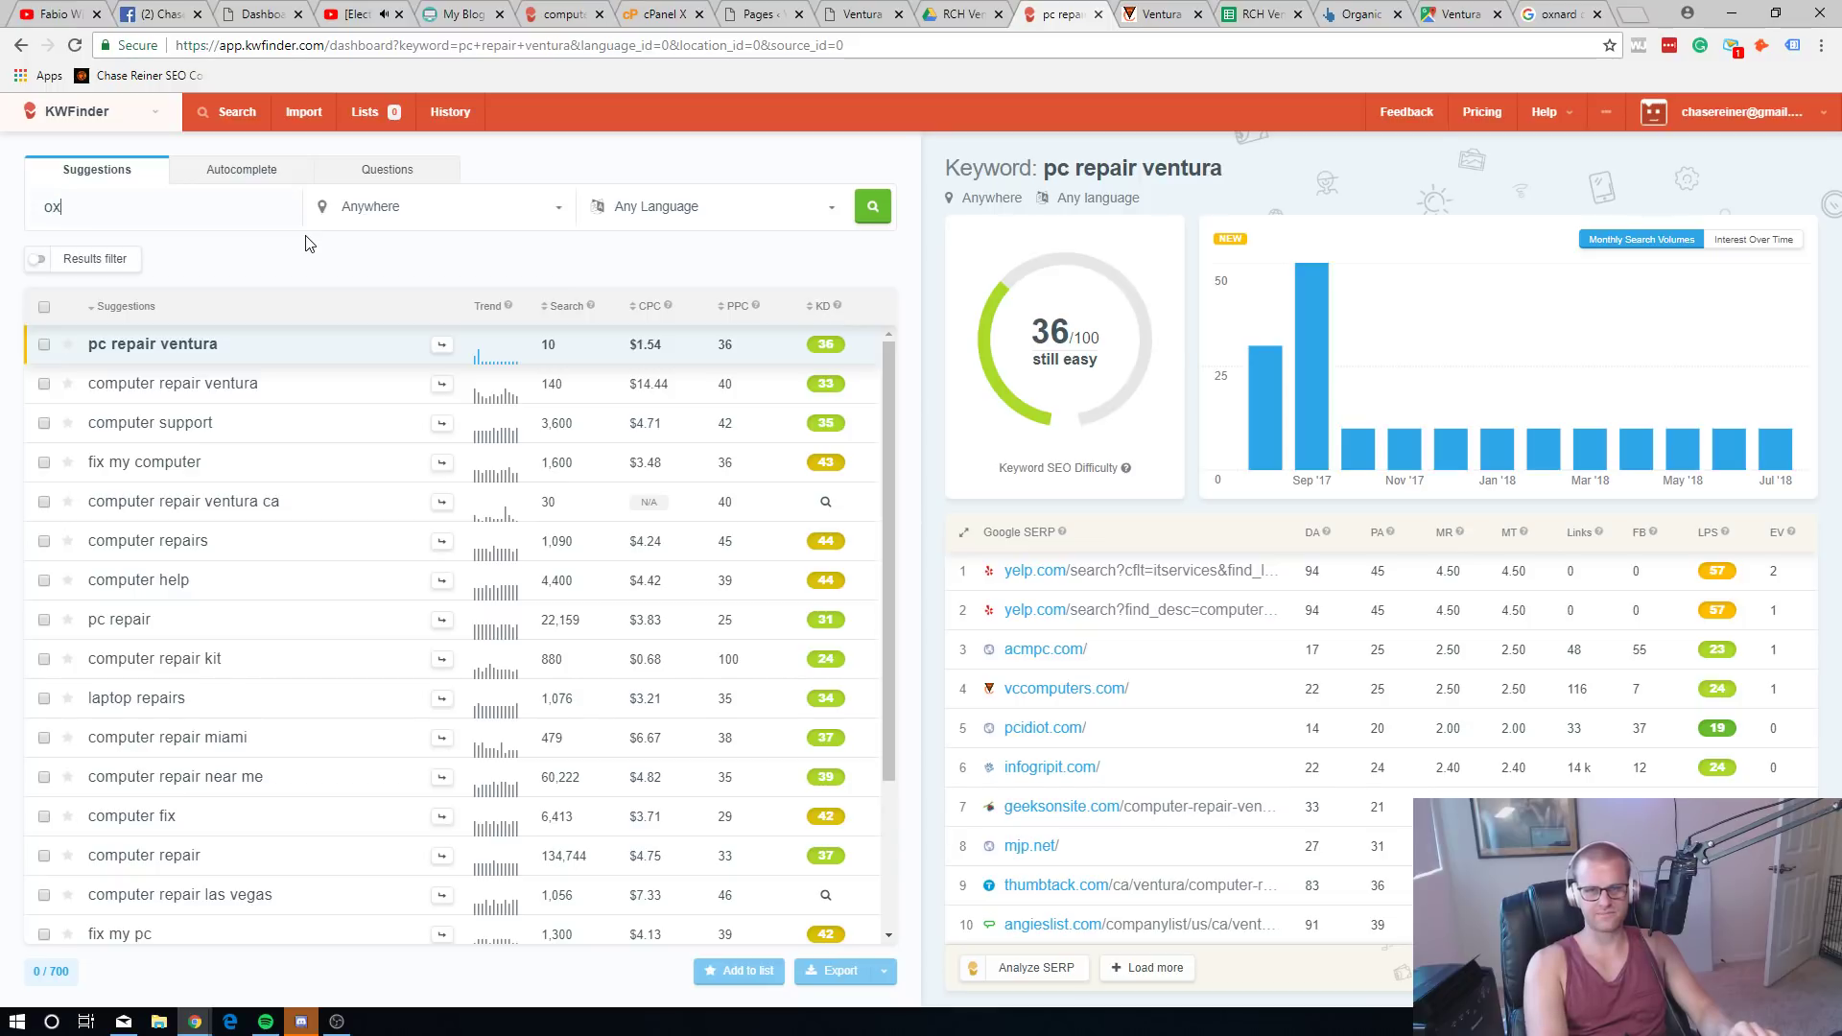
text(nard computer repa)
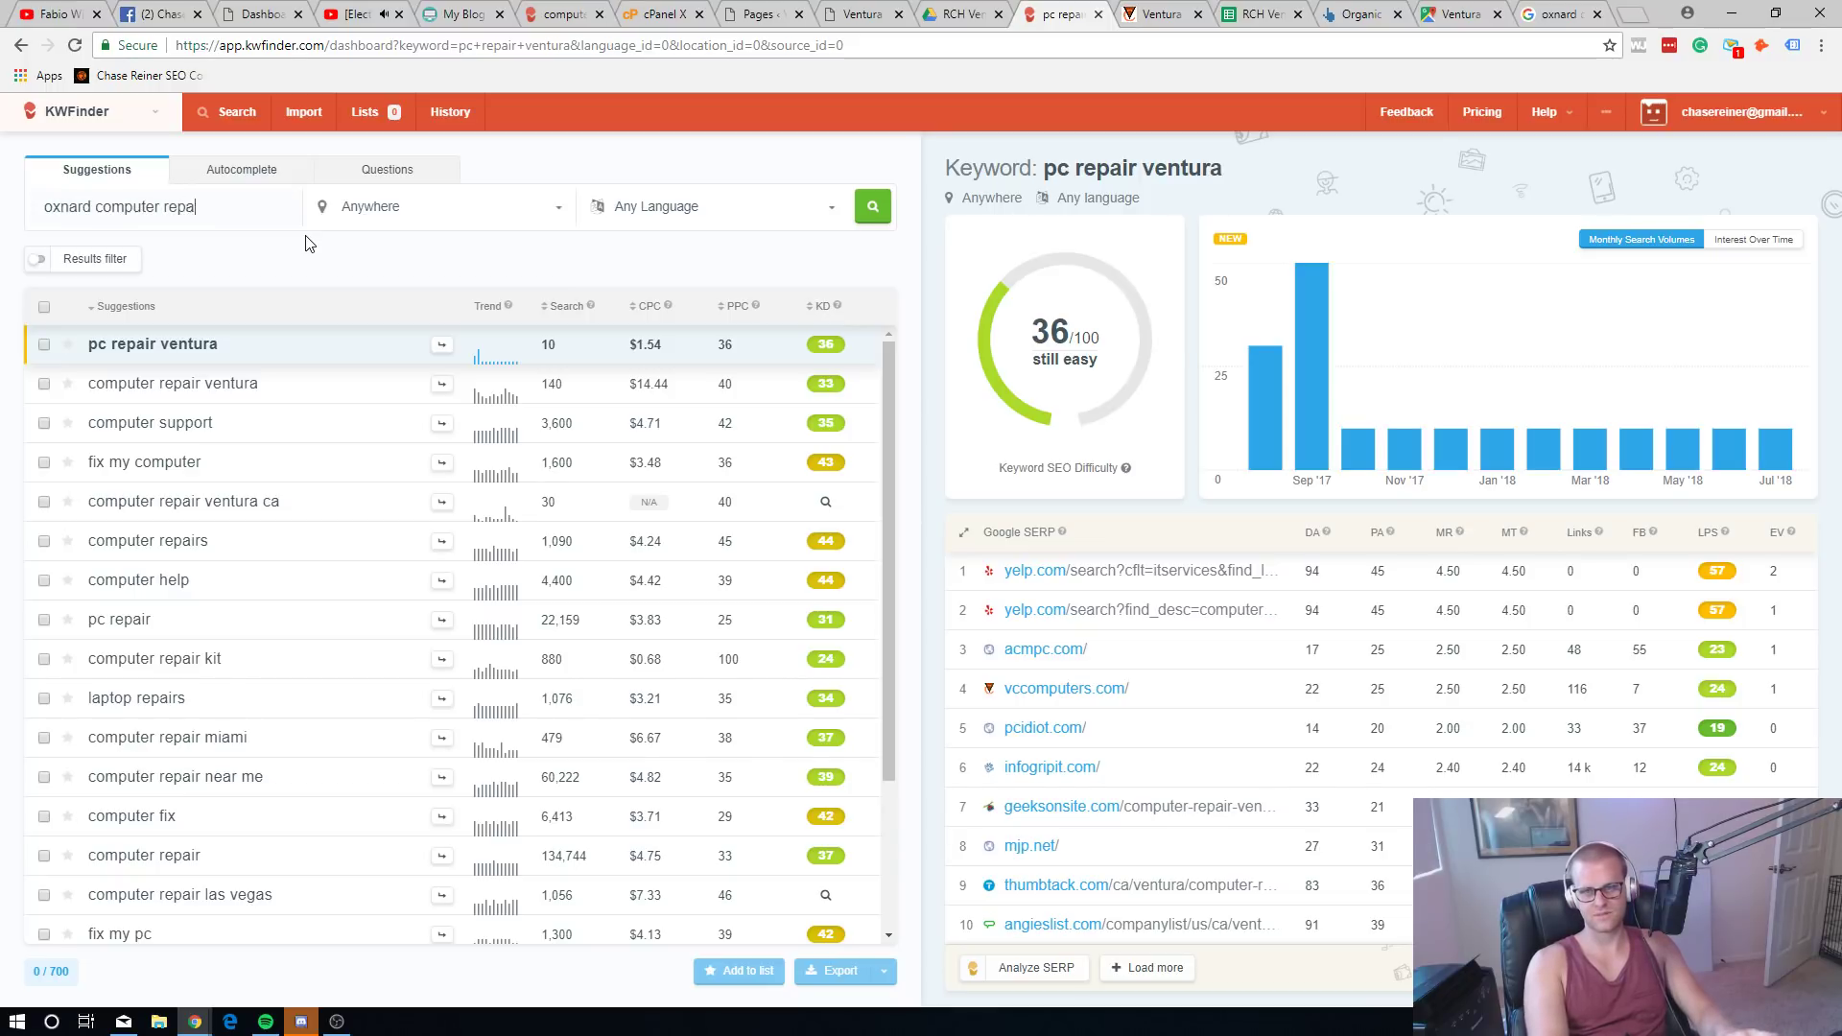
text(ir)
key(Return)
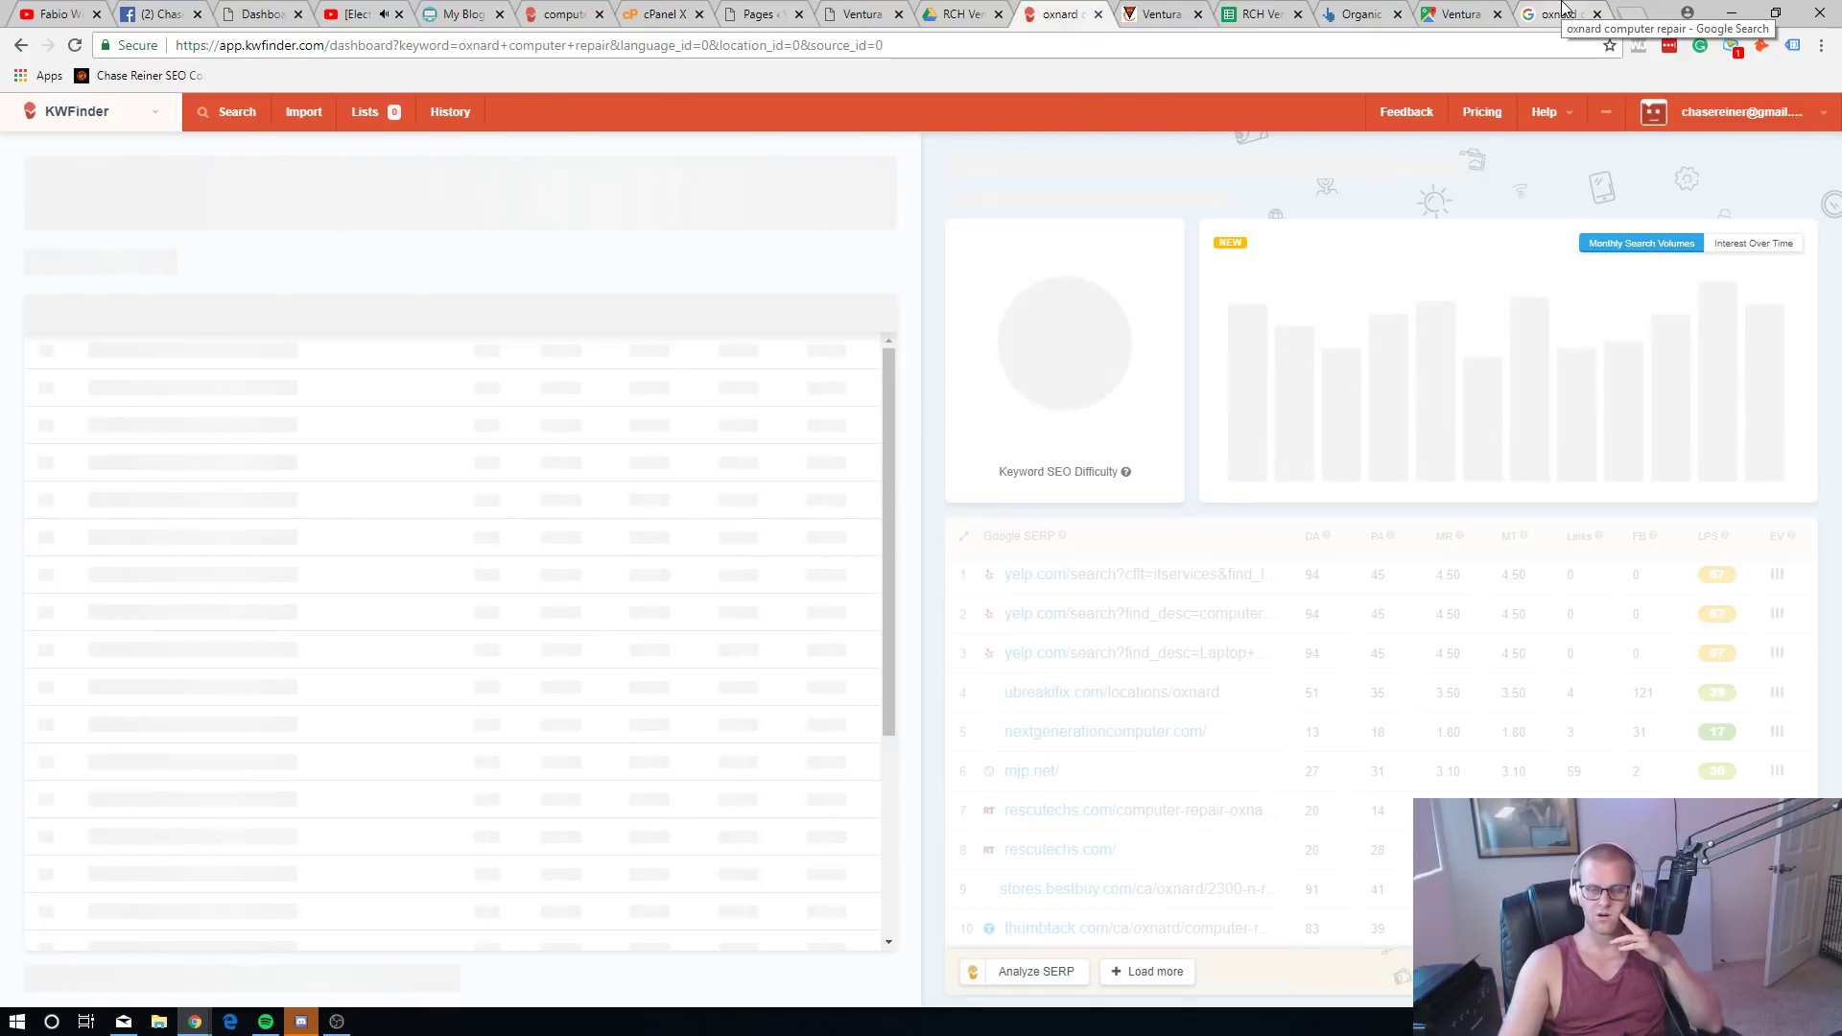
Look over the Google results for oxnard computer repair again
click(1563, 14)
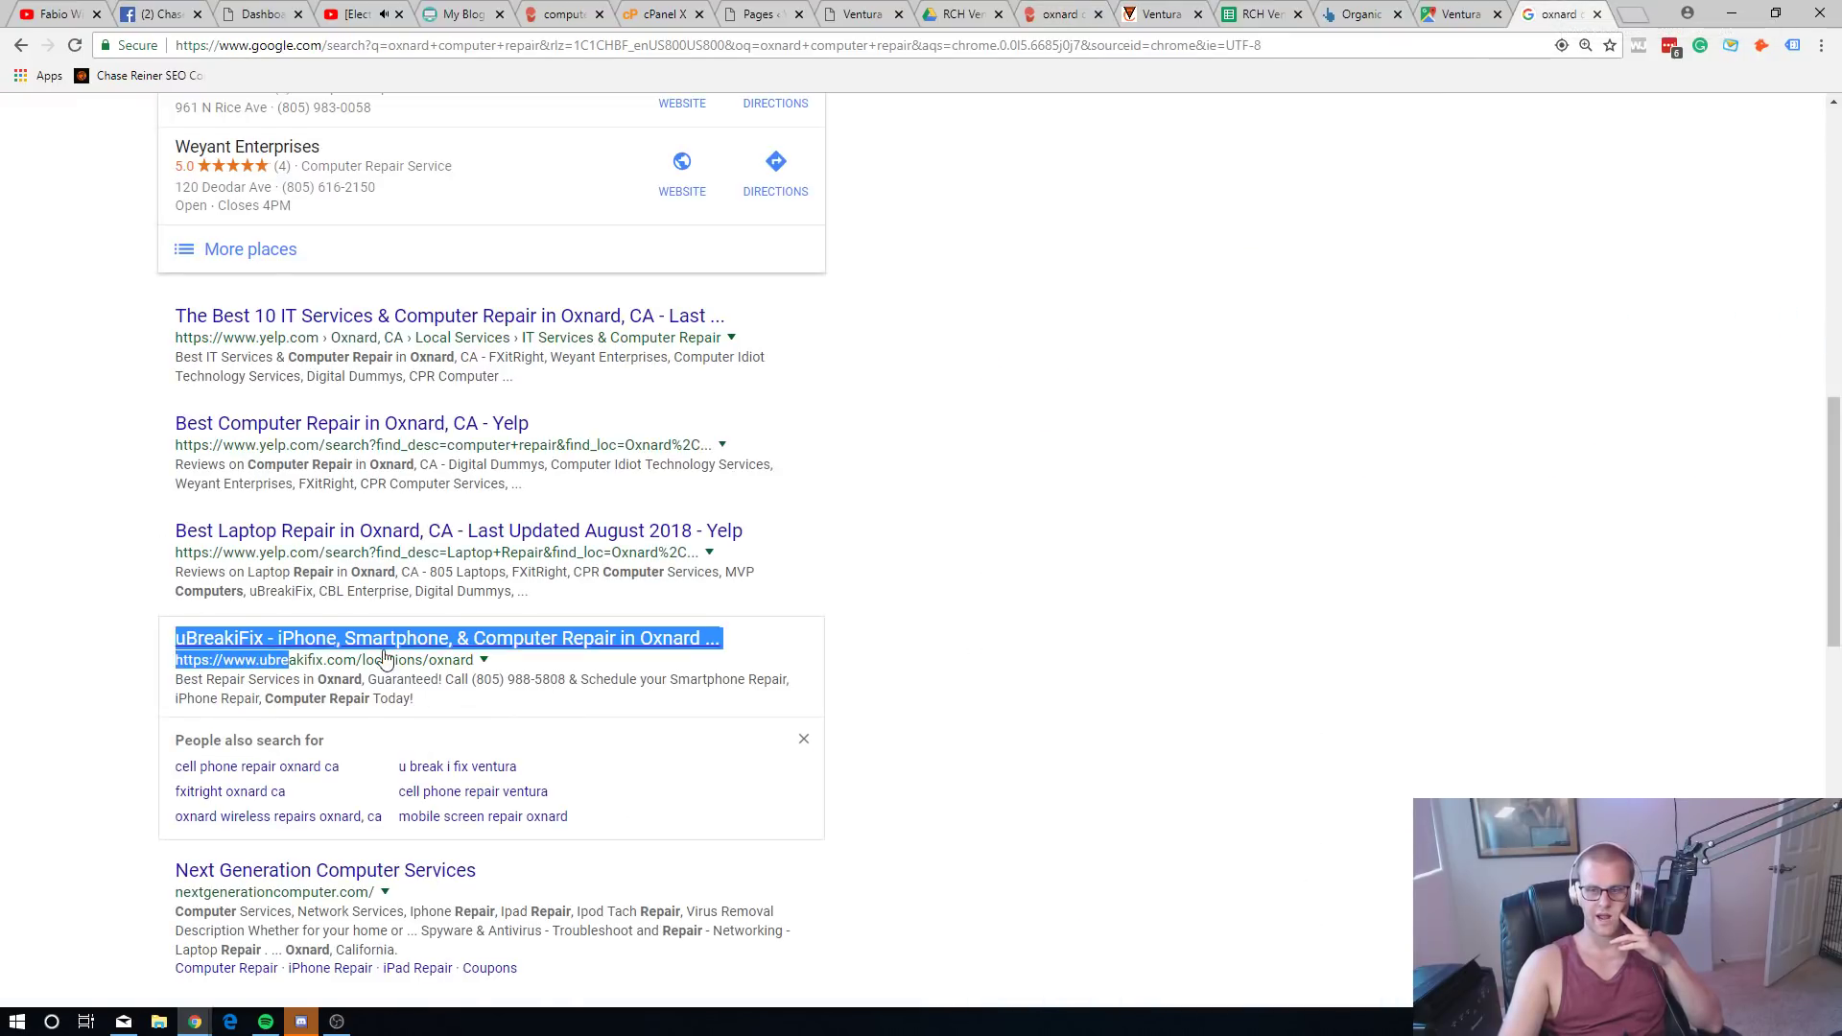
scroll(370, 664, down, 10)
scroll(377, 720, up, 3)
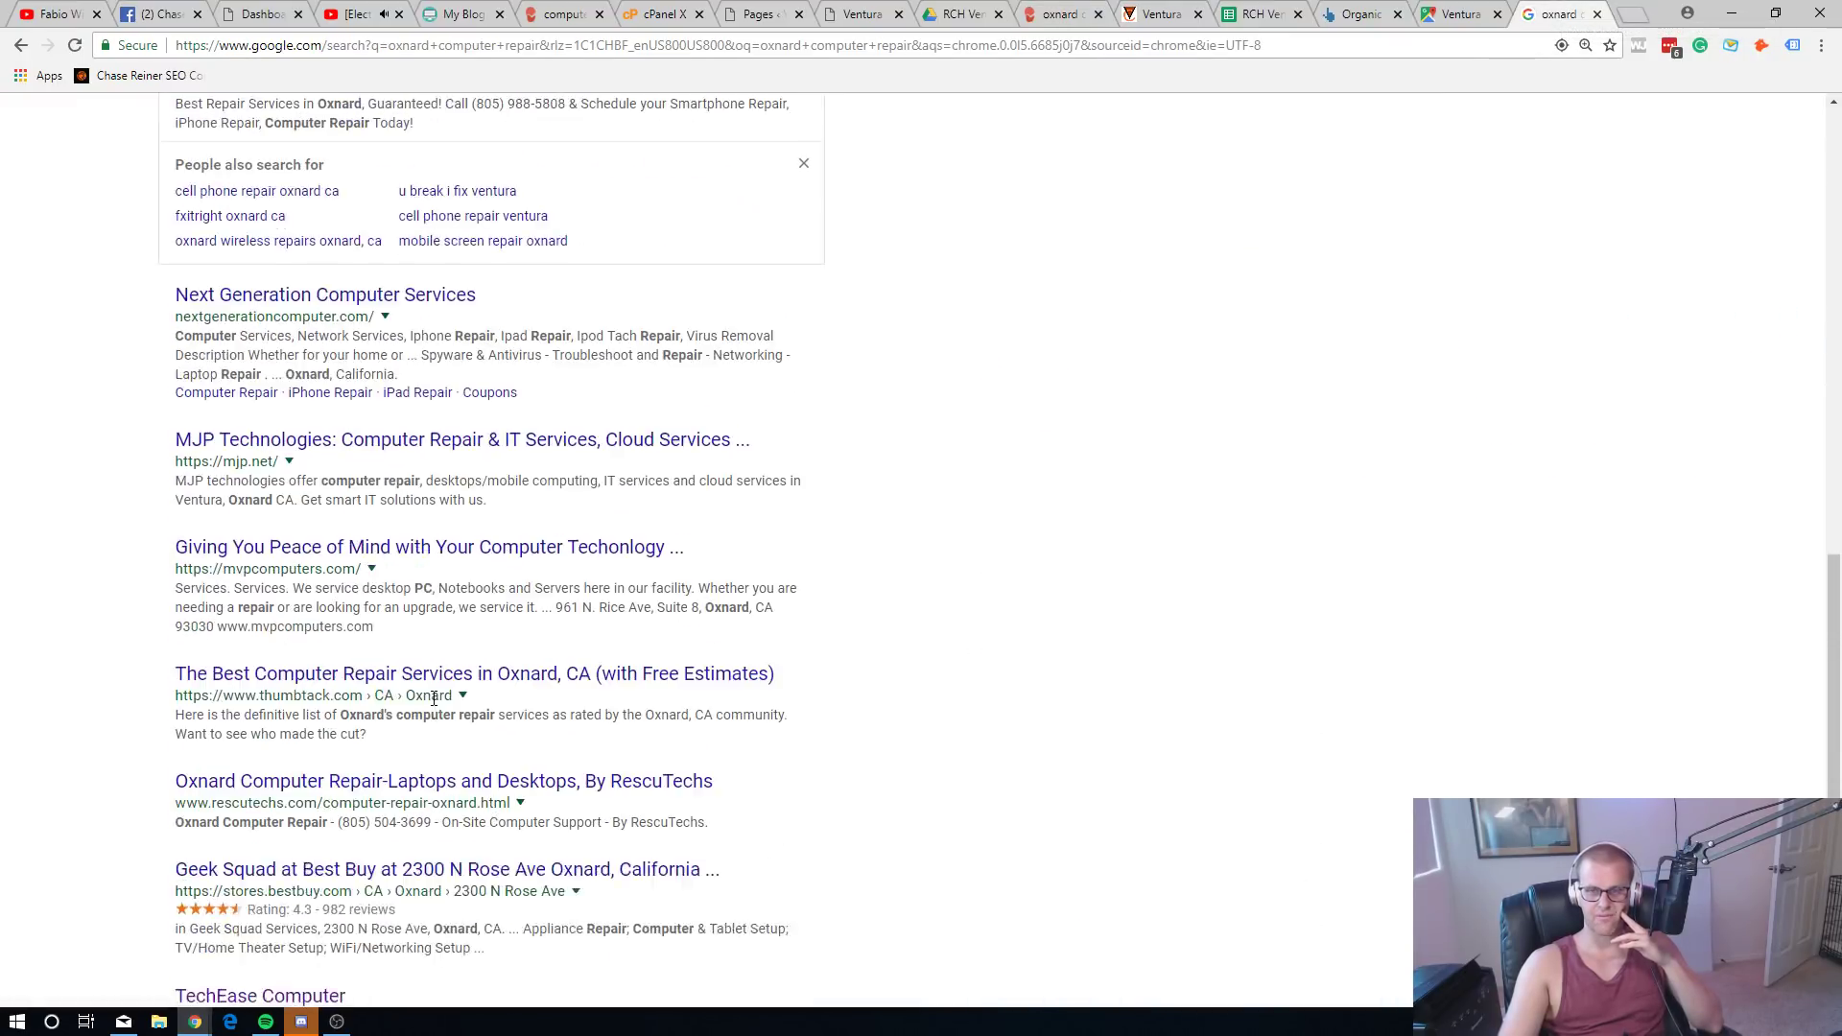
scroll(567, 649, up, 1)
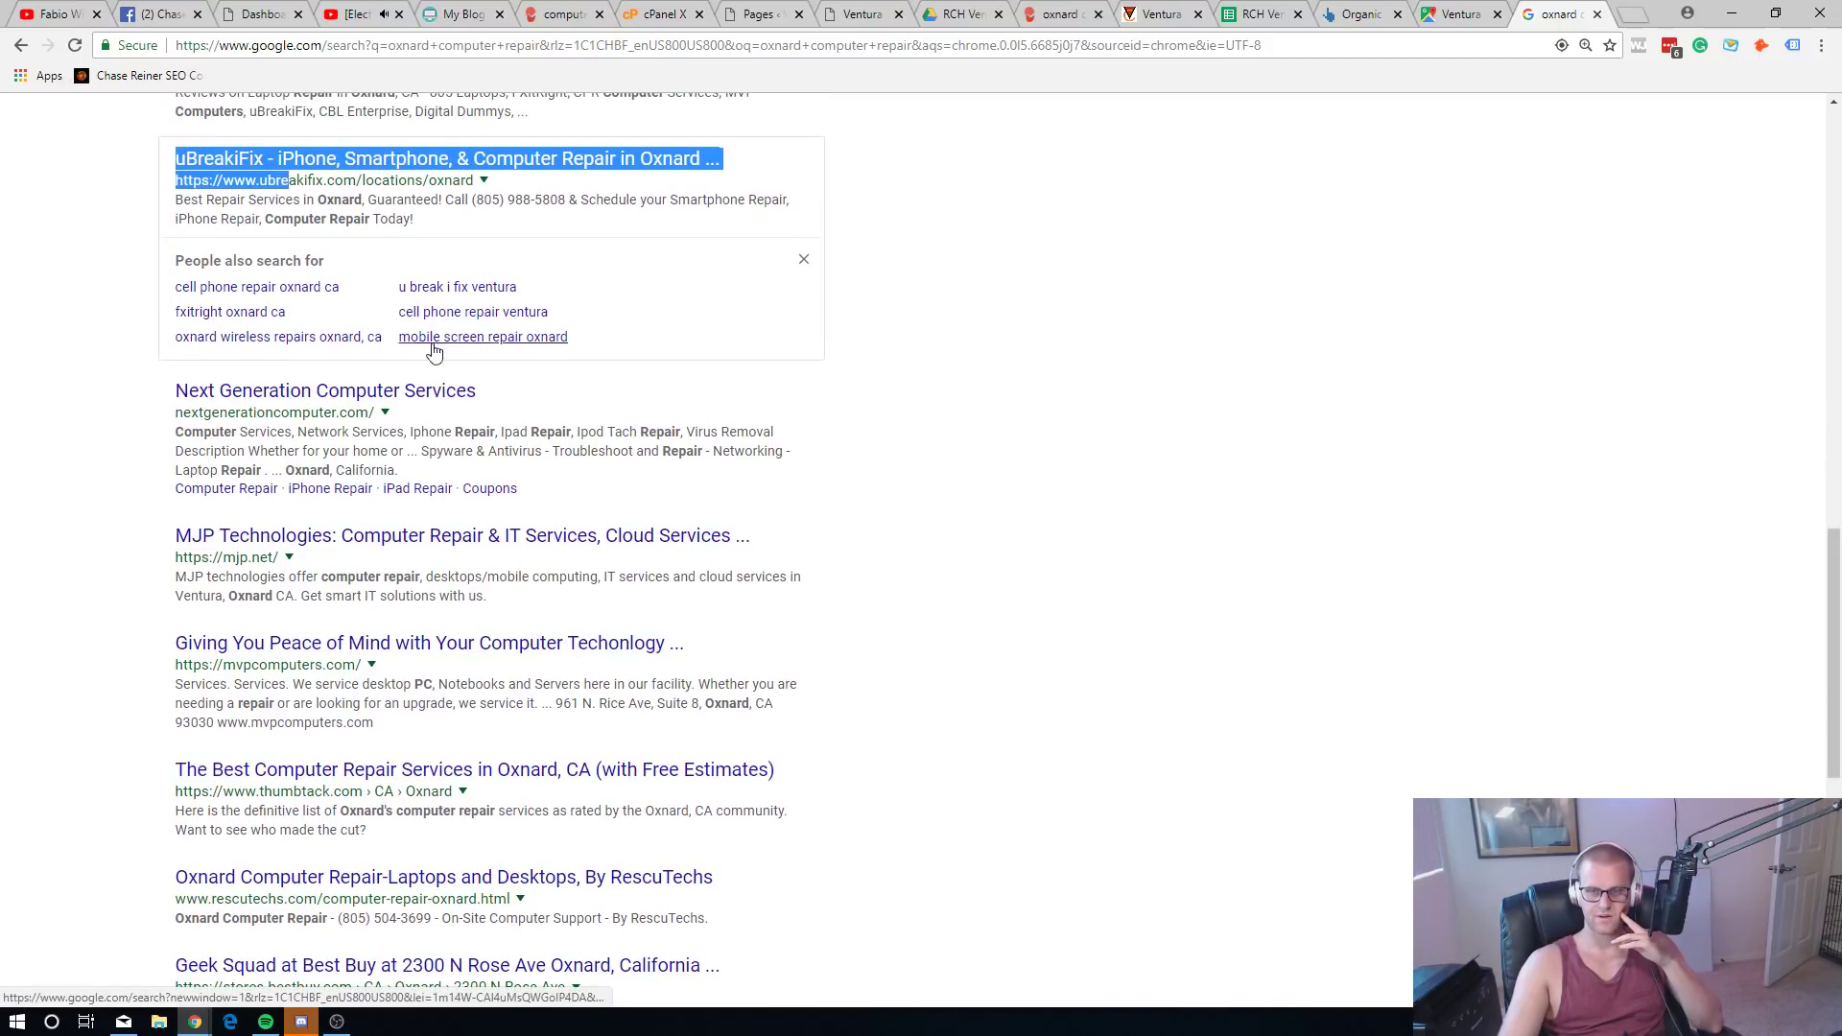
scroll(491, 385, down, 6)
scroll(812, 292, up, 6)
scroll(814, 293, up, 5)
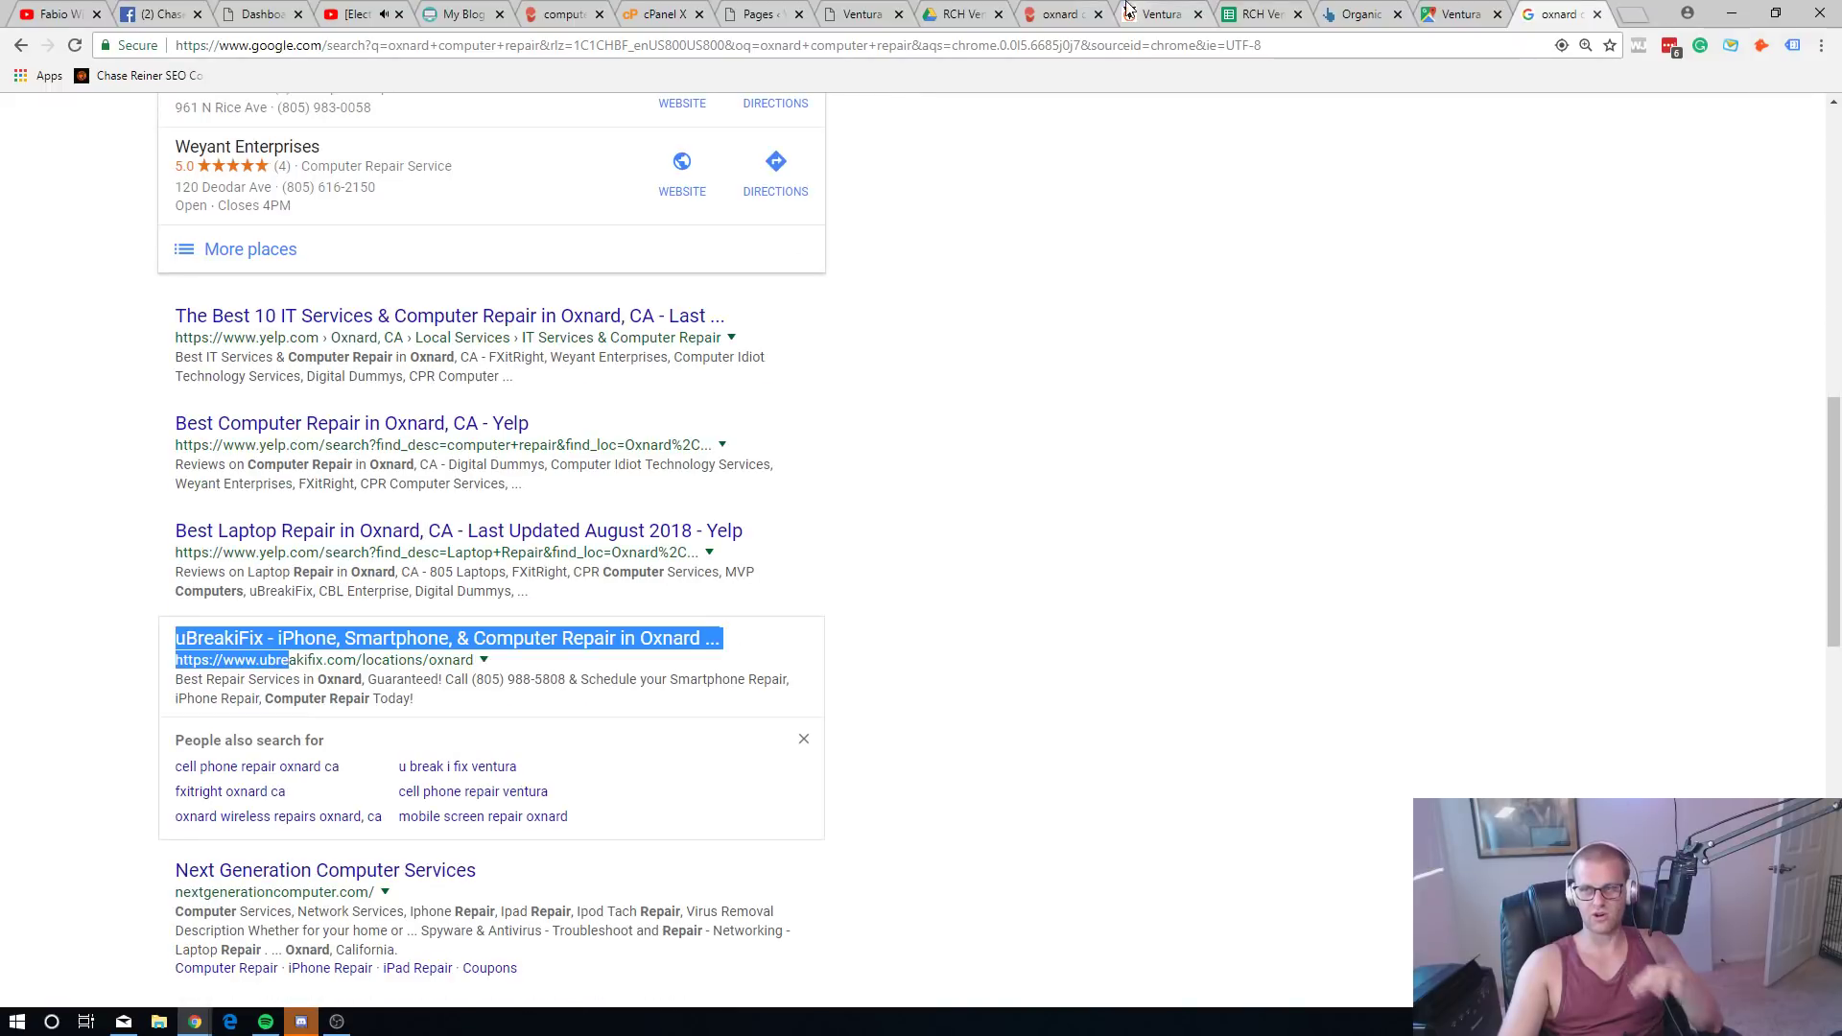
click(1258, 14)
Type 'oxnard computer repair' into B8, then move it to A10
click(453, 411)
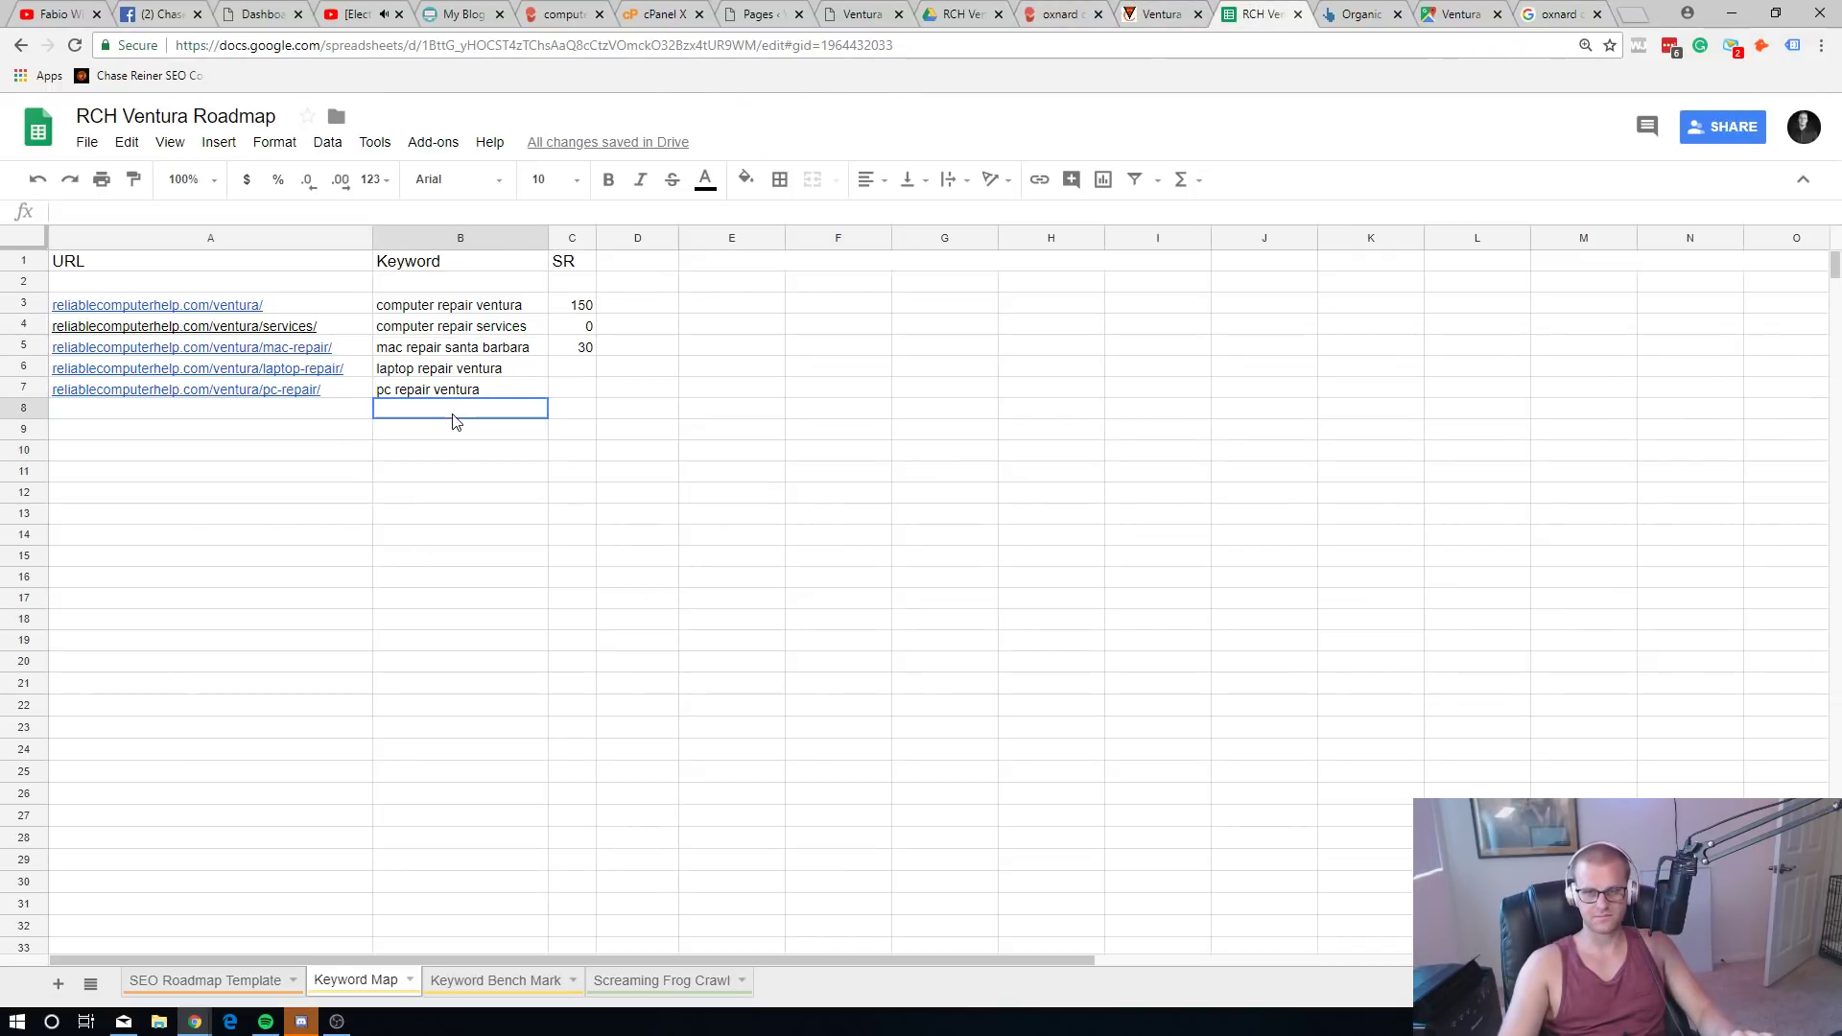
text(oxnard computer)
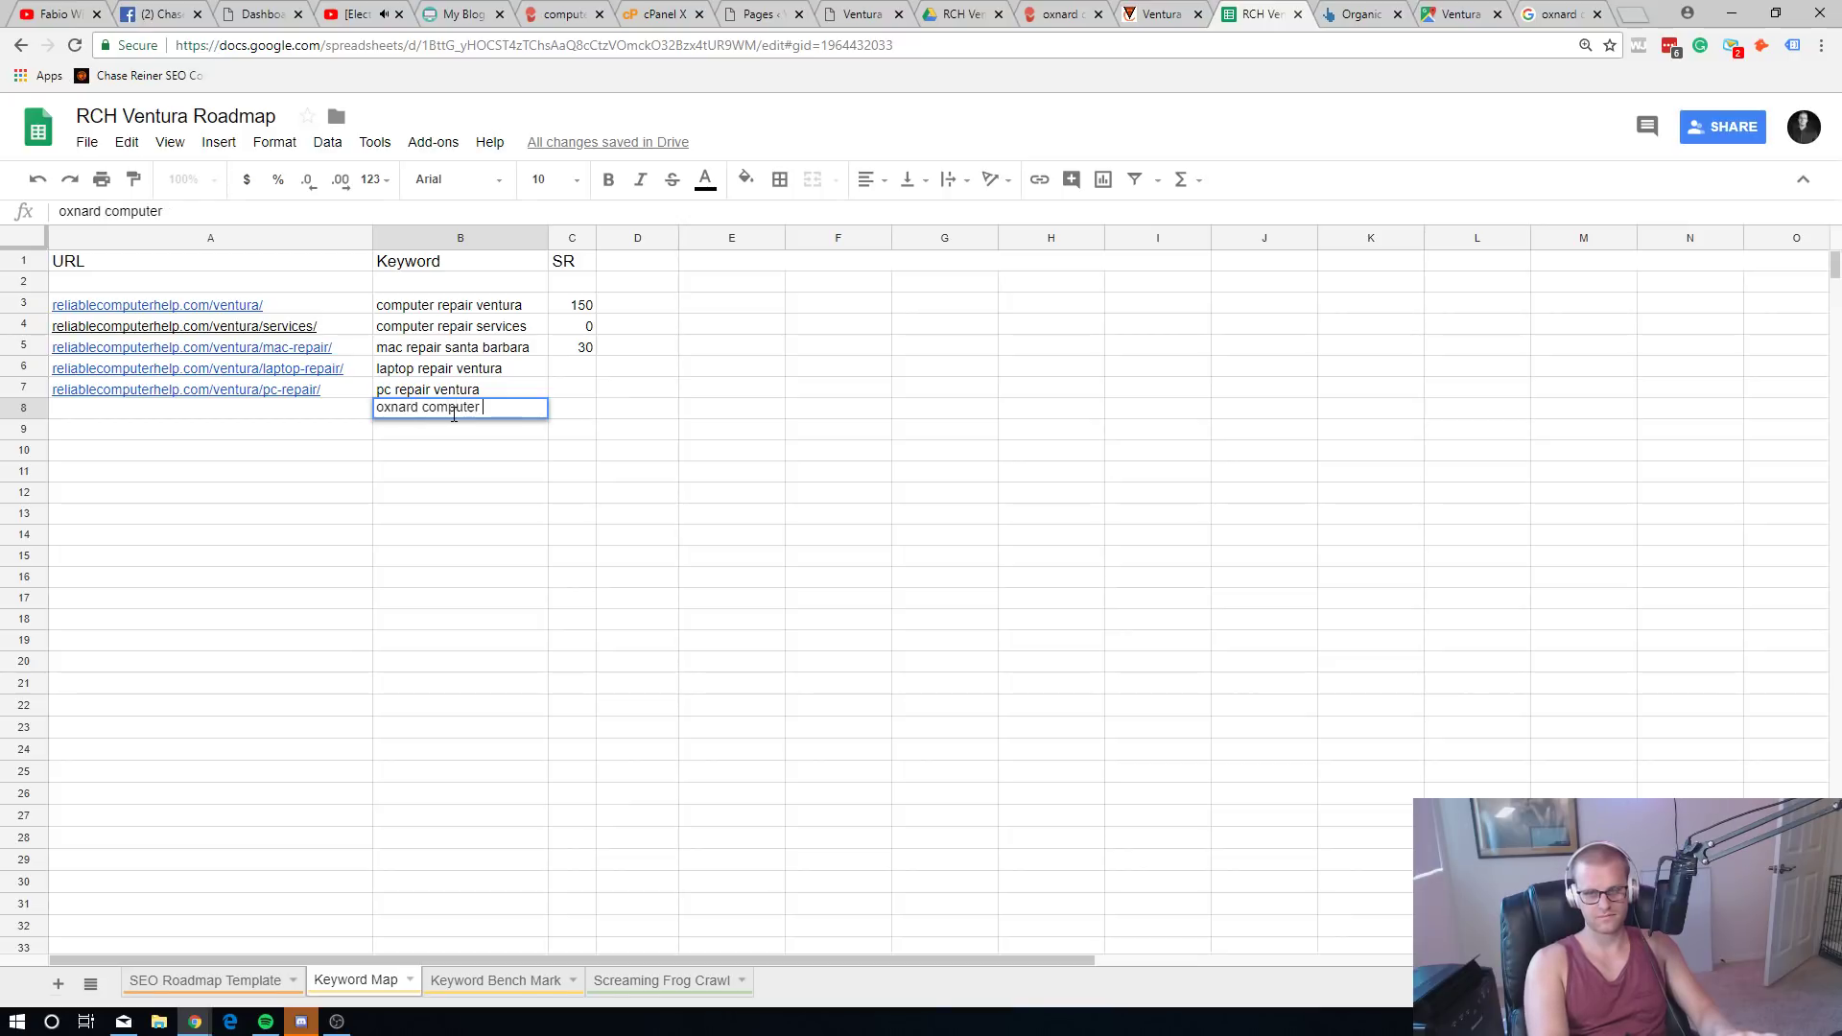
text( repair)
key(ctrl+a)
key(ctrl+x)
click(329, 476)
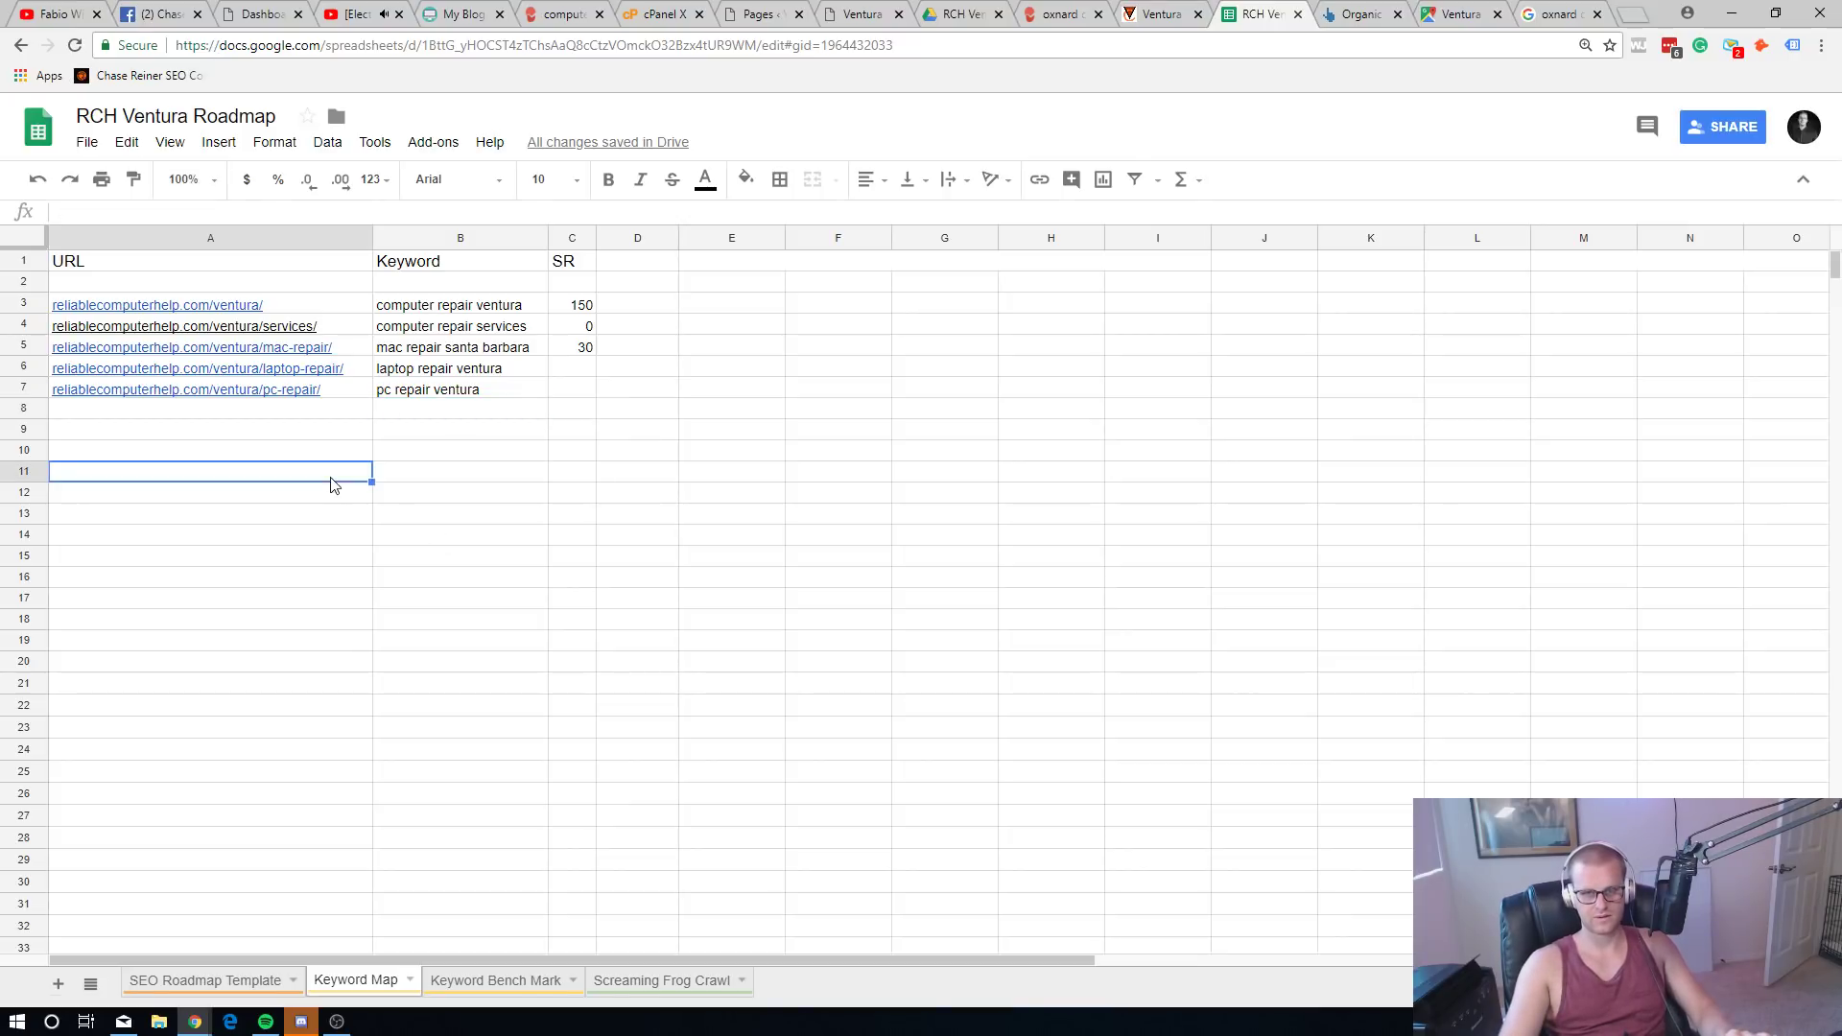
click(309, 447)
key(ctrl+v)
click(321, 431)
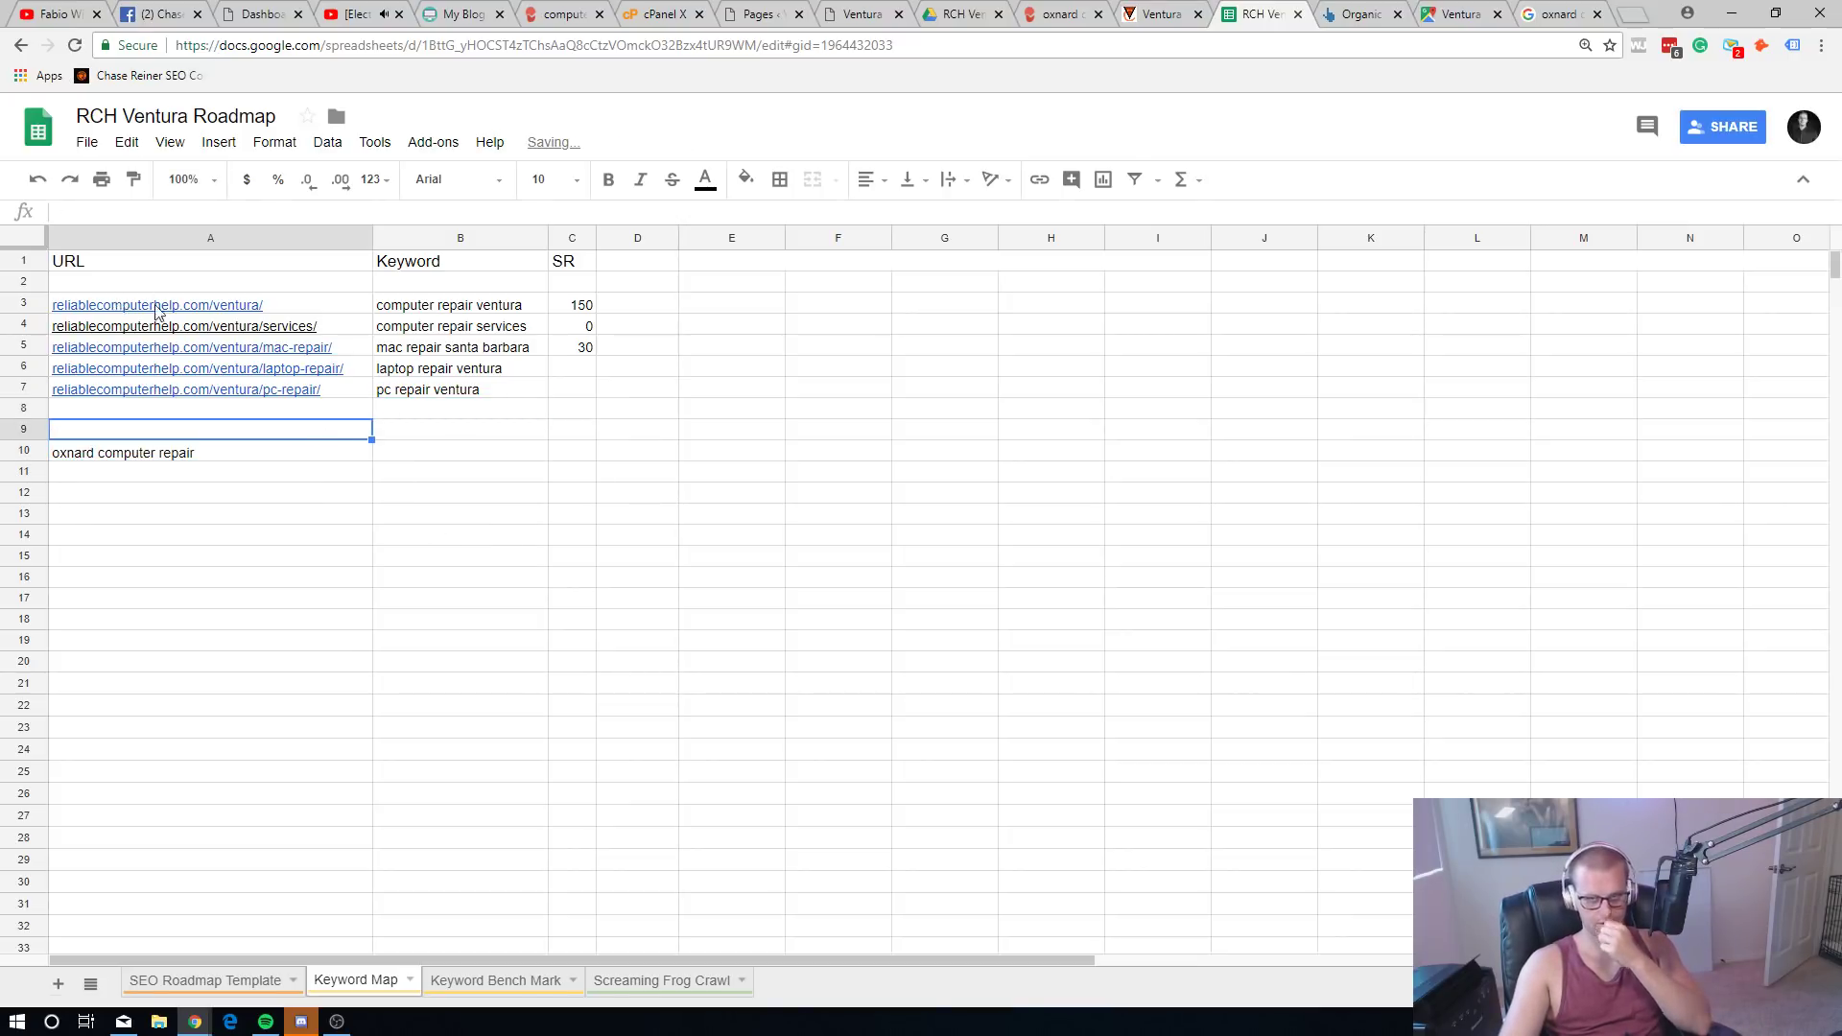
Insert a row below row 3 and add a bold SERVICES label
click(25, 302)
right_click(25, 304)
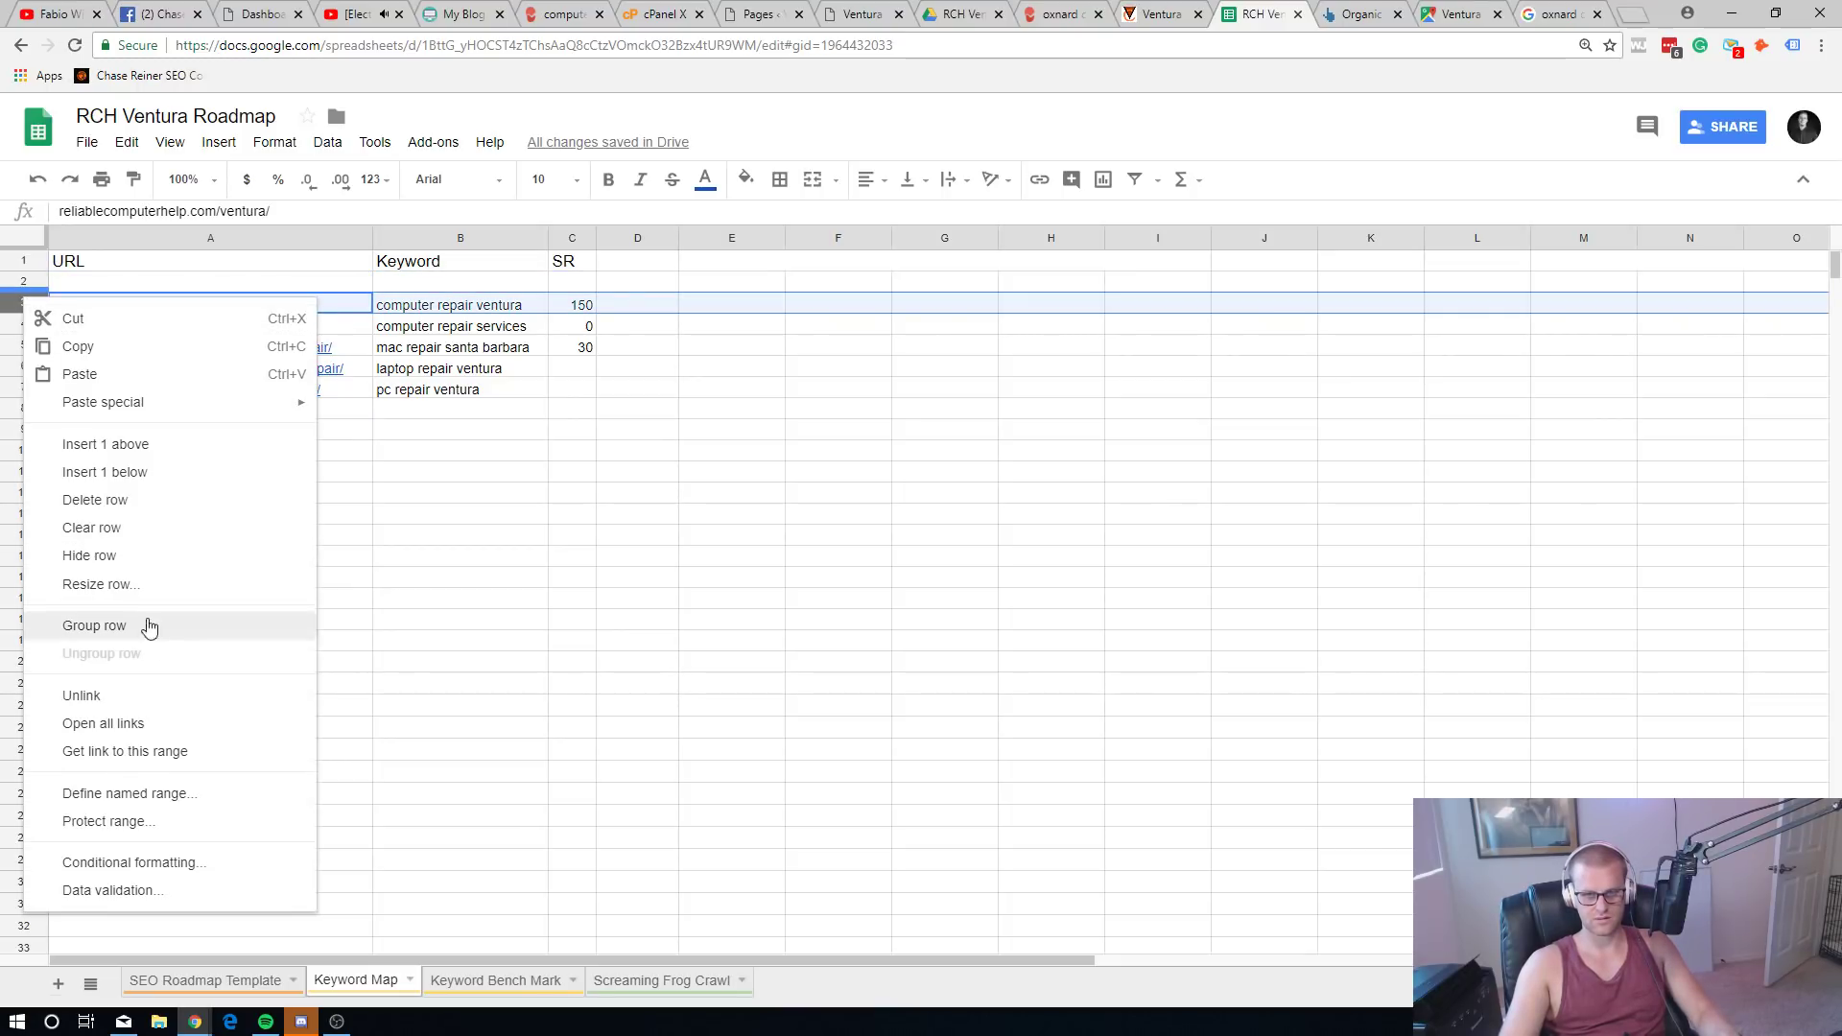
click(116, 495)
key(ctrl+z)
right_click(54, 305)
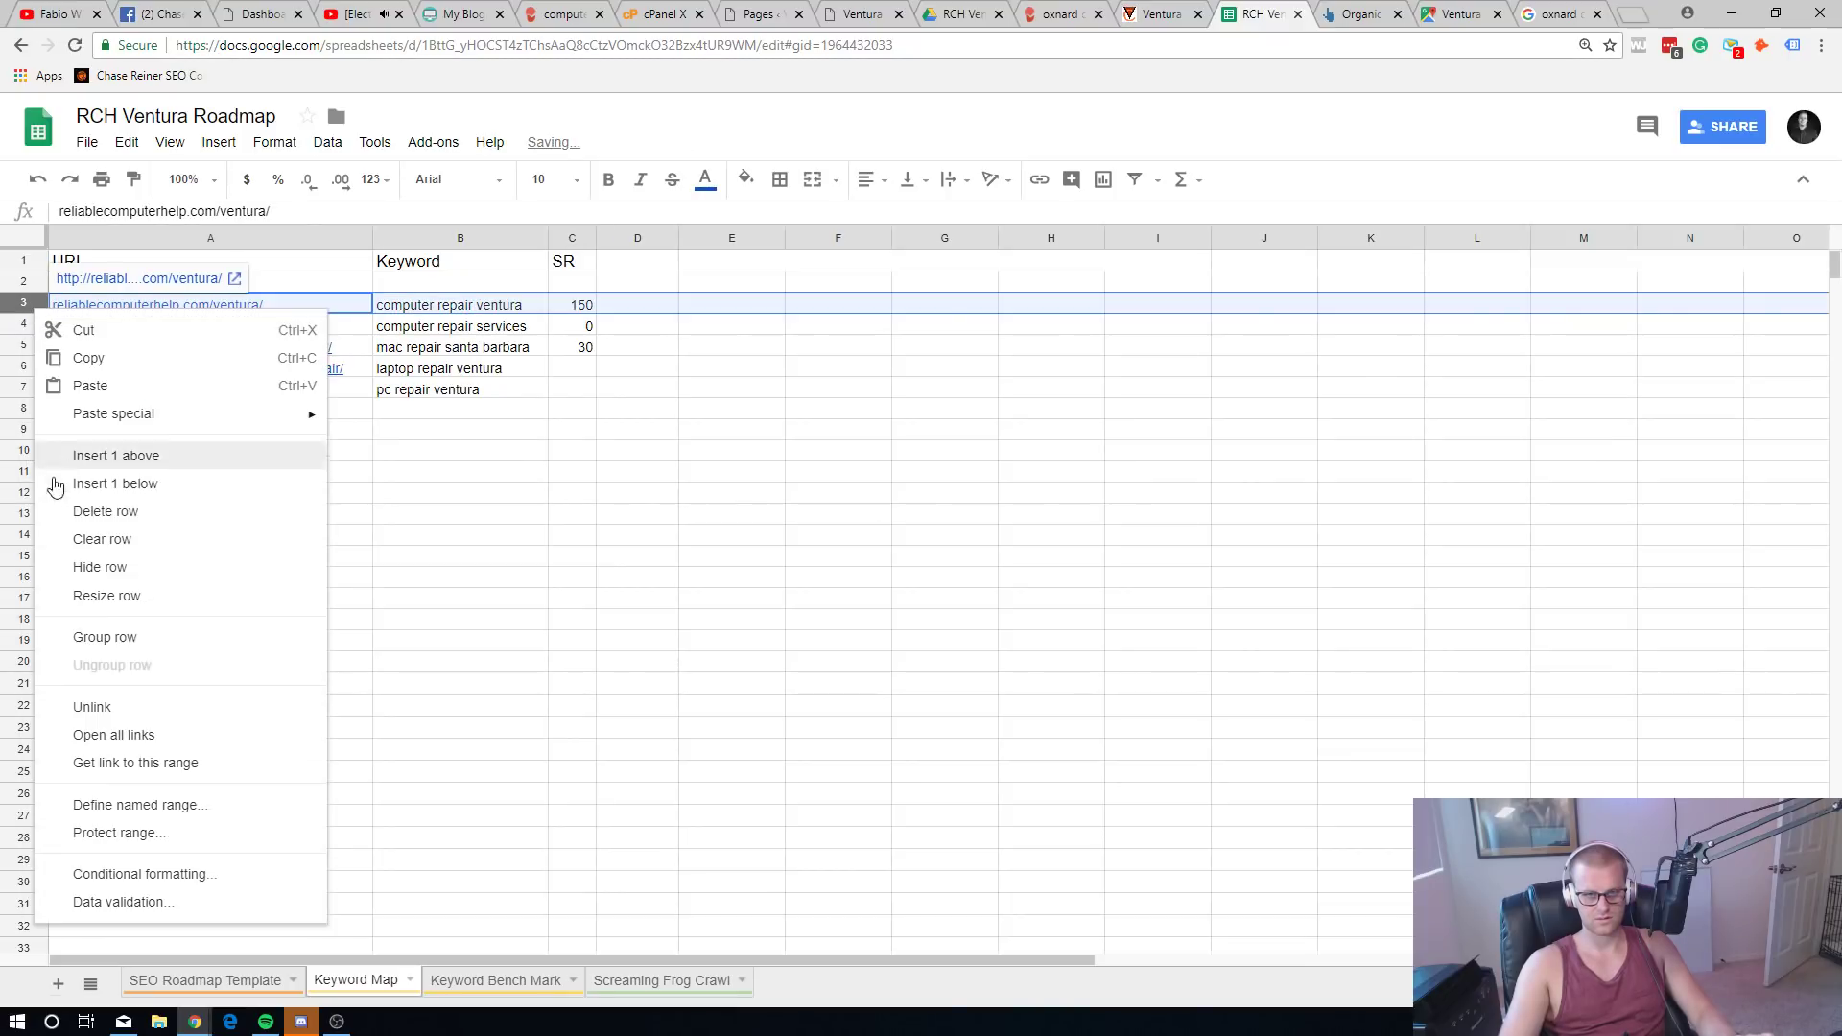
click(161, 484)
text(SERVICES)
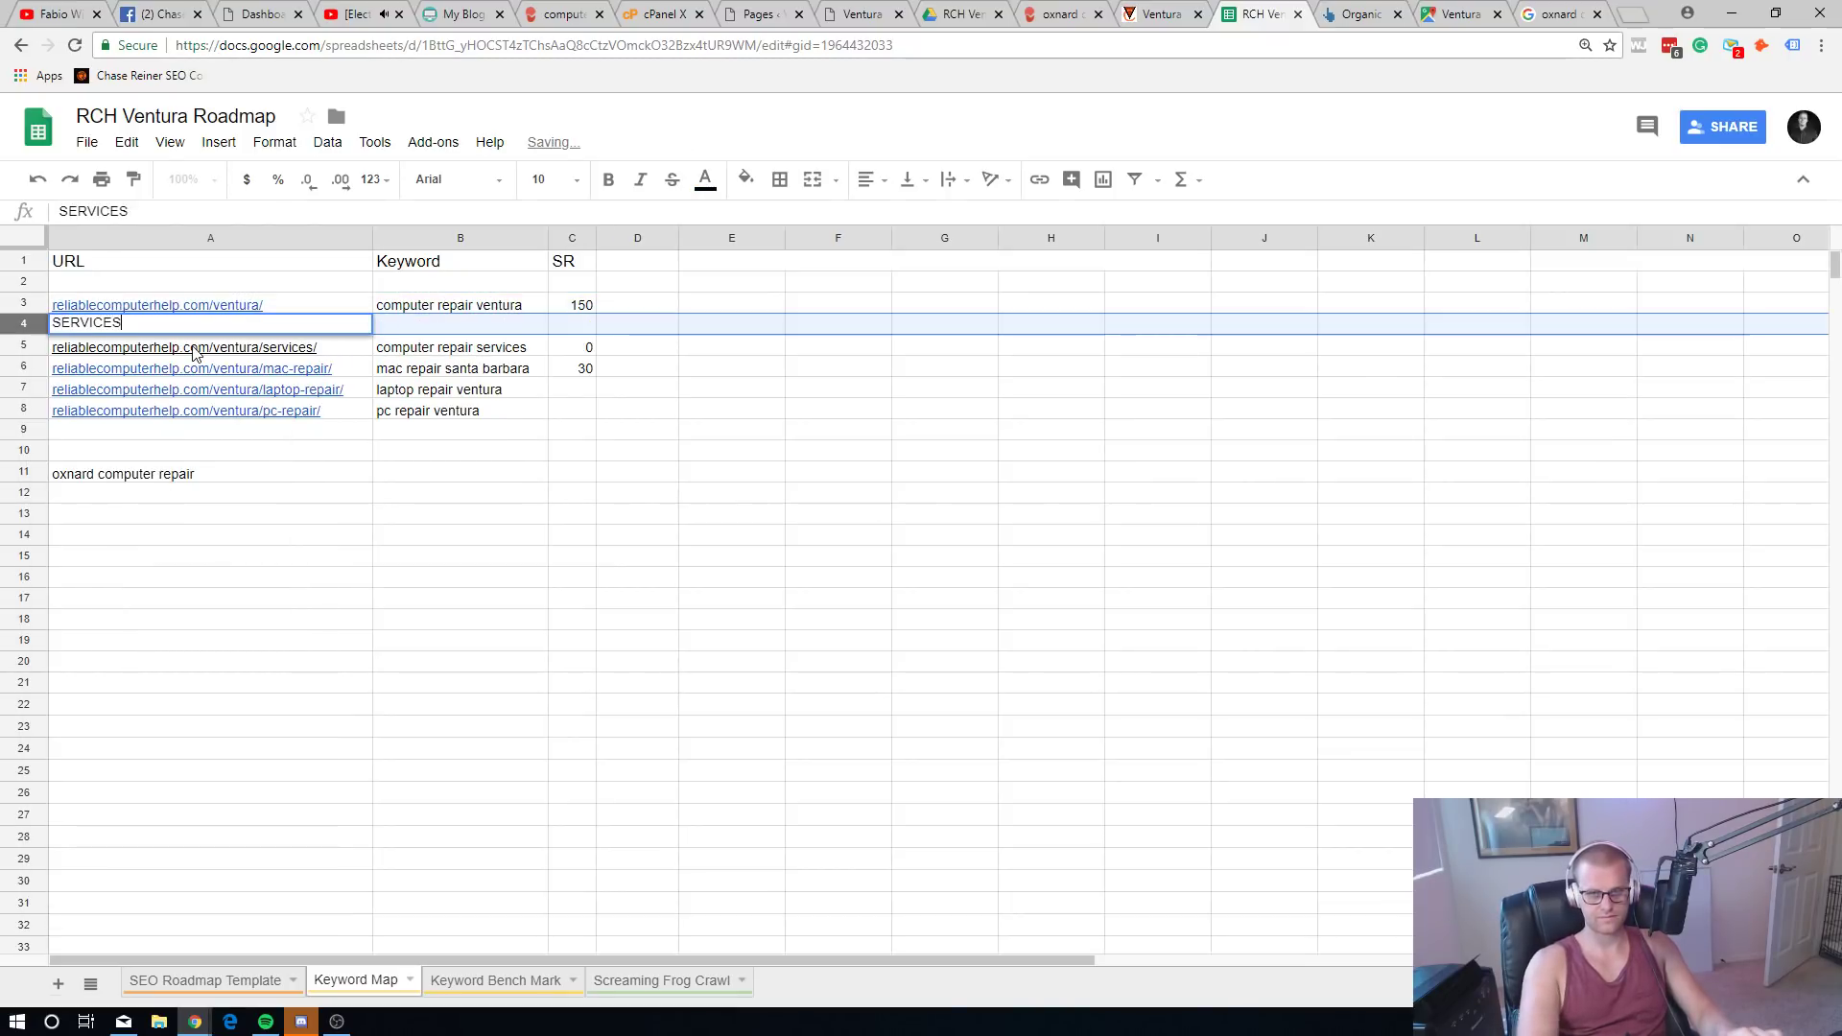
key(ctrl+a)
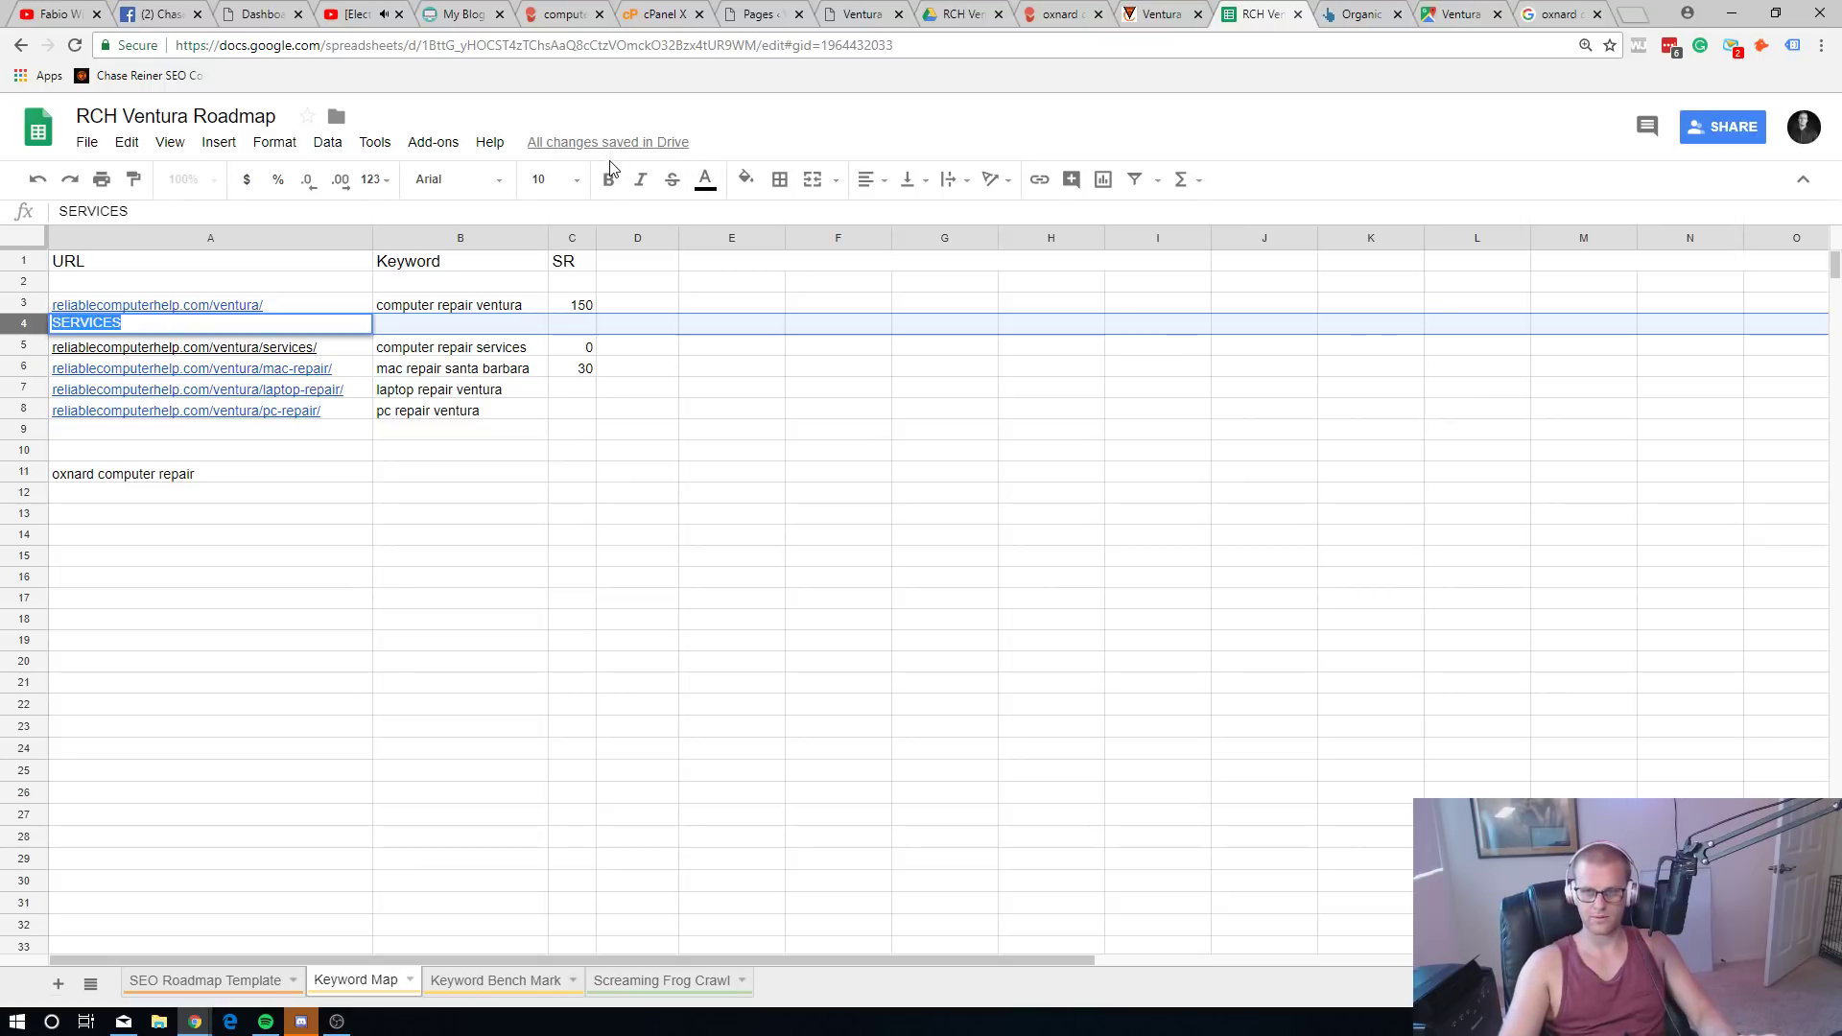
click(609, 179)
Add a bold LOCATIONS section label in A10
click(244, 518)
click(197, 418)
click(197, 432)
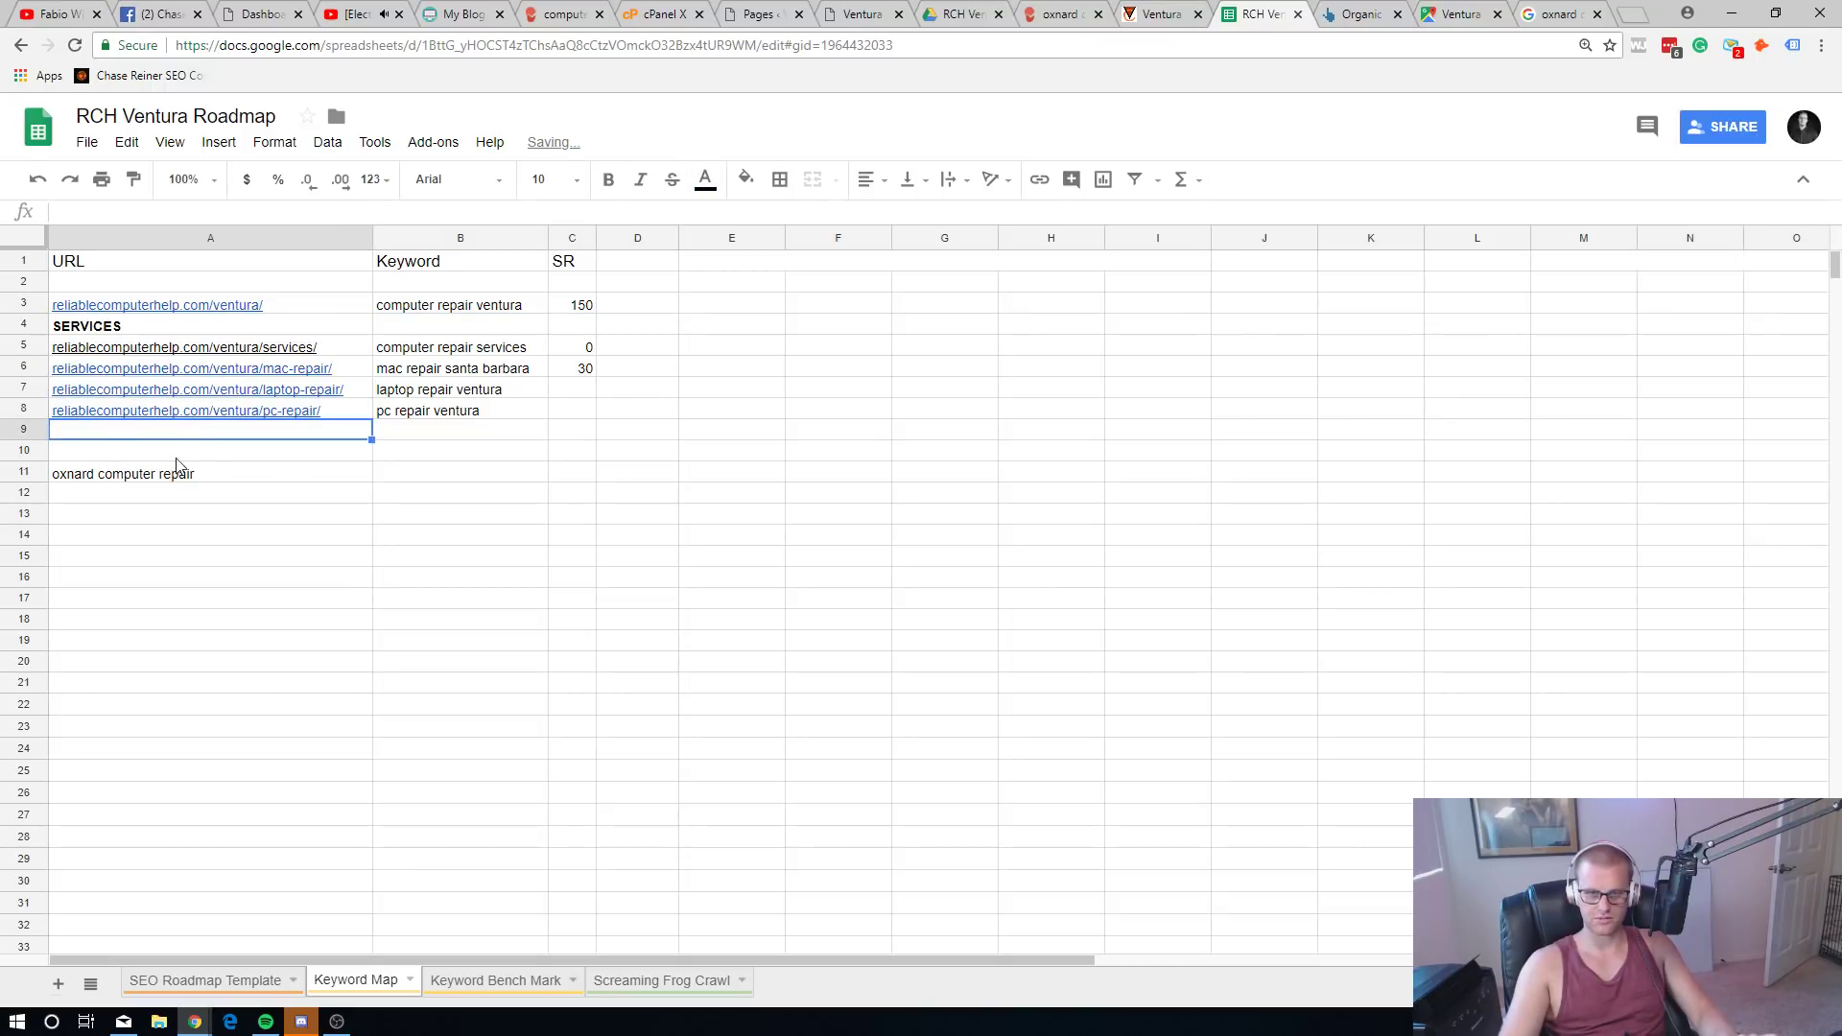
click(176, 453)
text(Locationbs)
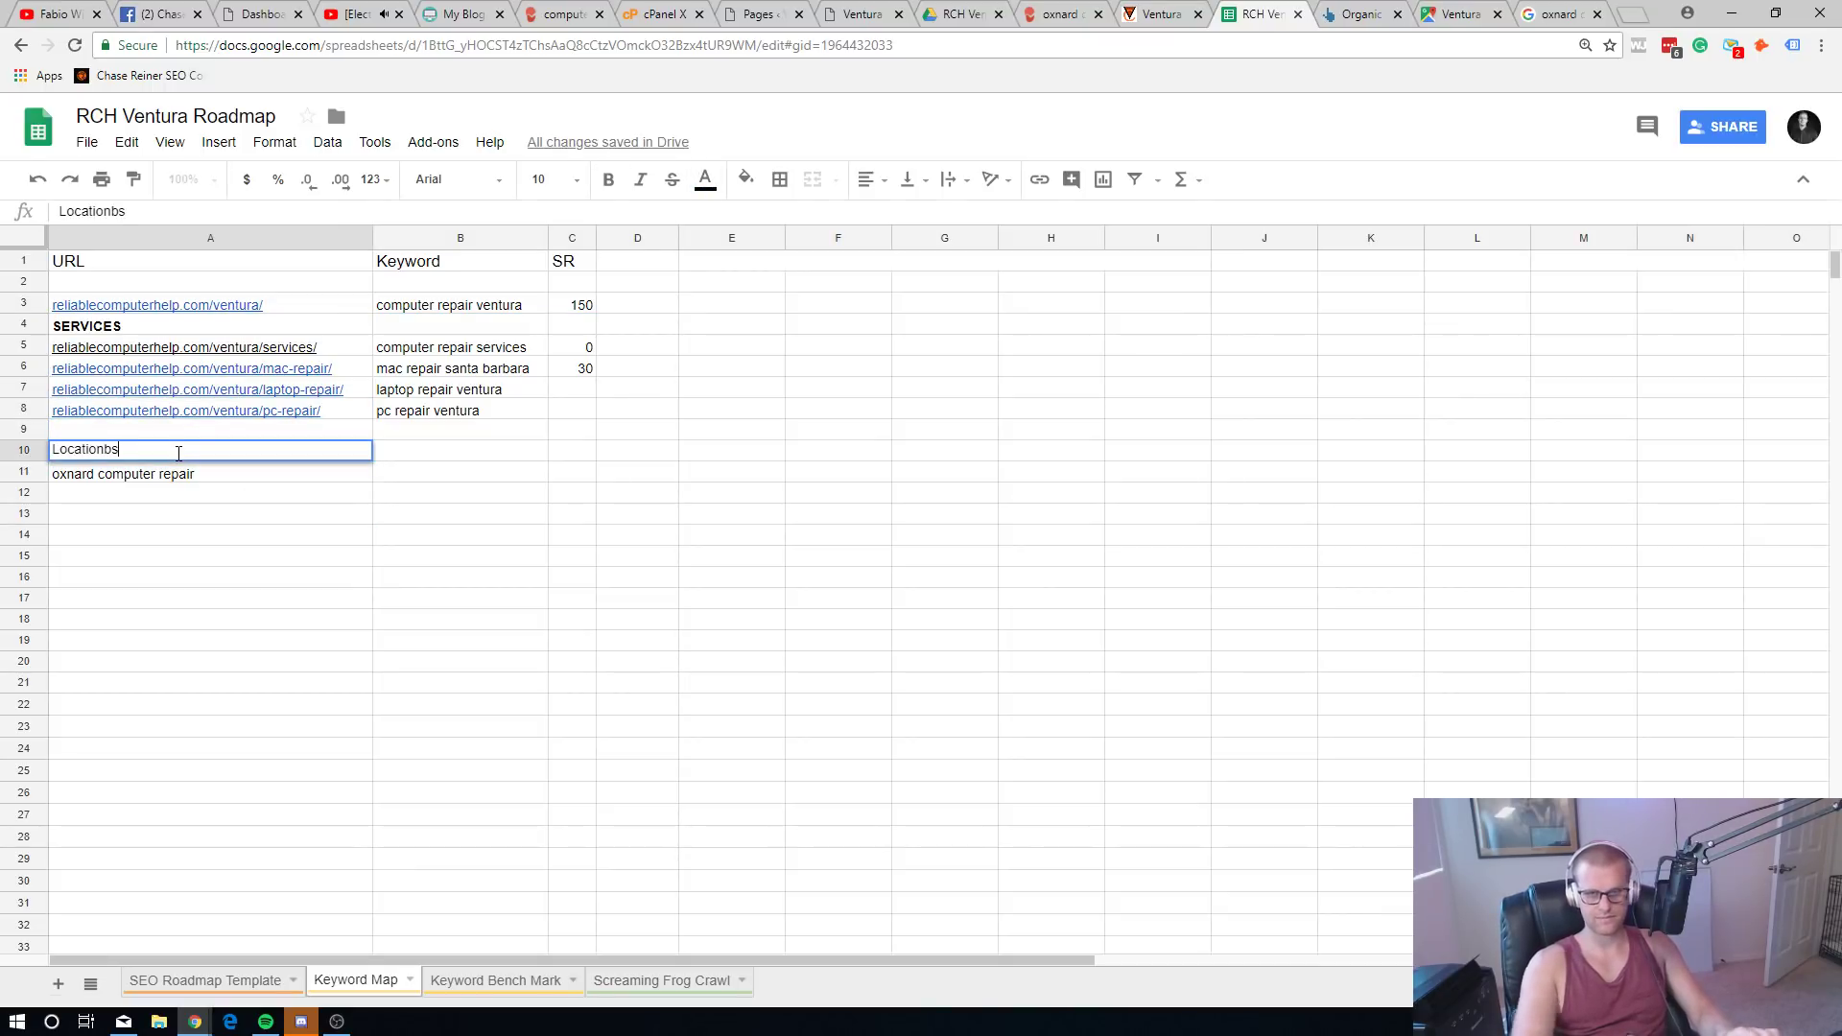
key(BackSpace)
key(BackSpace)
key(BackSpace)
key(BackSpace)
key(BackSpace)
key(BackSpace)
key(BackSpace)
key(BackSpace)
key(BackSpace)
key(BackSpace)
text(LOC)
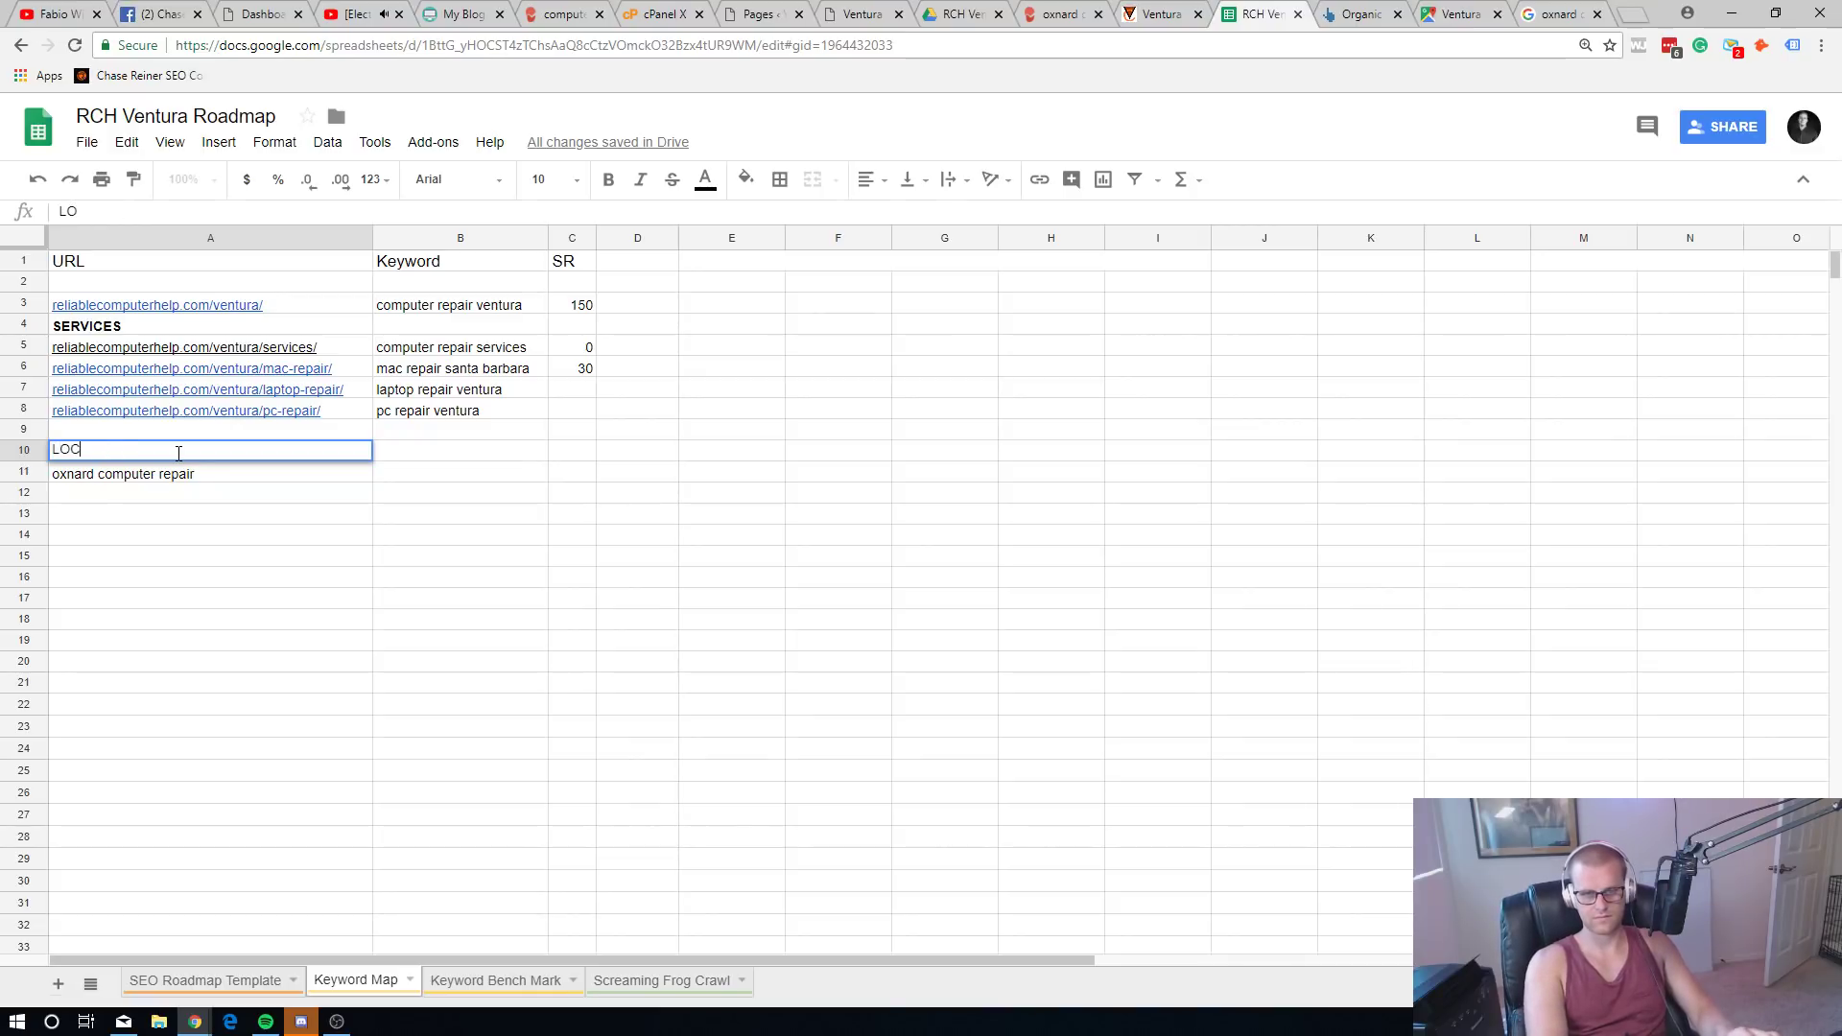
text(ATIONS)
key(ctrl+a)
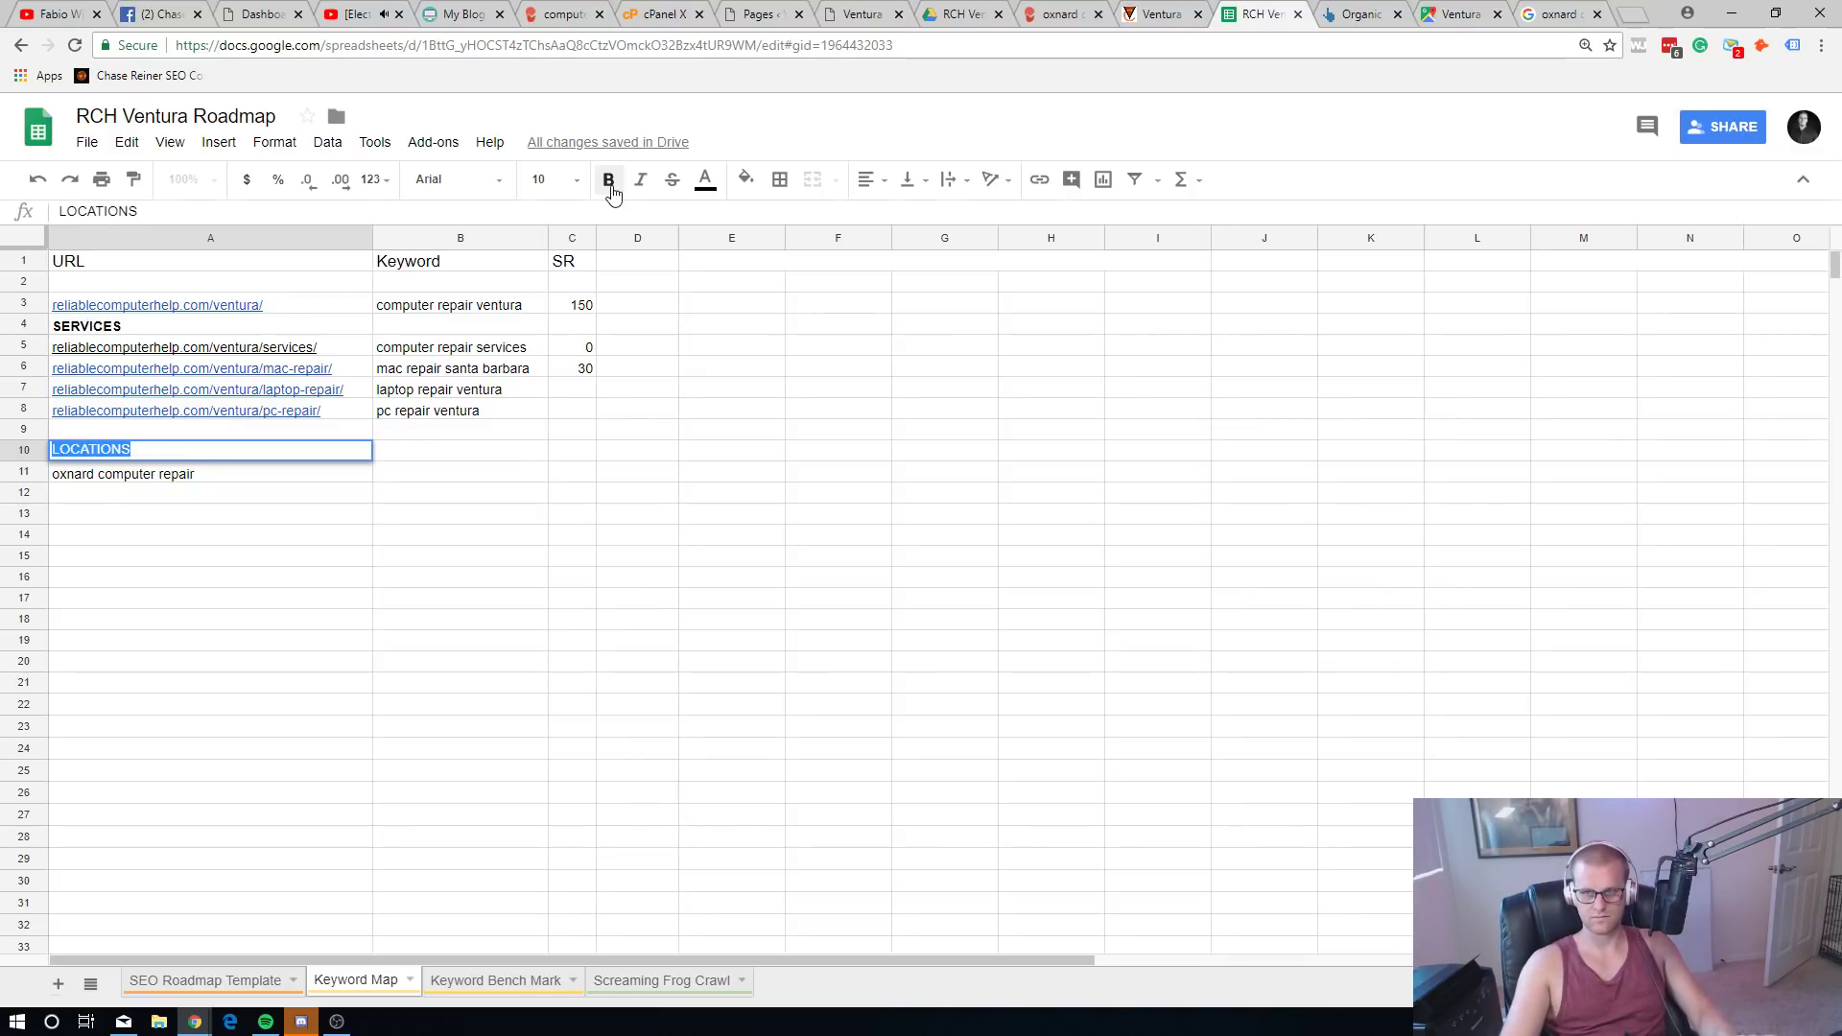
click(610, 187)
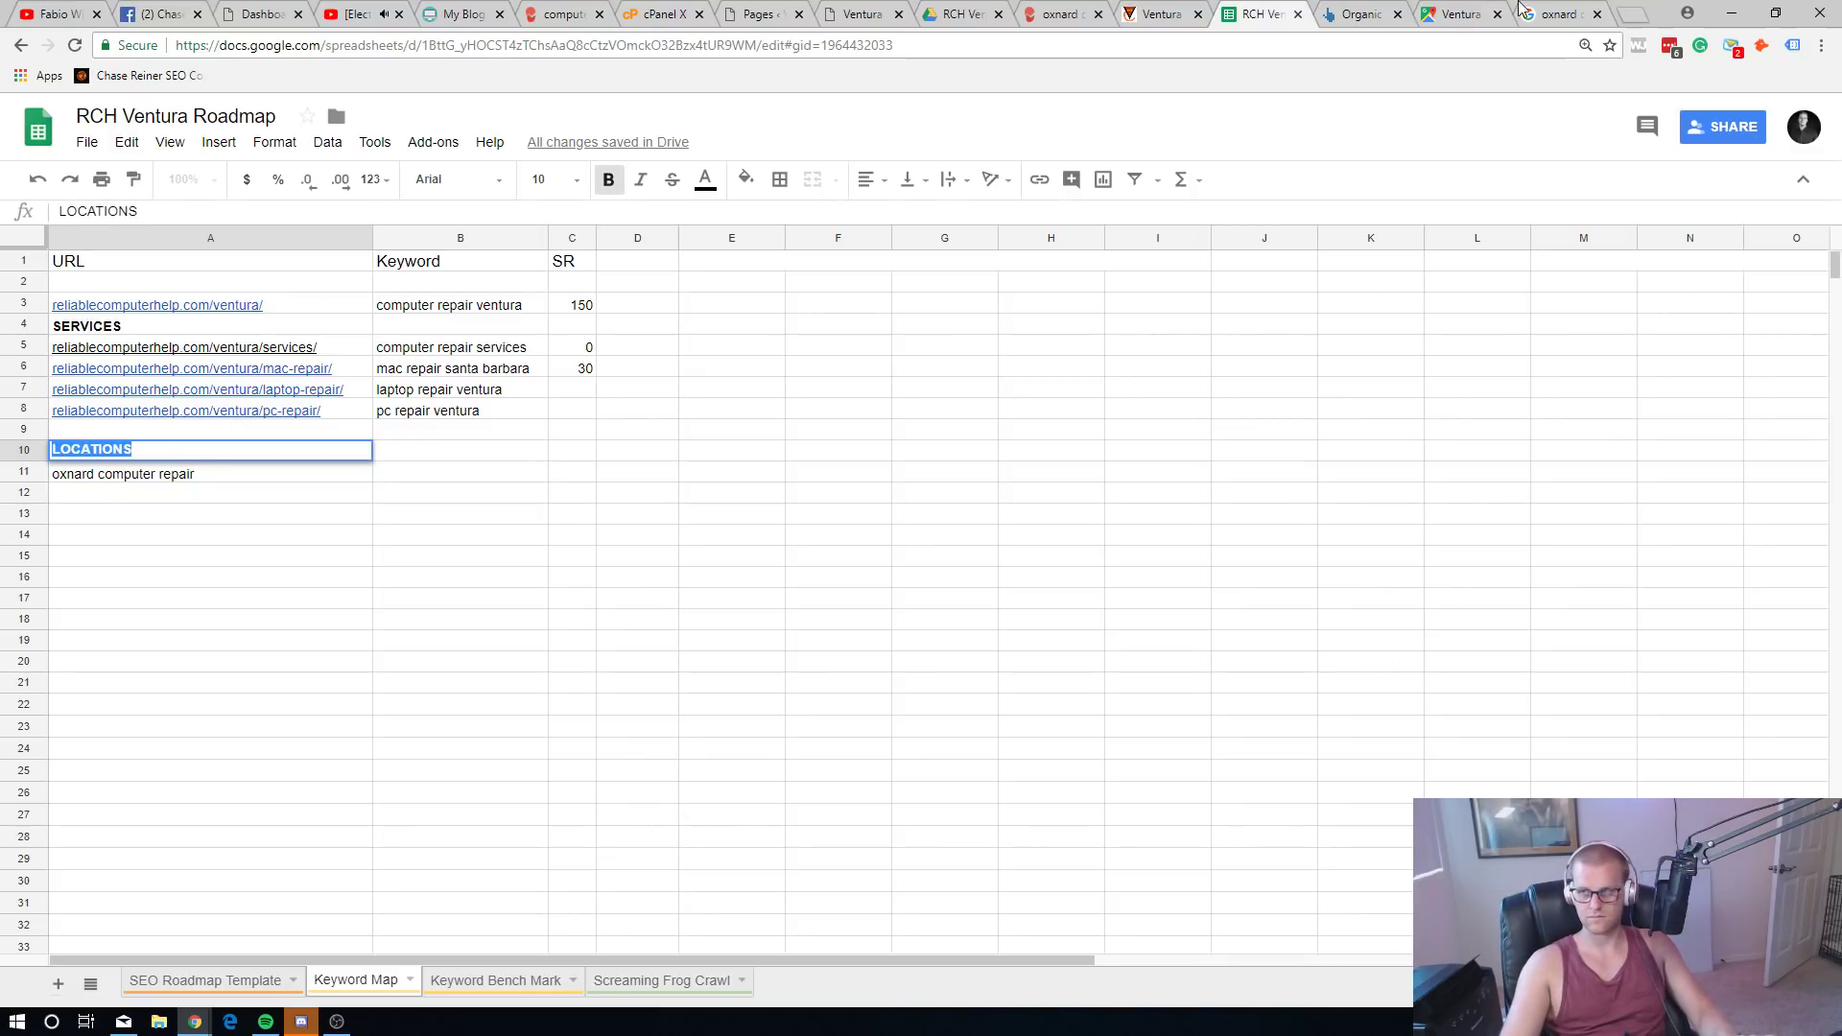
Save the music video link as a desktop shortcut, then return to the spreadsheet
click(1688, 12)
drag(1656, 12, 1657, 247)
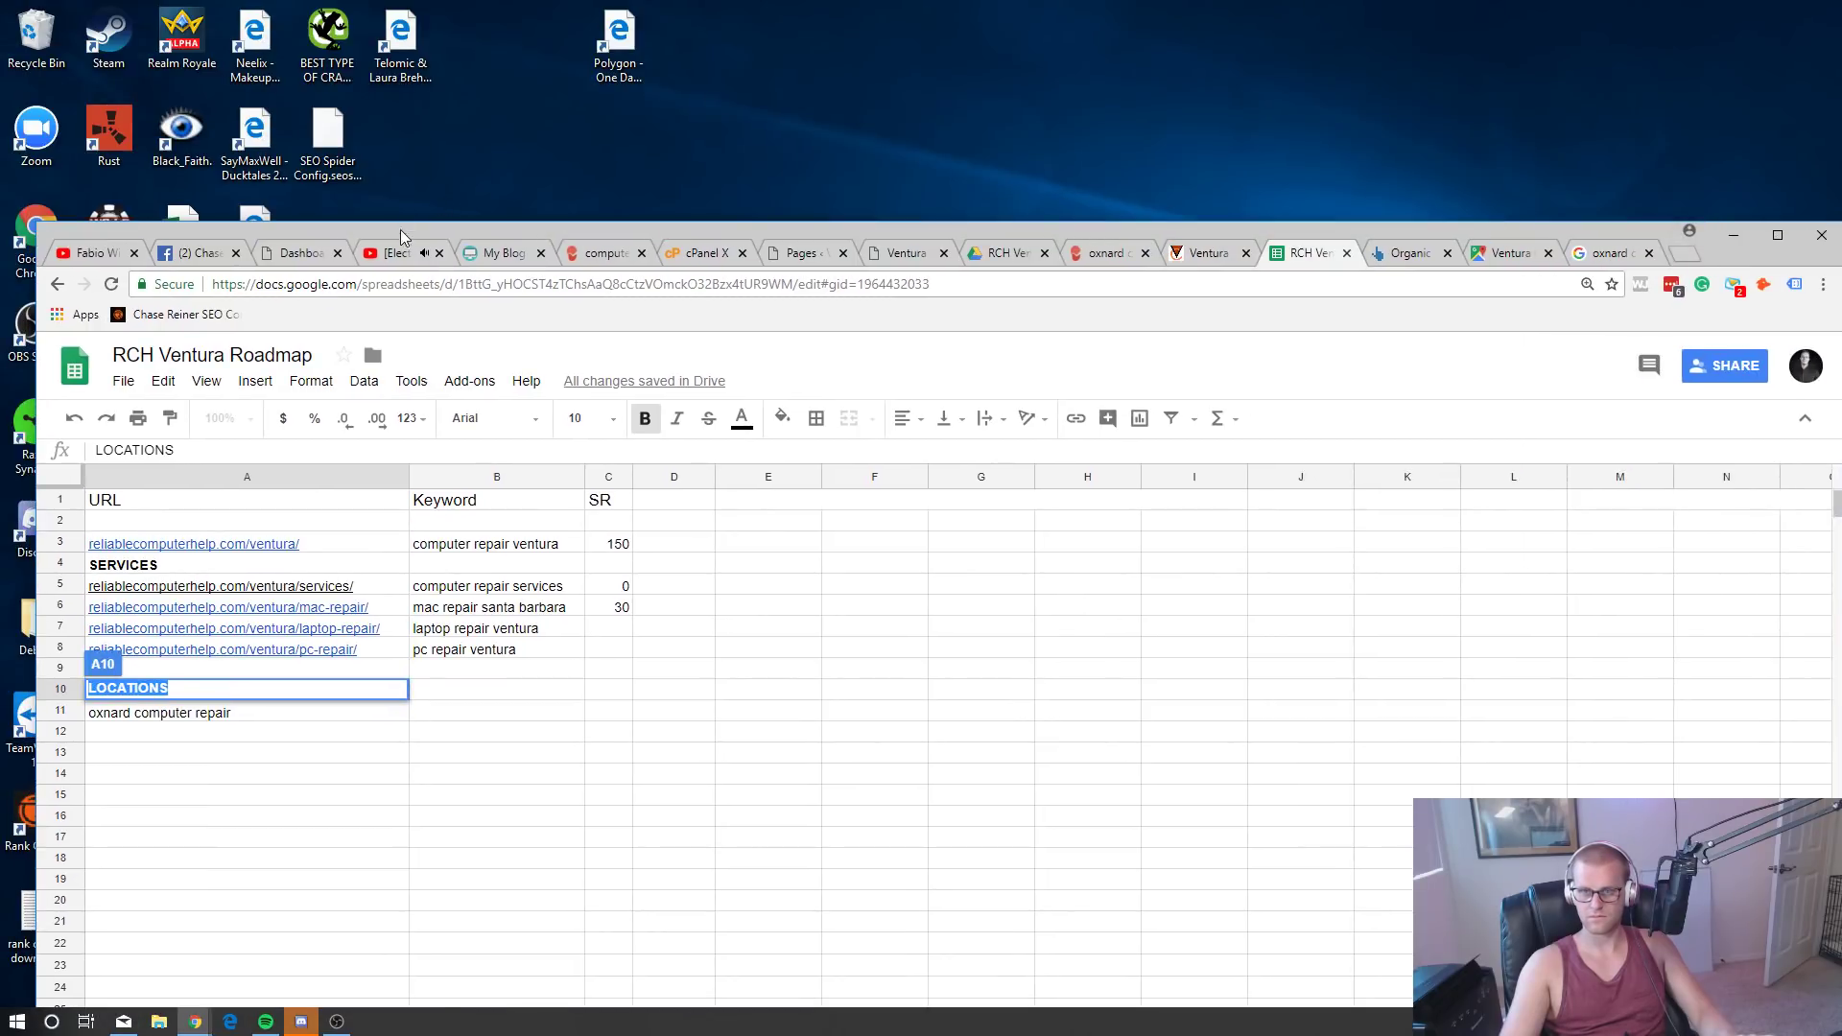
click(402, 249)
drag(171, 287, 911, 139)
click(1784, 242)
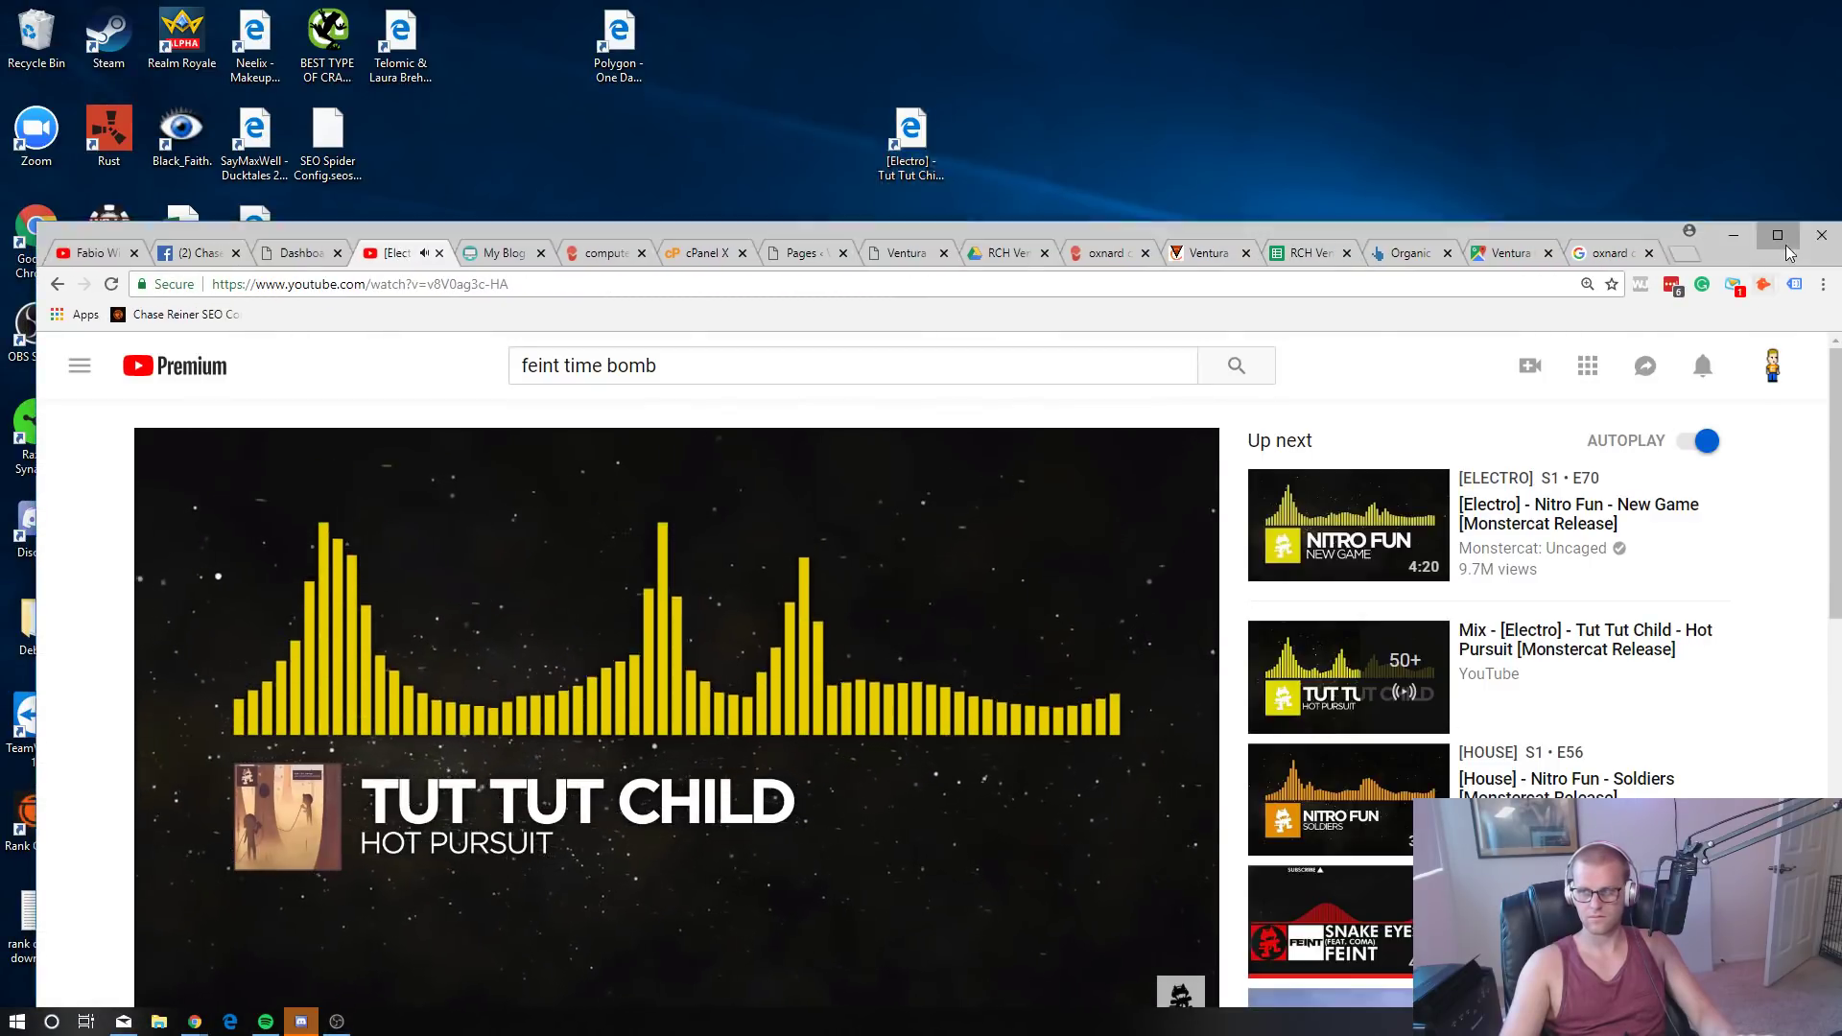
click(1551, 15)
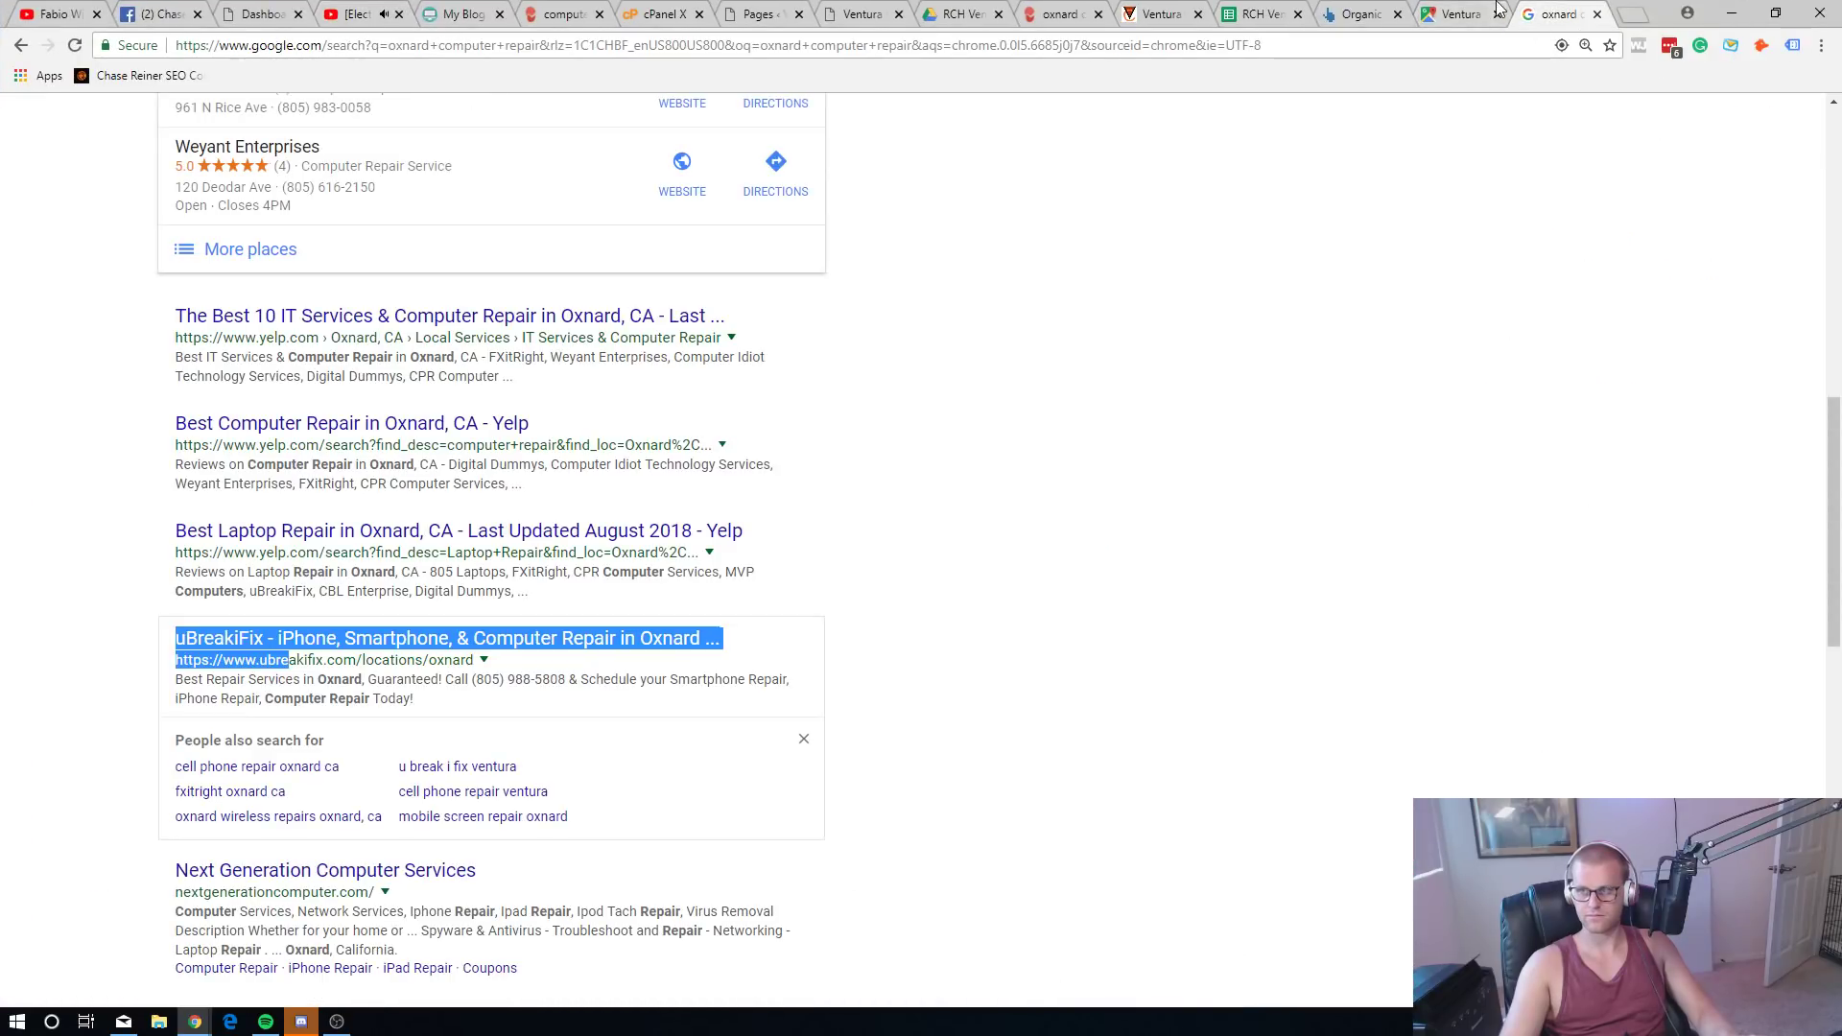
click(1241, 8)
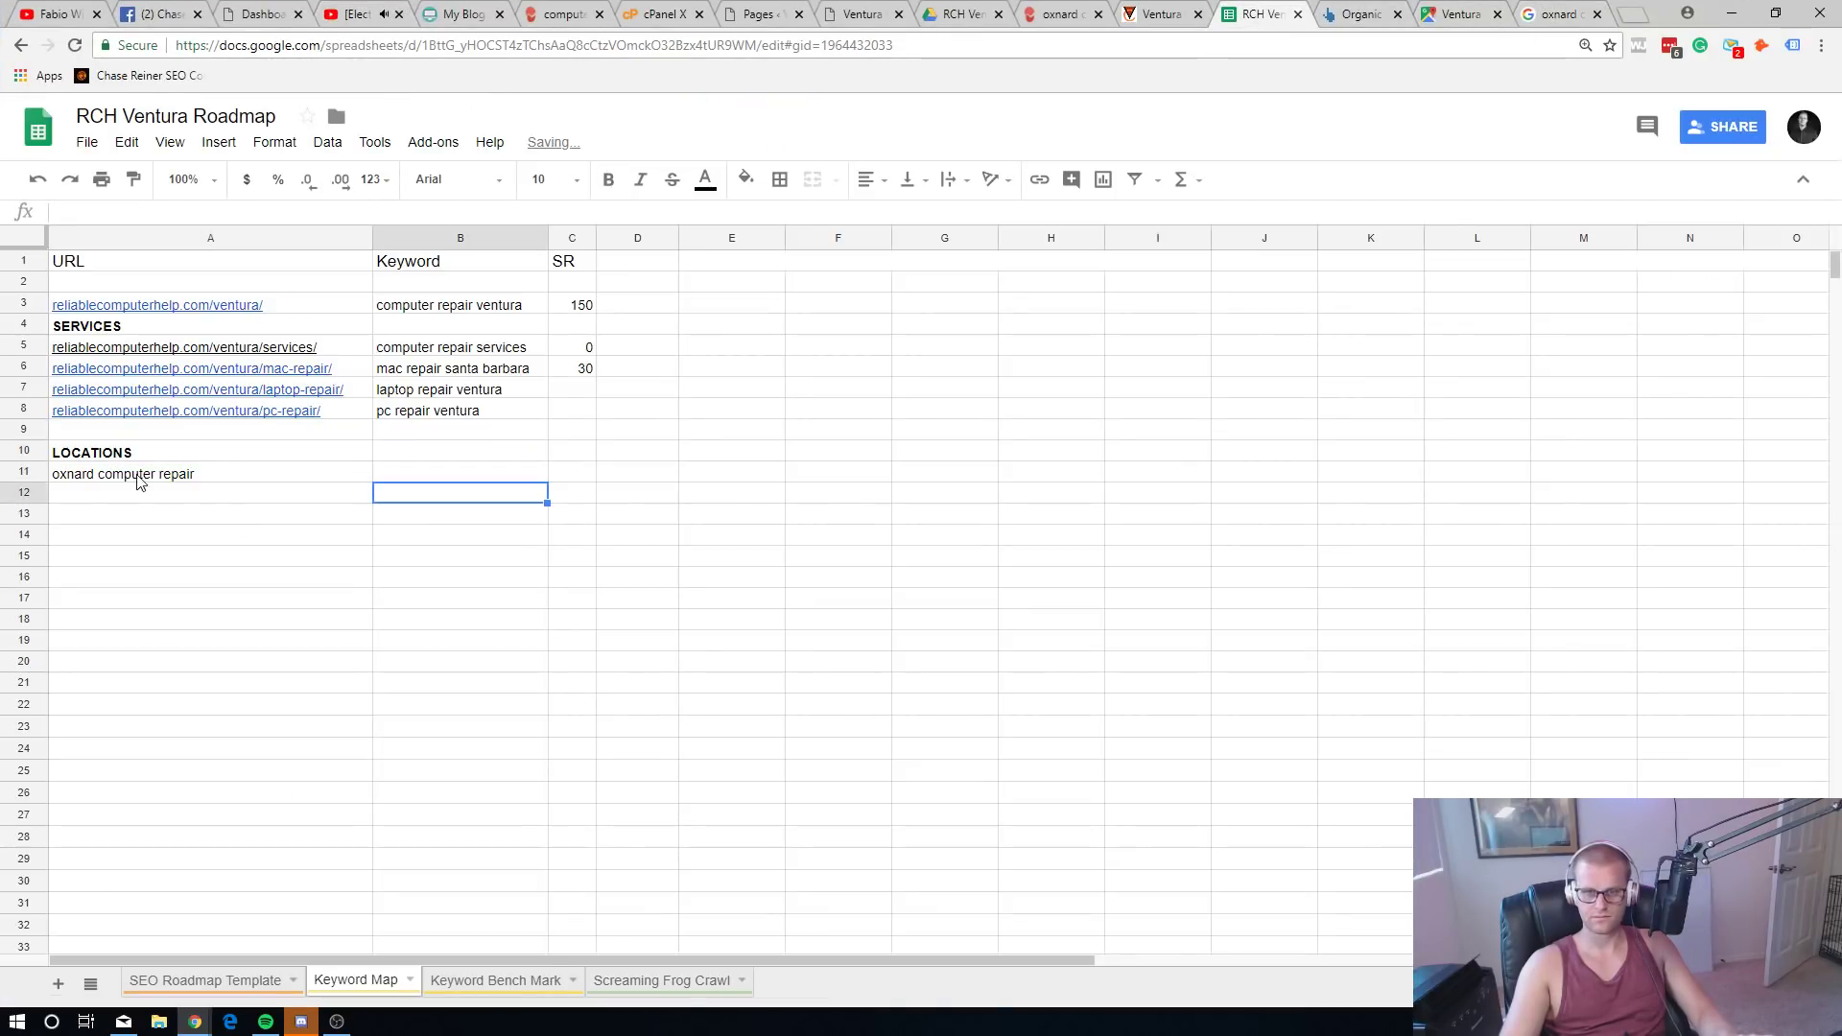
Enter keyword 'oxnard computer repair' and SR 50 in the Oxnard row
drag(470, 429, 473, 455)
click(480, 474)
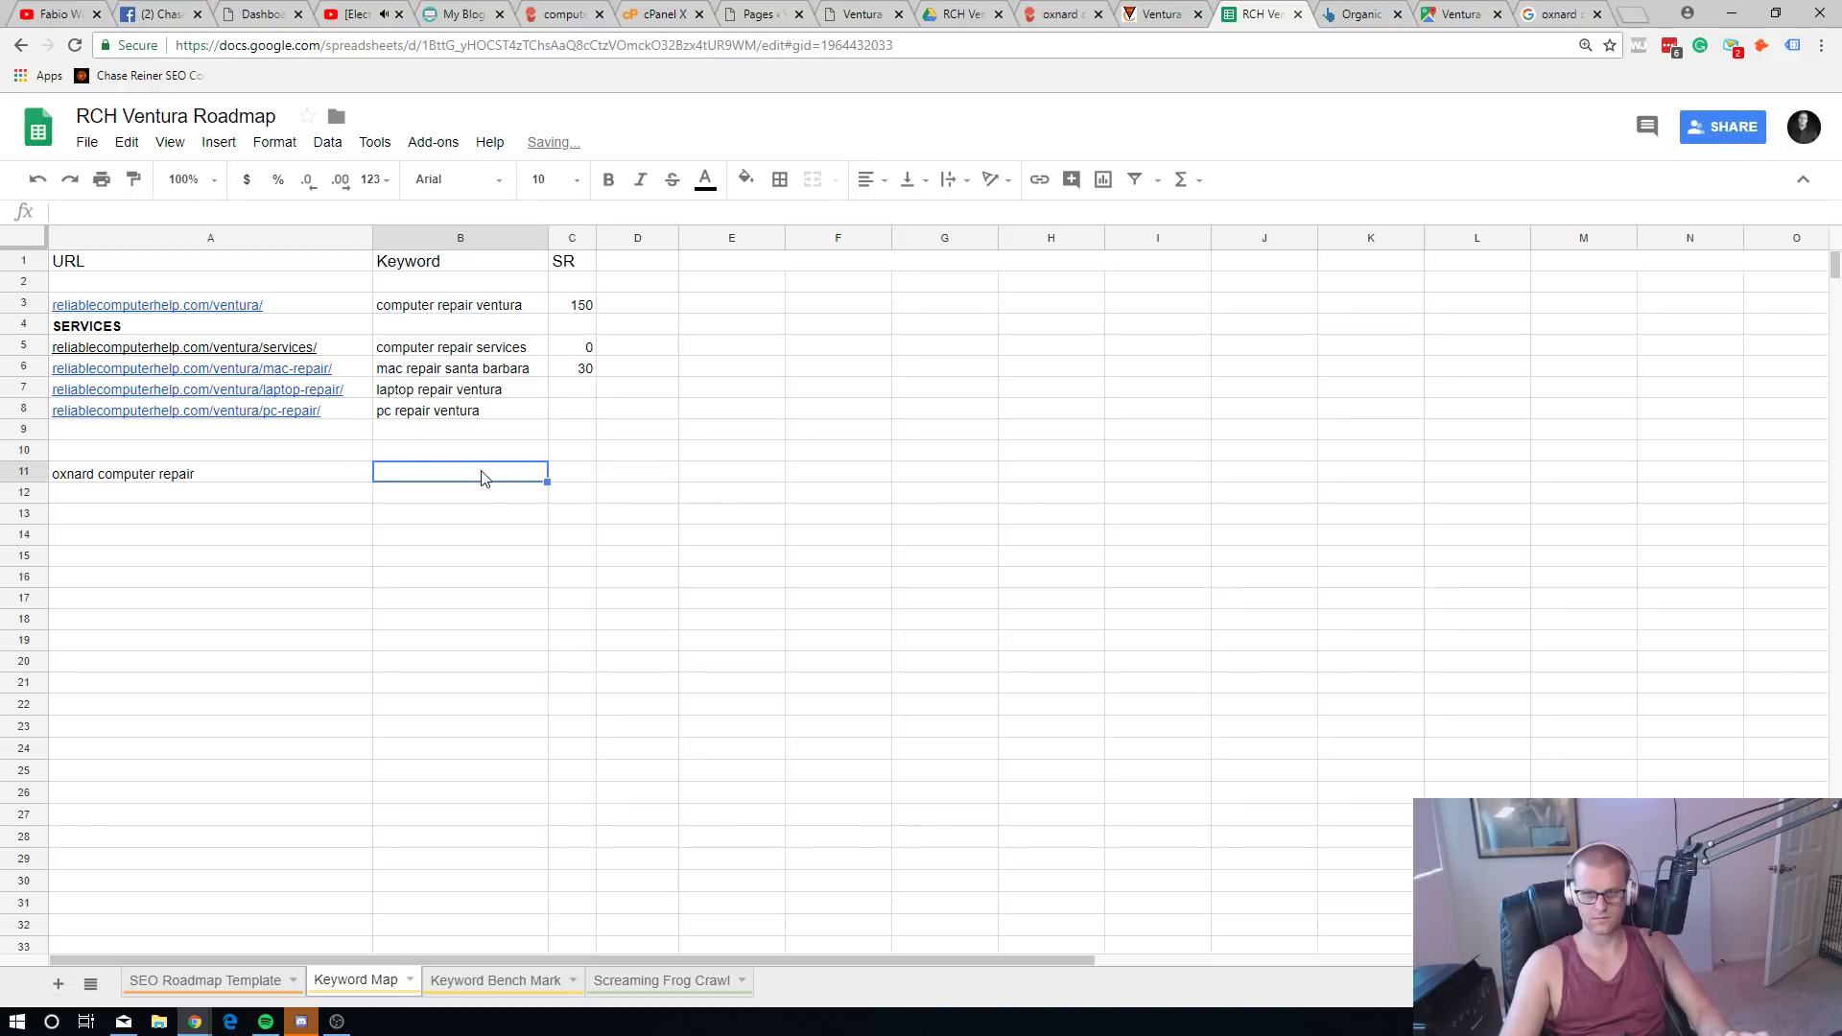
key(ctrl+v)
key(Tab)
text(50)
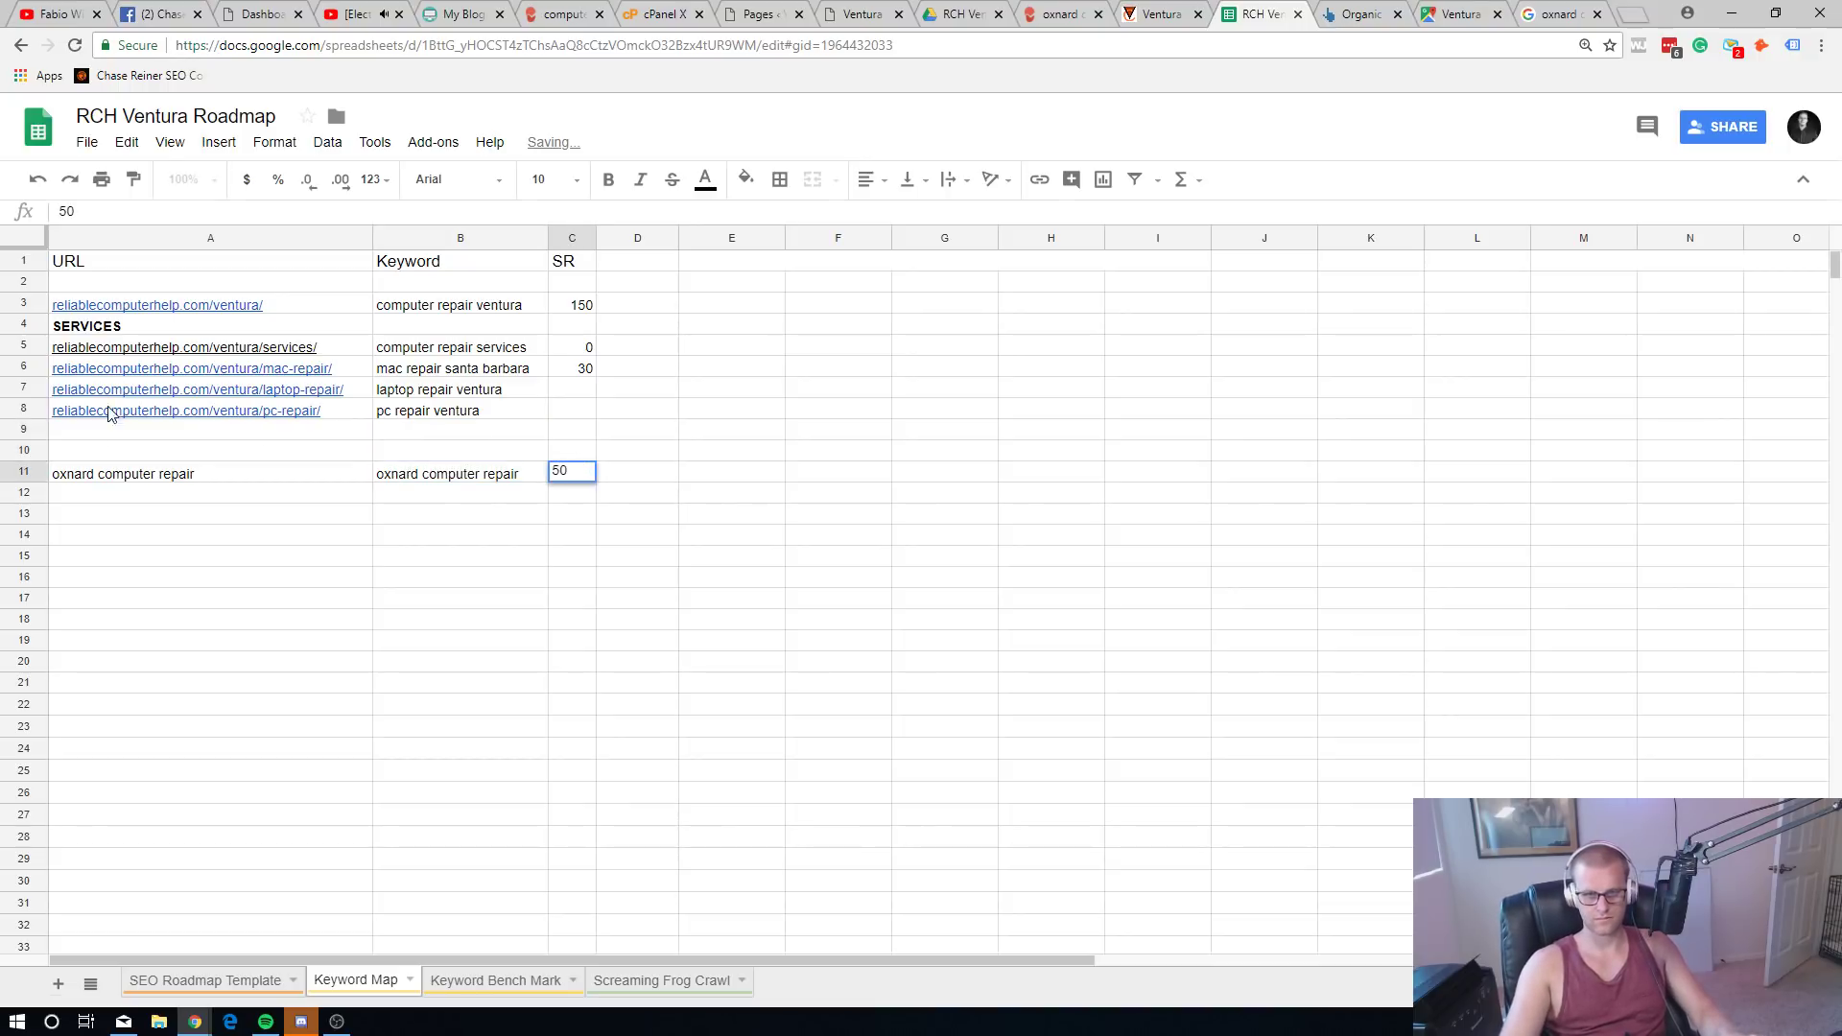
Fill in the Oxnard computer repair locations URL in cell A11
click(114, 475)
text(reliablecomp)
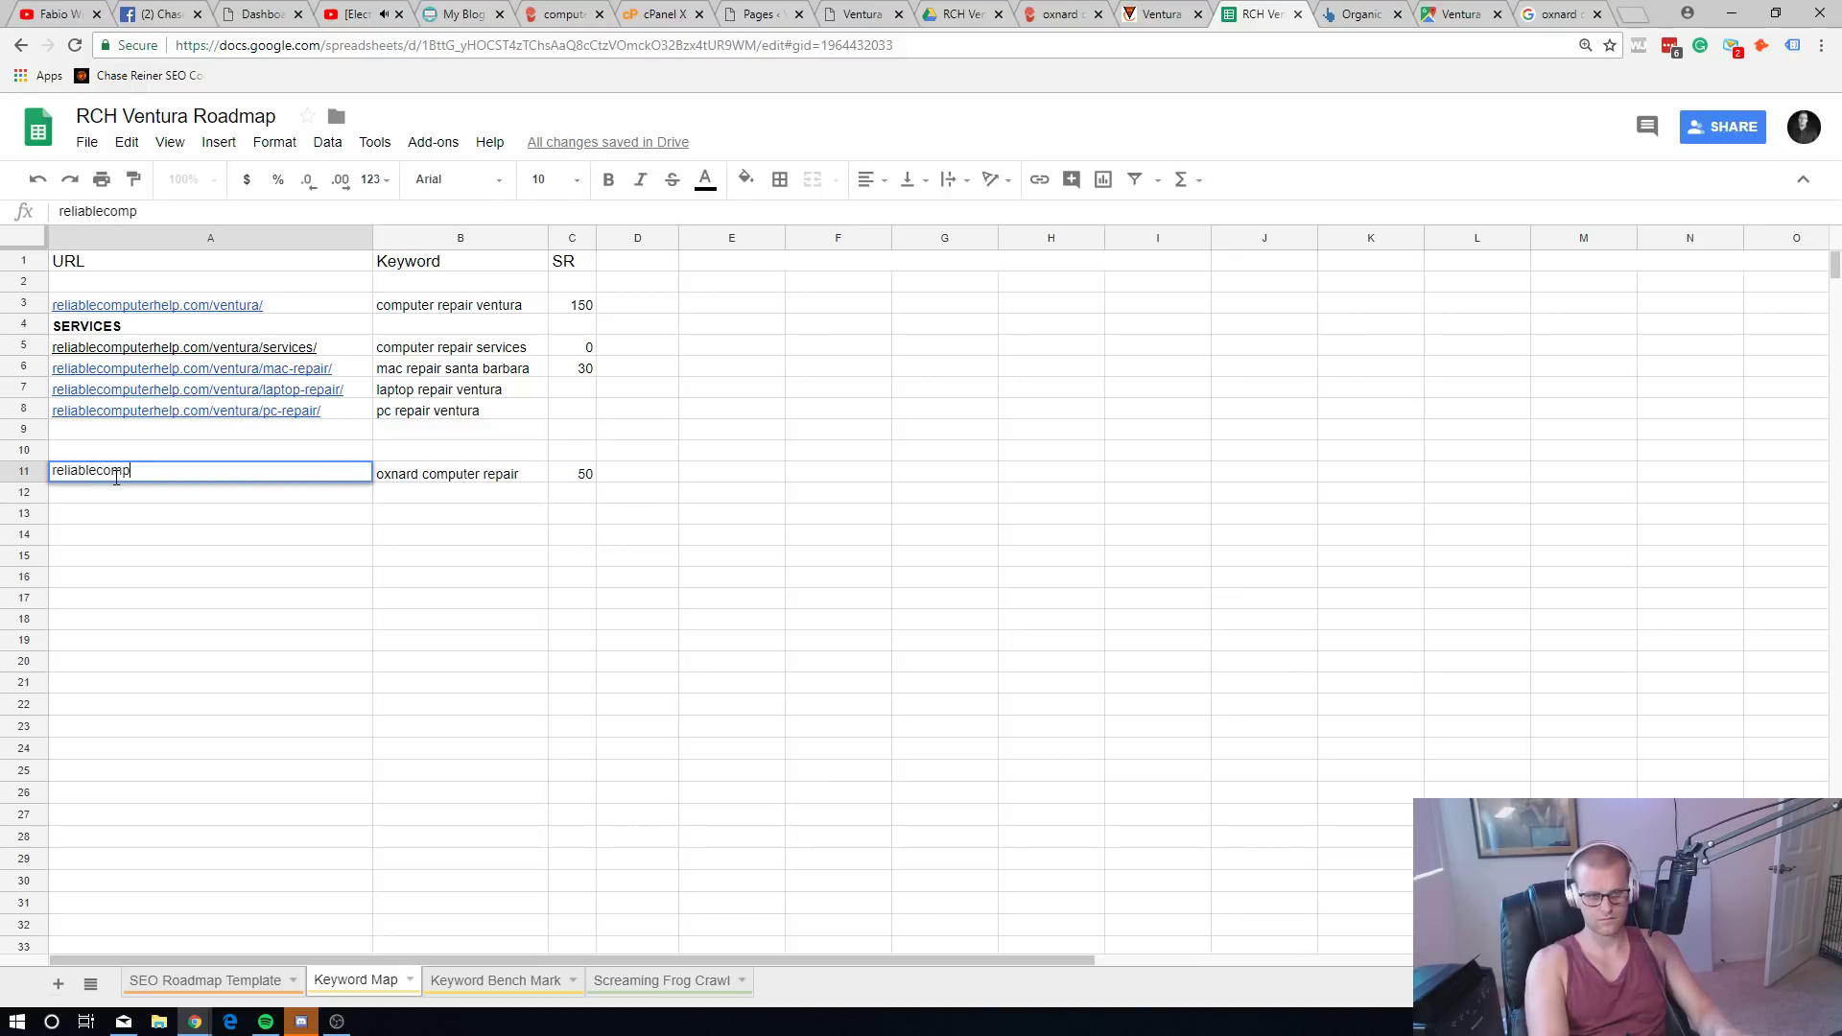
text(uterhelp.com)
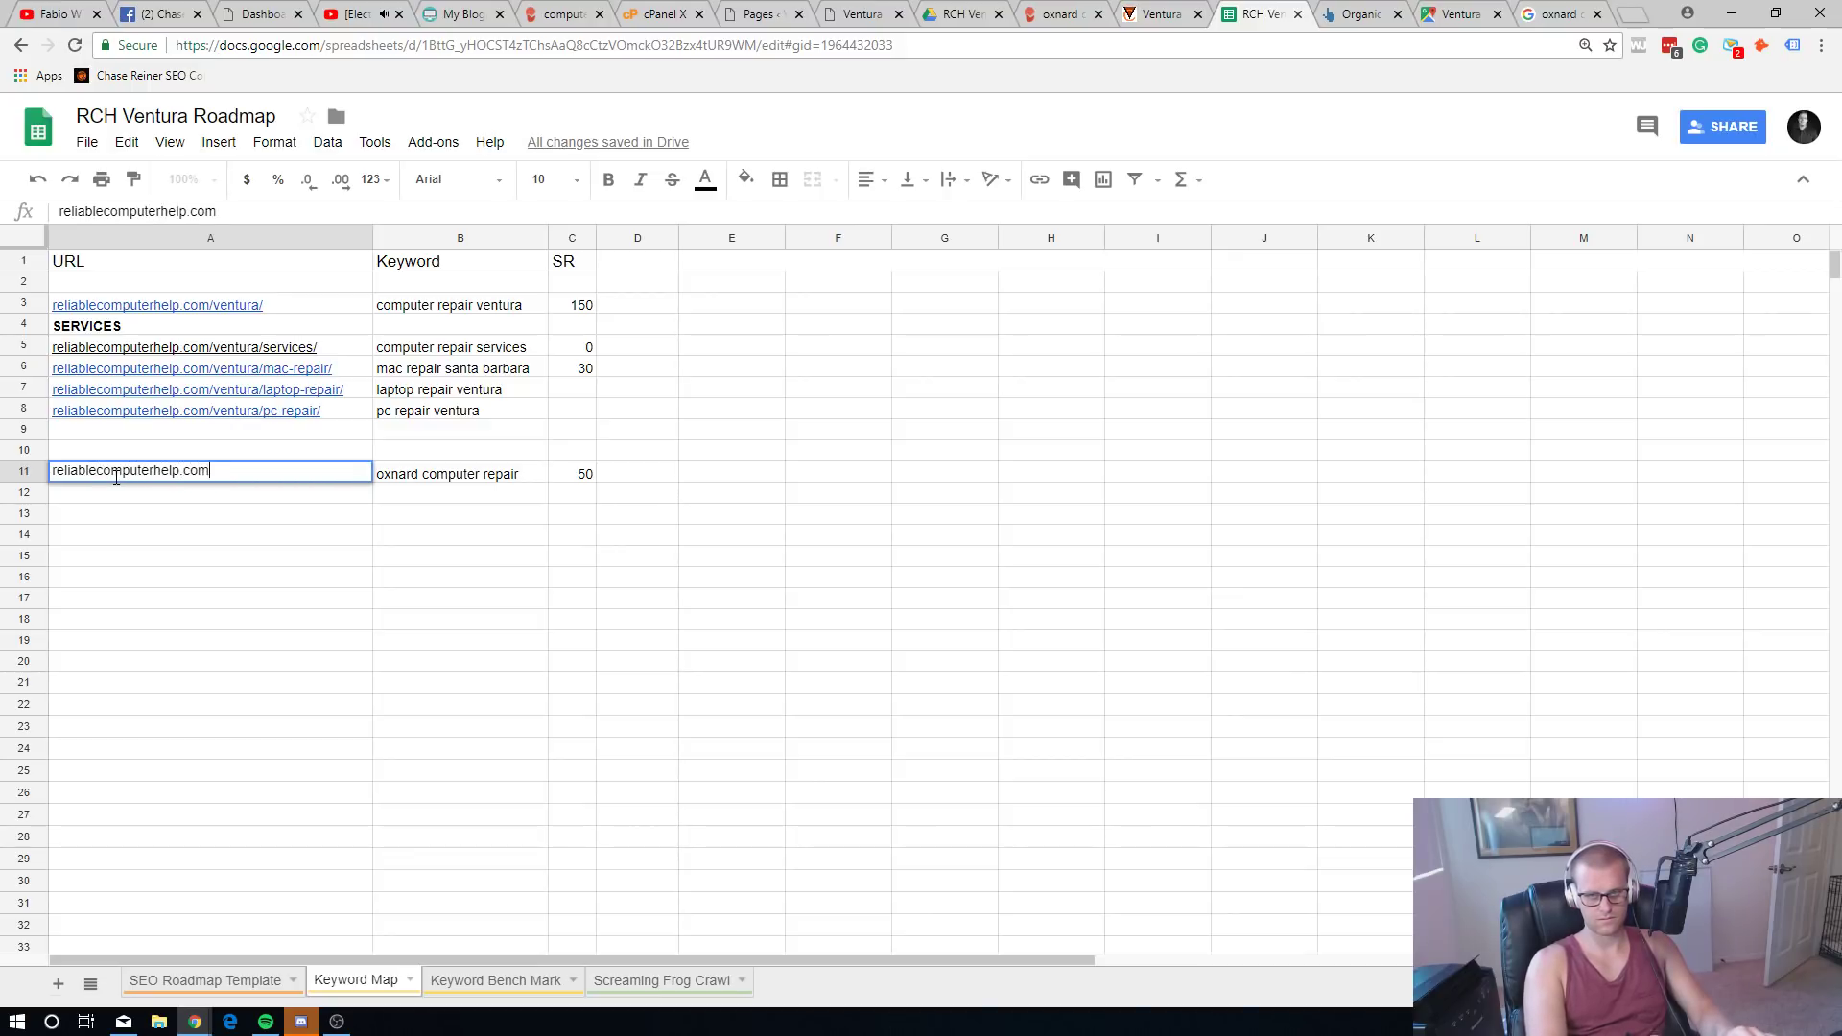
text(/ventura/locations/)
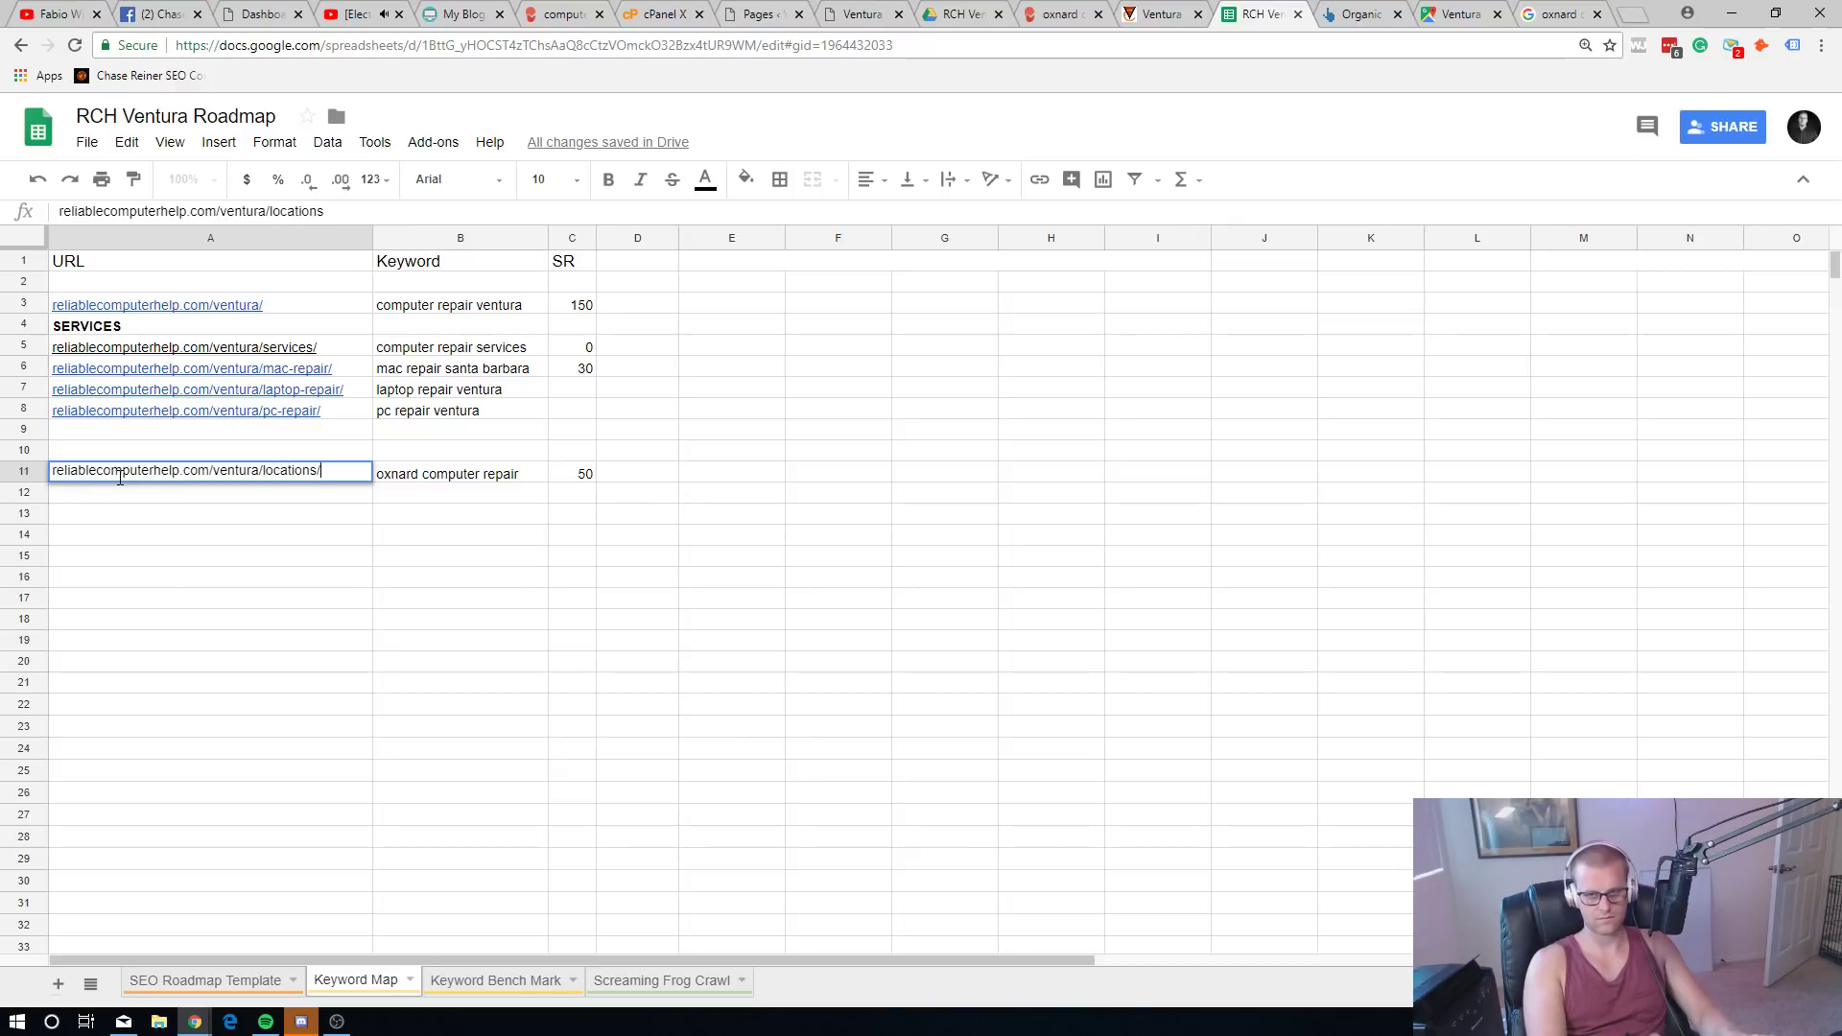
text(nard)
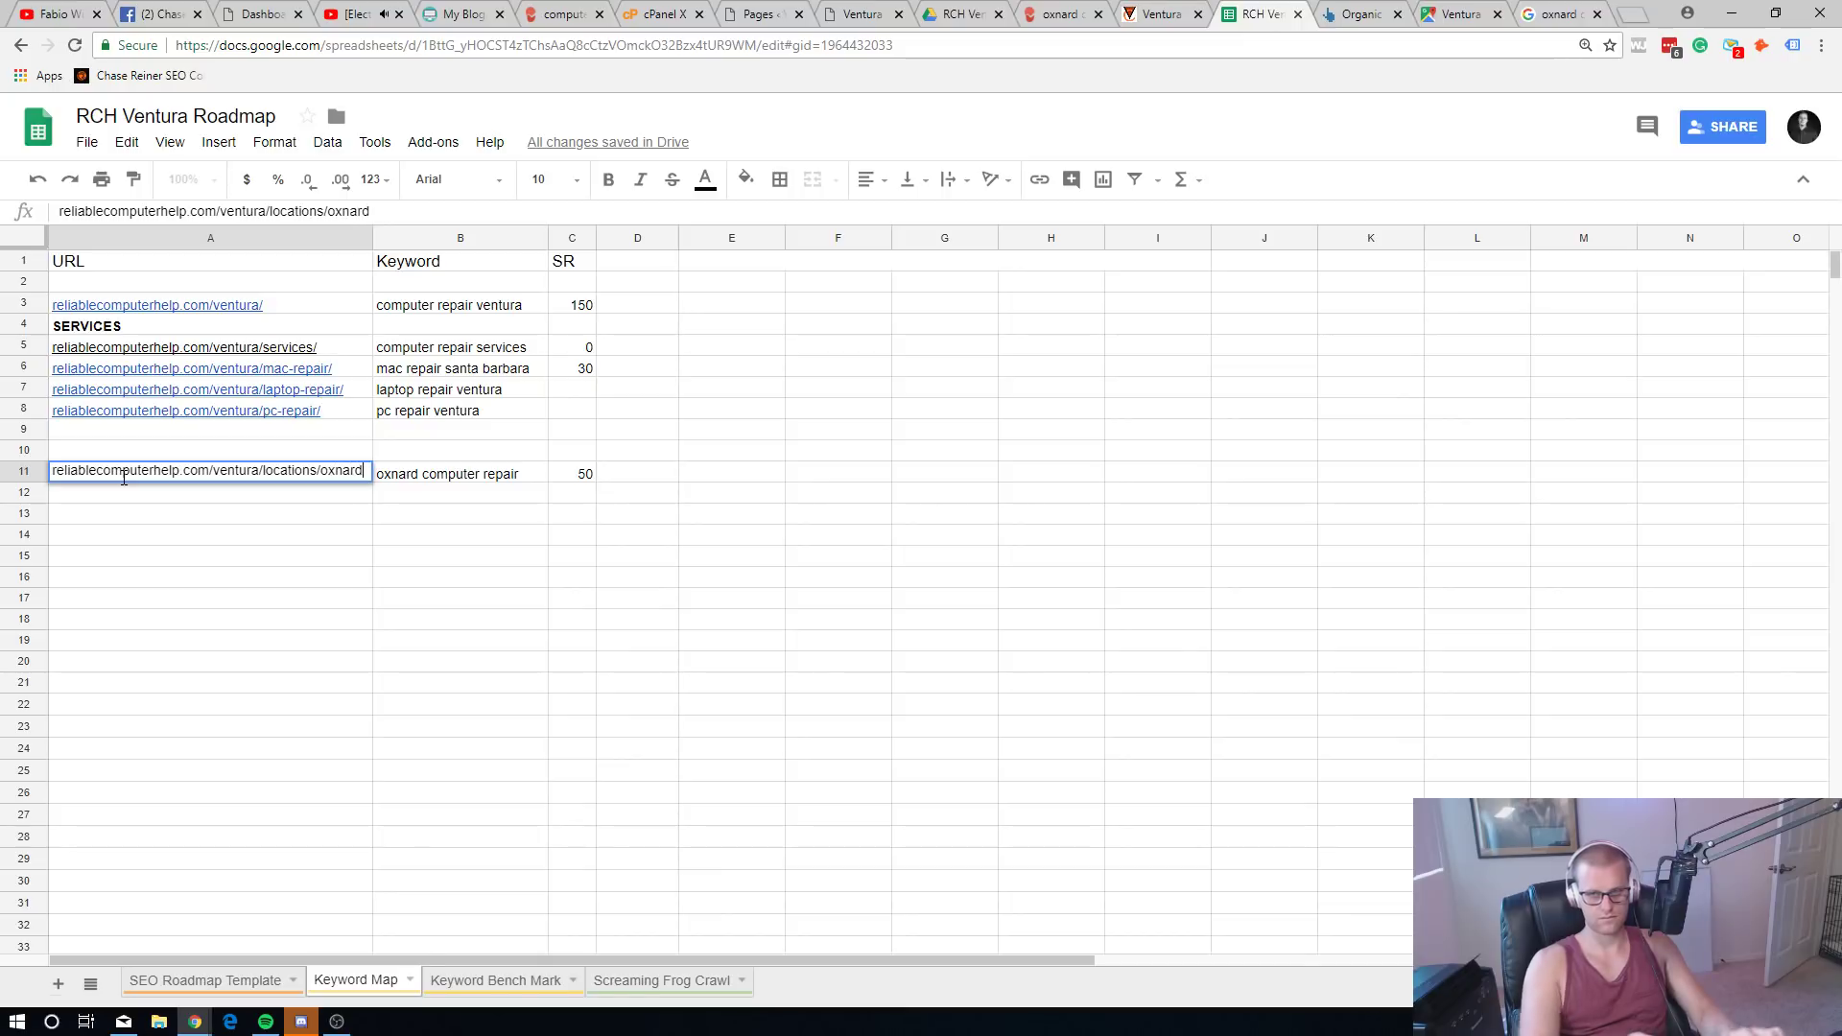
click(169, 521)
click(281, 495)
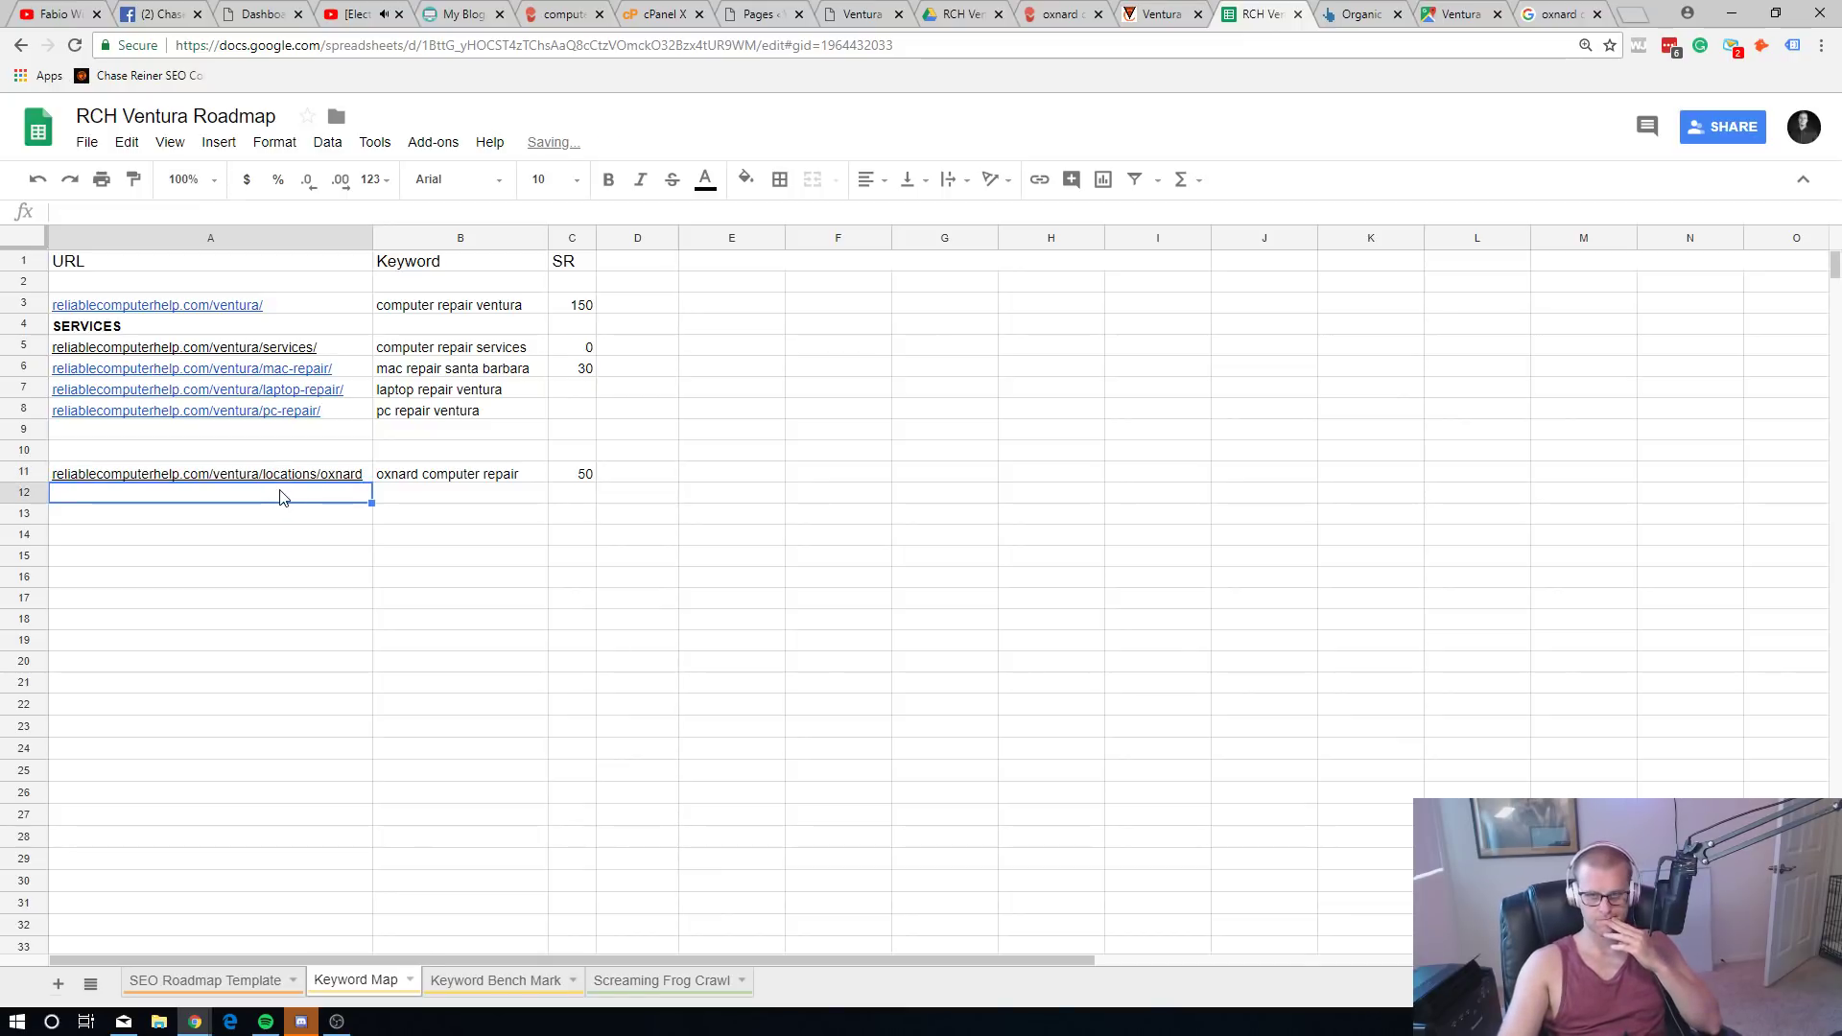
double_click(346, 478)
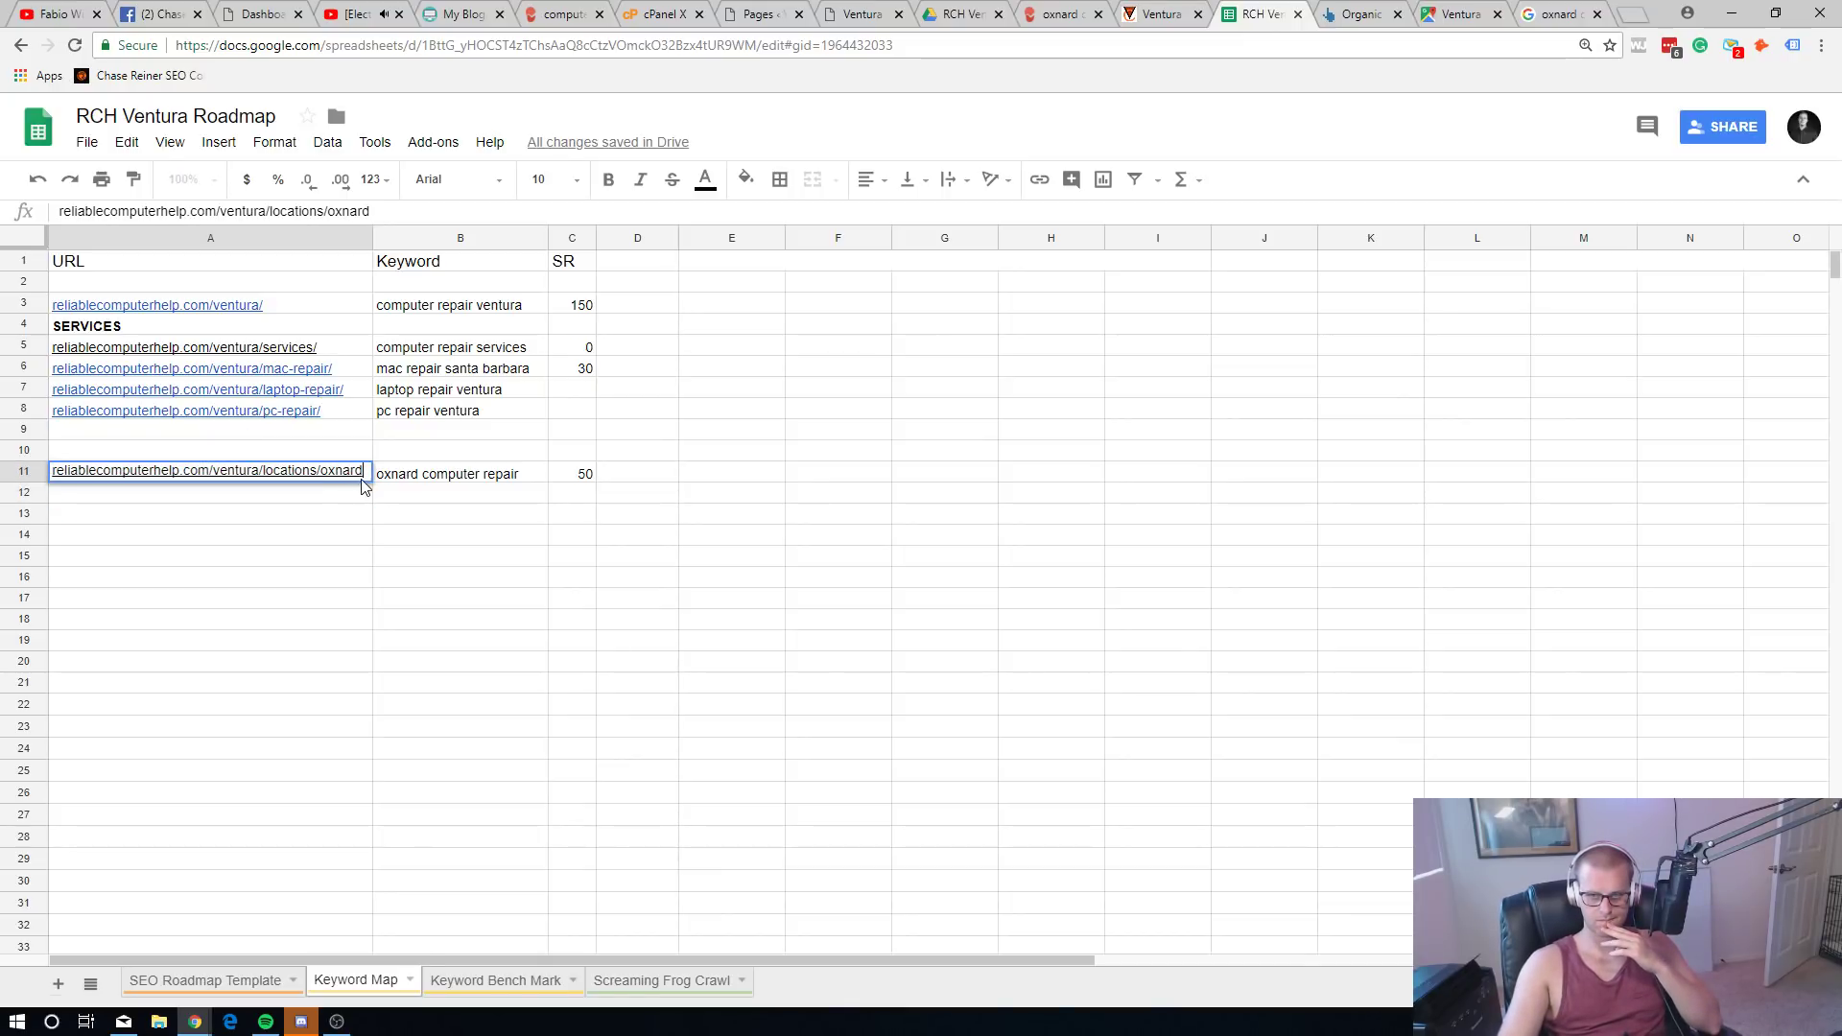
text(-computer-repair/)
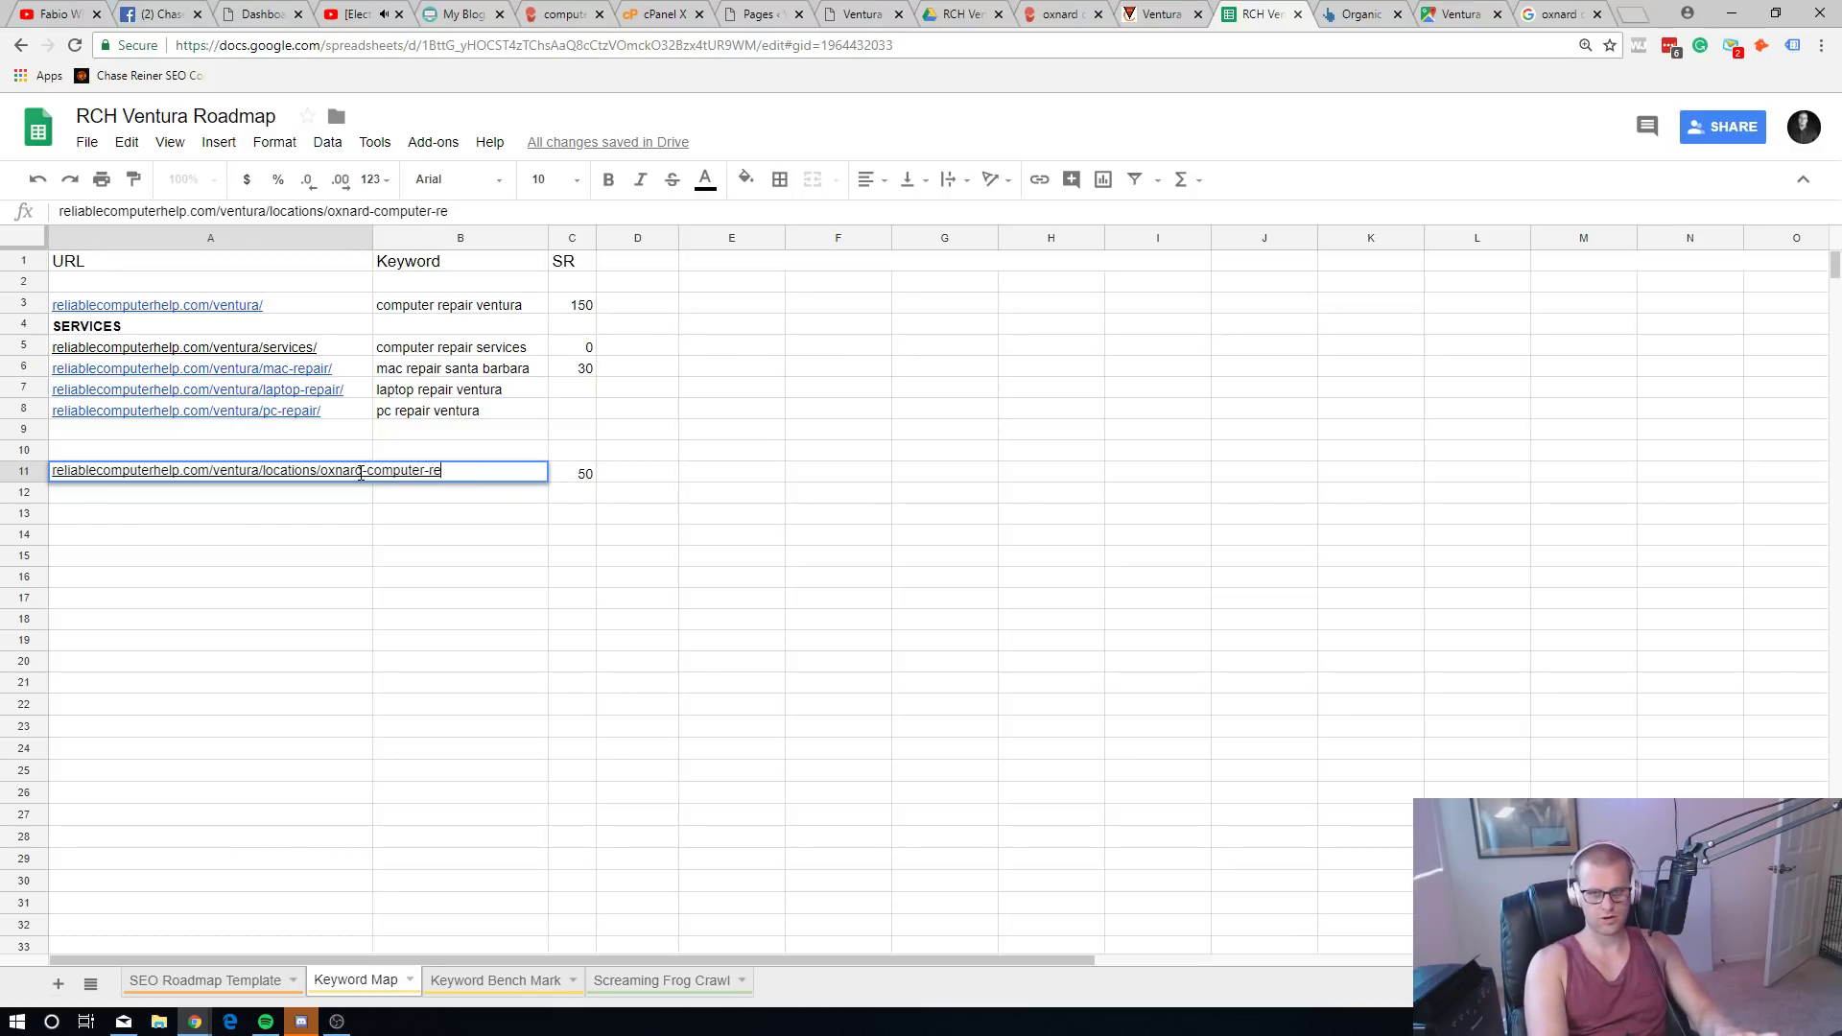
click(652, 666)
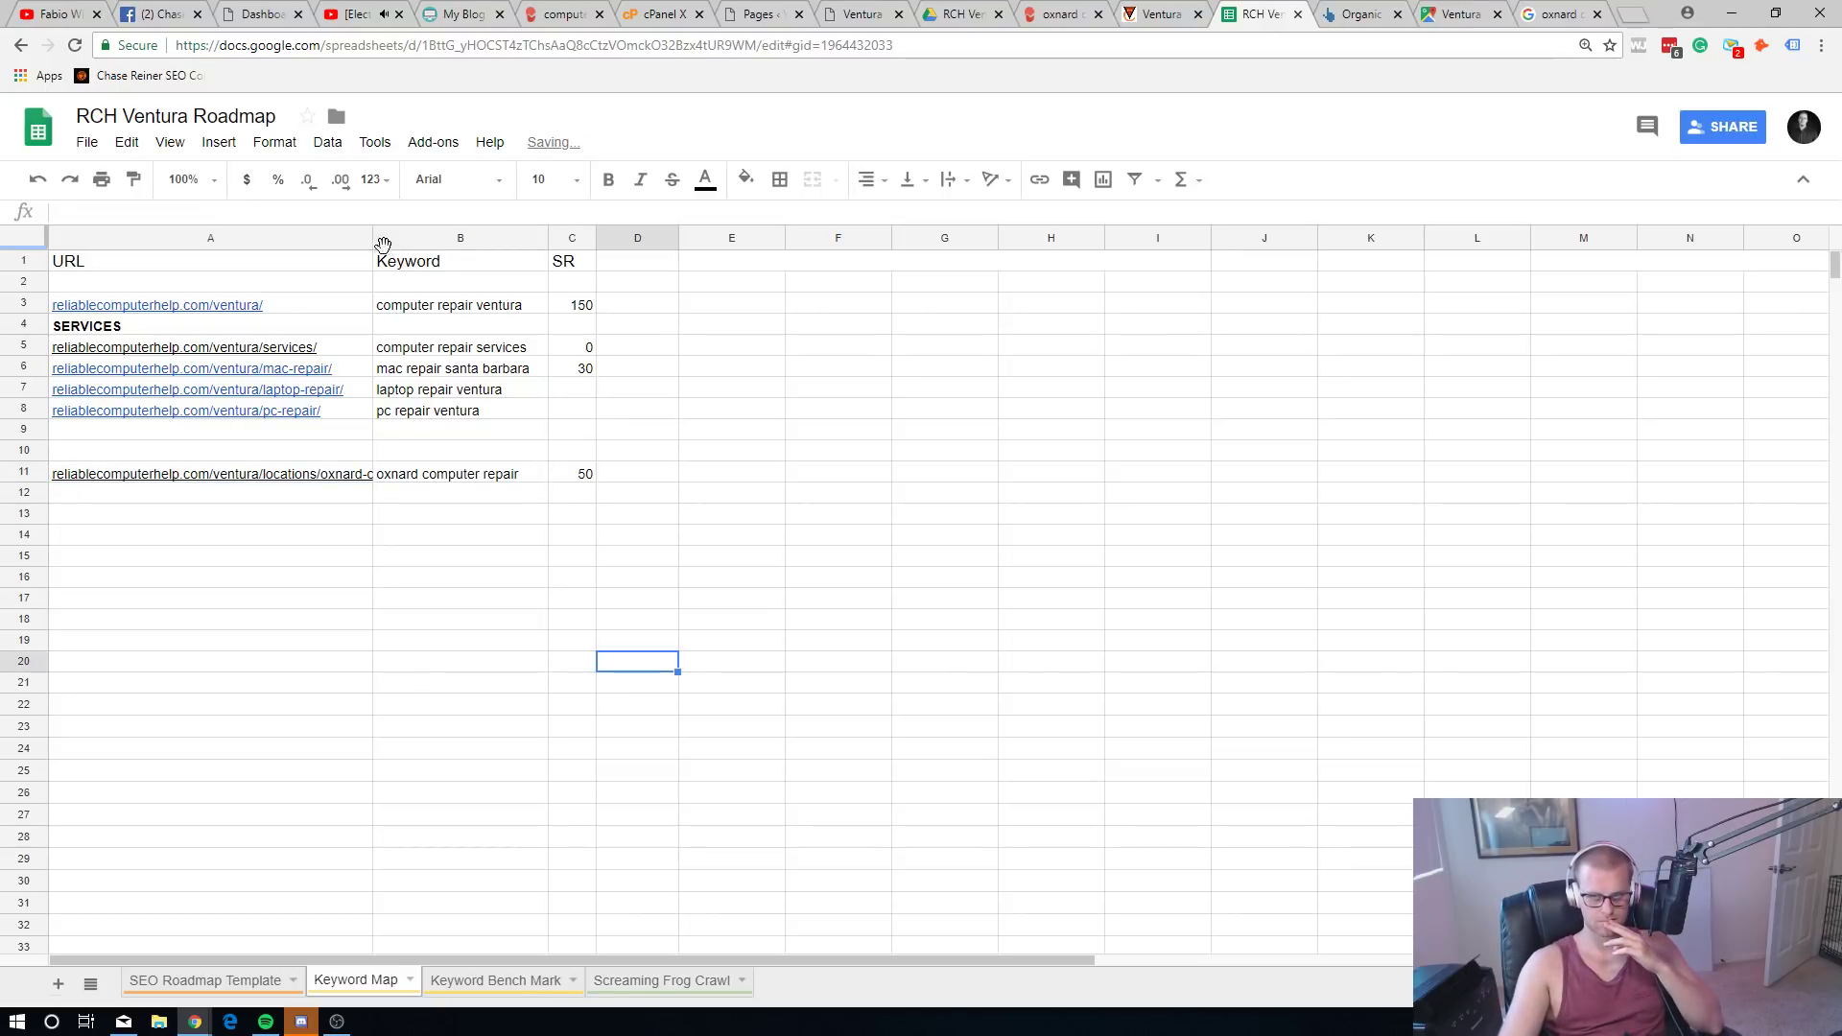
Widen column A to show full URLs and retype the bold LOCATIONS label
drag(381, 245, 492, 241)
click(245, 449)
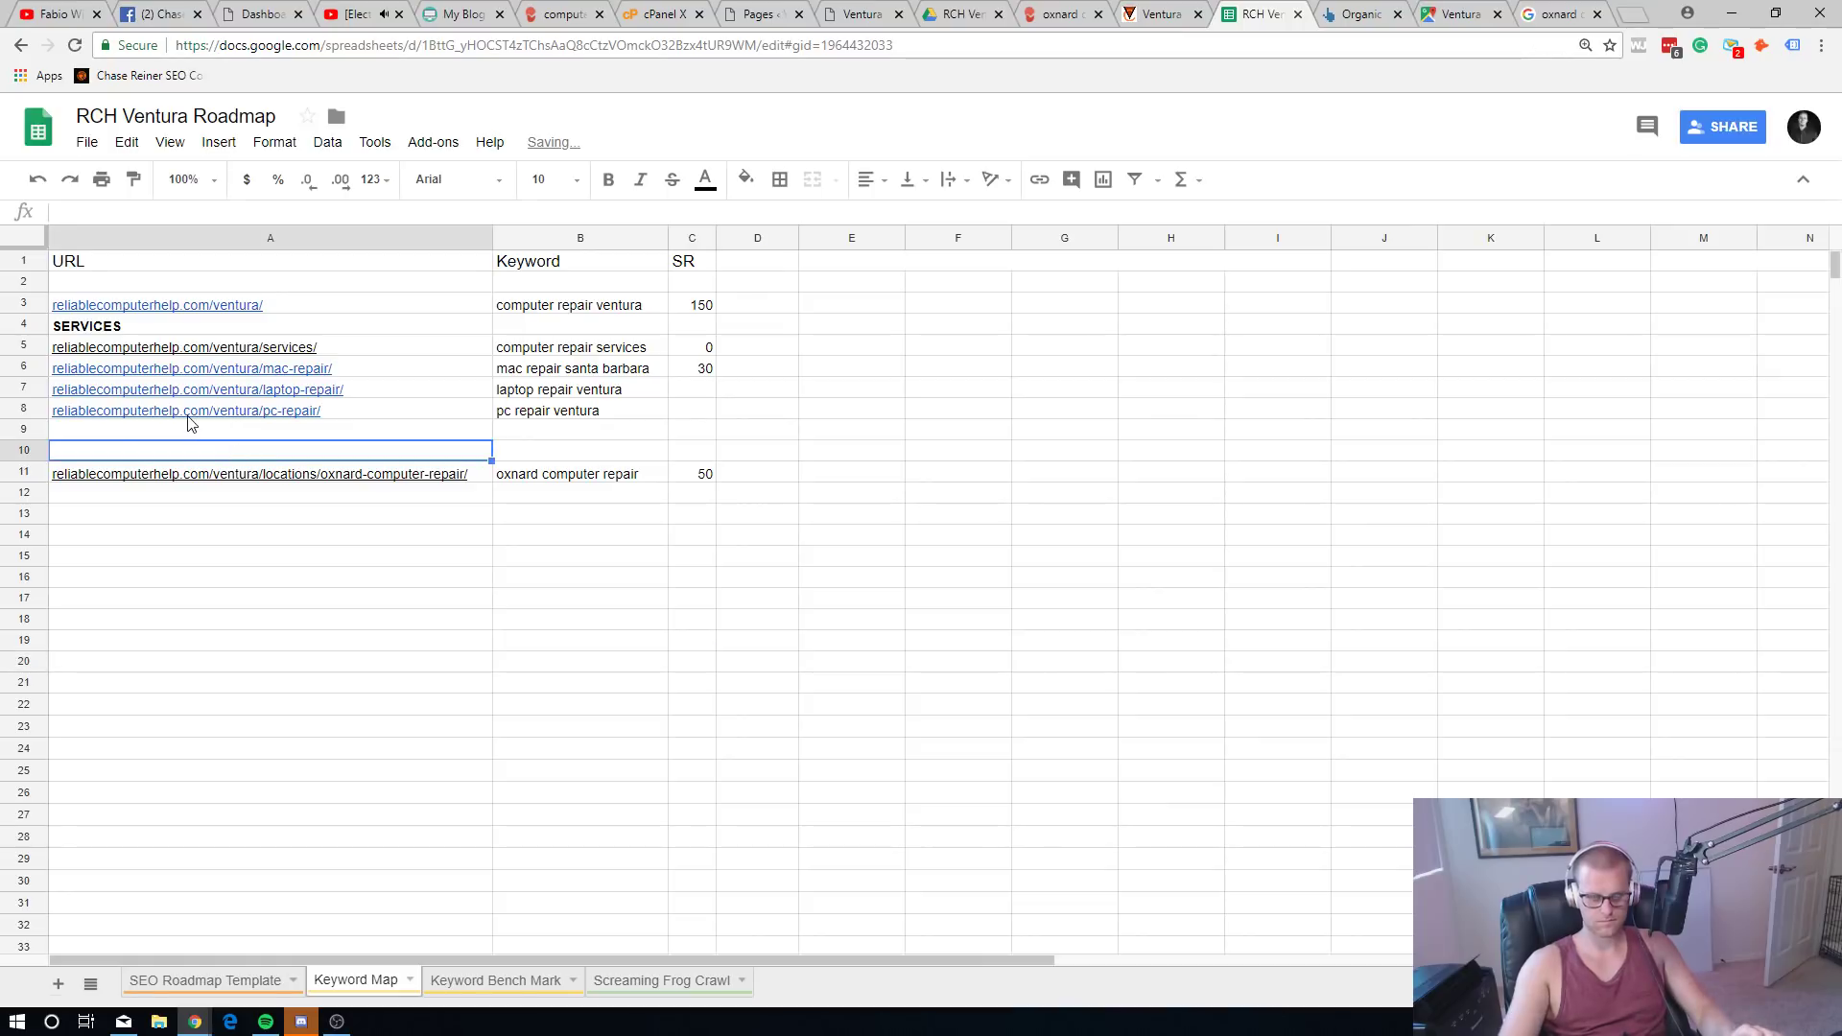
text(L:)
text(OCATIONS)
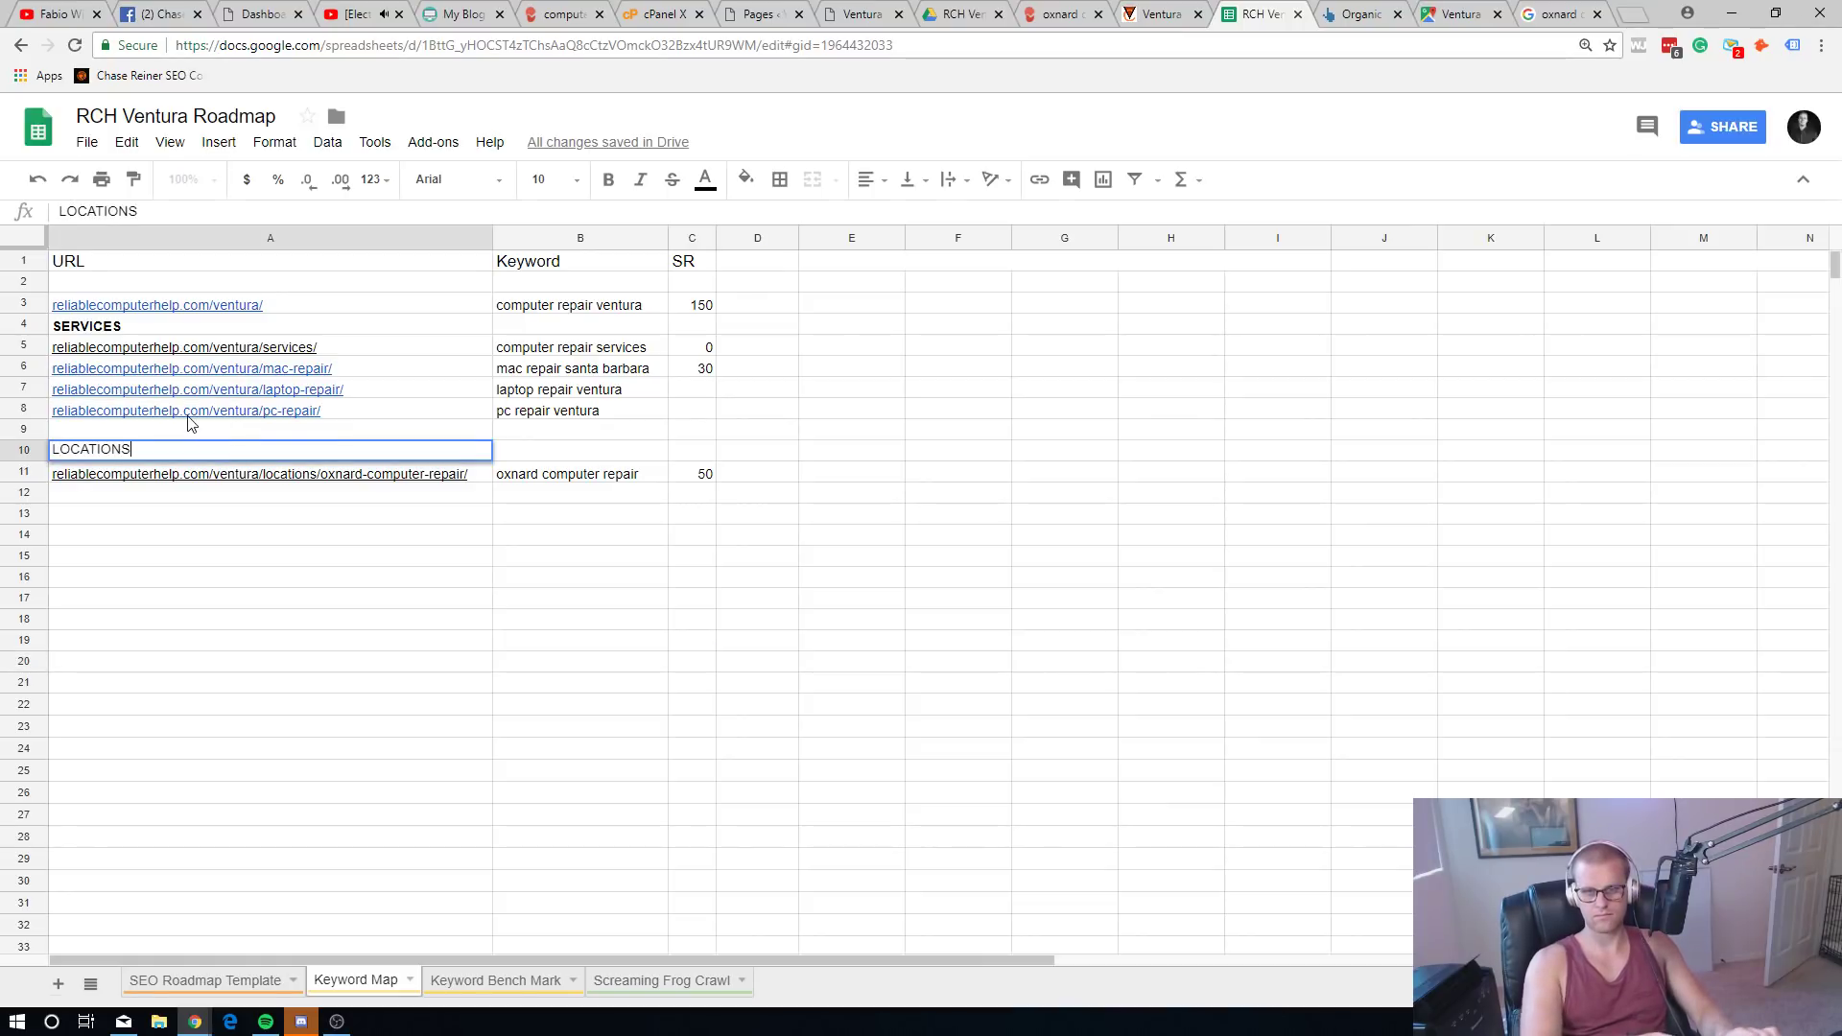
key(ctrl+a)
click(608, 179)
click(359, 785)
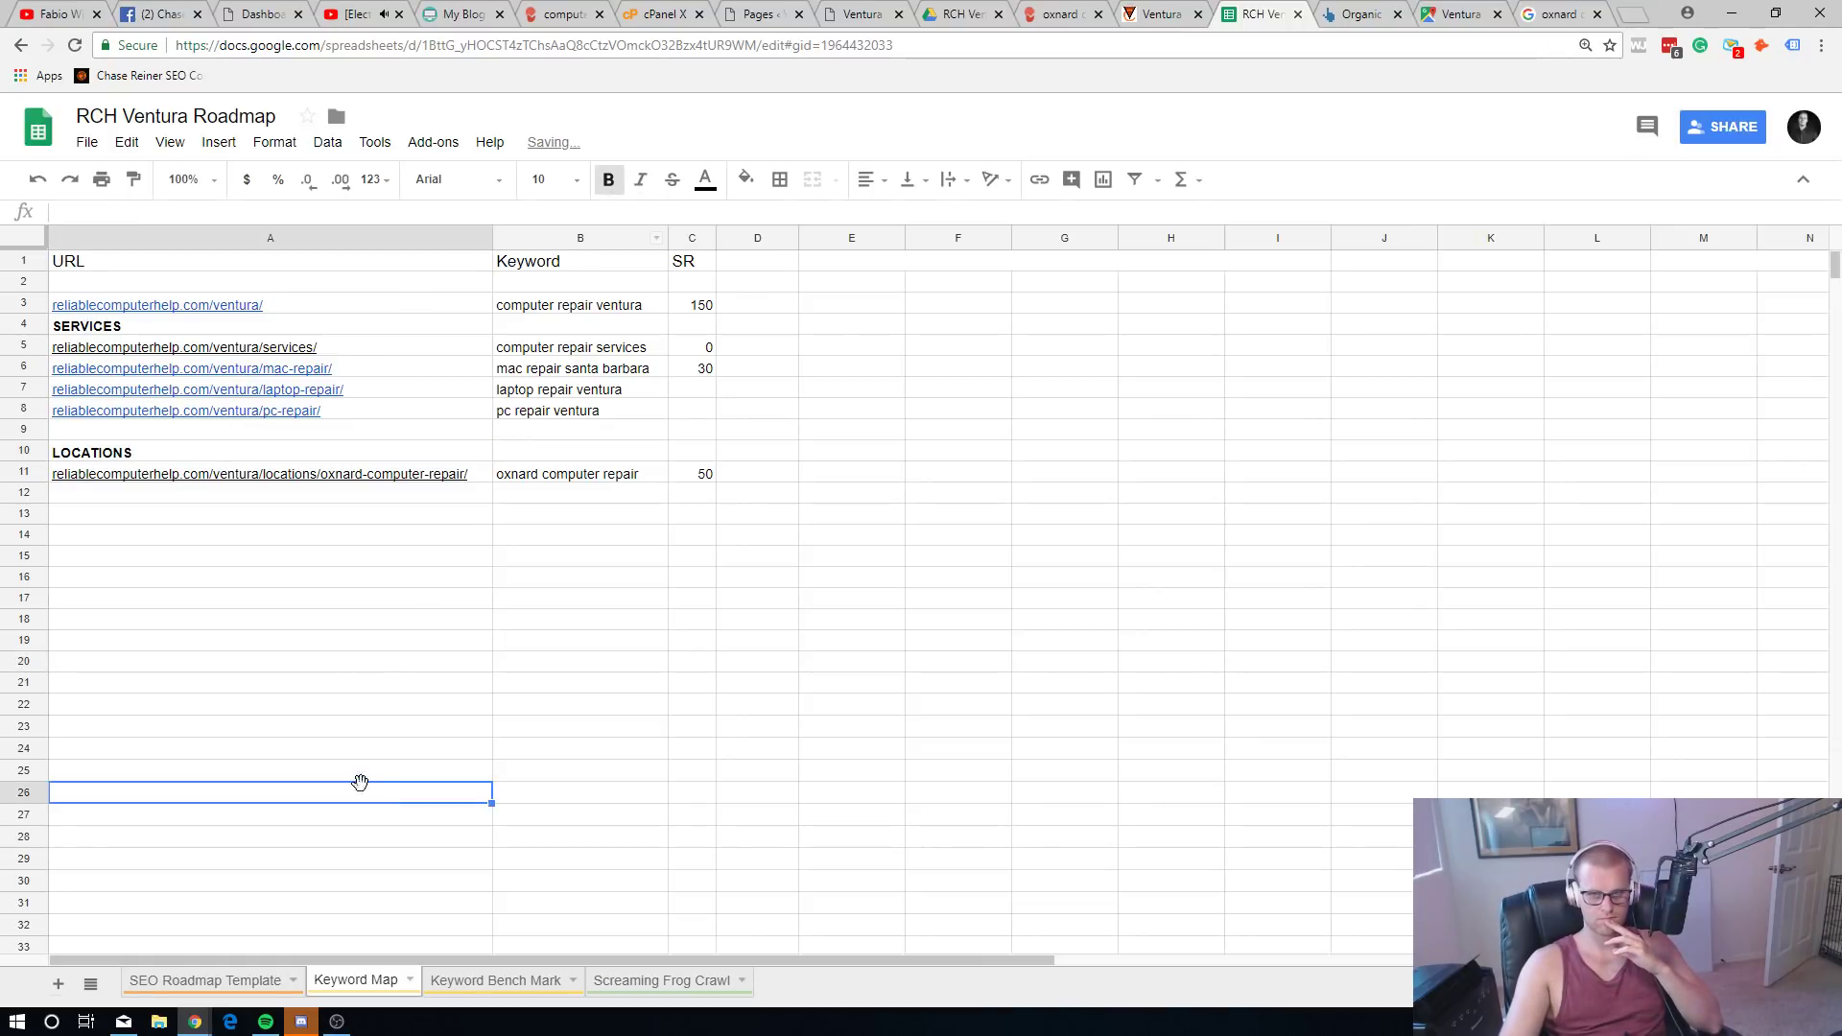
click(308, 501)
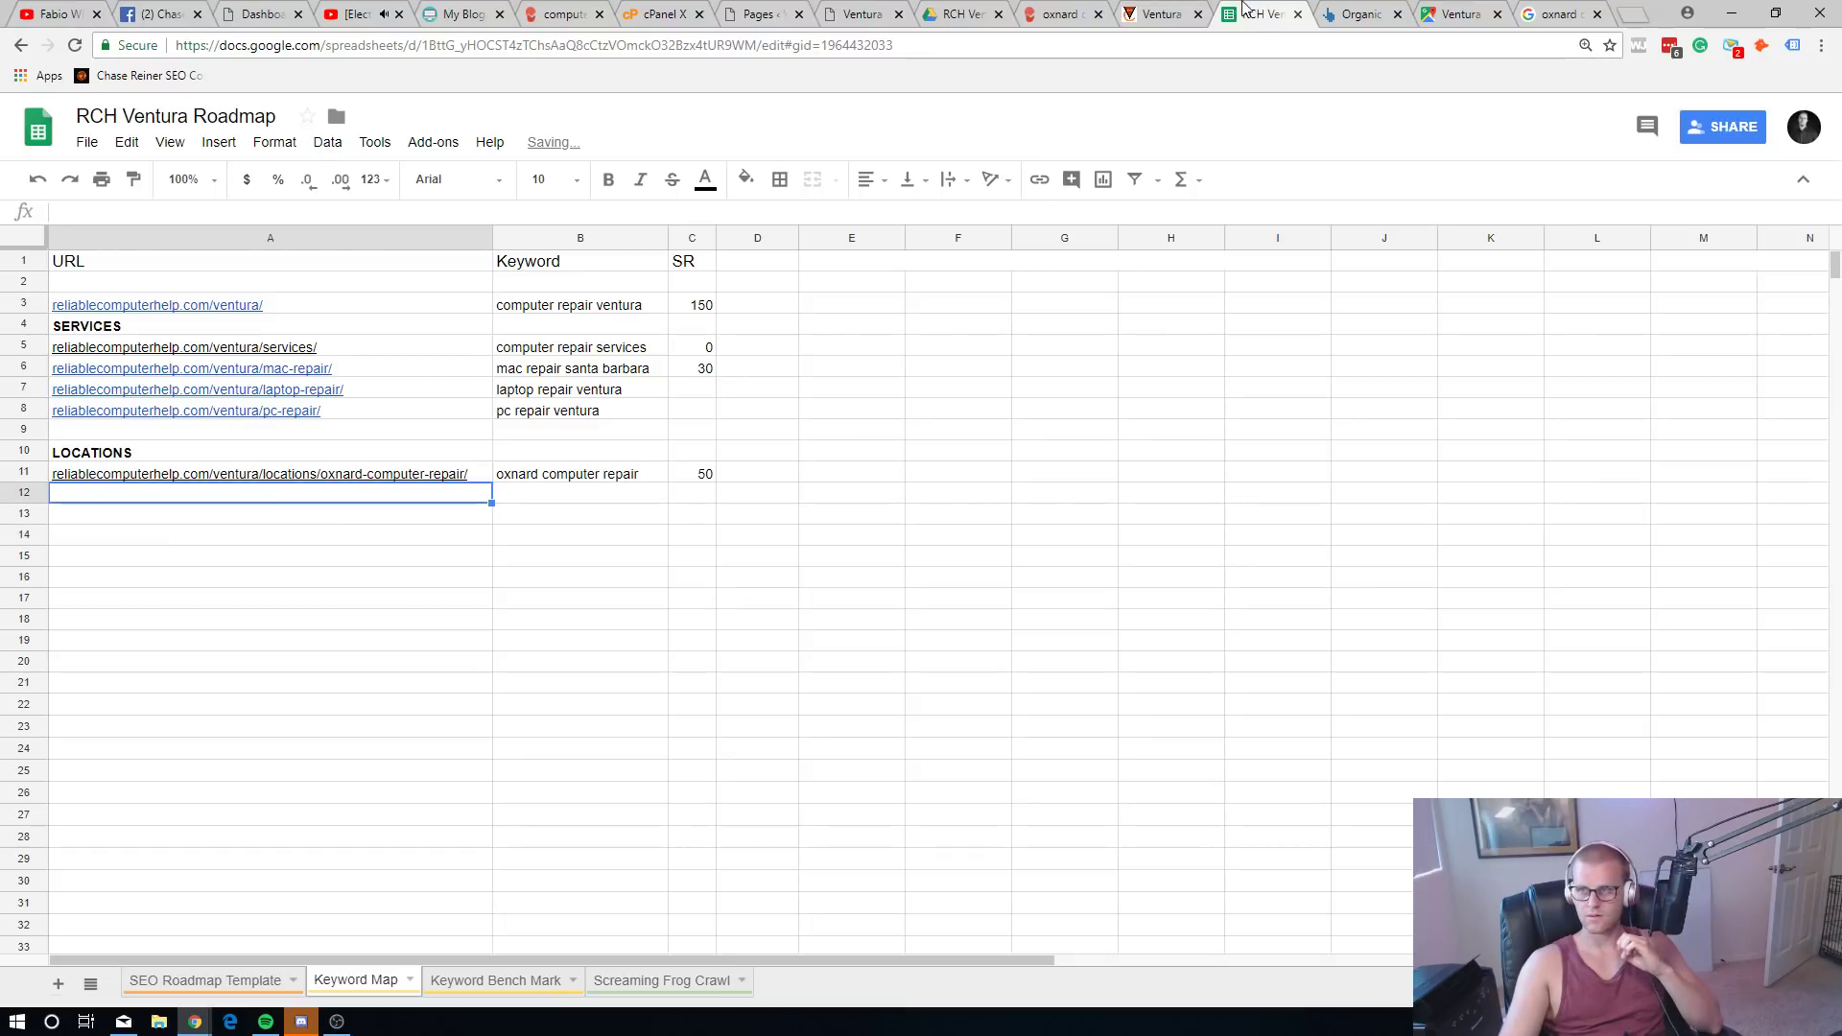
click(1363, 11)
click(1430, 11)
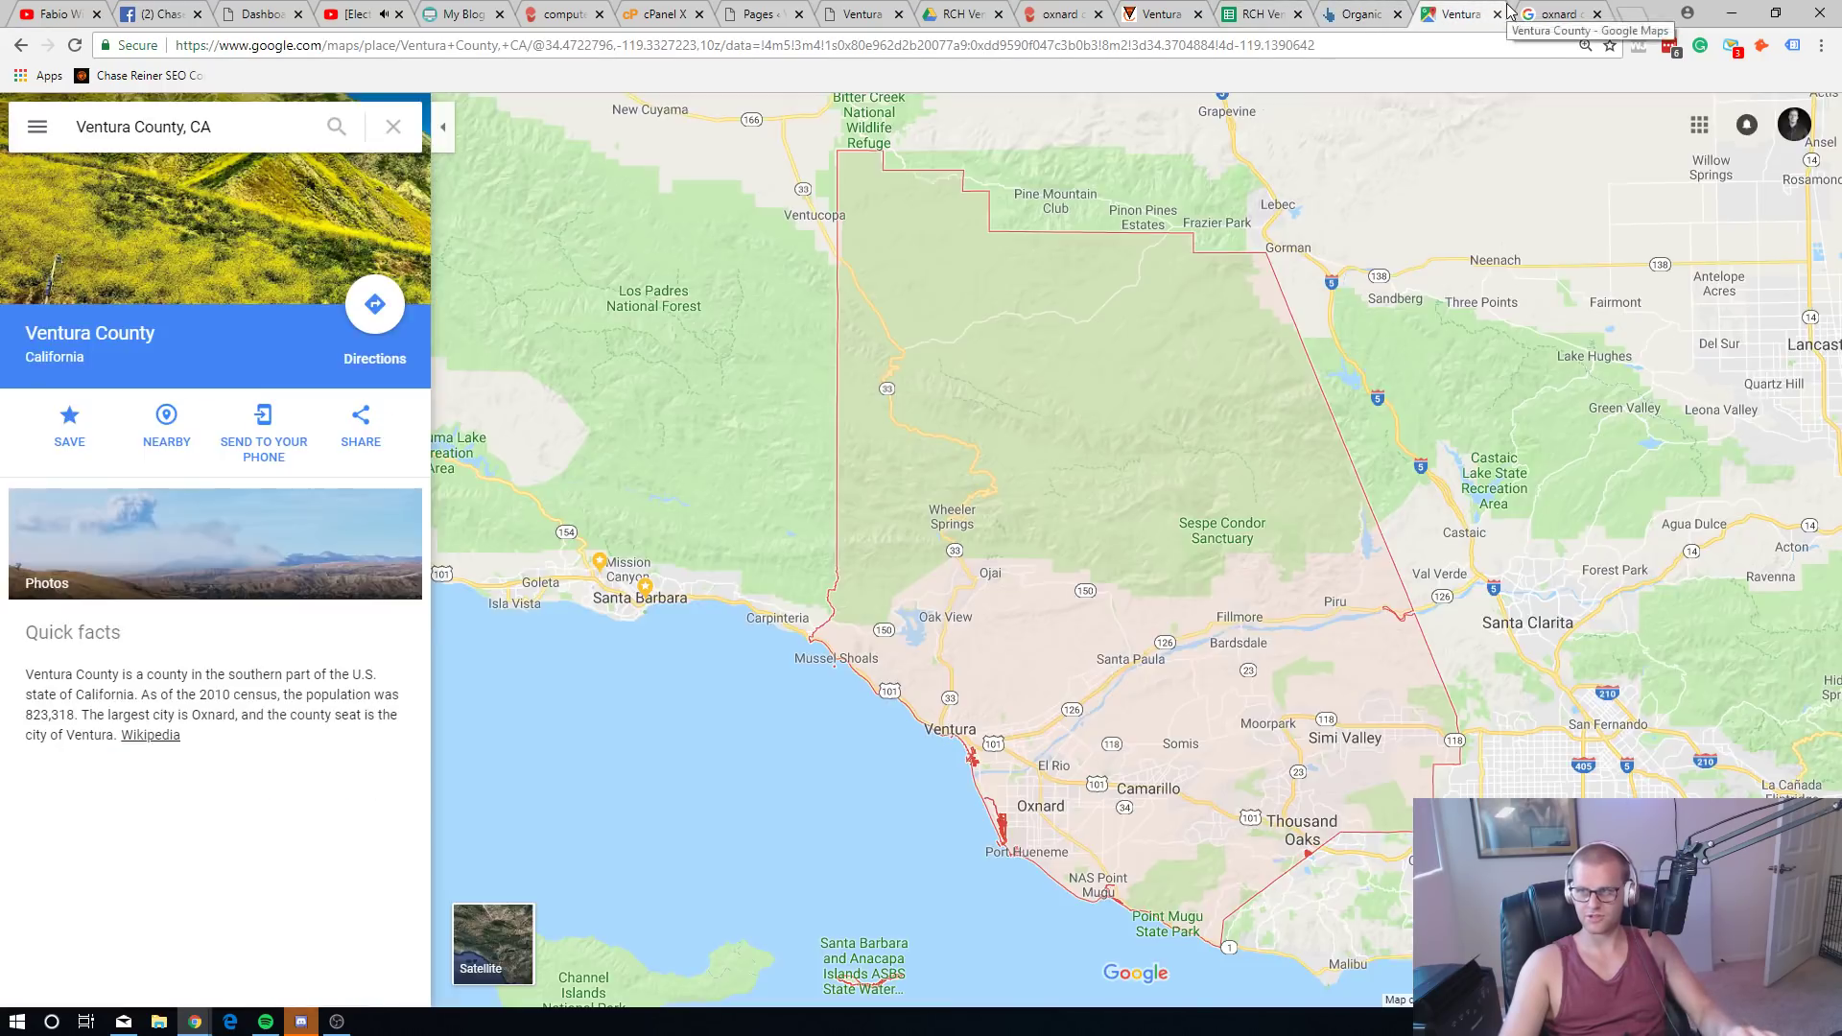
click(1556, 14)
scroll(557, 288, up, 10)
scroll(519, 174, up, 1)
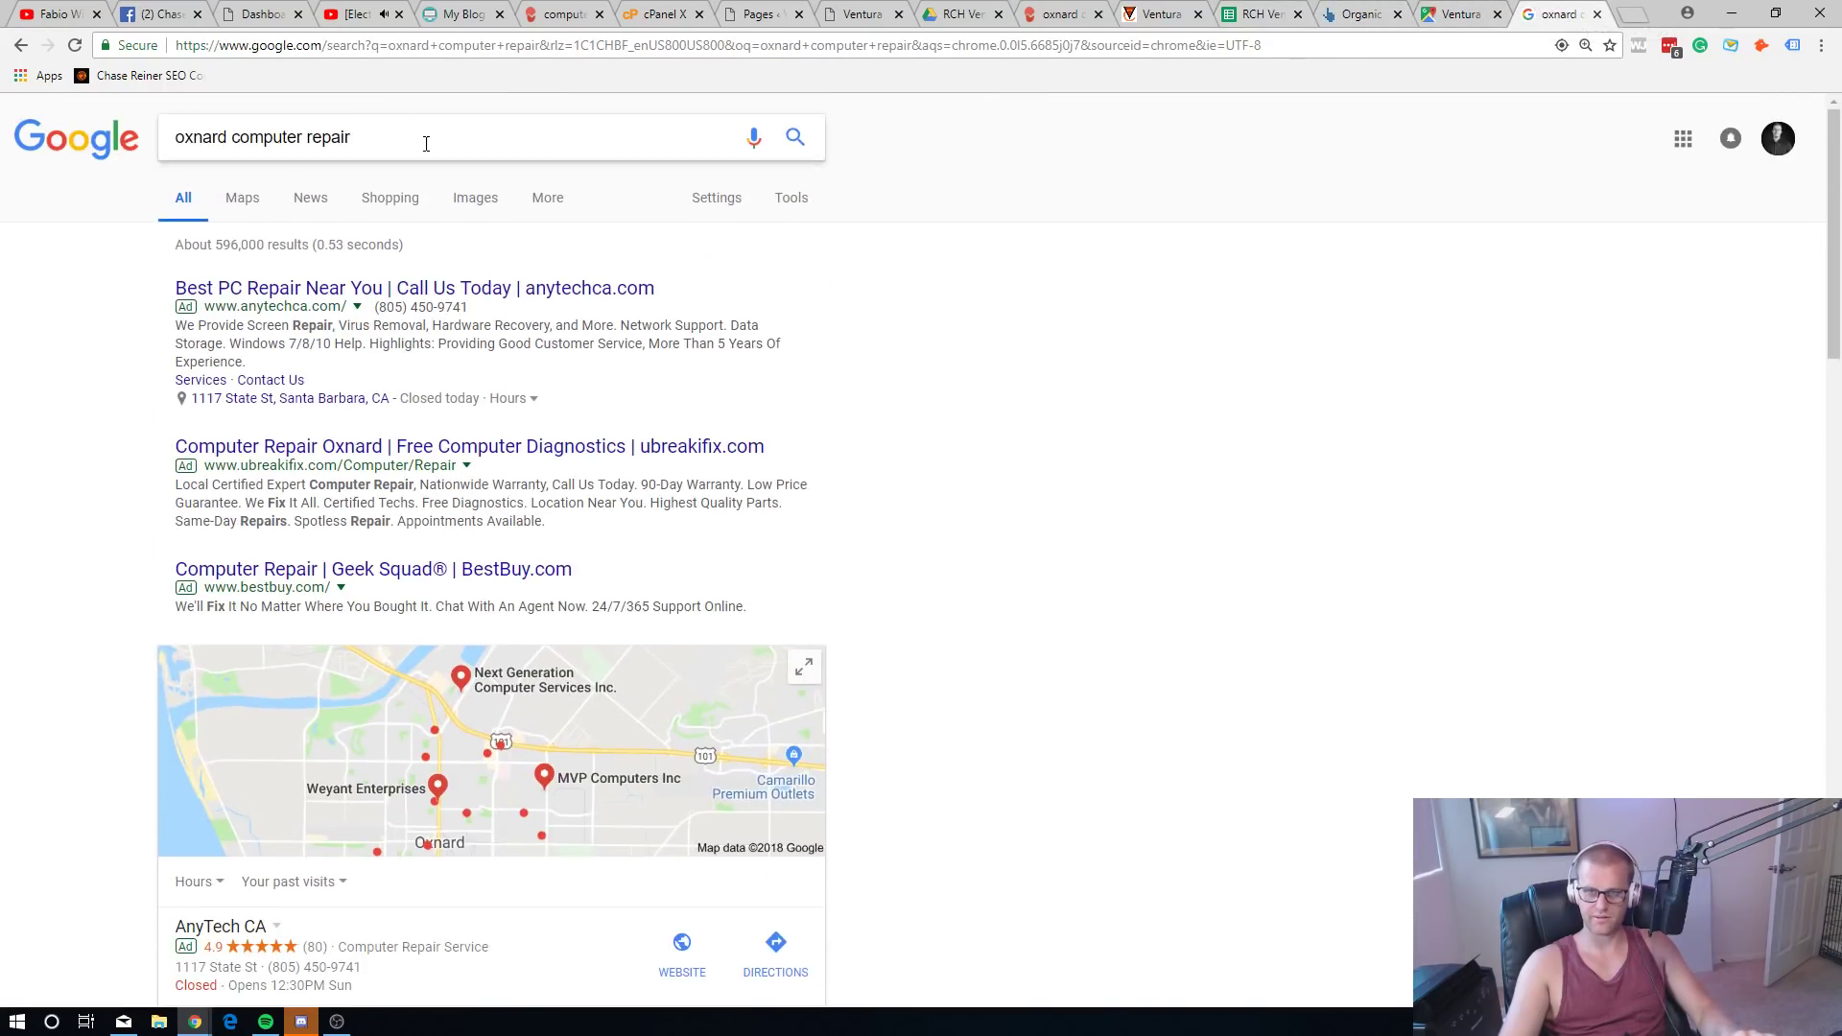
click(424, 142)
key(ctrl+a)
text(simi val)
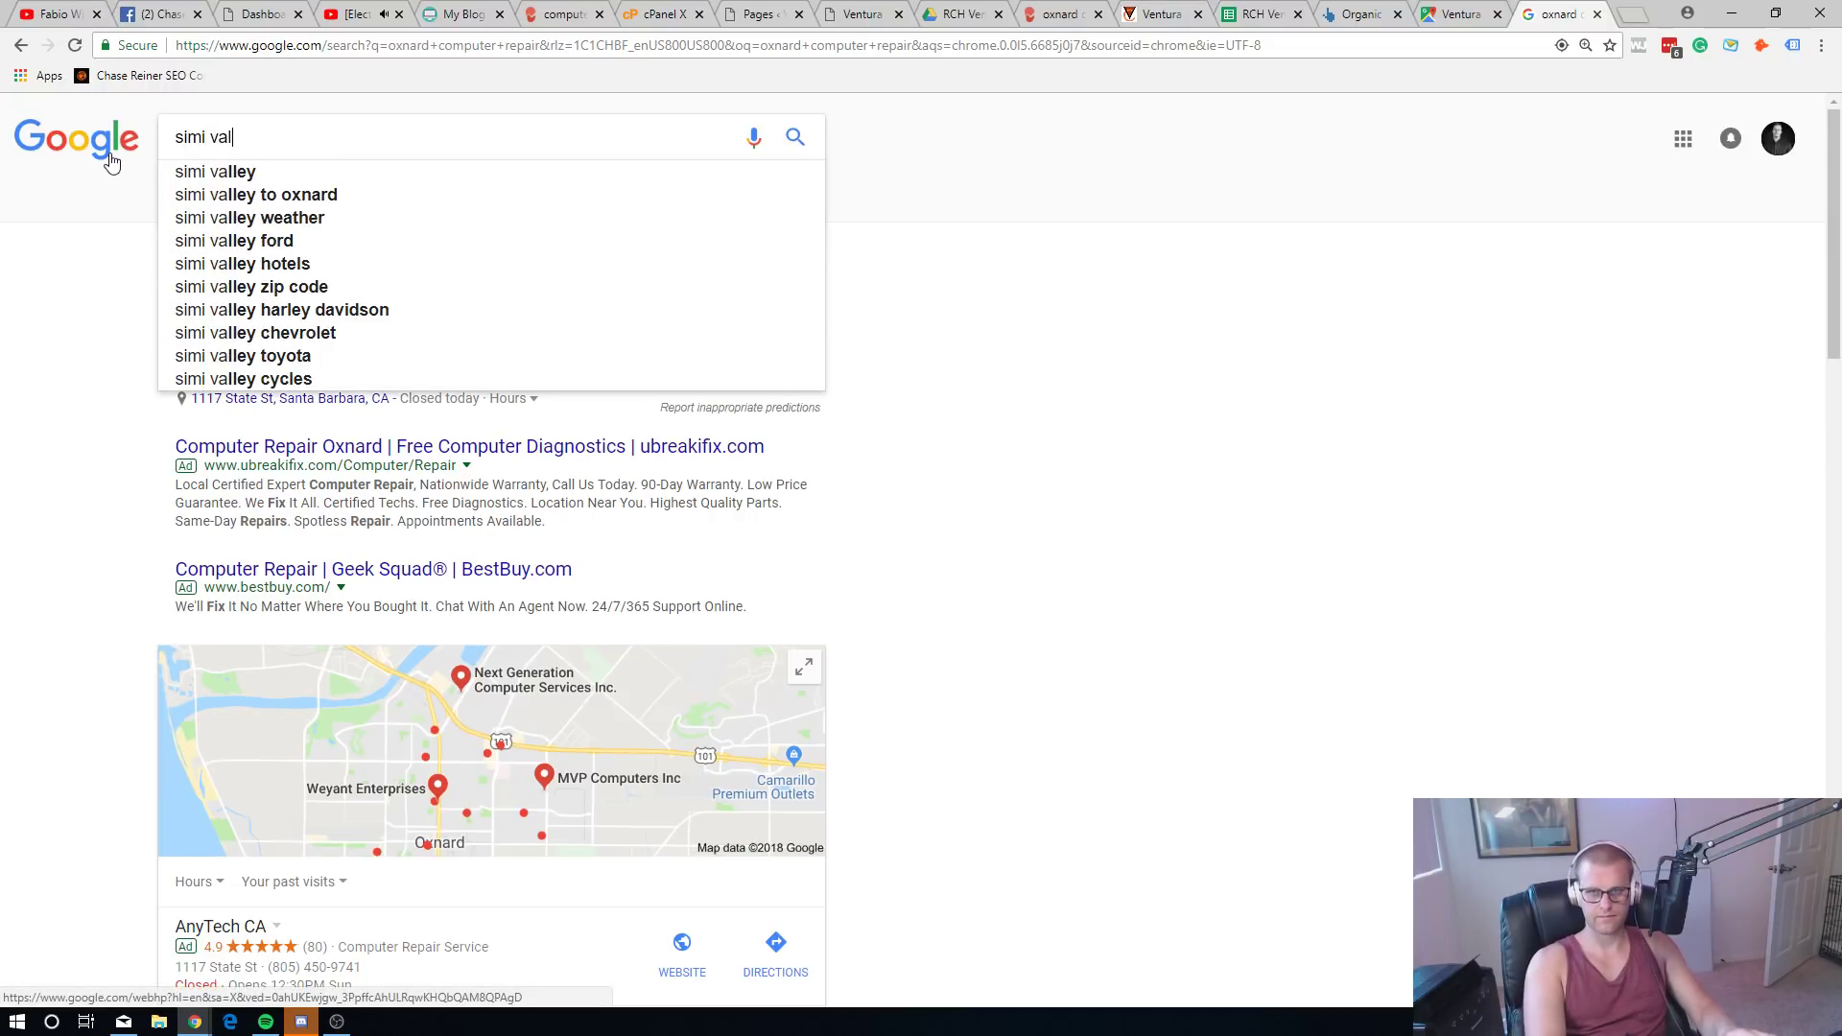
text(ley computer repair)
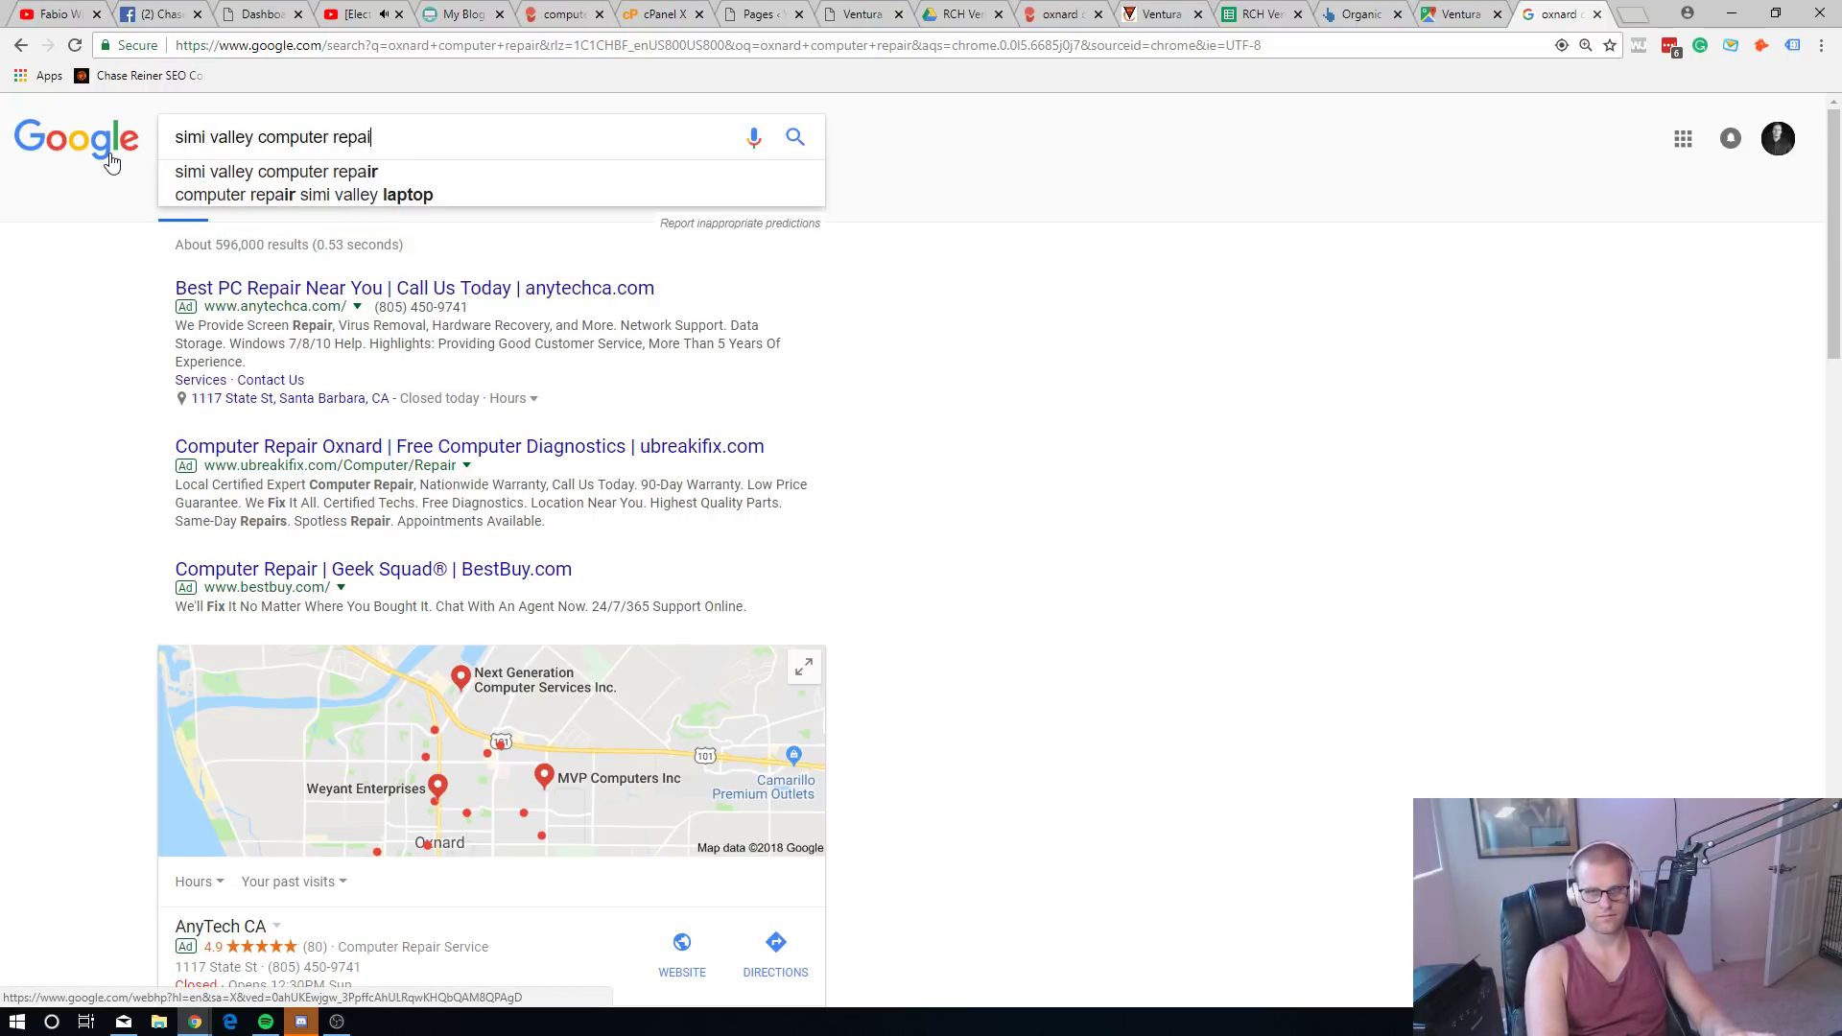
key(Return)
scroll(364, 509, down, 5)
scroll(365, 509, down, 1)
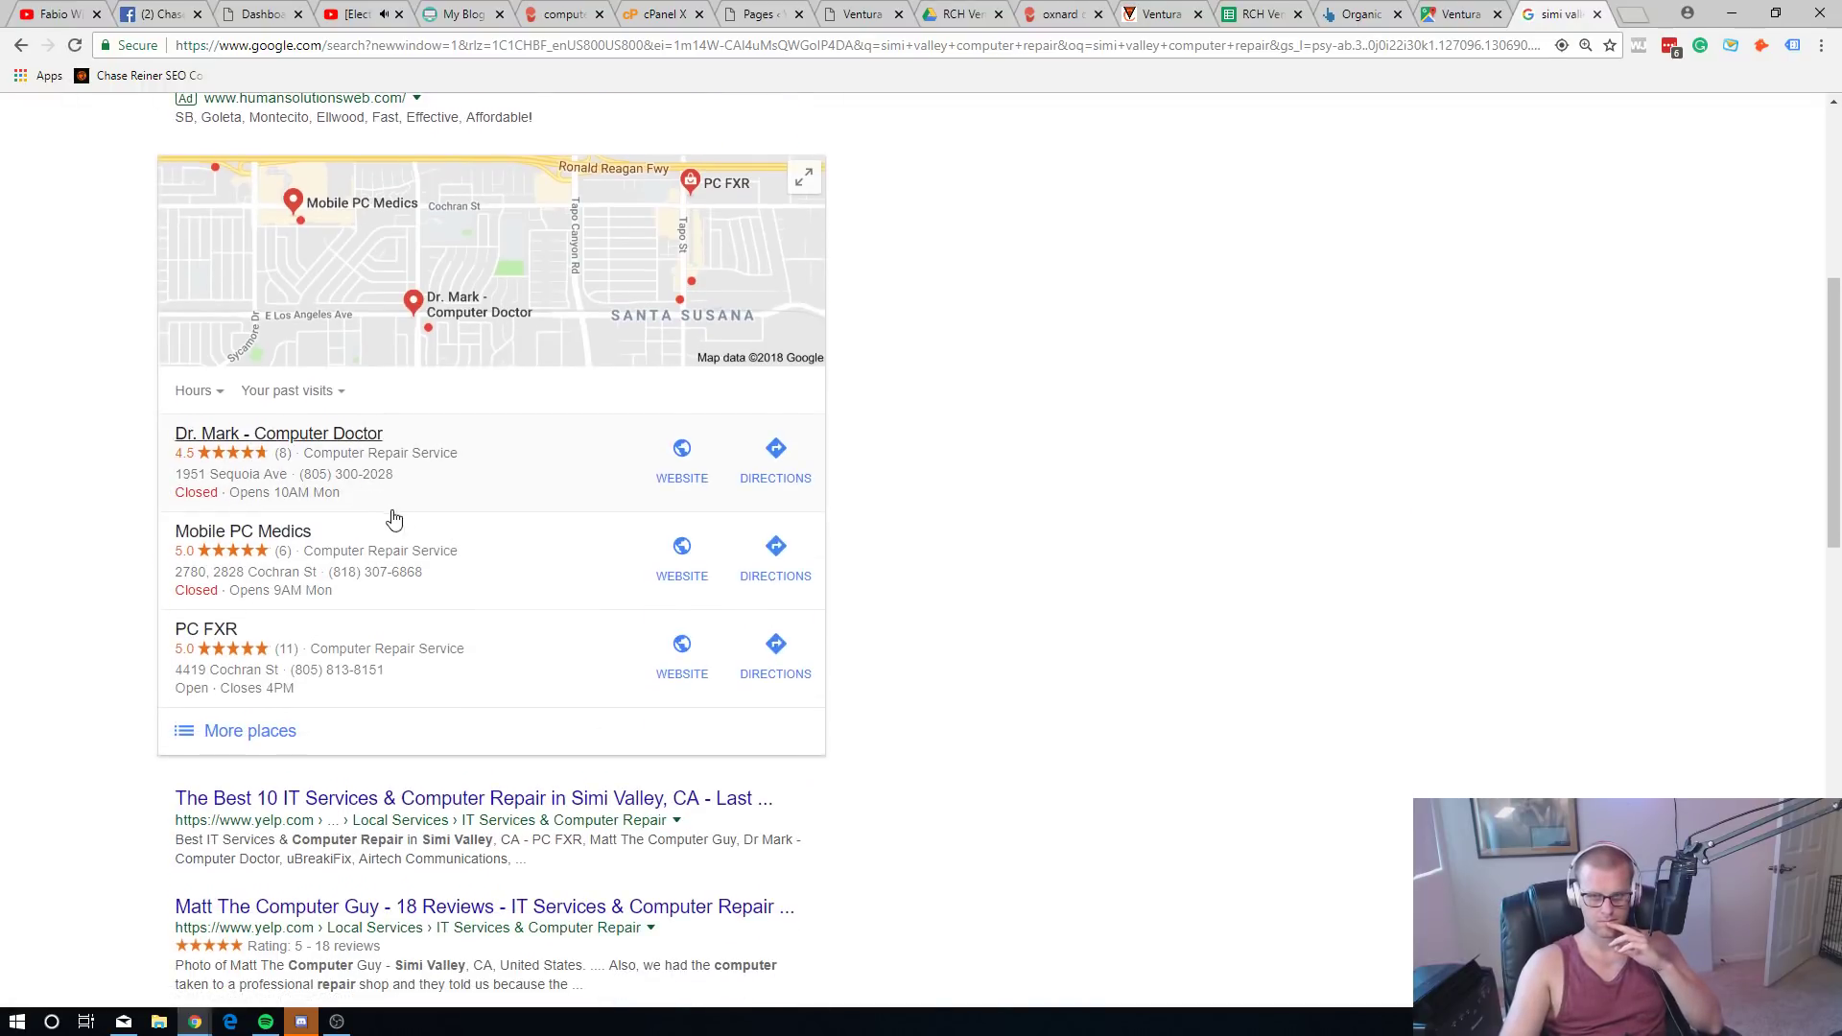
scroll(518, 587, down, 4)
scroll(814, 650, down, 3)
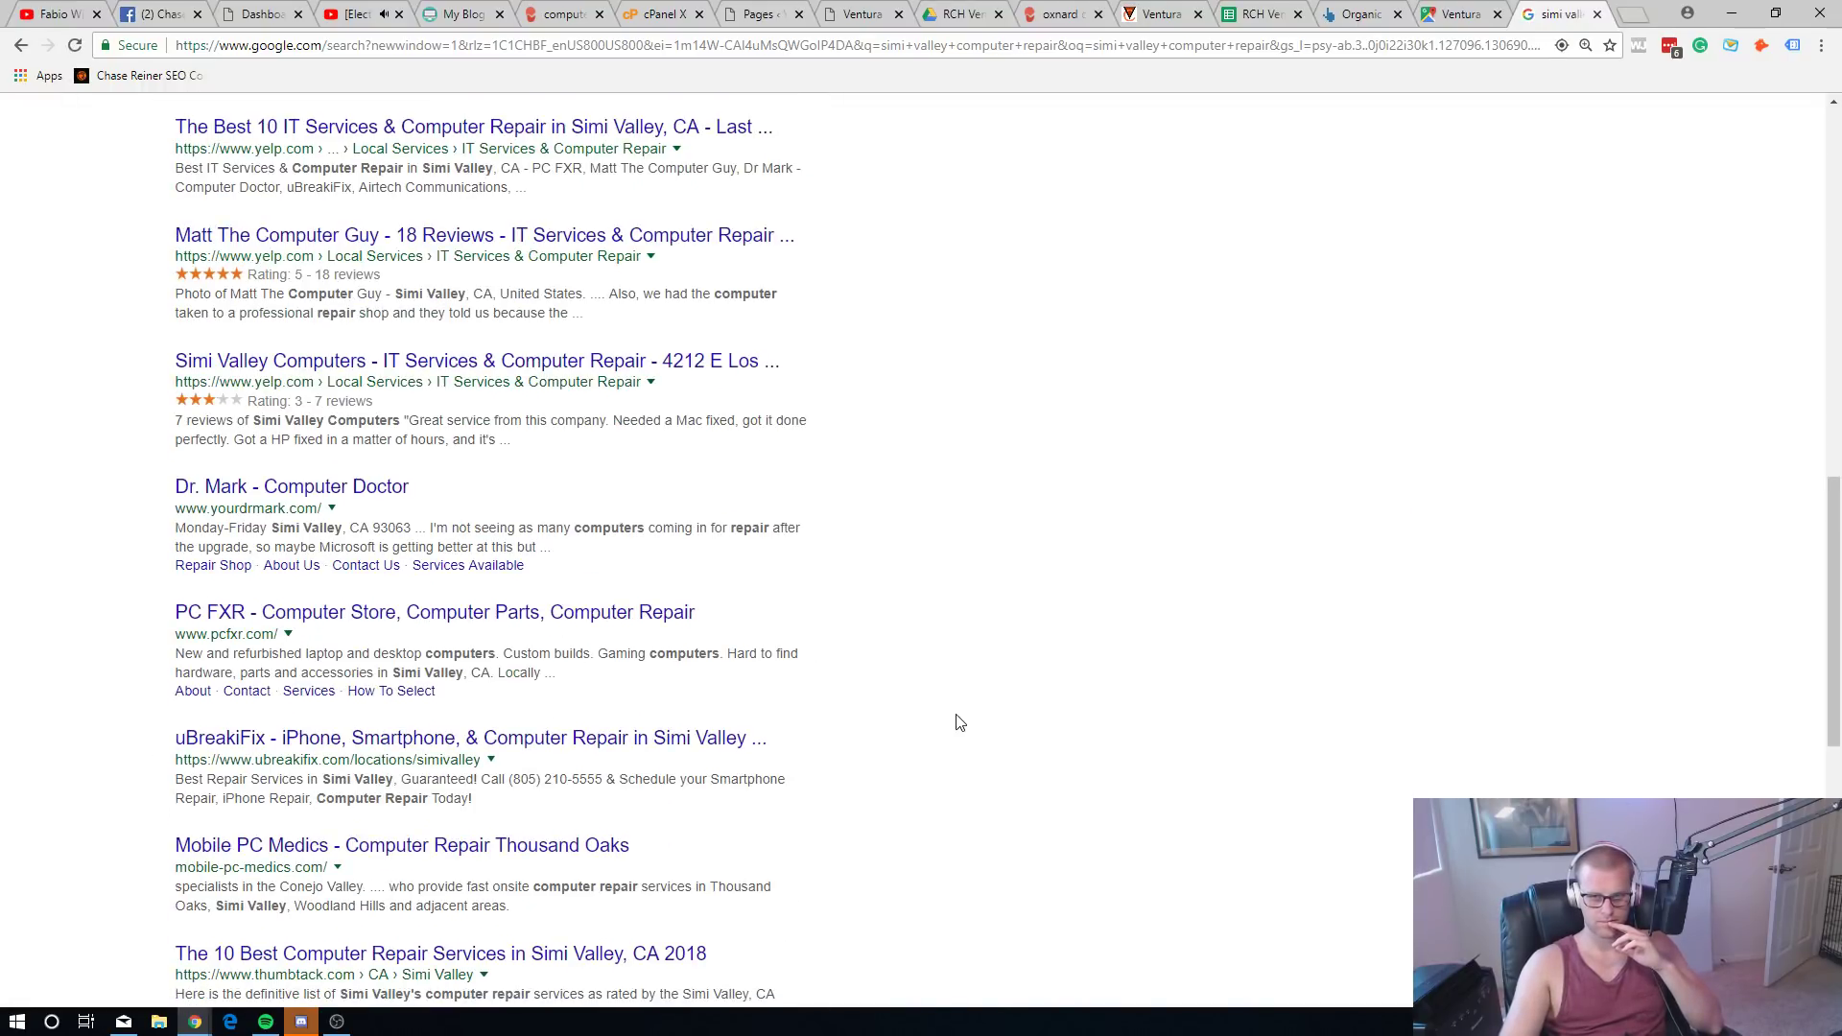
scroll(937, 686, down, 2)
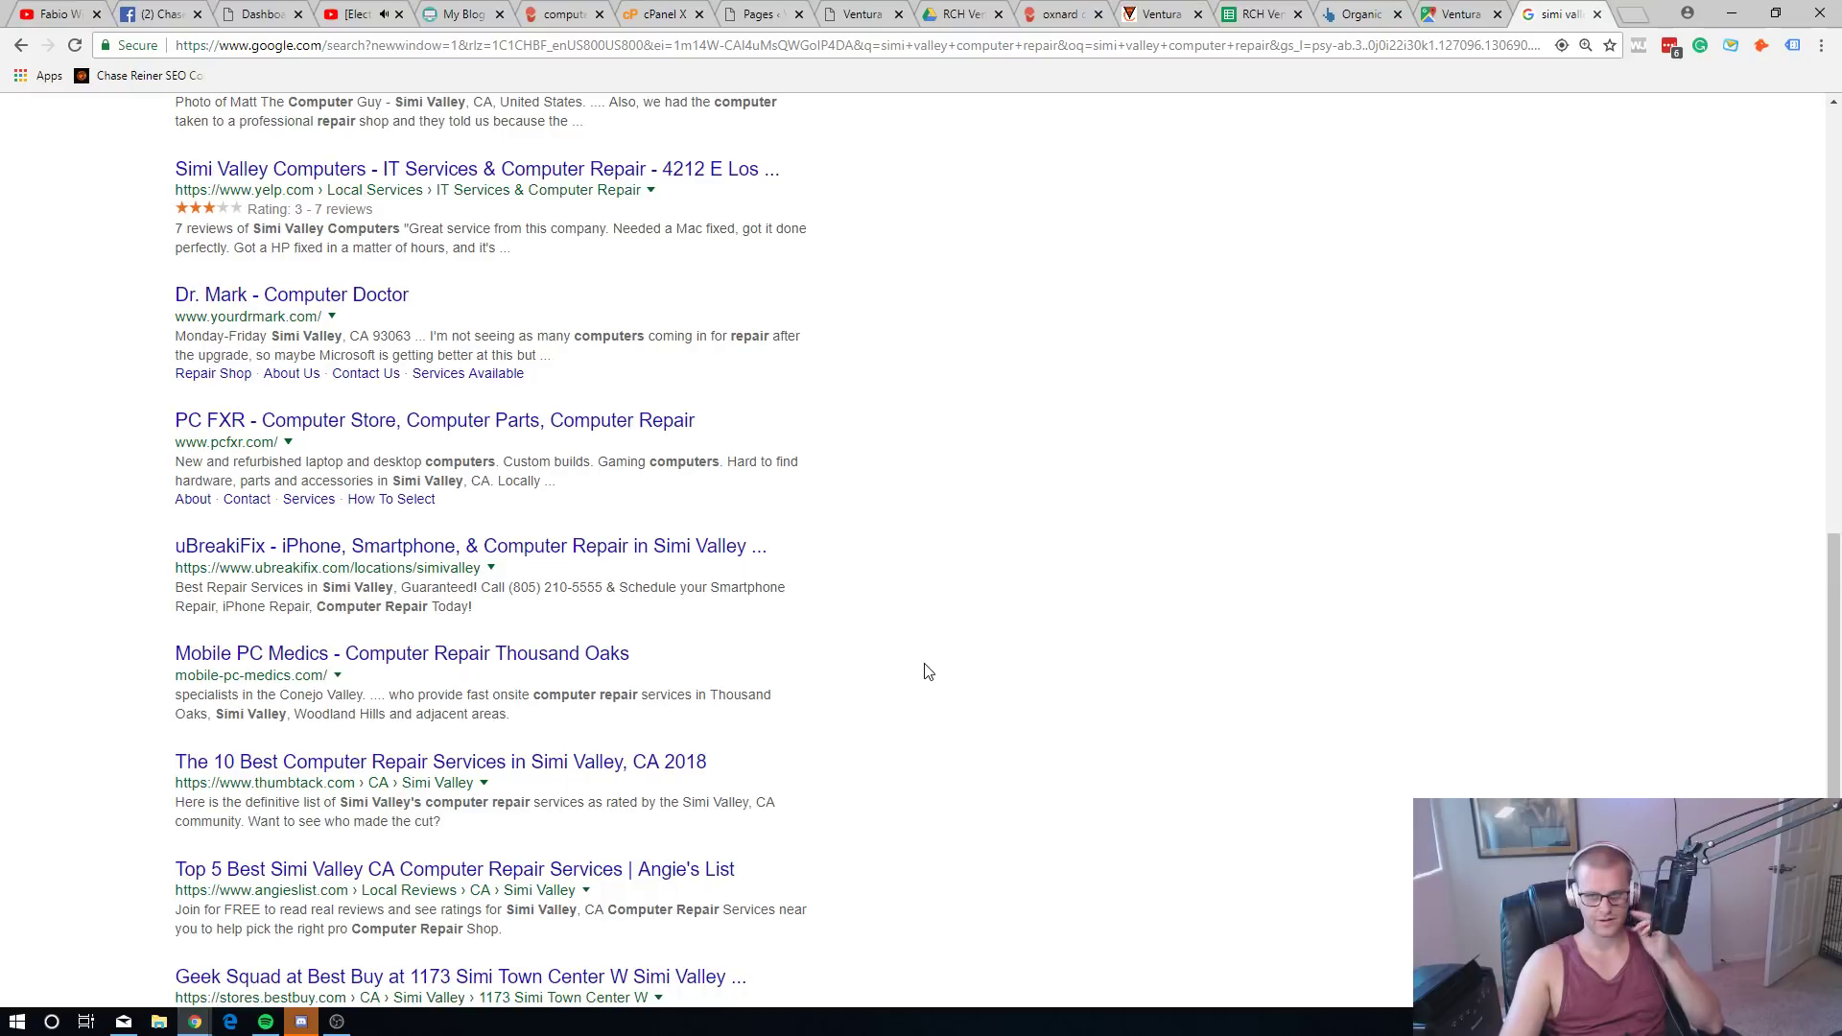
scroll(937, 676, down, 2)
scroll(960, 653, up, 15)
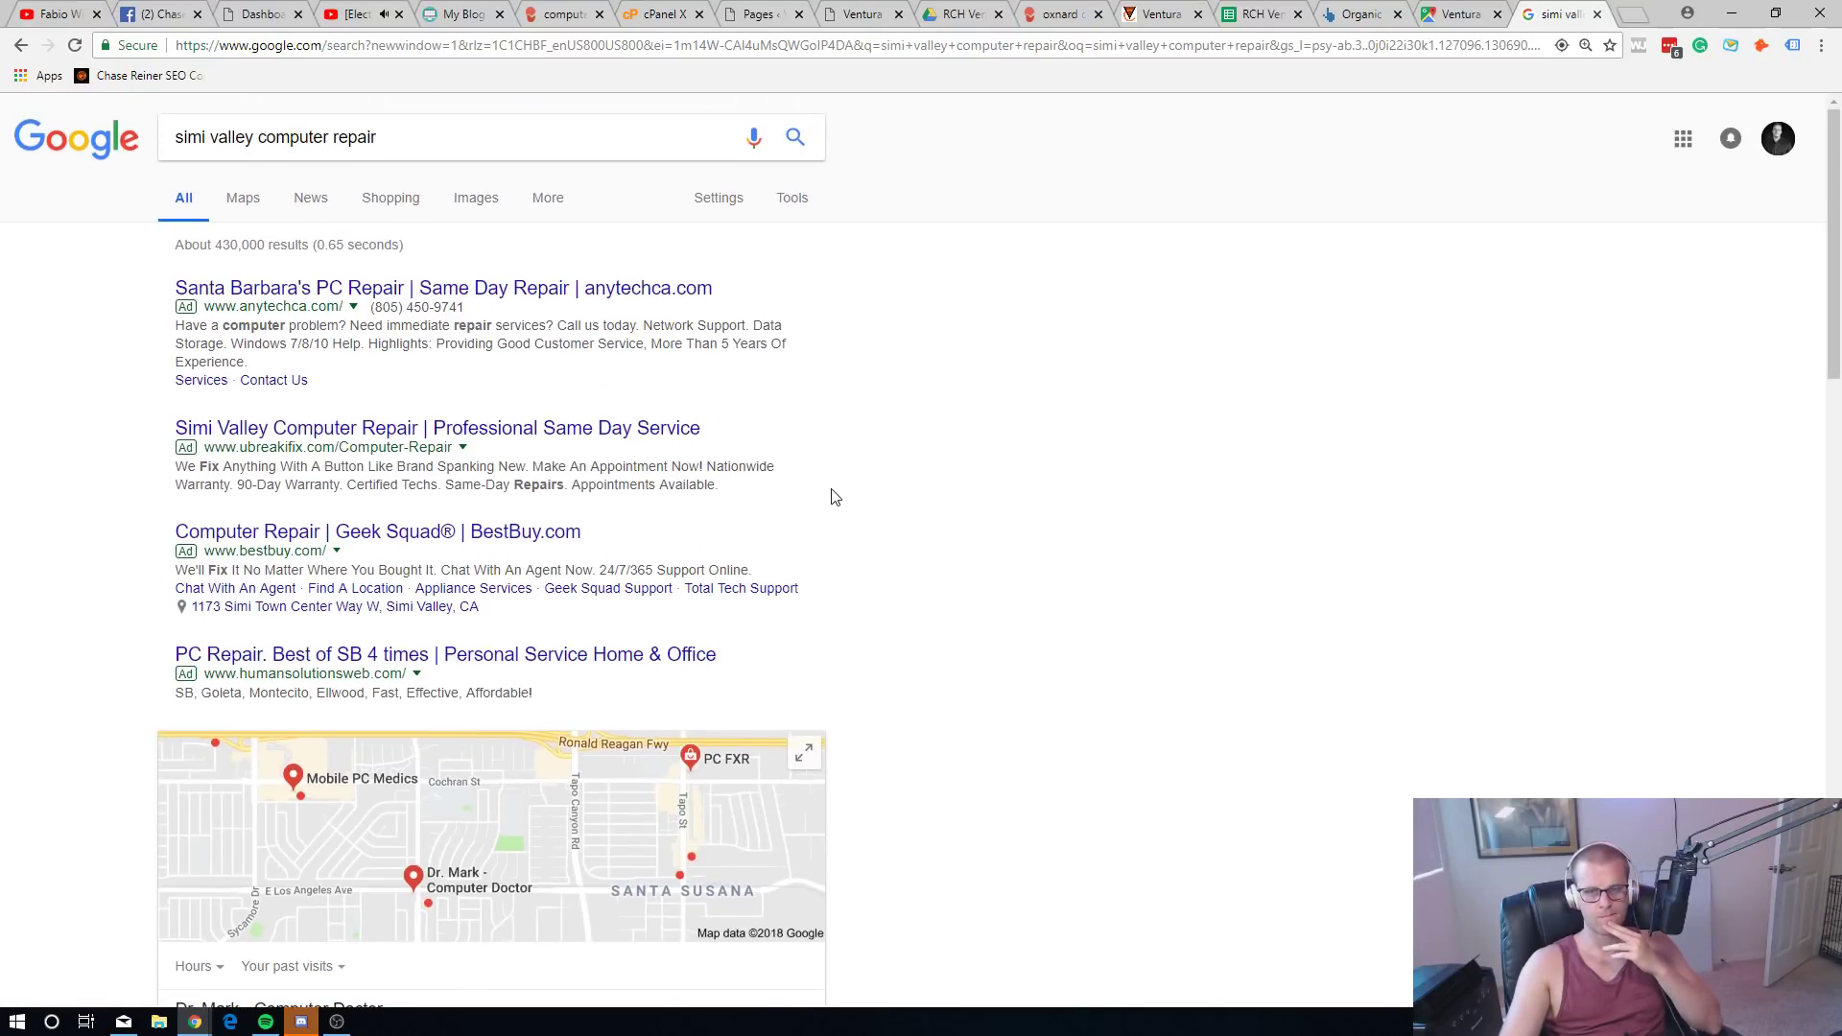
scroll(837, 494, down, 4)
scroll(844, 480, up, 4)
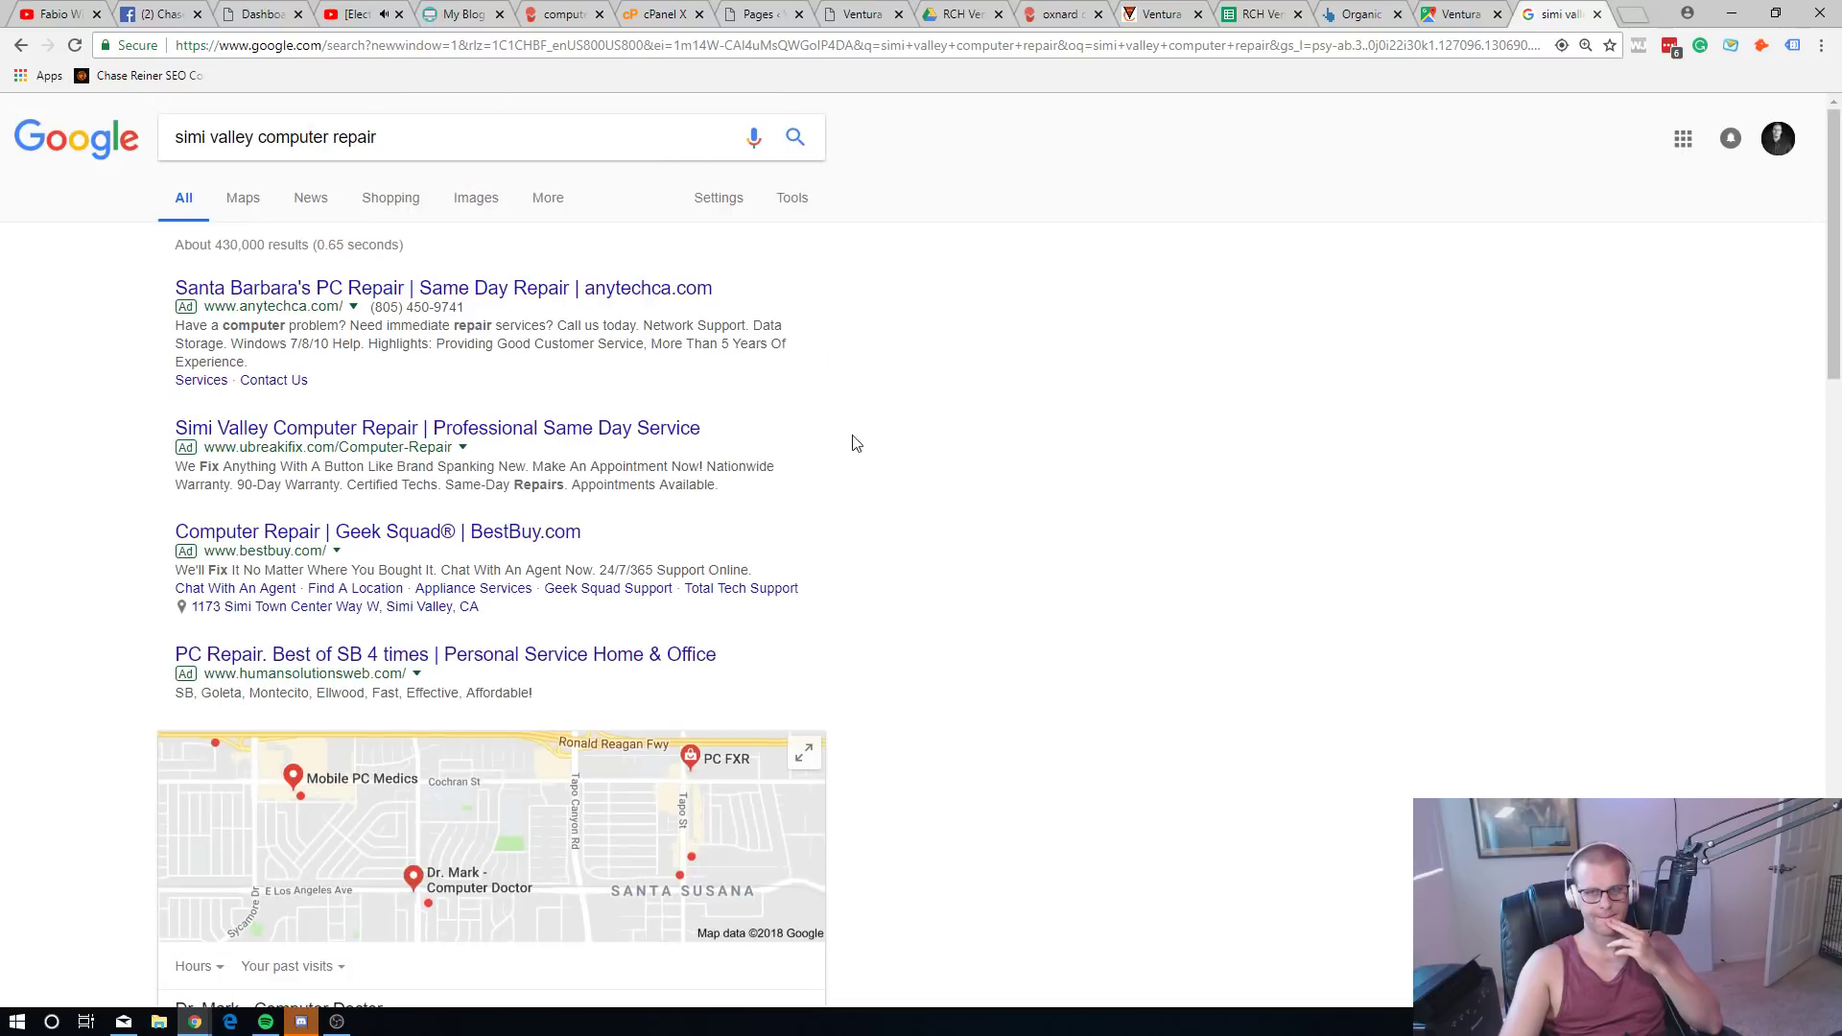
triple_click(481, 136)
key(ctrl+c)
scroll(1152, 403, down, 6)
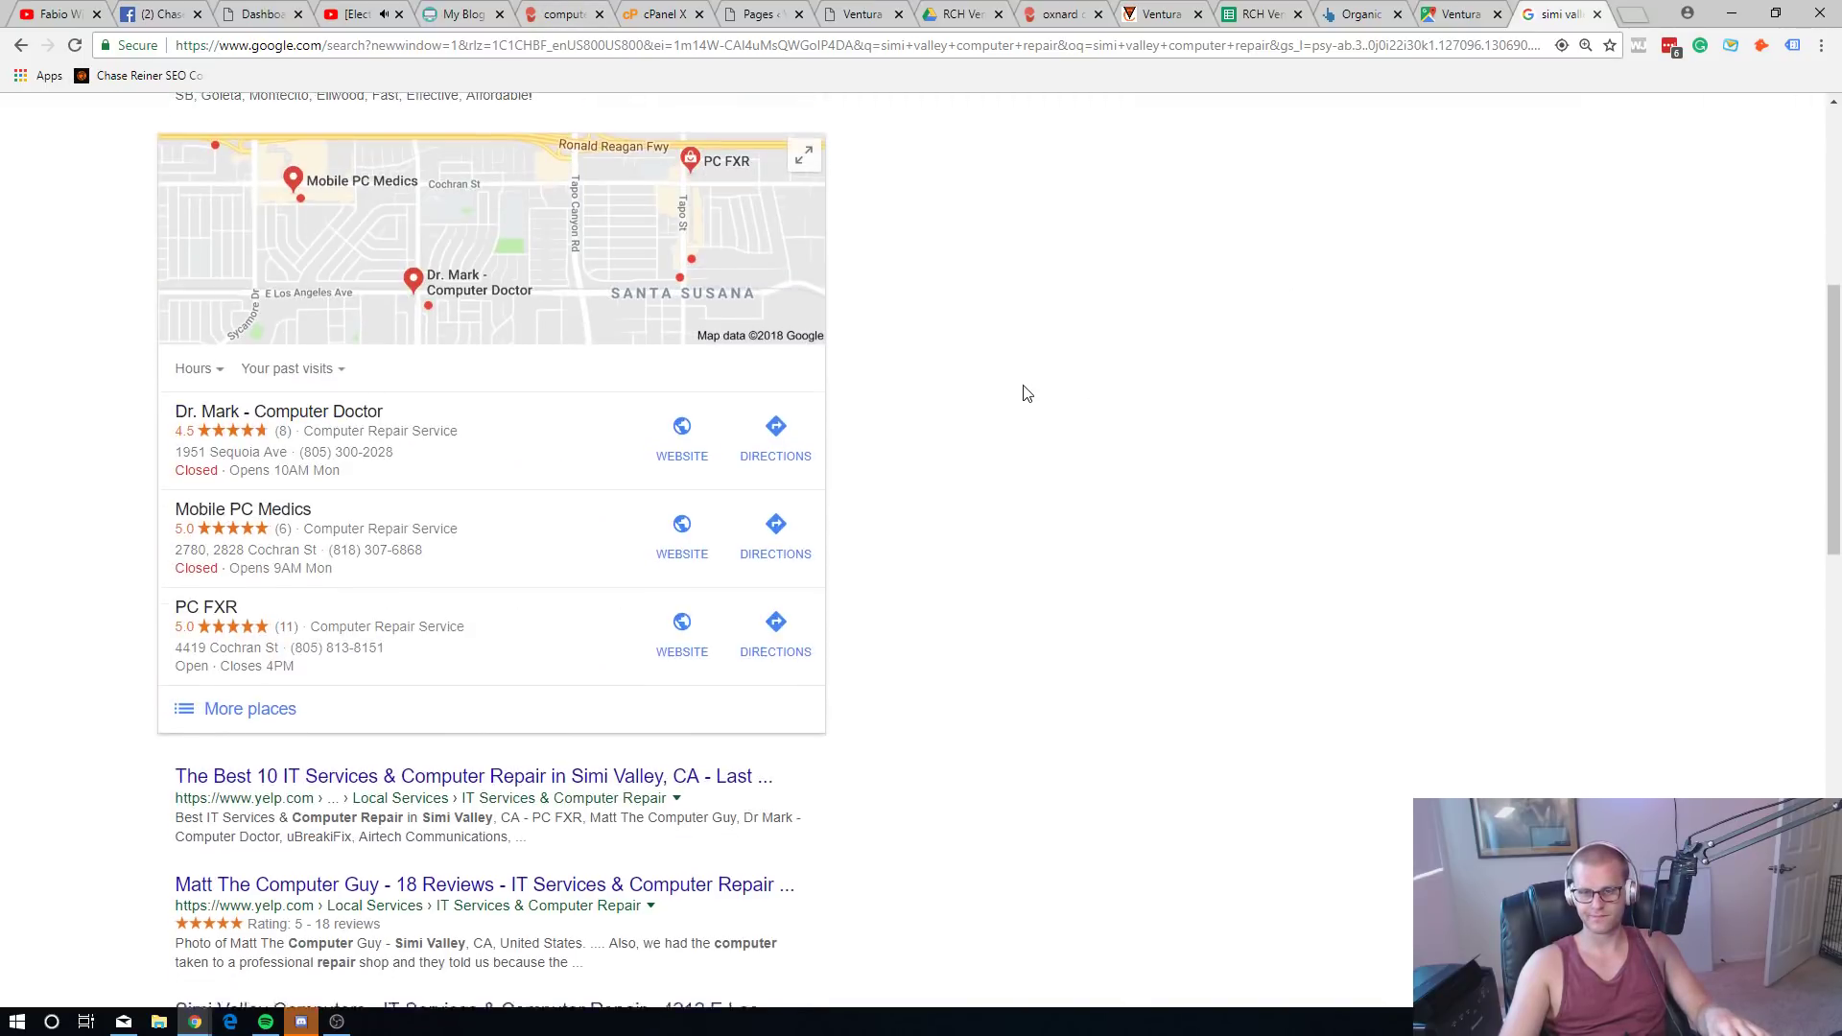
scroll(1036, 317, up, 5)
Look up 'simi valley computer repair' in KWFinder, showing volume 90
click(1030, 10)
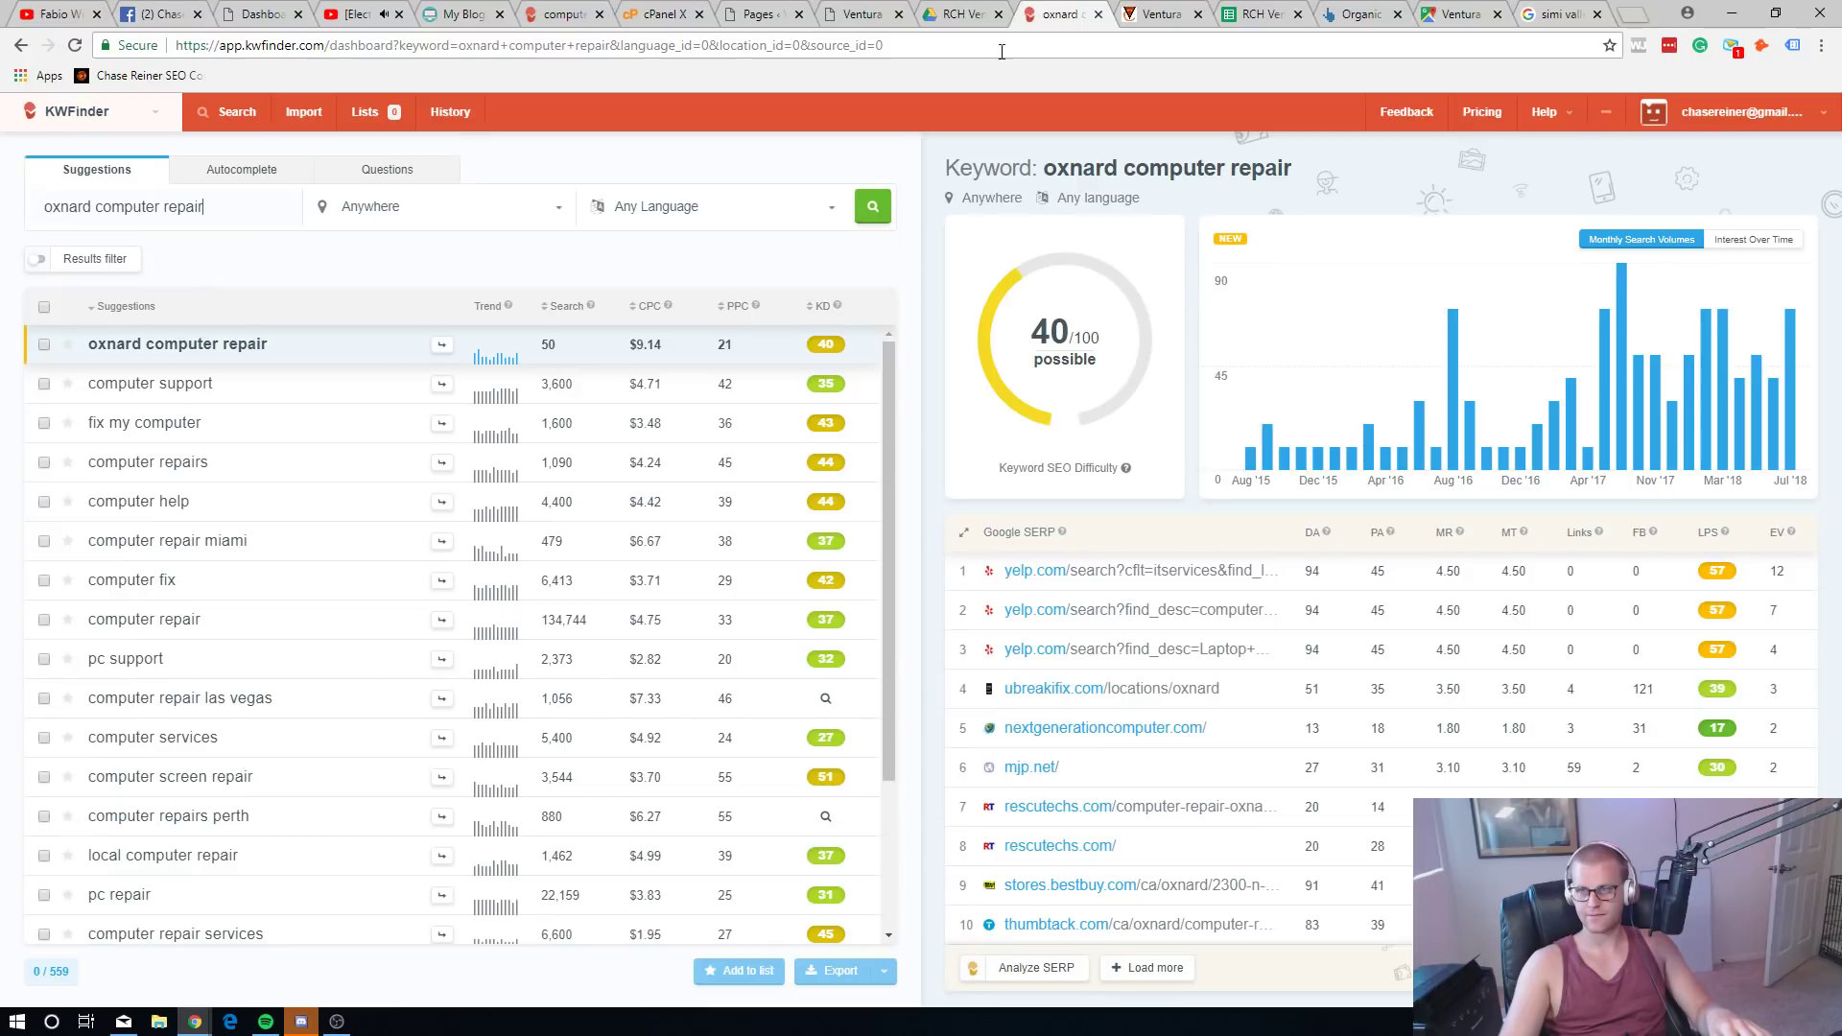
triple_click(278, 192)
key(ctrl+v)
click(872, 206)
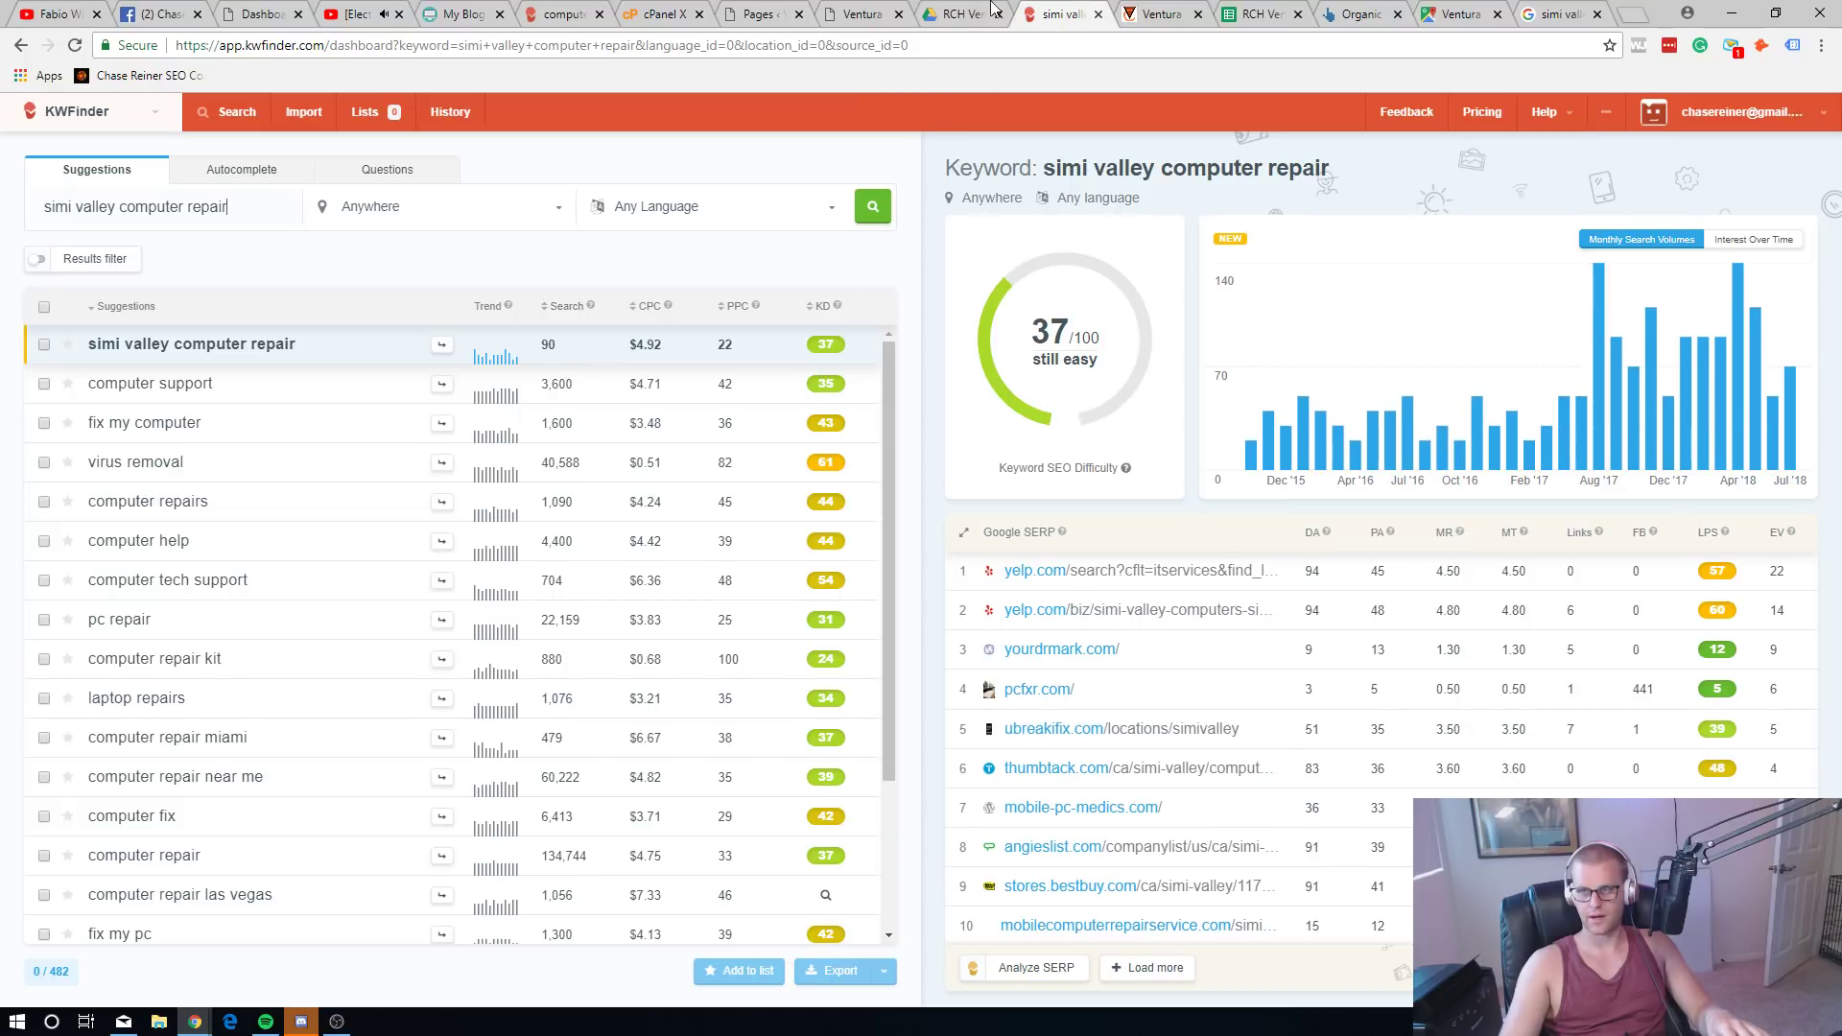
Flip through the browser tabs back to the RCH Ventura Roadmap sheet
click(989, 12)
click(840, 13)
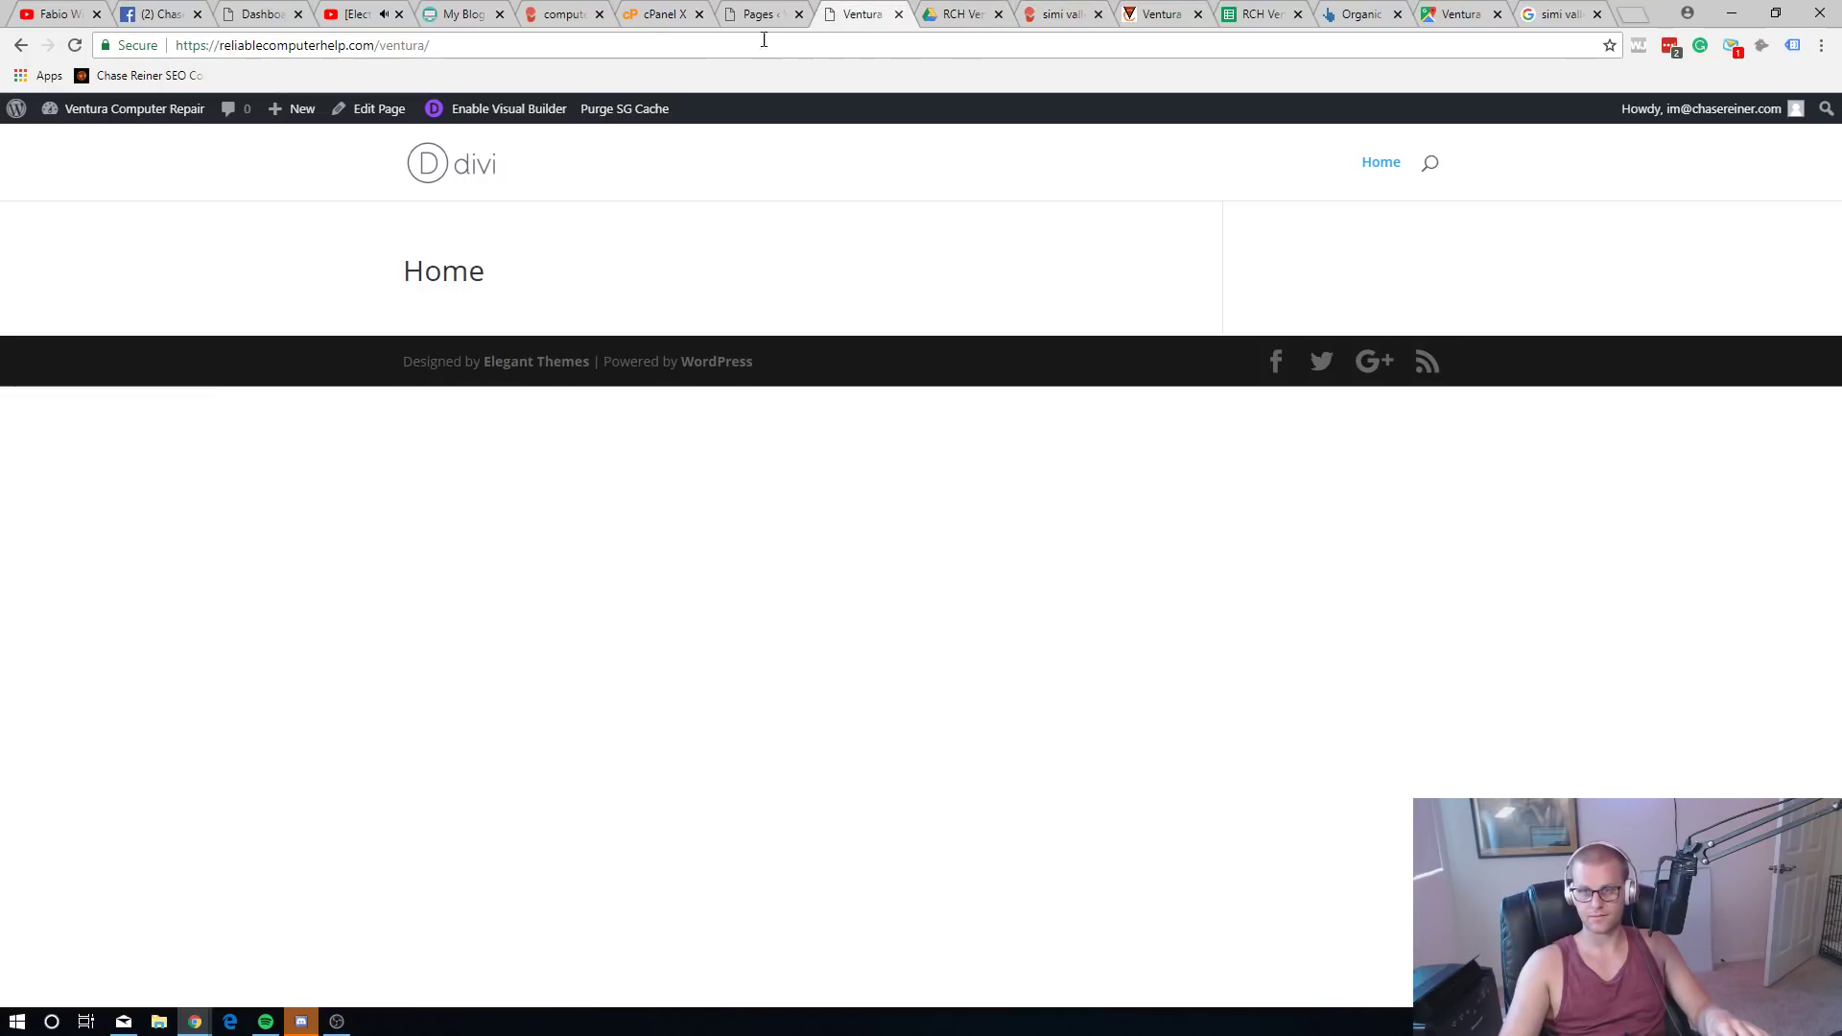
click(738, 17)
click(669, 10)
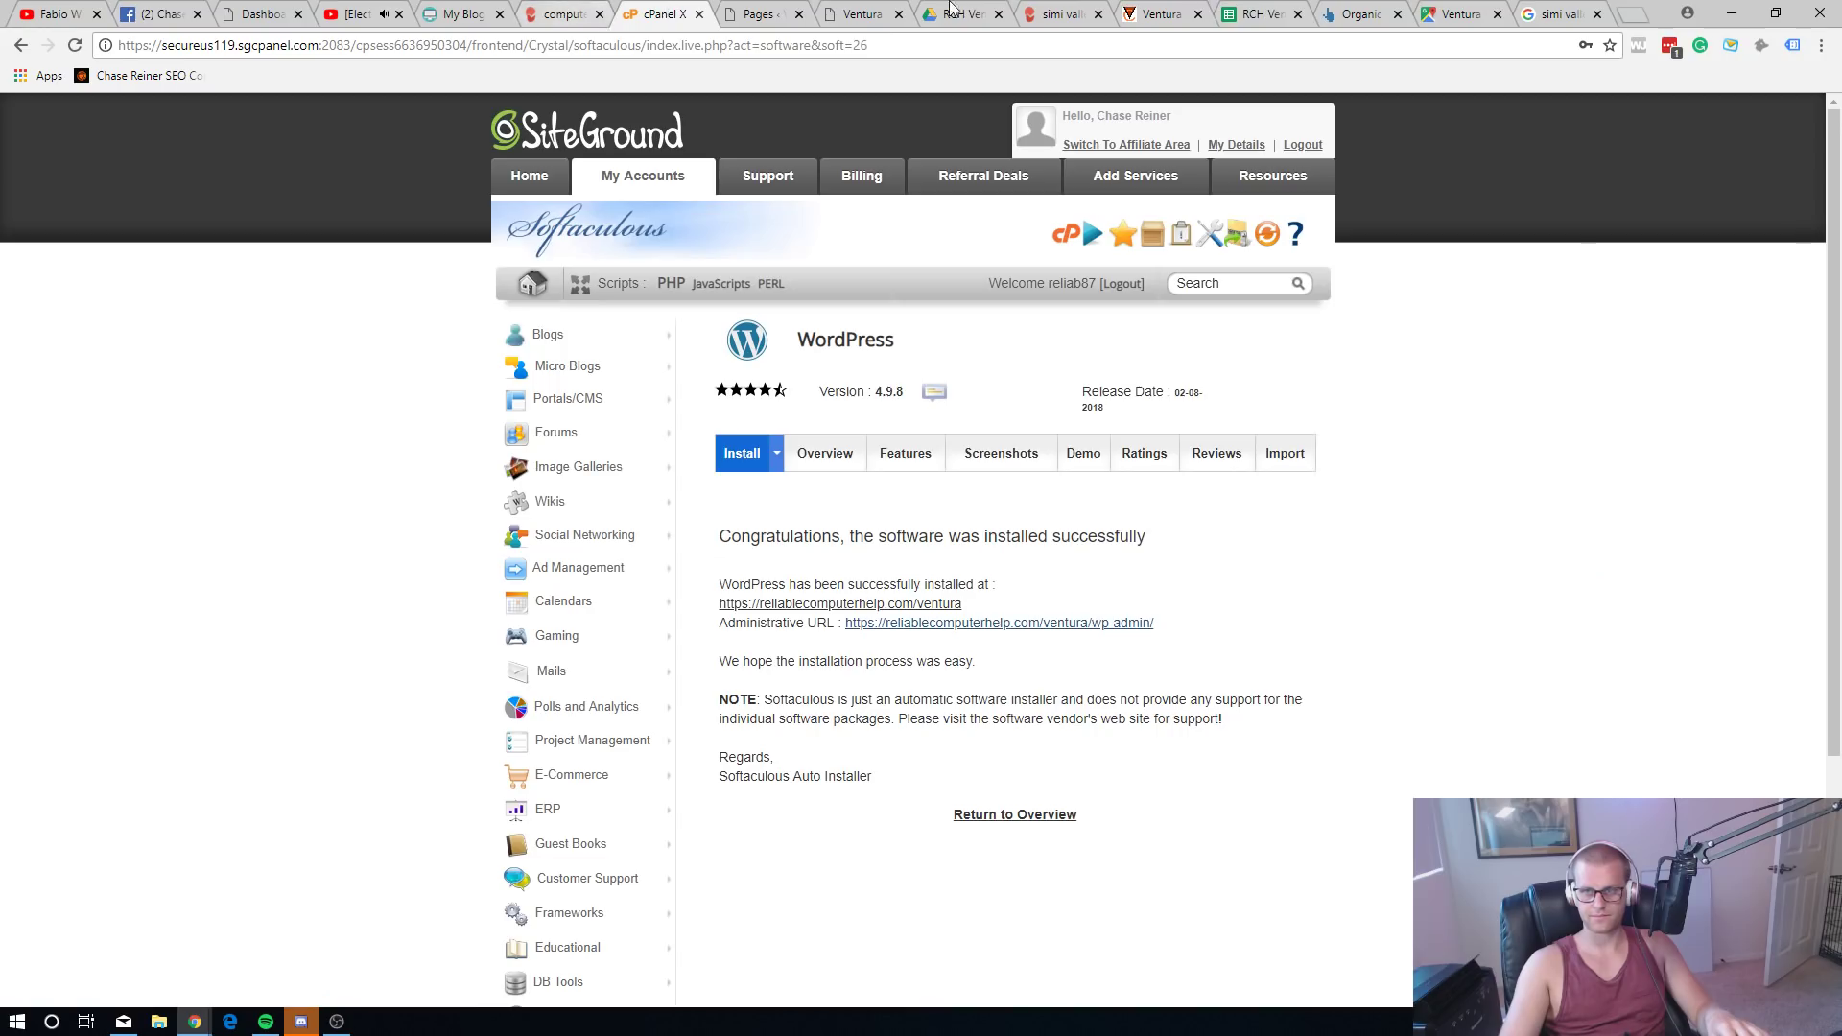
click(1258, 12)
Put keyword 'simi valley computer repair' in B12 and volume 90 in C12
key(ctrl+v)
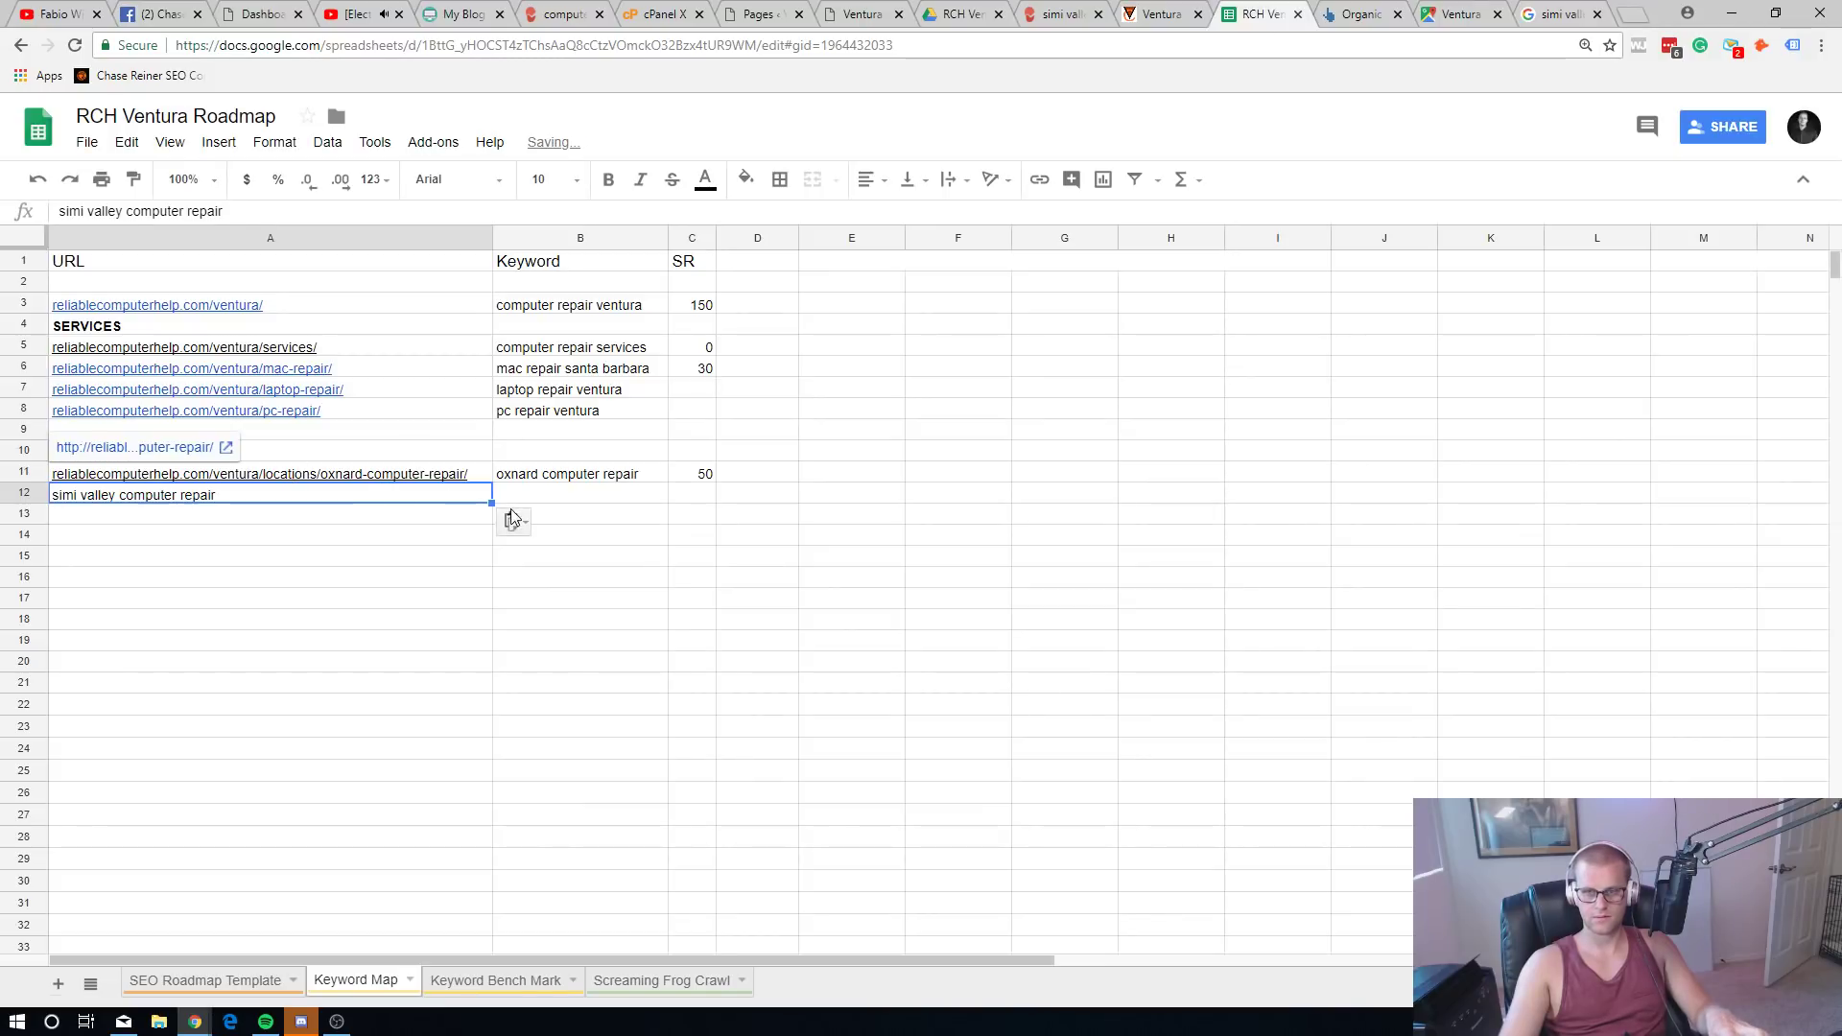
key(ctrl+z)
click(553, 497)
key(ctrl+v)
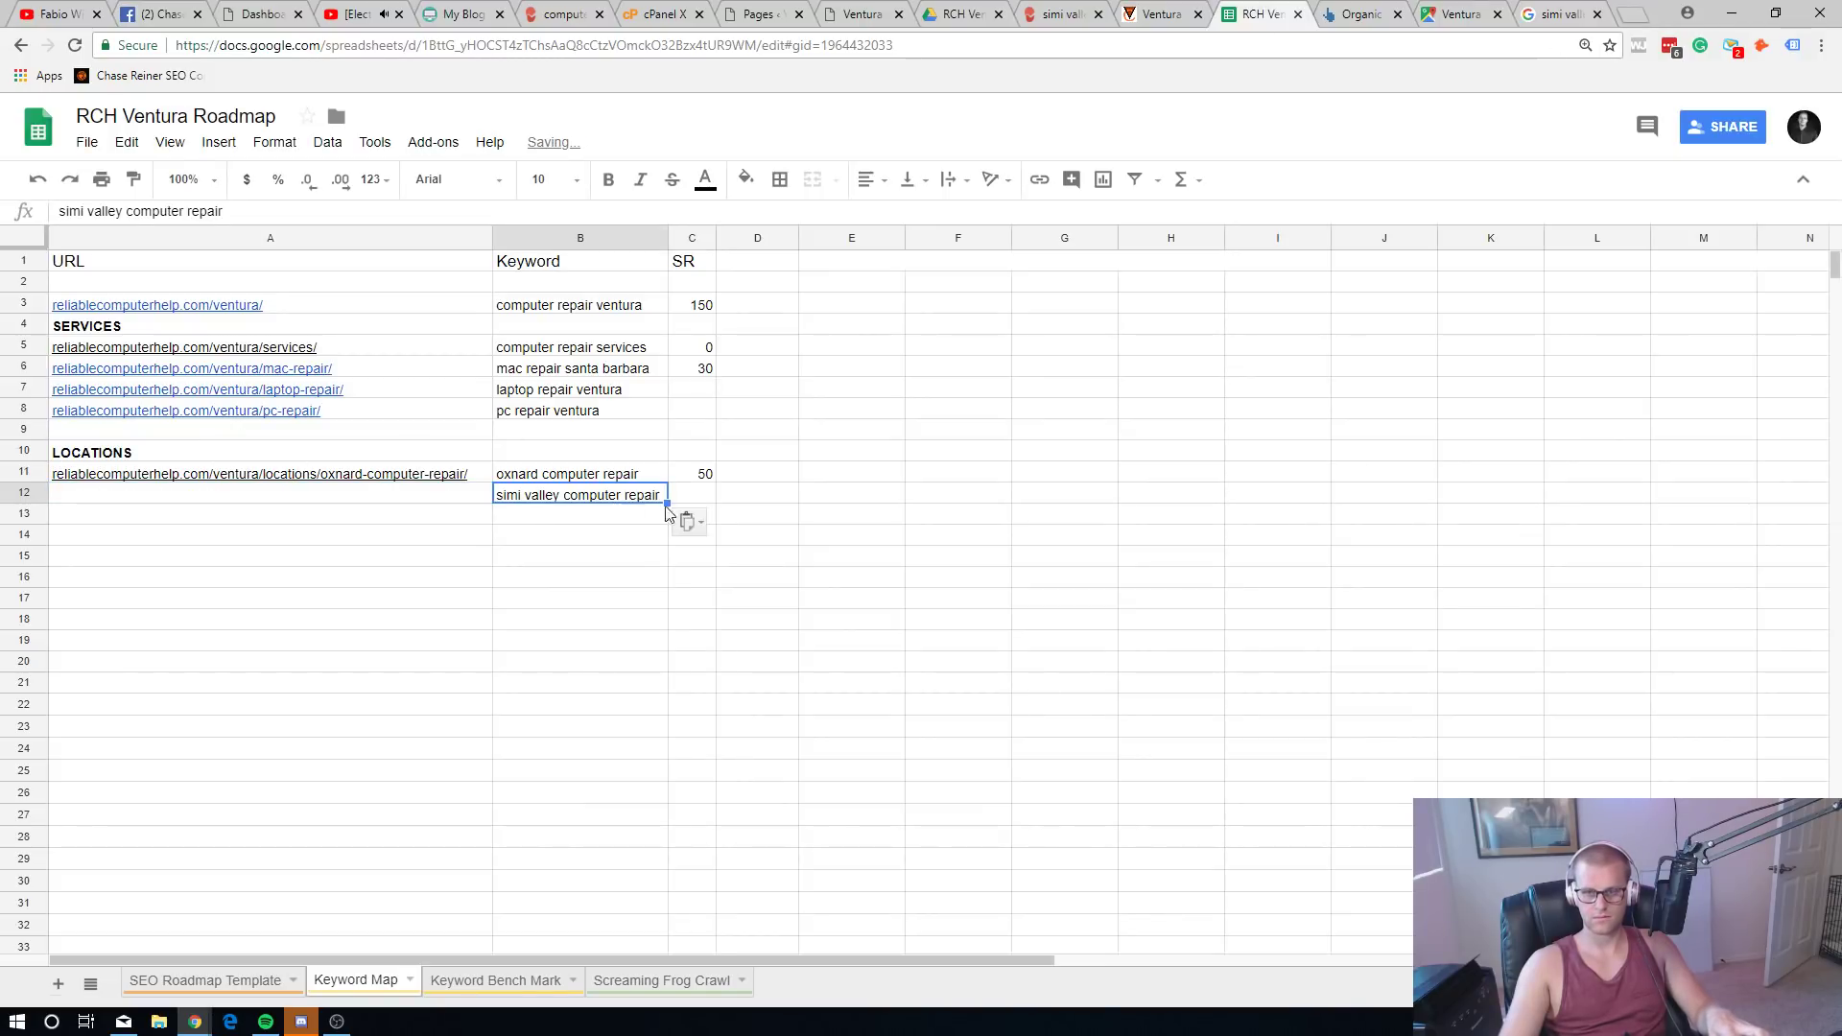
click(691, 495)
text(90)
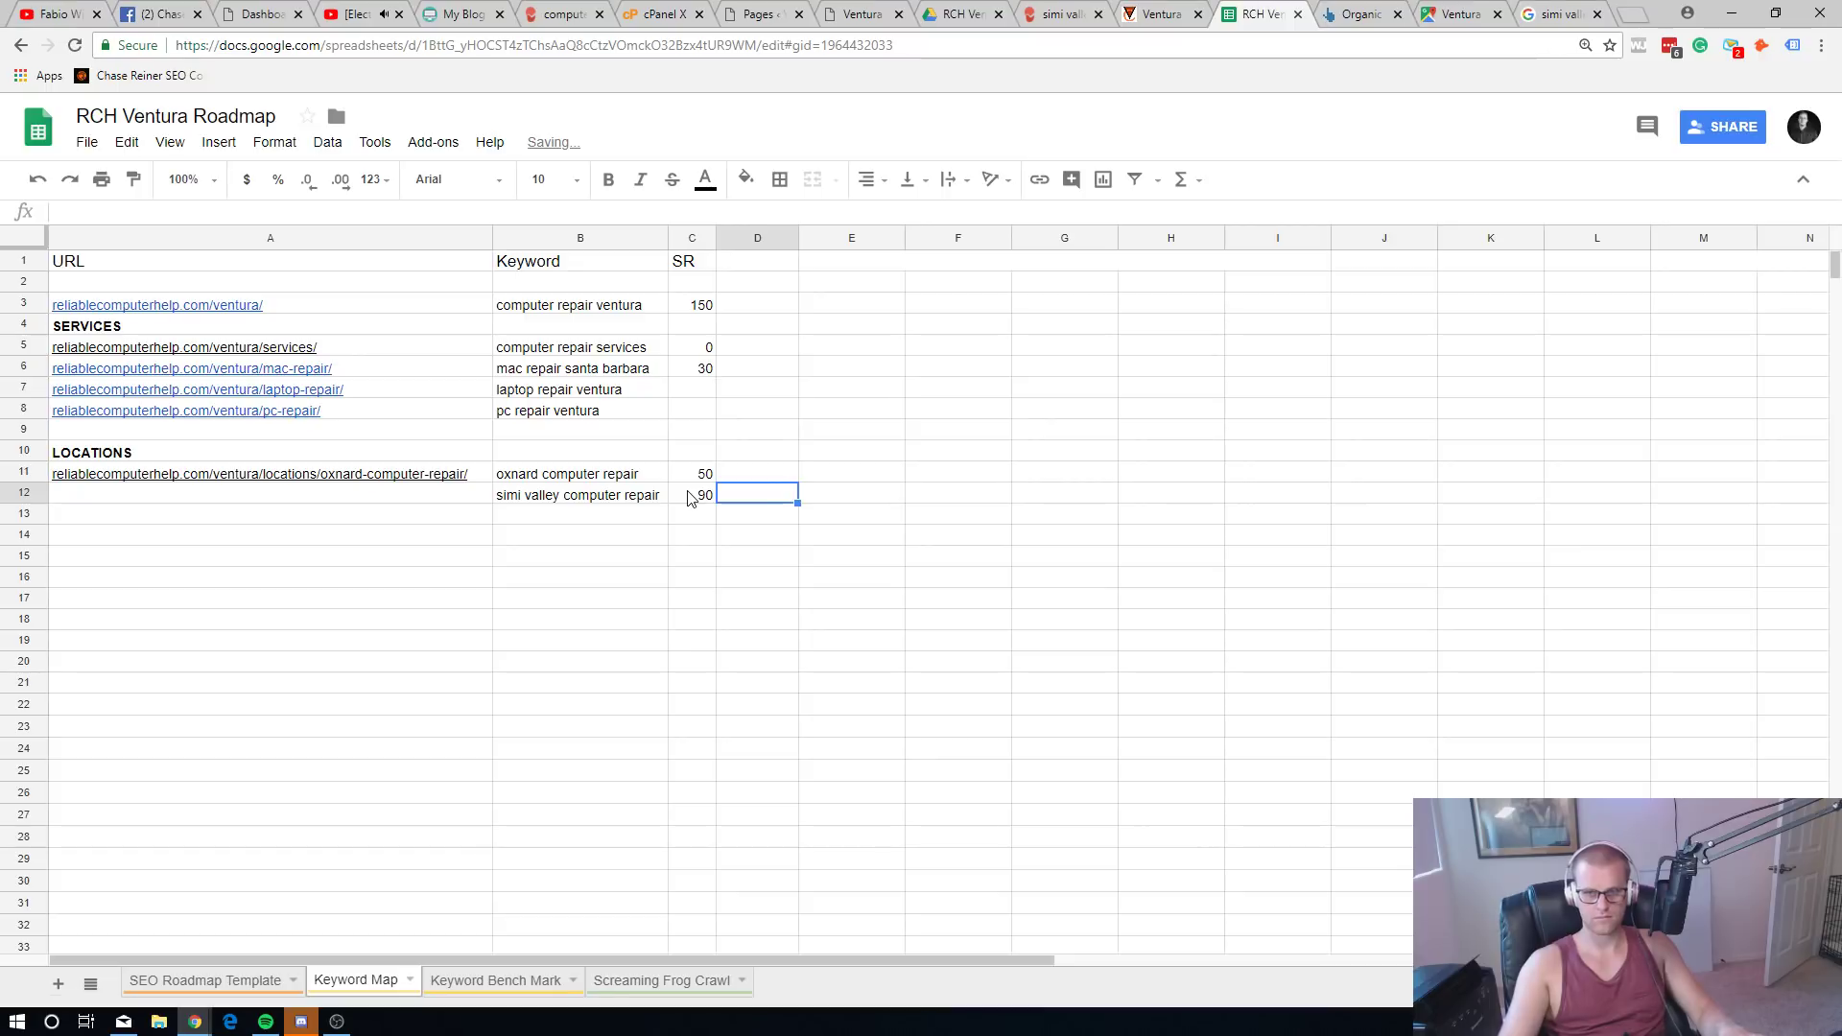
Copy the Oxnard URL into A12 and swap its slug for /simi-valley-computer-repair/
click(278, 476)
key(ctrl+c)
click(290, 497)
key(ctrl+v)
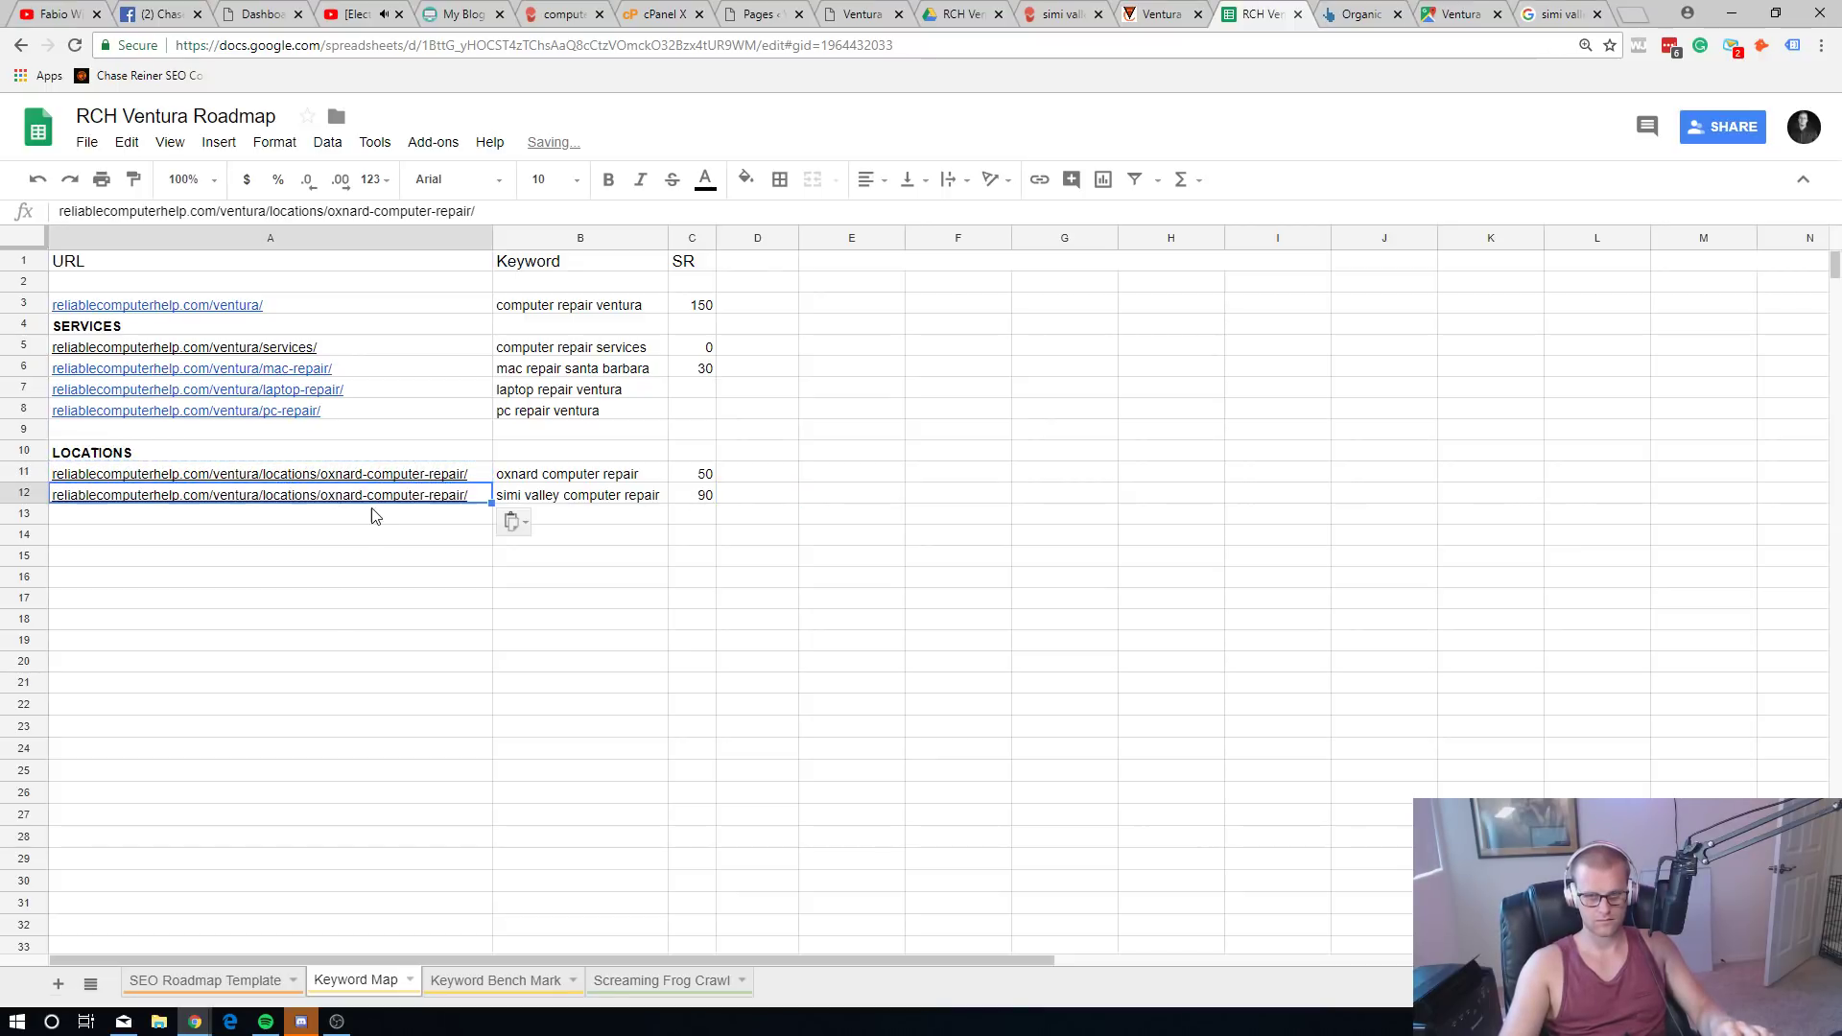
double_click(345, 493)
drag(317, 491, 526, 501)
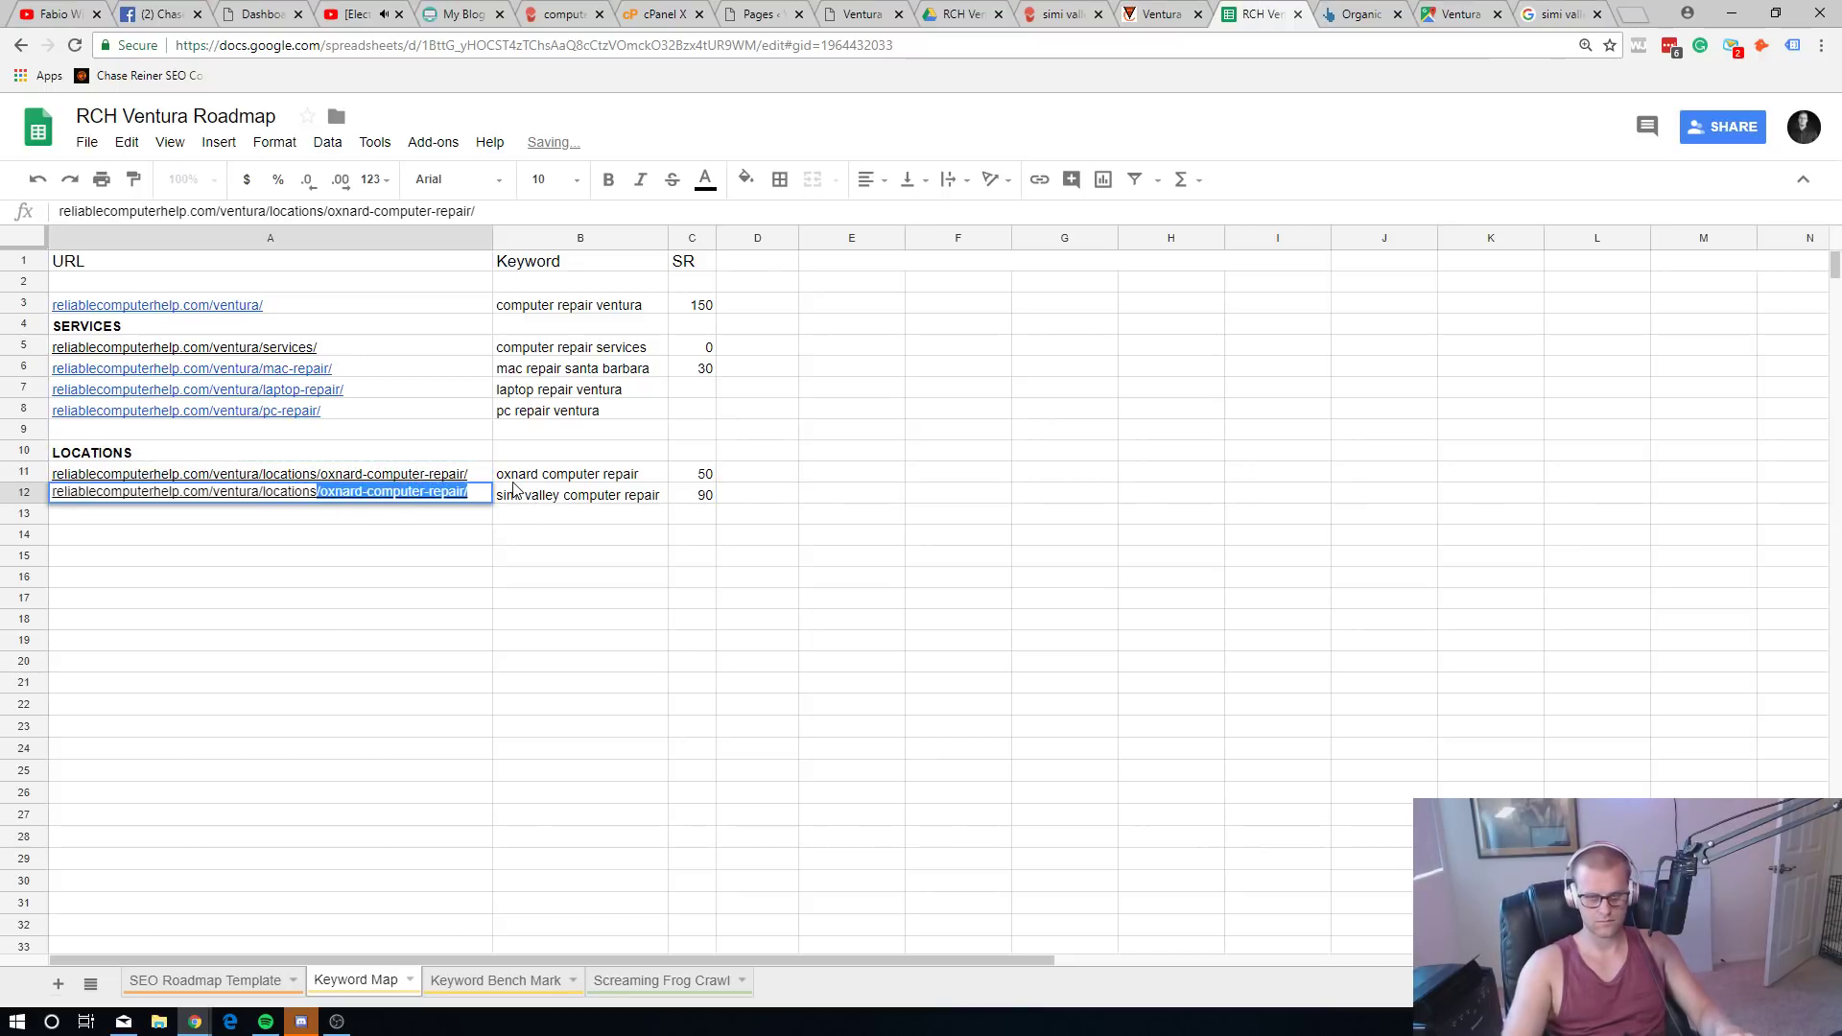
text(/simi)
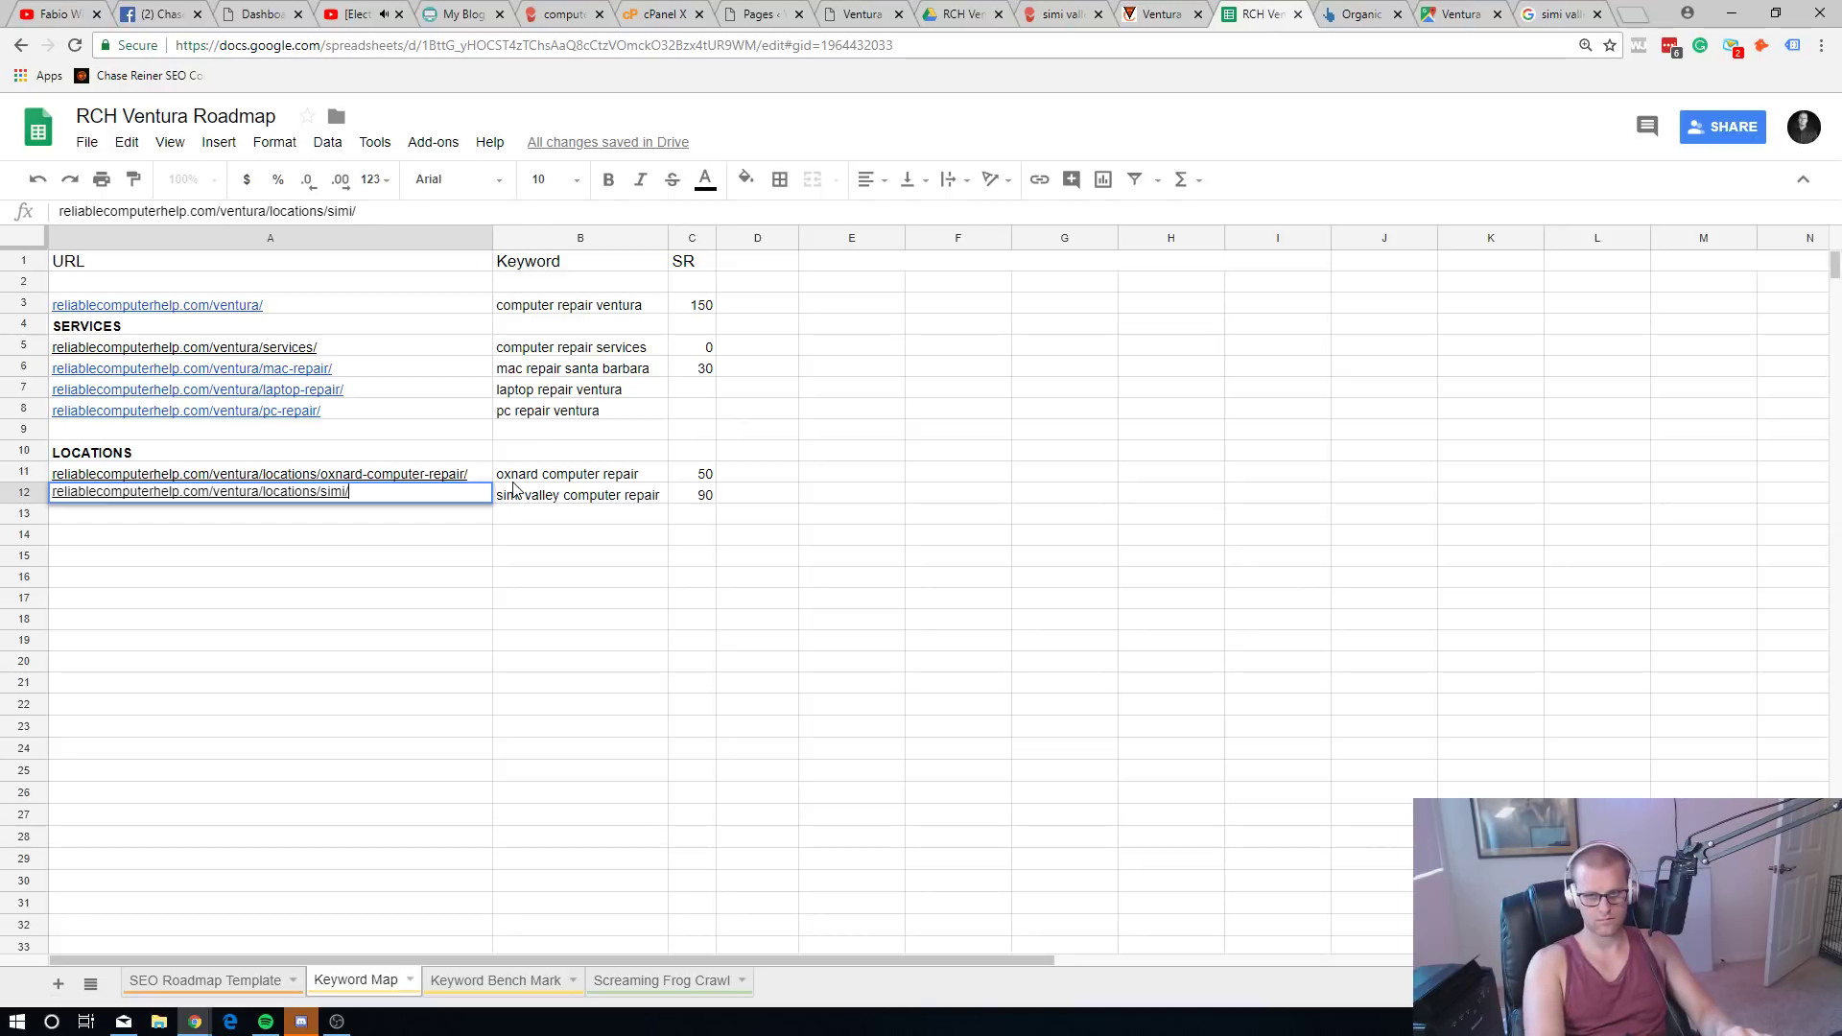
text(-valley-comp)
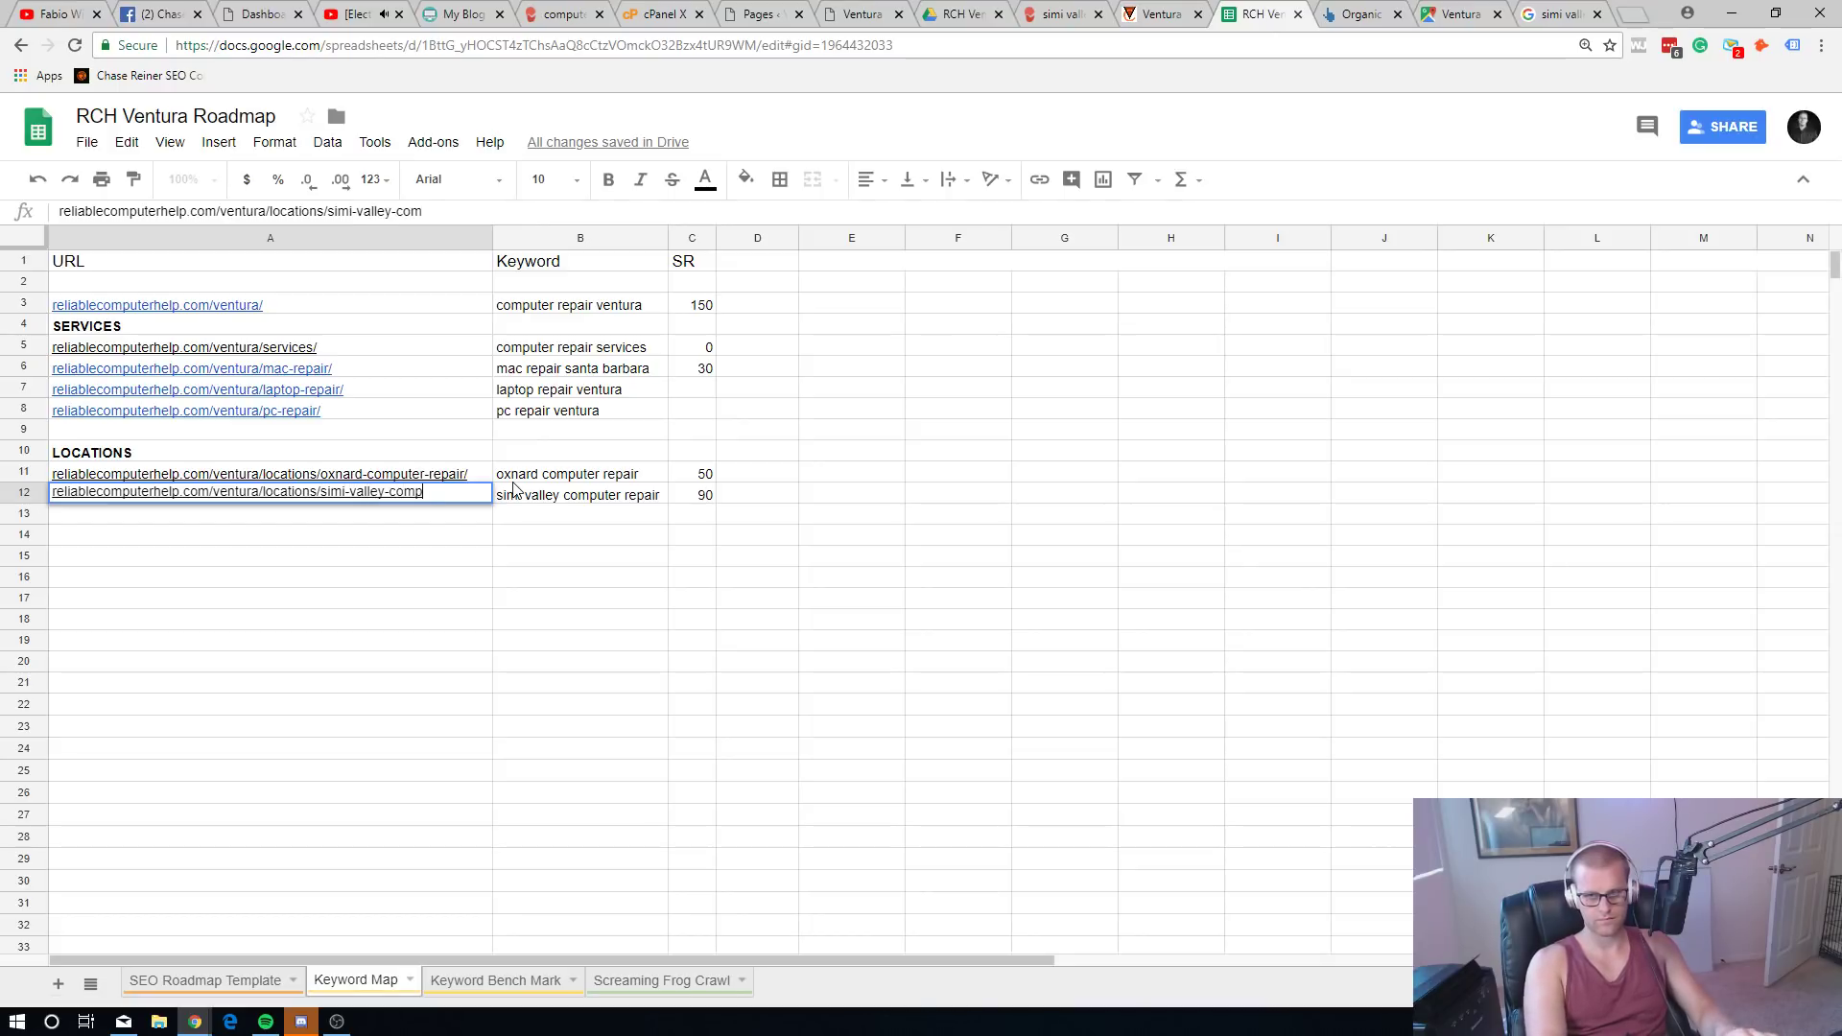
text(uter-repair/)
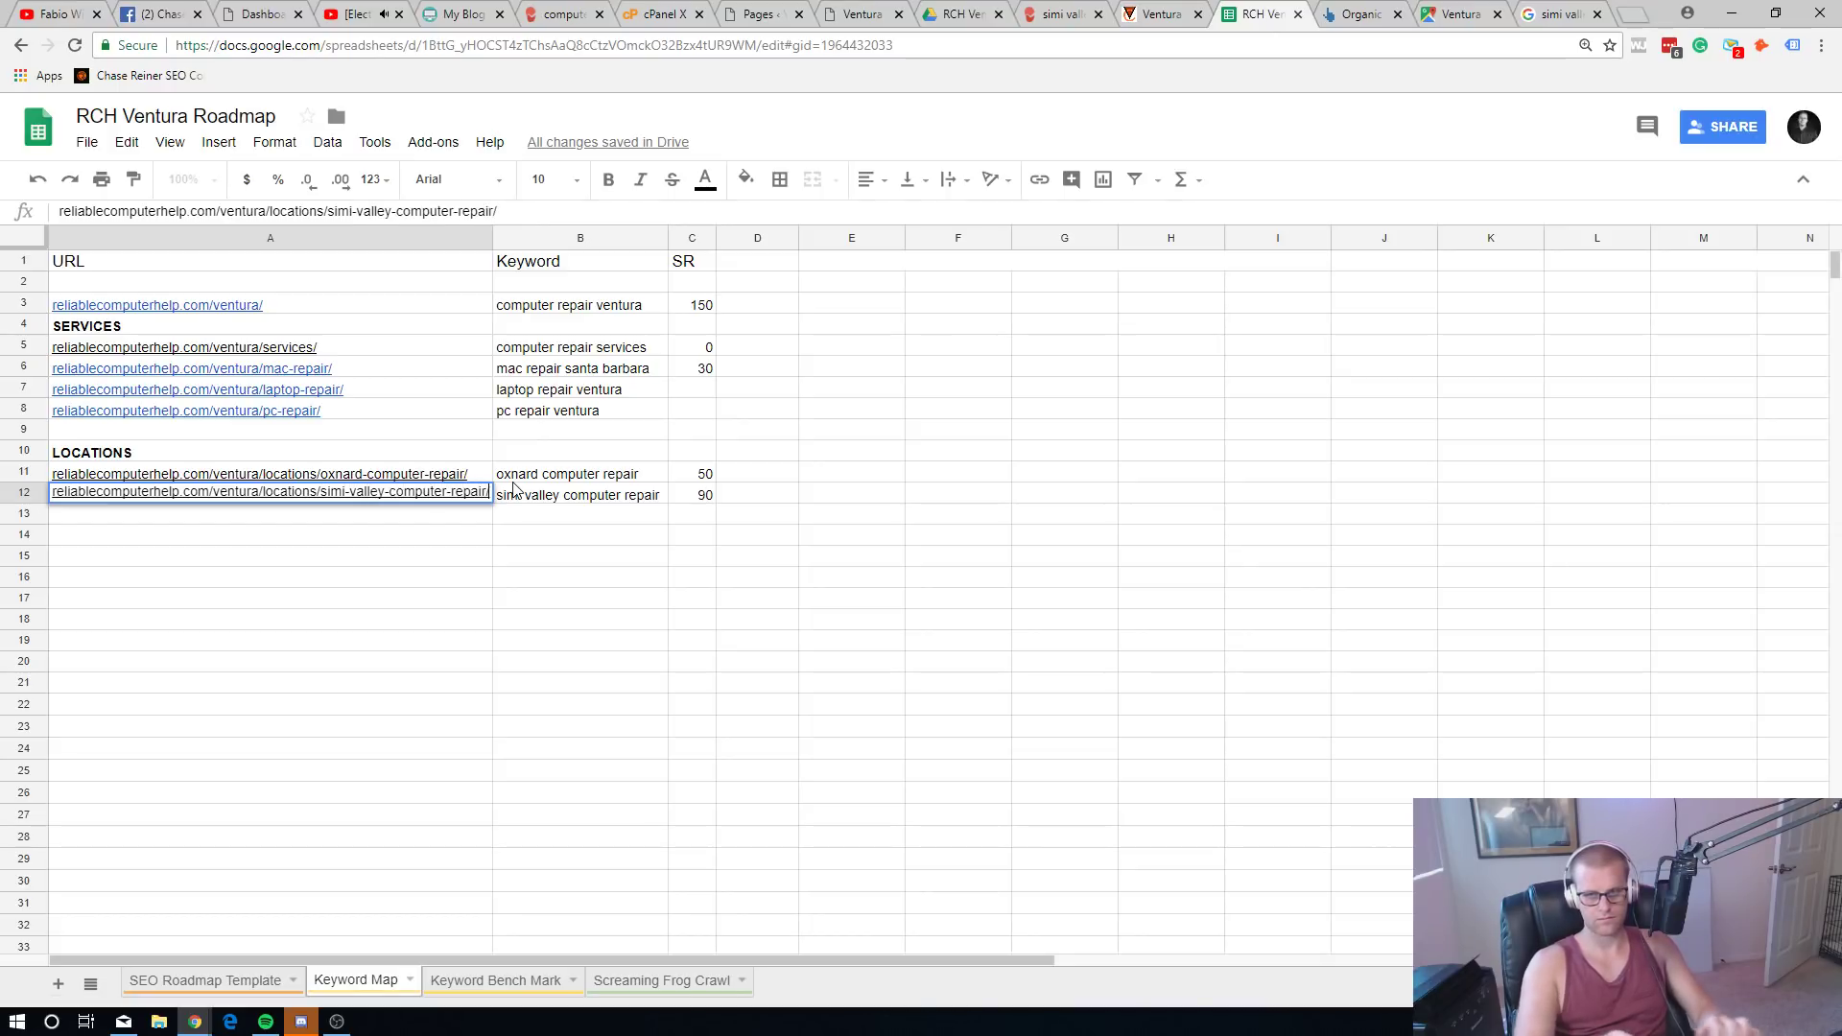
key(Return)
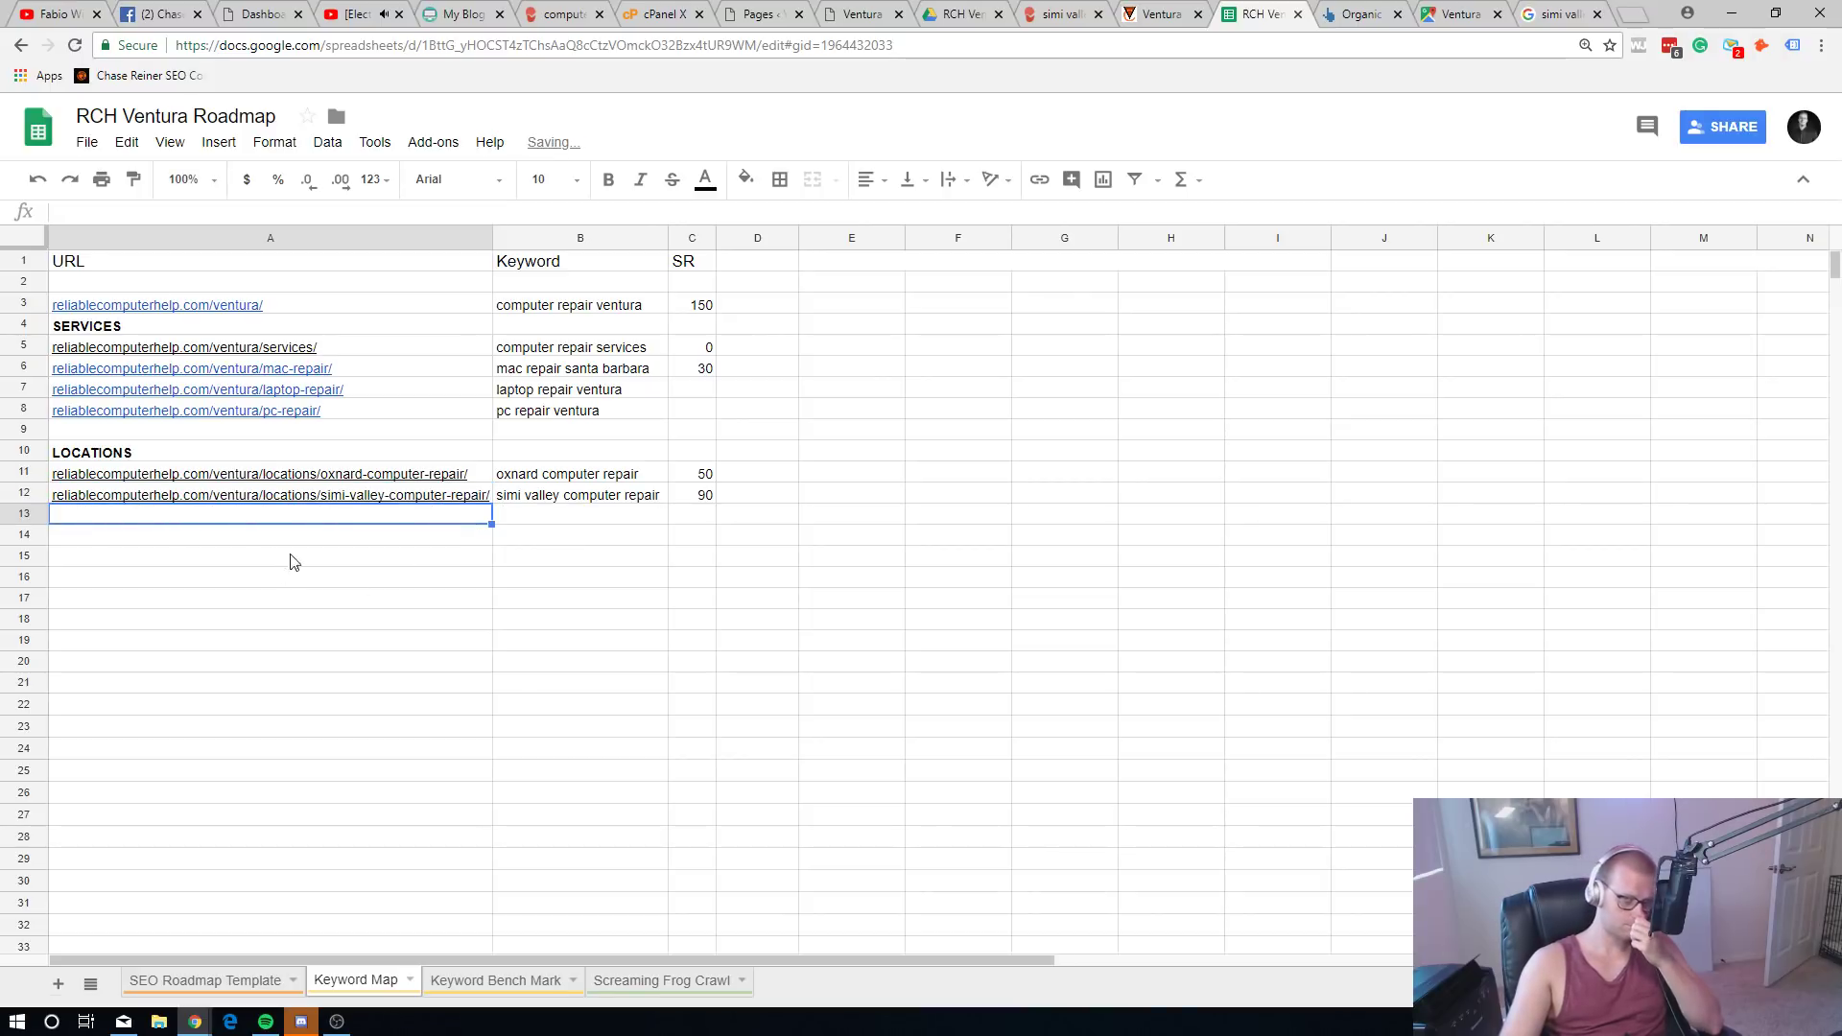
click(1547, 13)
Pan the Ventura County map around its cities, then return to the Simi Valley results
click(1506, 18)
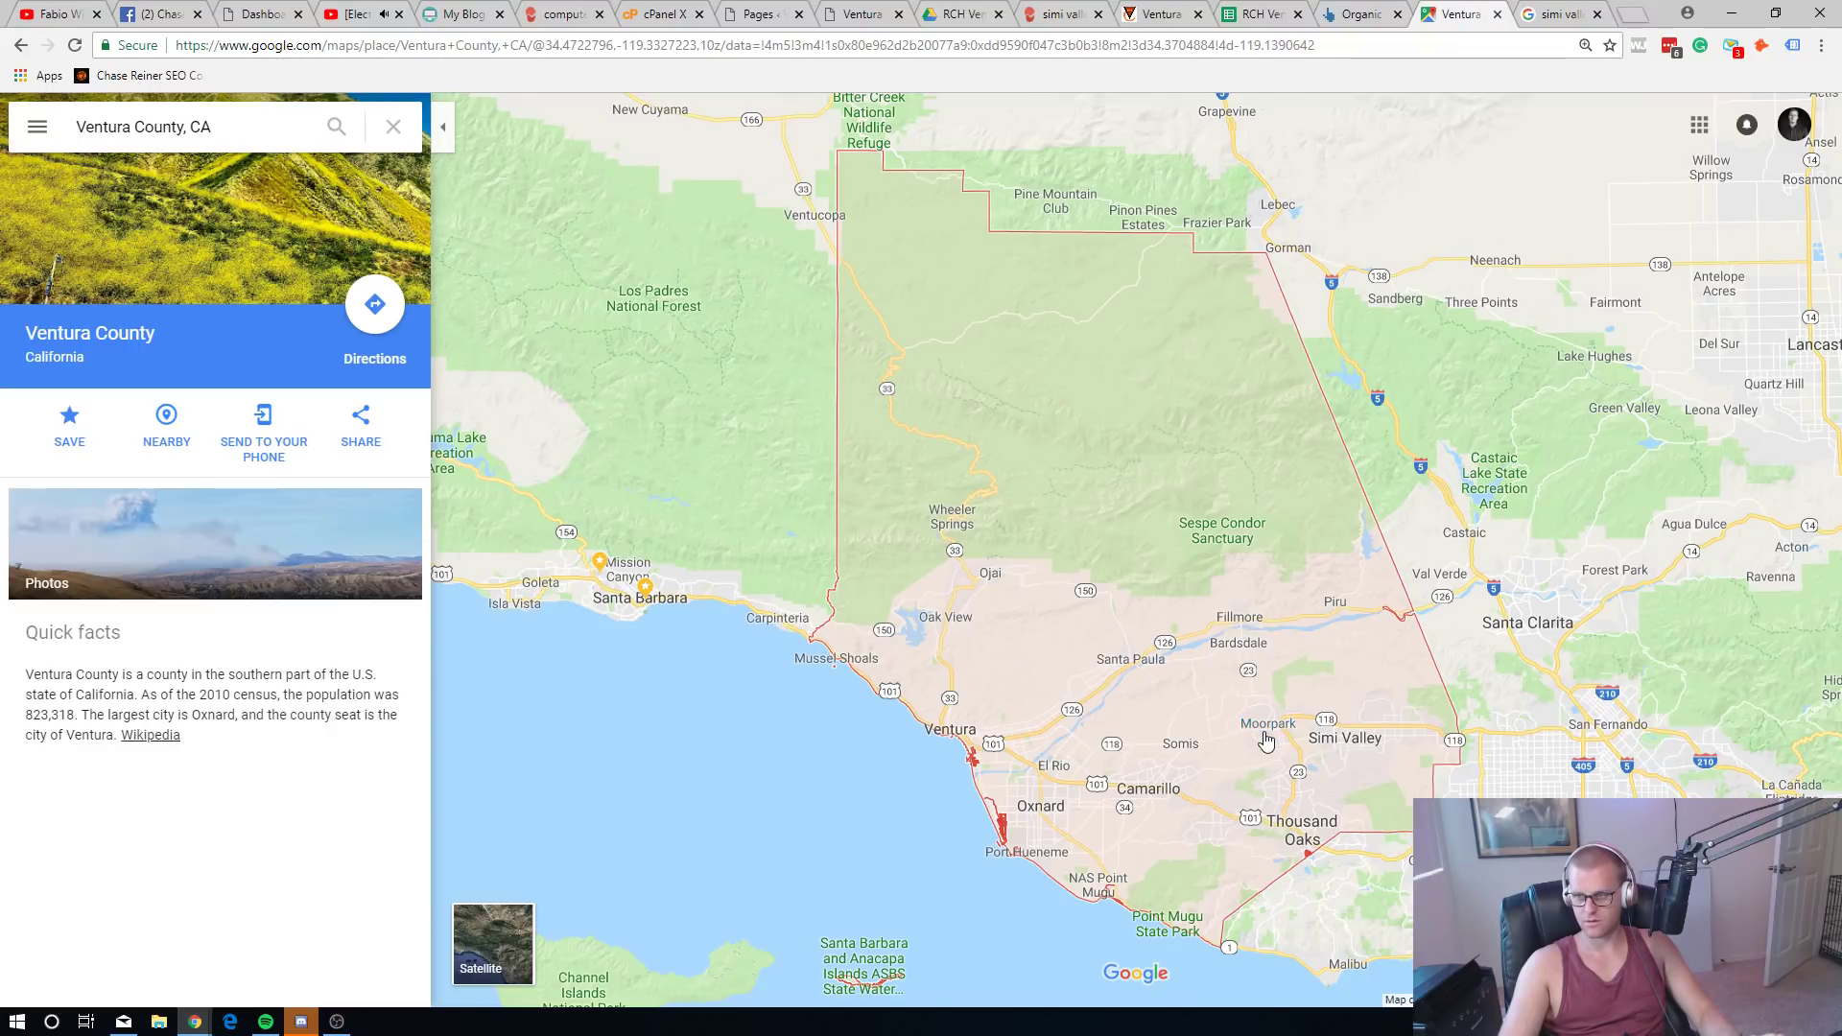
drag(1267, 741, 1196, 639)
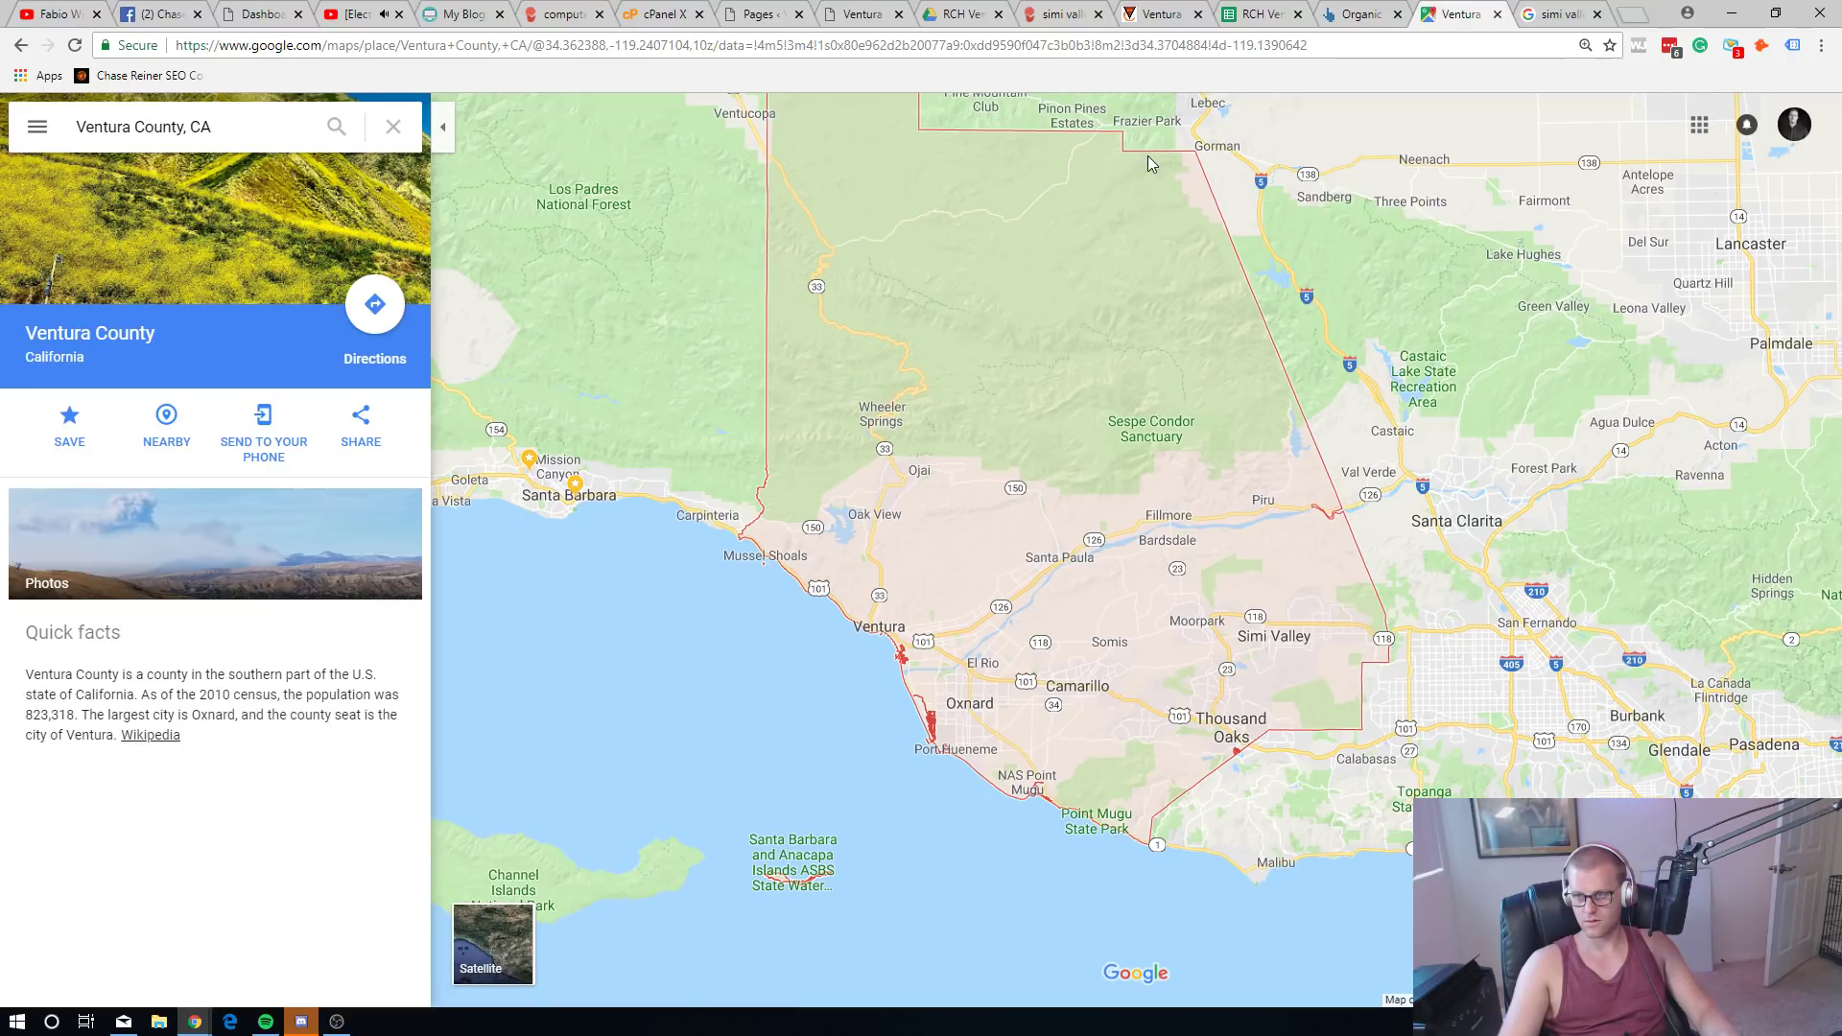
drag(1206, 279, 1145, 226)
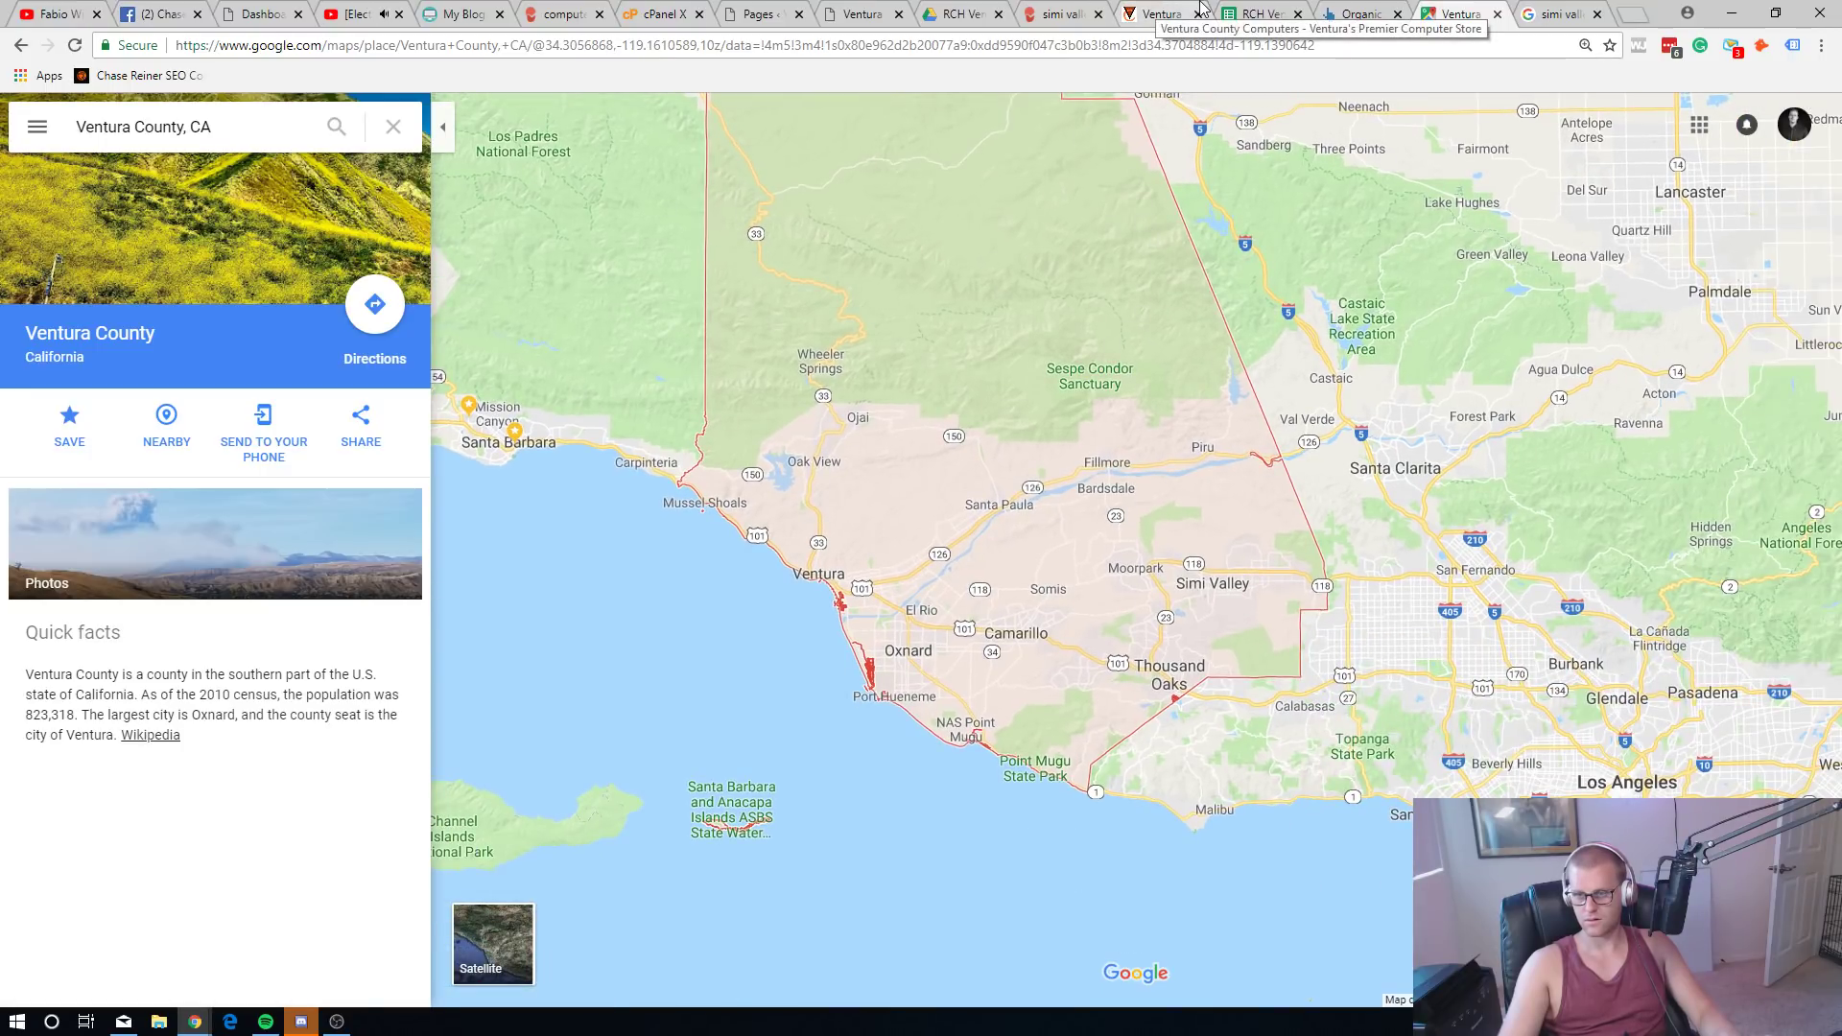
click(1286, 12)
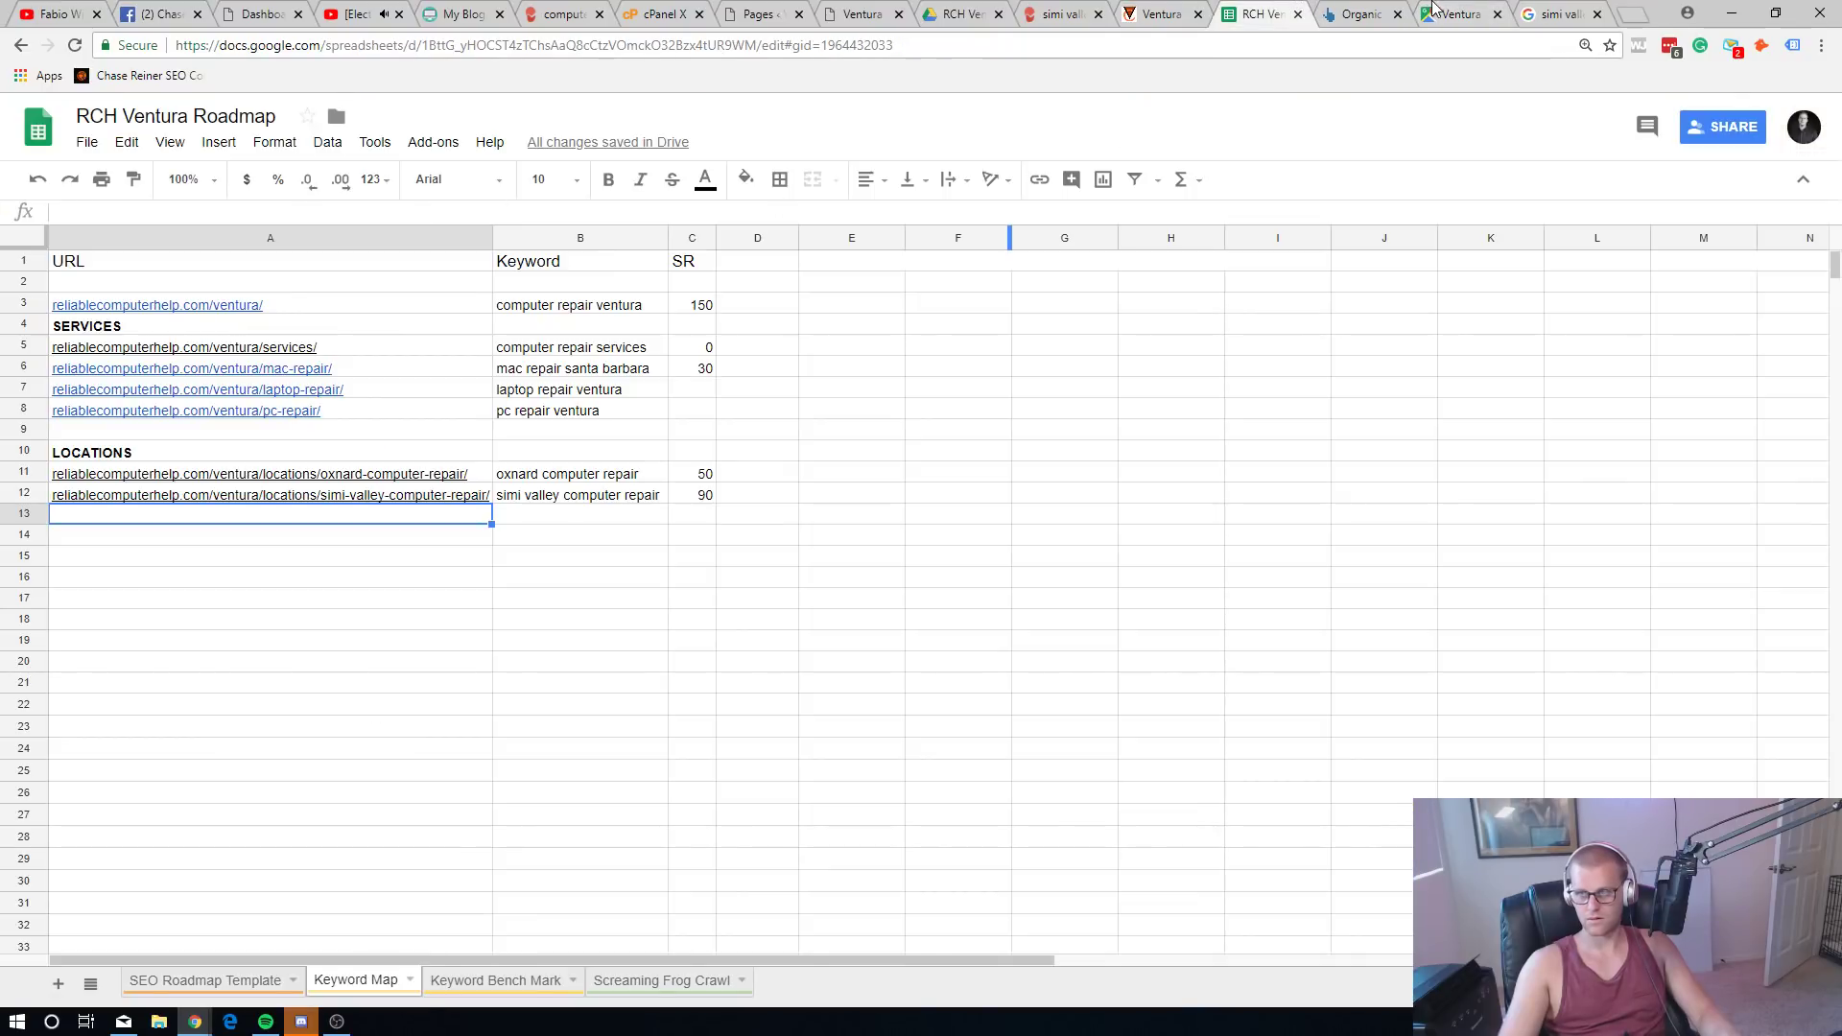
click(1440, 11)
click(1529, 16)
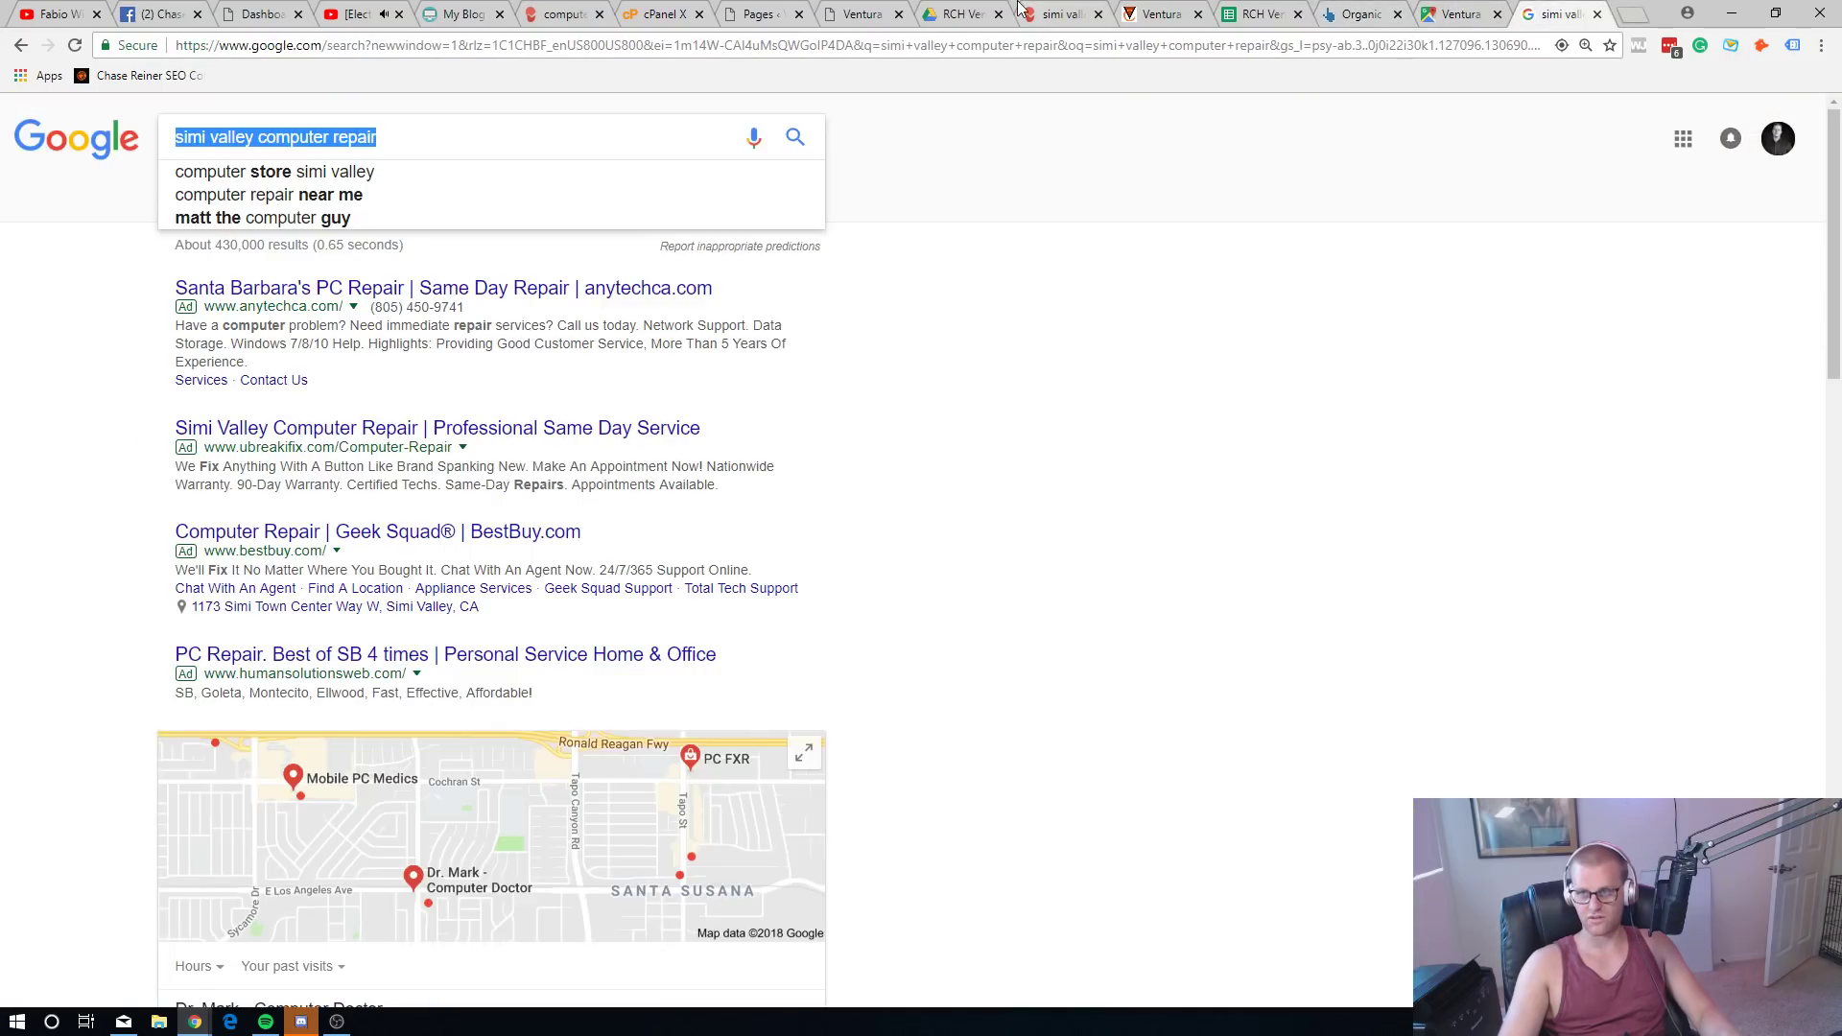
Look up 'thousand oaks computer repair' in KWFinder (70 searches) and select the phrase
click(950, 14)
click(1060, 14)
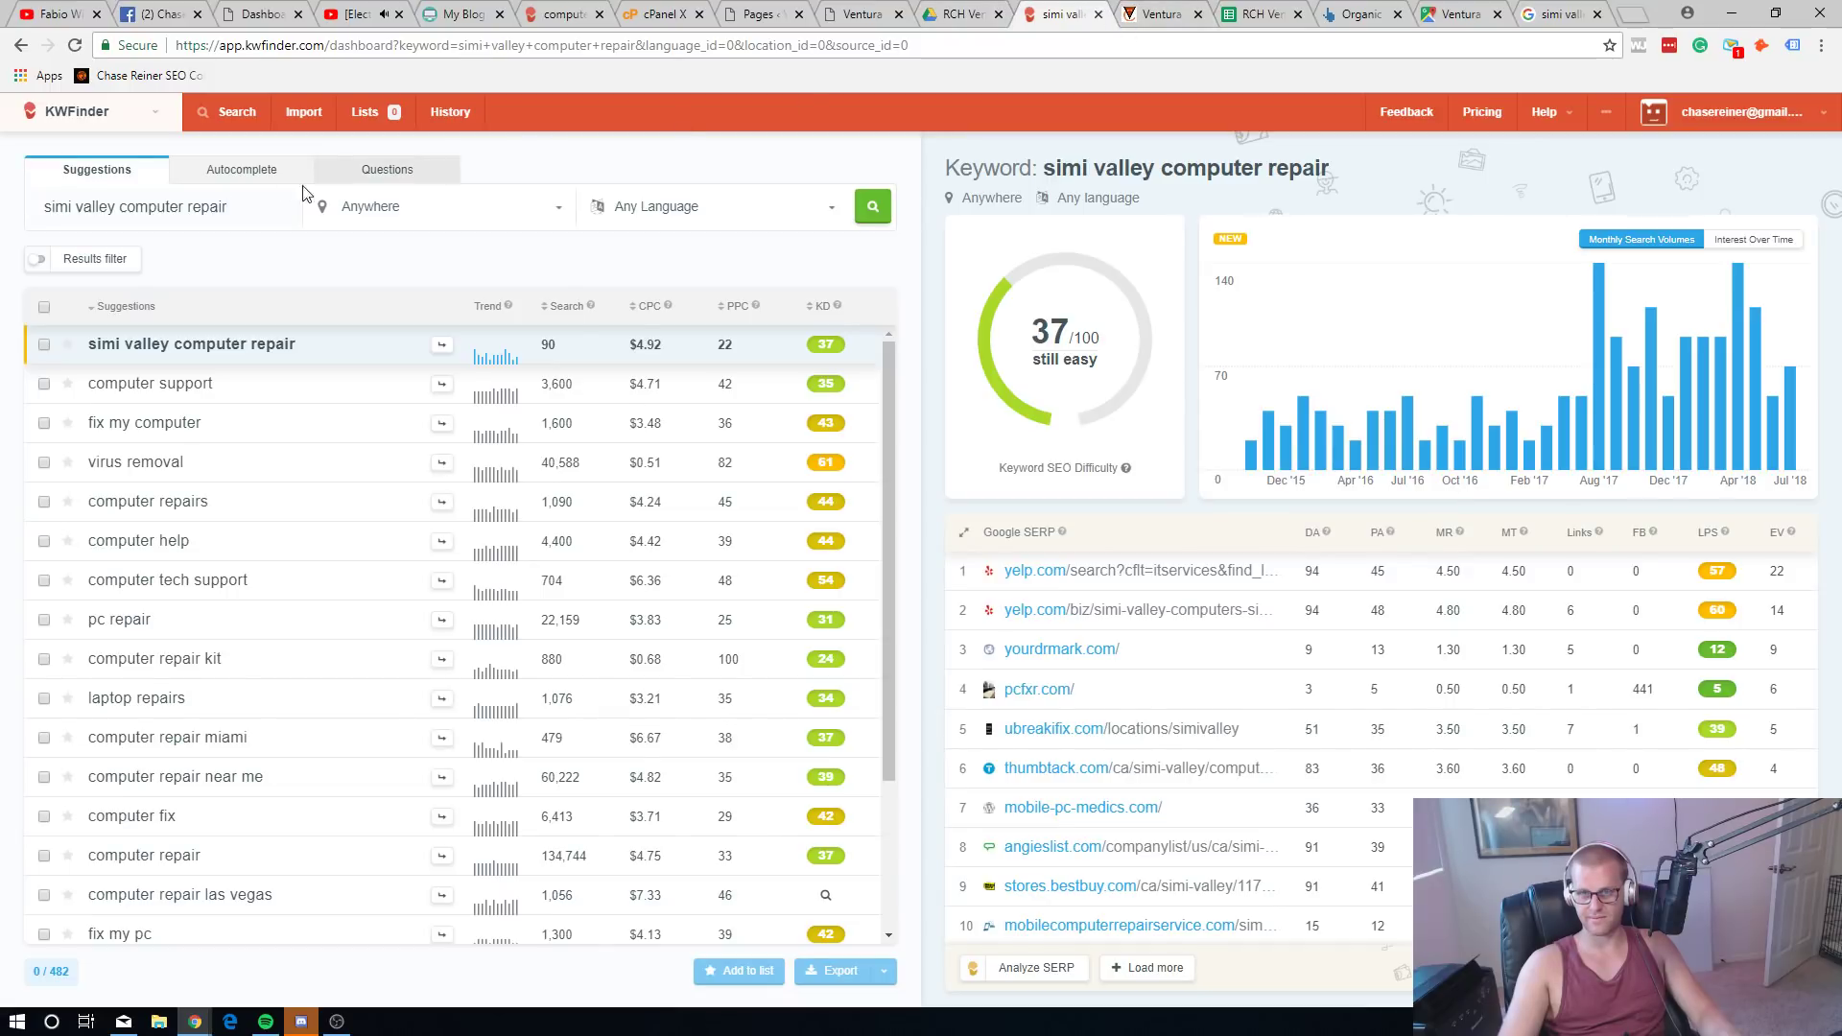
text(thousand )
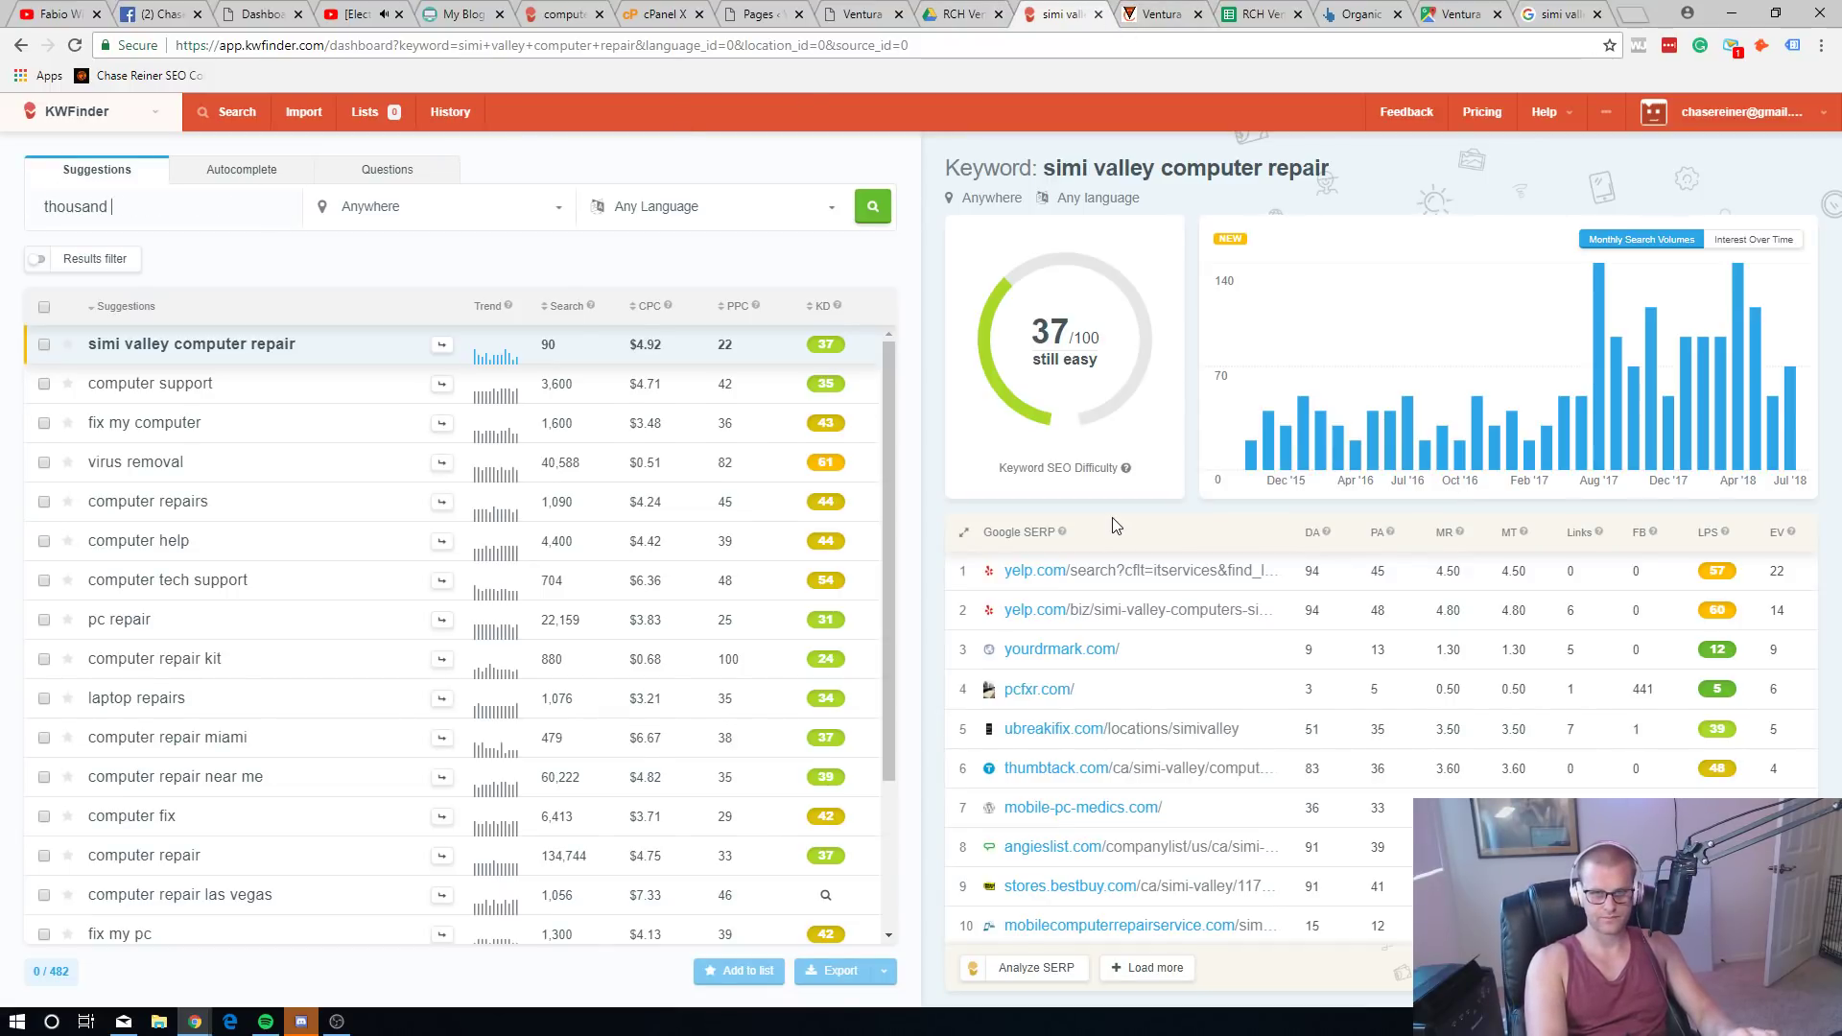
text(oaks computer repair)
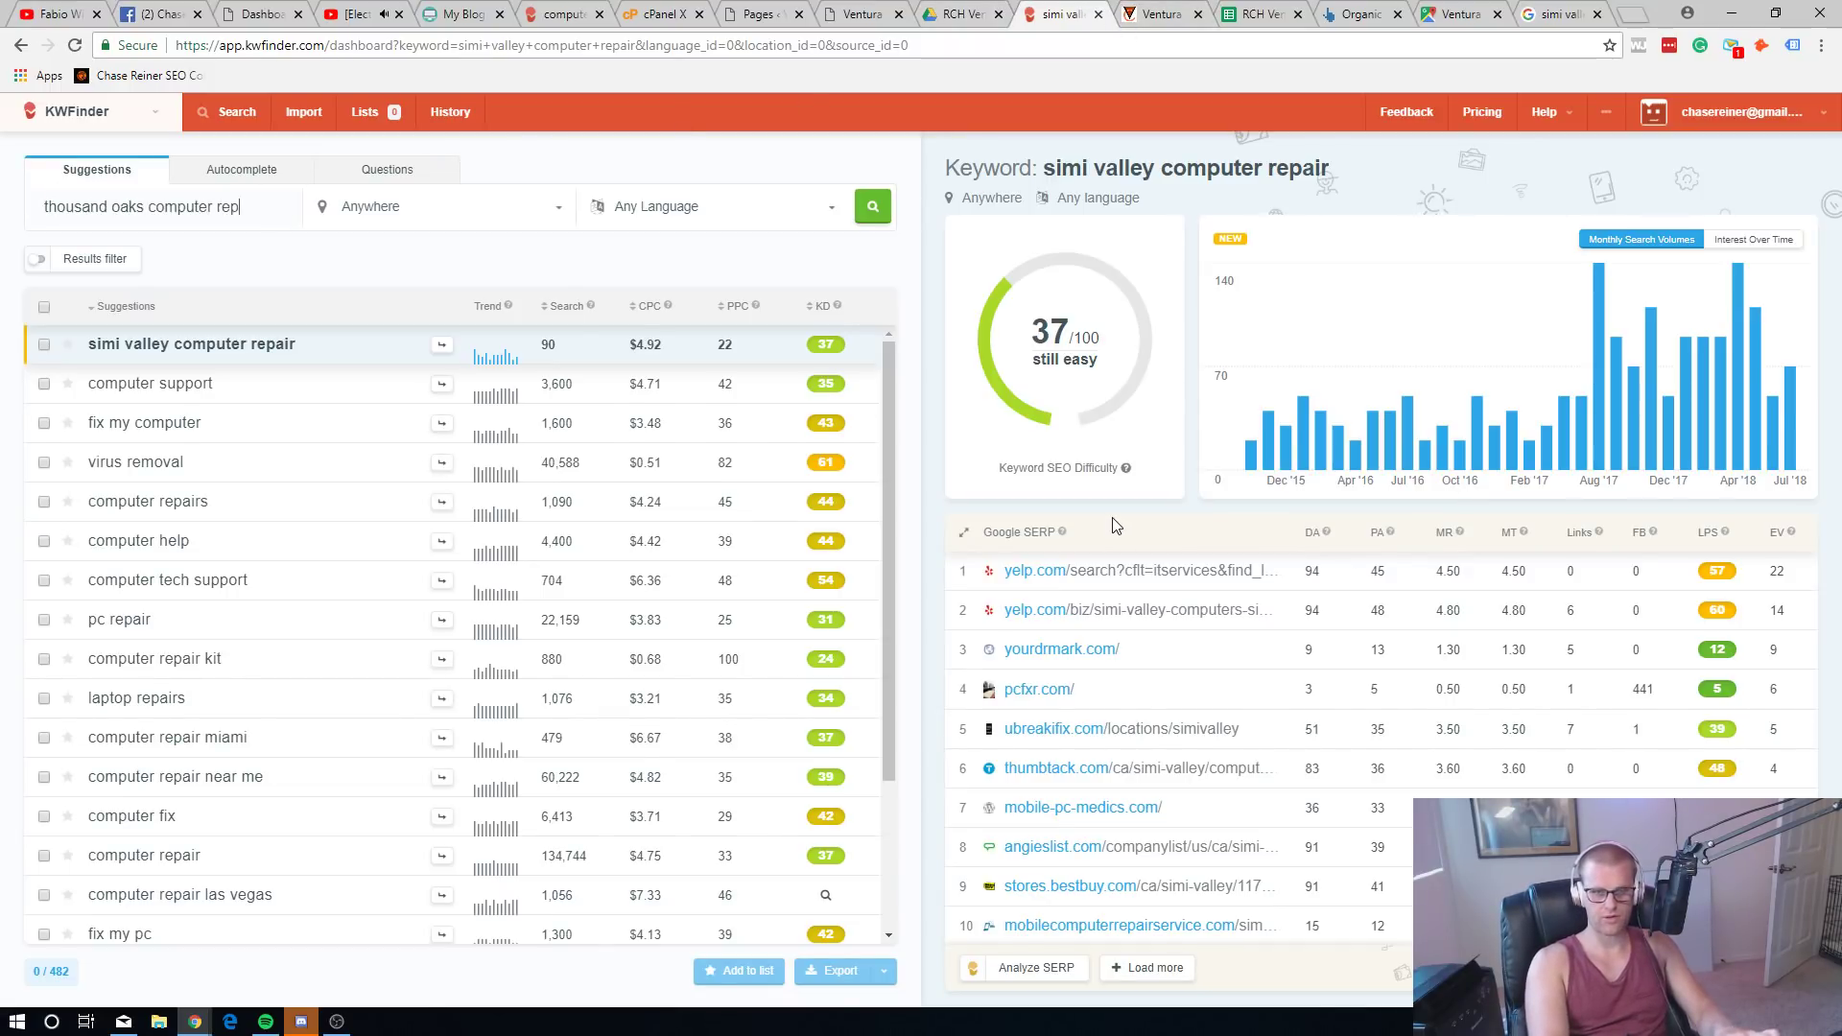
key(Return)
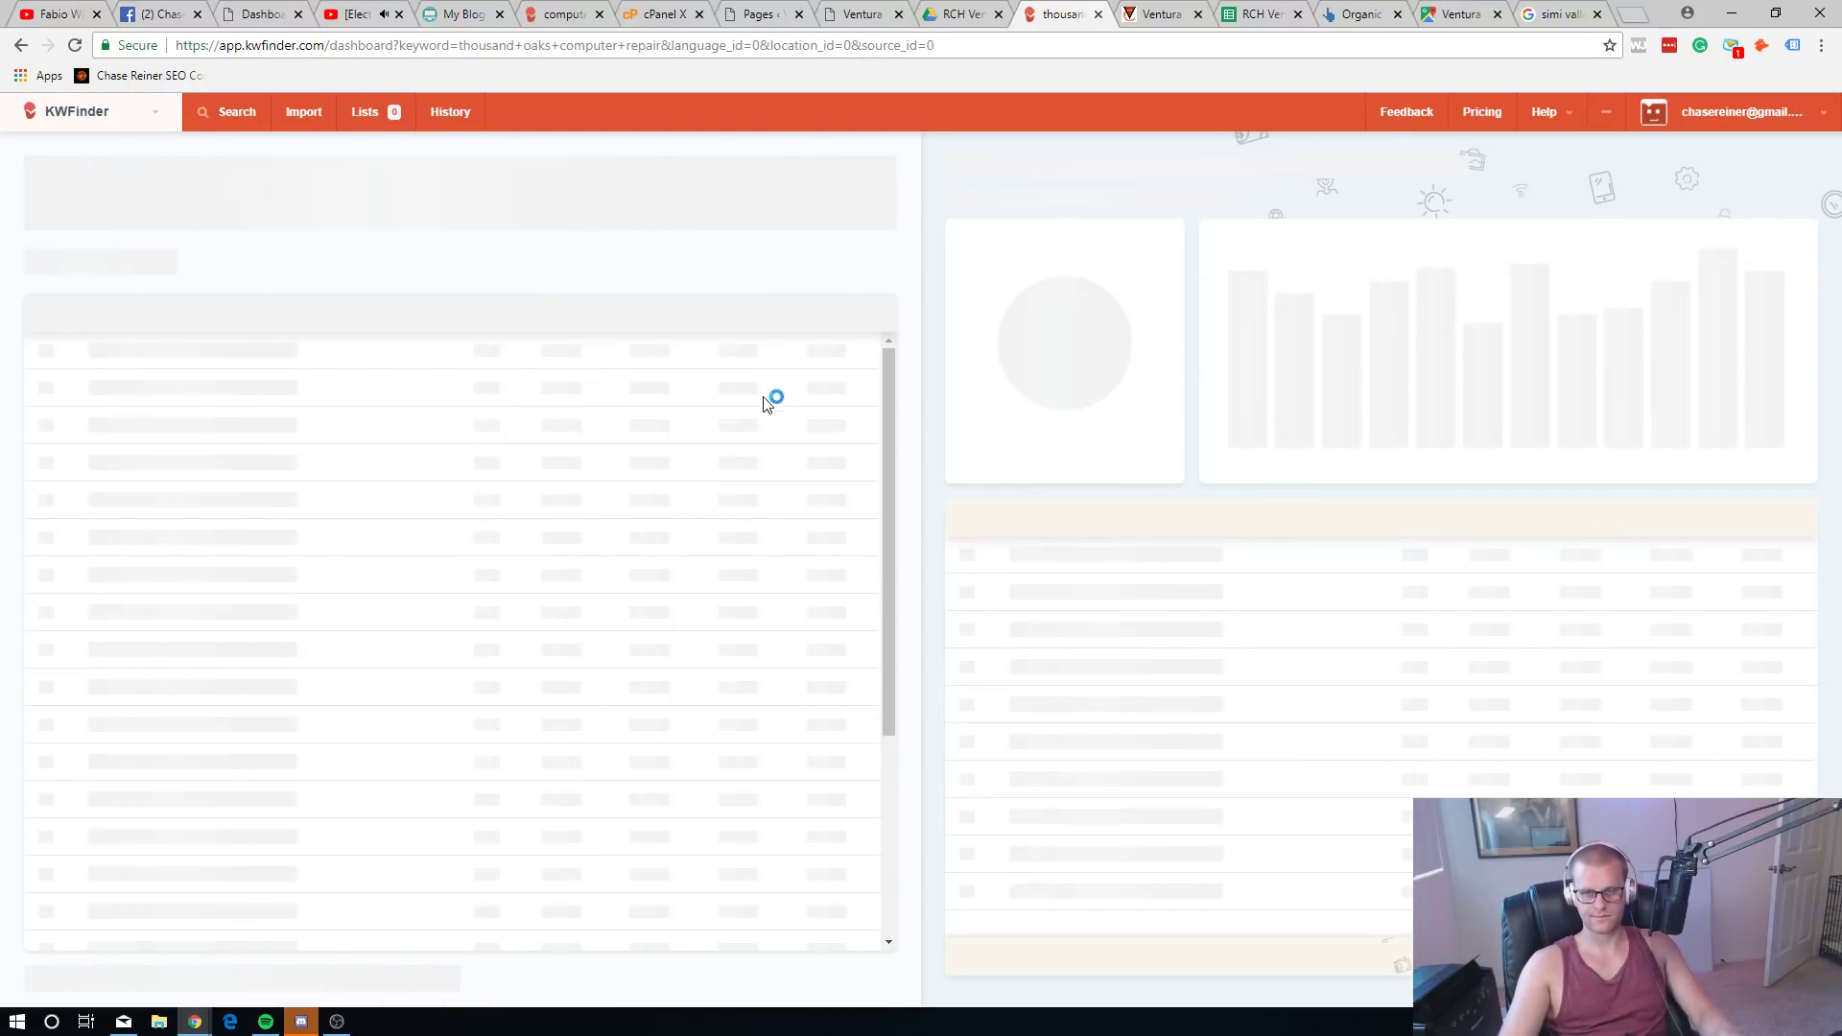
drag(328, 345, 69, 350)
key(ctrl+c)
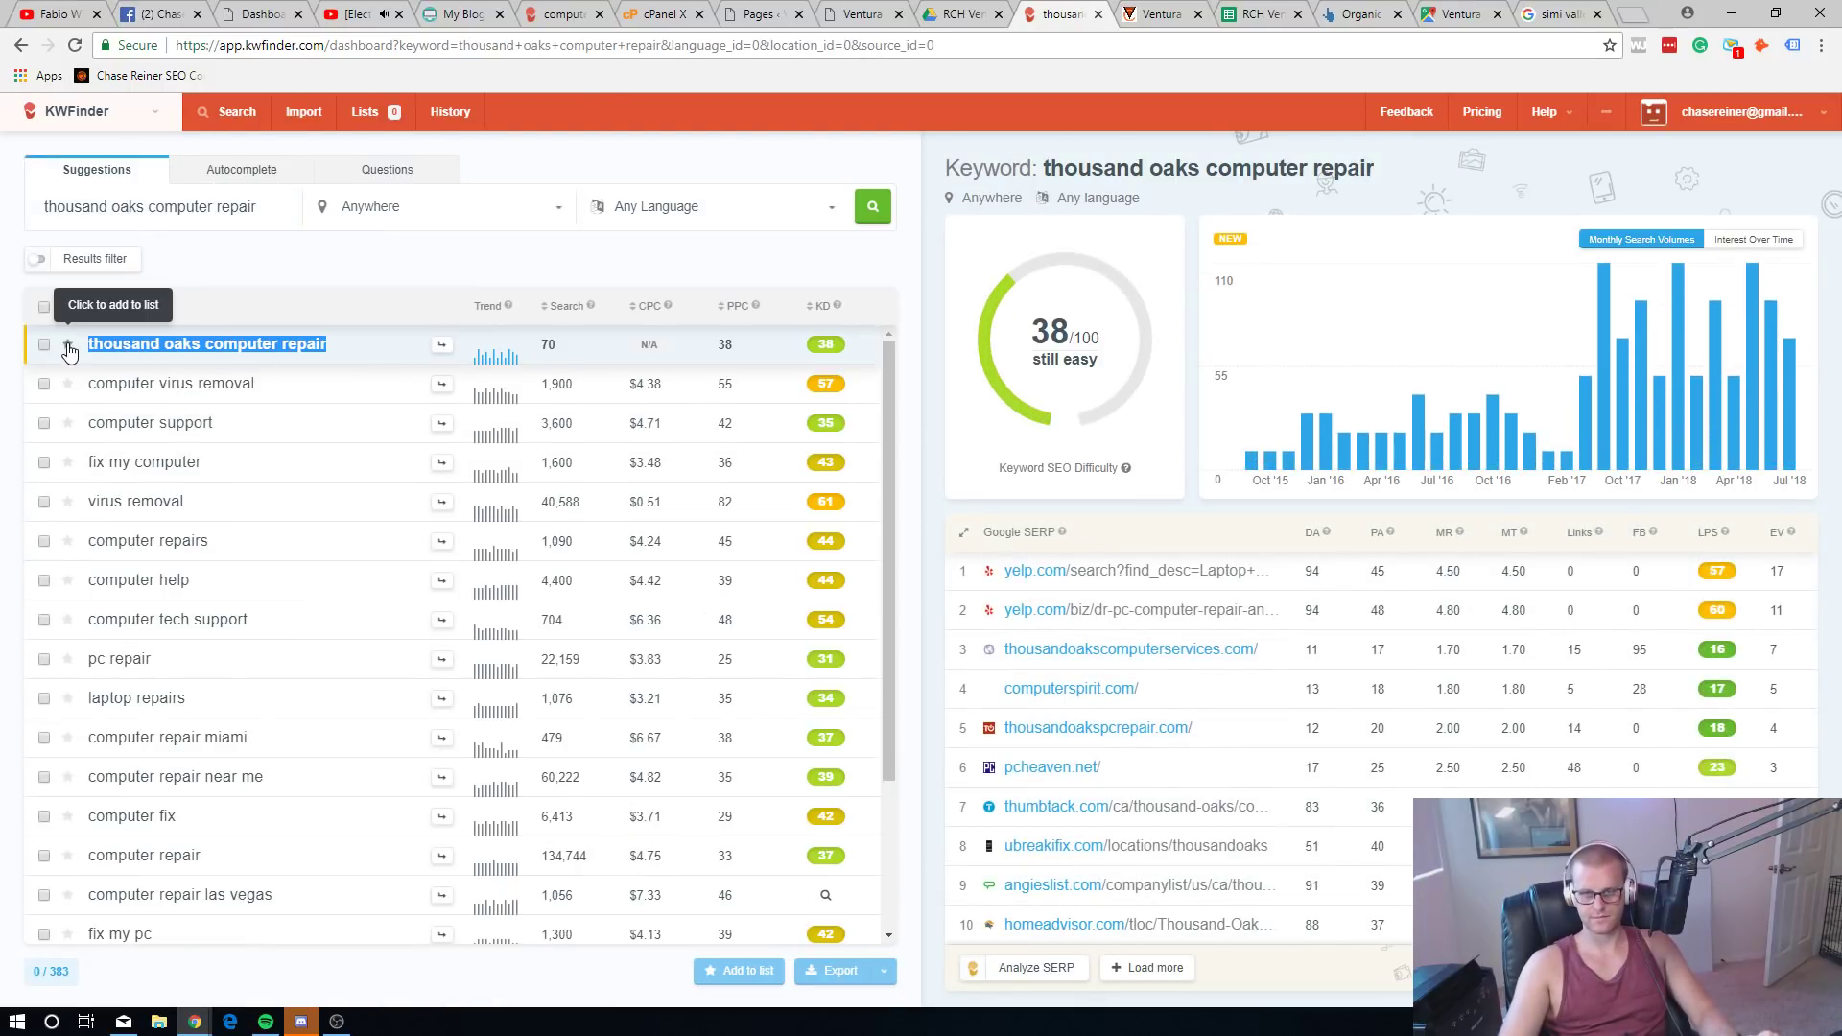
click(761, 13)
click(1178, 12)
Try pasting the thousand oaks keyword below simi valley, undoing each misplaced two-row paste
click(1259, 14)
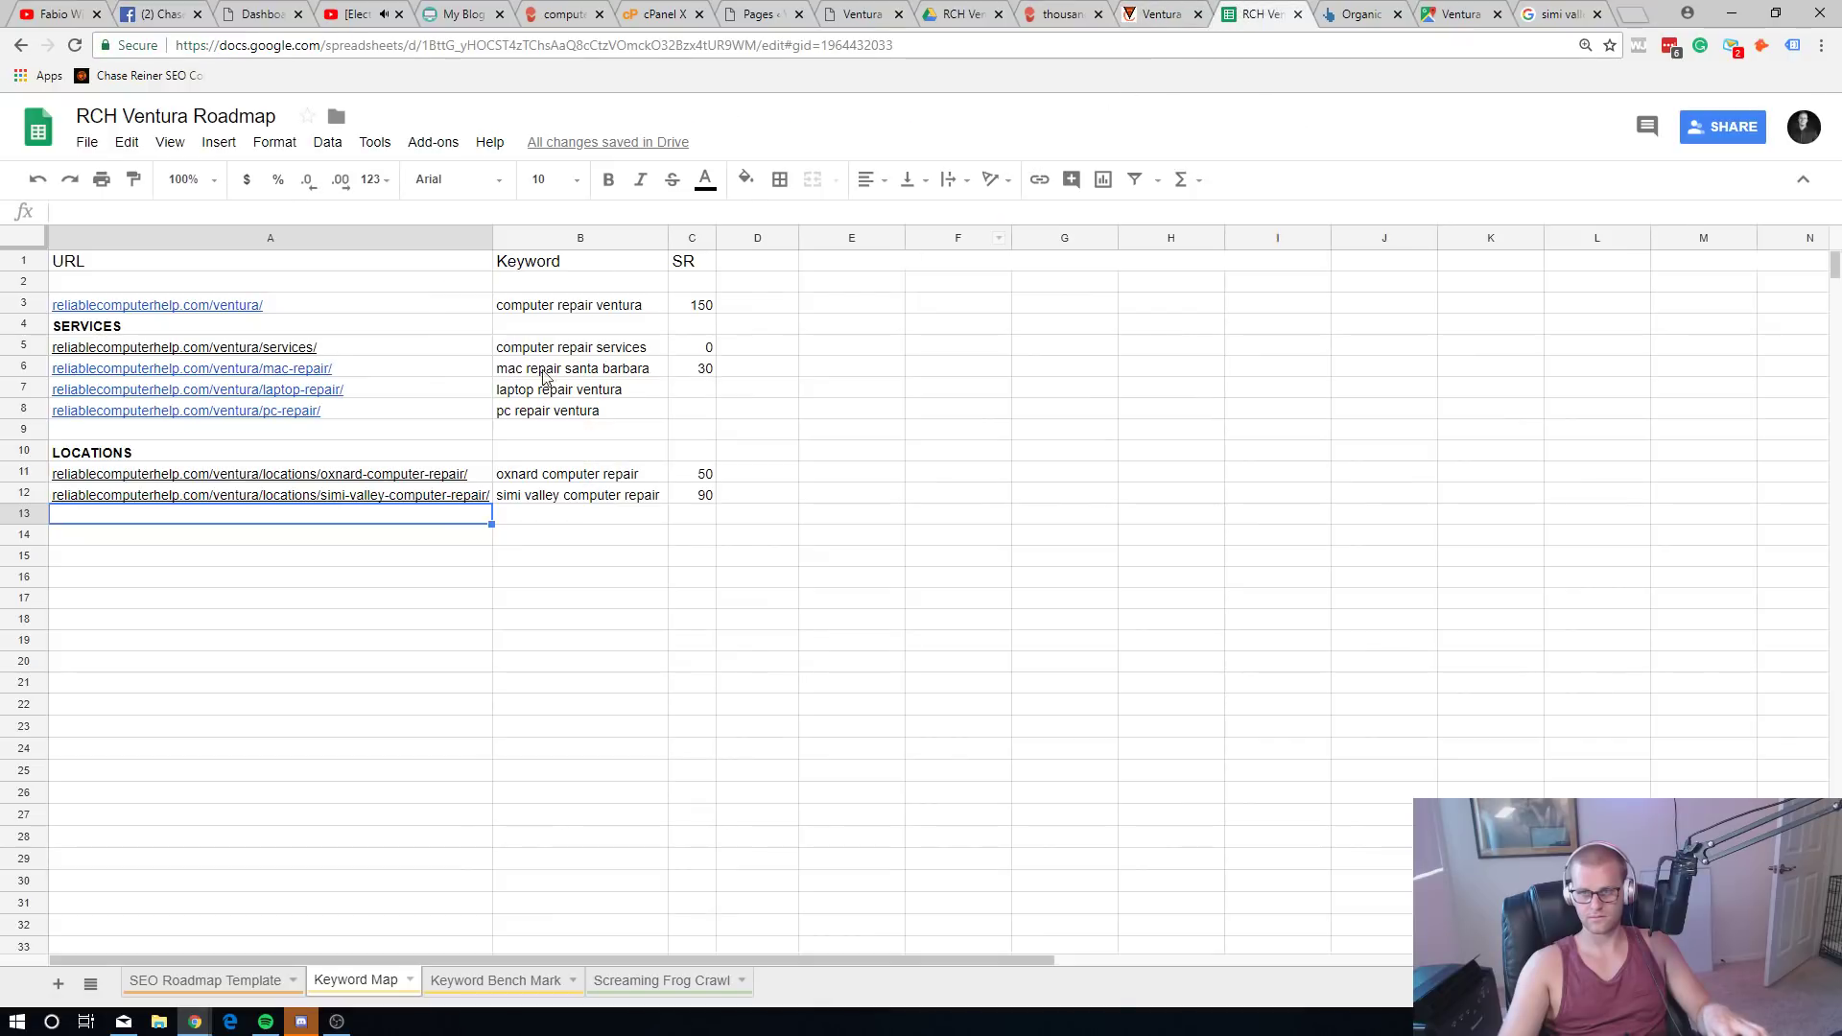
key(ctrl+v)
key(ctrl+z)
click(557, 499)
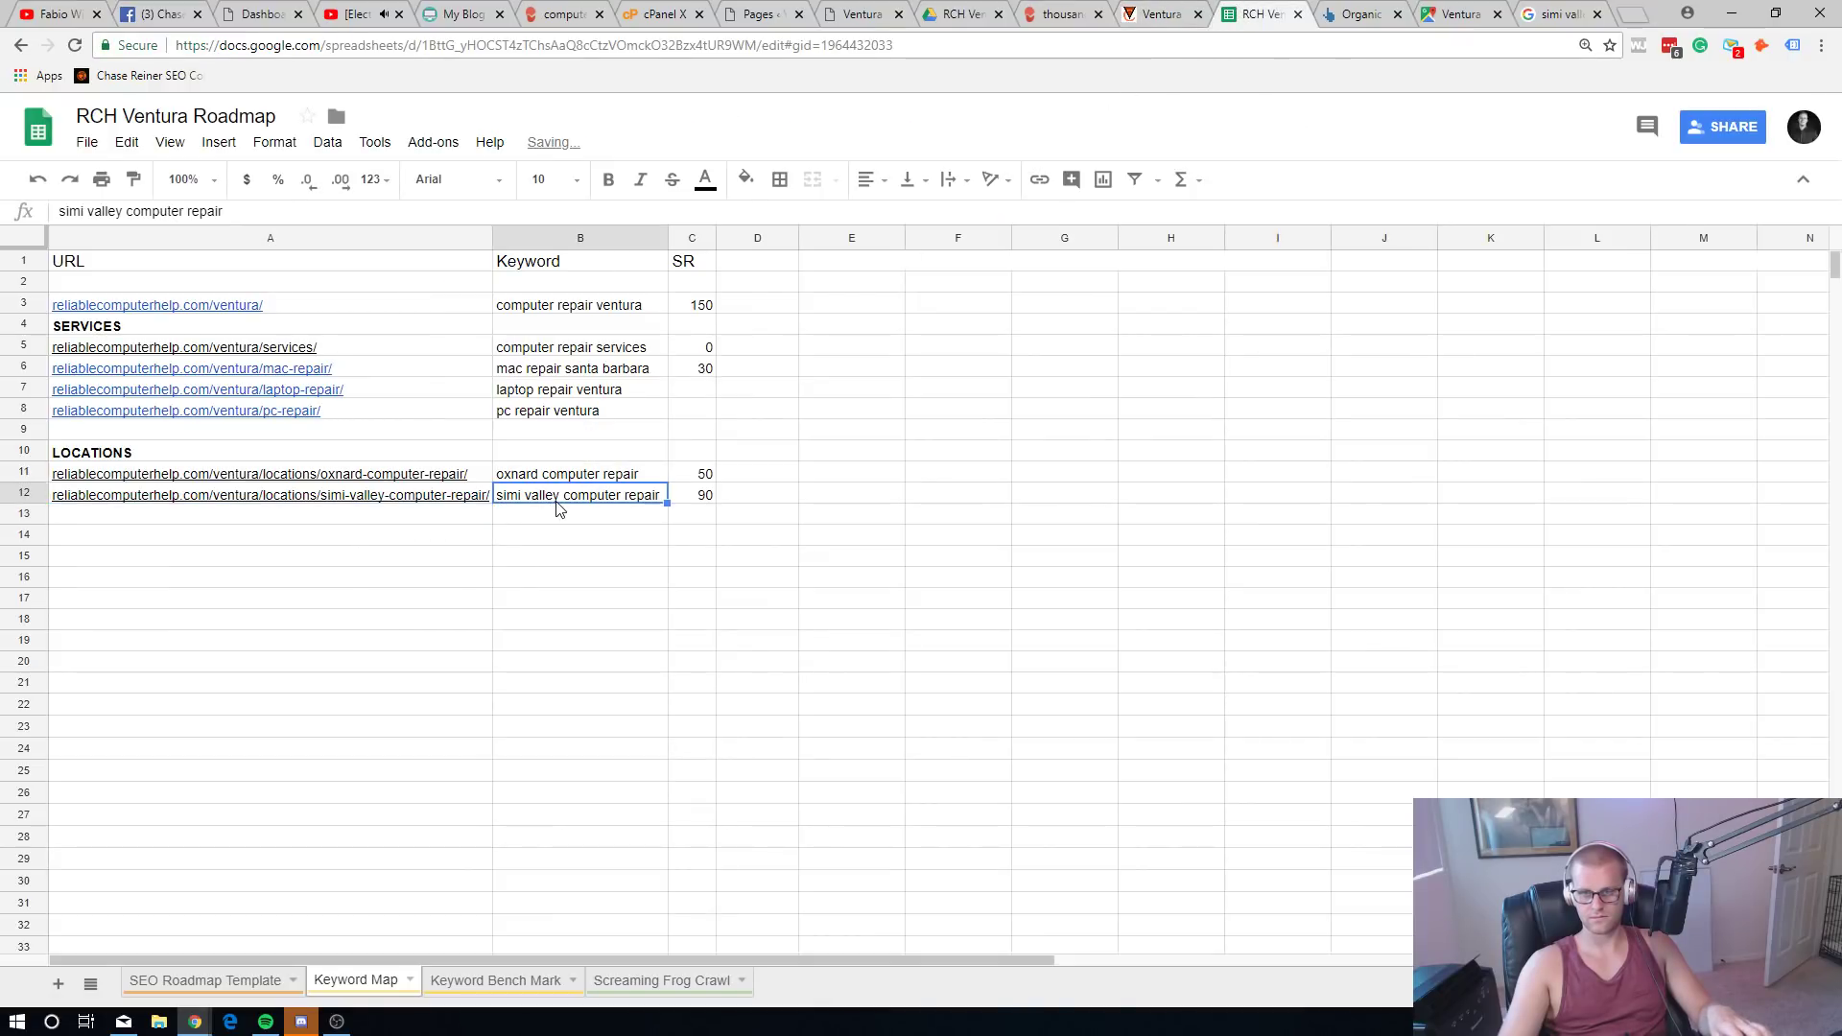
click(564, 517)
key(ctrl+v)
click(623, 537)
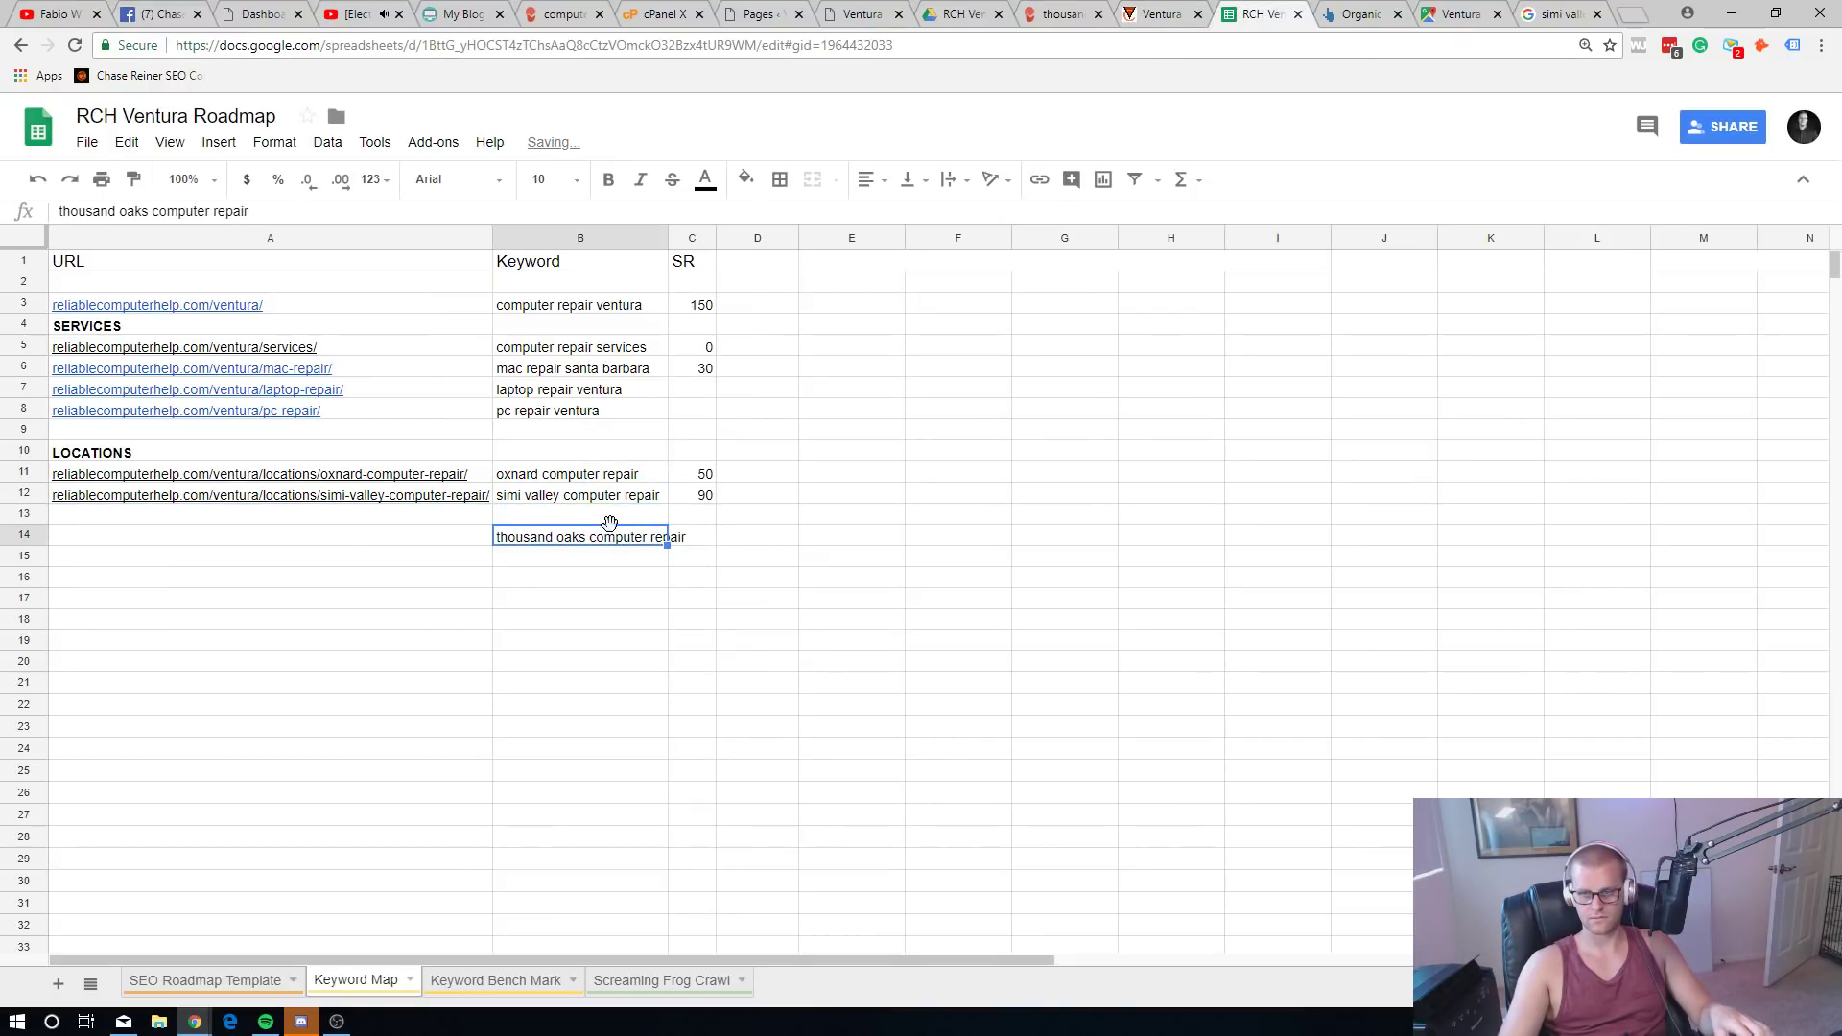
key(ctrl+z)
click(613, 524)
key(ctrl+v)
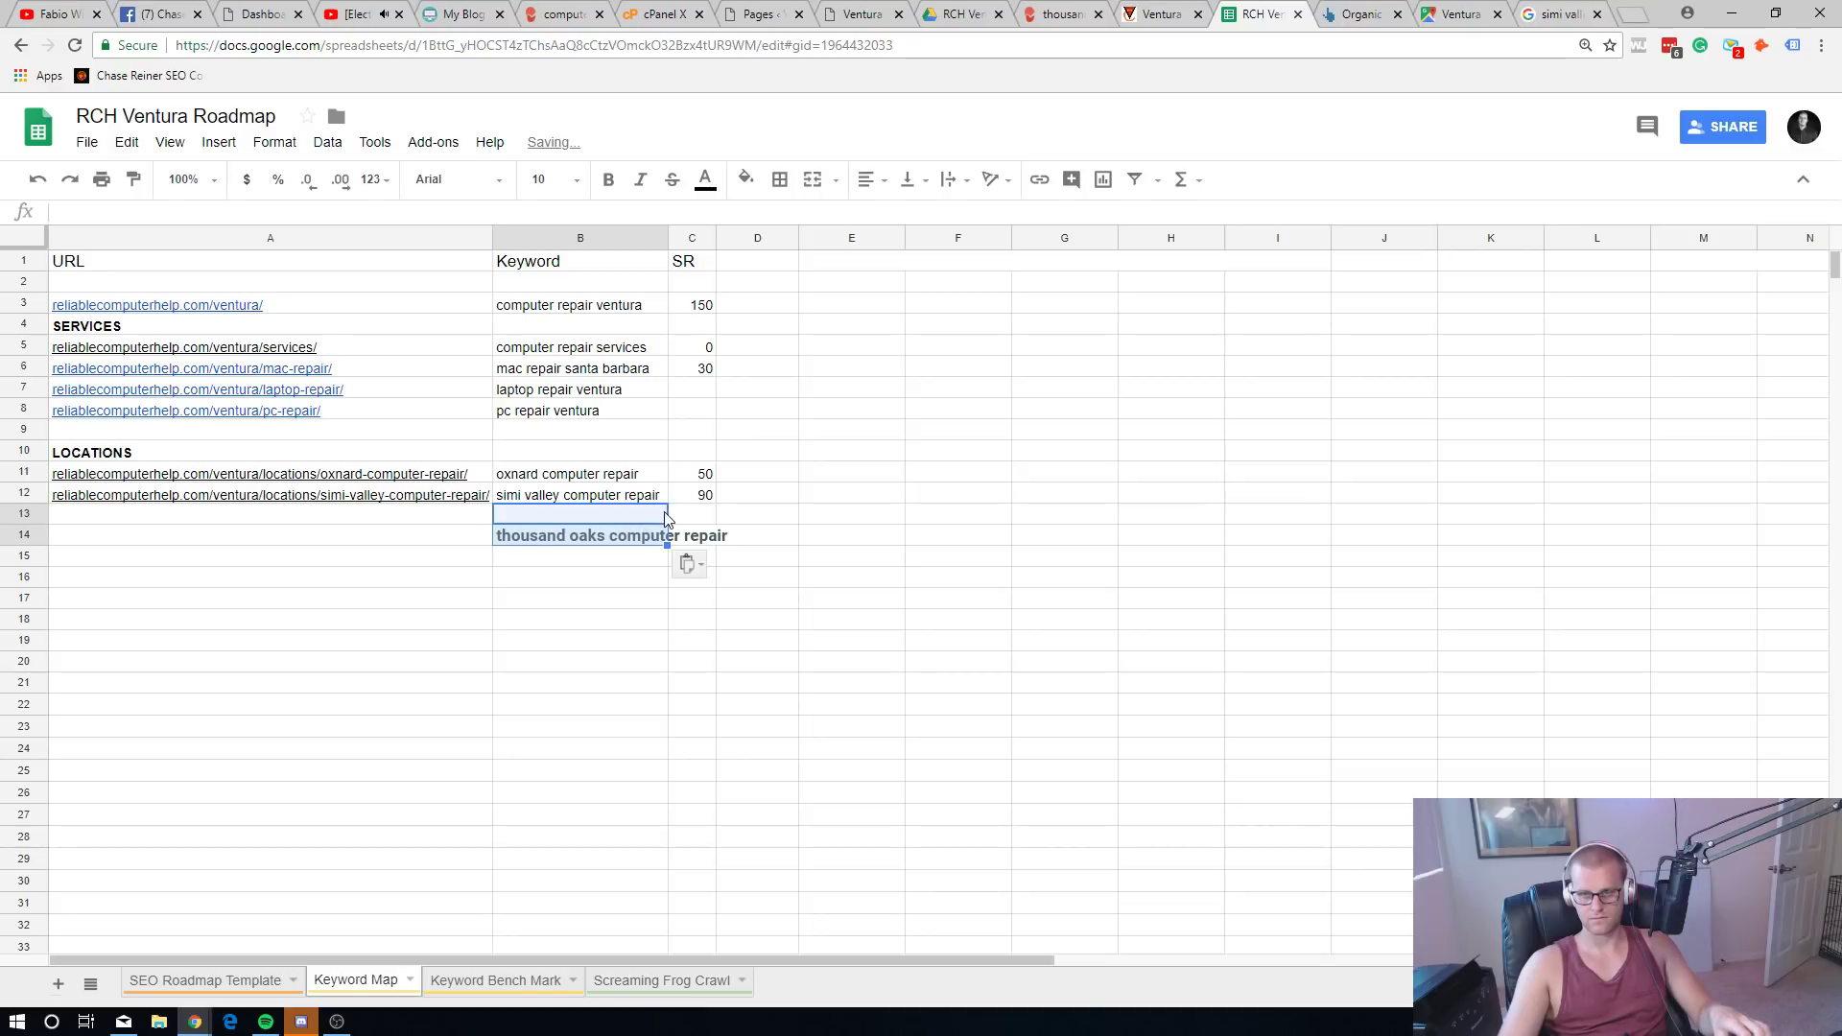
key(ctrl+z)
click(622, 500)
key(ctrl+v)
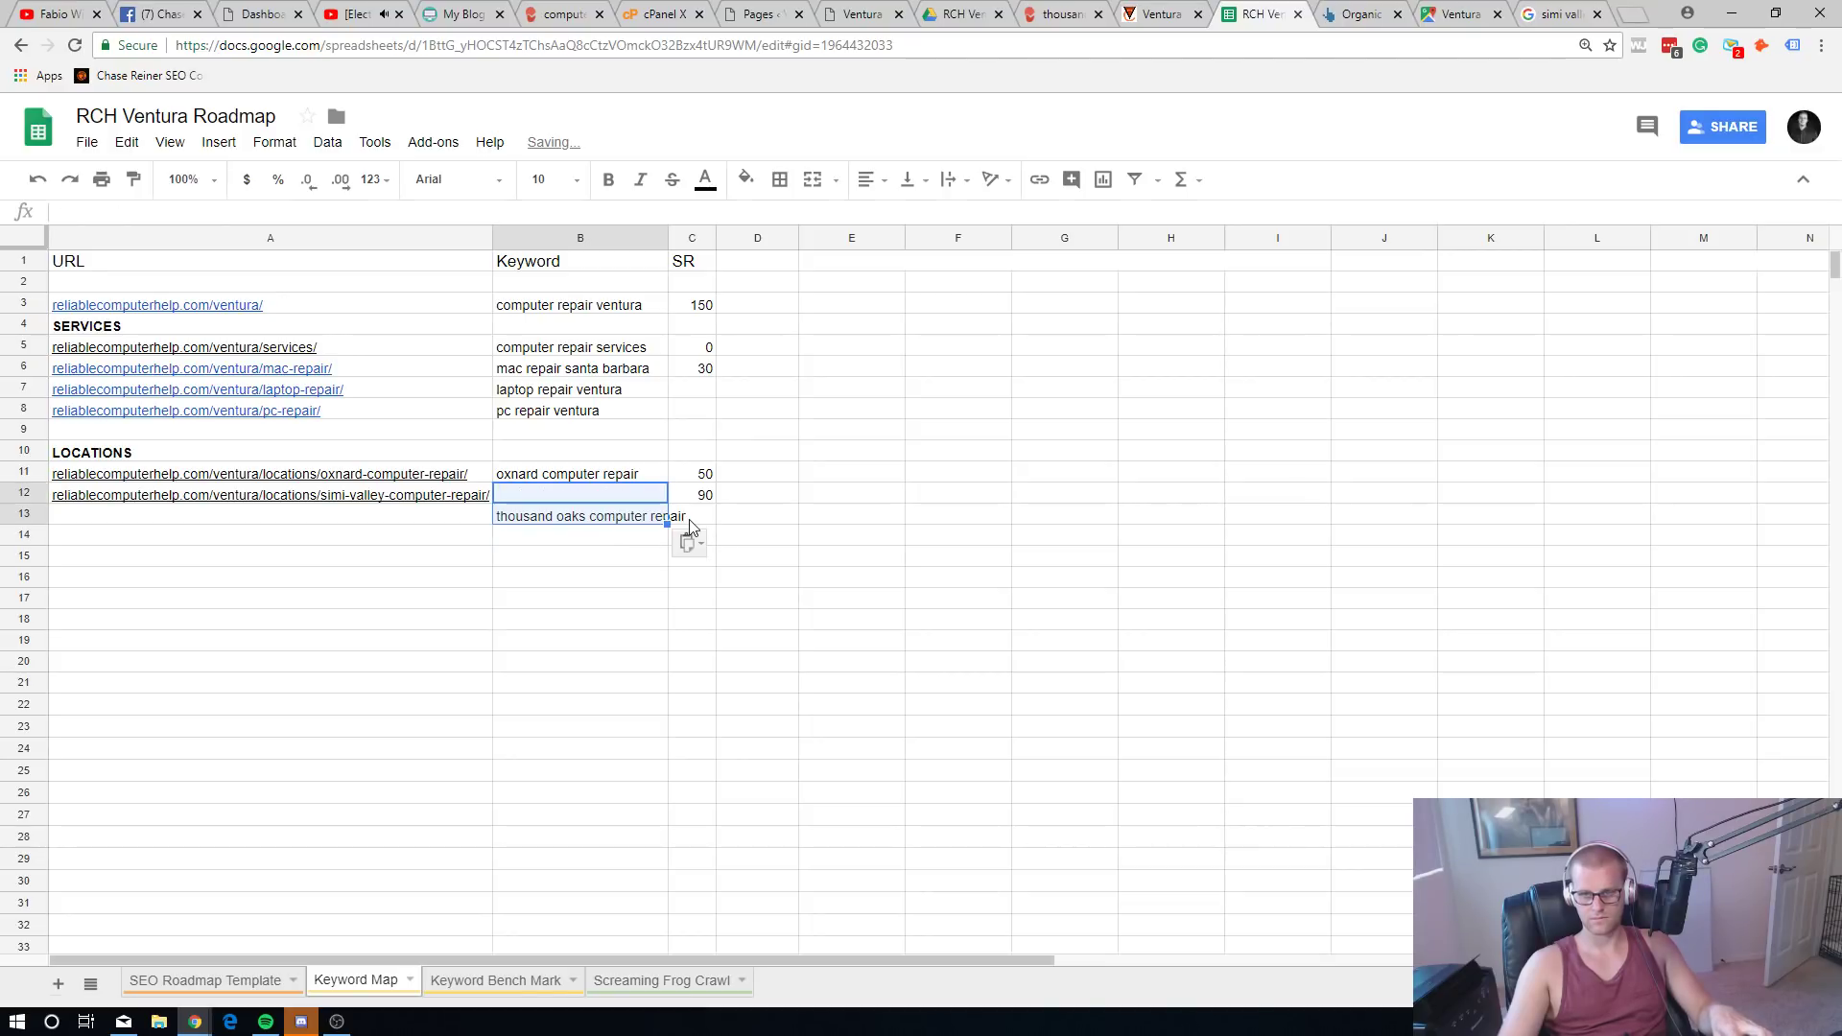
key(ctrl+z)
Paste the thousand oaks keyword into B13 in edit mode, redoing the oversized entry
click(629, 532)
double_click(617, 518)
key(ctrl+v)
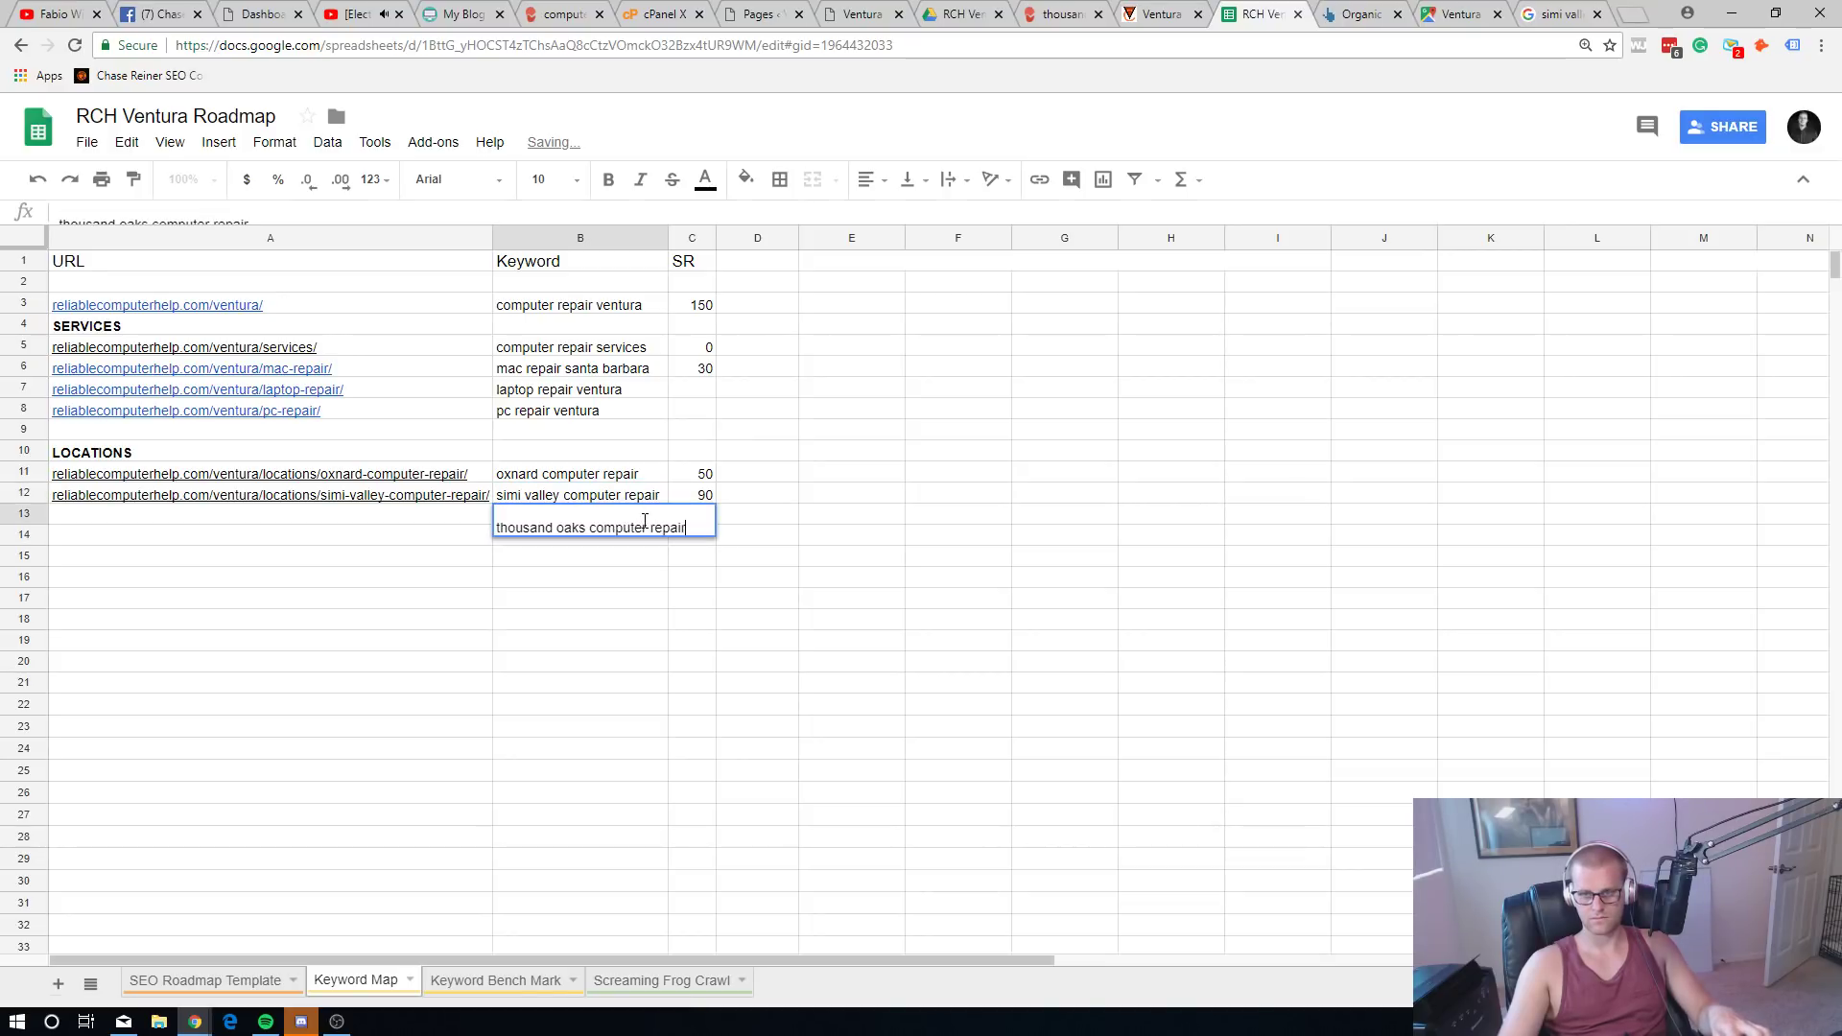
click(734, 604)
key(ctrl+z)
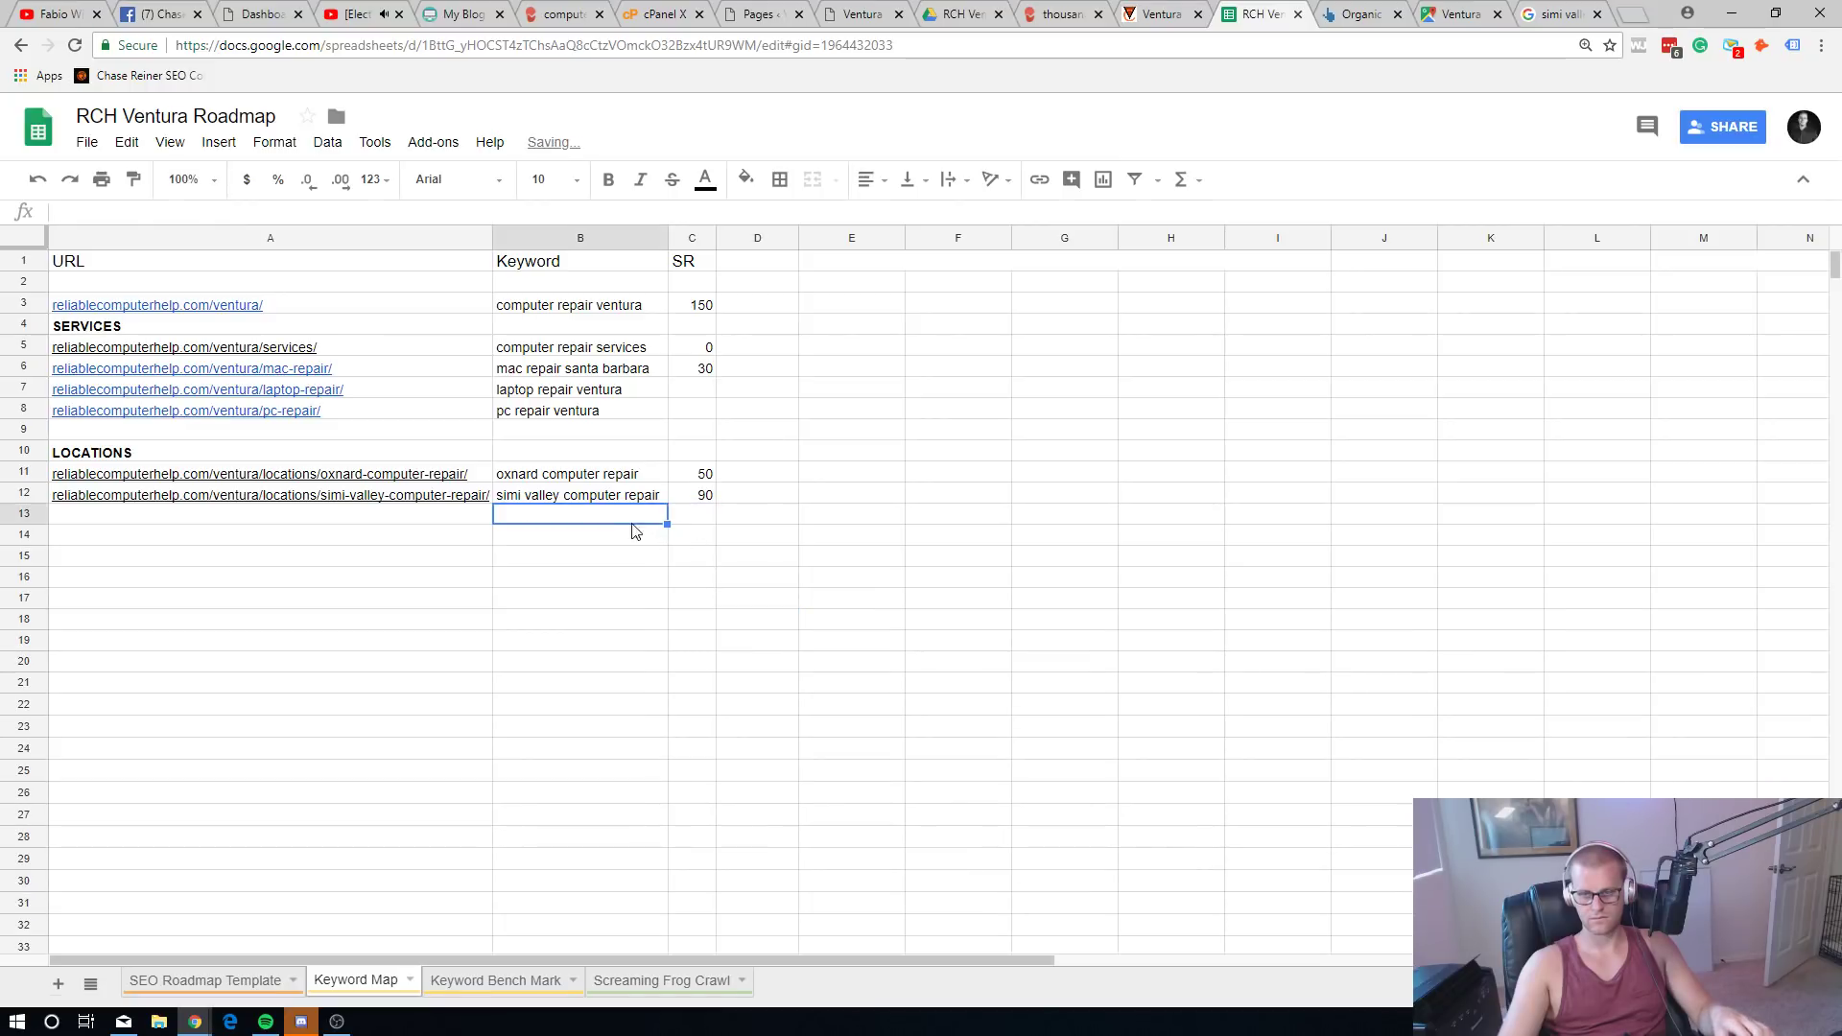
double_click(628, 520)
key(ctrl+v)
click(748, 592)
click(589, 527)
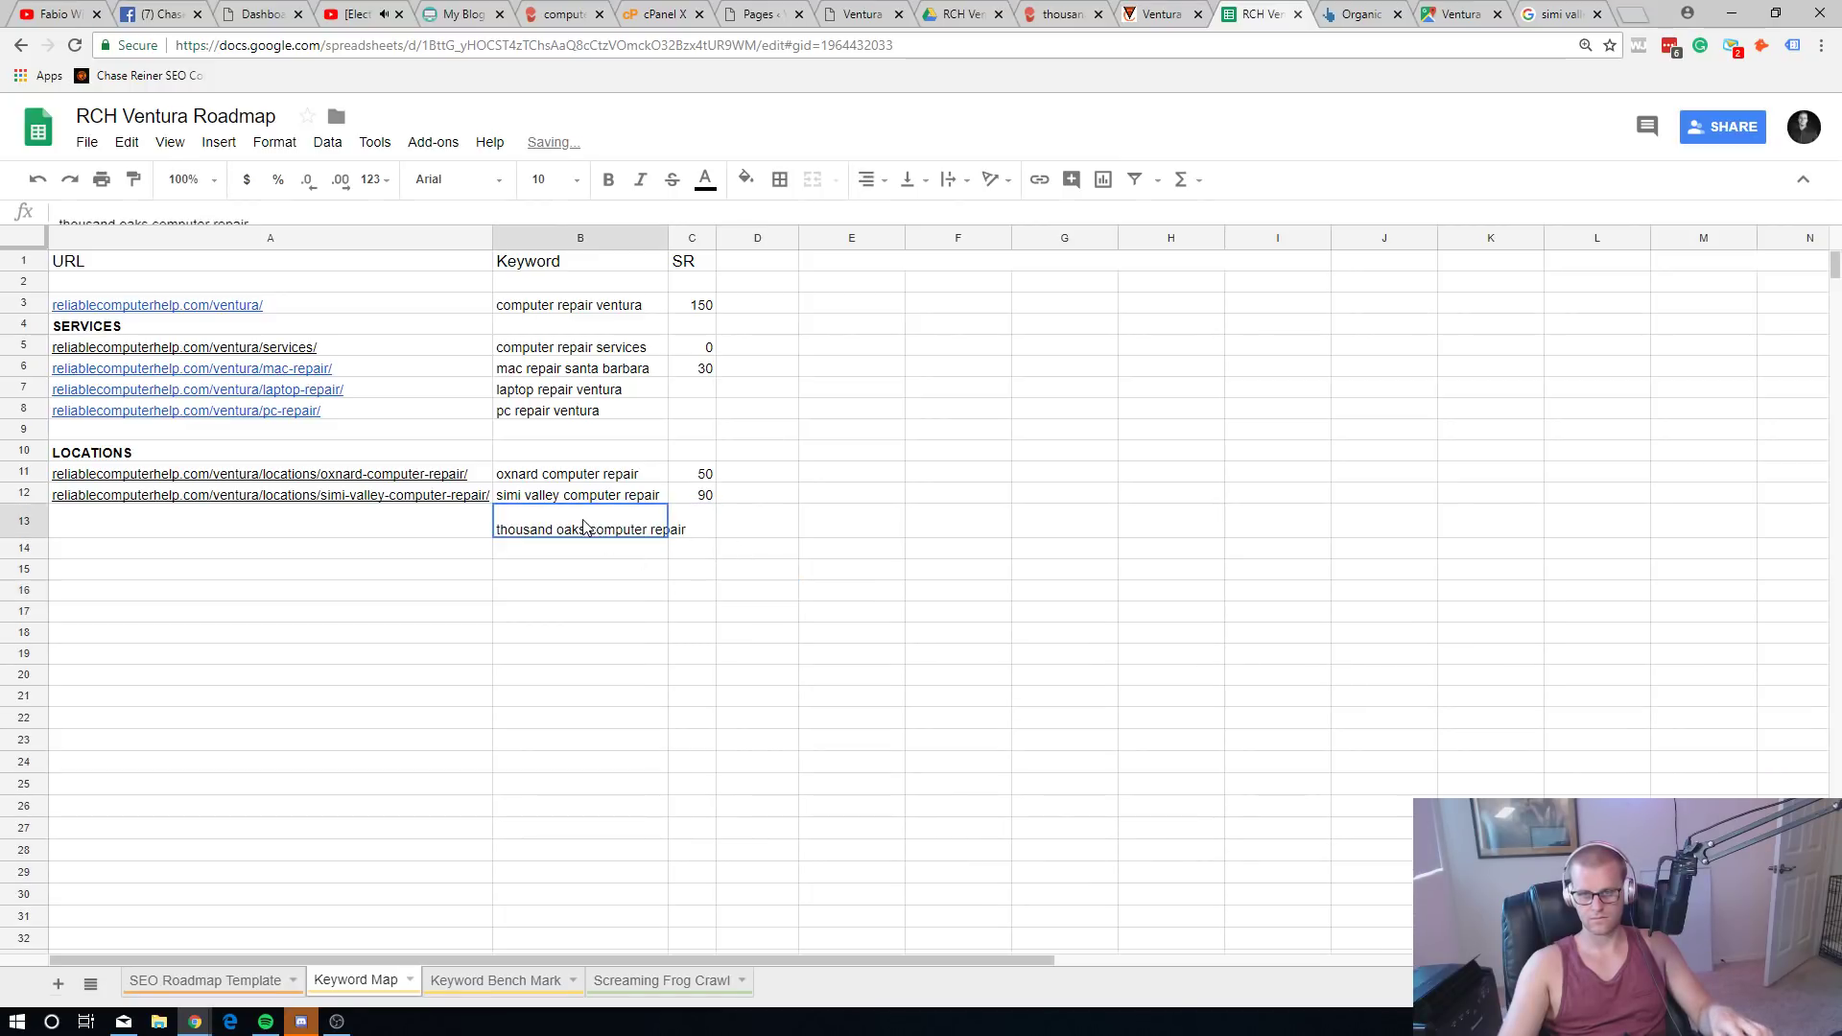
triple_click(582, 521)
key(ctrl+c)
click(64, 530)
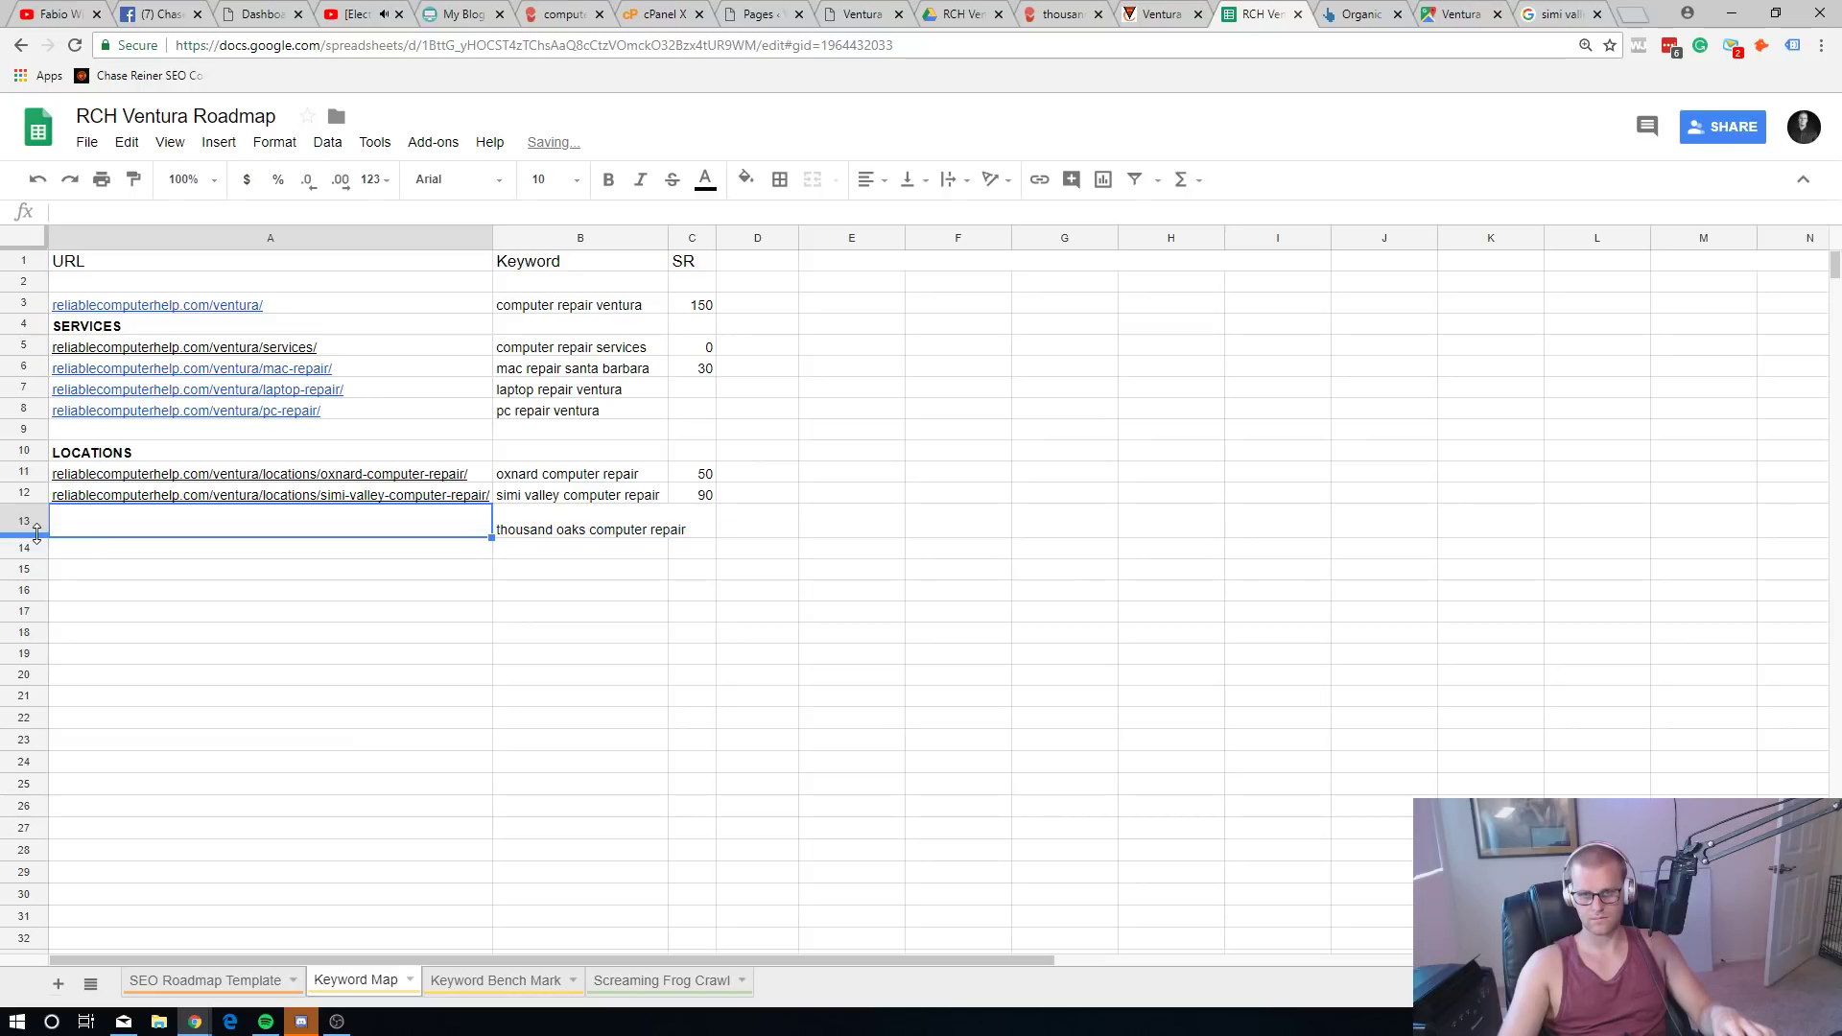
Clear B13, clean the keyword as plain text in the address bar, and paste 'thousand oaks computer repair' into B13
click(588, 528)
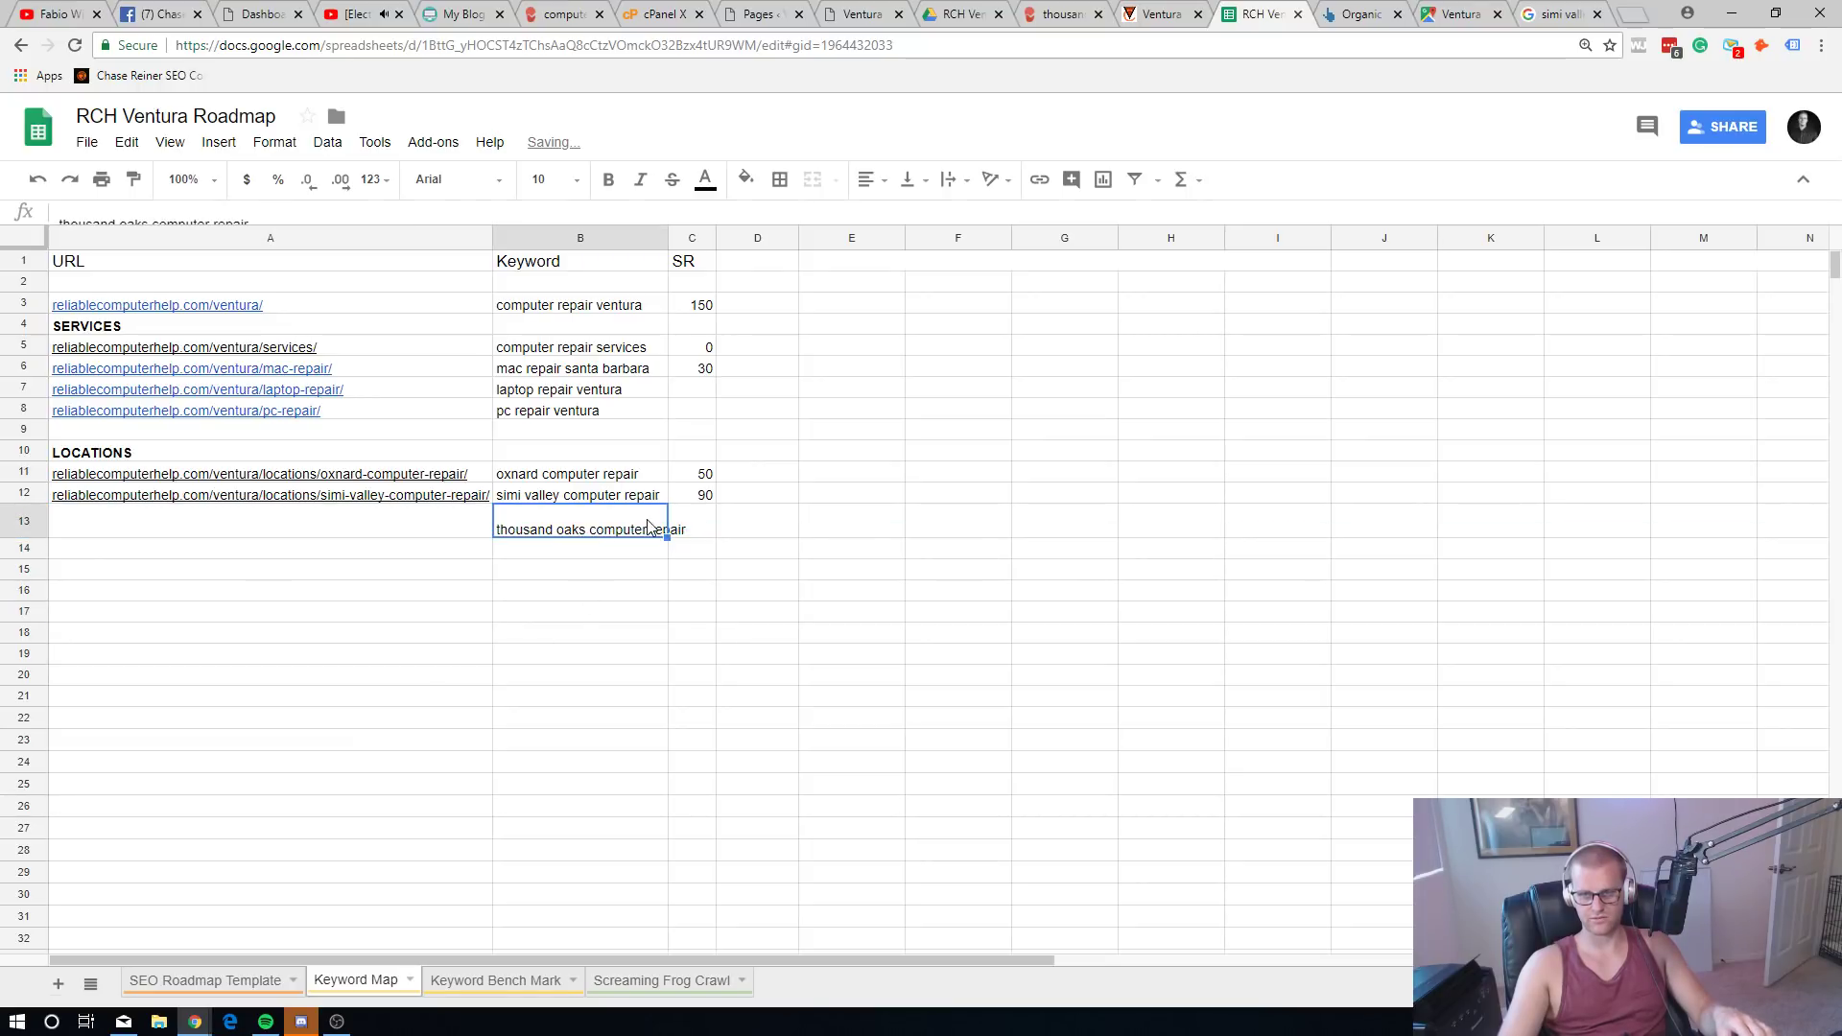
key(Left)
key(Right)
key(Delete)
click(713, 605)
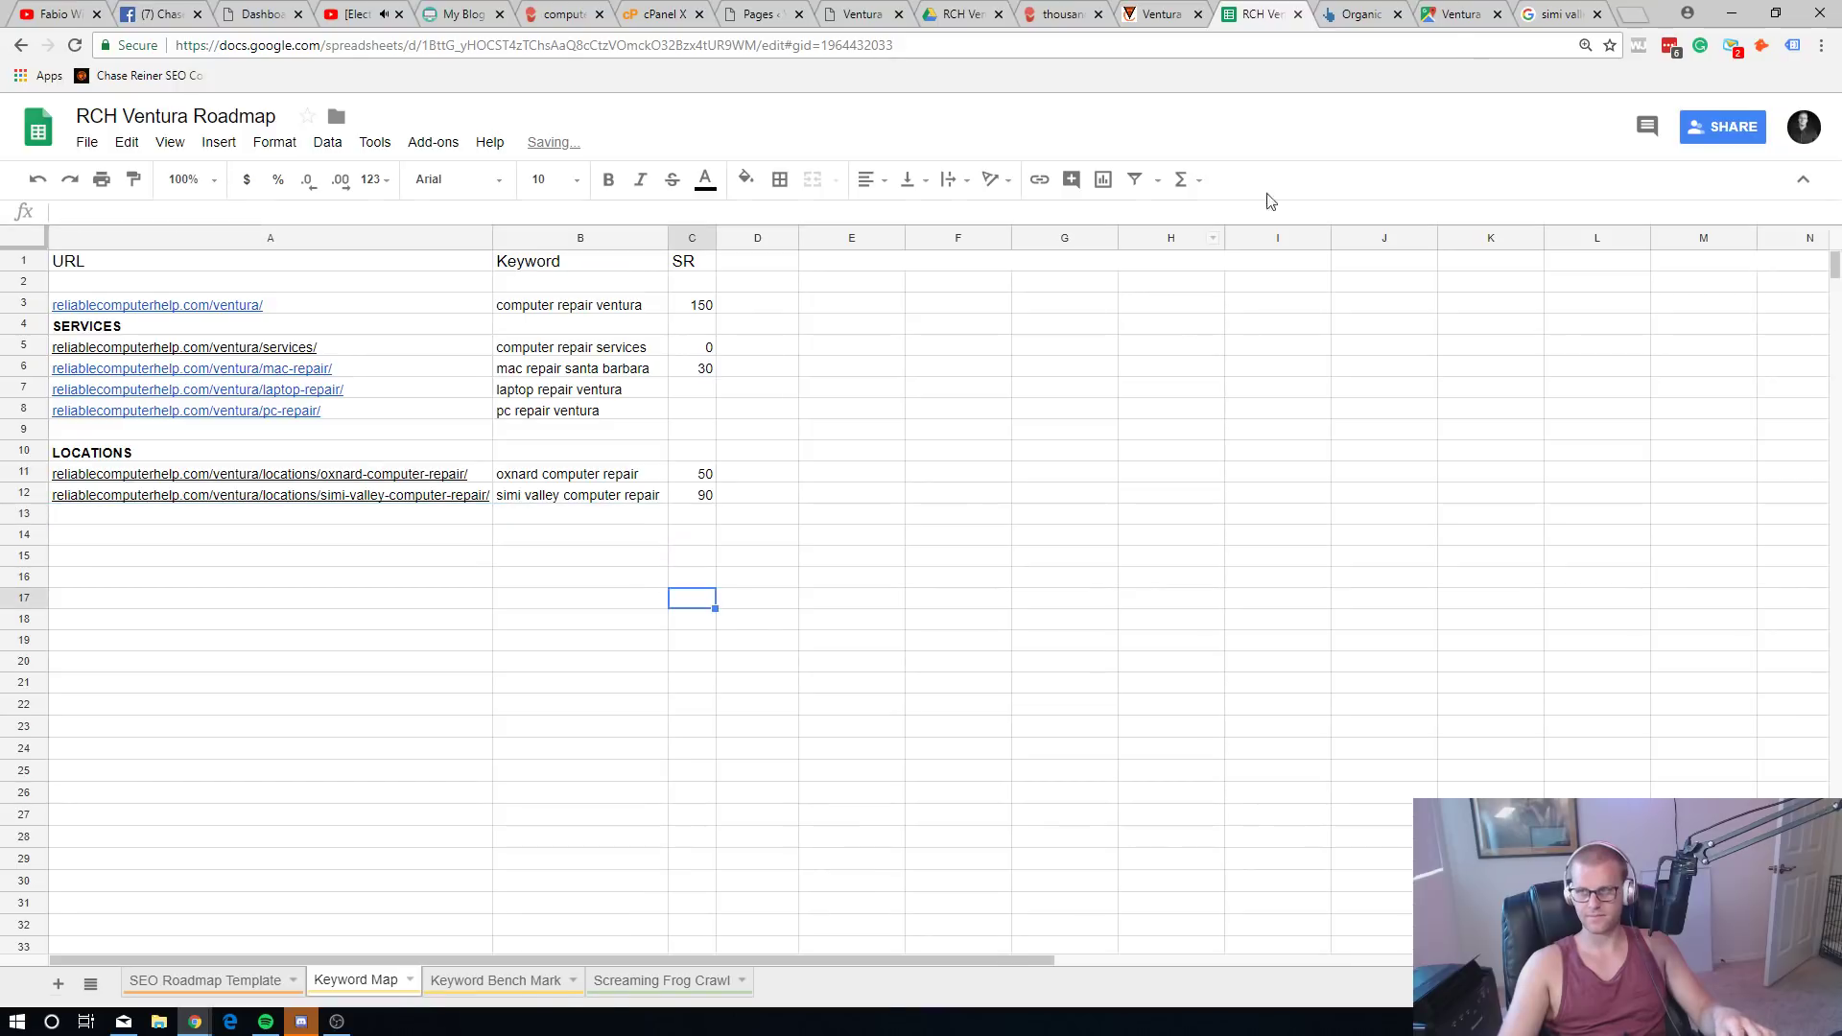
click(1444, 54)
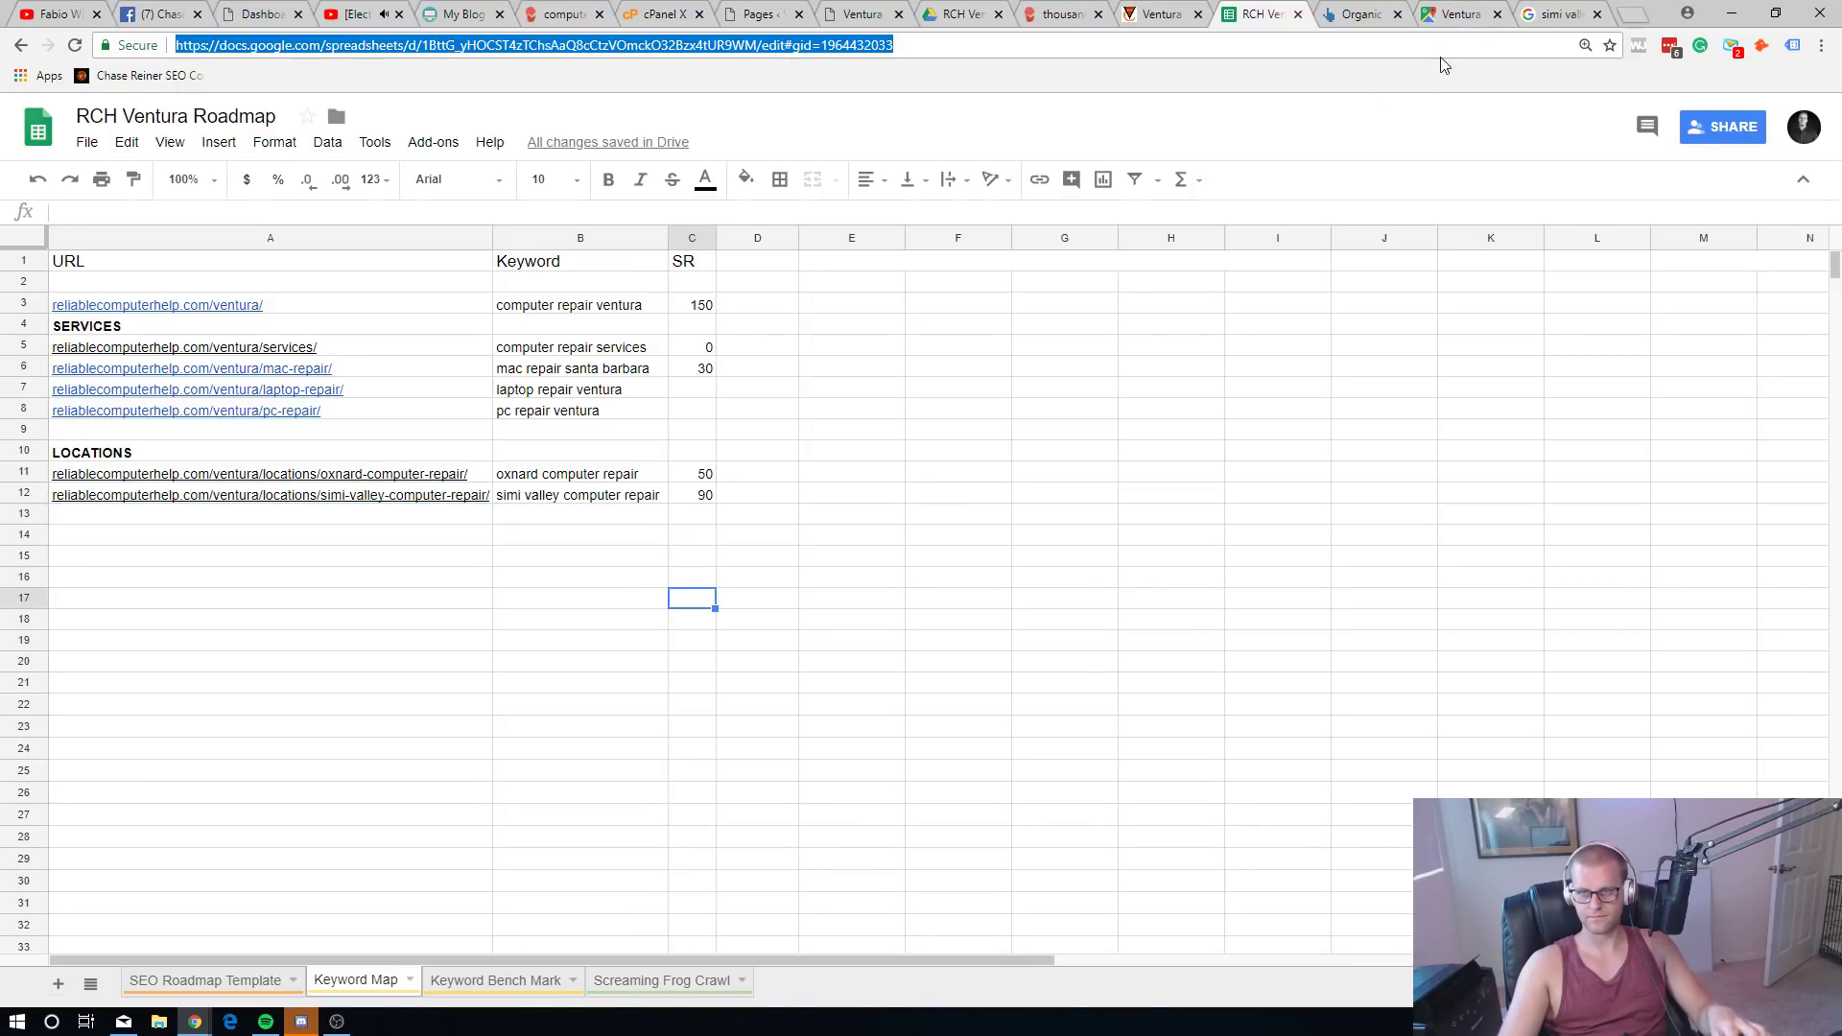
key(ctrl+v)
key(ctrl+s)
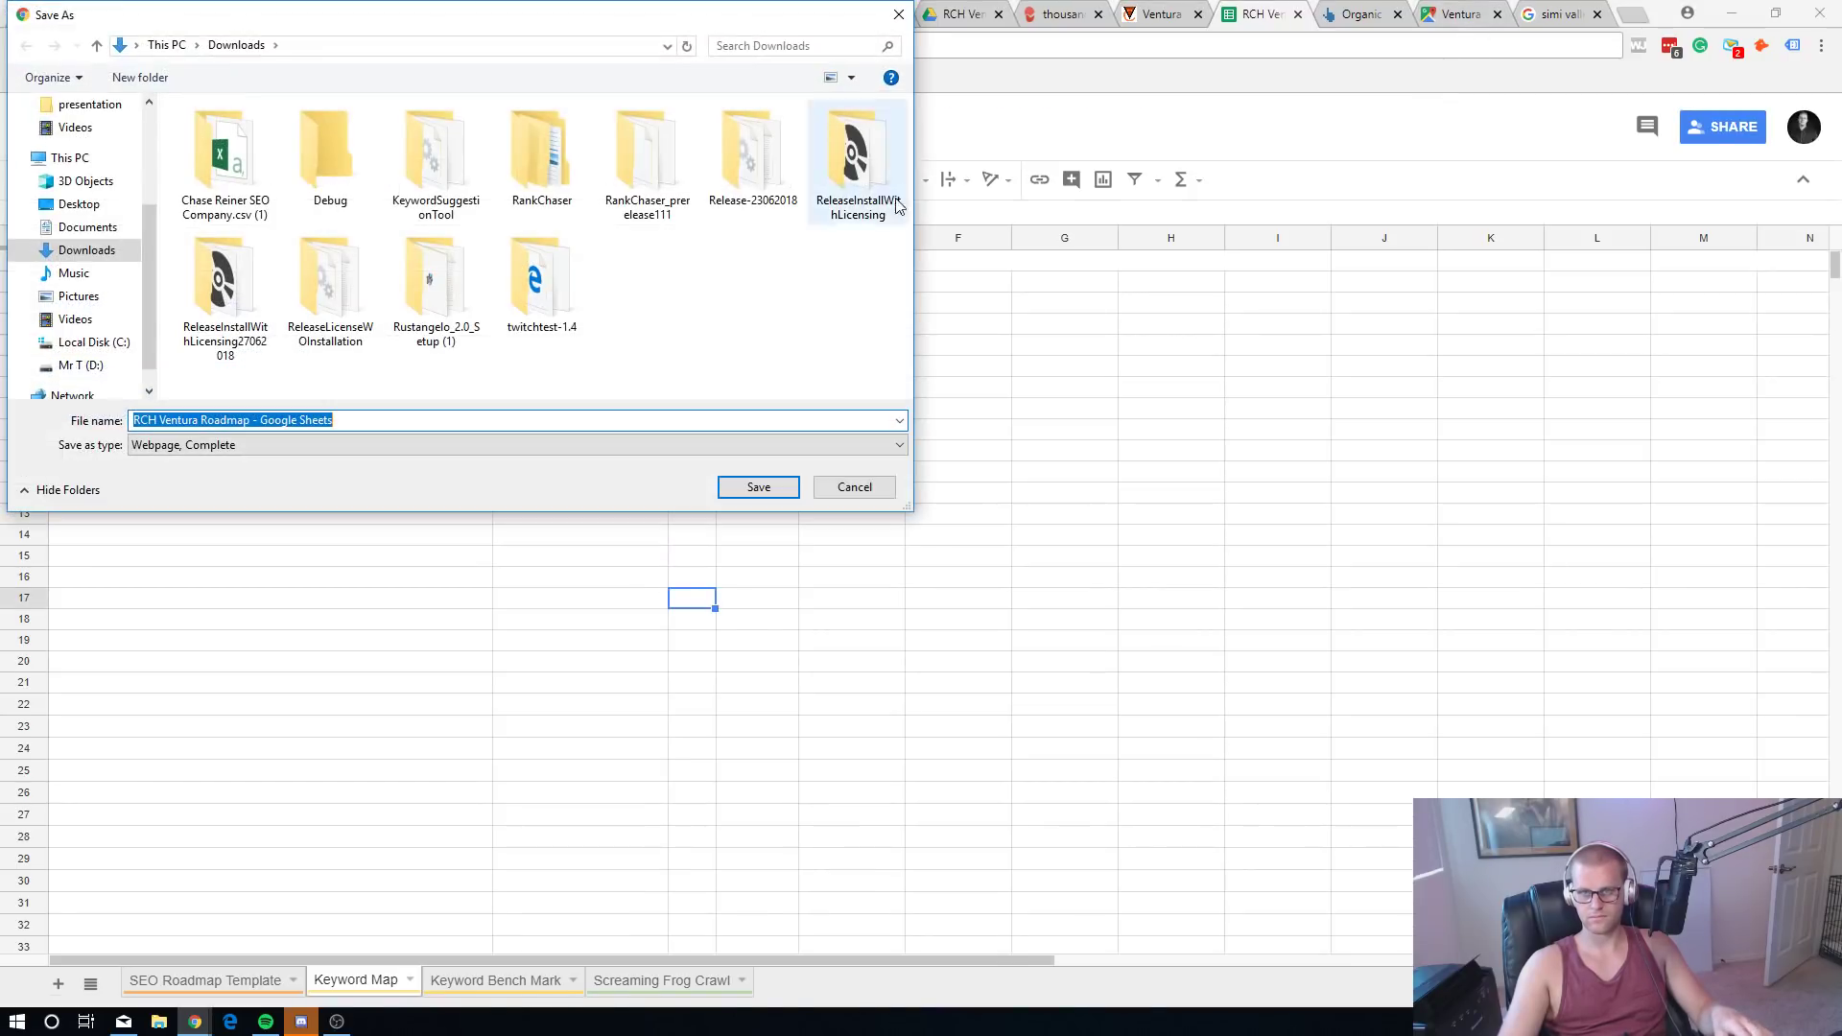
key(Escape)
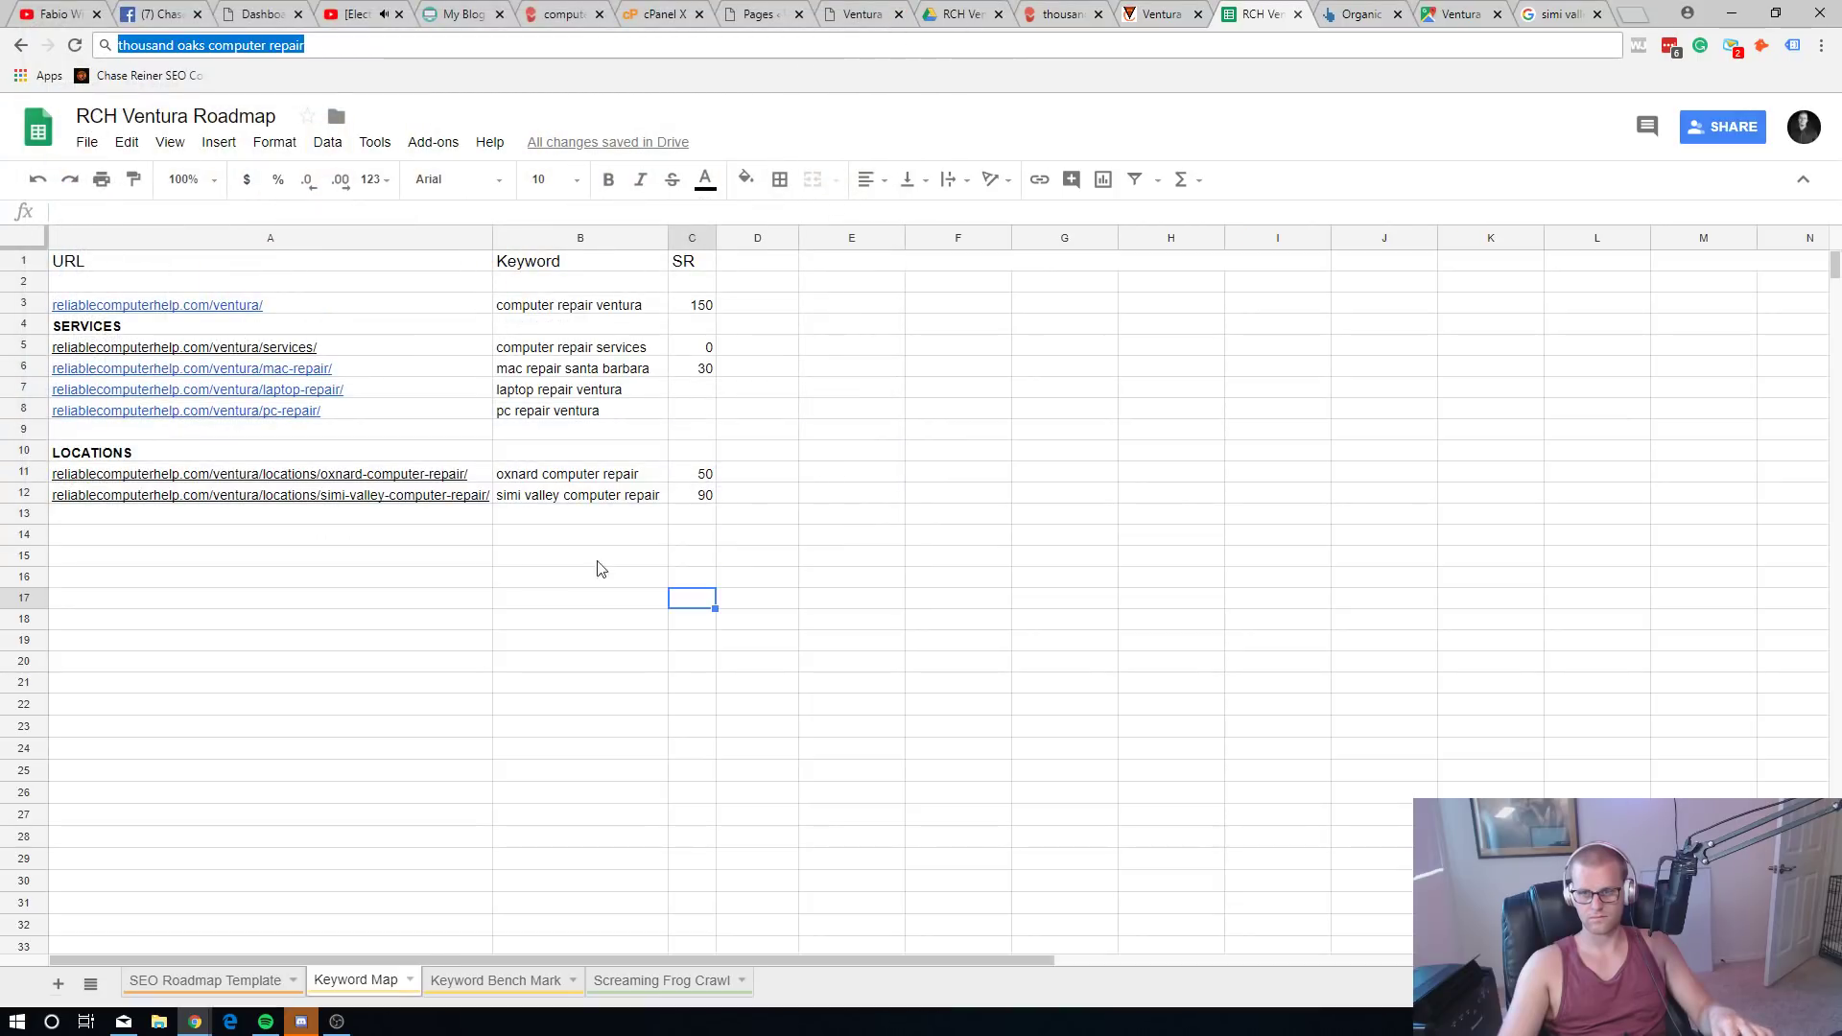
click(675, 513)
double_click(576, 515)
key(ctrl+v)
click(733, 565)
Check the thousand oaks volume in KWFinder and enter 70 in C13
click(704, 500)
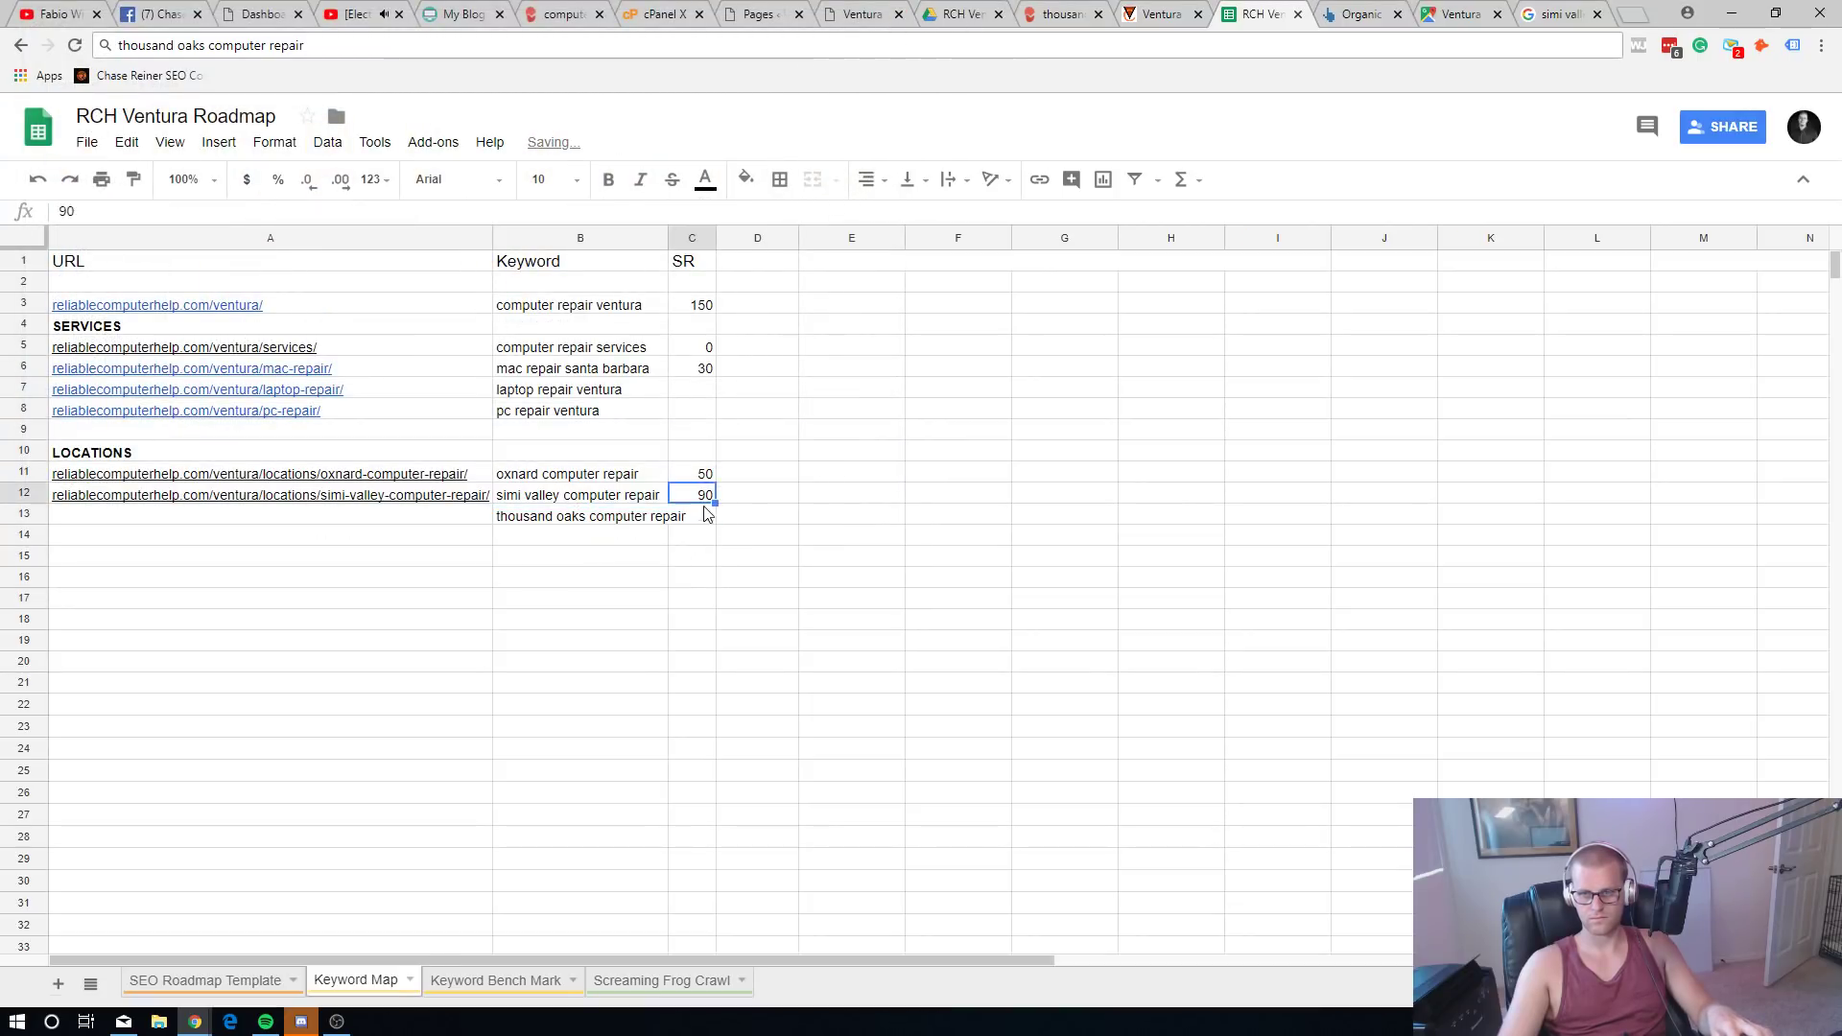
click(1056, 15)
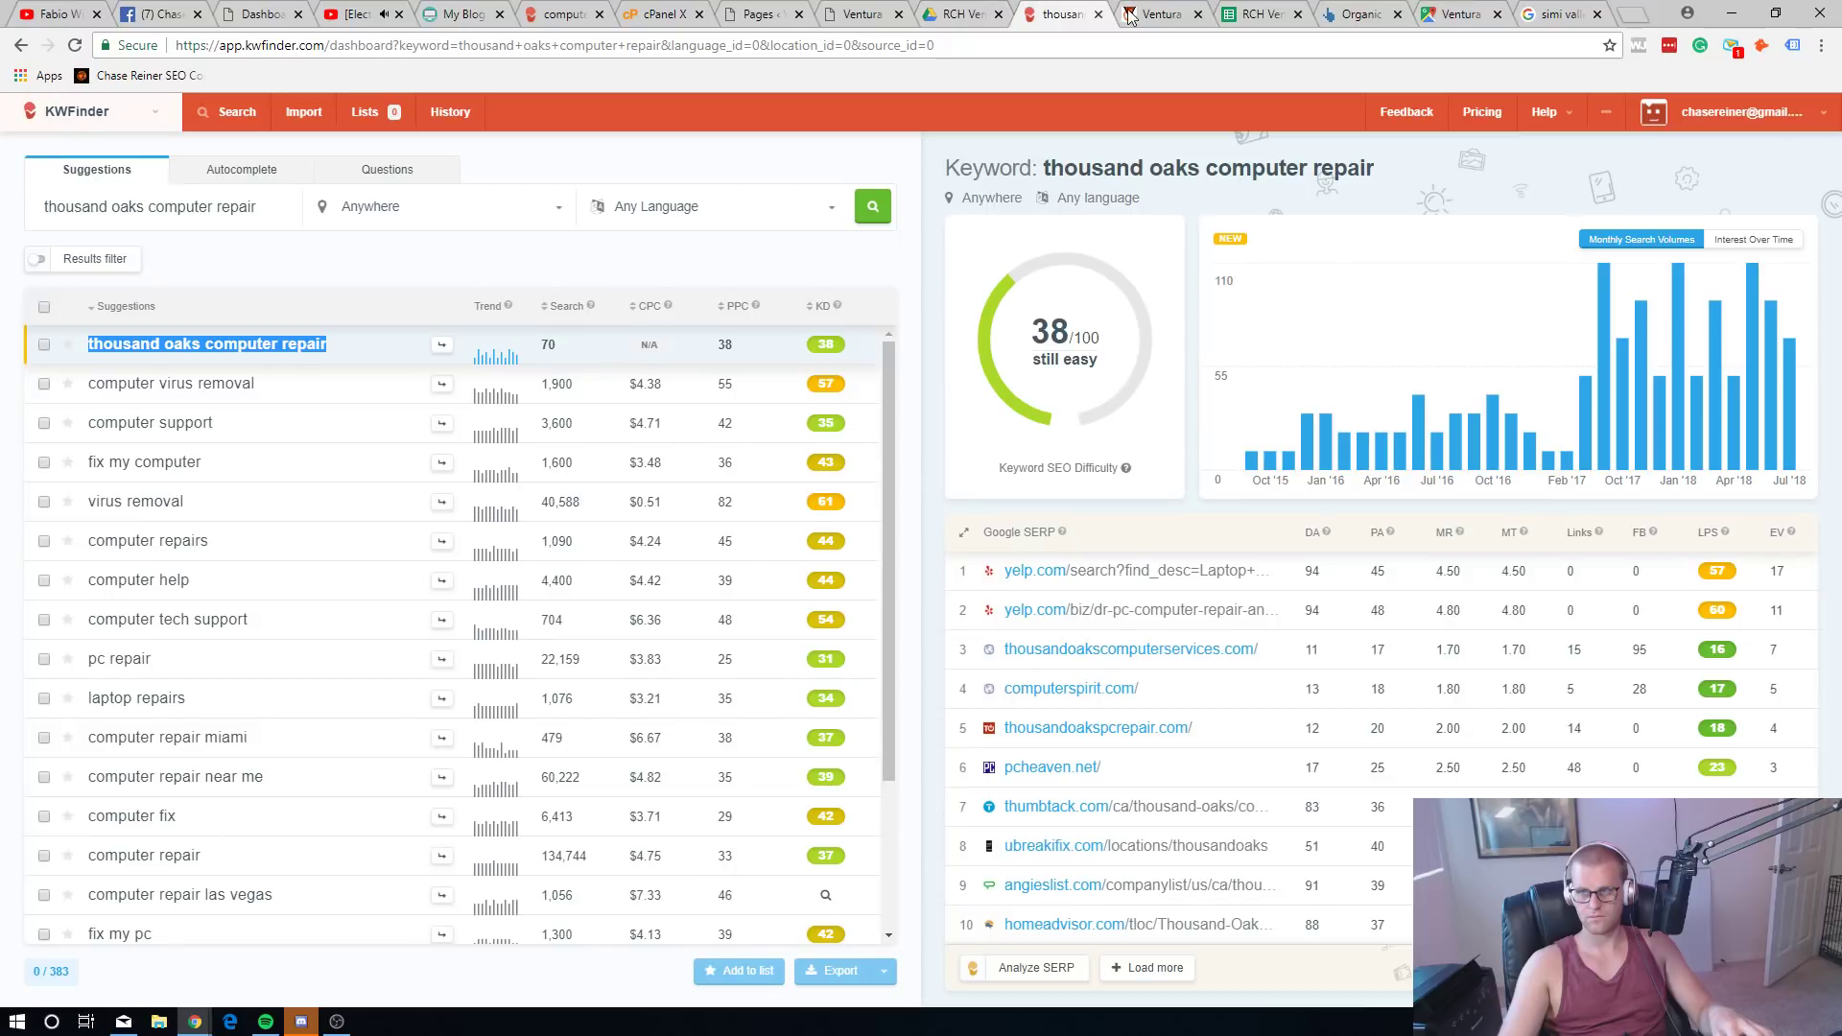
click(1272, 12)
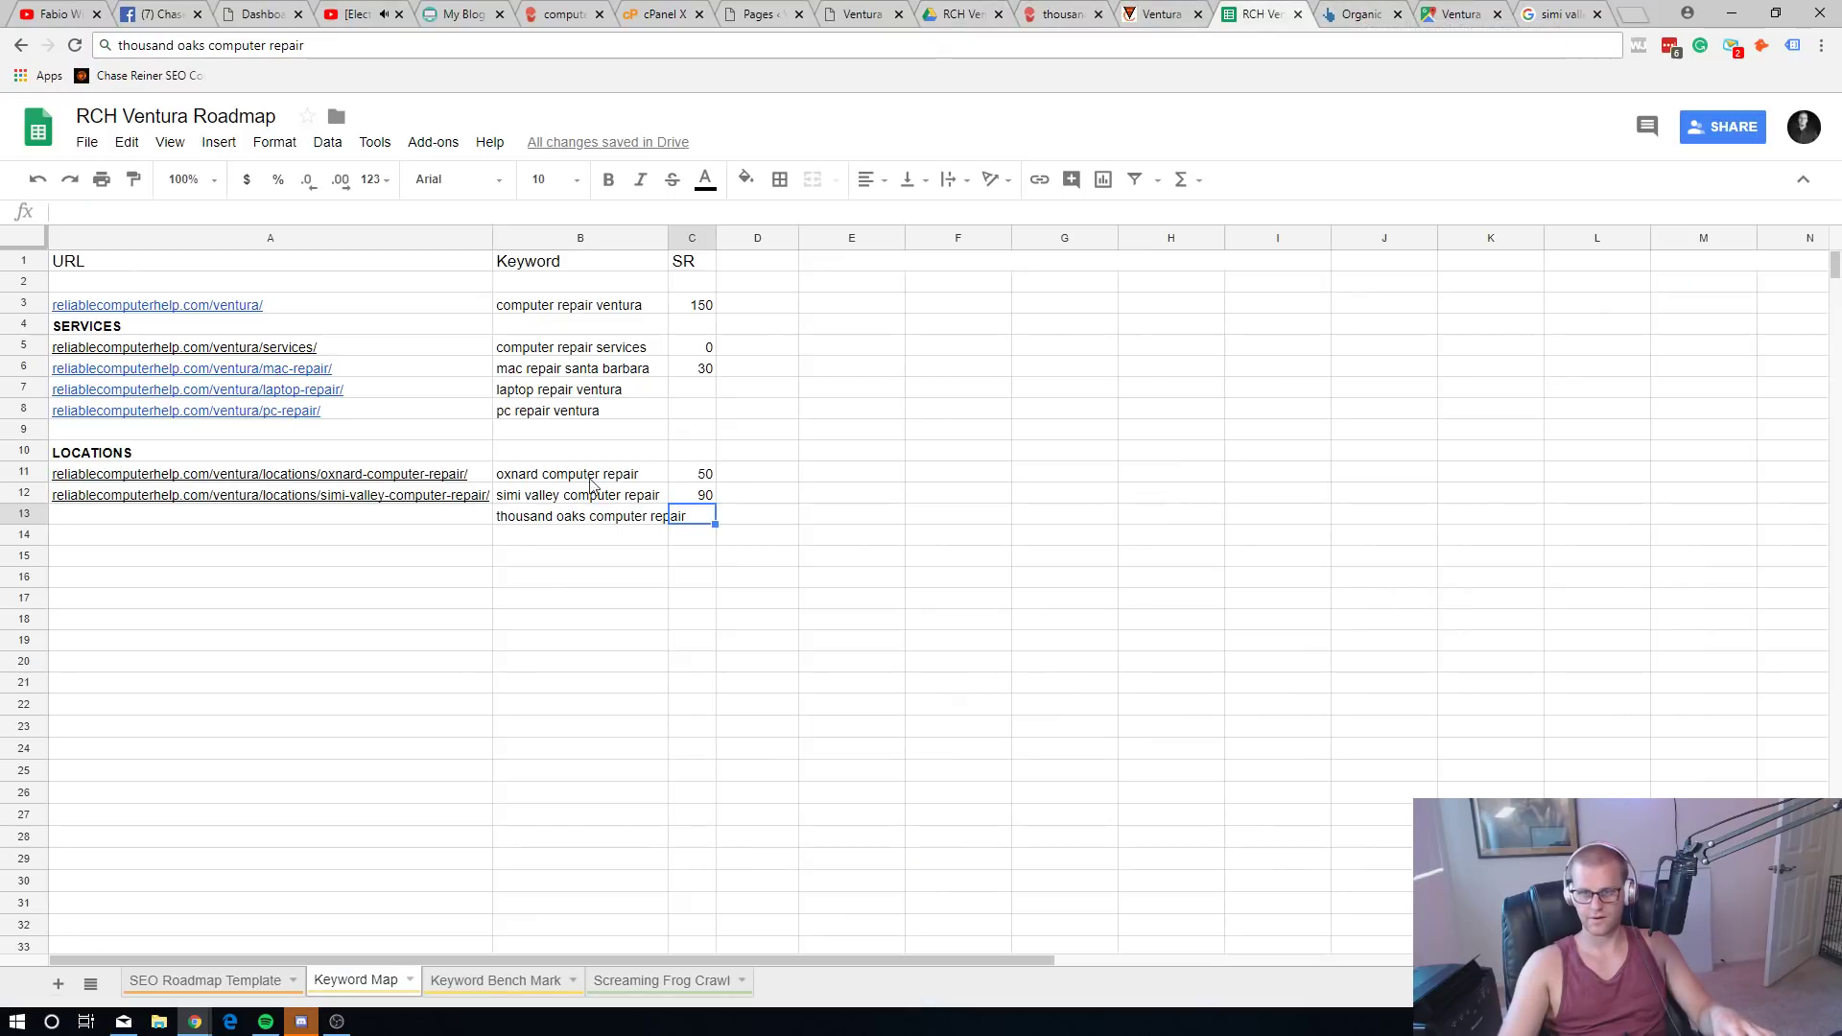
text(70)
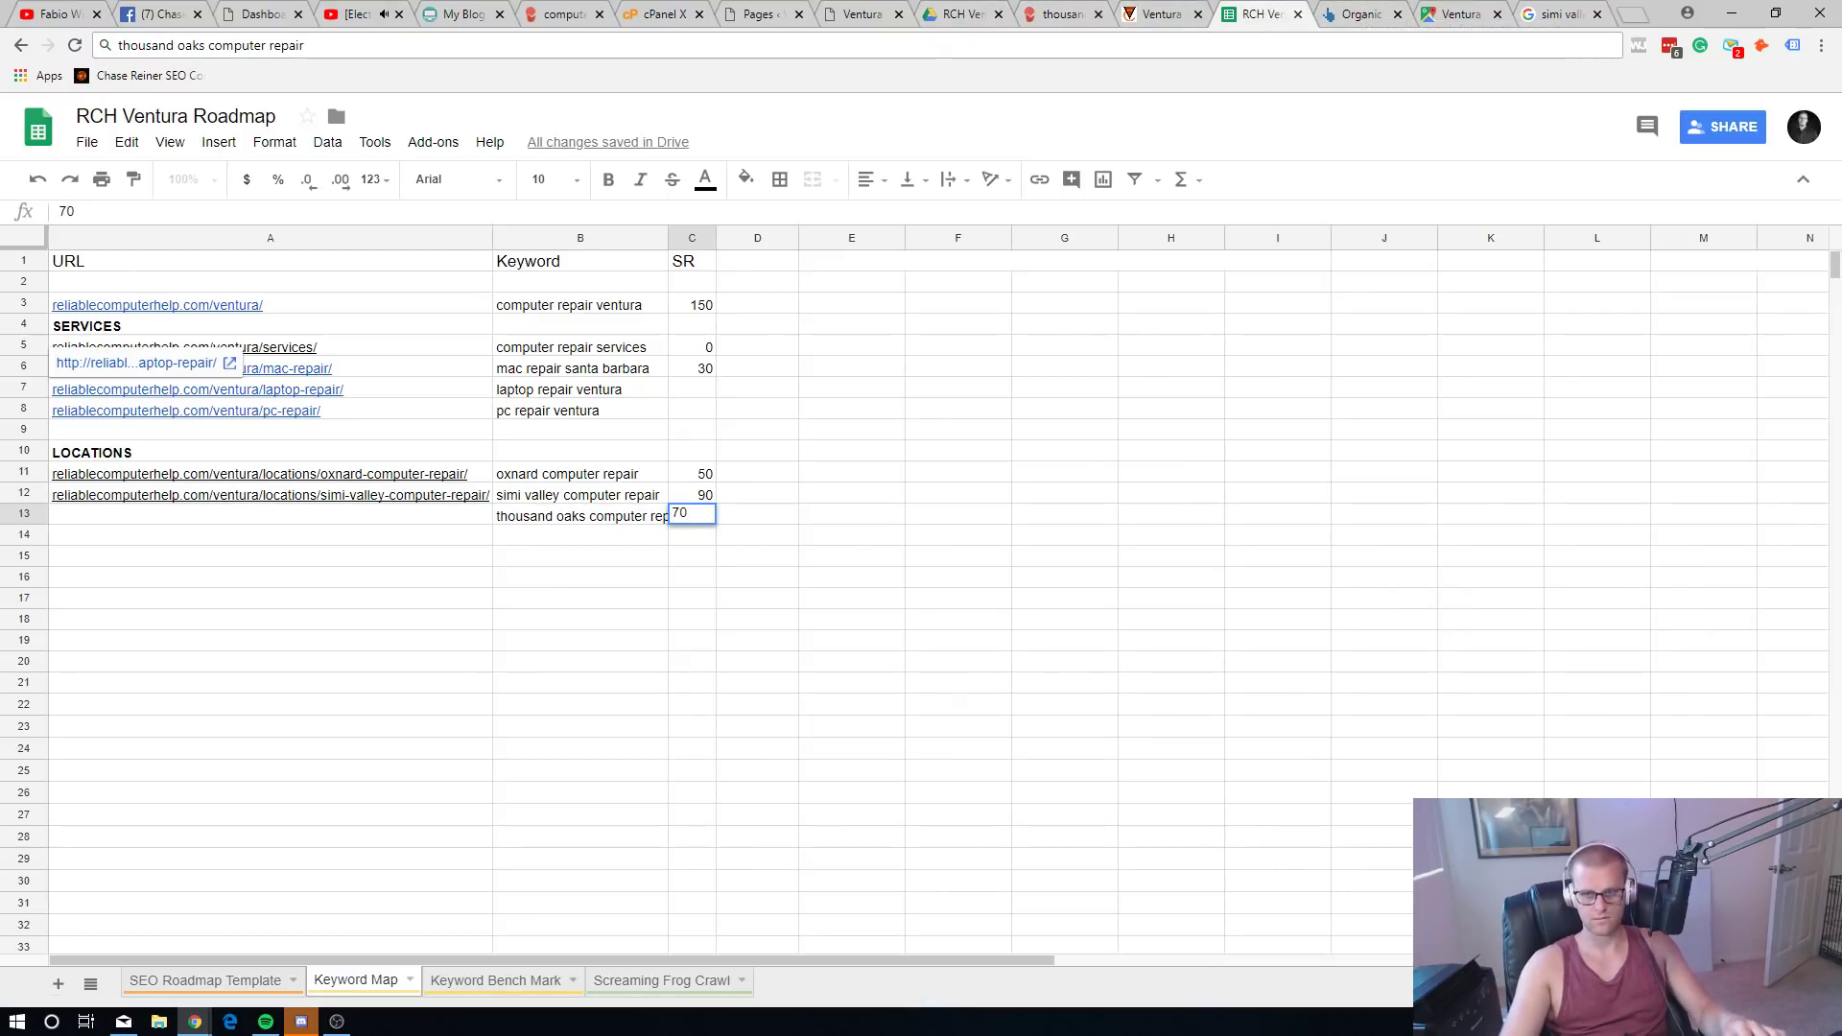
Copy the simi valley URL into A13 and change its slug to thousand-oaks-computer-repair/
click(327, 499)
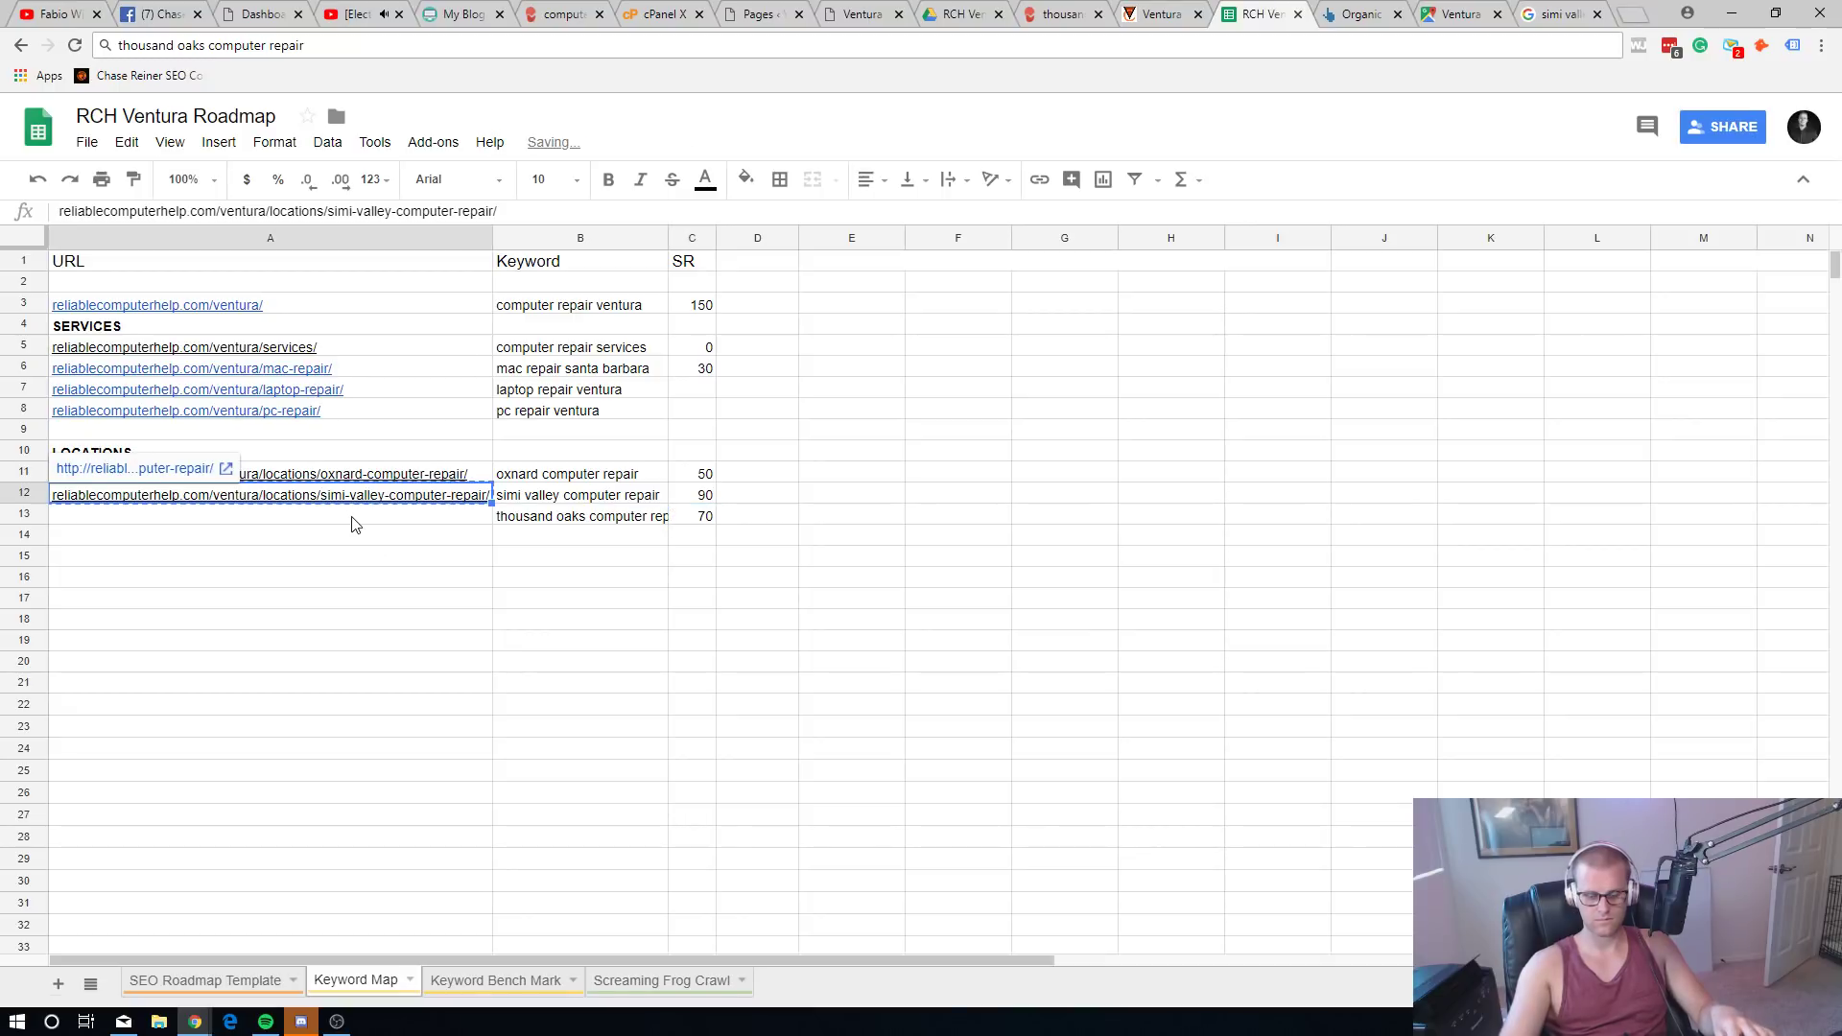
key(XF86AudioLowerVolume)
click(355, 524)
text(reliablecomputerhelp.com/ventura/locations/simi-valley-computer-repair/)
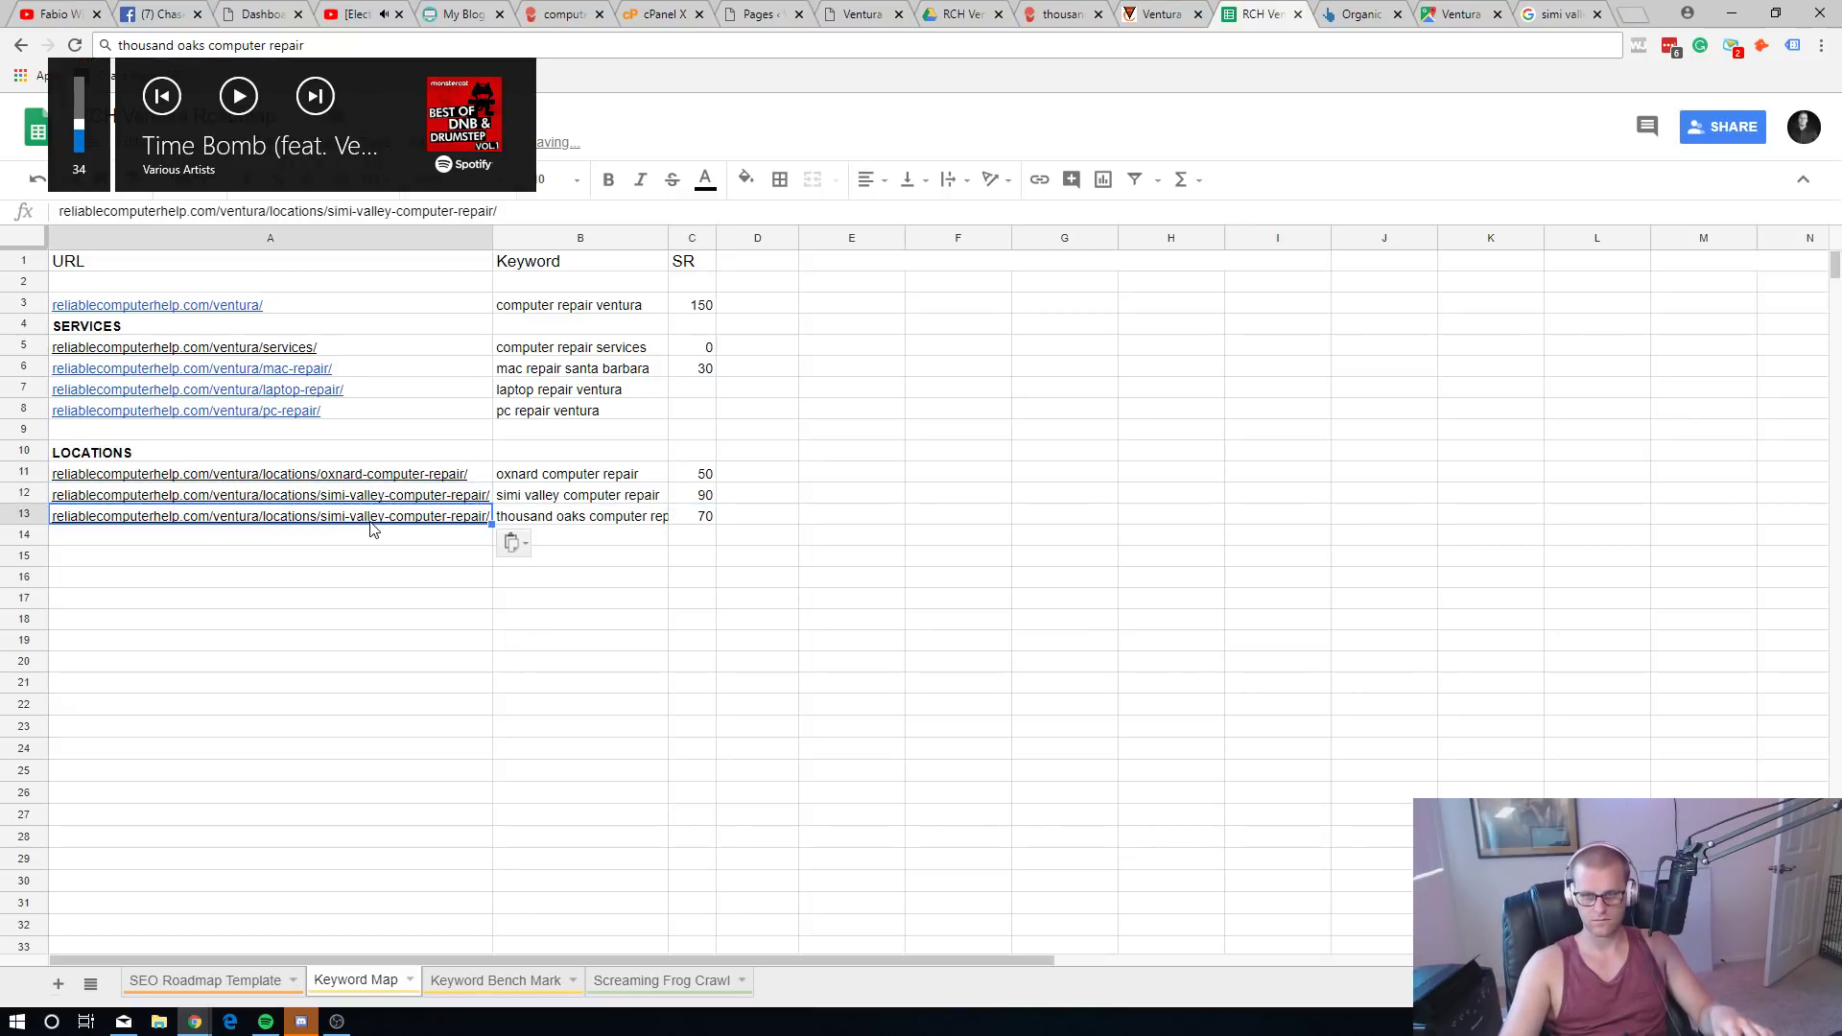
double_click(375, 512)
drag(321, 519, 1025, 585)
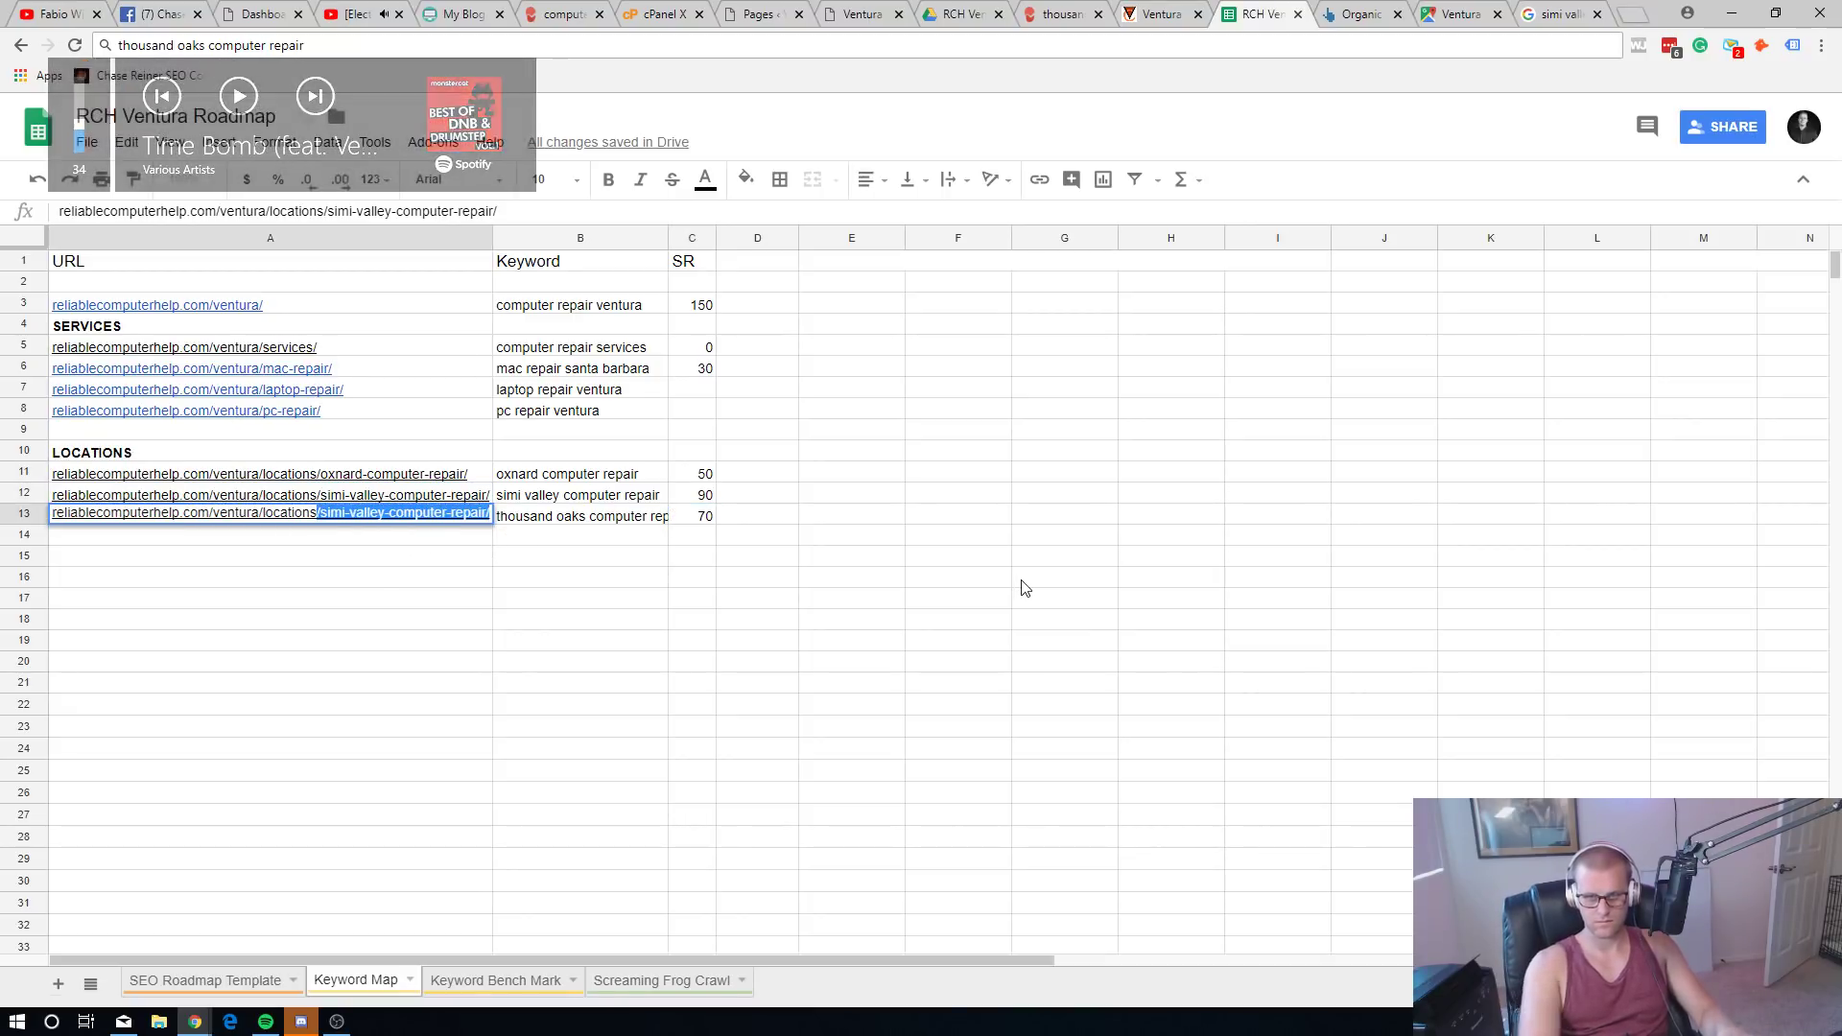
key(BackSpace)
text(thousan)
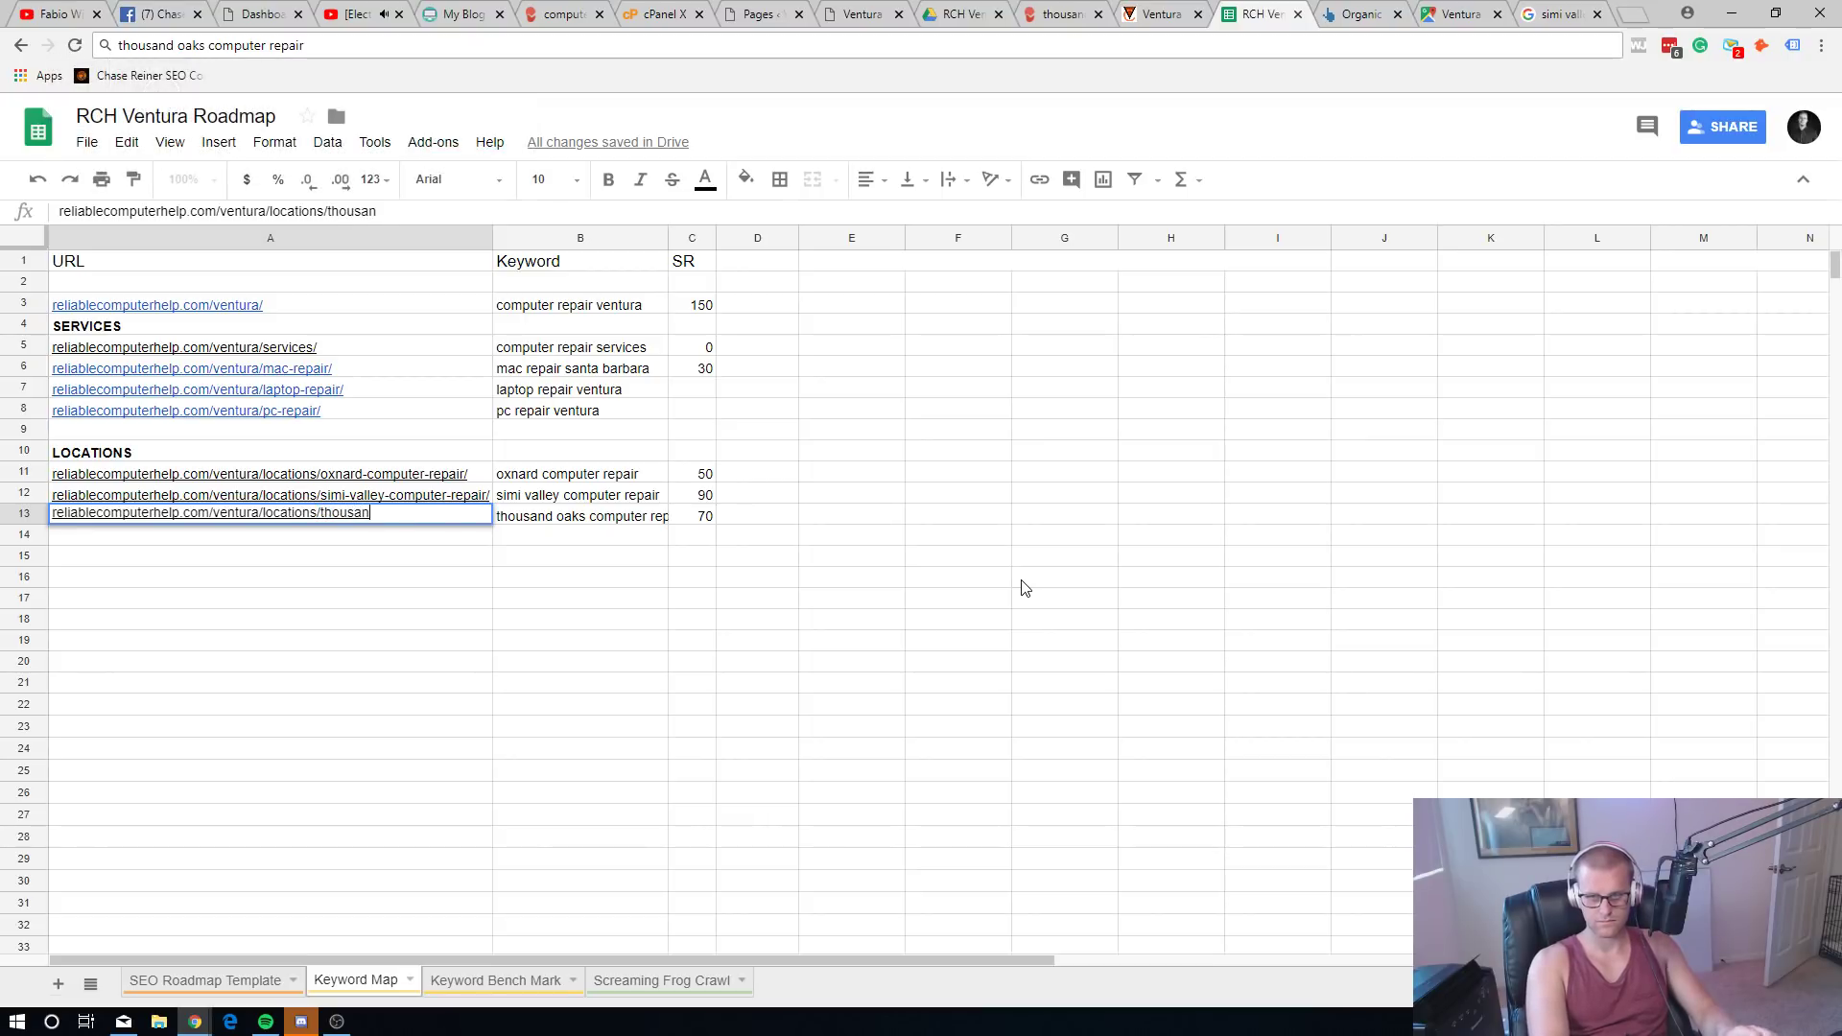
text(d-oaks-co)
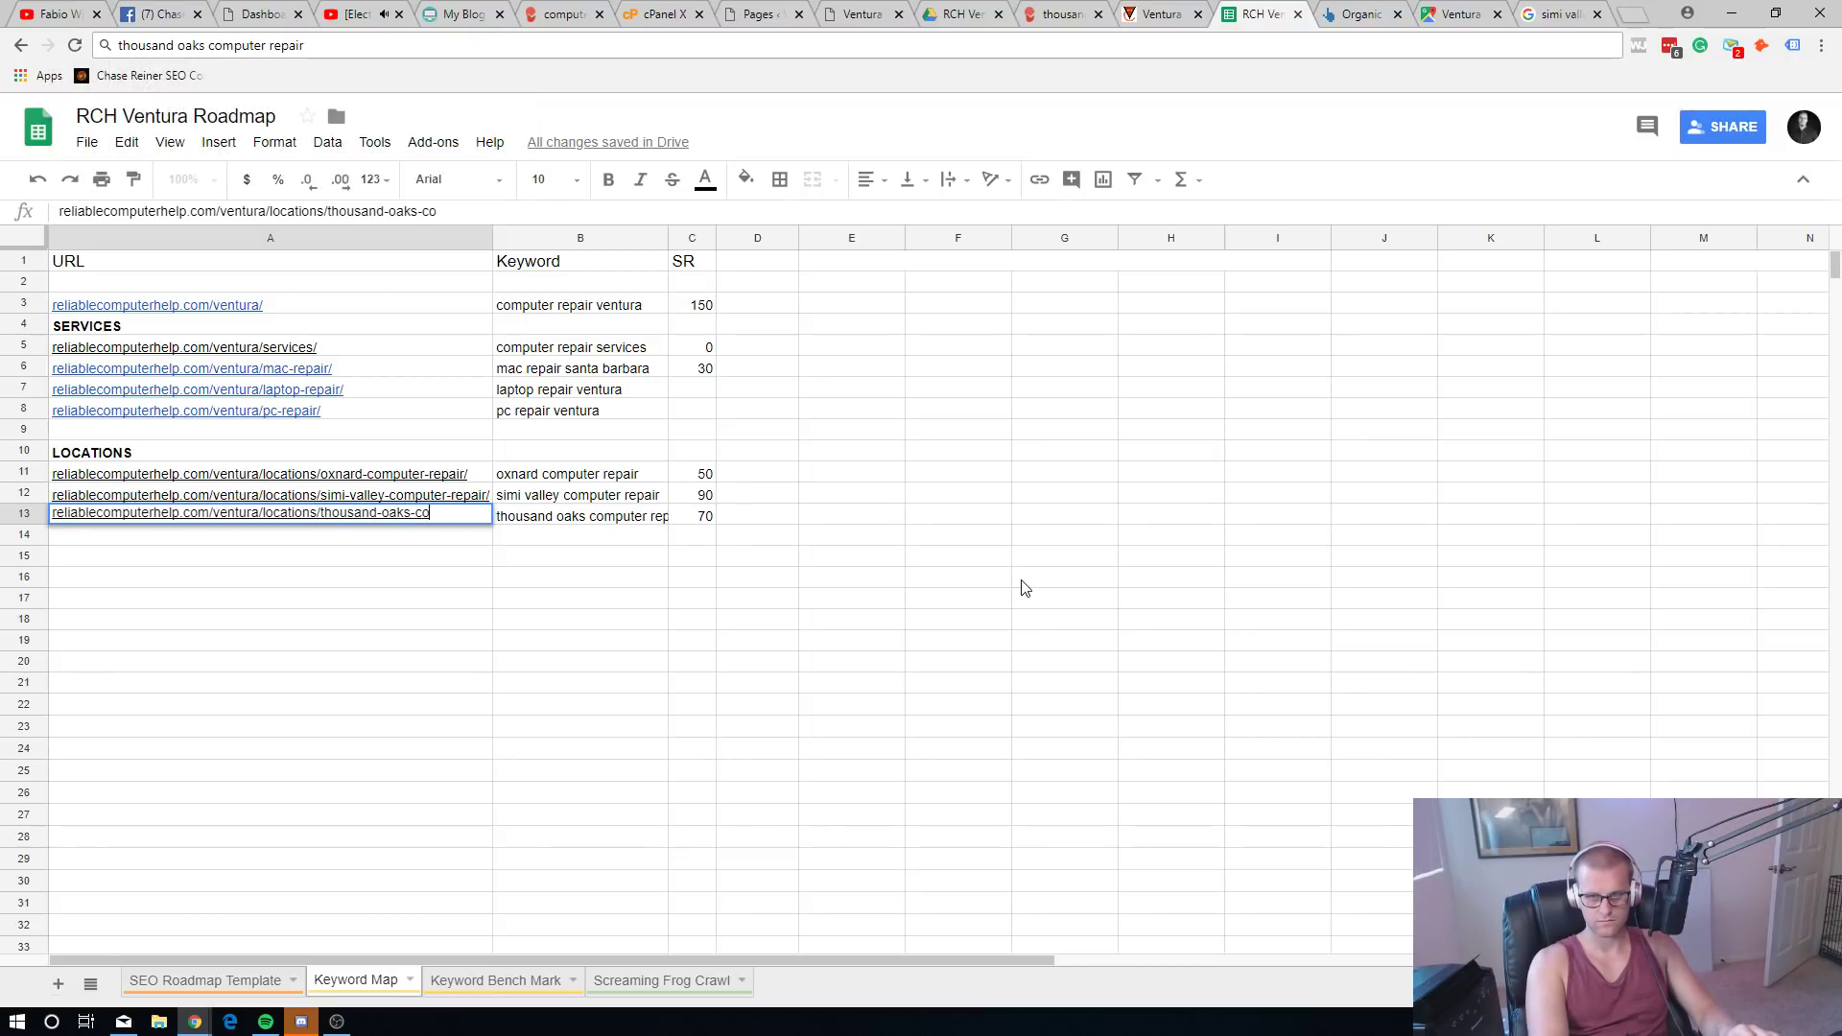
text(mputer-repair/)
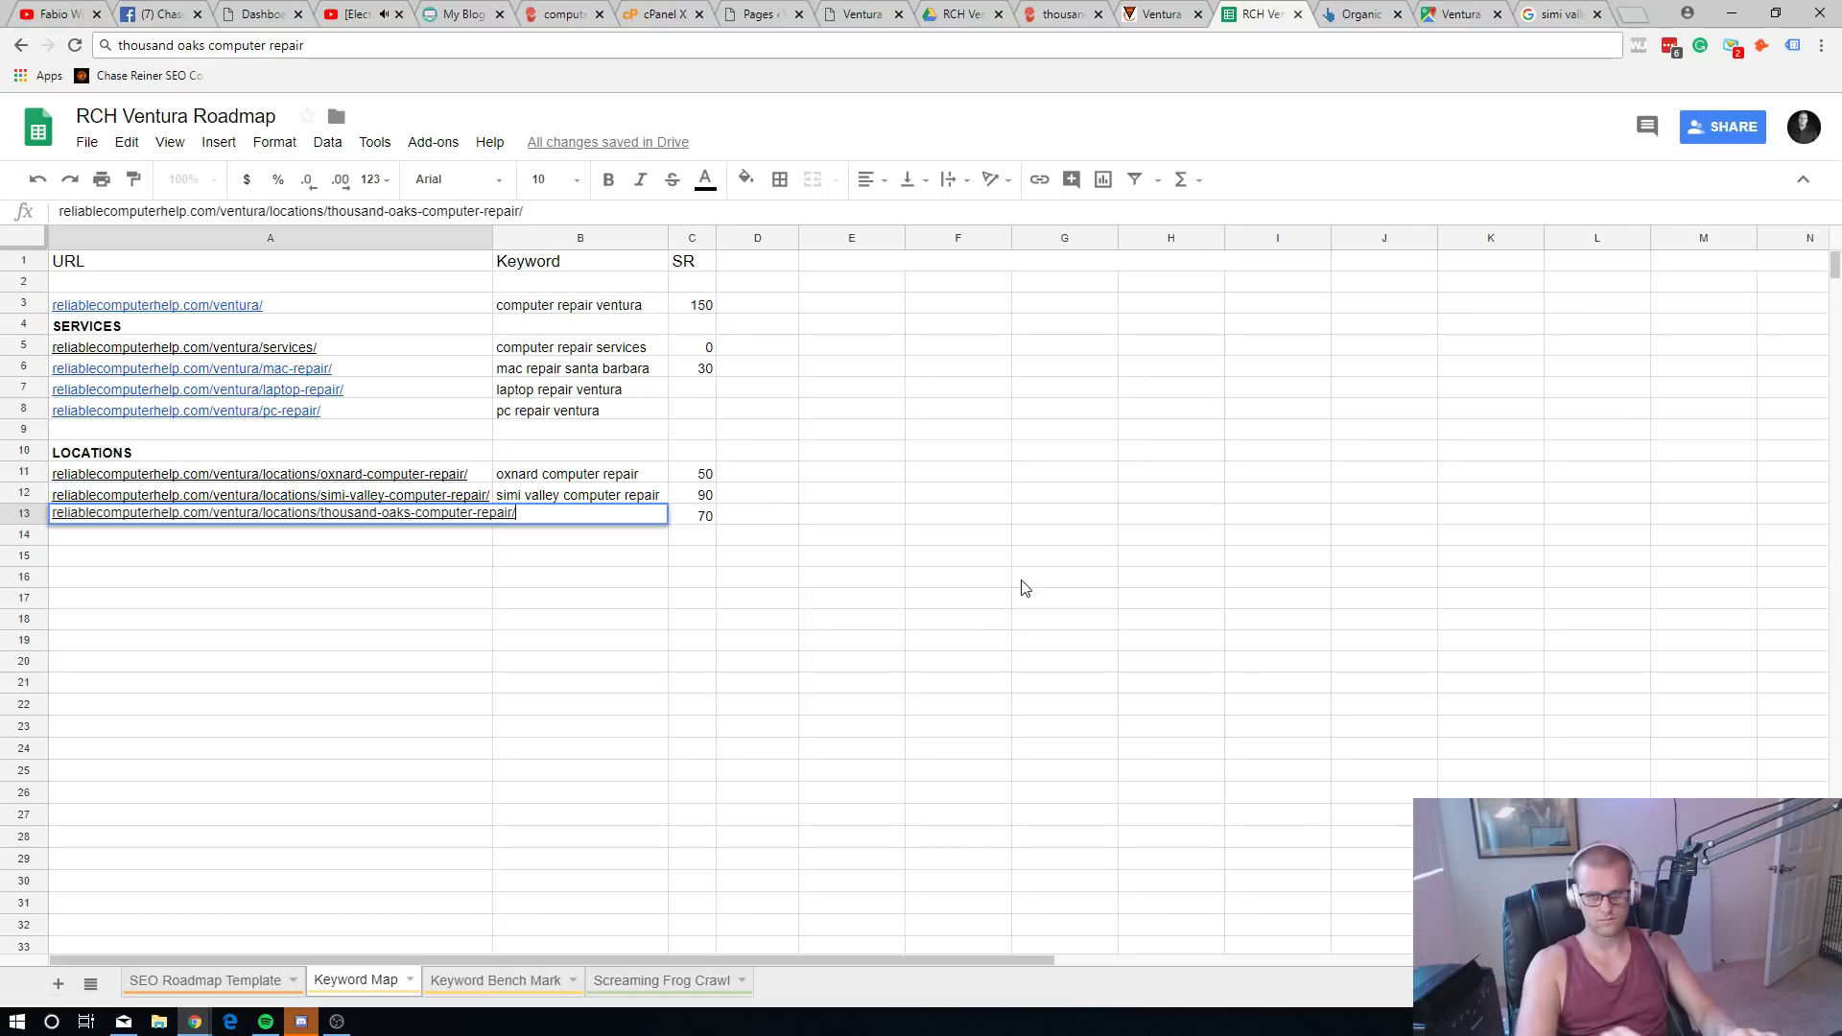
click(758, 557)
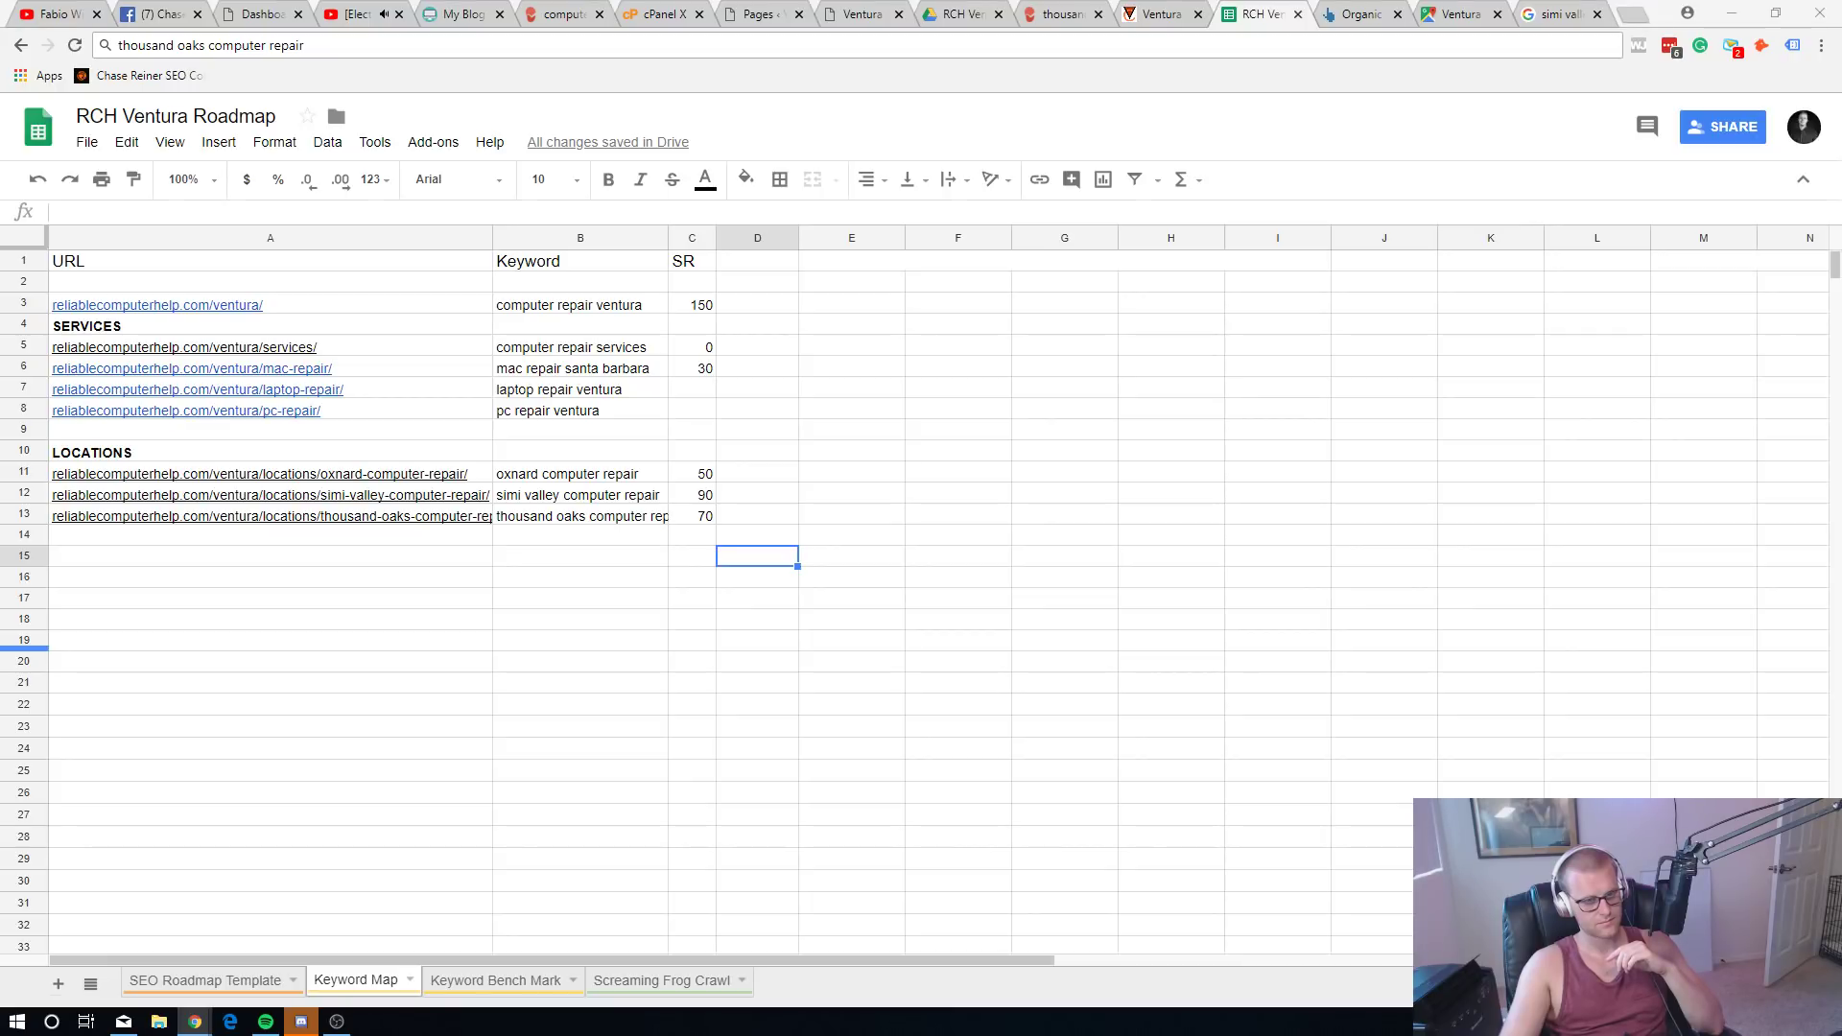
Go via the Ahrefs tab to the Ventura County Google Map and zoom in slightly
click(614, 619)
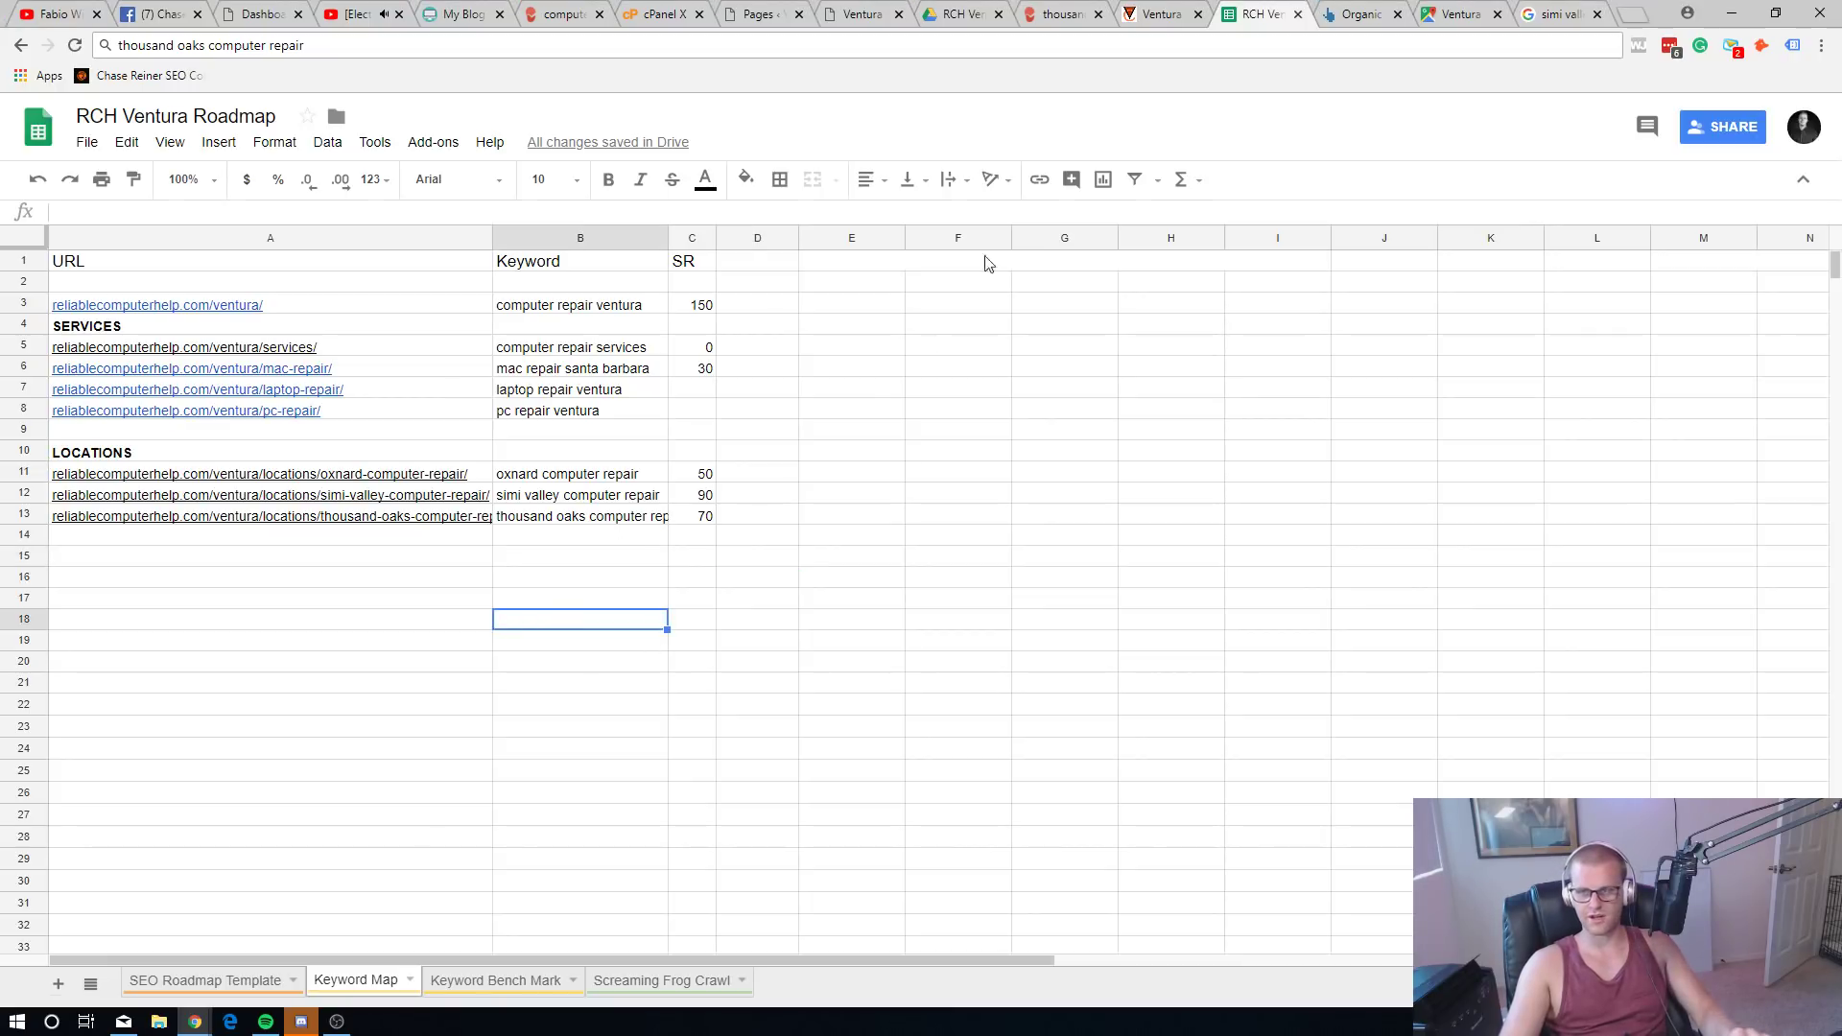
click(1334, 11)
click(1444, 13)
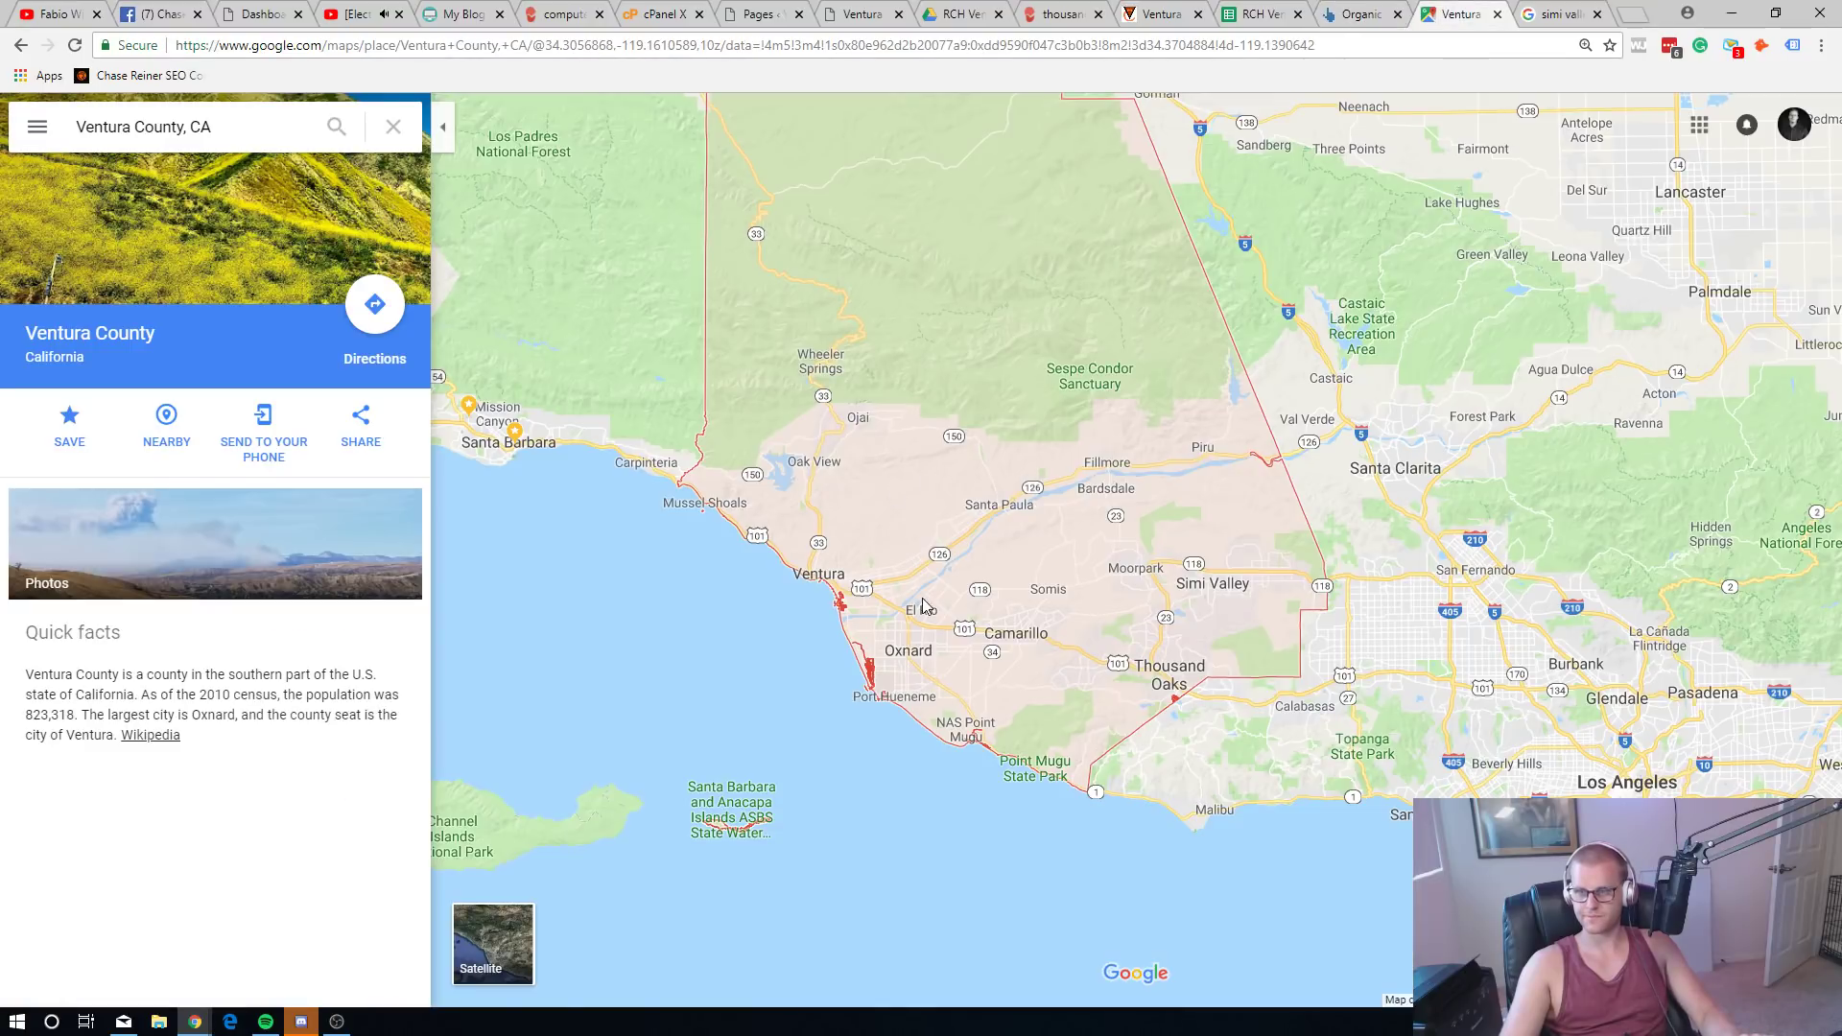
scroll(1049, 652, up, 1)
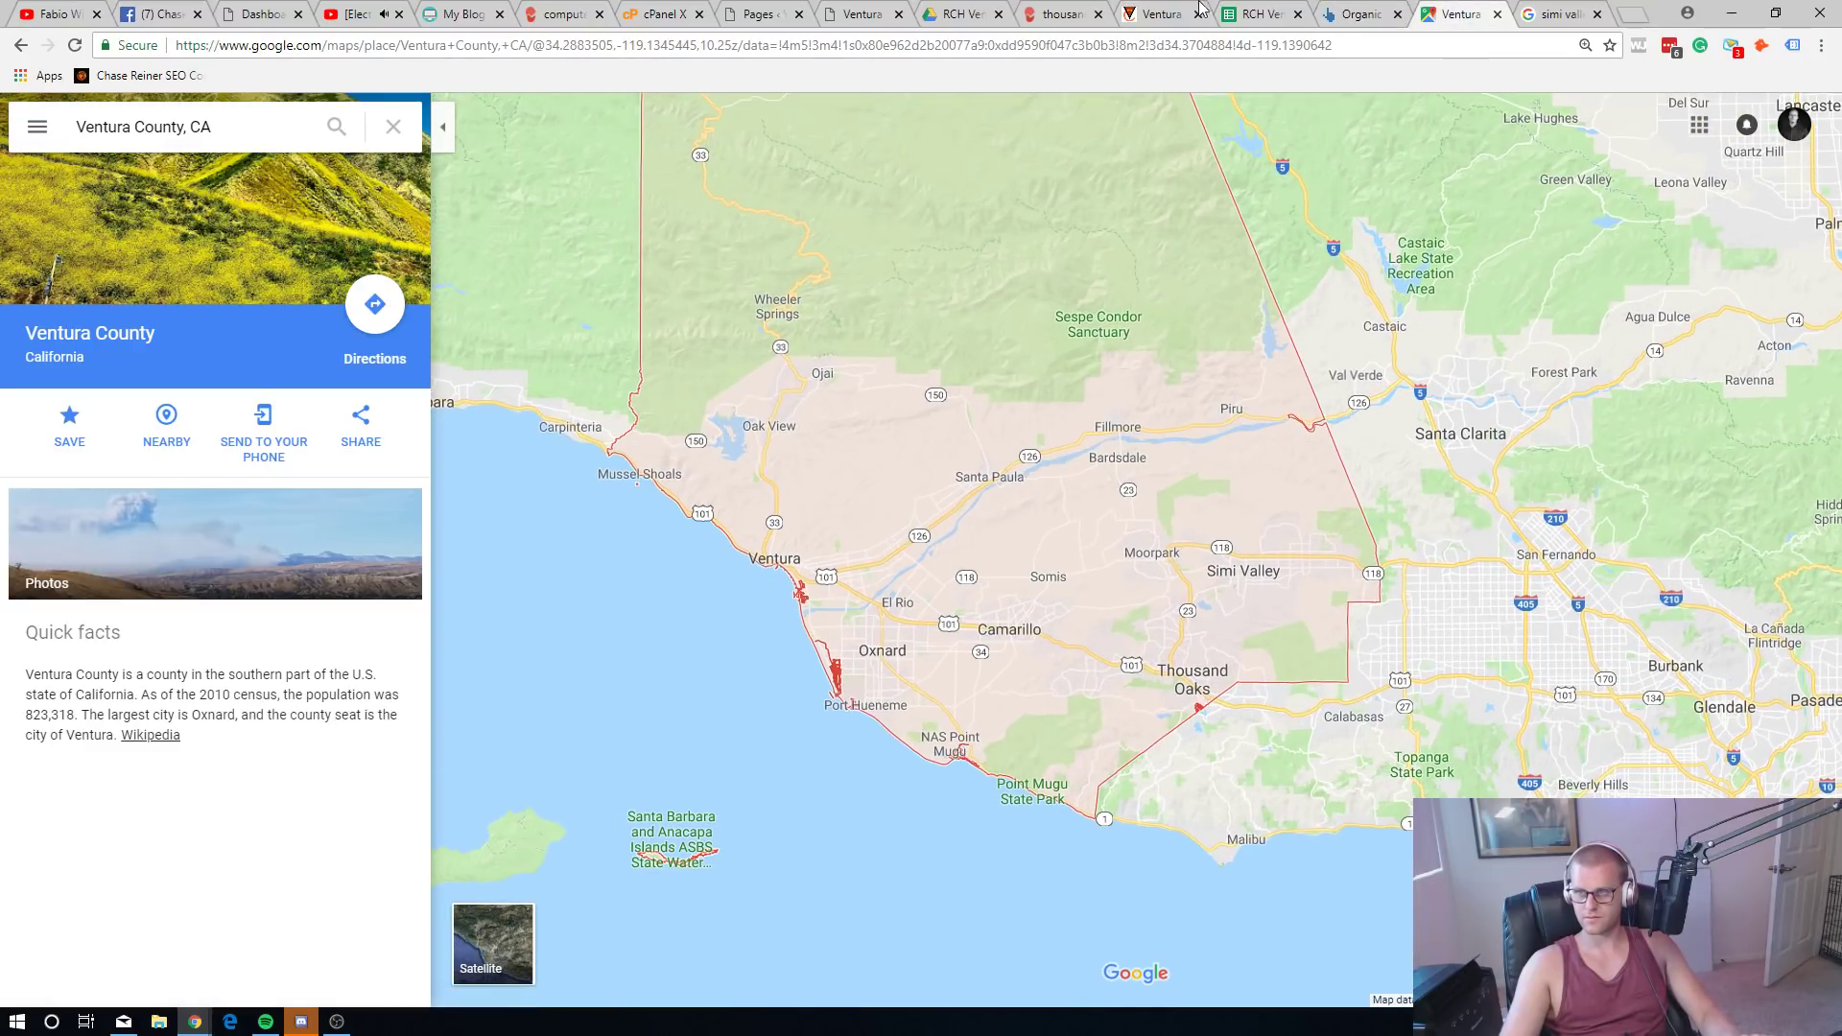
Search KWFinder for camarillo computer repair
click(1032, 13)
triple_click(246, 207)
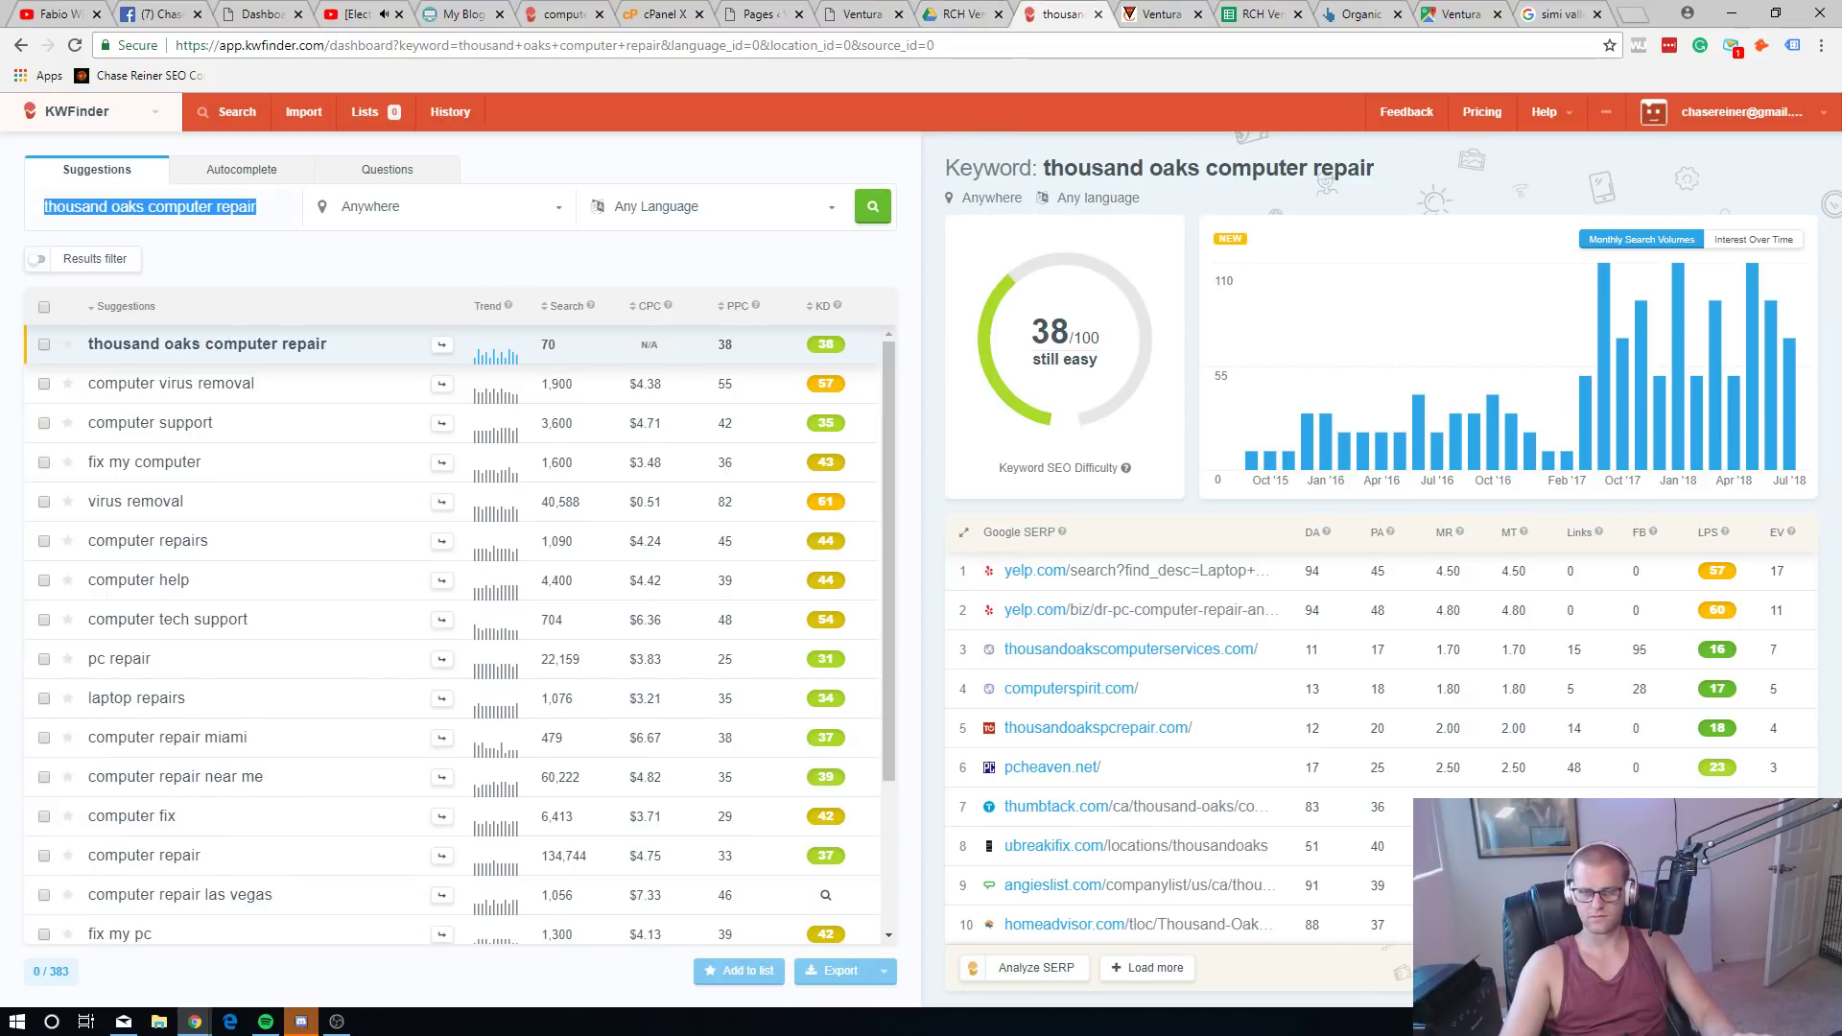
text(camr)
text(rillocomputer r)
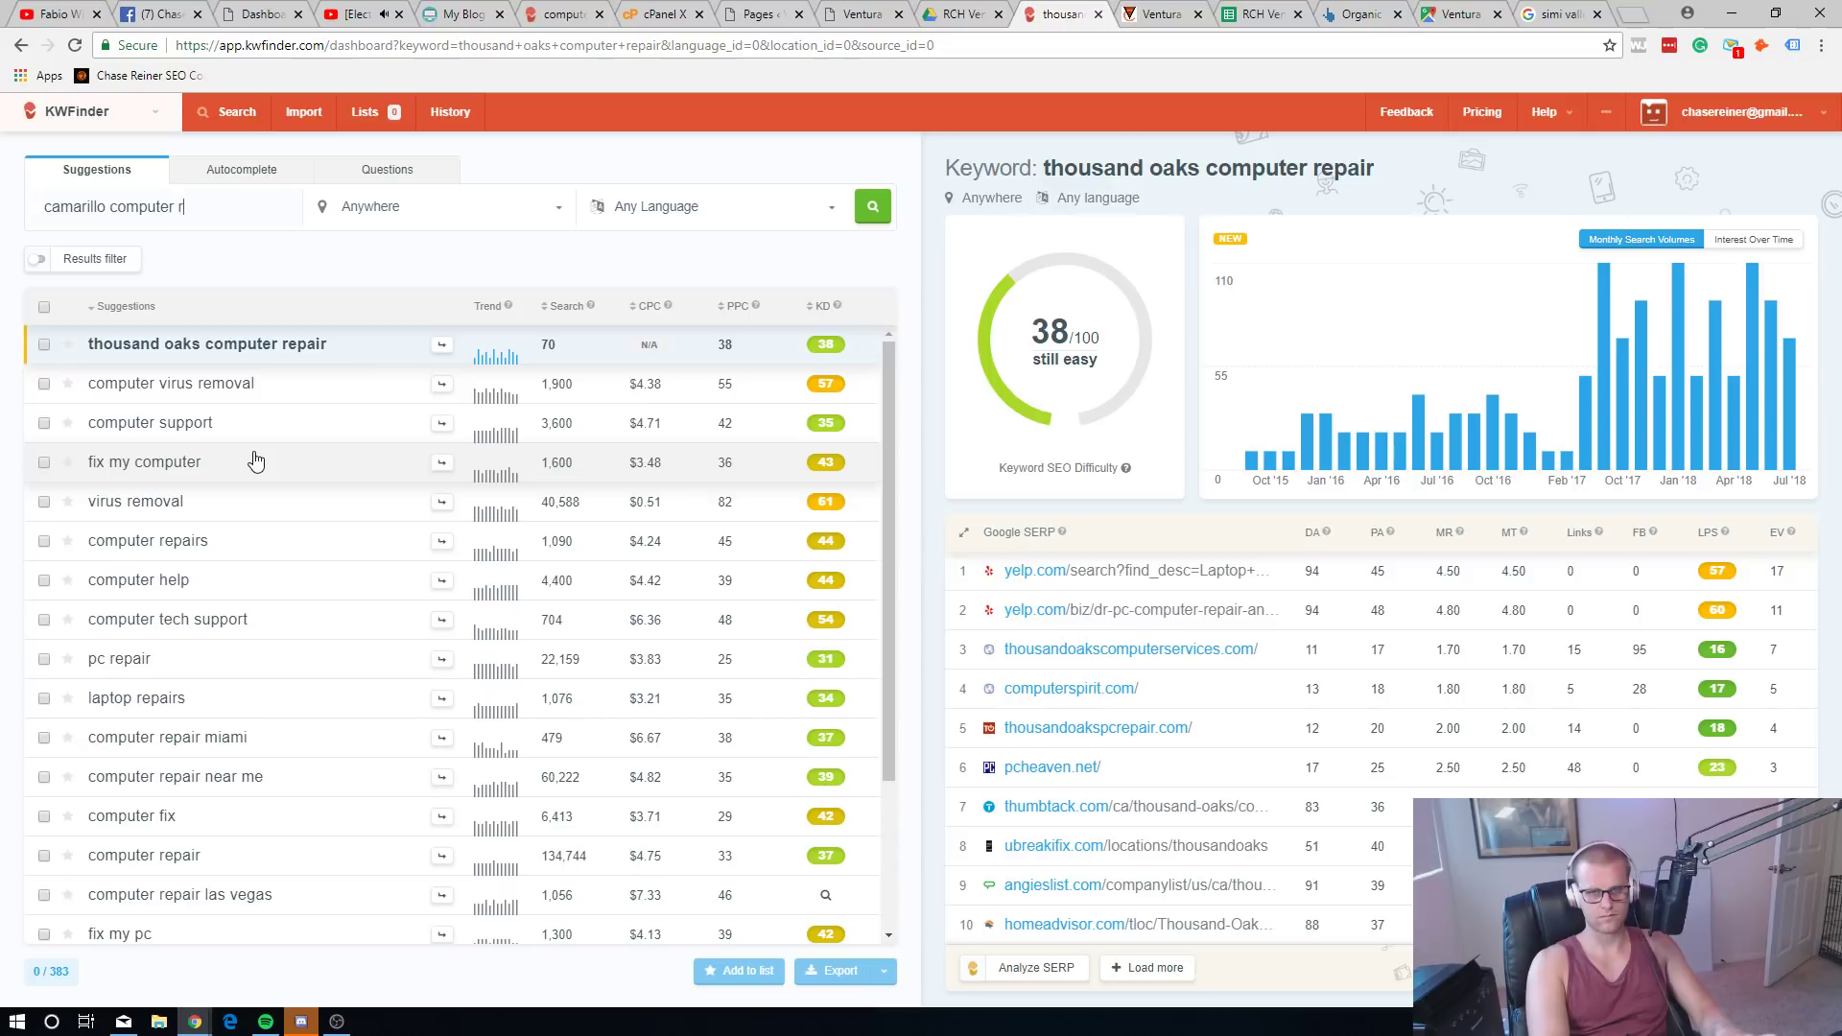
text(epair)
key(Return)
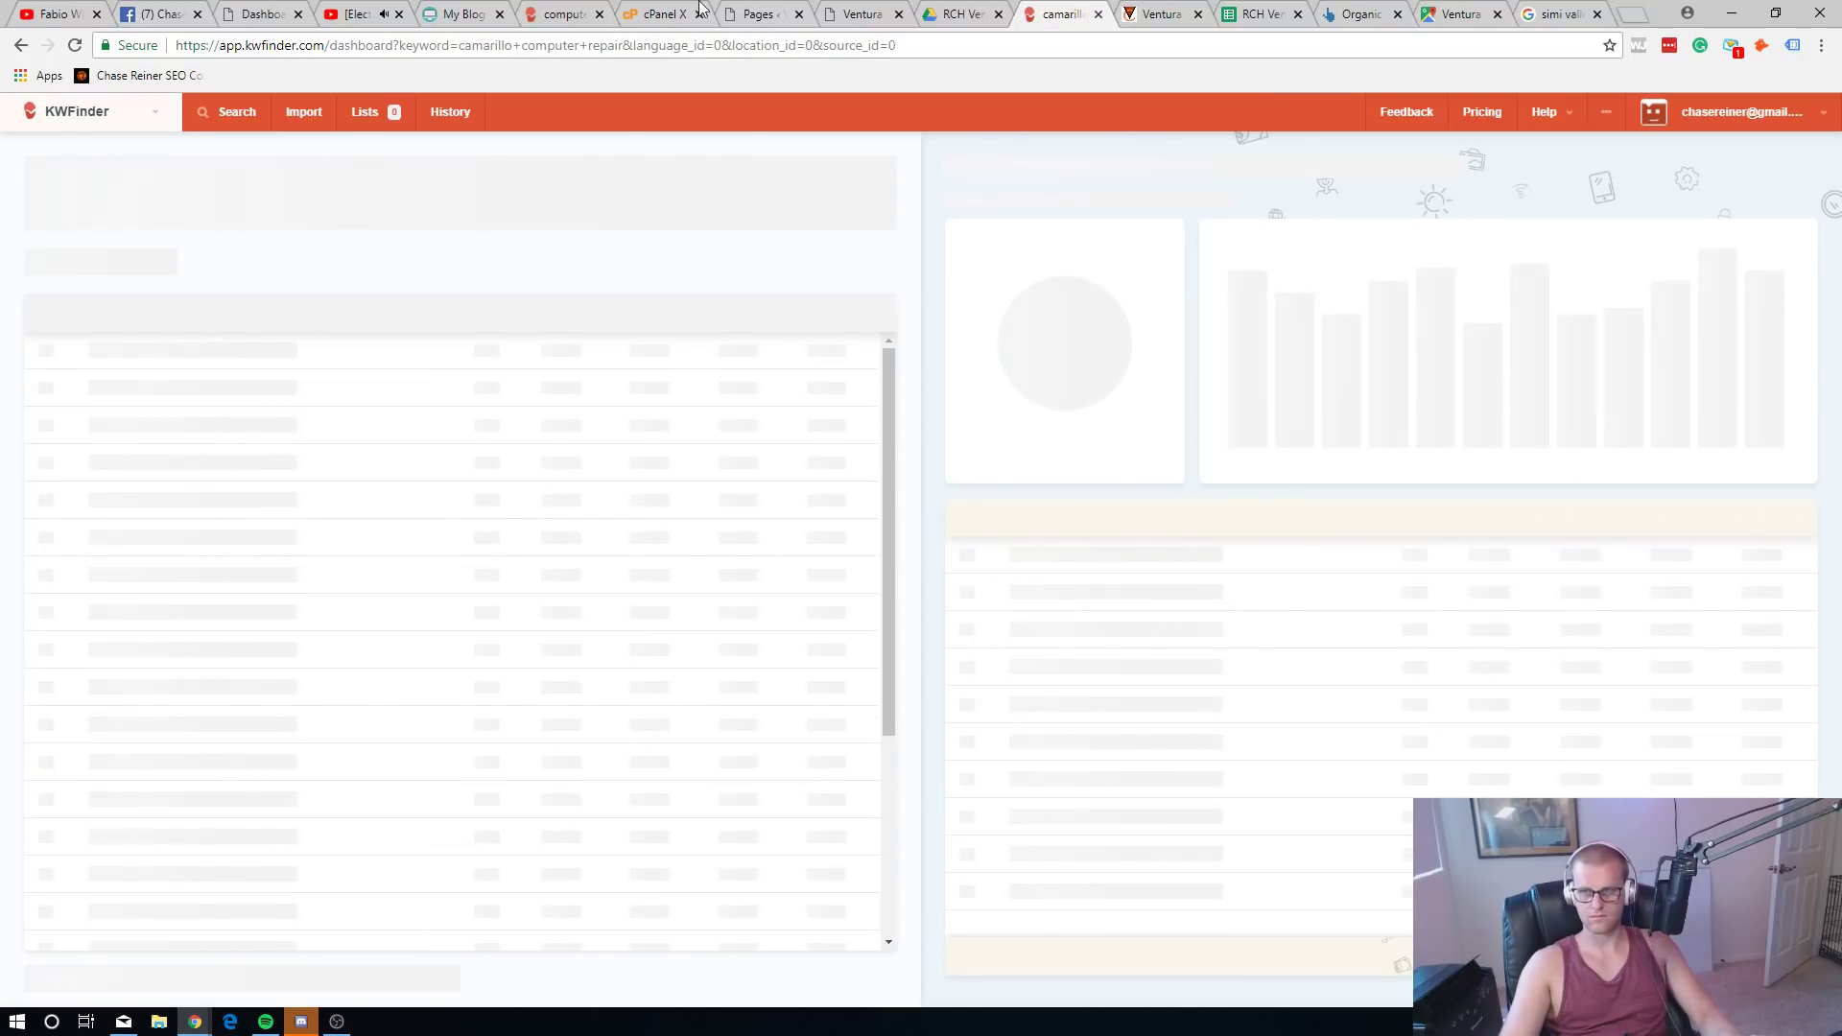
Resize and restore the browser window, then look through the open tabs
click(357, 13)
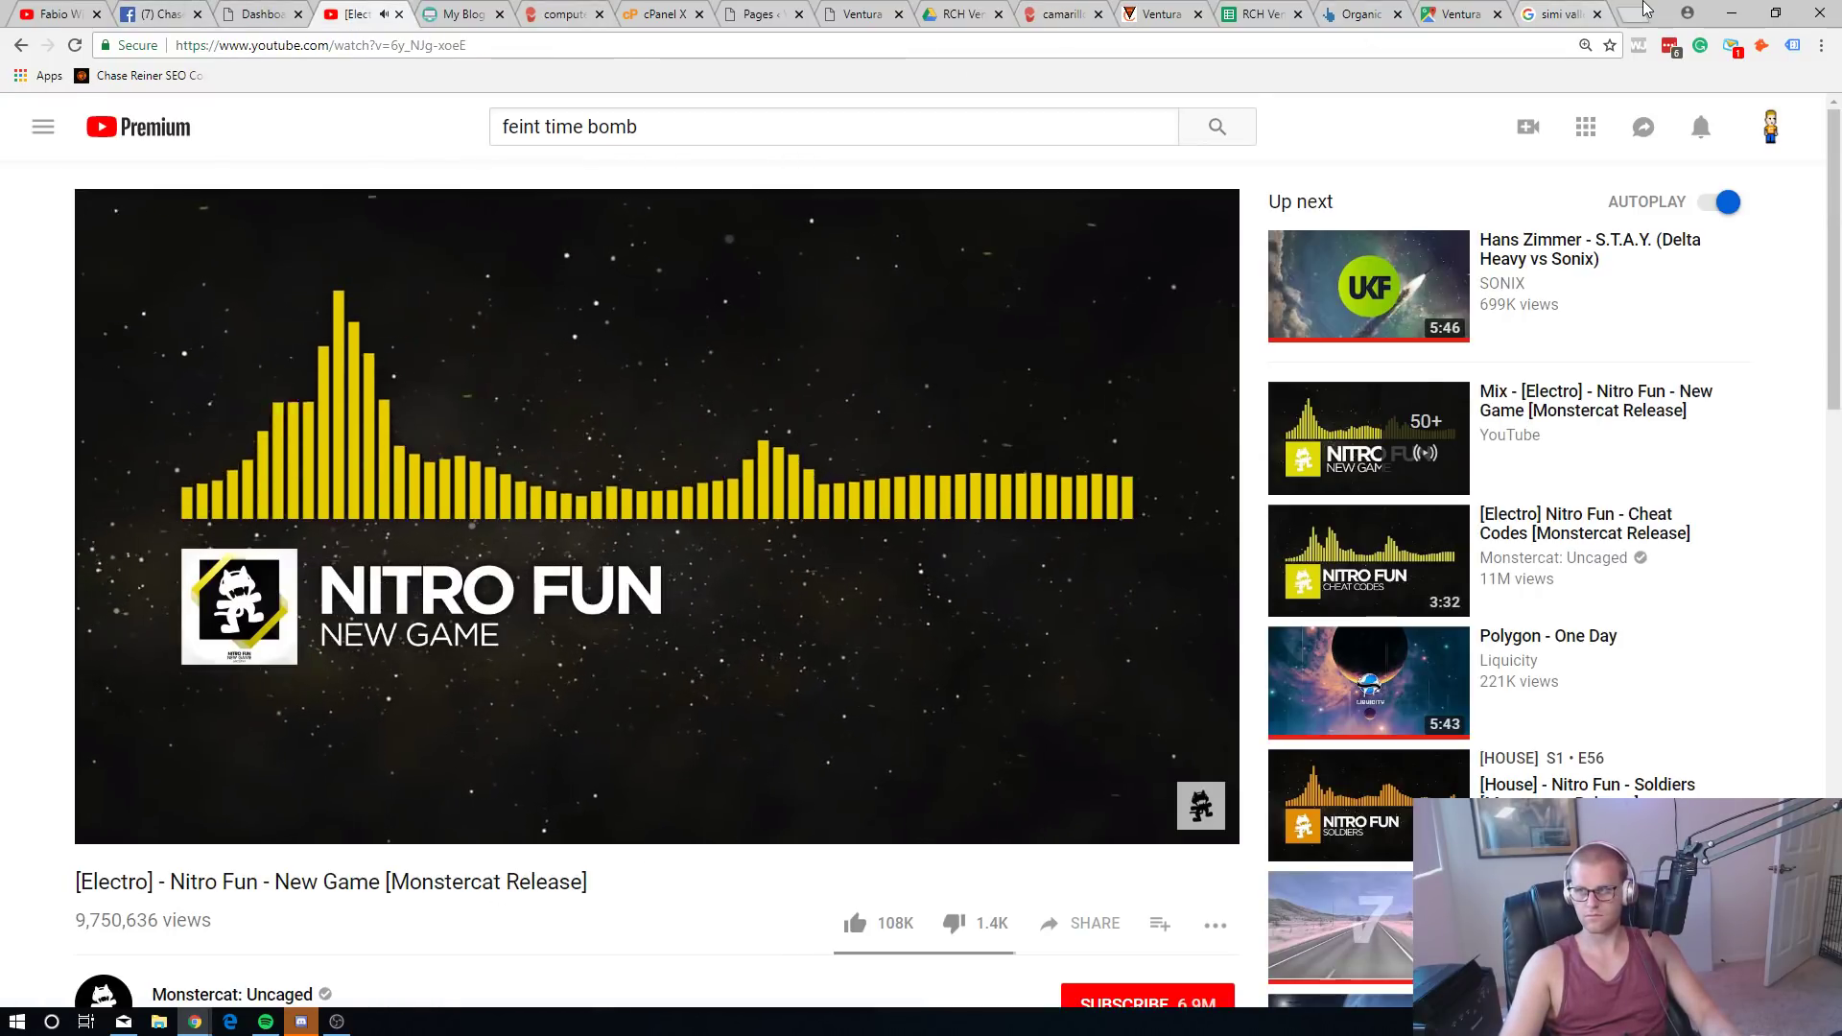
drag(1646, 9, 1461, 305)
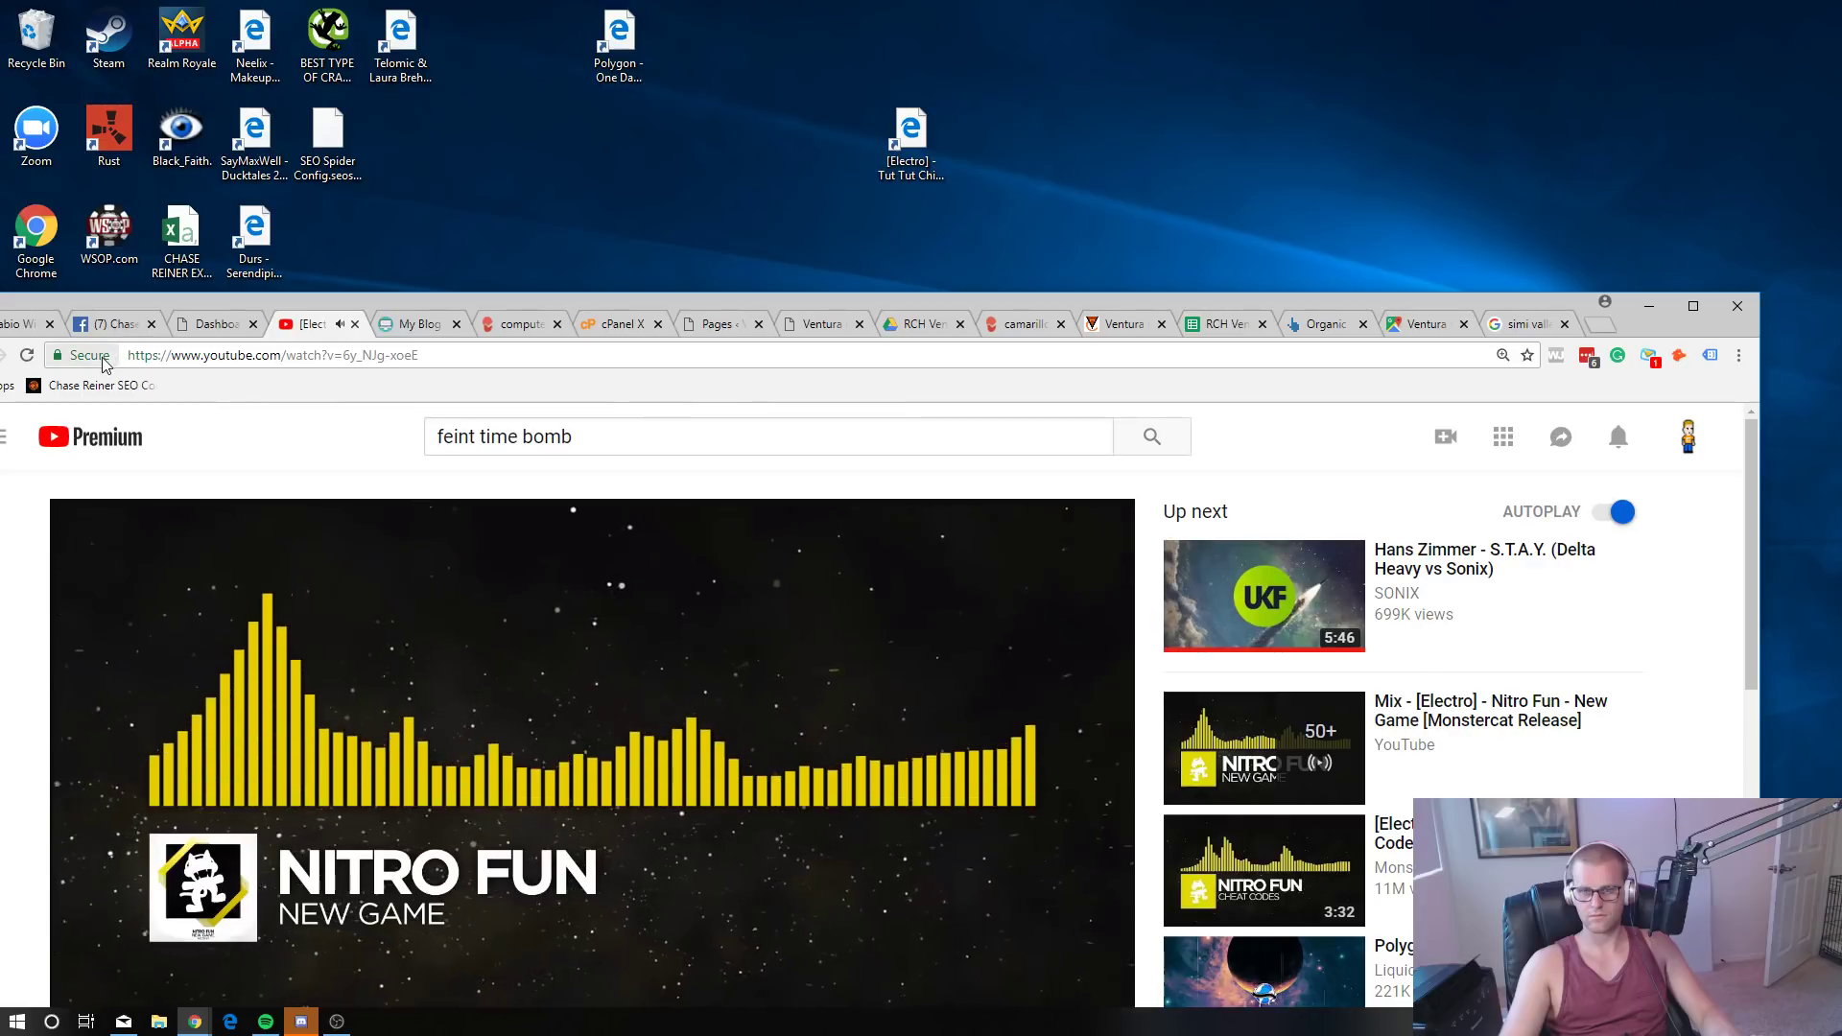
click(1672, 261)
click(1695, 307)
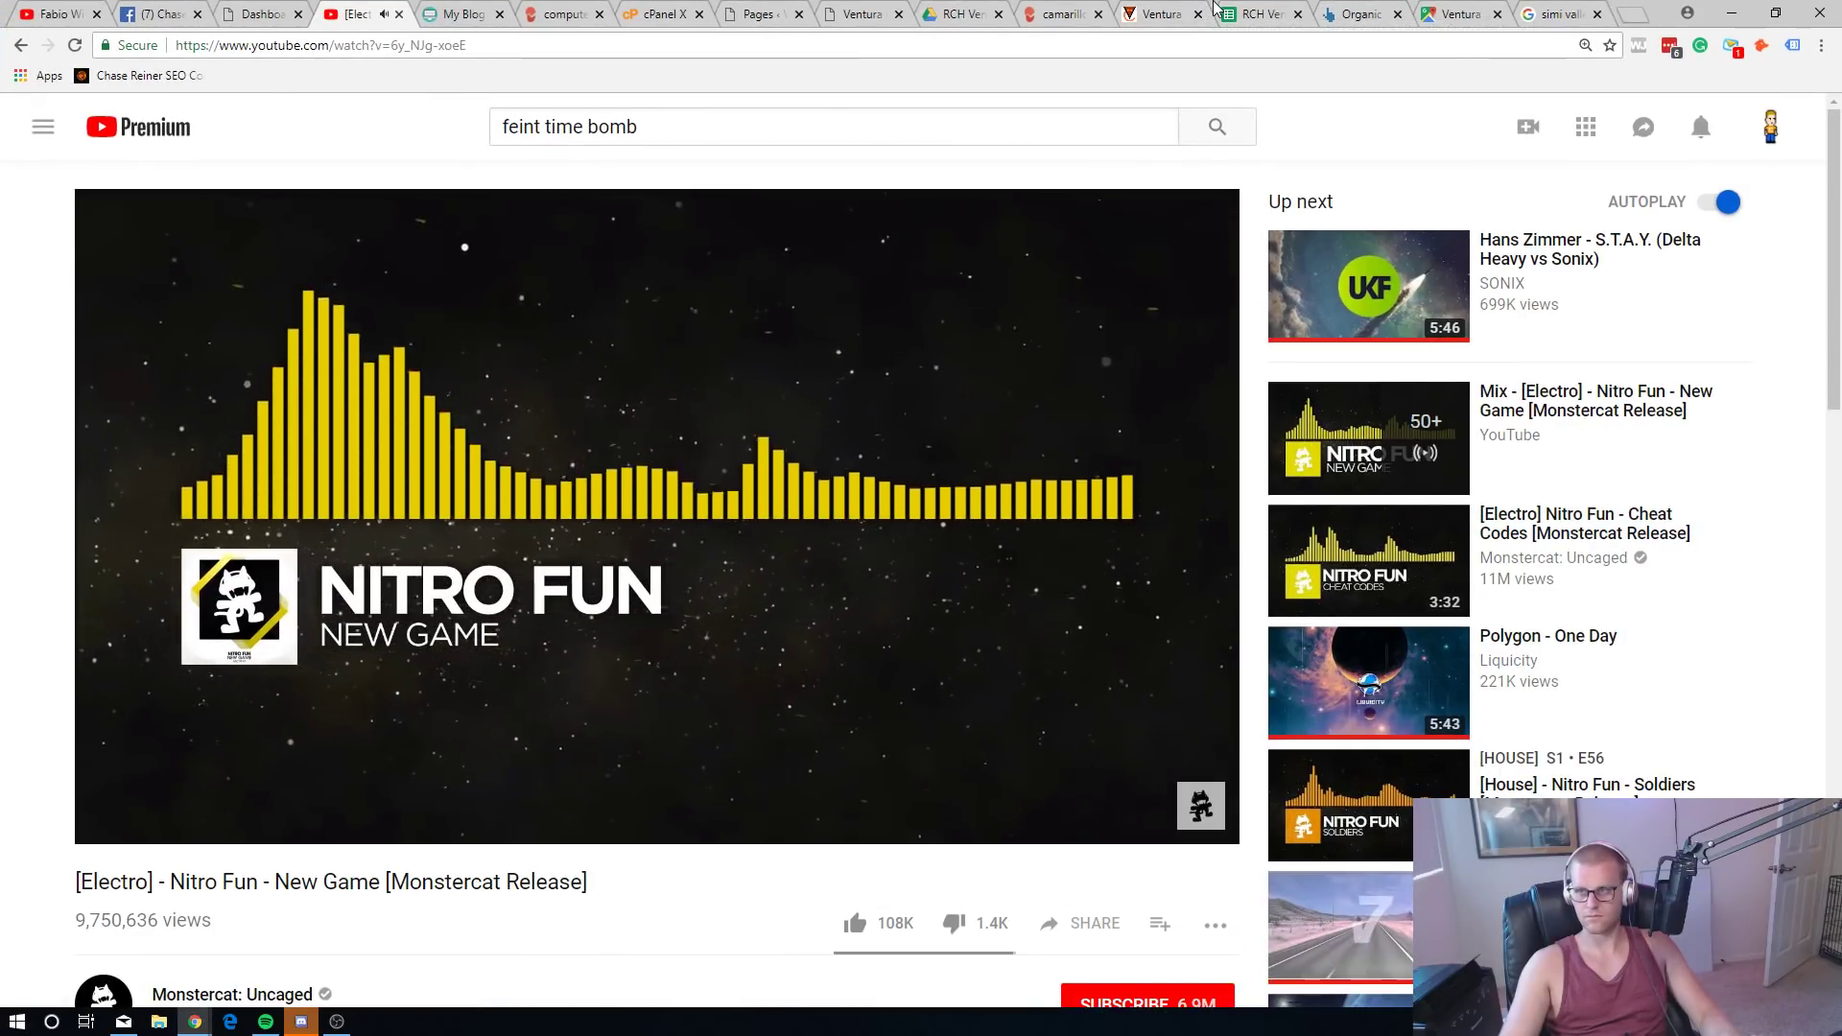
click(1218, 10)
click(1201, 8)
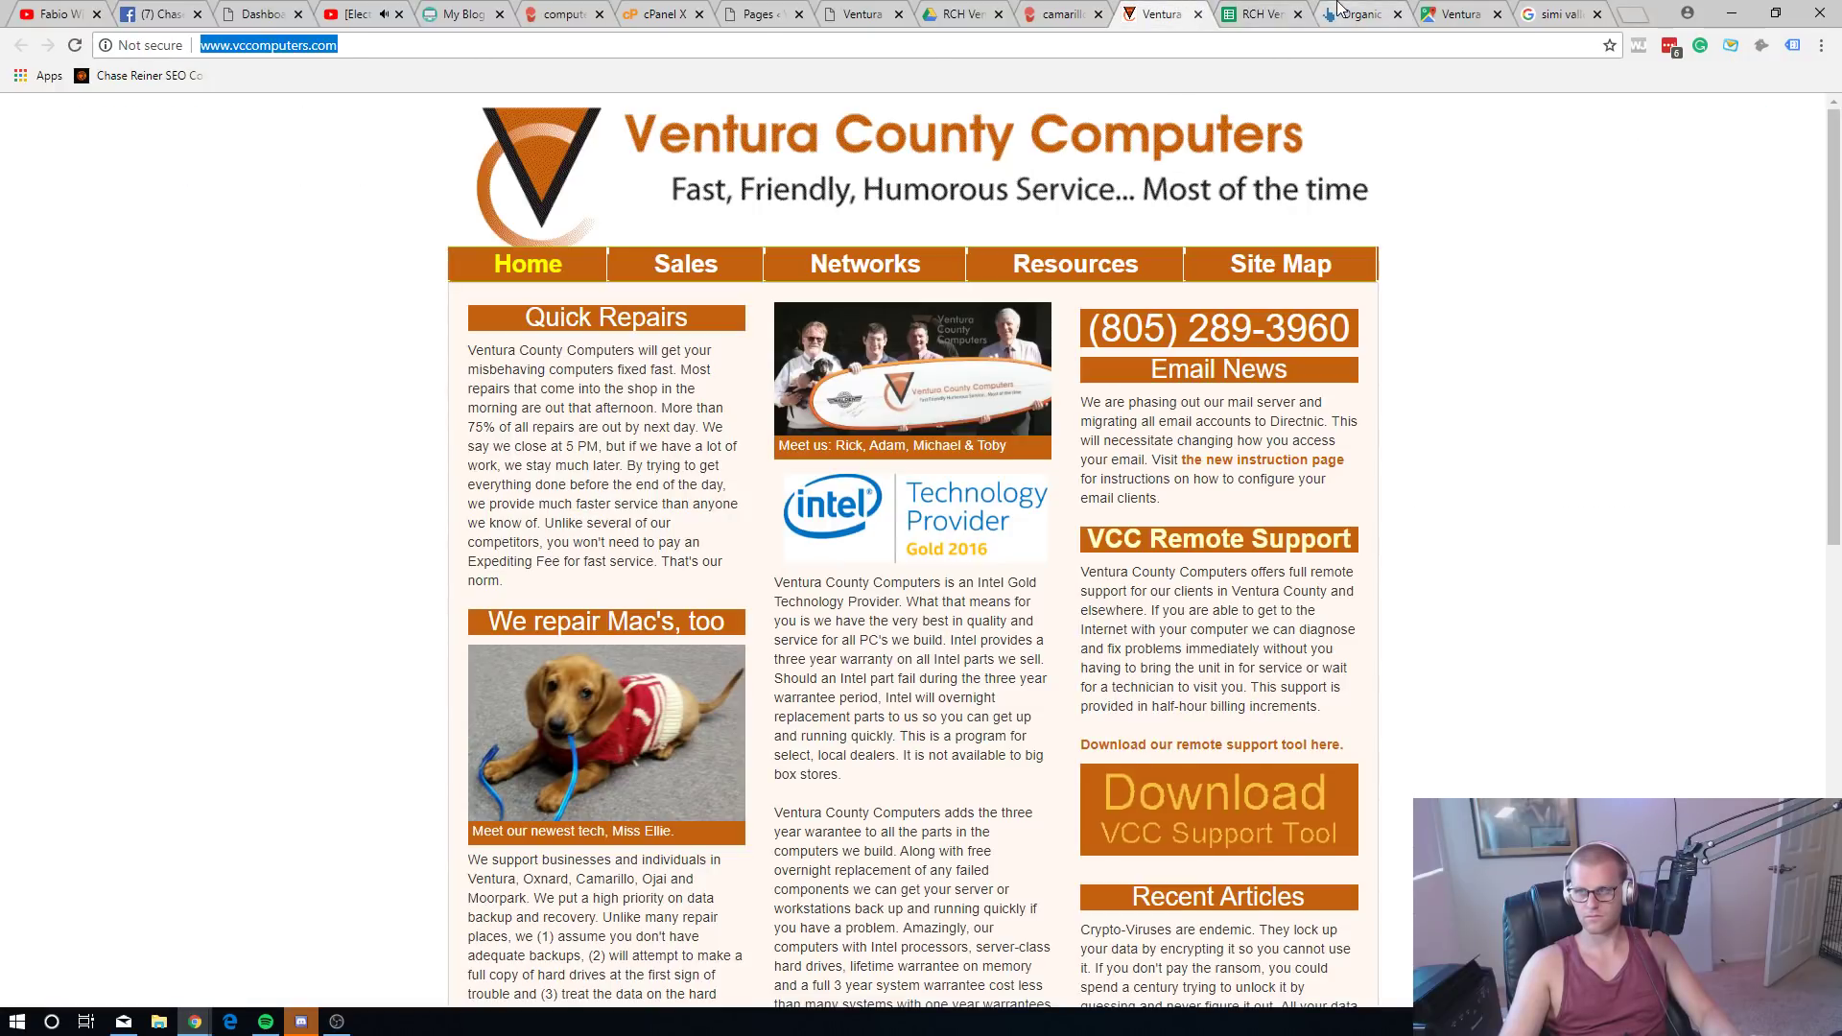
click(1340, 8)
click(1562, 8)
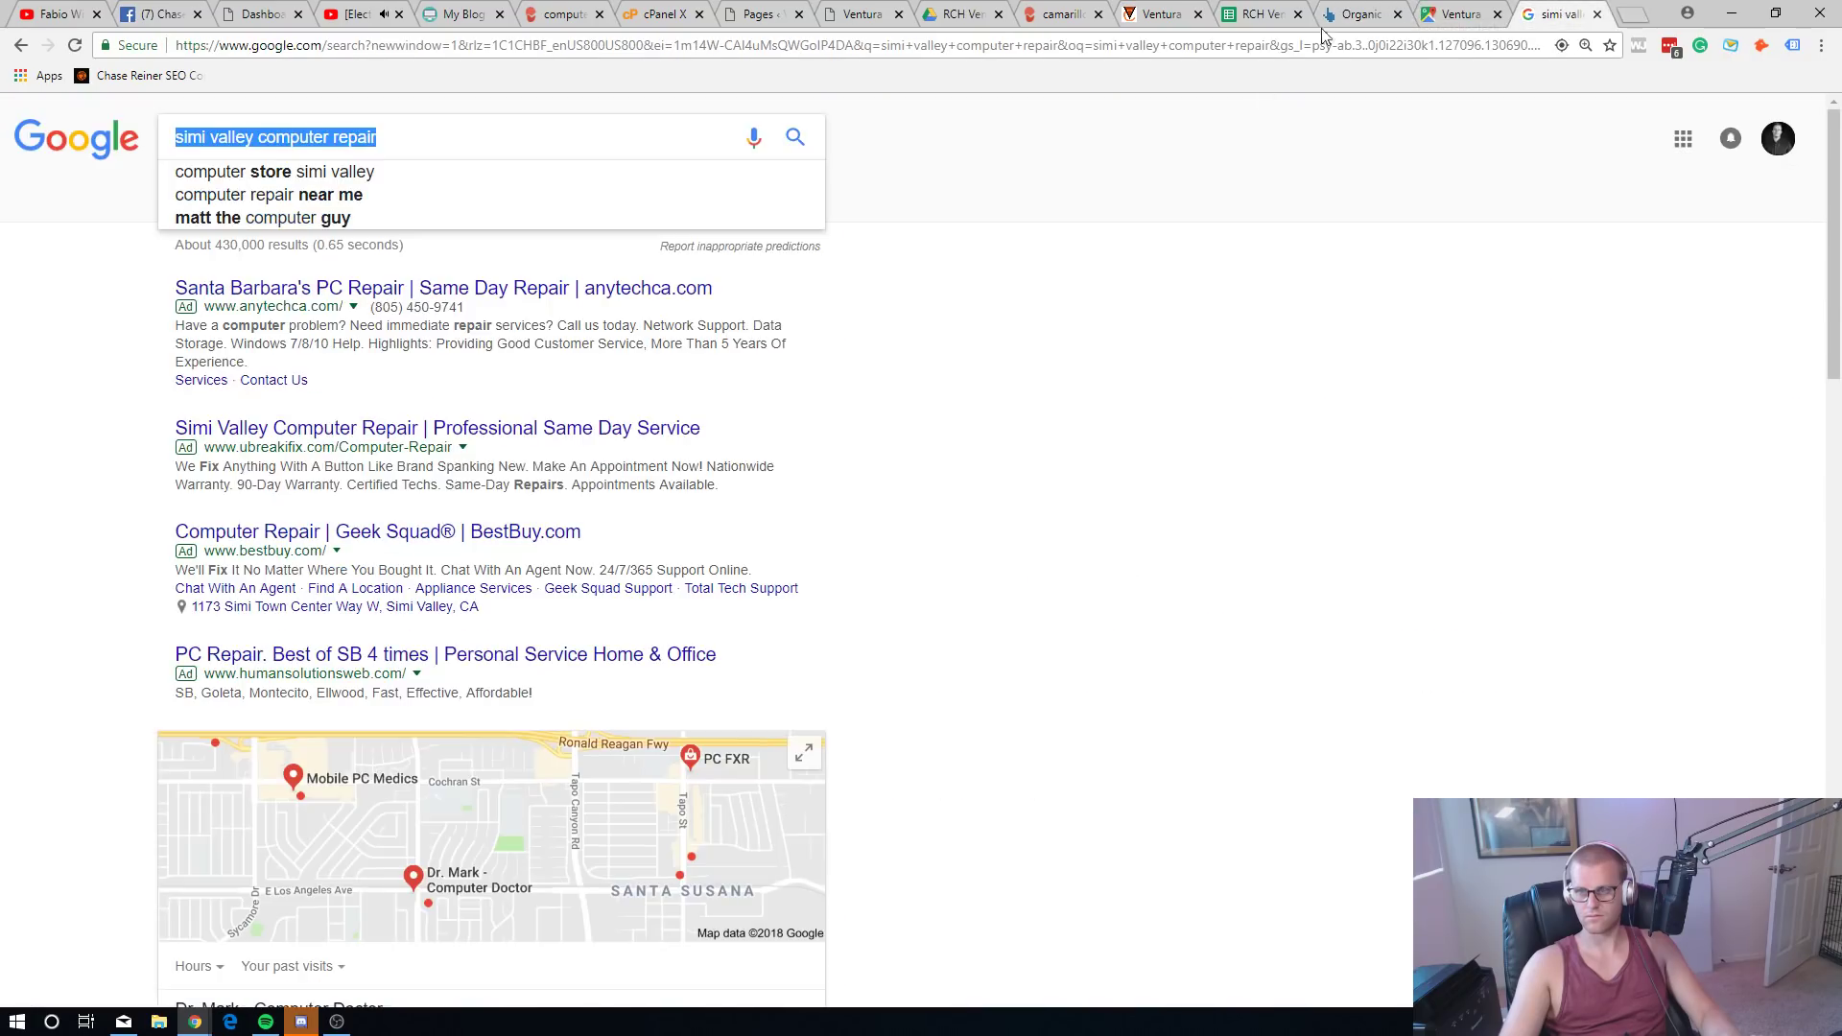
click(1427, 9)
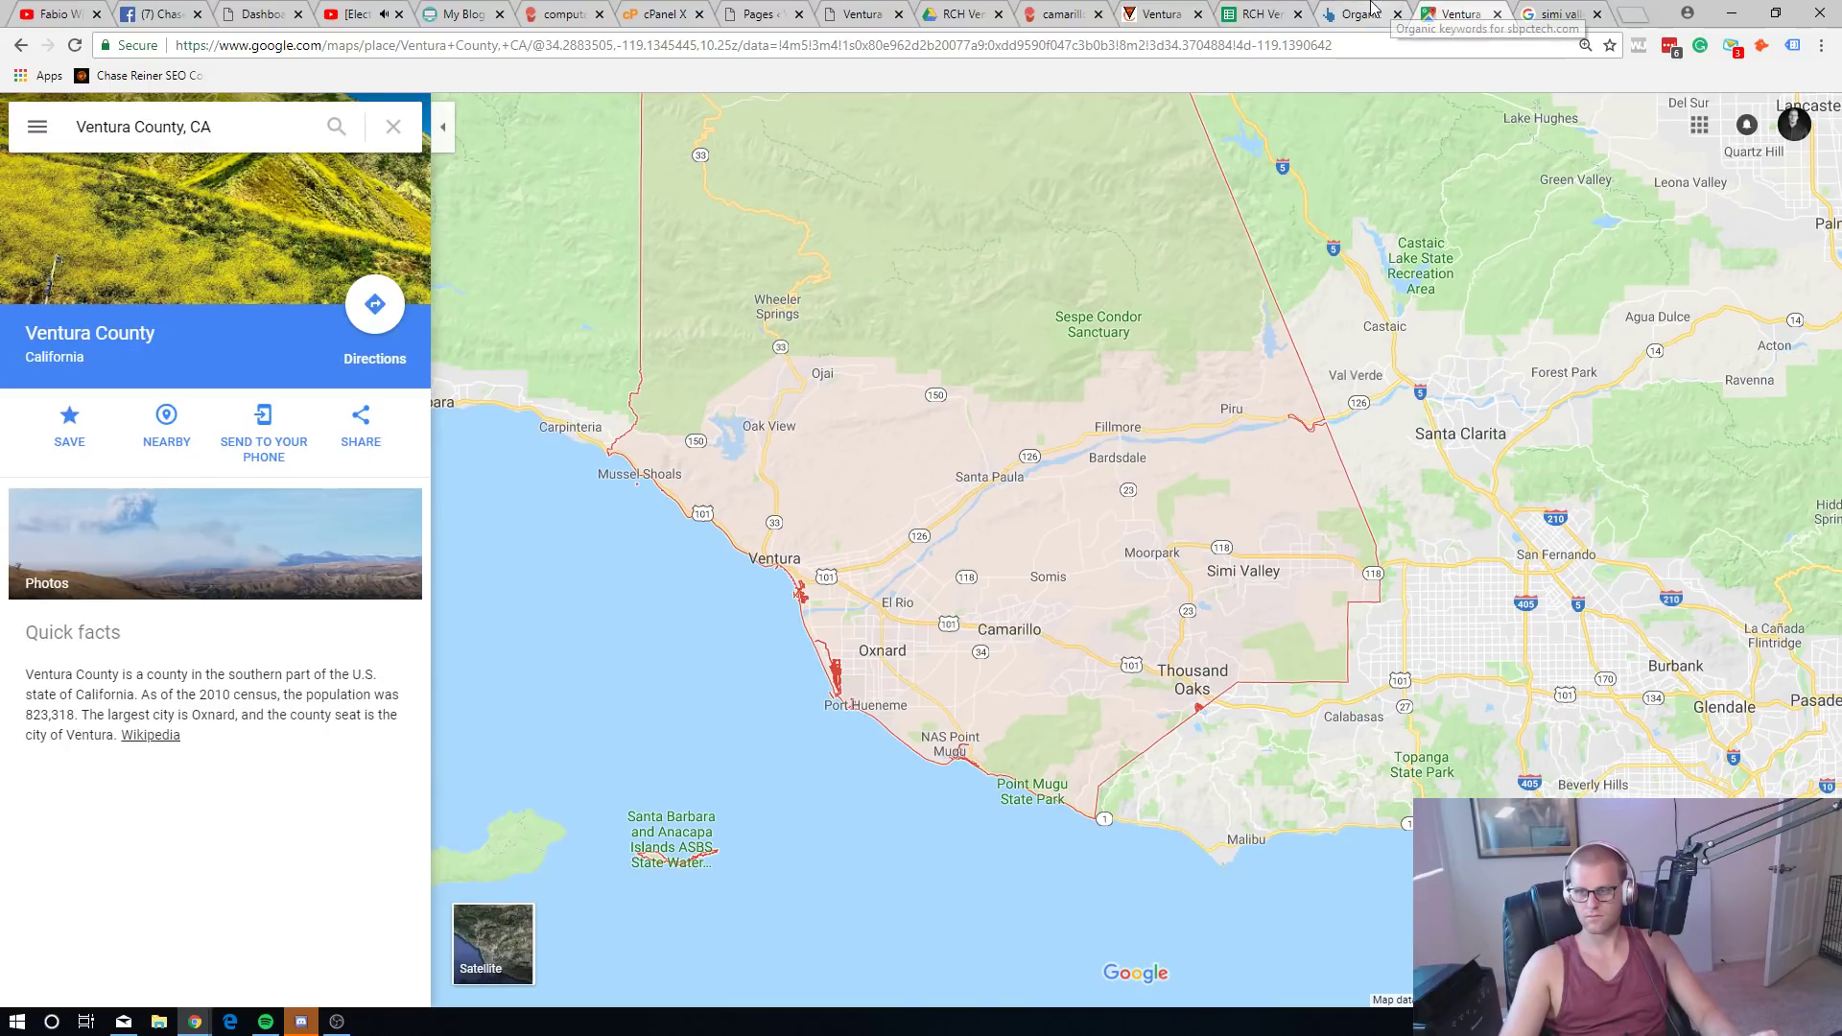
click(1373, 9)
click(1276, 8)
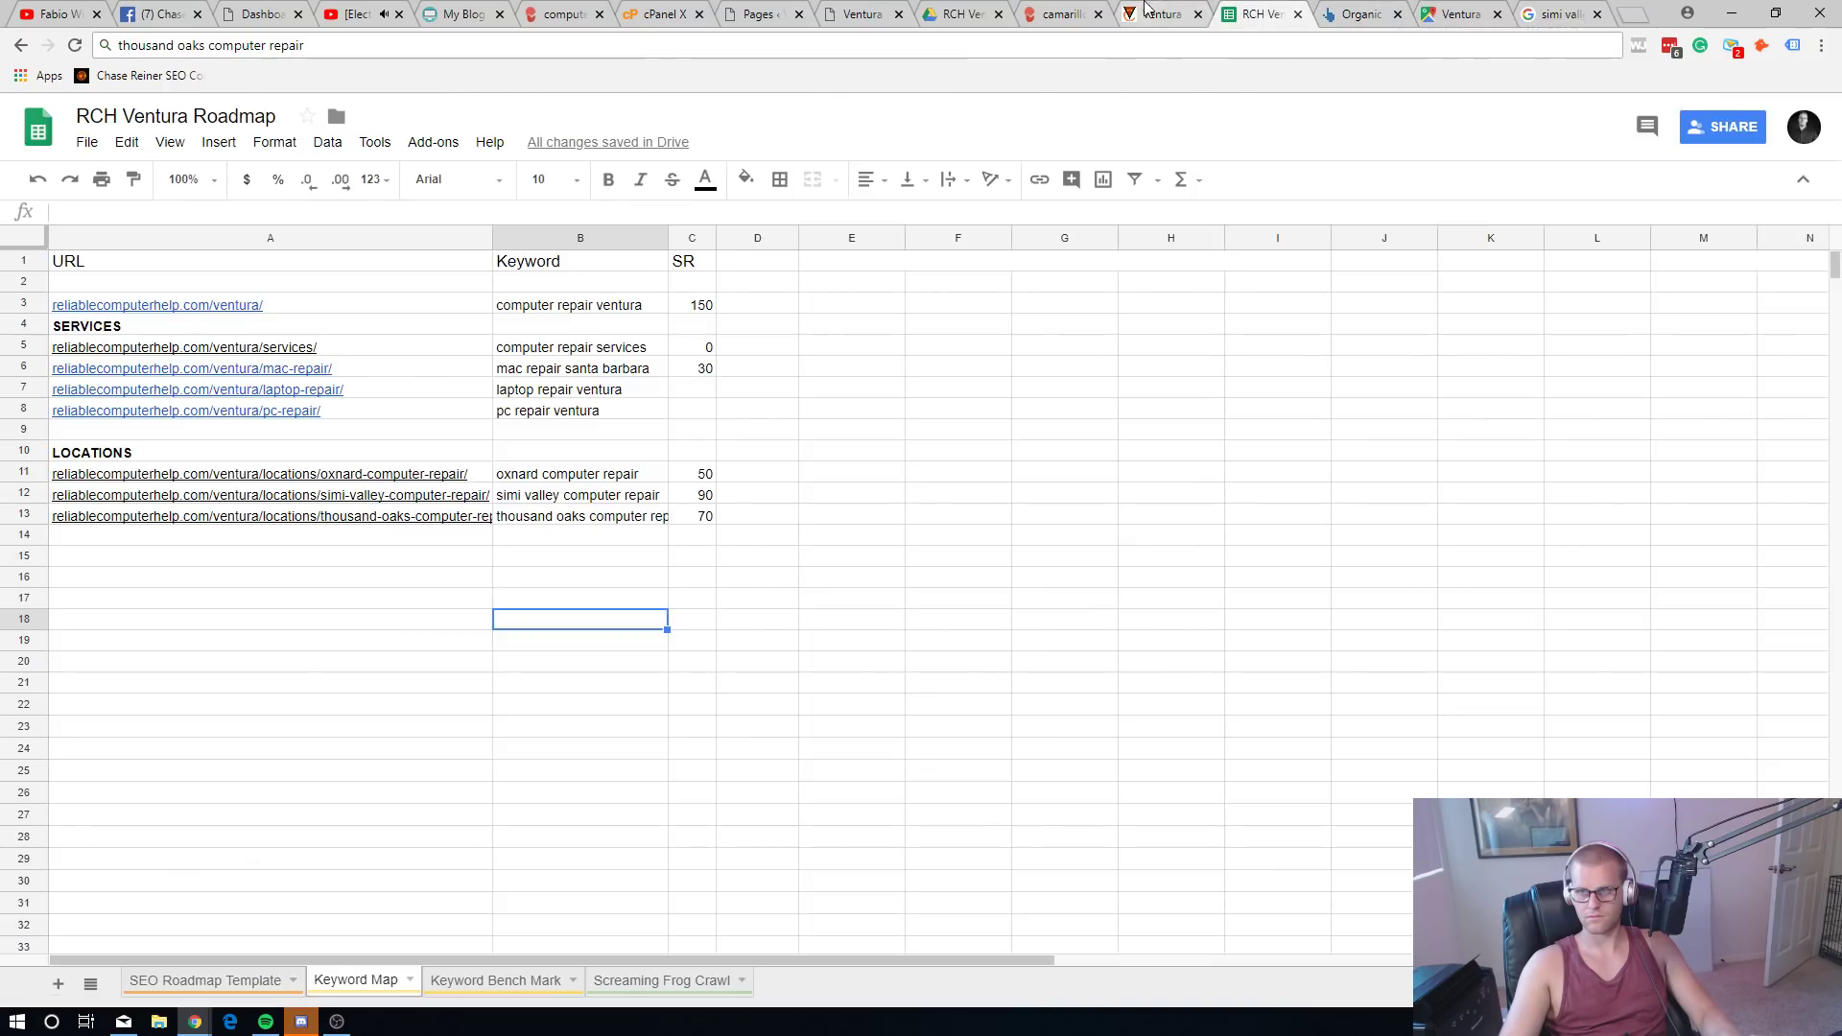
Select 'camarillo computer repair' in the KWFinder results and go back to the roadmap sheet
click(1049, 11)
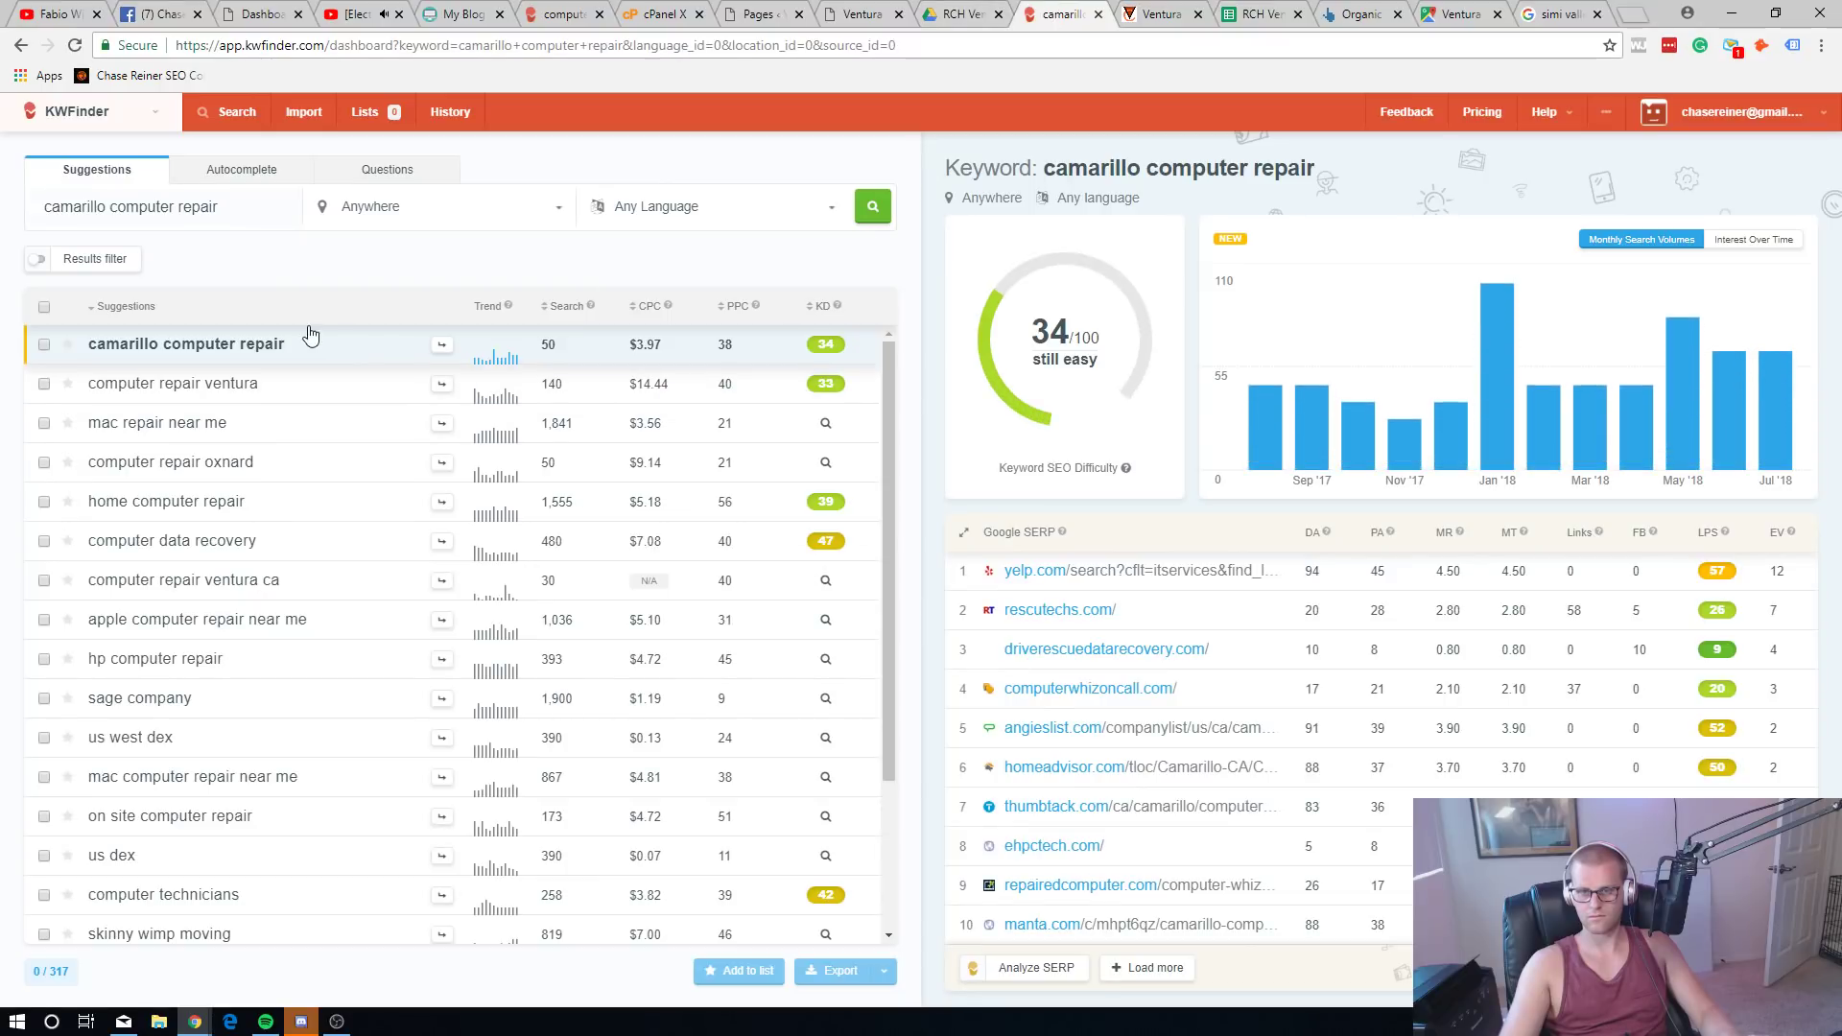
drag(288, 343, 74, 340)
key(ctrl+c)
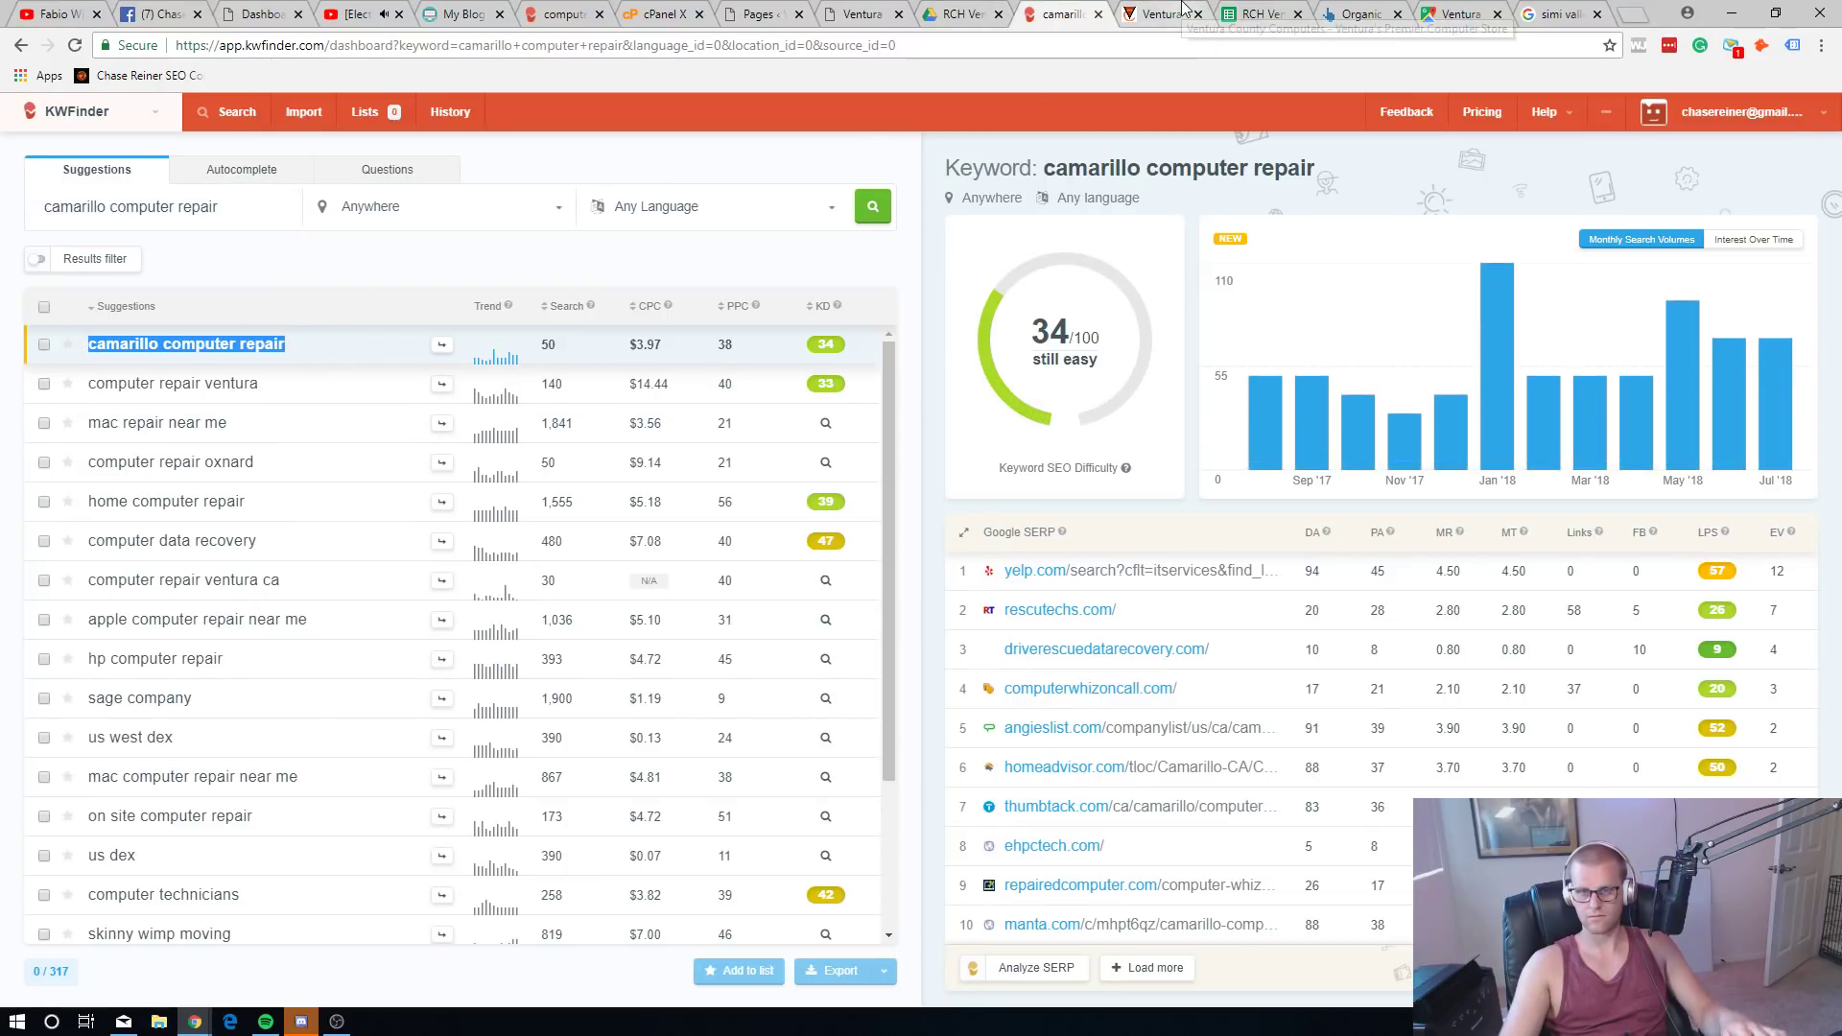
click(1188, 14)
click(1263, 12)
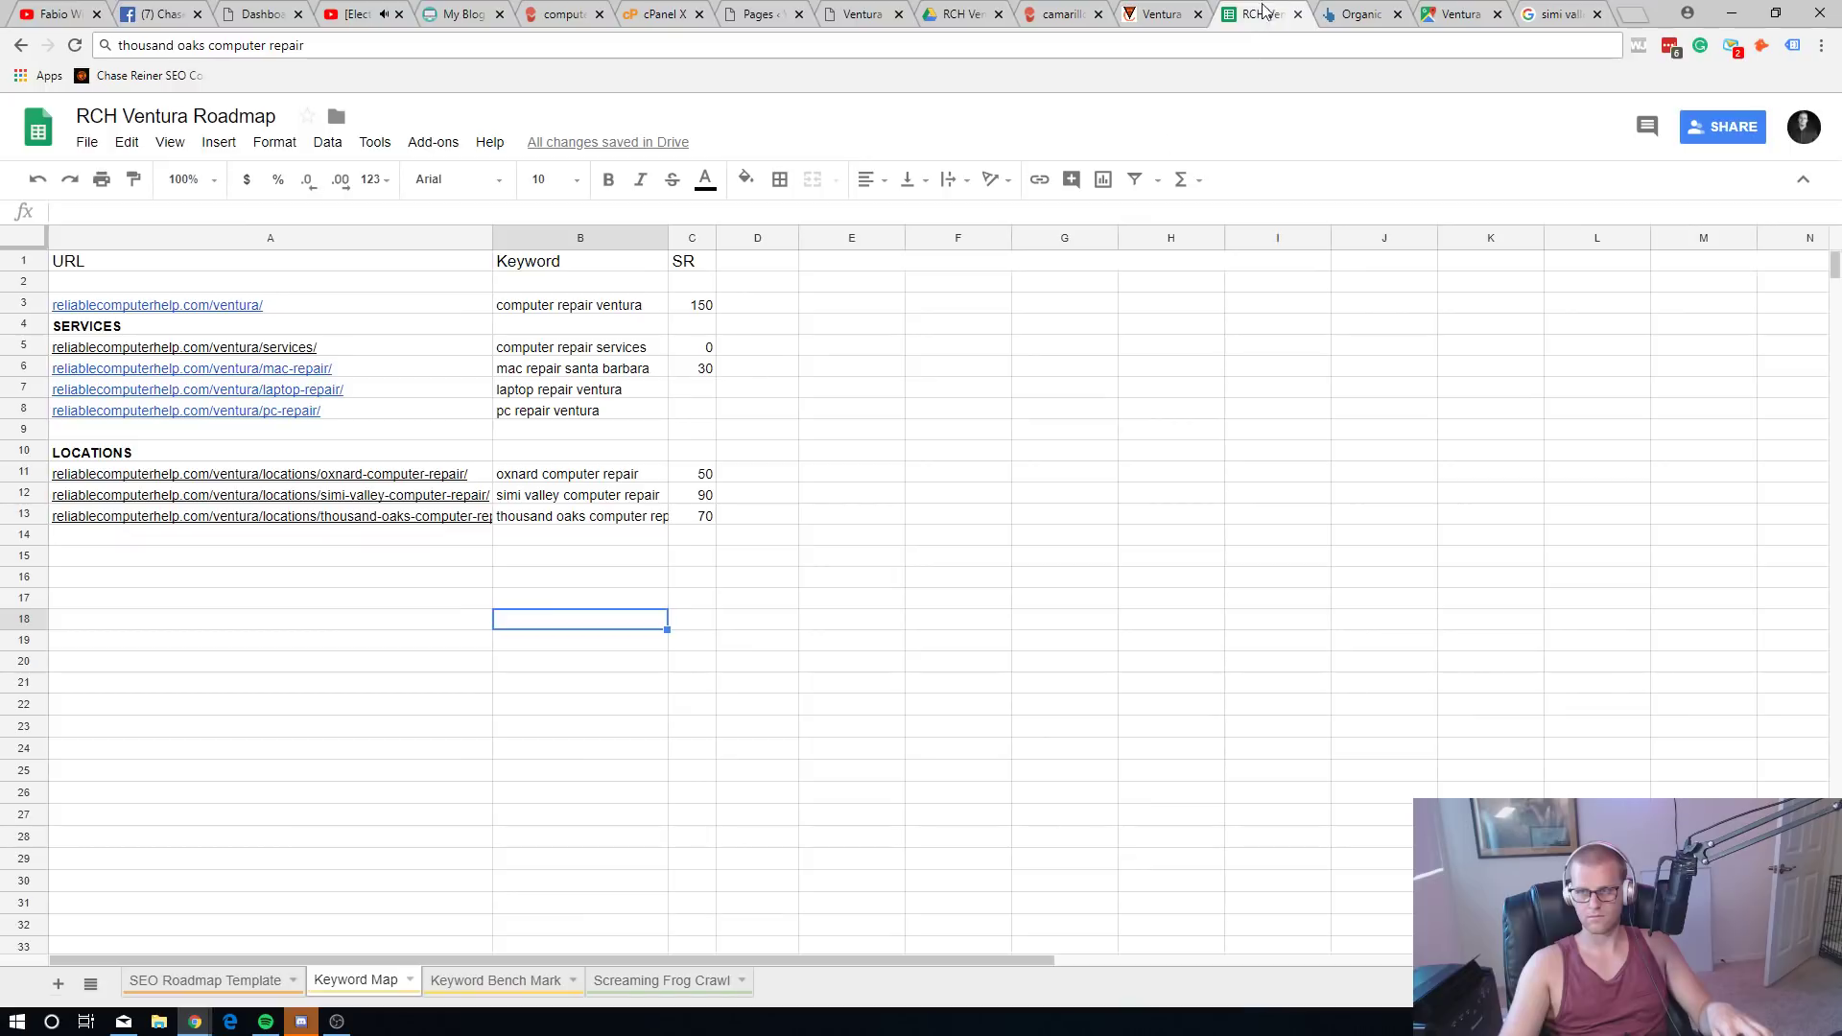
Enter 'camarillo computer repair' as plain text in B14, cleaning it through the address bar
click(528, 535)
key(ctrl+v)
key(ctrl+z)
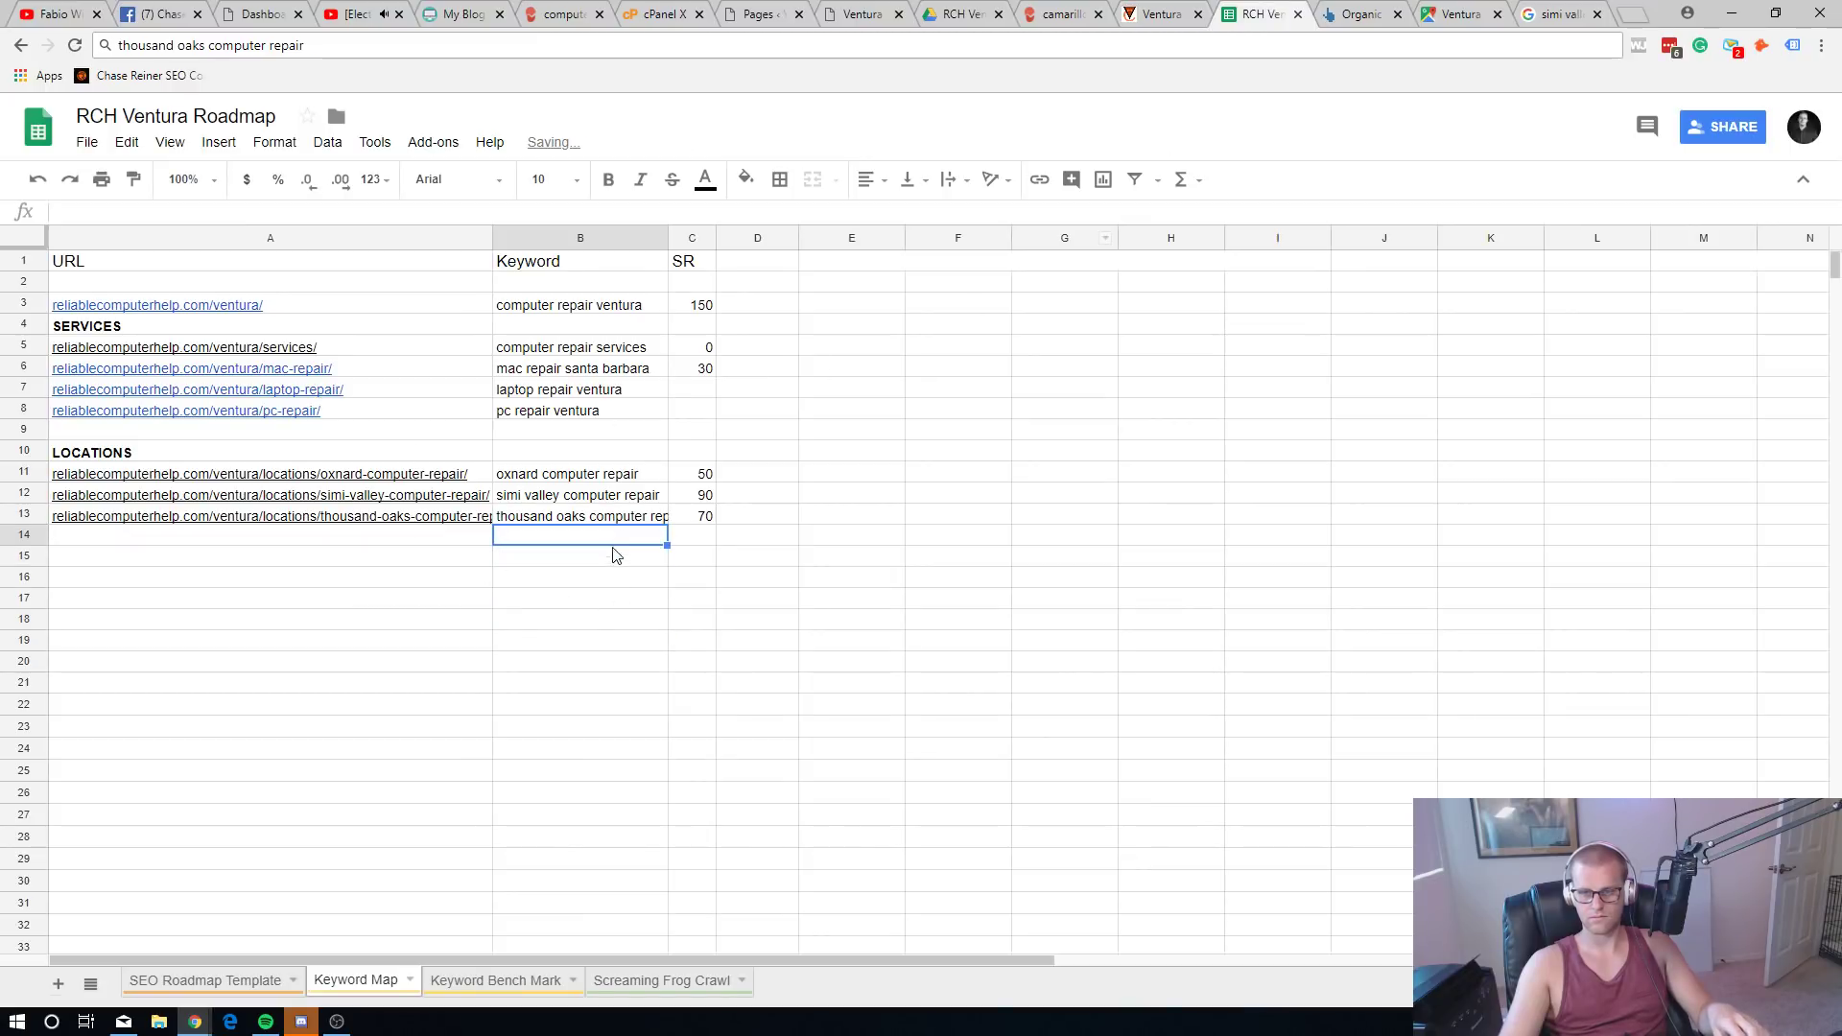
double_click(619, 536)
key(ctrl+v)
key(ctrl+z)
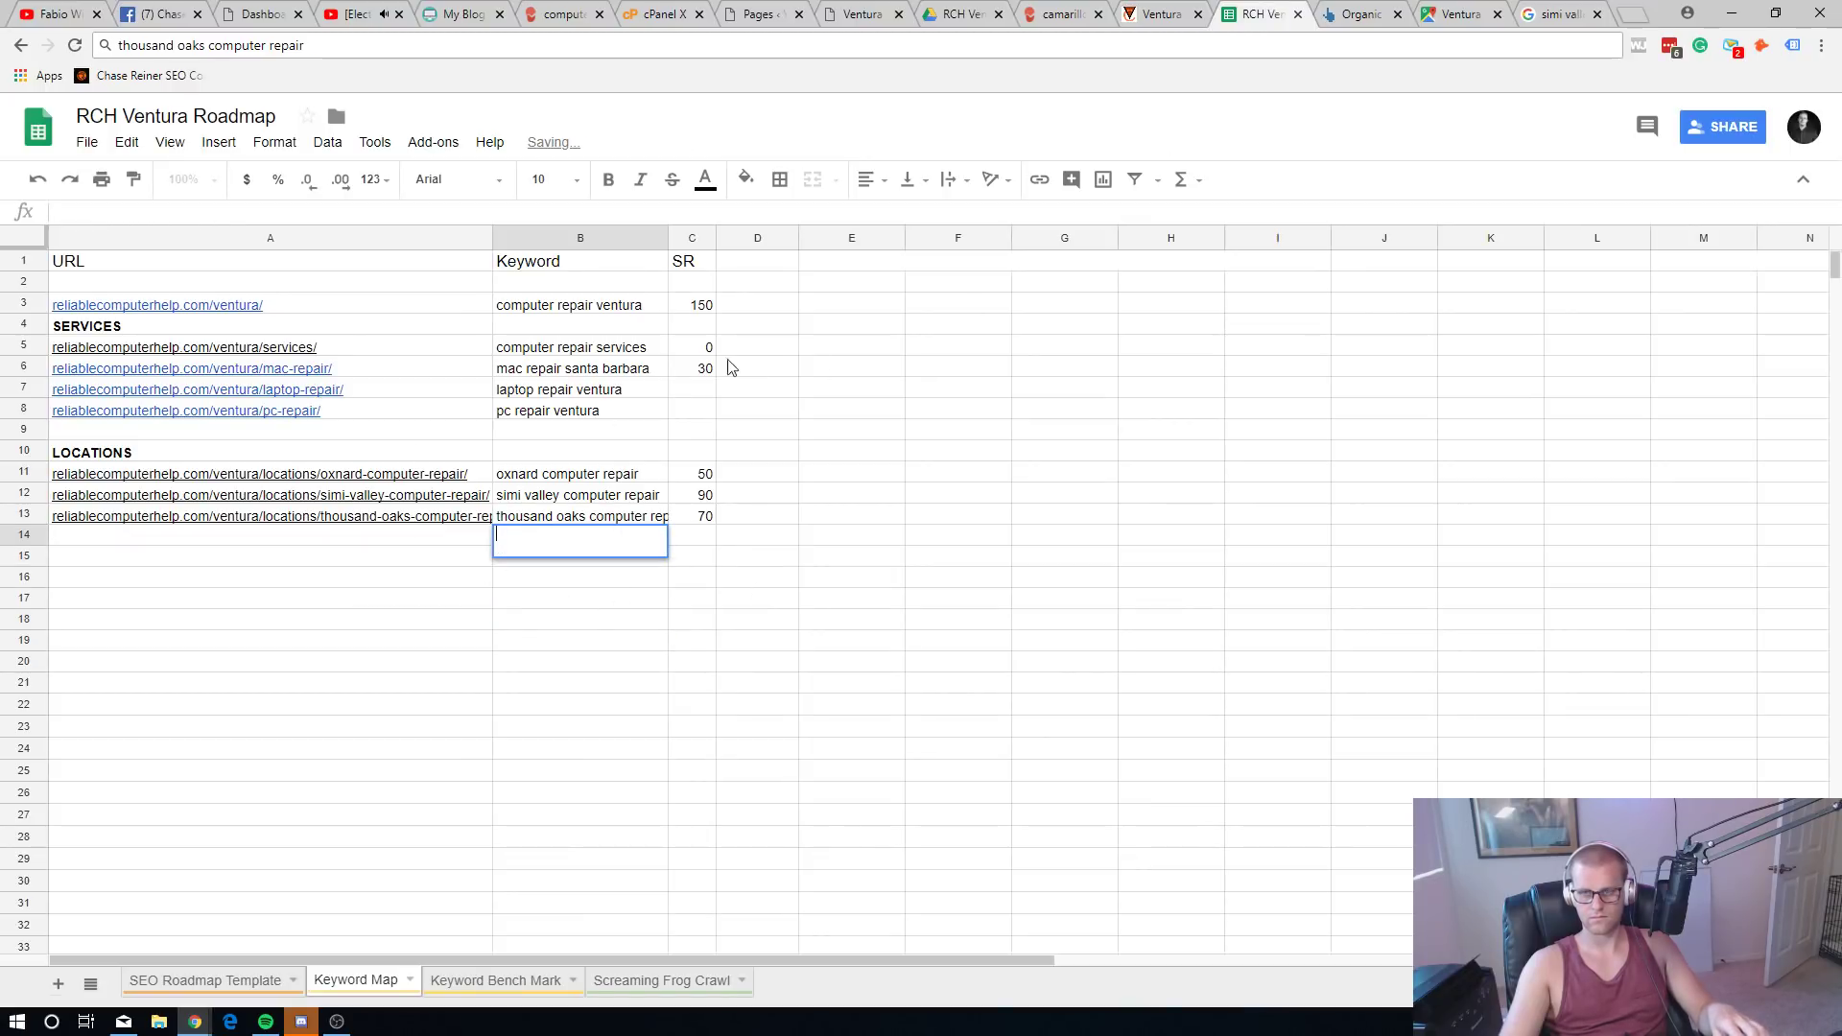
click(325, 50)
key(ctrl+v)
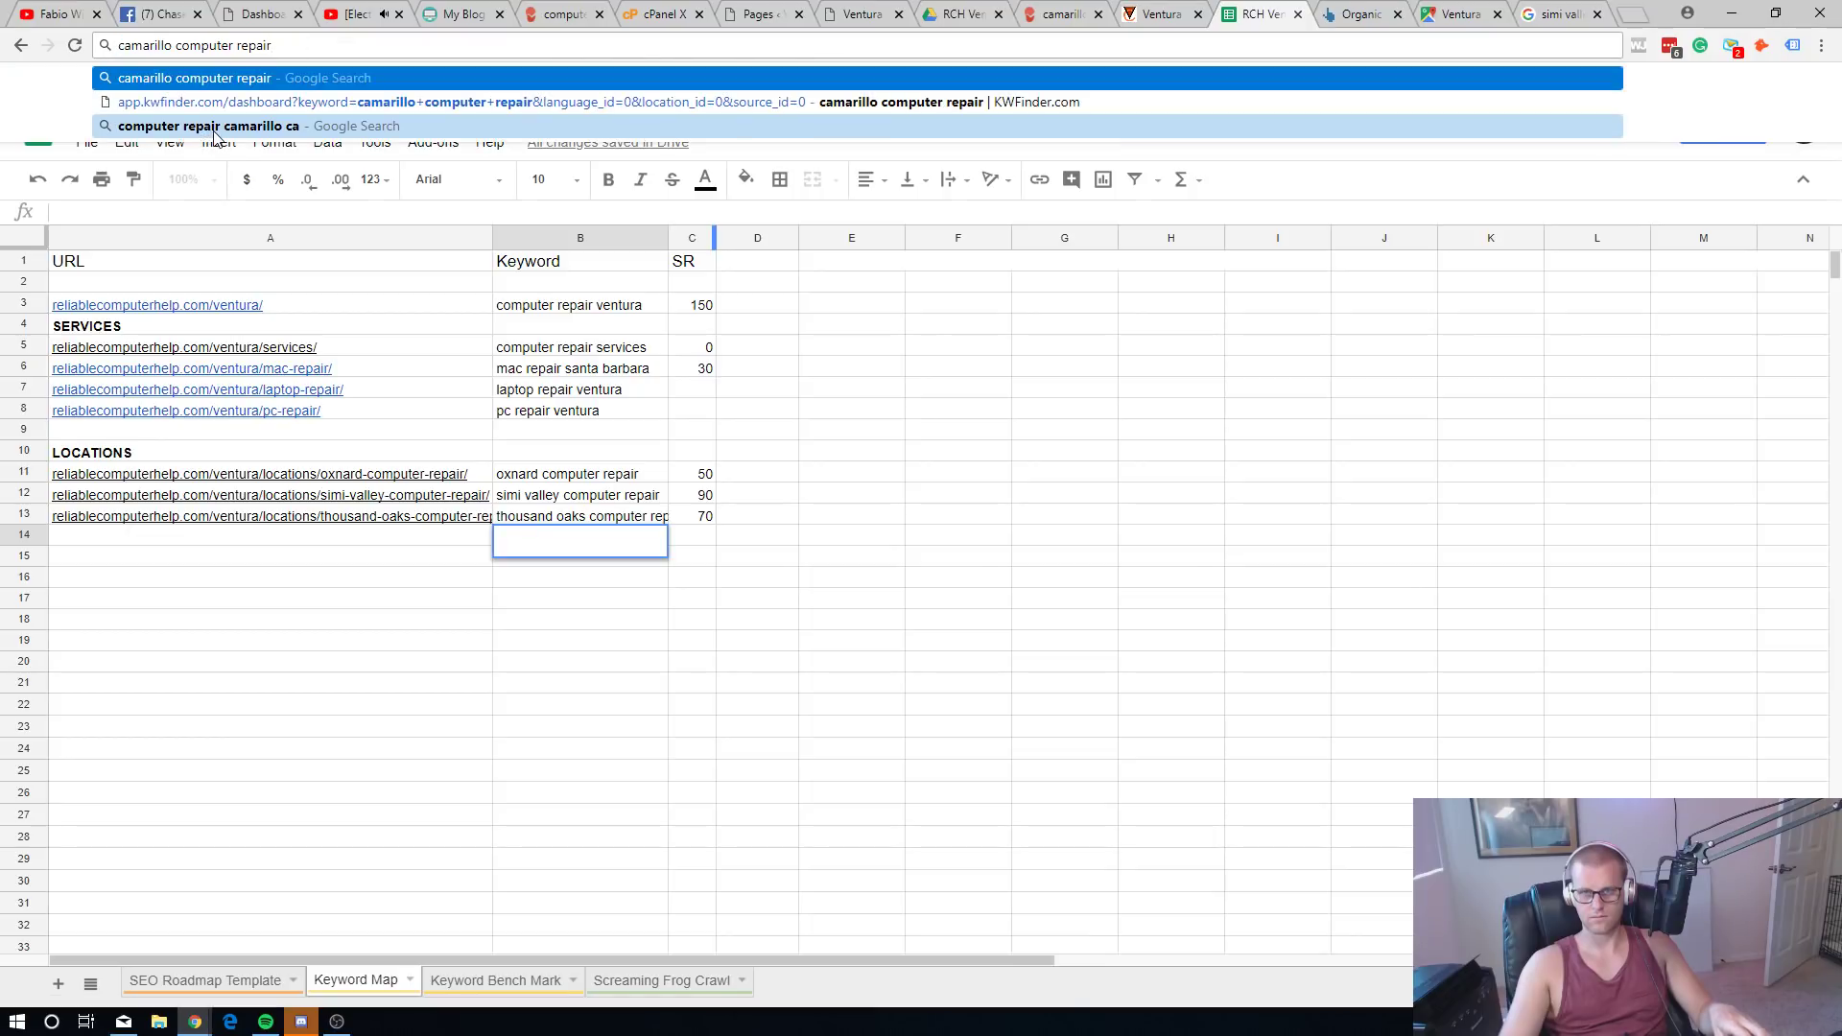
key(ctrl+a)
key(ctrl+c)
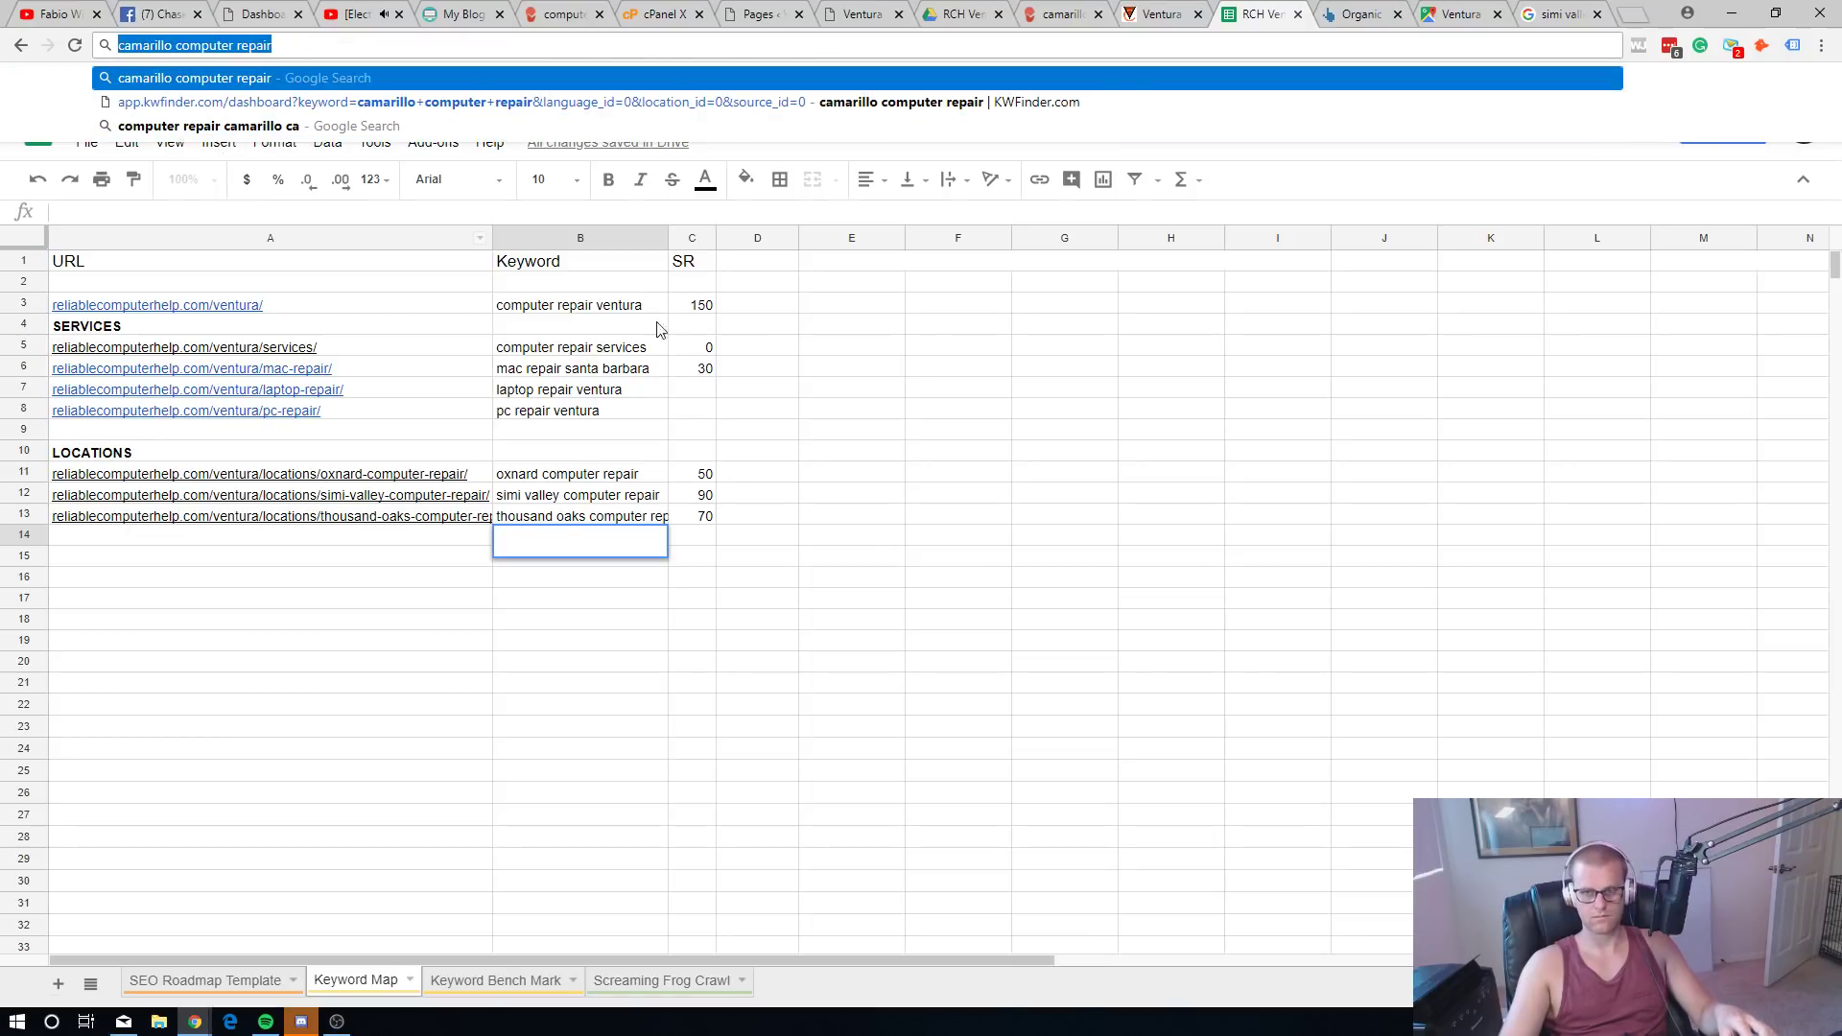
click(587, 538)
key(ctrl+v)
key(Tab)
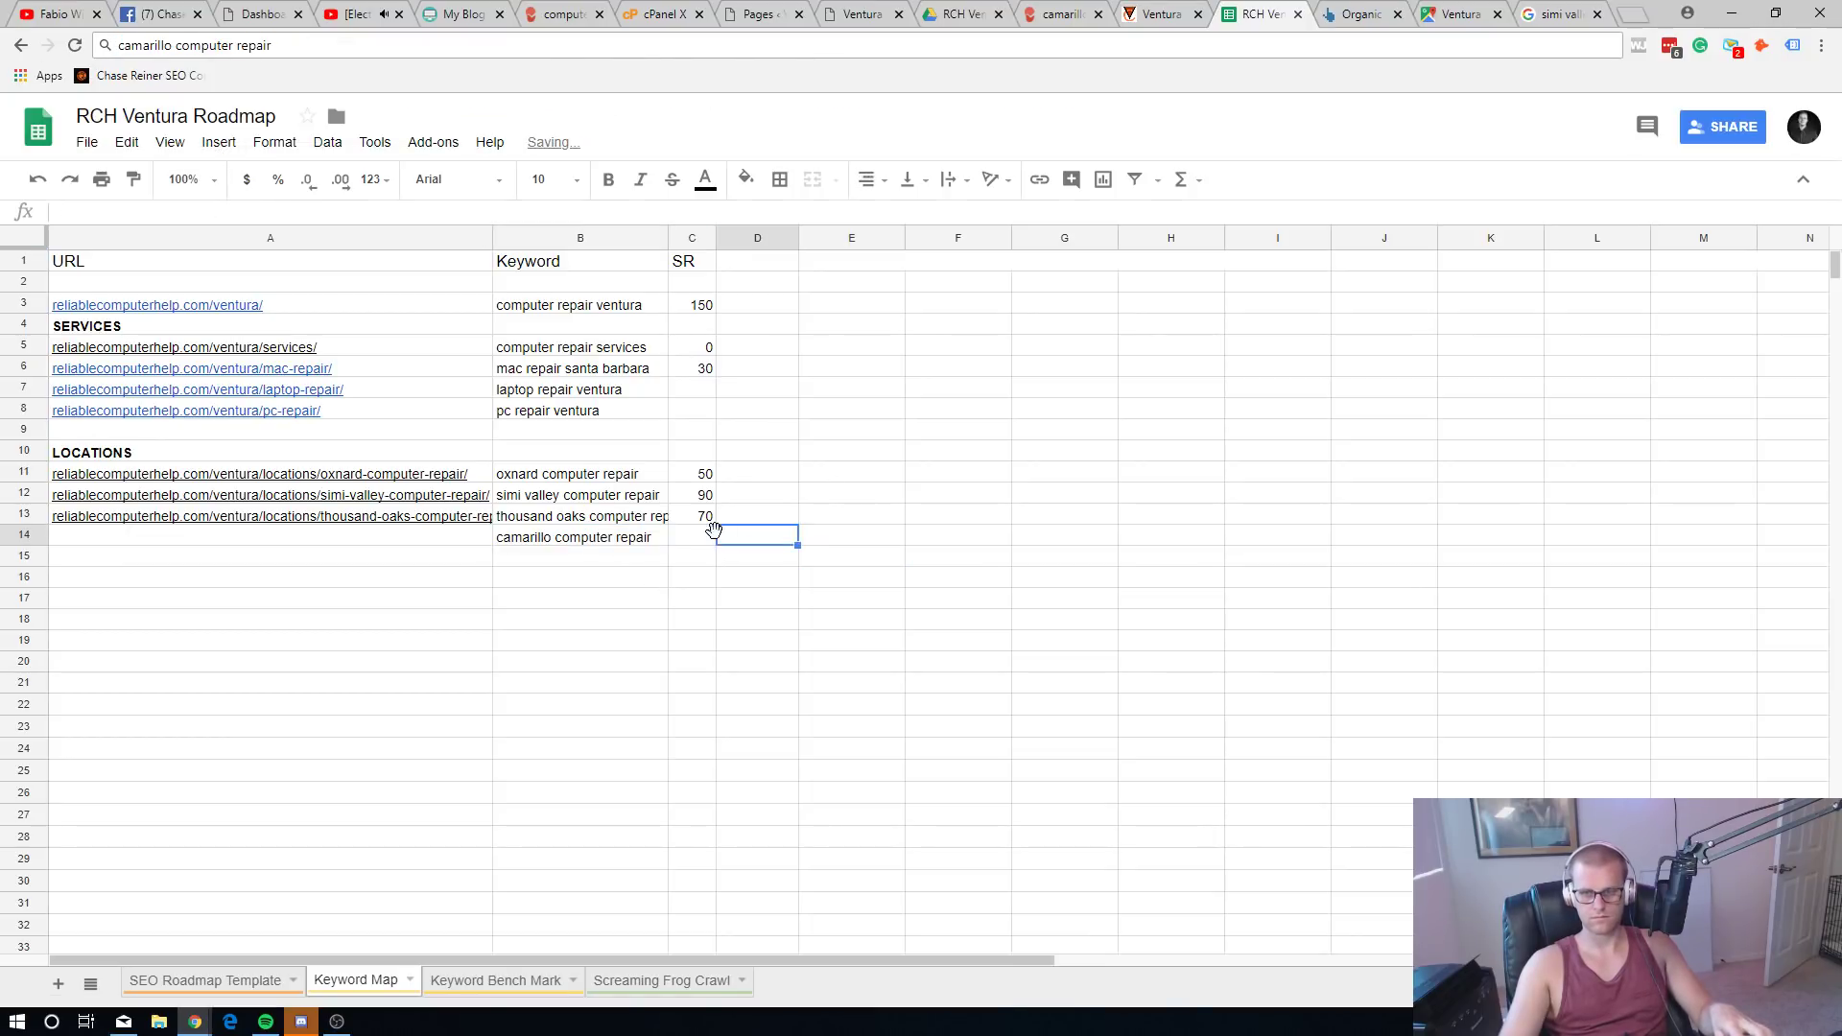
Confirm the camarillo volume in KWFinder and enter 50 in C14
click(1103, 10)
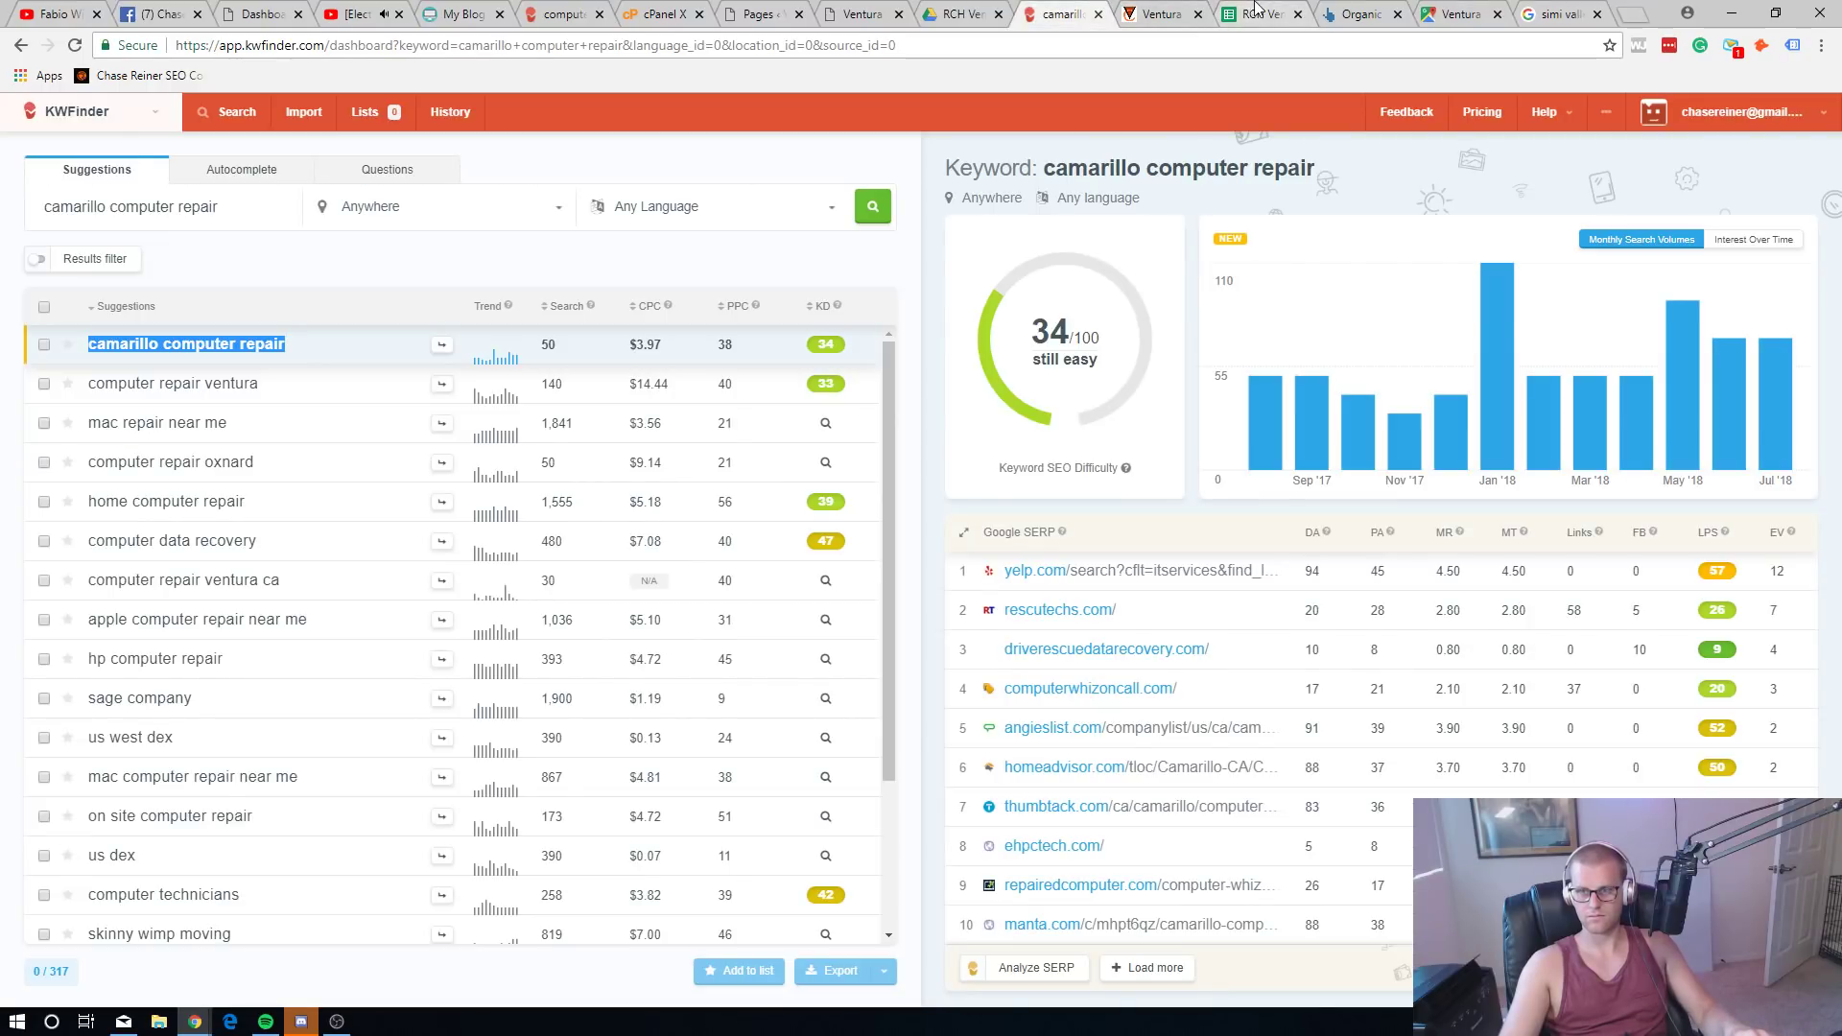
click(1257, 9)
text(50)
key(Tab)
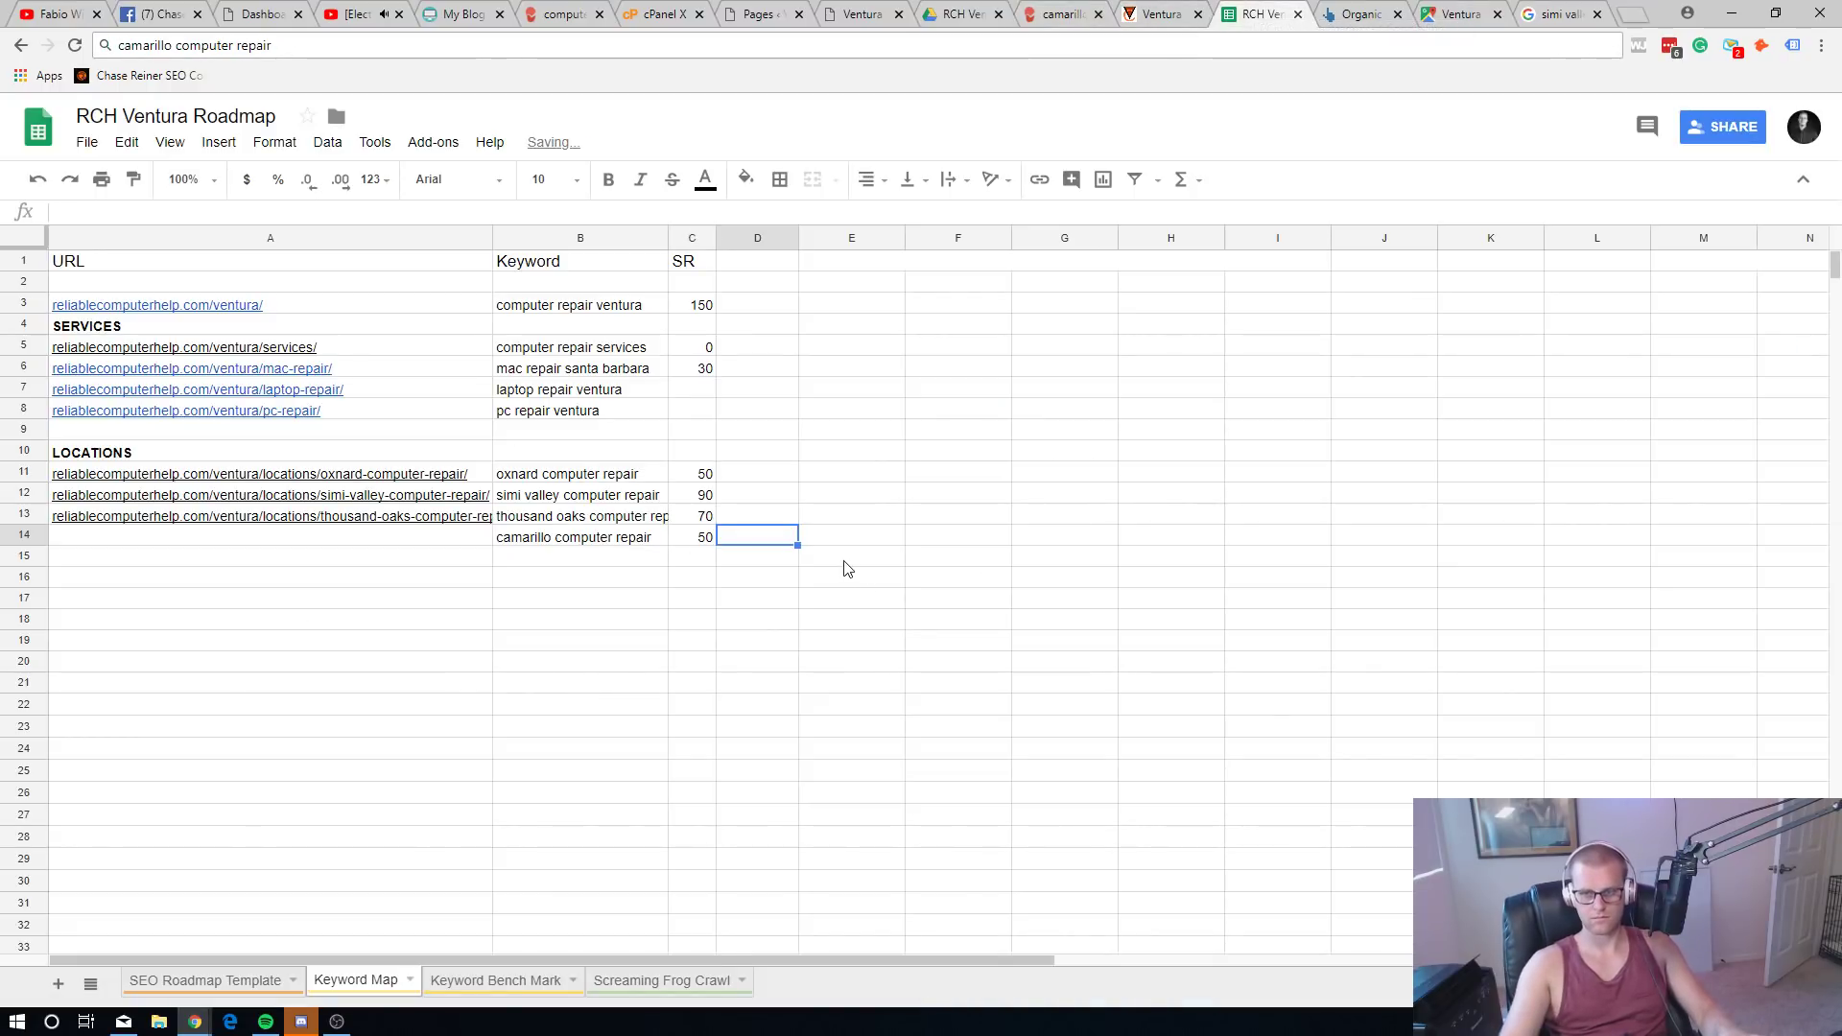
Copy A13's URL into A14 and change the slug to camarillo-computer-repair/
click(379, 518)
key(ctrl+c)
click(389, 537)
key(ctrl+v)
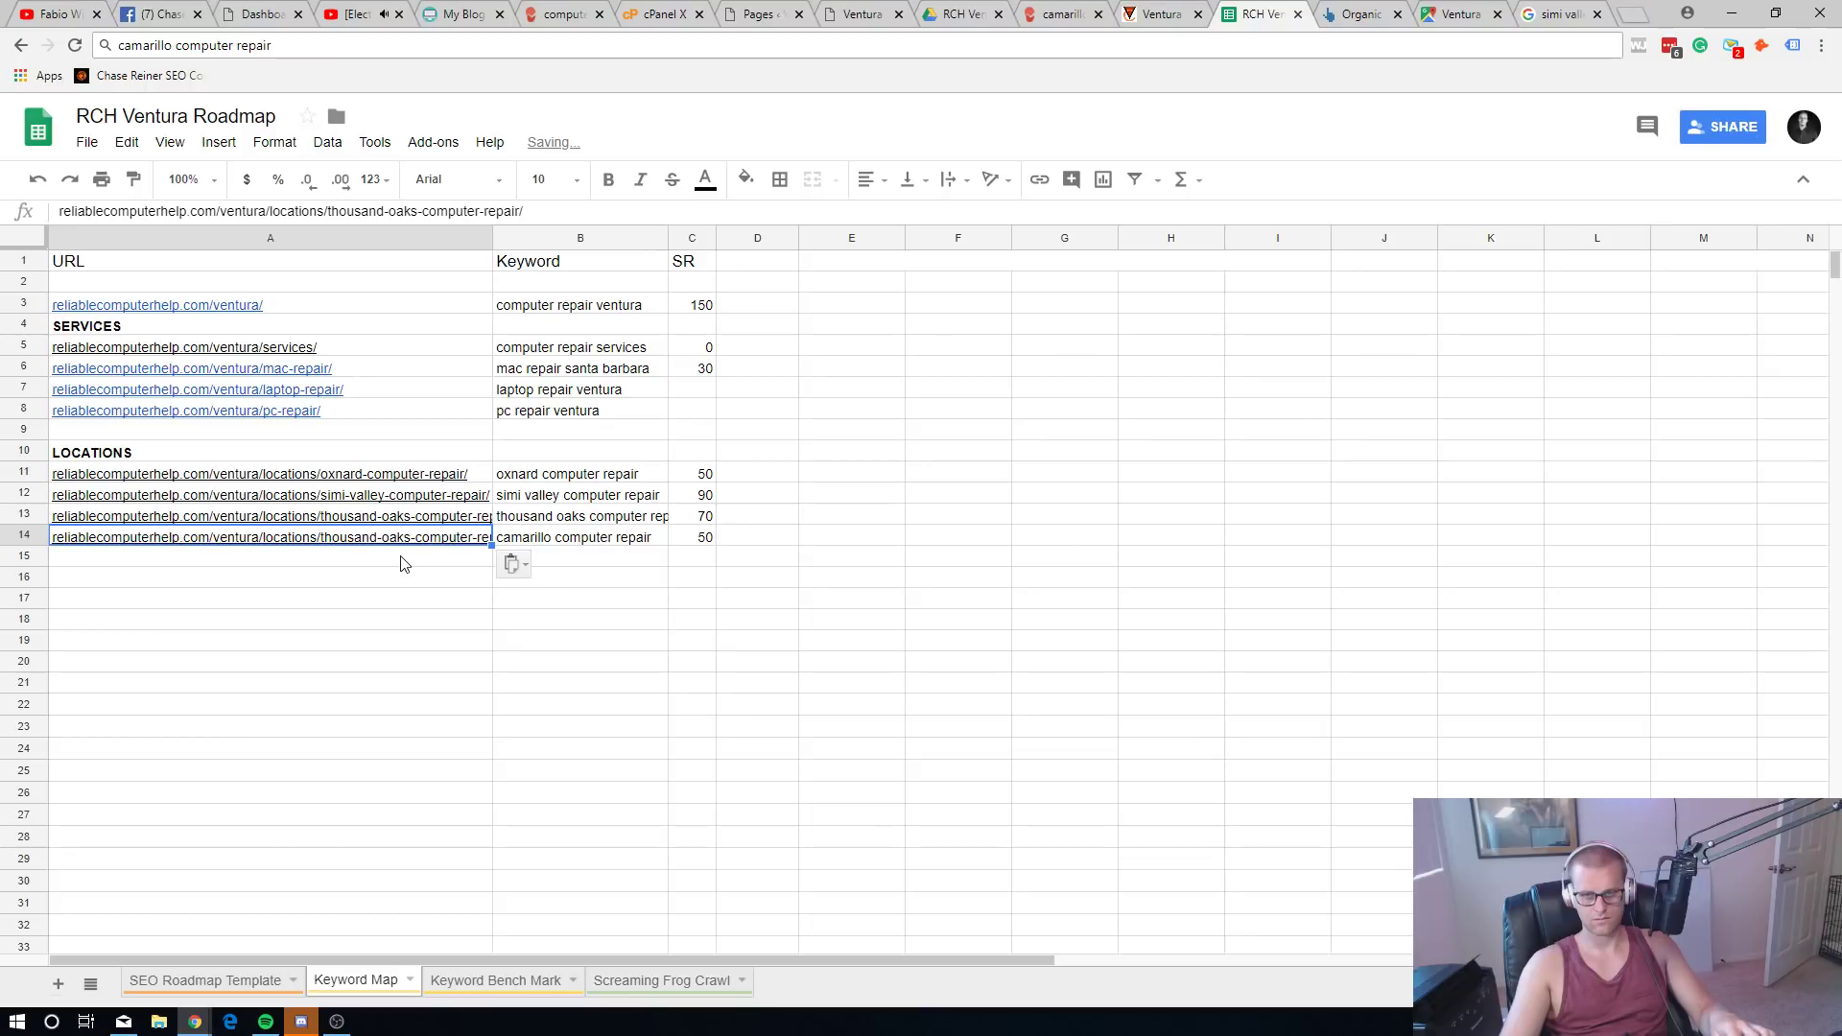
double_click(389, 544)
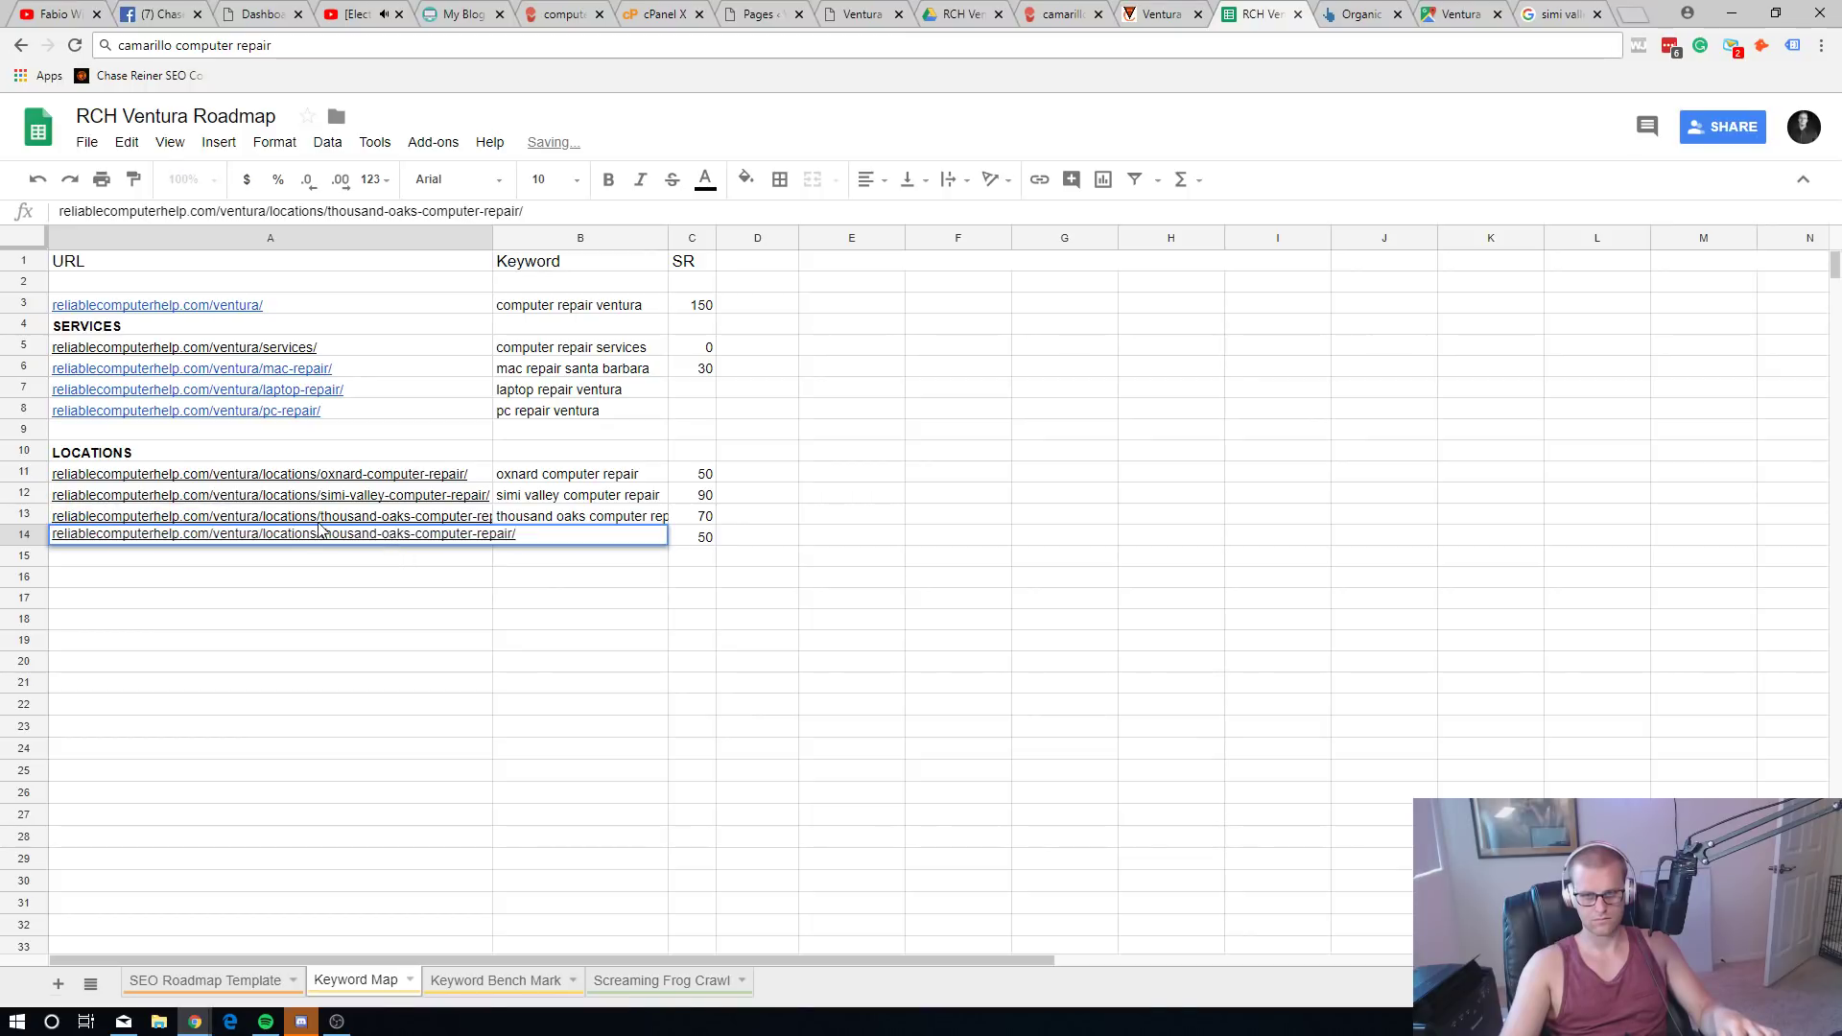
drag(320, 532, 719, 563)
text(camr)
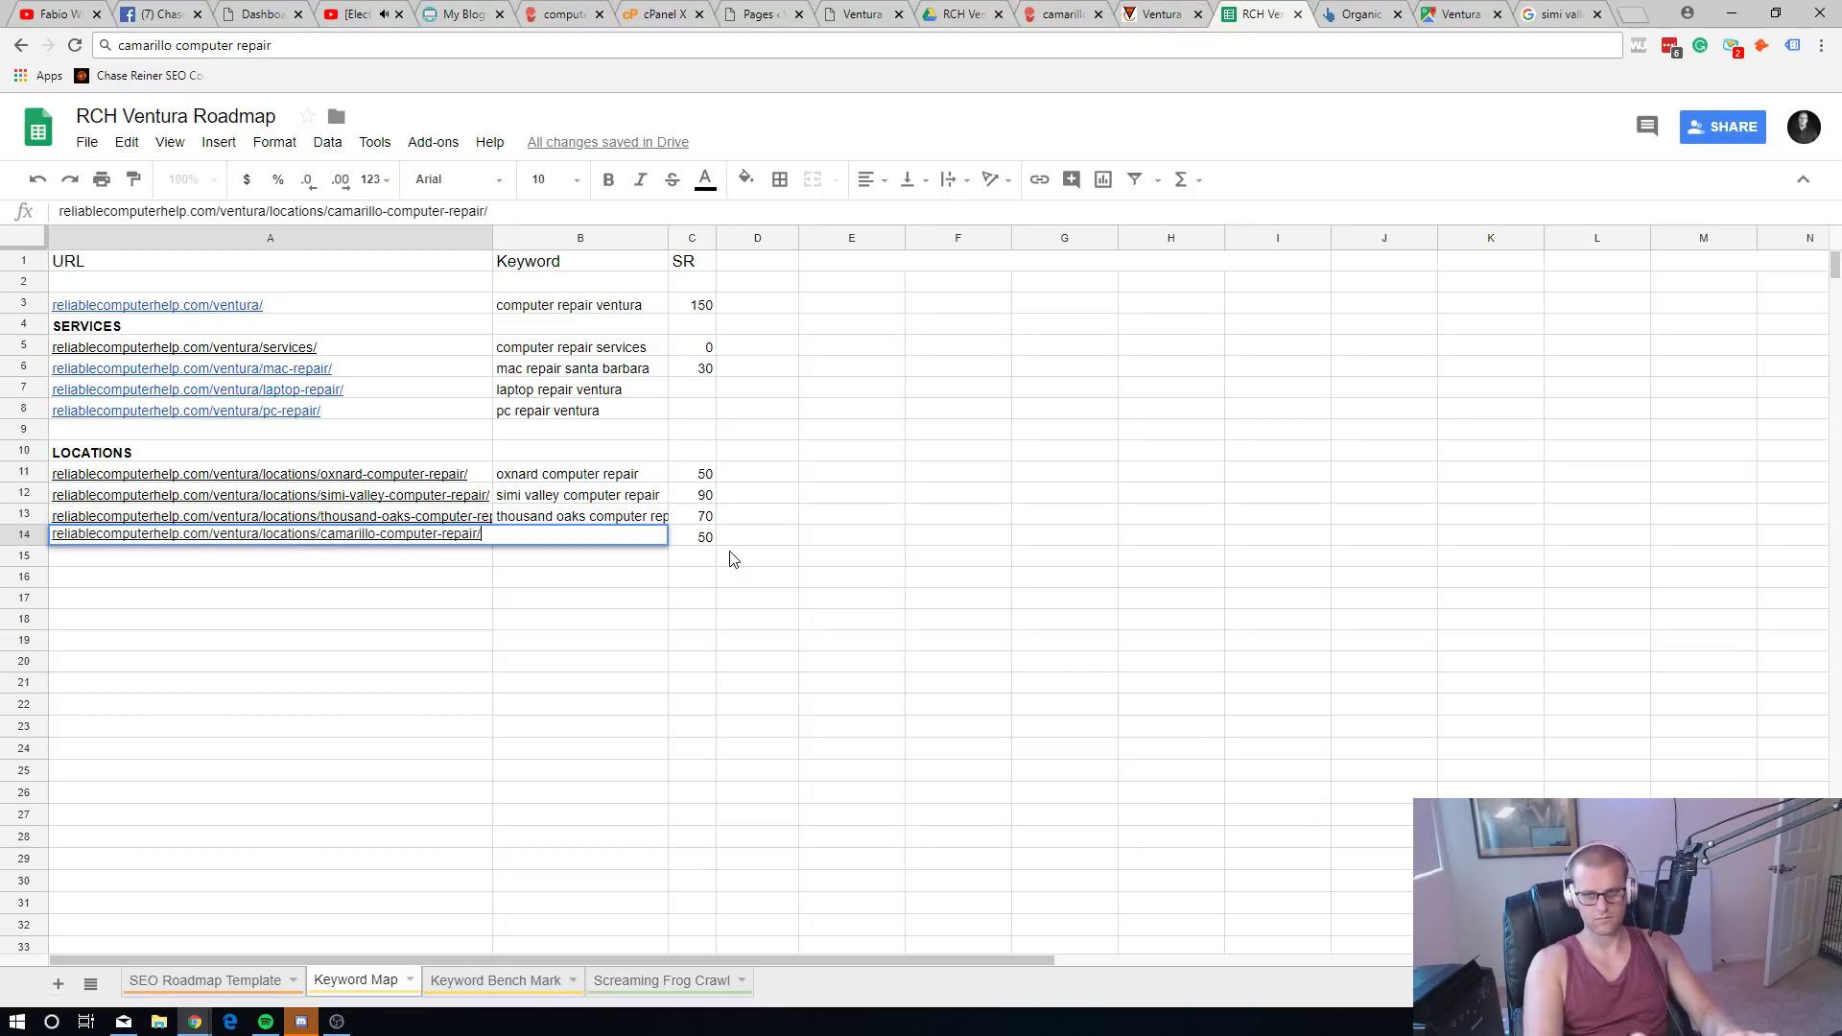
click(733, 559)
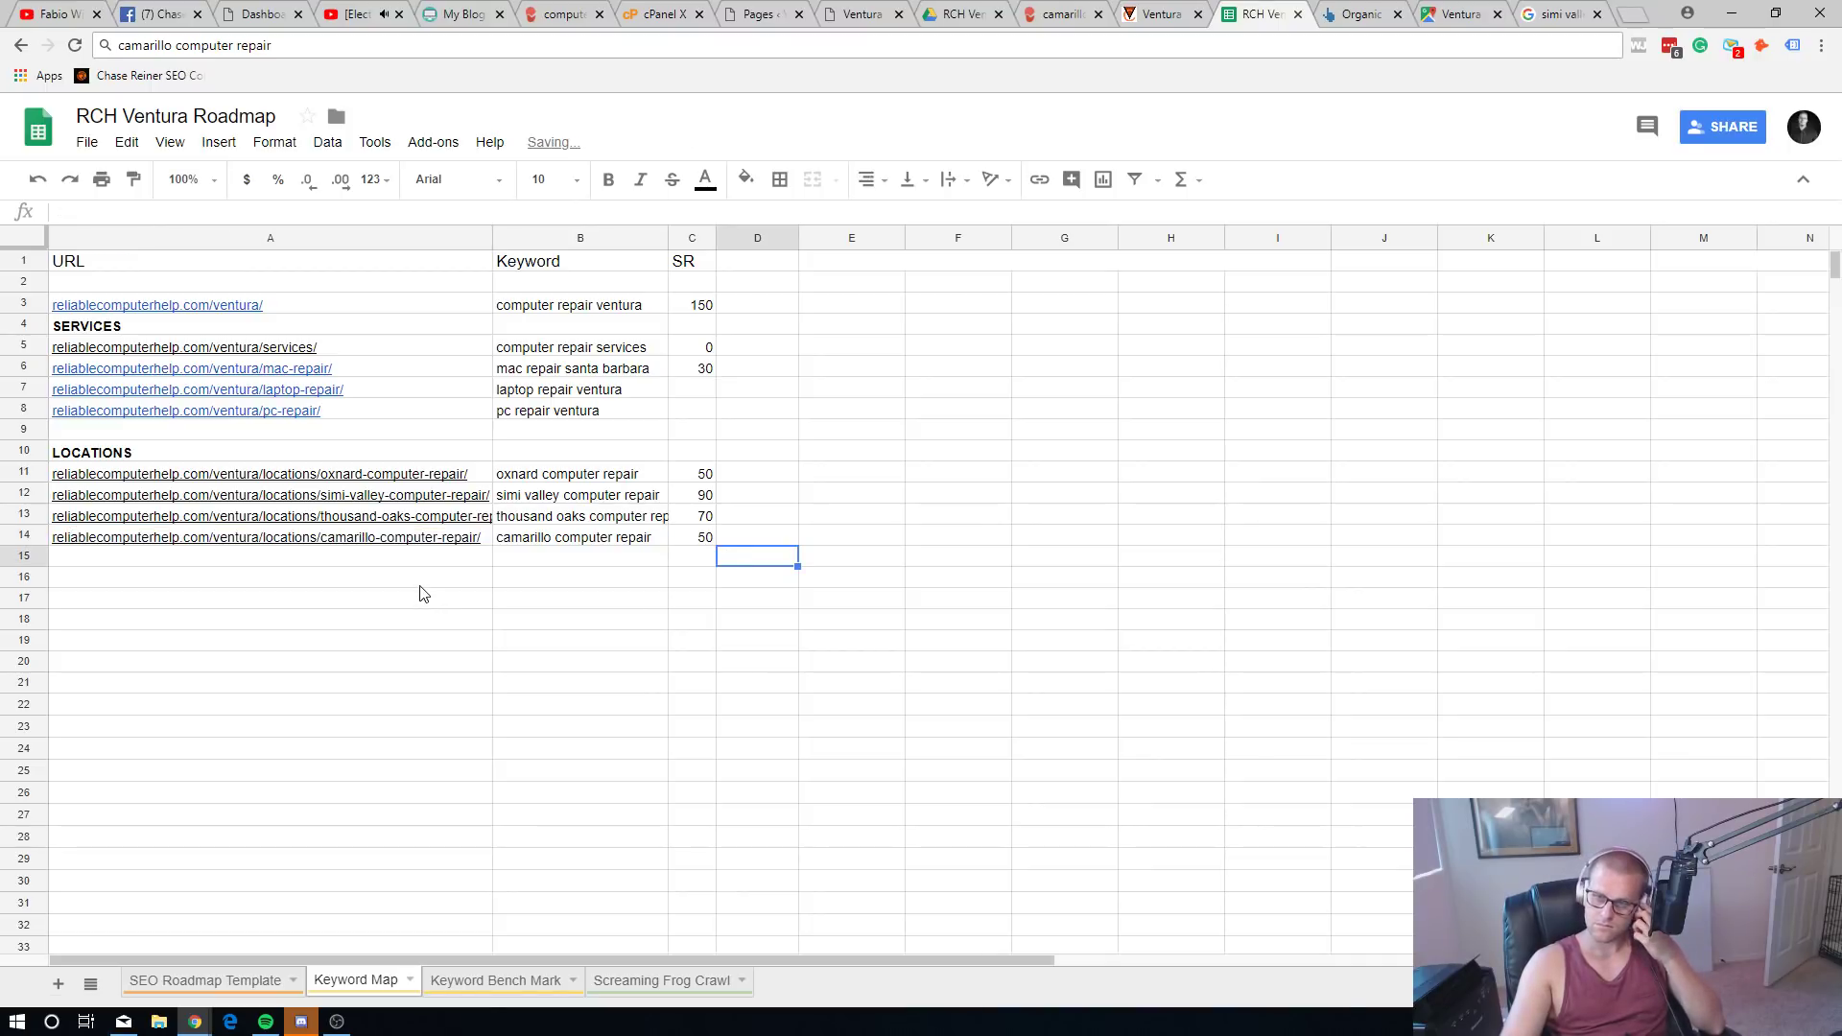
click(291, 566)
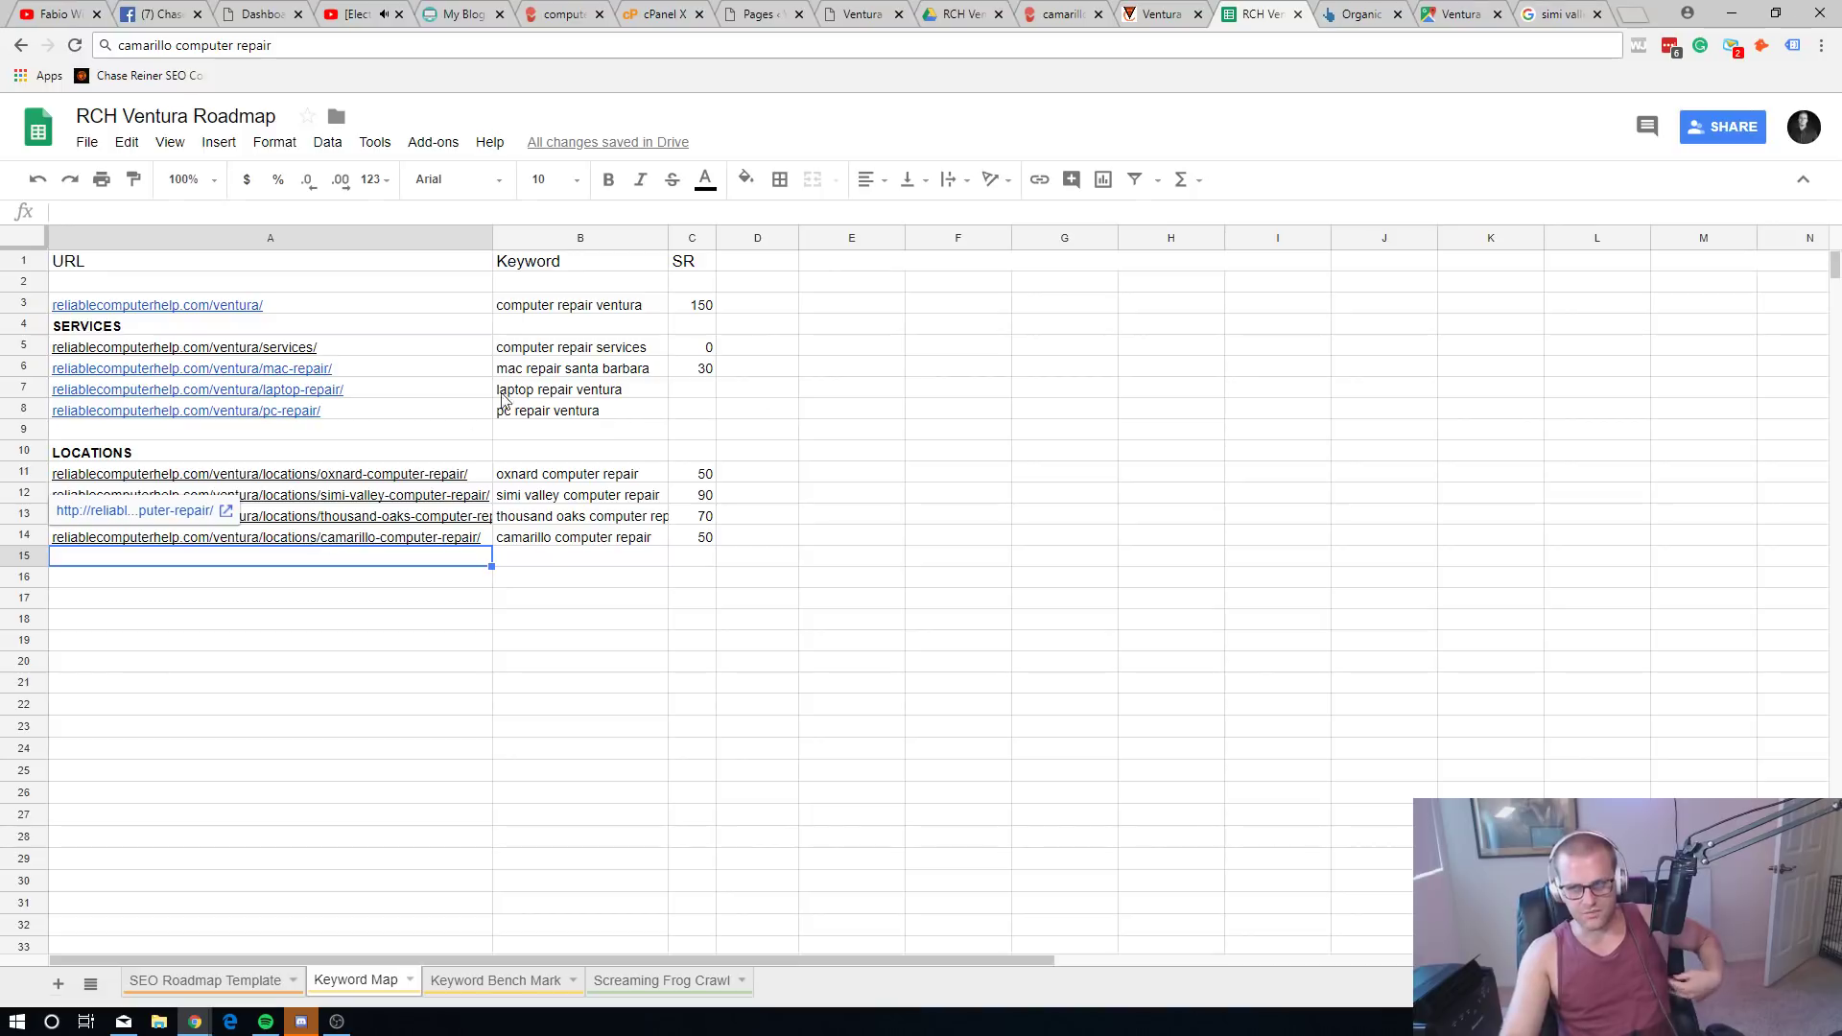
click(1562, 13)
Look over the area near Camarillo on the Ventura County map, then reselect the KWFinder search text
click(1465, 15)
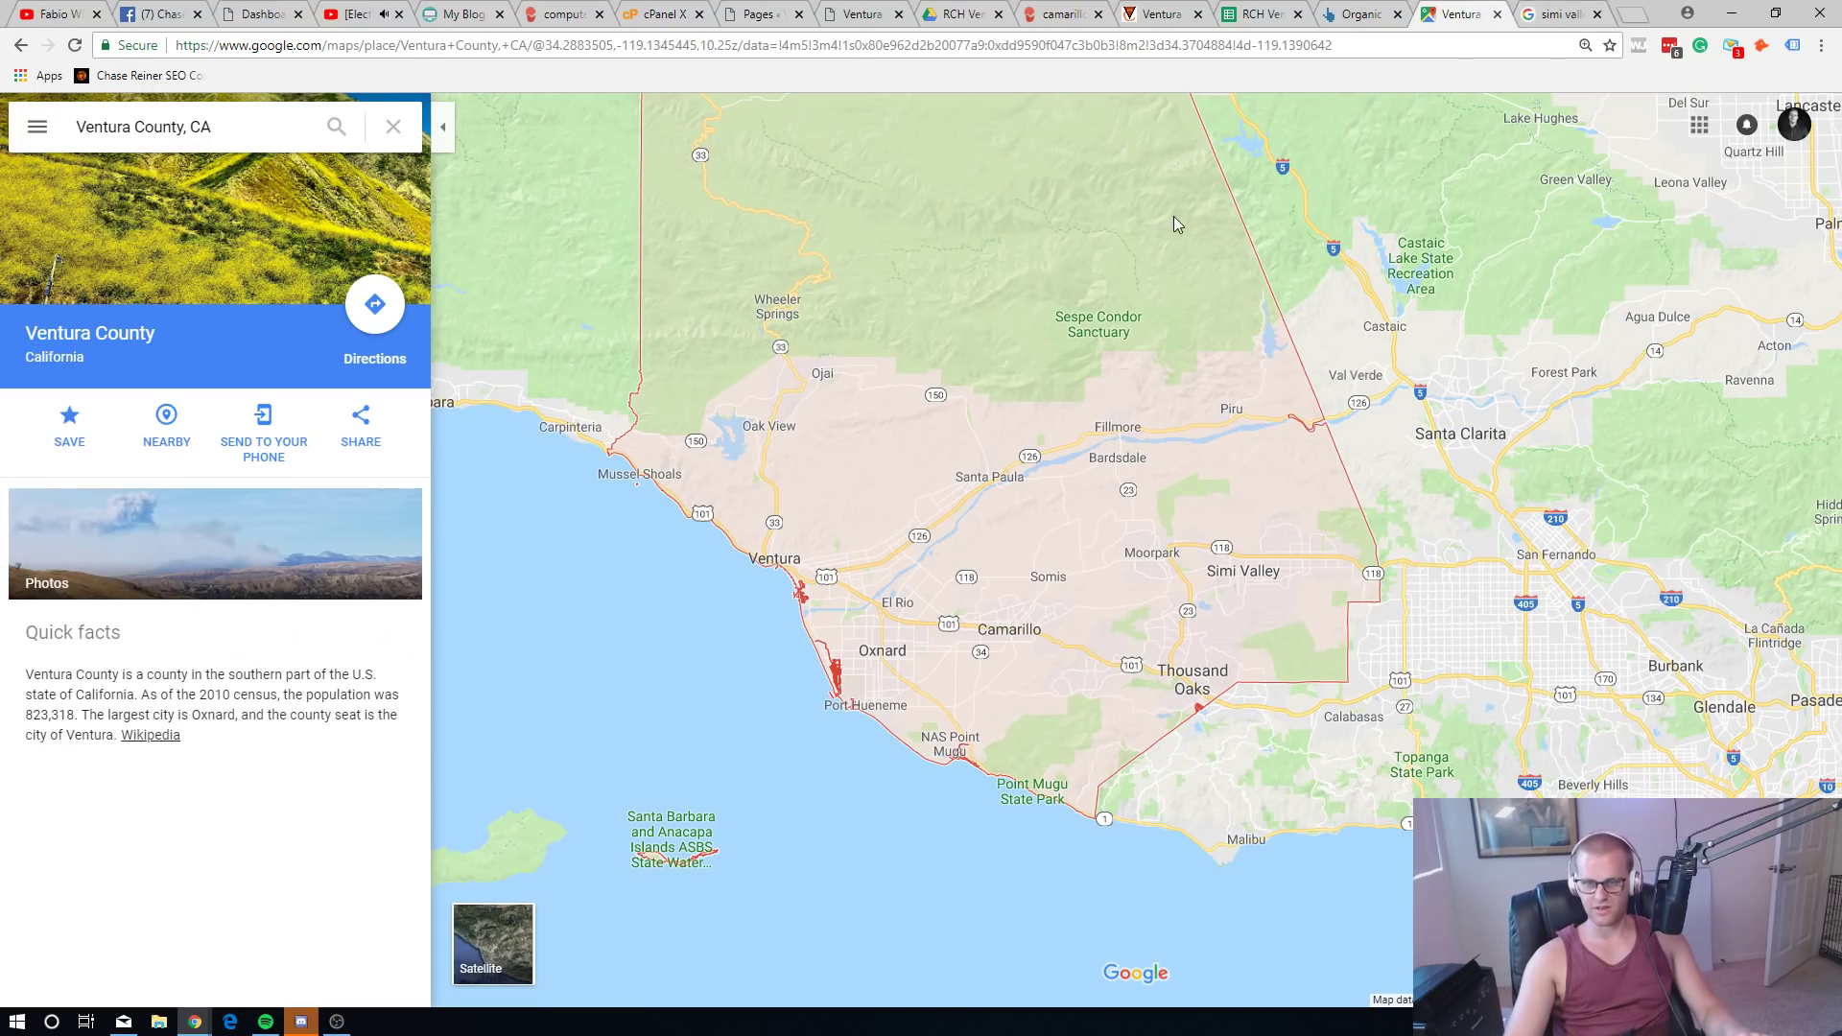
right_click(998, 486)
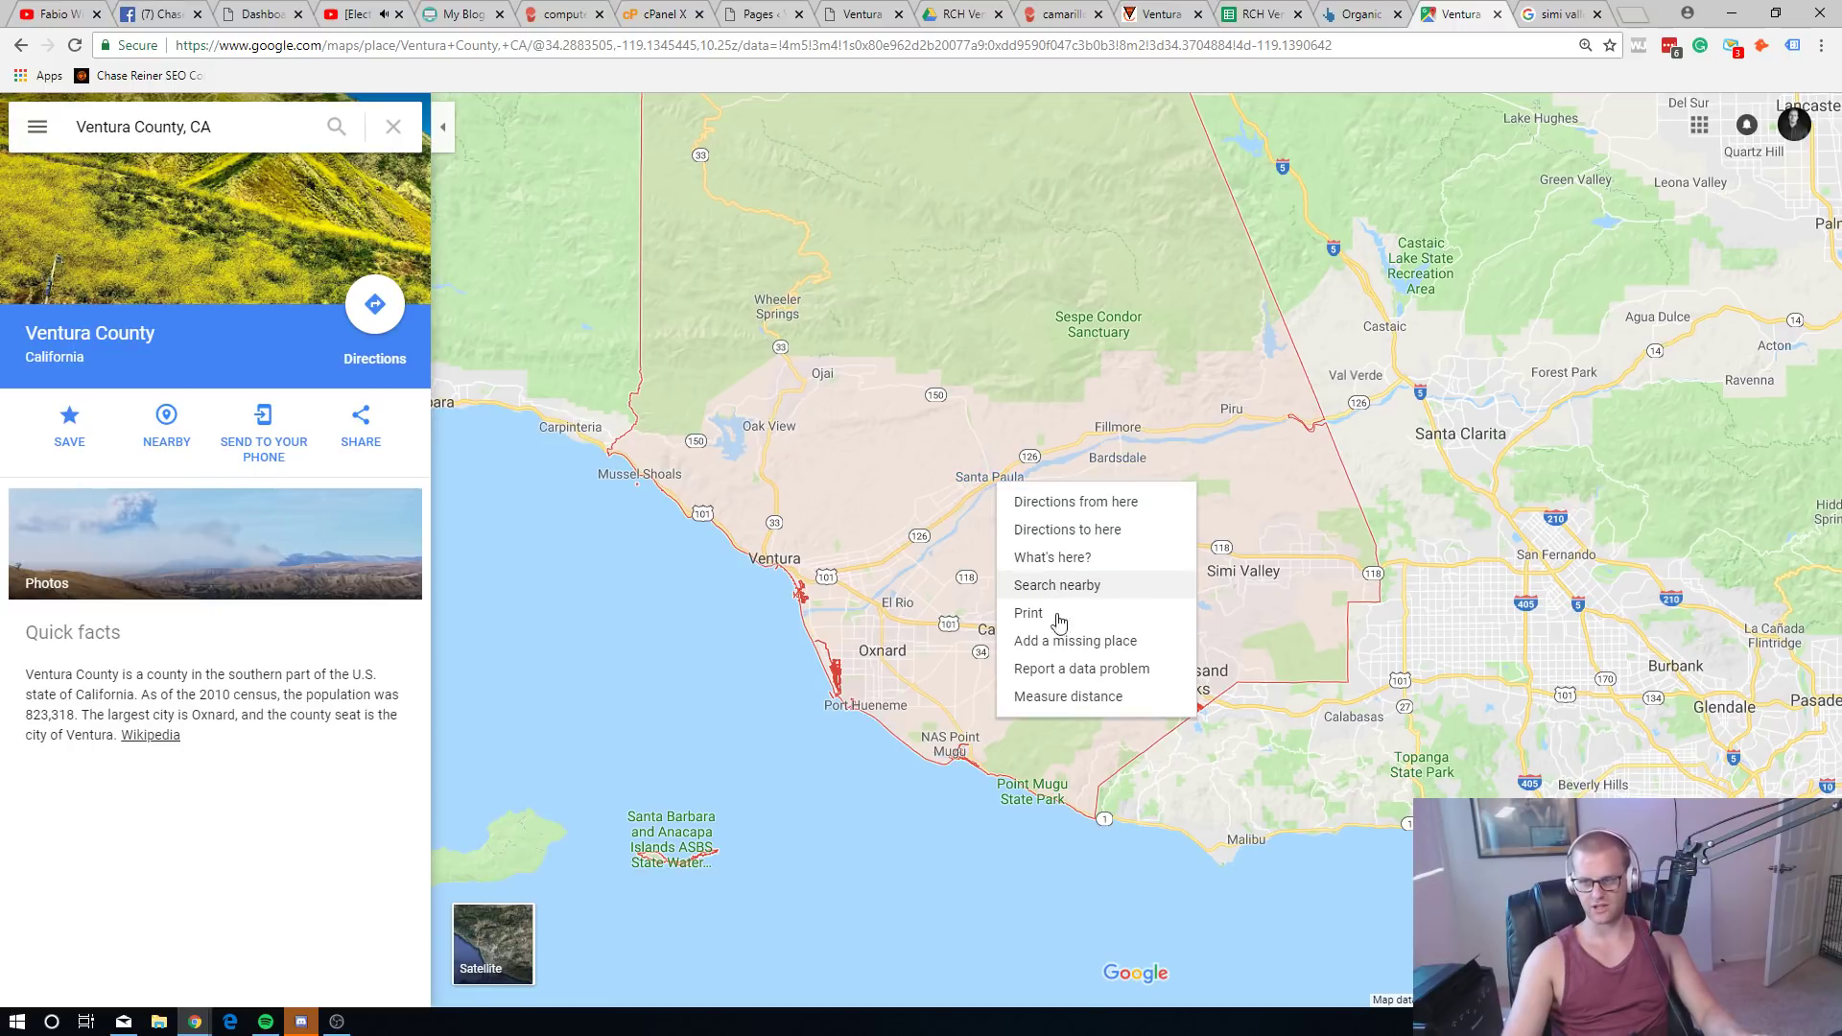
click(1241, 560)
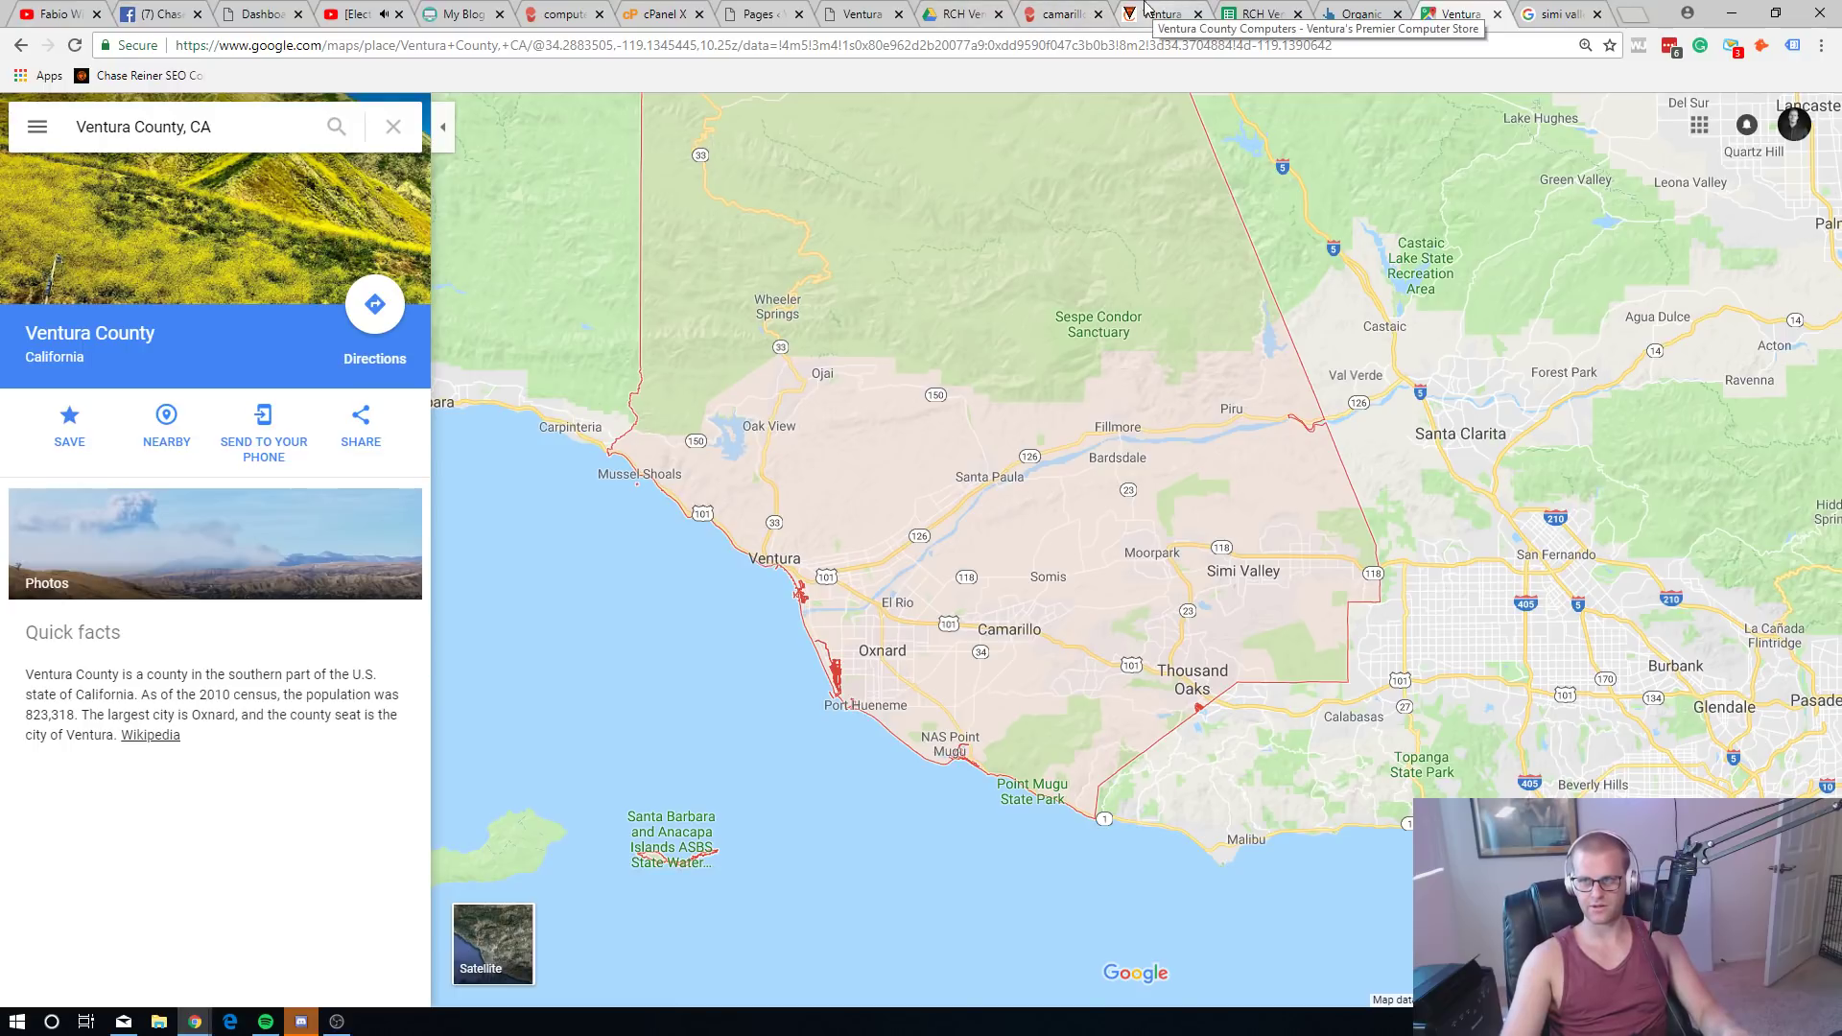
click(1061, 15)
click(959, 15)
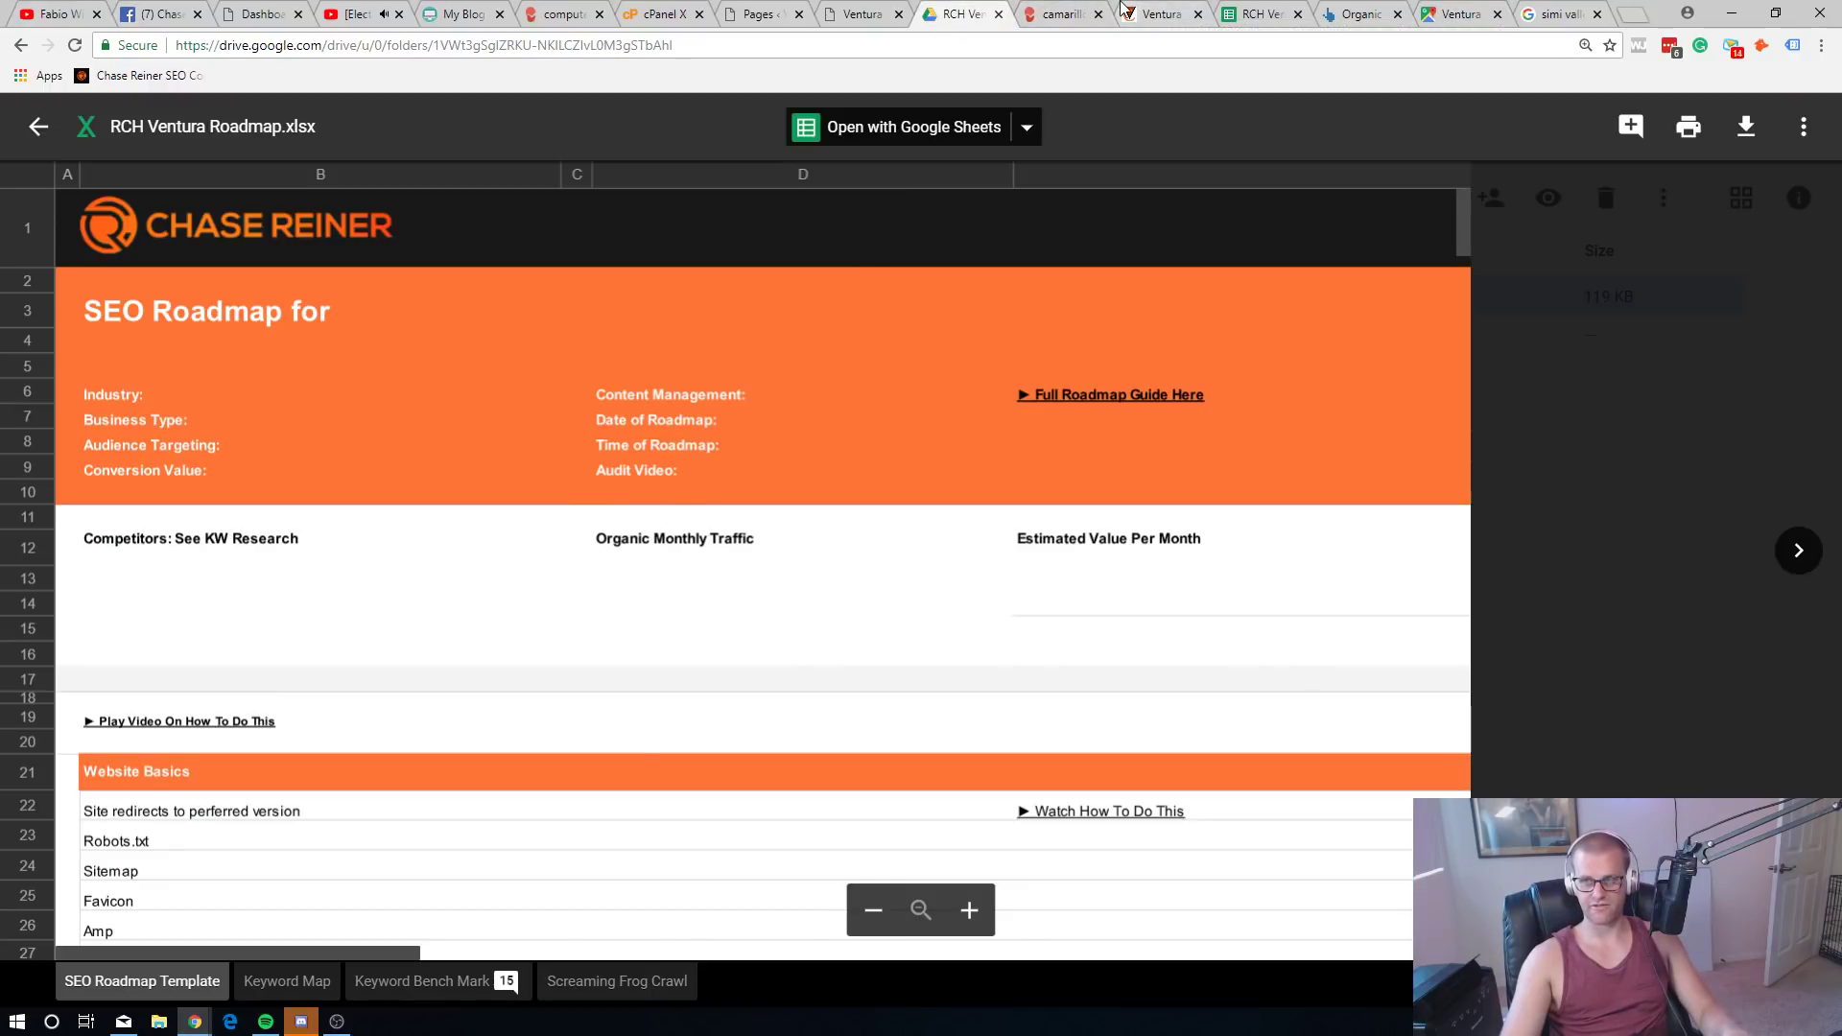
click(1065, 15)
click(226, 210)
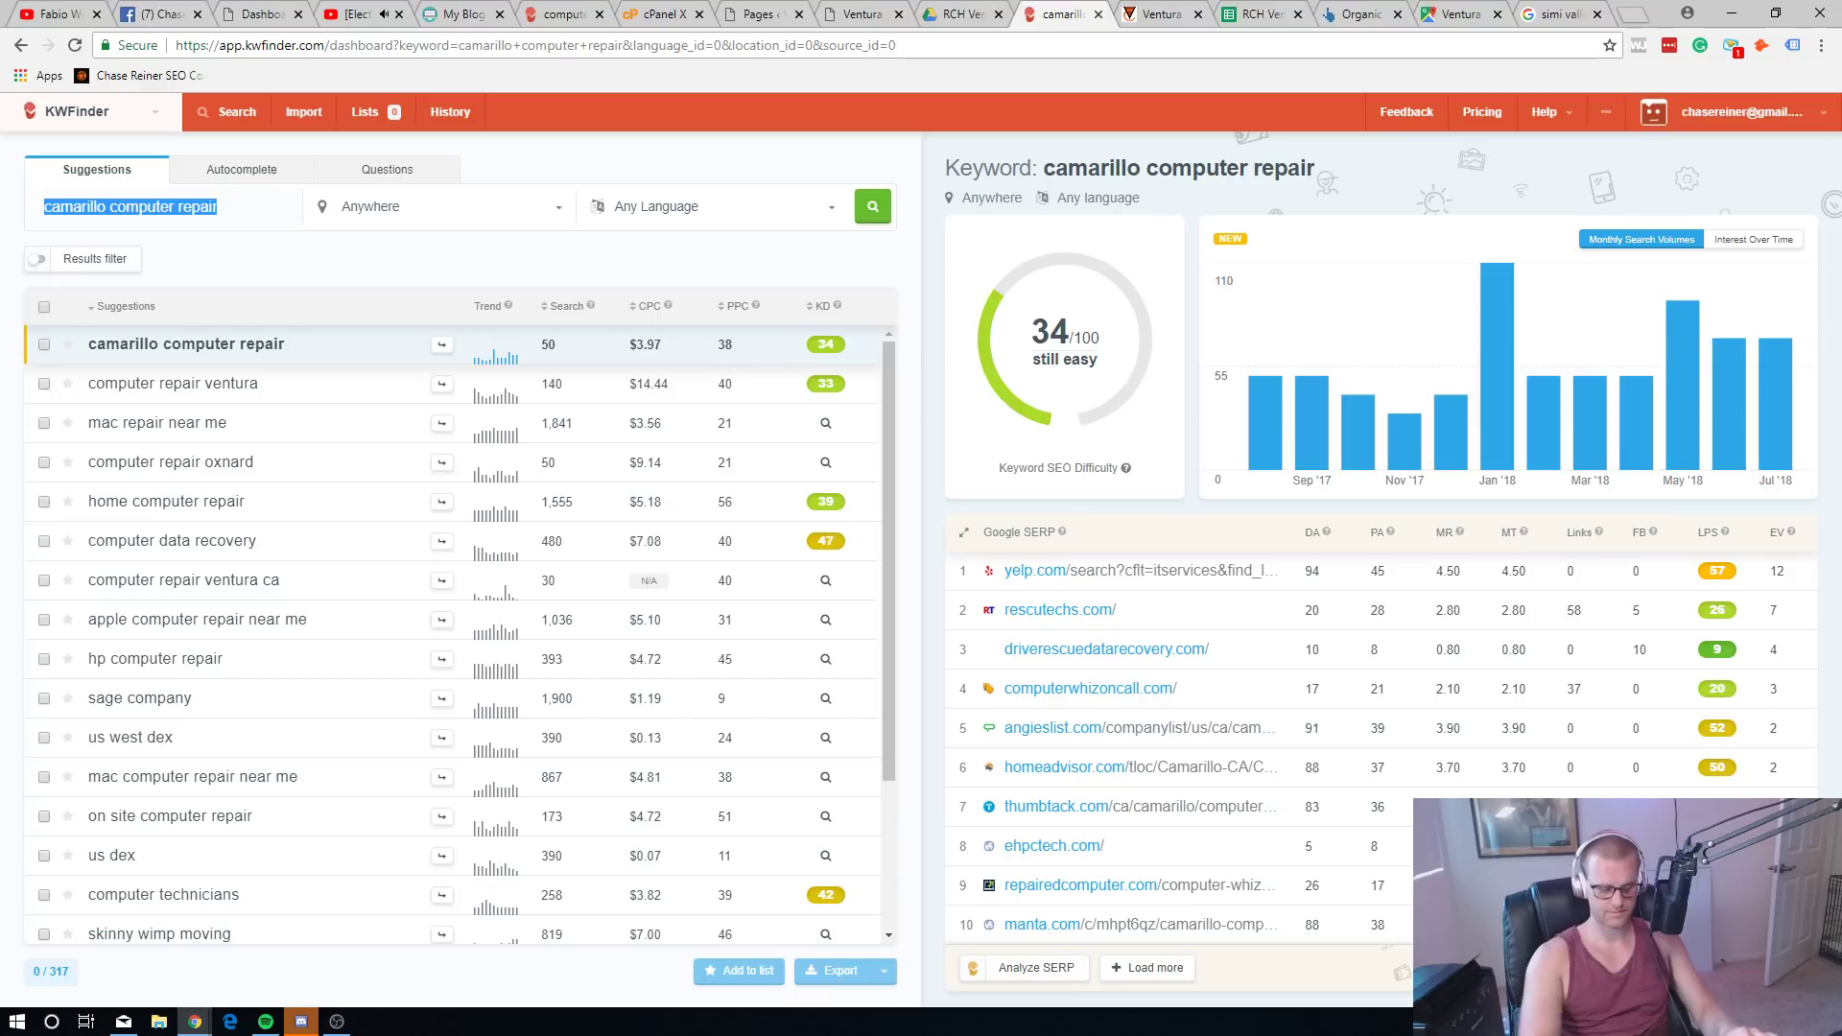
Look up 'ojai computer repair' in KWFinder (70 searches, KD 33), then close those results
text(ojai computer rep)
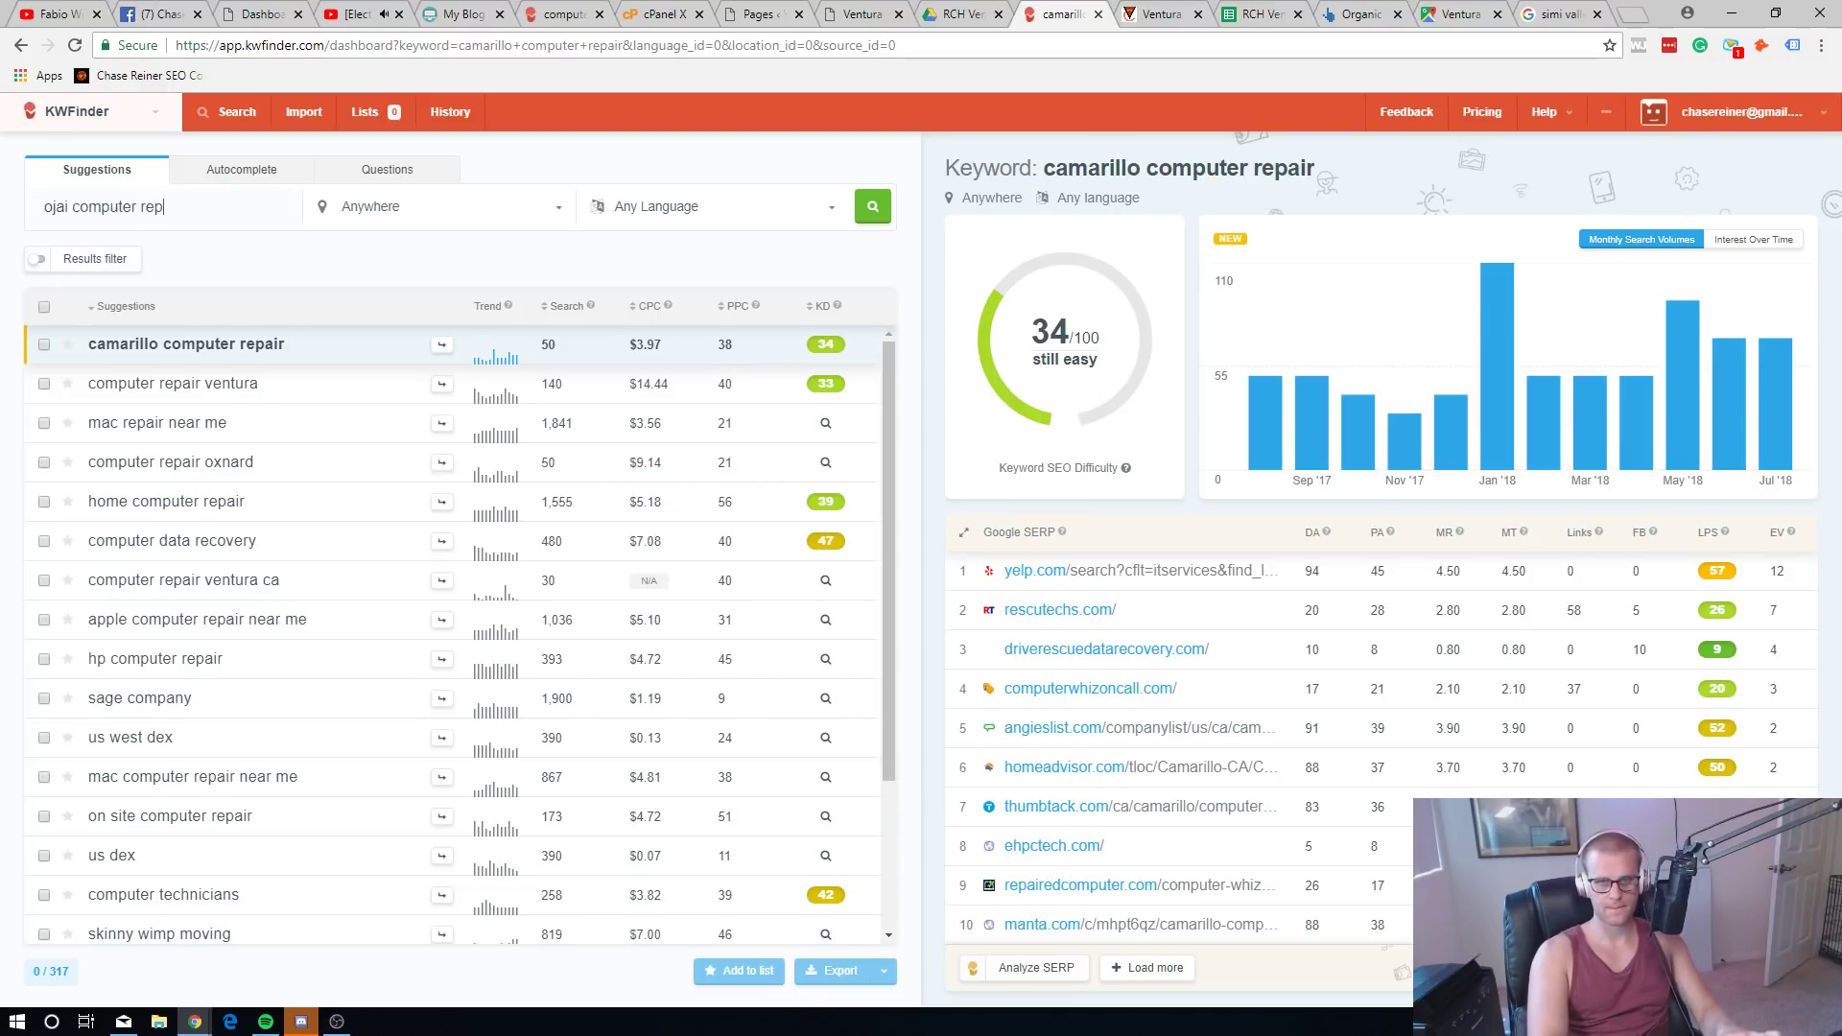
text(air)
key(Return)
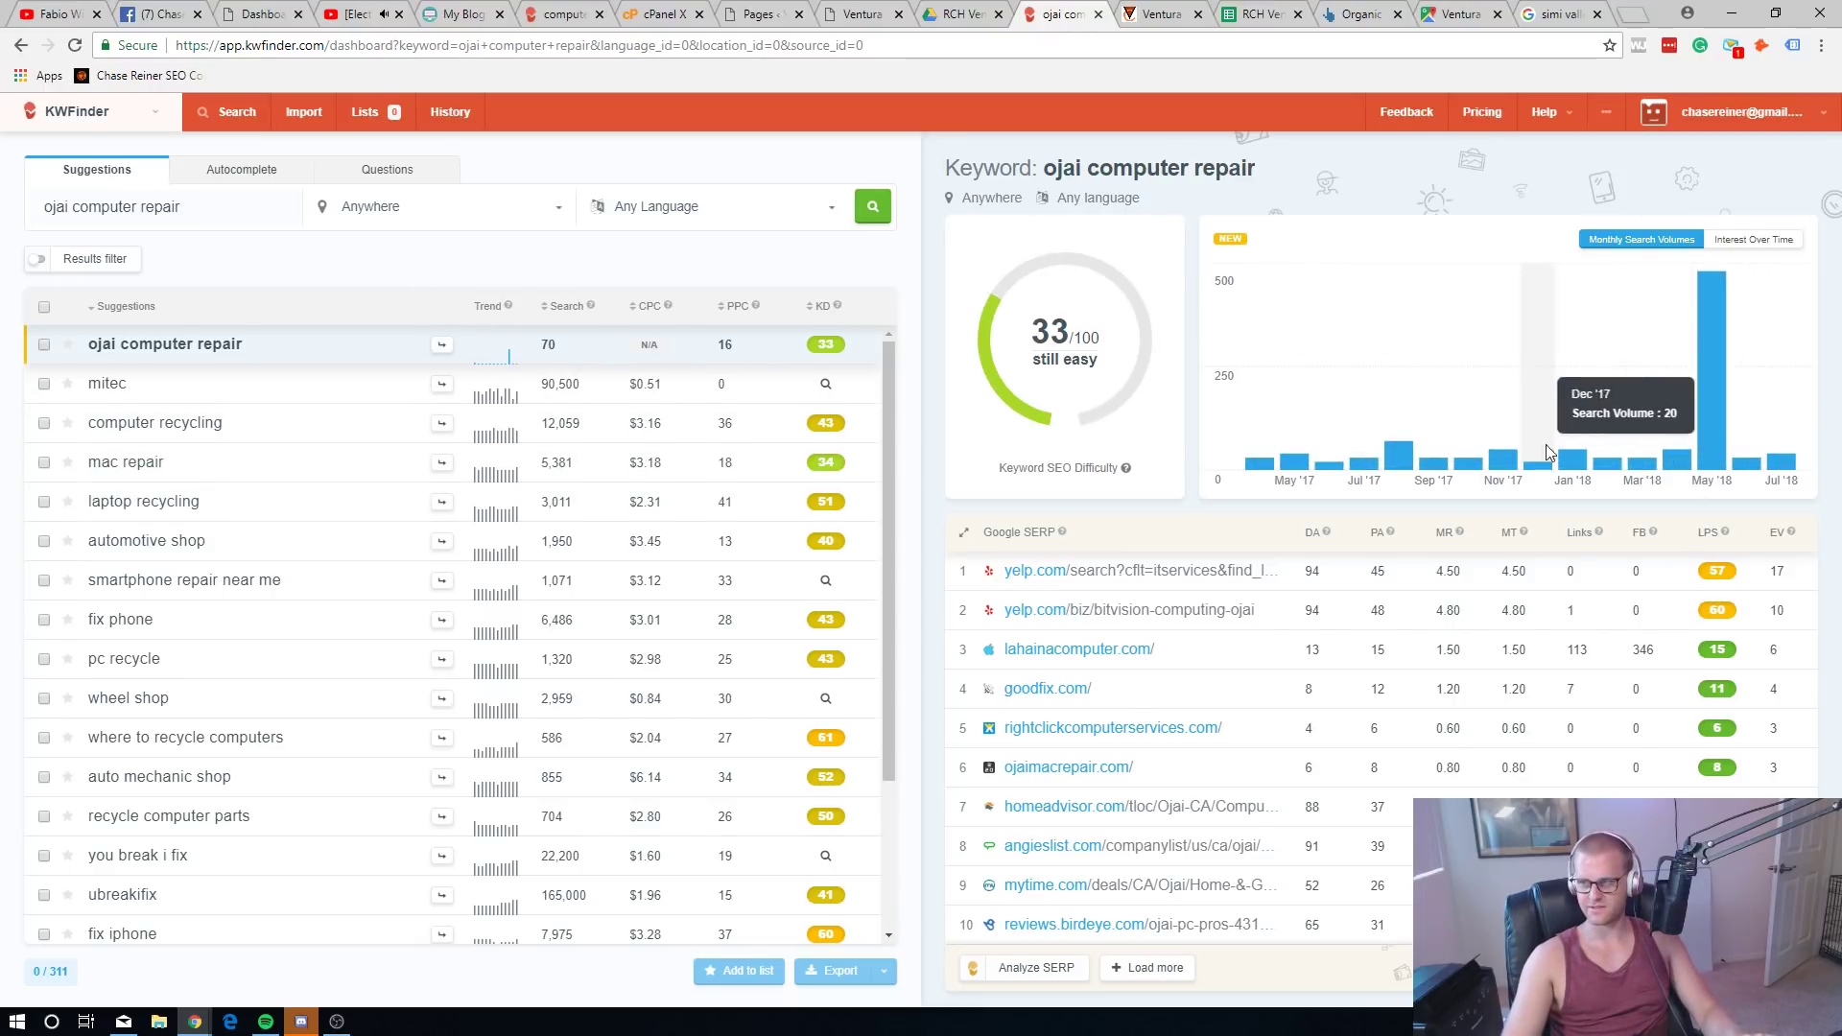
click(1100, 17)
key(ctrl+shift+Tab)
key(ctrl+shift+Tab)
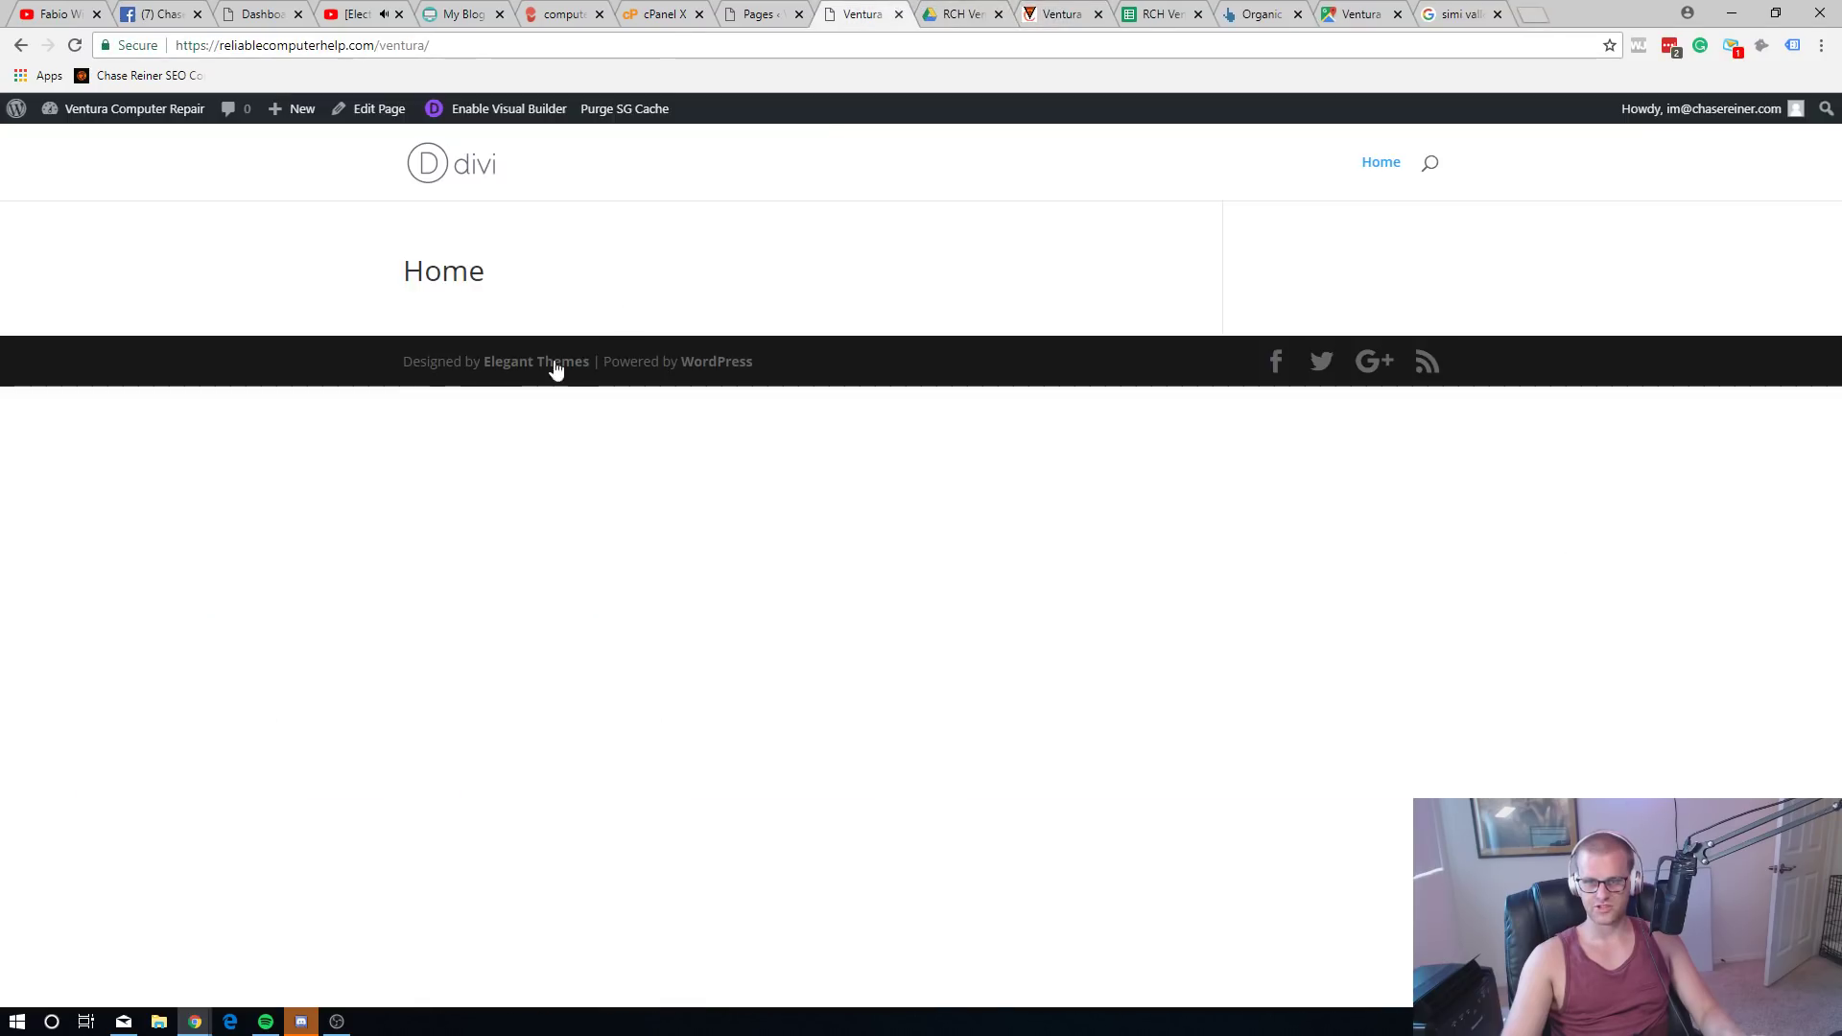
key(ctrl+shift+Tab)
key(ctrl+Tab)
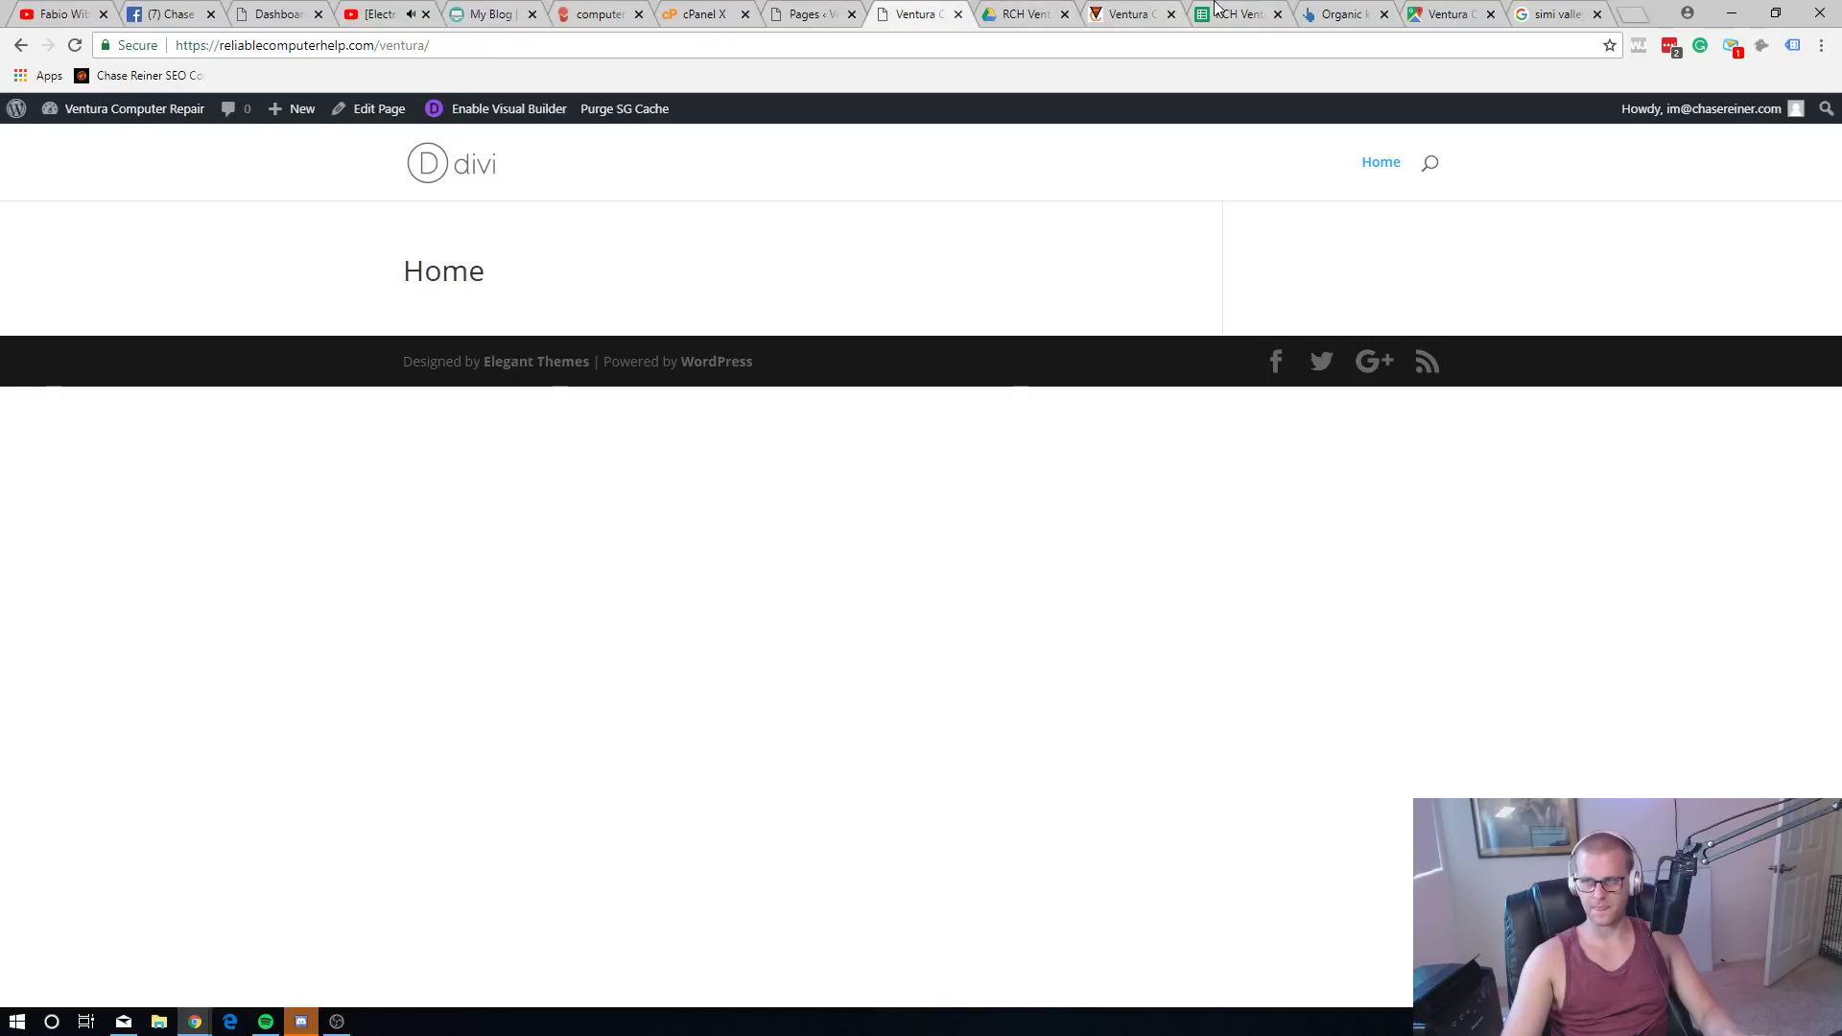
click(1216, 10)
Insert blank rows below rows 8 and 7, undoing the extra blank row
click(275, 410)
right_click(45, 416)
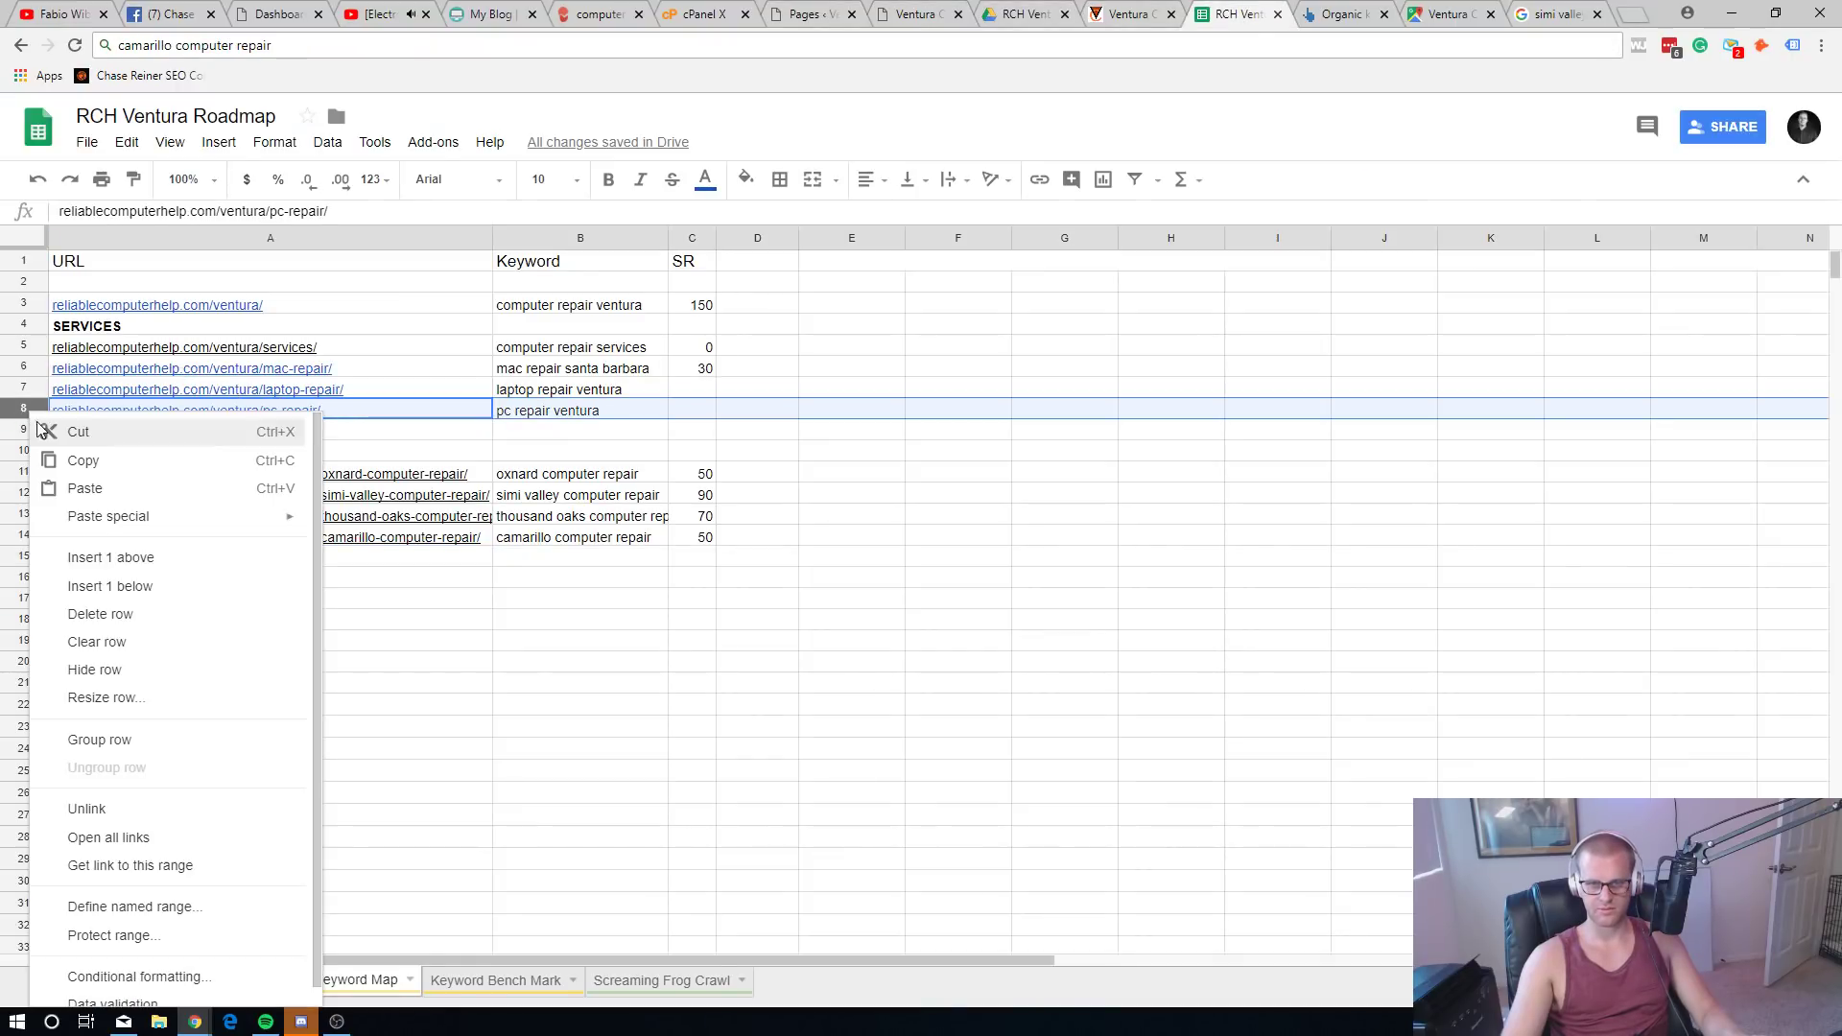
click(144, 591)
click(191, 390)
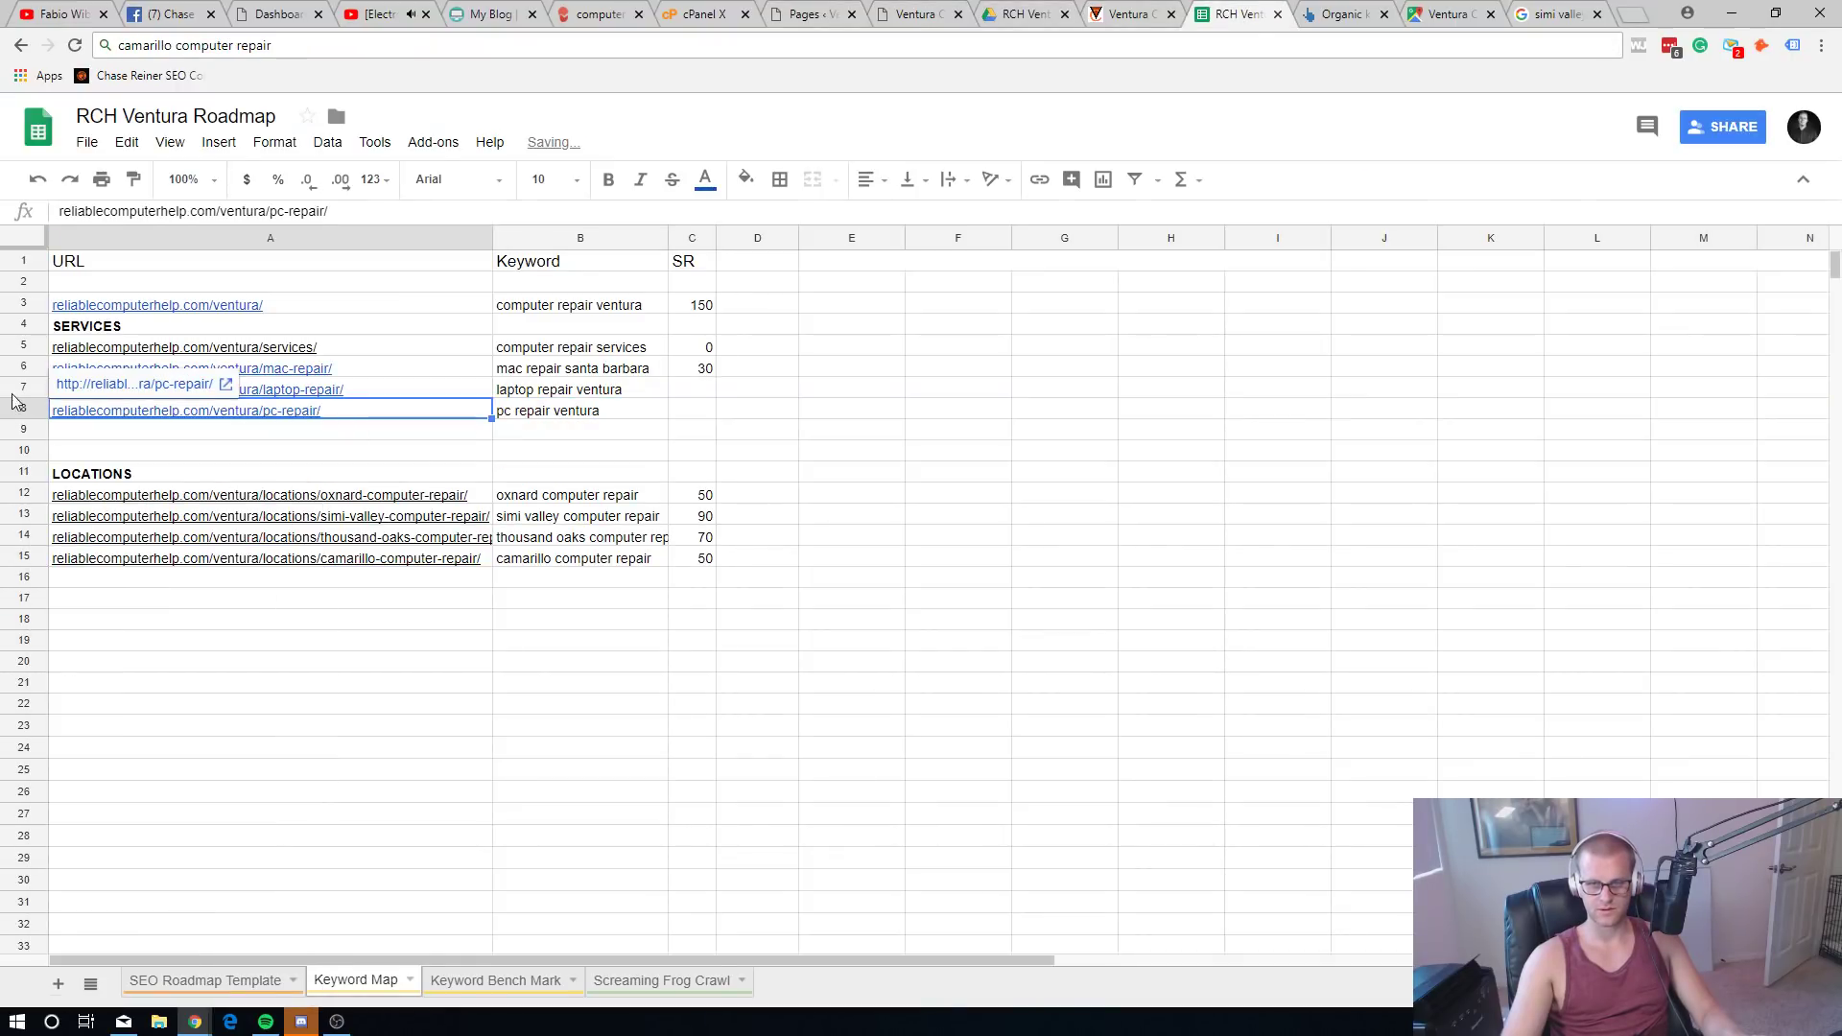
right_click(23, 391)
click(135, 586)
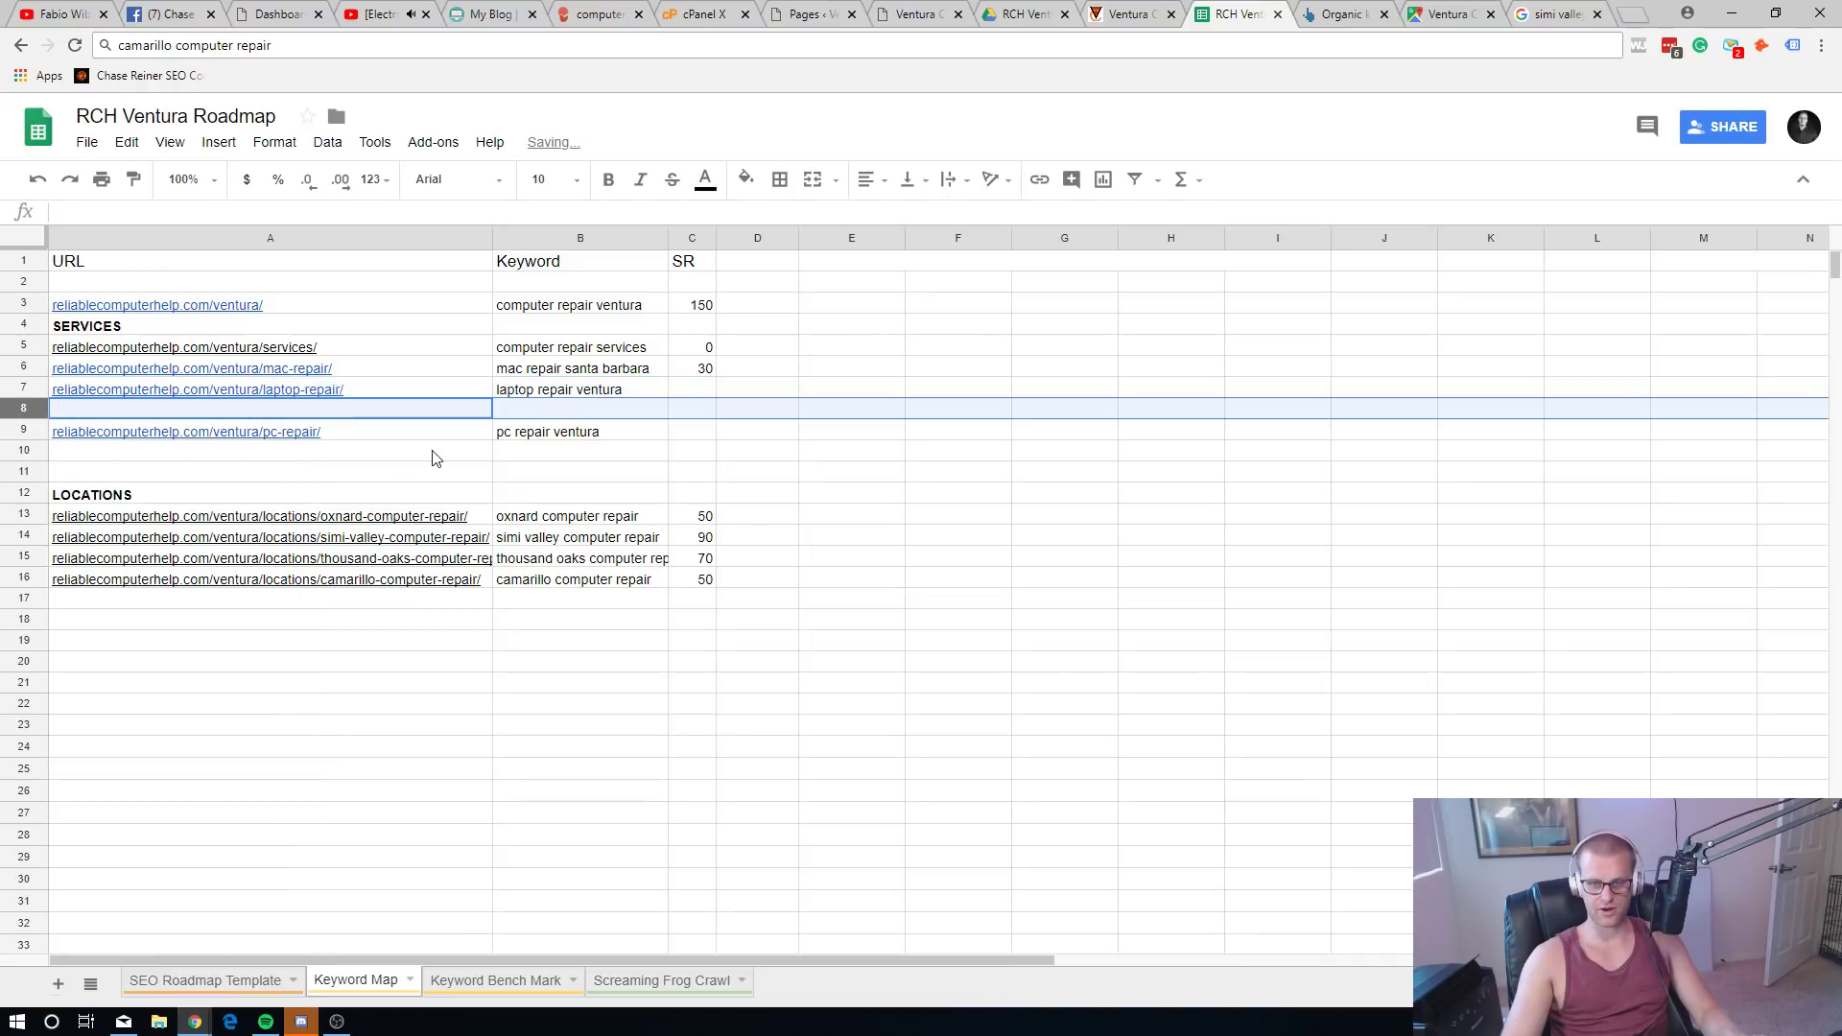
mouse_move(392, 539)
mouse_down()
mouse_move(403, 563)
mouse_move(407, 514)
mouse_up()
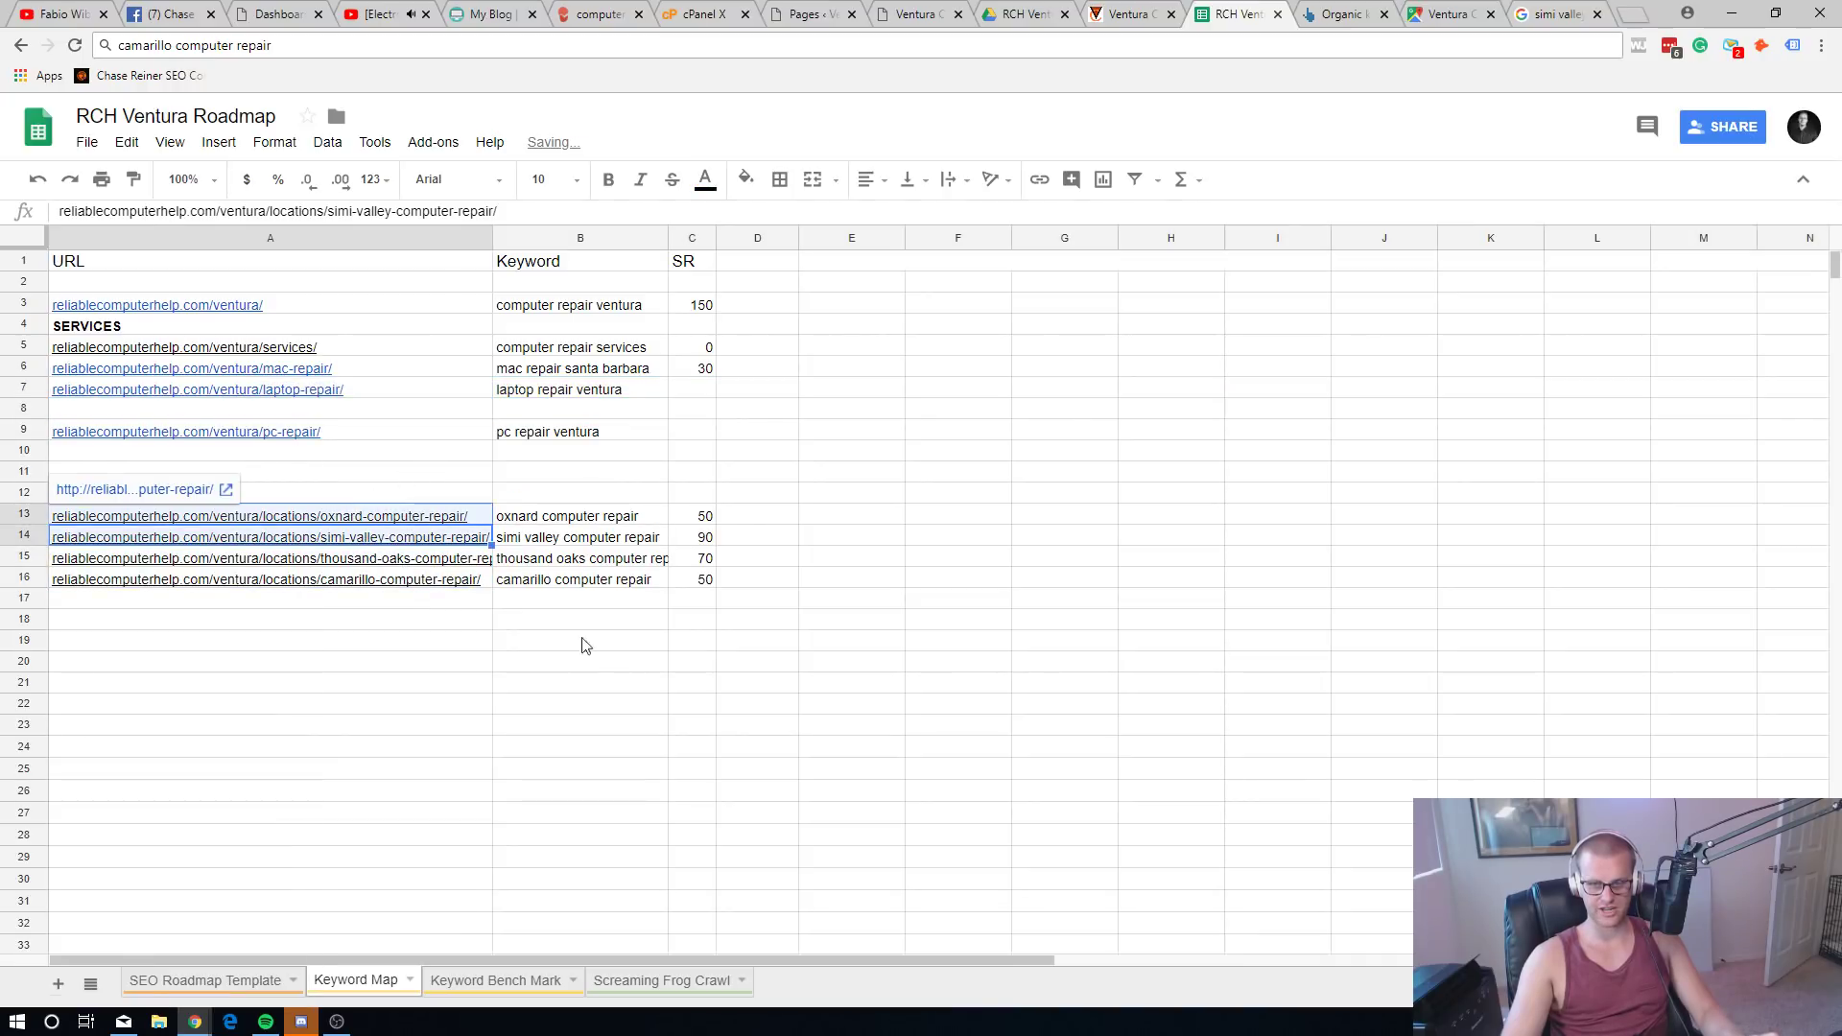
click(851, 640)
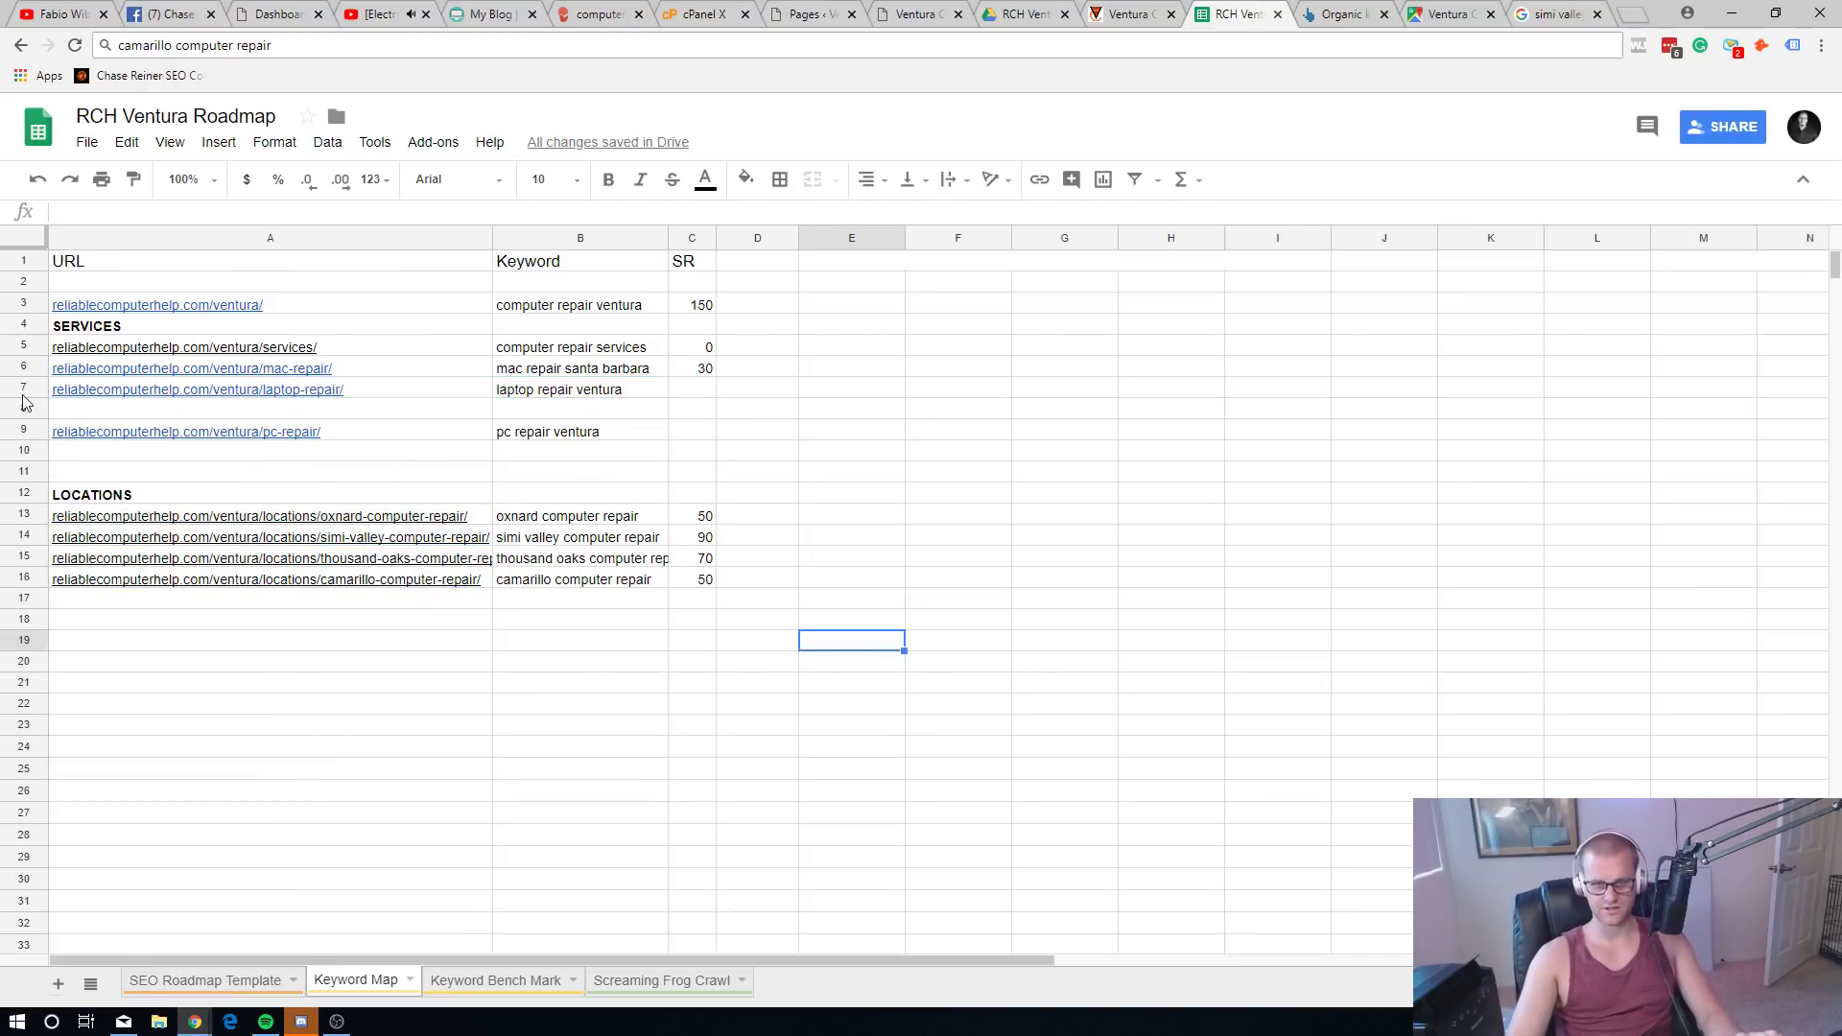
key(ctrl+z)
Insert empty rows below rows 9 and 10, before the LOCATIONS section
click(43, 432)
right_click(43, 432)
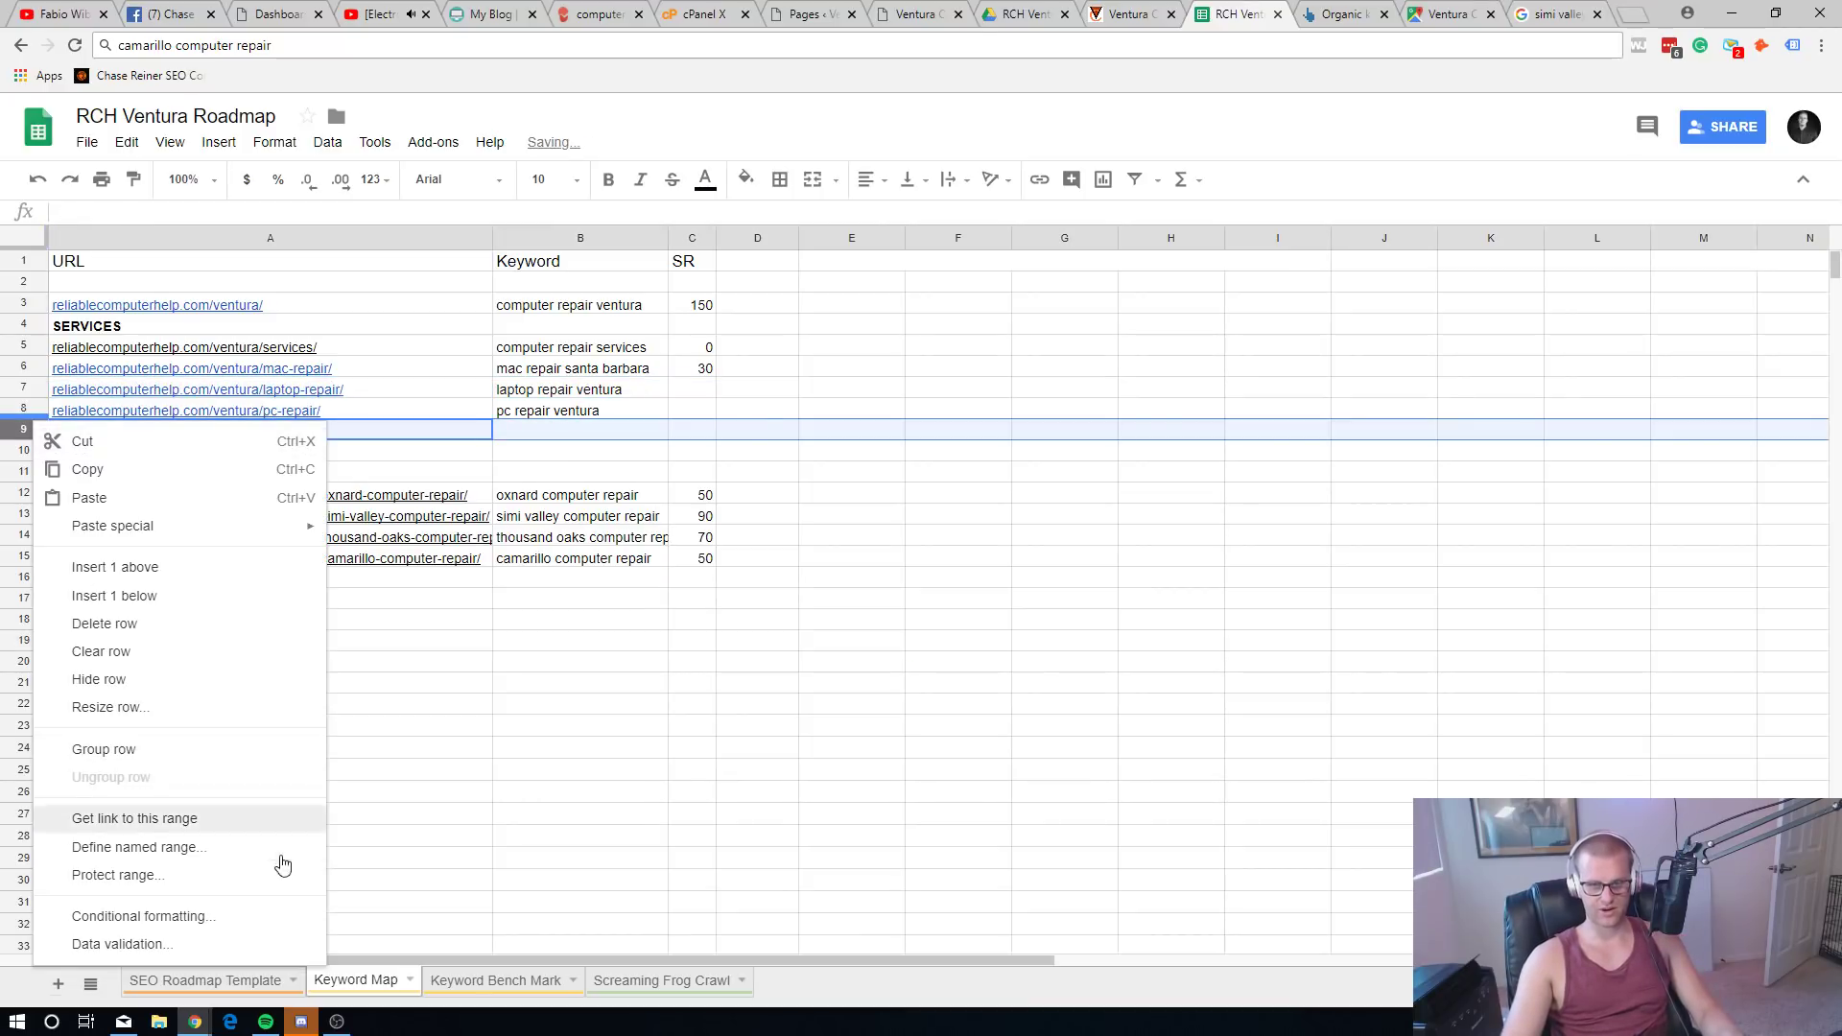
click(208, 597)
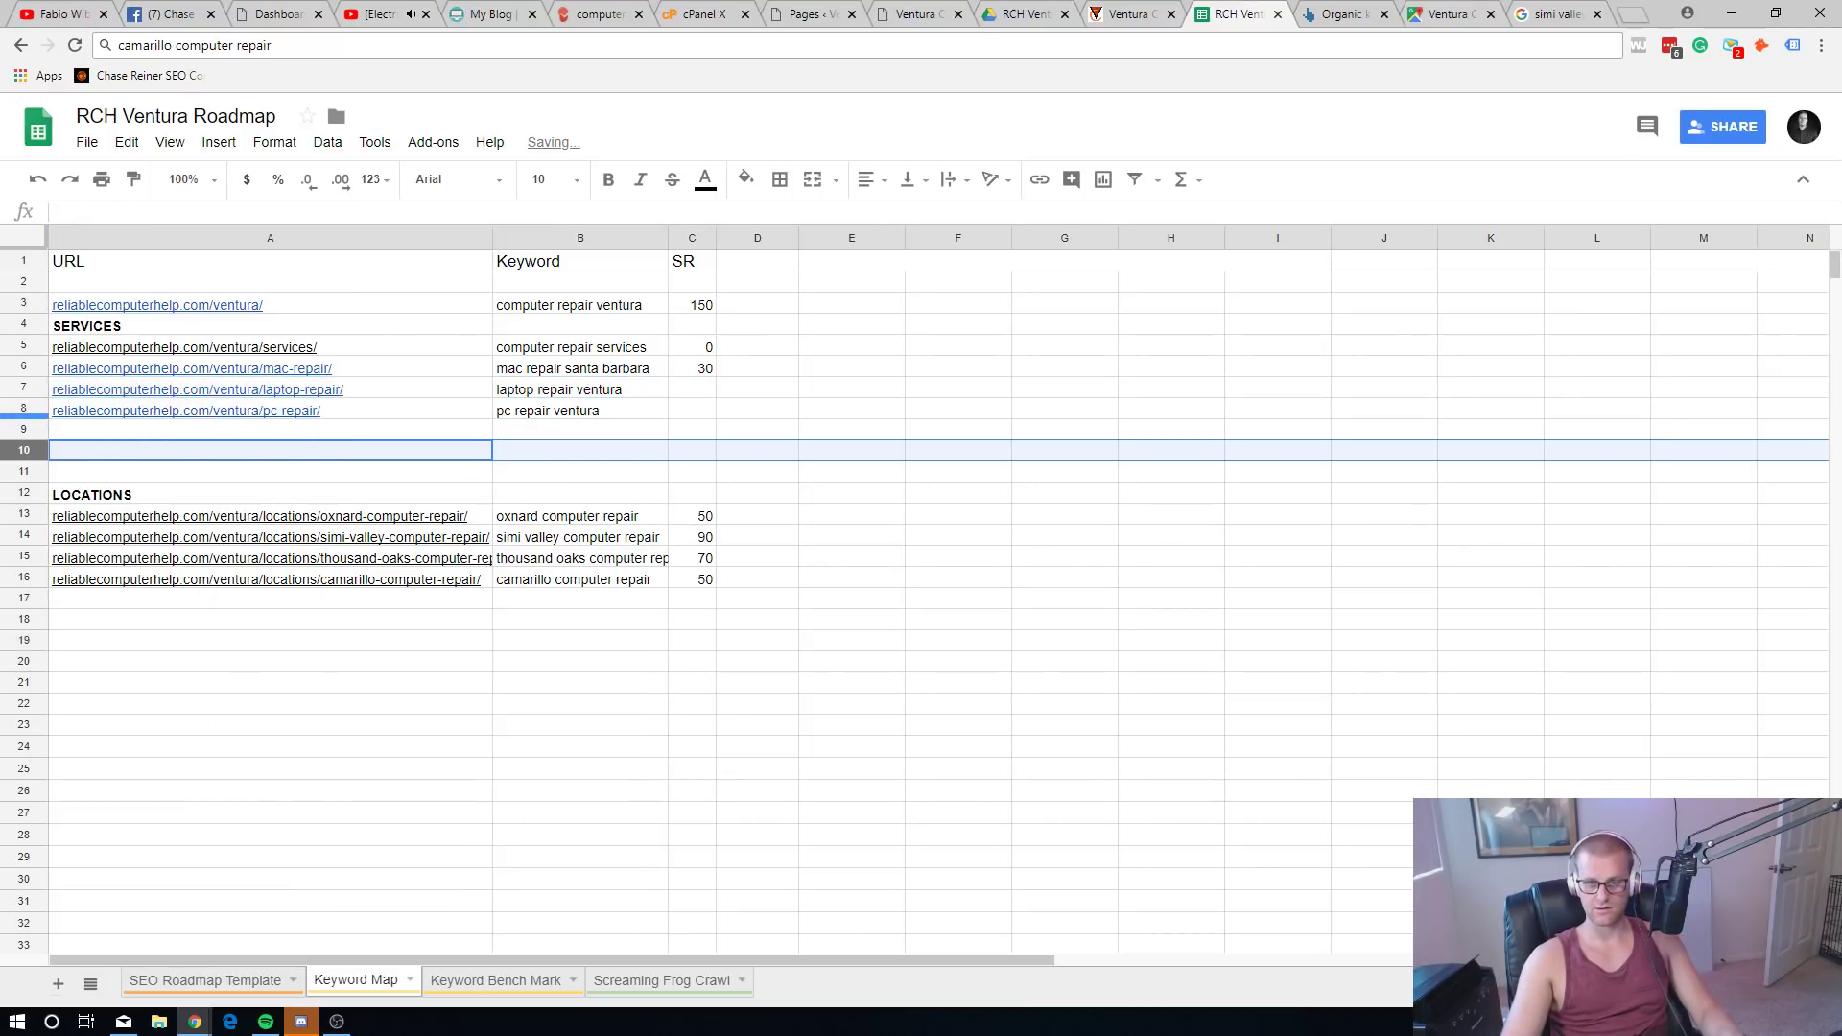
right_click(30, 444)
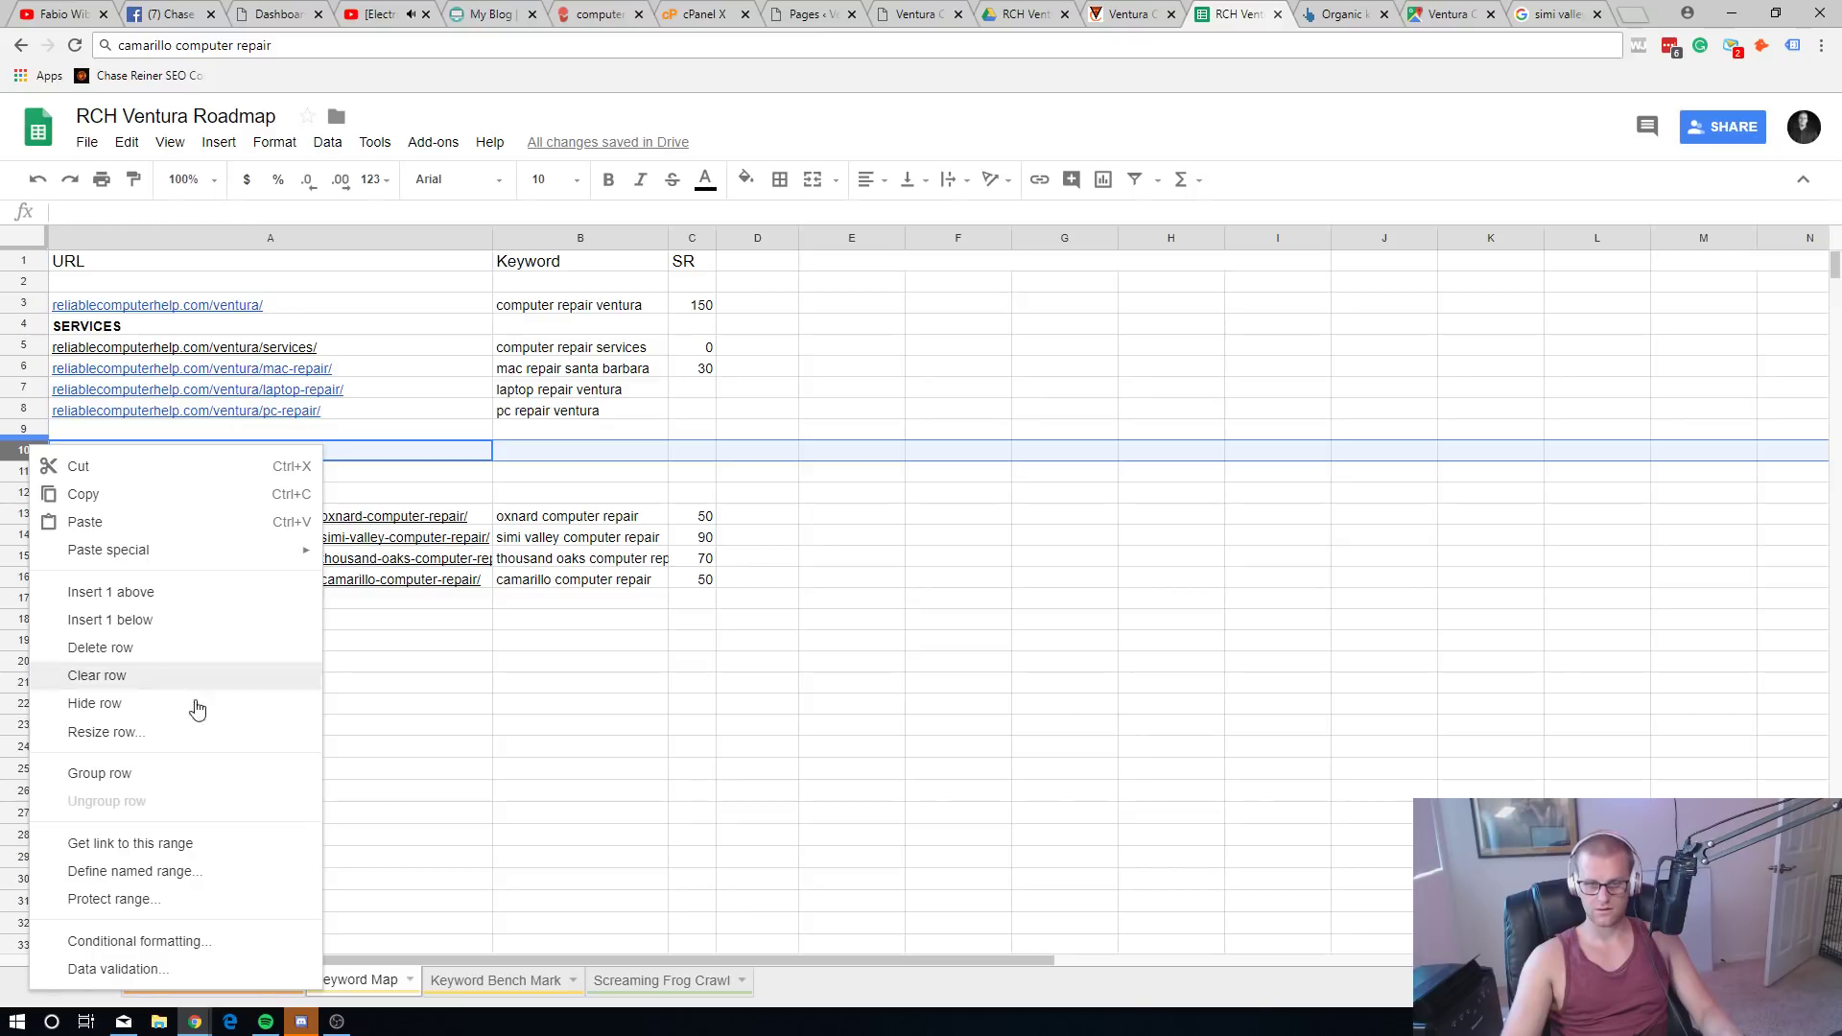
click(111, 620)
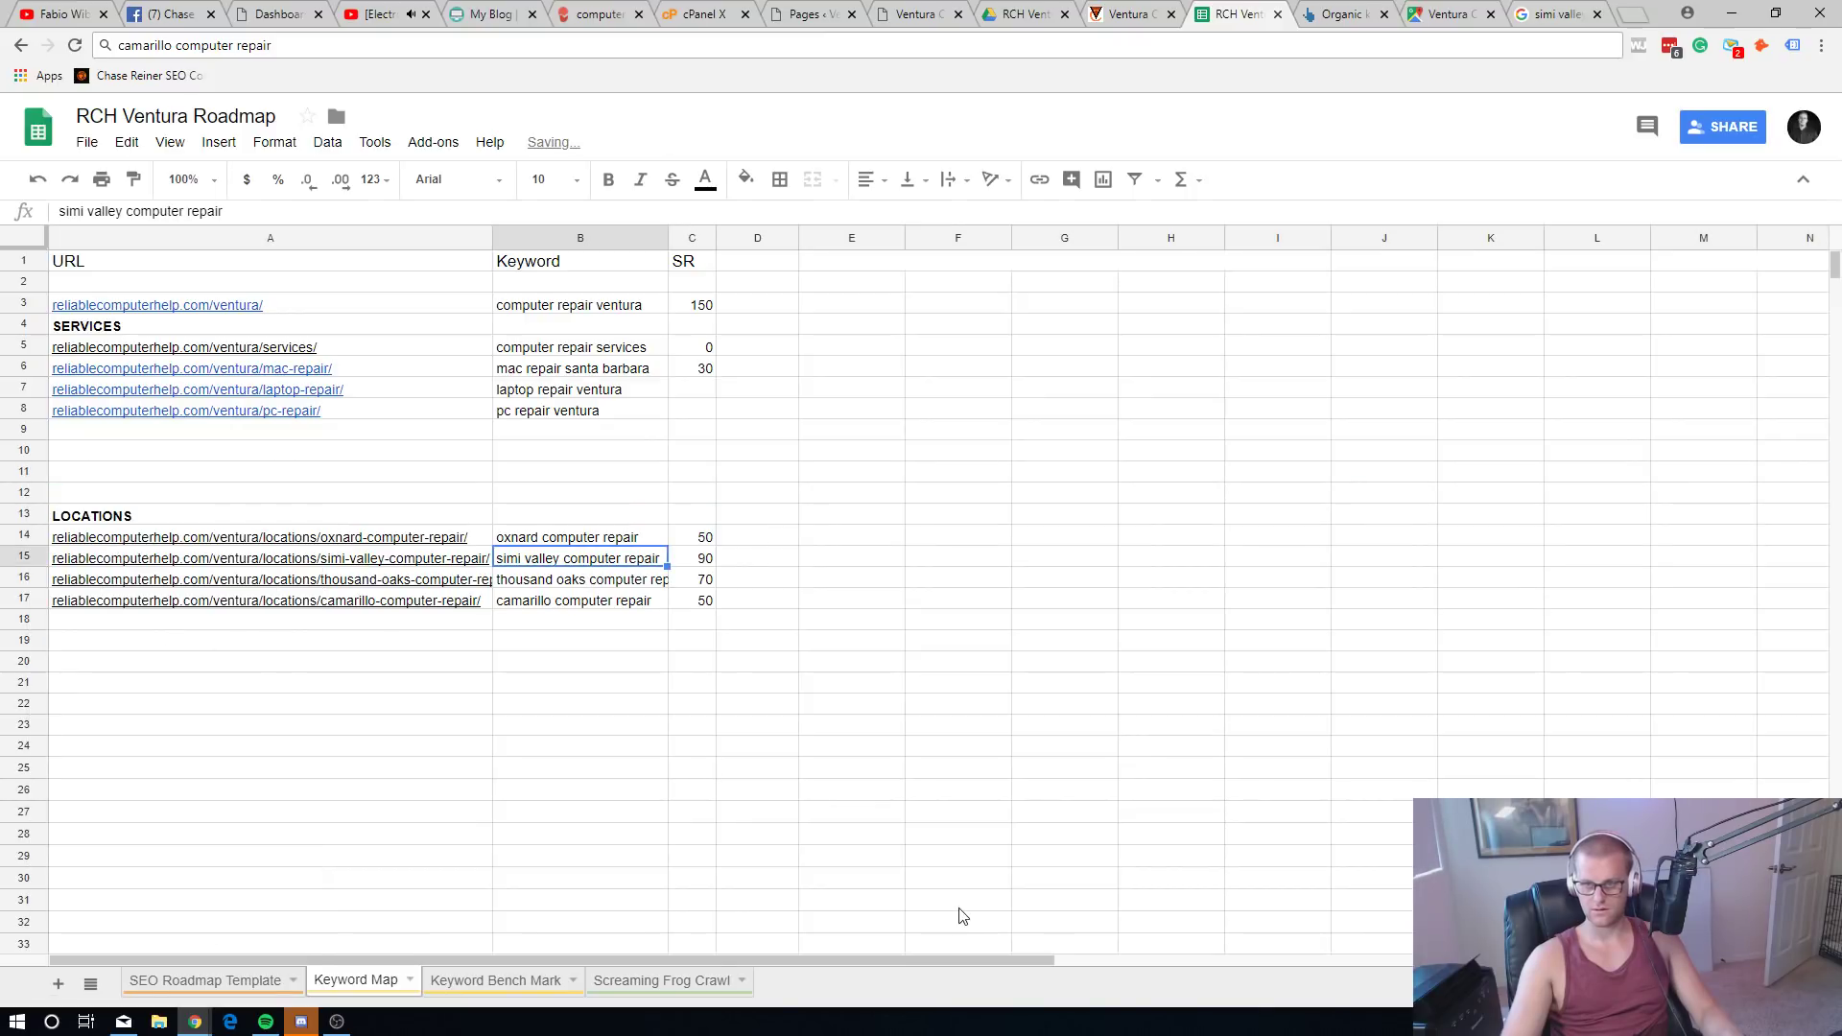
click(1333, 8)
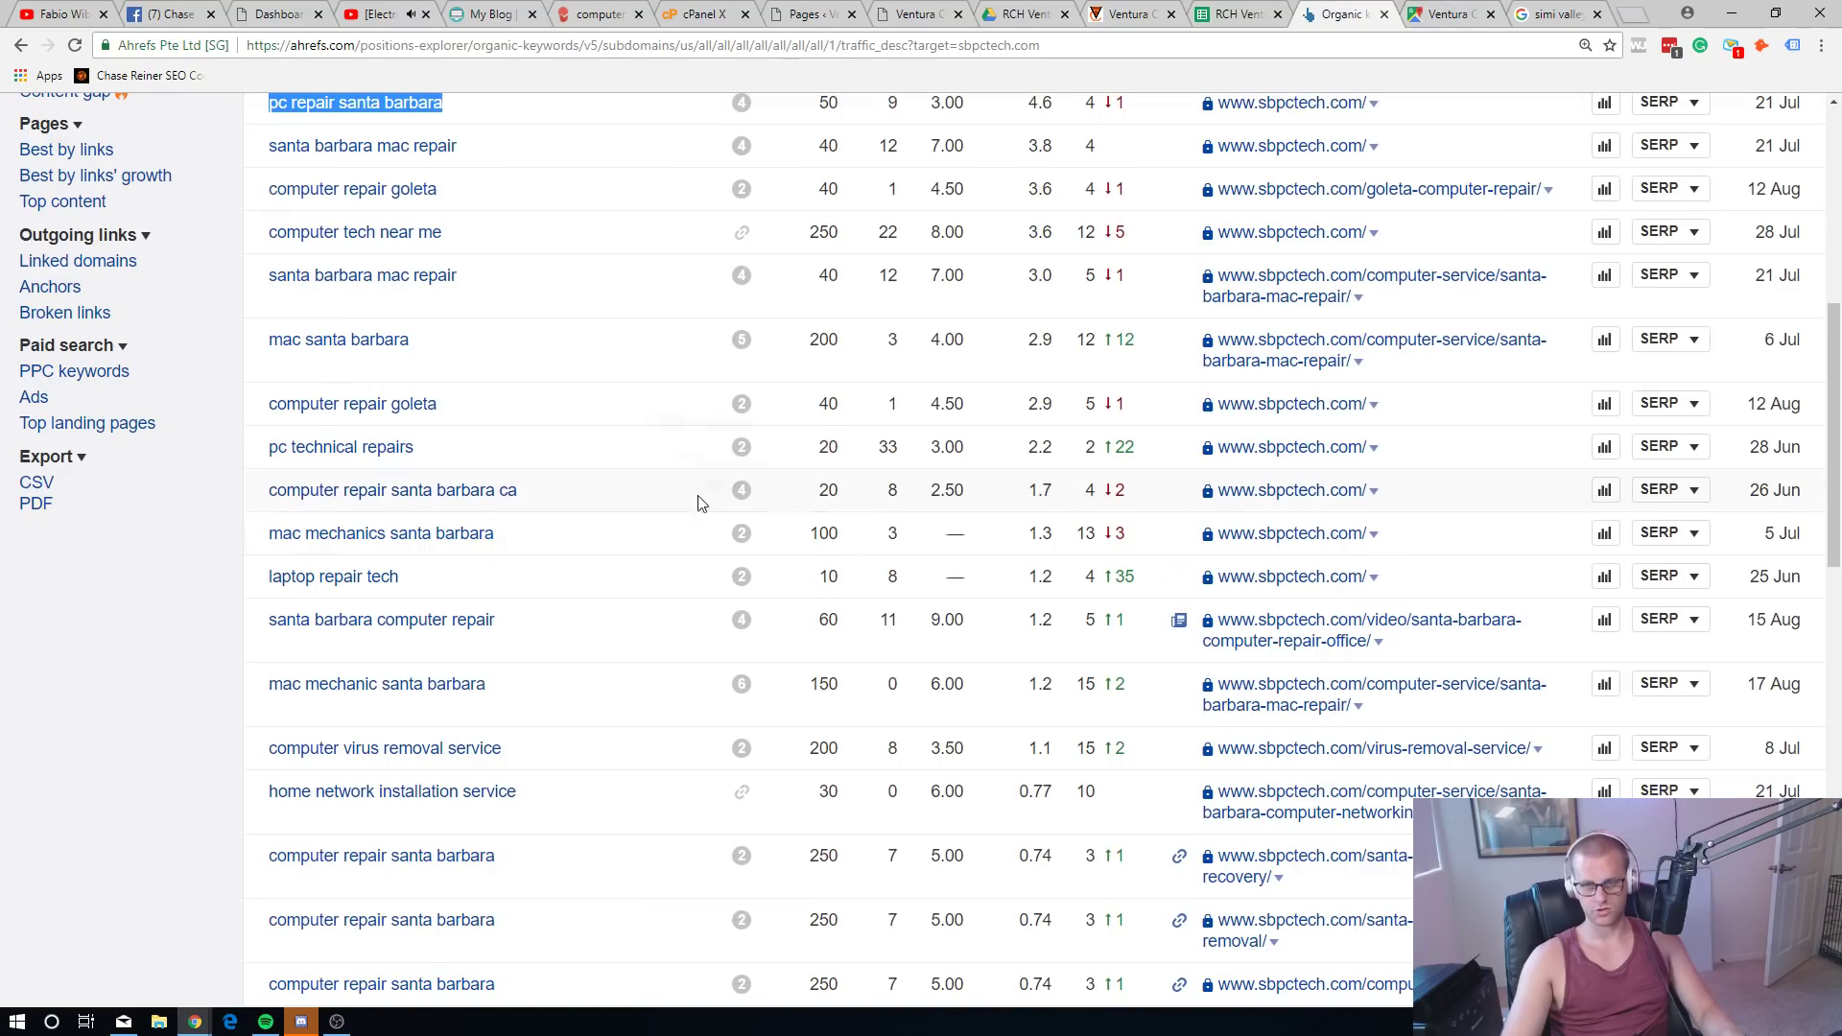
Copy the Ahrefs keyword 'home network installation service' and open the competitor's networking page that ranks for it
scroll(422, 538, down, 2)
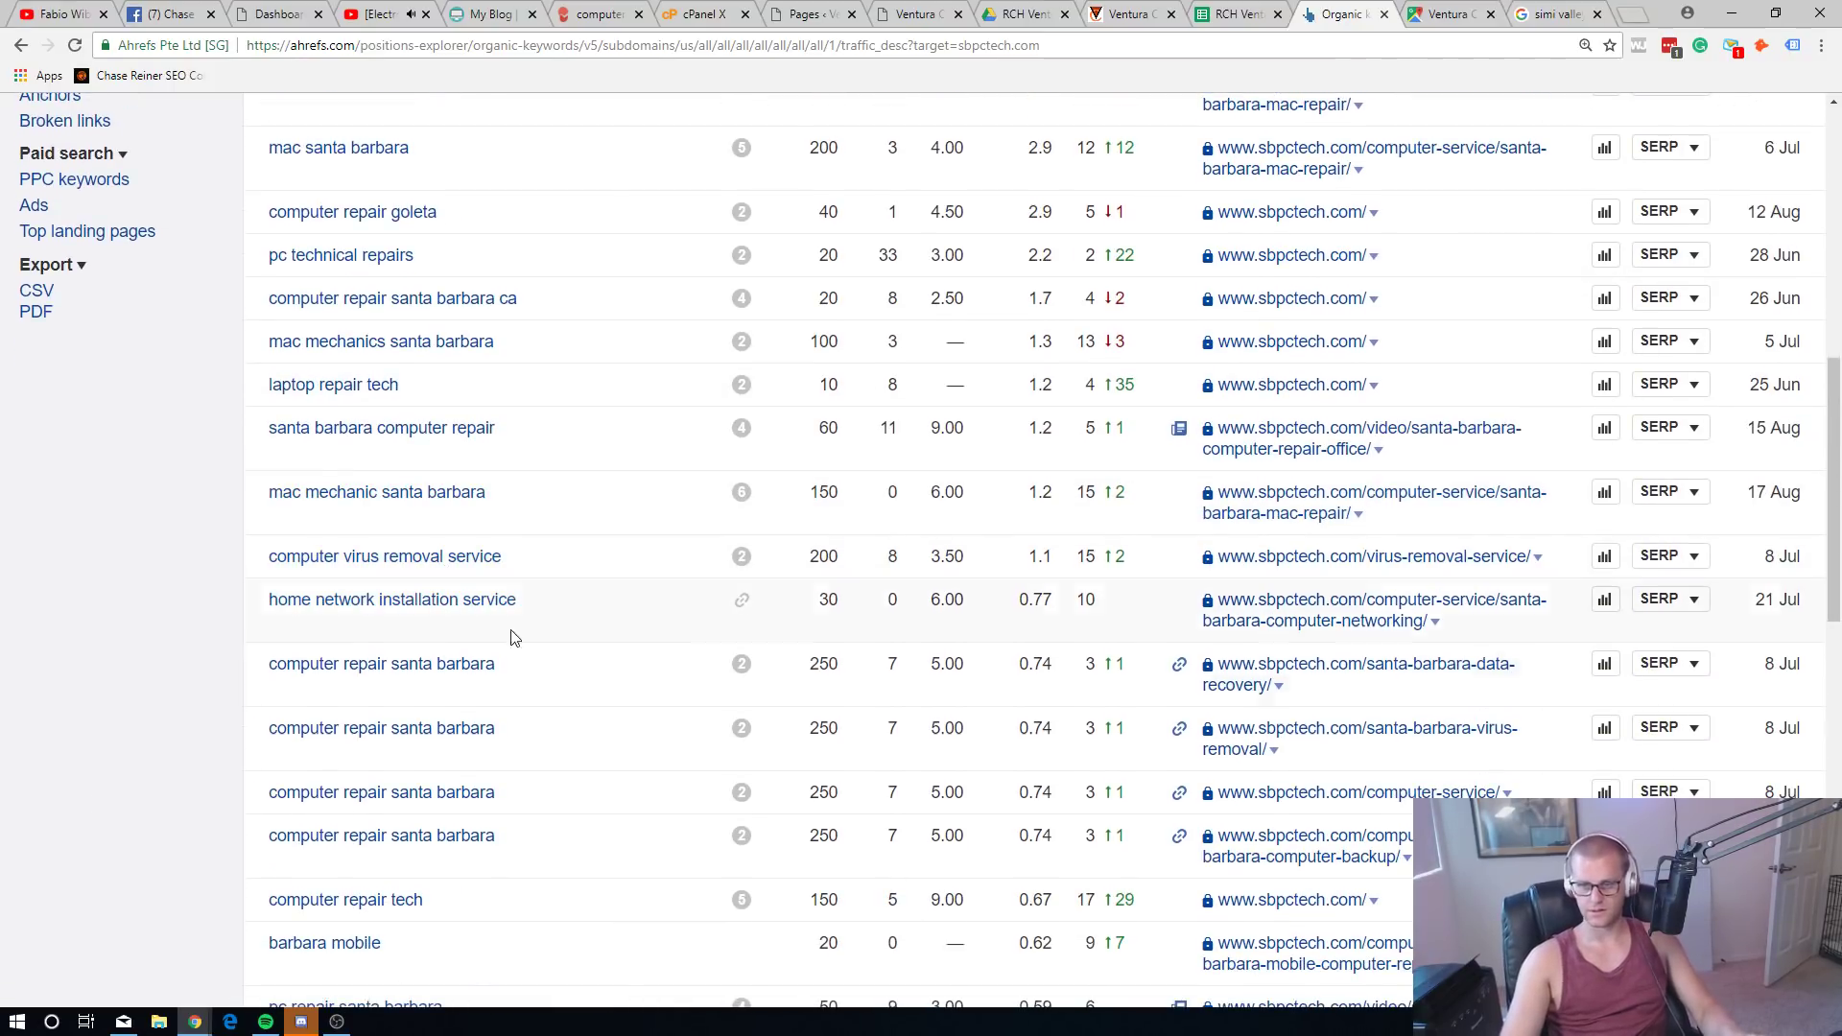
drag(522, 614, 267, 587)
key(ctrl+c)
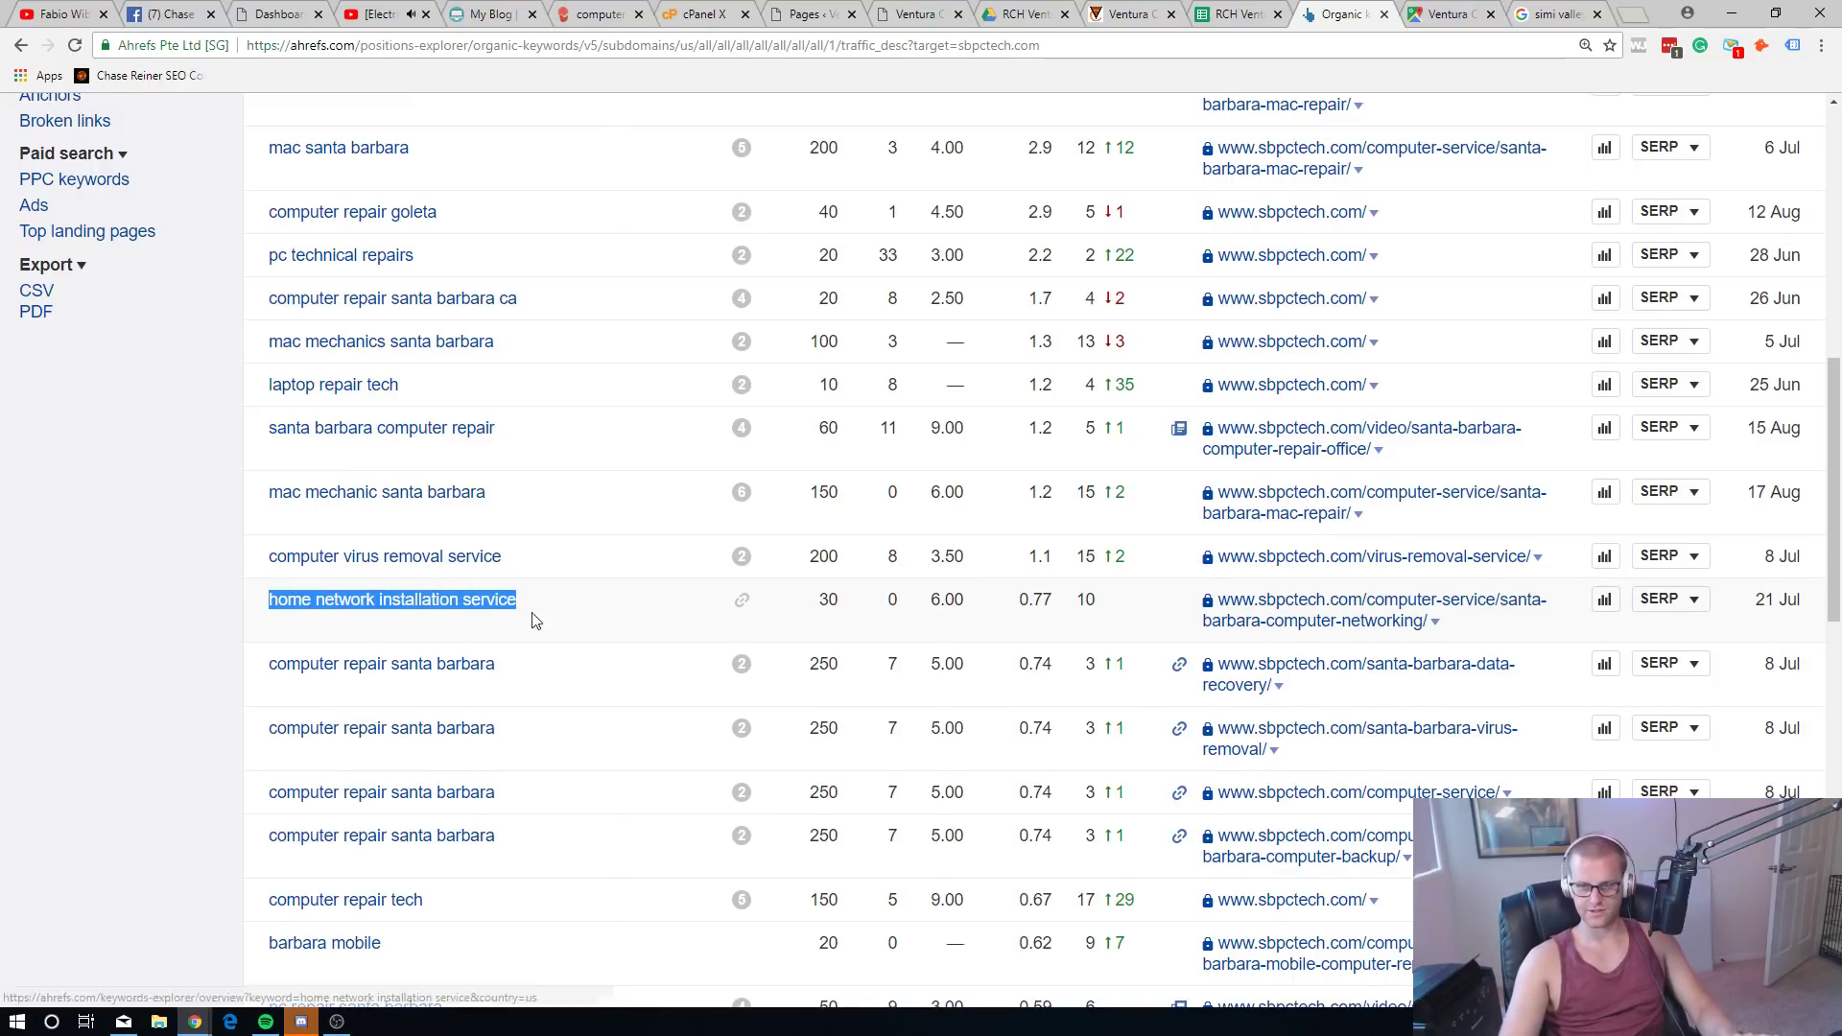
click(1309, 606)
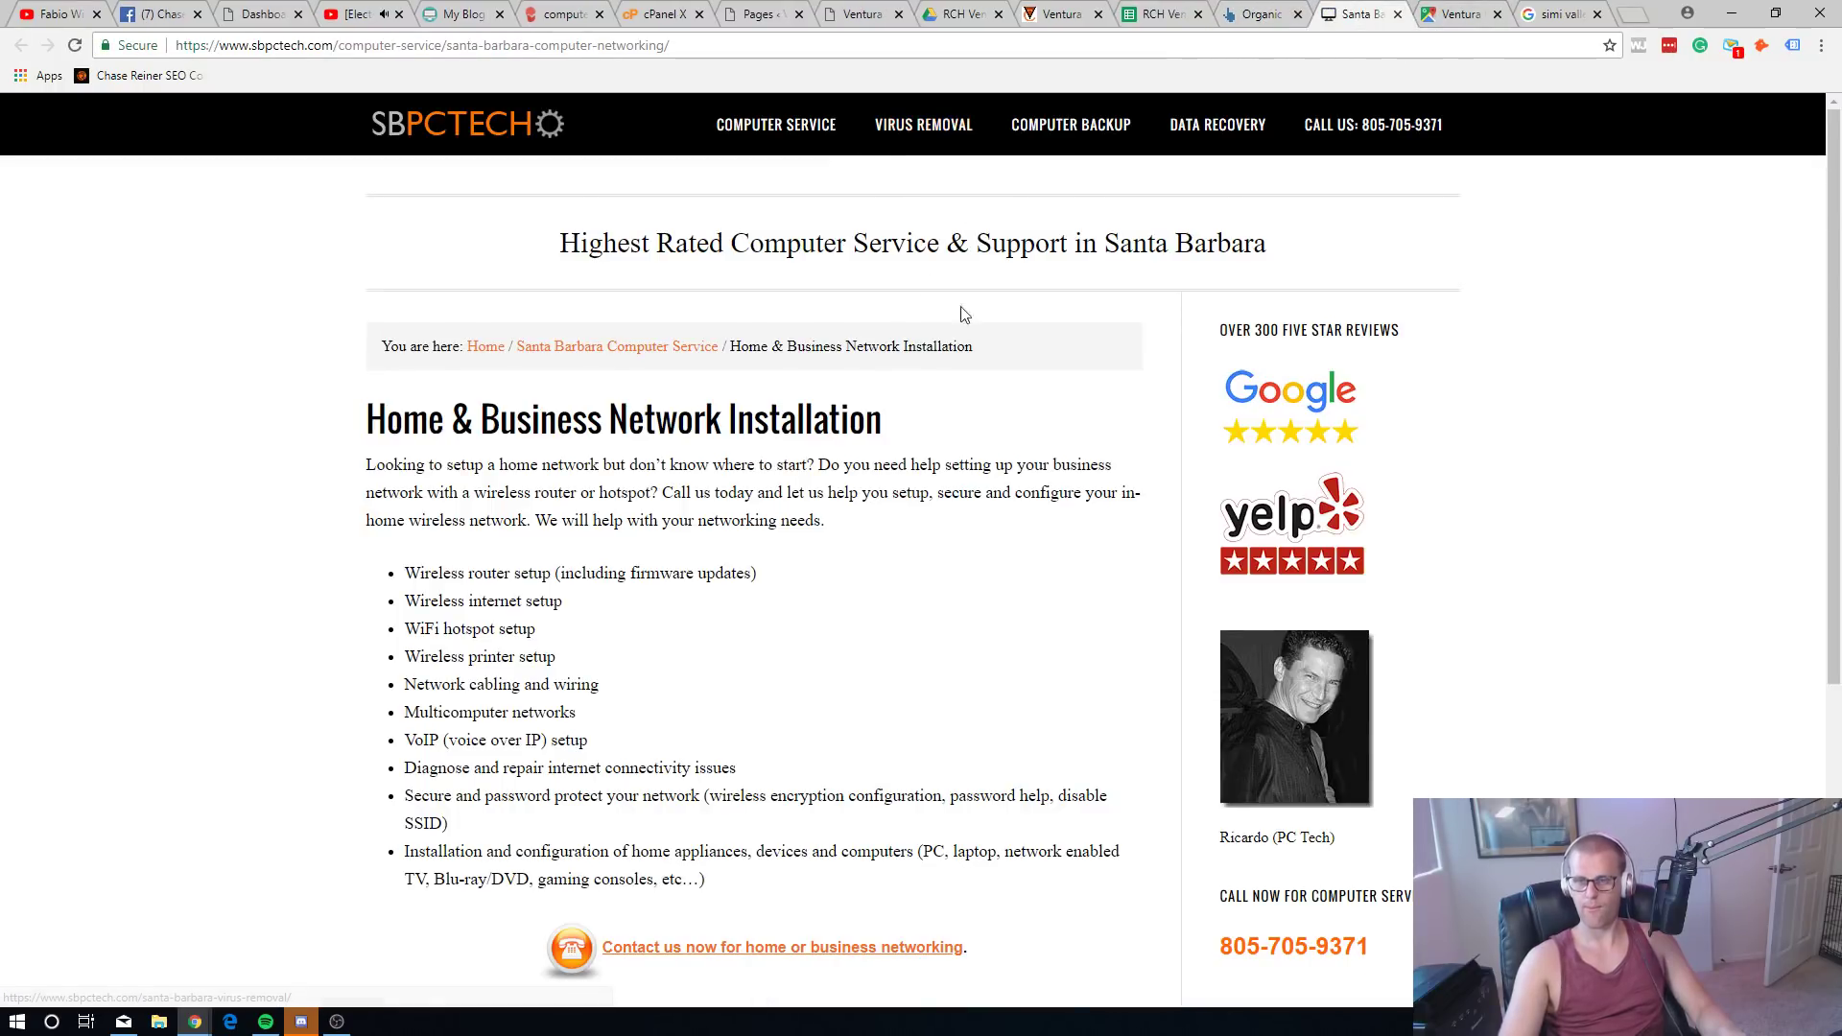
scroll(981, 391, down, 4)
scroll(981, 391, down, 2)
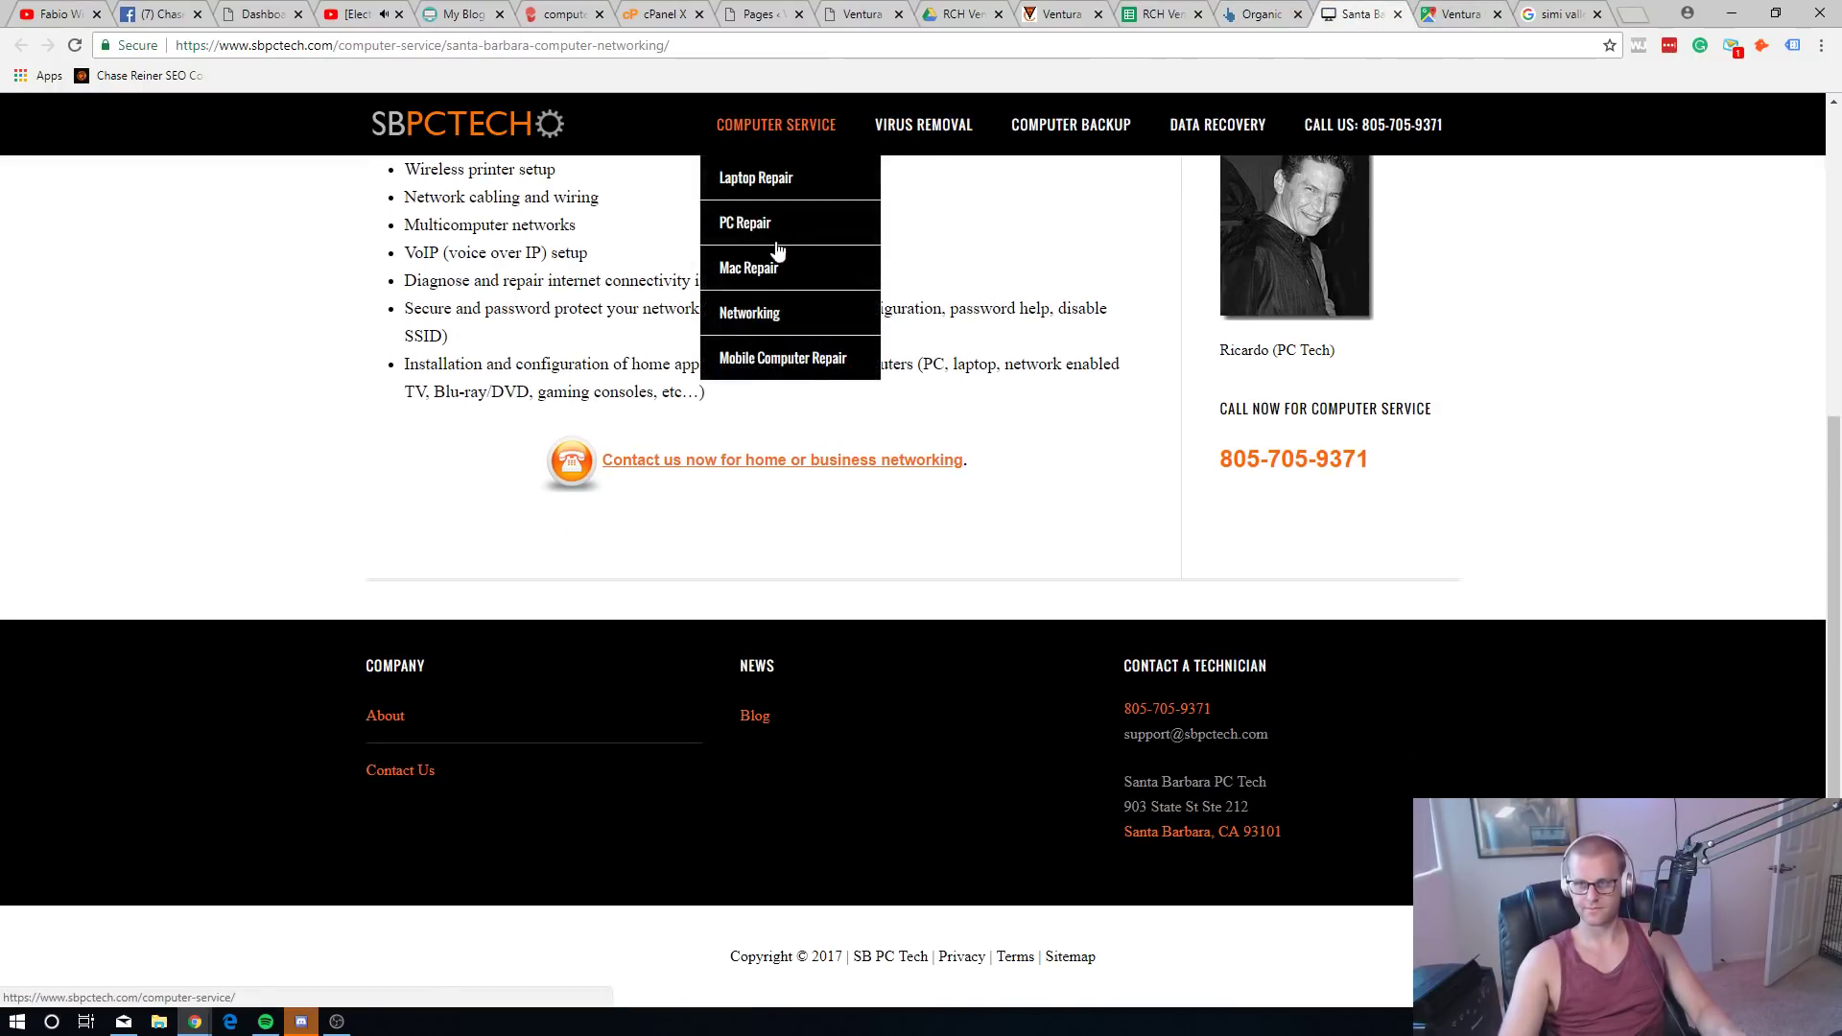
click(826, 313)
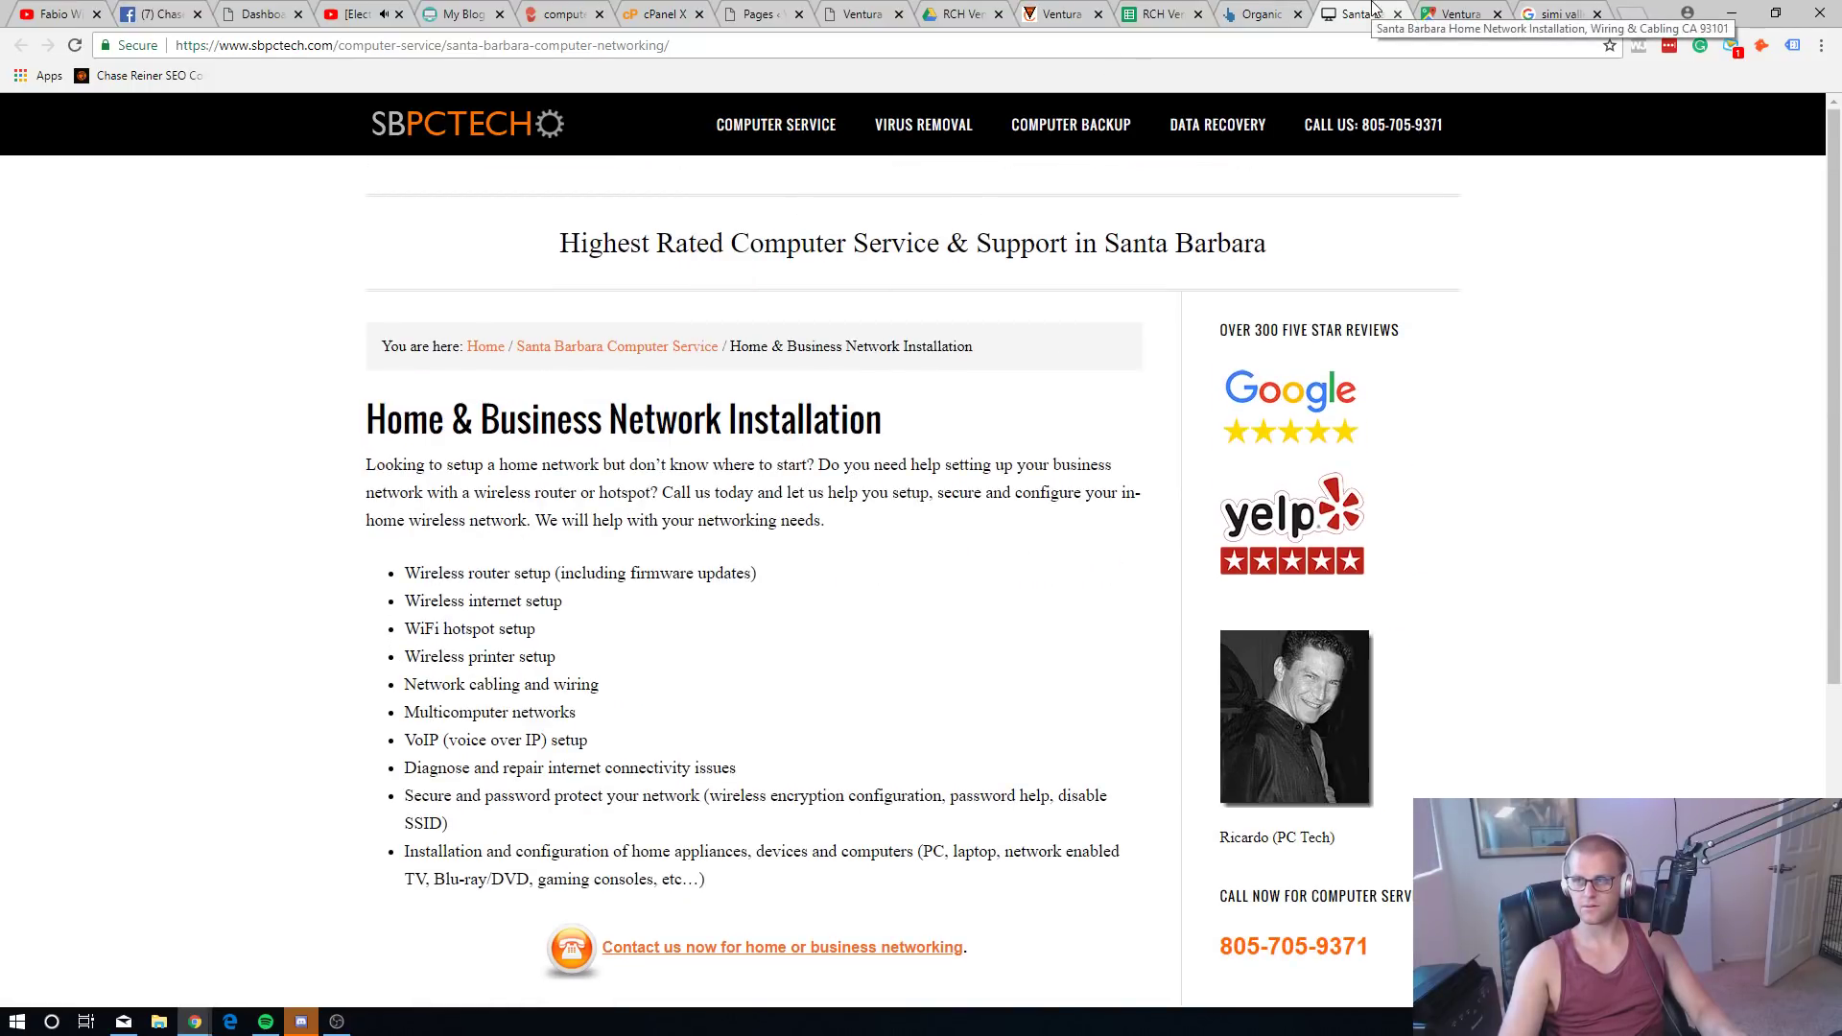
Return to the RCH Ventura Roadmap sheet and pick an empty row below the services
click(1265, 13)
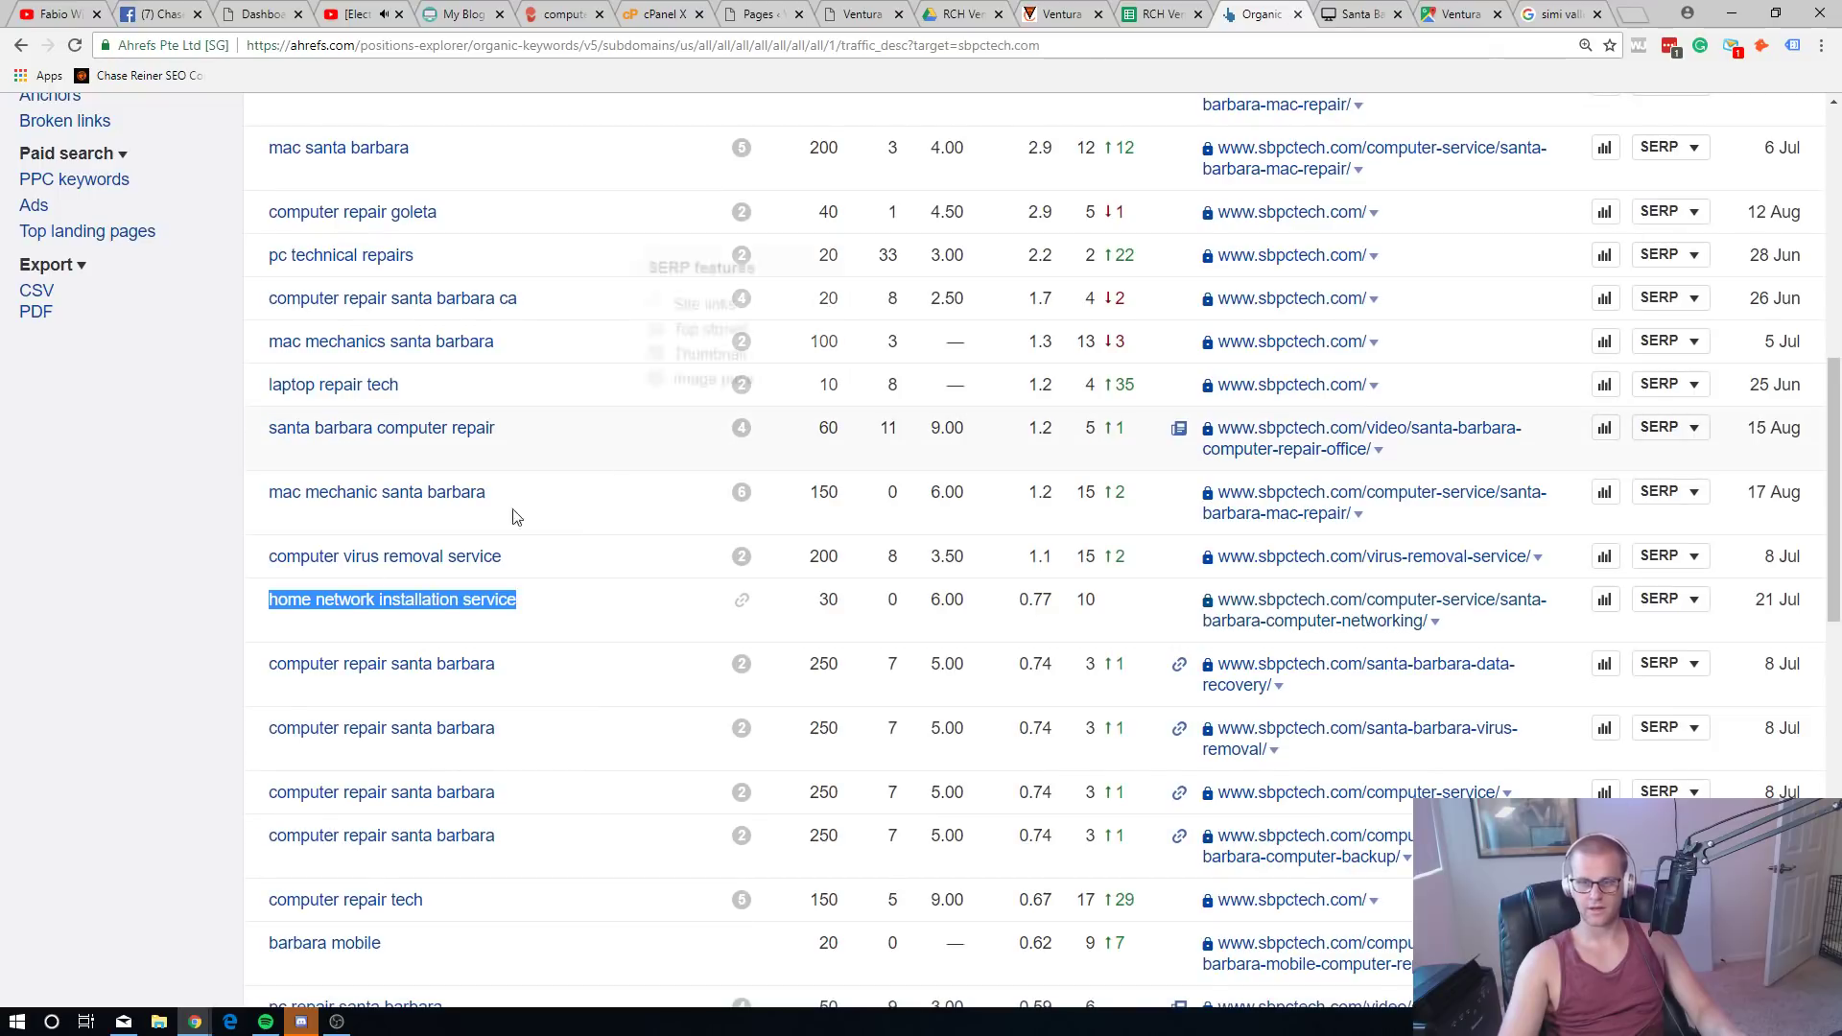
click(960, 14)
click(862, 13)
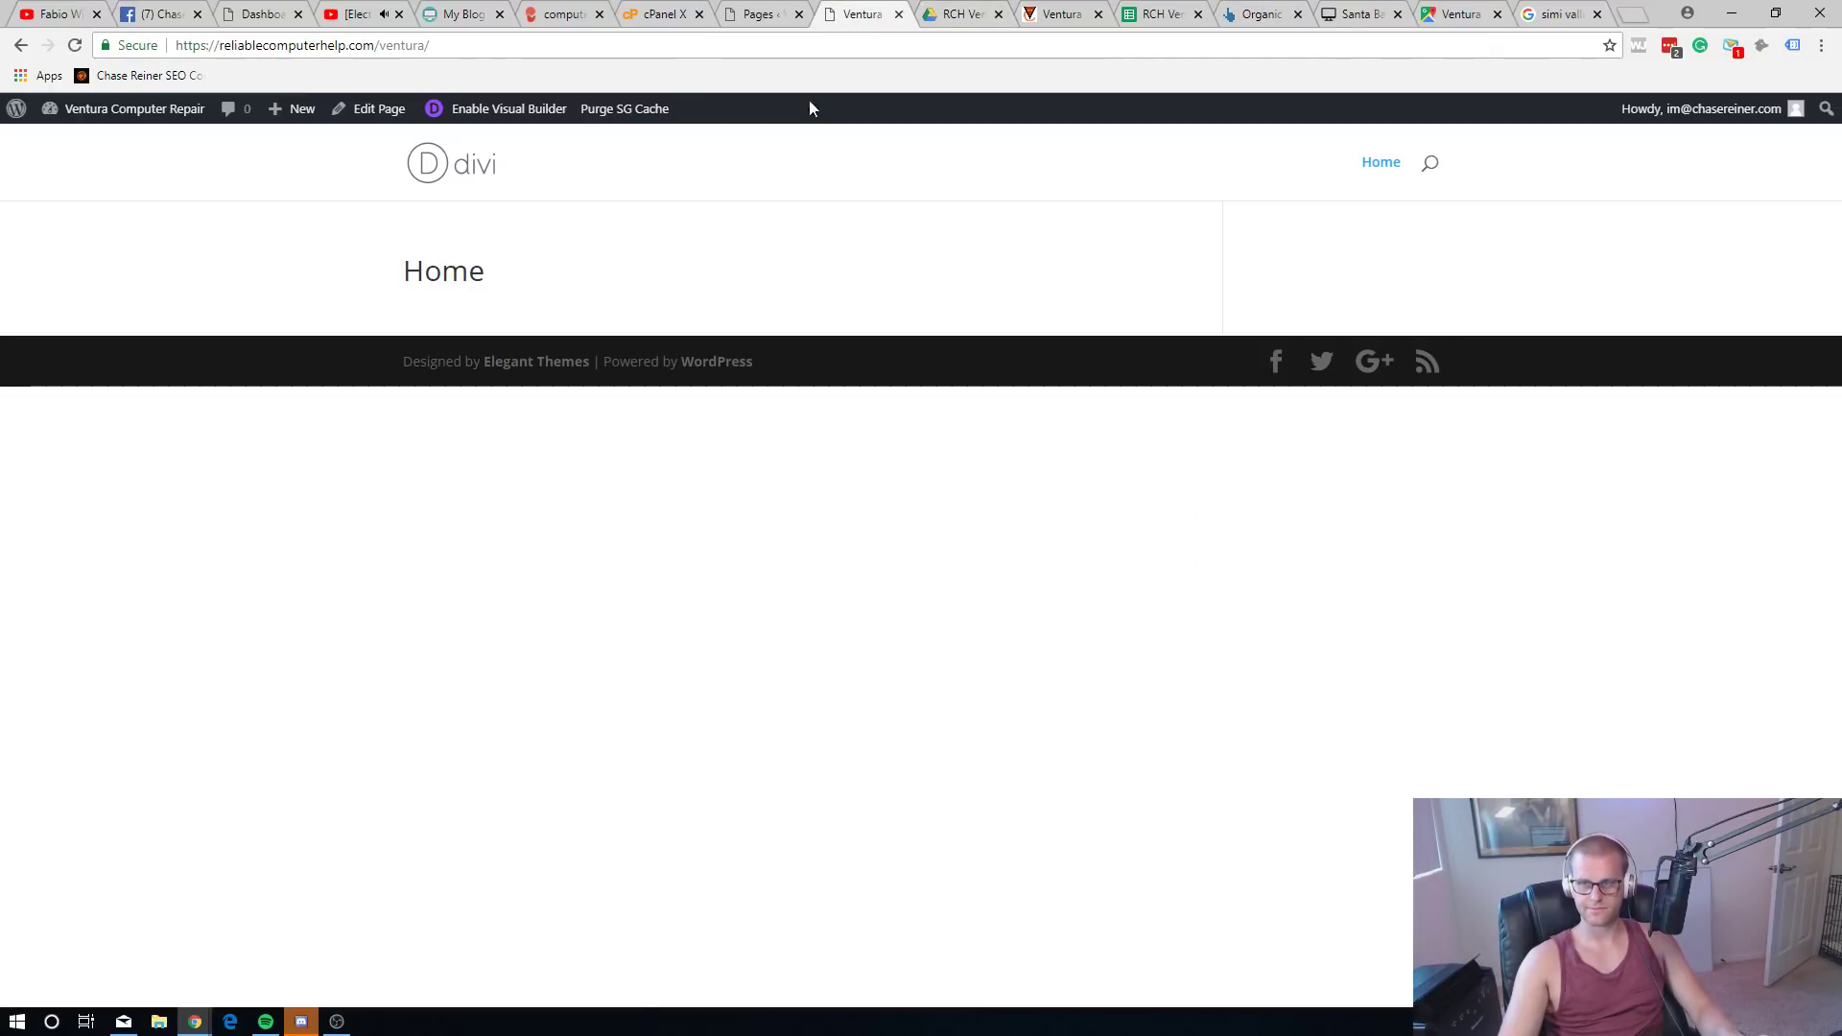
click(760, 13)
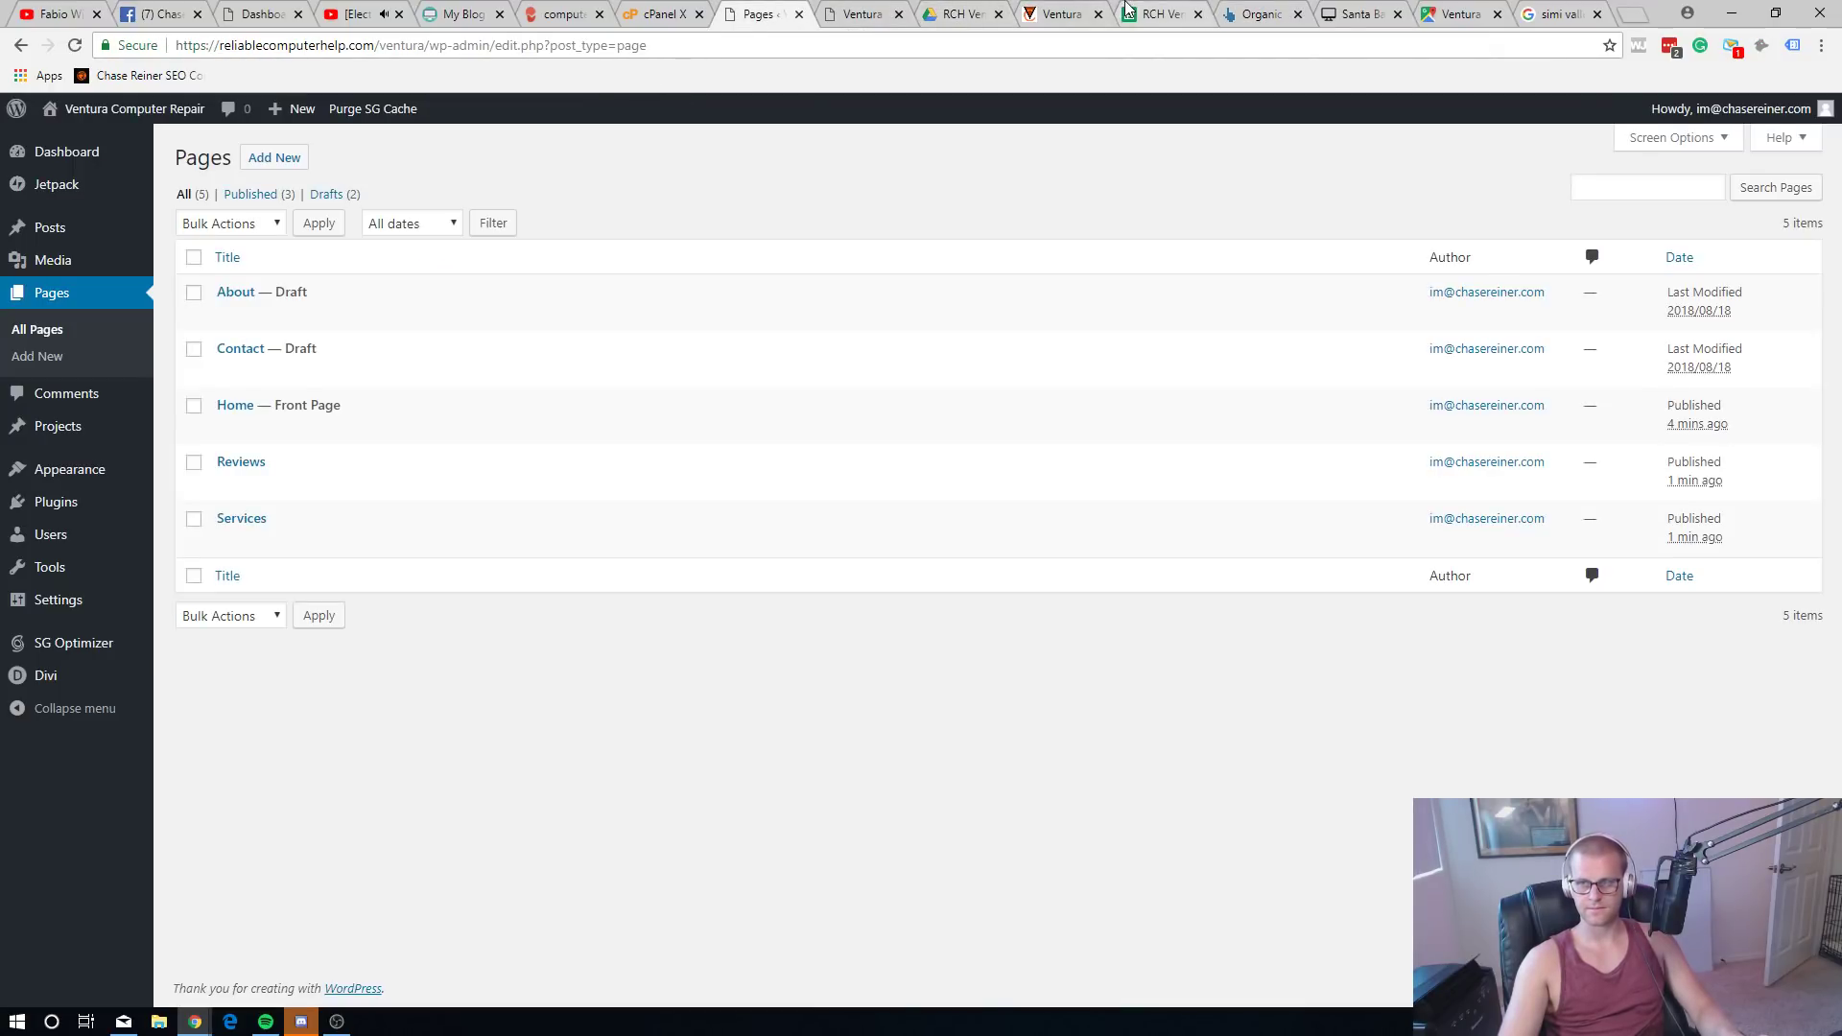
click(1127, 9)
click(313, 450)
Enter 'home network installation service ventura' as the keyword in B9
click(332, 432)
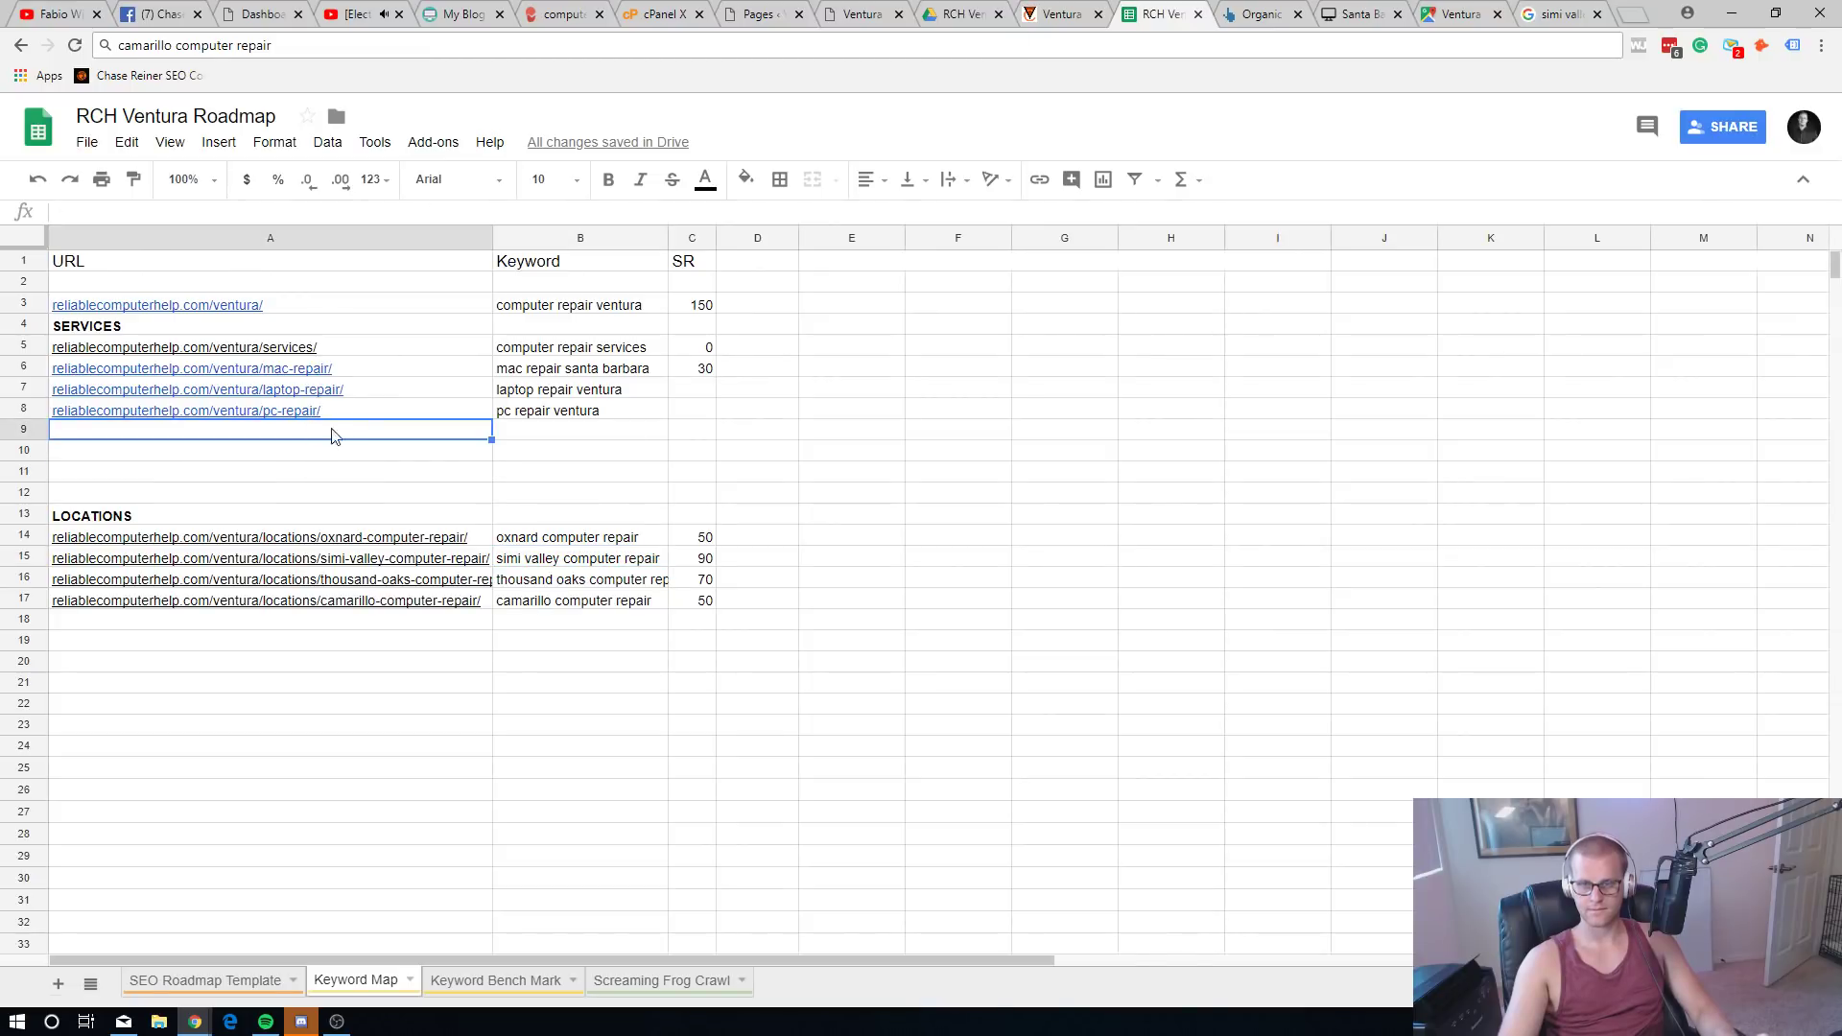
double_click(563, 431)
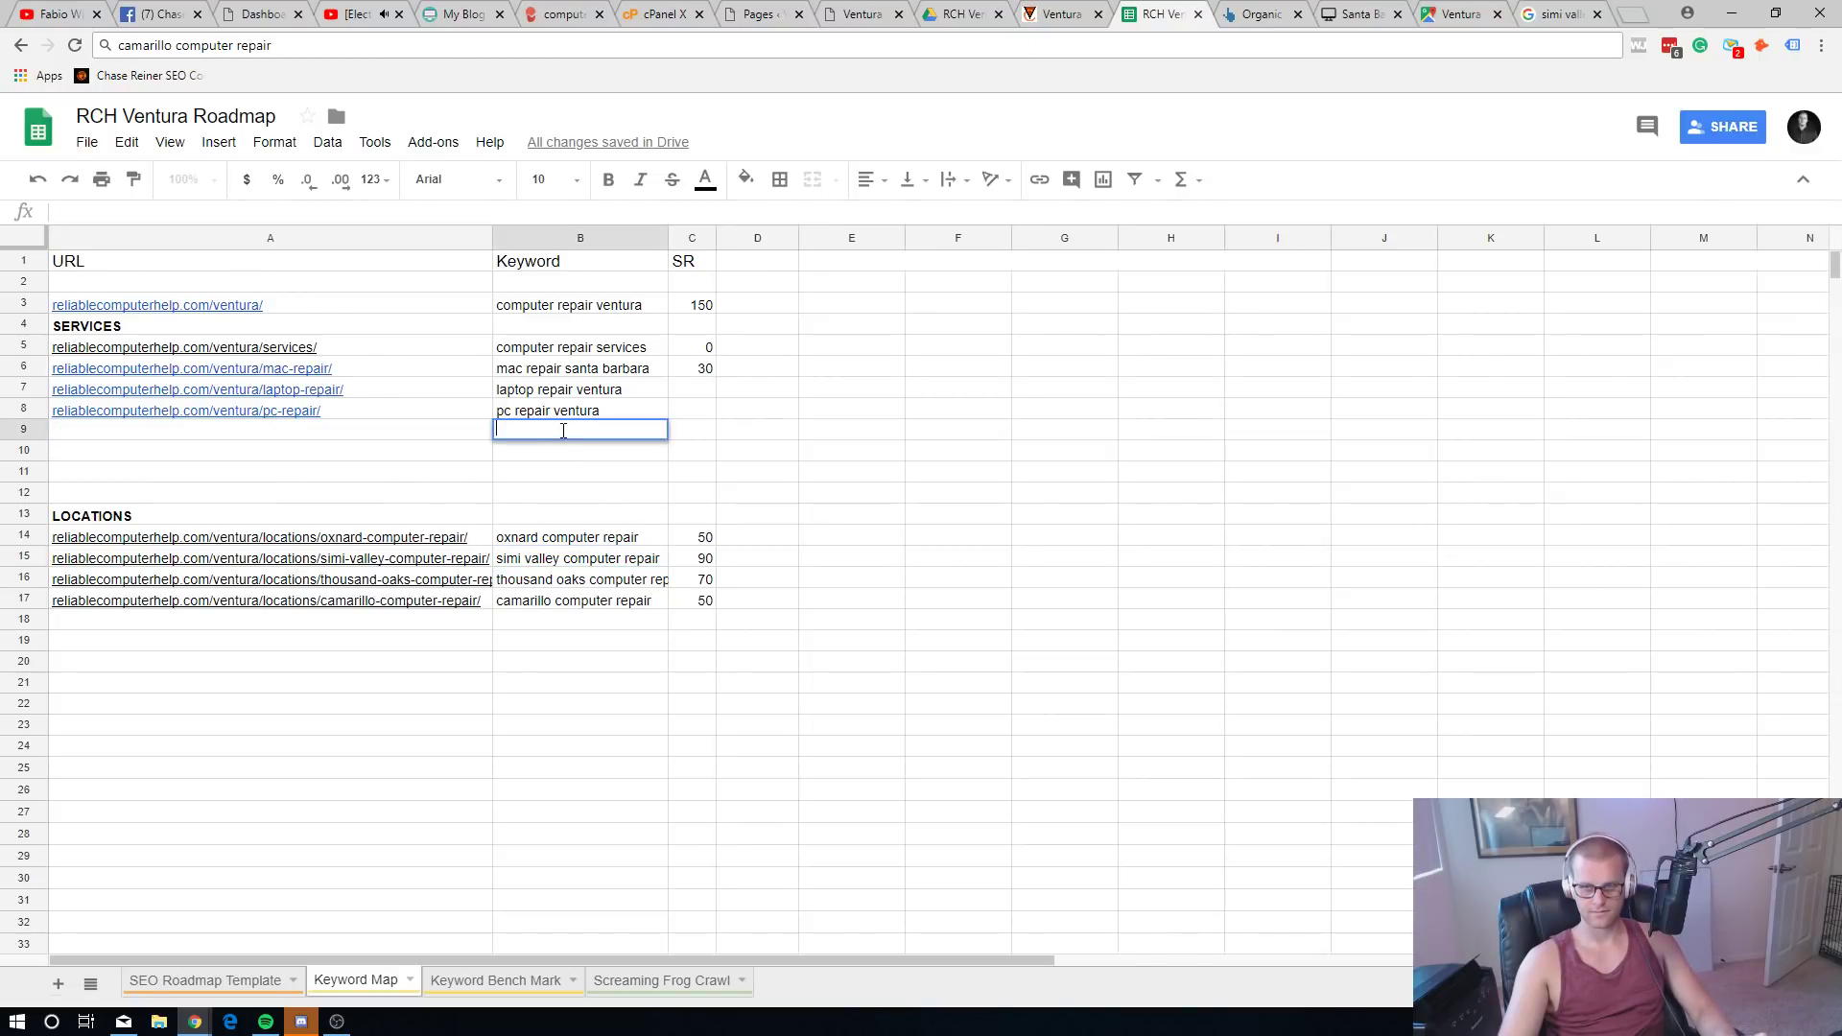
key(ctrl+v)
text(vemti)
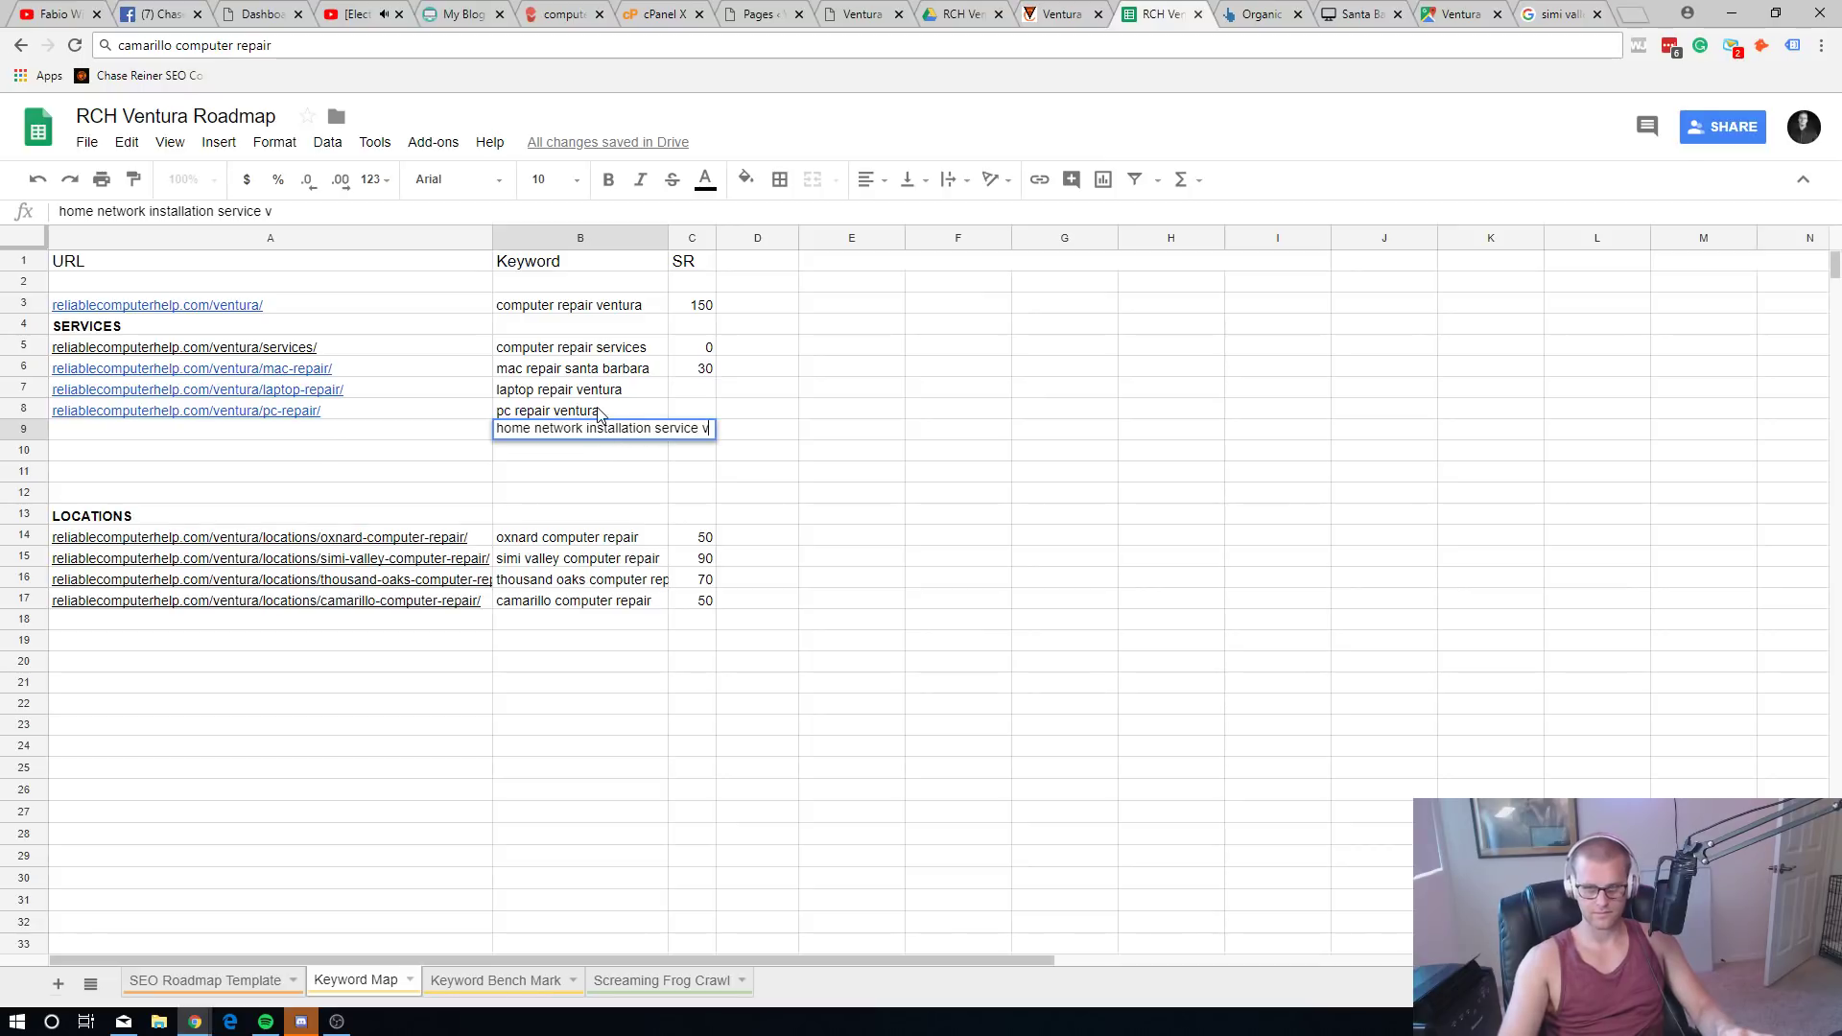
key(BackSpace)
key(BackSpace)
text(n)
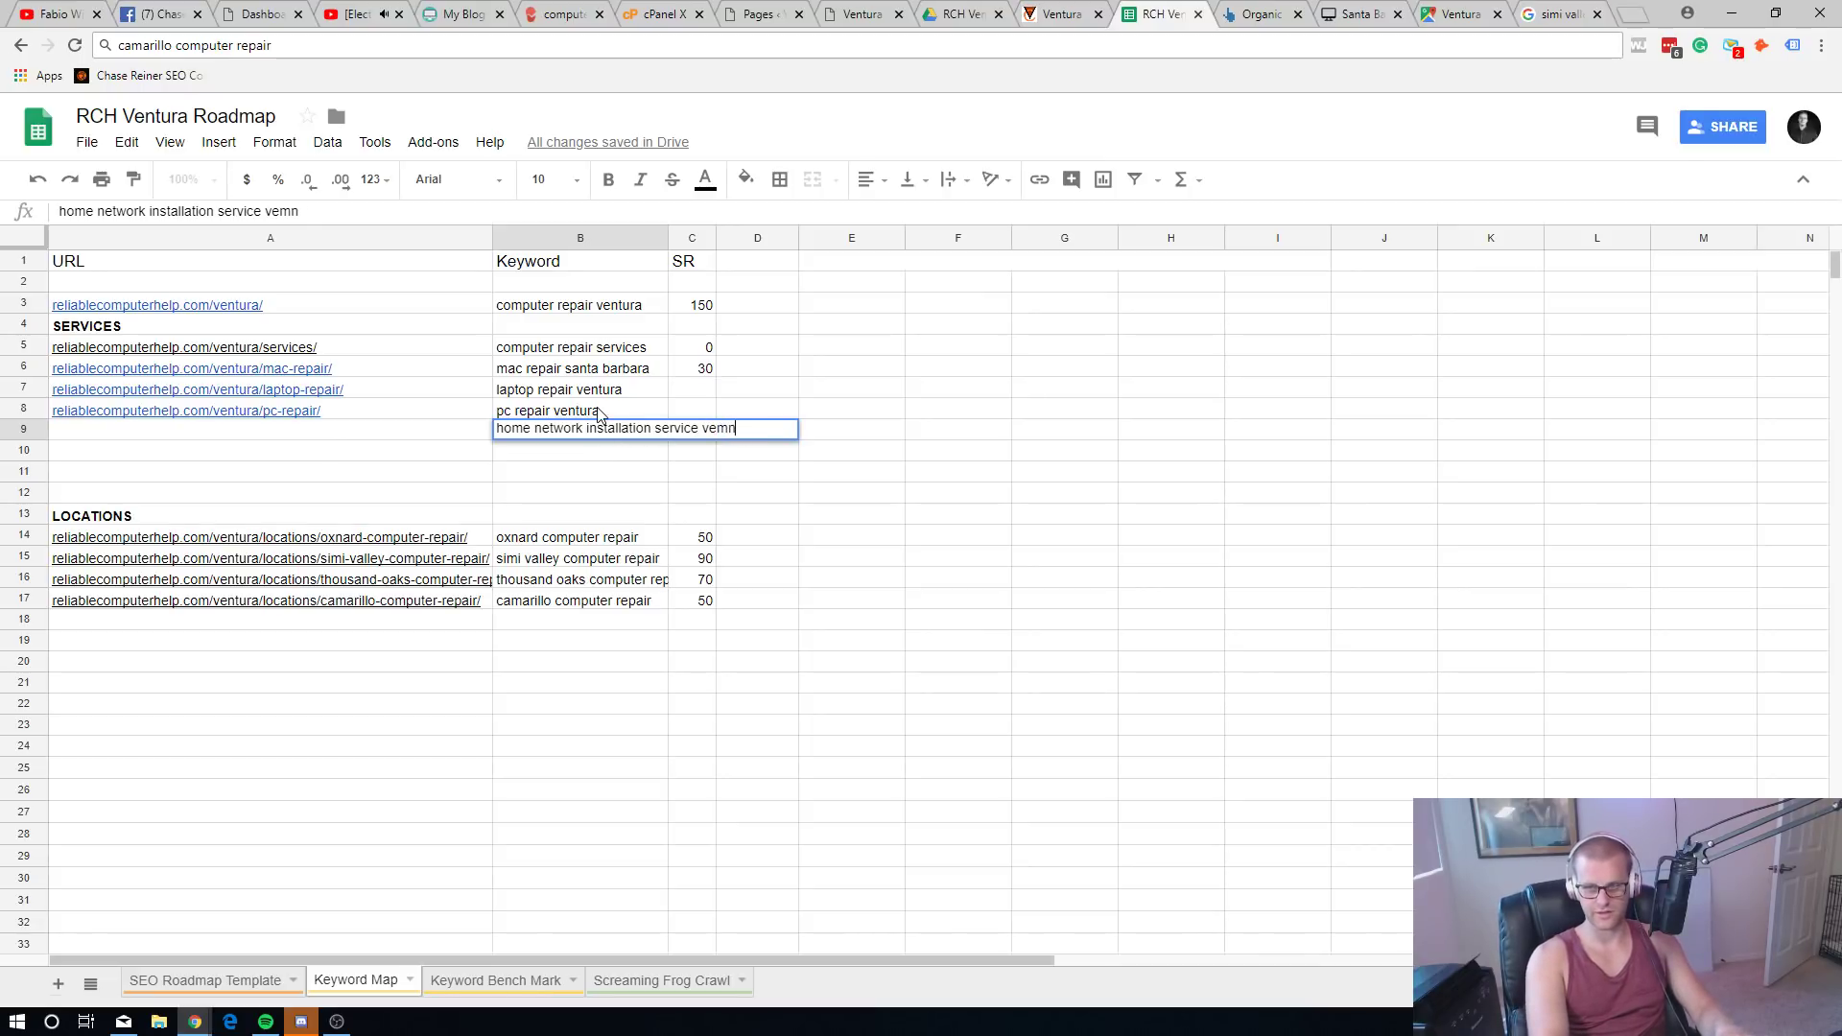
text(tura)
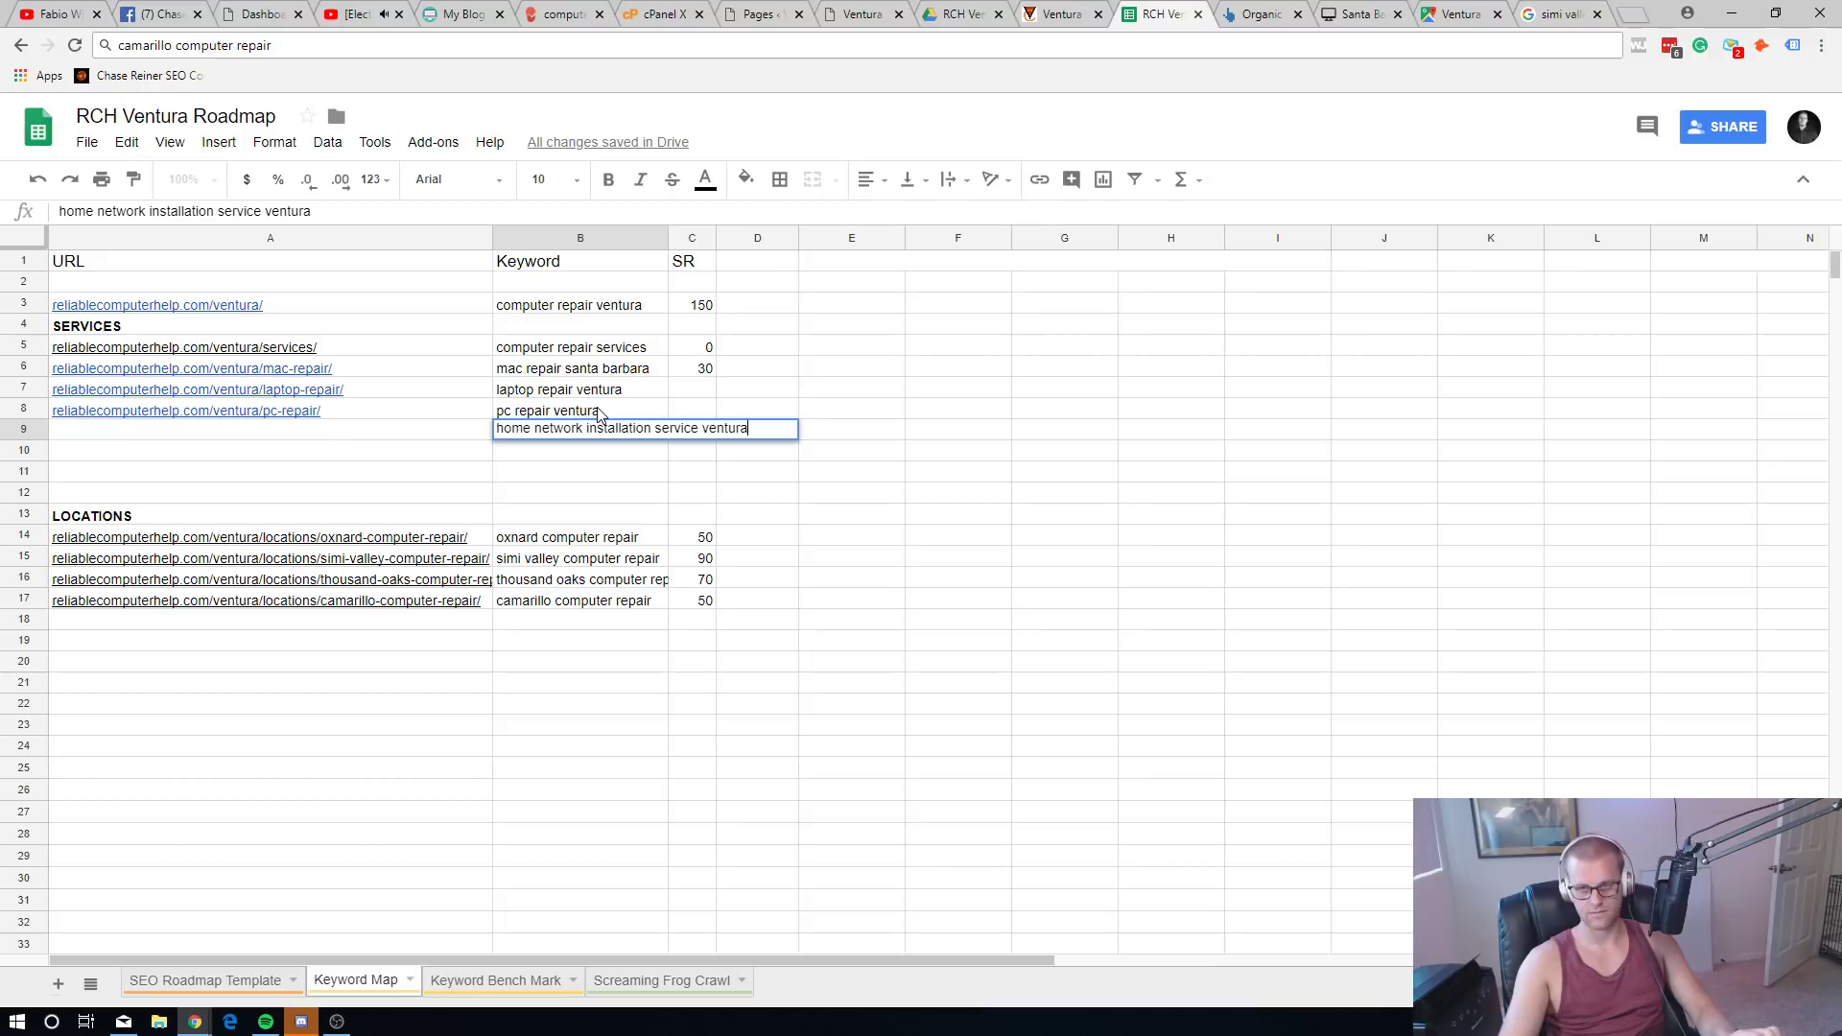
click(958, 436)
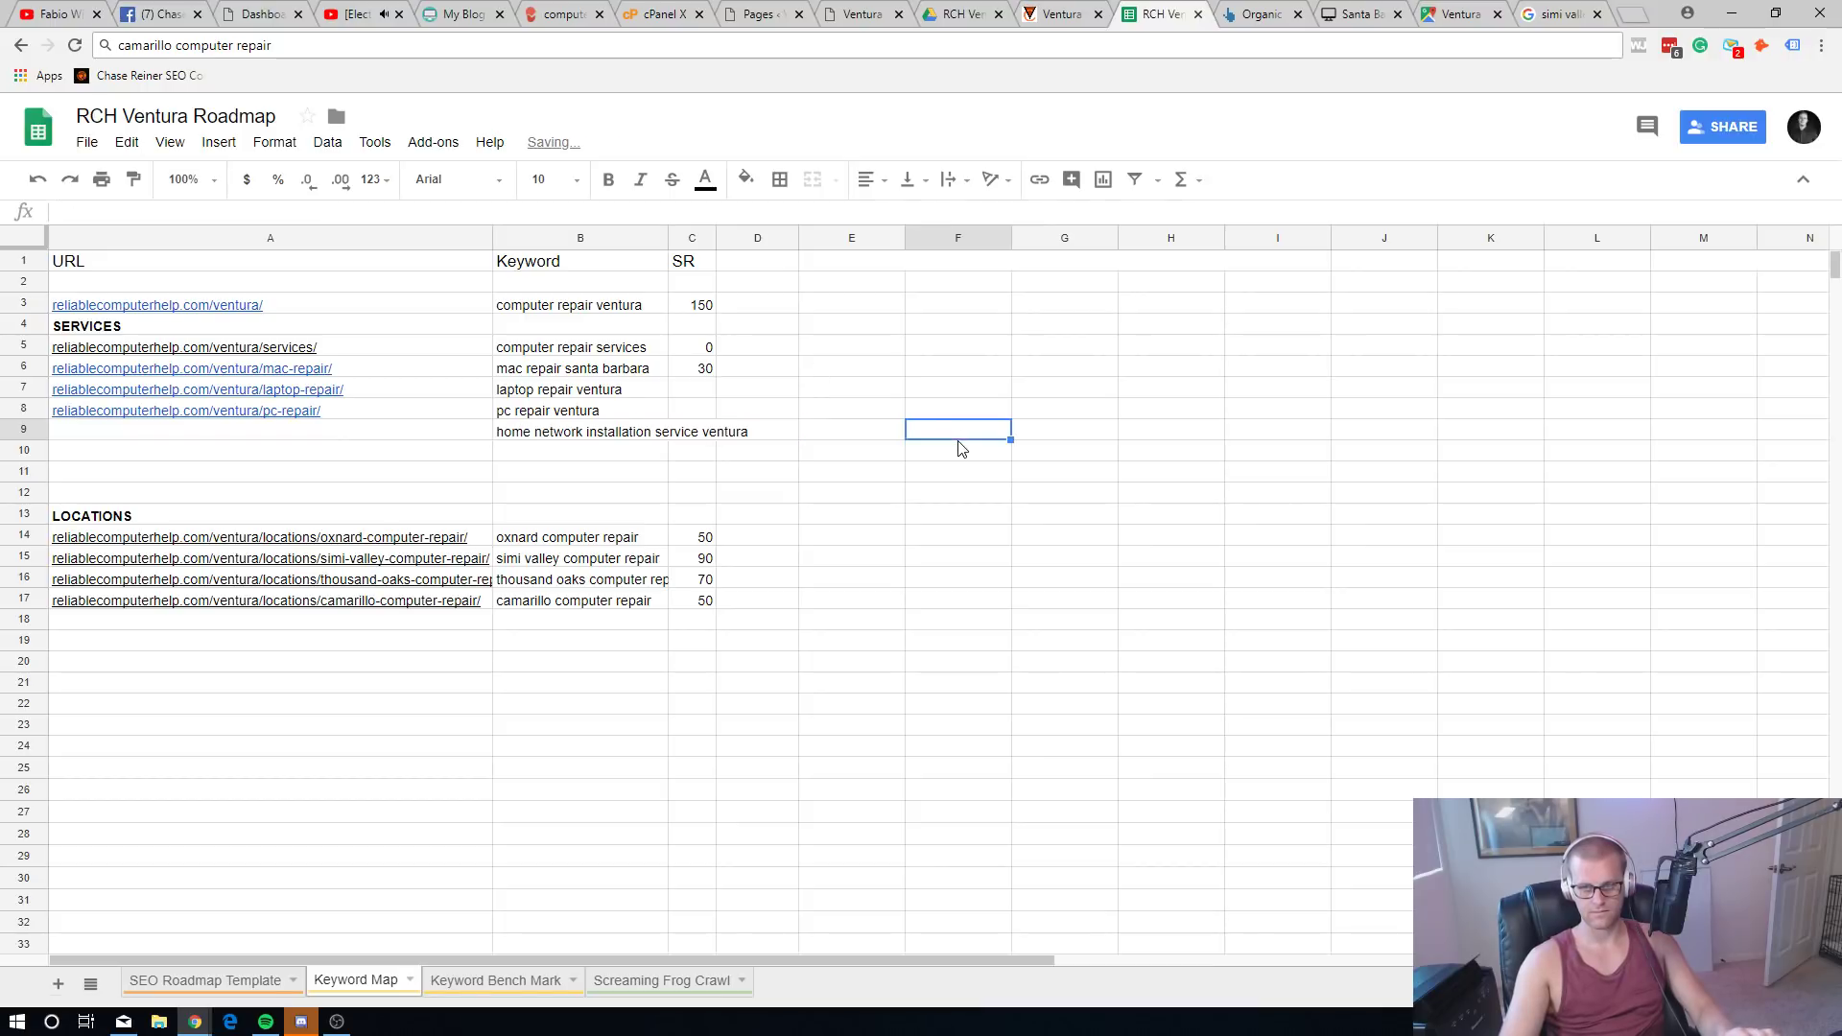
click(731, 396)
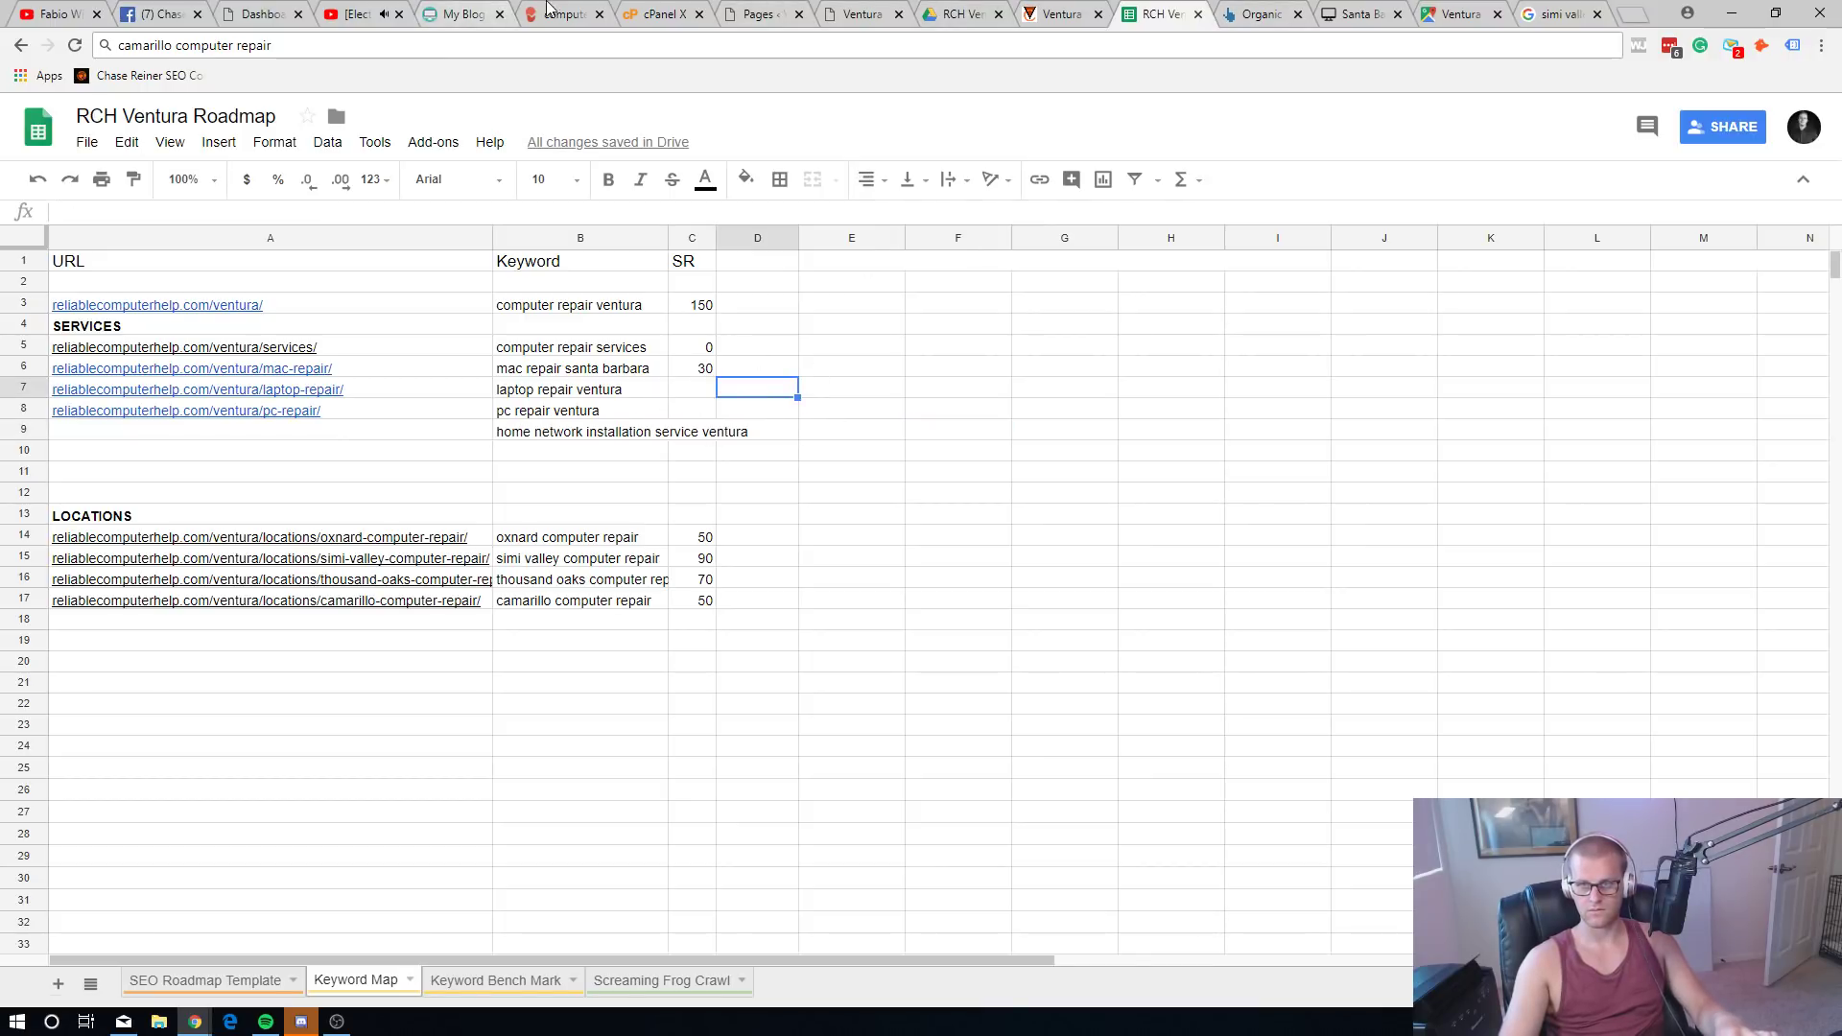
Paste the new keyword into KWFinder's search field
click(561, 13)
drag(562, 13, 1065, 13)
text(home network installation service ventura)
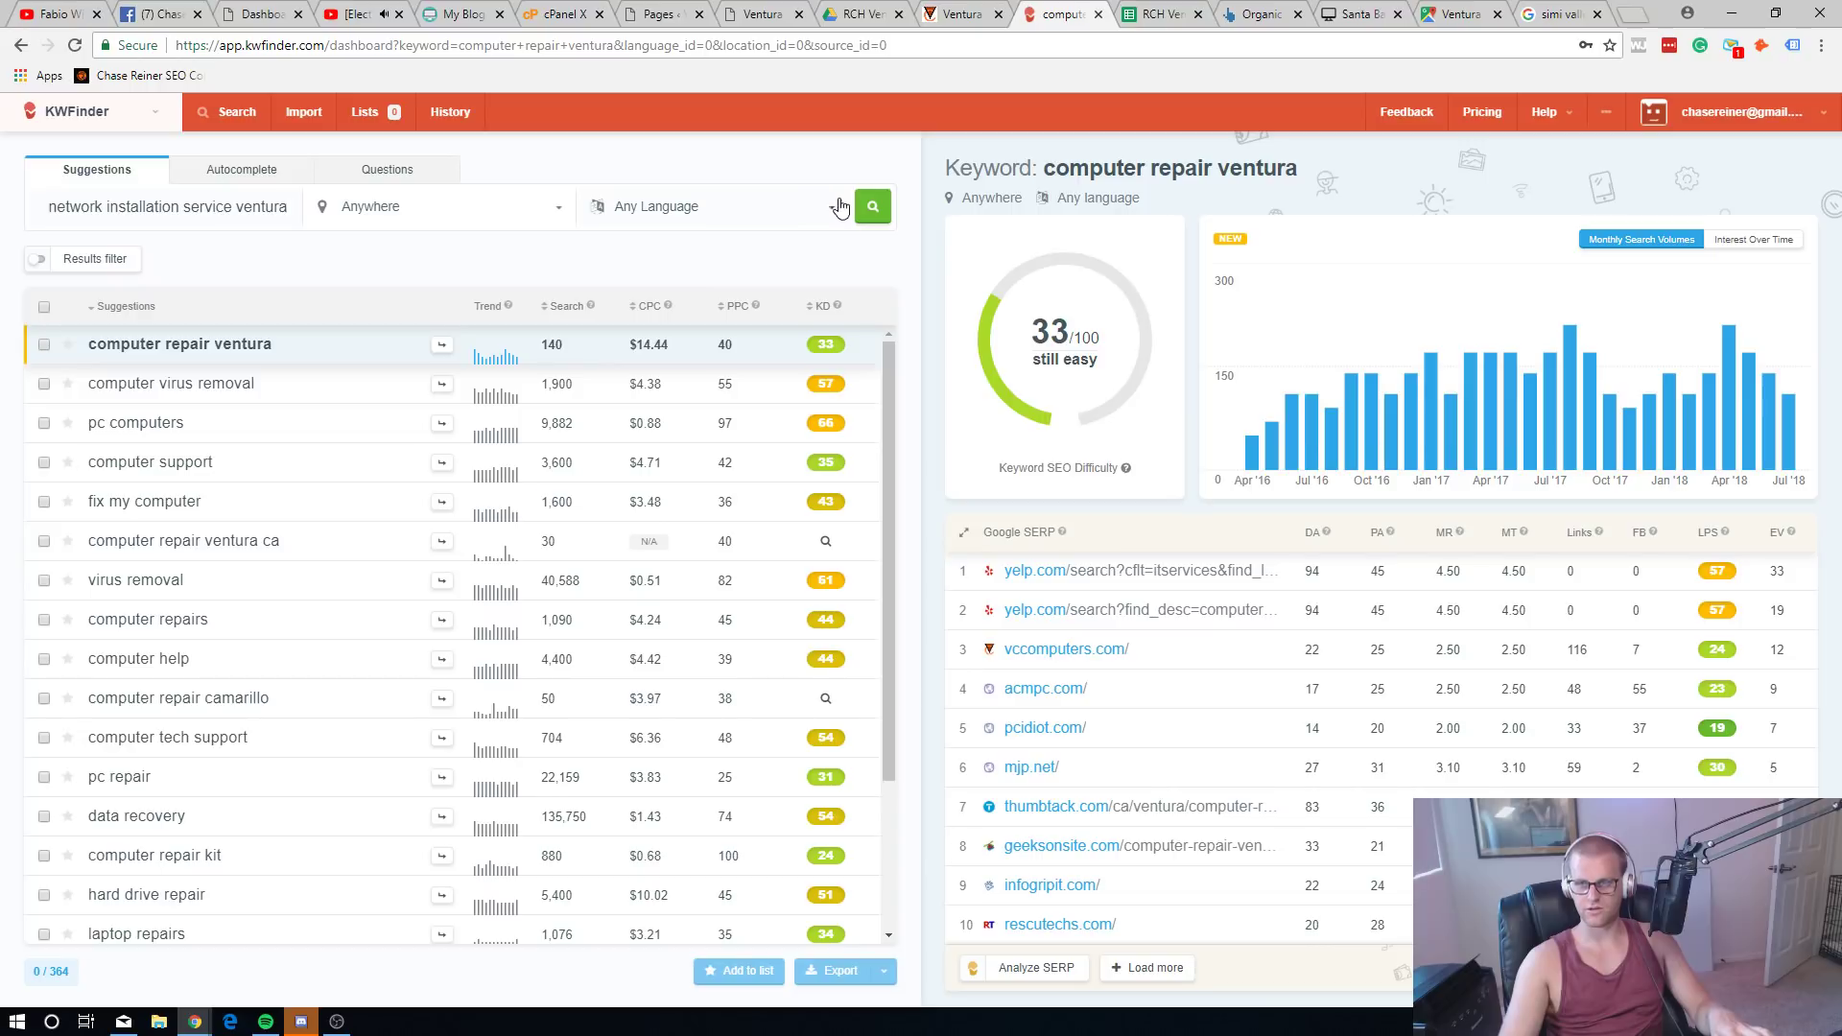
Search 'home network installation service ventura' in KWFinder (KD 33, no volume data), then go back to the sheet
click(840, 208)
click(874, 206)
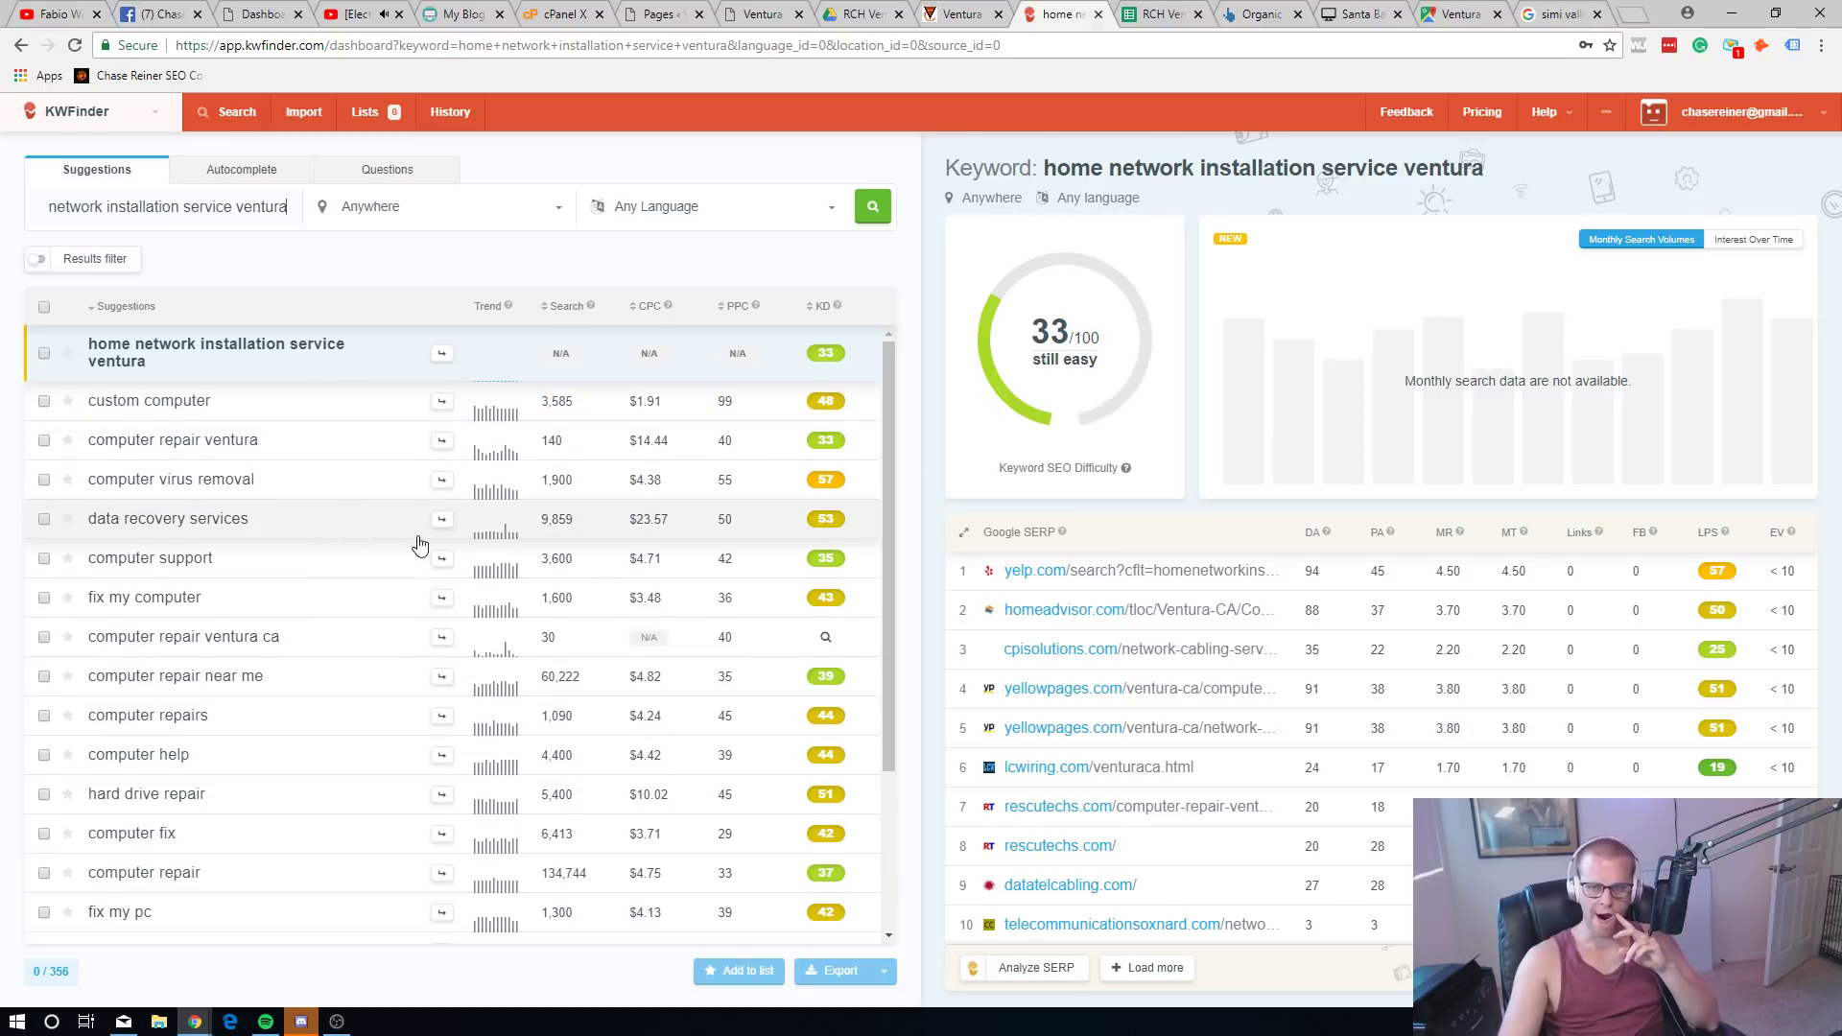
click(963, 9)
click(1069, 9)
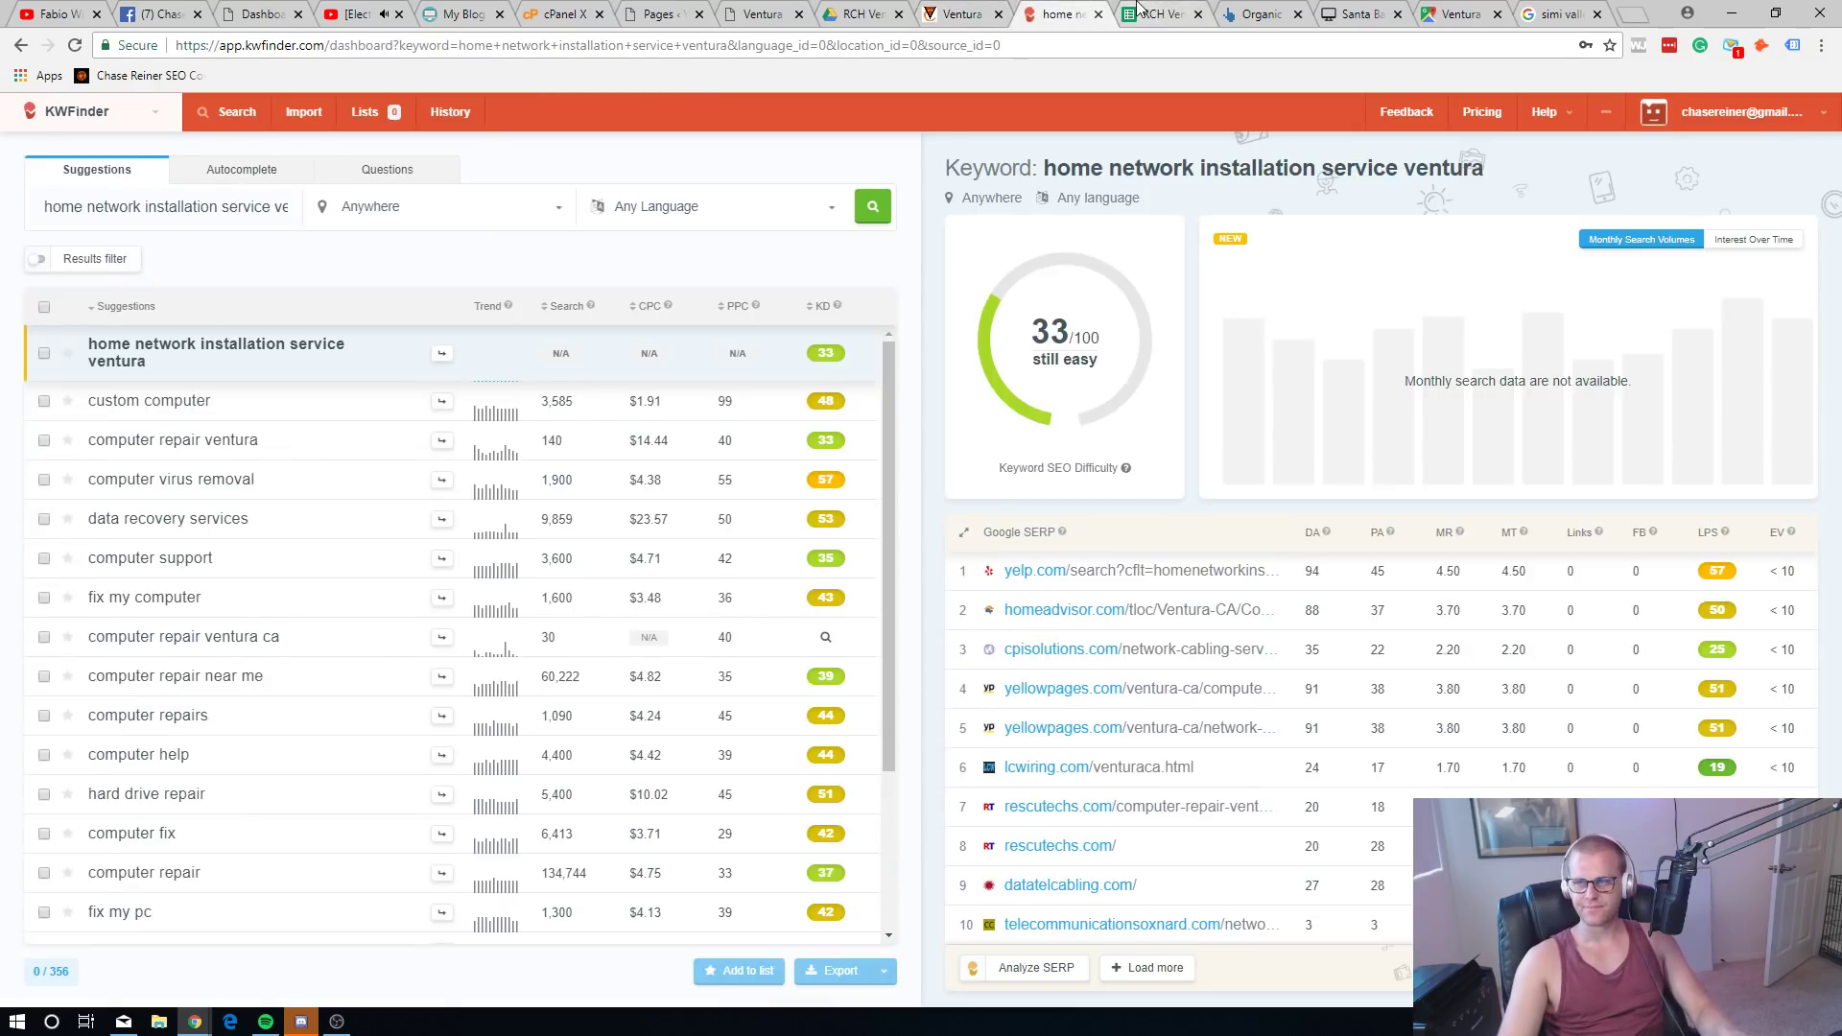
click(1142, 10)
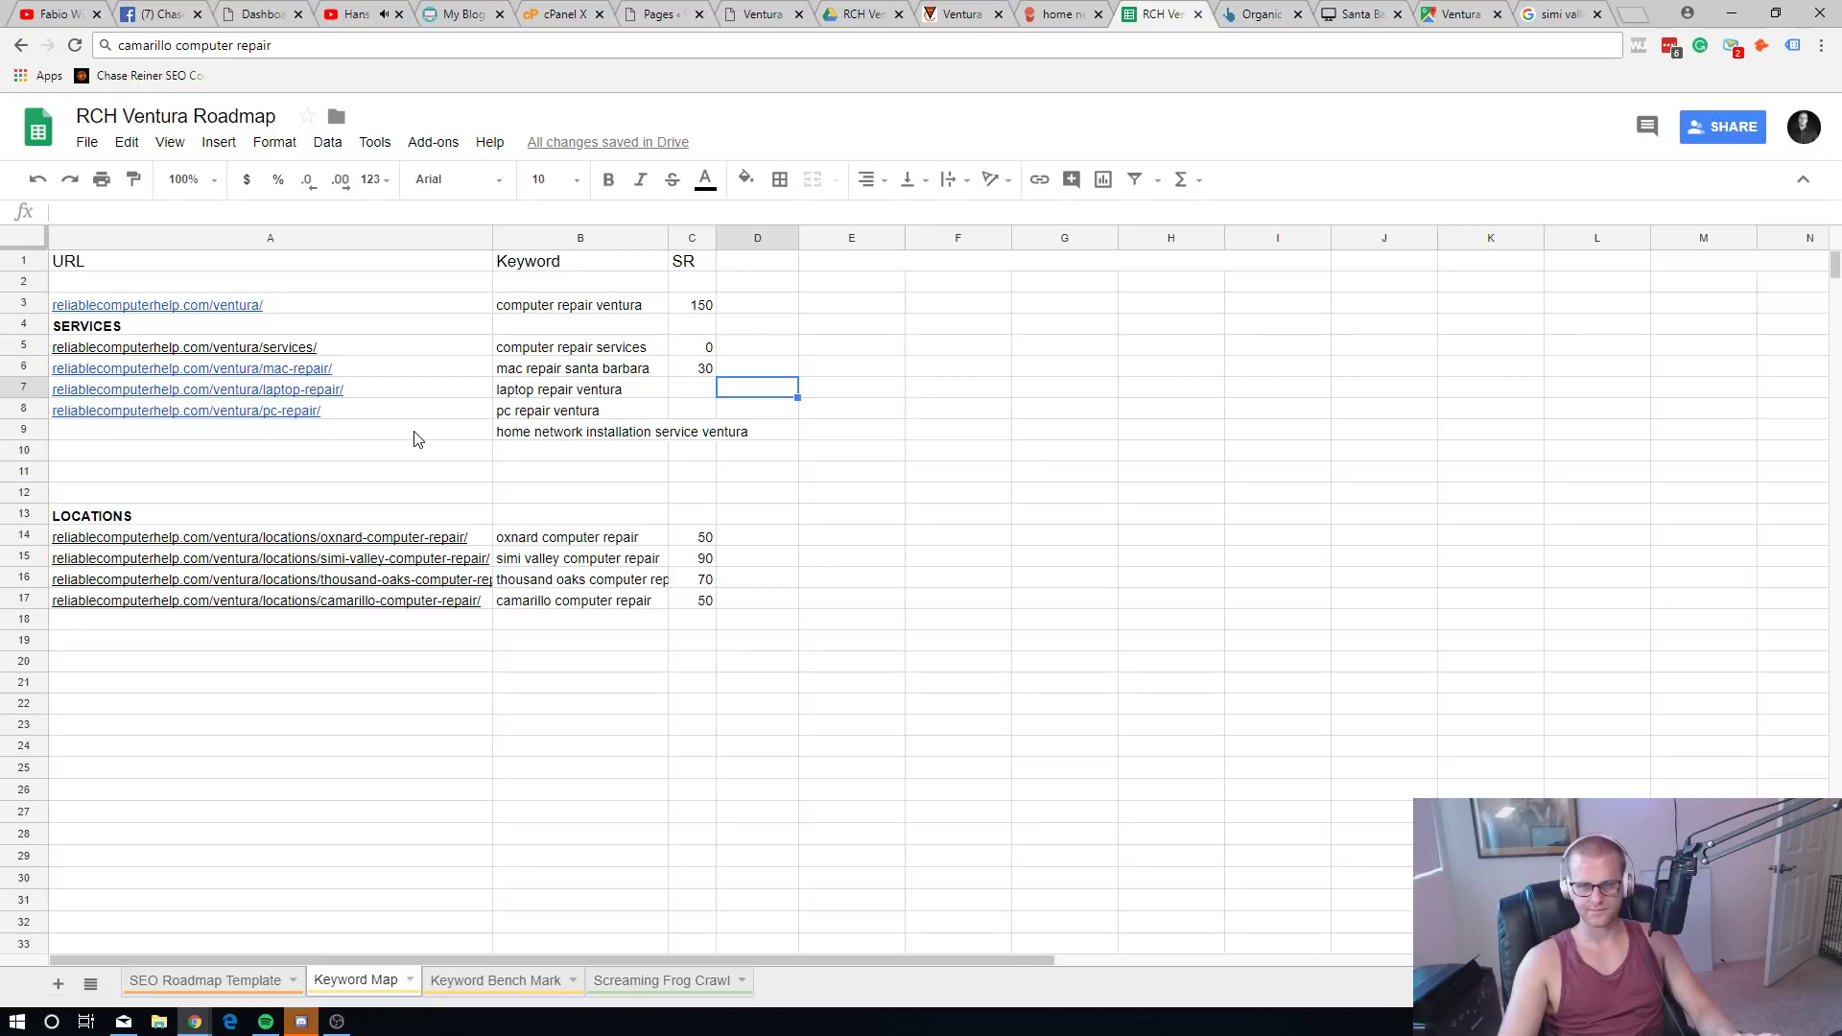
Copy the pc-repair URL from A8 into A9
click(326, 414)
key(ctrl+c)
click(335, 433)
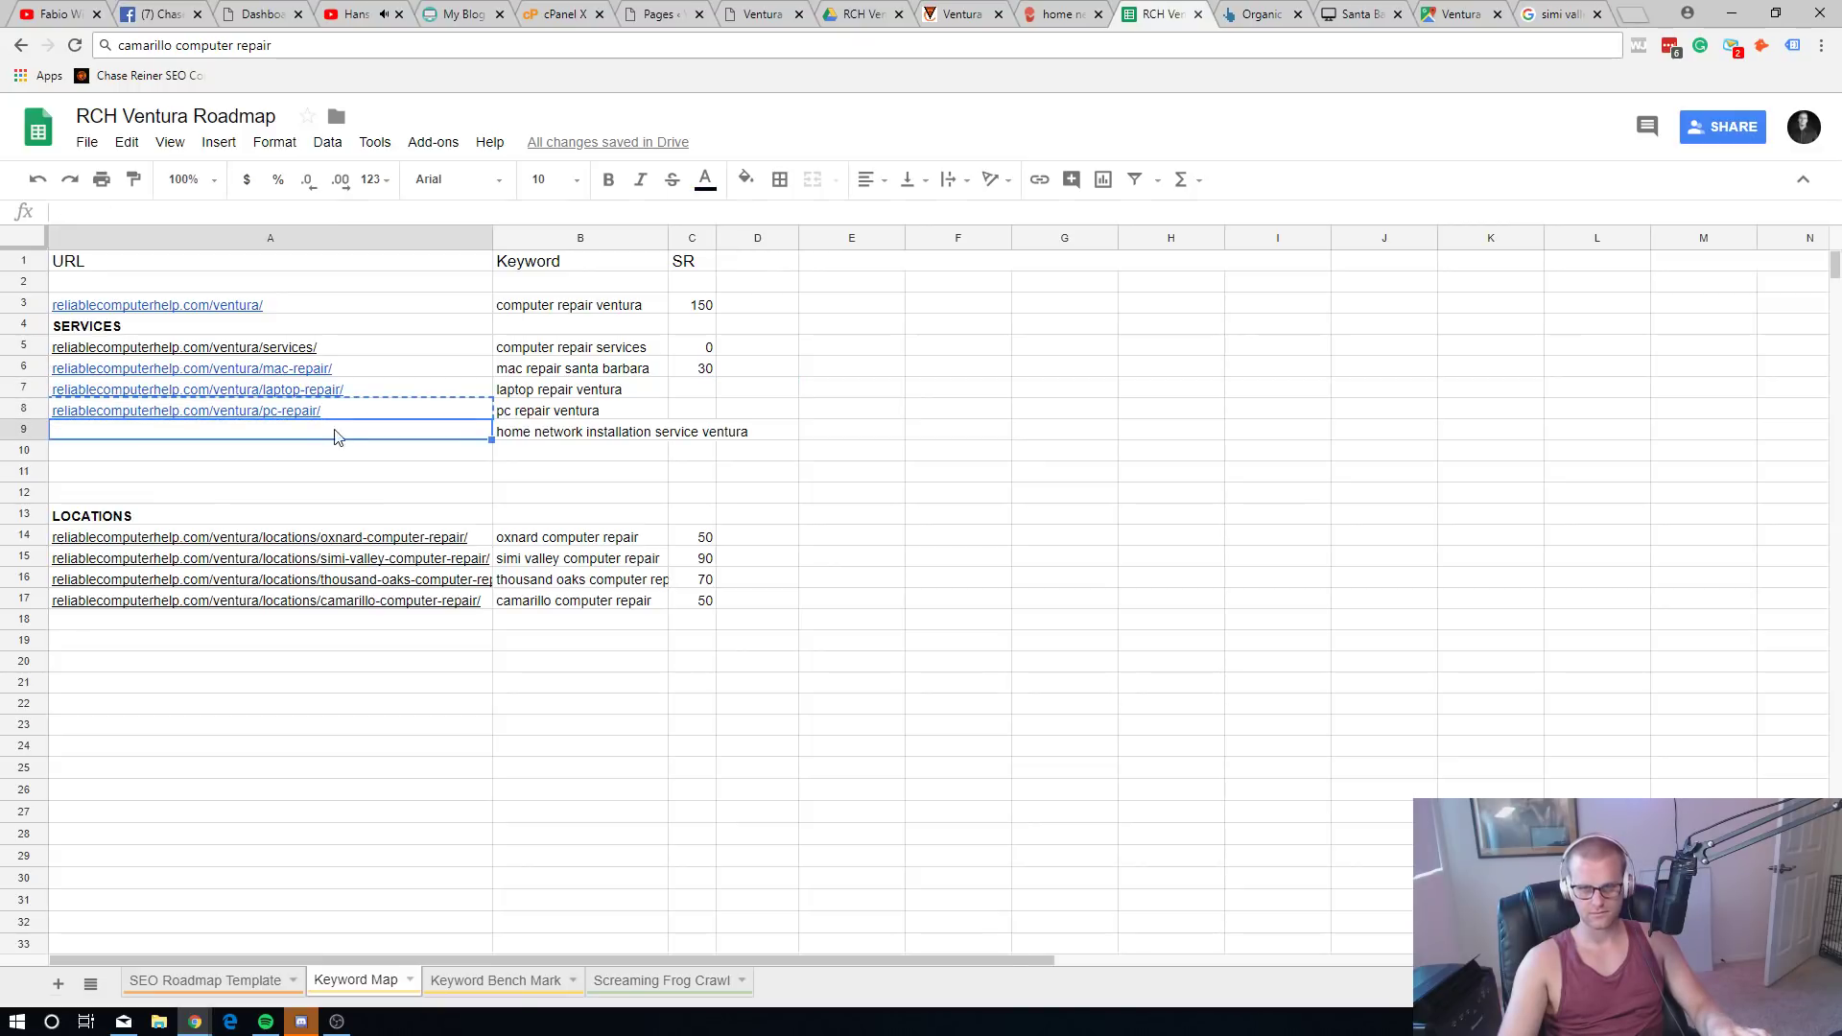
key(ctrl+v)
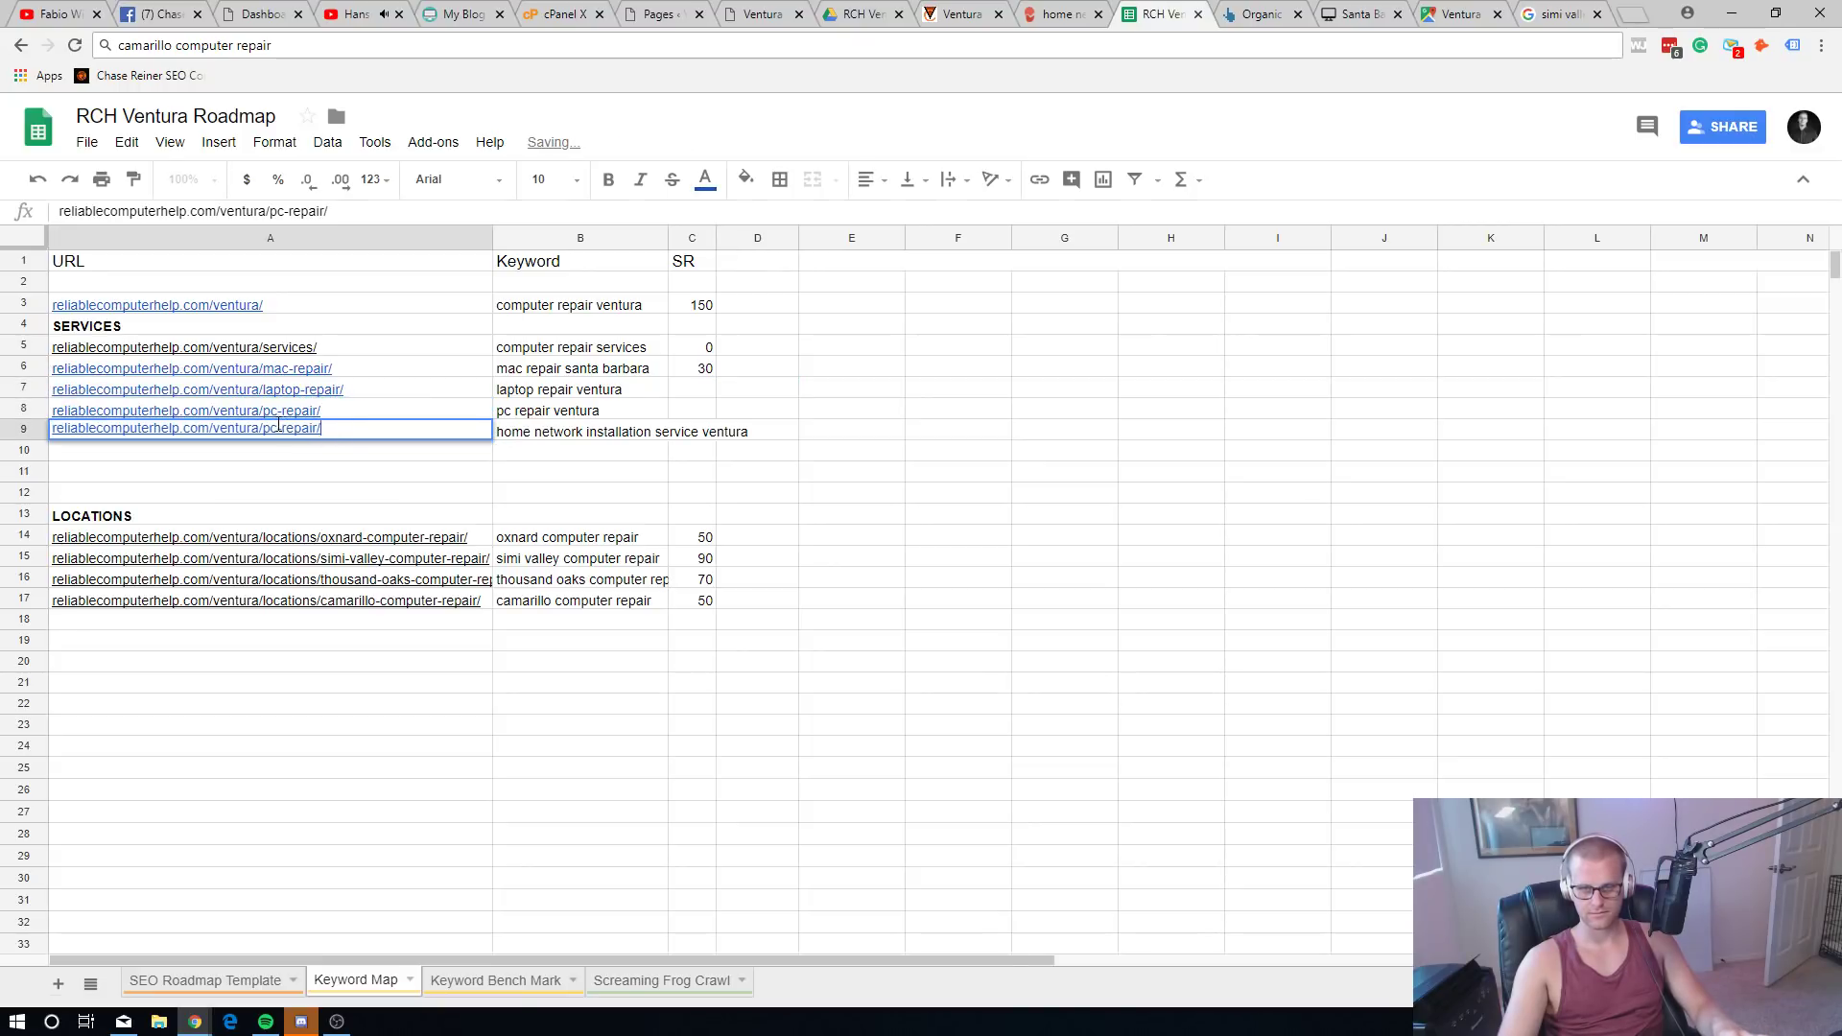
click(566, 434)
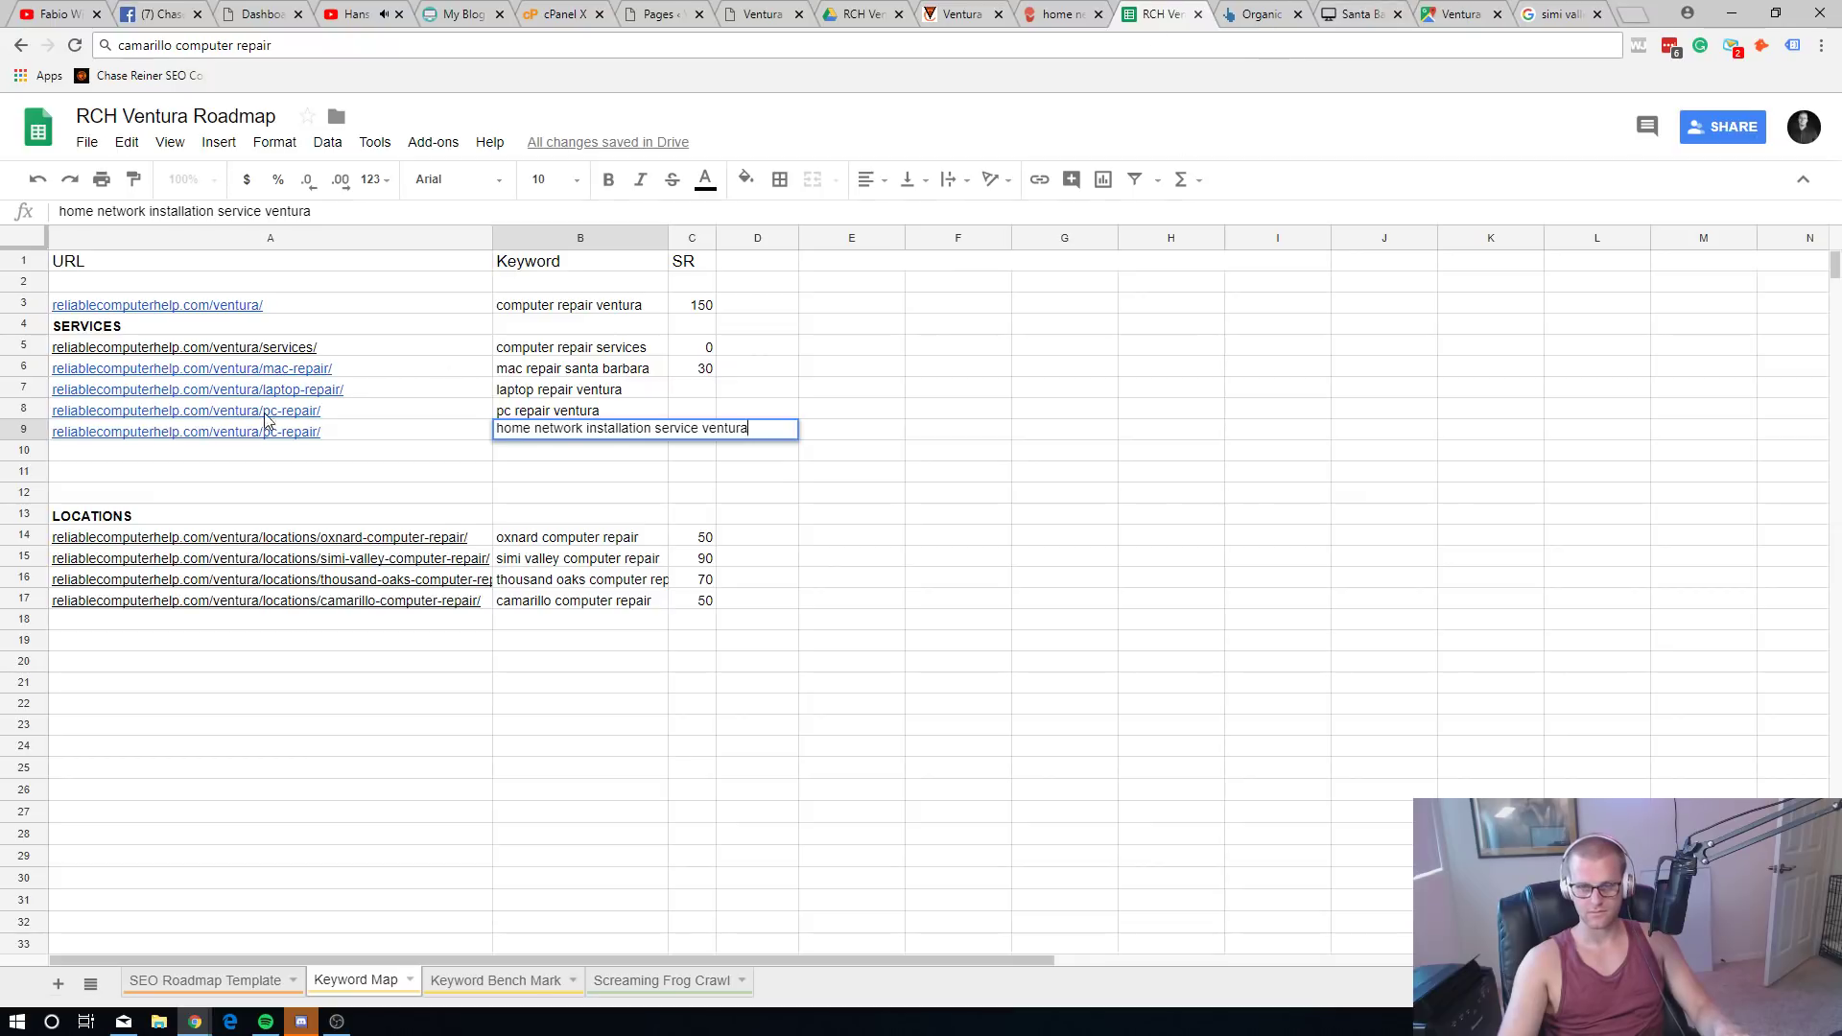
Change A9's URL ending from pc-repair/ to home-network-installation/
click(341, 438)
double_click(347, 434)
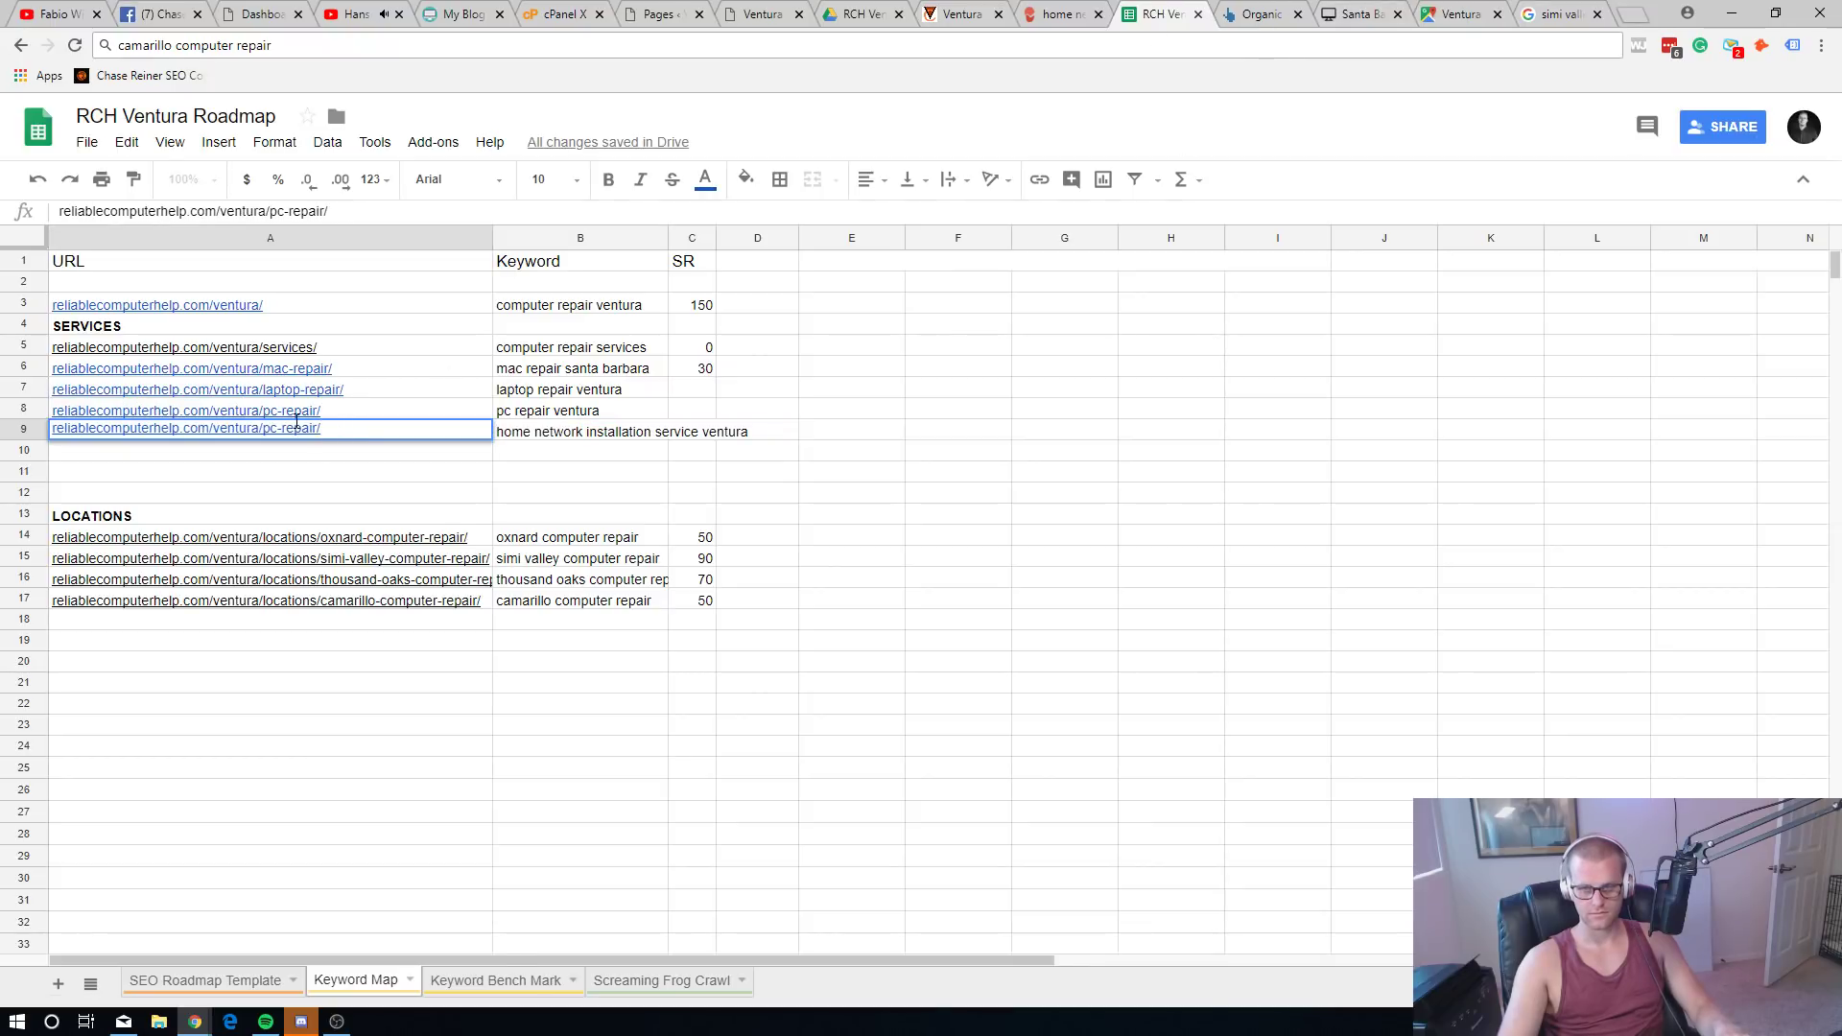
drag(261, 428, 439, 422)
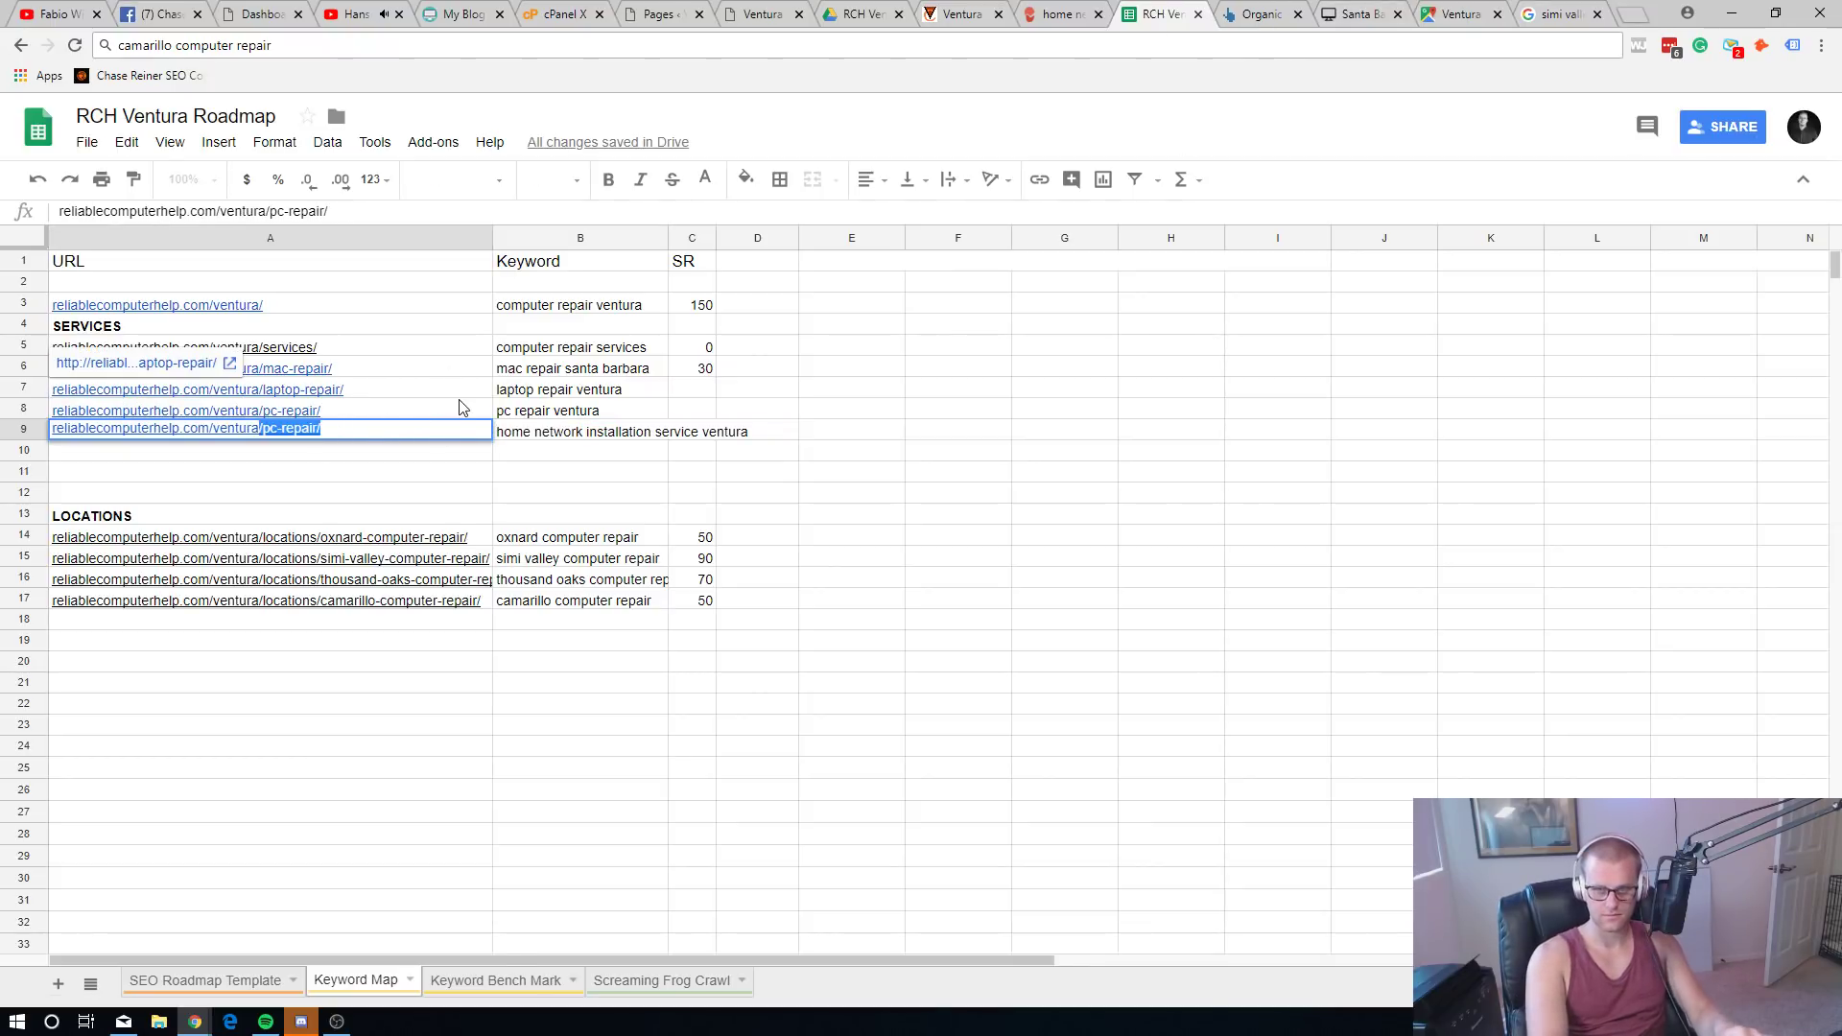
text(h)
key(BackSpace)
text(/home)
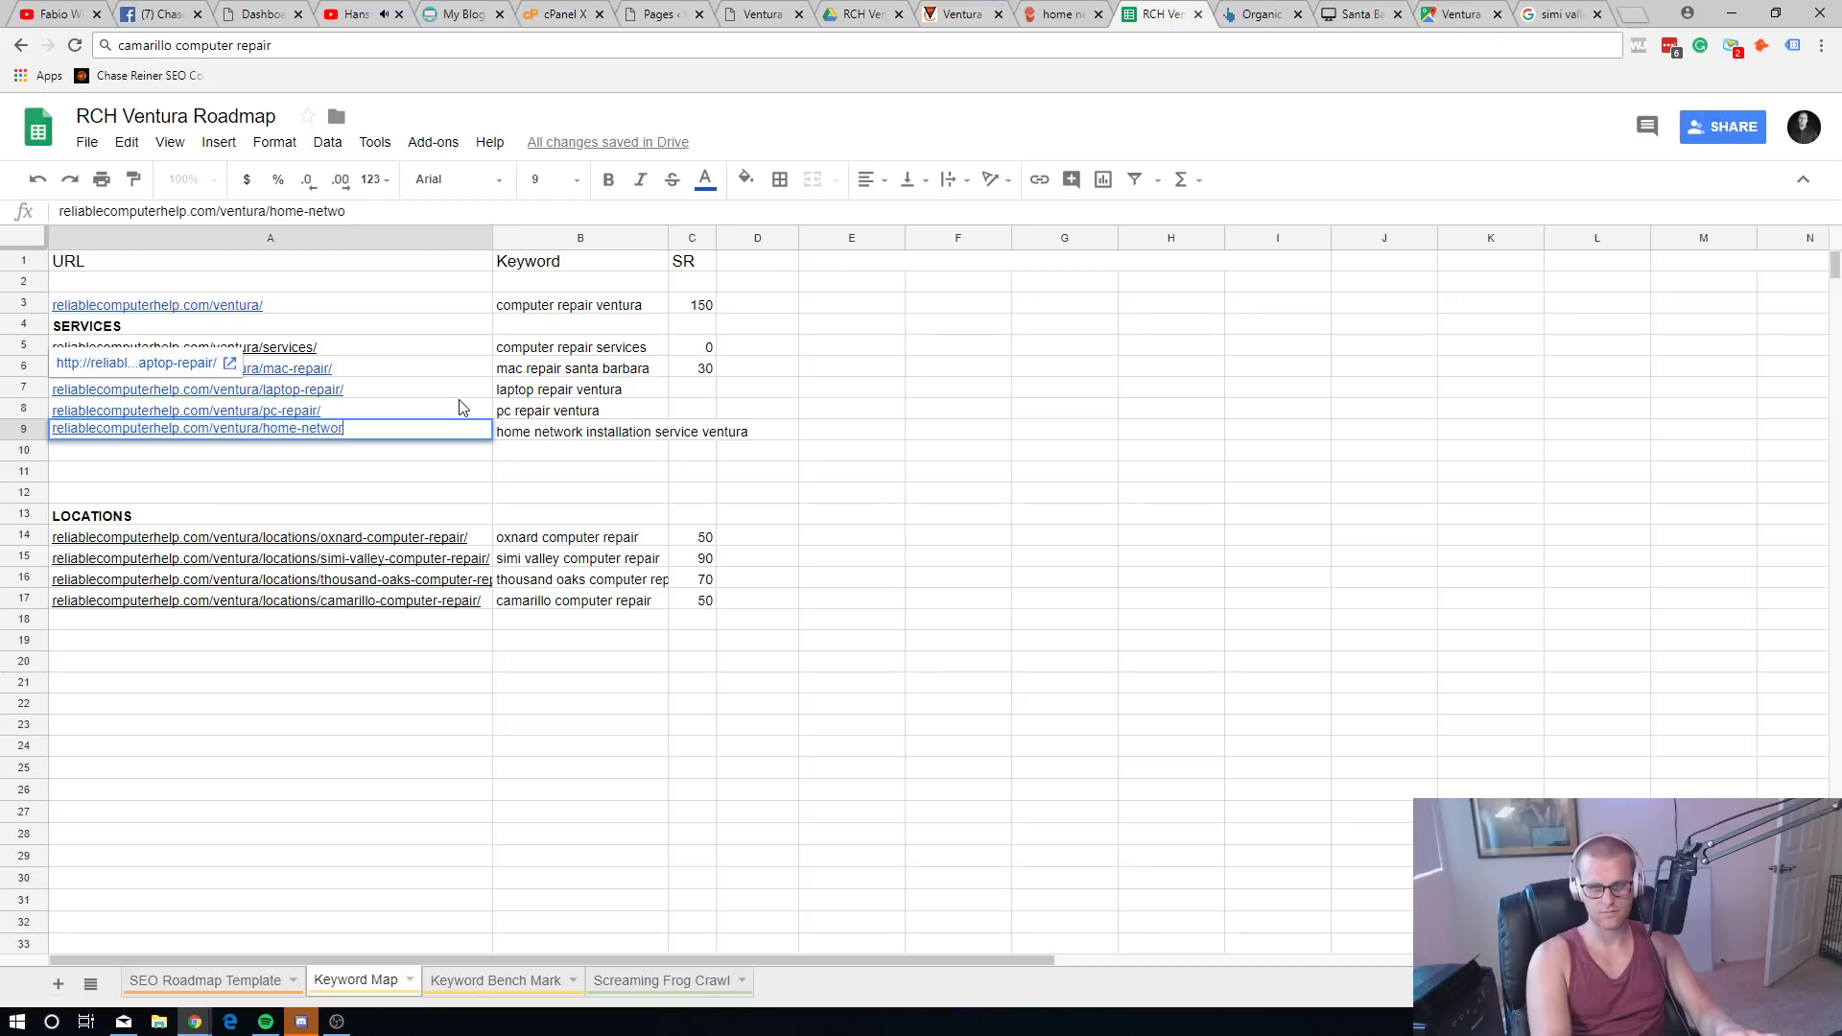
text(-network-installation/)
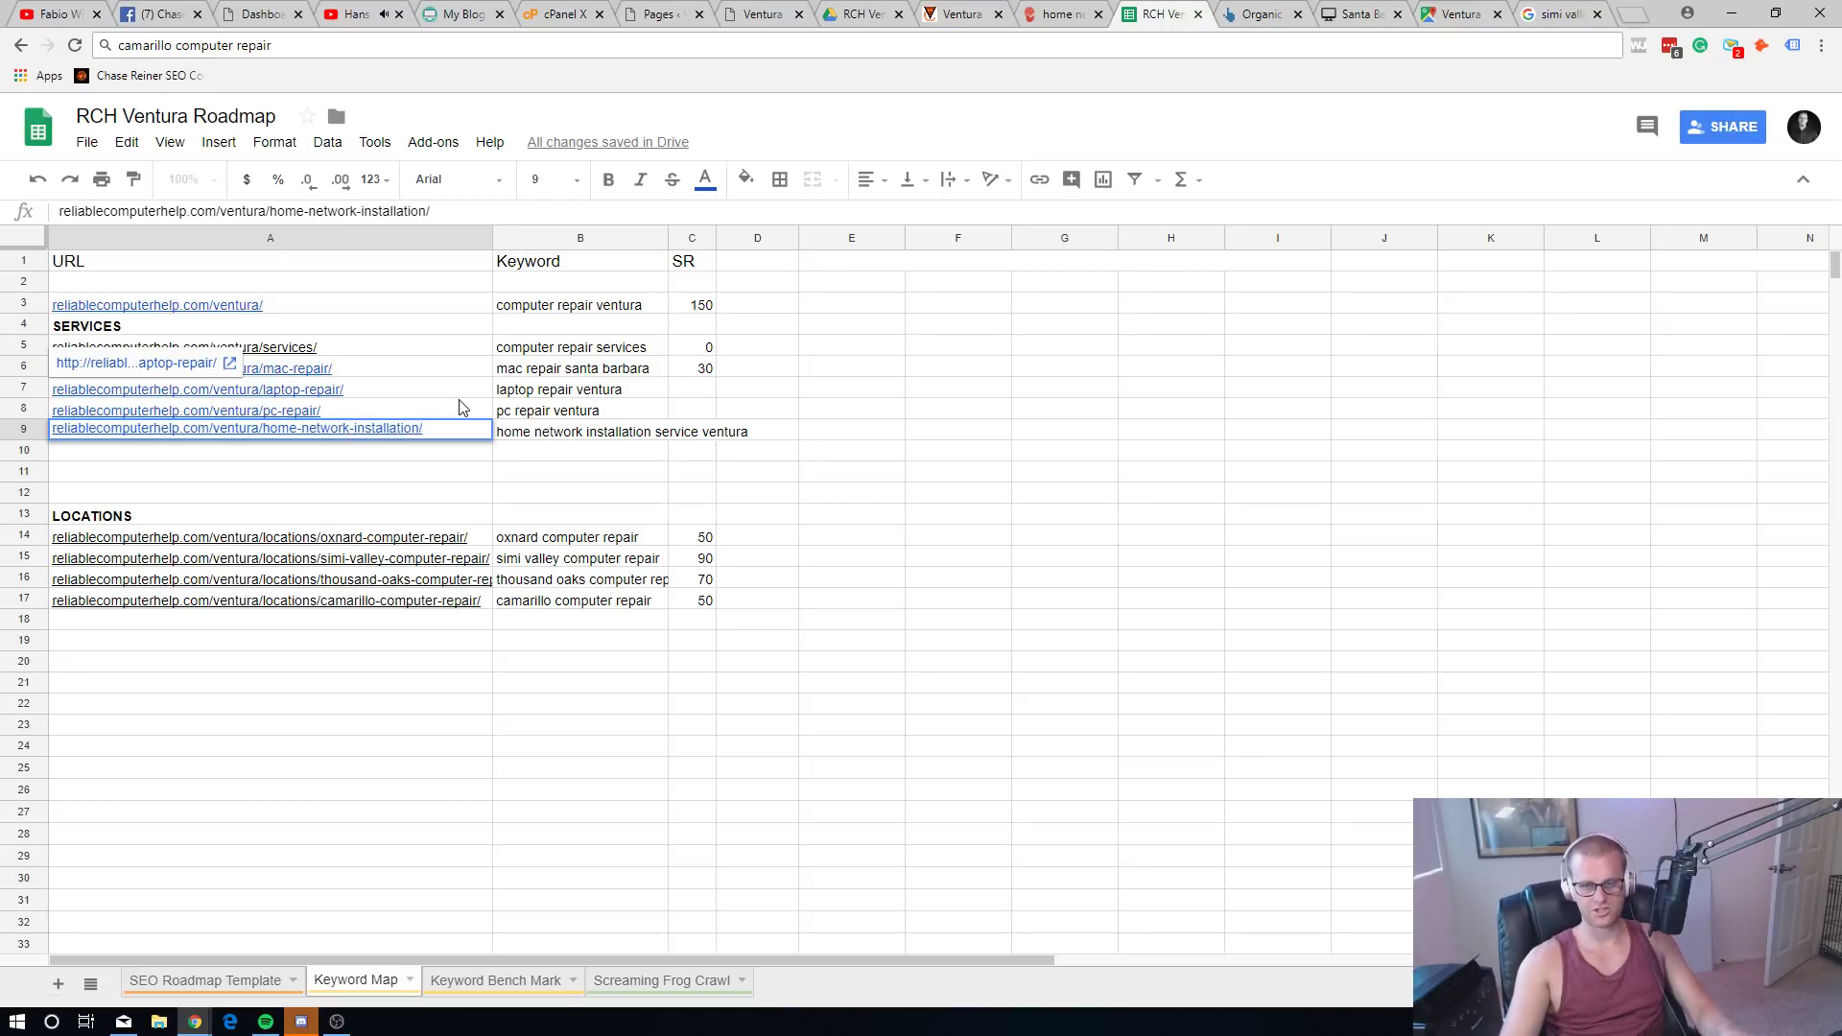
click(373, 471)
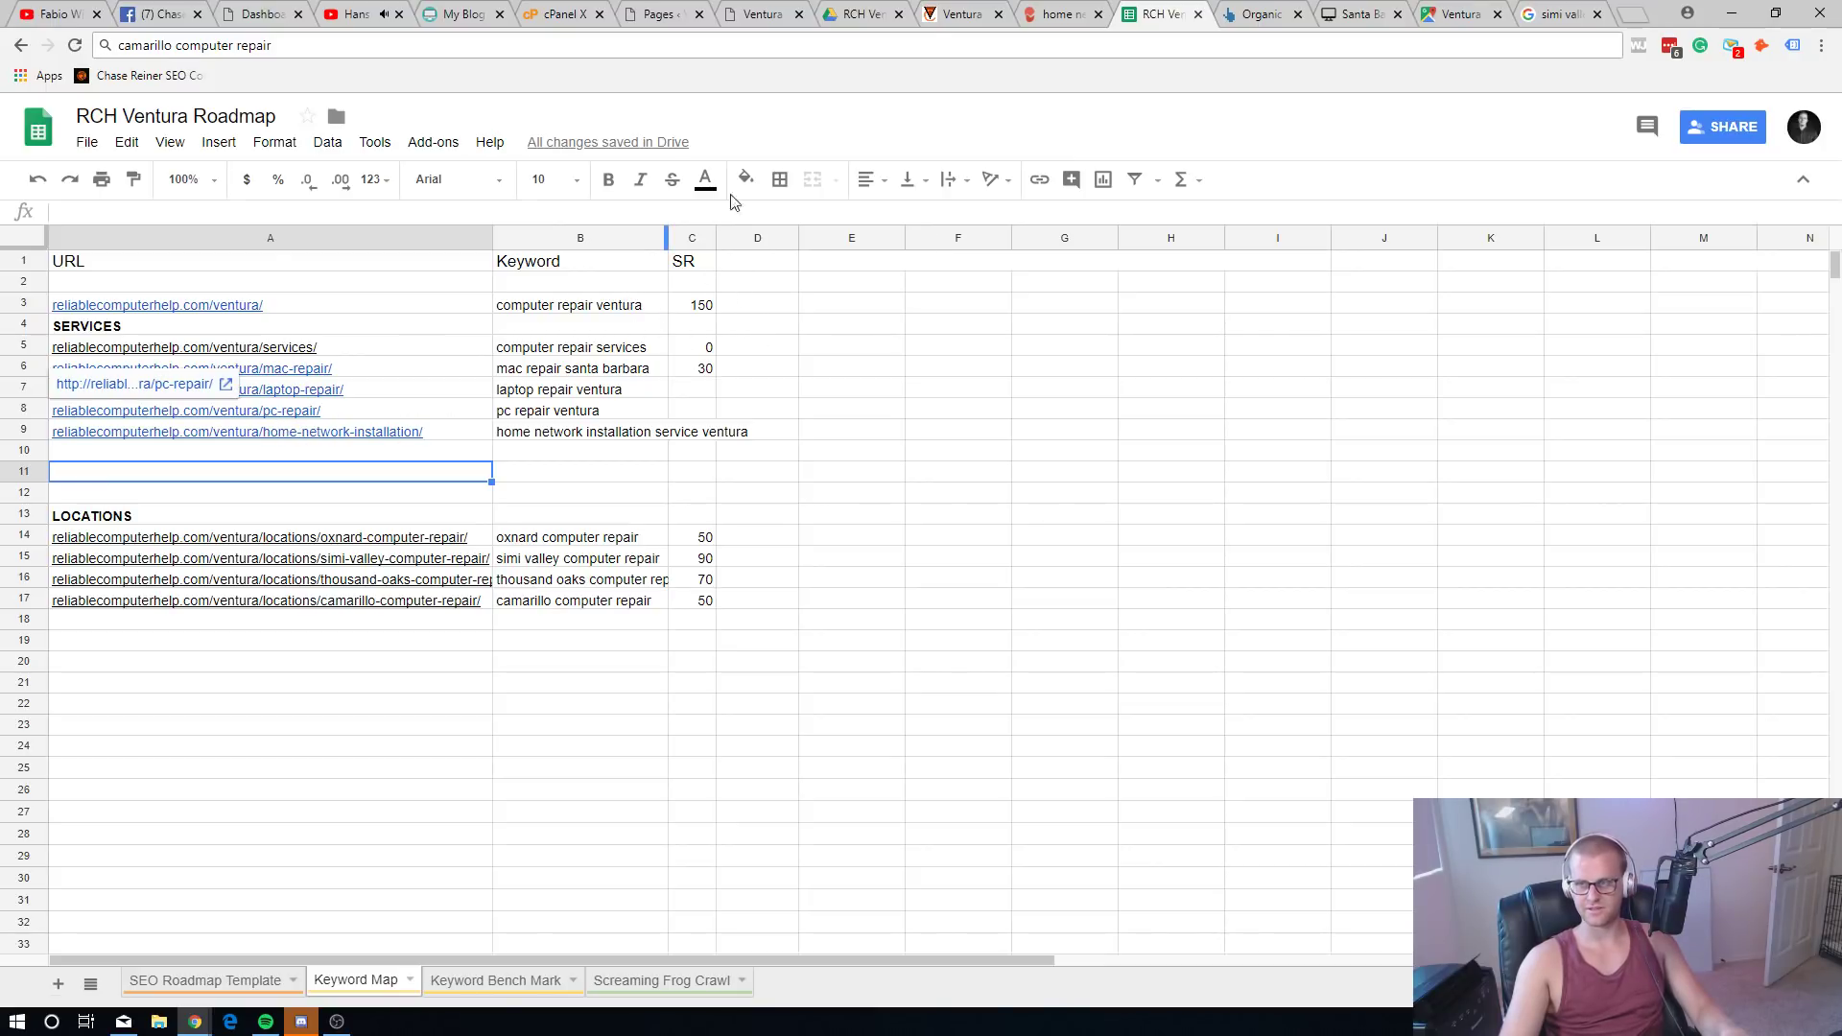
click(1334, 12)
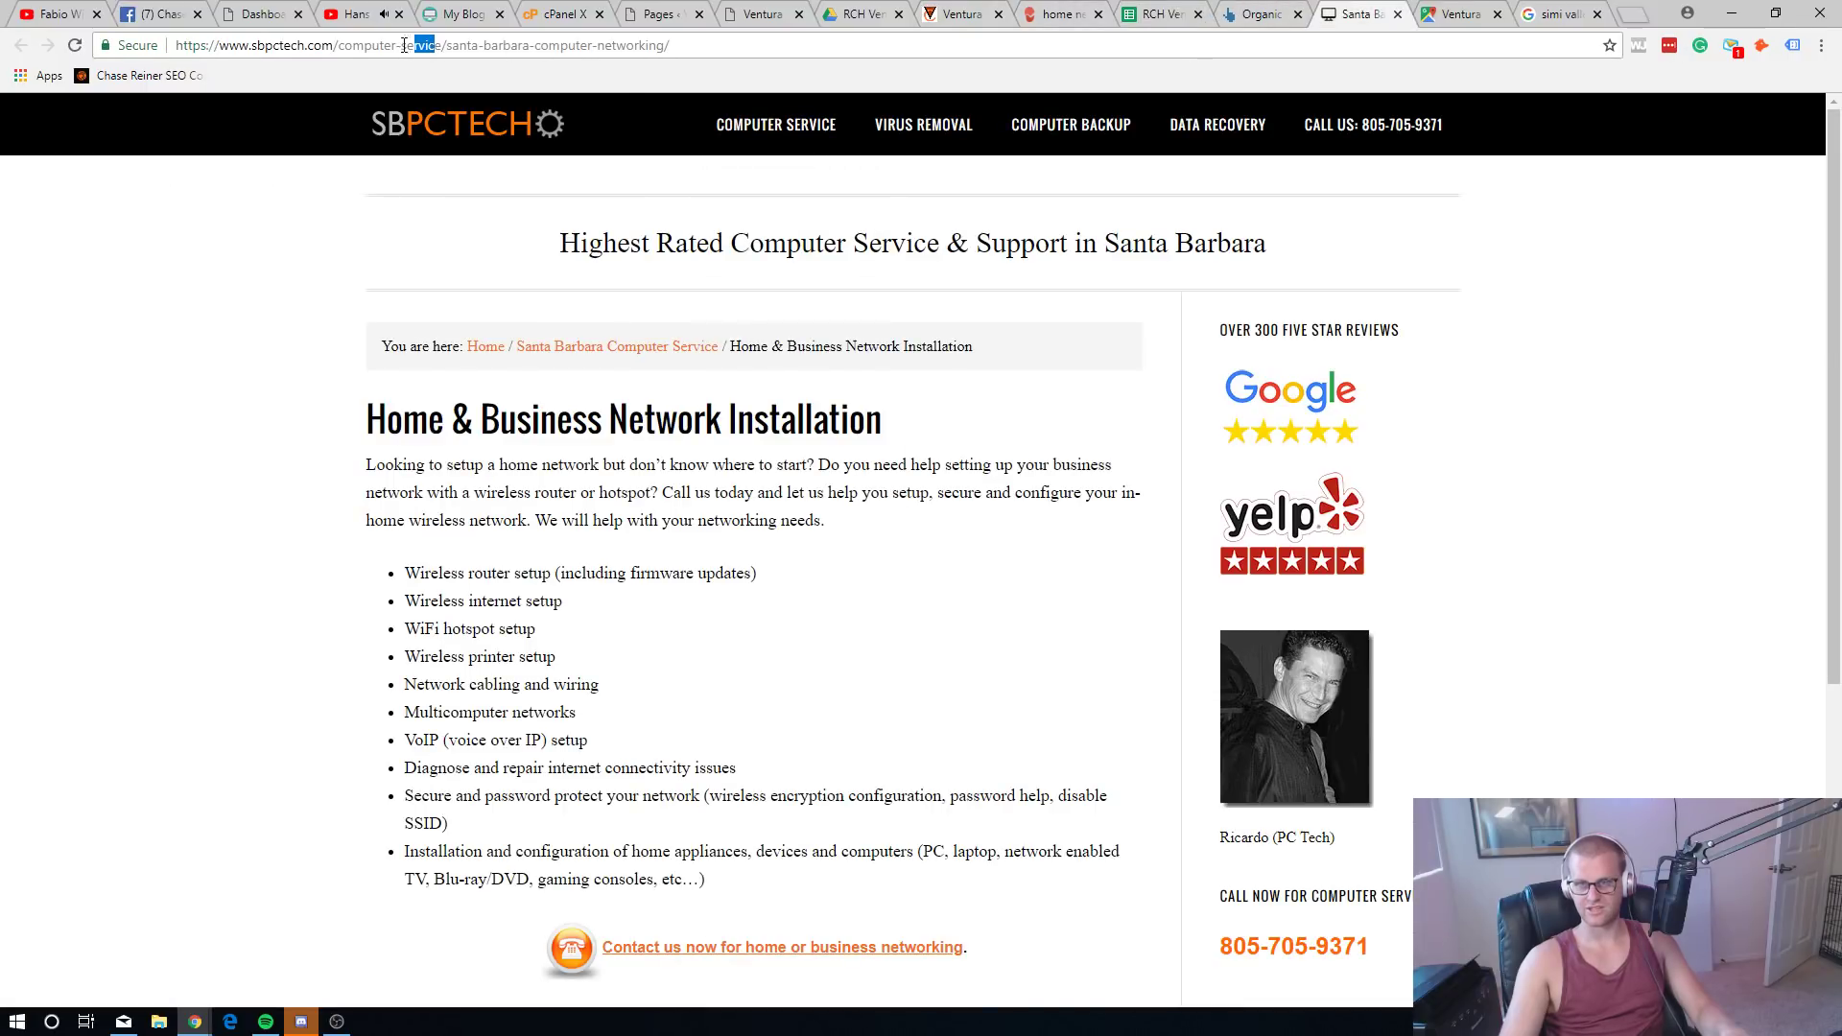
Restore and re-maximize Chrome, then find the RCH Ventura Roadmap spreadsheet among the tabs
click(370, 254)
double_click(1217, 8)
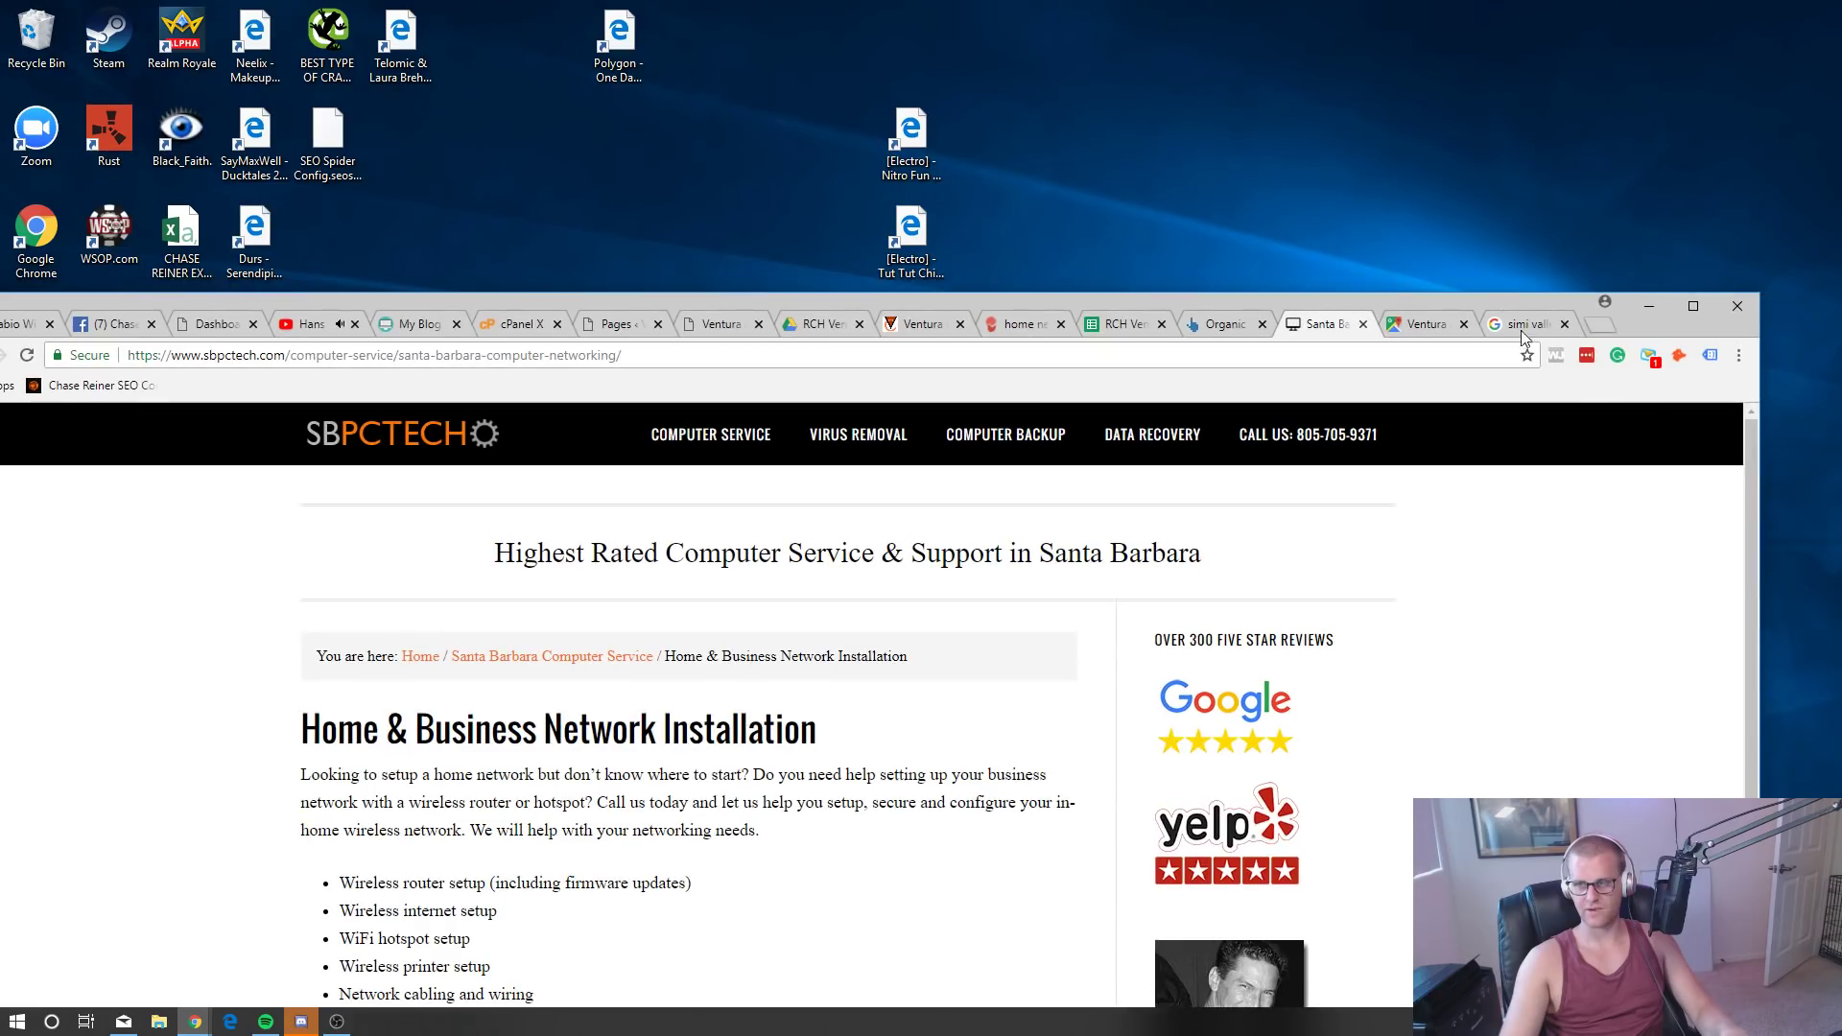
double_click(1504, 309)
click(977, 8)
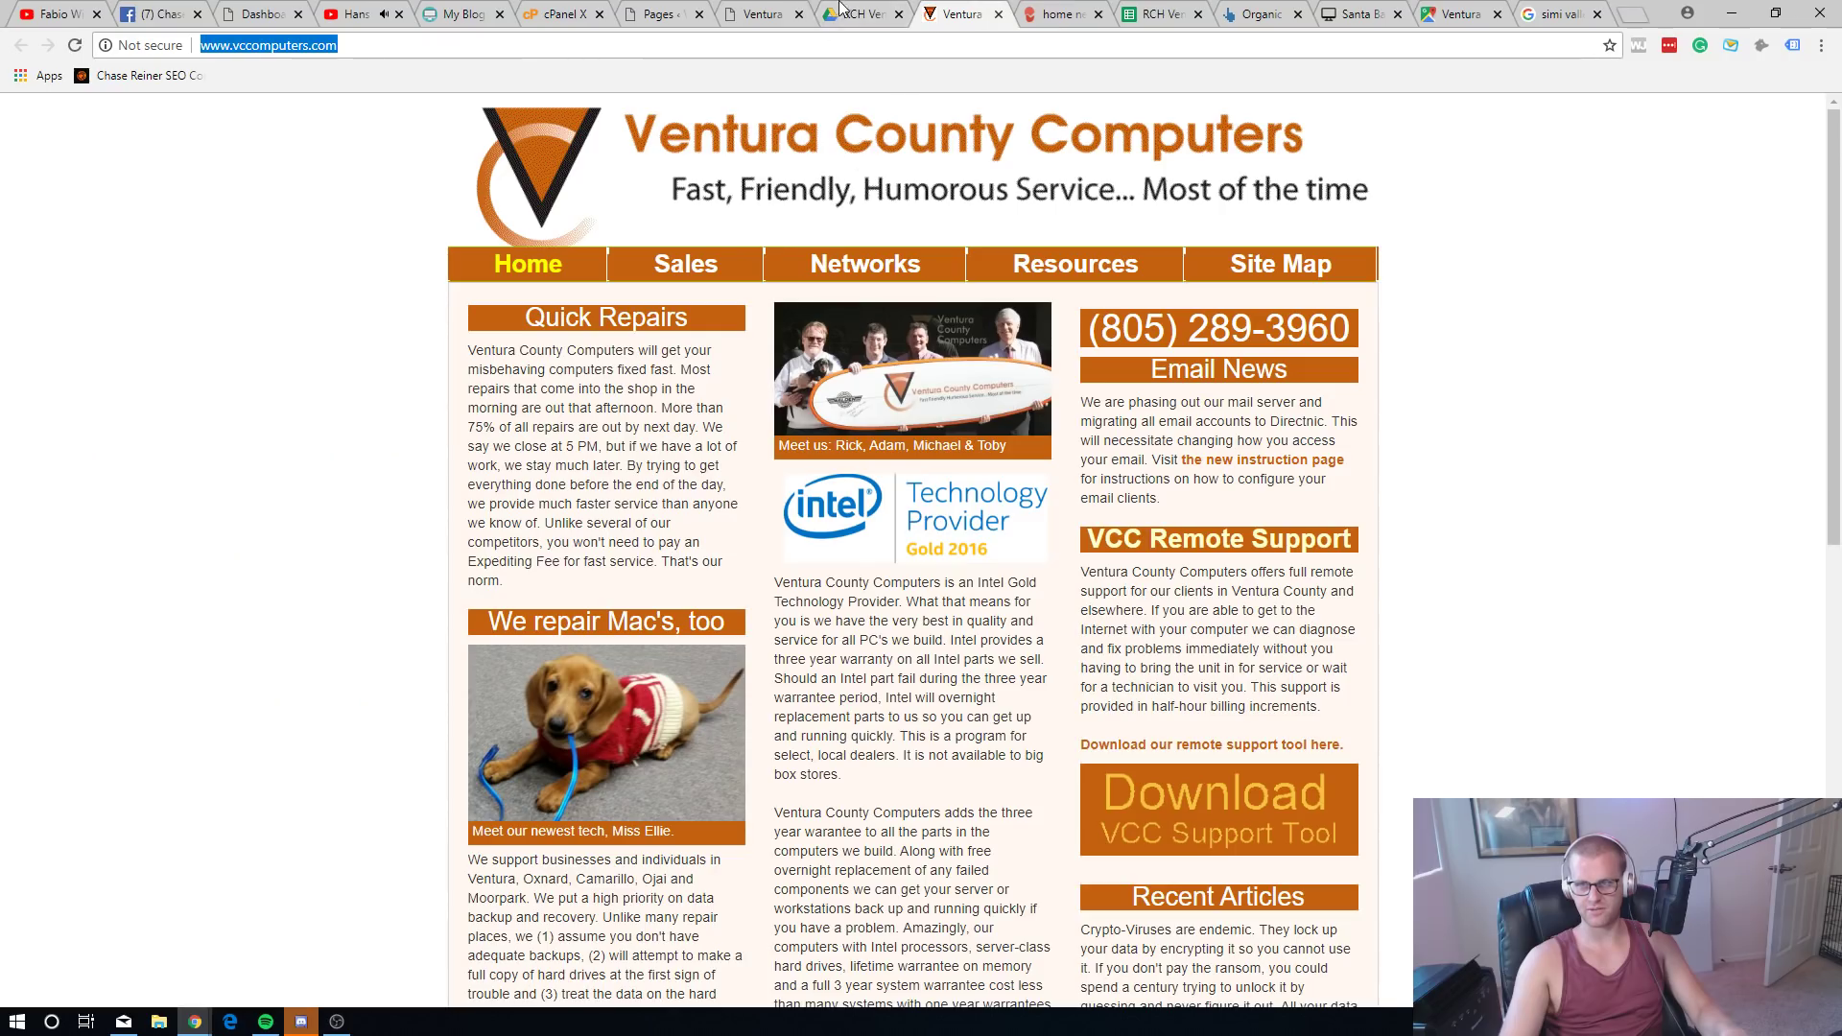
click(845, 14)
click(763, 13)
click(662, 13)
click(859, 14)
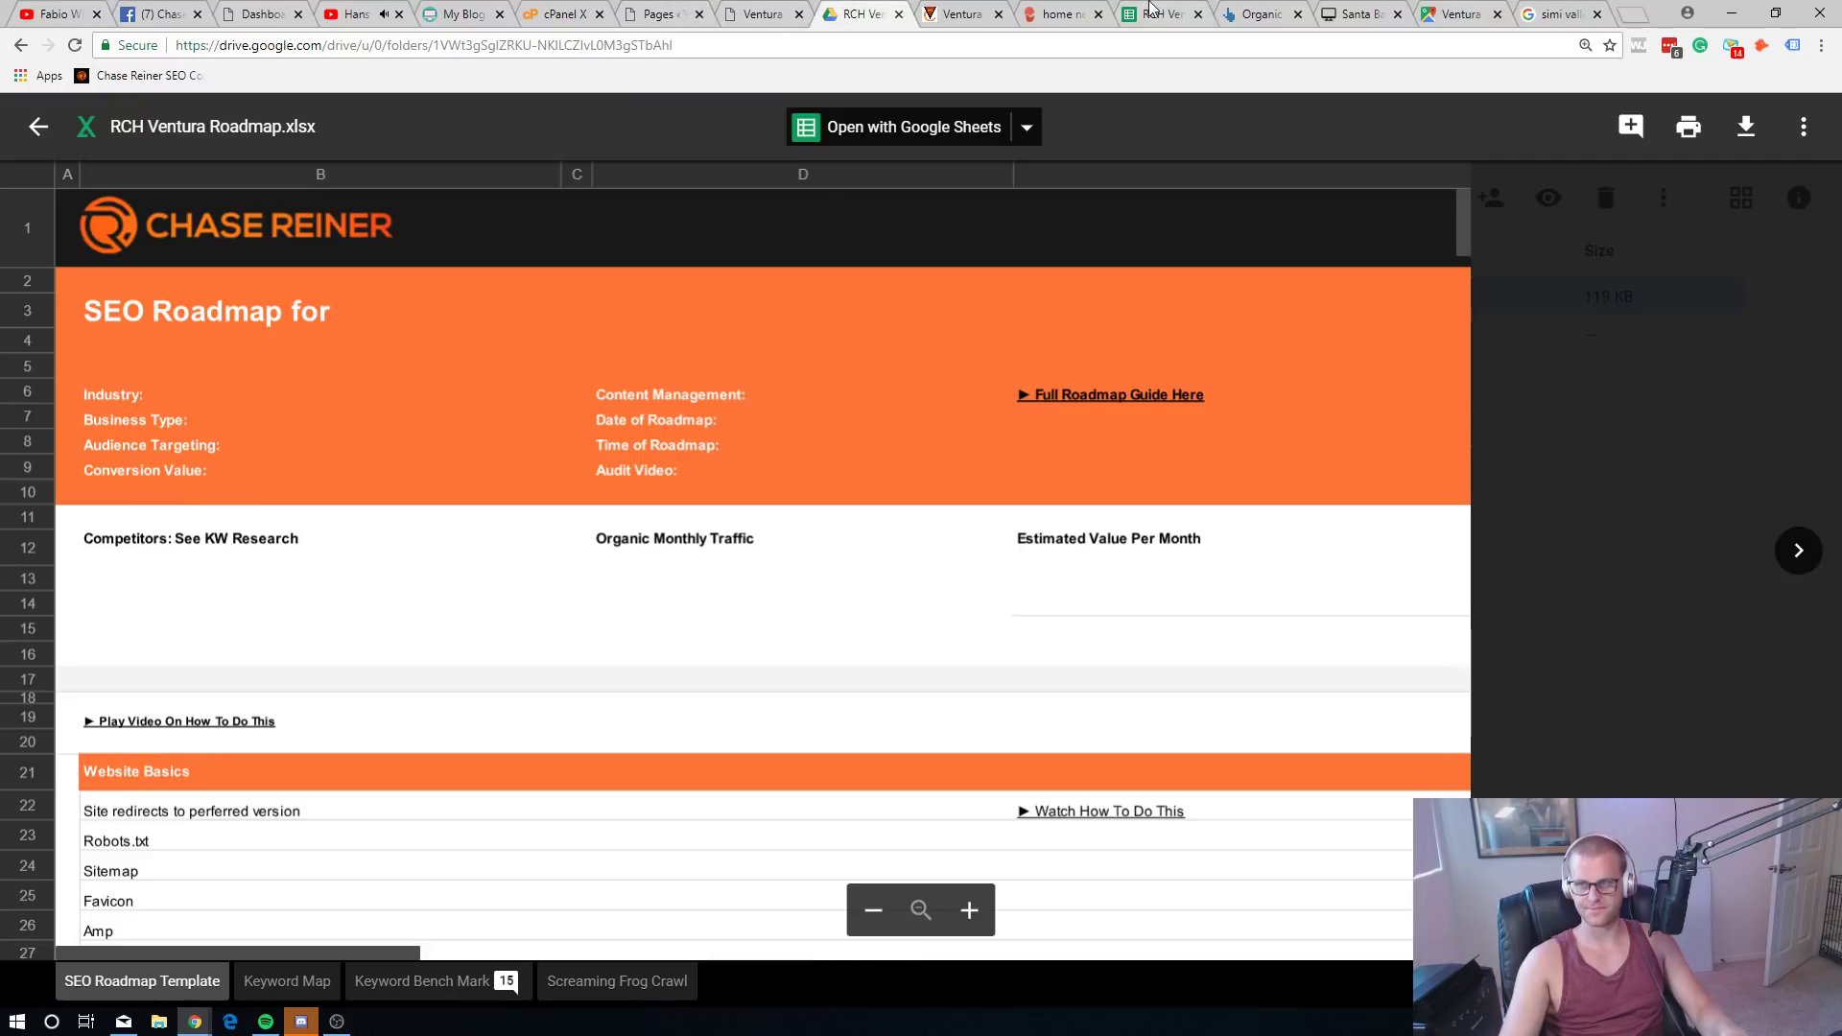
click(1152, 9)
Change A5 to reliablecomputerhelp.com/ventura/computer-services/ and close the Santa Barbara page
click(237, 348)
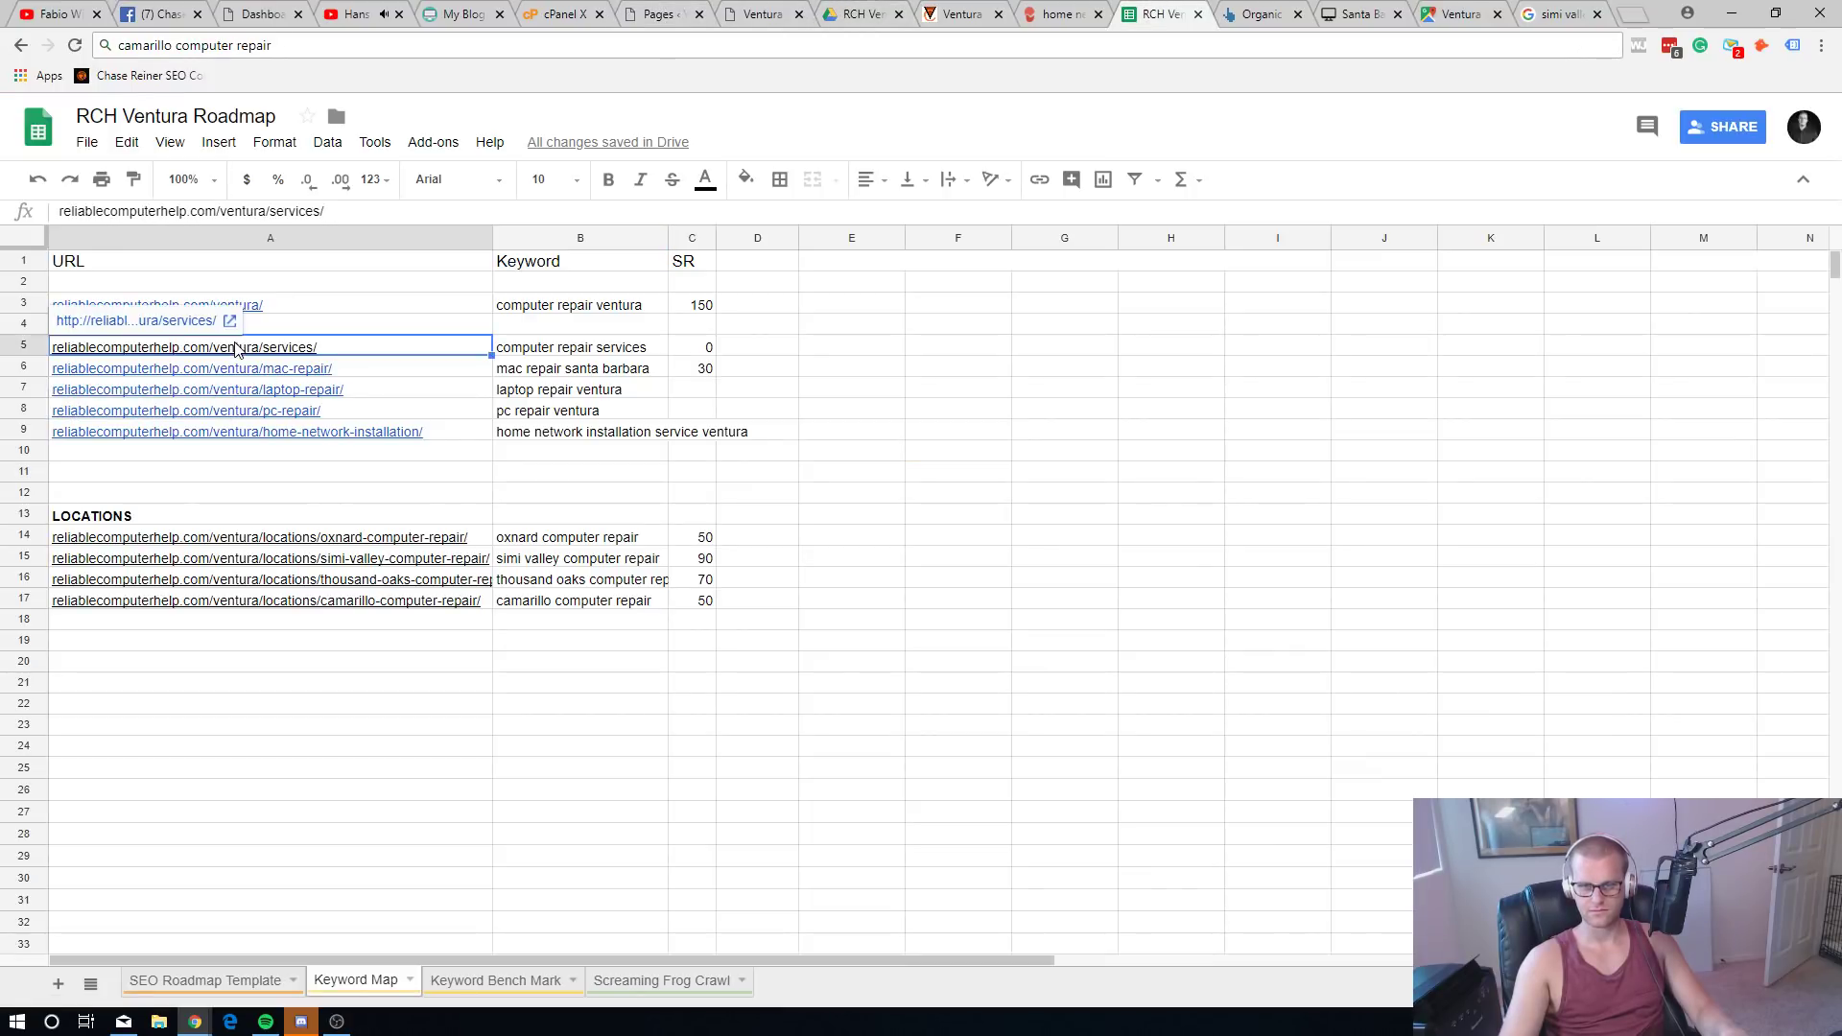
double_click(247, 343)
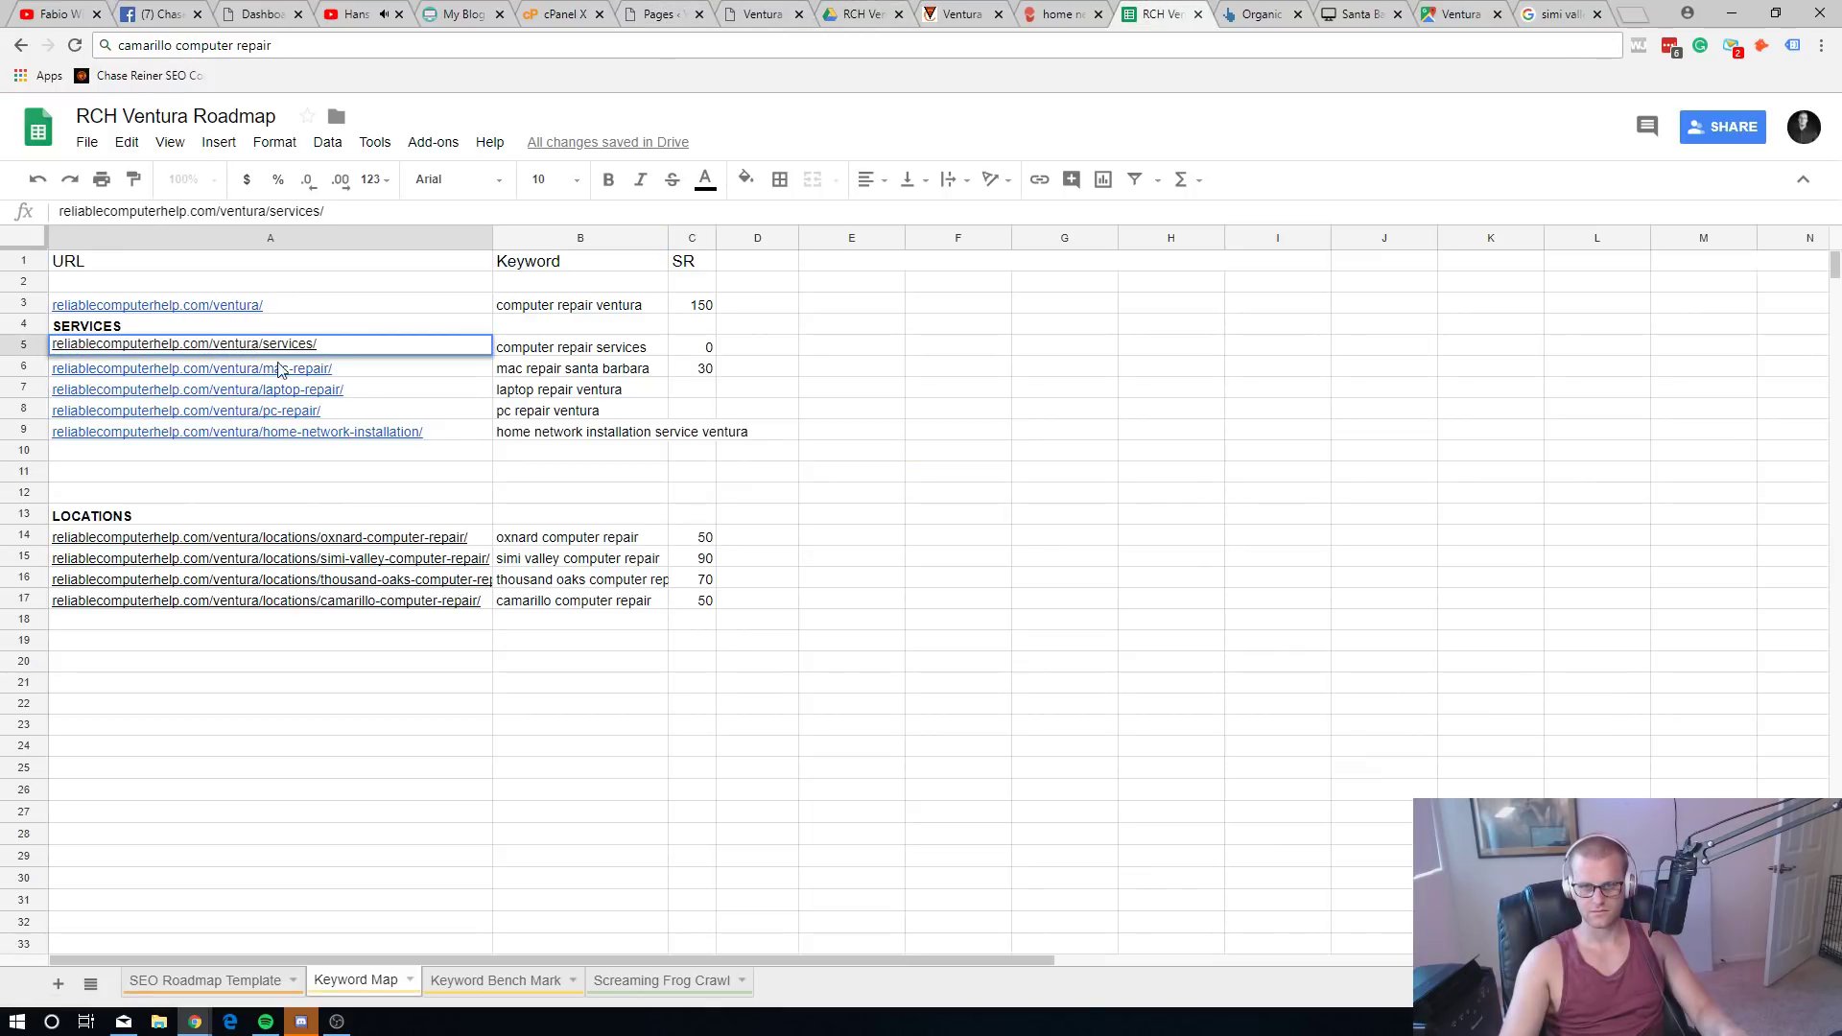
key(BackSpace)
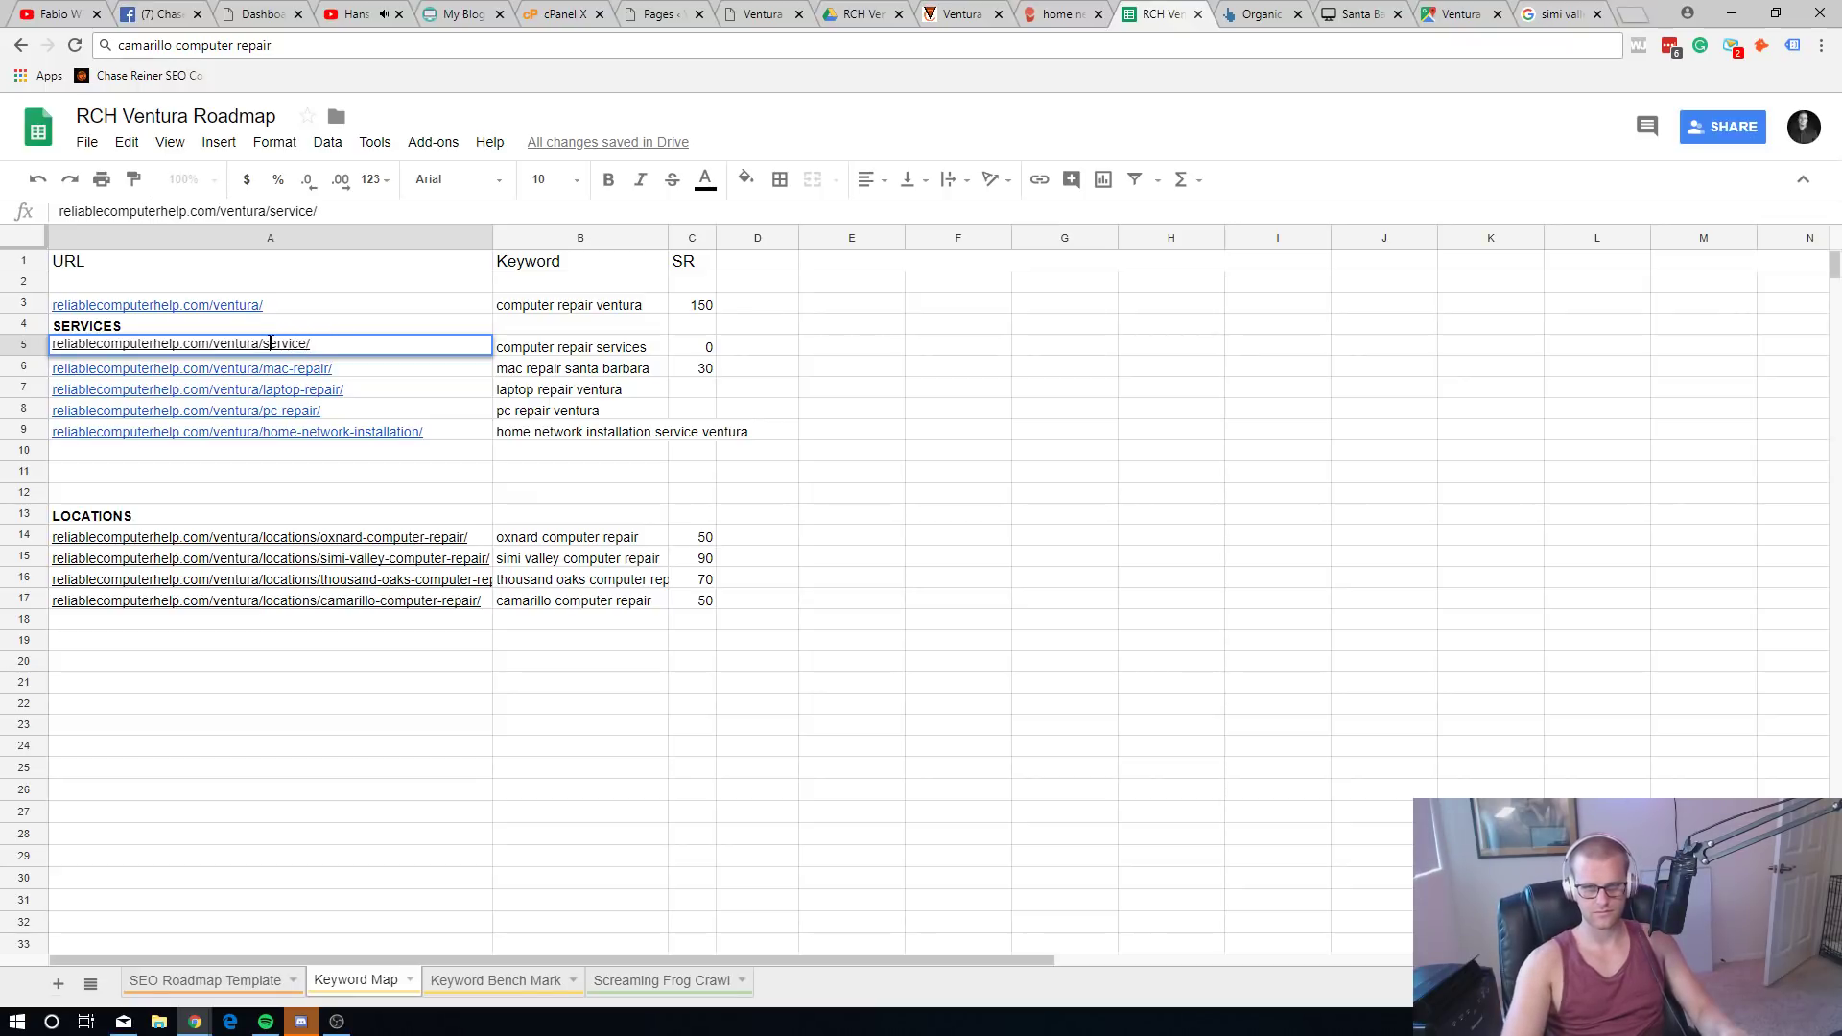
click(270, 343)
text(compute)
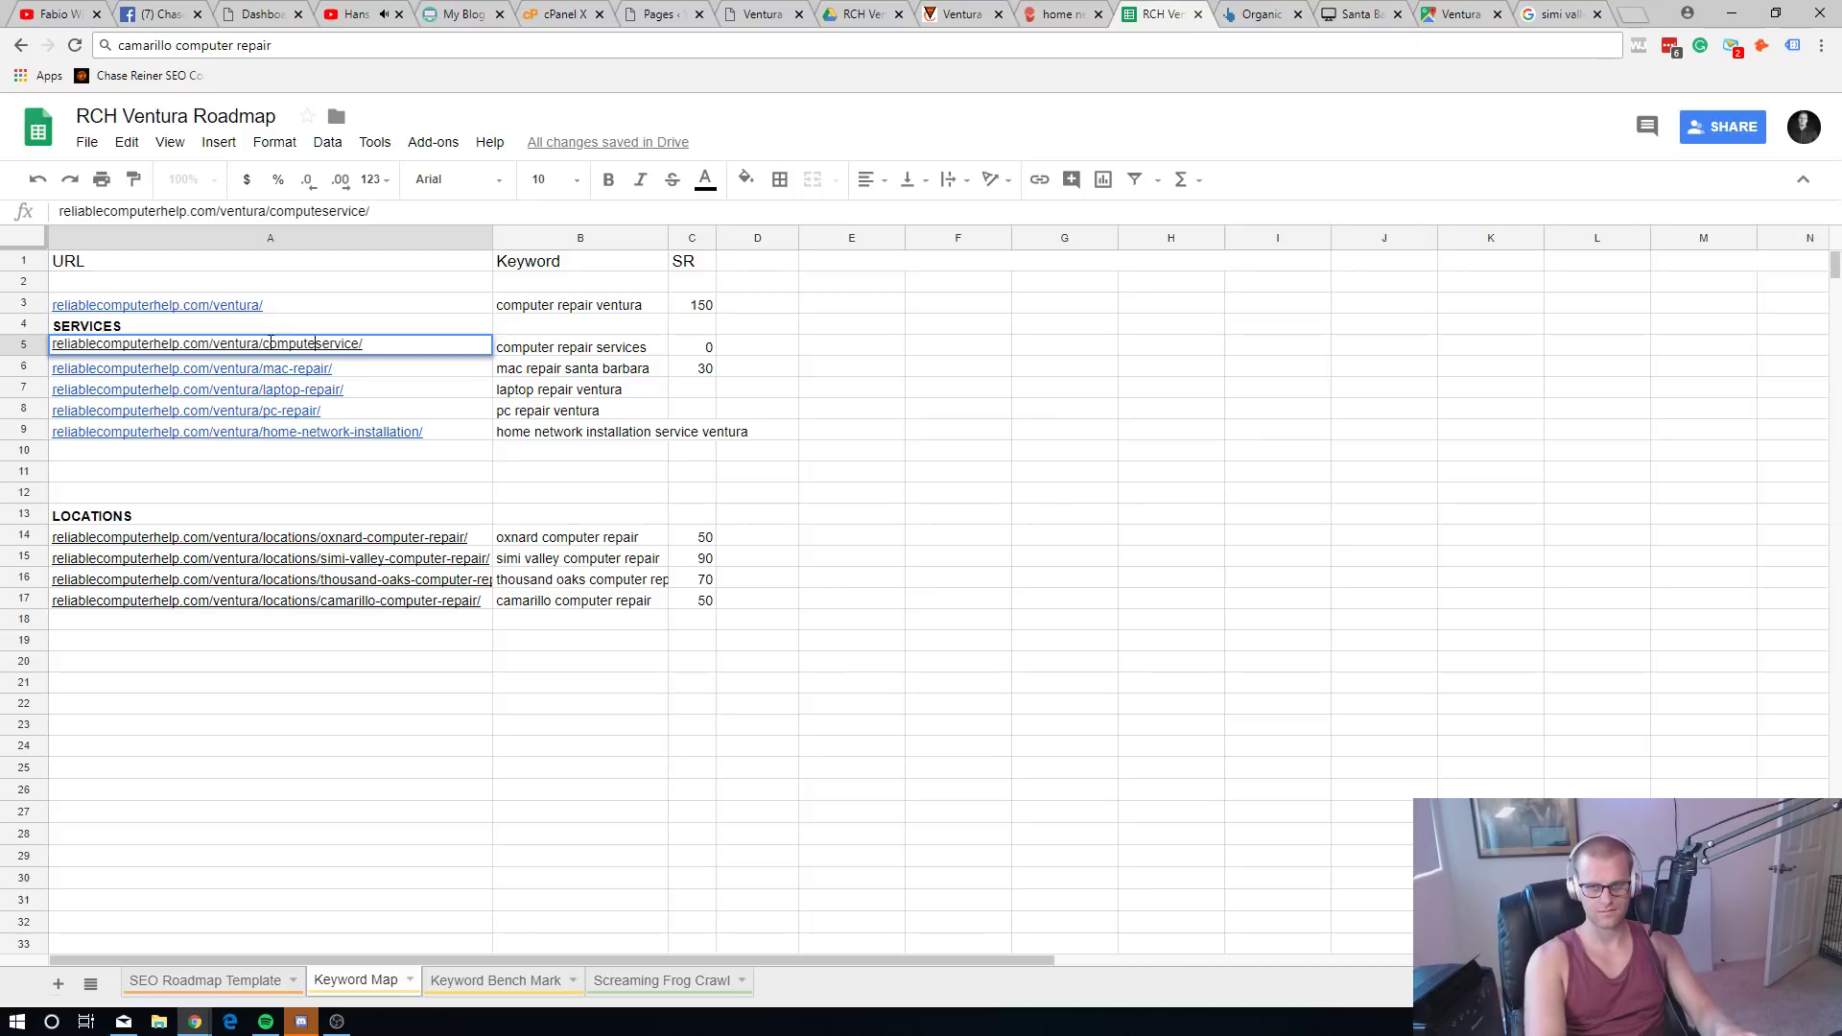
text(r-)
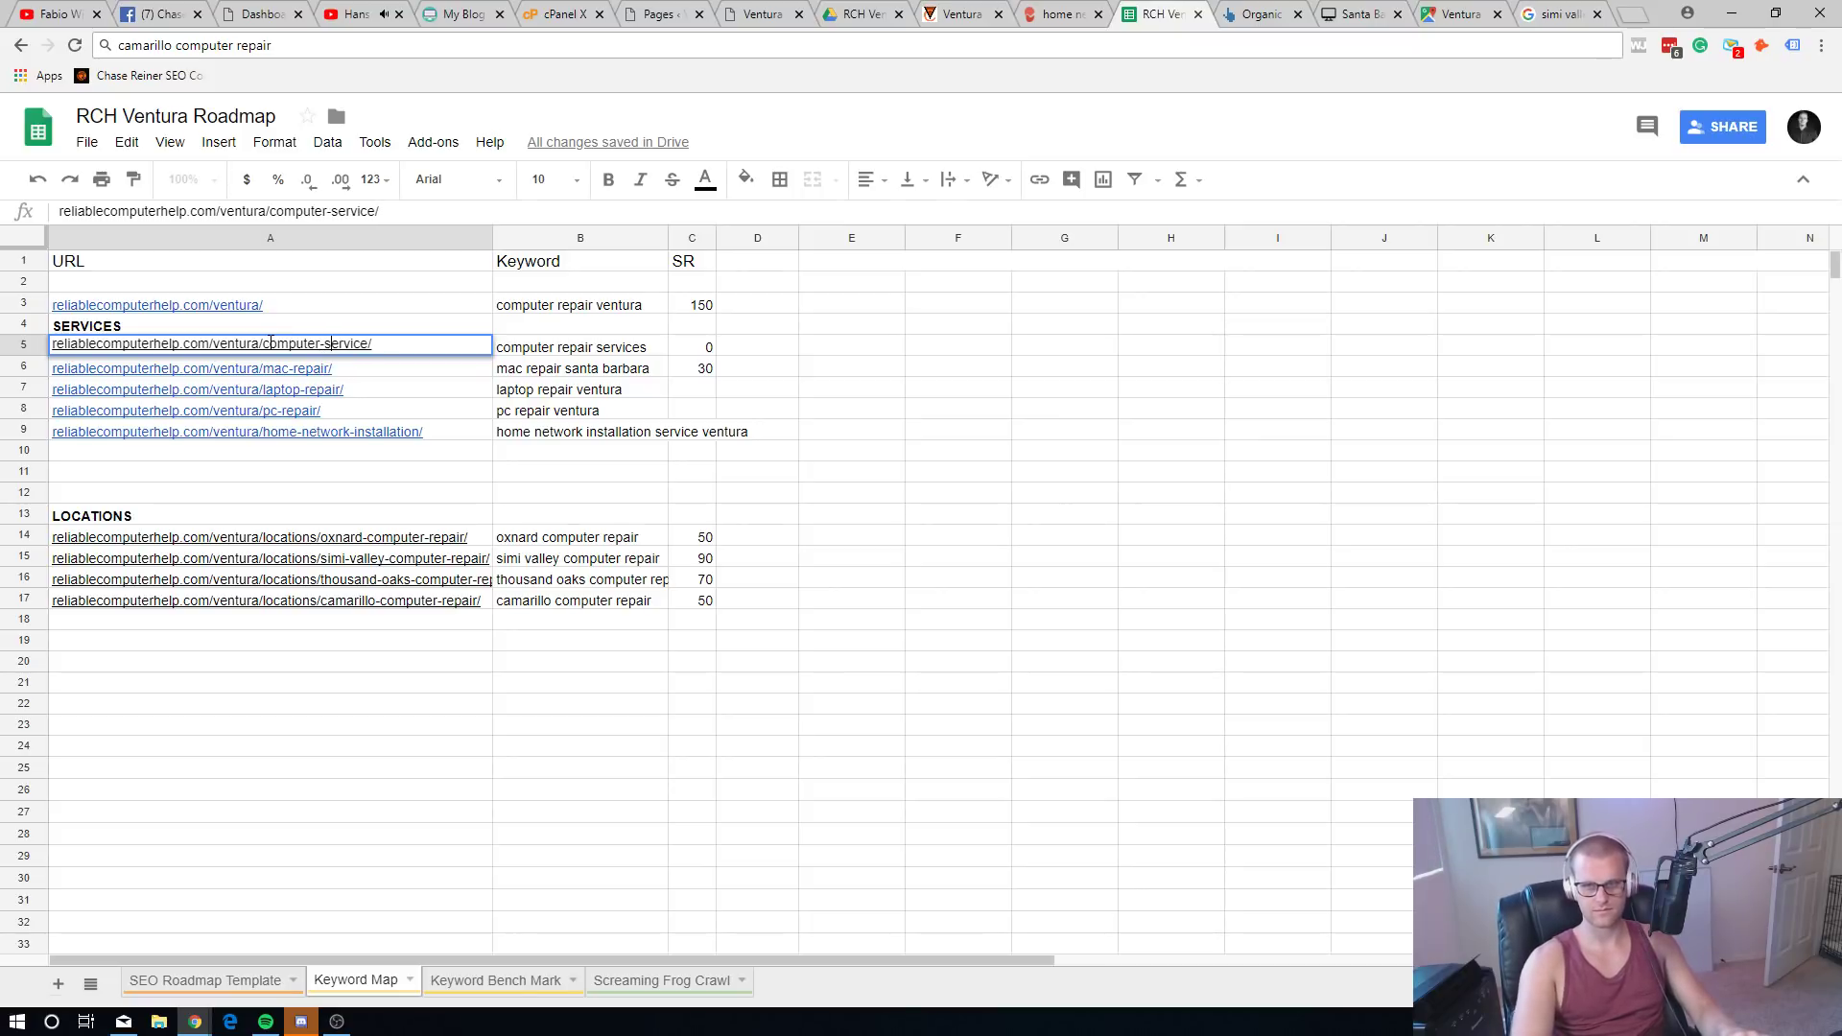
click(405, 451)
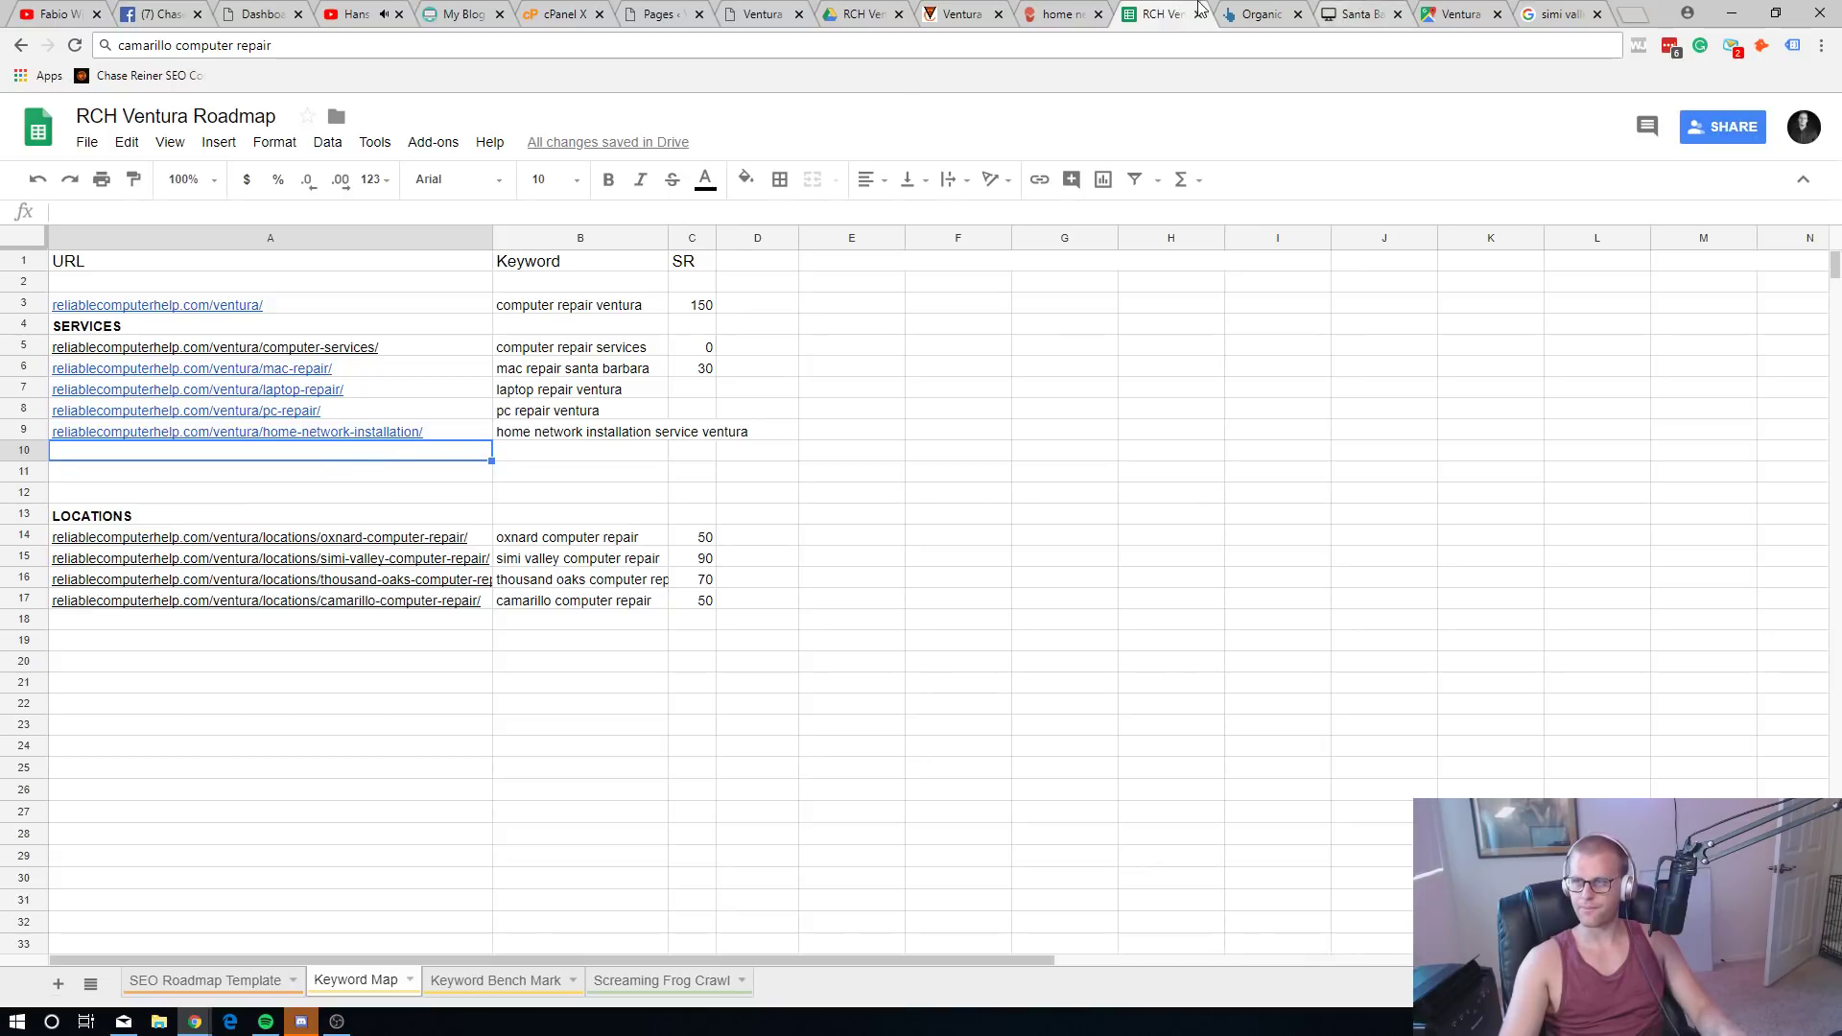
click(1397, 15)
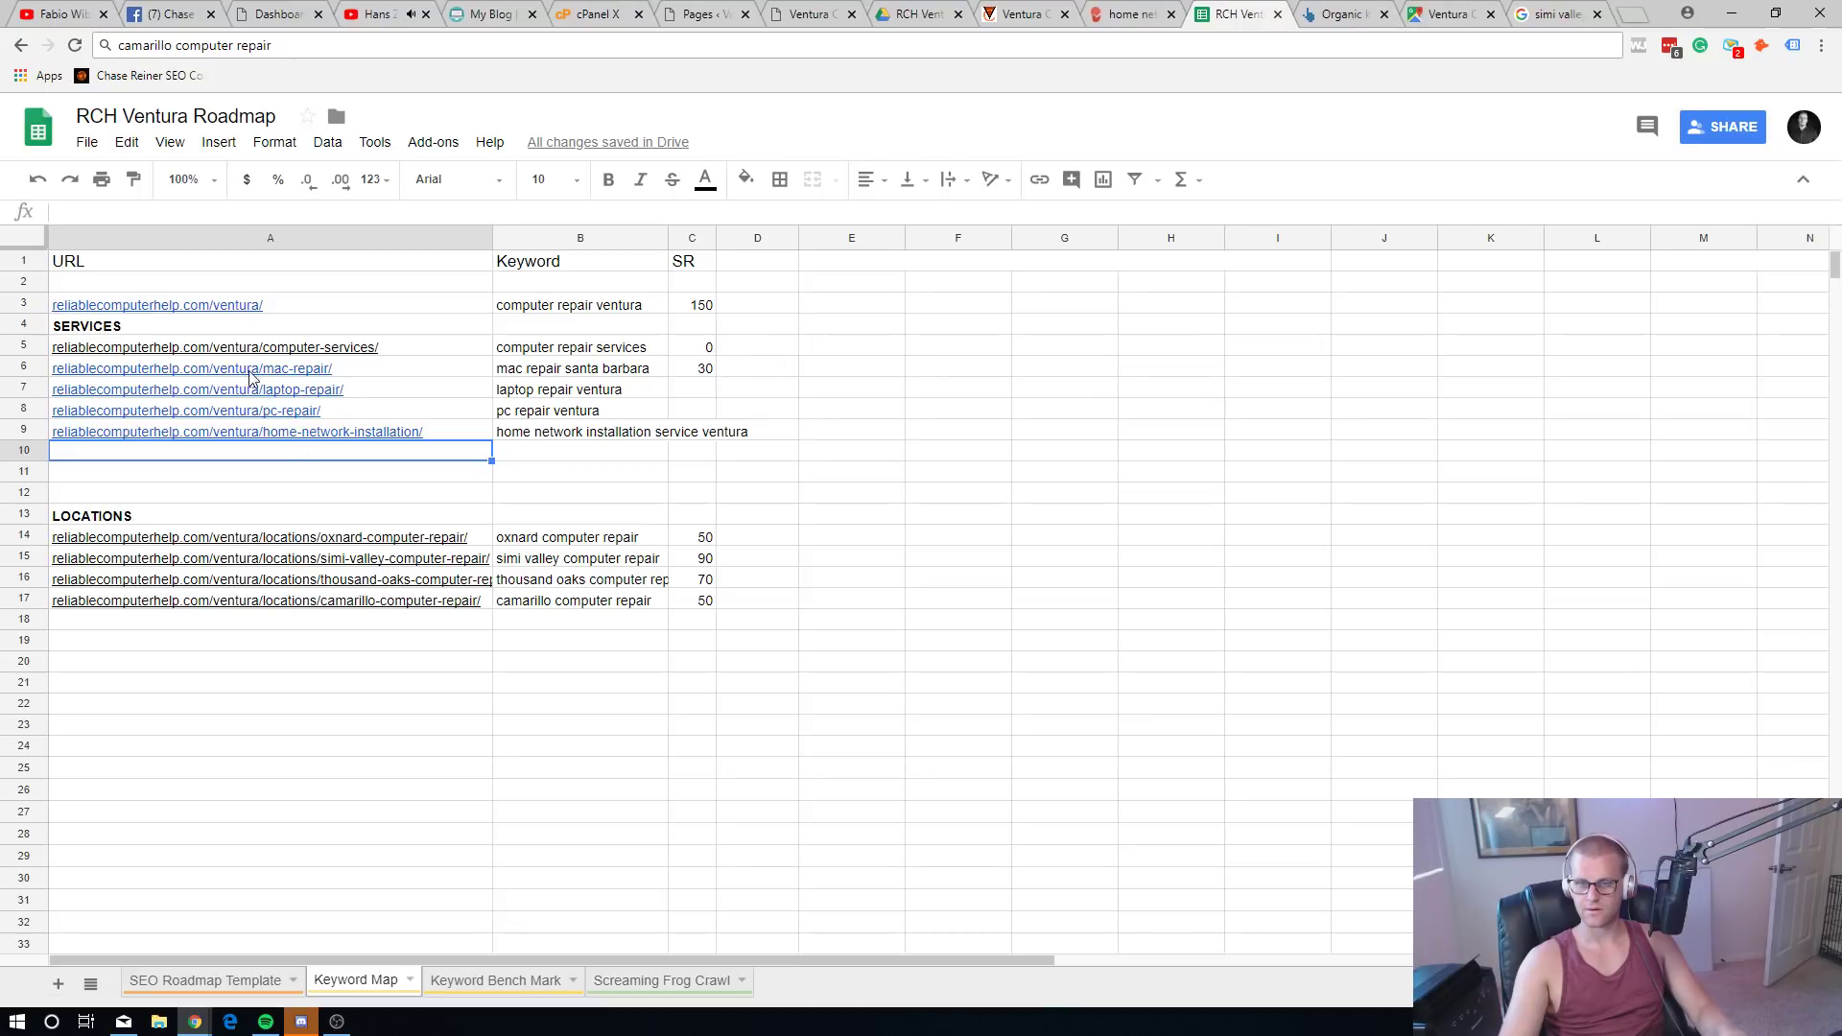
Insert computer-services/ after ventura/ in the mac-repair and laptop-repair URLs in A6 and A7
click(309, 353)
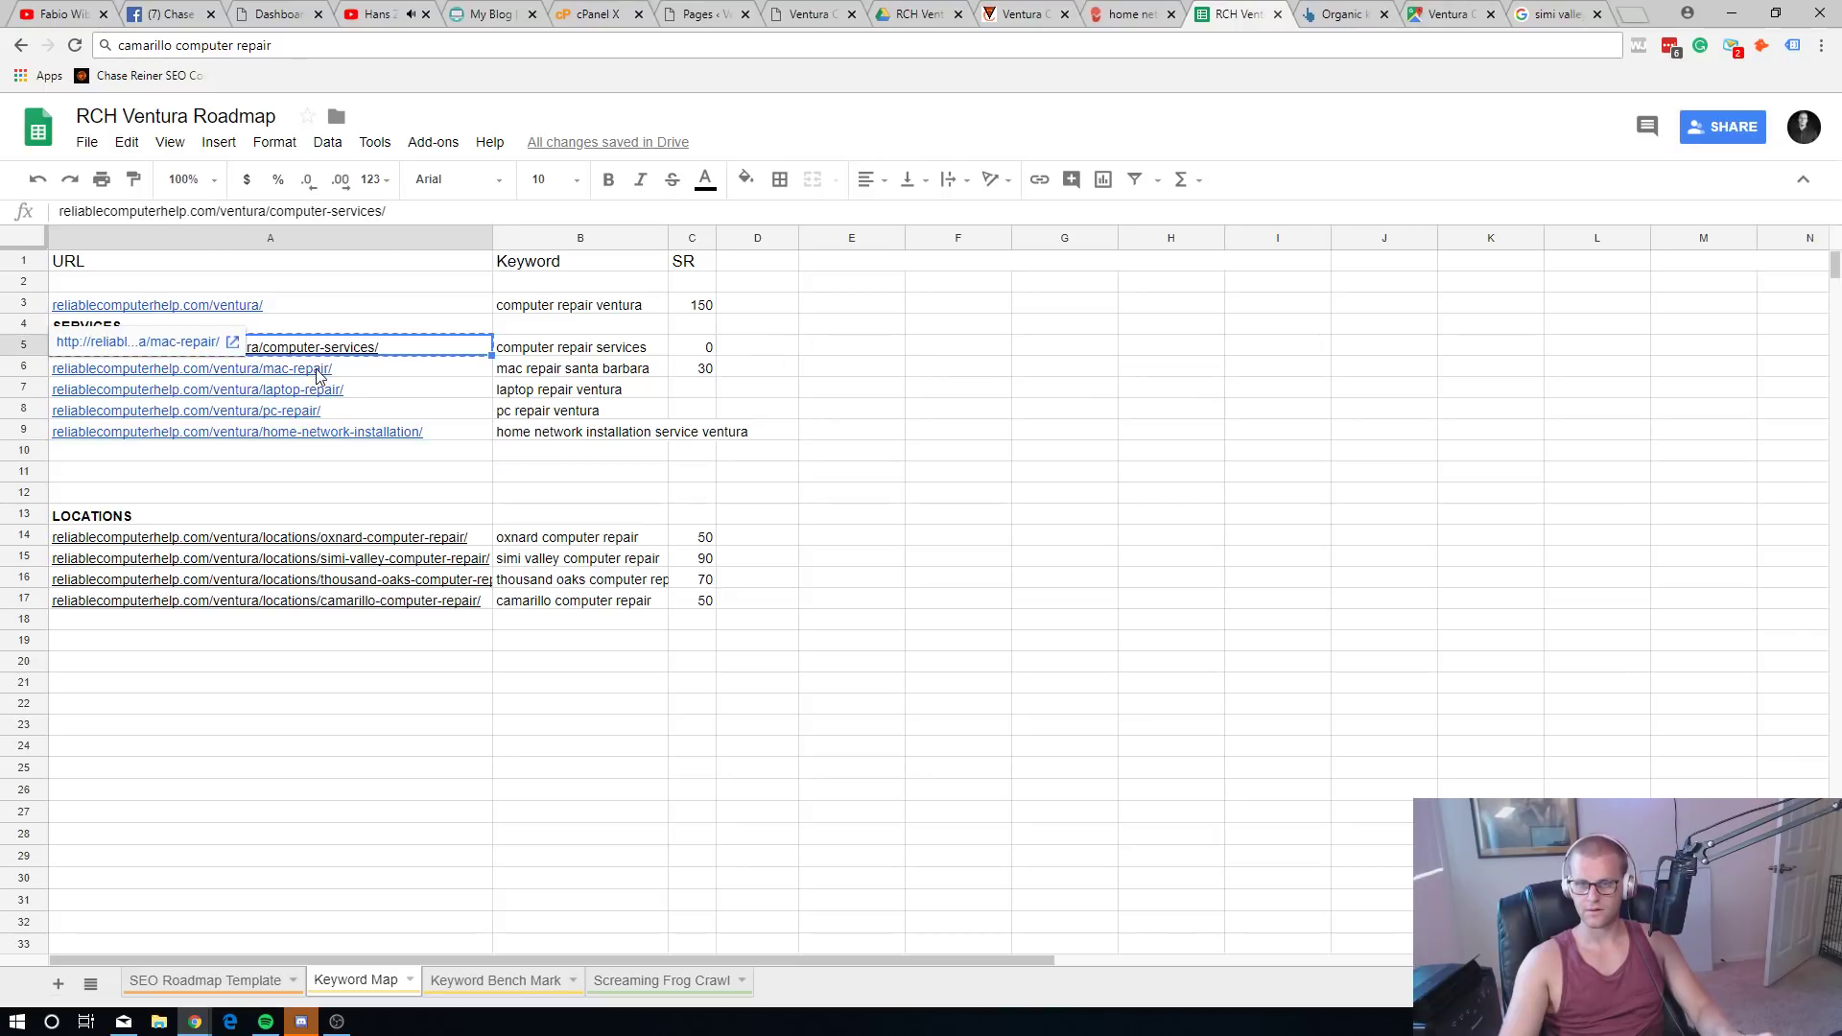
key(ctrl+c)
click(311, 374)
double_click(269, 372)
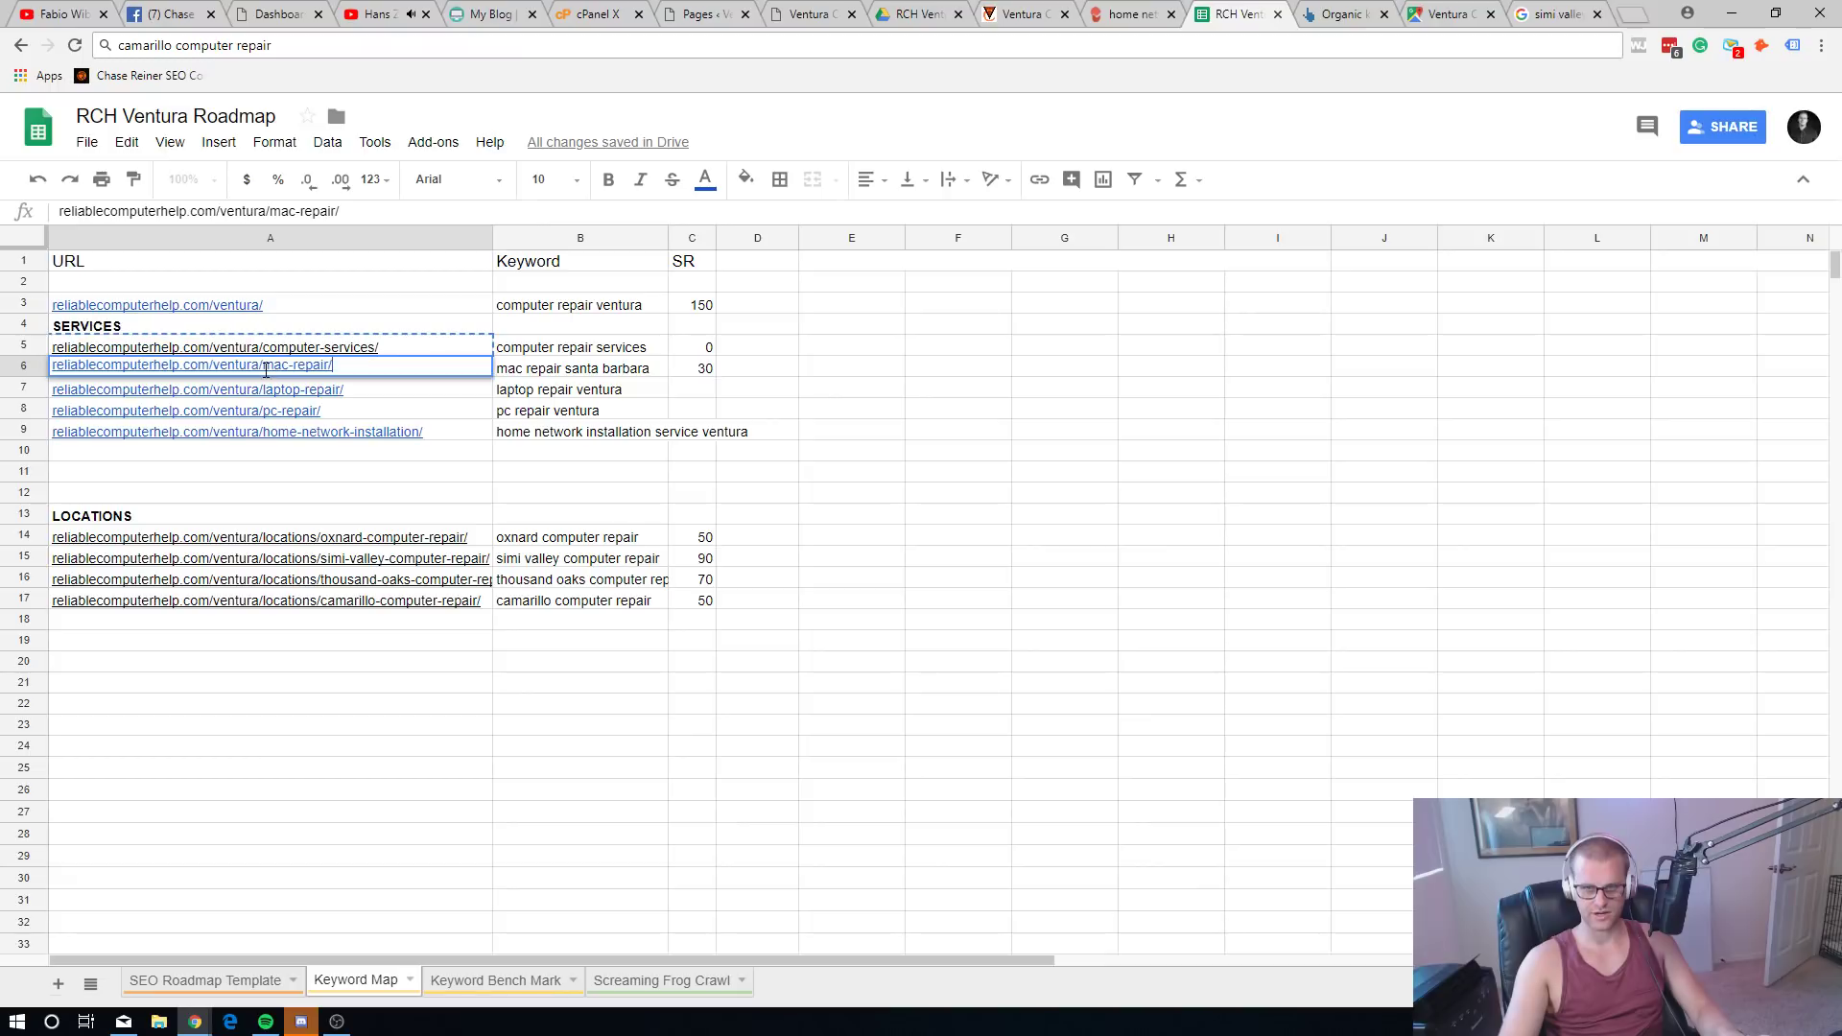
text(c)
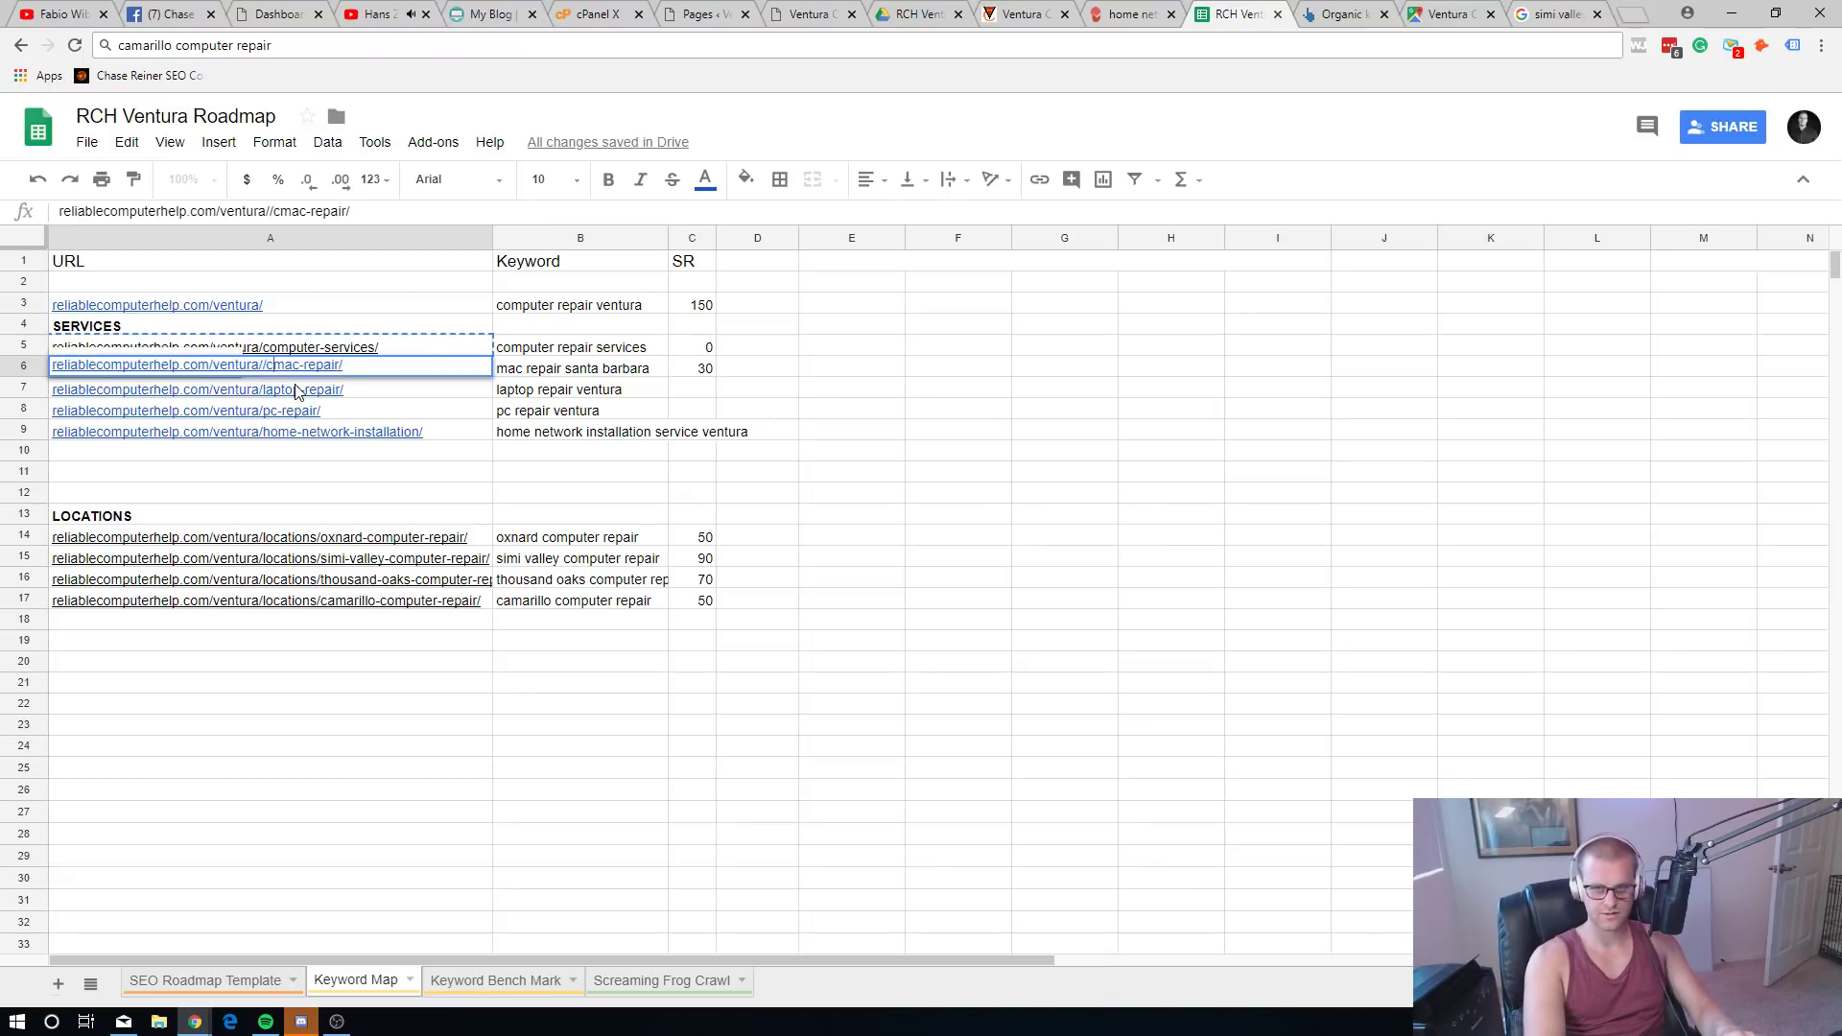
text(omputer)
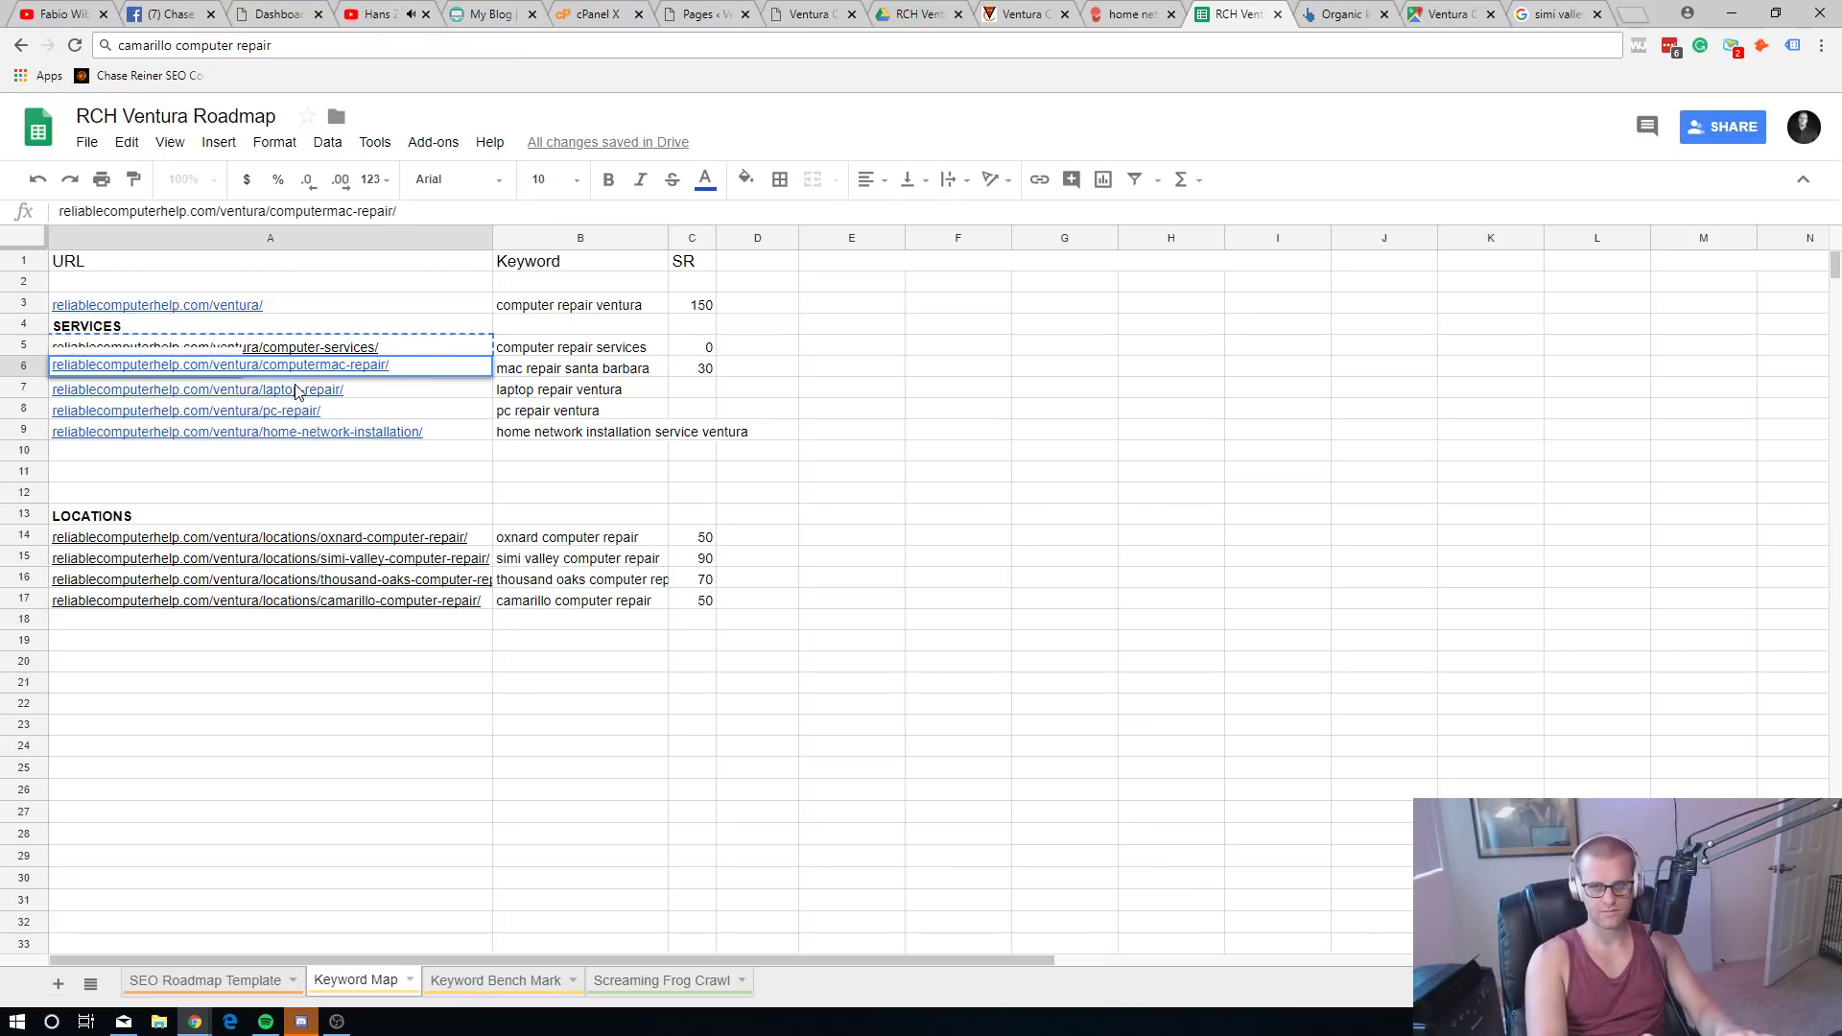
text(-services/)
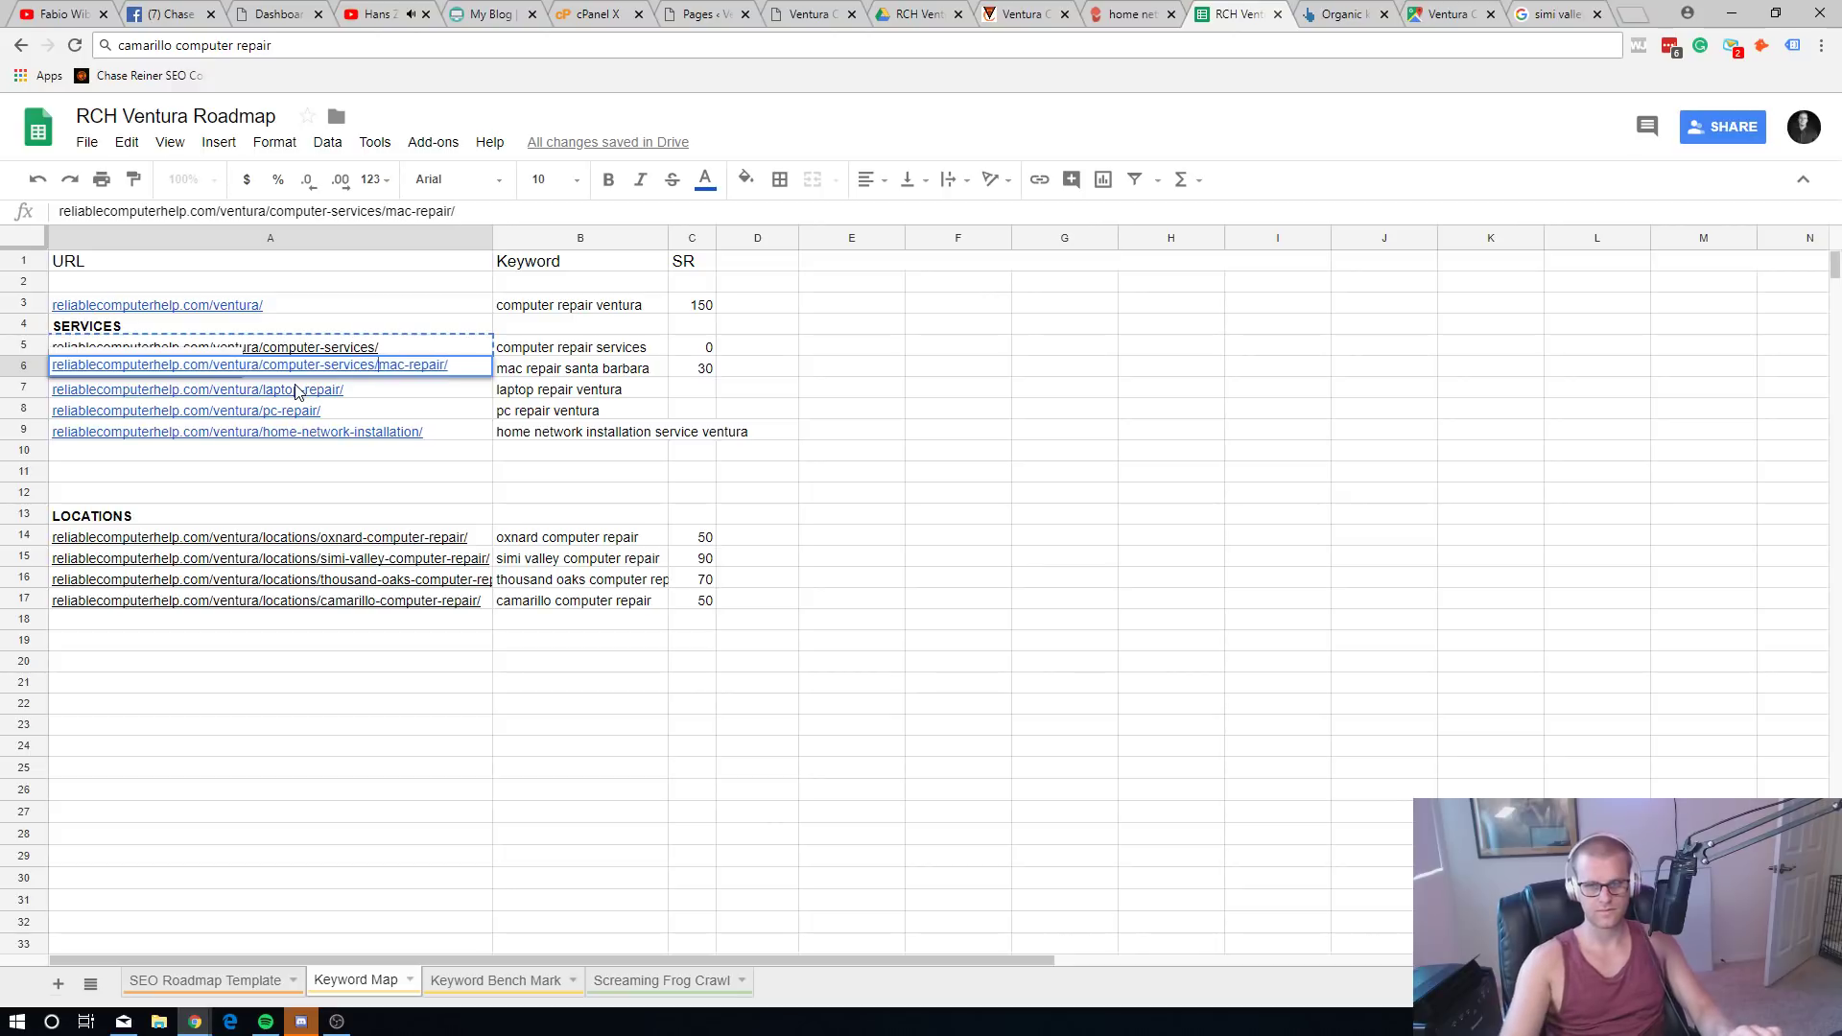
drag(376, 365, 257, 366)
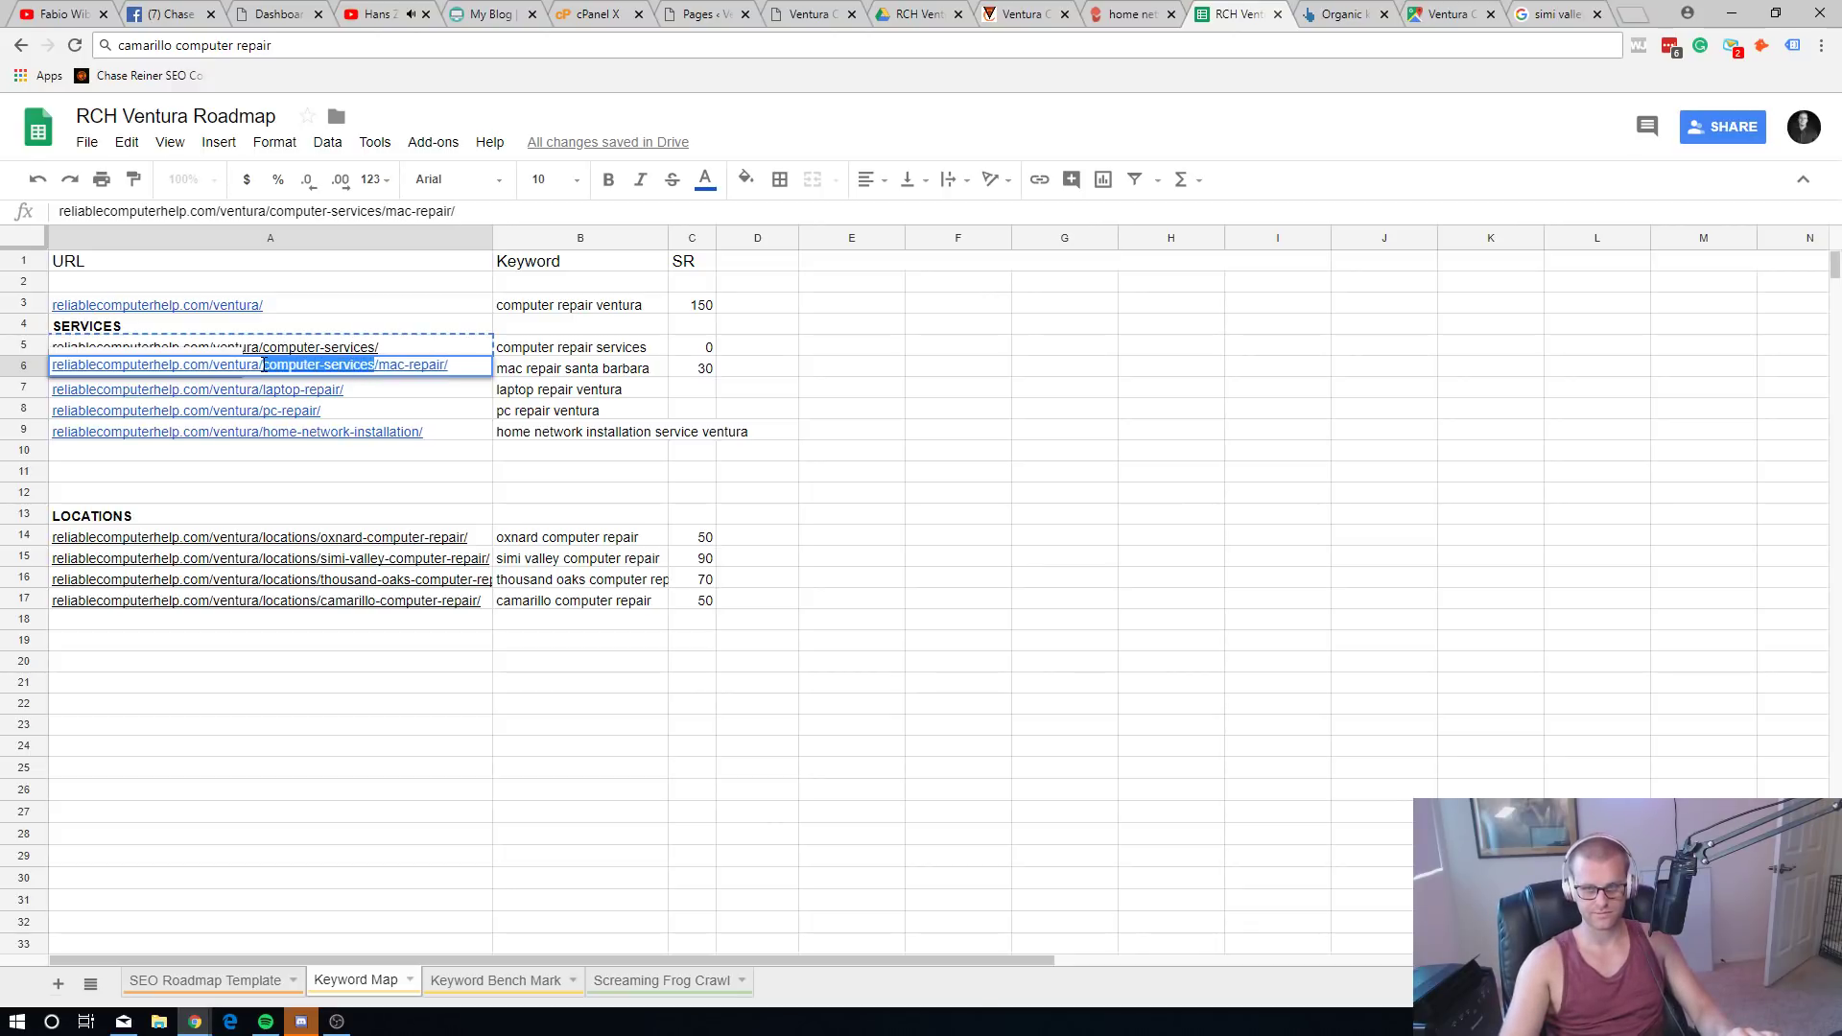
double_click(258, 390)
key(ctrl+v)
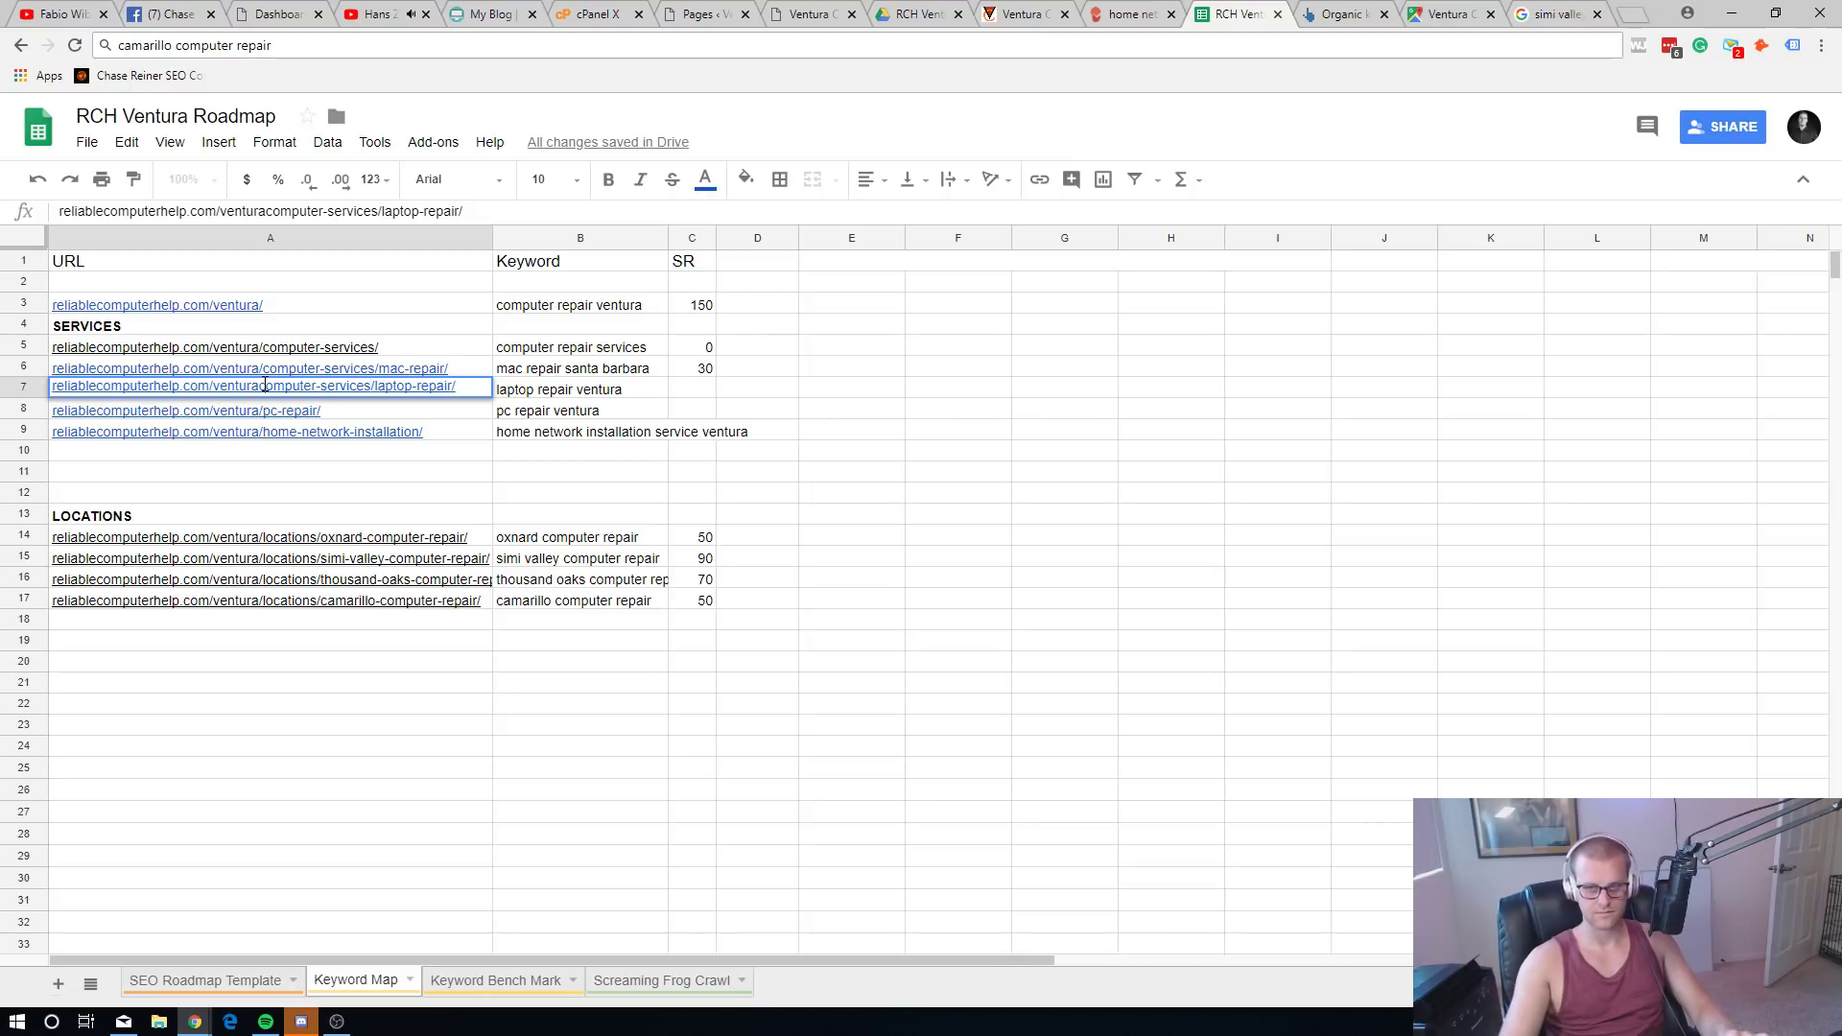
text(/)
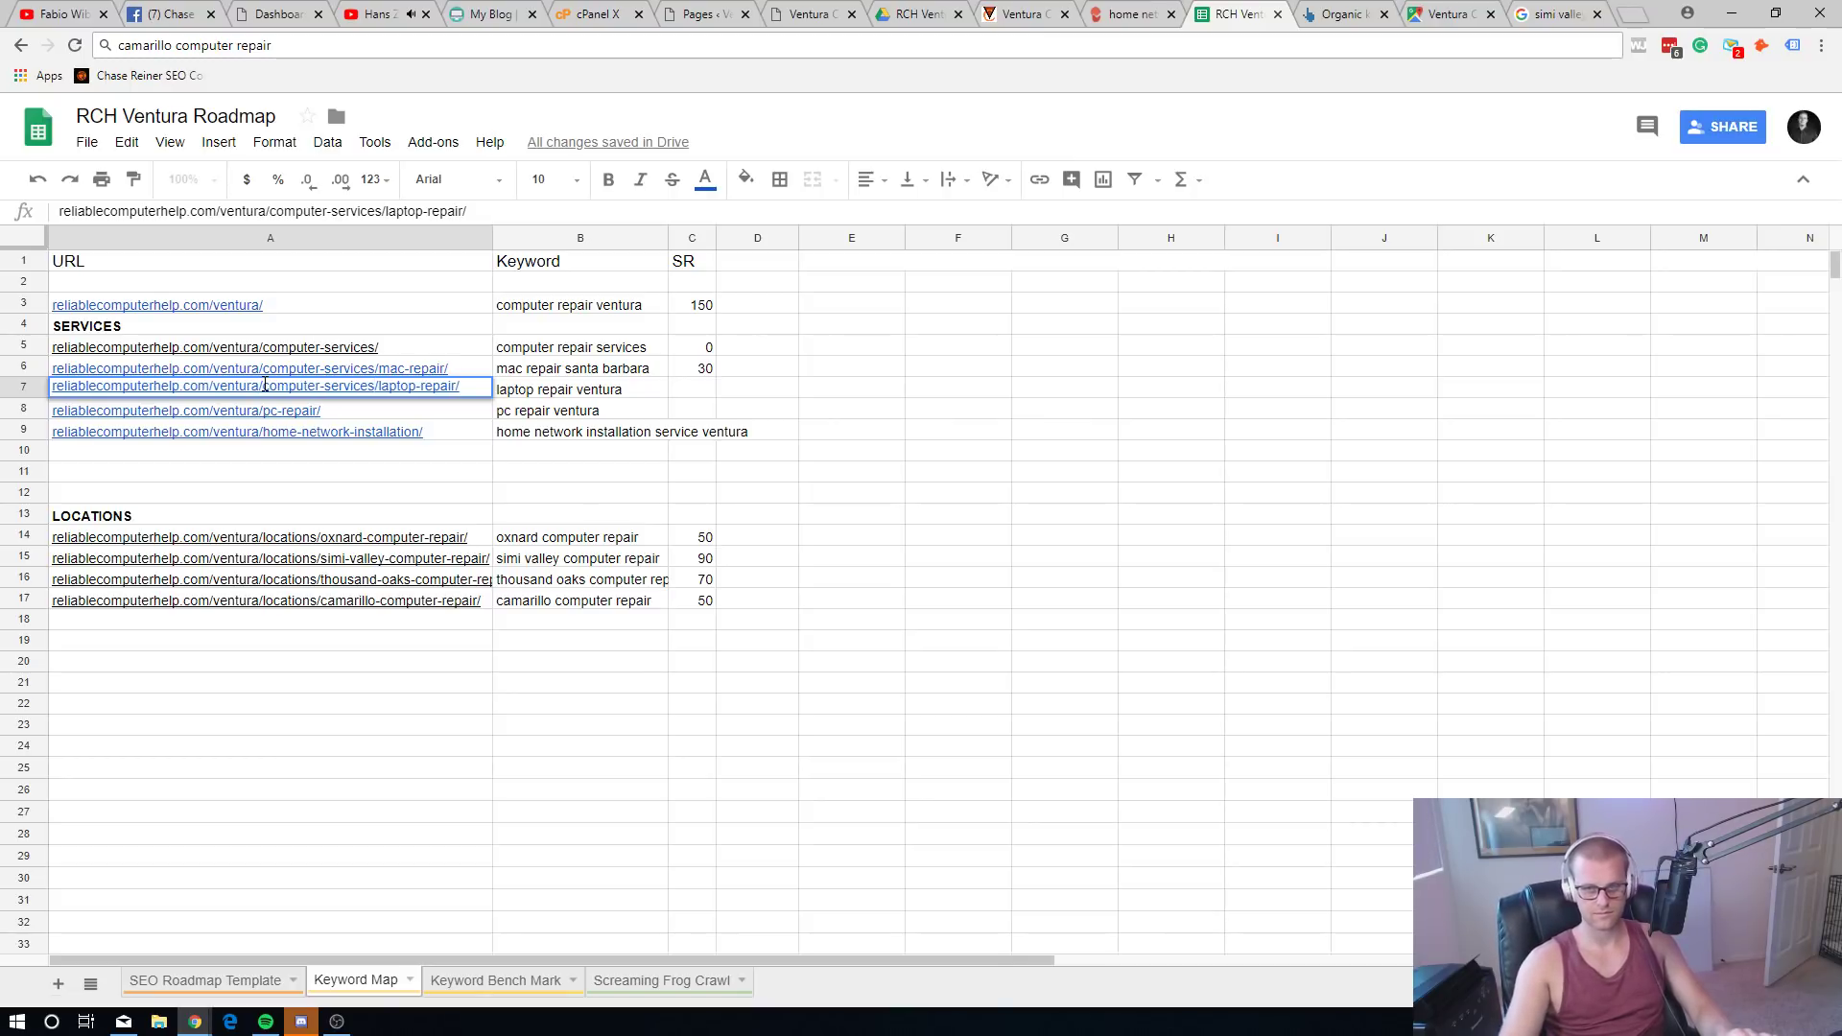
drag(322, 403, 412, 405)
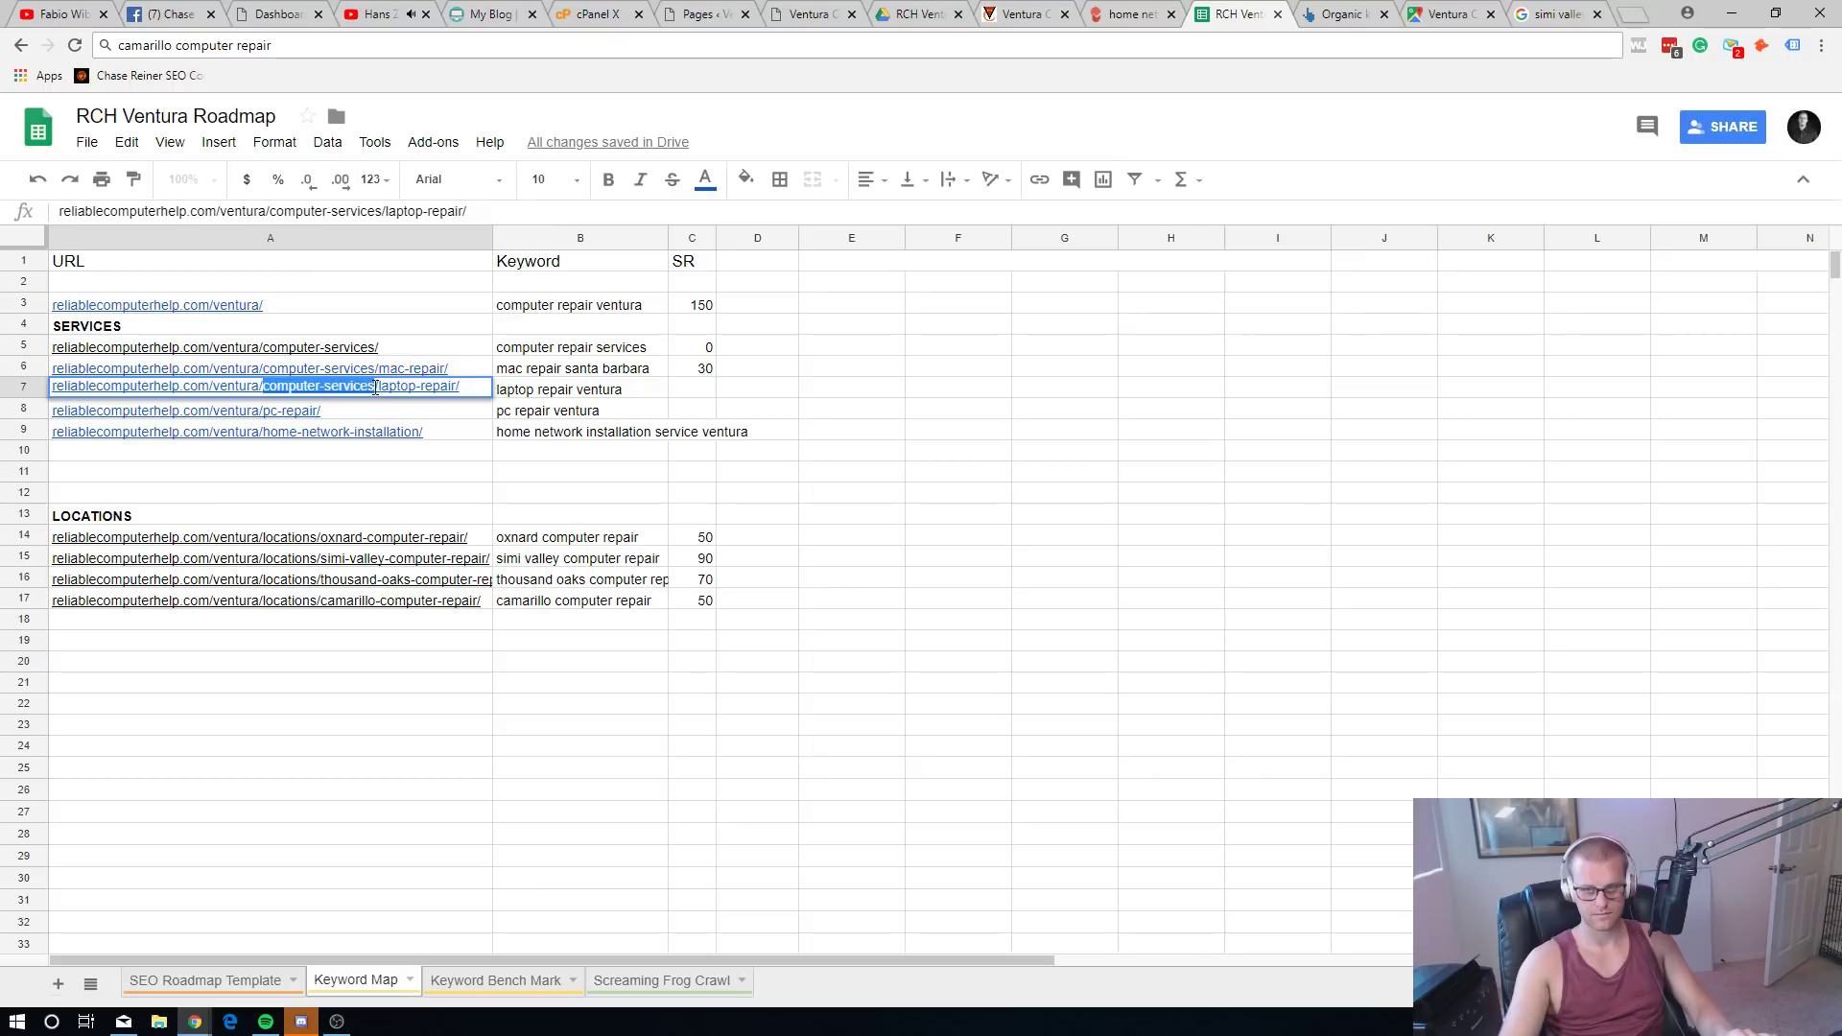
click(297, 493)
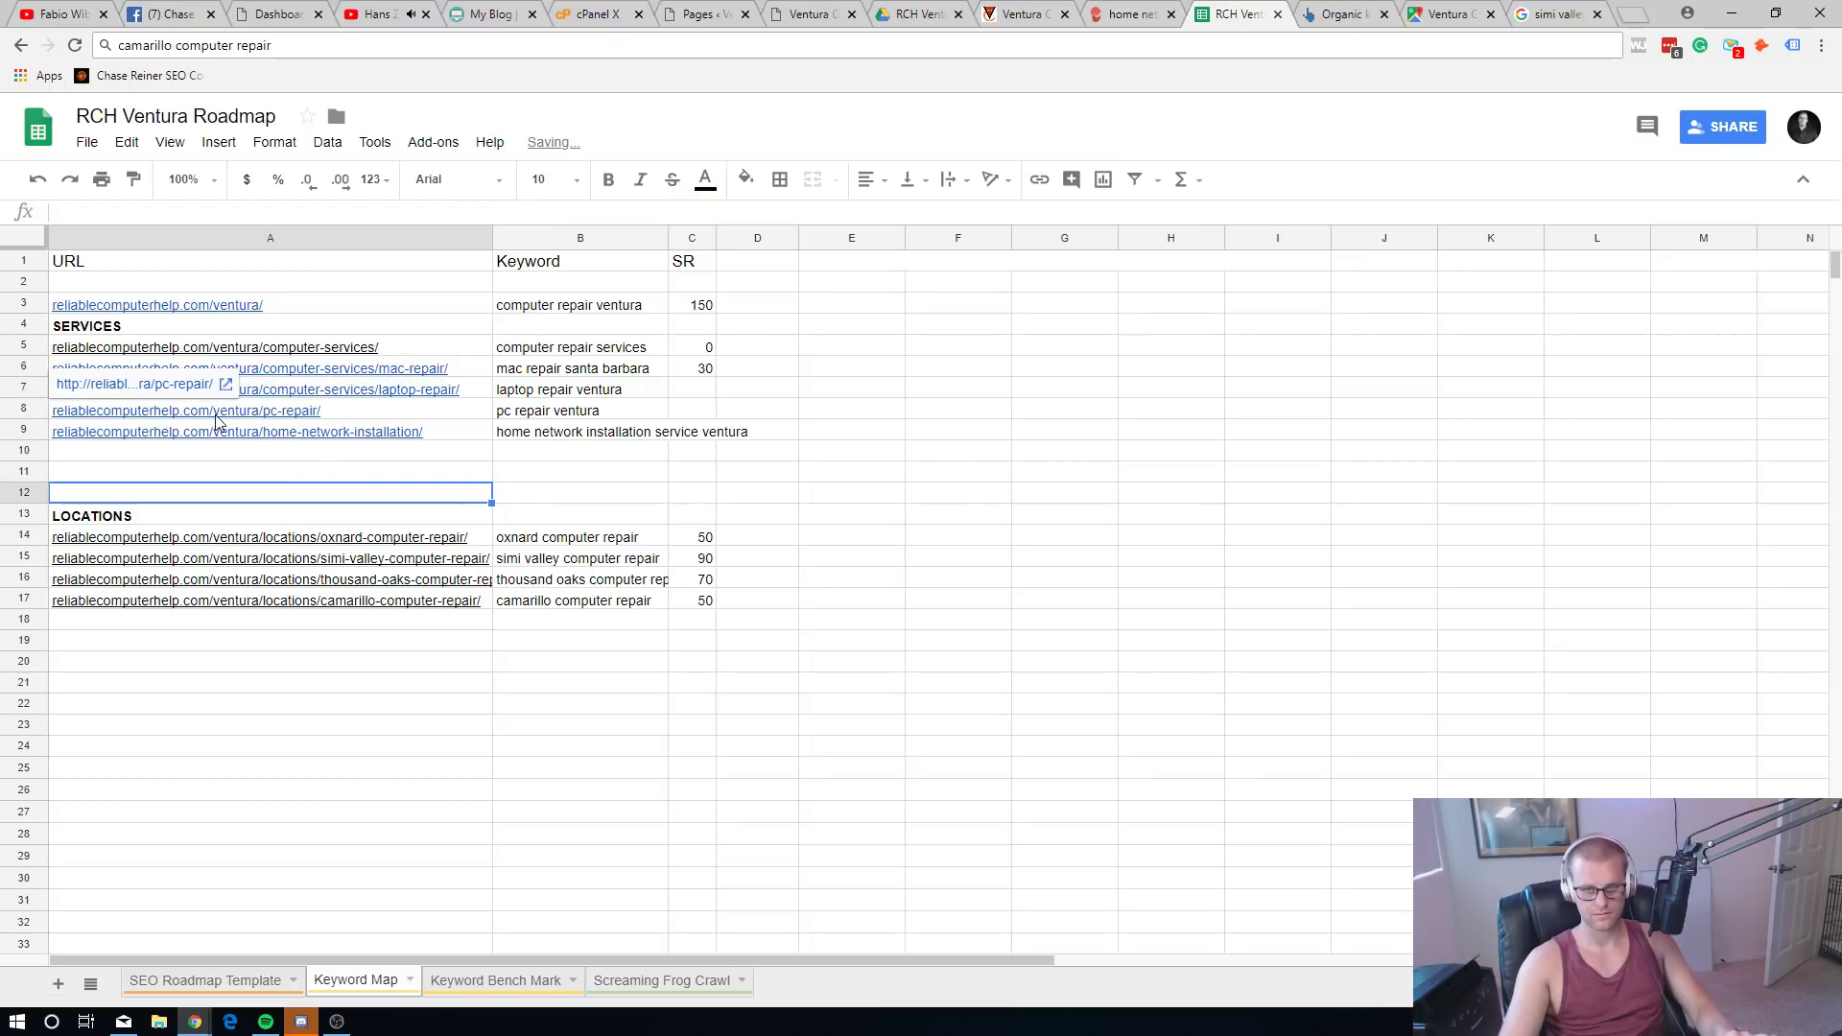
Paste /computer-services into the pc-repair and home-network-installation URLs in A8 and A9
click(245, 414)
triple_click(262, 413)
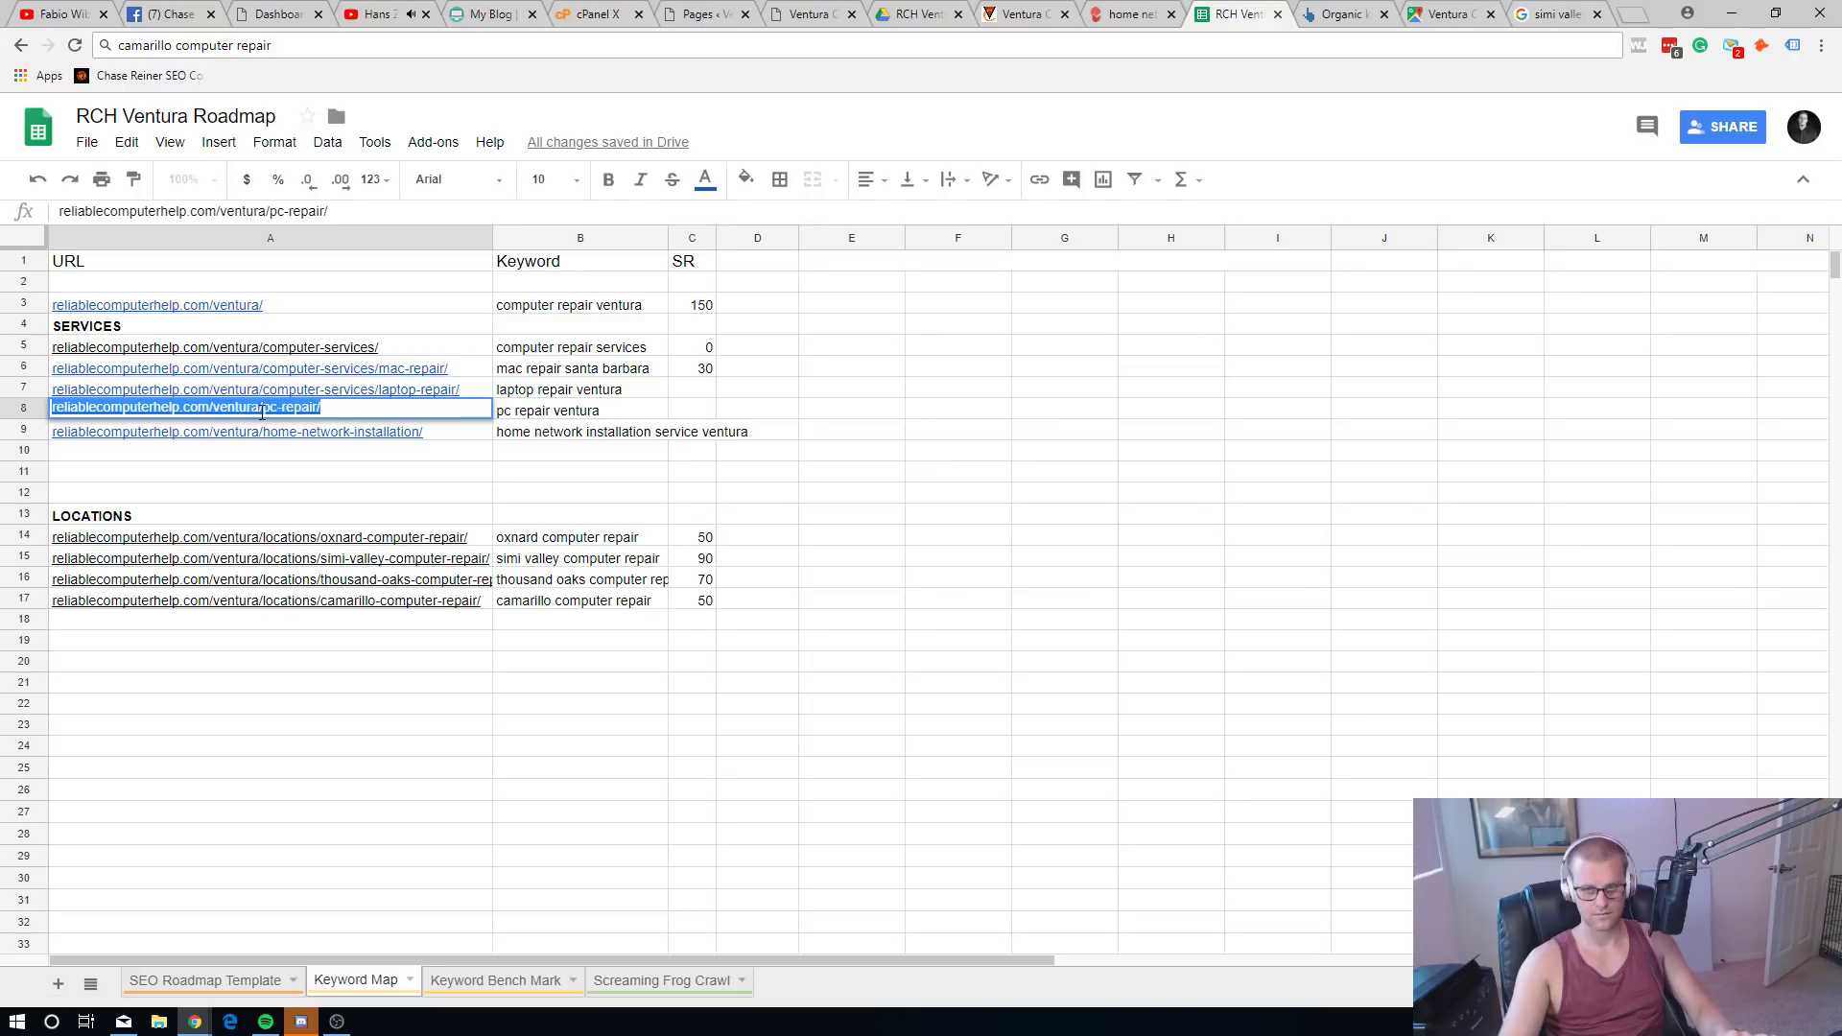
click(258, 407)
key(ctrl+v)
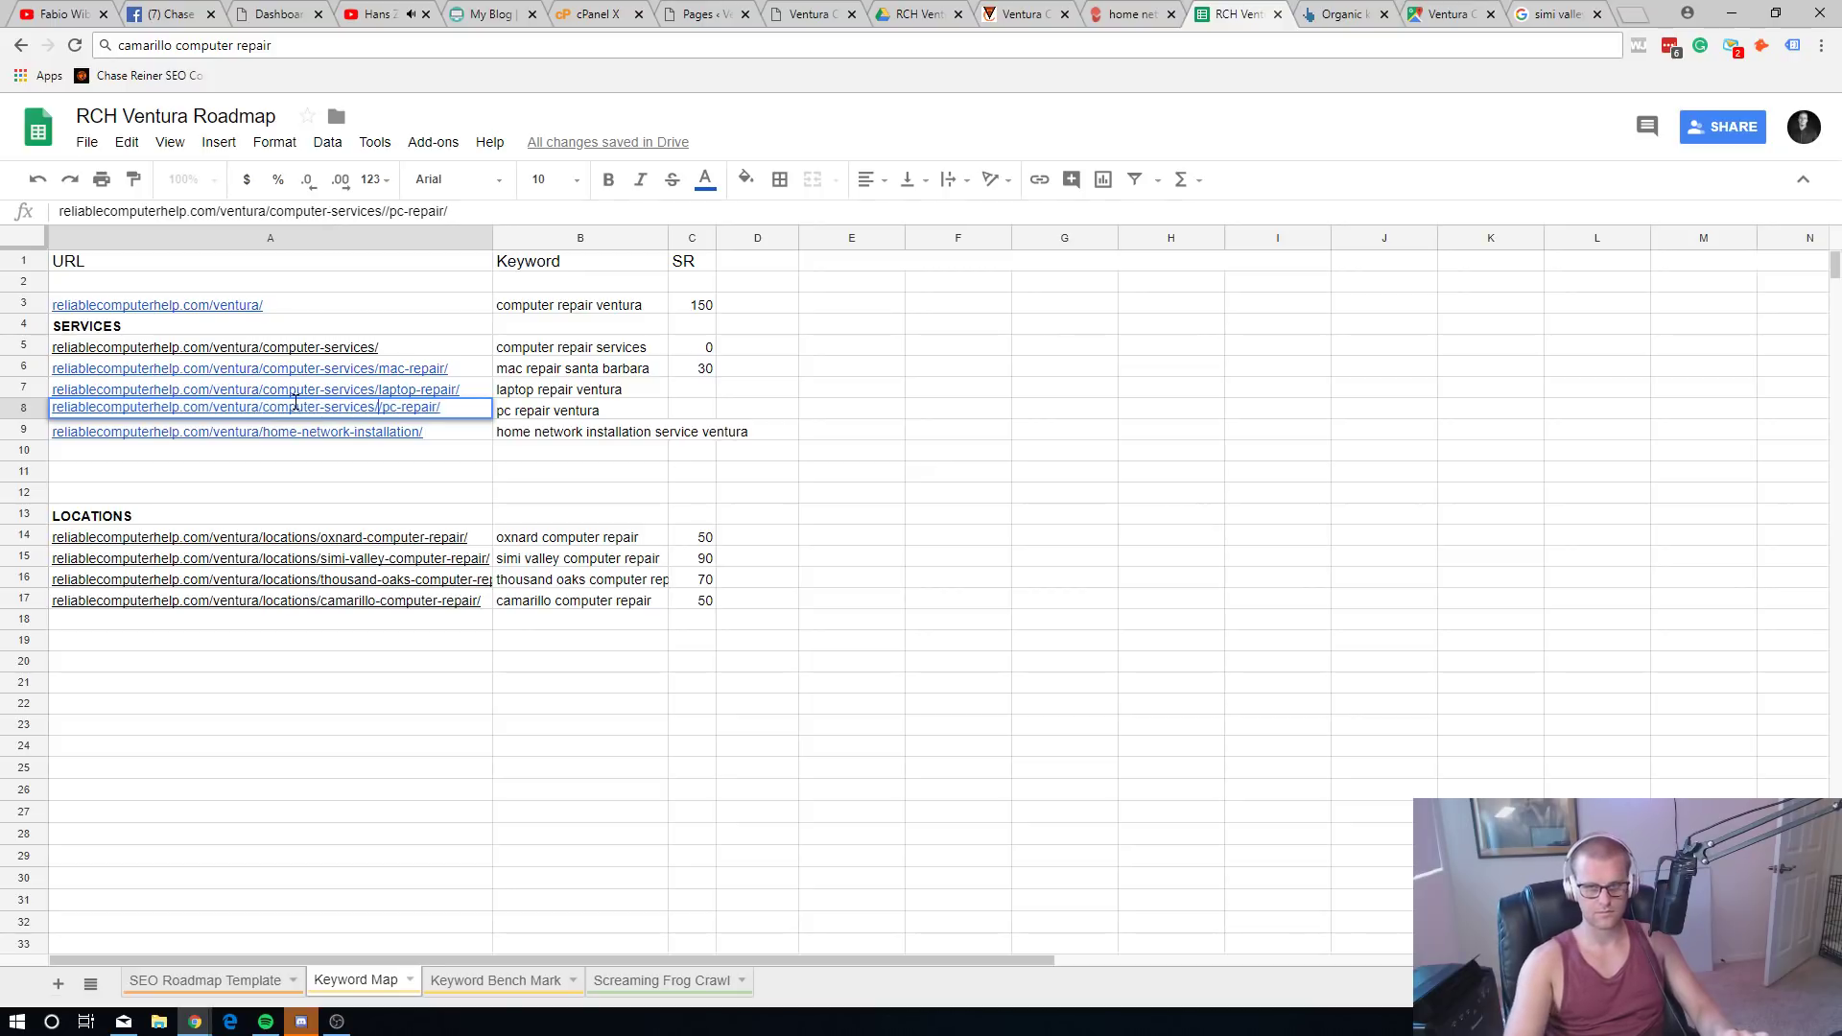
click(240, 429)
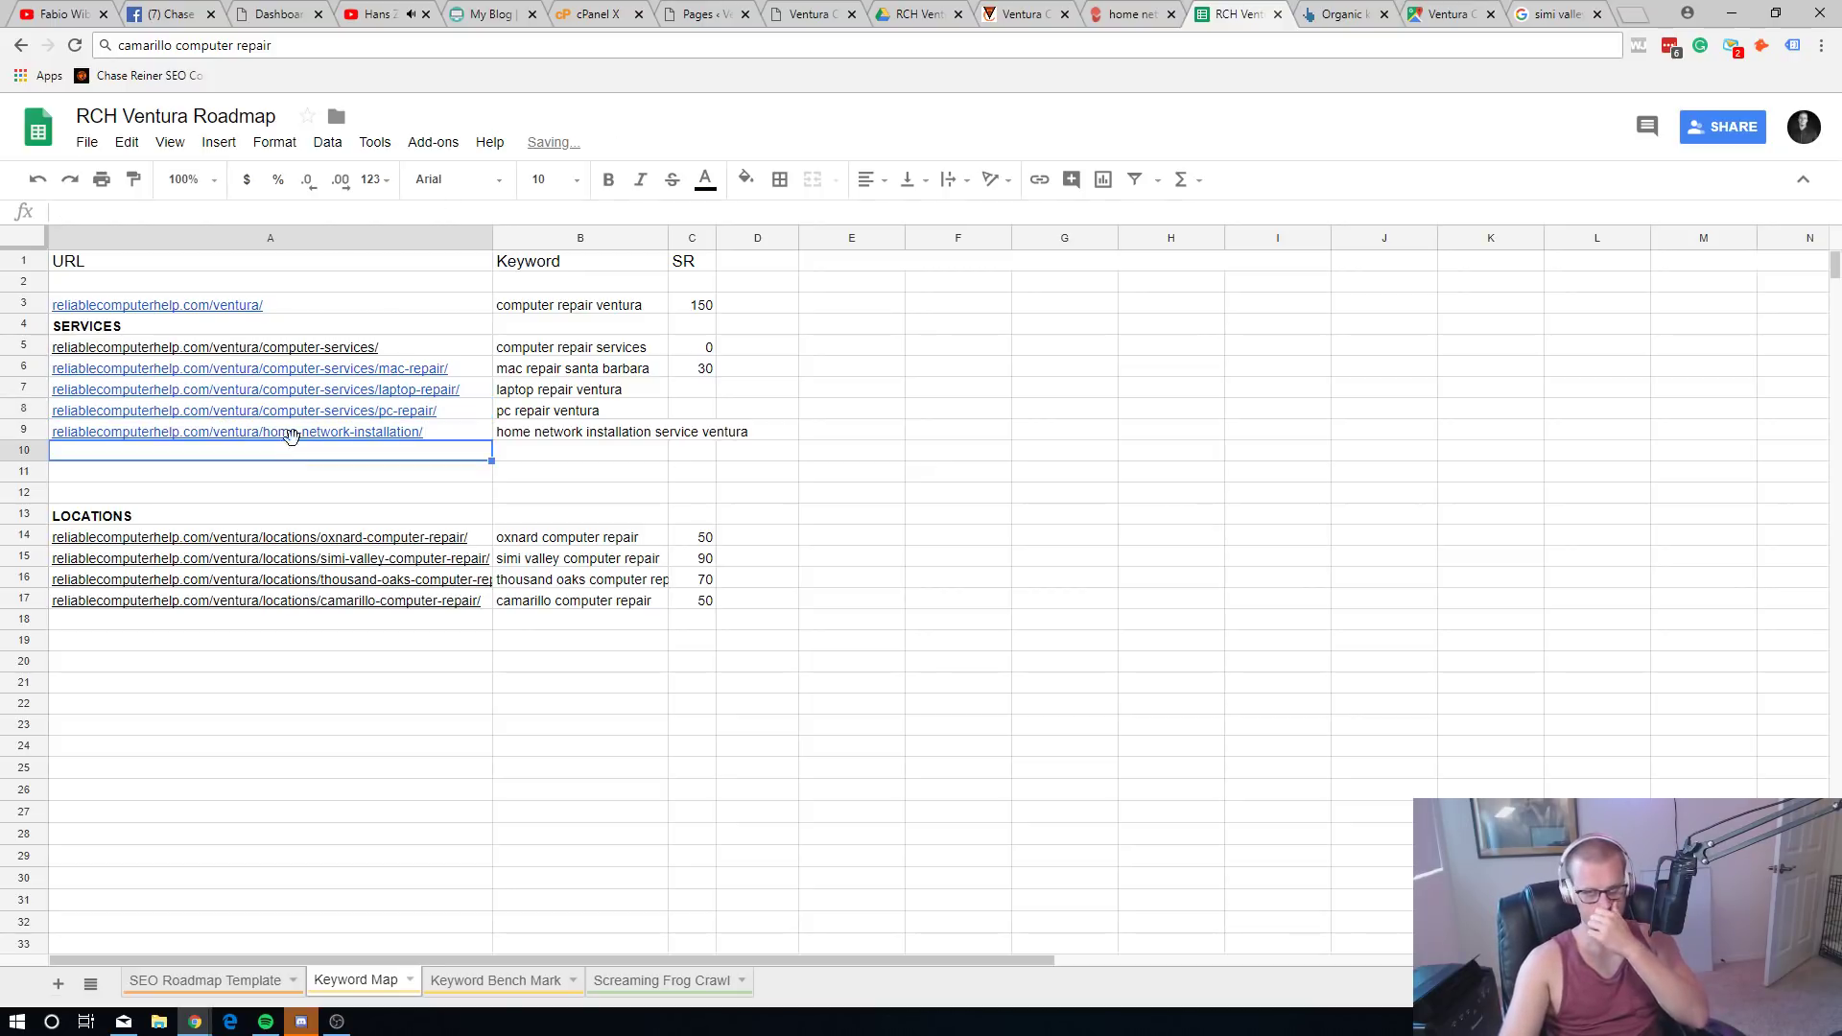
double_click(284, 428)
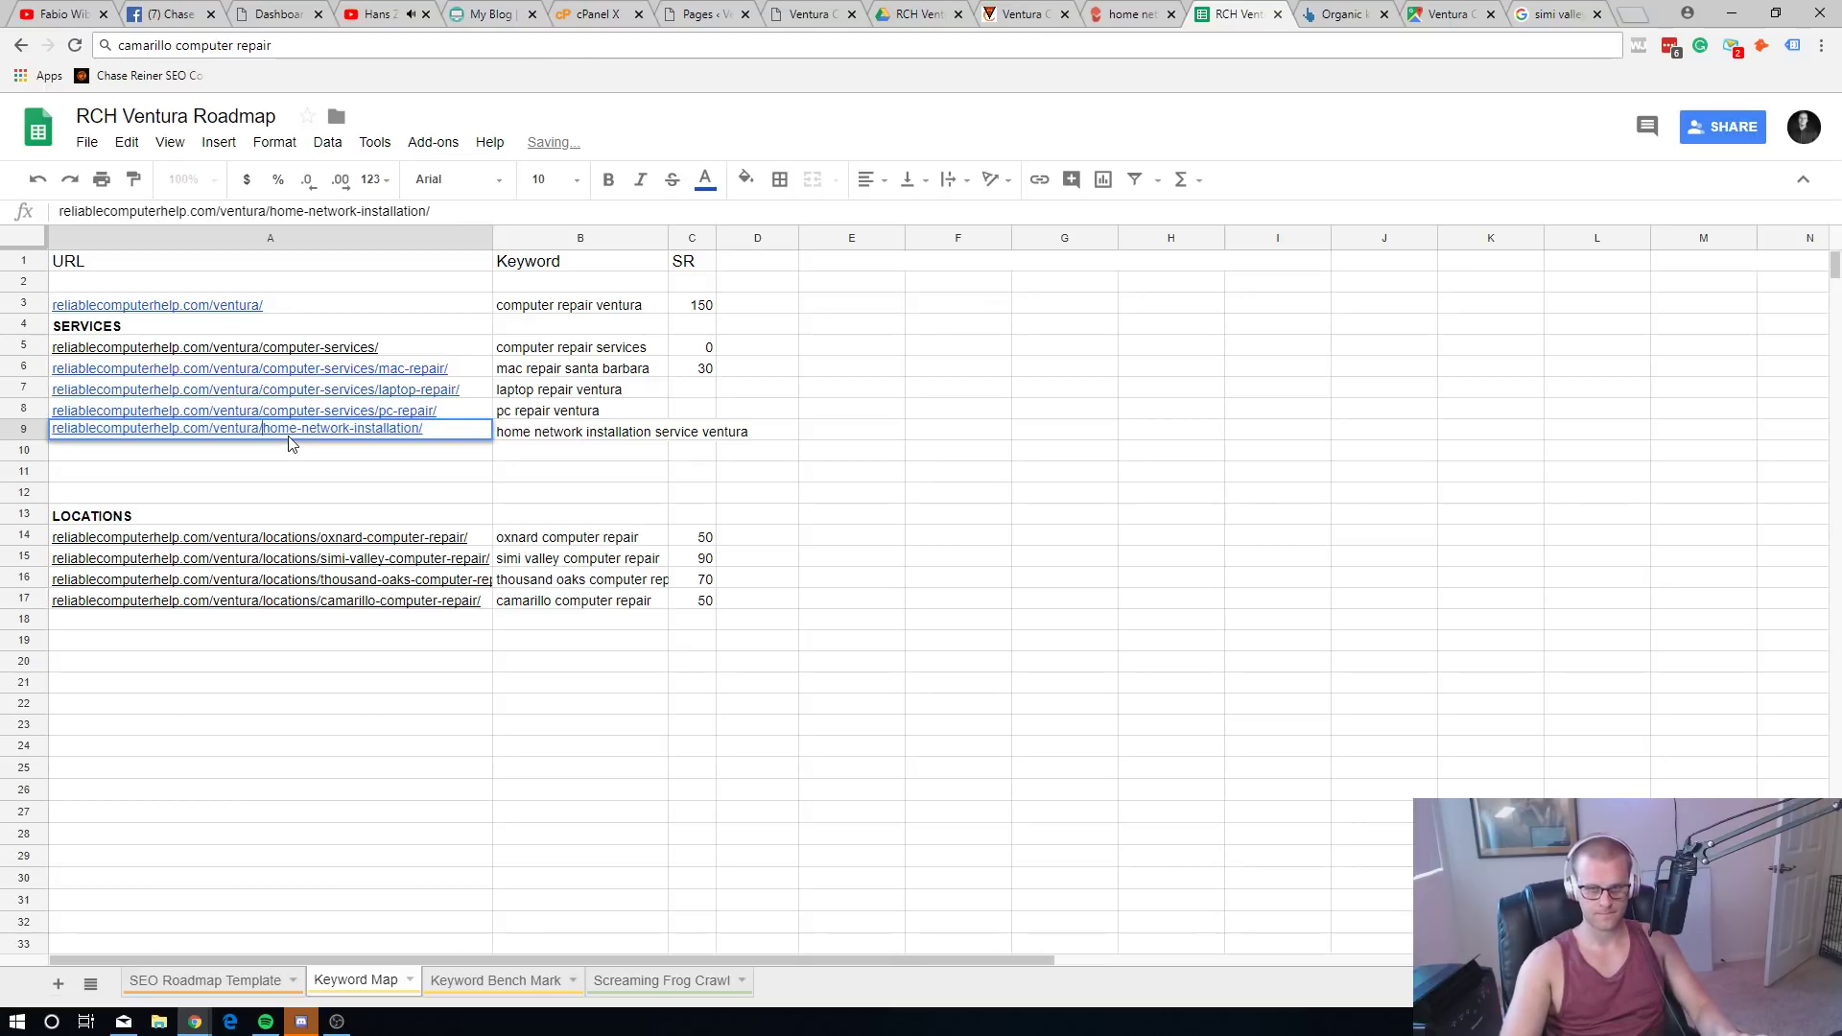
key(ctrl+v)
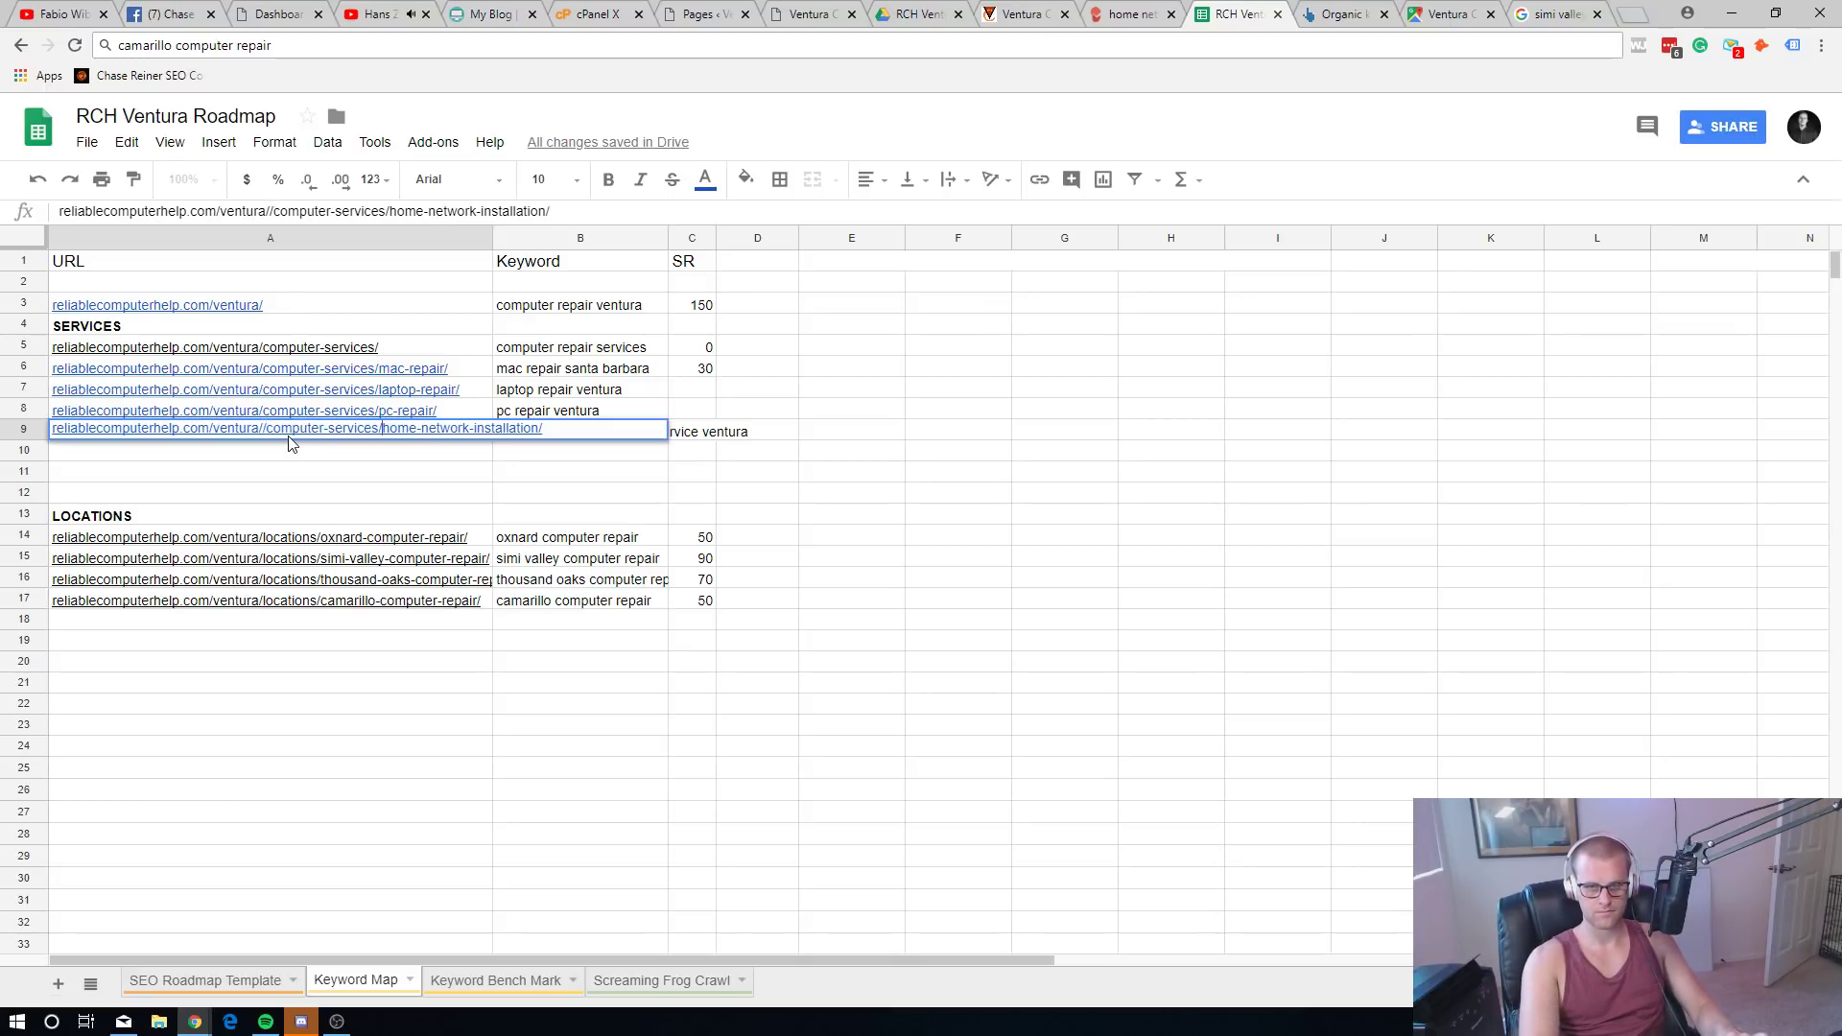
click(423, 459)
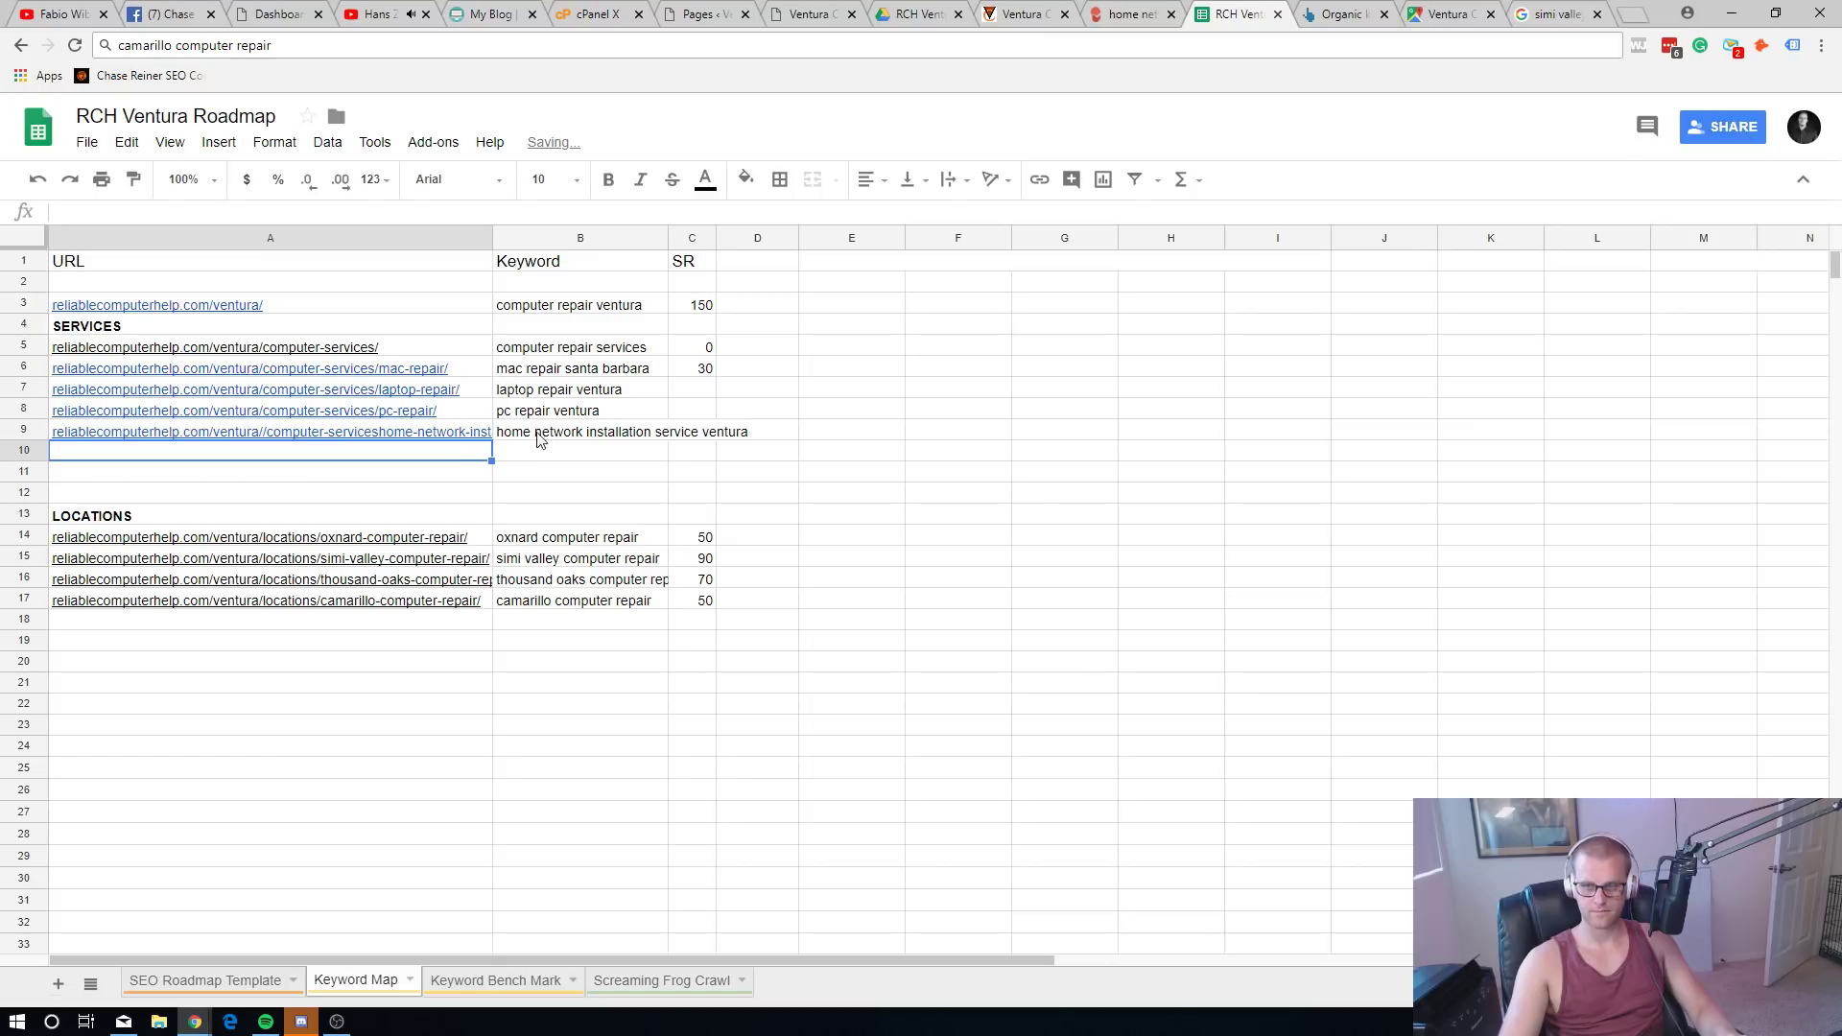
click(579, 391)
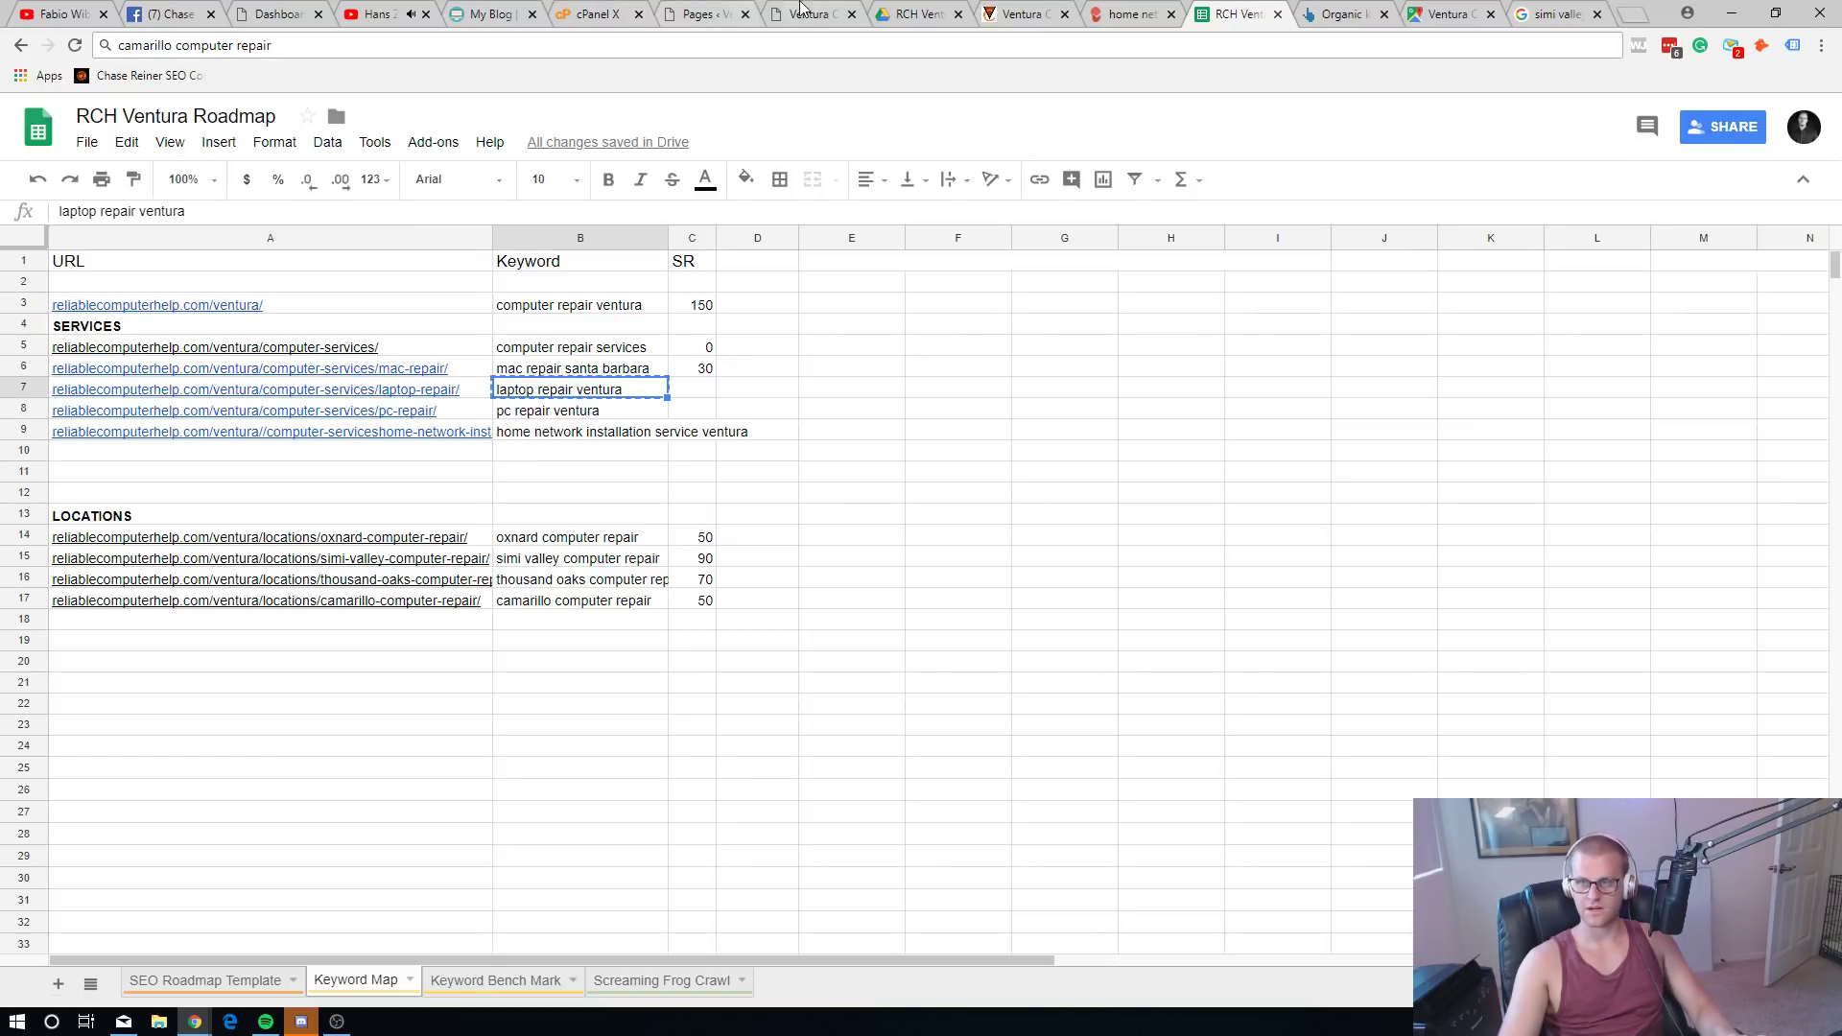
Search 'laptop repair ventura' in KWFinder
click(1124, 14)
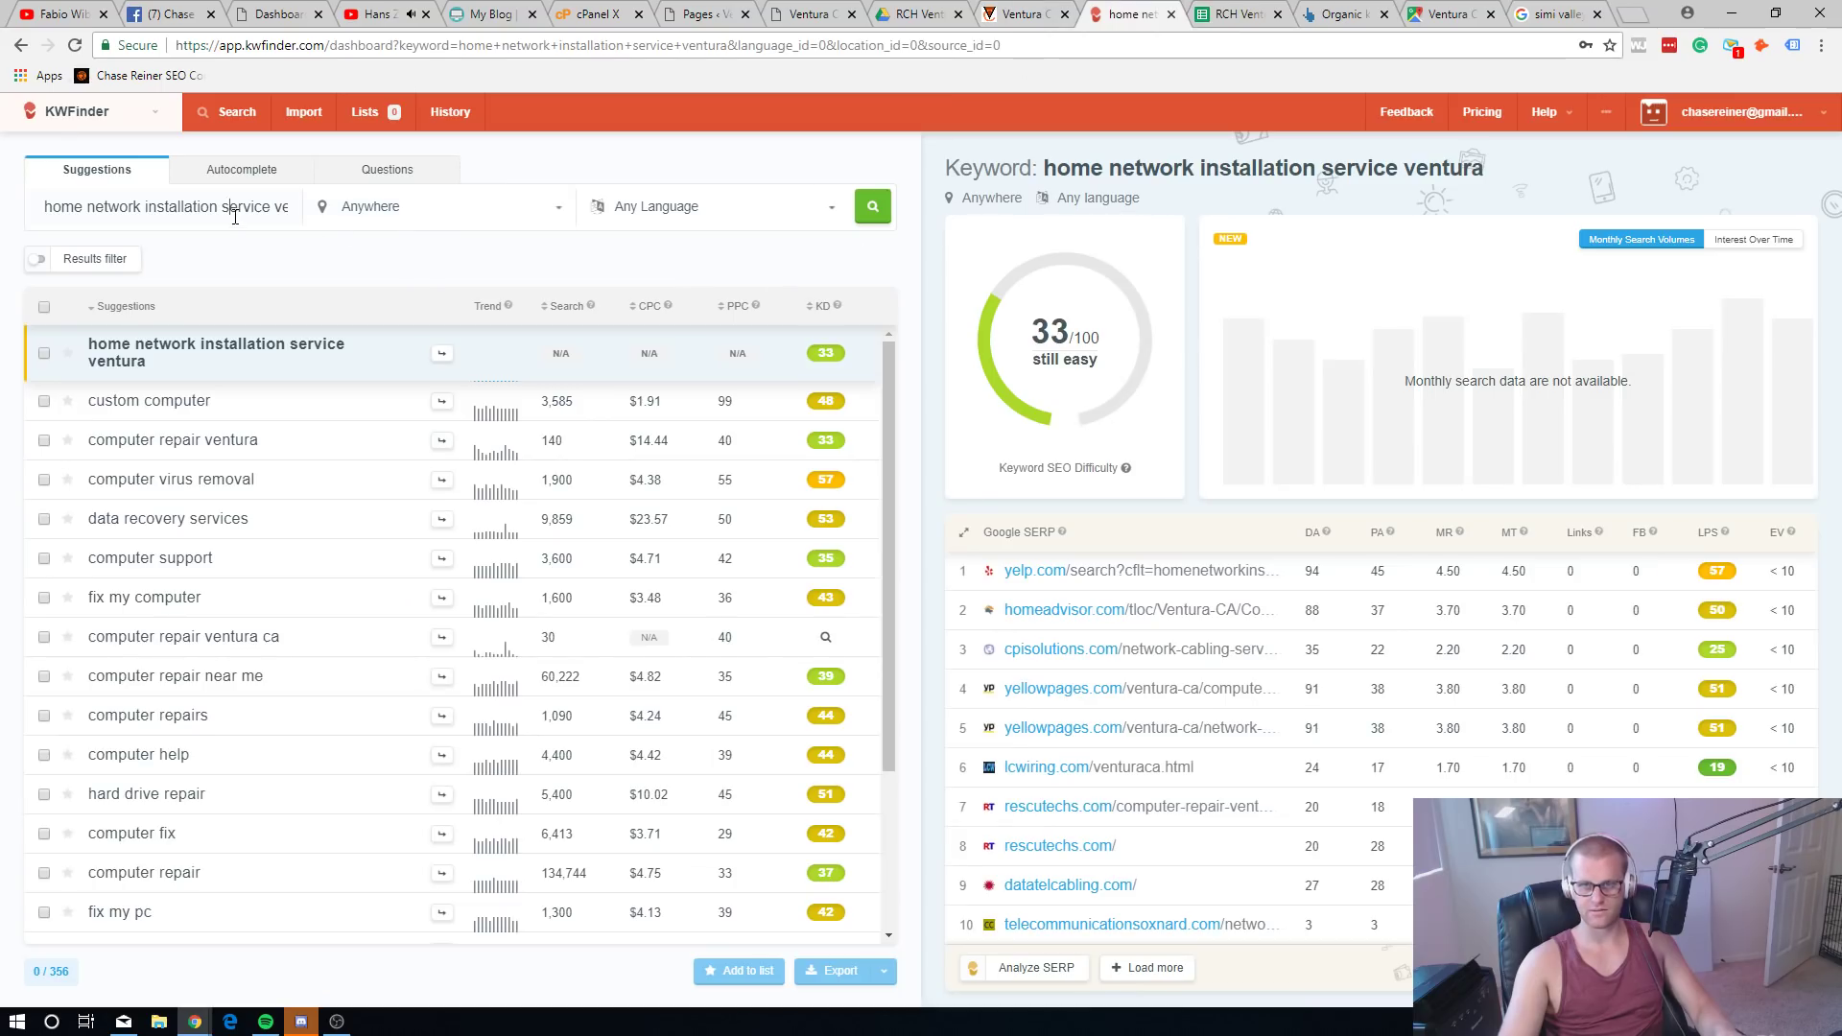
key(ctrl+a)
key(ctrl+v)
Switch the music video to a different track and close the Simi Valley search results
click(872, 206)
click(374, 13)
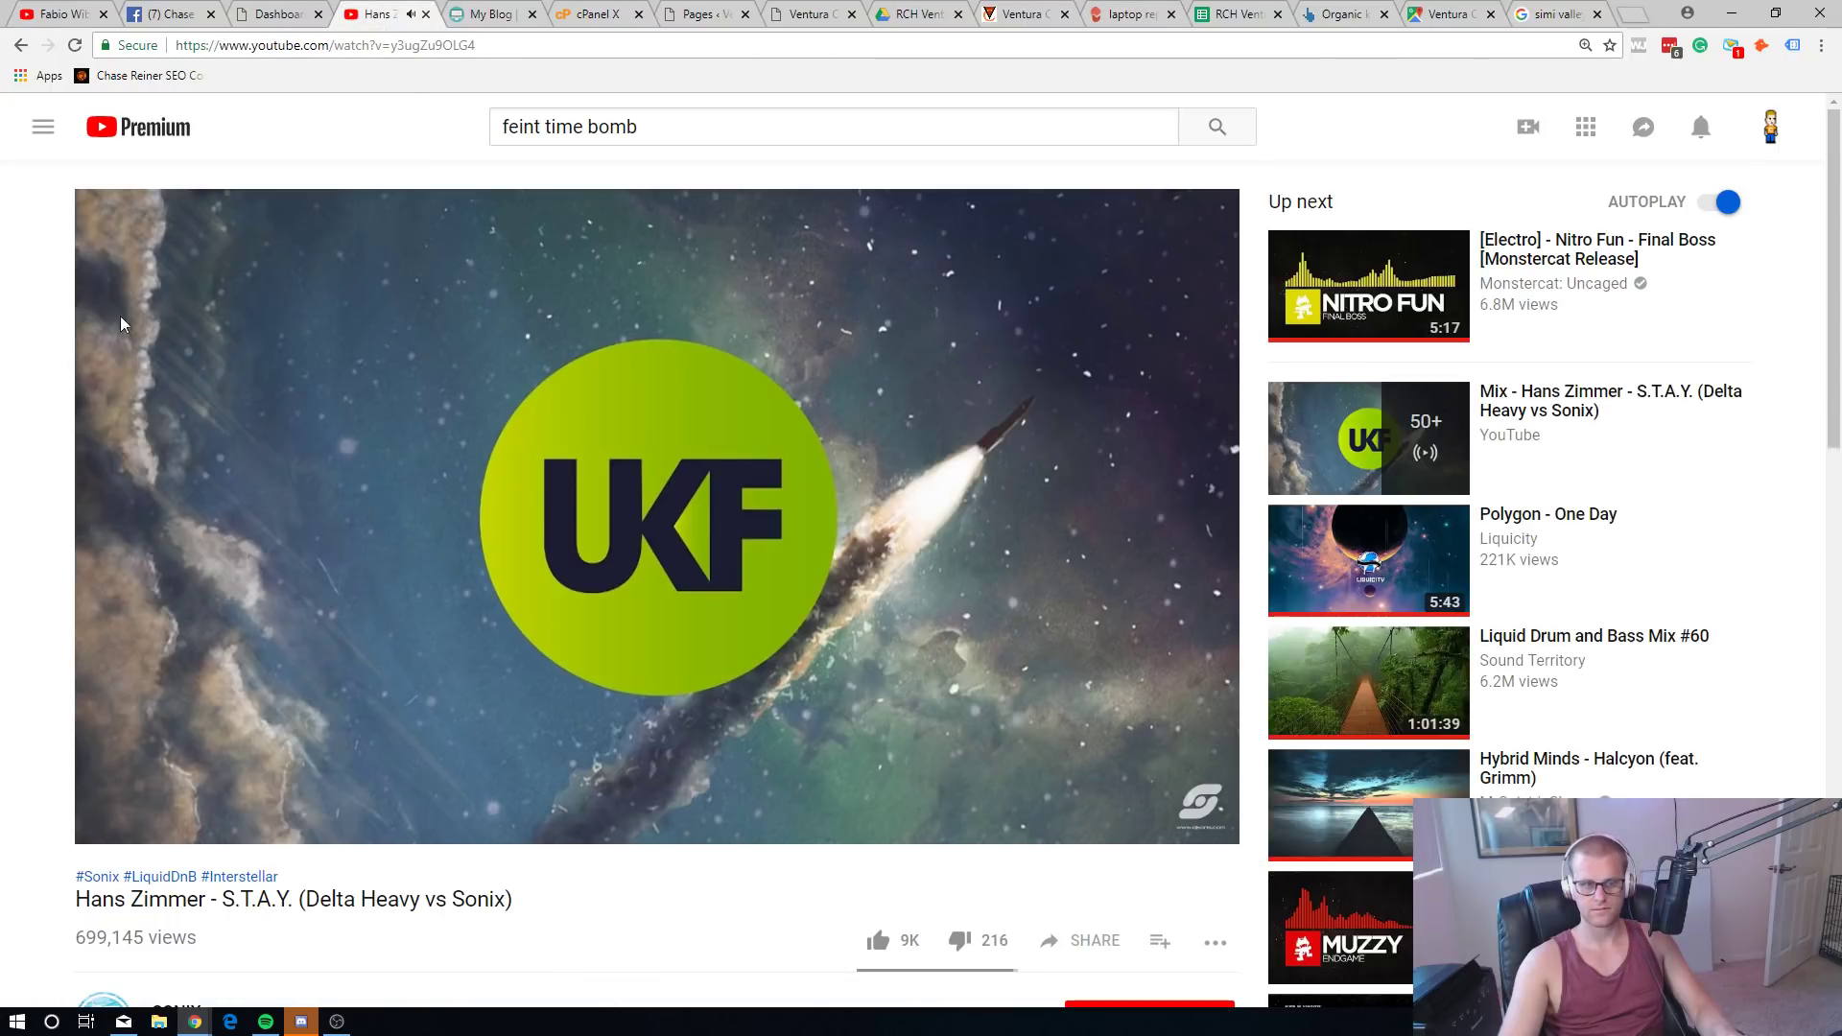
scroll(1384, 670, down, 3)
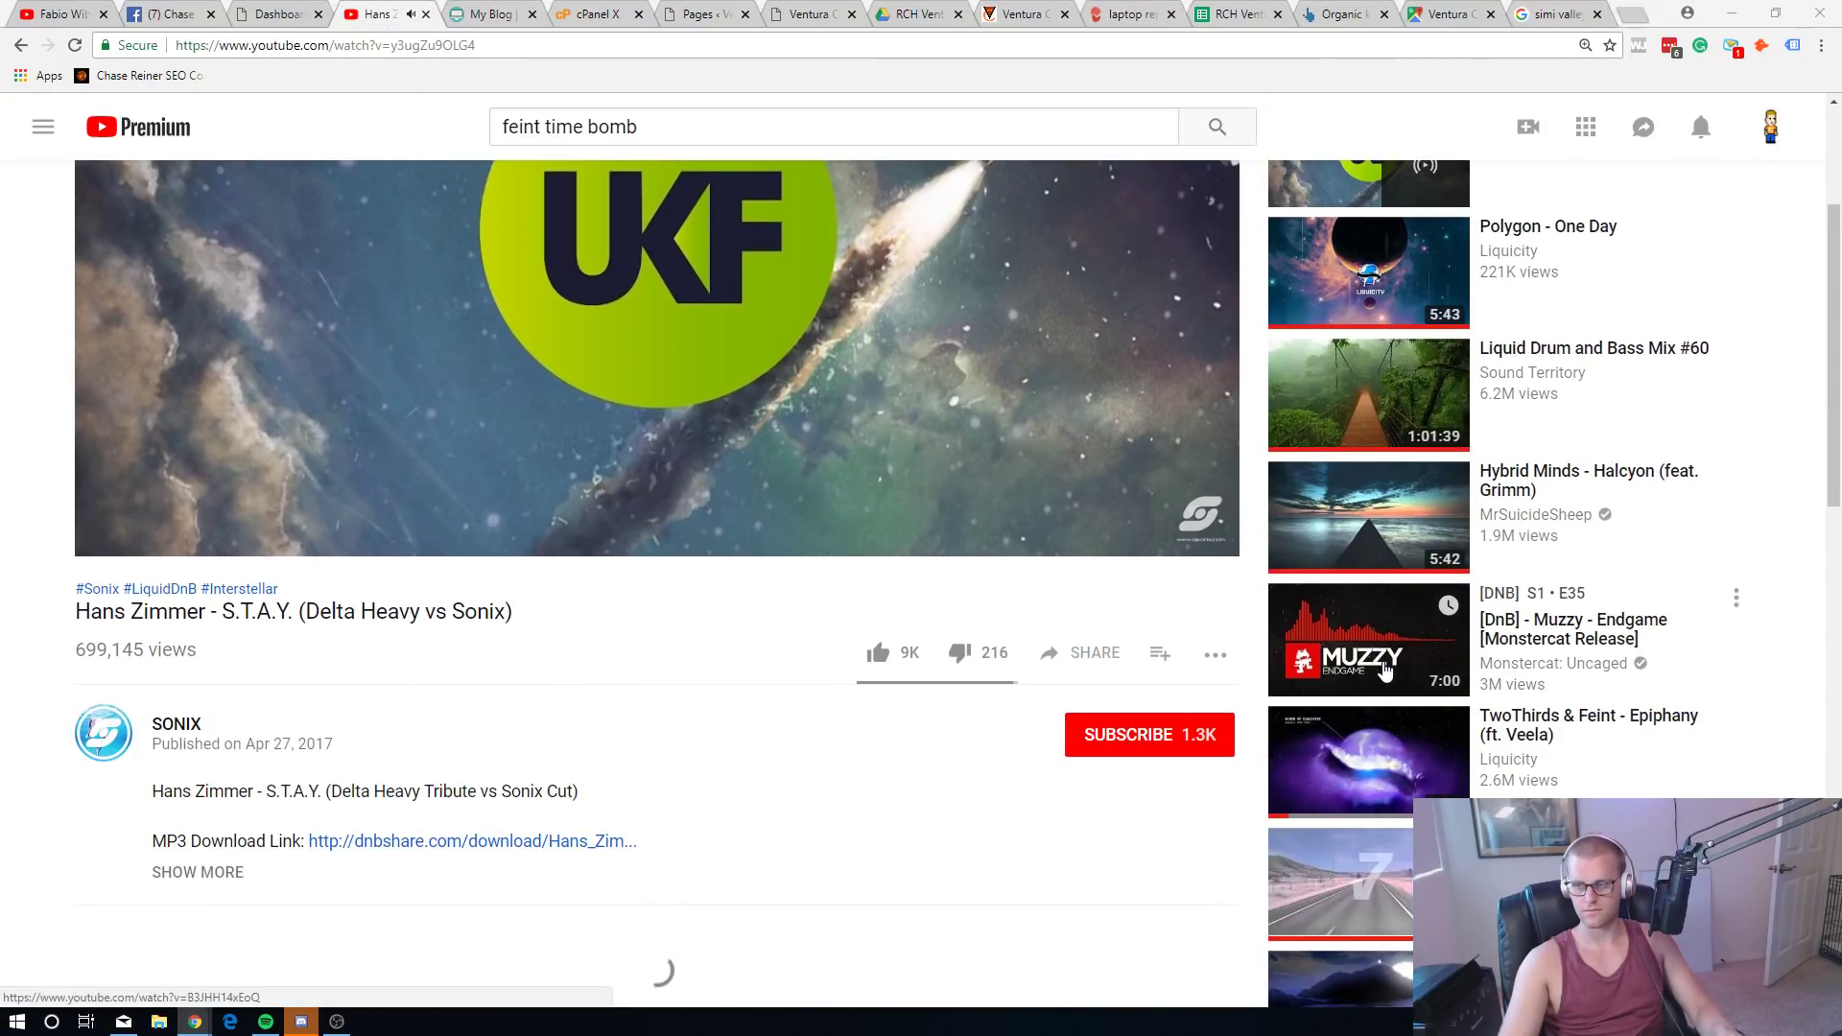
click(1384, 670)
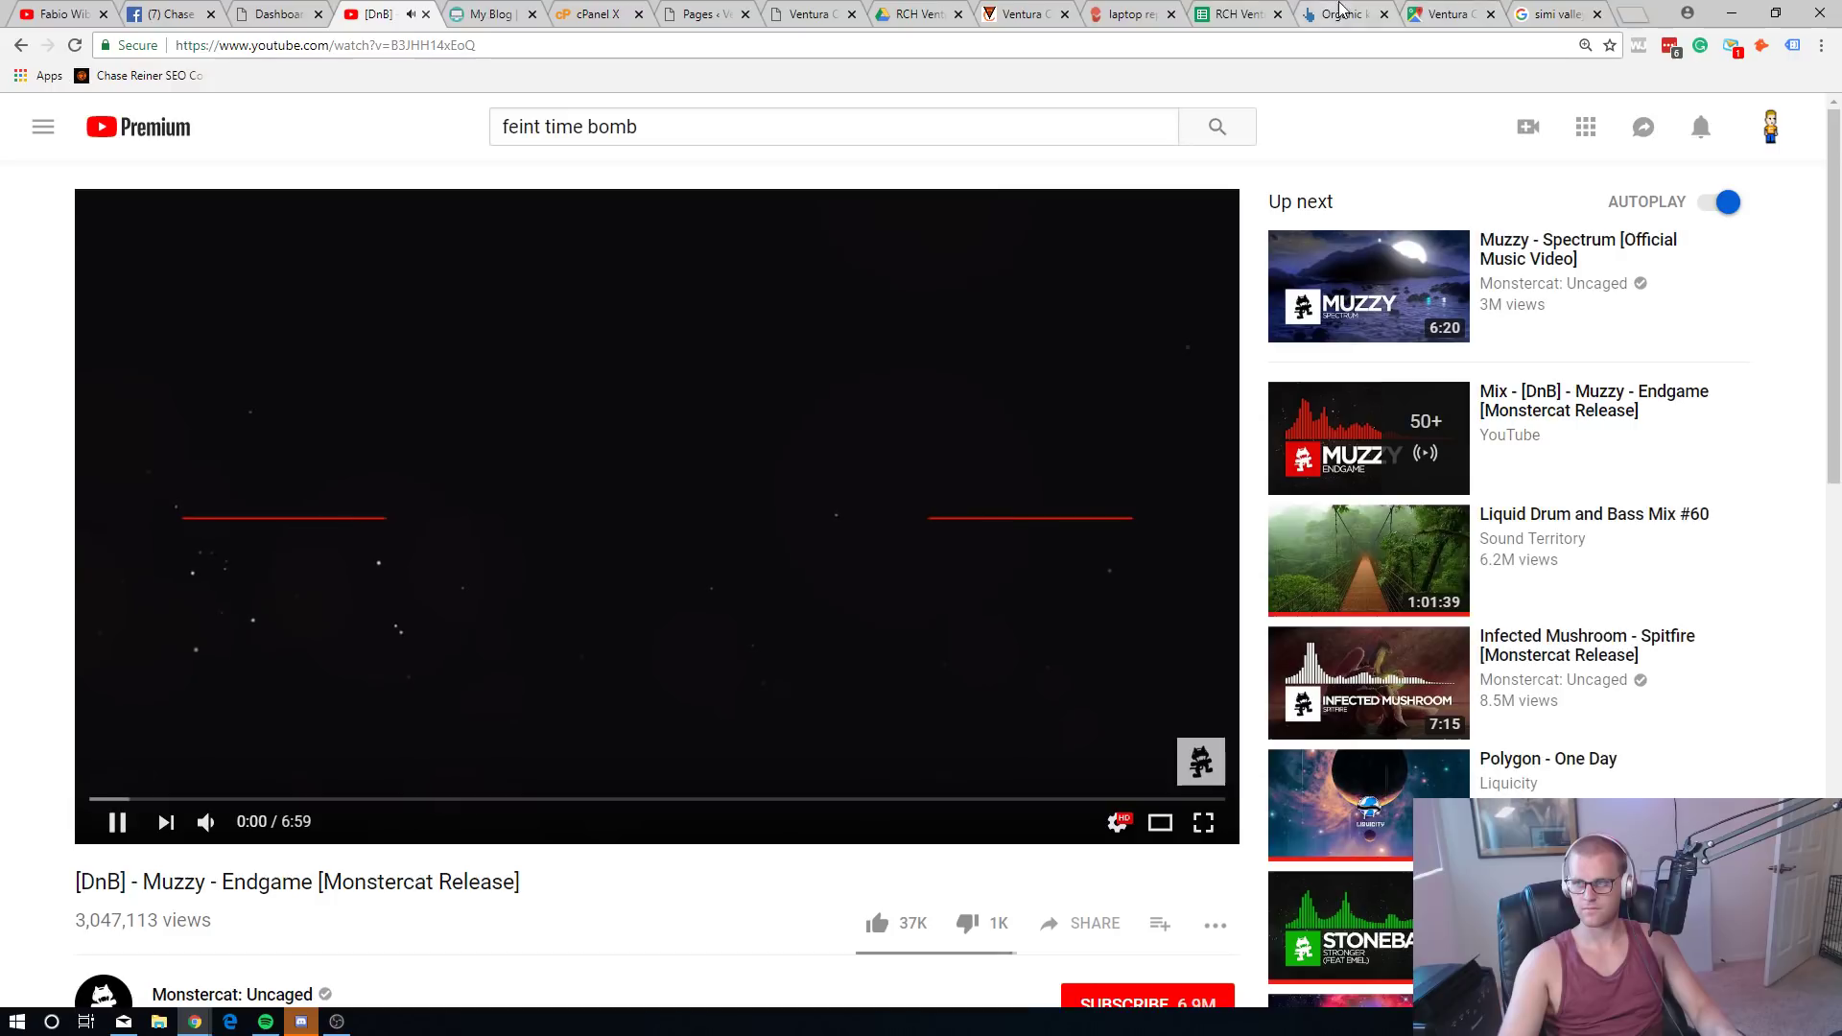
click(1524, 11)
click(1598, 14)
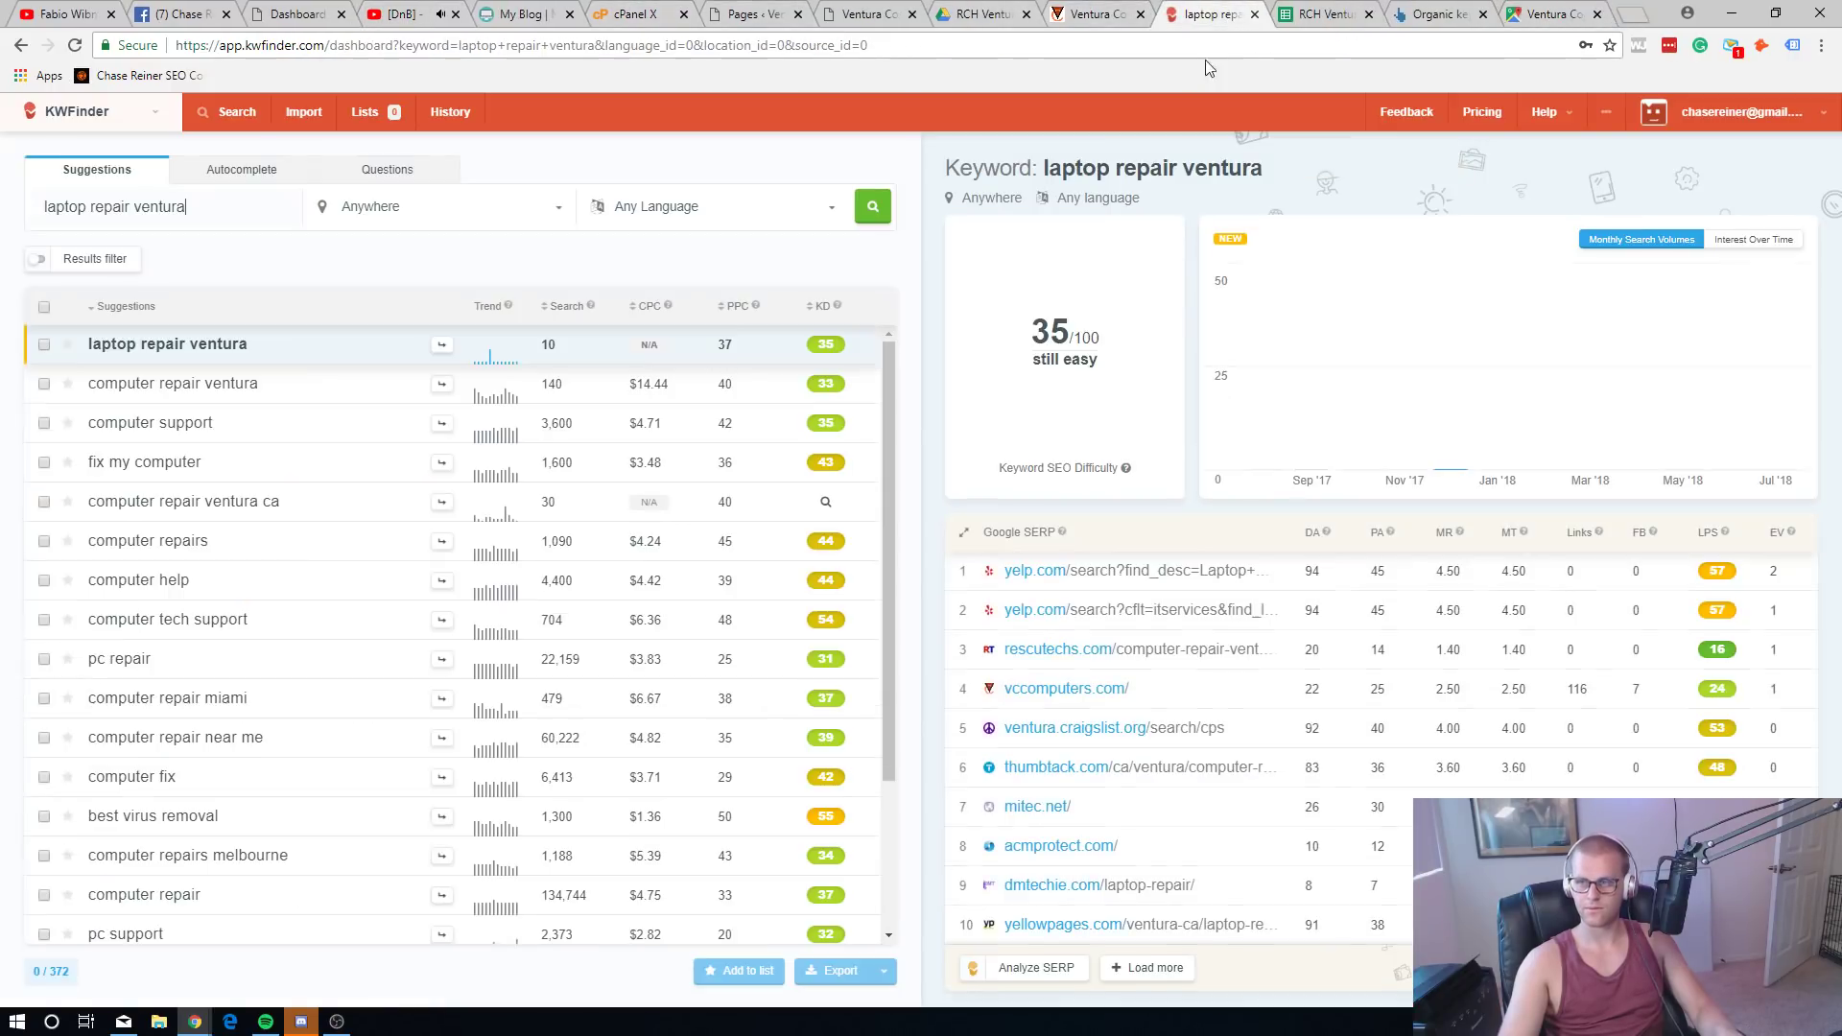
Read laptop repair ventura's volume of 10 (KD 35), then select its SR cell in the sheet
click(1207, 14)
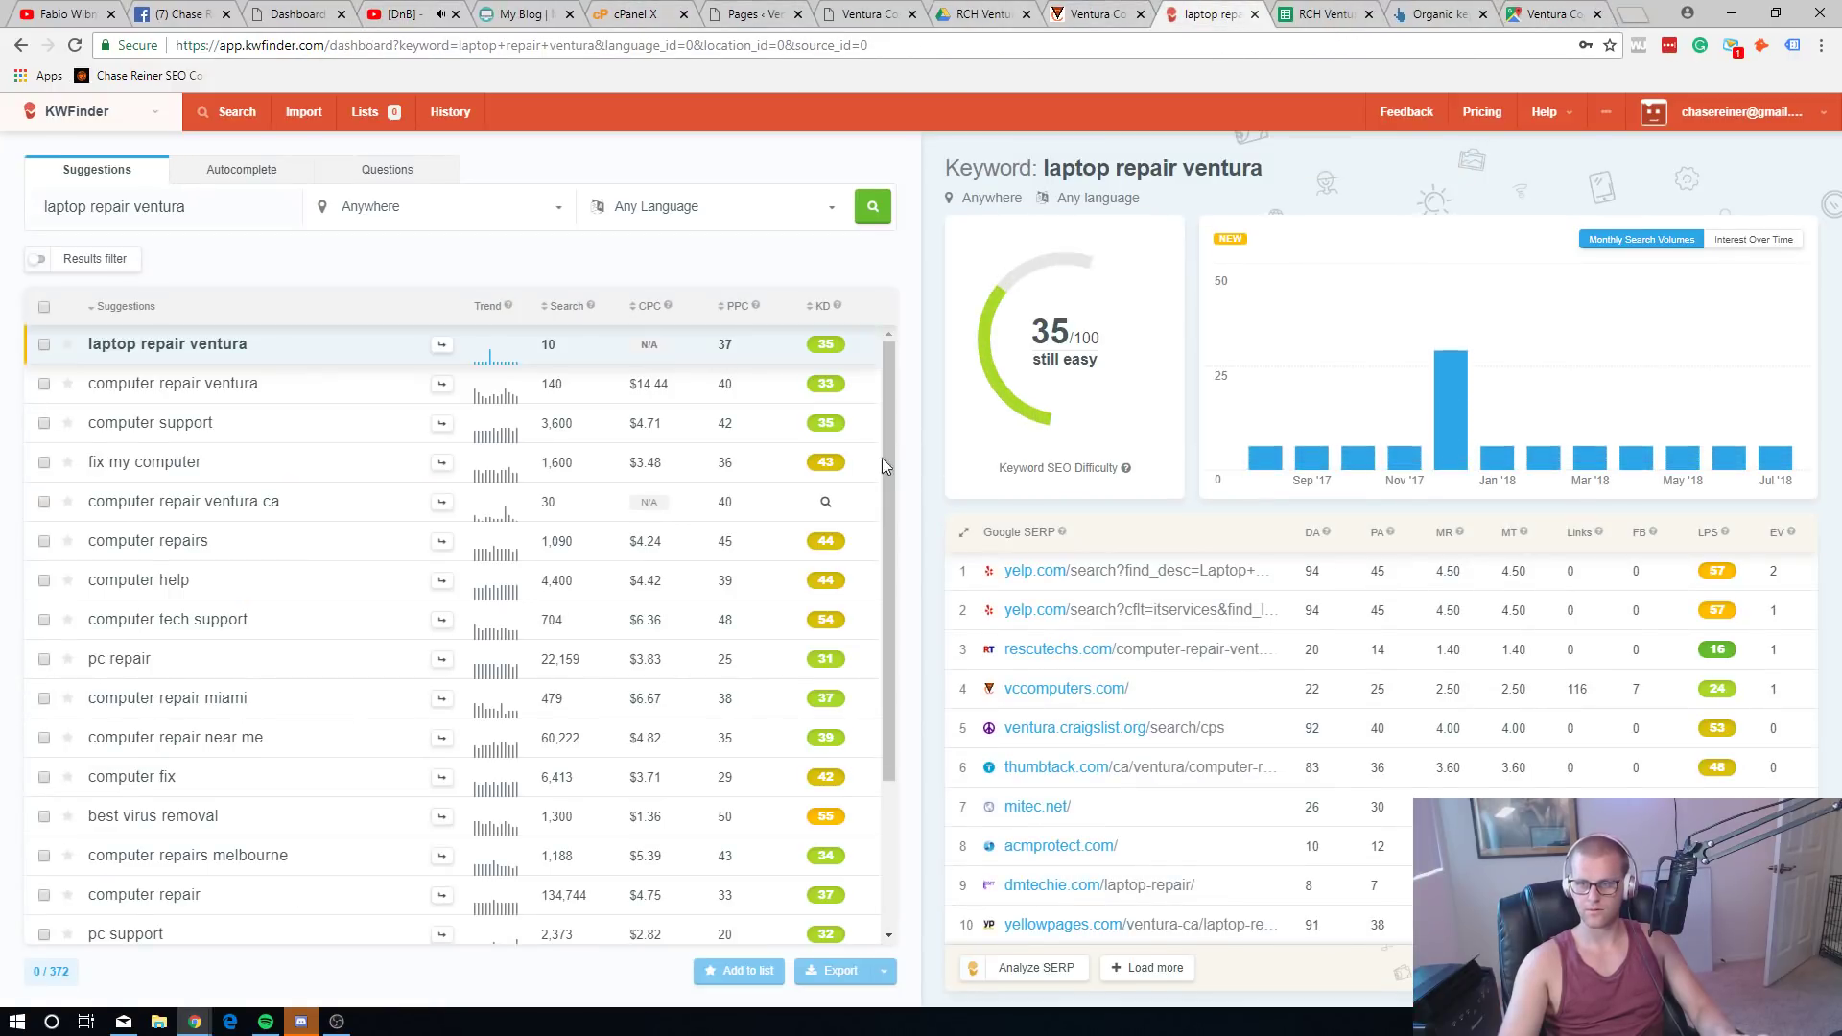
click(753, 13)
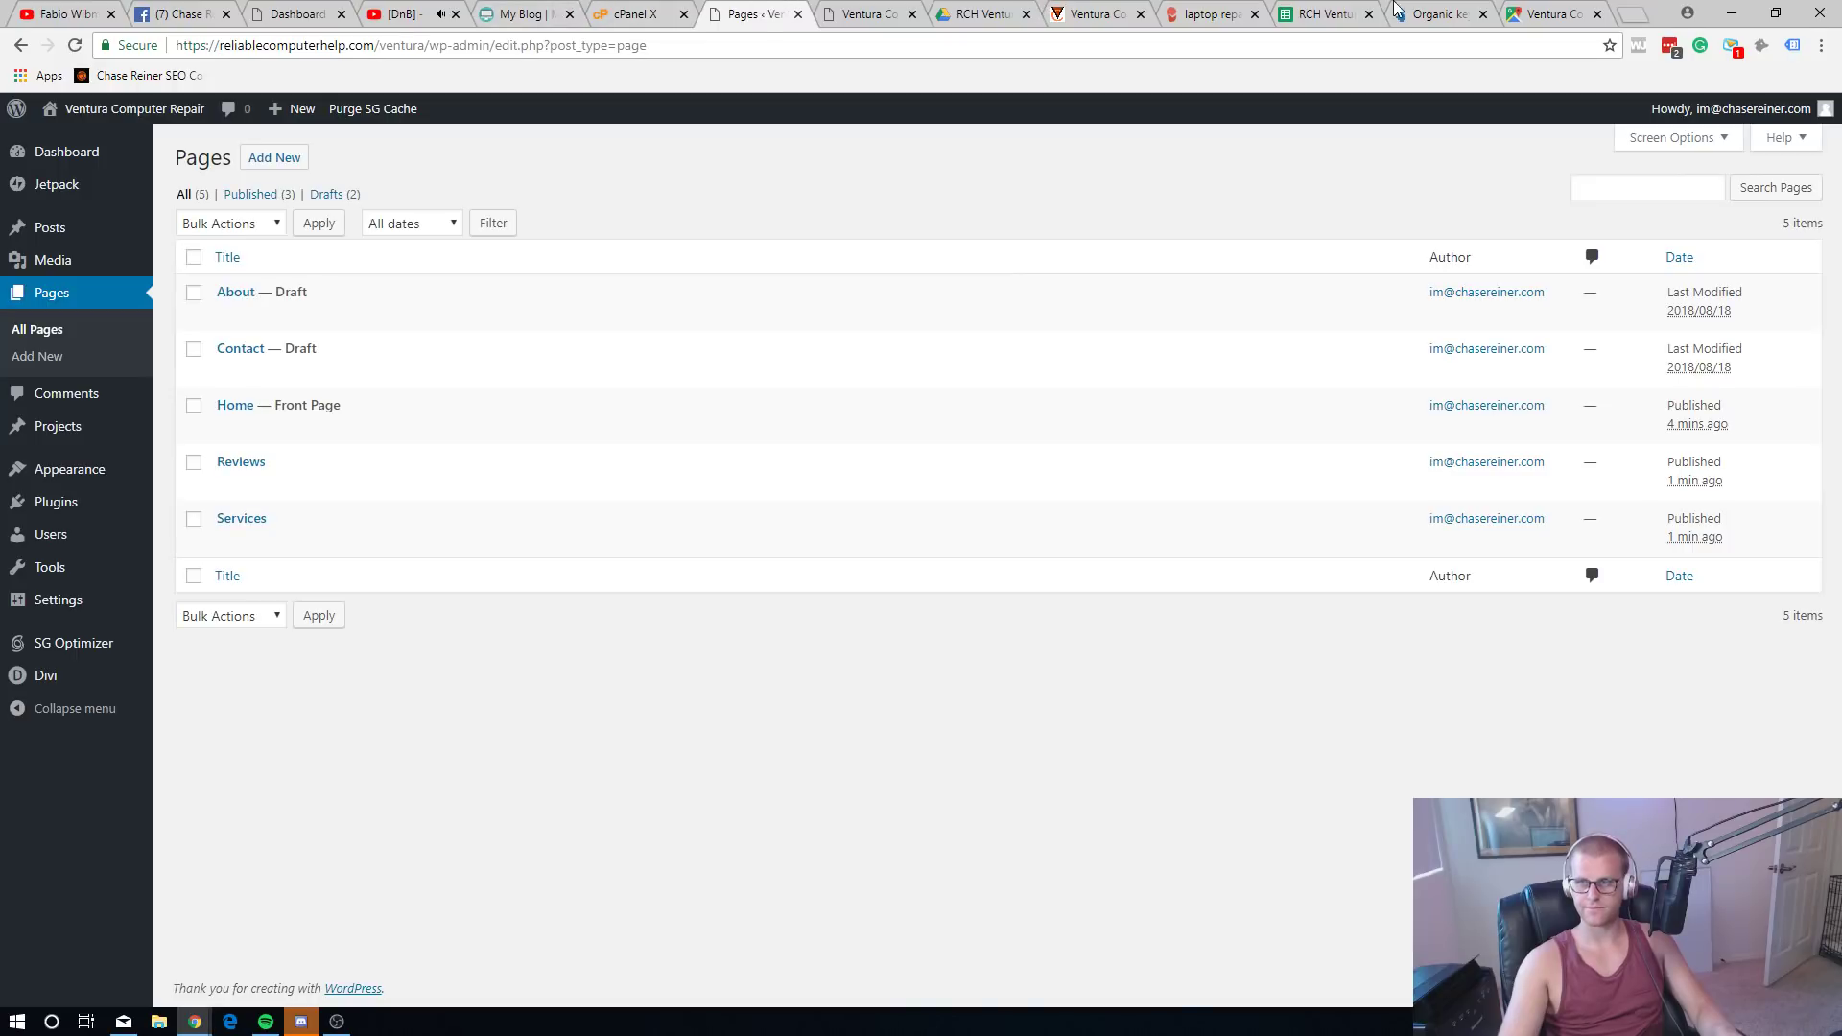
click(1356, 14)
click(692, 388)
Enter SR 10 for laptop repair ventura and search 'pc repair ventura' in KWFinder
text(1)
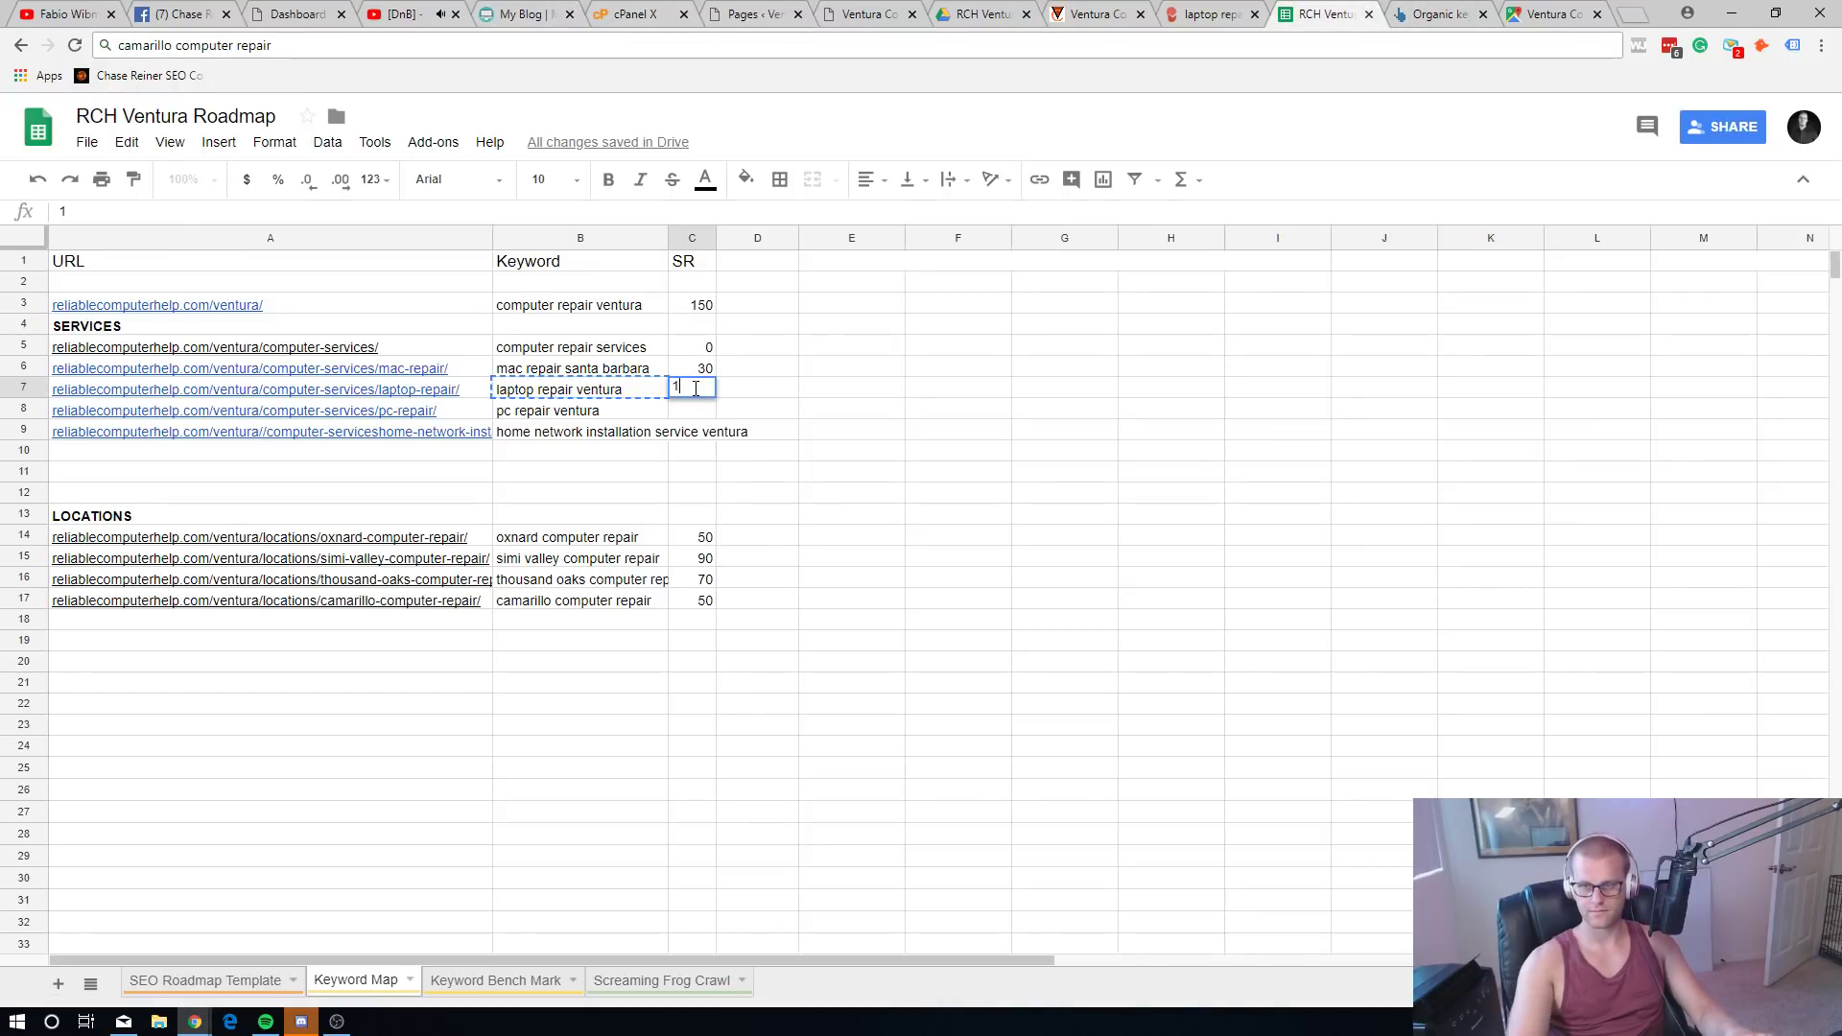
text(0)
click(641, 420)
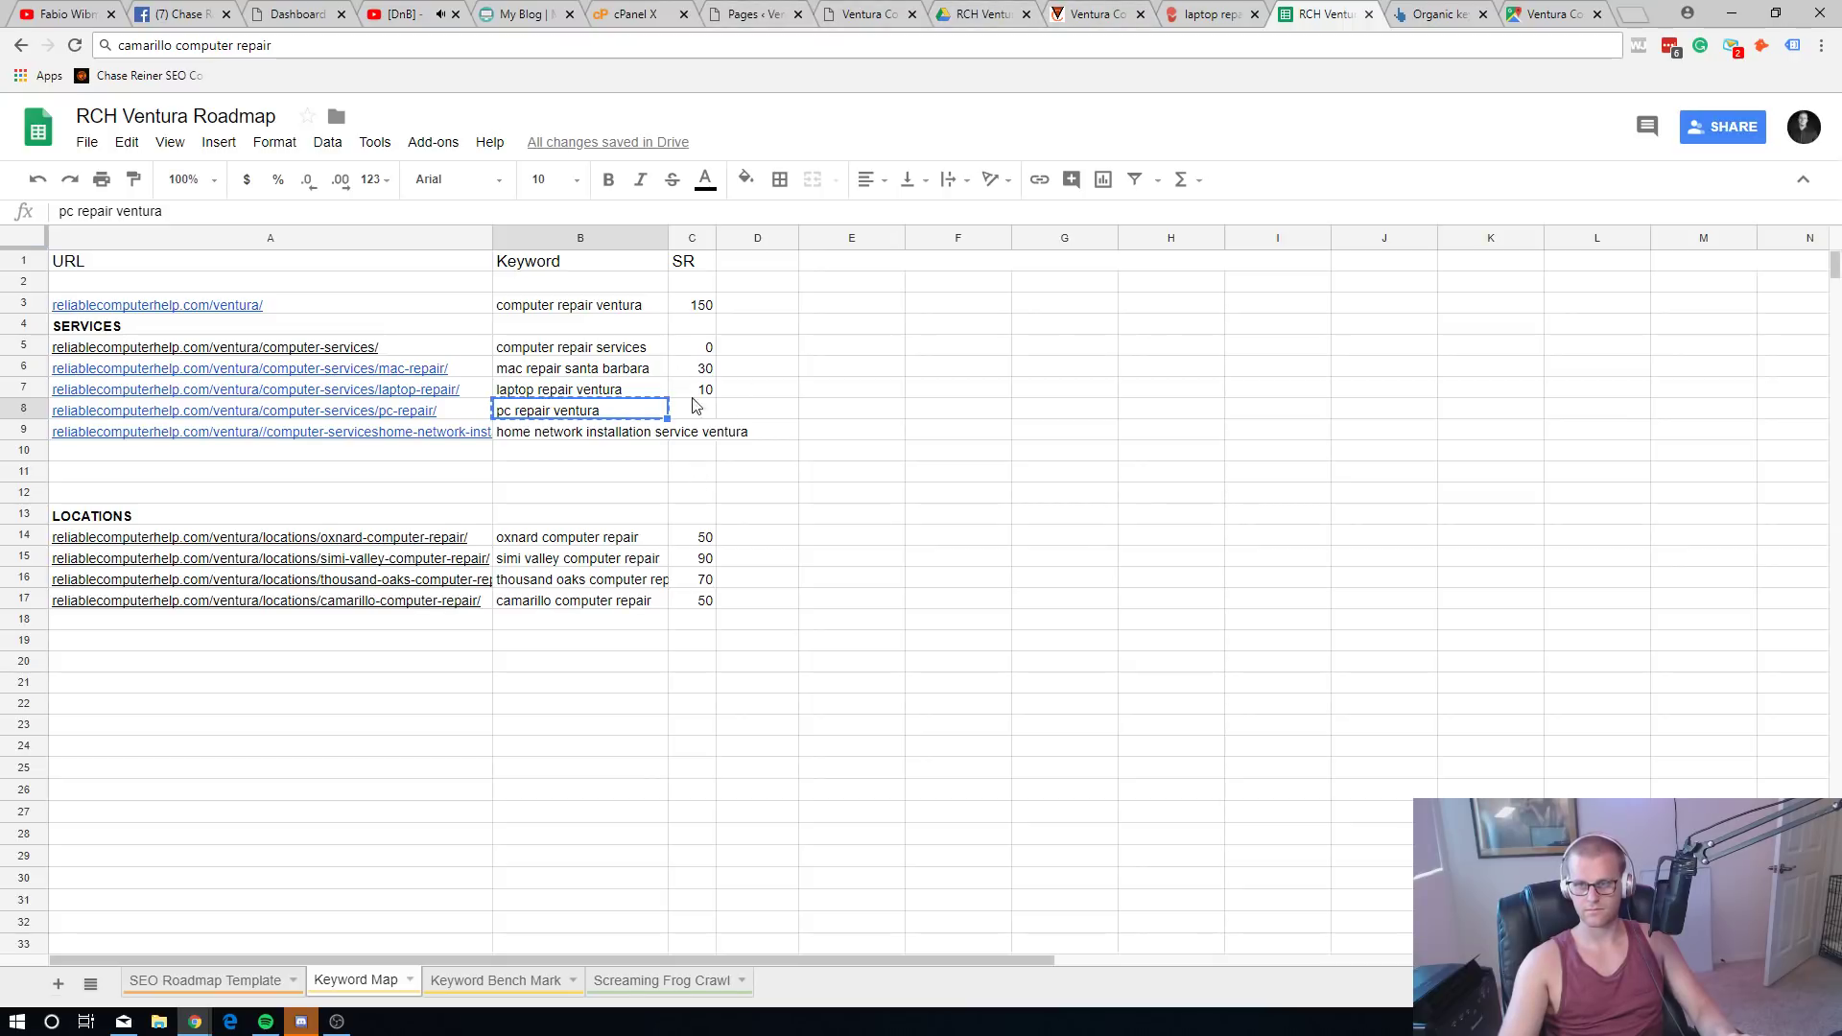
click(709, 415)
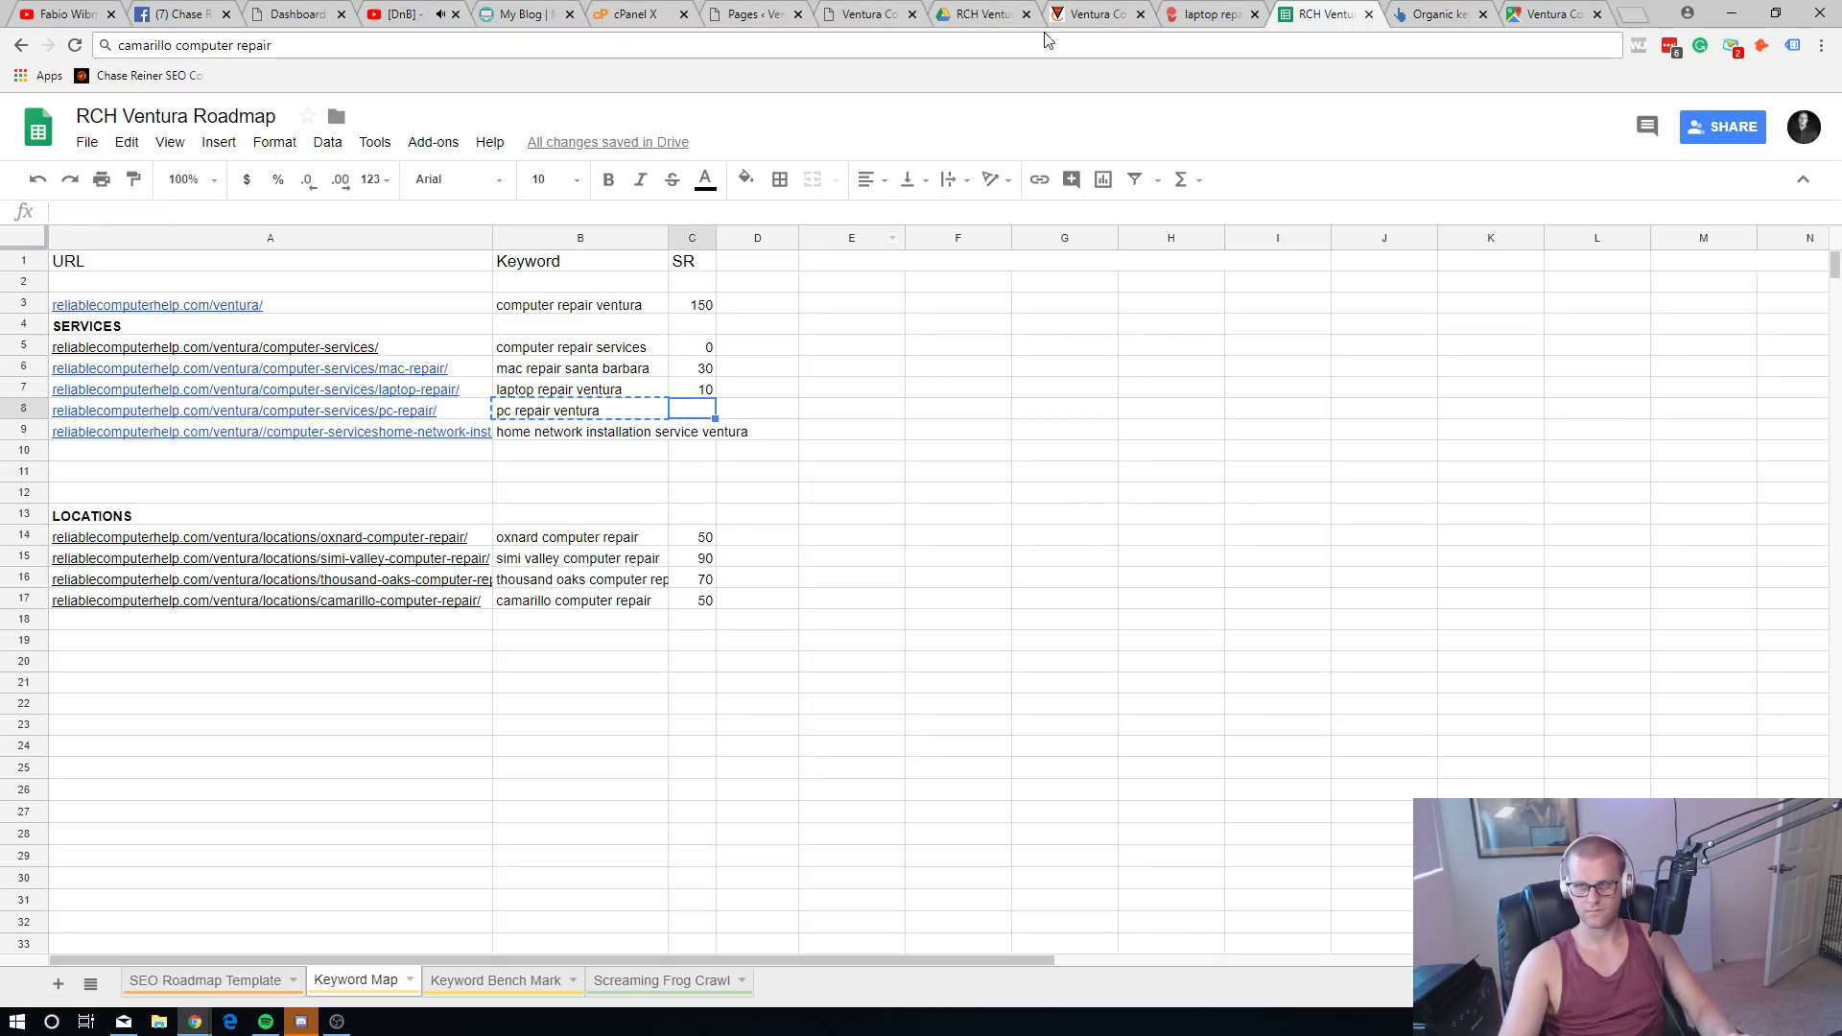
click(1207, 11)
triple_click(144, 206)
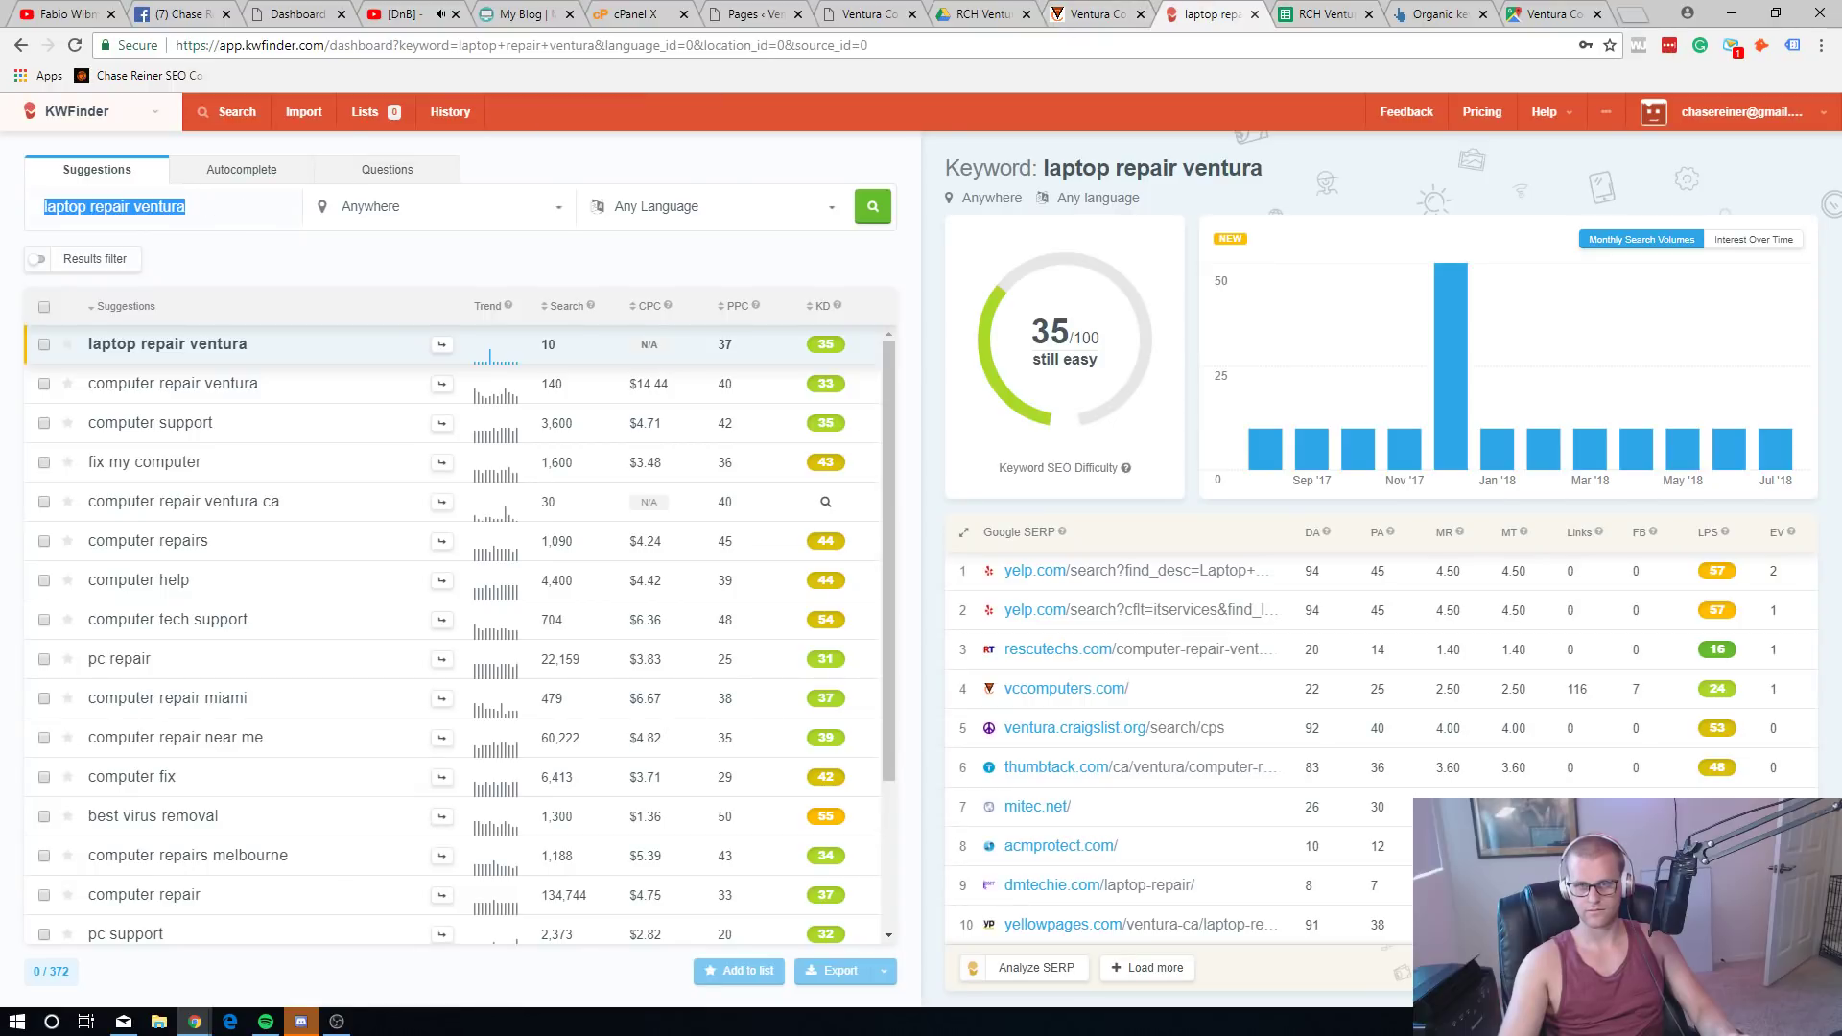
text(pc repair ventura)
click(875, 203)
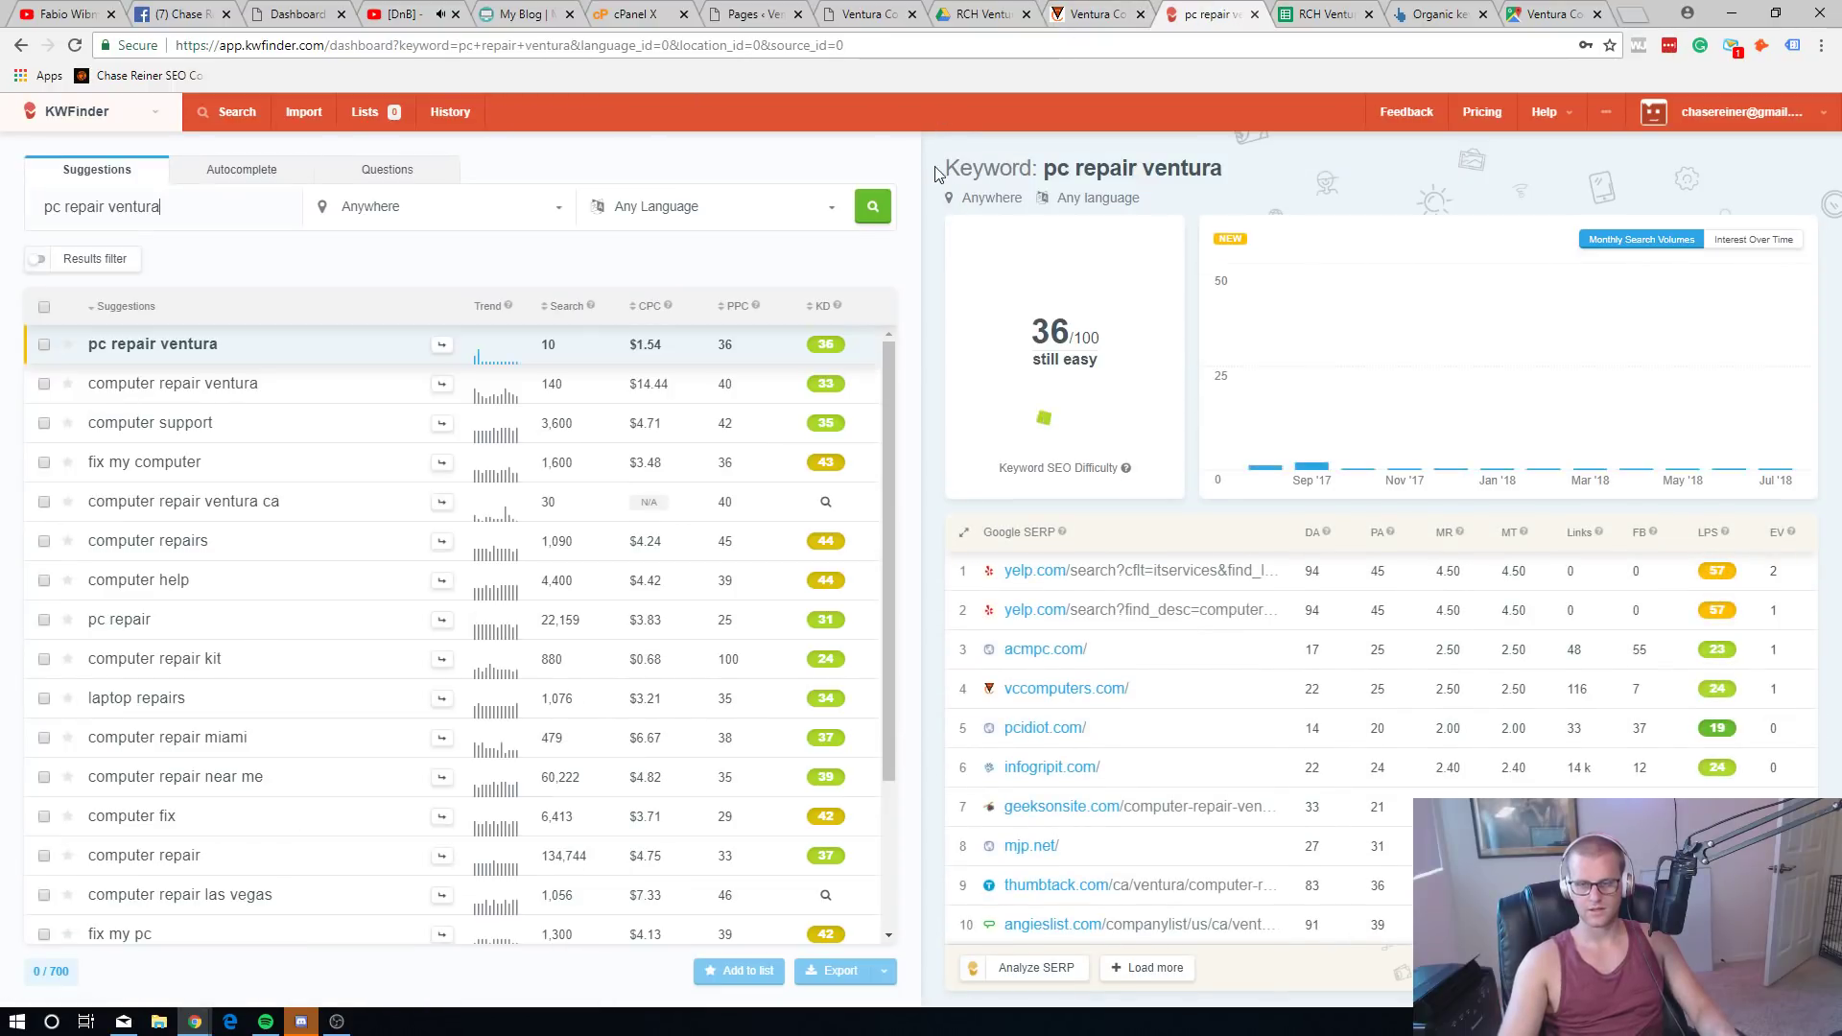
Back in the sheet, enter SR 10 for pc repair ventura in C8
click(1099, 13)
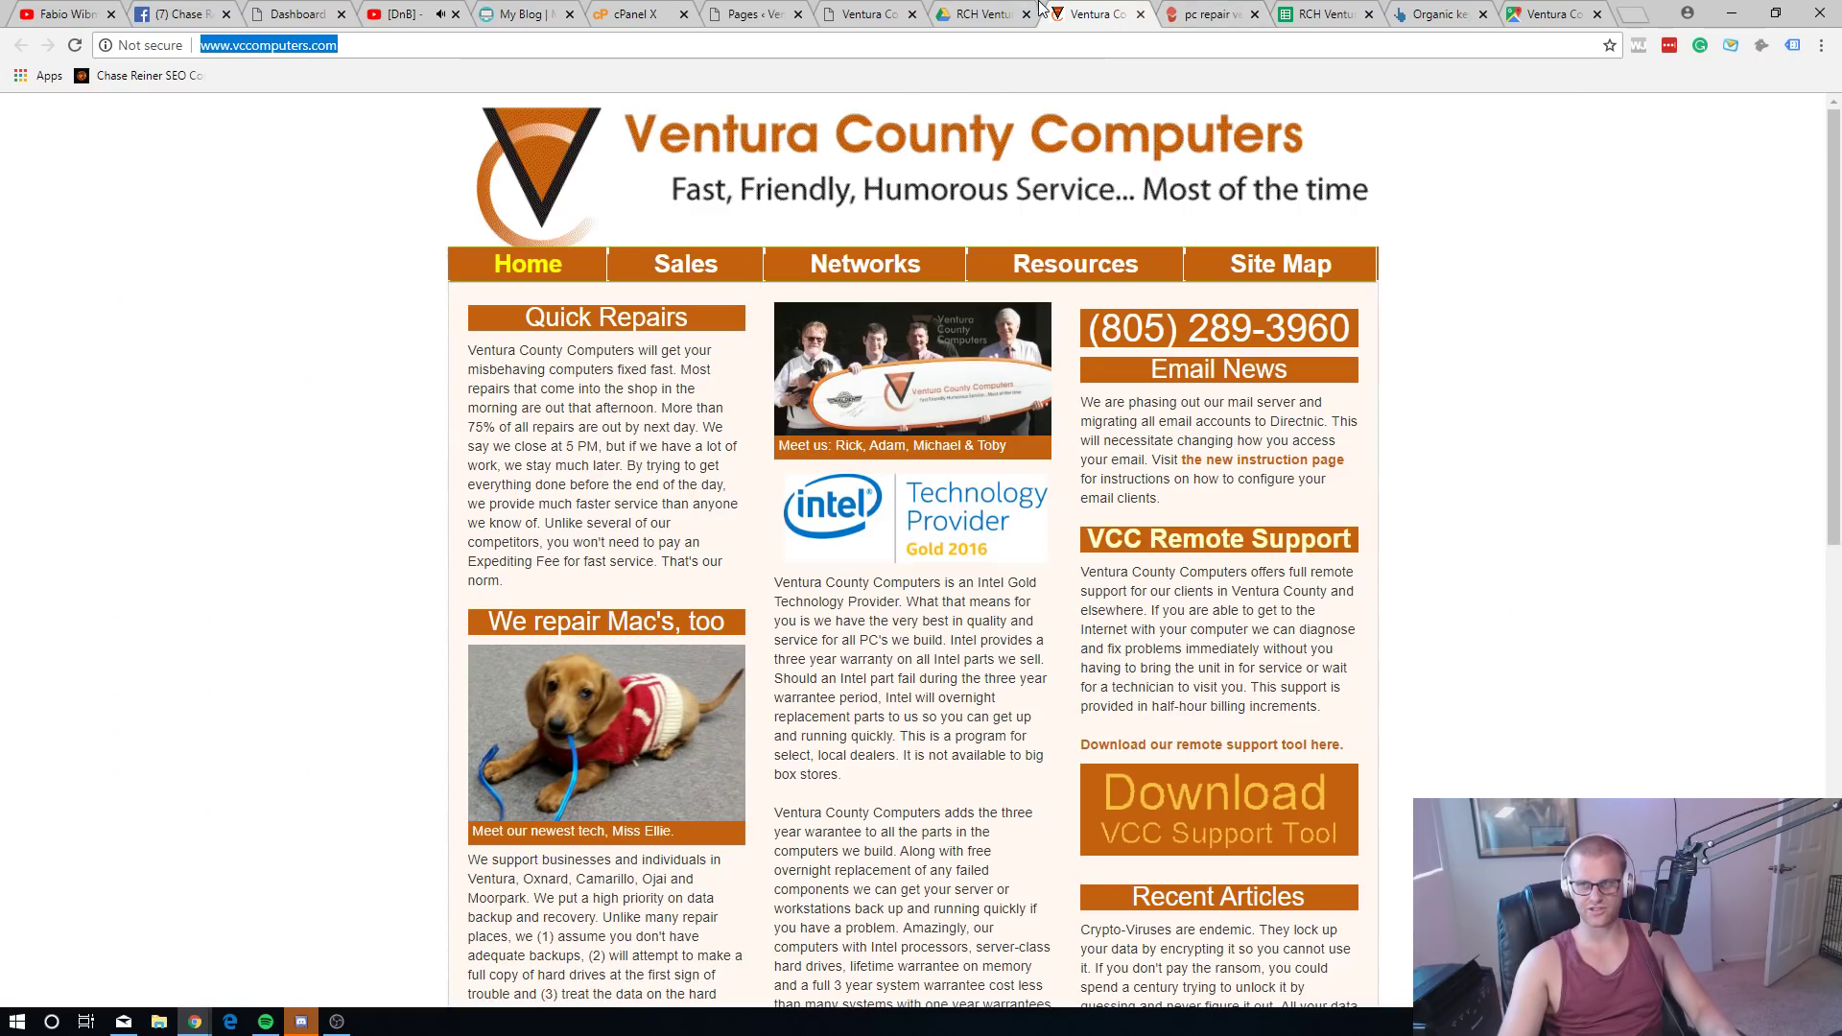
key(ctrl+shift+Tab)
key(ctrl+shift+Tab)
key(ctrl+shift+Tab)
key(ctrl+shift+Tab)
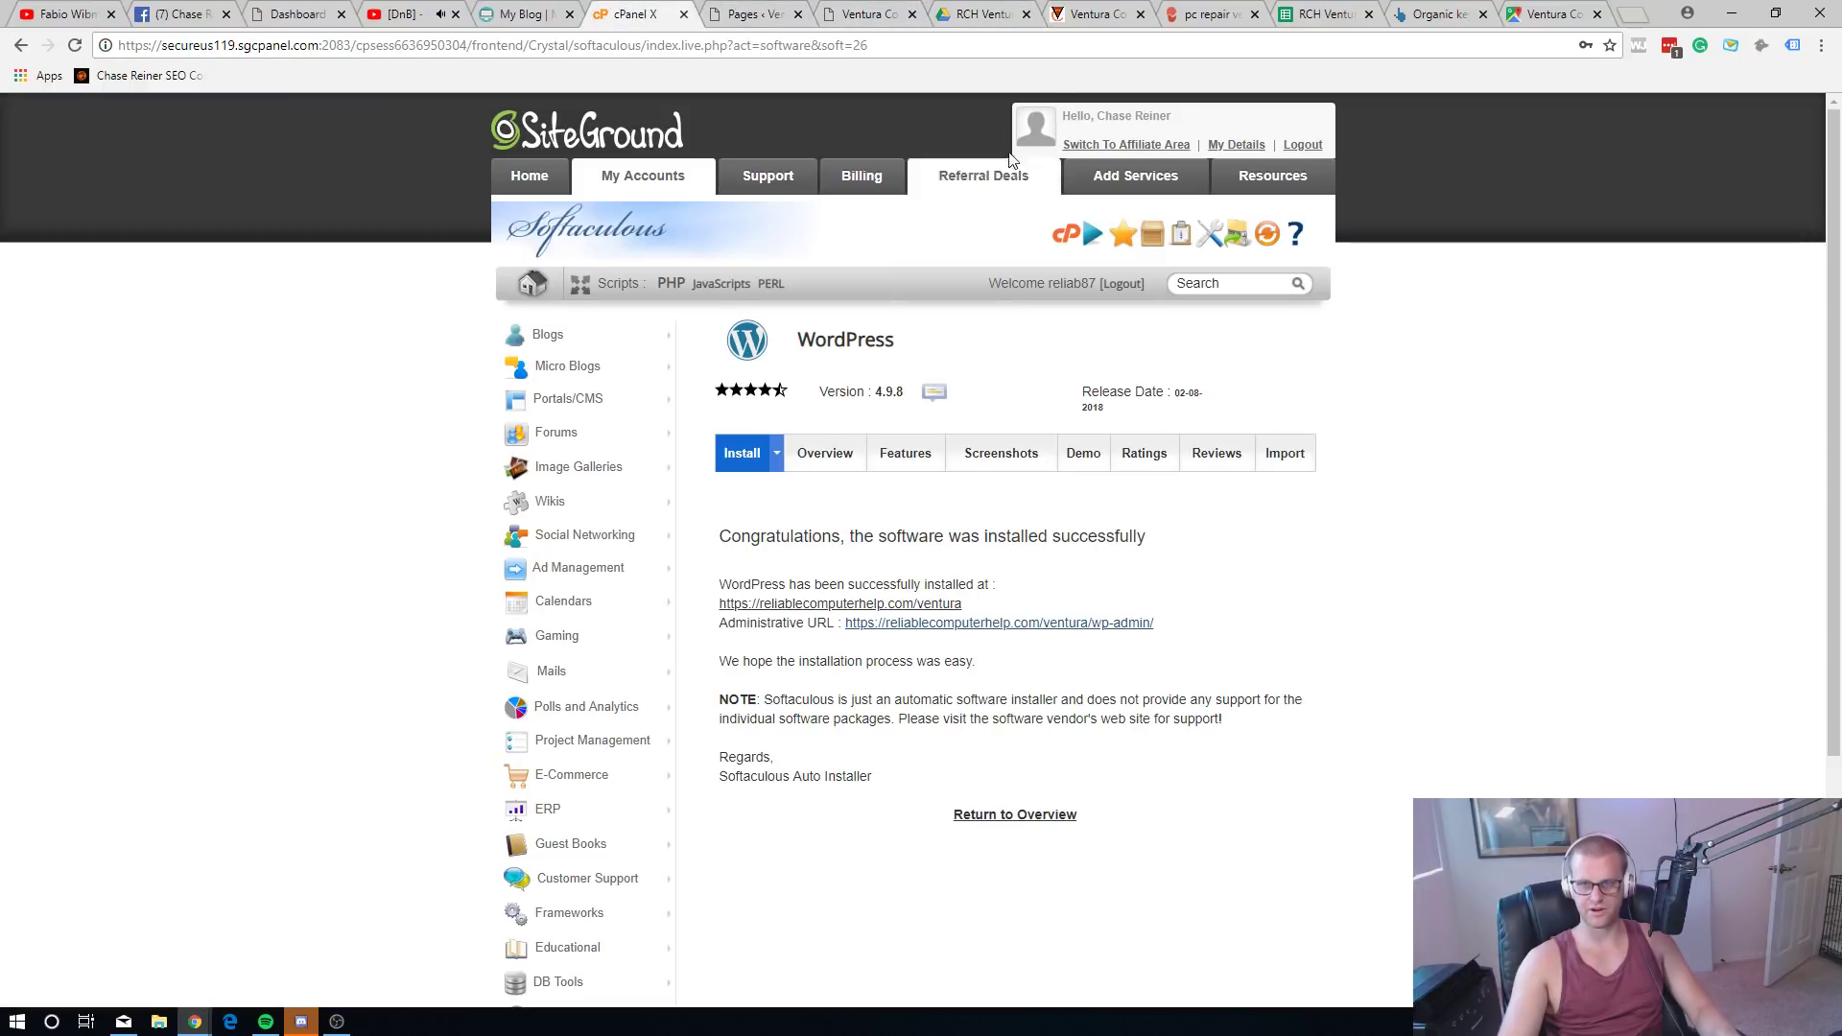
click(1211, 14)
click(1325, 14)
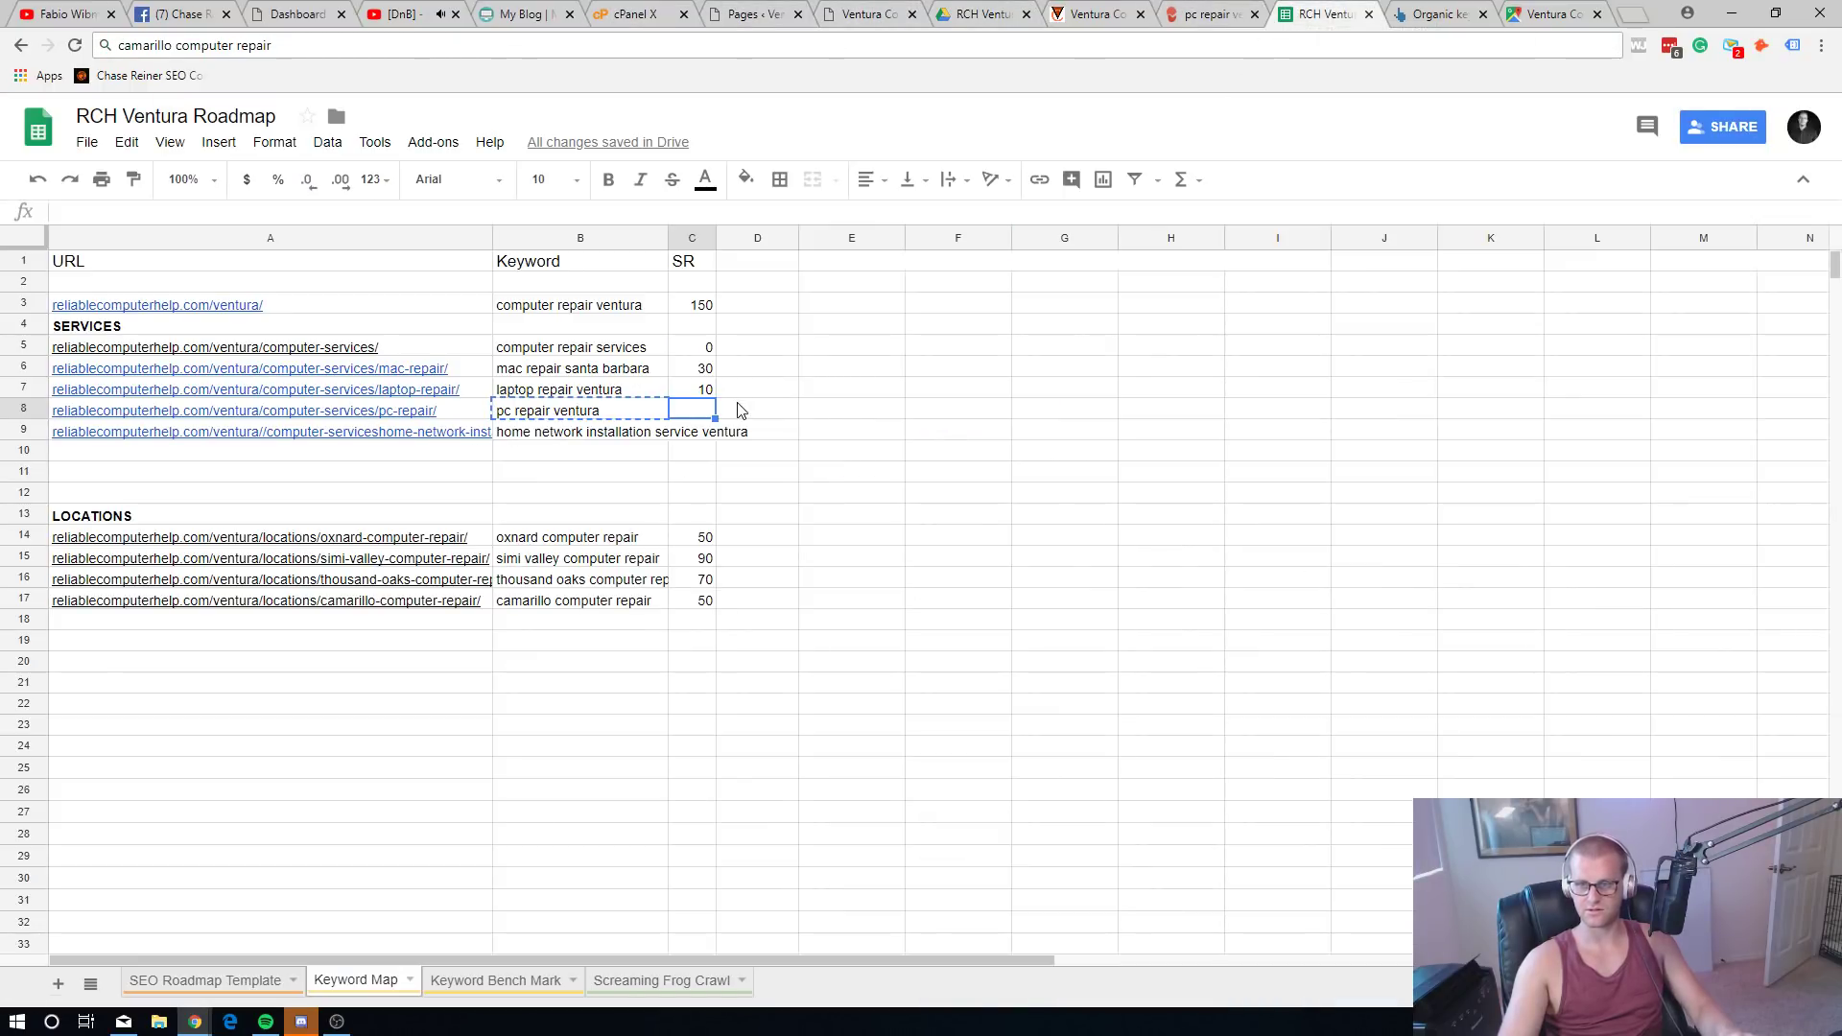
text(10)
key(Tab)
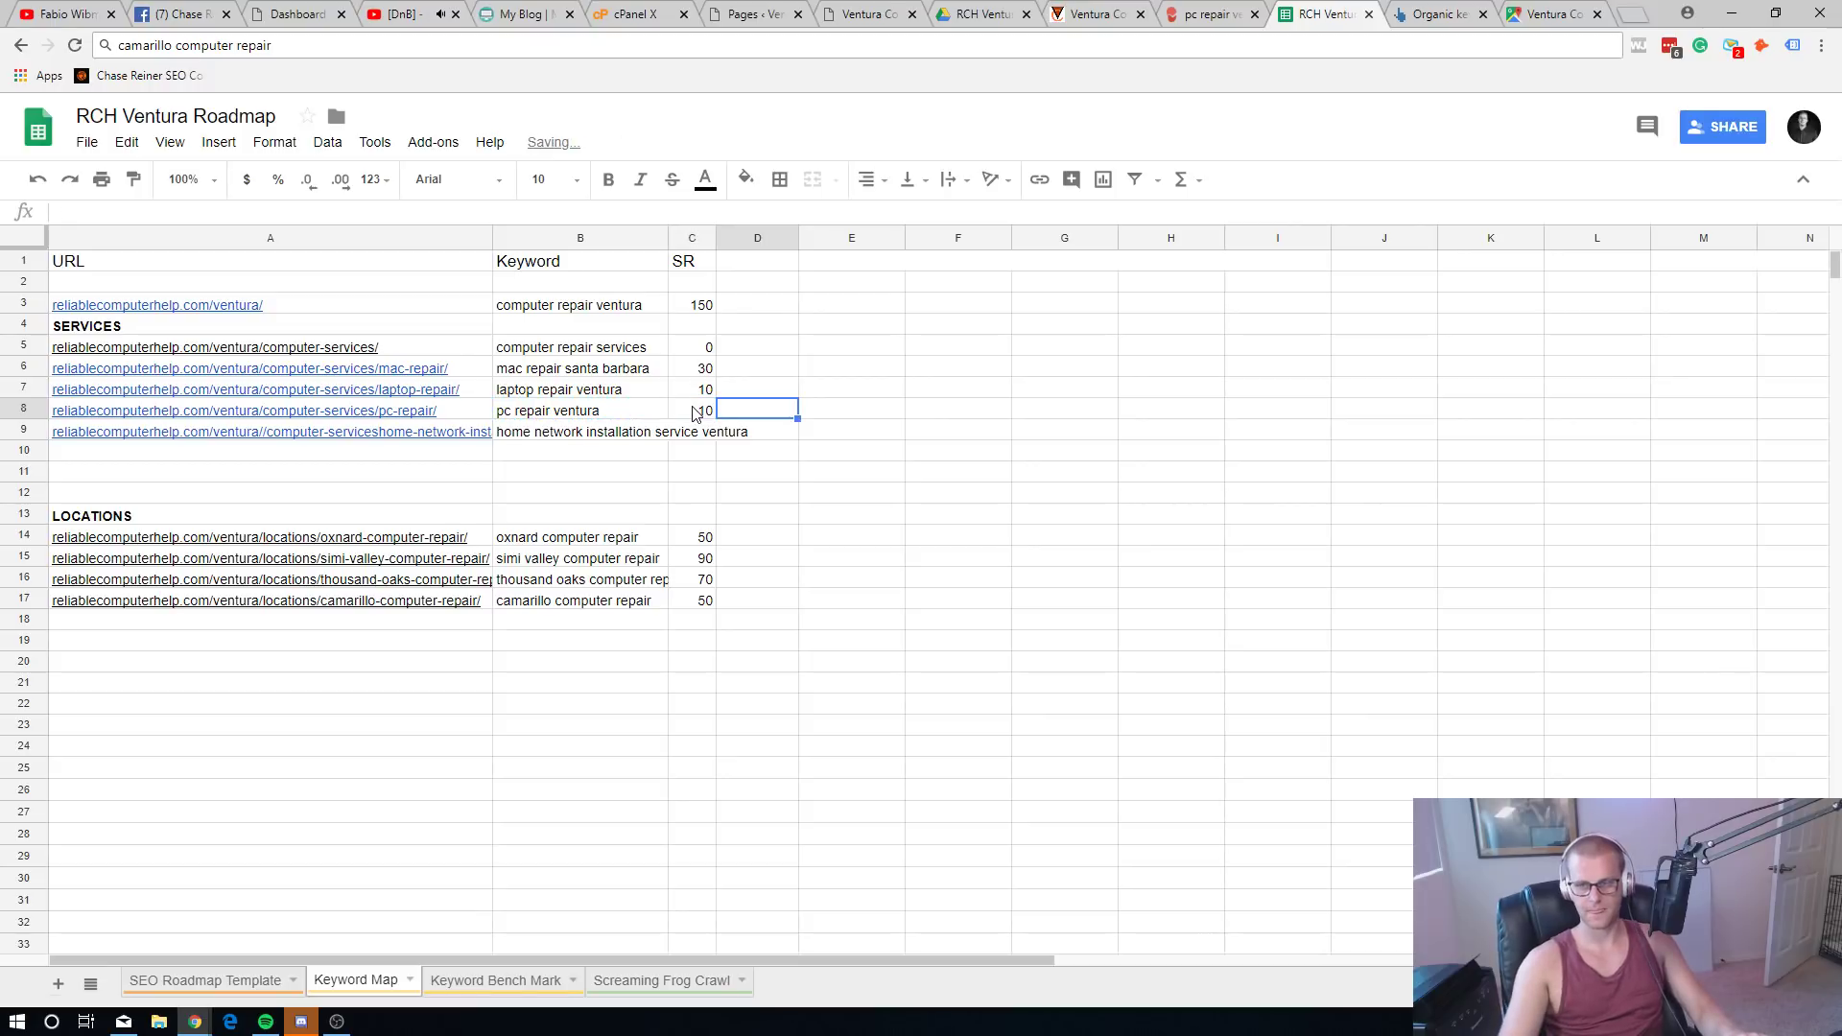
click(706, 443)
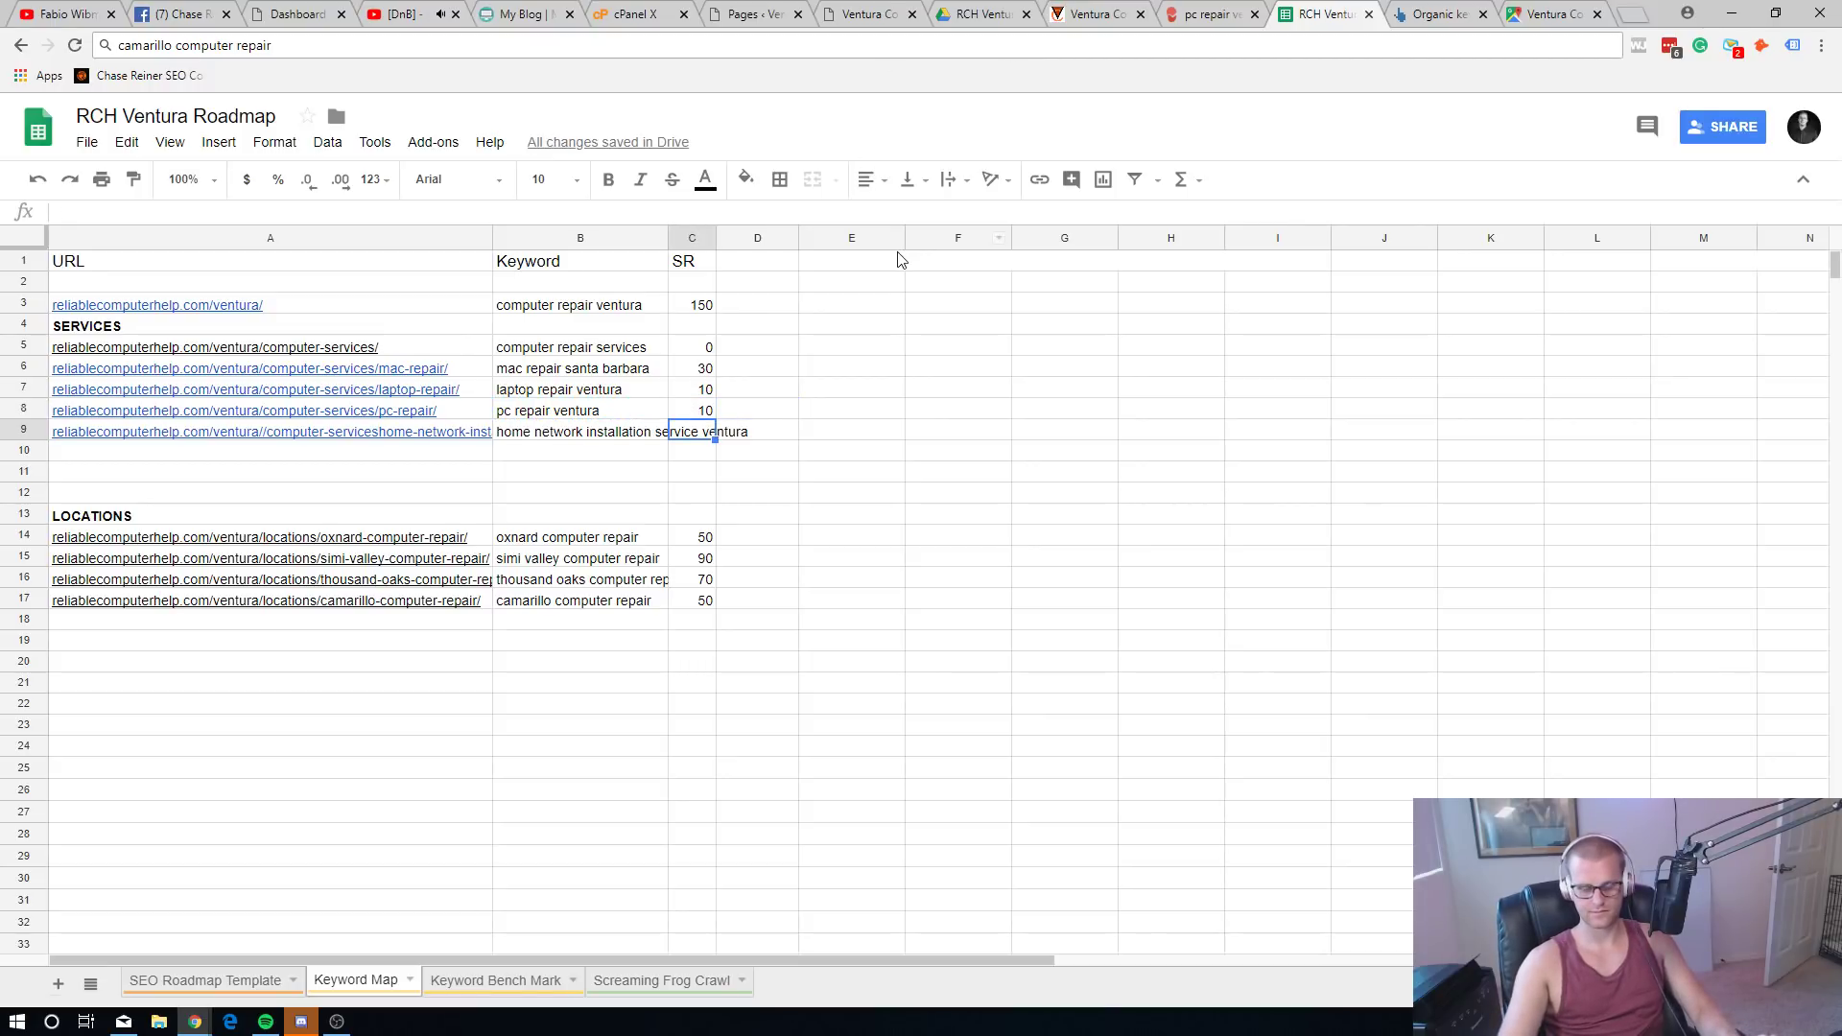
Enter SR 0 for row 9 and trim 'home' from its keyword
key(Return)
text(0)
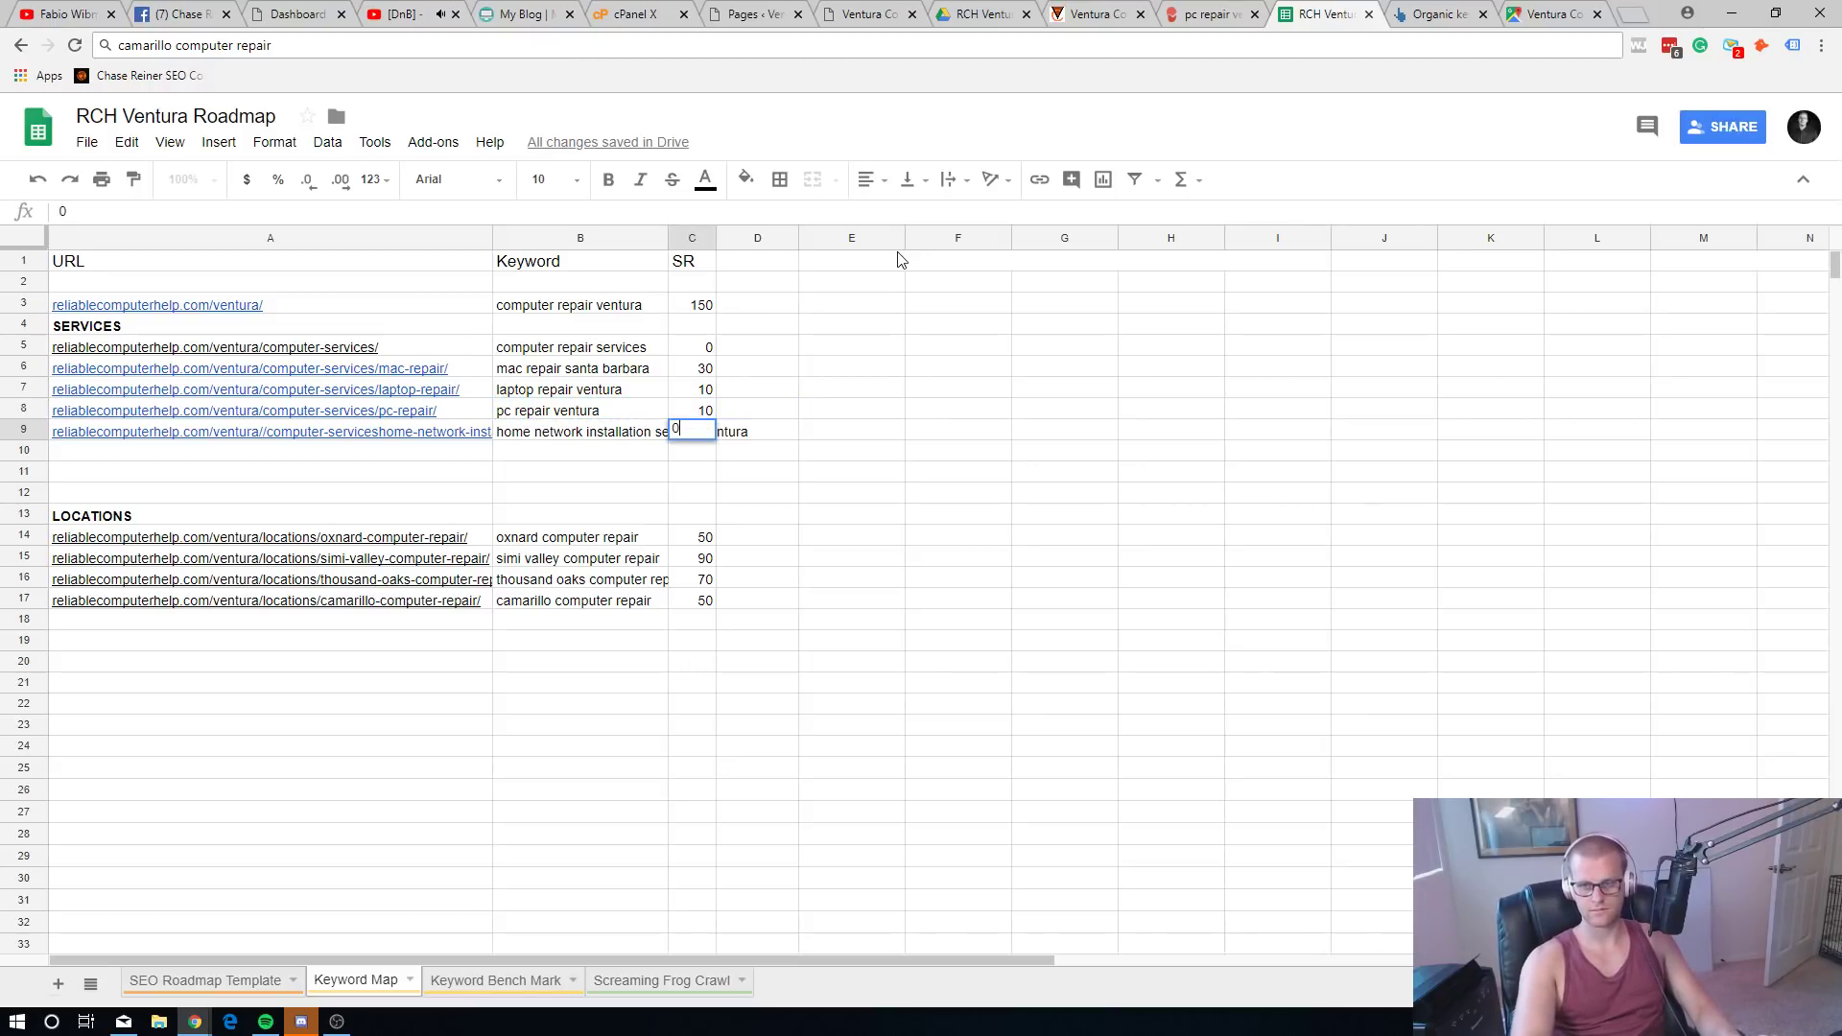
click(879, 263)
click(591, 443)
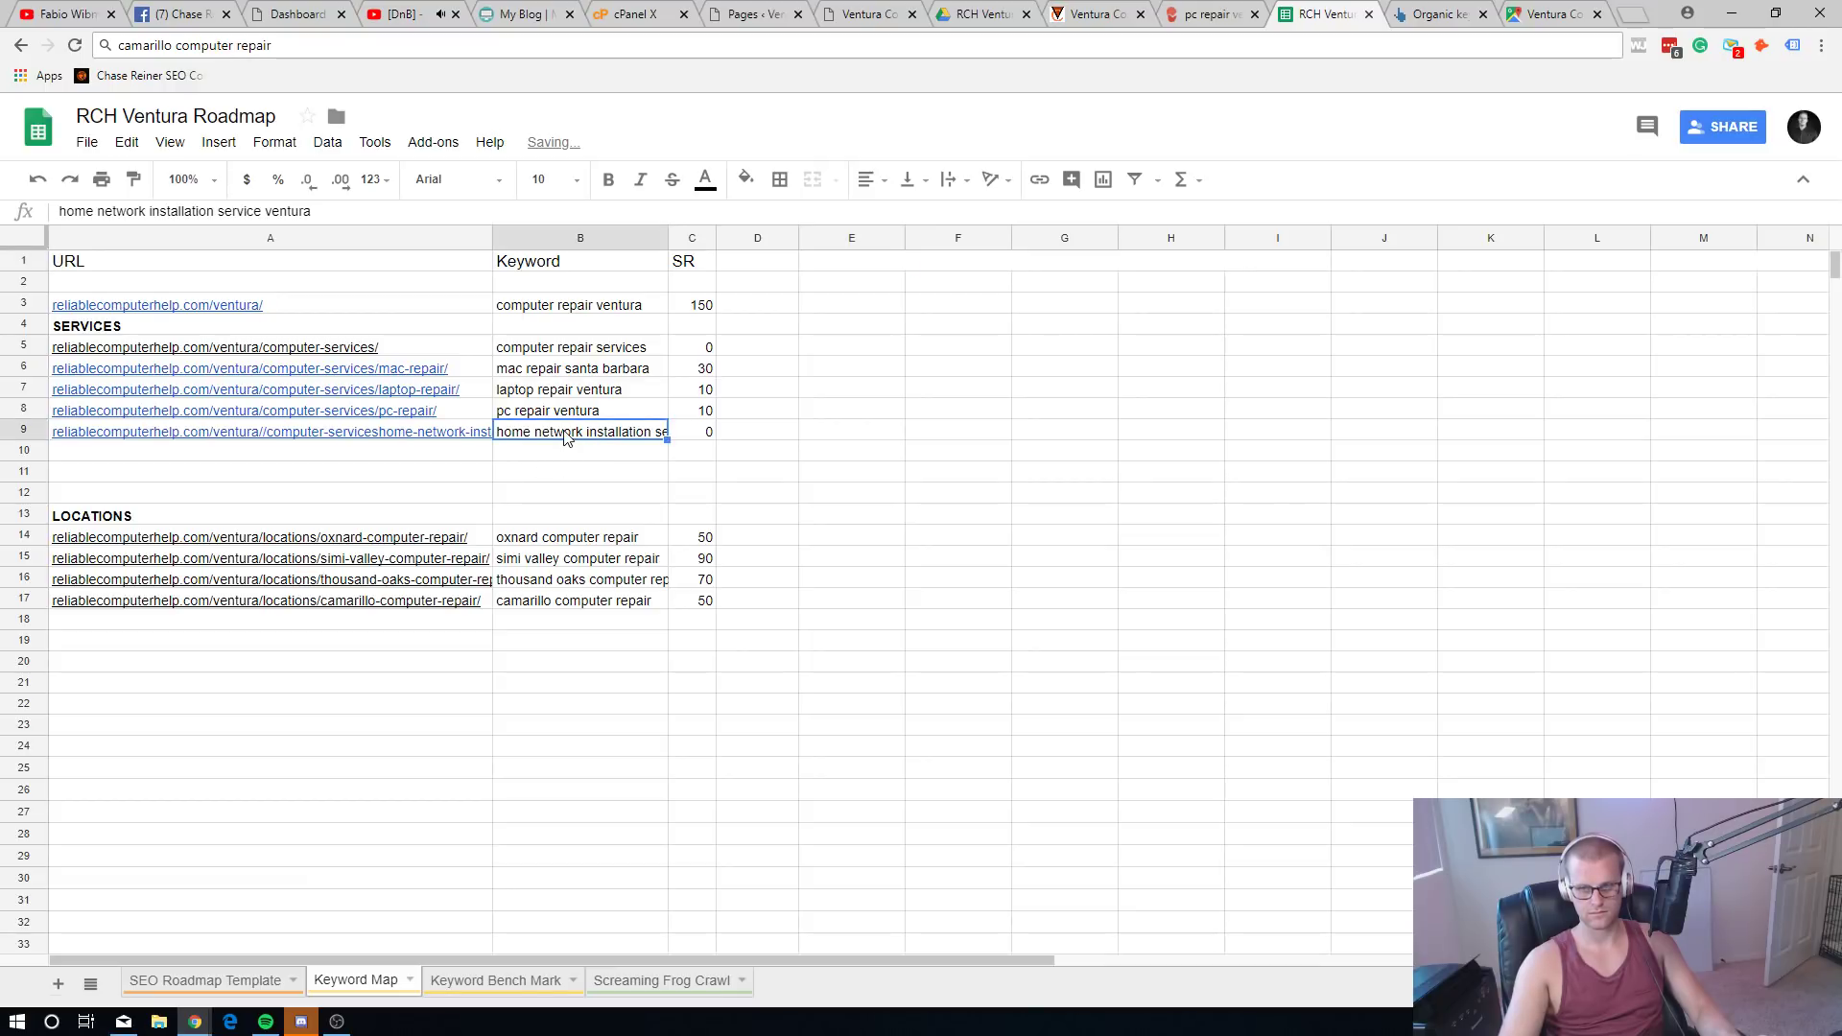
double_click(566, 439)
key(Home)
key(ctrl+shift+Right)
key(Delete)
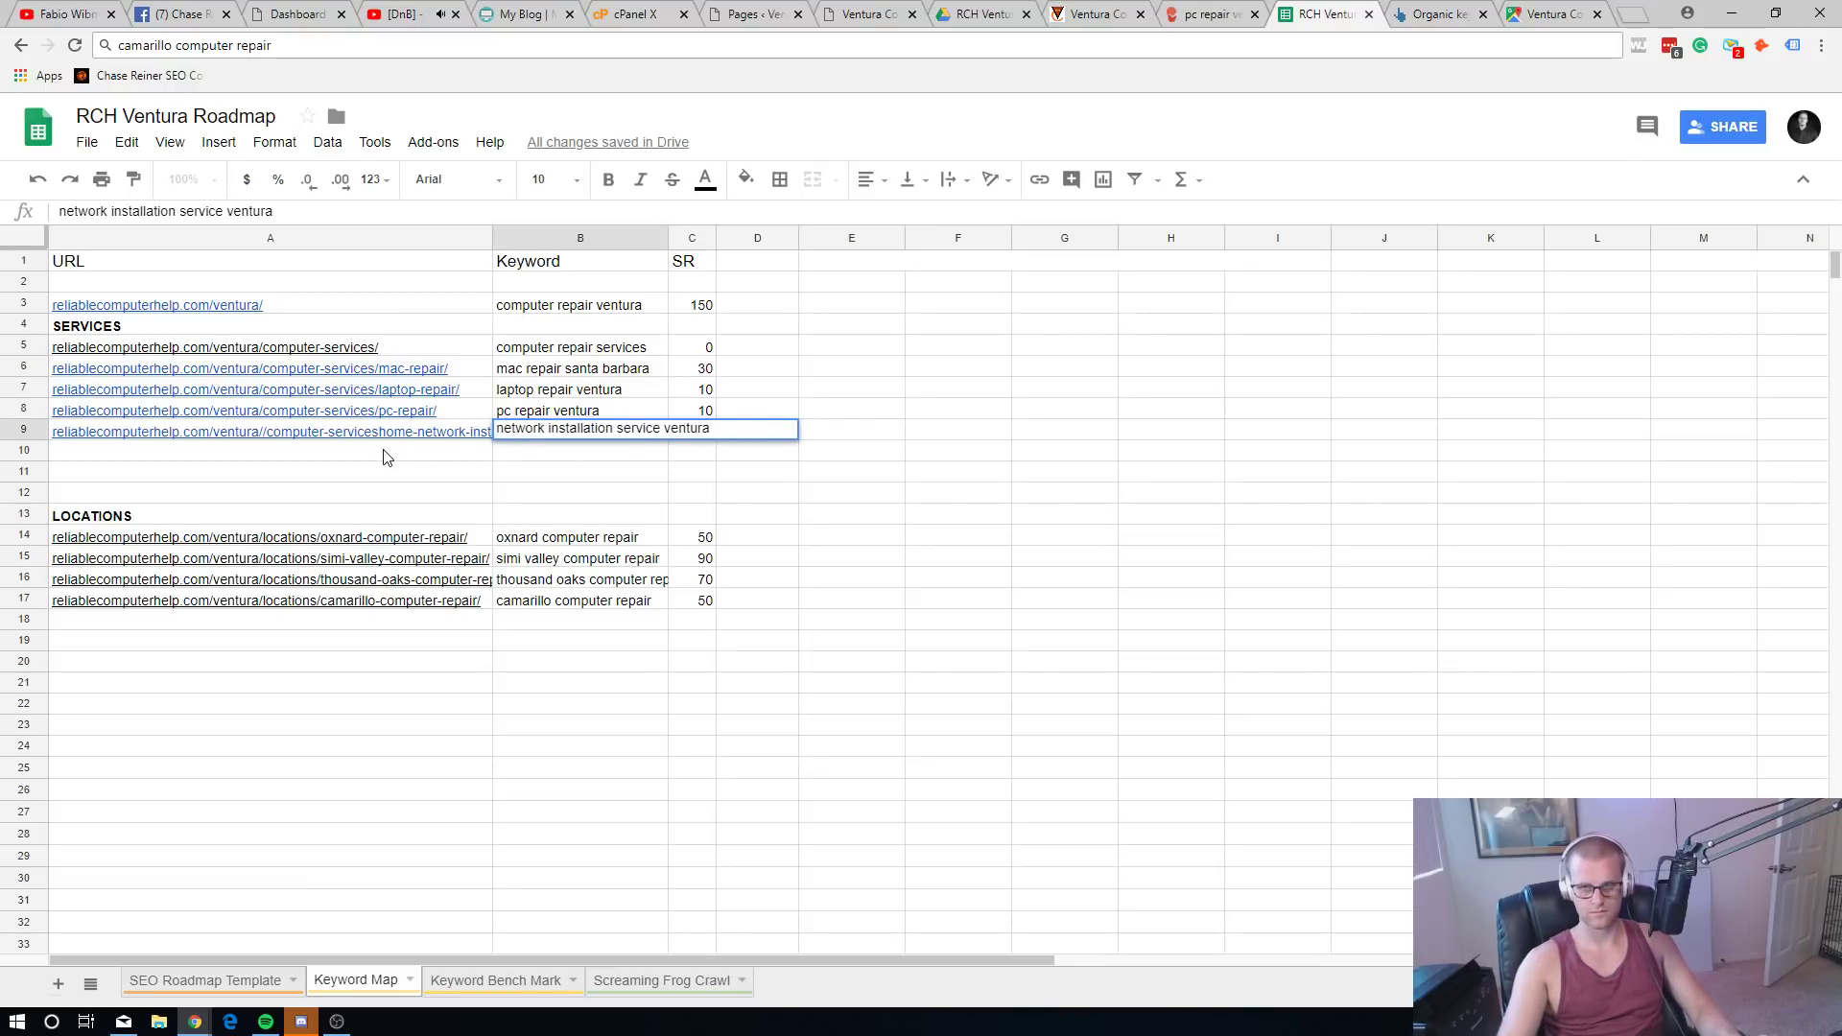
click(431, 477)
Rework A9's URL to end in /computer-services/home-network-installation/
click(421, 429)
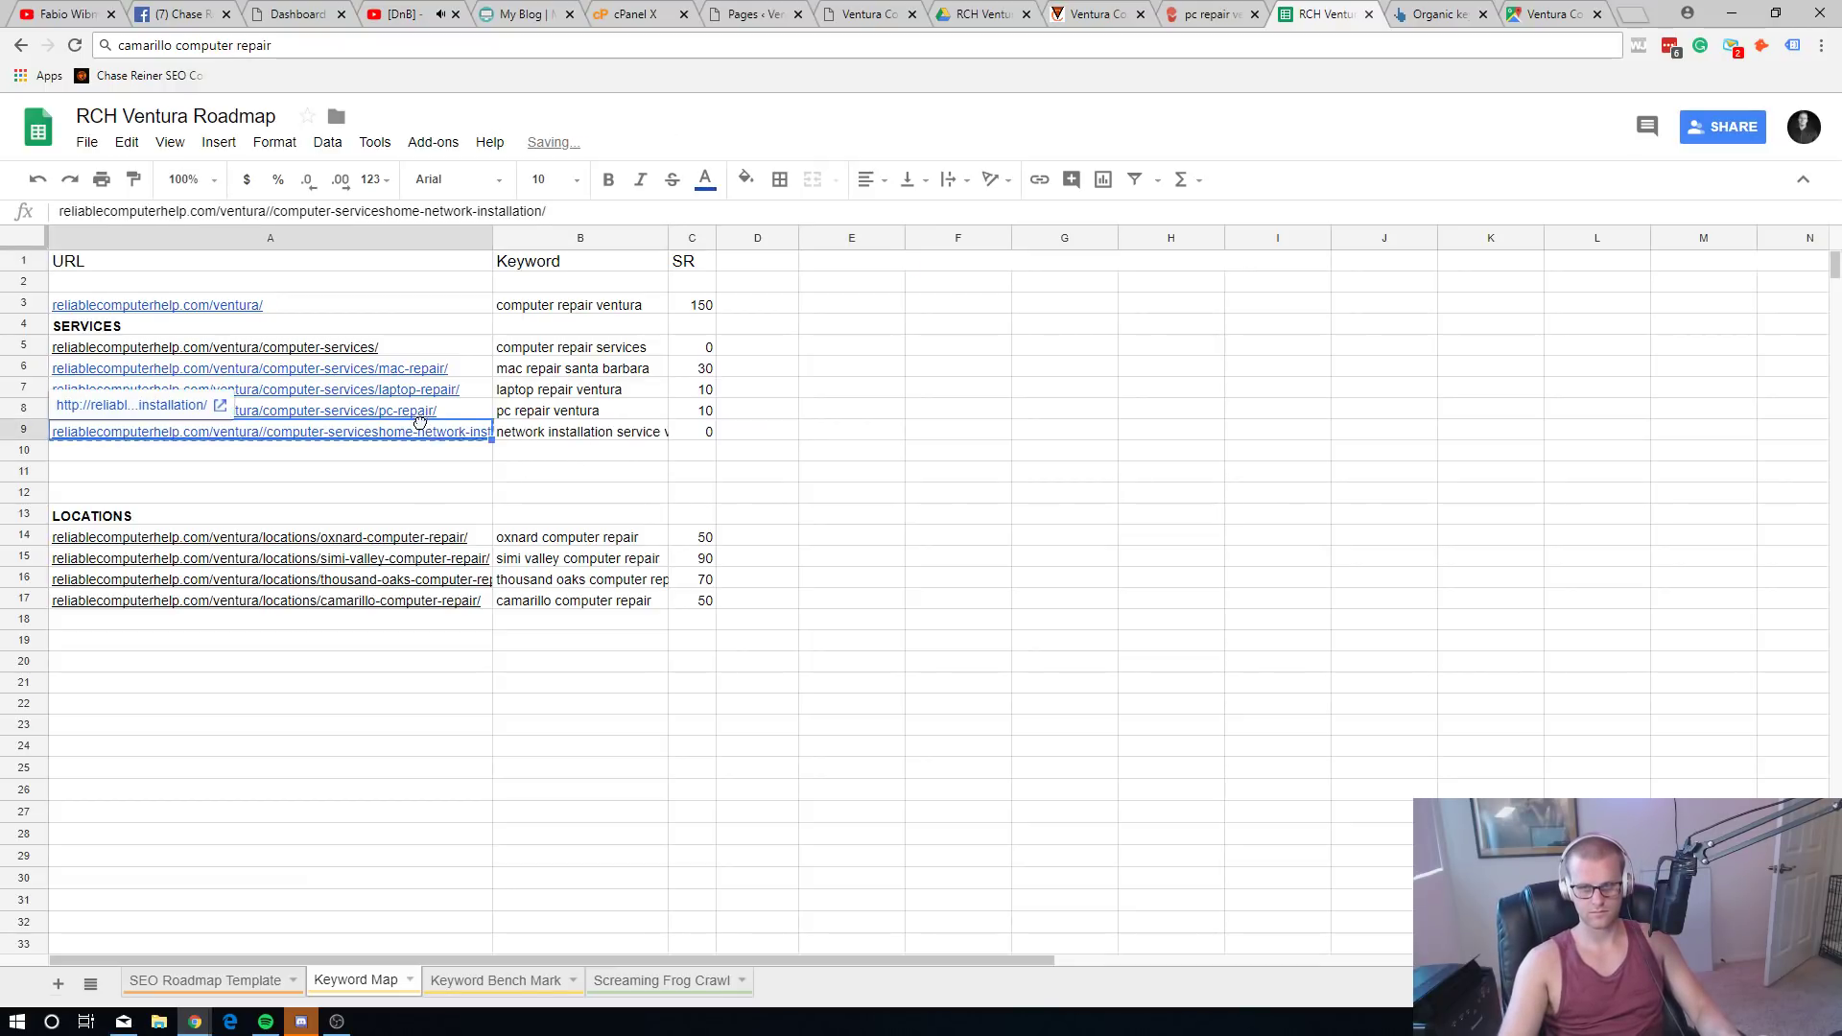
double_click(410, 430)
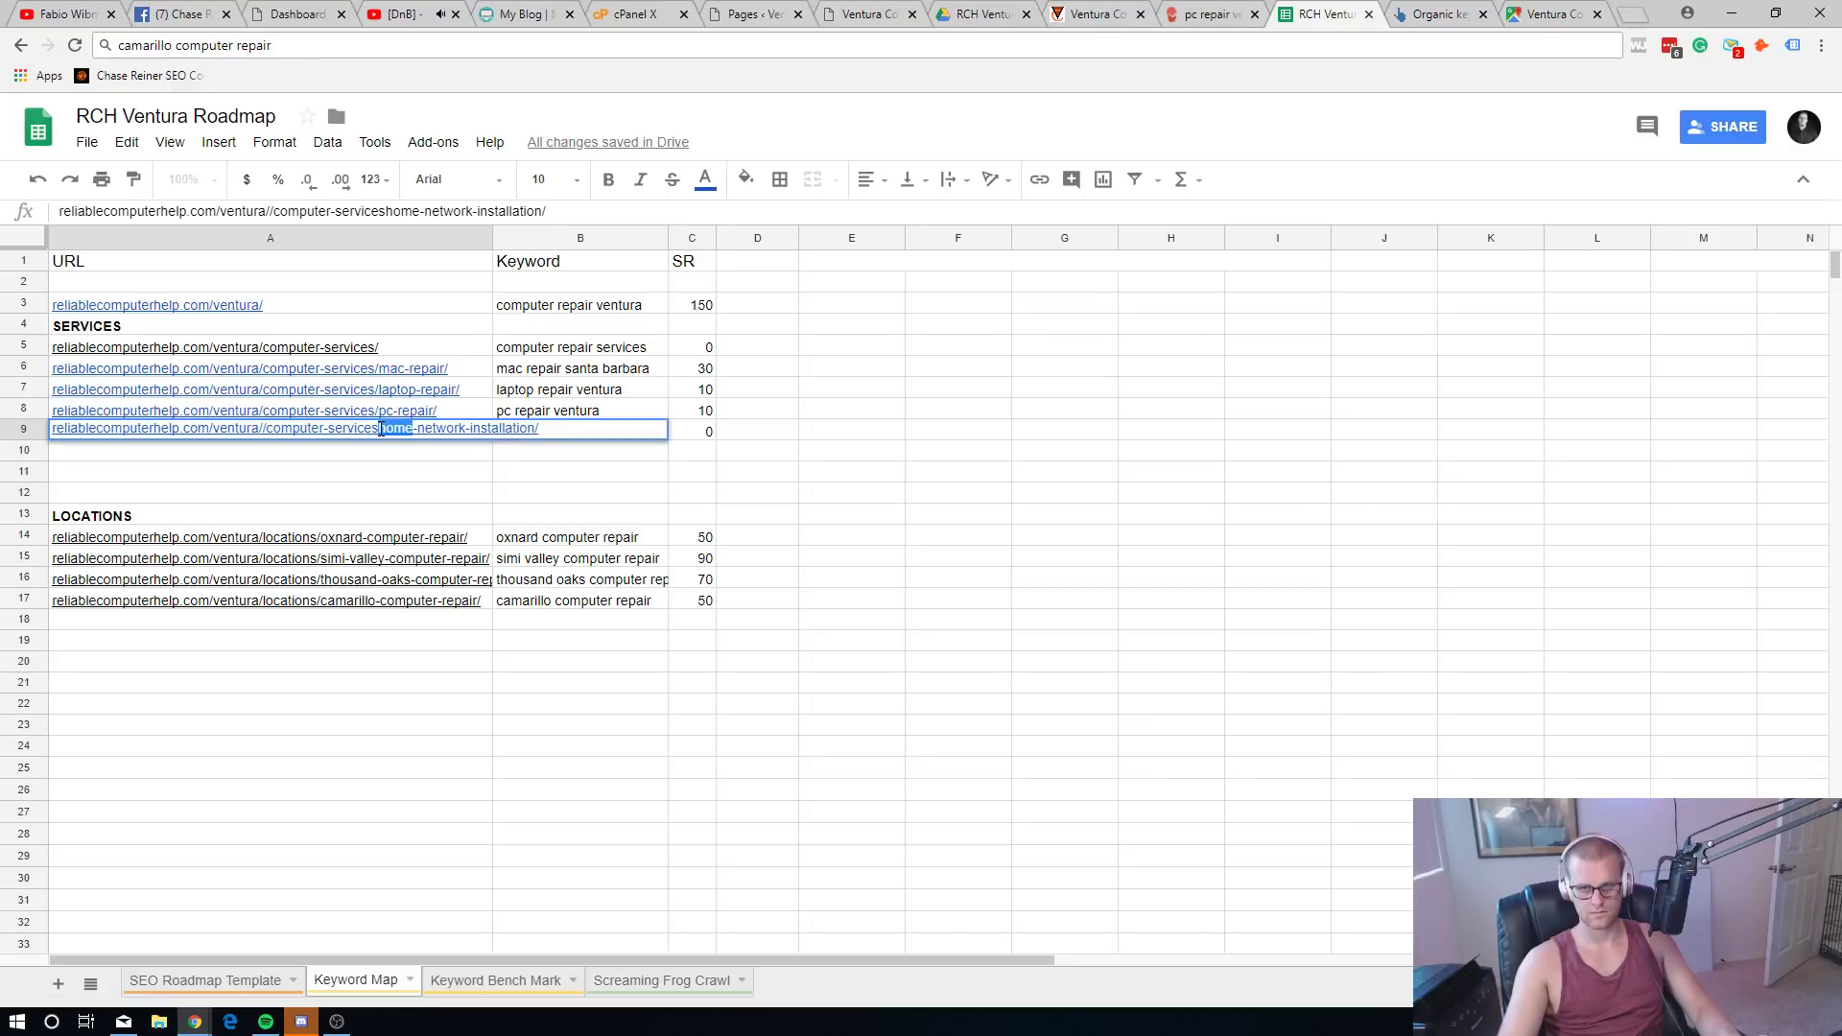
key(Delete)
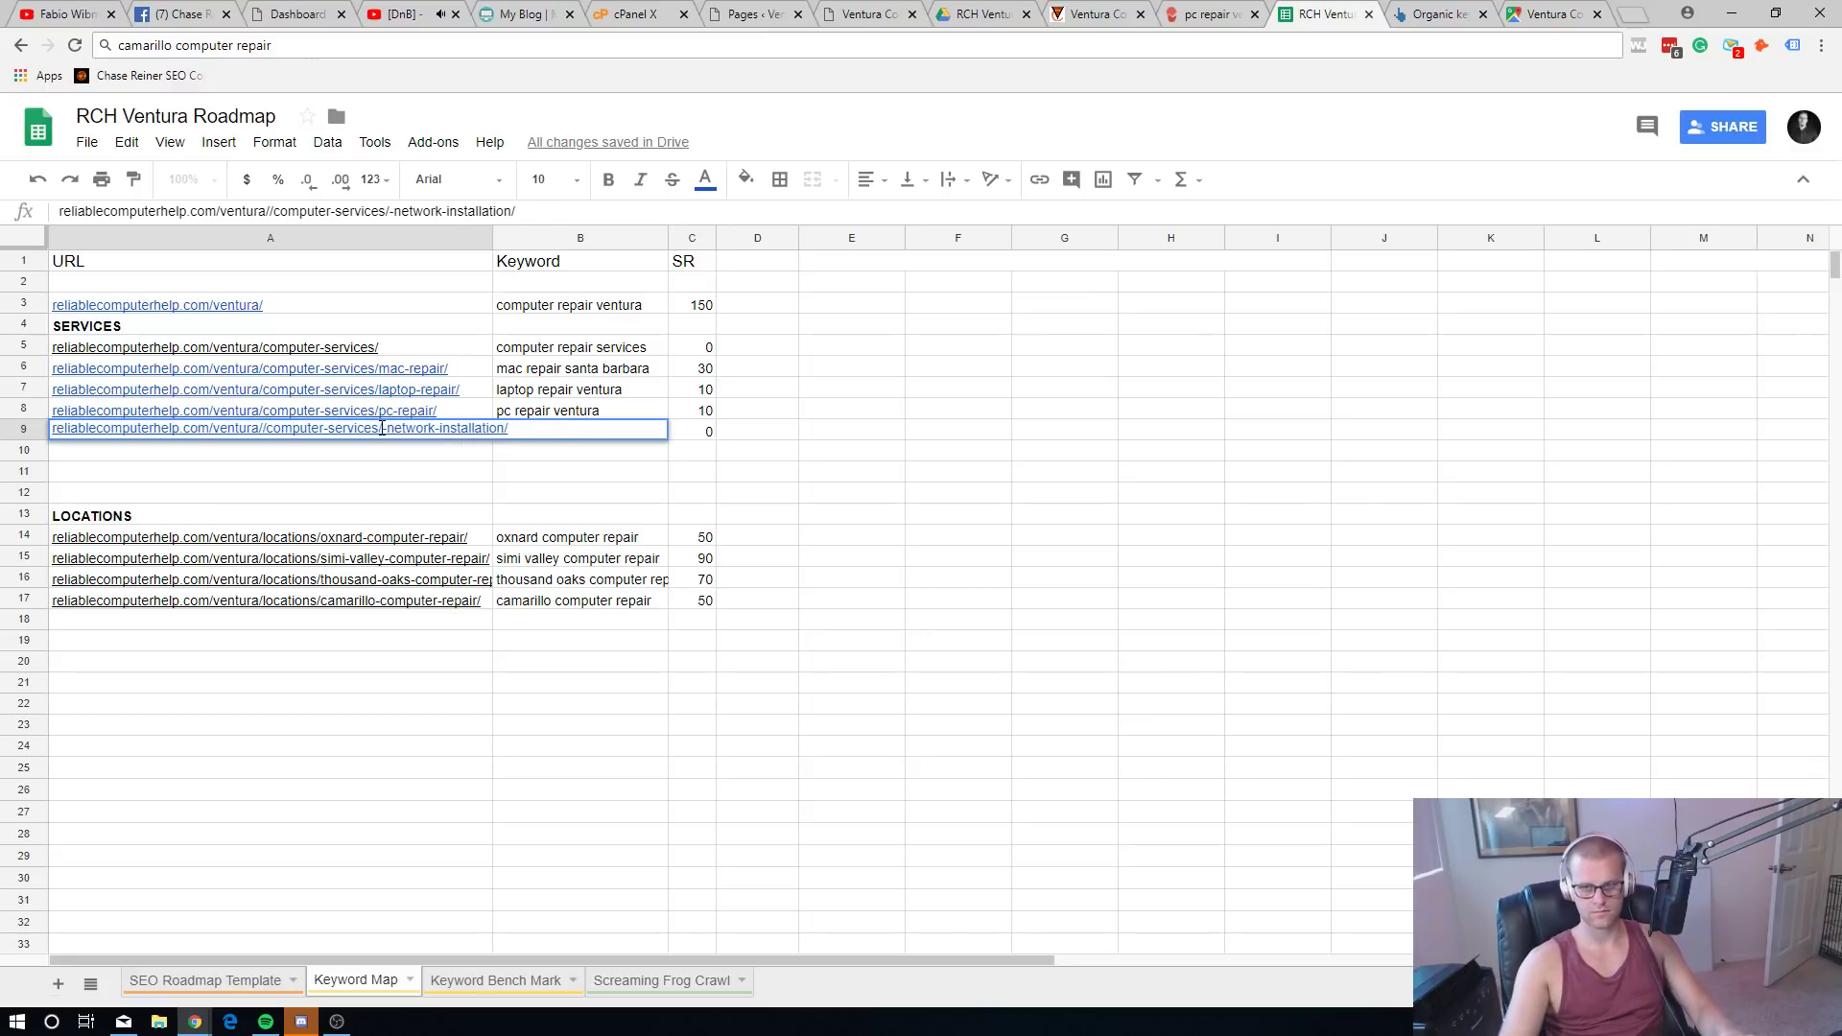
key(Delete)
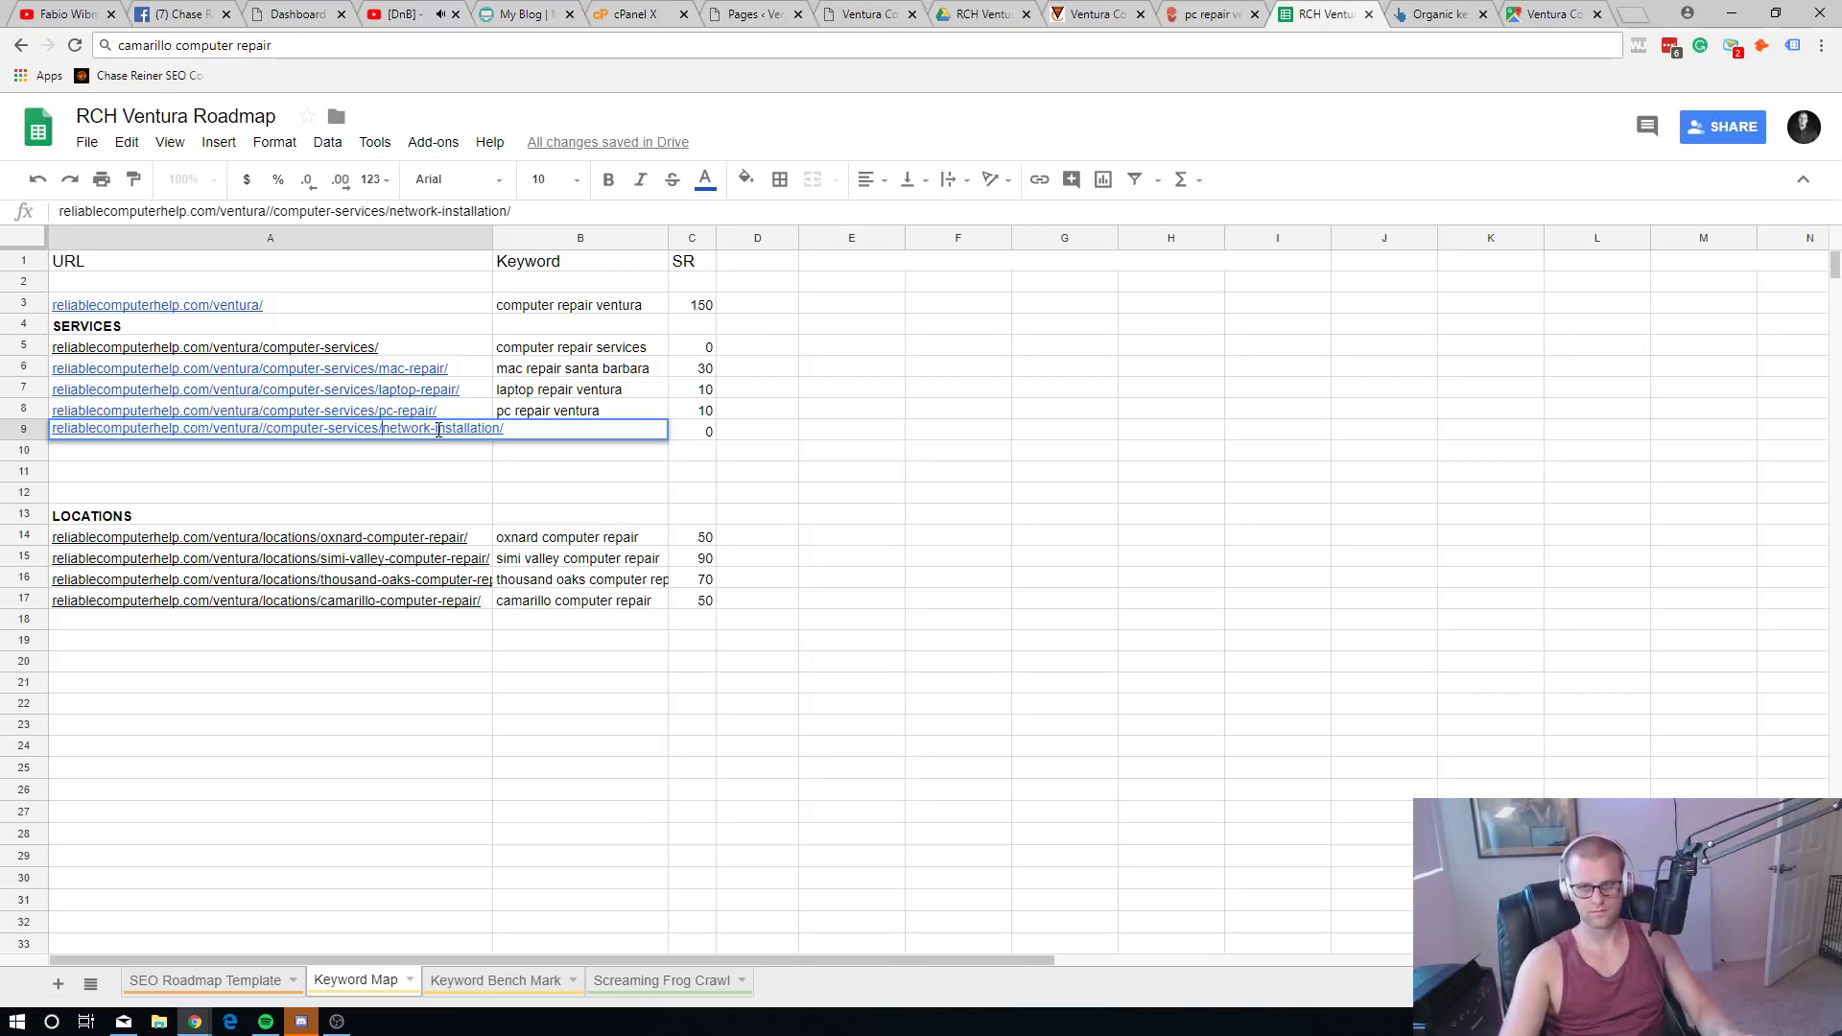
click(516, 489)
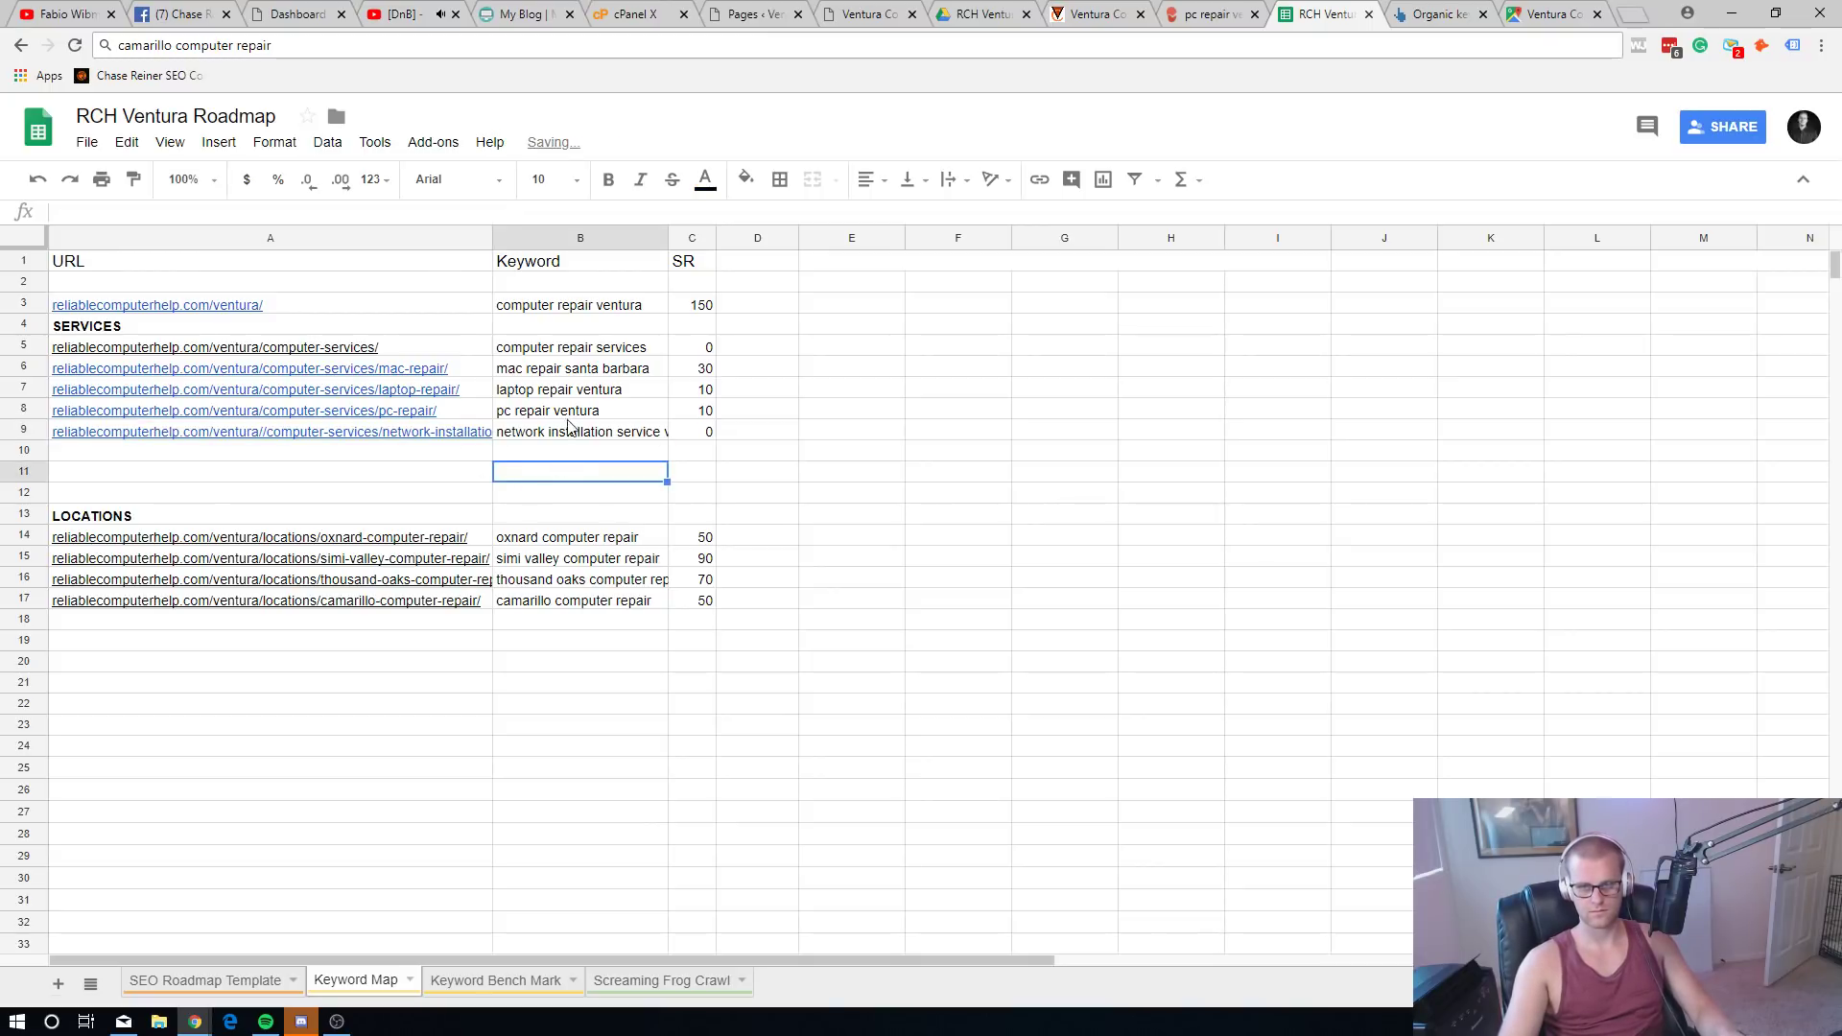
click(394, 436)
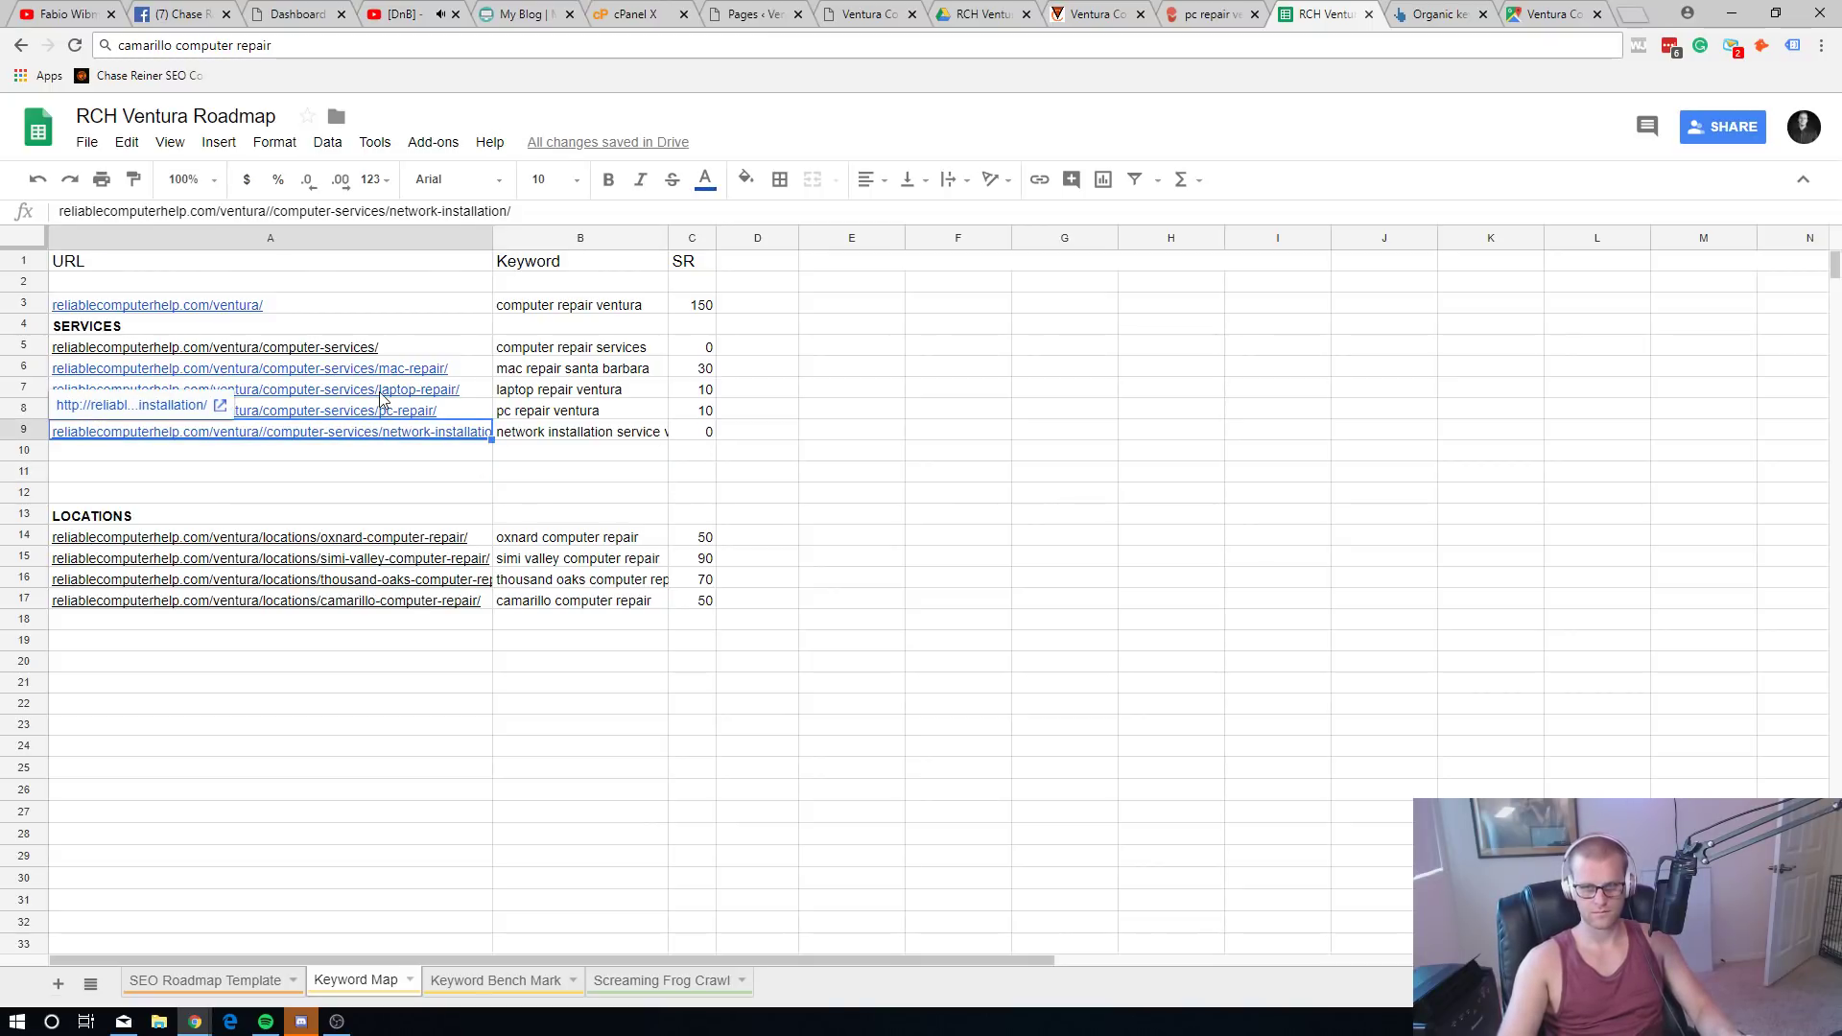
triple_click(387, 427)
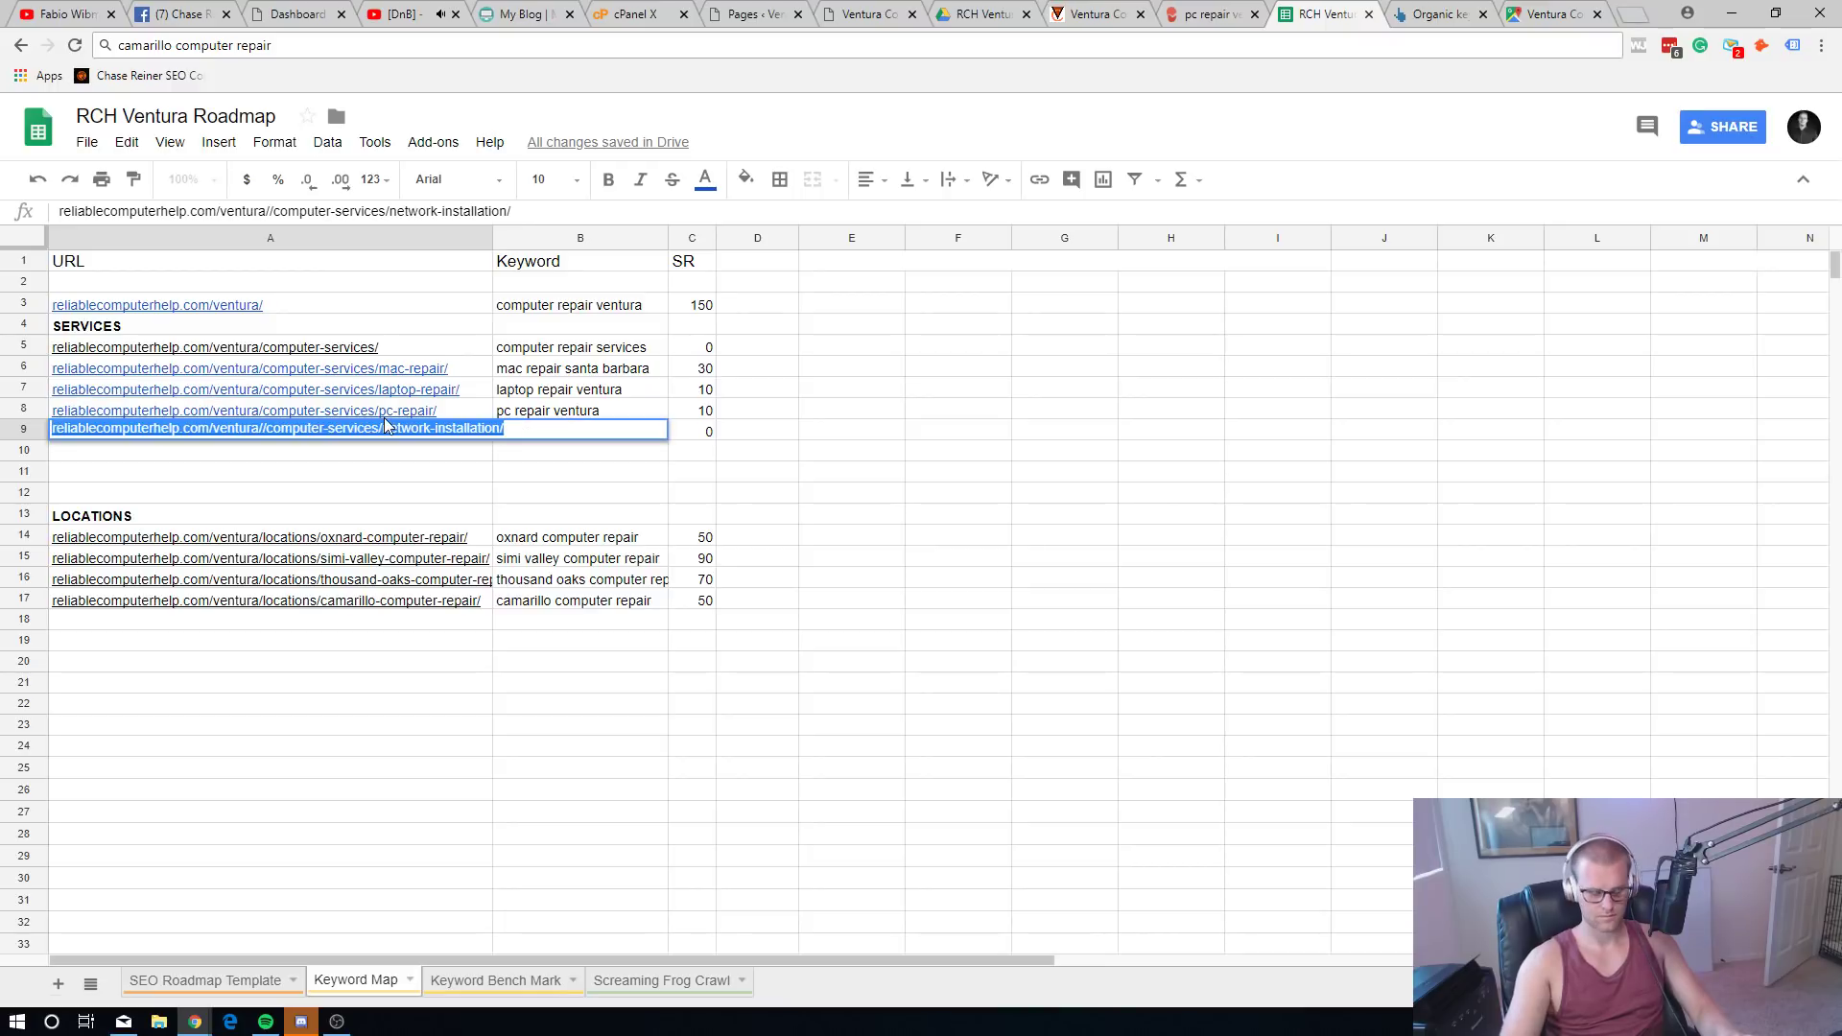
click(385, 432)
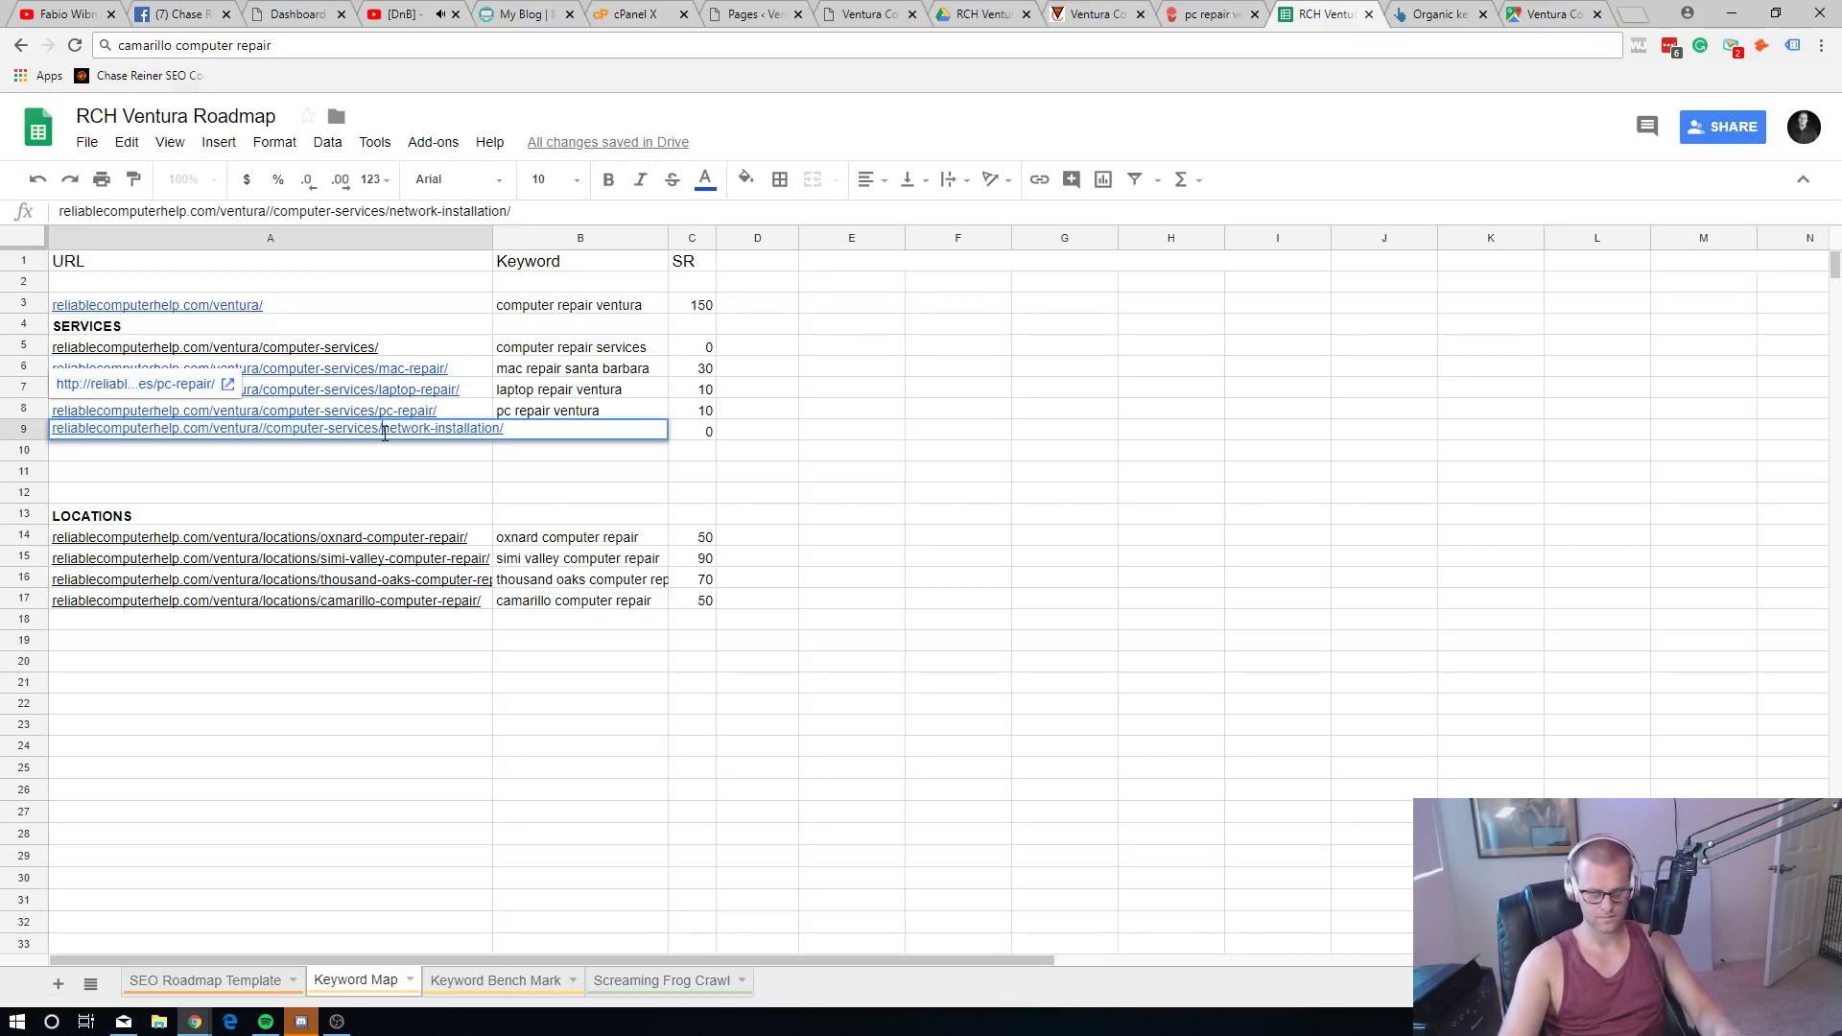
text(home-)
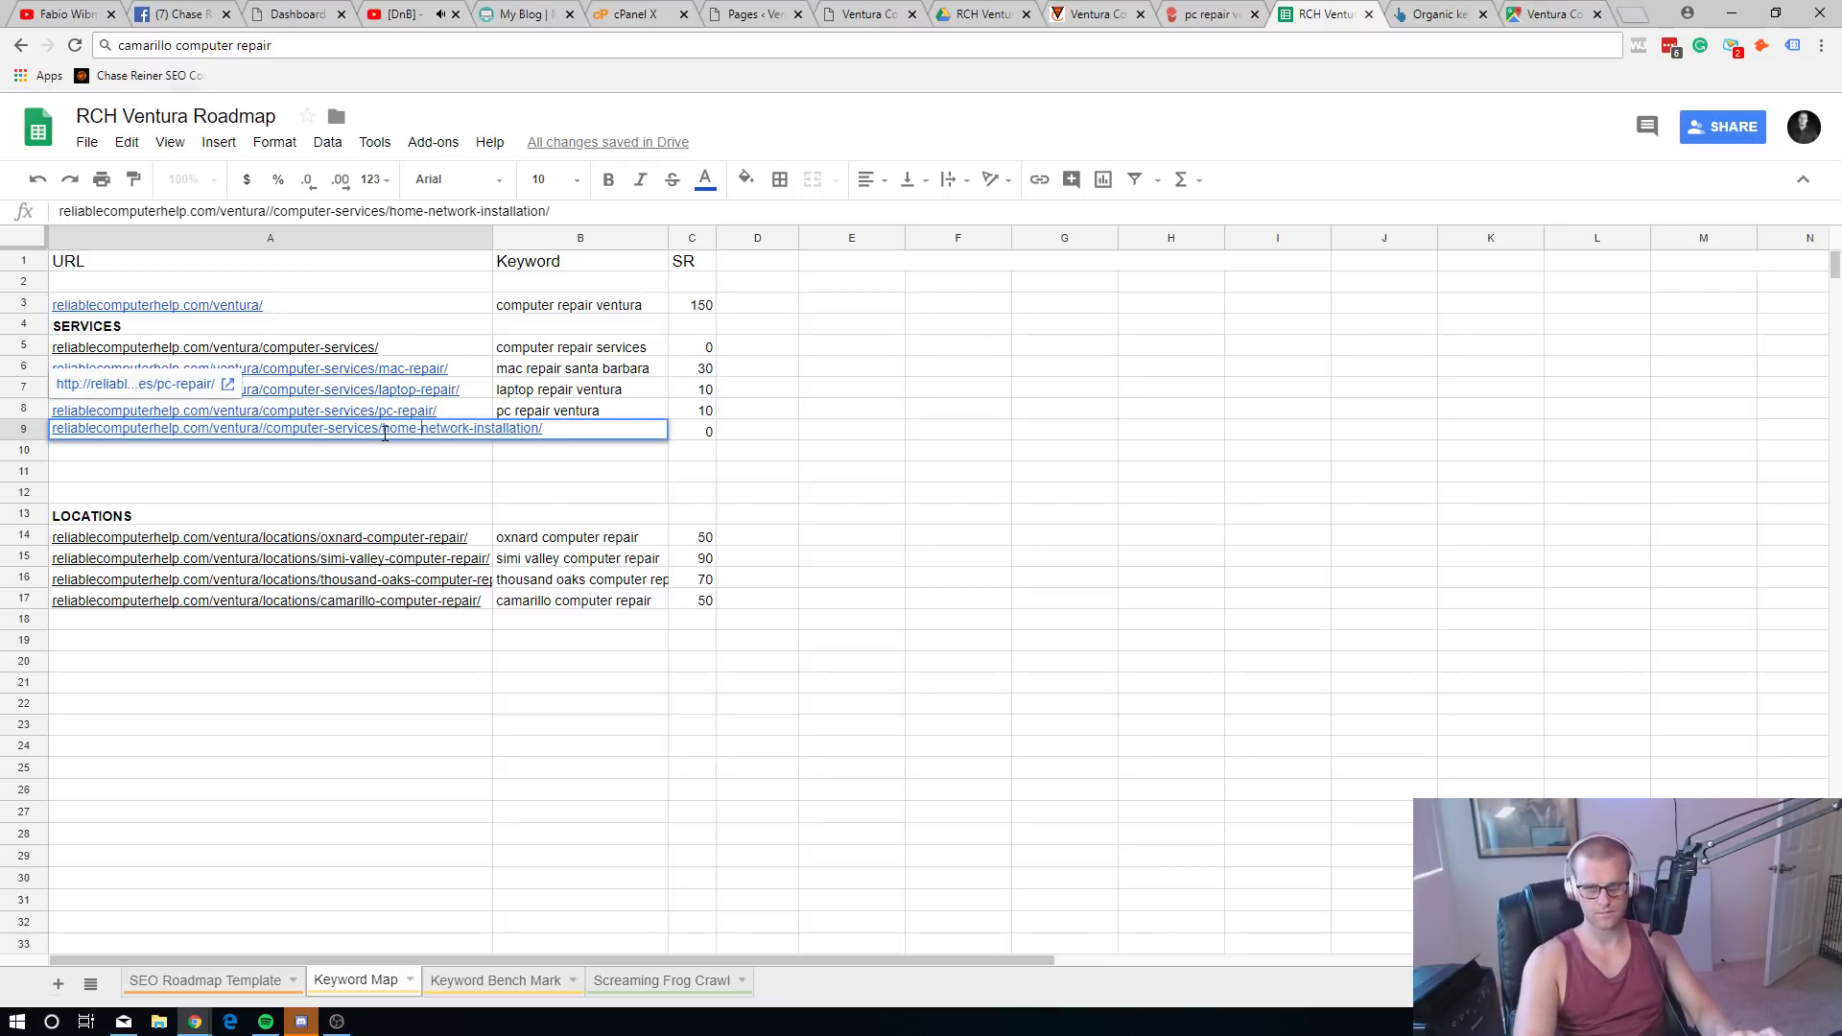
click(526, 432)
text(network installation service ventura)
Restore row 9's keyword to 'home network installation service ventura'
double_click(499, 431)
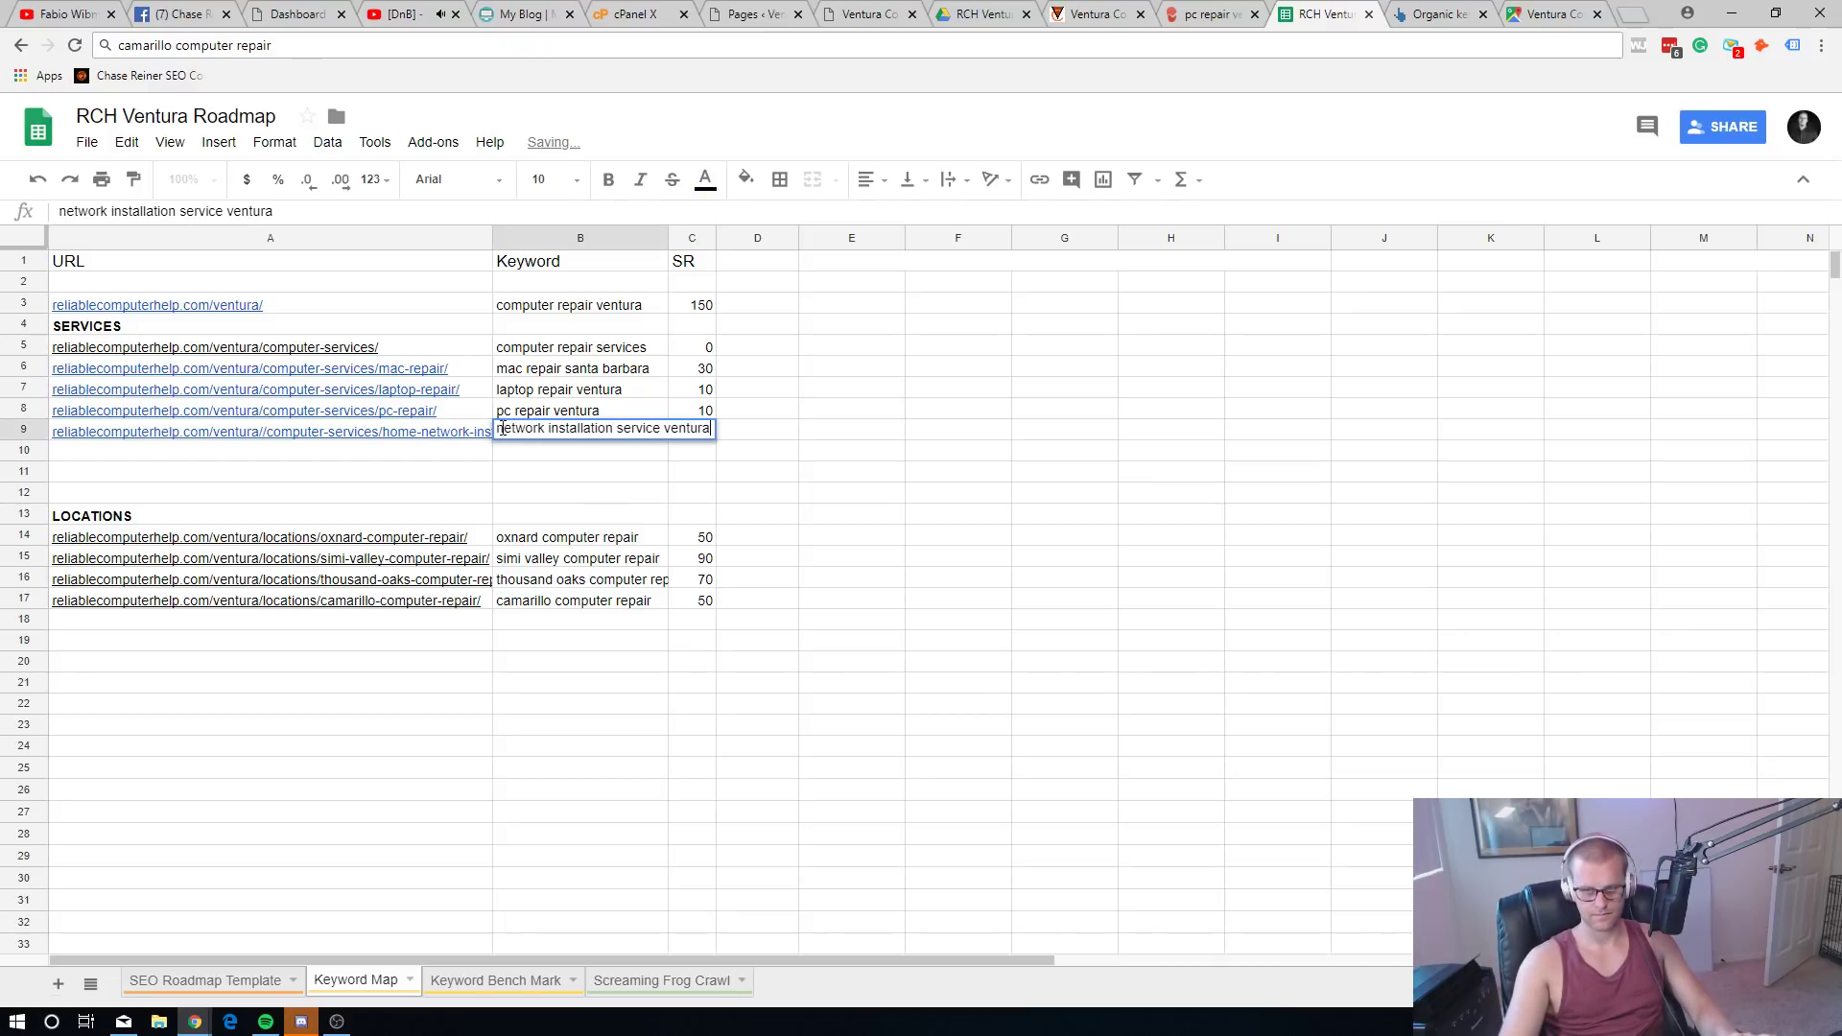
text(home)
click(551, 467)
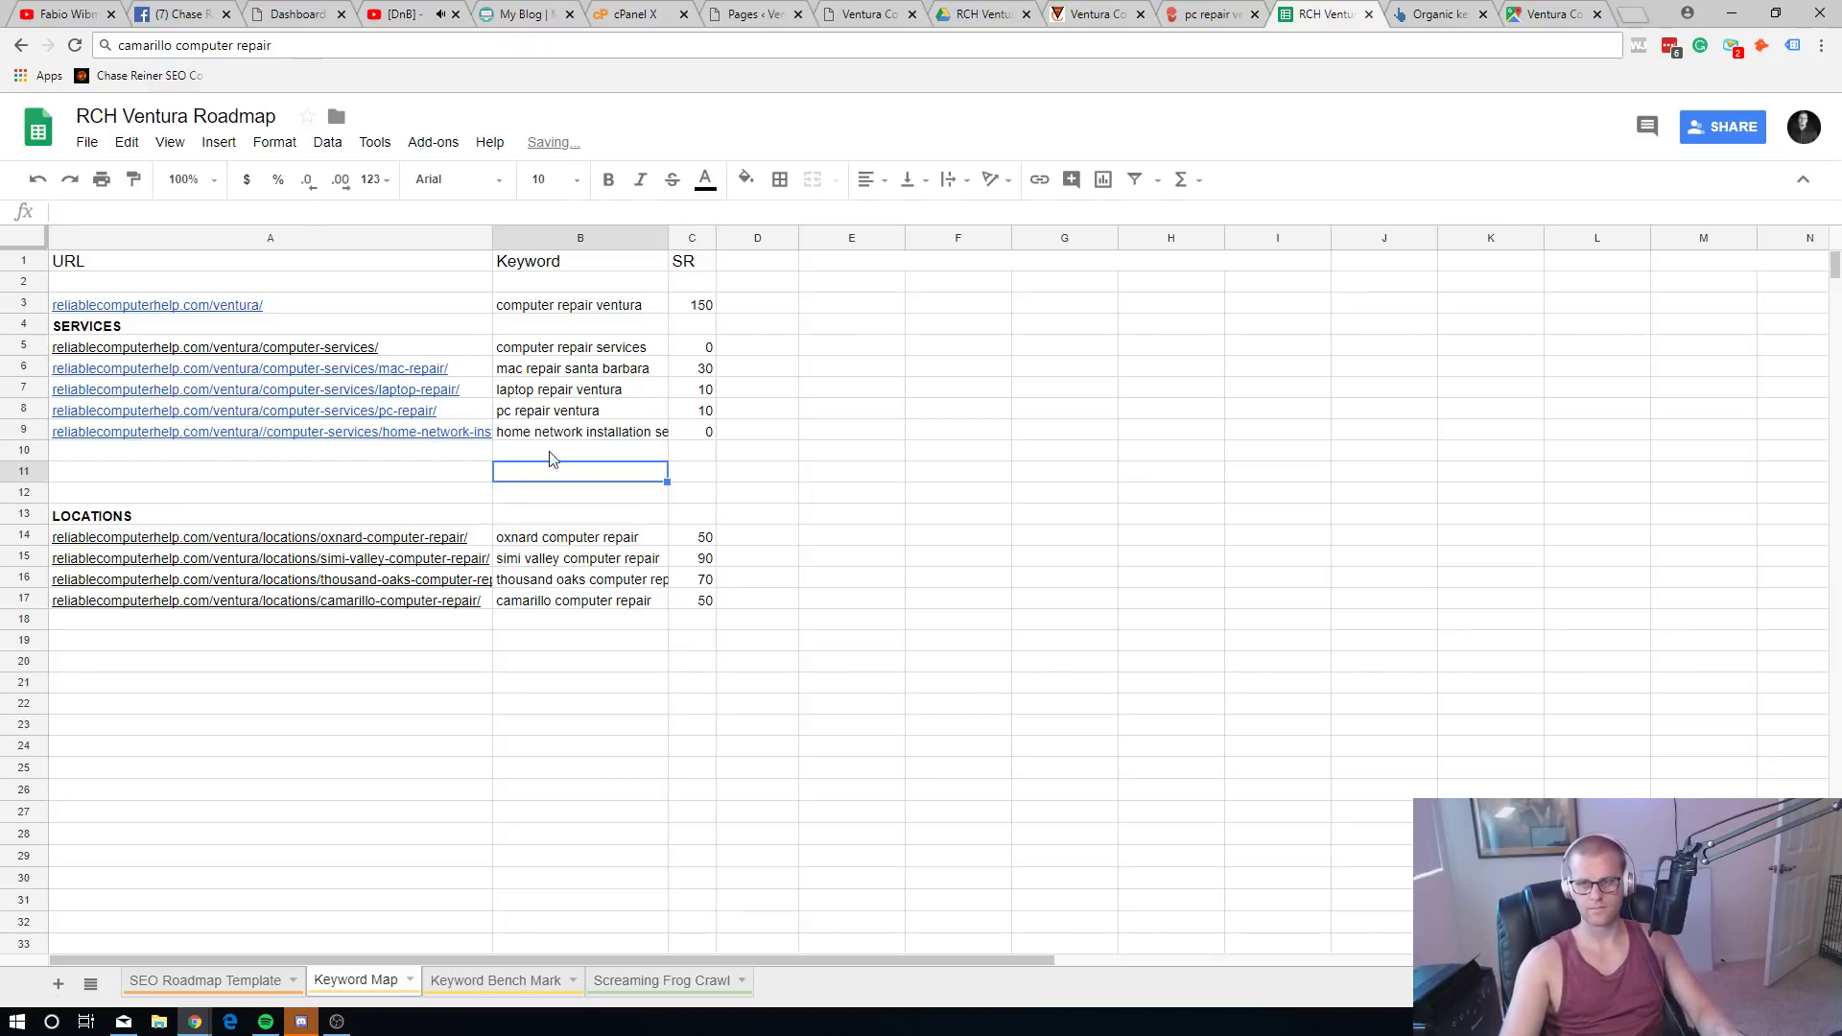
Widen the Keyword column B so long keywords fit
drag(669, 238, 701, 238)
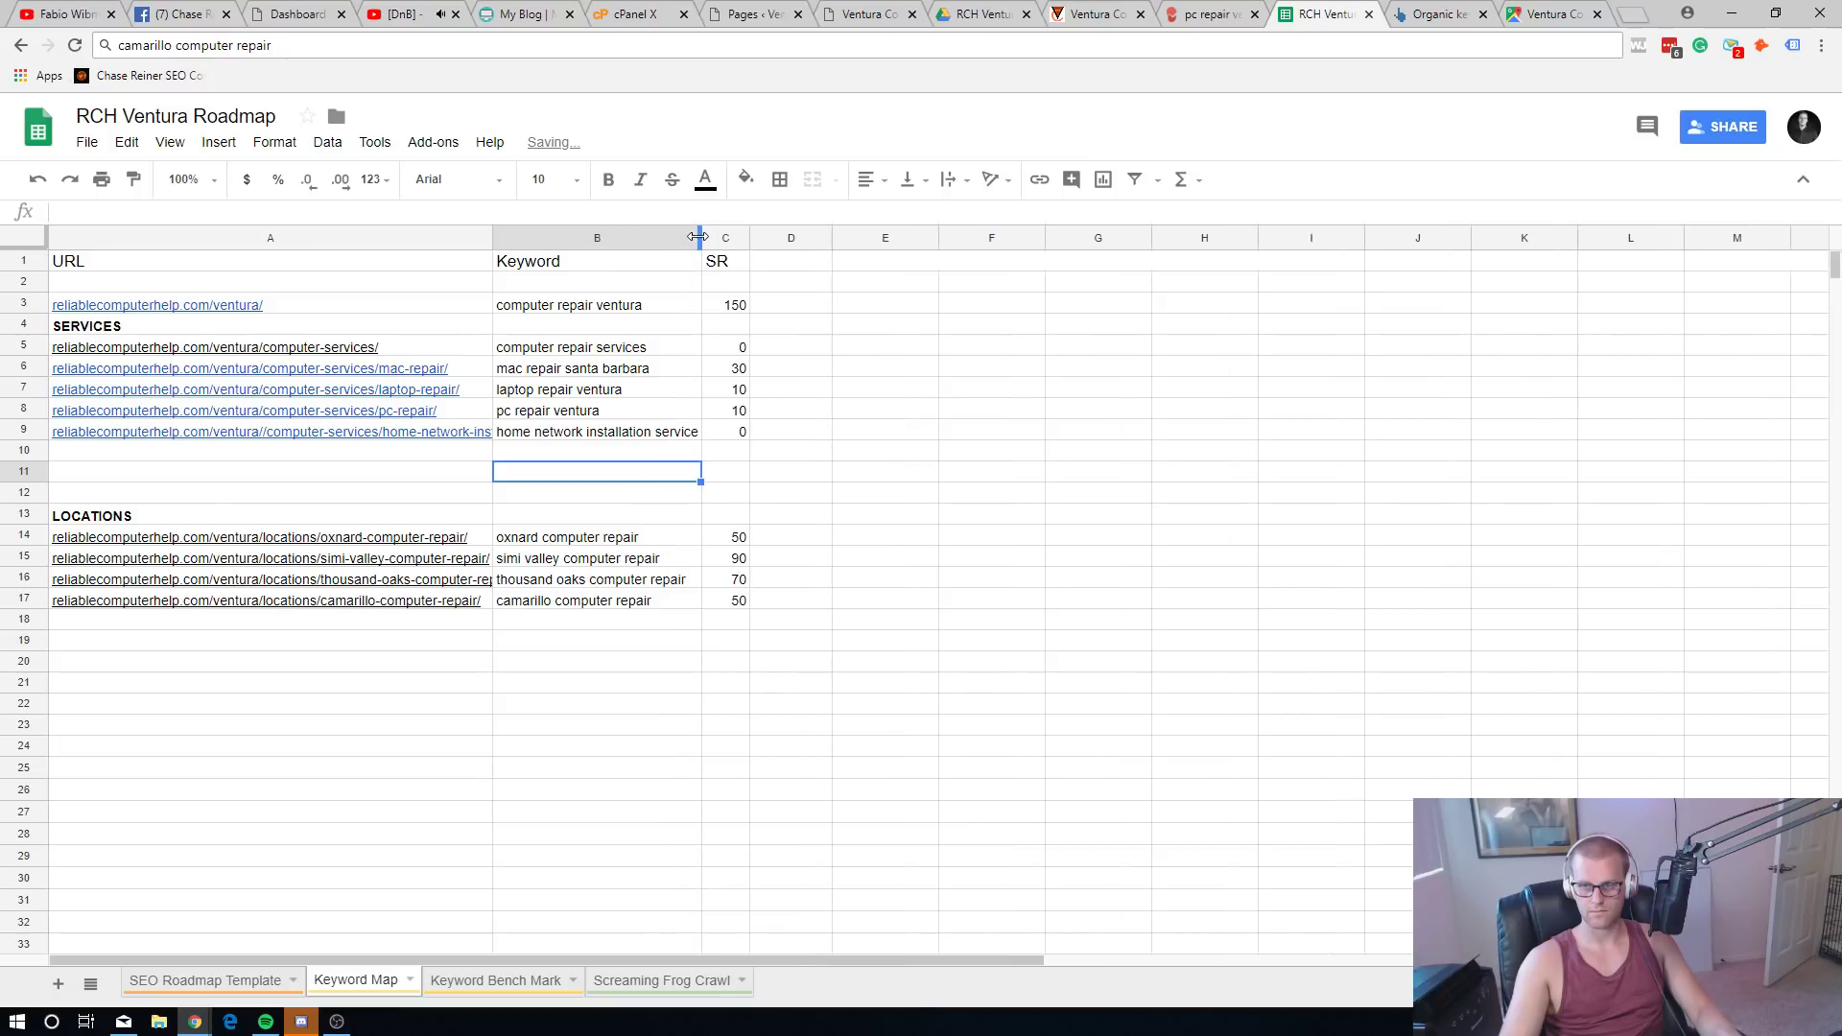
click(260, 469)
click(410, 451)
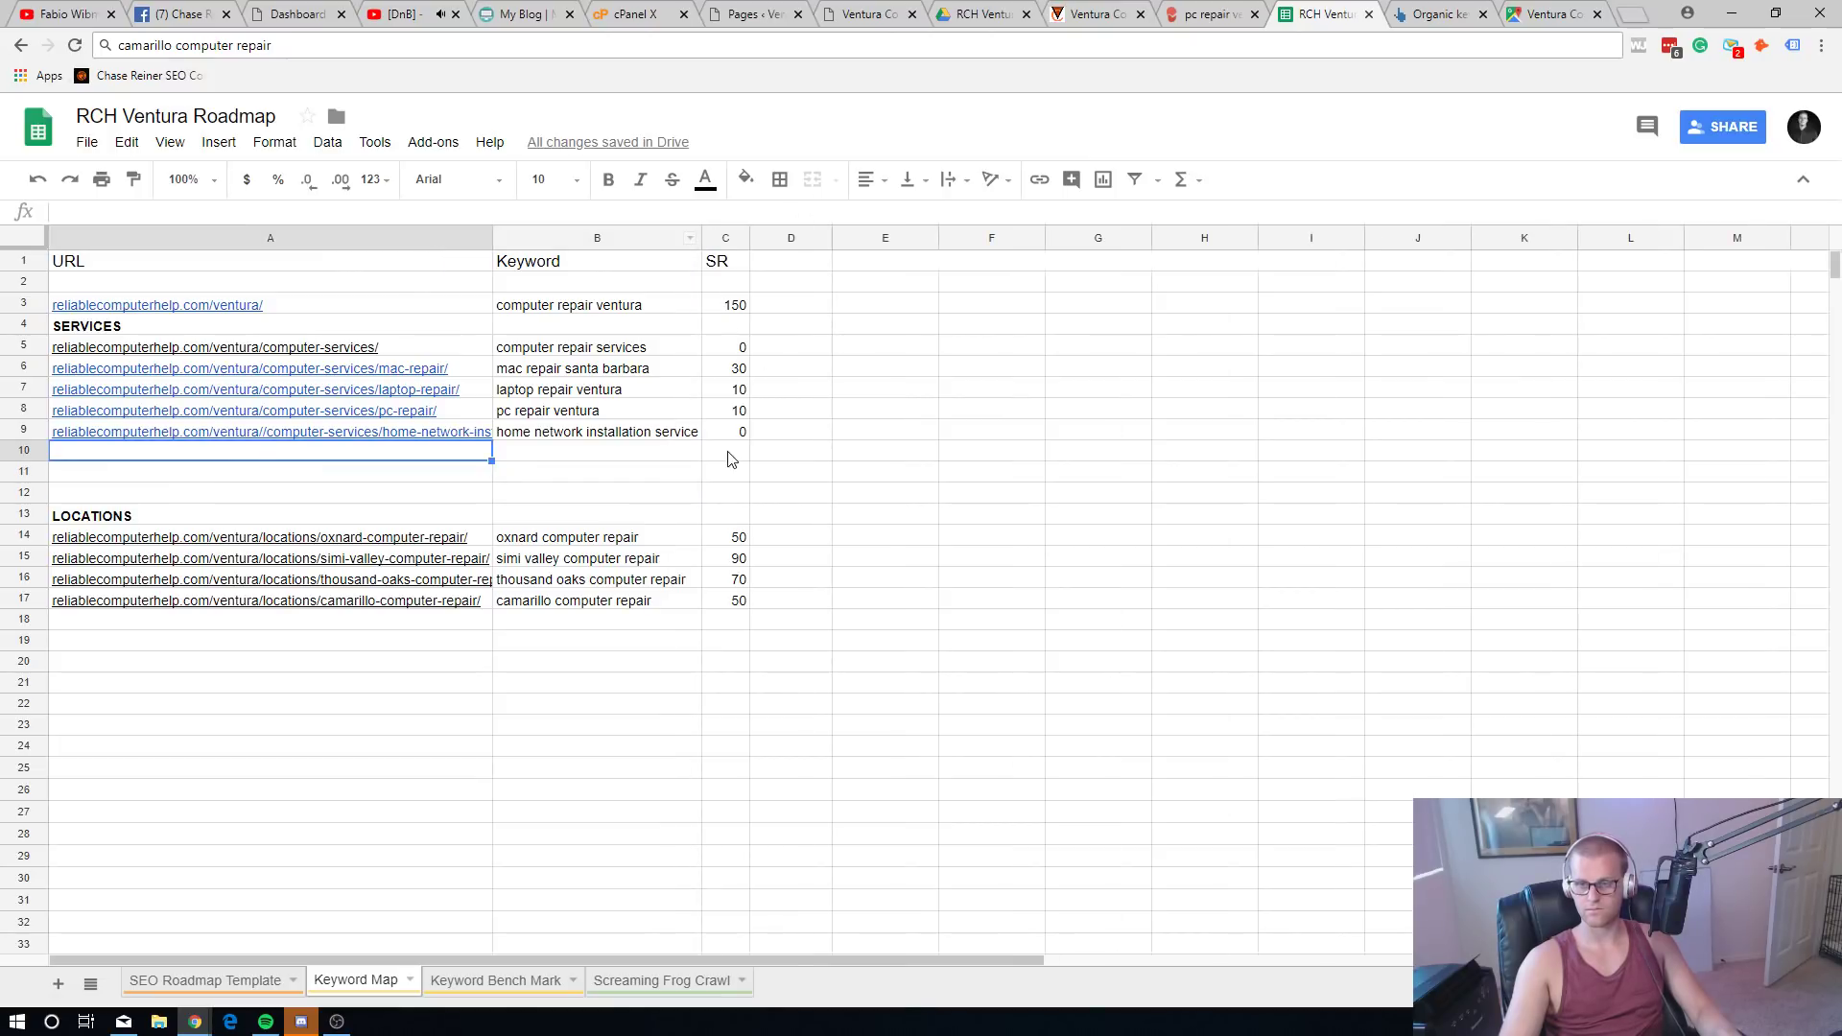
Shorten the row 9 keyword to 'home network installation ventura' by removing 'service'
double_click(679, 429)
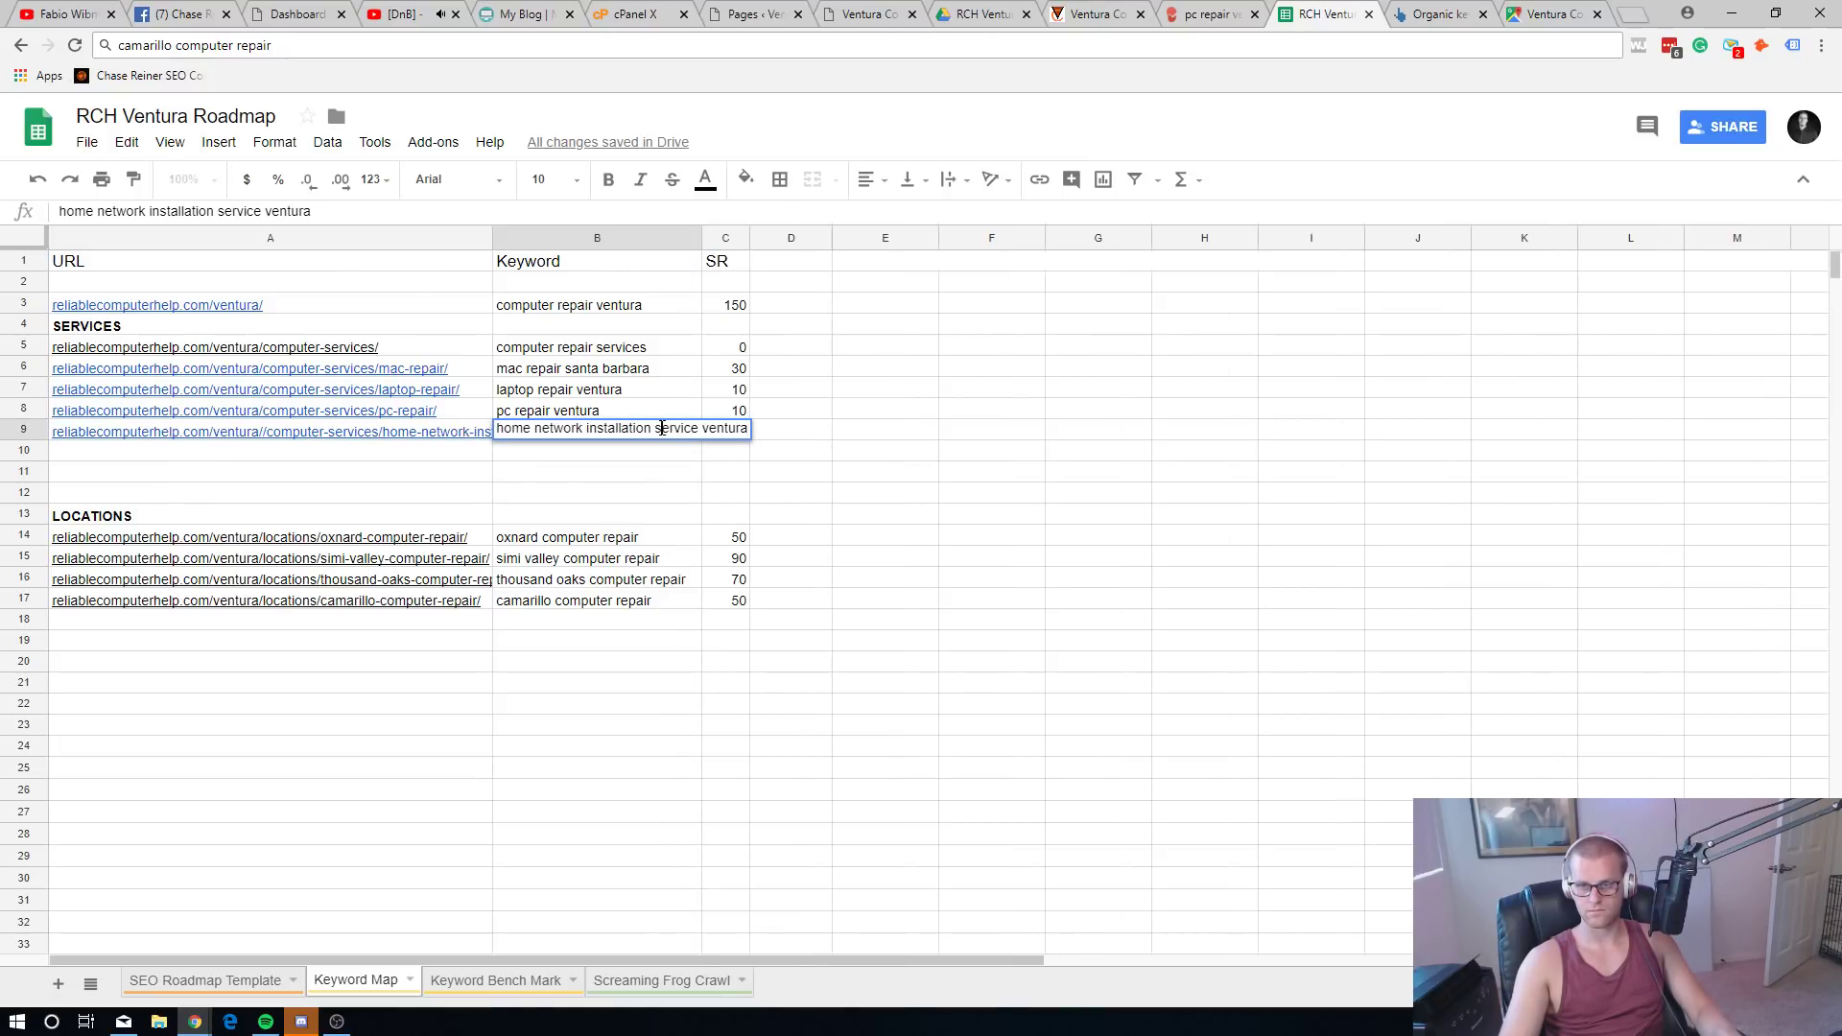
key(BackSpace)
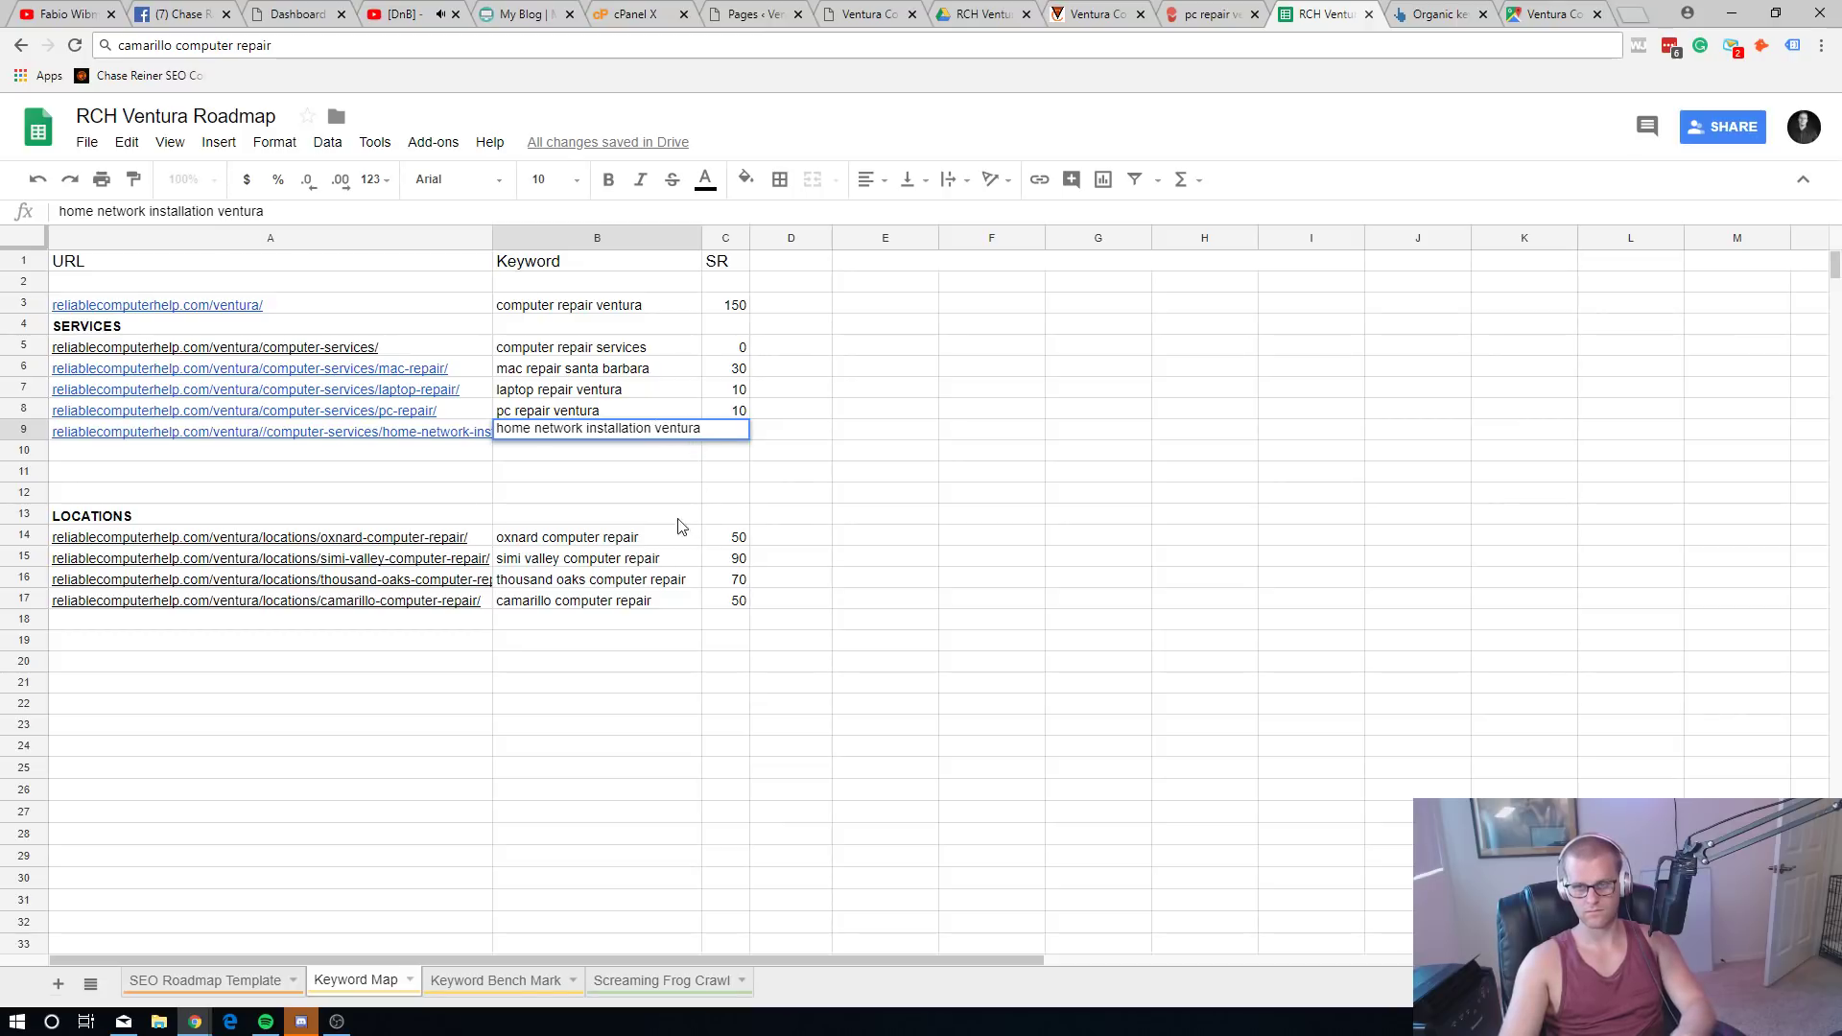
click(678, 520)
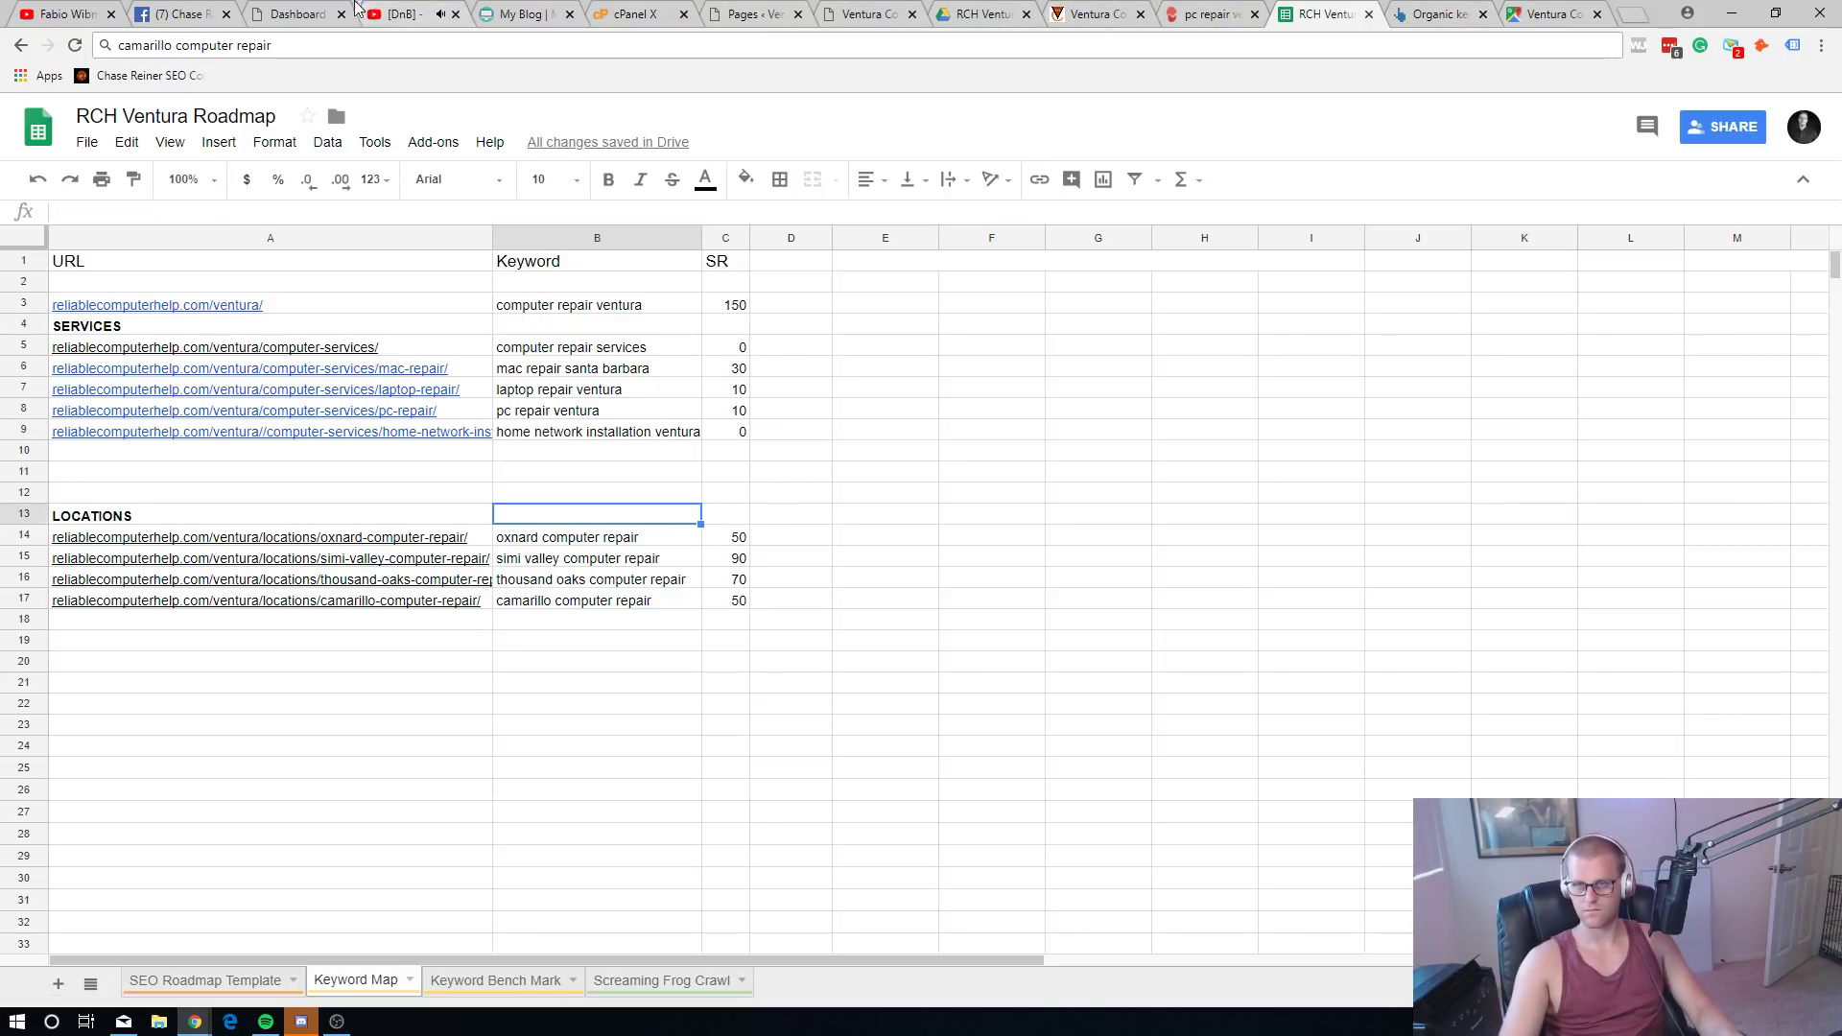
click(386, 12)
Skip to the next music track and glance at the pc repair ventura keyword results
click(166, 822)
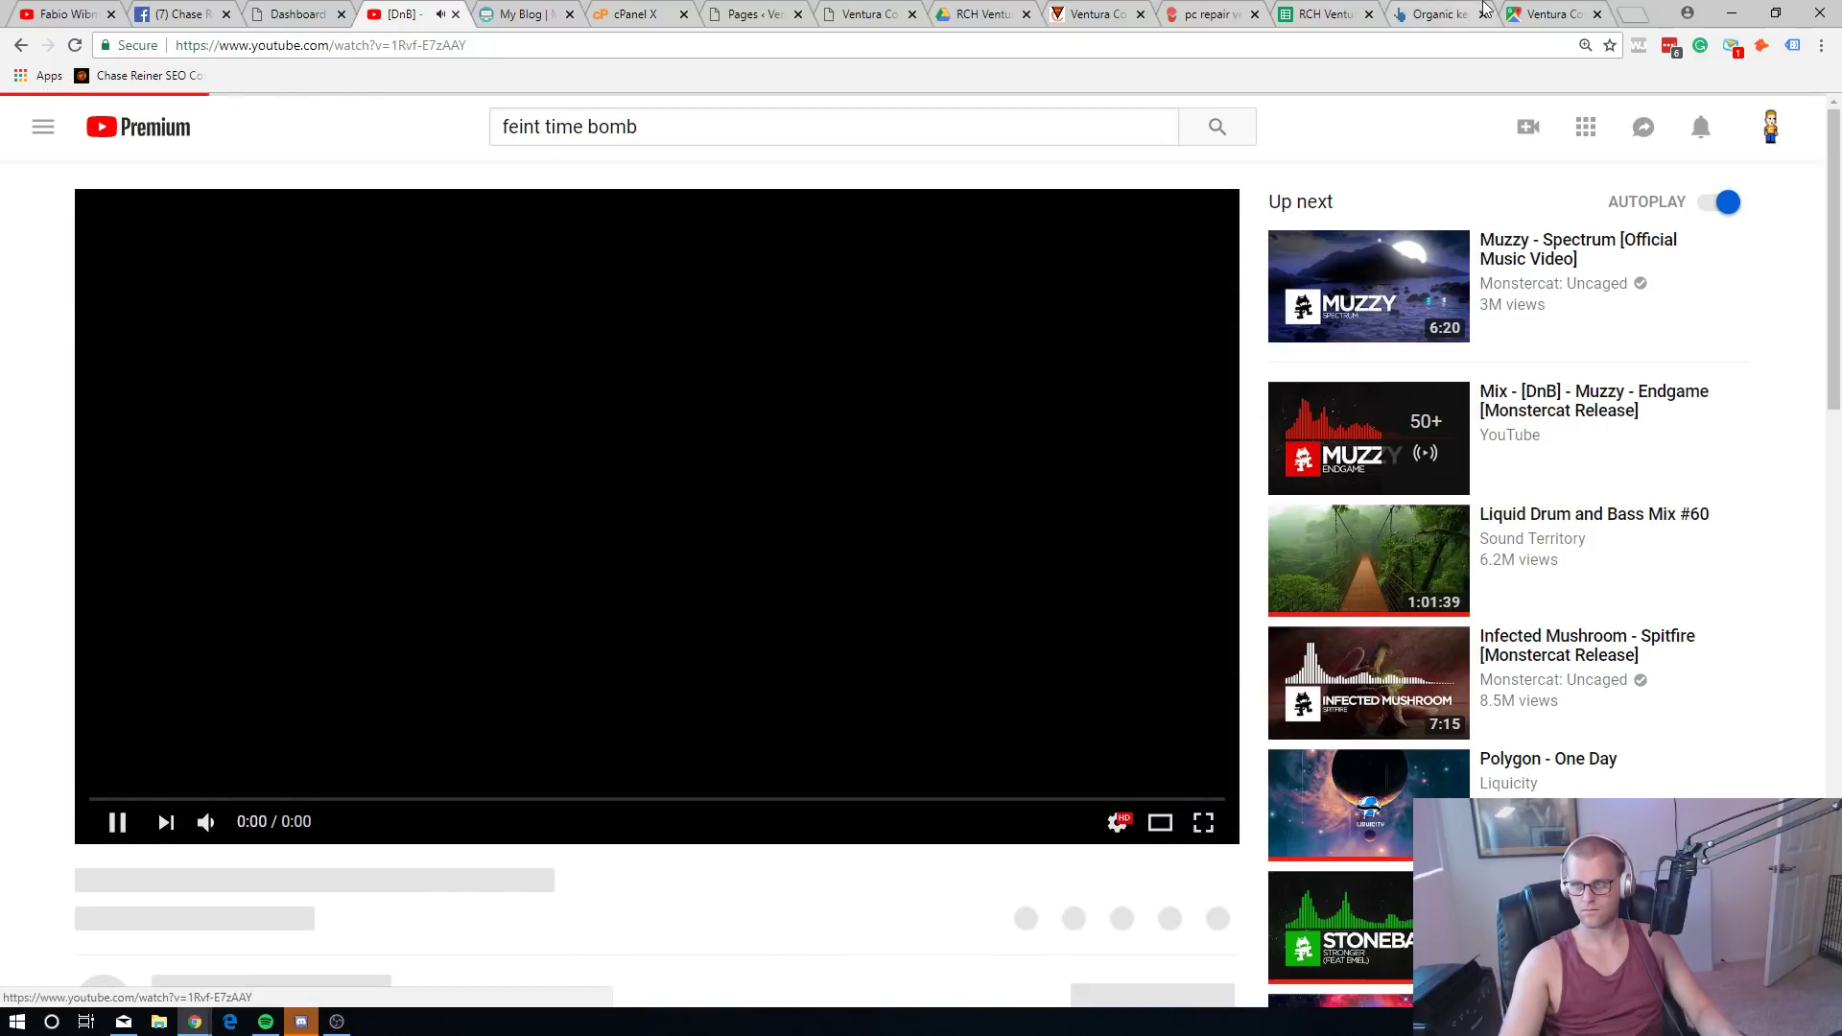
click(1328, 13)
click(1211, 14)
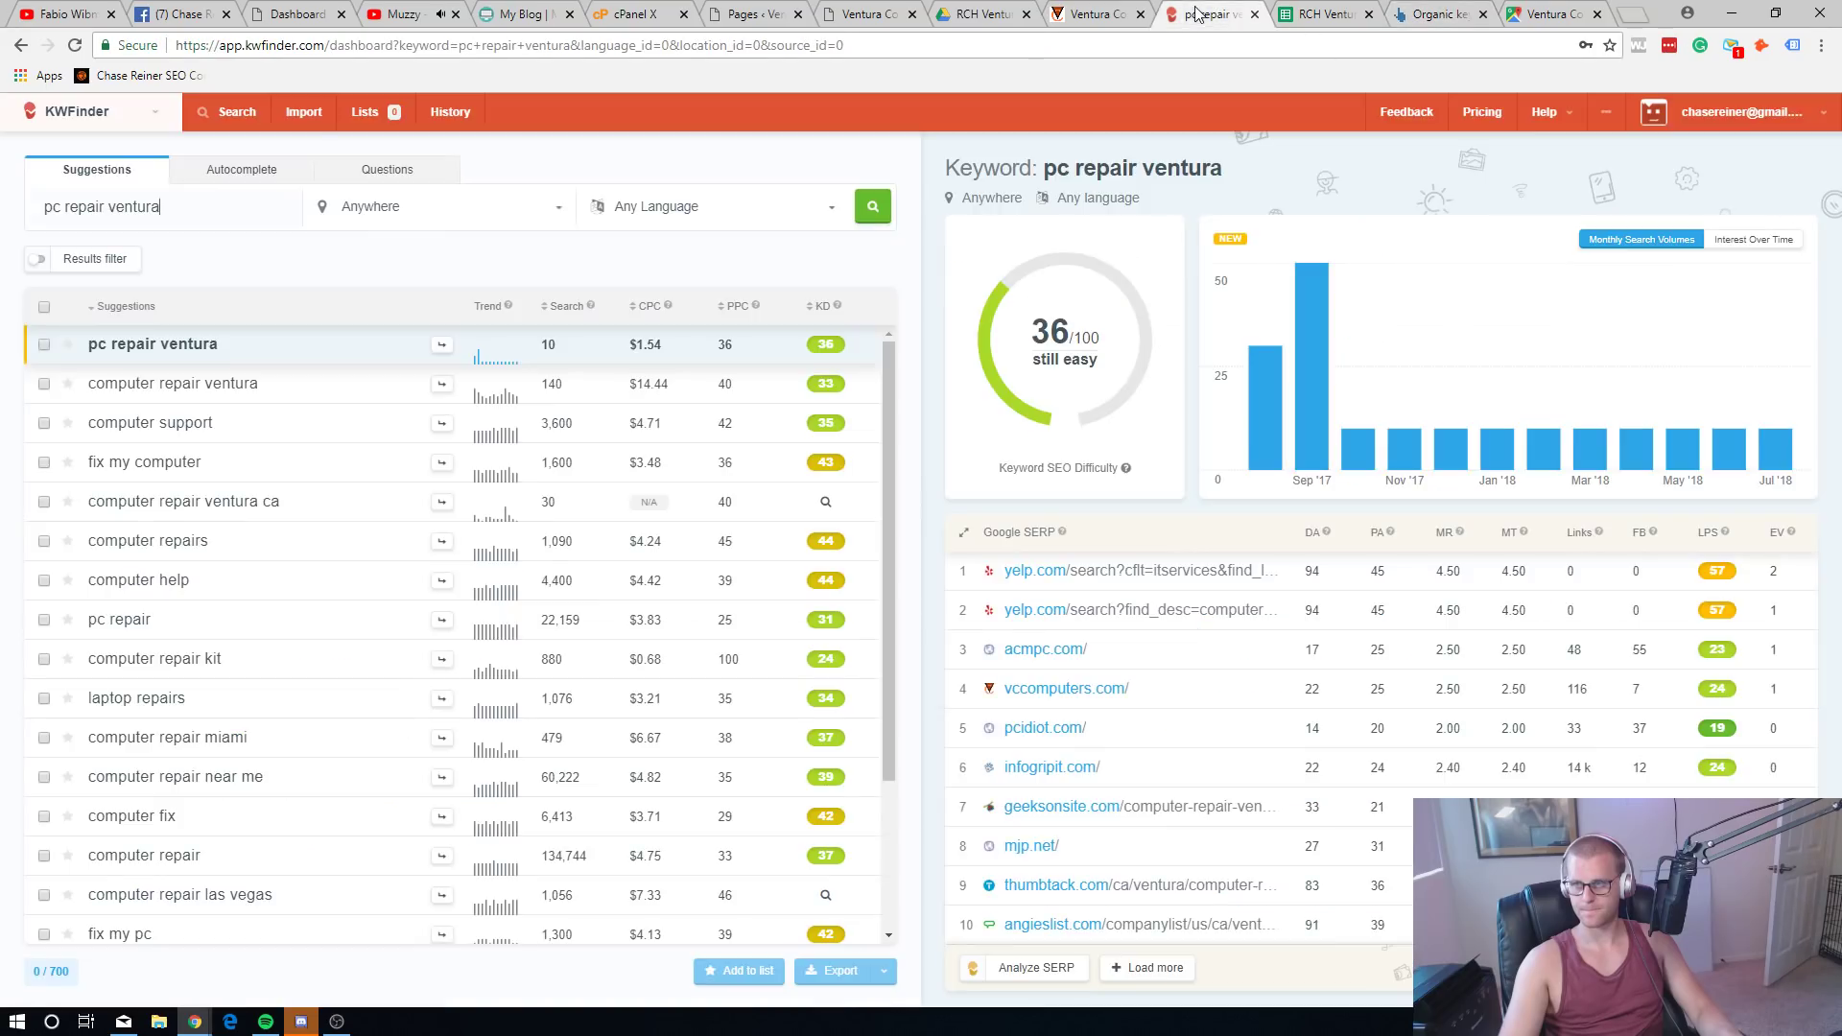
click(1434, 13)
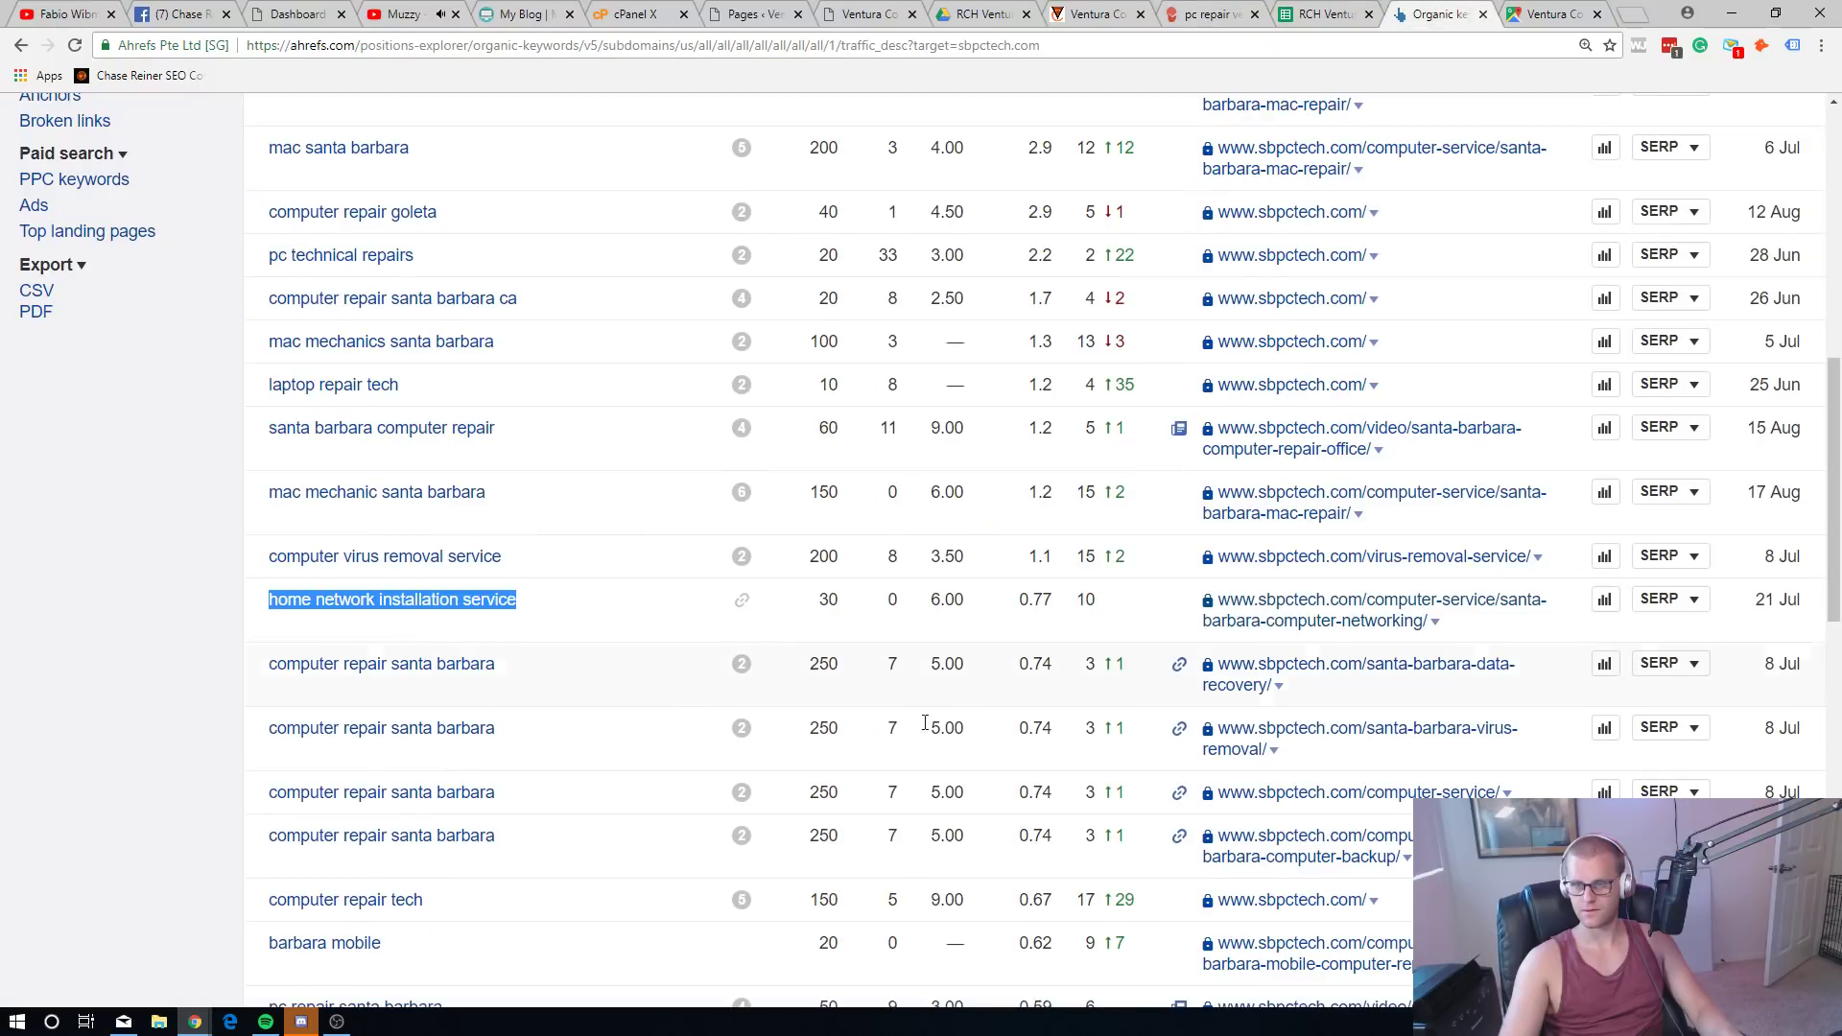
Scan the competitor's organic keywords and highlight 'removal service' in the laptop virus removal keyword
scroll(637, 671, down, 1)
scroll(580, 588, down, 3)
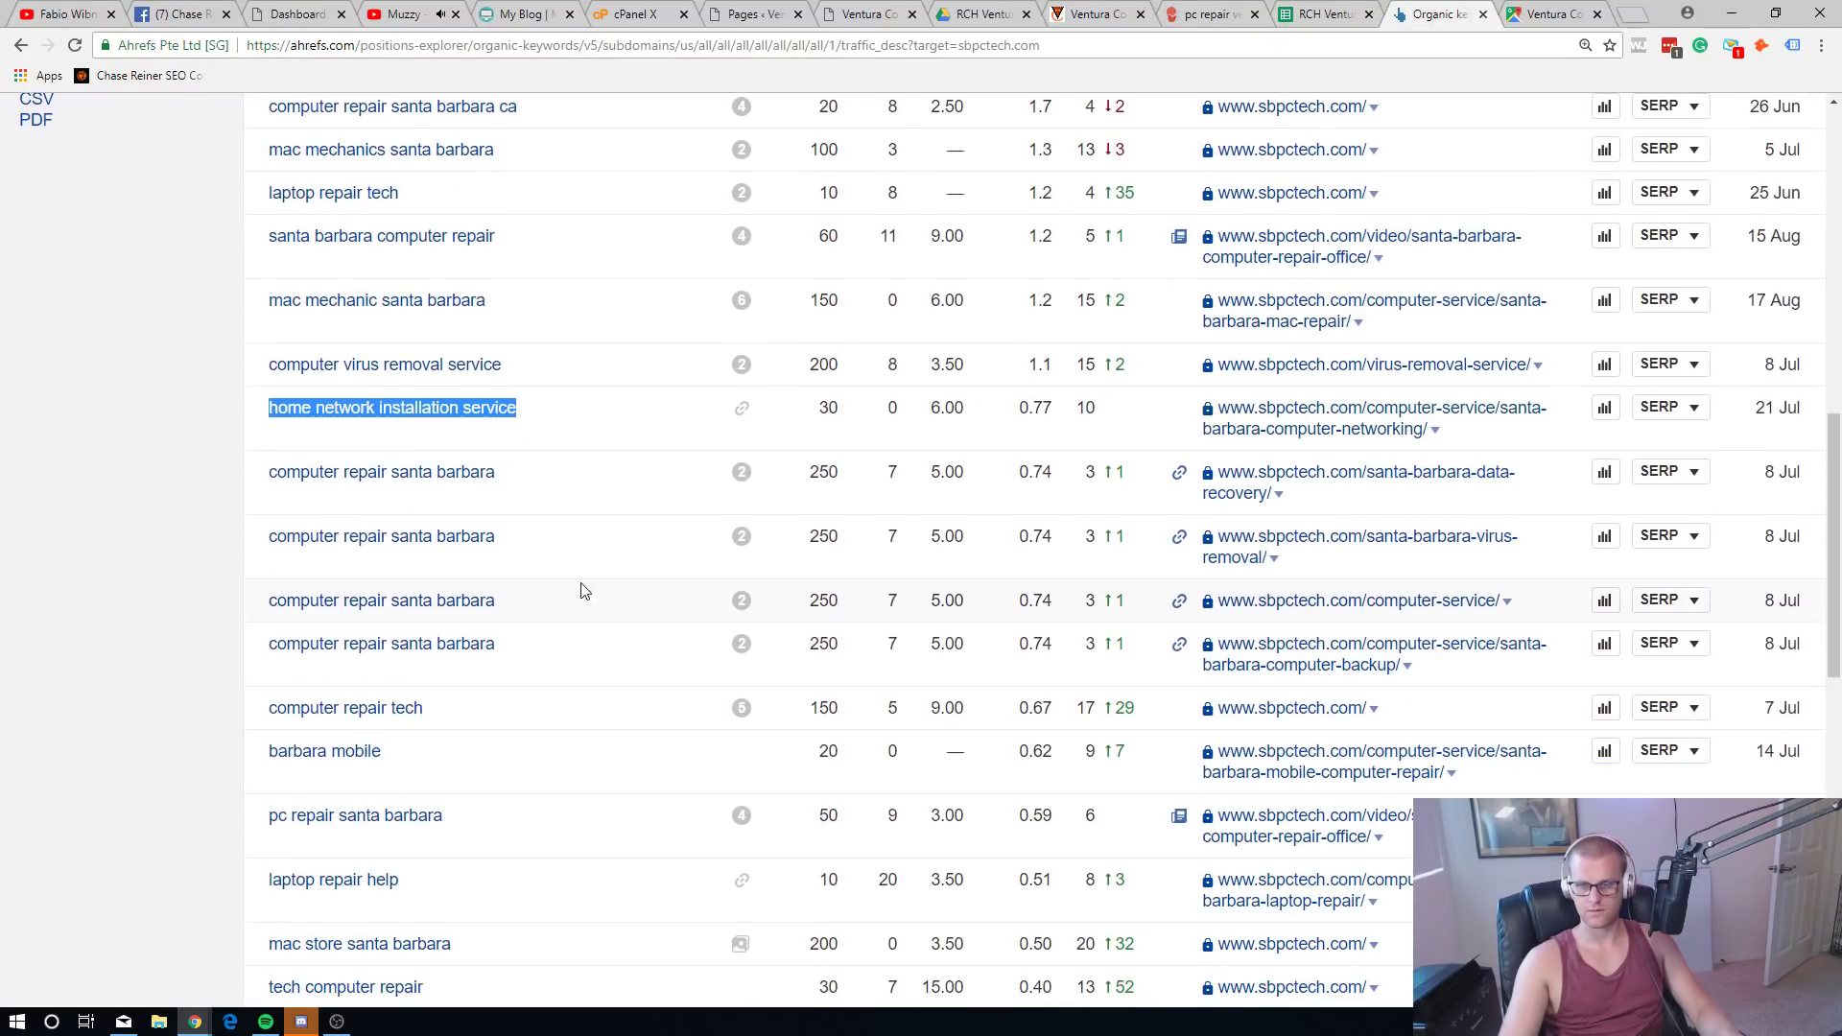
scroll(507, 494, down, 2)
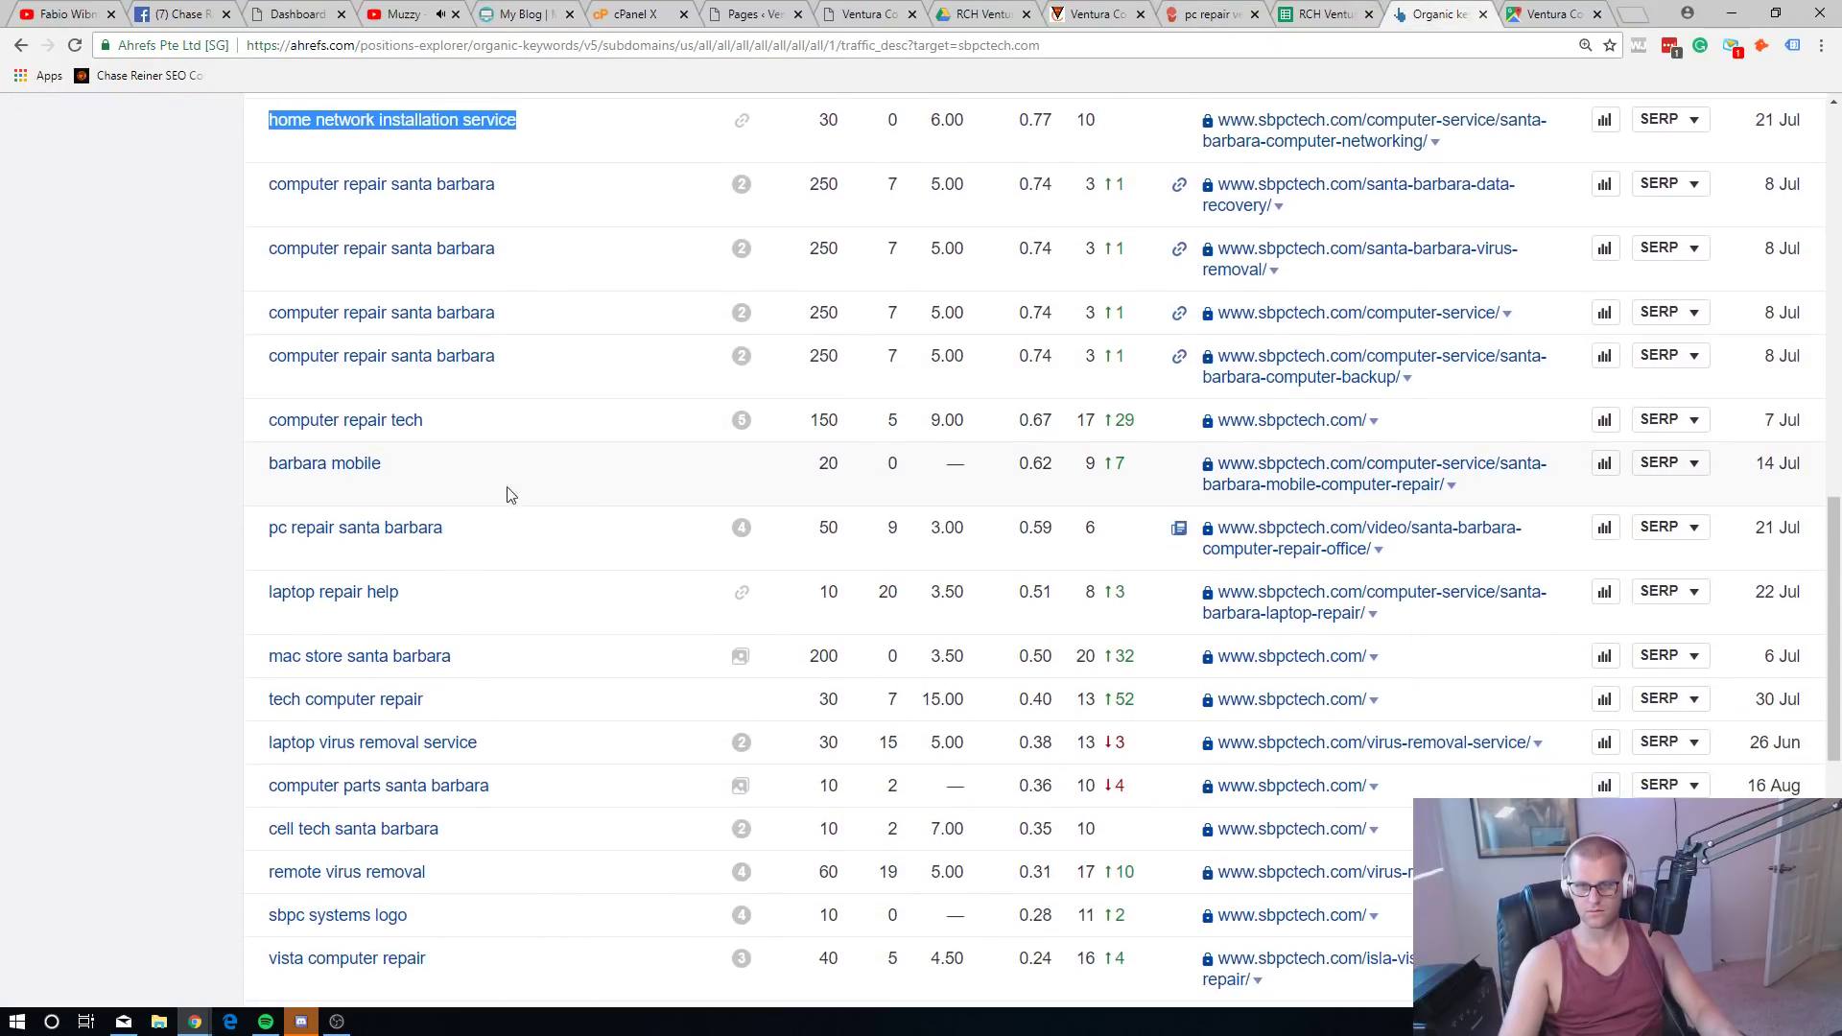
scroll(464, 430, down, 1)
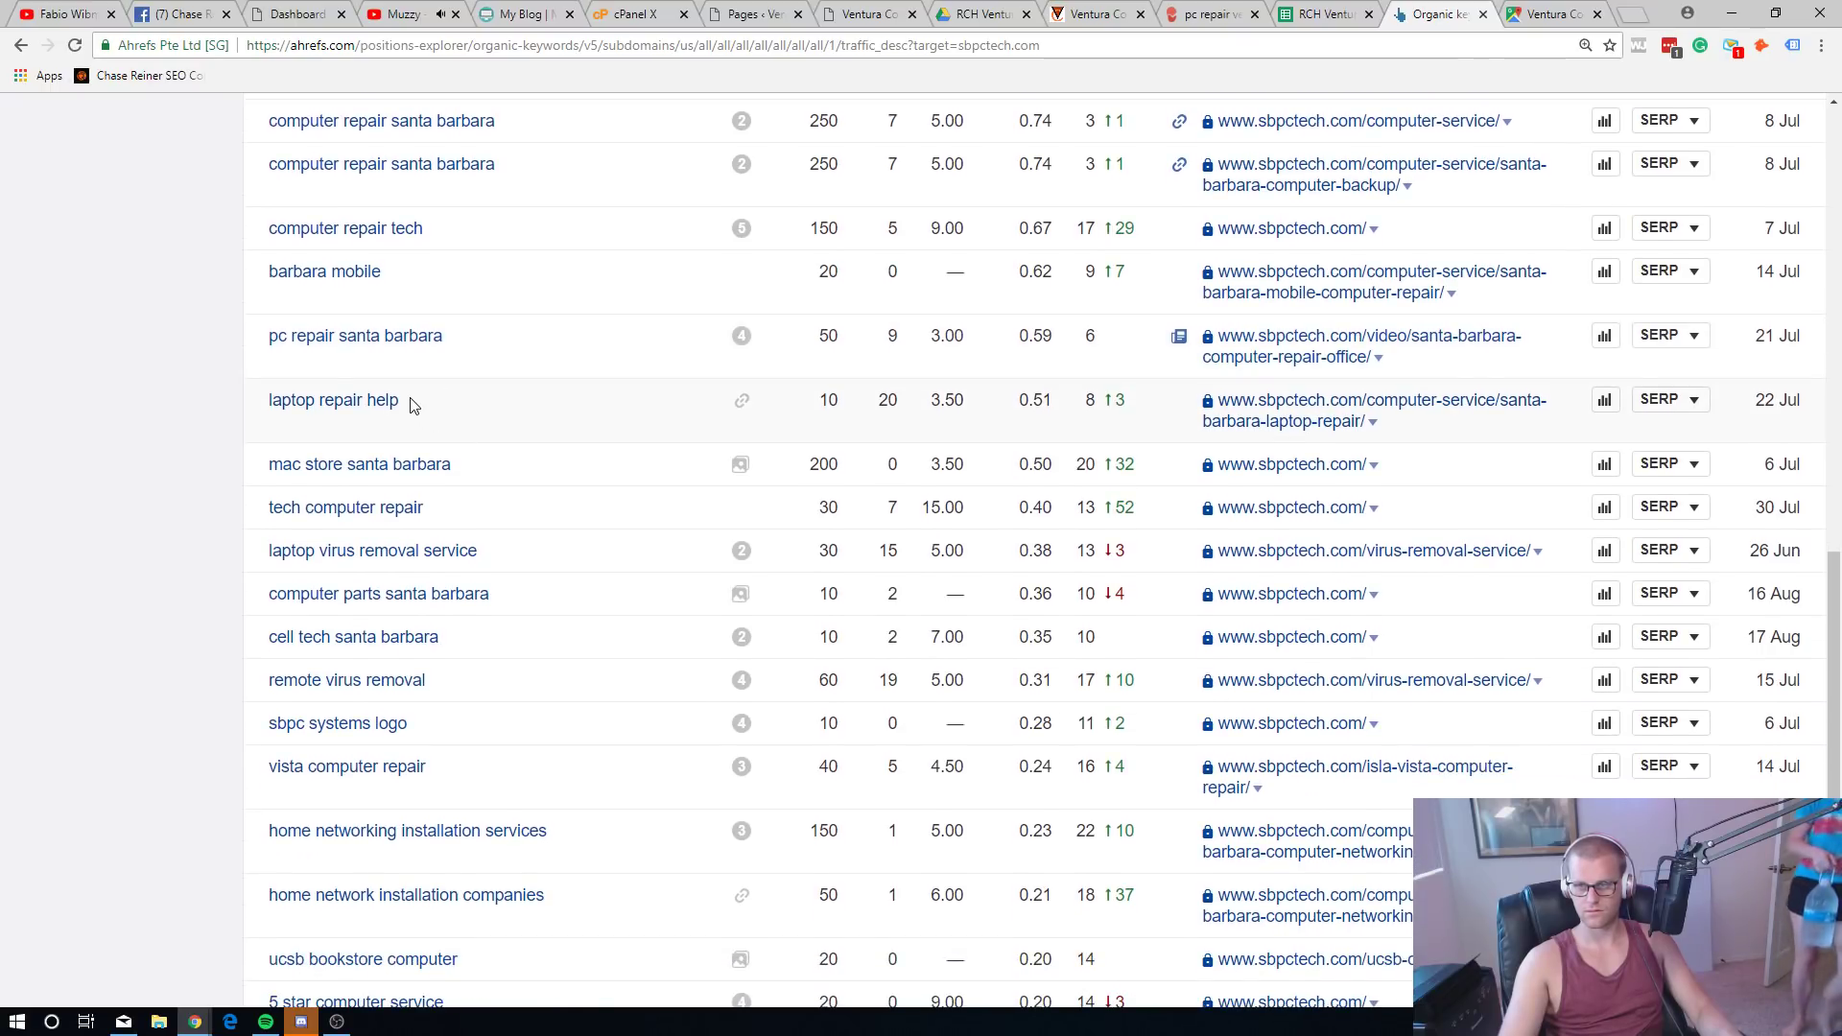
scroll(403, 407, down, 1)
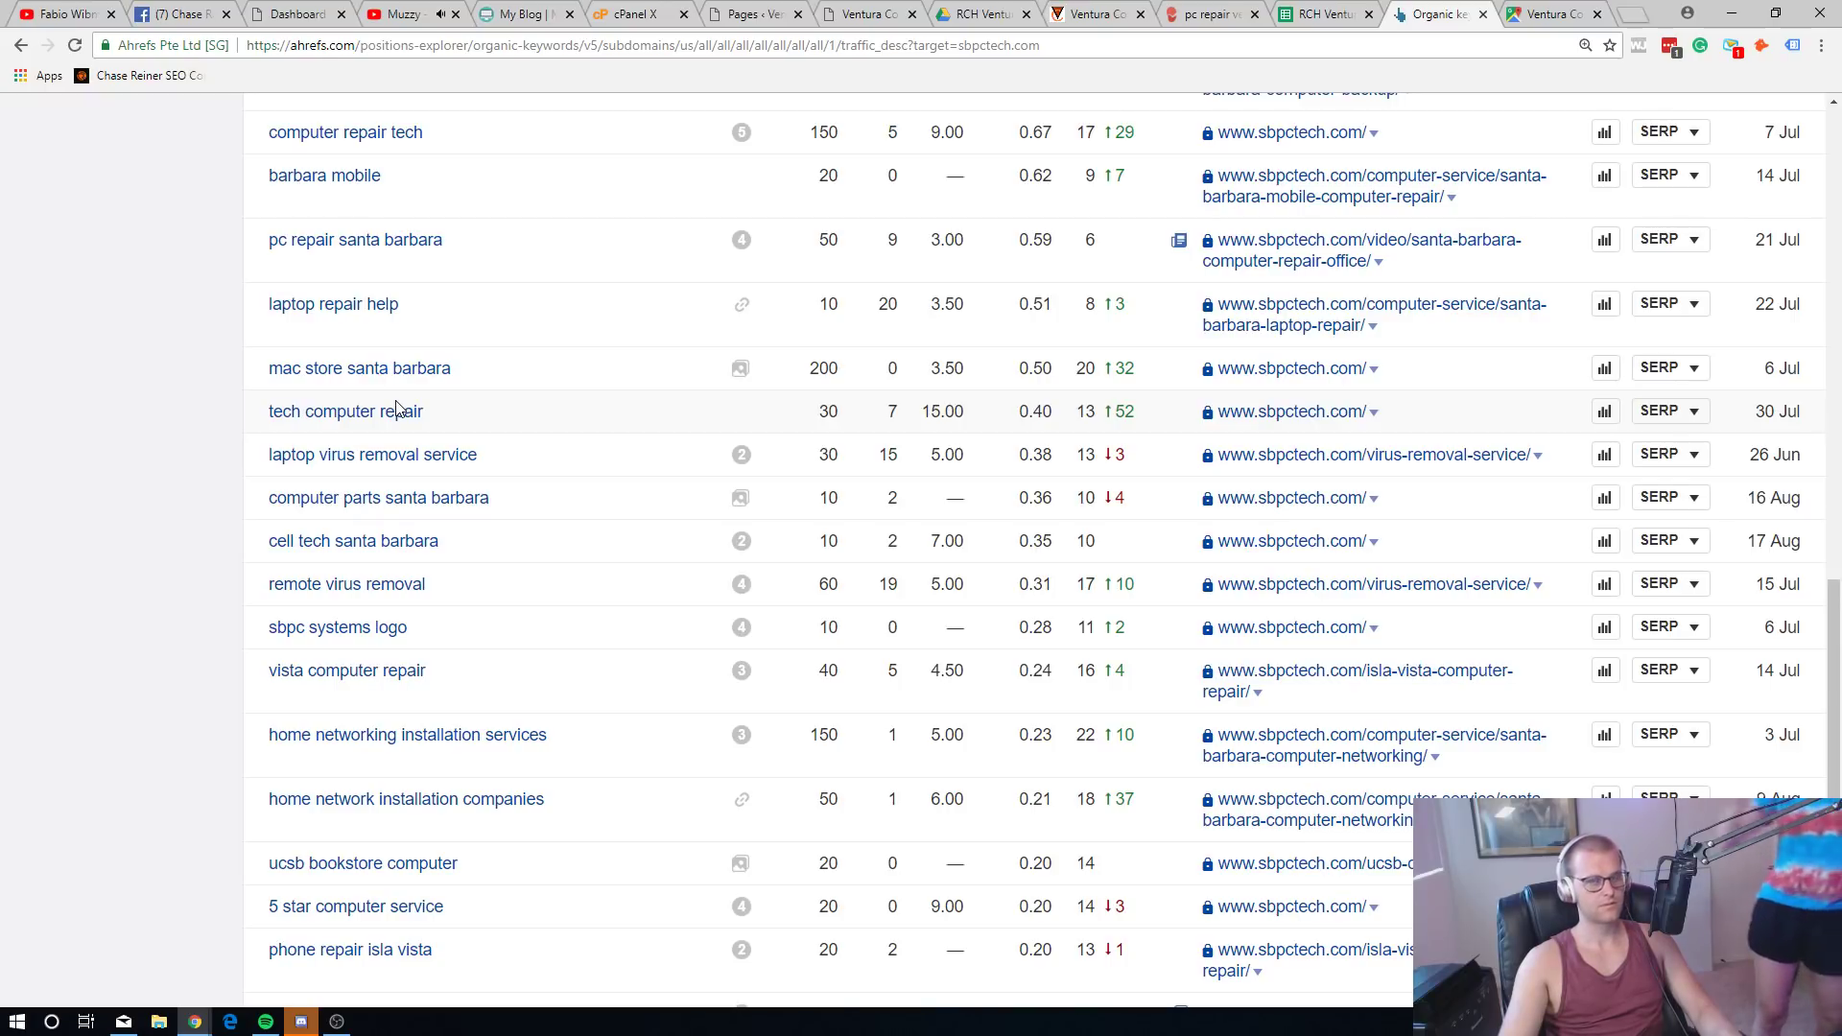
scroll(403, 403, down, 1)
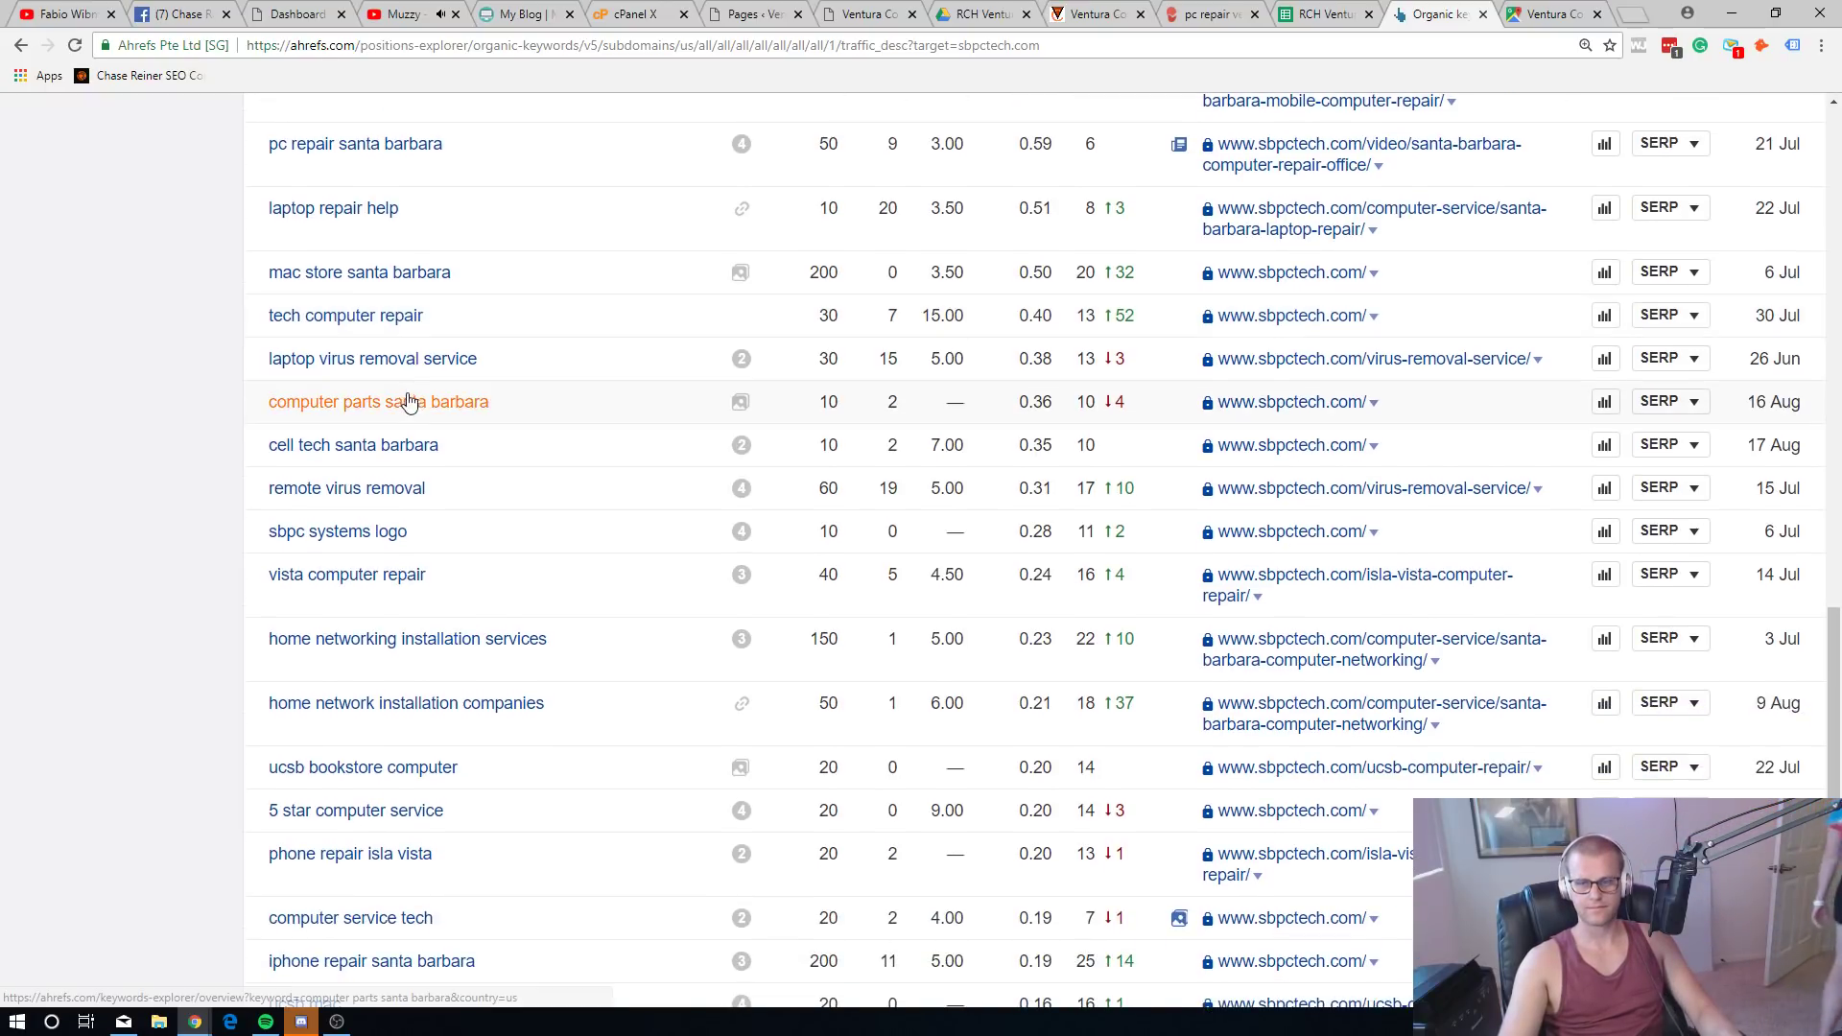
scroll(379, 372, down, 1)
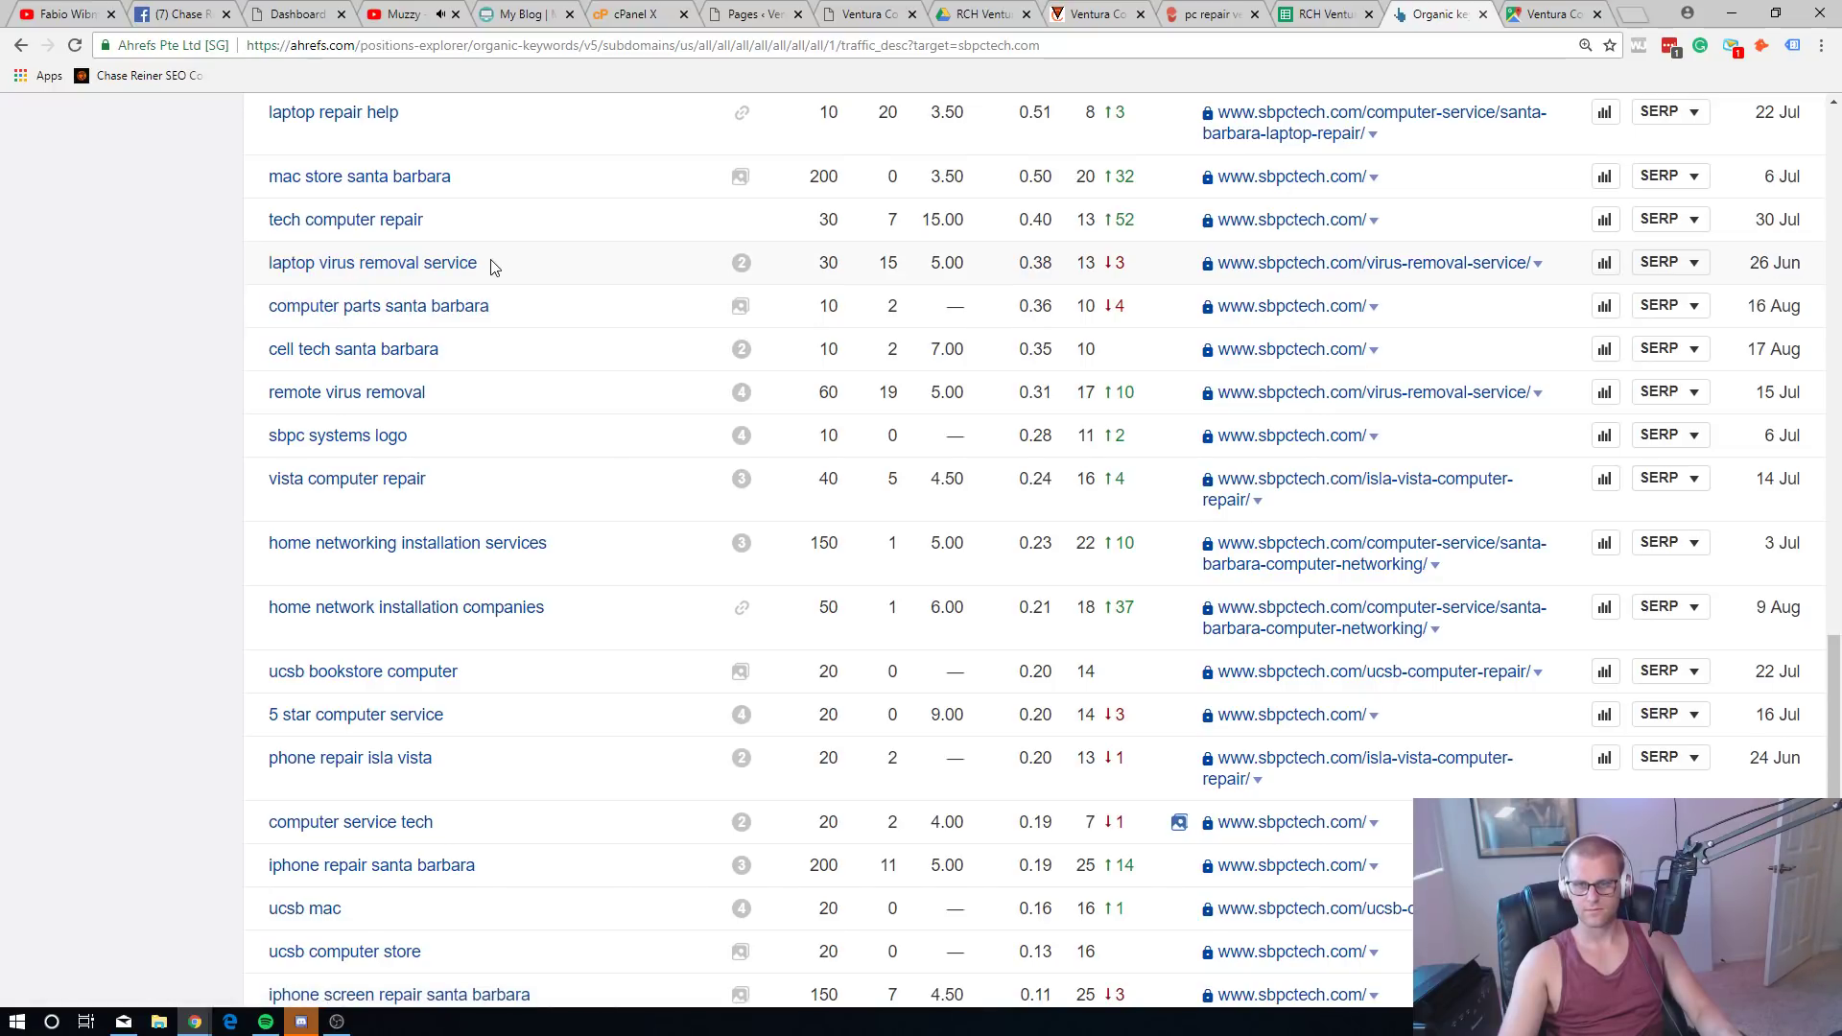
drag(478, 266, 384, 273)
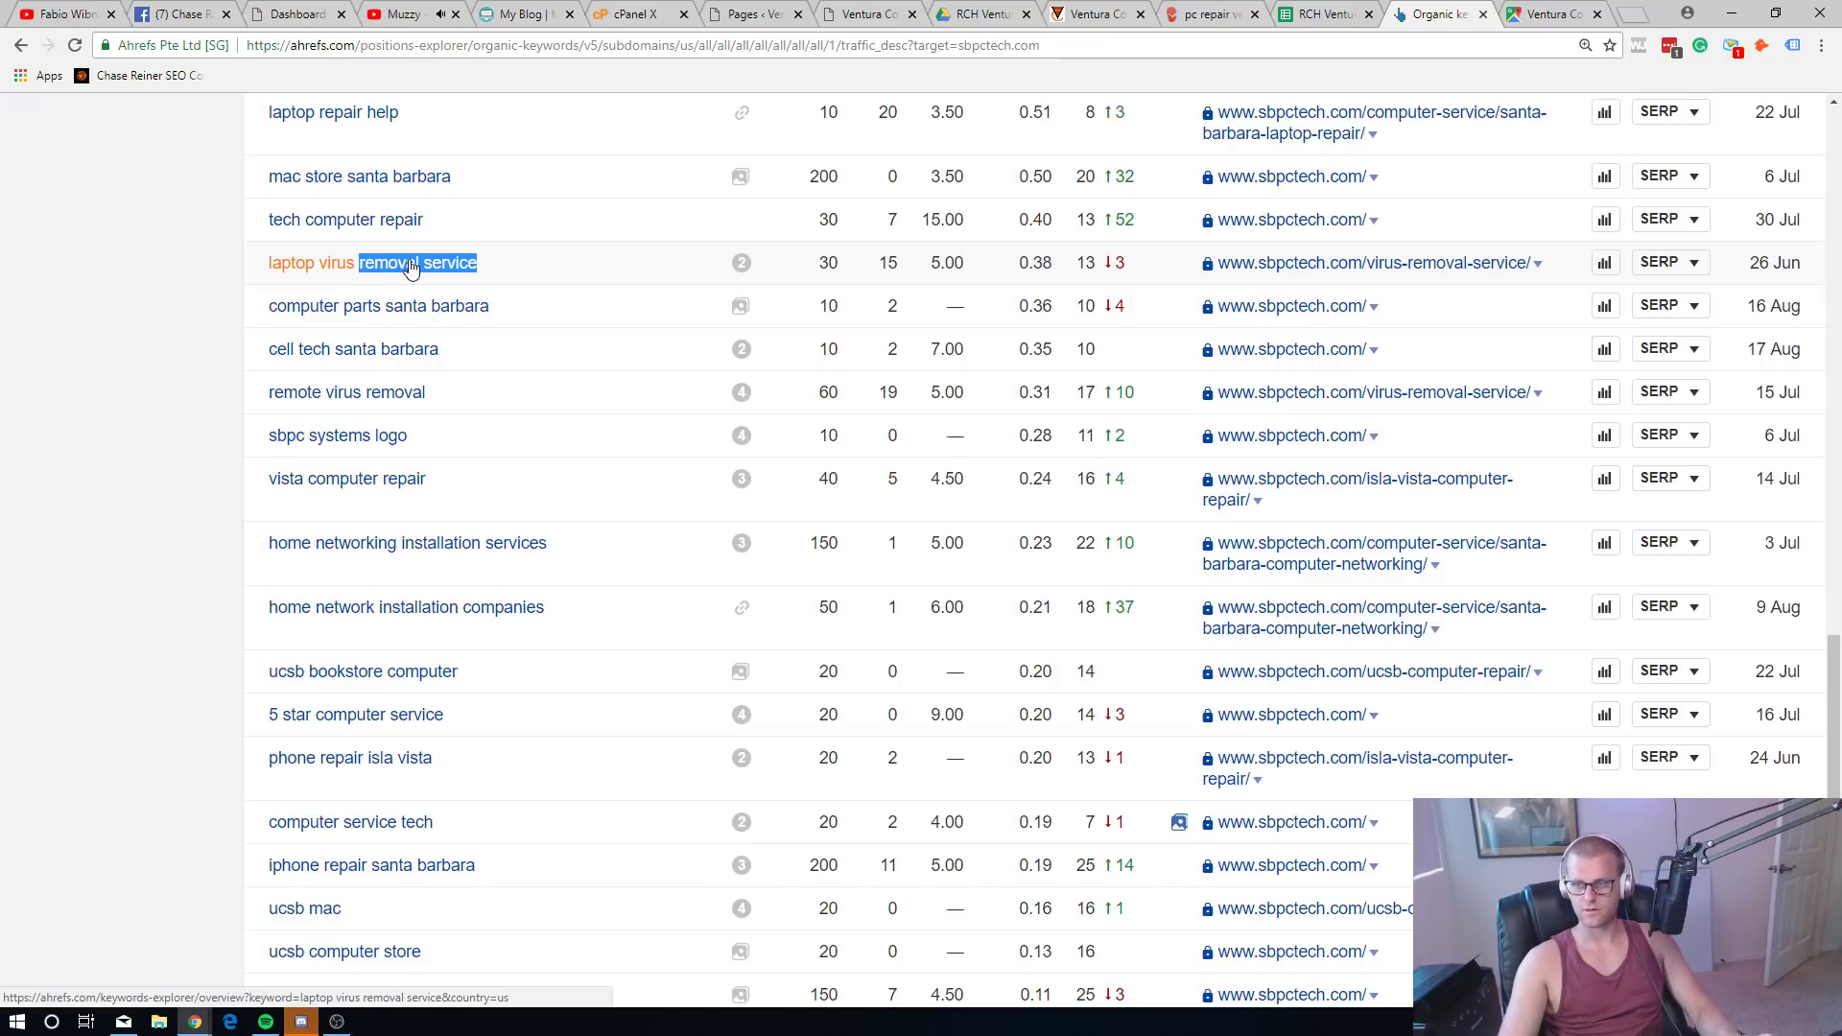
click(1325, 15)
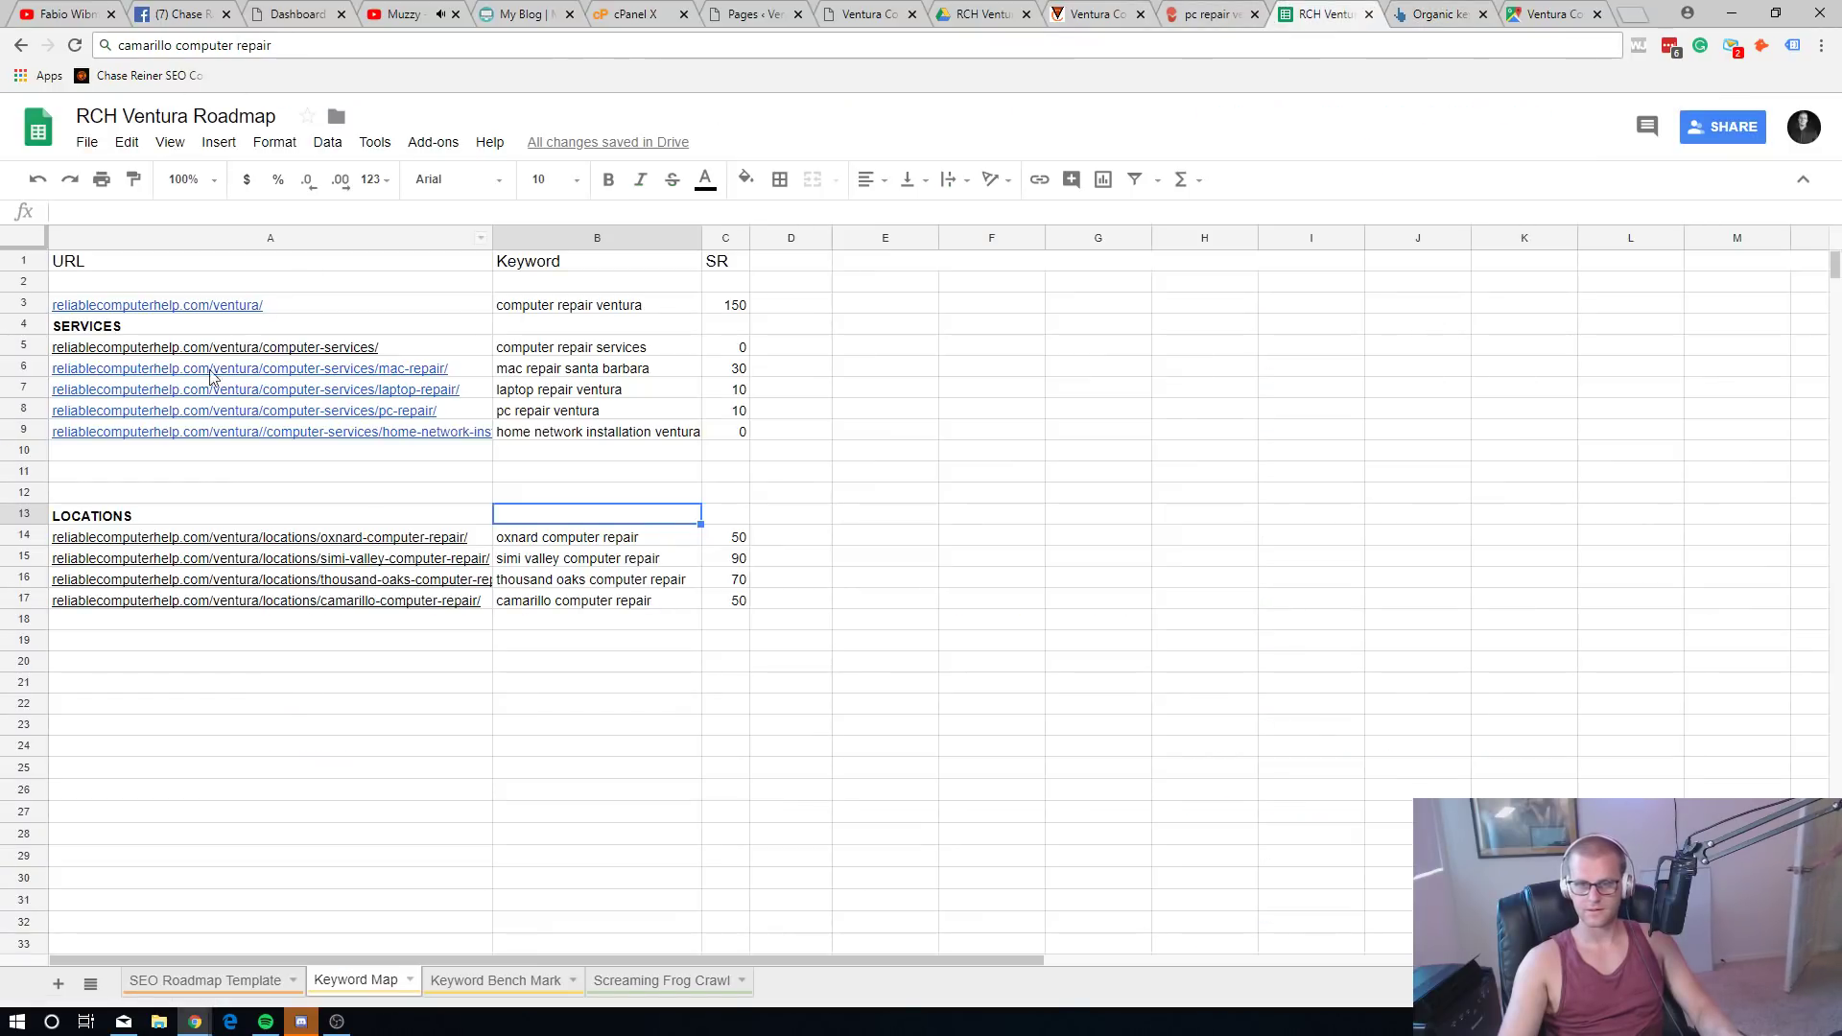
Enter 'virus removal ventura' as the keyword in B10
click(611, 449)
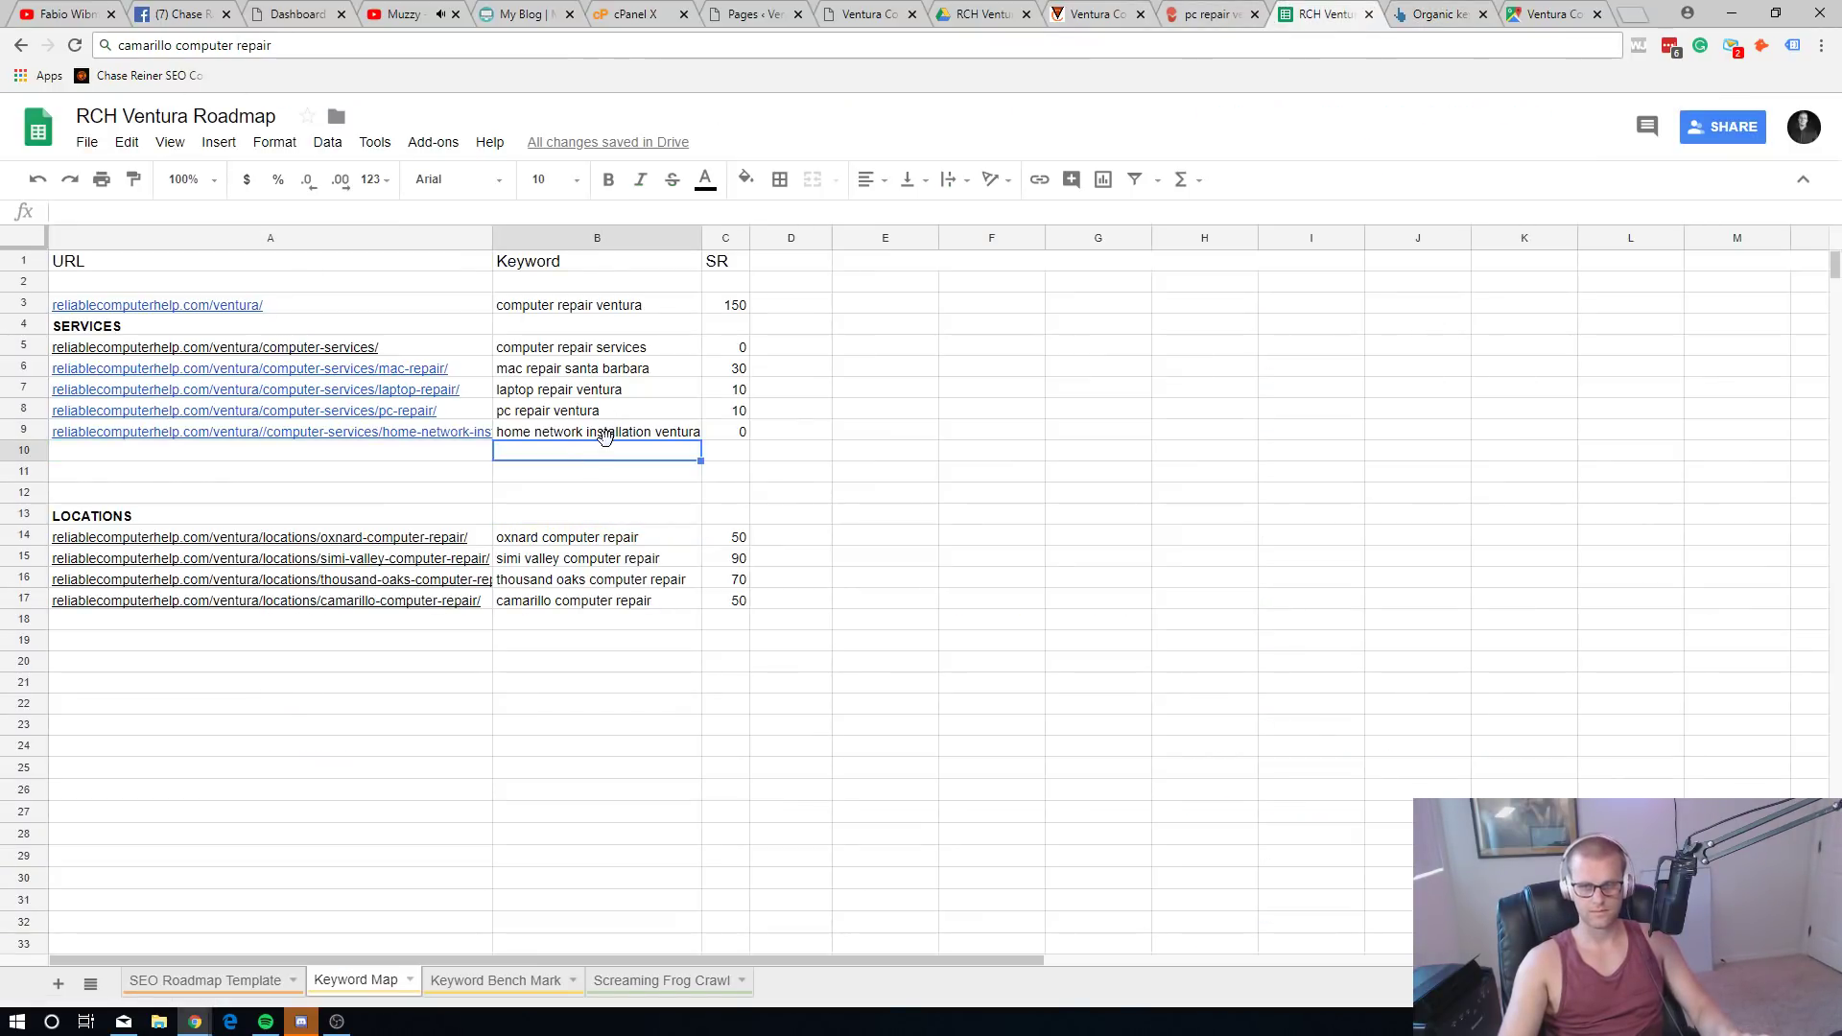
text(virus )
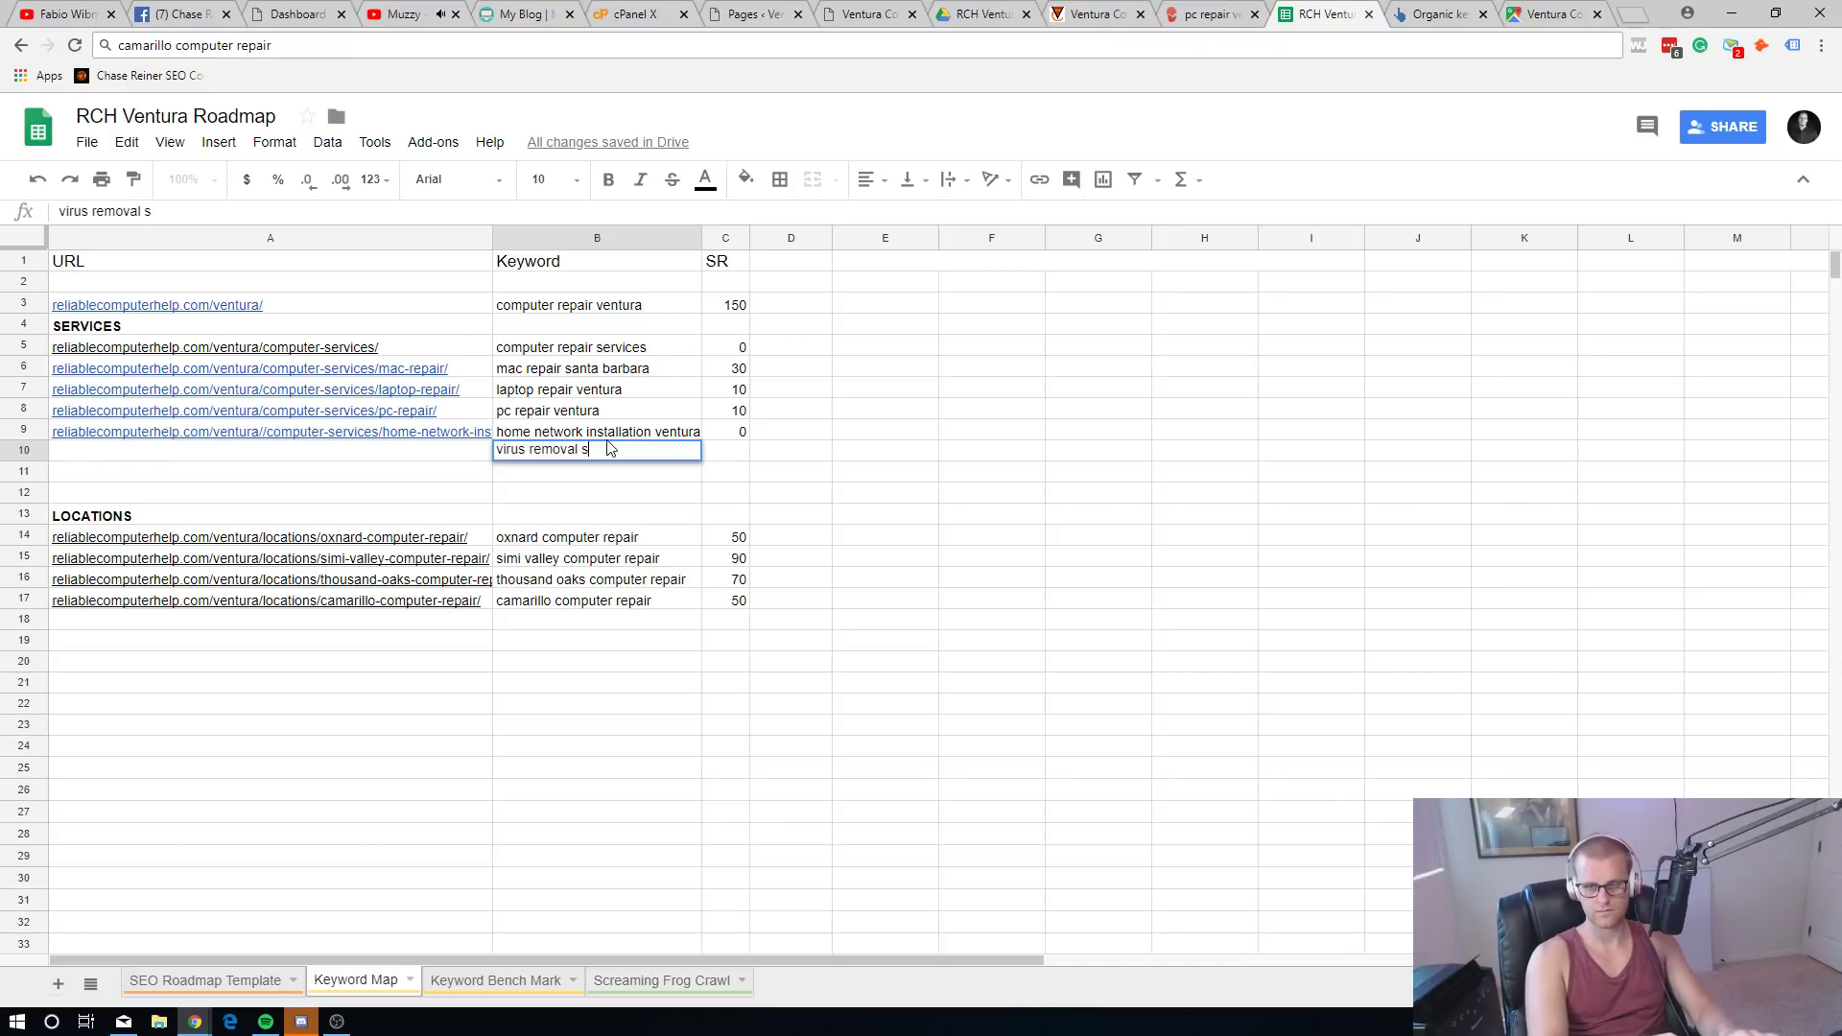
text(removal vent)
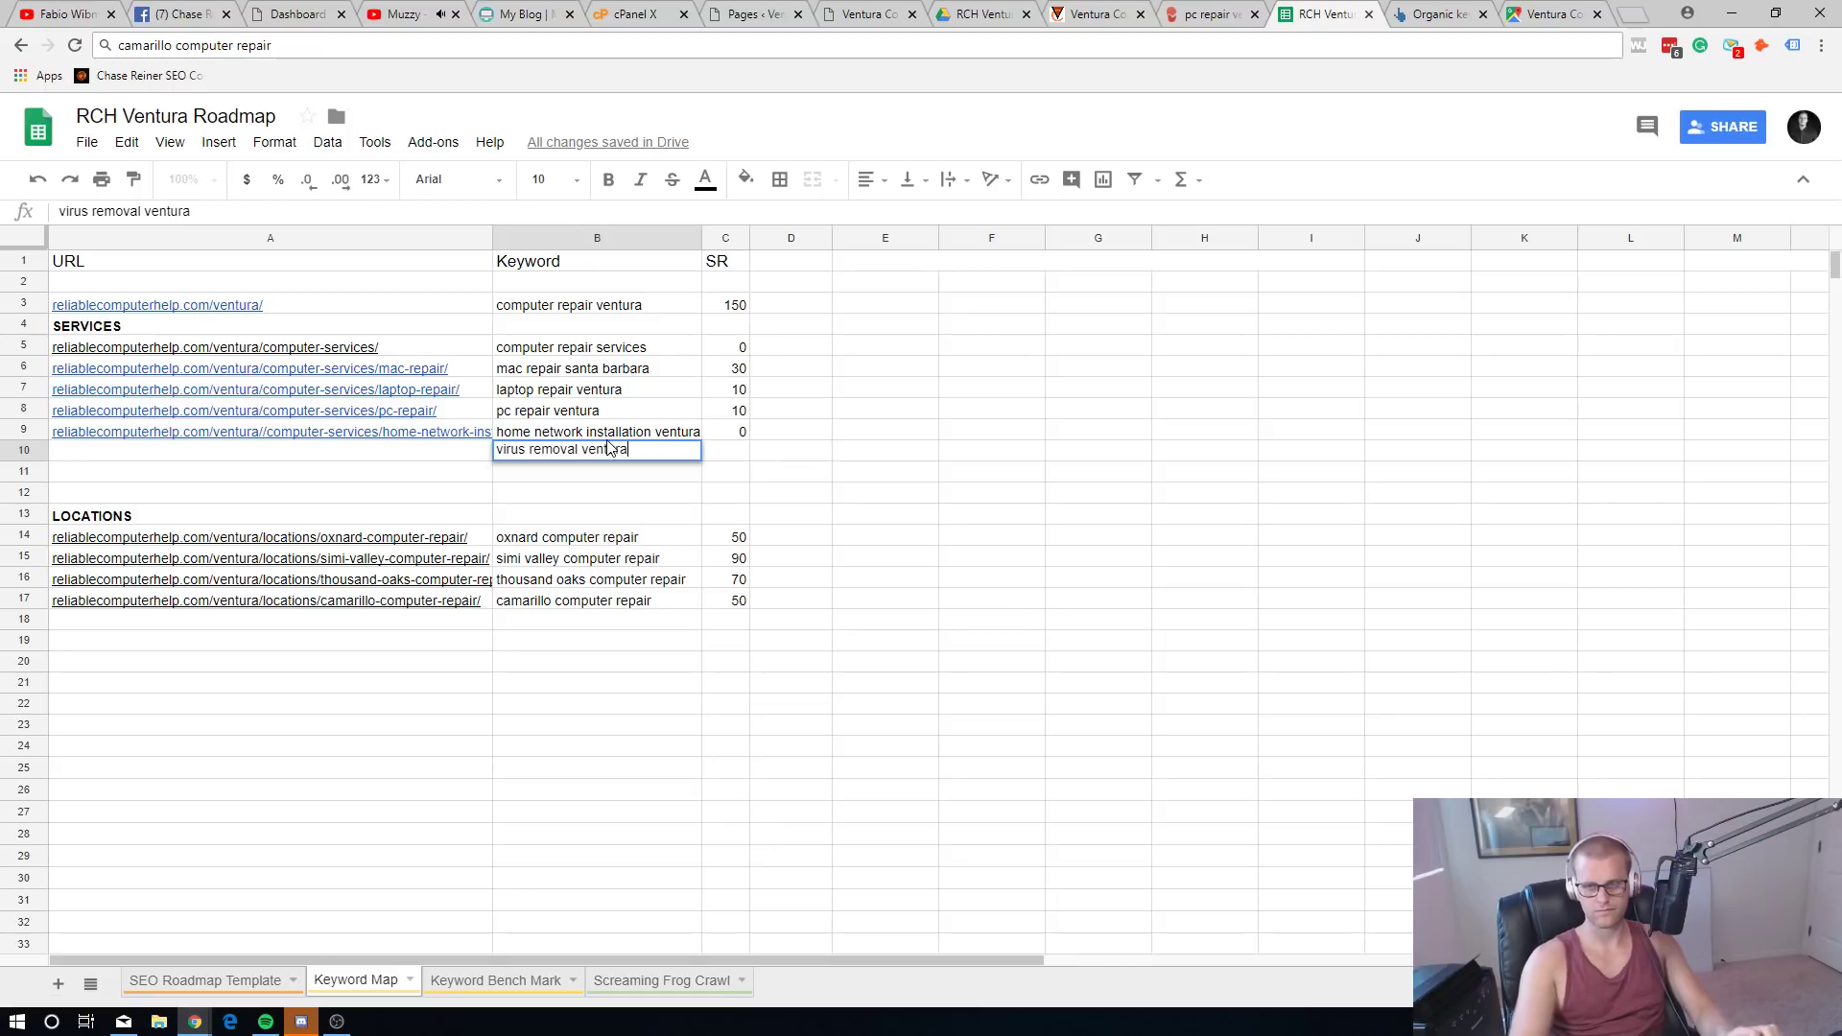
text(ura)
click(408, 480)
Fill A10 with A9's URL, changing its ending to /computer-services/virus-removal/
click(430, 438)
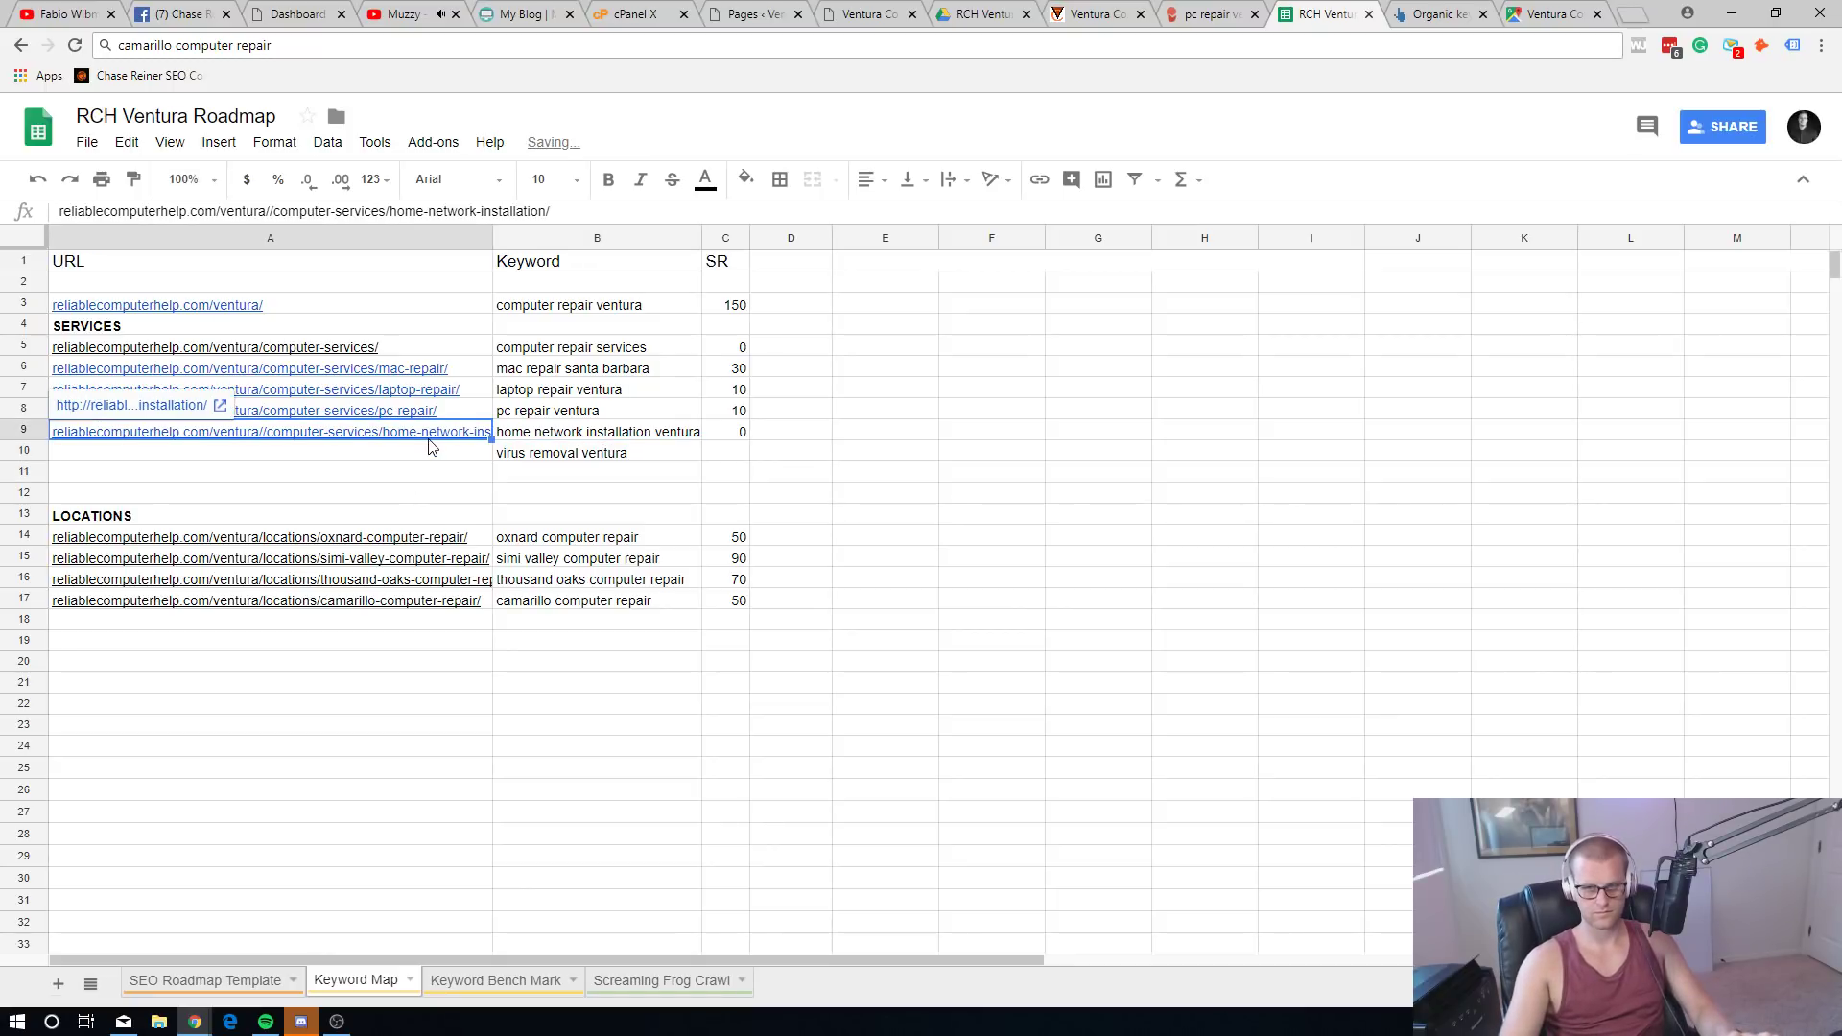
click(392, 456)
text(reliablecomputerhelp.com/ventura//computer-services/home-network-installation/)
double_click(392, 455)
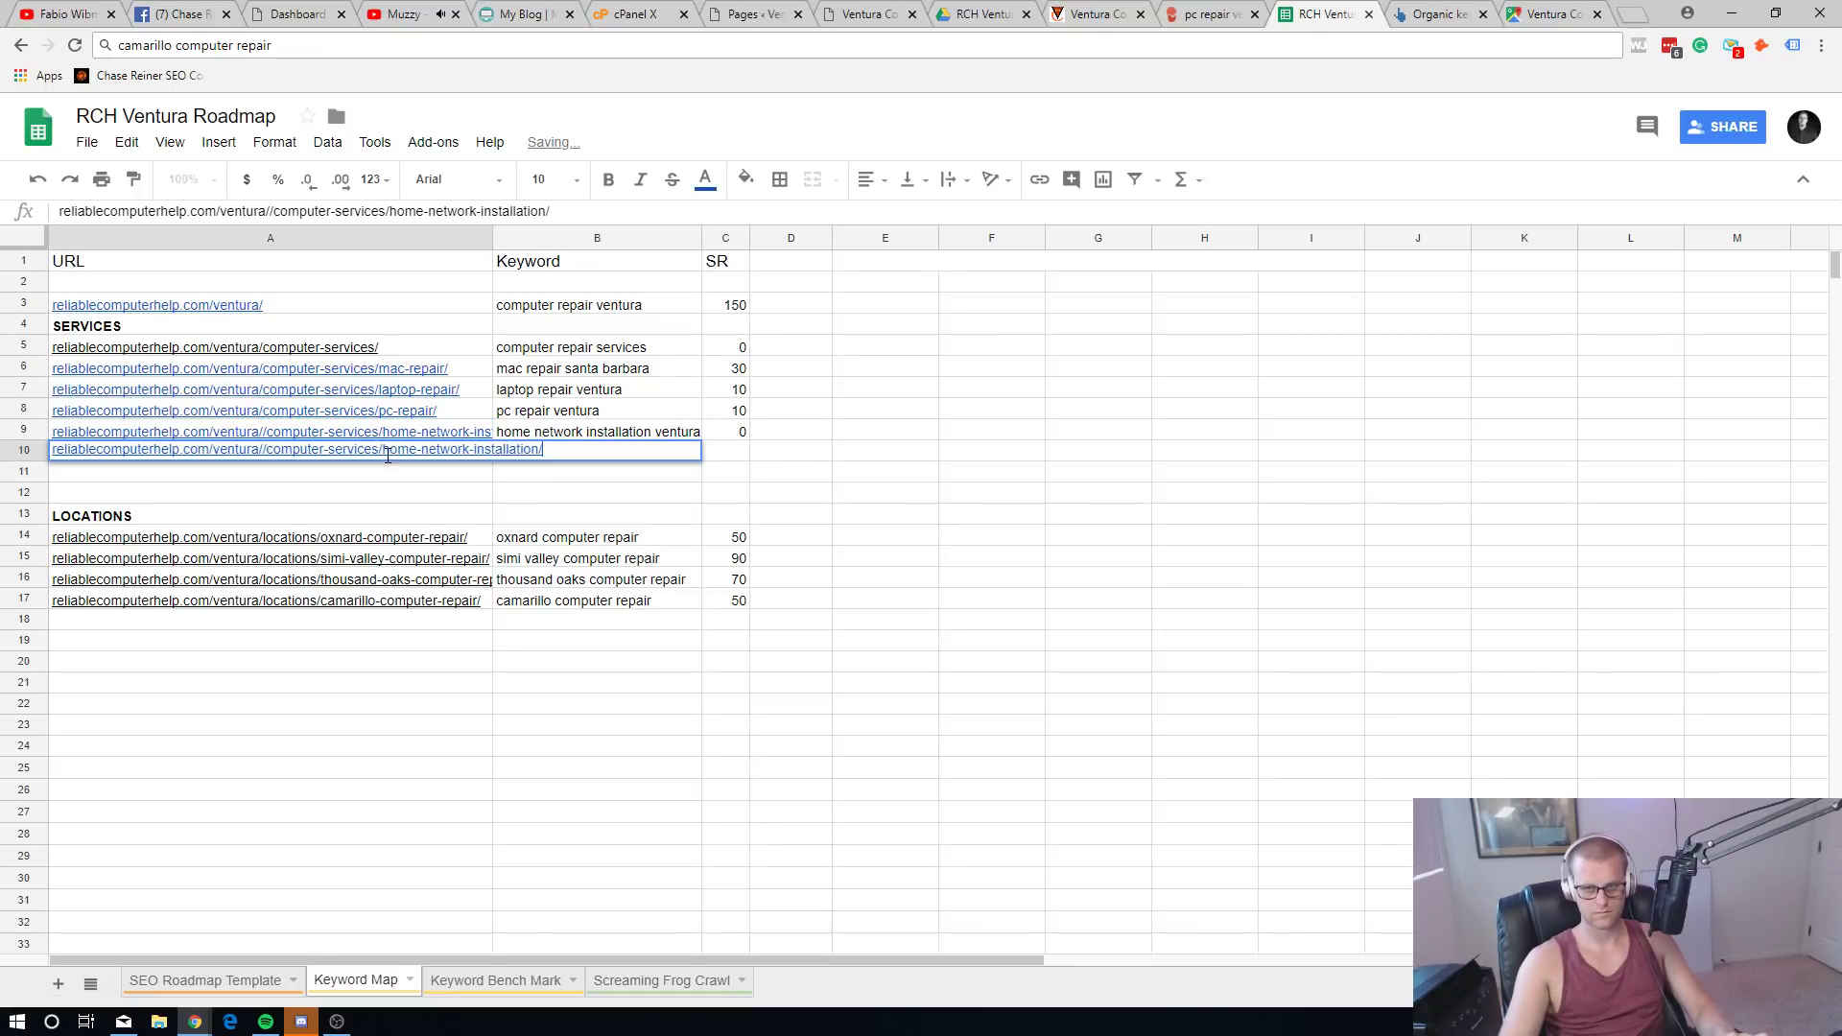
key(ctrl+a)
click(510, 451)
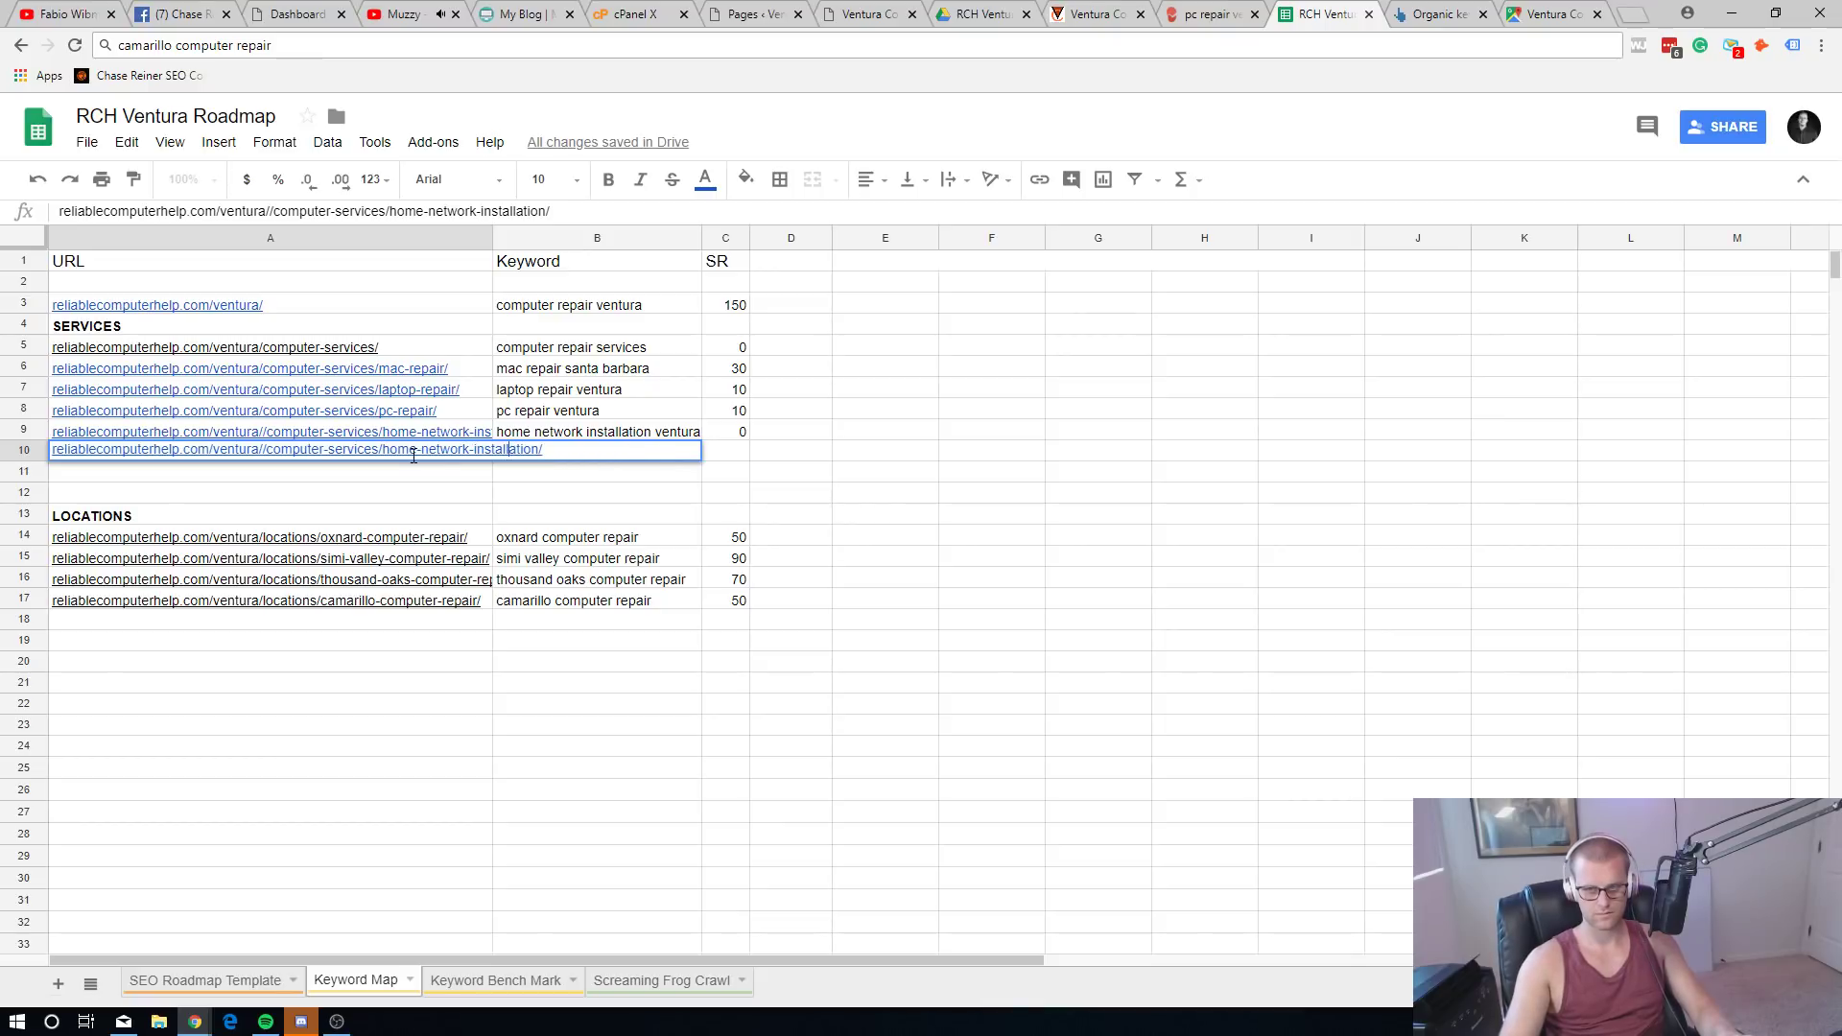
key(shift+End)
text(vir)
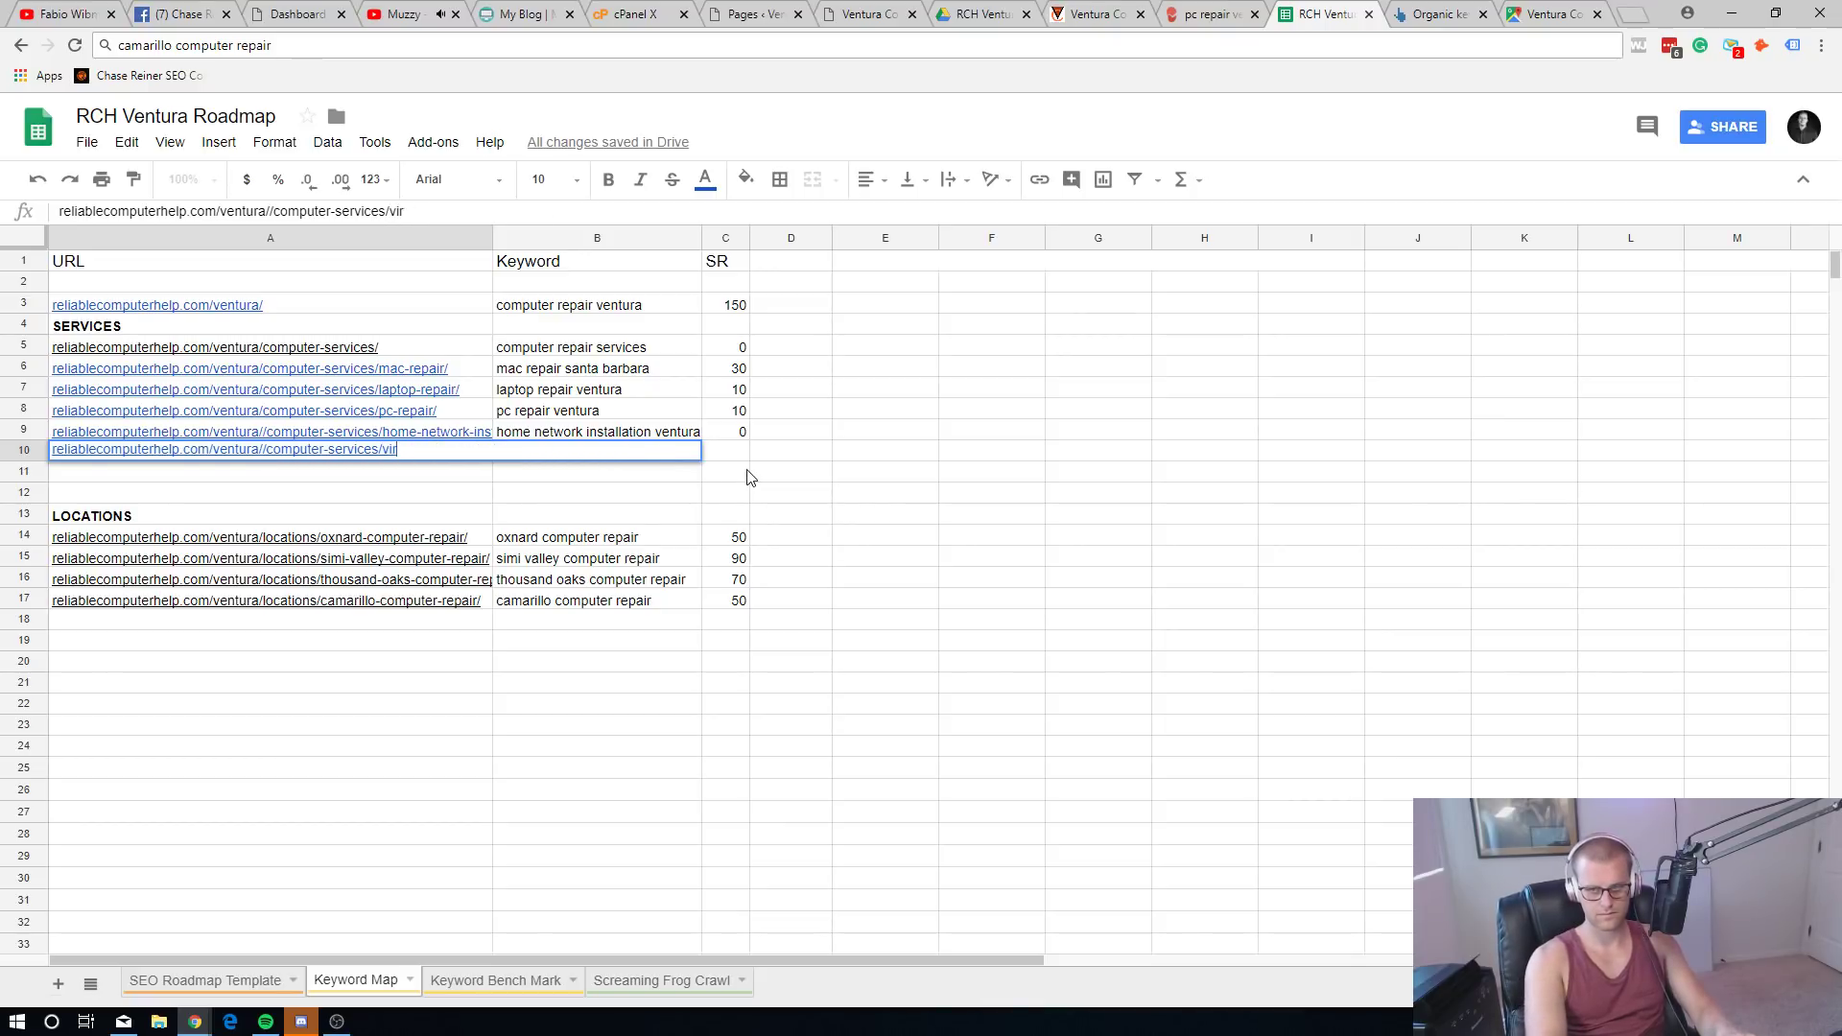
text(us-0removal/)
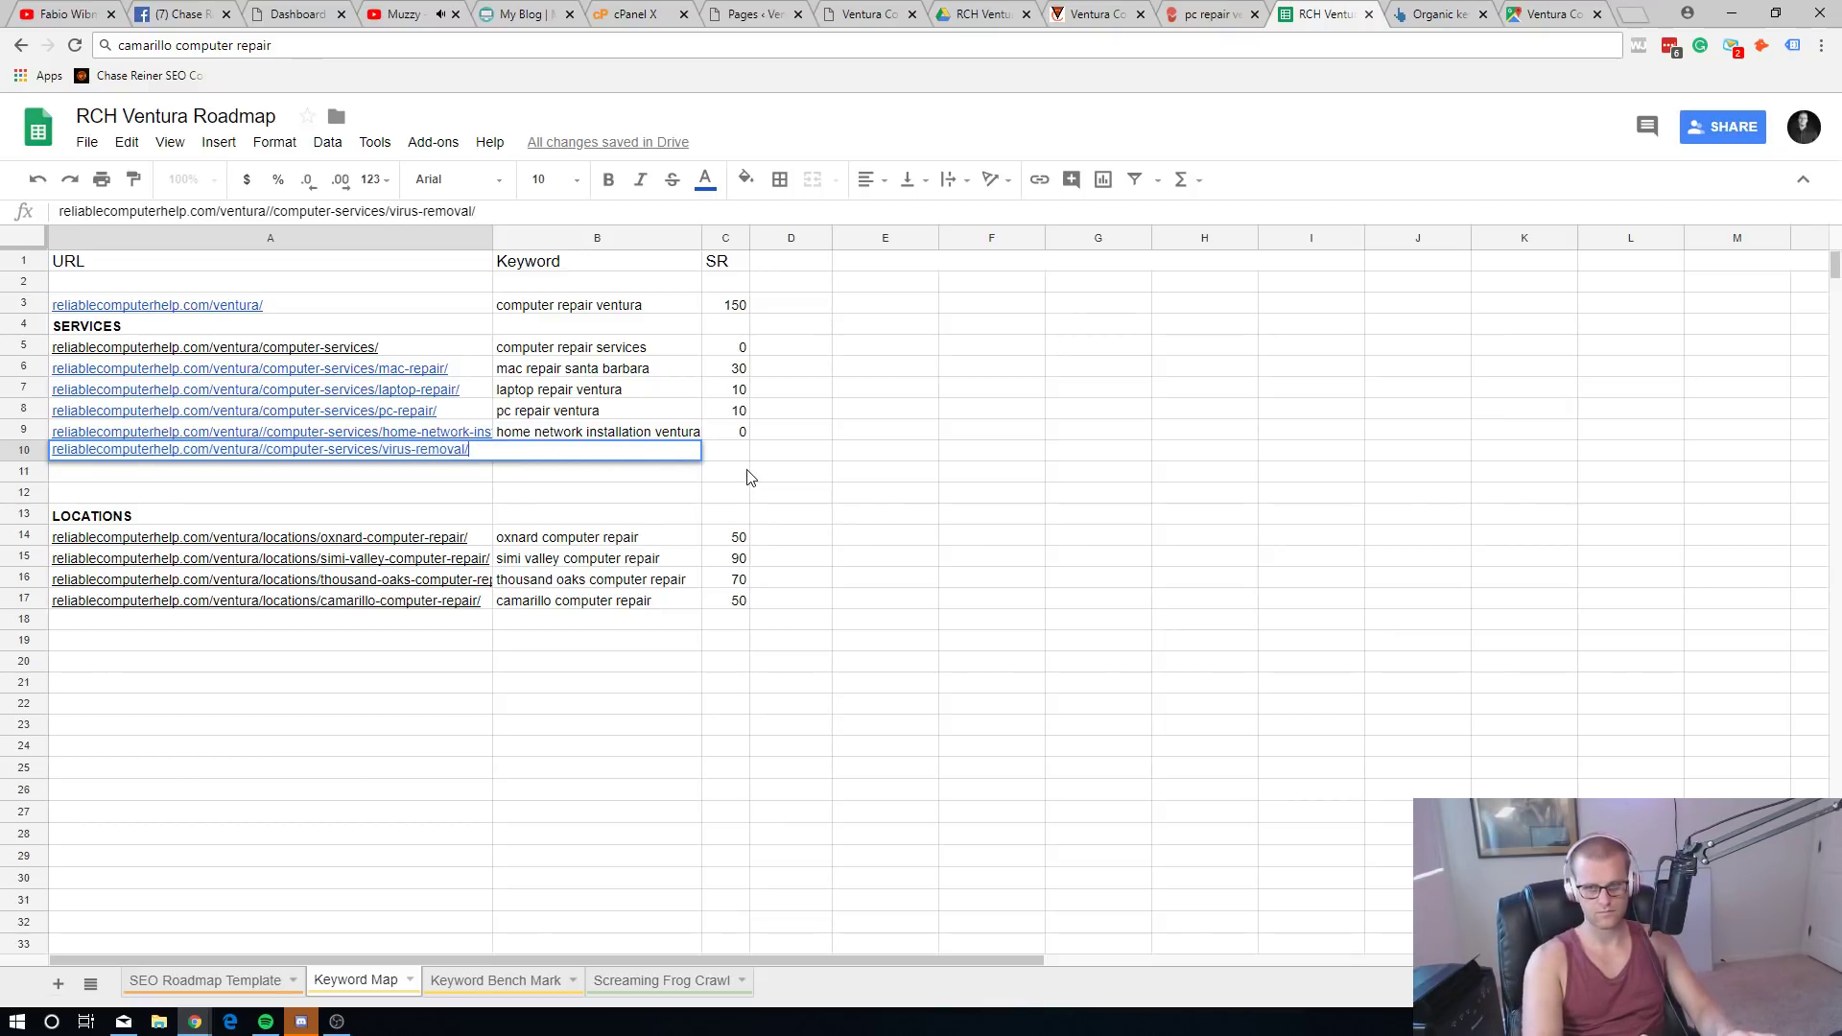
click(751, 476)
Copy the B10 keyword 'virus removal ventura' for lookup in Ahrefs
key(Up)
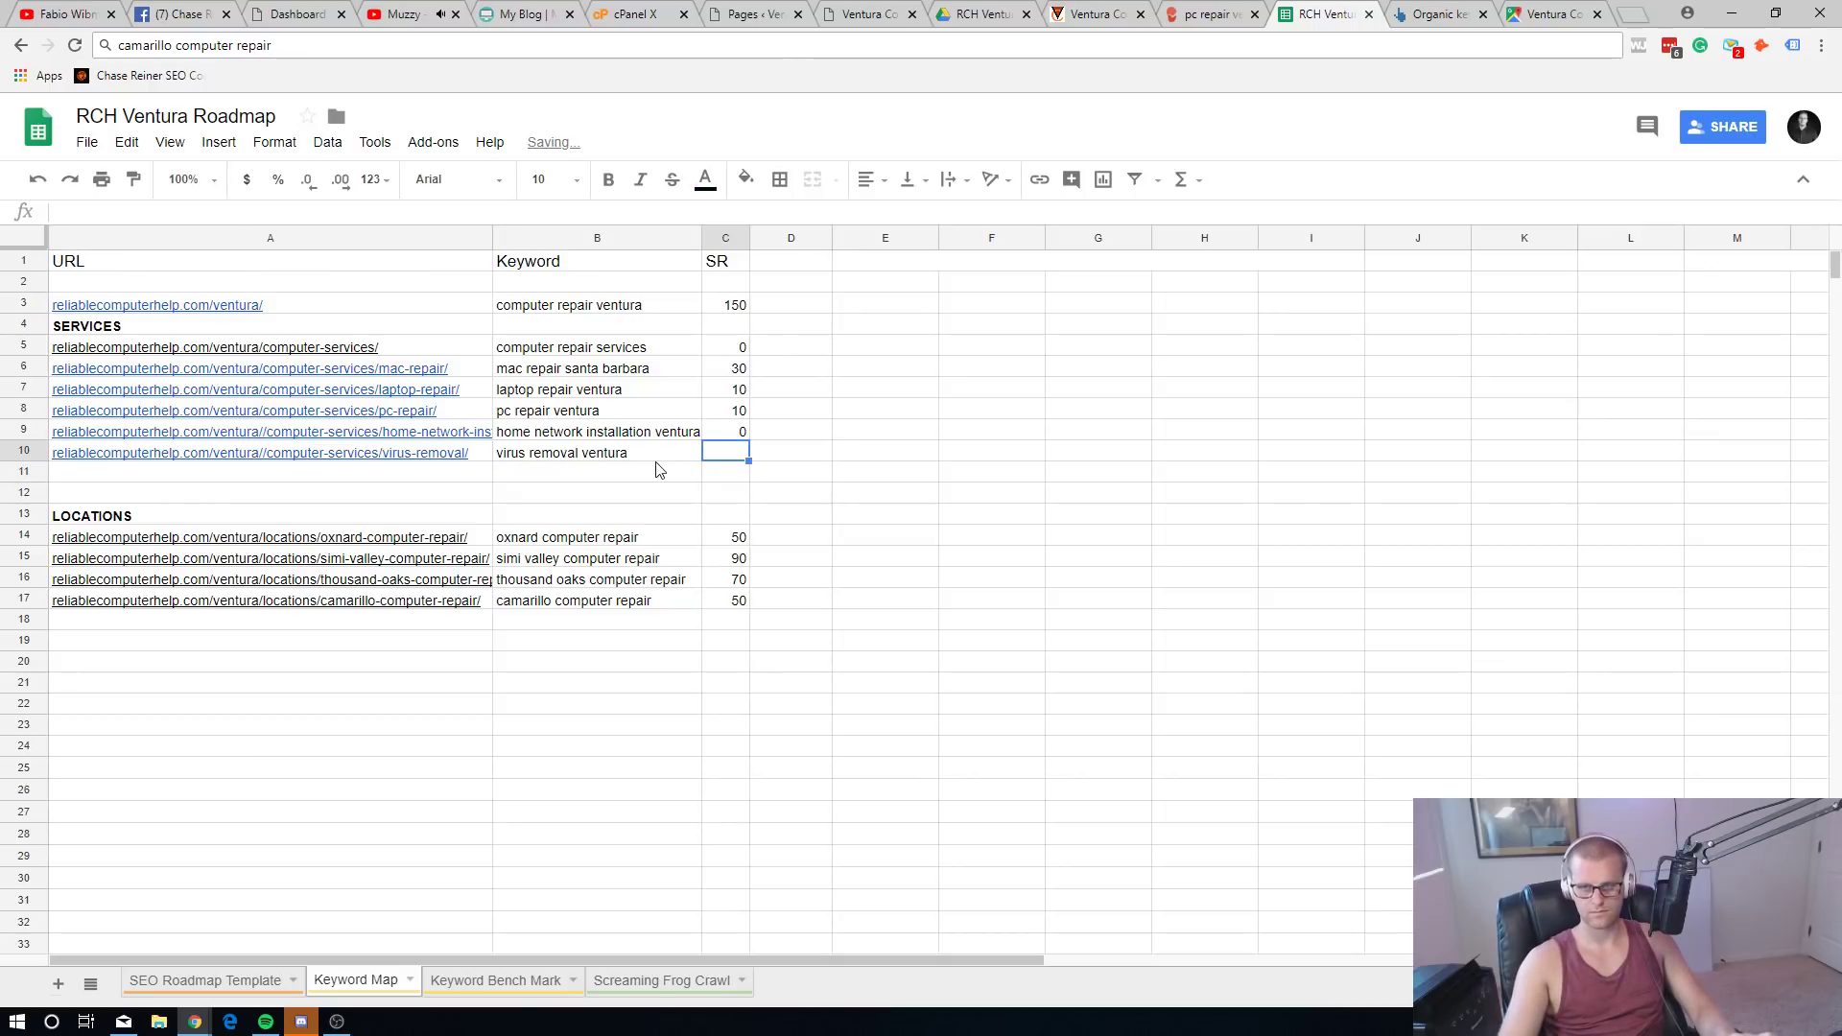
key(Left)
key(ctrl+c)
click(1439, 13)
Paste 'virus removal ventura' into the Ahrefs Site Explorer search and run it
scroll(806, 305, up, 15)
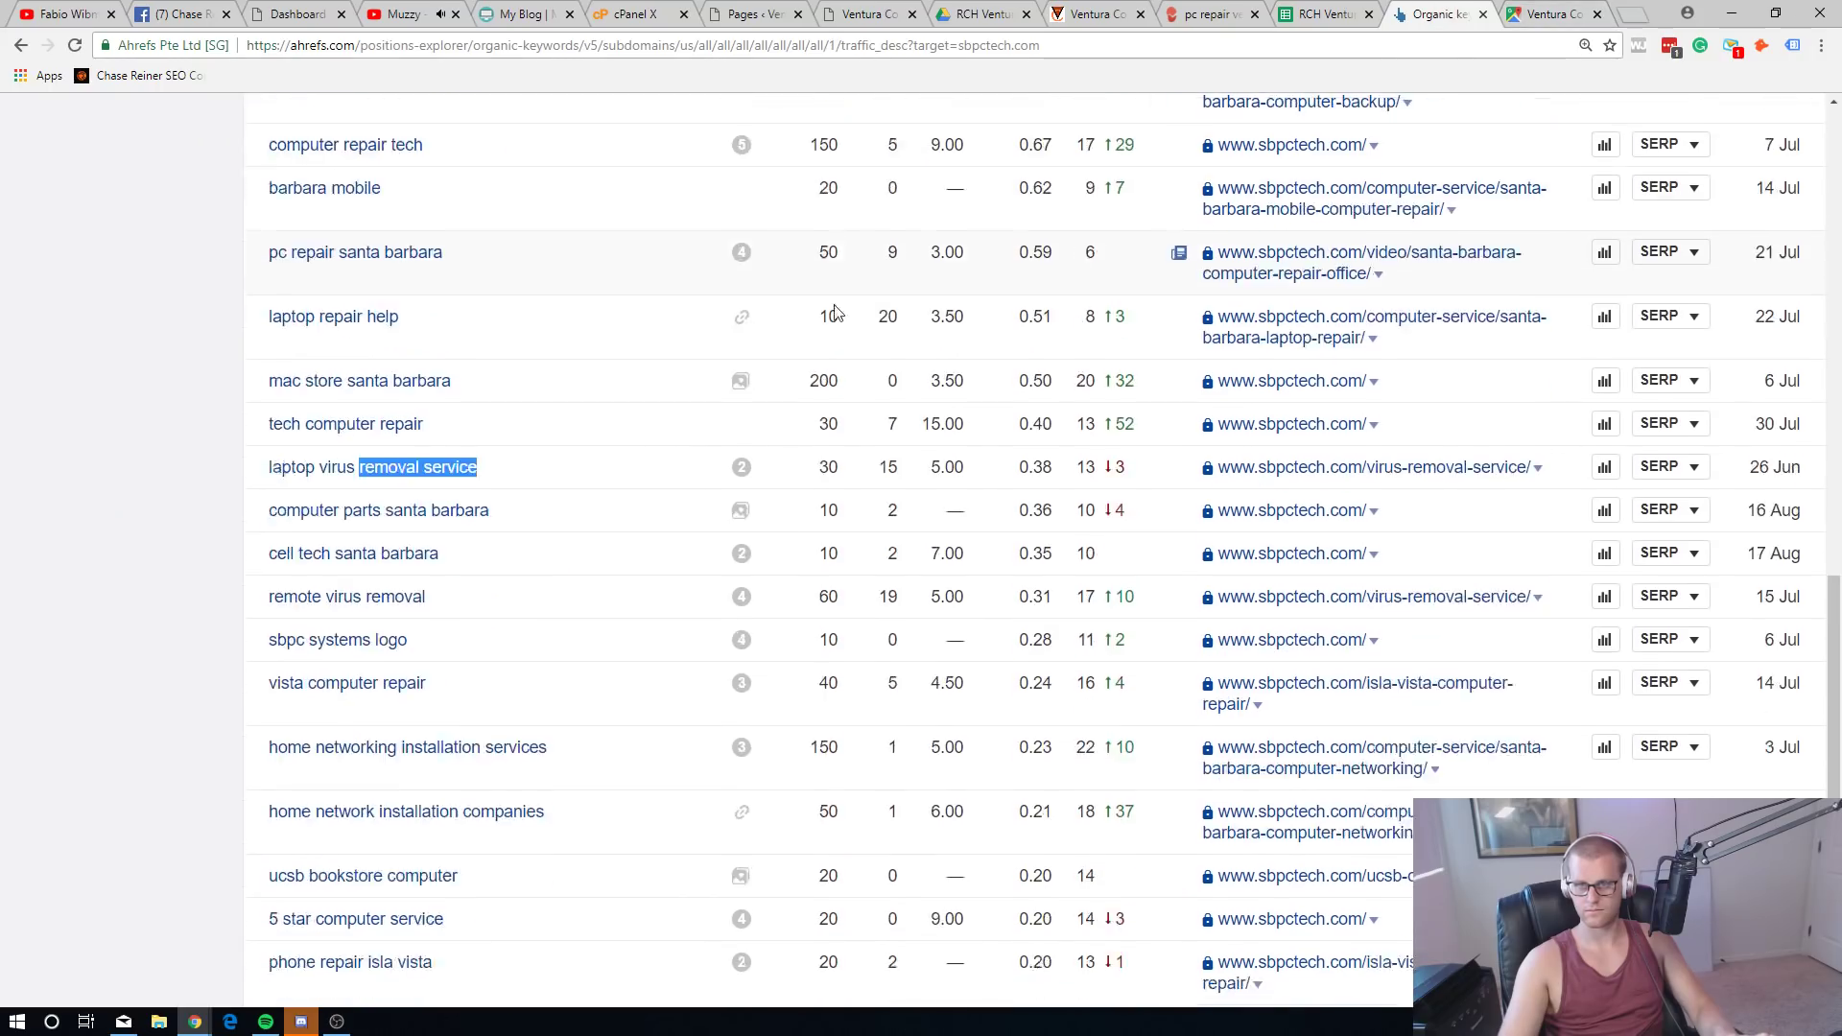
triple_click(213, 167)
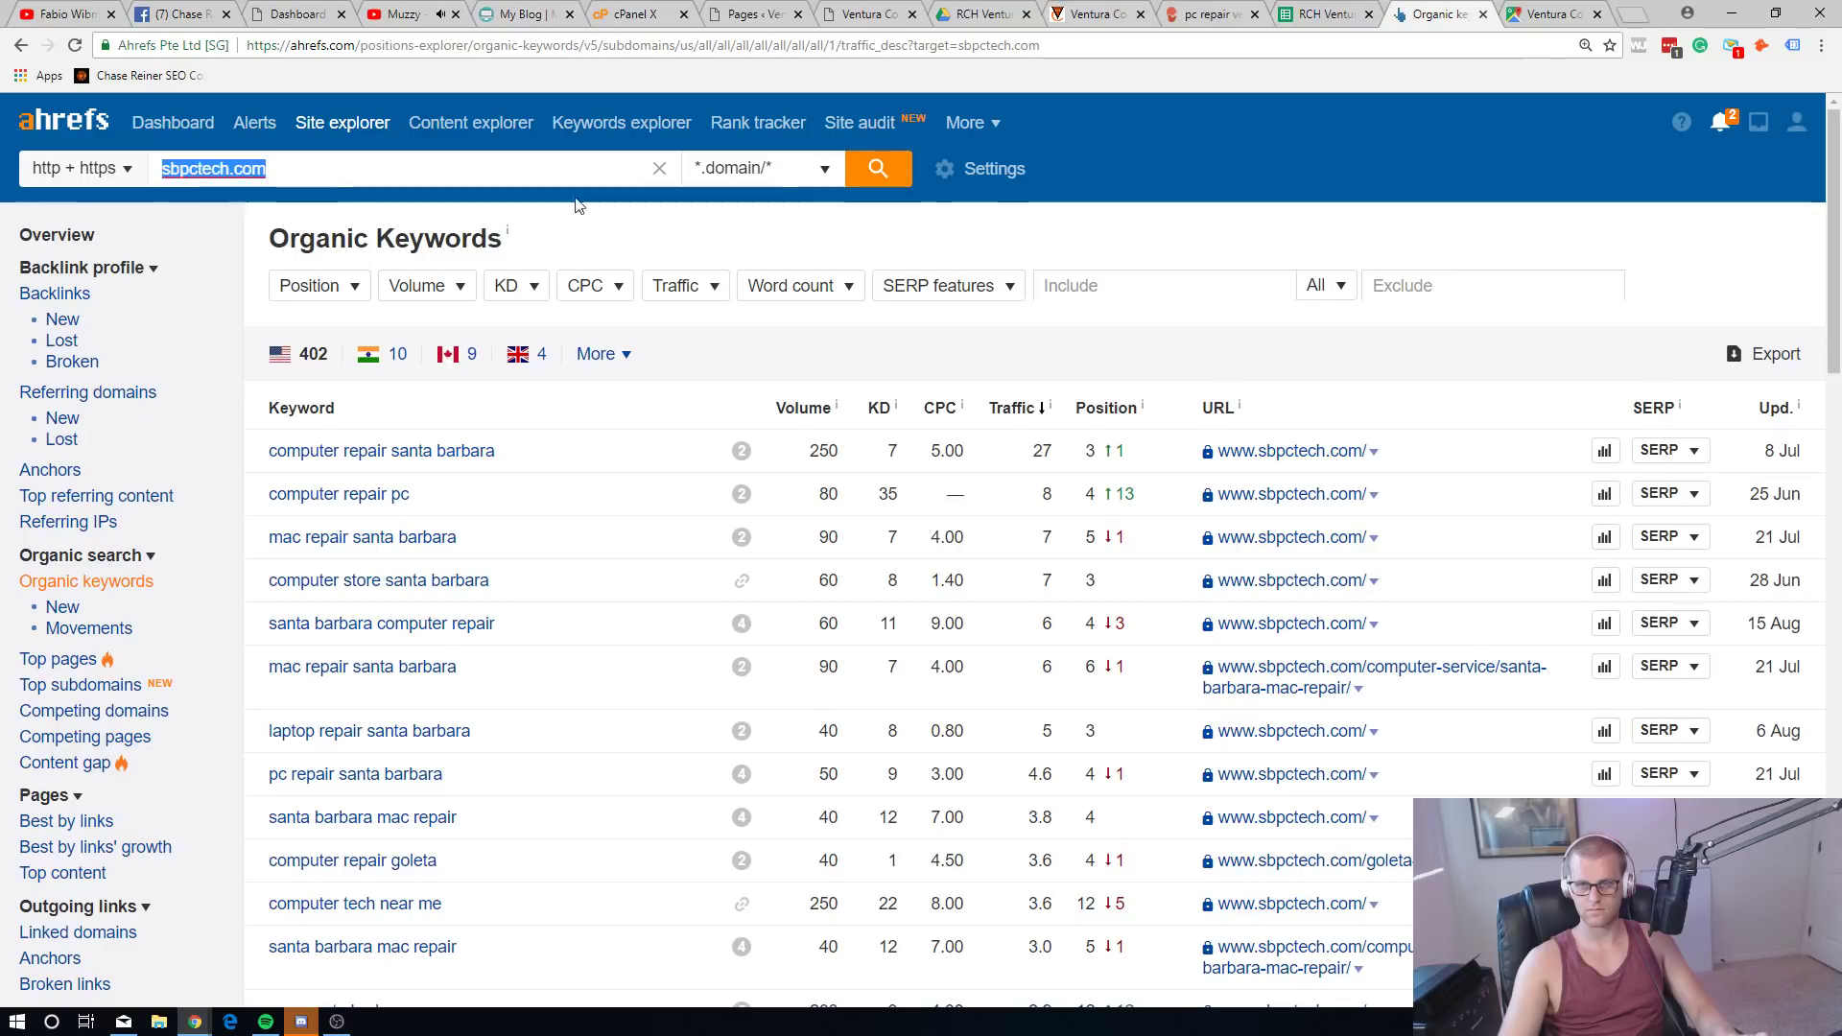
key(ctrl+v)
click(859, 187)
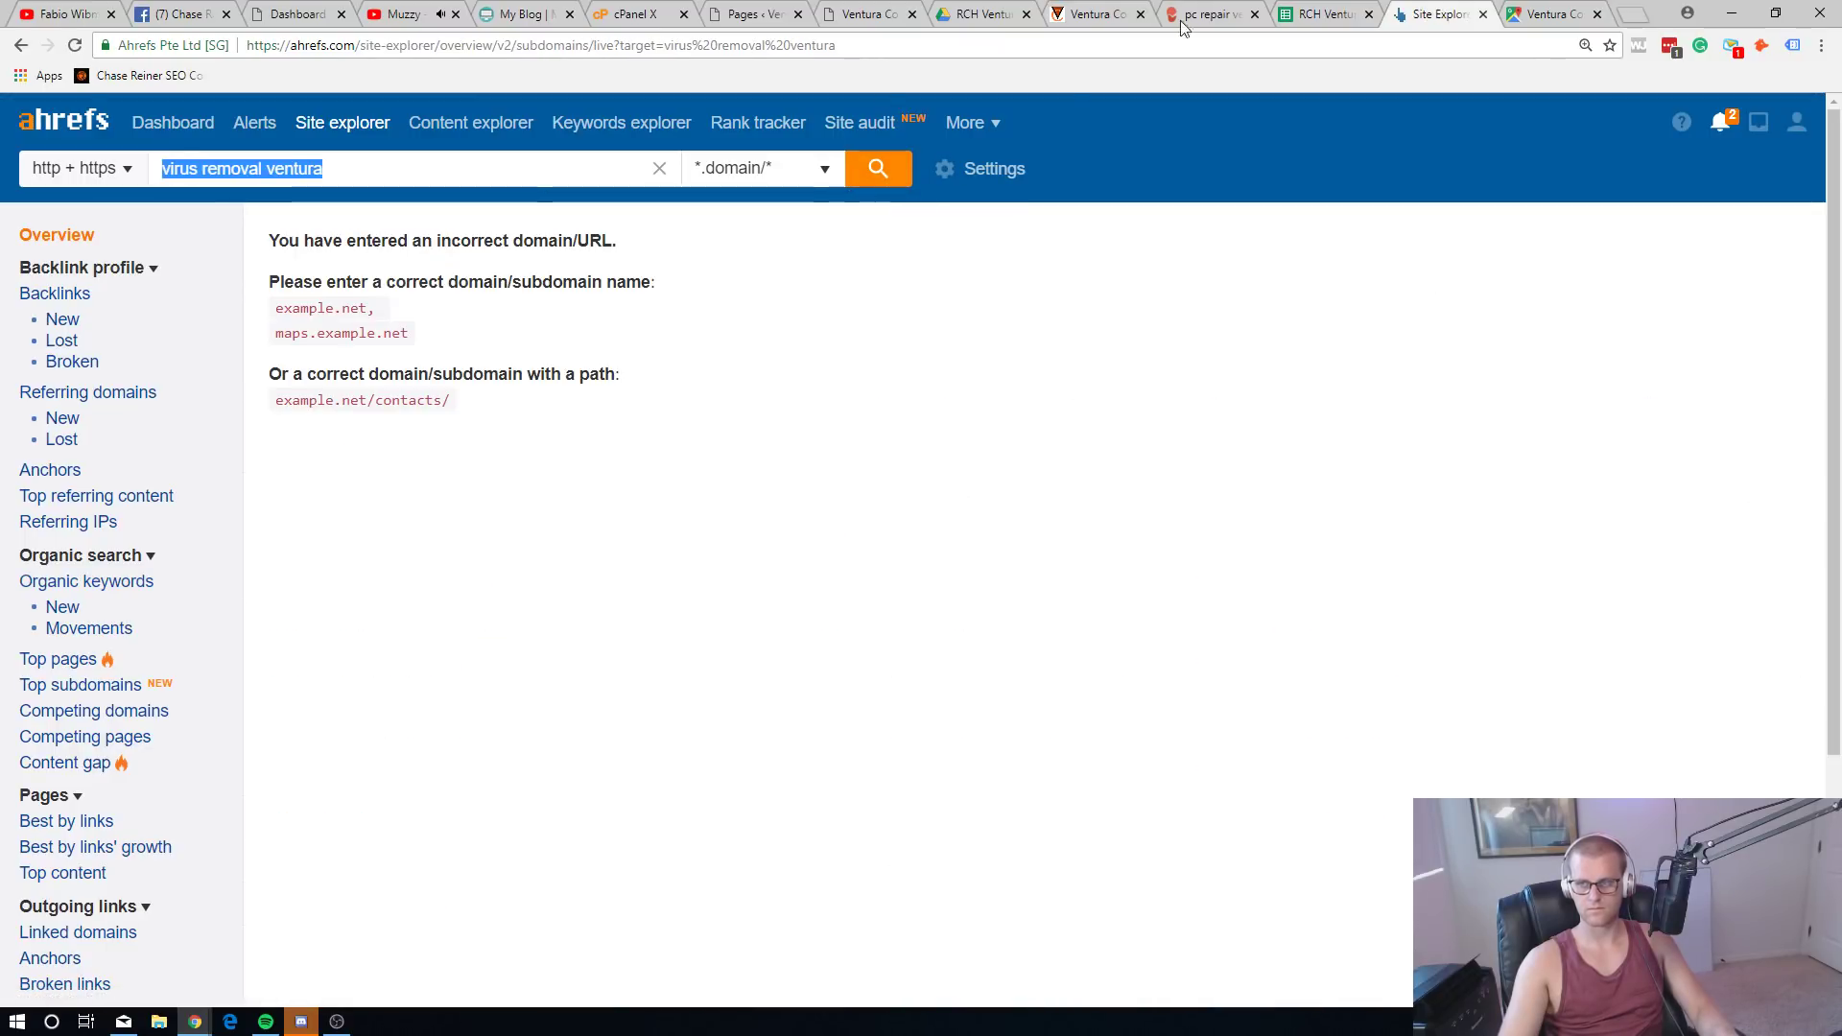
Look up 'virus removal ventura' in KWFinder instead
click(21, 45)
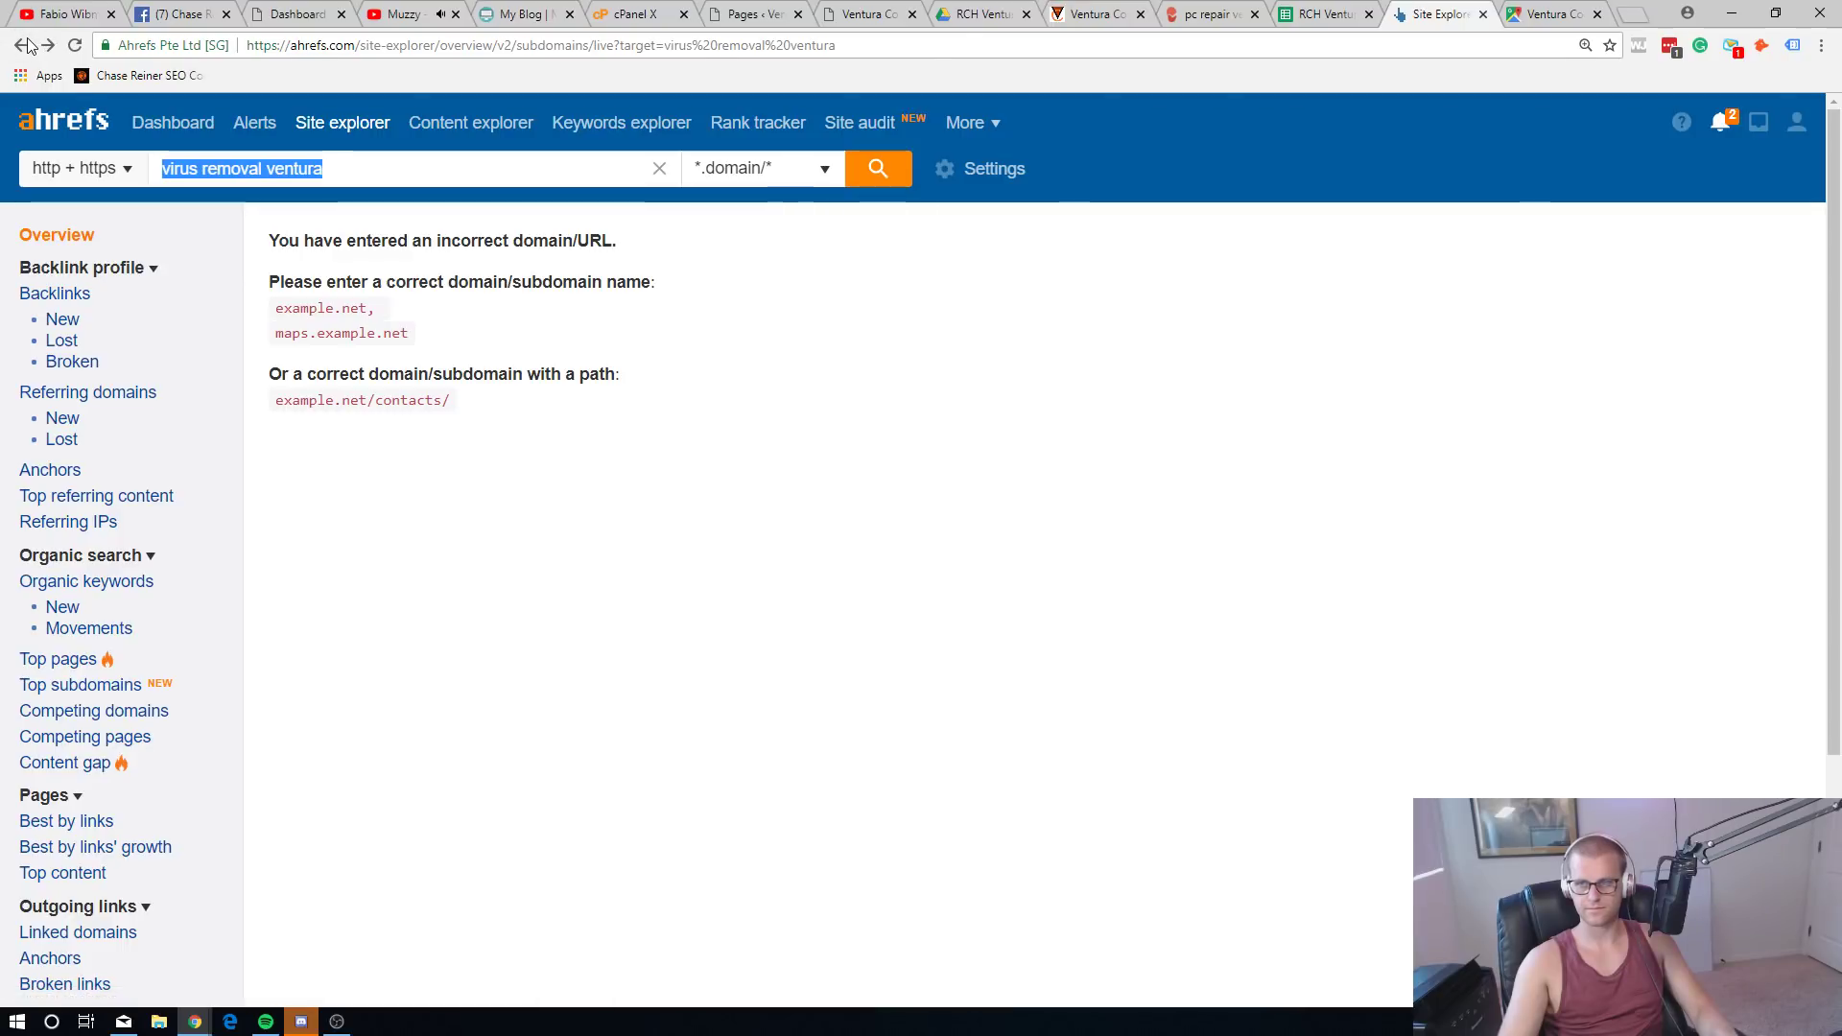
click(1207, 14)
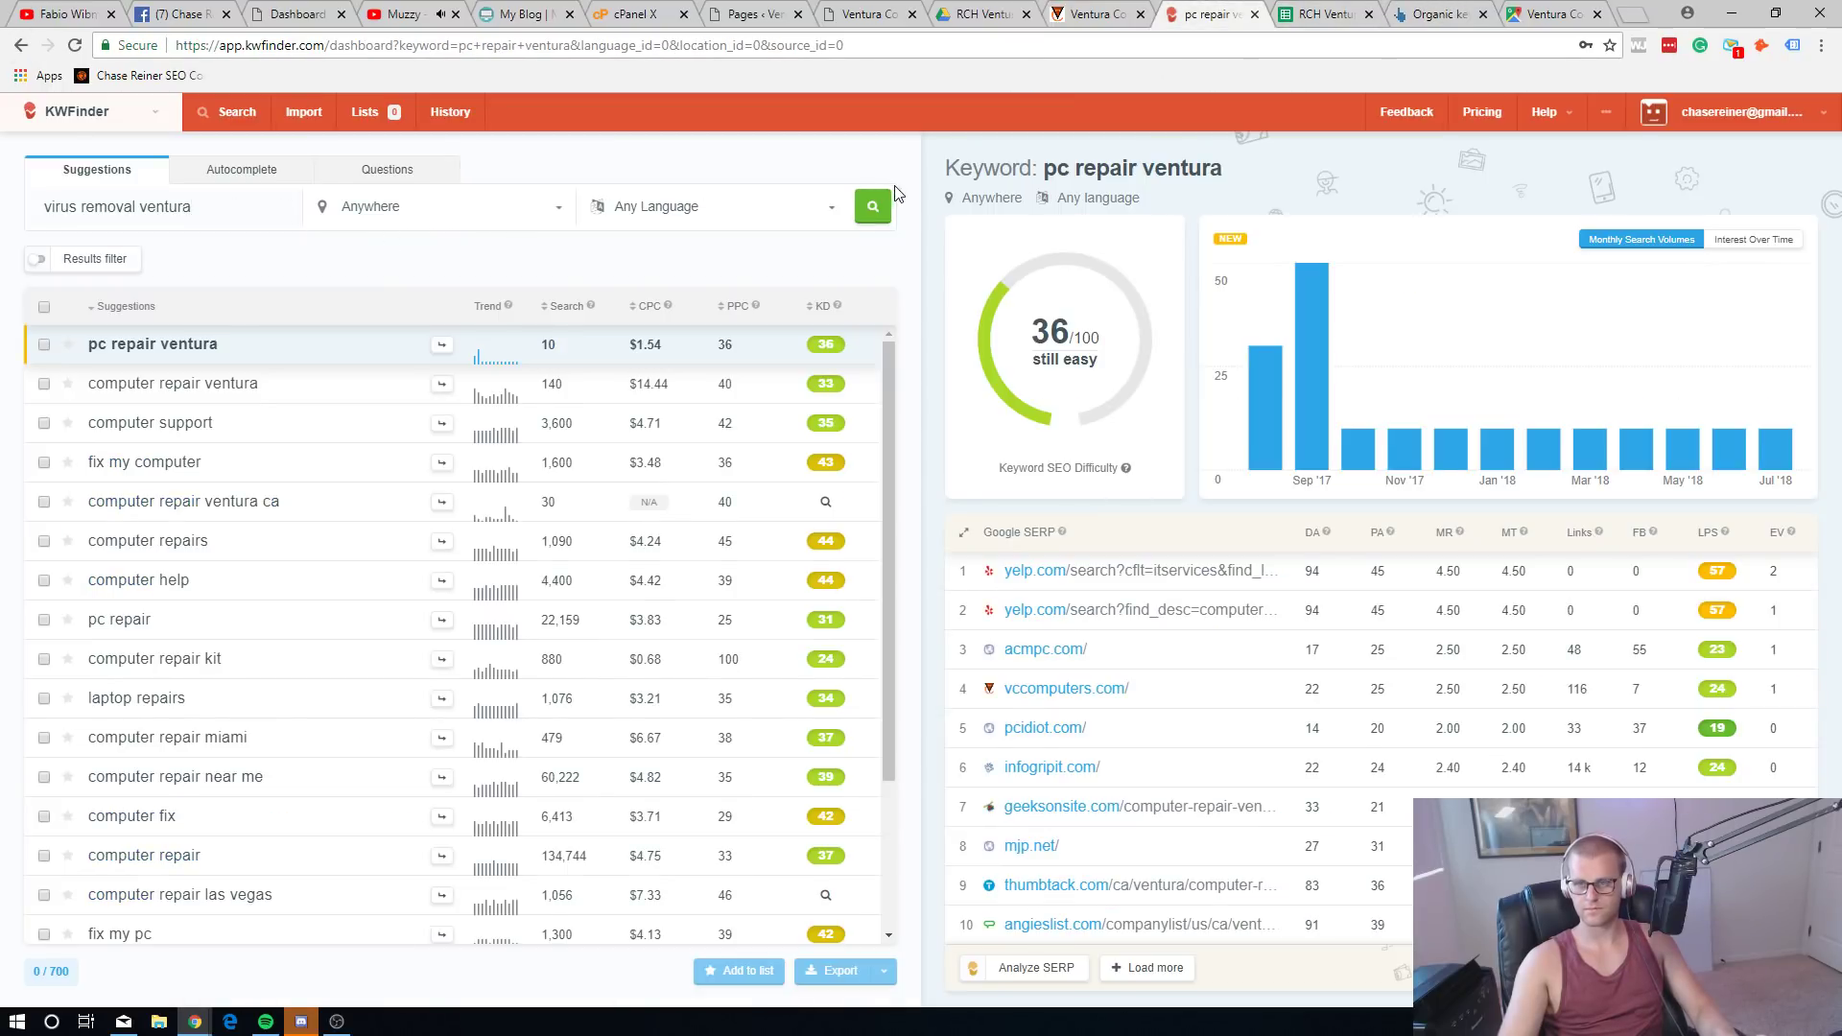
click(887, 197)
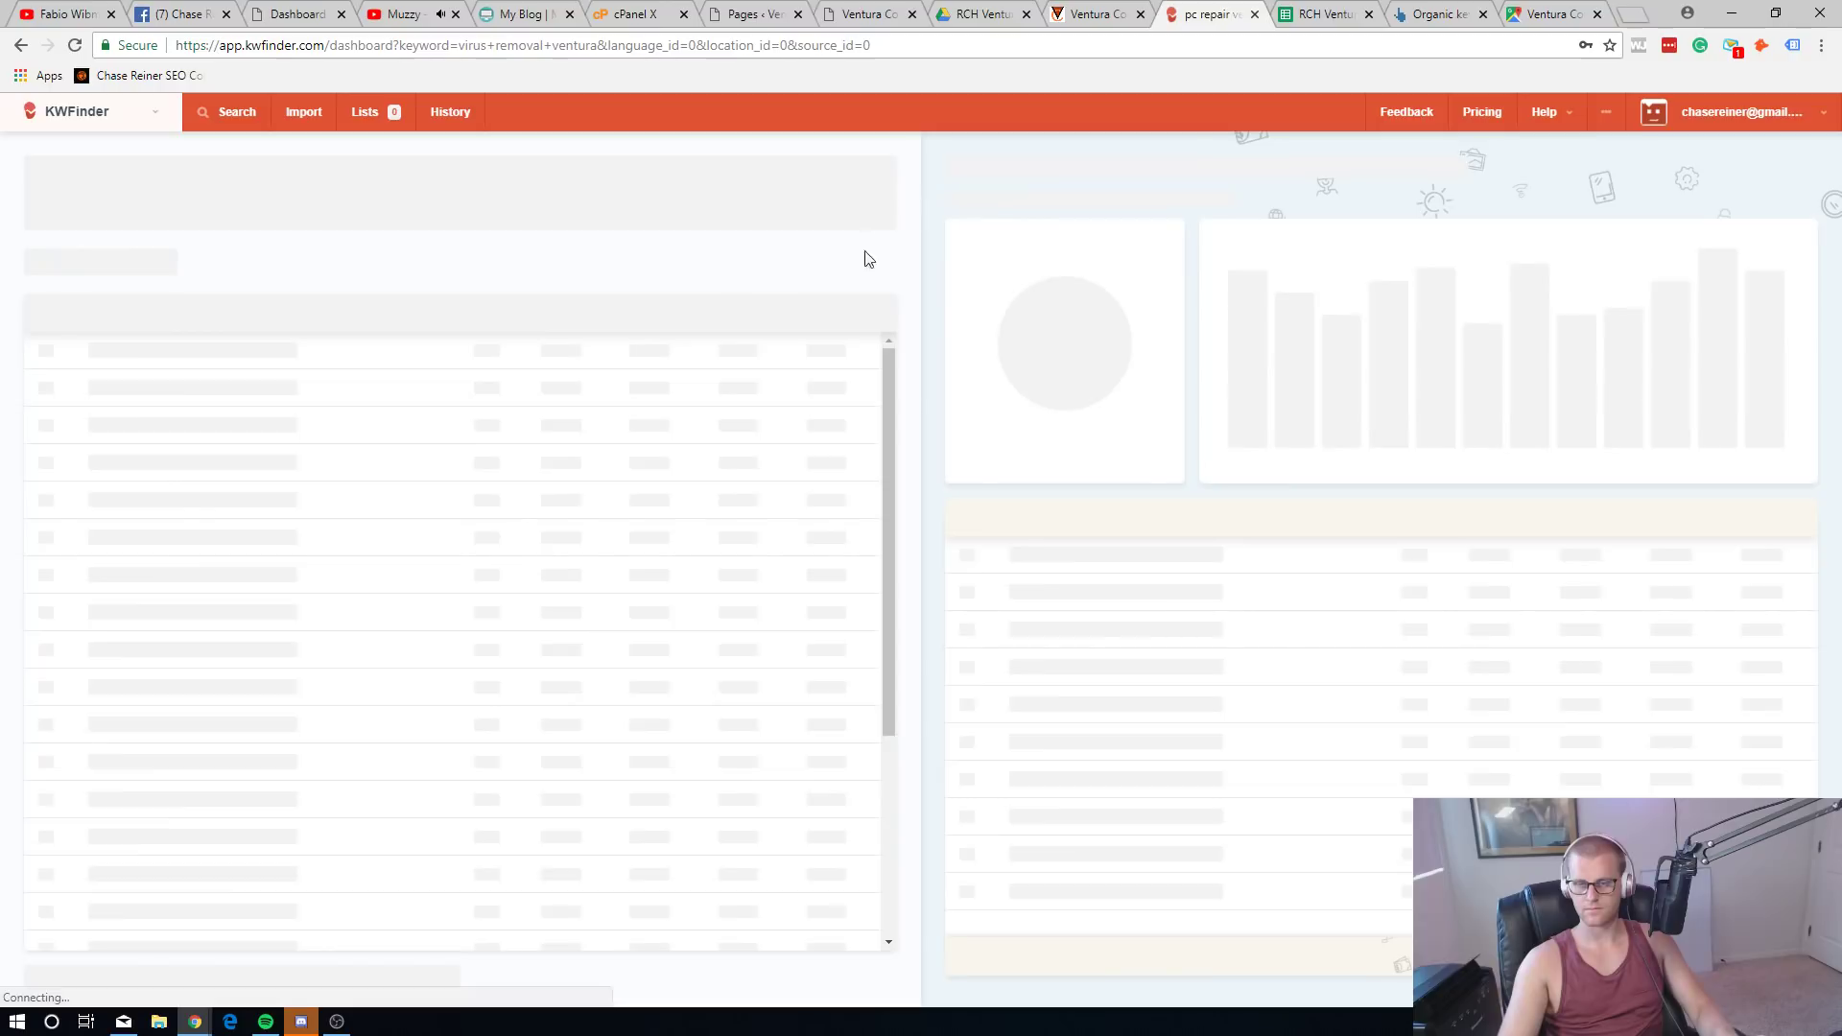
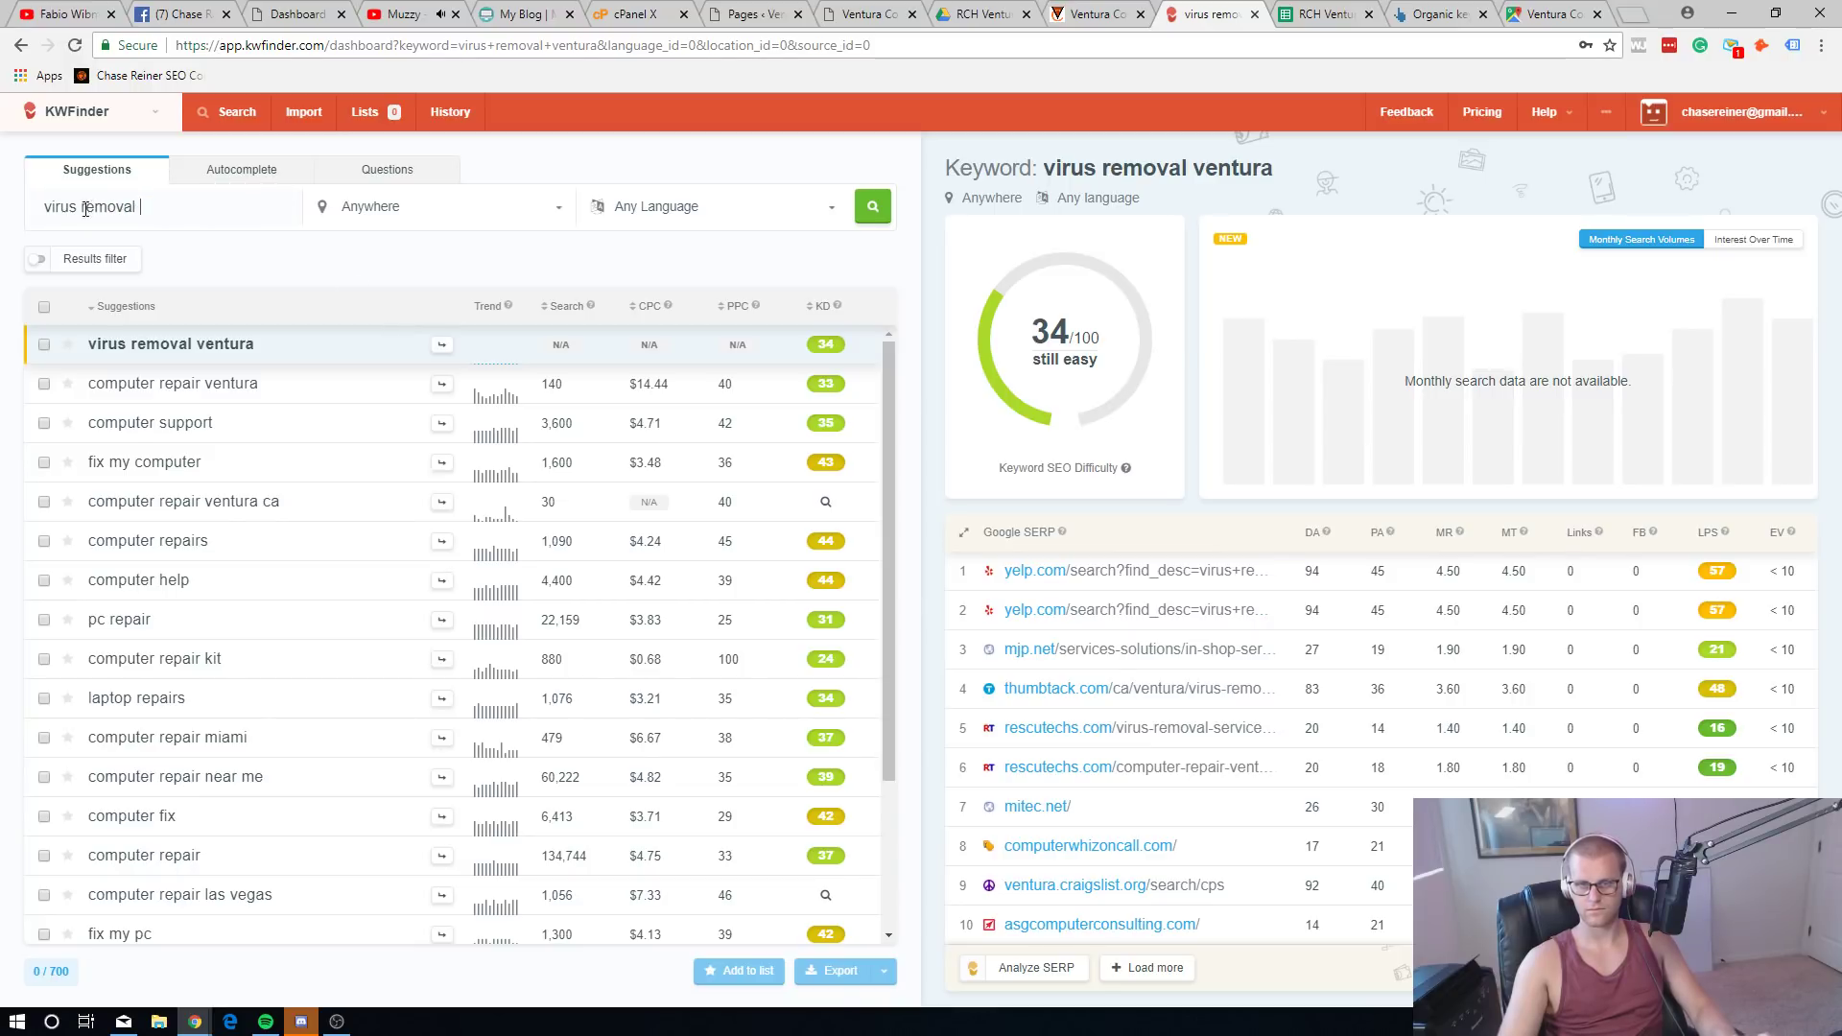
Search KWFinder for 'ventura virus removal' and read its difficulty score of 27
click(44, 207)
text(ventura)
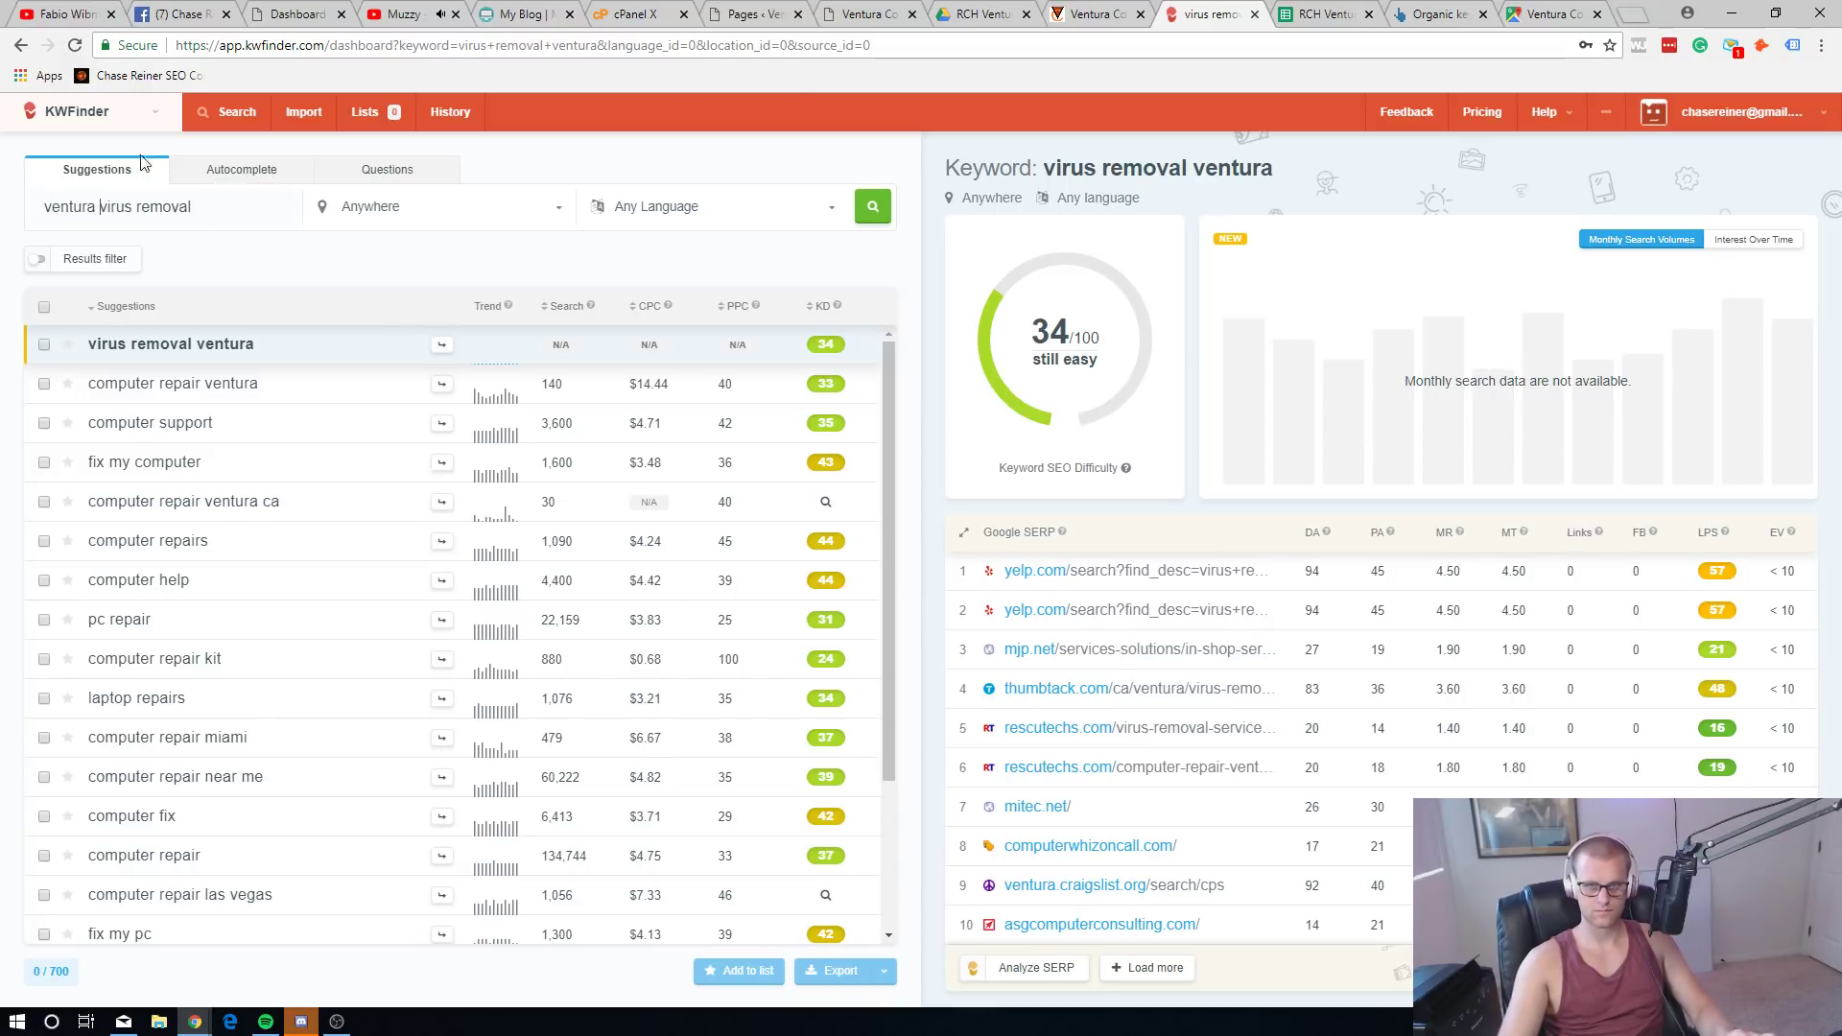
click(872, 206)
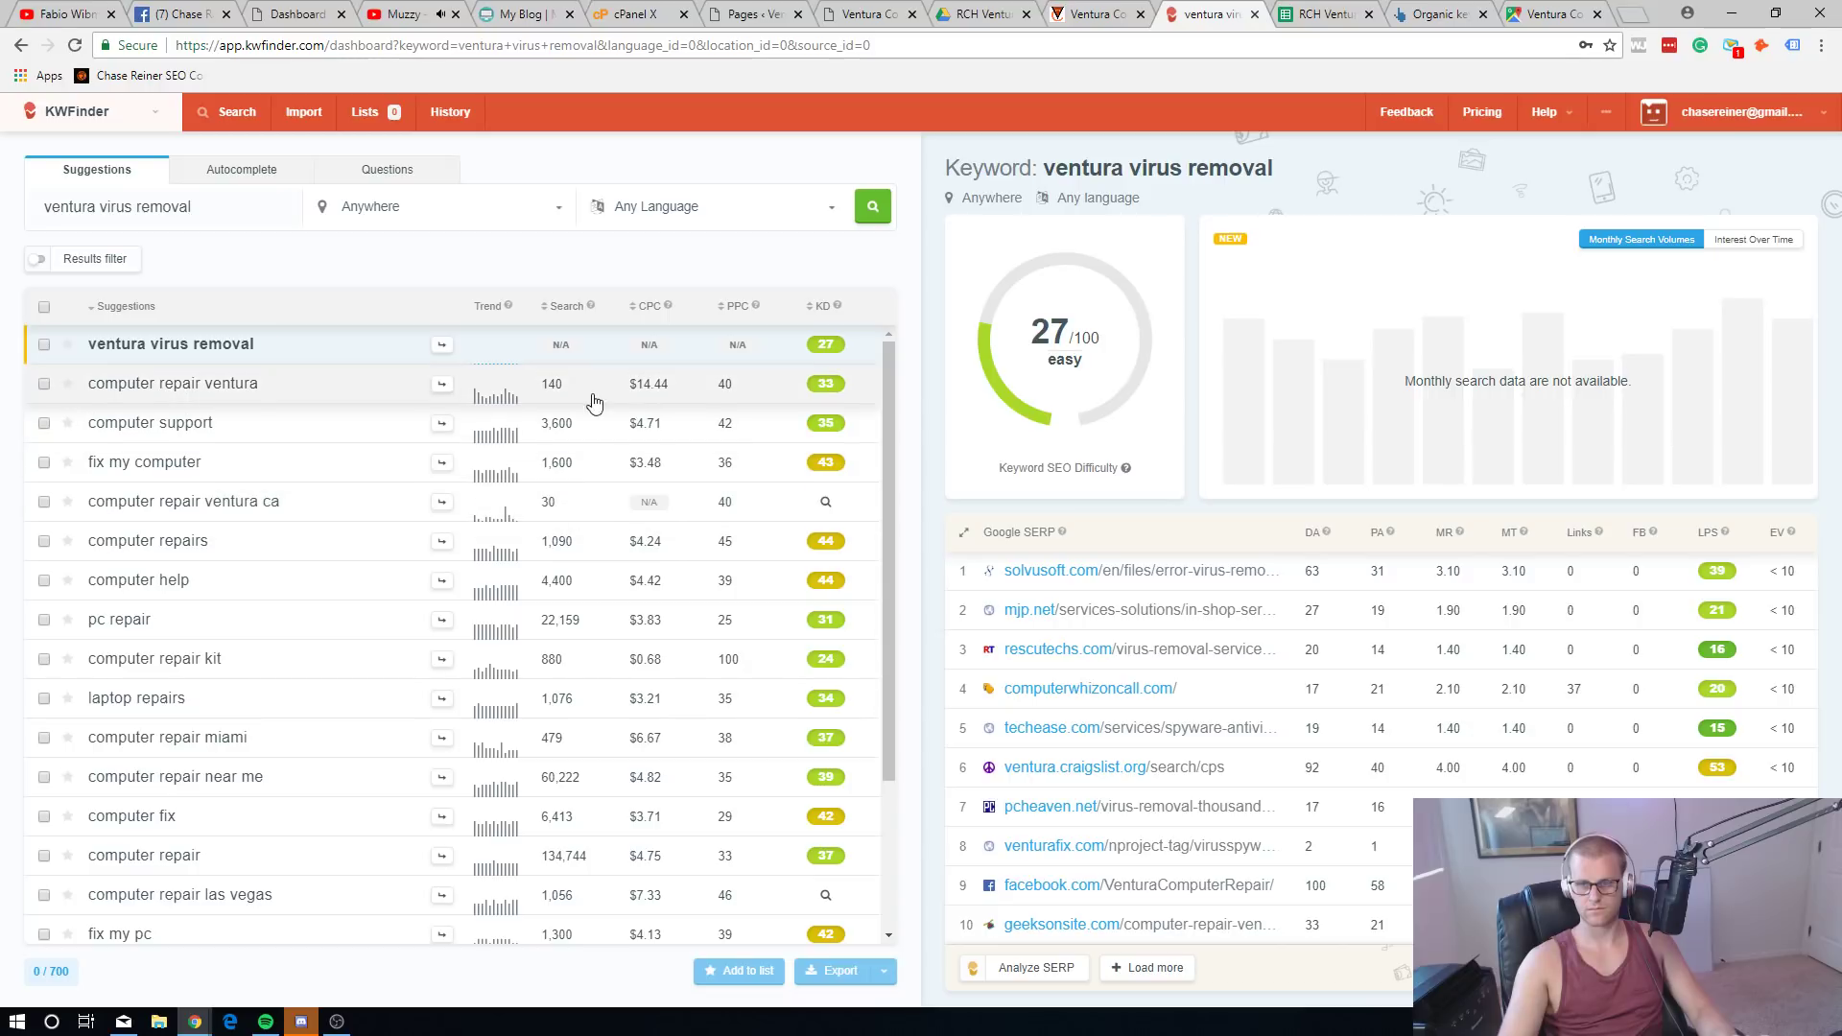
Return to the RCH Ventura Roadmap sheet and edit the 'virus removal ventura' keyword in B10
click(1002, 13)
click(1094, 14)
click(1307, 11)
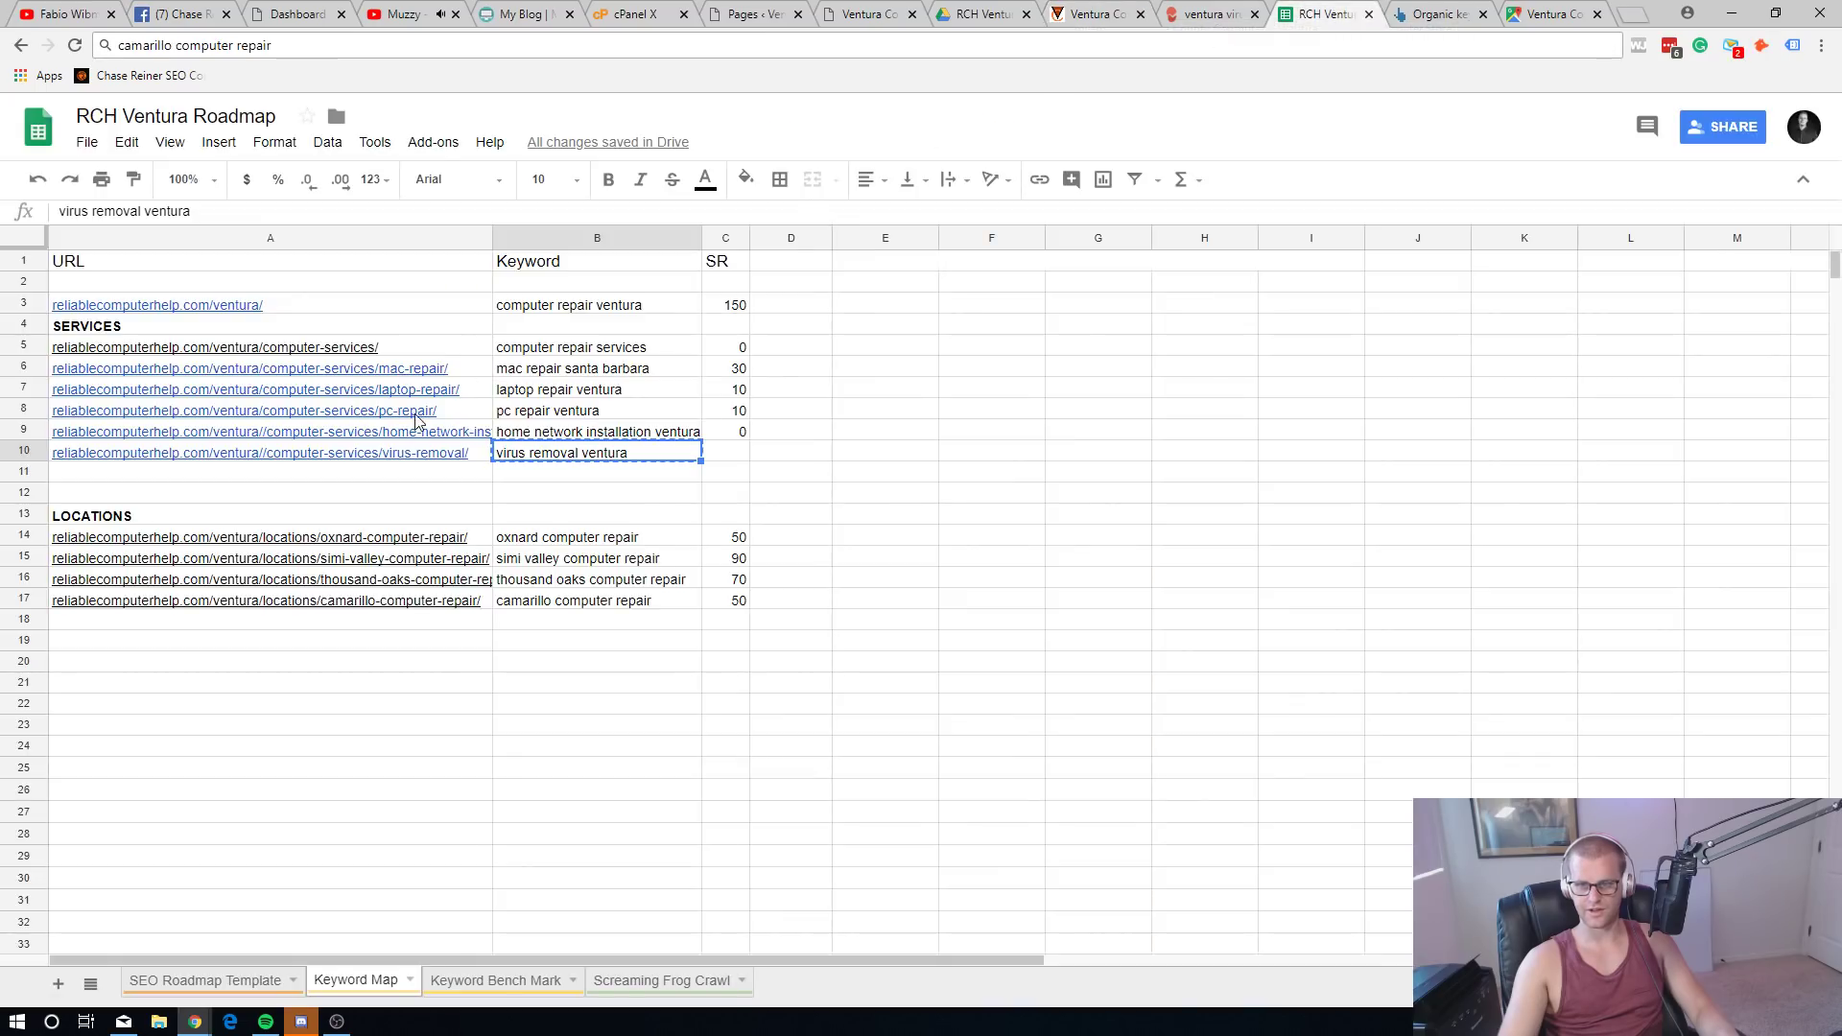
double_click(528, 458)
click(444, 493)
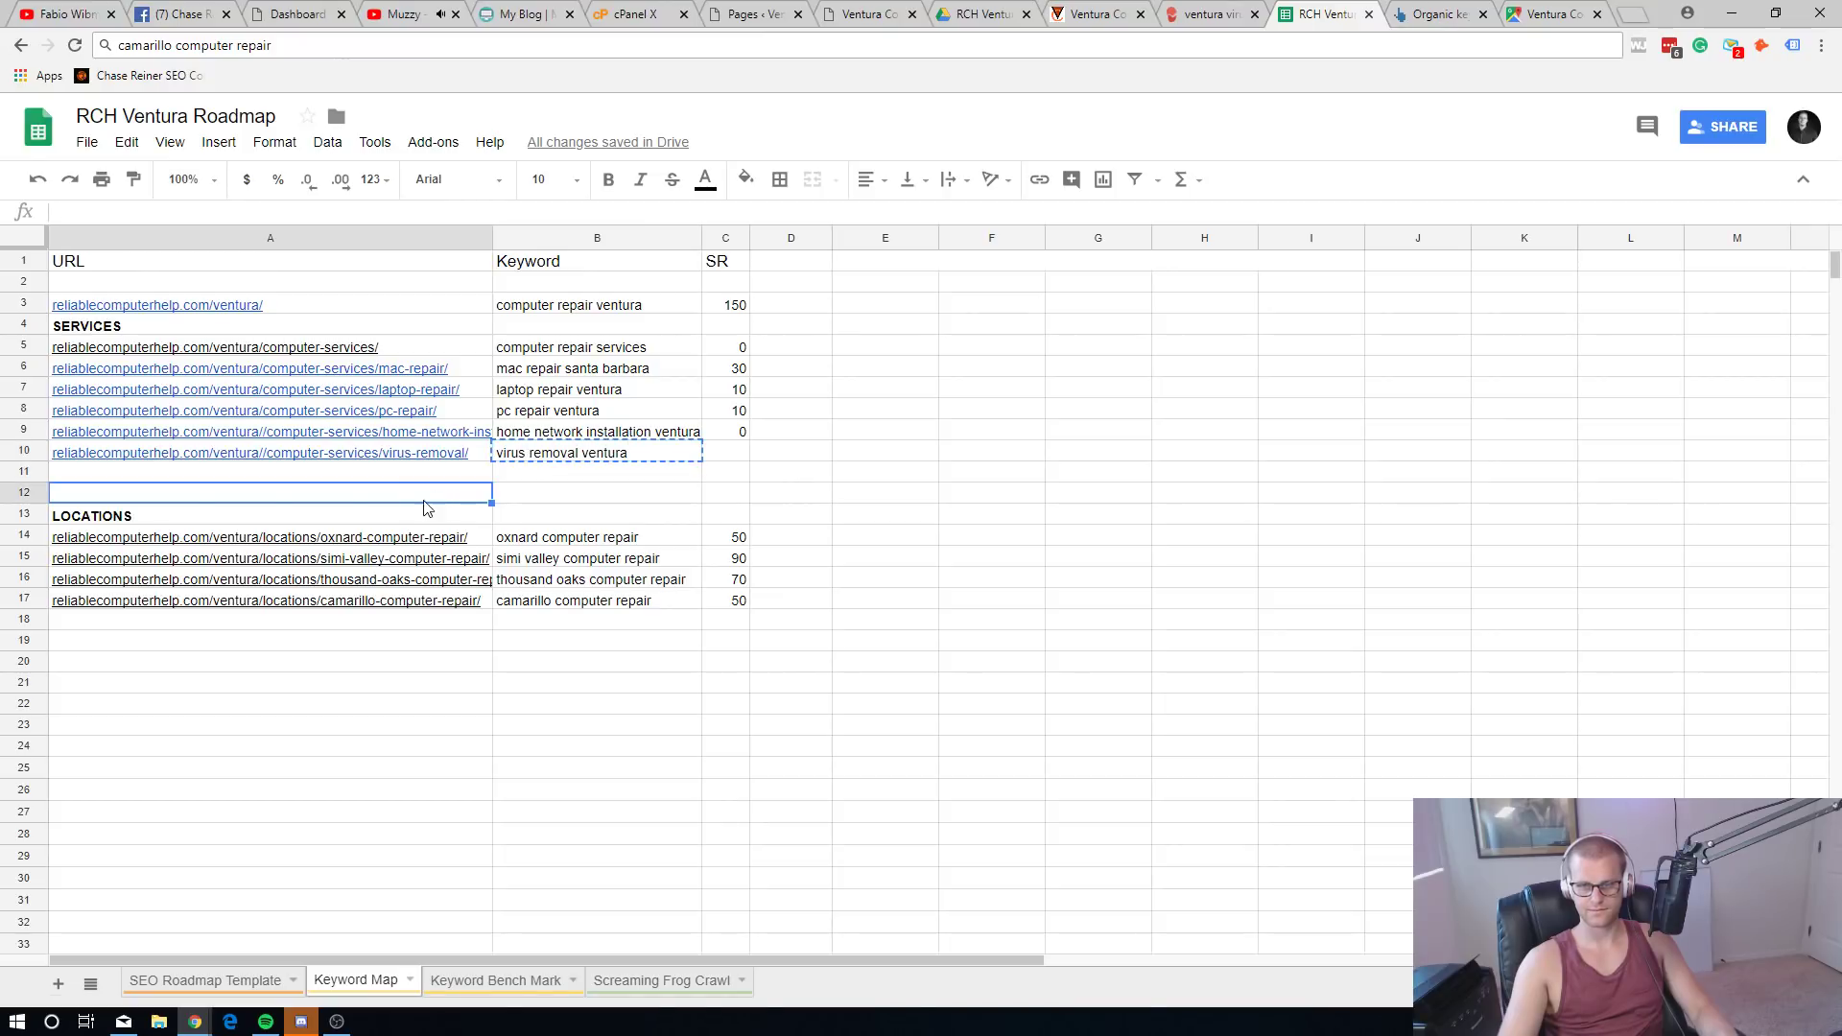
Load page 2 of sbpctech.com's organic keywords in Ahrefs
click(1404, 12)
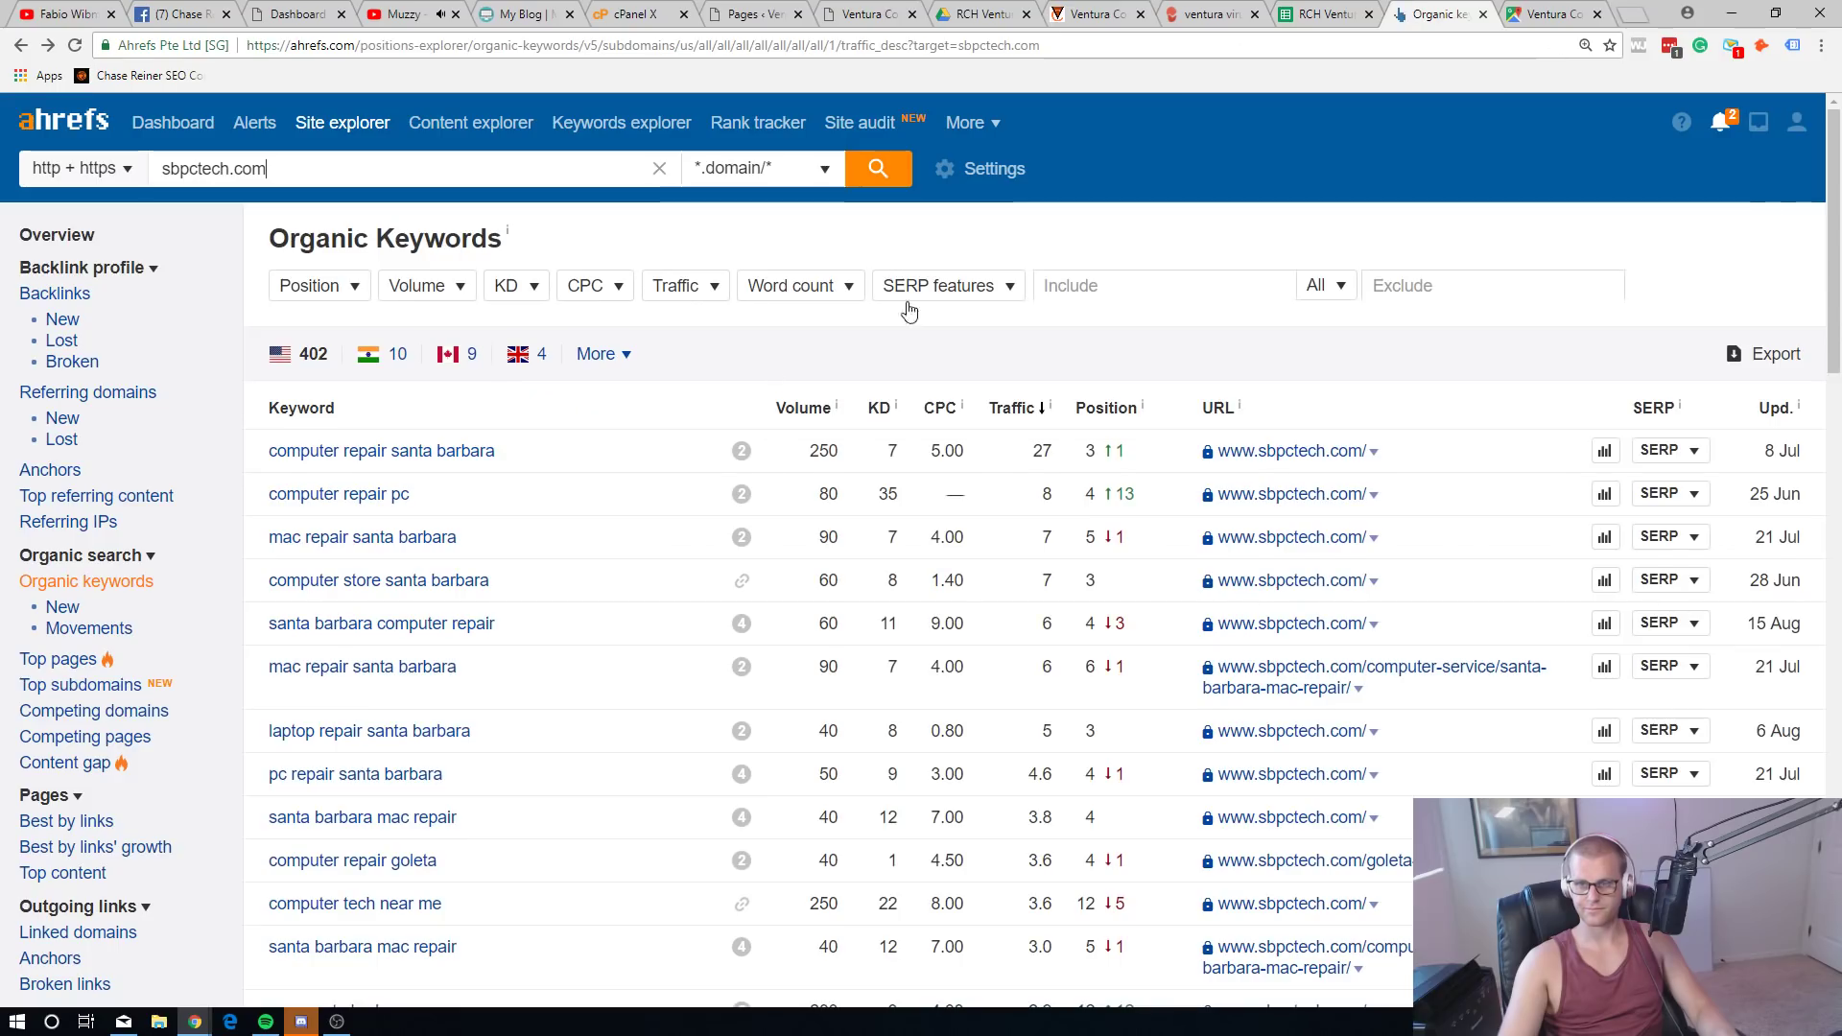
scroll(913, 308, down, 20)
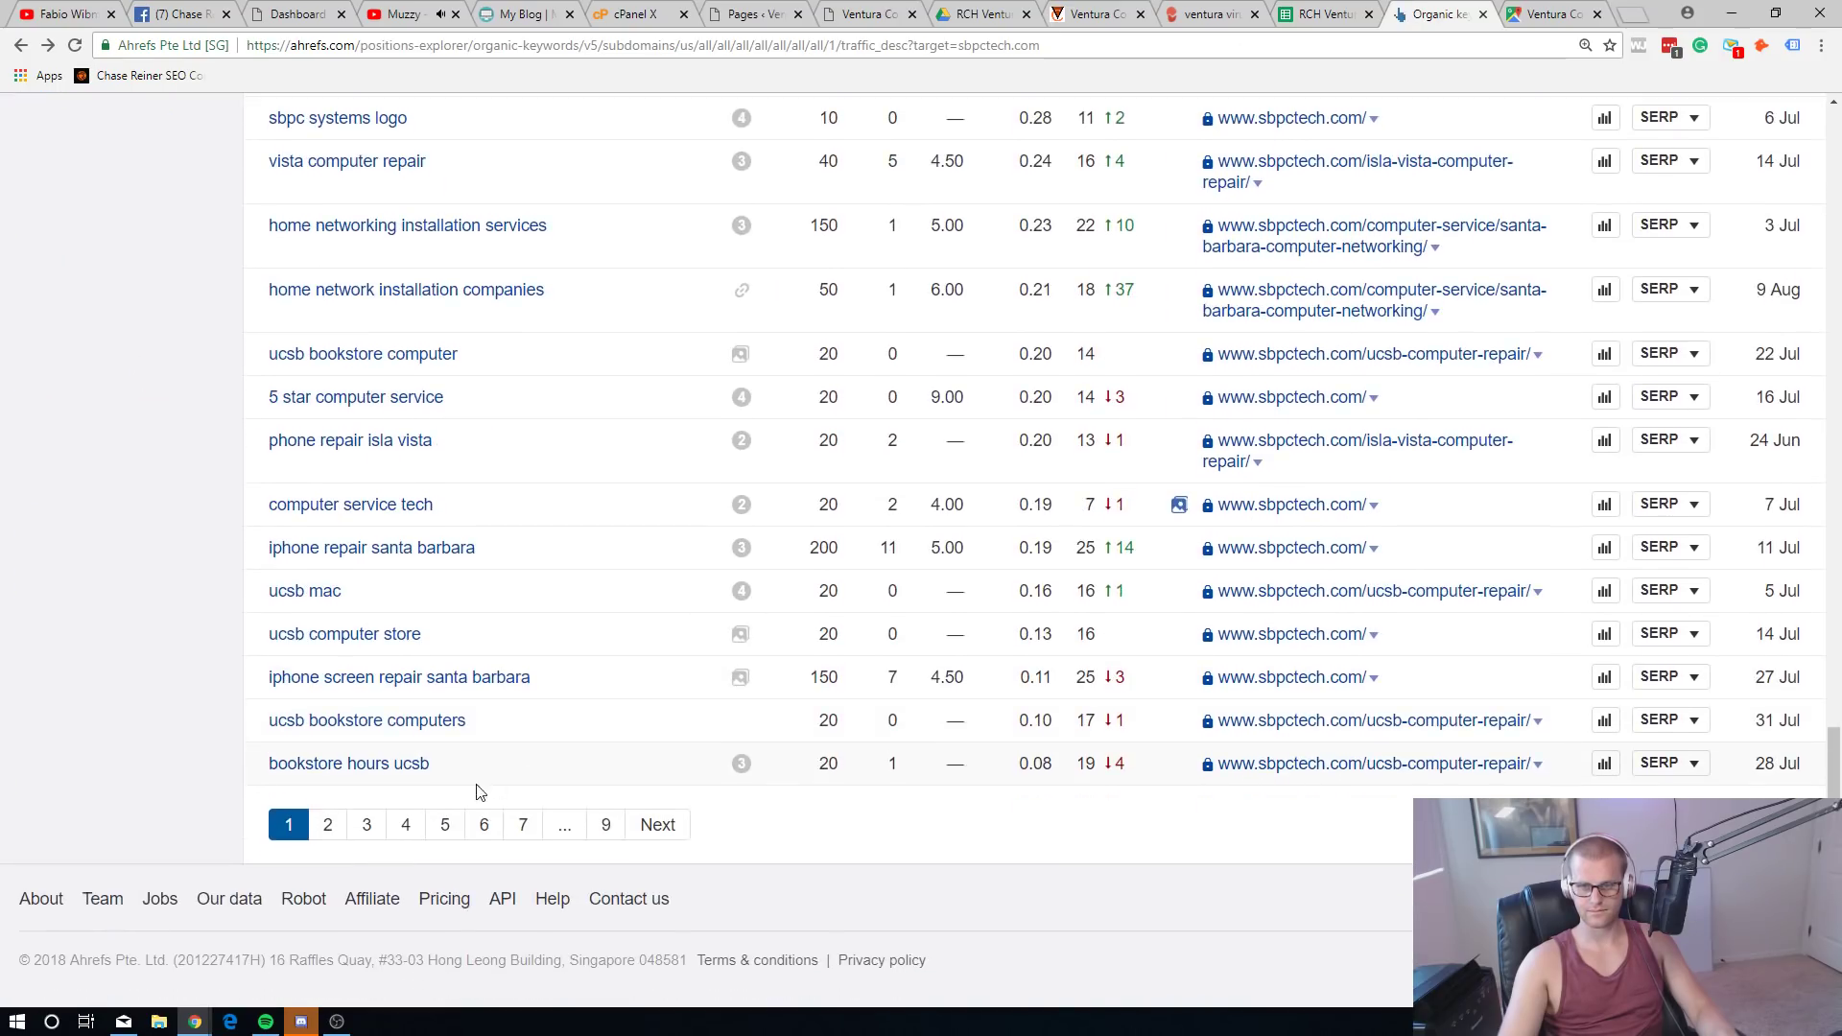
click(329, 826)
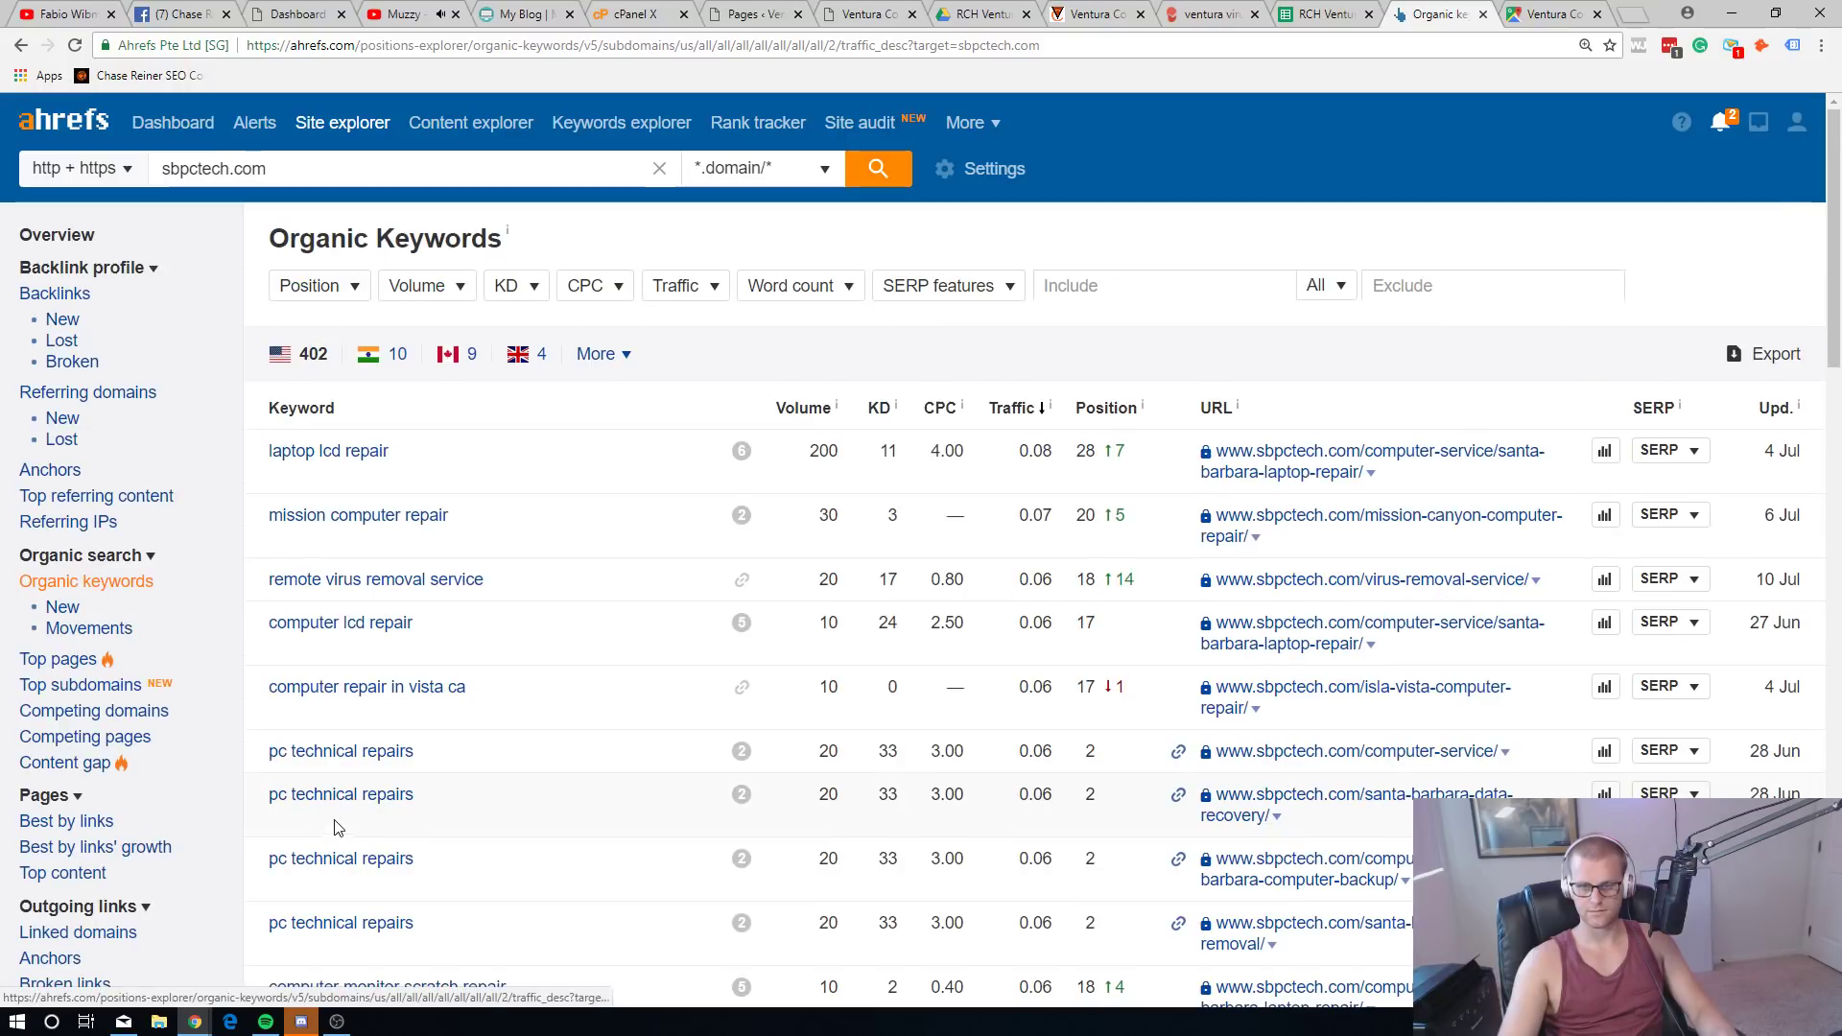
Review the page 2 keyword rankings, then leave Ahrefs for the roadmap sheet
scroll(451, 672, down, 3)
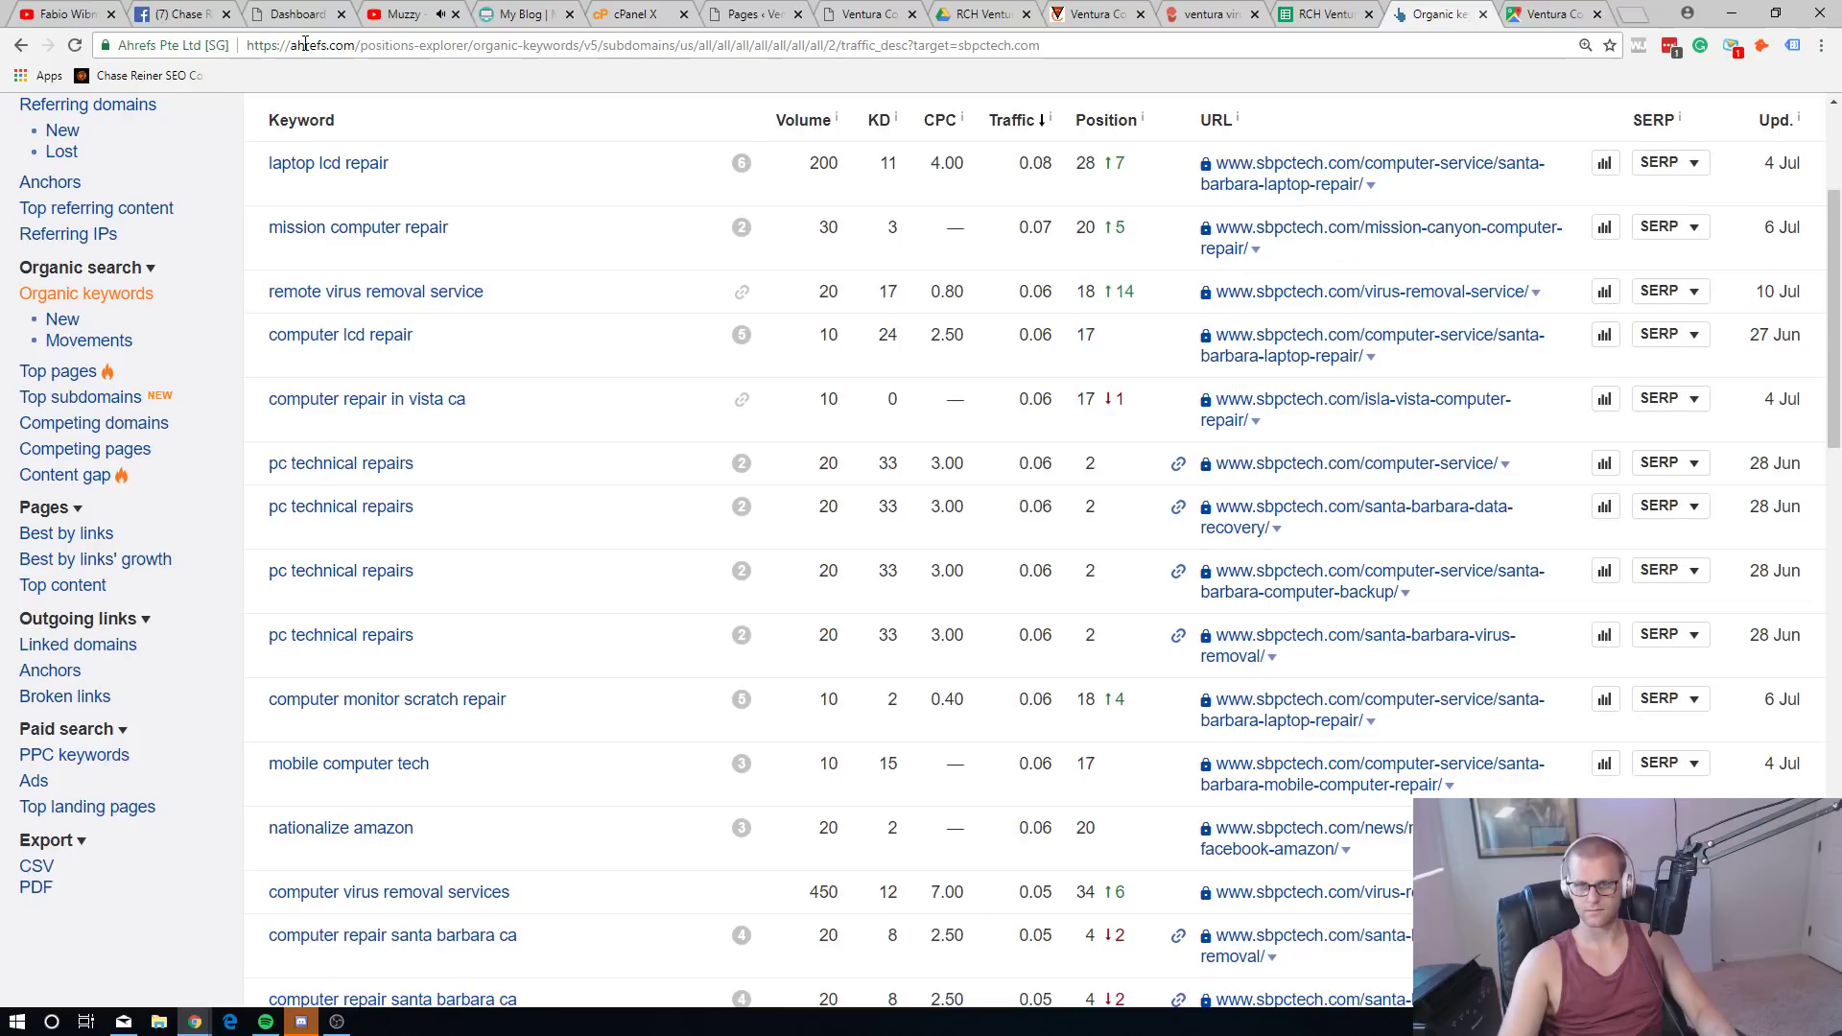
scroll(384, 250, down, 3)
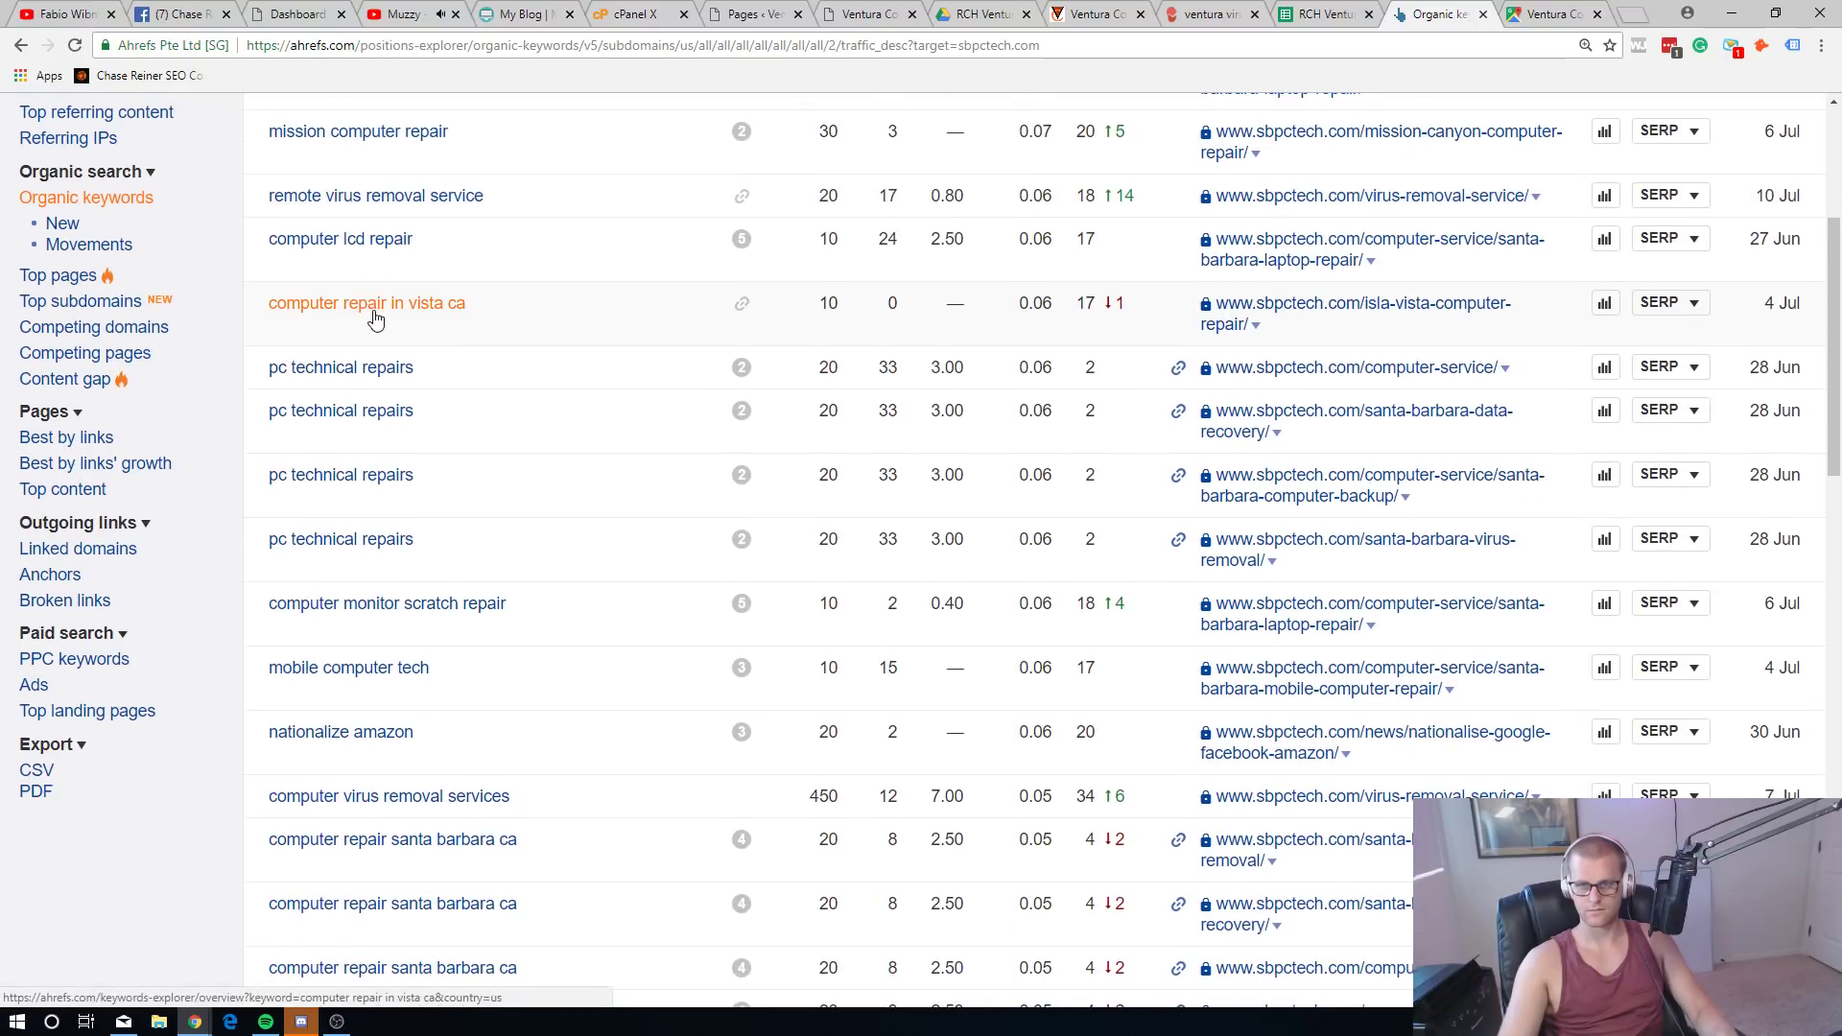
scroll(375, 299, down, 2)
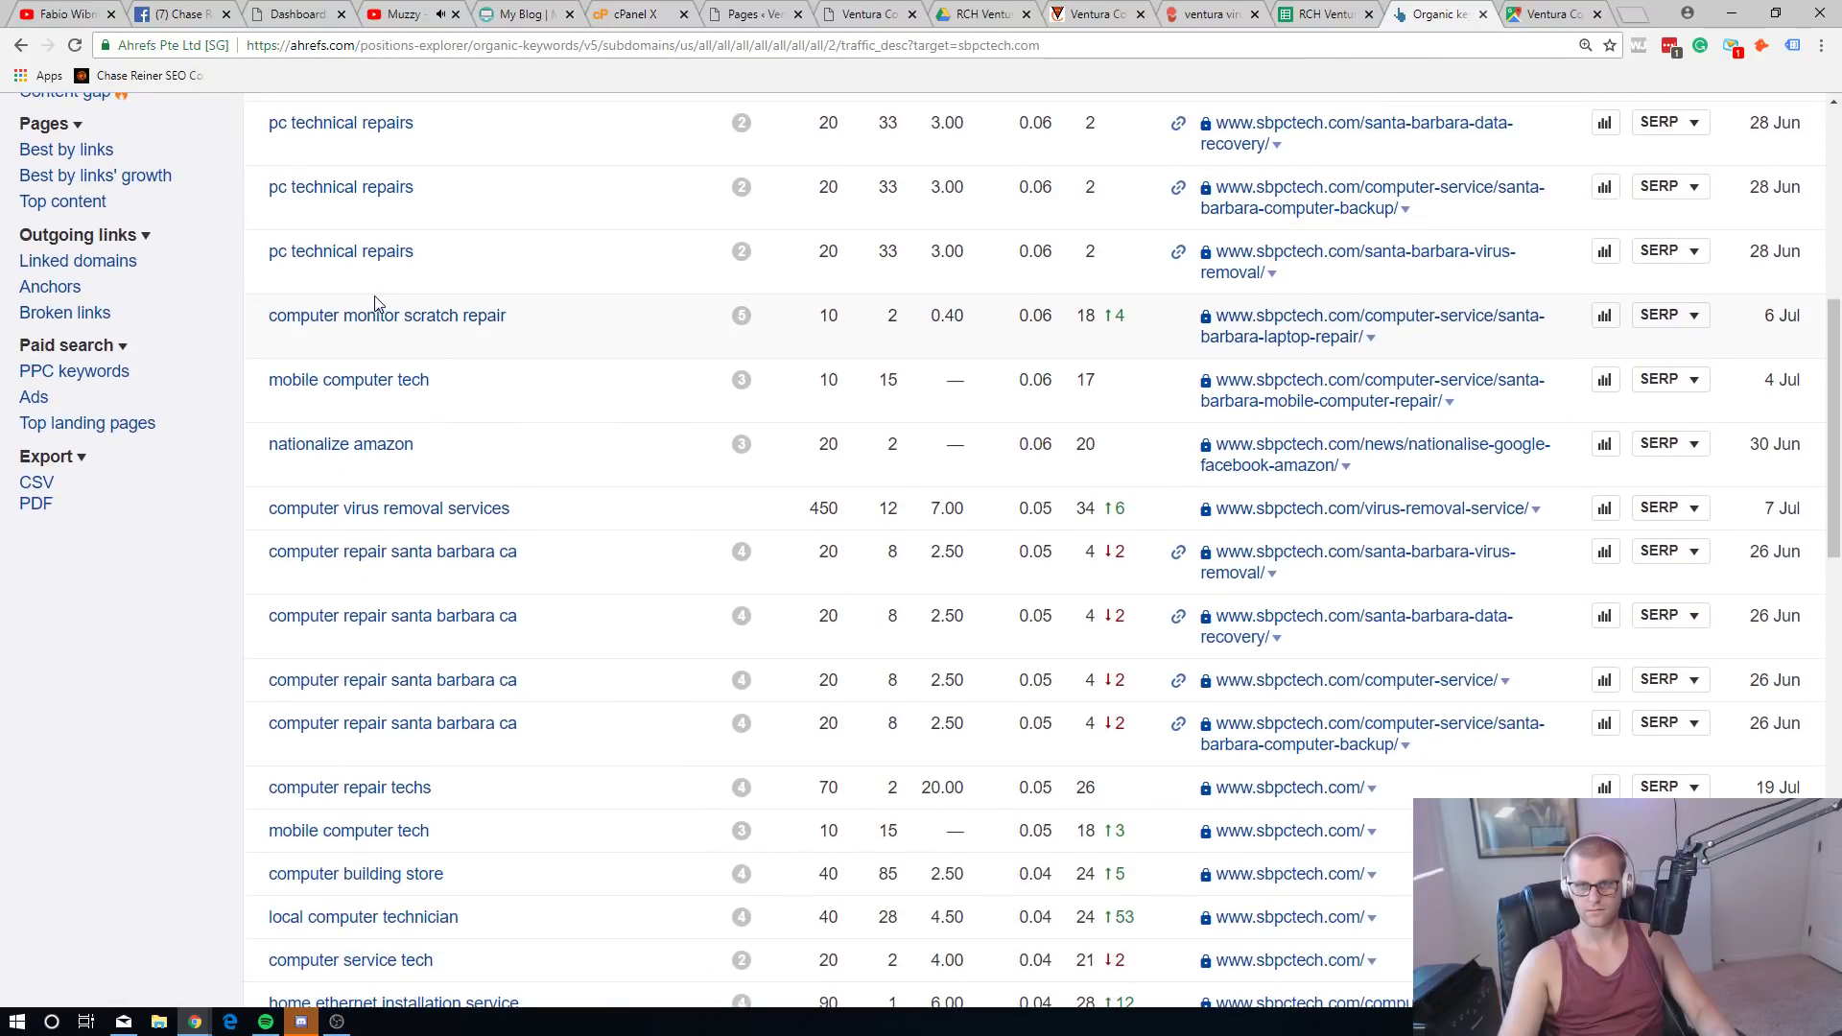
scroll(427, 255, up, 1)
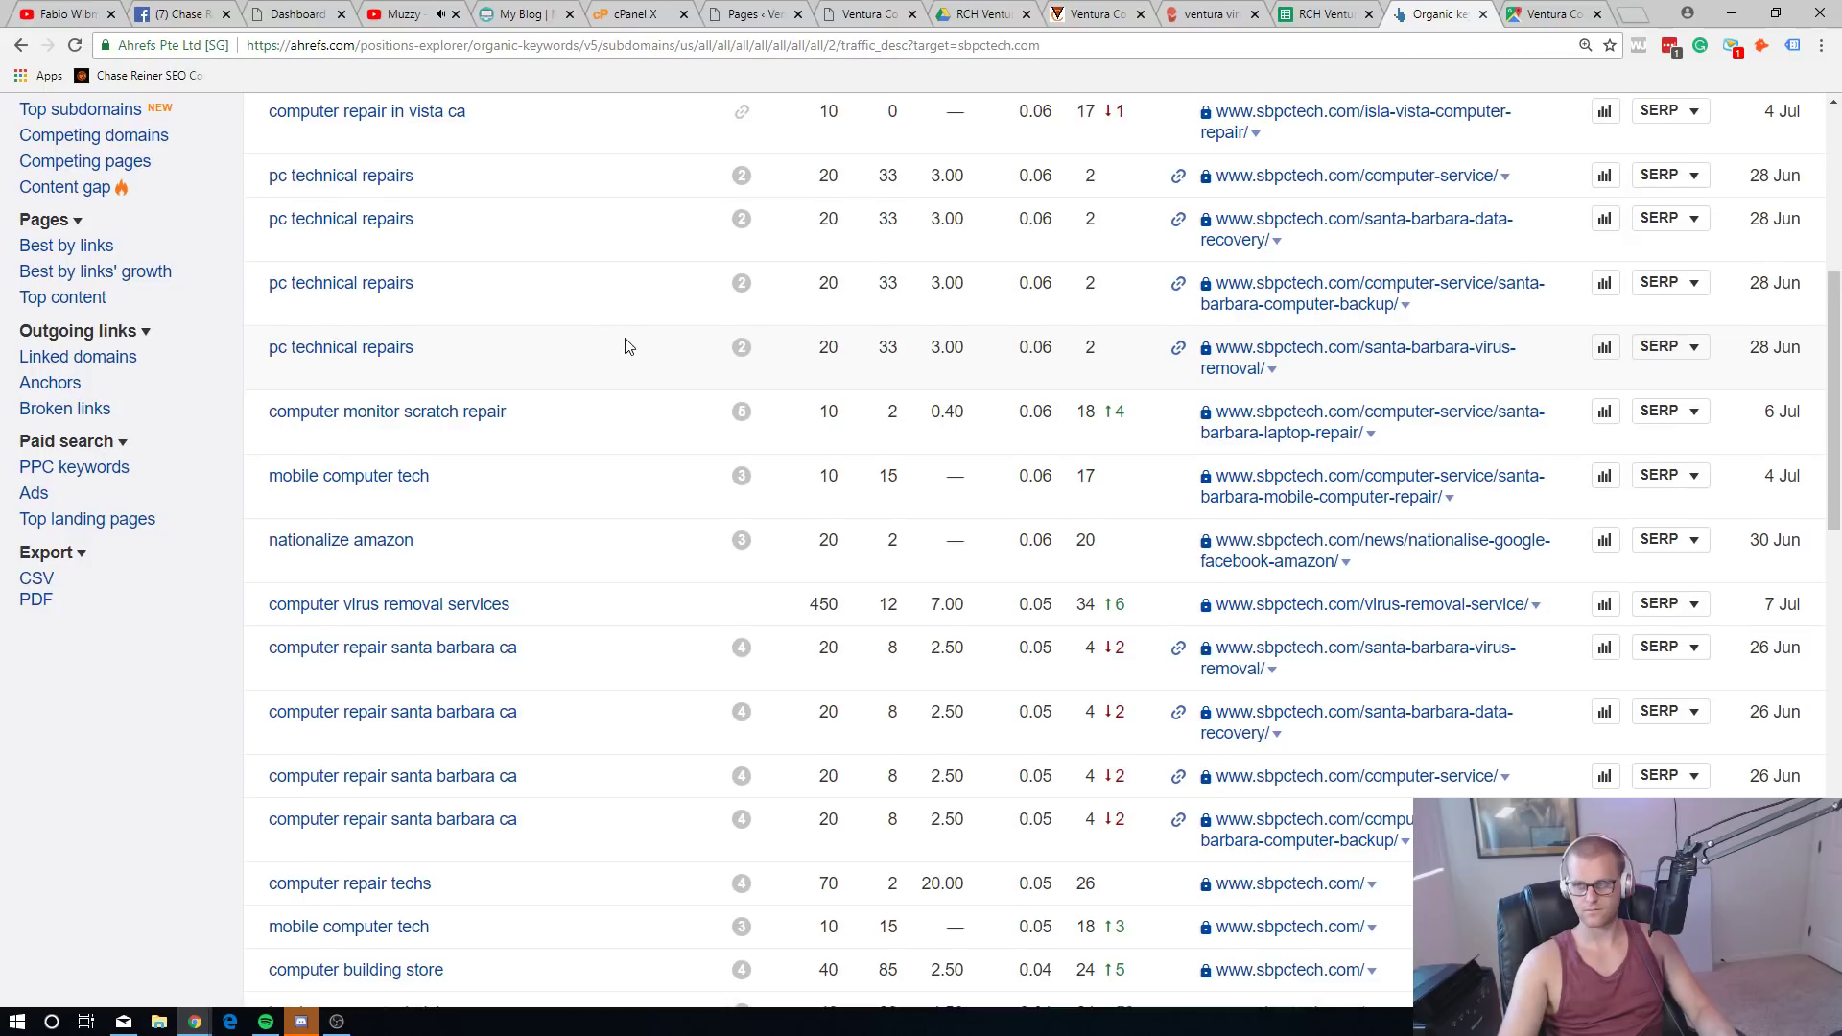
scroll(537, 369, up, 2)
scroll(412, 326, down, 3)
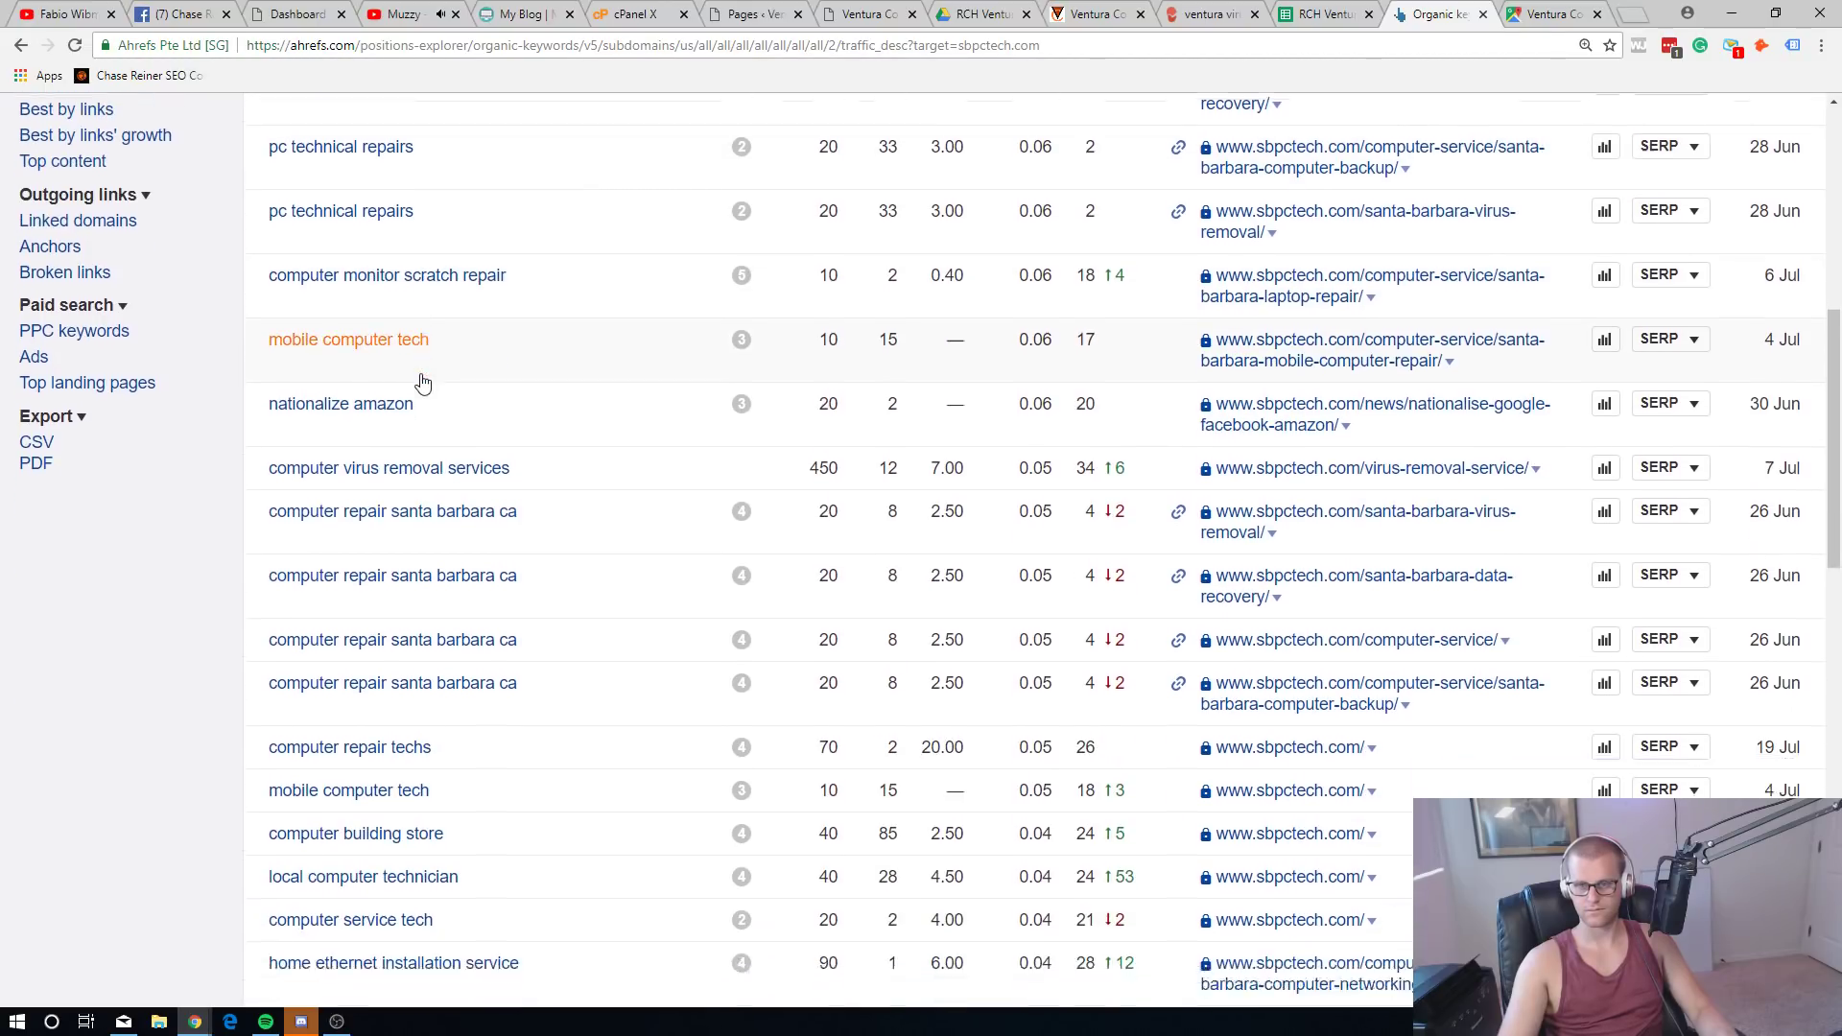
scroll(422, 384, down, 5)
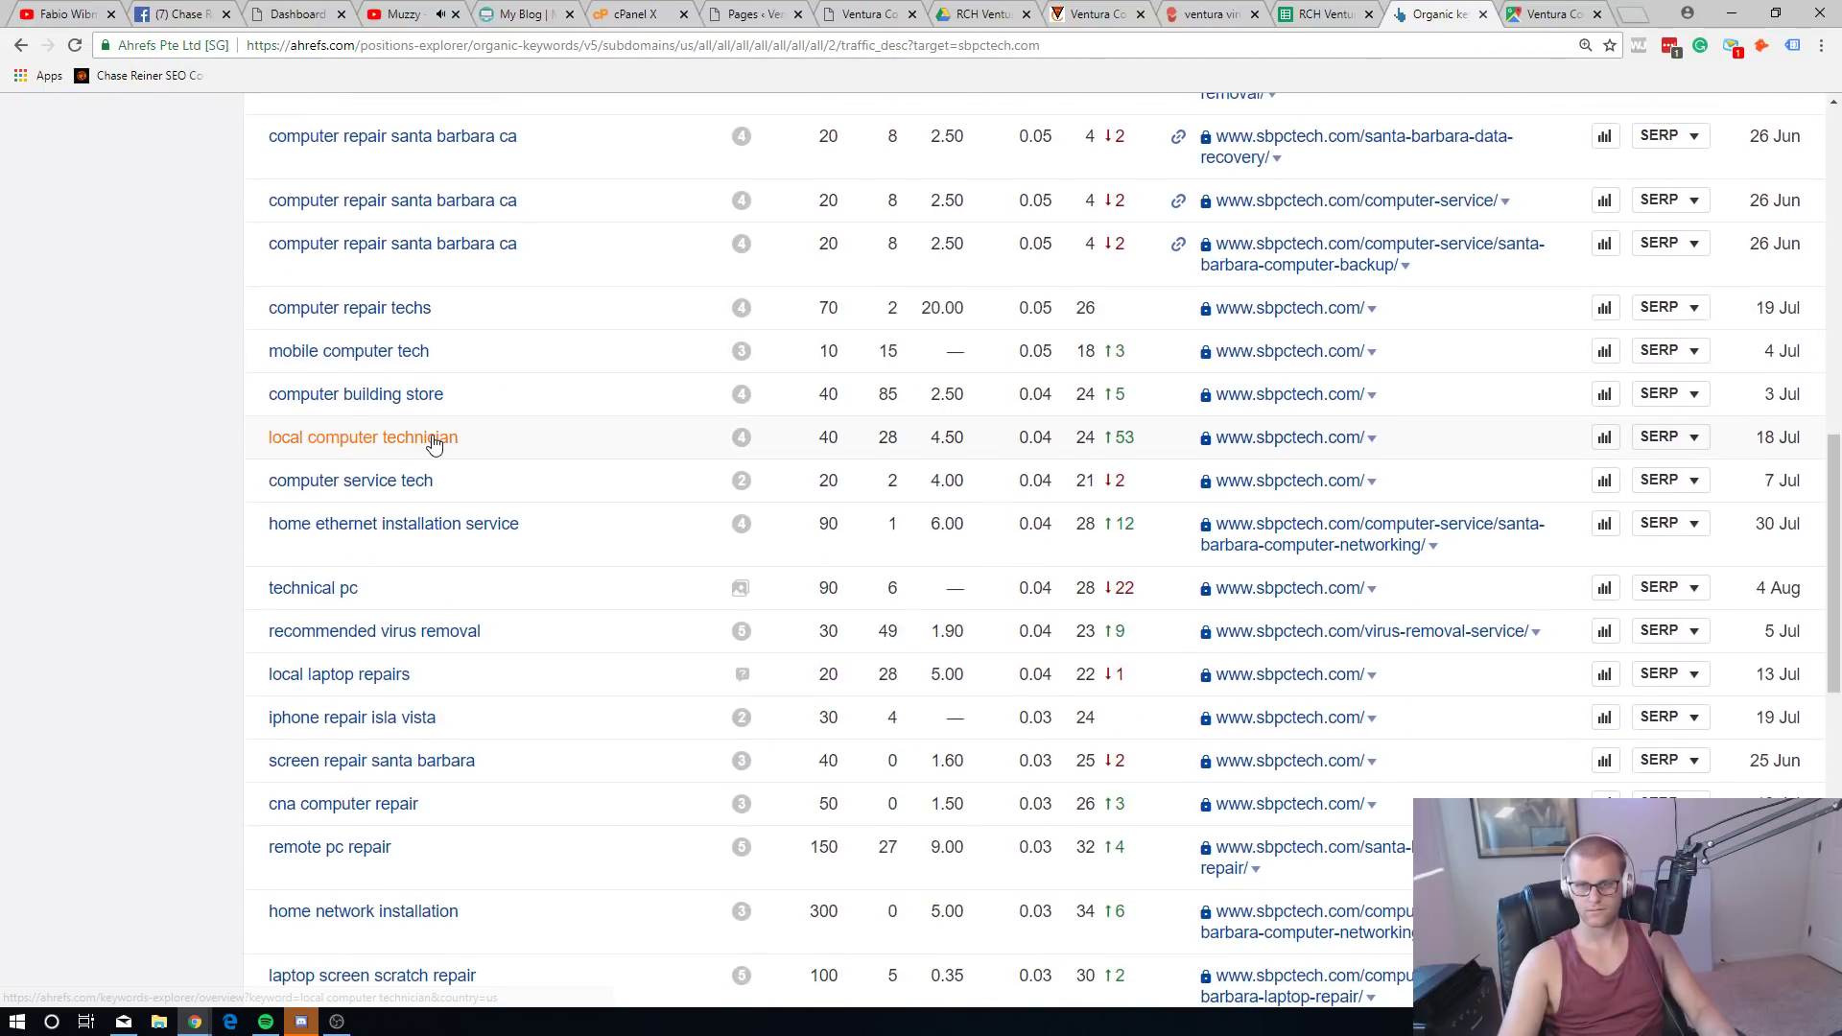
scroll(432, 440, down, 2)
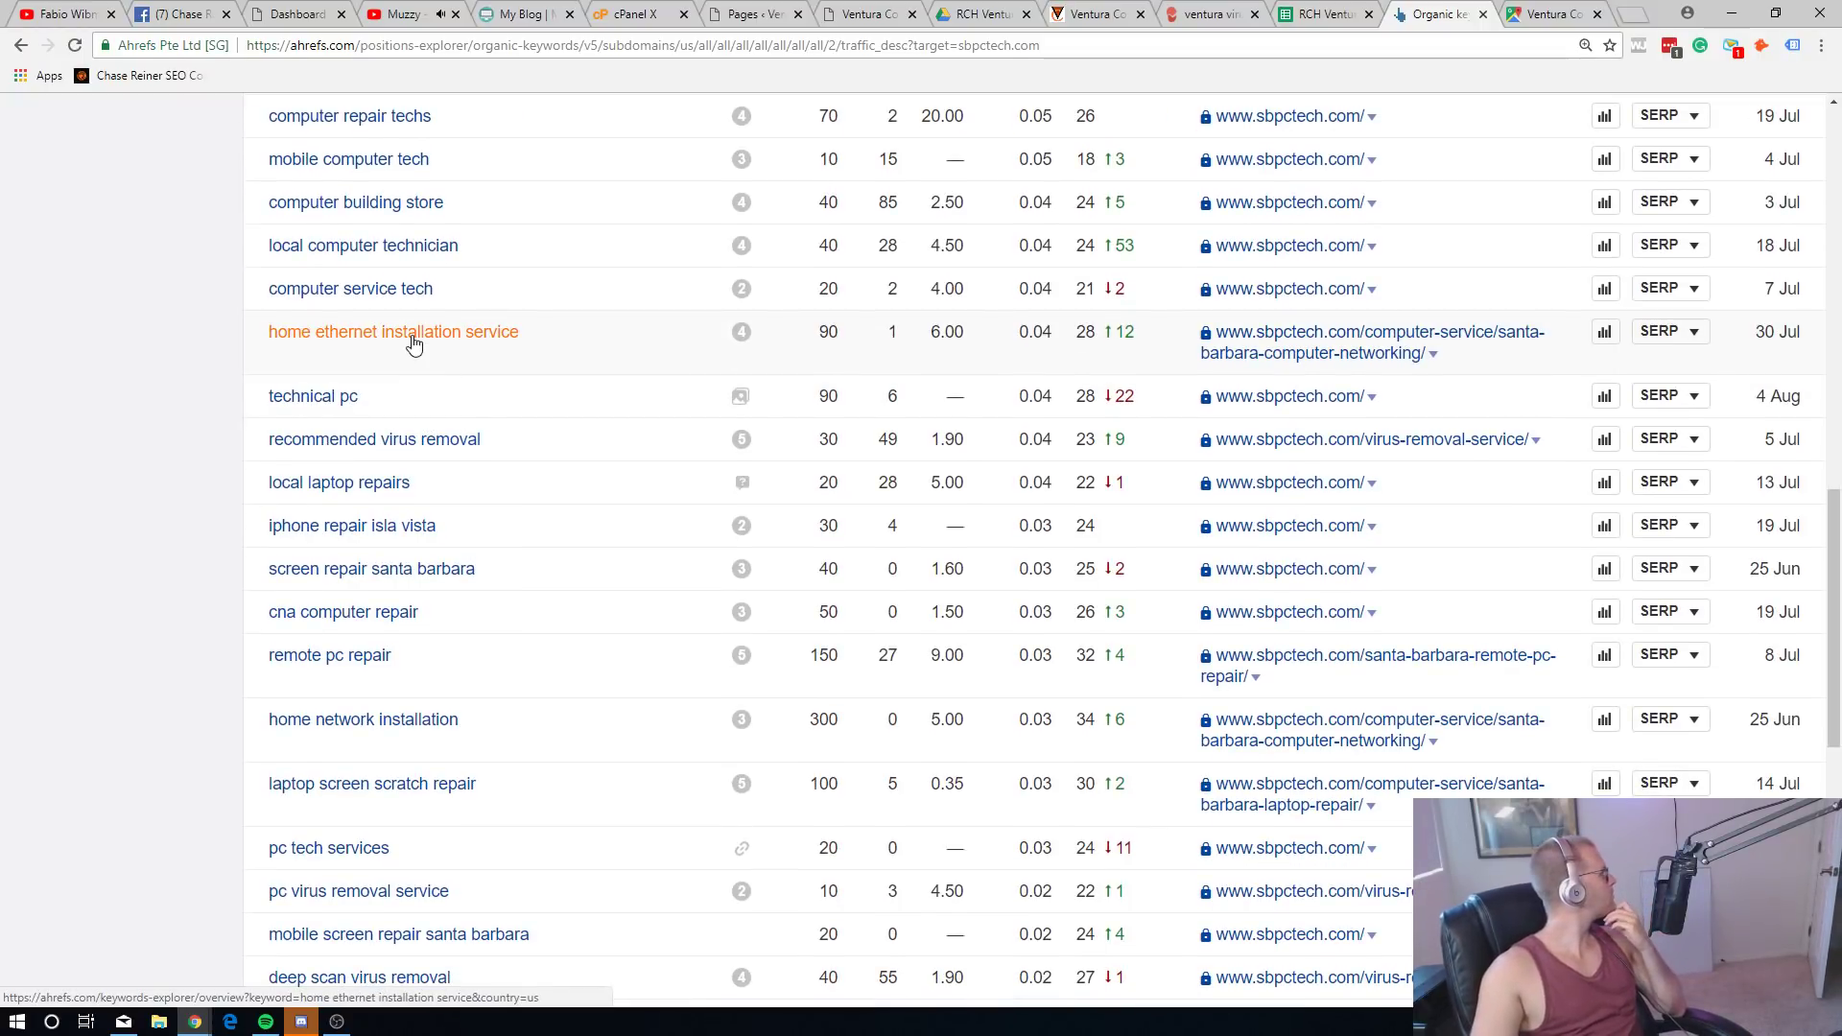
scroll(427, 431, down, 1)
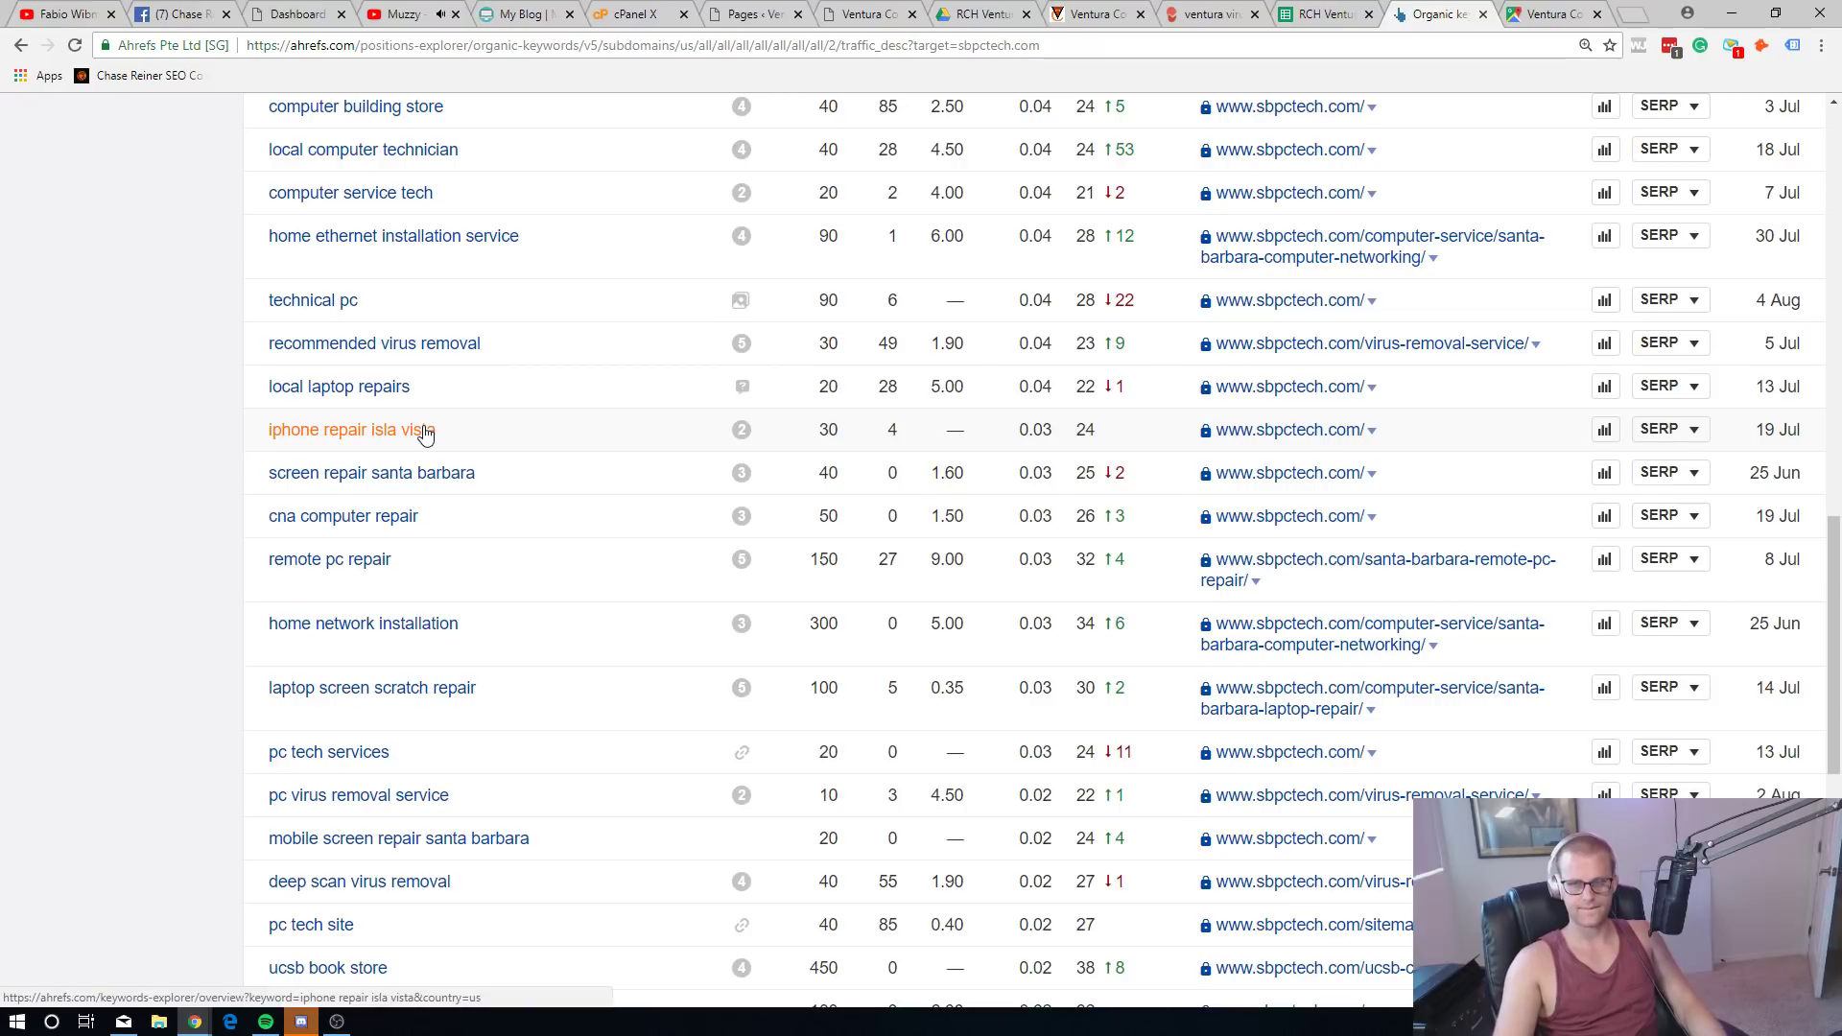
scroll(411, 372, down, 1)
scroll(410, 372, down, 3)
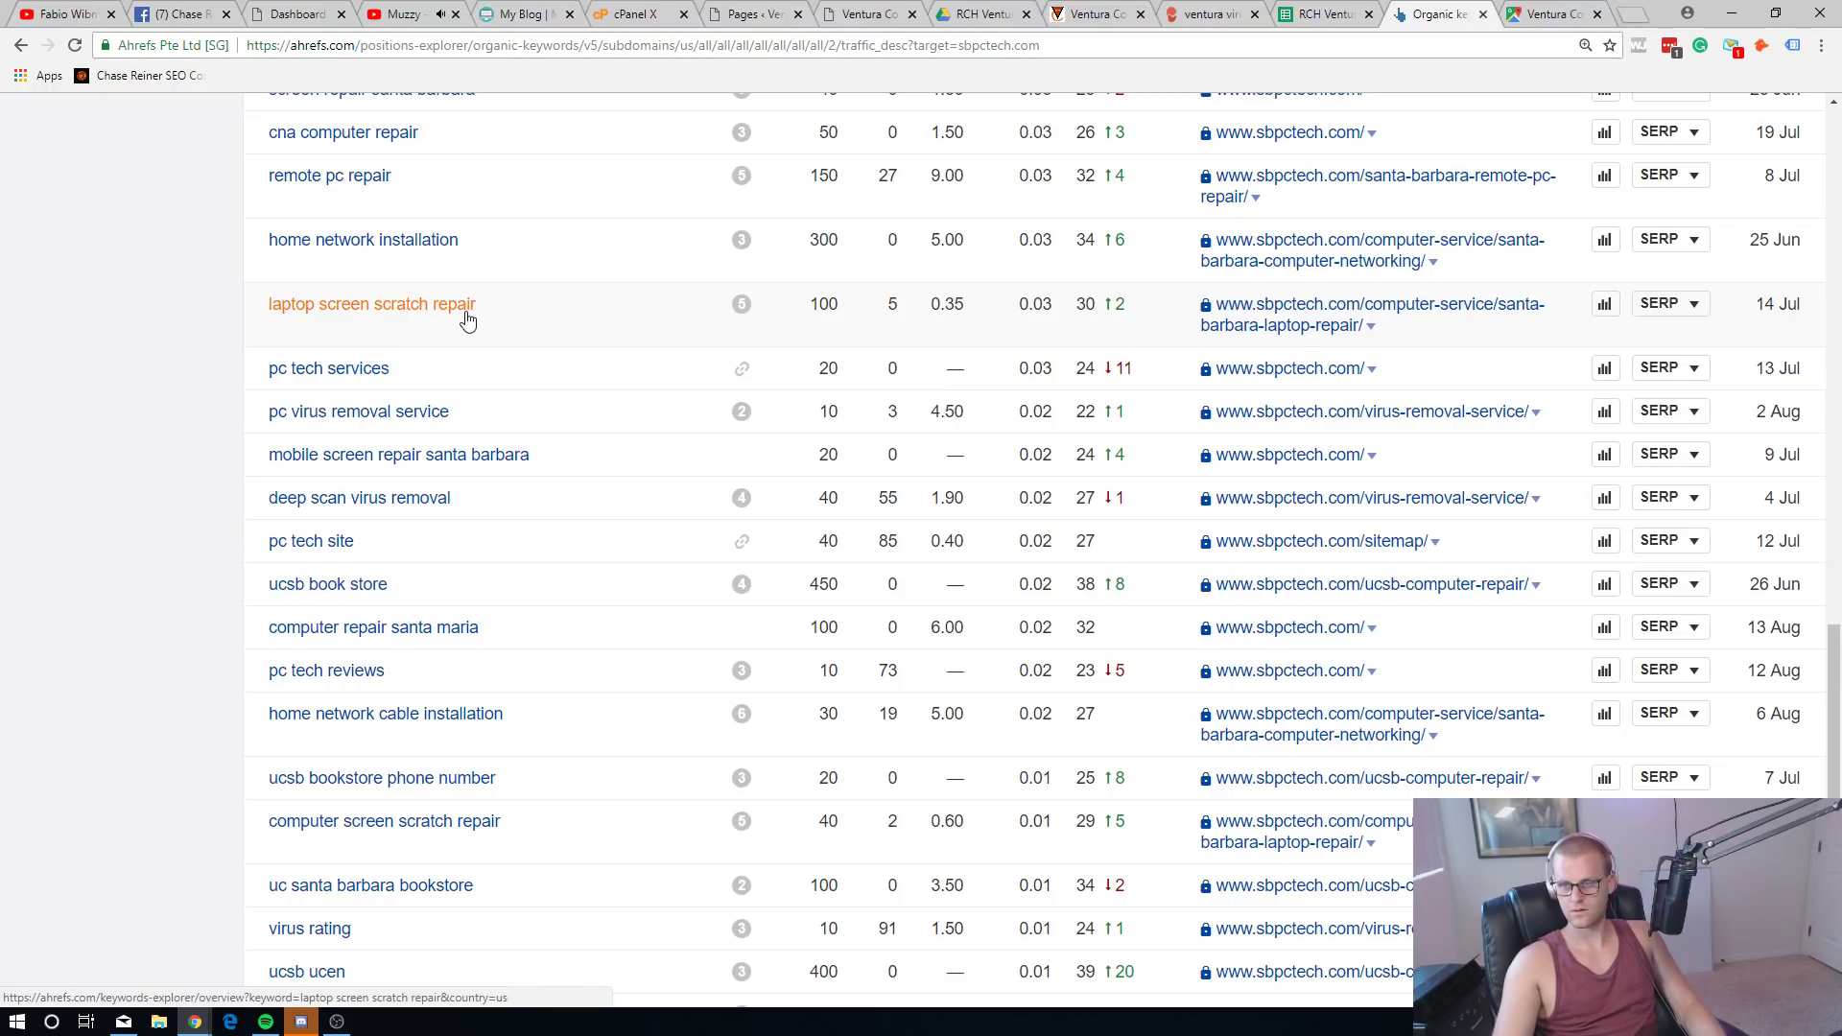
scroll(473, 319, down, 4)
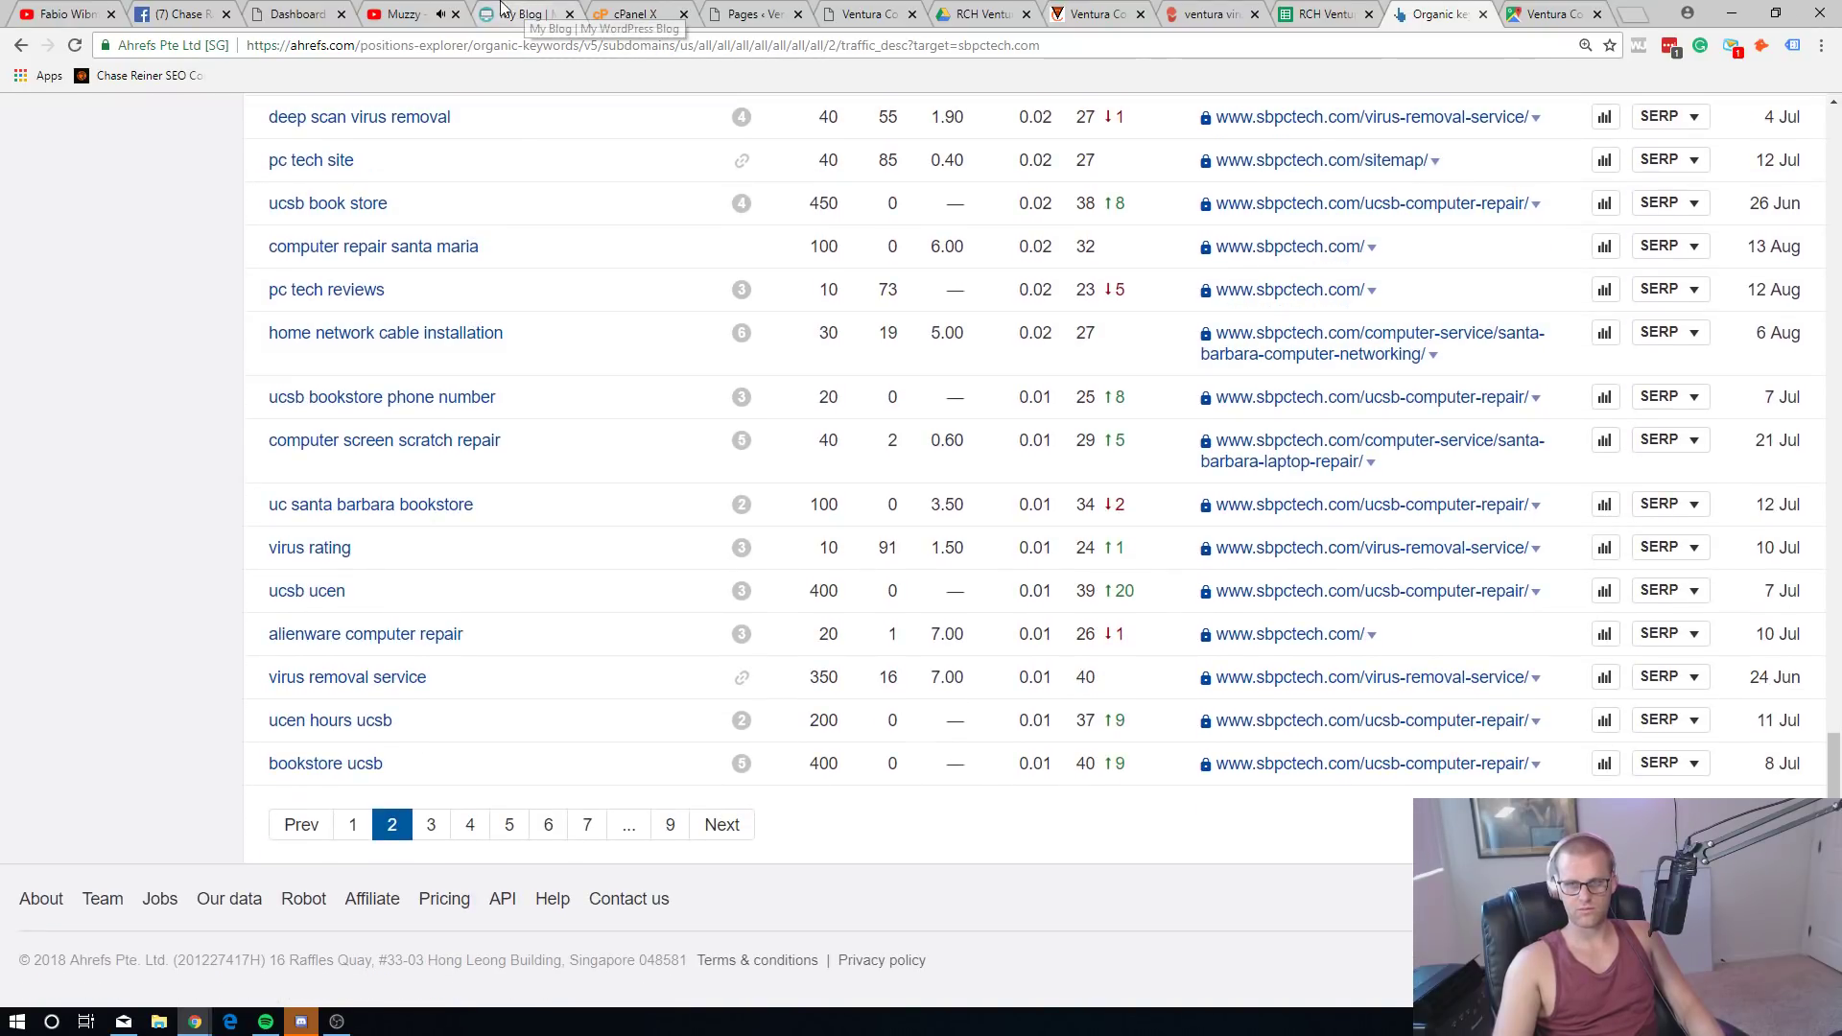
click(955, 13)
Record an SR value of 0 in C10 for 'virus removal ventura'
click(1324, 13)
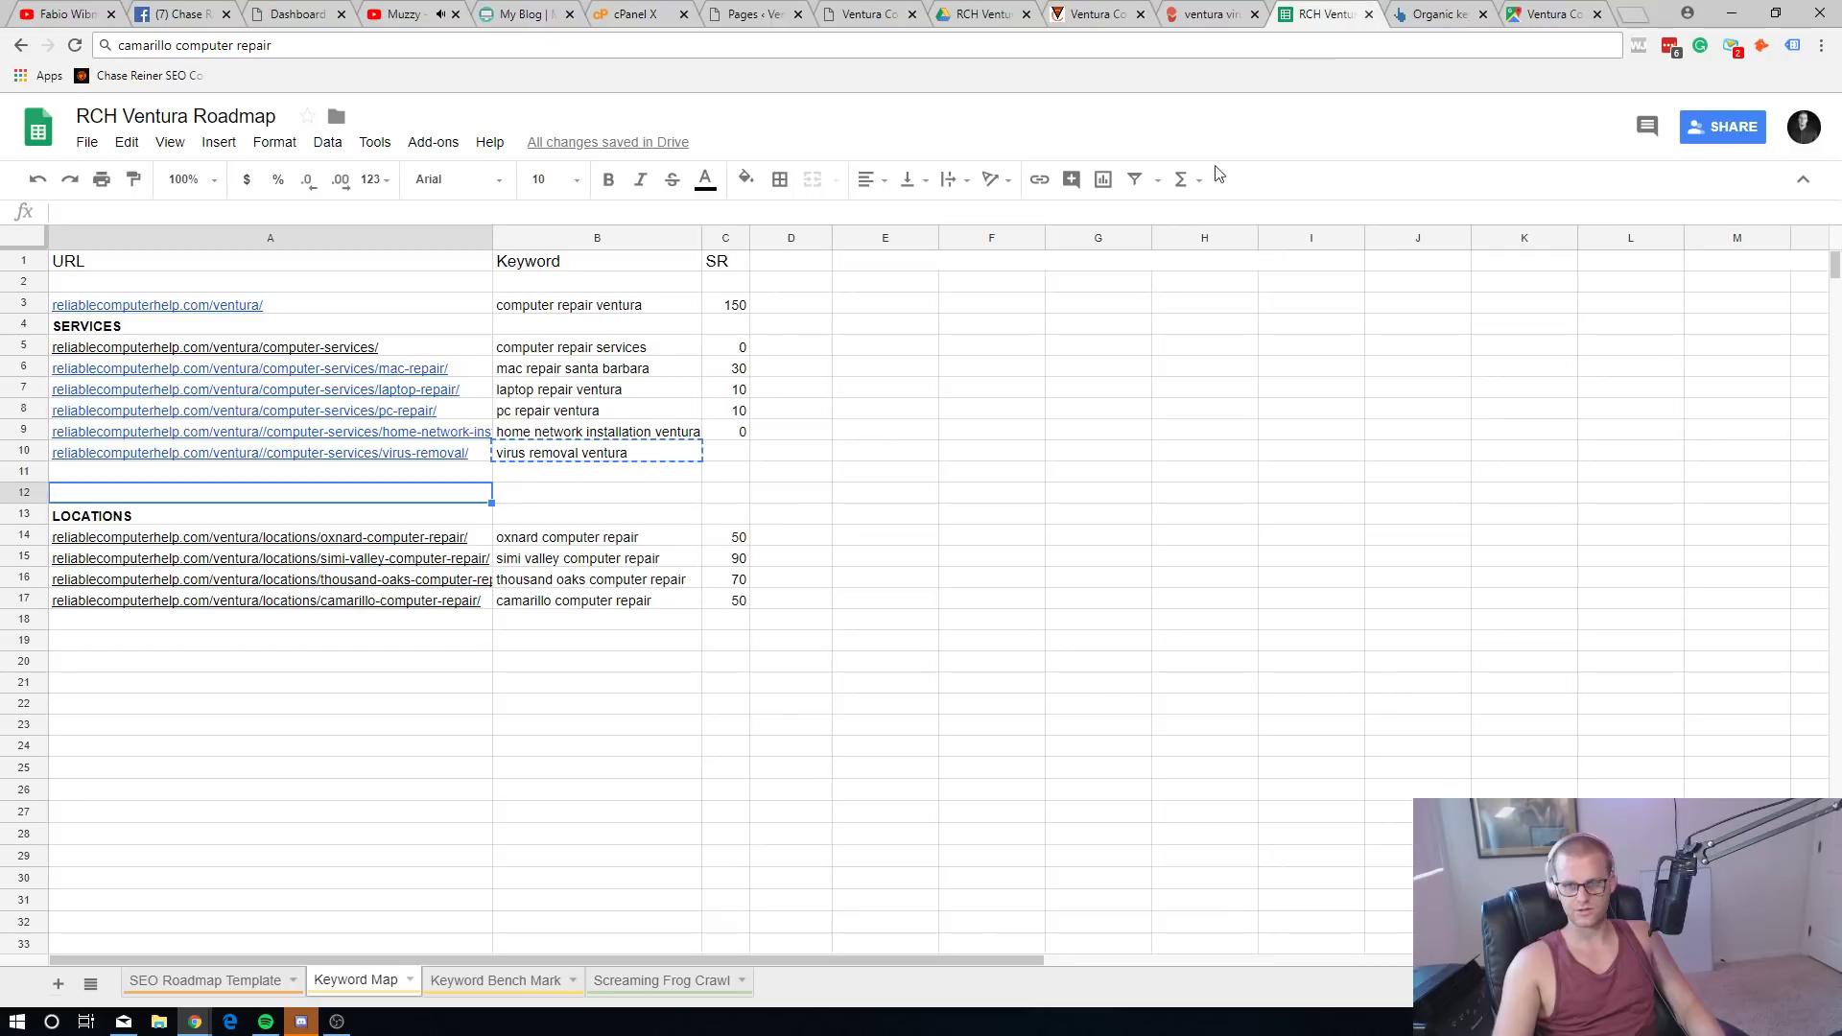
click(579, 539)
drag(857, 454, 824, 479)
click(757, 459)
click(717, 455)
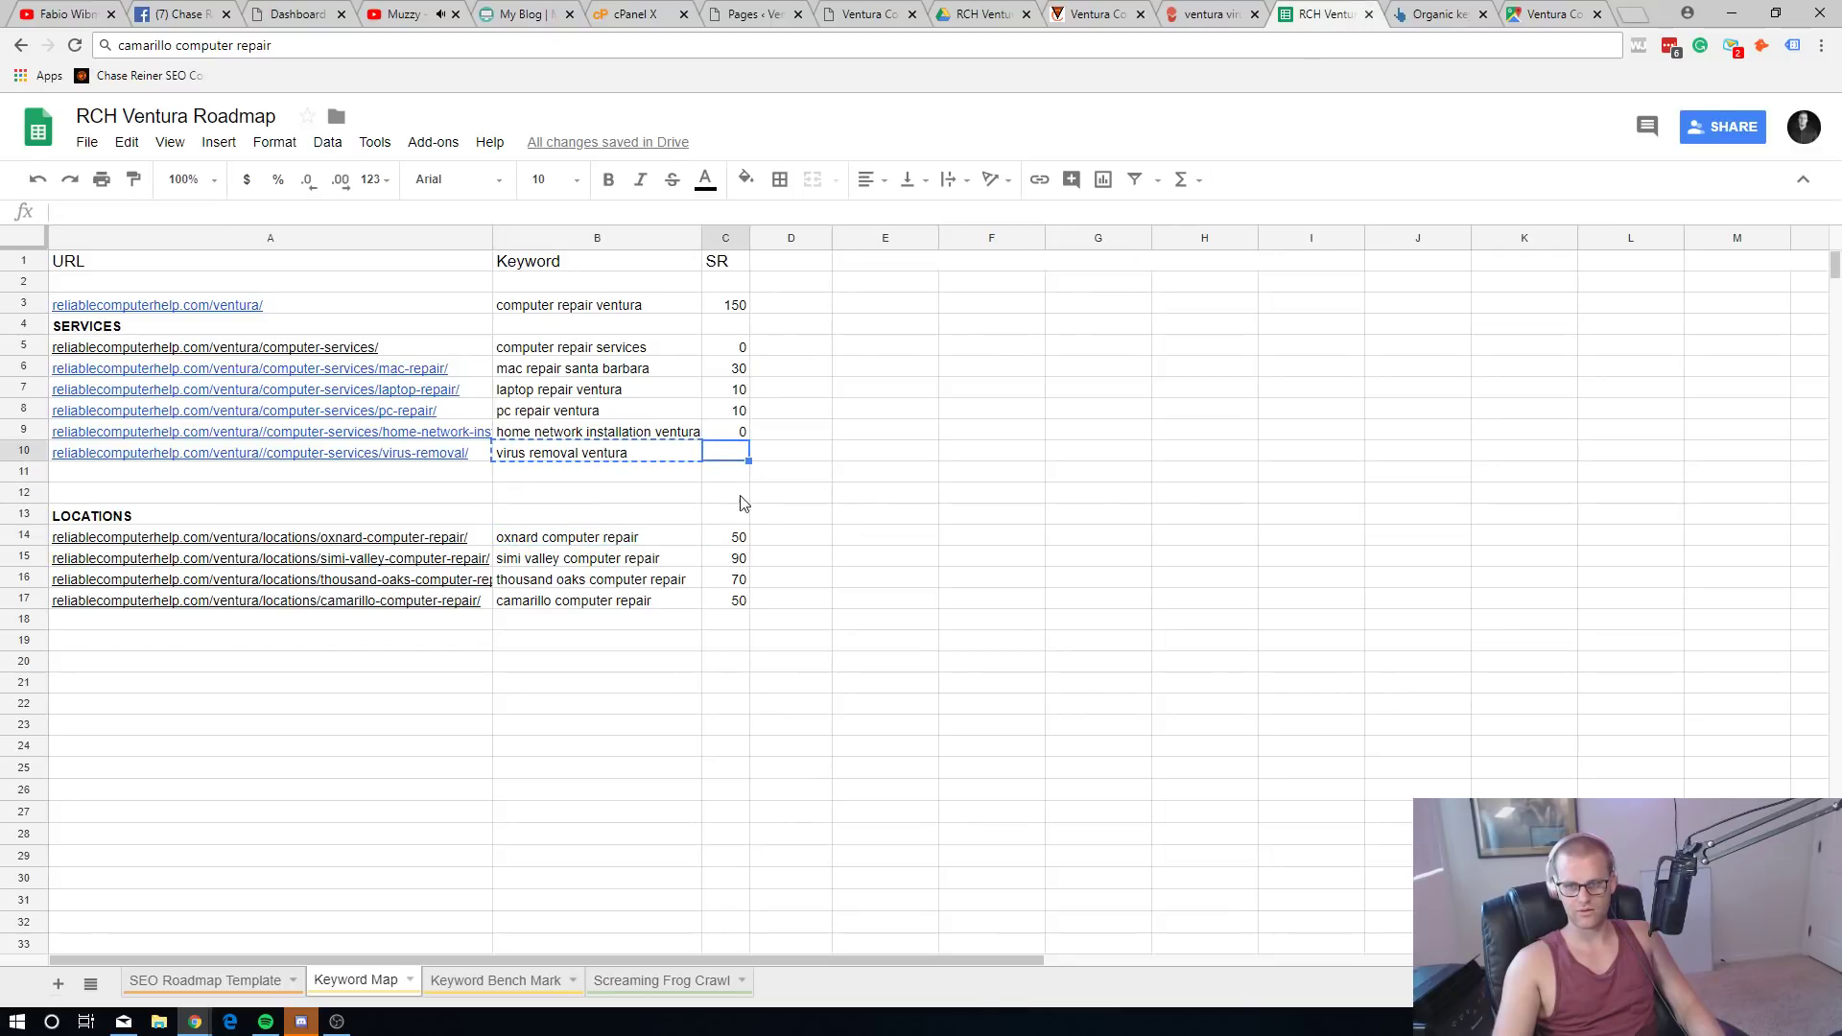
text(0)
click(877, 579)
Copy the SR values in C3:C17
drag(742, 516, 749, 657)
drag(745, 580, 751, 306)
key(Right)
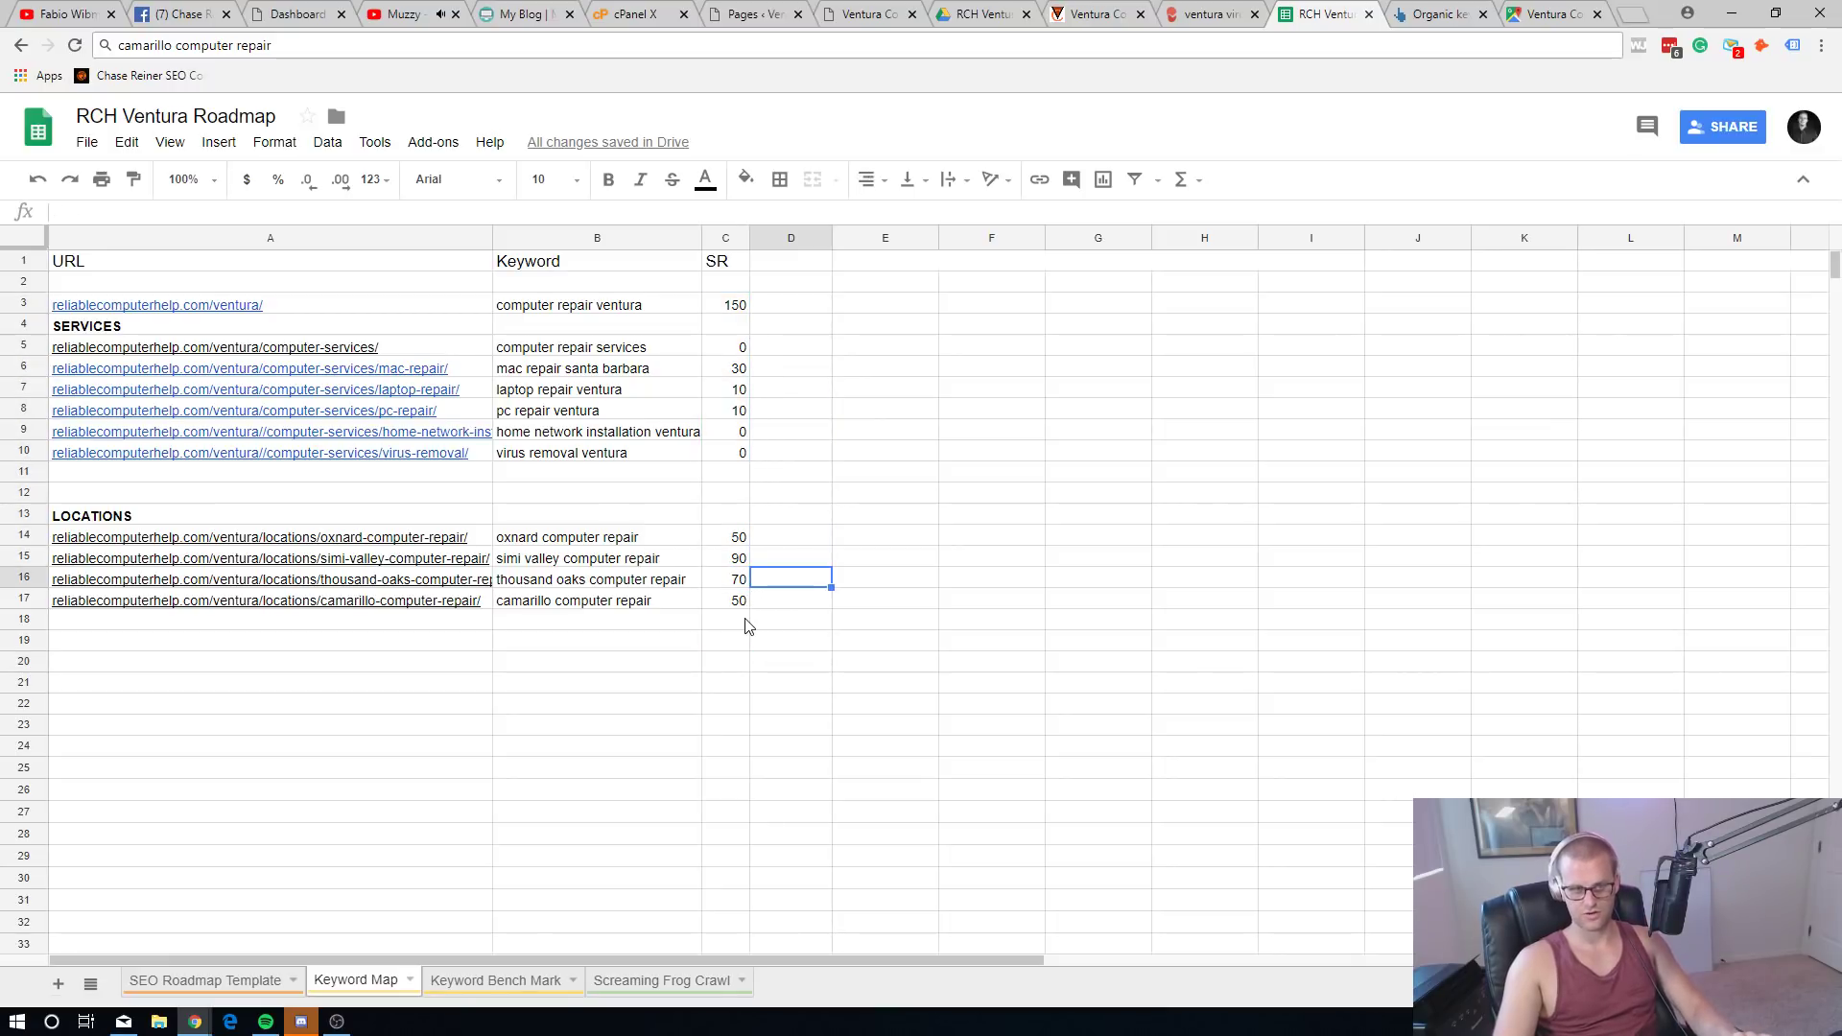
drag(741, 601, 741, 306)
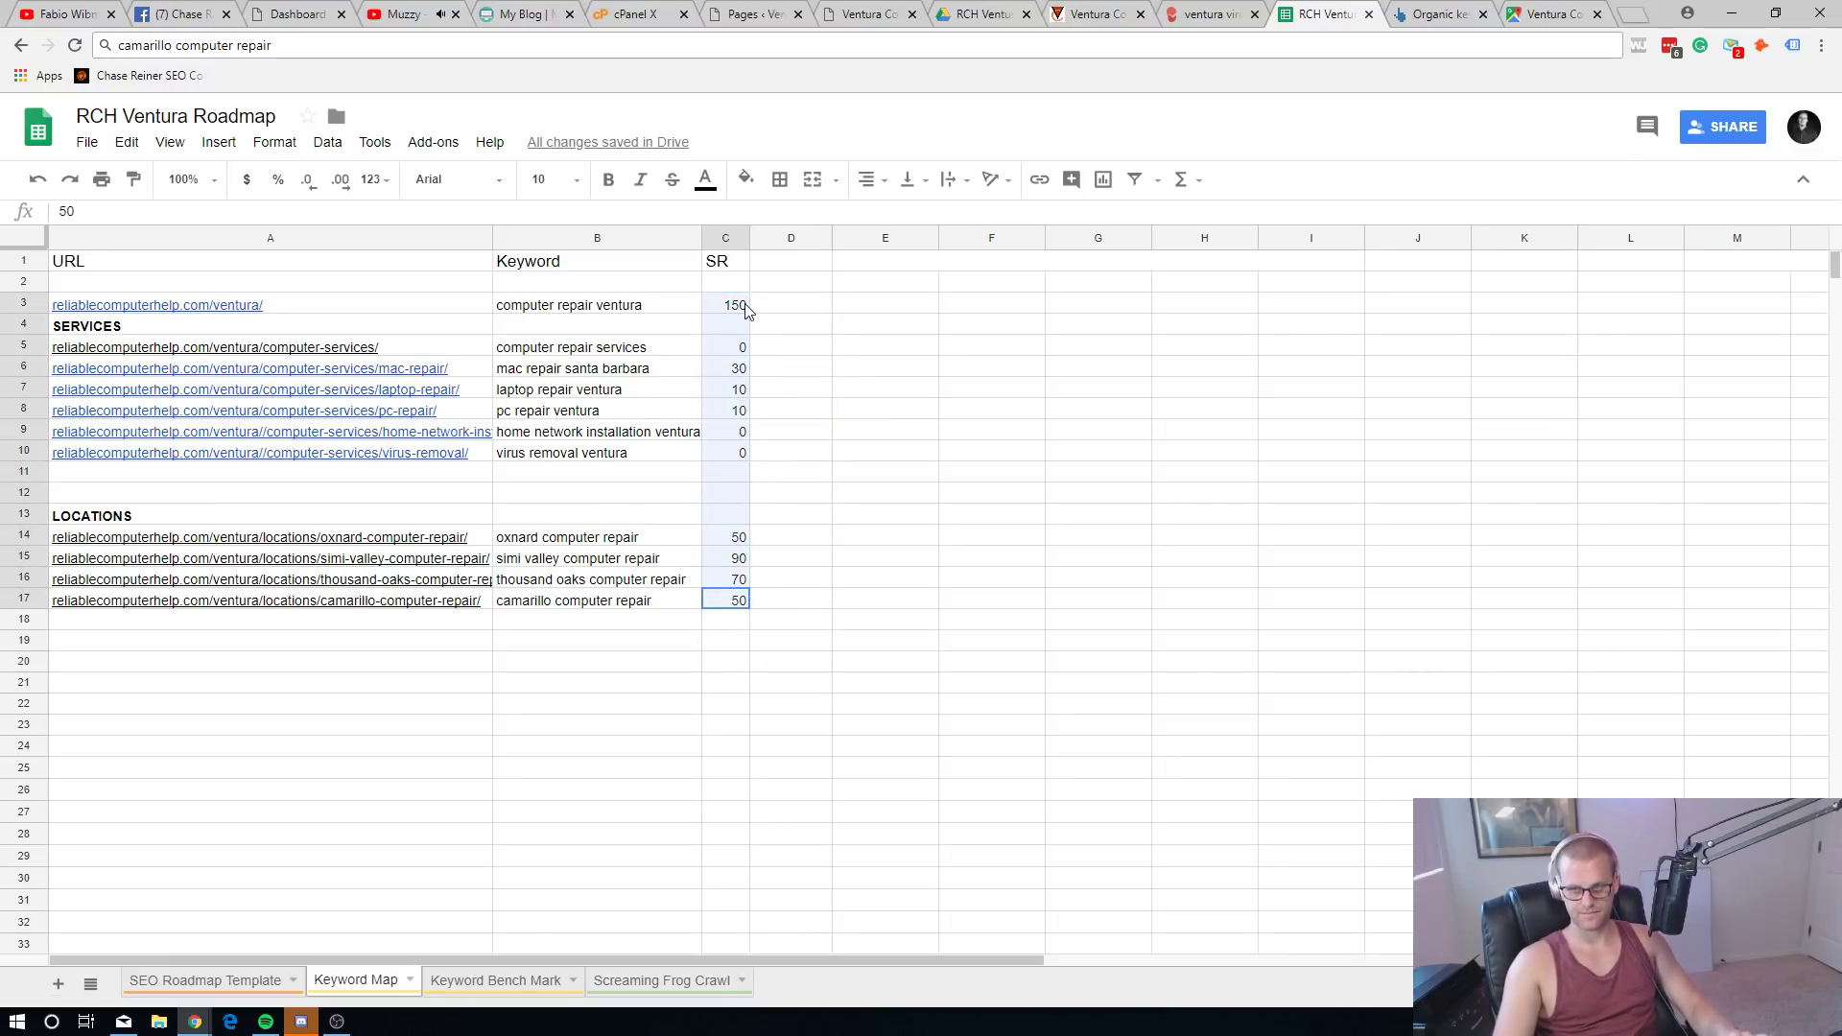
key(ctrl+c)
Bring up cell C3's options, close them unchanged, and select D3 and G14:G15
click(727, 685)
click(734, 669)
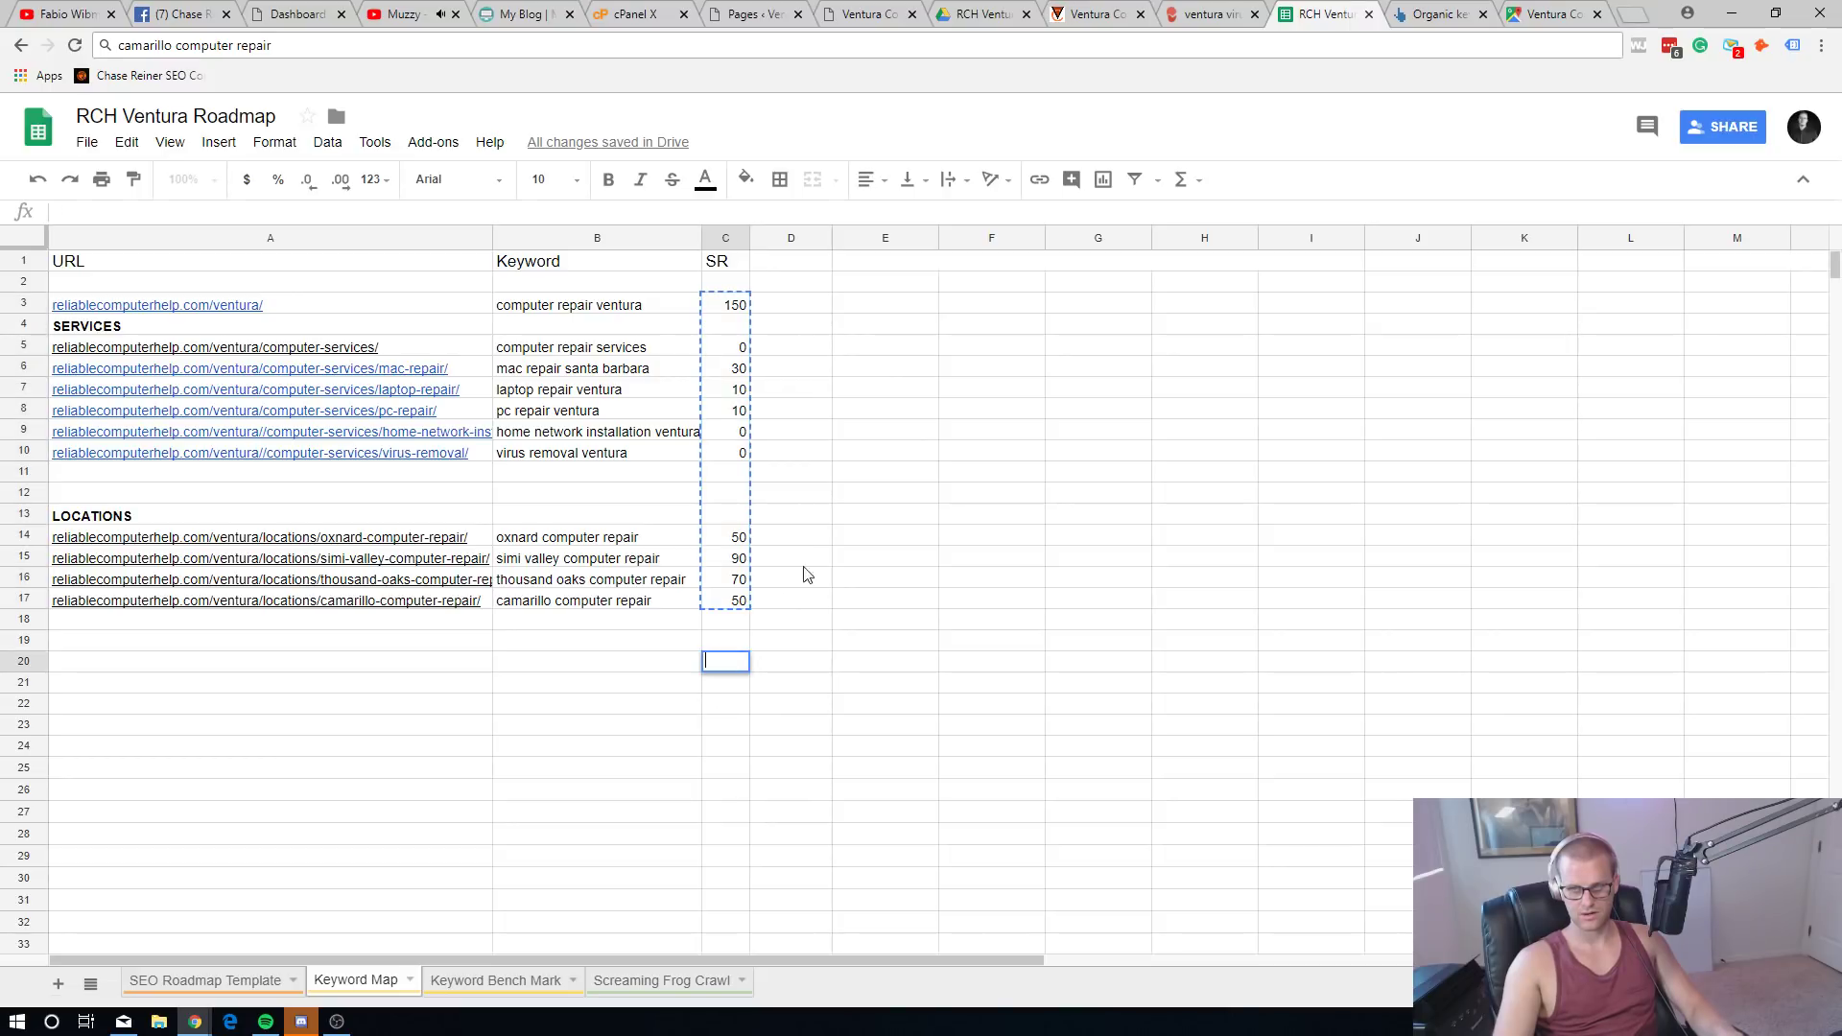
right_click(740, 312)
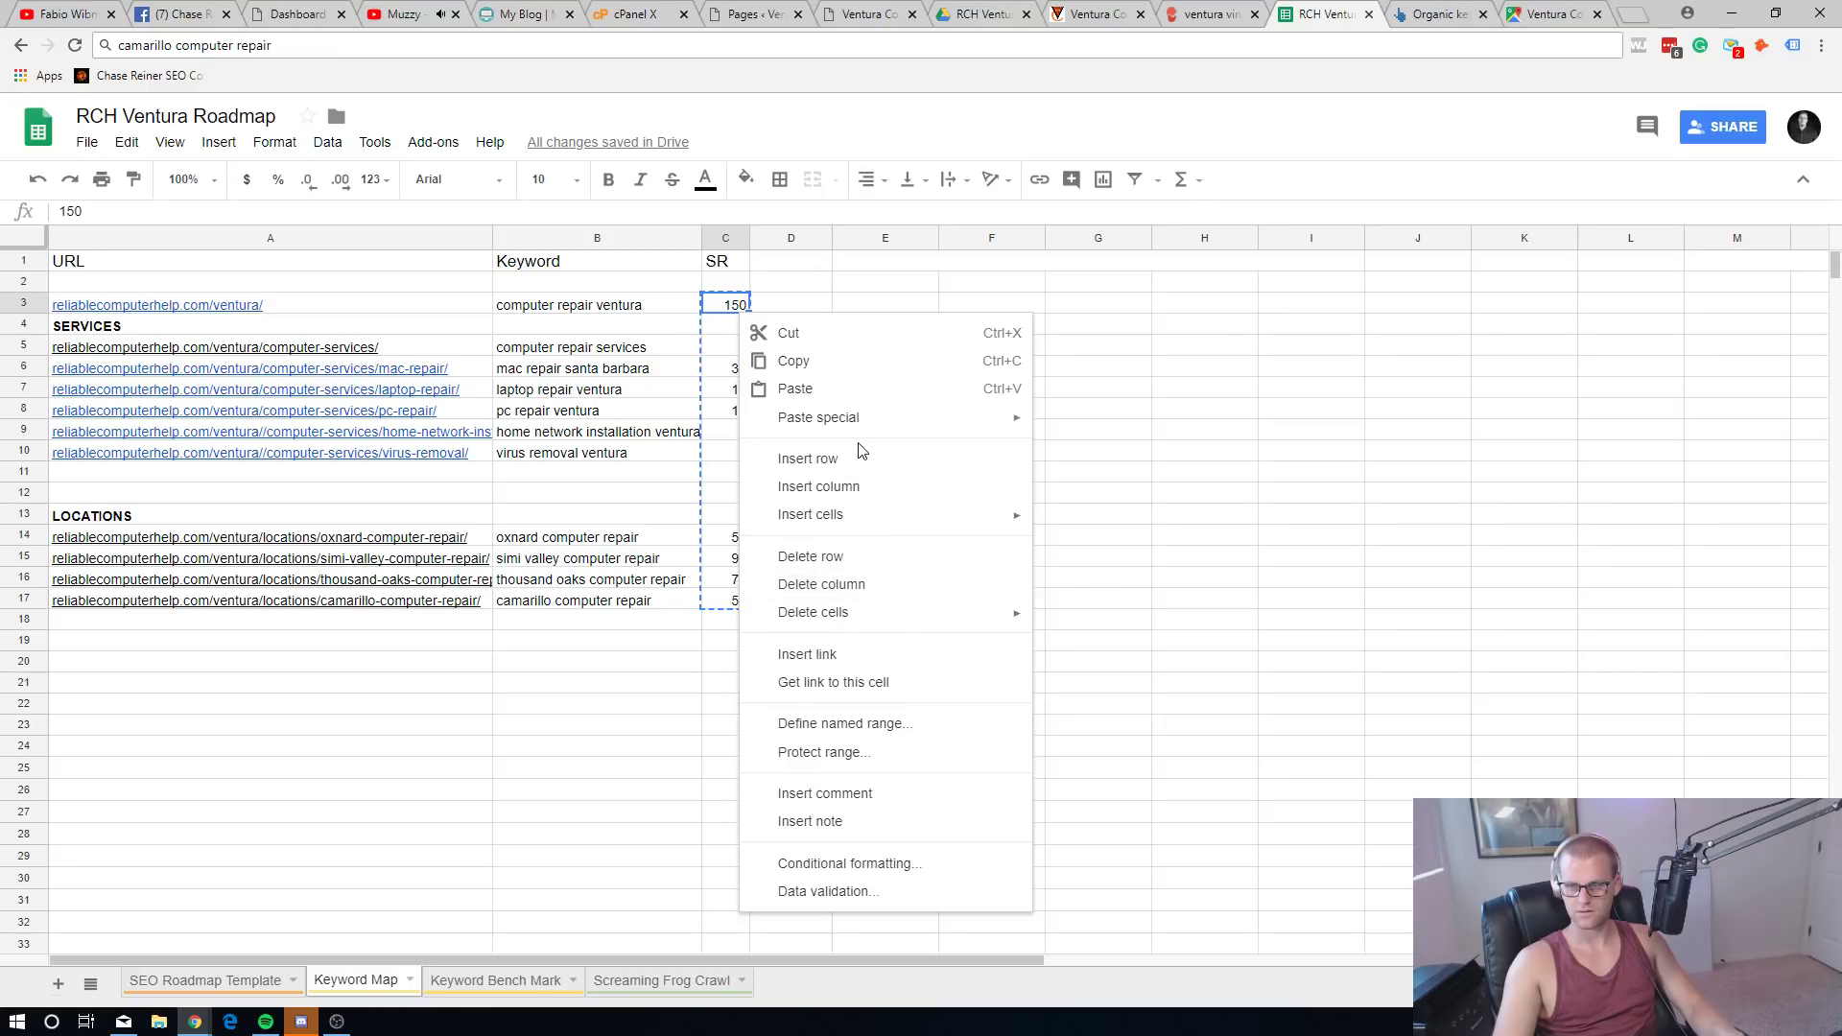
mouse_move(916, 625)
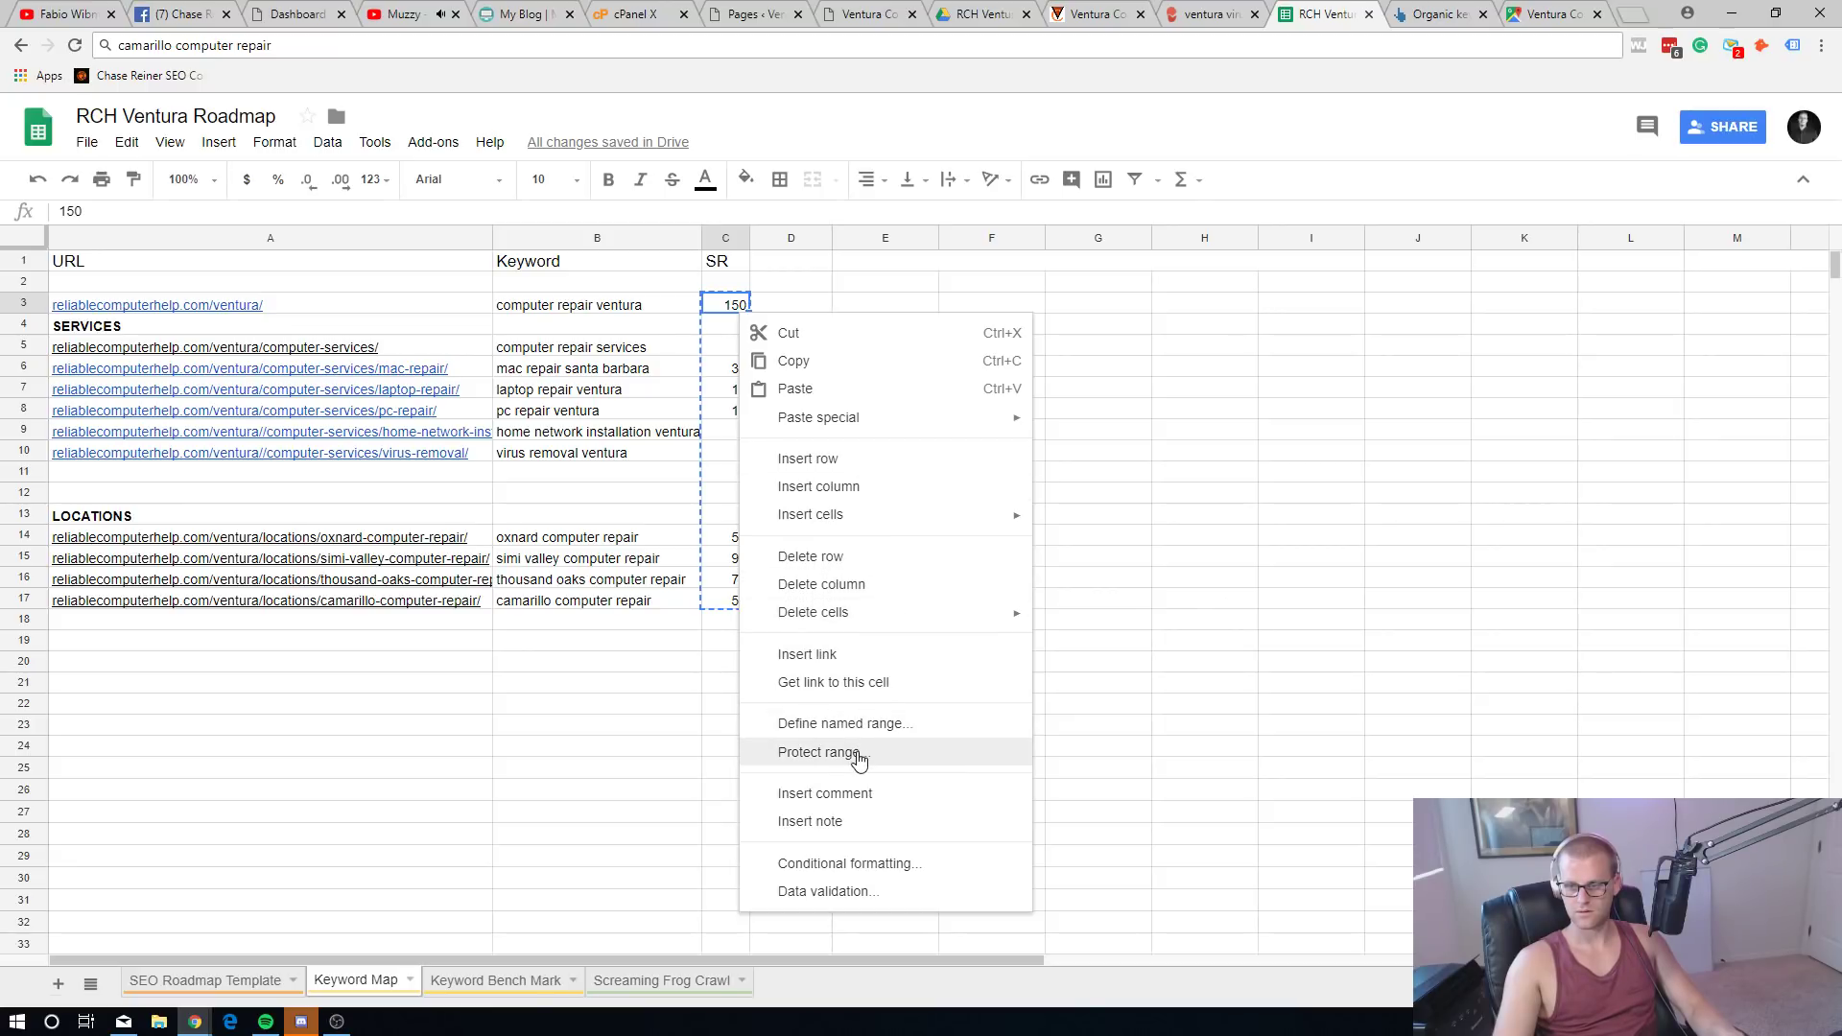
click(1050, 449)
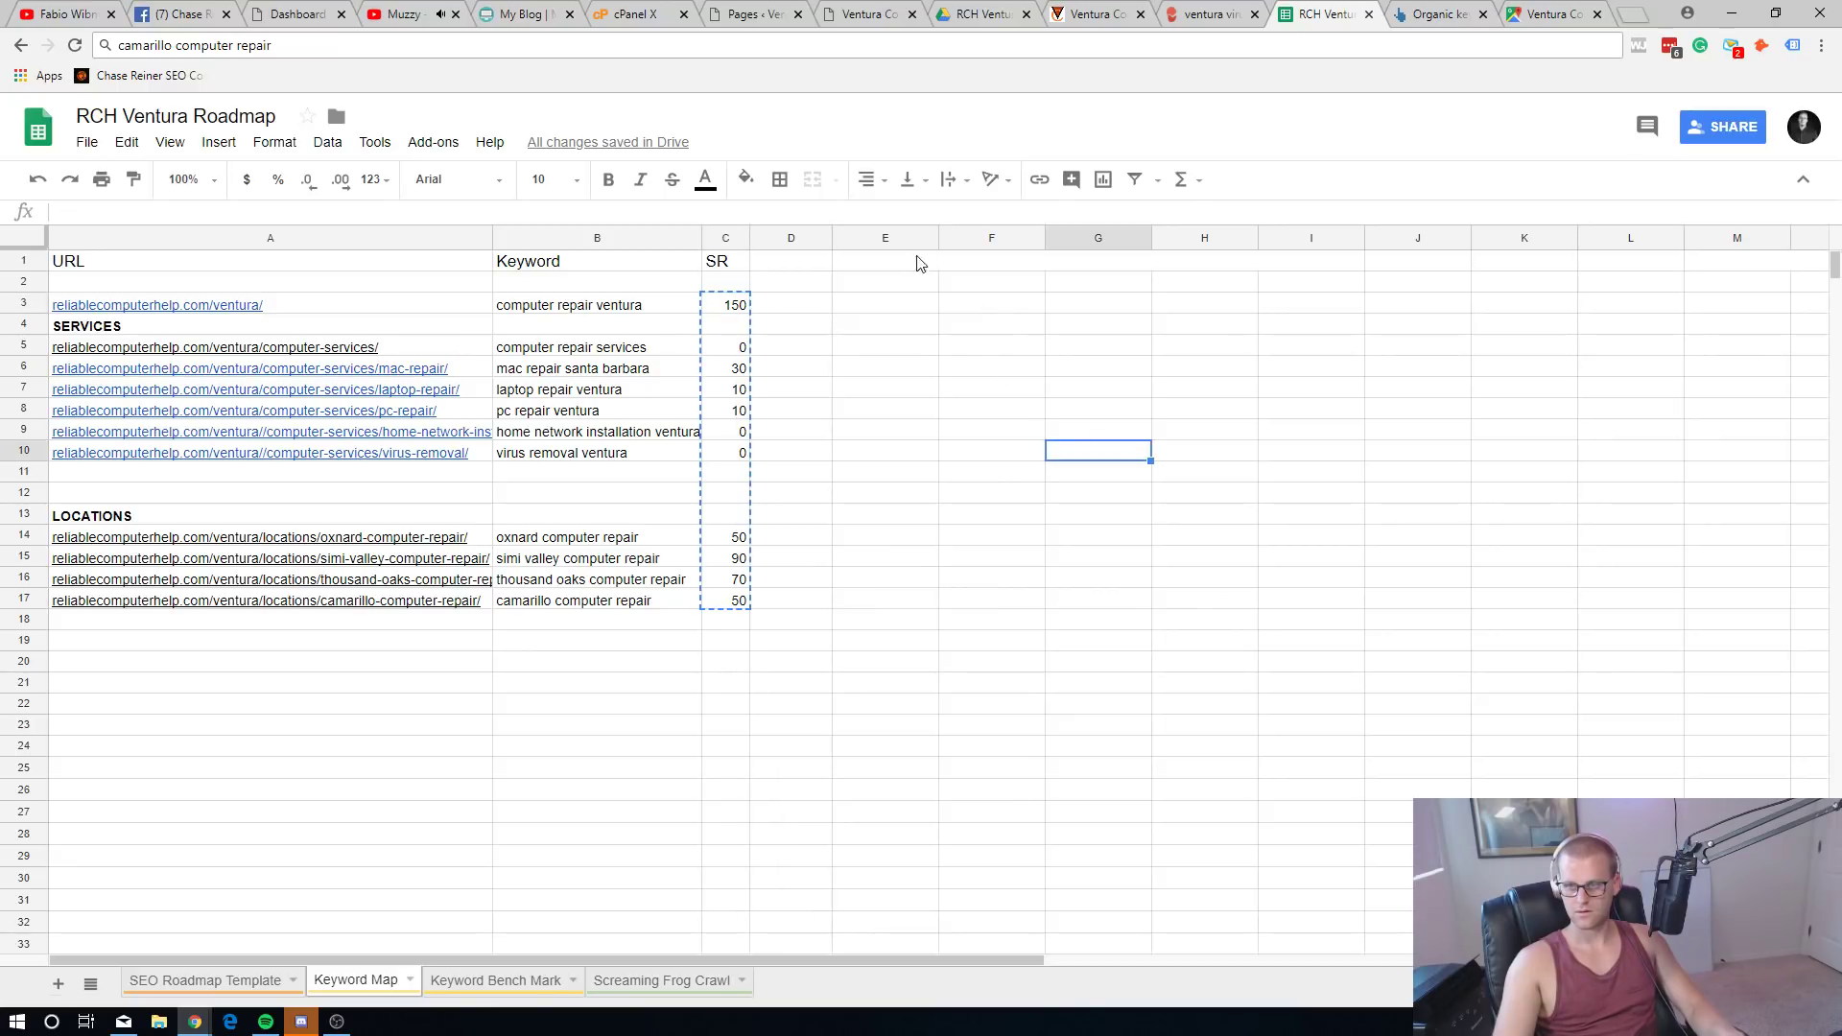
click(794, 307)
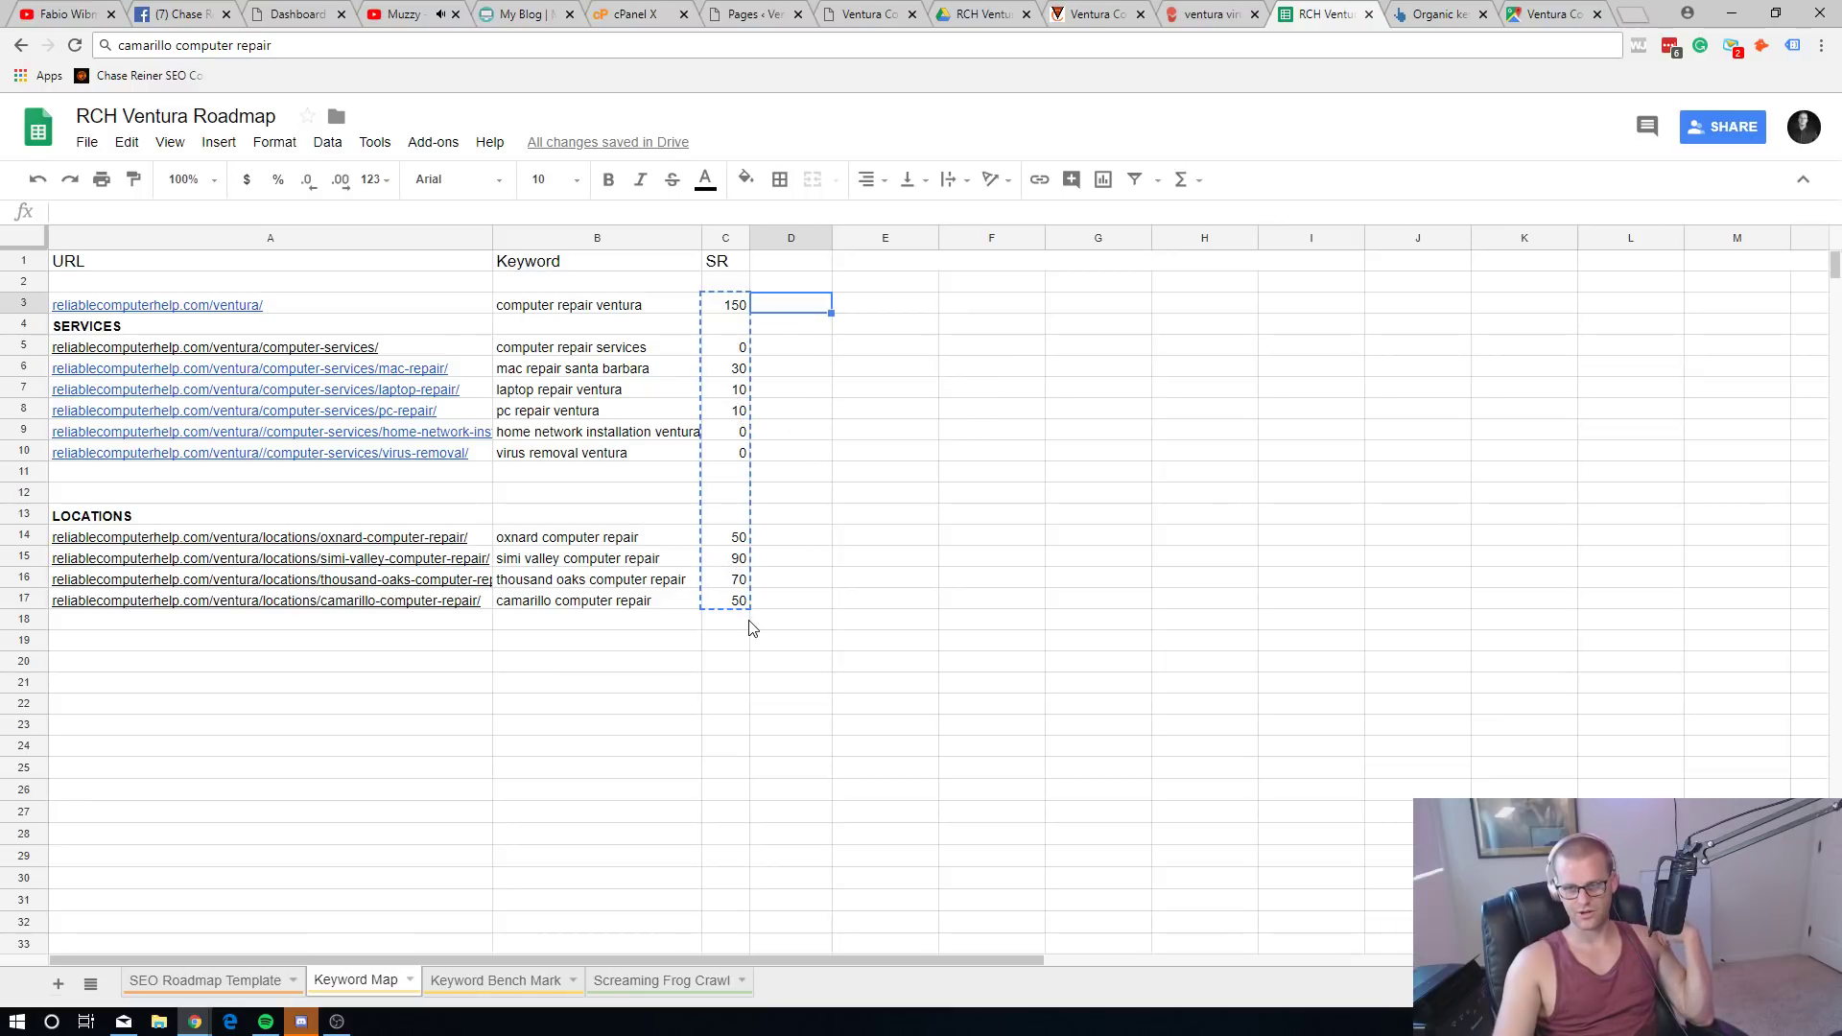
drag(1081, 538, 1081, 560)
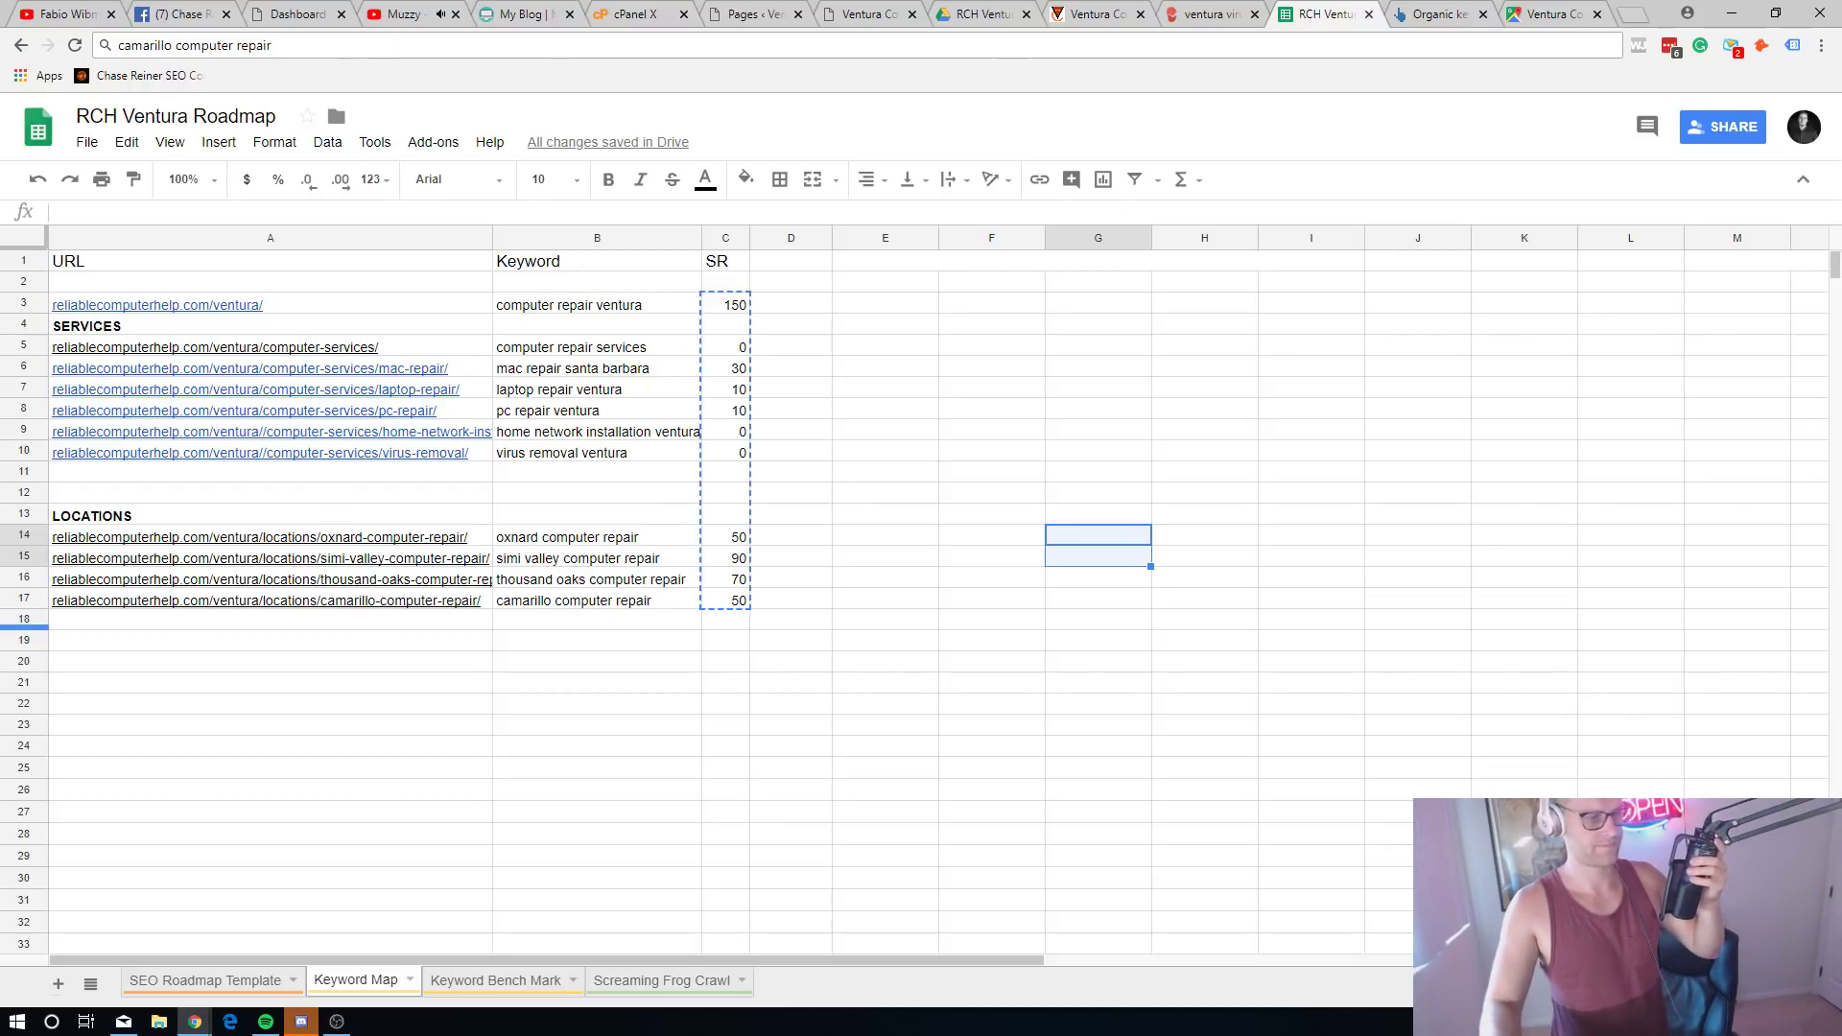
key(alt+Tab)
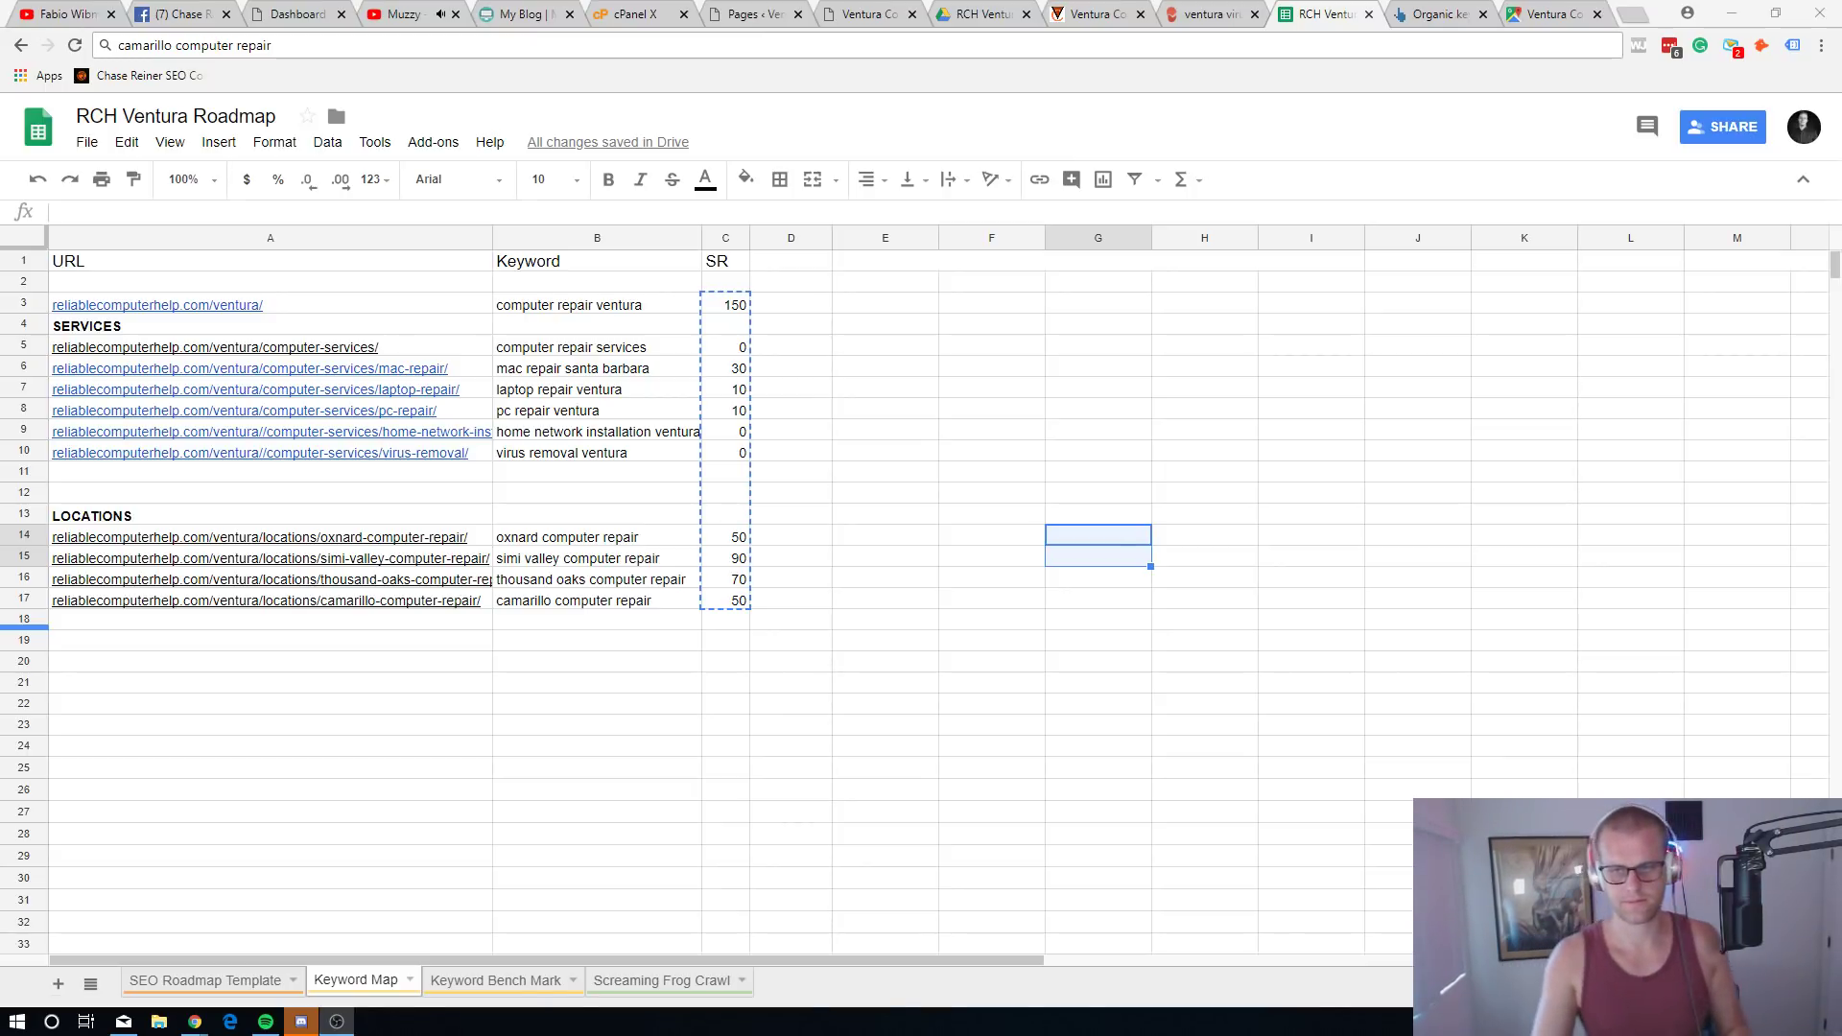
Enter the header 'Content' in cell D1 beside the SR column
click(1075, 603)
key(XF86AudioPlay)
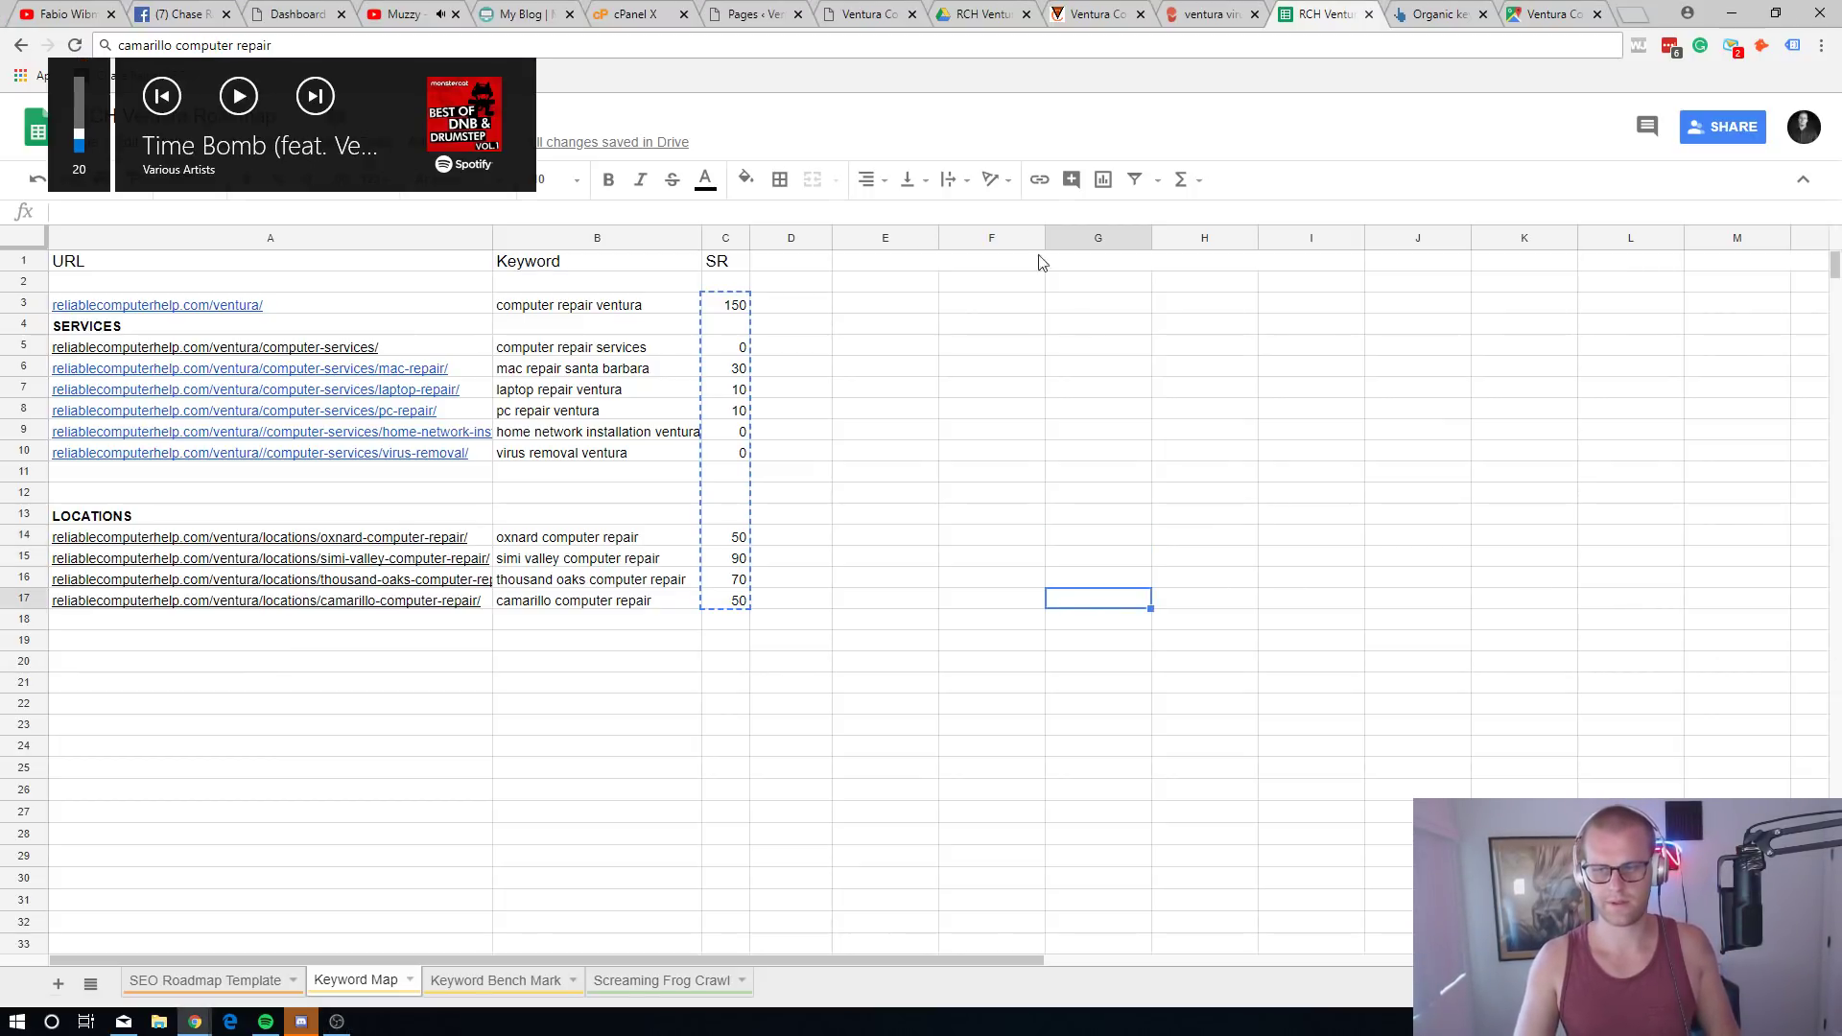
click(1138, 575)
click(898, 477)
click(792, 281)
click(781, 450)
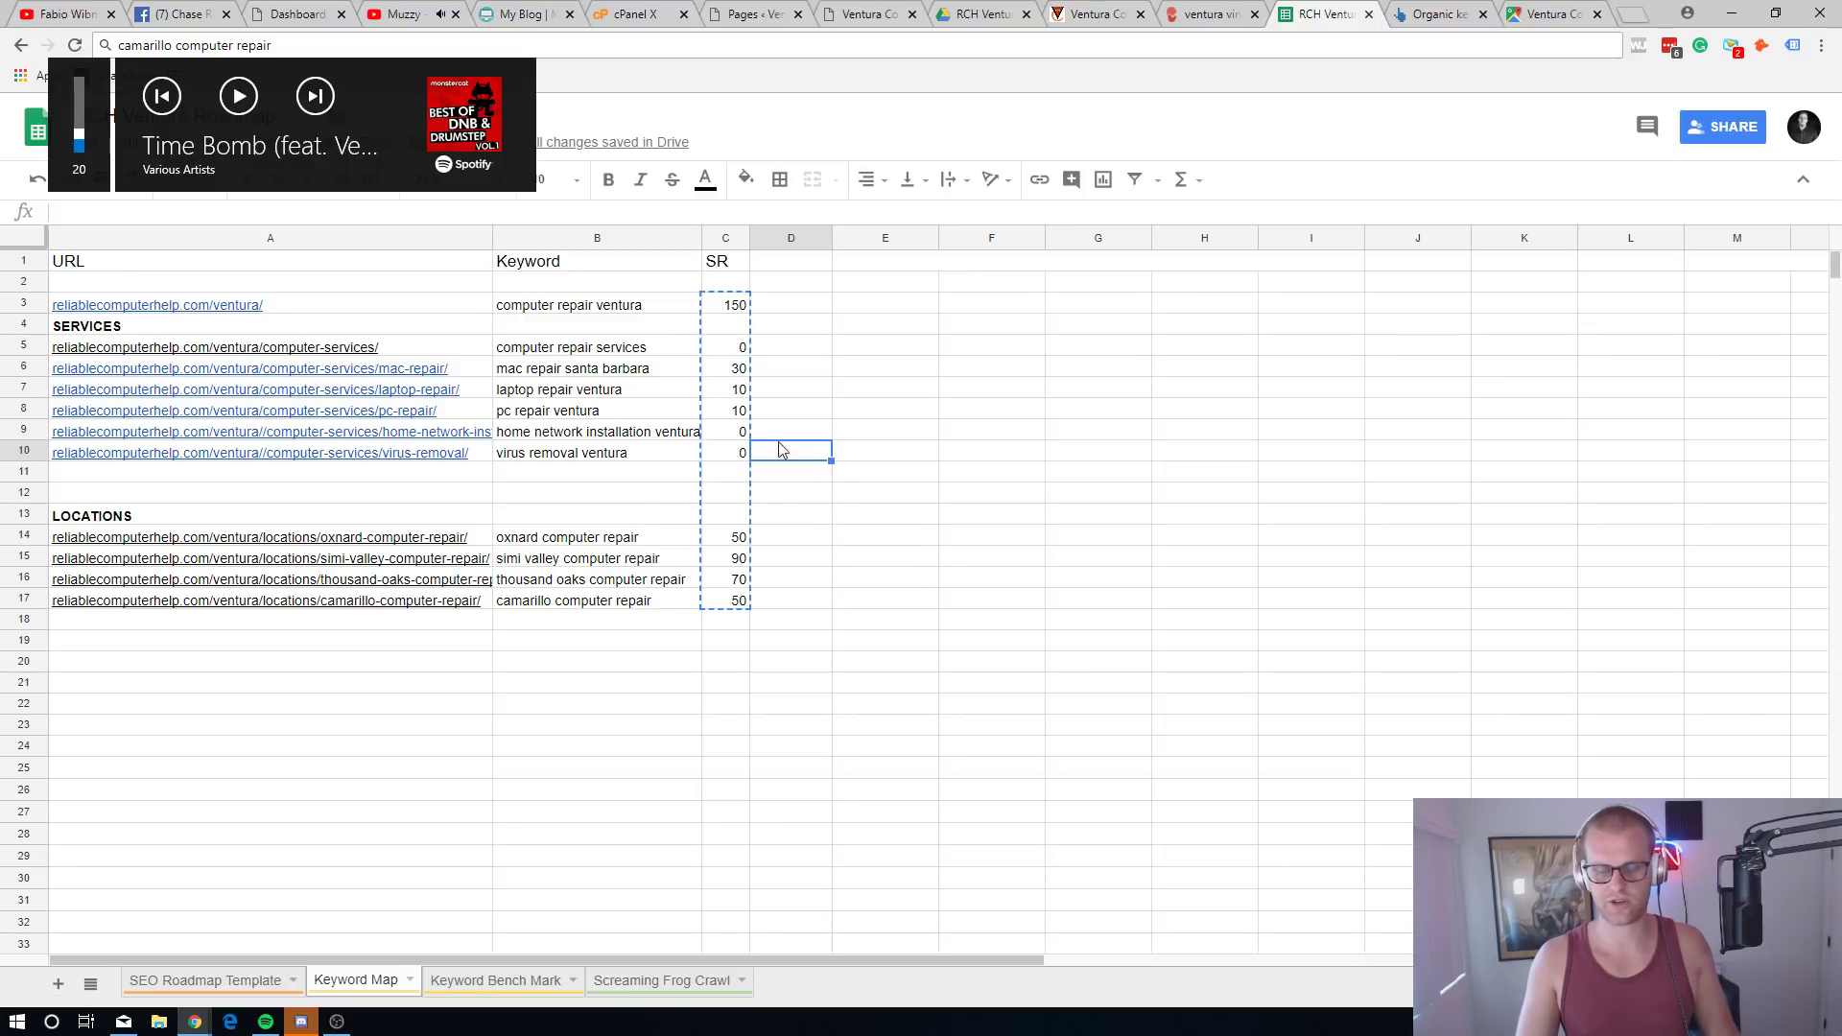
click(869, 280)
click(804, 269)
text(Content)
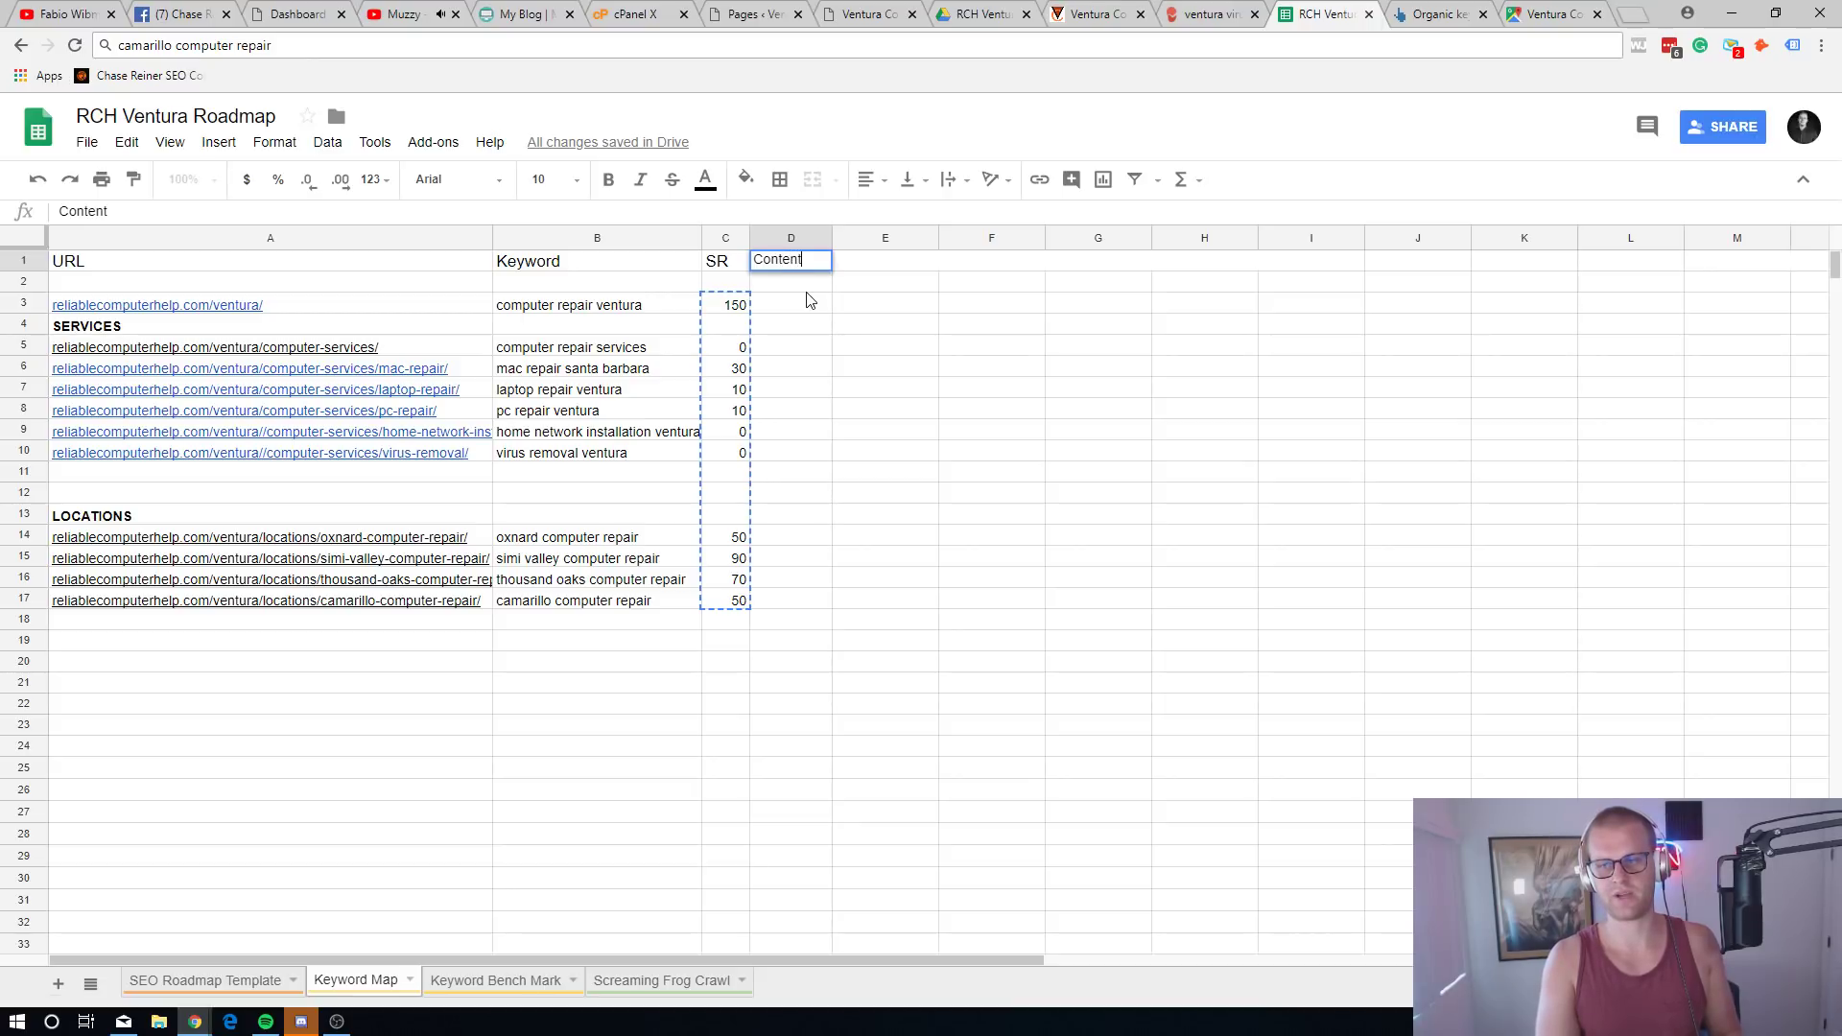
click(796, 282)
Copy the Content header, narrow column D to fit it, and open a blank tab
click(813, 267)
key(ctrl+c)
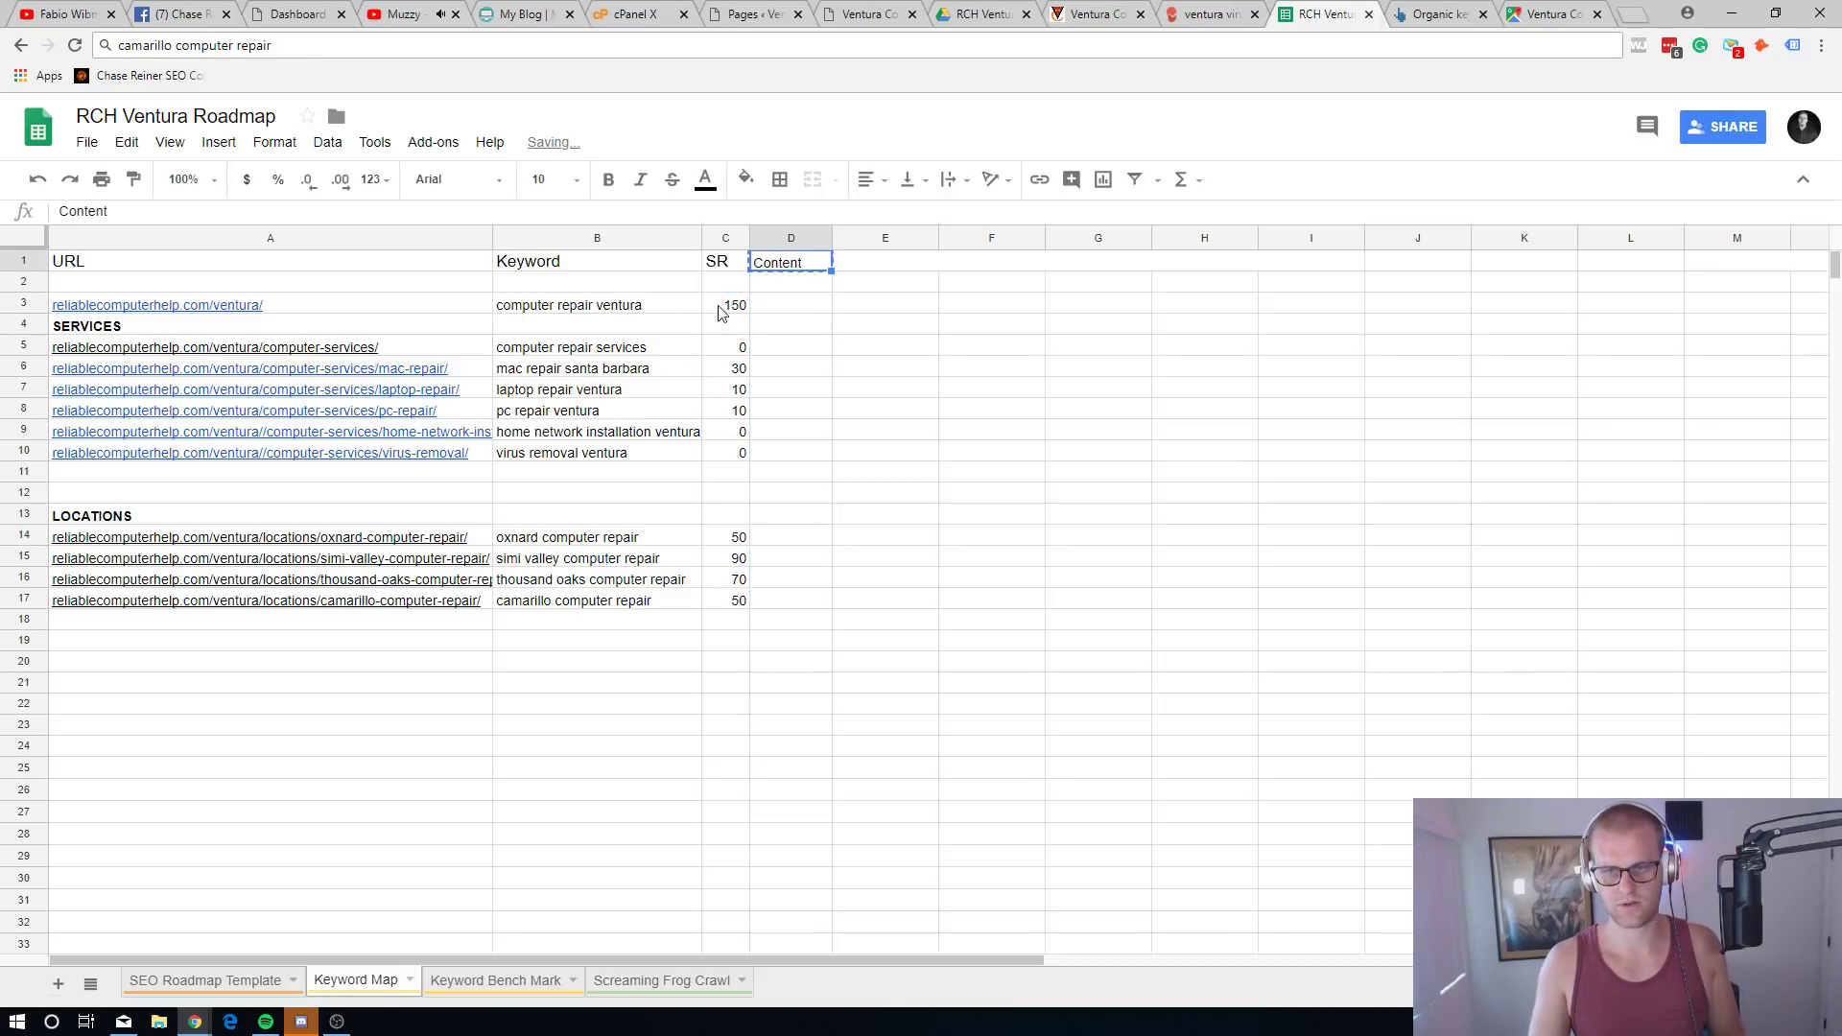
double_click(809, 269)
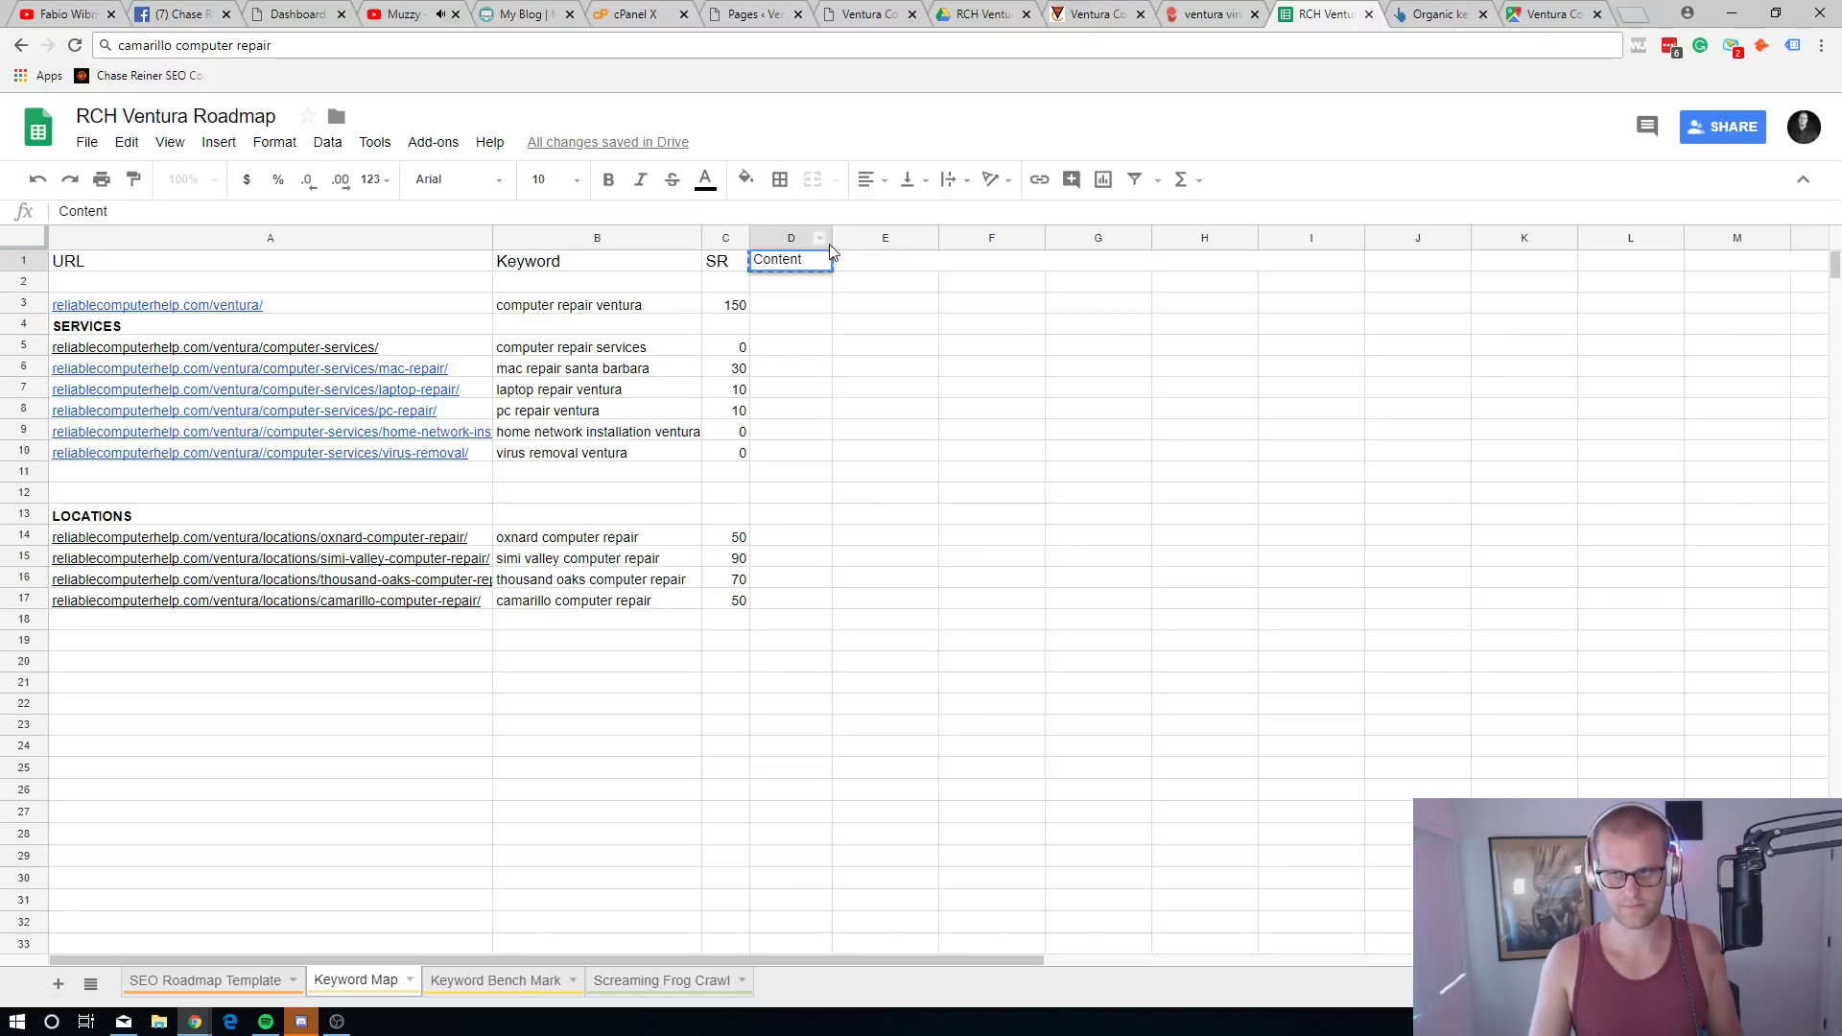
right_click(823, 239)
key(Escape)
drag(832, 237, 813, 237)
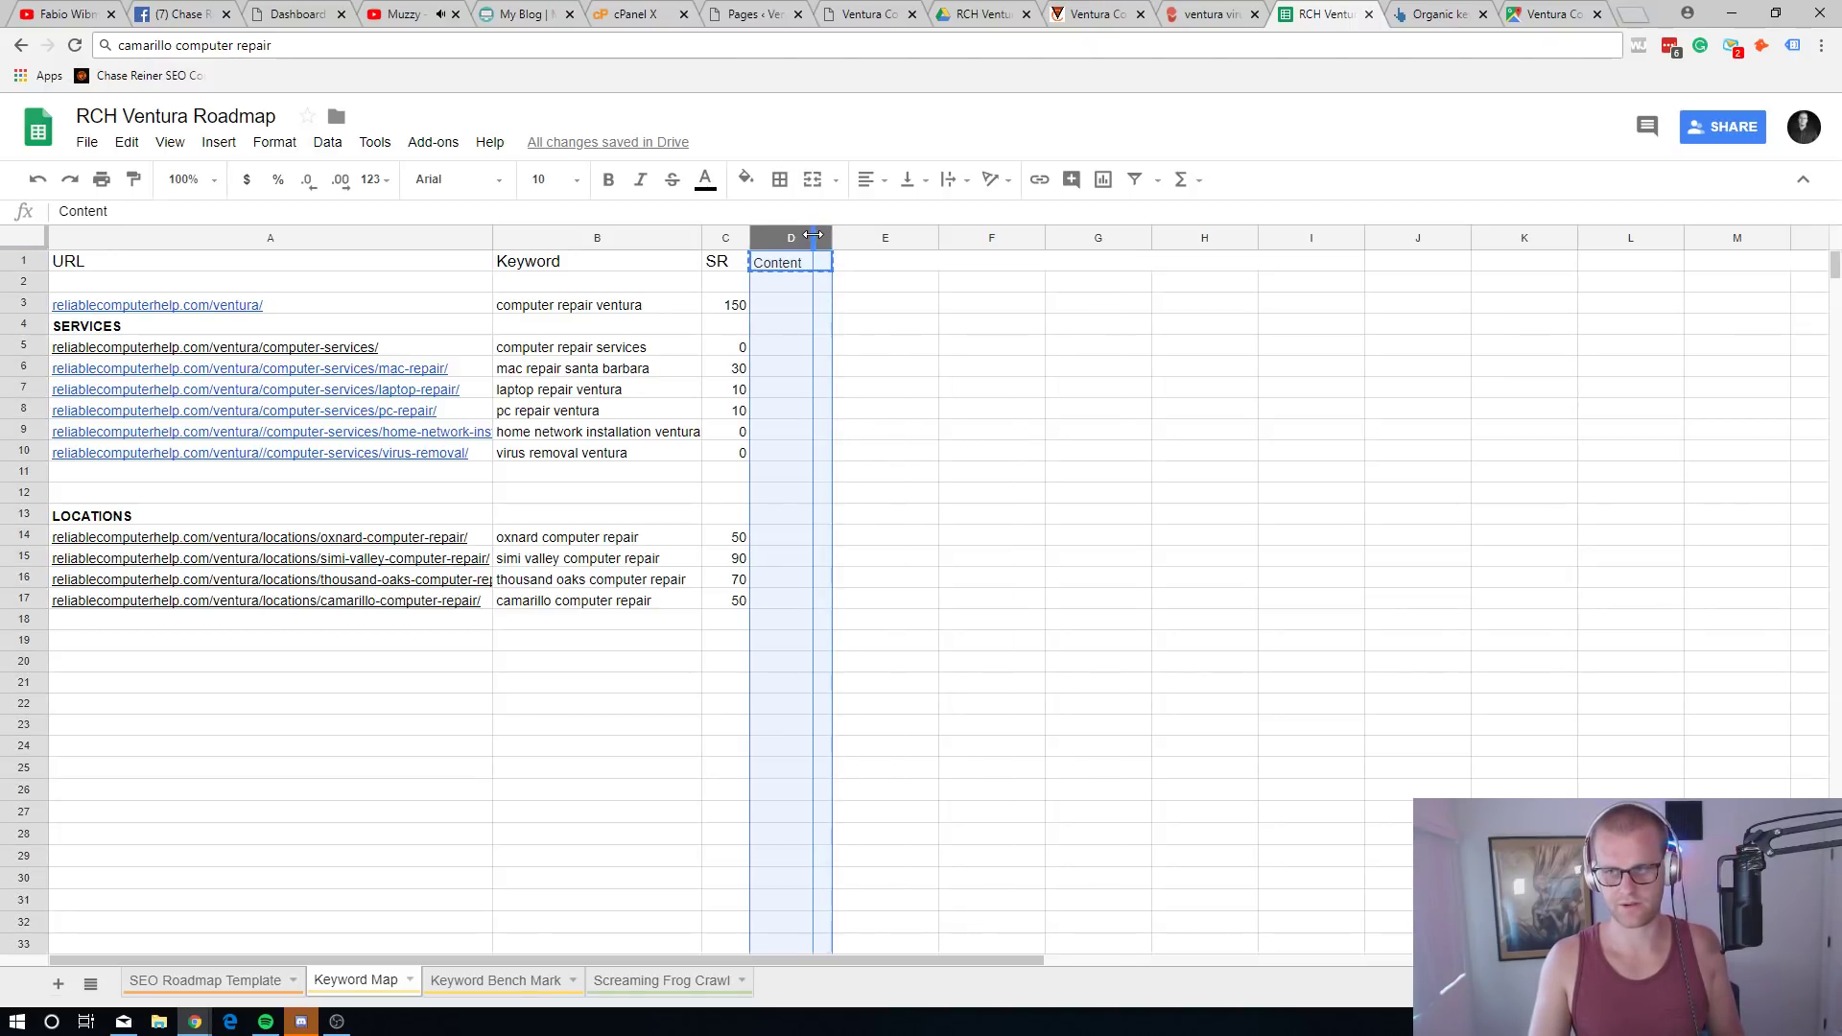
click(919, 369)
click(1628, 14)
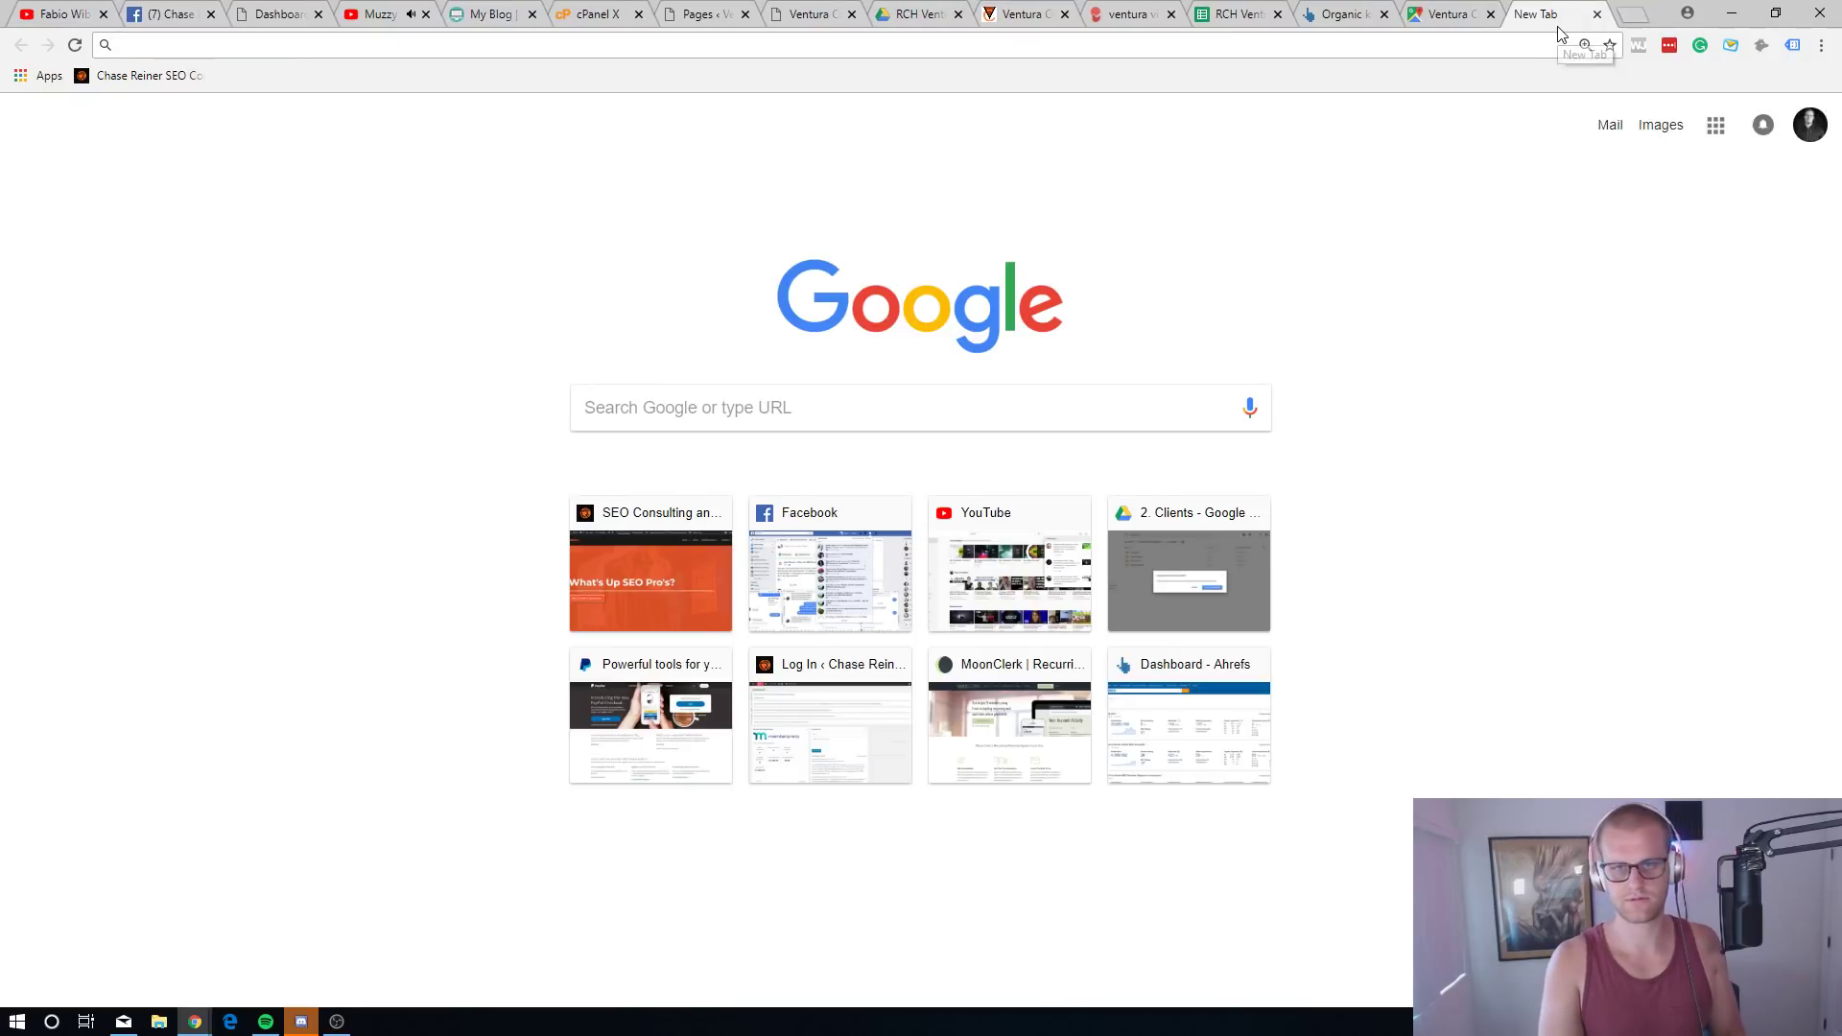
Load the Upwork website and go to its login page
text(upwork)
key(Return)
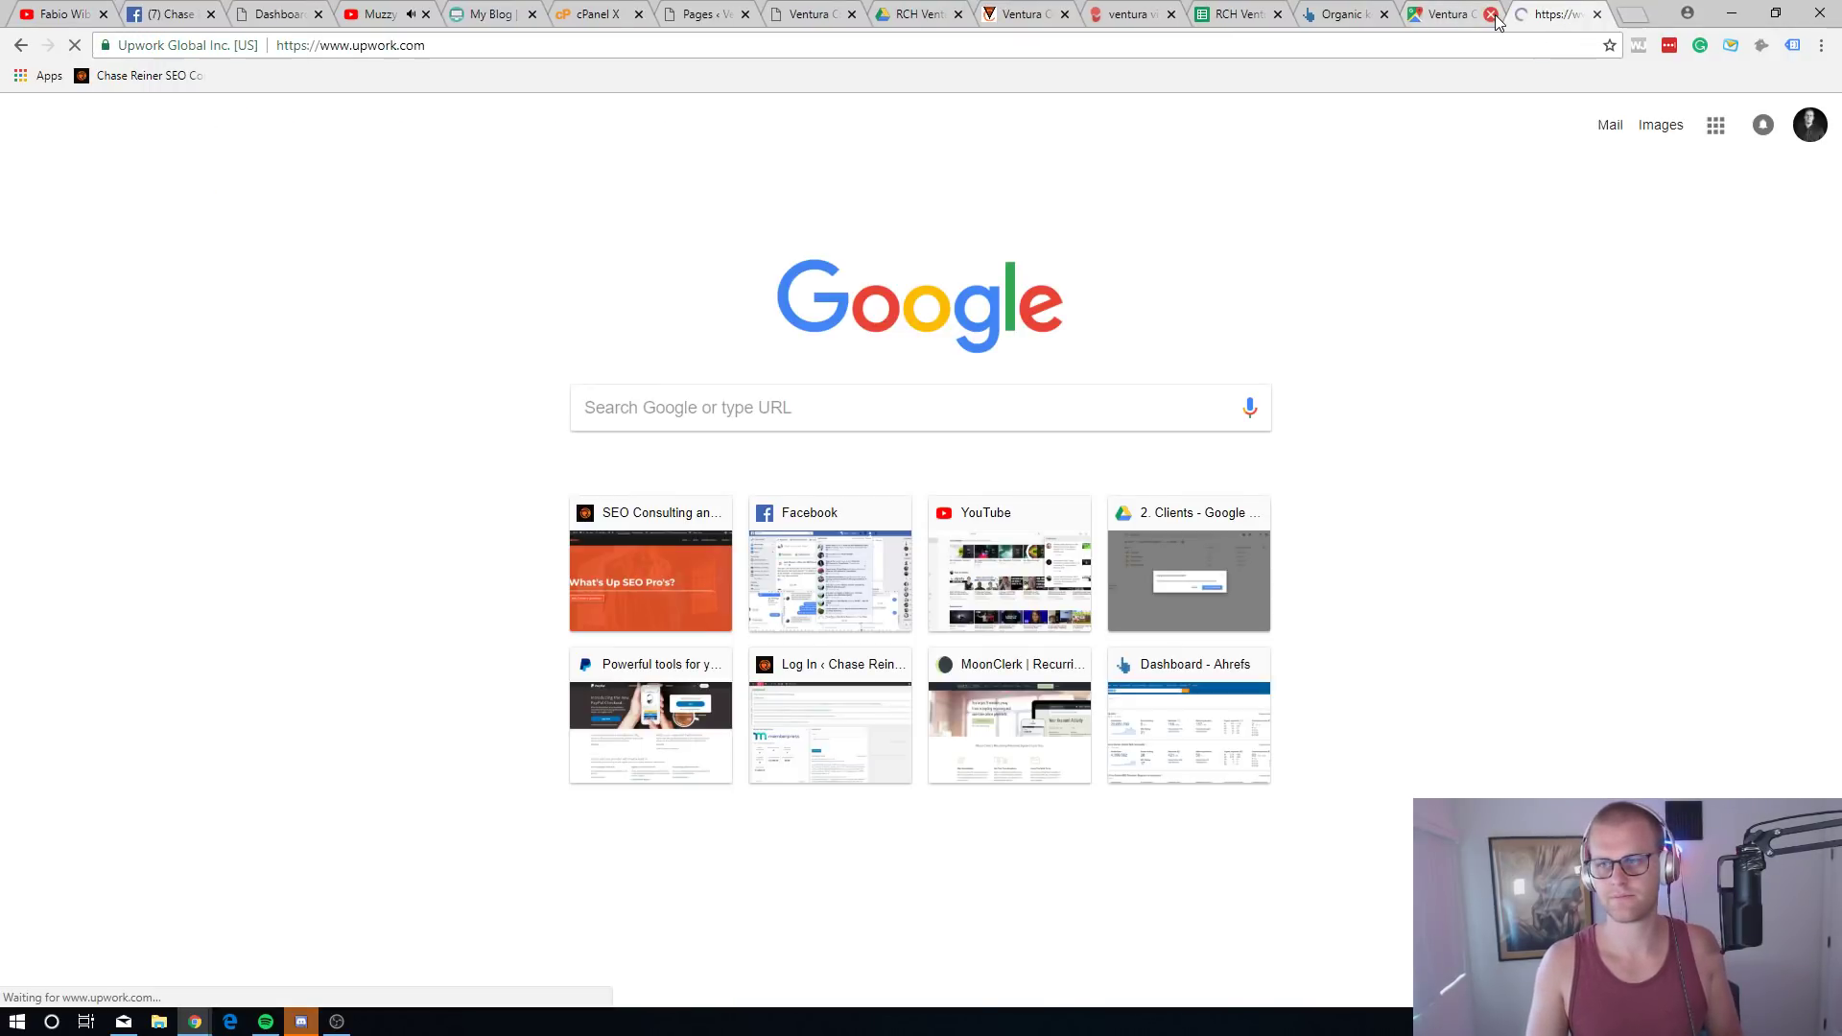
click(583, 115)
text(tech writing)
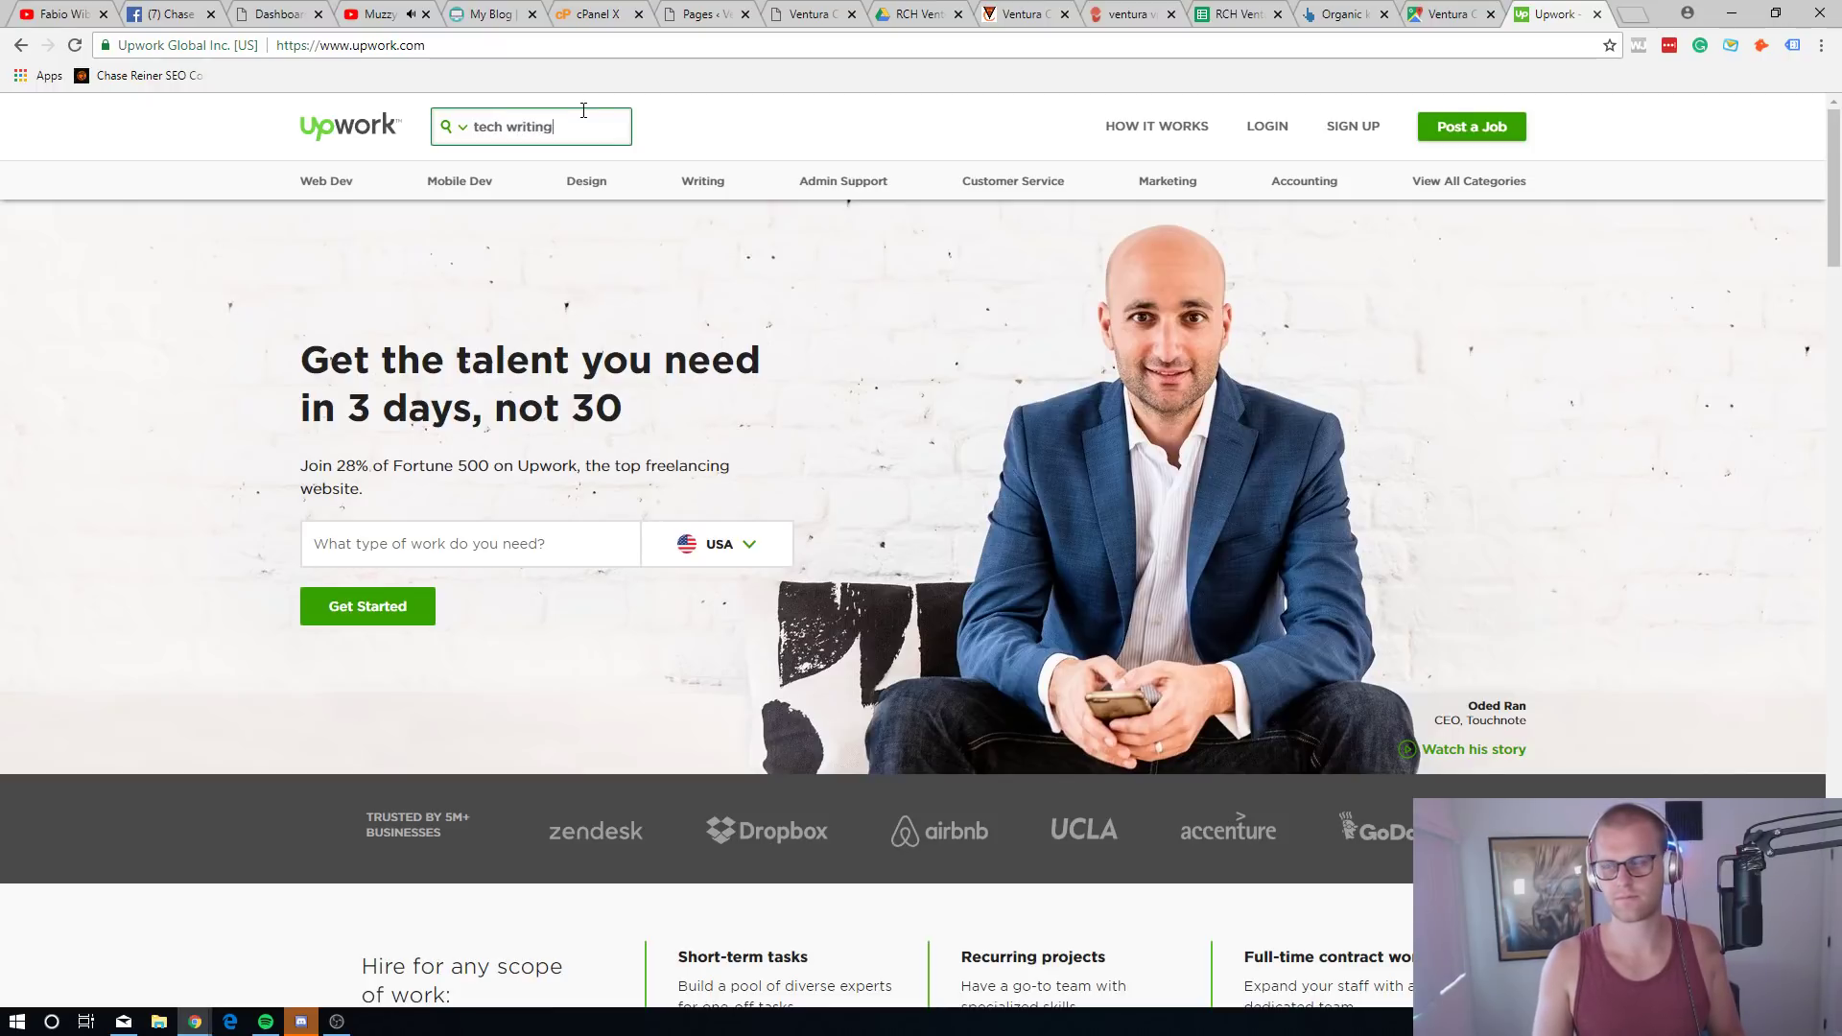
click(1274, 128)
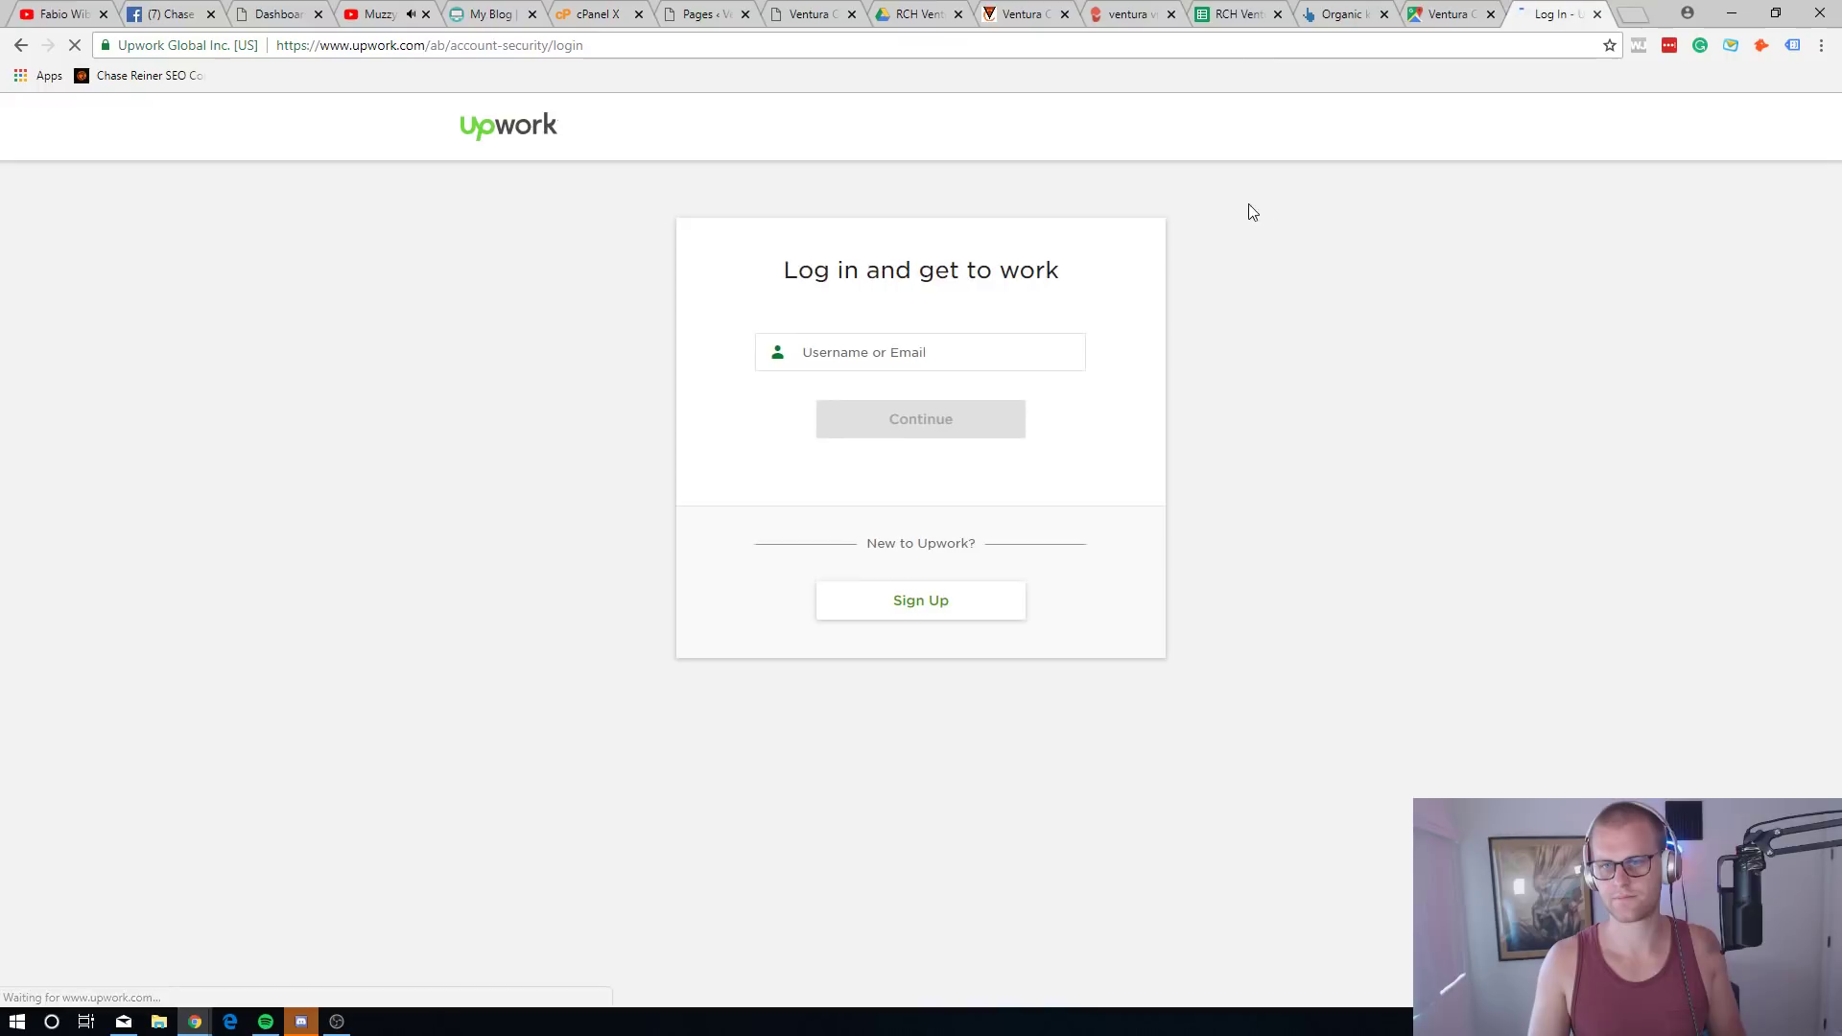
Enter the account e-mail address as the username and continue
click(945, 349)
text(re)
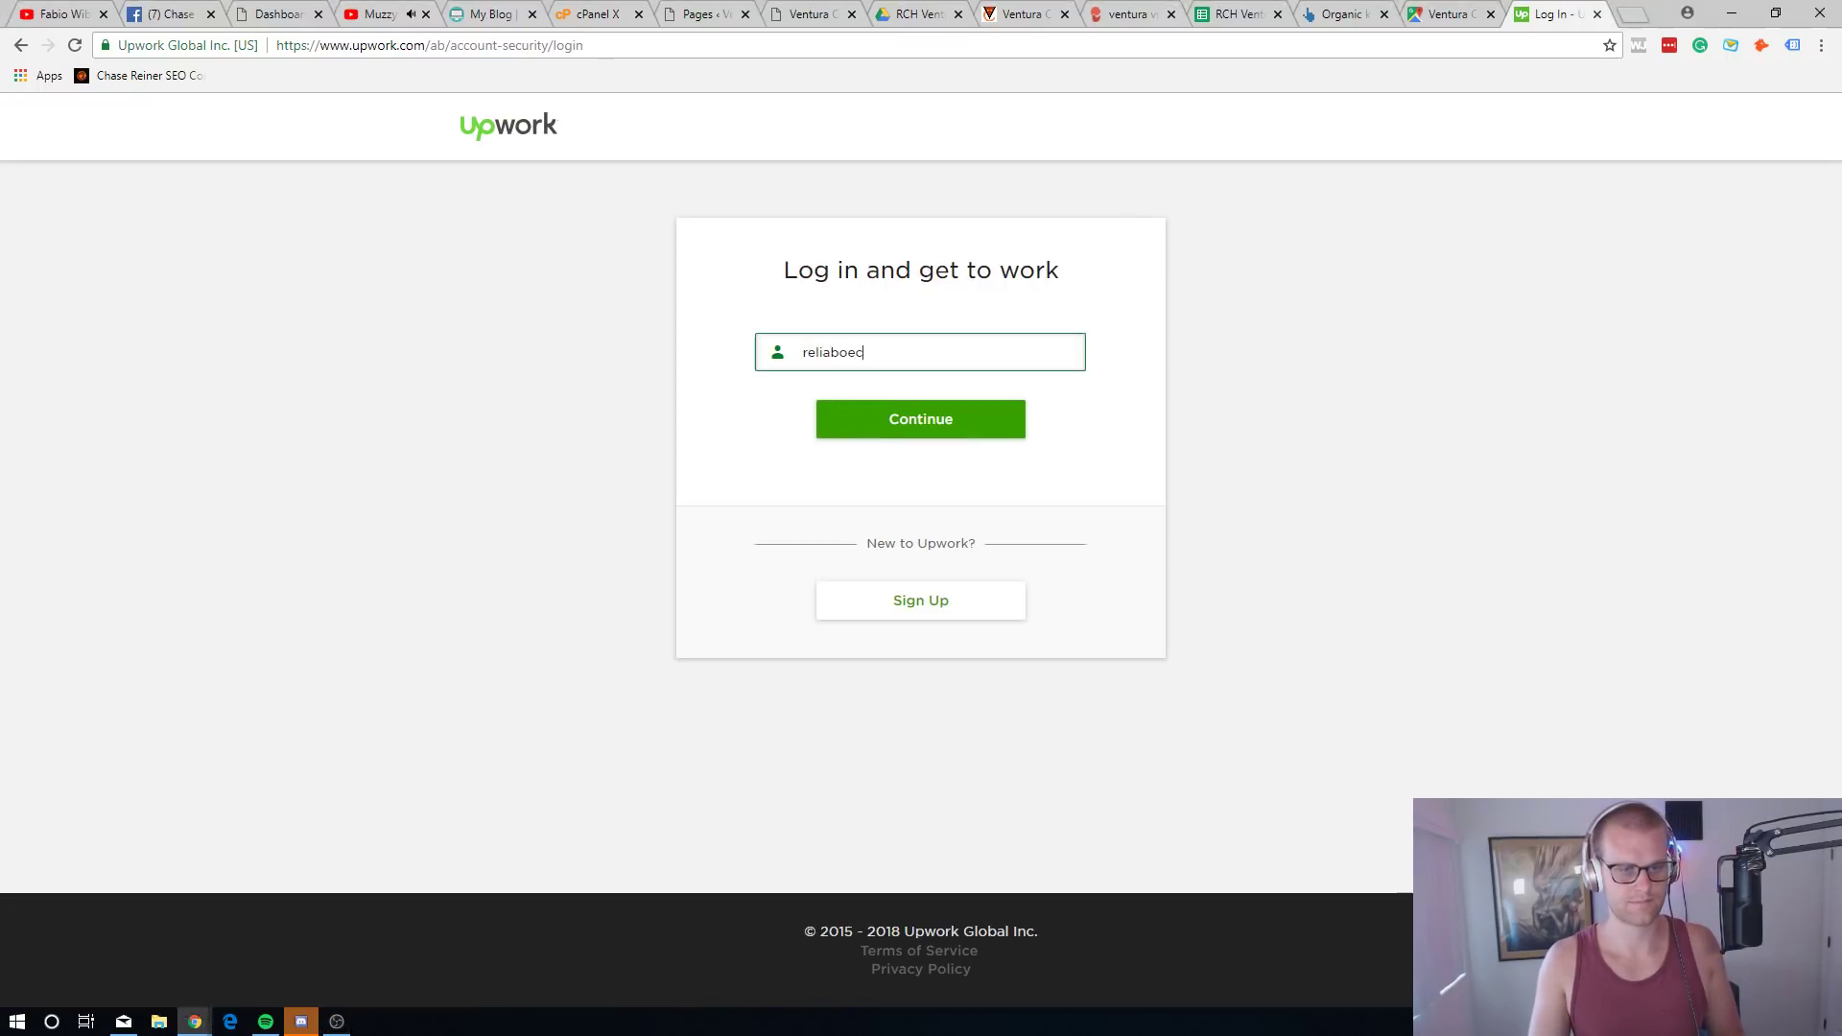
text(liaboec)
key(ctrl+a)
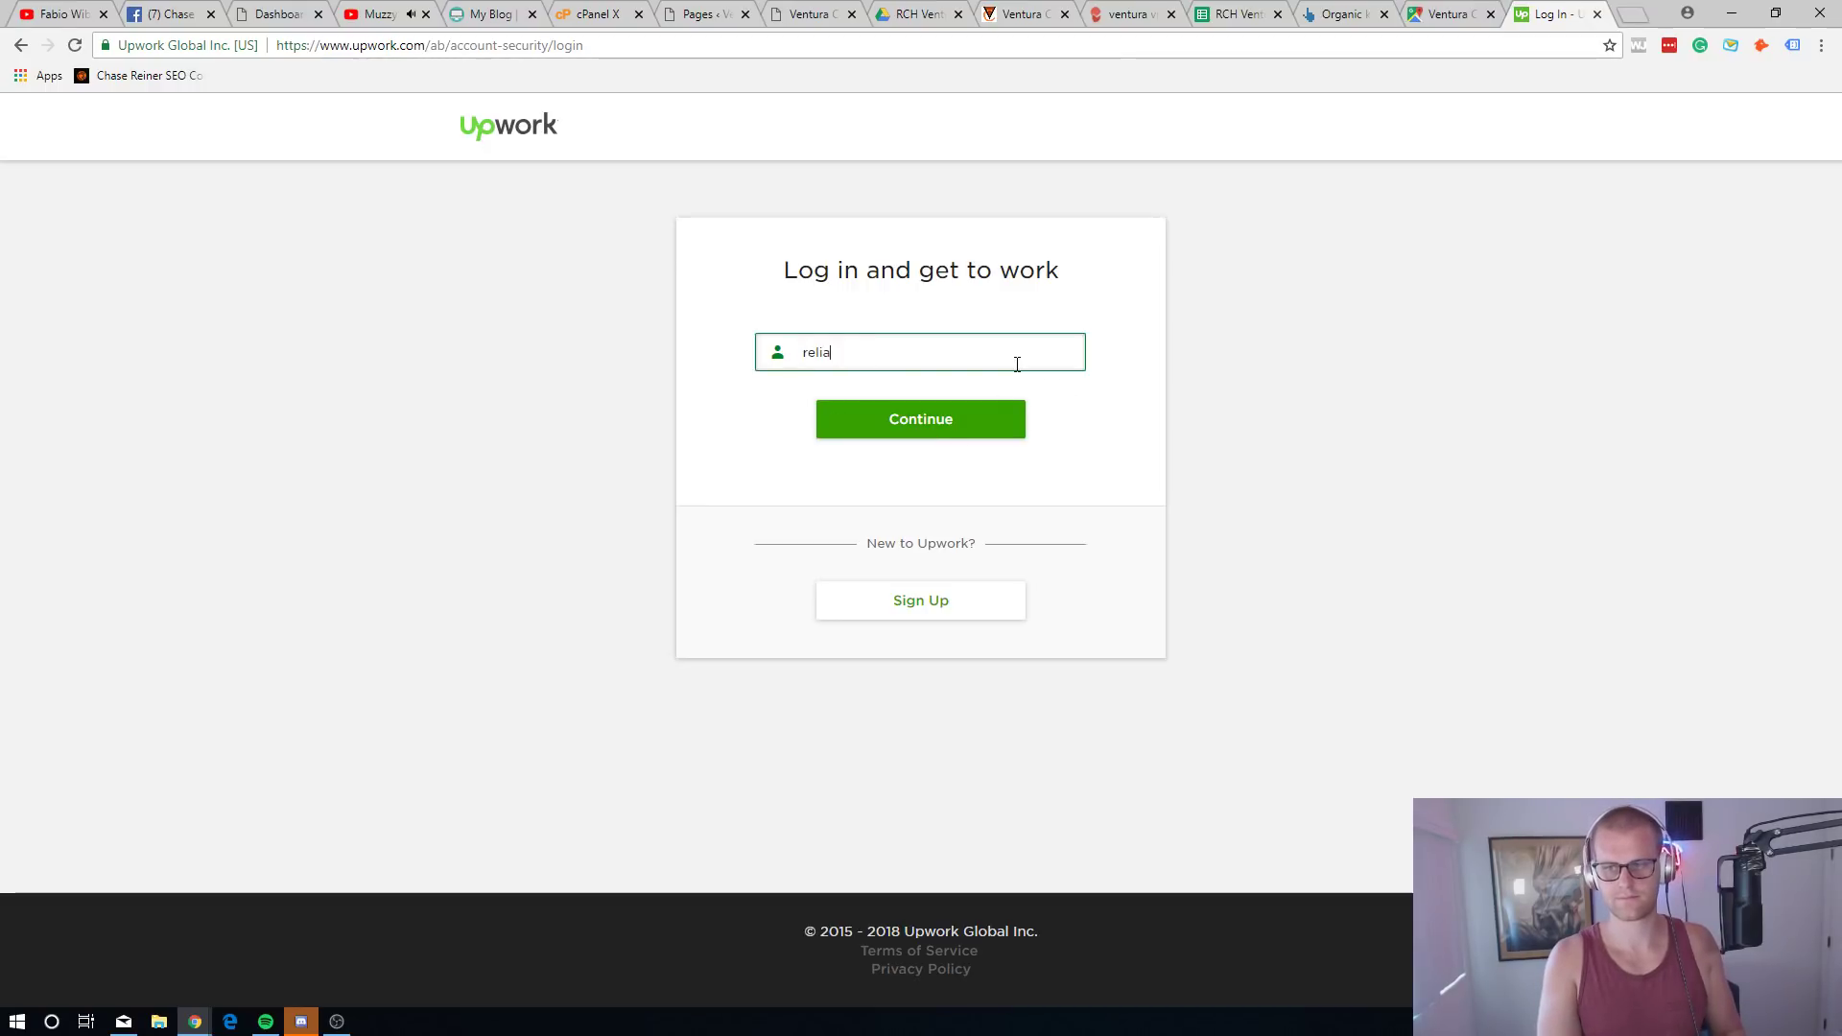
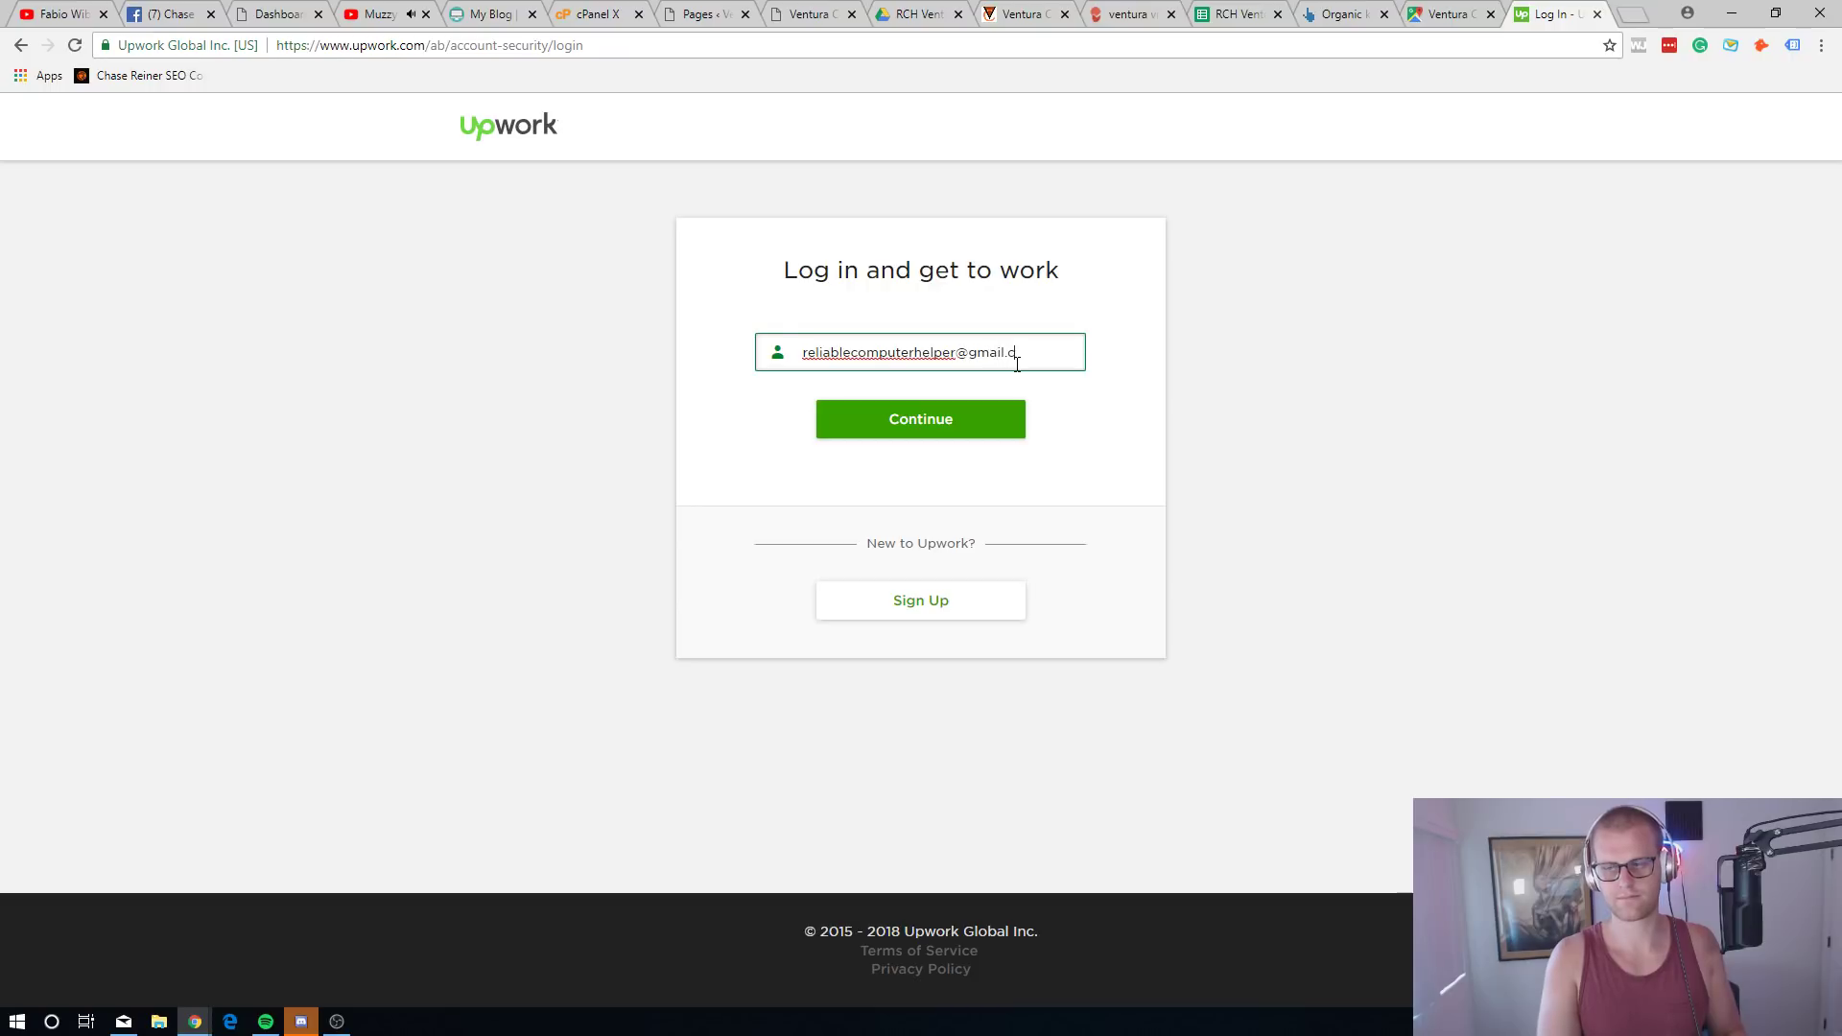
key(Return)
Enter a password and submit it; Upwork rejects it as incorrect
text(••)
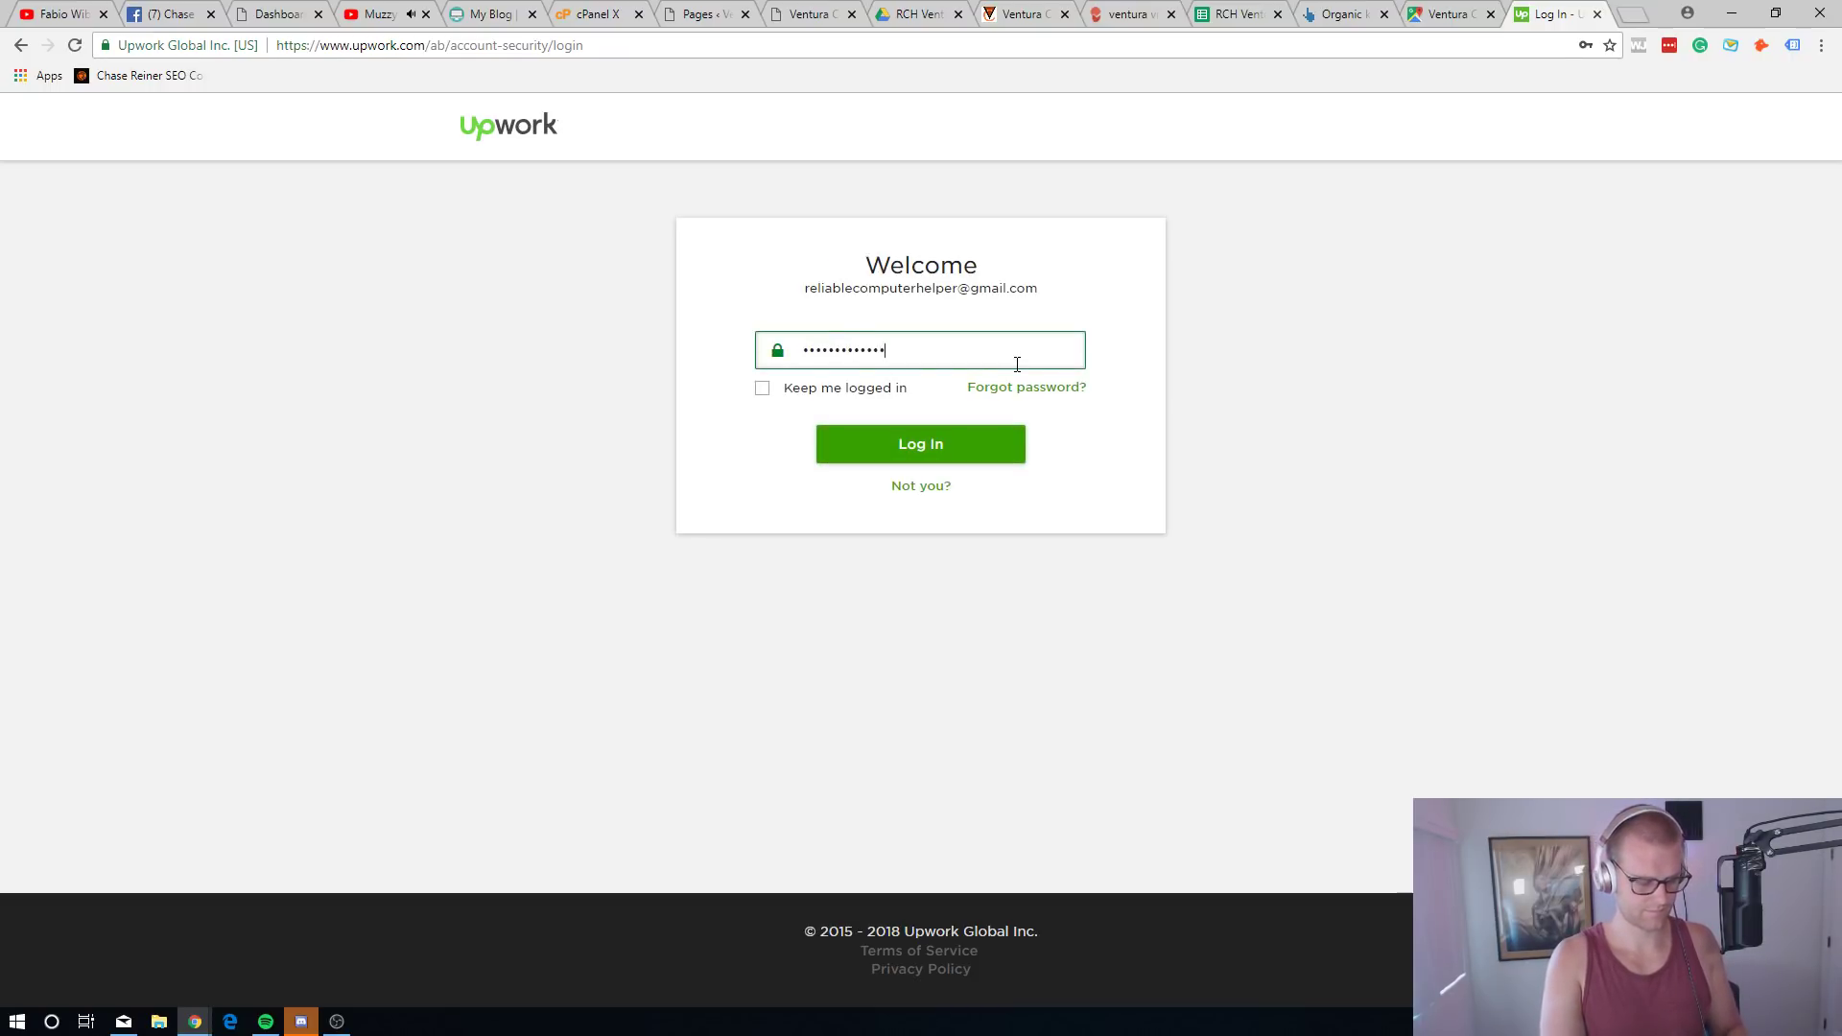
key(ctrl+a)
text(••••)
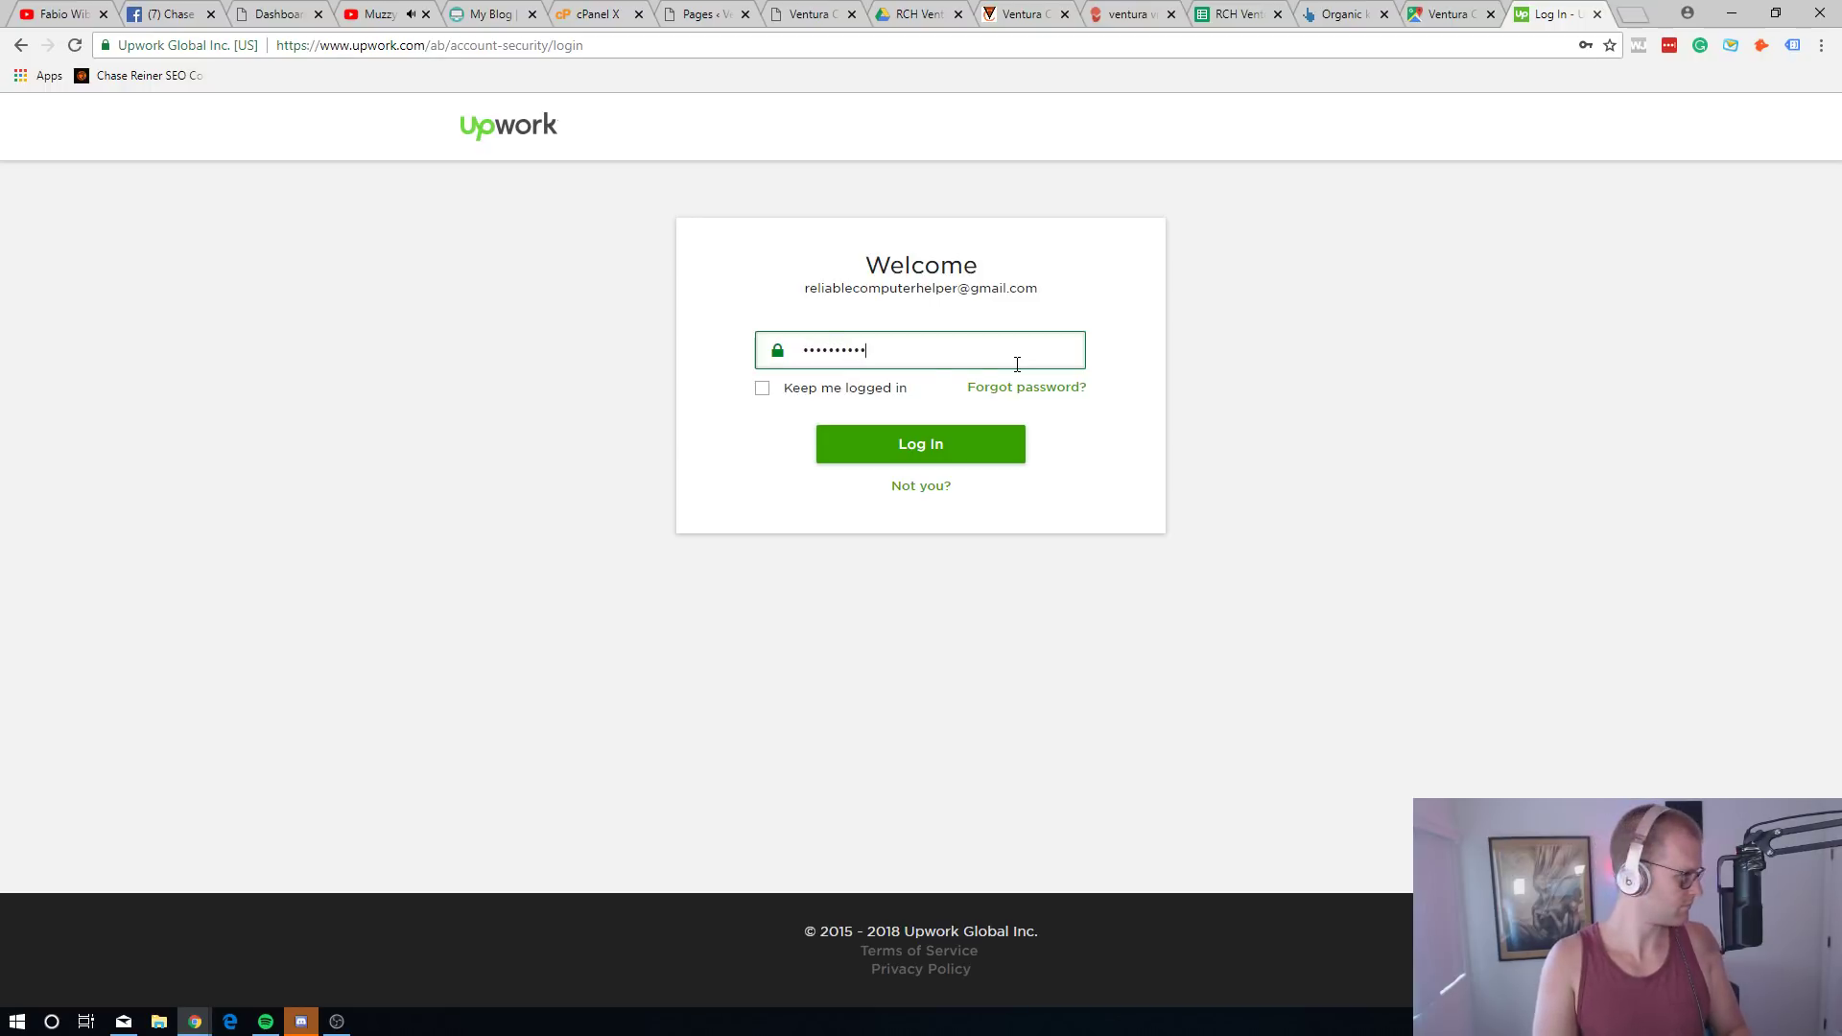
key(Return)
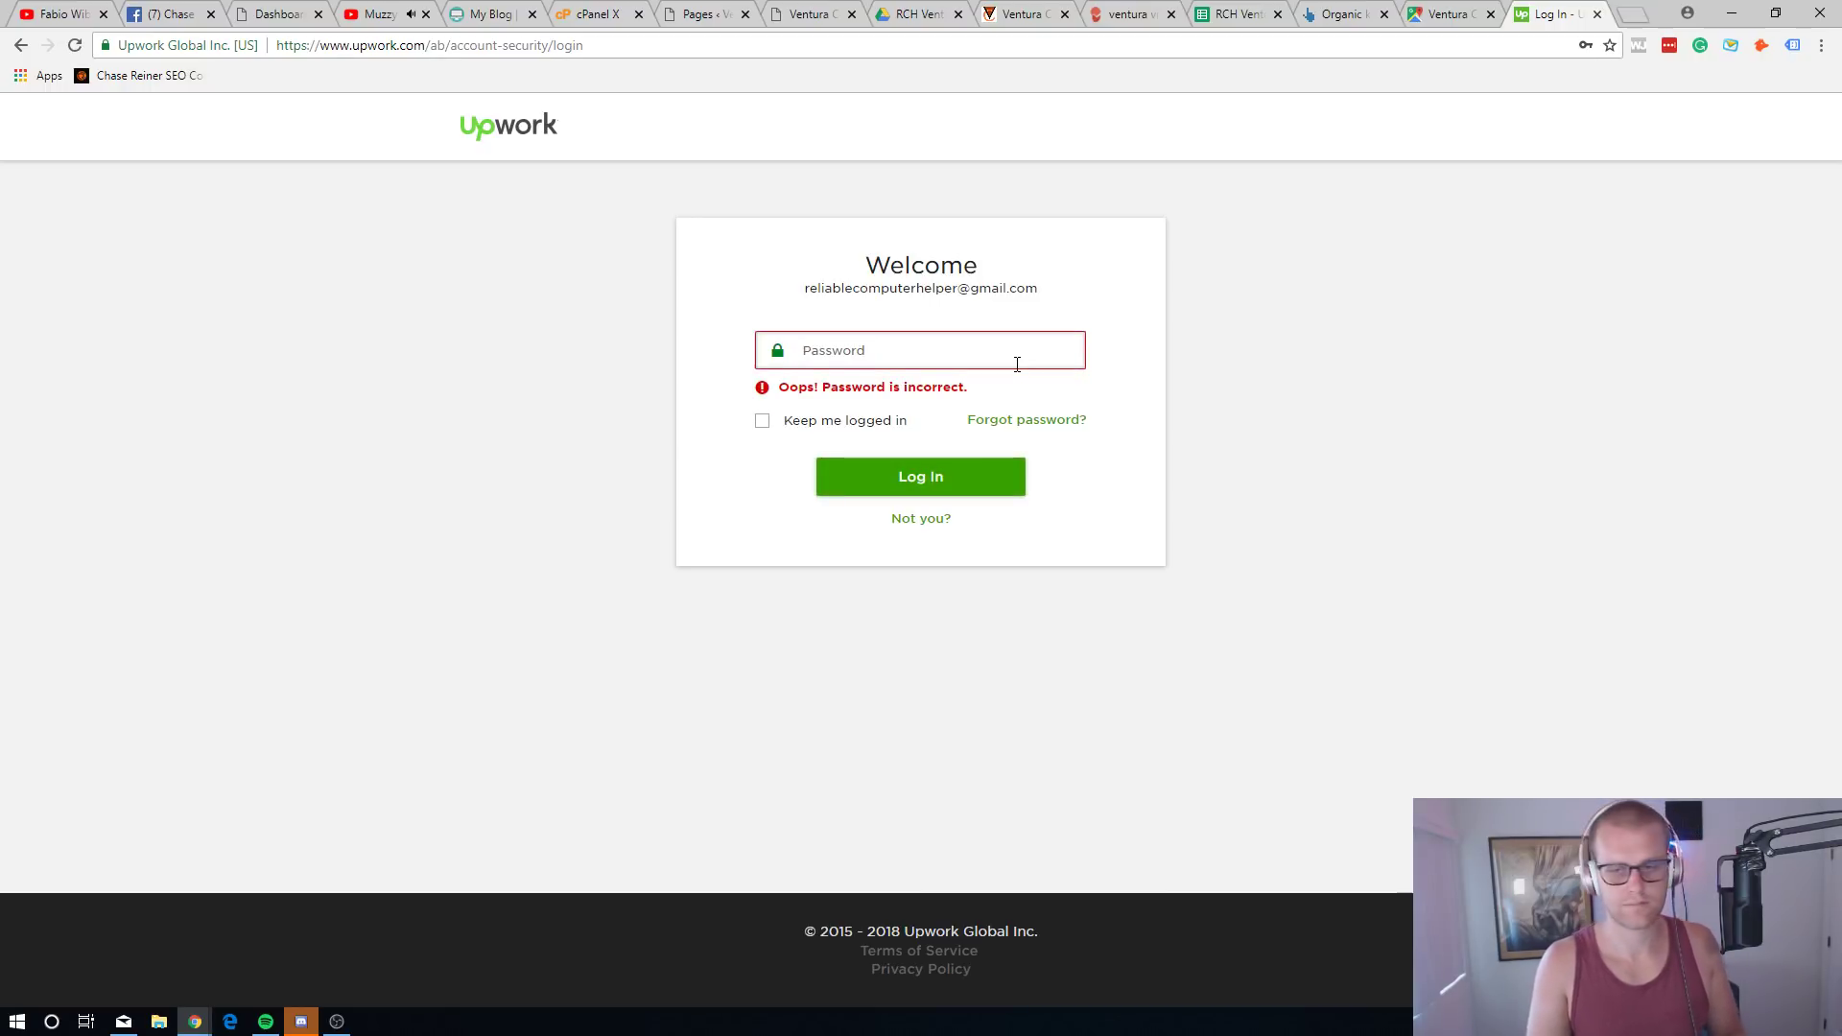
Log in with the correct password and open the content-writing contract's work diary
text(••••••••••)
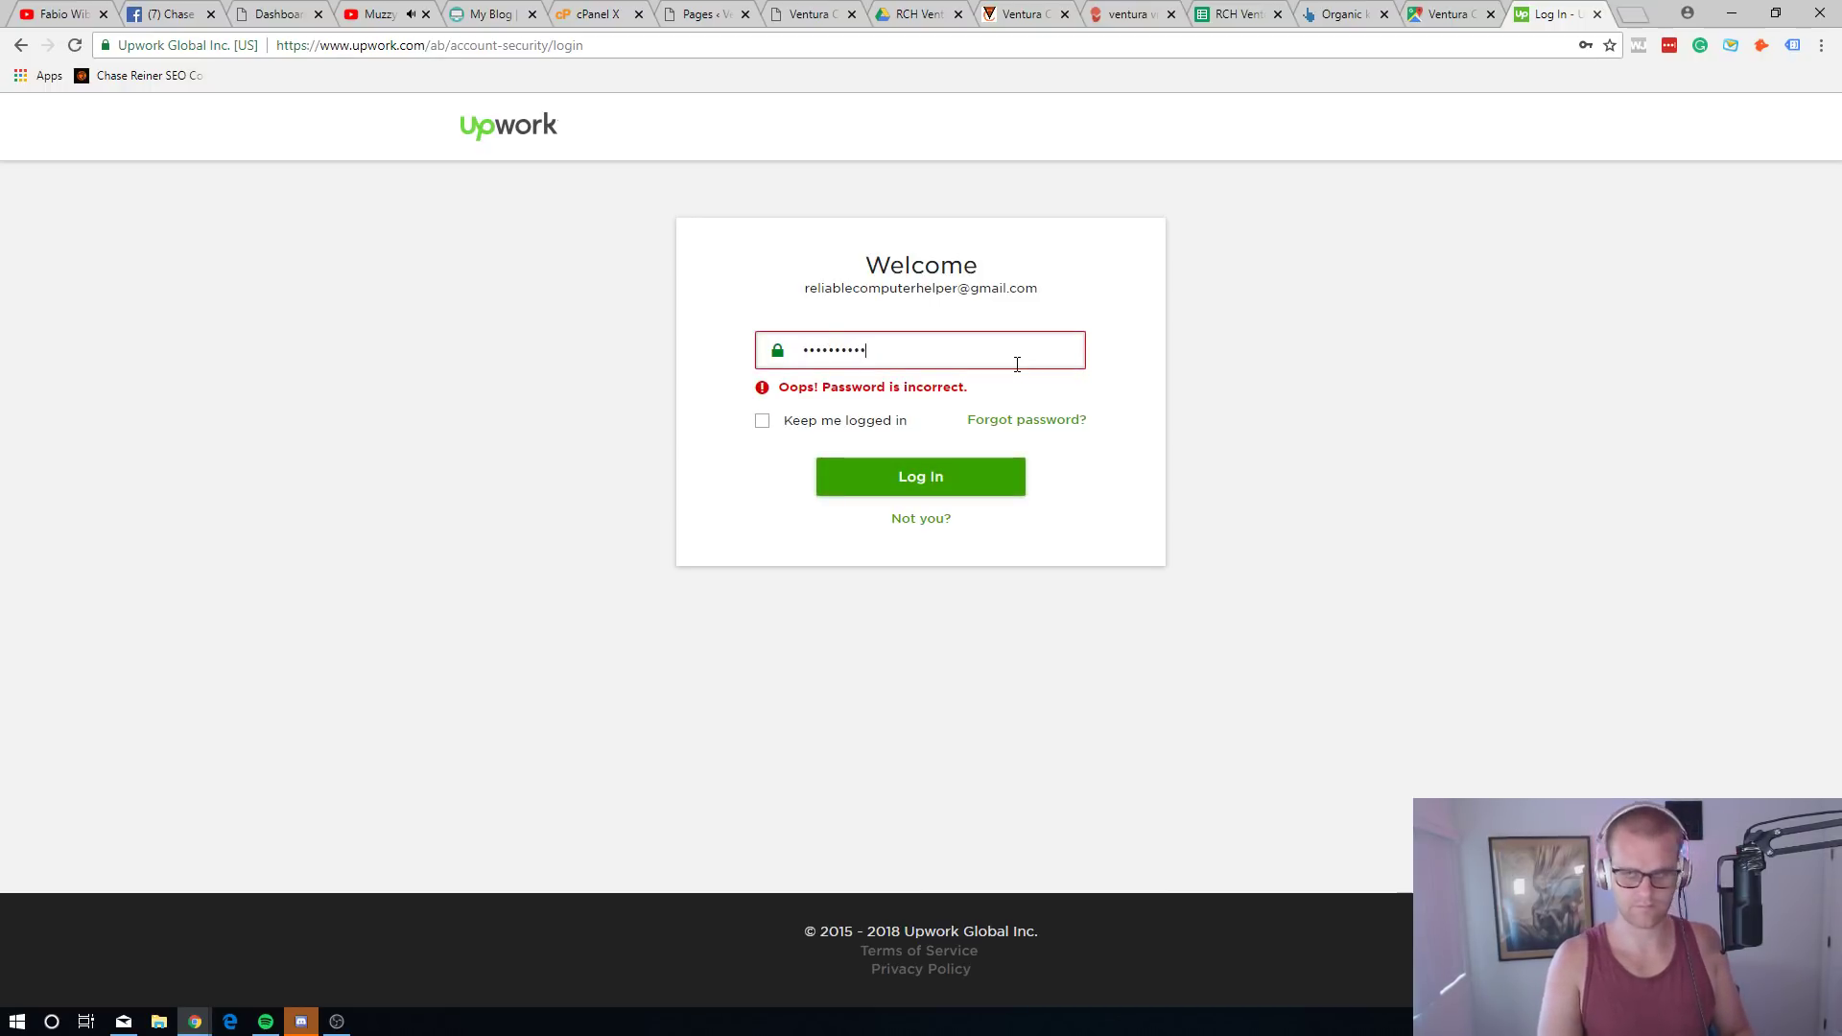
text(•)
key(Return)
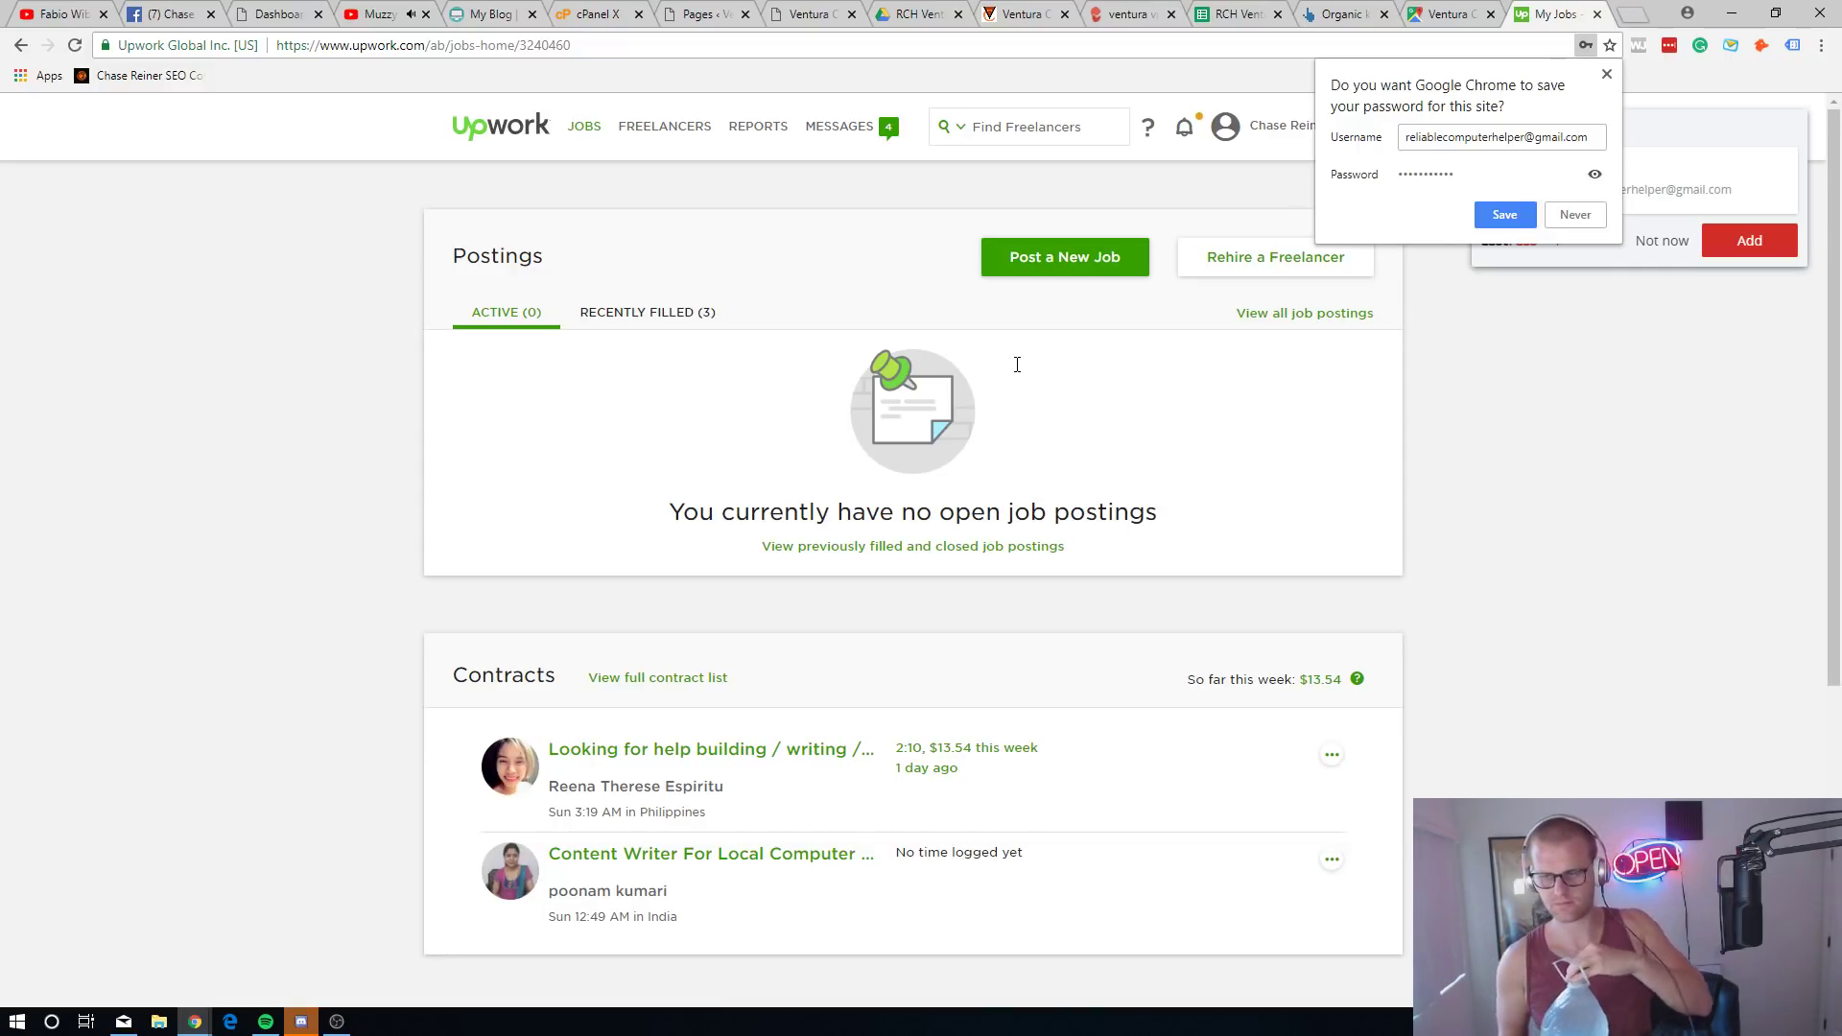
click(948, 769)
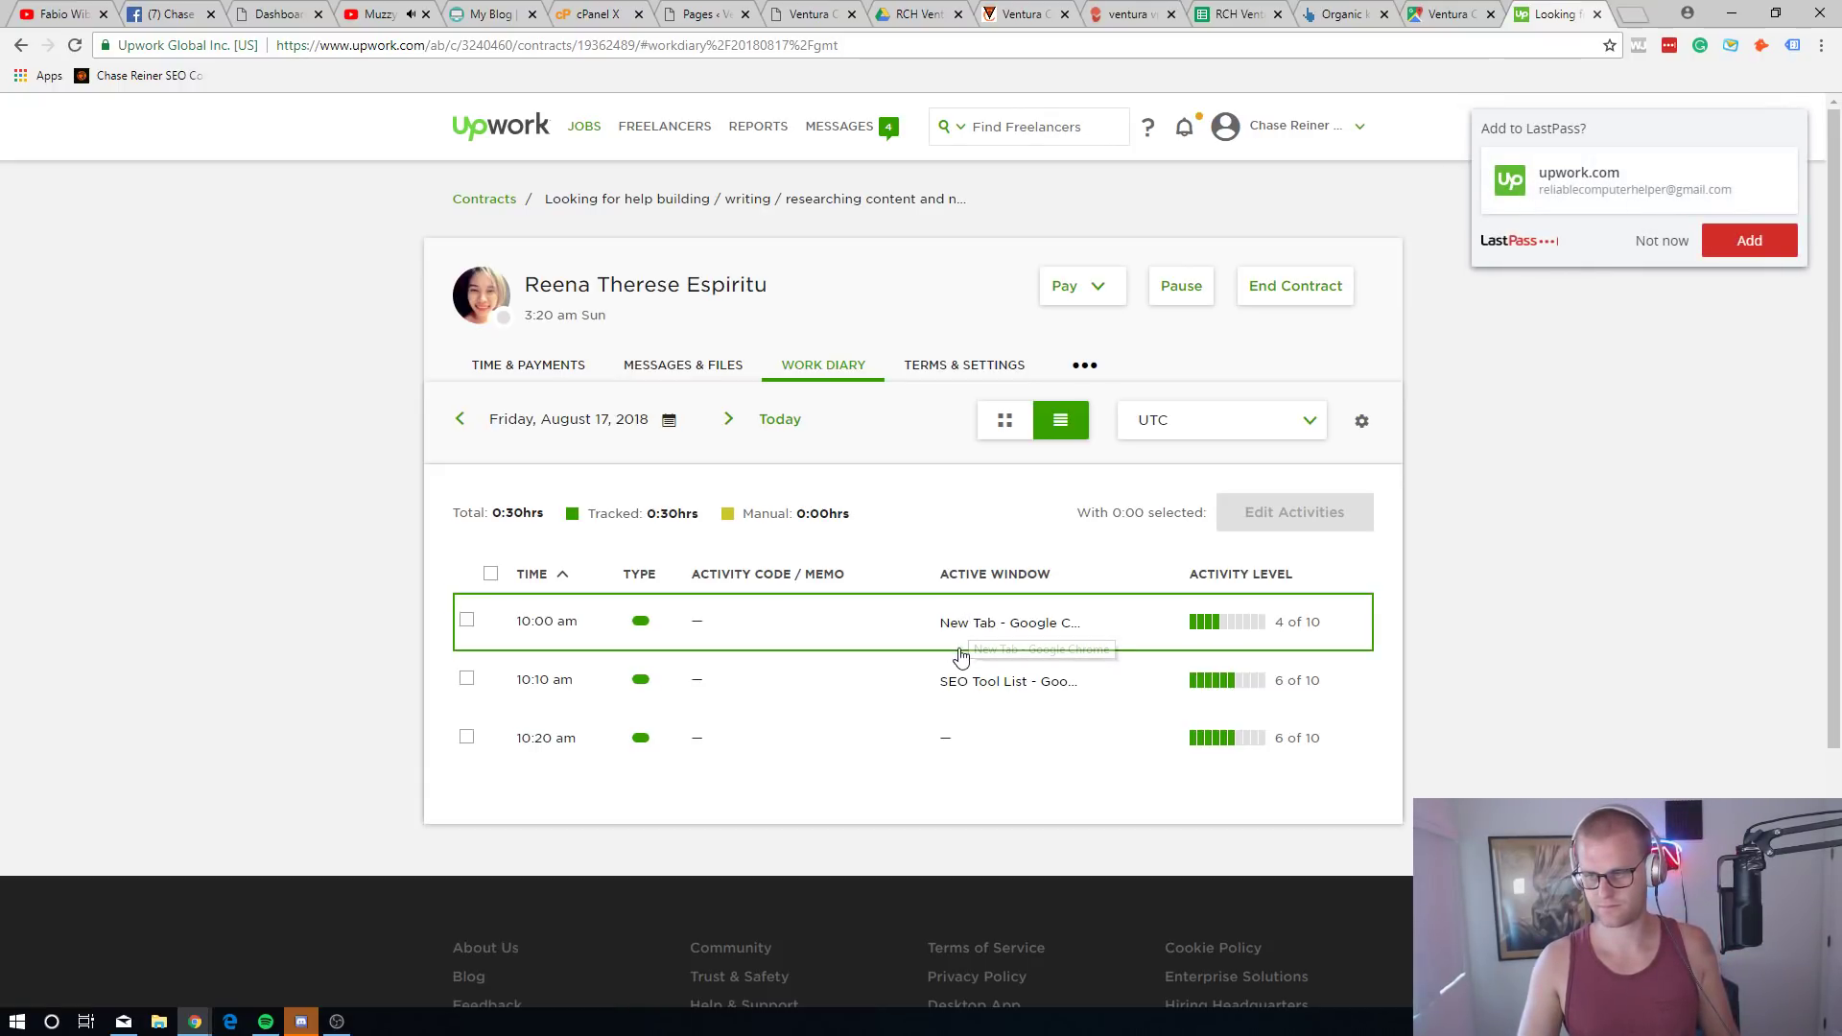
Review the 10:00 and 10:10 am Work Diary snapshots, then dismiss the password-save prompt
click(964, 624)
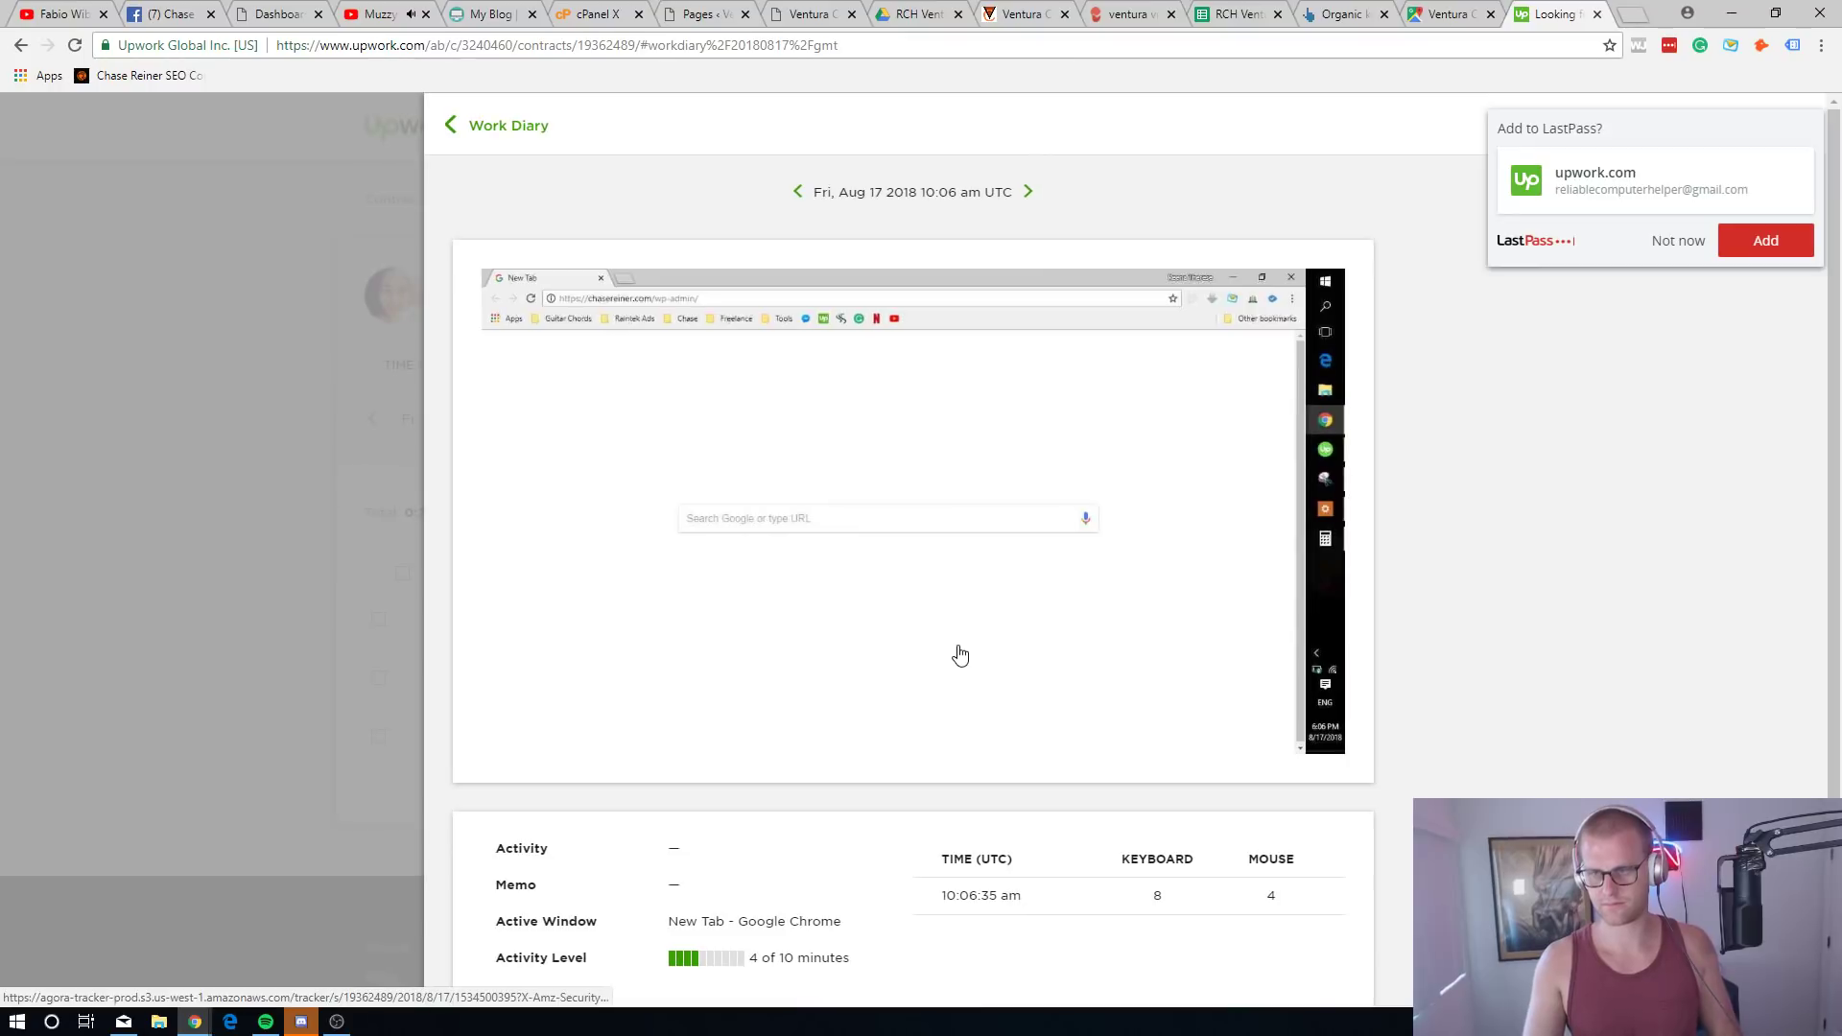
click(338, 562)
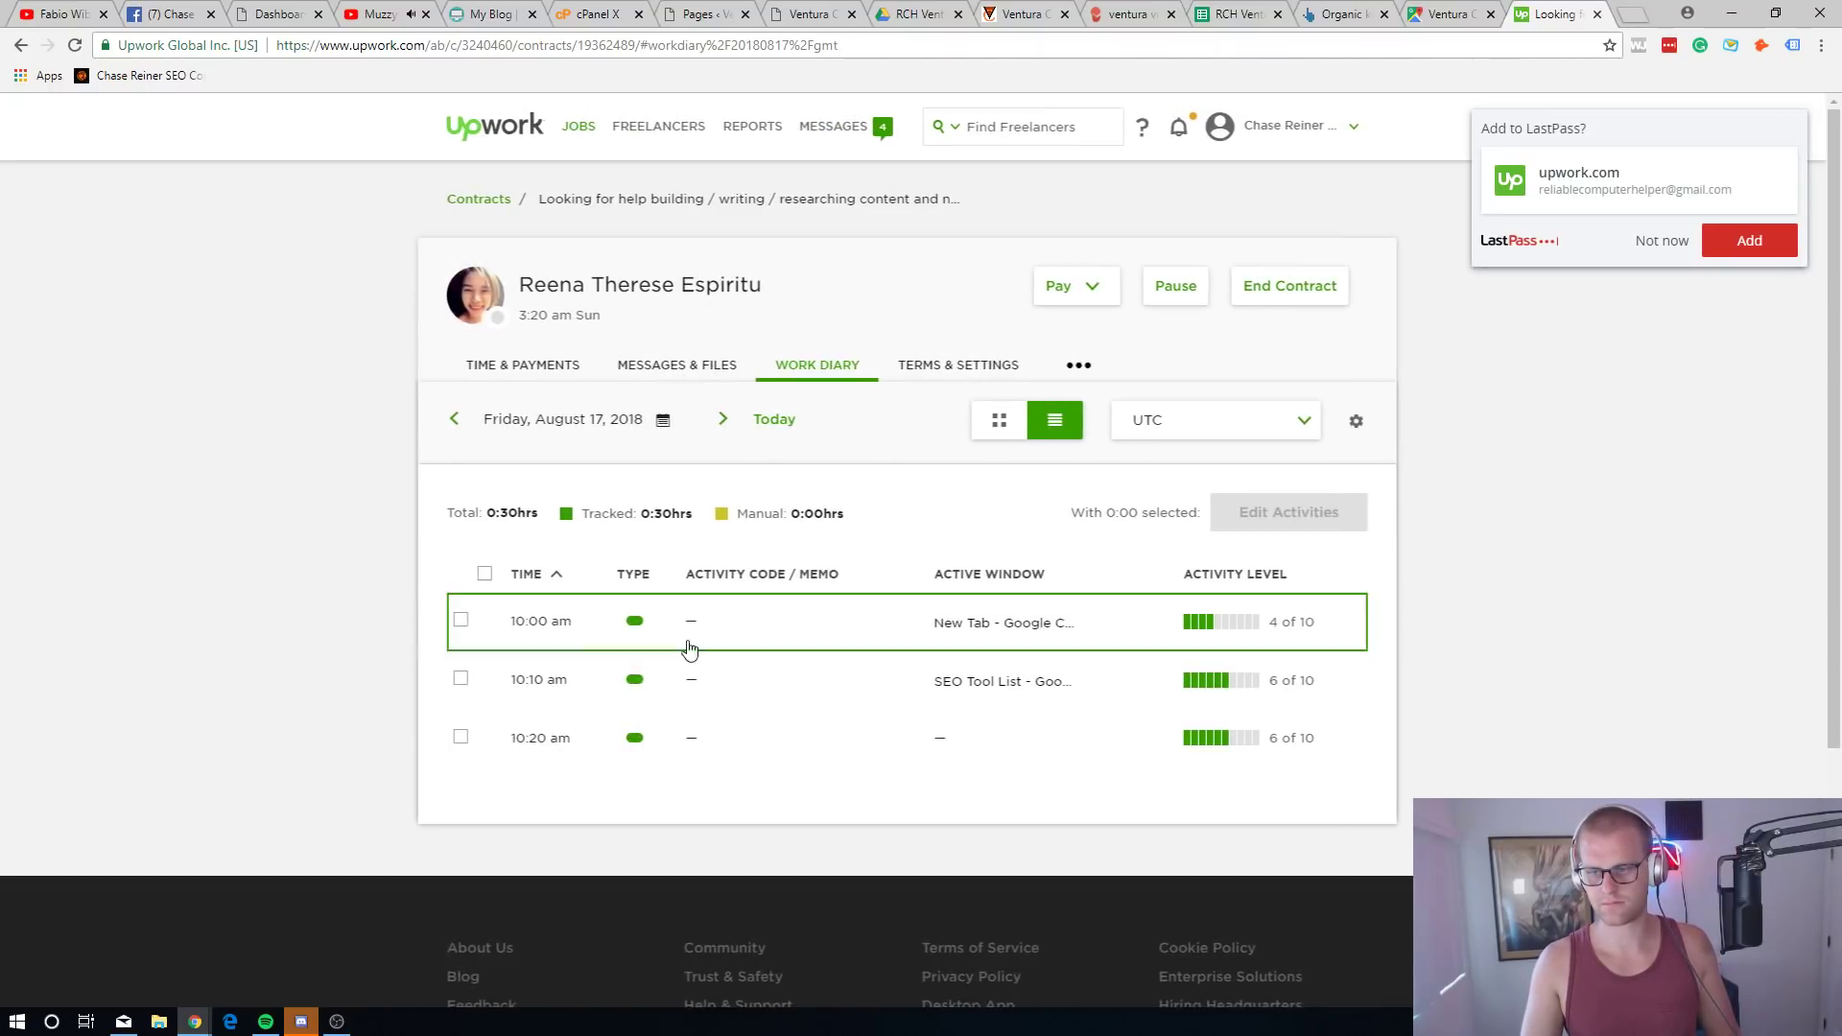
click(720, 677)
scroll(432, 644, down, 2)
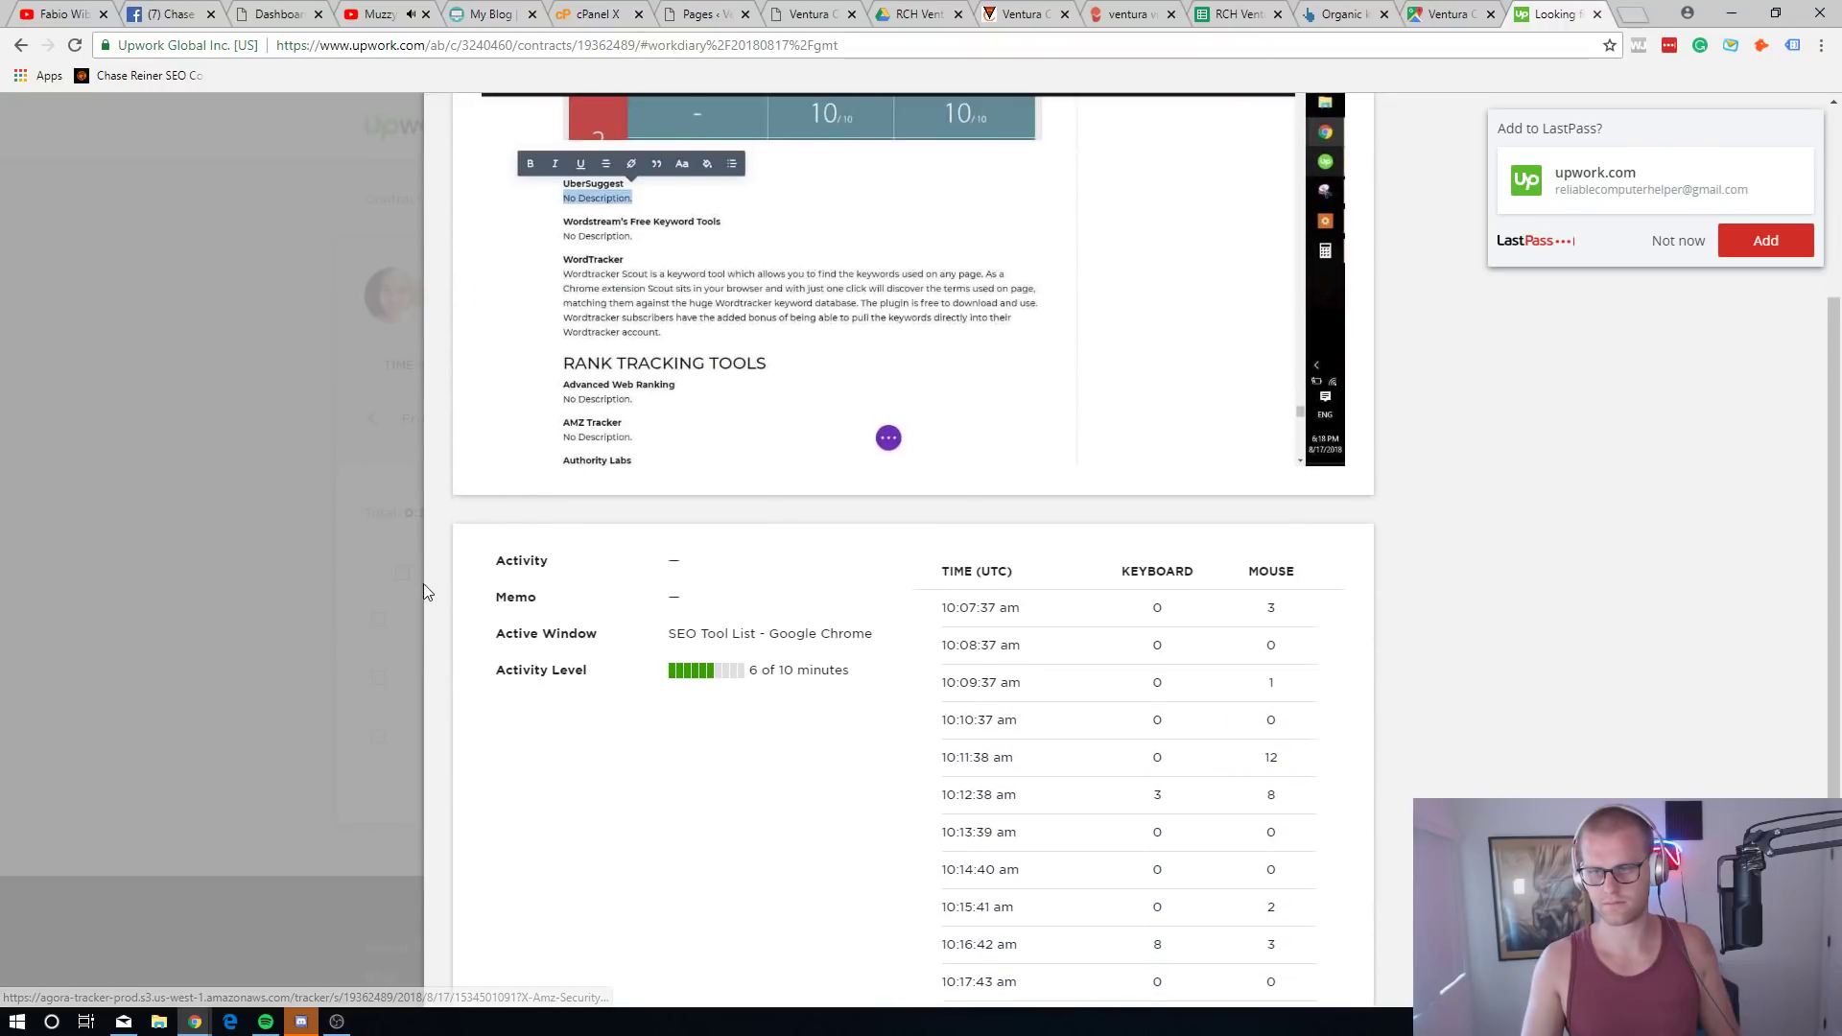
click(319, 566)
click(1678, 239)
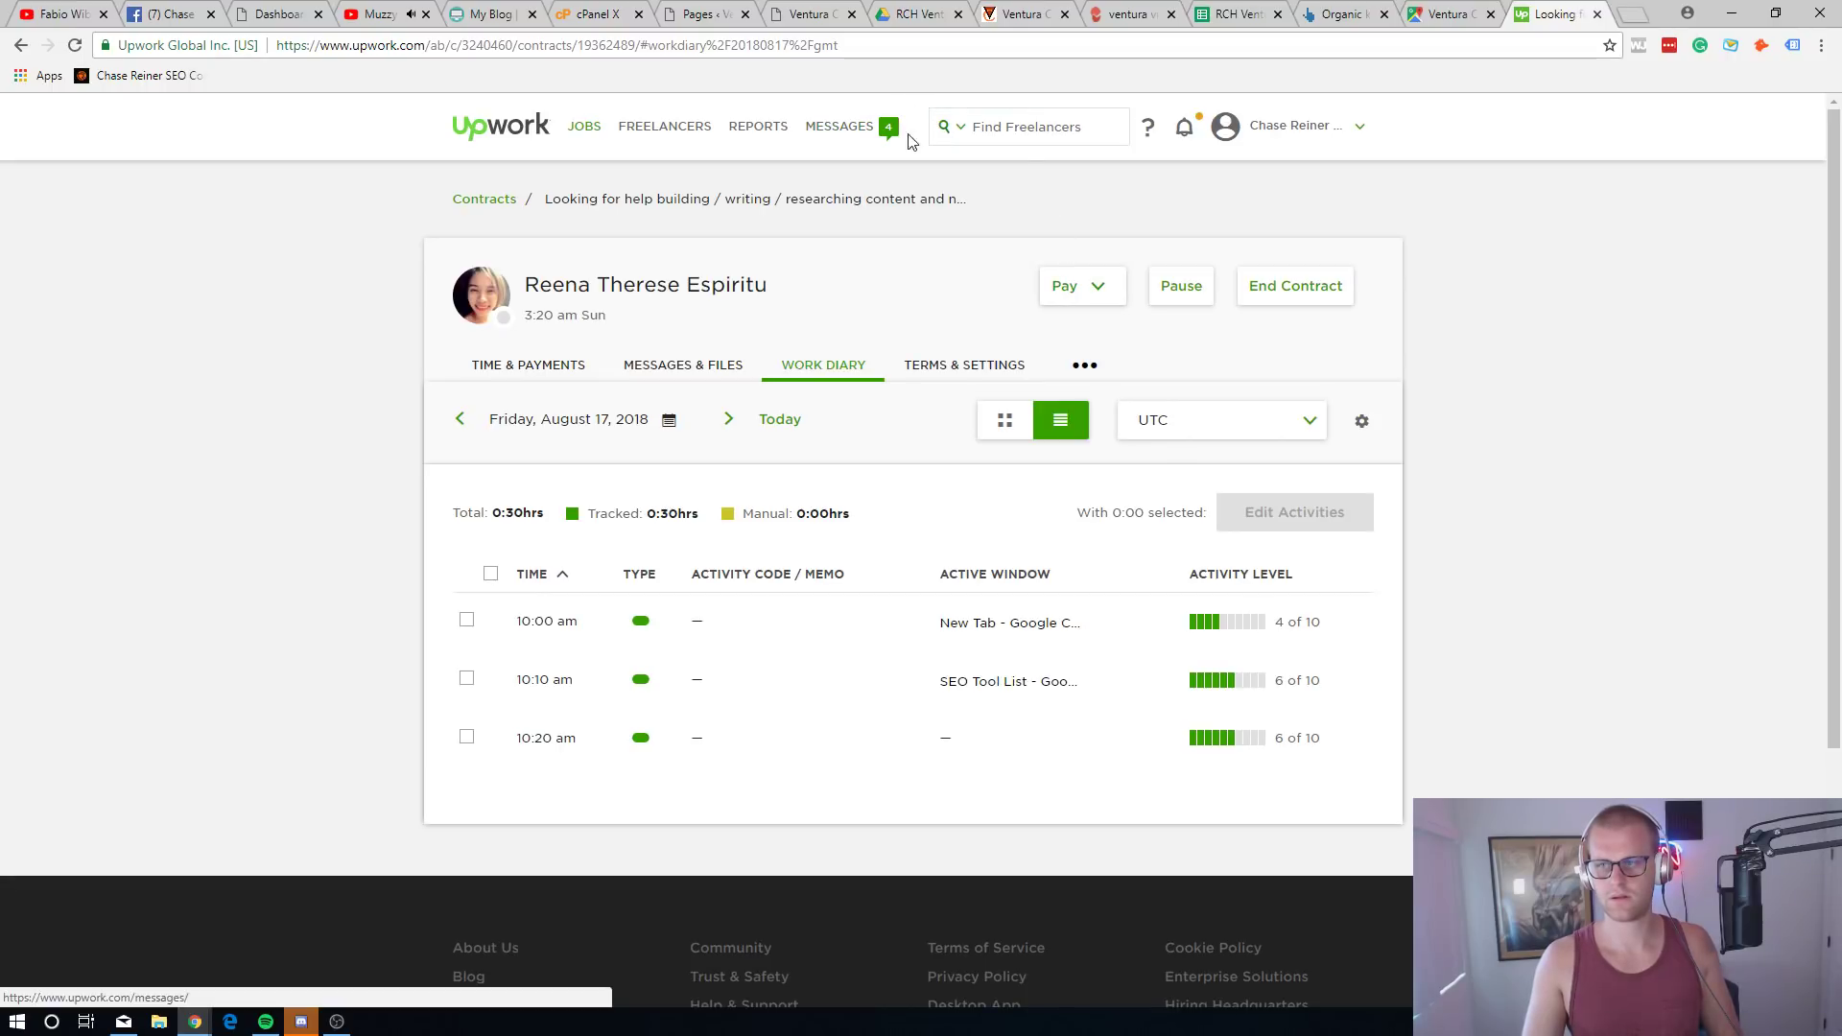
click(977, 133)
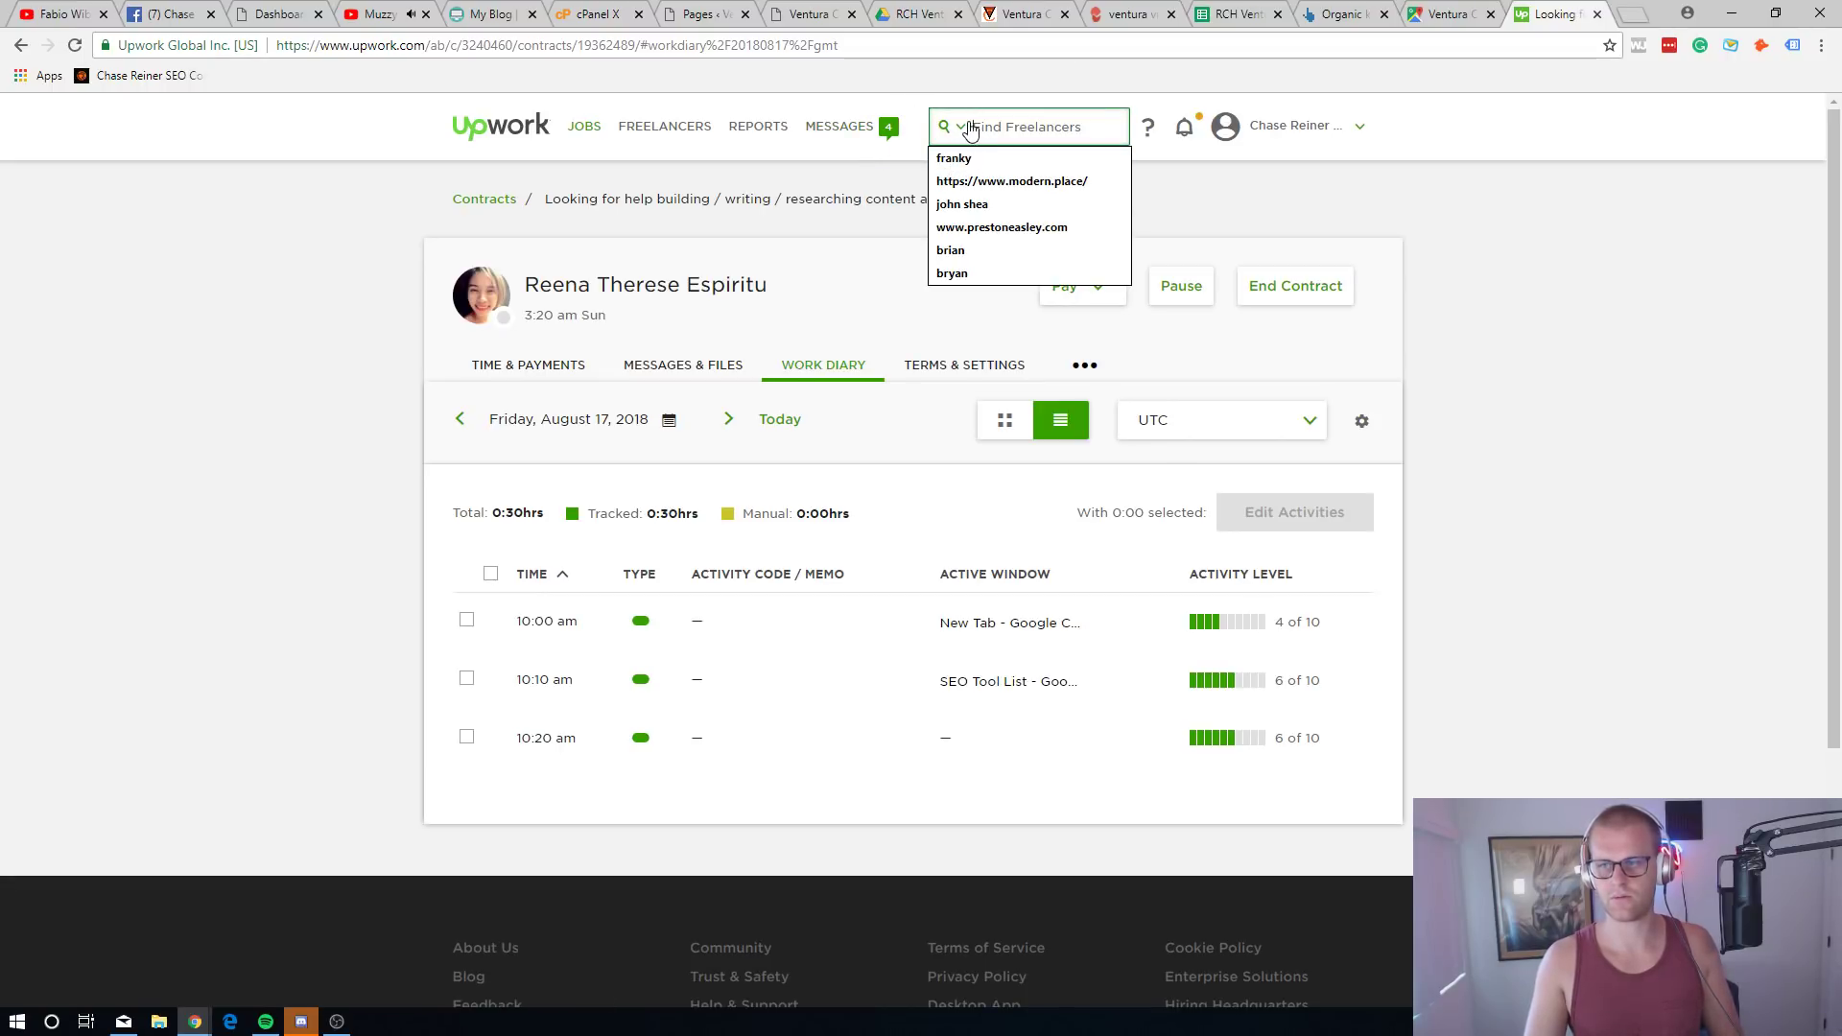
Search freelancers for 'content writer' and scroll through the results
text(content writer)
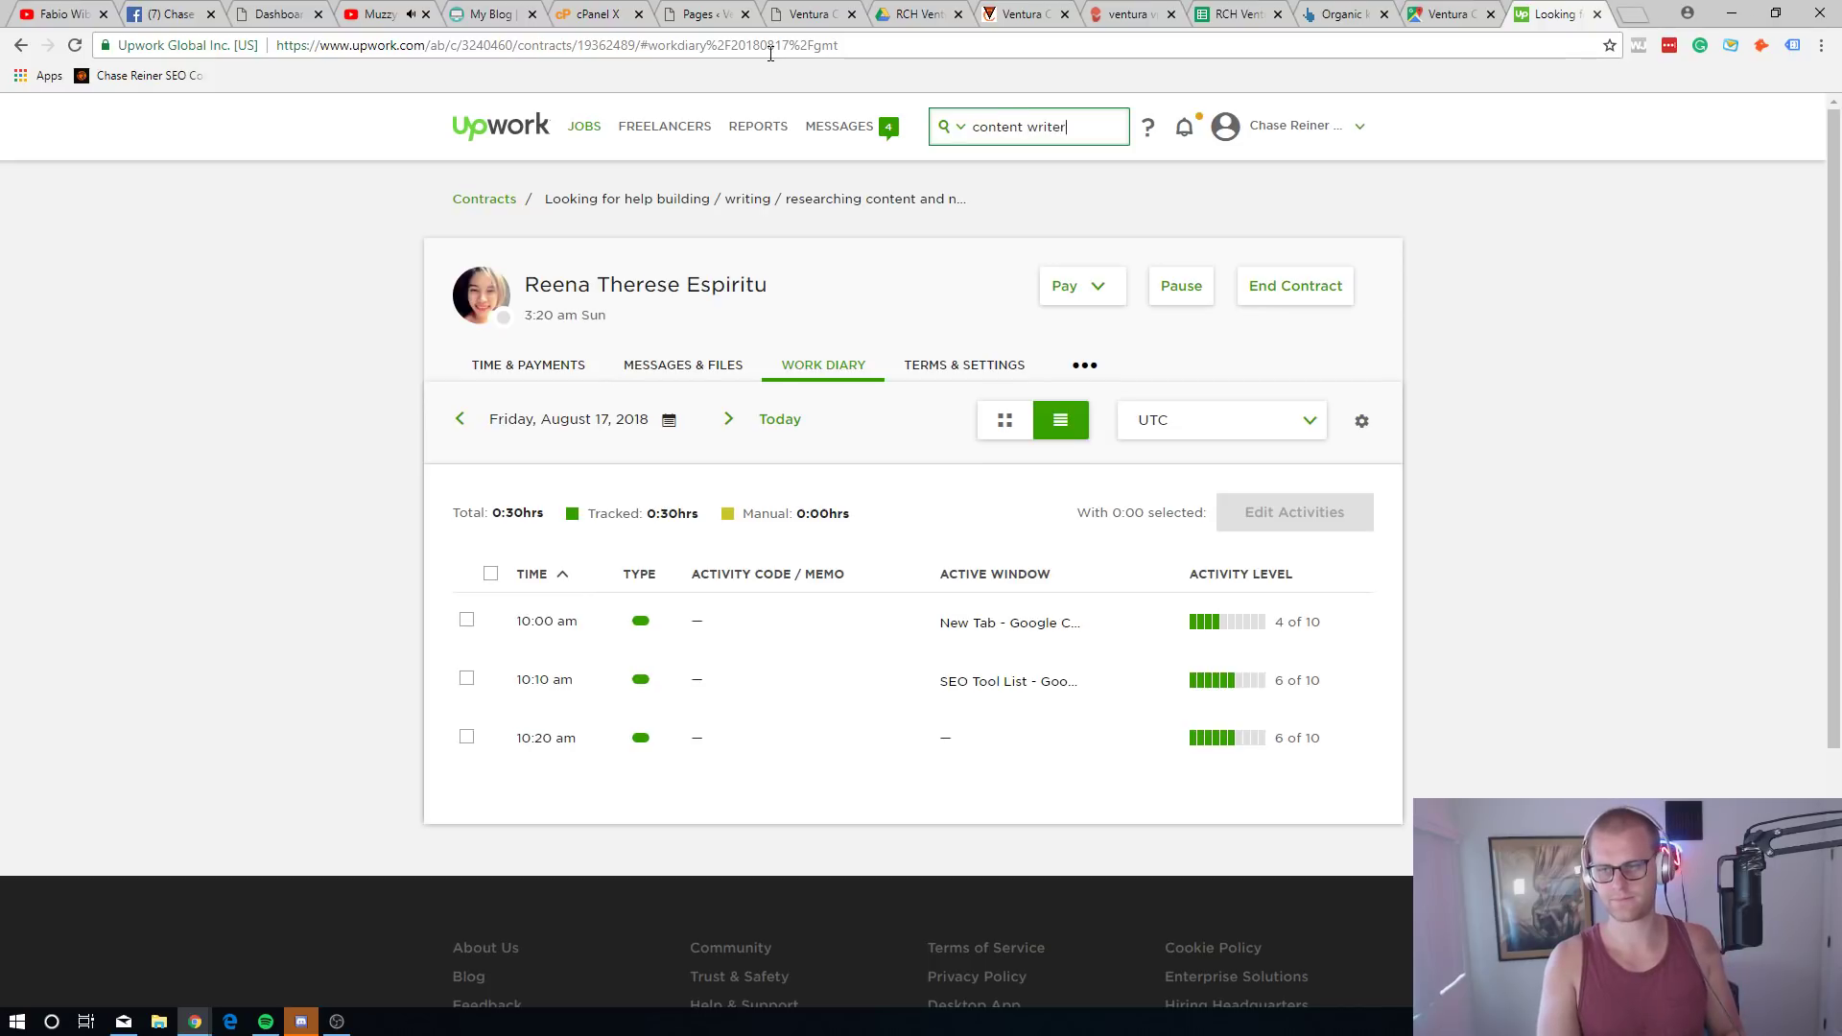
key(Return)
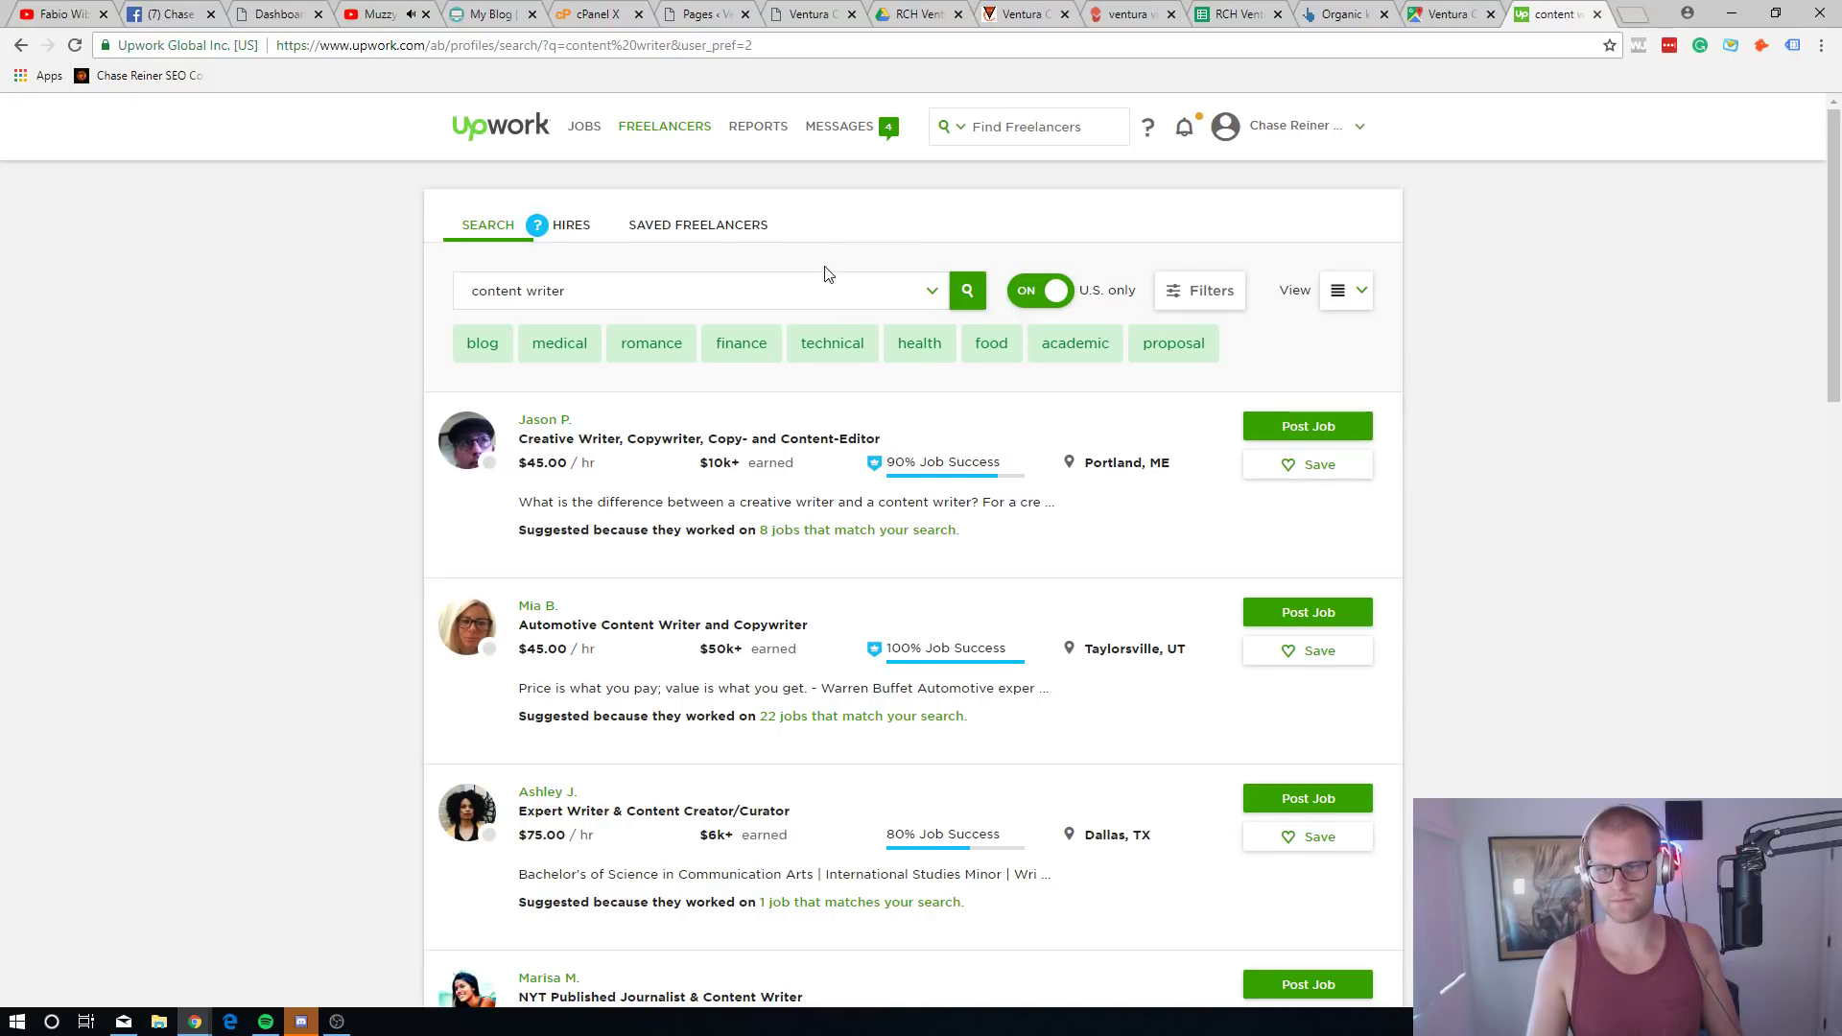
scroll(821, 384, down, 1)
scroll(806, 362, down, 1)
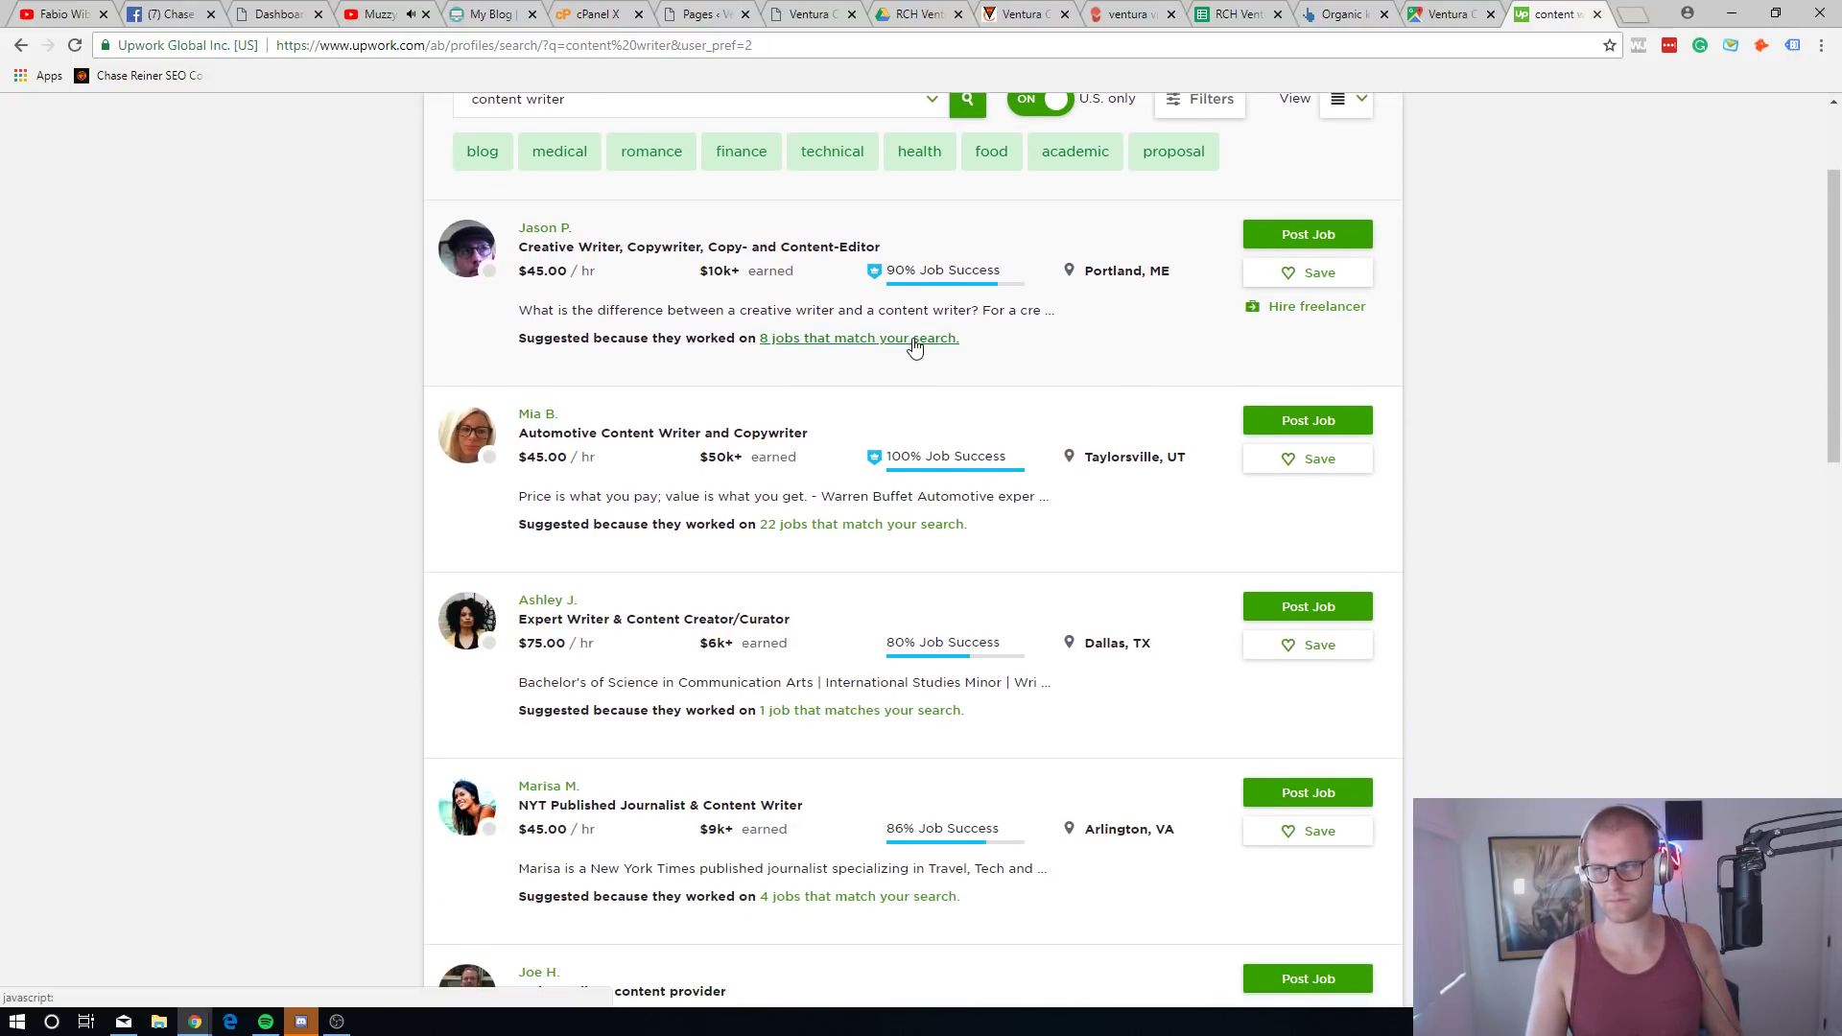
scroll(907, 351, down, 1)
scroll(712, 259, up, 3)
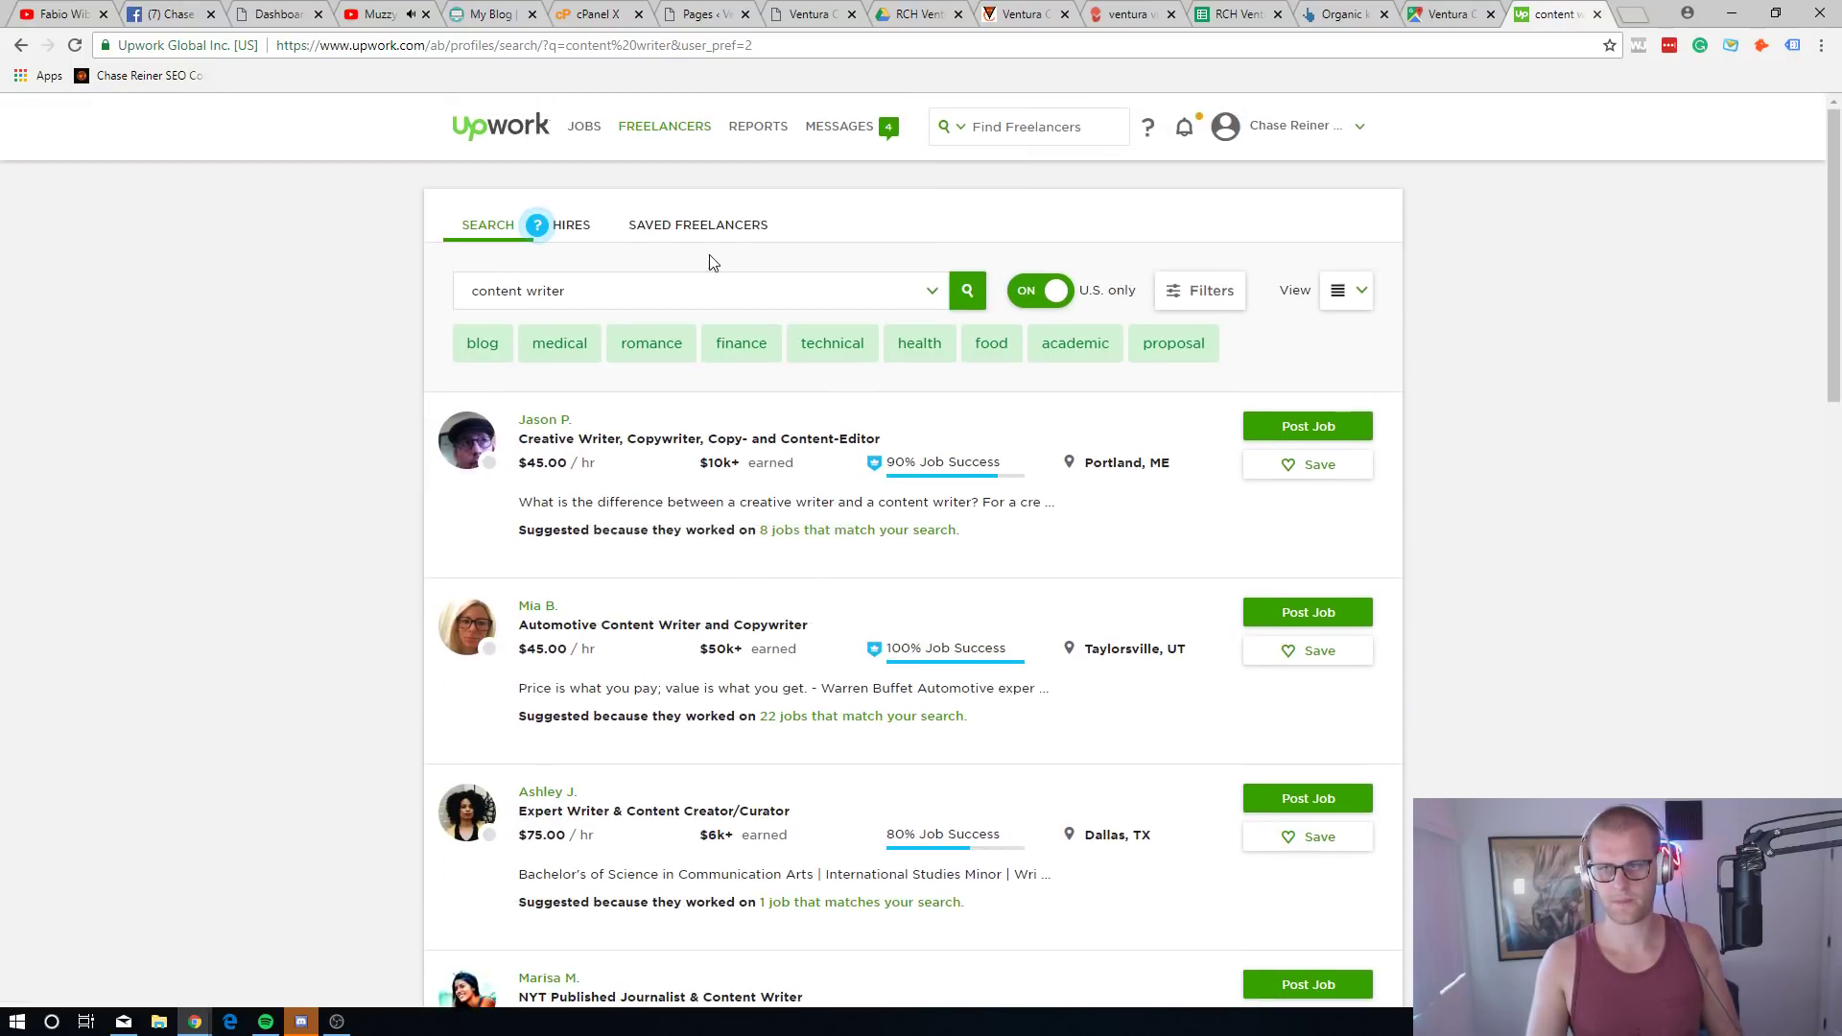
Replace the freelancer query with 'tech writer' and run the search
click(685, 281)
key(ctrl+a)
text(tech)
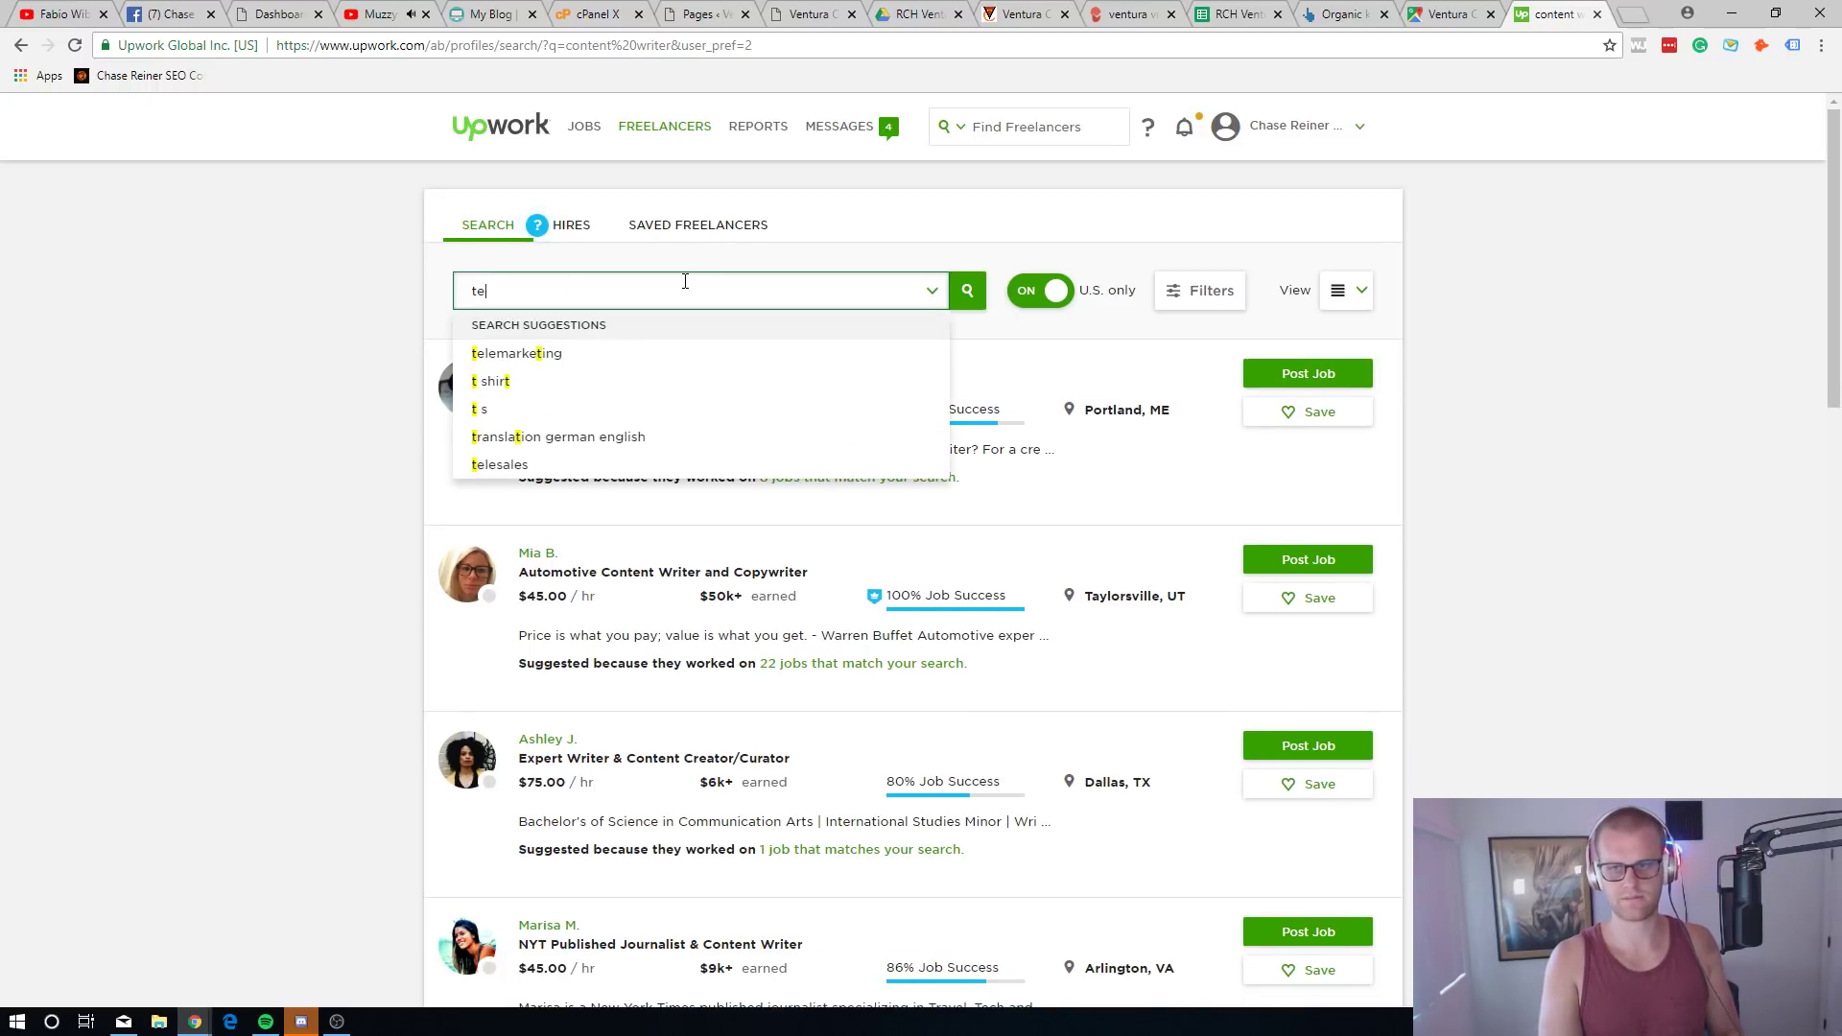
key(BackSpace)
key(BackSpace)
key(BackSpace)
key(BackSpace)
key(BackSpace)
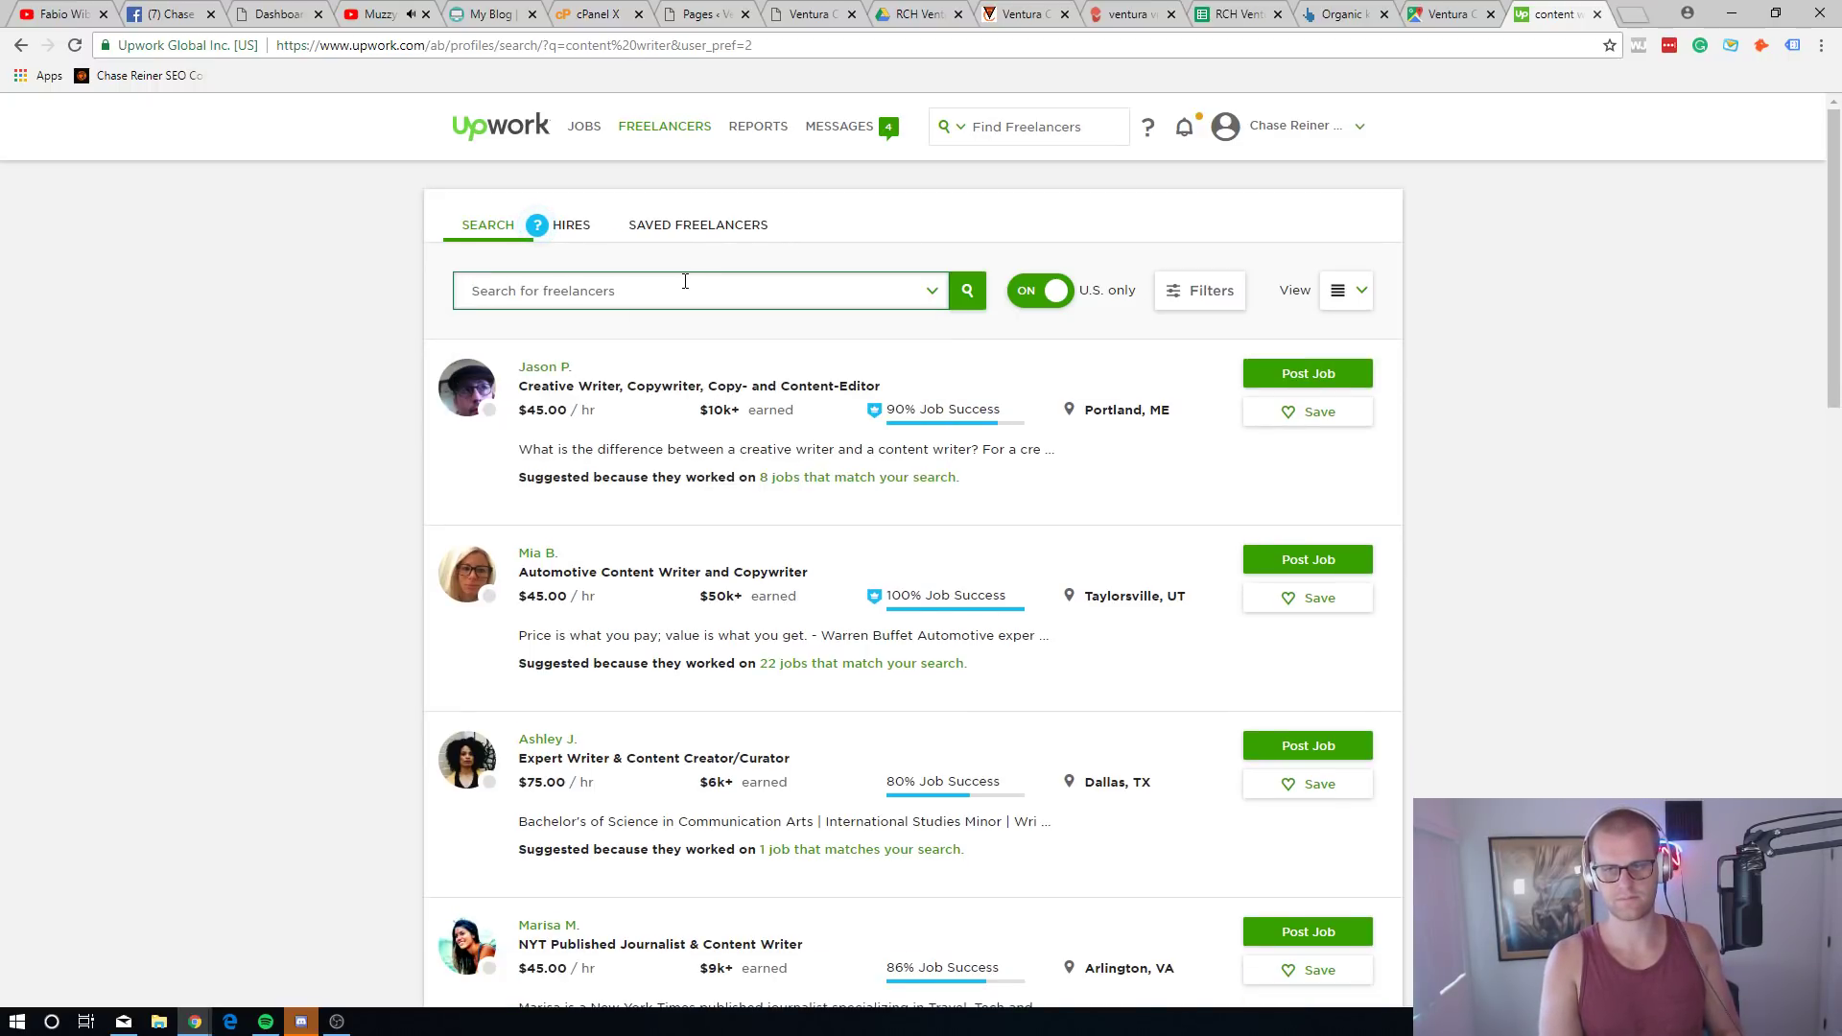
text(tech writer)
key(Return)
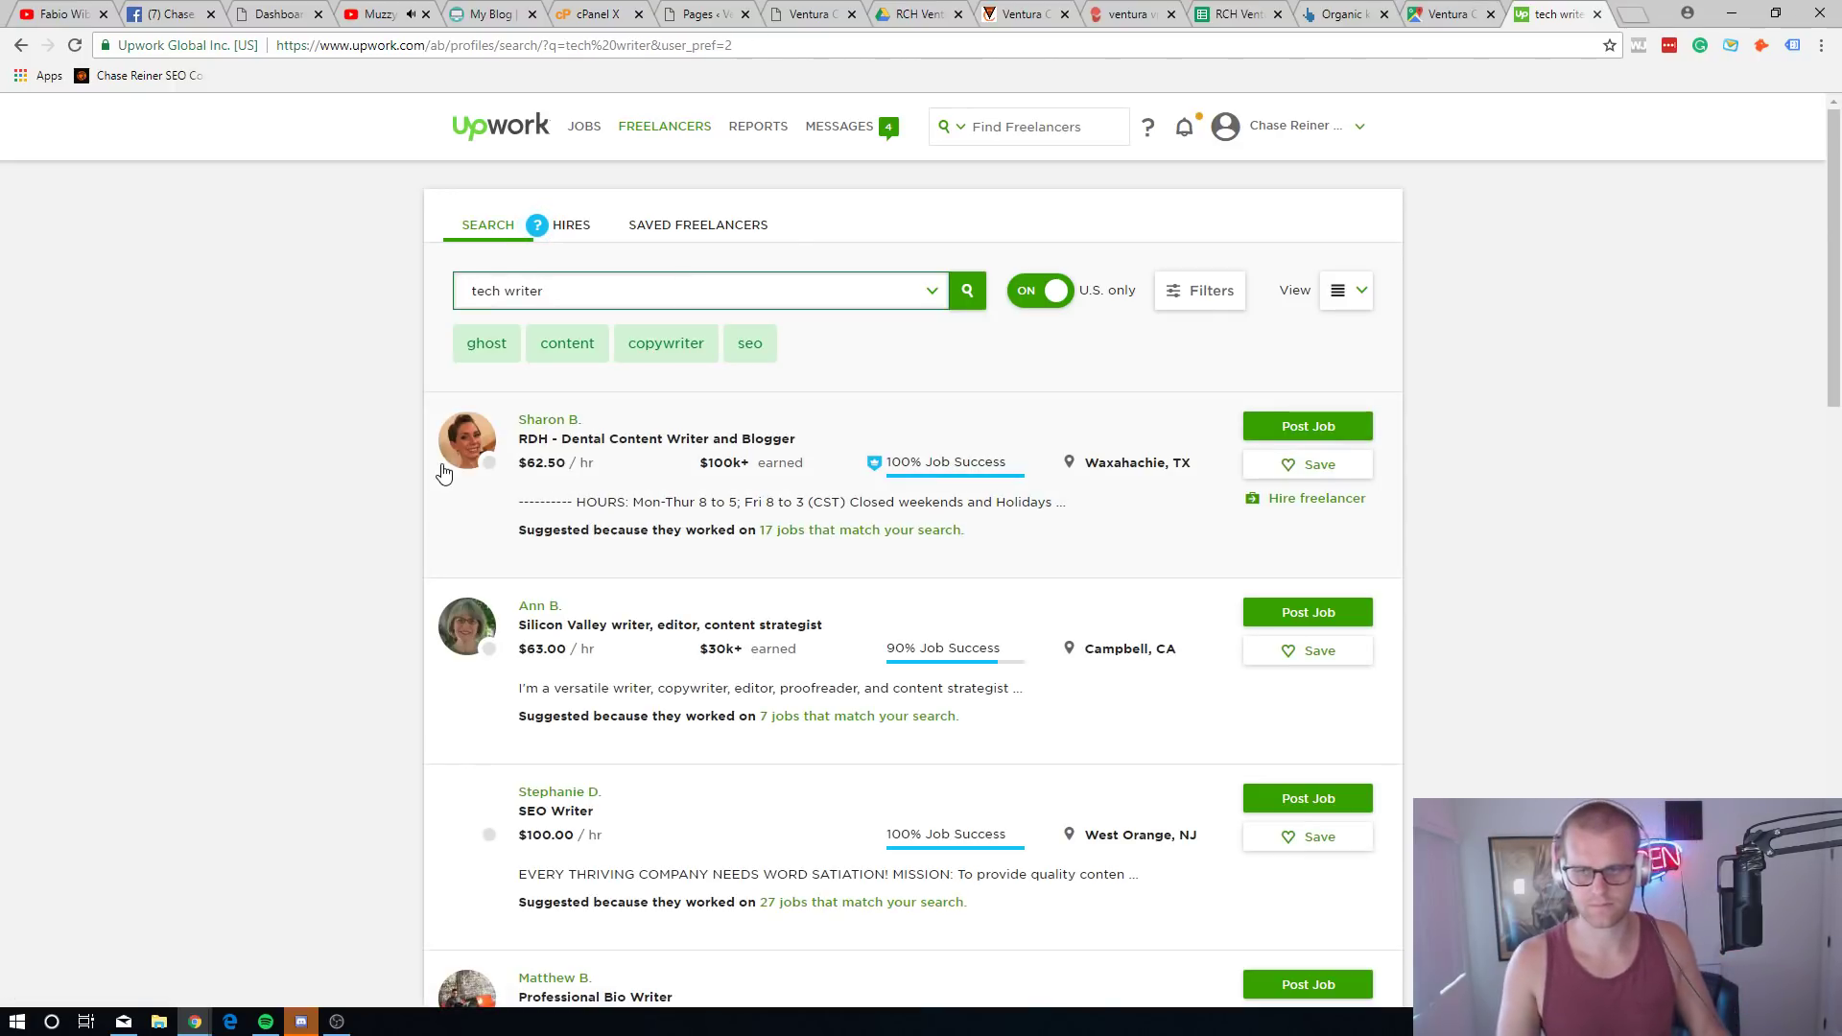
Browse the tech writer results and bring up the search filter options
scroll(527, 448, down, 1)
scroll(528, 448, down, 2)
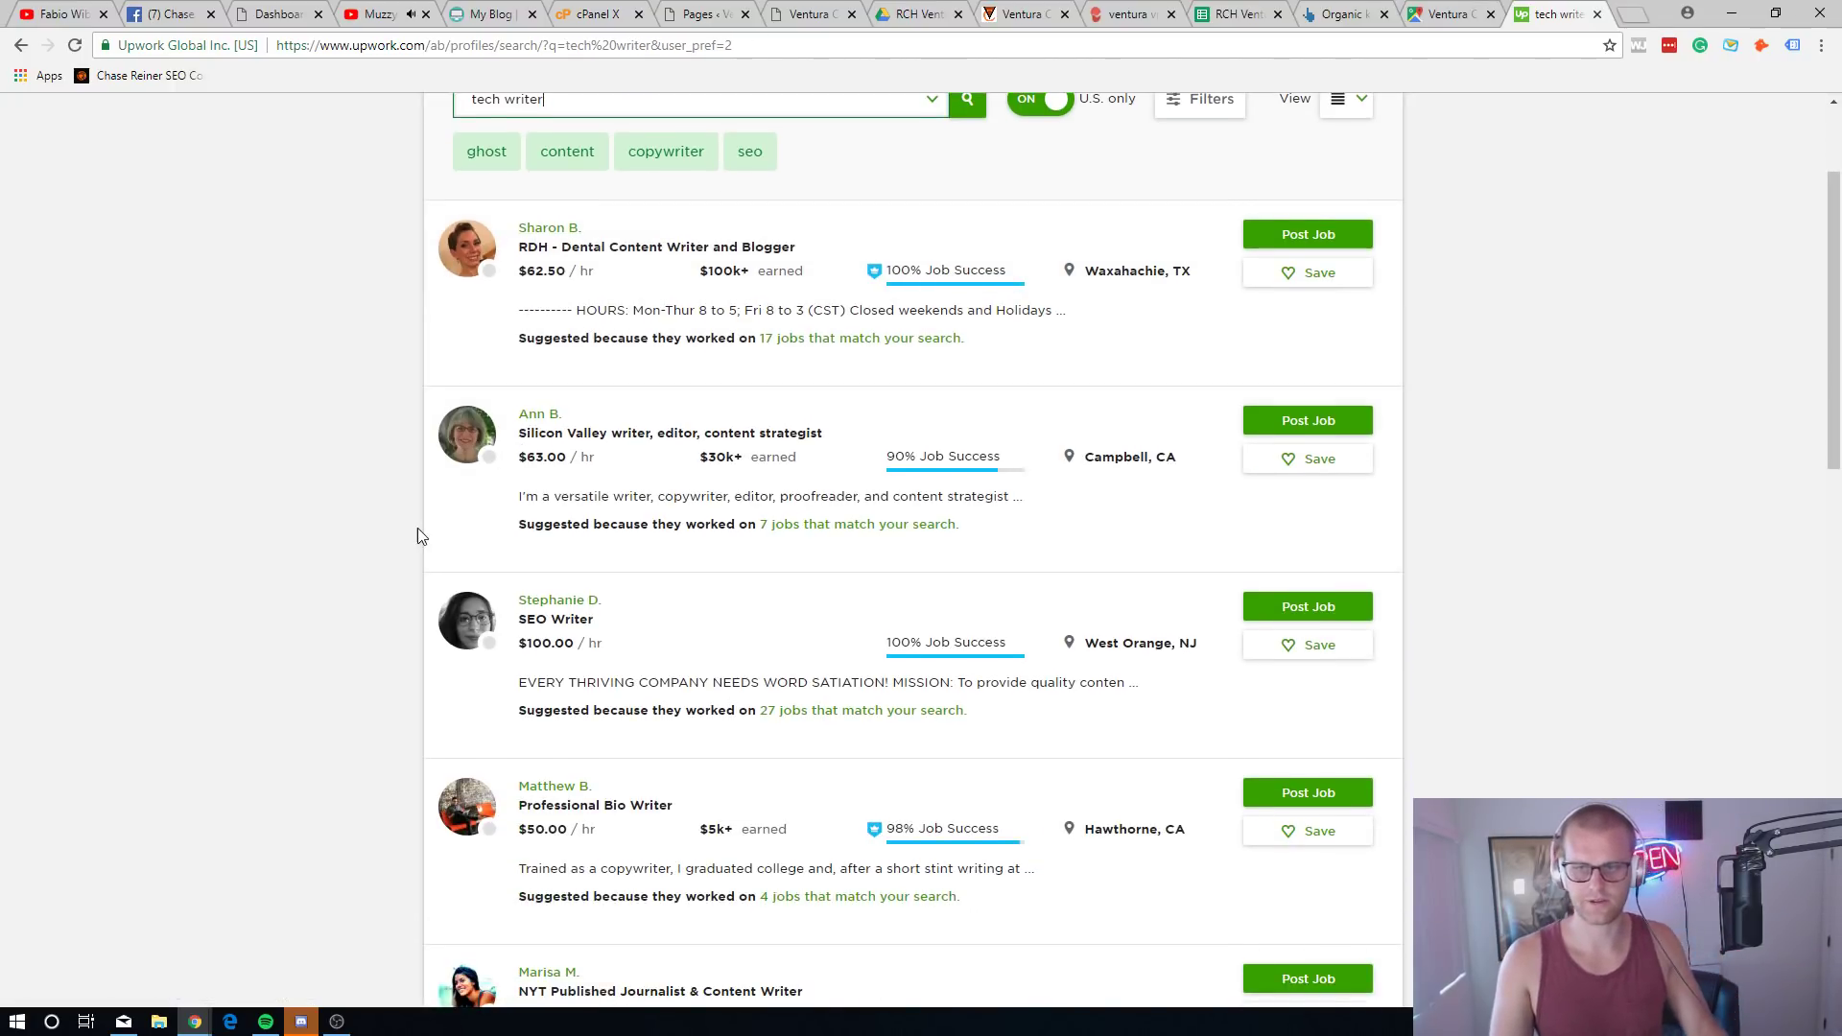
scroll(519, 403, down, 5)
scroll(557, 350, down, 4)
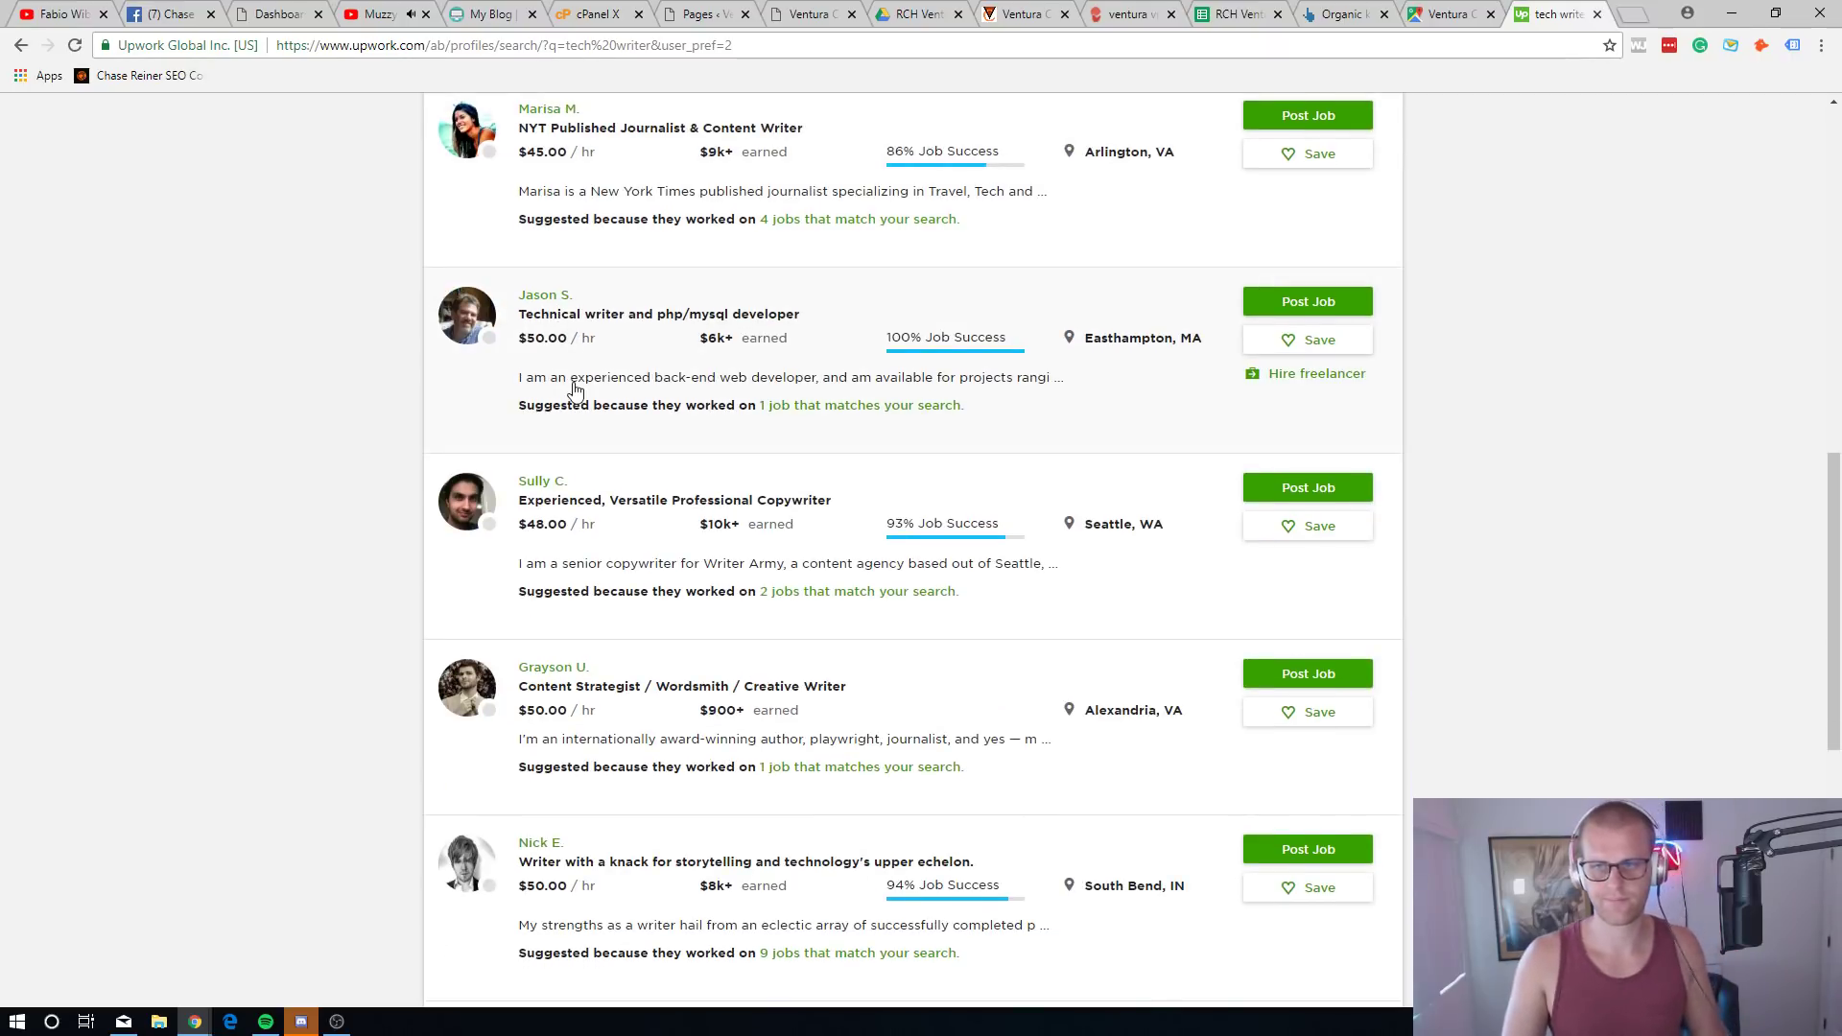
scroll(580, 360, down, 4)
scroll(672, 442, up, 15)
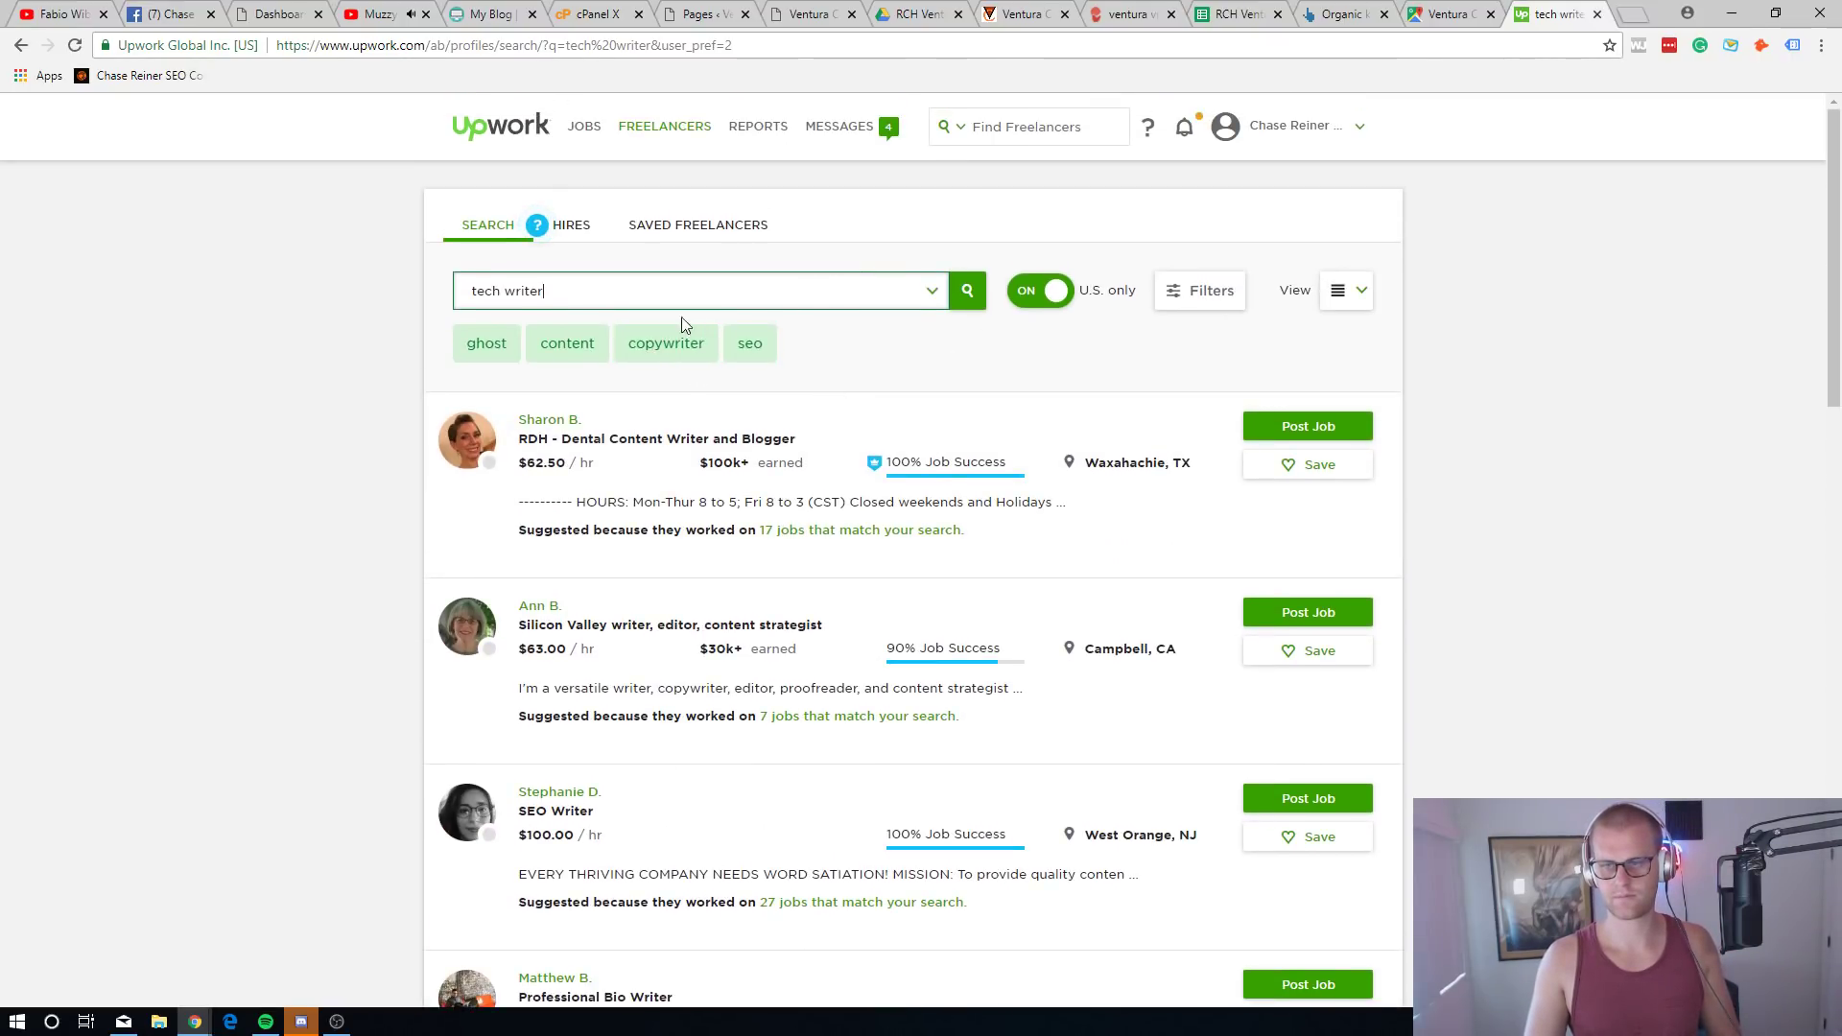
key(ctrl+a)
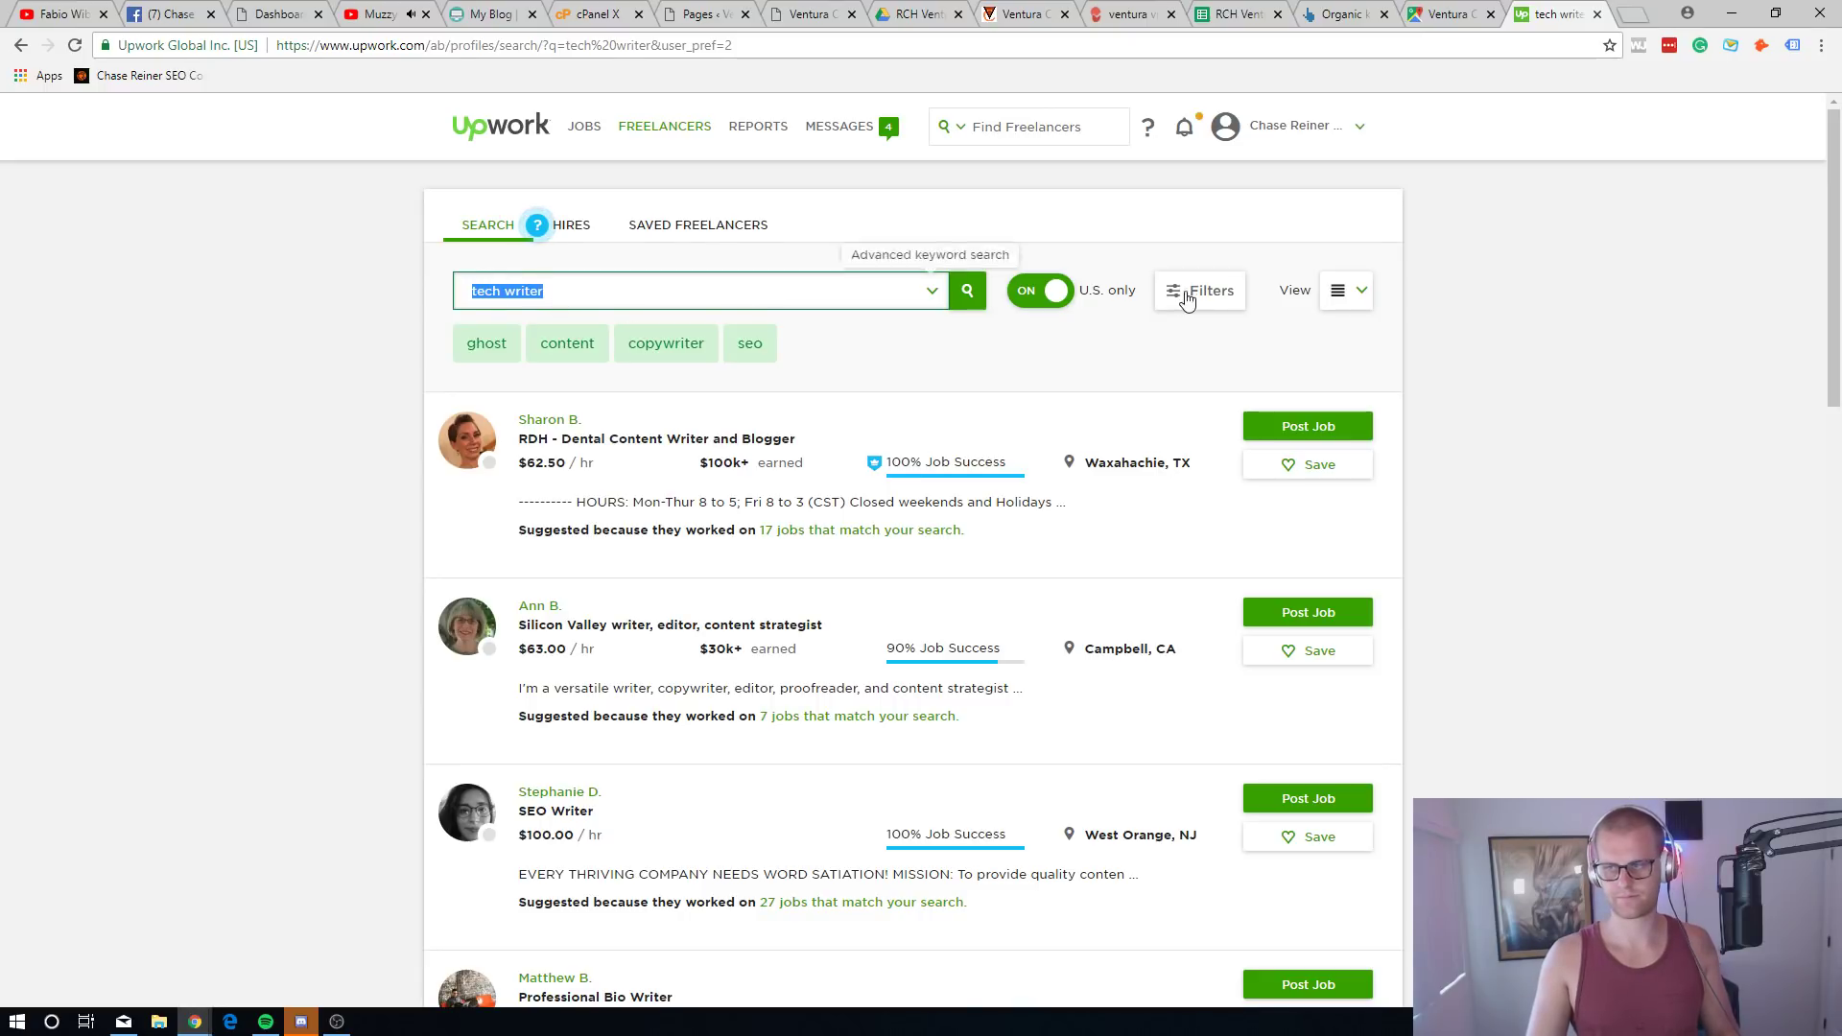
click(1189, 291)
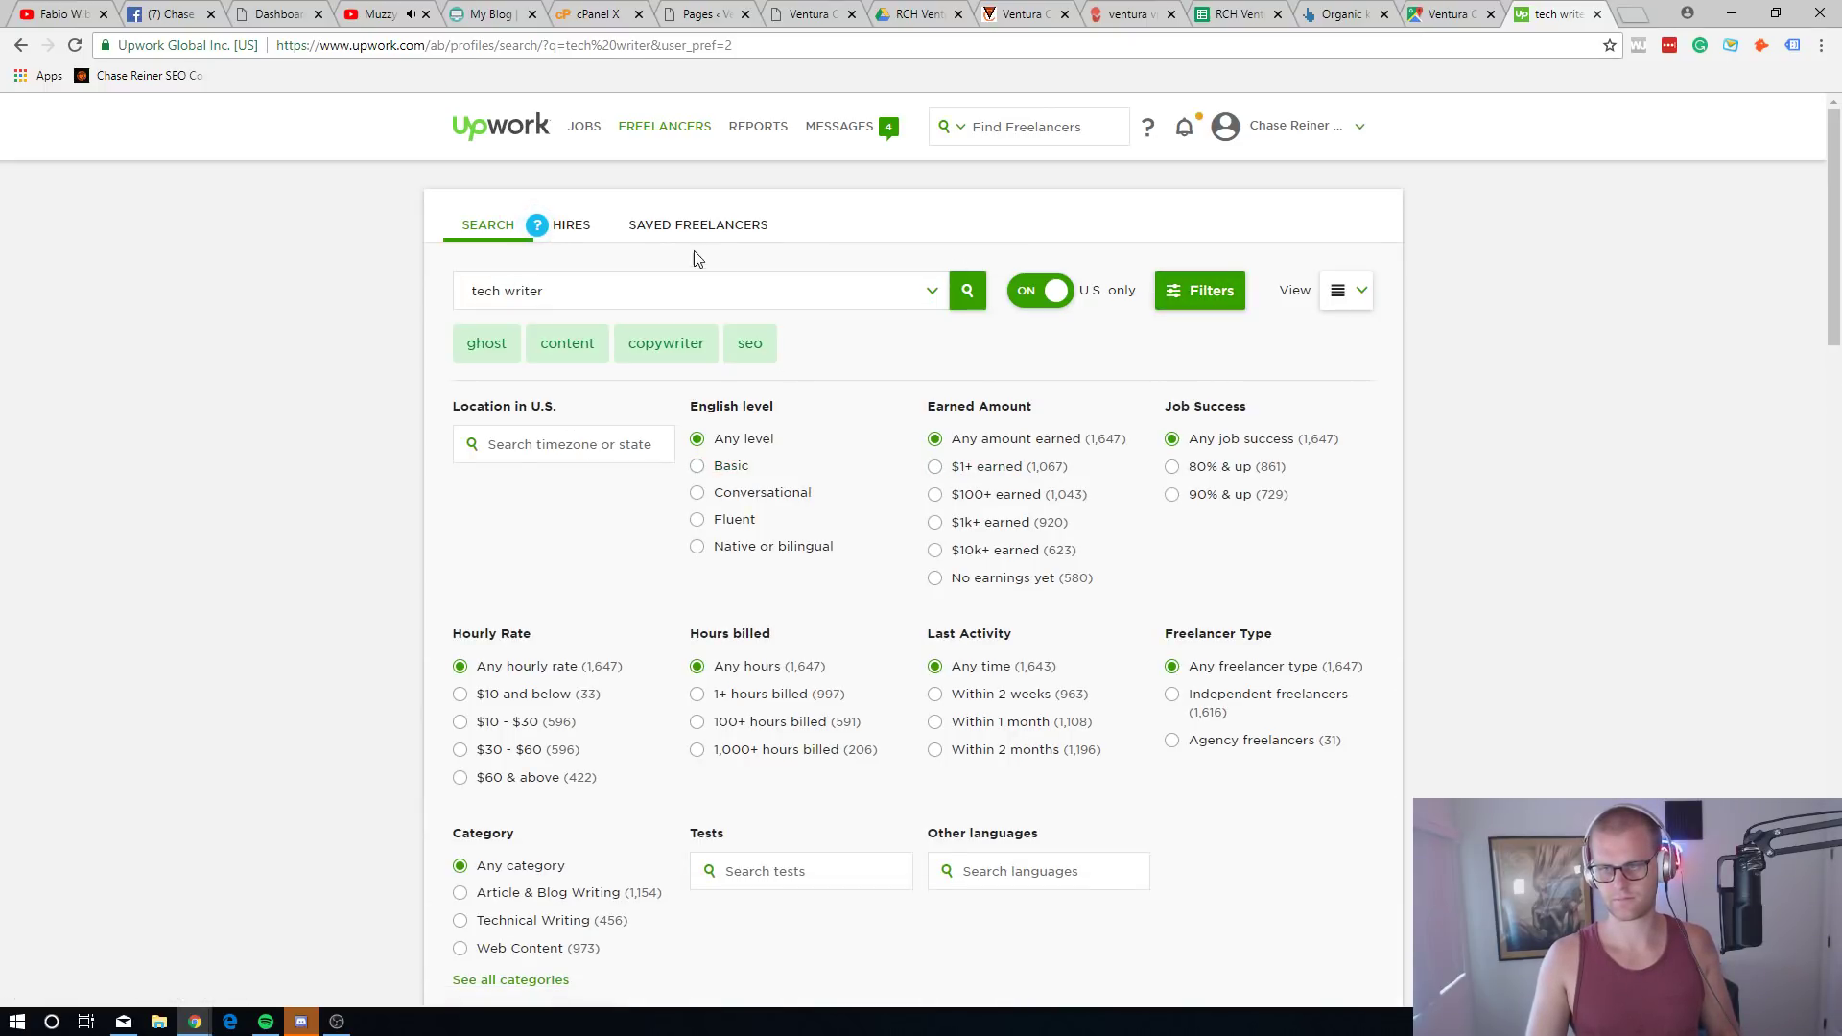
Search freelancers for 'computer repair'
click(673, 281)
text(comp)
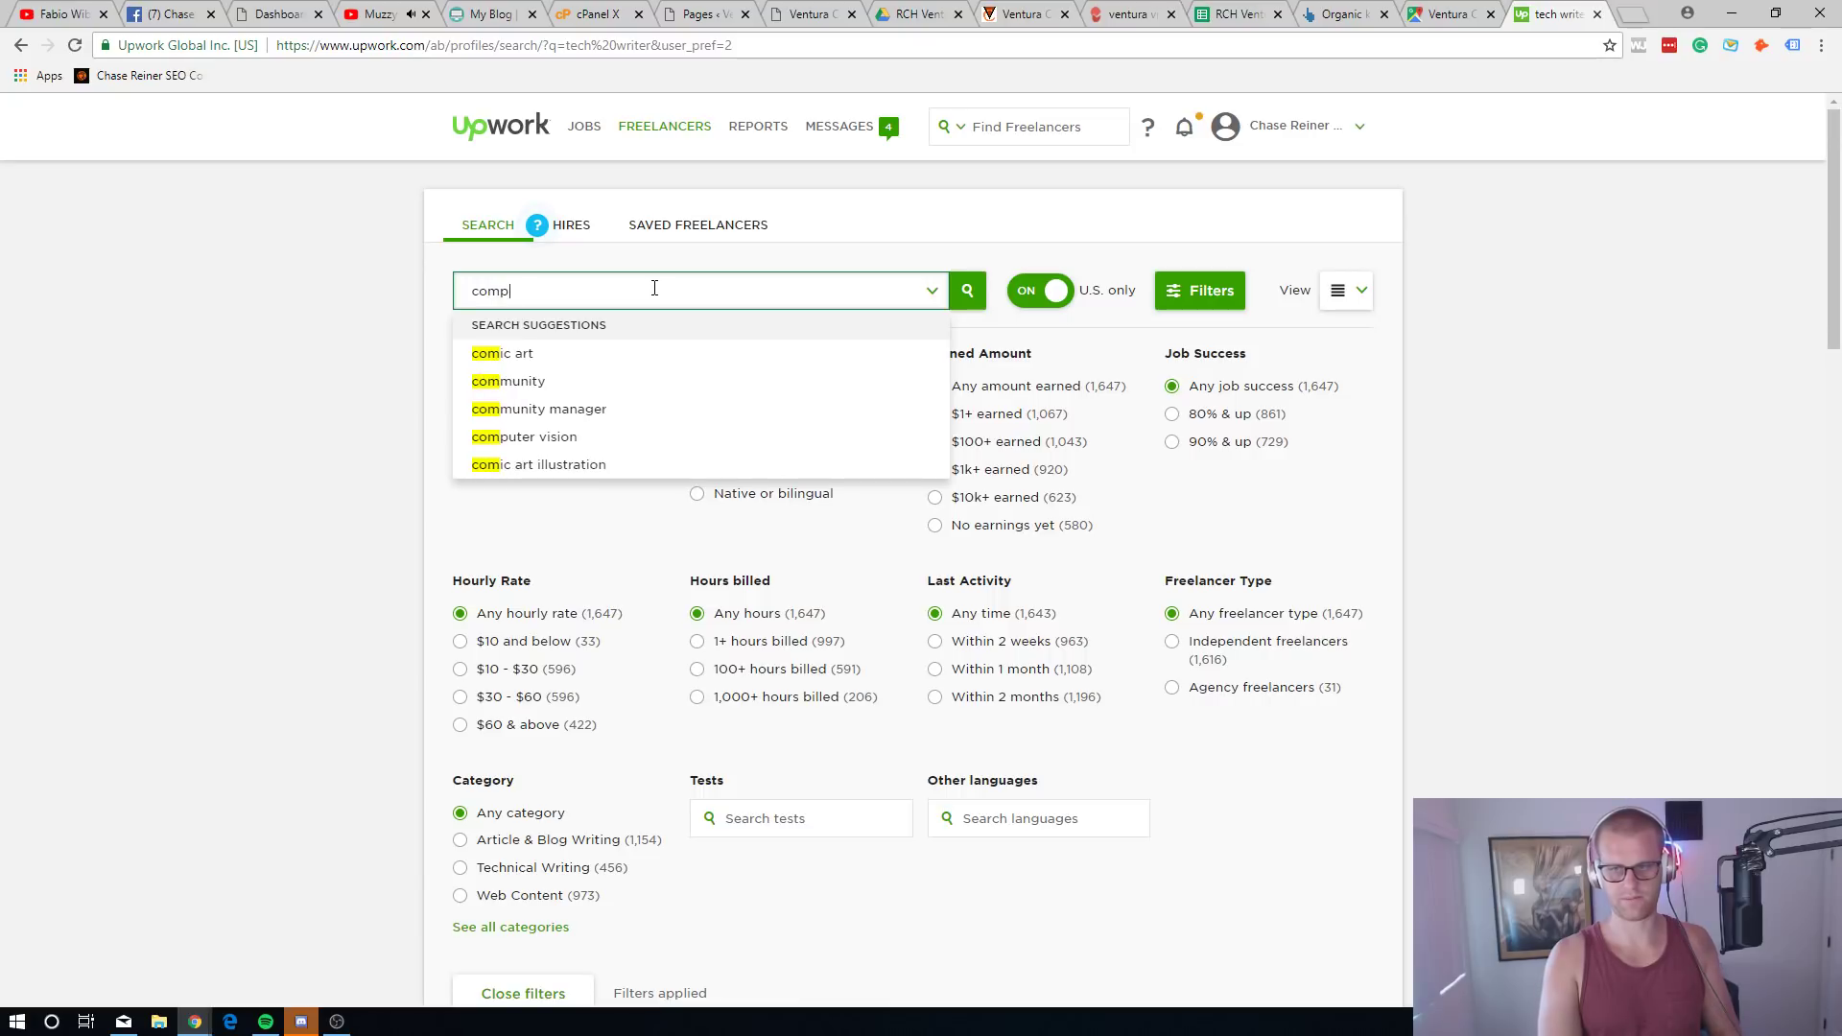
text(uter repair)
key(Return)
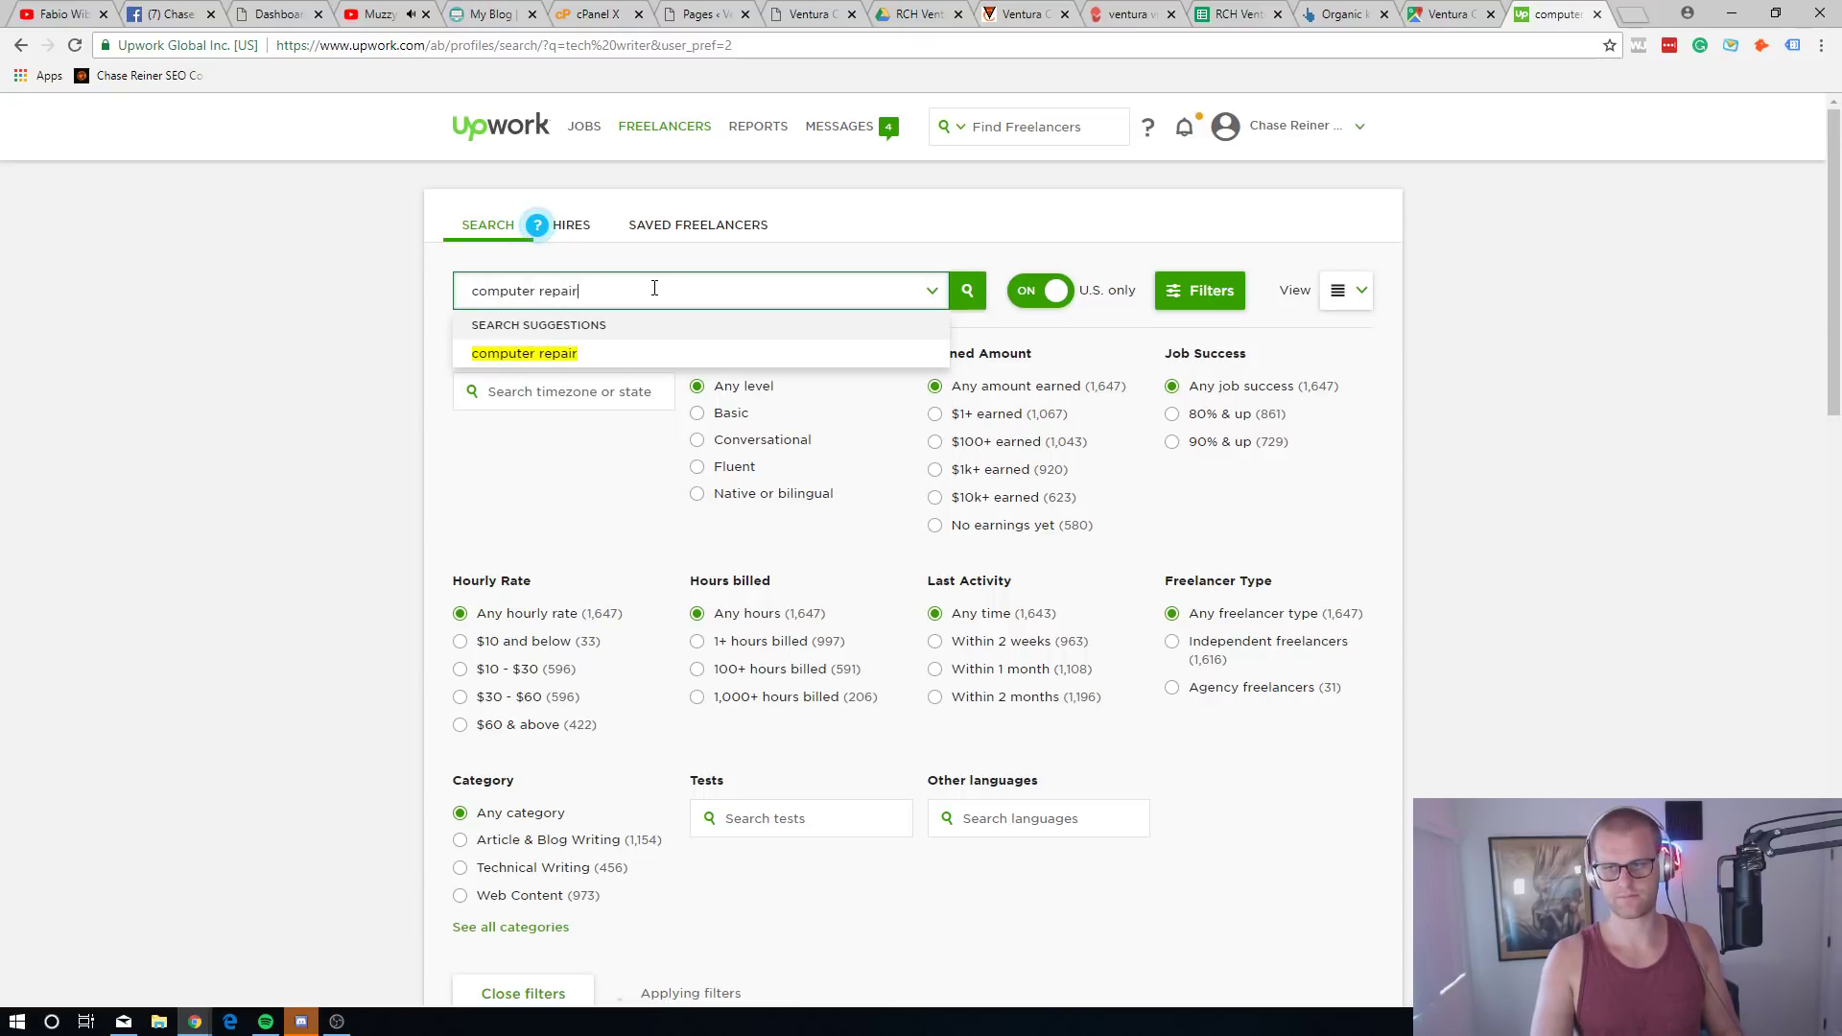
click(970, 292)
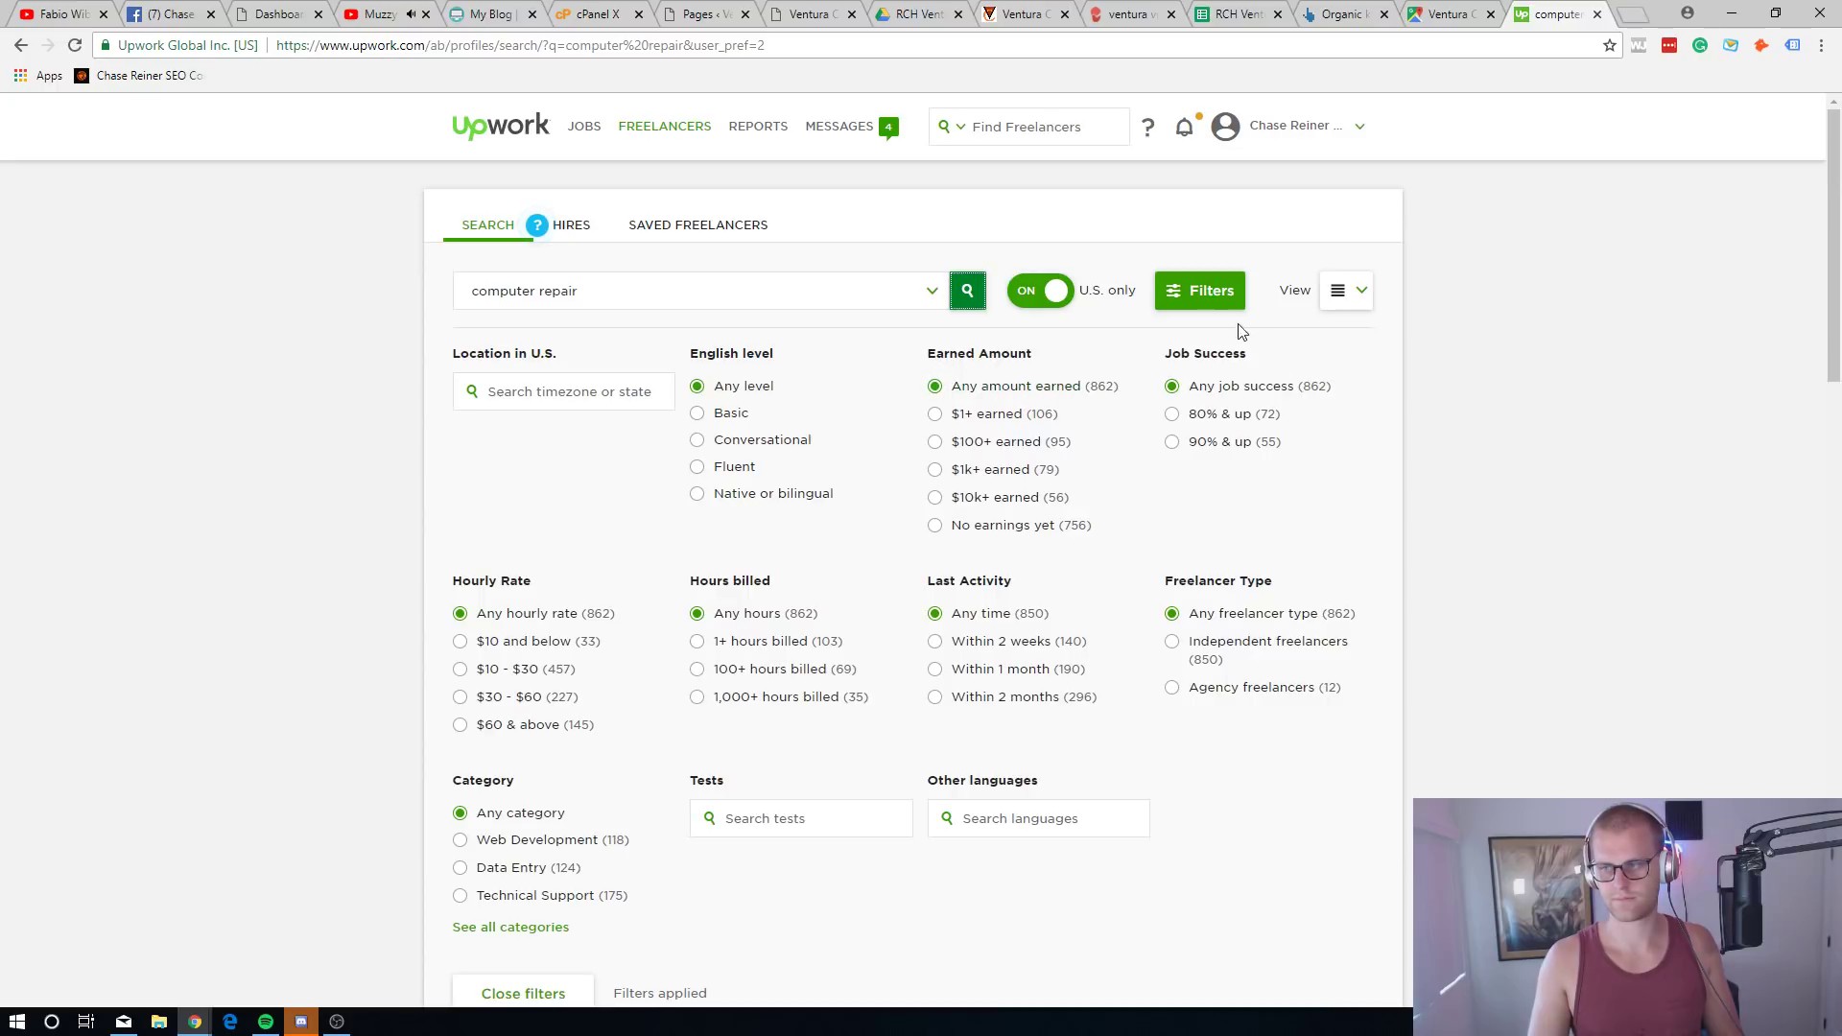
Filter to hourly rates of $10 and below and open the $5/hr support specialist's profile
click(555, 643)
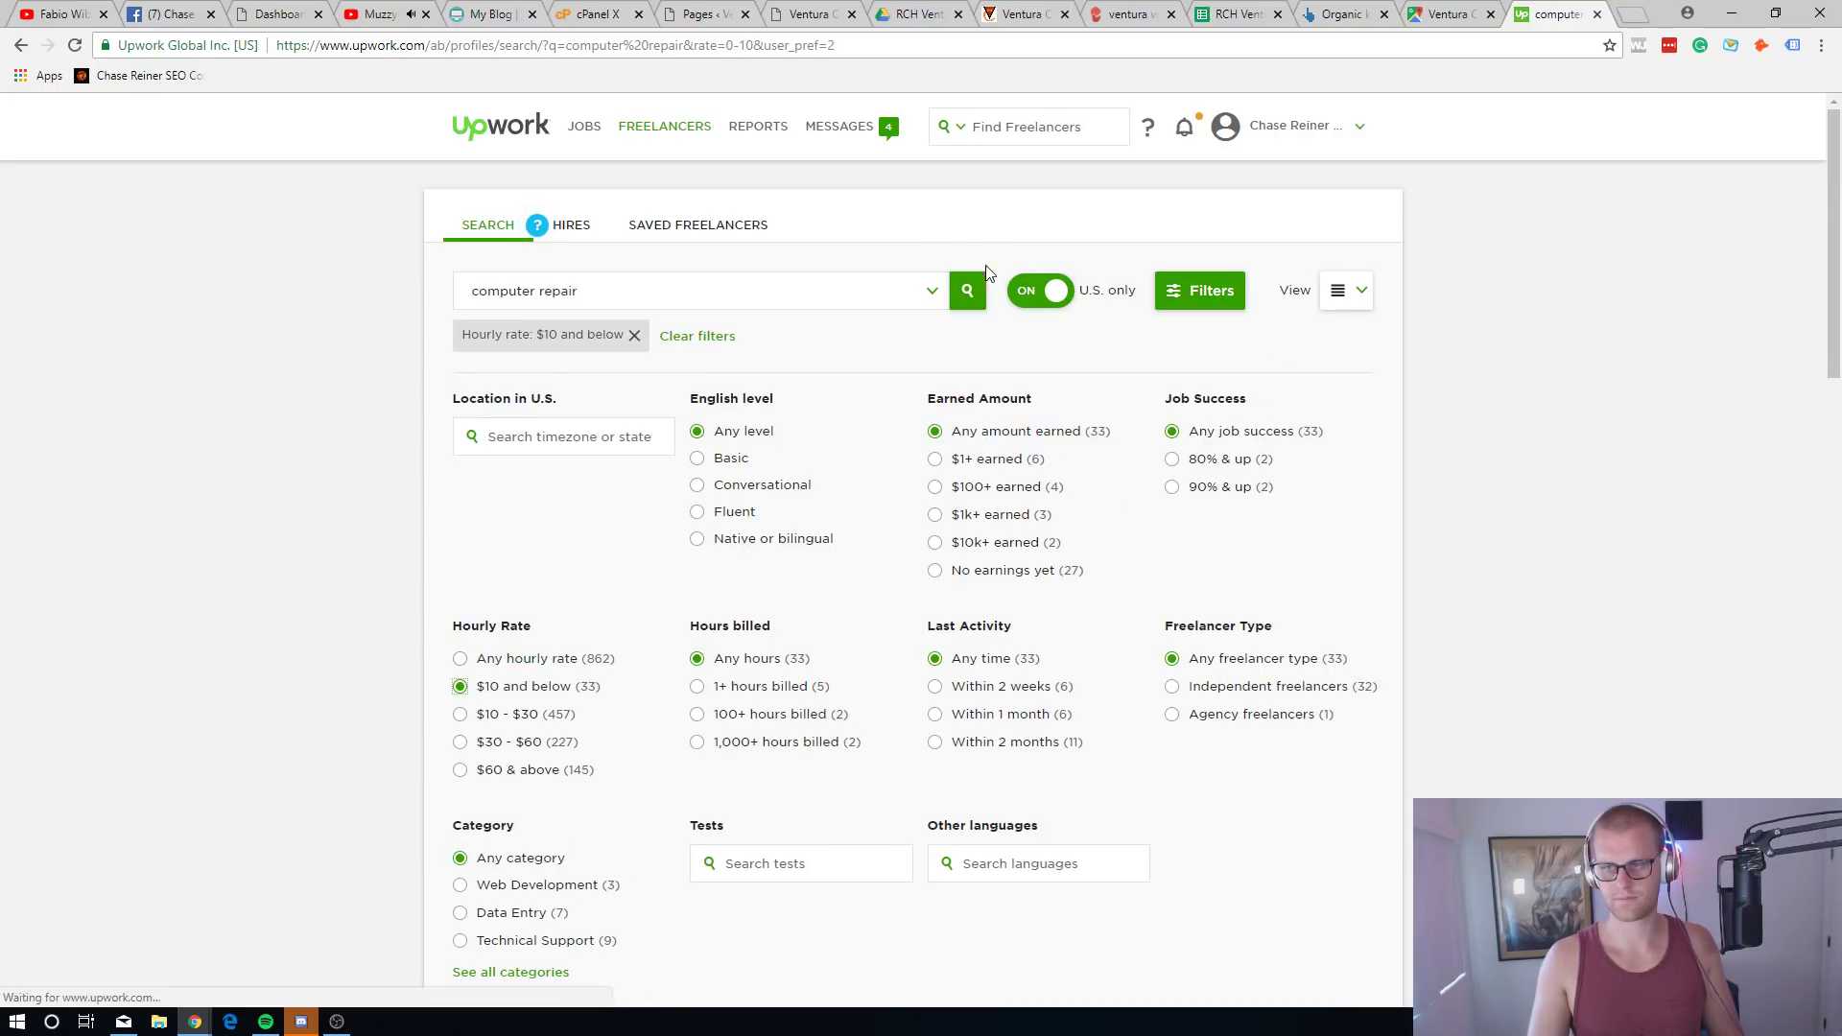
click(969, 290)
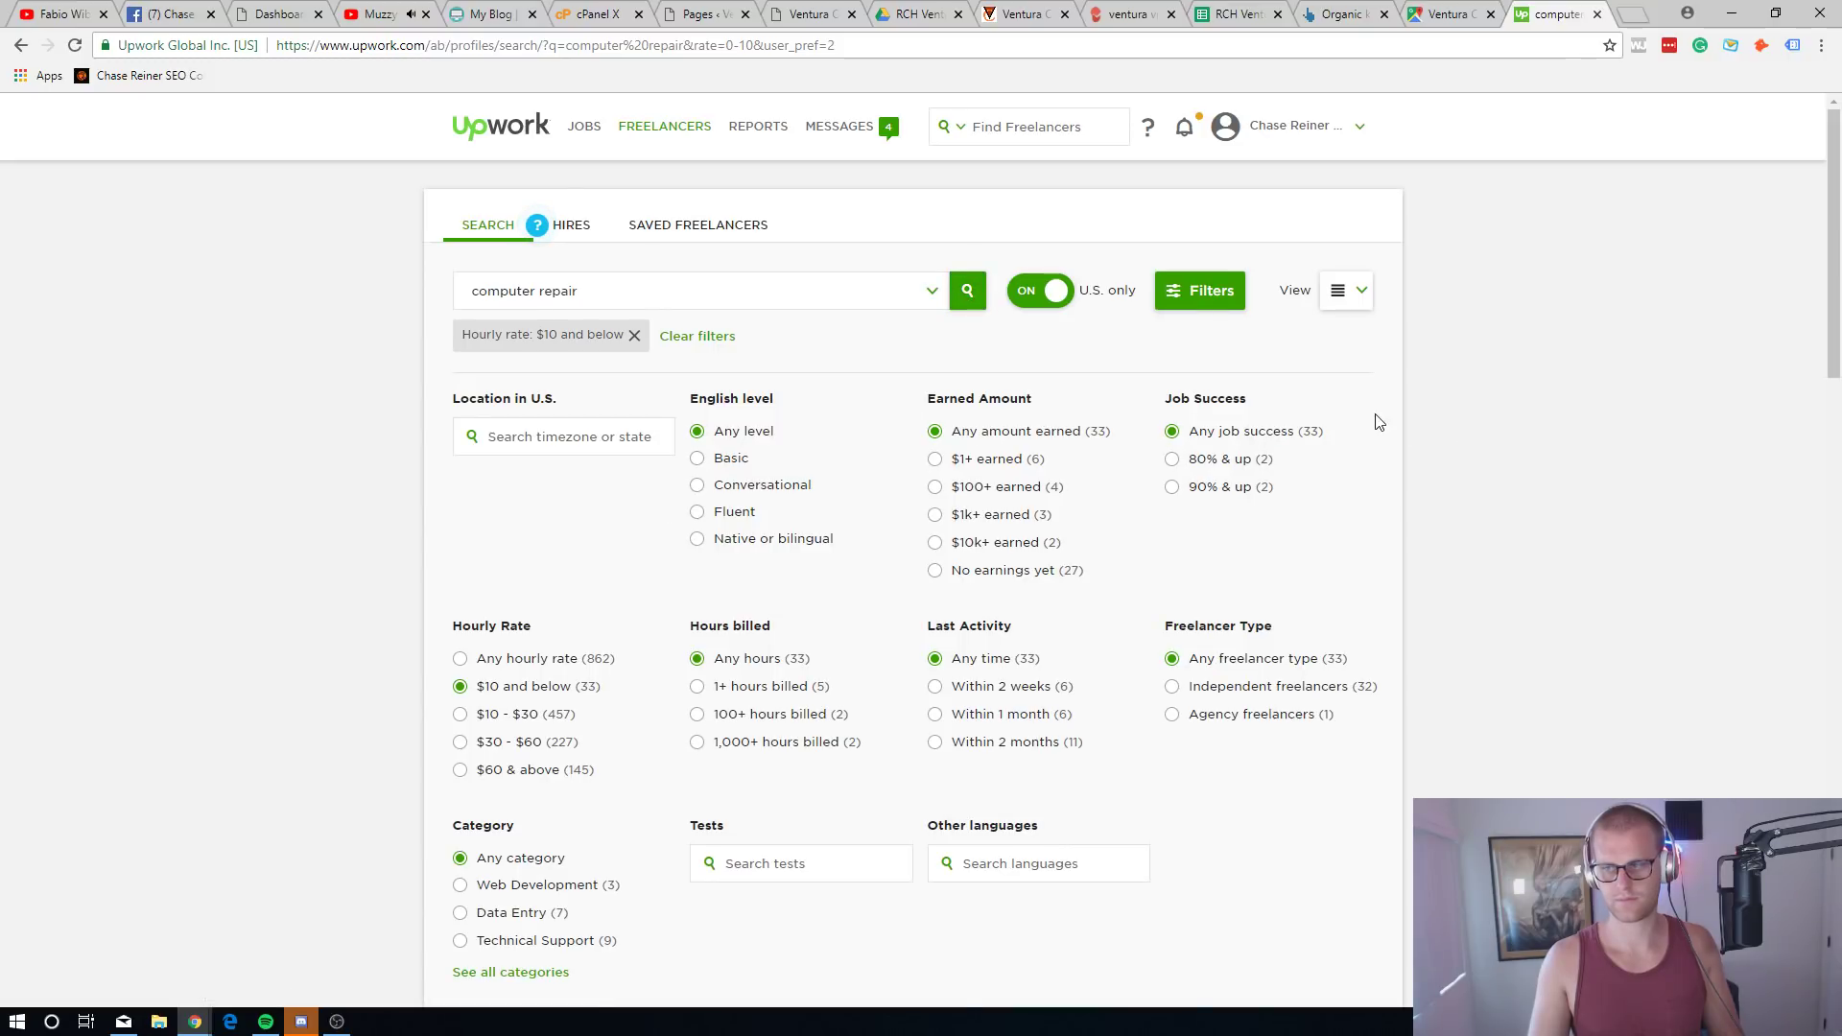
scroll(1328, 452, down, 10)
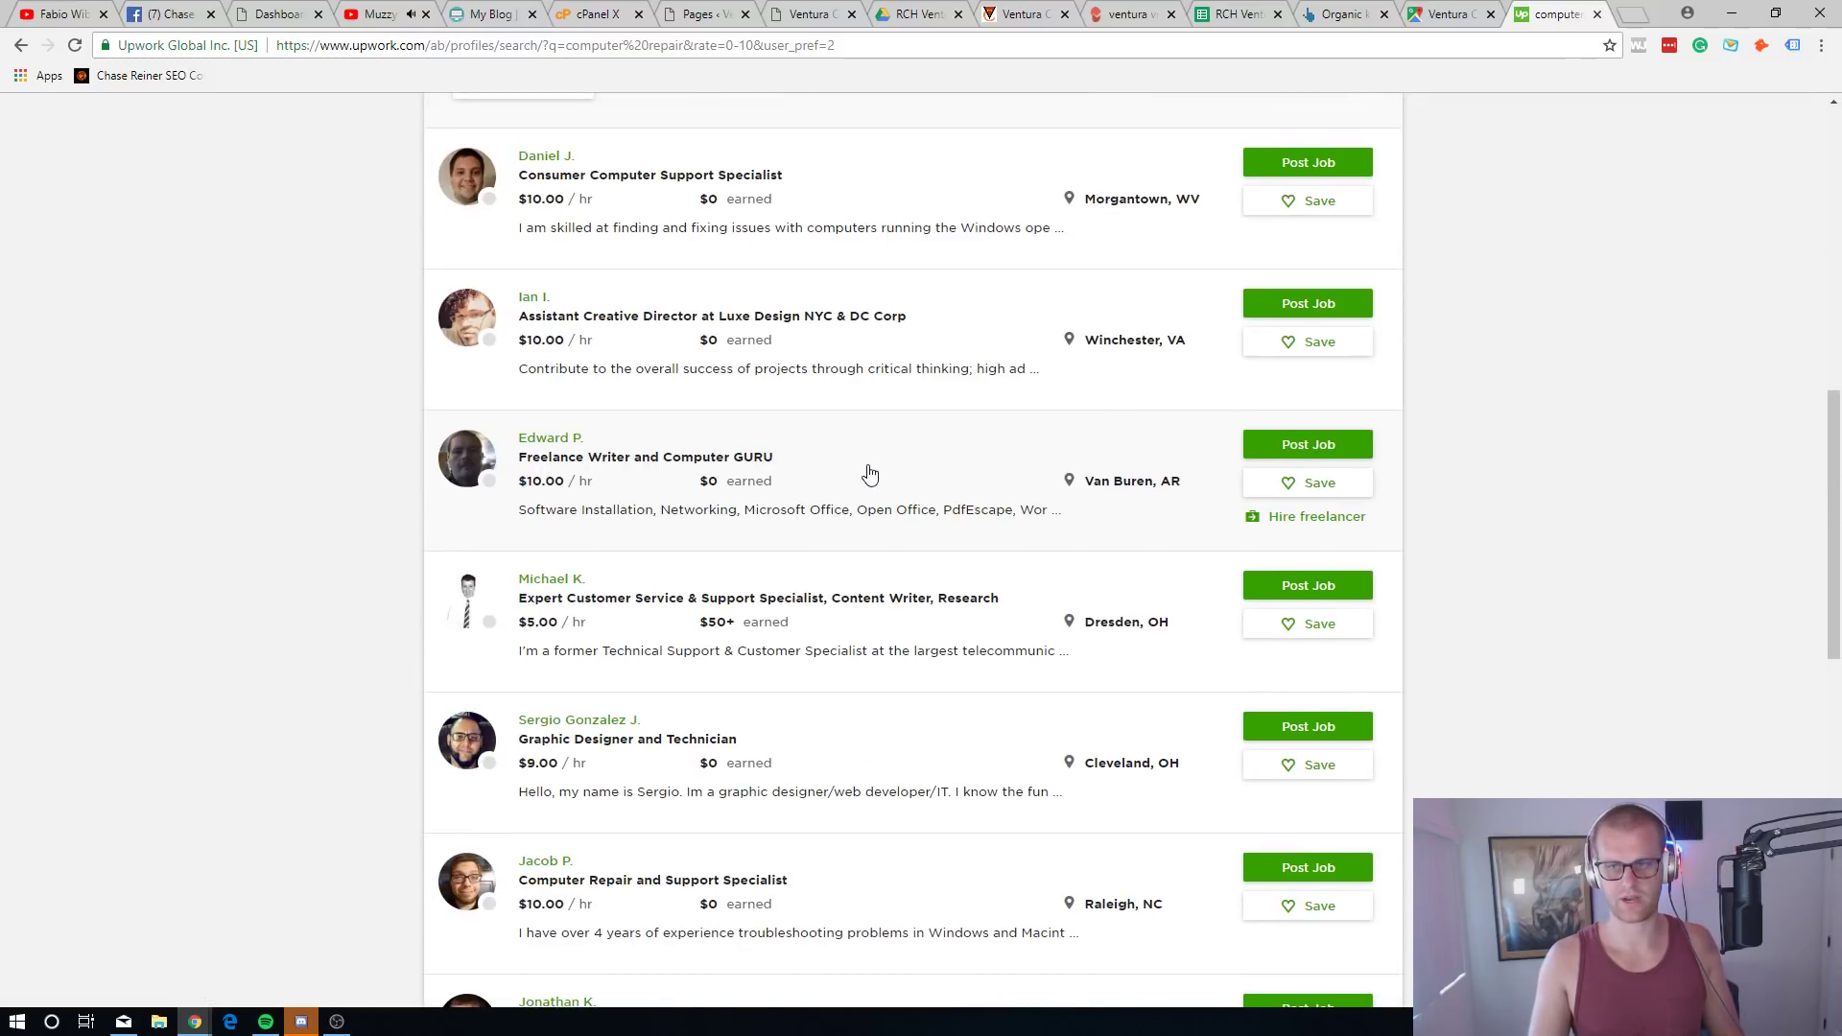
scroll(863, 470, down, 4)
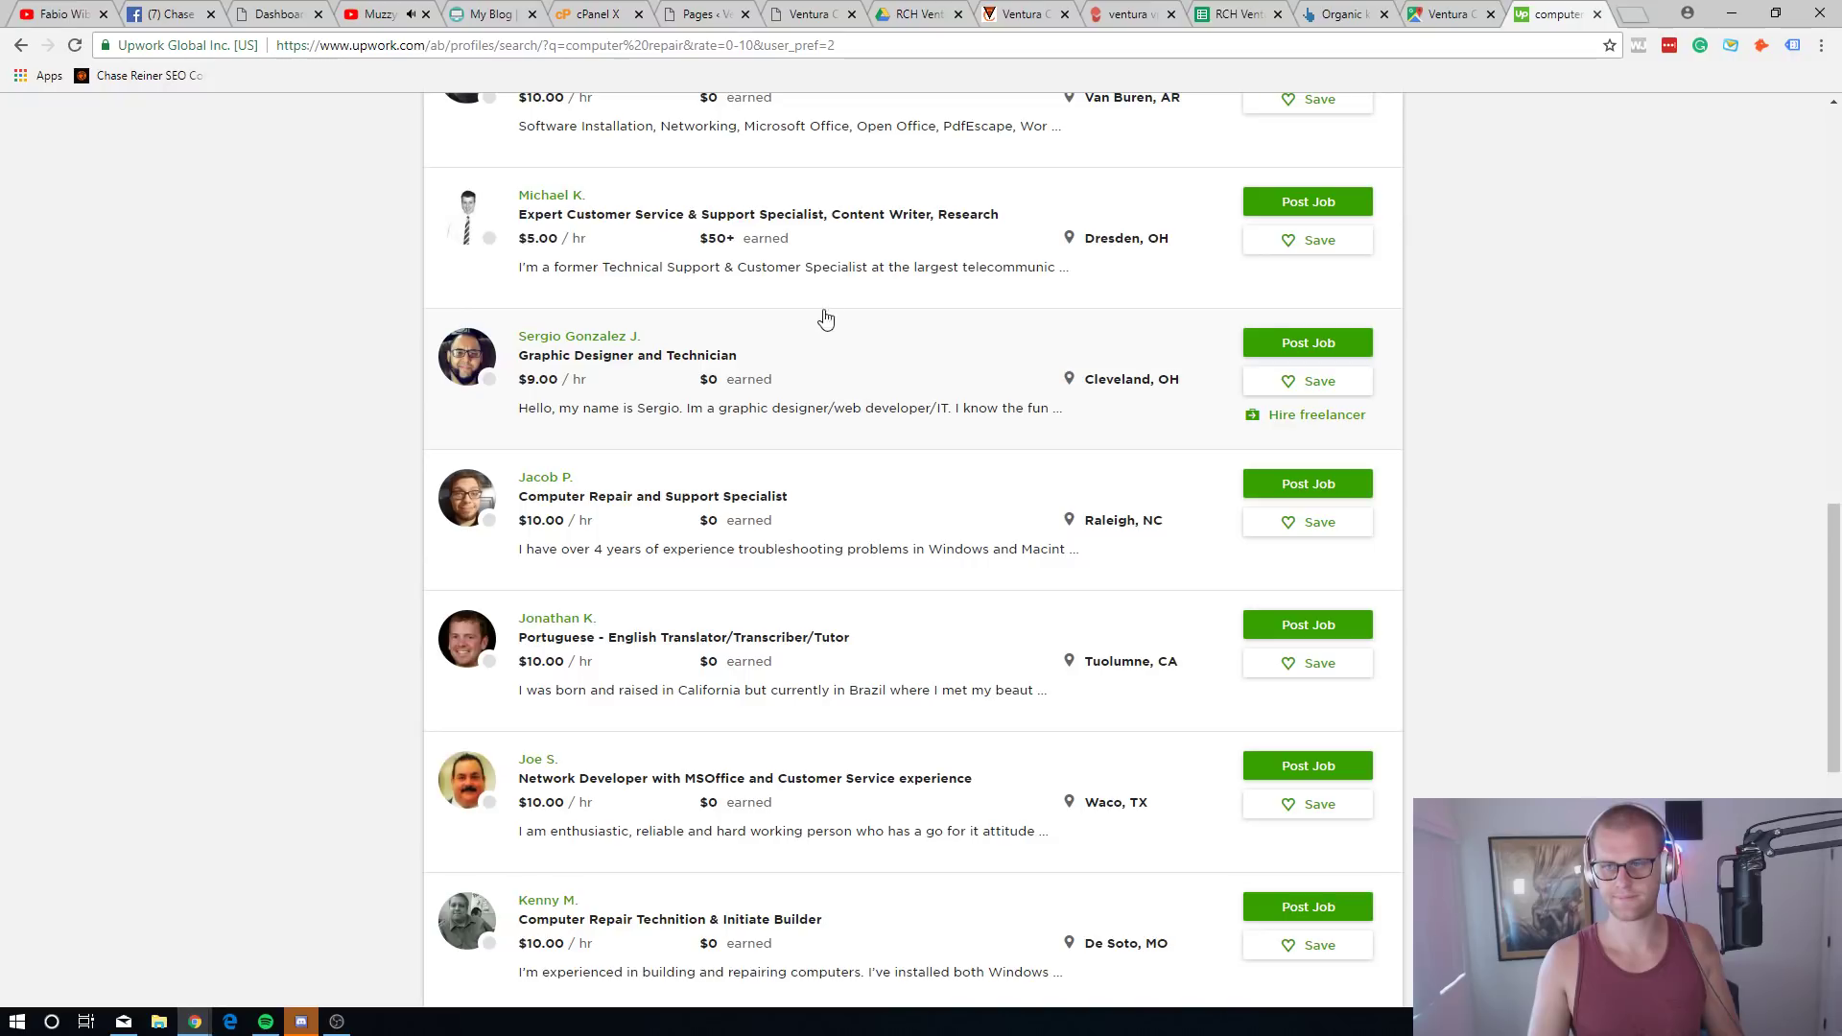
click(913, 290)
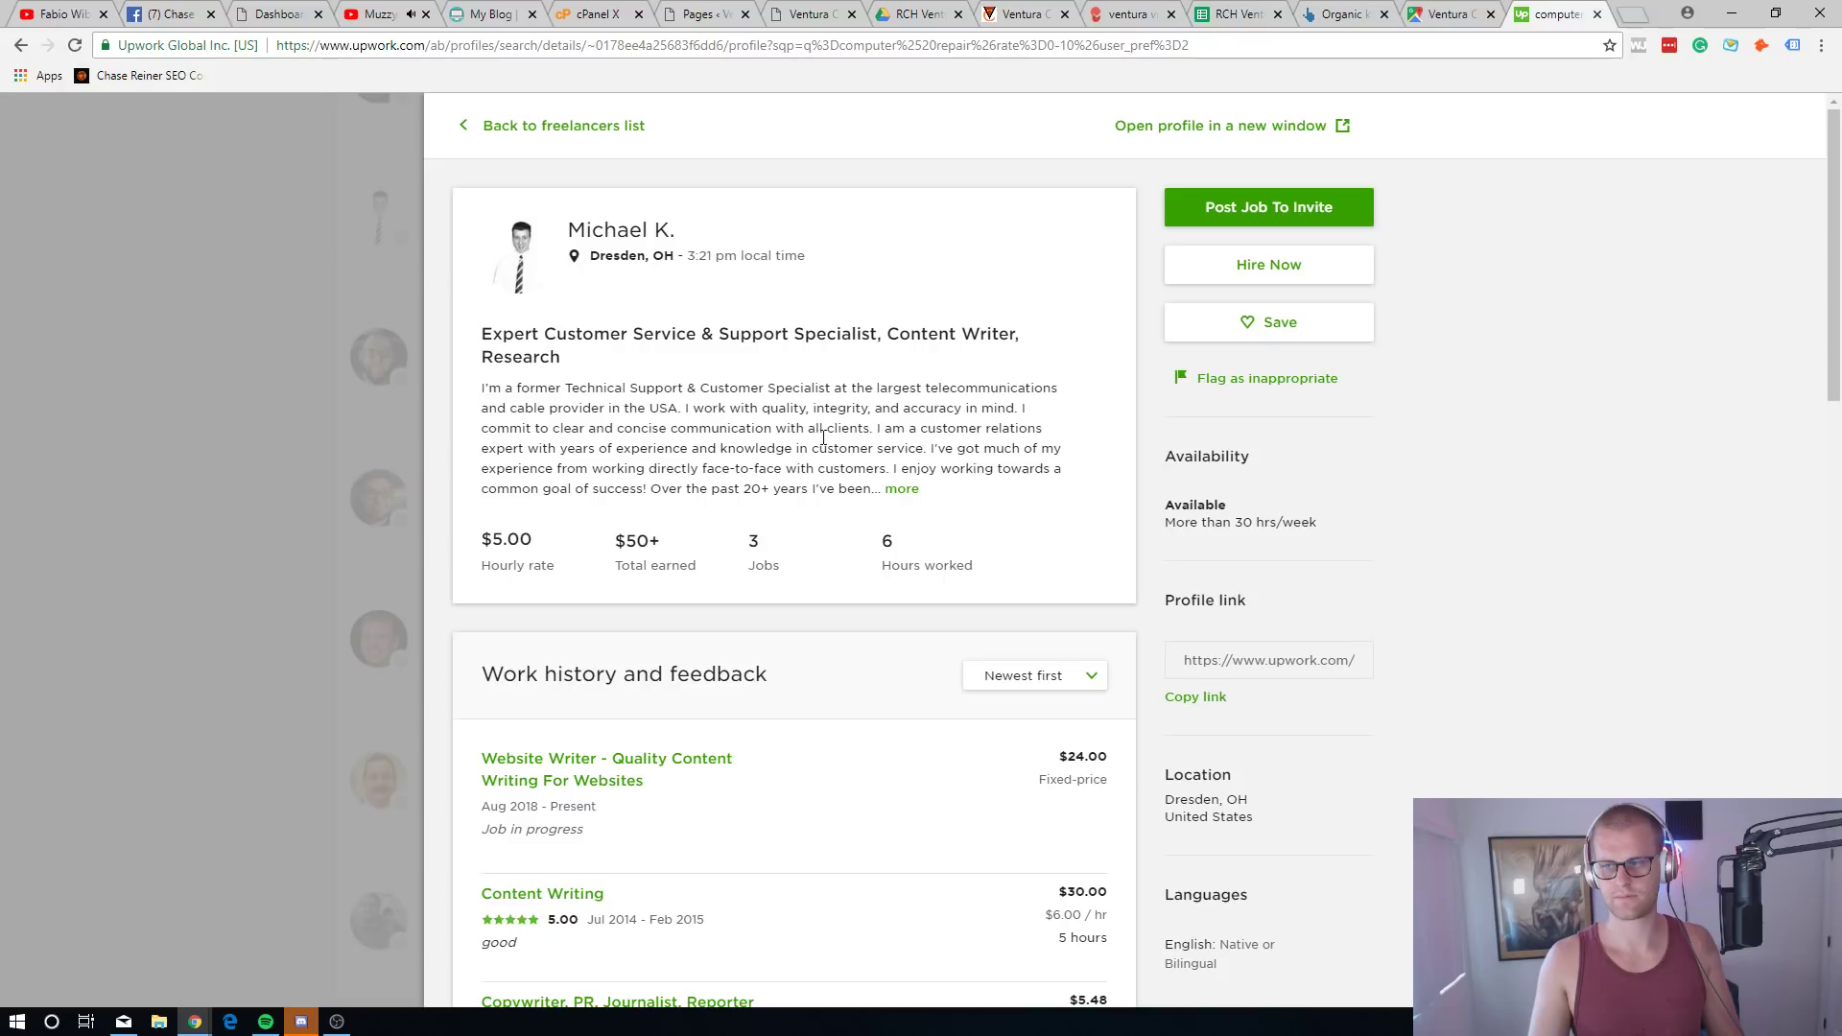
Read the specialist's expanded bio, then choose 'Post Job To Invite'
click(903, 490)
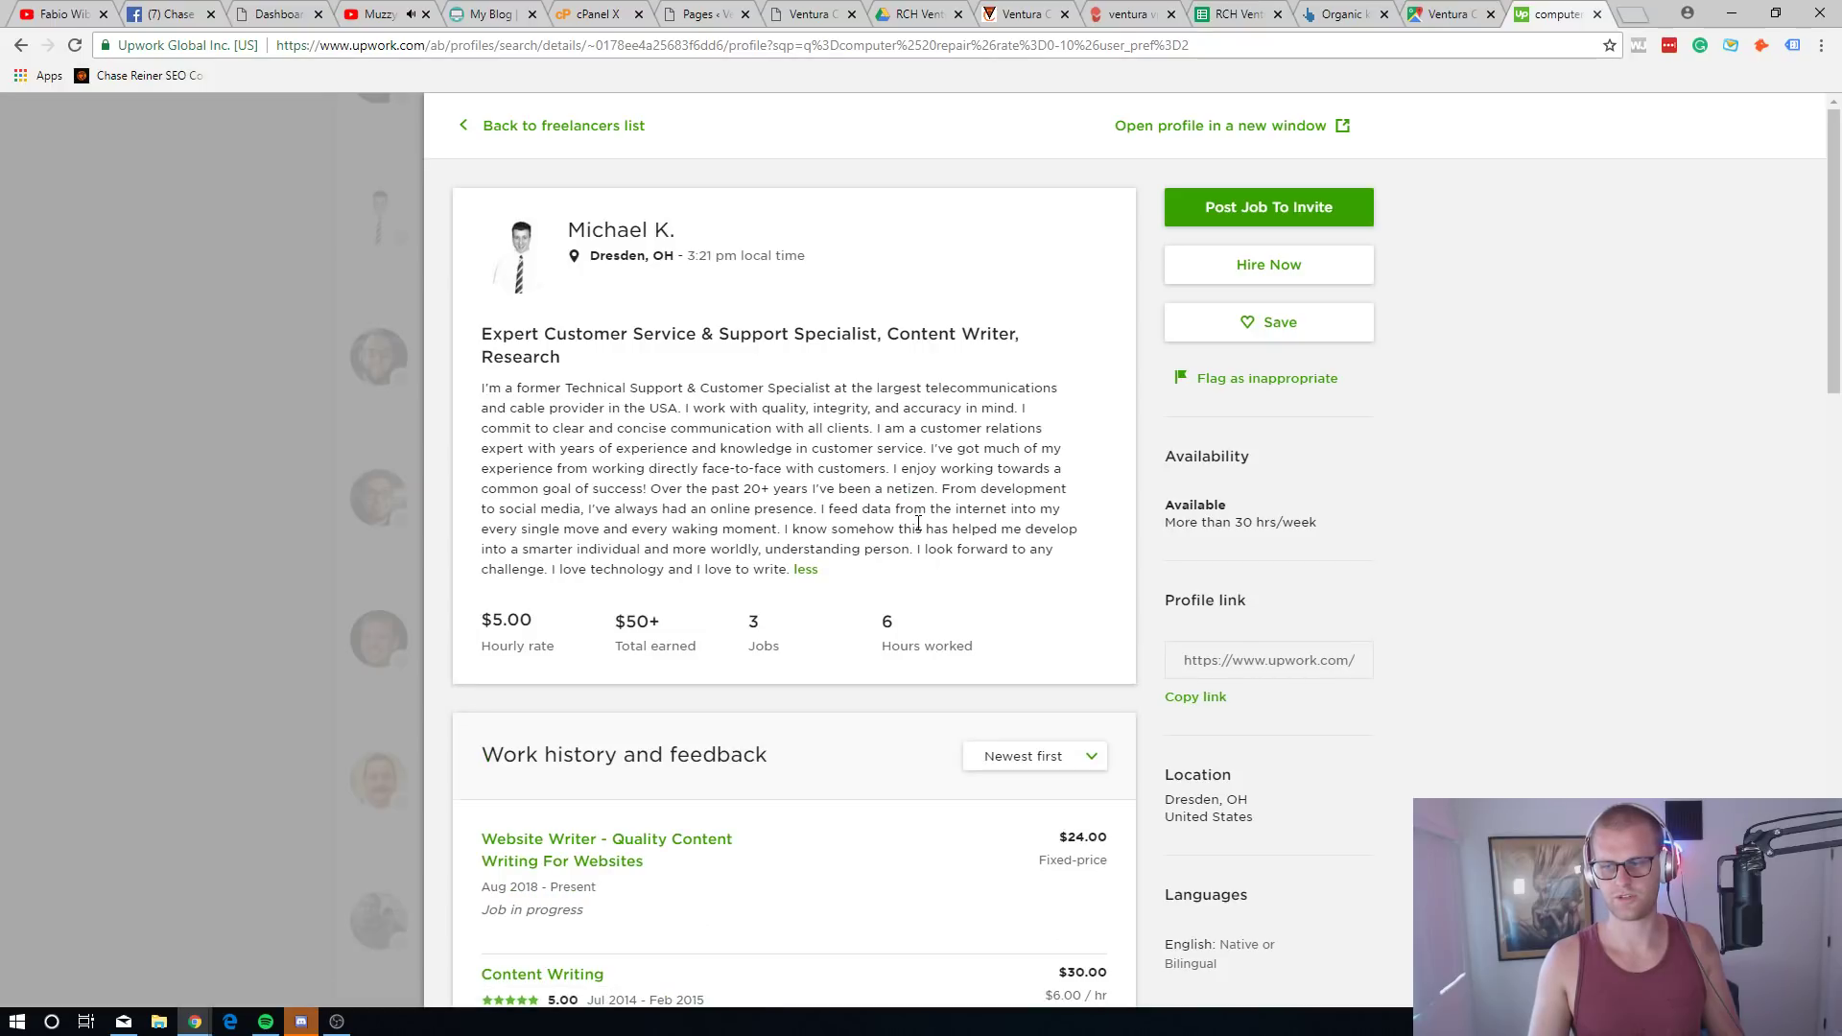
scroll(918, 523, down, 3)
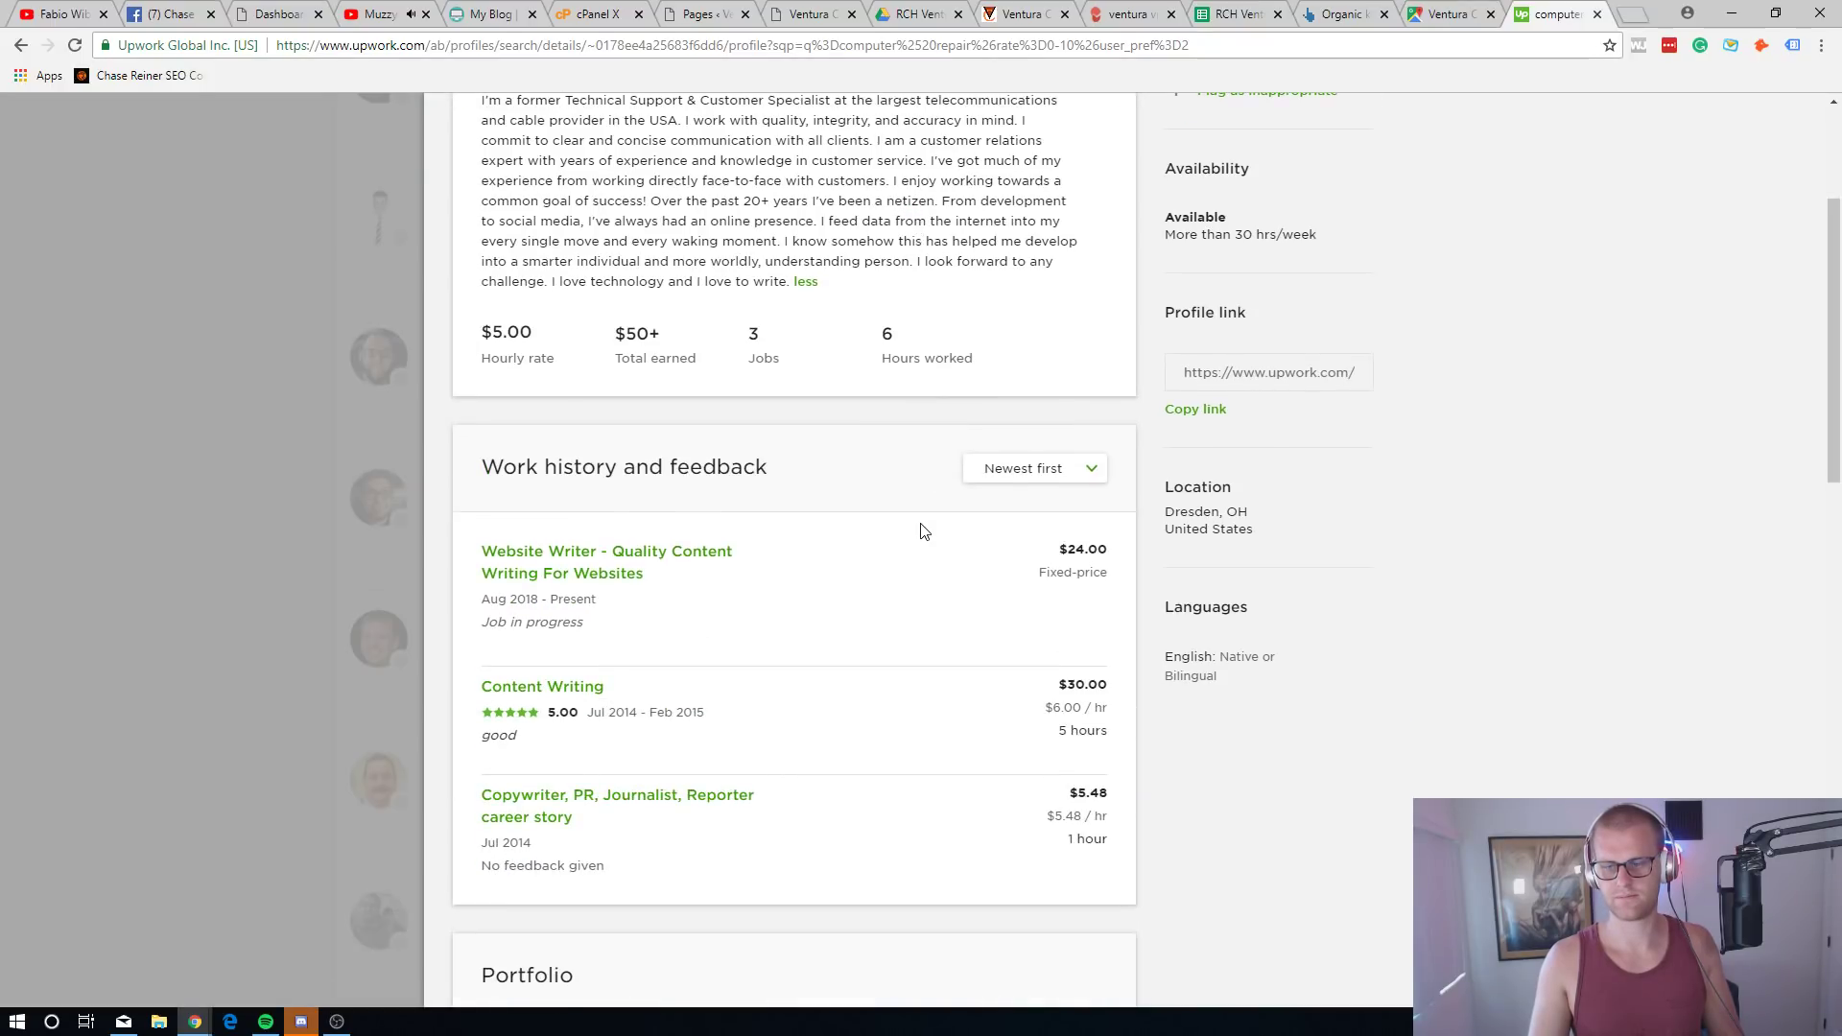
scroll(924, 530, up, 3)
click(1300, 230)
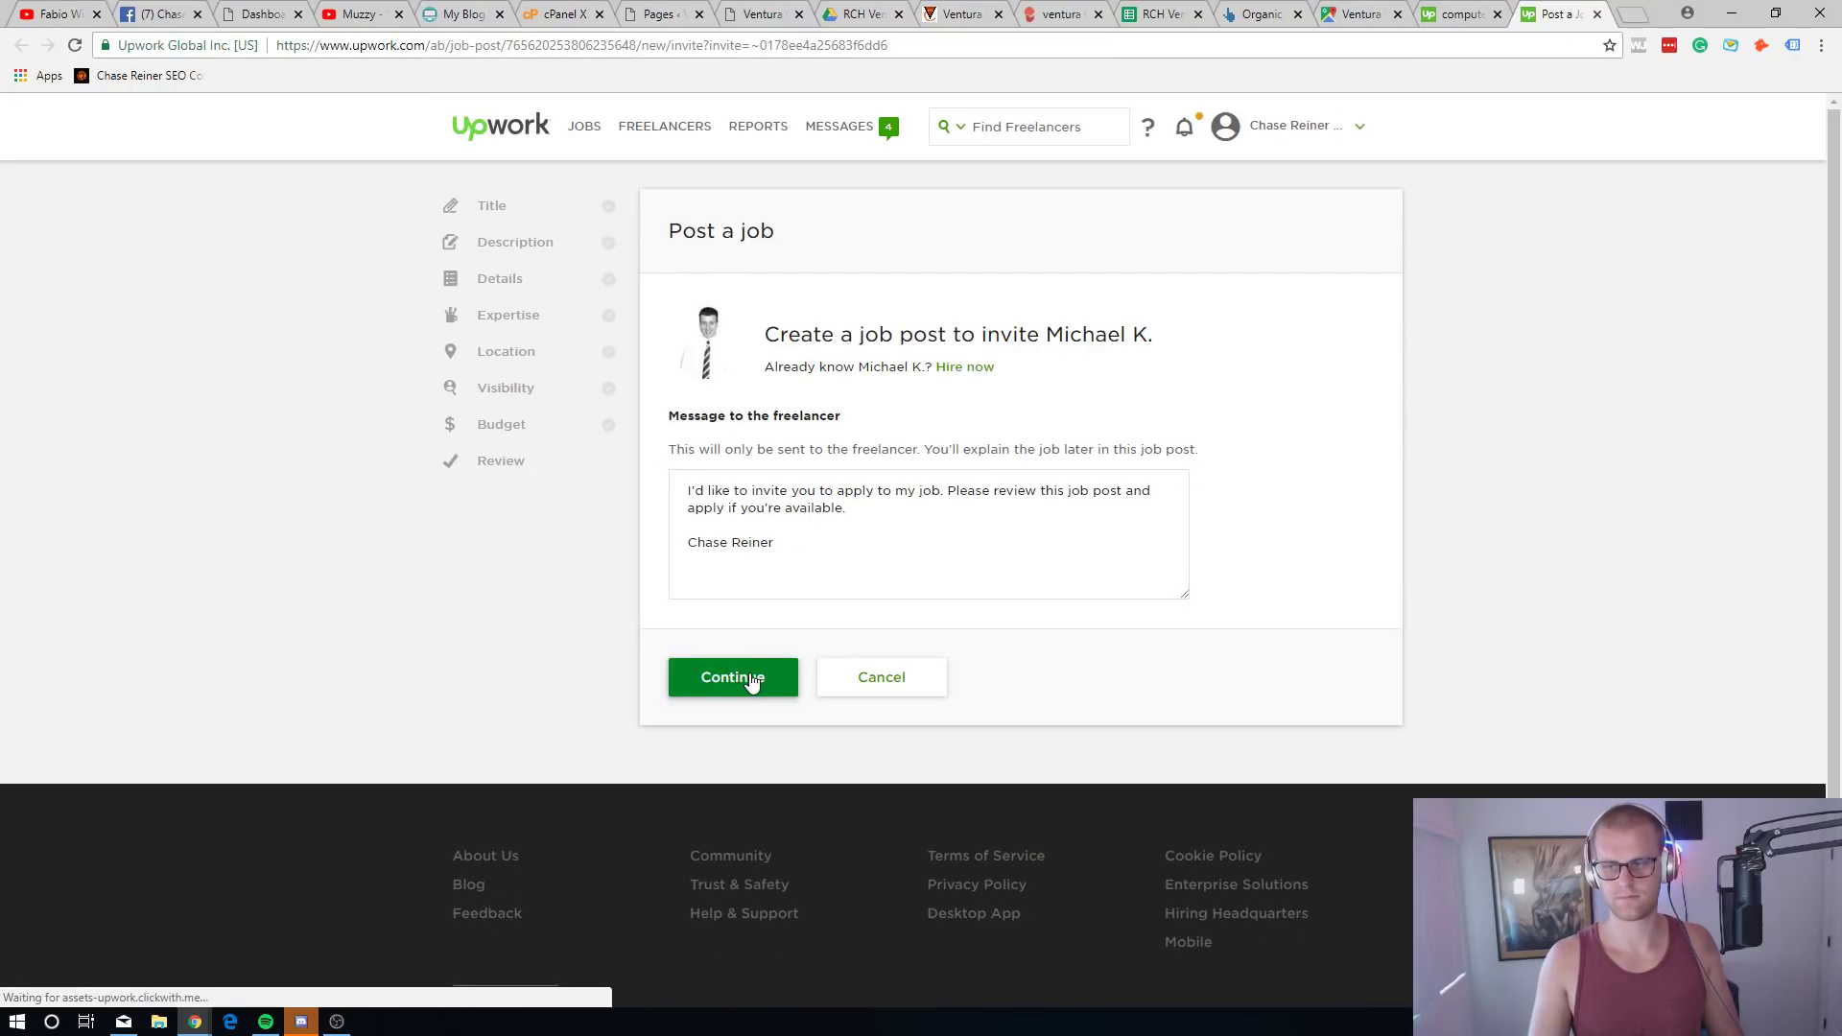
Keep the default invitation message and dismiss the connection notice to reach the Title step
click(943, 495)
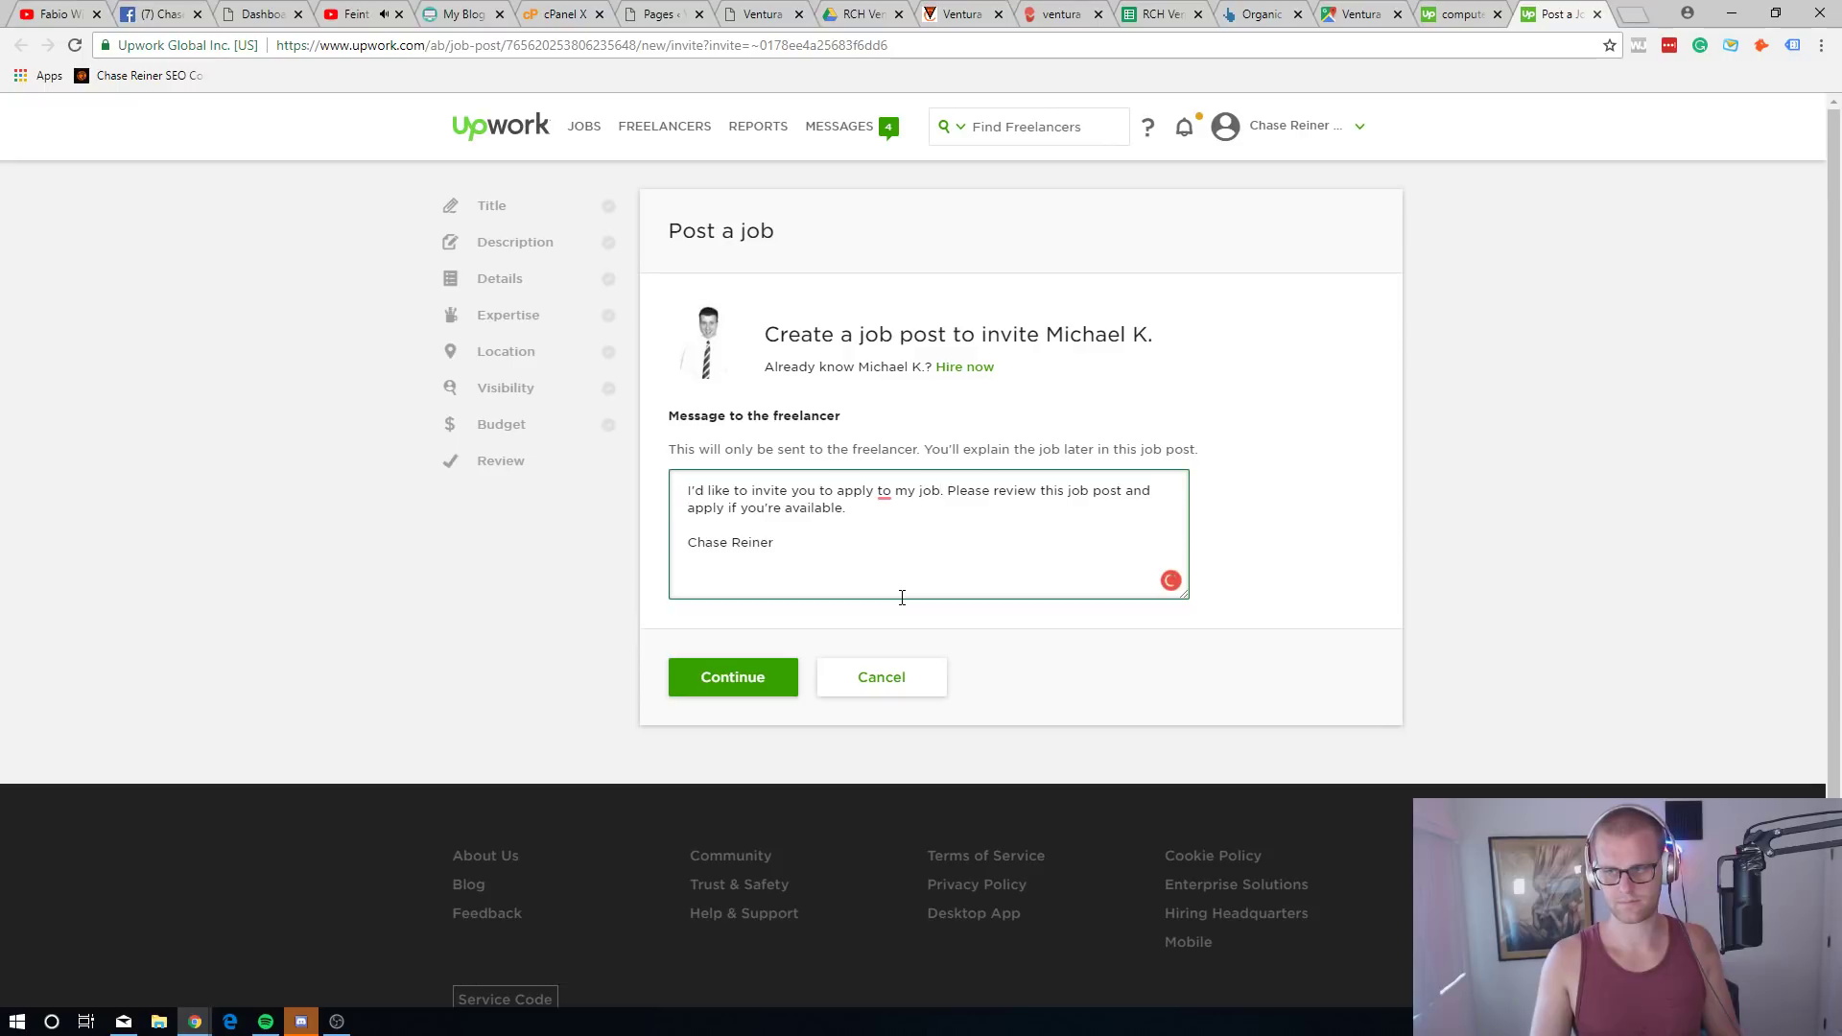
click(715, 682)
click(643, 676)
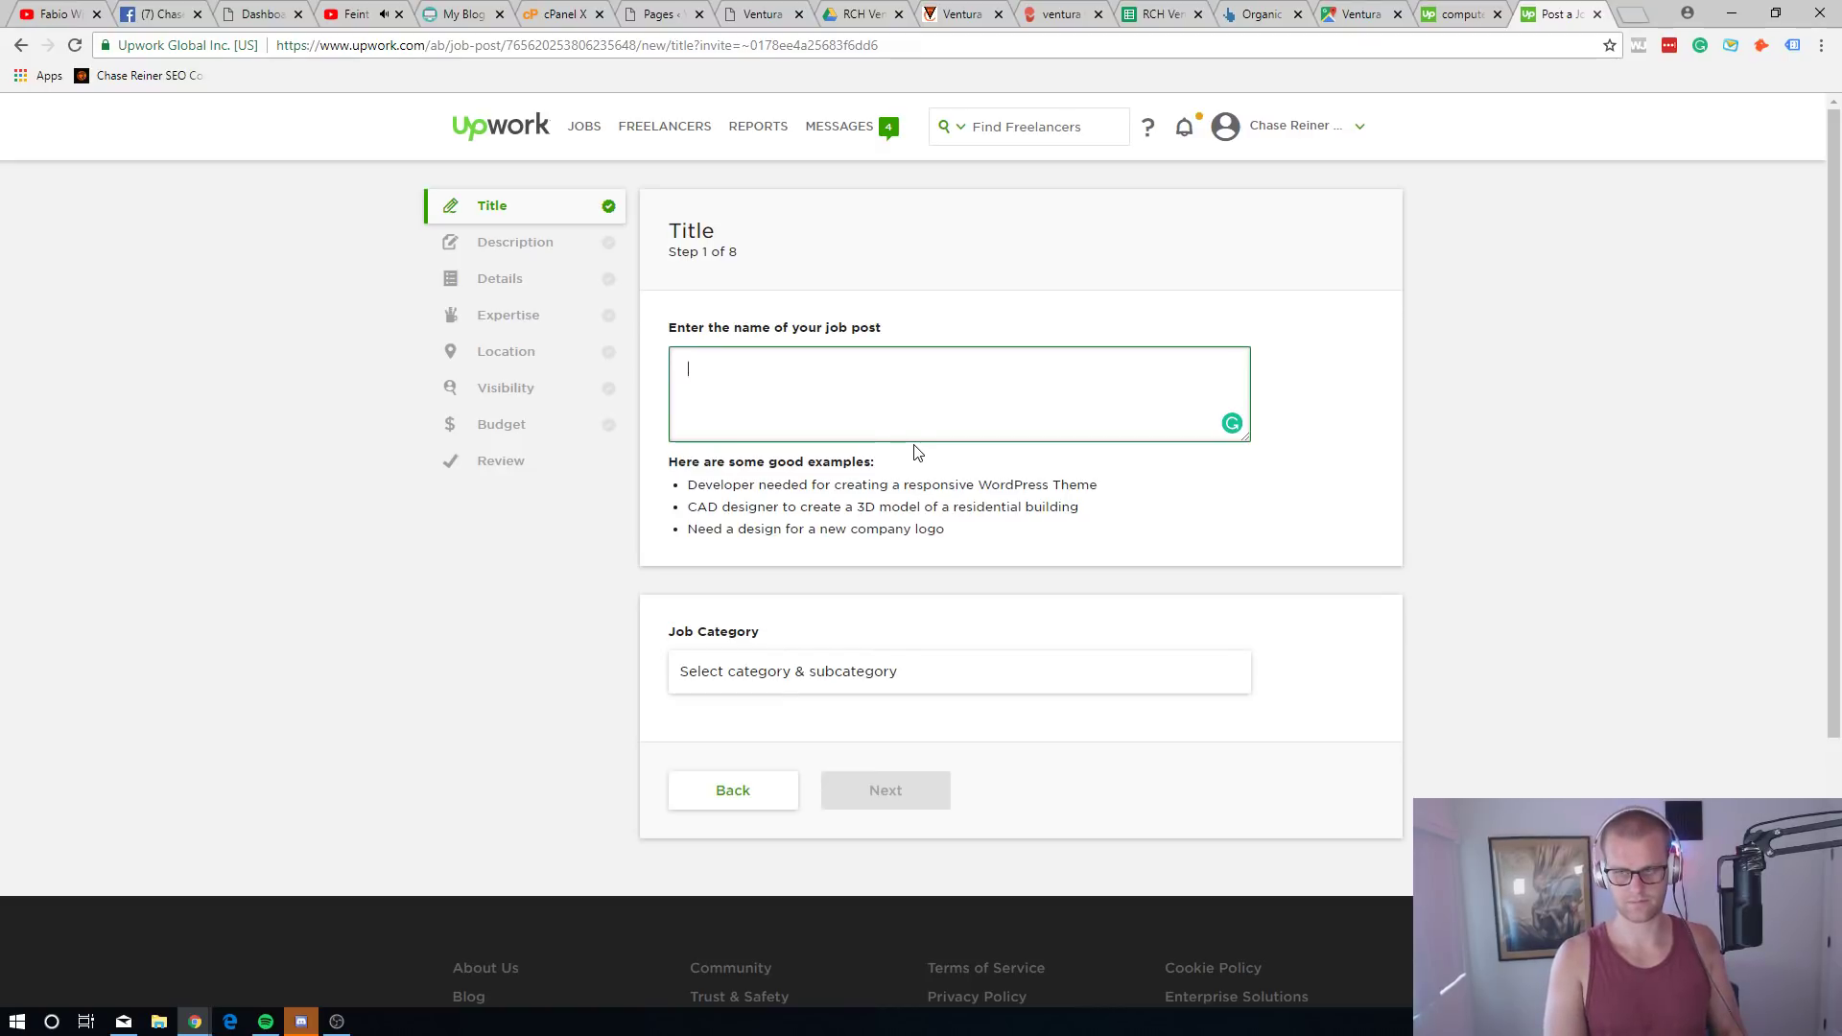
Type the job title text, fixing typos, ending with 'topics include:'
text(I need someone to write a)
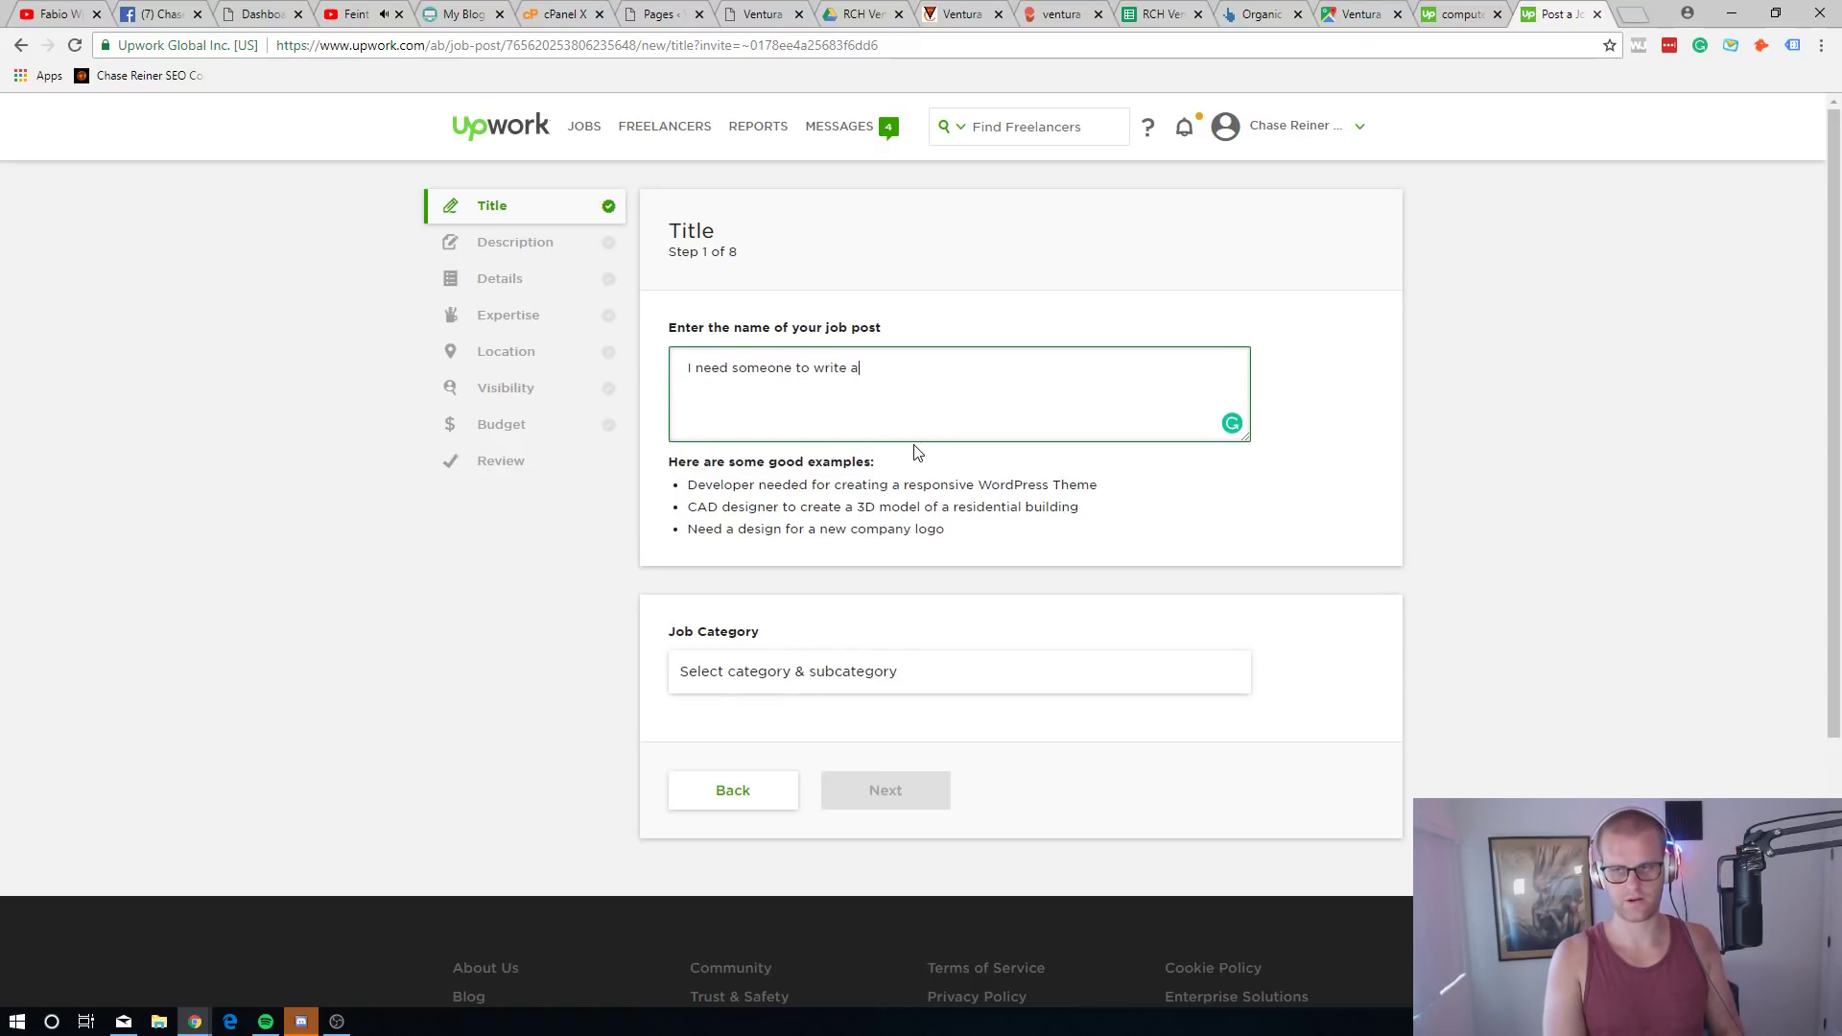
key(BackSpace)
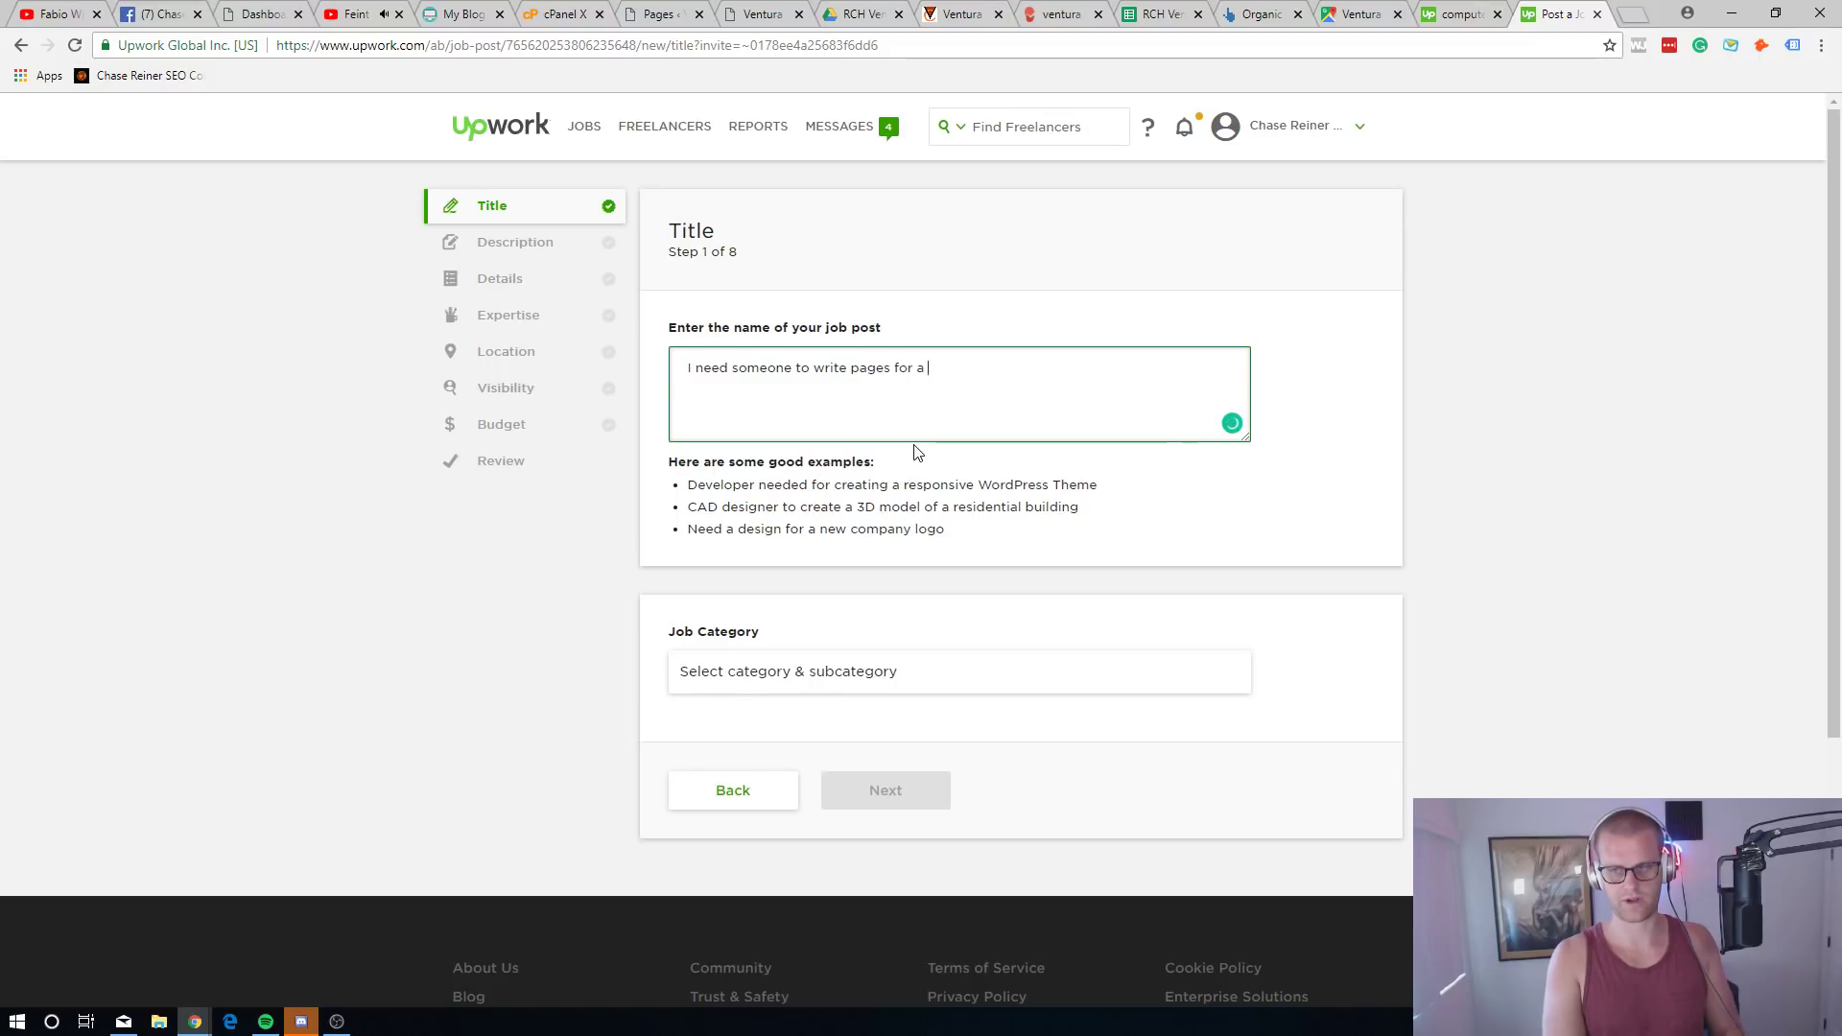
key(BackSpace)
text(uter repair website. Some of th)
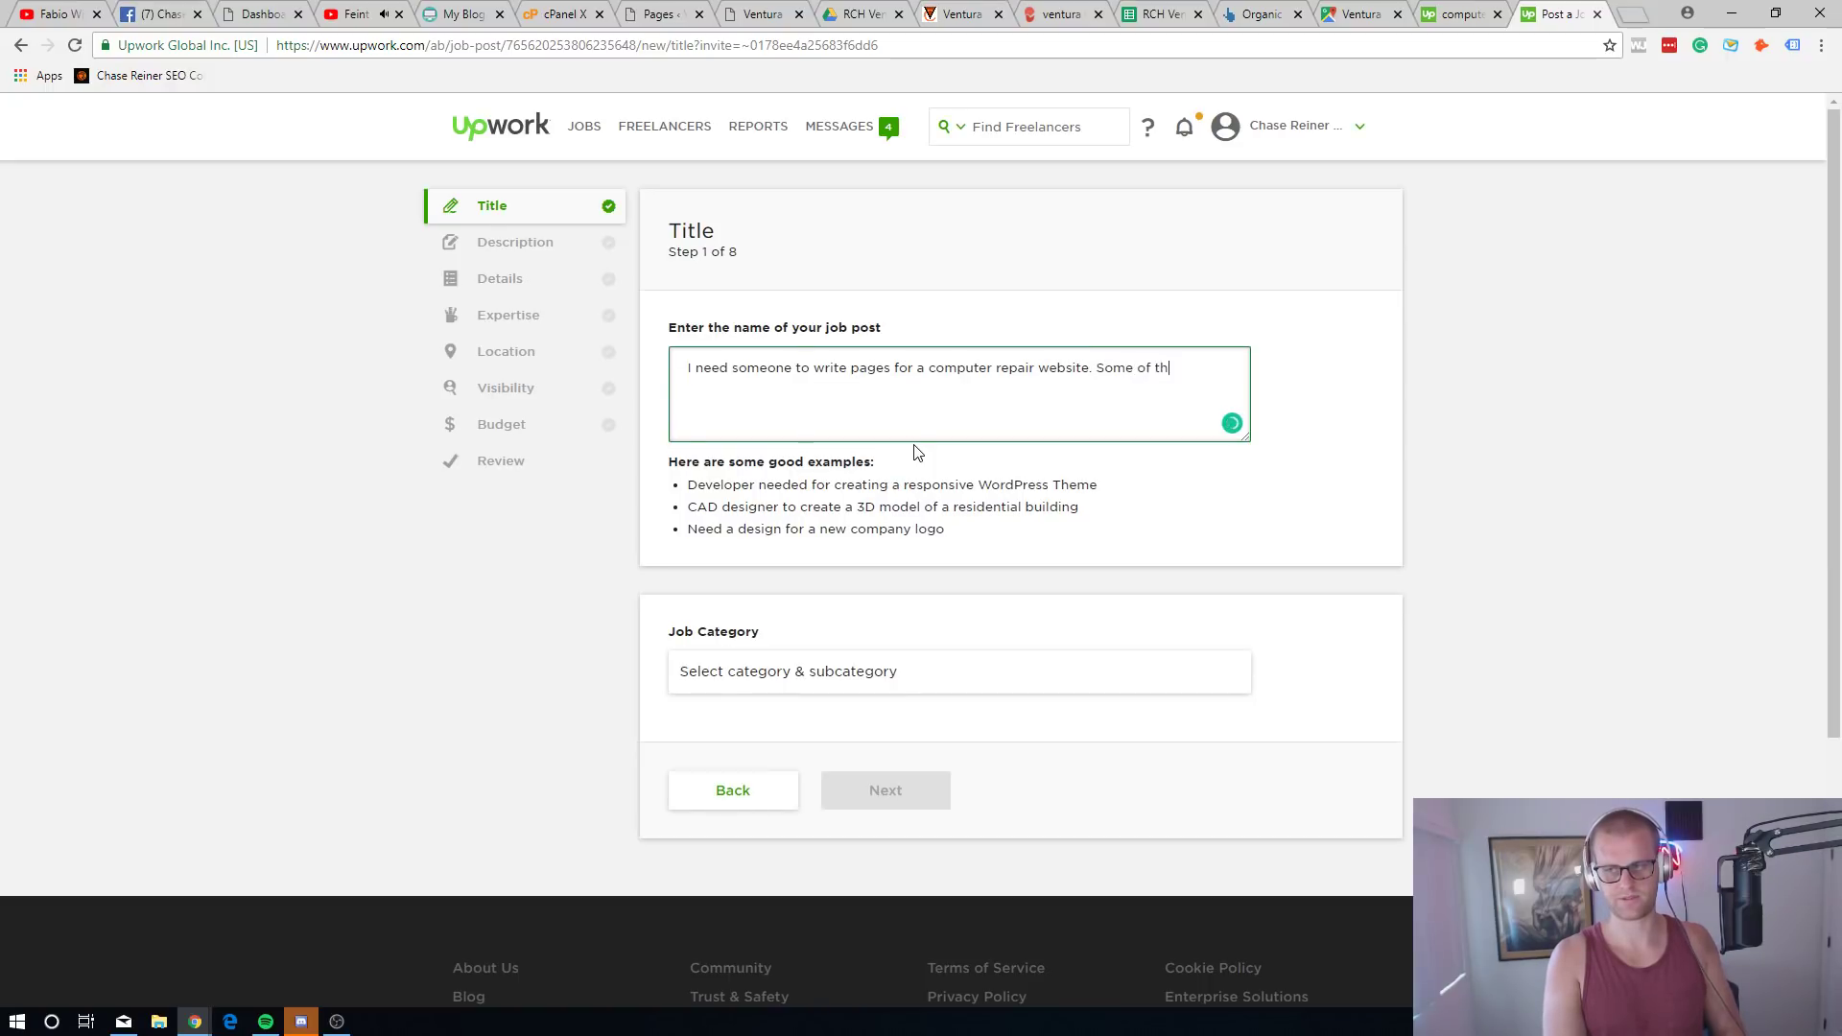
text(ese topics includ)
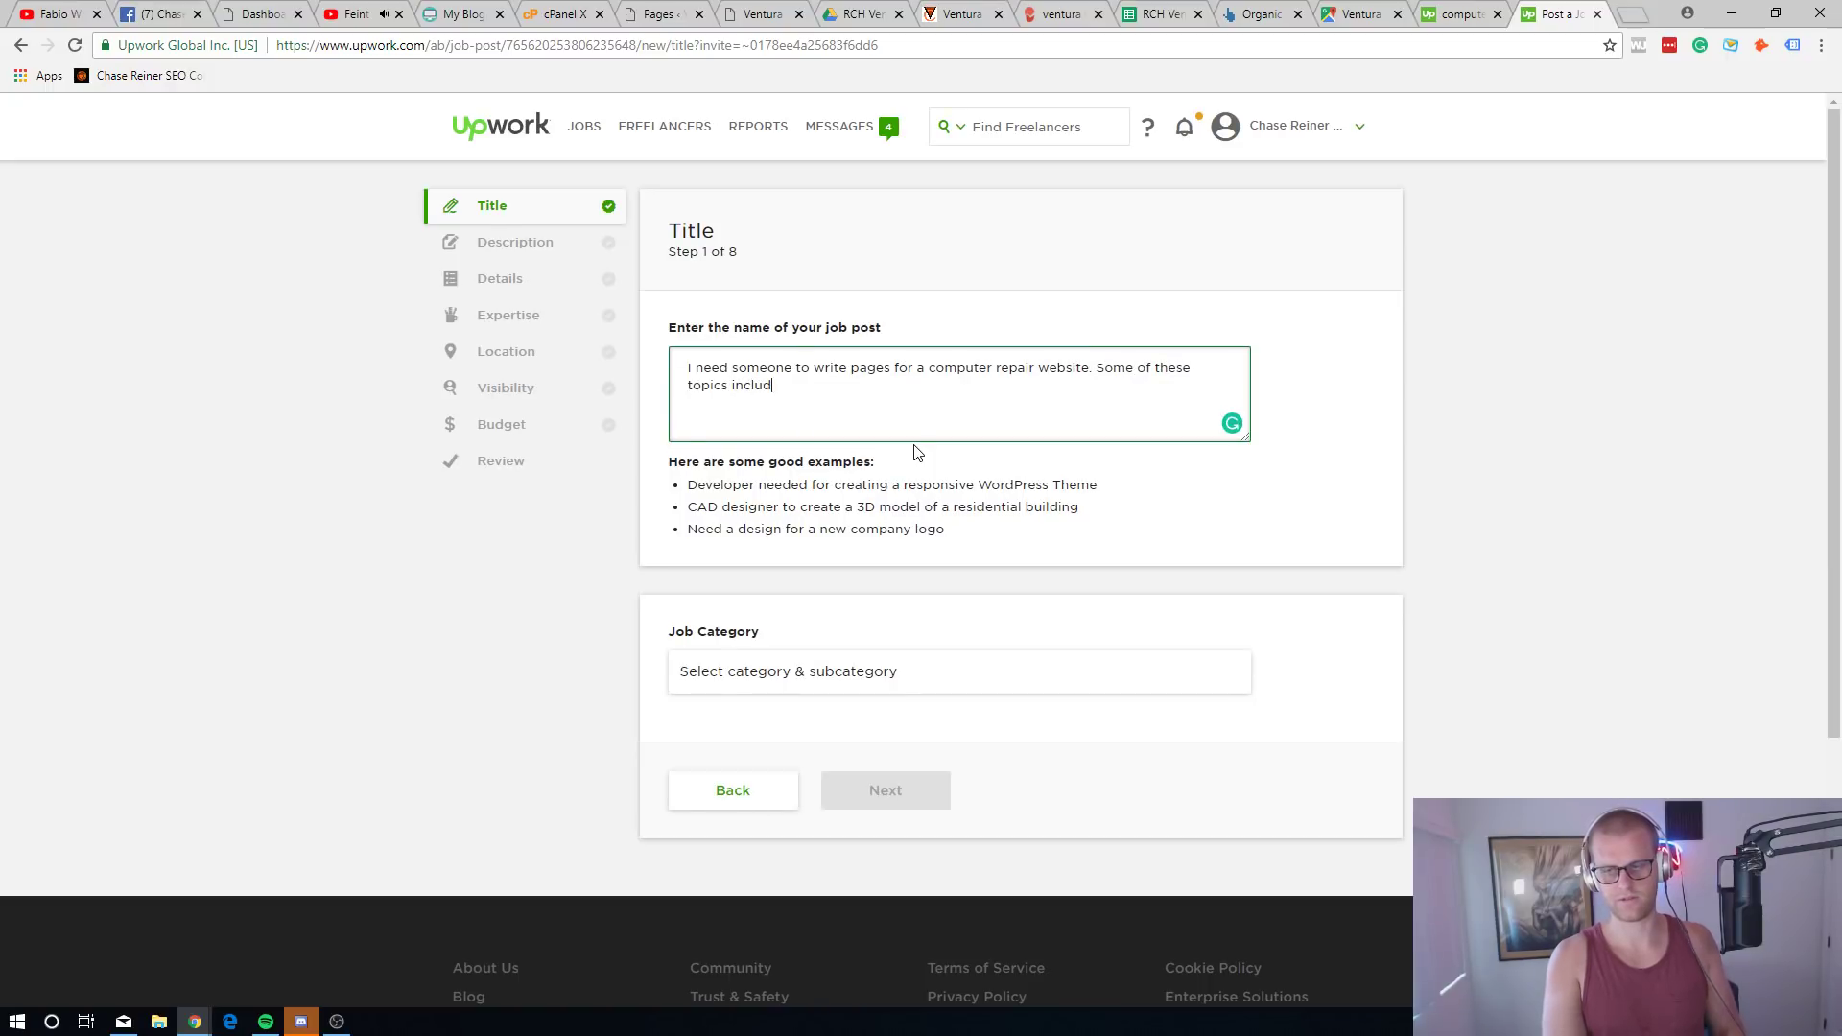
text(e:)
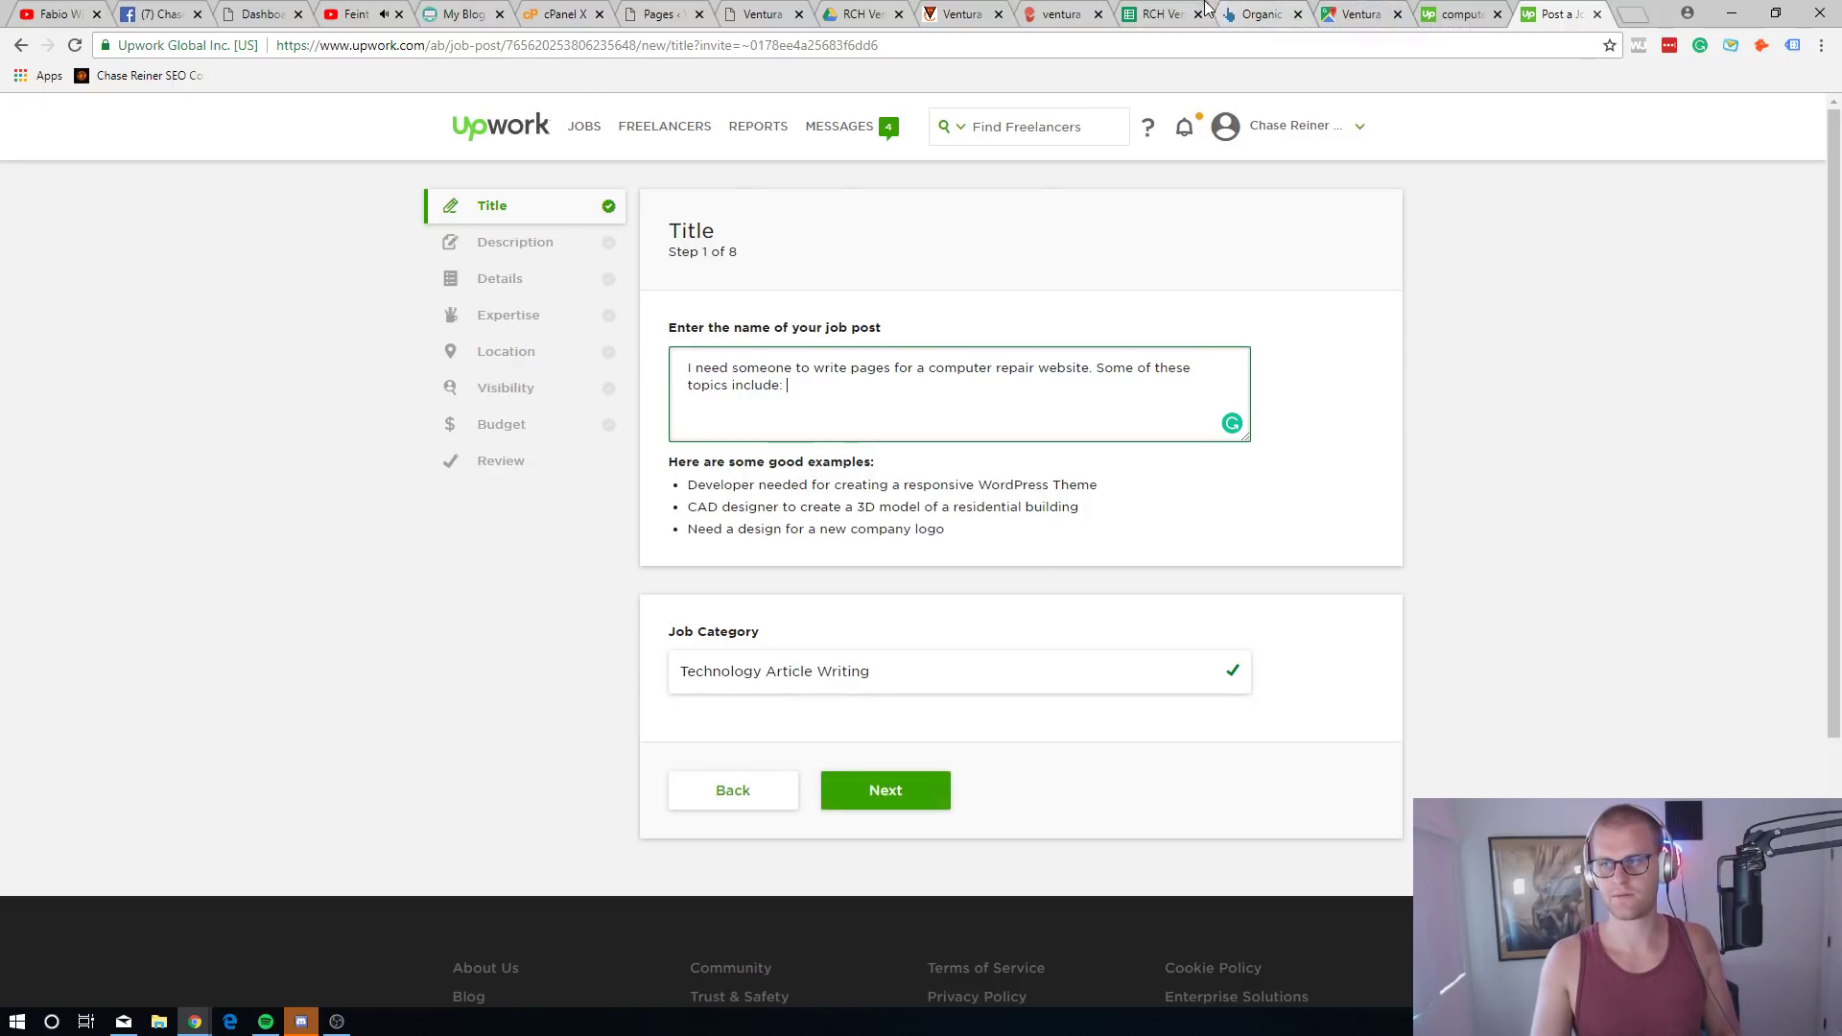
Copy the services keywords B5:B10 from the RCH Ventura Roadmap spreadsheet into the title
click(1163, 13)
click(579, 458)
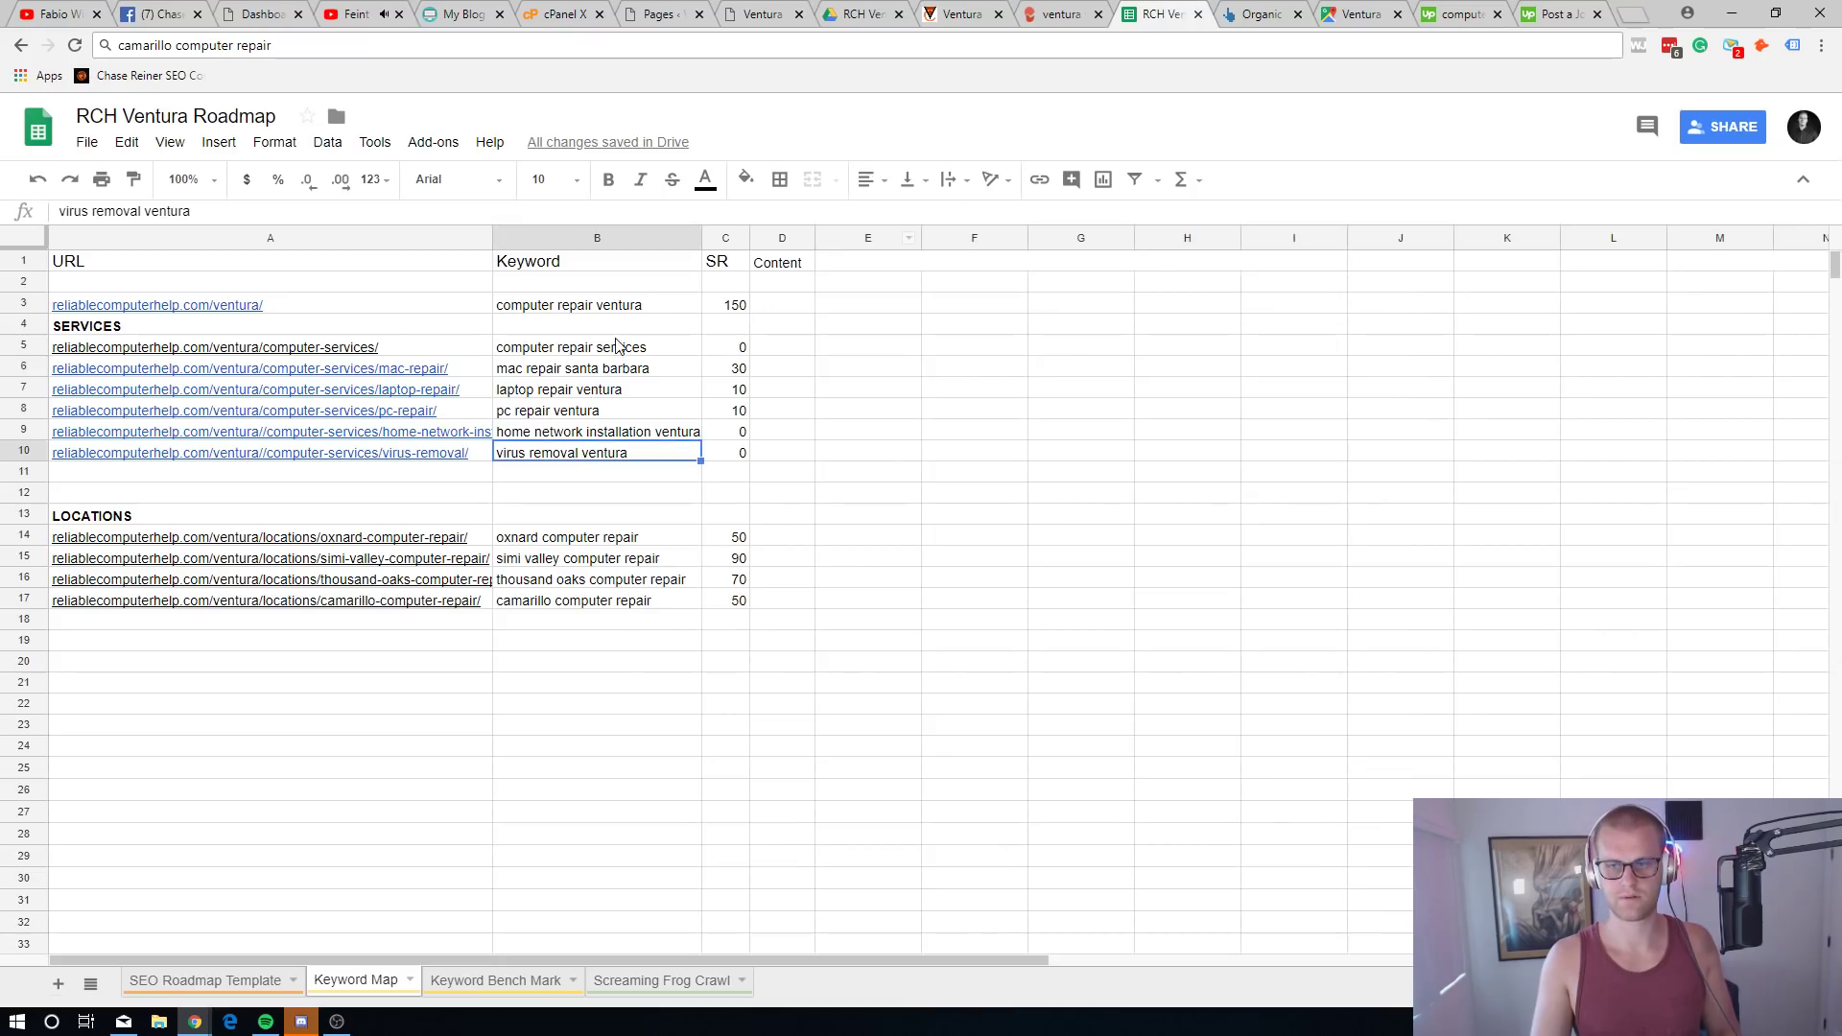
shift+click(619, 348)
key(ctrl+c)
click(1565, 13)
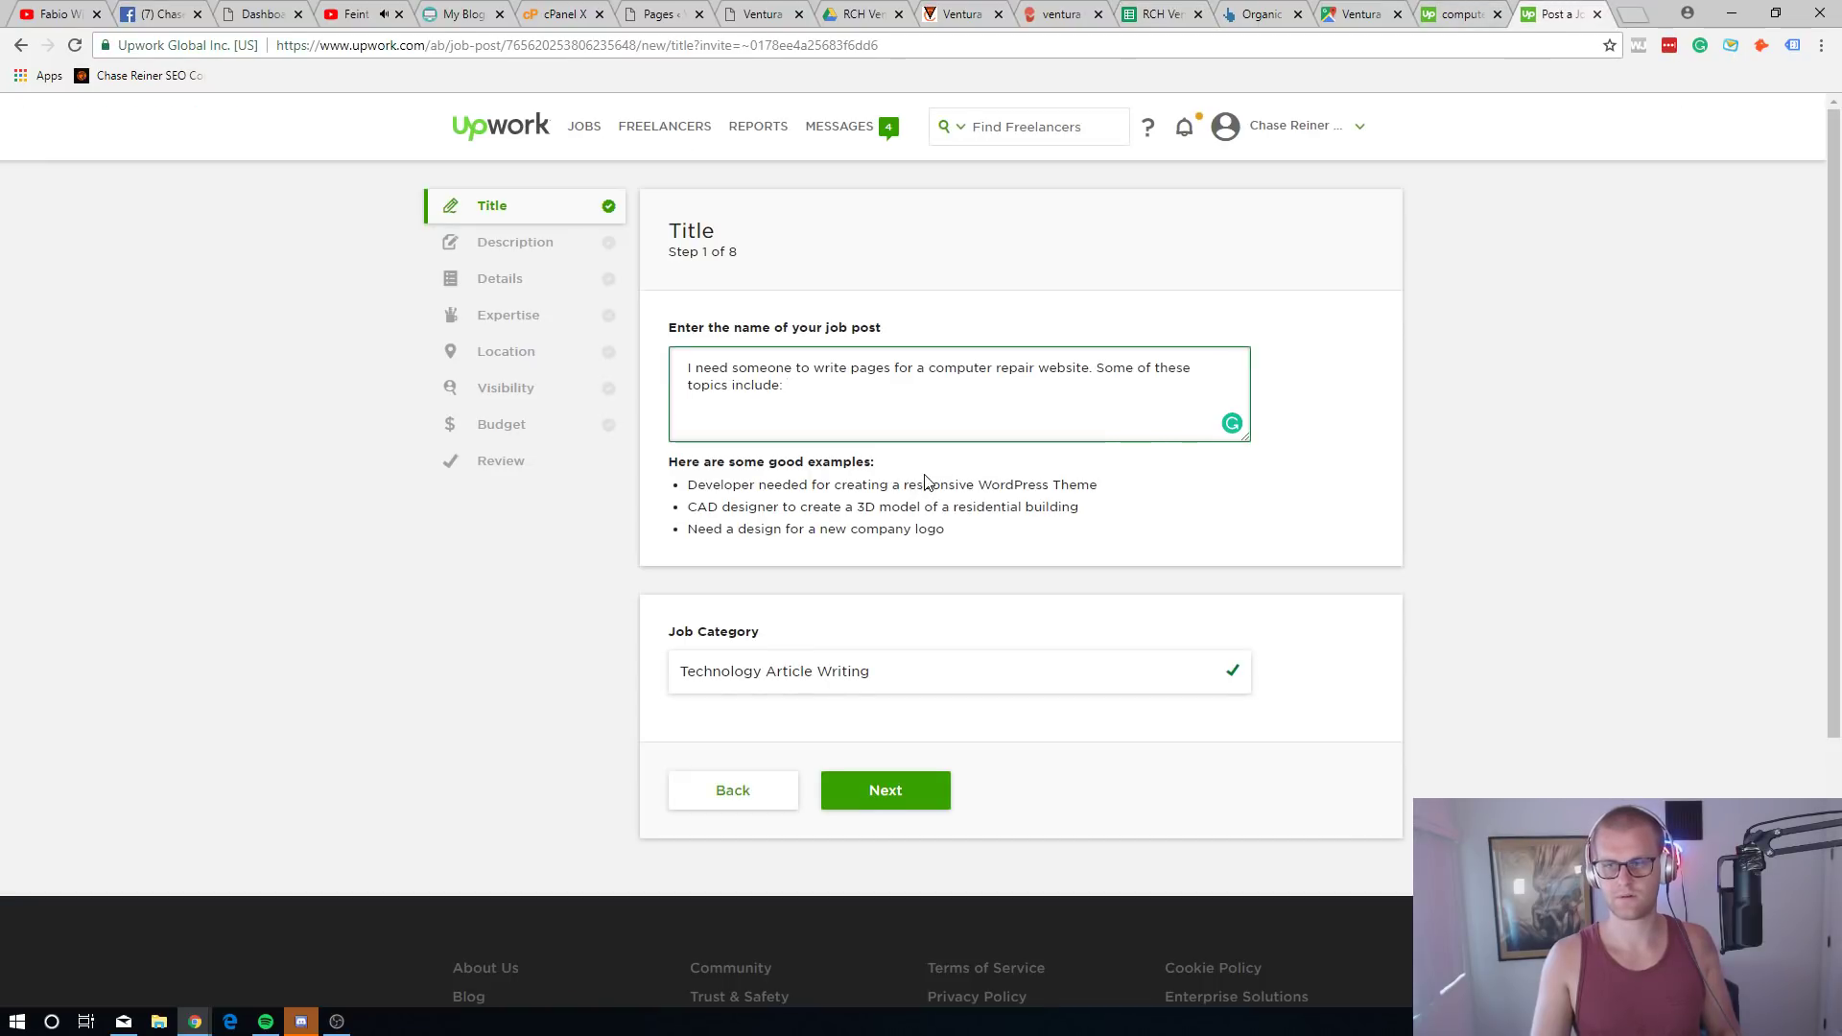
key(ctrl+v)
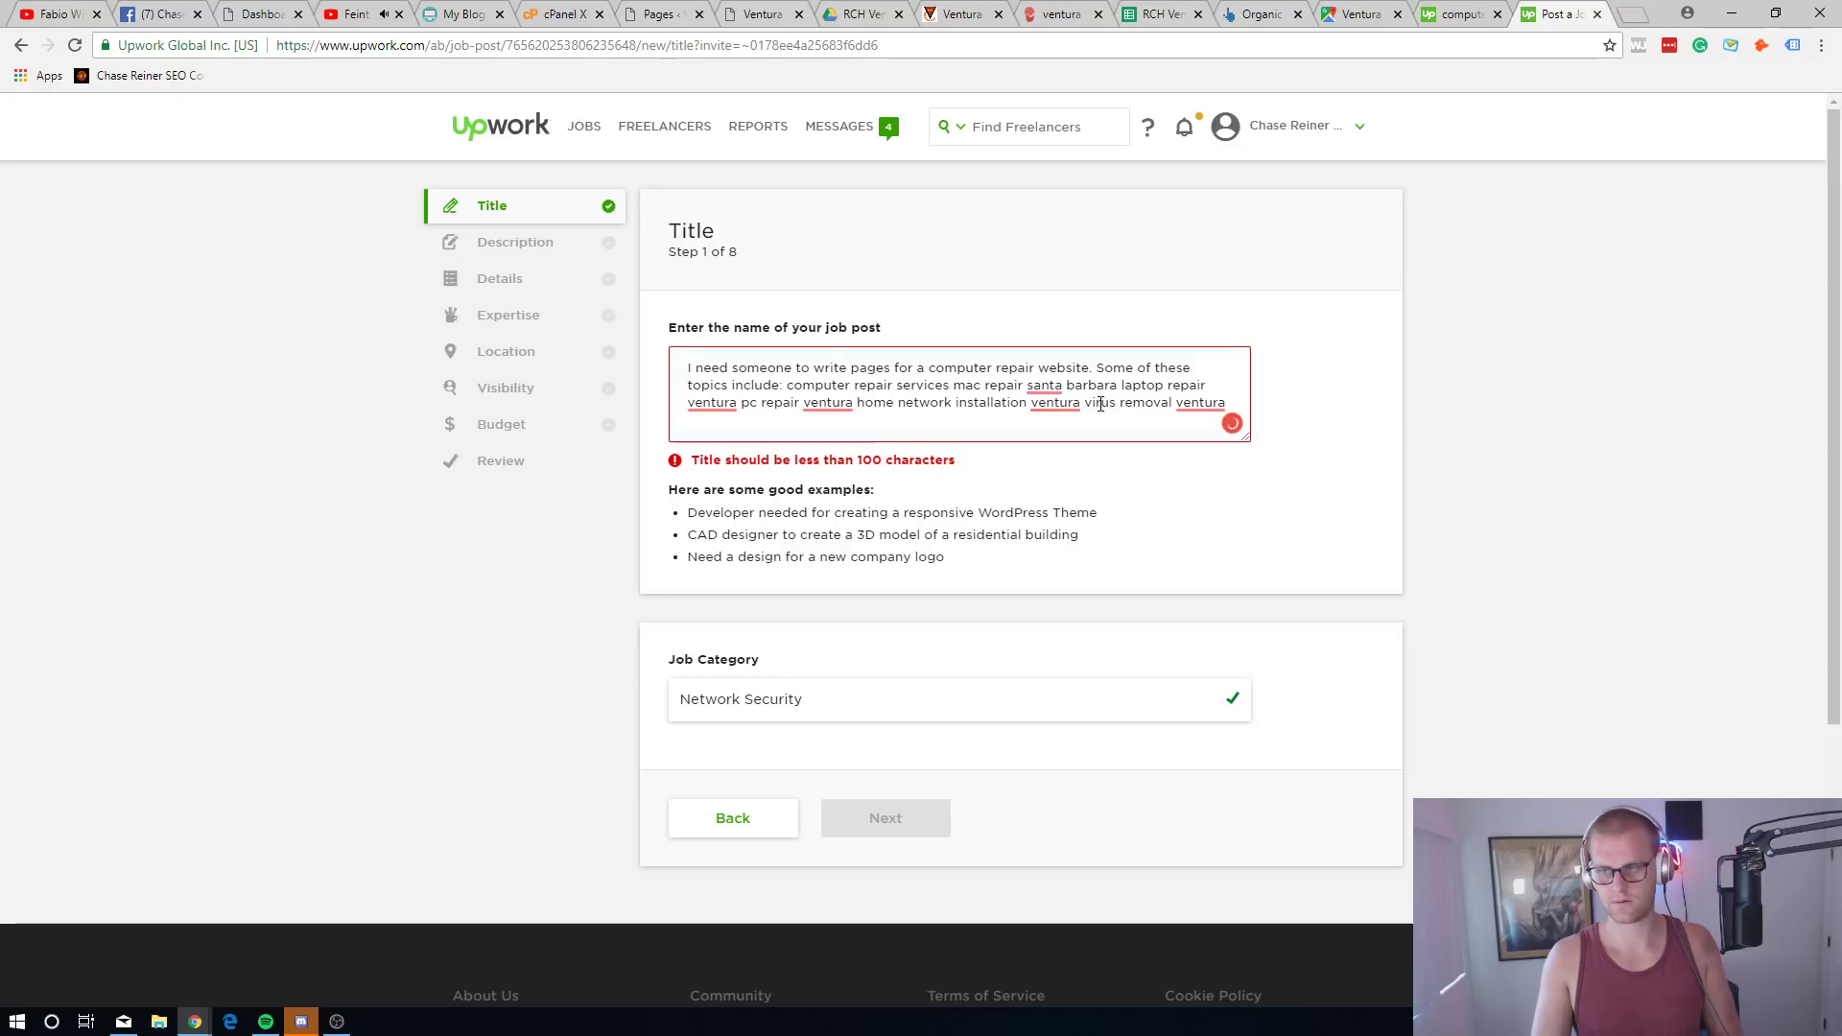
Delete 'computer repair services' and the repeated 'ventura' words from the pasted keywords
mouse_move(953, 385)
mouse_down()
mouse_move(786, 387)
mouse_move(827, 370)
mouse_move(785, 386)
mouse_move(963, 385)
mouse_up()
key(BackSpace)
key(BackSpace)
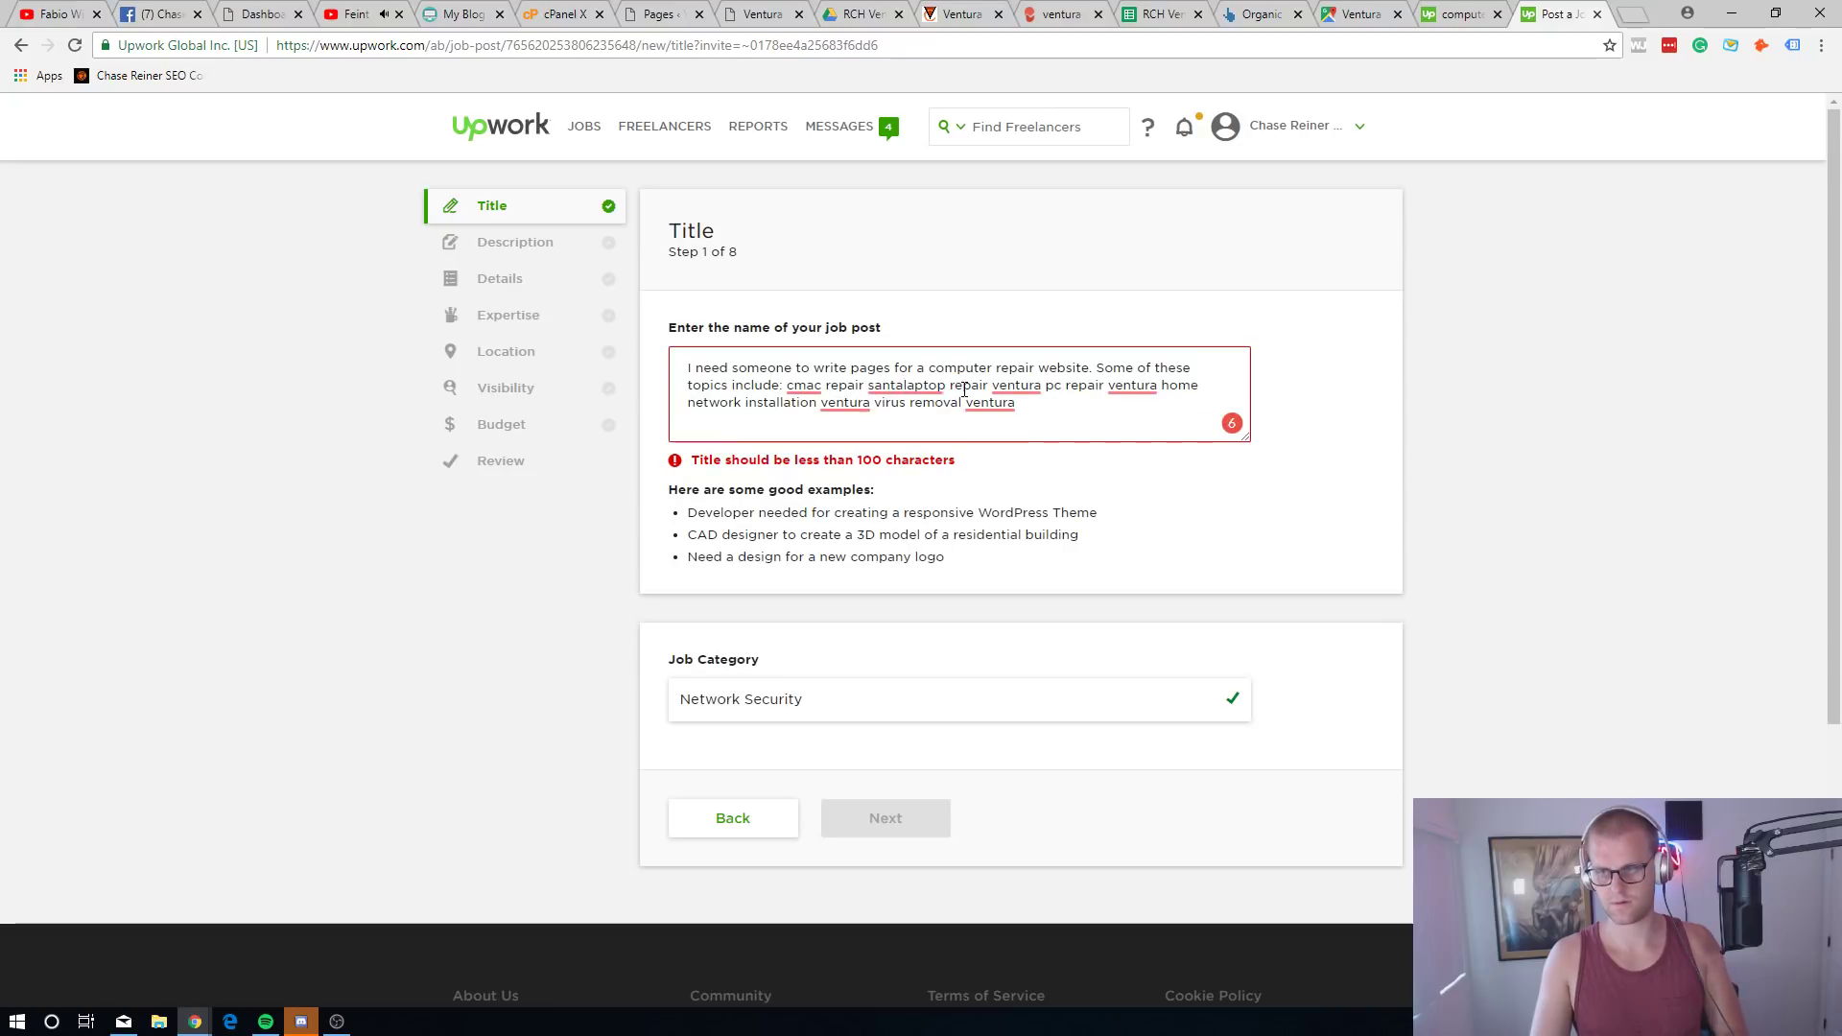
double_click(1042, 386)
key(BackSpace)
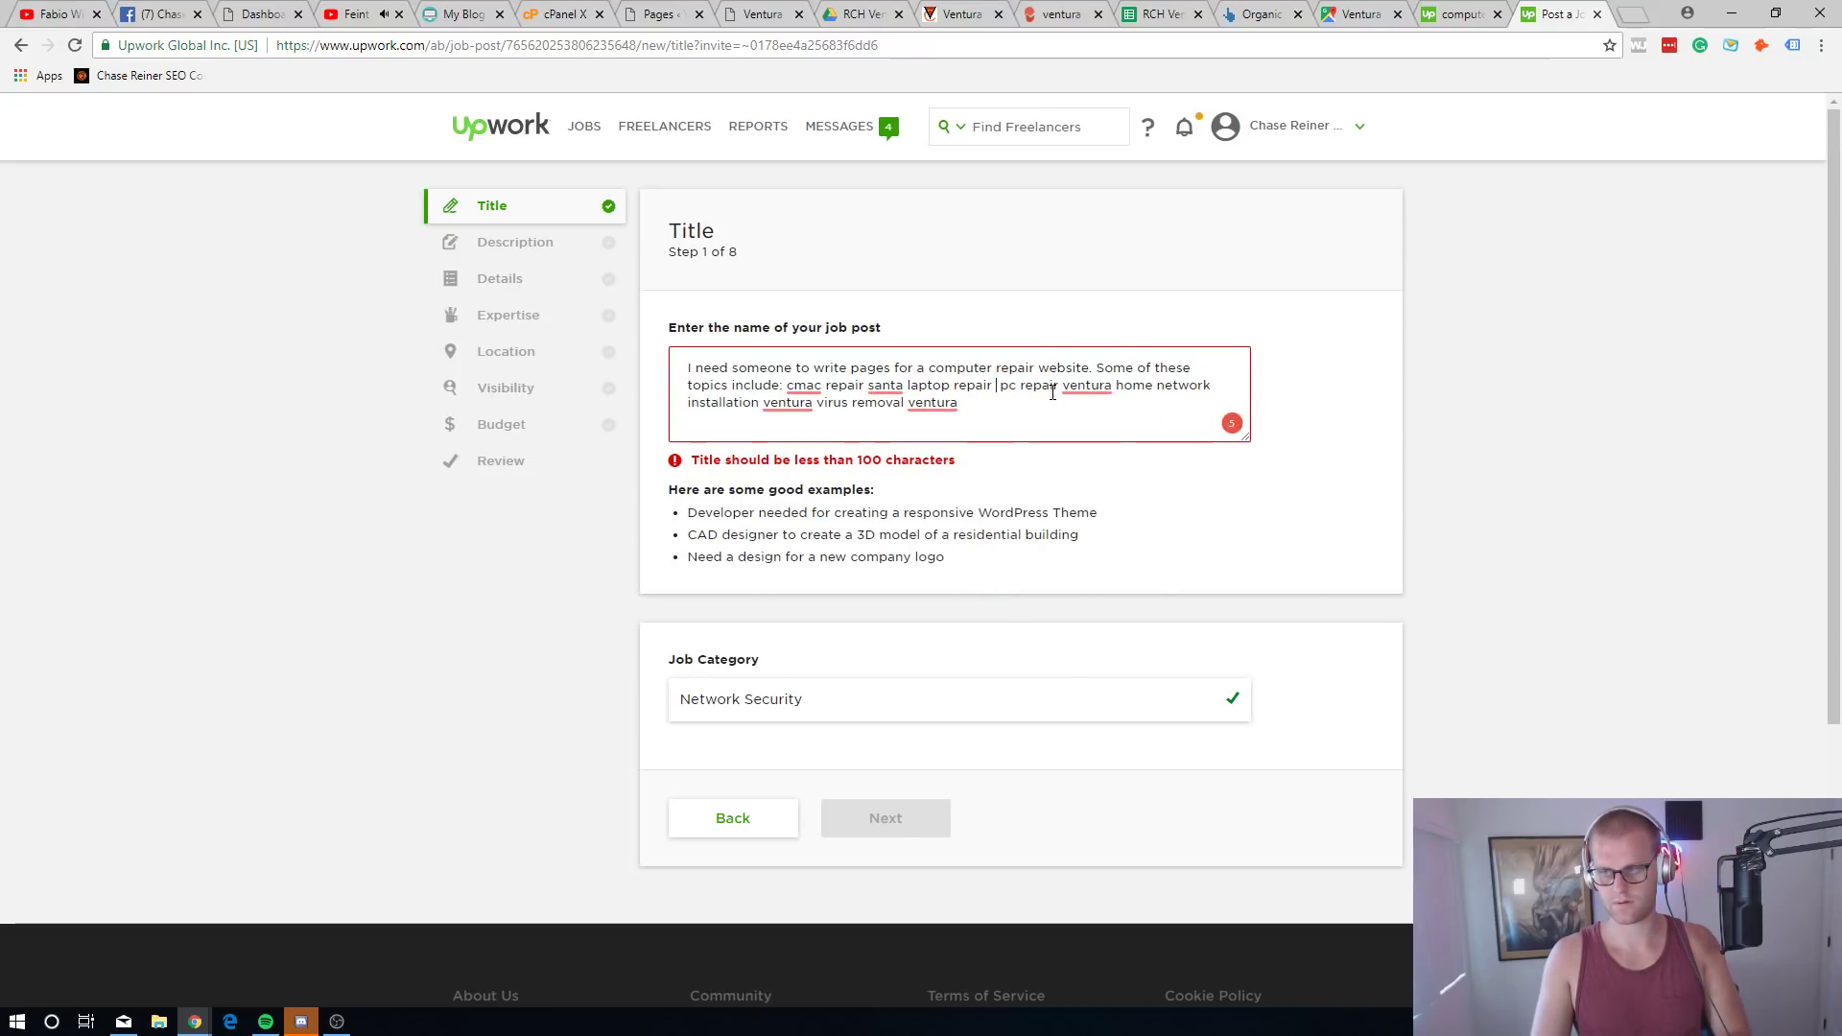
key(BackSpace)
double_click(1083, 386)
key(BackSpace)
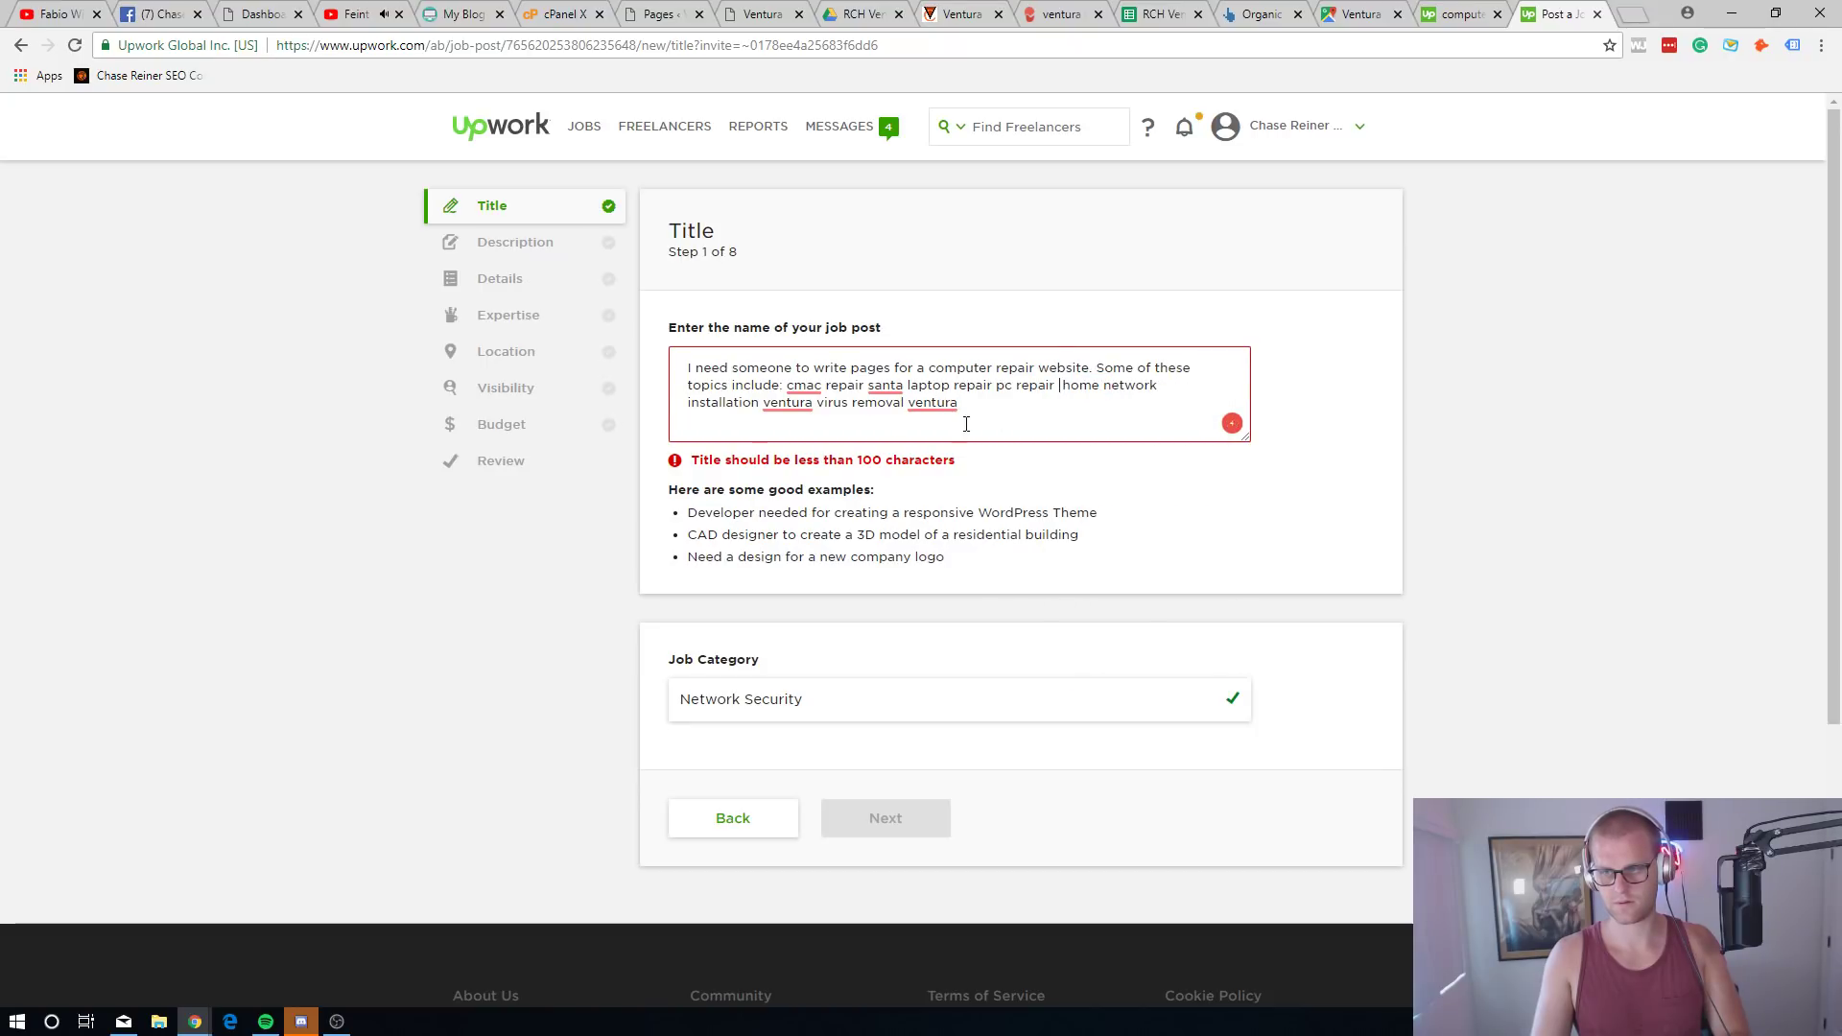
double_click(932, 403)
key(BackSpace)
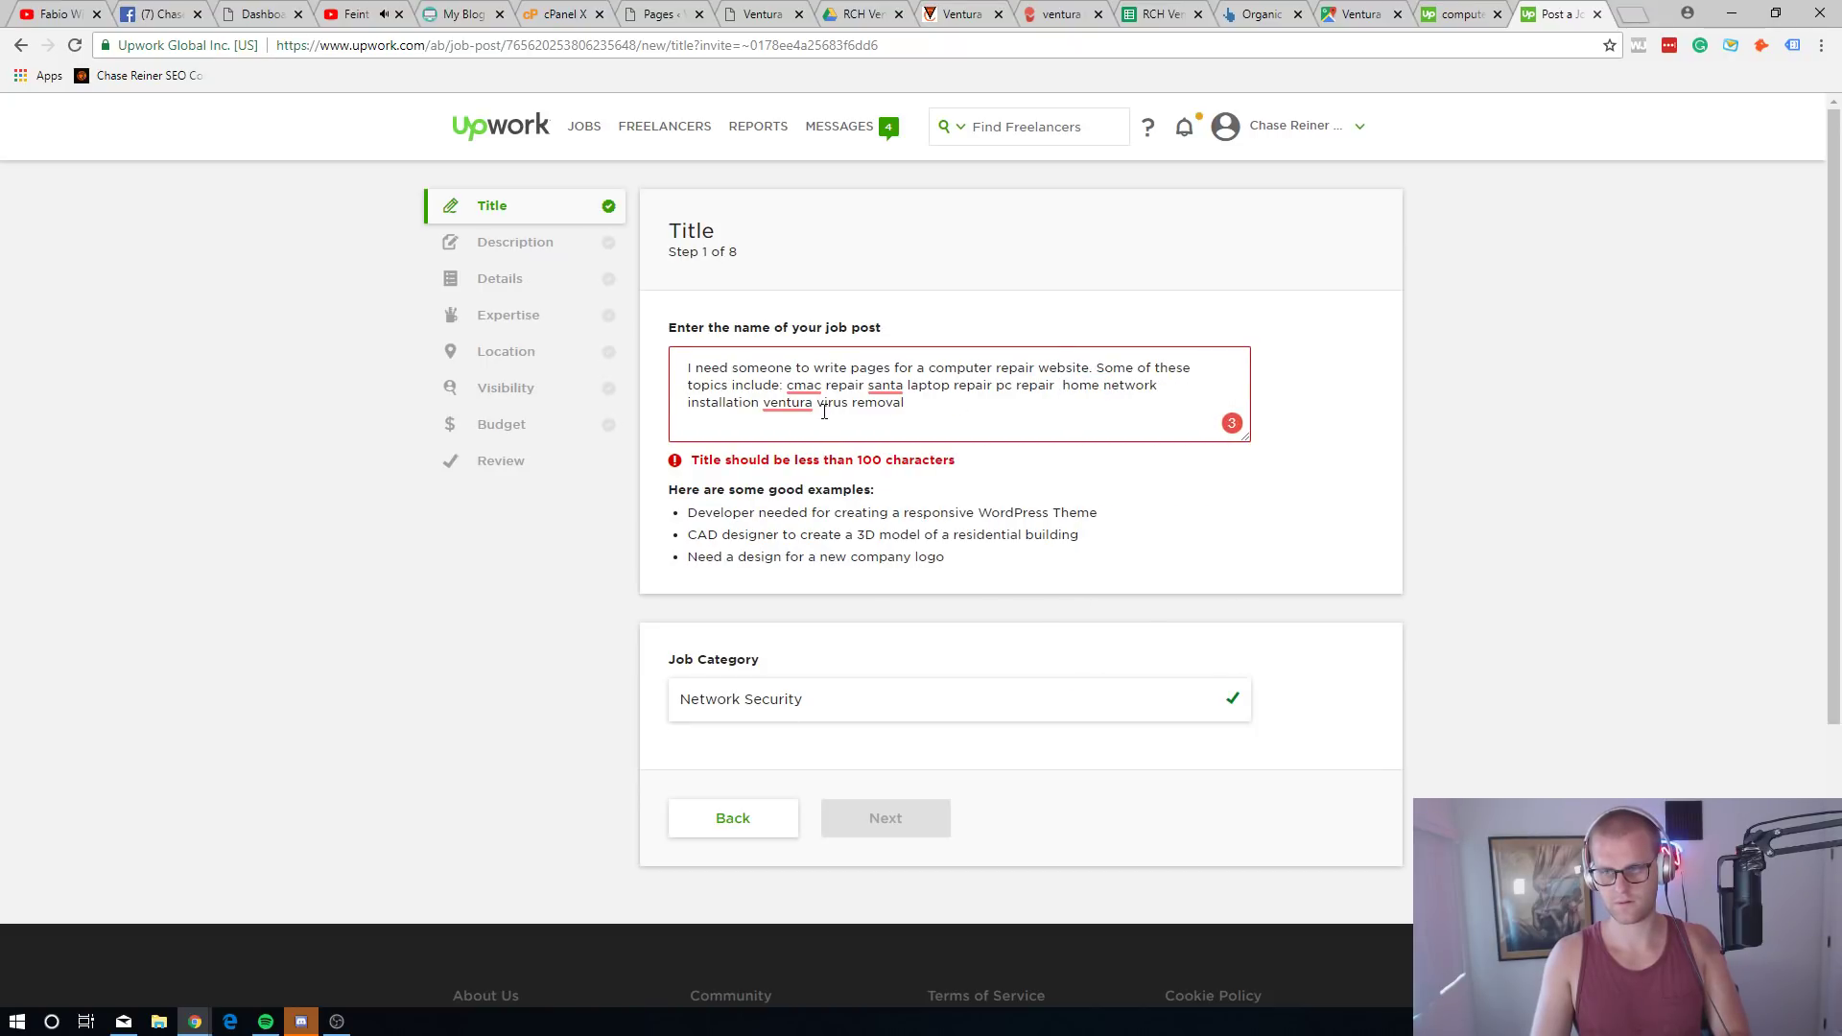
double_click(801, 404)
key(BackSpace)
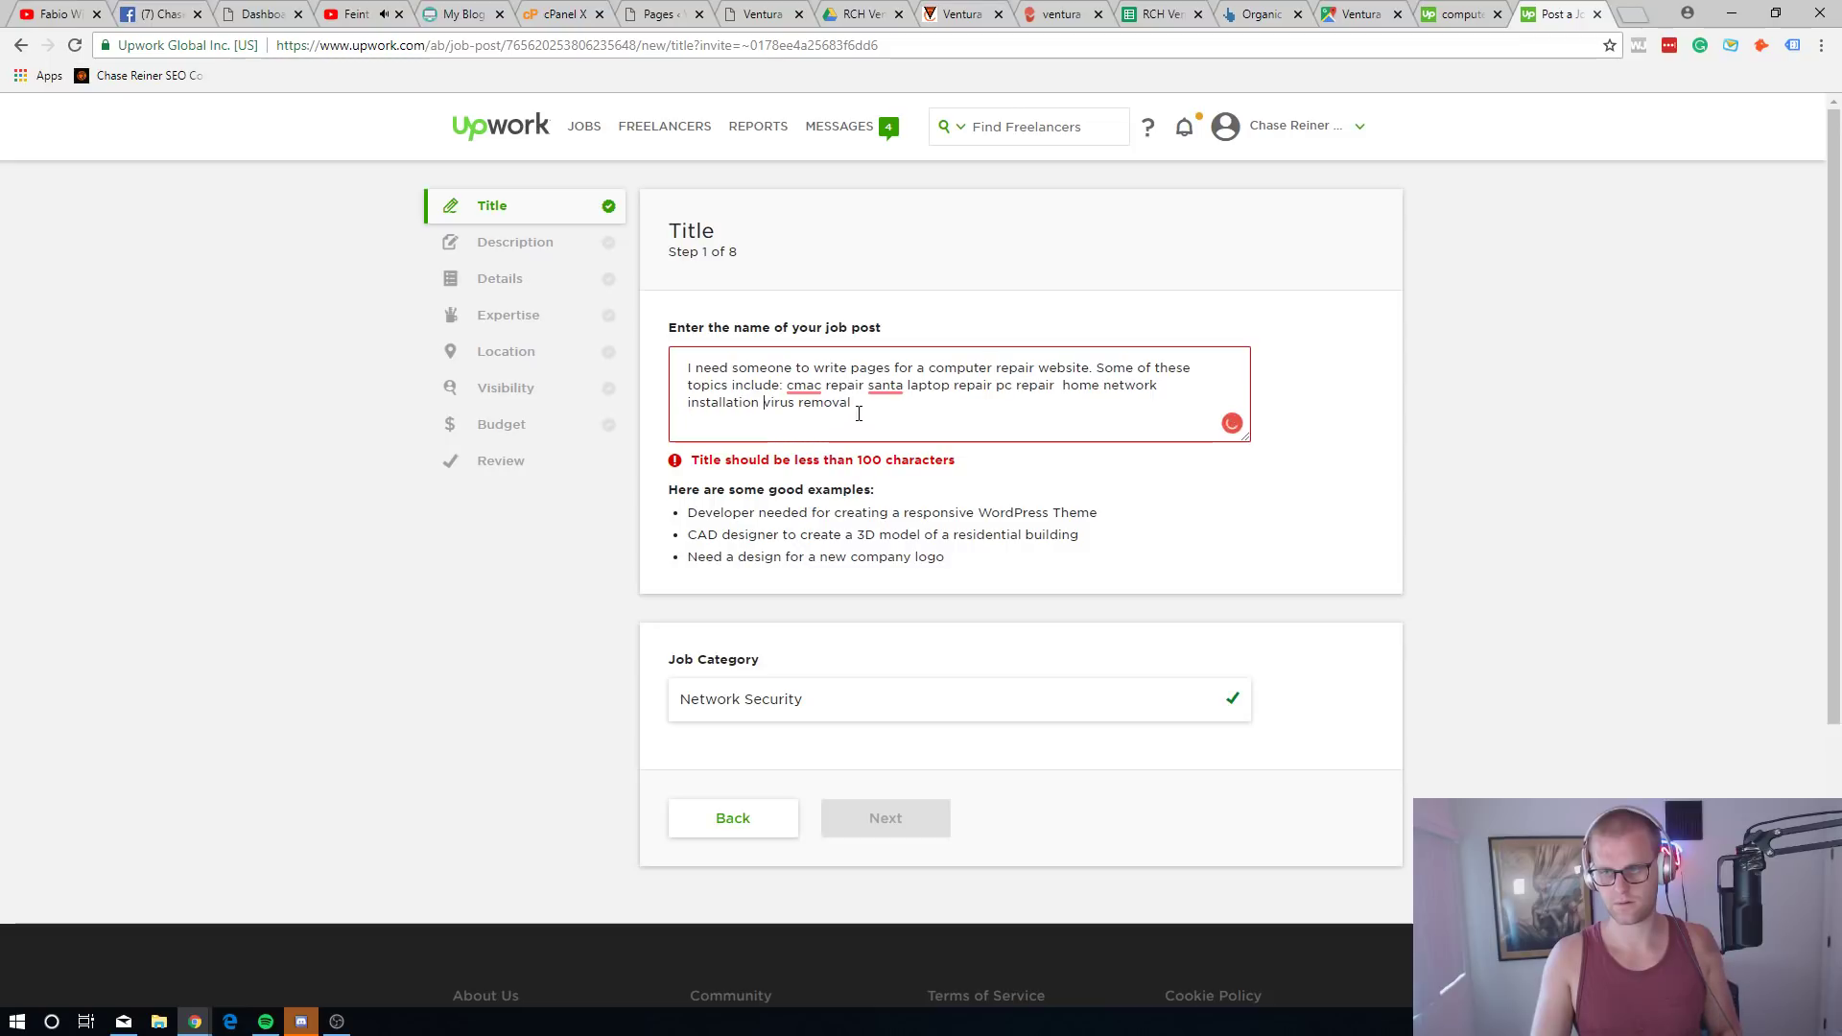
Remove the remaining keyword list so the title ends 'computer repair website.' and continue to Description
drag(886, 410, 679, 416)
key(BackSpace)
key(BackSpace)
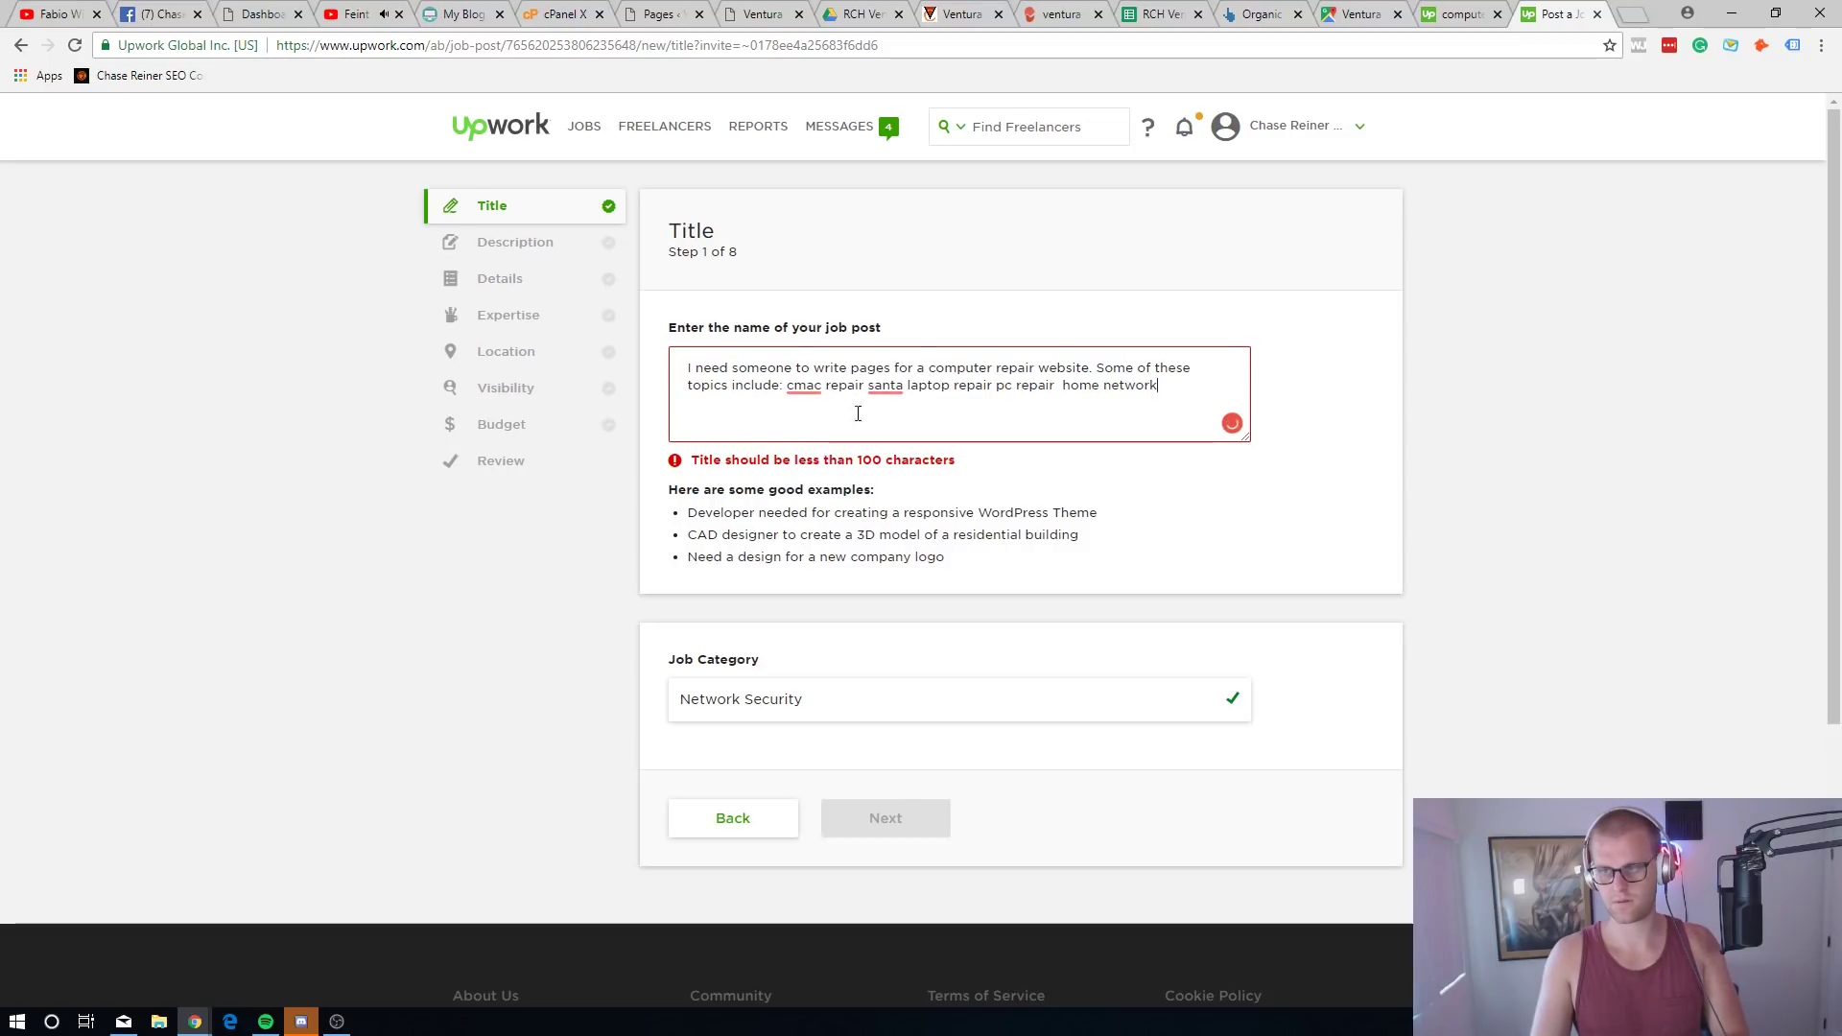
key(BackSpace)
key(BackSpace)
key(BackSpace)
key(BackSpace)
key(BackSpace)
key(BackSpace)
key(BackSpace)
key(BackSpace)
key(BackSpace)
key(BackSpace)
key(BackSpace)
key(BackSpace)
key(BackSpace)
key(BackSpace)
key(BackSpace)
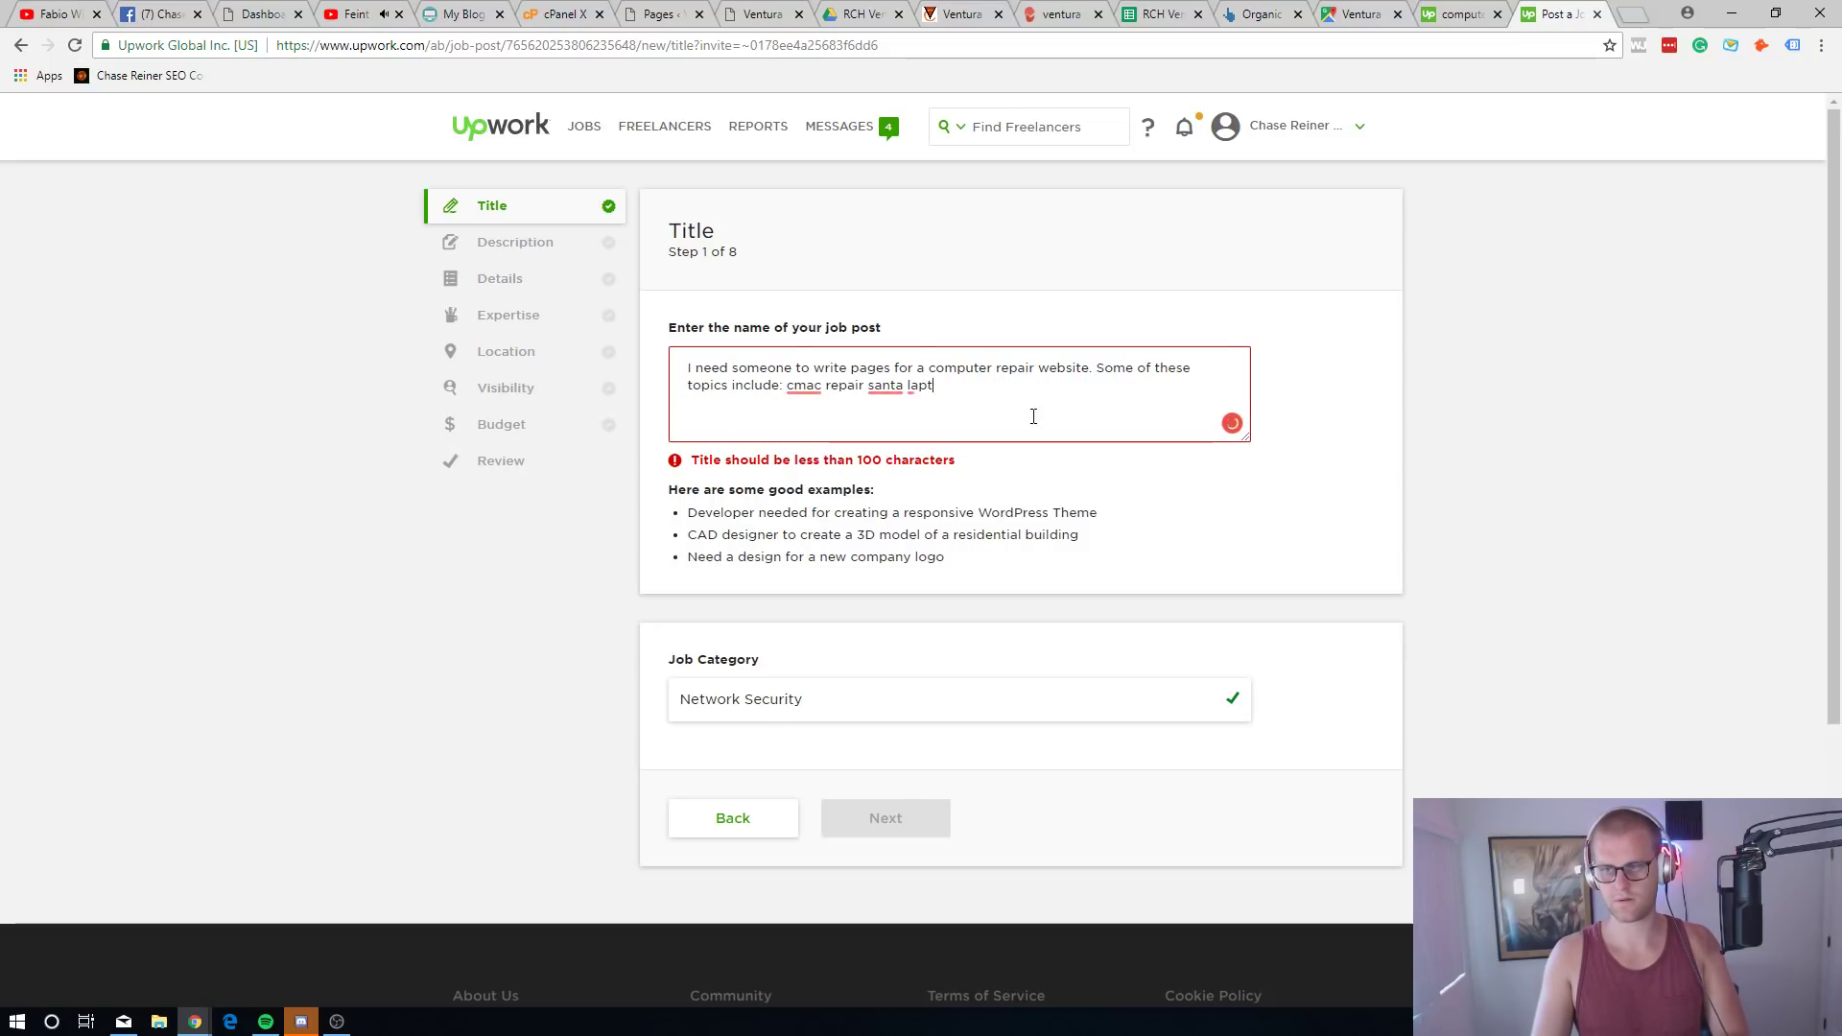
key(BackSpace)
key(BackSpace)
key(BackSpace)
key(BackSpace)
key(BackSpace)
key(BackSpace)
key(BackSpace)
key(BackSpace)
key(BackSpace)
key(BackSpace)
key(BackSpace)
key(BackSpace)
key(BackSpace)
key(BackSpace)
key(BackSpace)
key(BackSpace)
key(BackSpace)
key(BackSpace)
key(BackSpace)
key(BackSpace)
key(BackSpace)
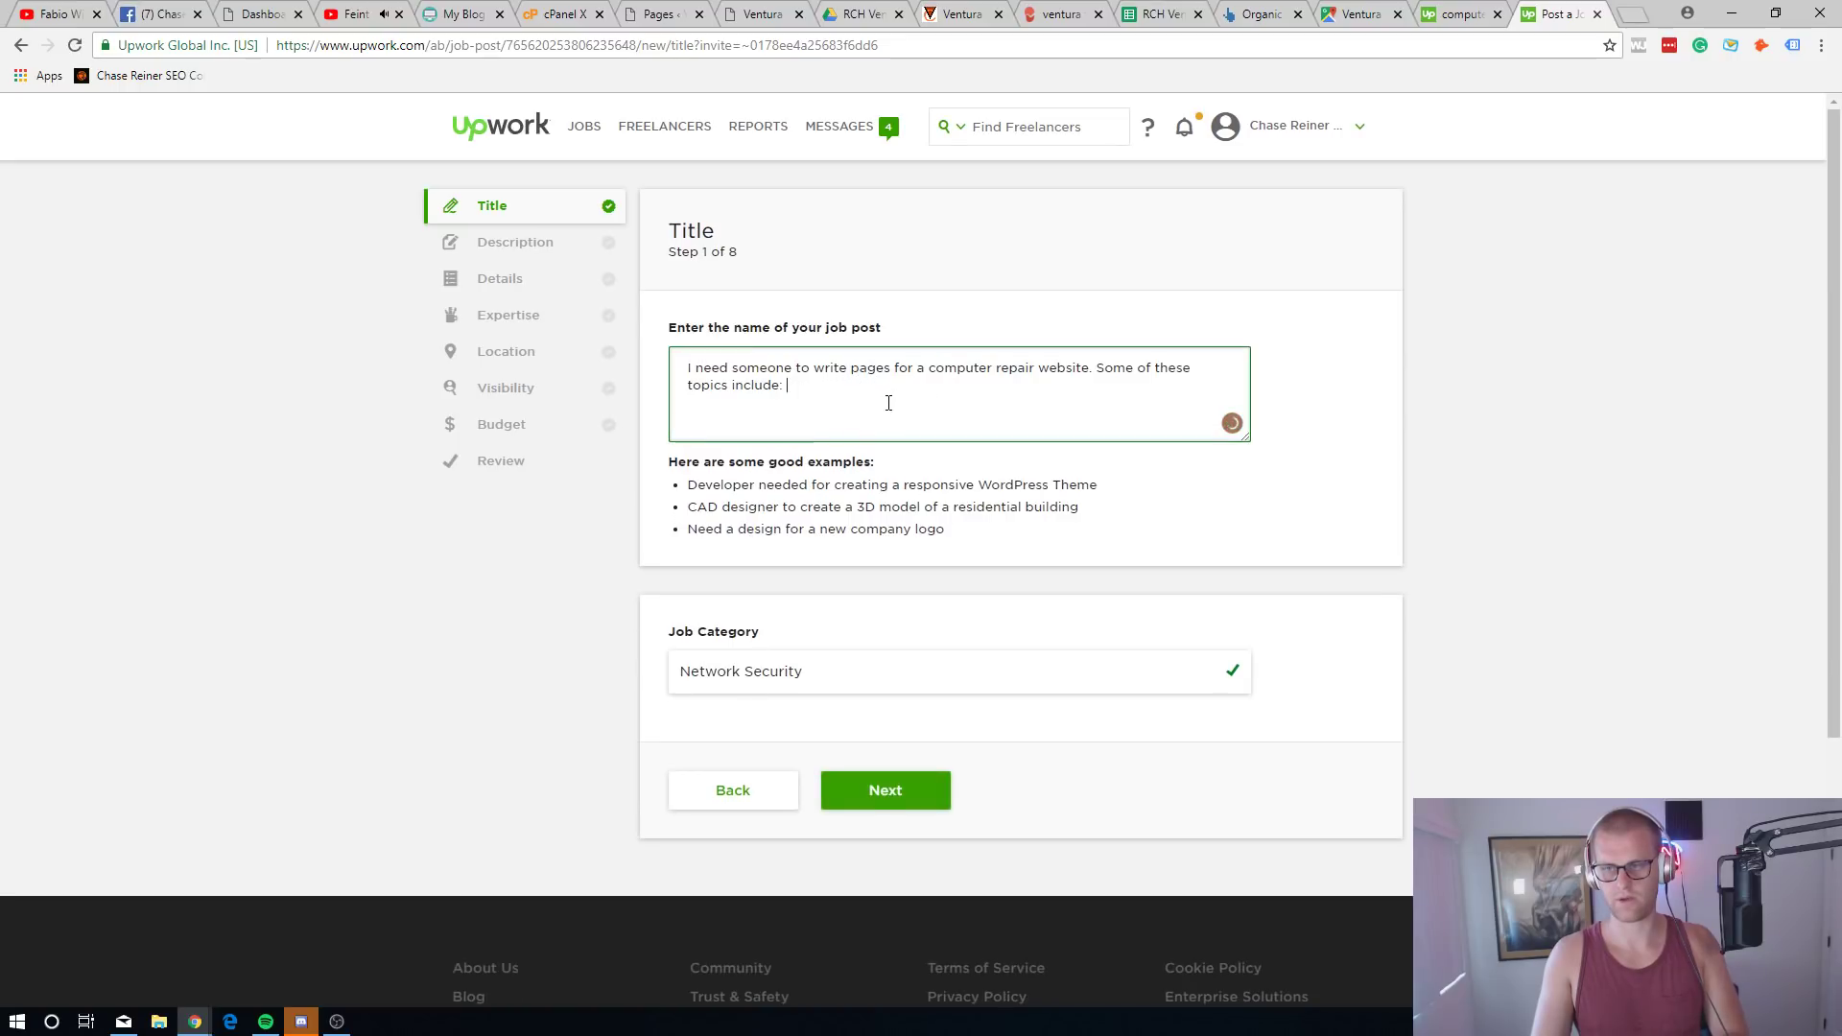
drag(817, 394, 1135, 367)
key(BackSpace)
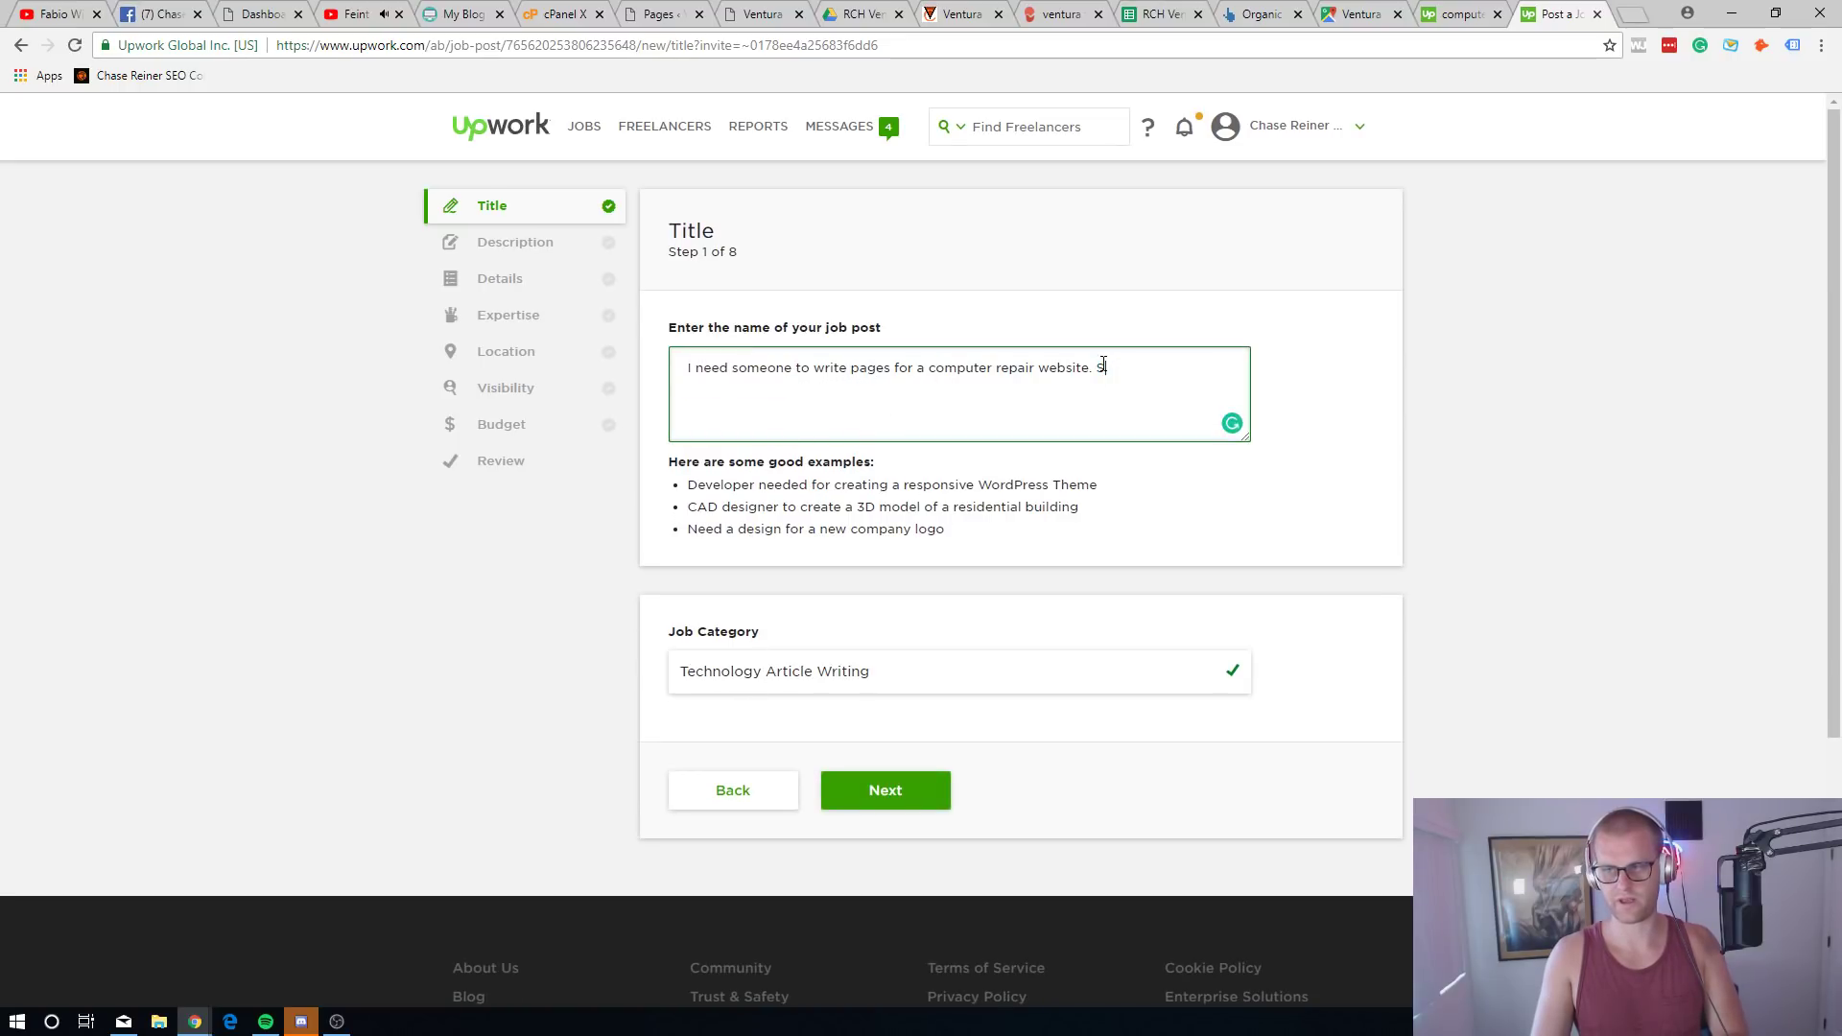
click(930, 790)
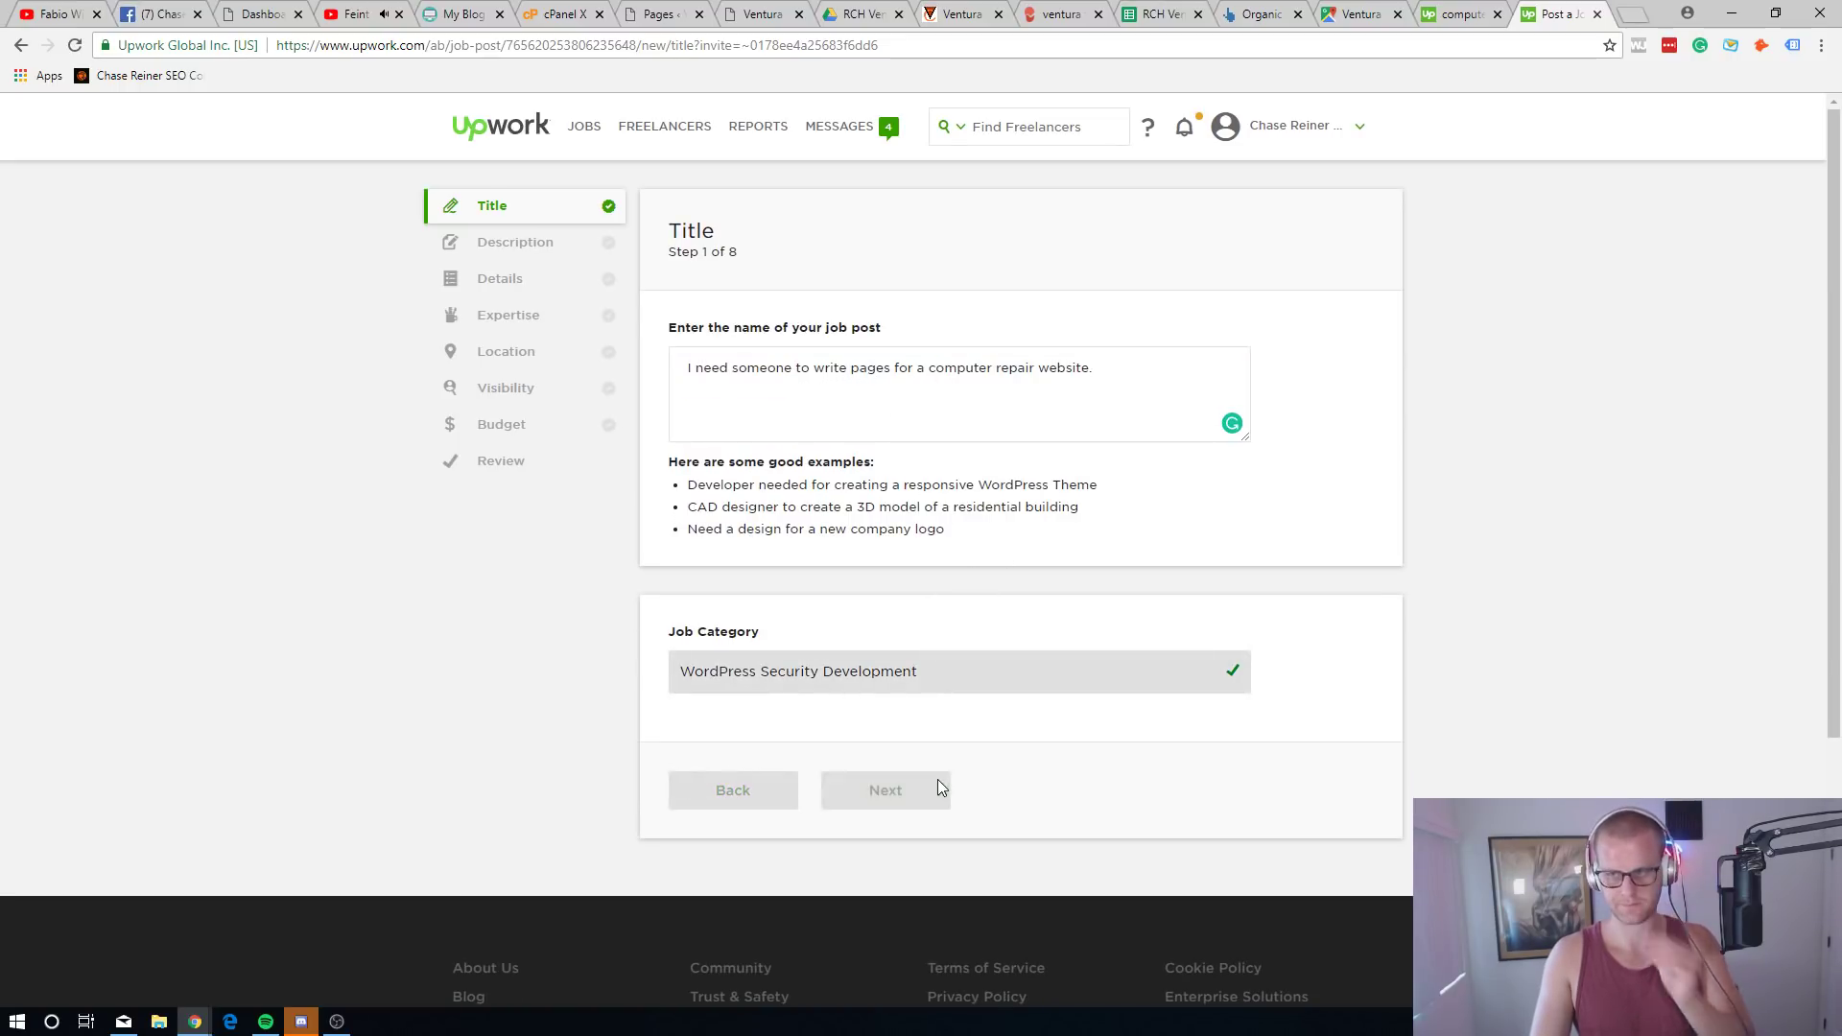
click(979, 592)
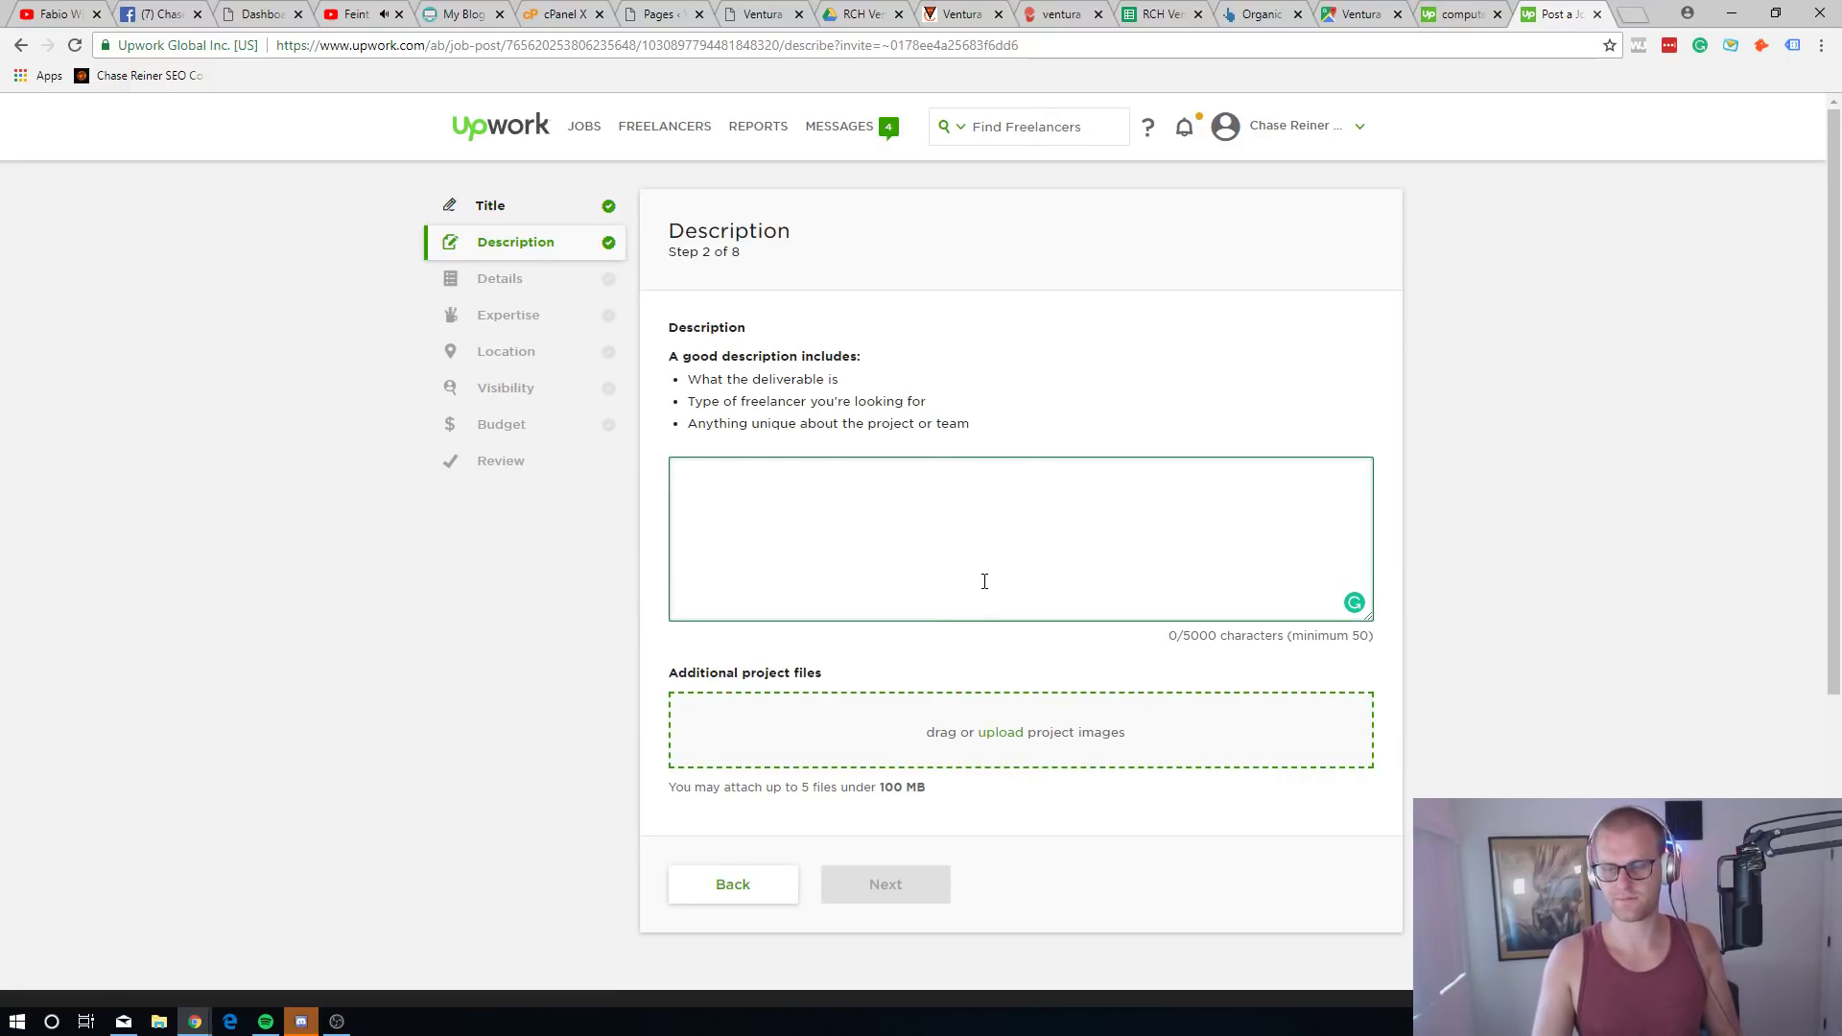
Paste the six keywords into the description, add 'Pages need to be written about' above, and continue
key(ctrl+v)
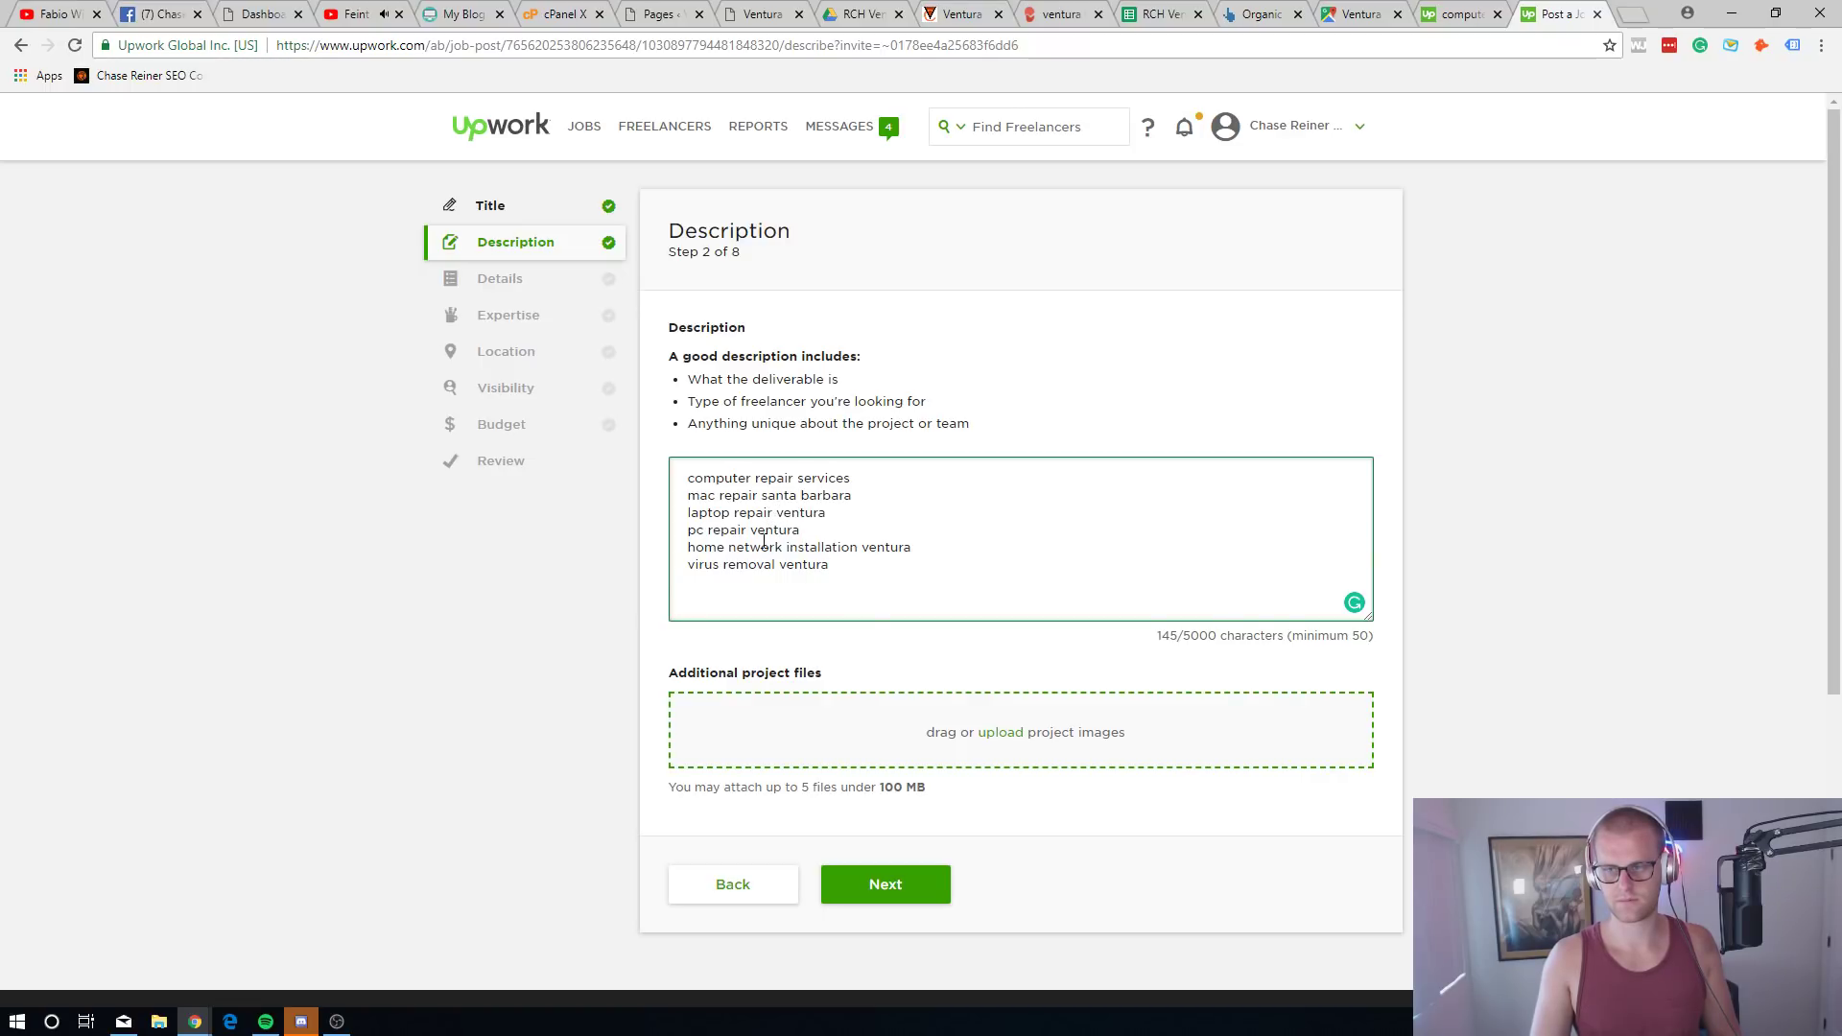
click(689, 480)
key(Return)
key(Return)
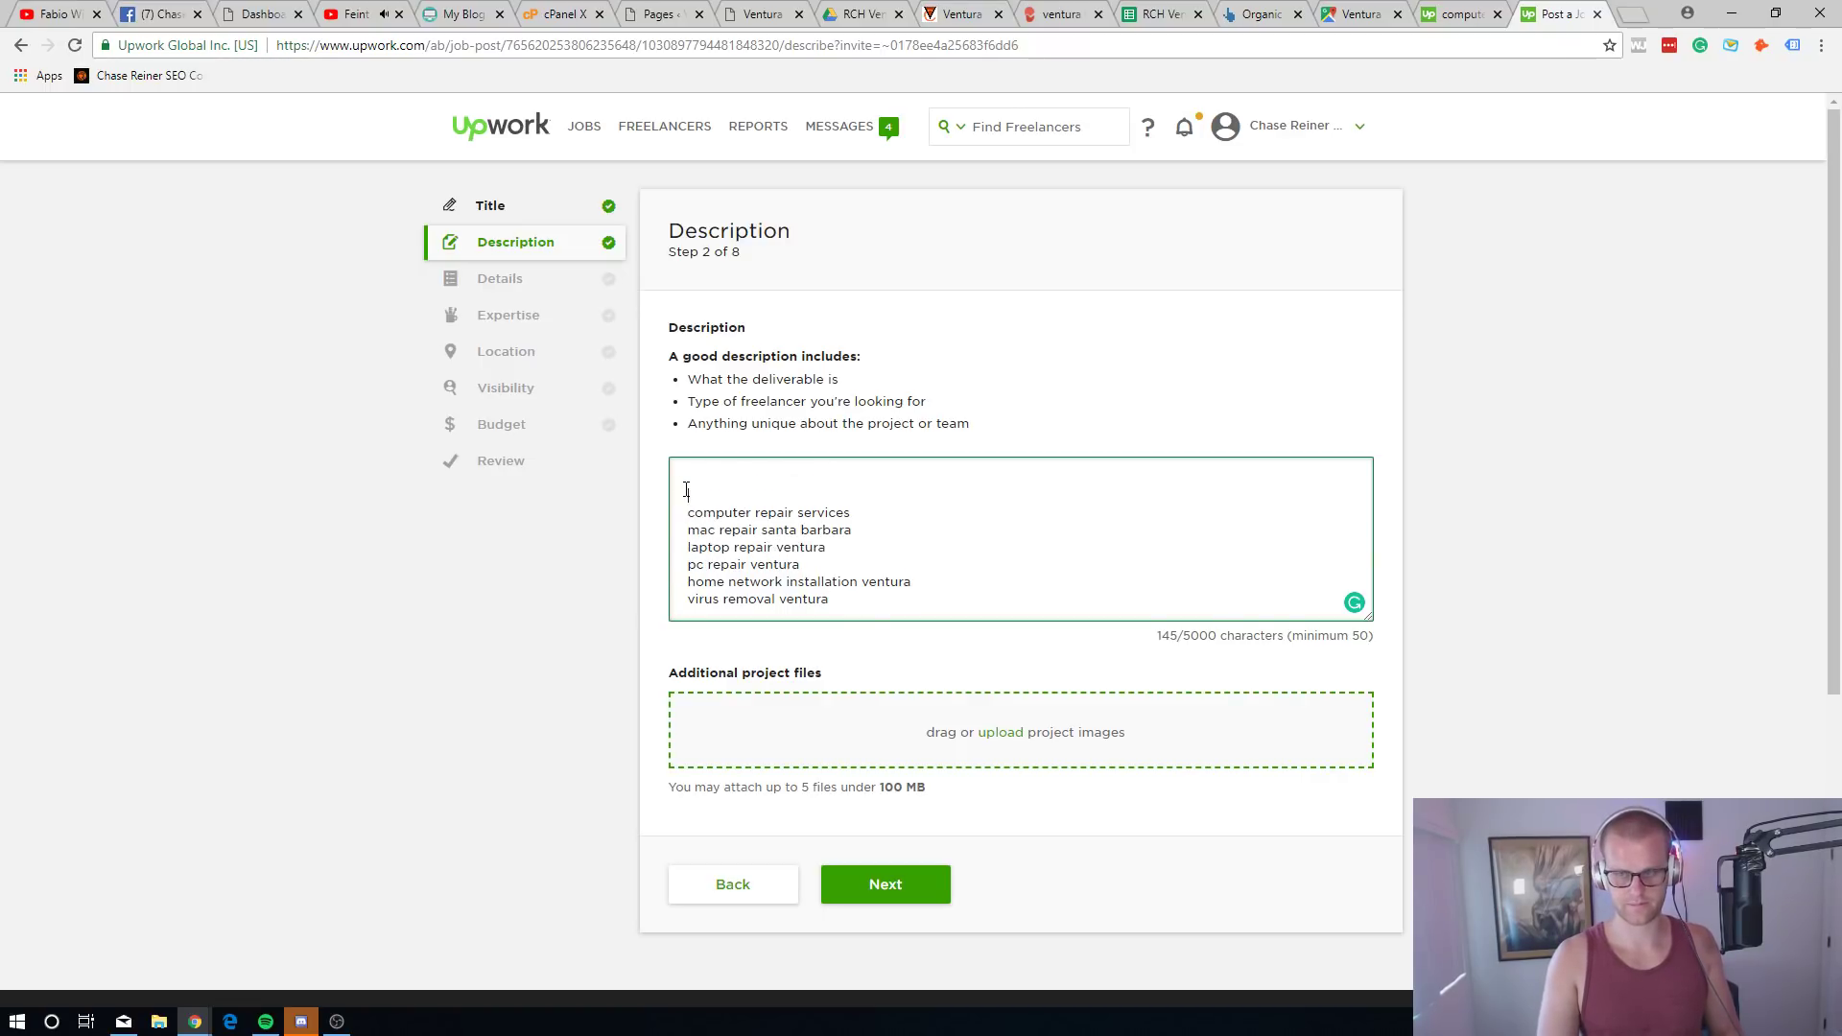
text(Article)
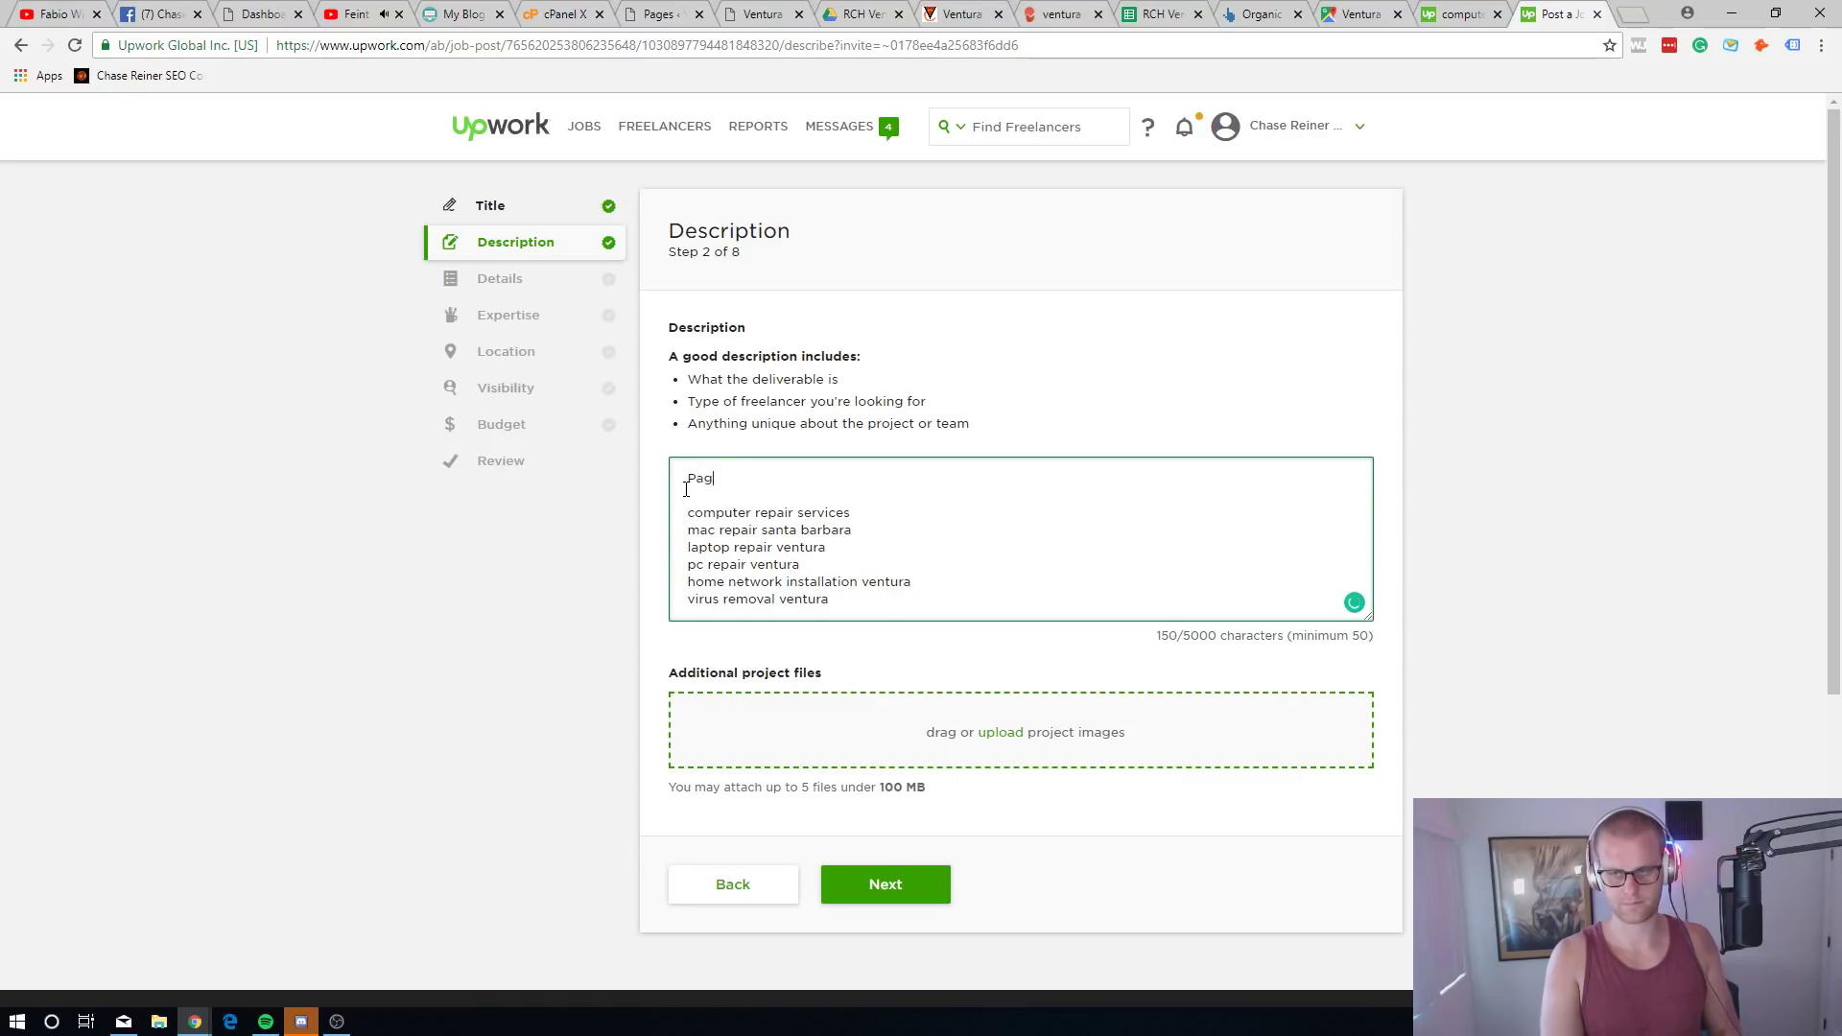
text(Pages nbeed)
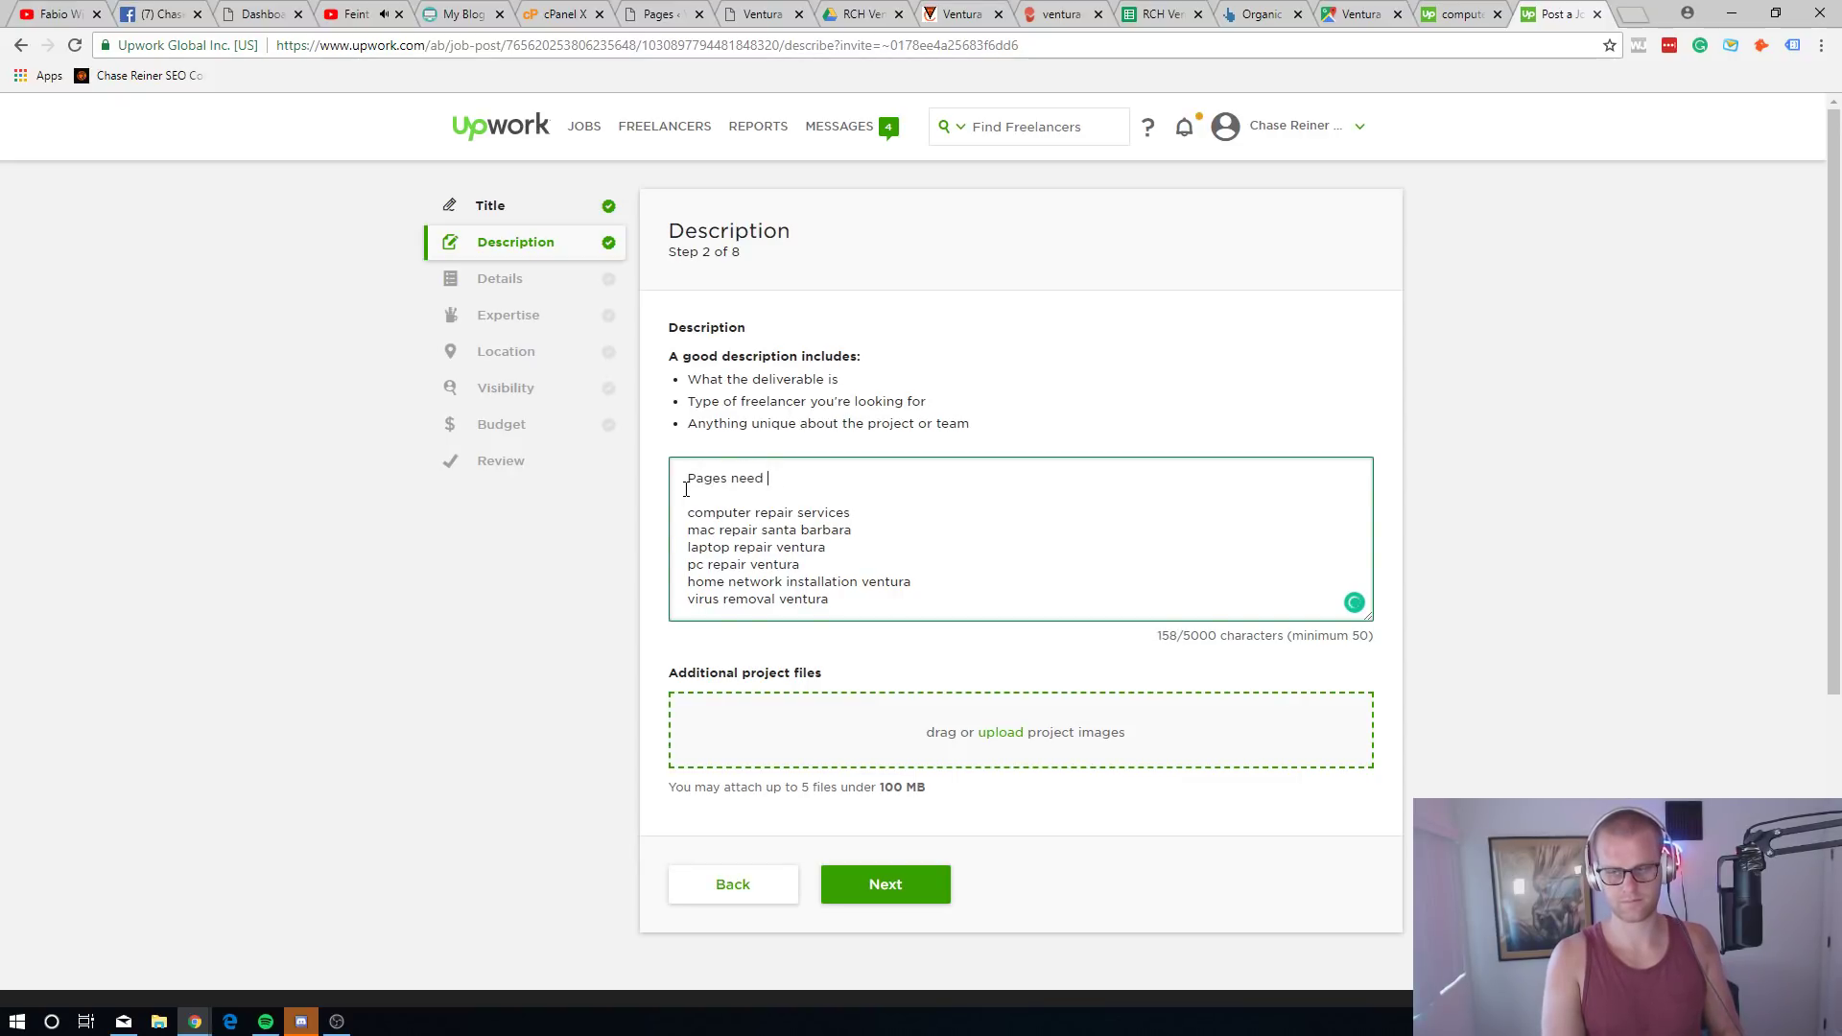
text(to be written about:)
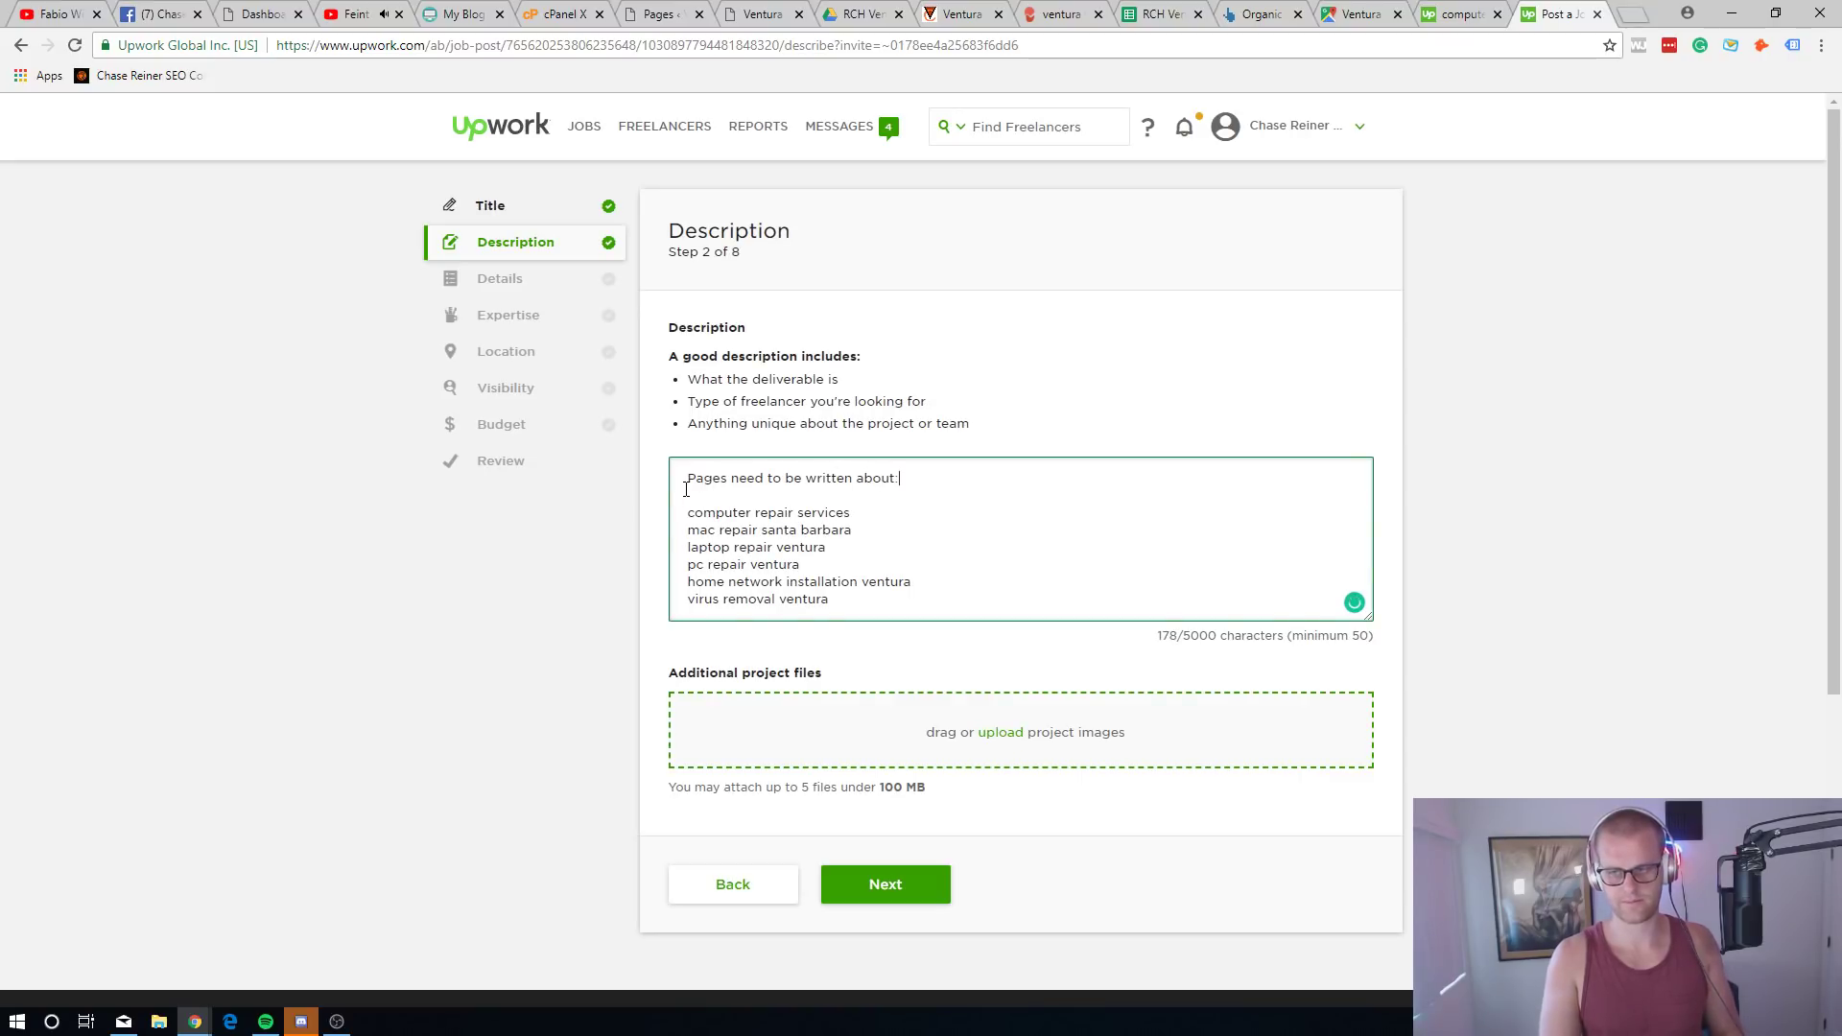
scroll(883, 715, down, 3)
click(914, 607)
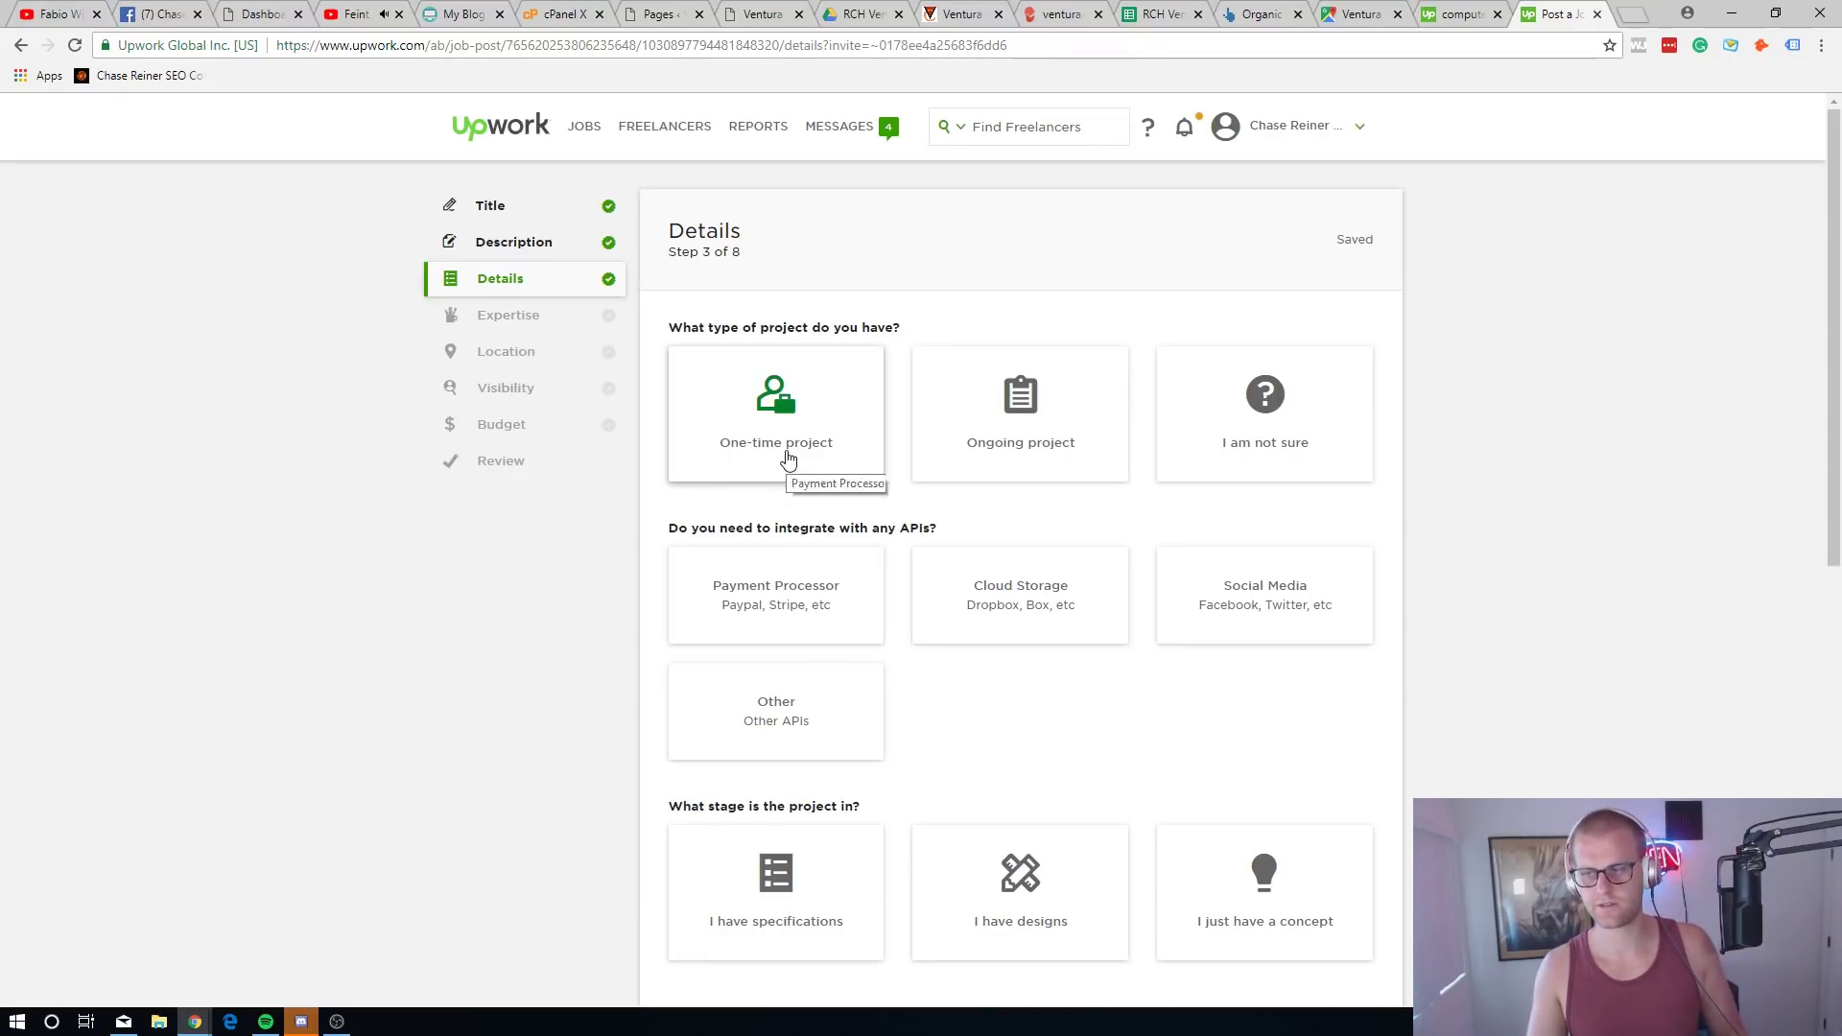
Set the project type to 'I am not sure' and the stage to 'I have specifications'
click(1253, 422)
scroll(868, 605, down, 2)
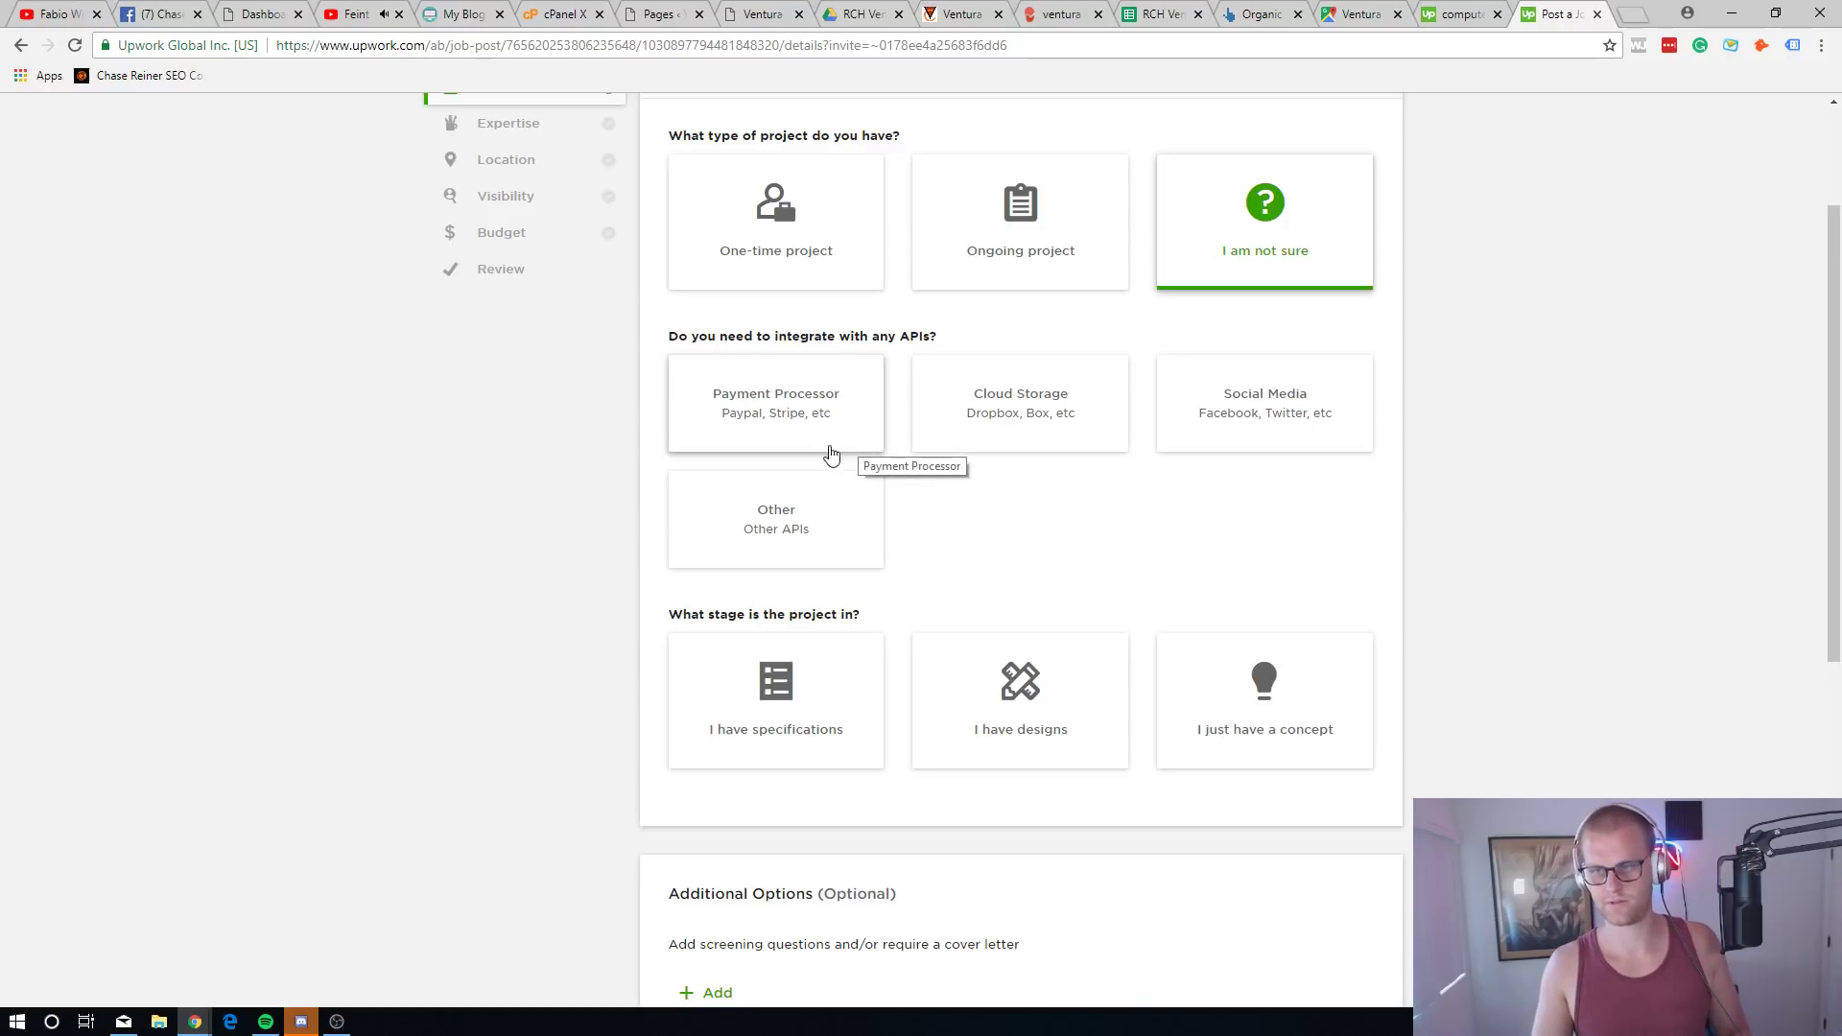
scroll(900, 415, down, 4)
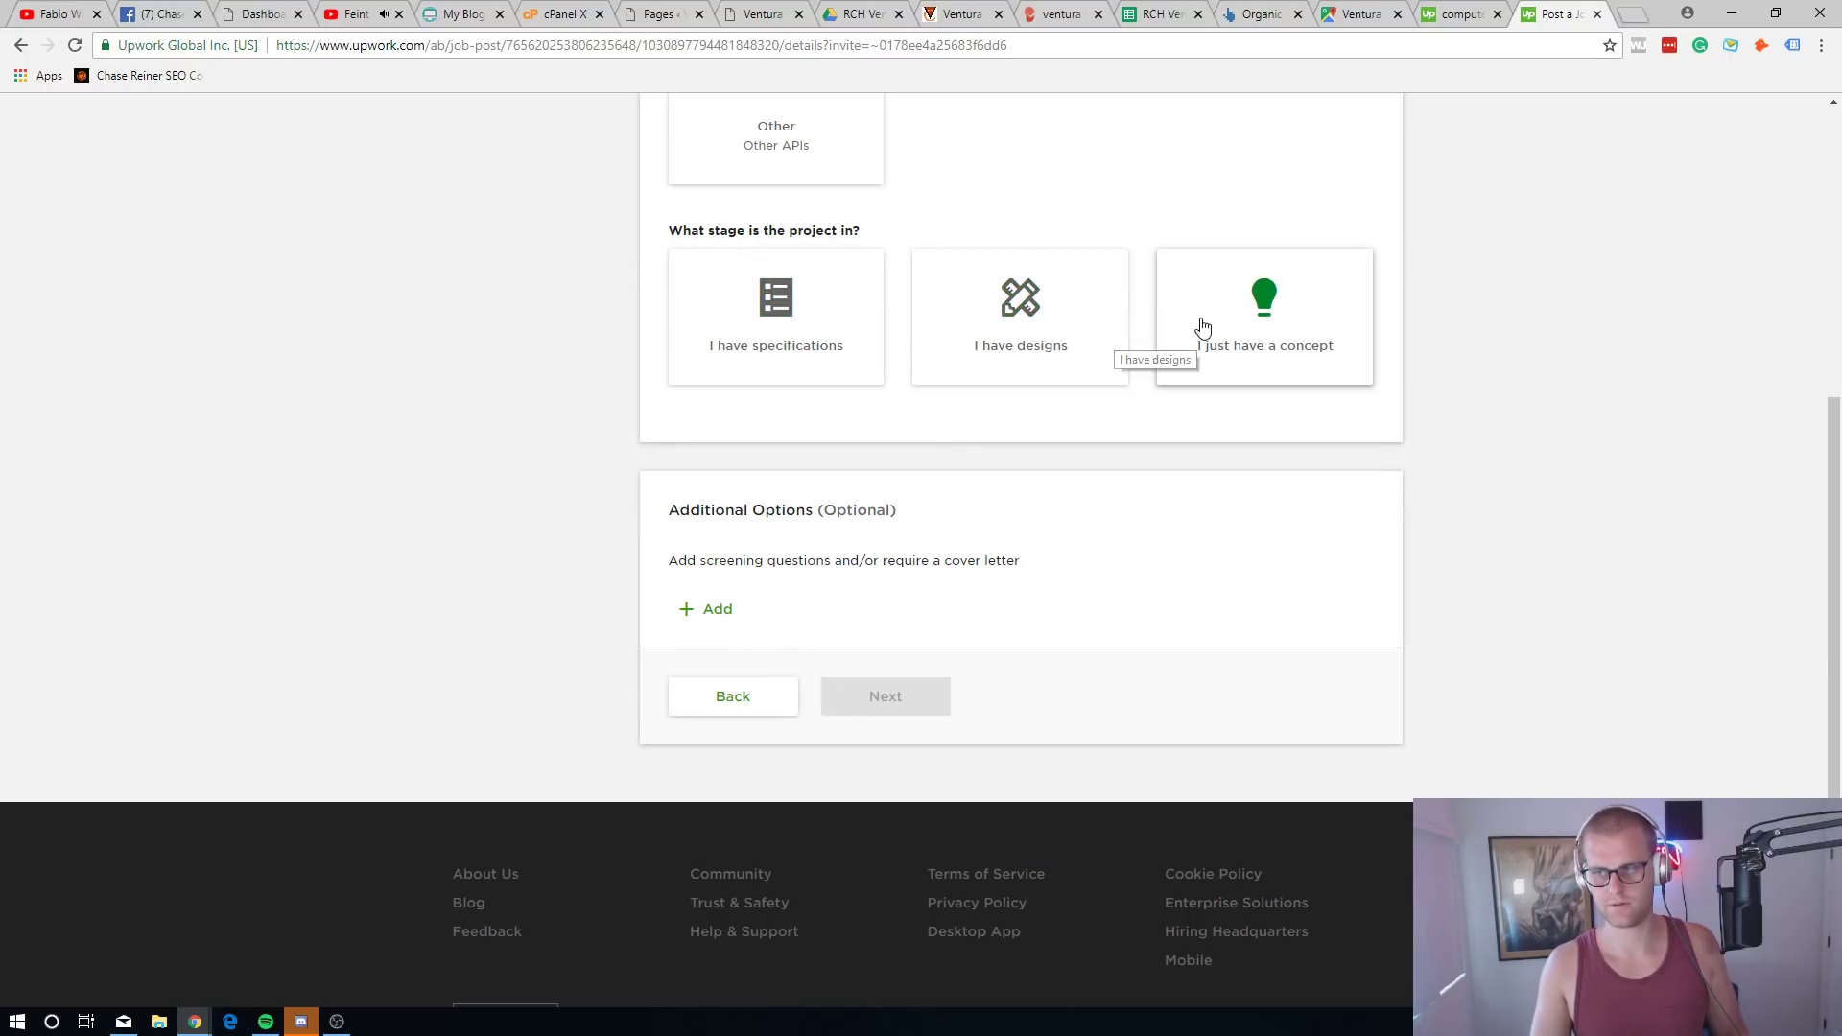
click(841, 317)
click(889, 699)
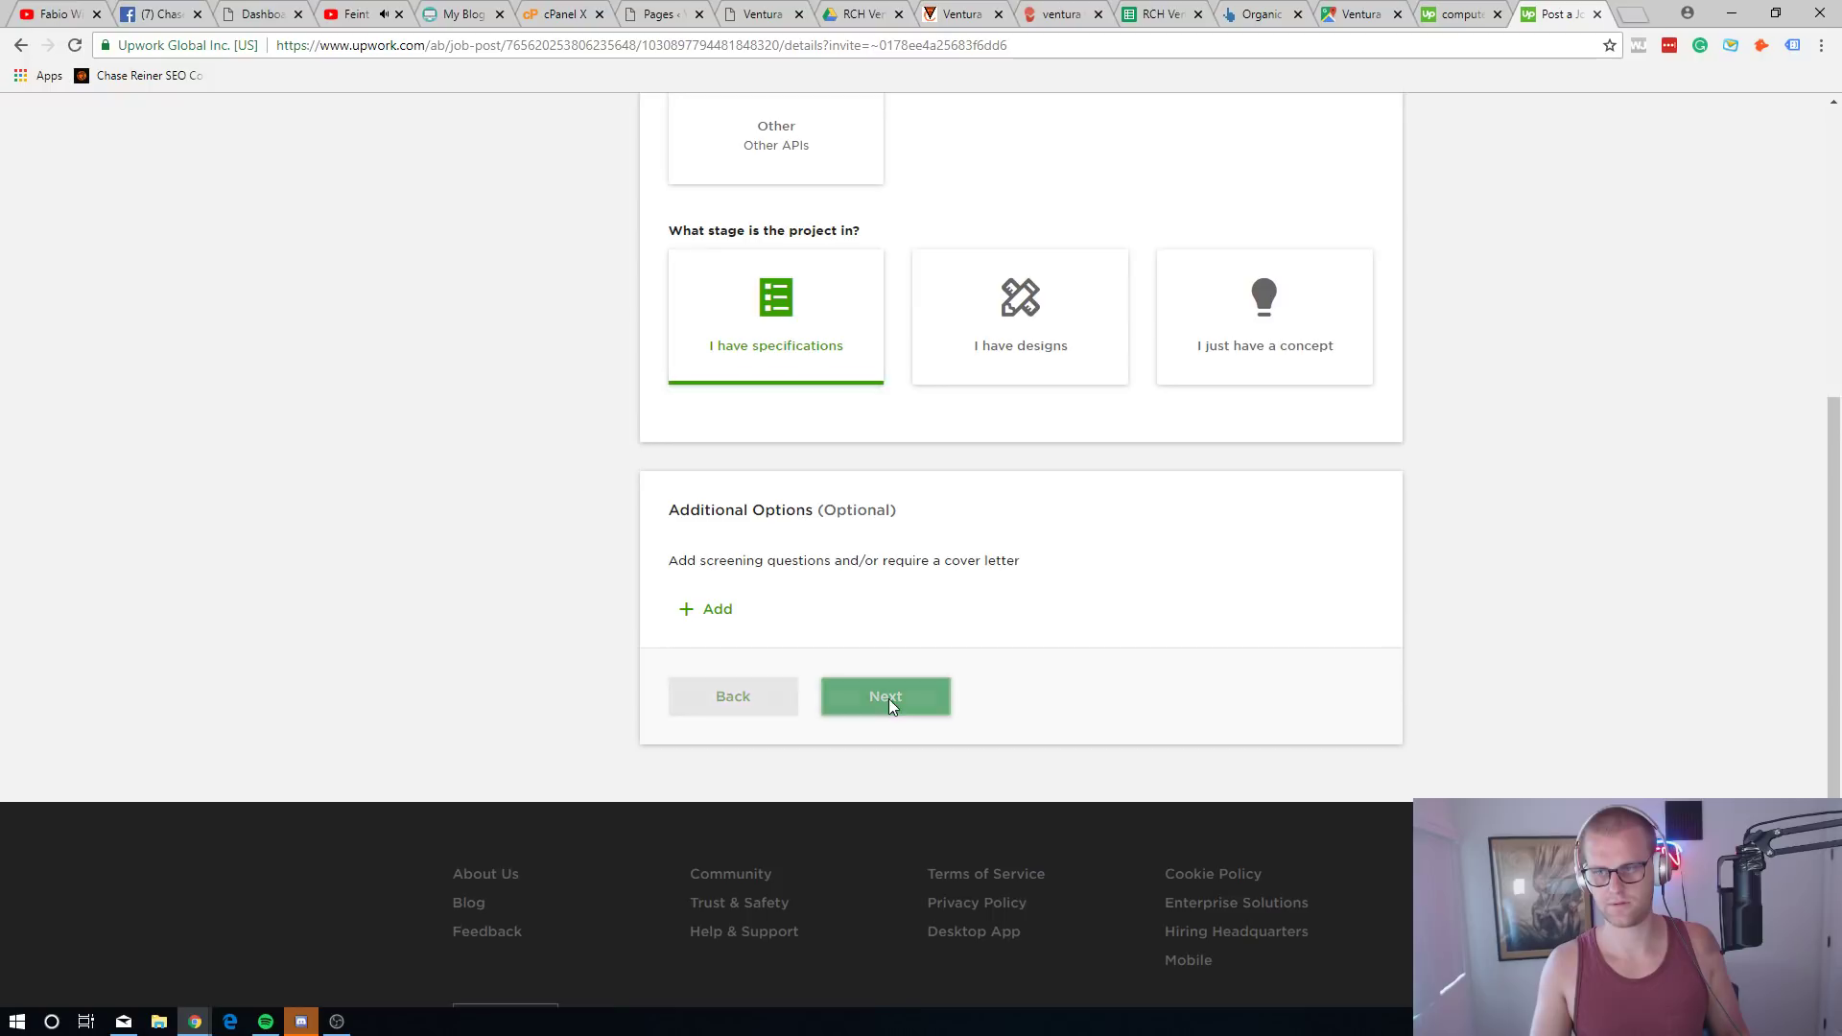
Keep the suggested skills, allow Worldwide freelancers, and pass Visibility to reach the Budget step
click(769, 394)
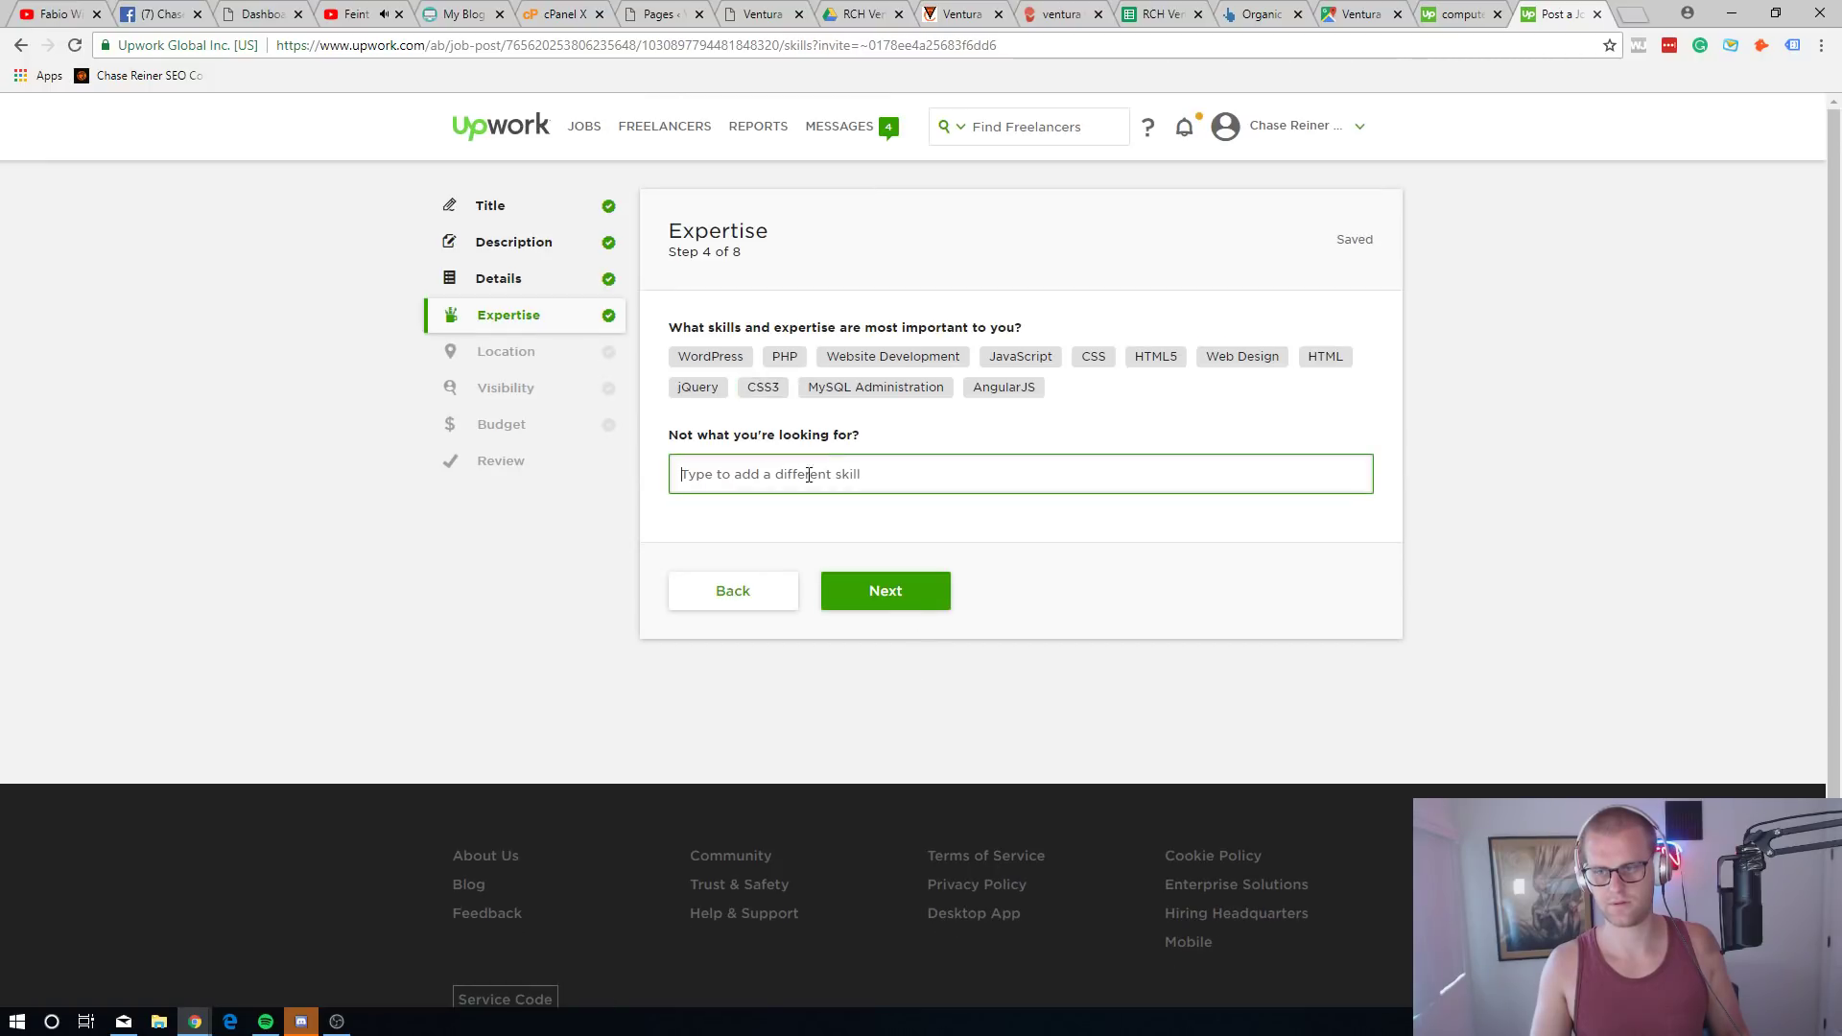
click(888, 590)
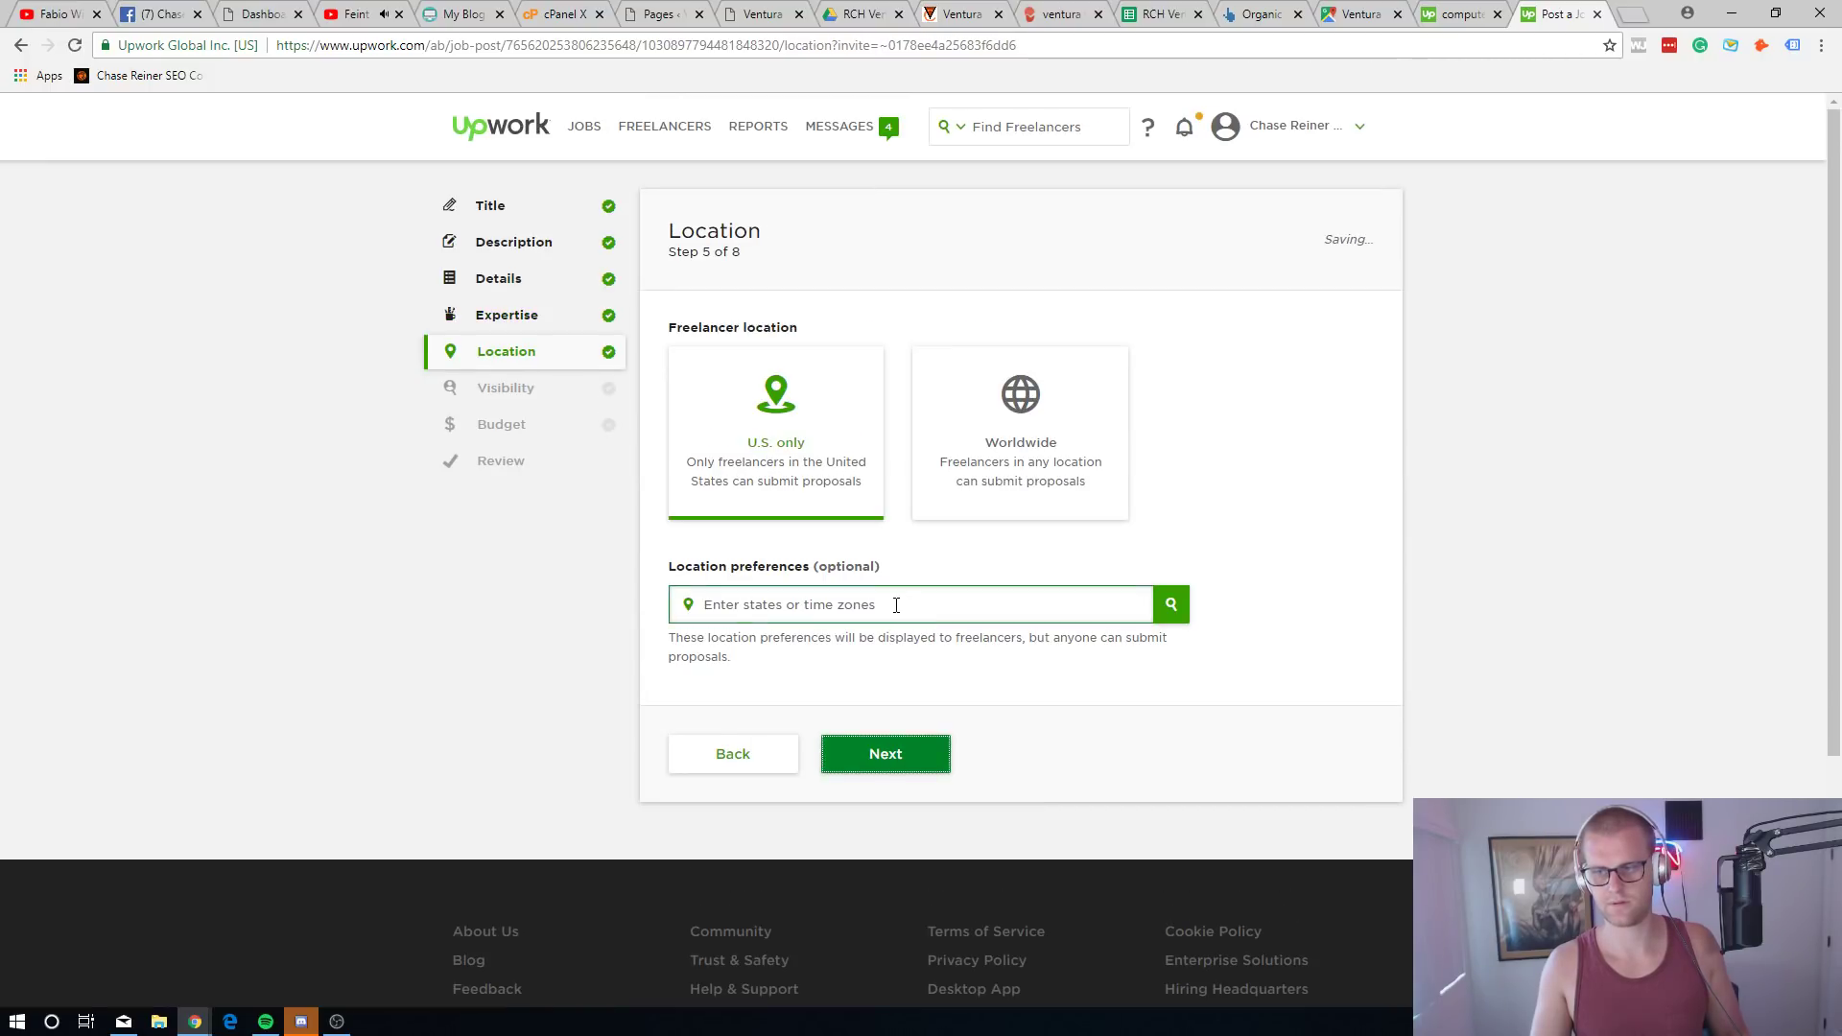
click(995, 486)
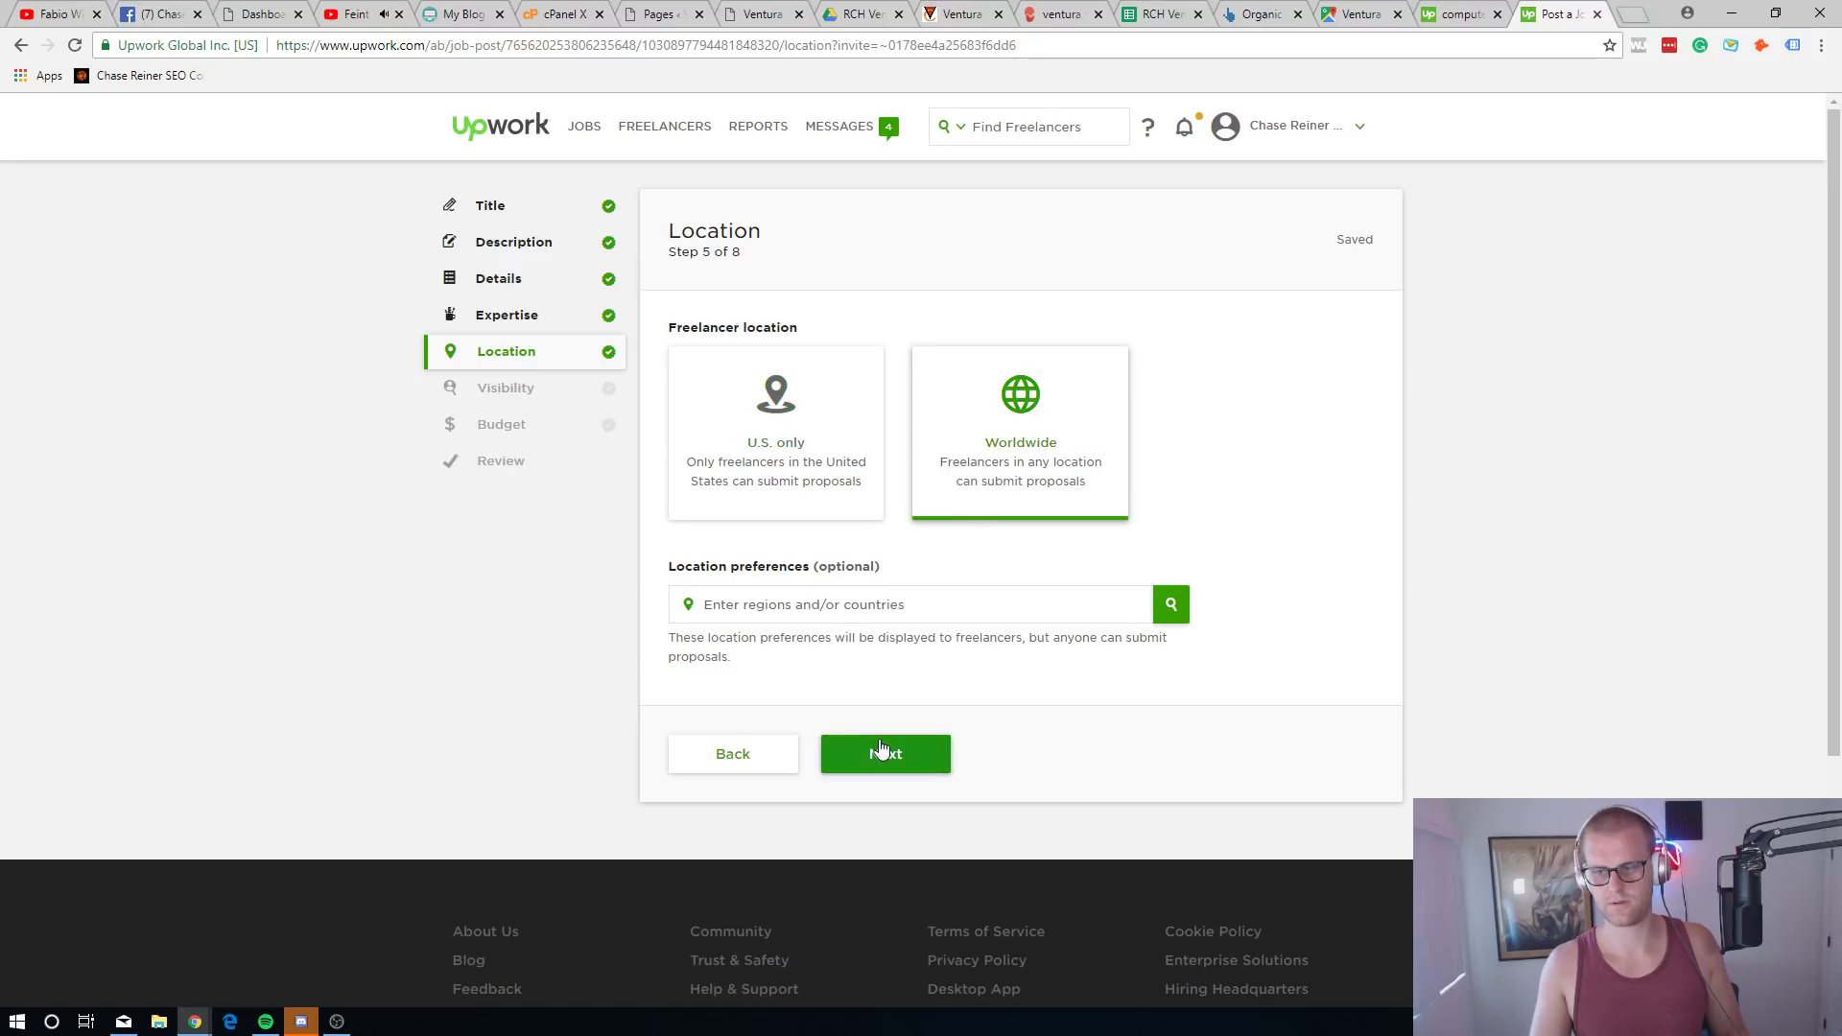
click(883, 754)
scroll(936, 619, down, 4)
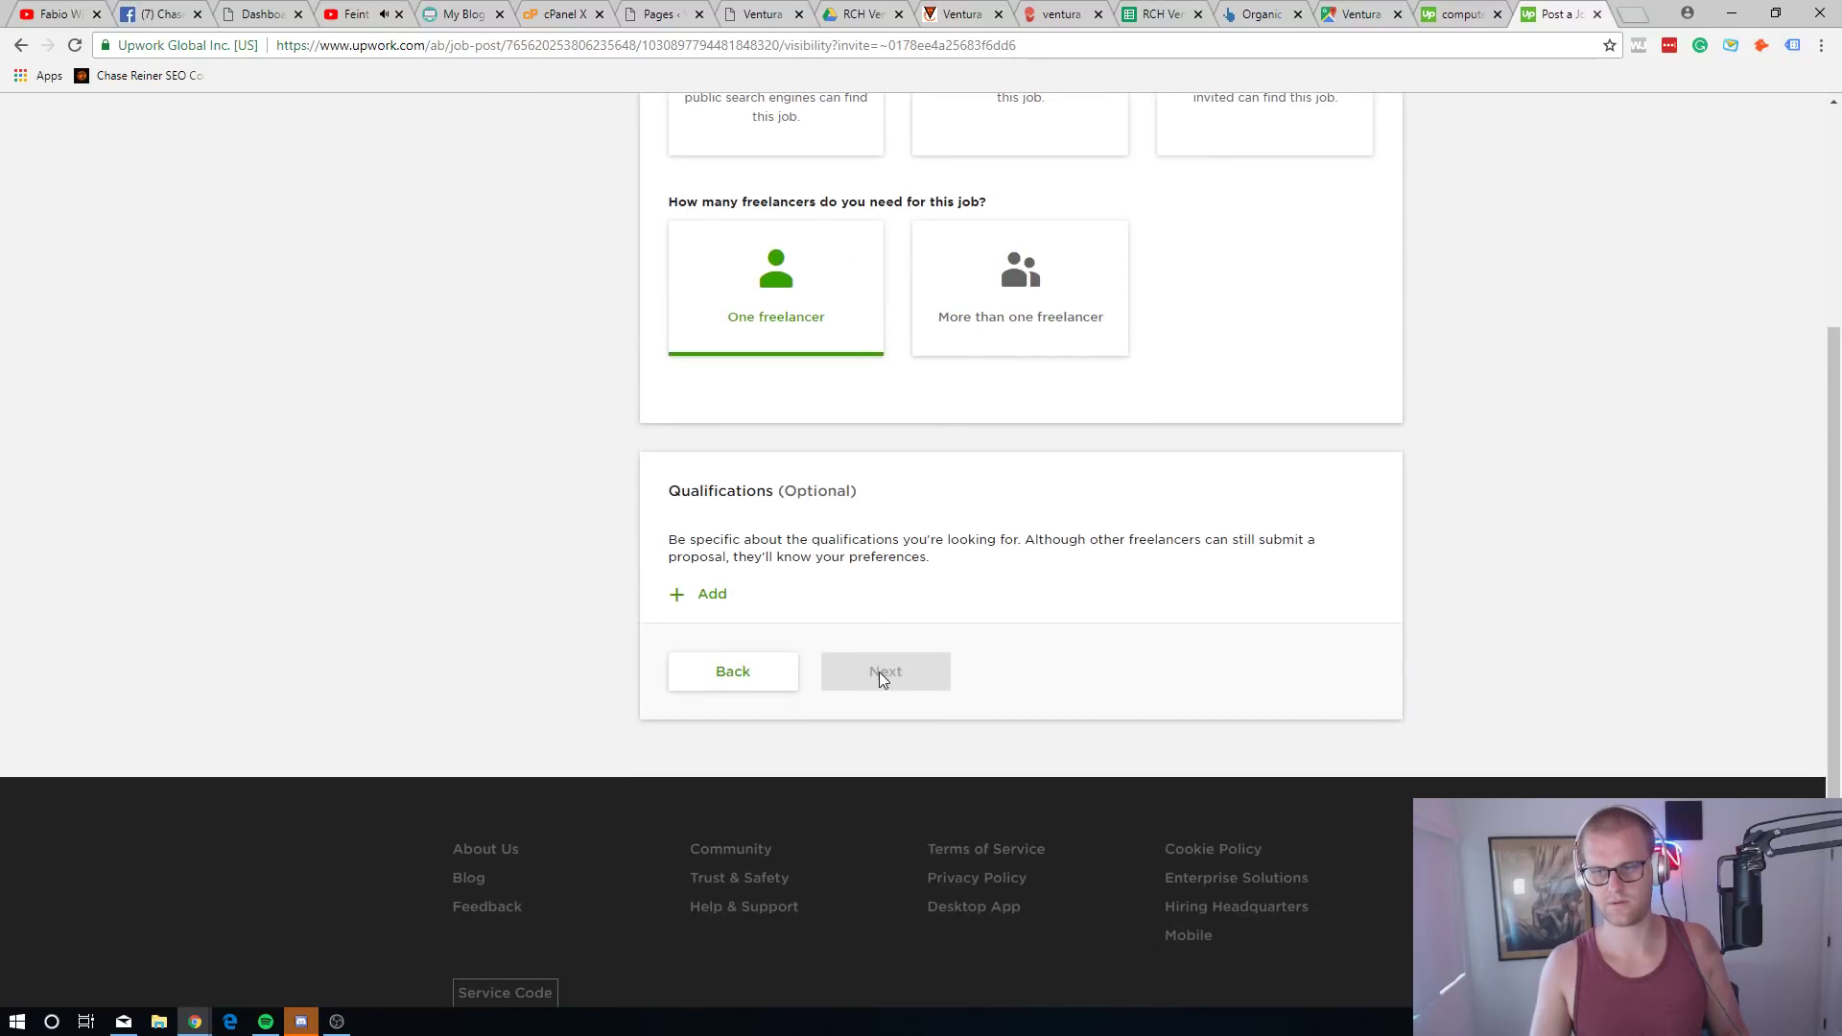
scroll(958, 601, up, 4)
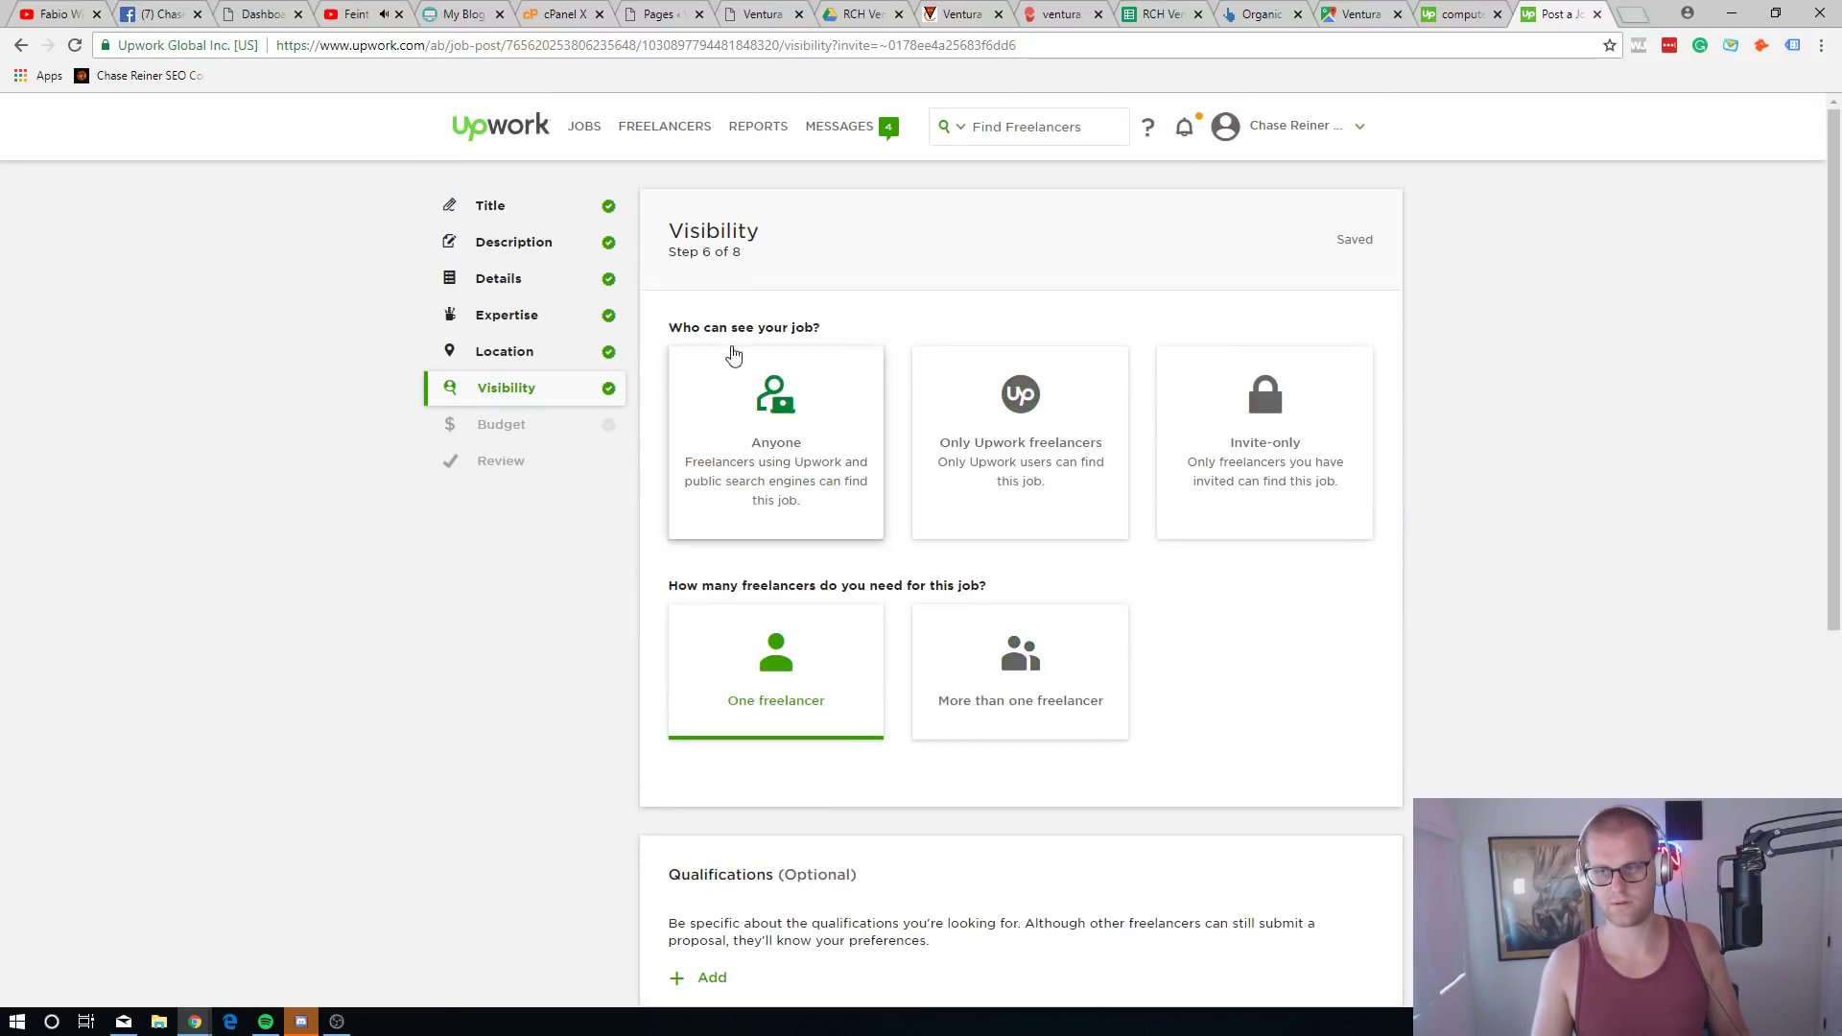
scroll(950, 601, down, 6)
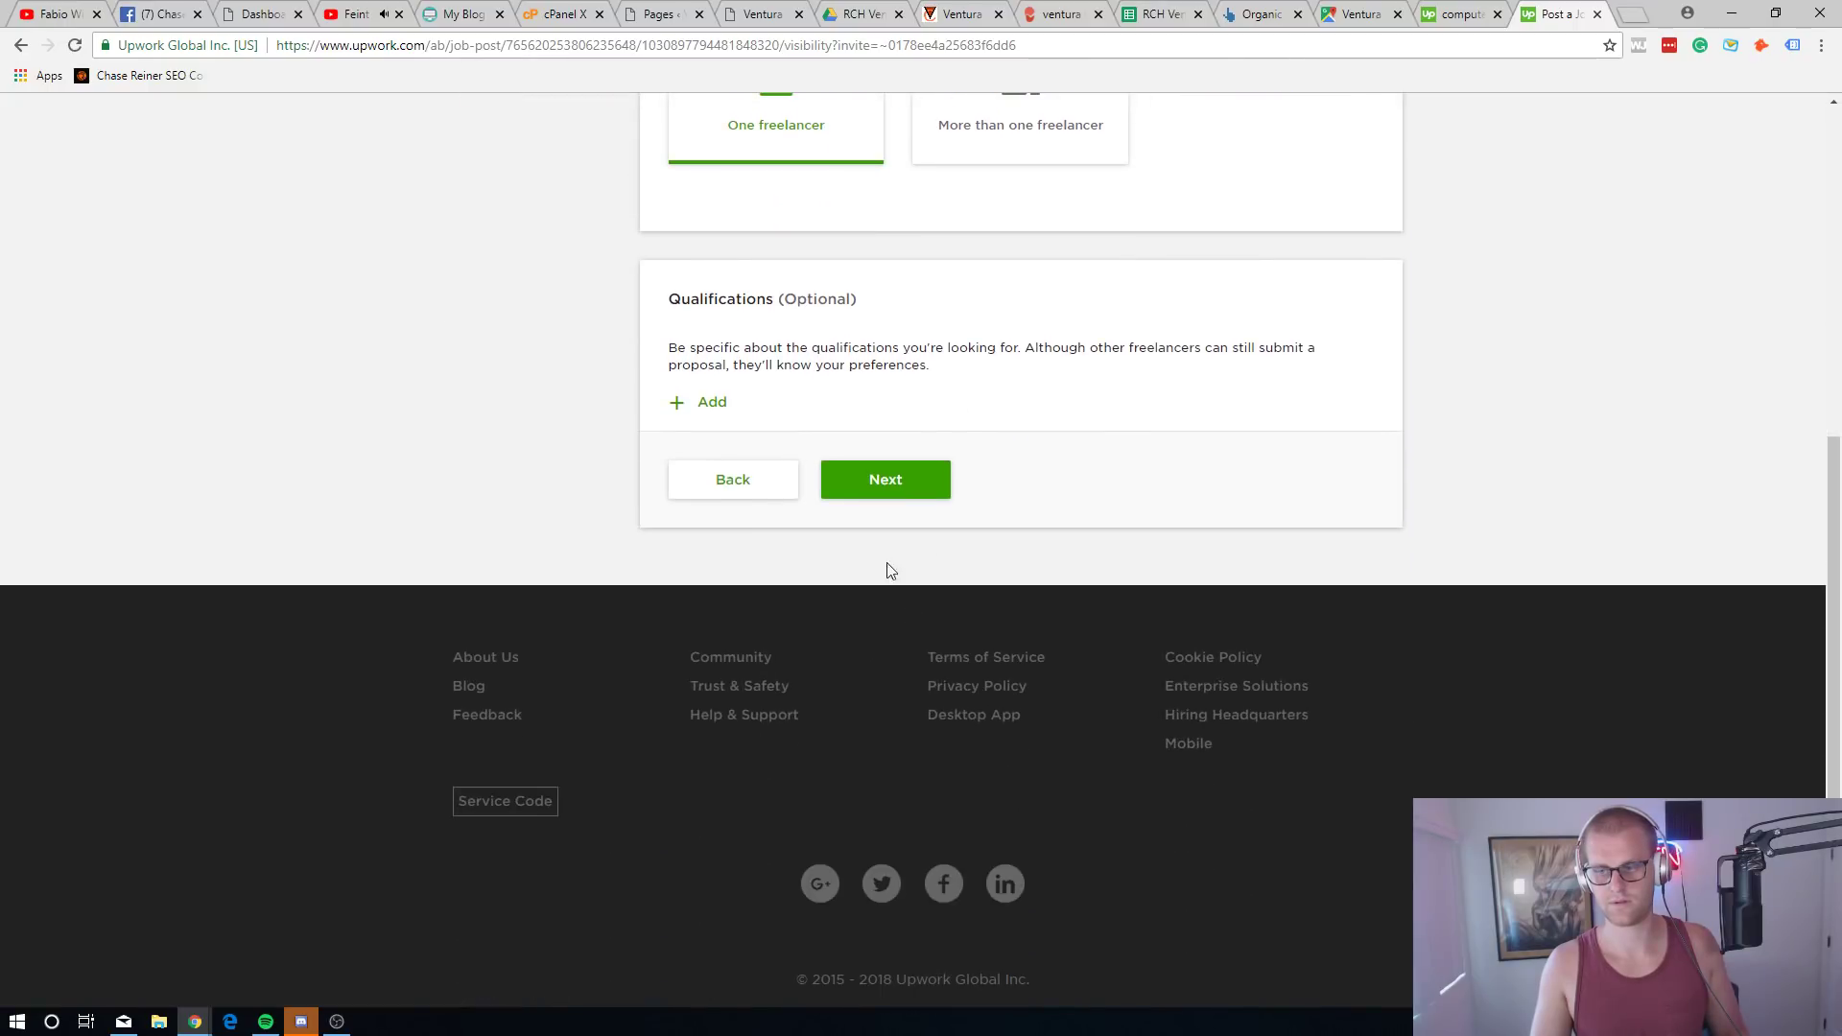
click(927, 487)
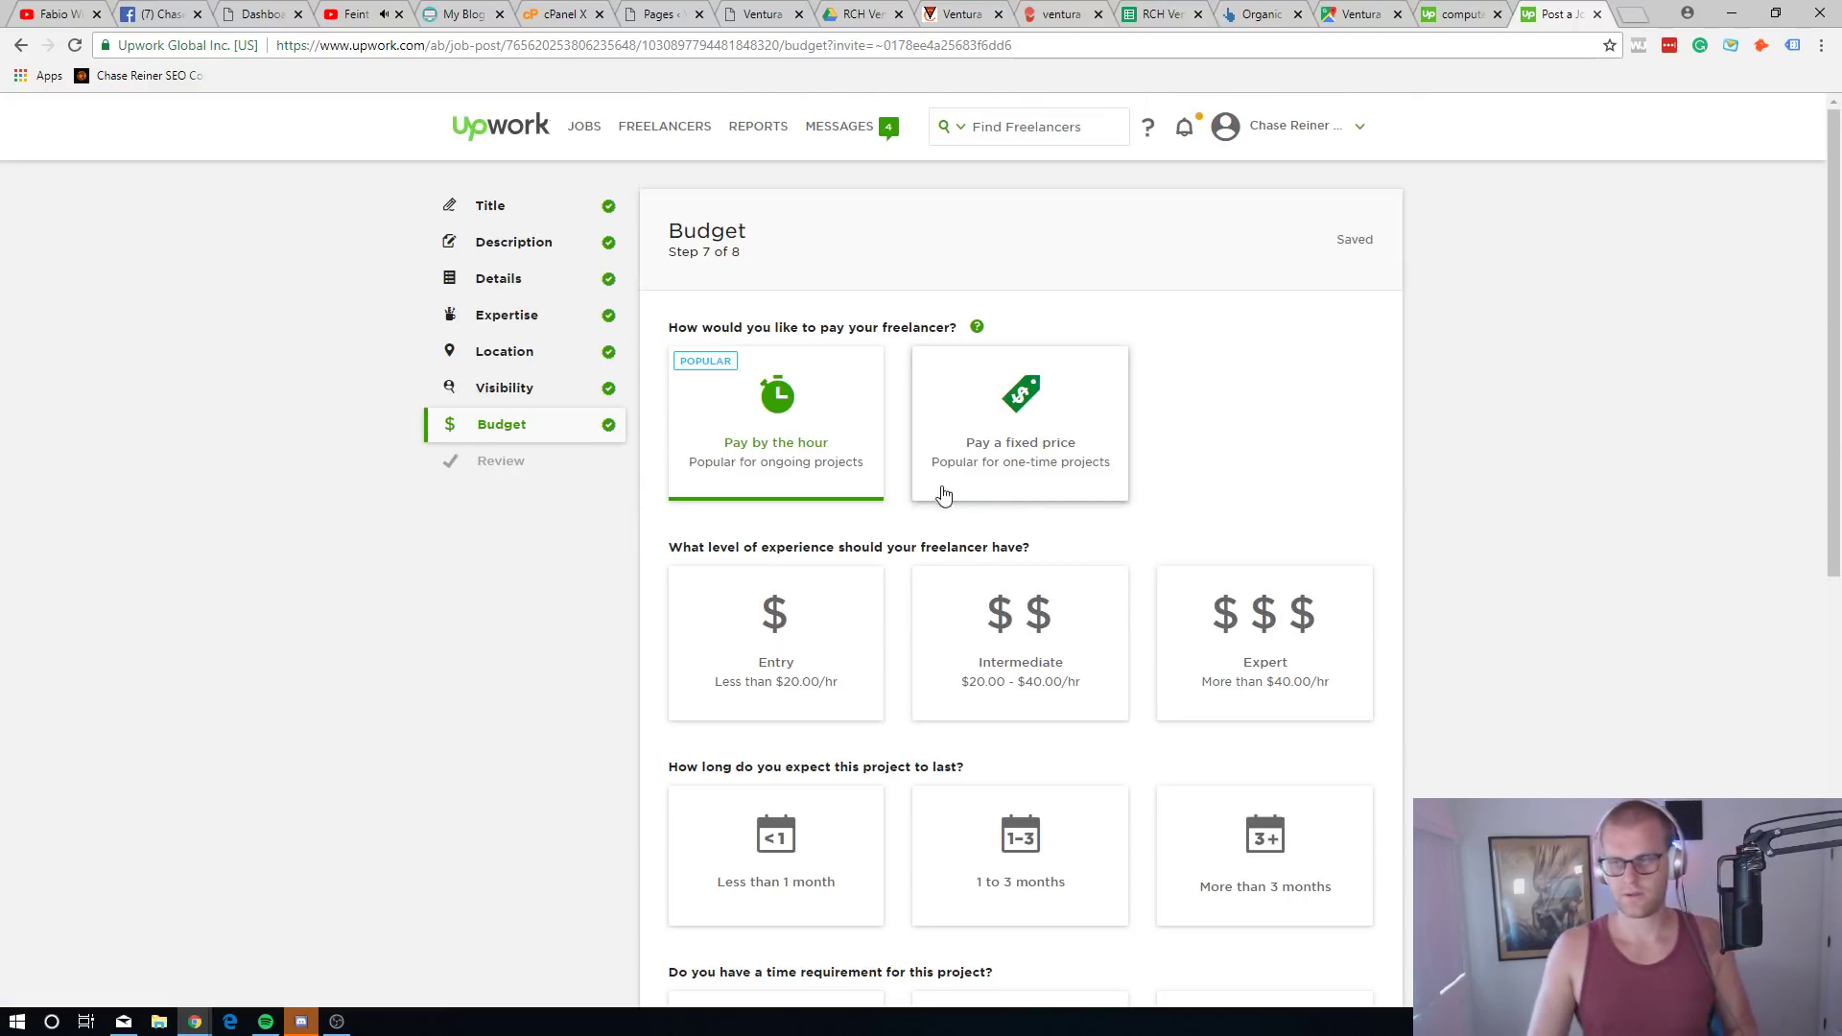
Keep hourly pay and choose Entry level, 1 to 3 months, and less than 30 hrs/week
click(1046, 473)
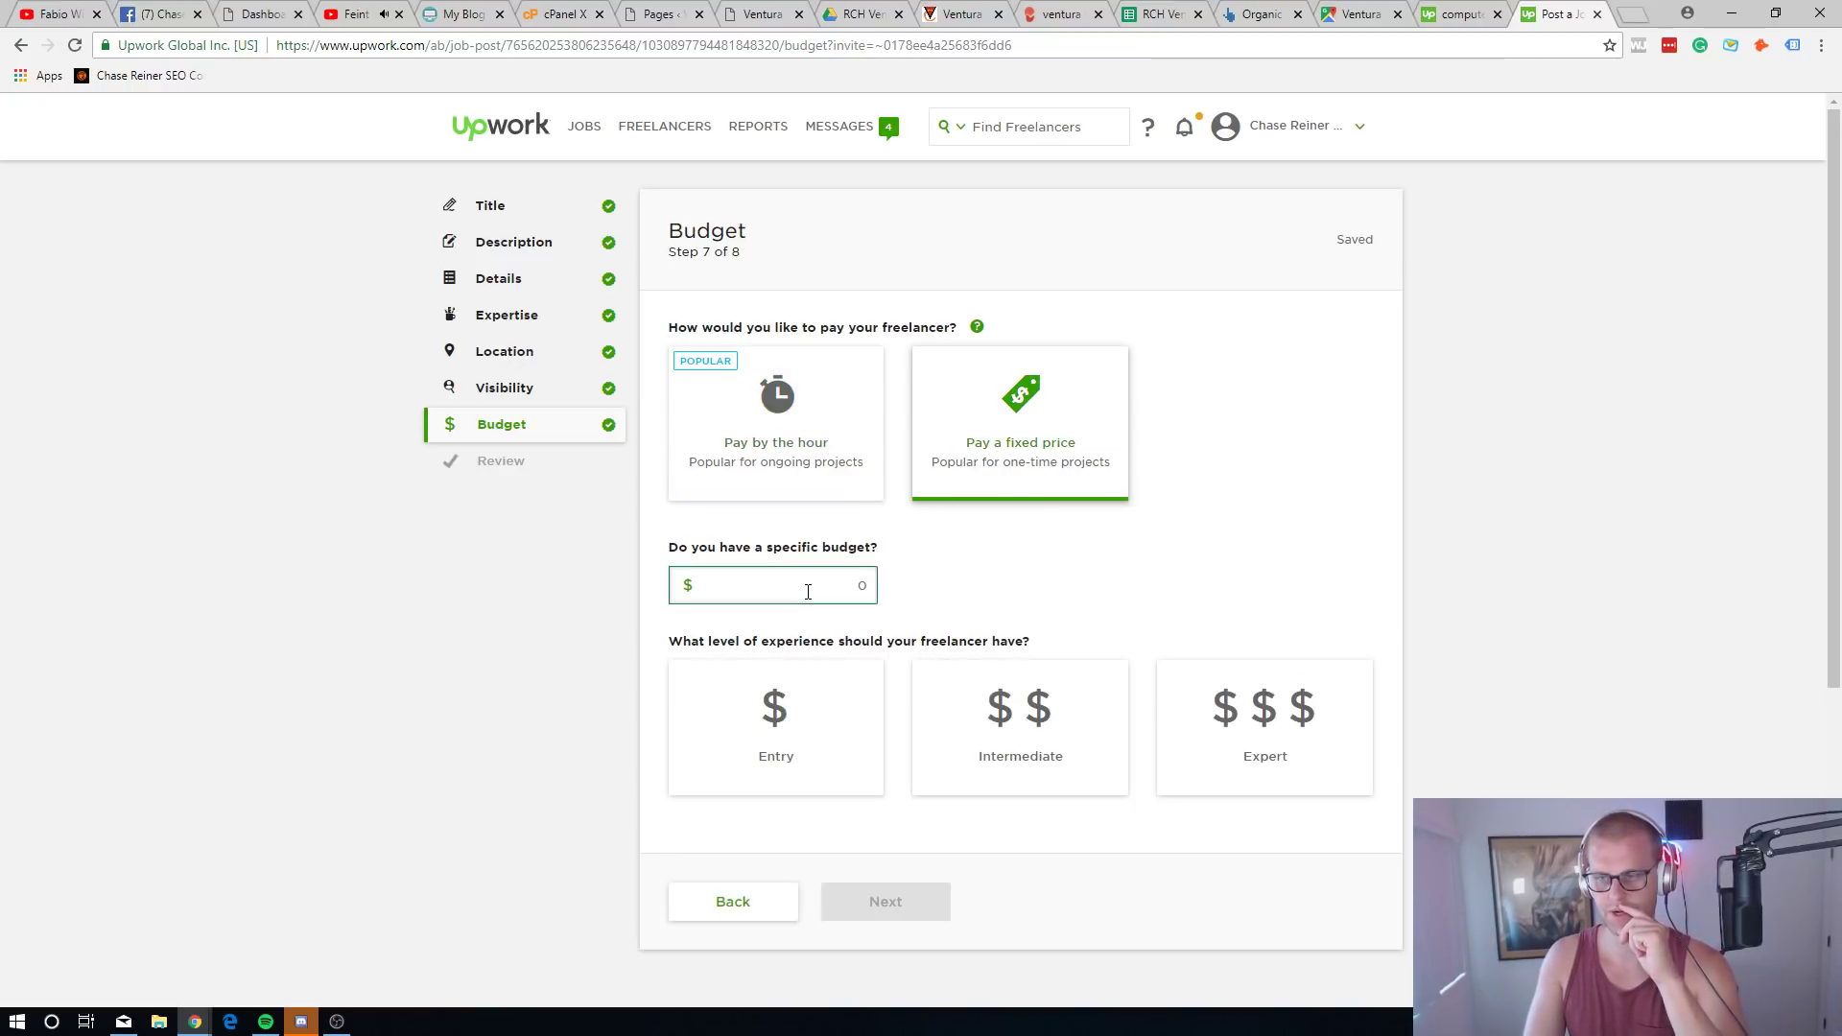
click(770, 436)
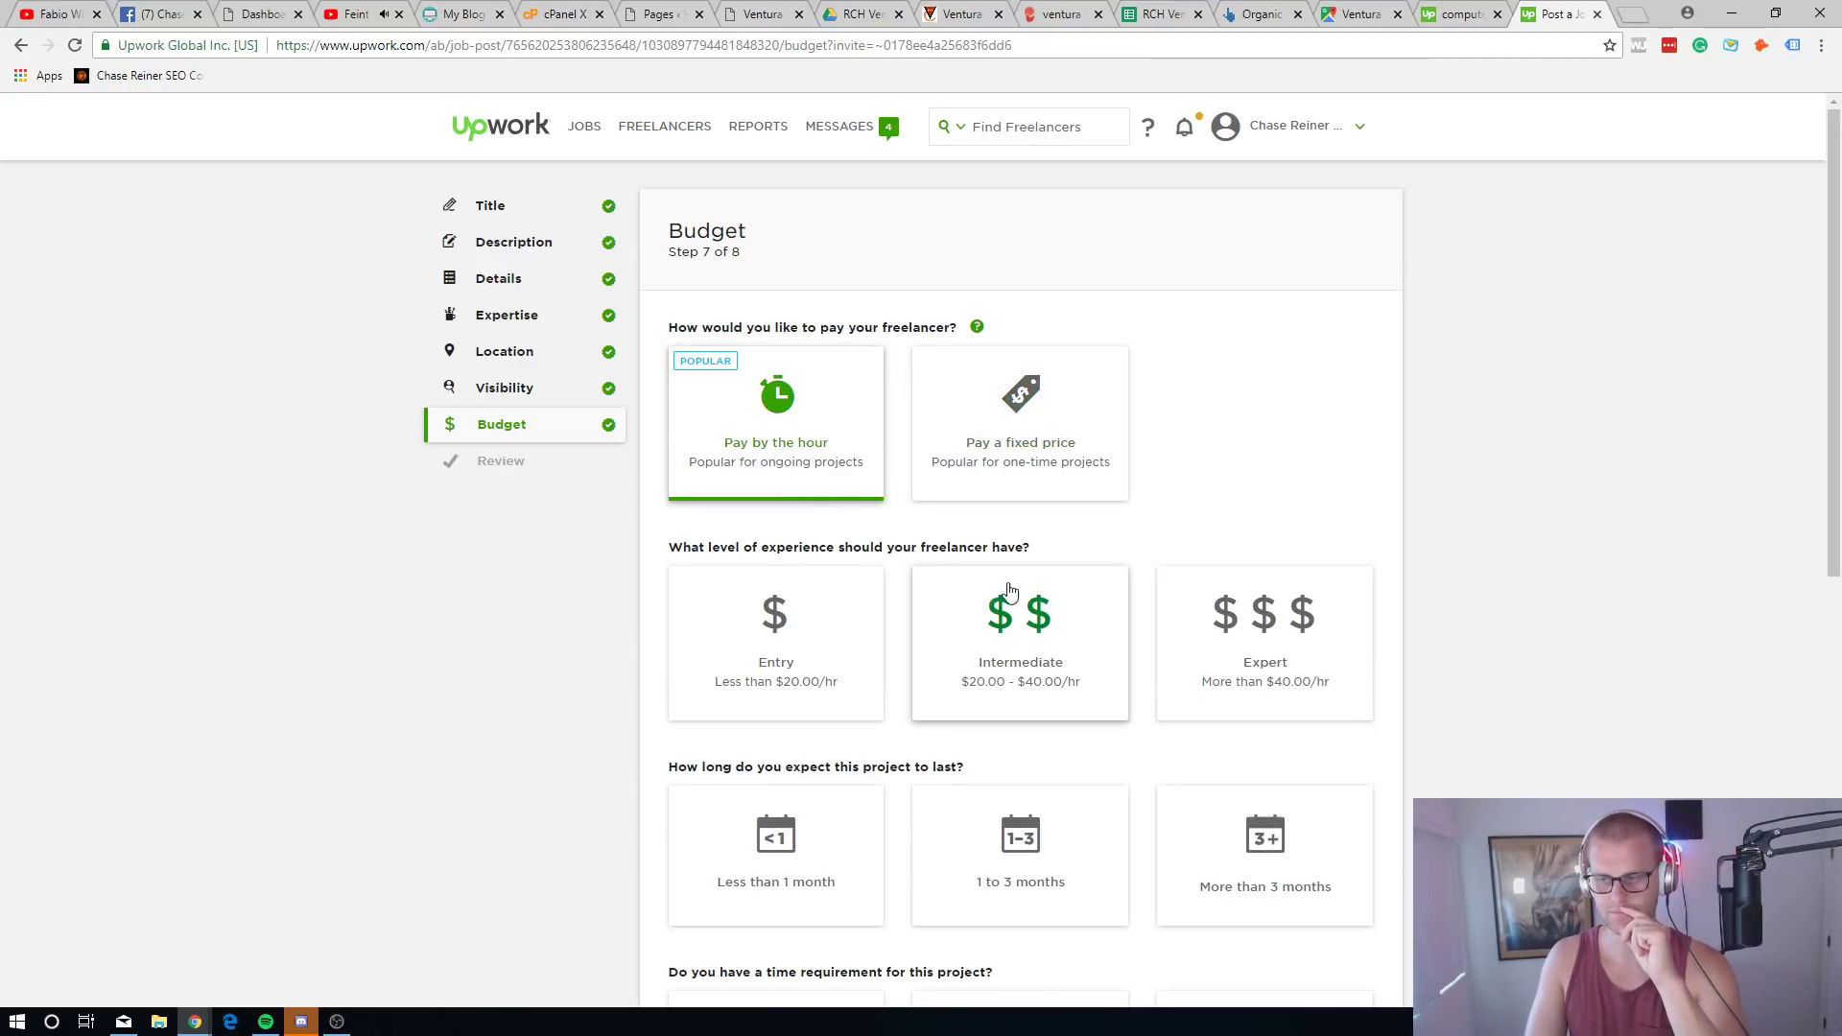
scroll(844, 494, down, 3)
click(767, 420)
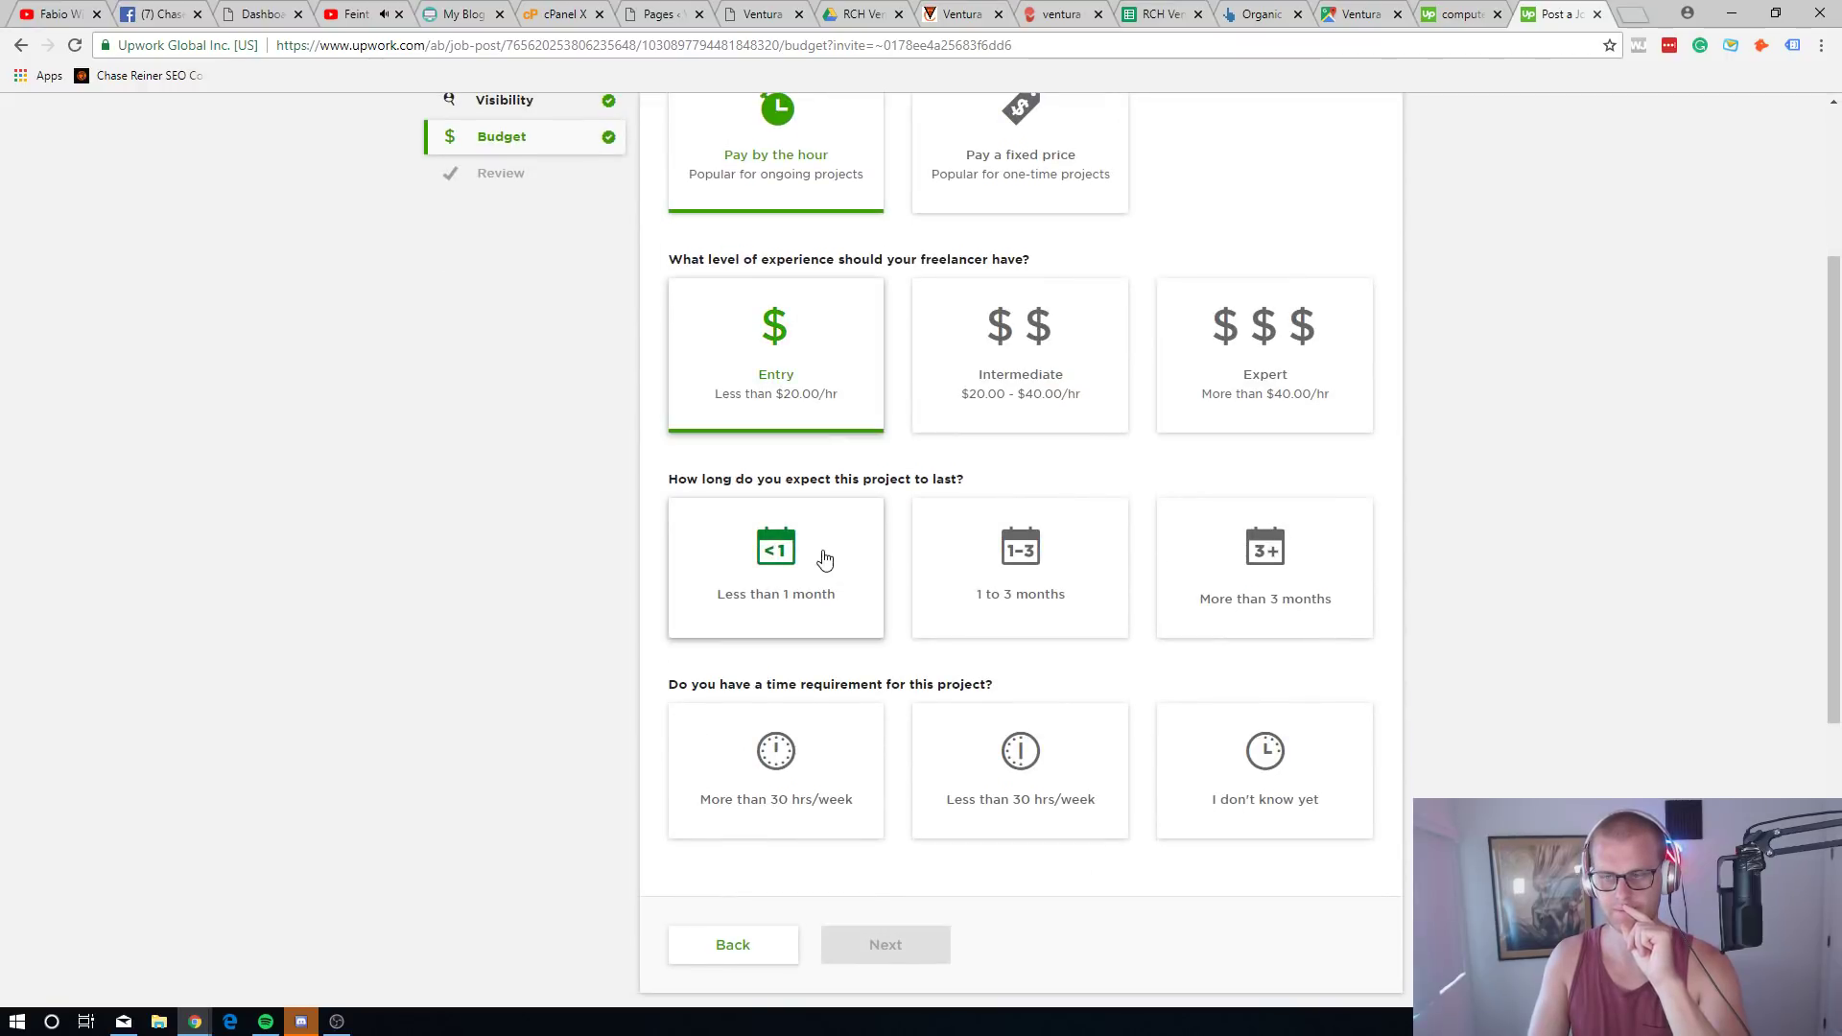
scroll(830, 561, down, 1)
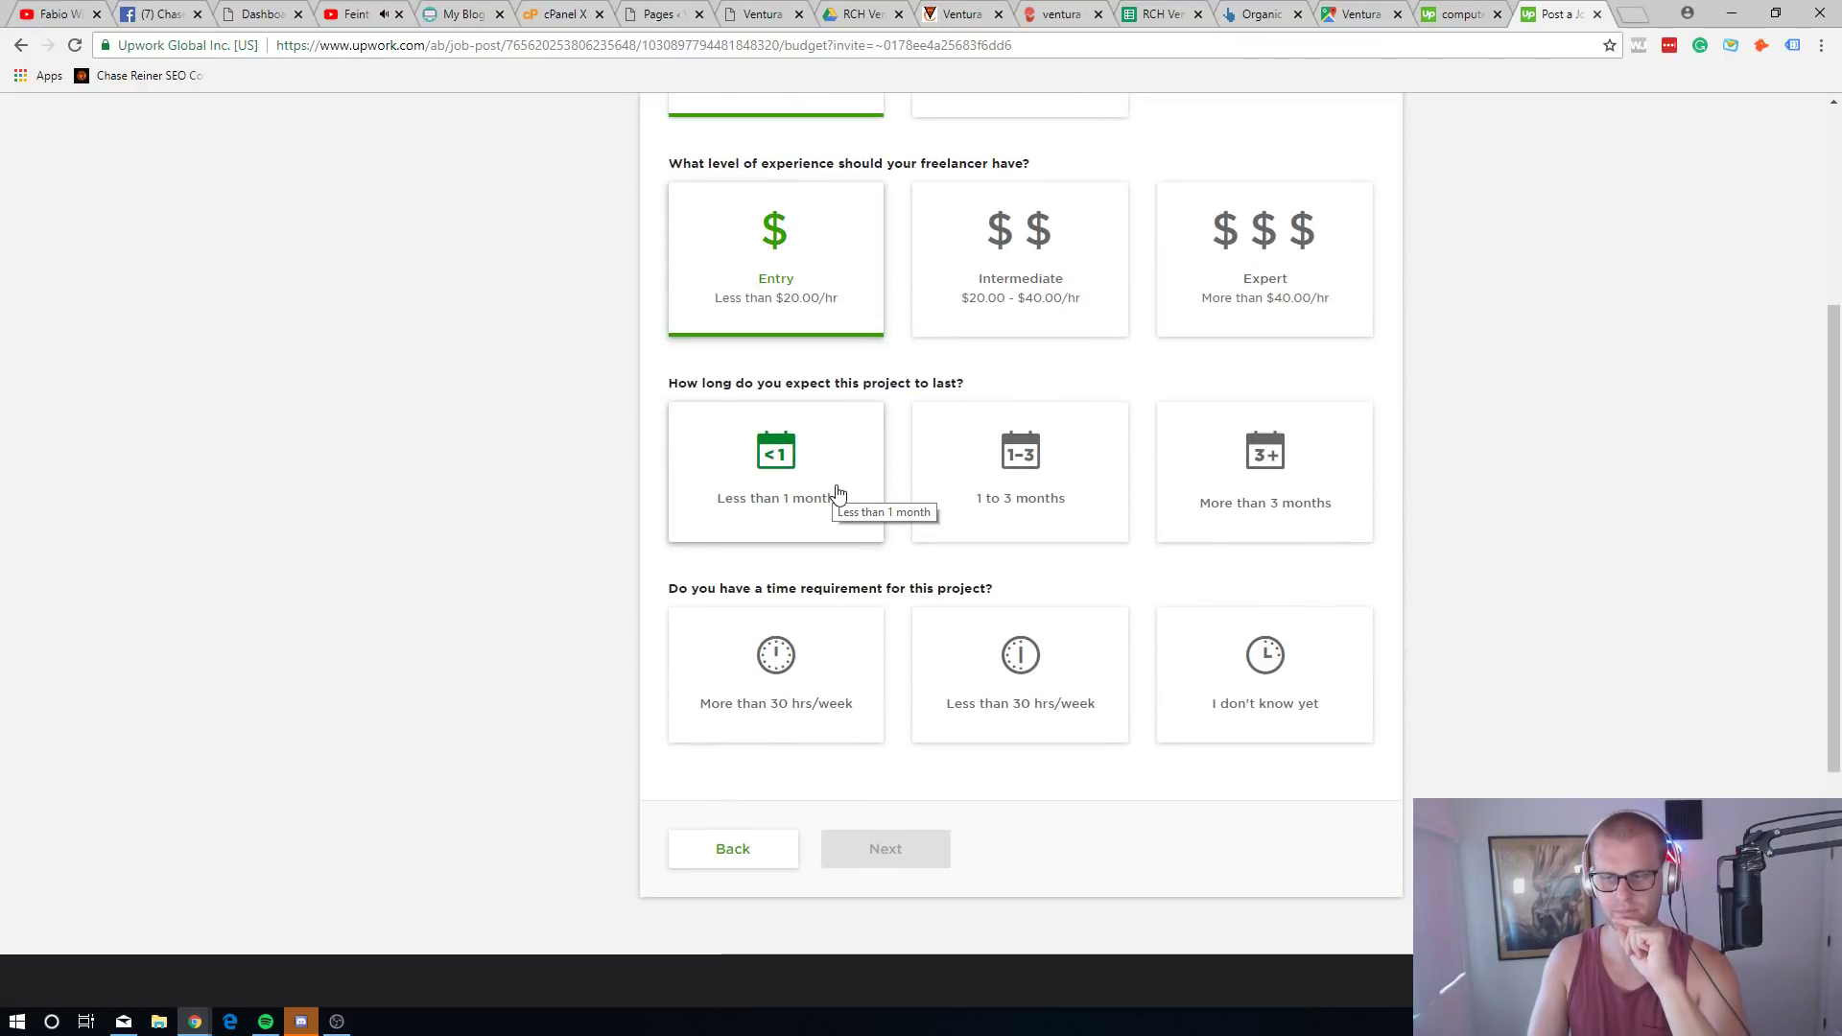
click(950, 483)
scroll(792, 534, down, 2)
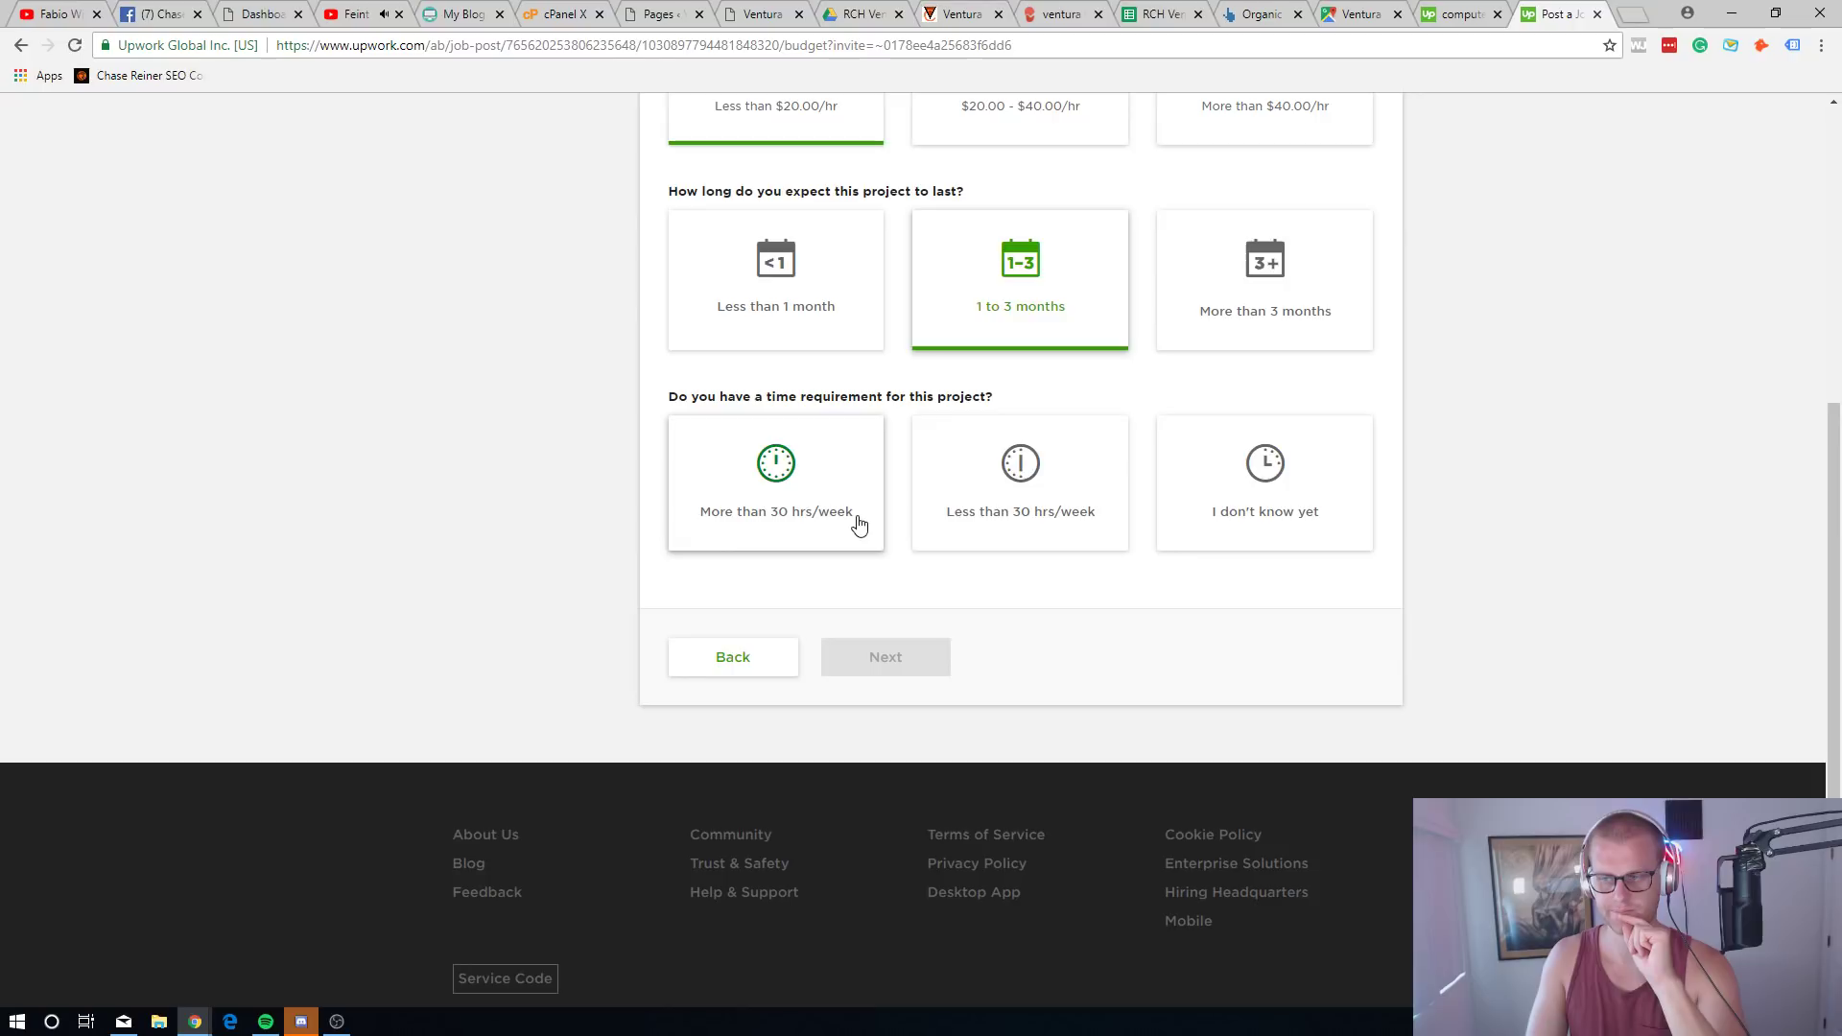
click(1086, 498)
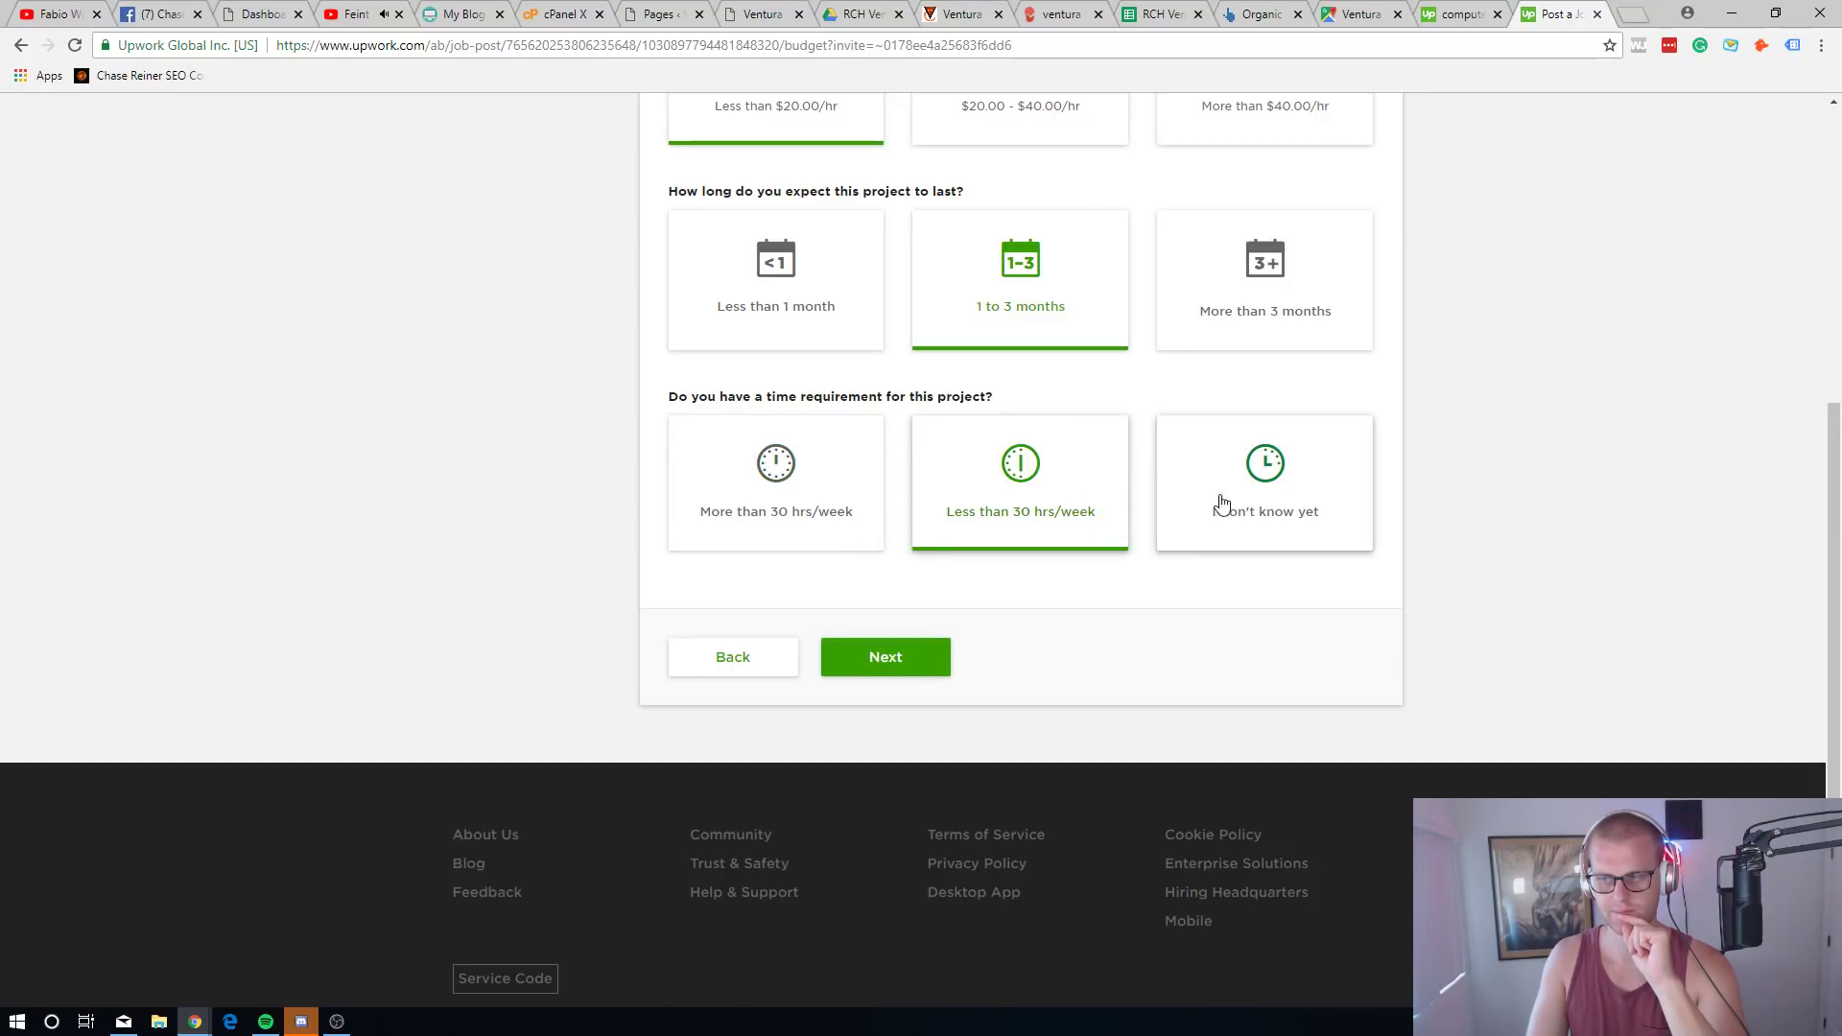
Leave the budget as 'I don't know yet', review the summary, and post the job
click(1190, 543)
click(965, 670)
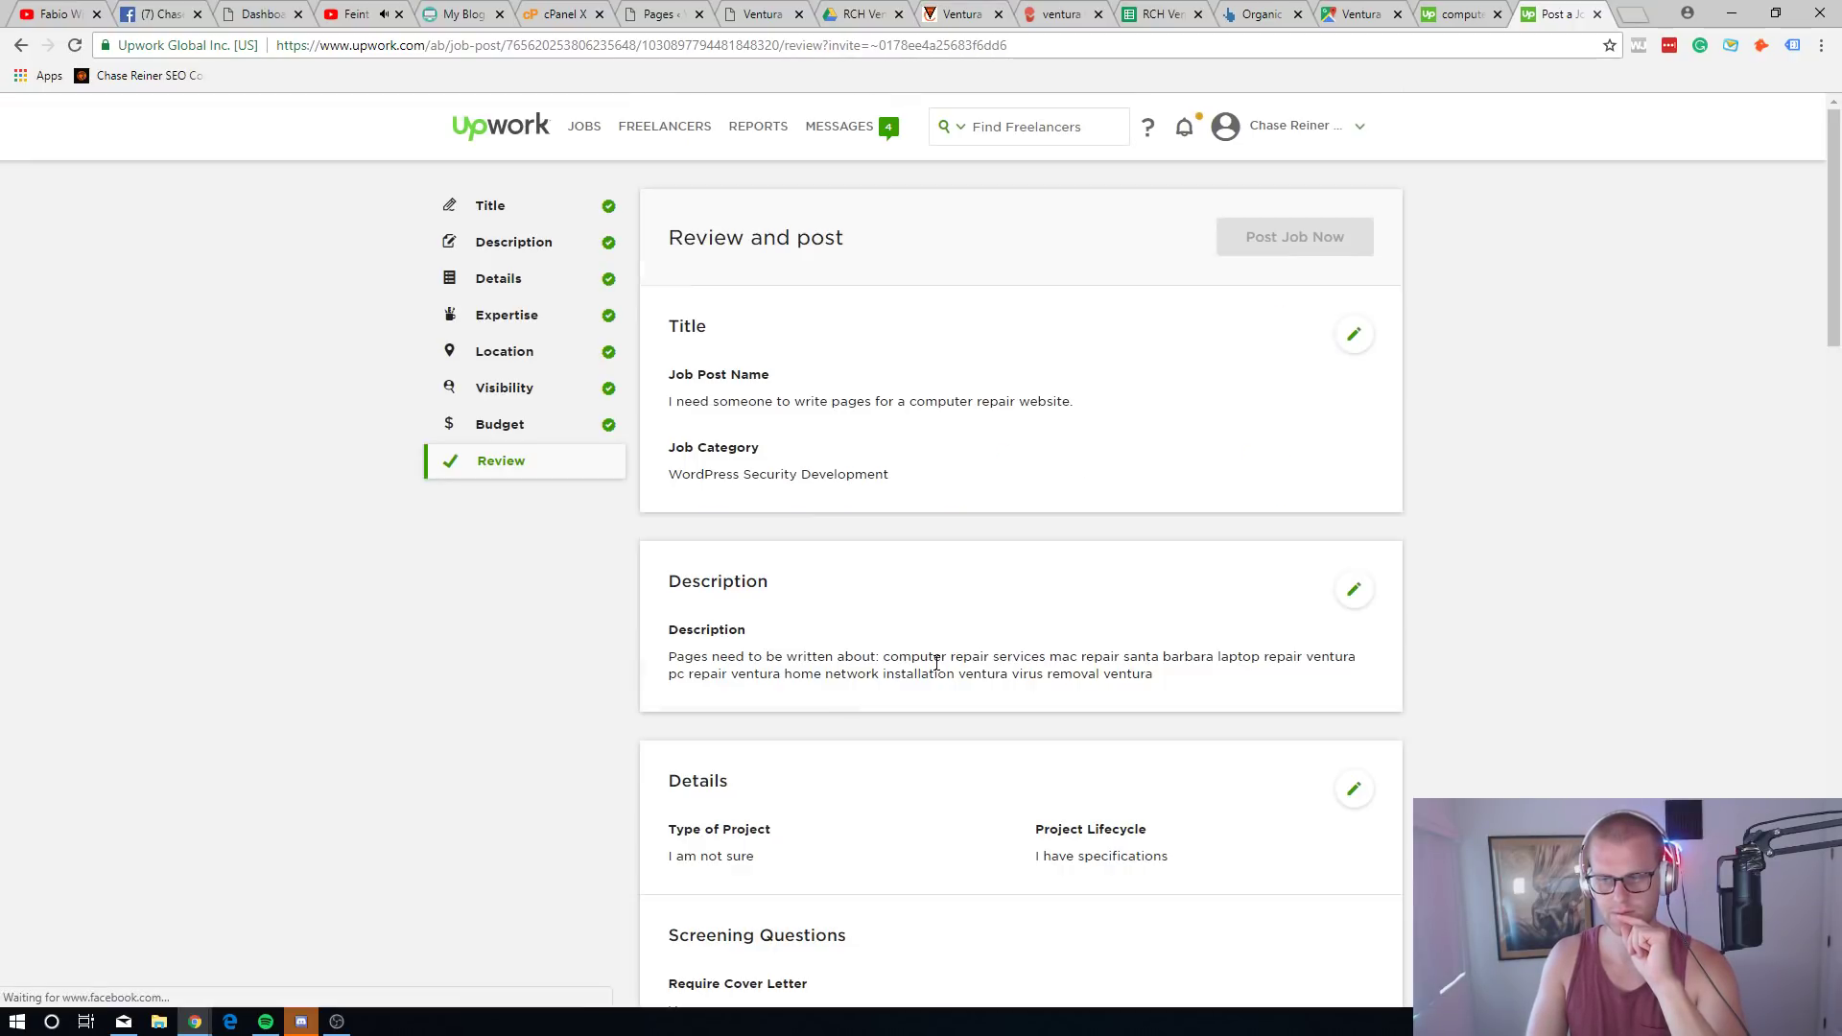
scroll(860, 513, down, 8)
scroll(930, 481, up, 8)
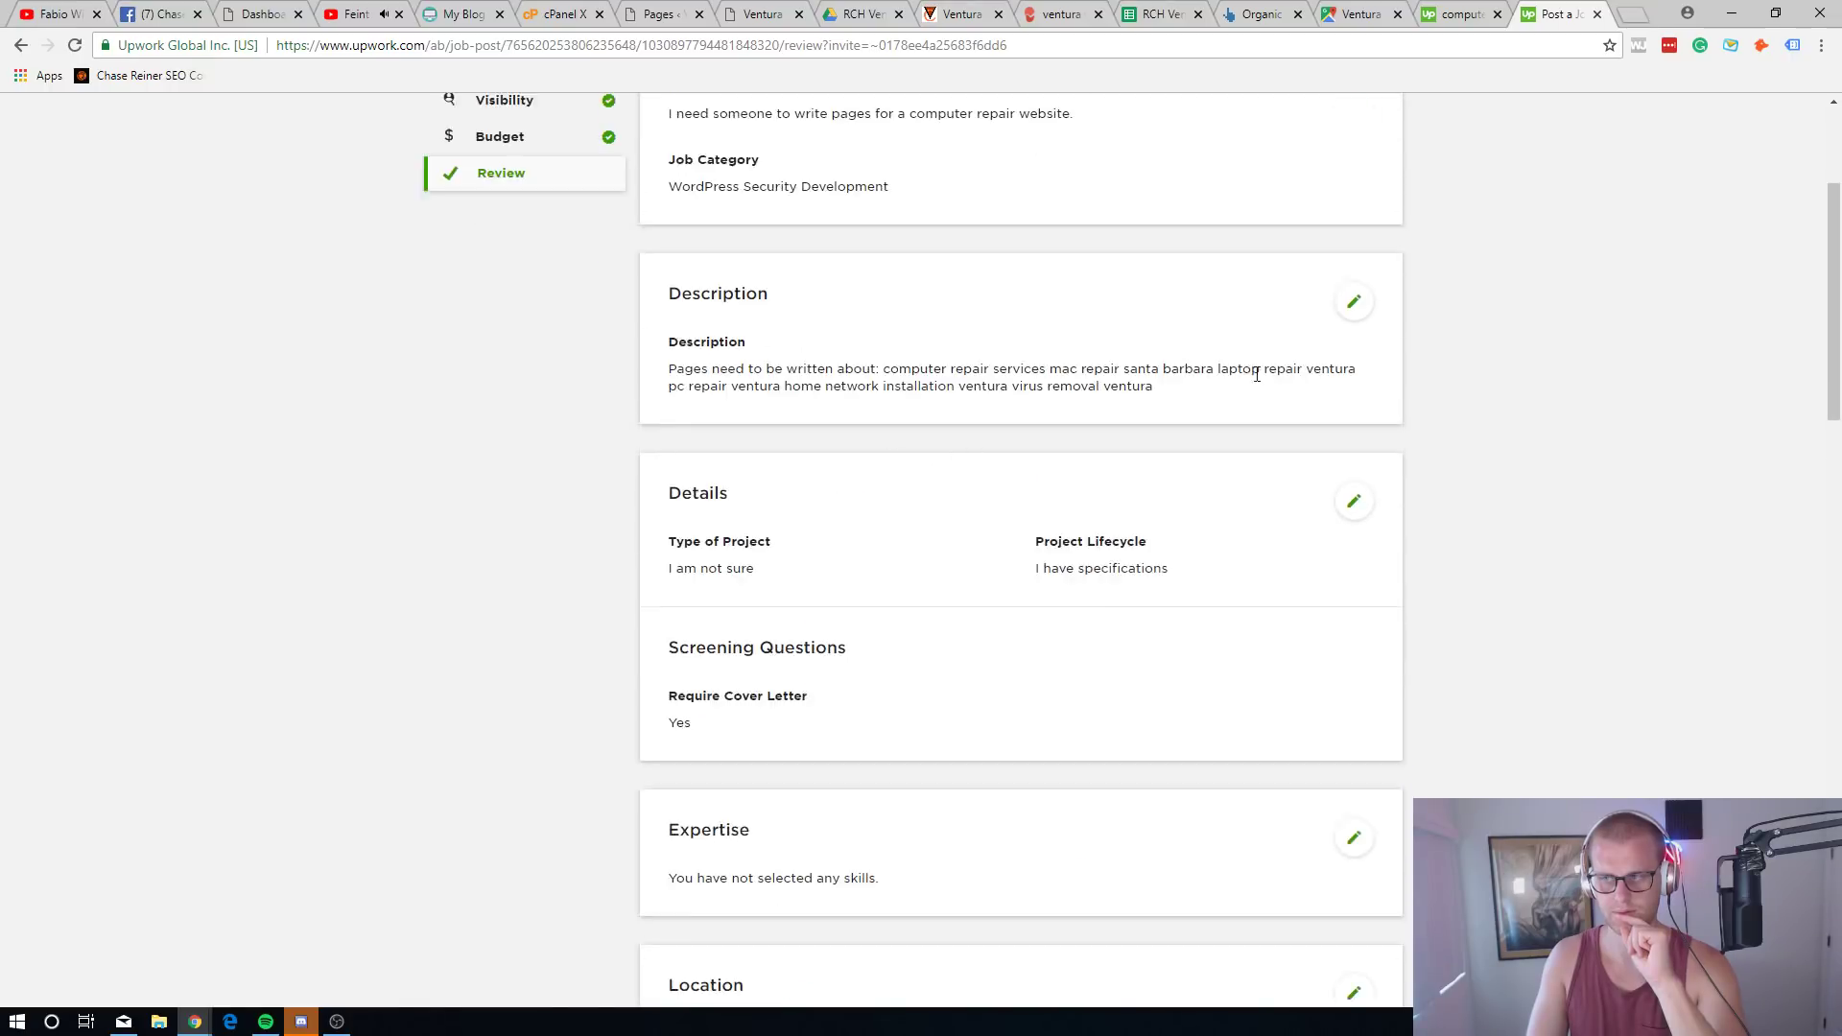
click(1329, 249)
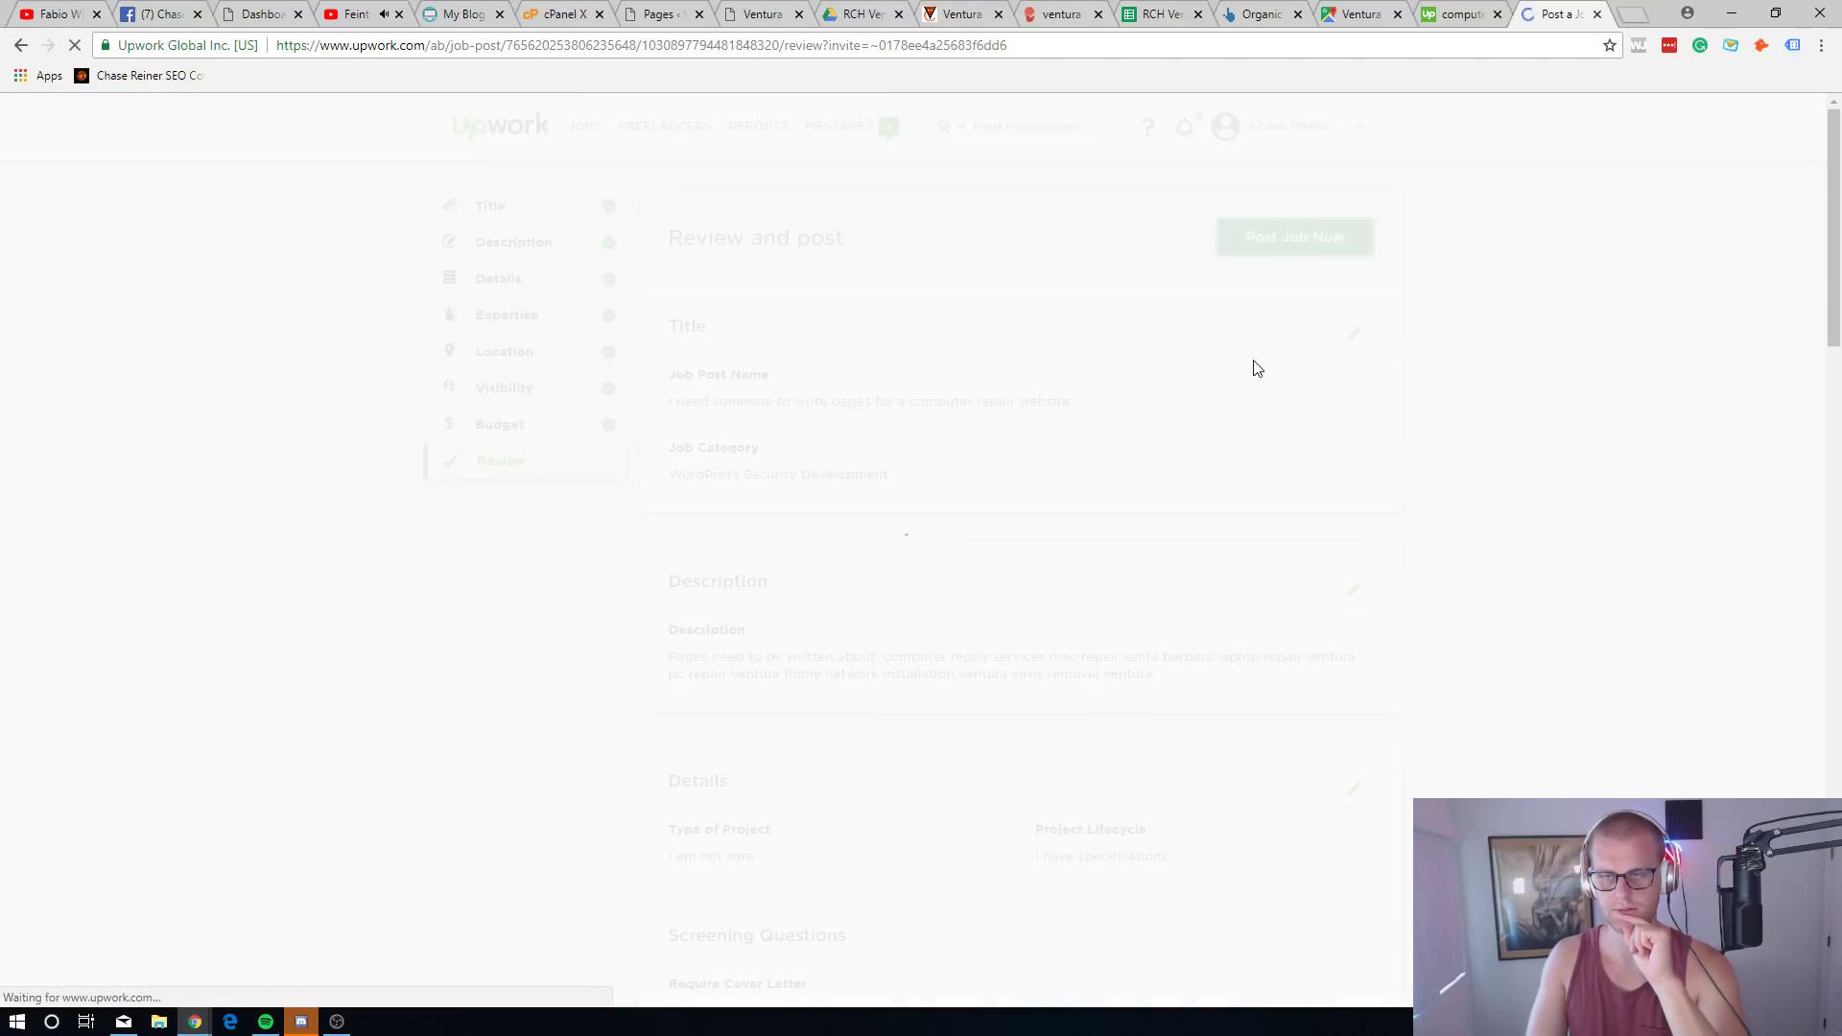
Browse the first three pages of suggested freelancers for the job
scroll(871, 361, down, 4)
scroll(960, 375, up, 3)
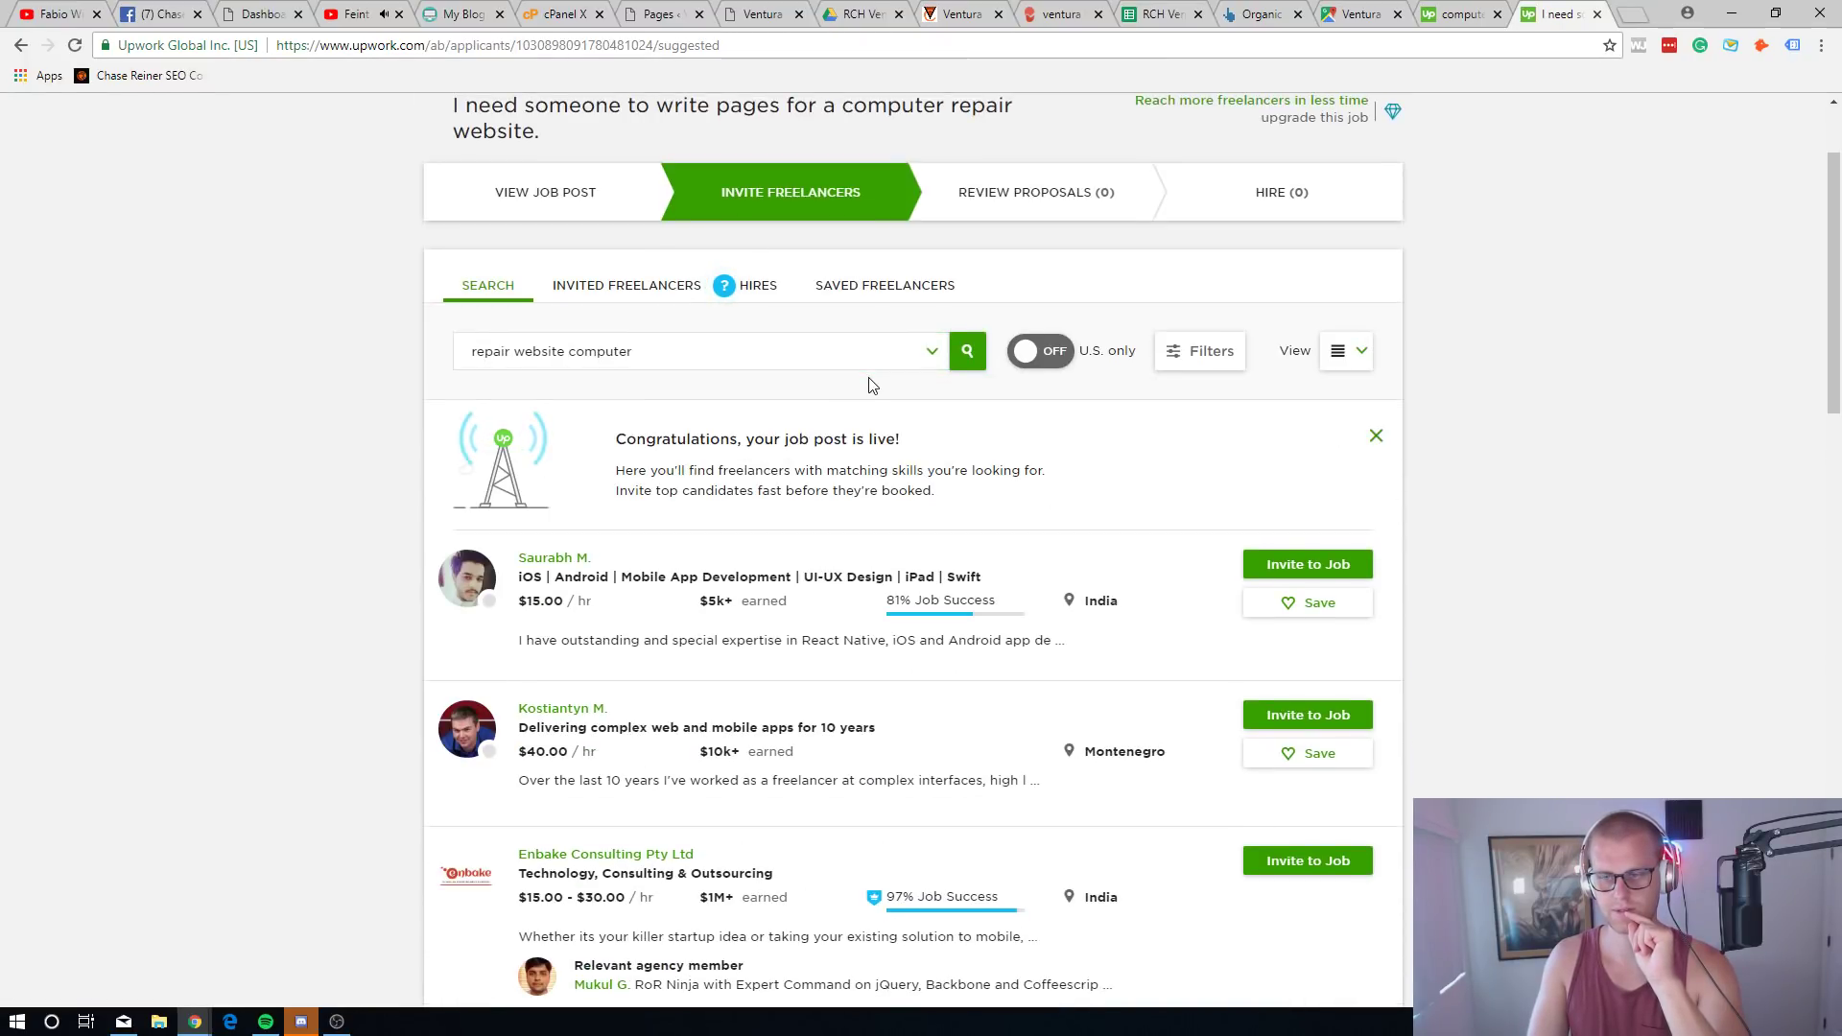
scroll(870, 384, down, 4)
scroll(872, 408, down, 12)
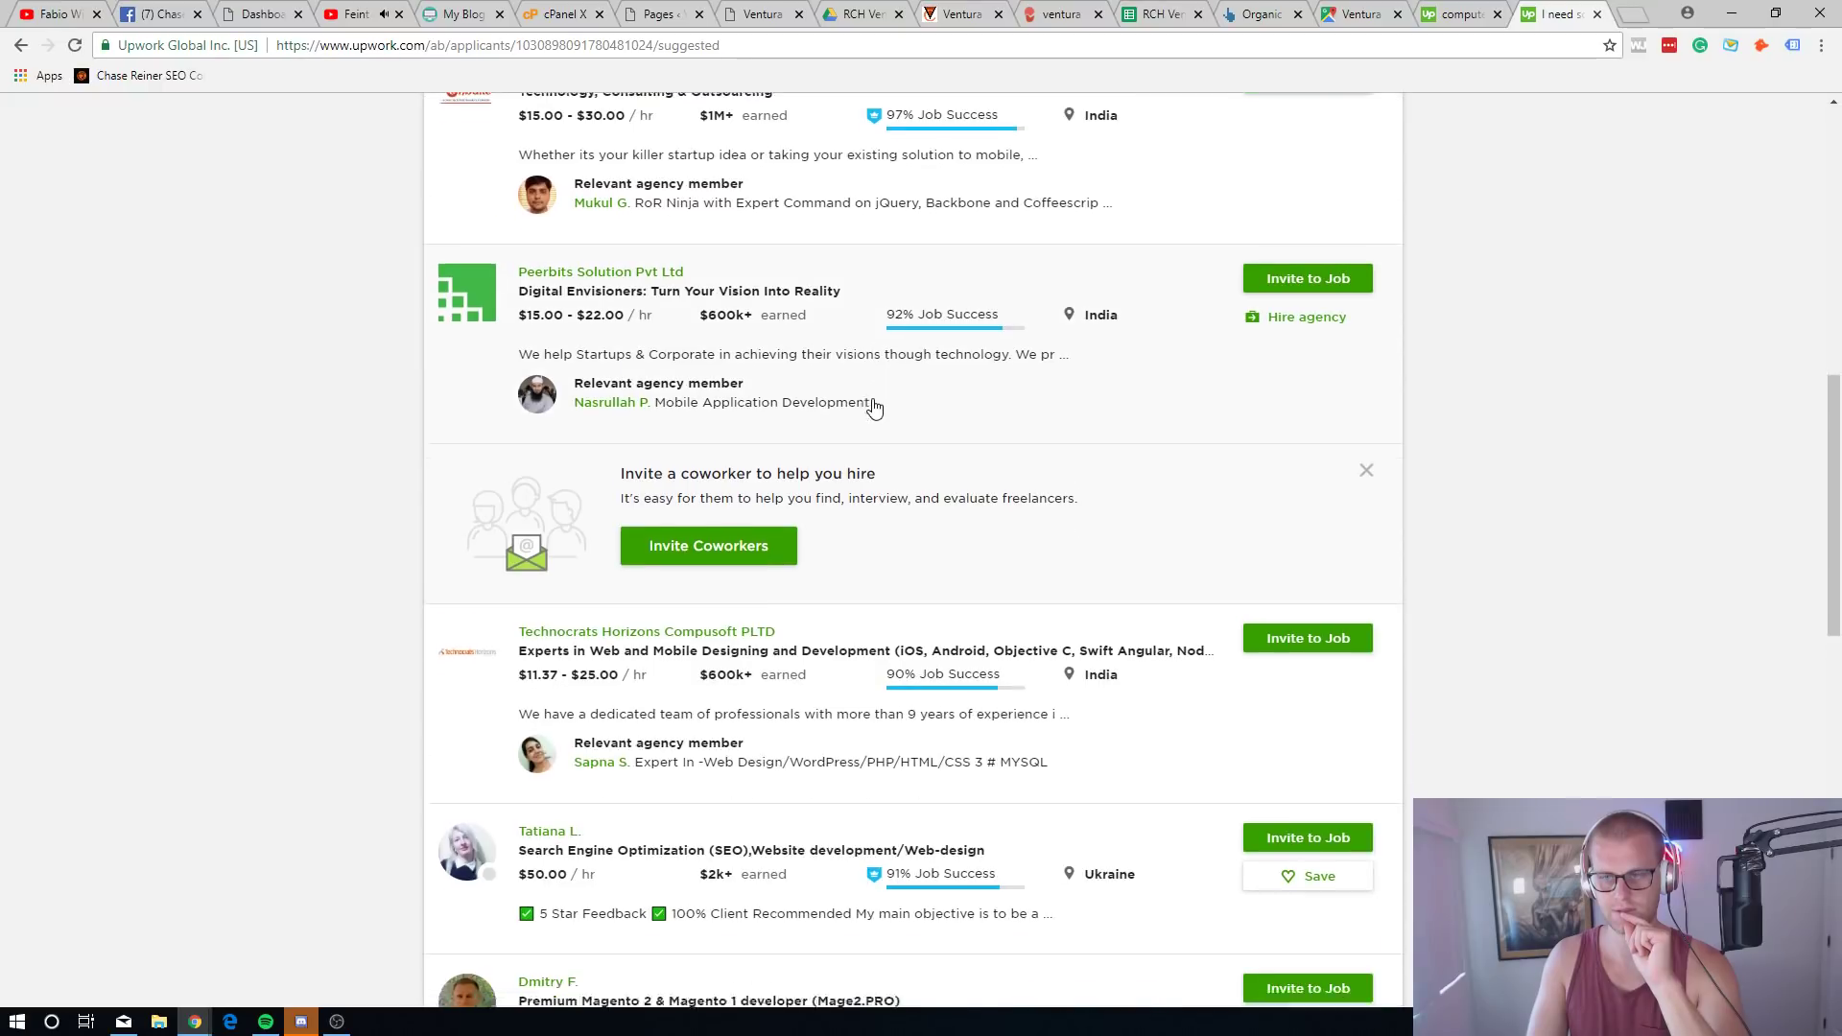
scroll(900, 387, down, 2)
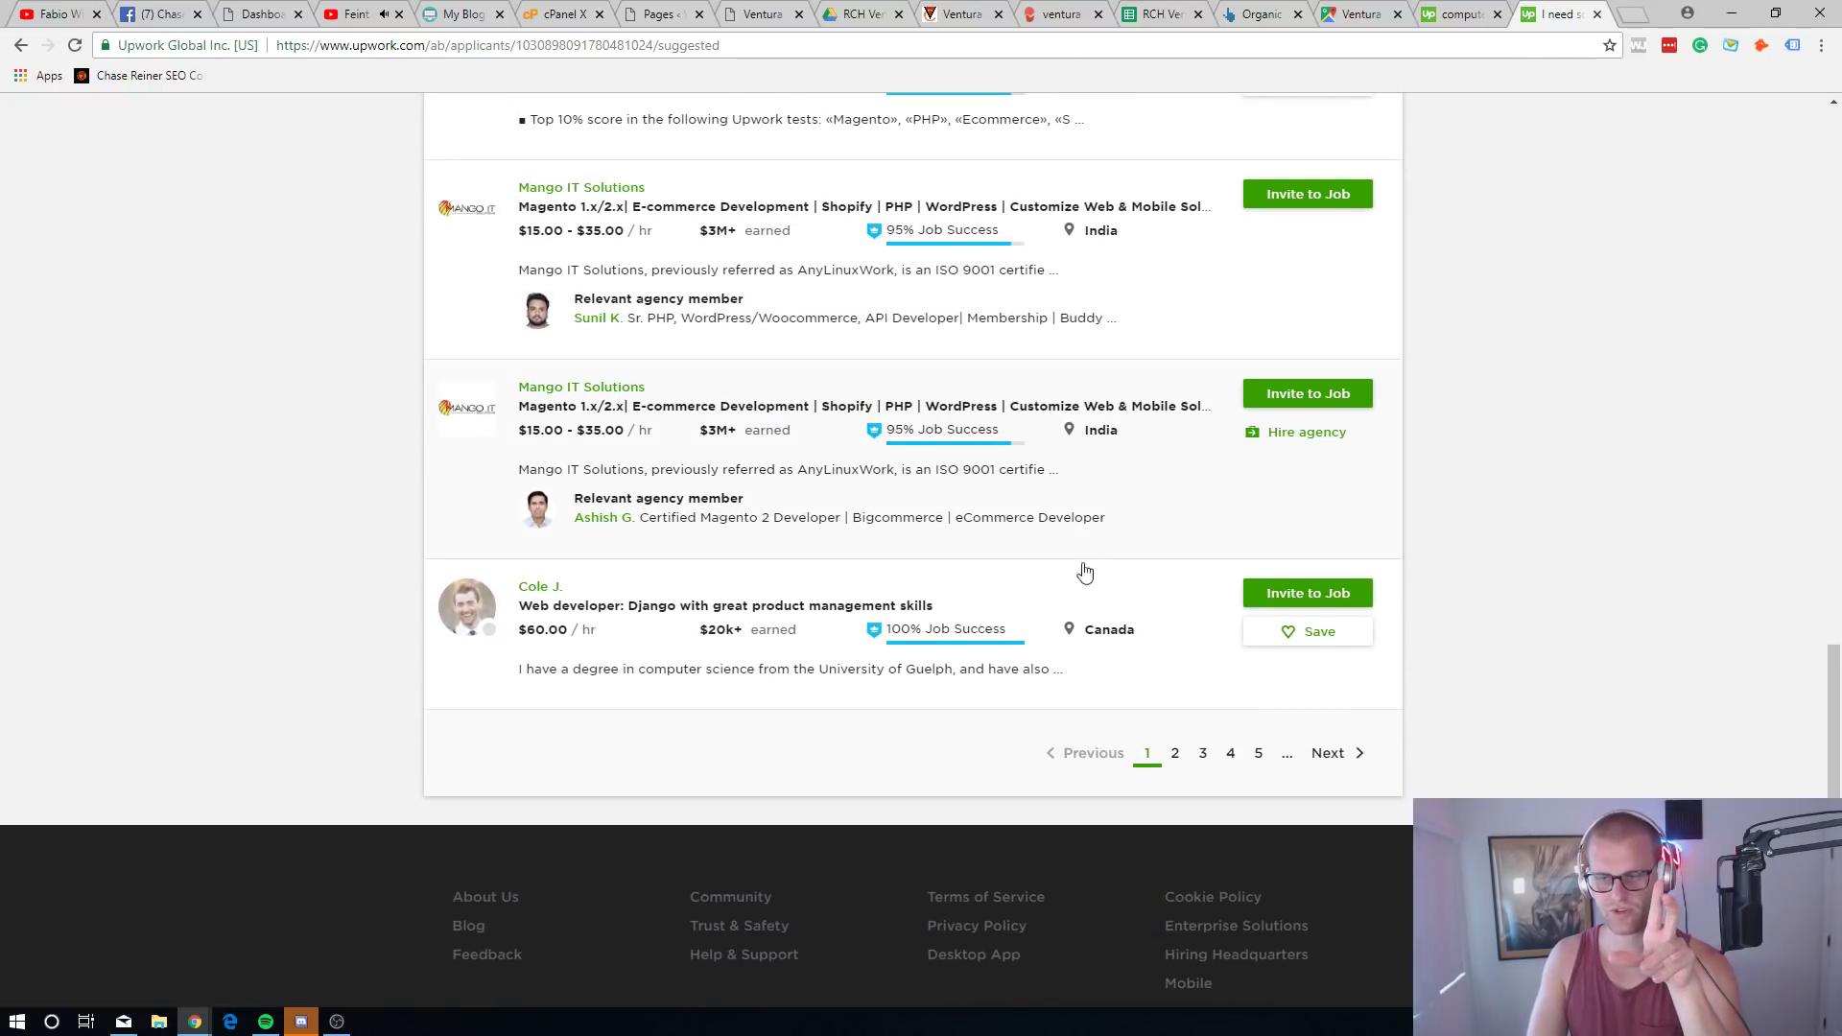
click(1178, 752)
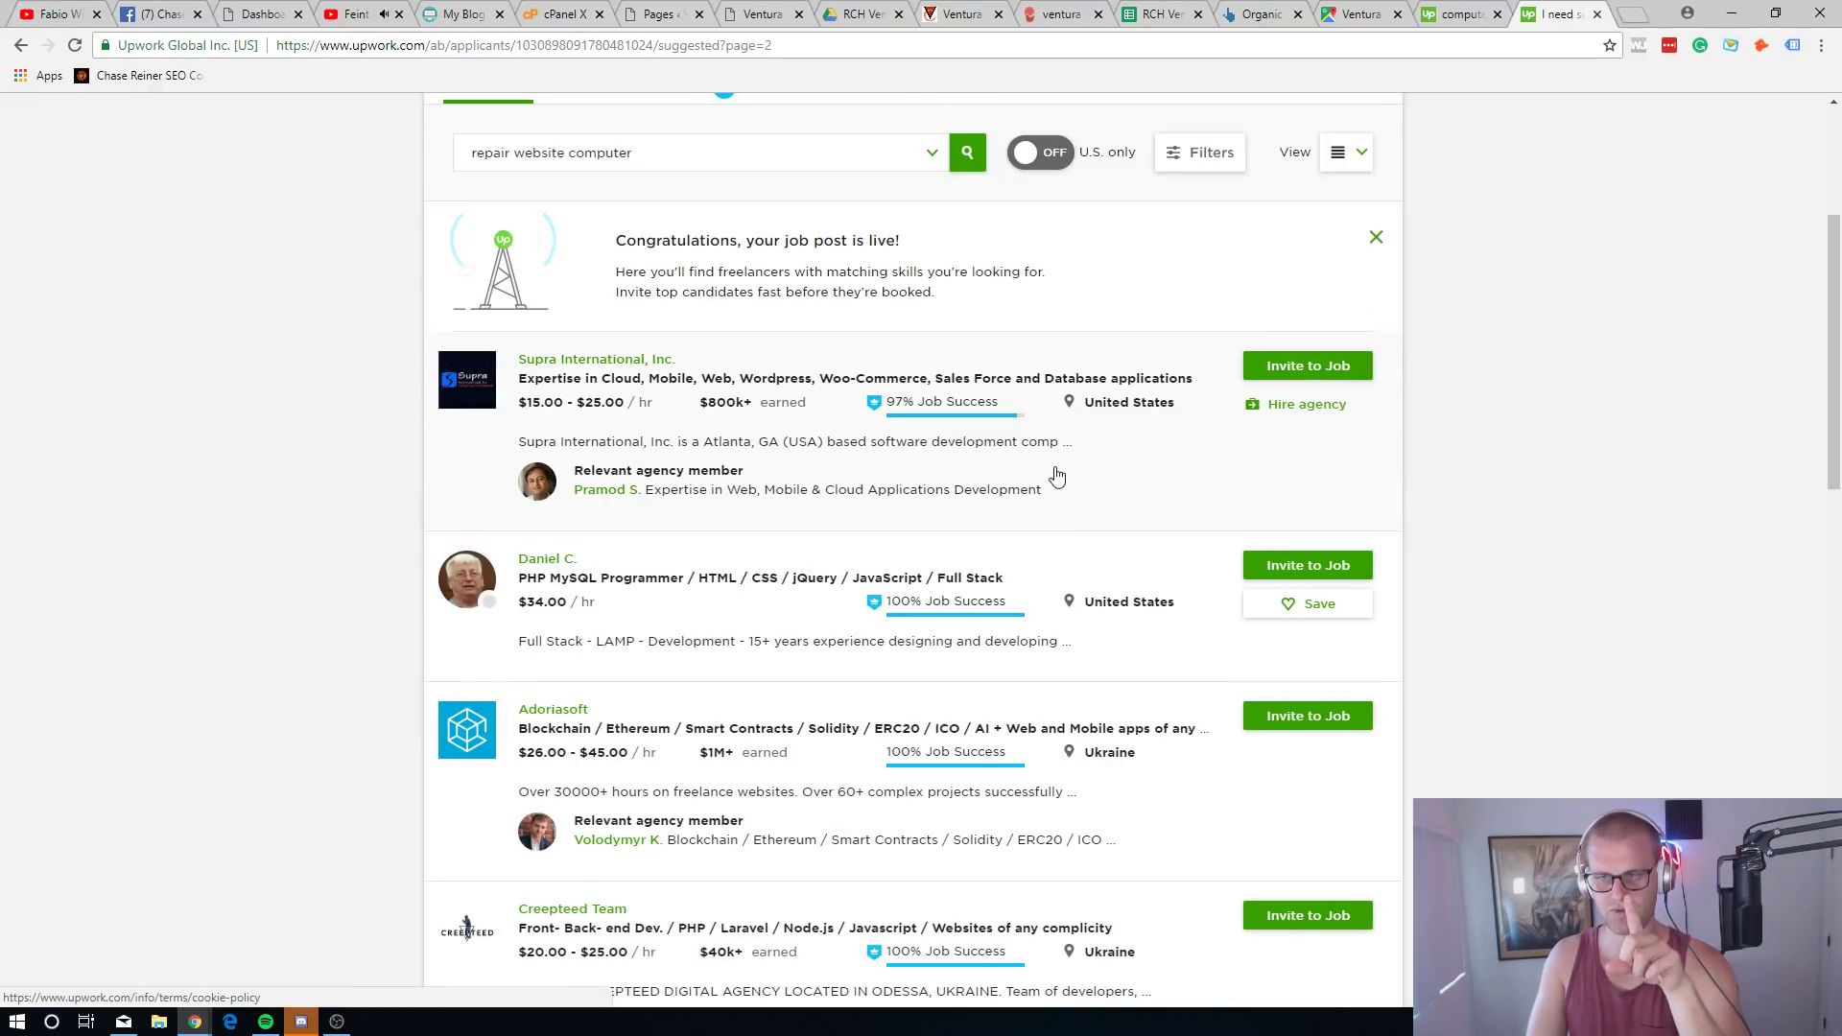
scroll(1055, 485, down, 14)
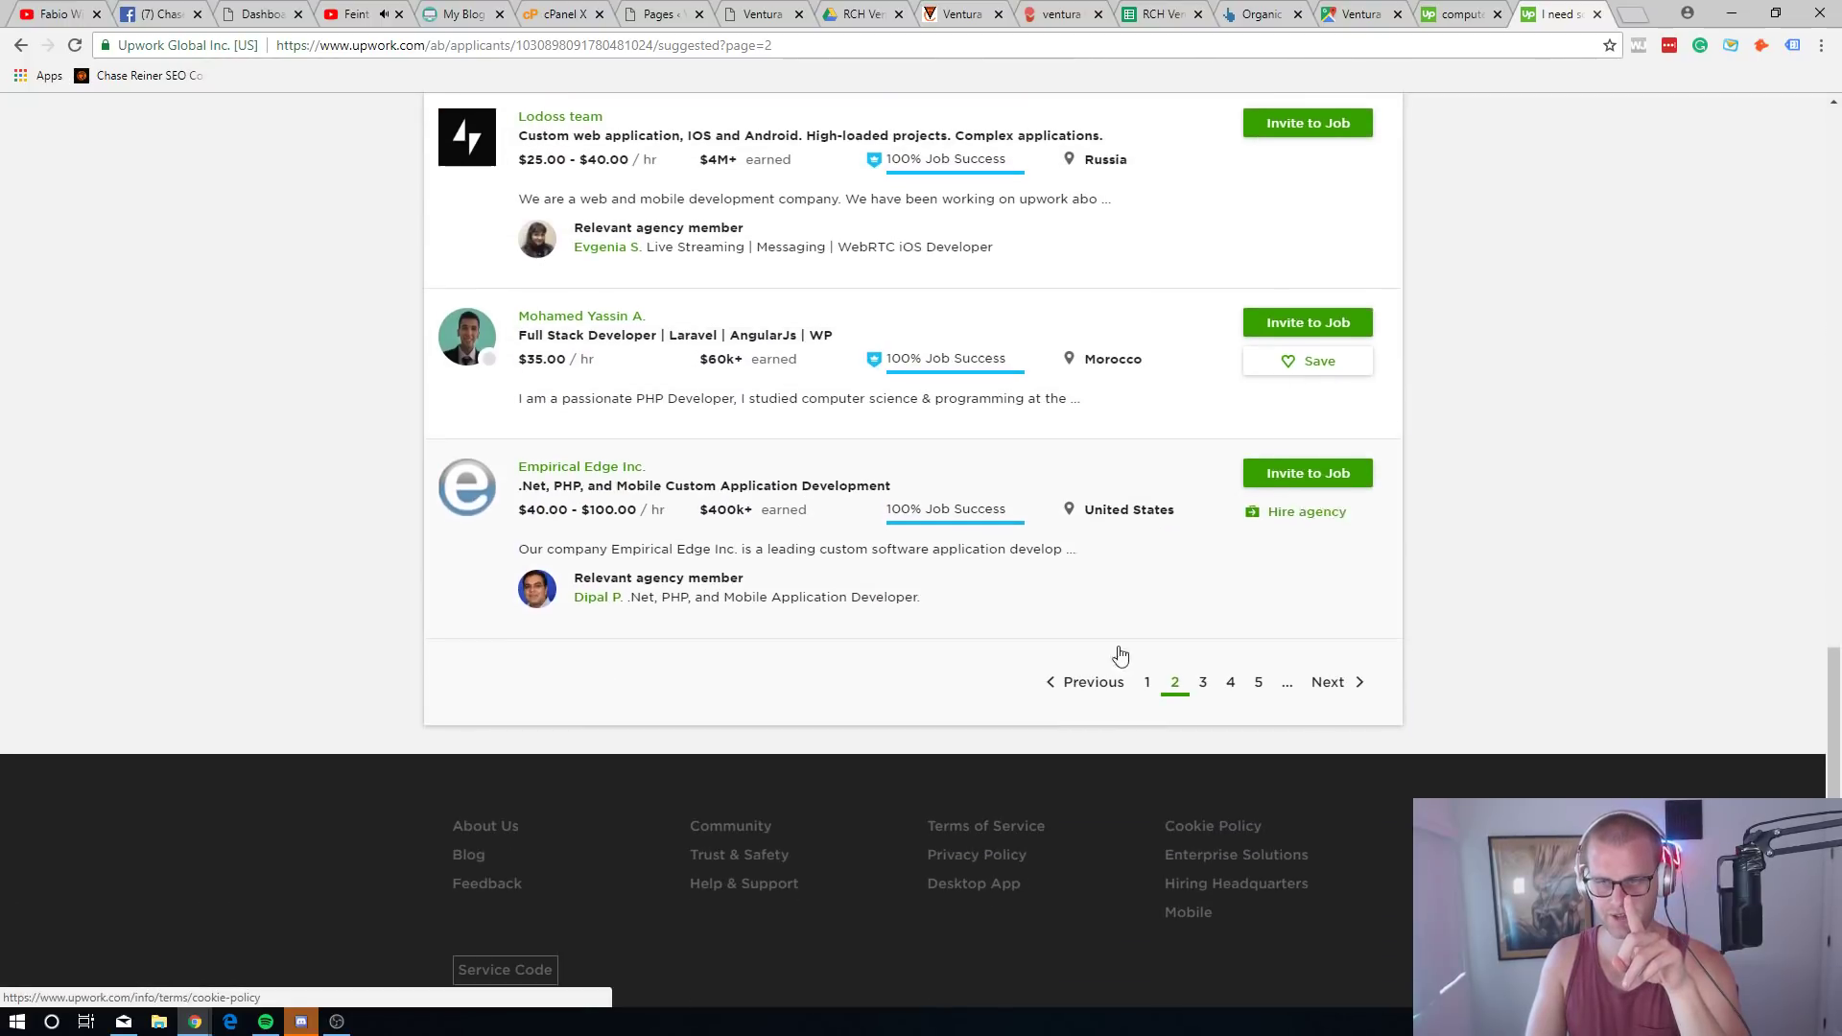
click(1203, 682)
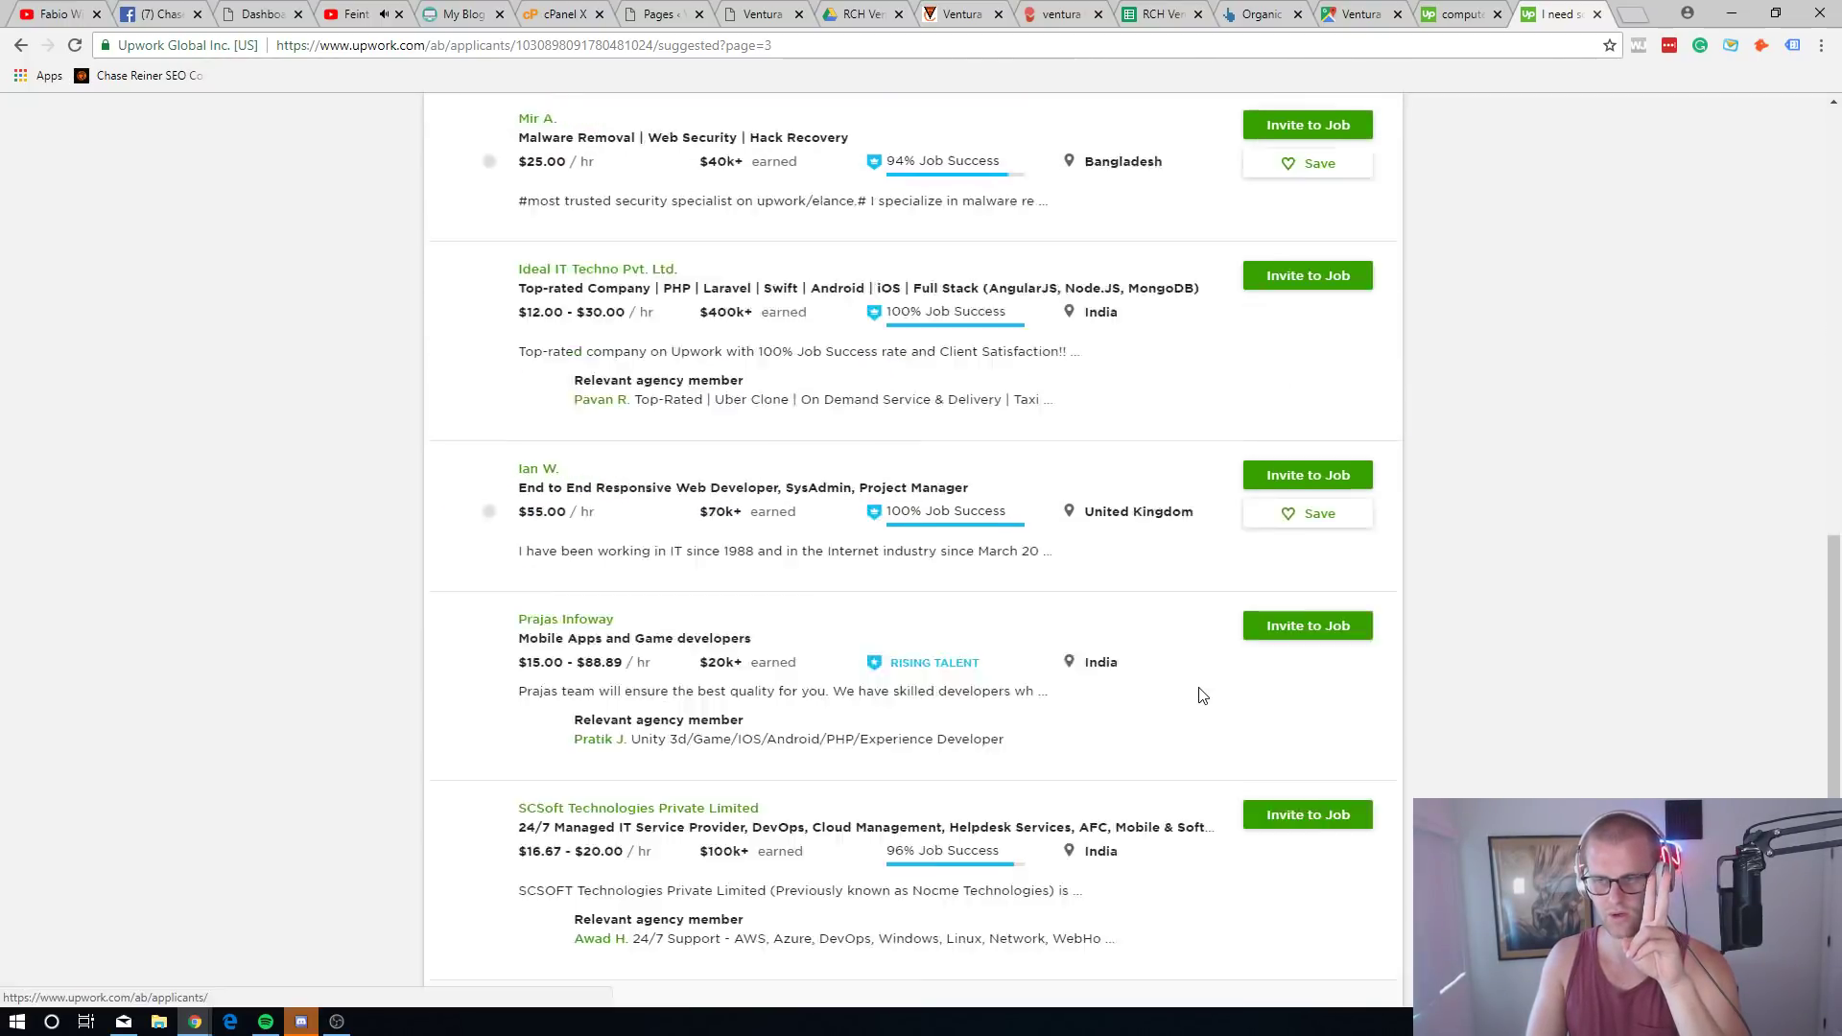
scroll(1196, 691, down, 6)
scroll(1172, 679, up, 3)
scroll(1171, 669, up, 3)
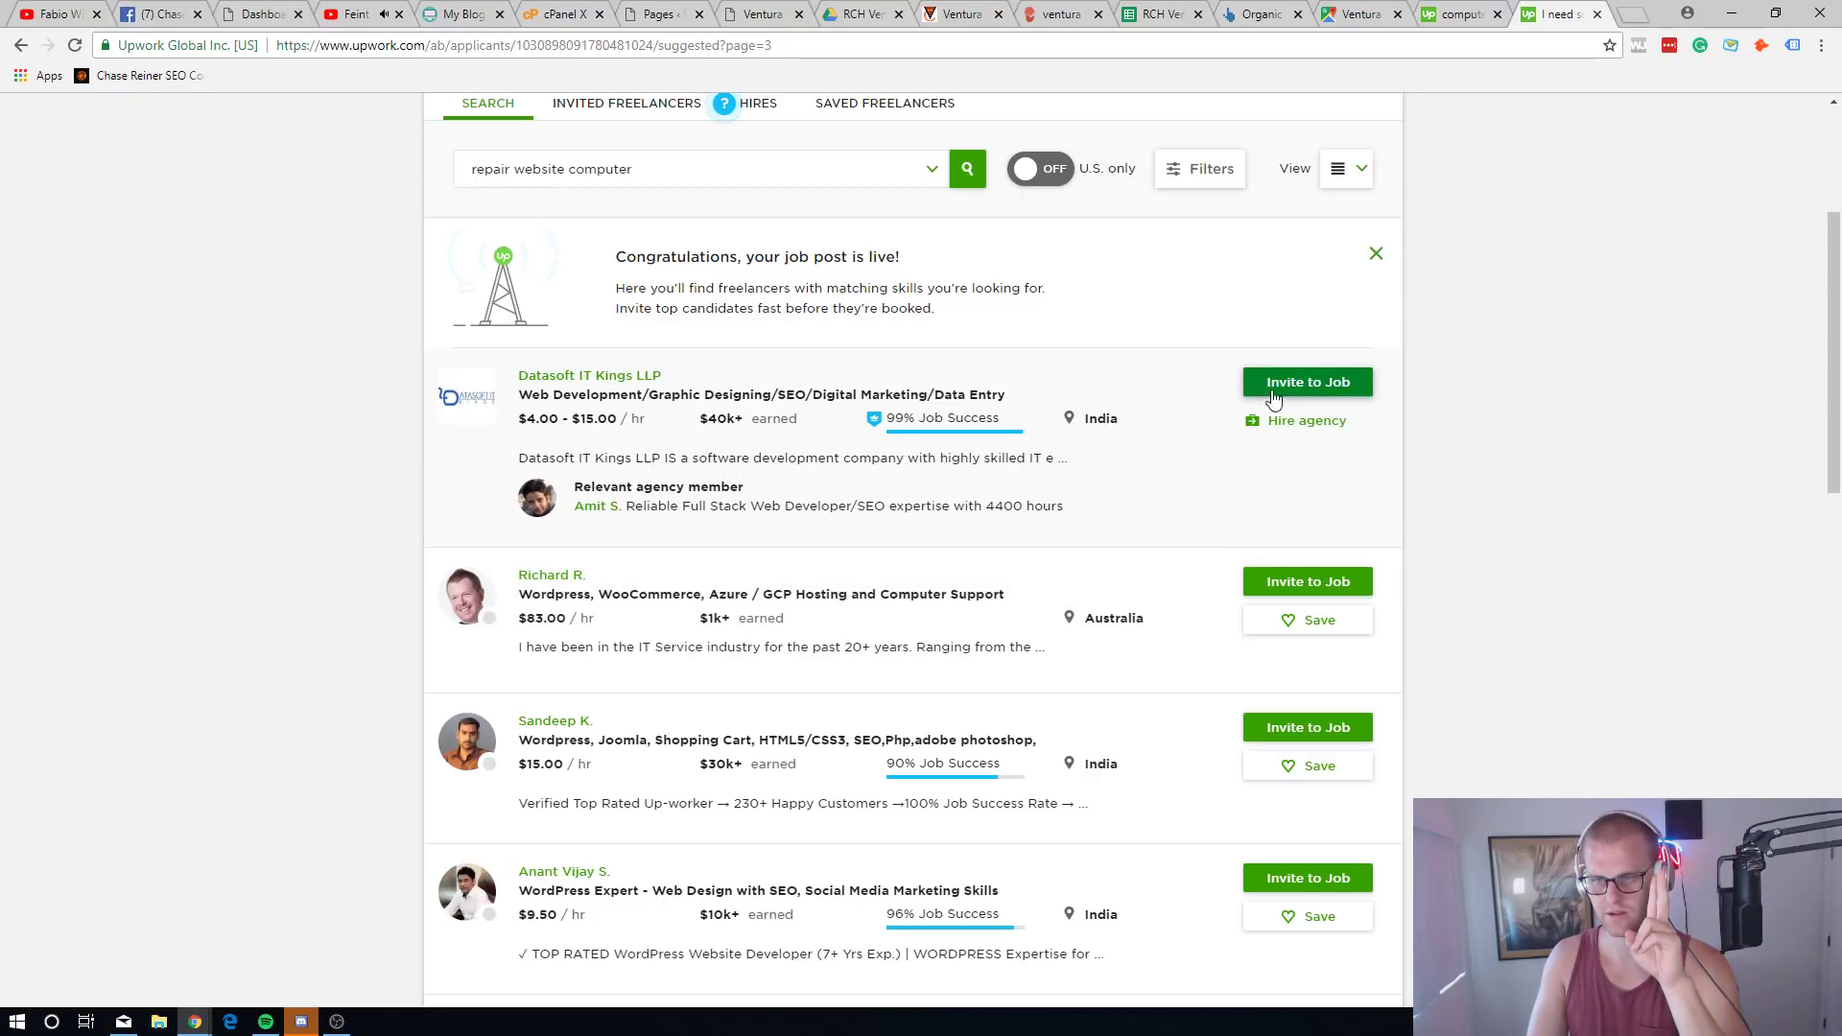
scroll(1213, 358, up, 3)
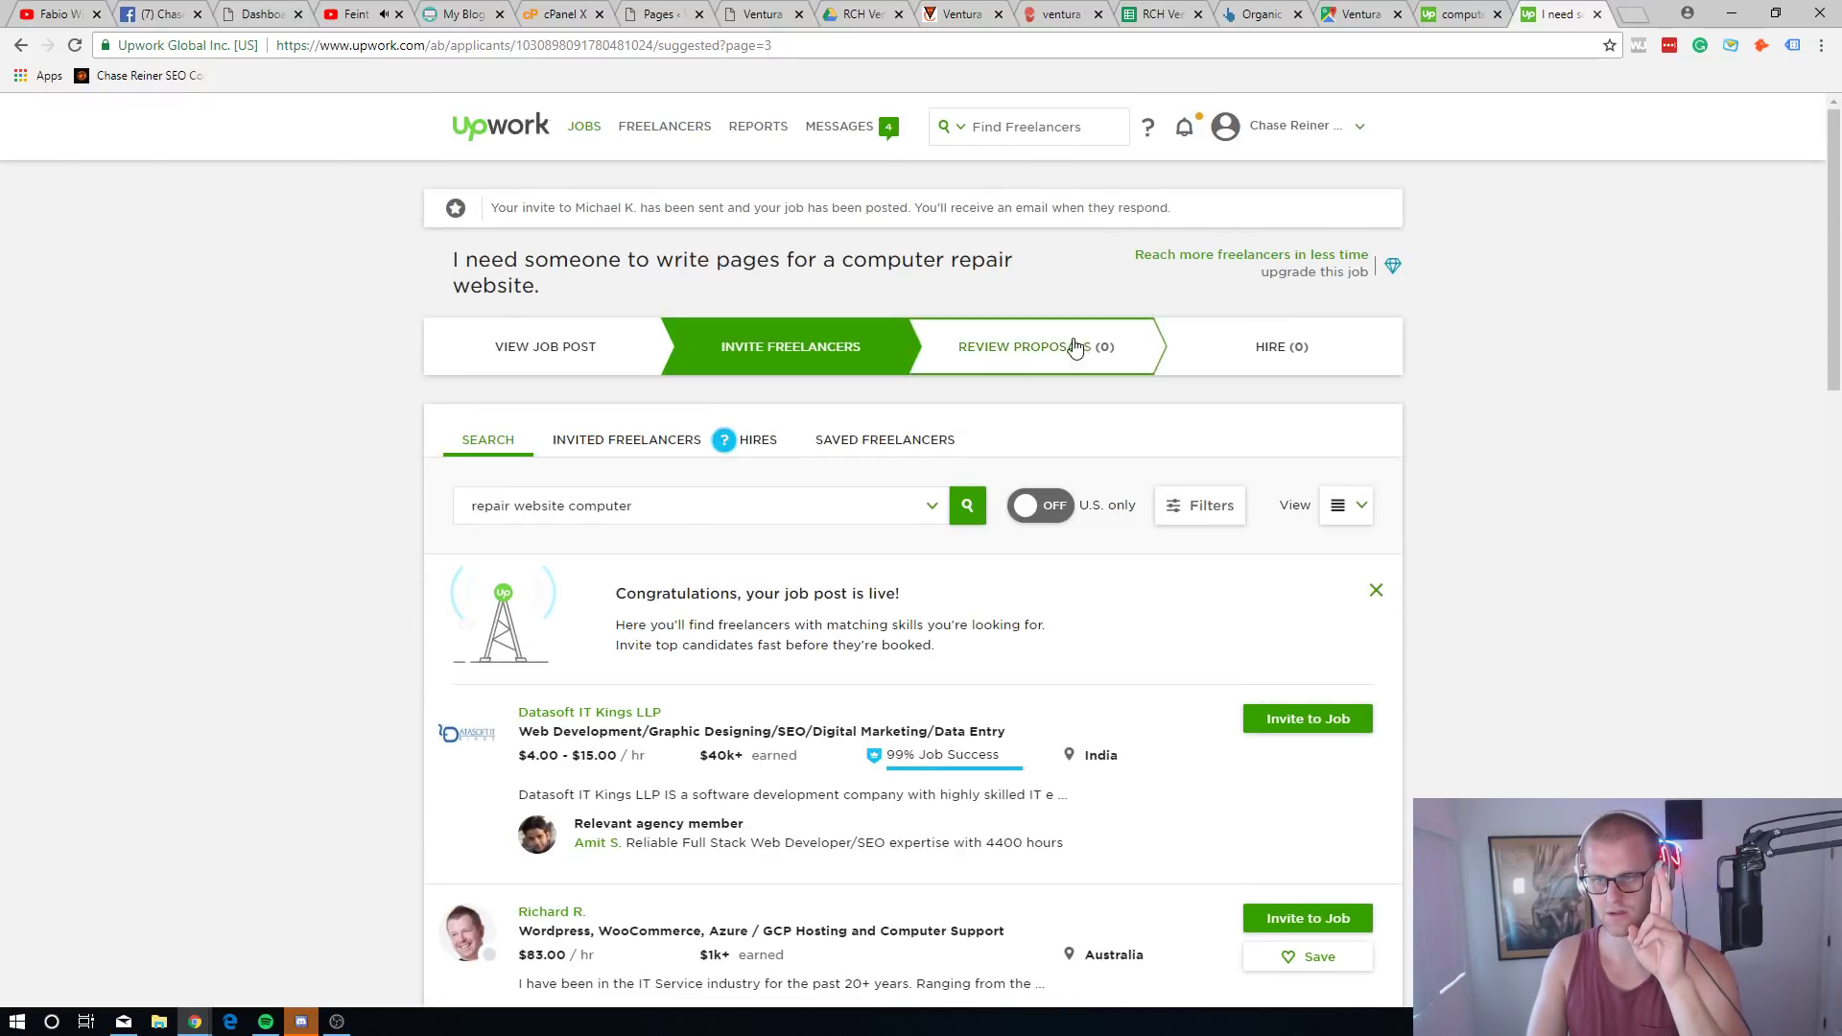
scroll(1078, 345, down, 10)
scroll(1016, 447, up, 10)
Search freelancers for 'reliable computer help' and browse result pages 2 and 3
double_click(632, 518)
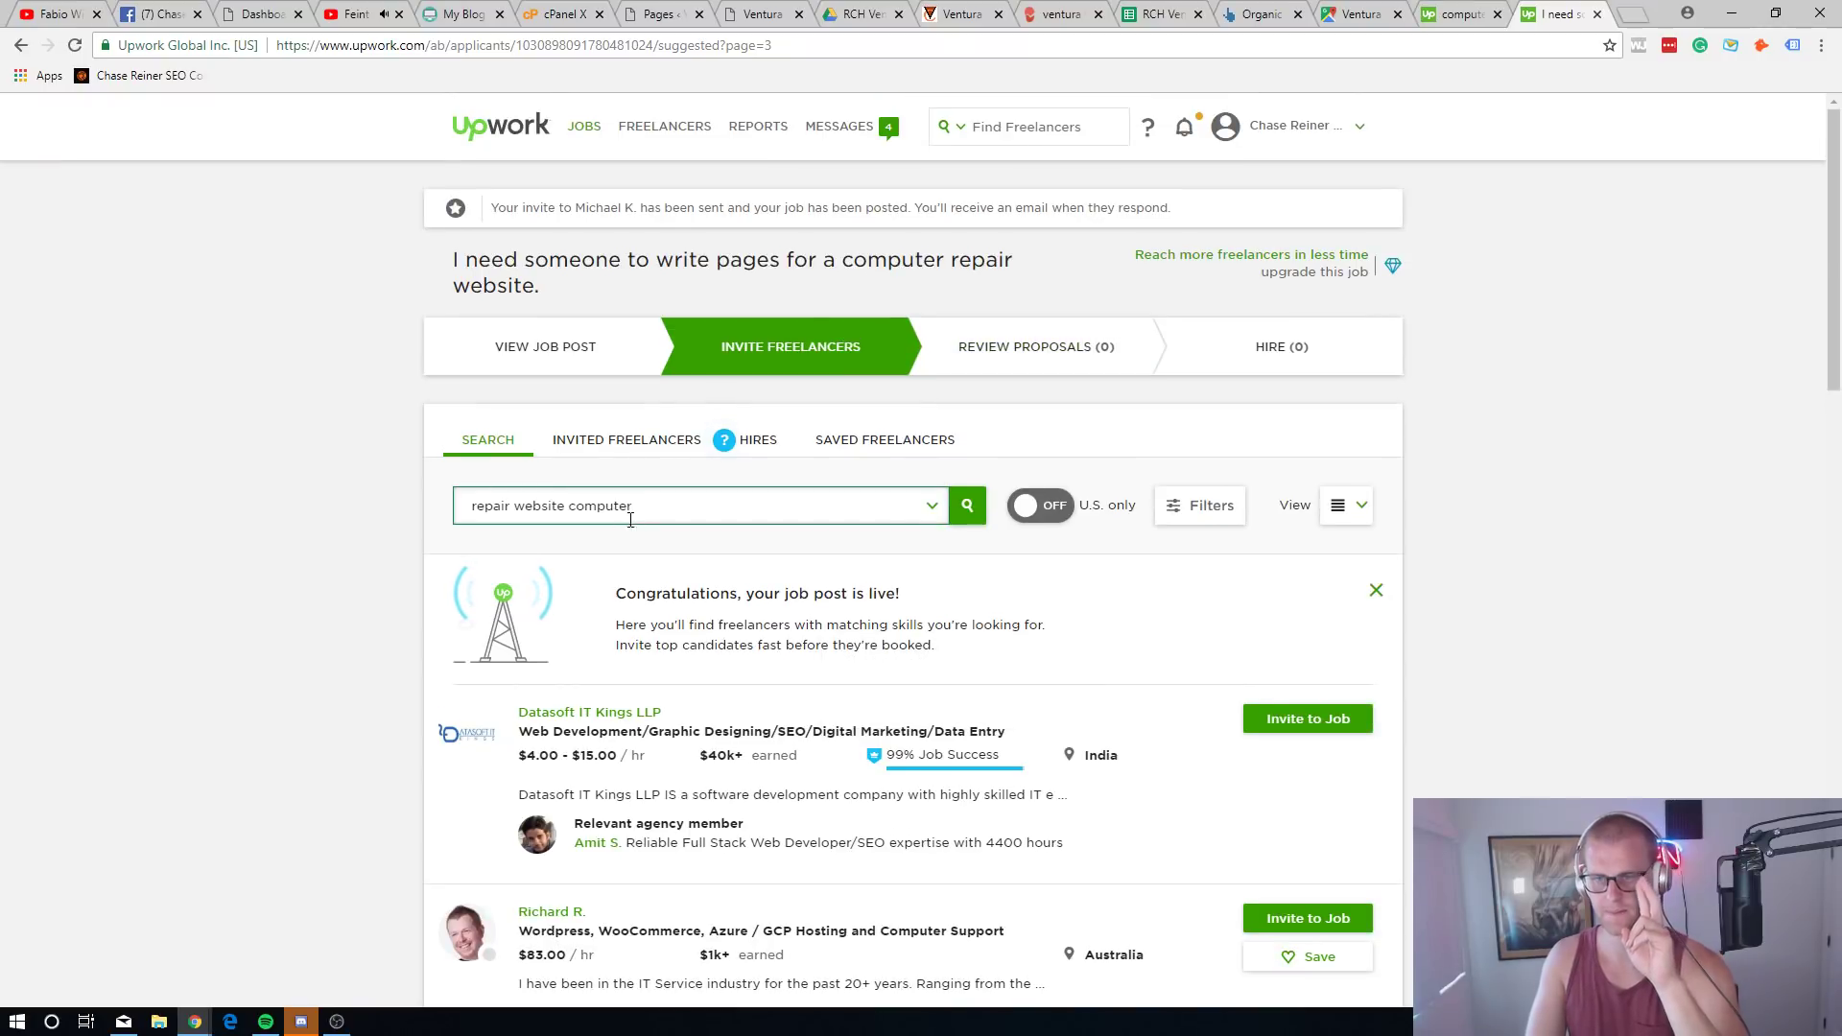
key(ctrl+a)
text(rel)
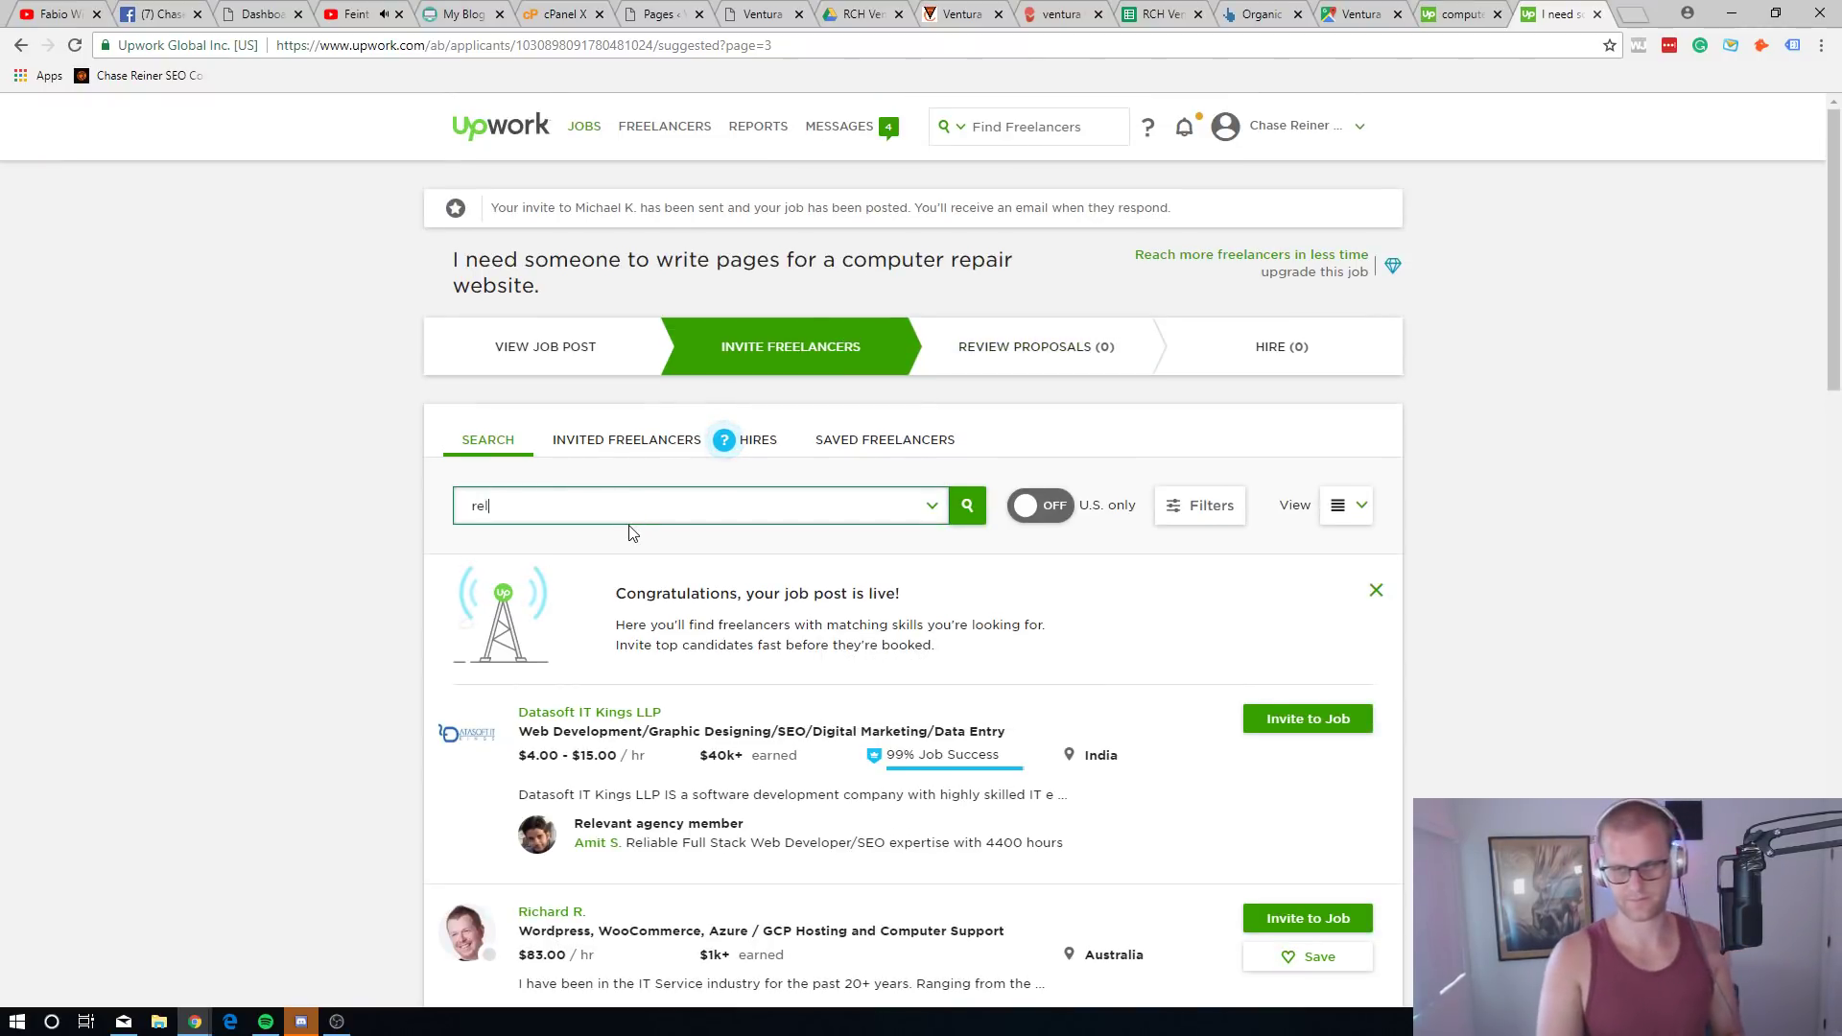
text(iable computer he)
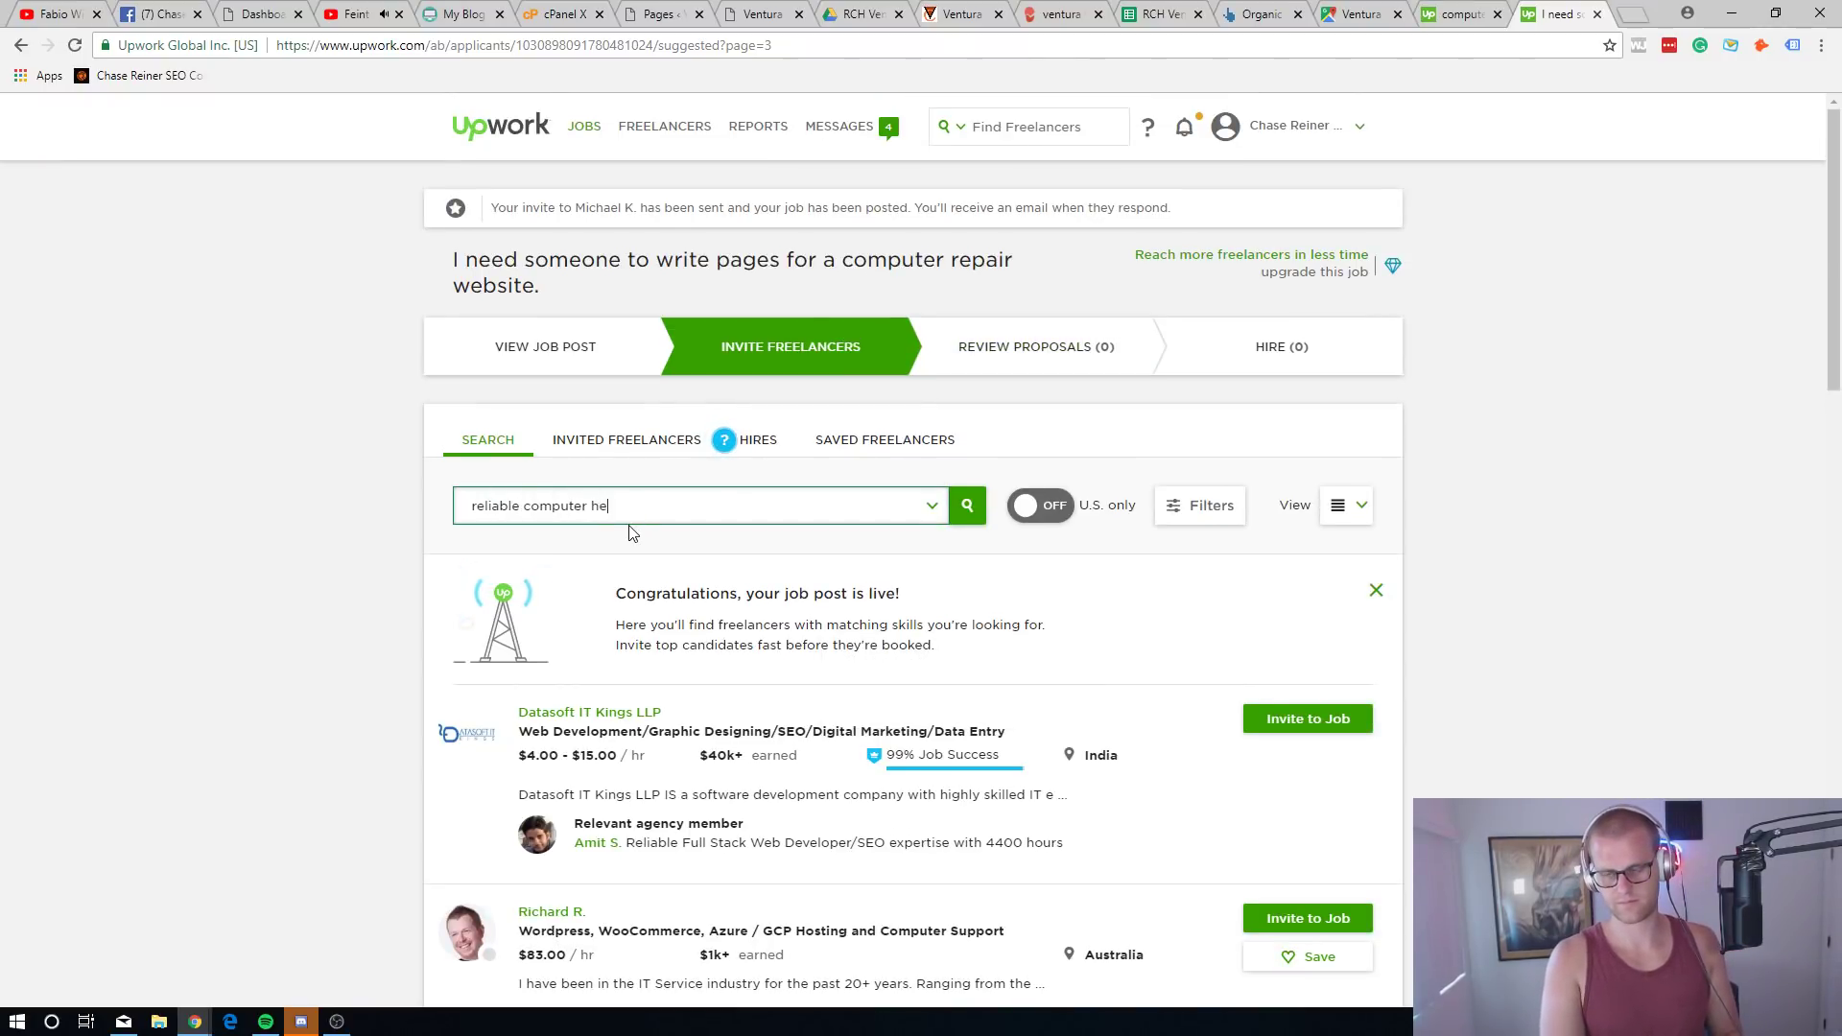
text(lp)
scroll(629, 509, down, 3)
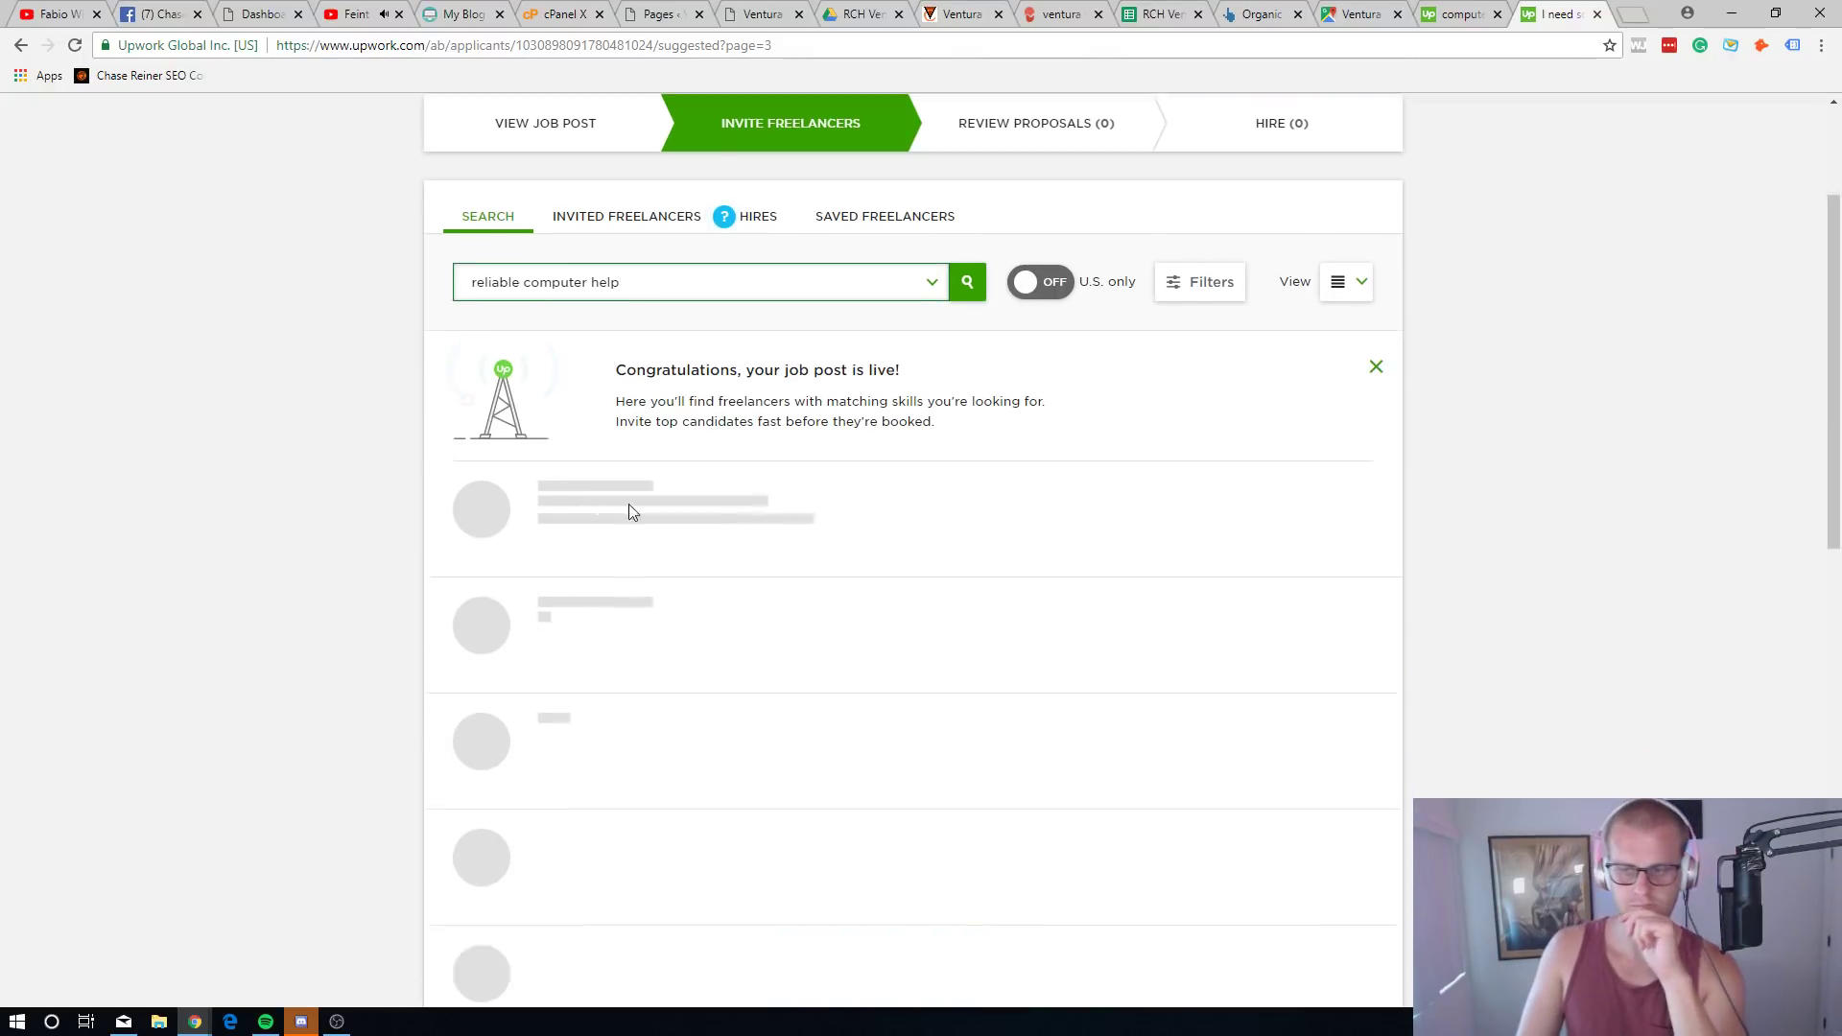
scroll(794, 509, down, 5)
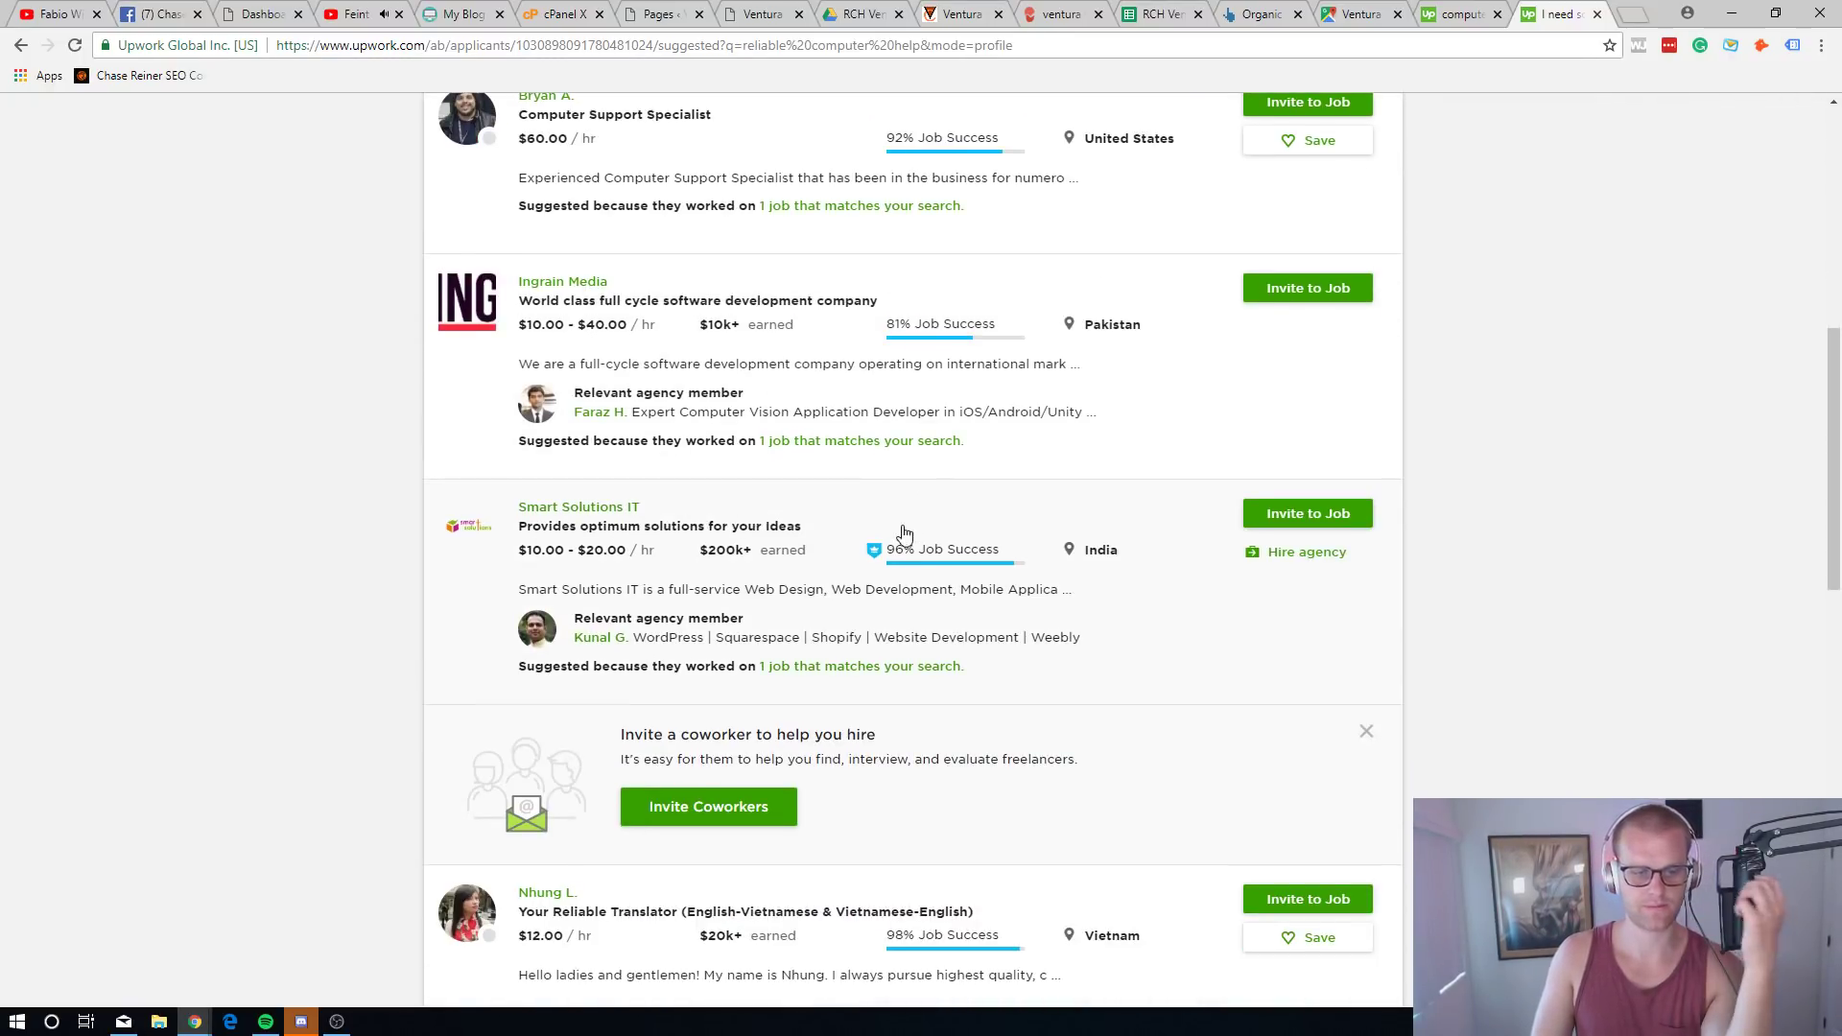
scroll(1007, 547, down, 9)
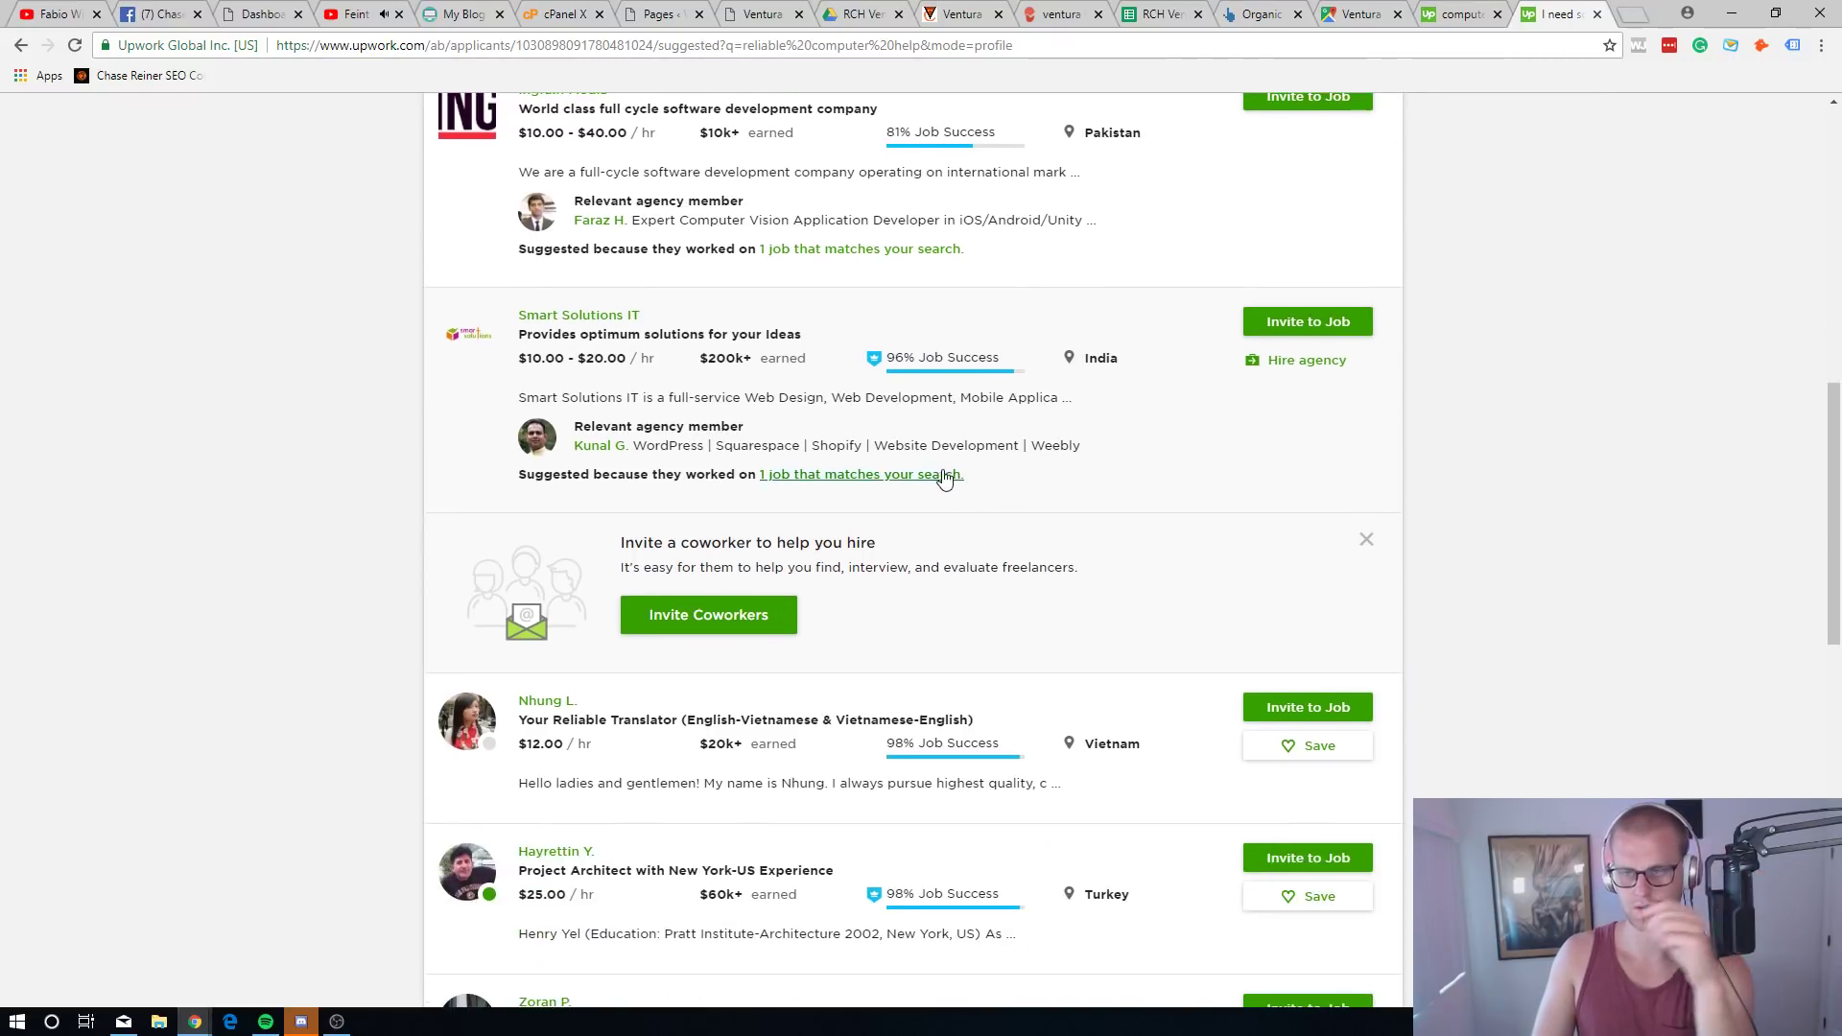
scroll(862, 434, down, 4)
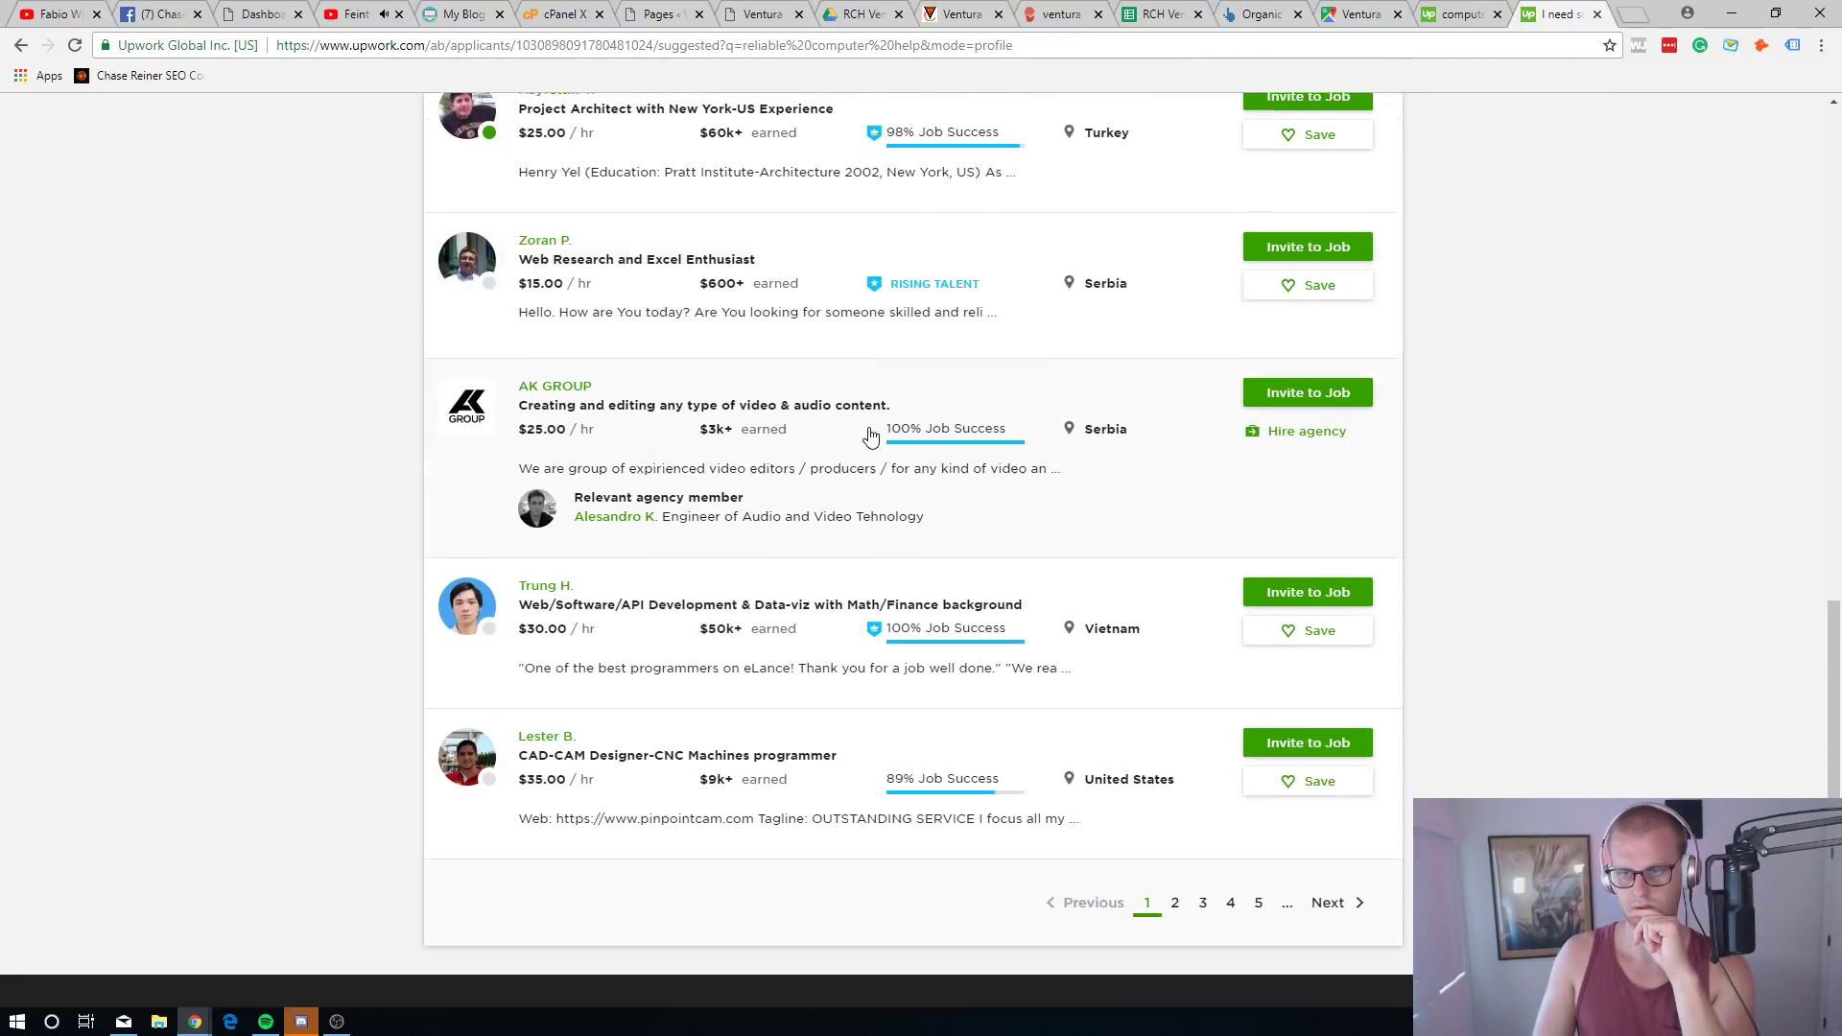
click(1174, 609)
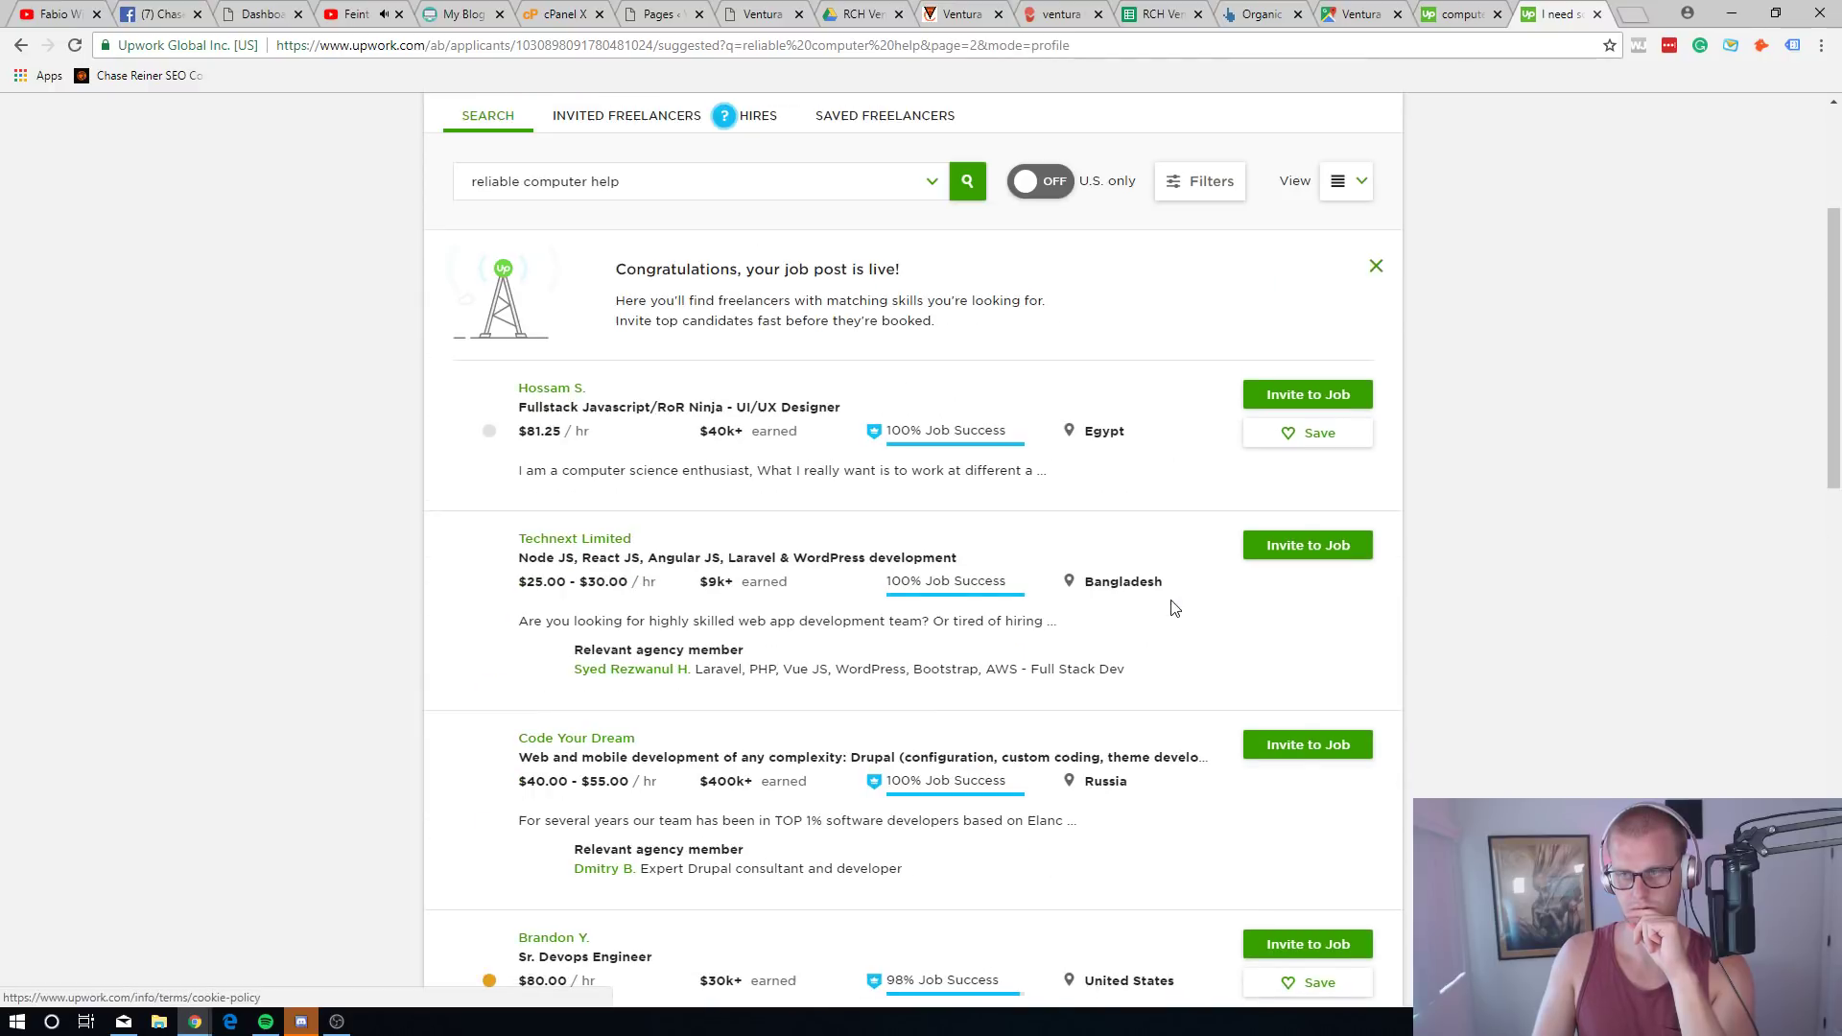
scroll(1087, 555, down, 14)
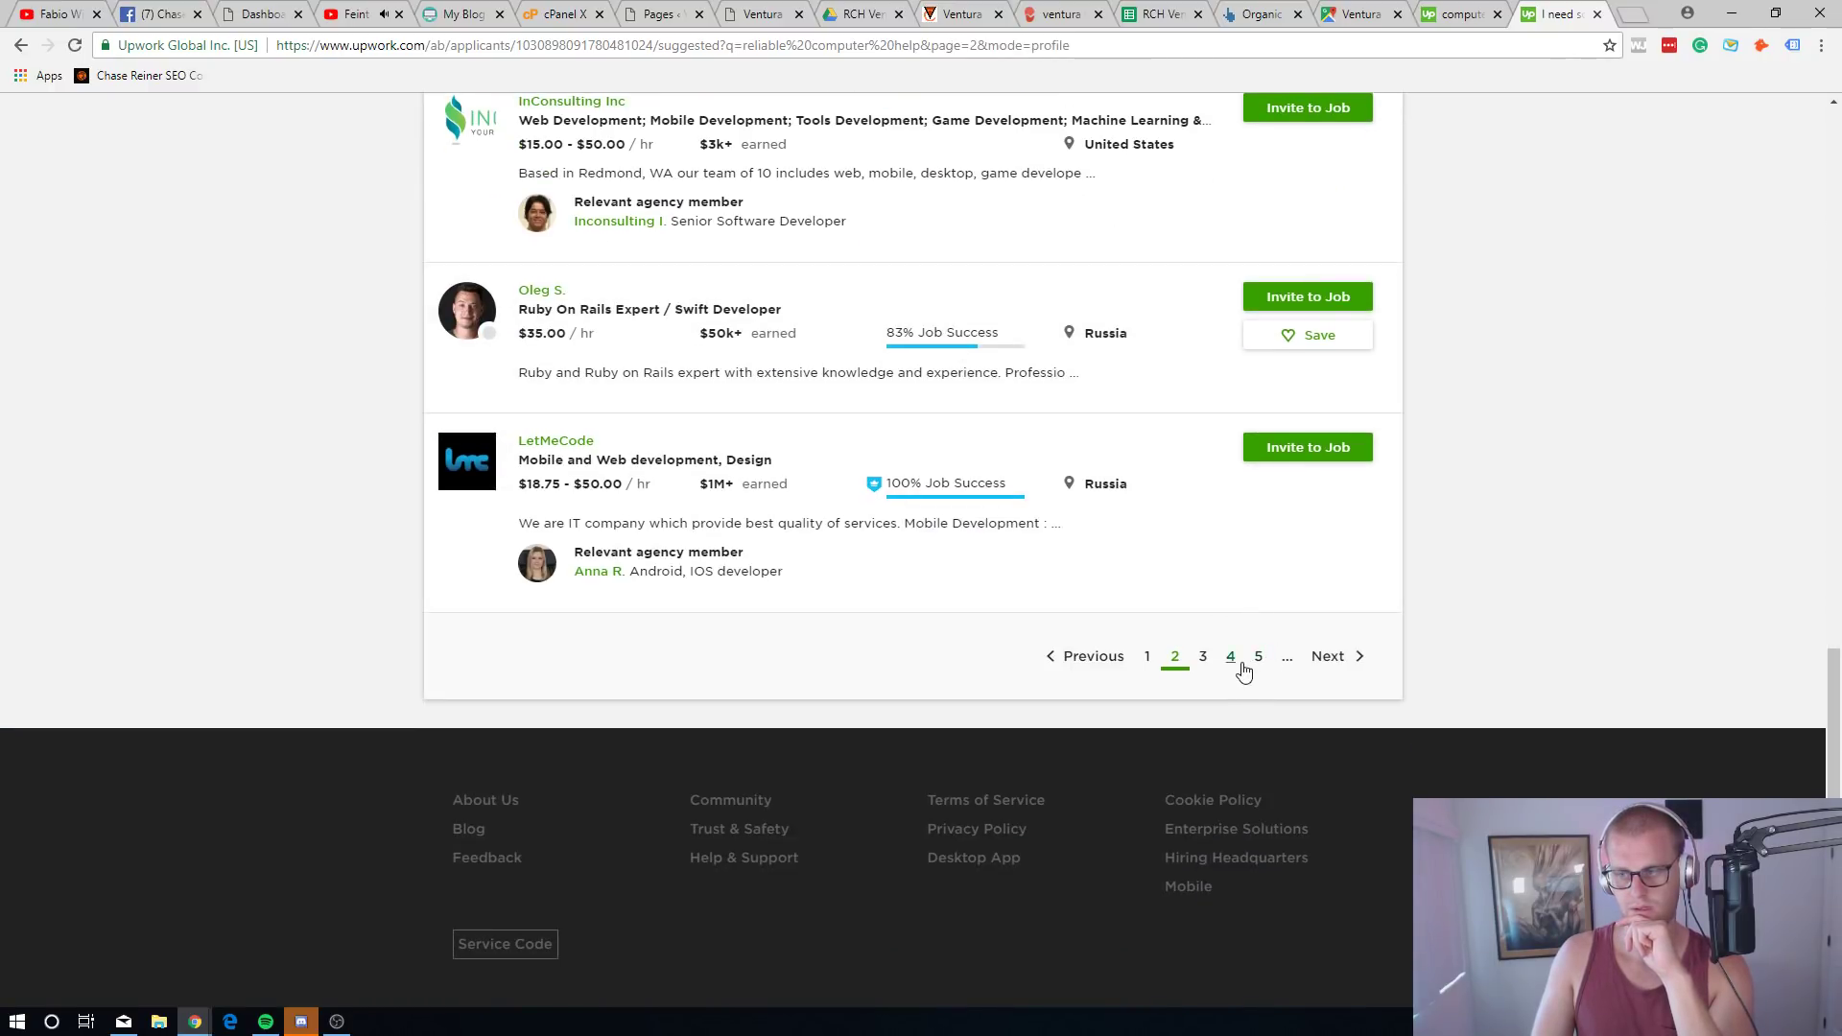
click(1202, 657)
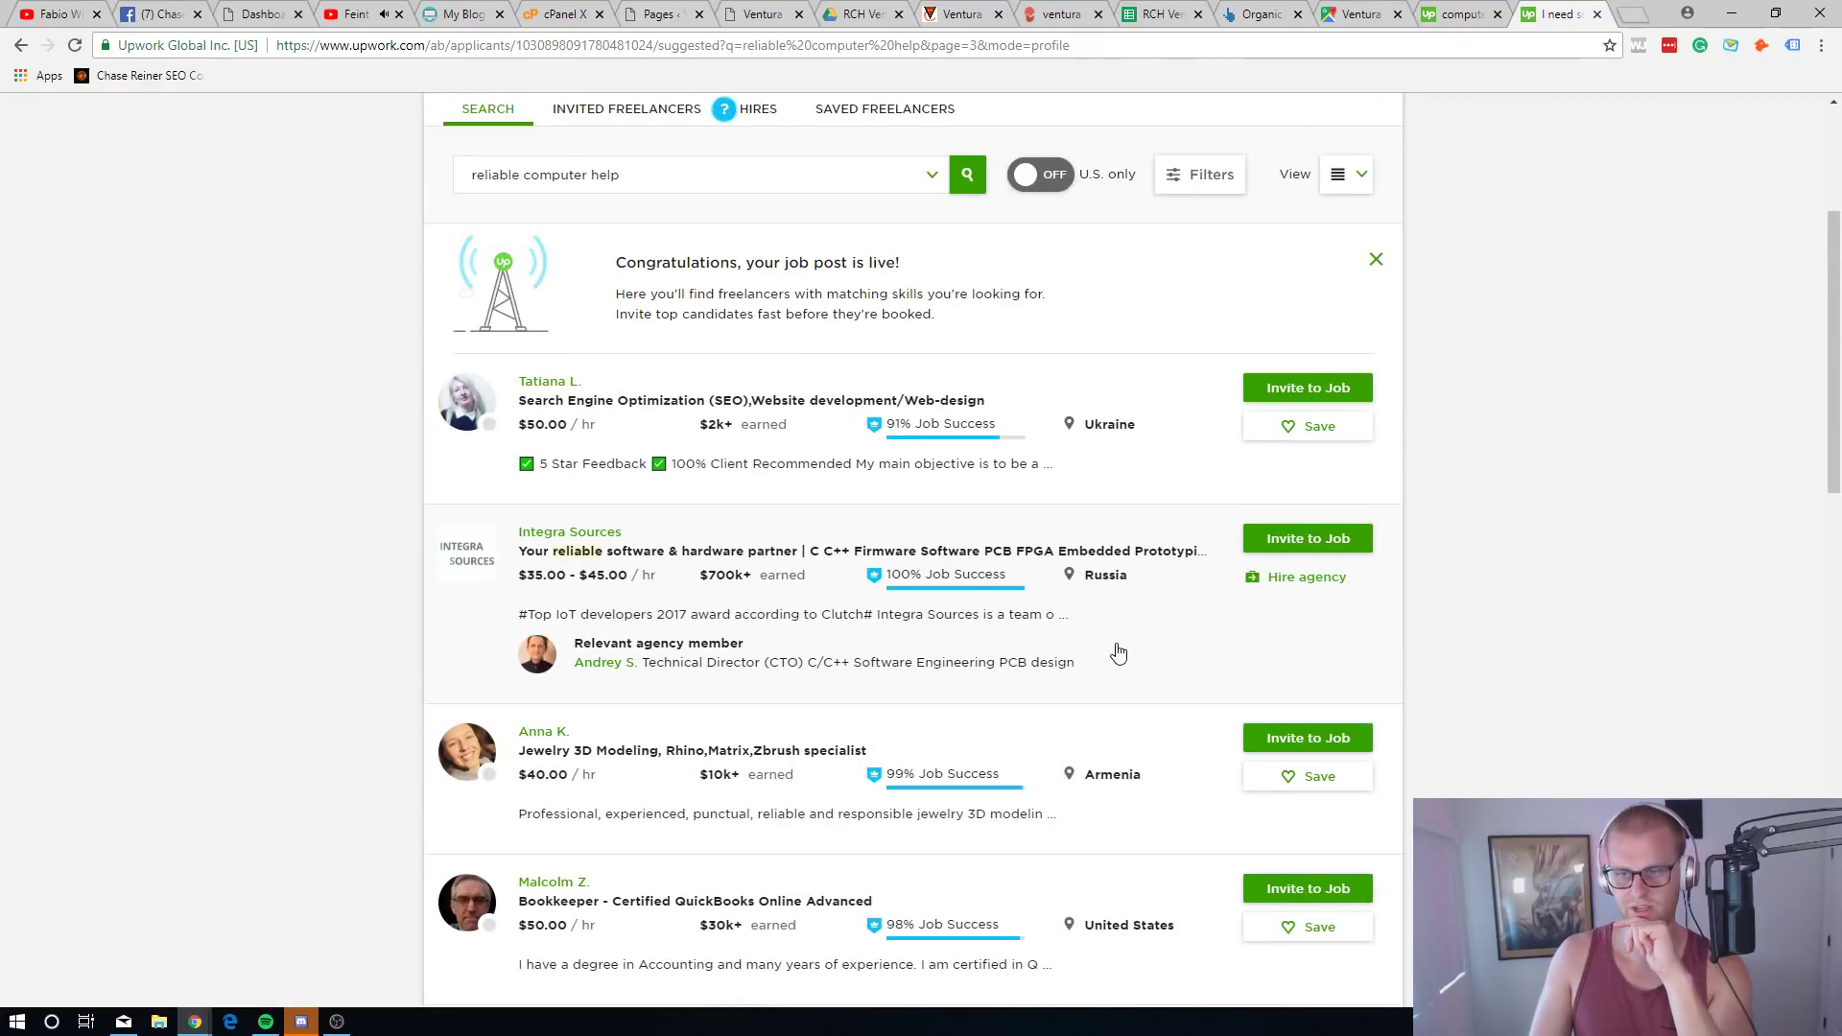
scroll(1094, 687, down, 14)
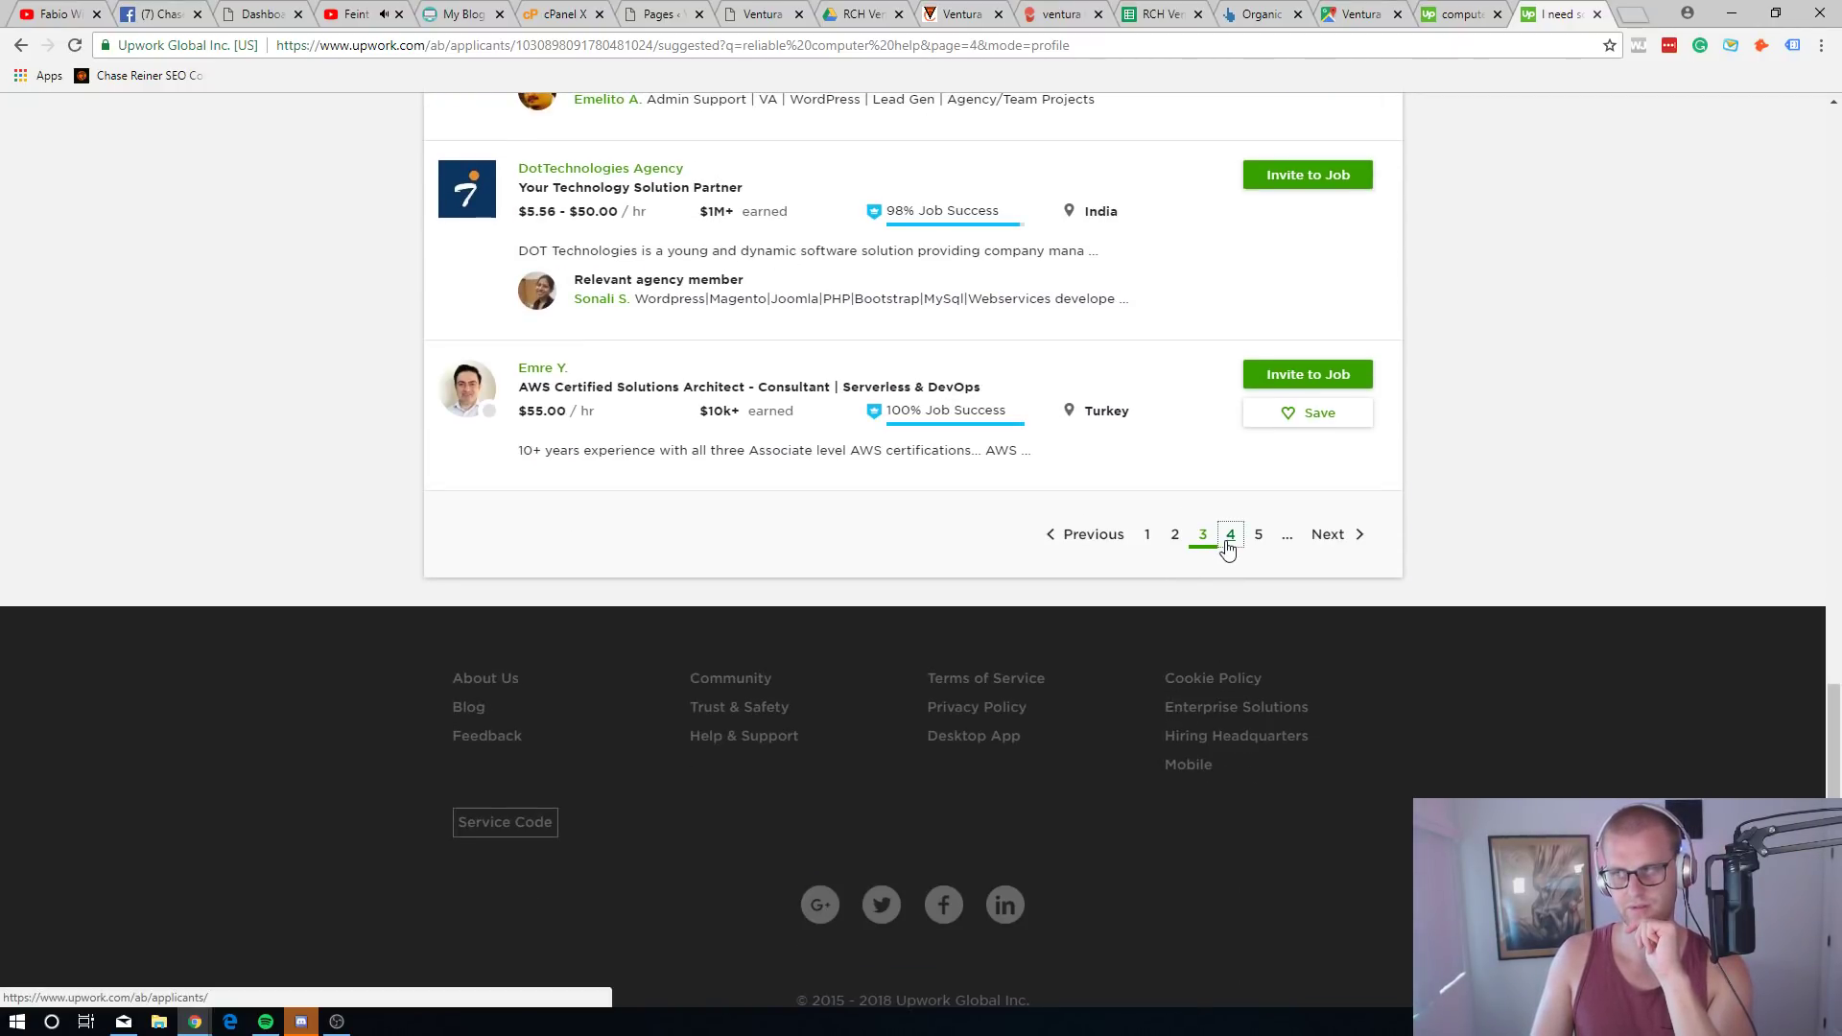
scroll(1193, 575, down, 15)
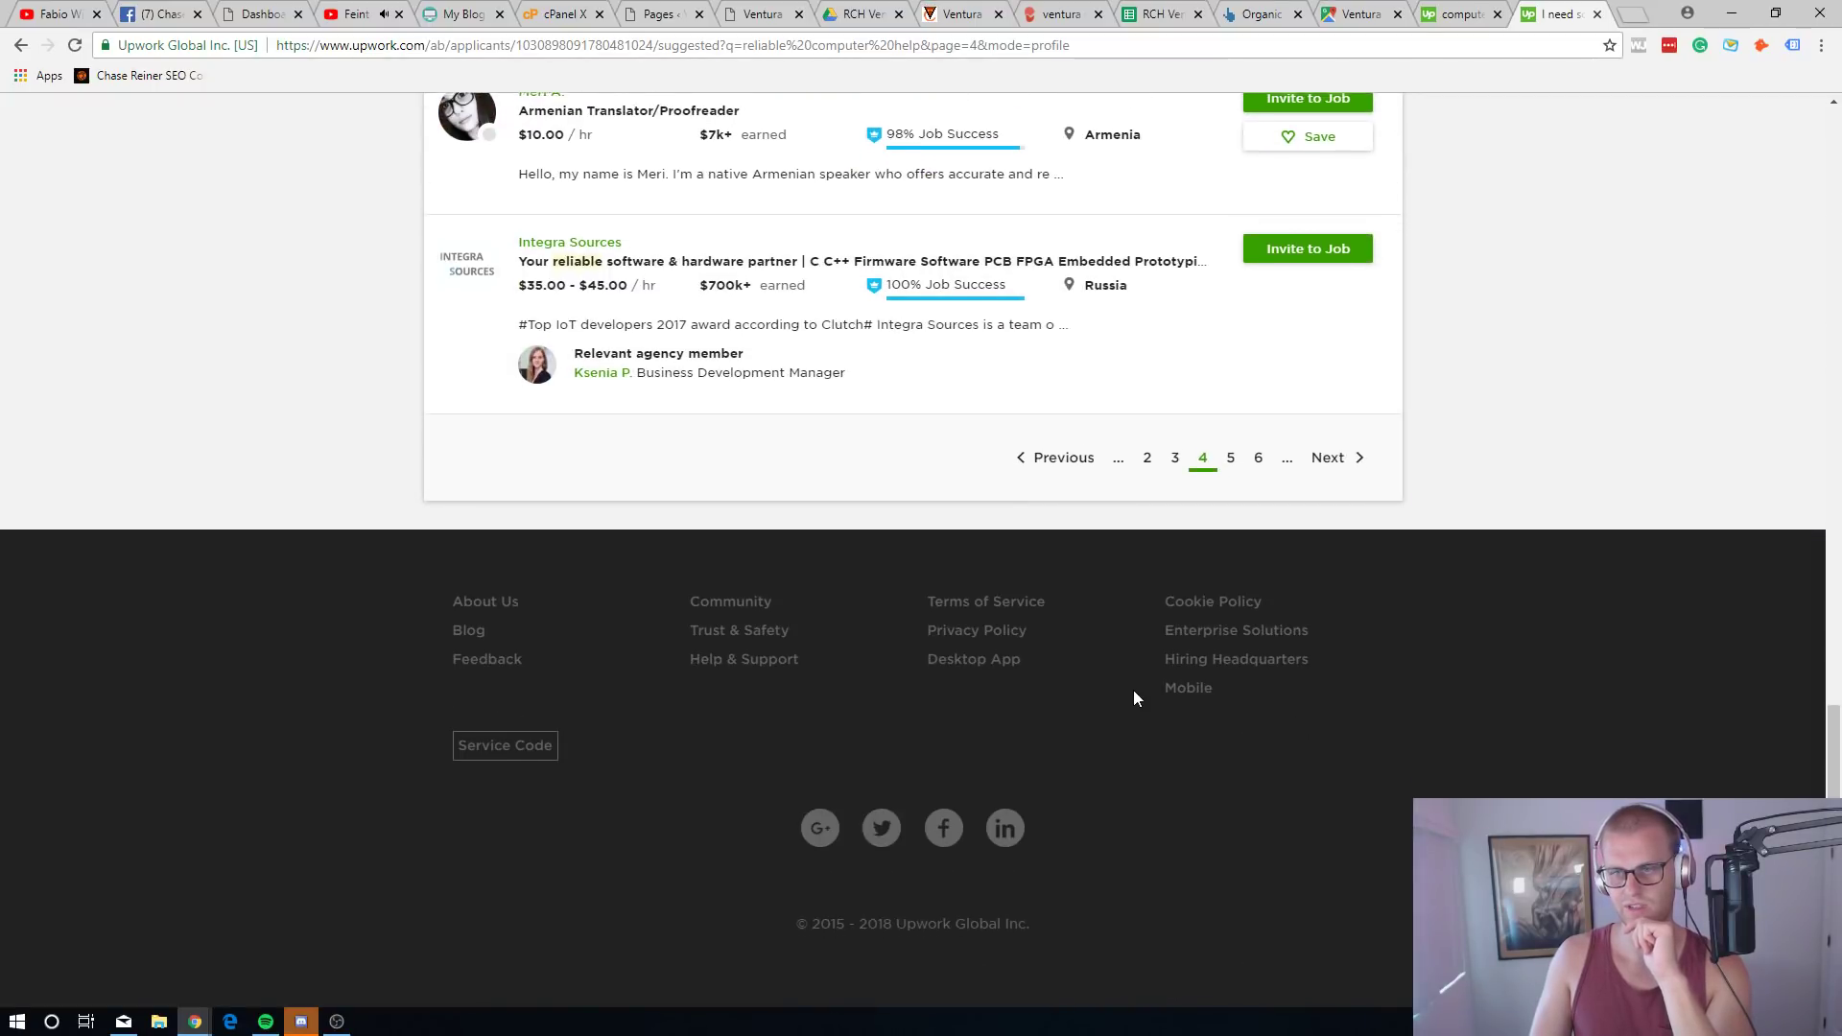
scroll(1132, 689, up, 8)
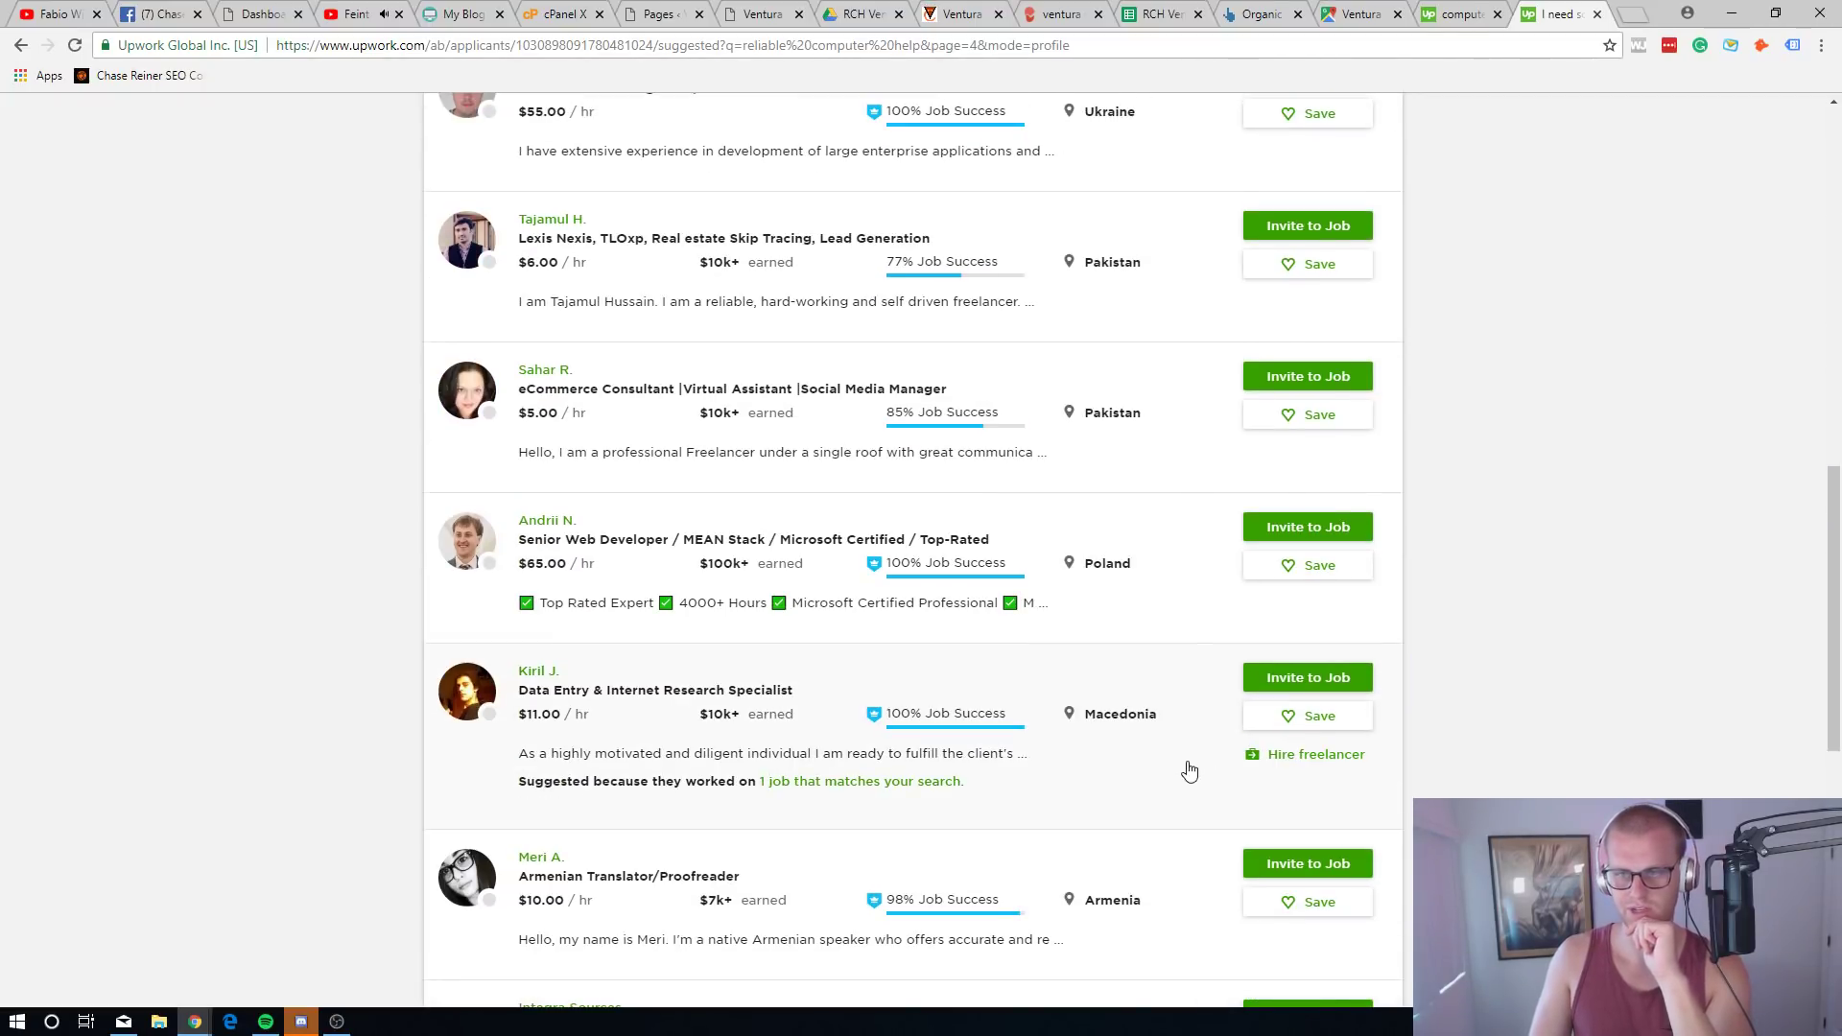
scroll(1267, 595, down, 8)
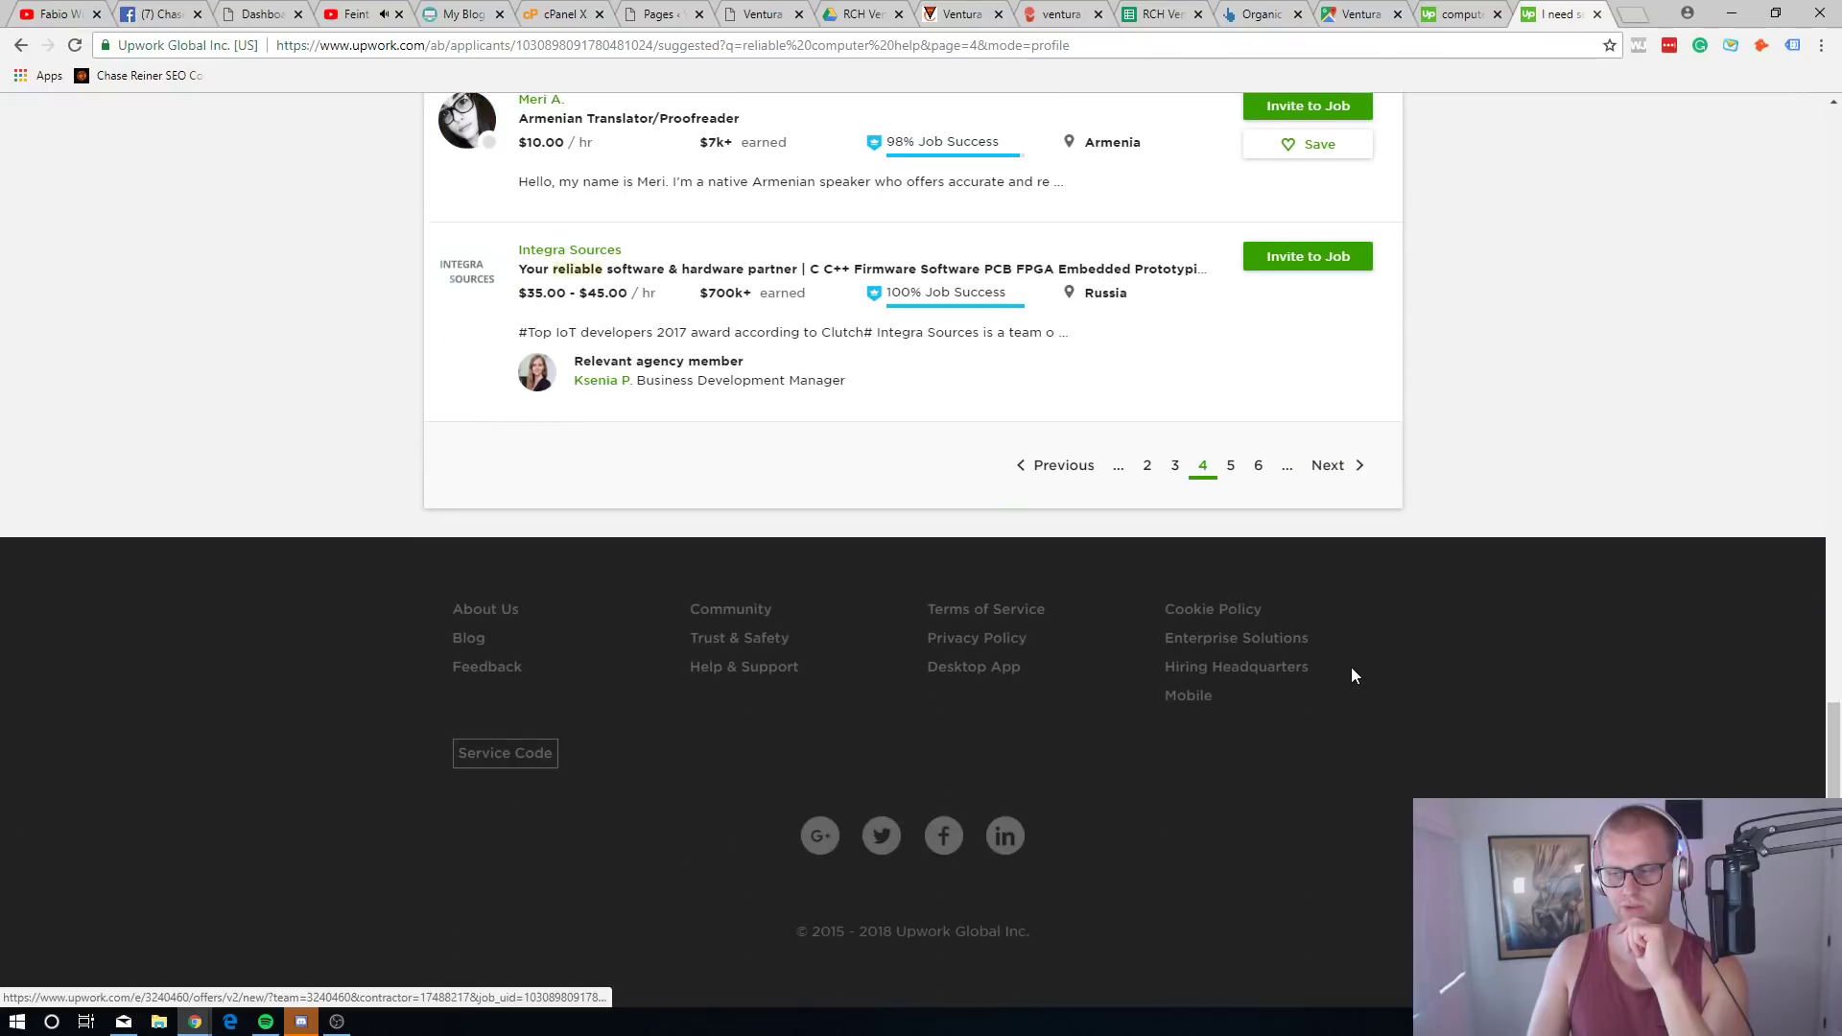
Page through search results 5 to 7, then bring up the Facebook profile tab
click(1231, 455)
scroll(1184, 547, down, 8)
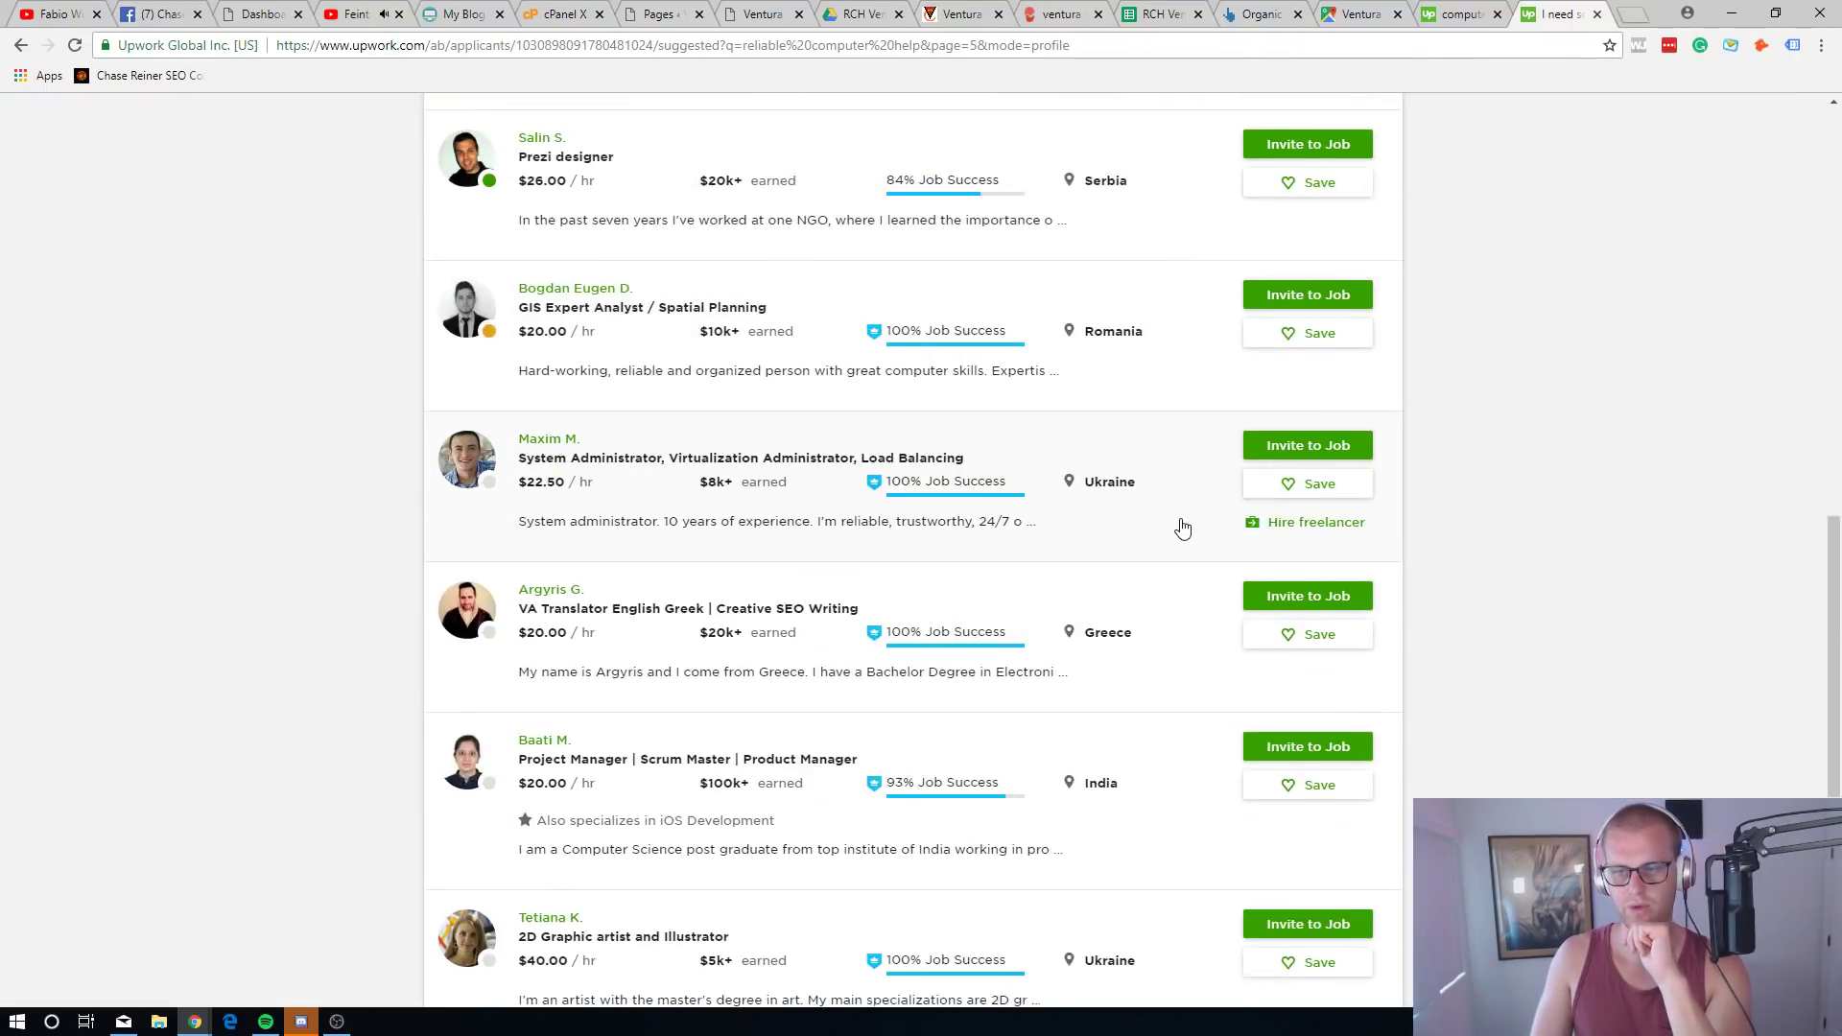
scroll(1189, 556, down, 4)
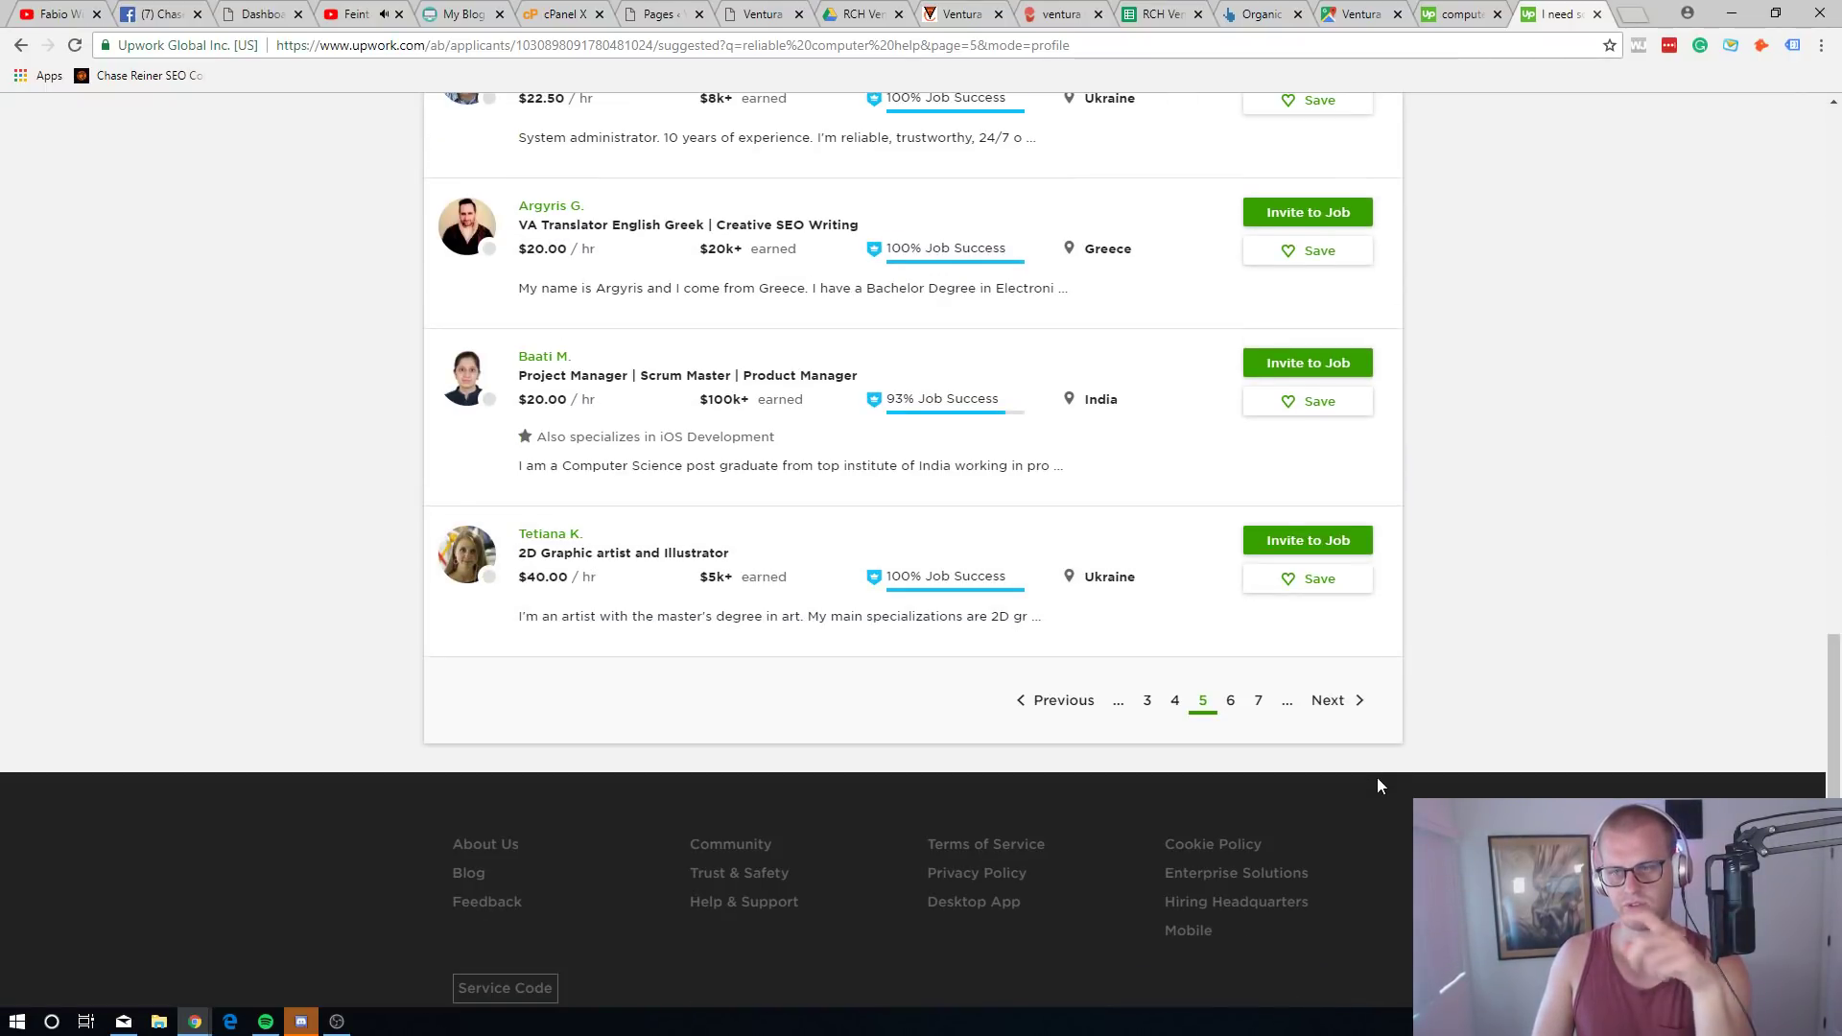
click(1232, 701)
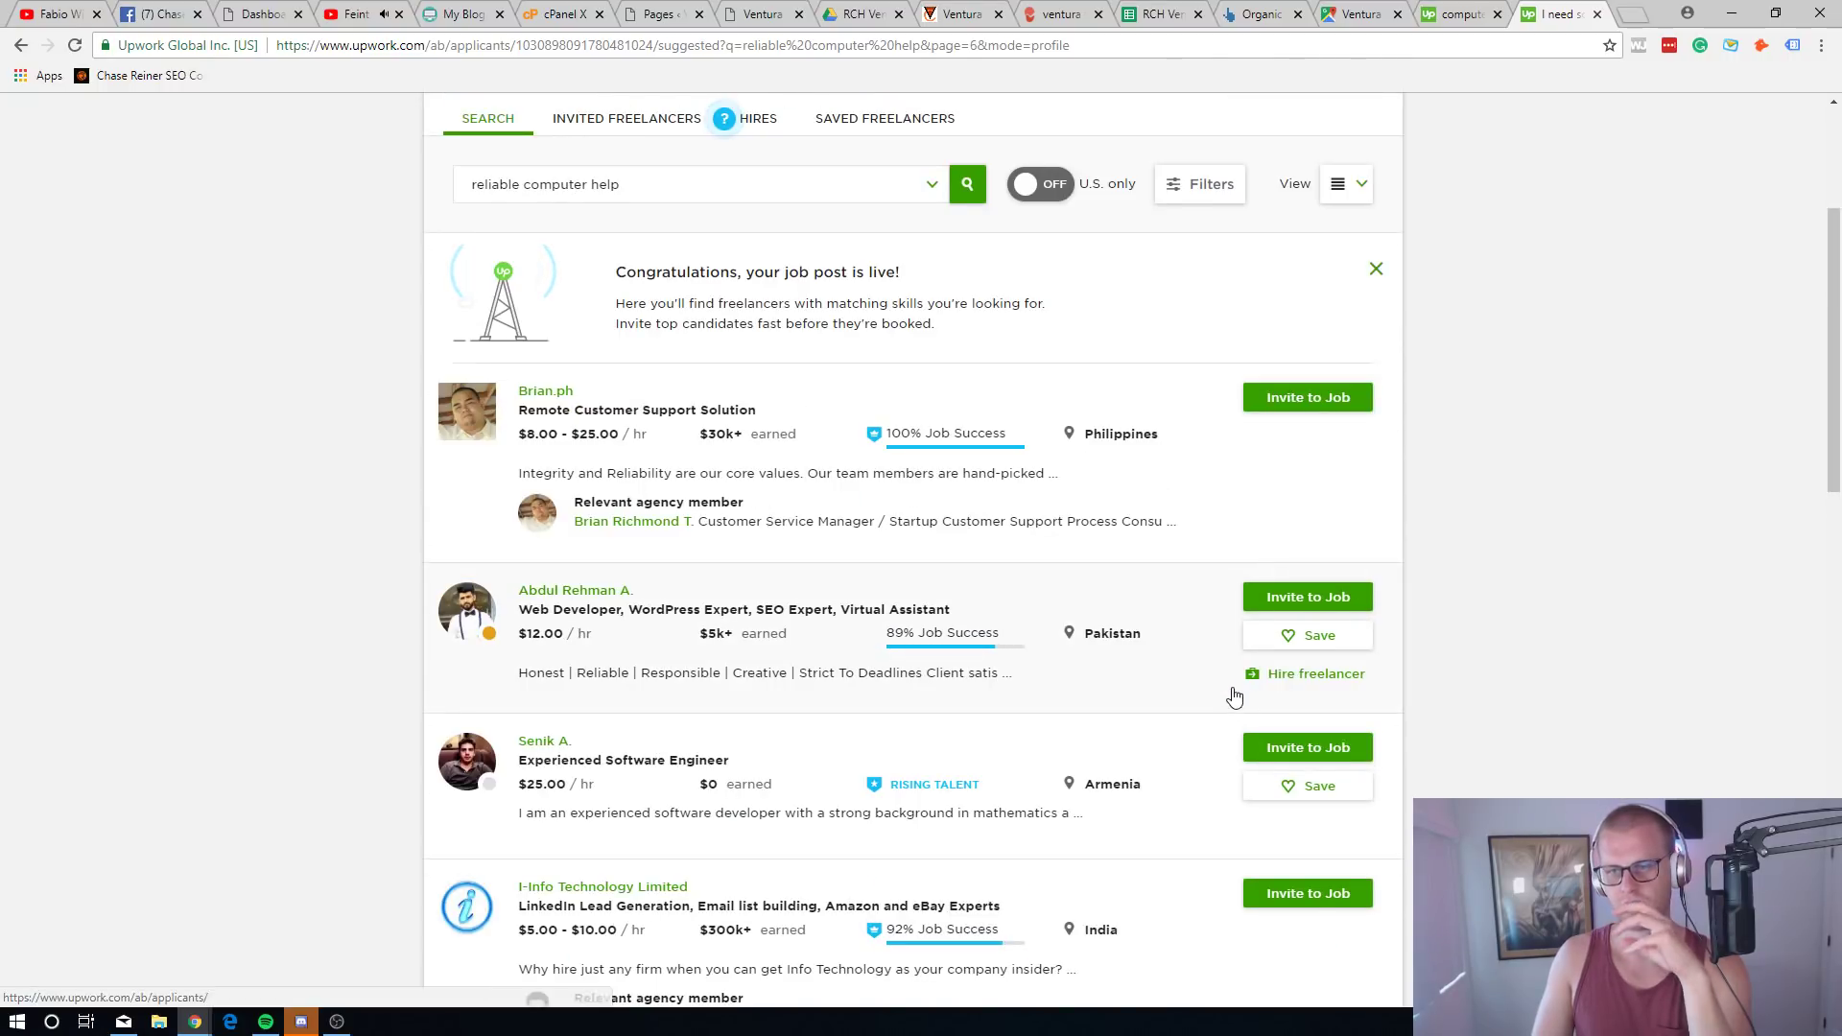
scroll(1237, 697, down, 20)
scroll(1238, 697, down, 1)
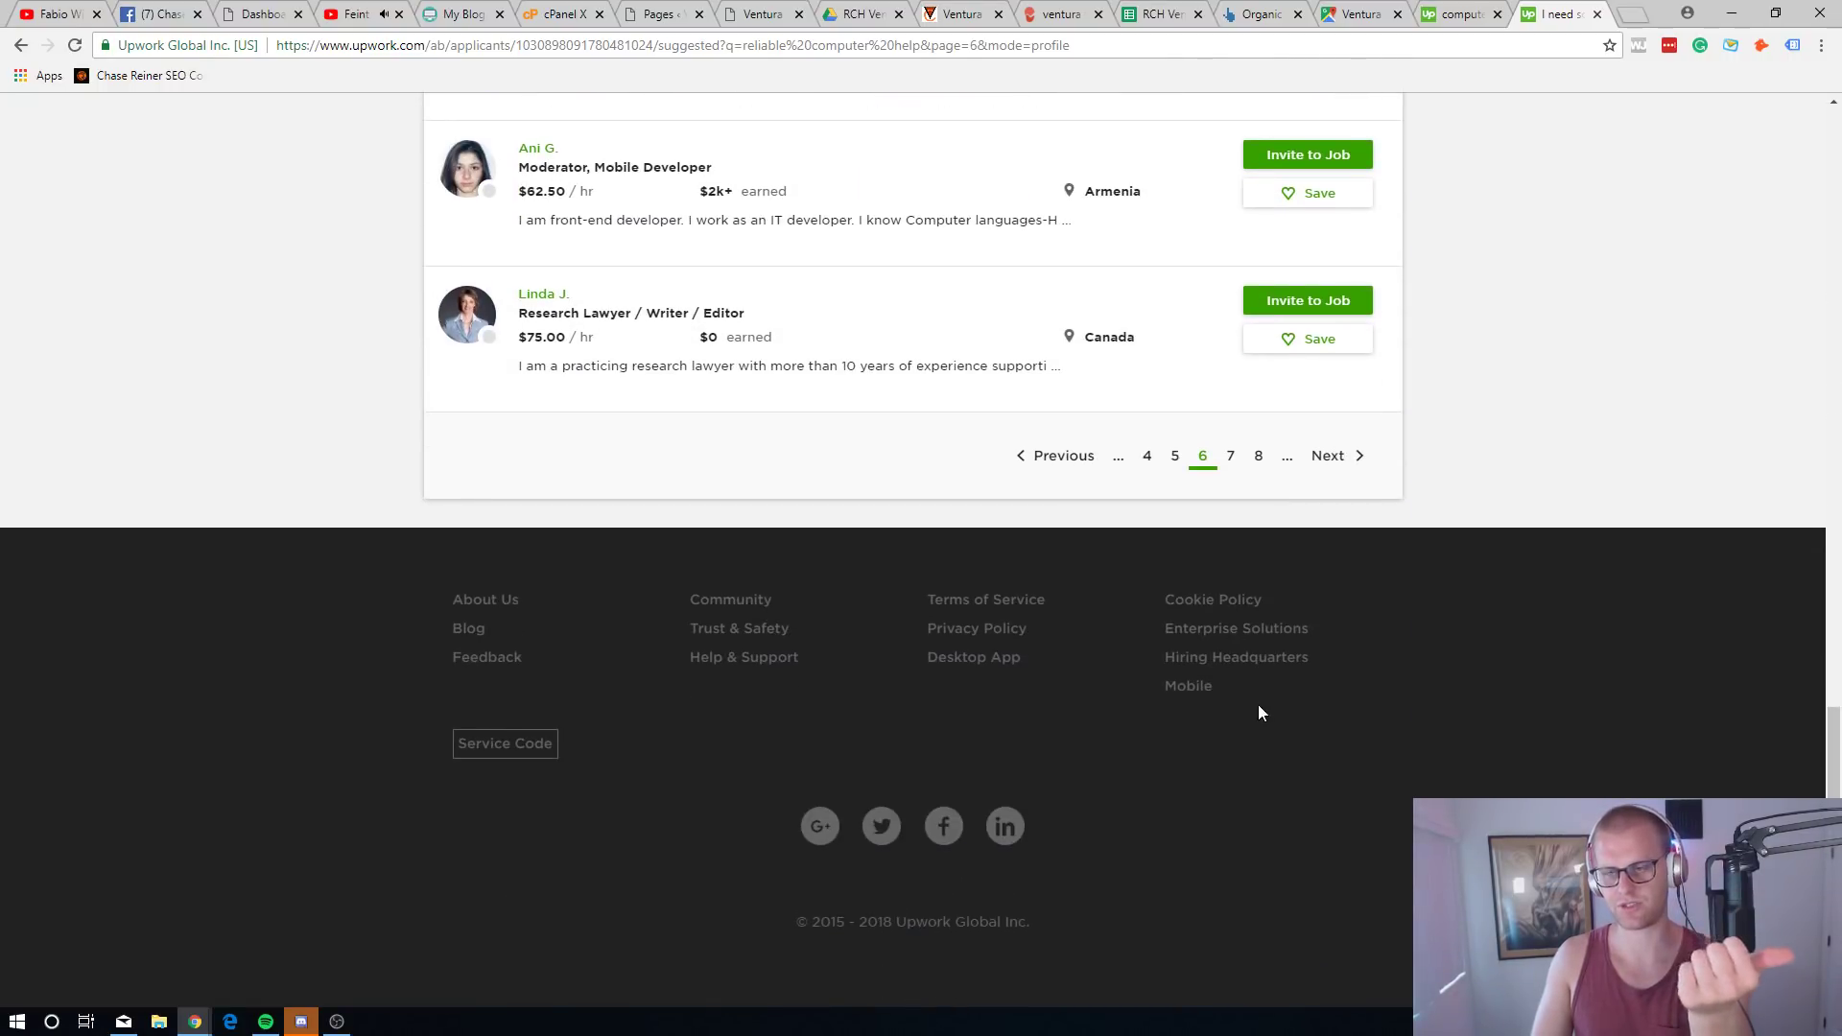
scroll(1258, 712, up, 3)
click(1236, 749)
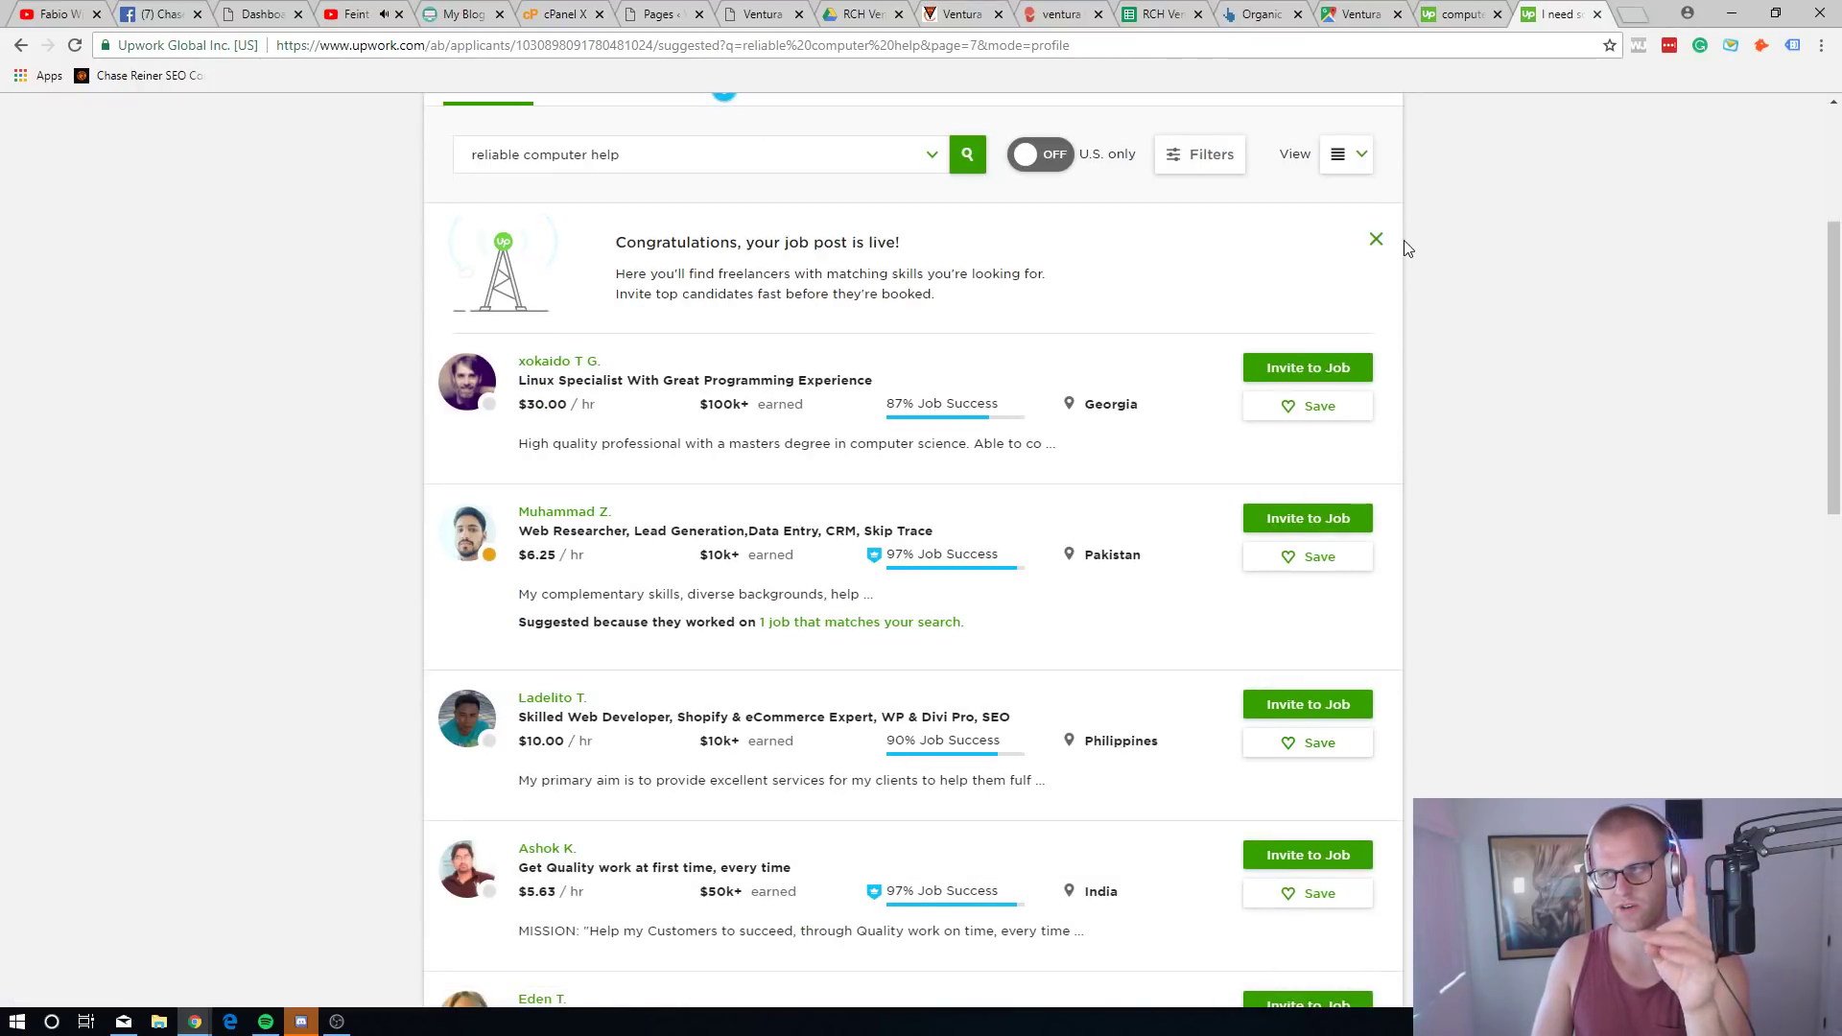
scroll(1386, 291, down, 7)
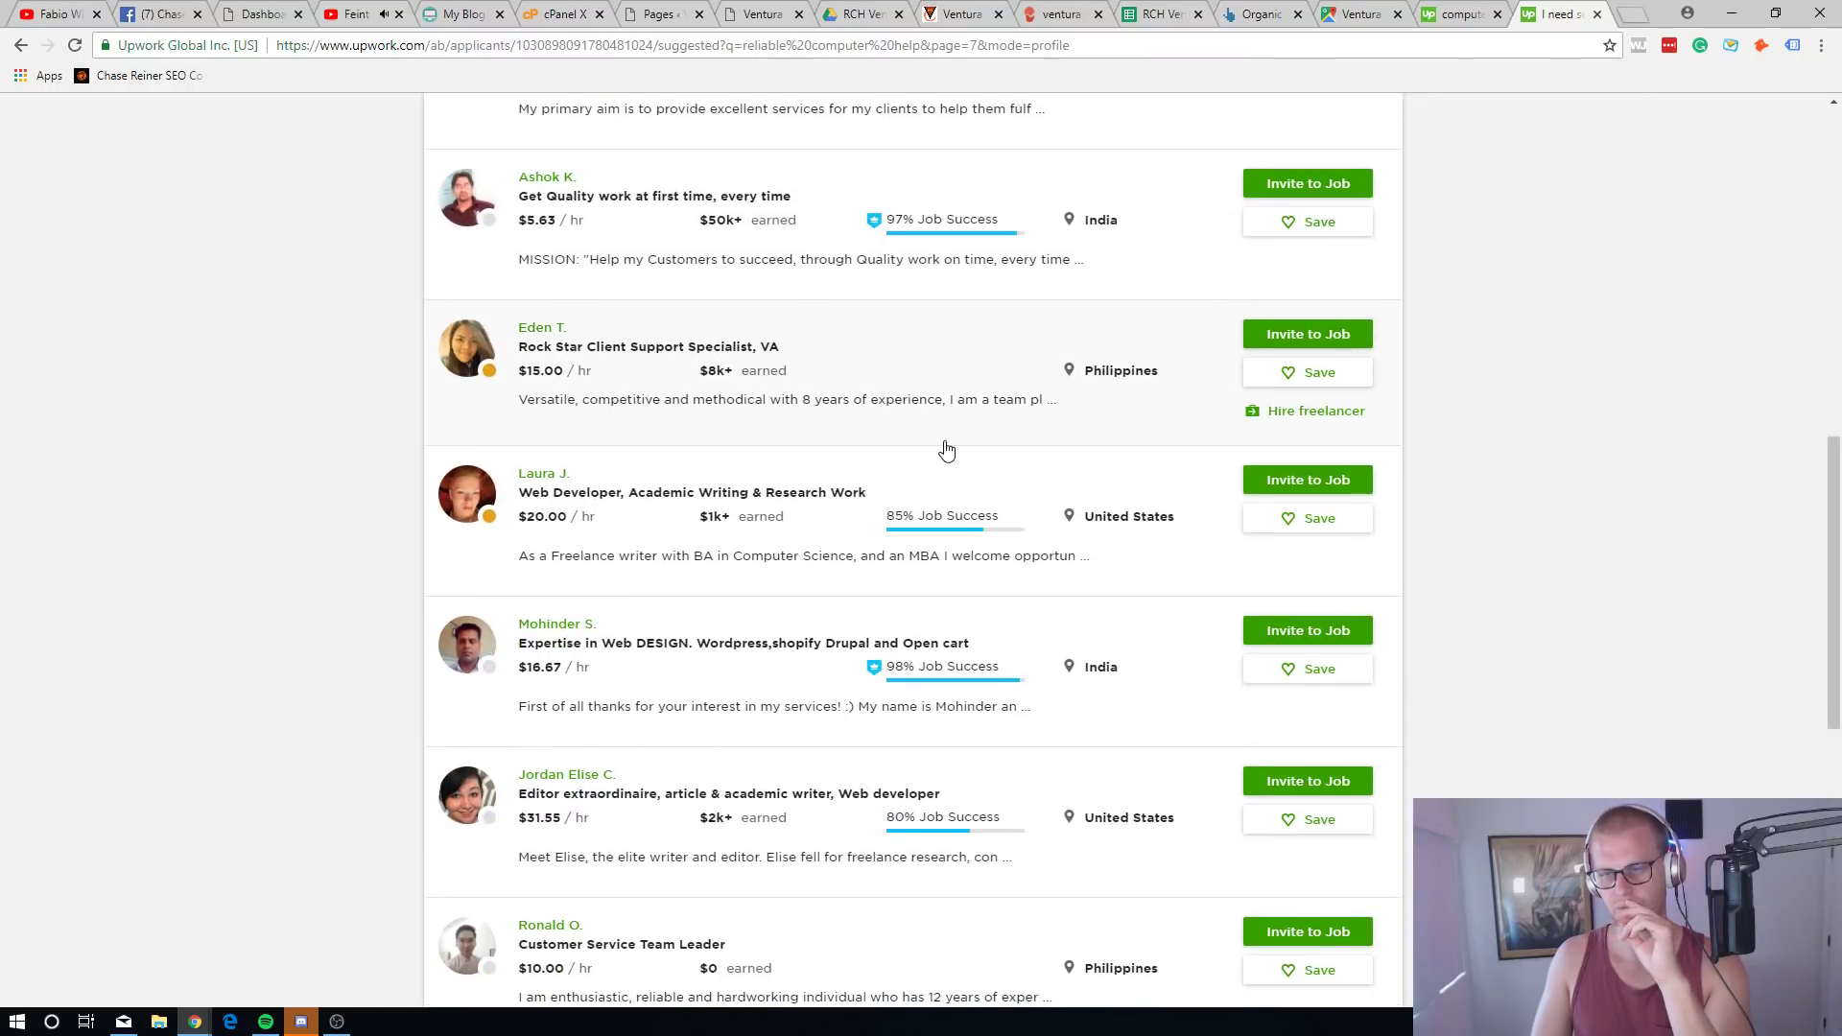
scroll(1187, 321, down, 8)
scroll(1188, 333, up, 12)
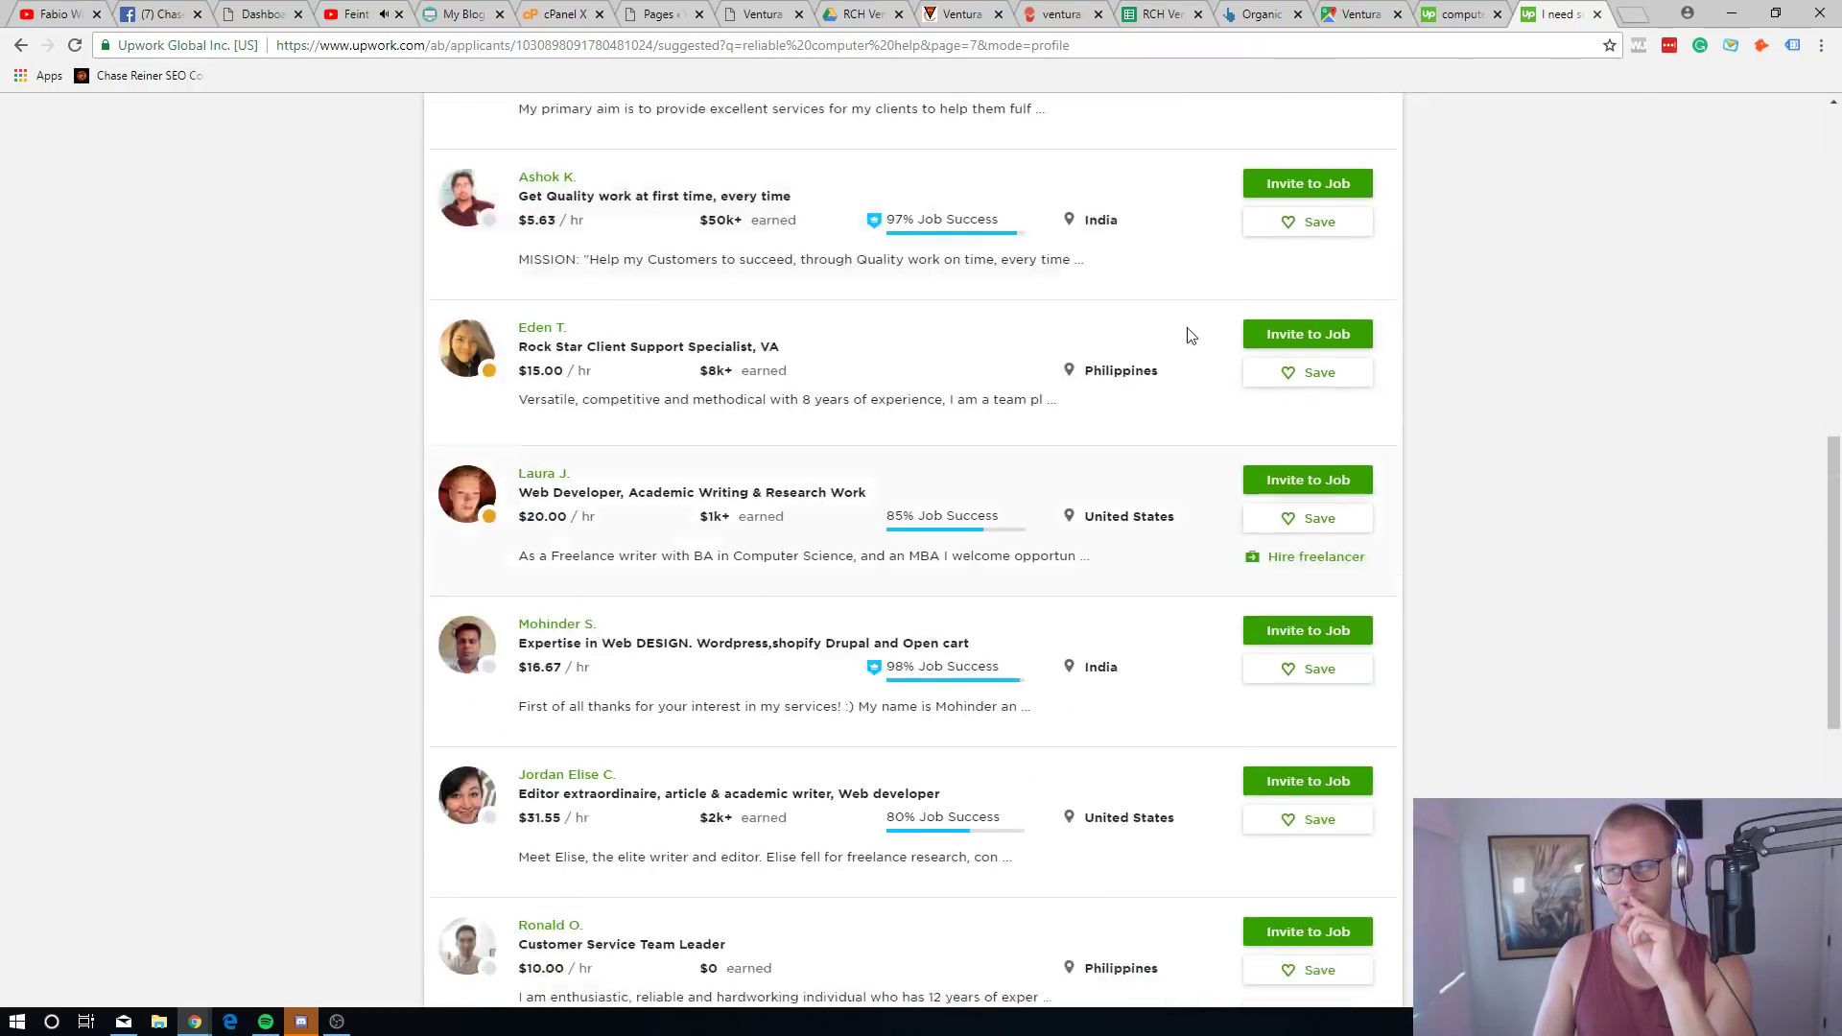
click(139, 13)
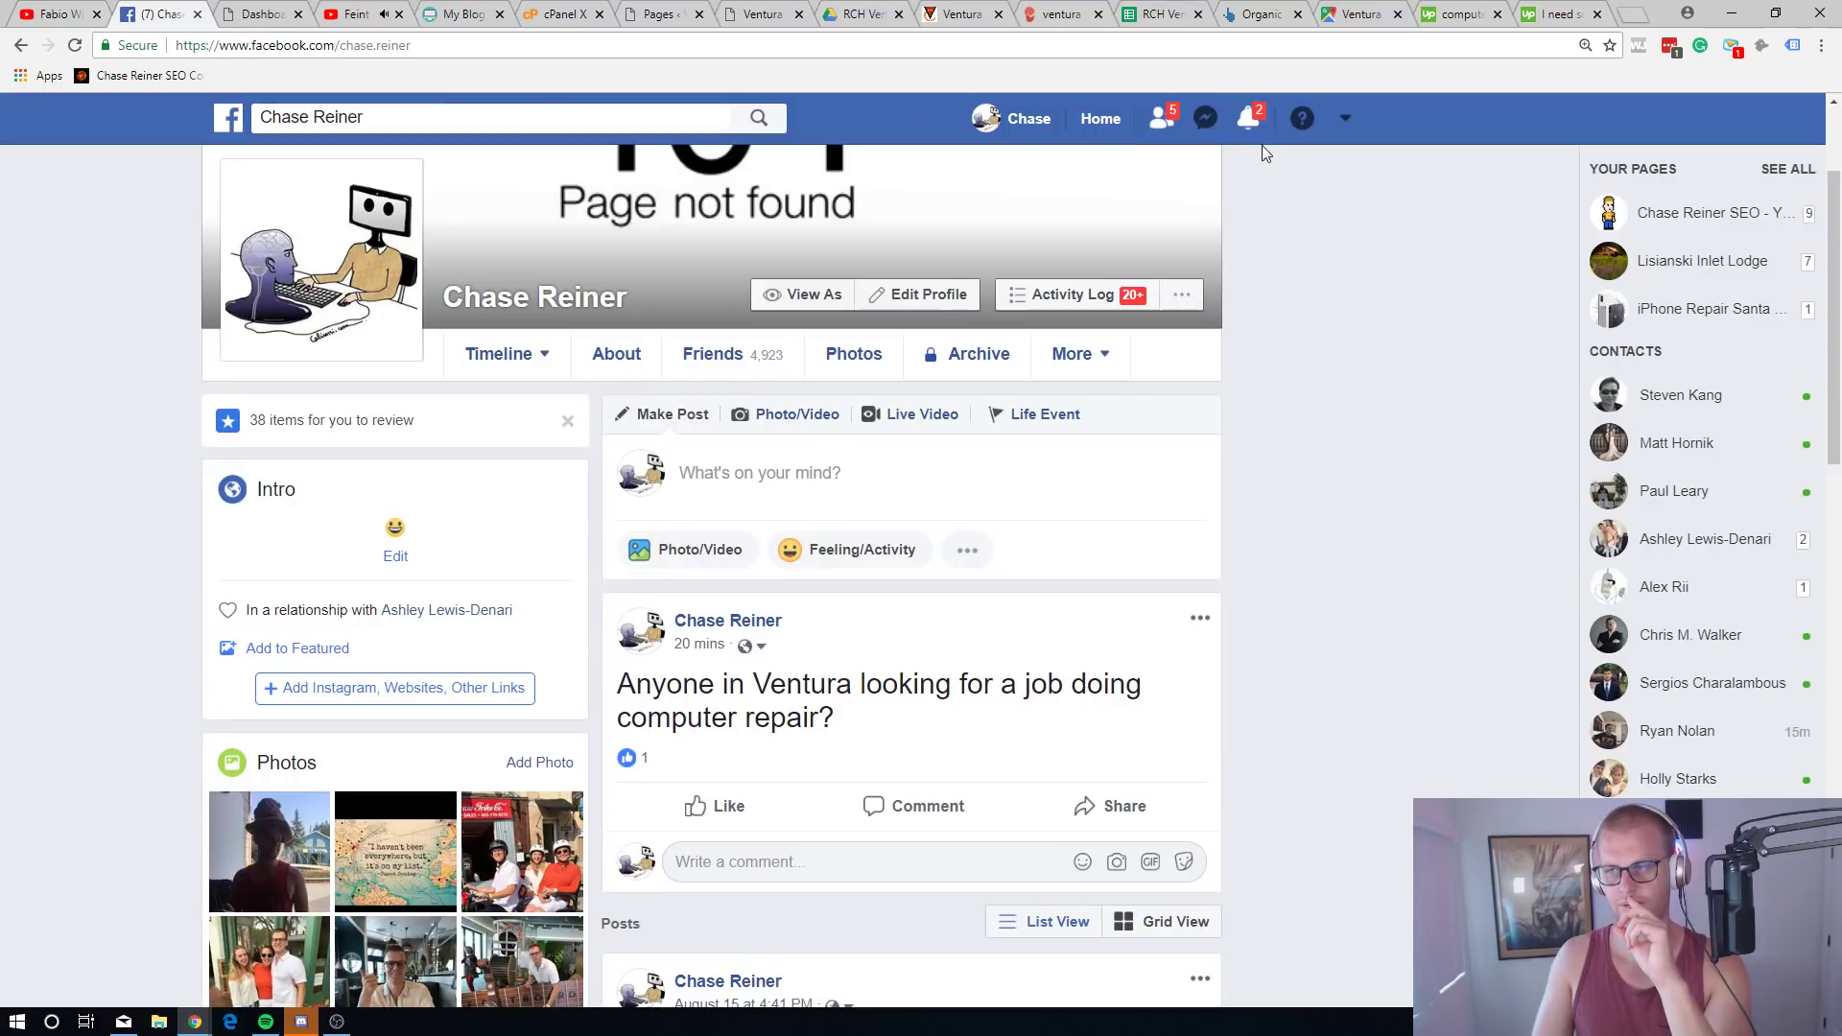
Open and close the Facebook notifications list to mark it seen, then return to Upwork
click(1248, 118)
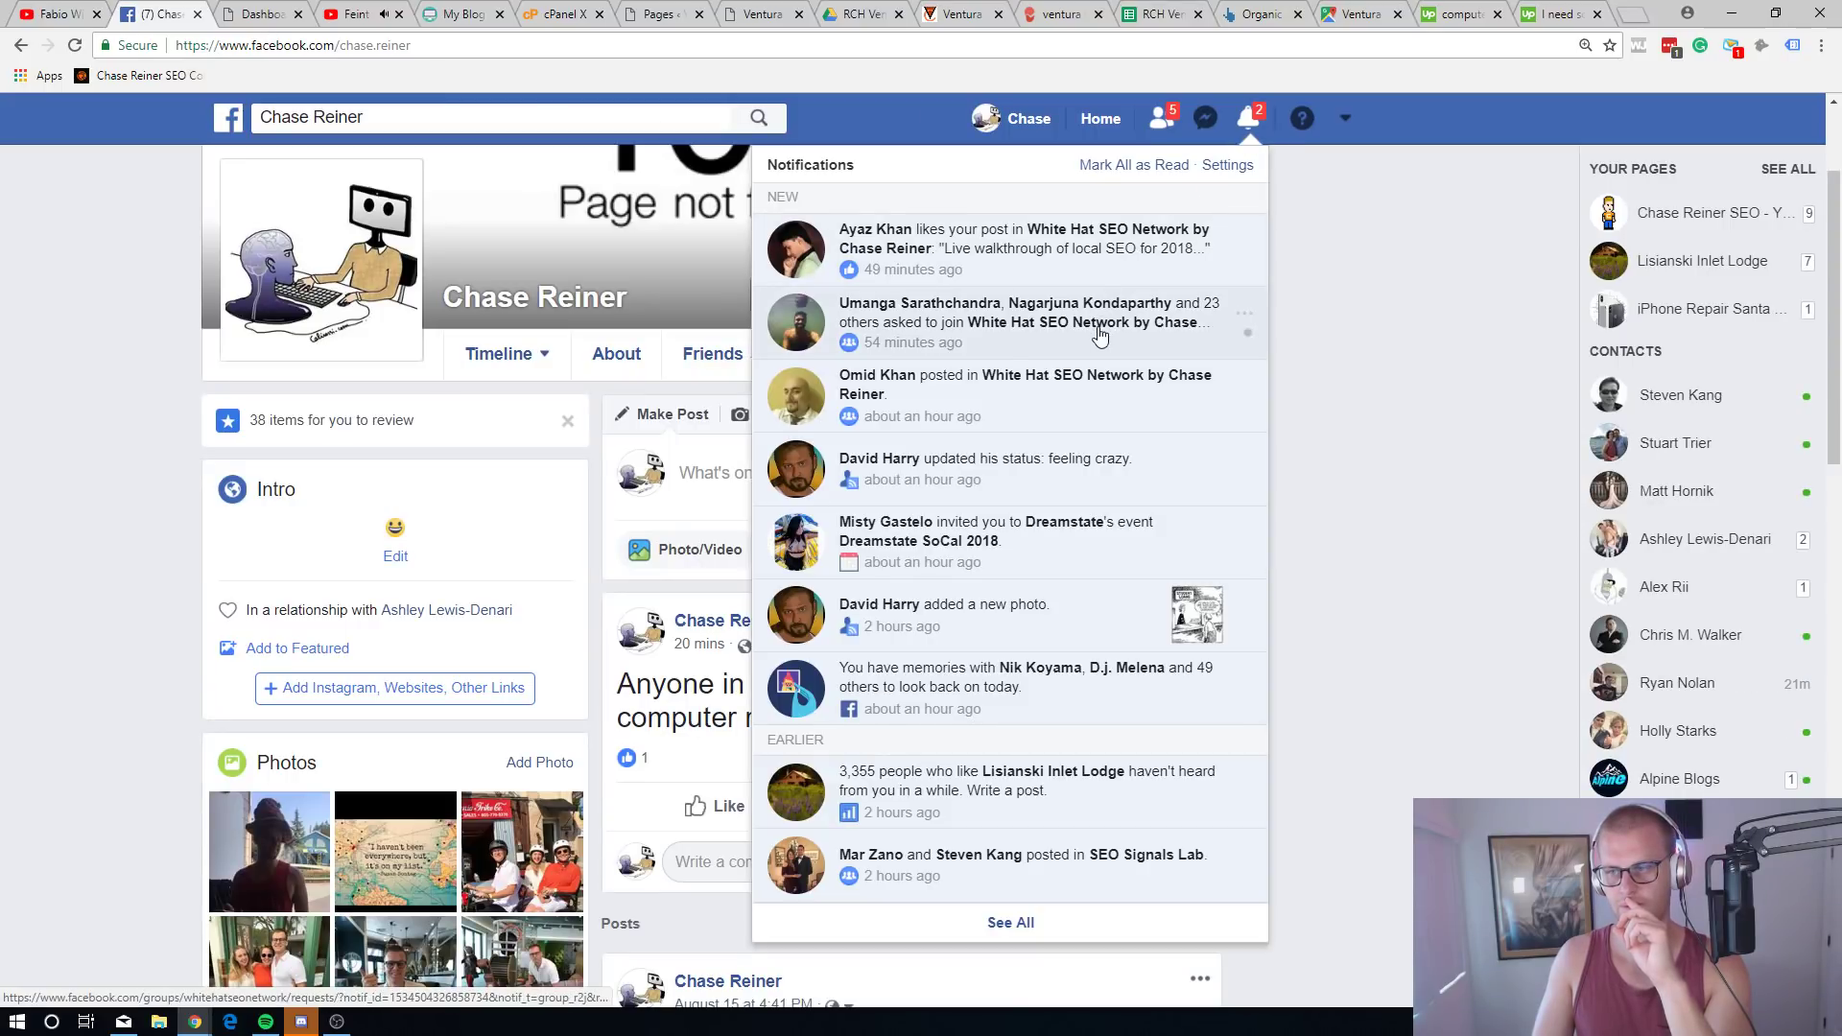
click(1248, 118)
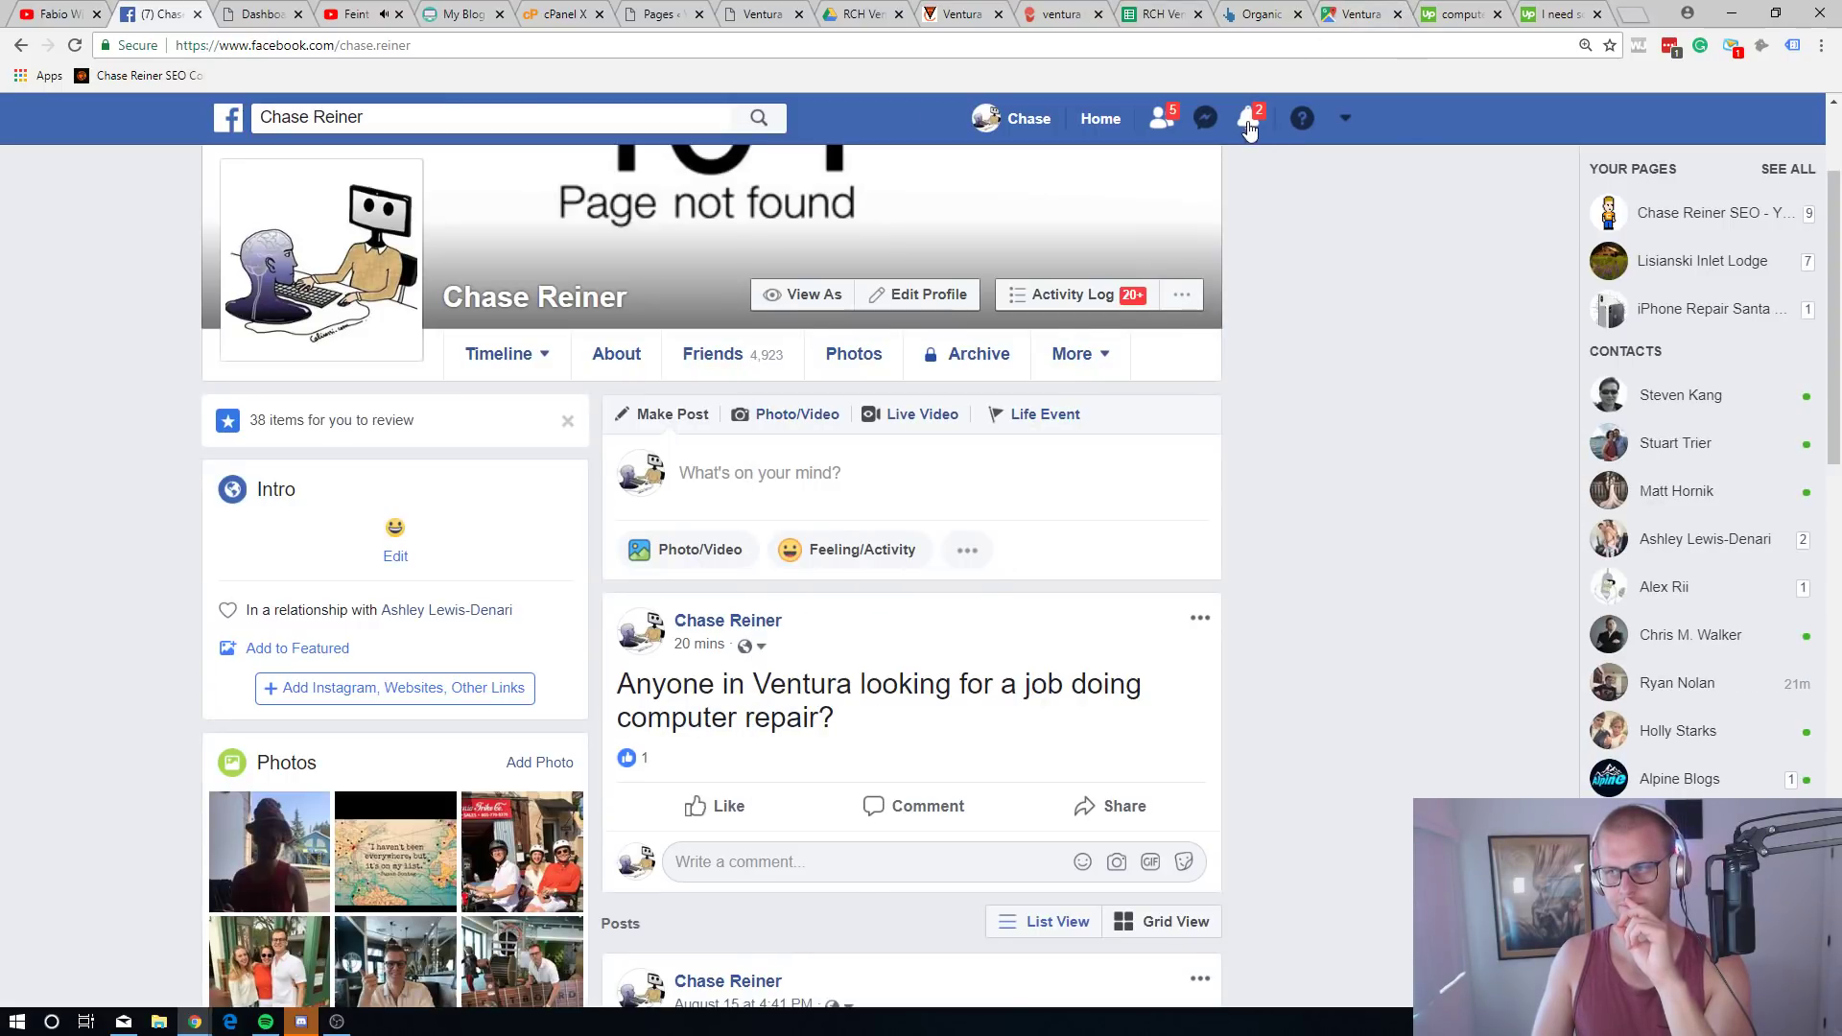
click(1248, 118)
click(1394, 288)
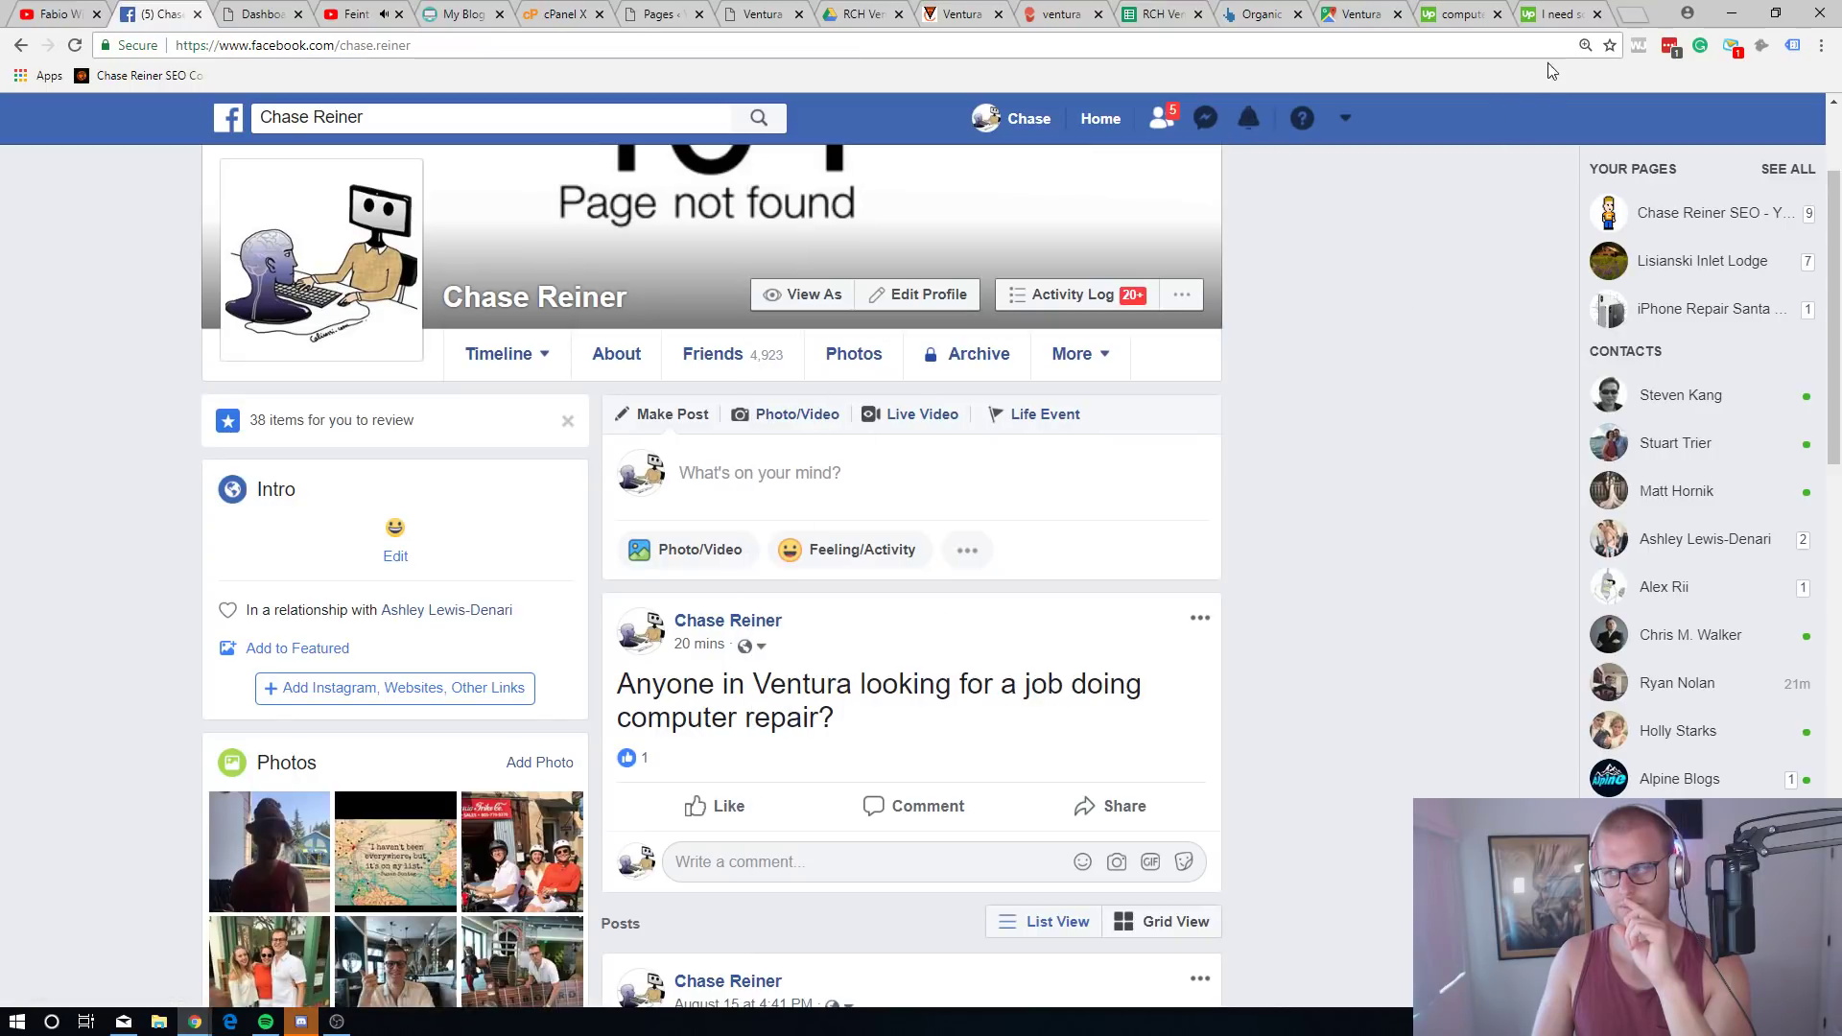
click(1556, 17)
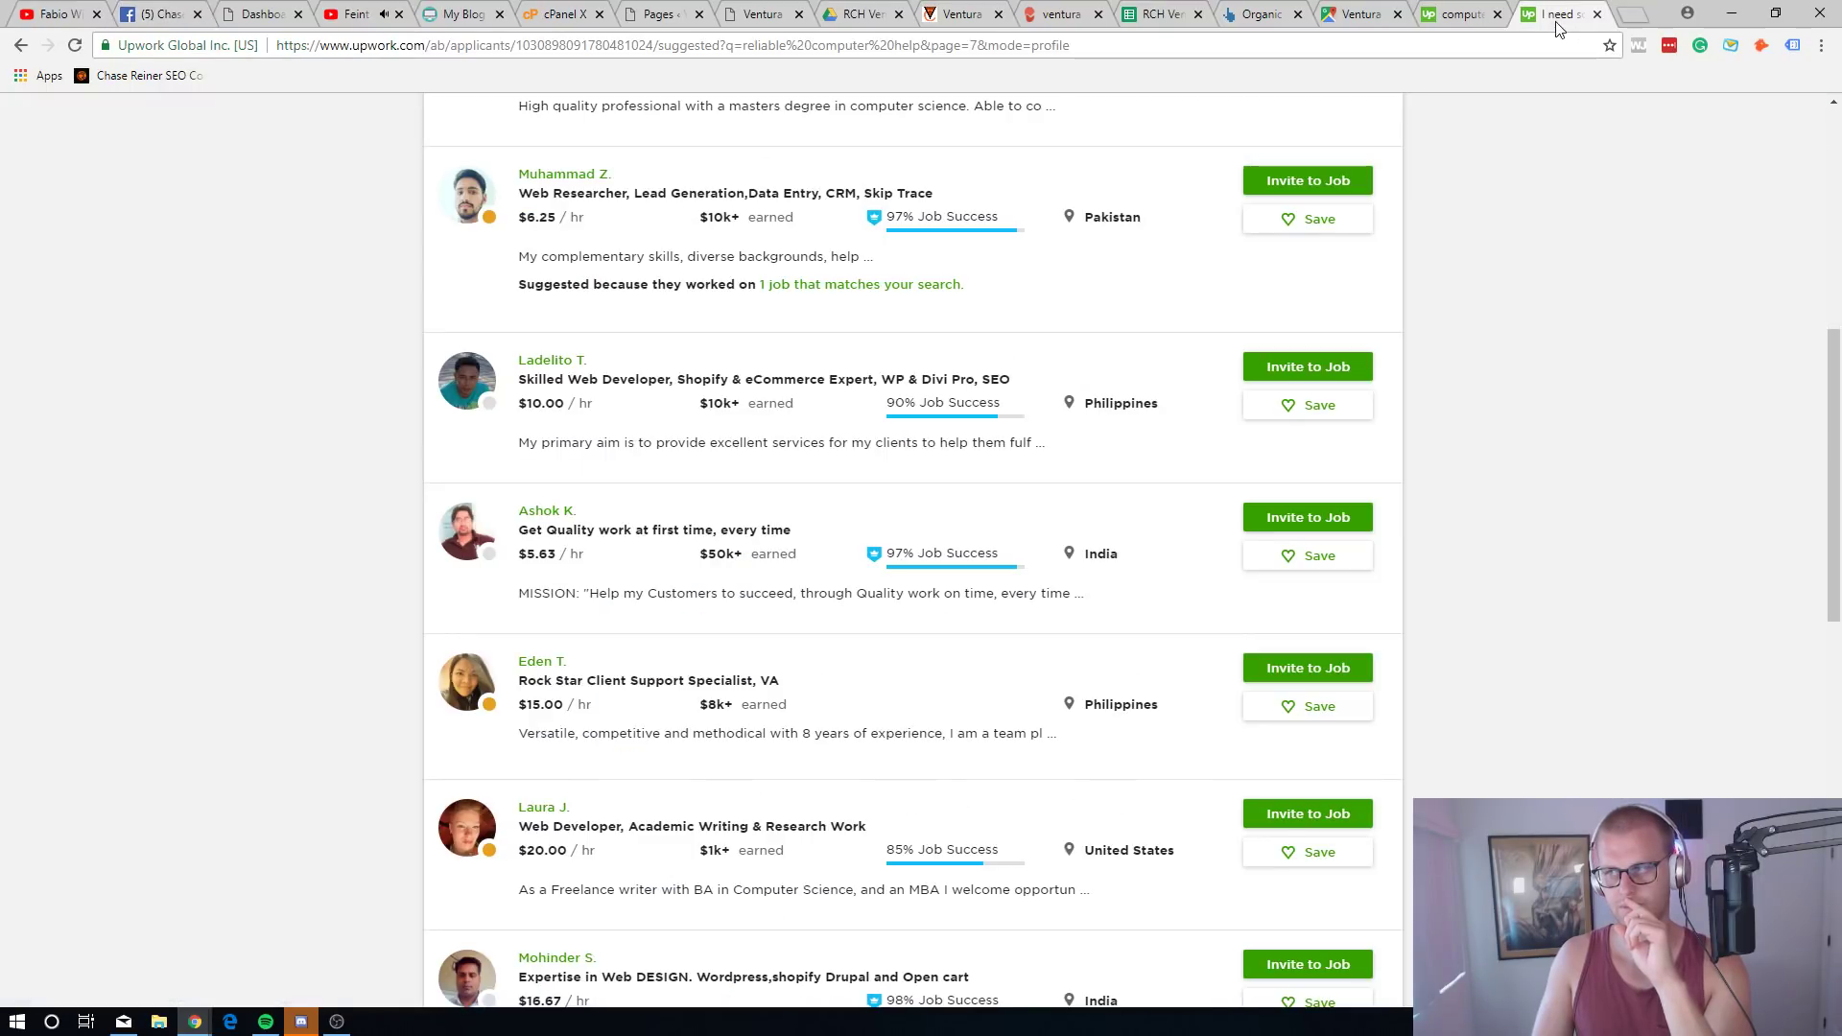
Load craigslist in a new tab and go to its 'my account' log-in page
click(1647, 12)
text(craigslist)
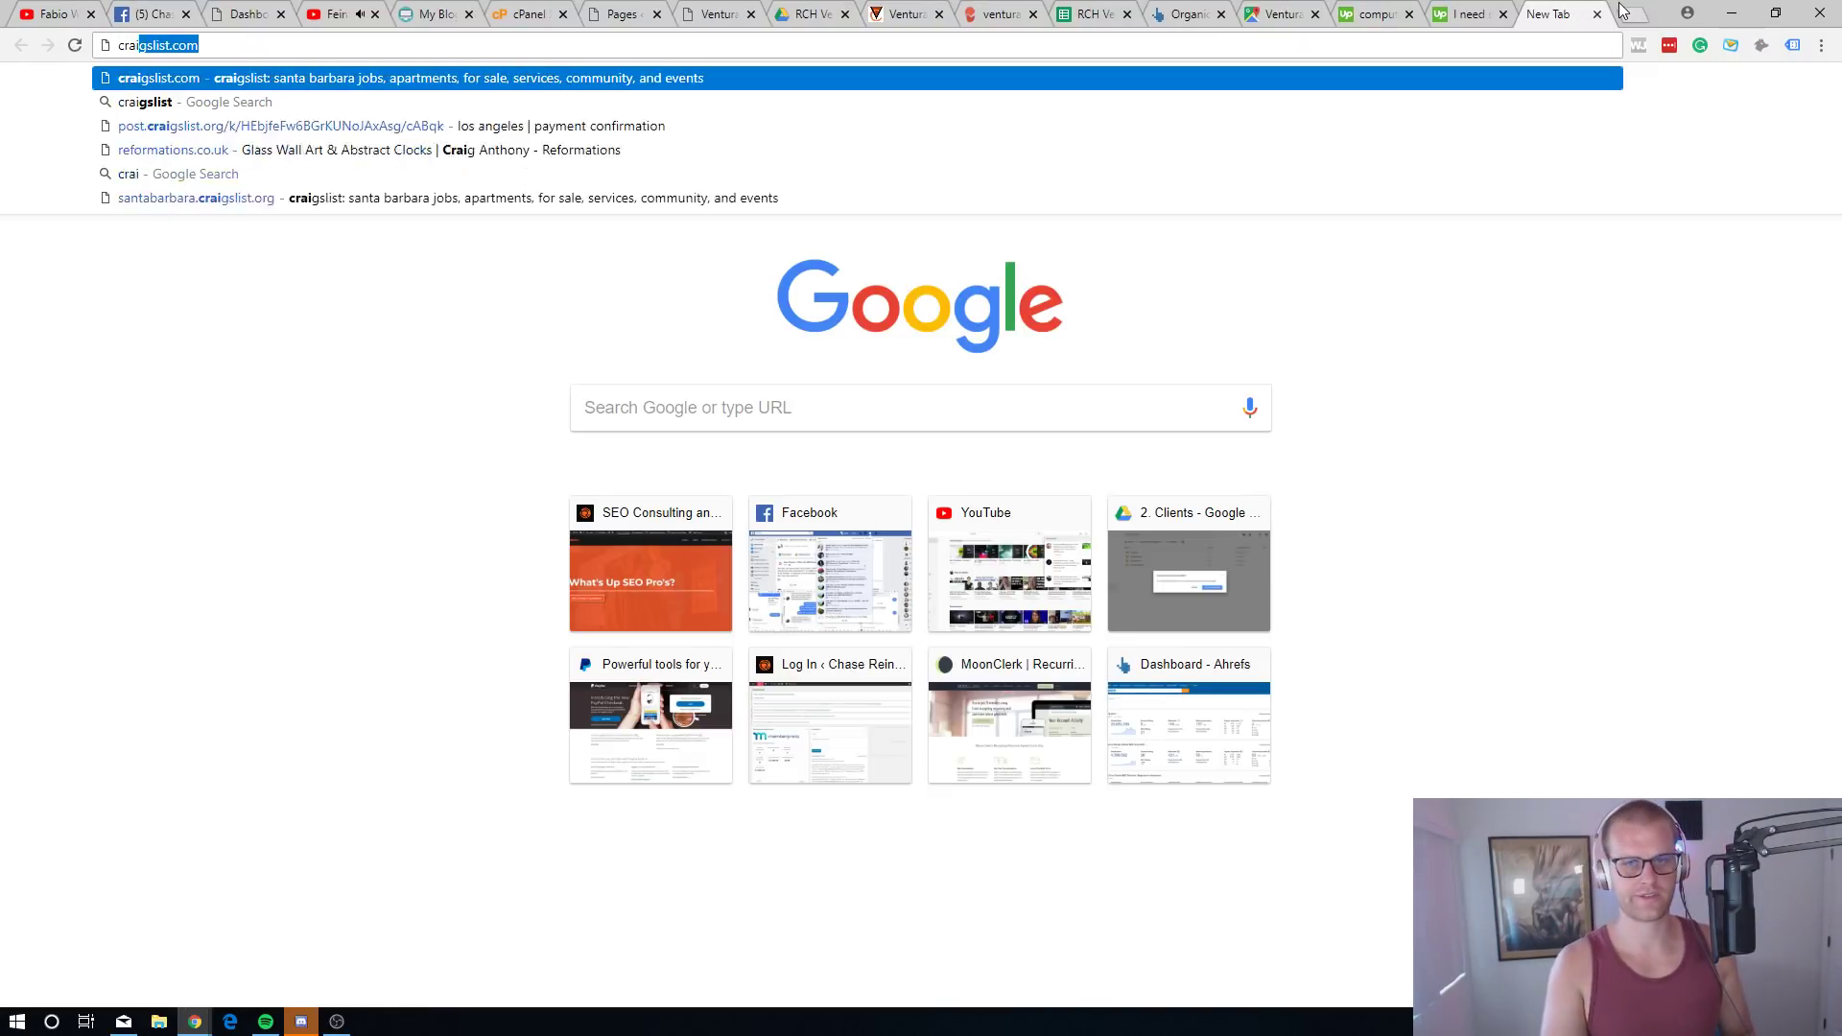
key(Return)
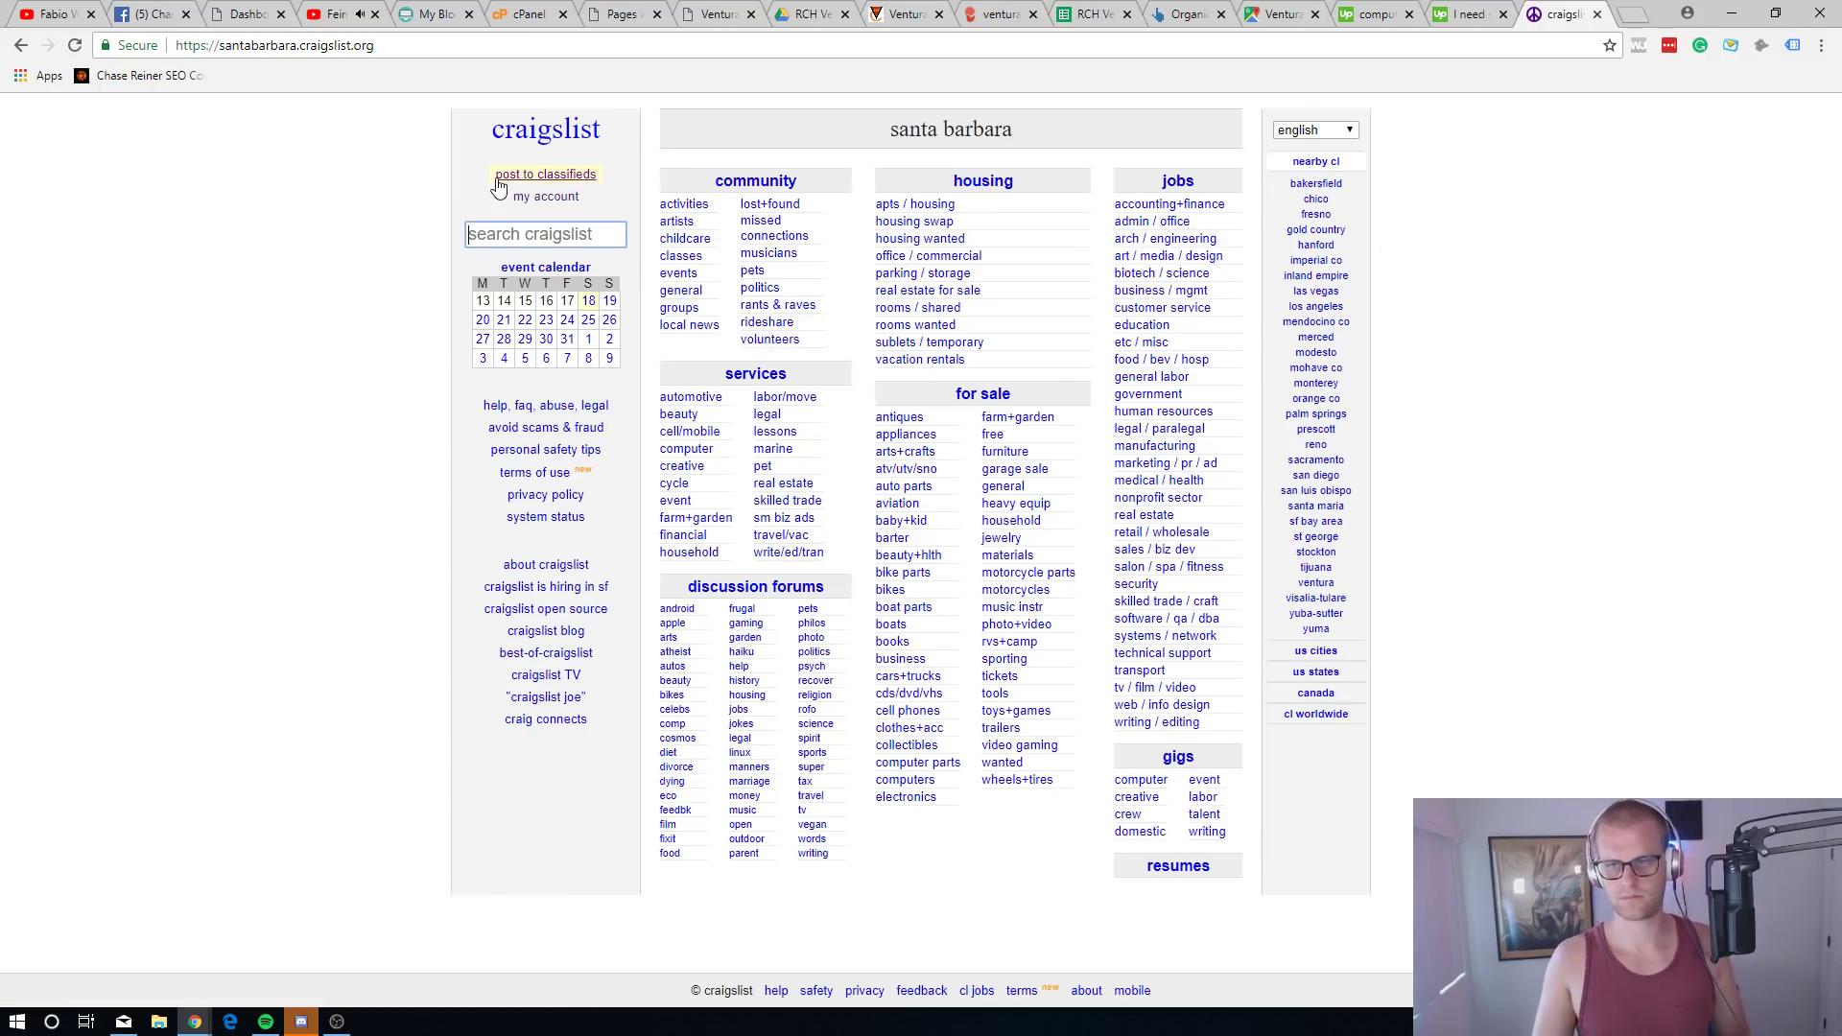
click(533, 196)
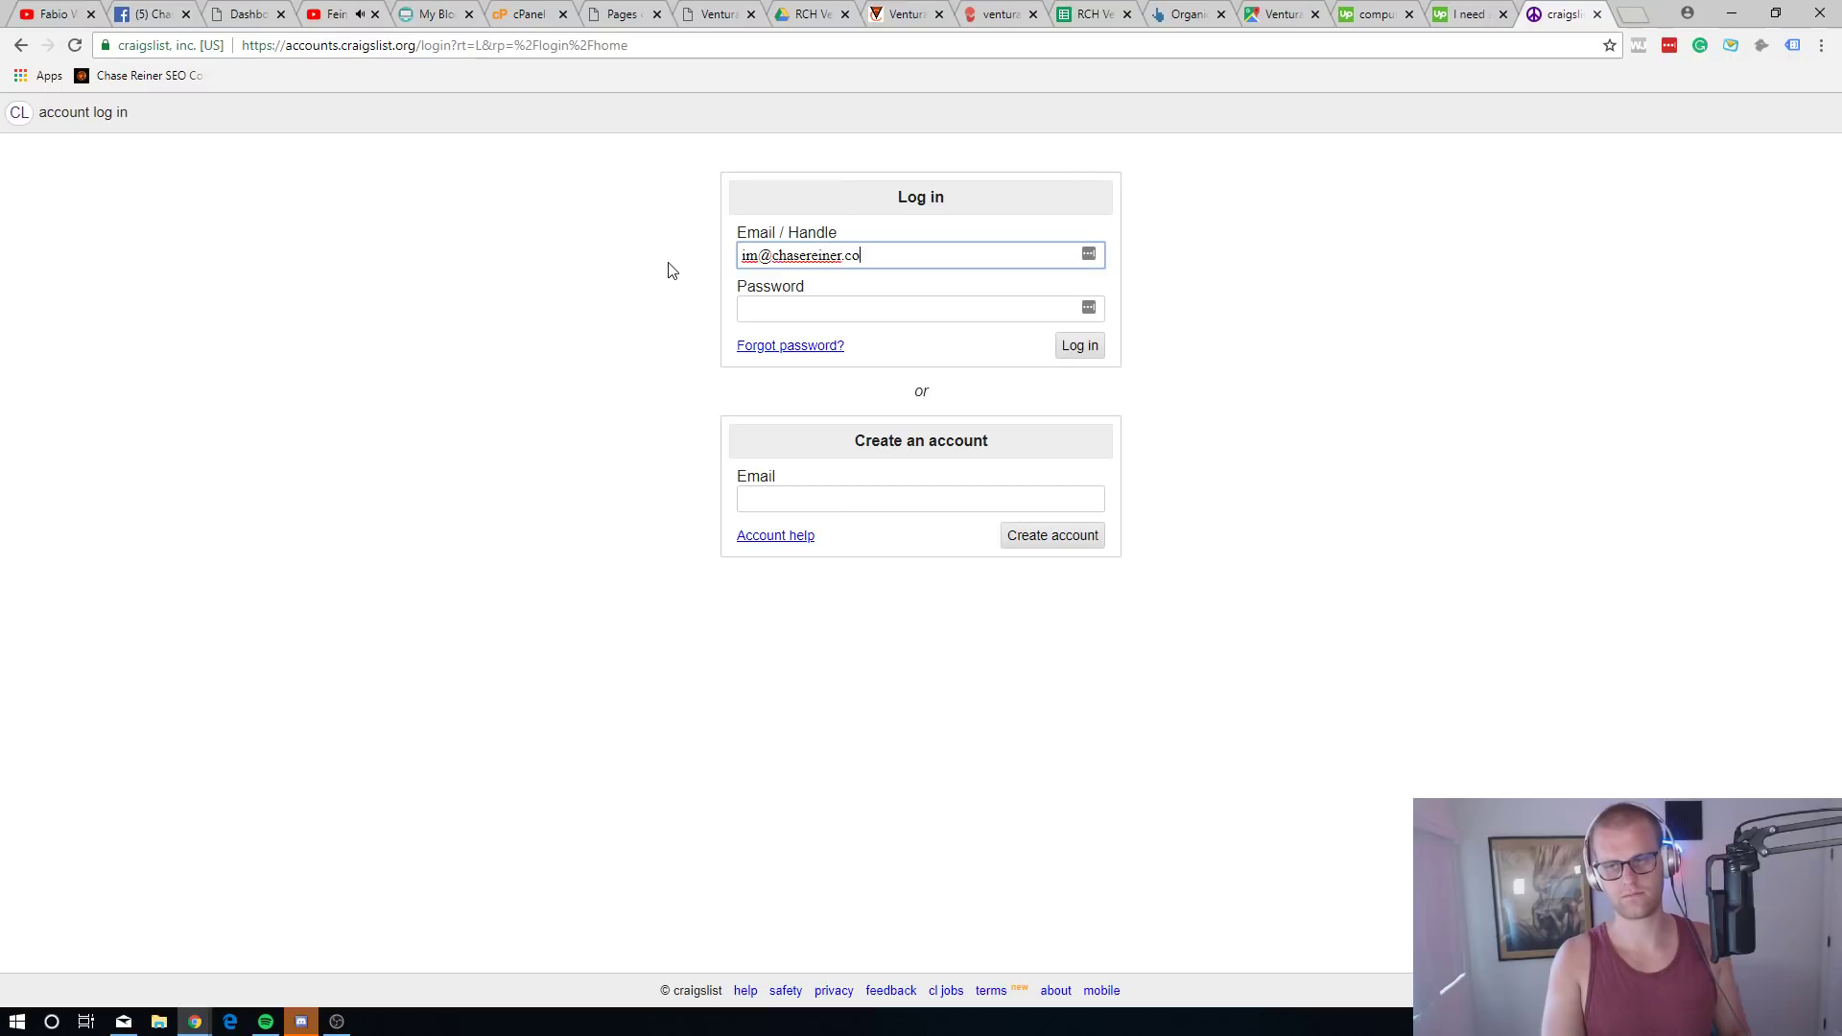
Enter the account e-mail and password and retry the rejected log-in several times
text(m)
key(Tab)
text(•)
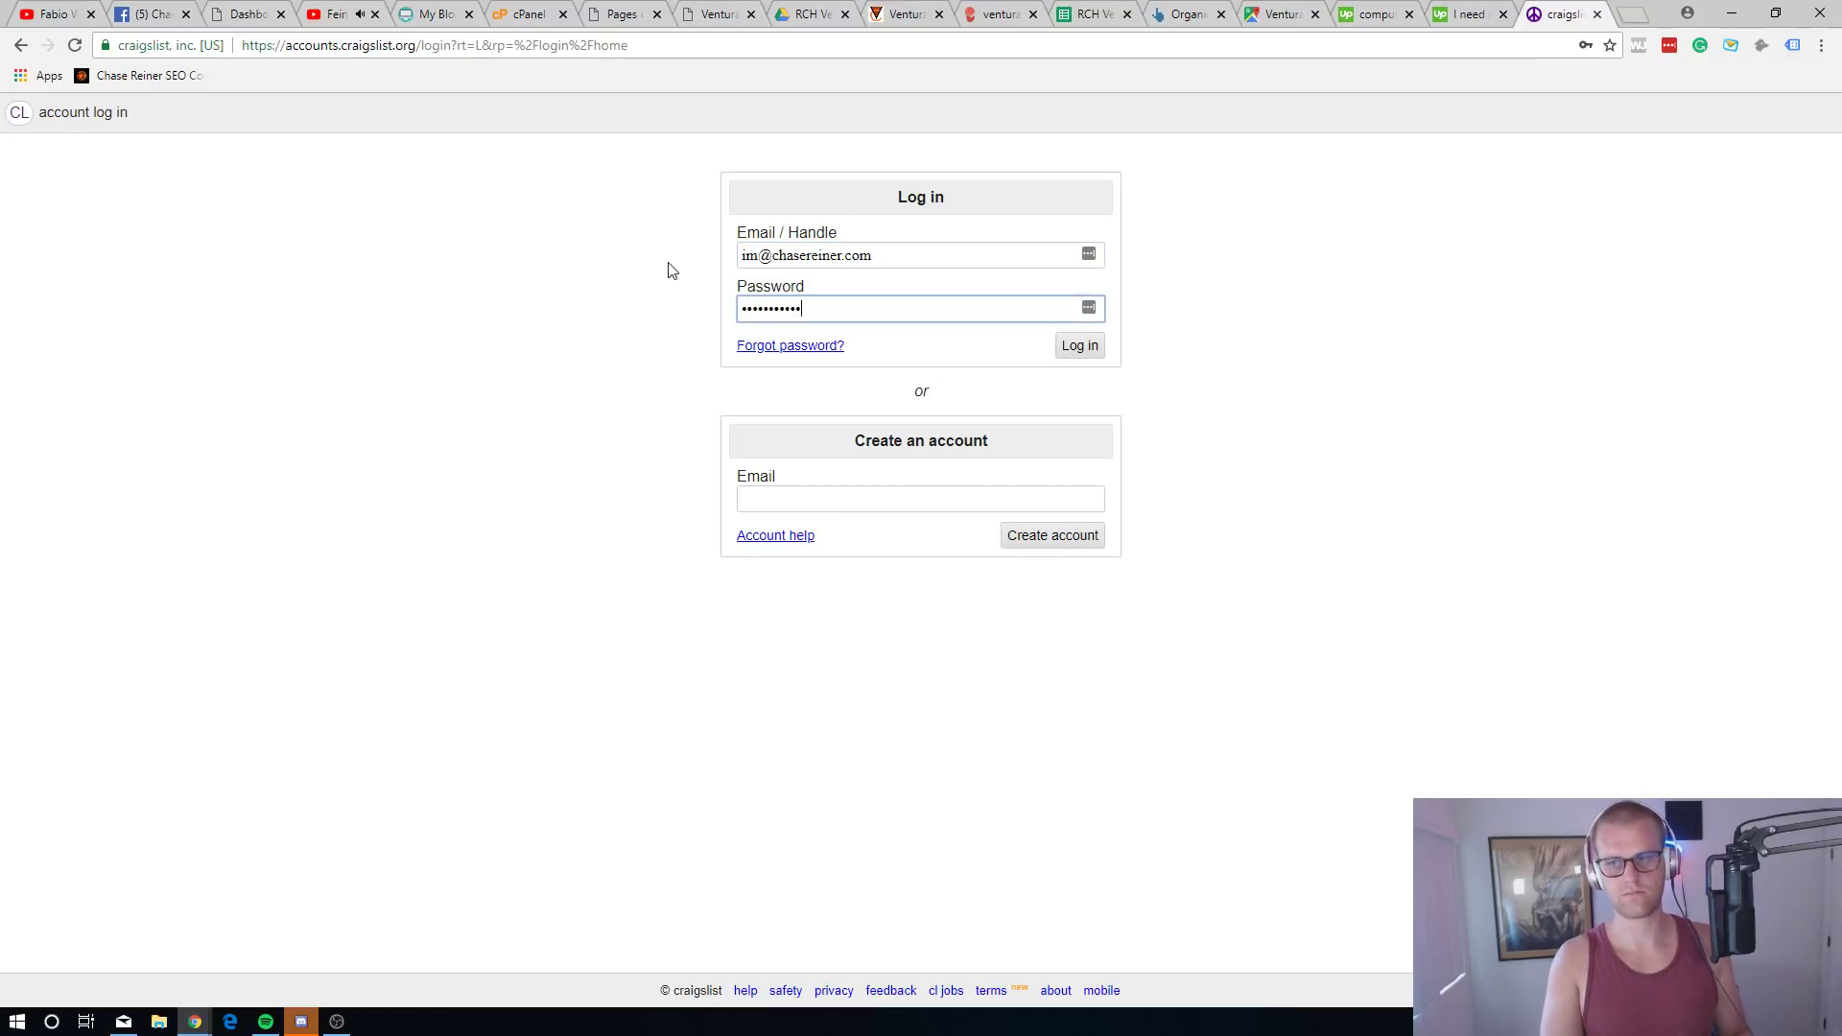
key(Return)
click(763, 345)
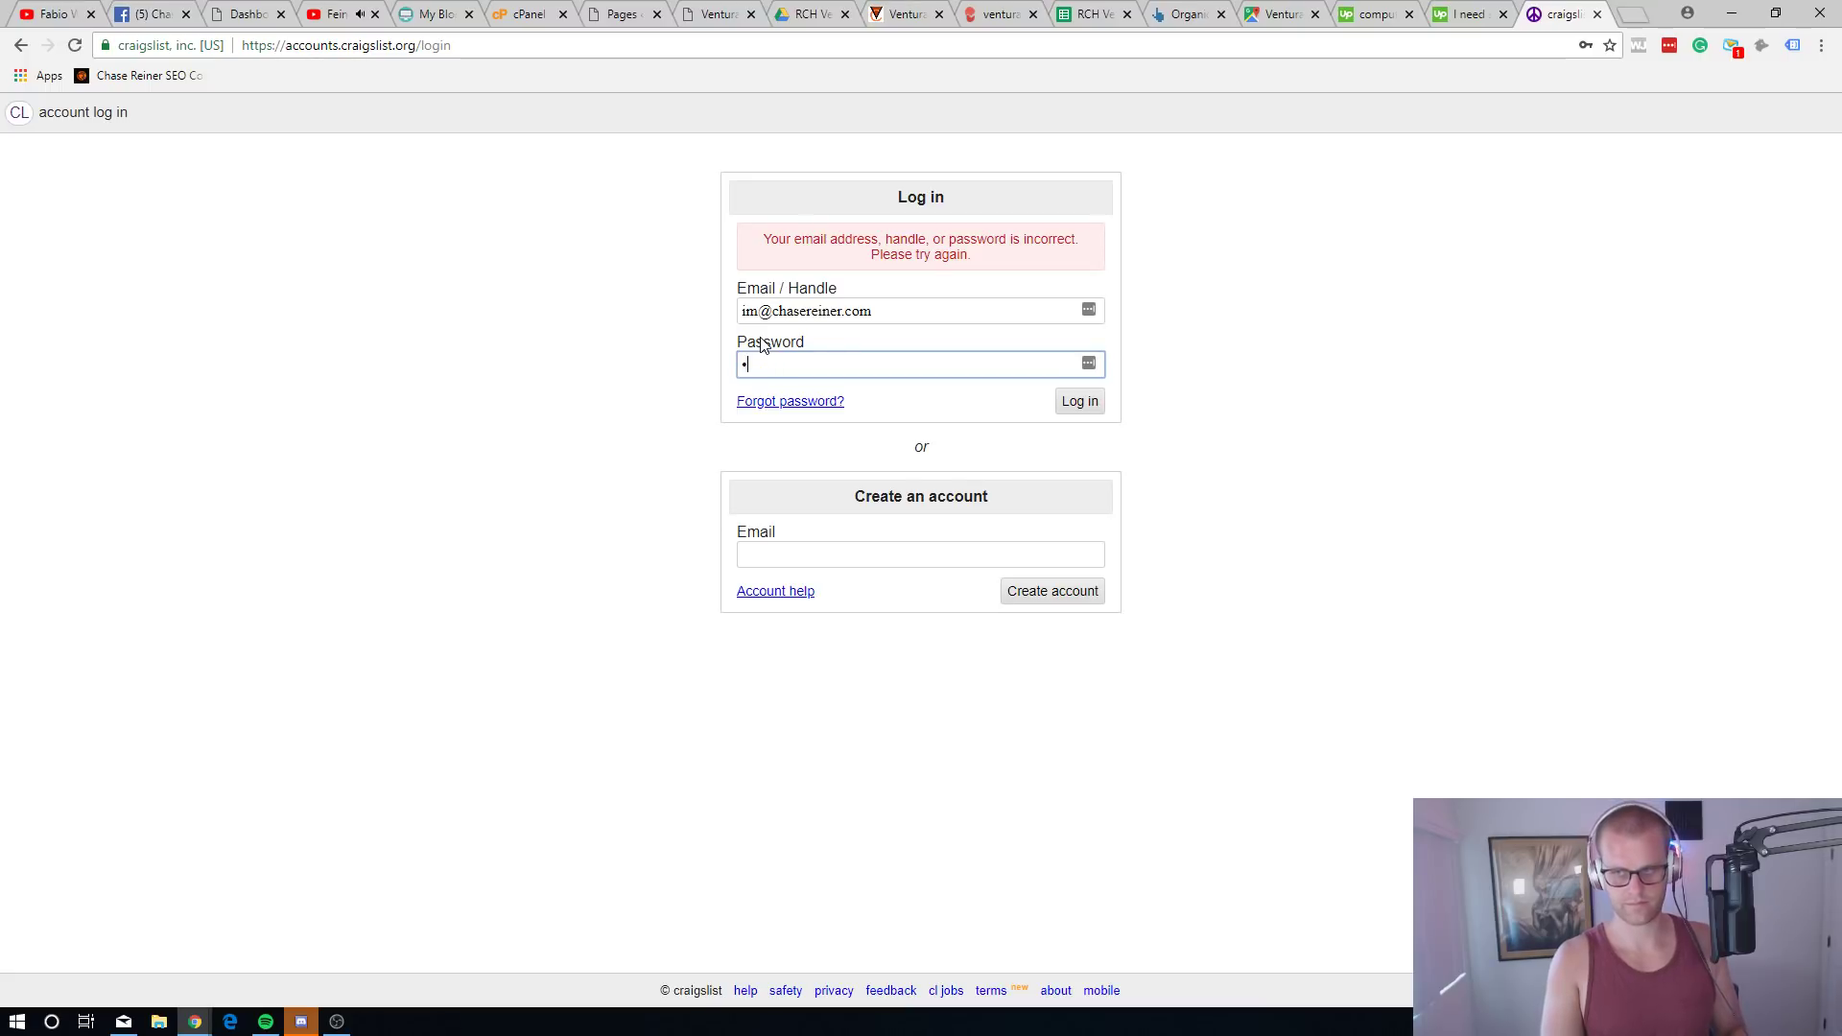
key(Return)
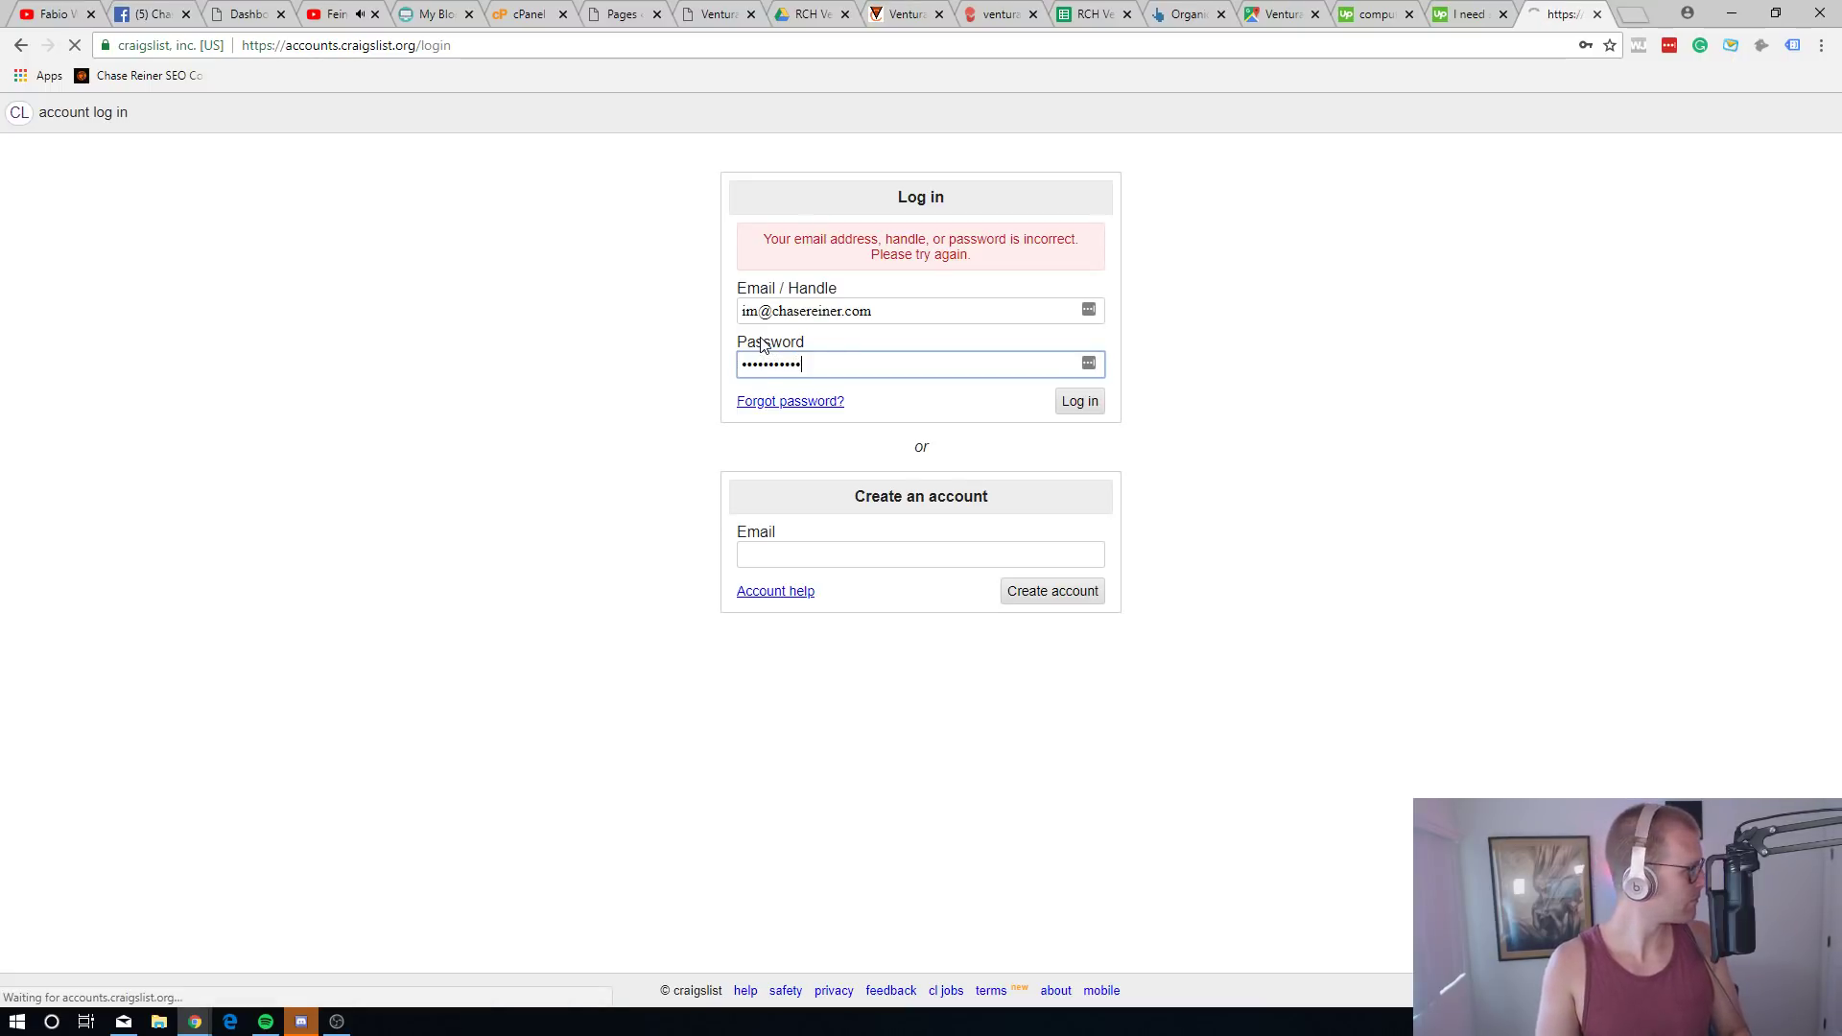
click(777, 381)
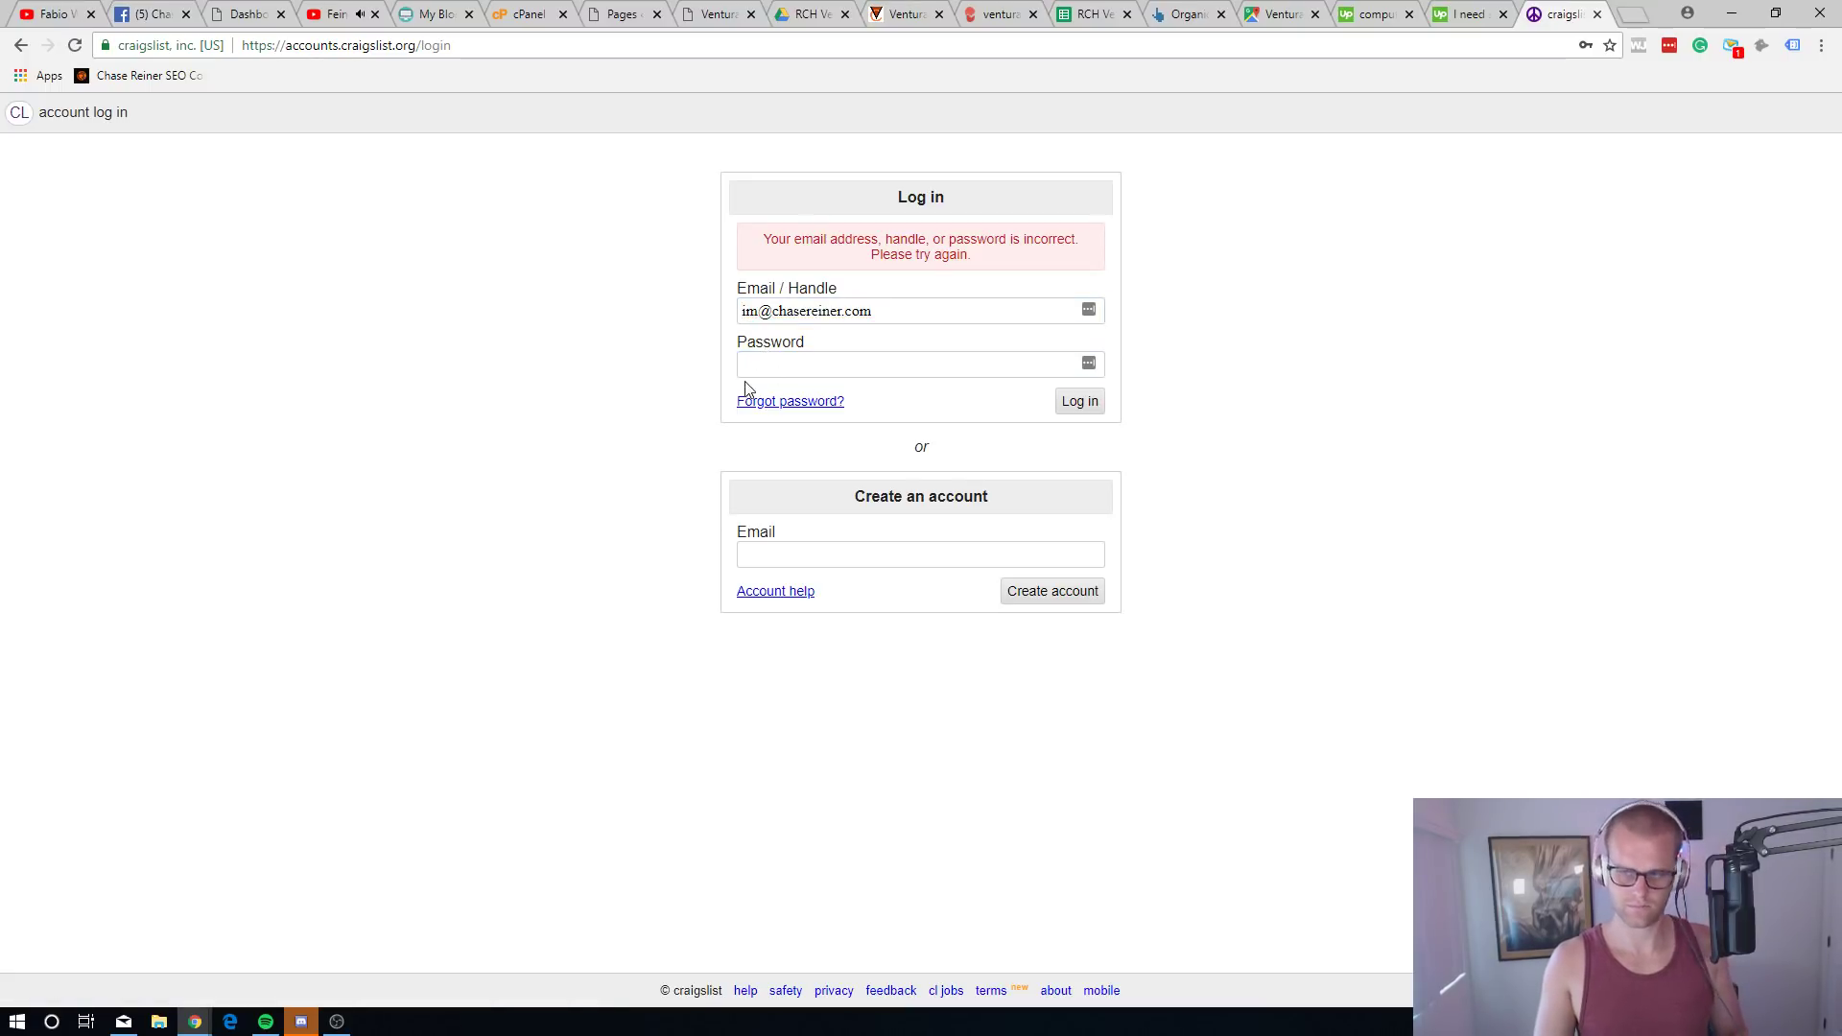
click(801, 364)
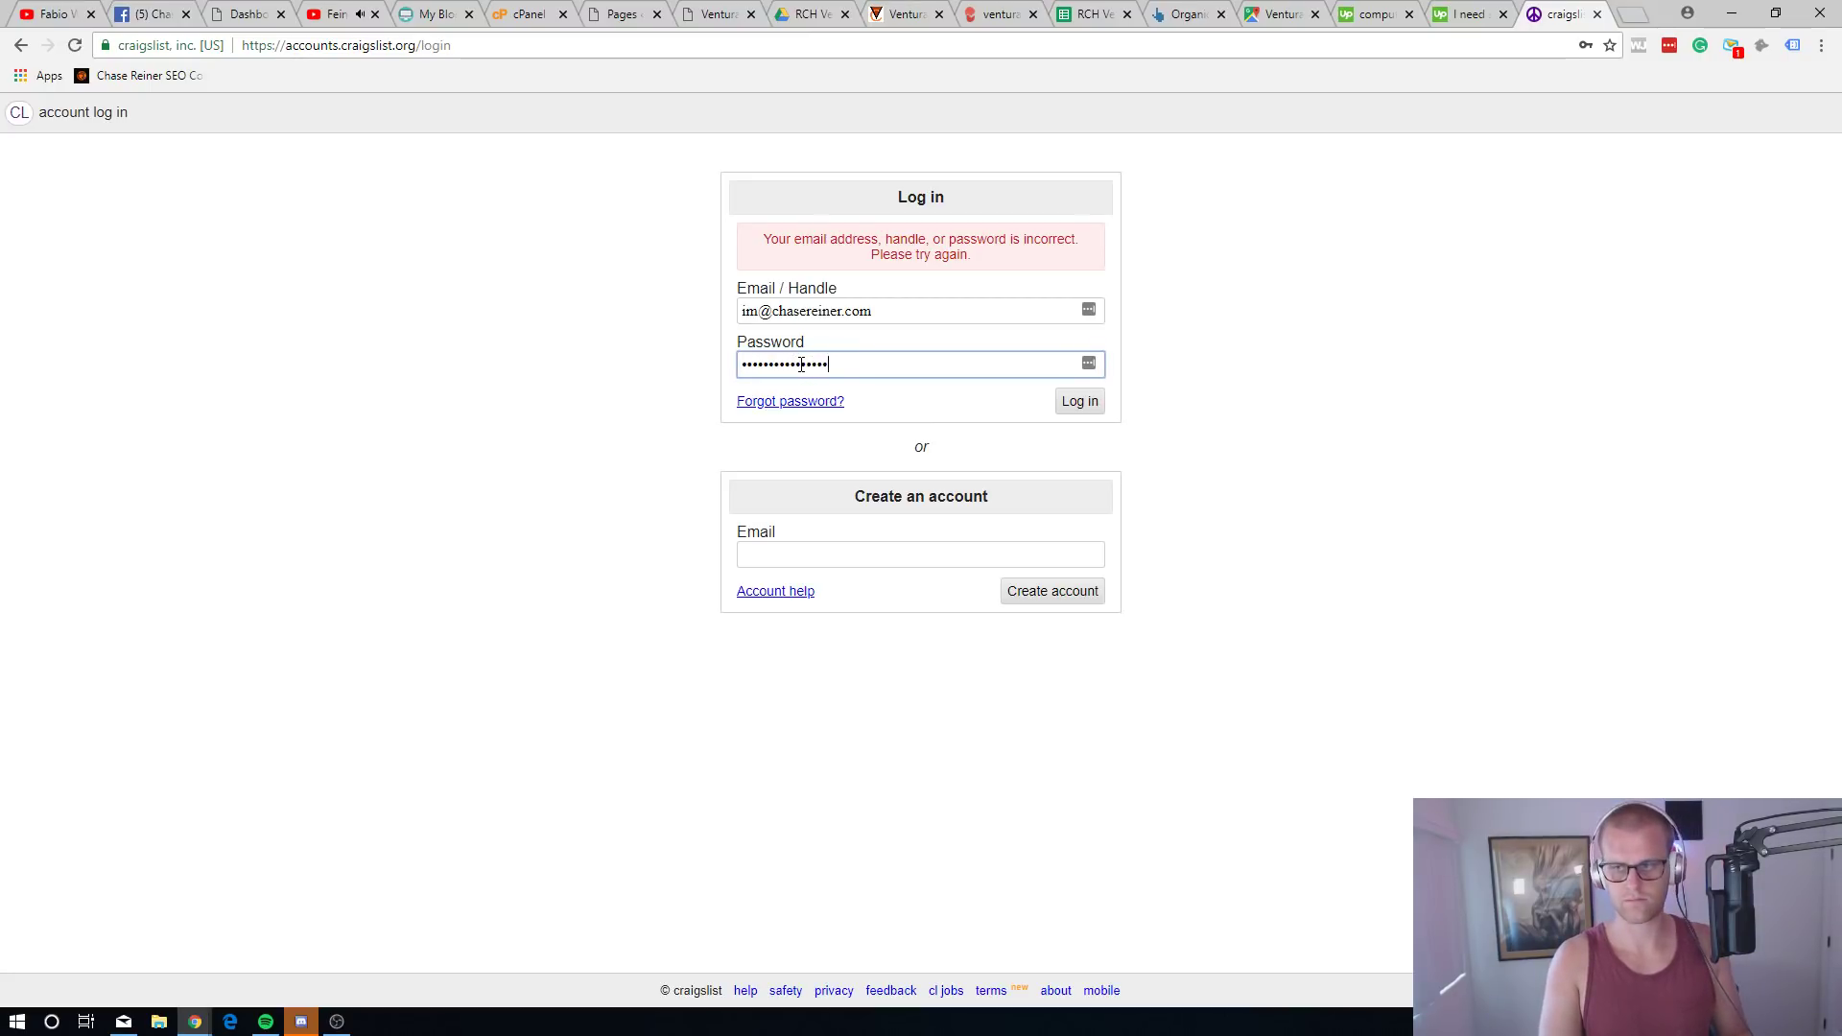
click(801, 365)
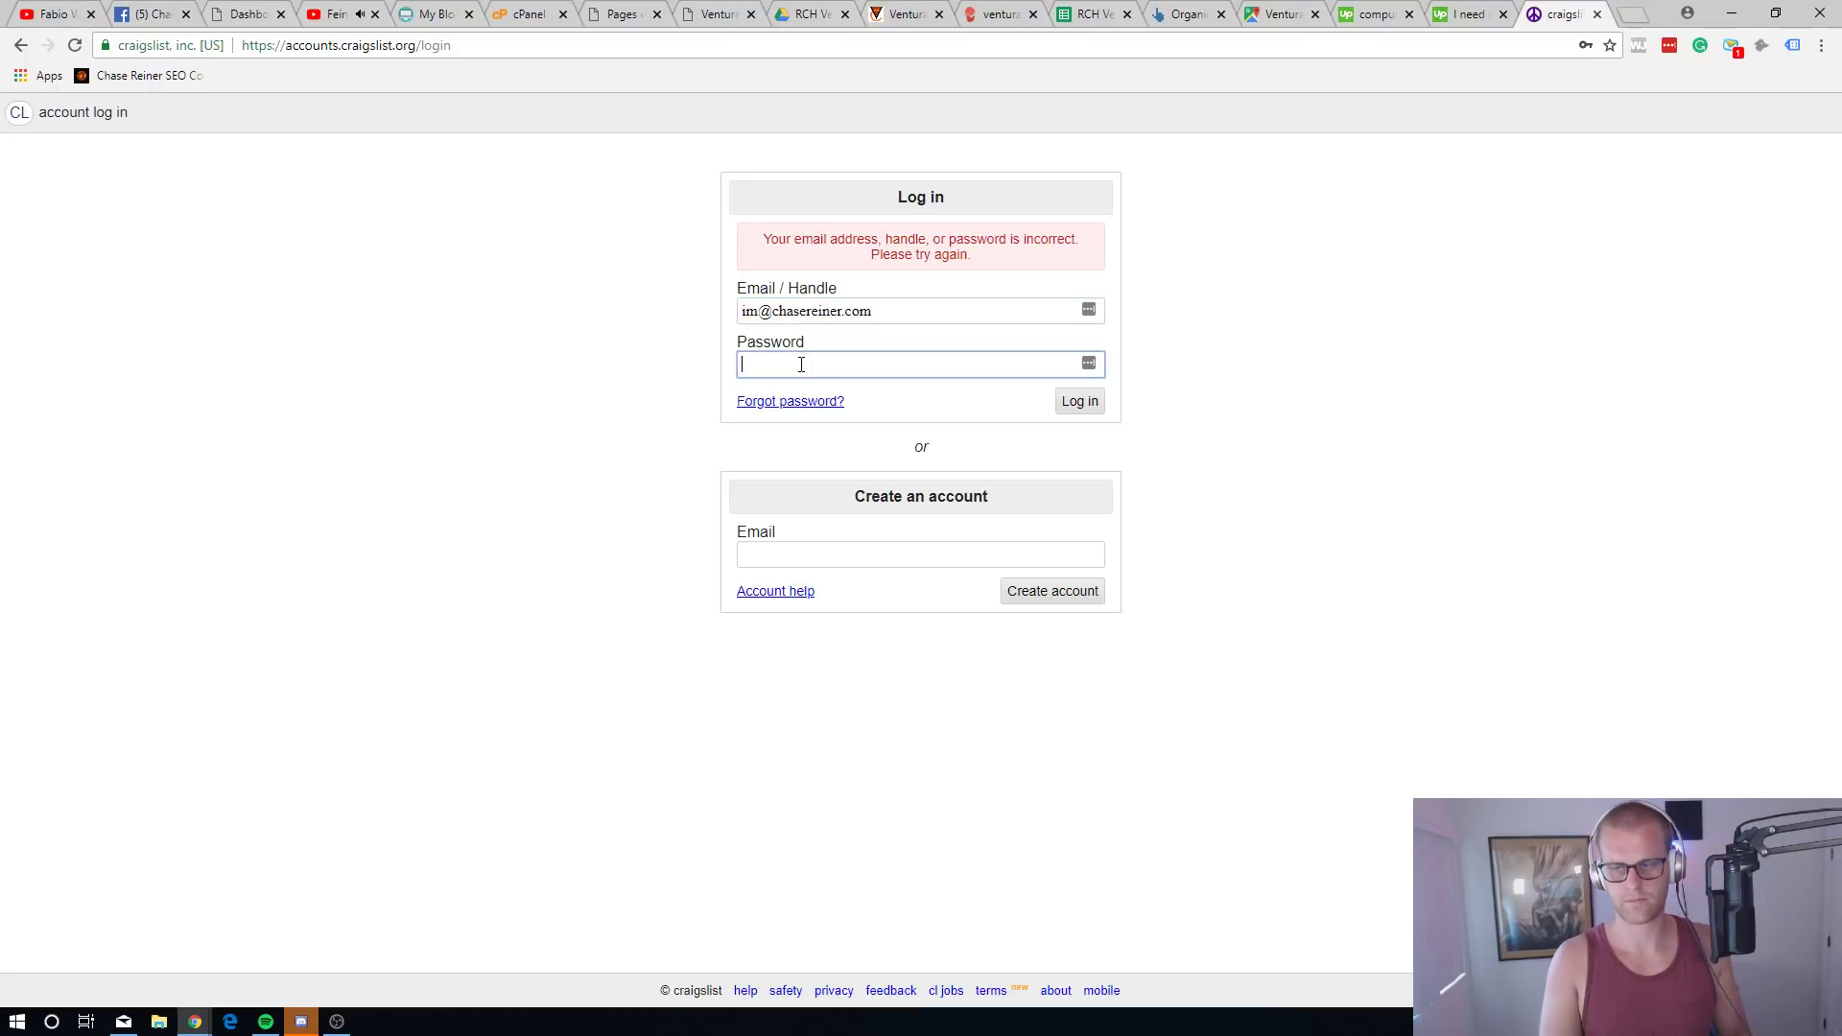
key(Return)
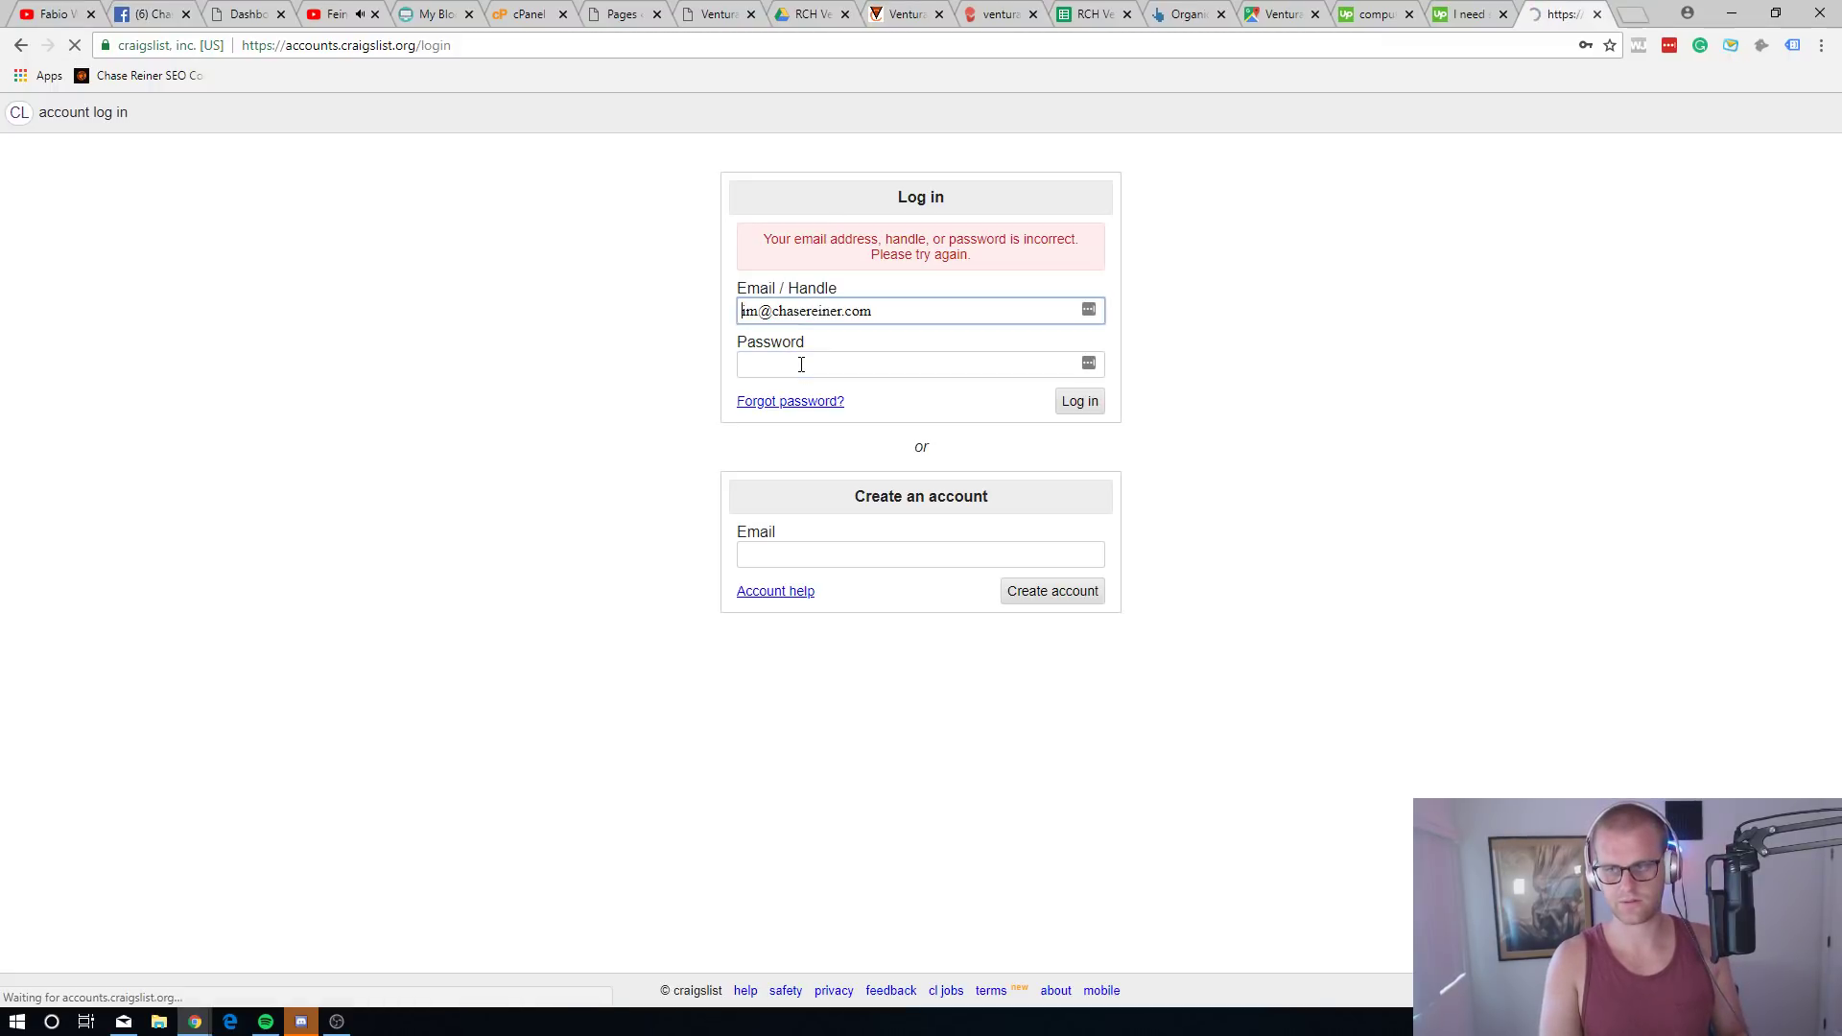
click(801, 365)
key(Return)
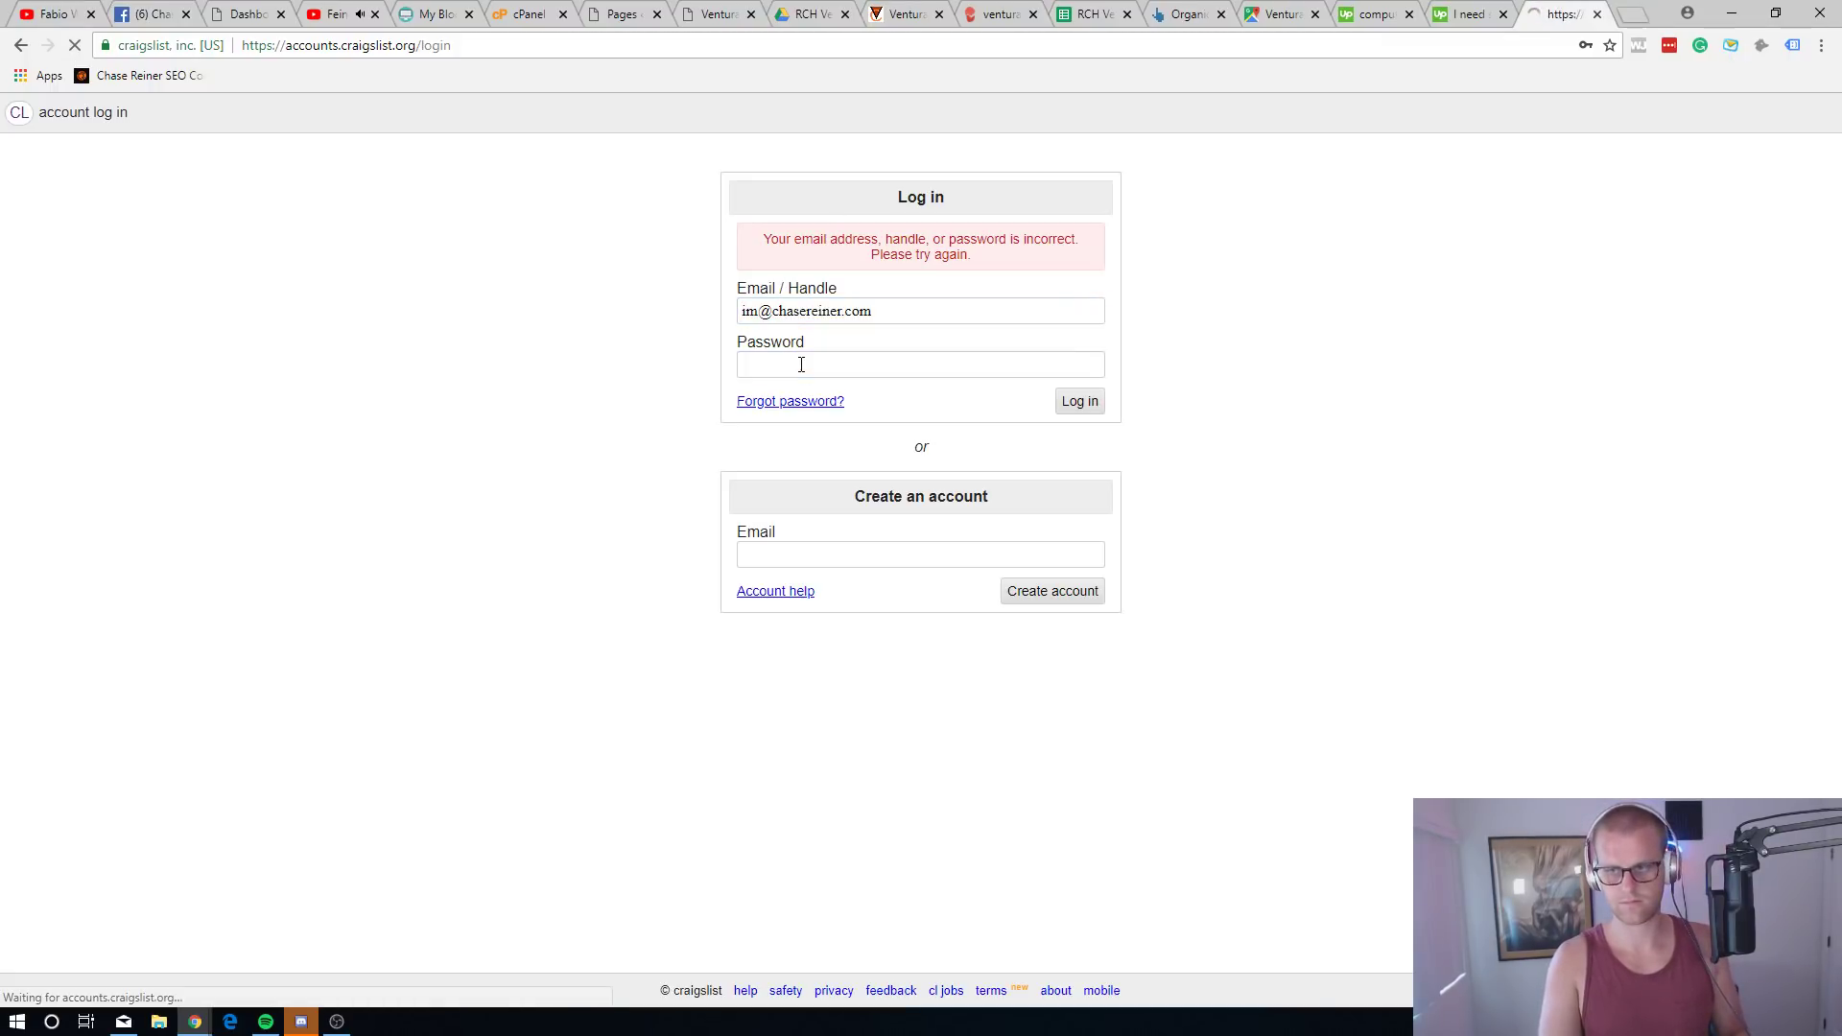
click(802, 364)
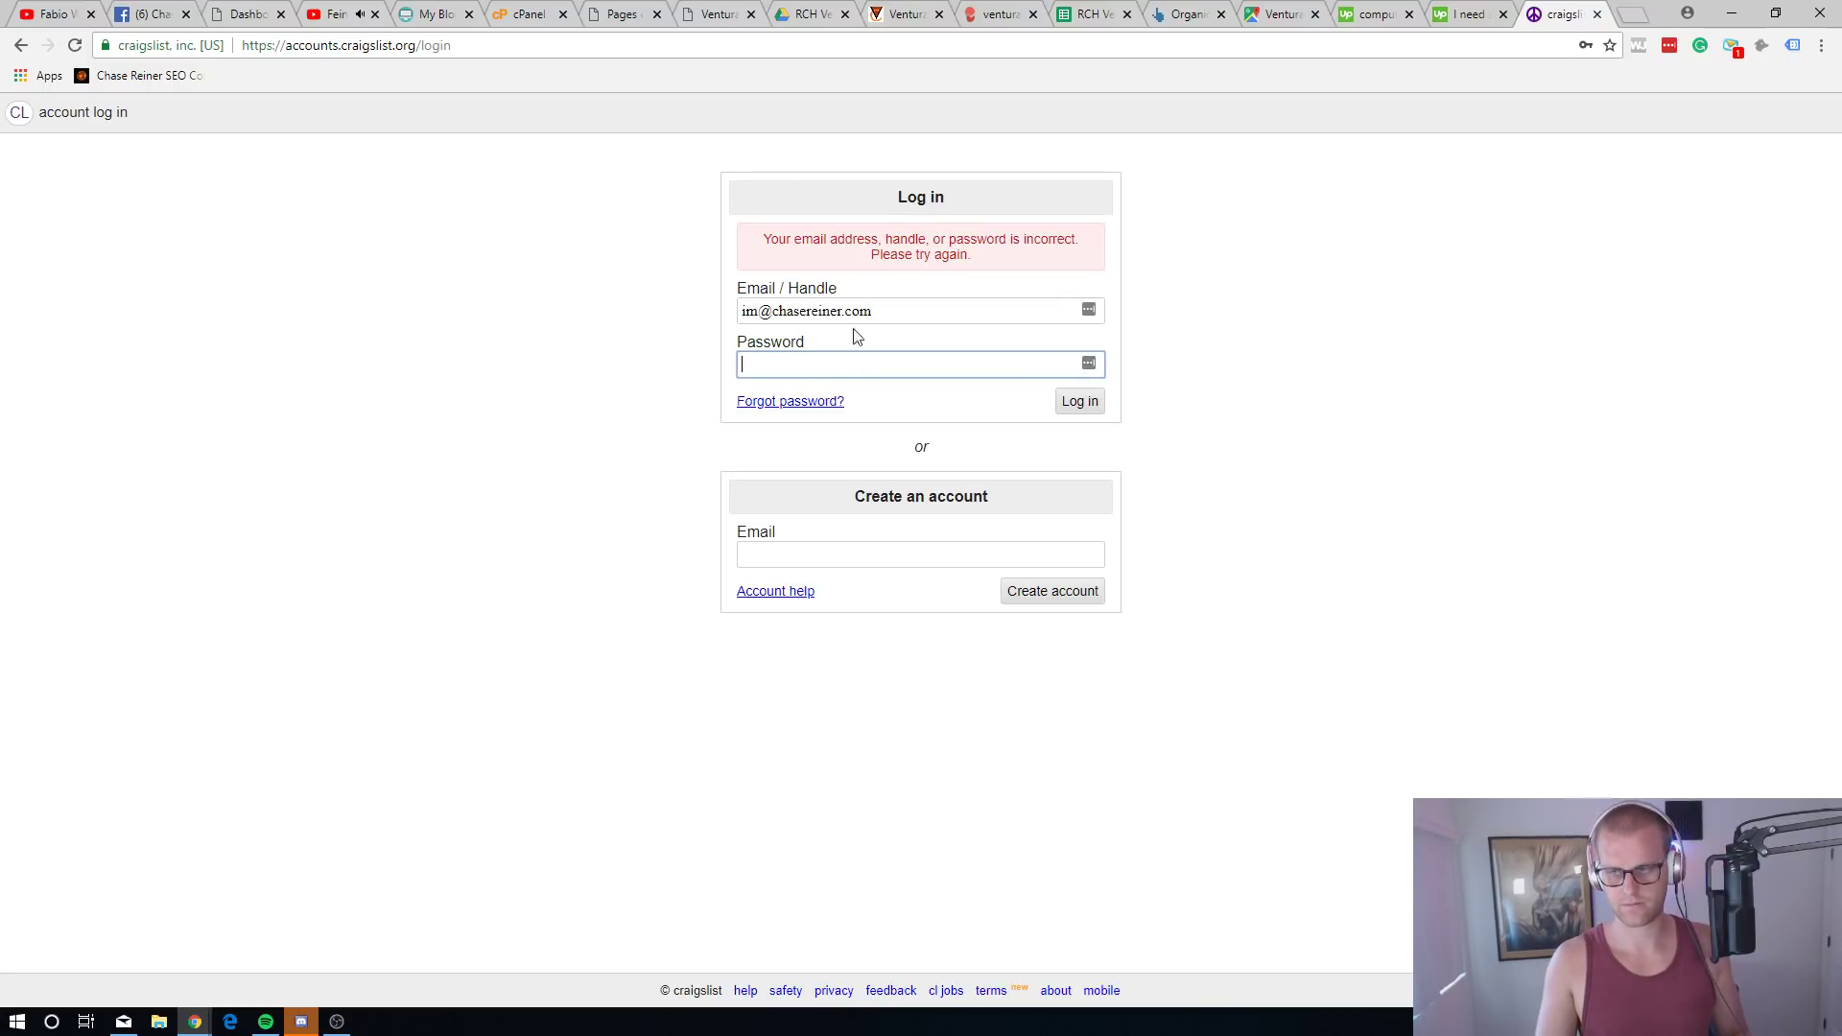
key(Return)
Replace the account e-mail, retype the password, and open the password reset page
click(785, 405)
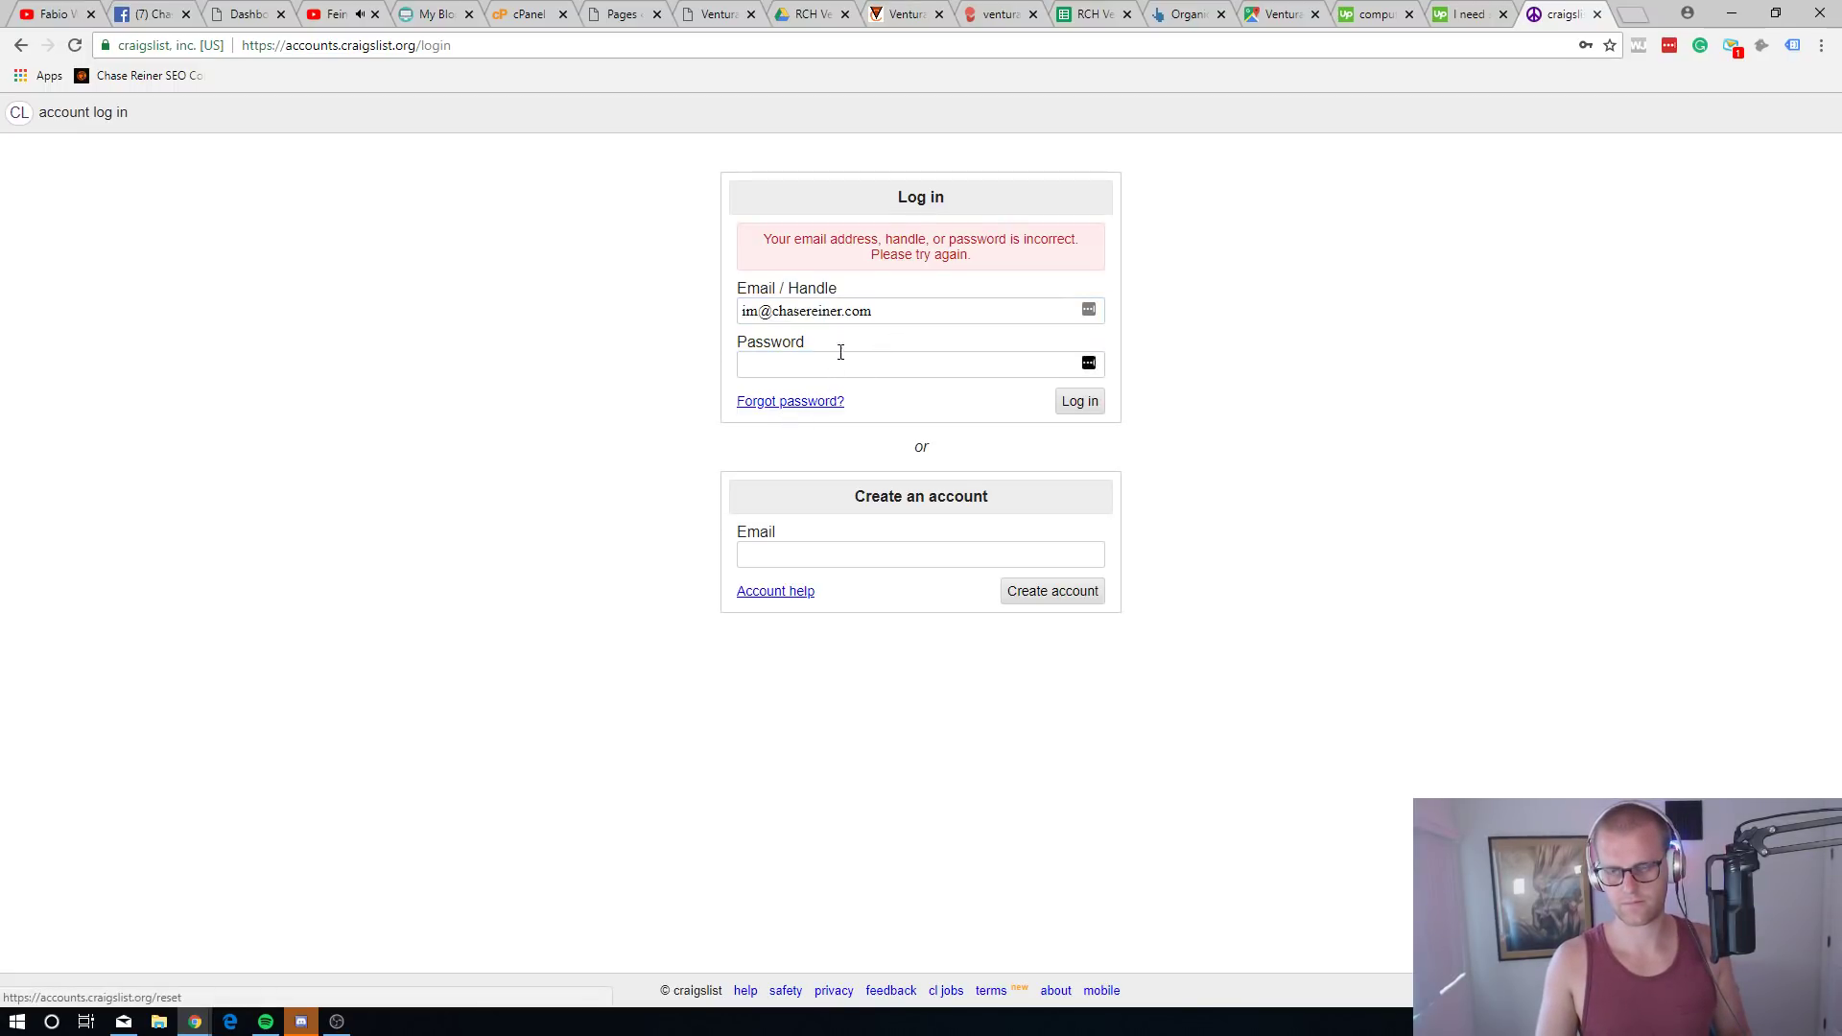
triple_click(858, 318)
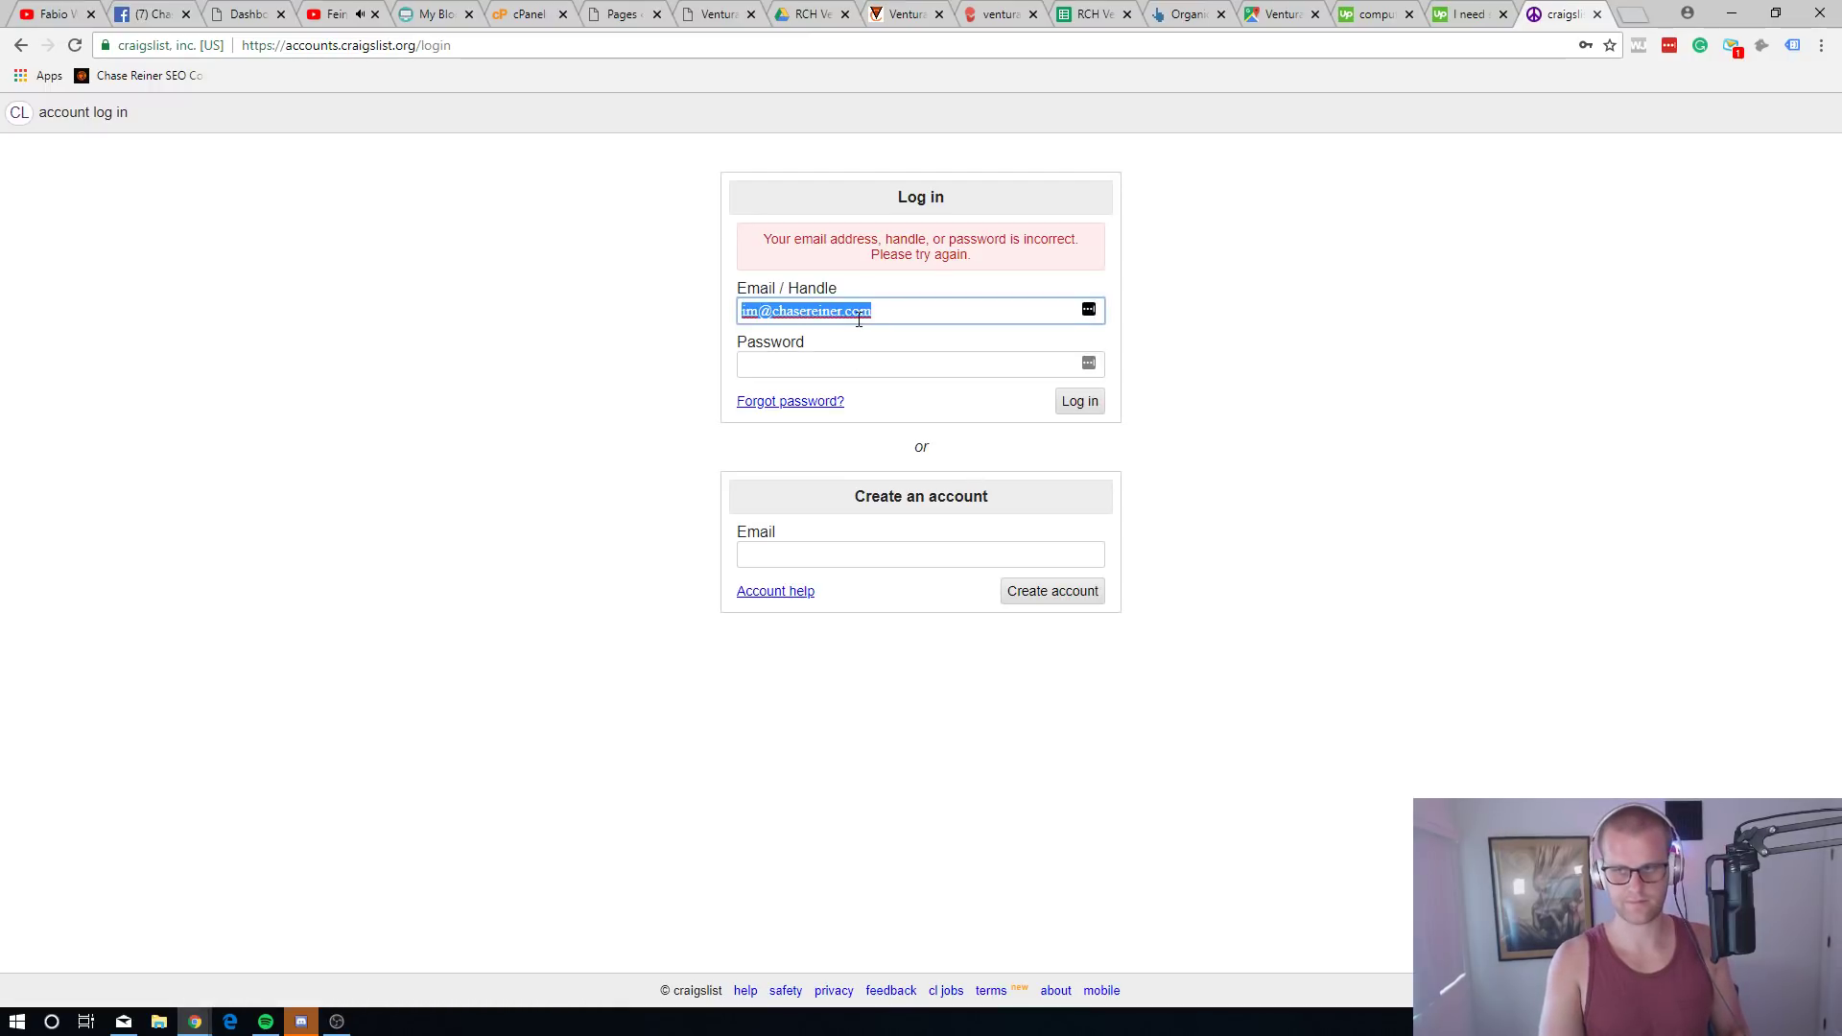
text(hello)
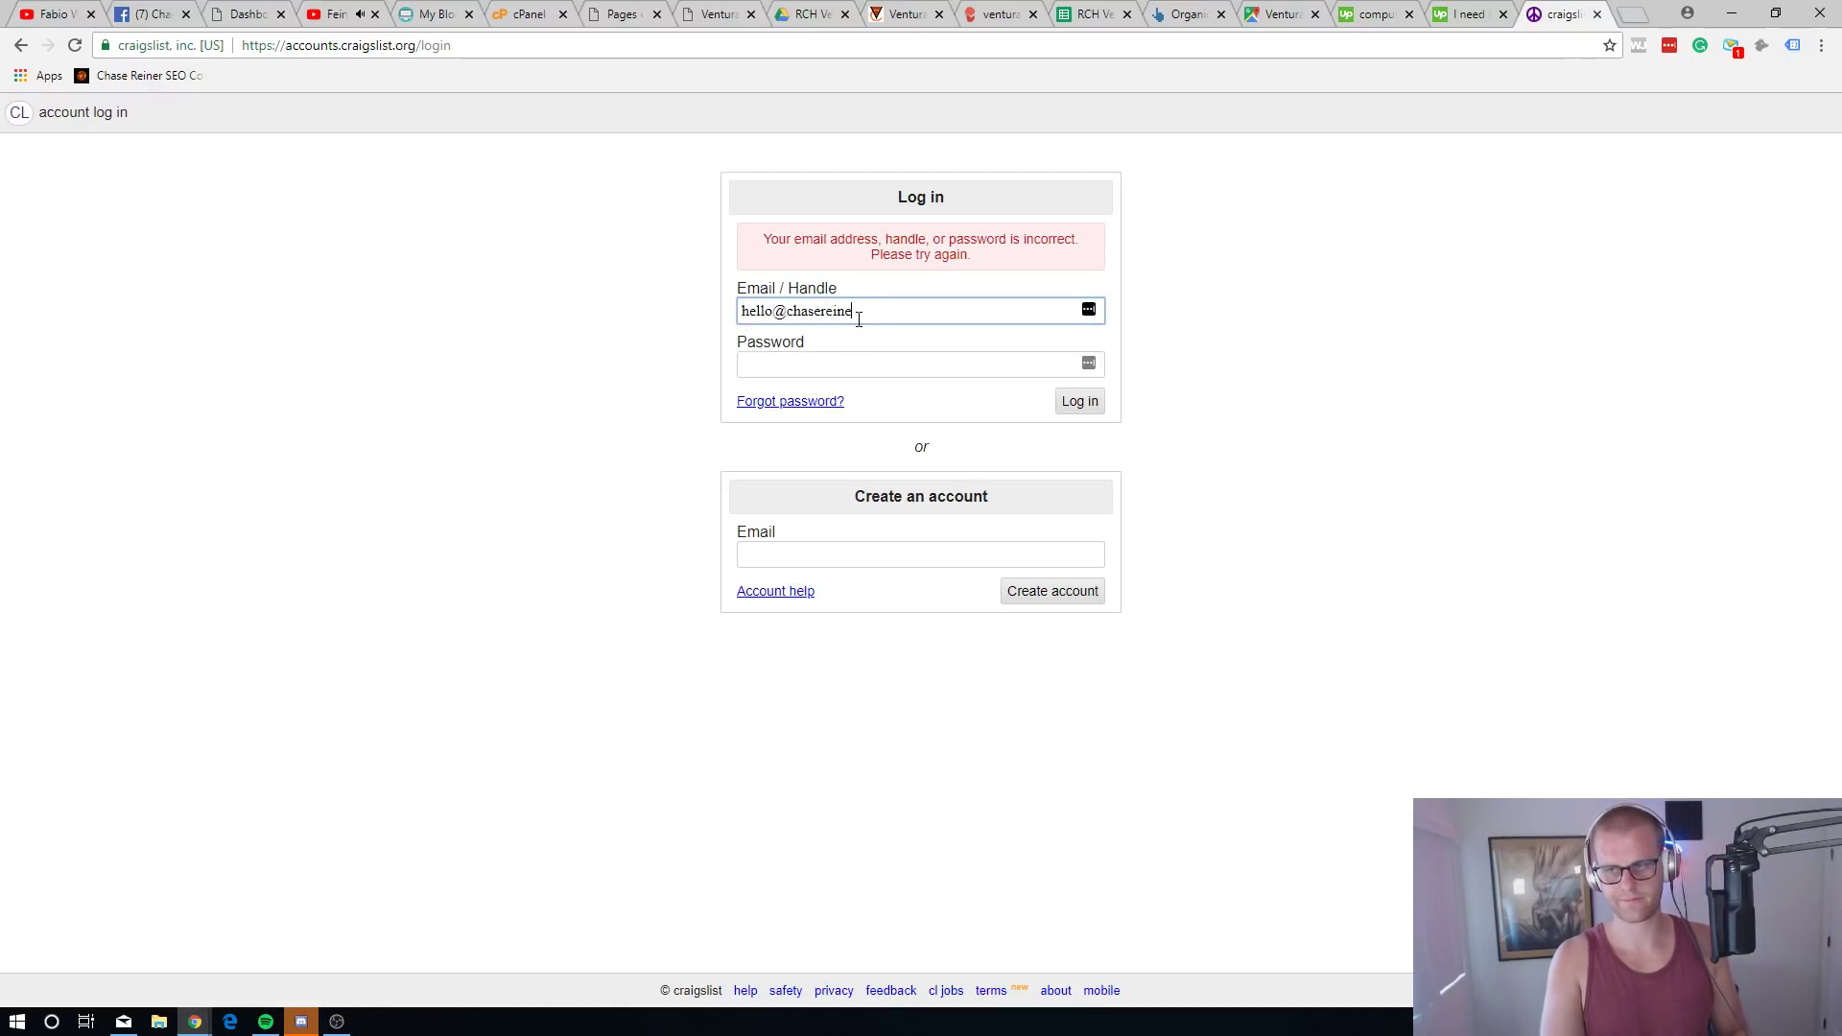
key(Tab)
text(••)
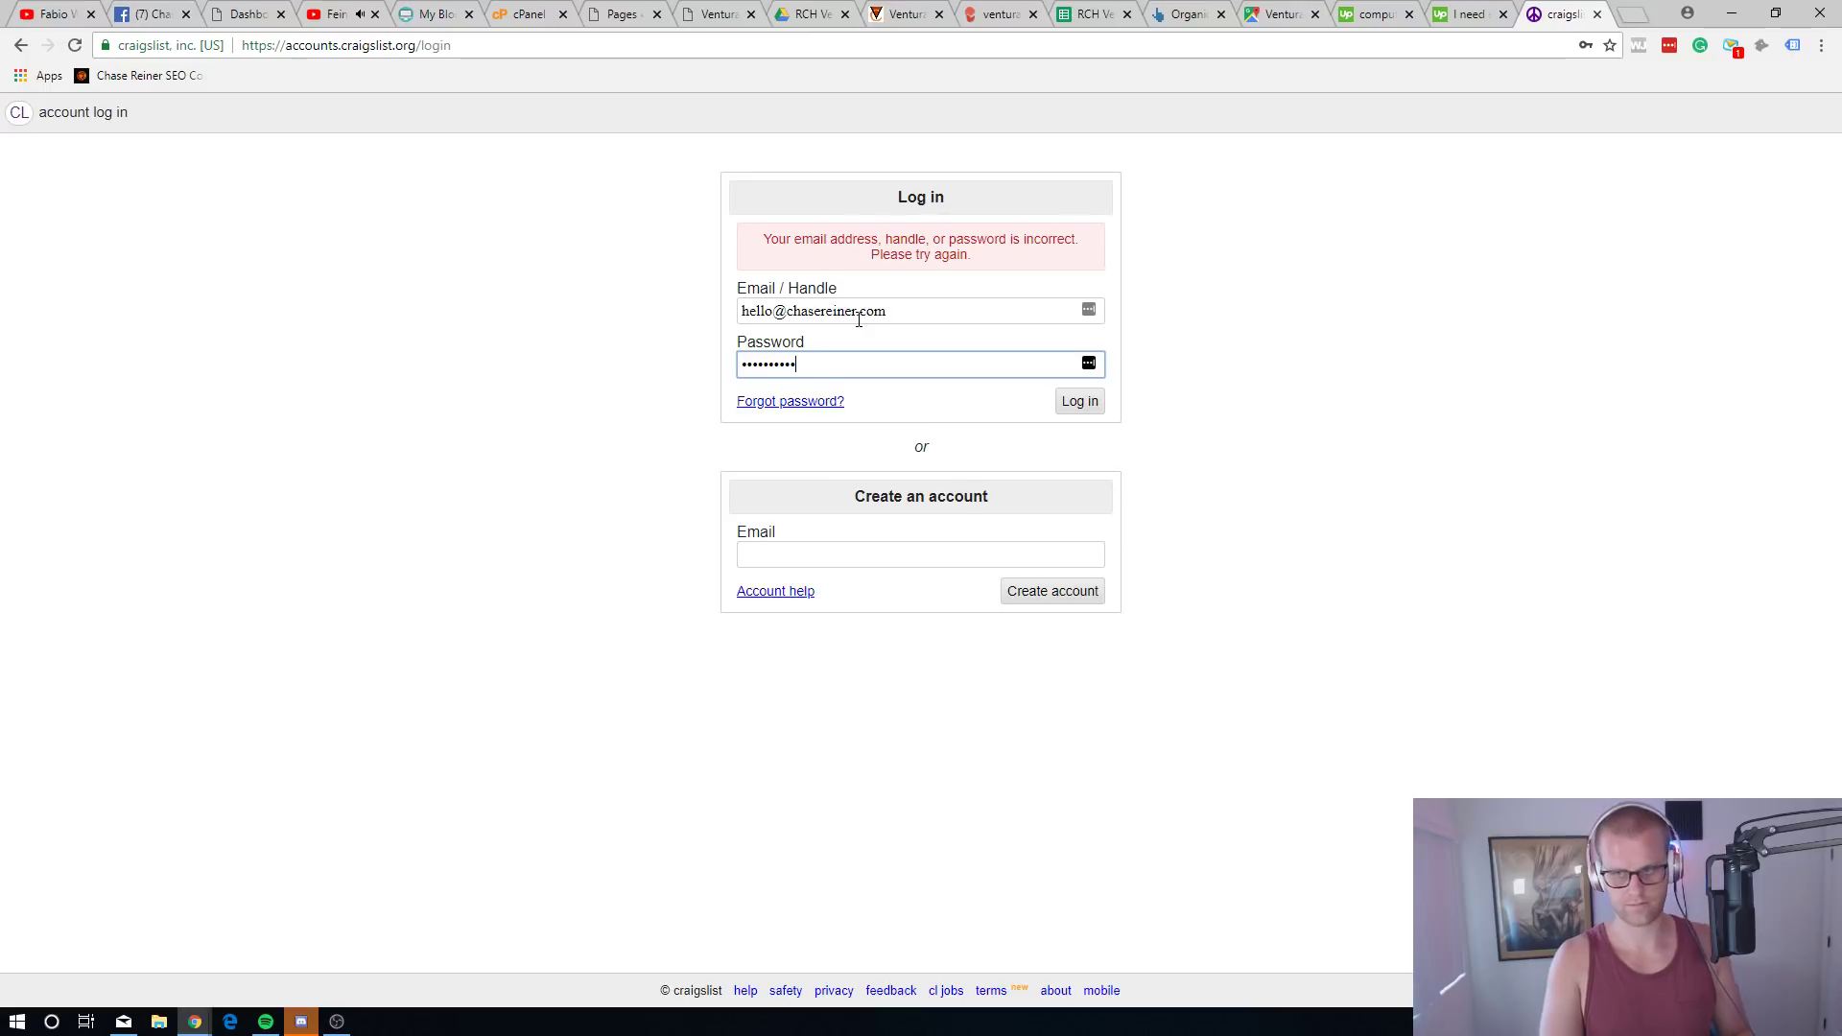
click(811, 402)
Submit the account e-mail on the reset form, then open the Mail app for the link
click(865, 305)
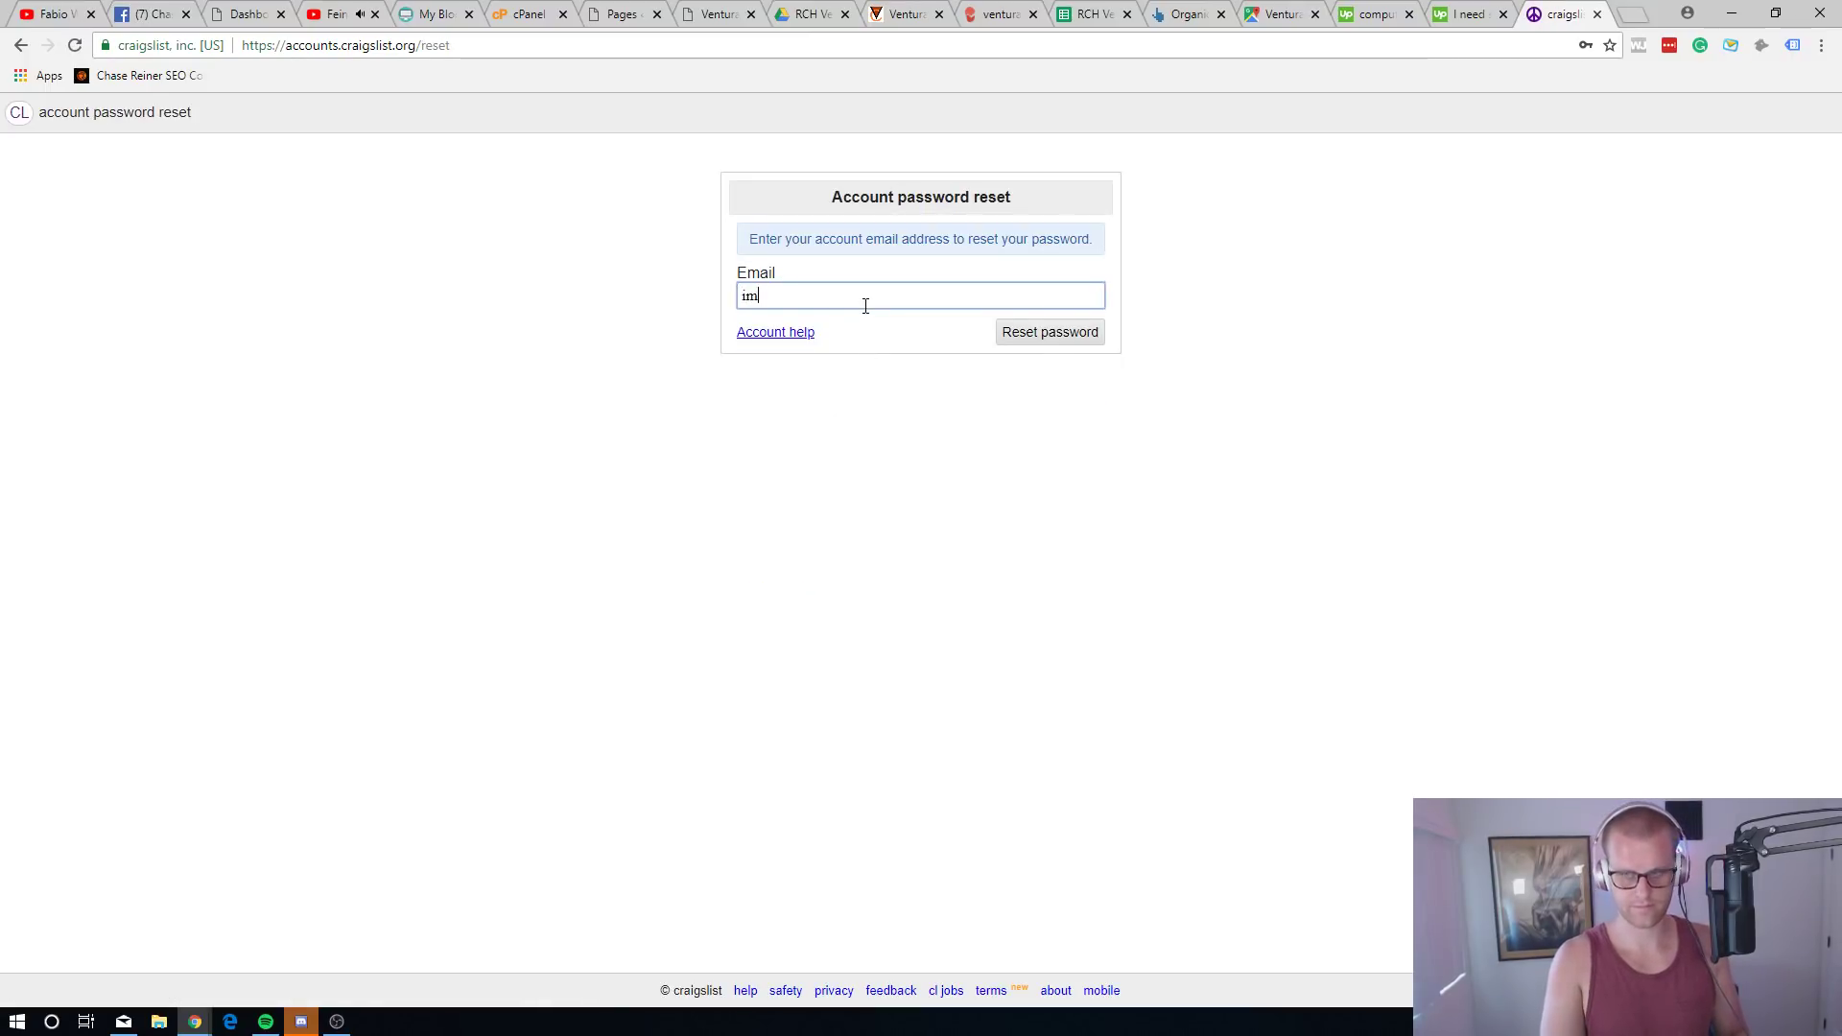
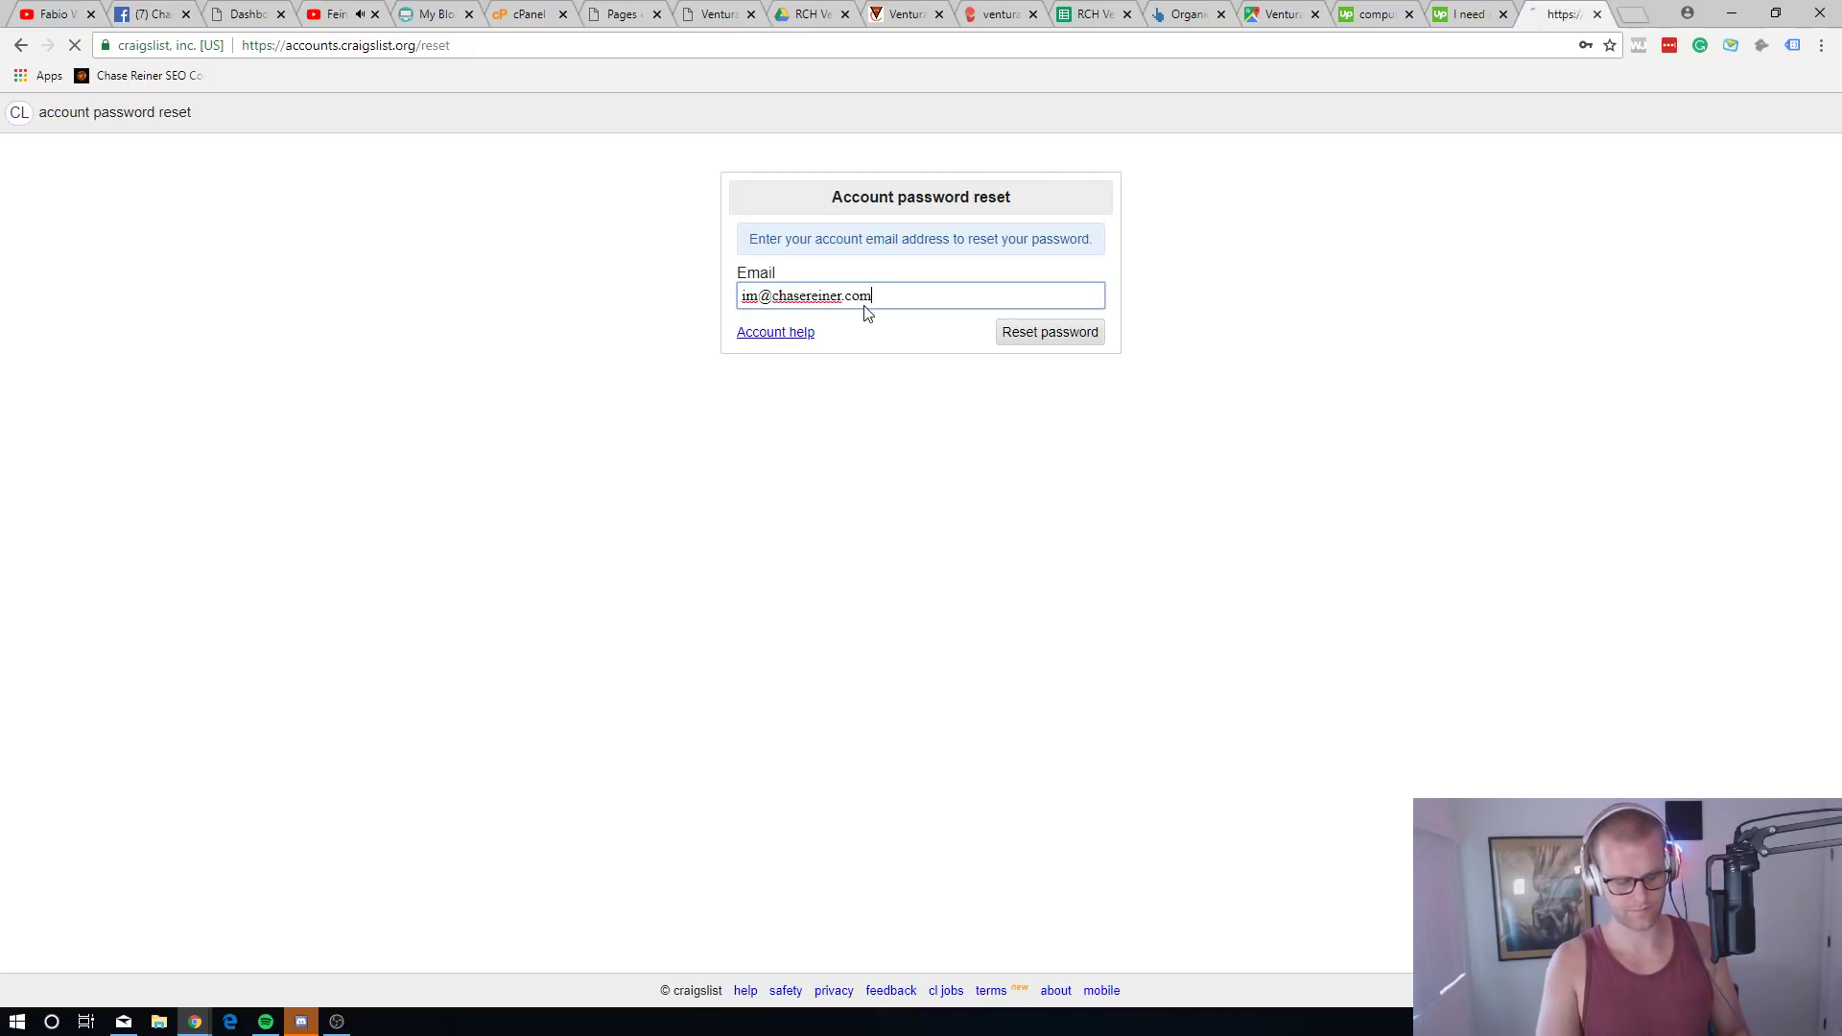
key(Return)
key(alt+Tab)
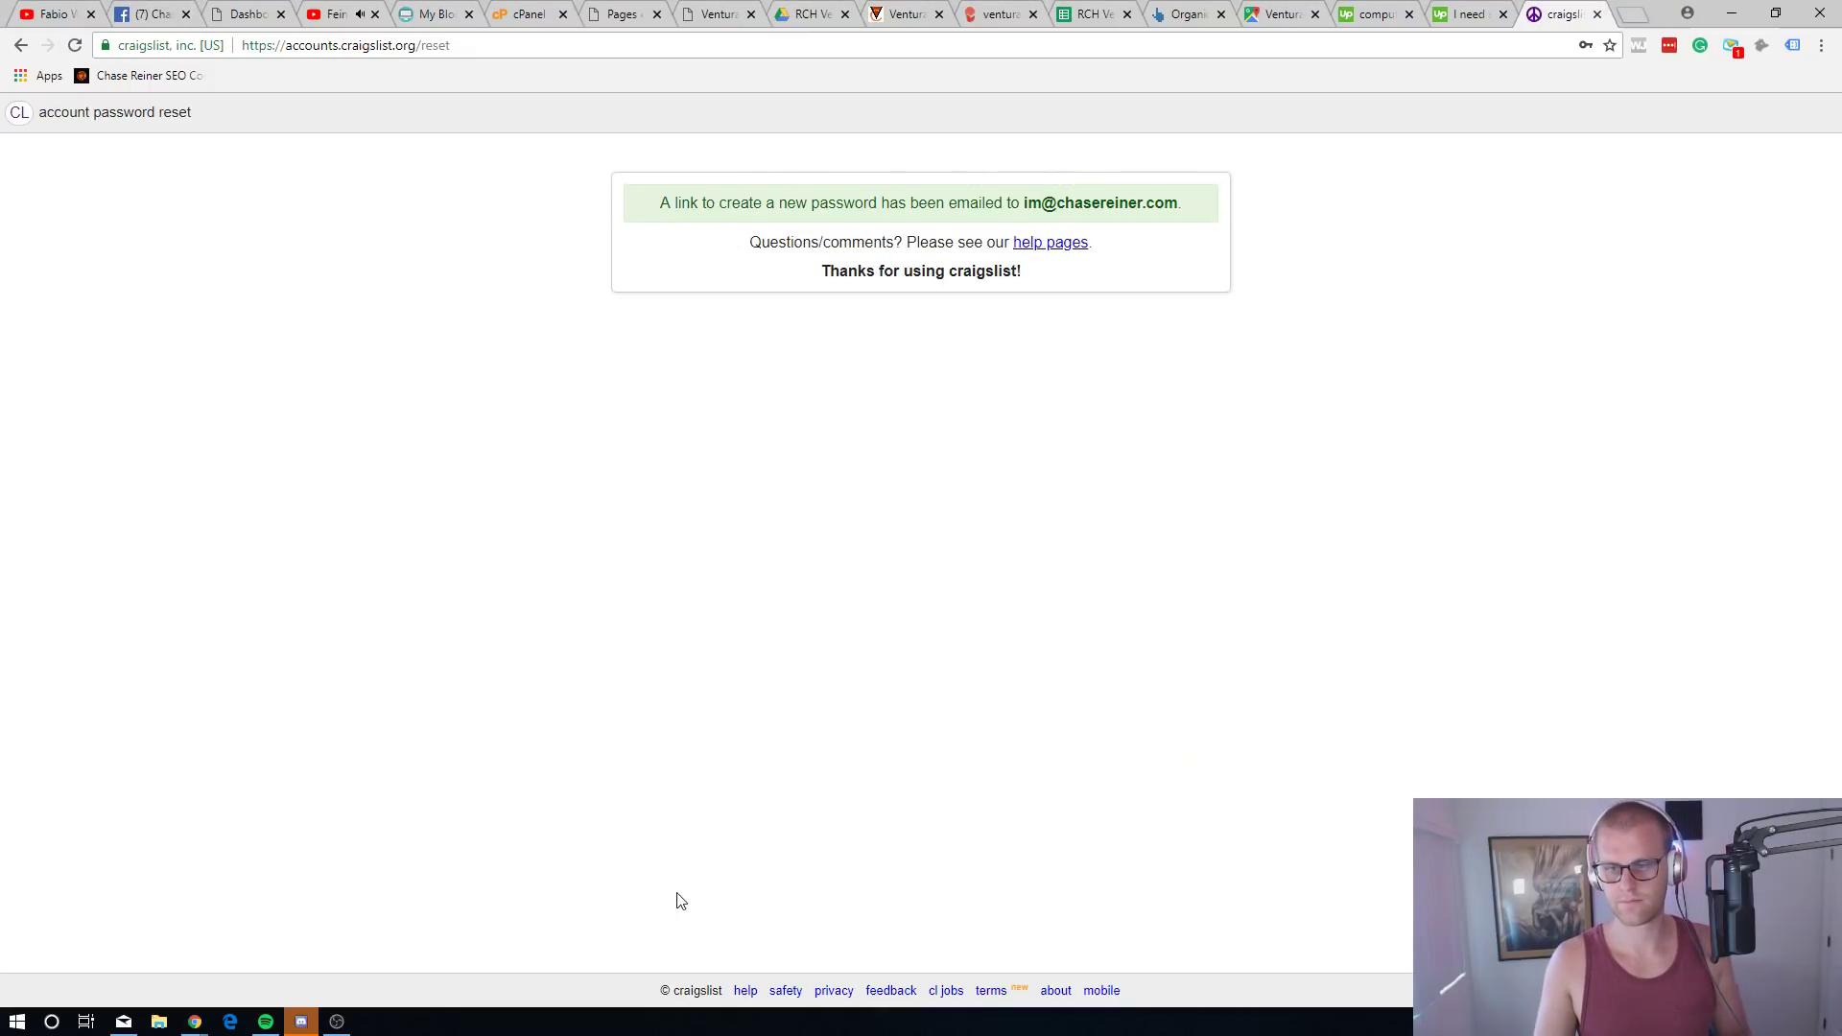
click(124, 1021)
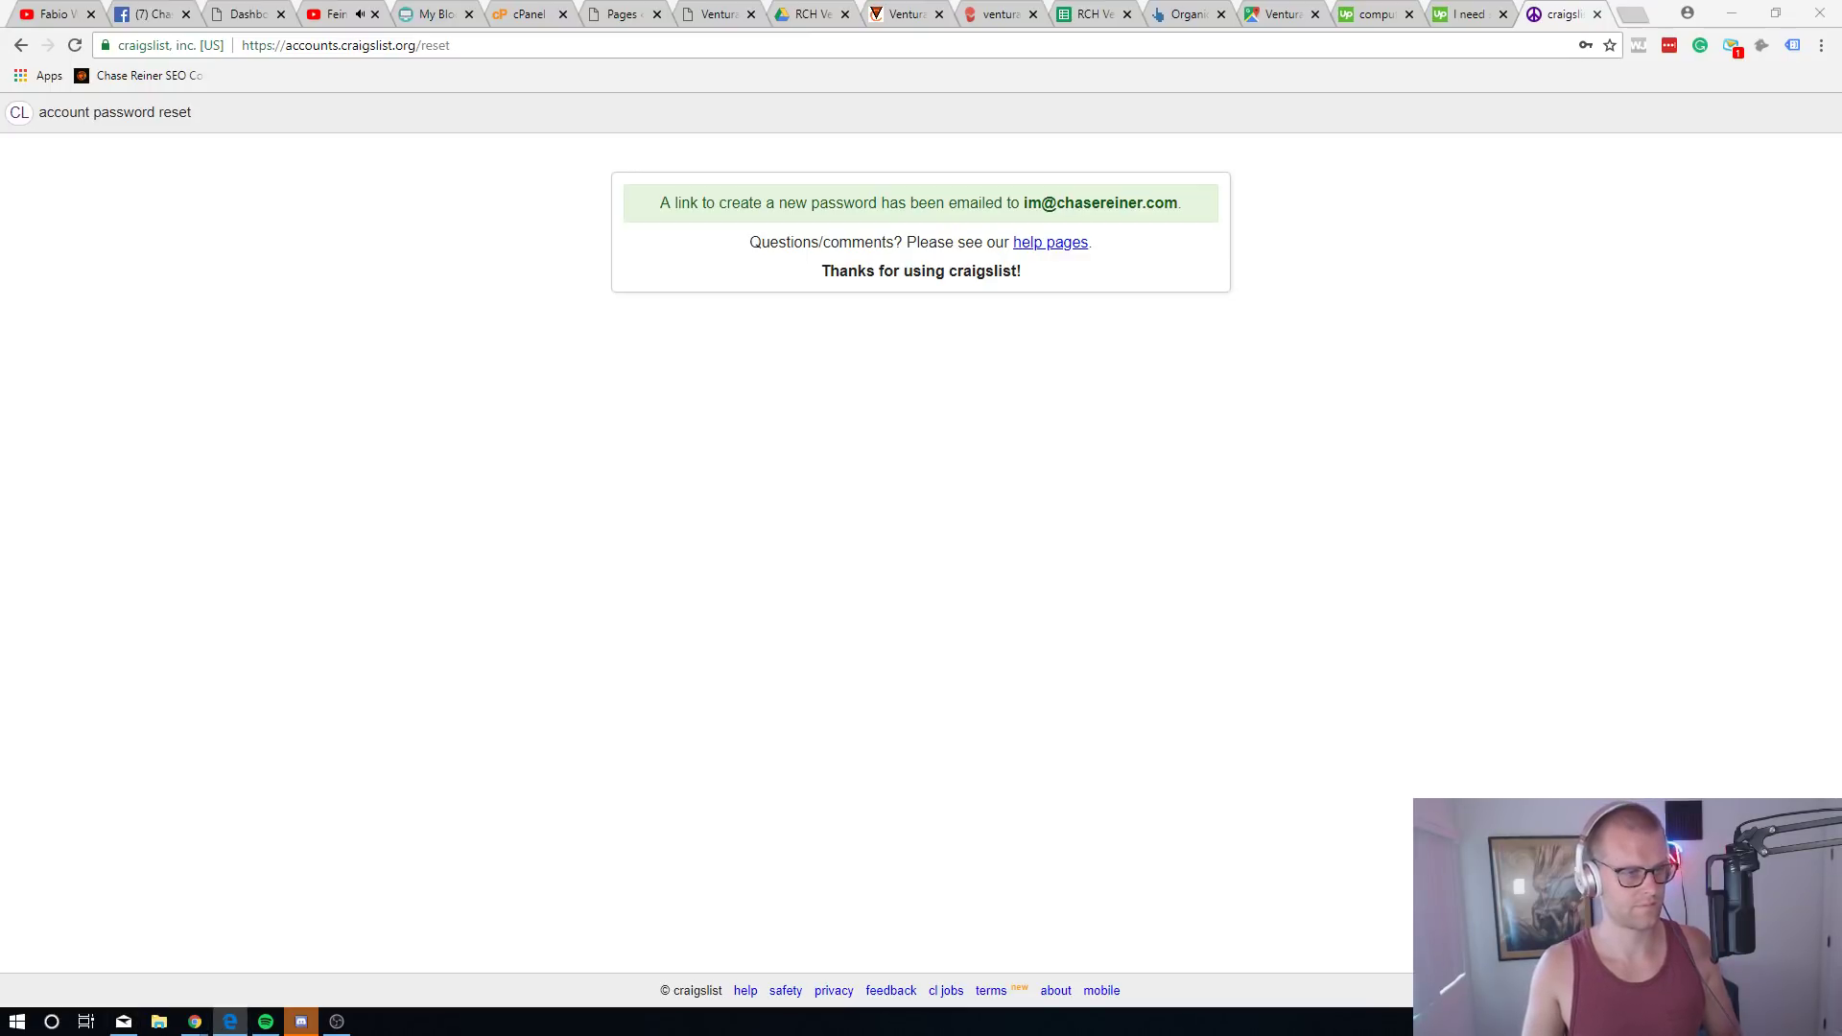
In the Edge reset page, enter and re-type the new Craigslist password, then save it
drag(0, 180, 749, 174)
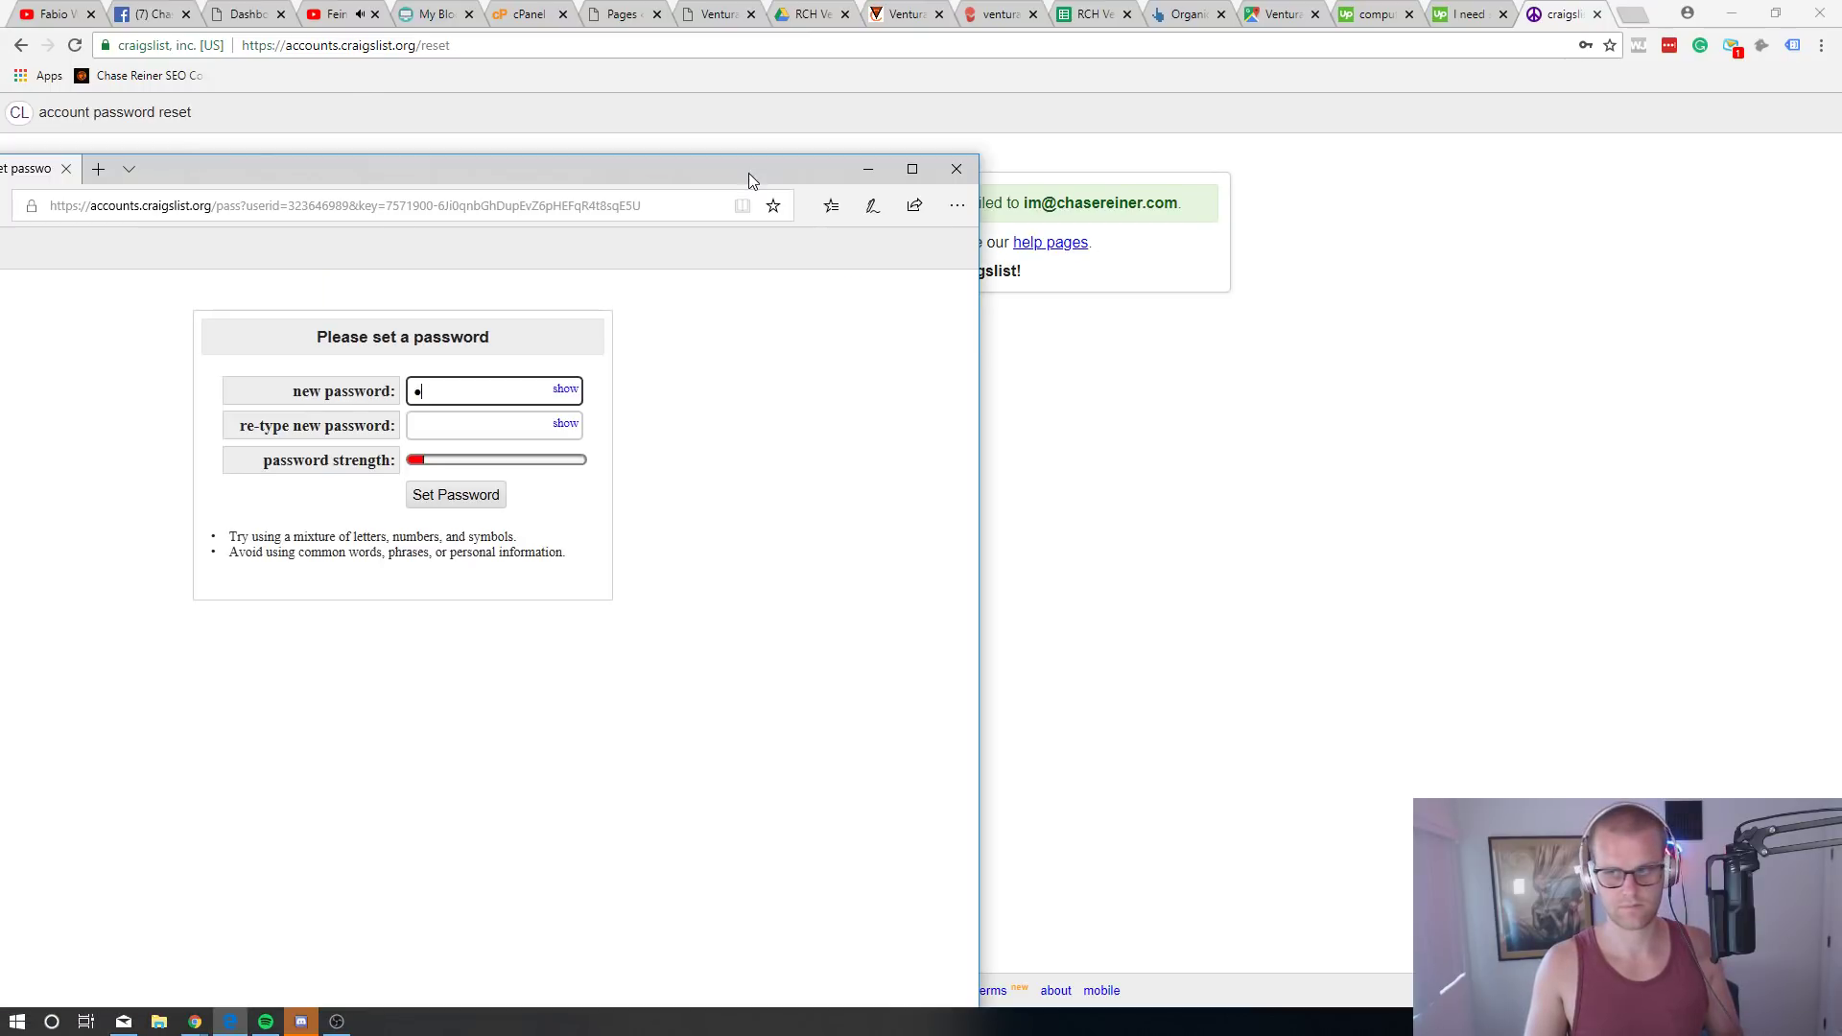
double_click(436, 403)
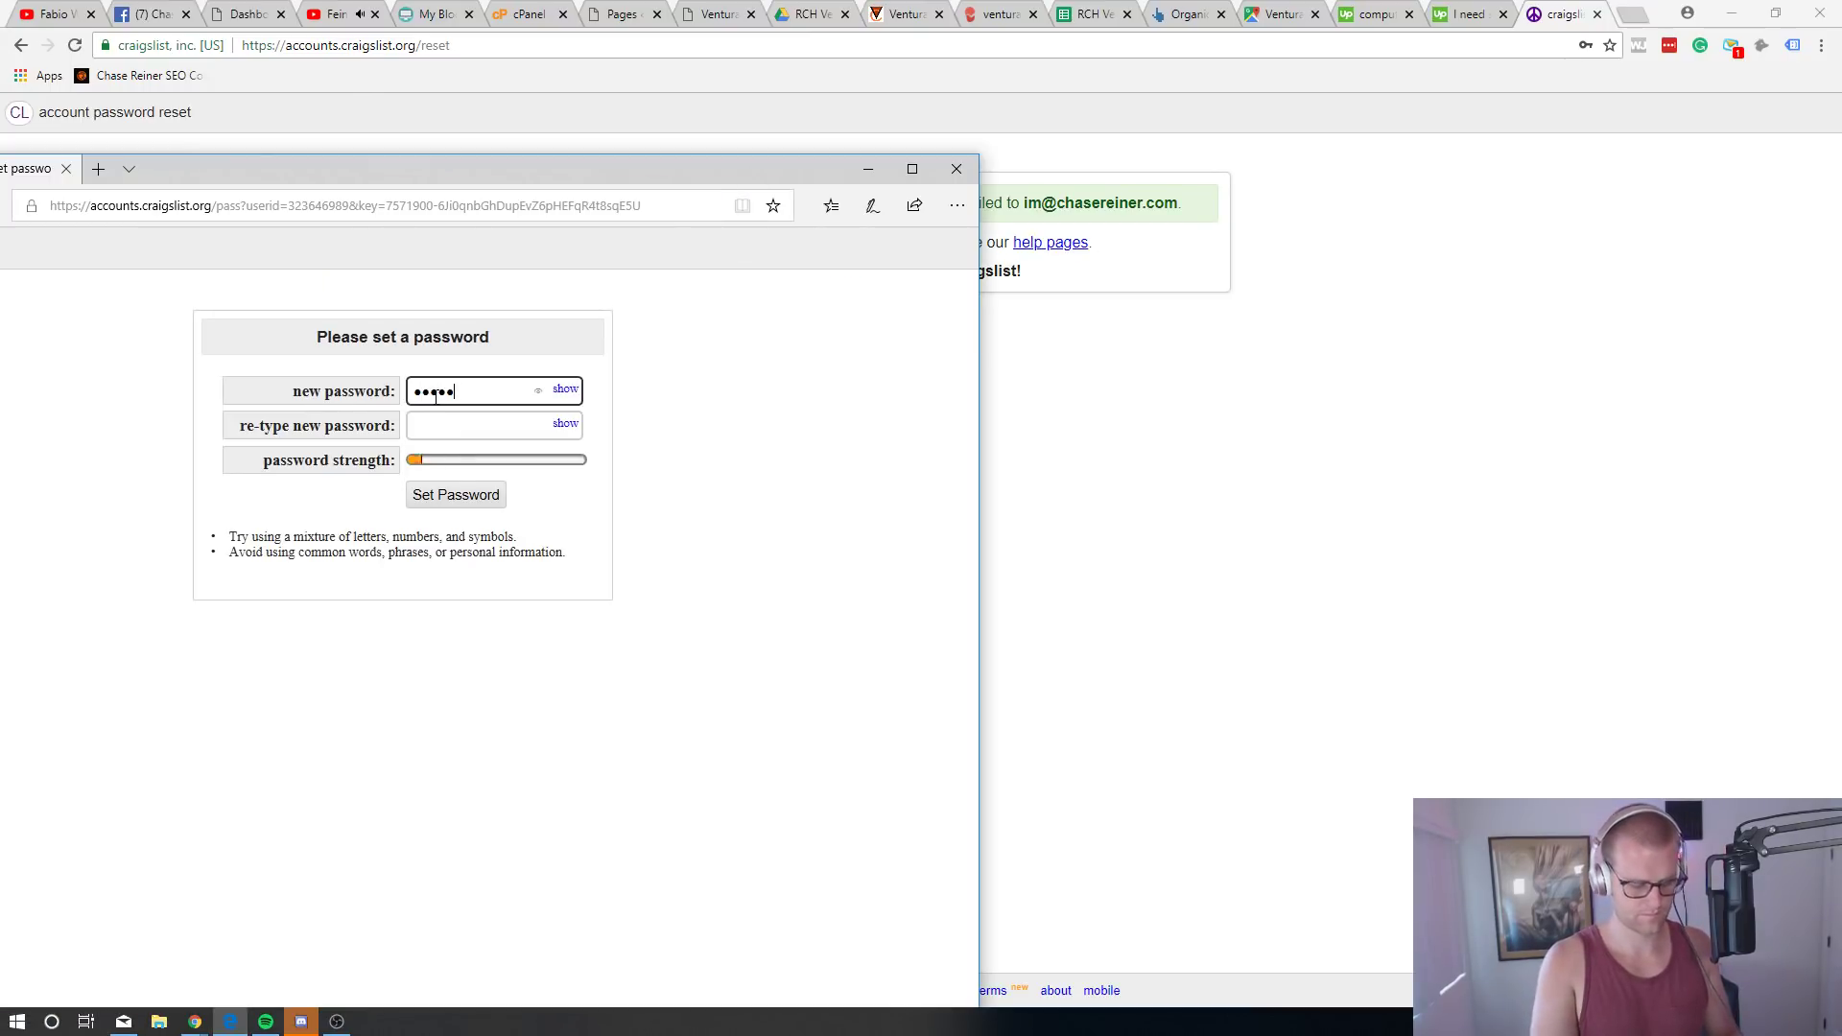
key(Tab)
text(*)
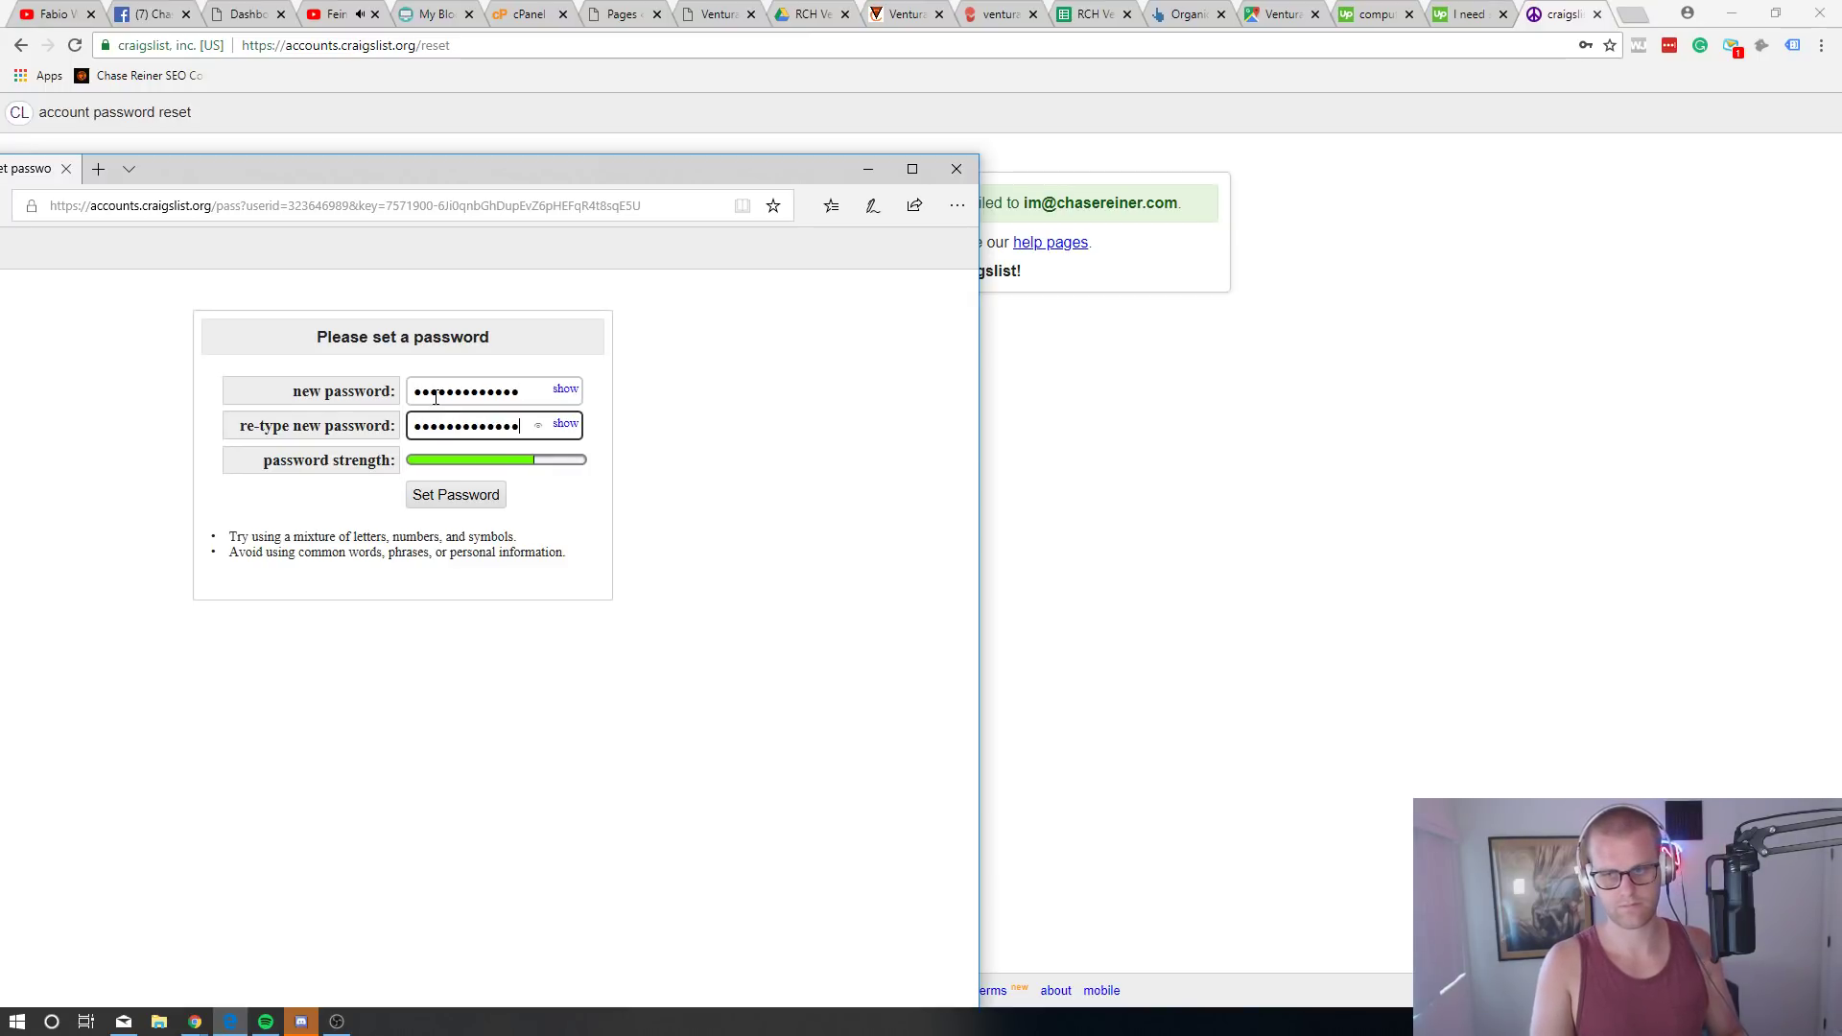
key(Return)
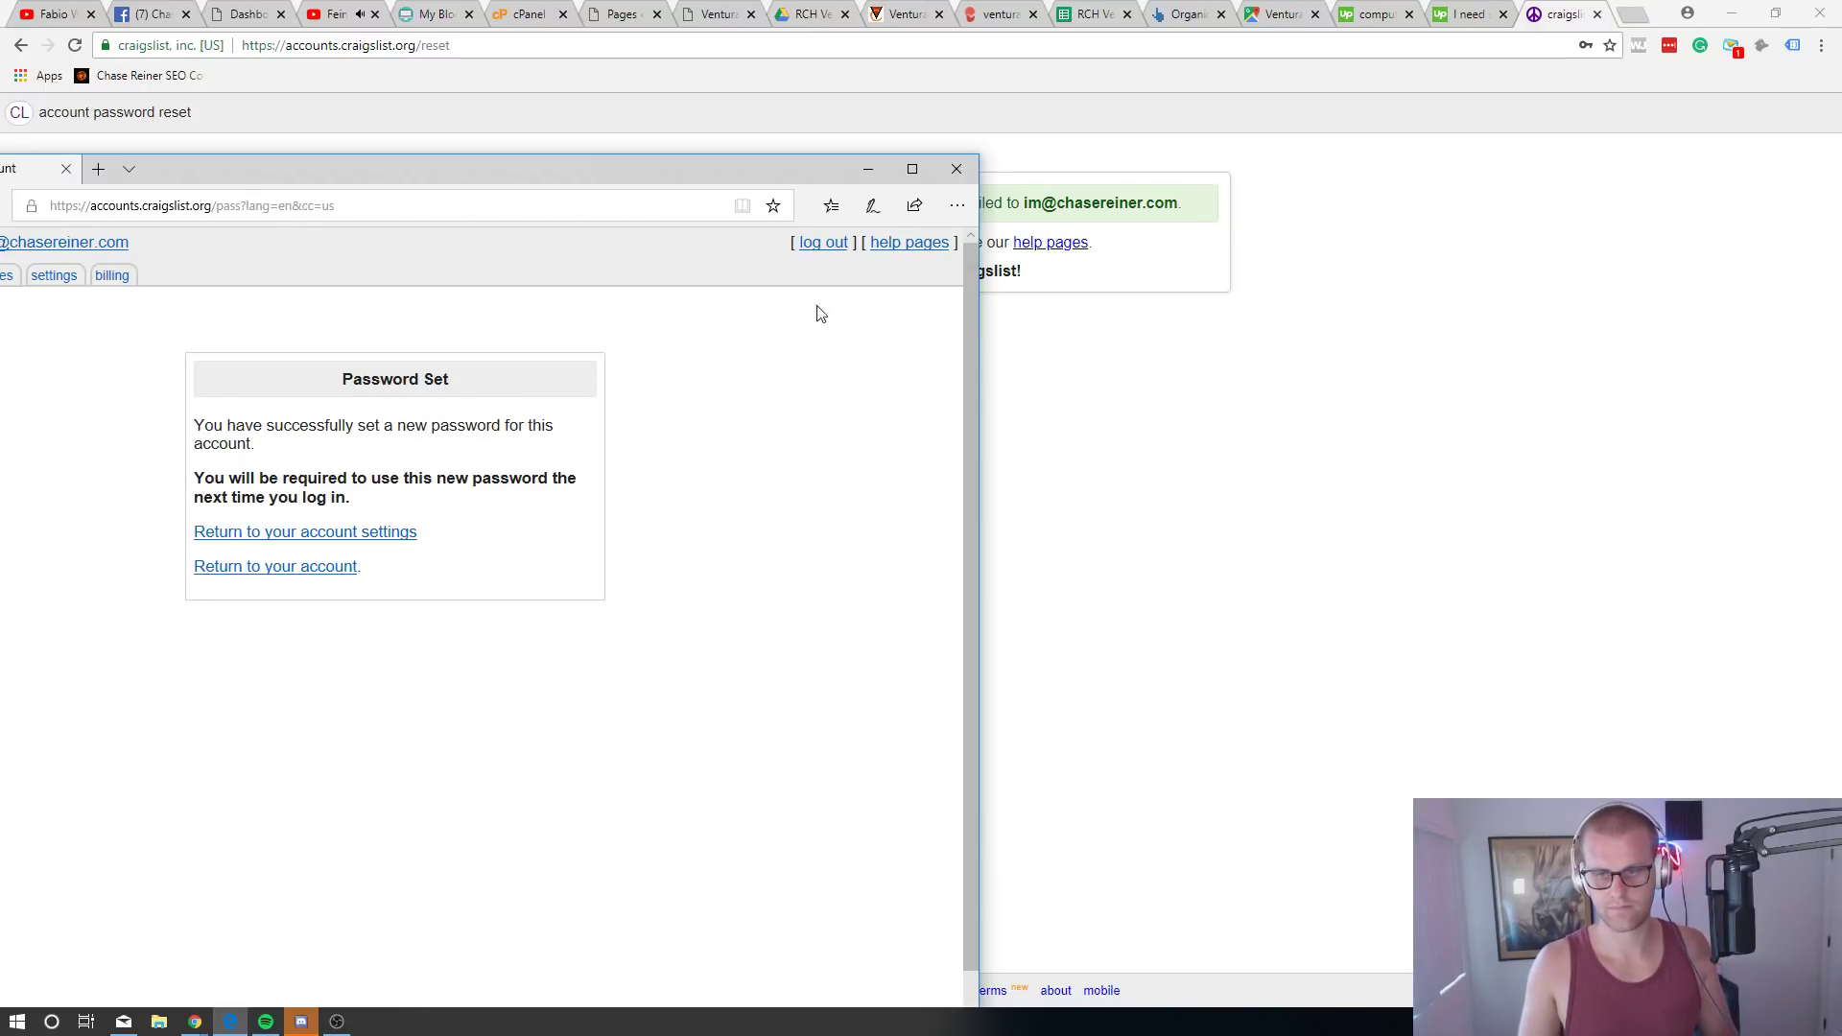
Return to the account, close the Edge window, and go back twice in Chrome to the reset form
click(353, 567)
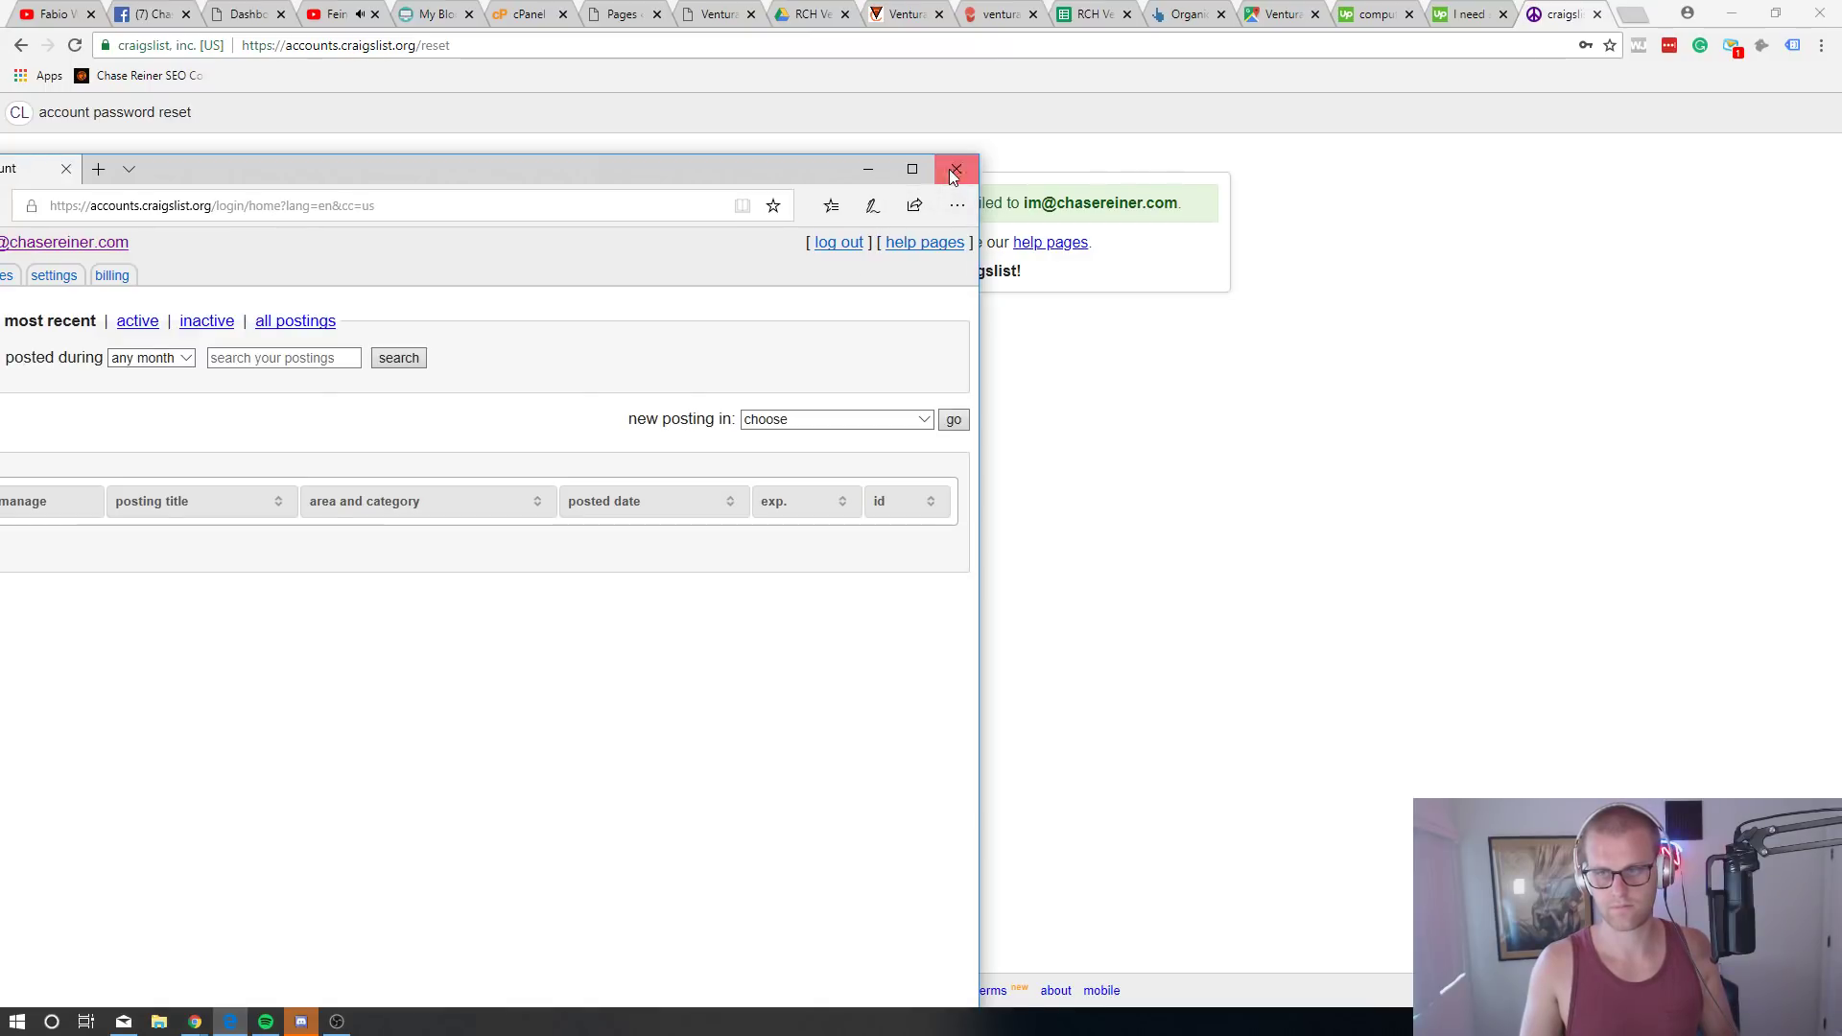
click(955, 170)
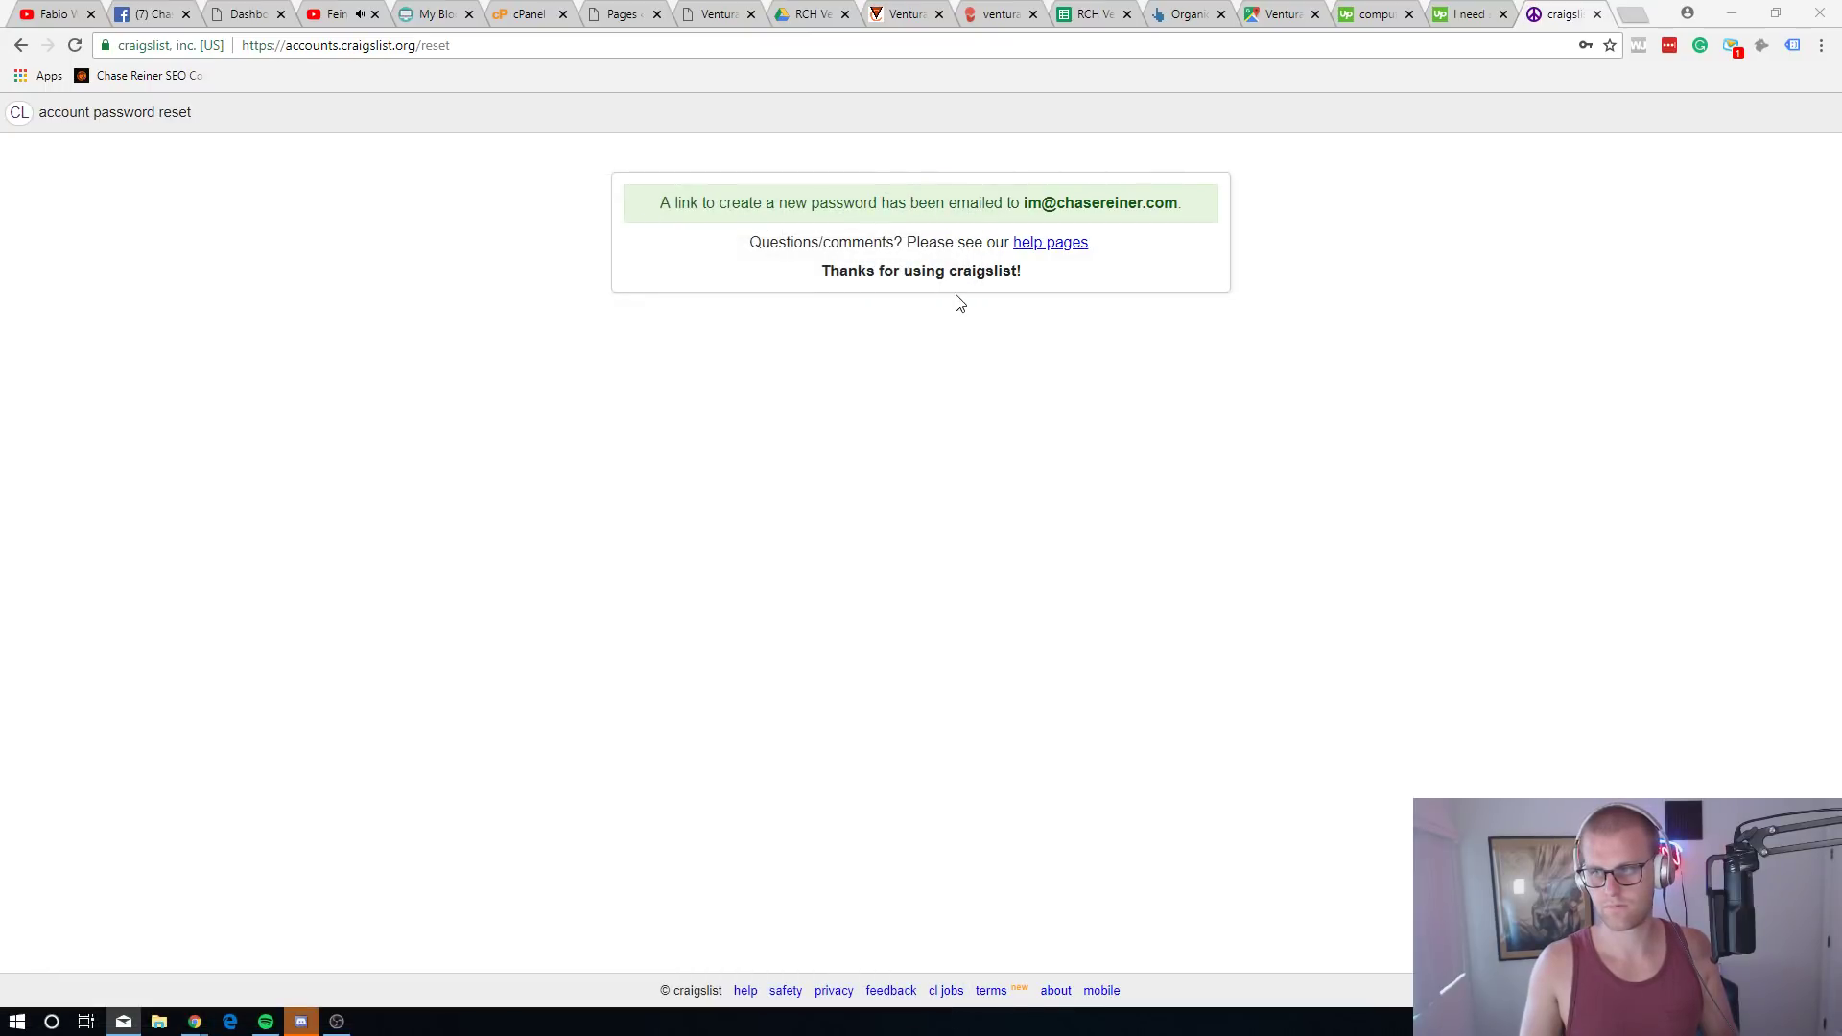
click(21, 45)
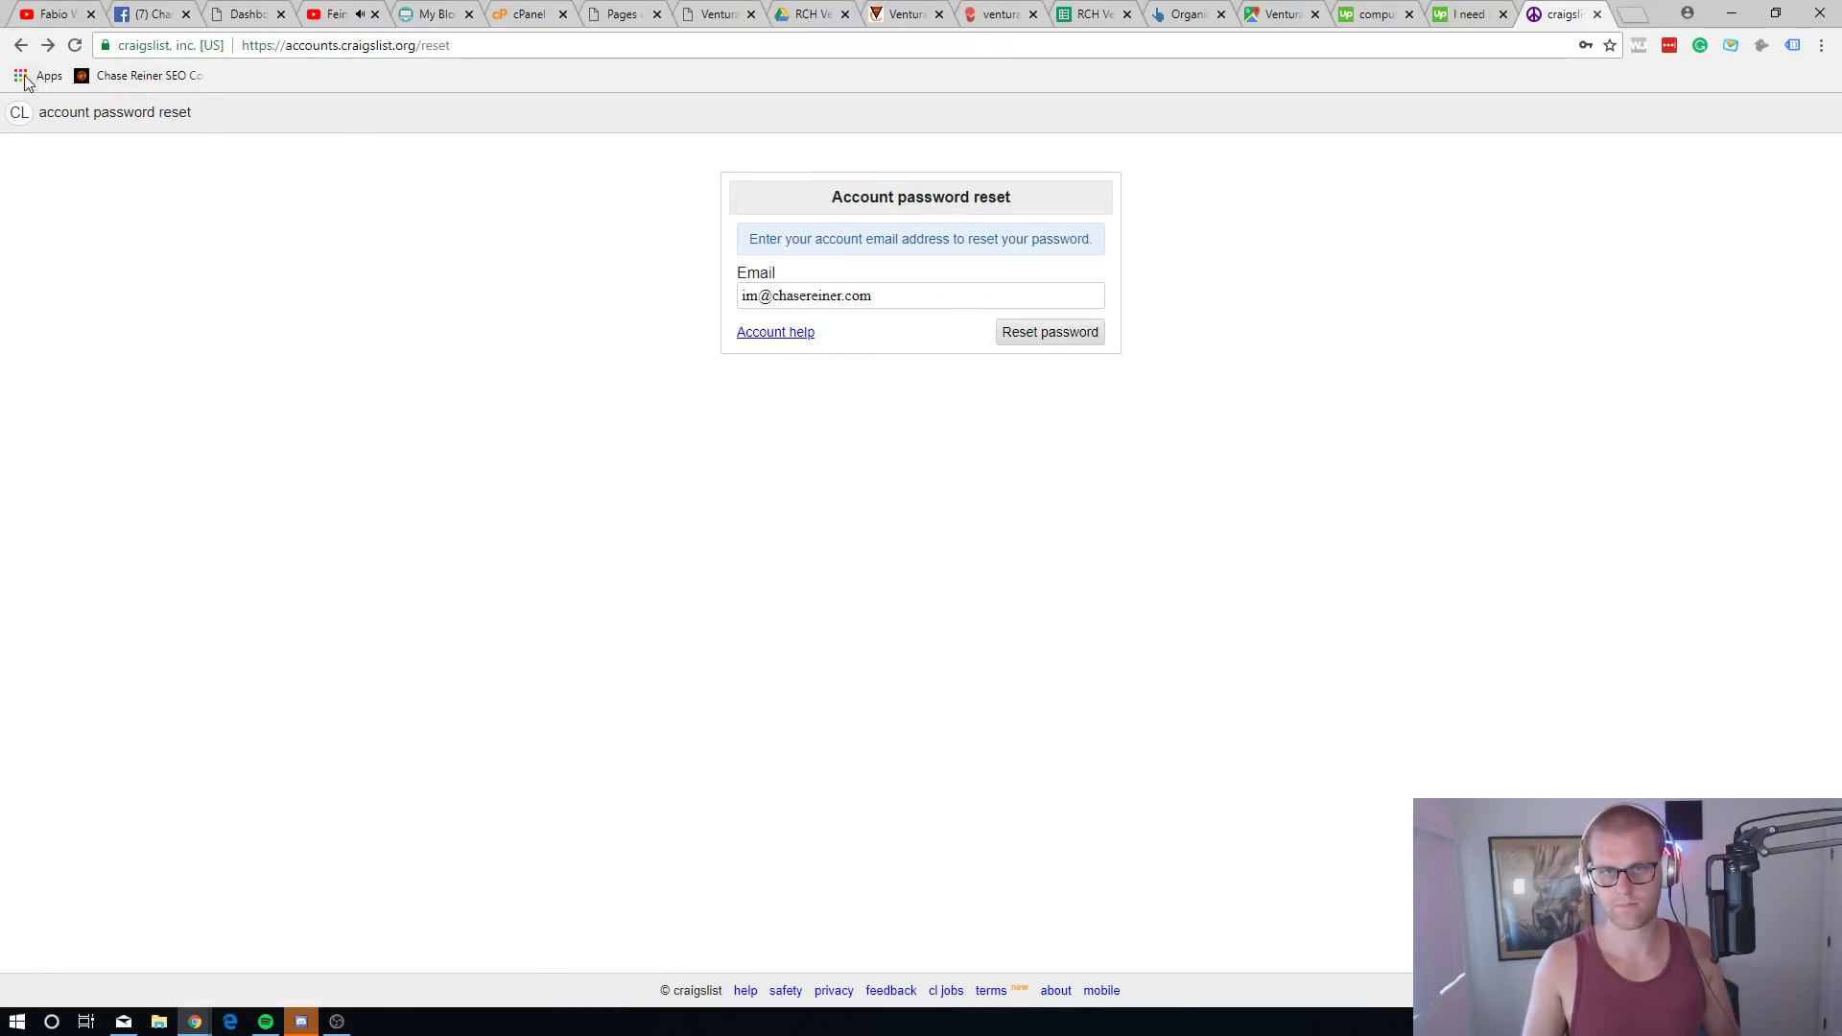
click(21, 46)
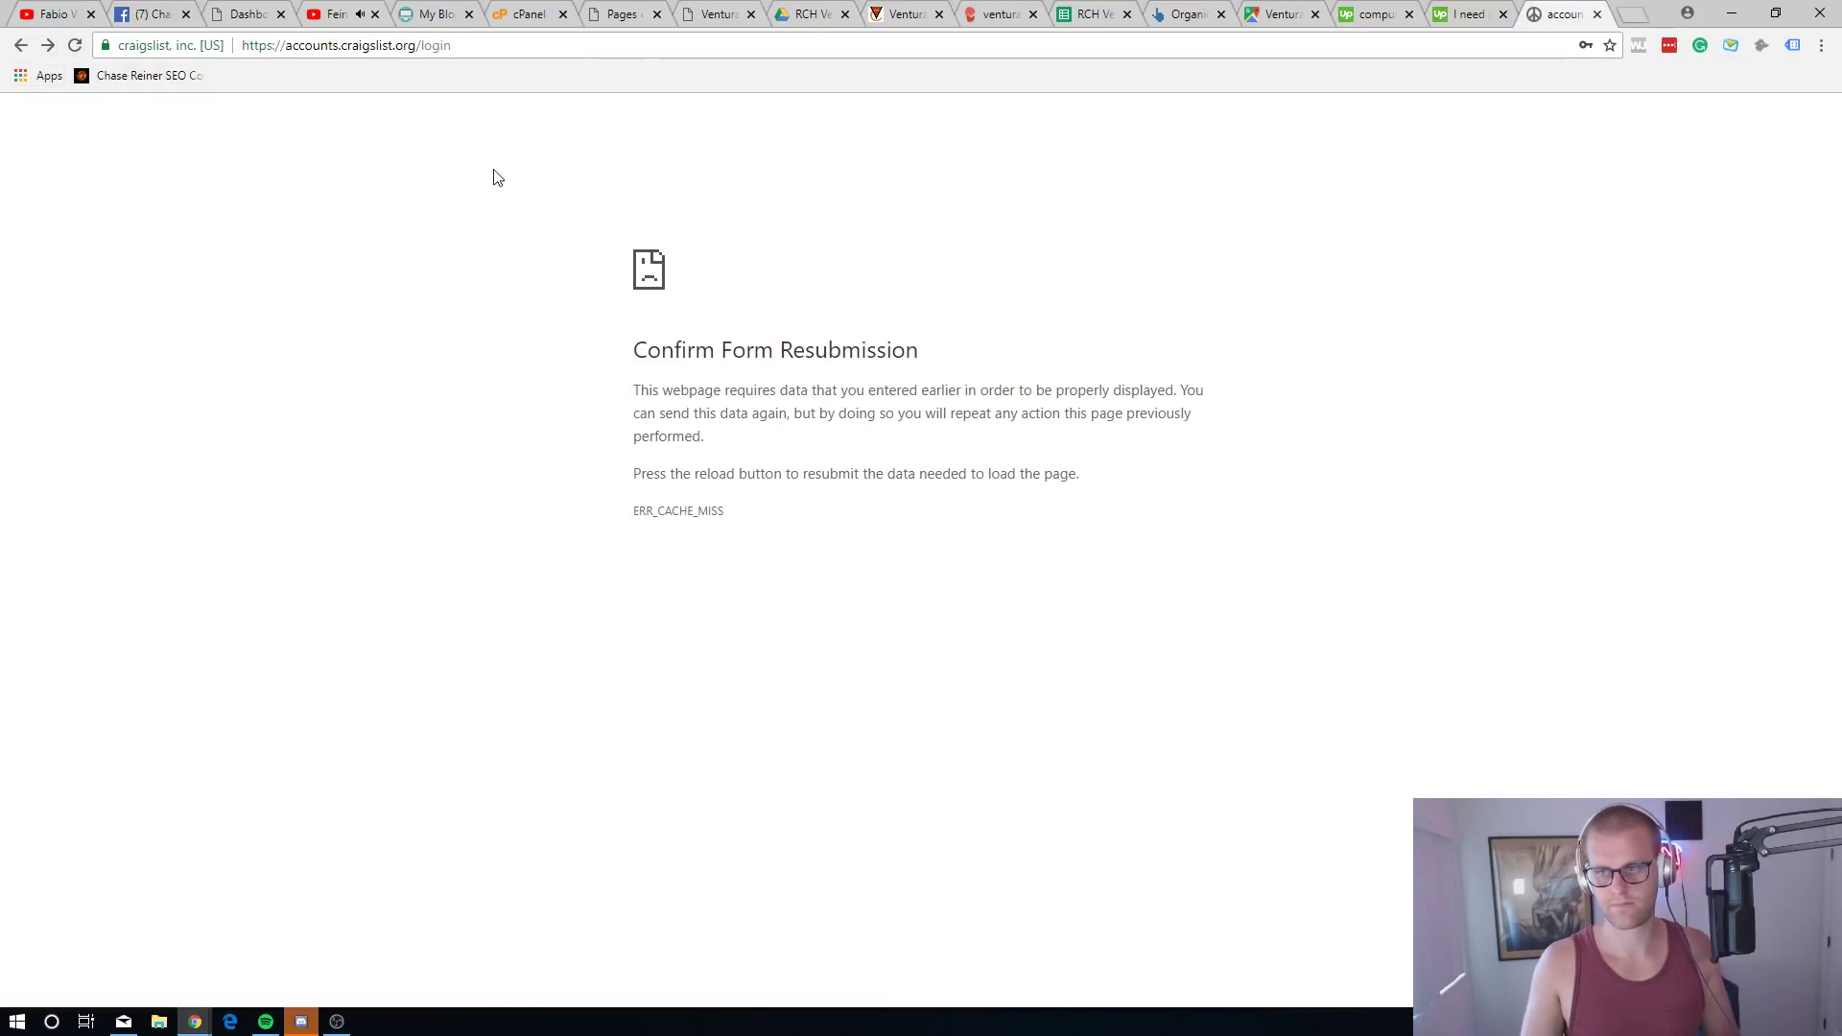
Reload the login page, sign in with the account e-mail and password, and dismiss the save-password prompts
click(531, 48)
key(Return)
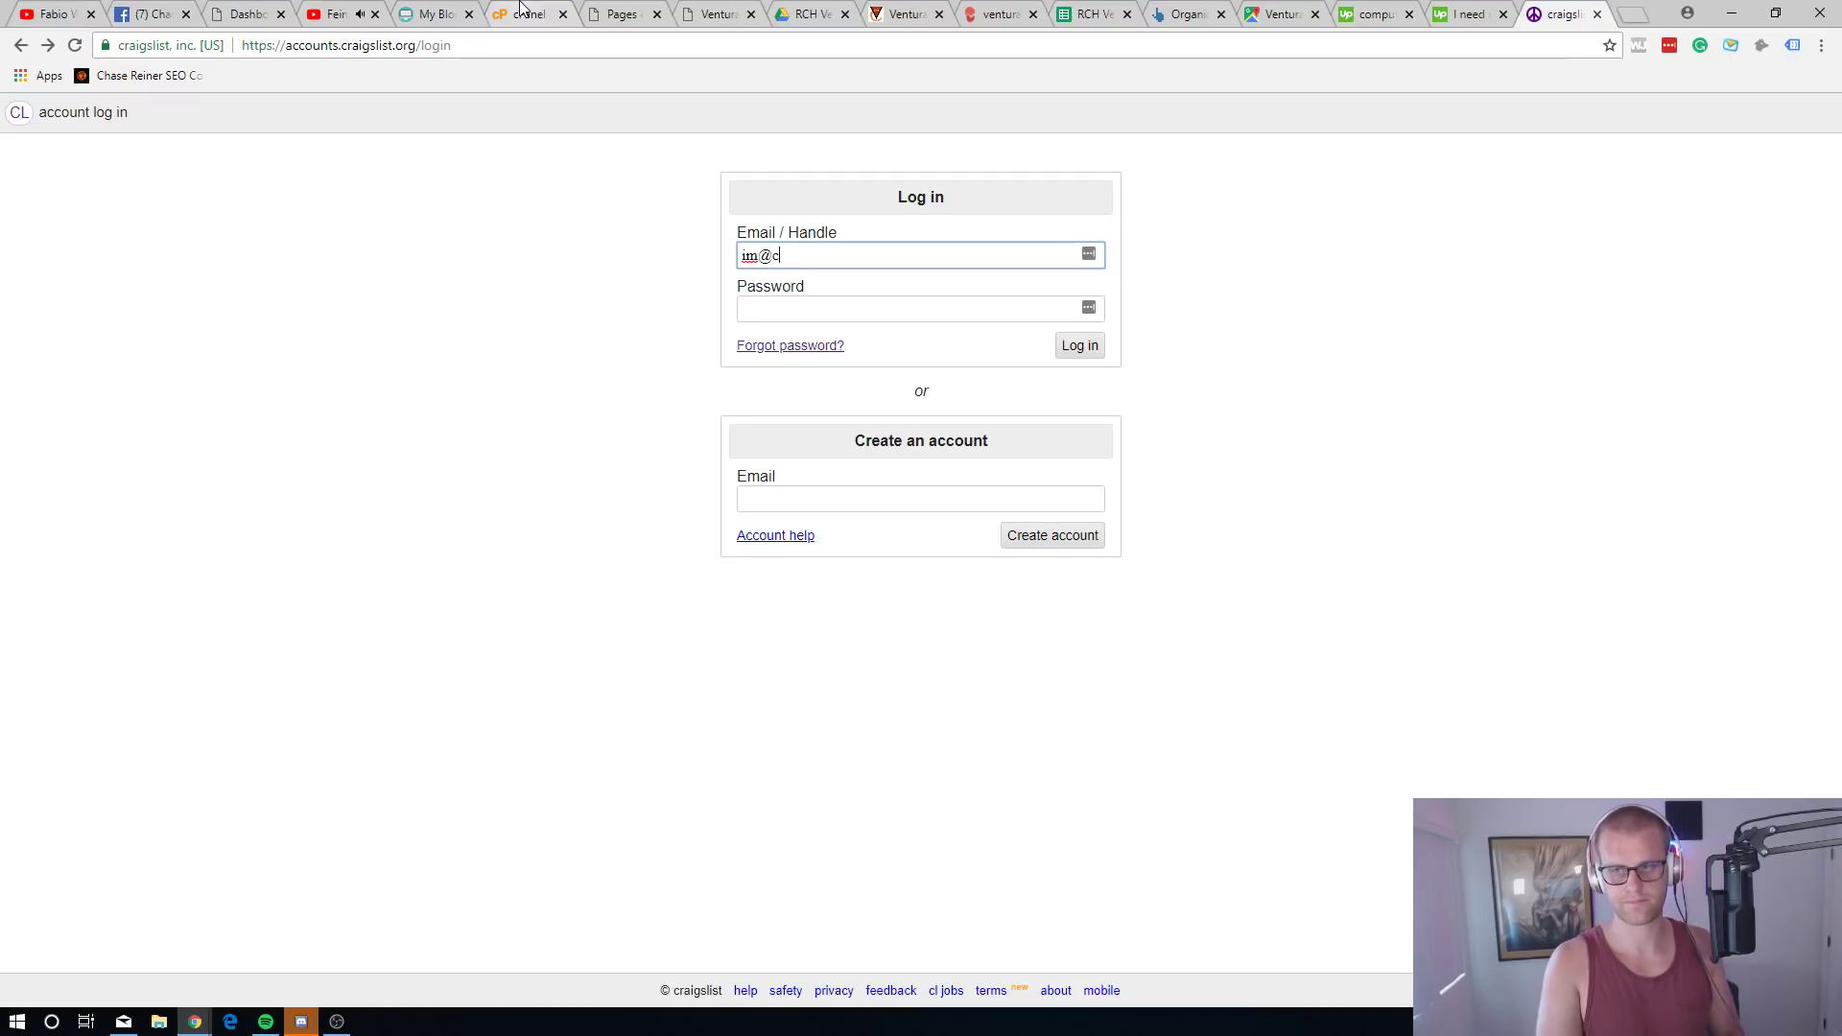
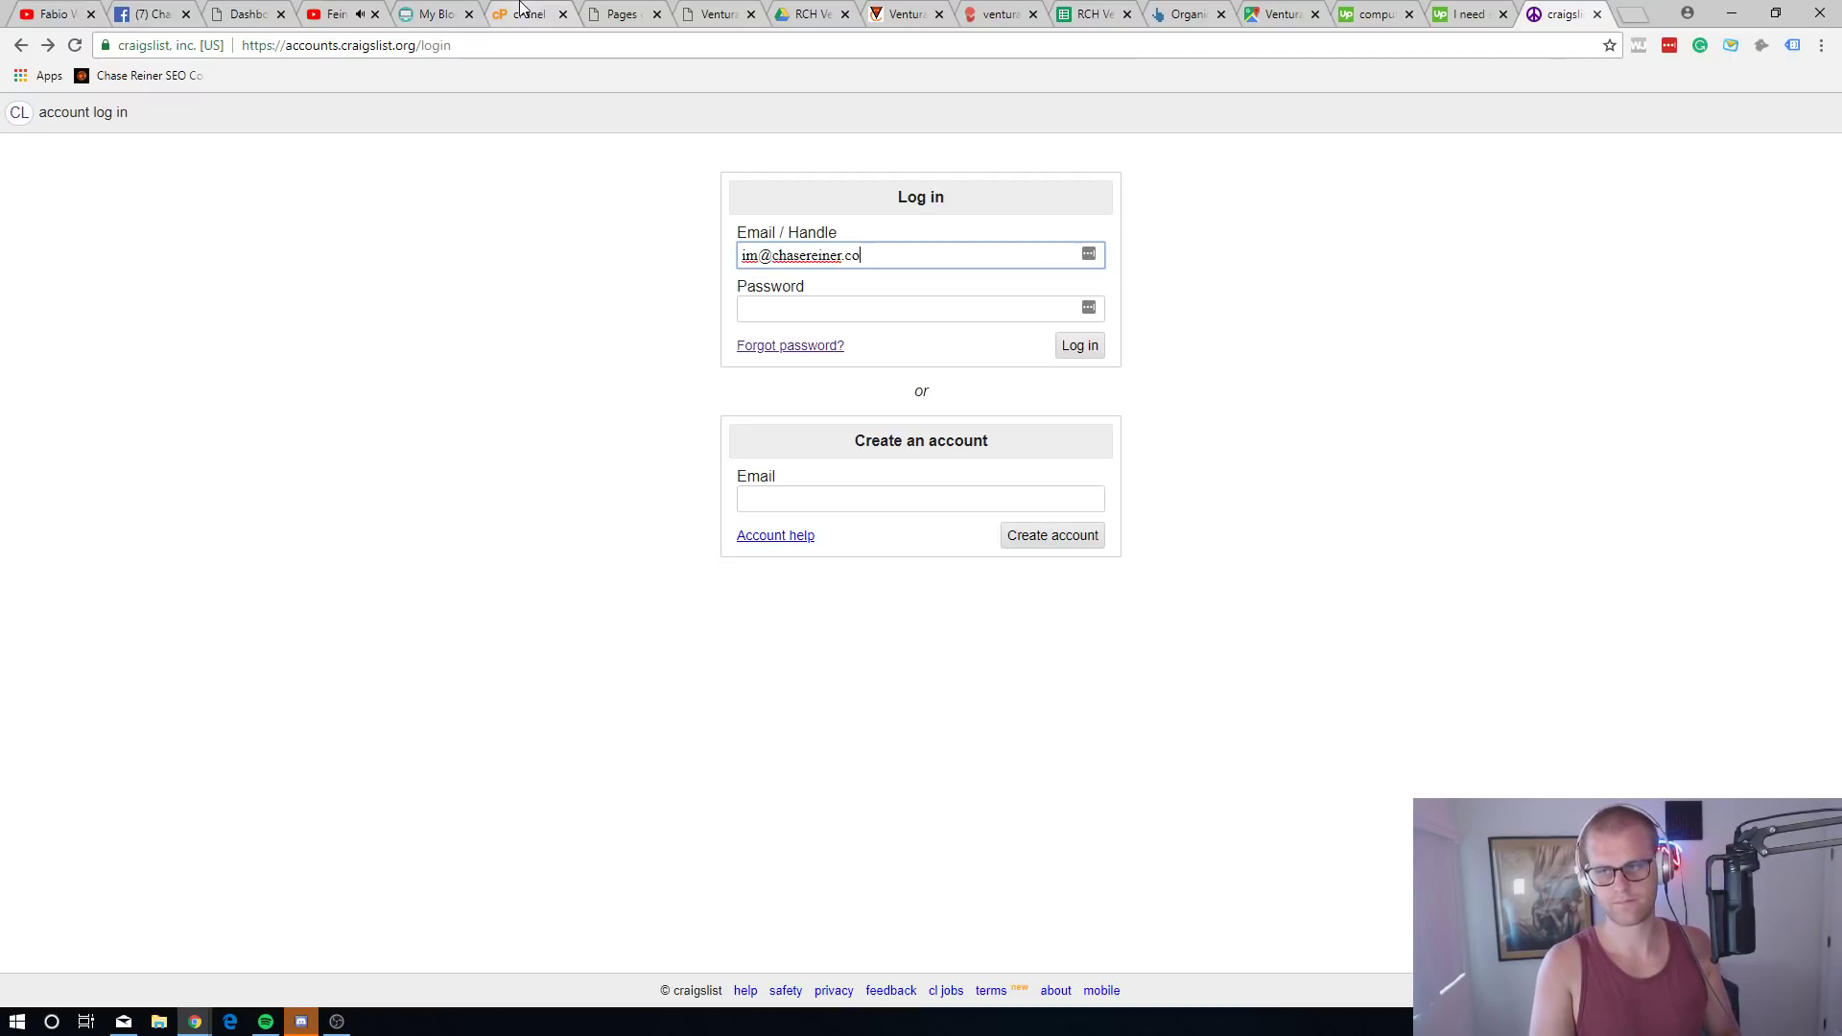
key(Tab)
text(•)
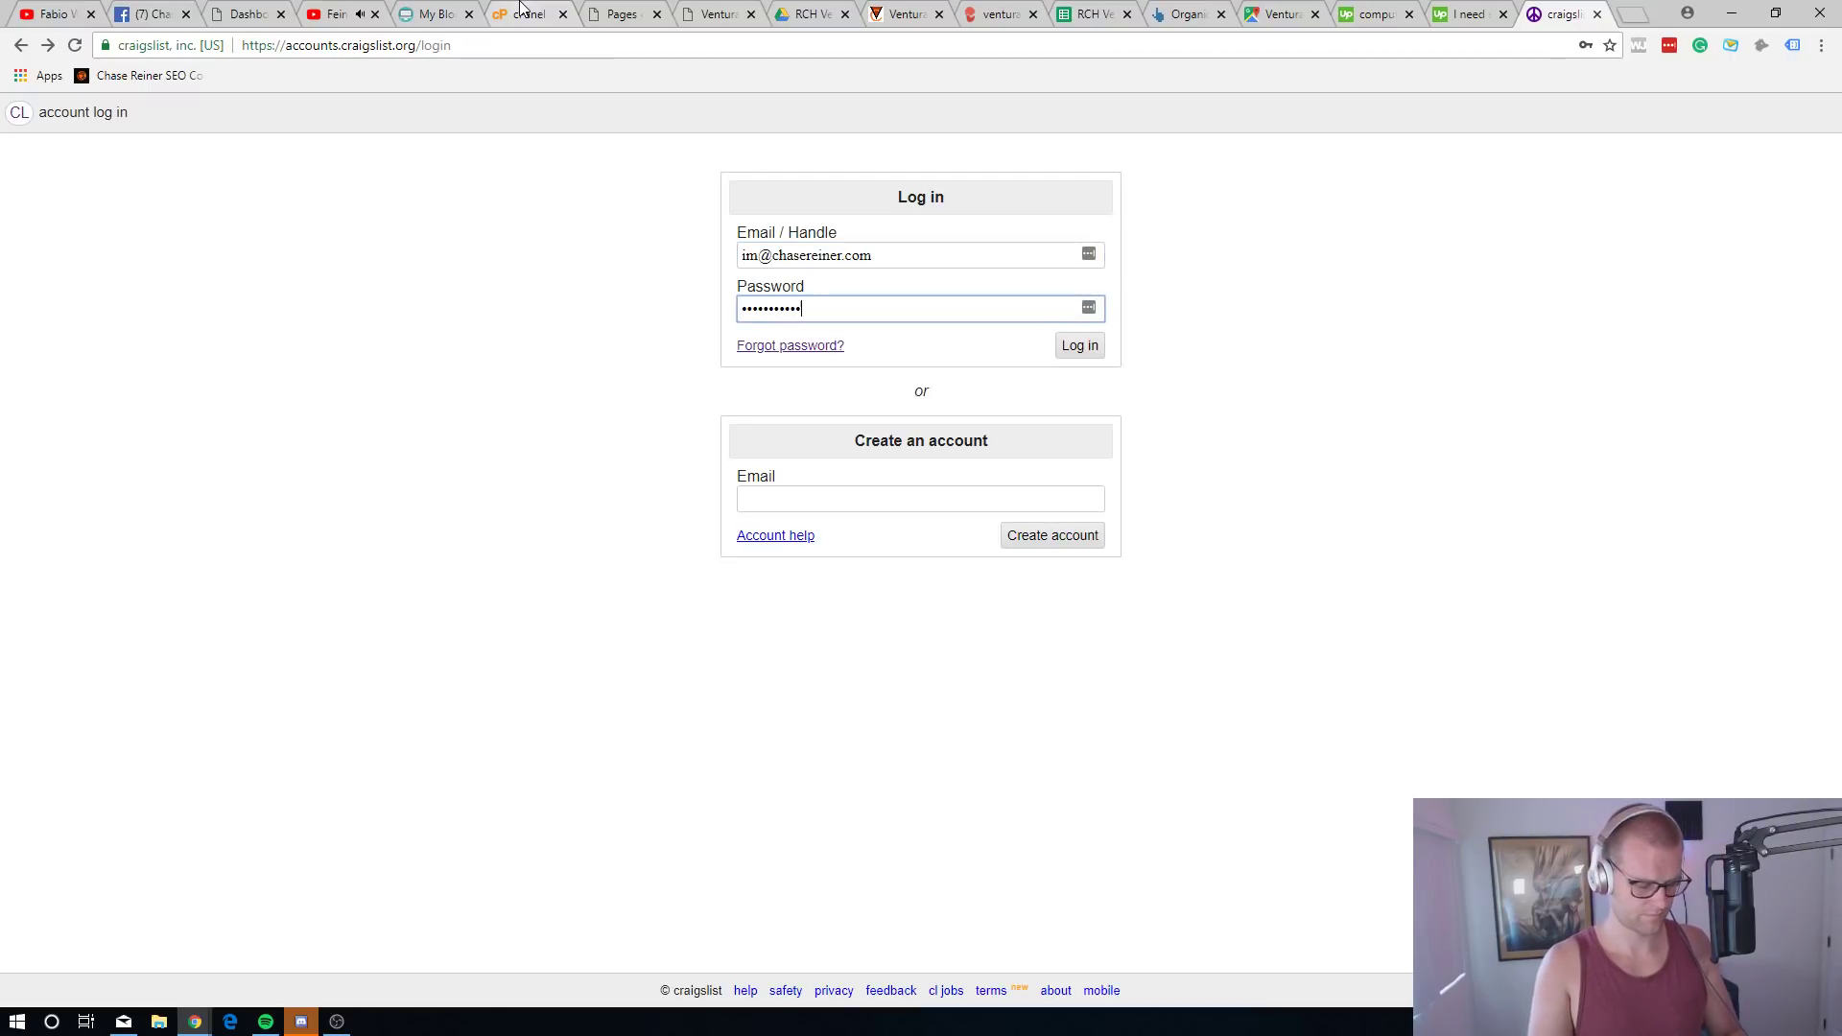
key(Return)
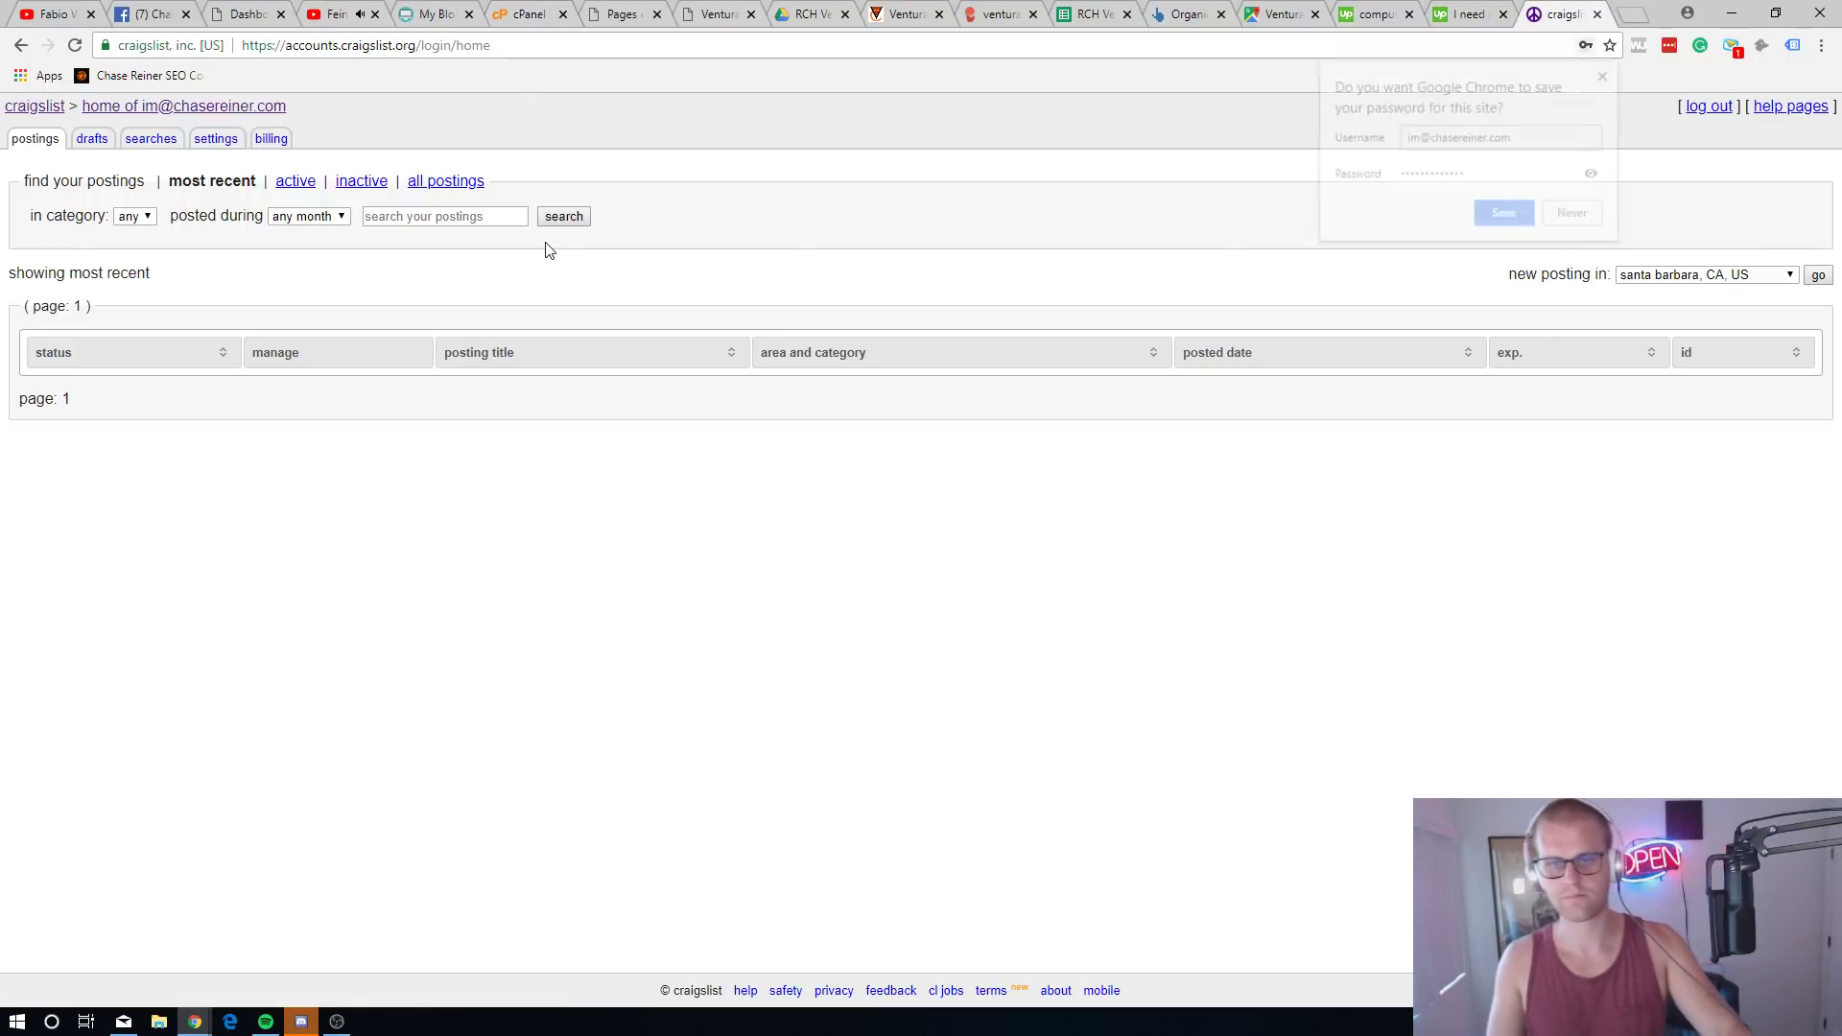
click(1582, 213)
click(1669, 240)
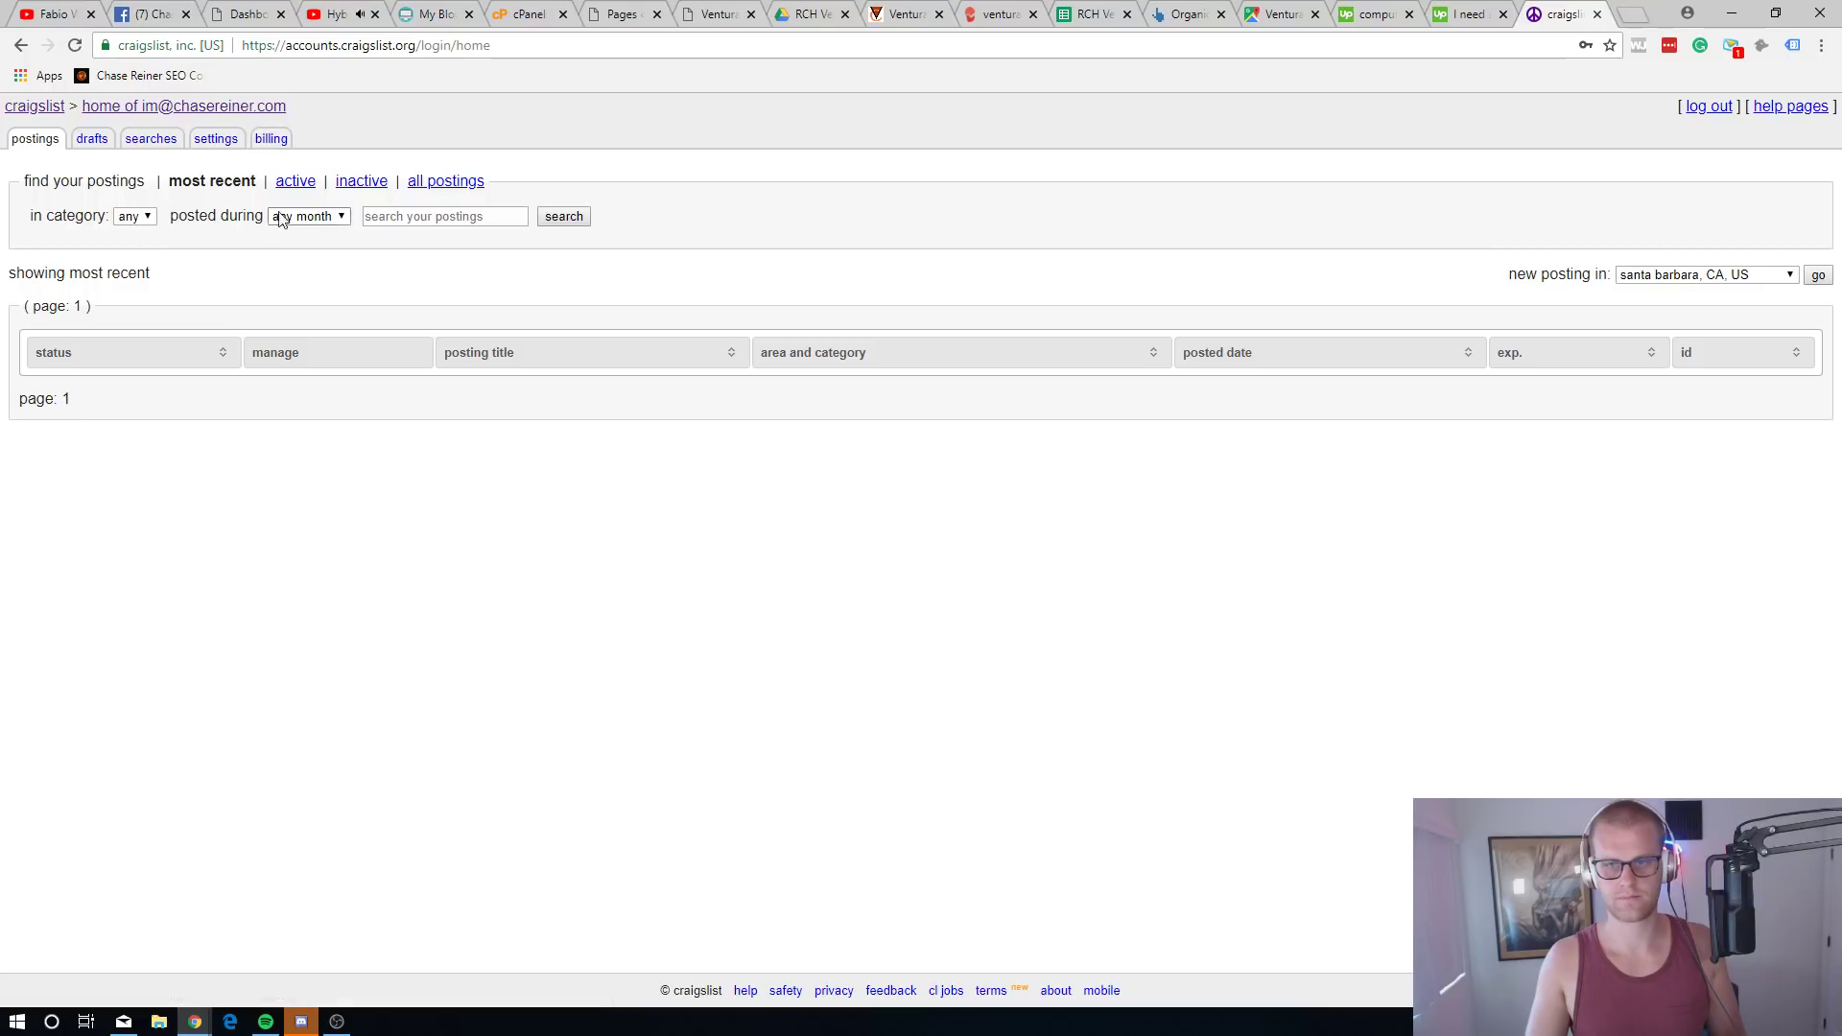
Choose ventura, CA, US as the new posting location and start the posting
click(1764, 274)
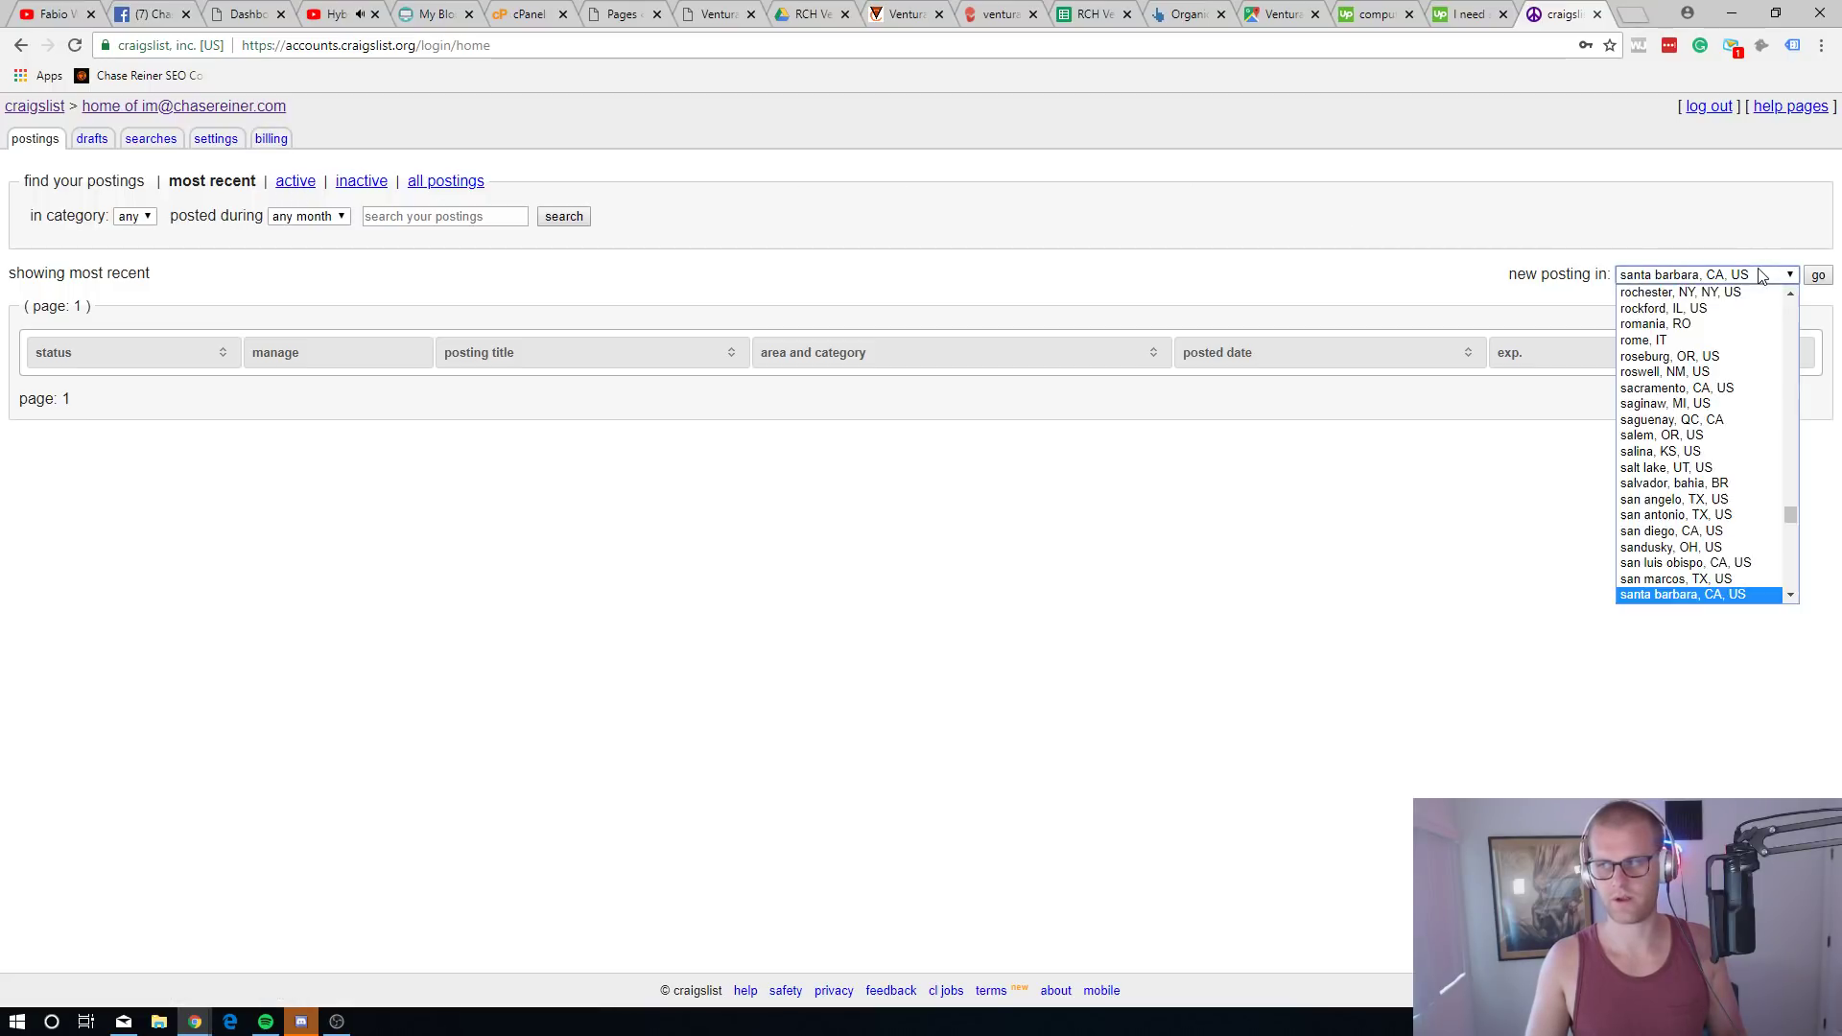
text(venezuela, VE)
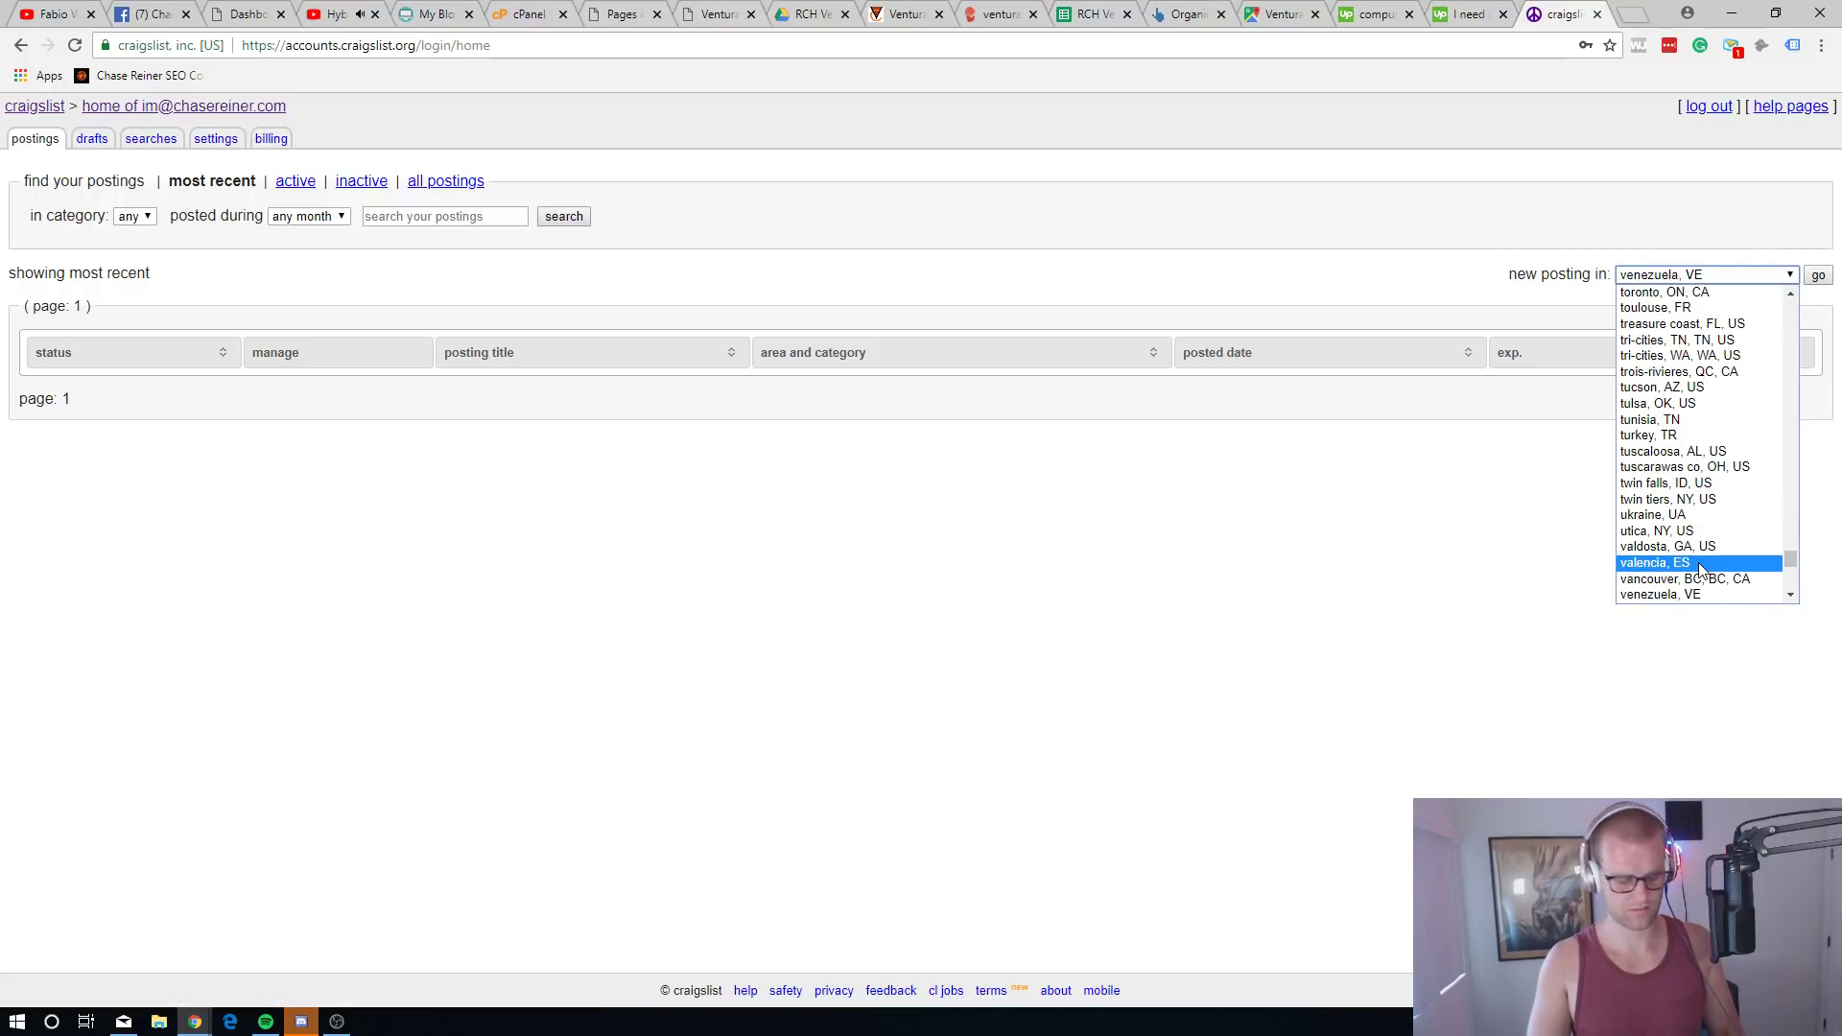
text(vevent)
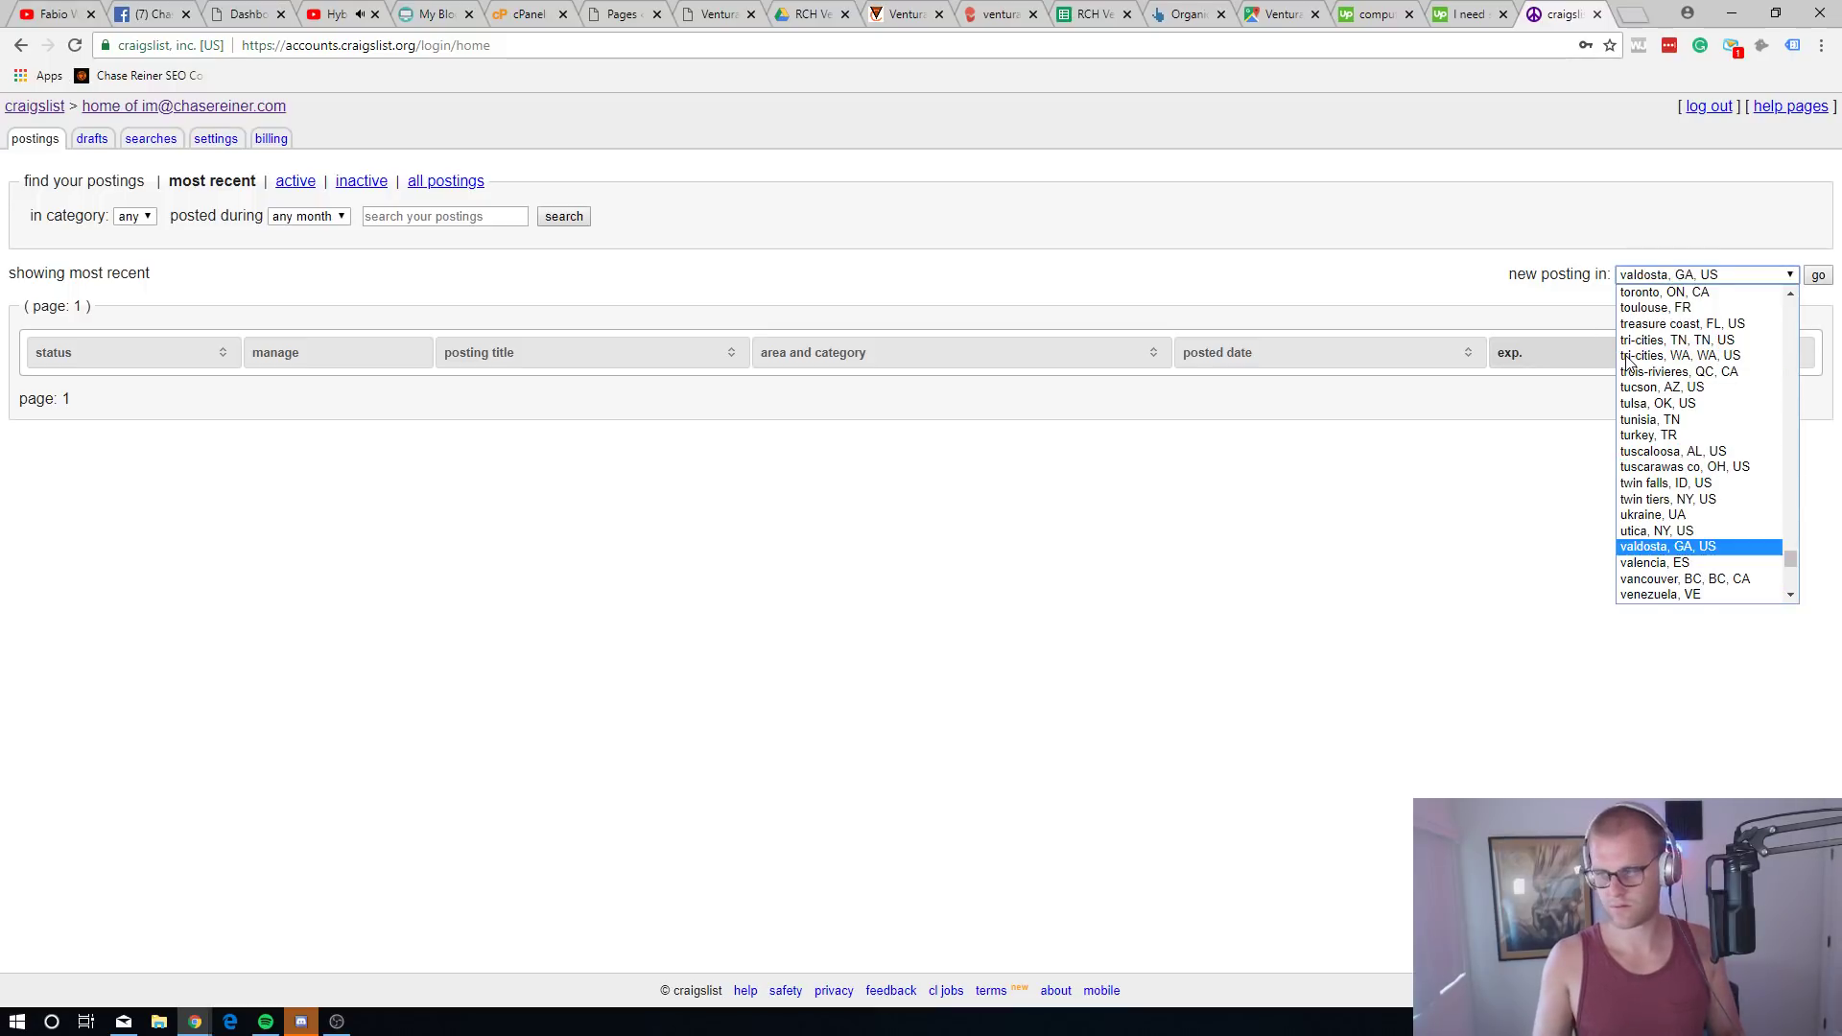
key(Return)
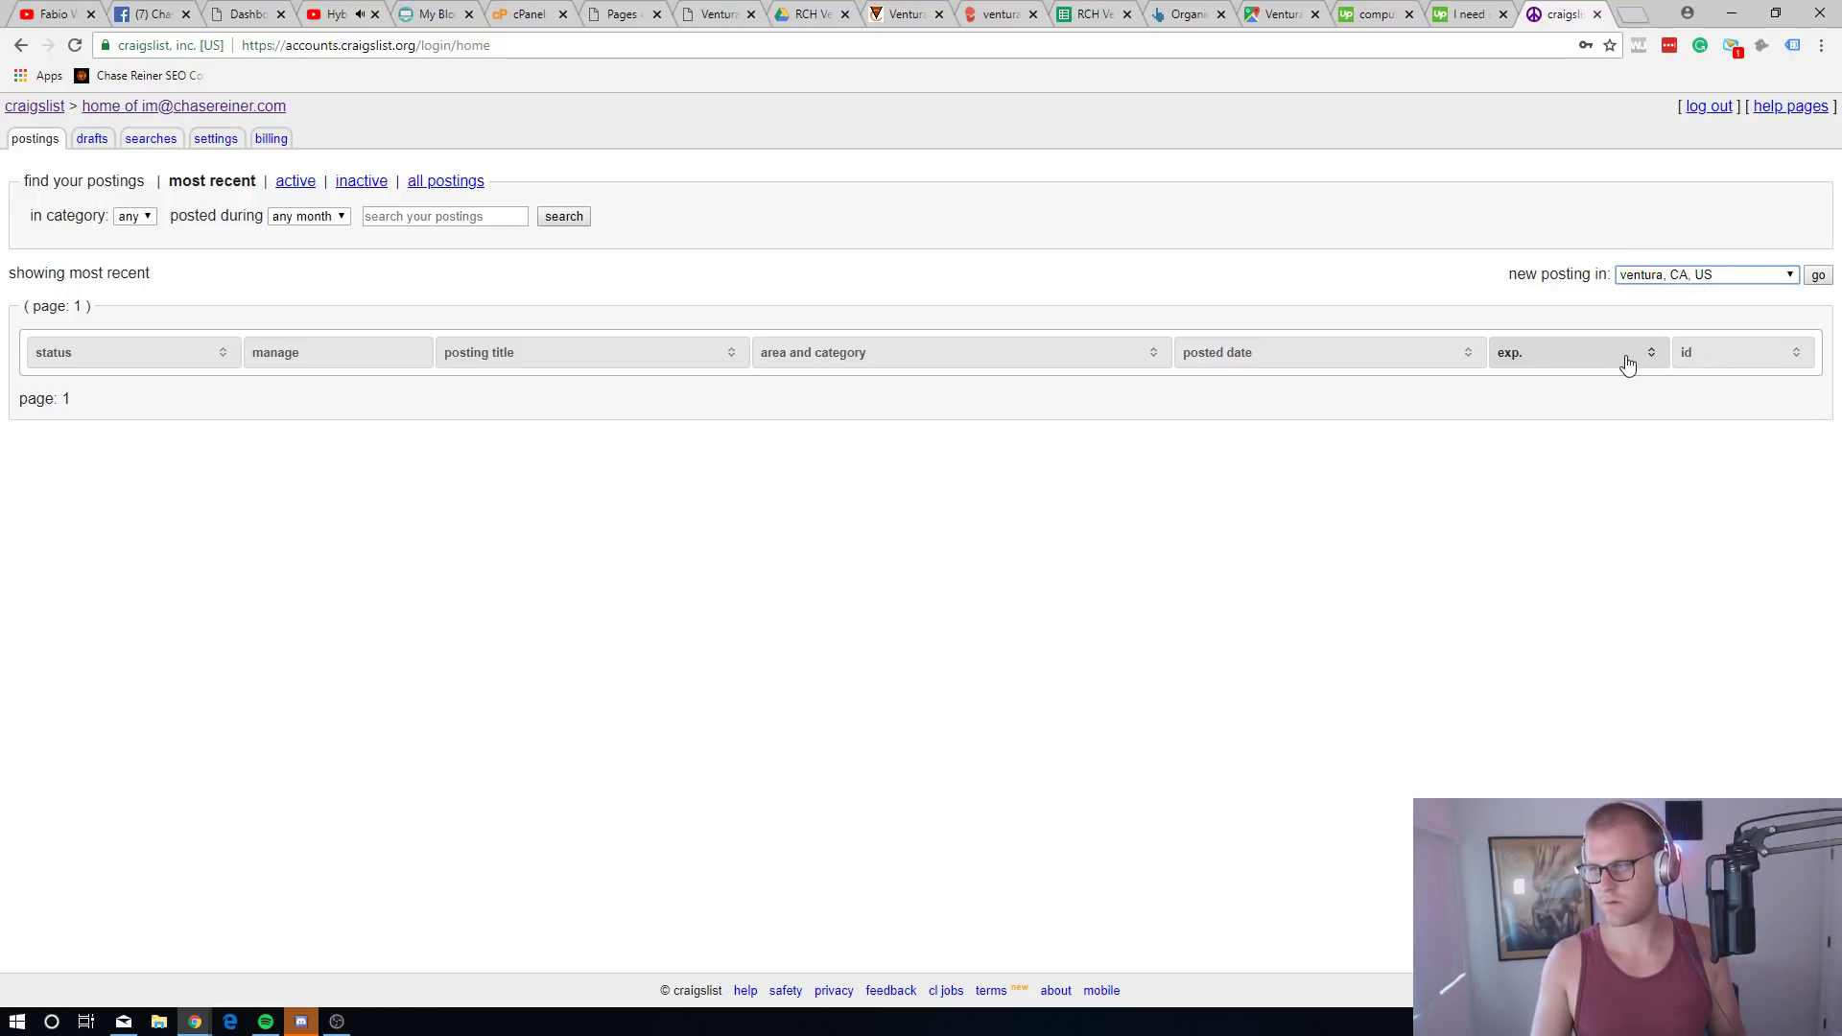
click(1825, 276)
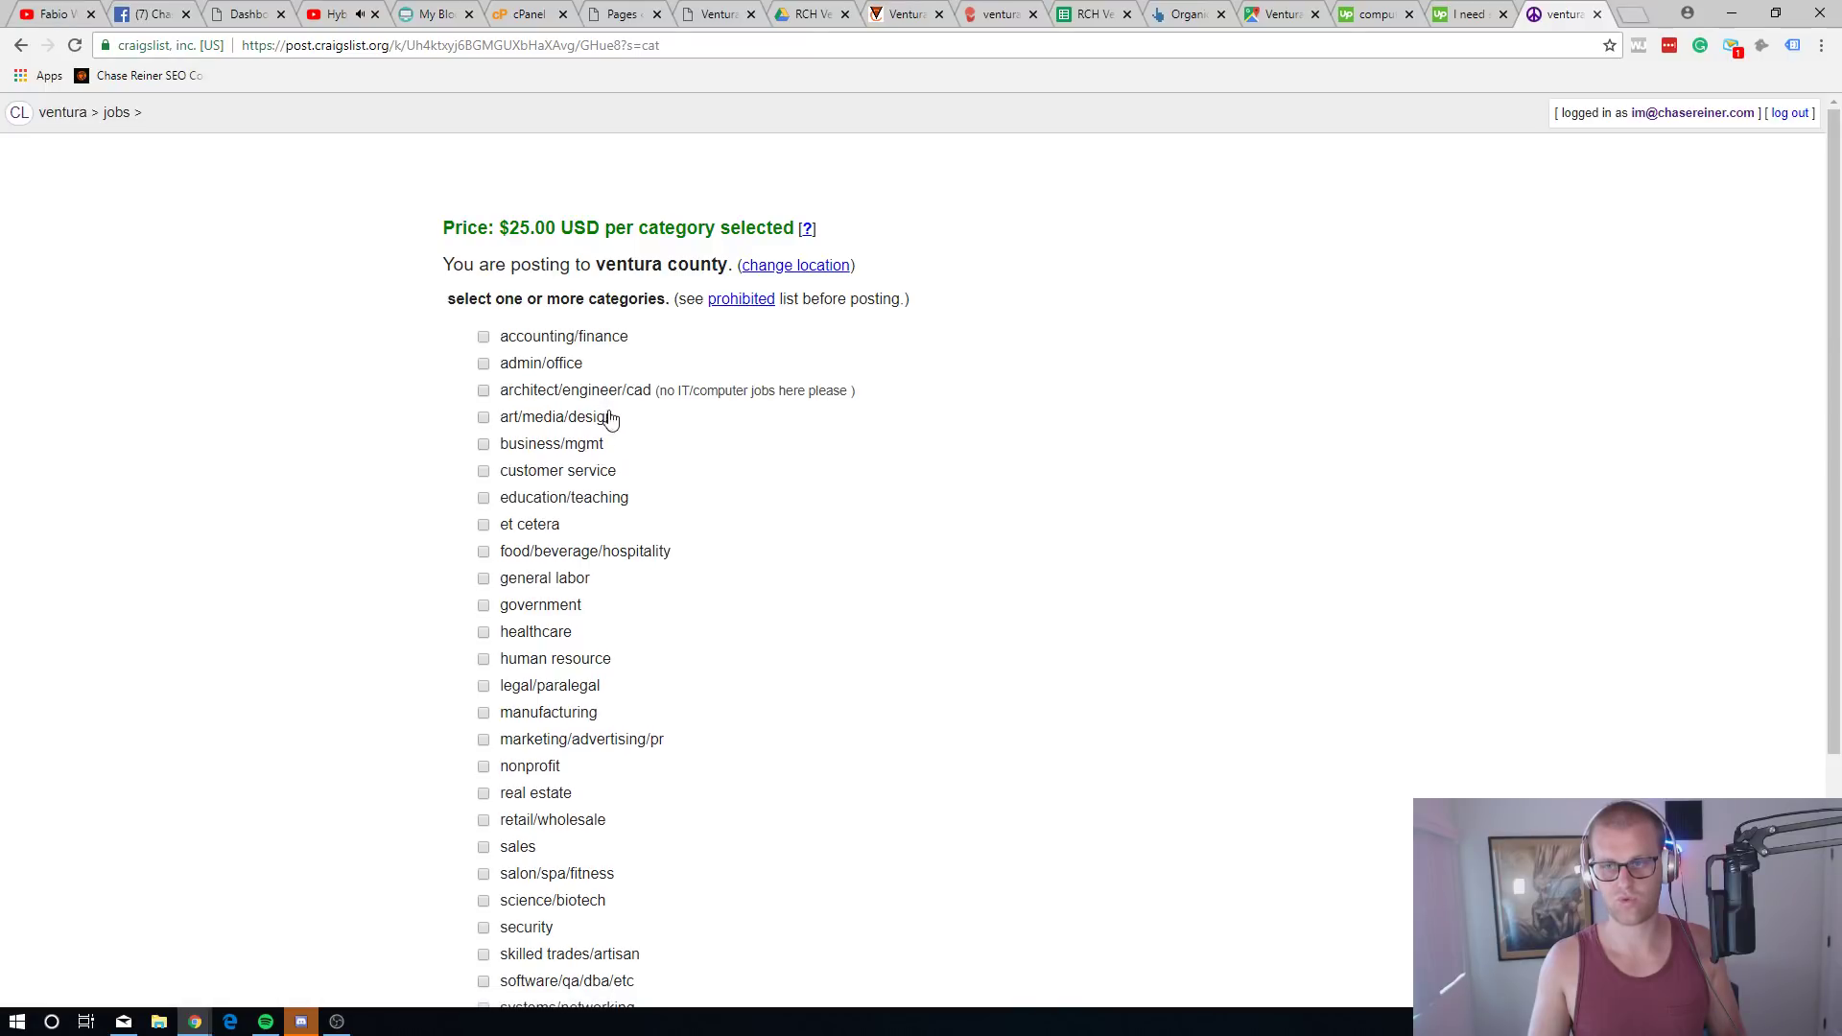
Back out of the Ventura posting's type and category pages to the Santa Barbara Craigslist home page
scroll(612, 419, down, 4)
scroll(681, 427, up, 4)
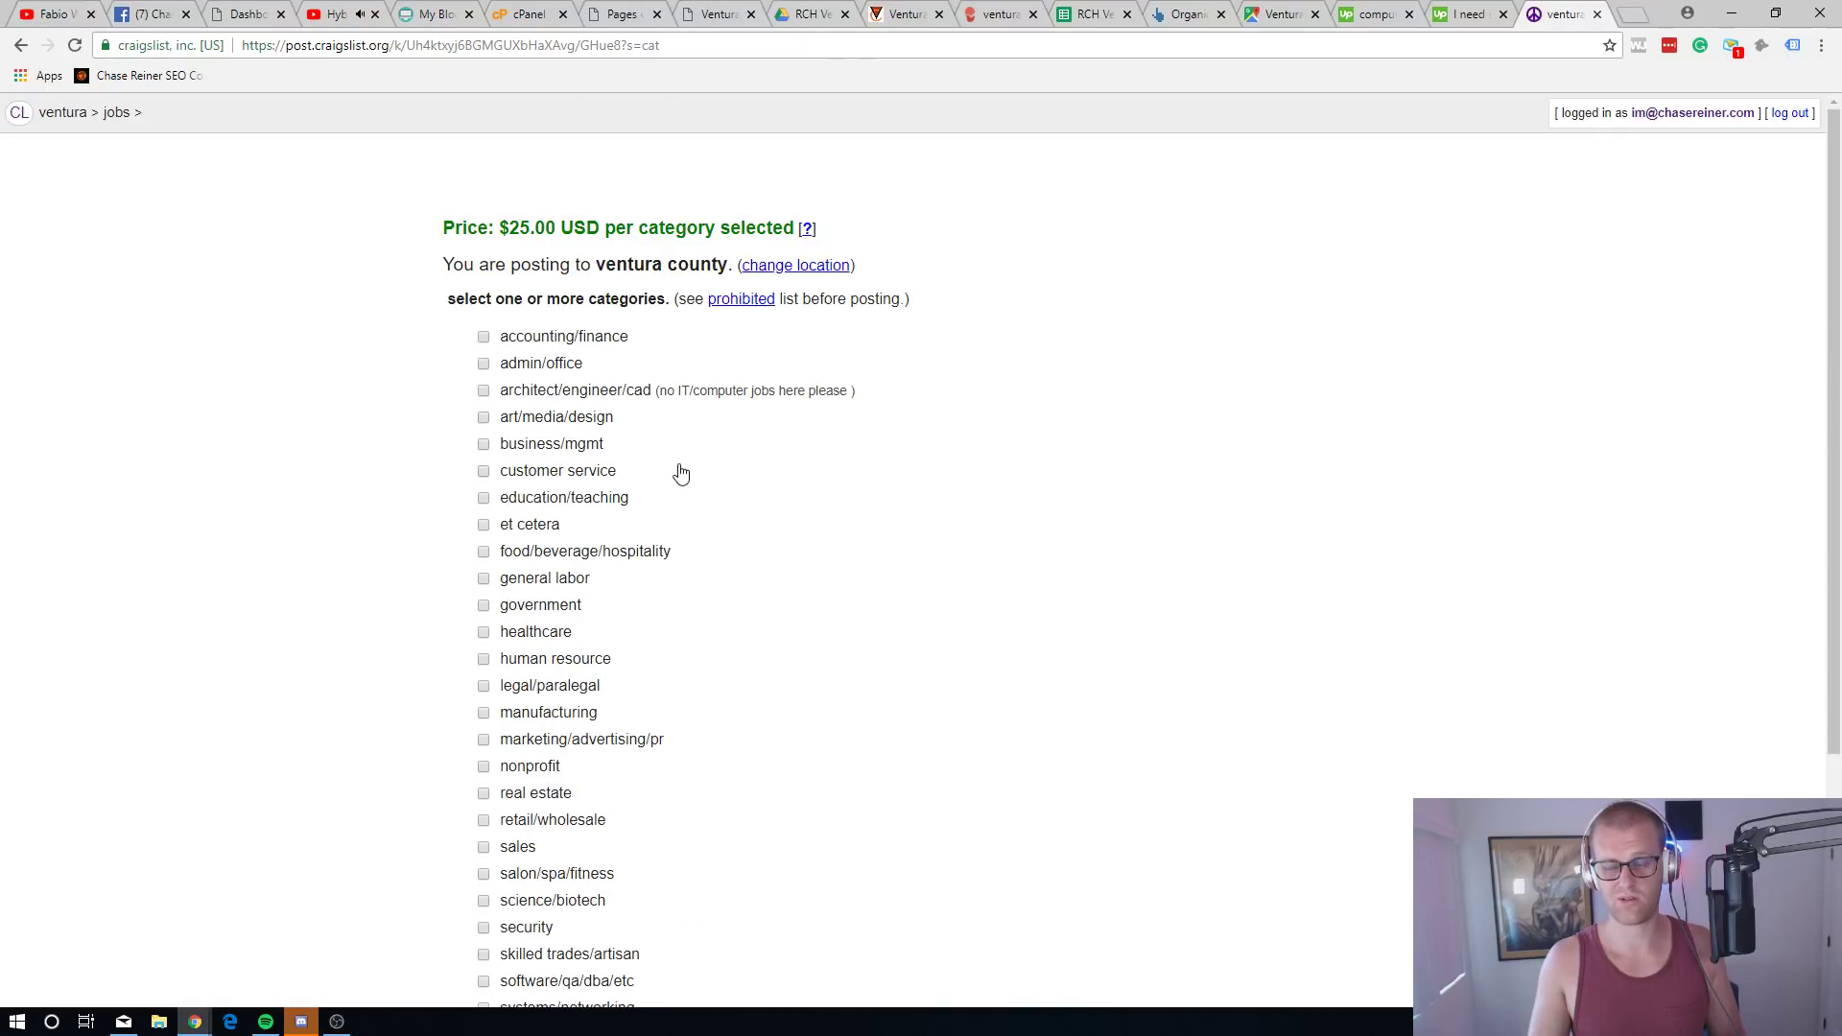
scroll(682, 480, down, 4)
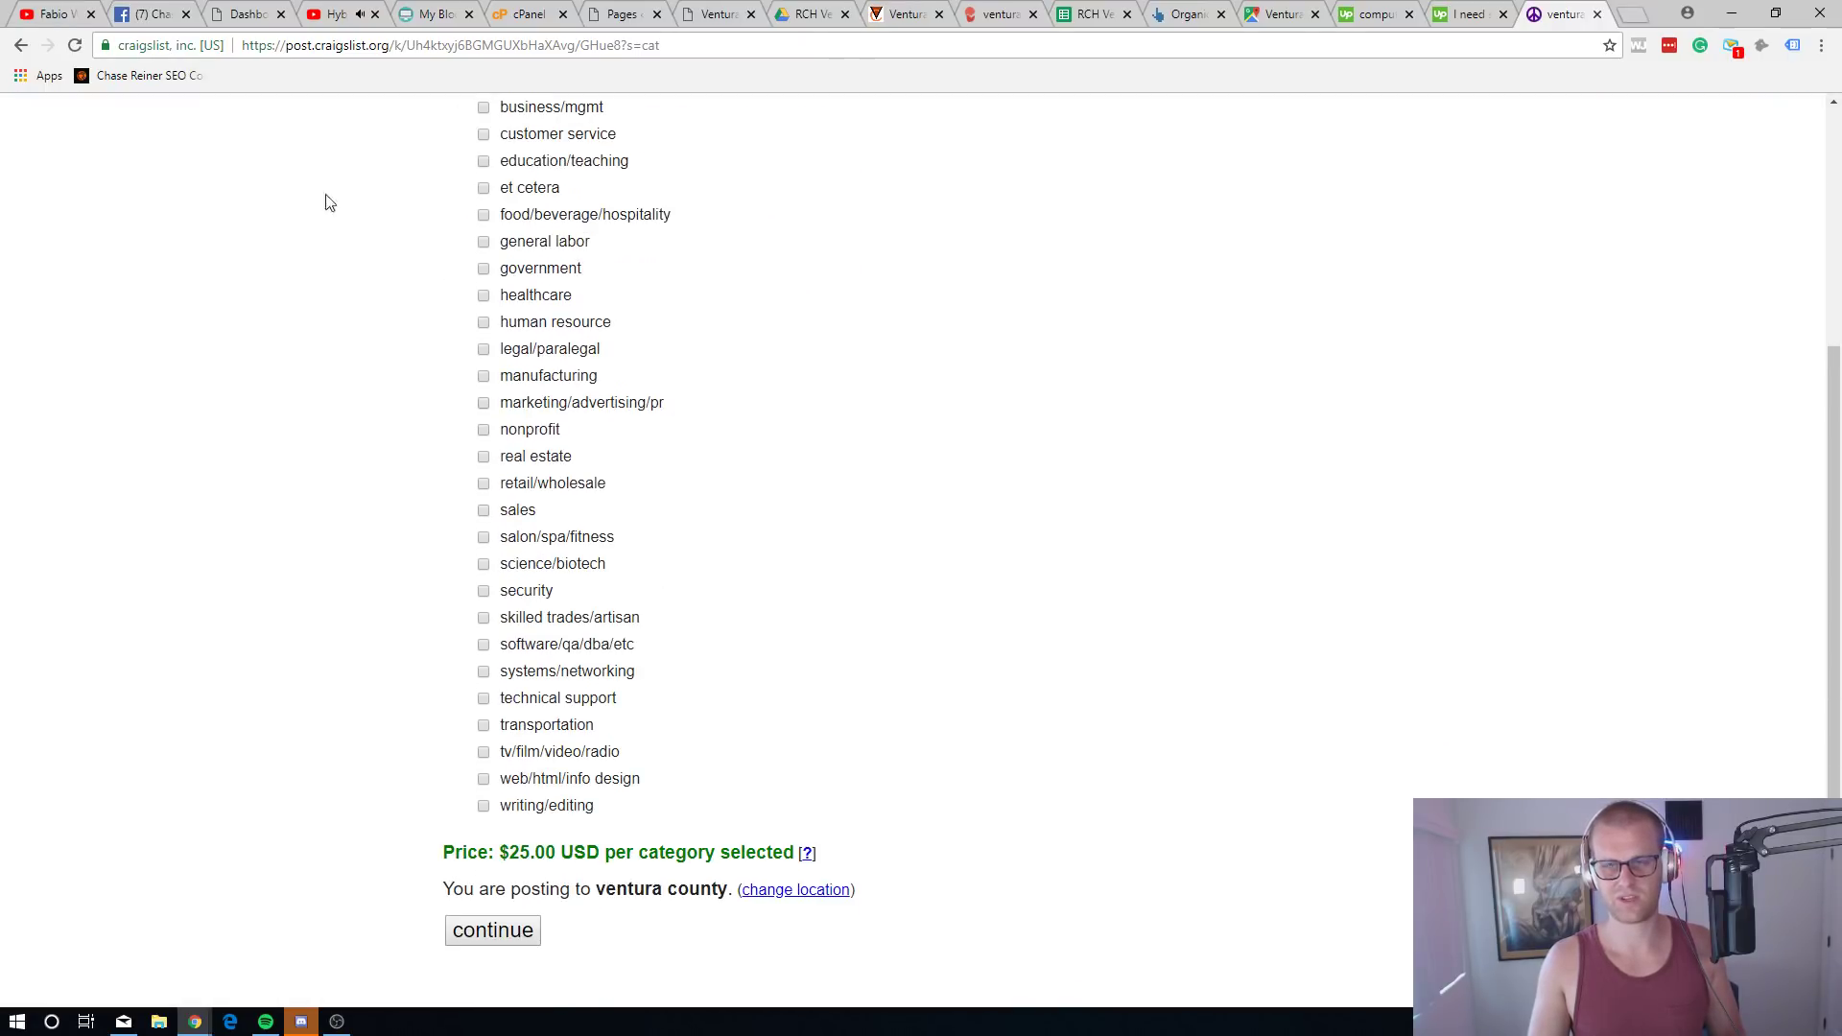
click(23, 53)
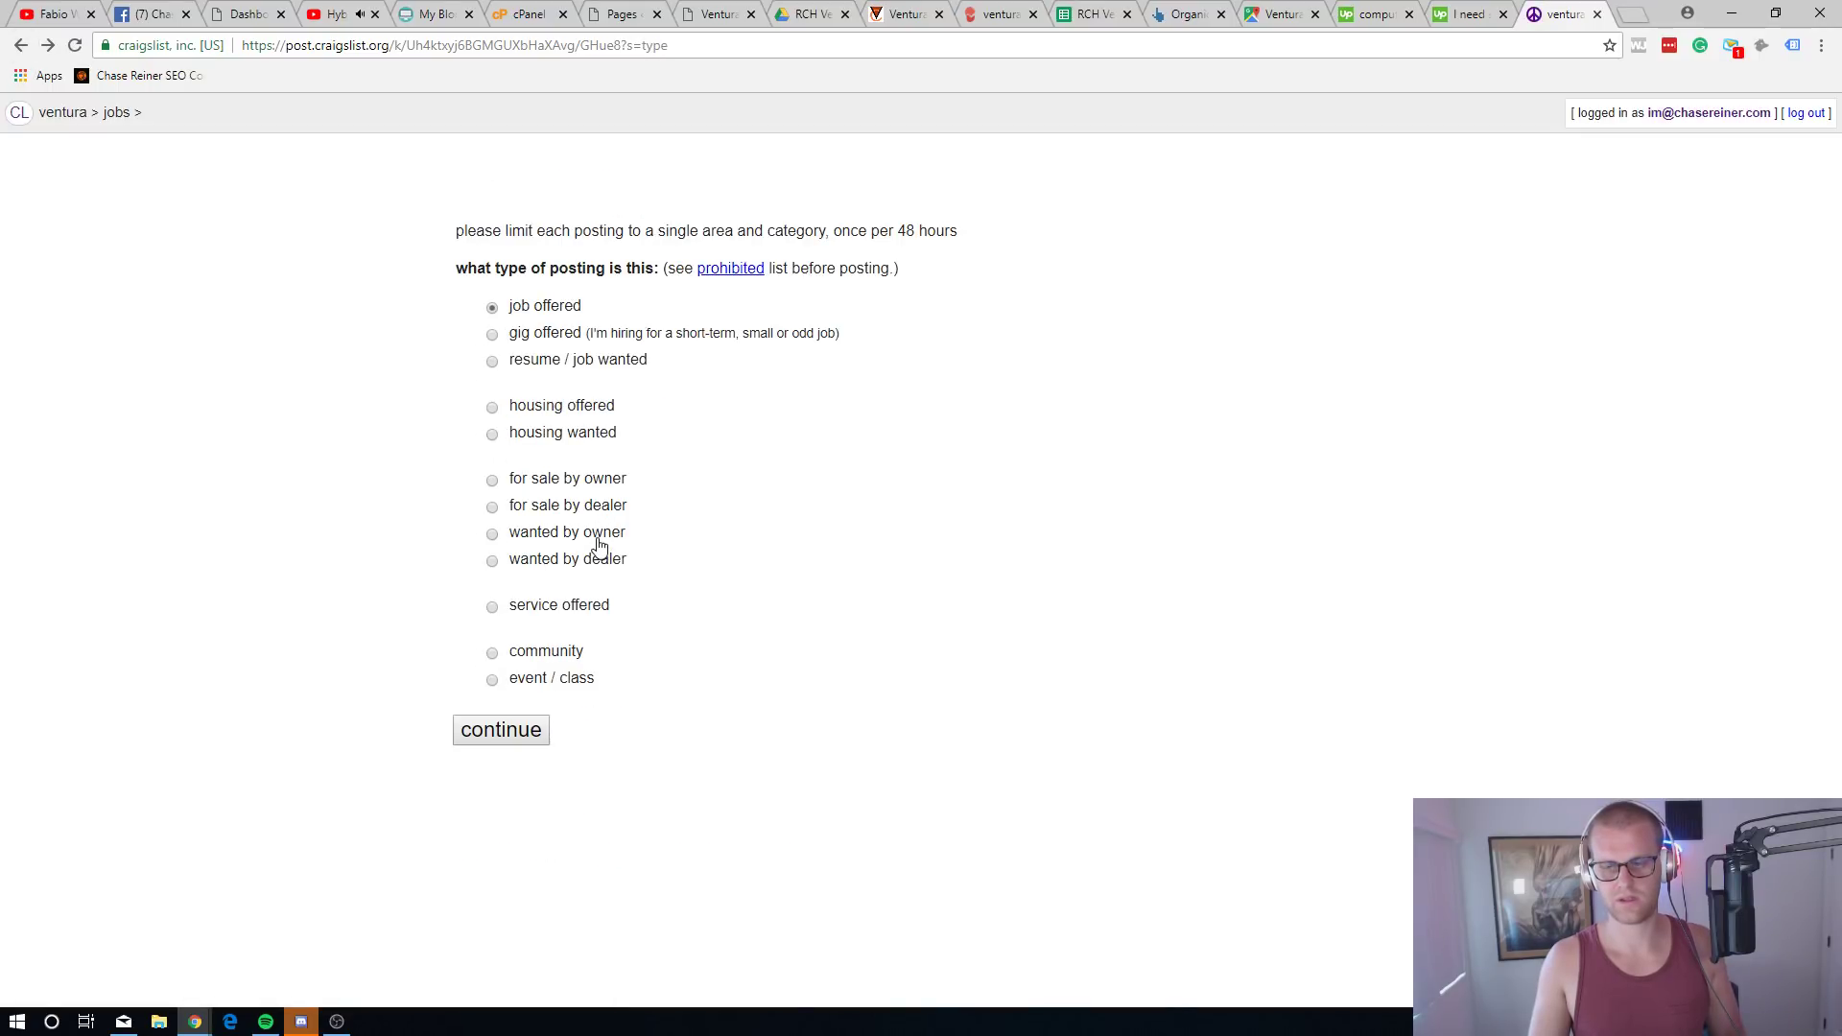
click(599, 539)
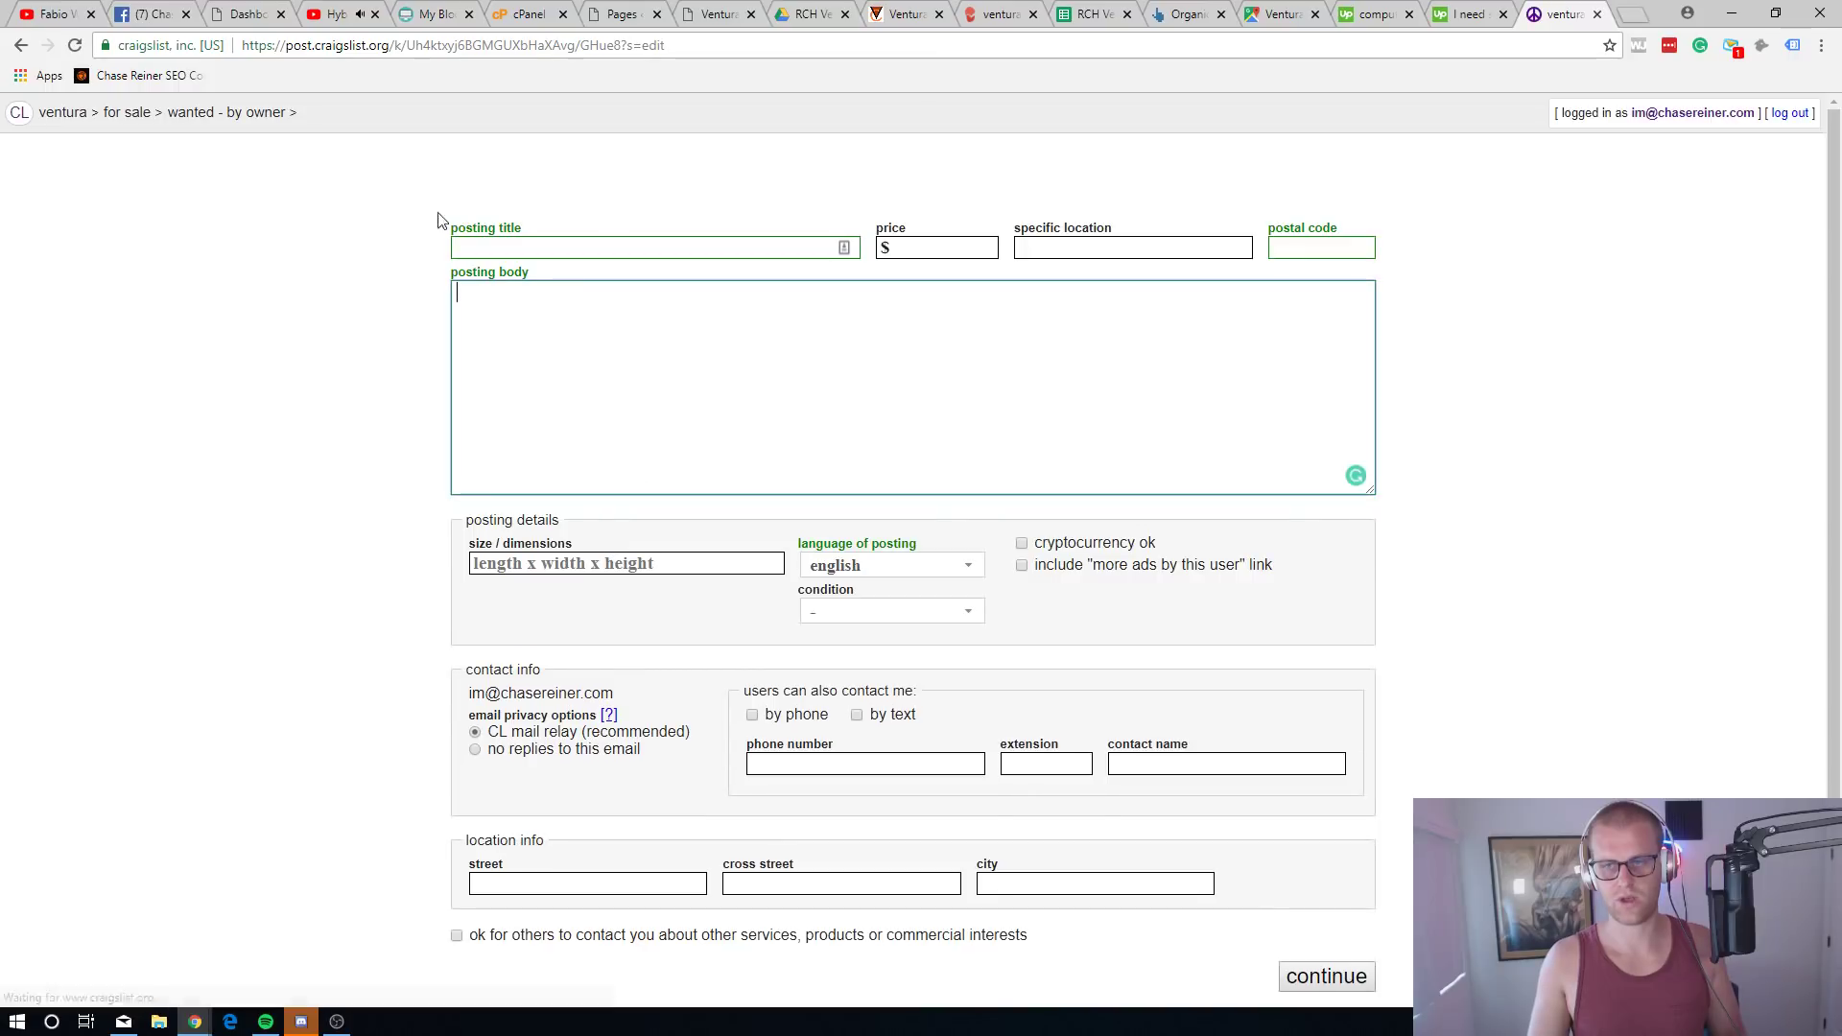
click(26, 48)
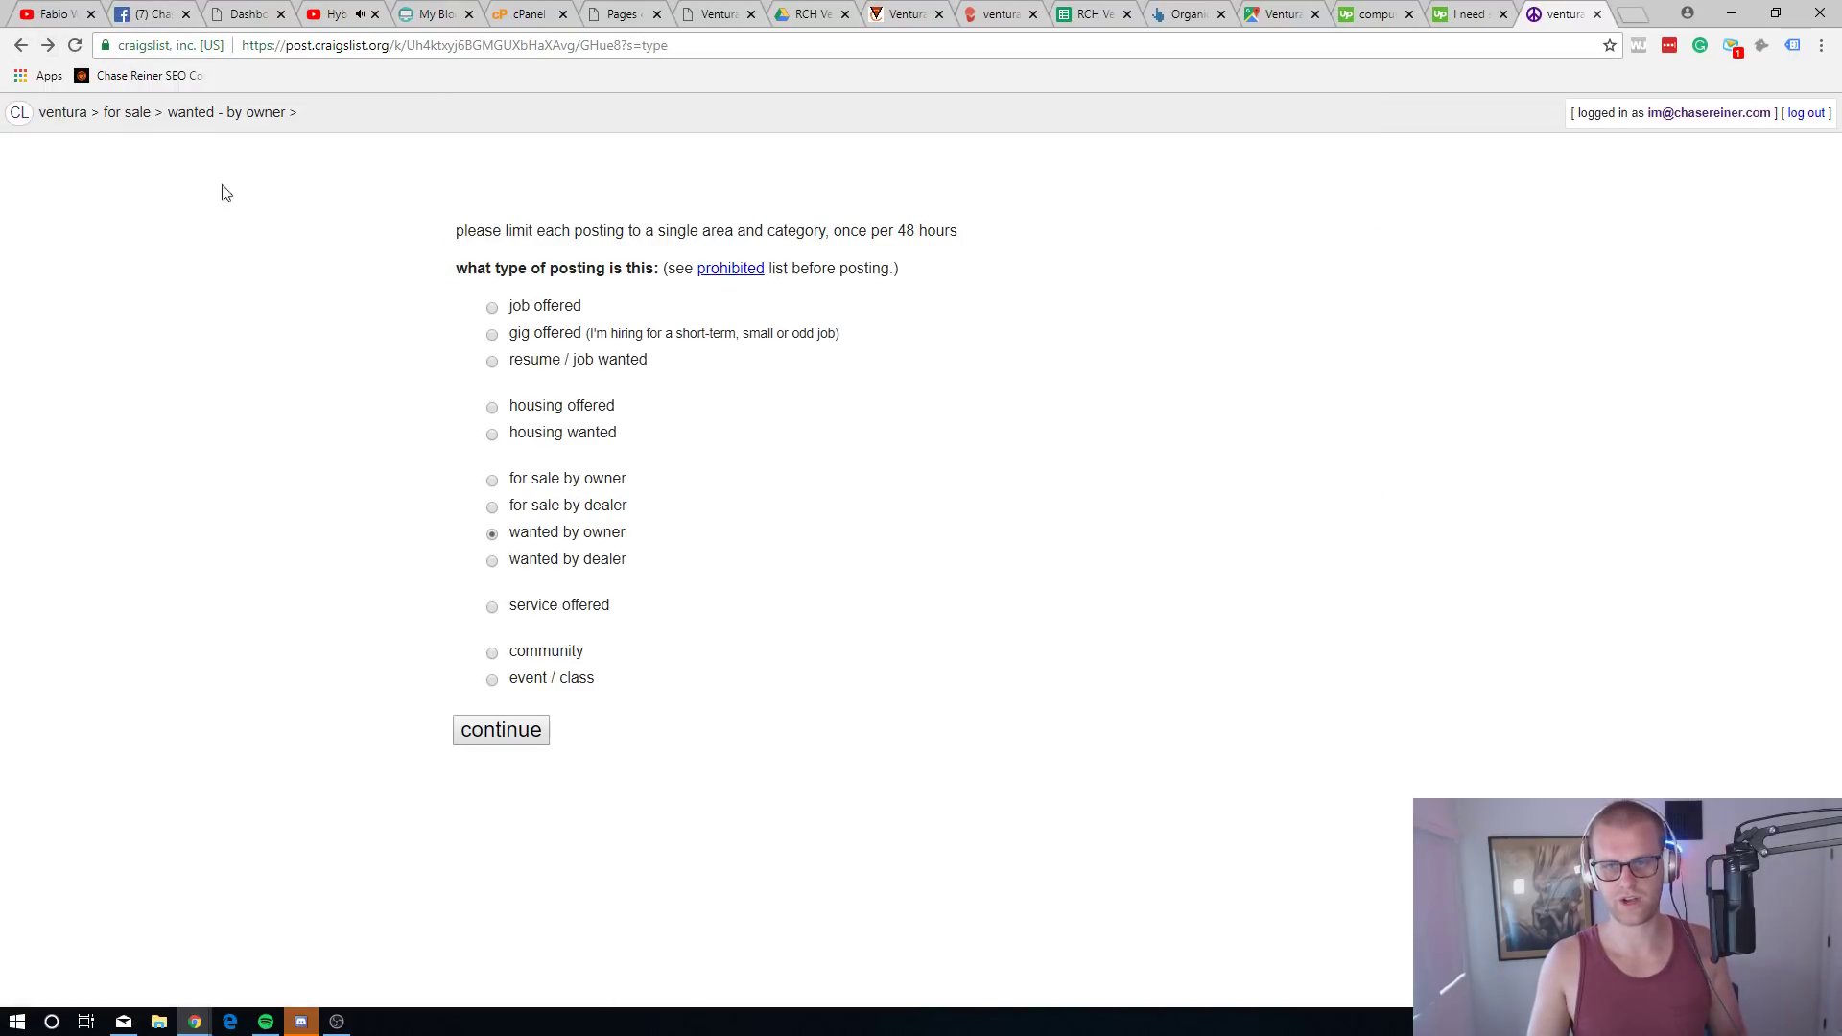
click(19, 113)
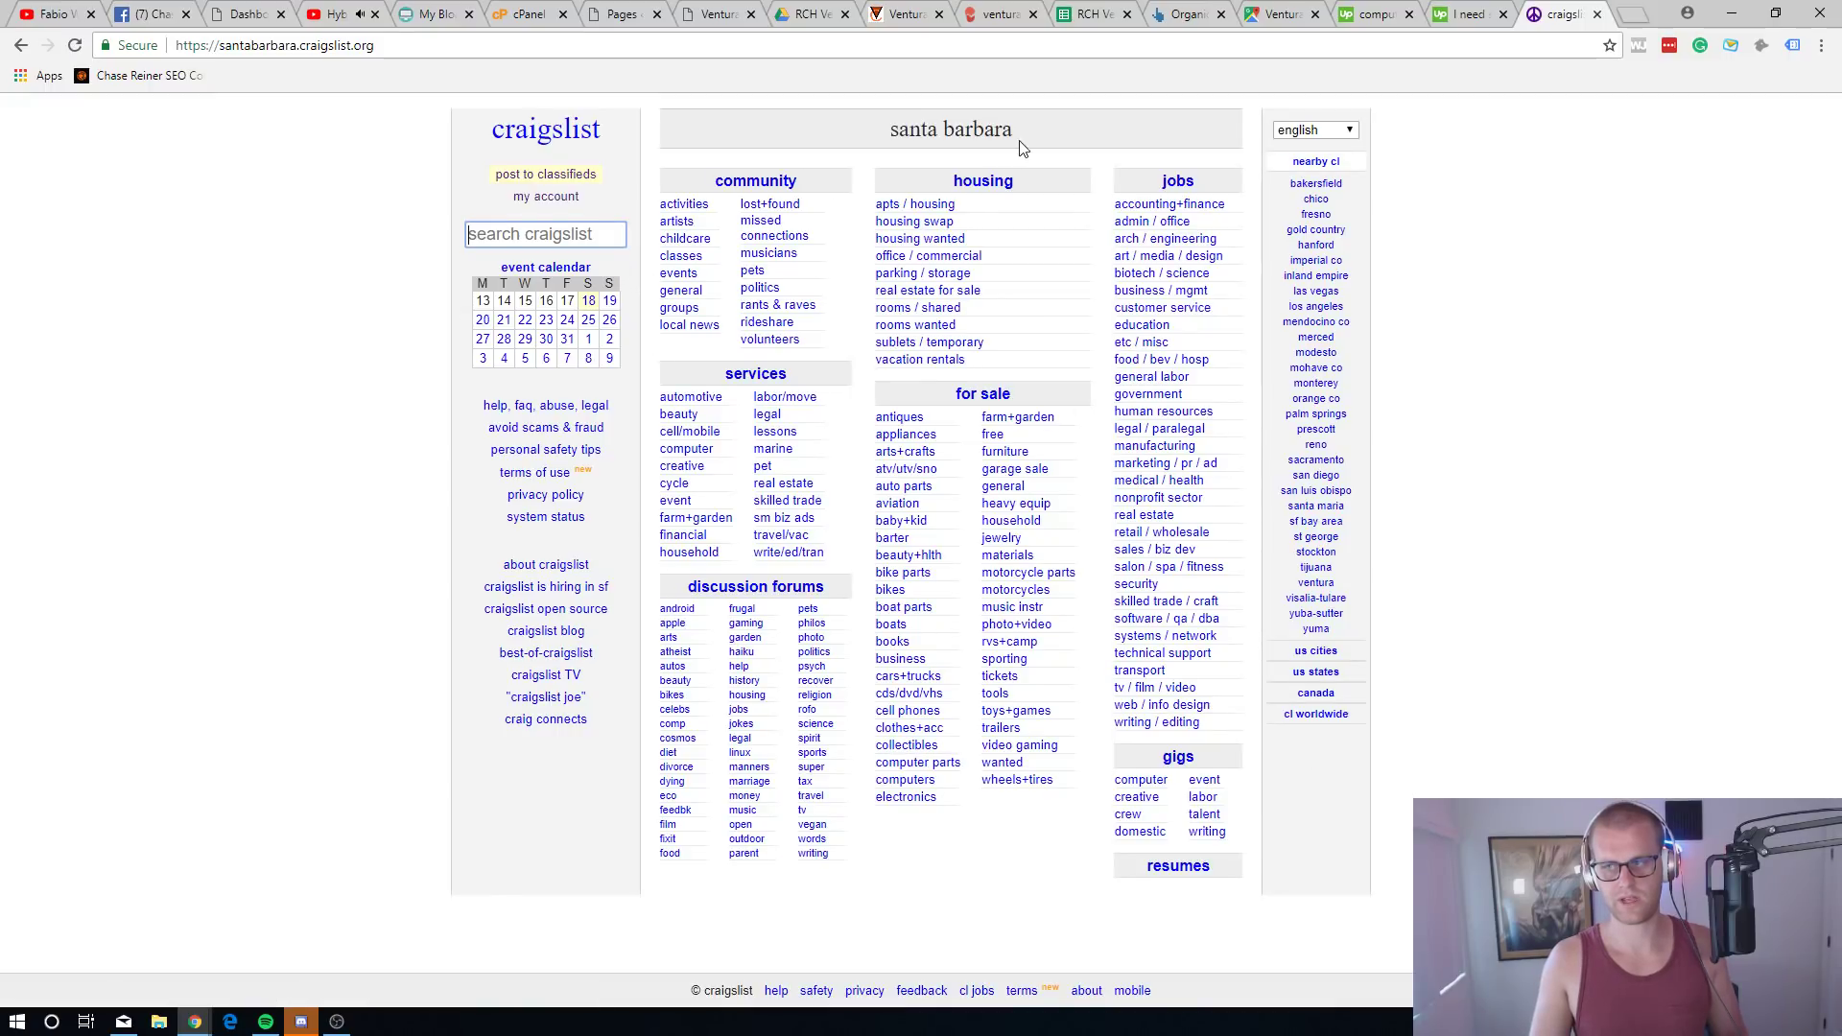
Switch the Craigslist site to Ventura, CA via the city chooser
click(973, 140)
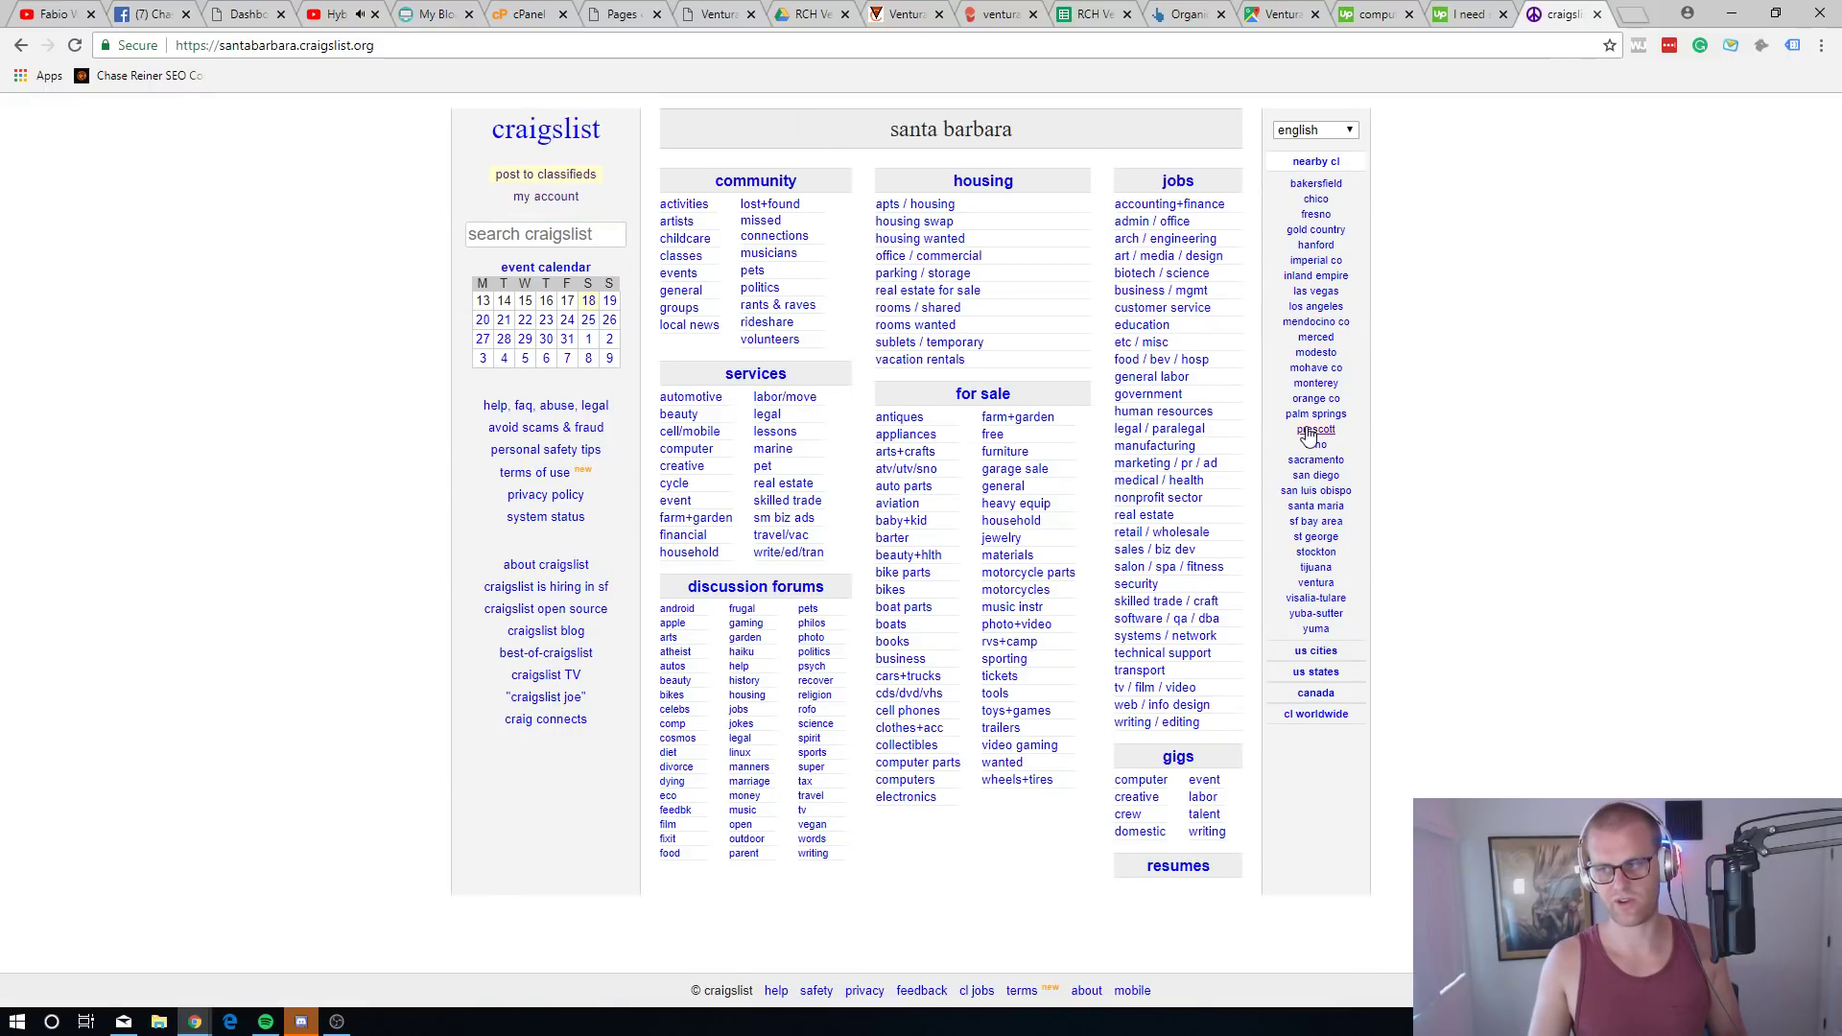
click(974, 146)
text(ventura)
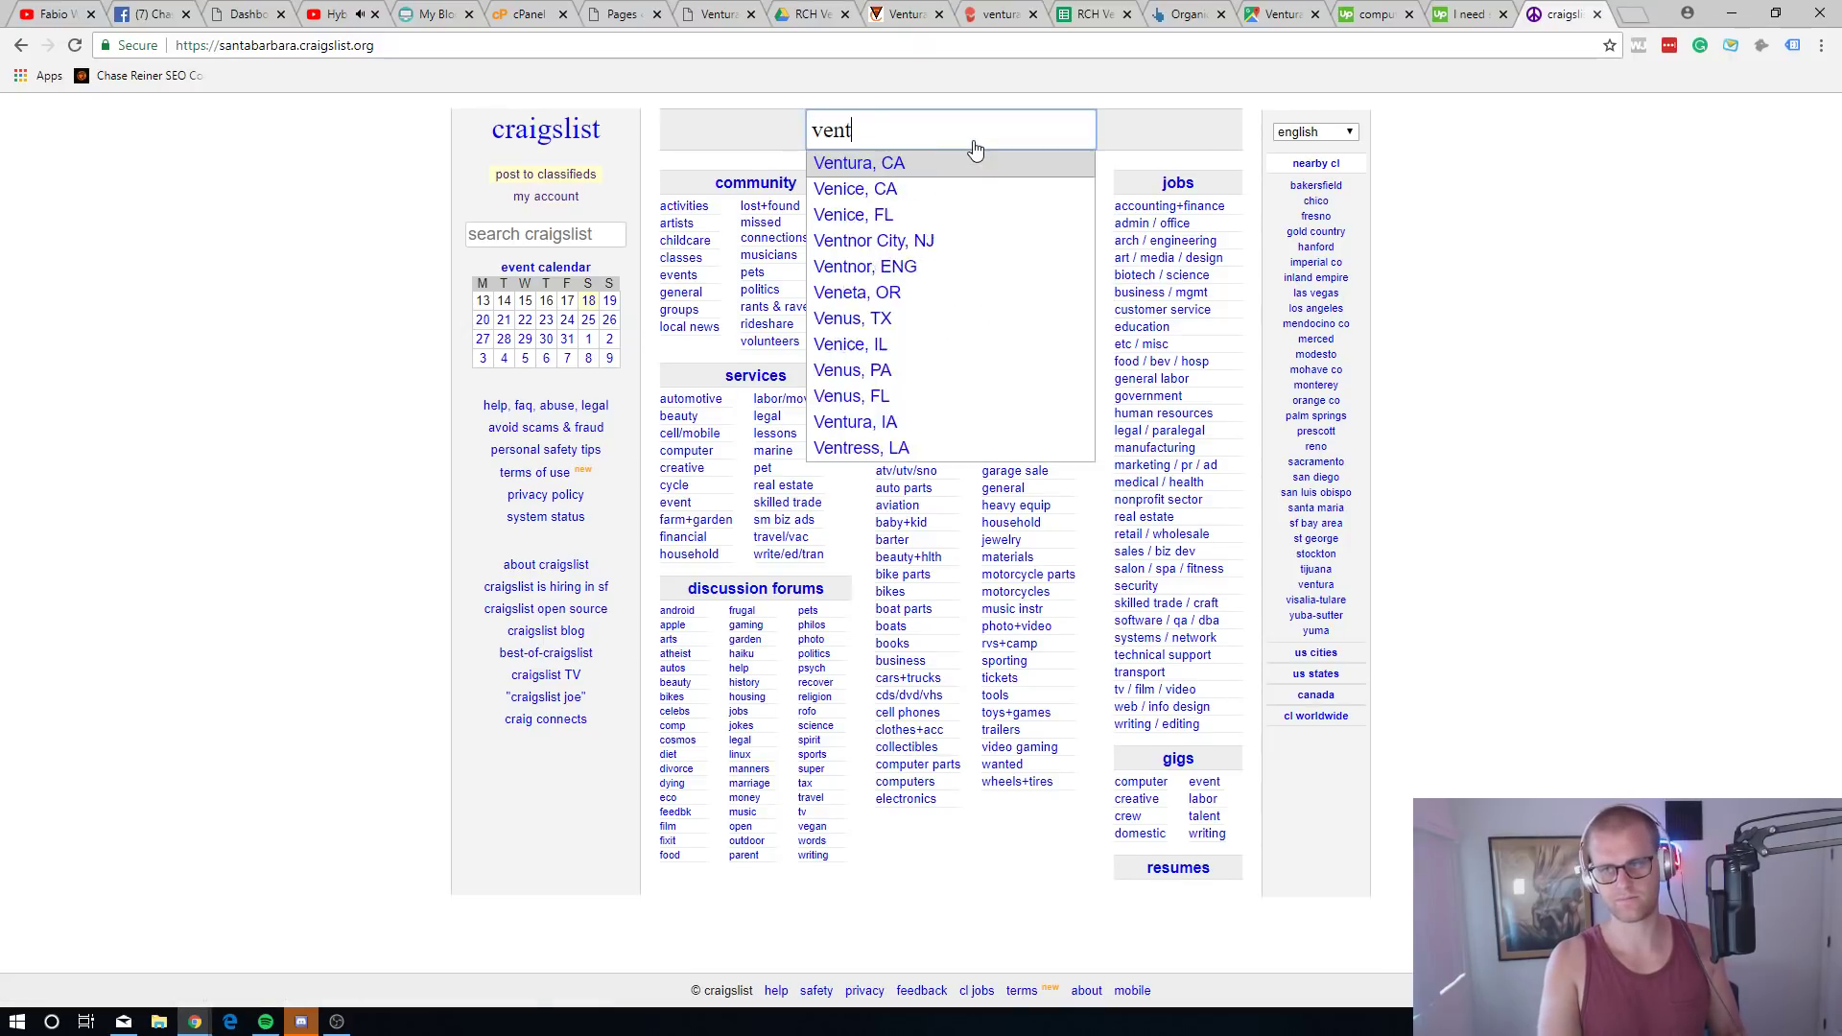
key(Return)
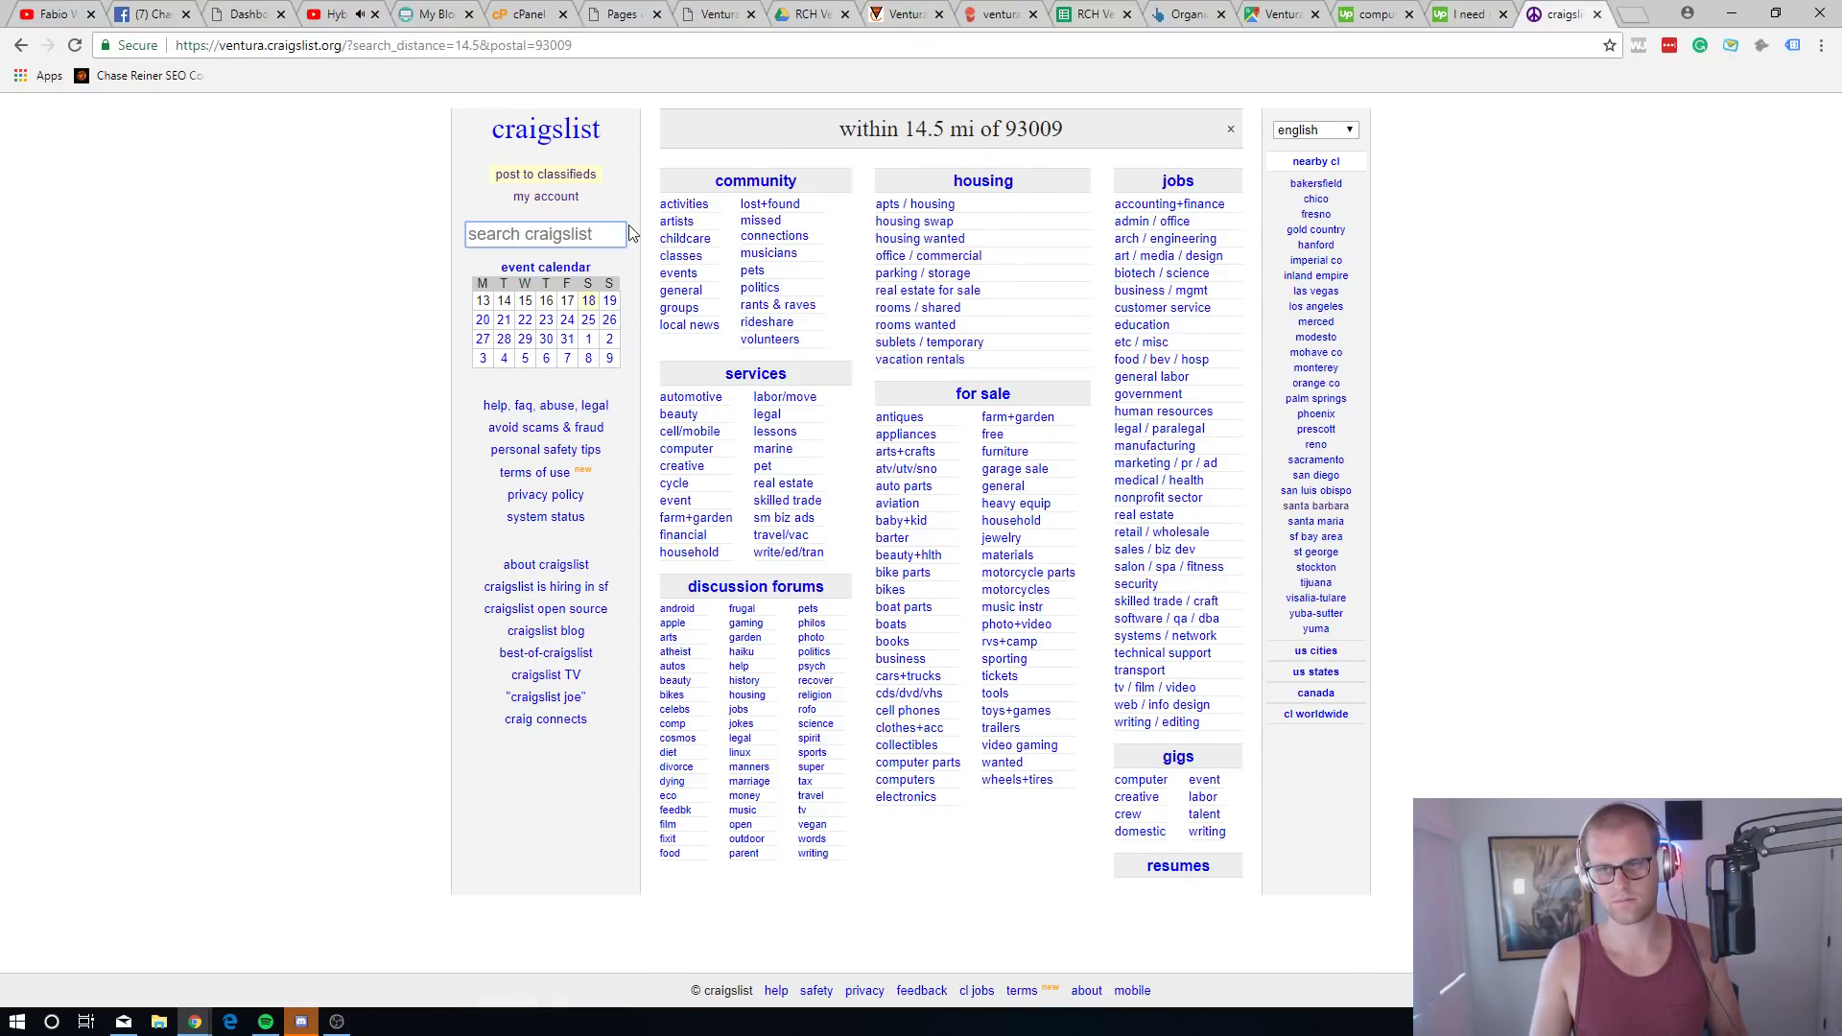
Search Ventura Craigslist jobs for 'computer repair' and open a blank new tab
text(compute)
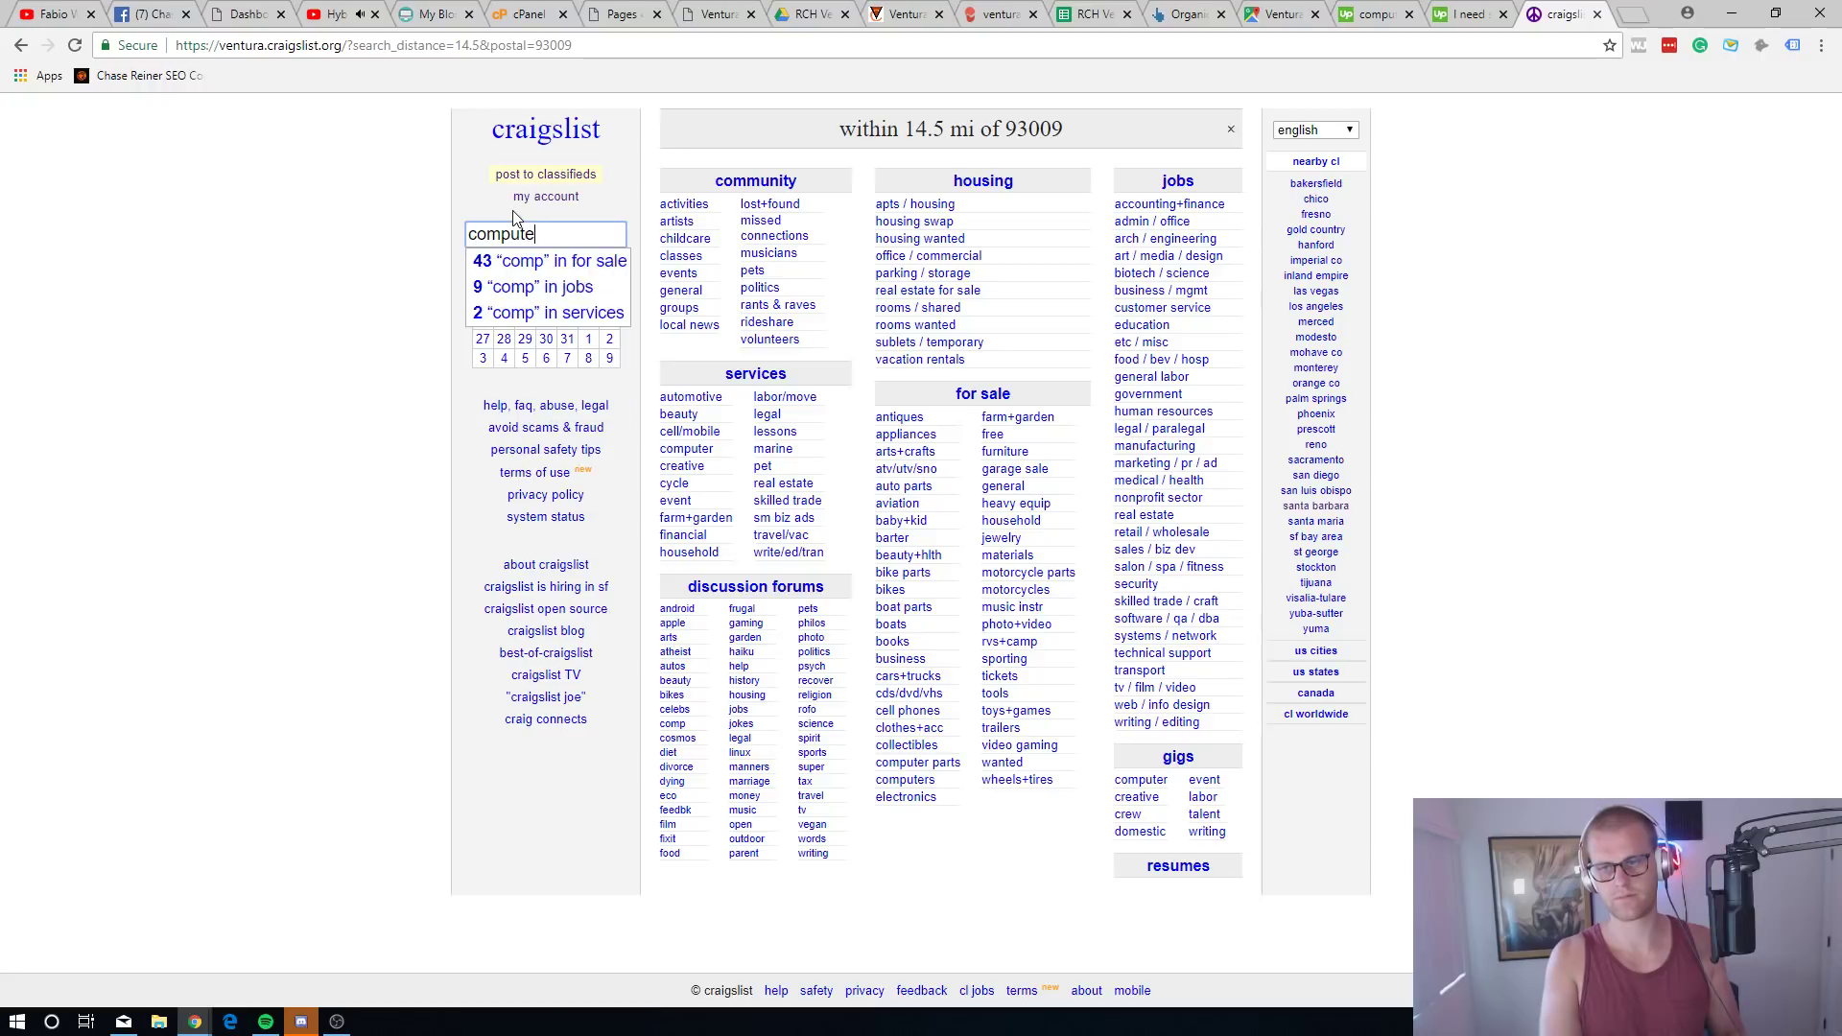
text(r repair)
key(Return)
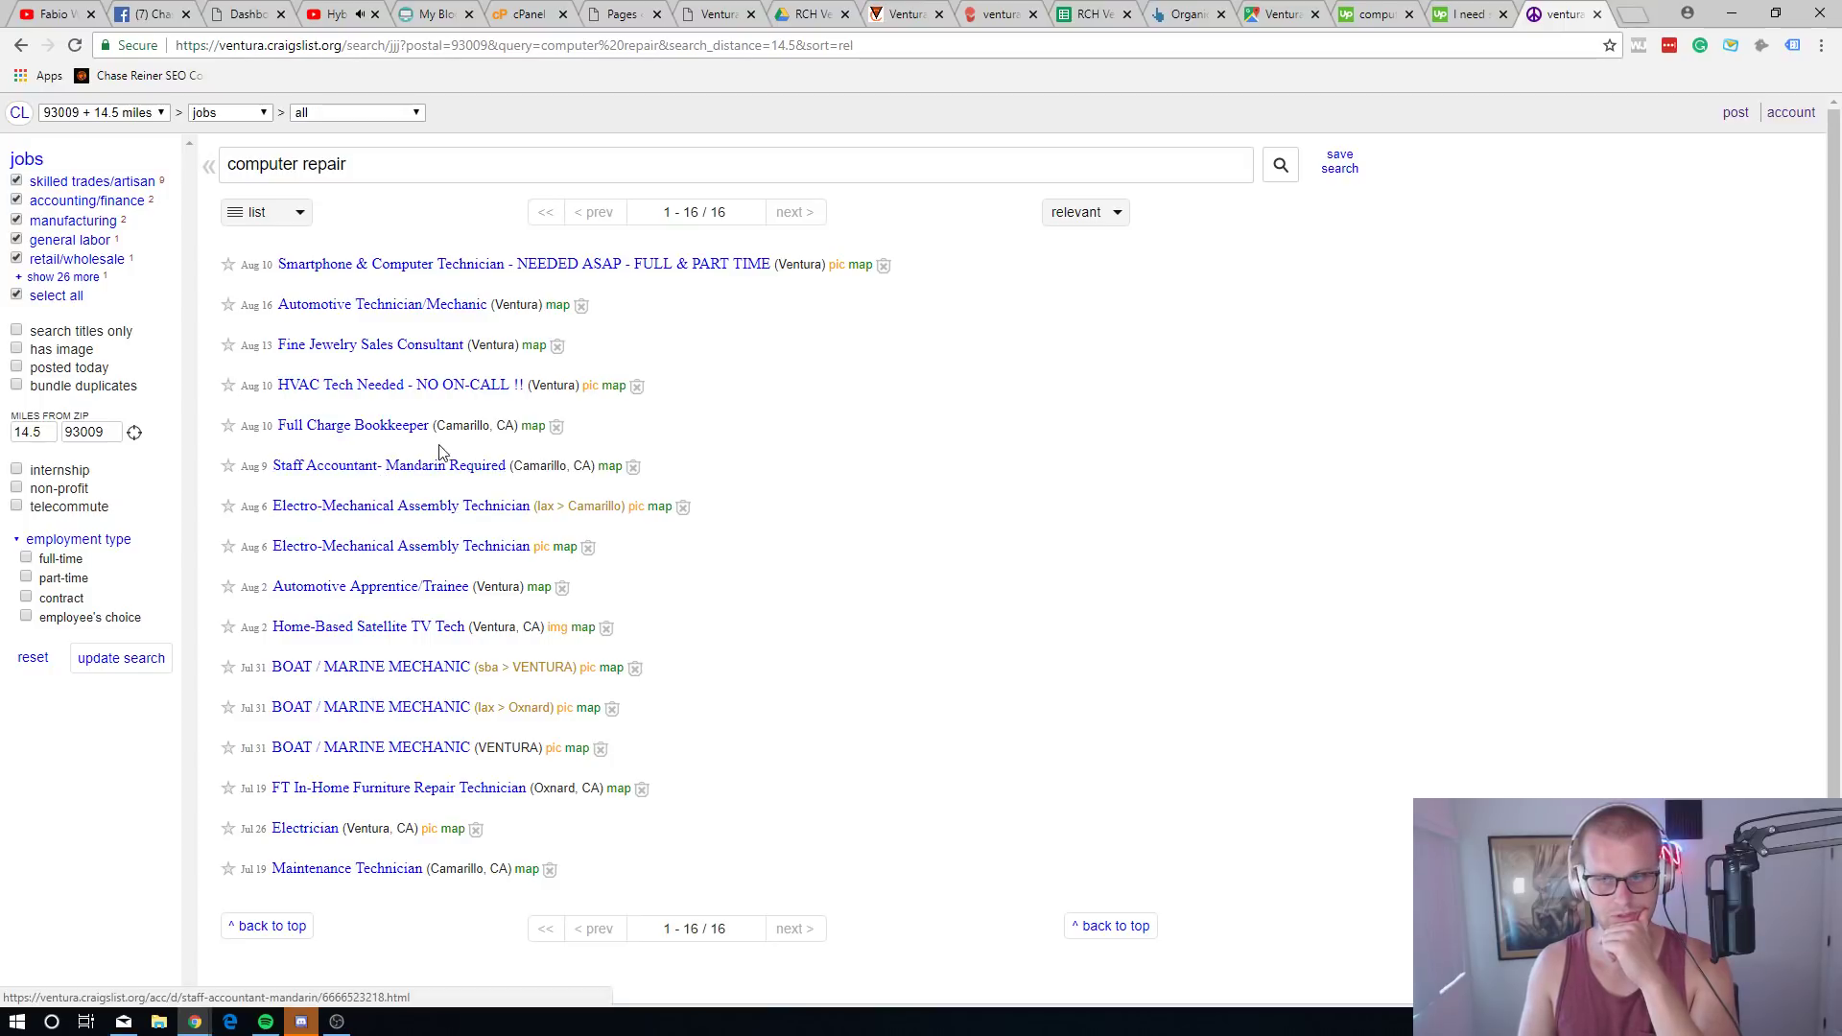
click(823, 146)
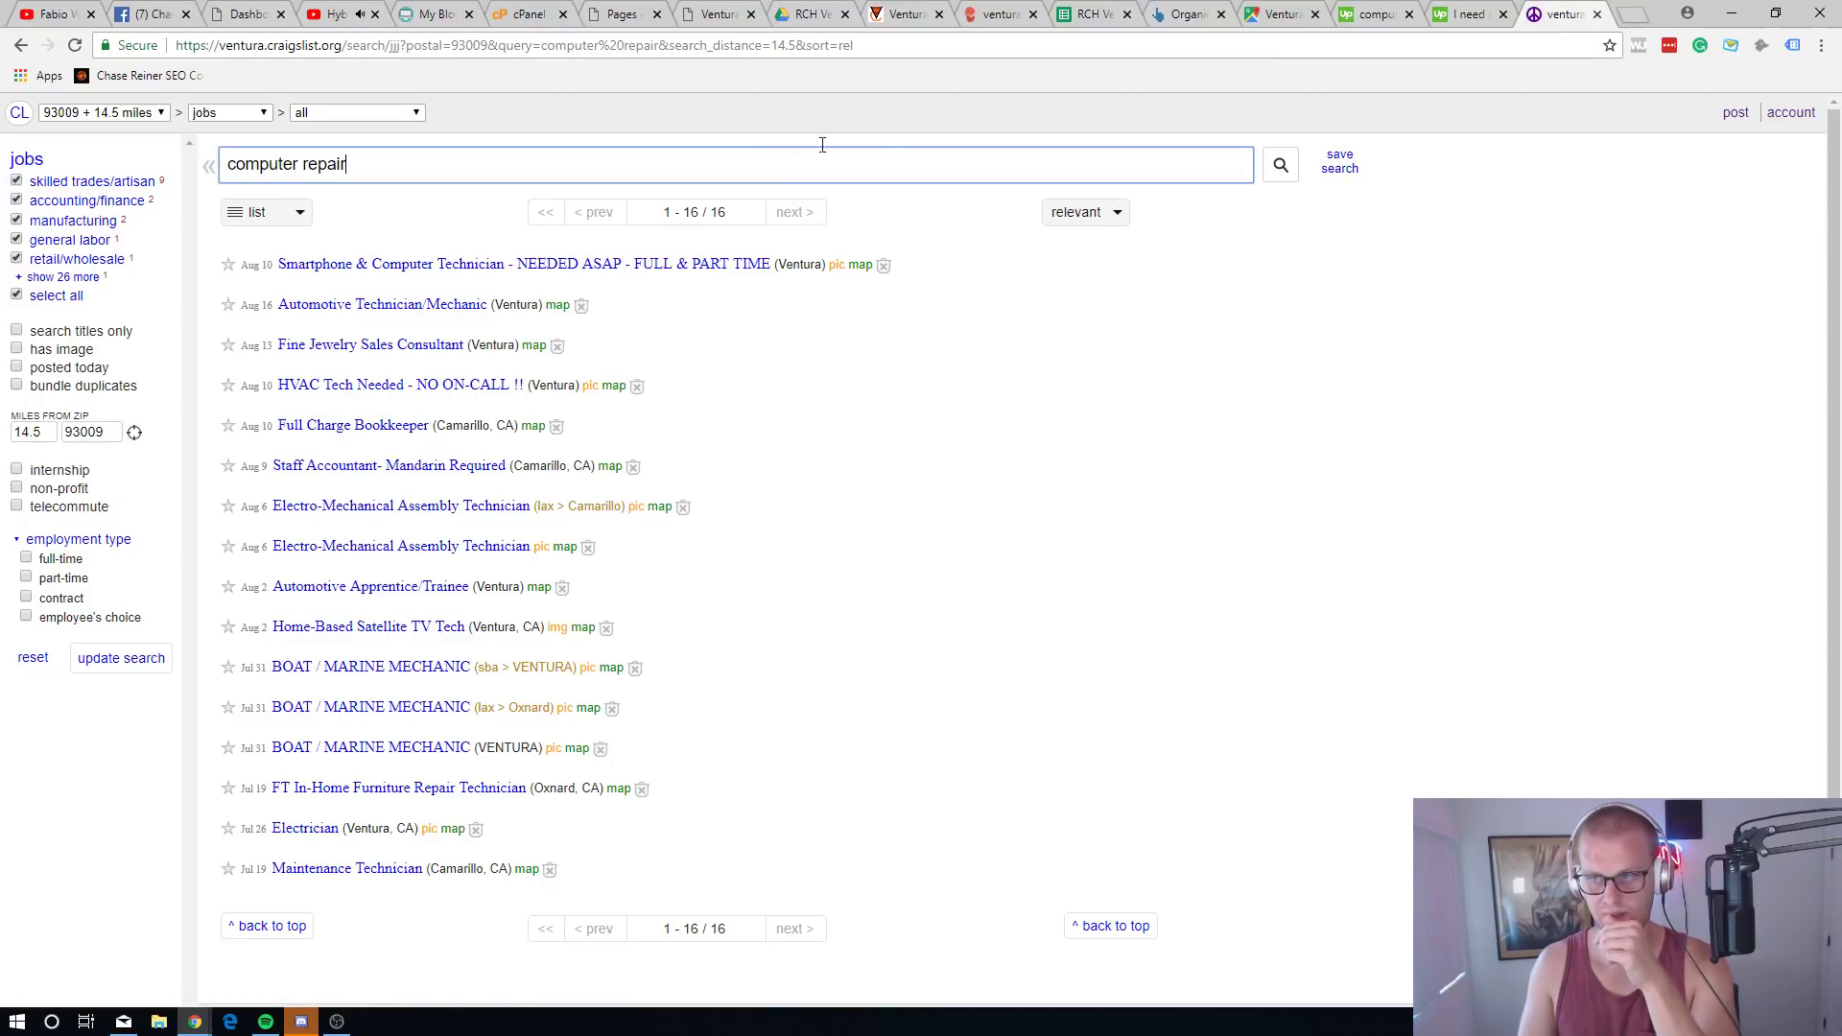
click(1631, 12)
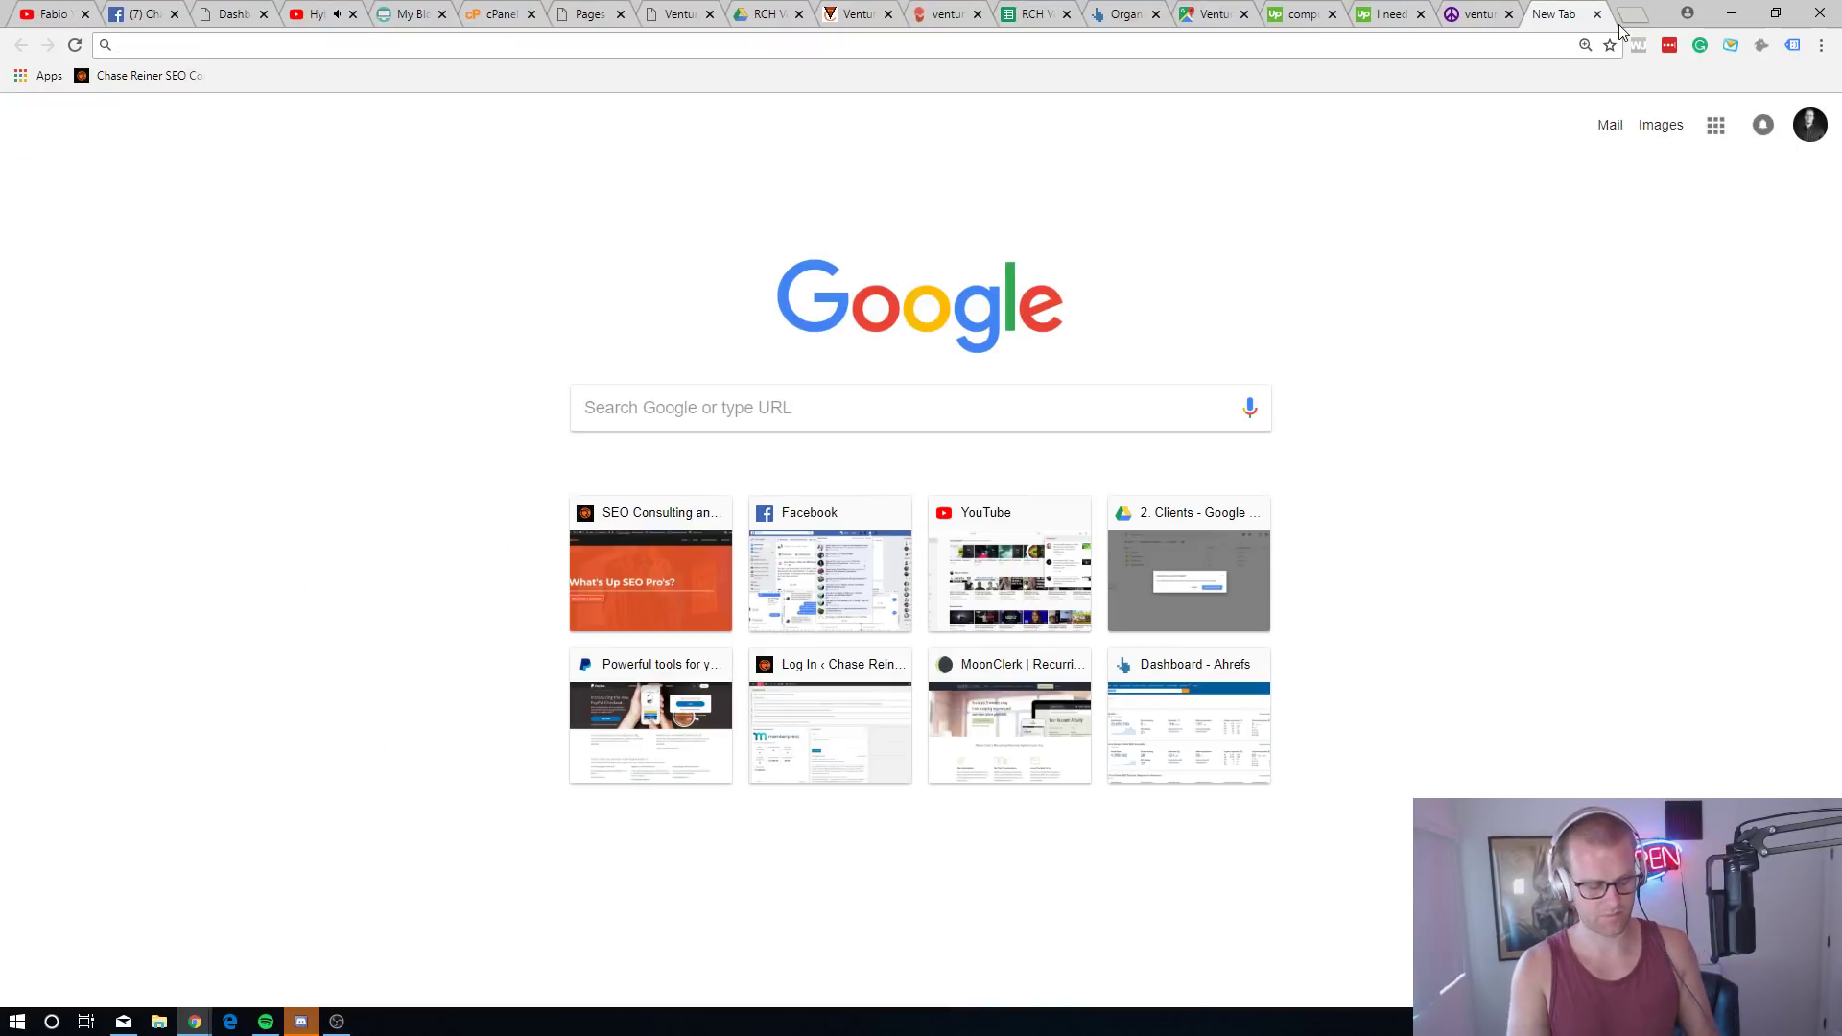
Go to Yelp and set the search location to Ventura, CA
text(yelp)
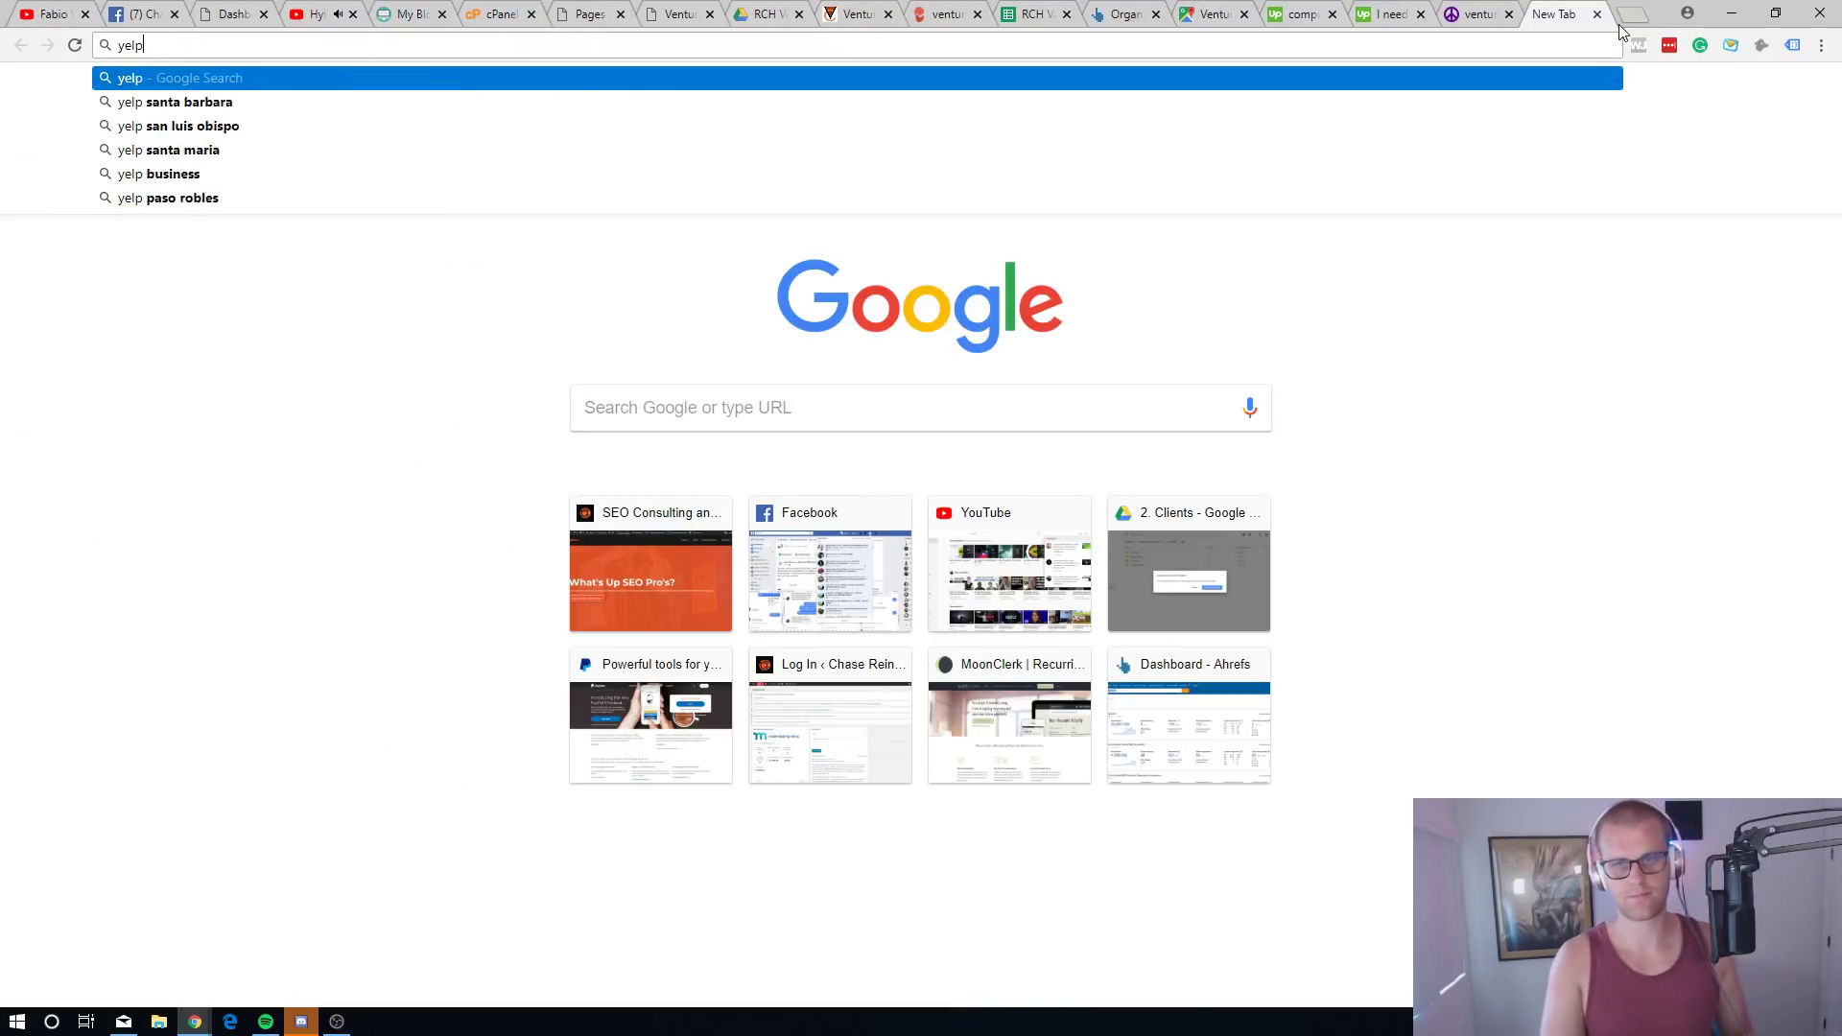
key(Return)
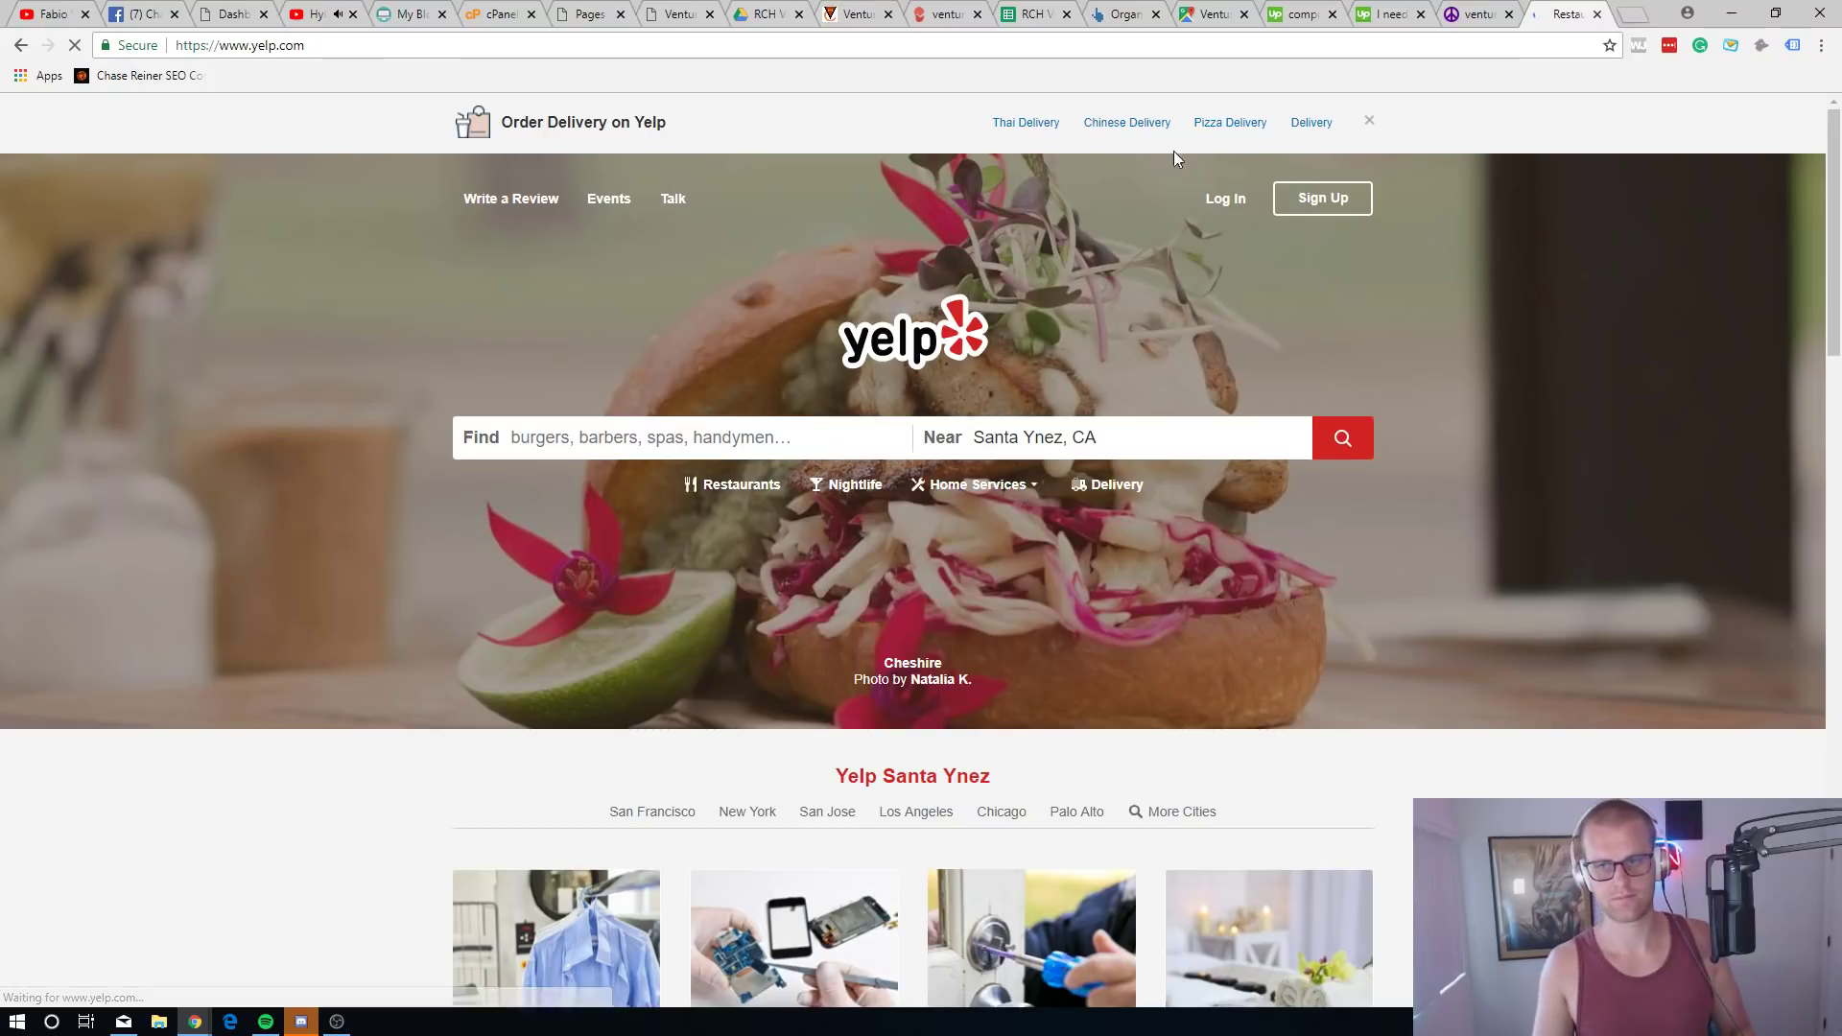
click(1081, 437)
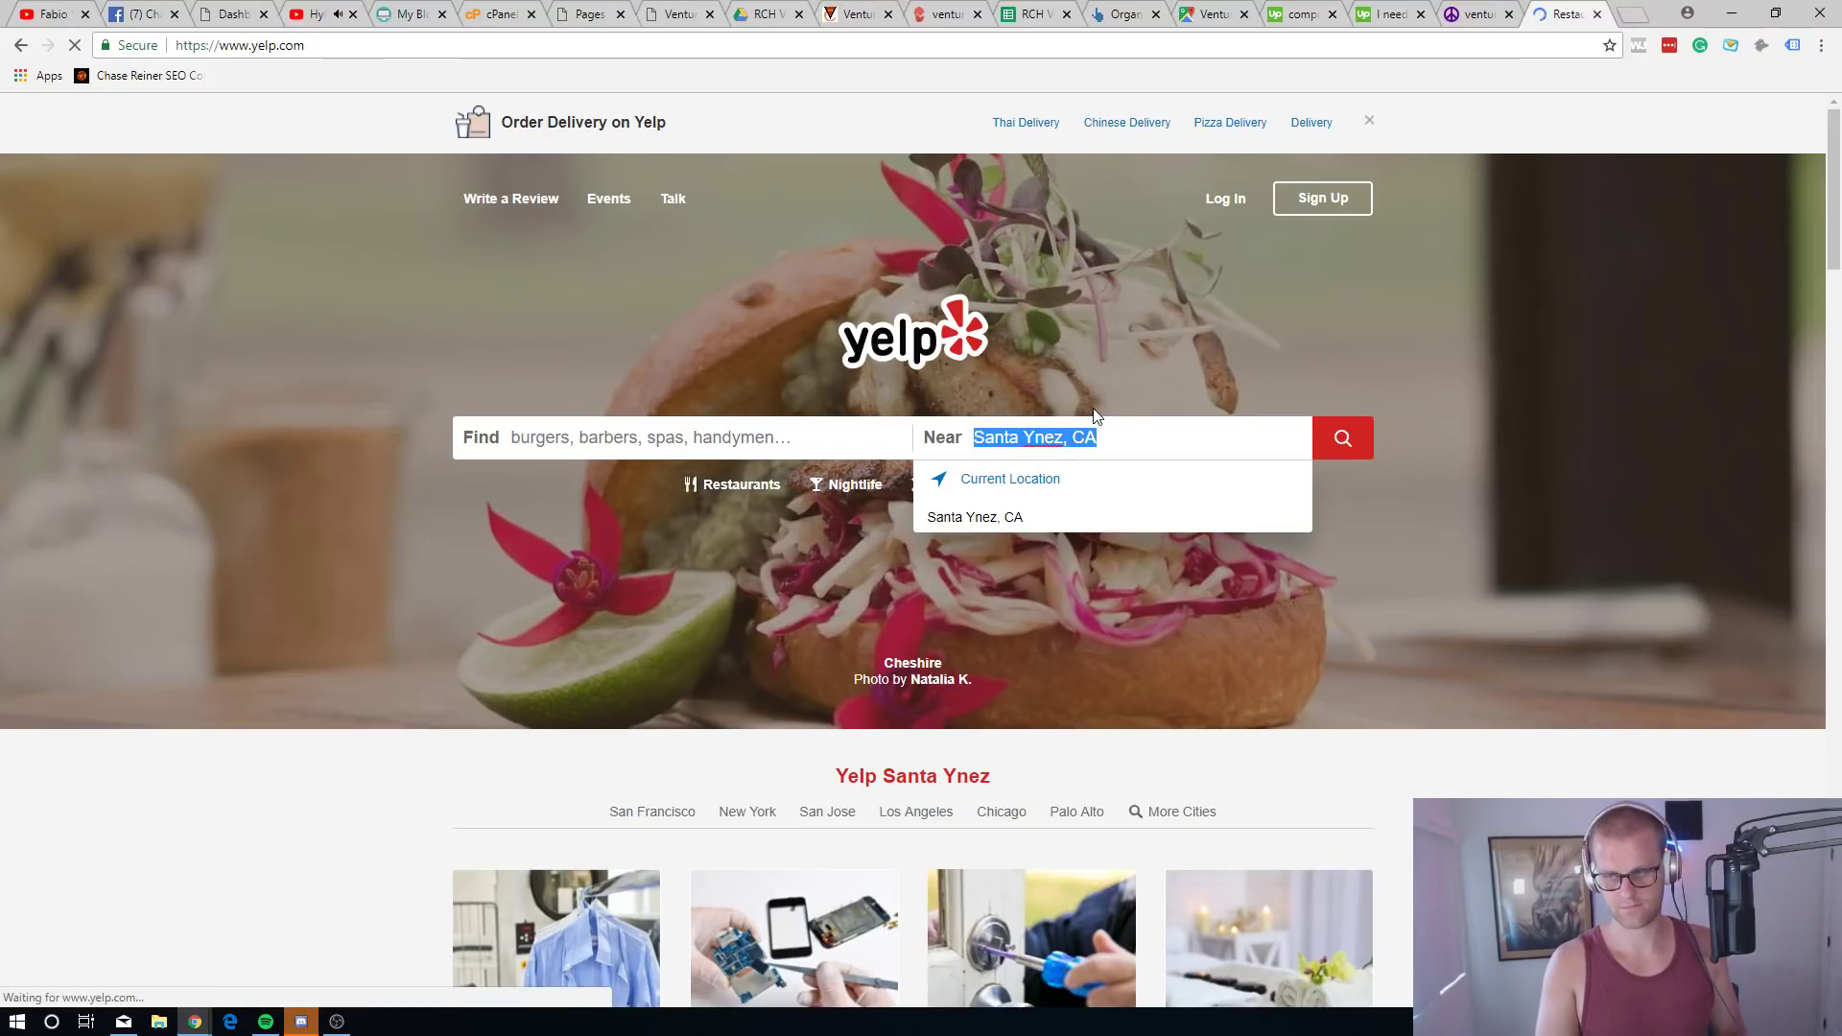
text(computer repa)
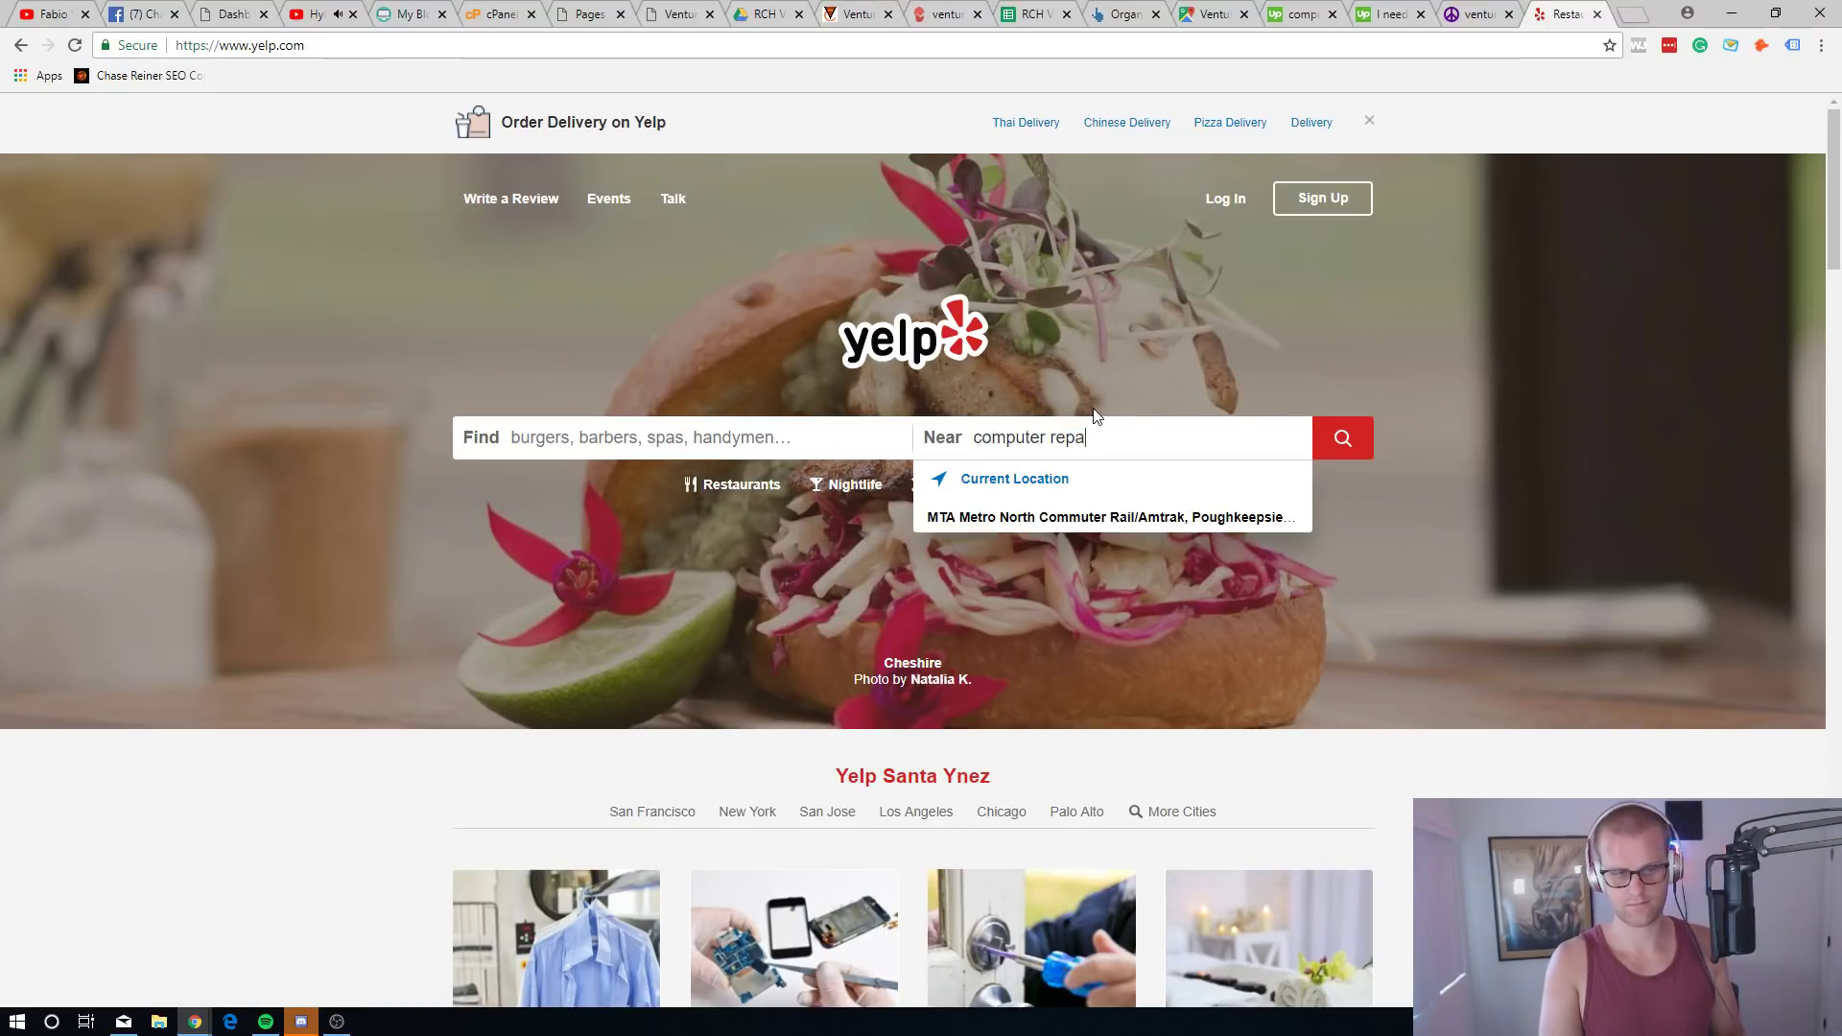
text(ir)
click(1089, 480)
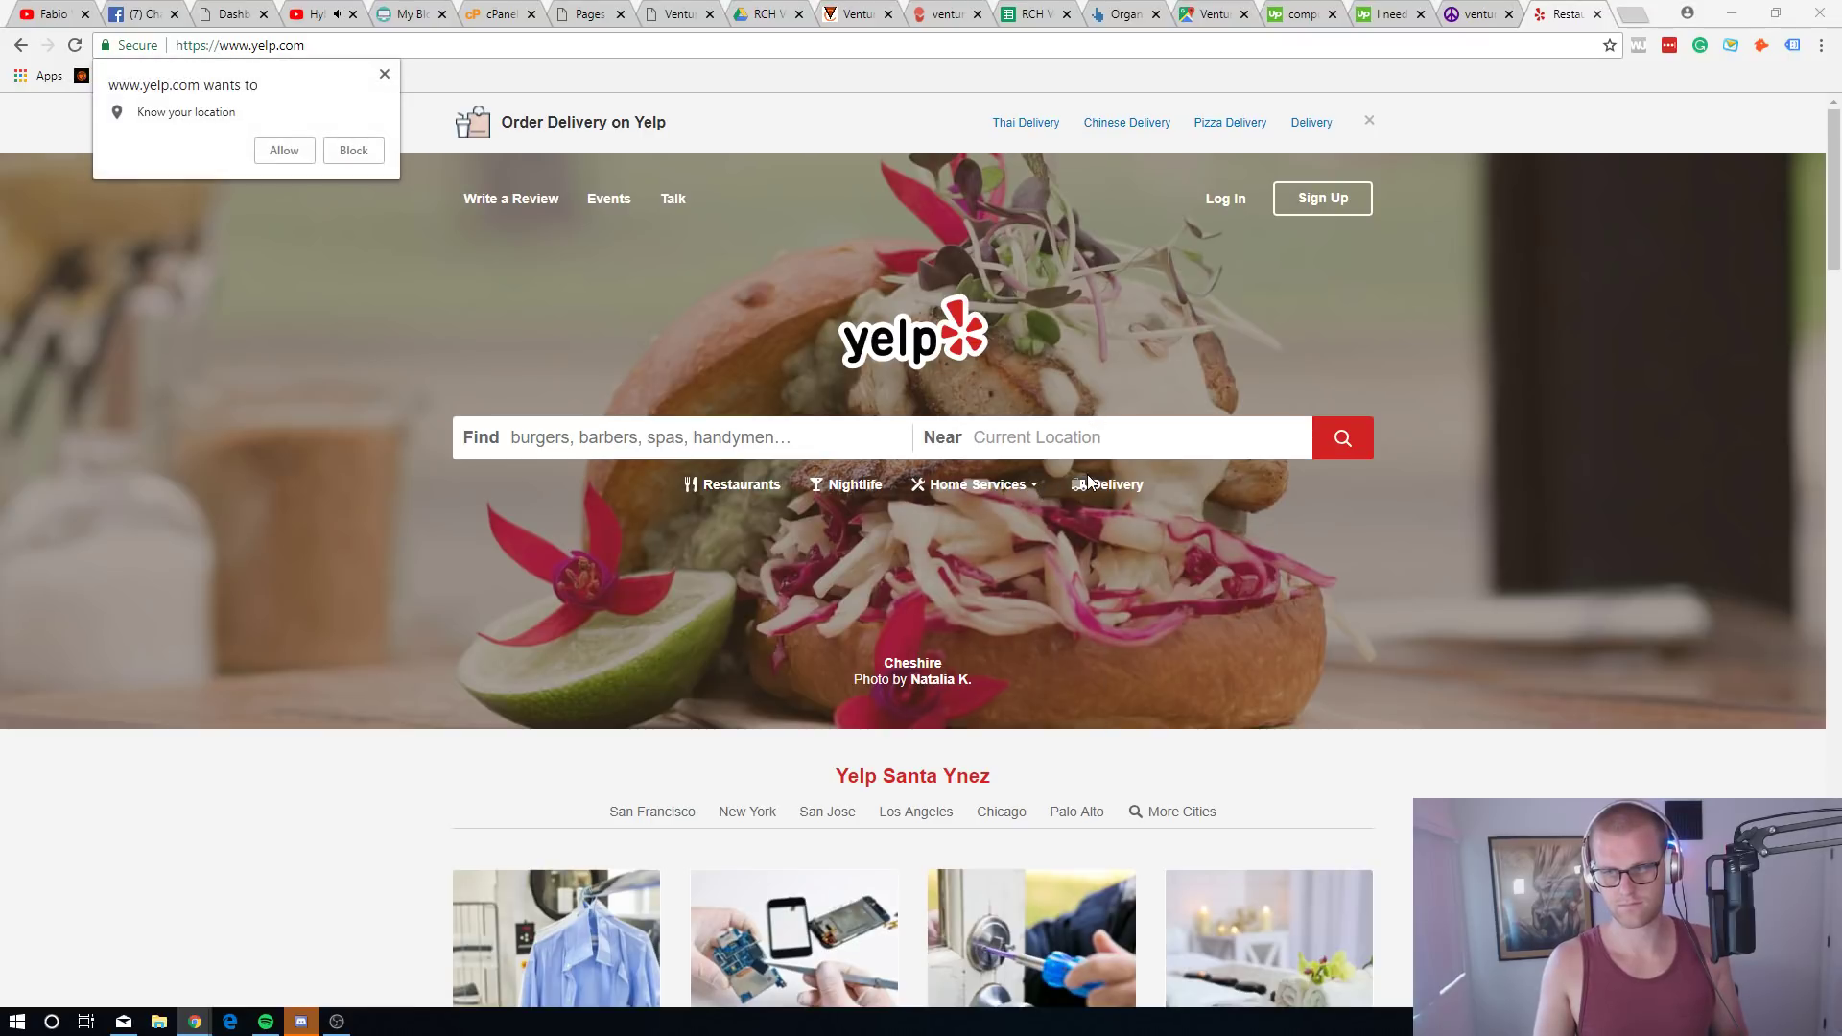
click(284, 150)
click(1104, 439)
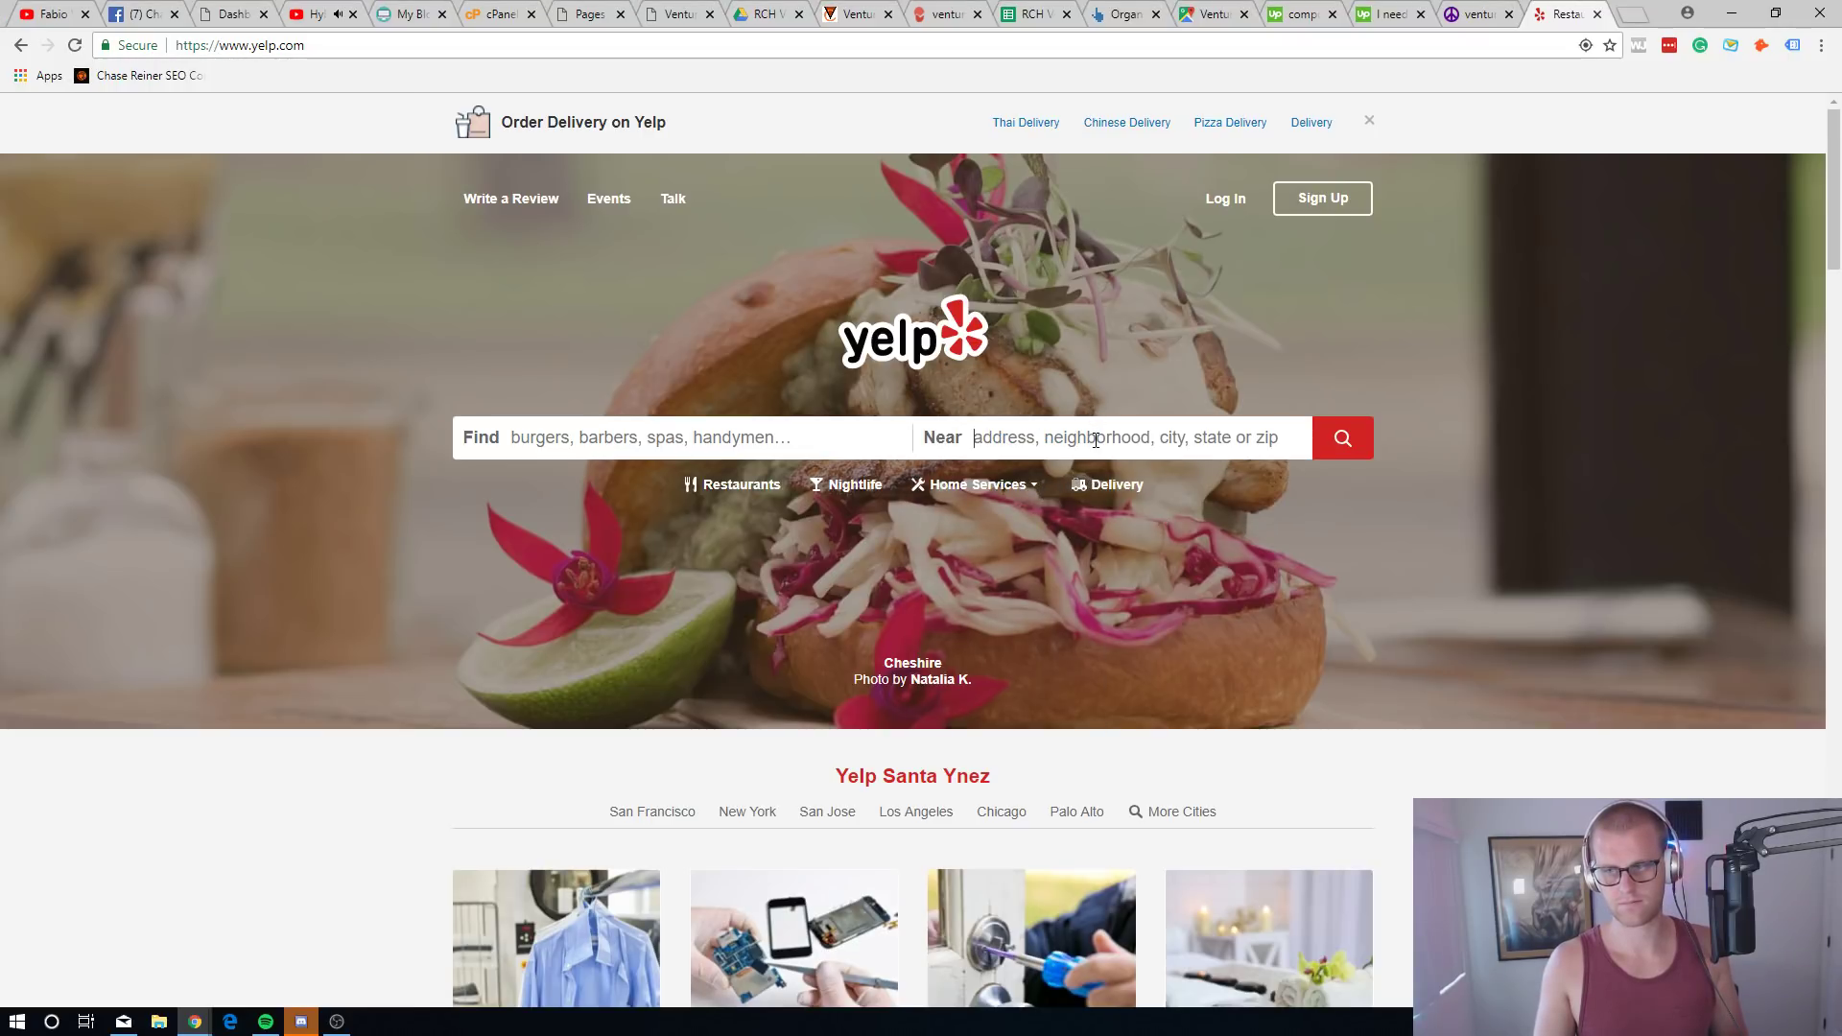
text(ventura)
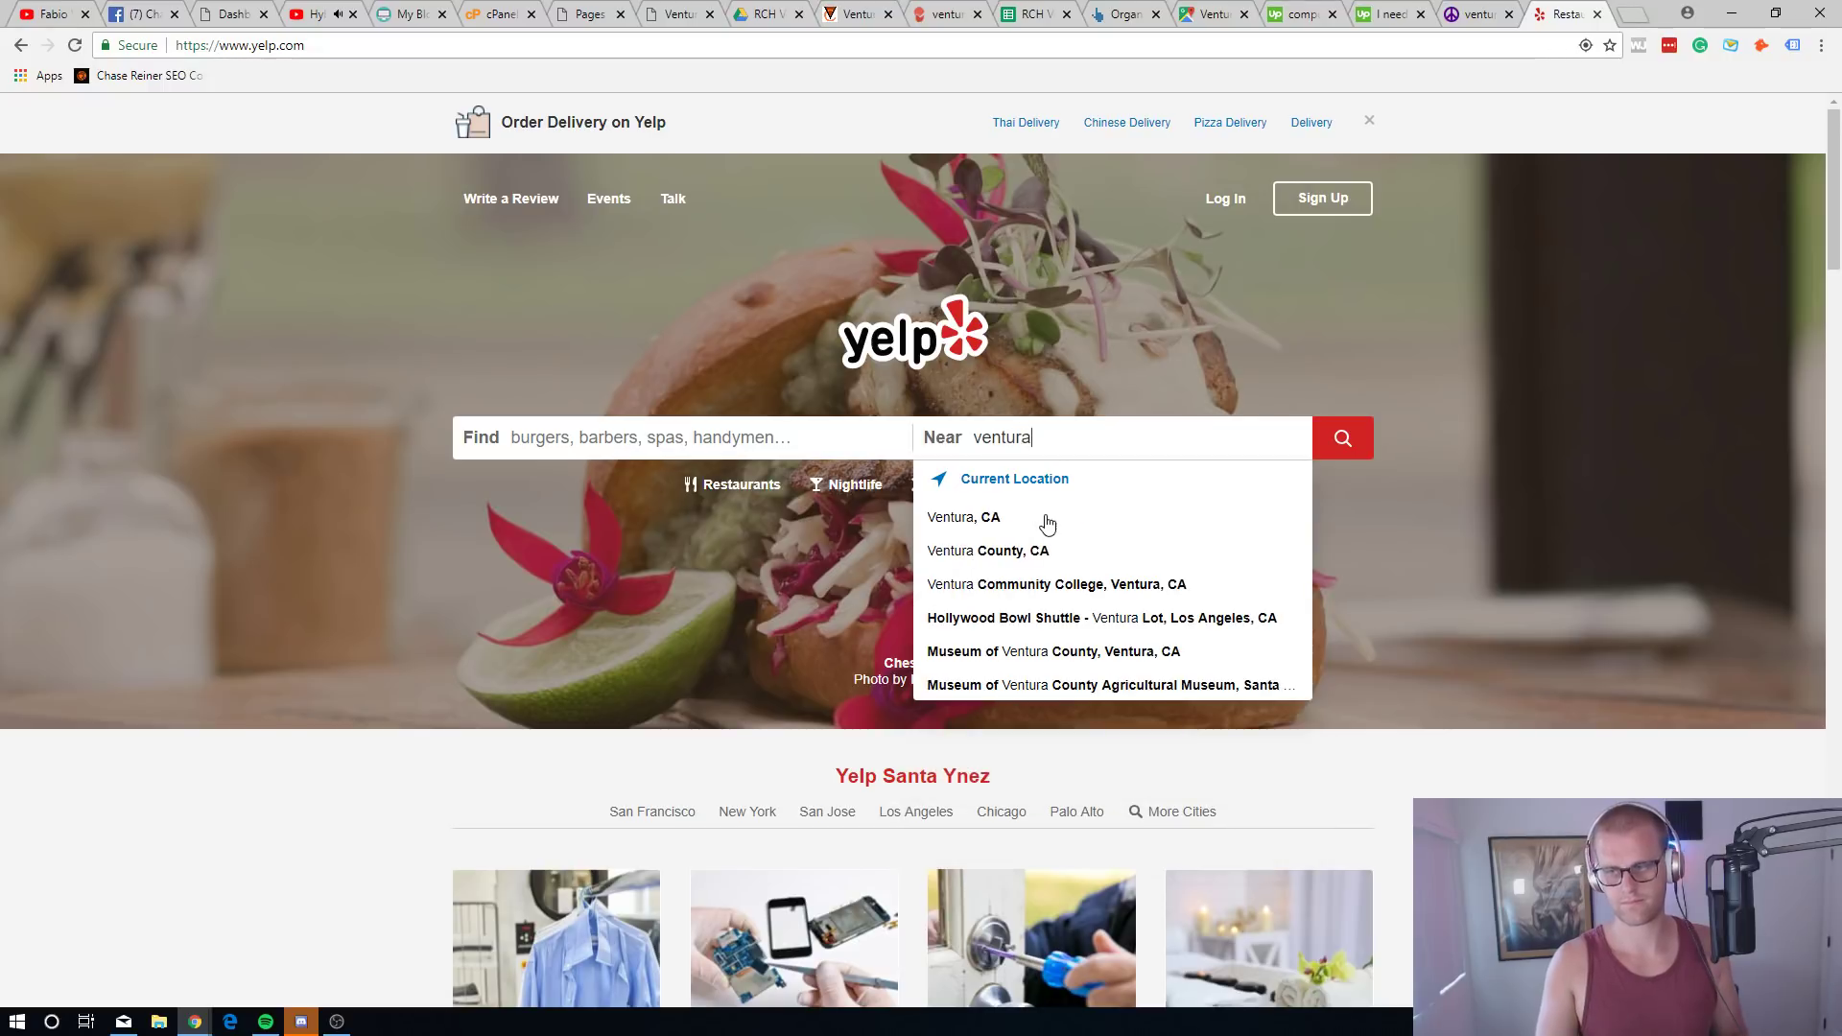
click(1048, 524)
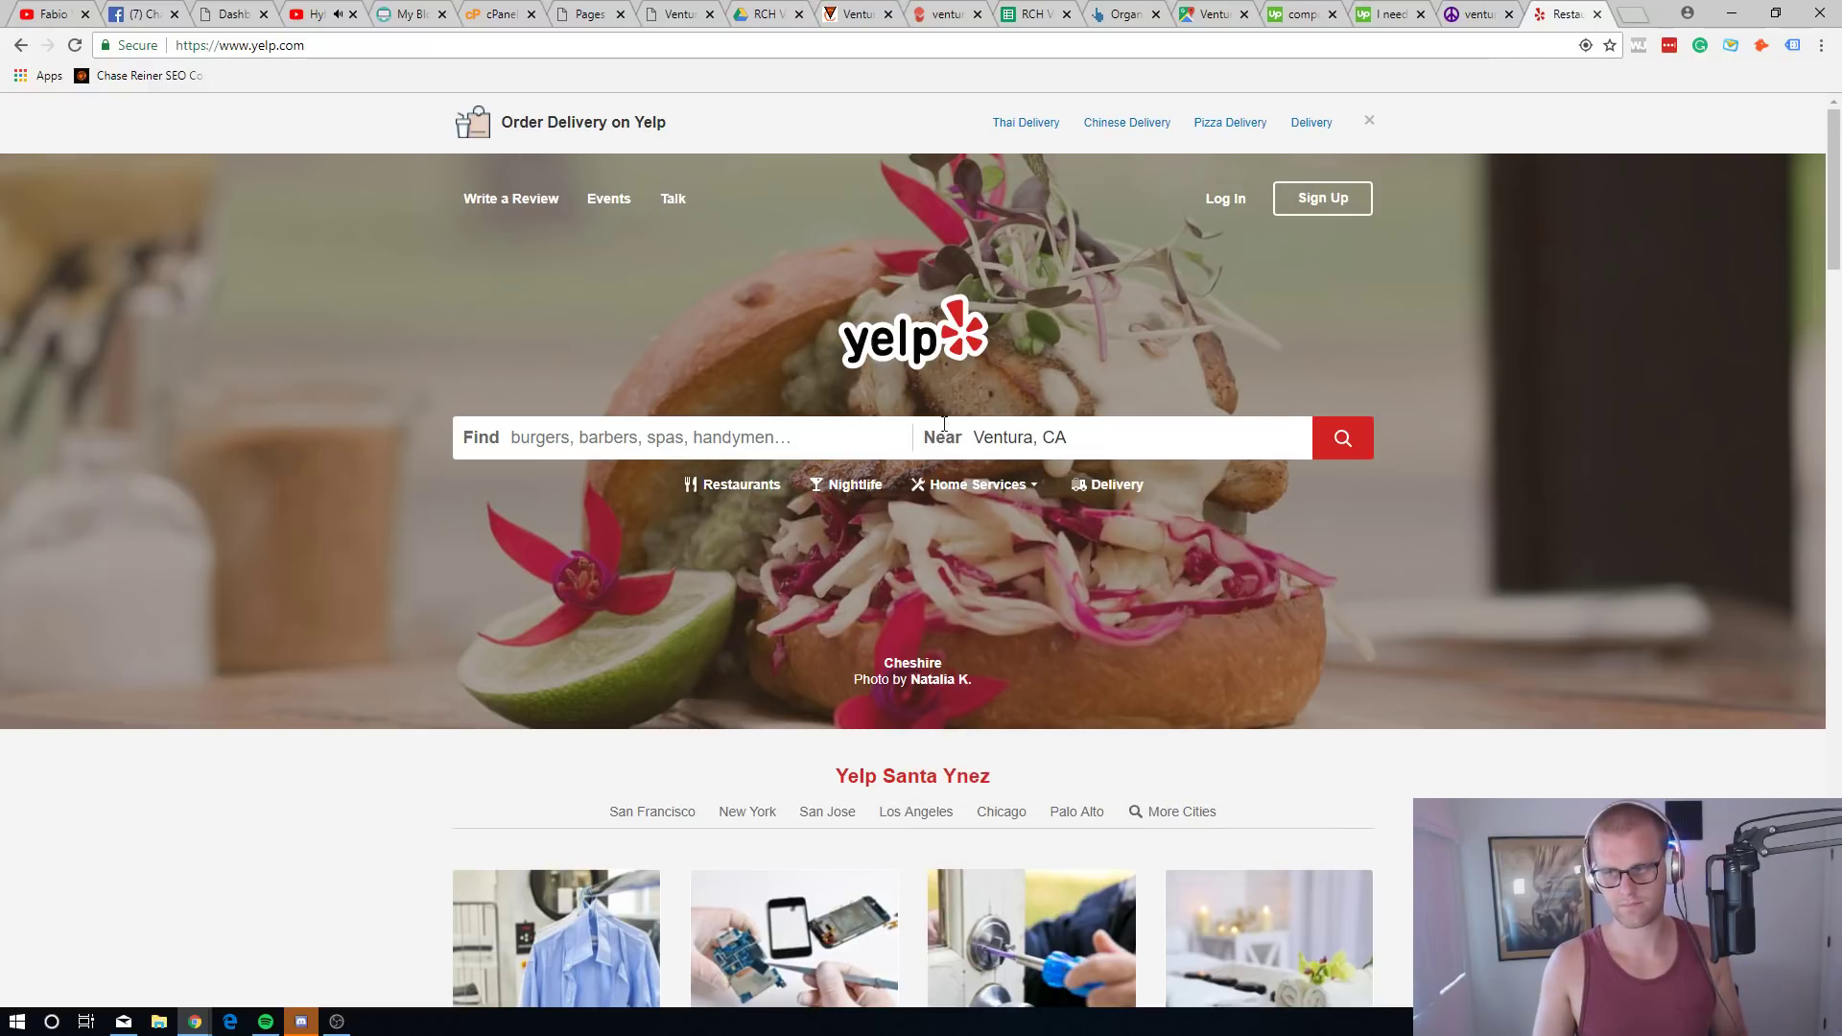
Search Yelp for 'computer repair' in Ventura and go to the second results page
click(720, 418)
text(computer repair)
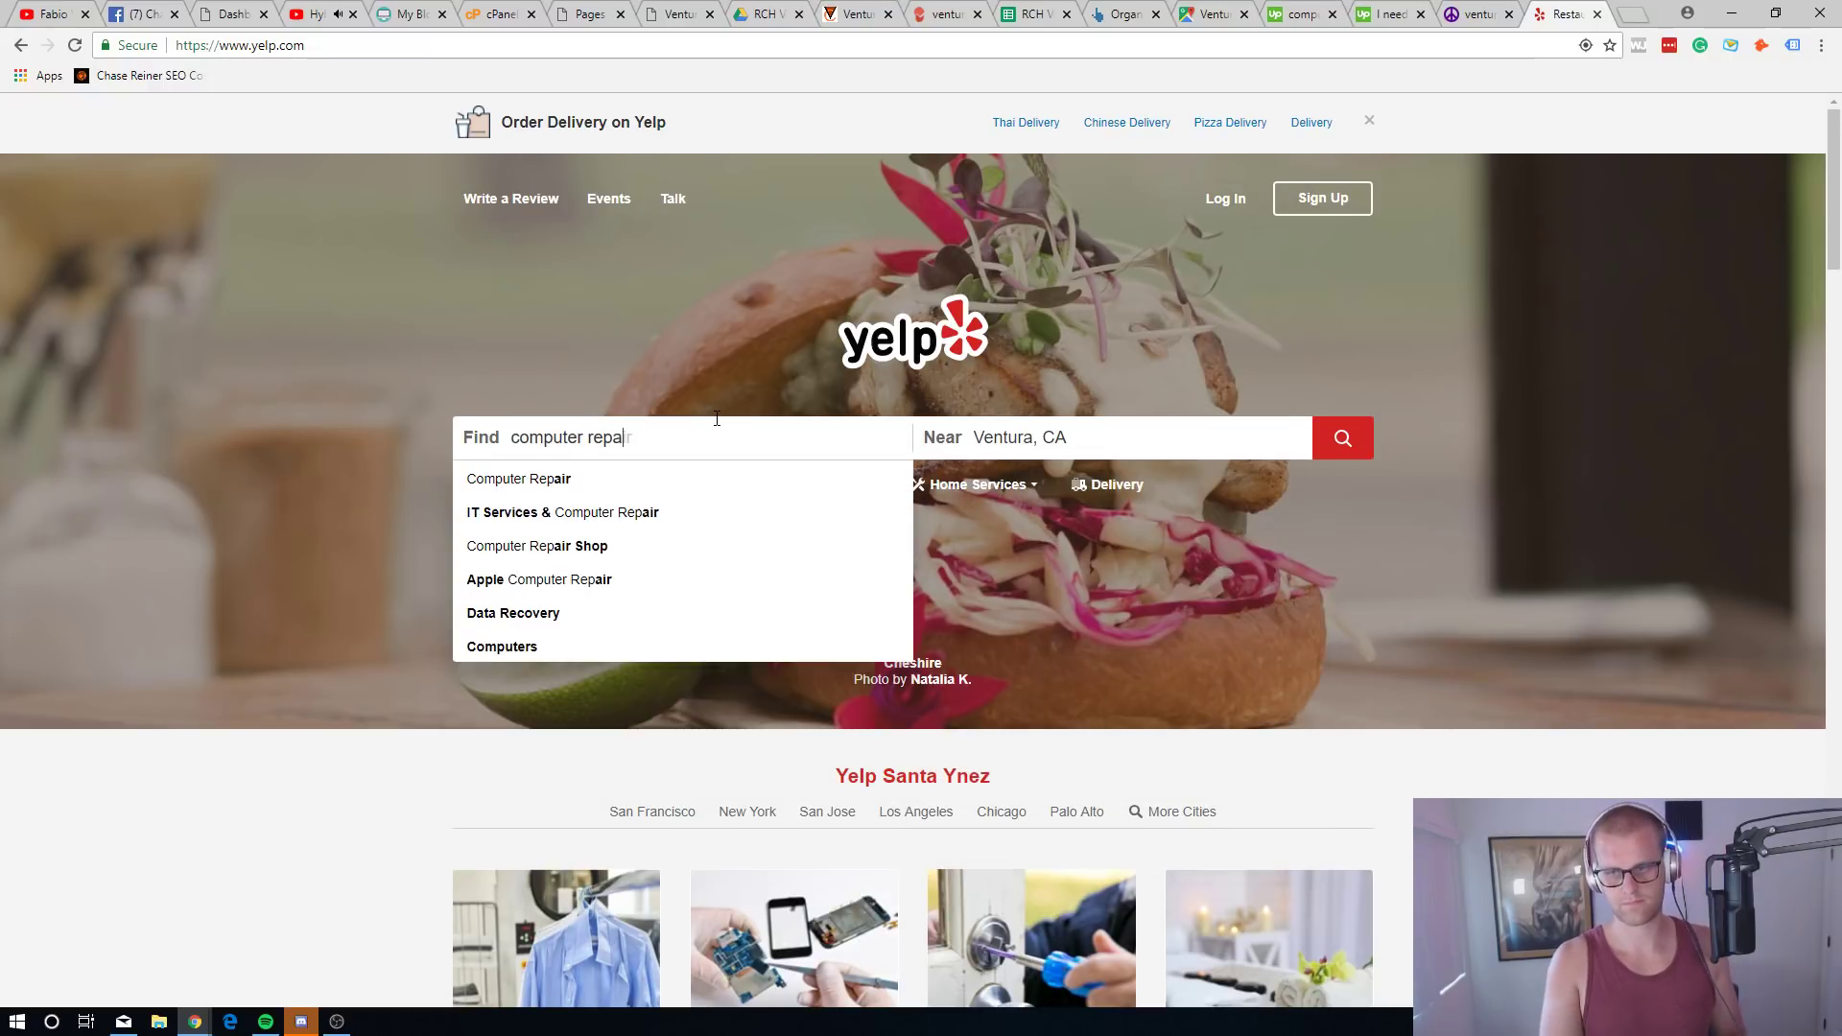
key(Return)
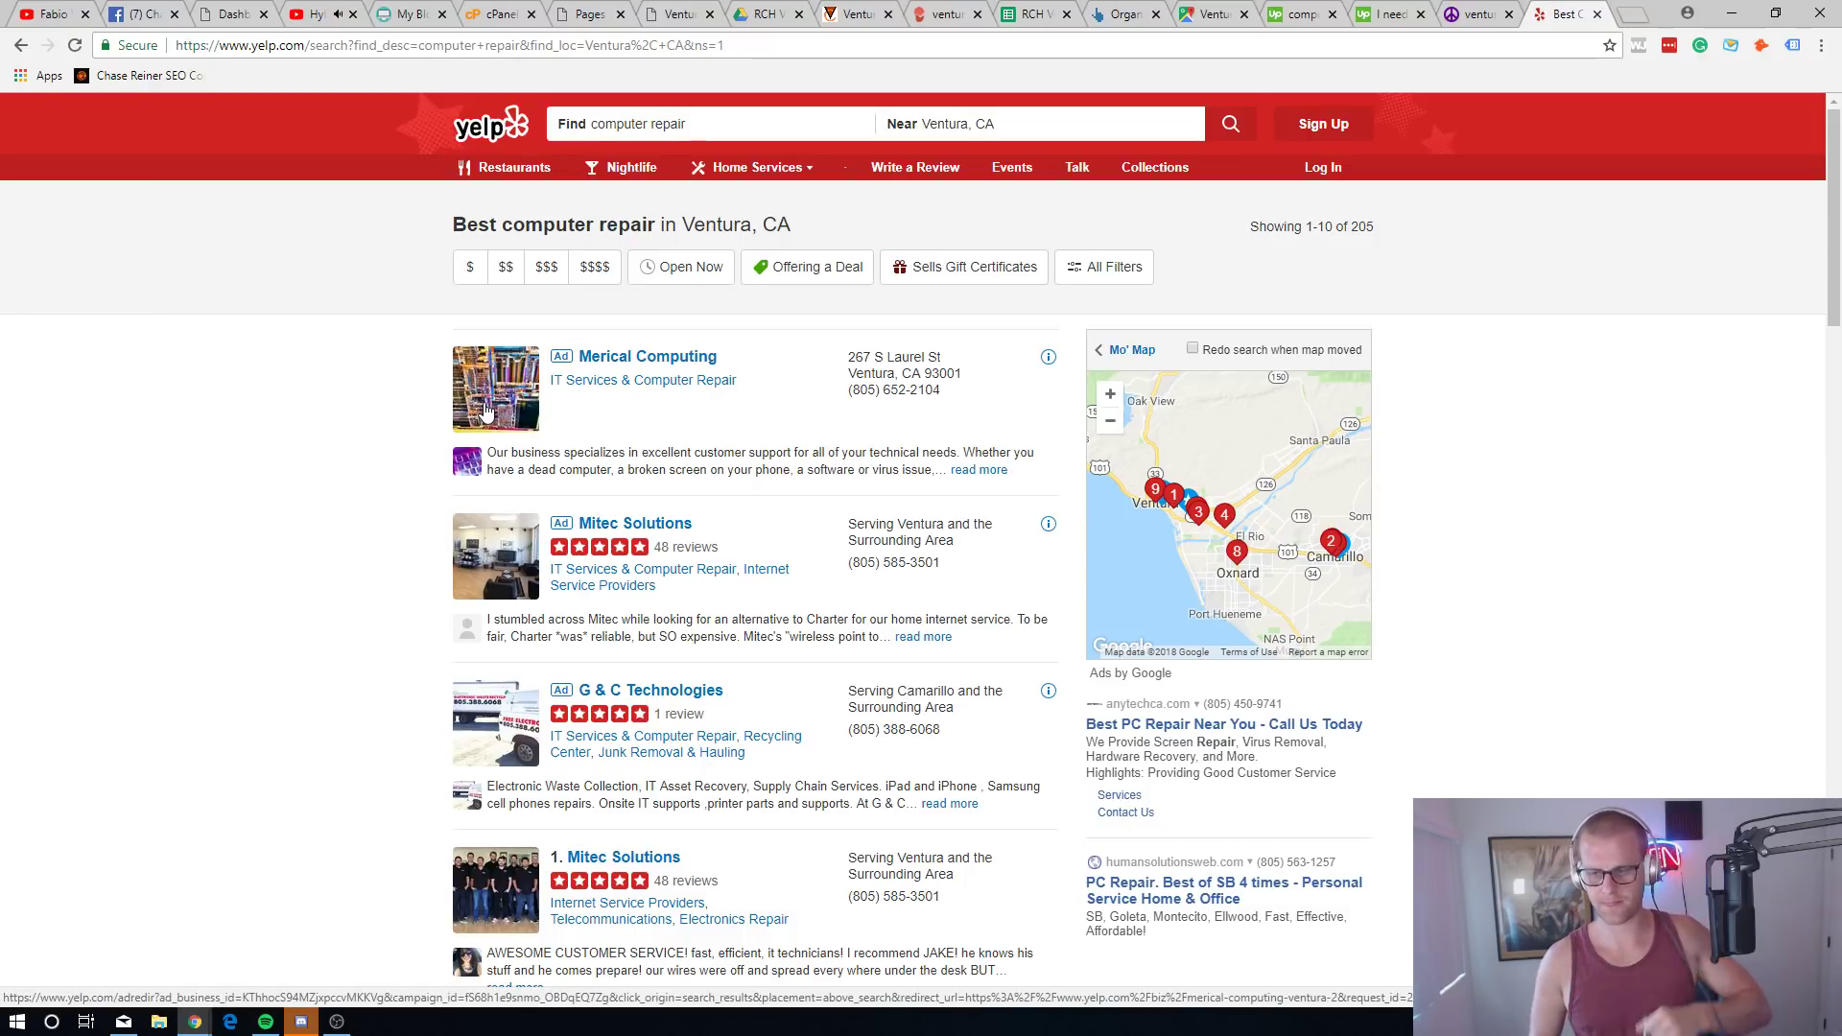
scroll(485, 411, down, 5)
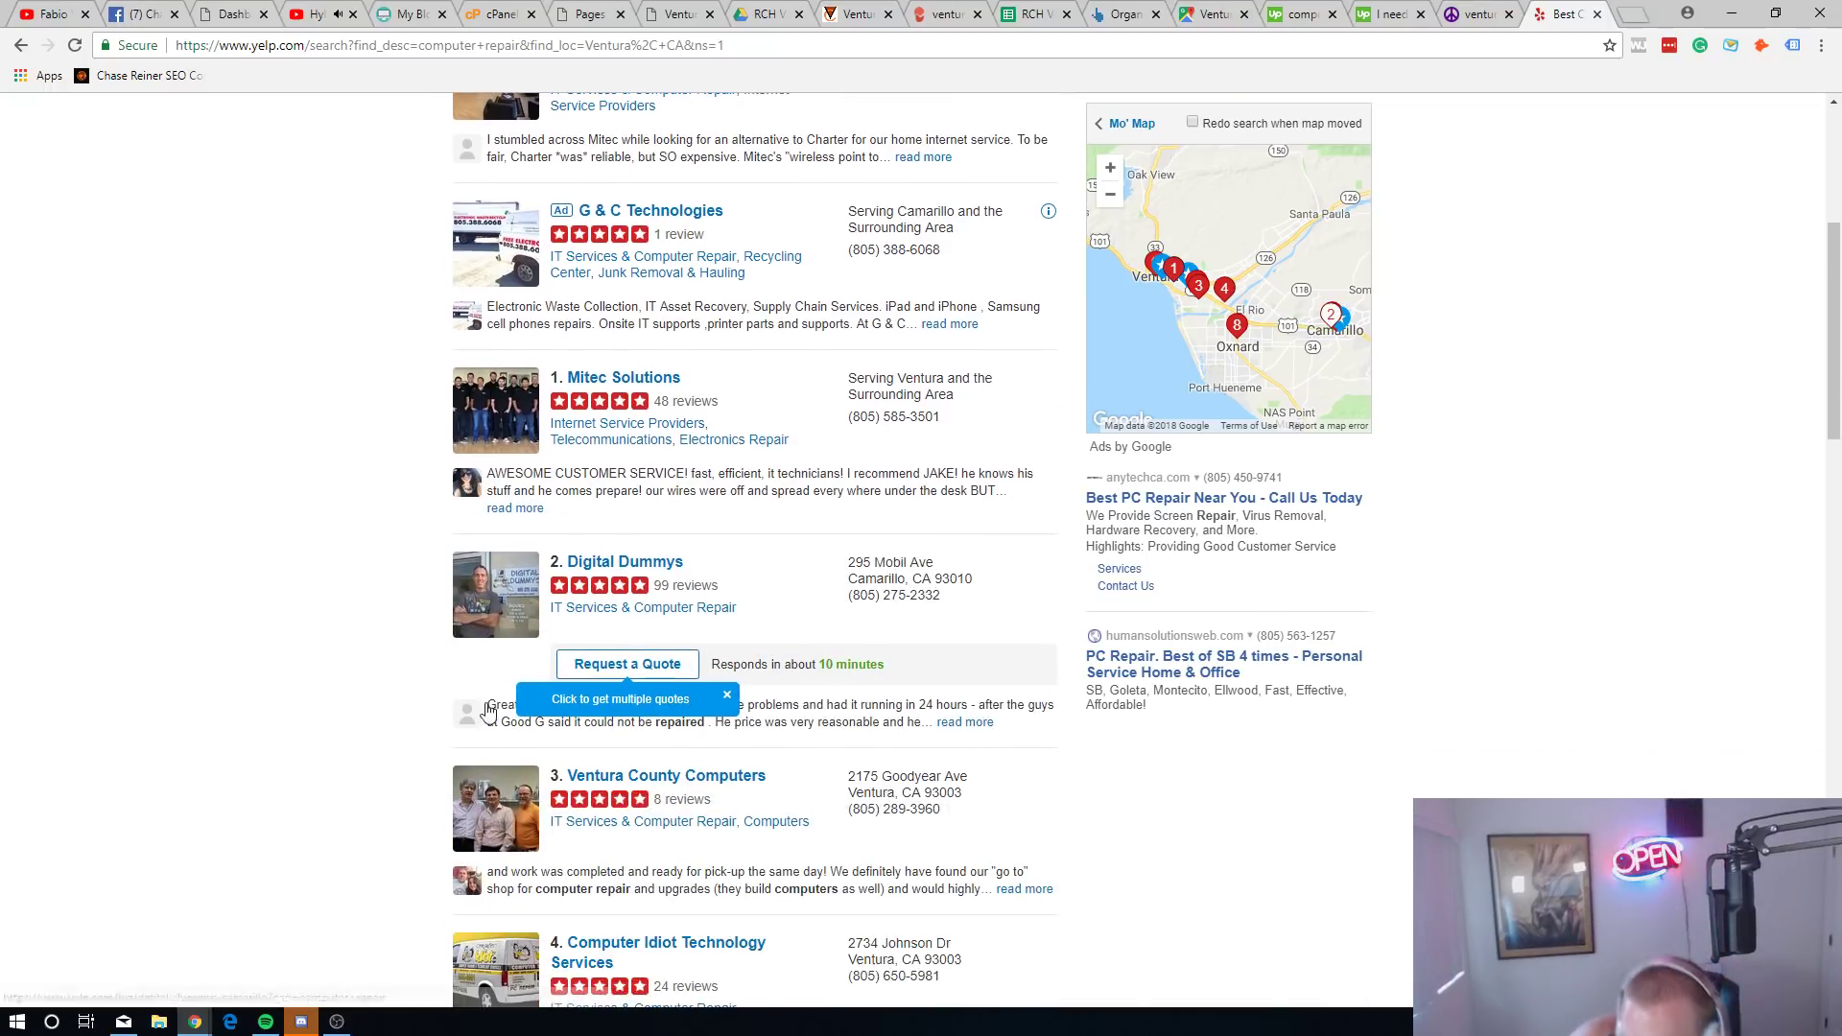
scroll(610, 560, down, 6)
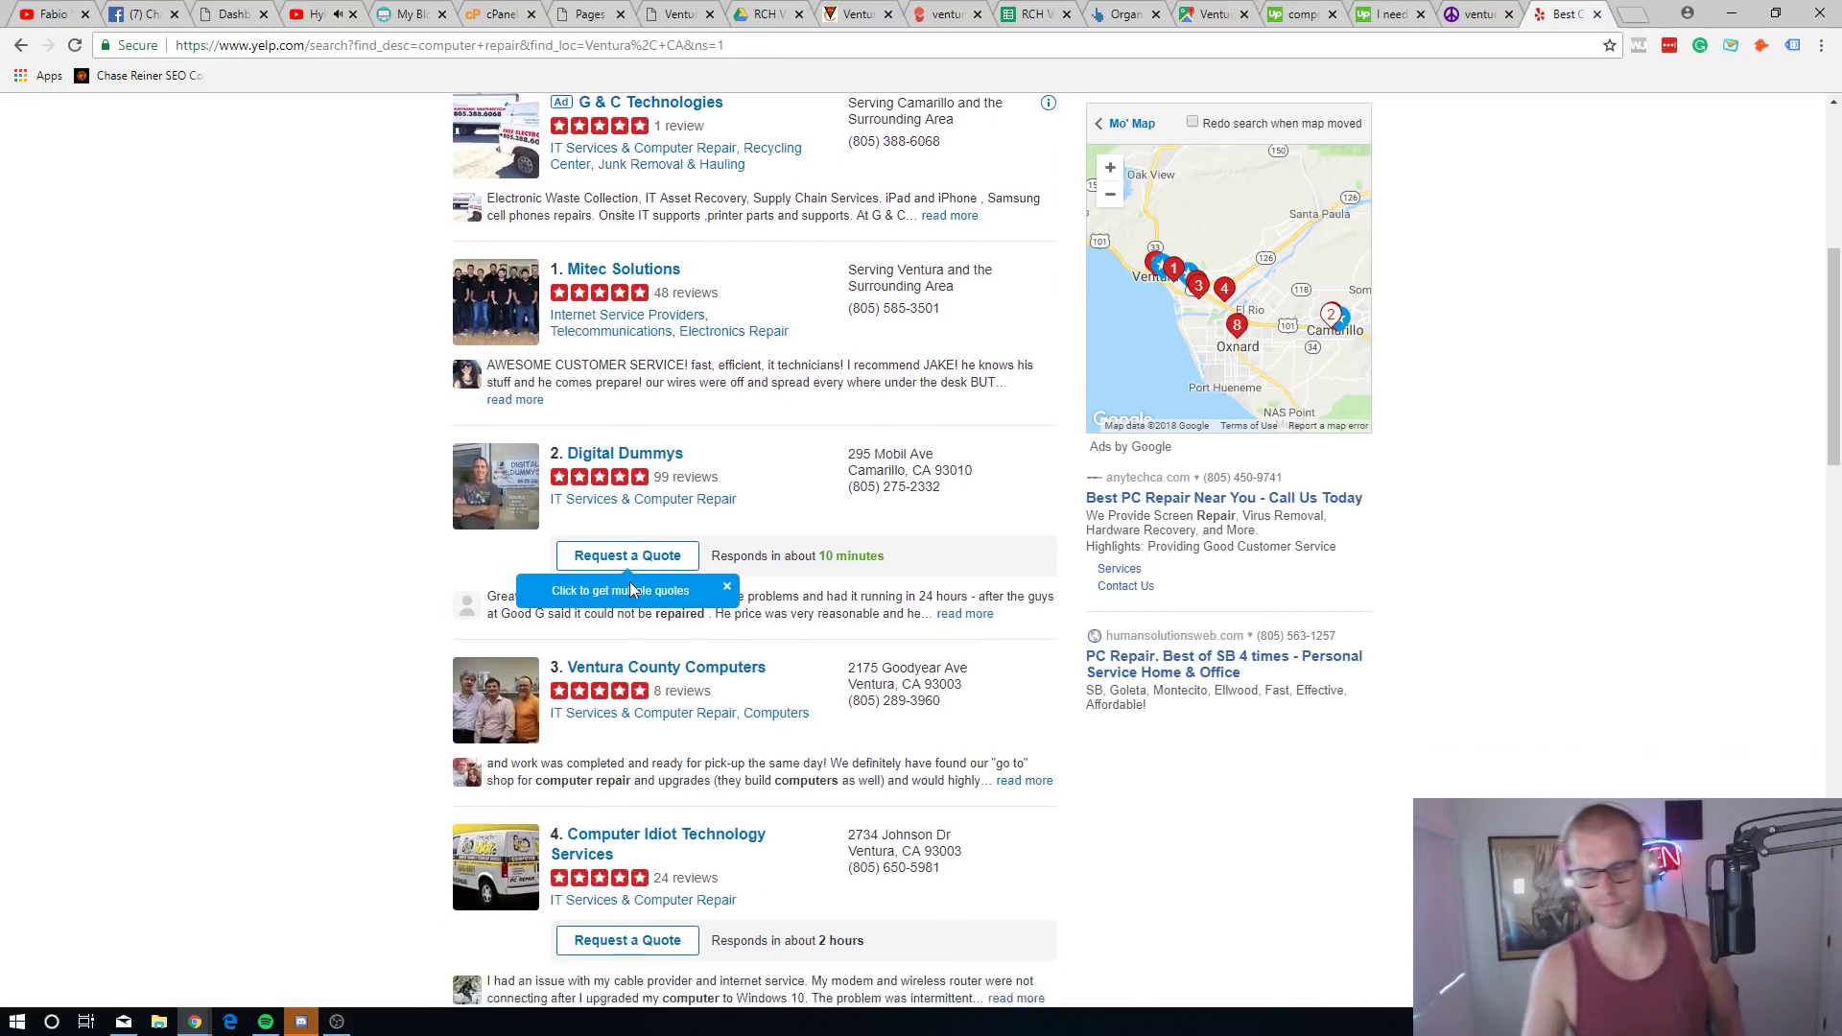
scroll(610, 559, down, 12)
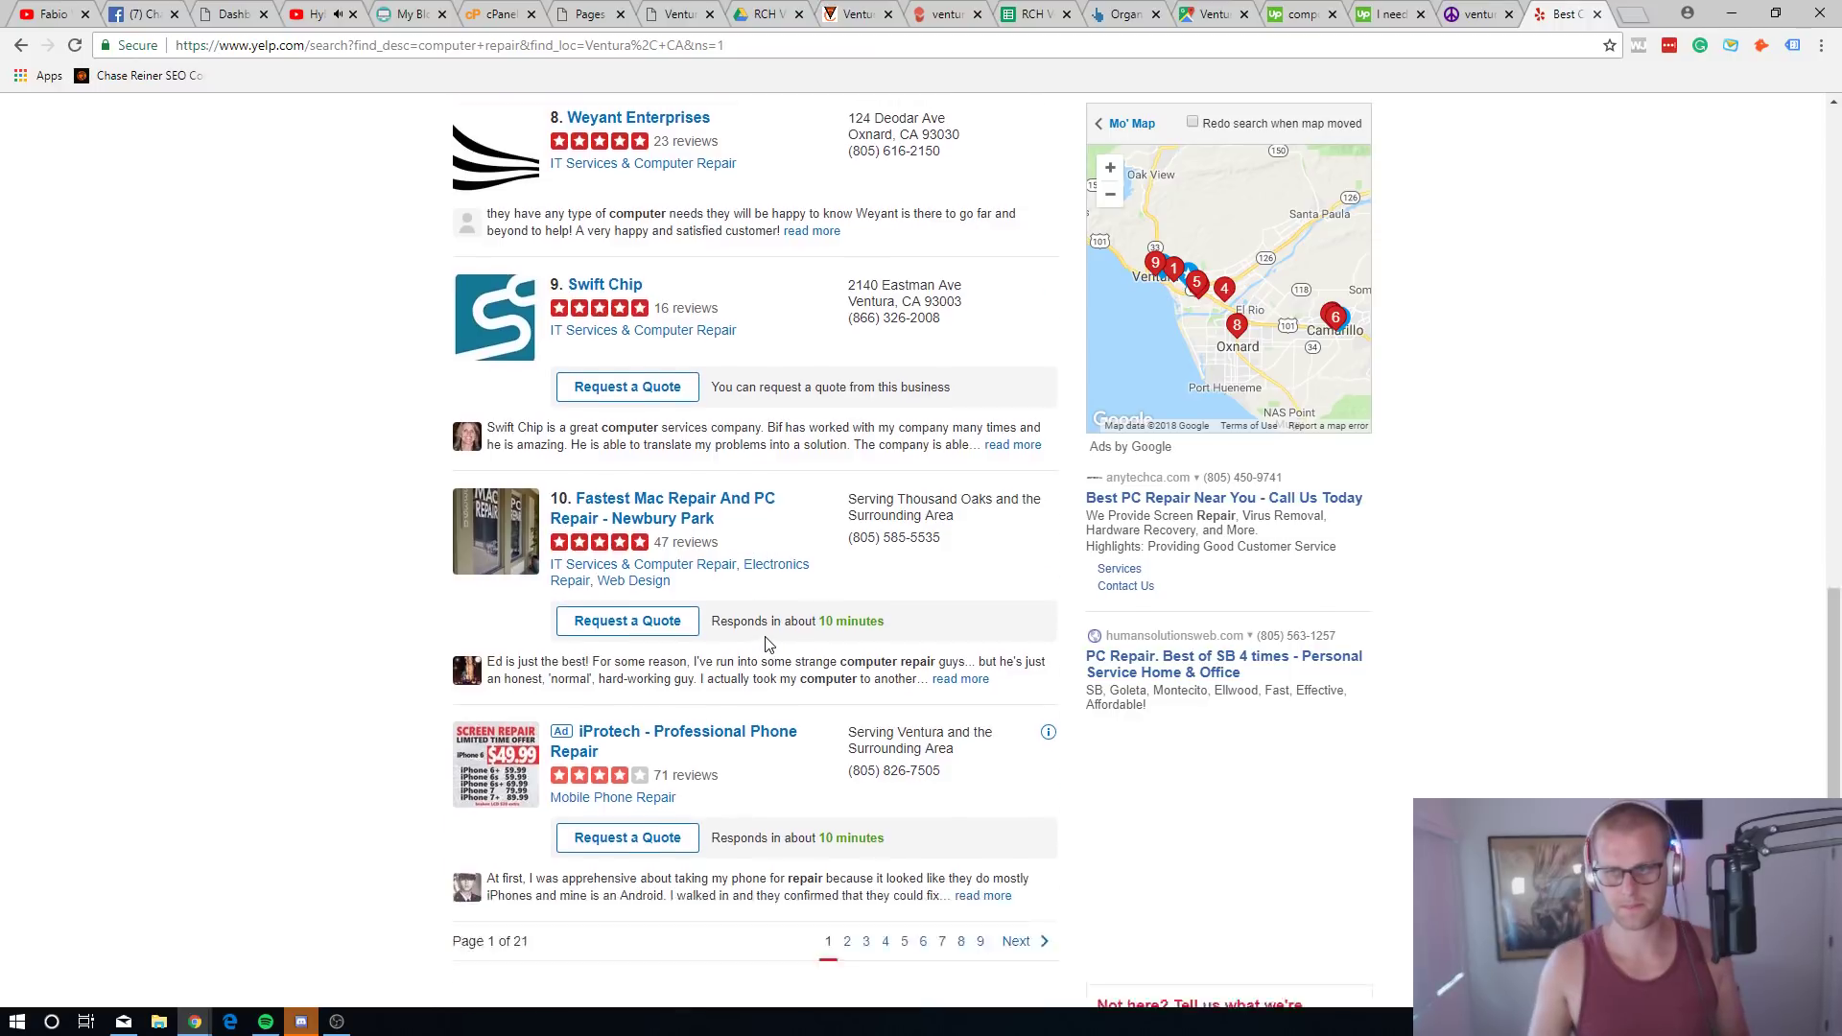
click(848, 760)
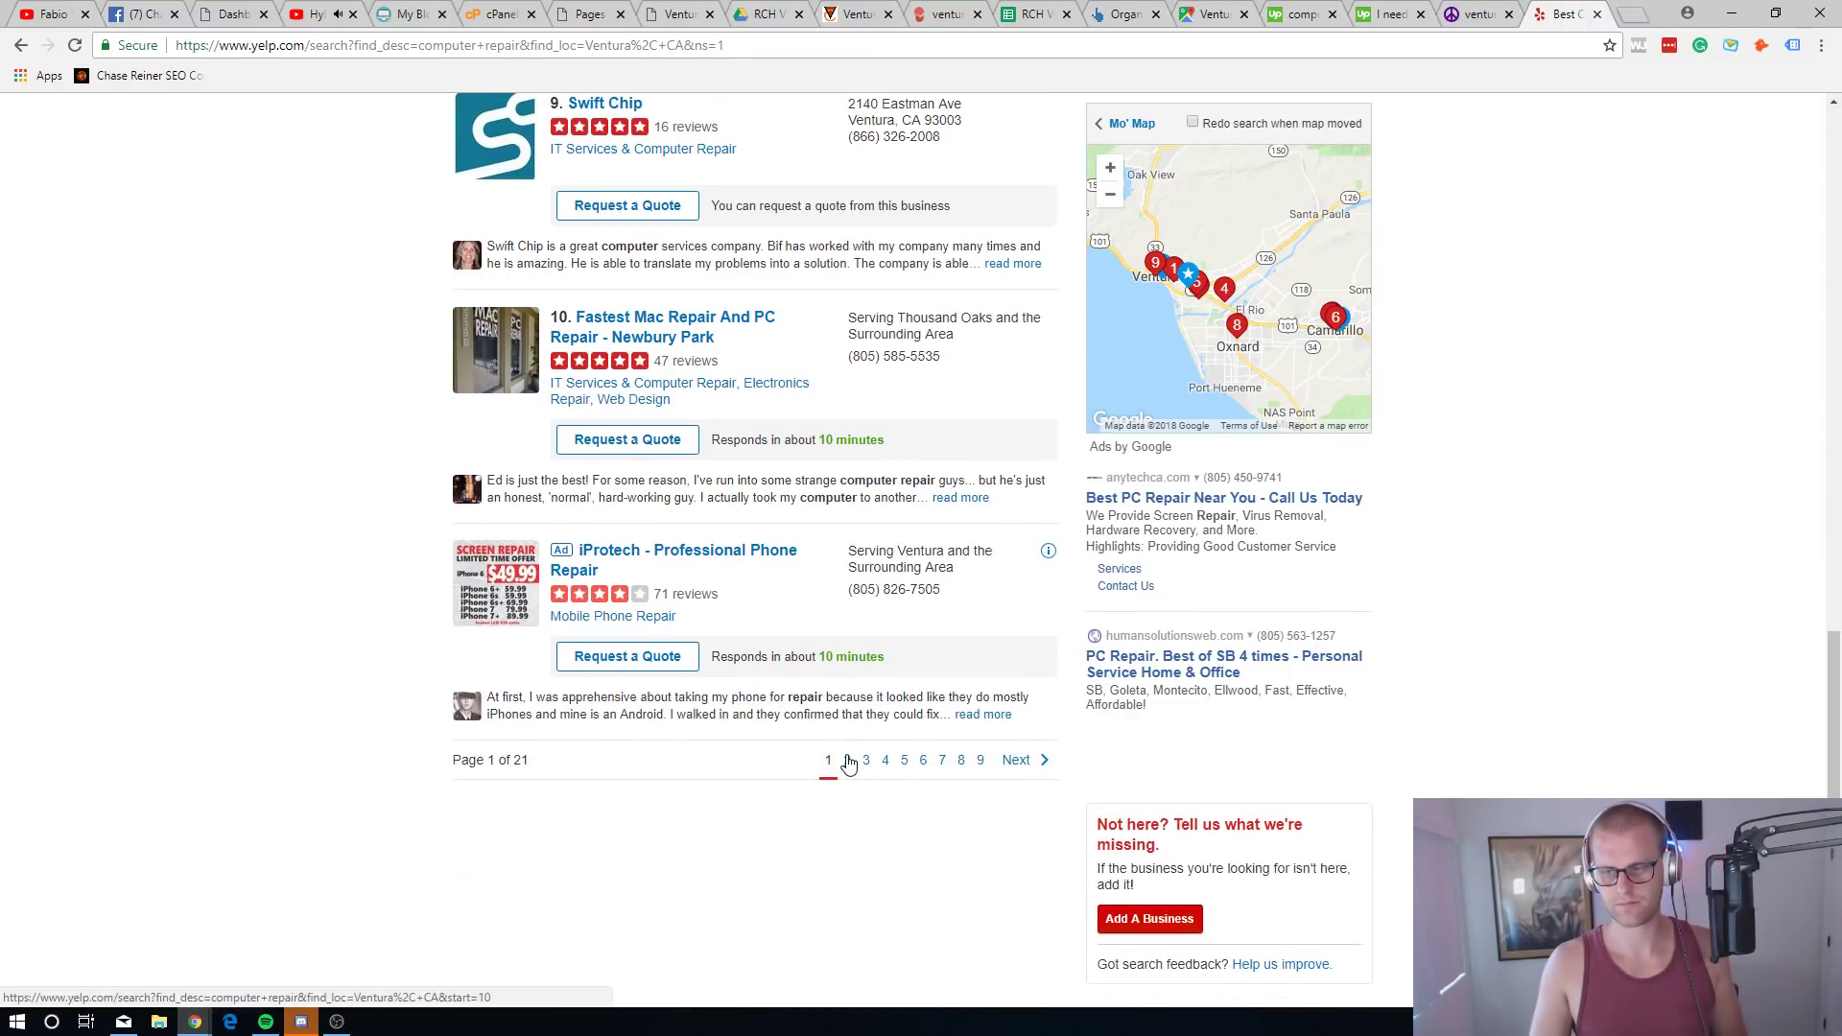
Switch to the YouTube tab and select the existing video search text
click(309, 15)
scroll(1314, 622, down, 8)
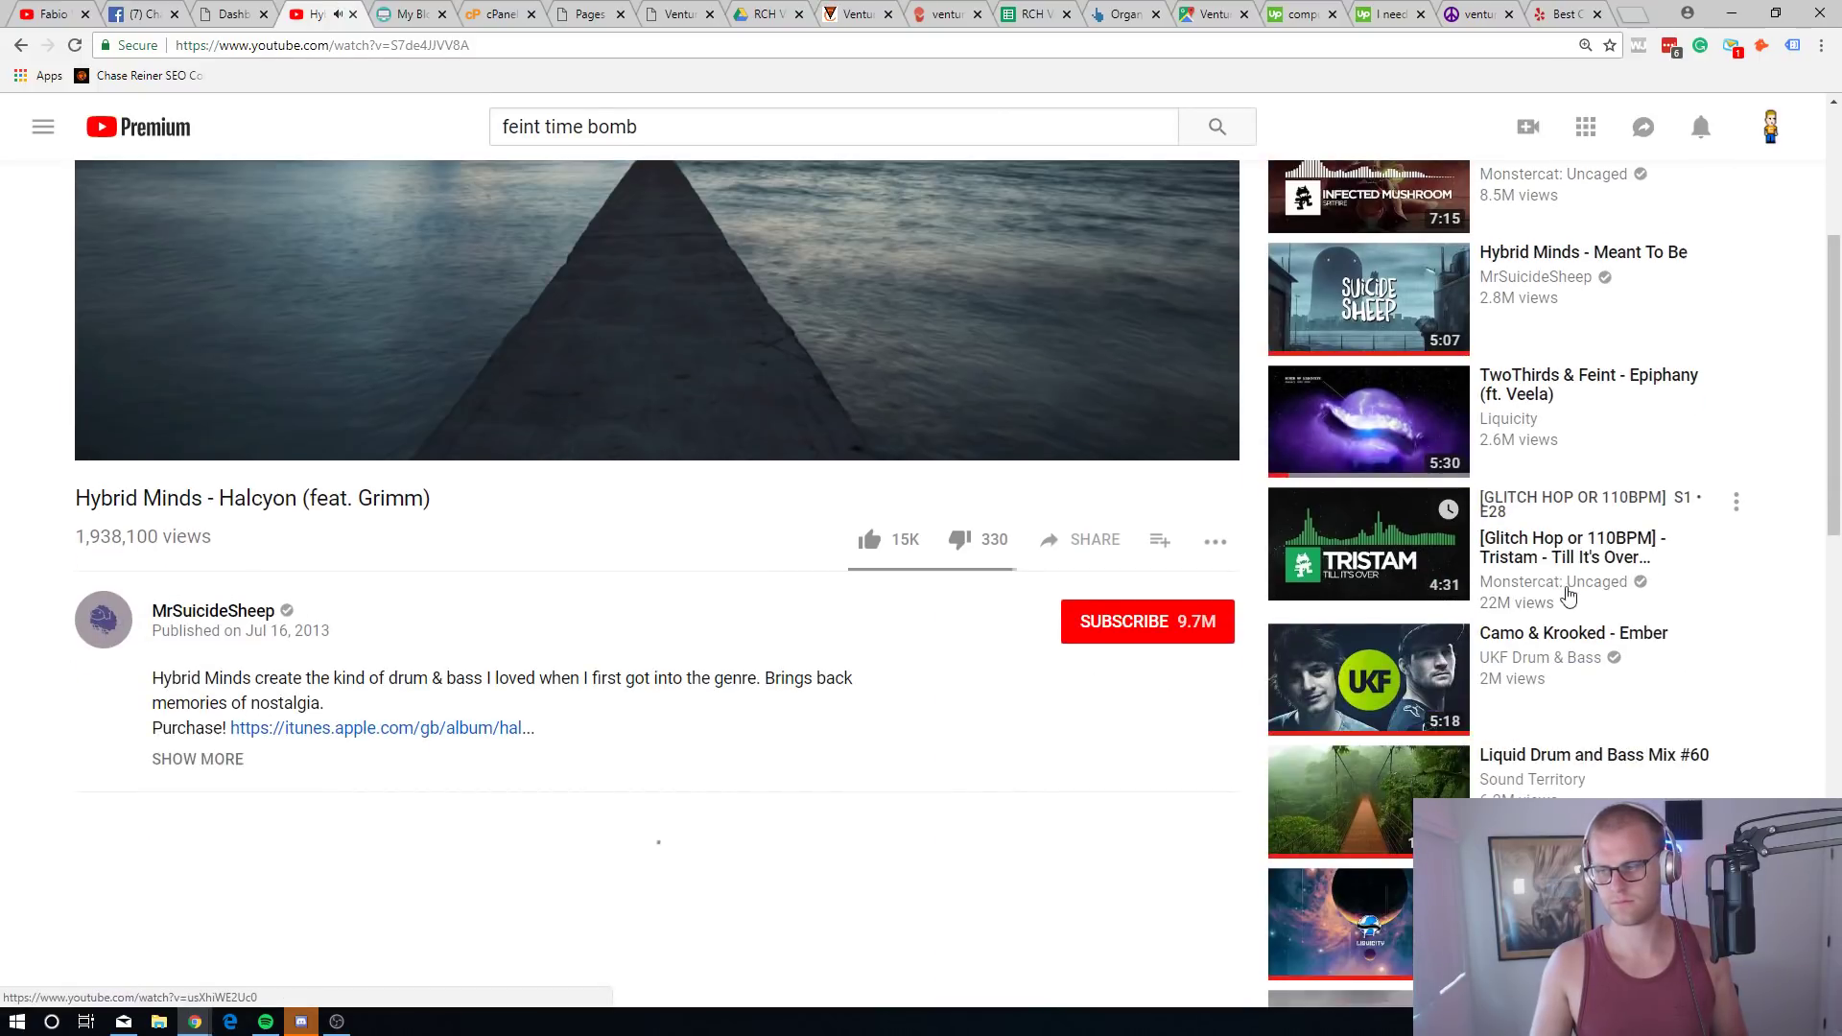
scroll(1372, 581, down, 6)
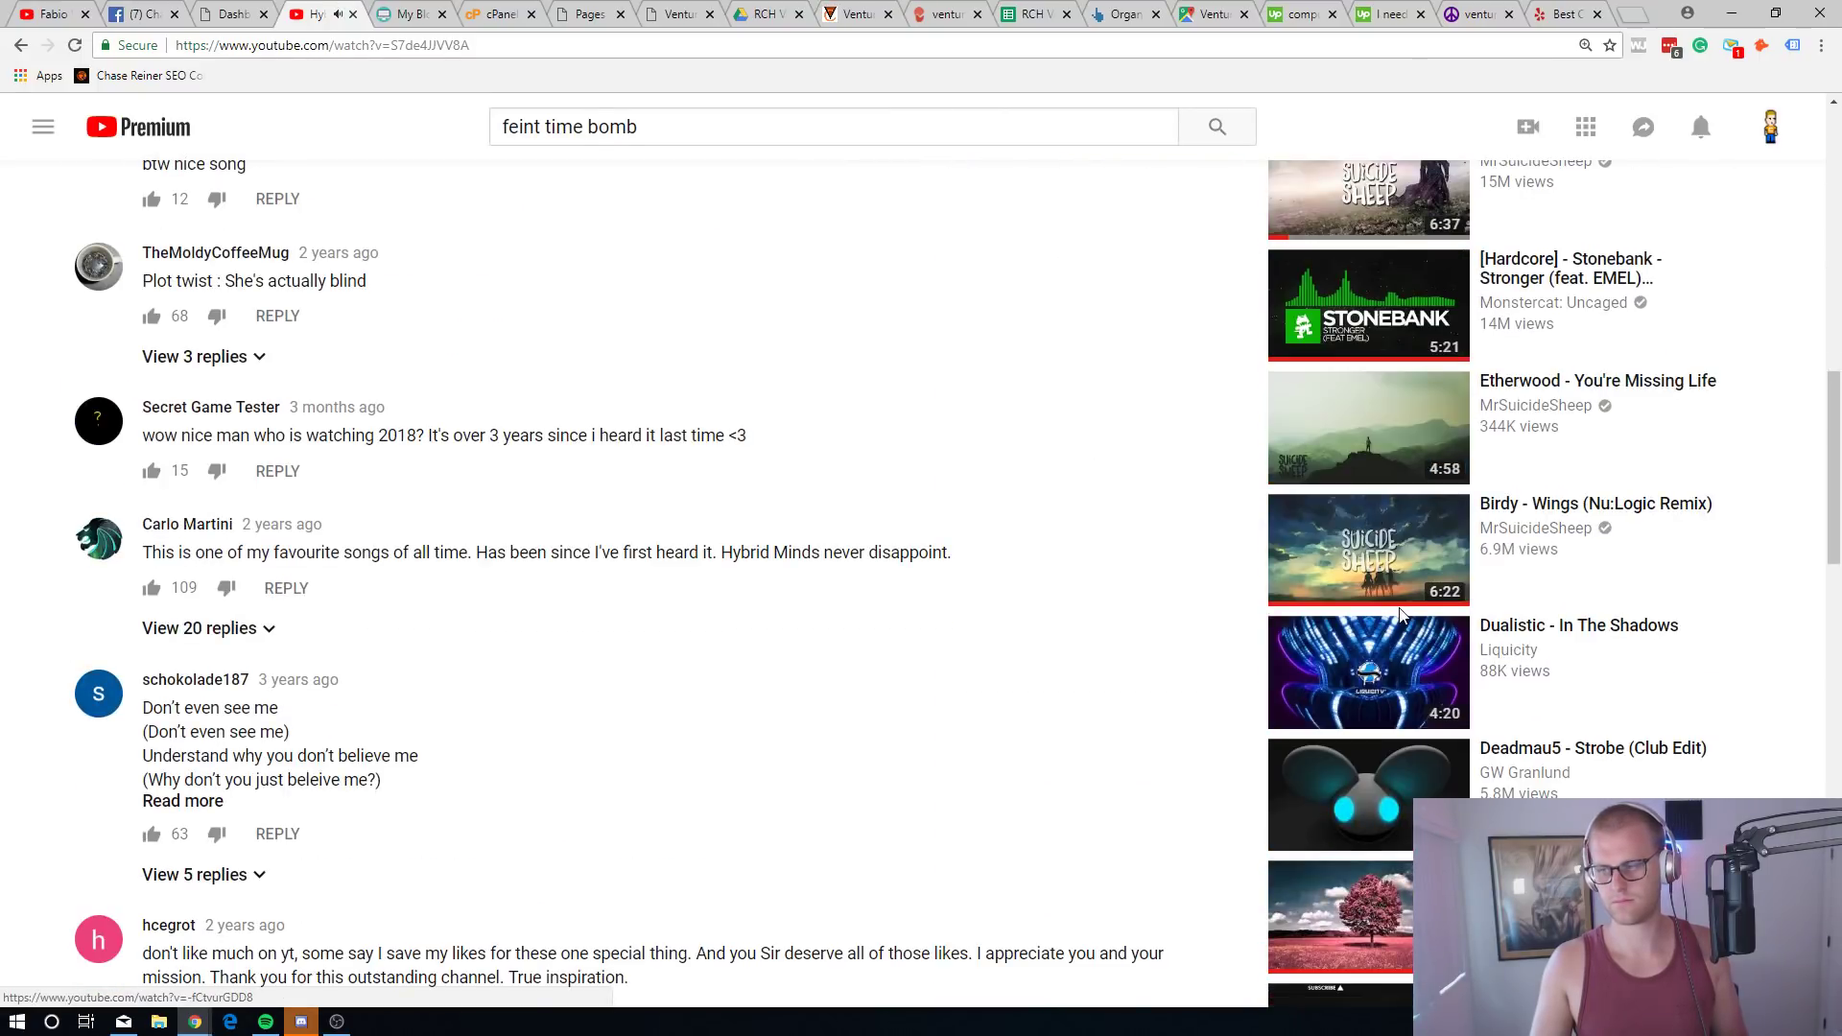
scroll(1356, 500, down, 9)
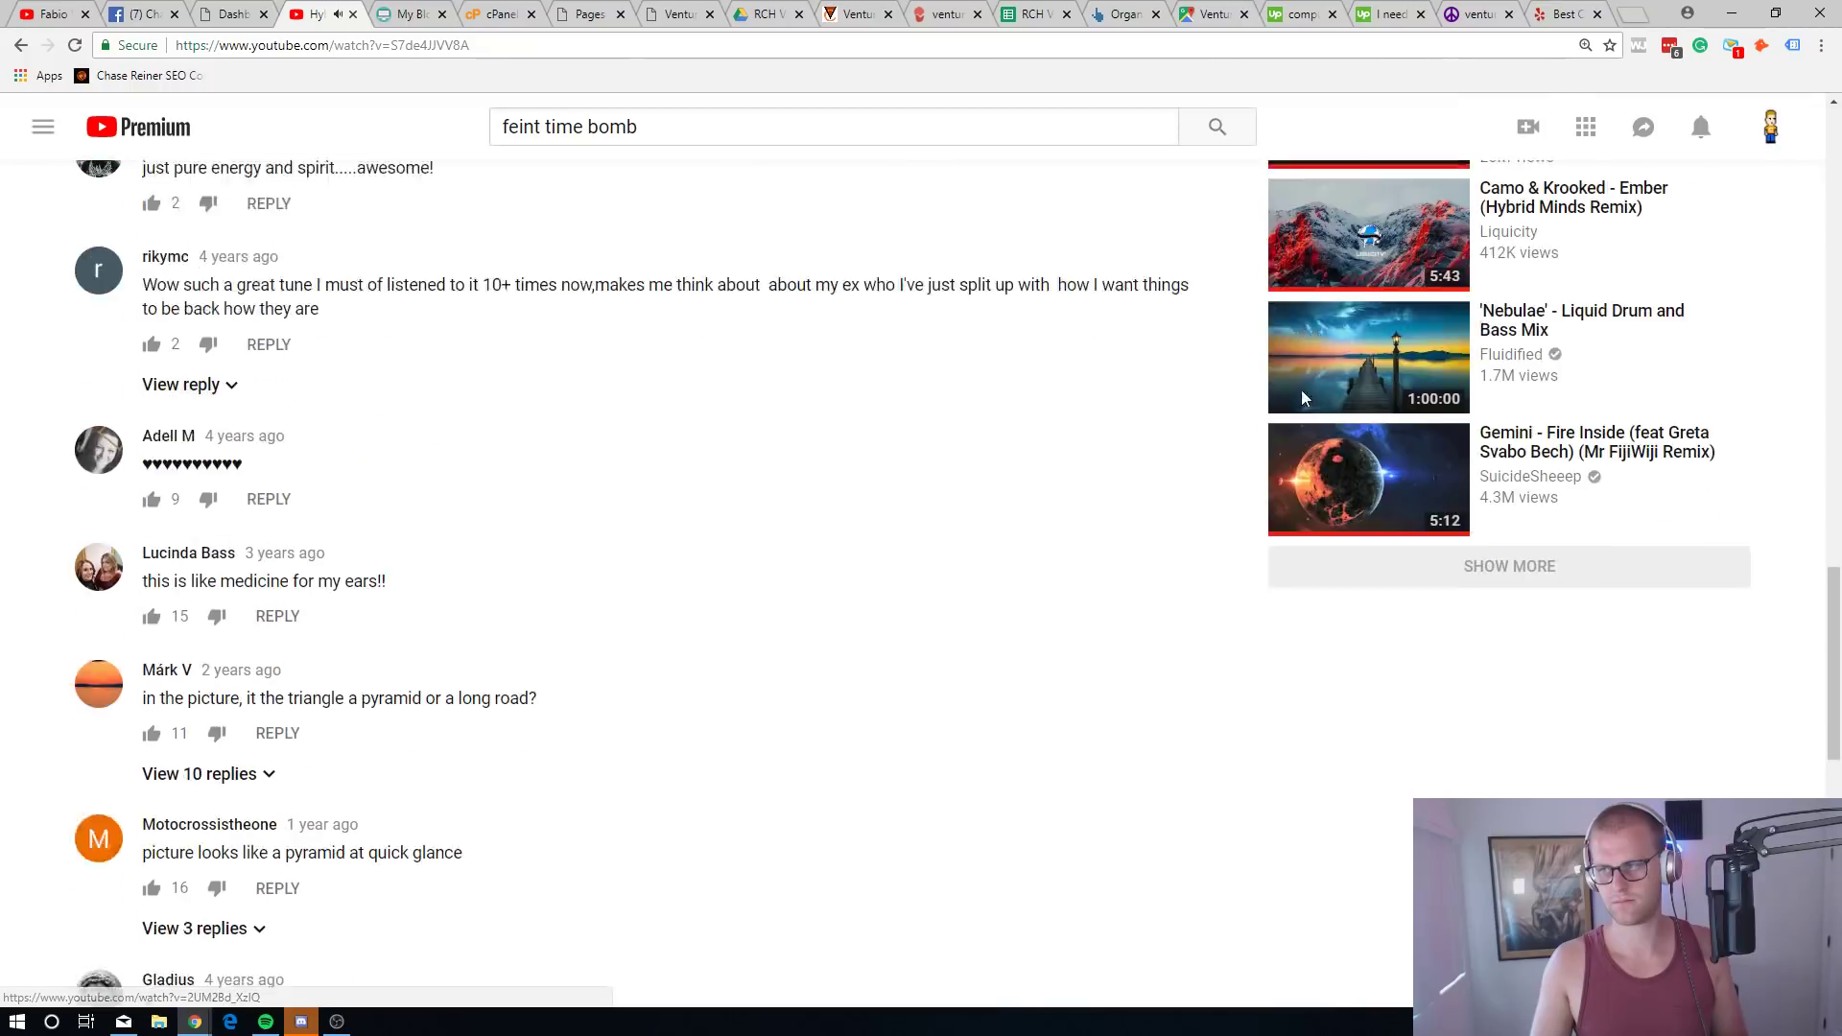
scroll(1356, 500, up, 9)
drag(707, 123, 321, 110)
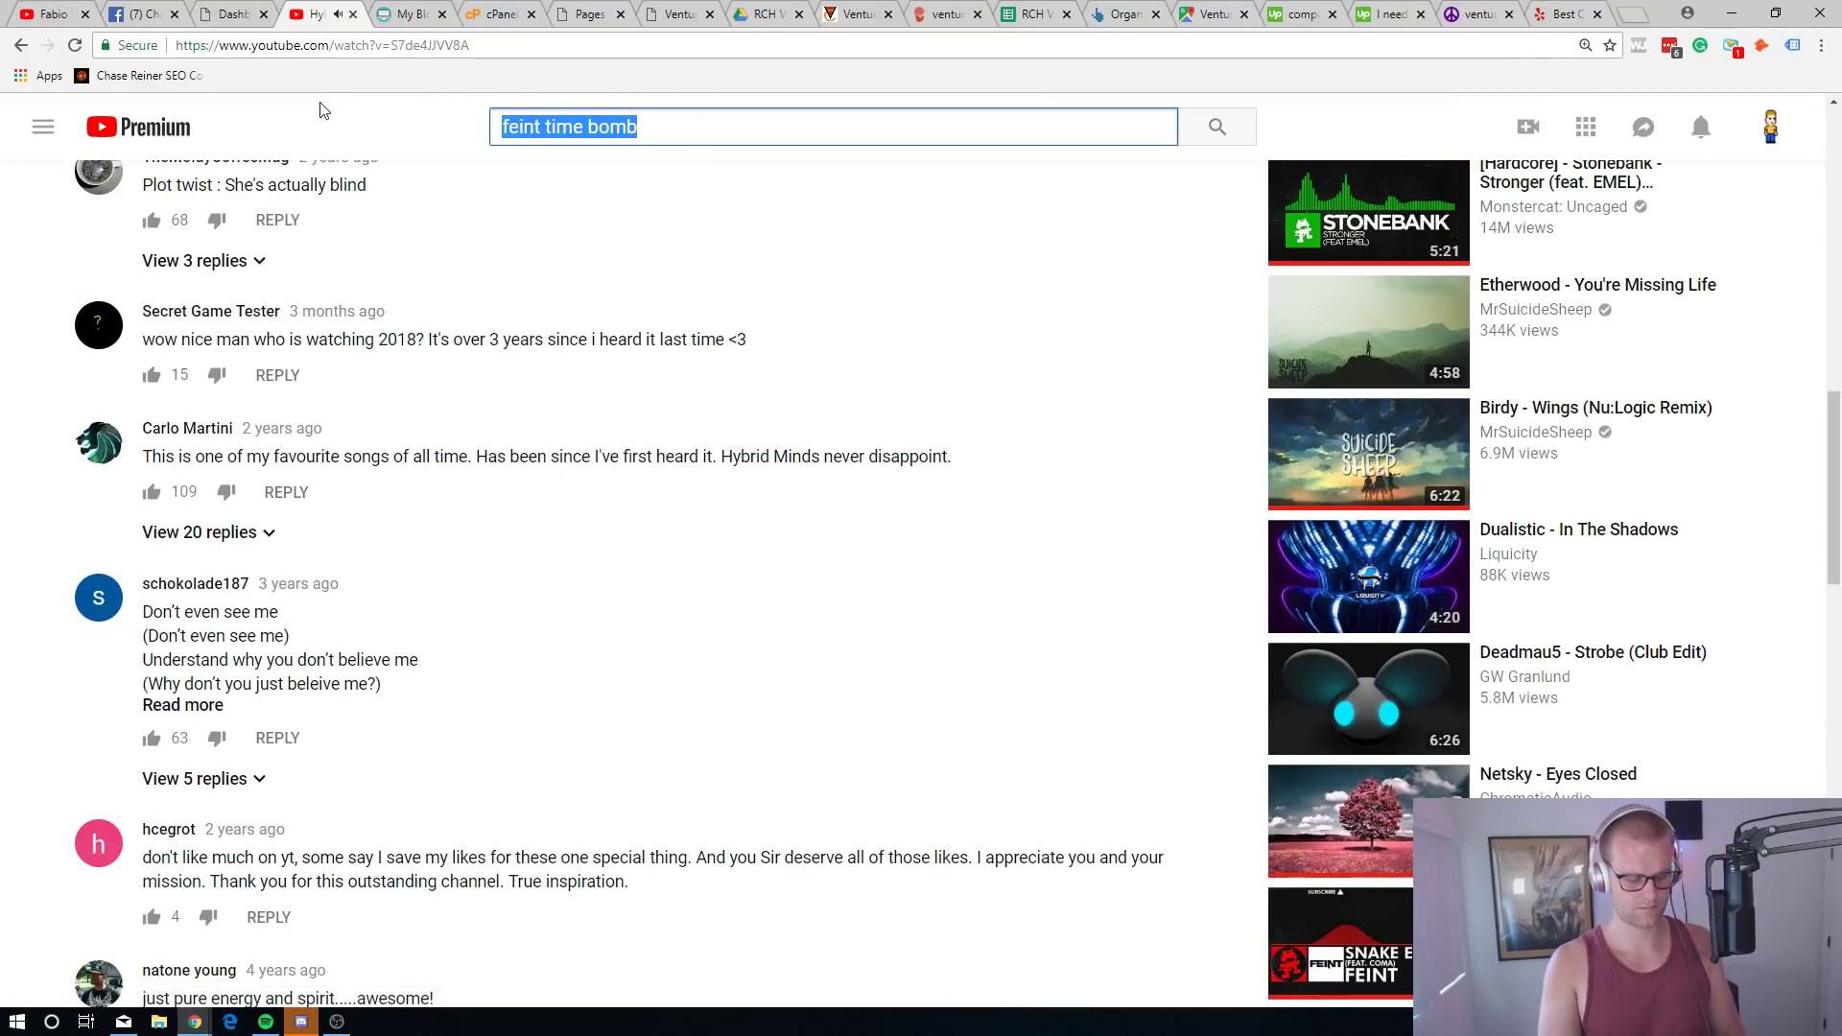
Search YouTube for 'drum and bass', play the Drum and bass mix, then return to Craigslist
text(p)
key(BackSpace)
text(d)
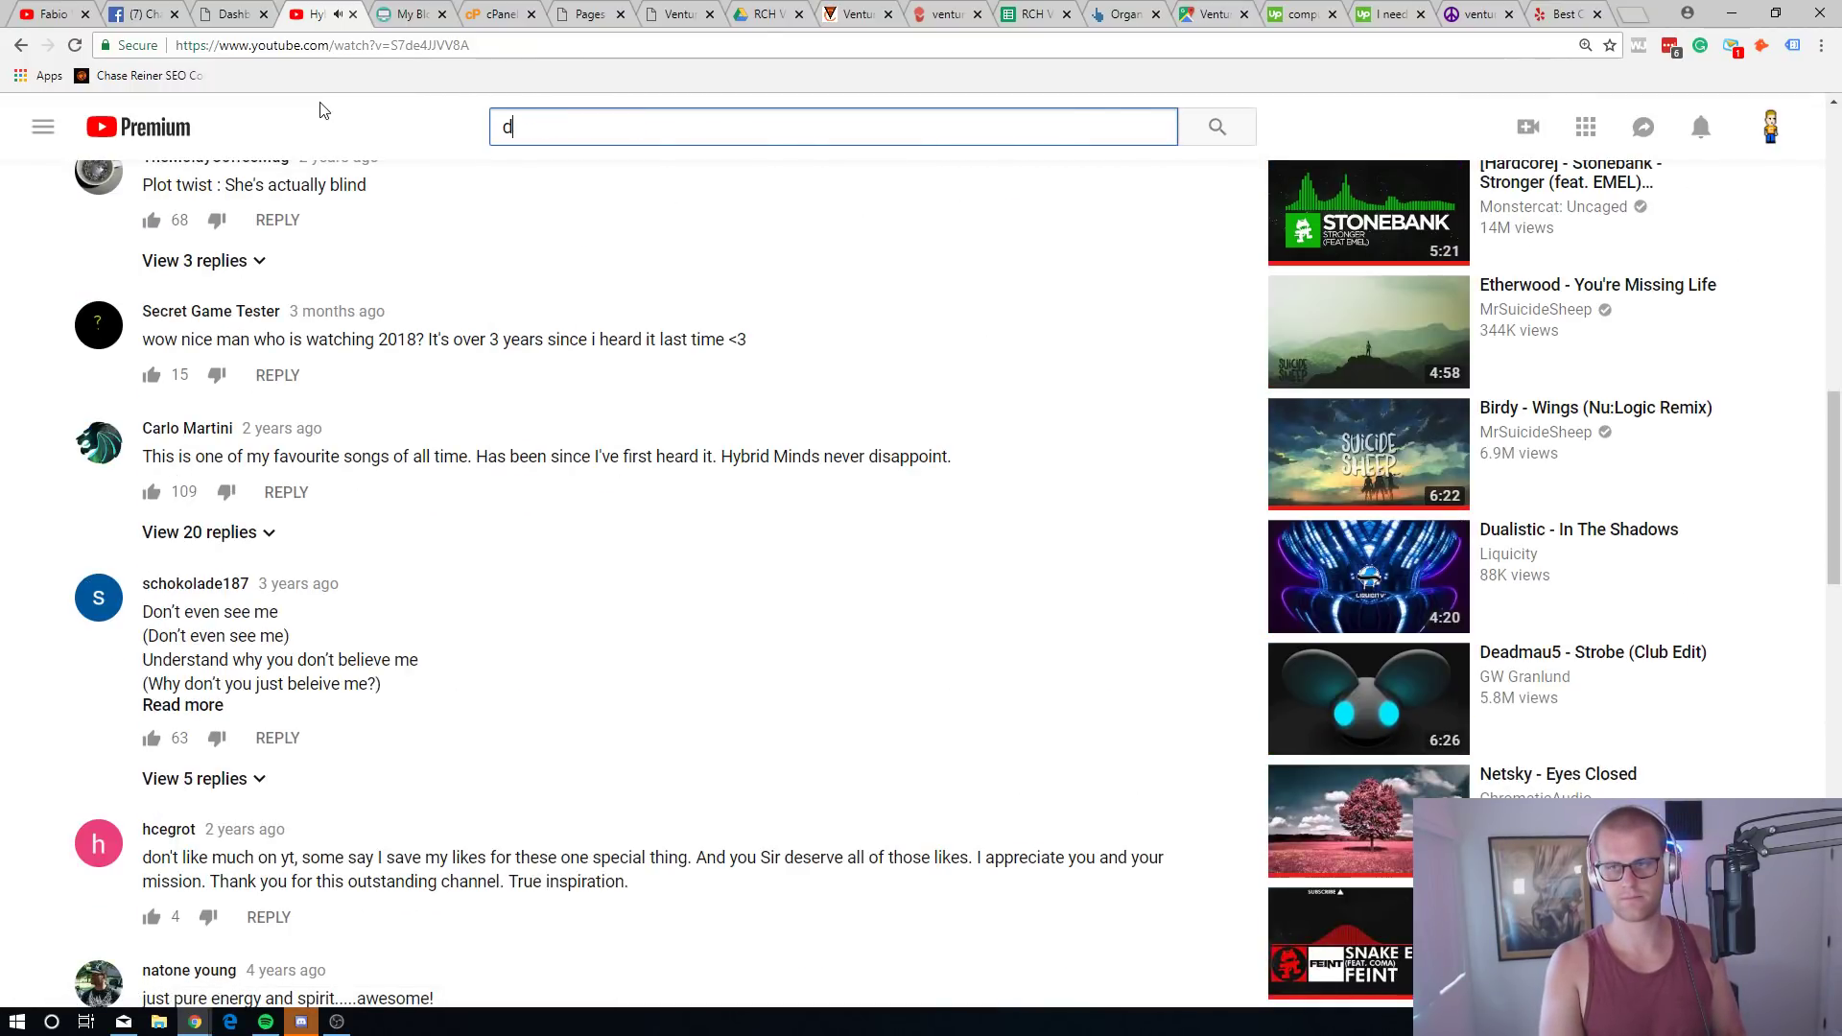
text(rum and bass)
key(Return)
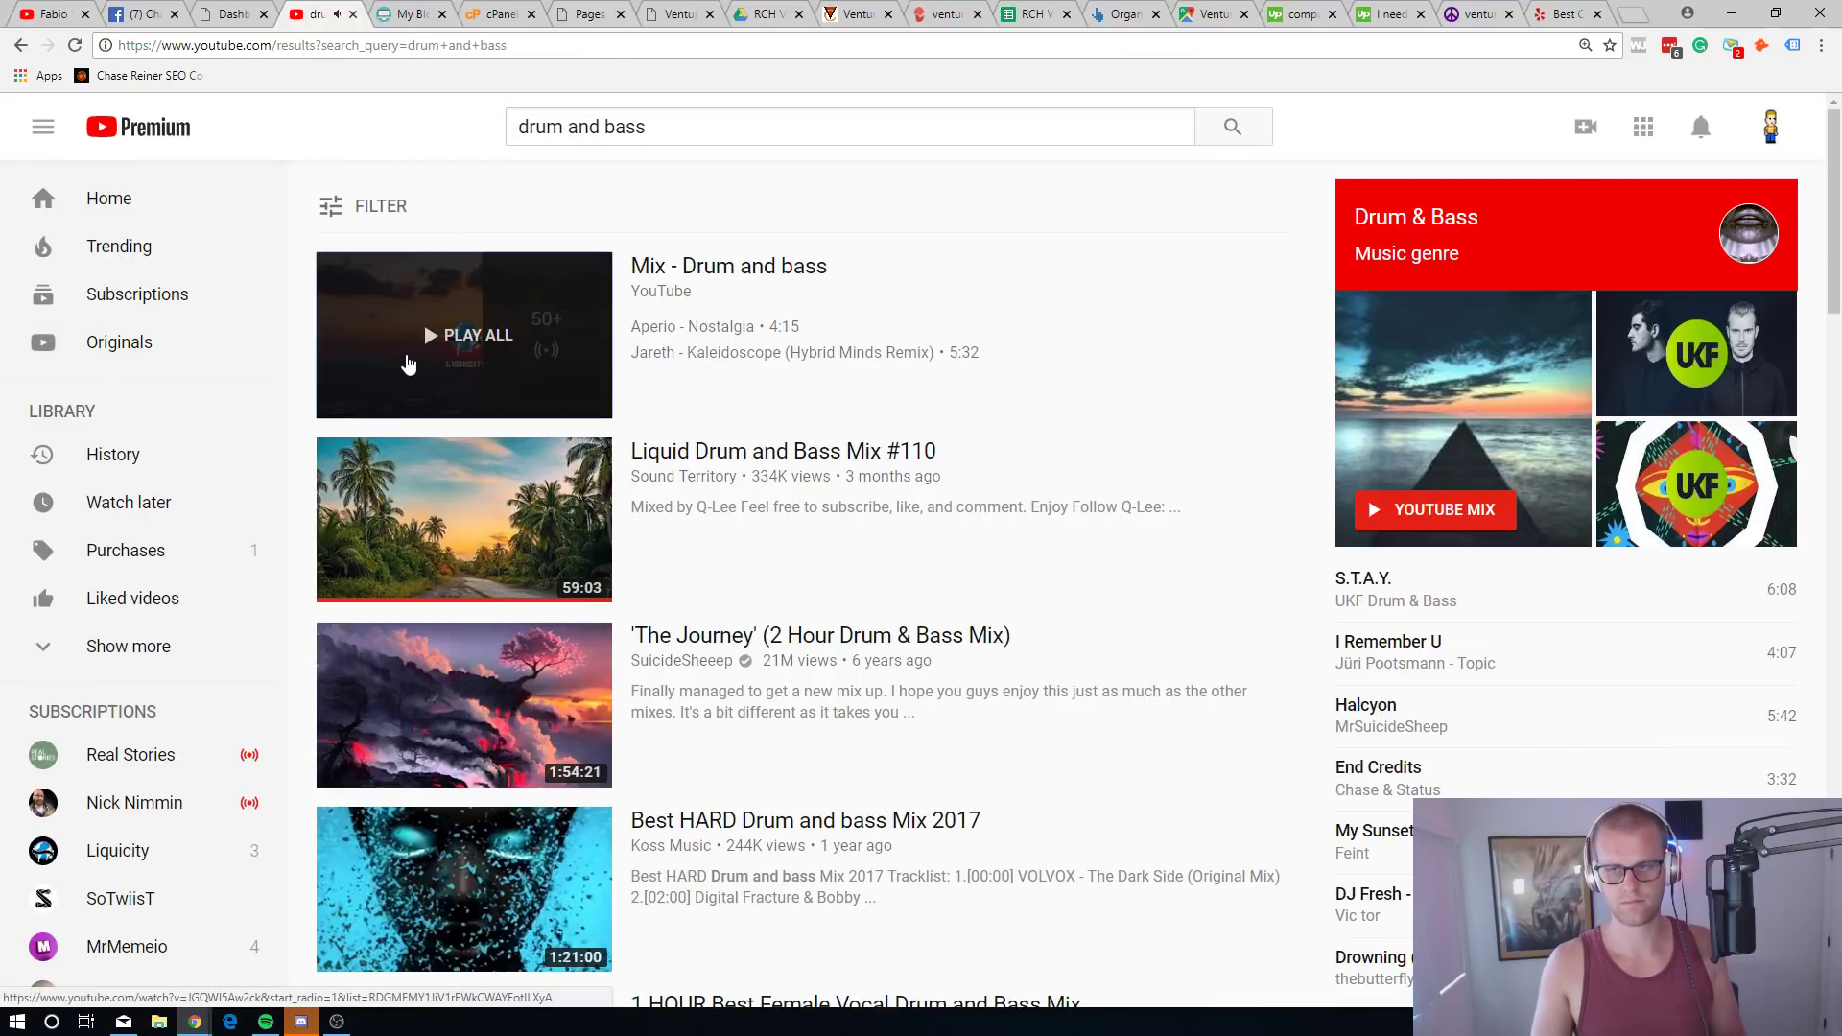
click(408, 363)
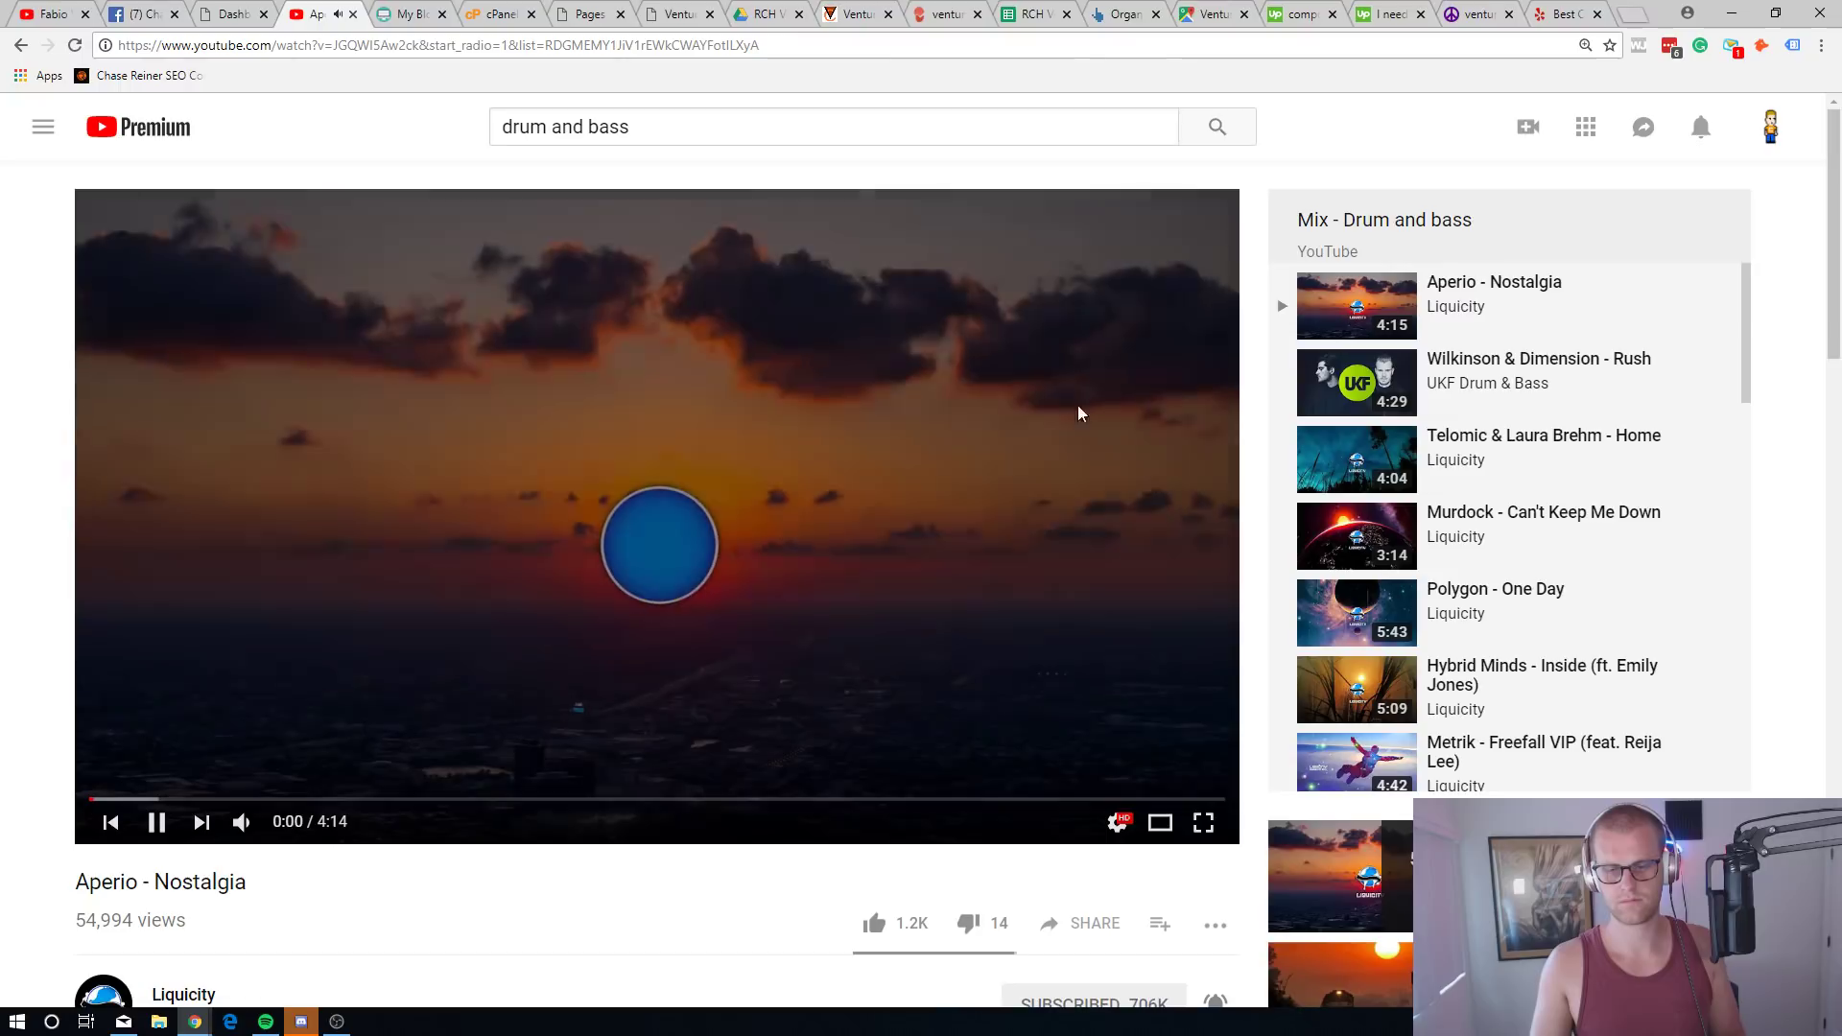
click(1482, 11)
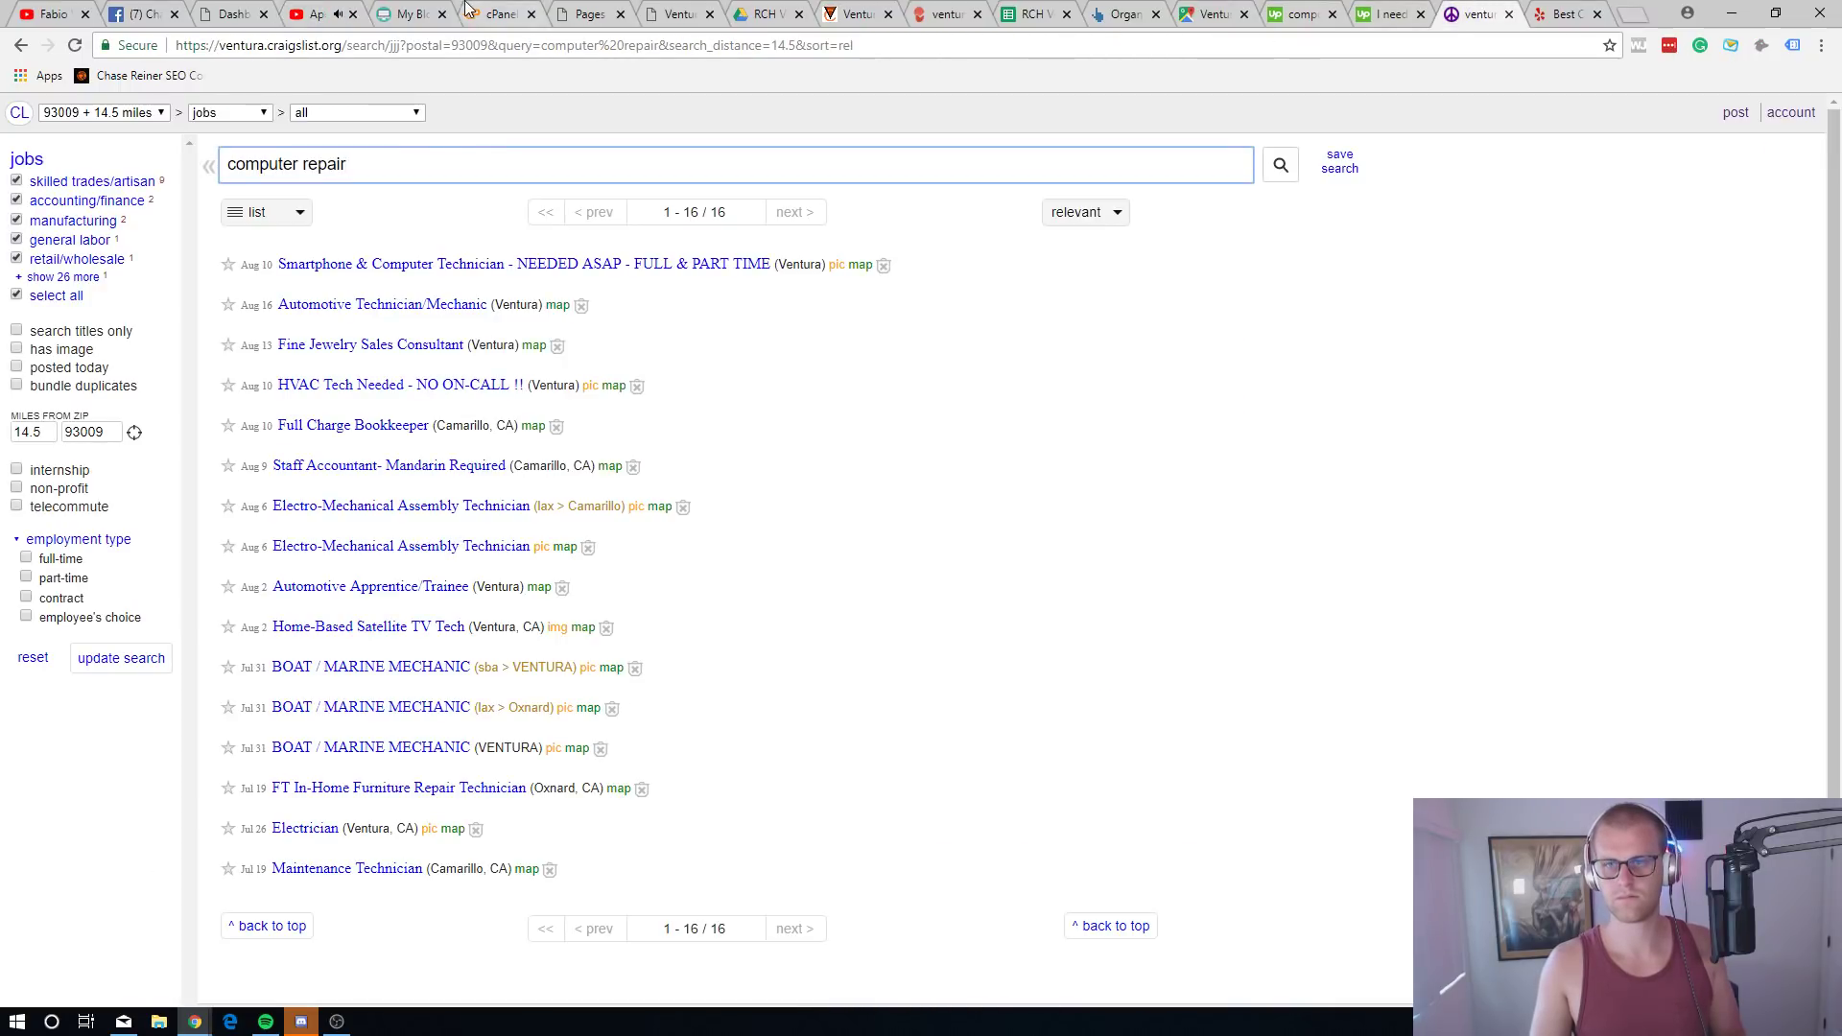
Return to the Yelp computer repair results and scroll through page 2
click(1565, 14)
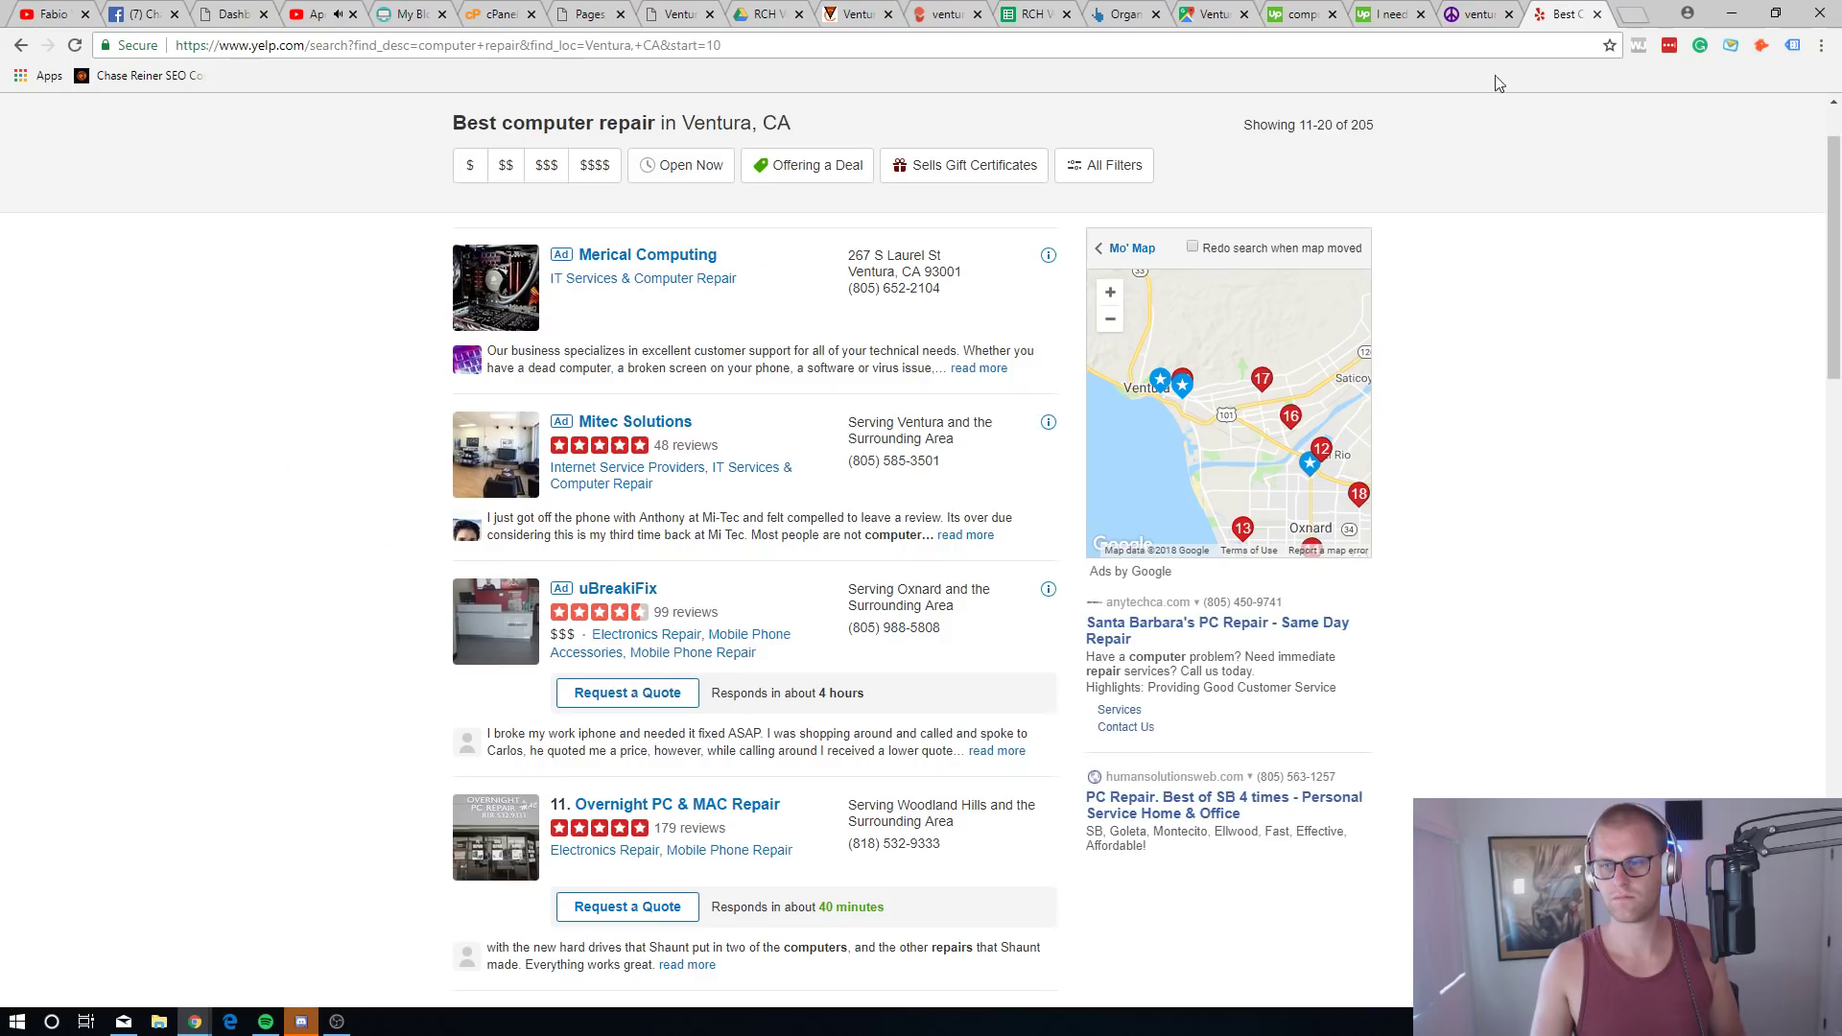
scroll(702, 450, down, 6)
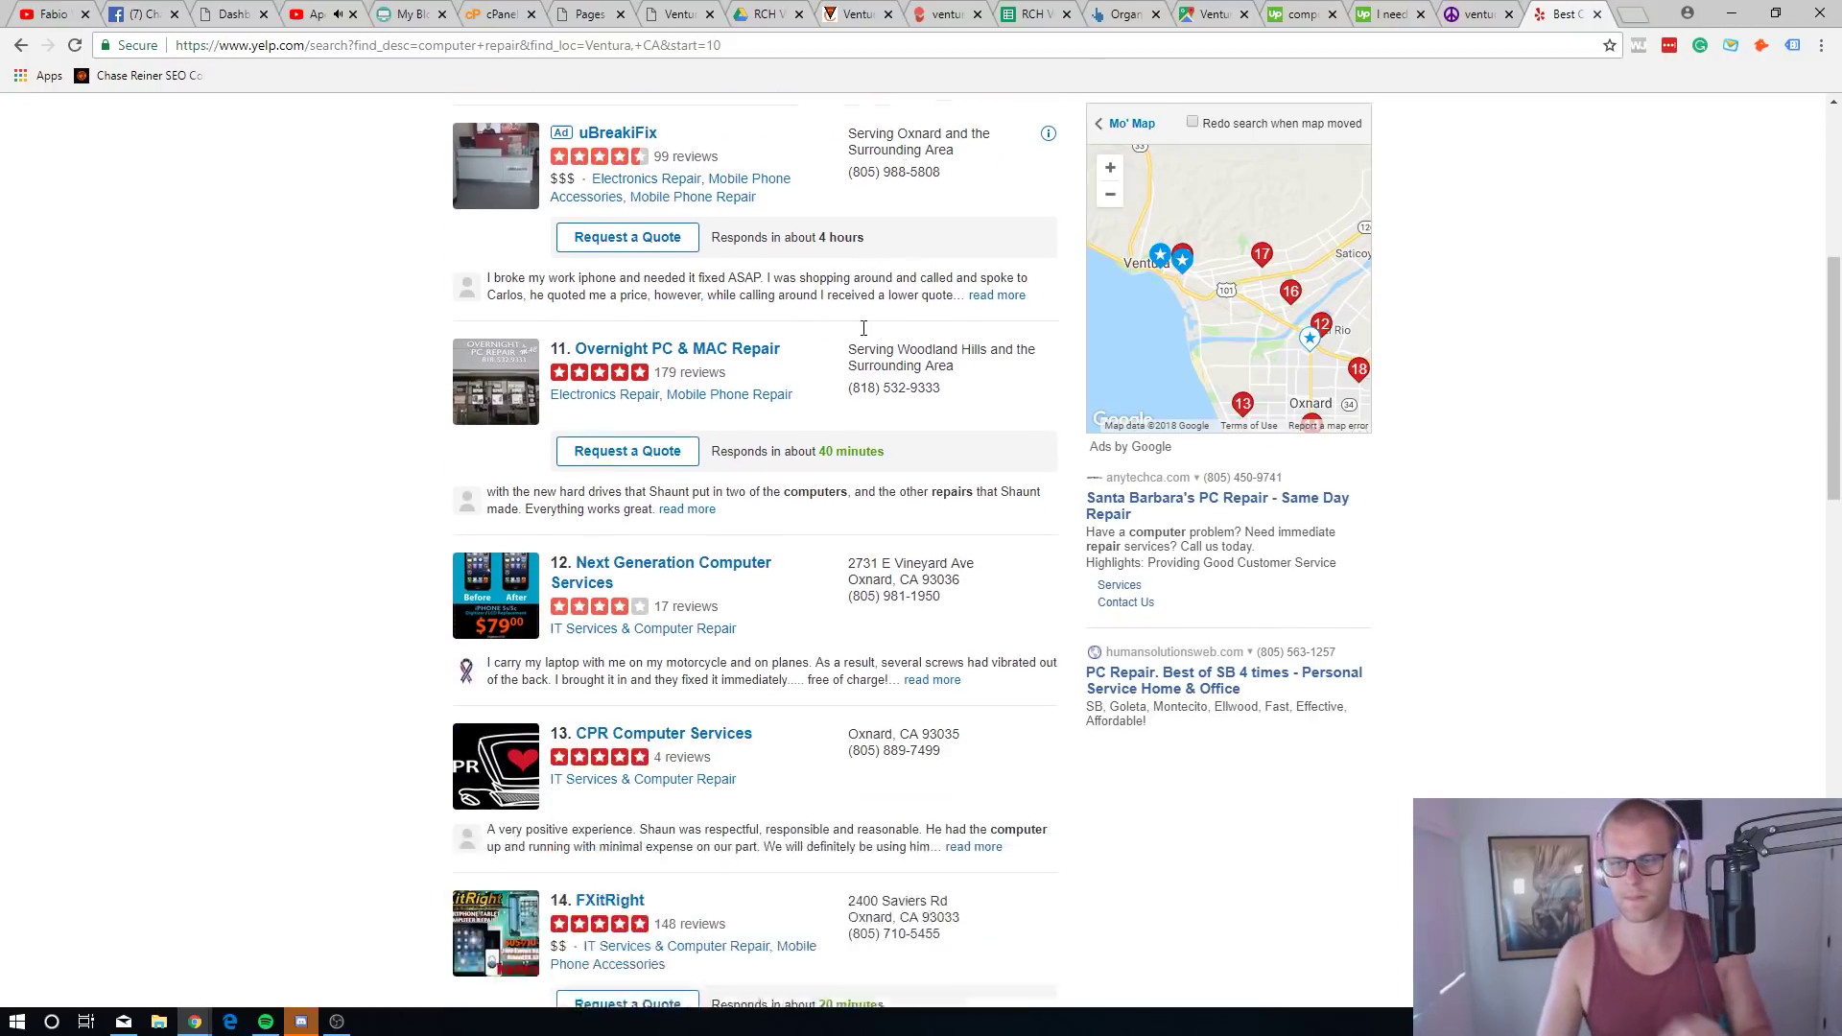
scroll(746, 365, down, 2)
scroll(1008, 544, up, 2)
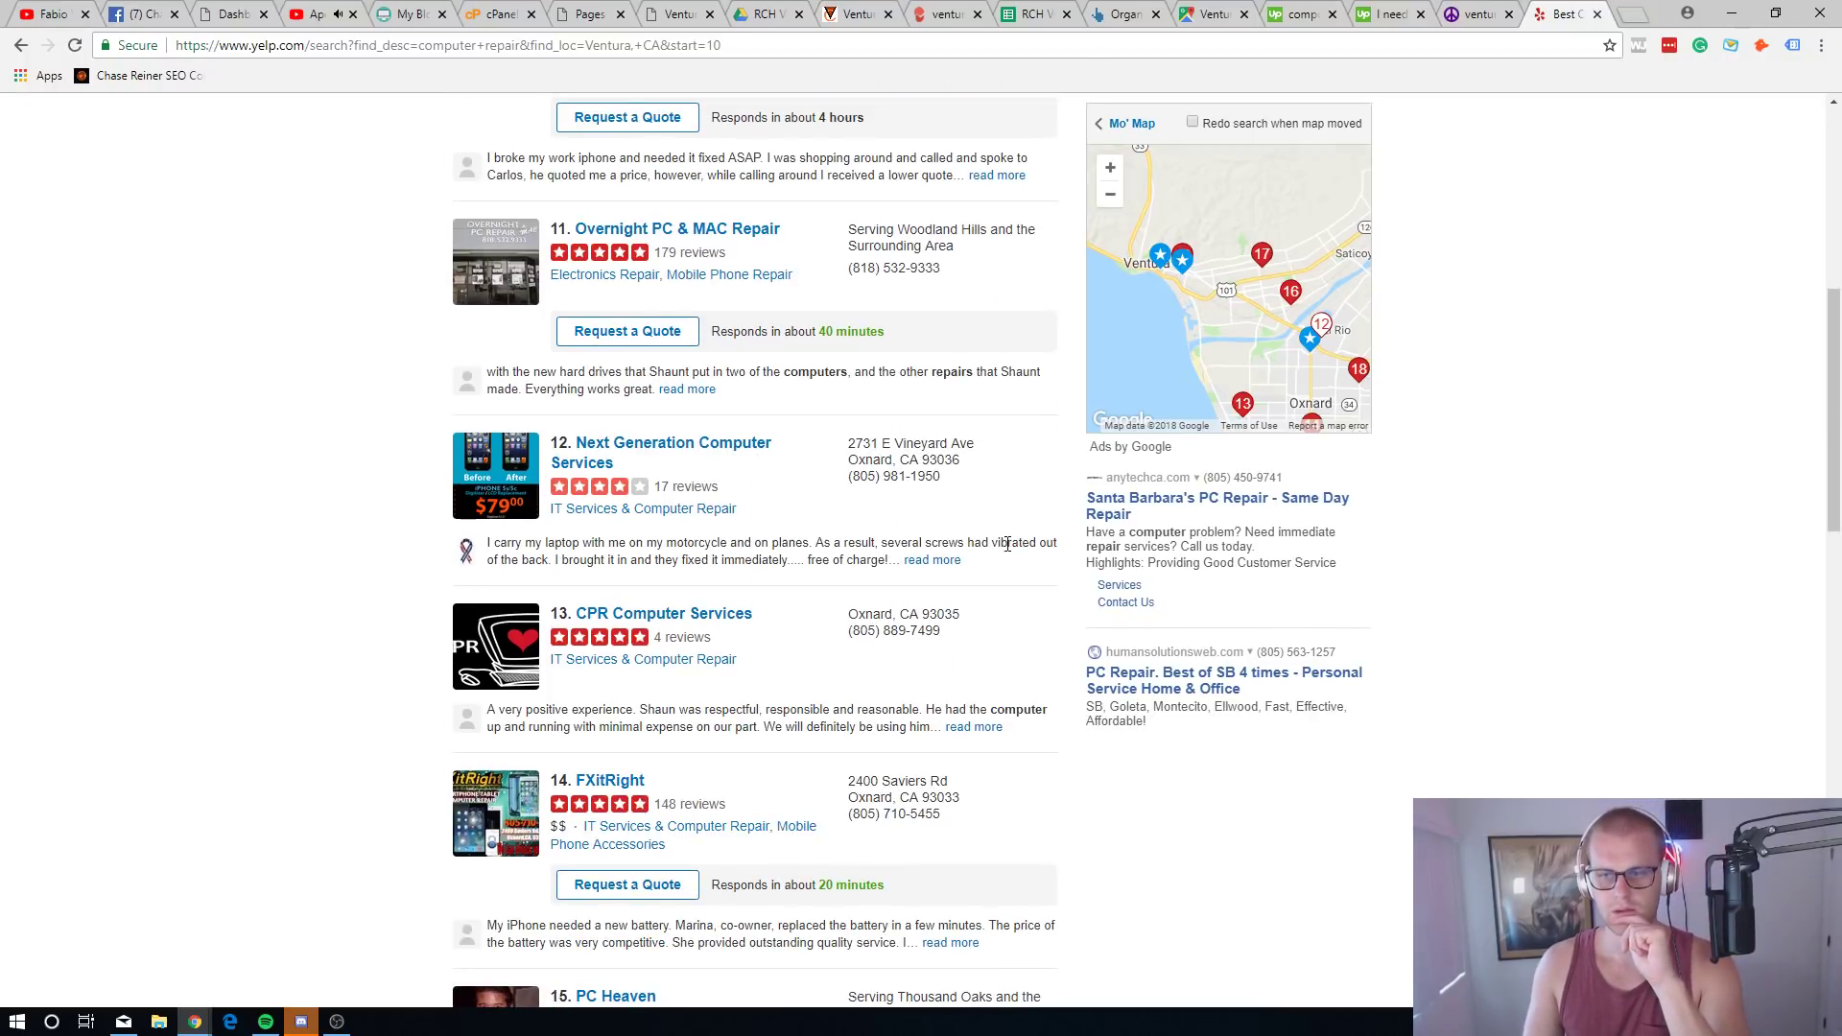
scroll(743, 508, down, 4)
scroll(773, 403, down, 2)
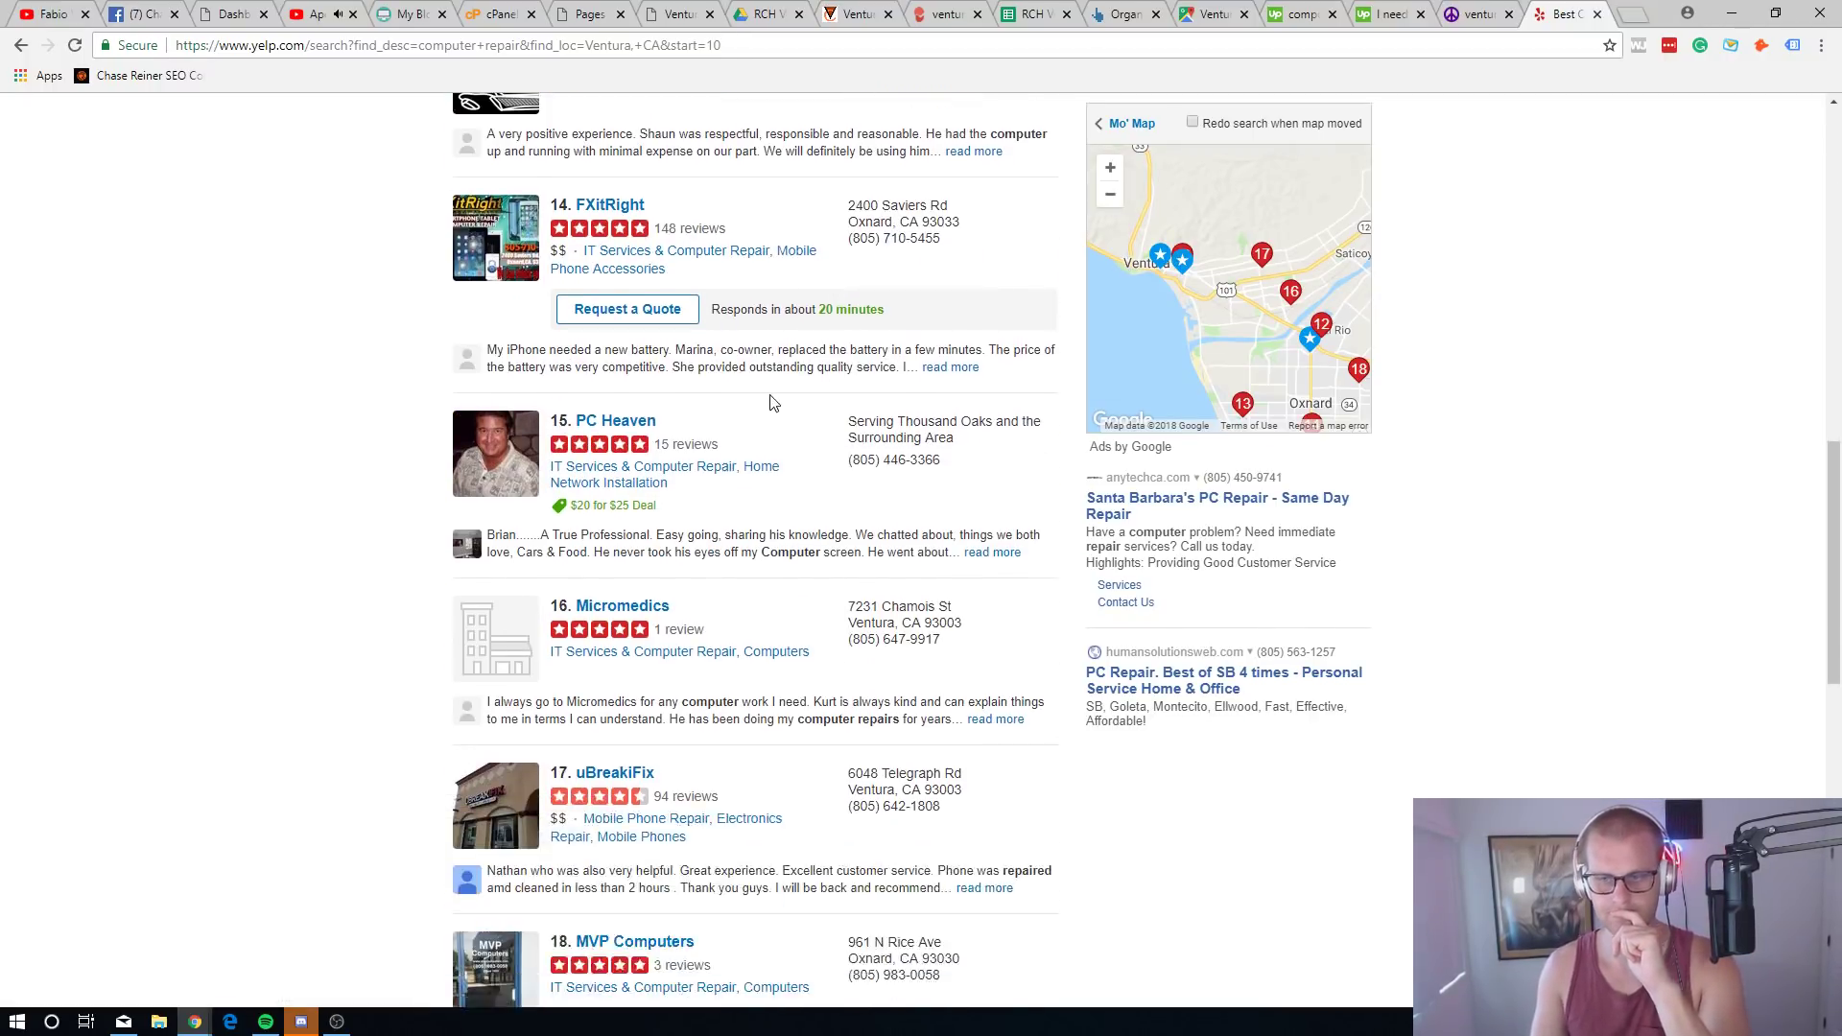
scroll(768, 415, down, 5)
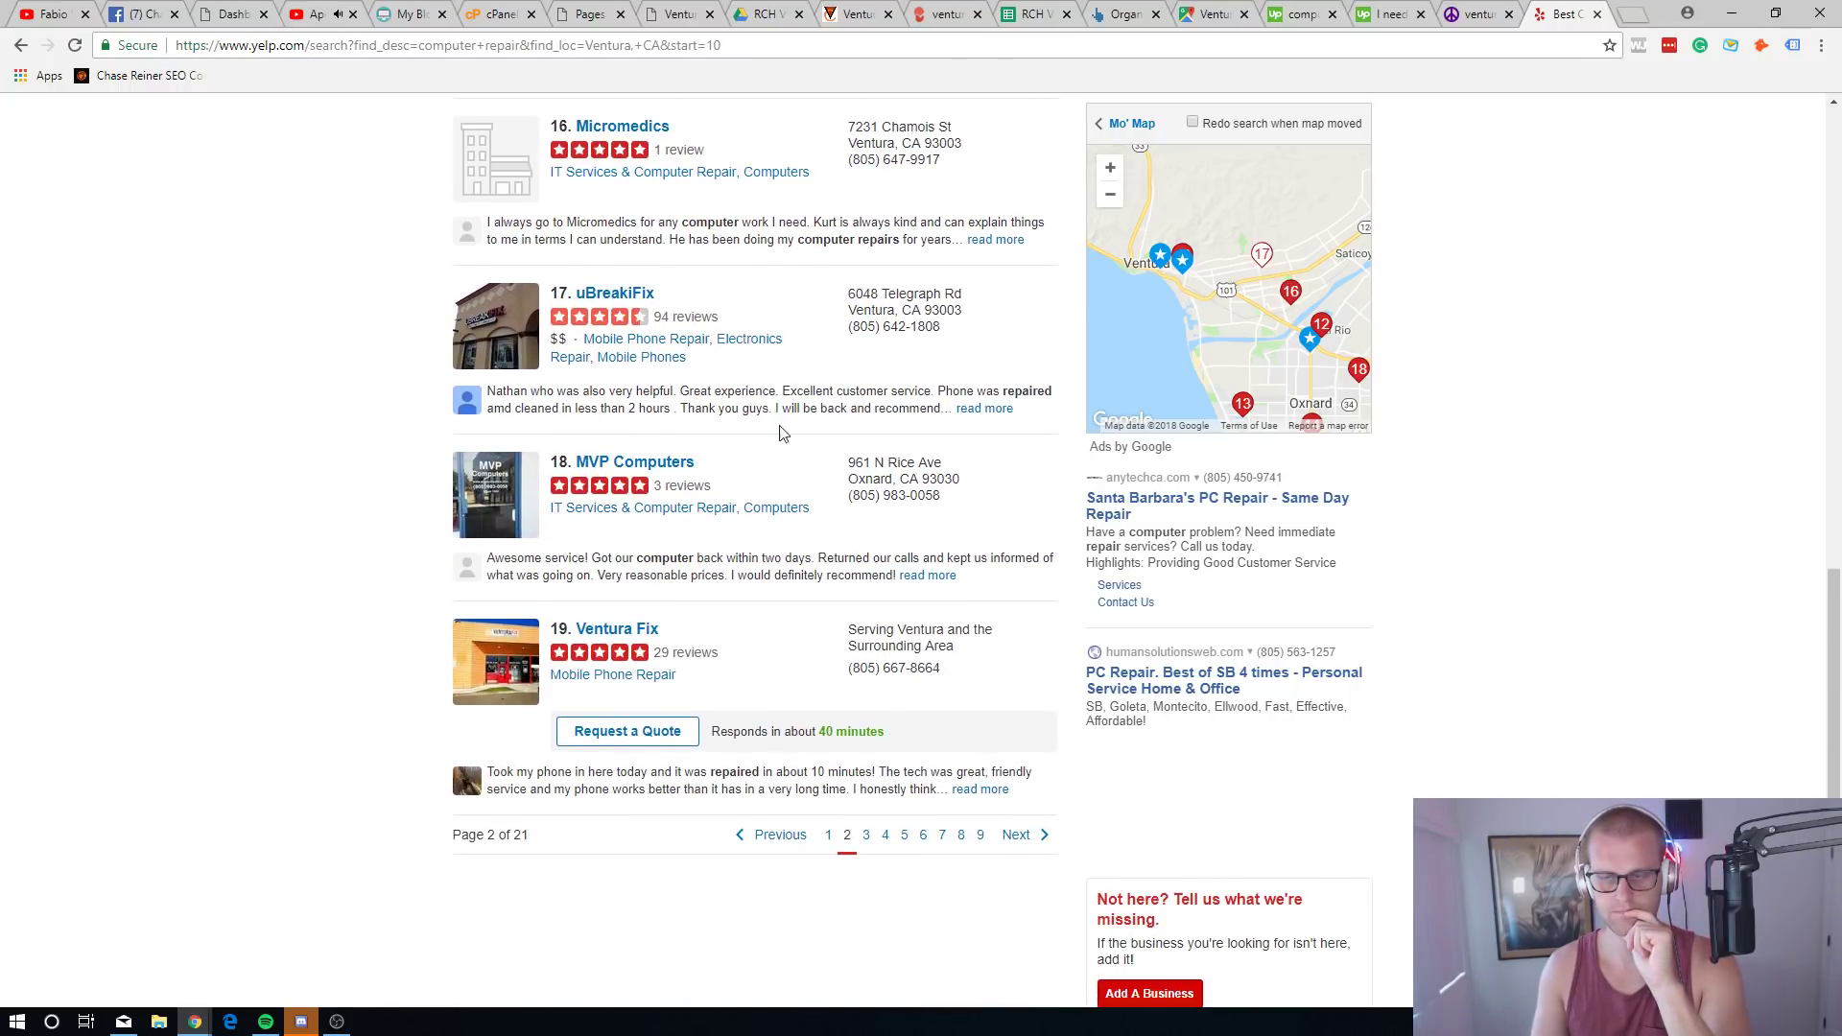
scroll(845, 624, down, 1)
Go to page 3 of the Yelp computer repair results and browse the listings
click(873, 741)
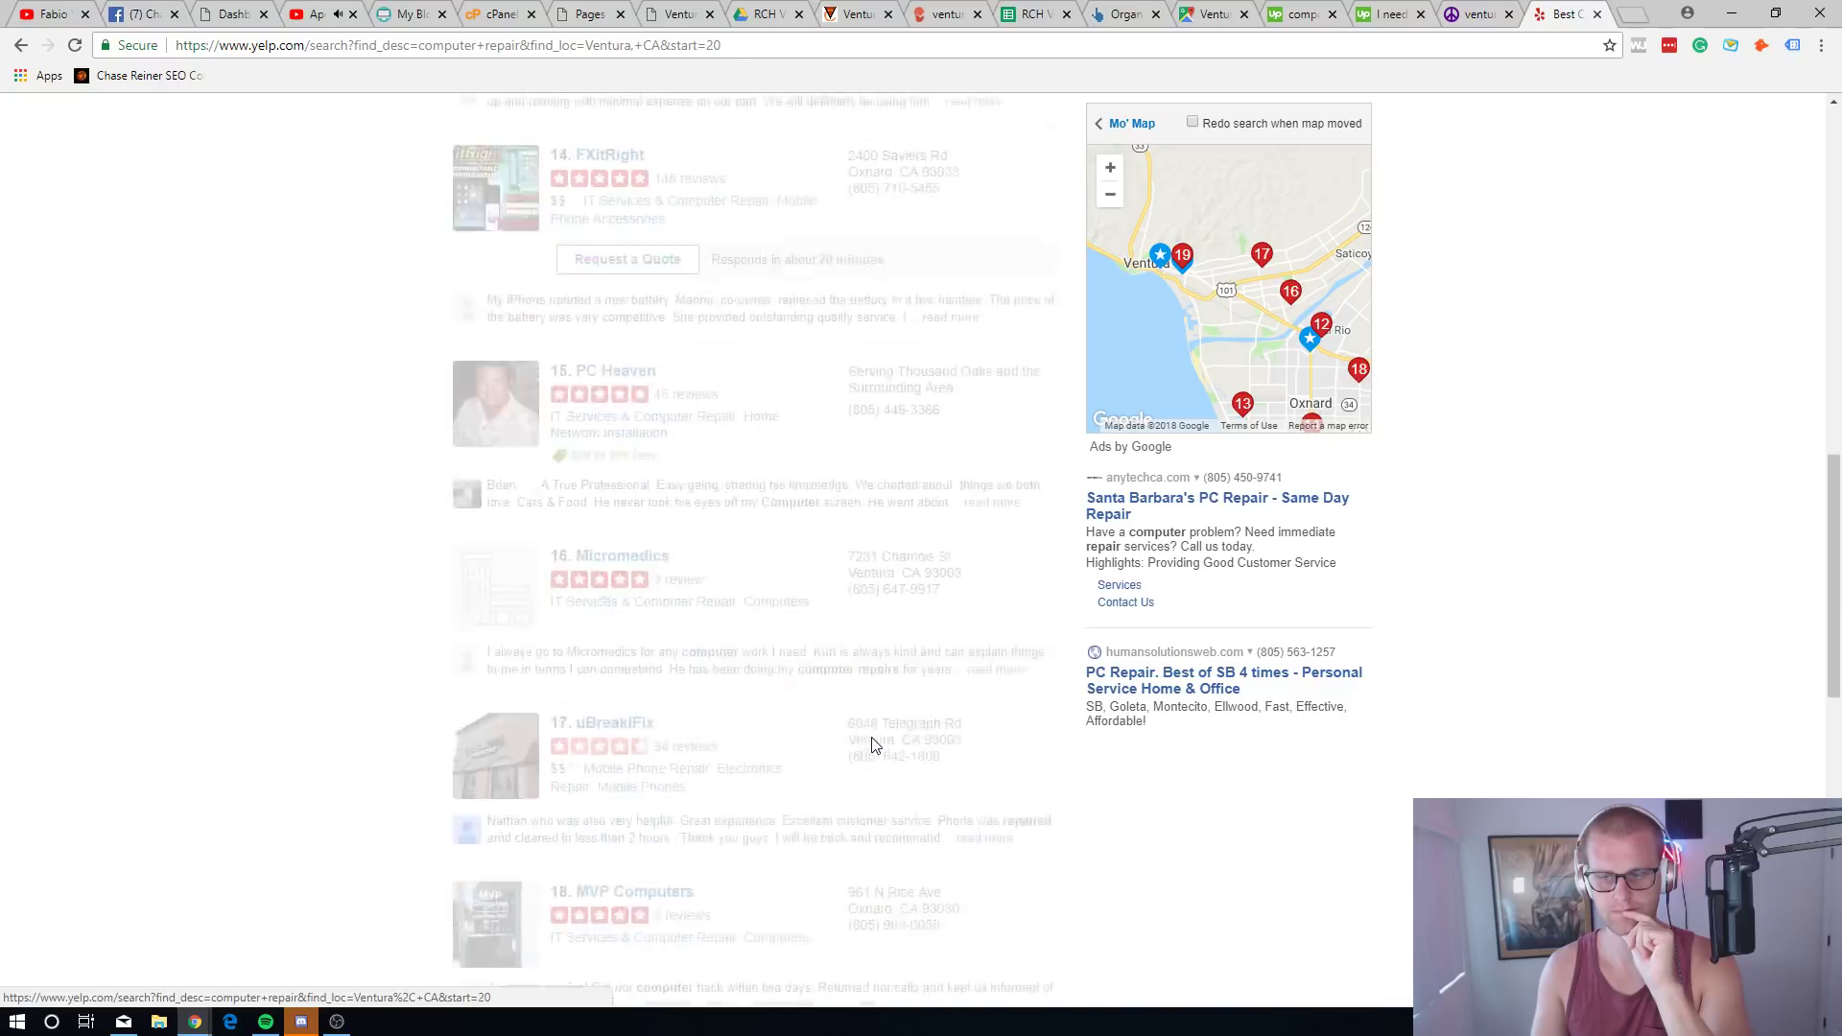
scroll(676, 521, down, 5)
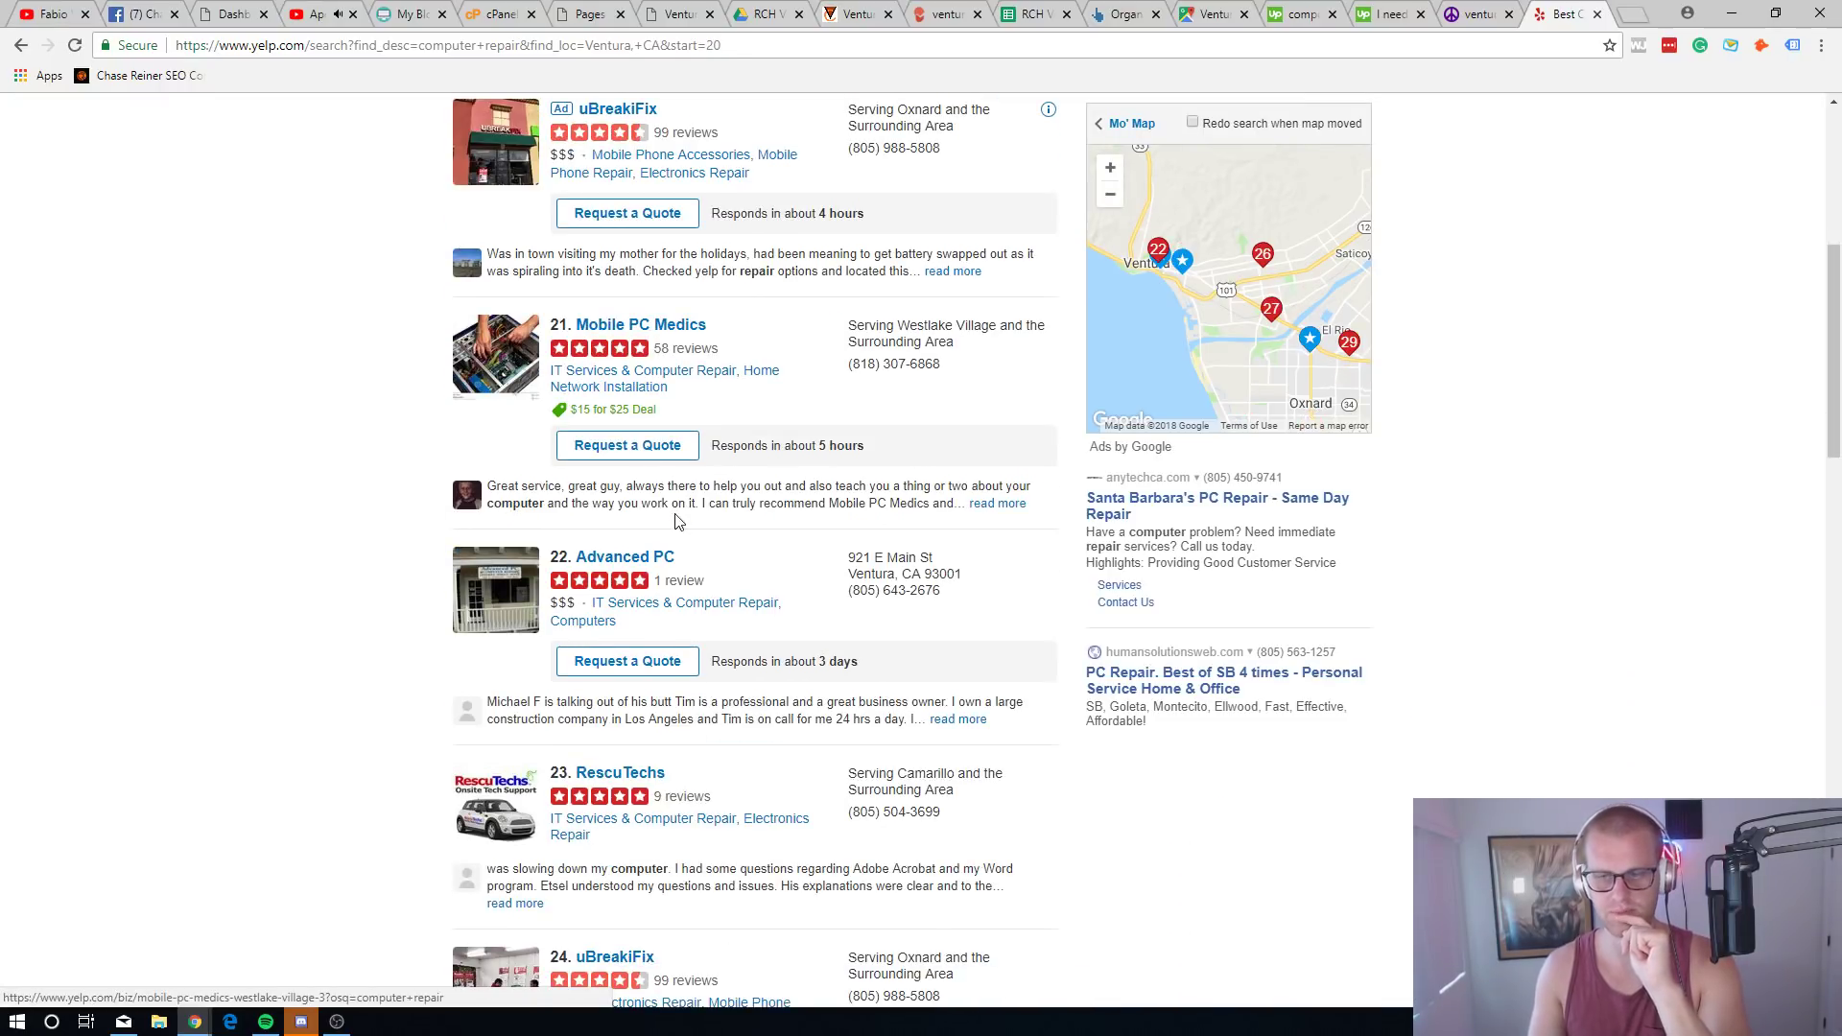
scroll(676, 521, down, 4)
scroll(729, 533, up, 4)
scroll(781, 519, down, 1)
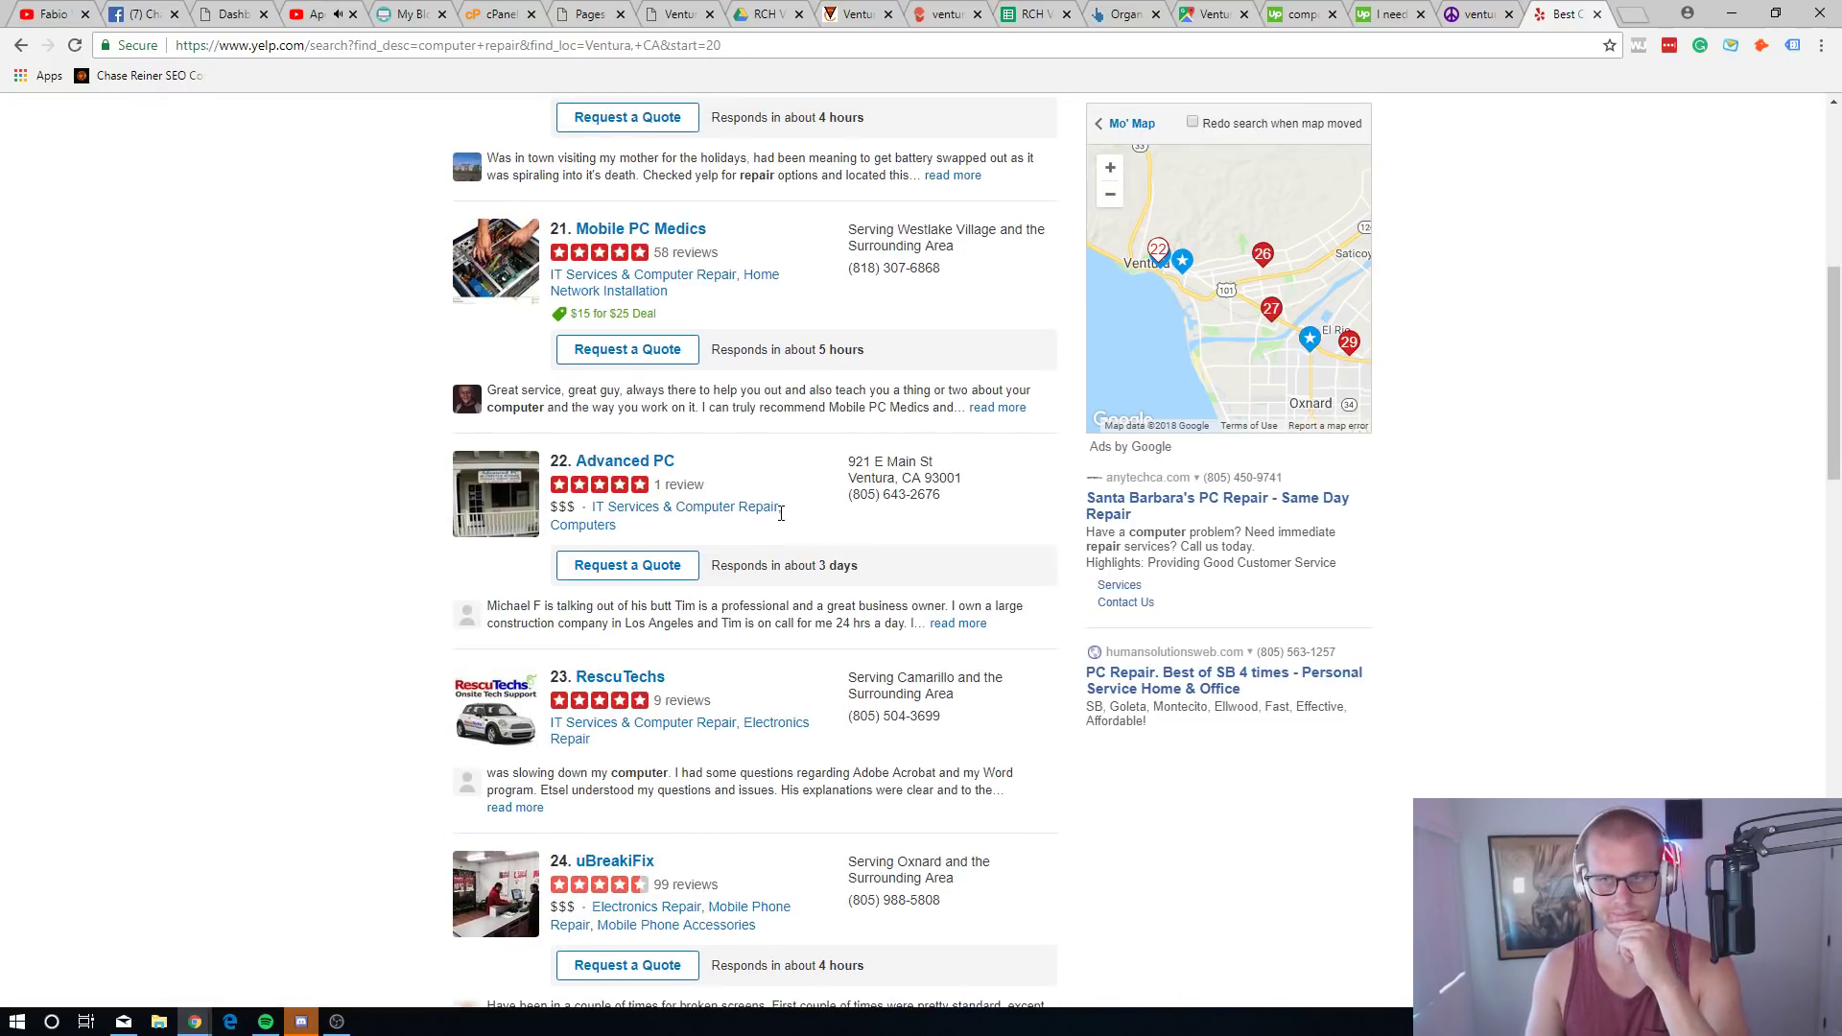
scroll(779, 513, down, 3)
scroll(762, 491, down, 4)
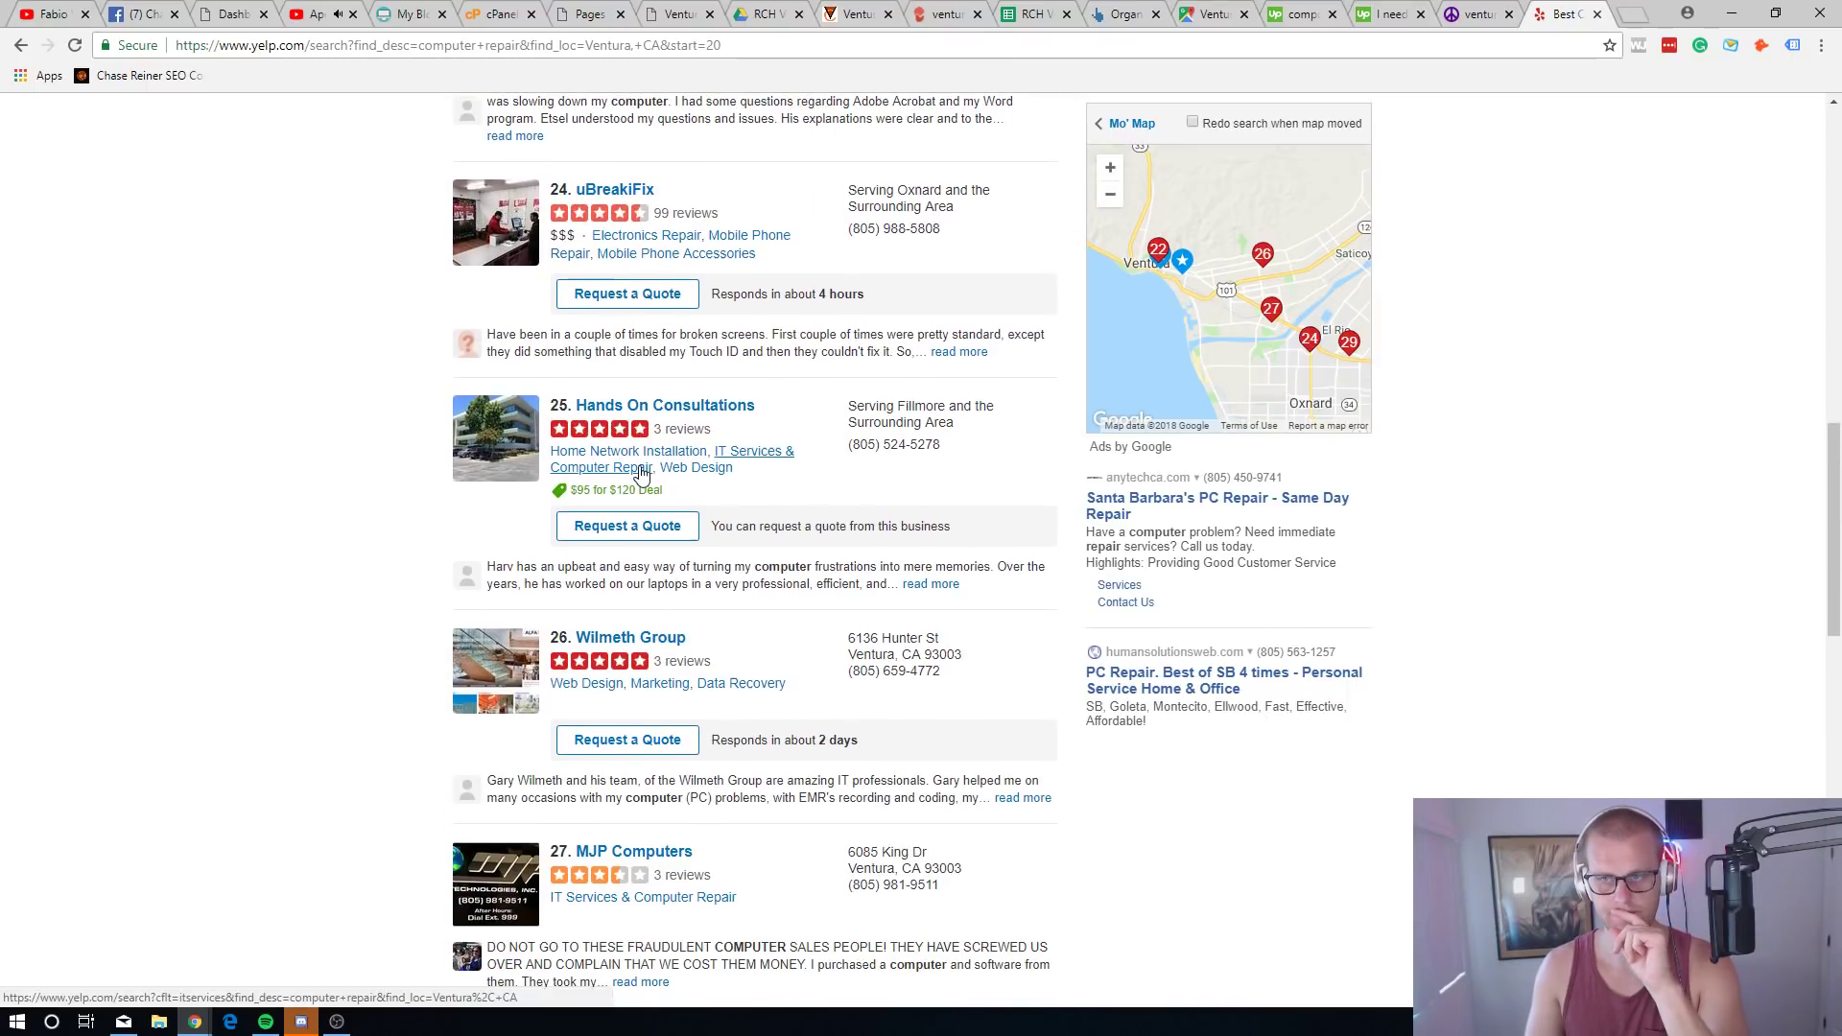
scroll(672, 489, down, 4)
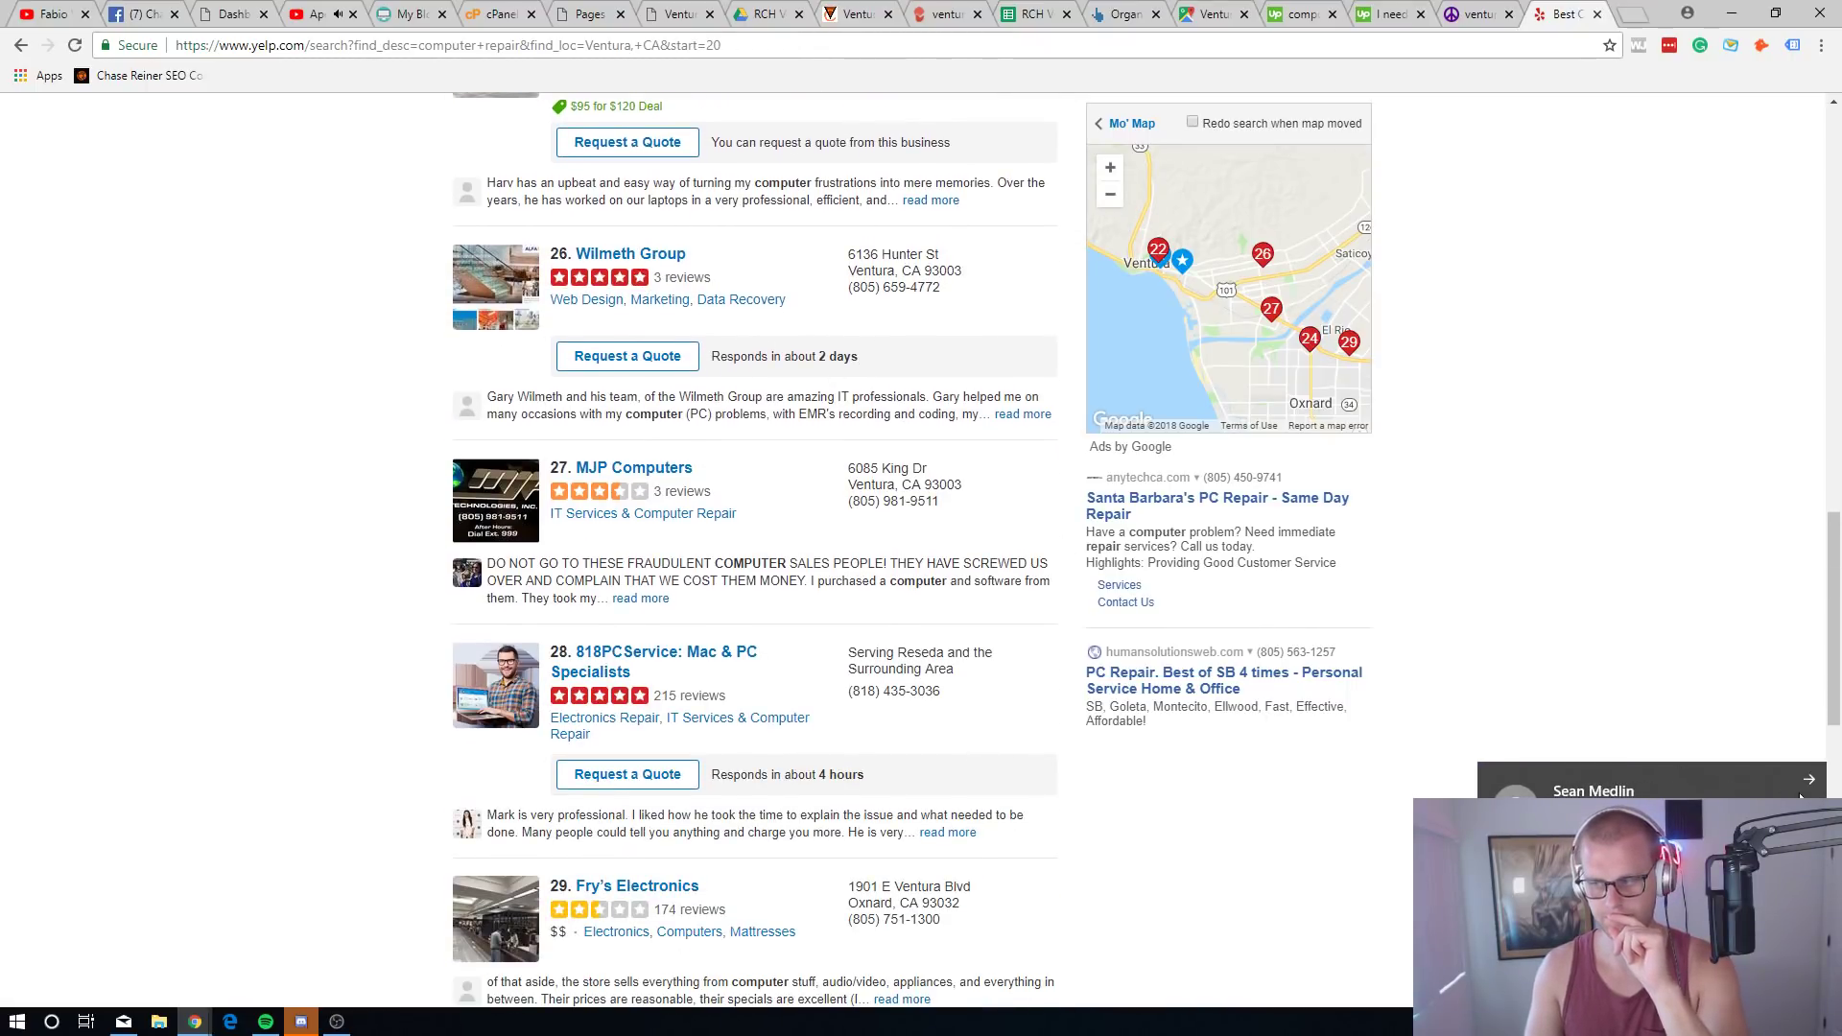
scroll(979, 711, down, 7)
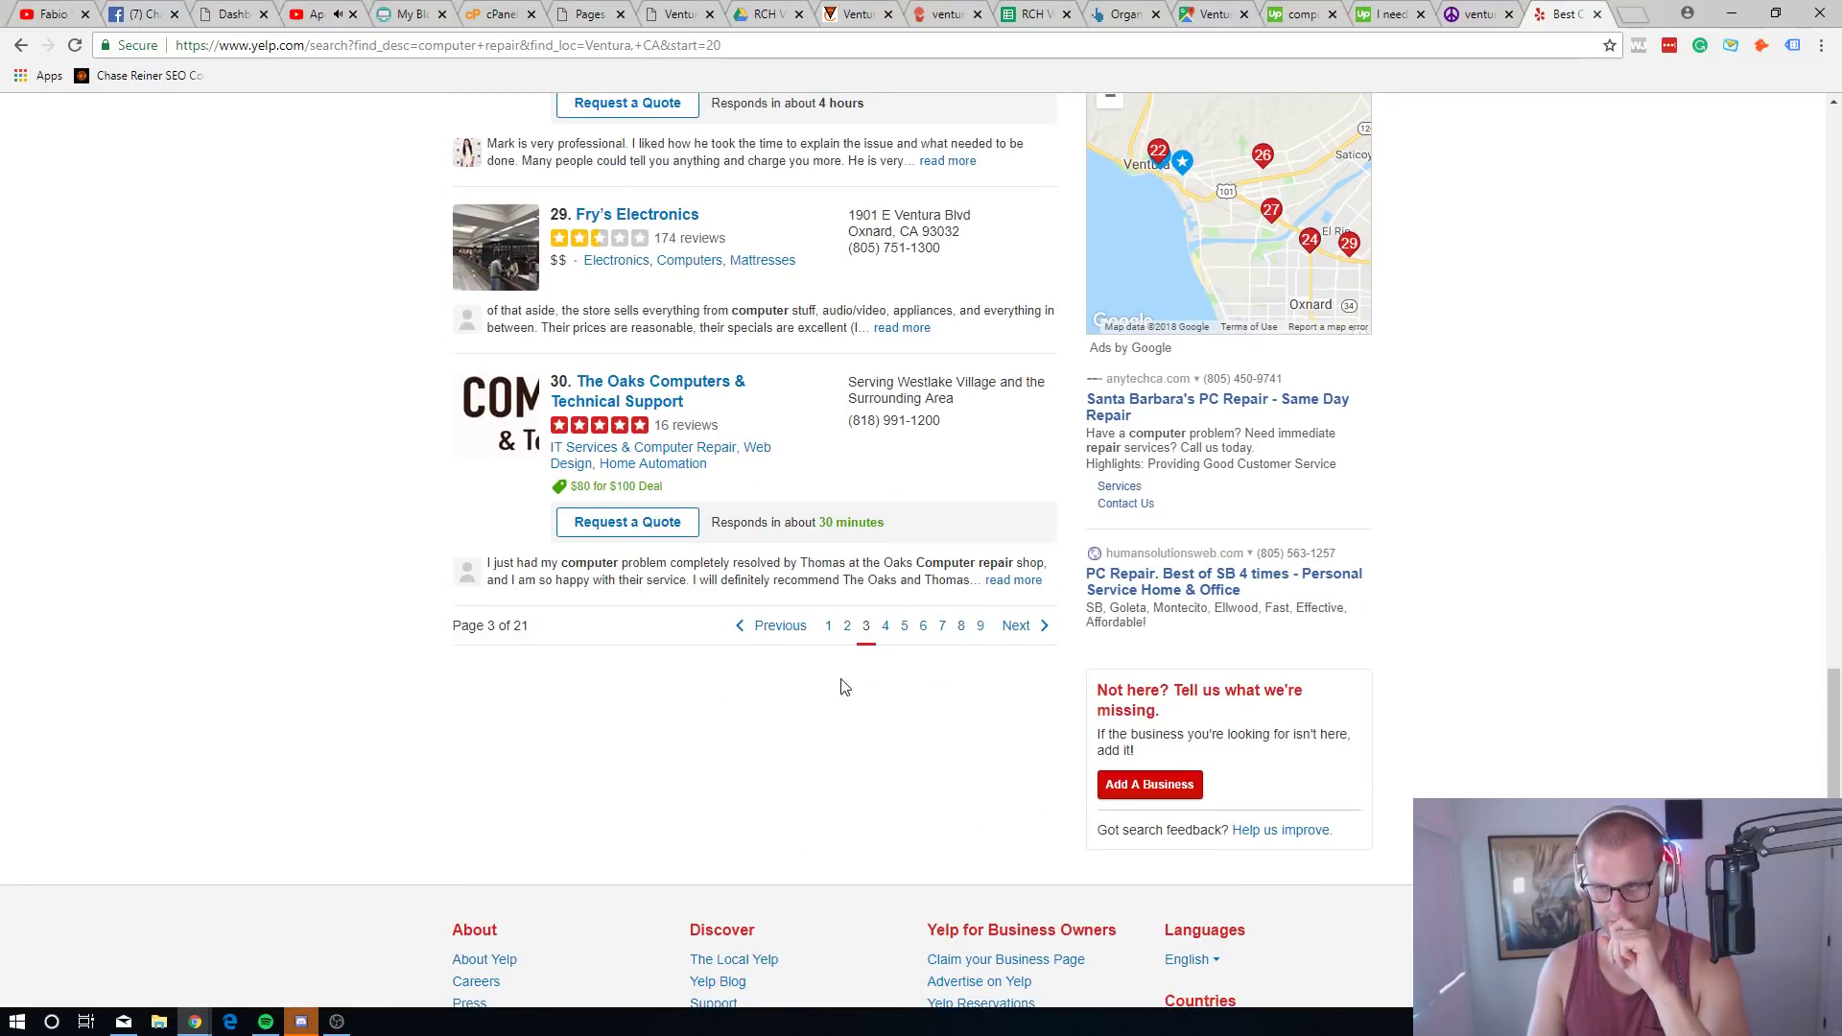
Browse page 4 (listings 31–40), then close and reopen the Craigslist jobs tab
click(884, 625)
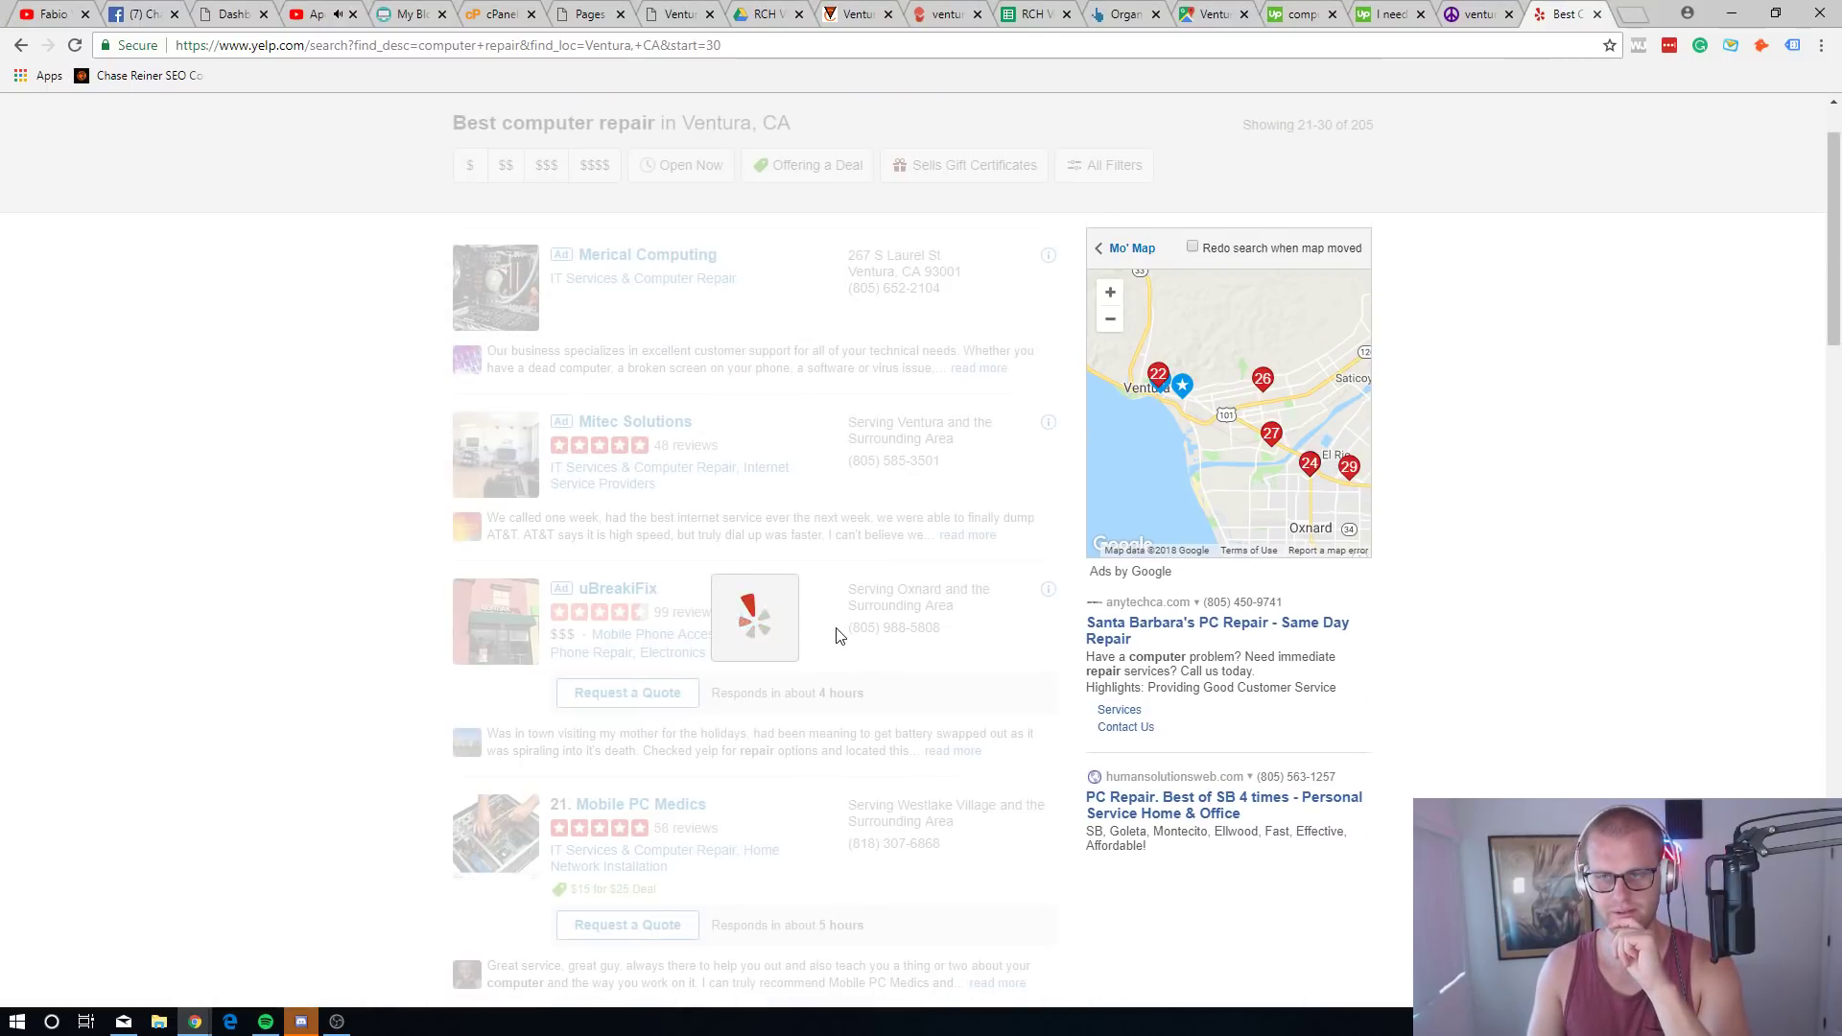
scroll(601, 479, down, 2)
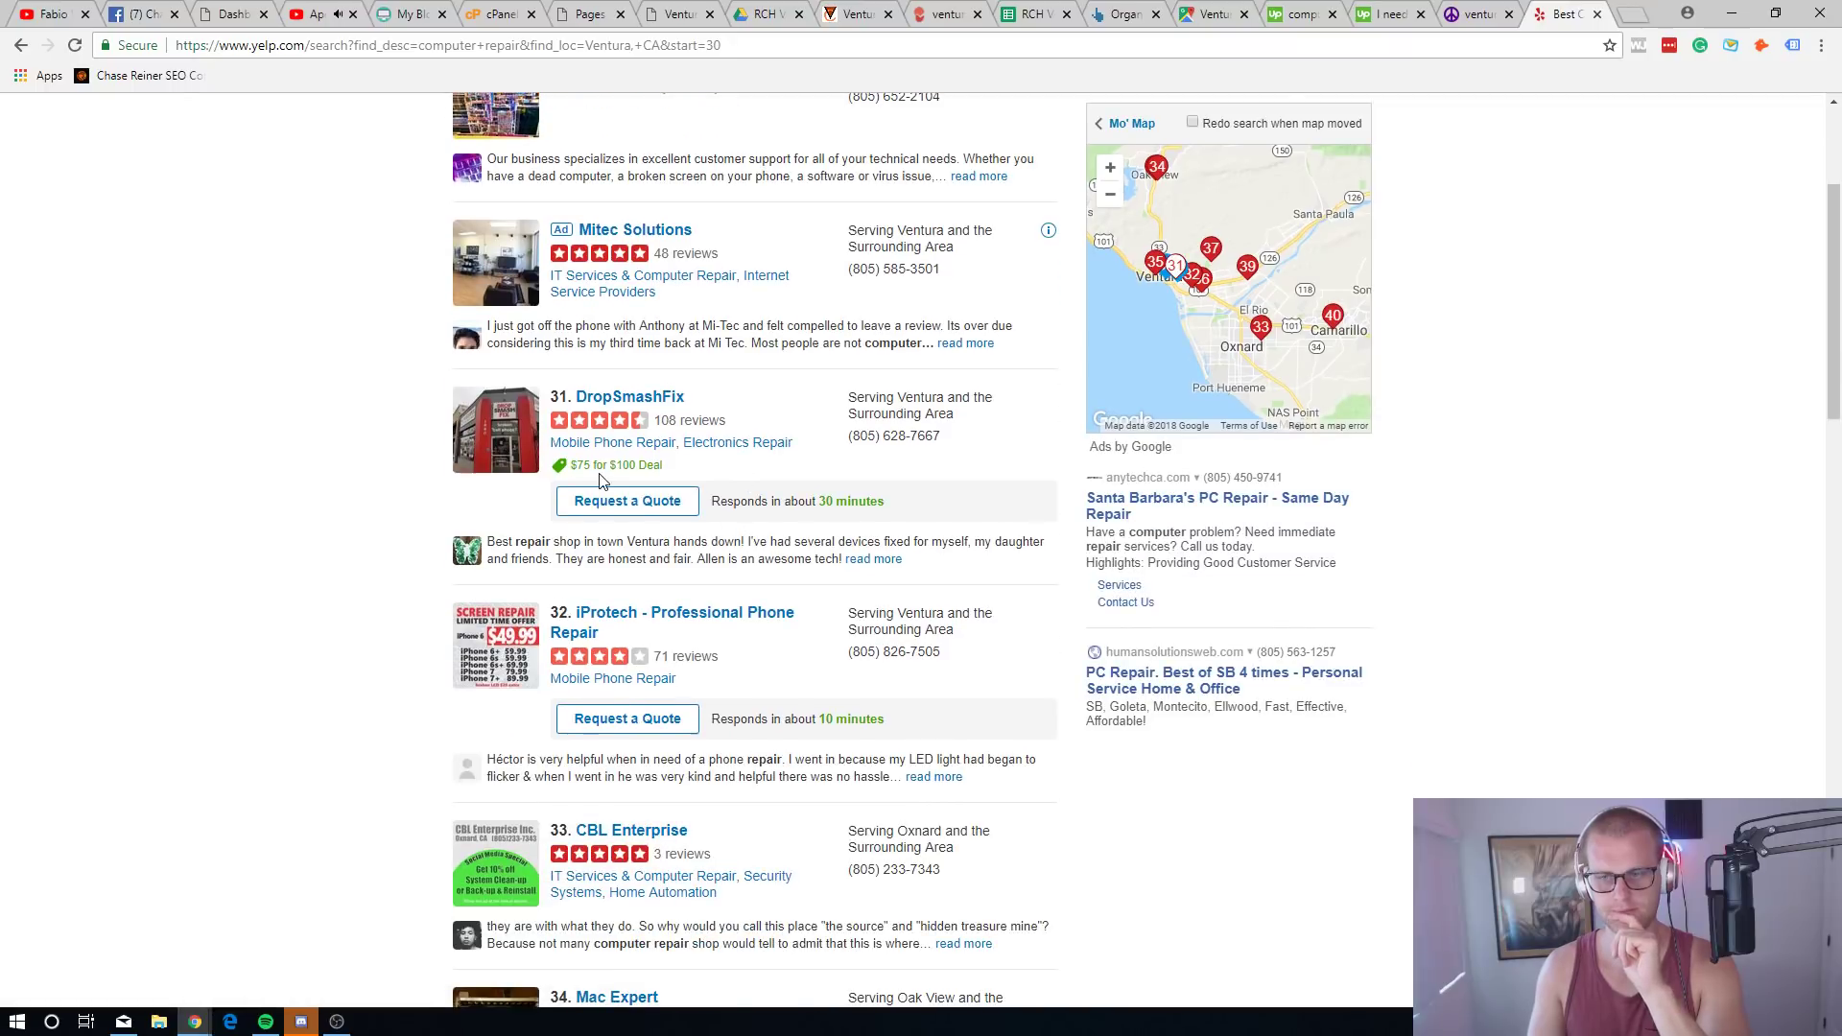
scroll(602, 480, down, 3)
scroll(626, 490, down, 5)
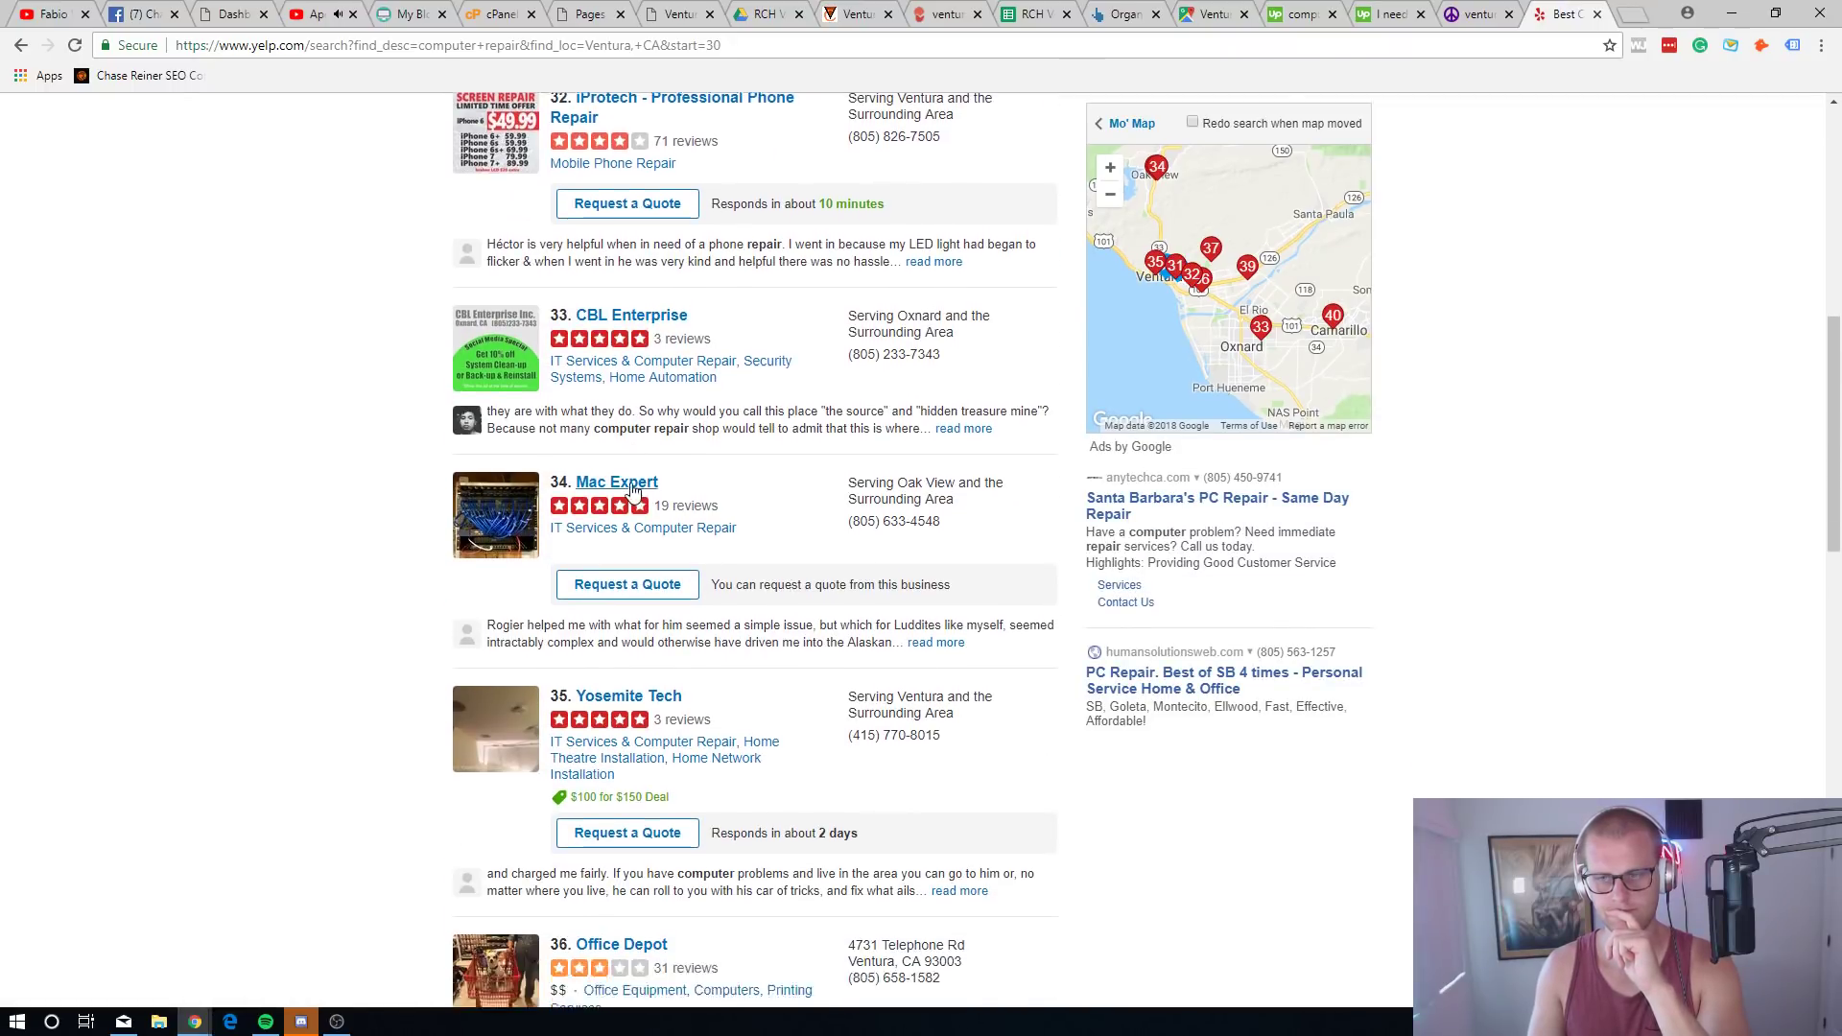
scroll(635, 491, down, 3)
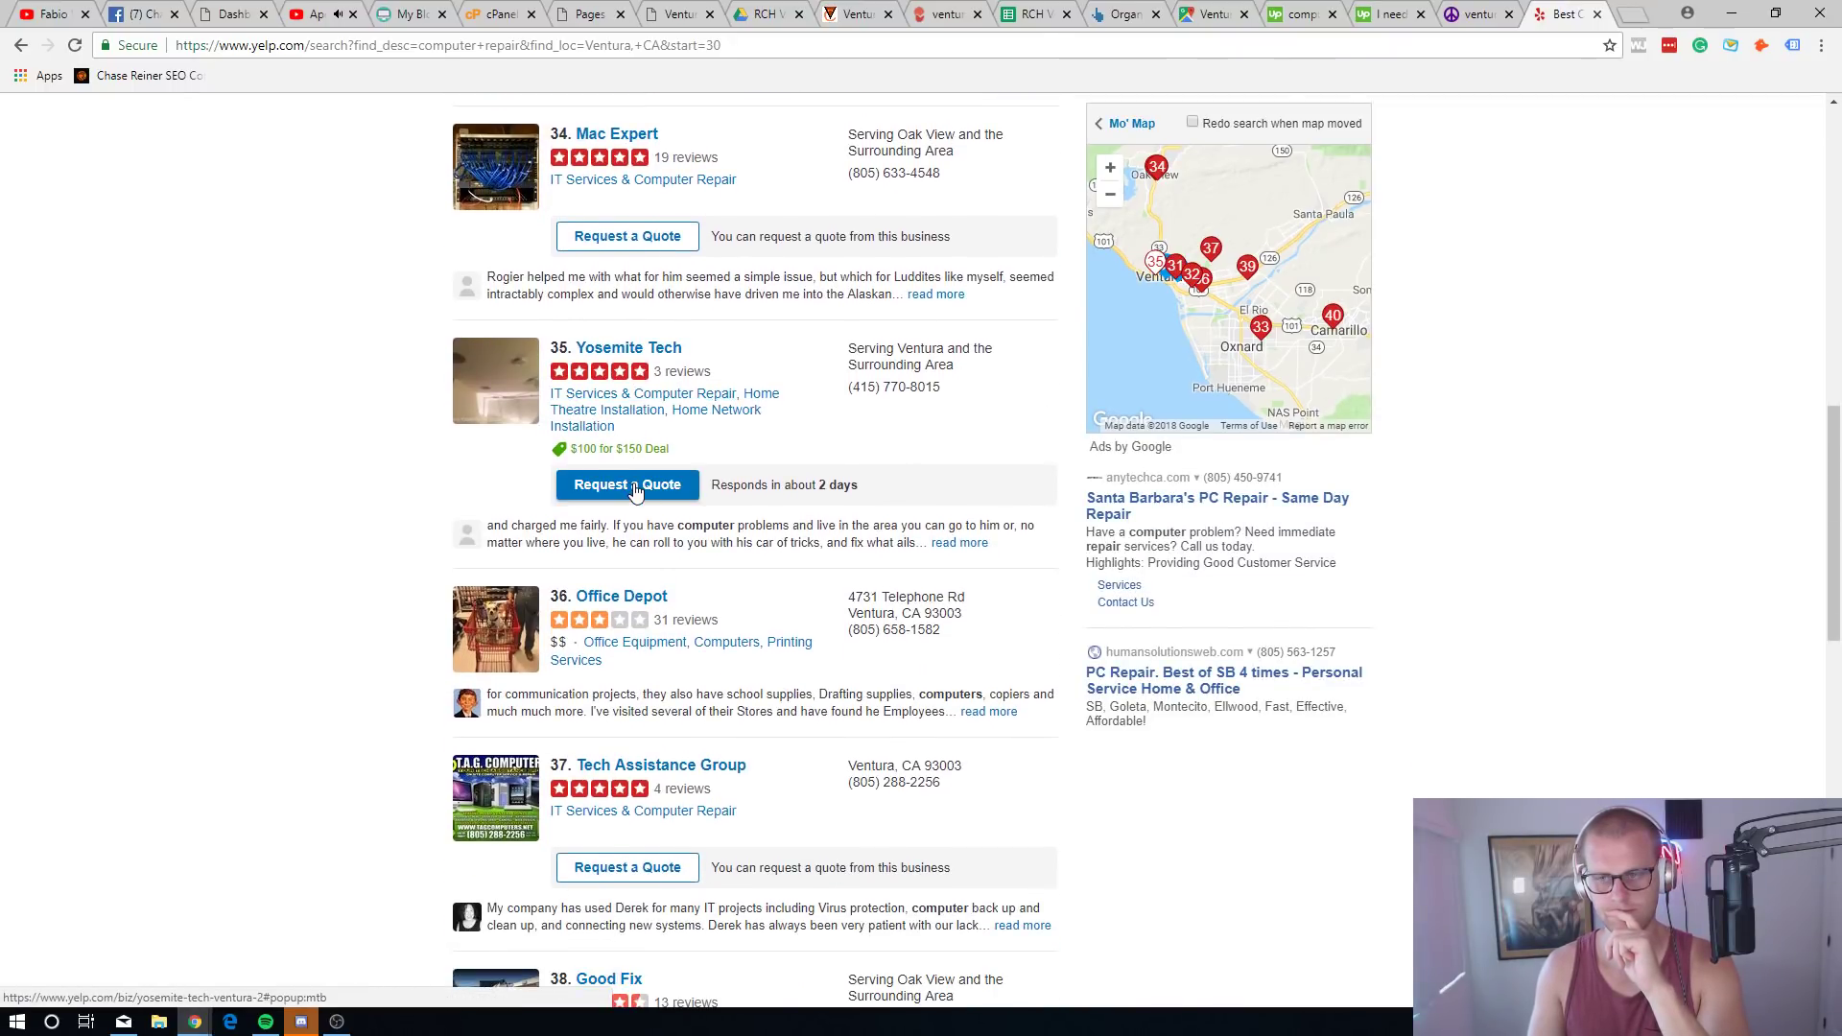
scroll(636, 492, down, 2)
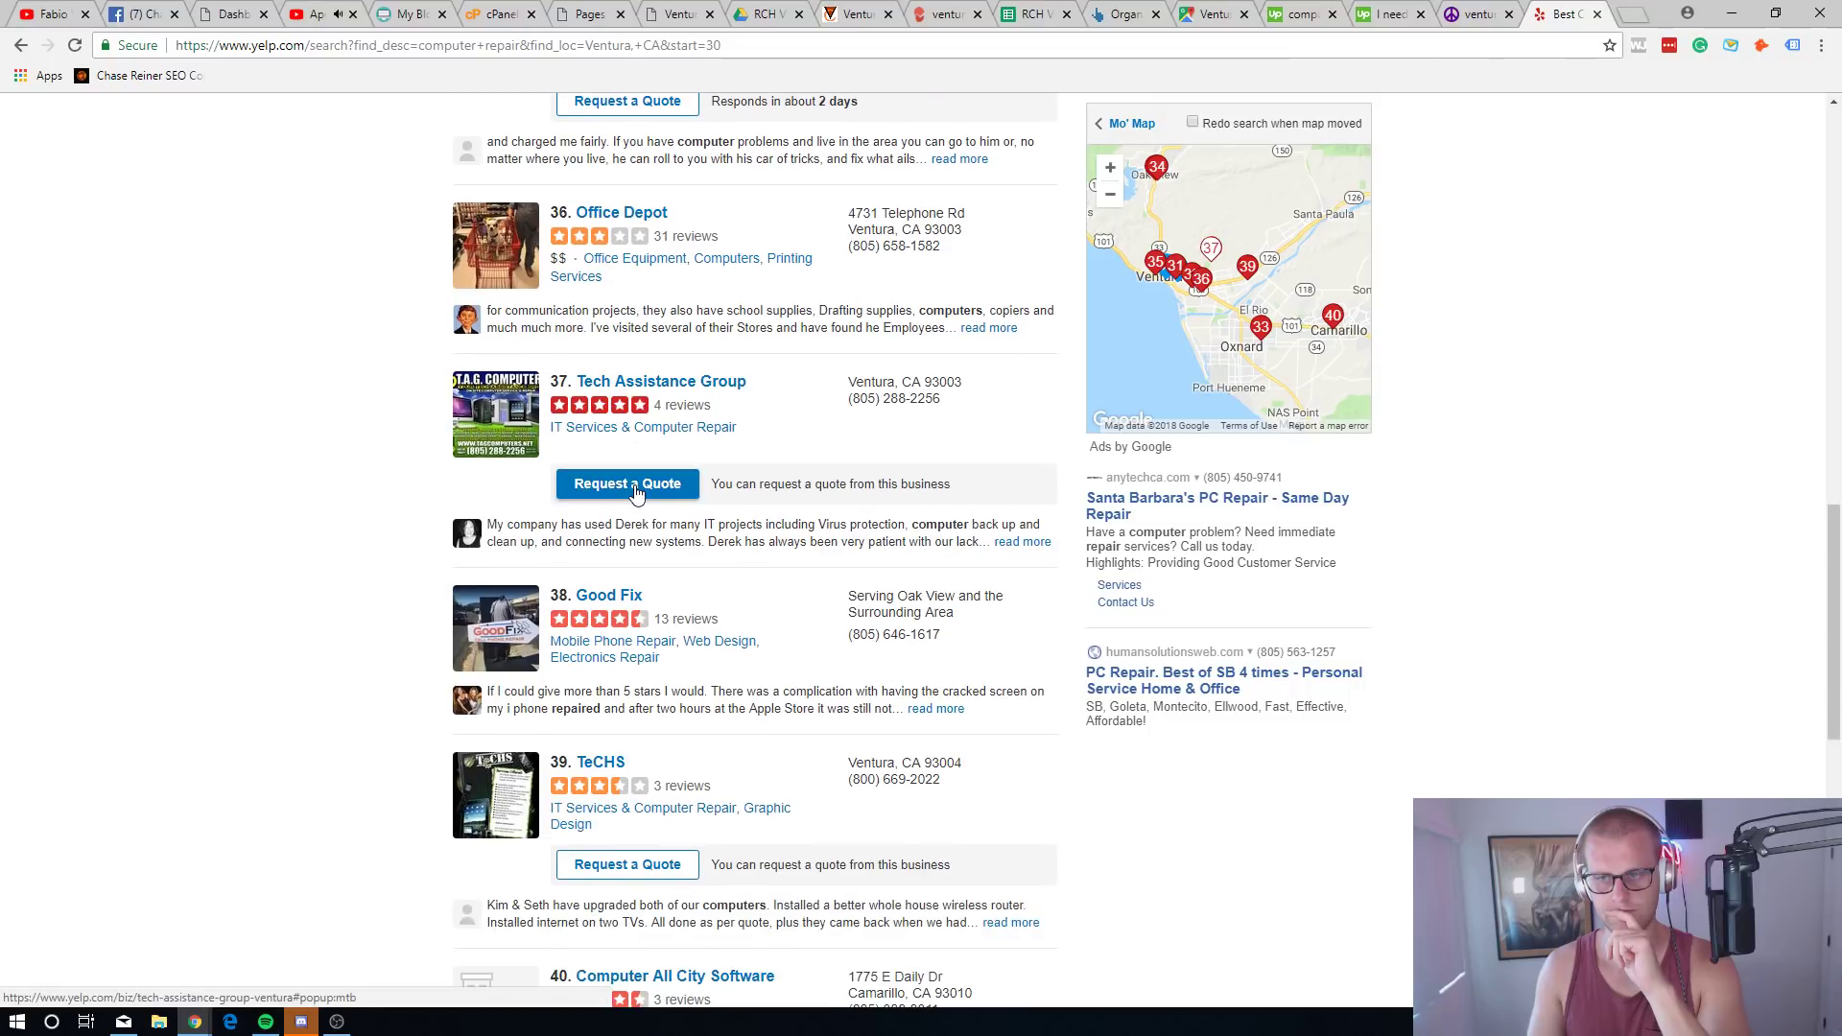
scroll(651, 511, down, 2)
scroll(651, 510, down, 2)
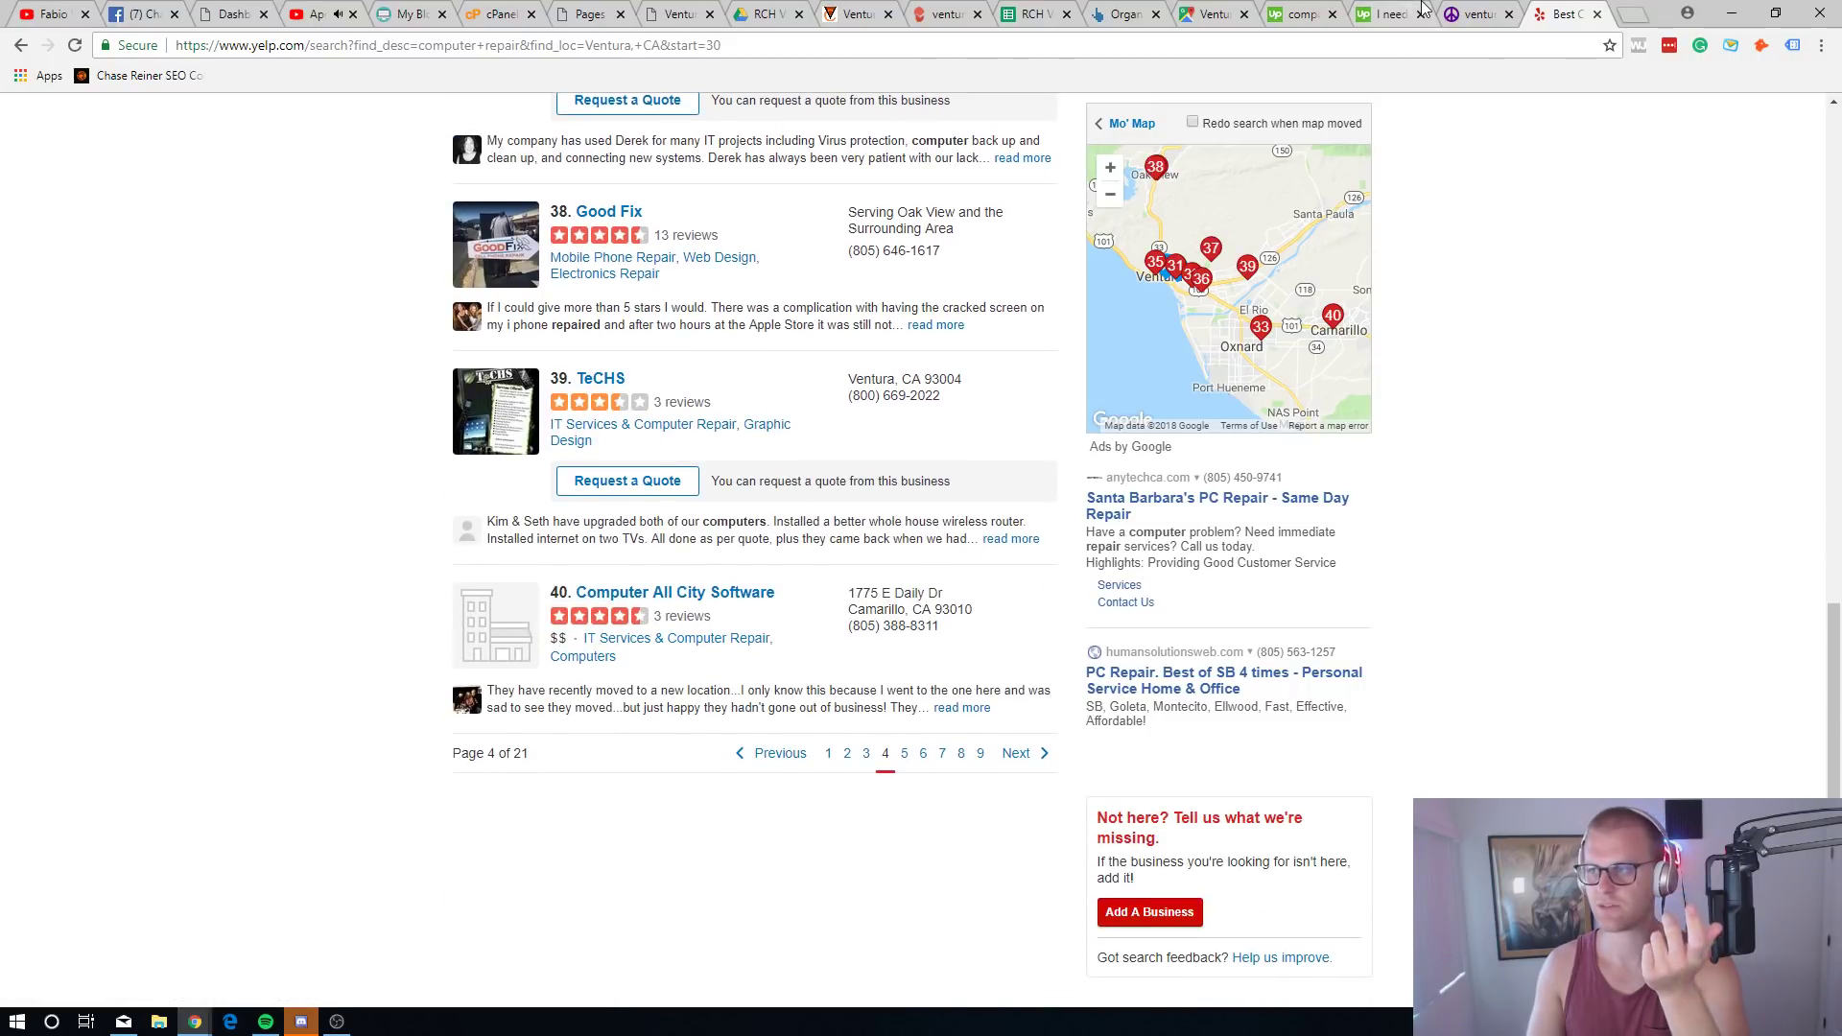
click(1509, 13)
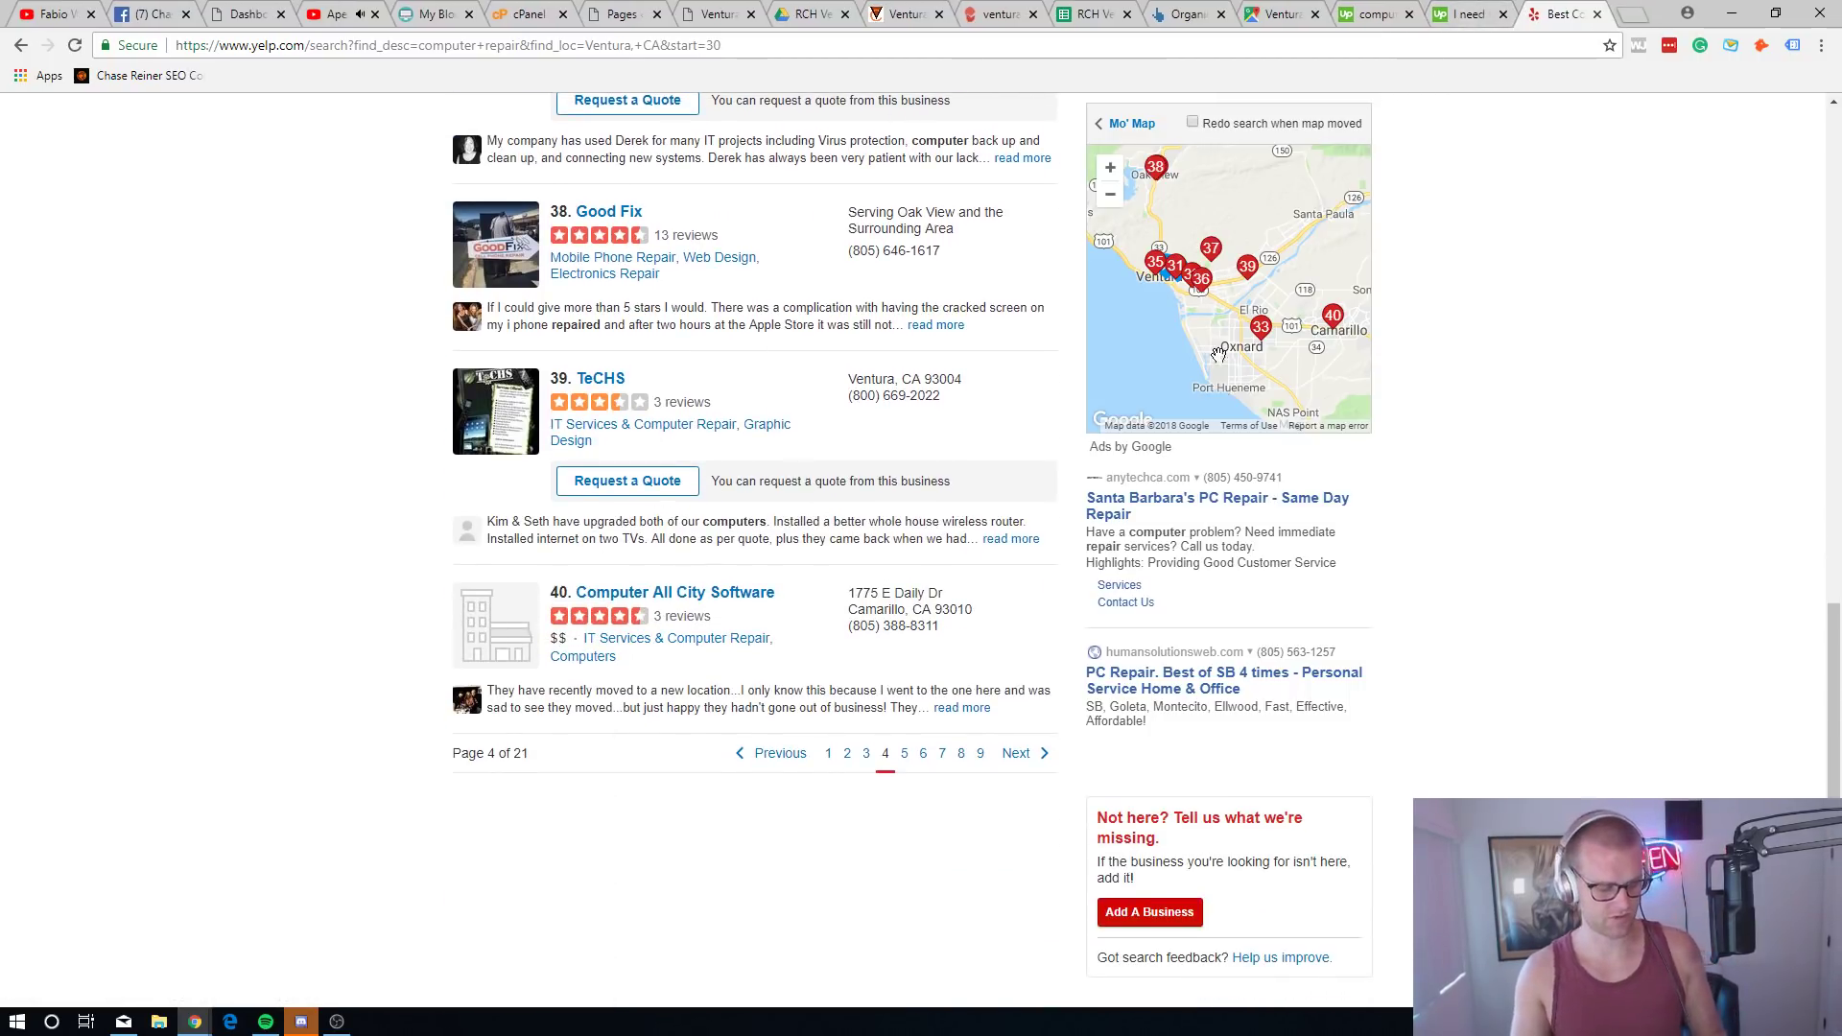
key(ctrl+shift+t)
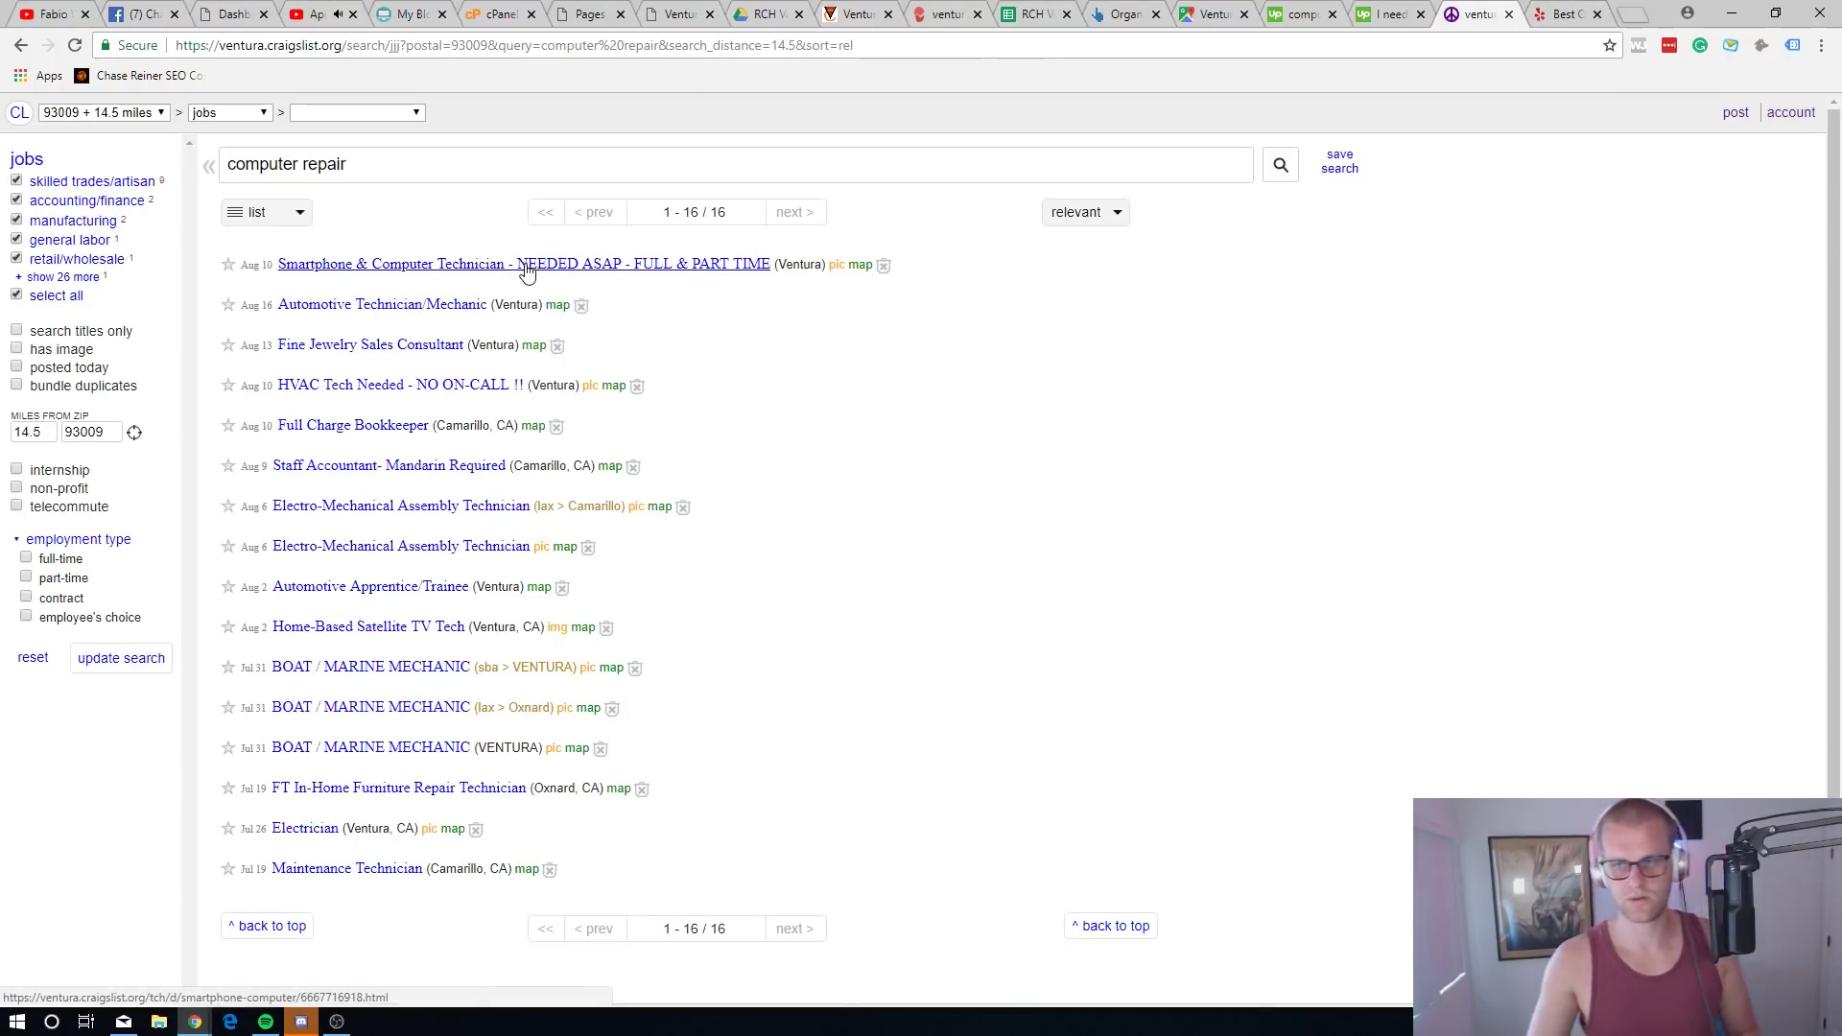
Read the 'Smartphone & Computer Technician - NEEDED ASAP' listing, then return to Ventura's home page
click(530, 274)
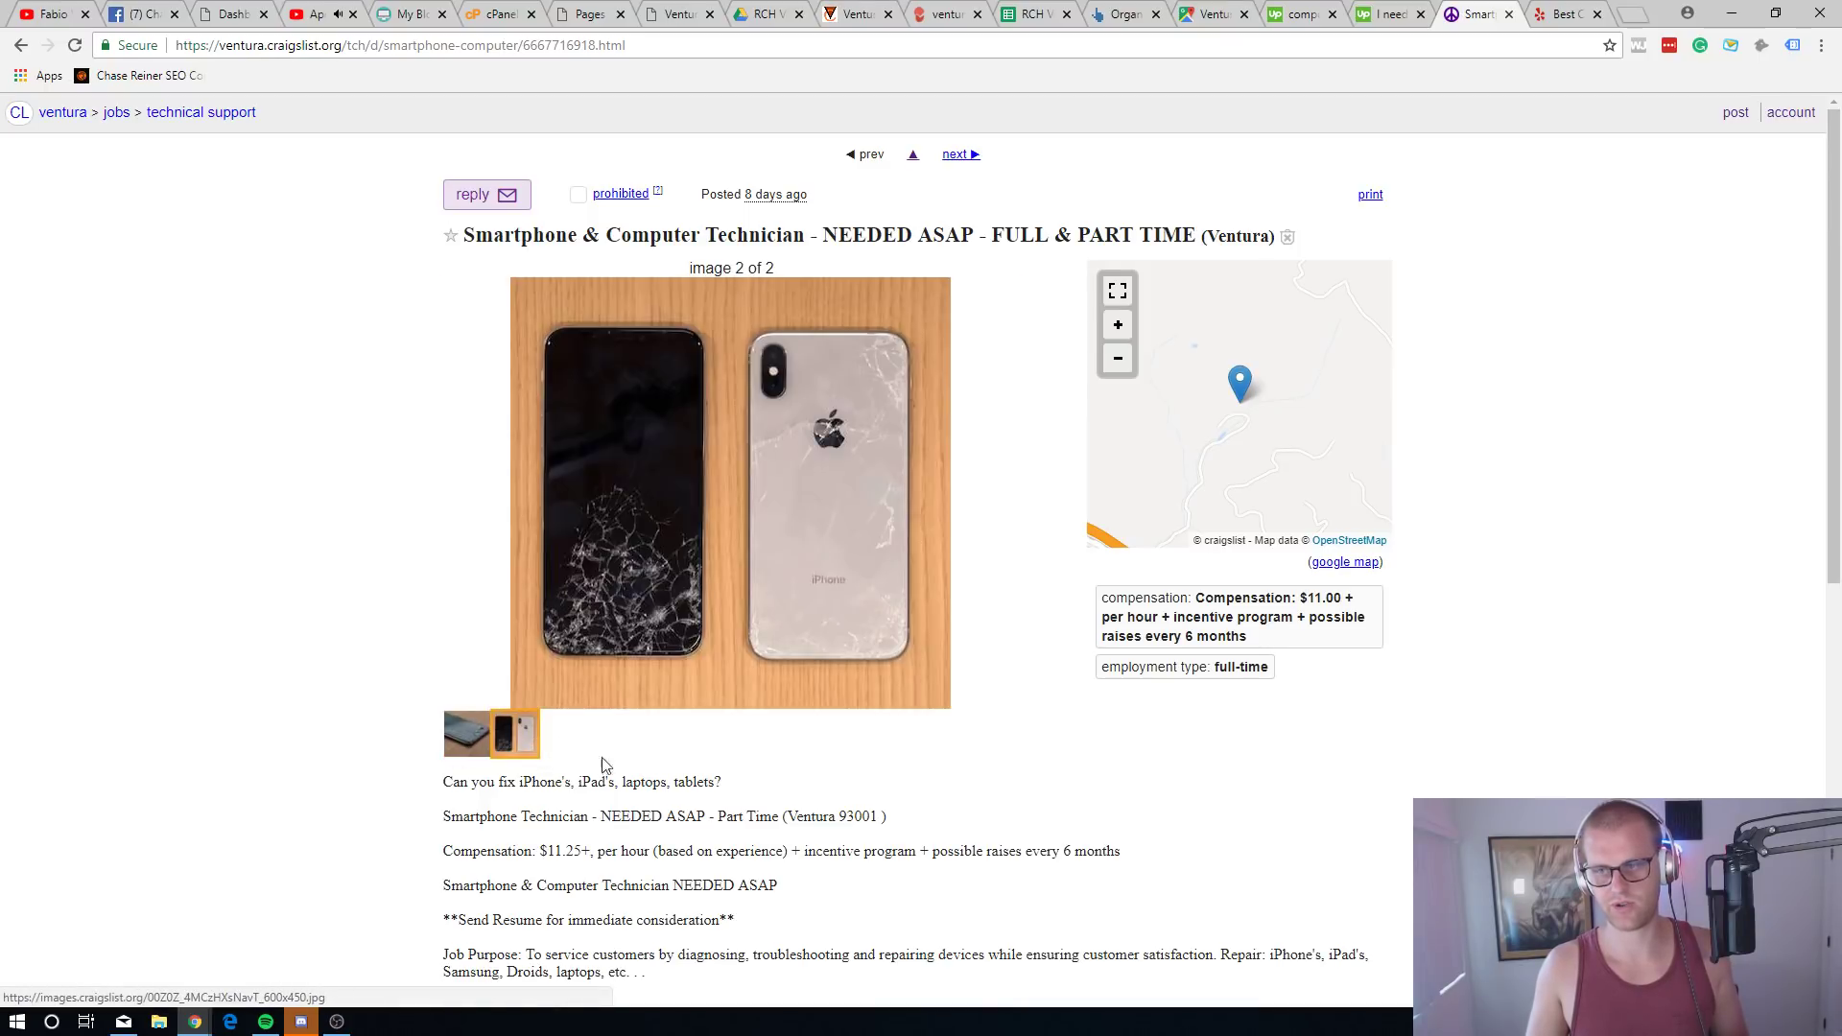
scroll(695, 787, down, 1)
scroll(744, 782, up, 2)
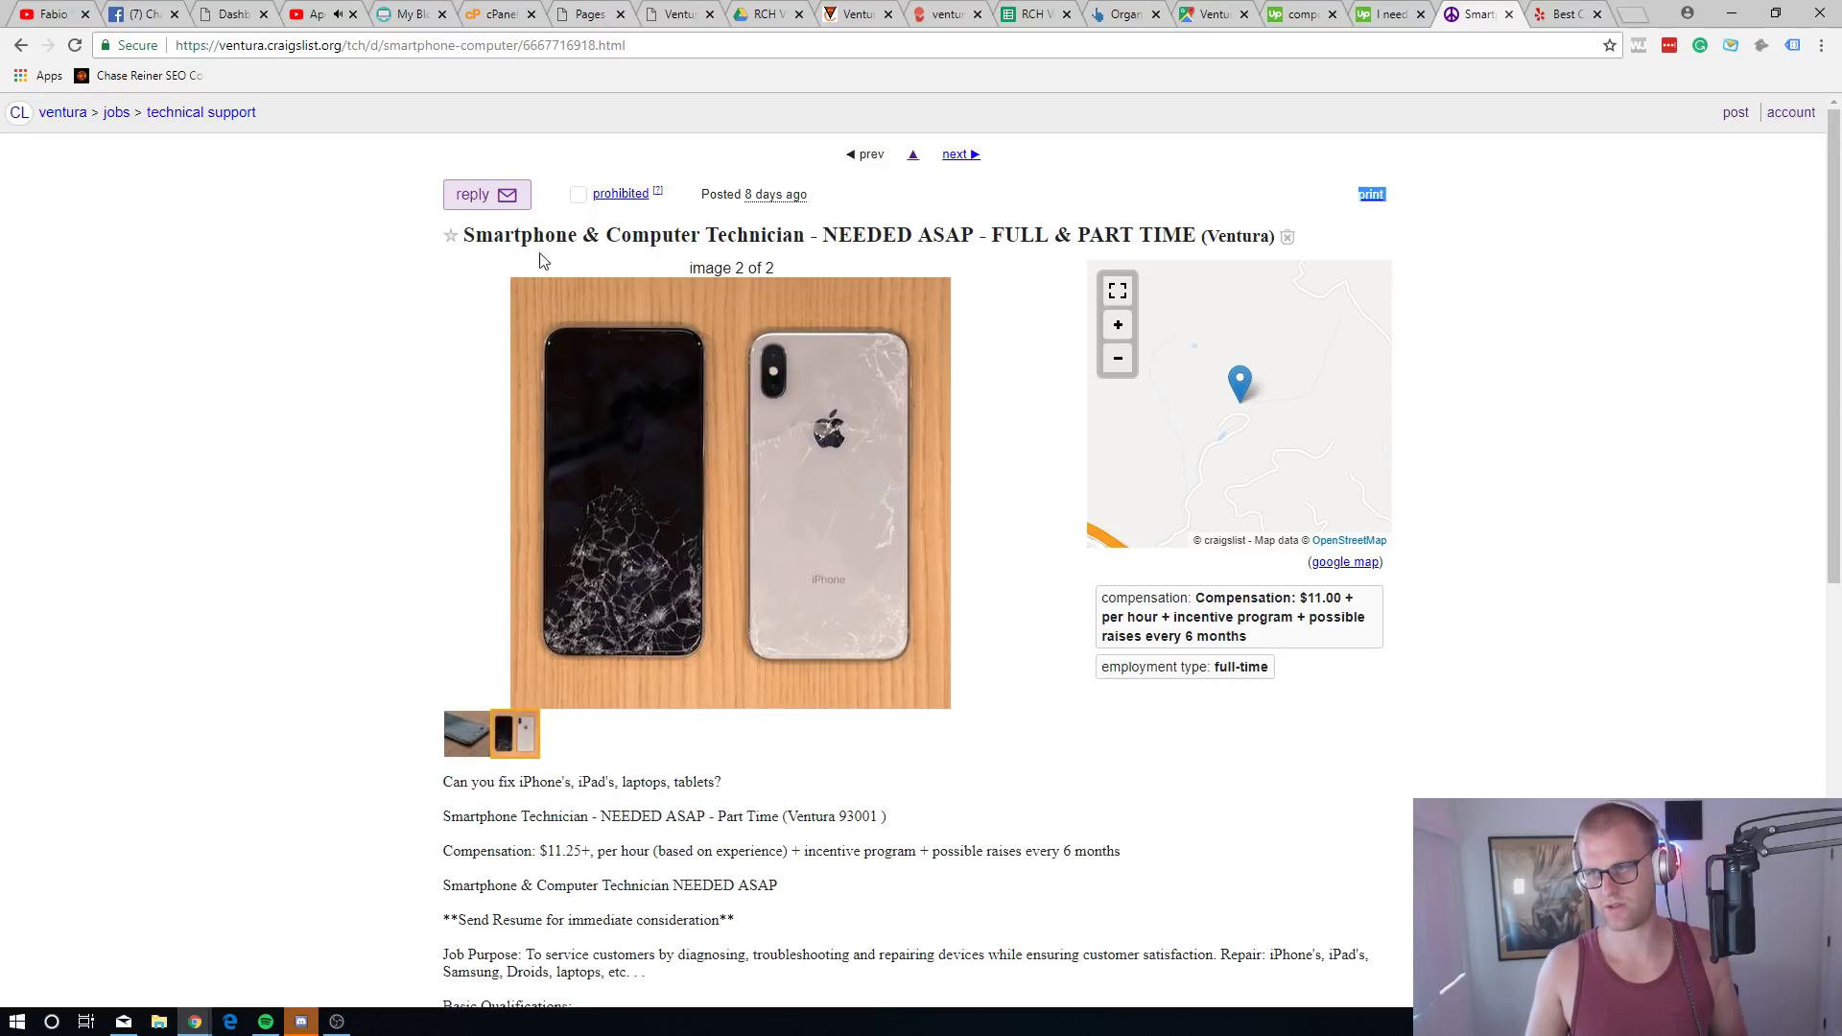
scroll(859, 543, down, 6)
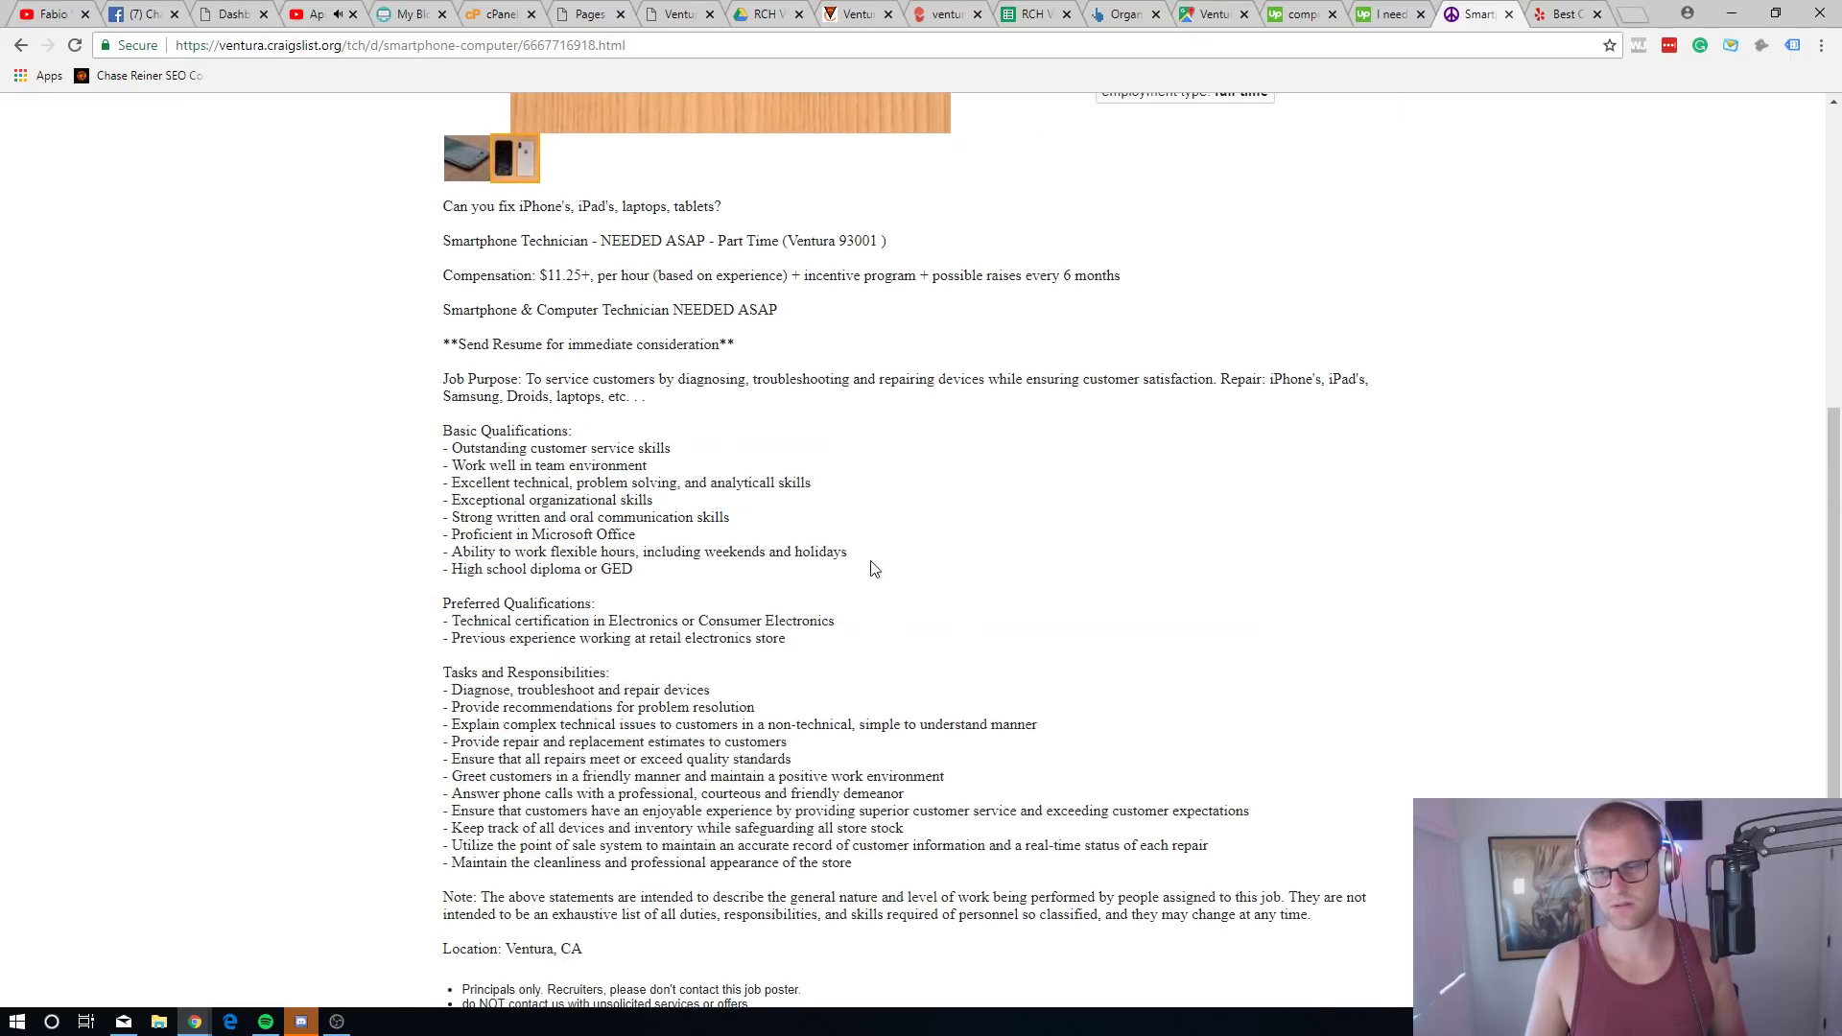
scroll(867, 565, up, 4)
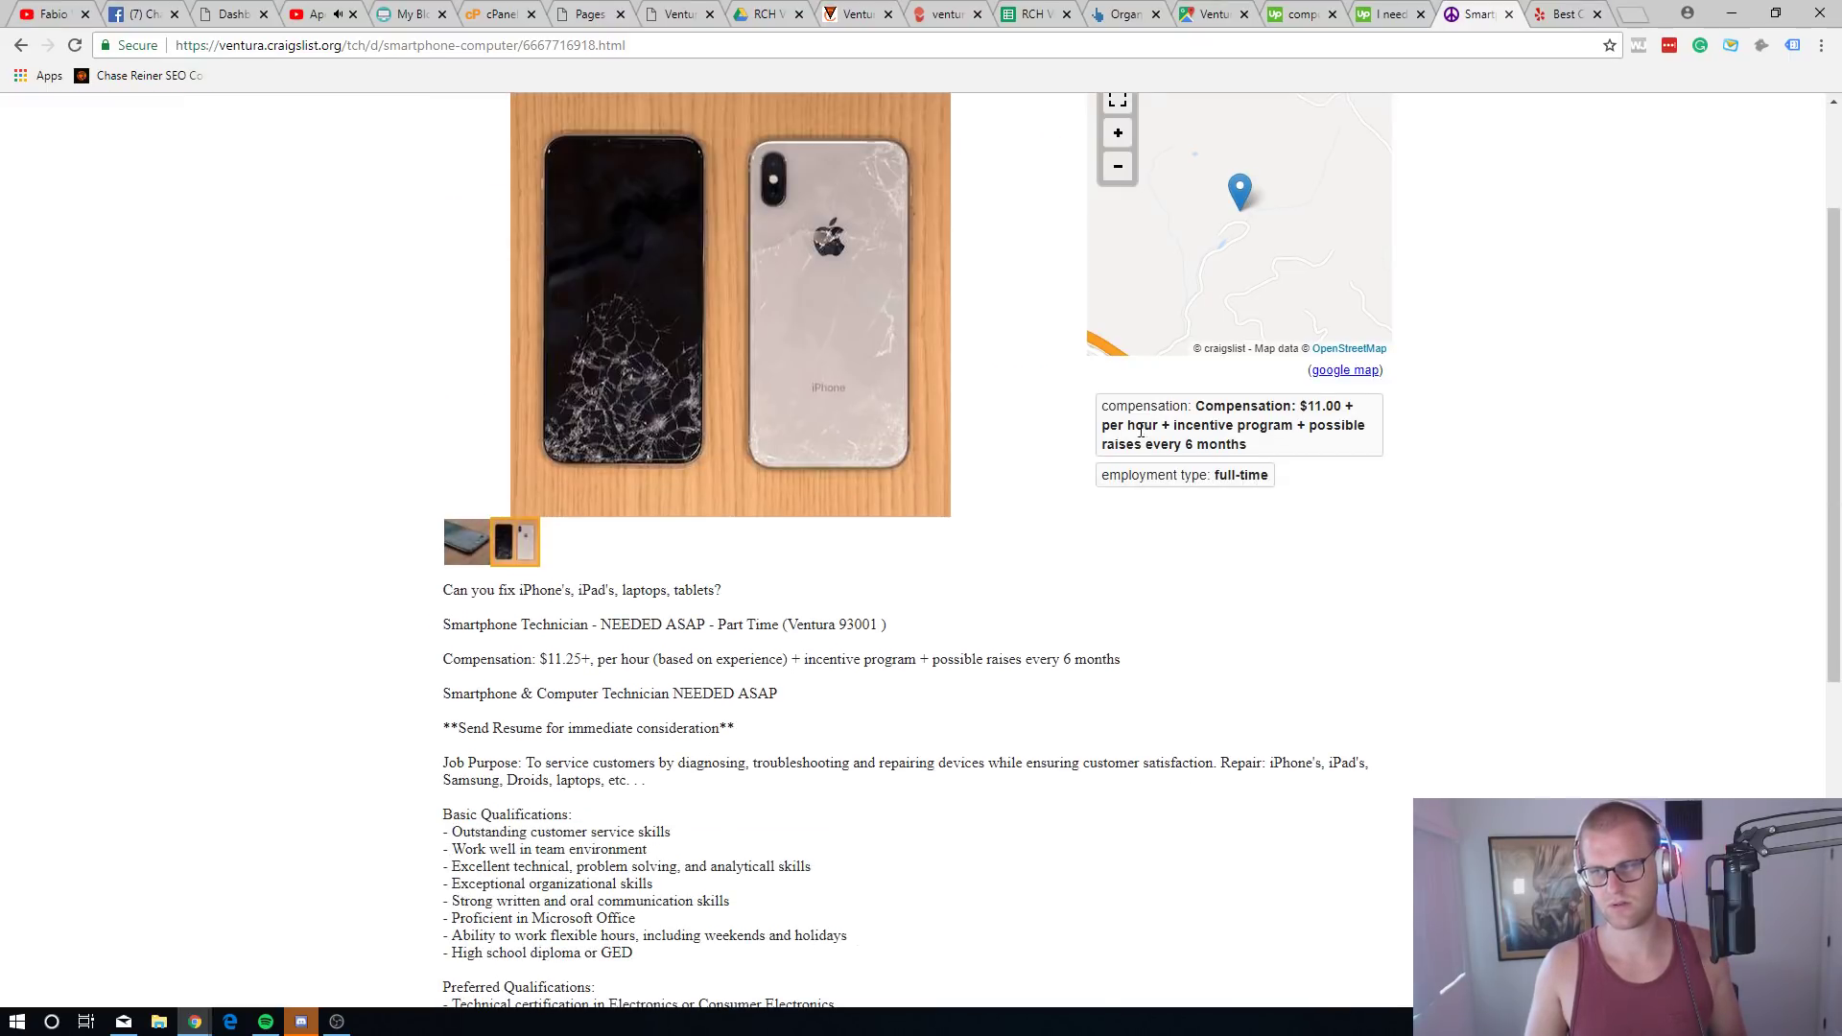
scroll(1141, 431, up, 2)
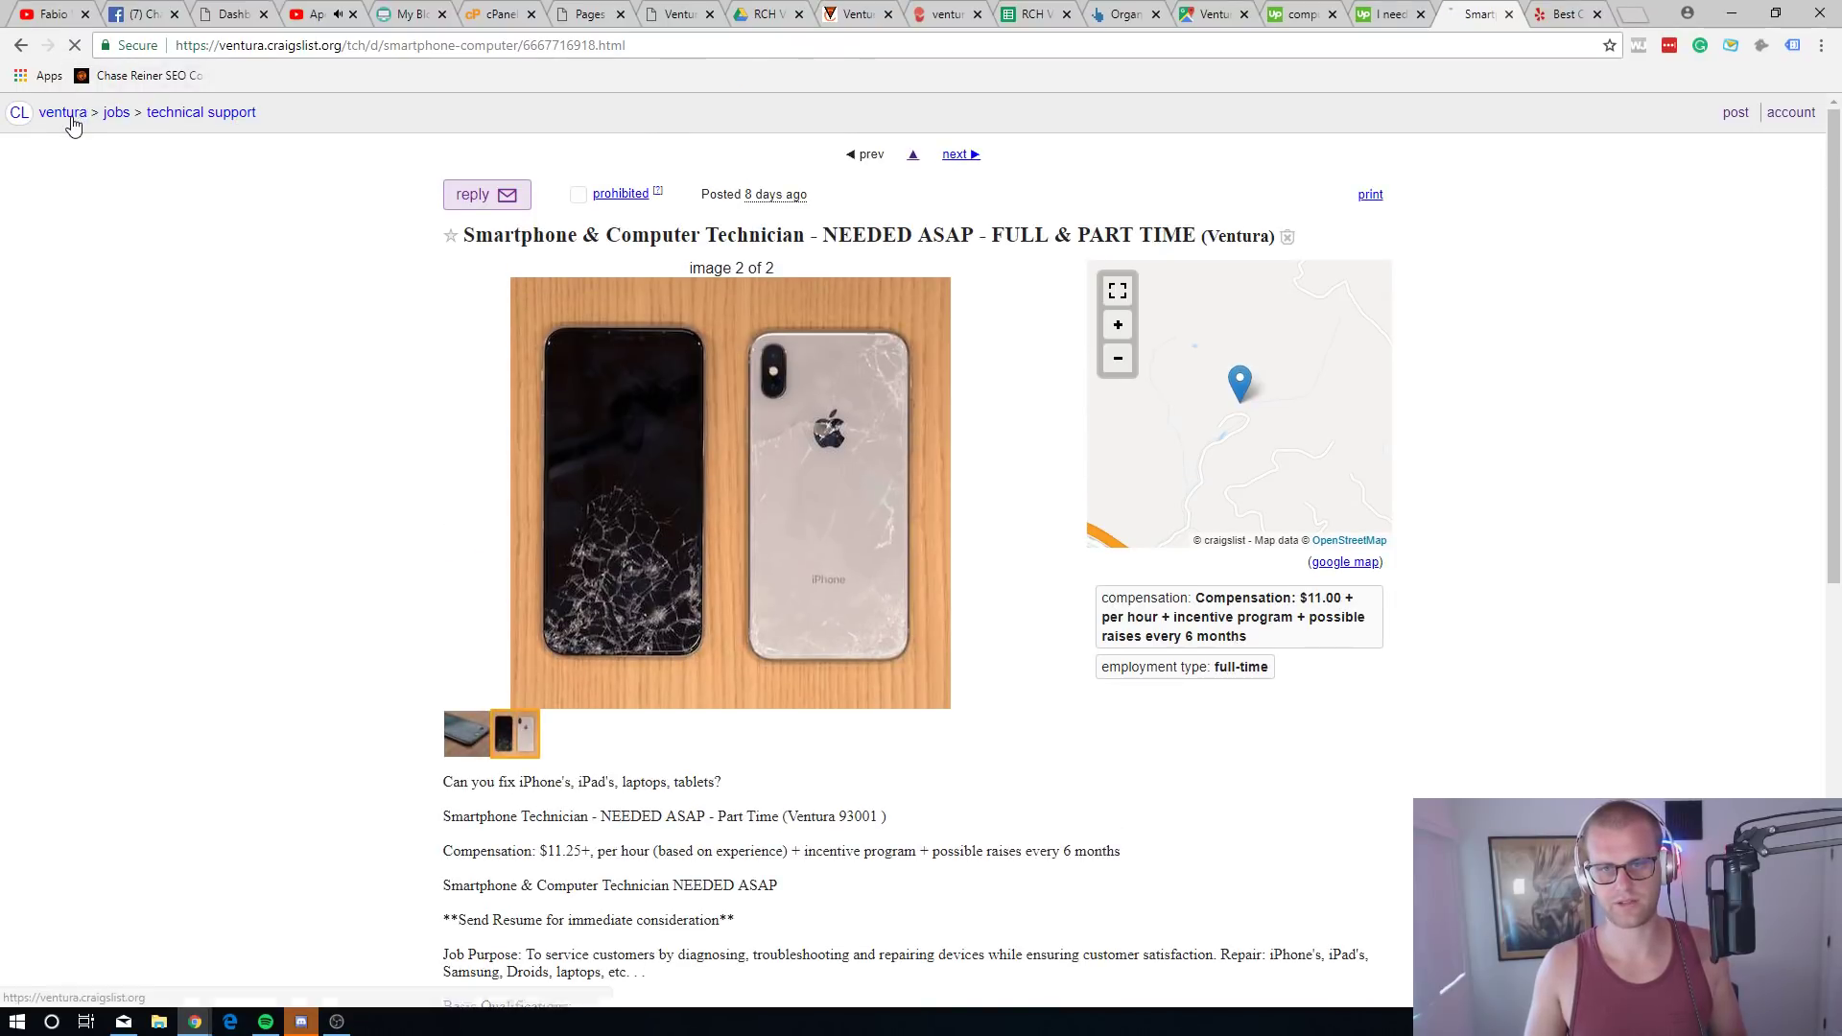
click(69, 113)
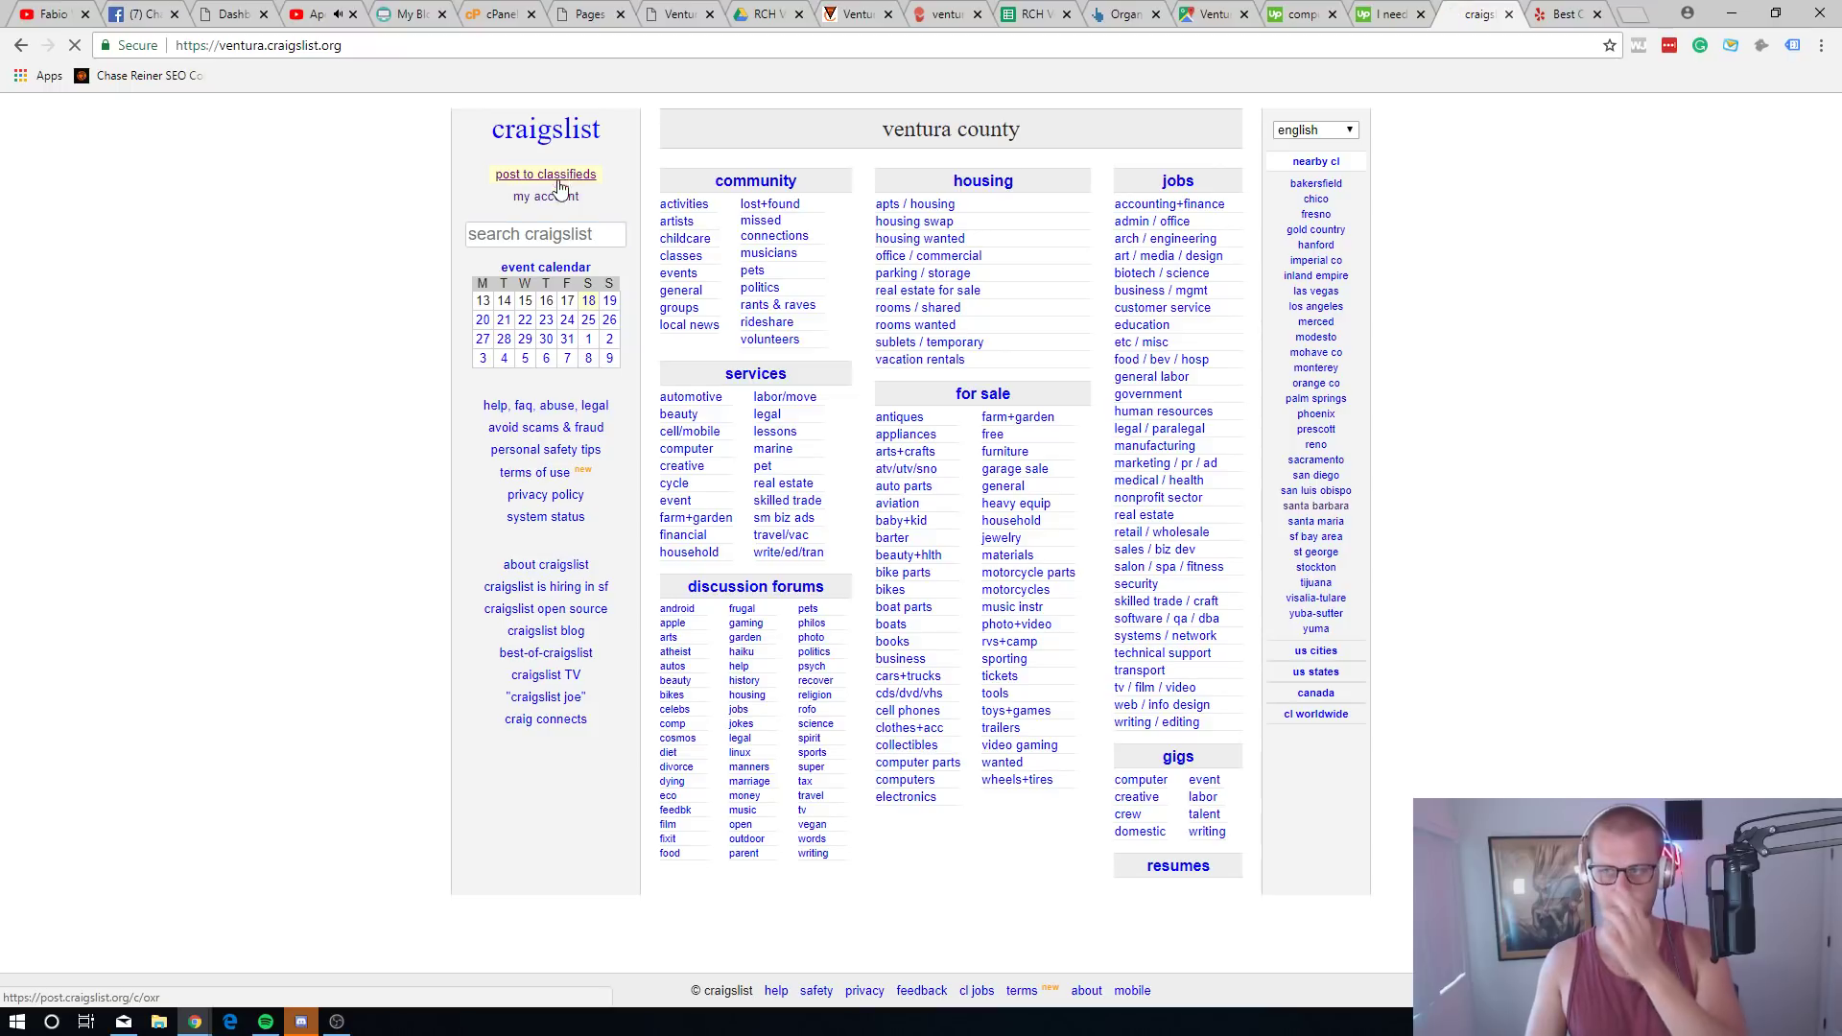
Start a wanted-by-owner classifieds post titled 'Wanted: Computer Repair Help'
click(545, 174)
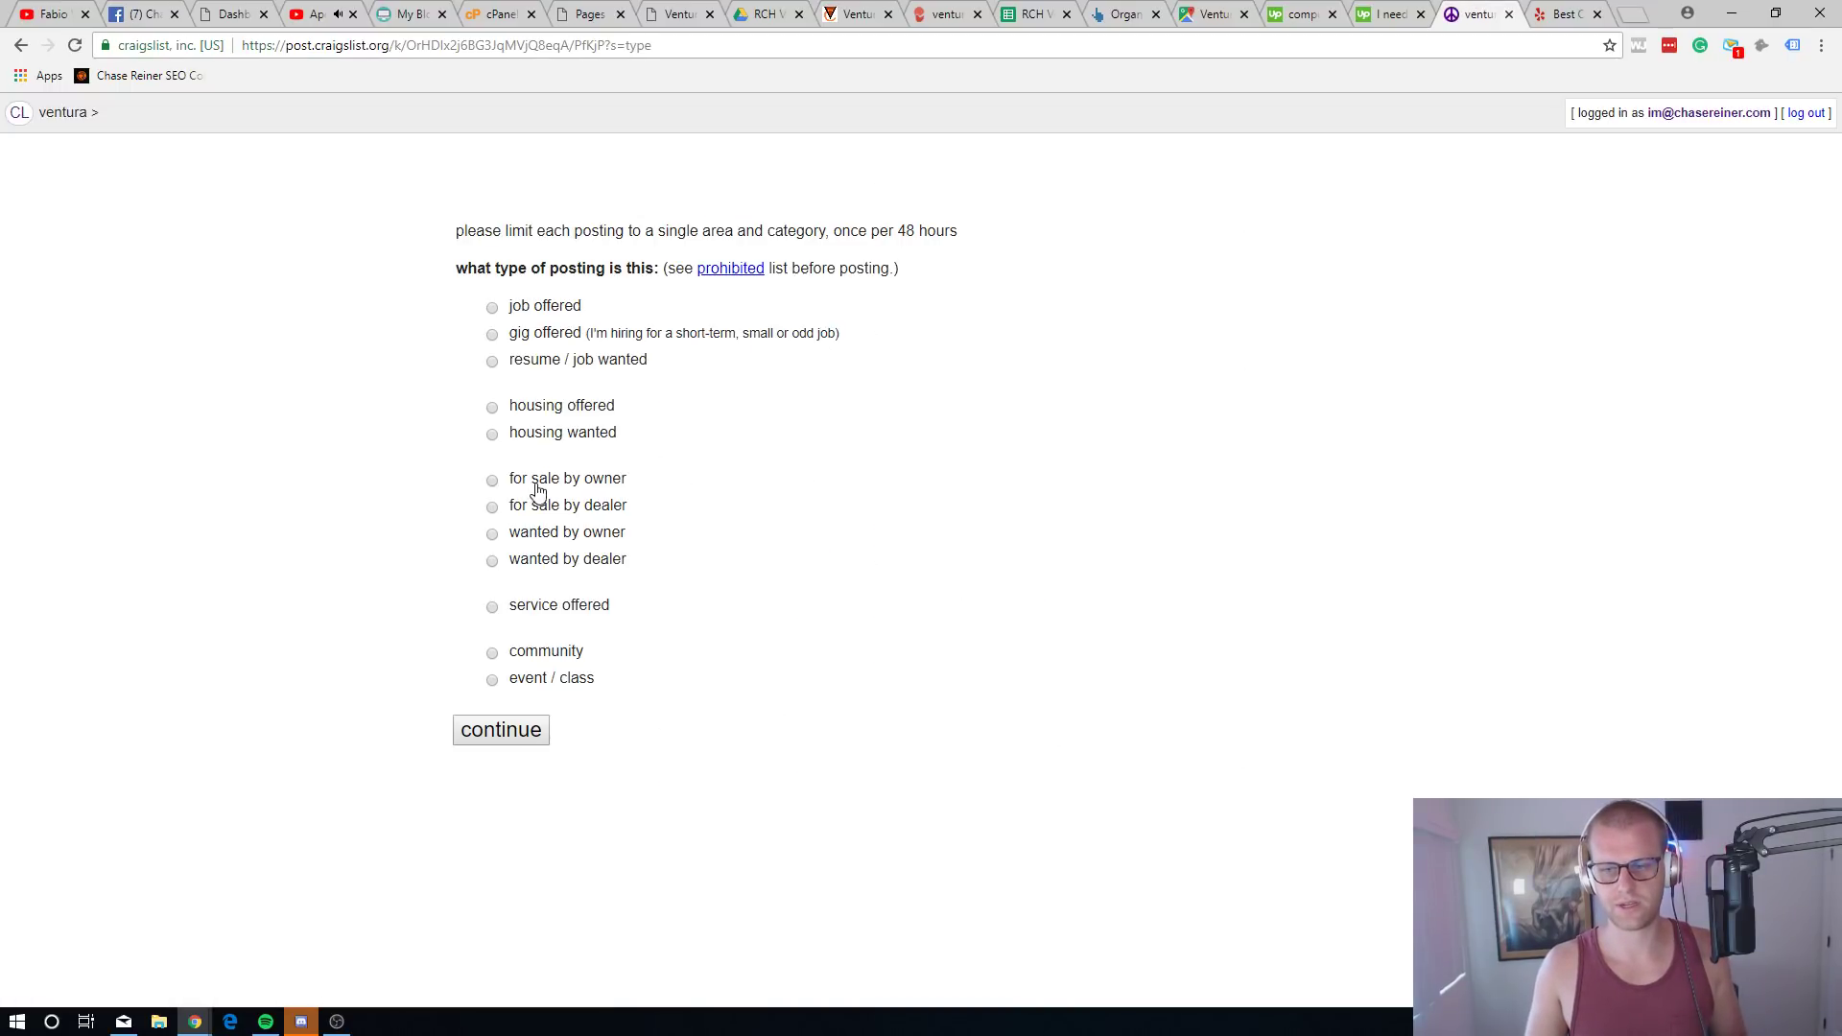
click(568, 535)
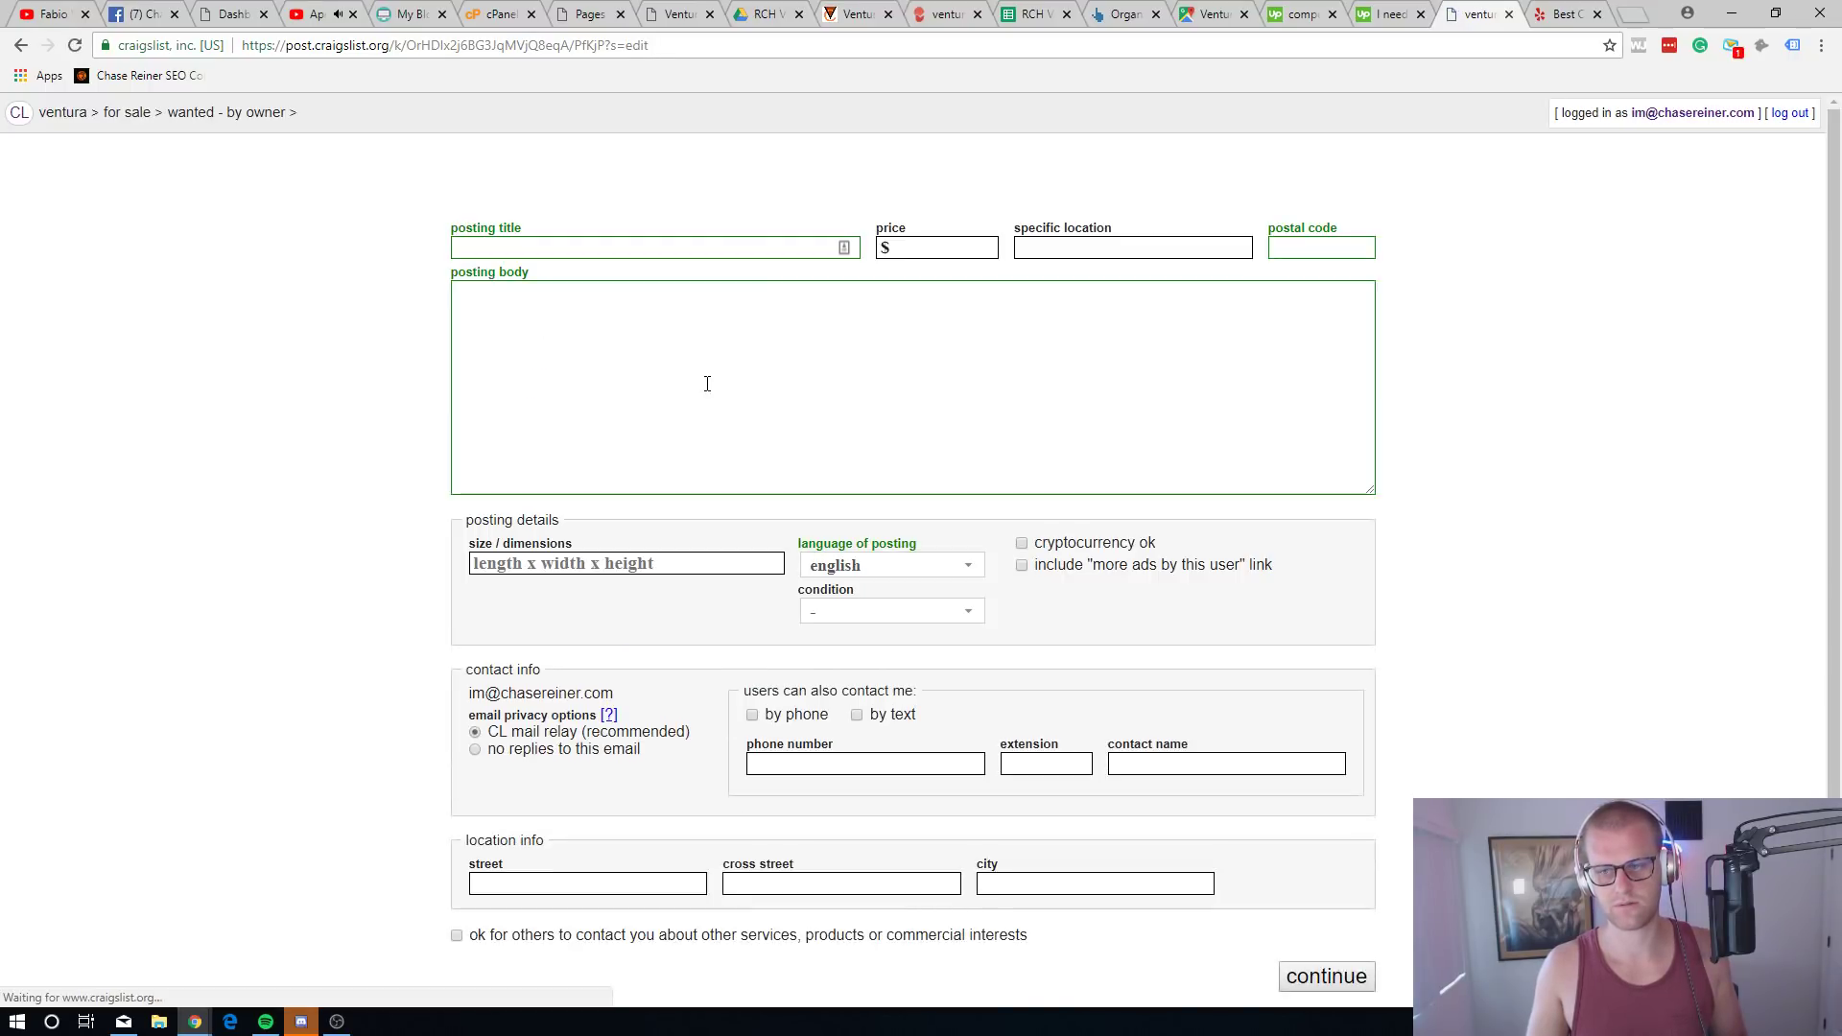
click(617, 249)
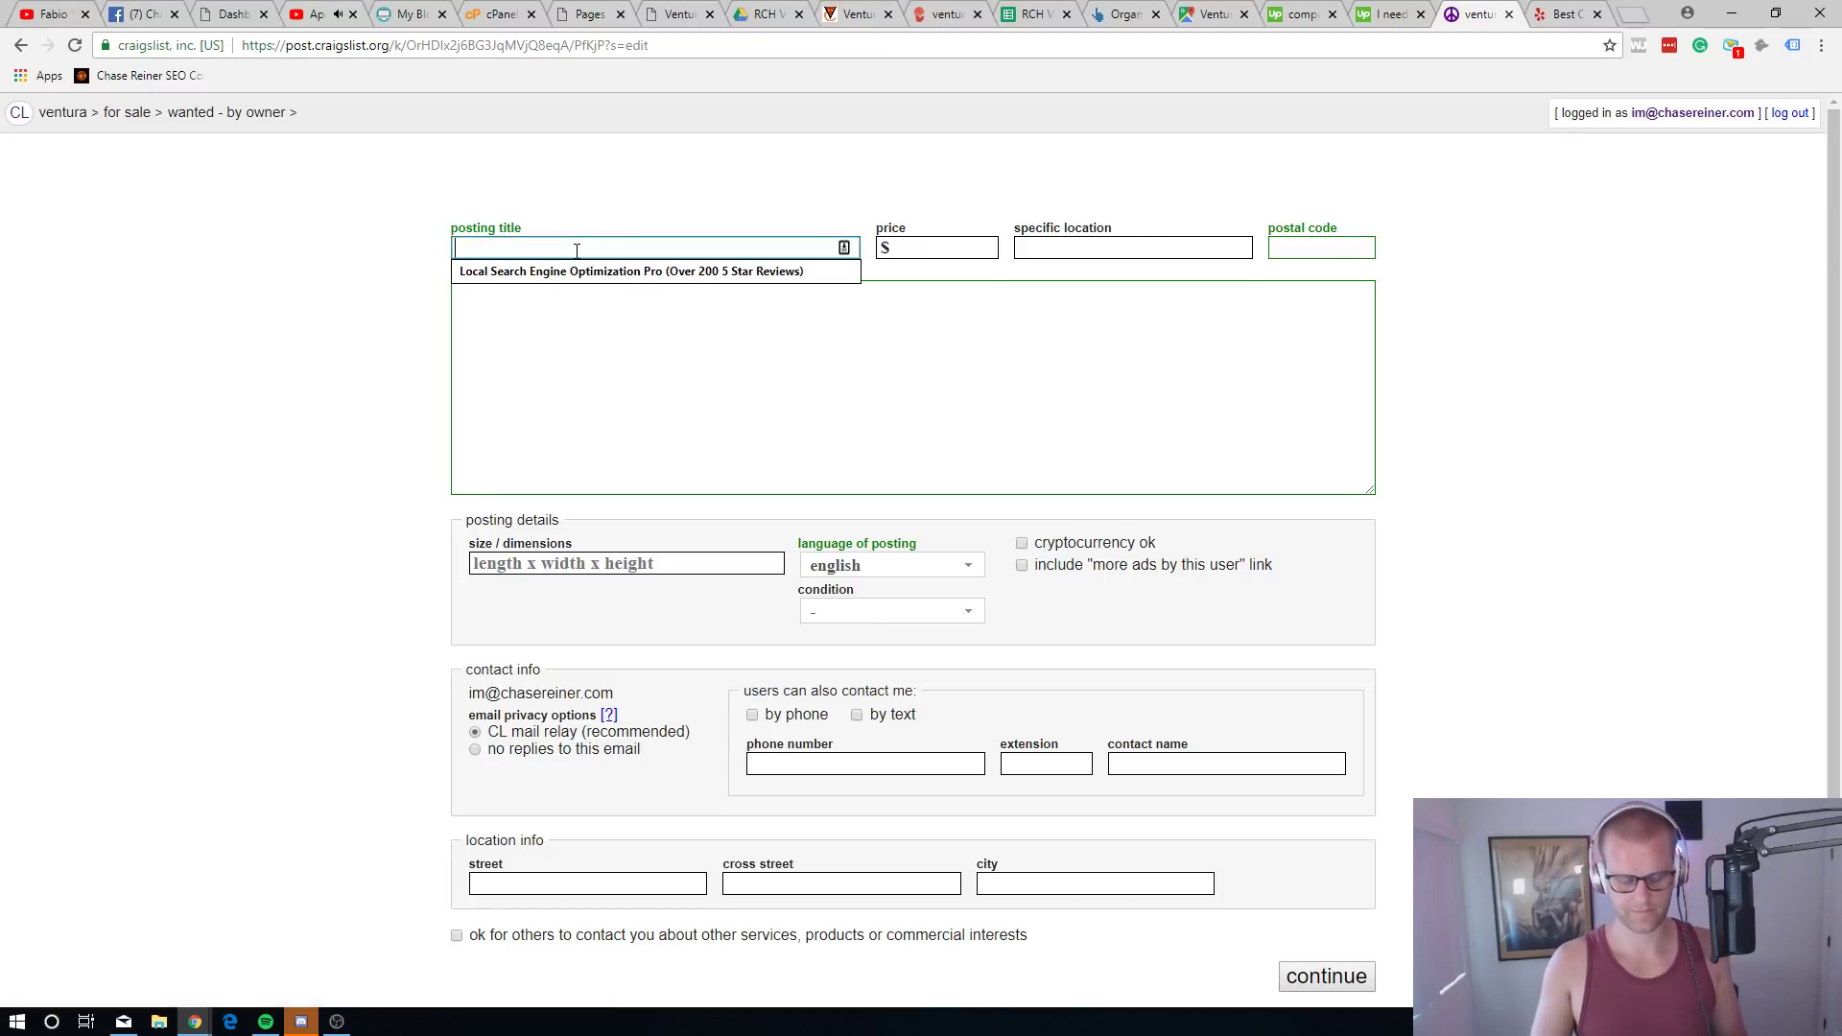
text(Wanted: C)
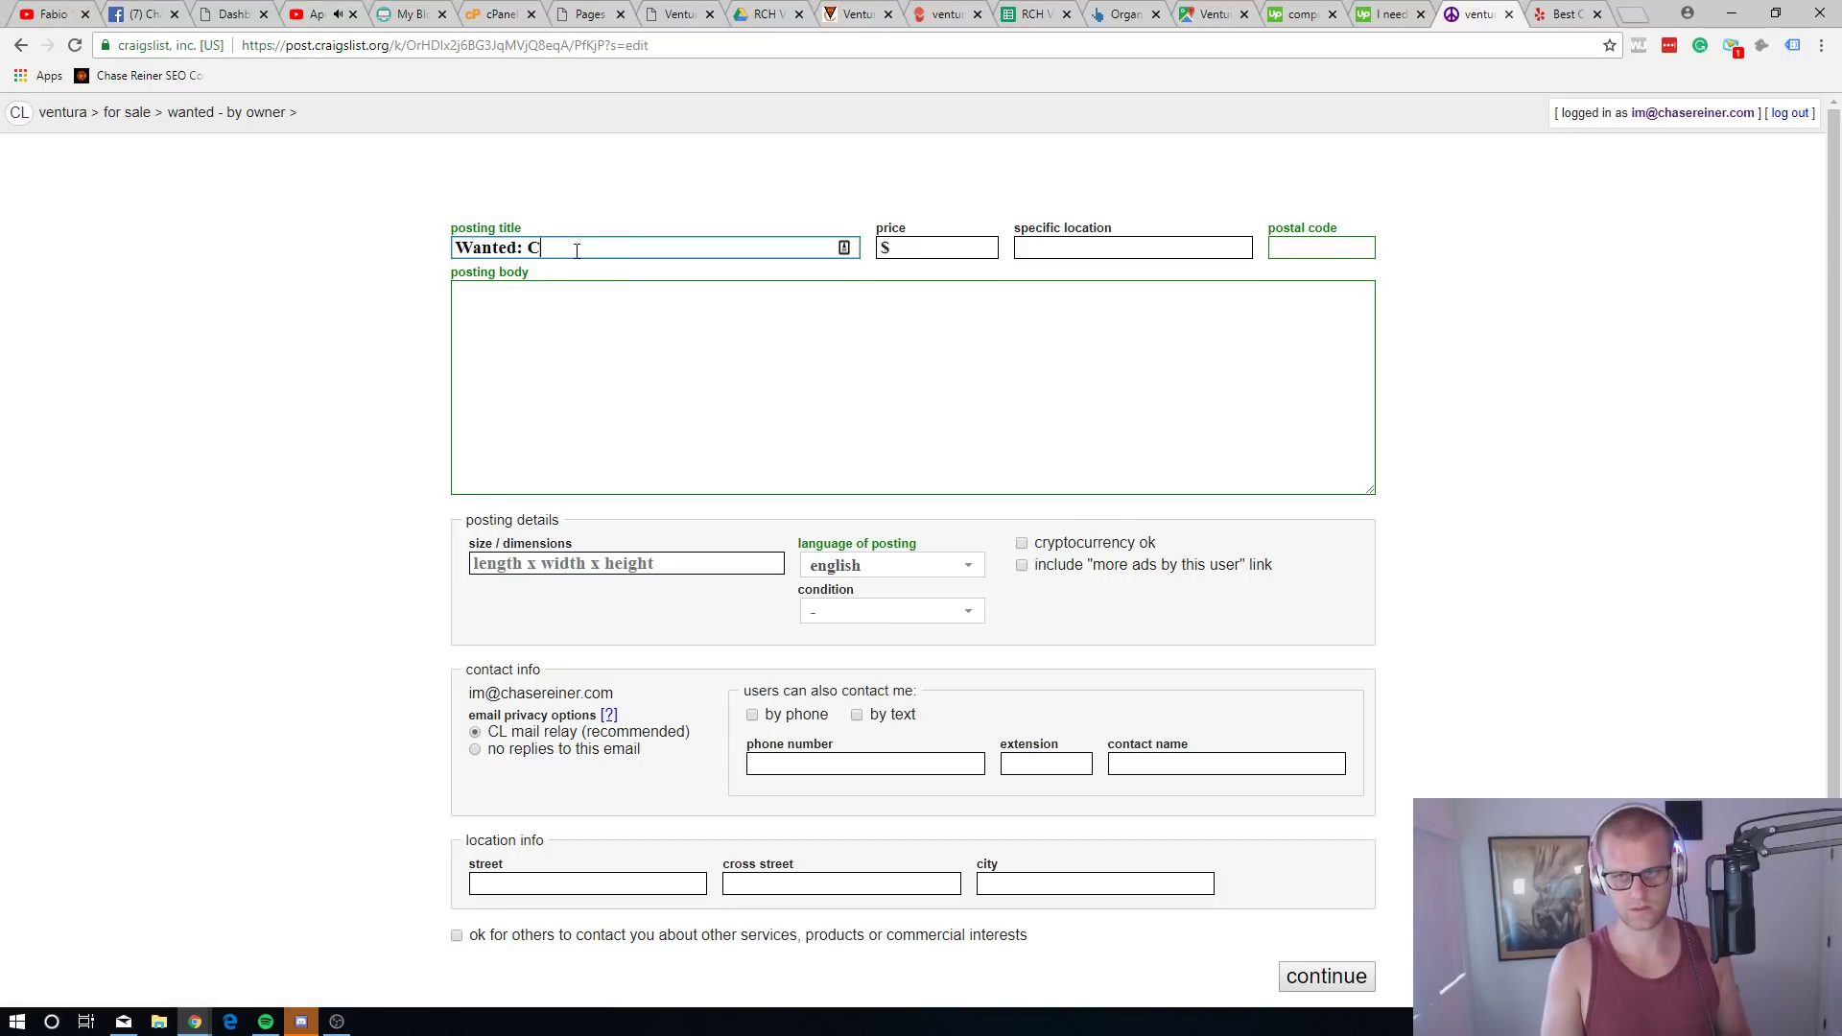
text(omputer )
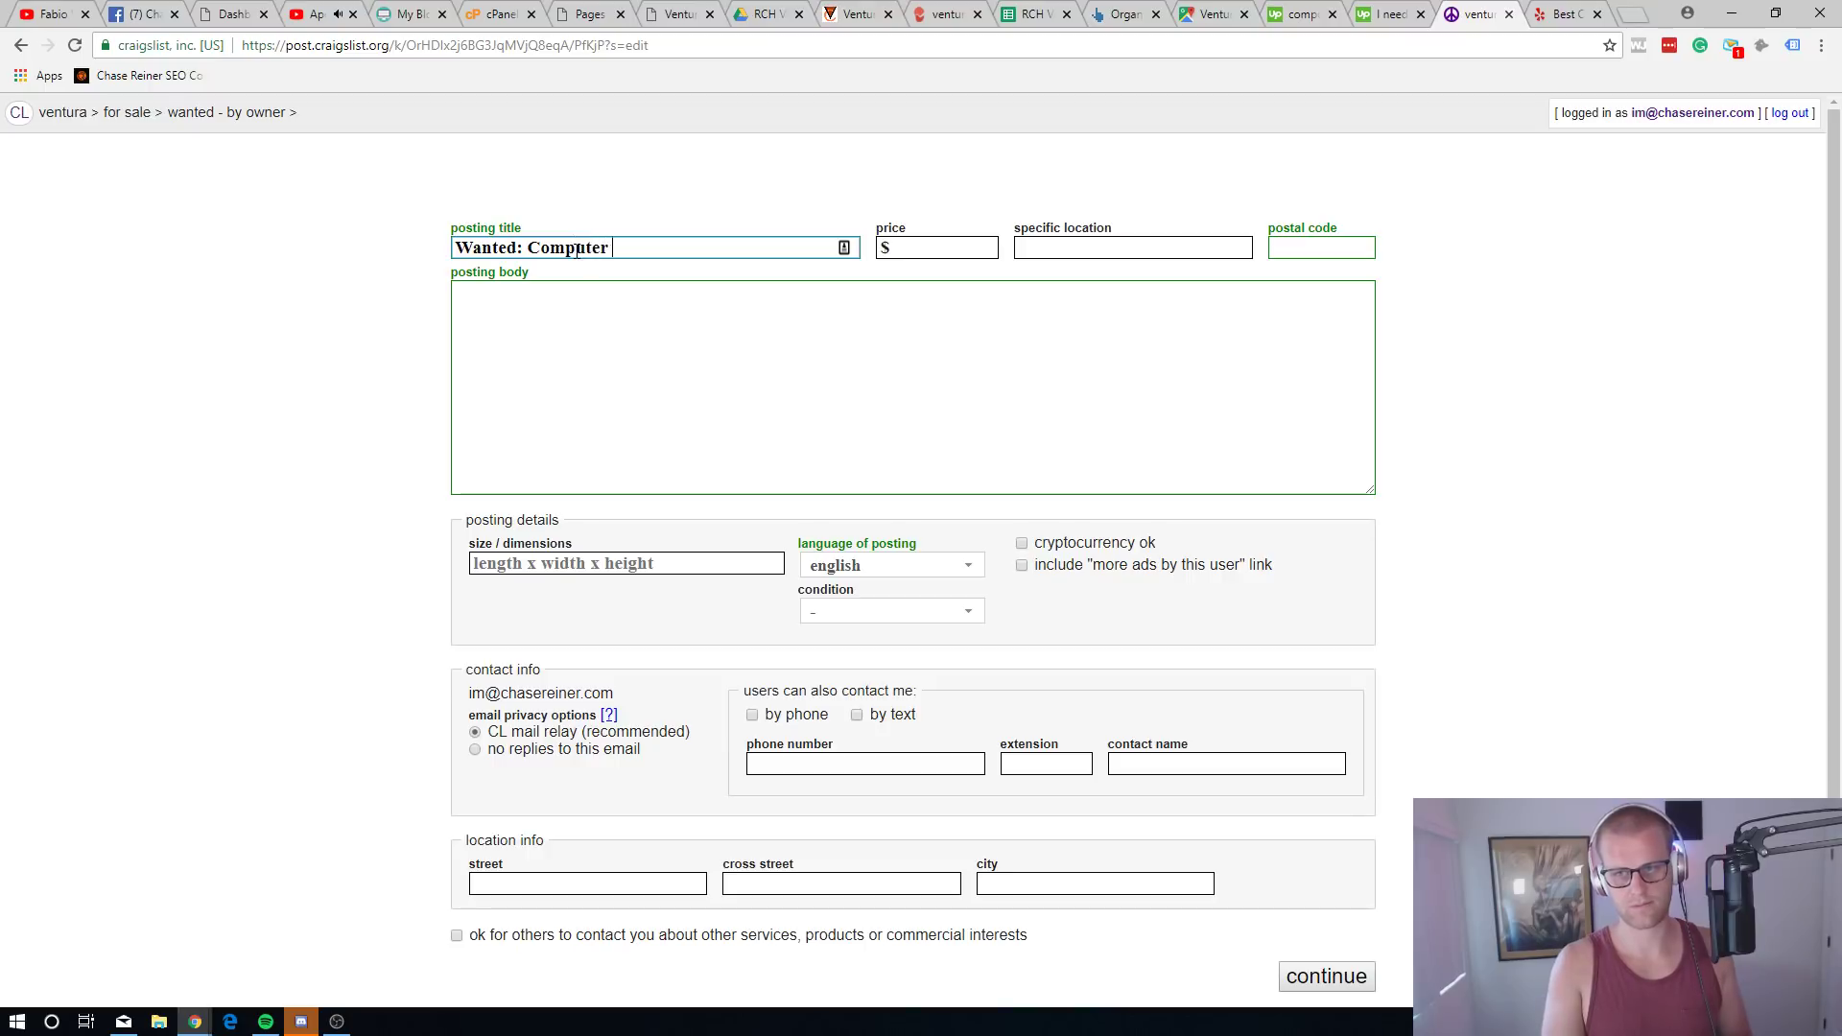
text(Repair Help)
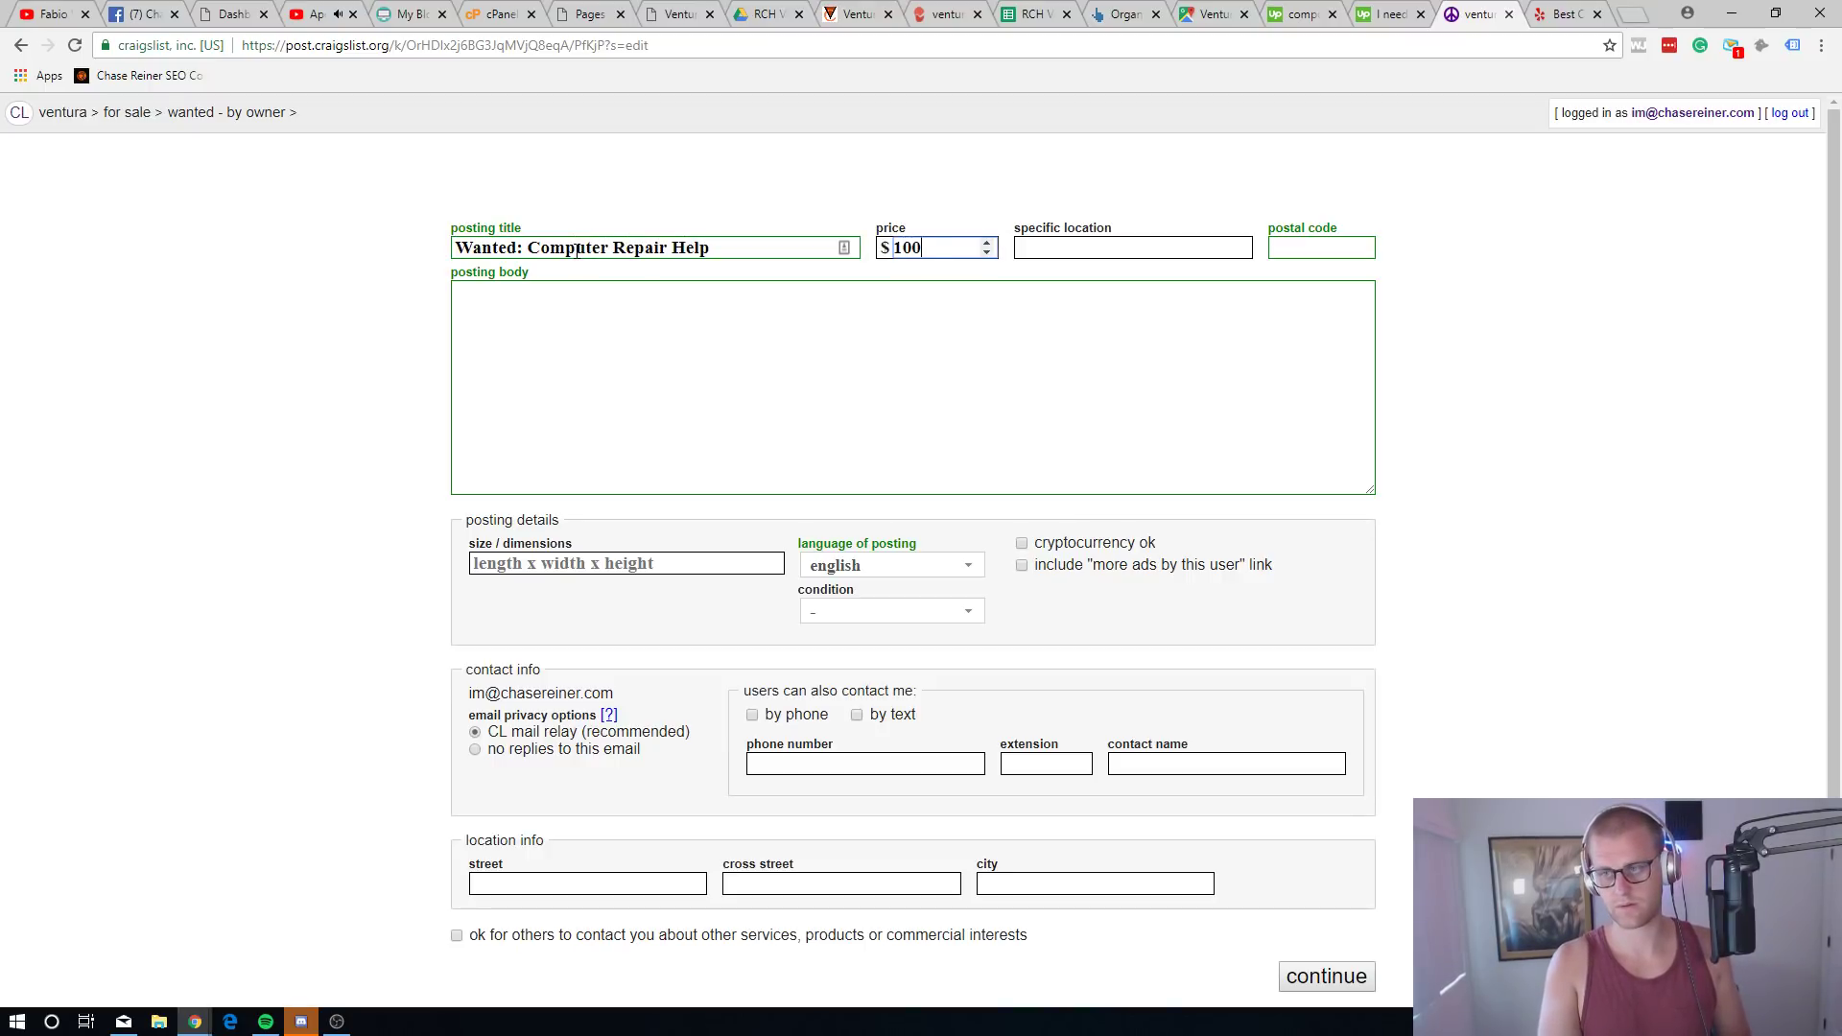
key(Tab)
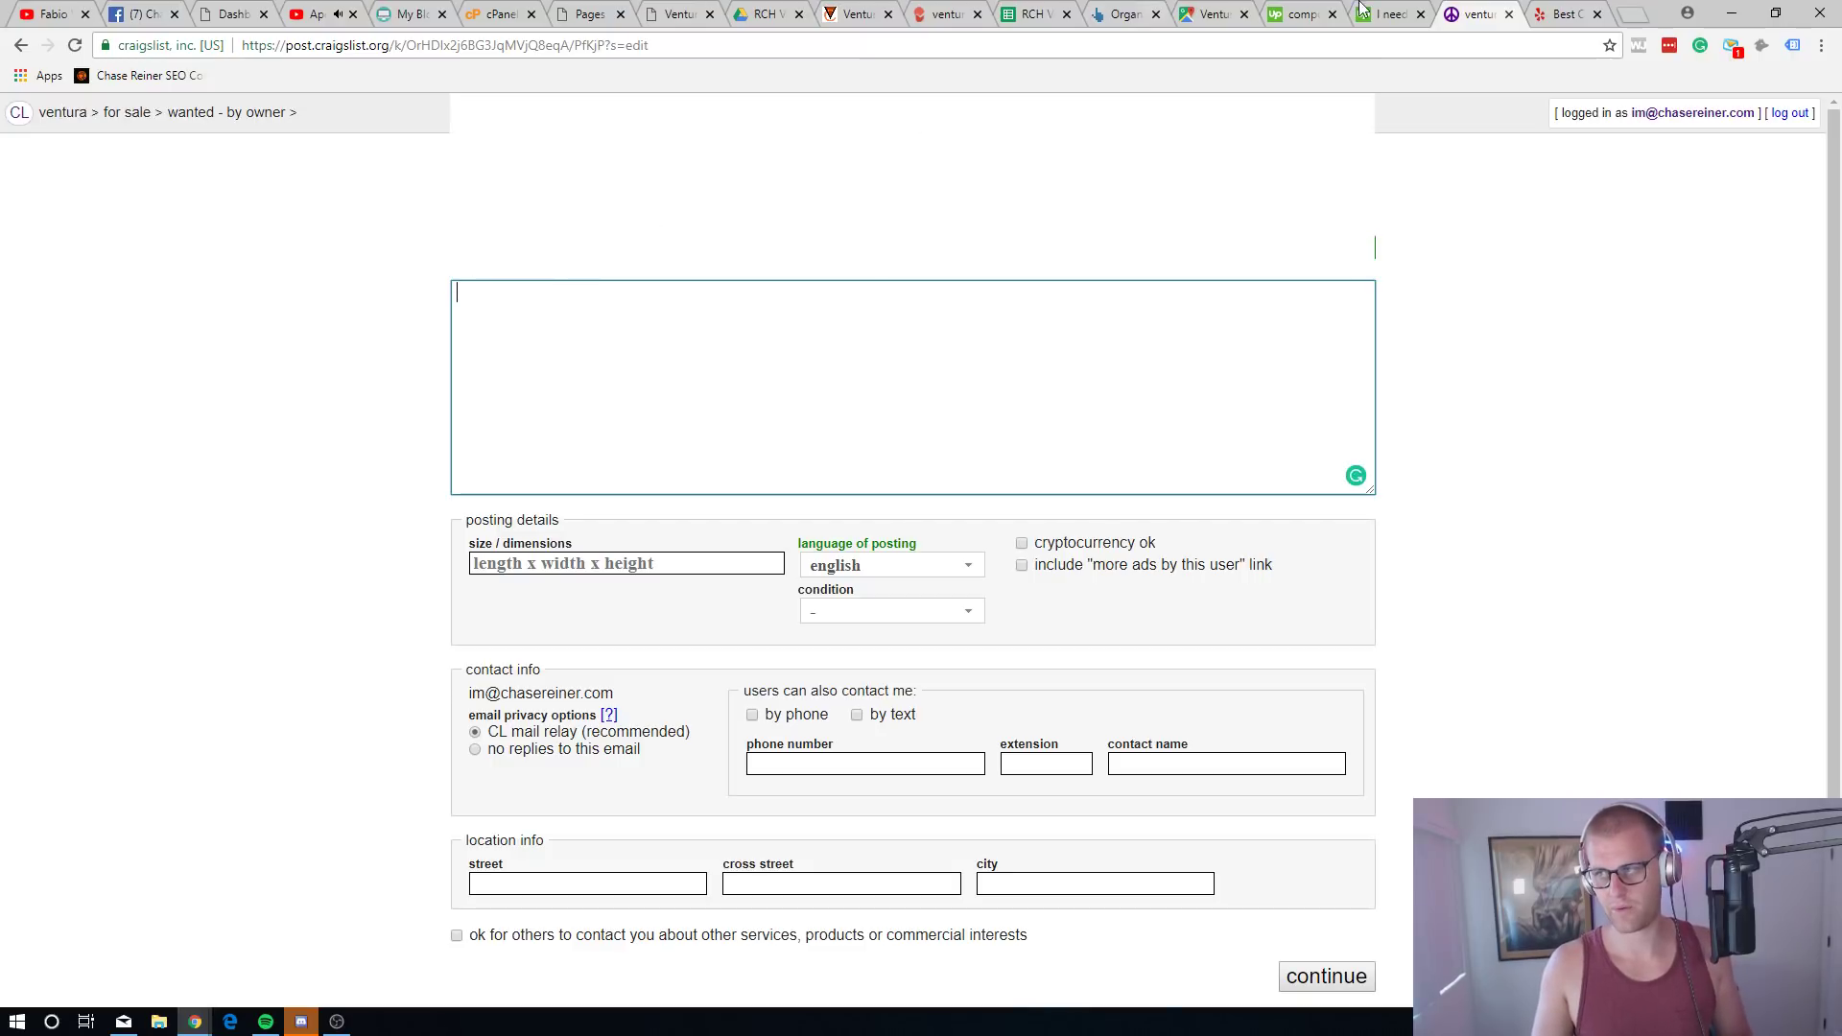
Search Google for 'ventura zip code' in a new tab, then return to the posting form
click(1632, 14)
text(vent)
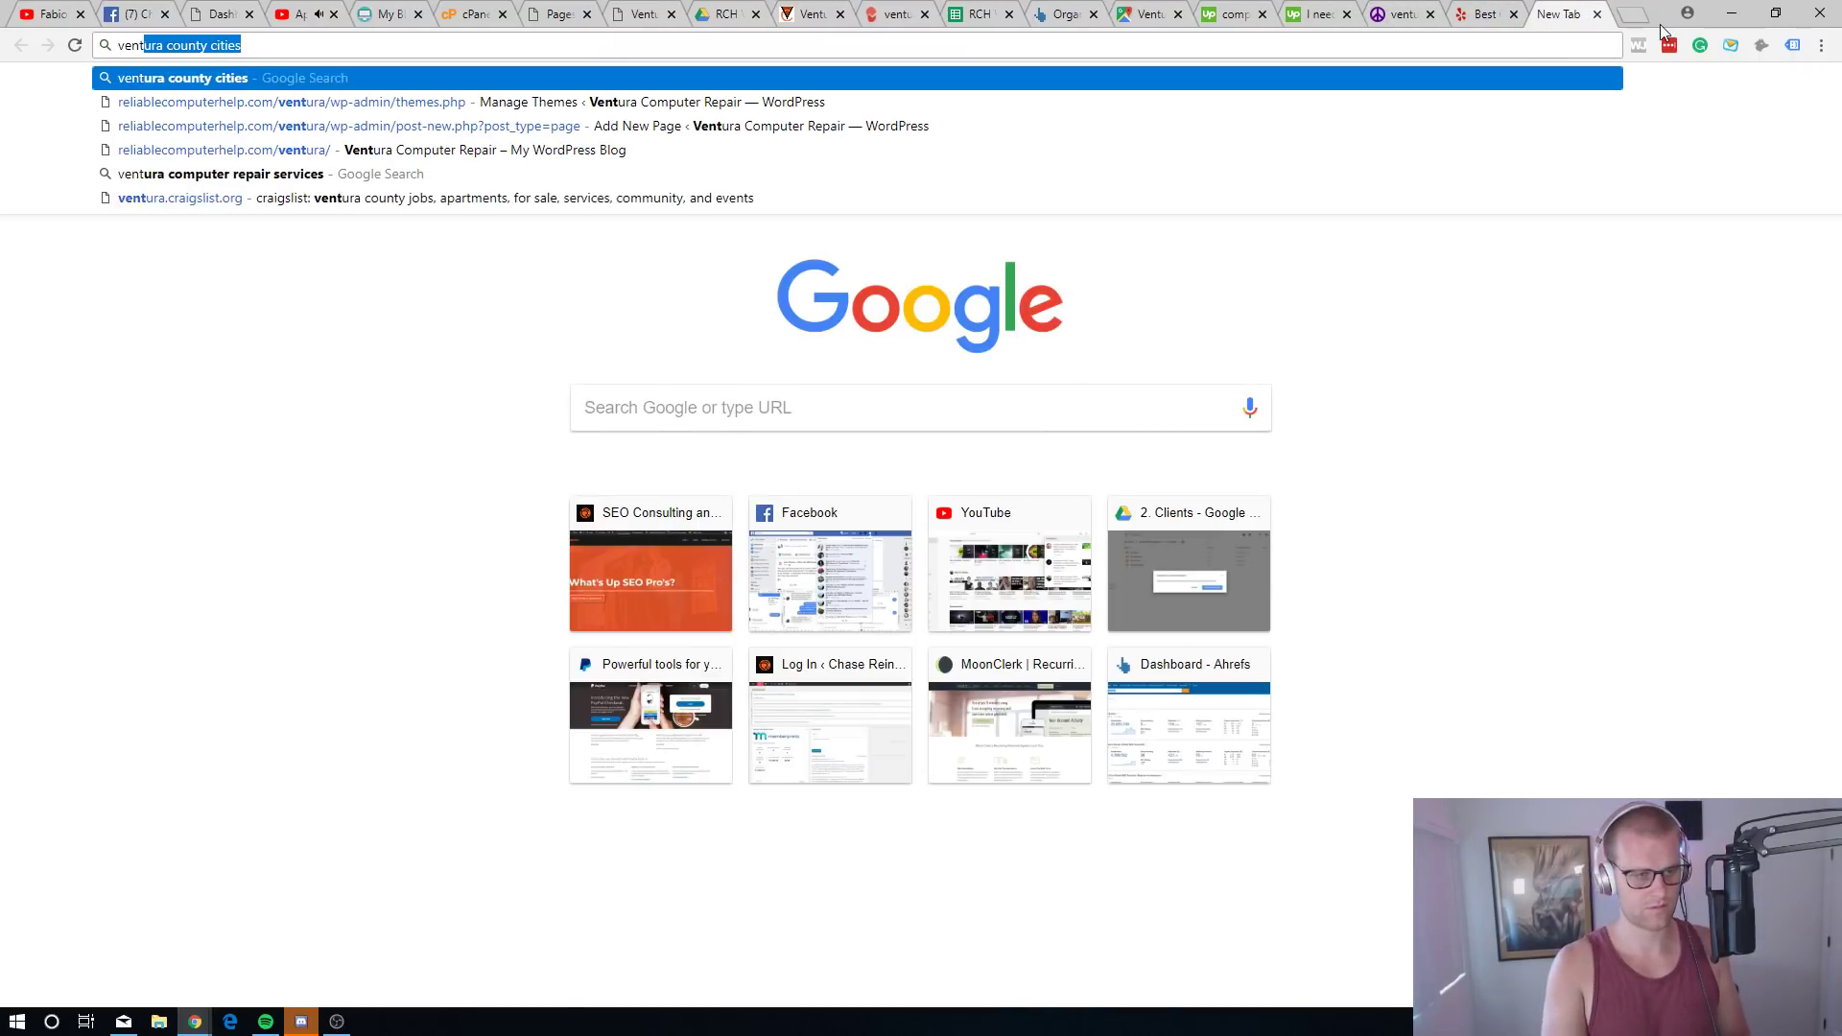
text(ura zip code)
key(Return)
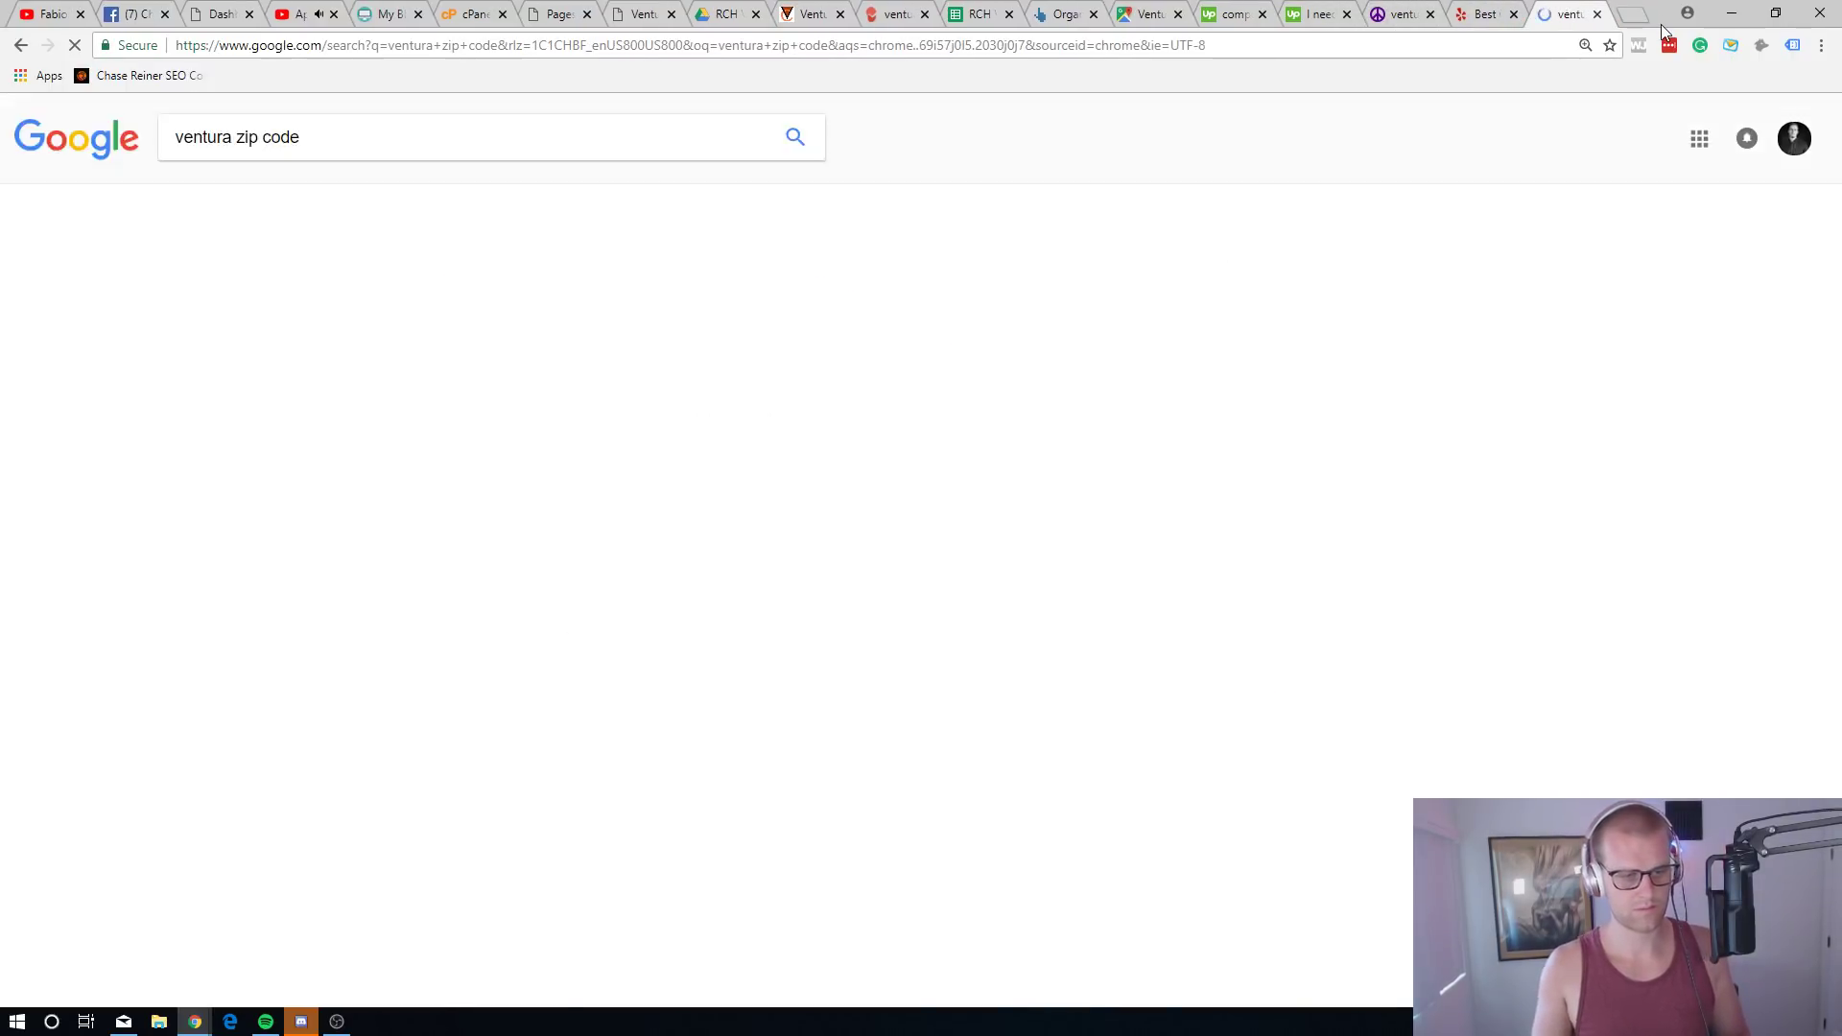
click(1417, 10)
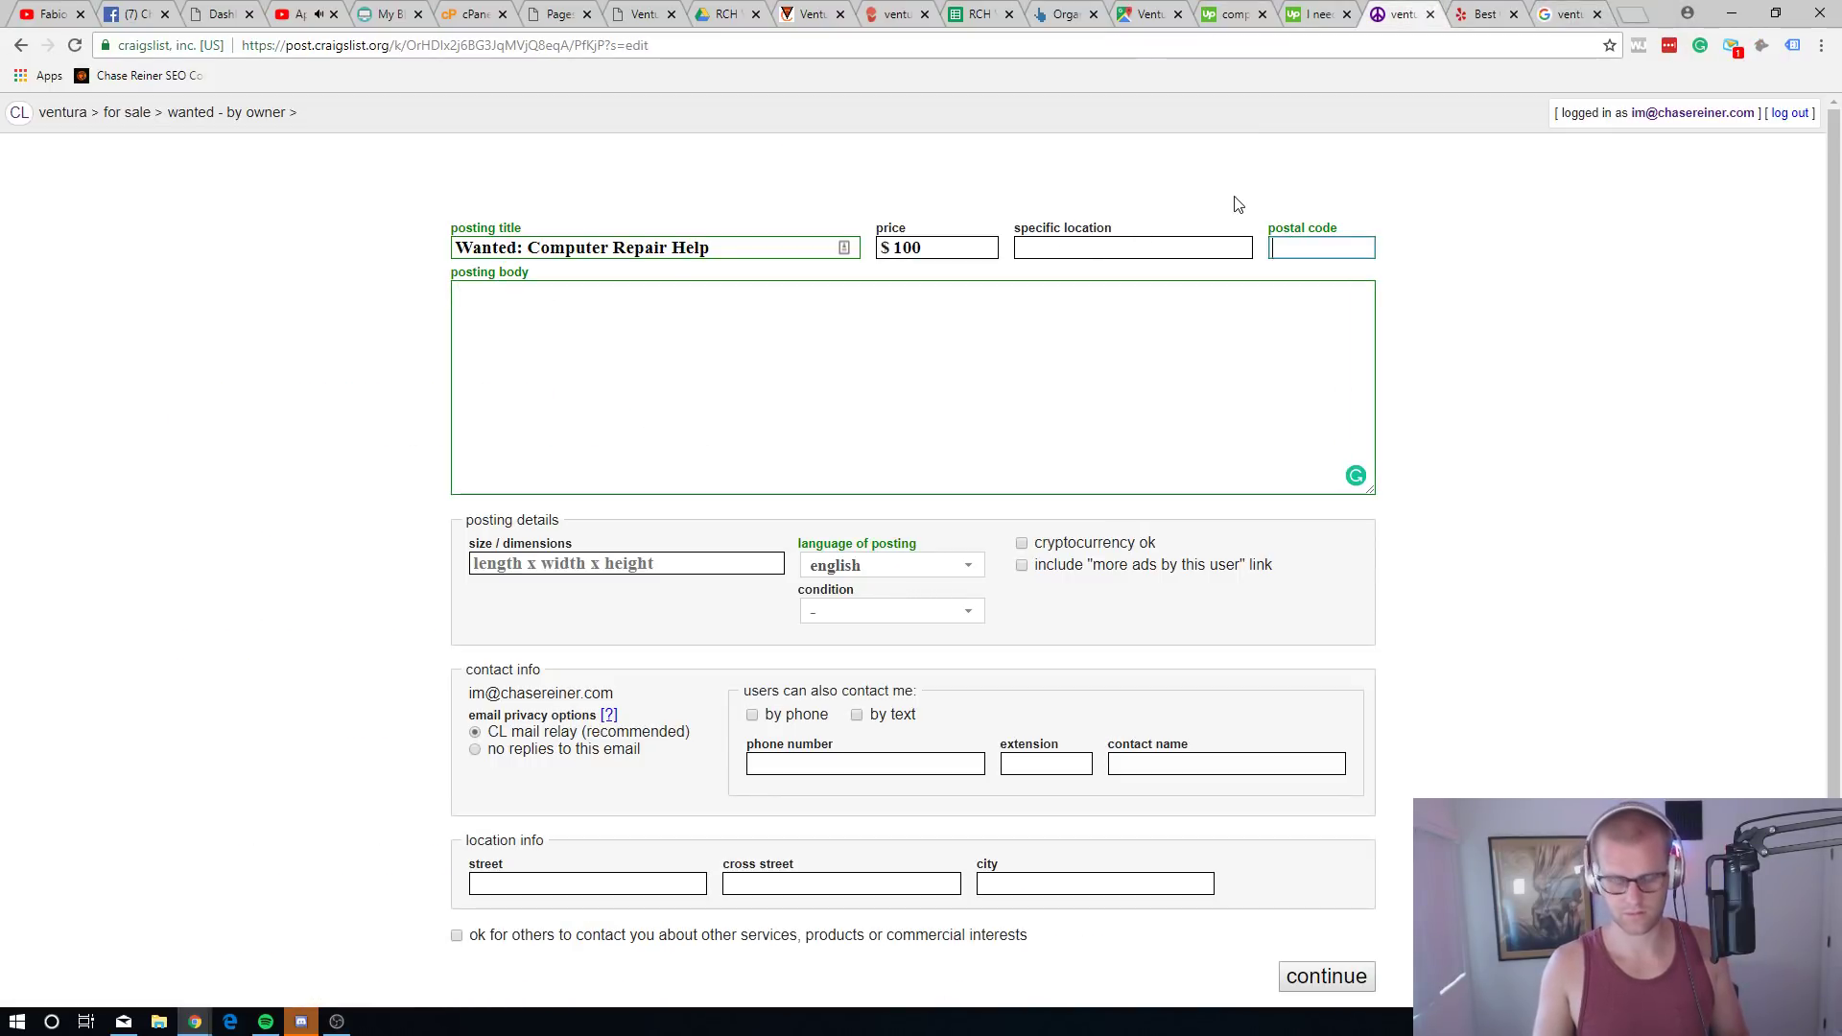
Enter the Ventura postal code 93011 and move on to the posting body
text(93011)
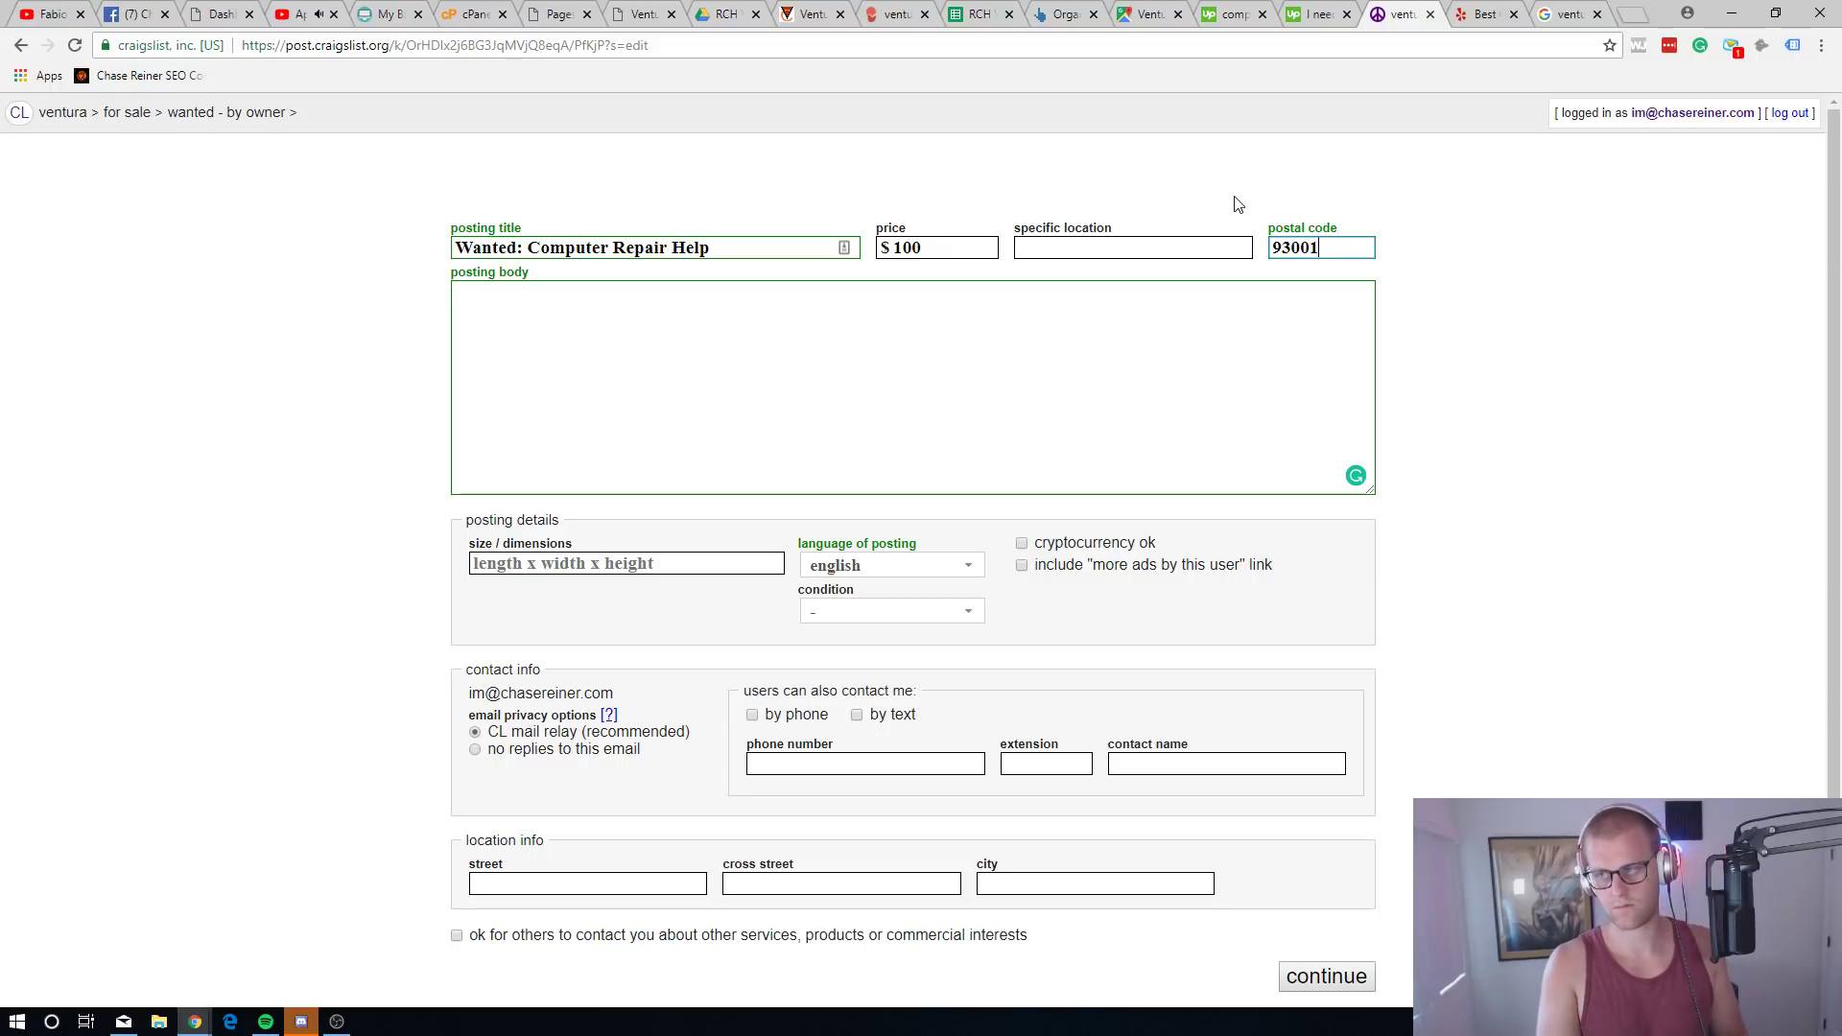
key(Tab)
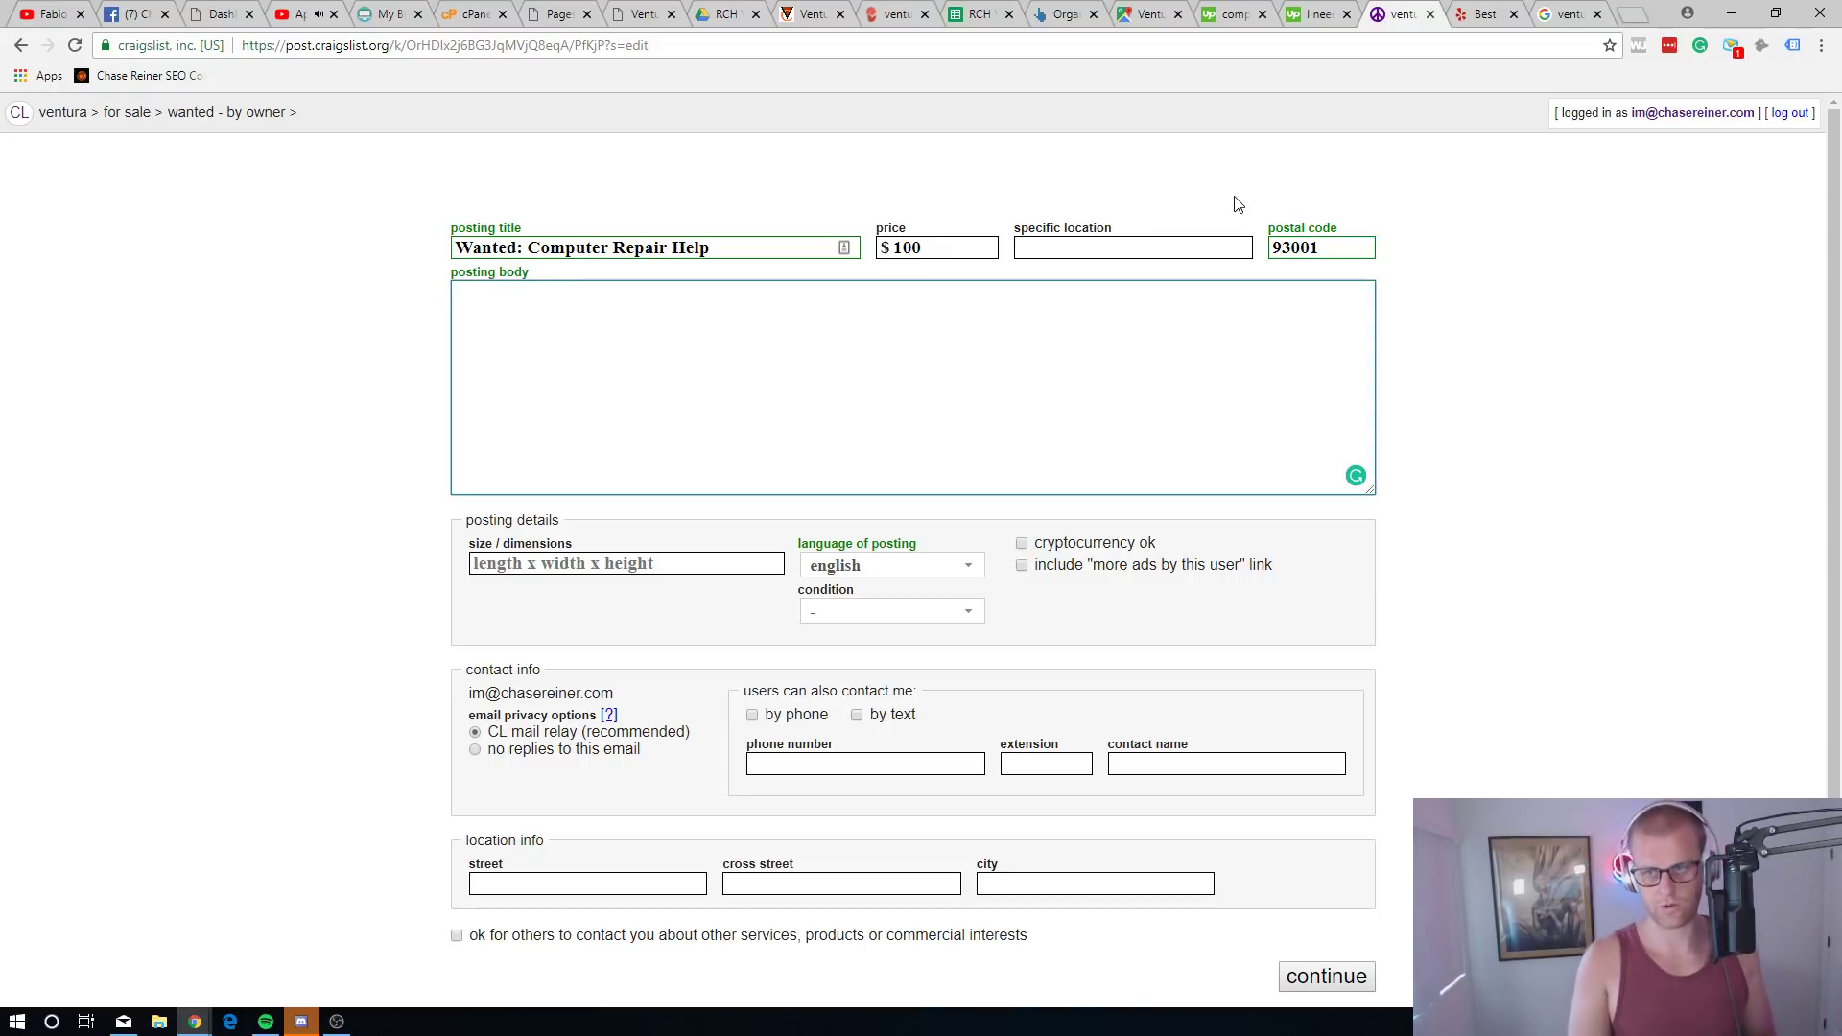
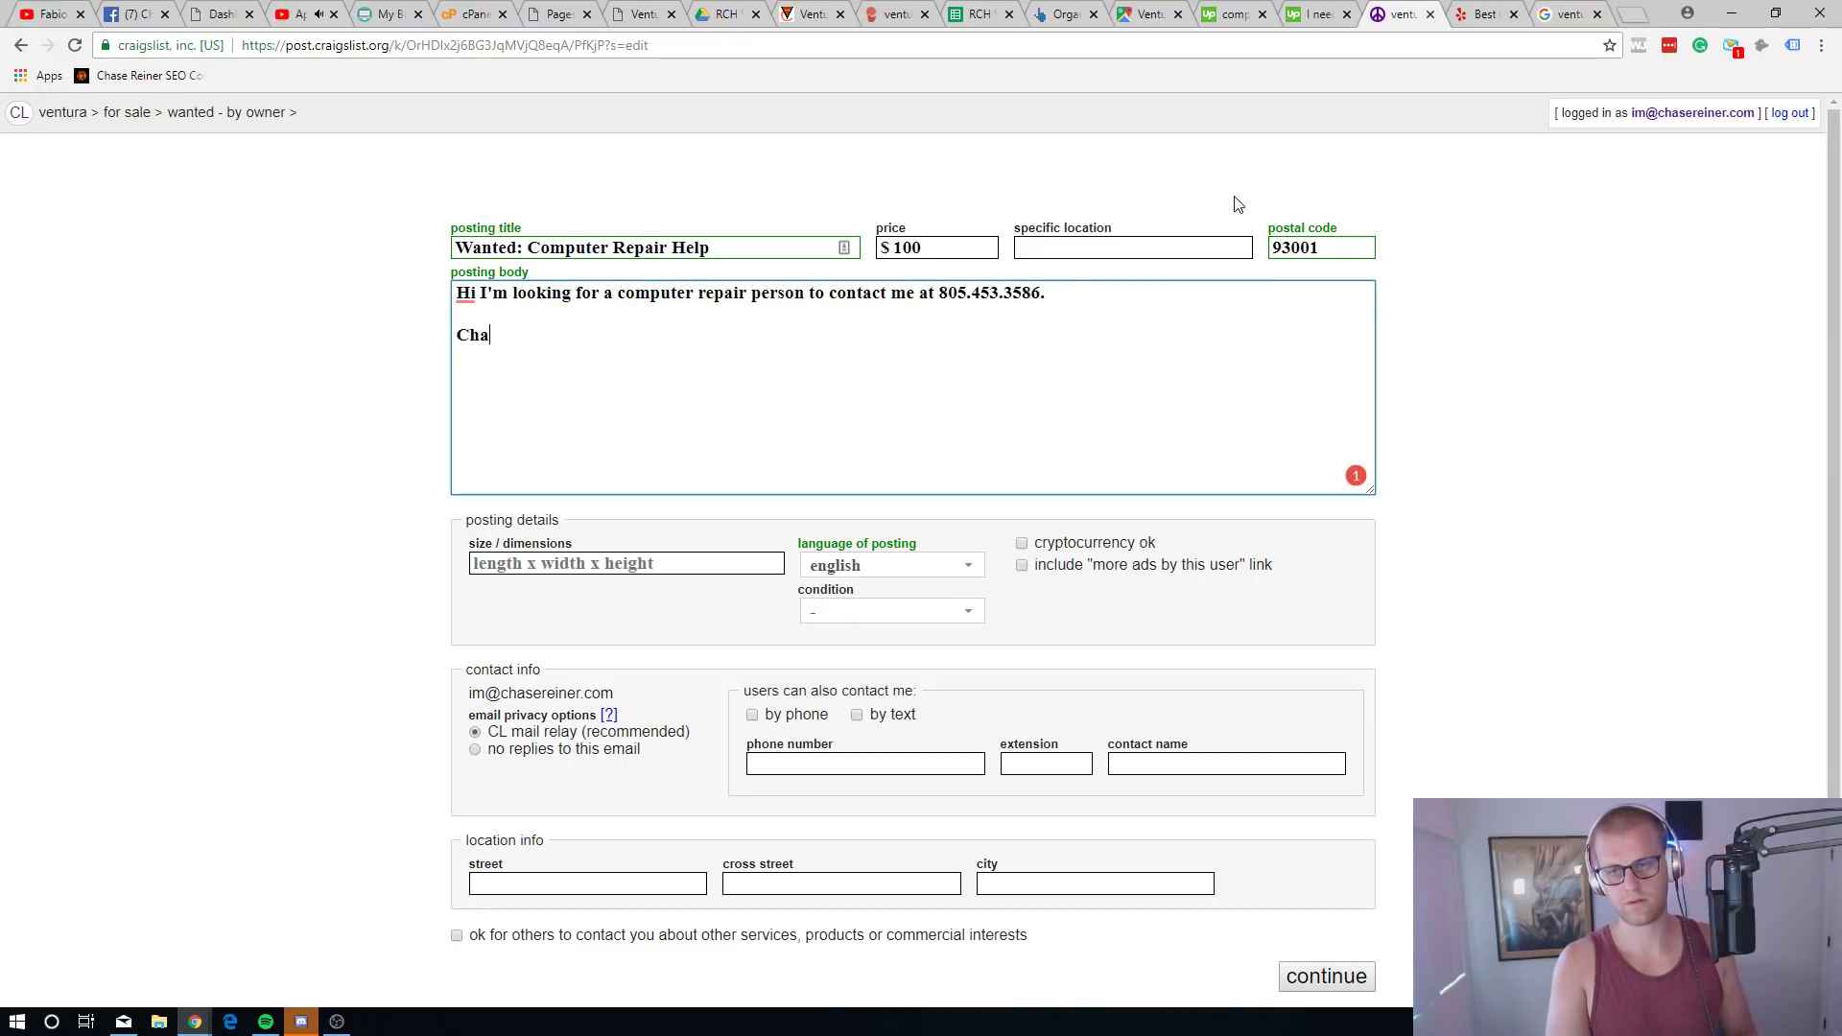
Allow replies to the ad by phone and text, and paste in the contact phone number
scroll(1061, 591, down, 1)
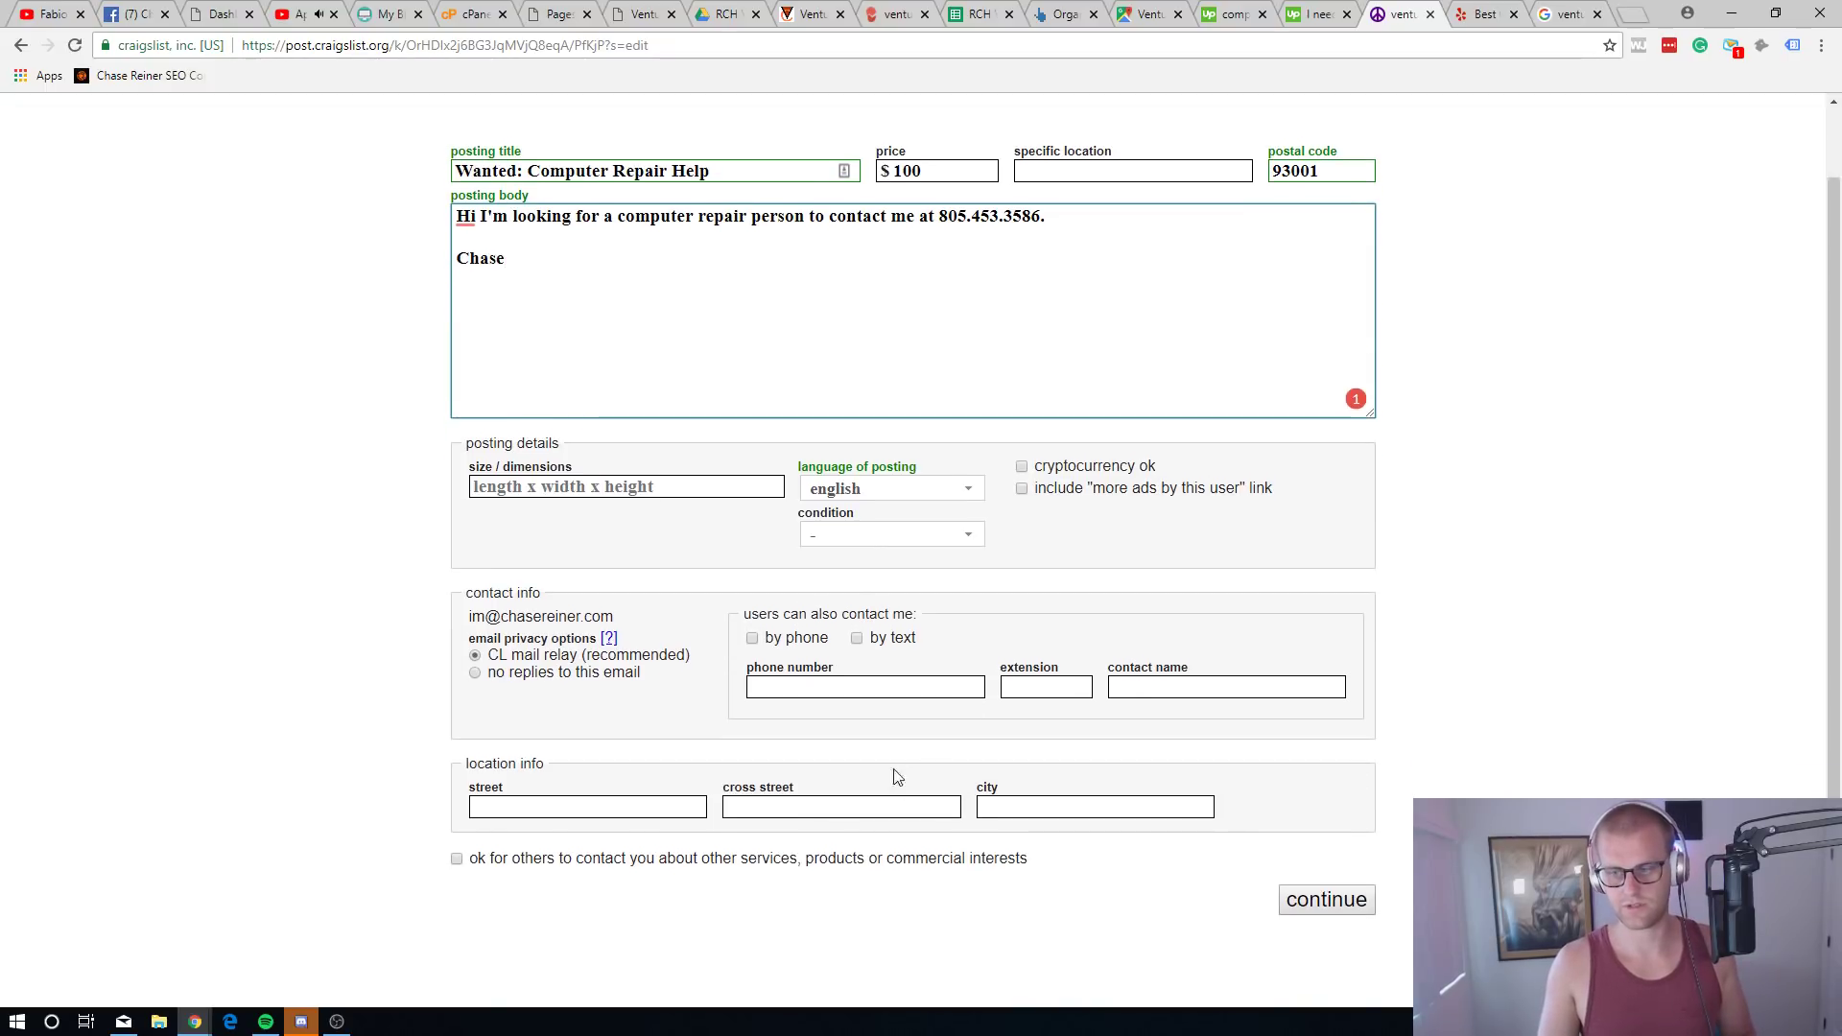
click(916, 705)
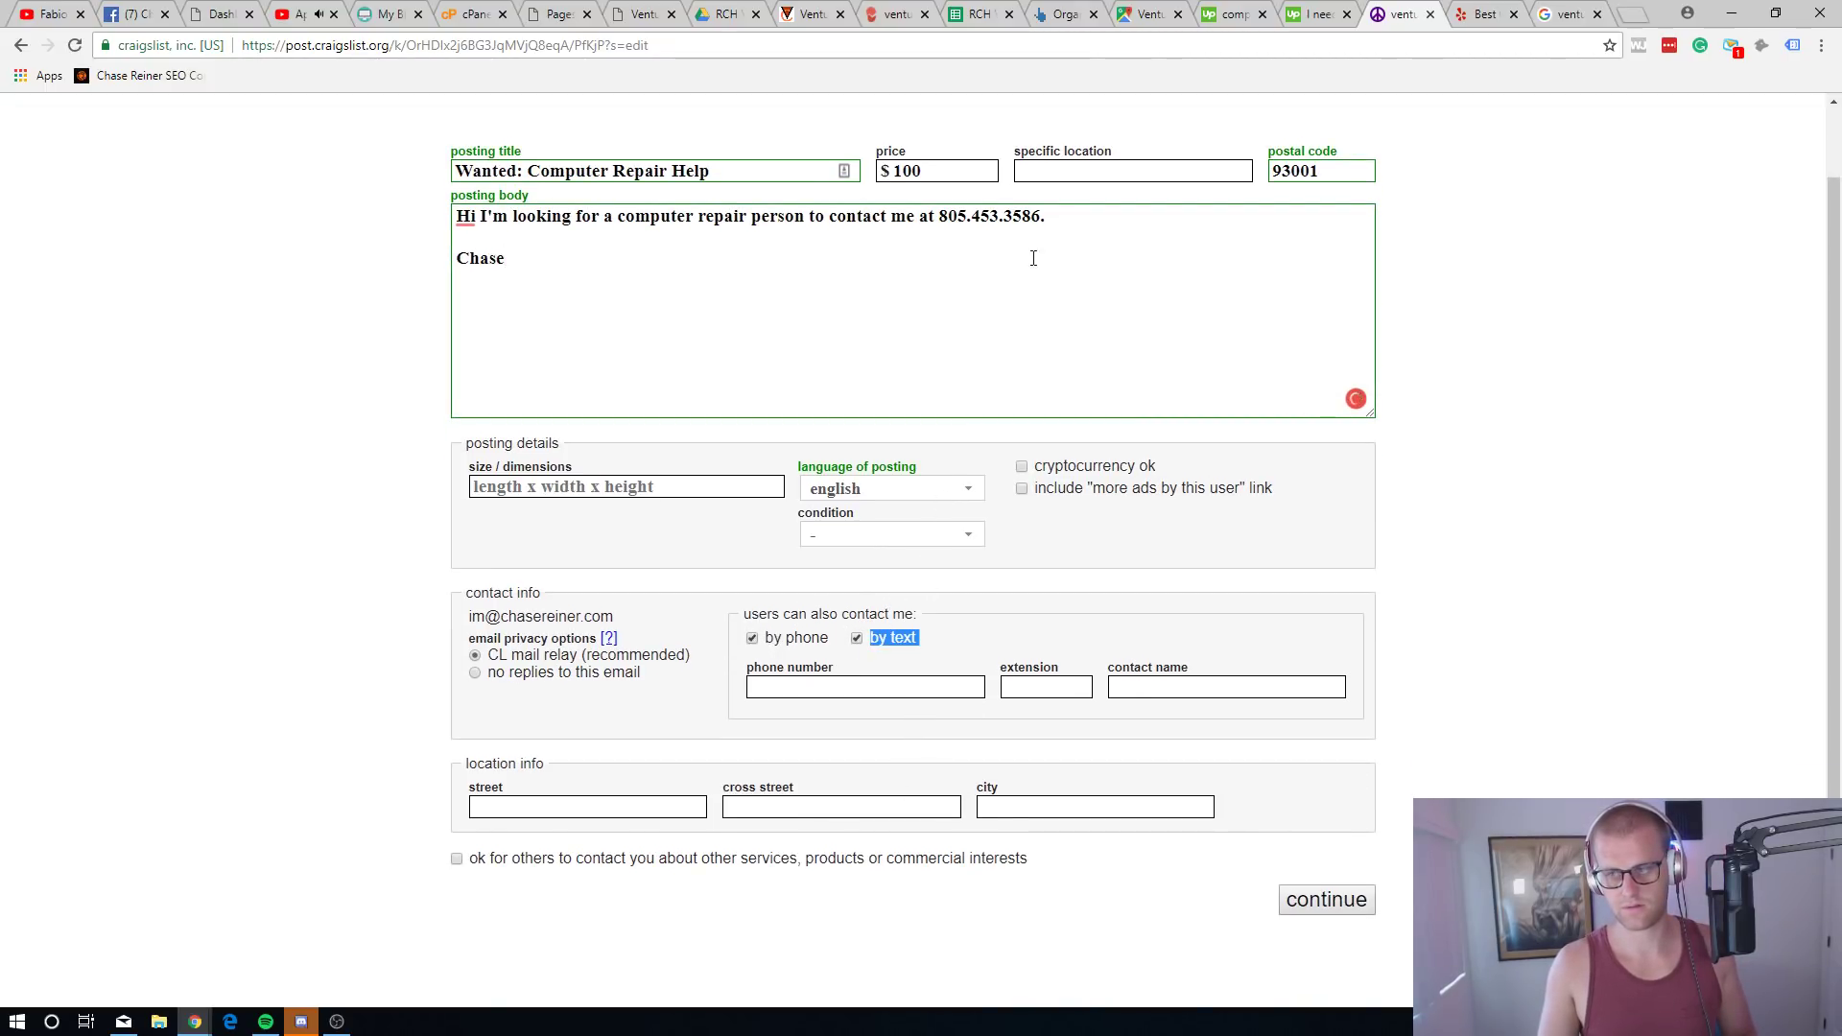
drag(939, 216, 1032, 215)
click(943, 683)
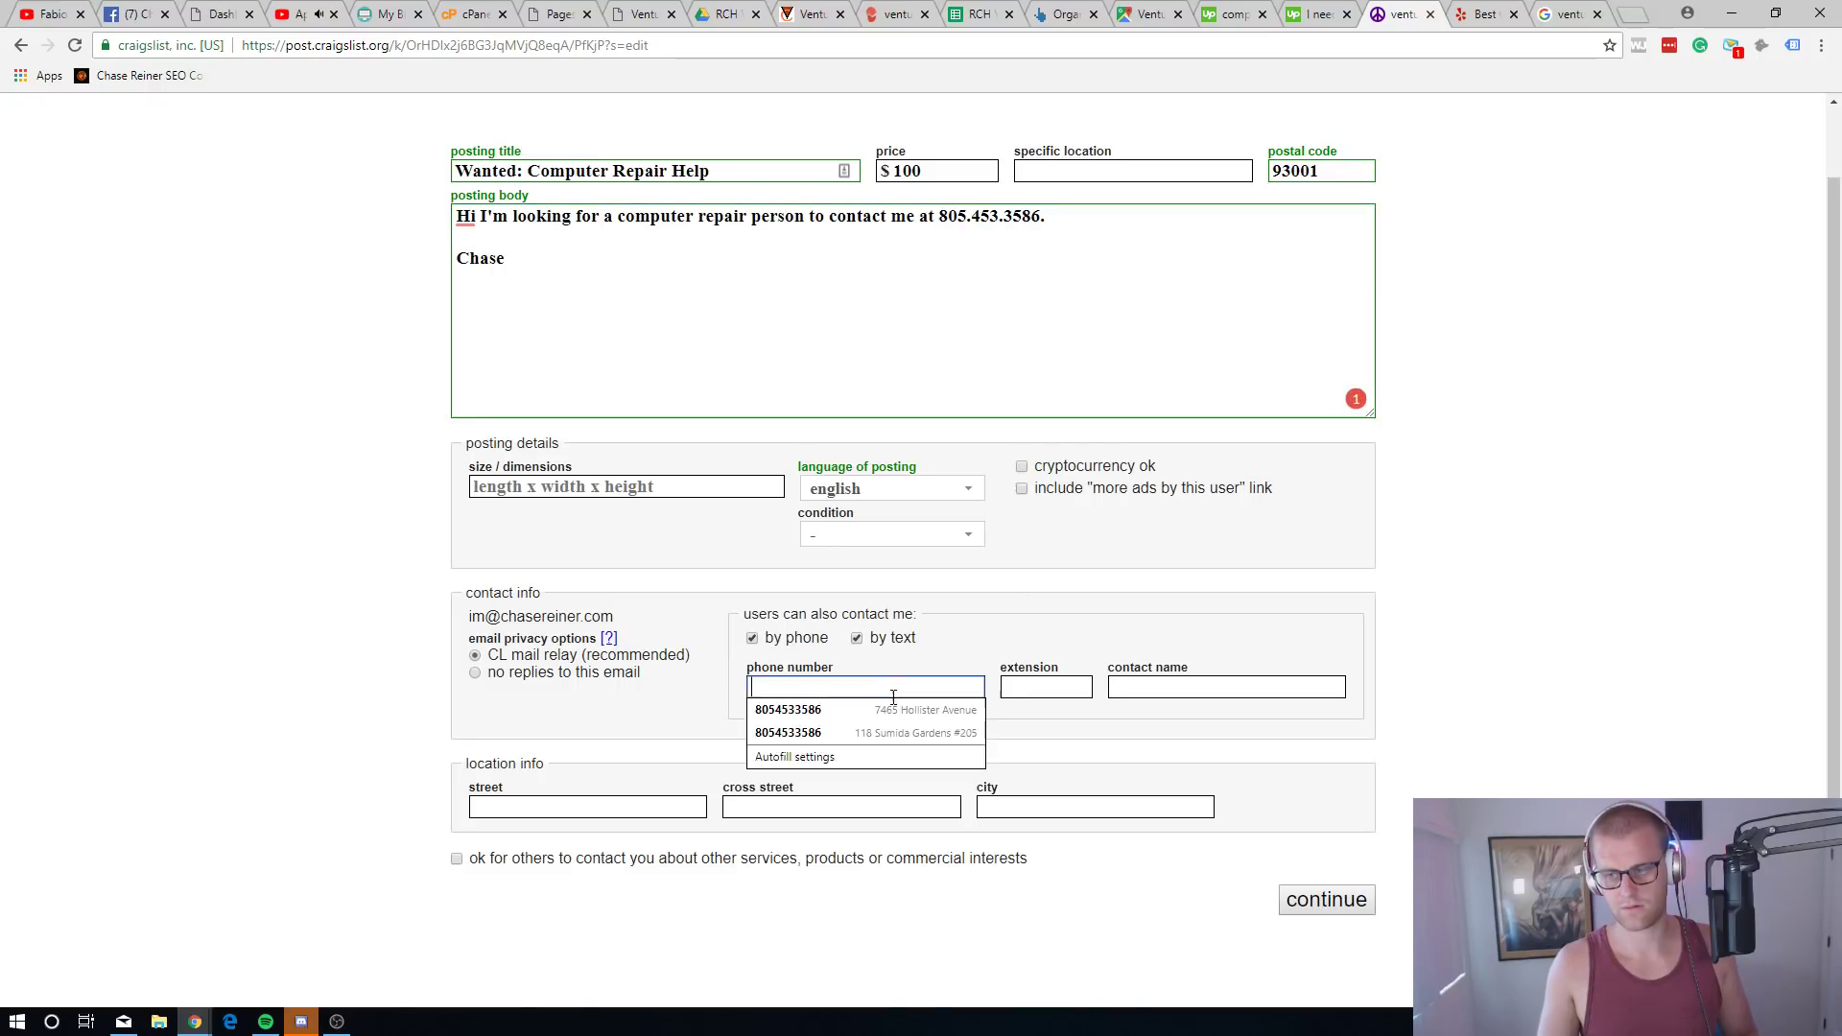
click(645, 808)
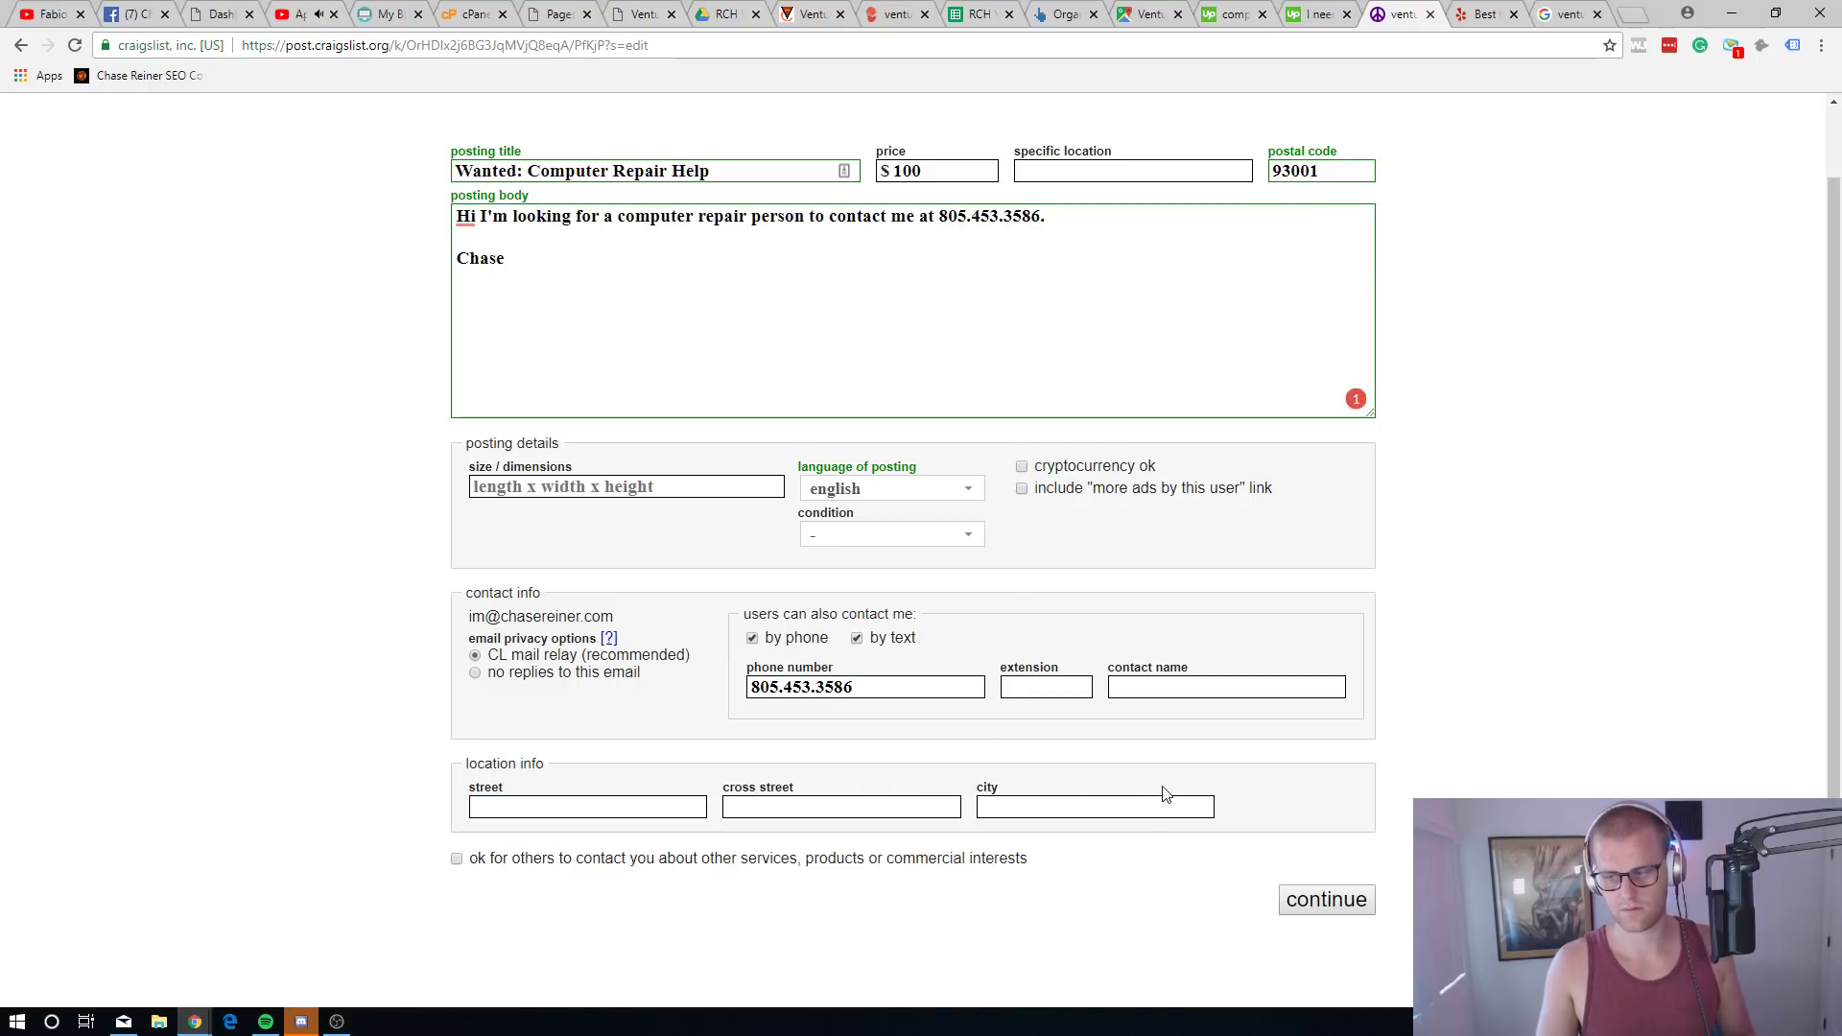
Submit the ad details, accept the map location, and skip adding images
click(1355, 902)
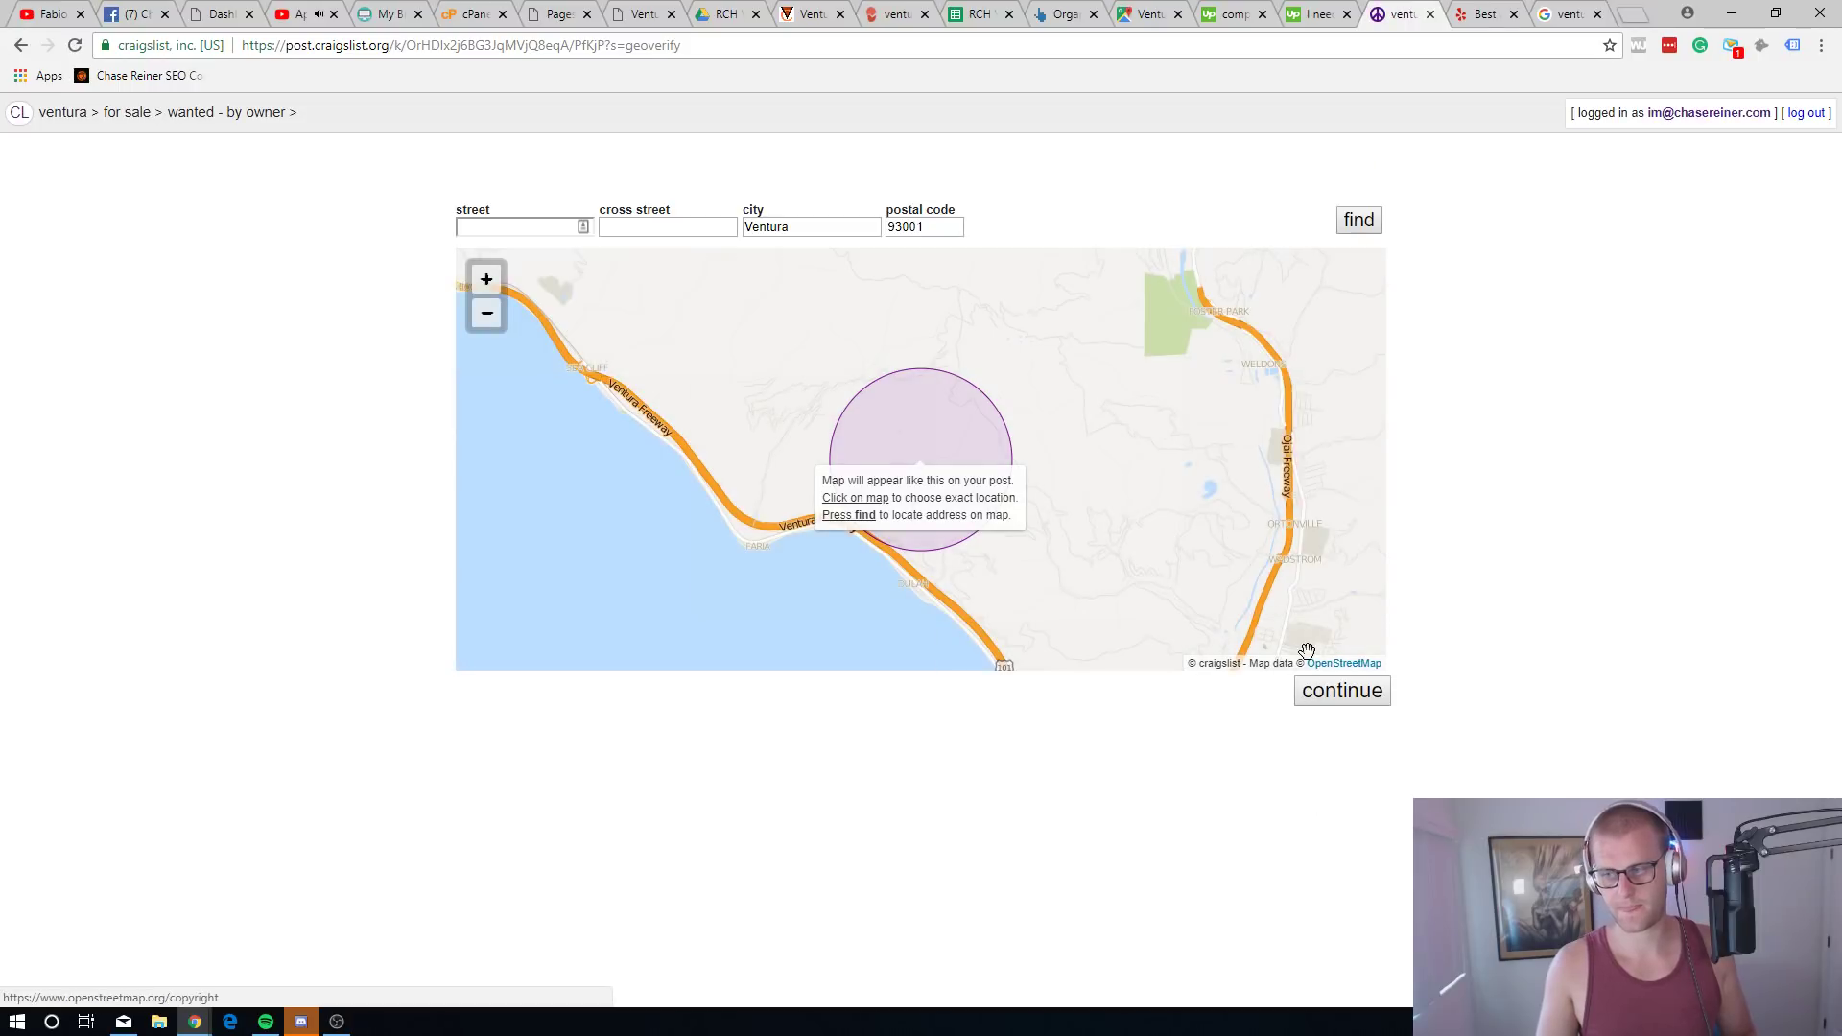
click(1342, 691)
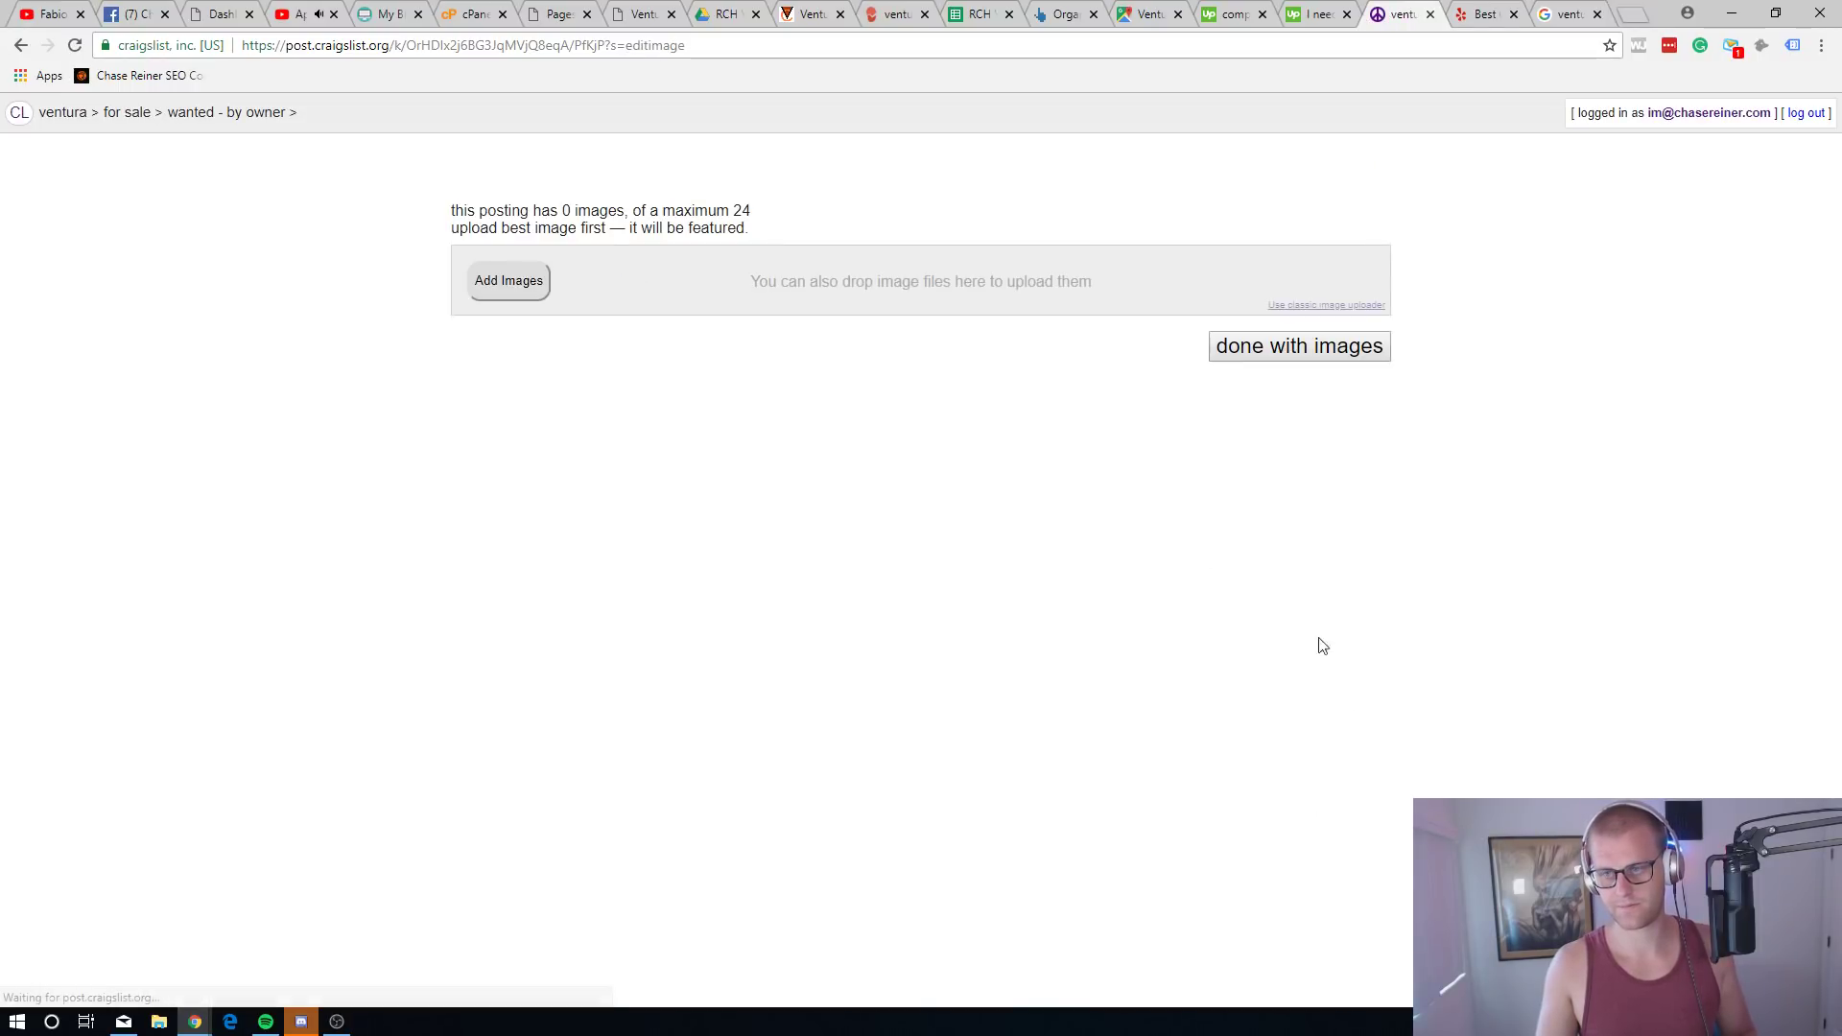
click(504, 288)
scroll(716, 422, down, 5)
click(854, 487)
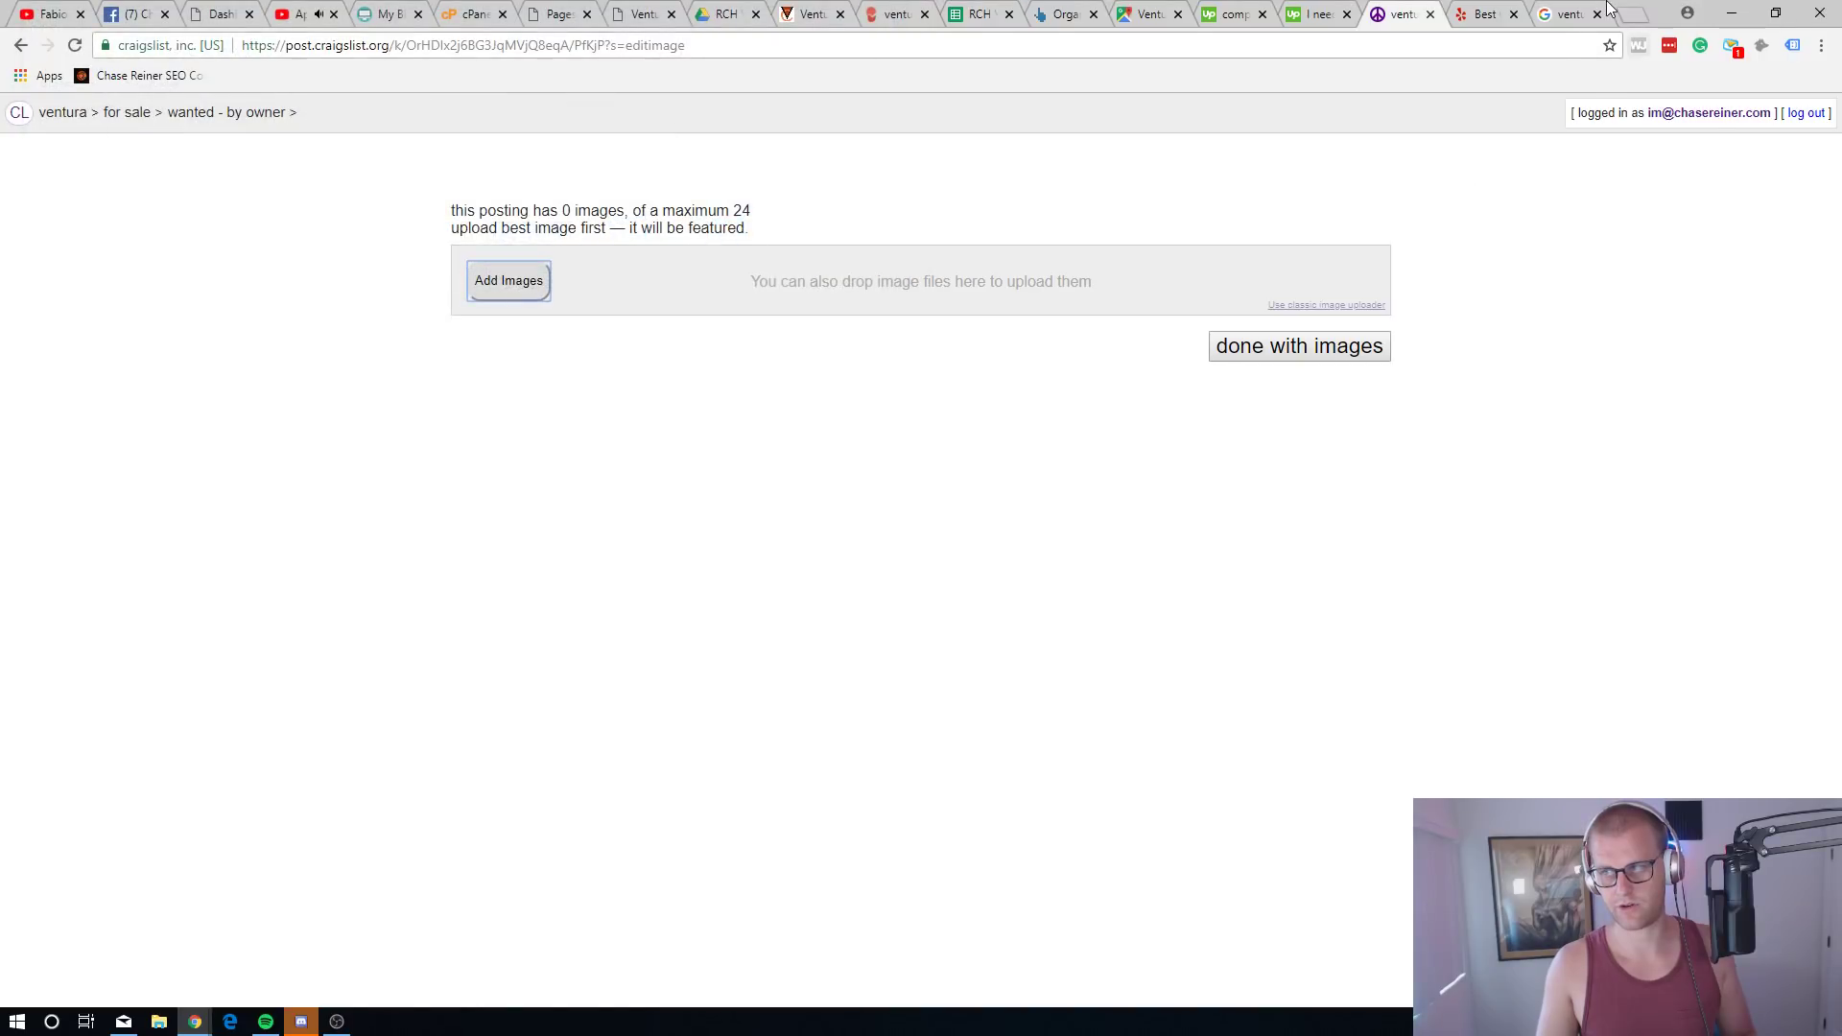
click(1609, 9)
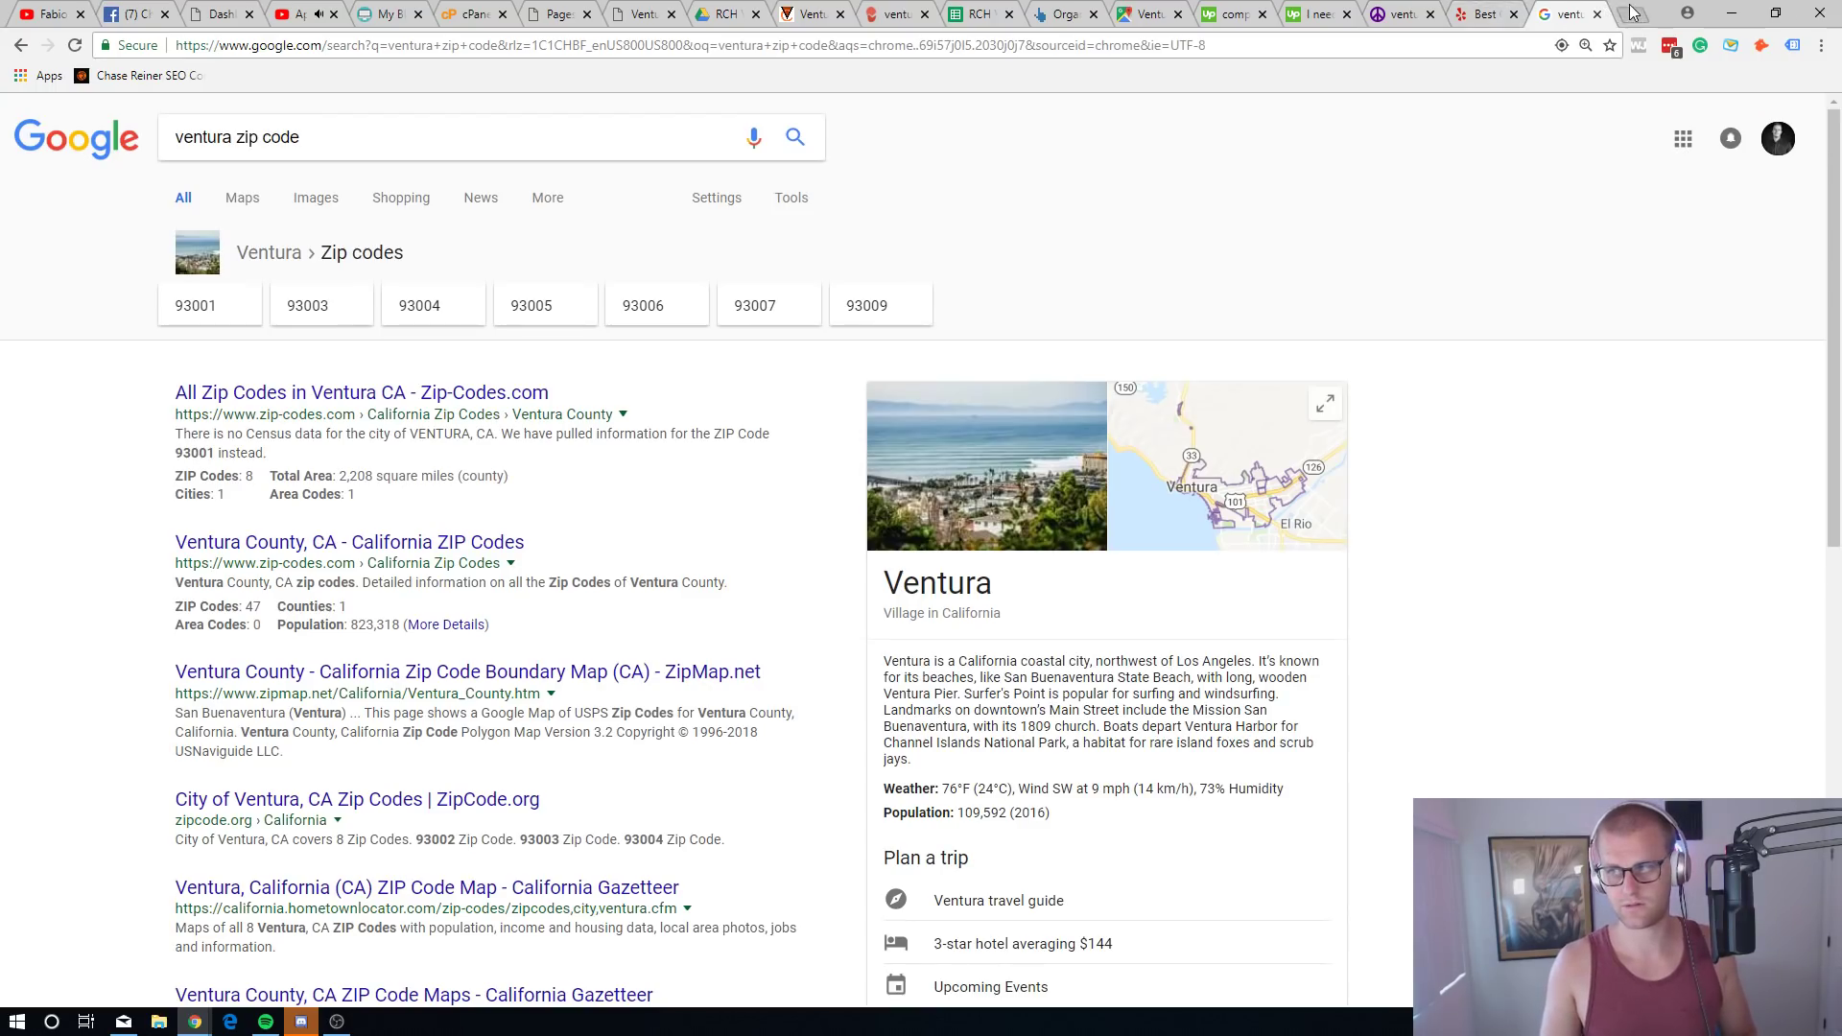
Search Google for 'broken computer' and open the Broken Laptop eBay result
click(1634, 12)
text(broken computer)
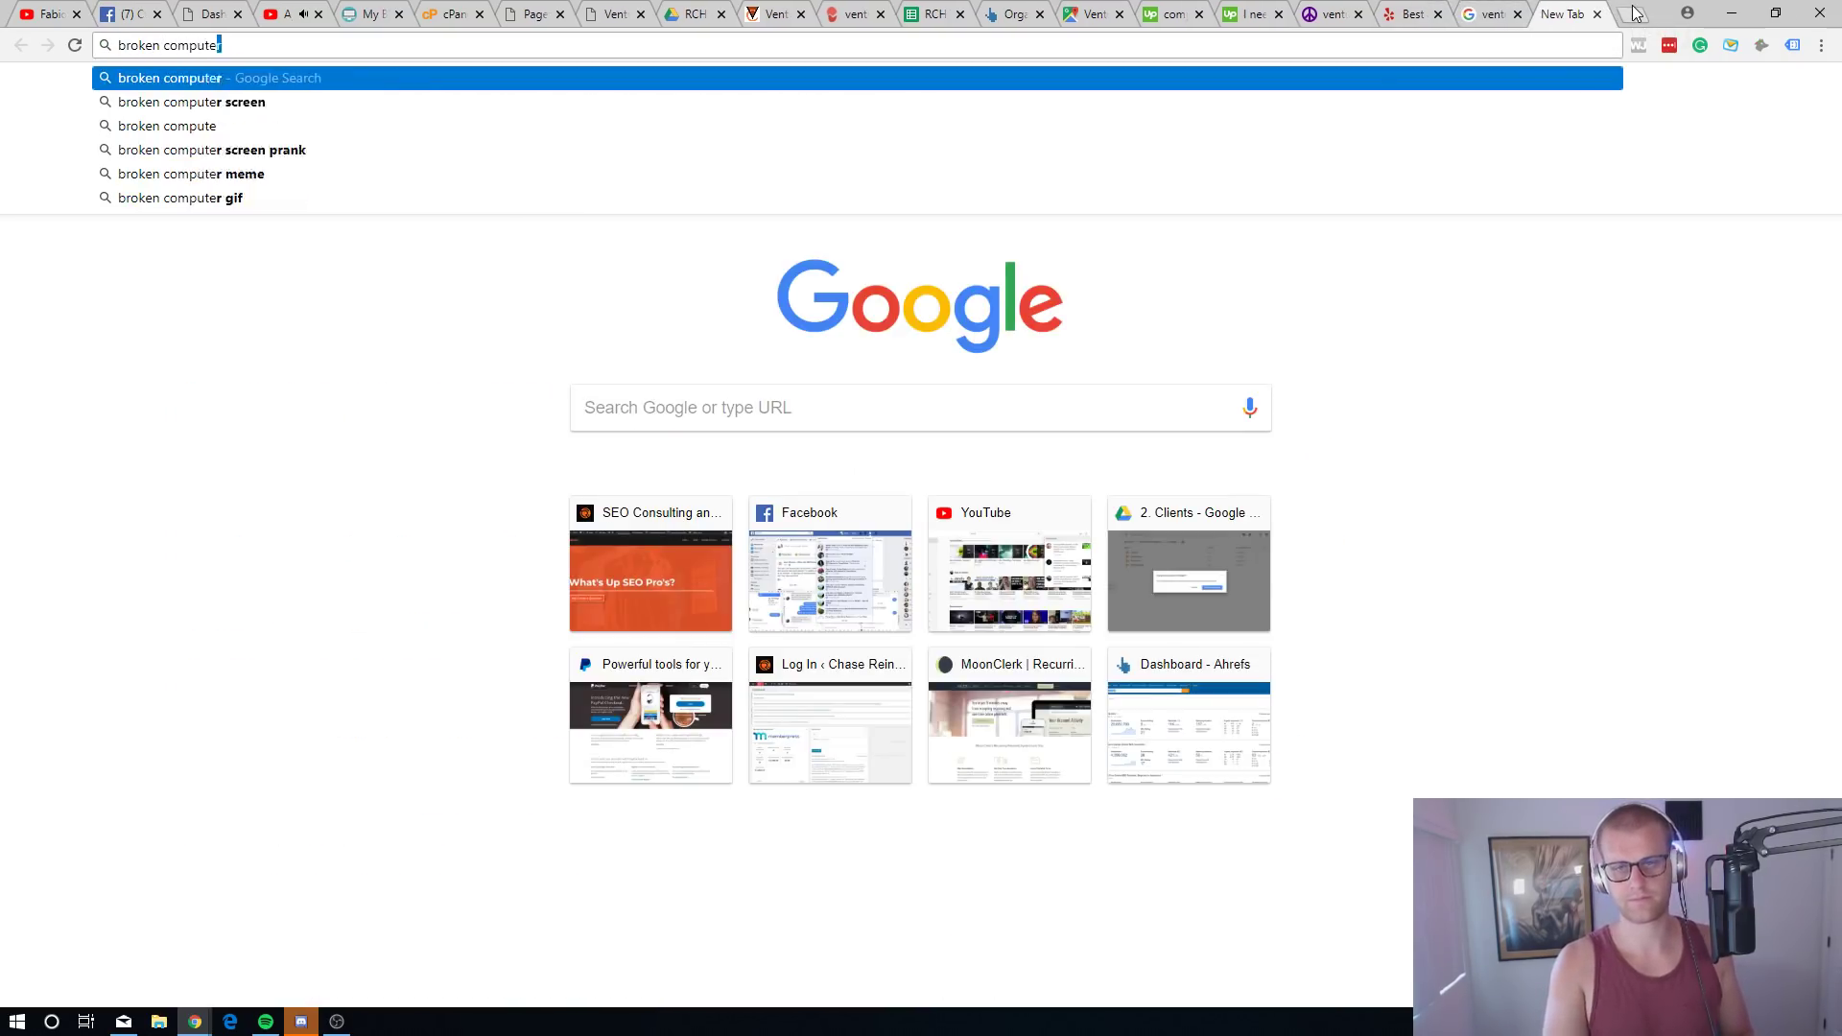
key(Return)
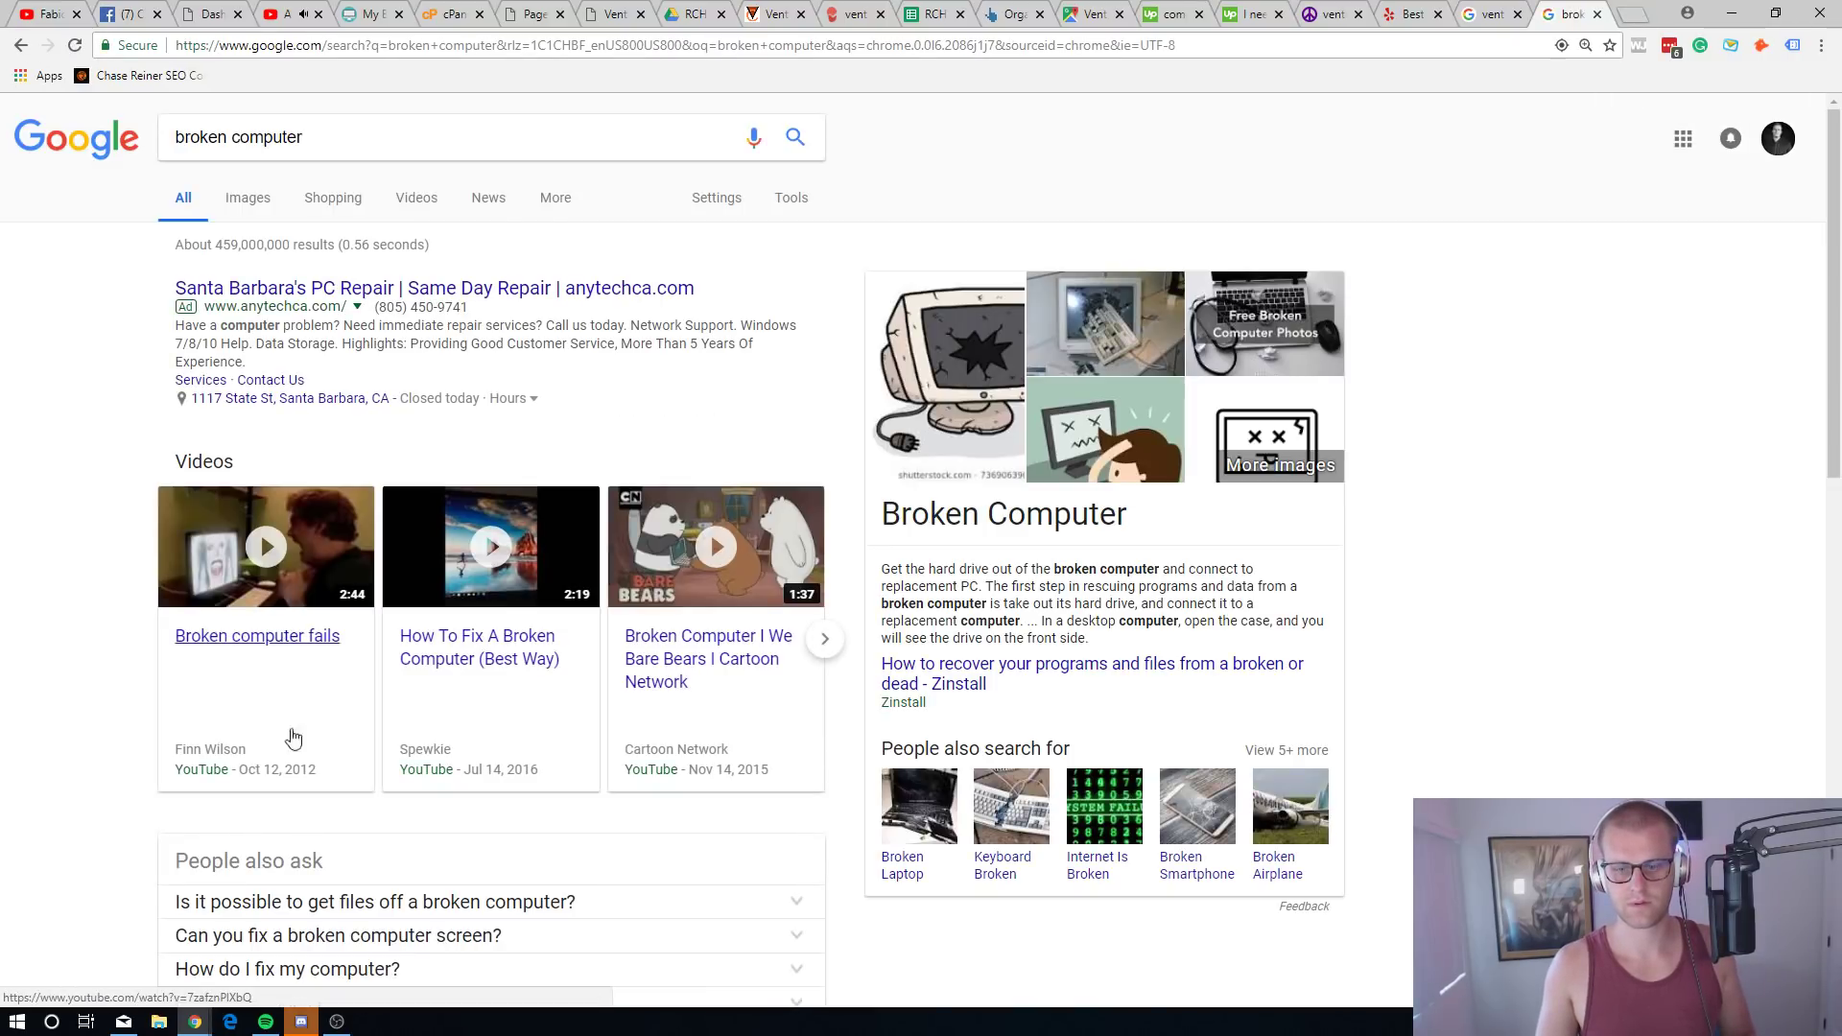
scroll(384, 572, down, 5)
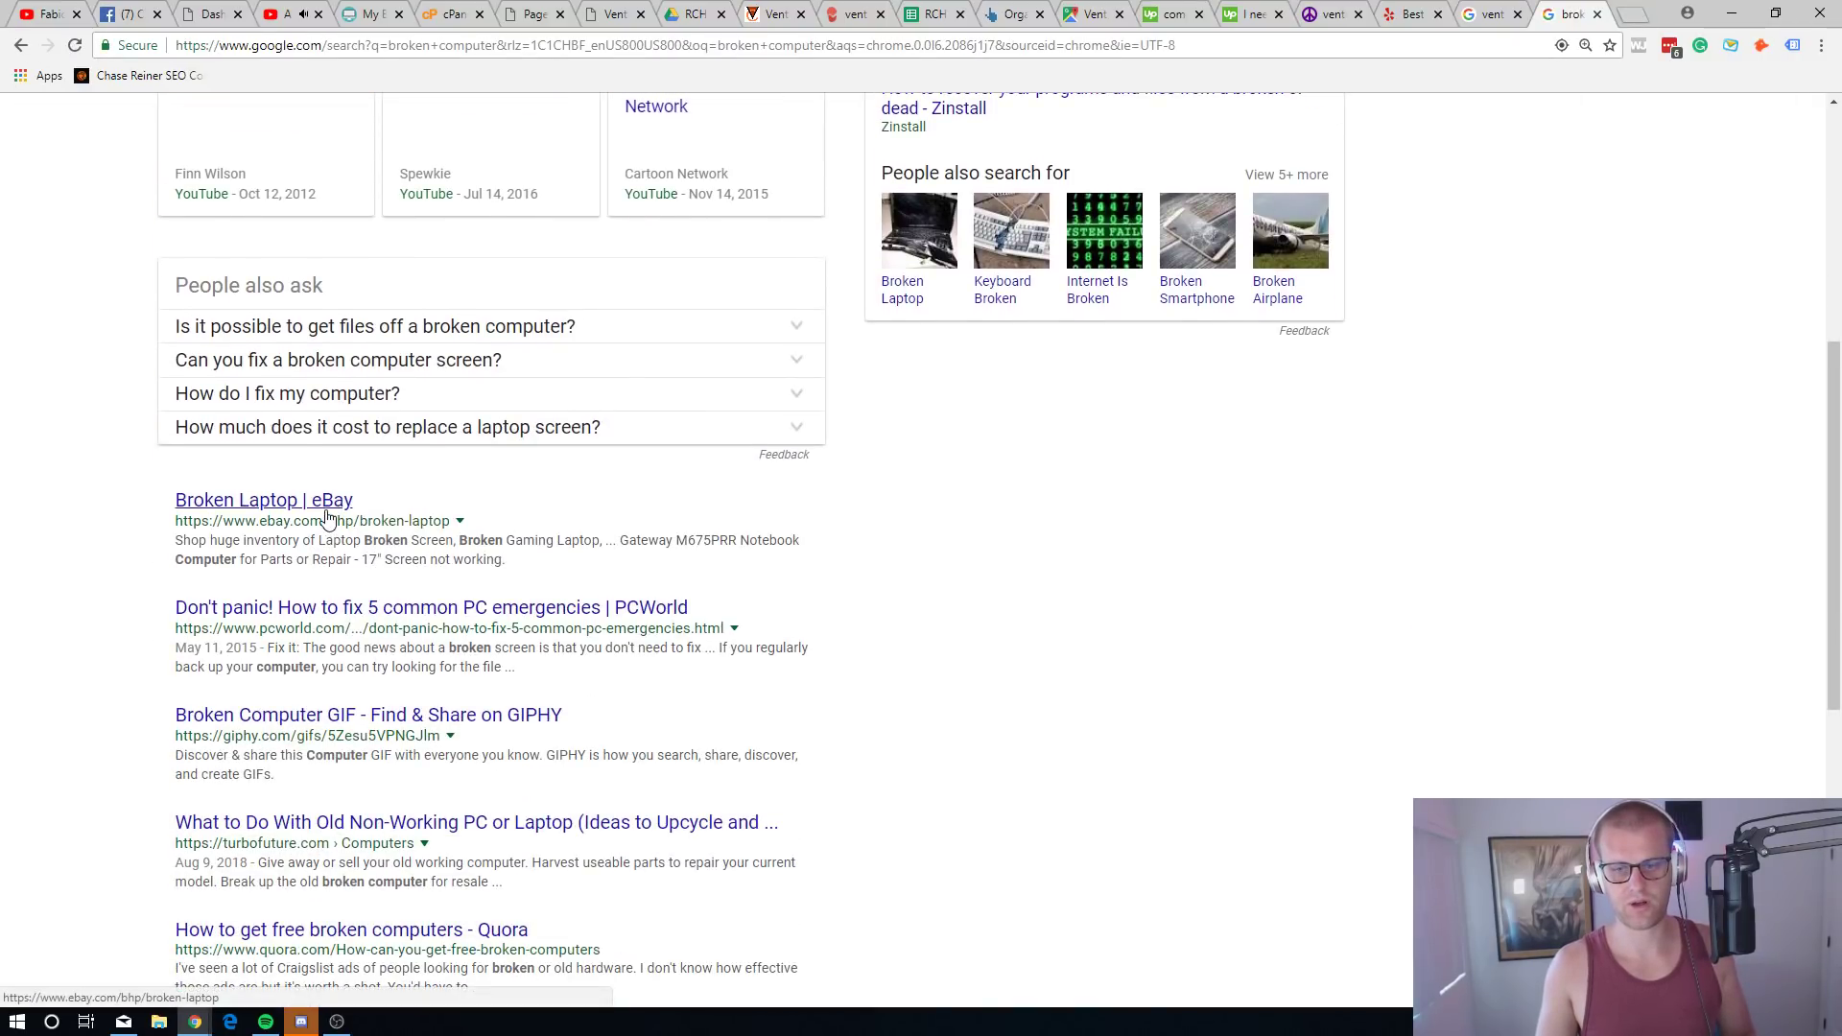
click(329, 507)
click(114, 11)
Search Facebook for 'ventura' and request to join 'I grew up in Ventura California', skipping its questions
click(401, 119)
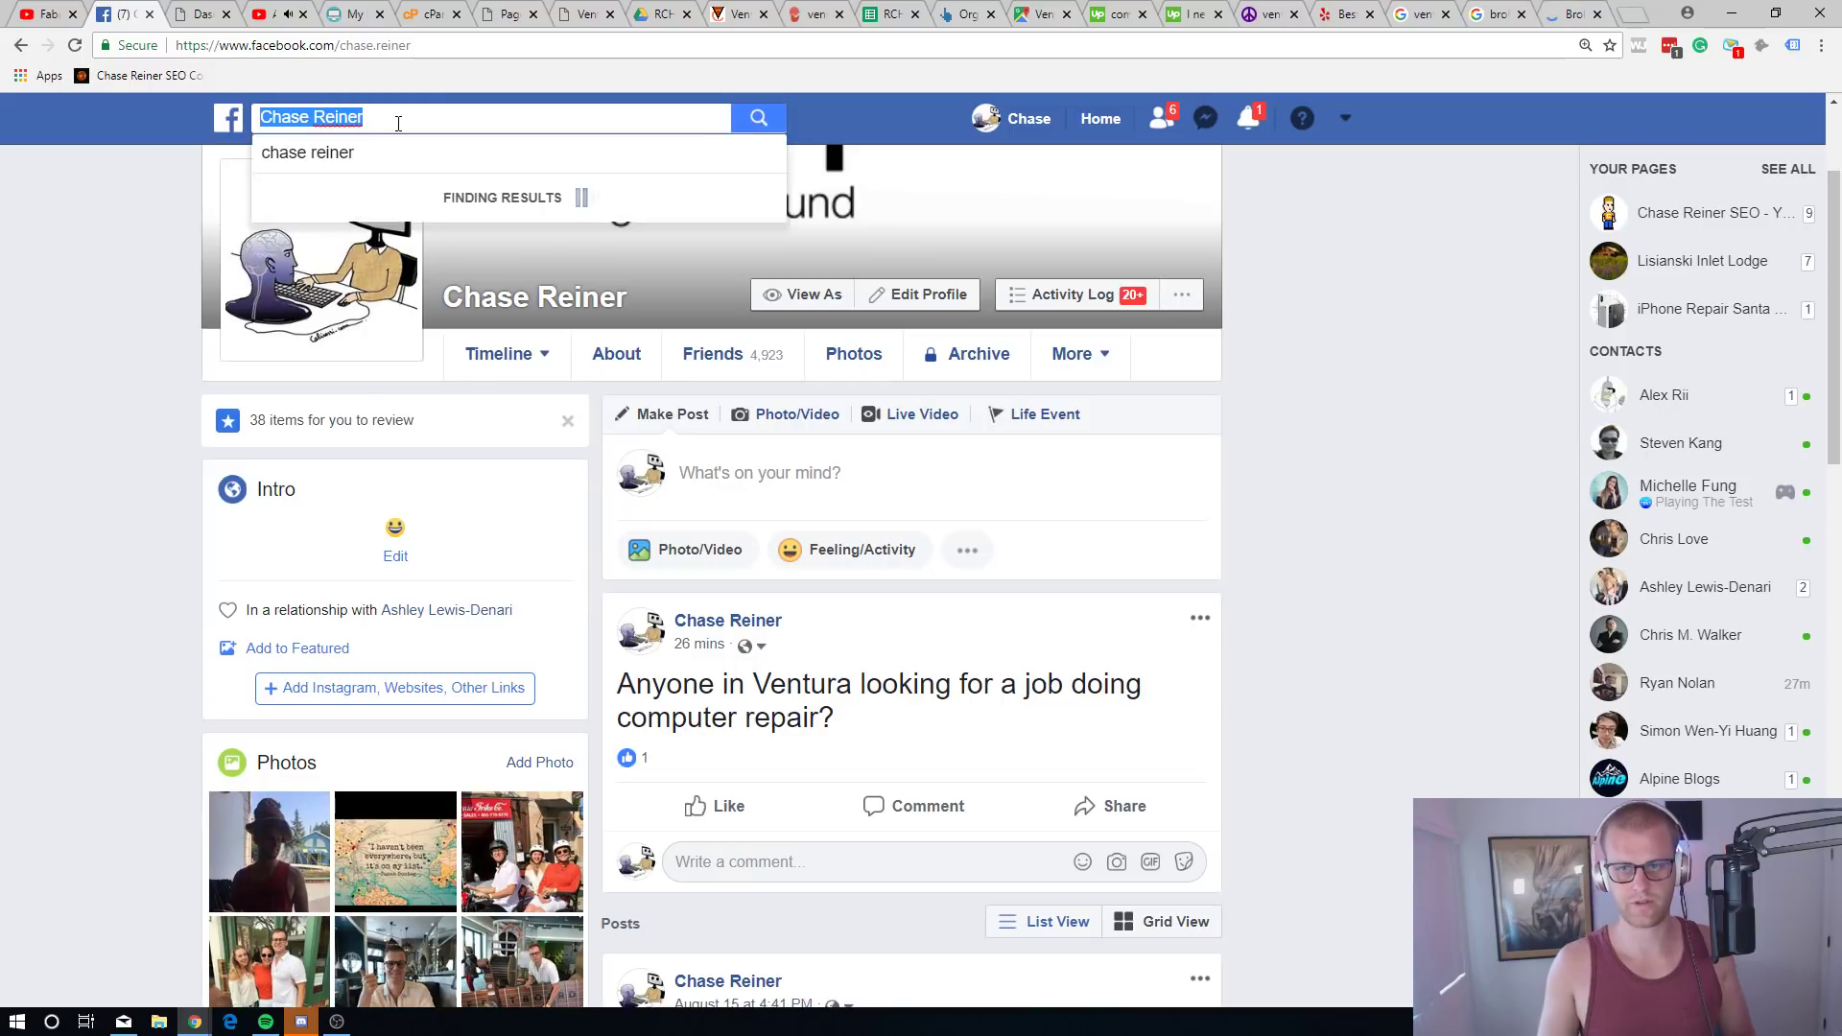
text(ventura)
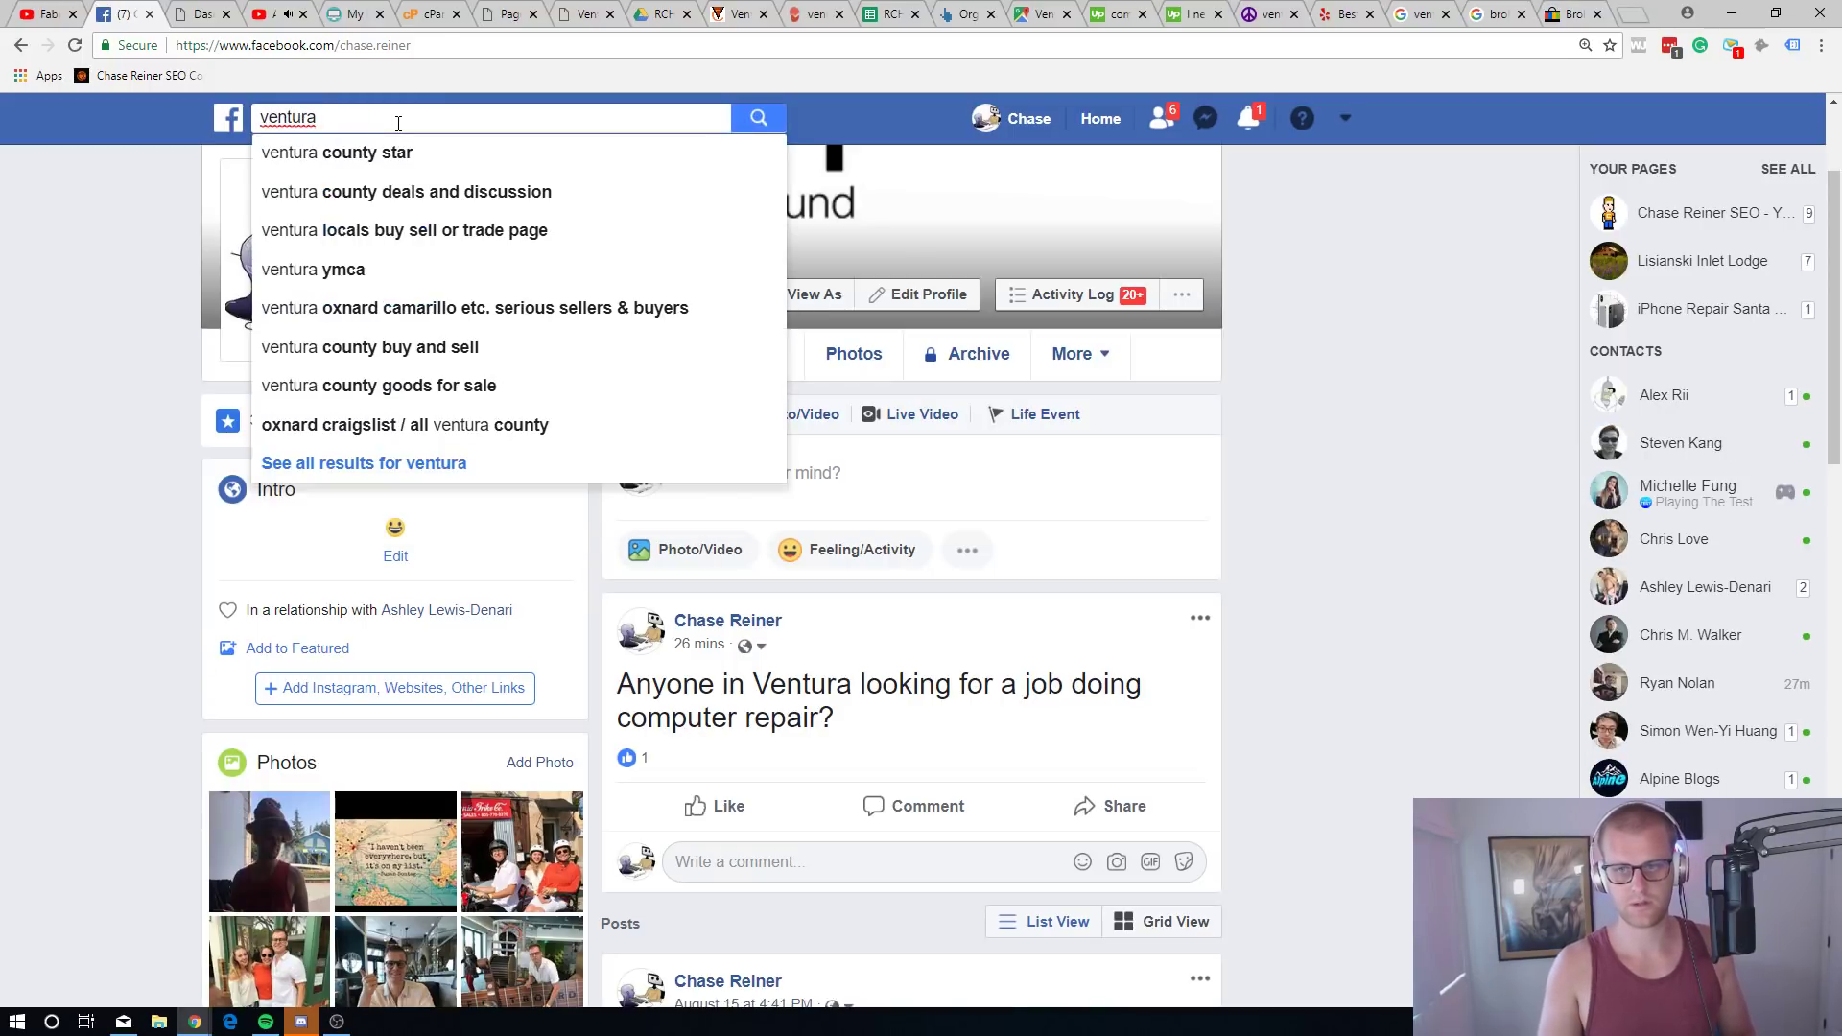
key(Return)
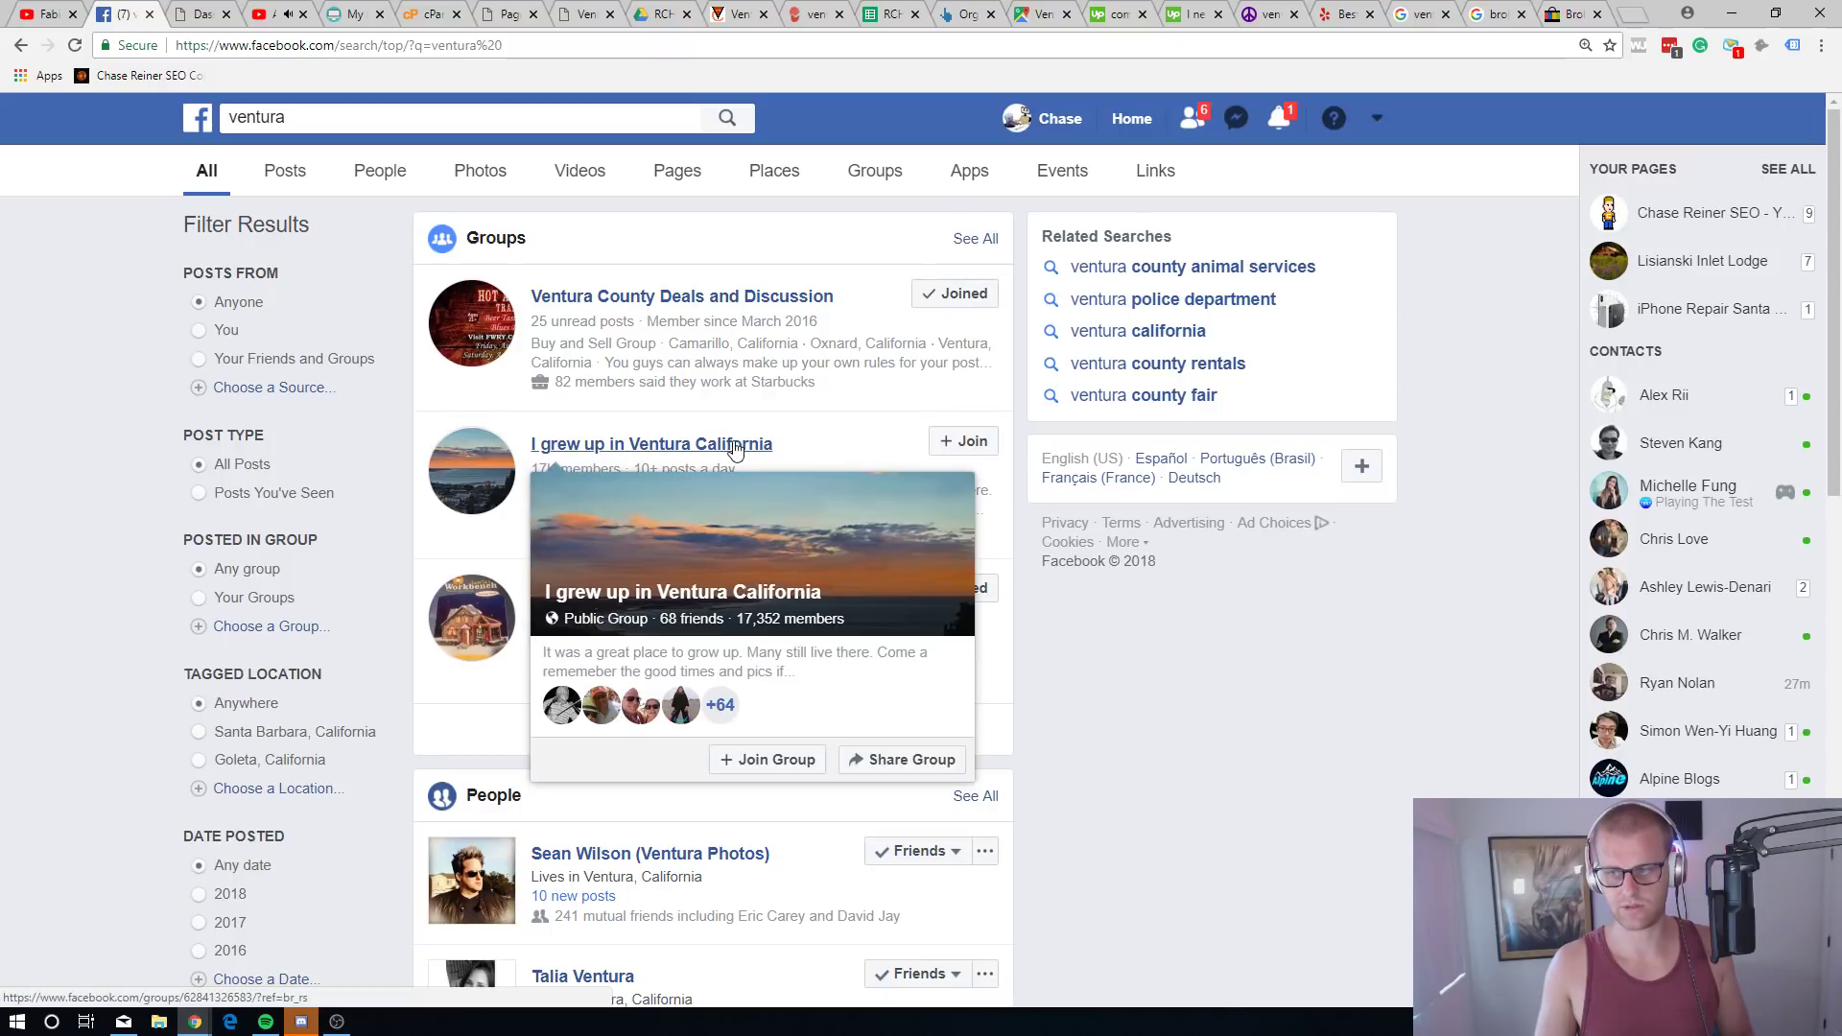
click(960, 441)
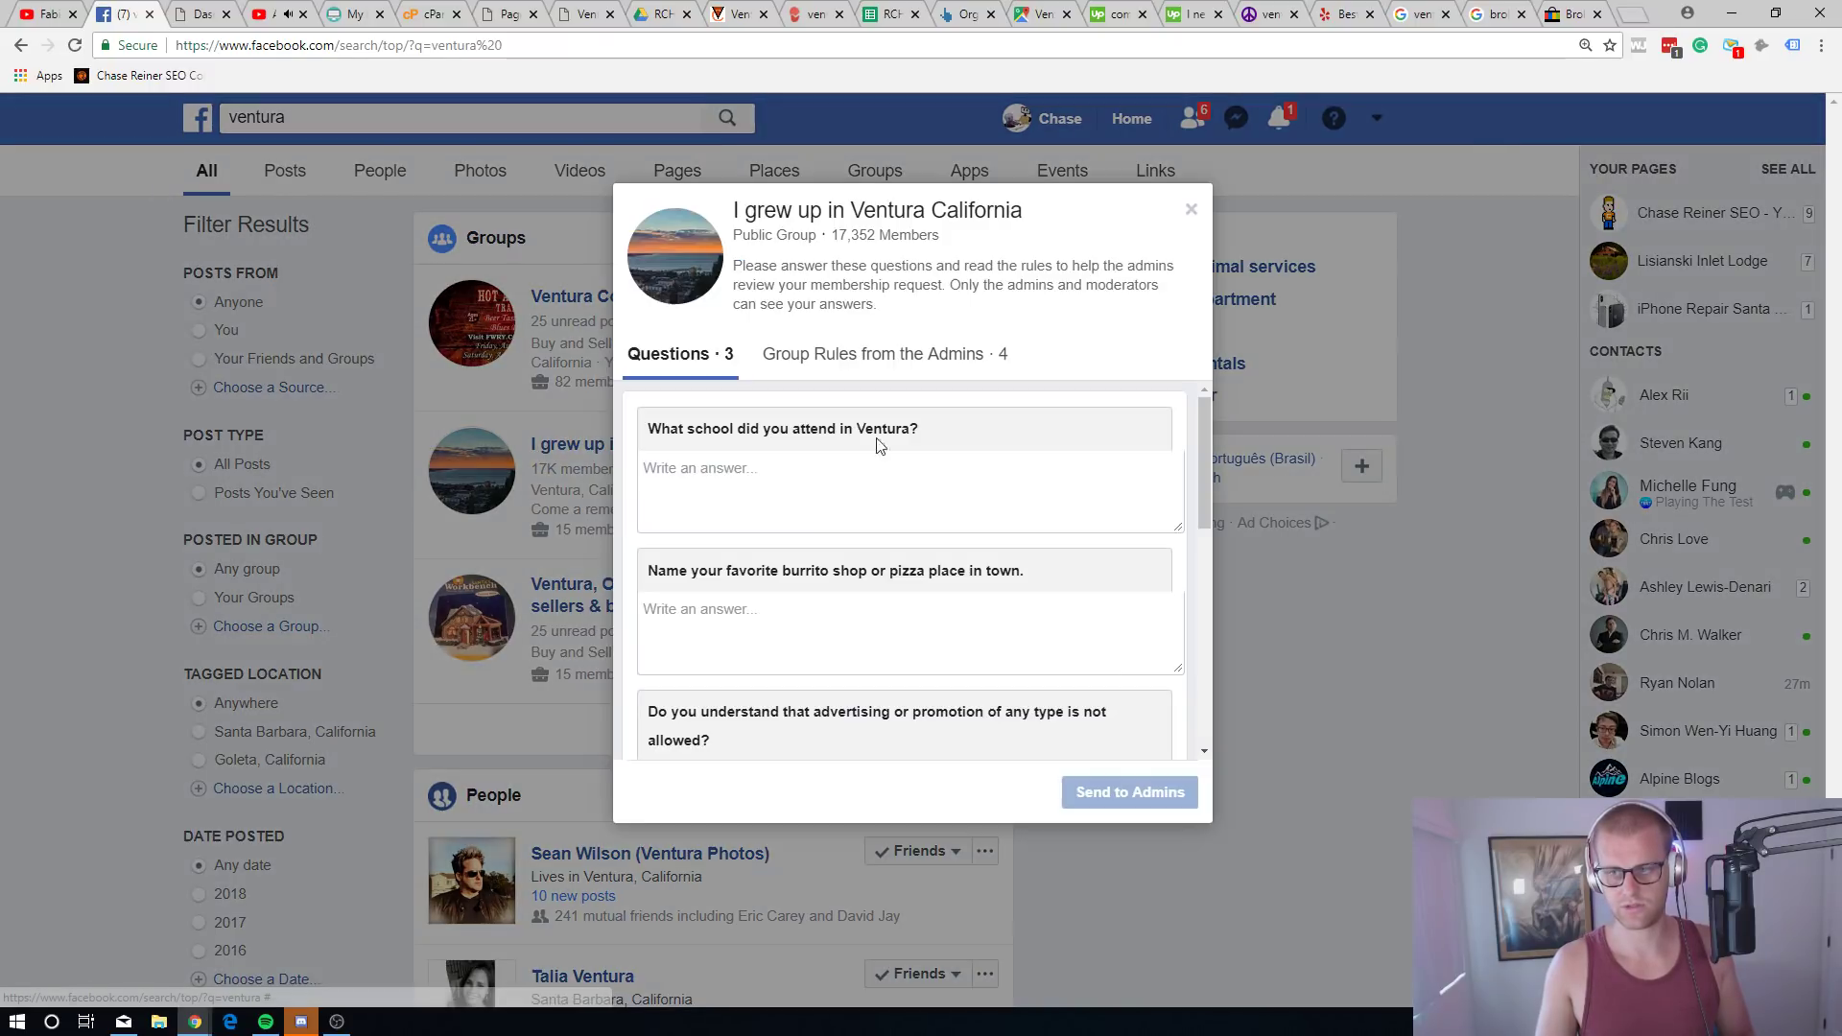
click(912, 488)
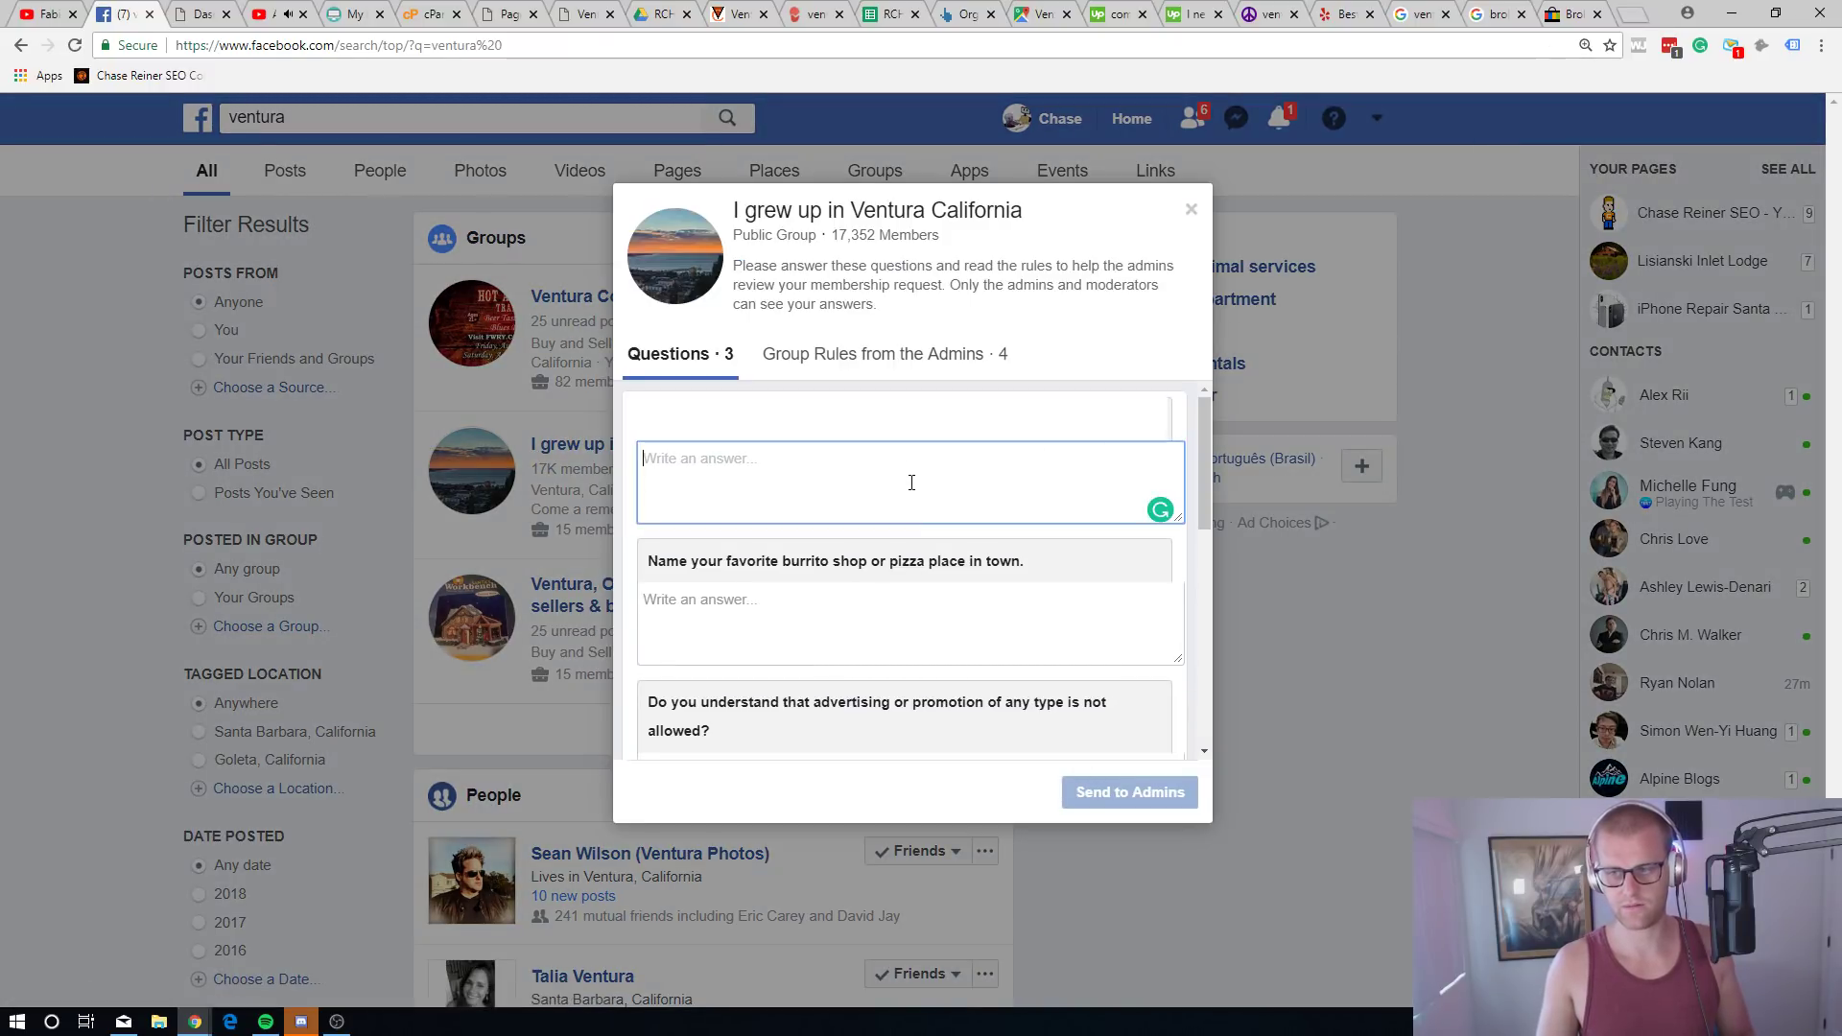
click(1133, 802)
click(1192, 205)
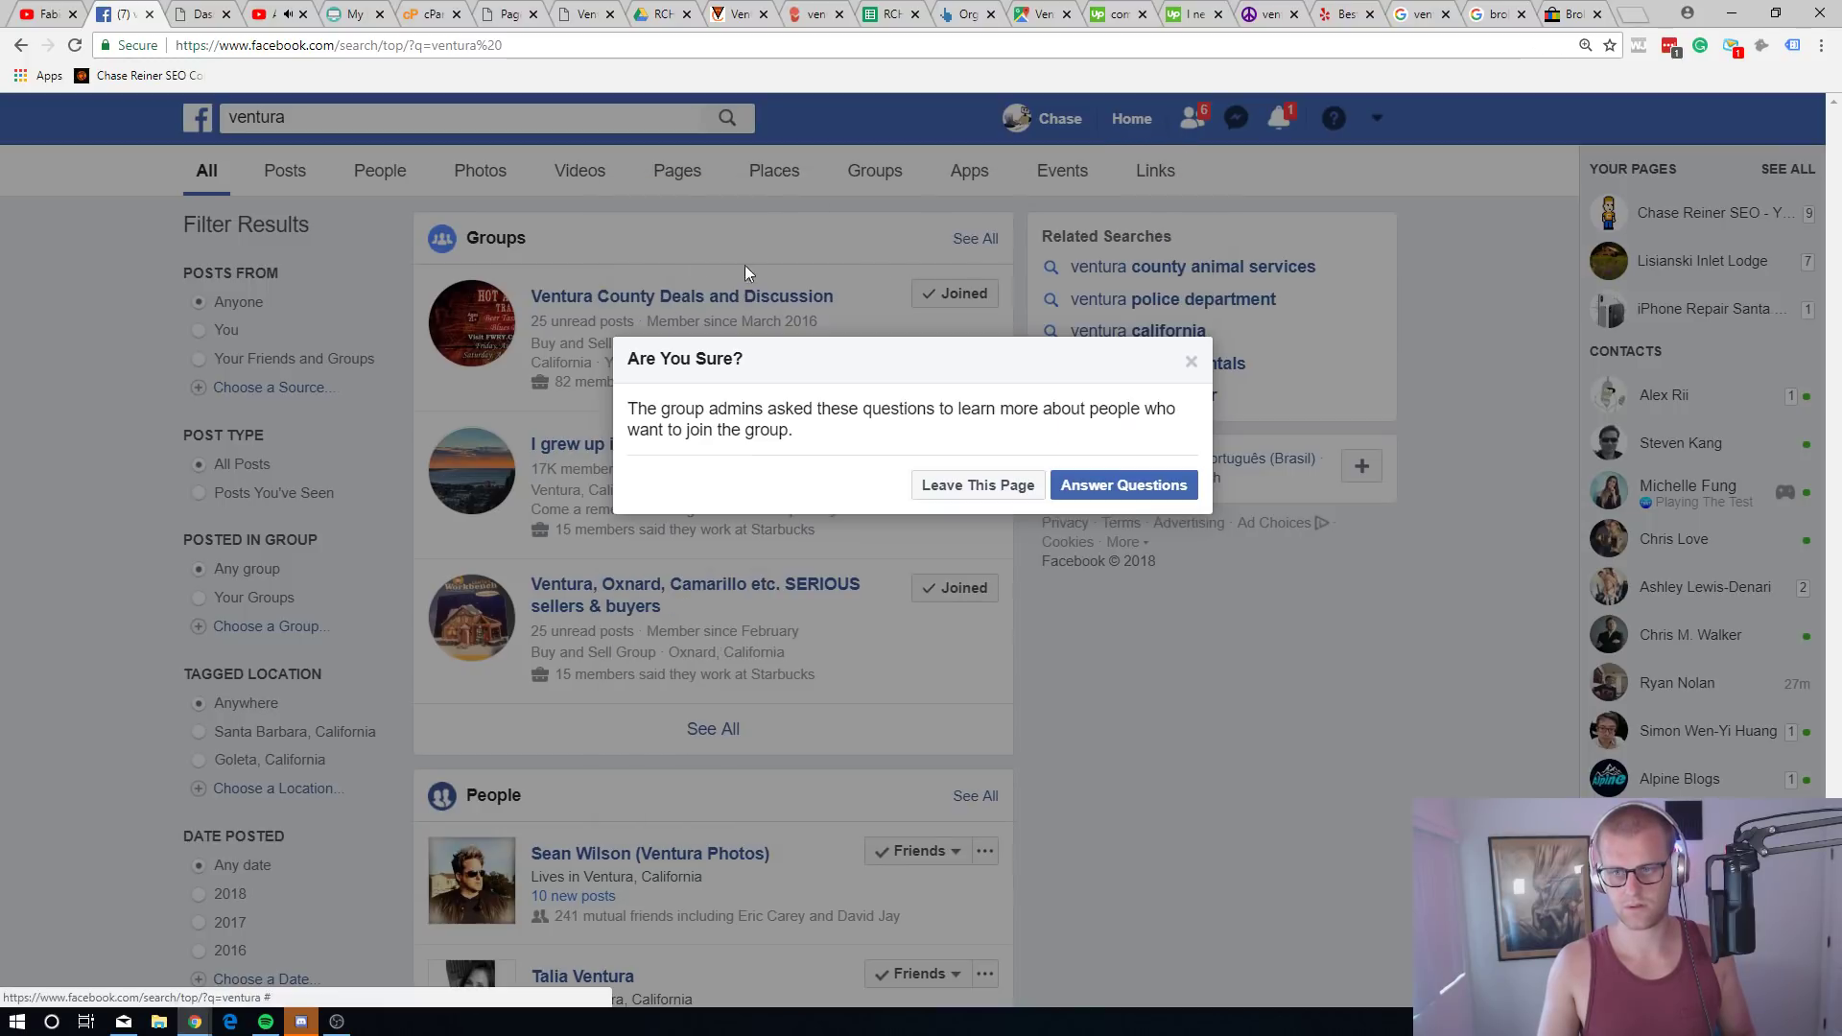
click(1021, 488)
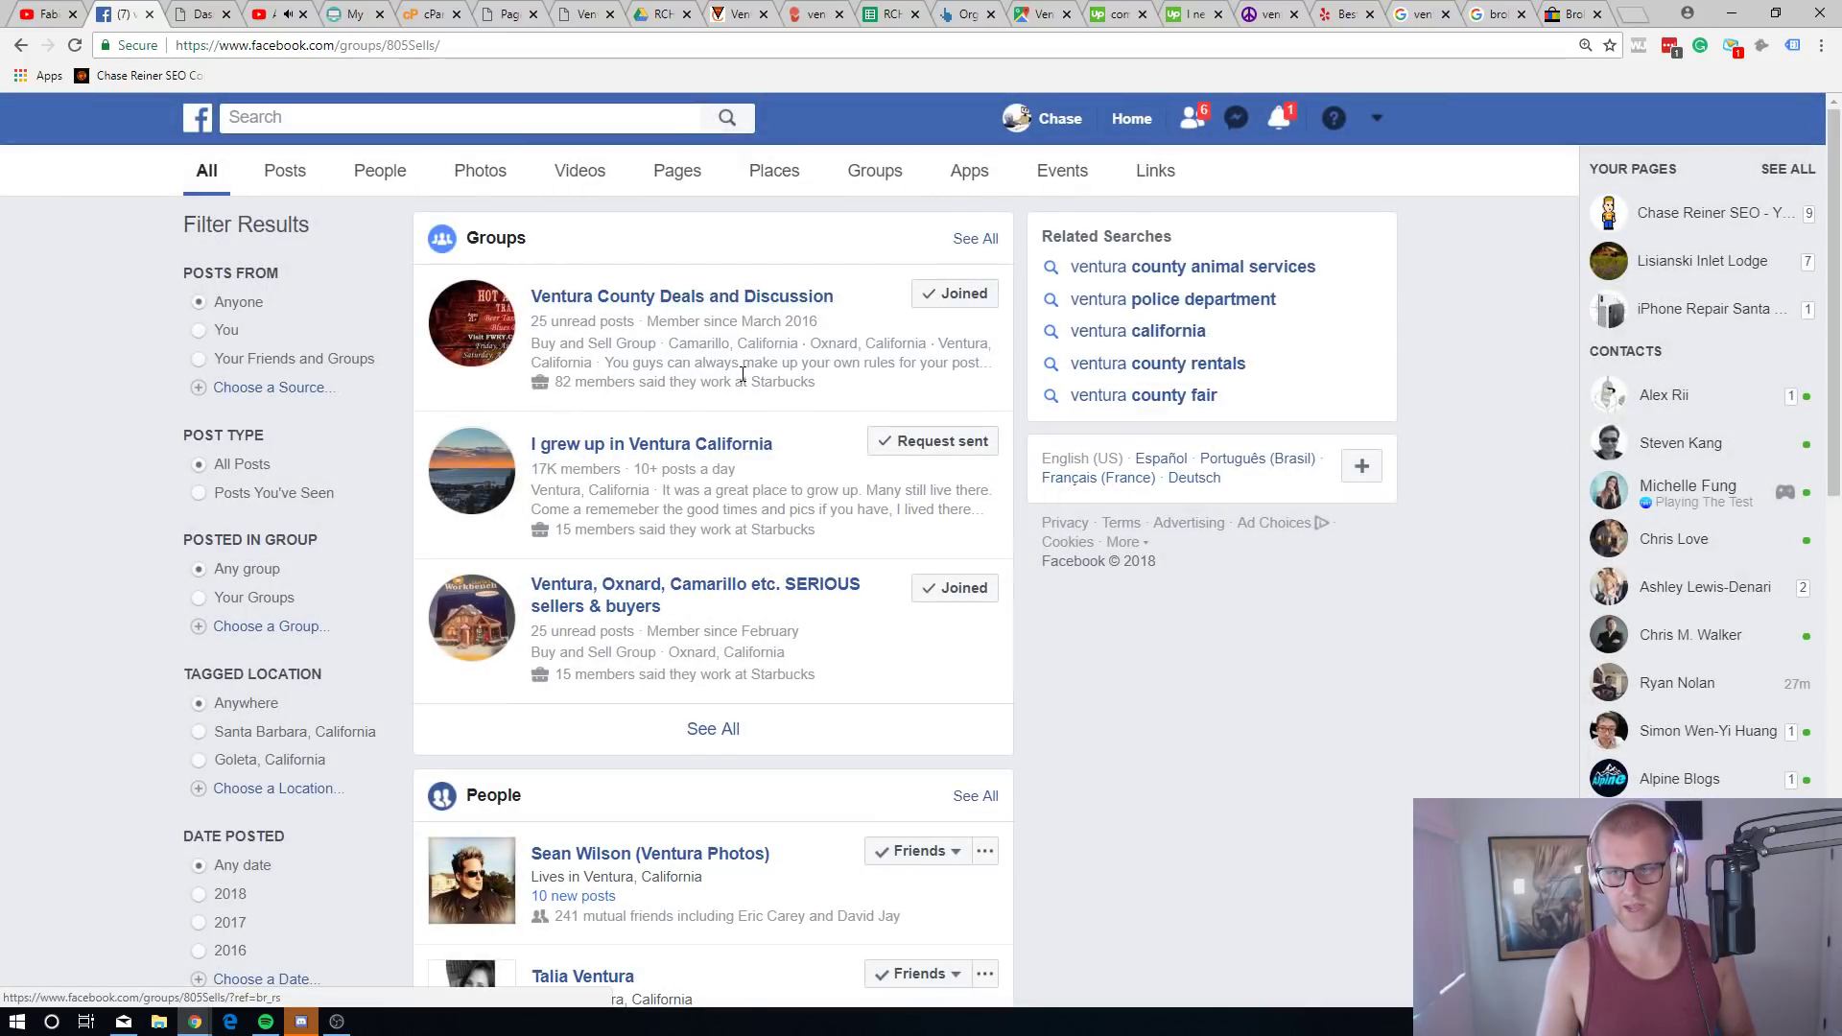
Post a discussion in Ventura County Deals and Discussion seeking someone in Ventura who does computer repair
click(682, 295)
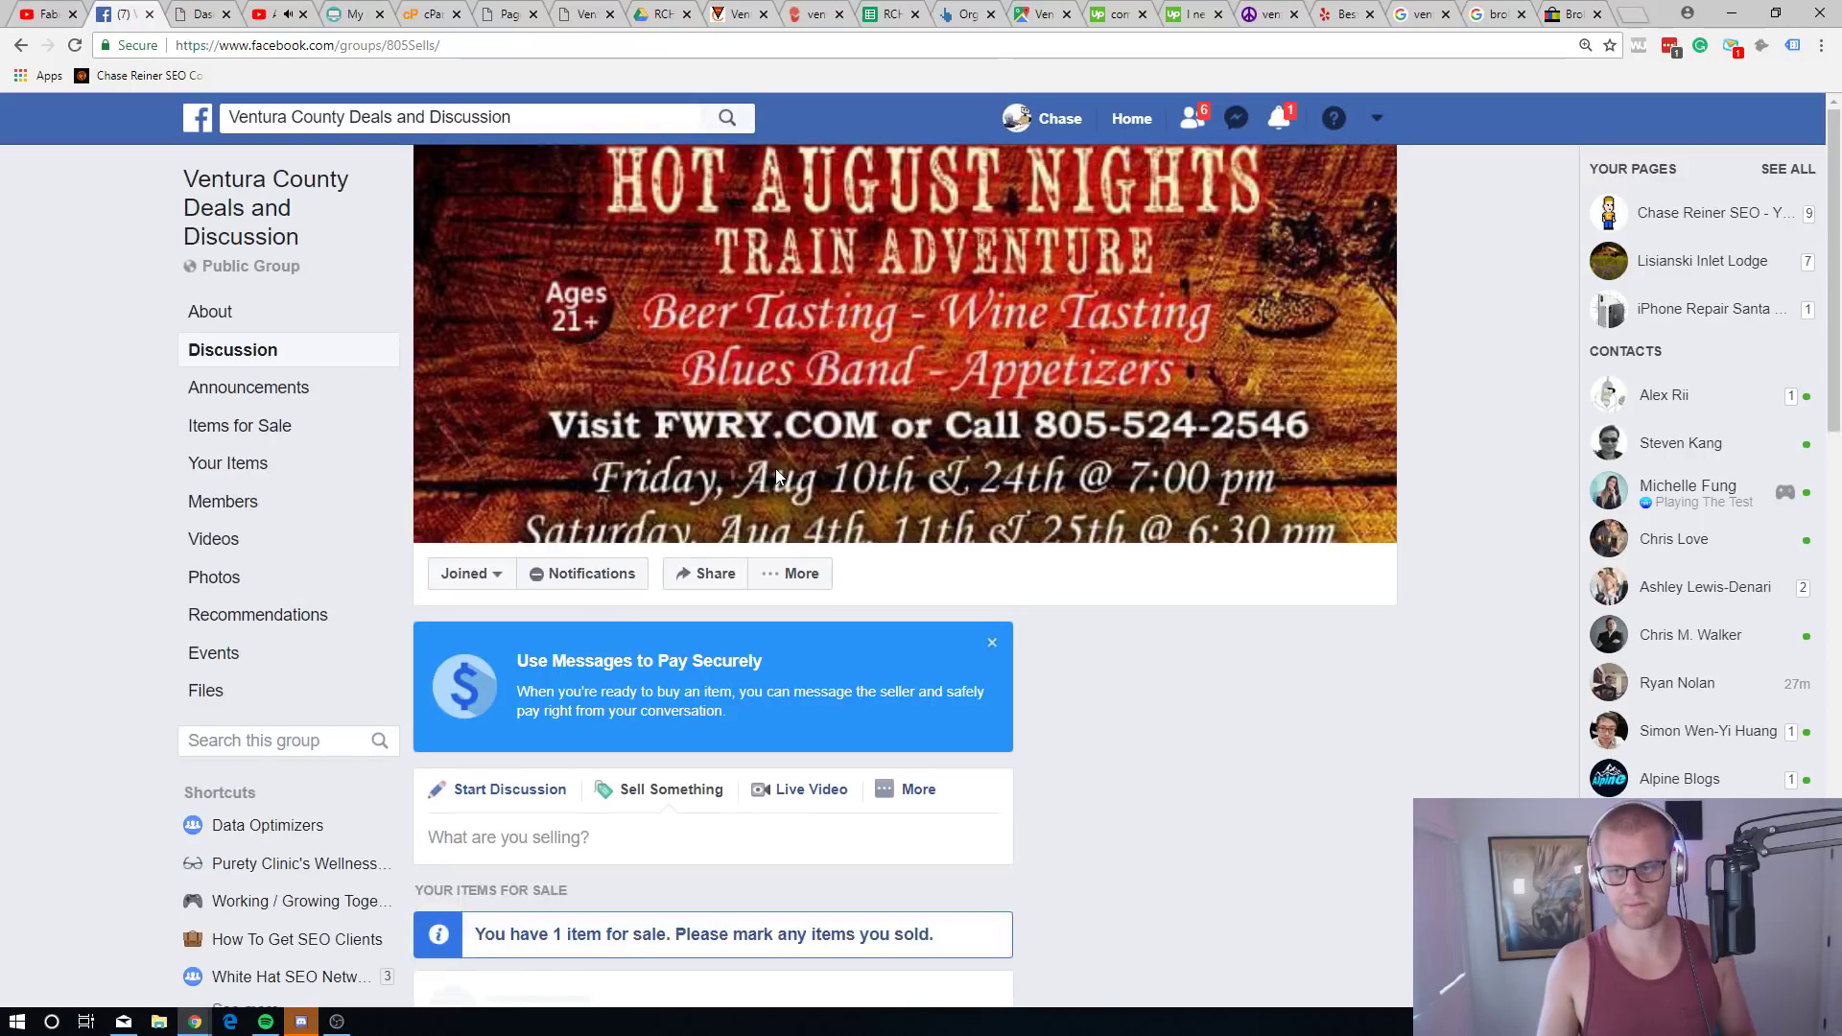
scroll(600, 689, down, 3)
click(599, 549)
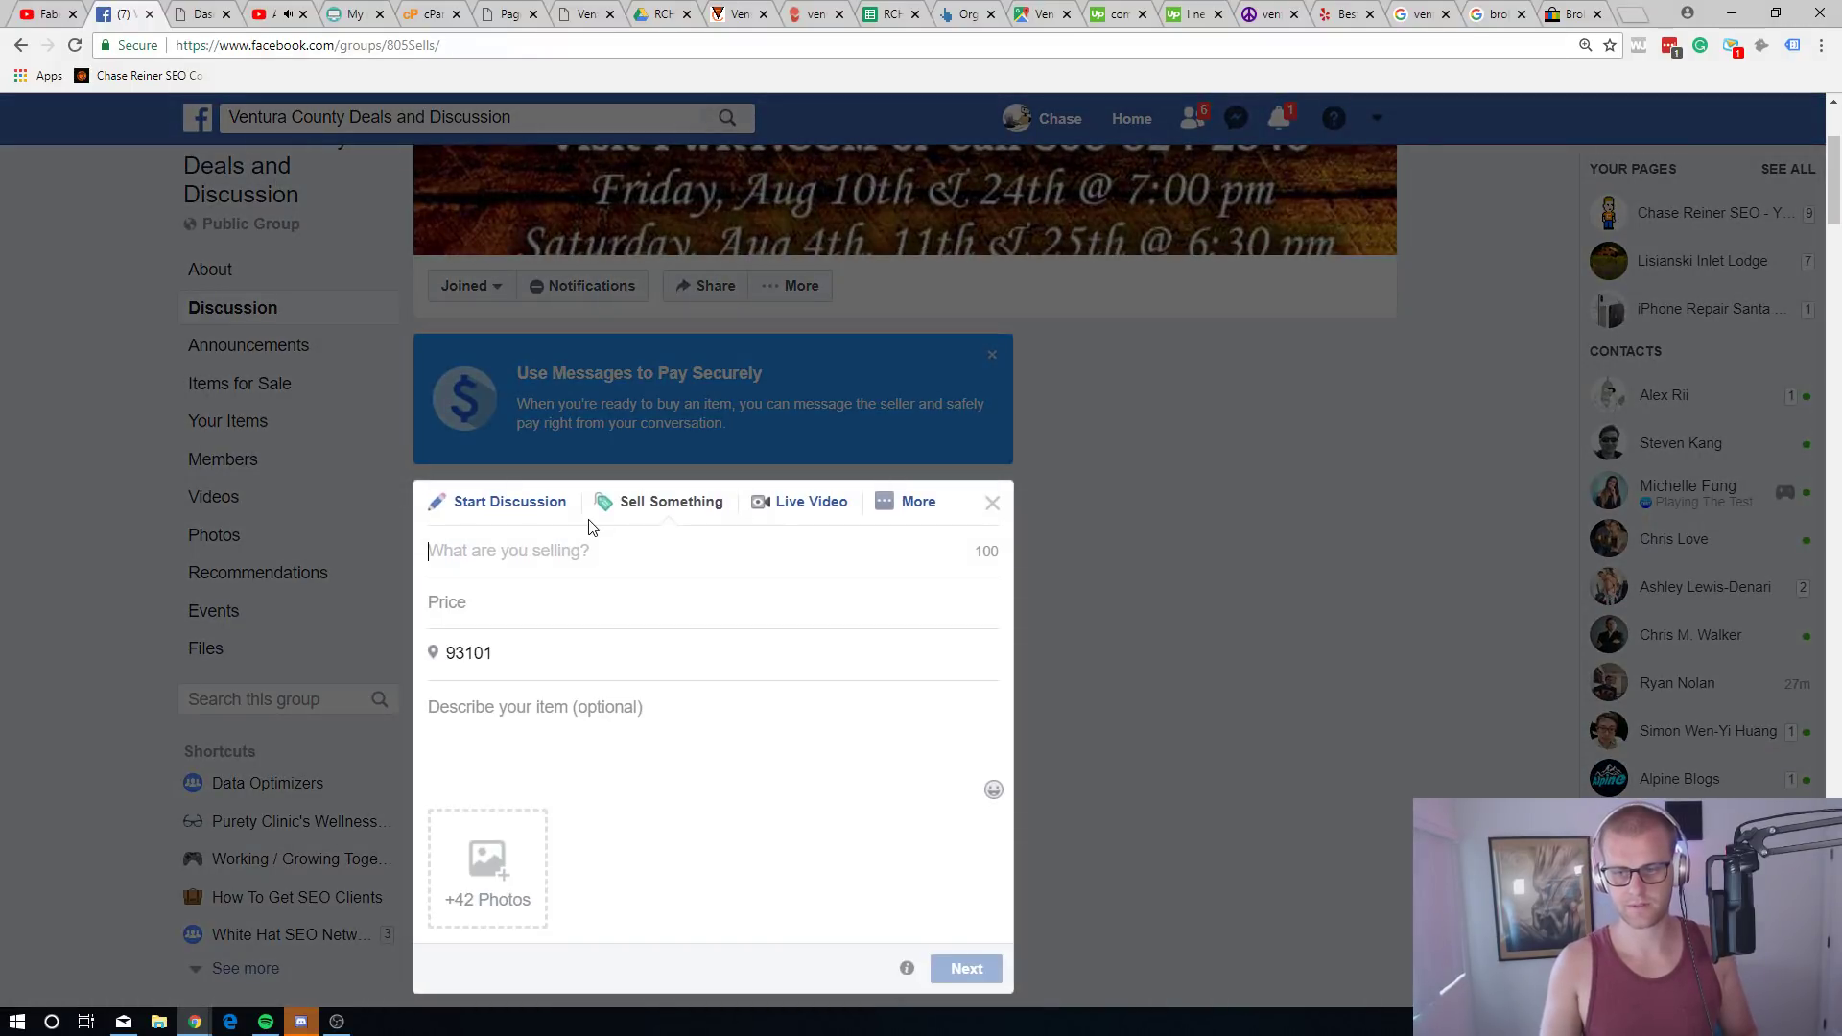
click(503, 518)
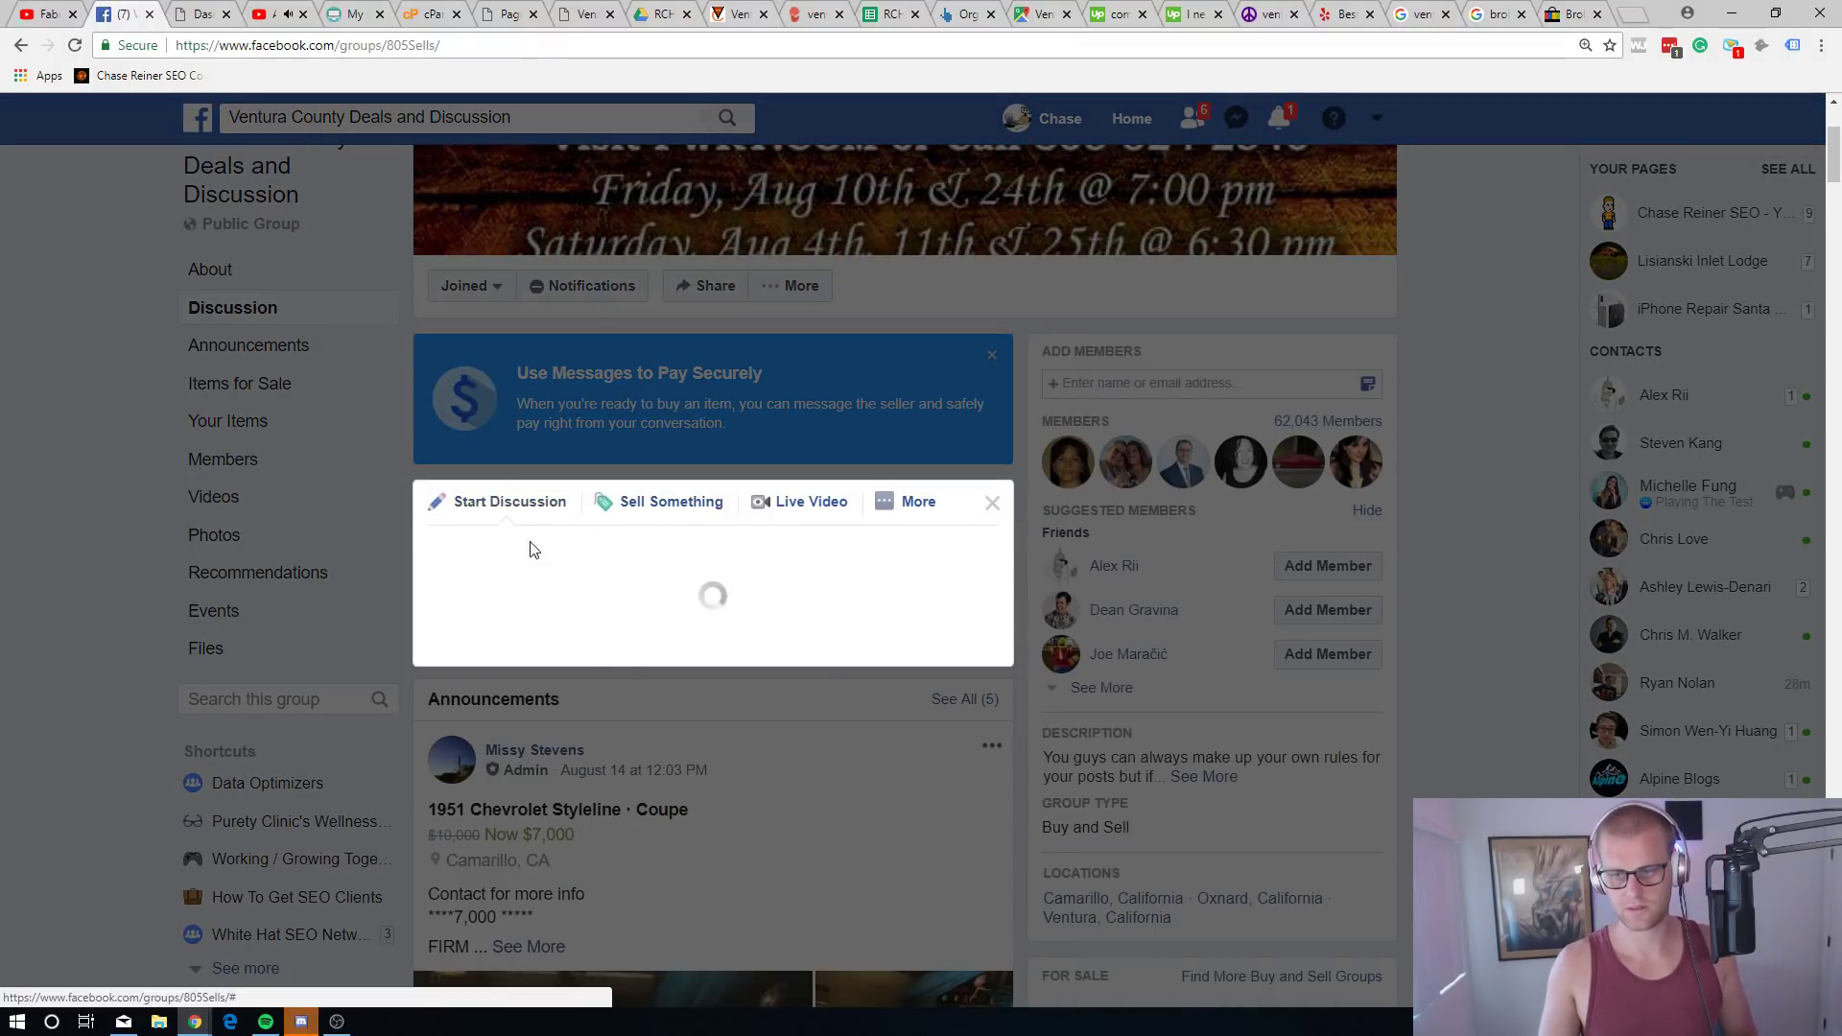
text(Hi I'm)
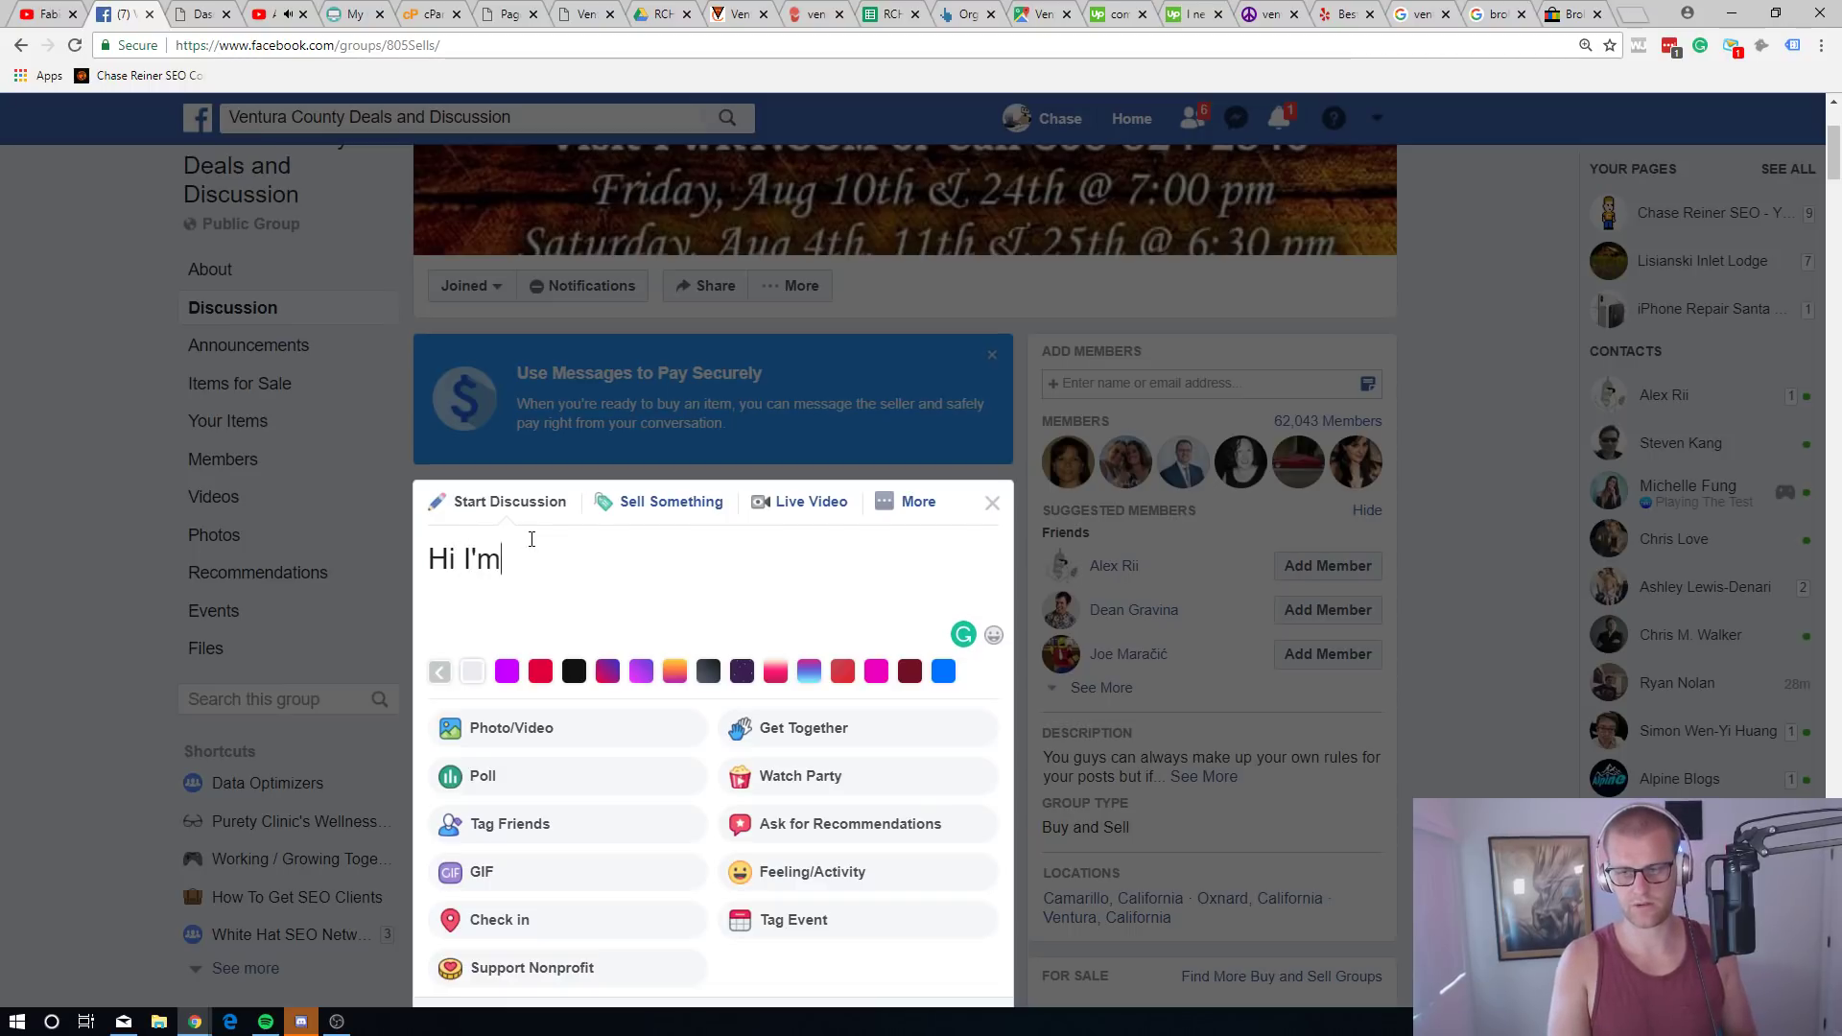
text( looking for someo)
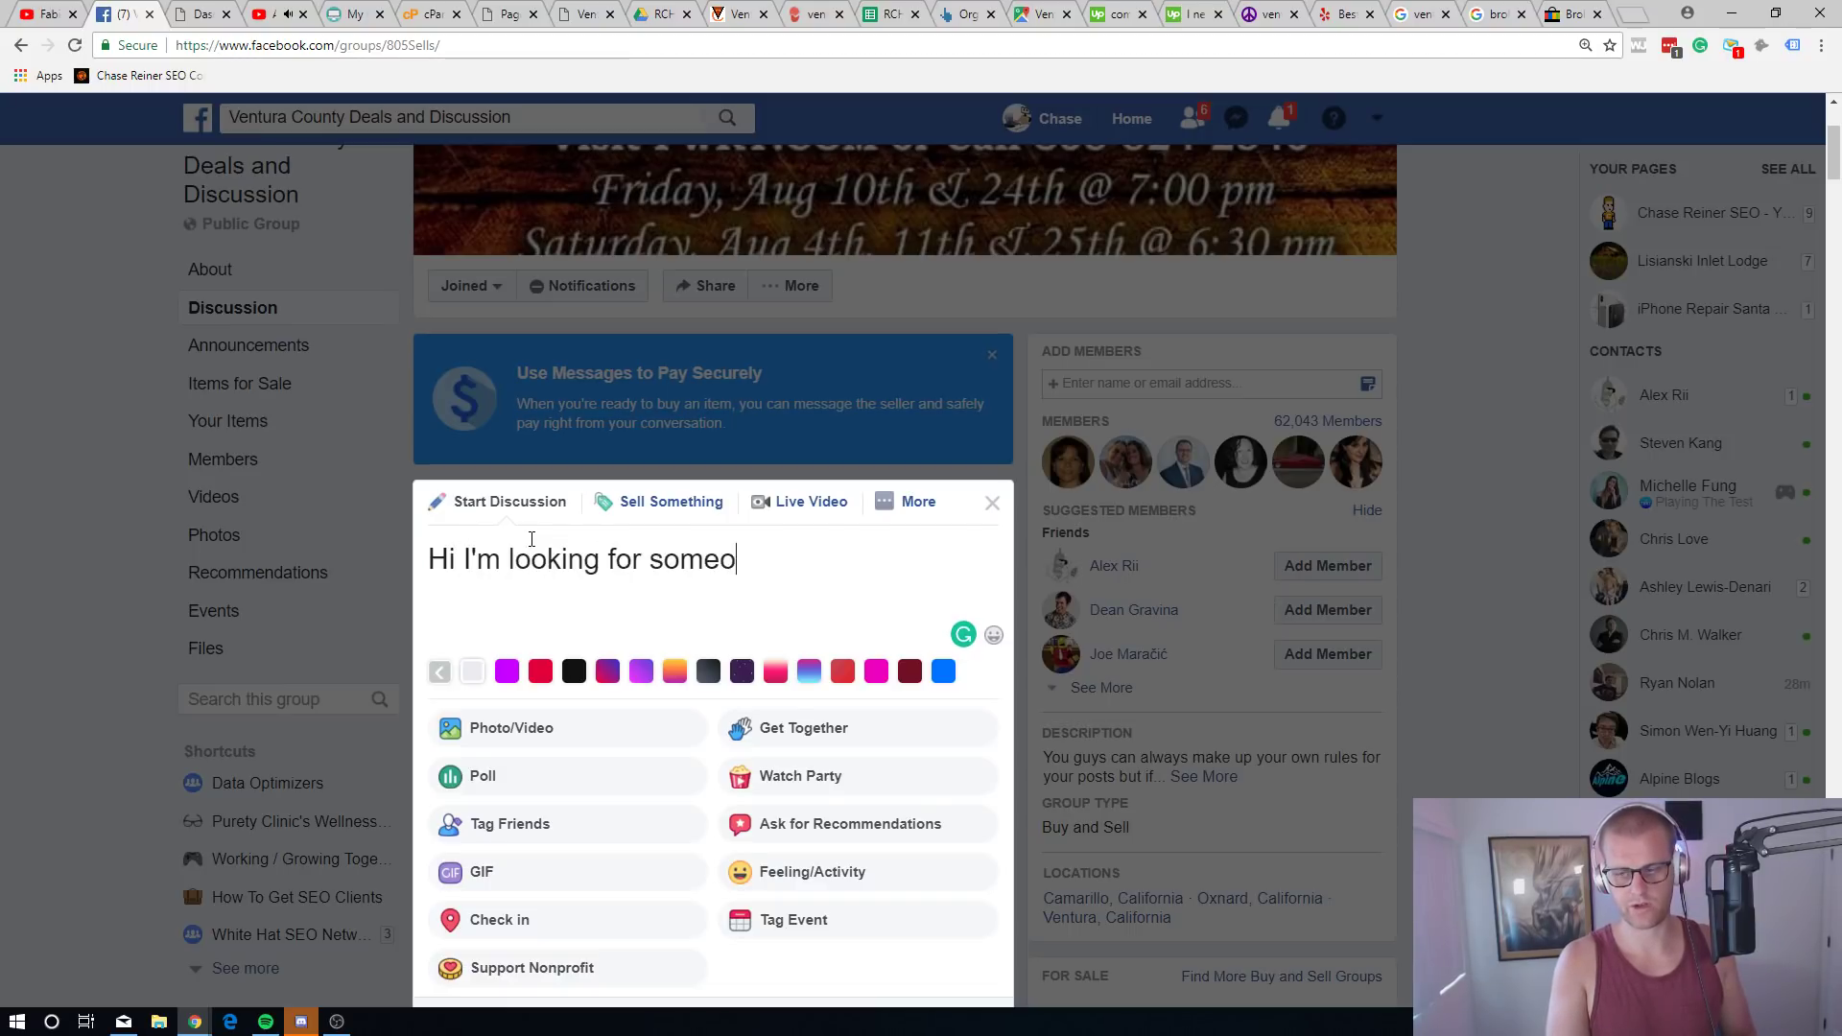
text(ne in v)
key(BackSpace)
key(BackSpace)
key(BackSpace)
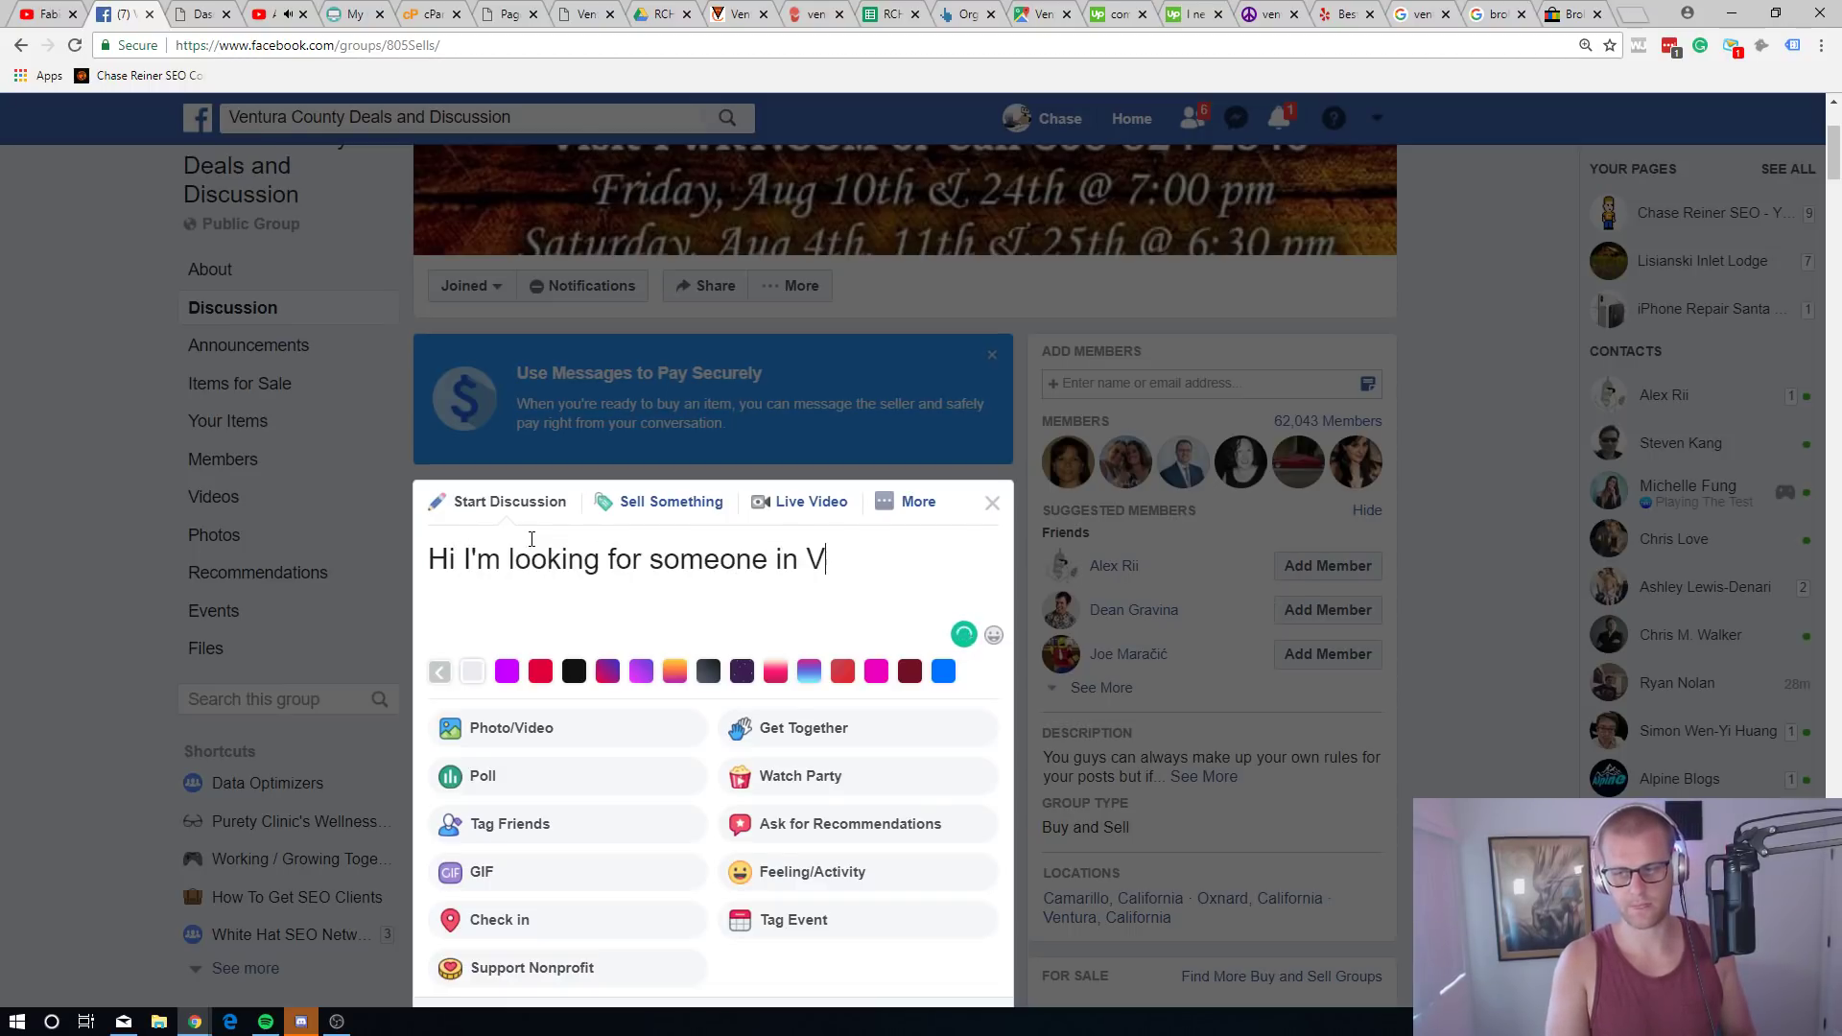
text(ne)
text(tura )
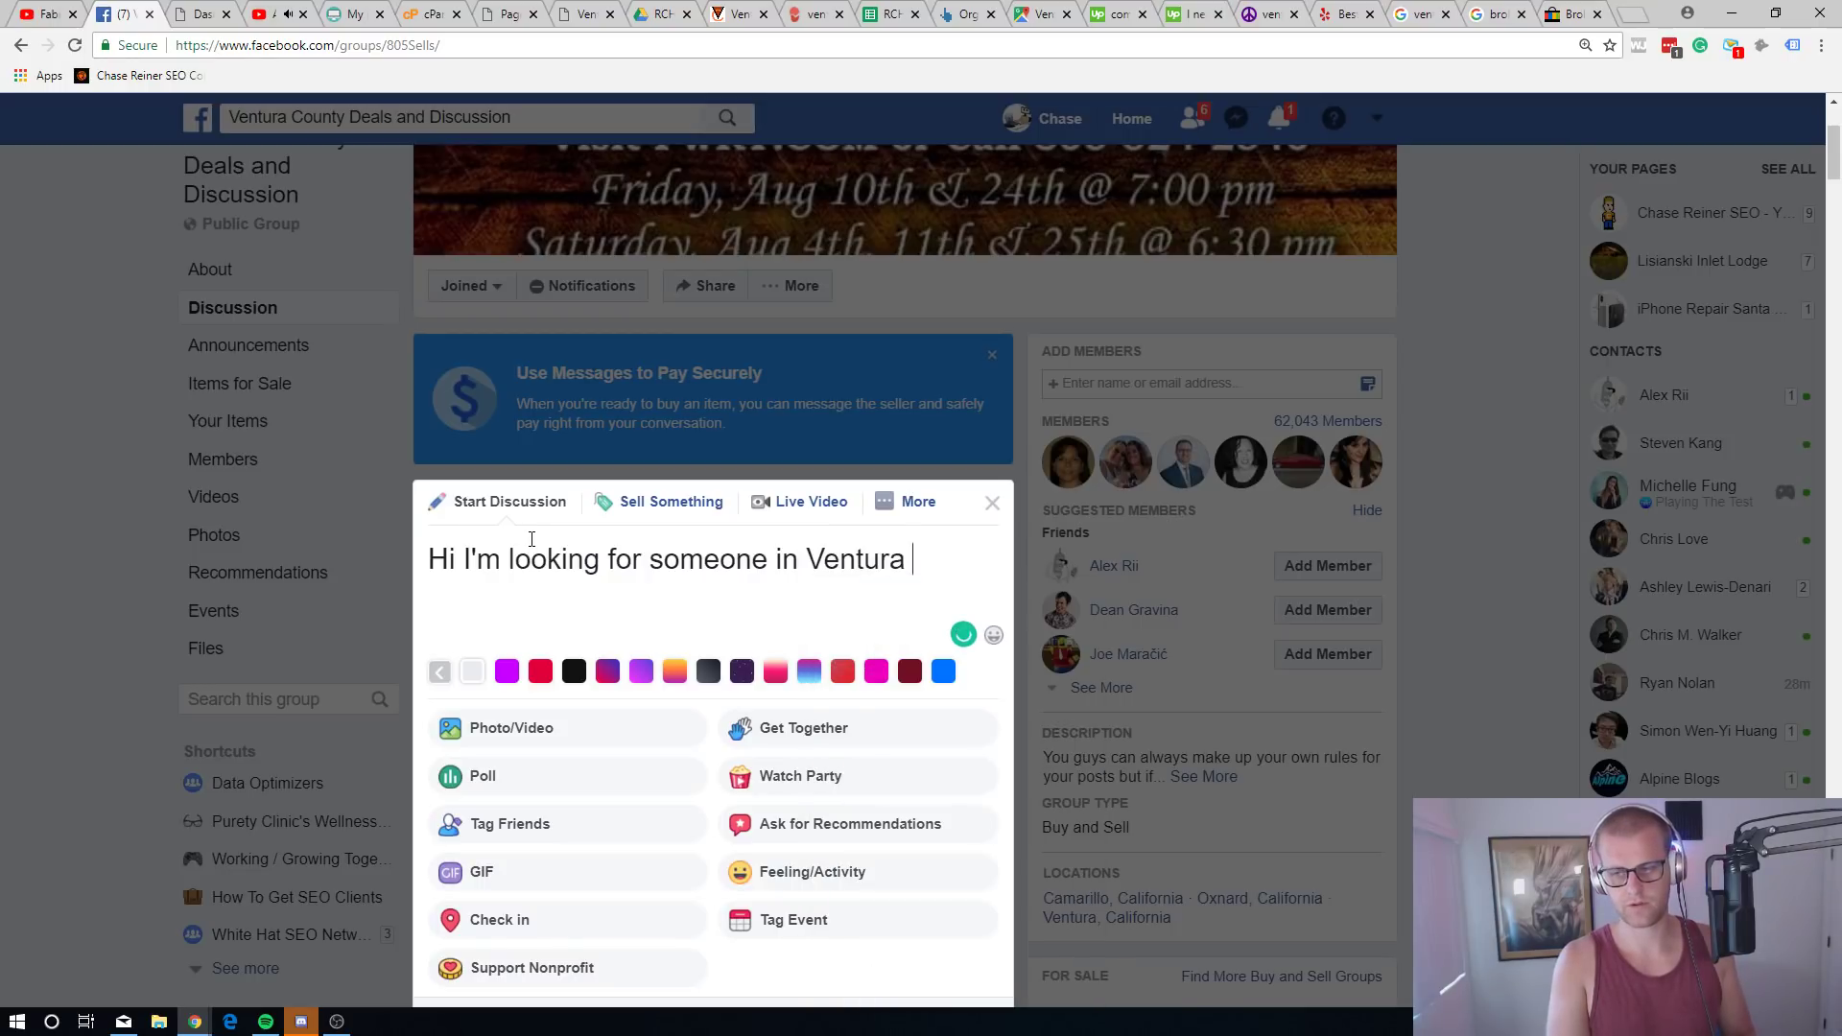
text(who does com)
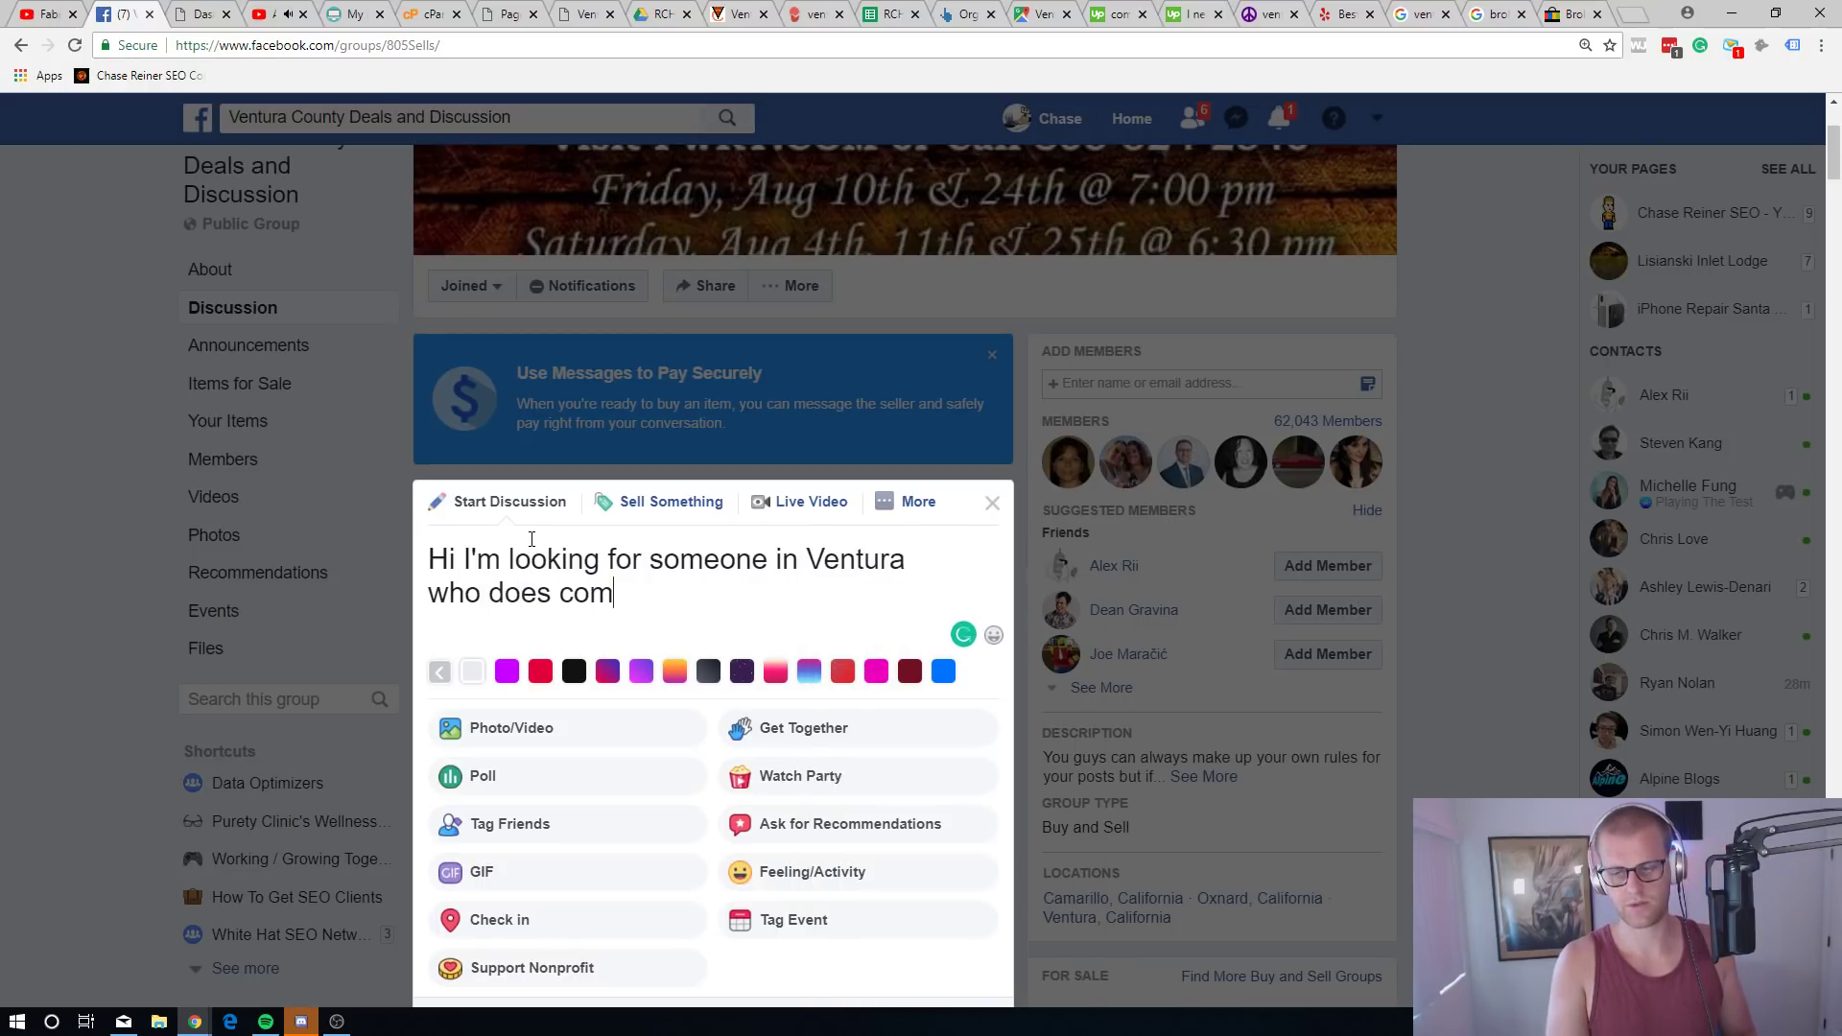
text(puter repair or )
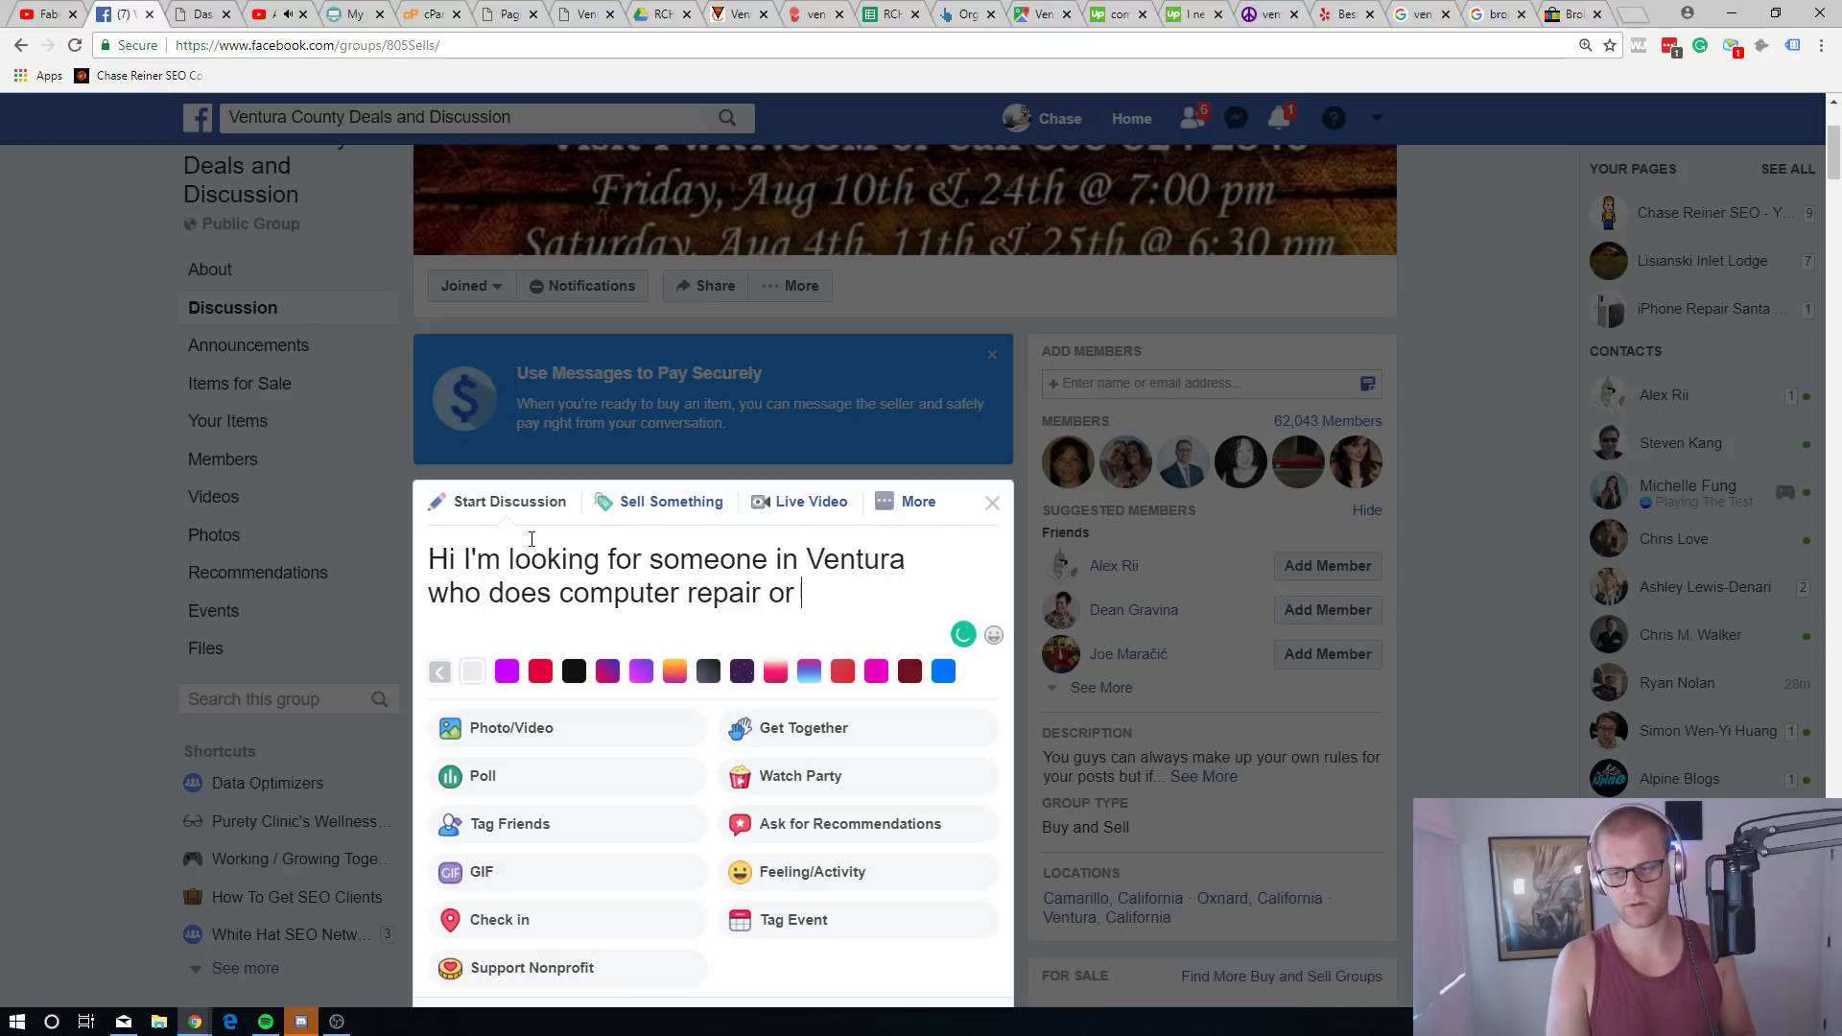
text(who w)
text(eeds work doing compo)
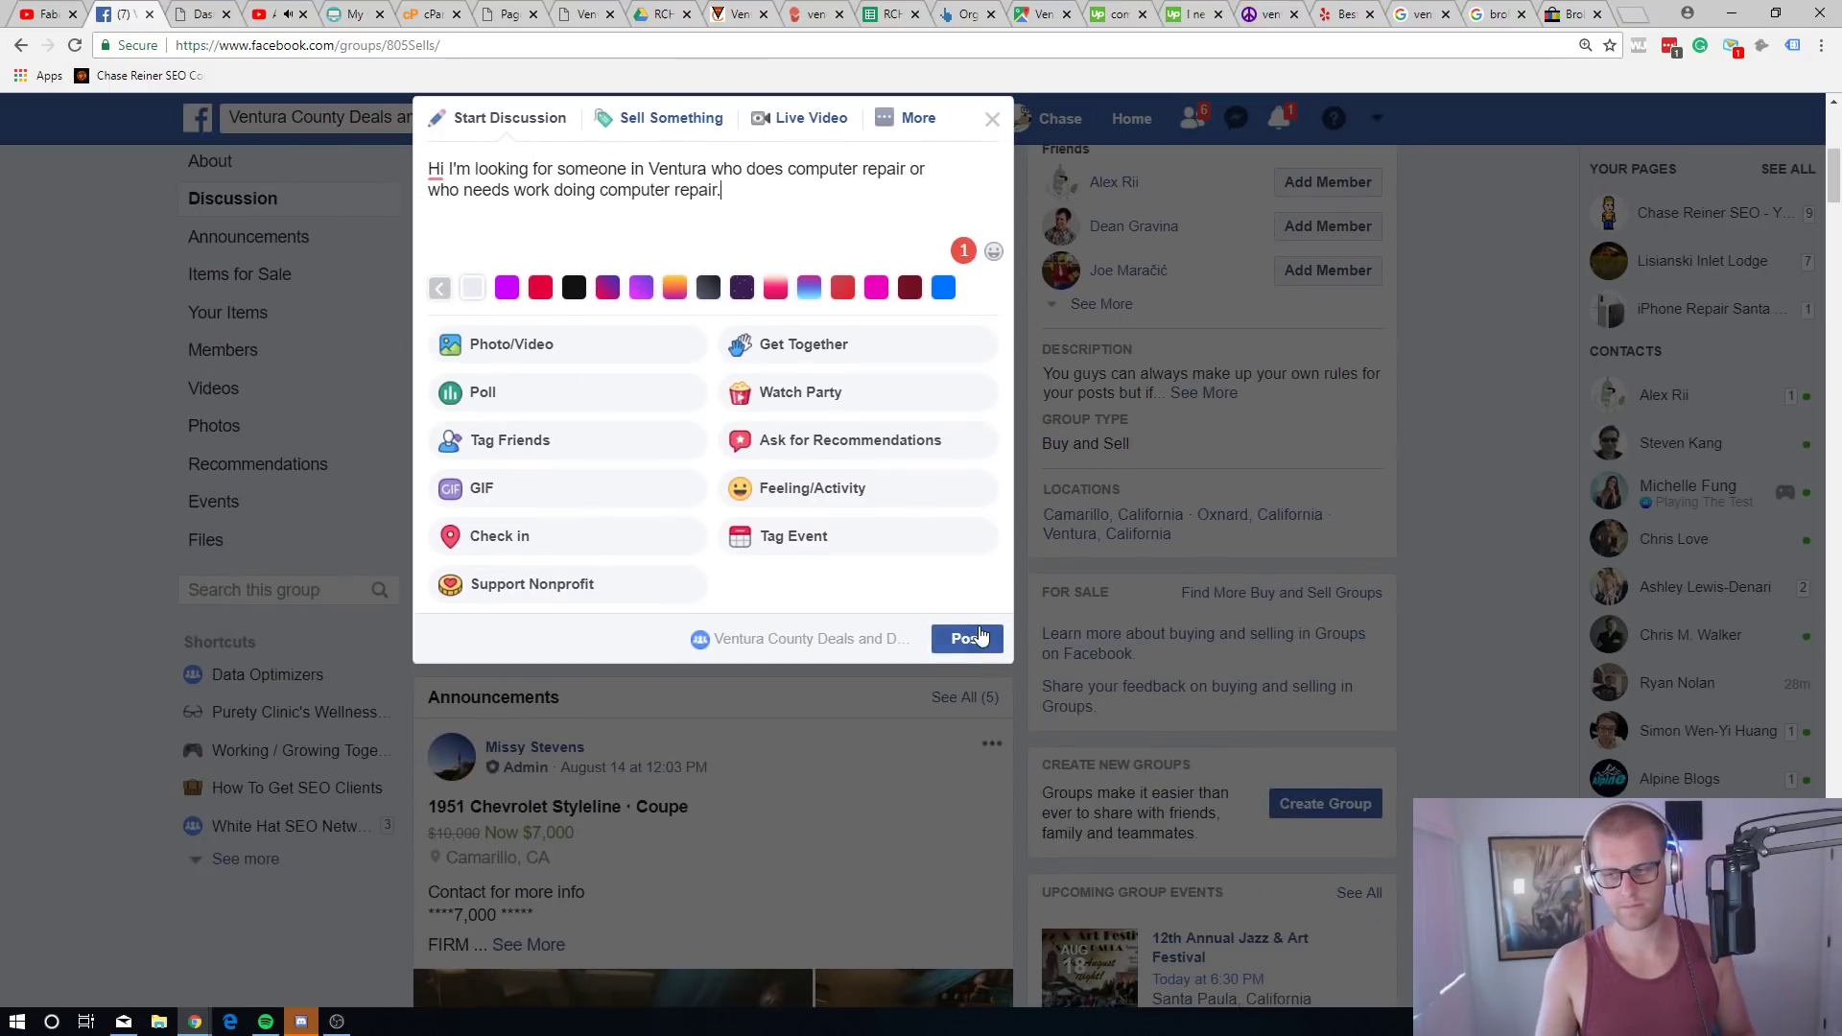
click(966, 635)
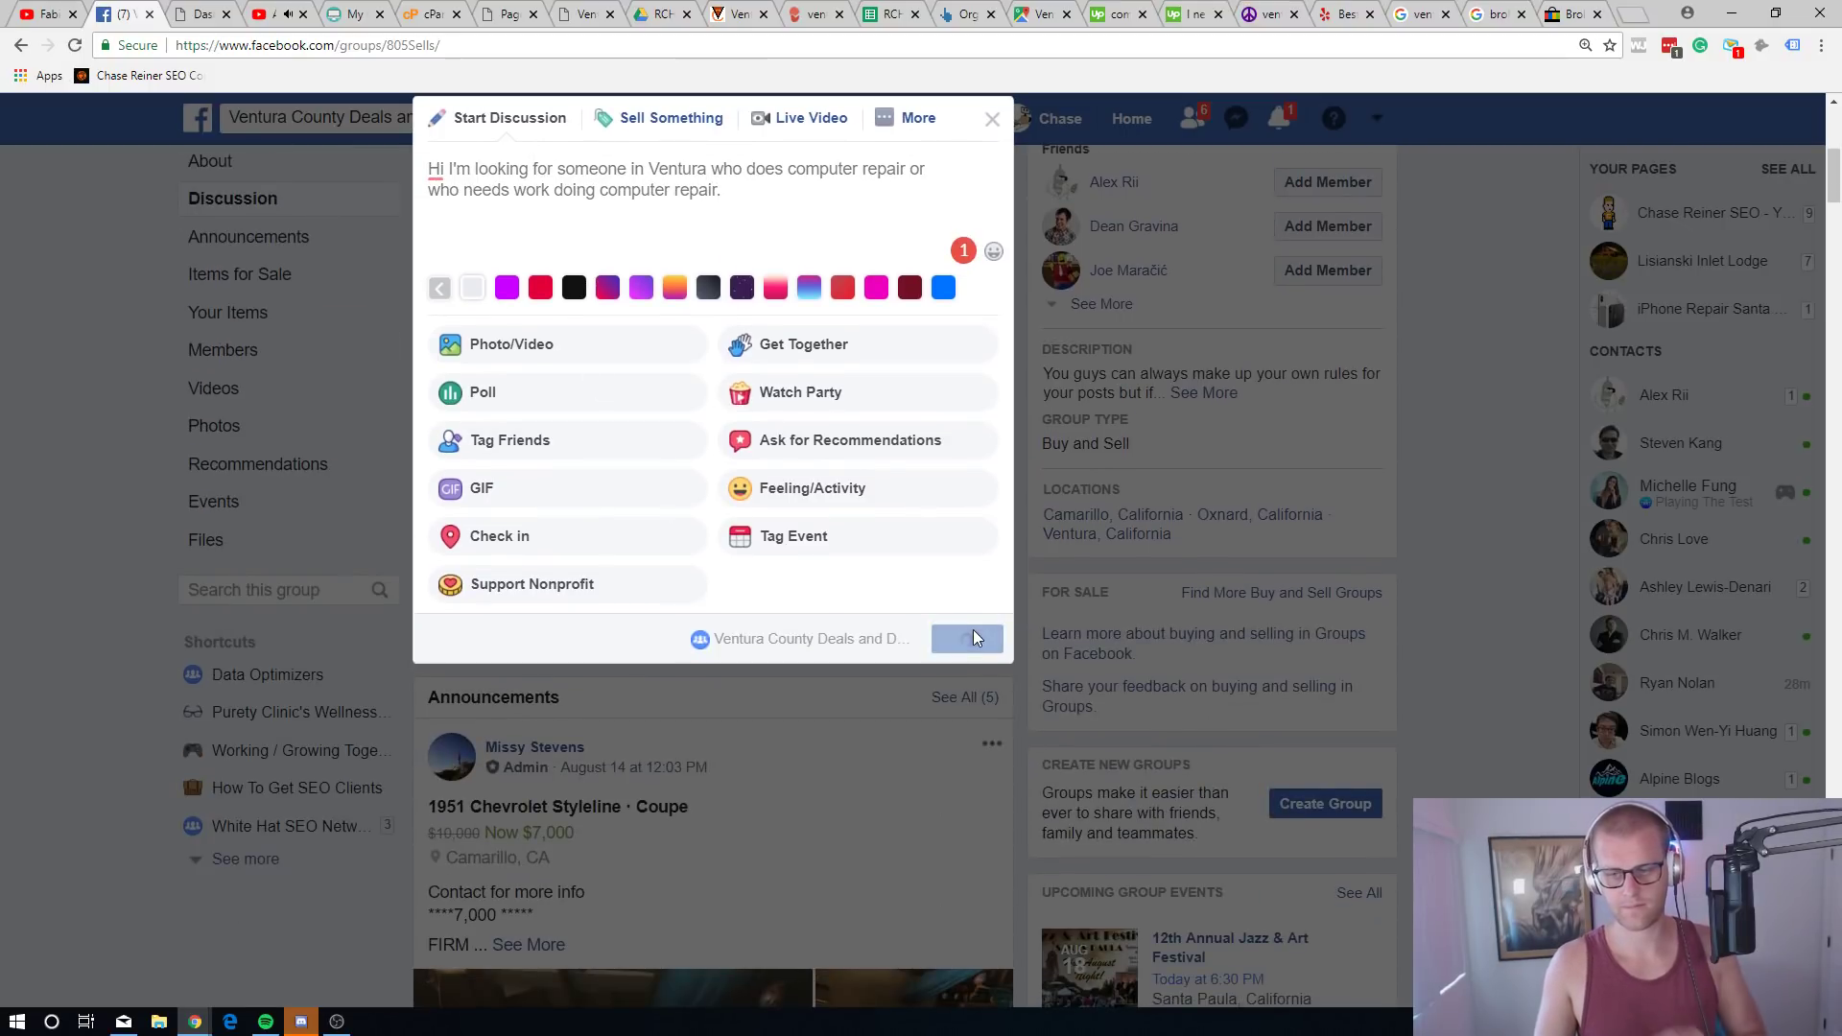
scroll(965, 468, down, 8)
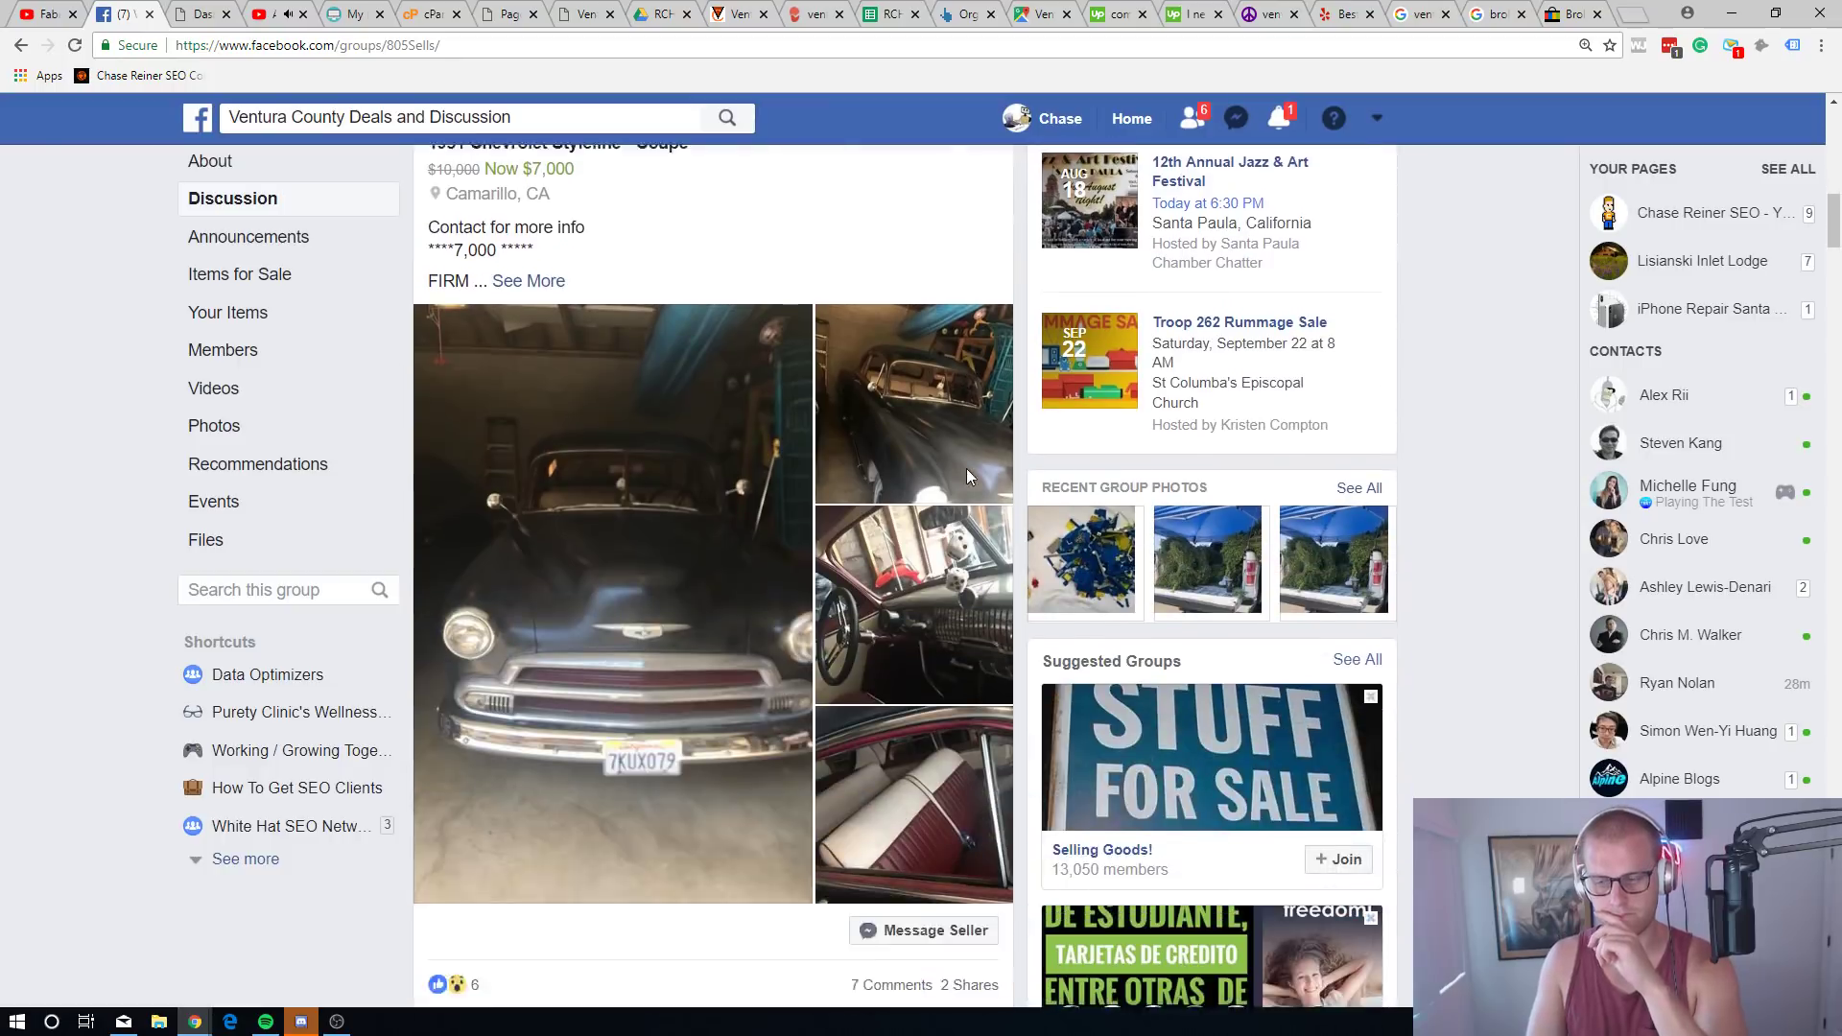
scroll(950, 489, up, 10)
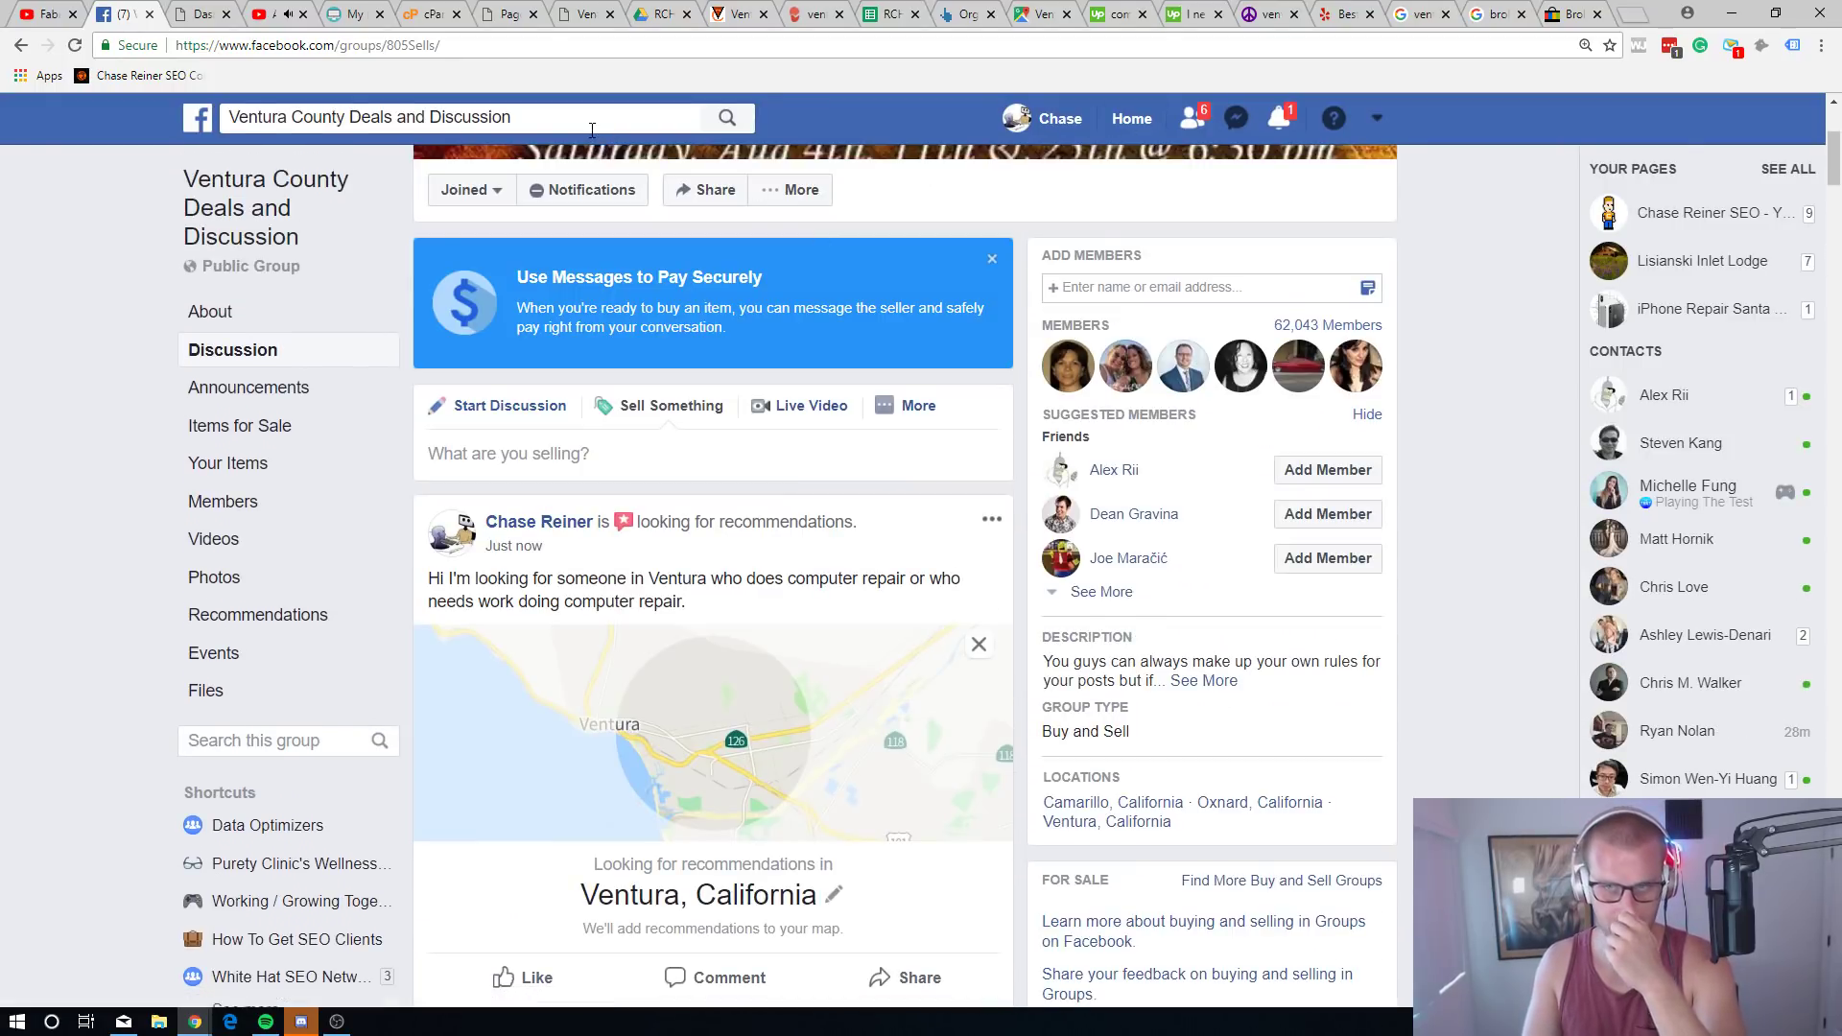
Run another Facebook search for 'ventura'
click(591, 128)
text(ventura)
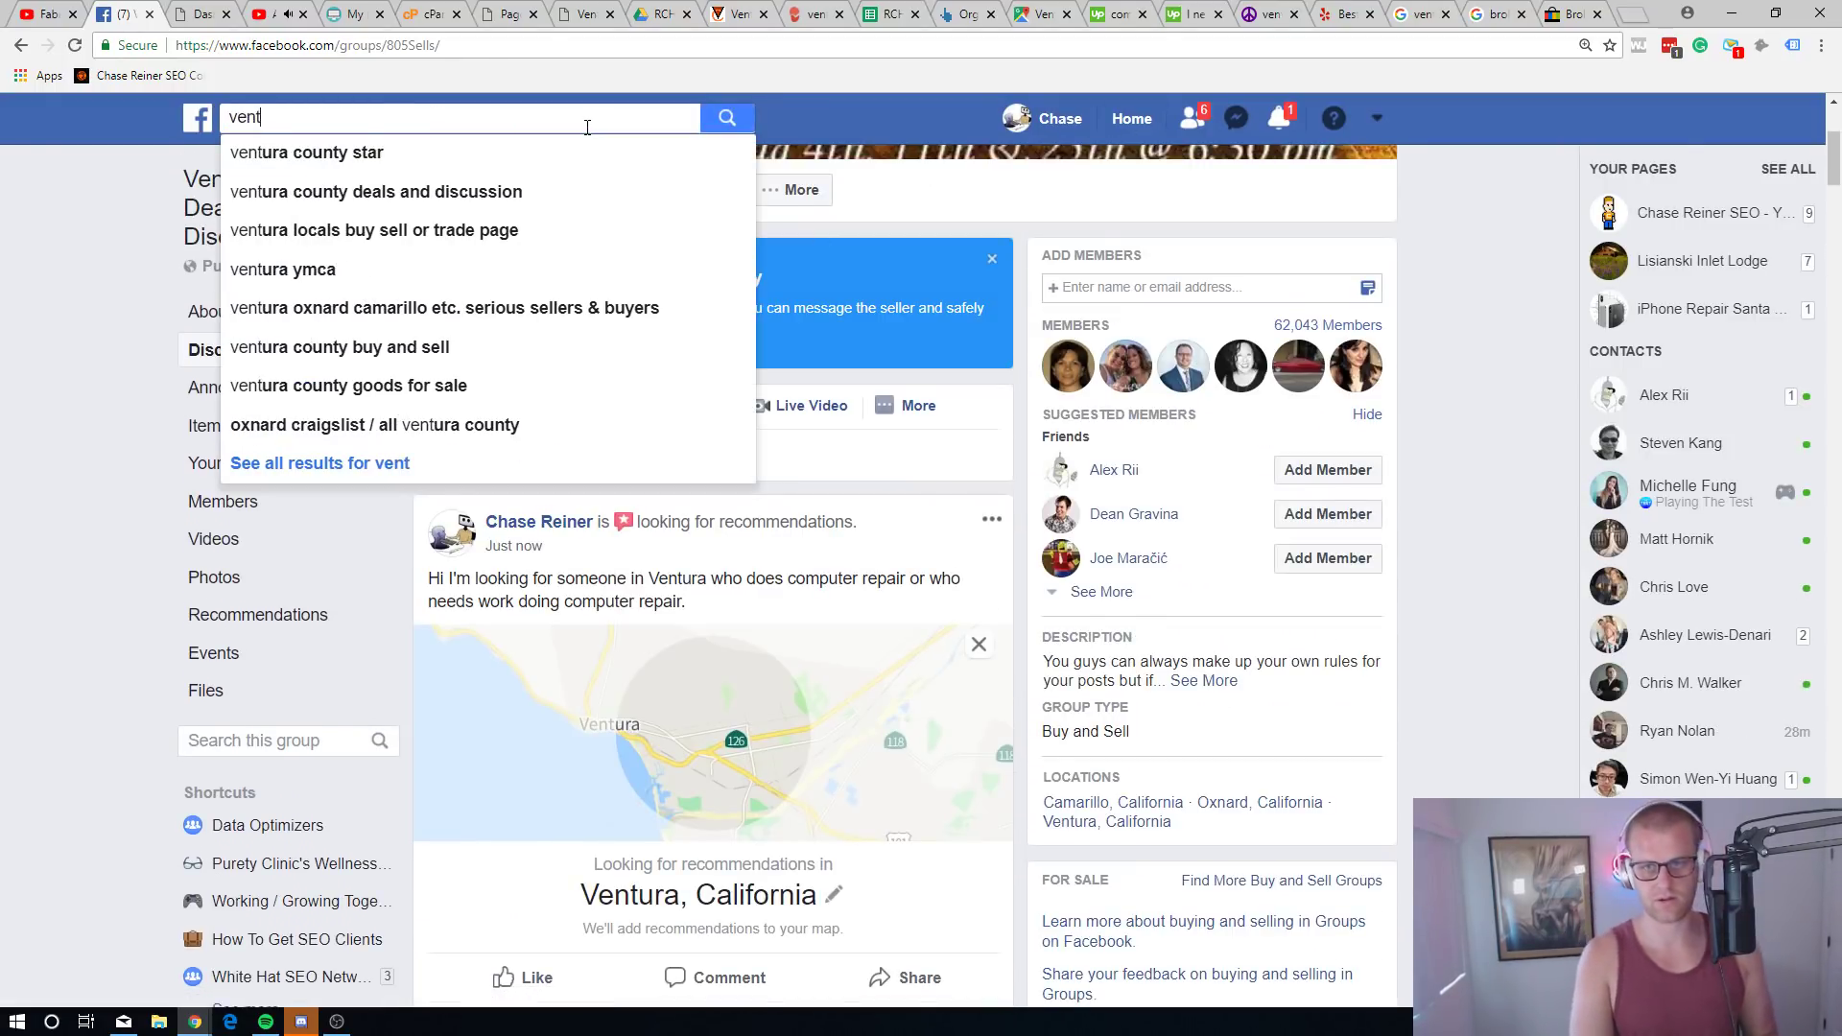
key(Return)
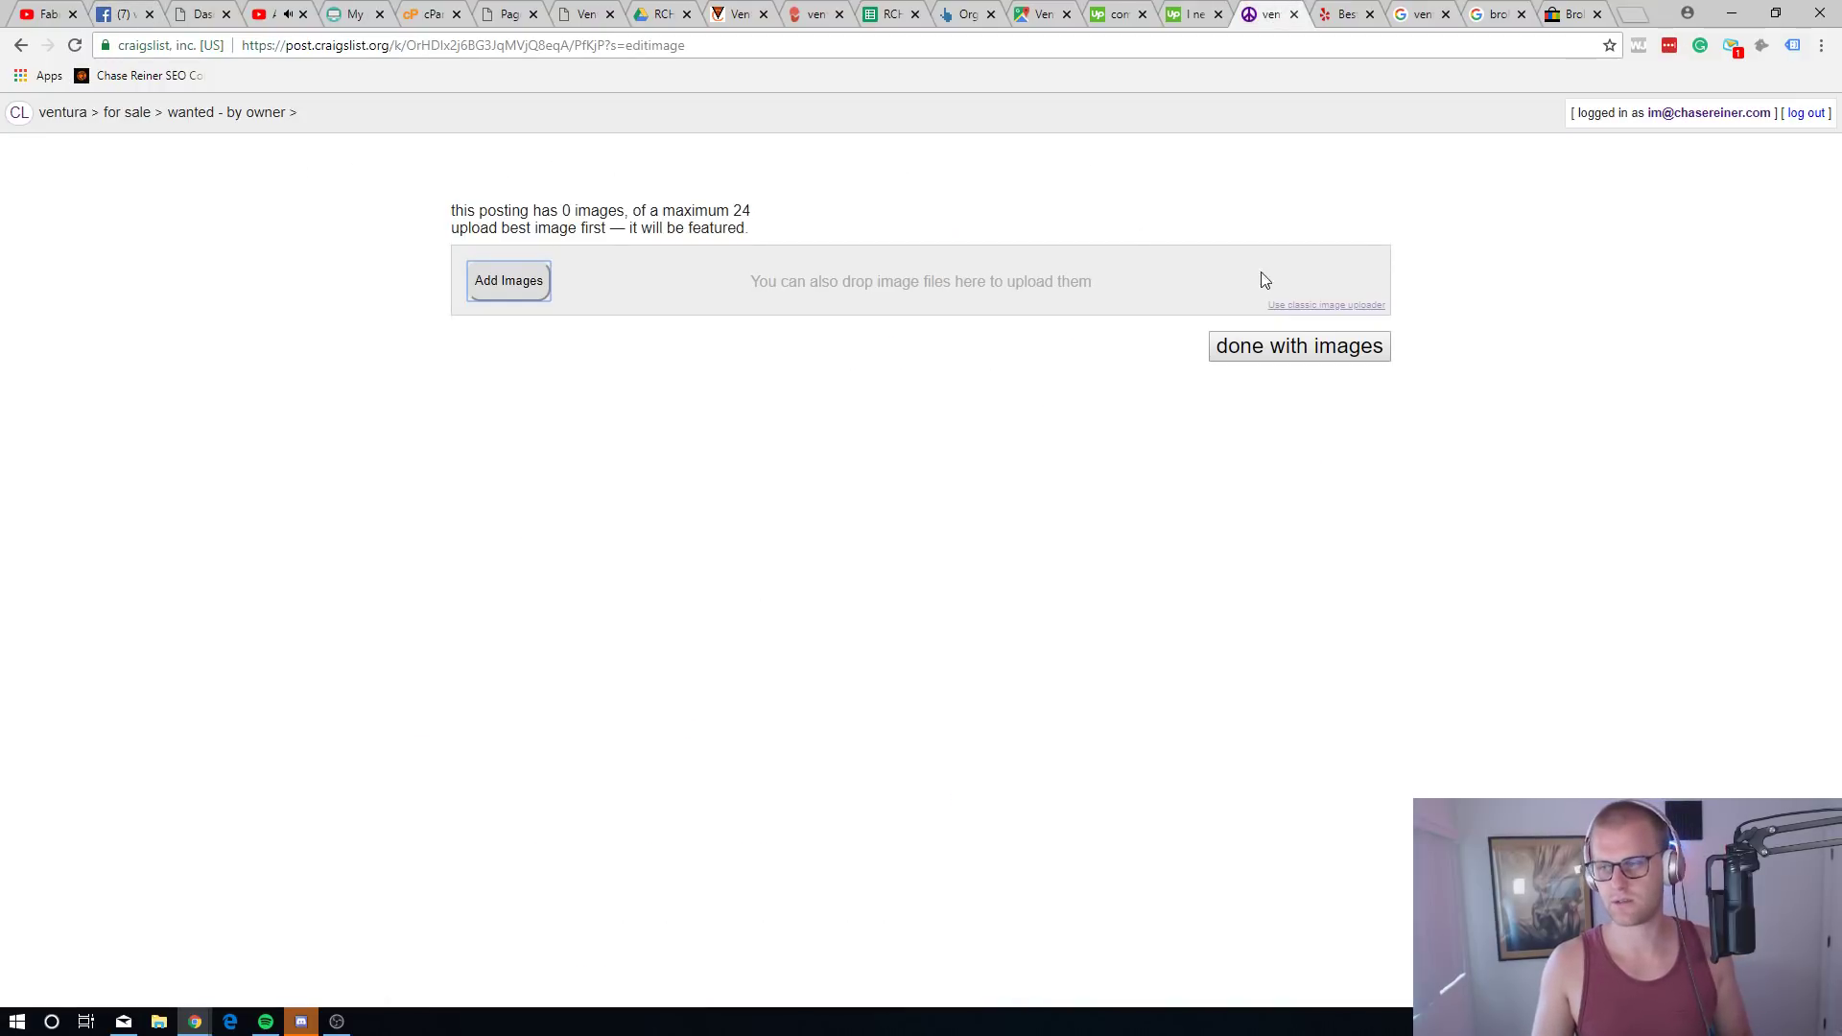
Finish the image step and publish the Craigslist 'Wanted: Computer Repair Help' ad
click(1311, 344)
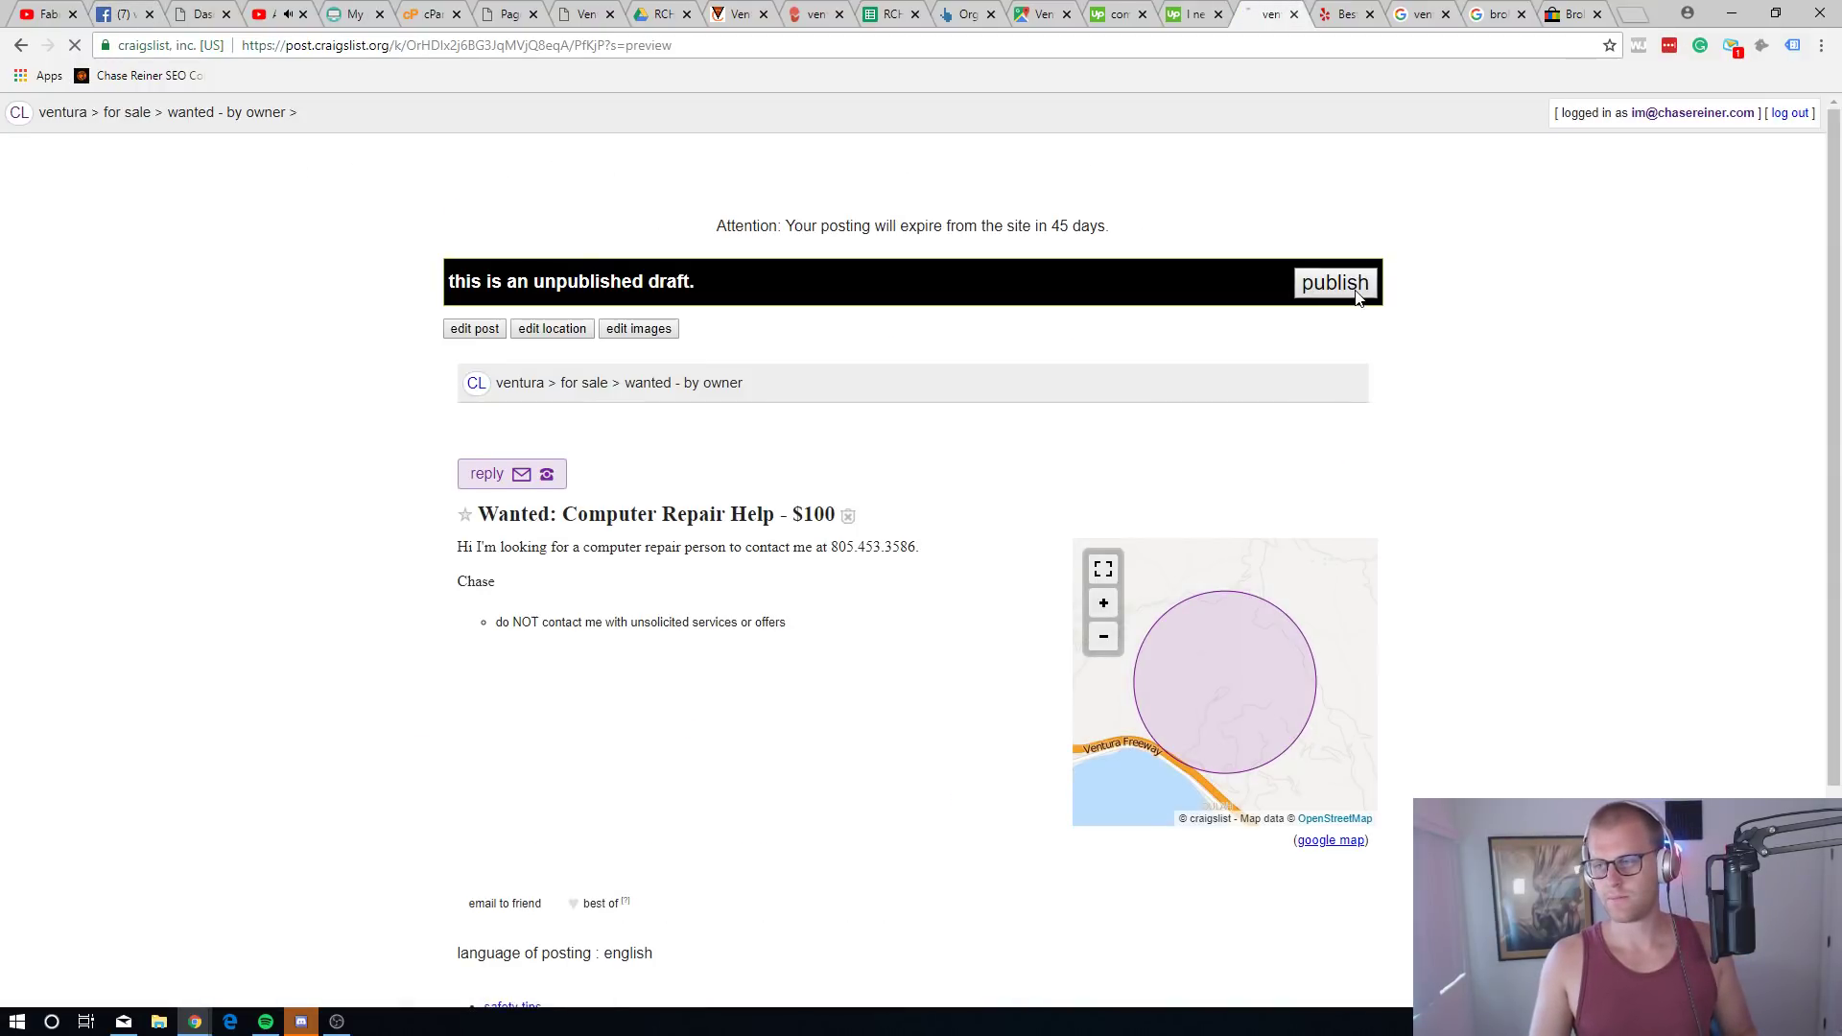
click(1355, 291)
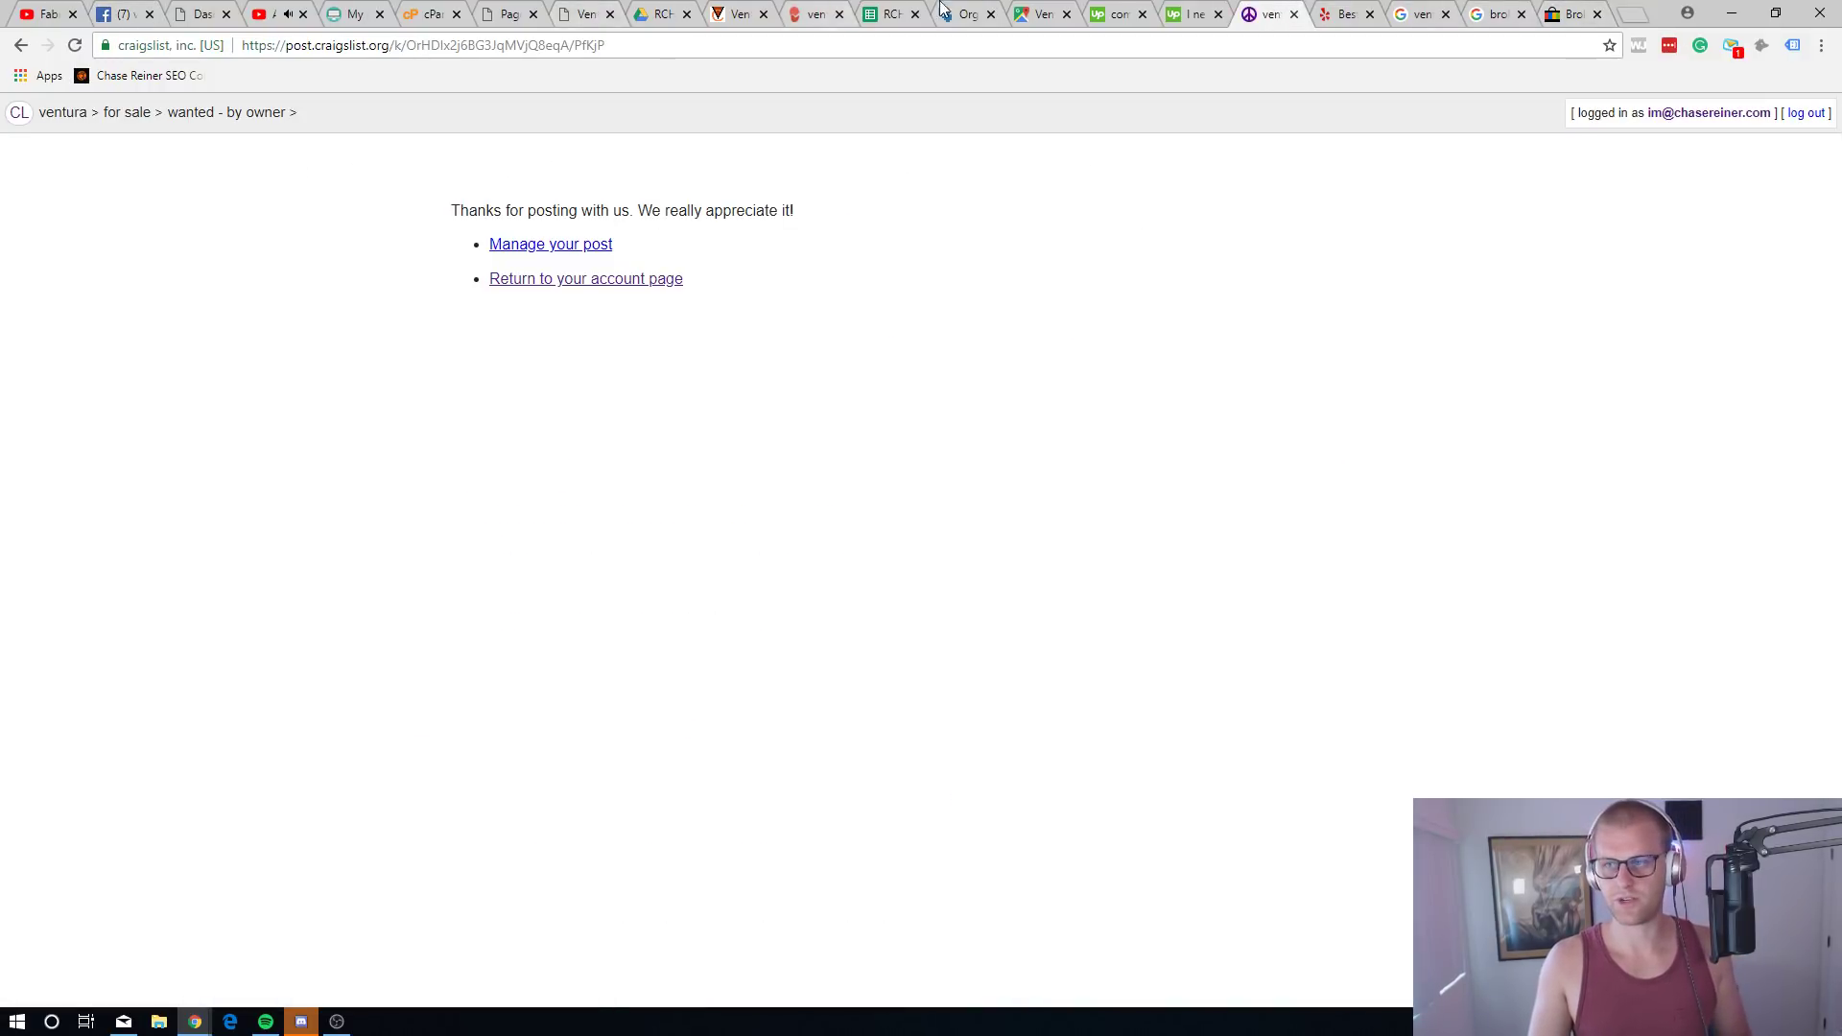
click(1511, 9)
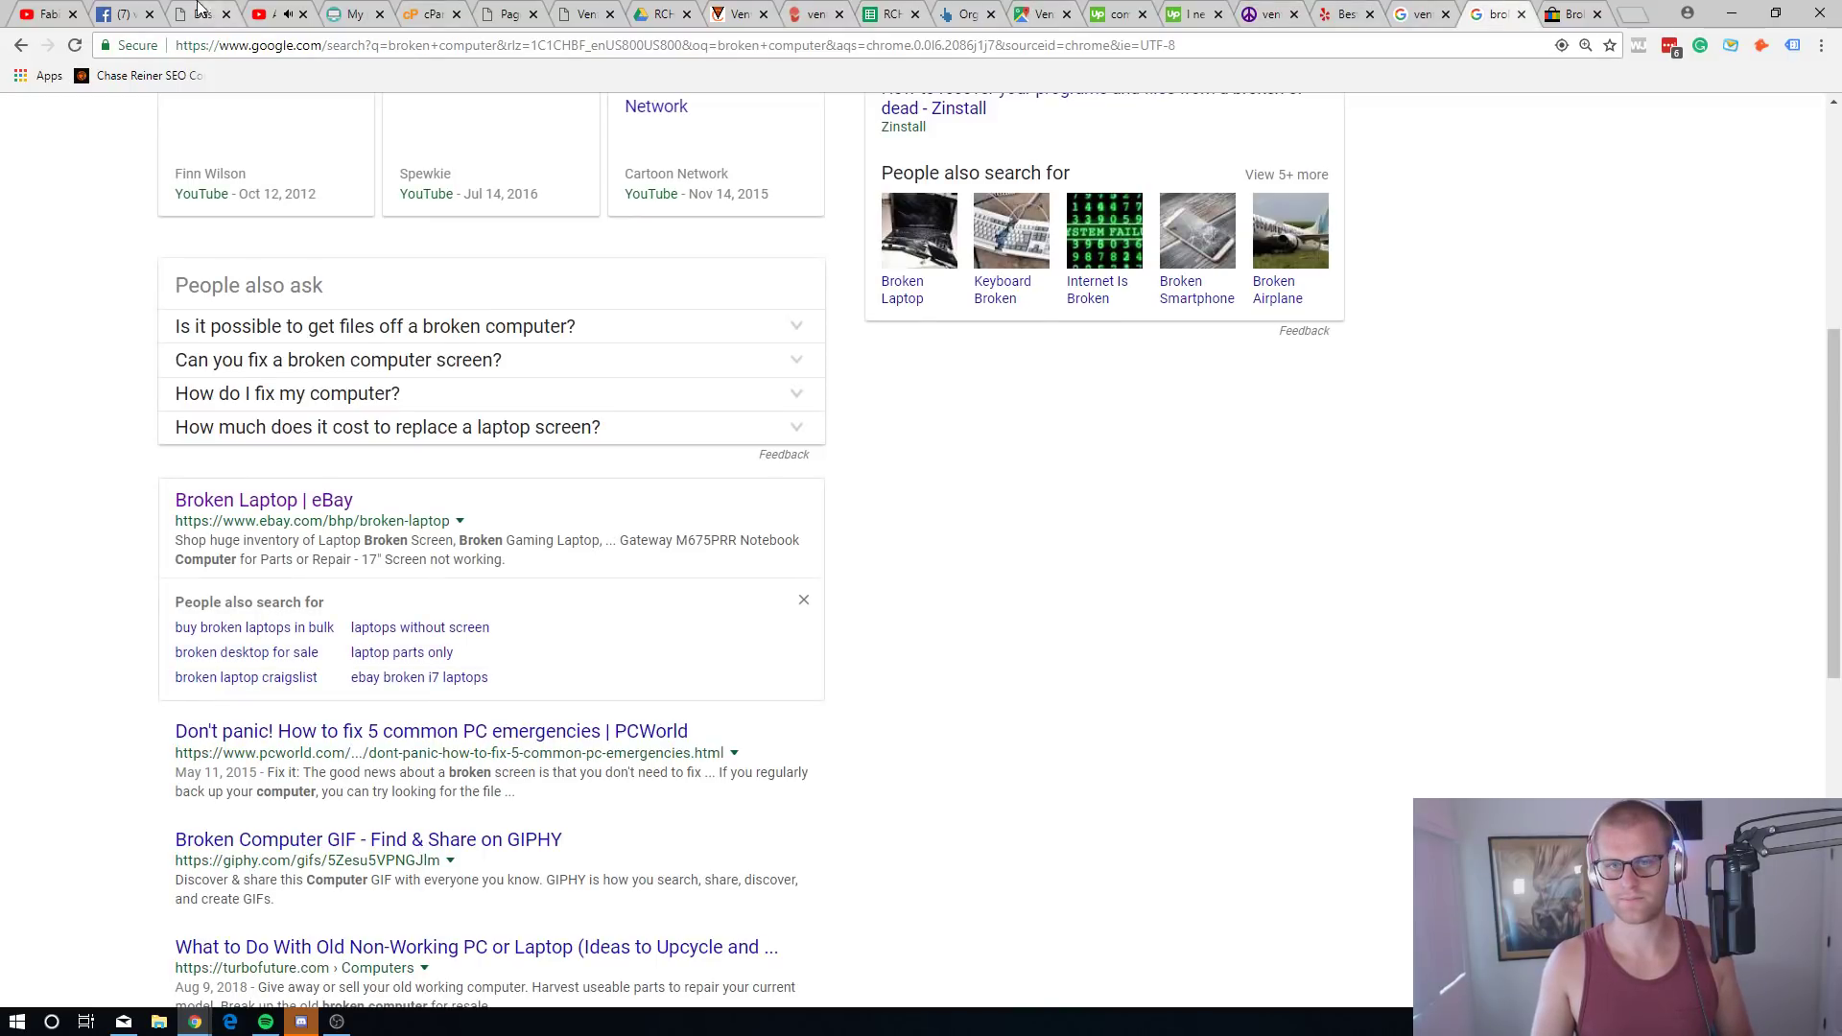
Show all Ventura groups and open Ventura Locals Buy, Sell or Trade and Ventura County Deals in new tabs
click(151, 10)
scroll(834, 466, down, 4)
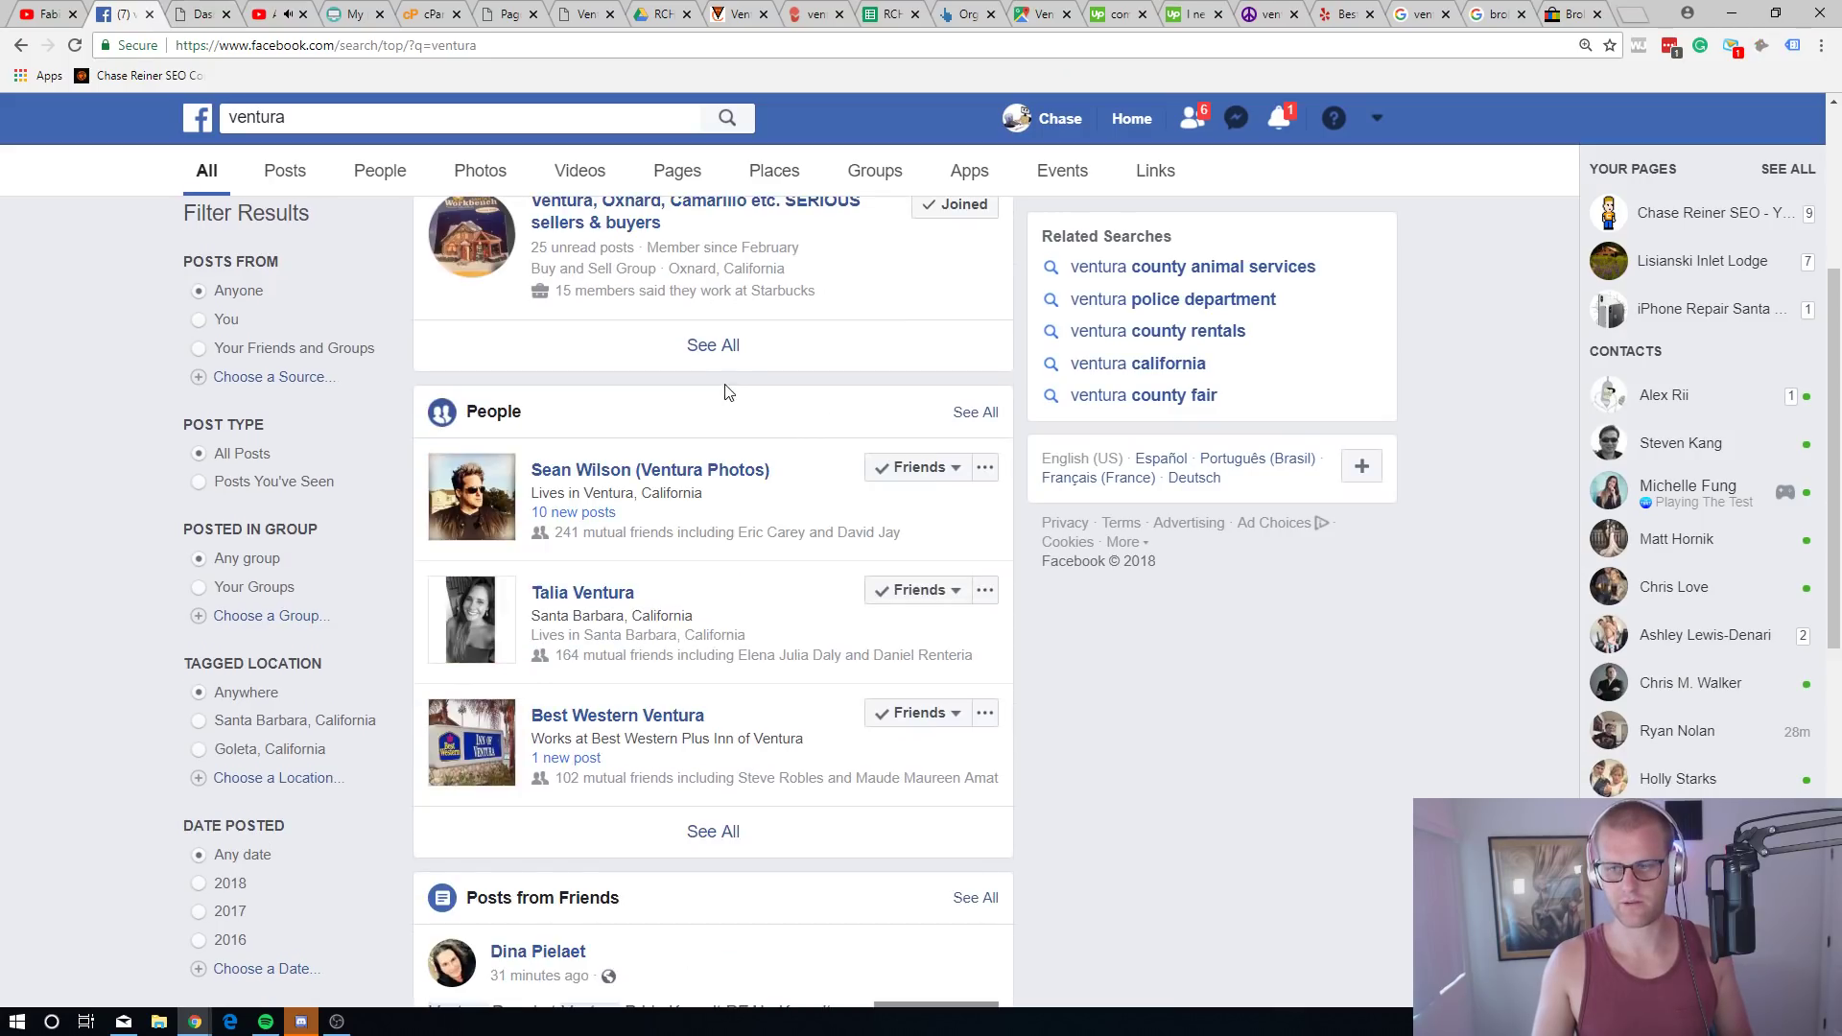
click(751, 348)
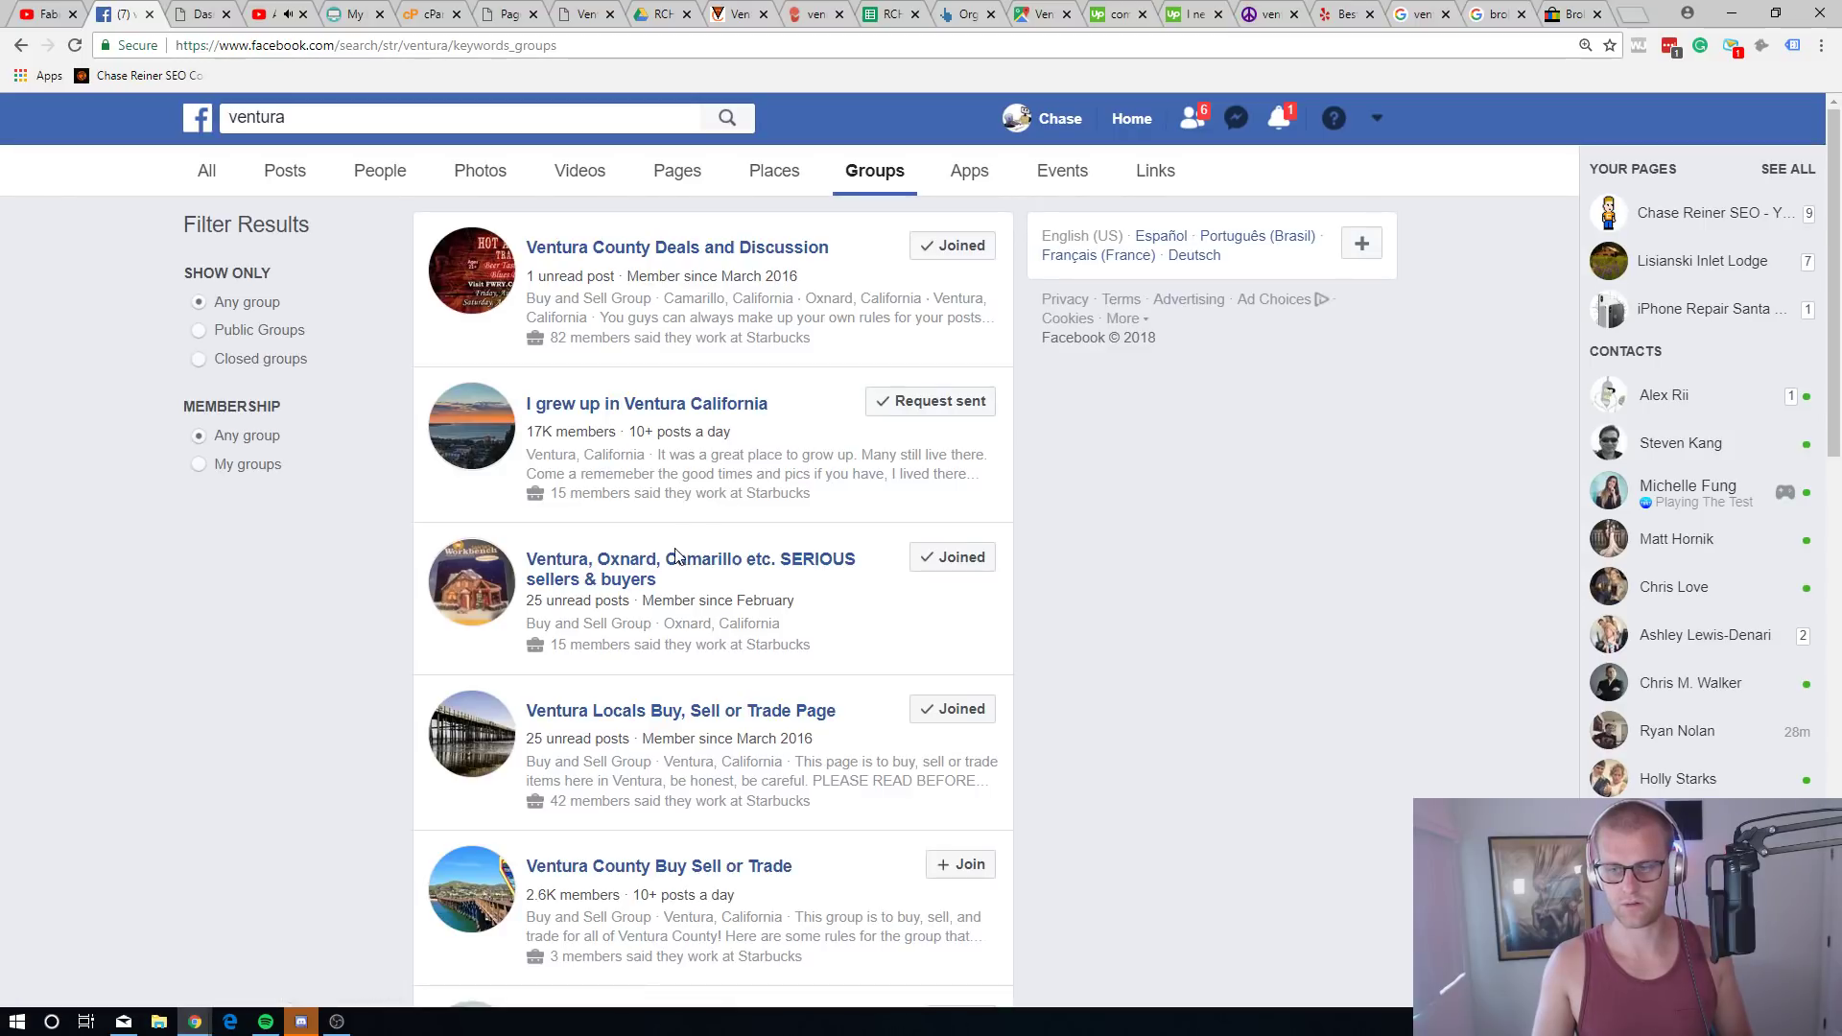
ctrl+click(655, 715)
right_click(655, 715)
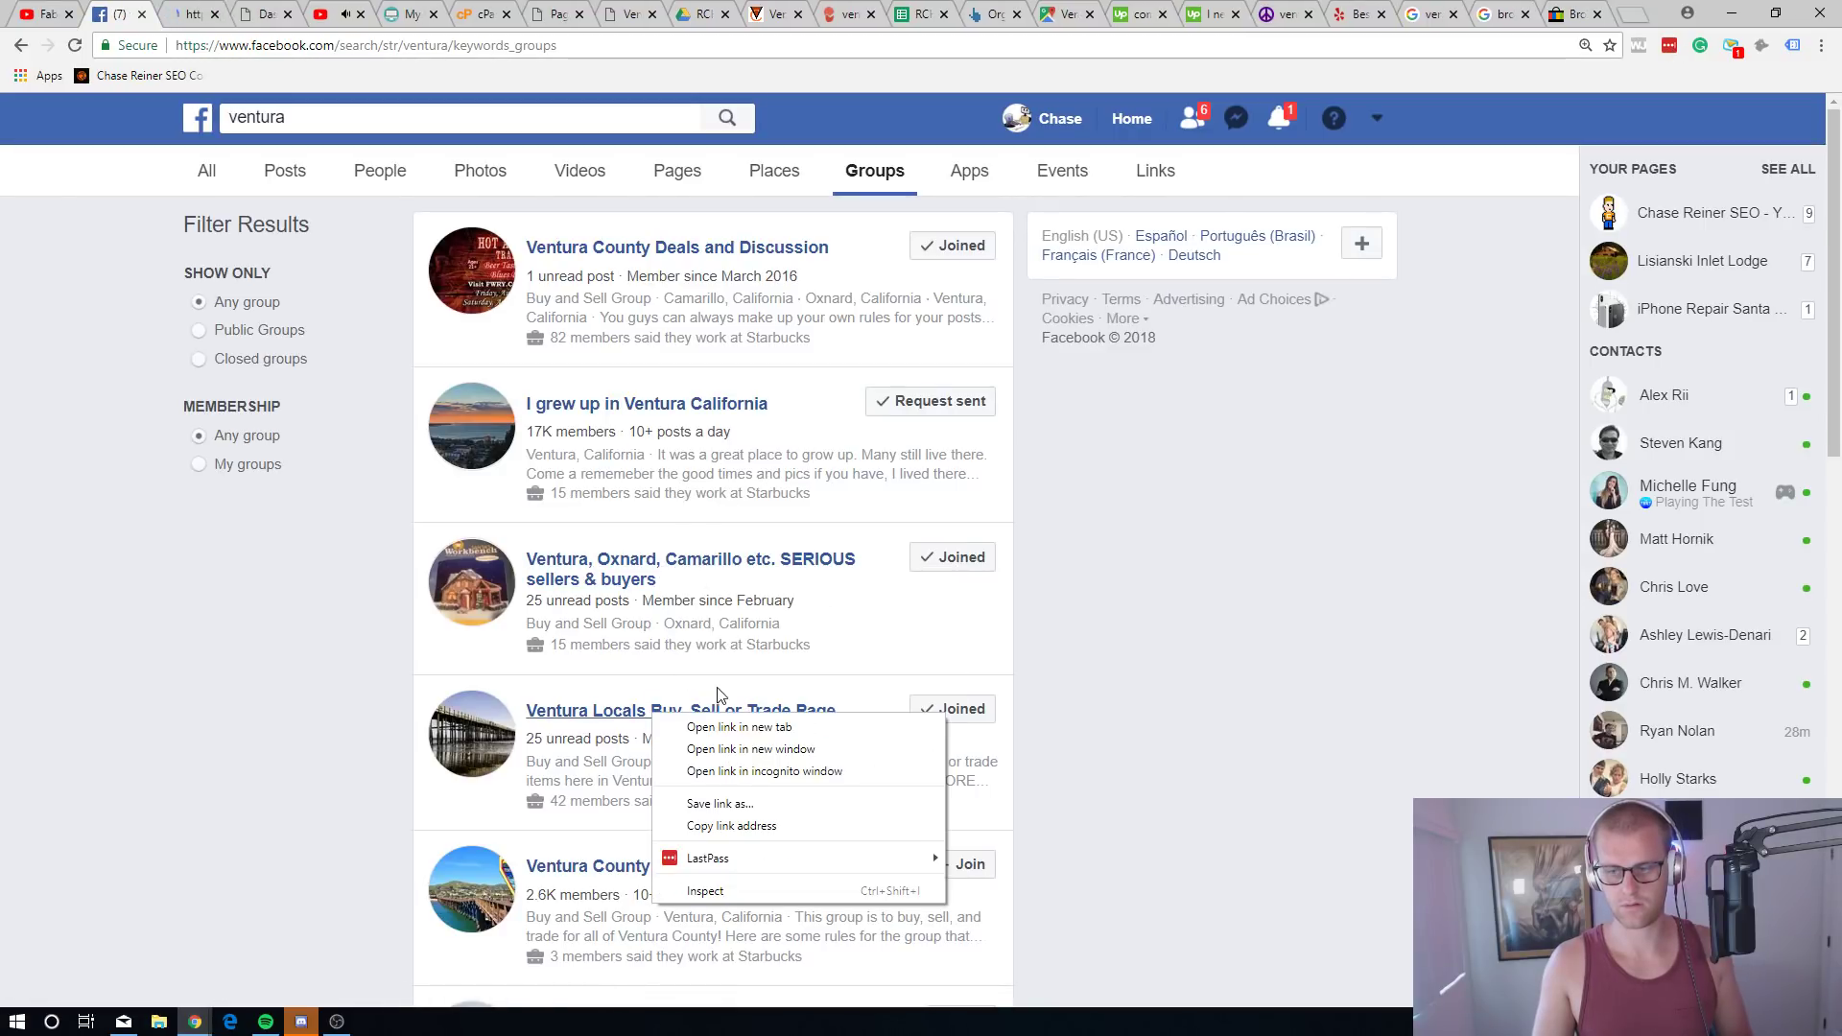
click(701, 726)
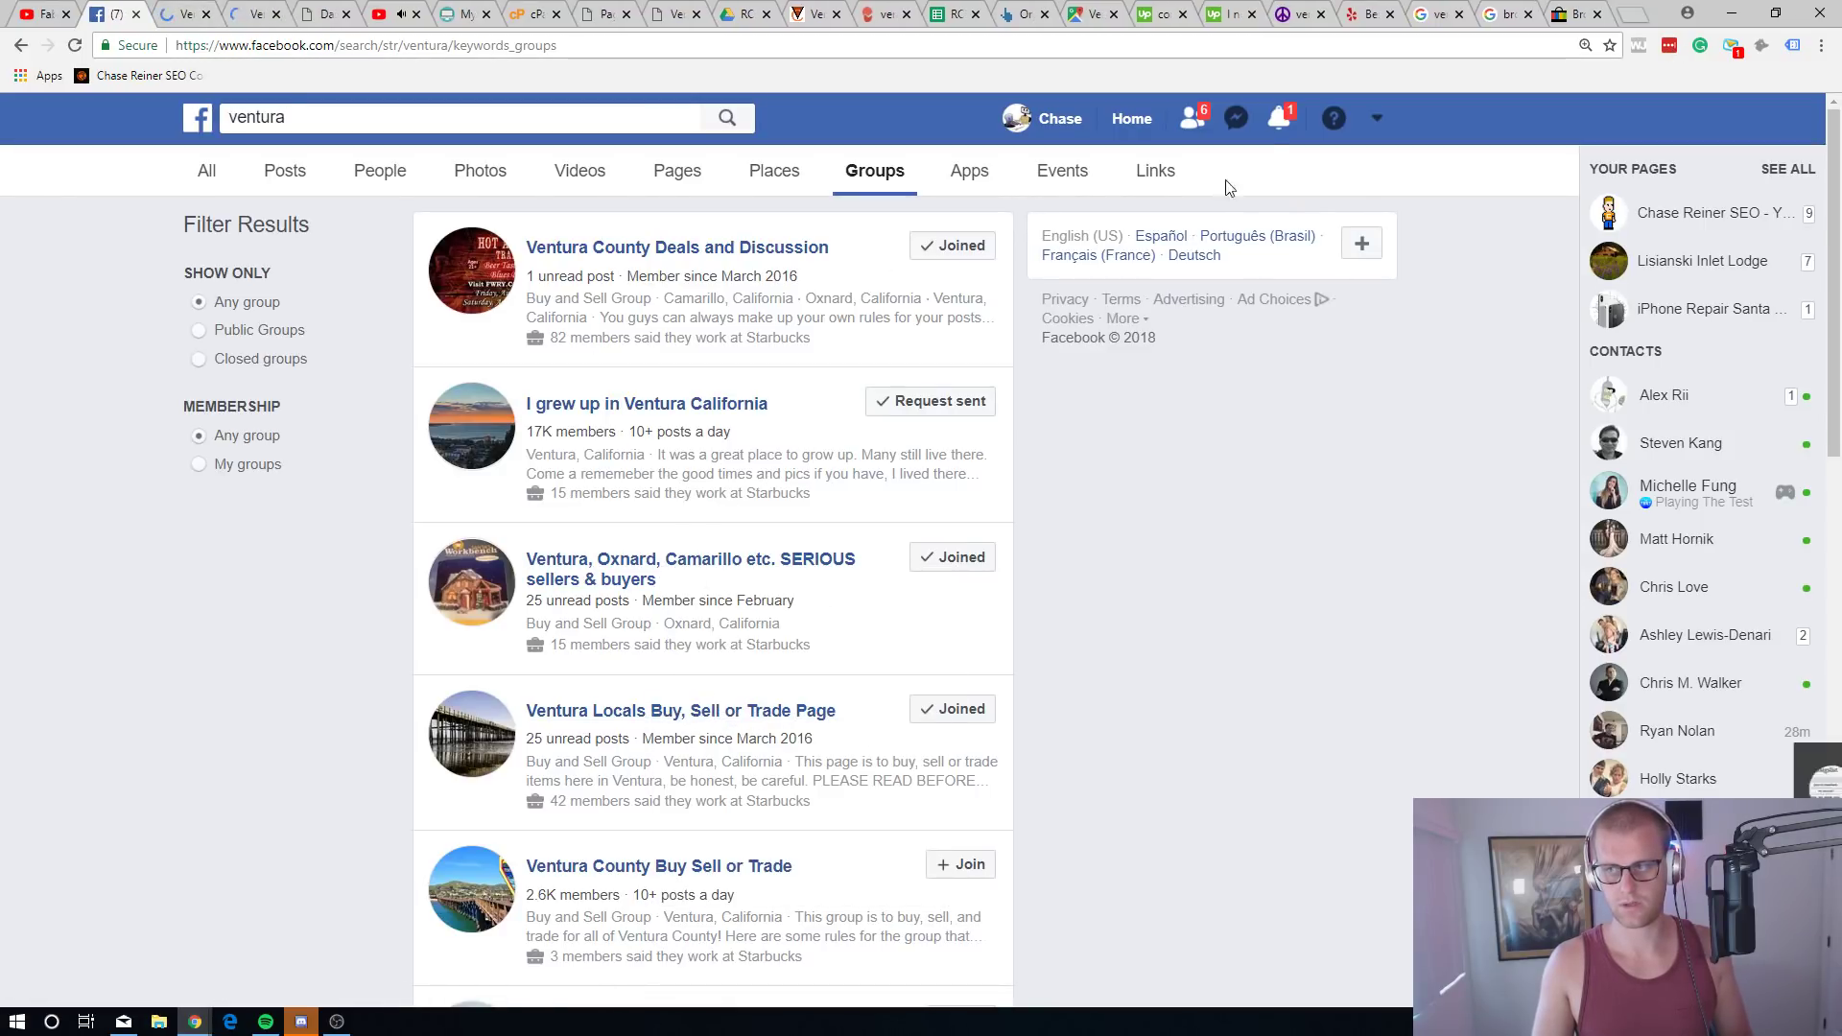
right_click(611, 401)
right_click(668, 250)
click(729, 263)
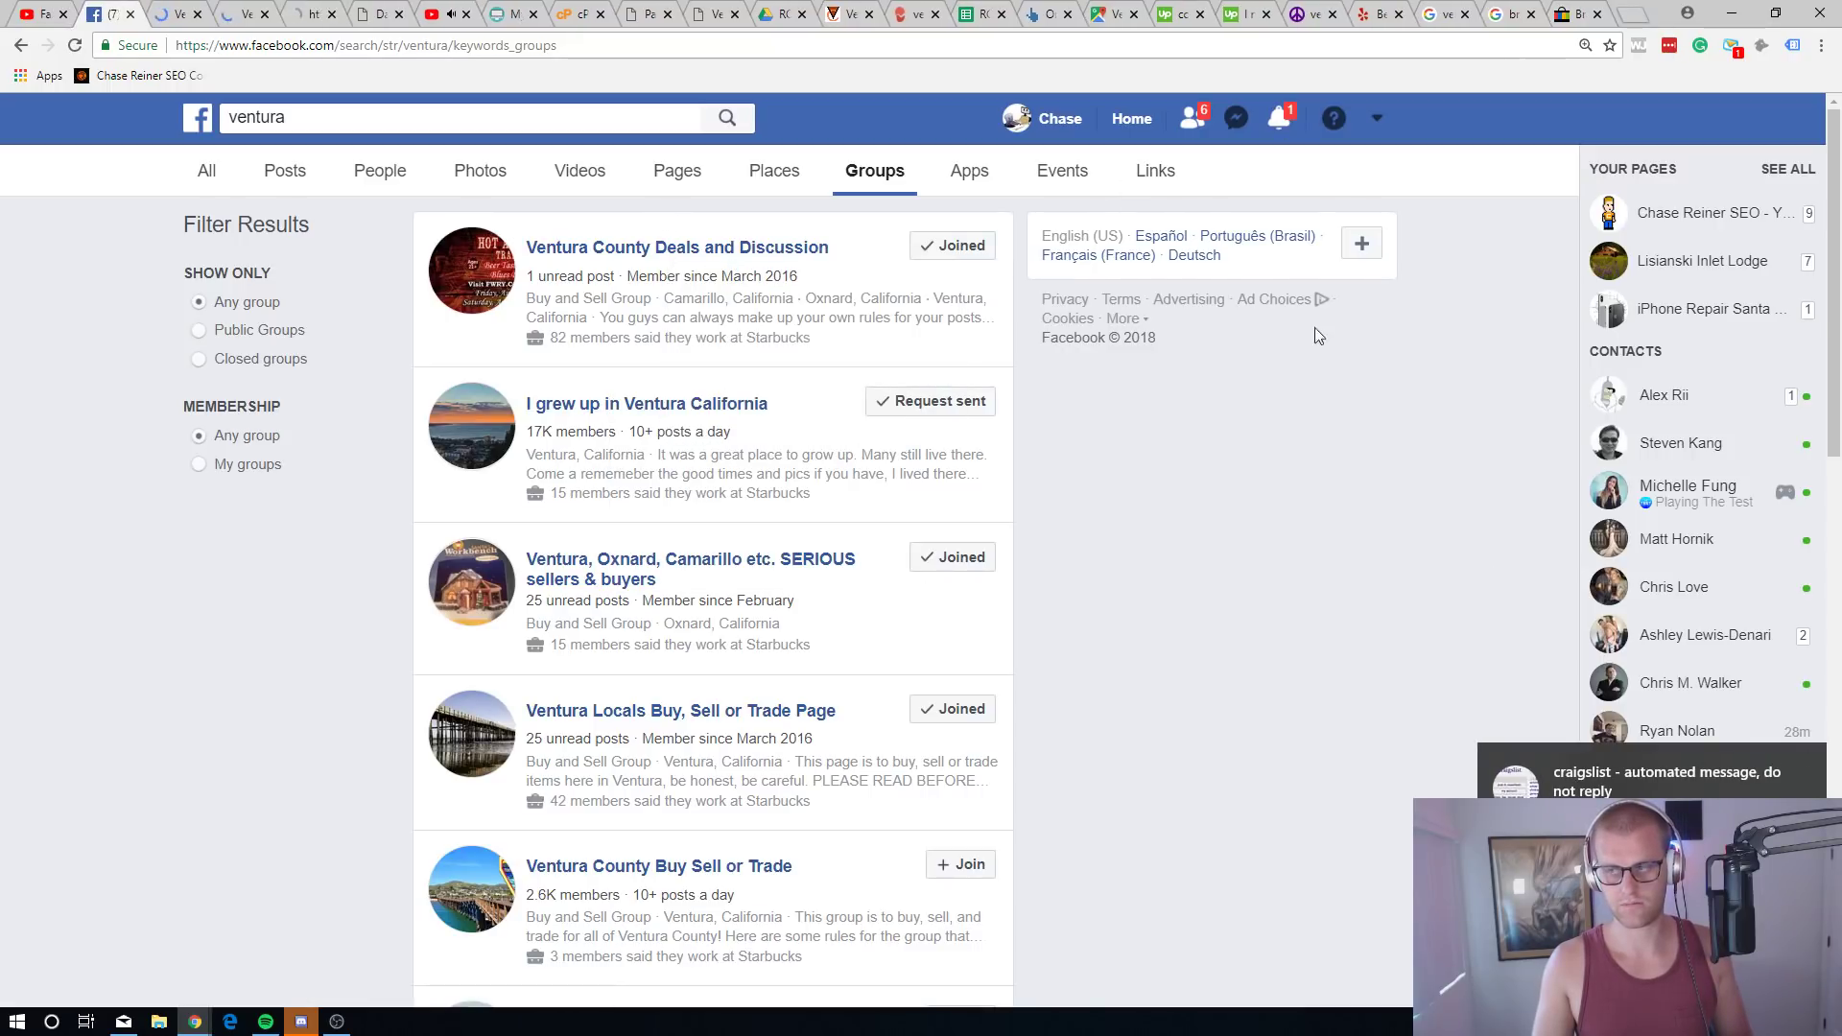
Select the computer-repair request text from the earlier post in Ventura County Deals and Discussion
click(309, 13)
scroll(693, 751, down, 15)
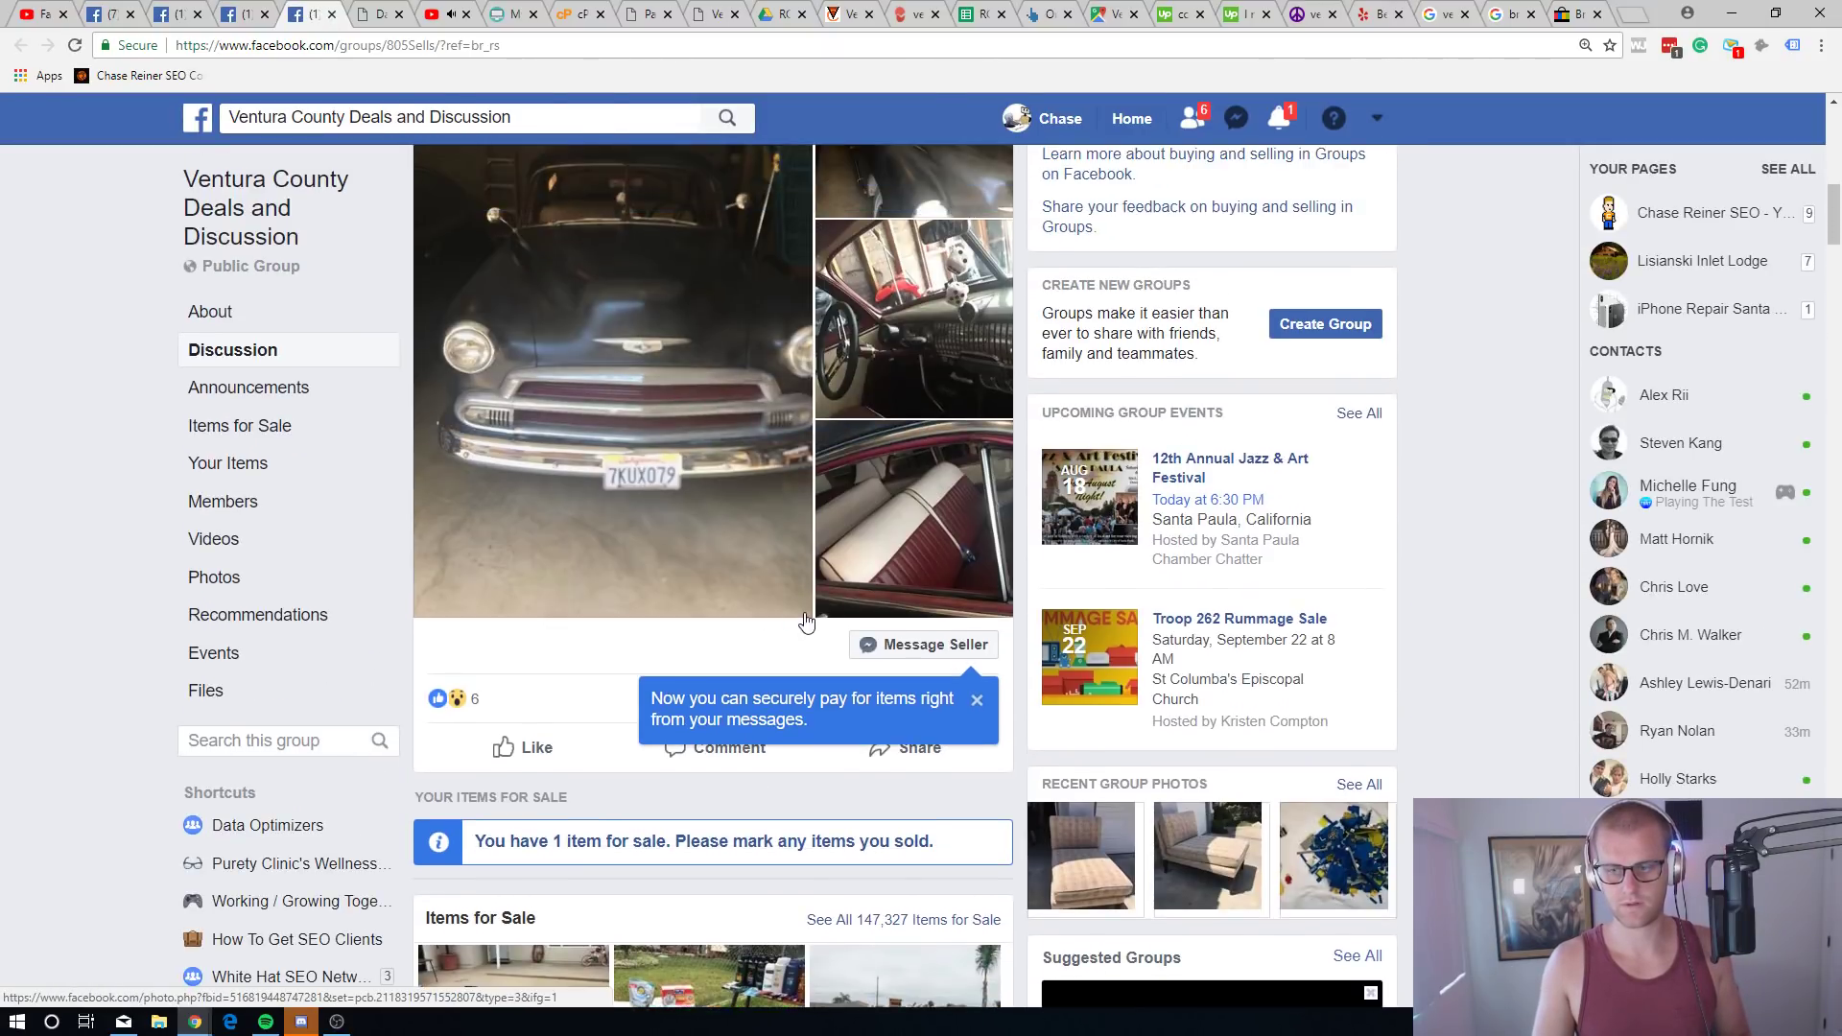
scroll(806, 620, down, 5)
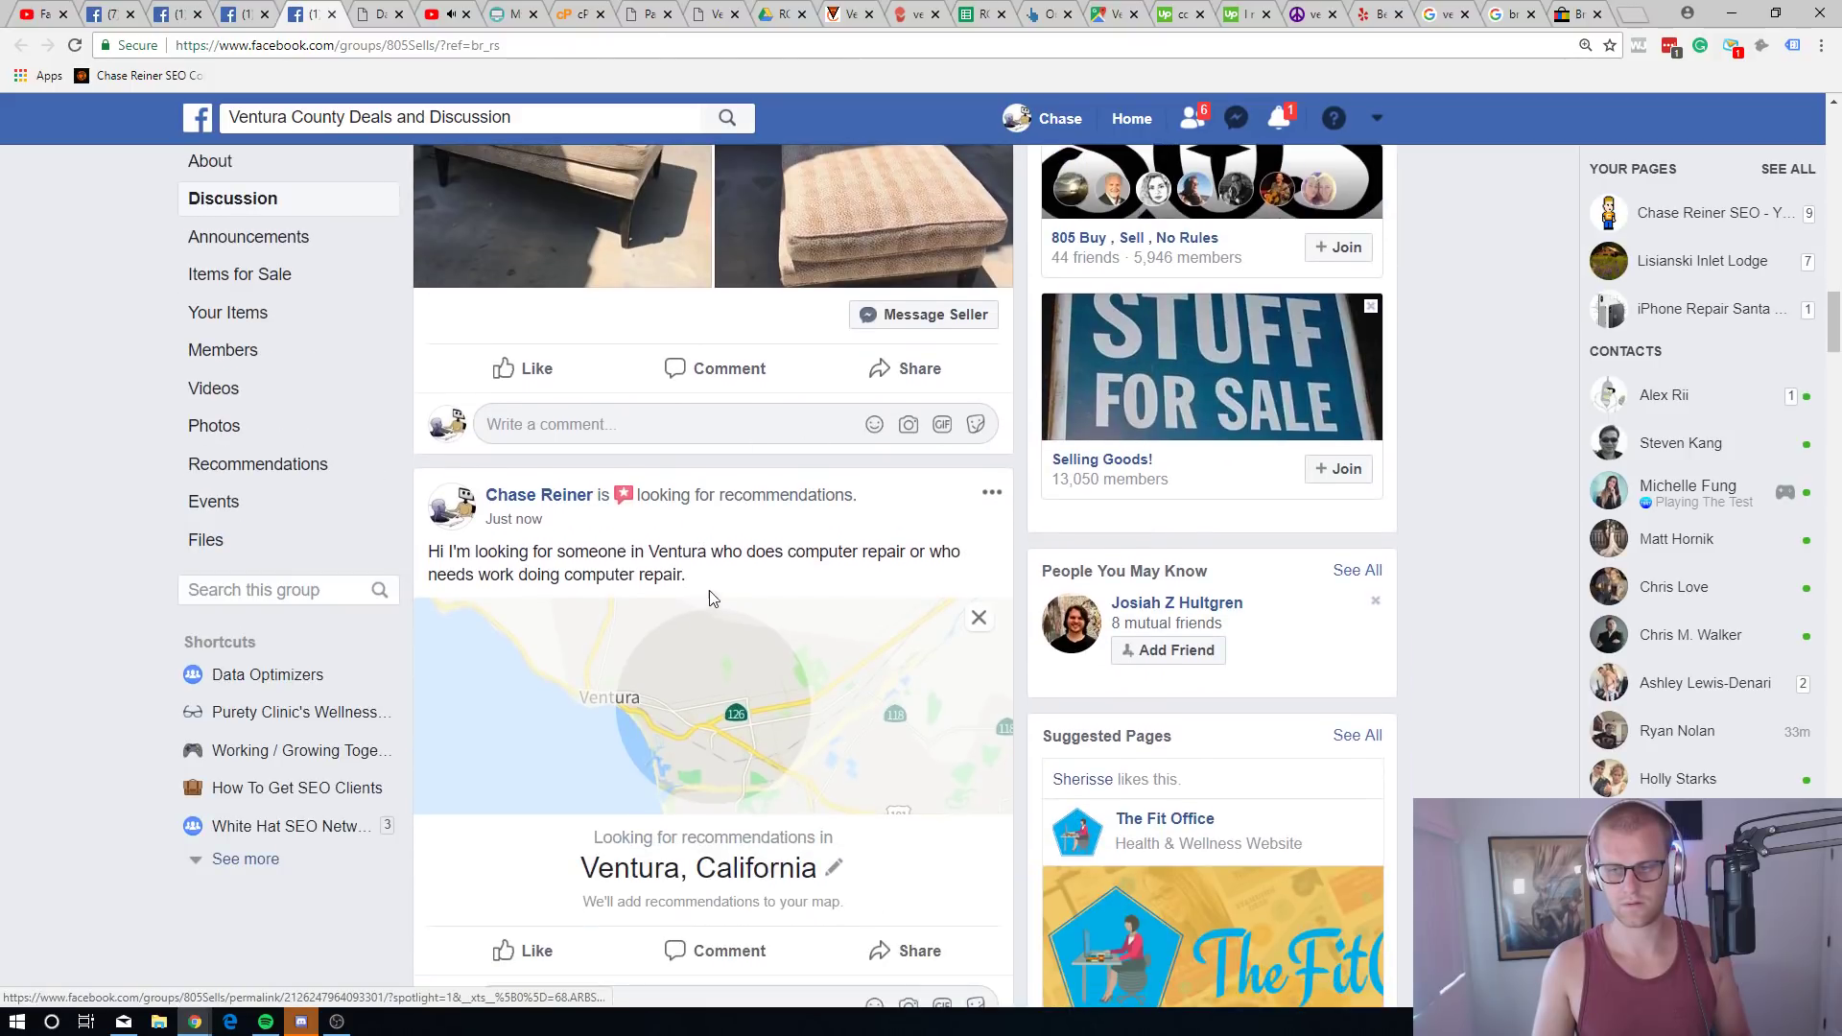
drag(710, 590, 492, 558)
triple_click(435, 549)
key(ctrl+c)
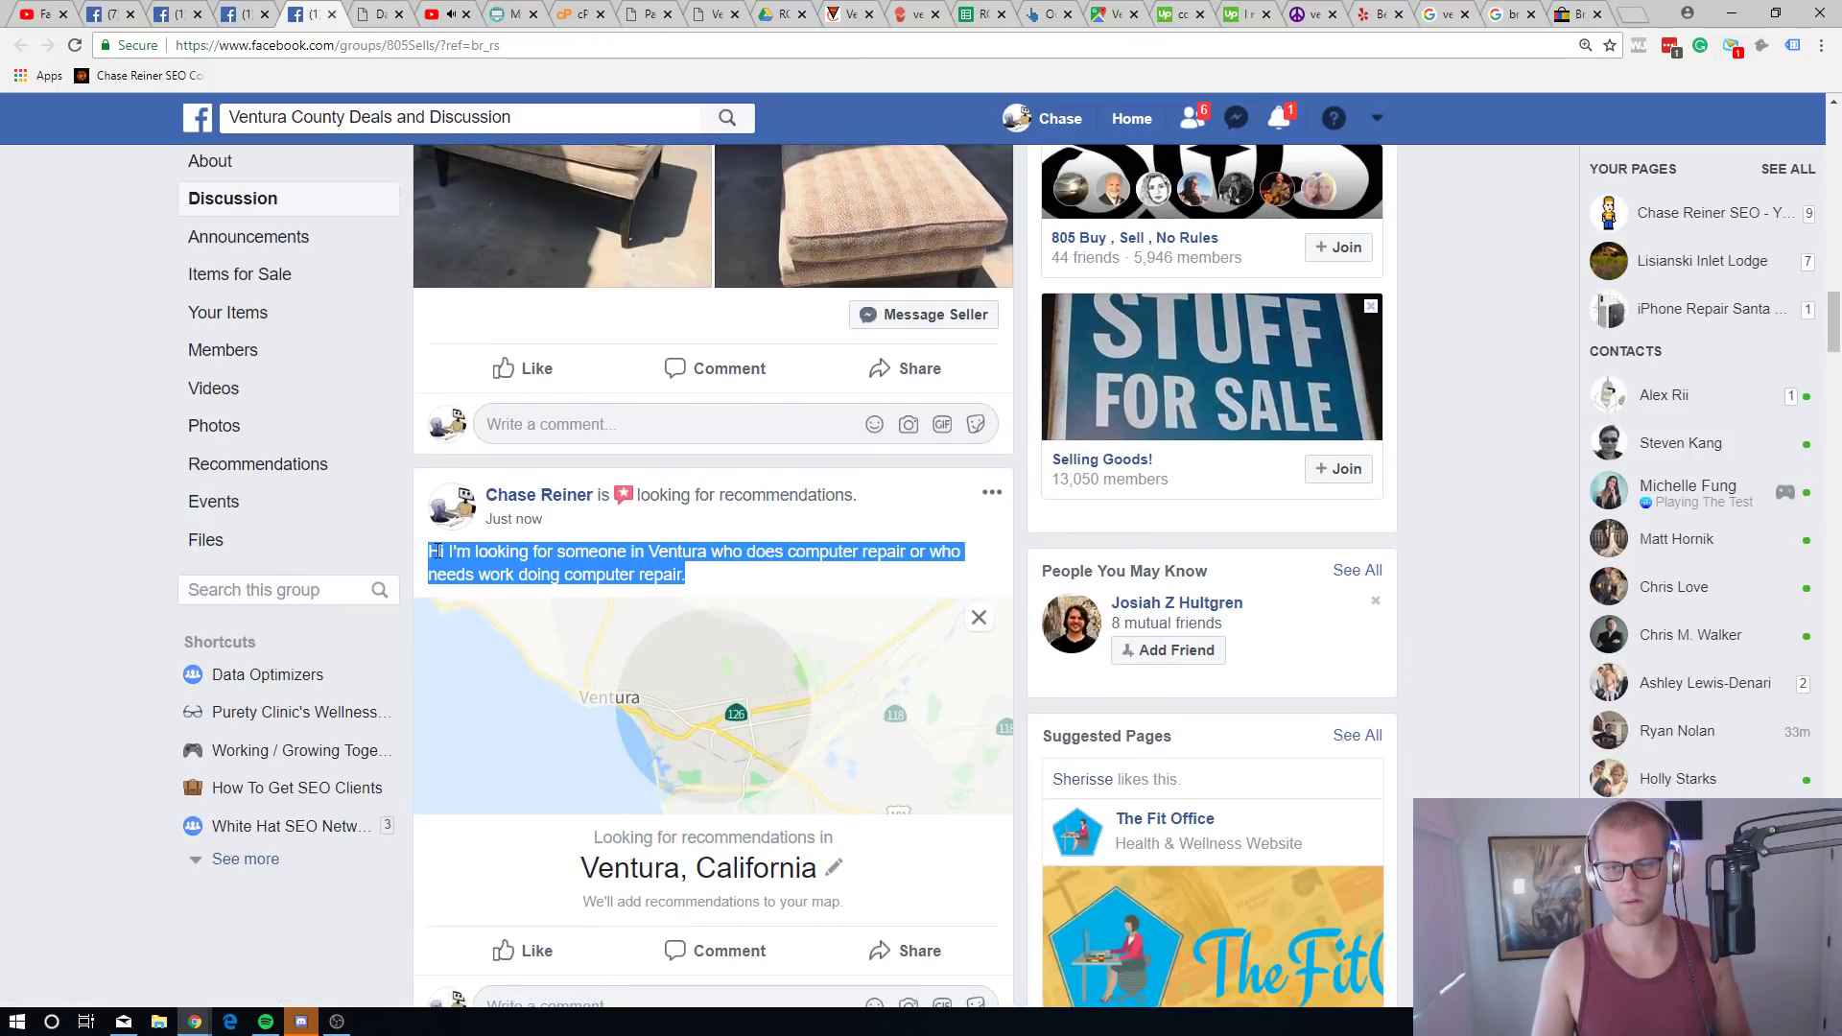
Paste and publish the repair request as a discussion in Ventura Locals Buy, Sell or Trade Page
click(230, 14)
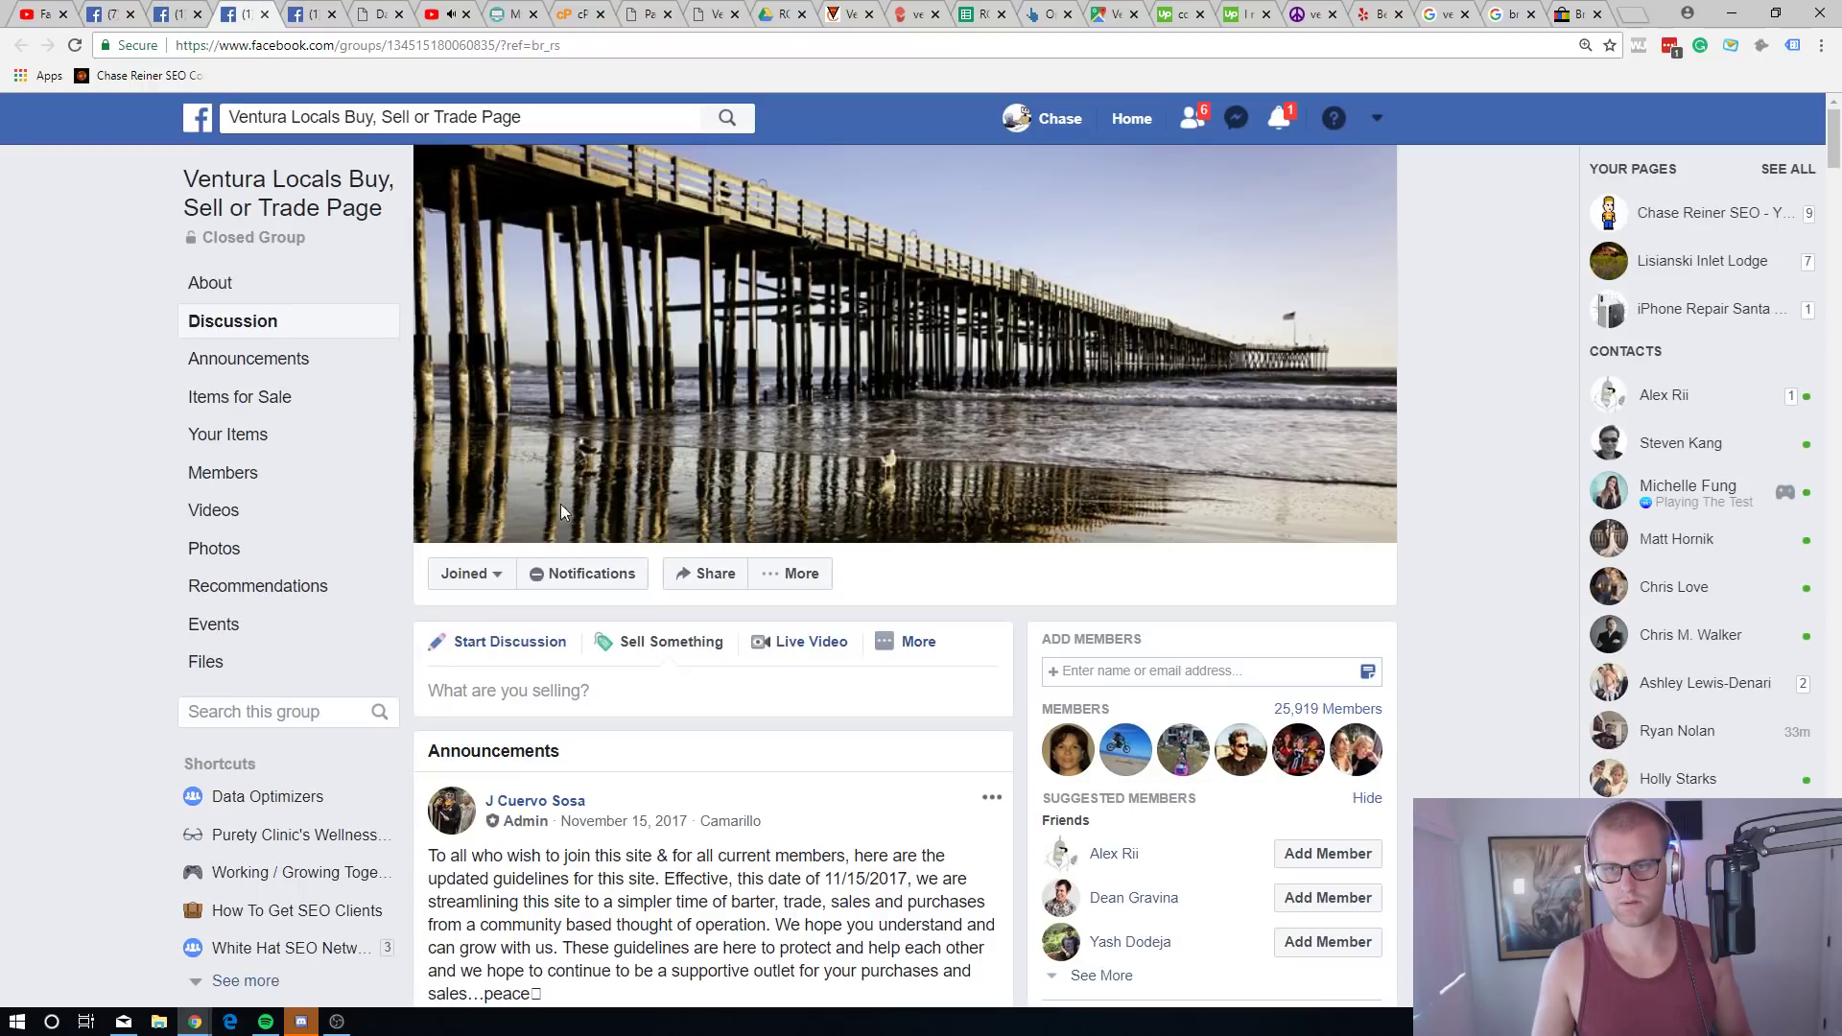
click(641, 705)
click(552, 656)
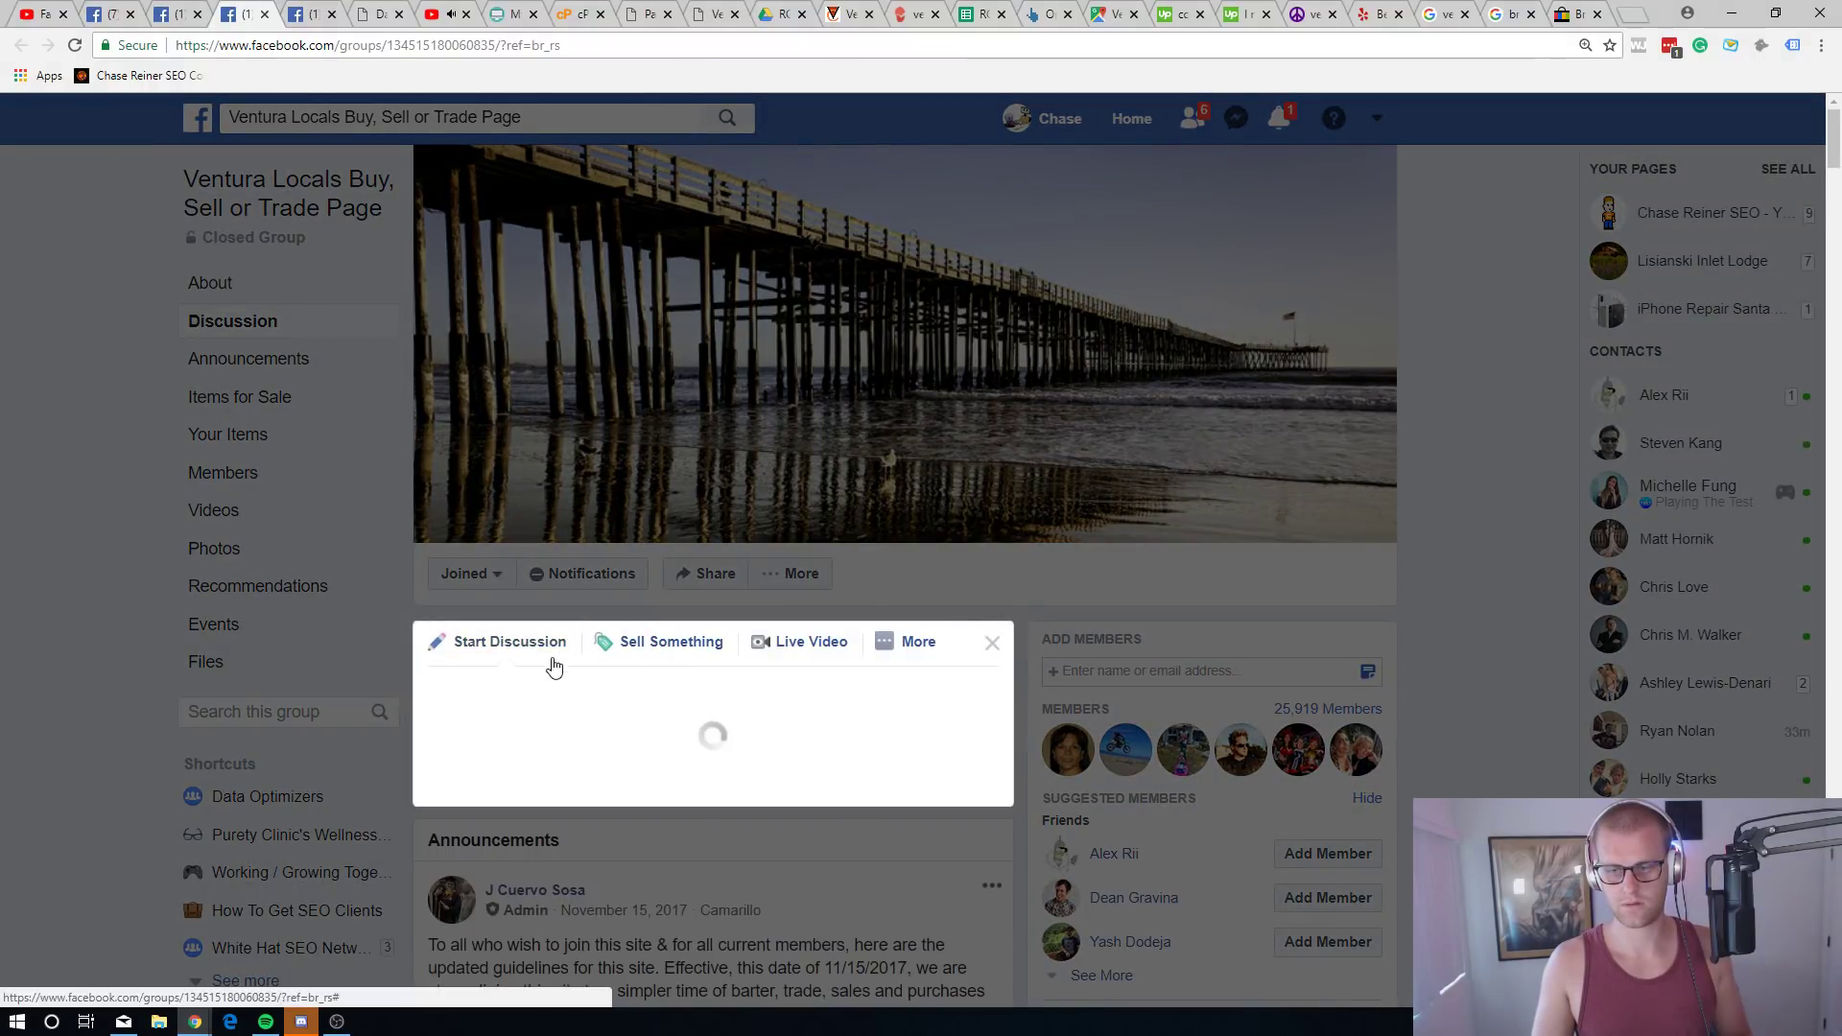
key(ctrl+v)
scroll(921, 723, down, 8)
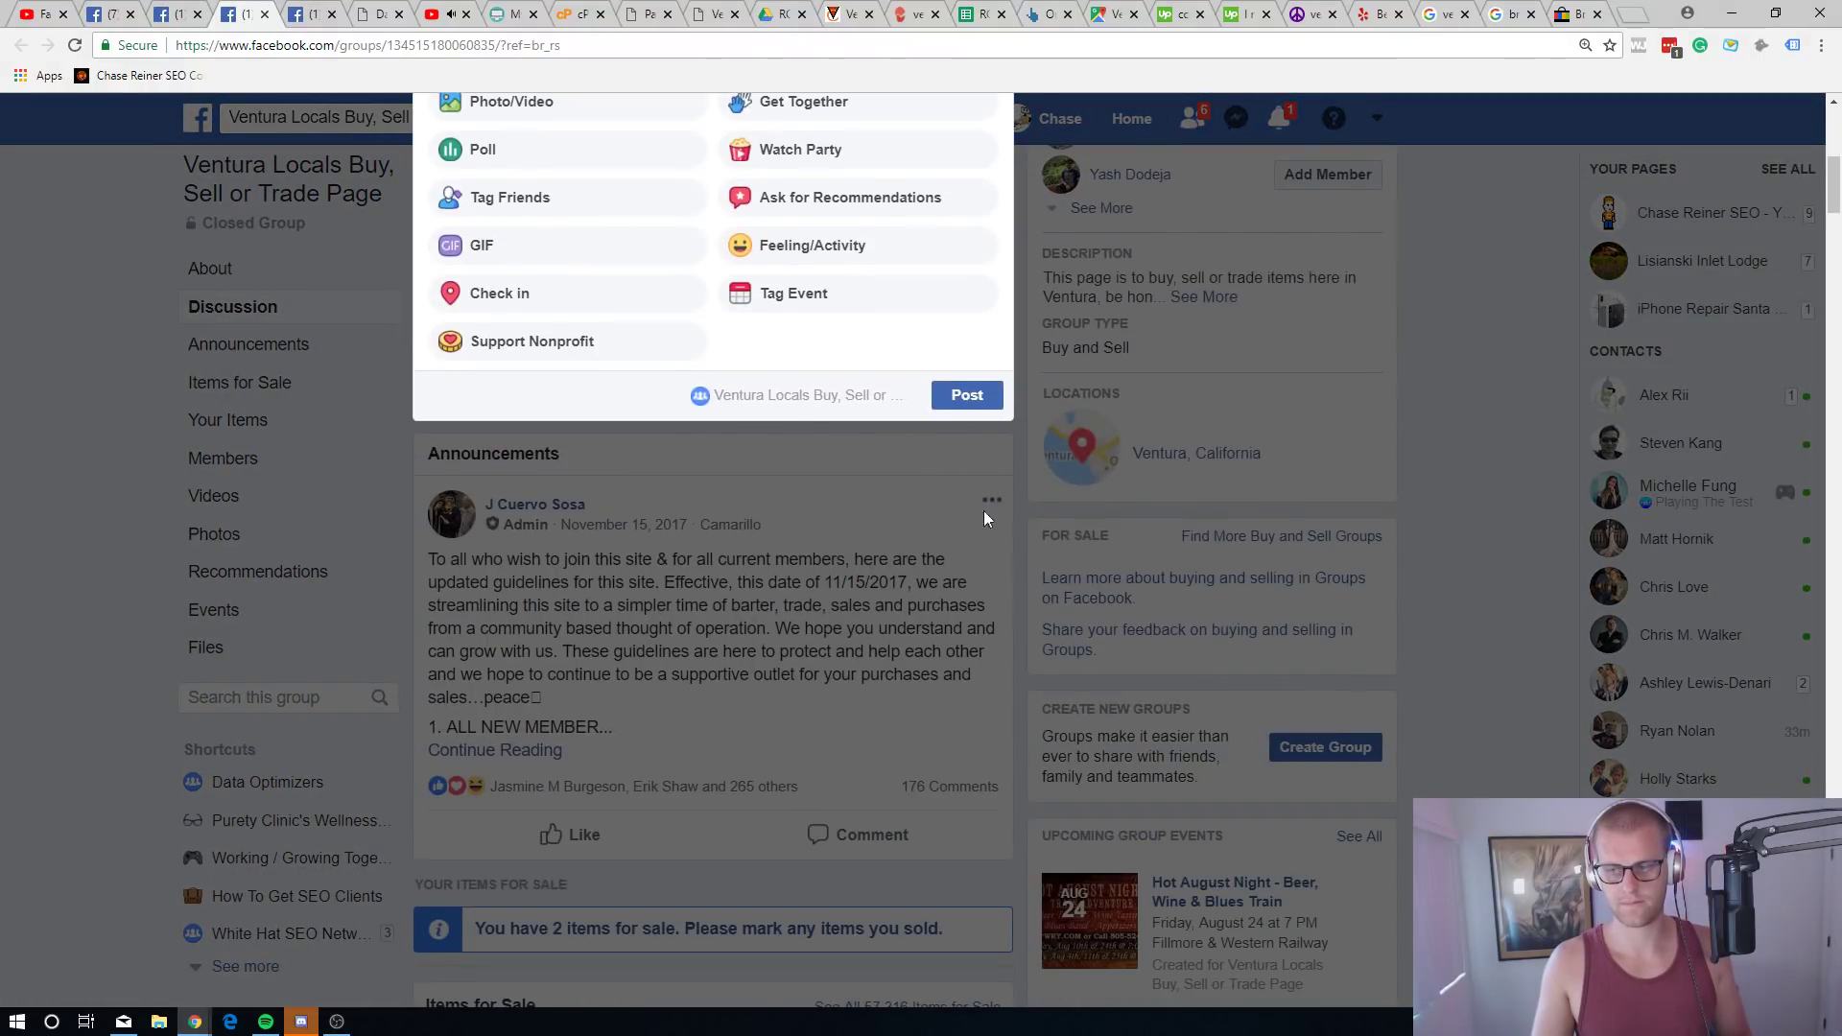
click(962, 401)
Paste and publish the same repair request in the SERIOUS sellers & buyers group
click(175, 15)
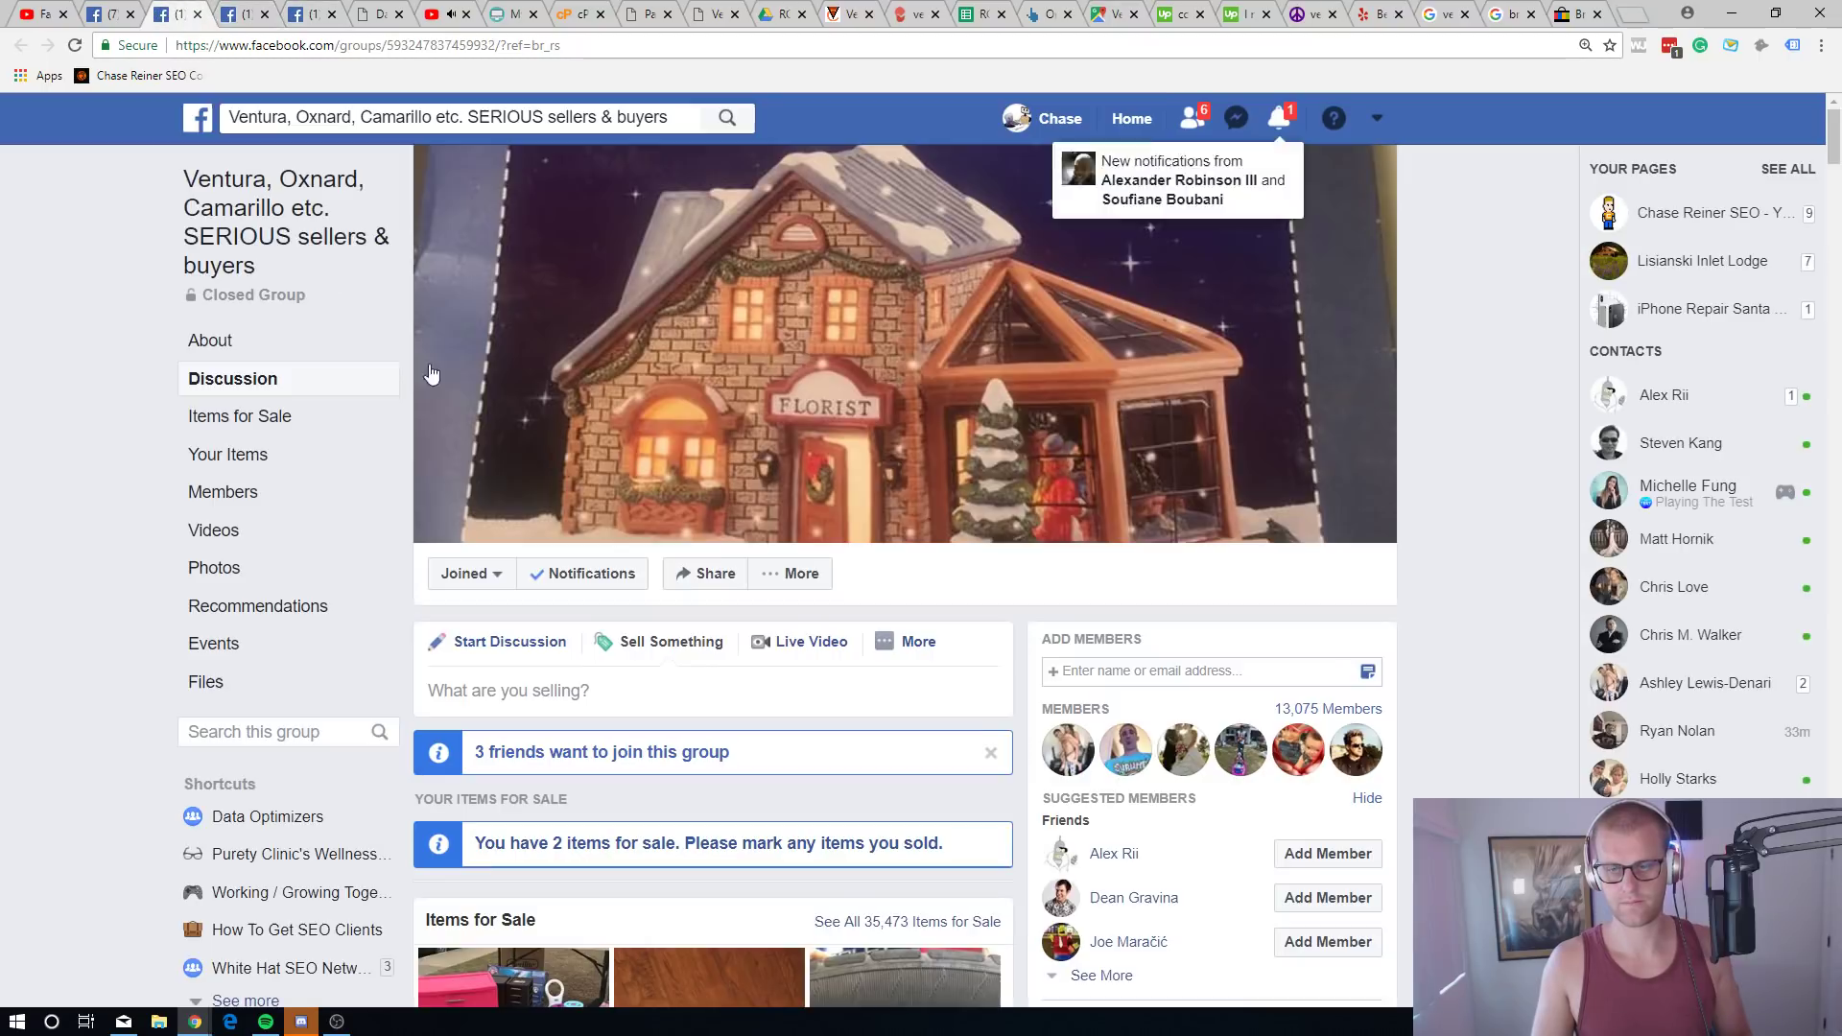
click(625, 682)
click(557, 649)
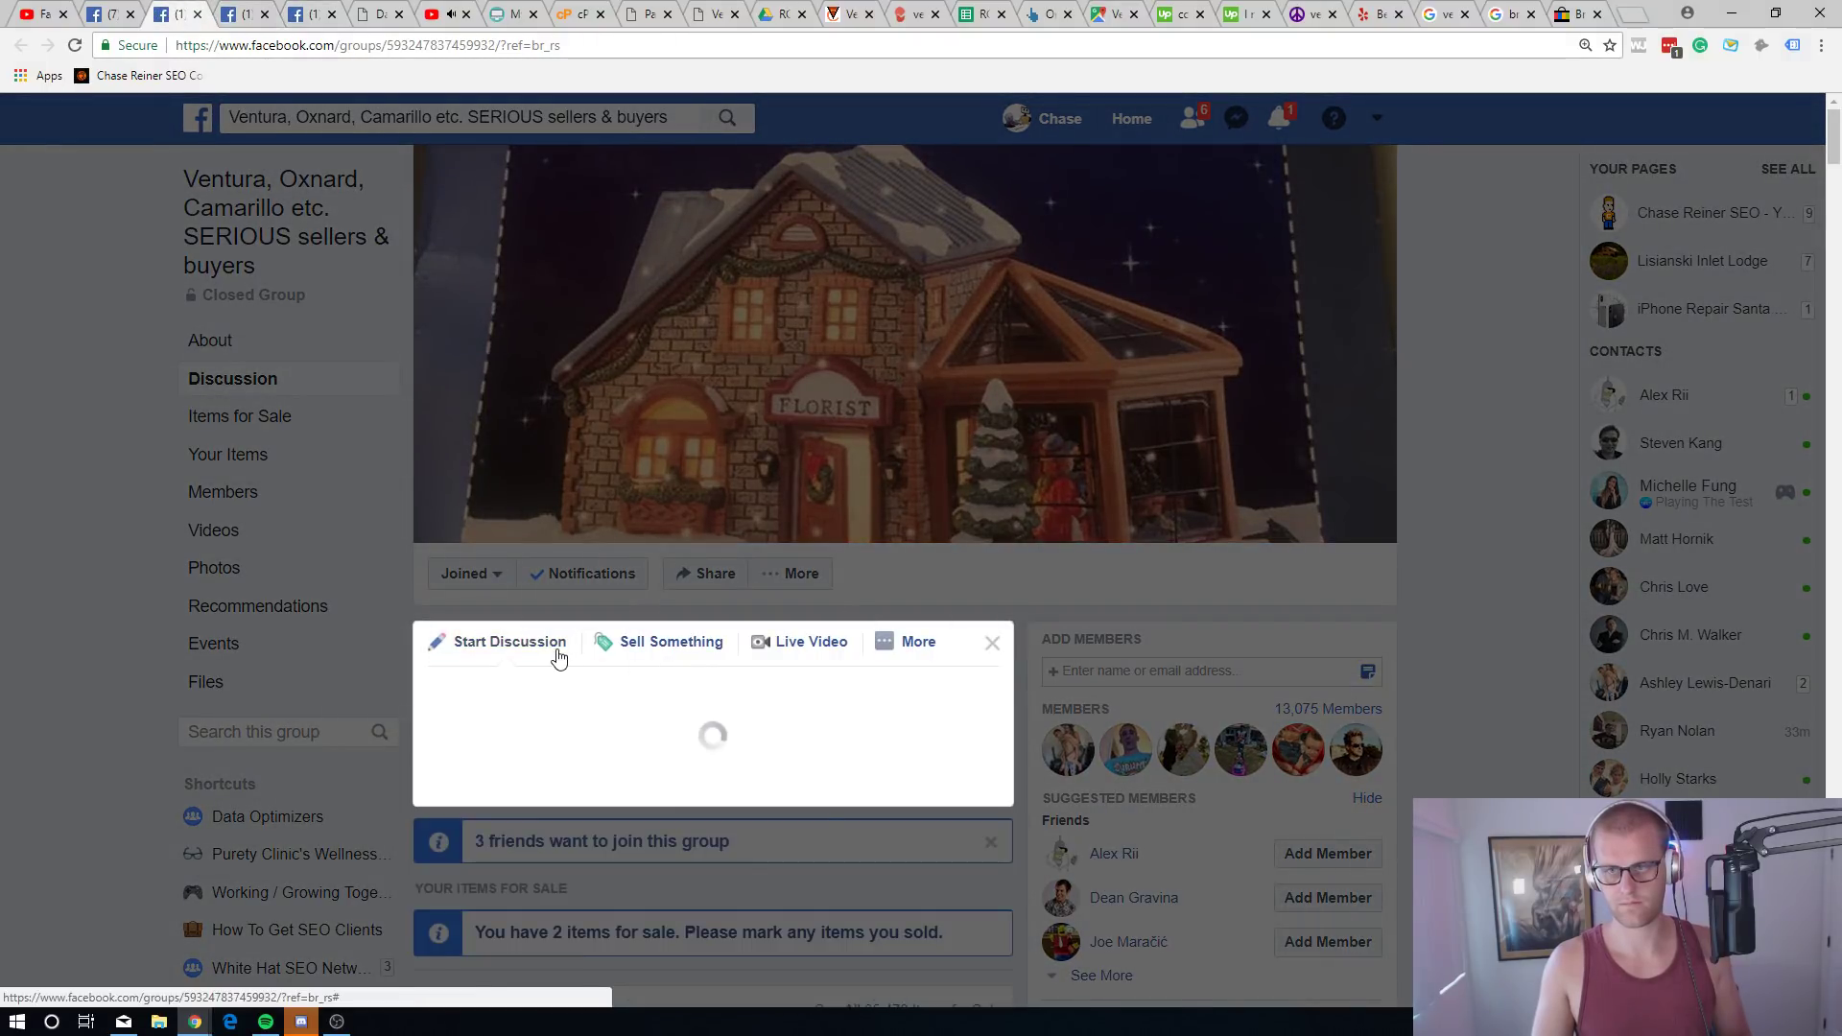
key(ctrl+v)
scroll(929, 828, down, 3)
scroll(927, 828, down, 1)
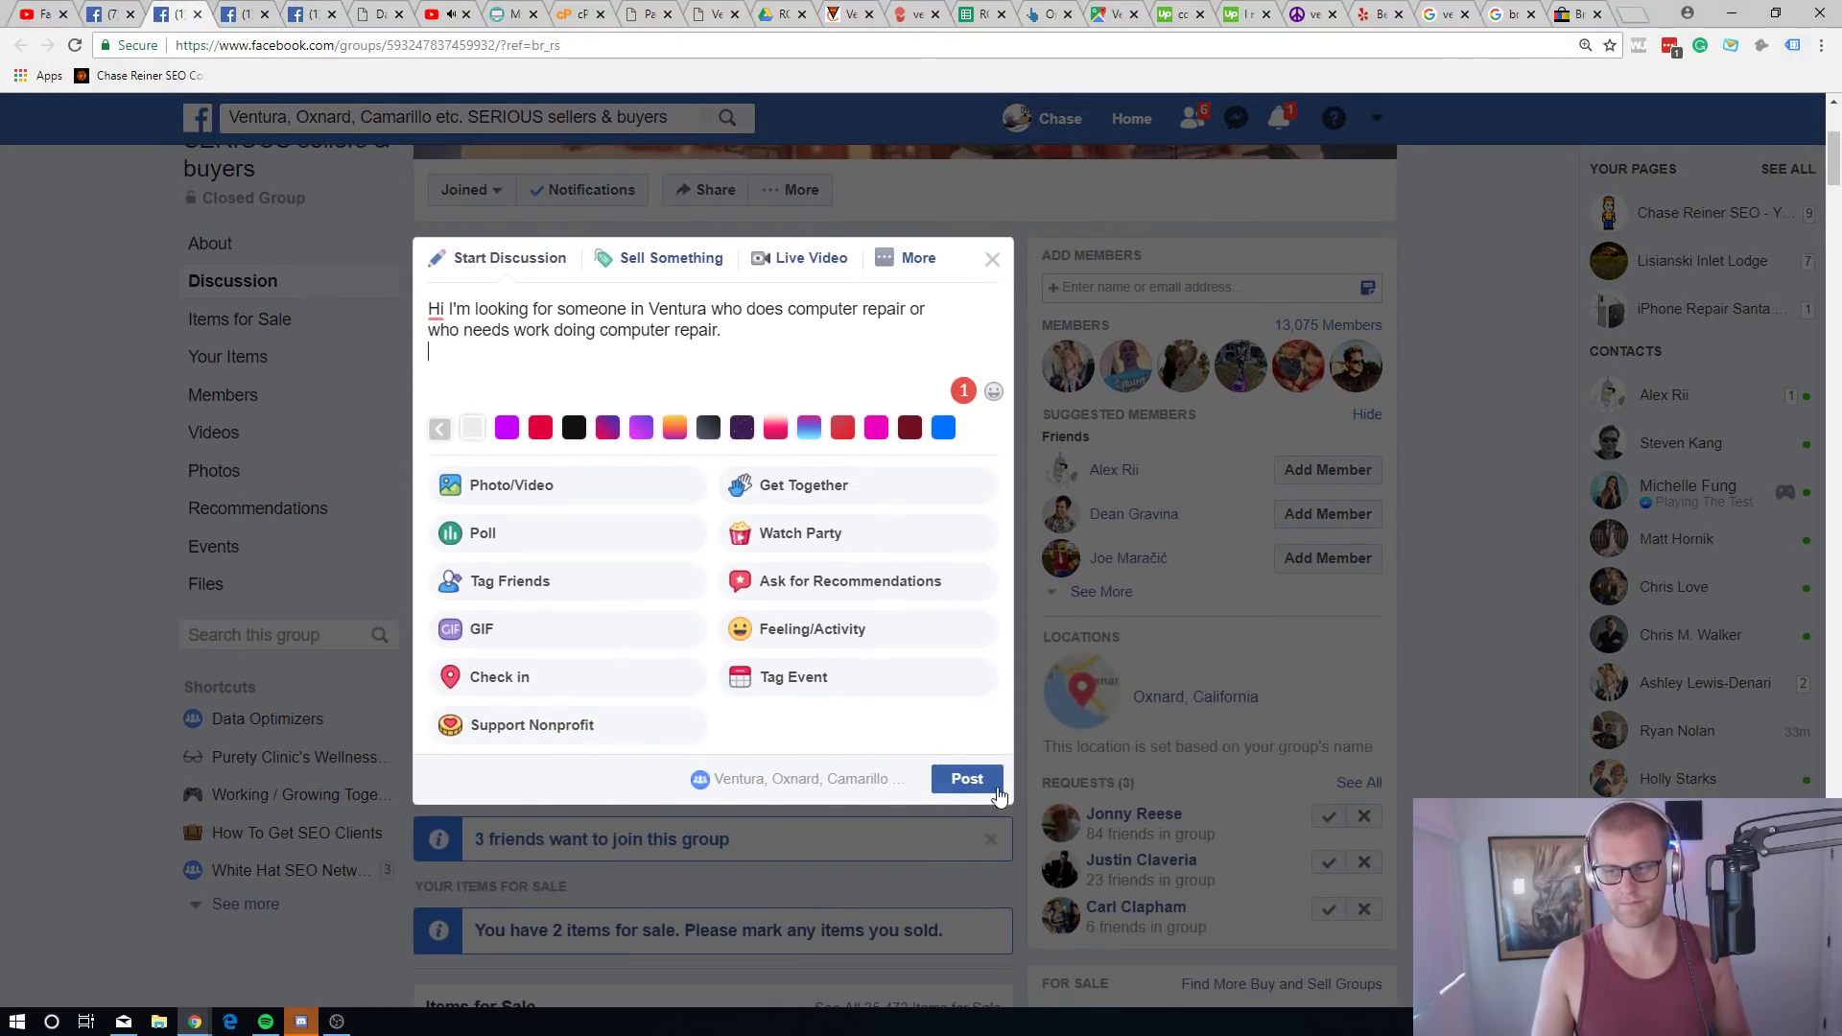
click(968, 778)
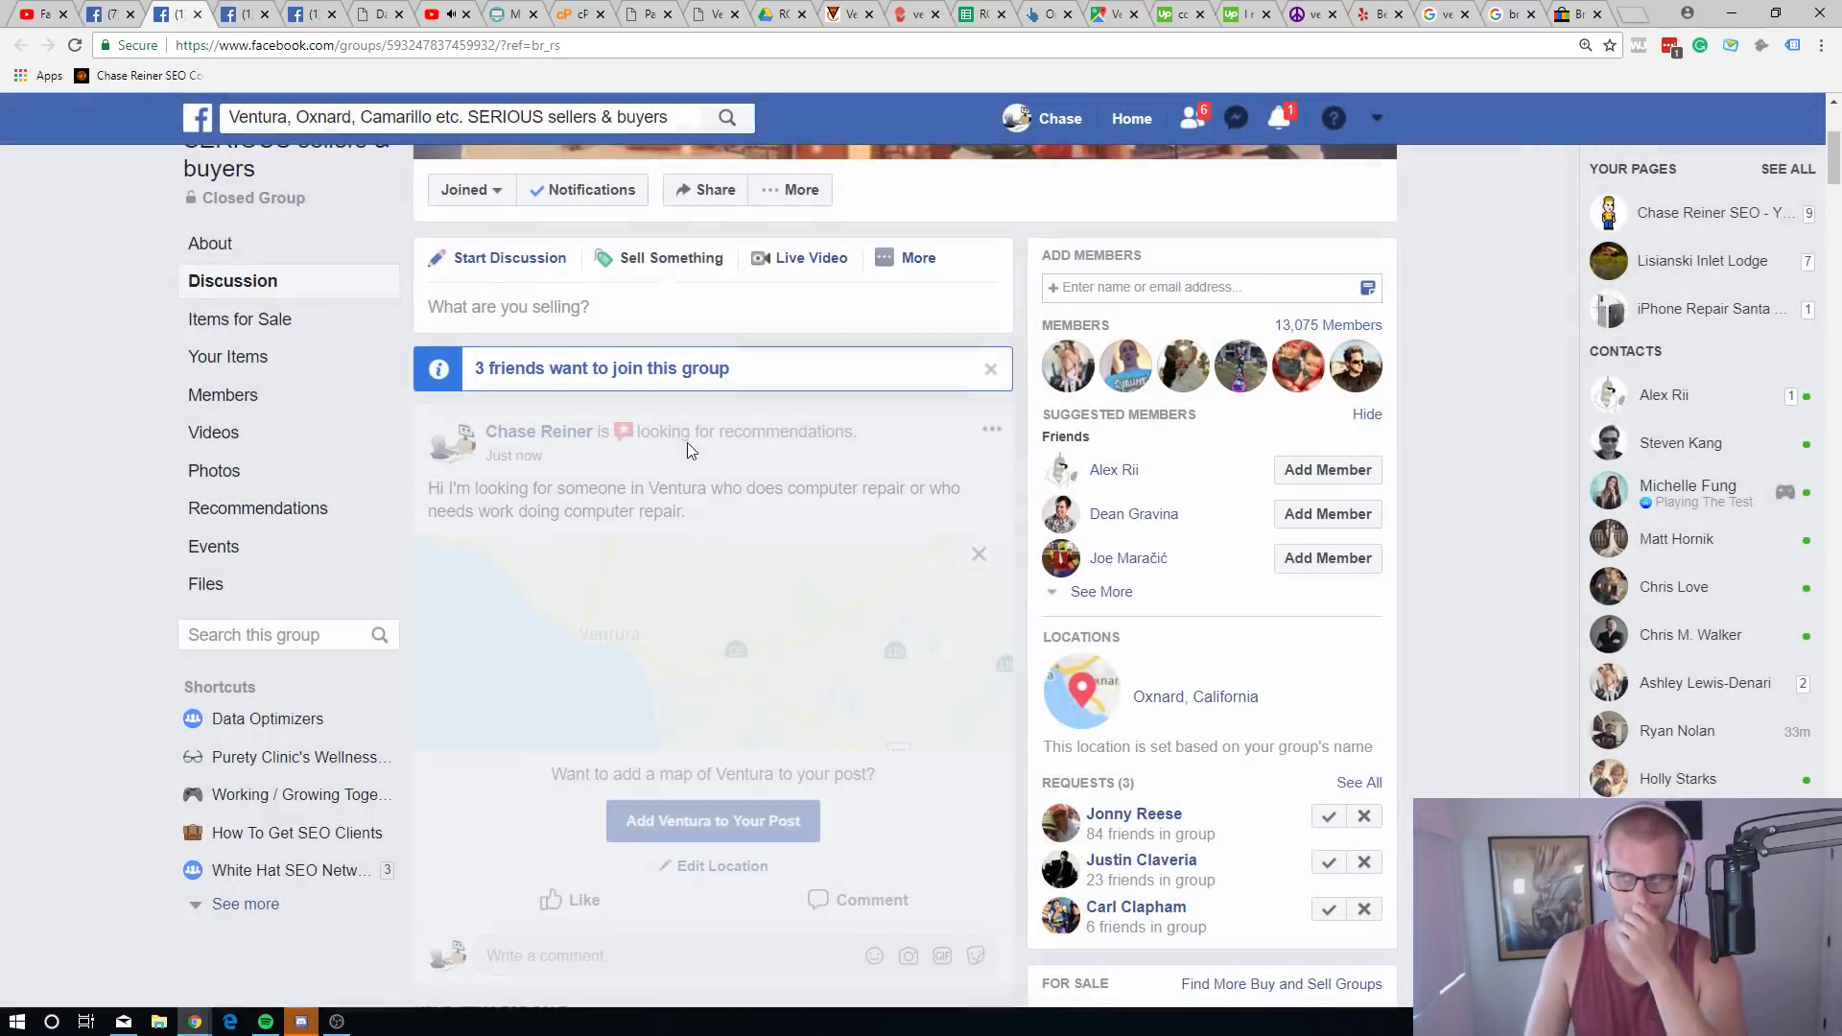
Close the finished Facebook group tabs
click(247, 16)
click(265, 14)
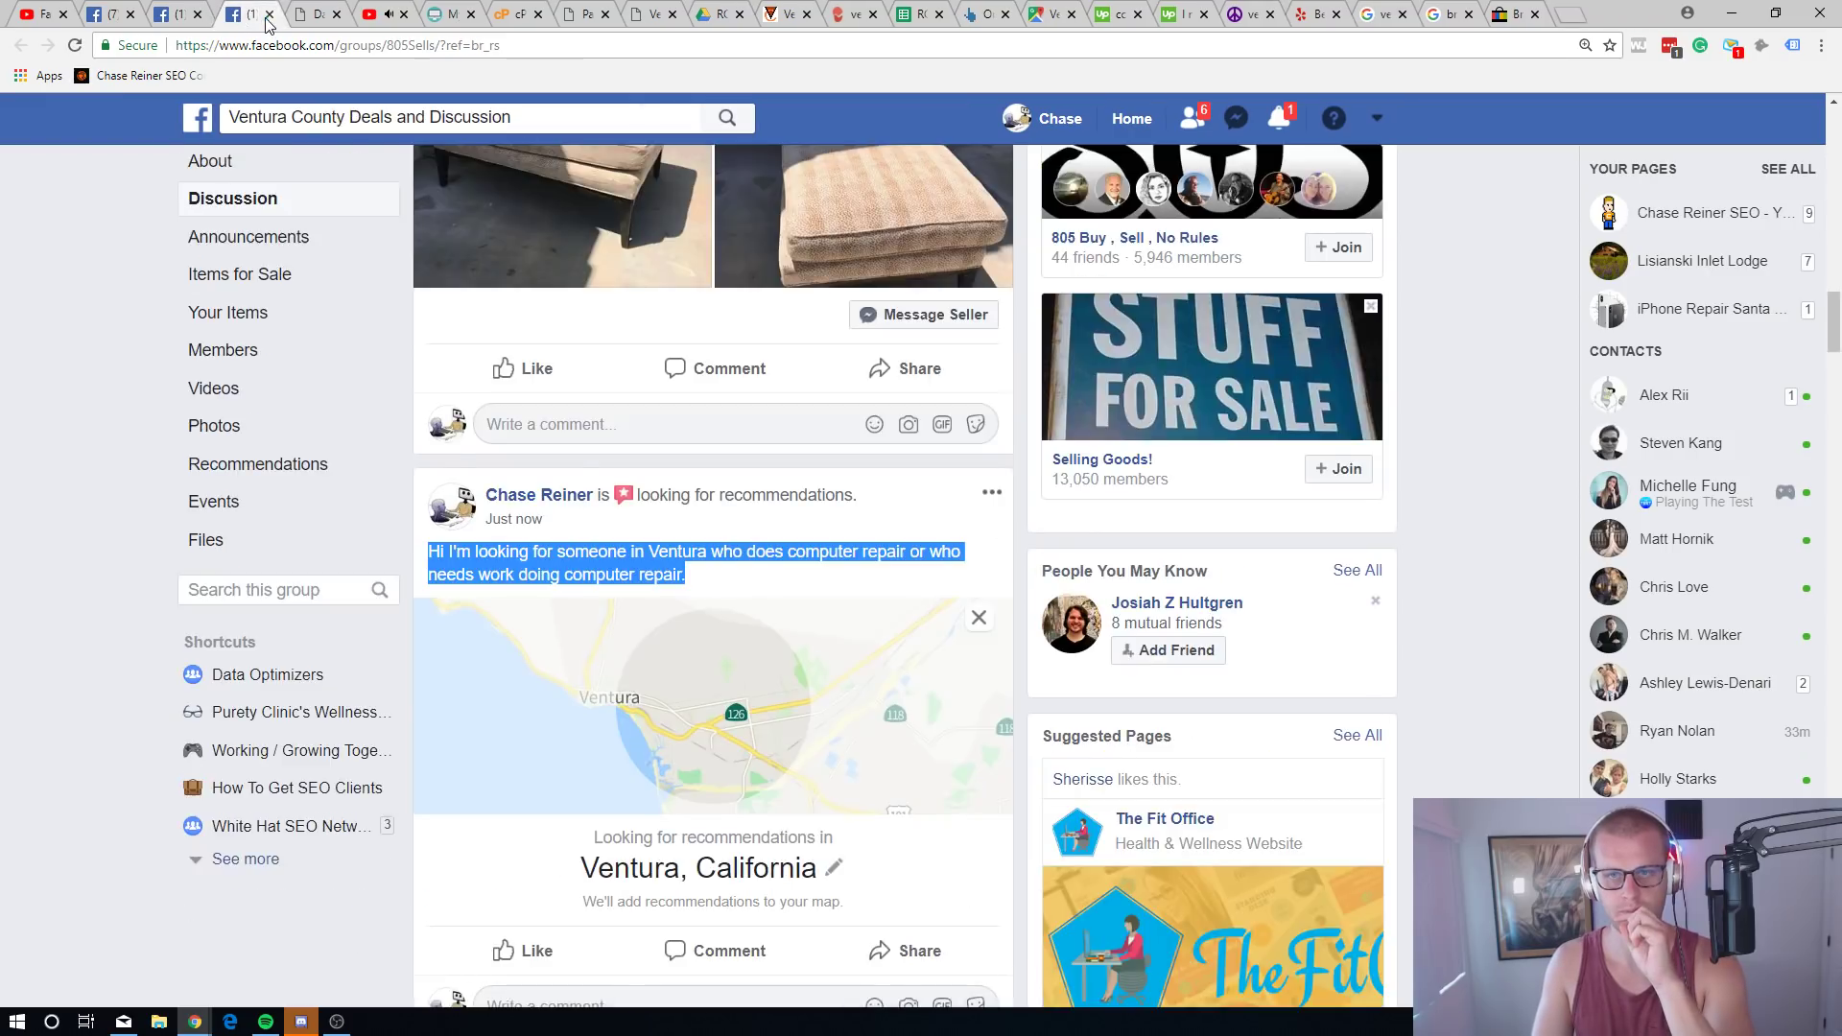
click(265, 14)
click(197, 16)
click(197, 15)
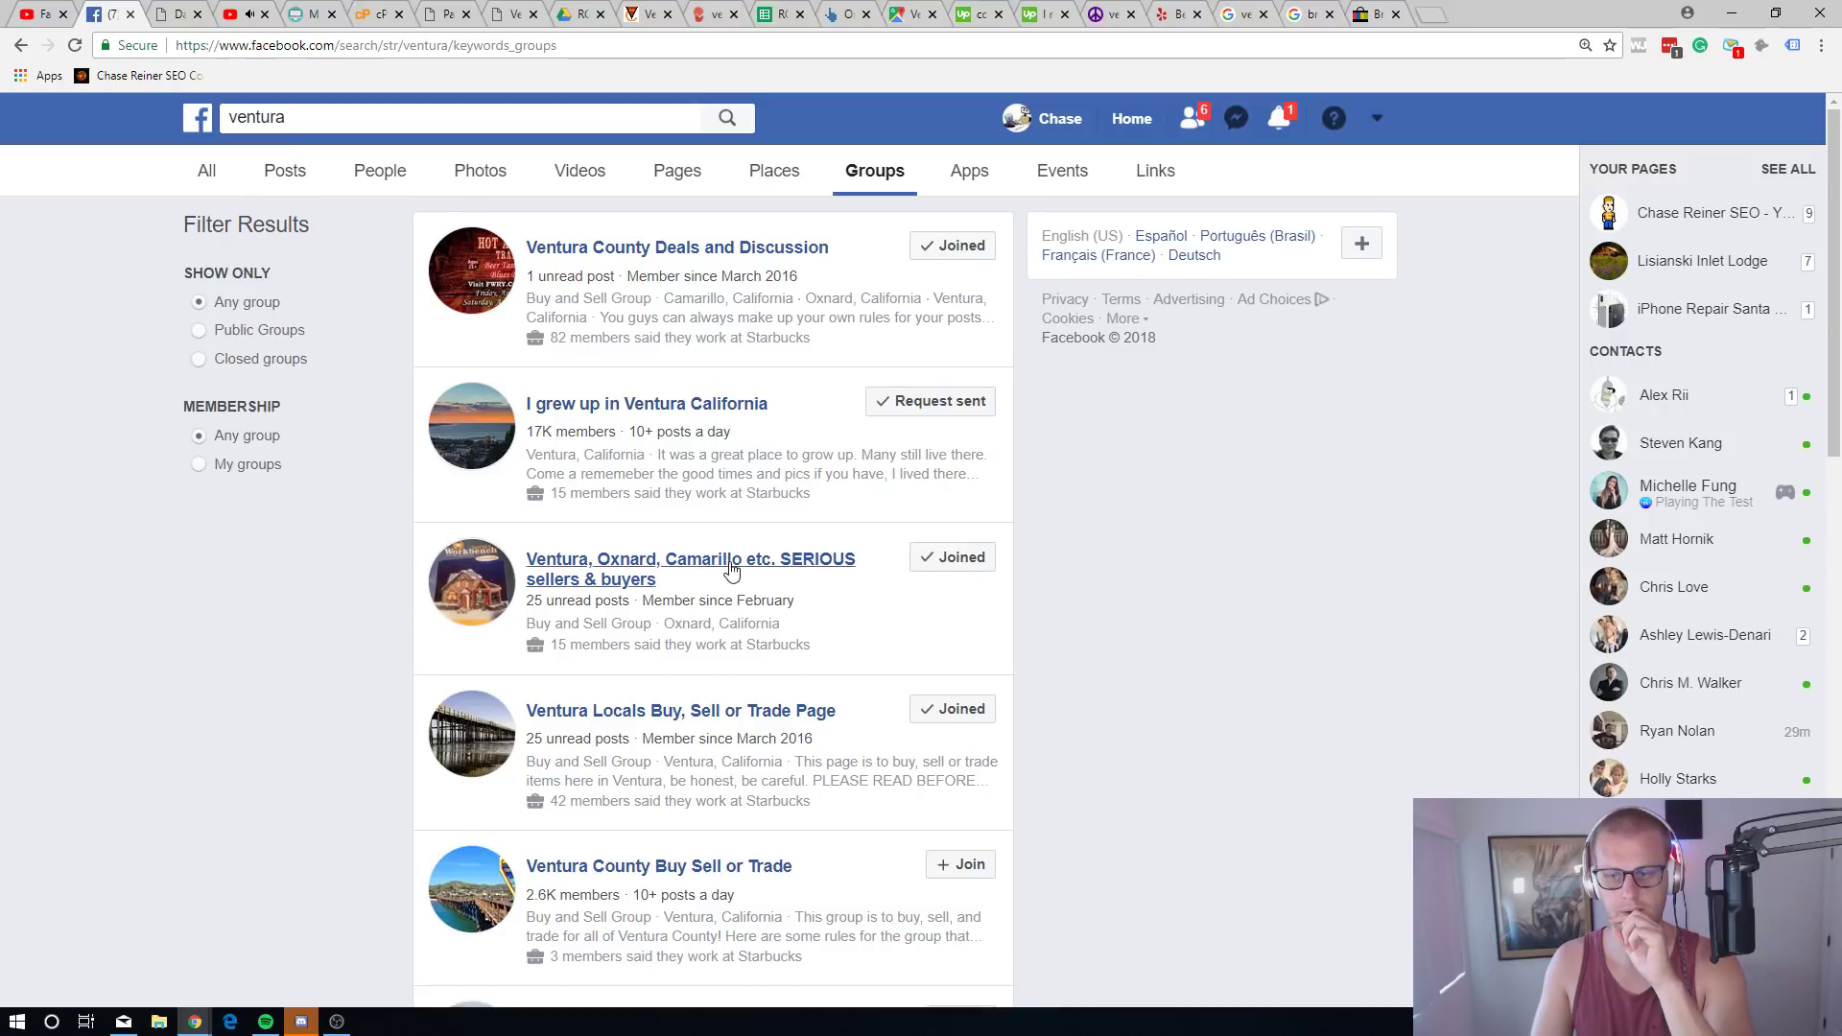
Request to join Ventura County Buy Sell or Trade, Ventura Buy Sell and Trade (city 'ventura'), and Ventura
scroll(729, 568, down, 4)
click(970, 491)
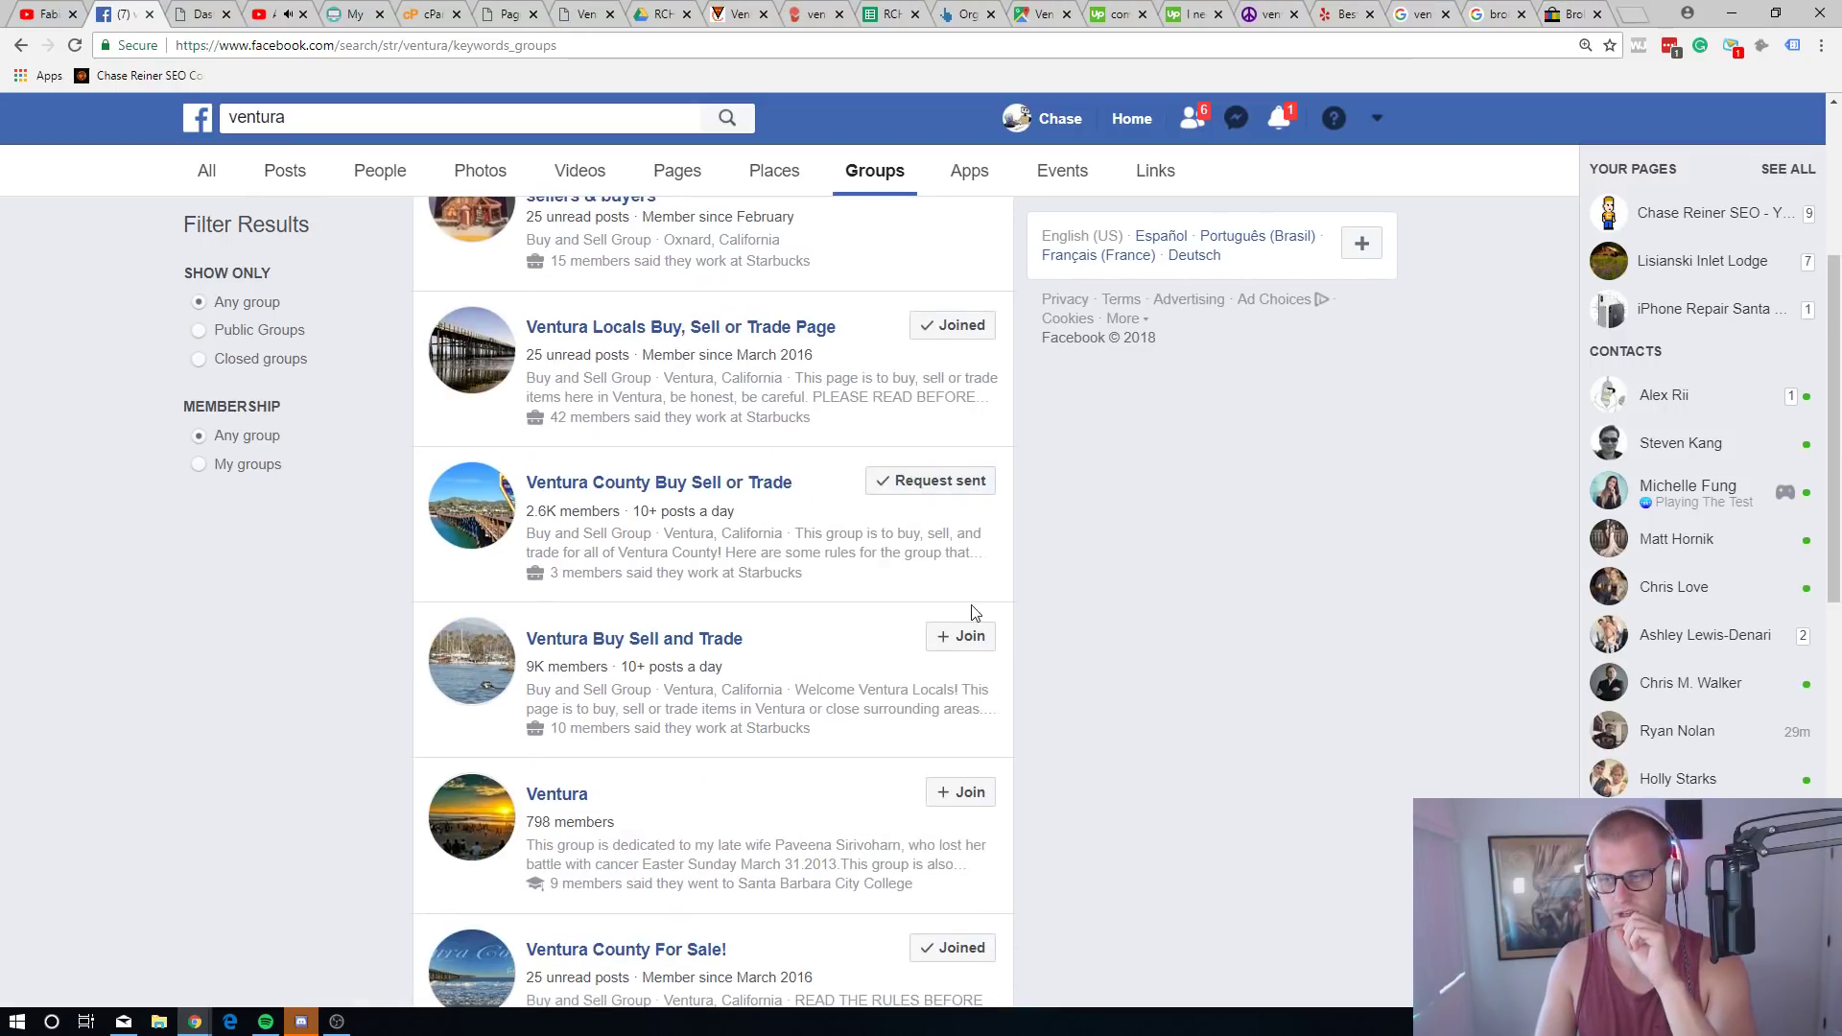
click(961, 637)
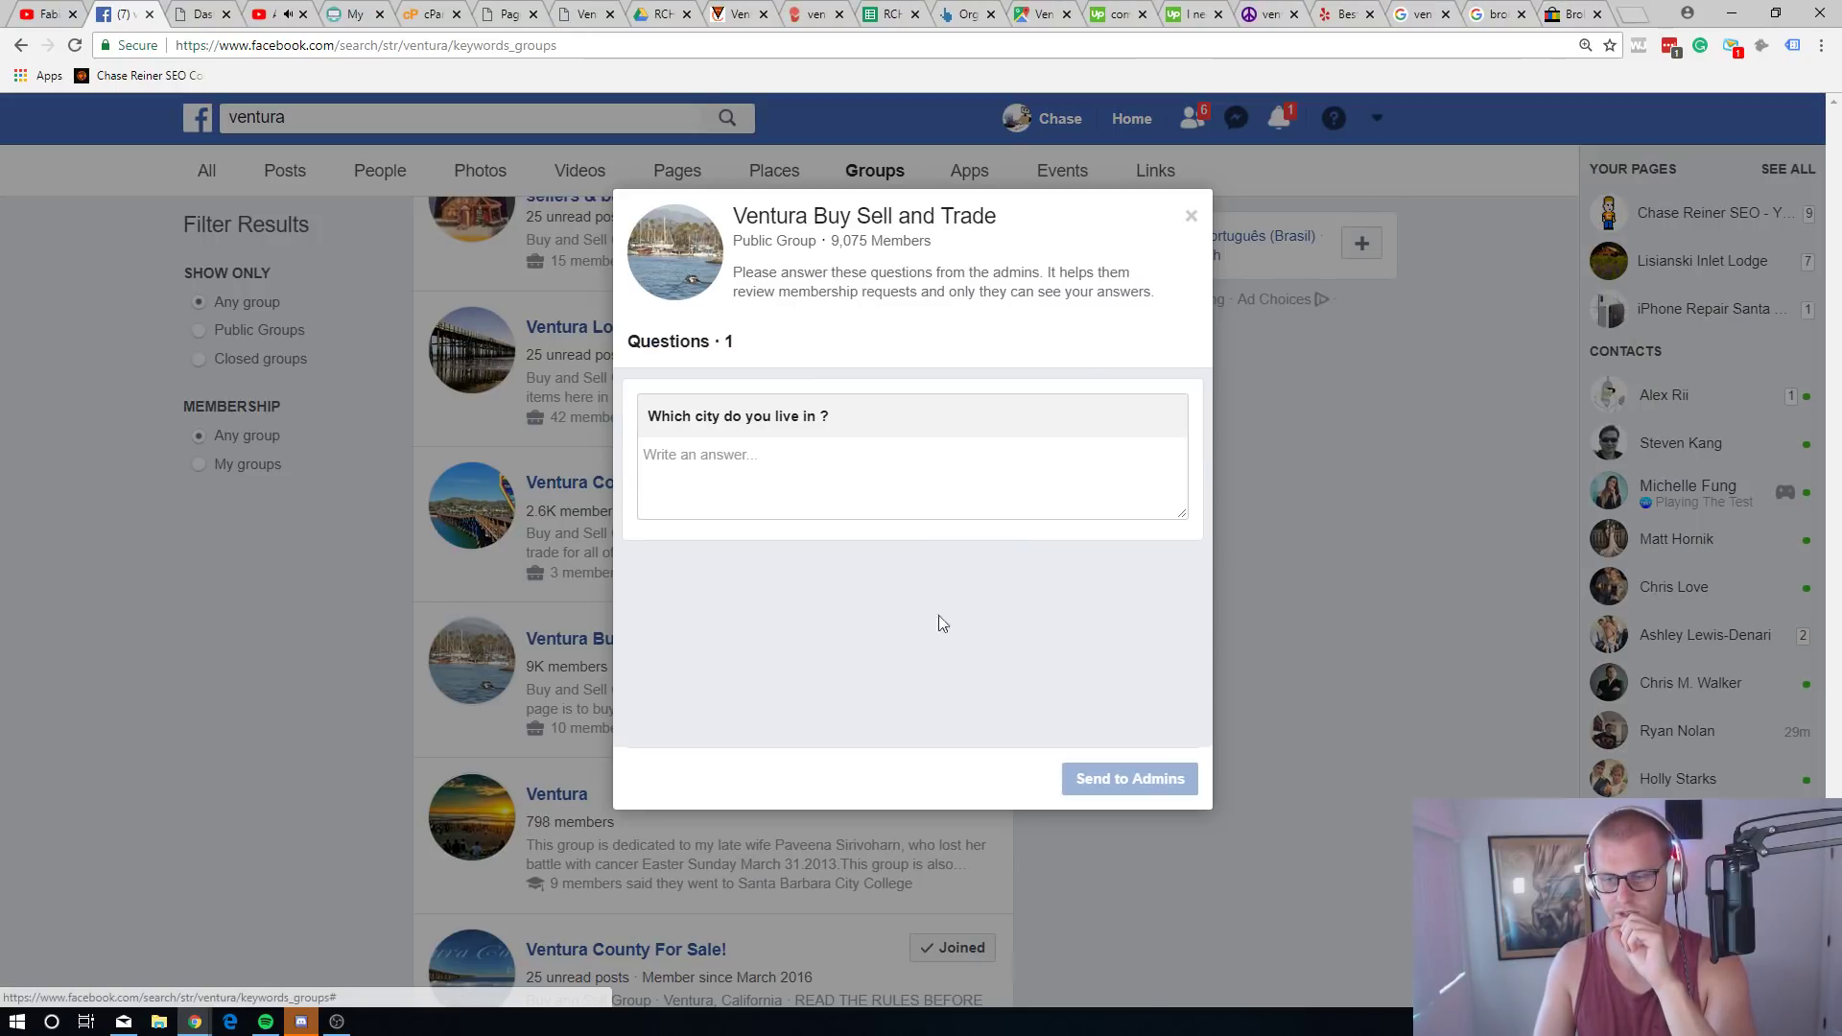
click(1003, 473)
text(d)
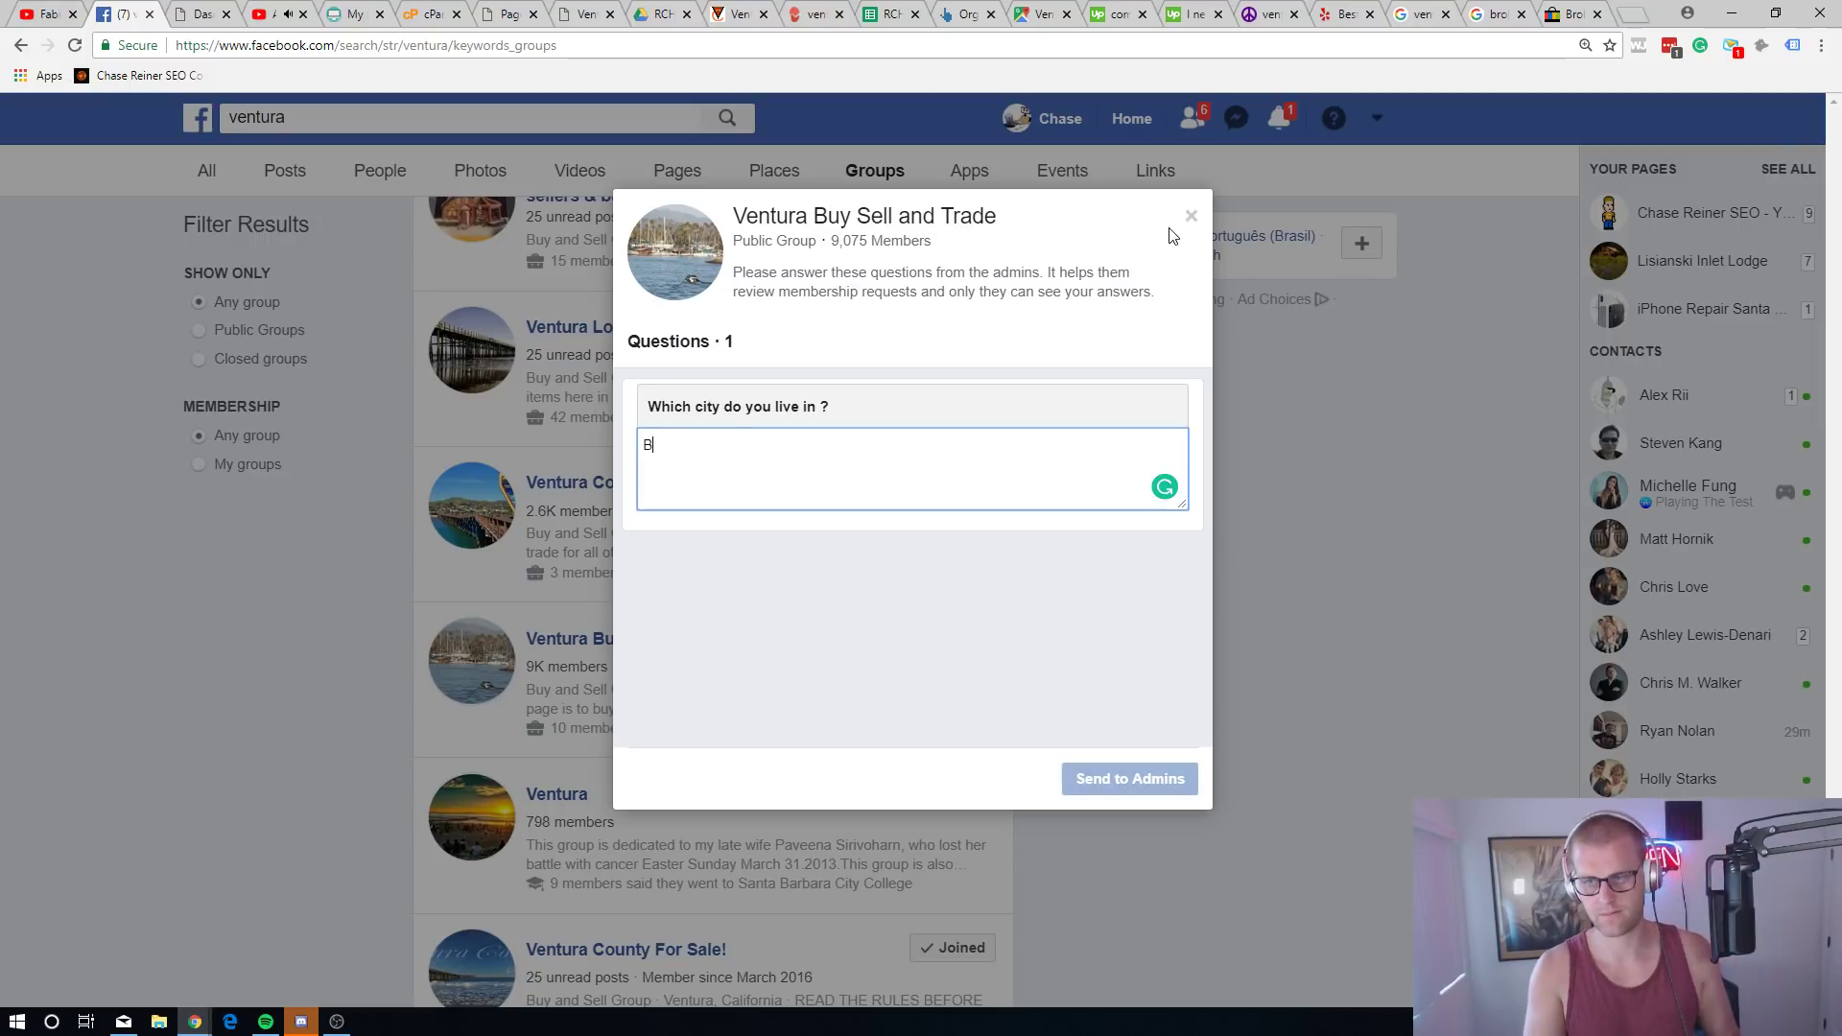
key(BackSpace)
text(ventura)
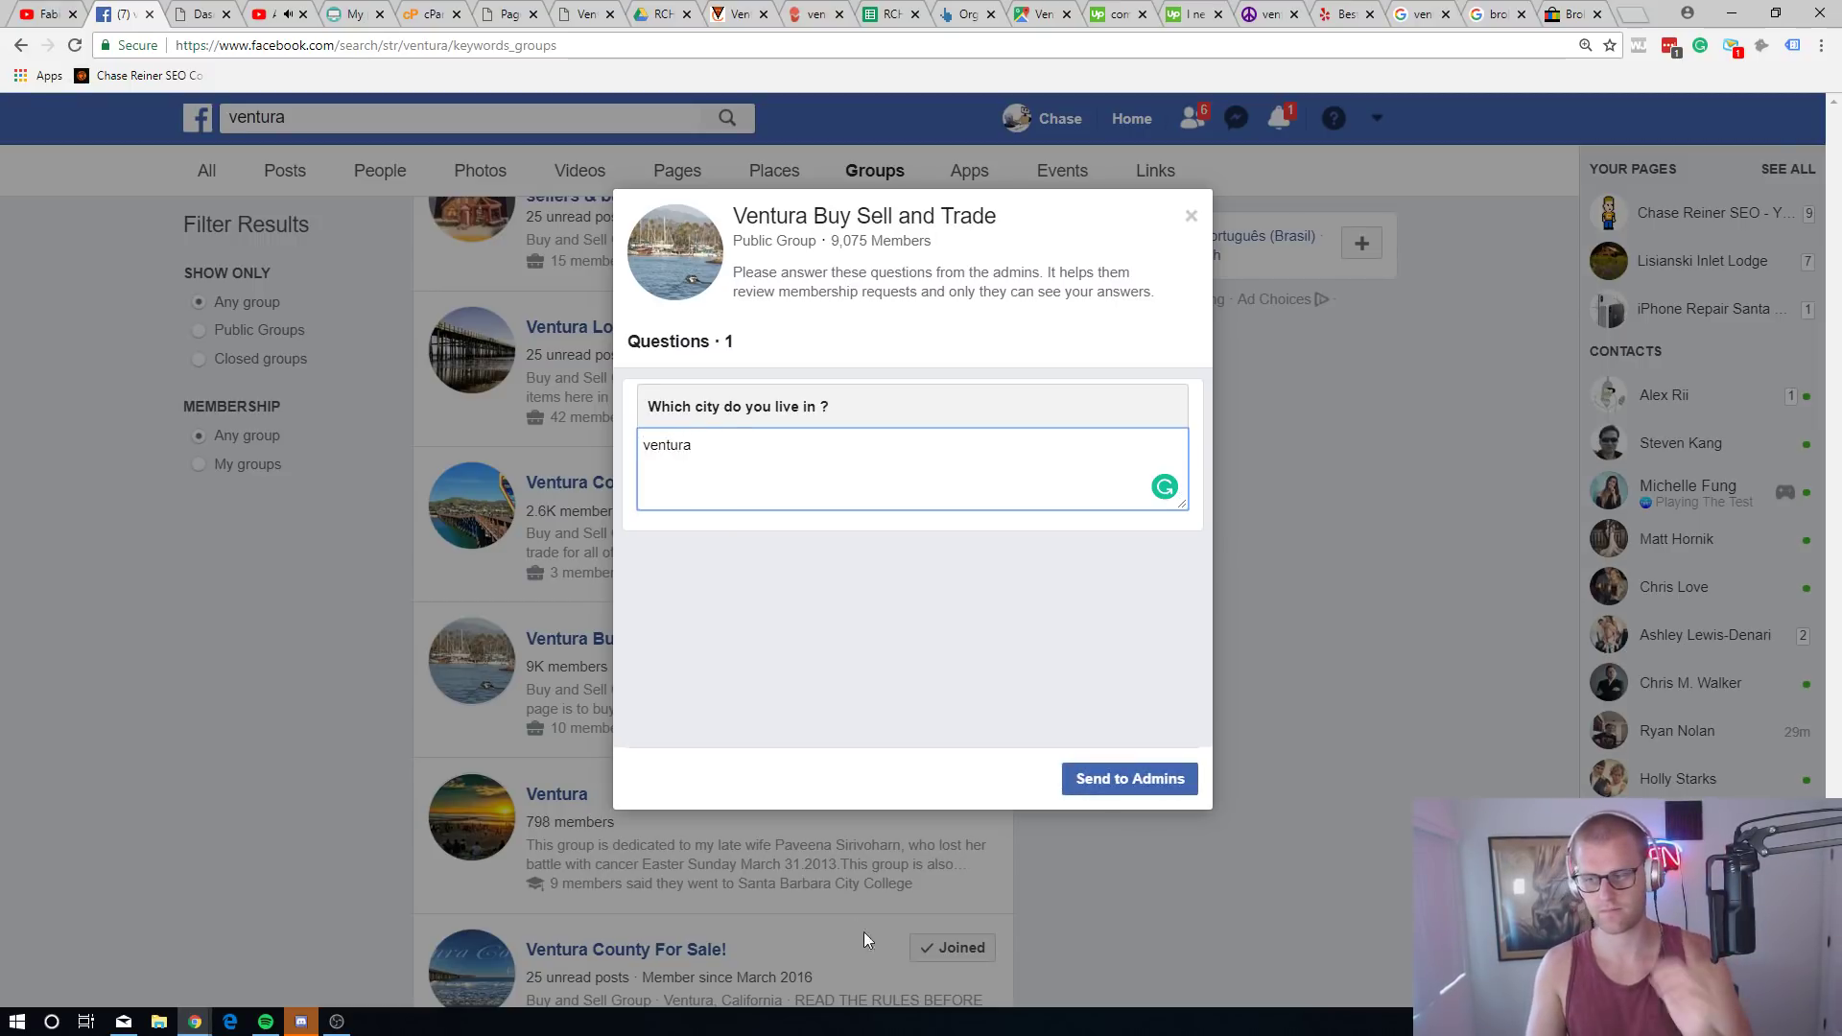
click(1129, 778)
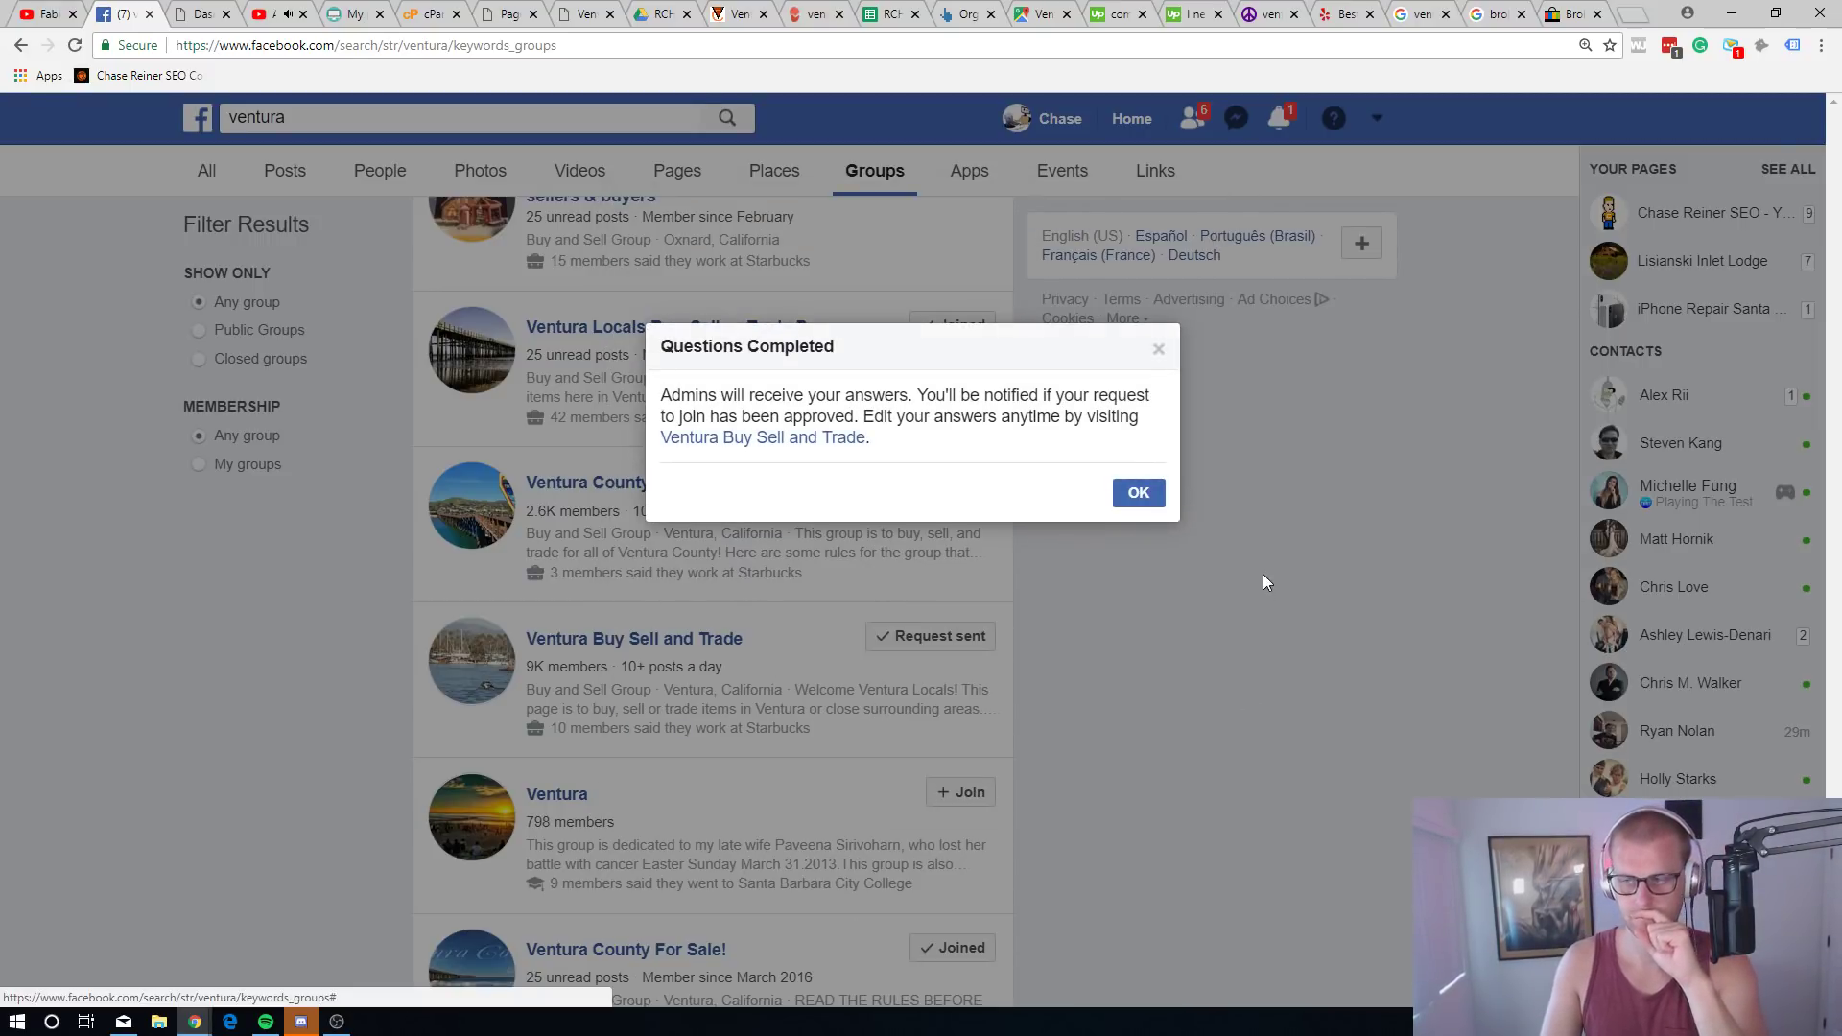
click(1135, 494)
scroll(978, 672, down, 2)
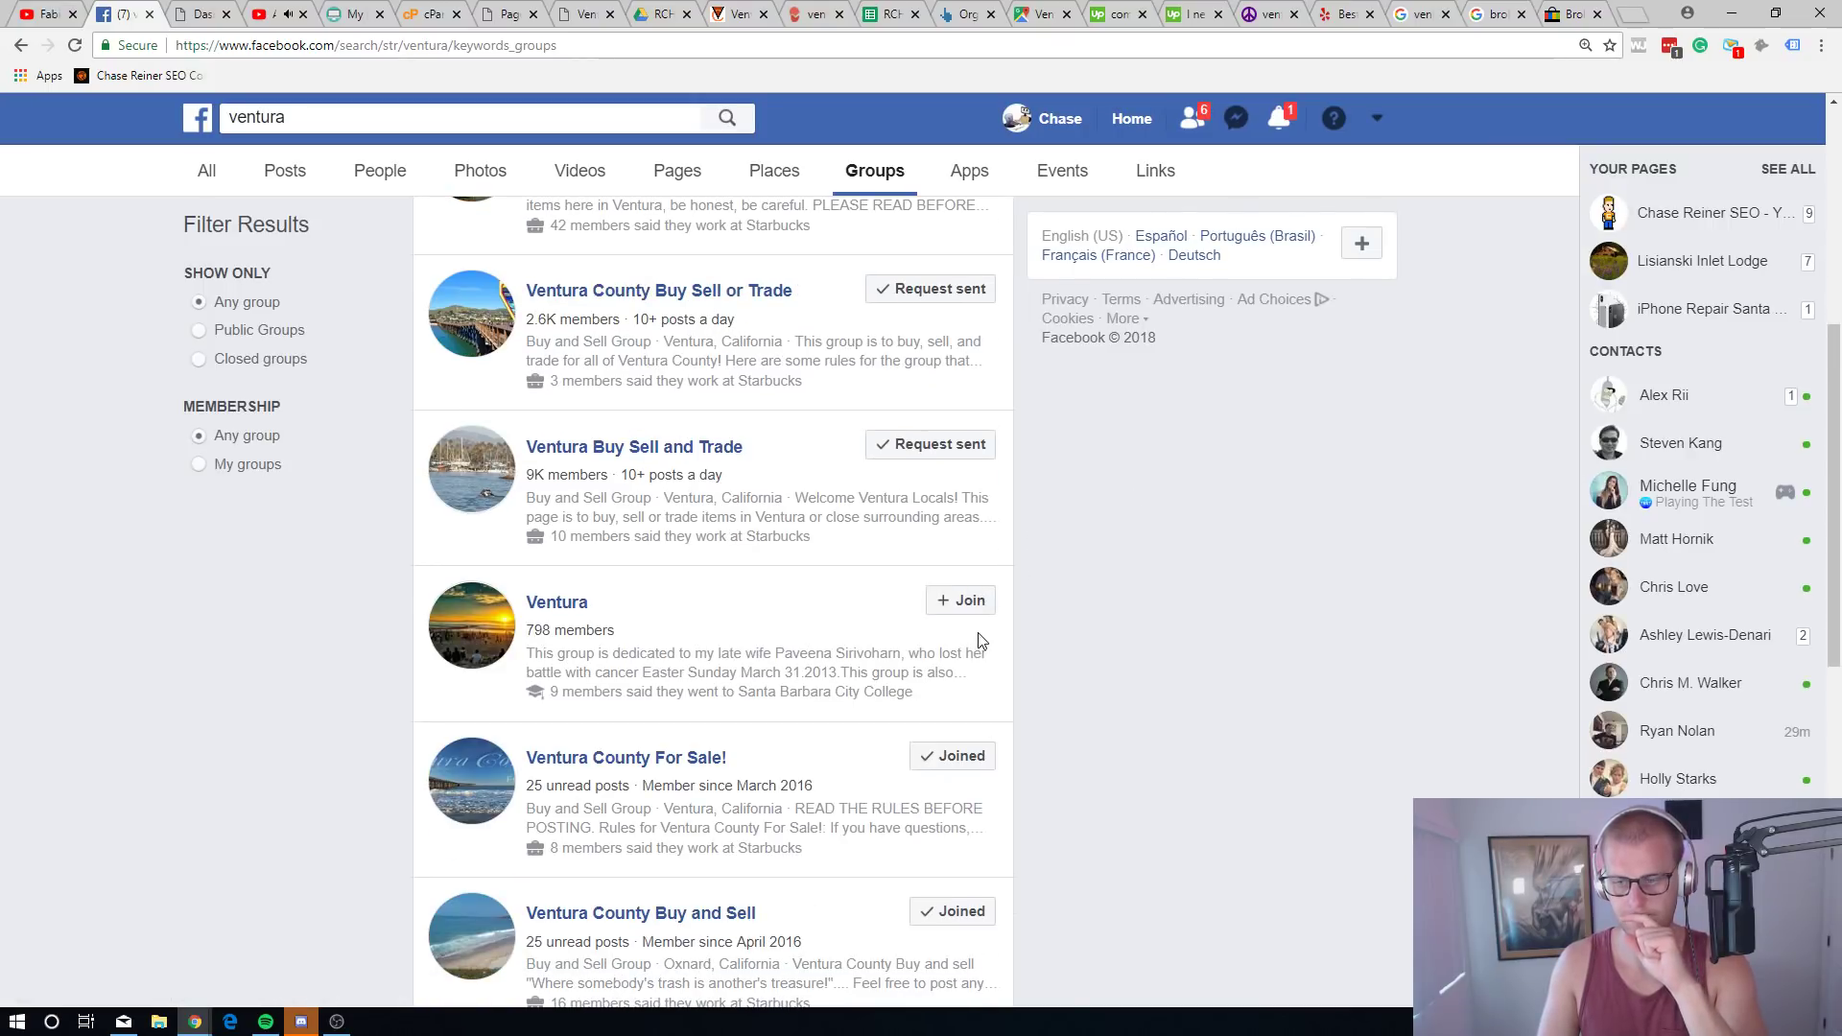
click(964, 602)
Open Ventura County For Sale! in a new tab and Ventura County Buy and Sell in a new window
scroll(960, 614, down, 2)
right_click(590, 568)
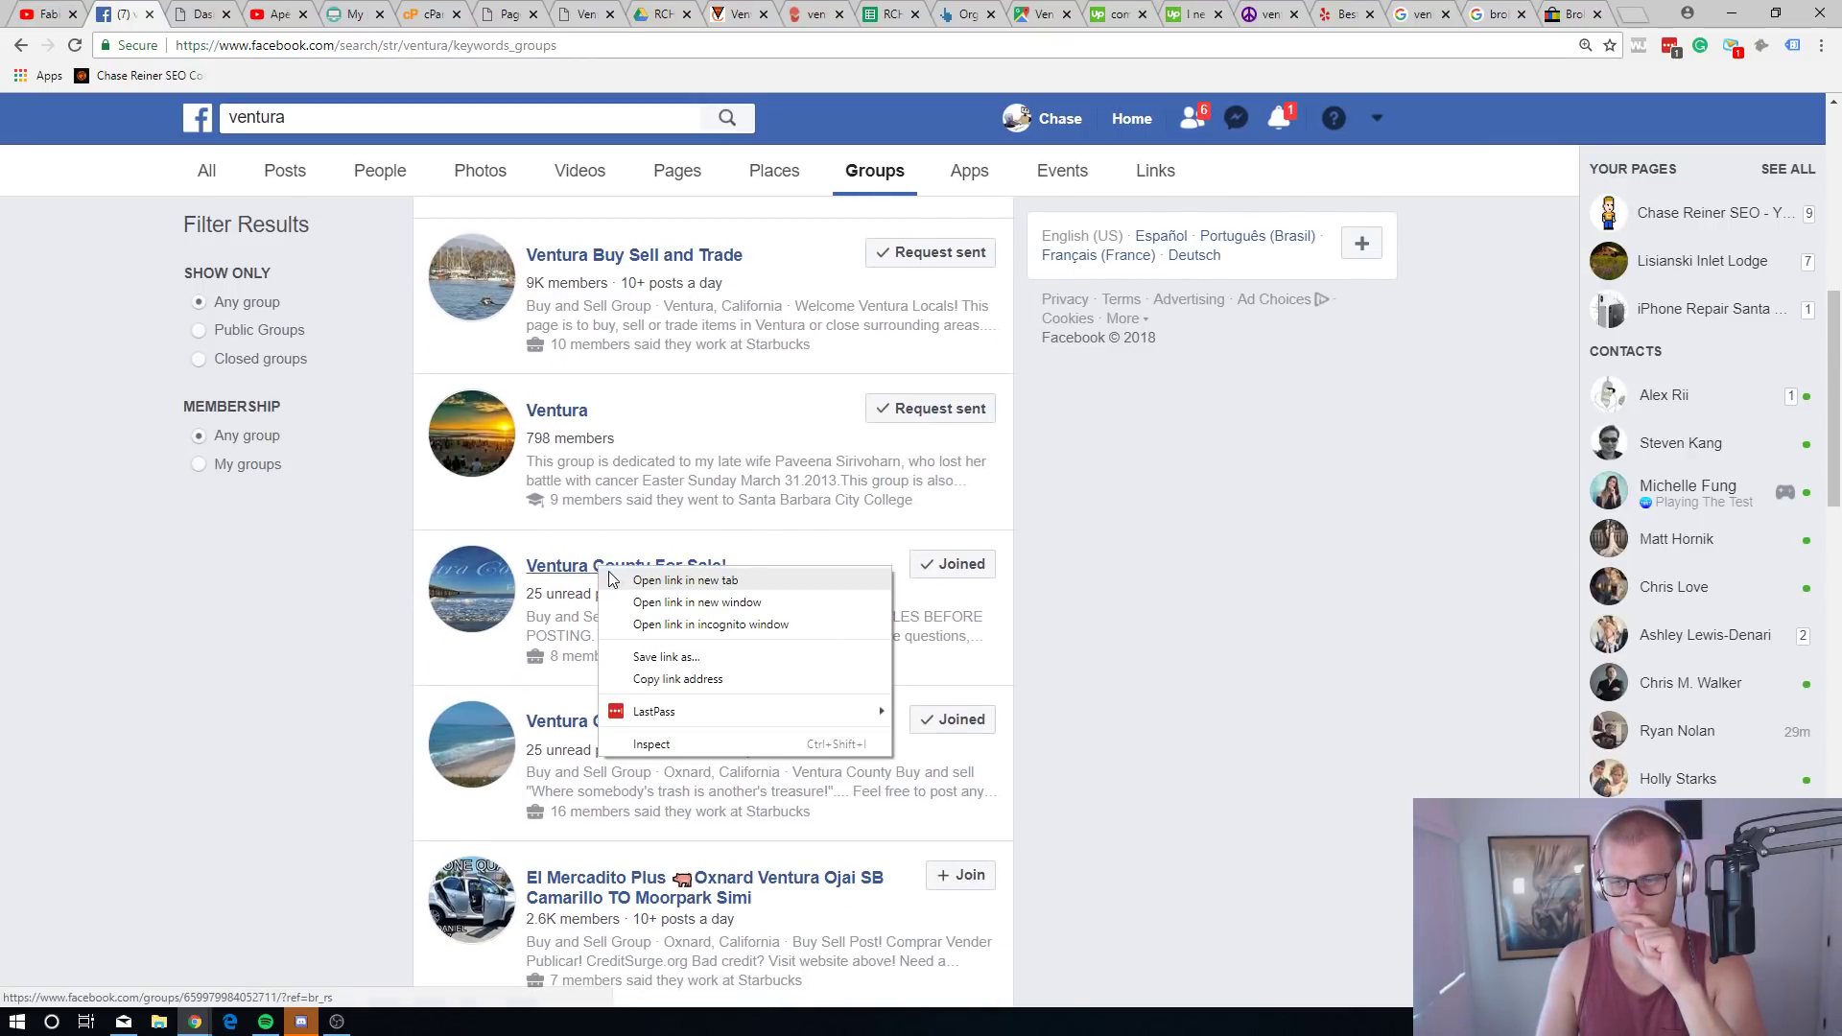
click(633, 583)
right_click(603, 721)
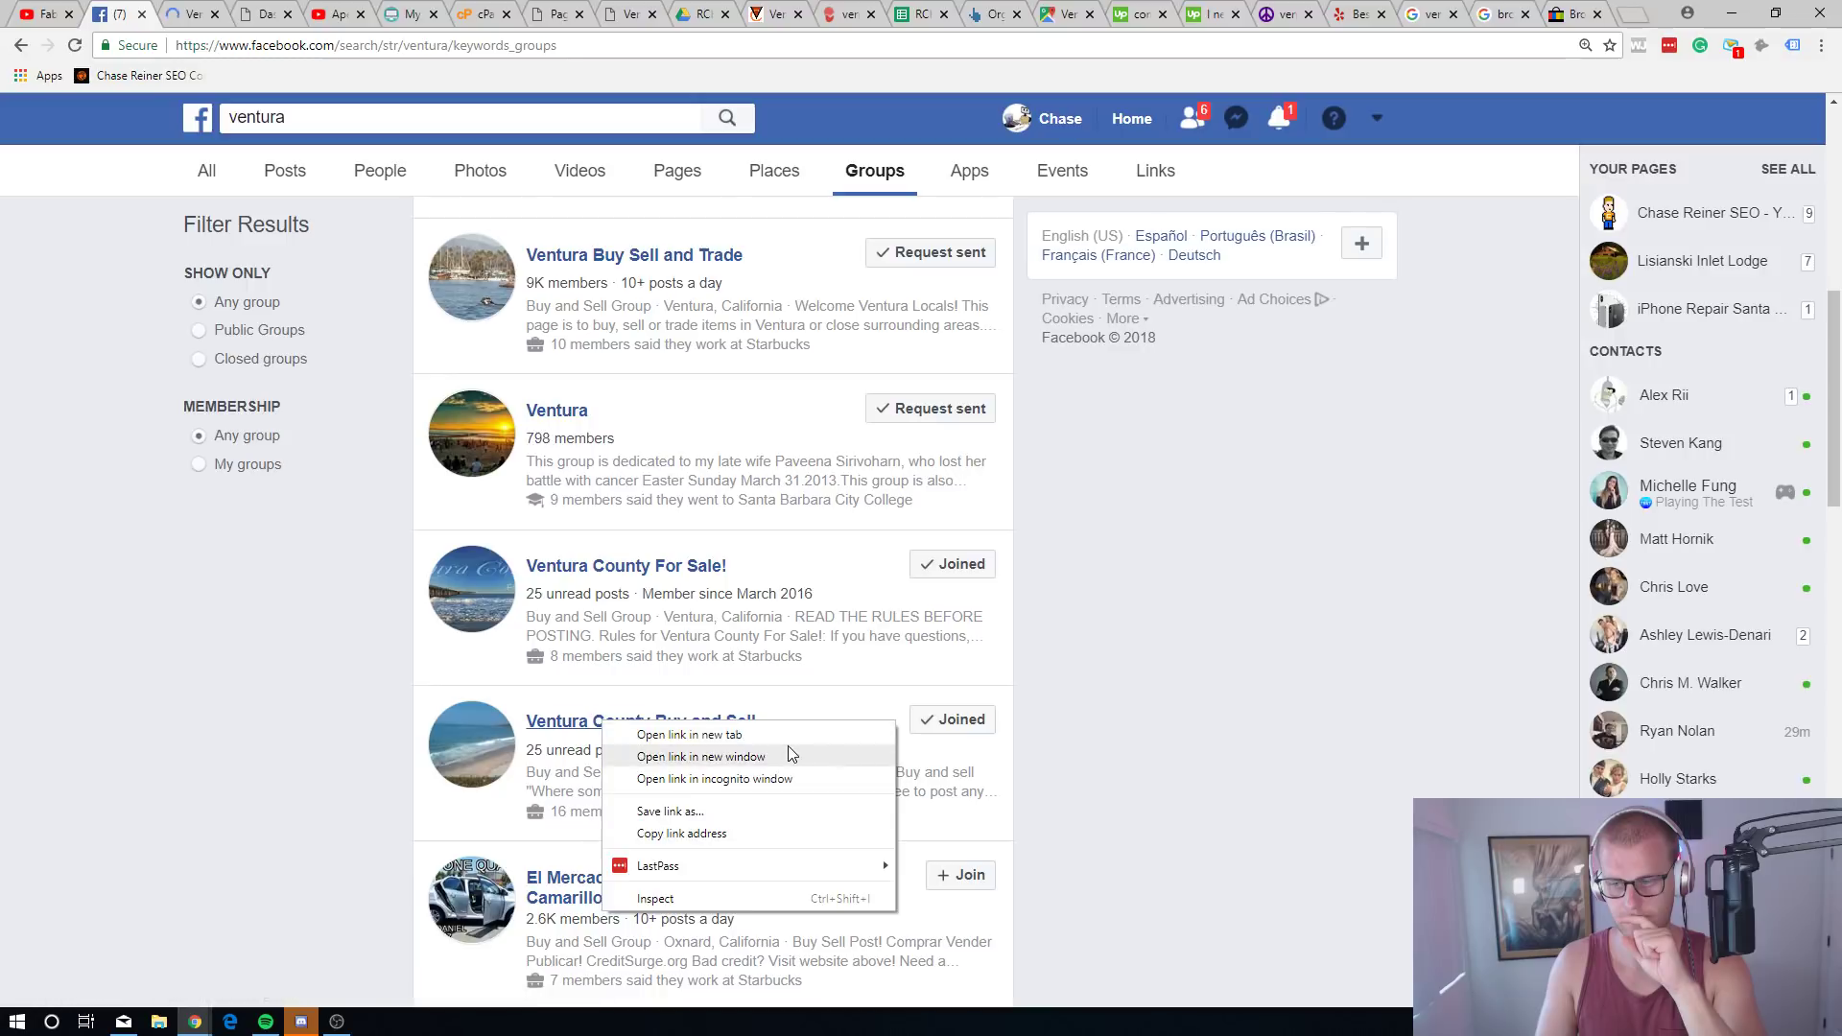
click(794, 752)
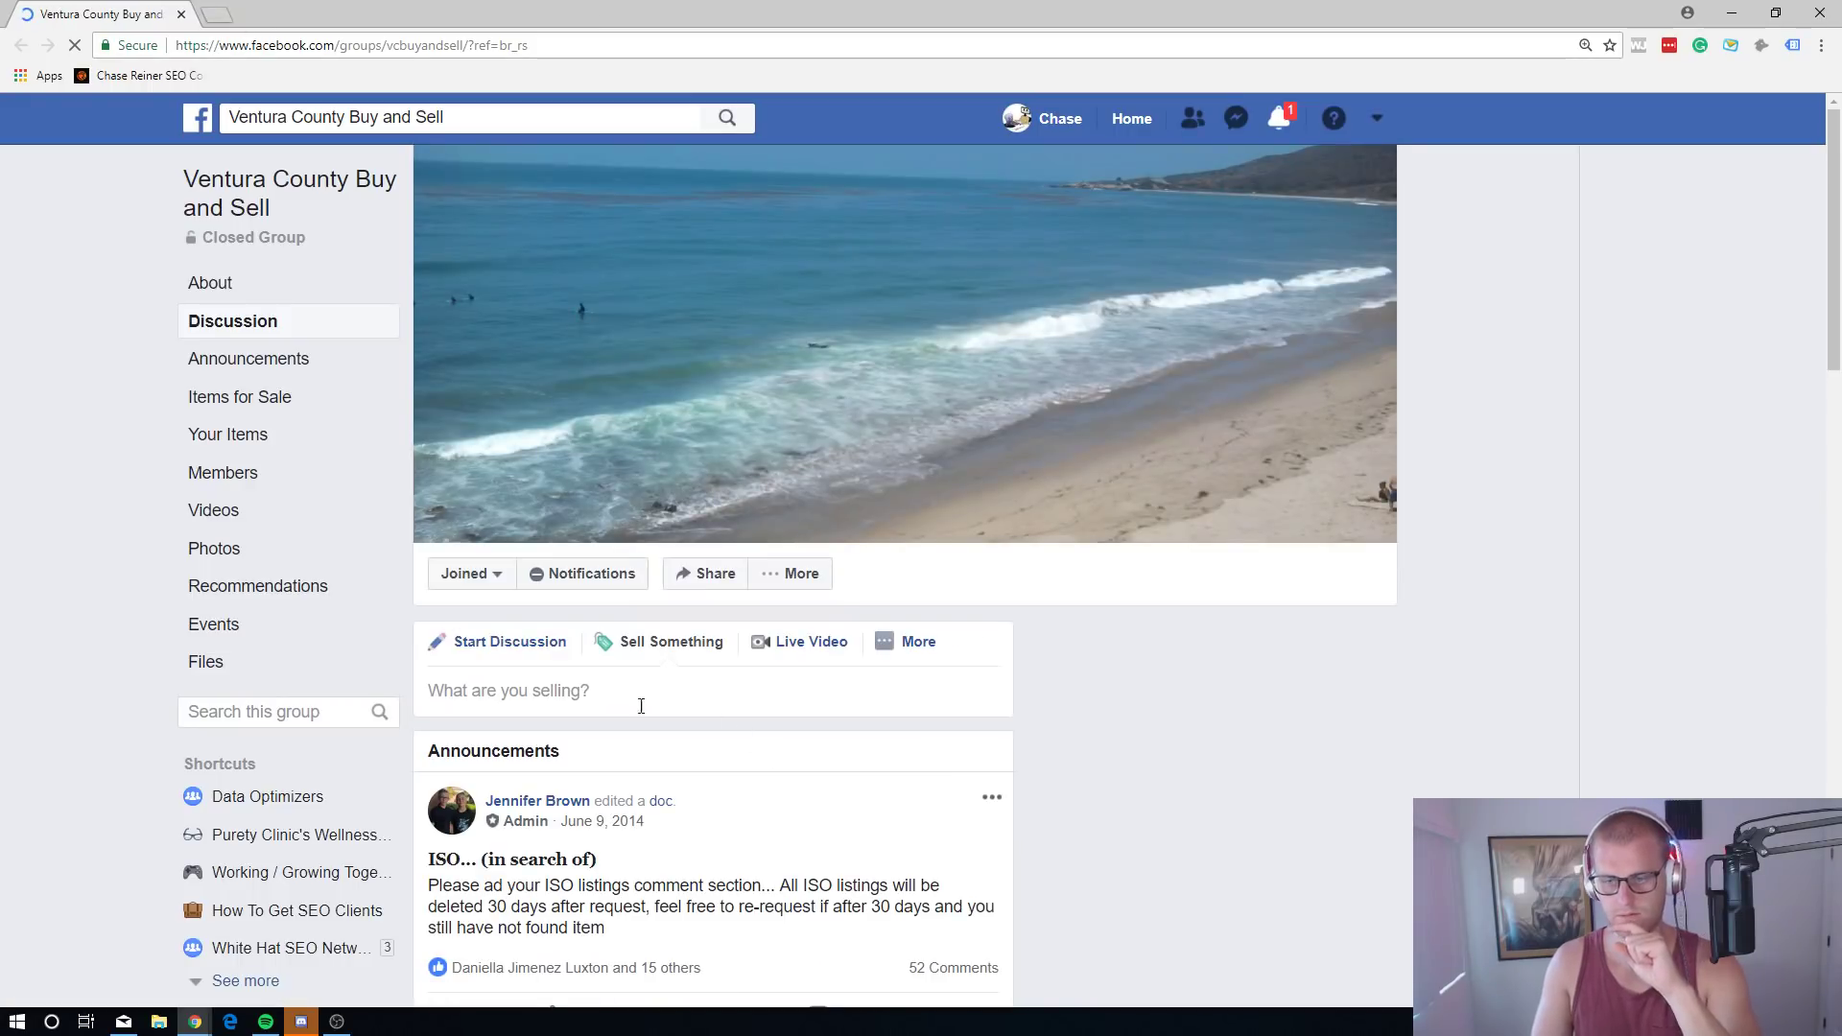
Paste the repair request into a group discussion draft, close that page, and check notifications
click(490, 642)
key(ctrl+v)
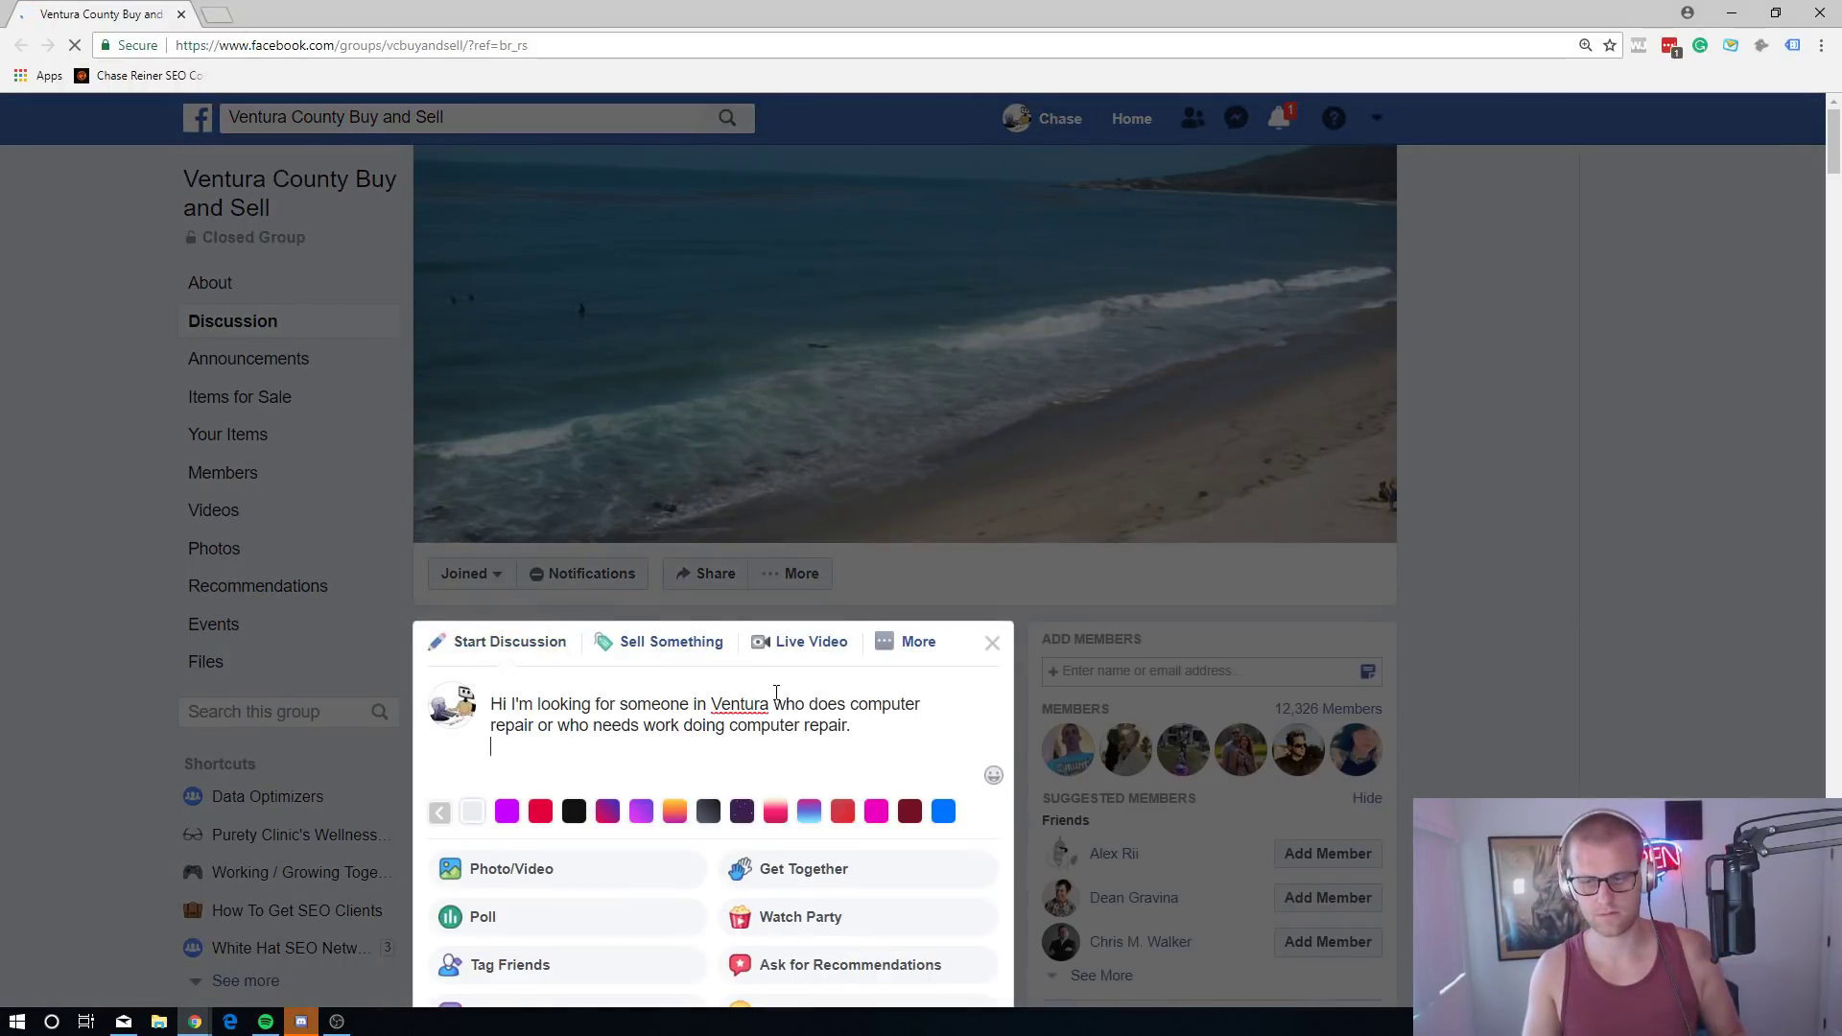
scroll(969, 695, down, 4)
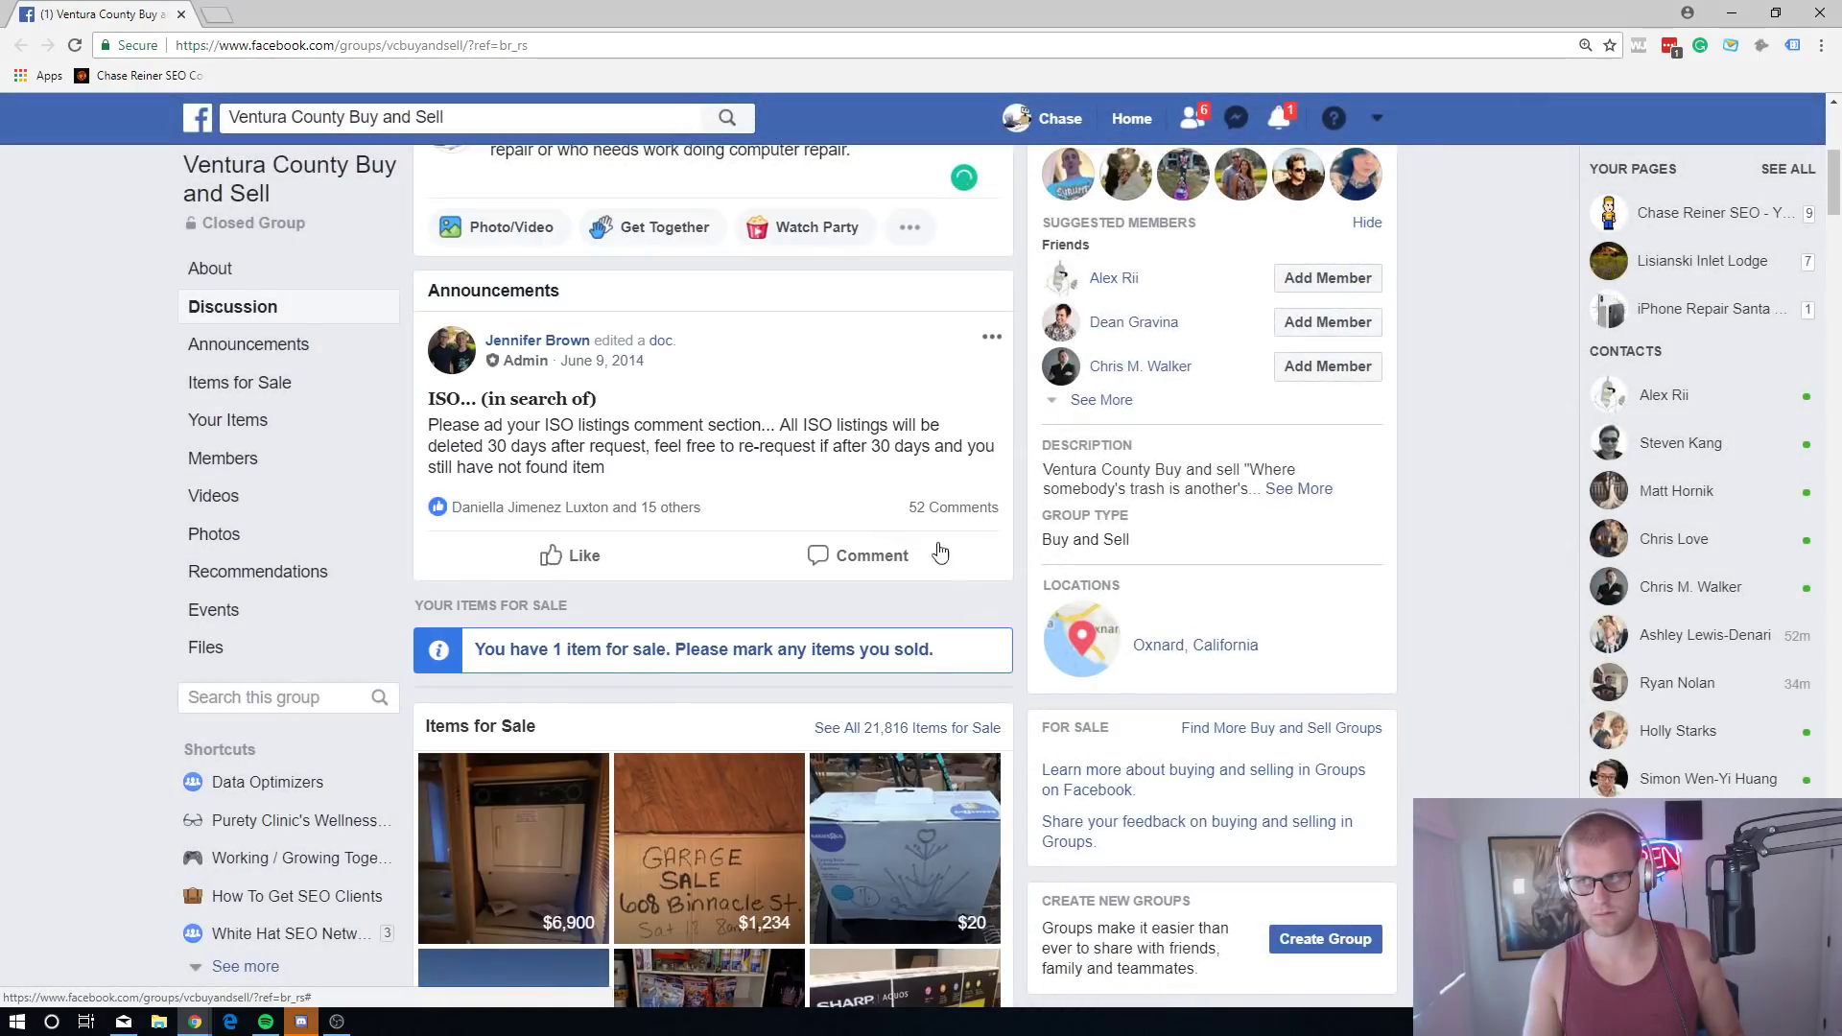
click(760, 194)
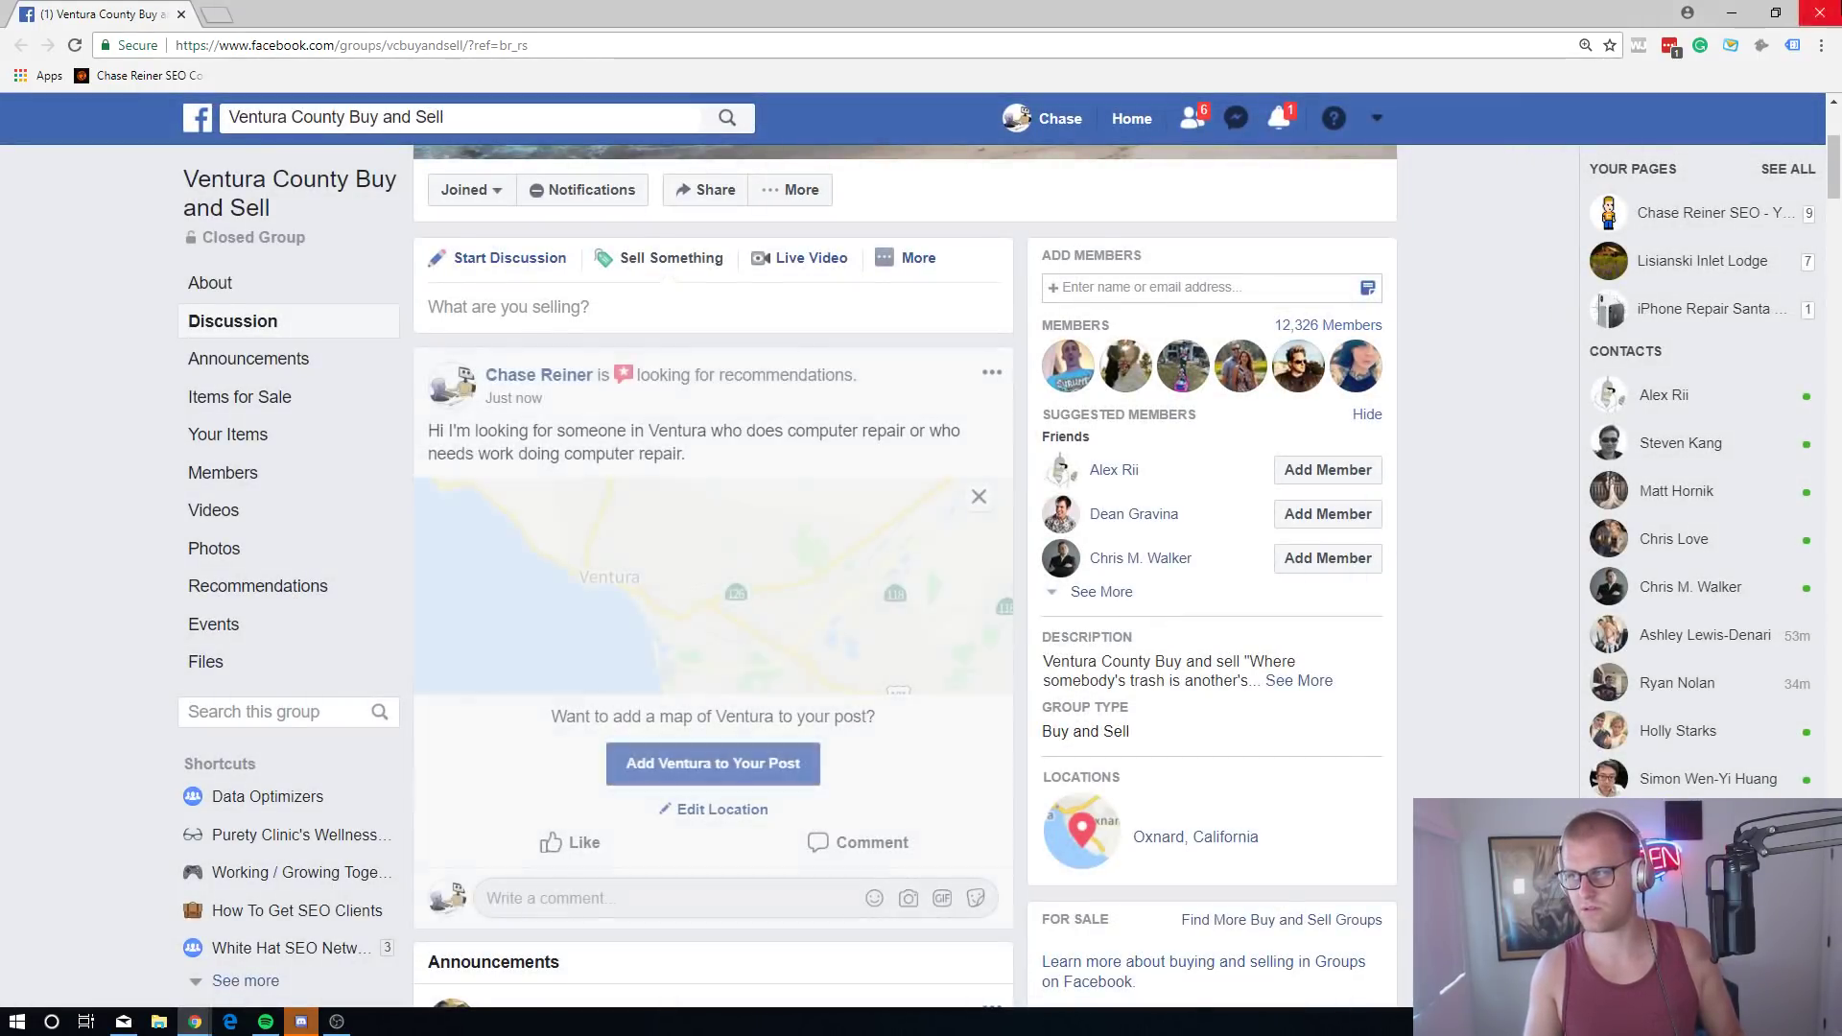
click(1821, 12)
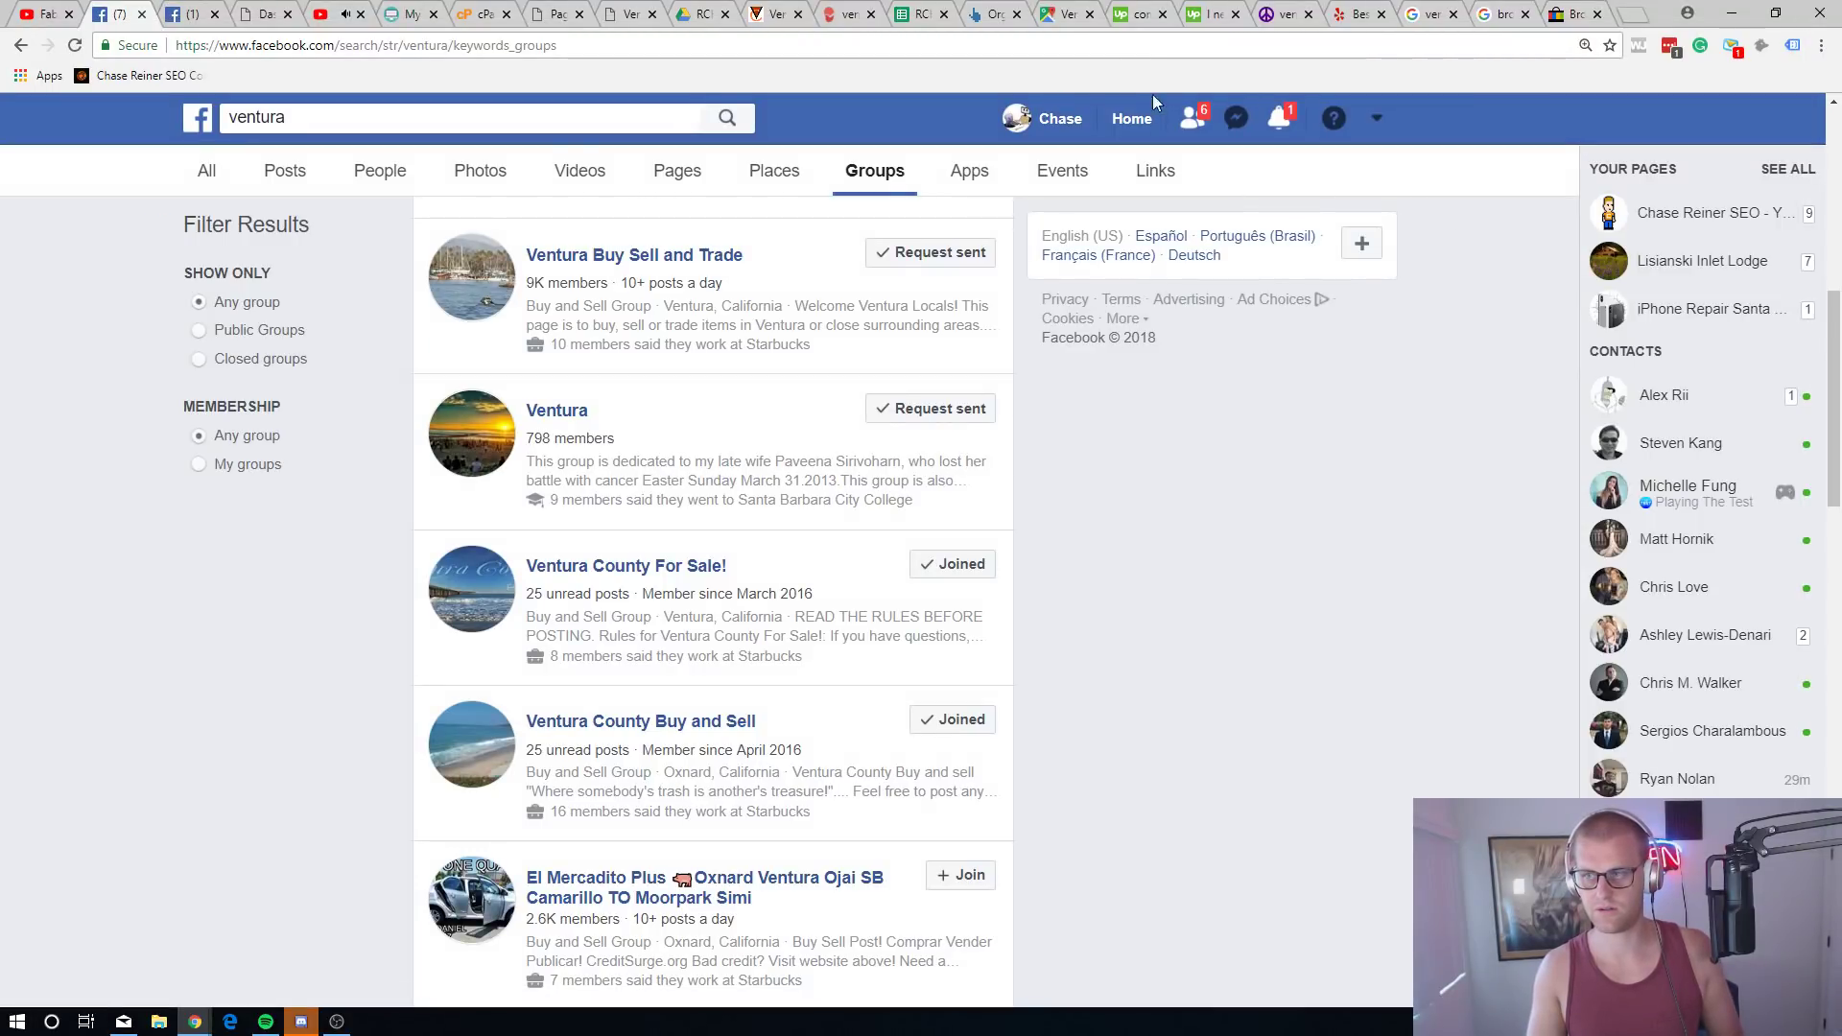
click(1280, 117)
click(1368, 503)
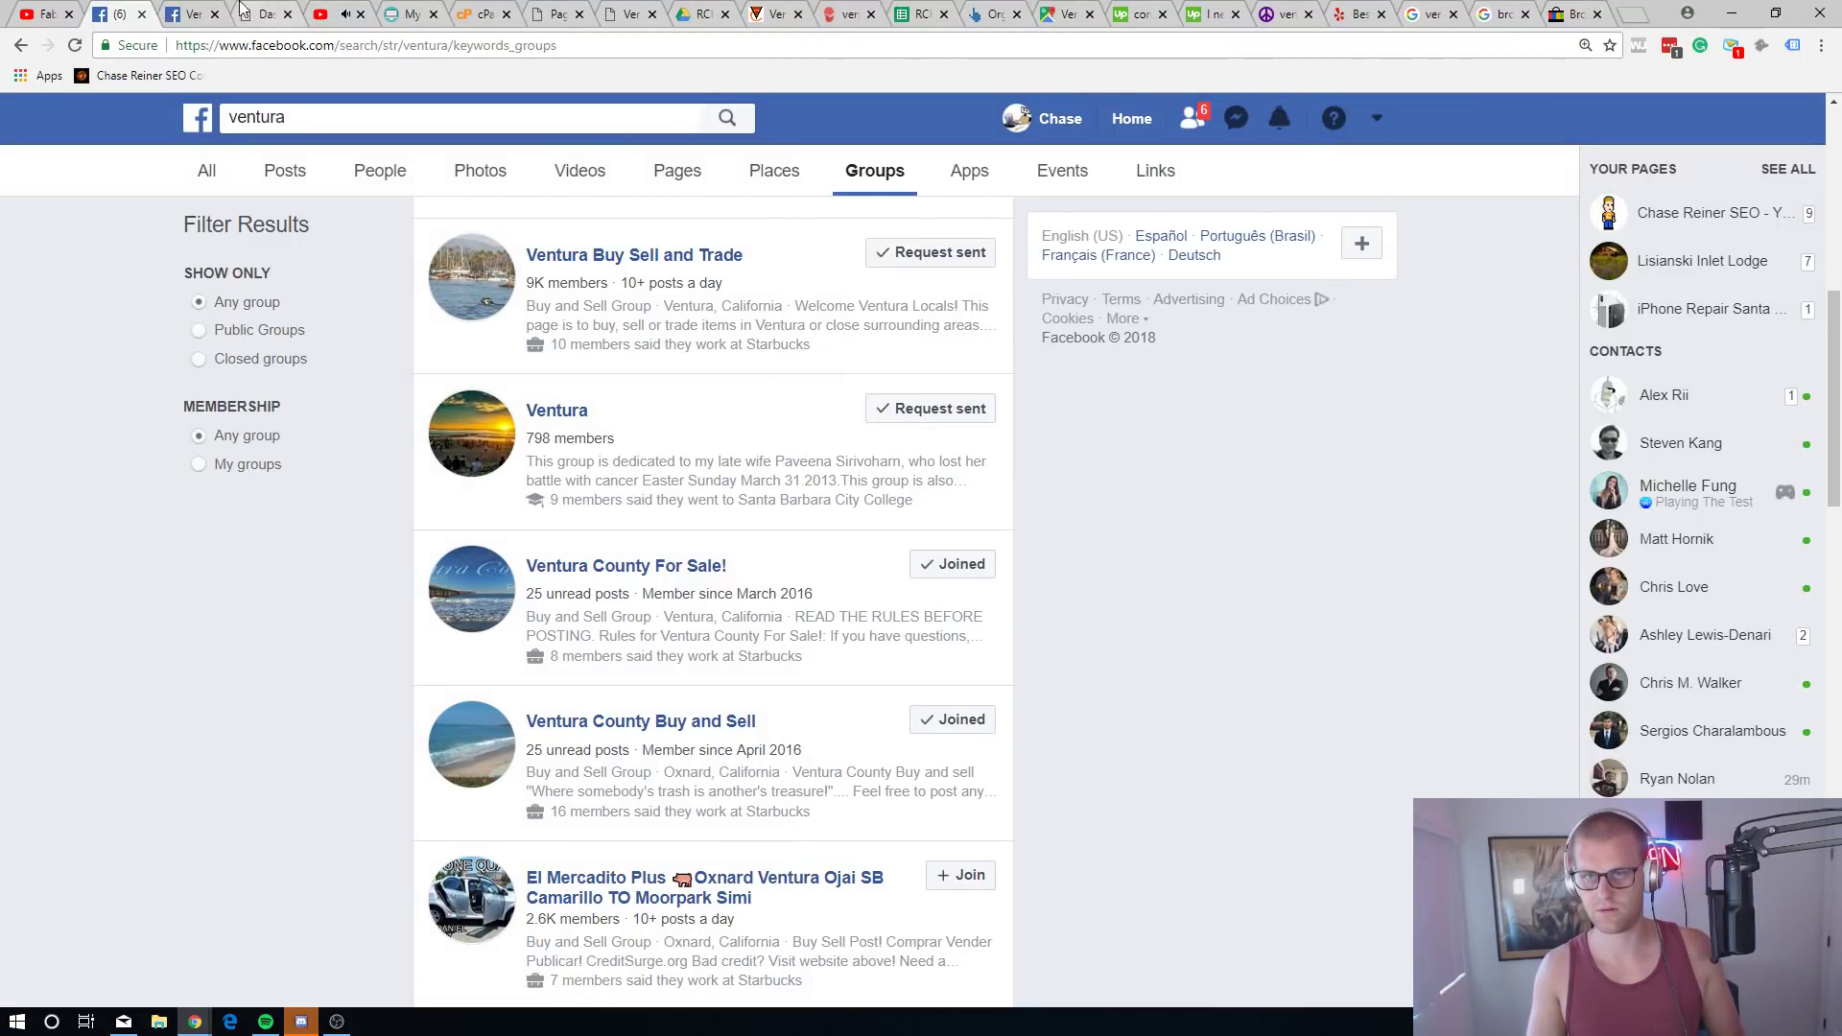
Publish the repair request as a discussion in Ventura County For Sale!
click(202, 13)
click(548, 645)
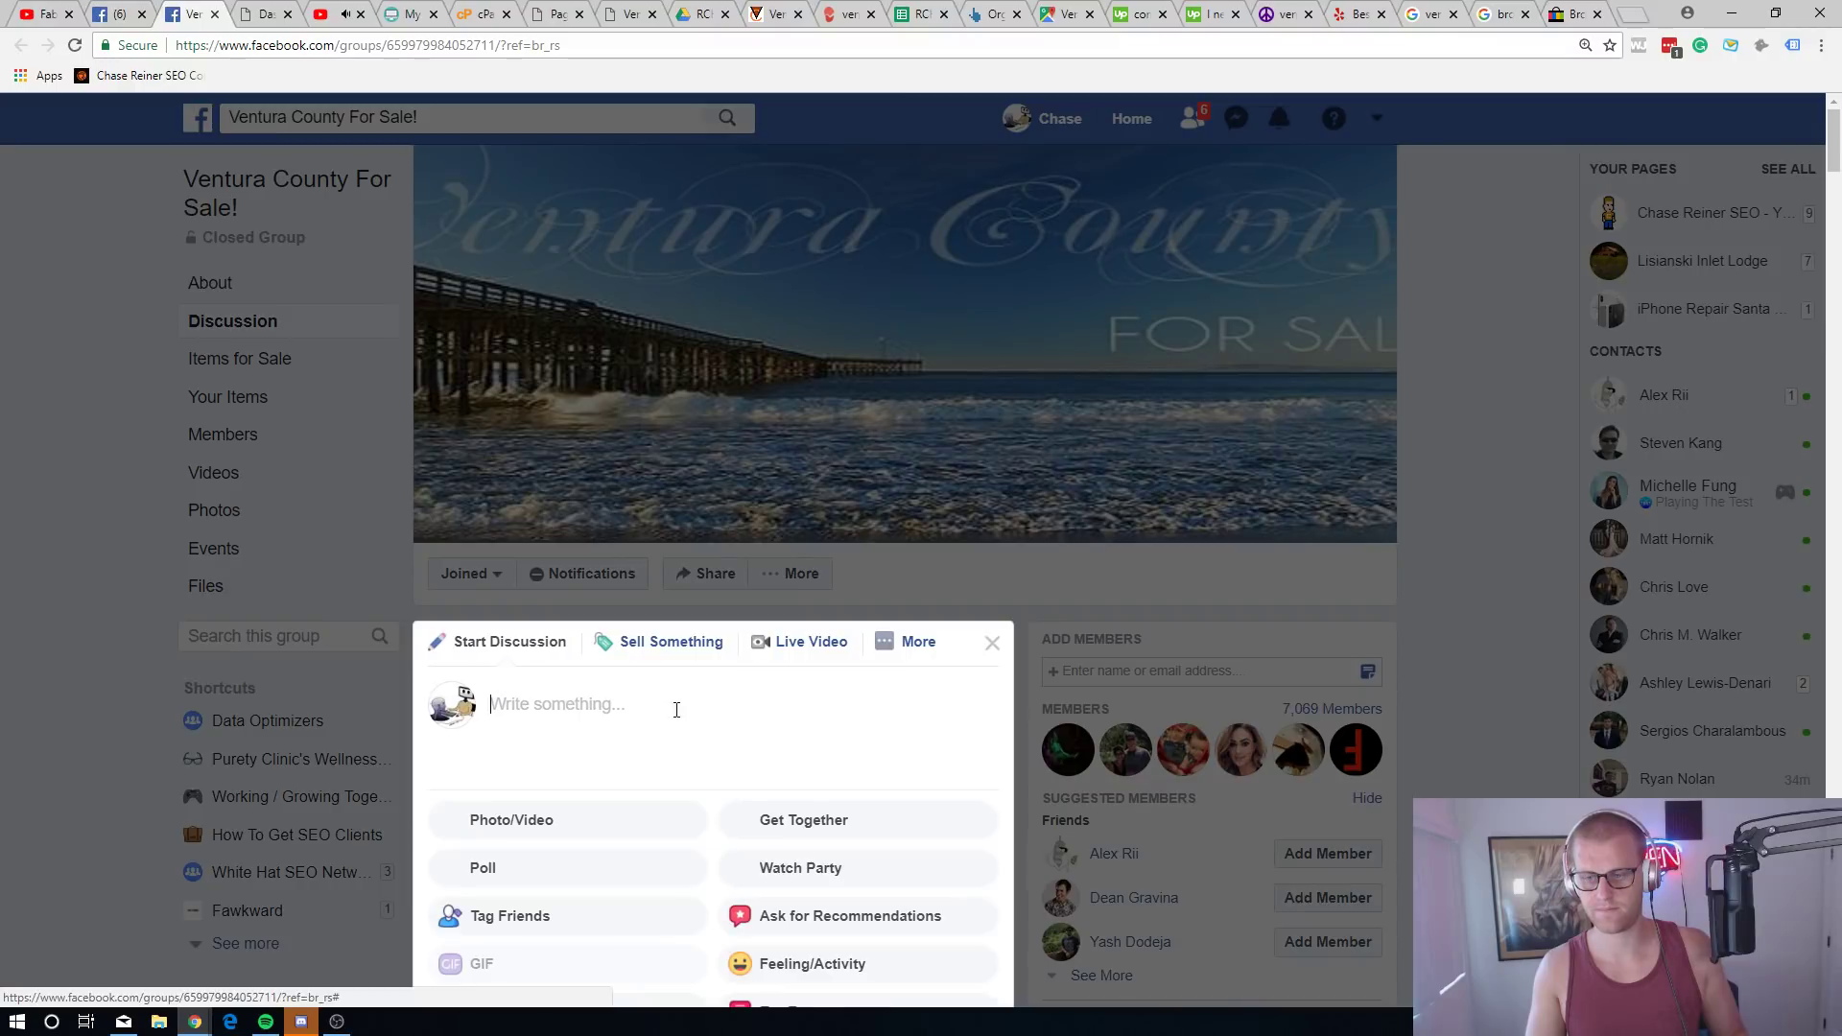
text(Hi I'm looking for someone in Ventura who does computer repair or who needs work doing computer repair.)
click(958, 778)
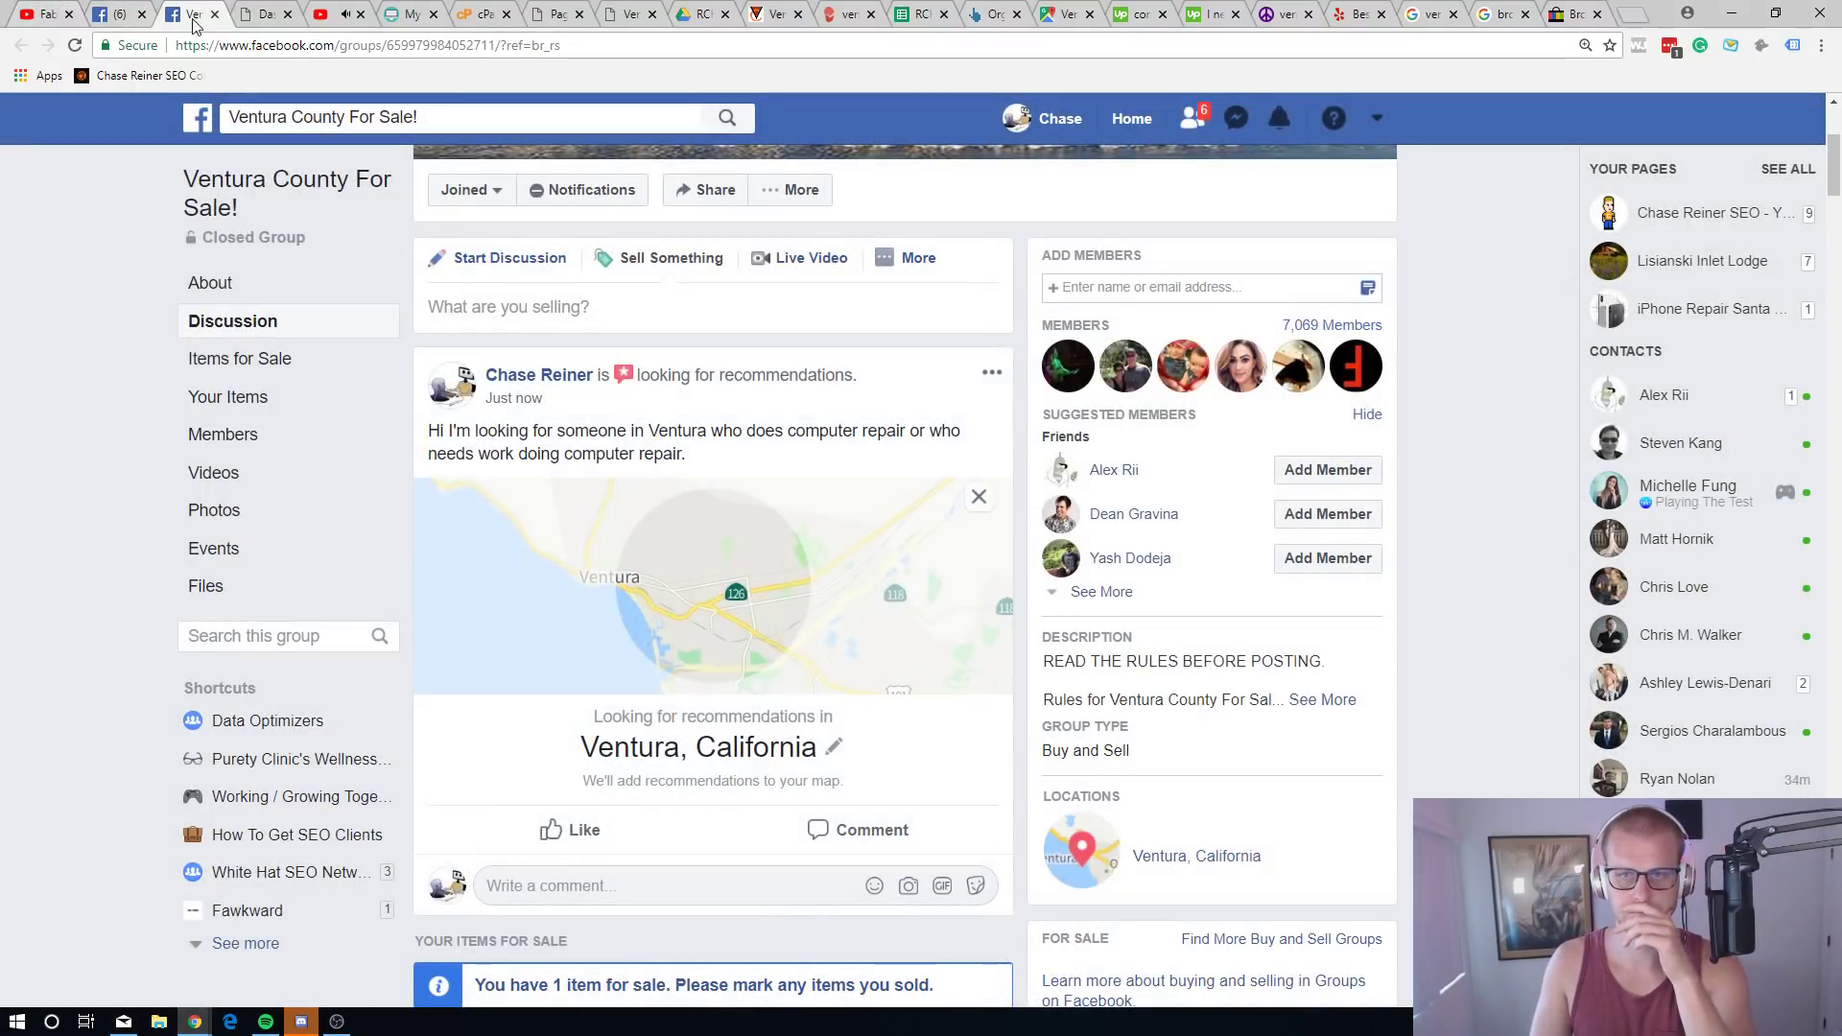
click(217, 14)
Open Little Peeps Swap & Sell (Ventura) in a new tab and publish the repair request there
scroll(864, 472, down, 8)
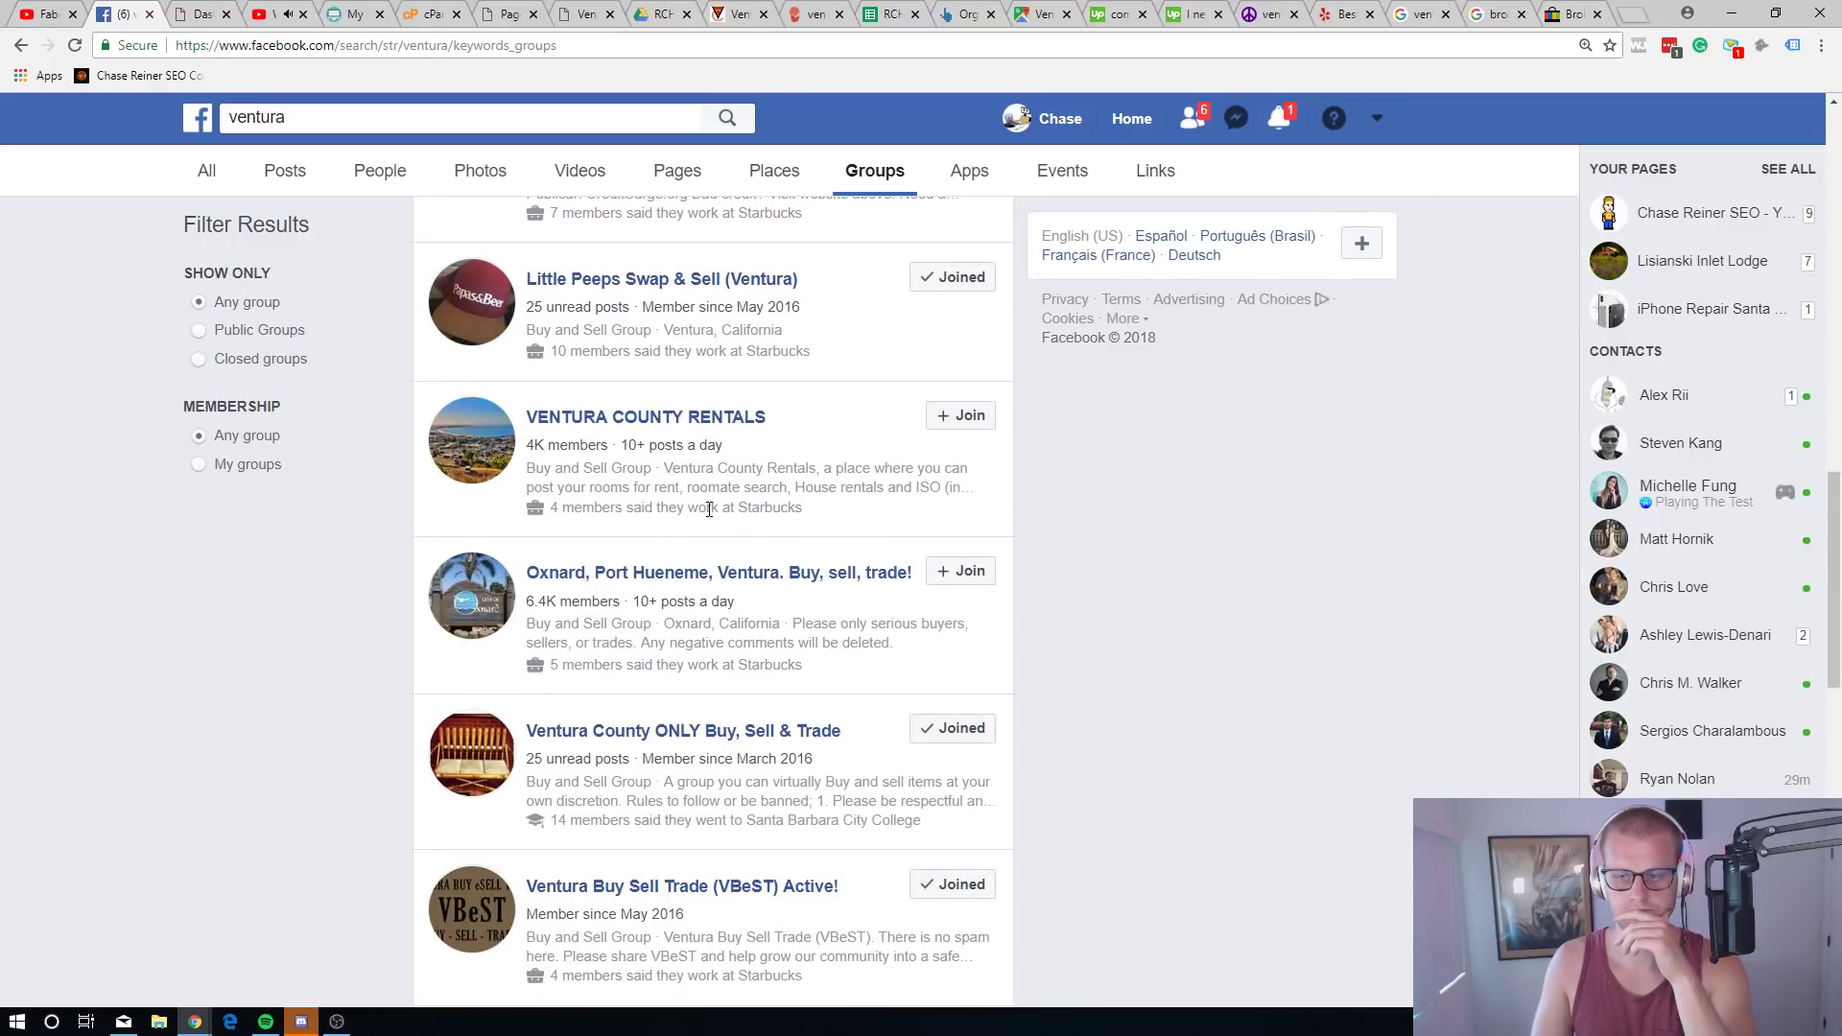
right_click(756, 290)
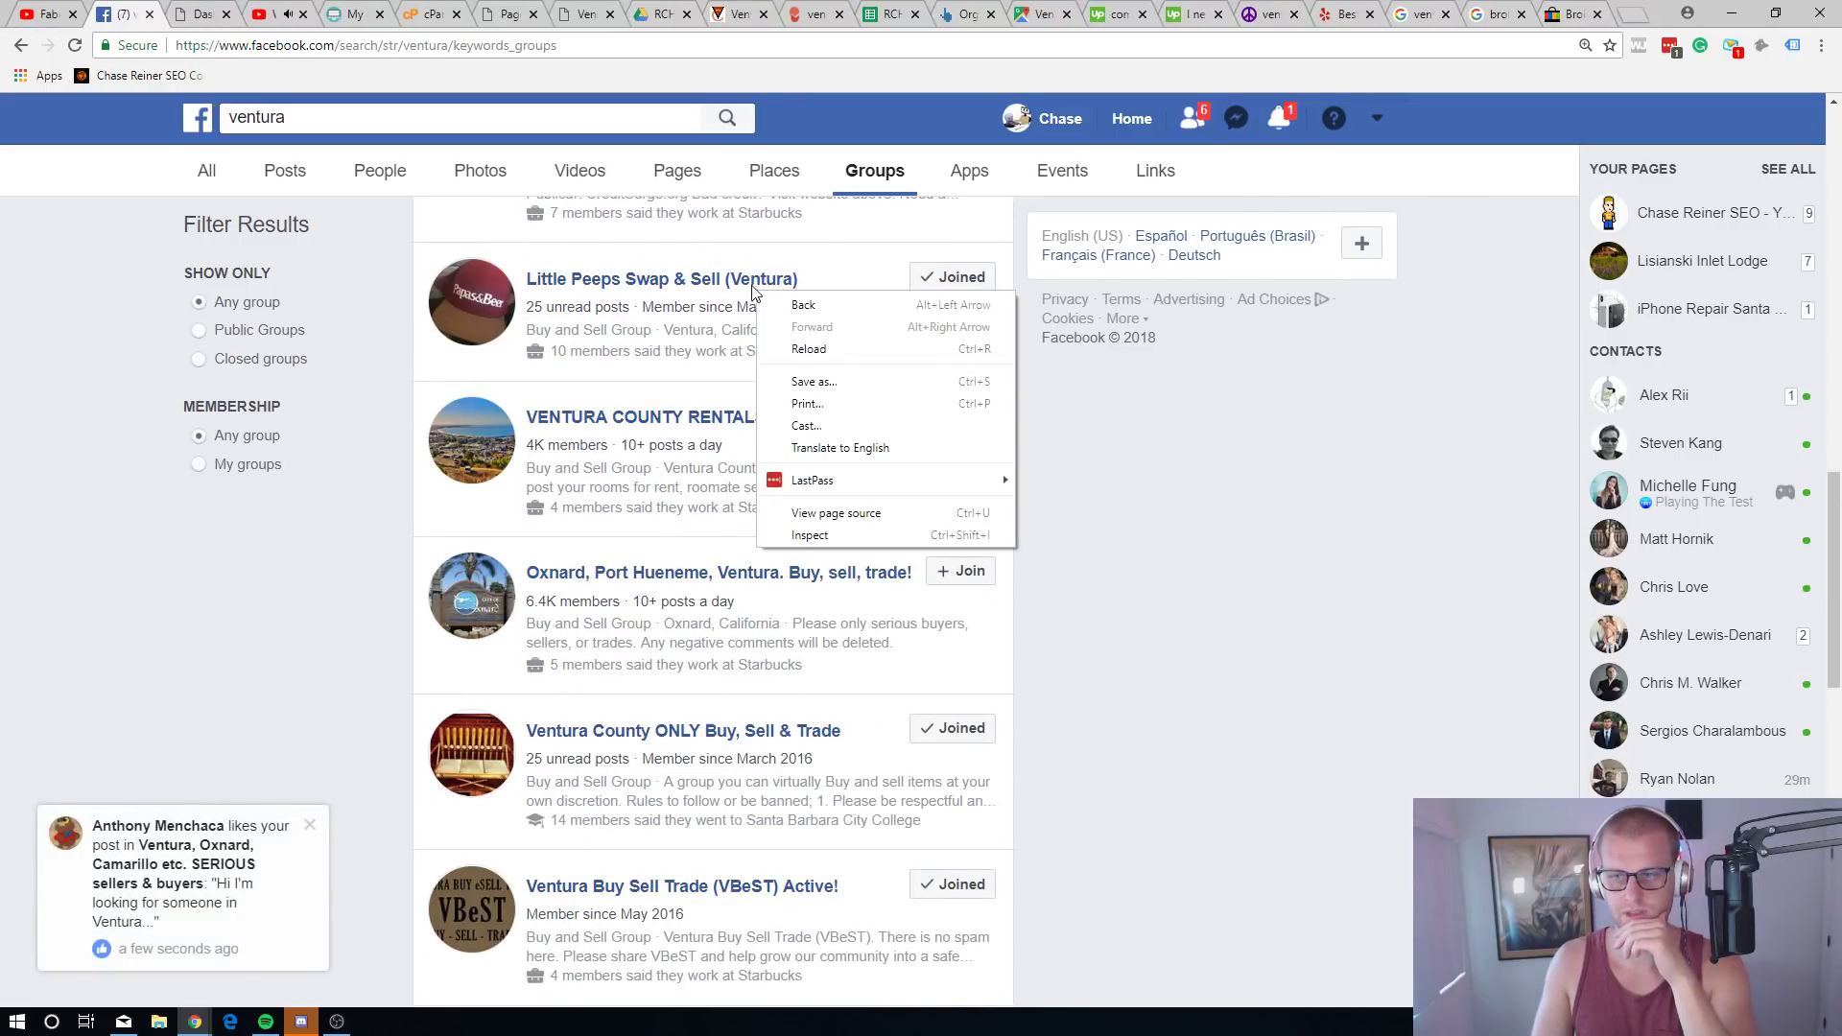
right_click(765, 279)
click(777, 294)
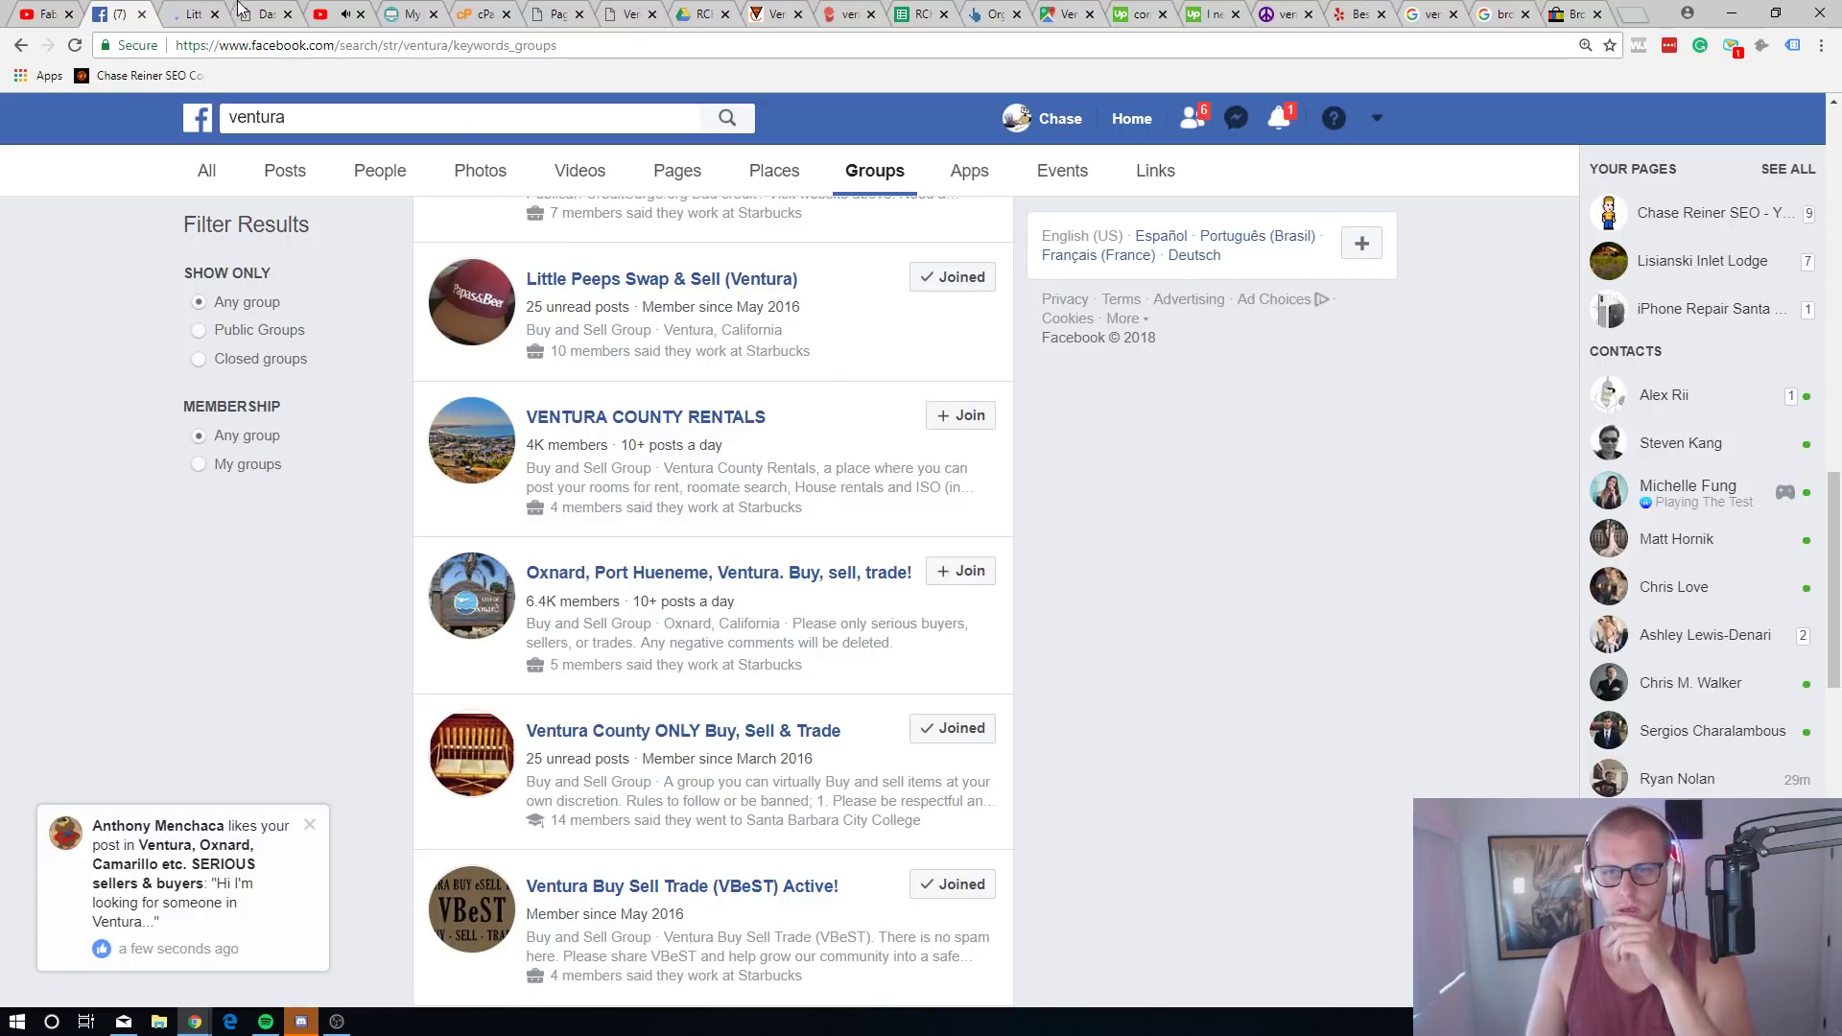
click(240, 10)
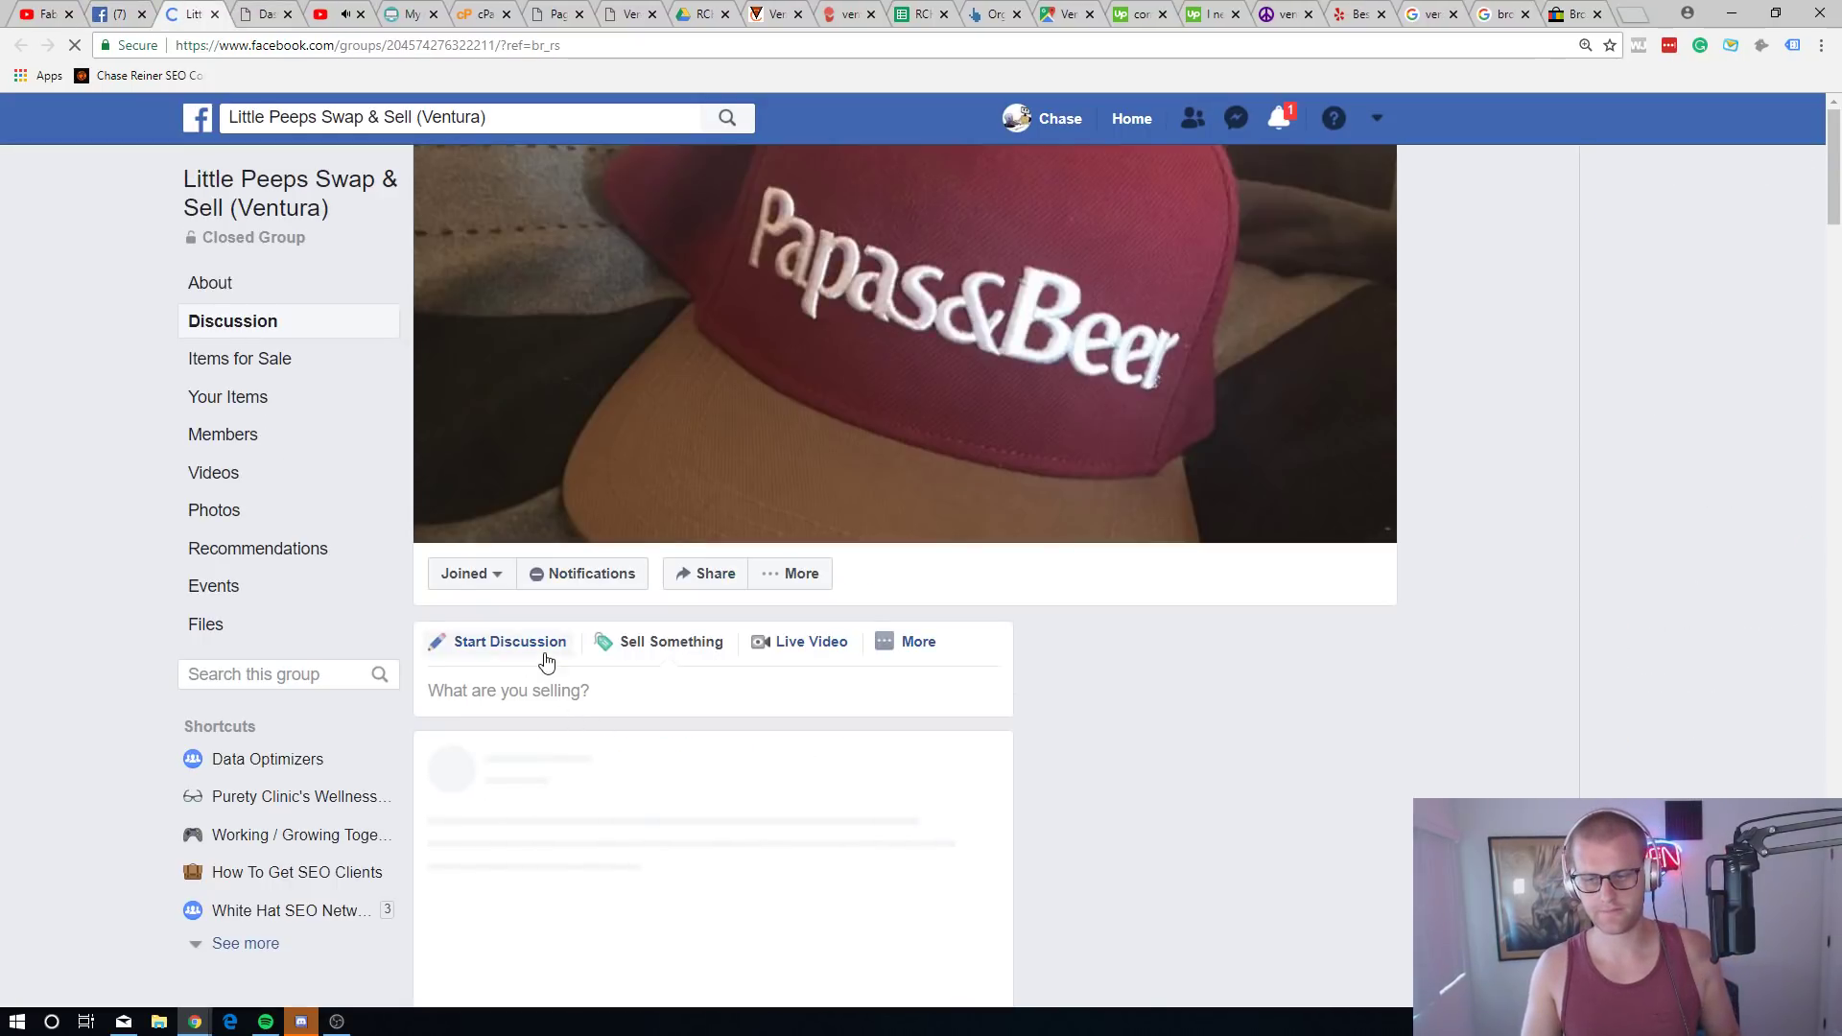
click(547, 662)
text(Hi I'm looking for someone in Ventura who does computer repair or who needs work doing computer repair.)
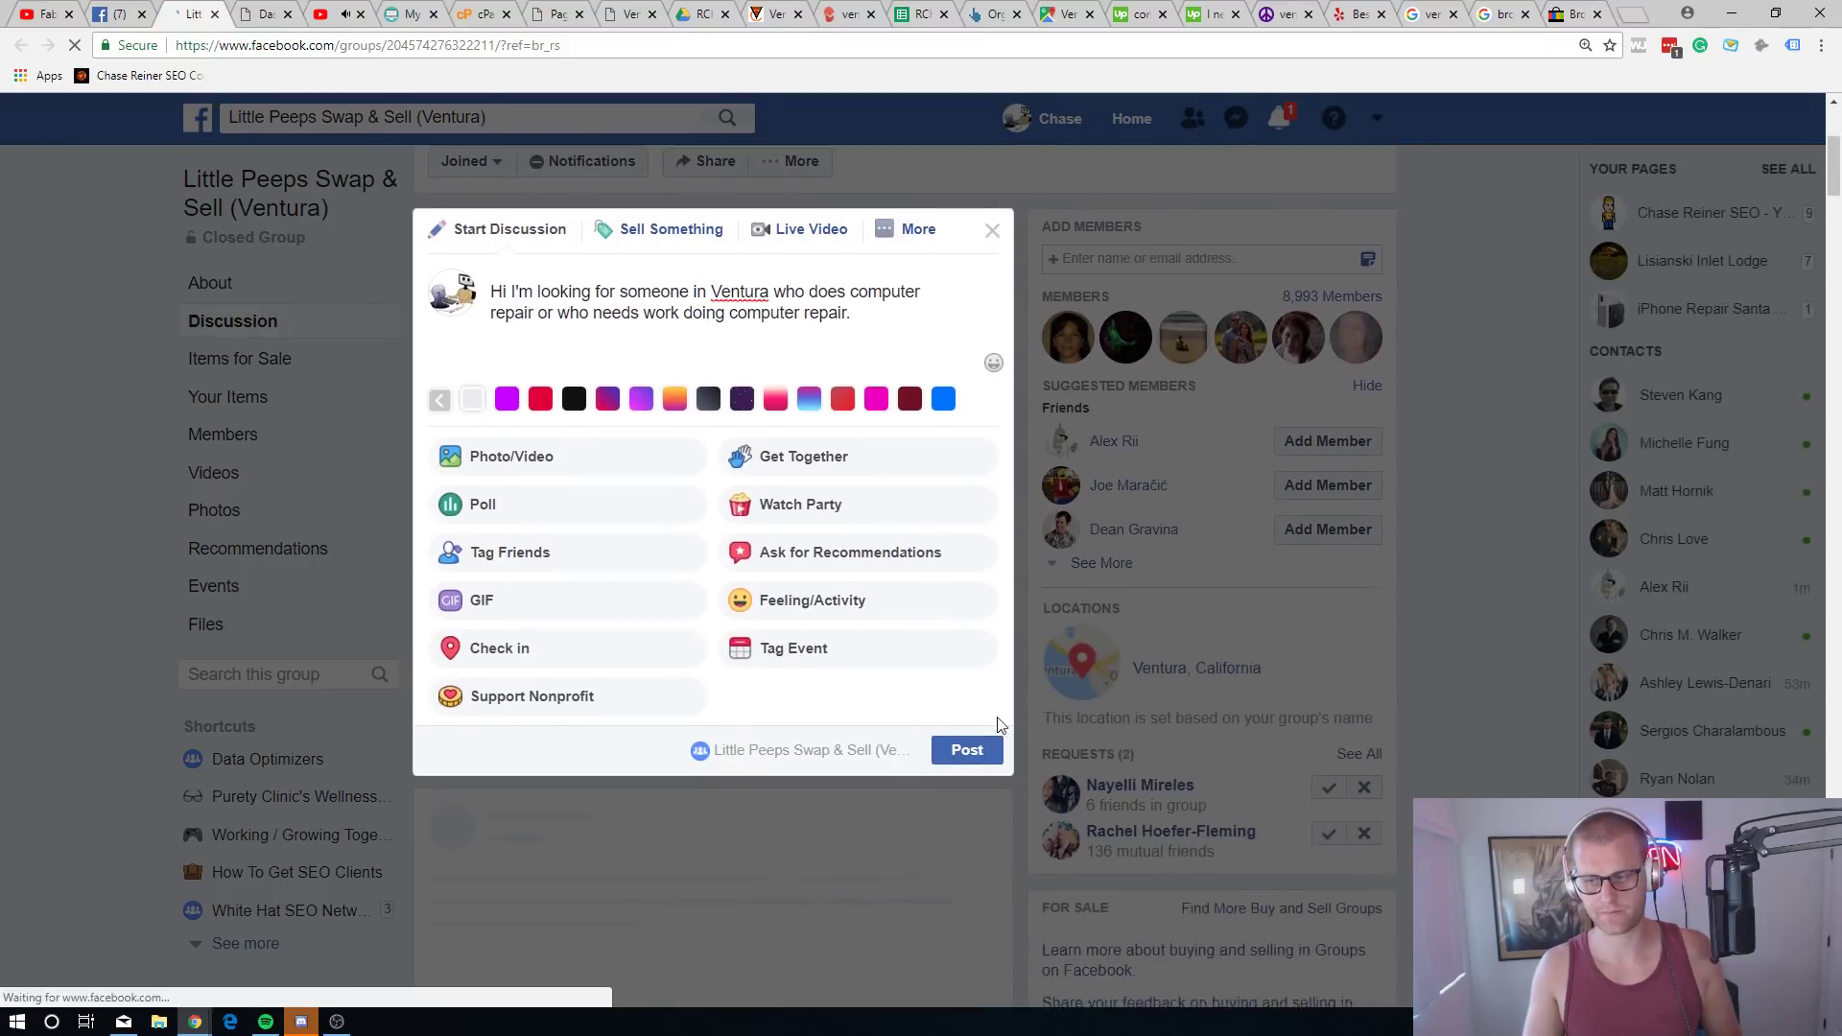
click(967, 586)
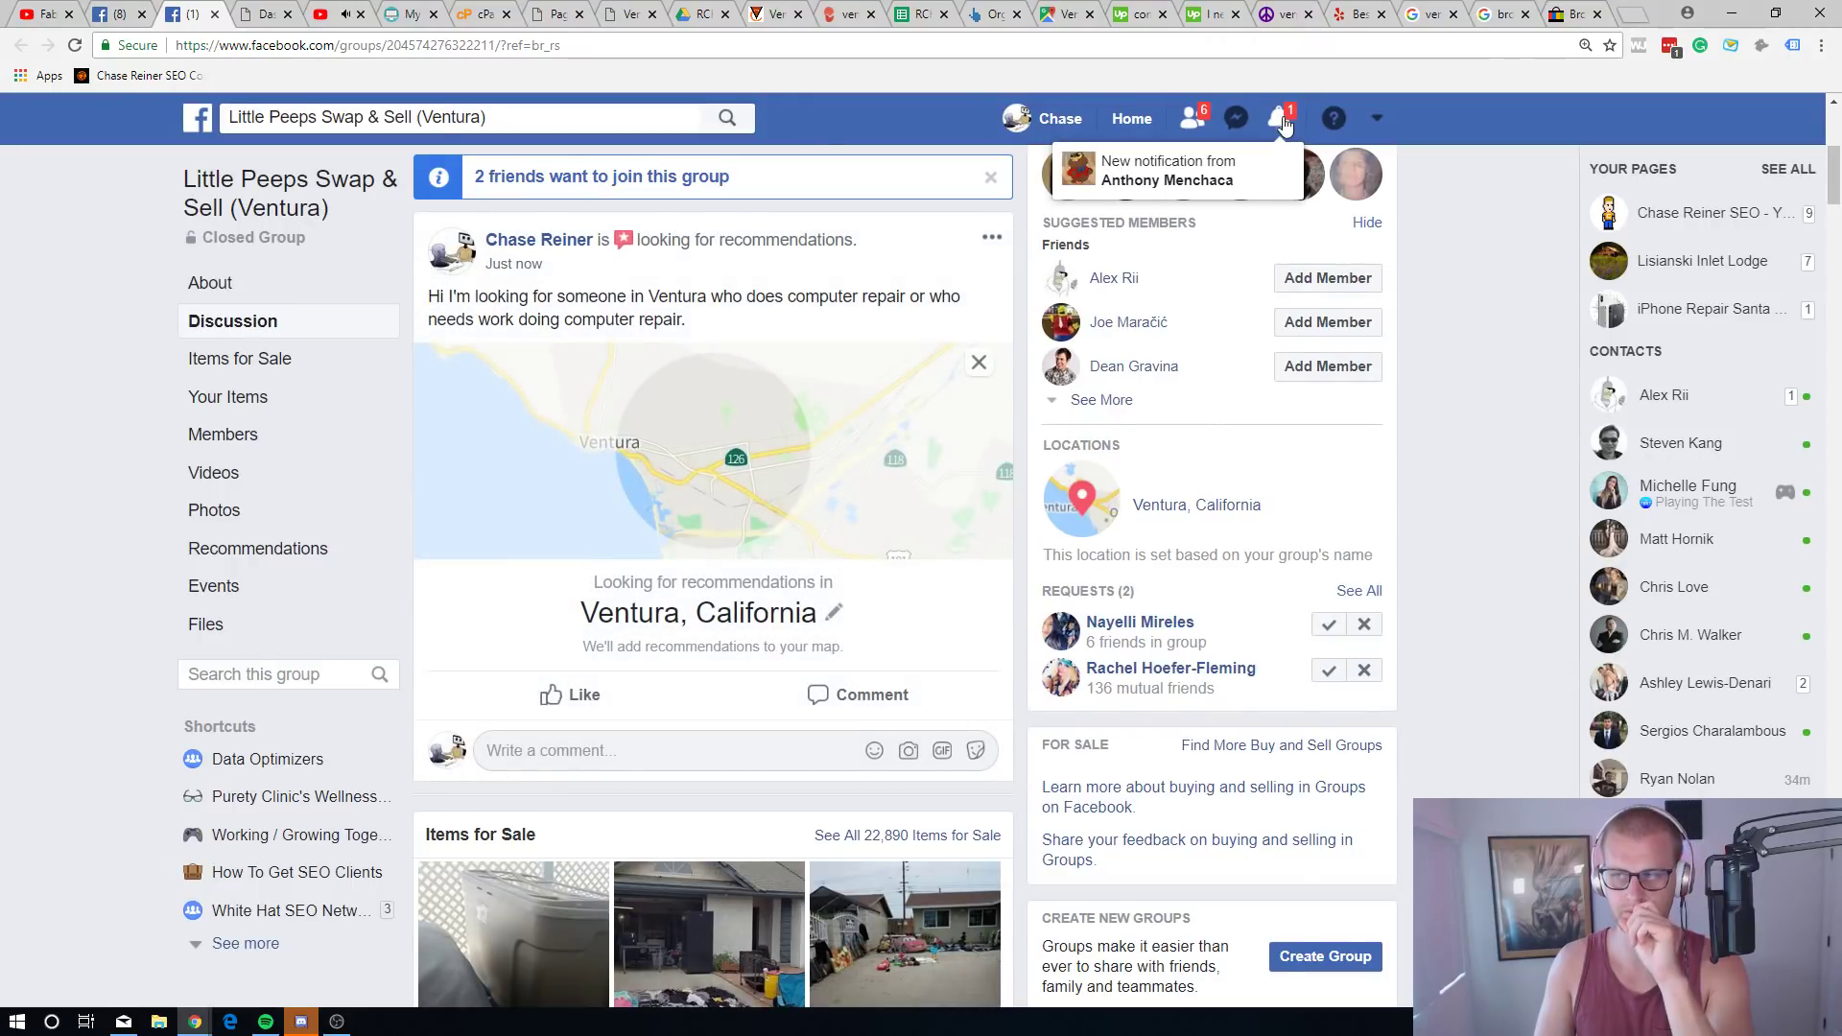
Reply 'Can you PM me?' to the new comment on the Ventura repair post
click(1279, 117)
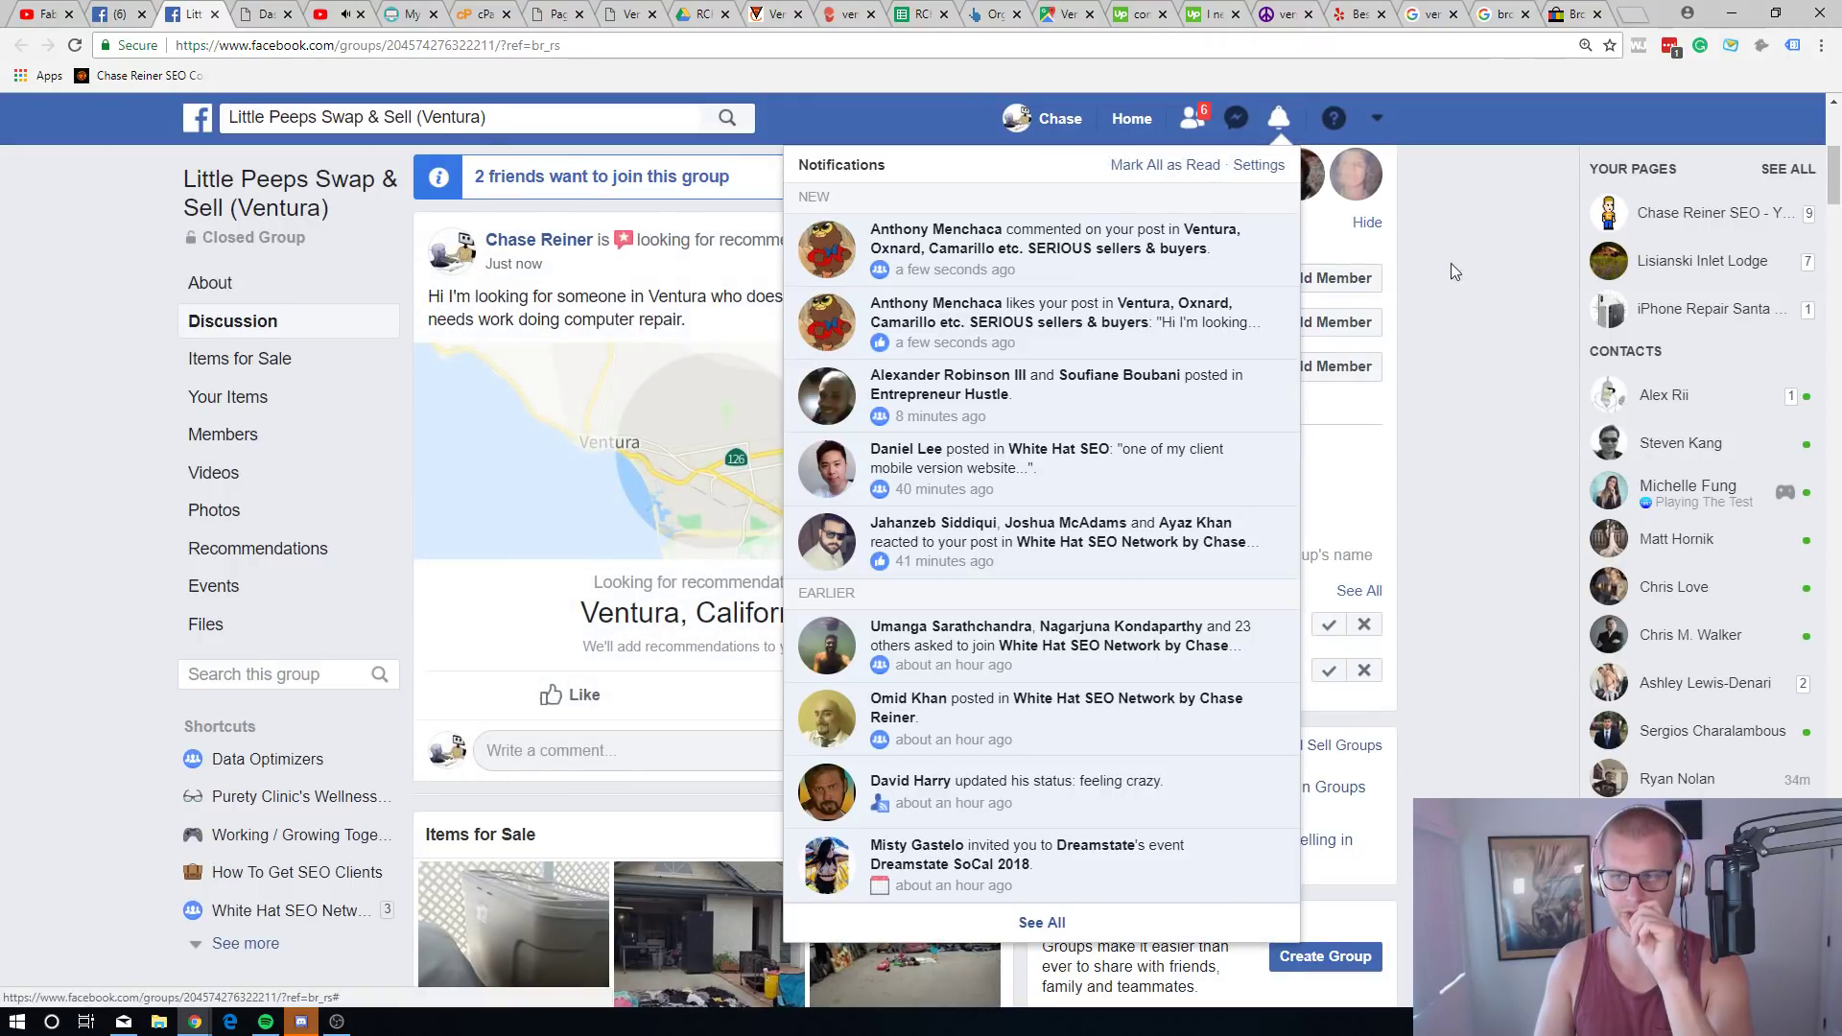
click(1103, 240)
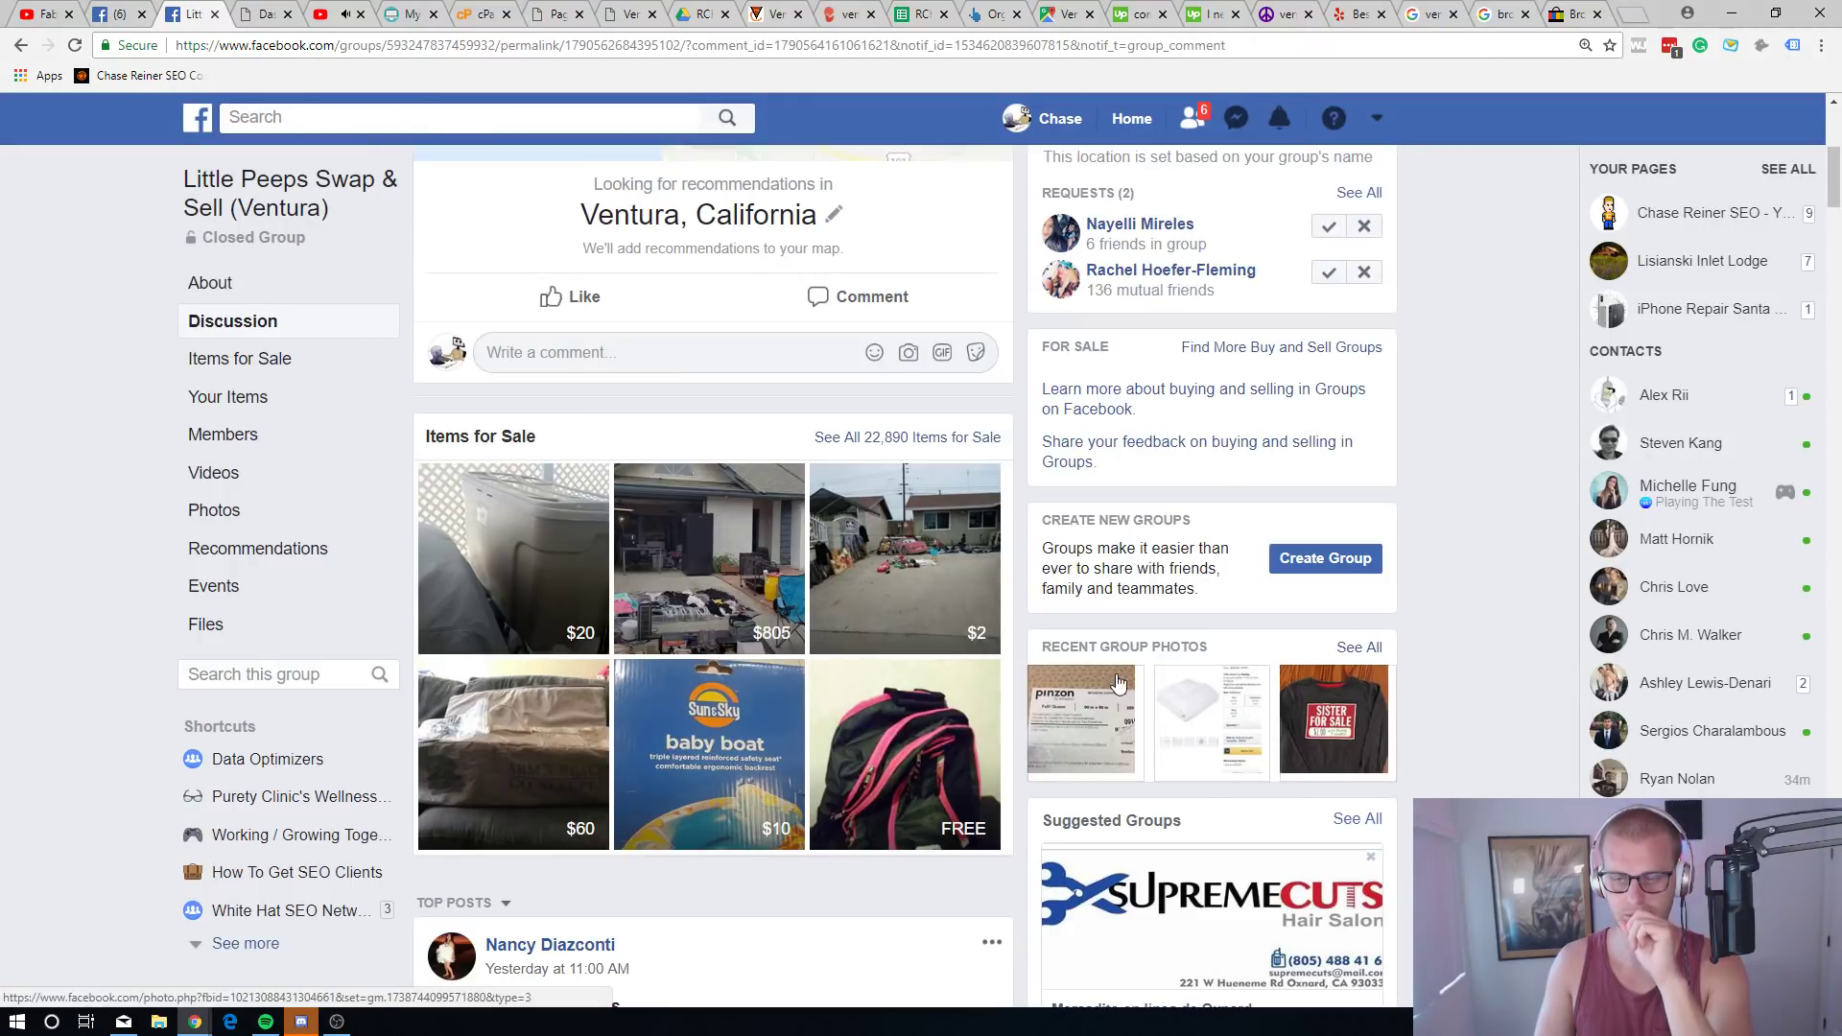
scroll(1039, 583, down, 2)
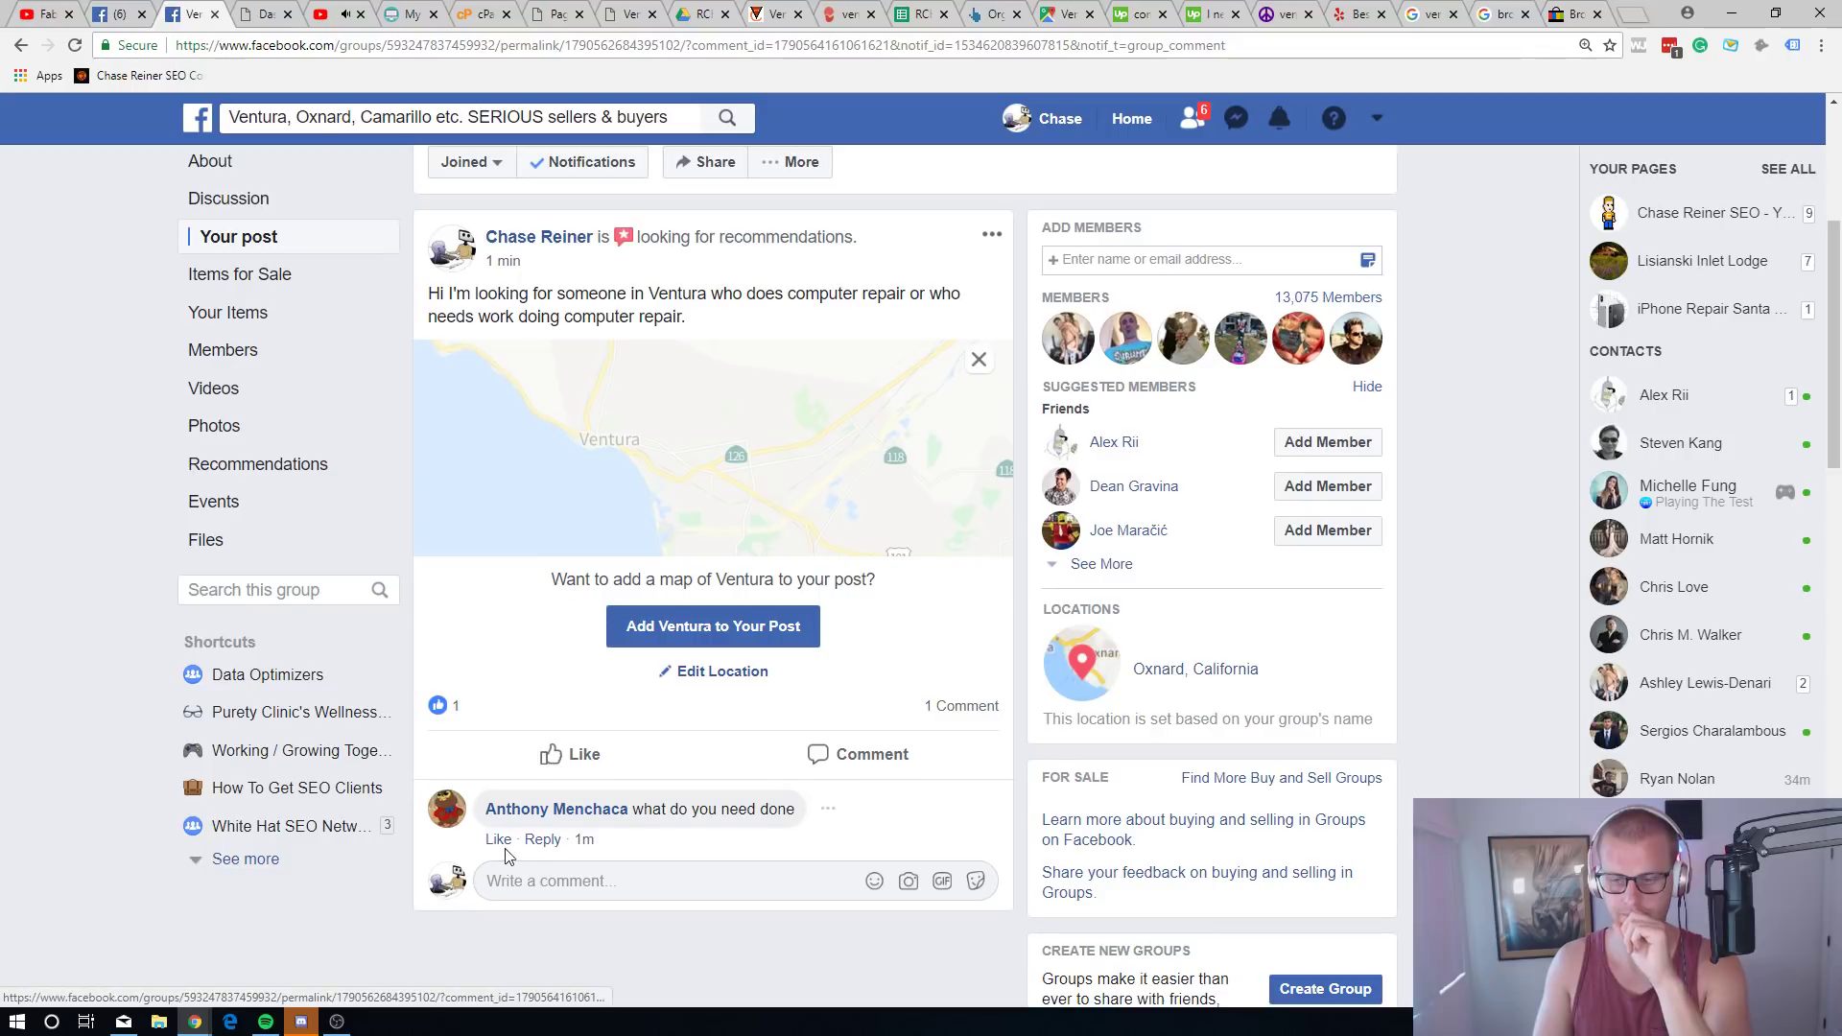
click(544, 840)
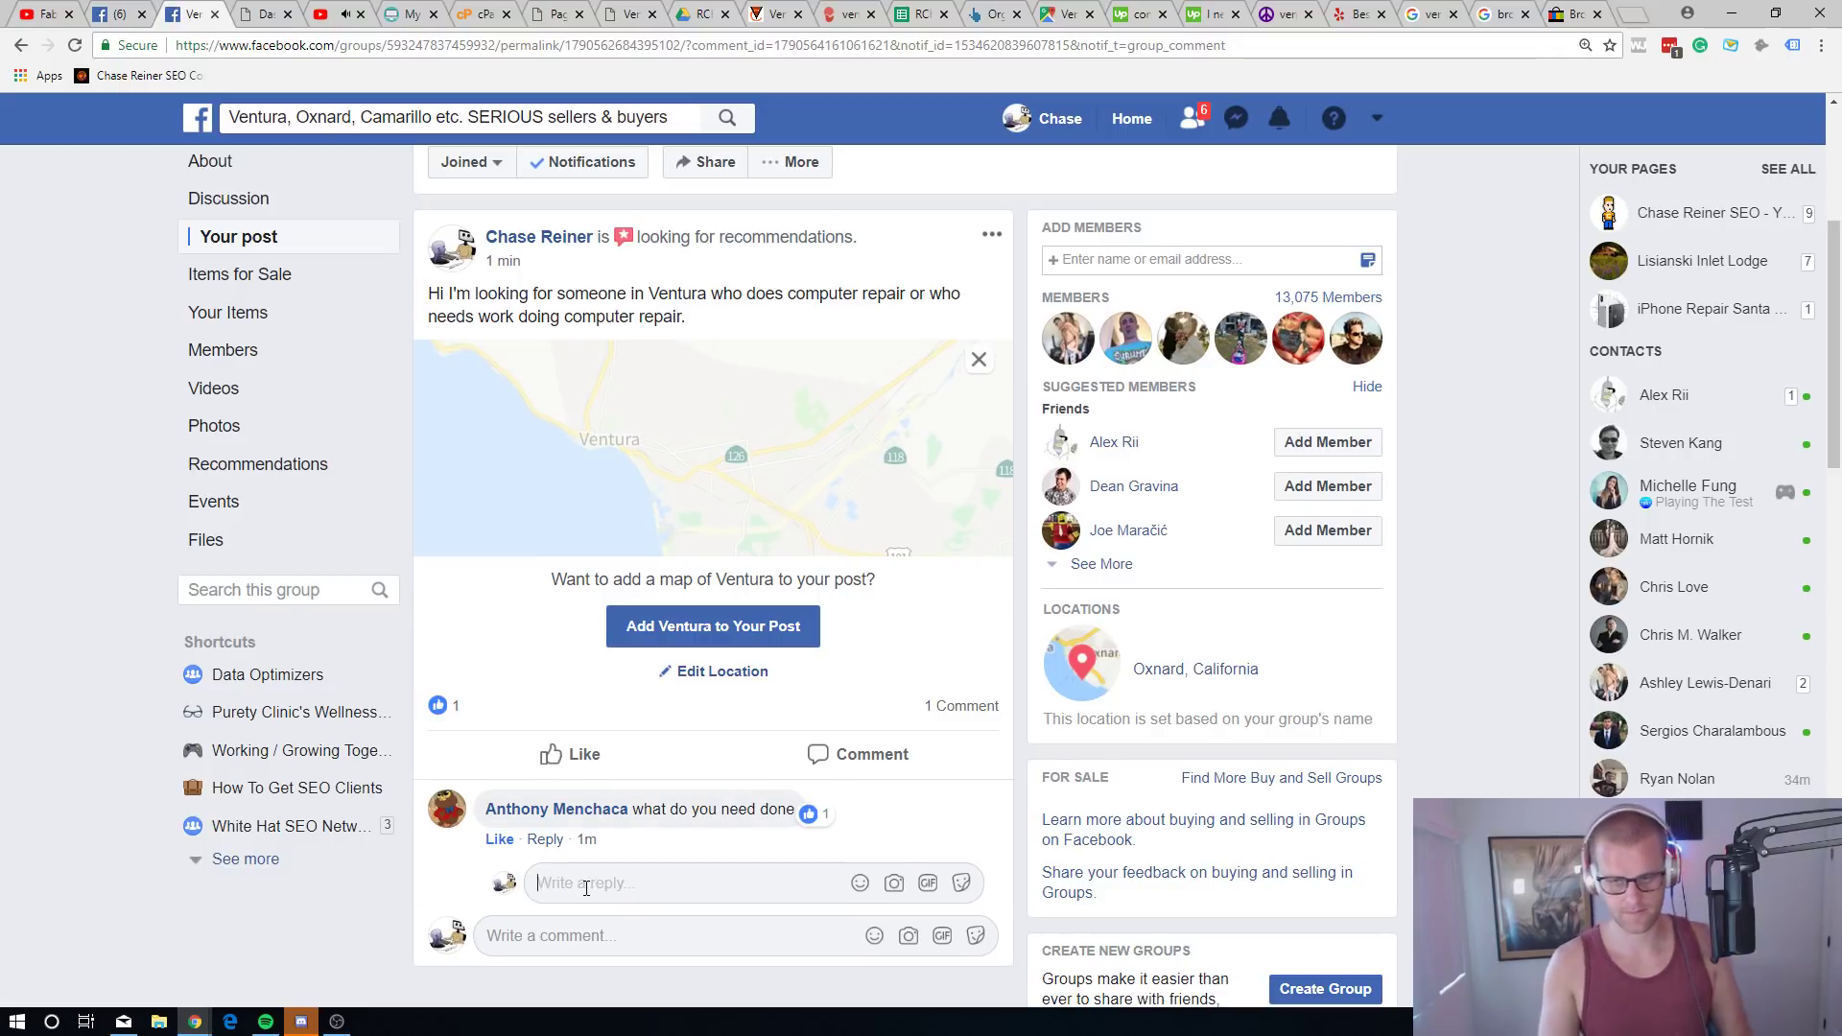
text(C)
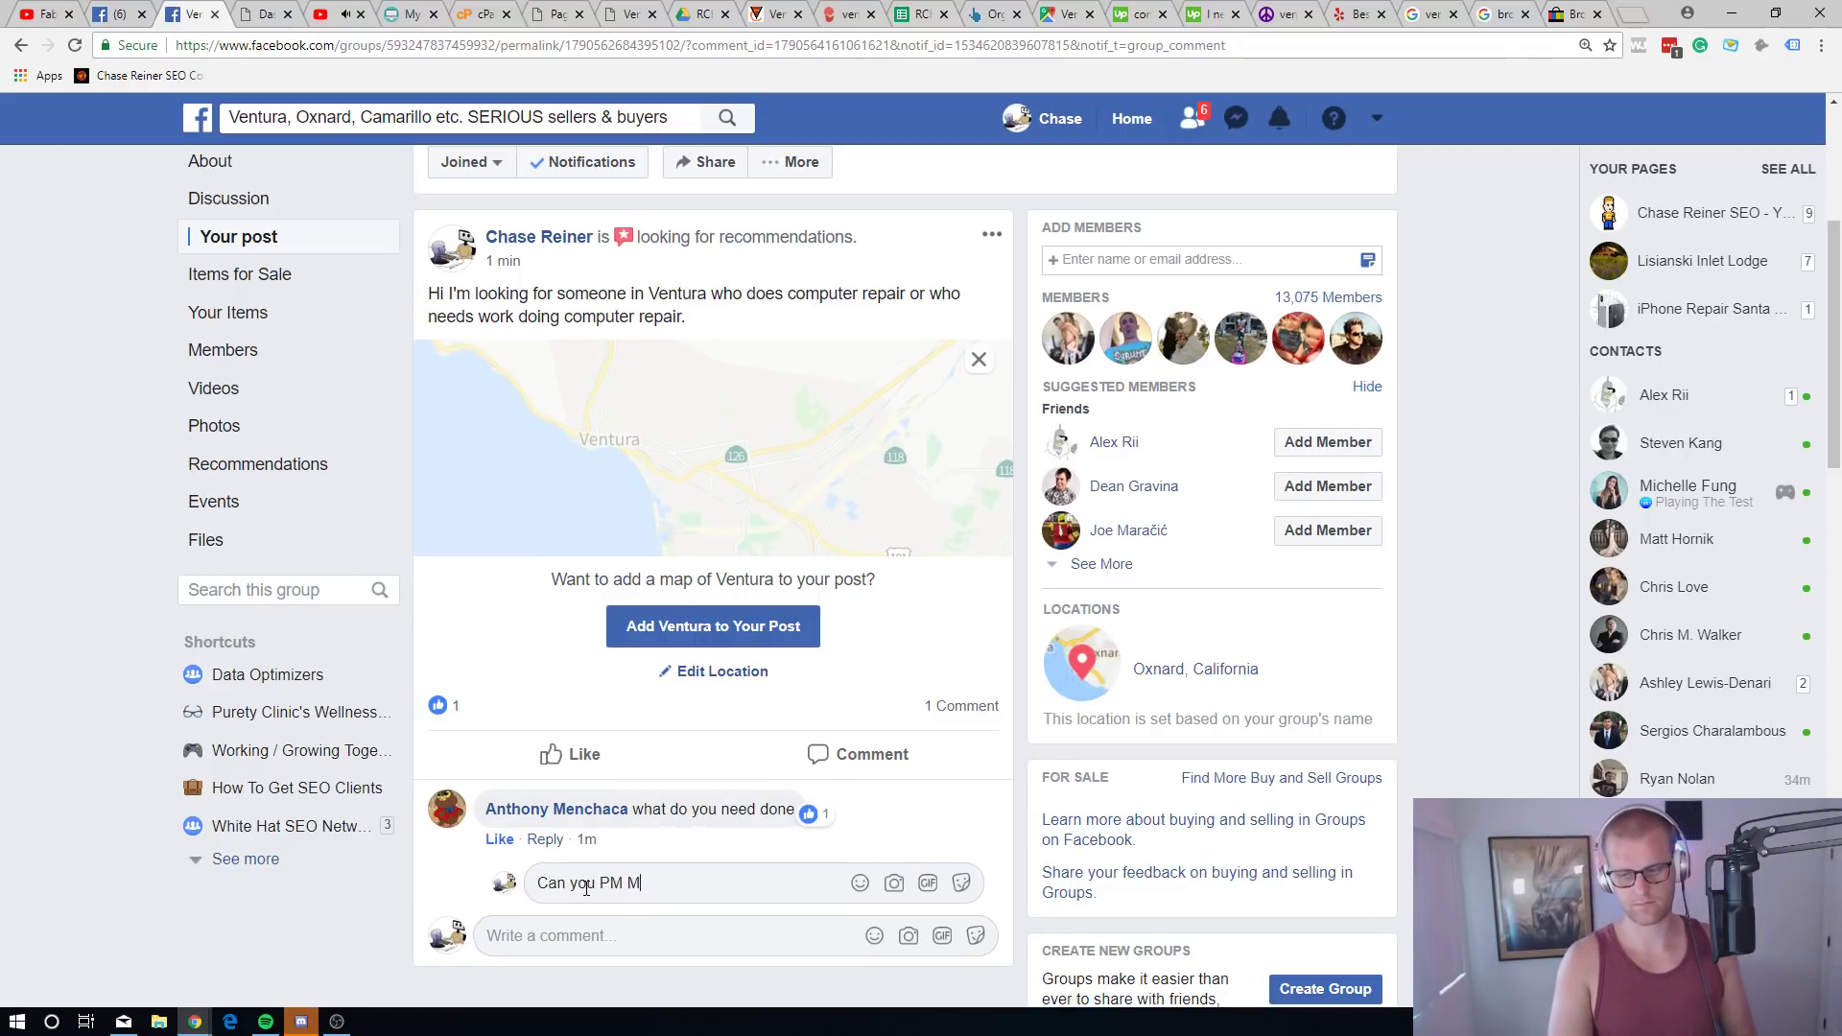
text(an you PM me?)
key(Return)
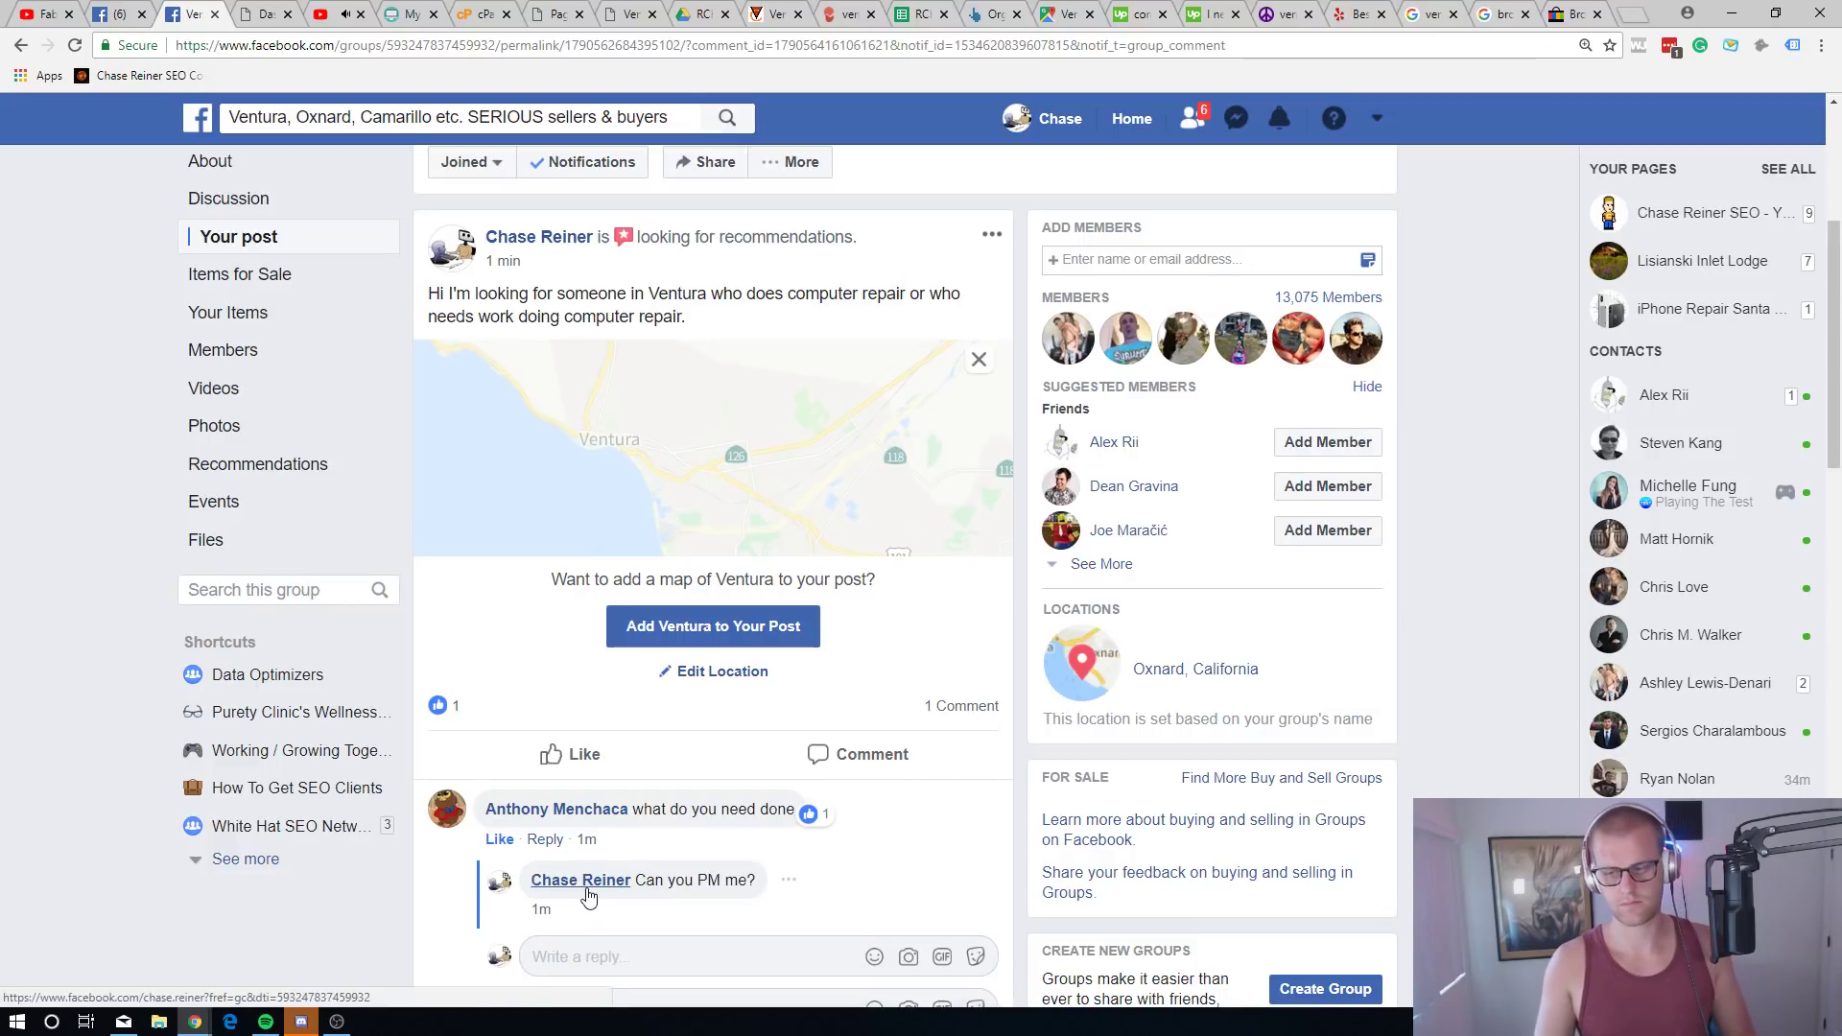
click(247, 12)
mouse_move(141, 484)
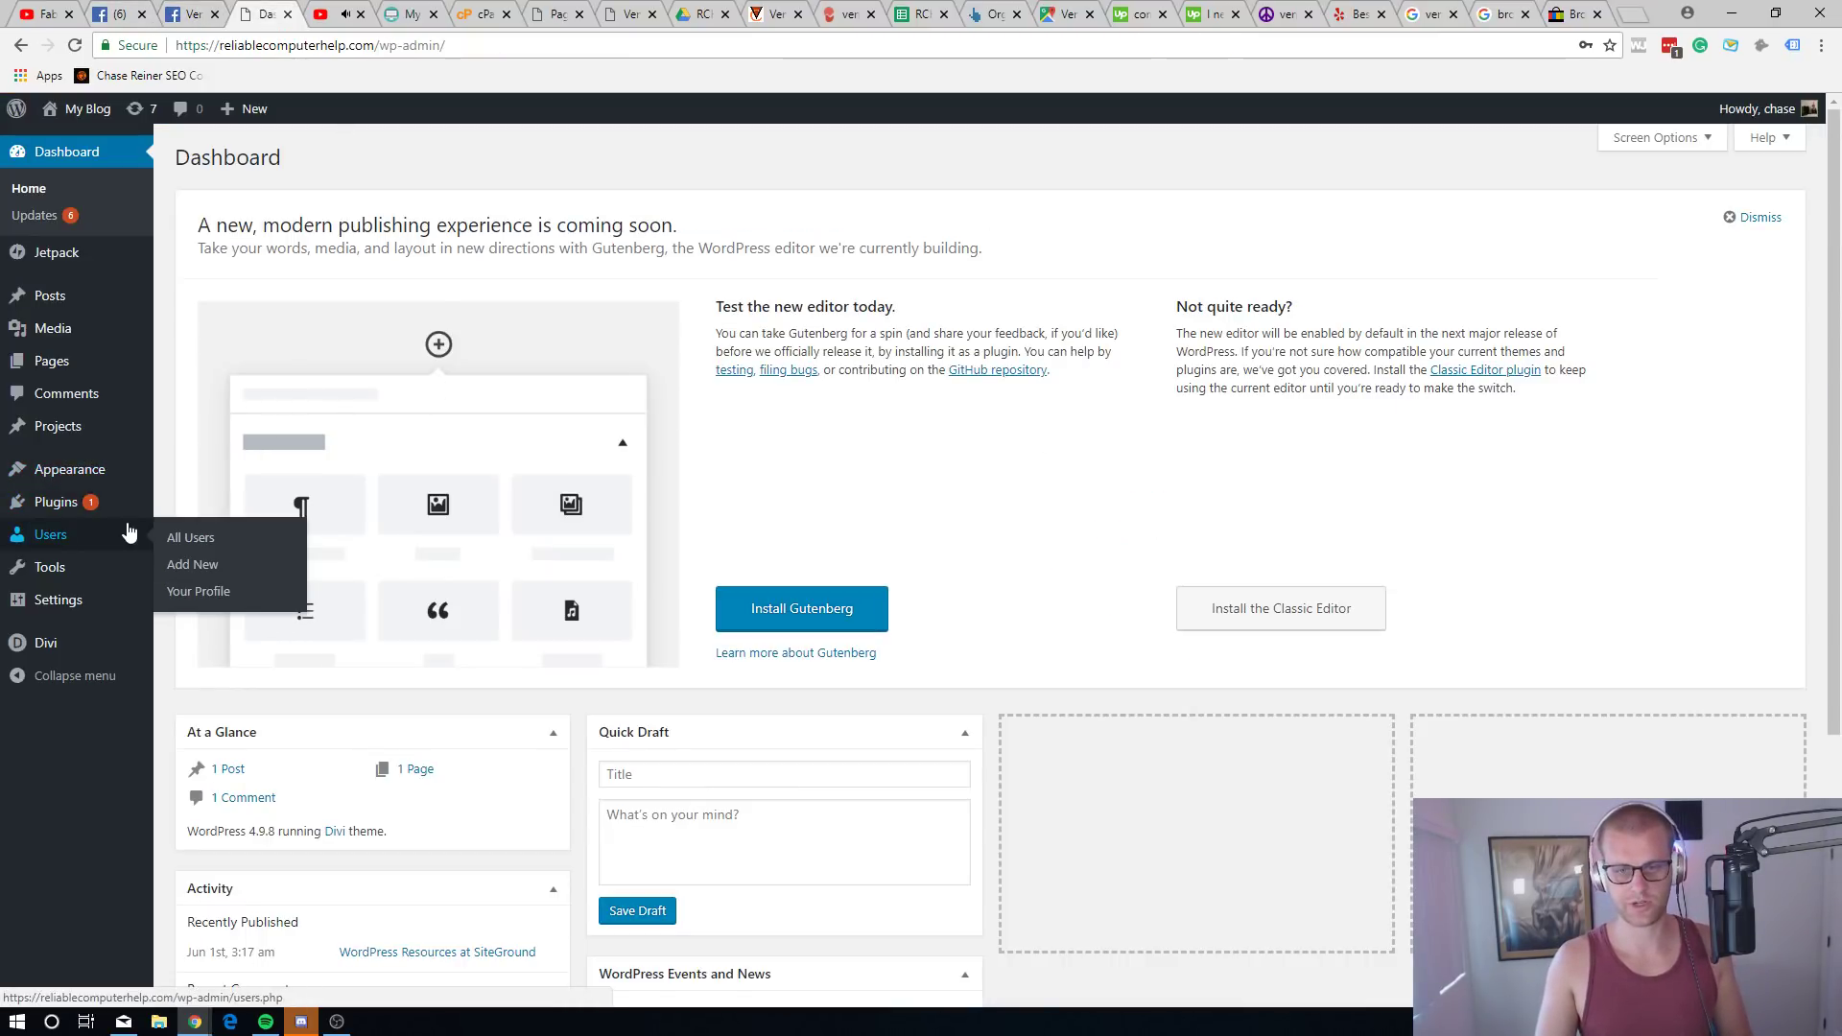
Search the plugin directory for 'woocom' and install the WooCommerce plugin
mouse_move(113, 523)
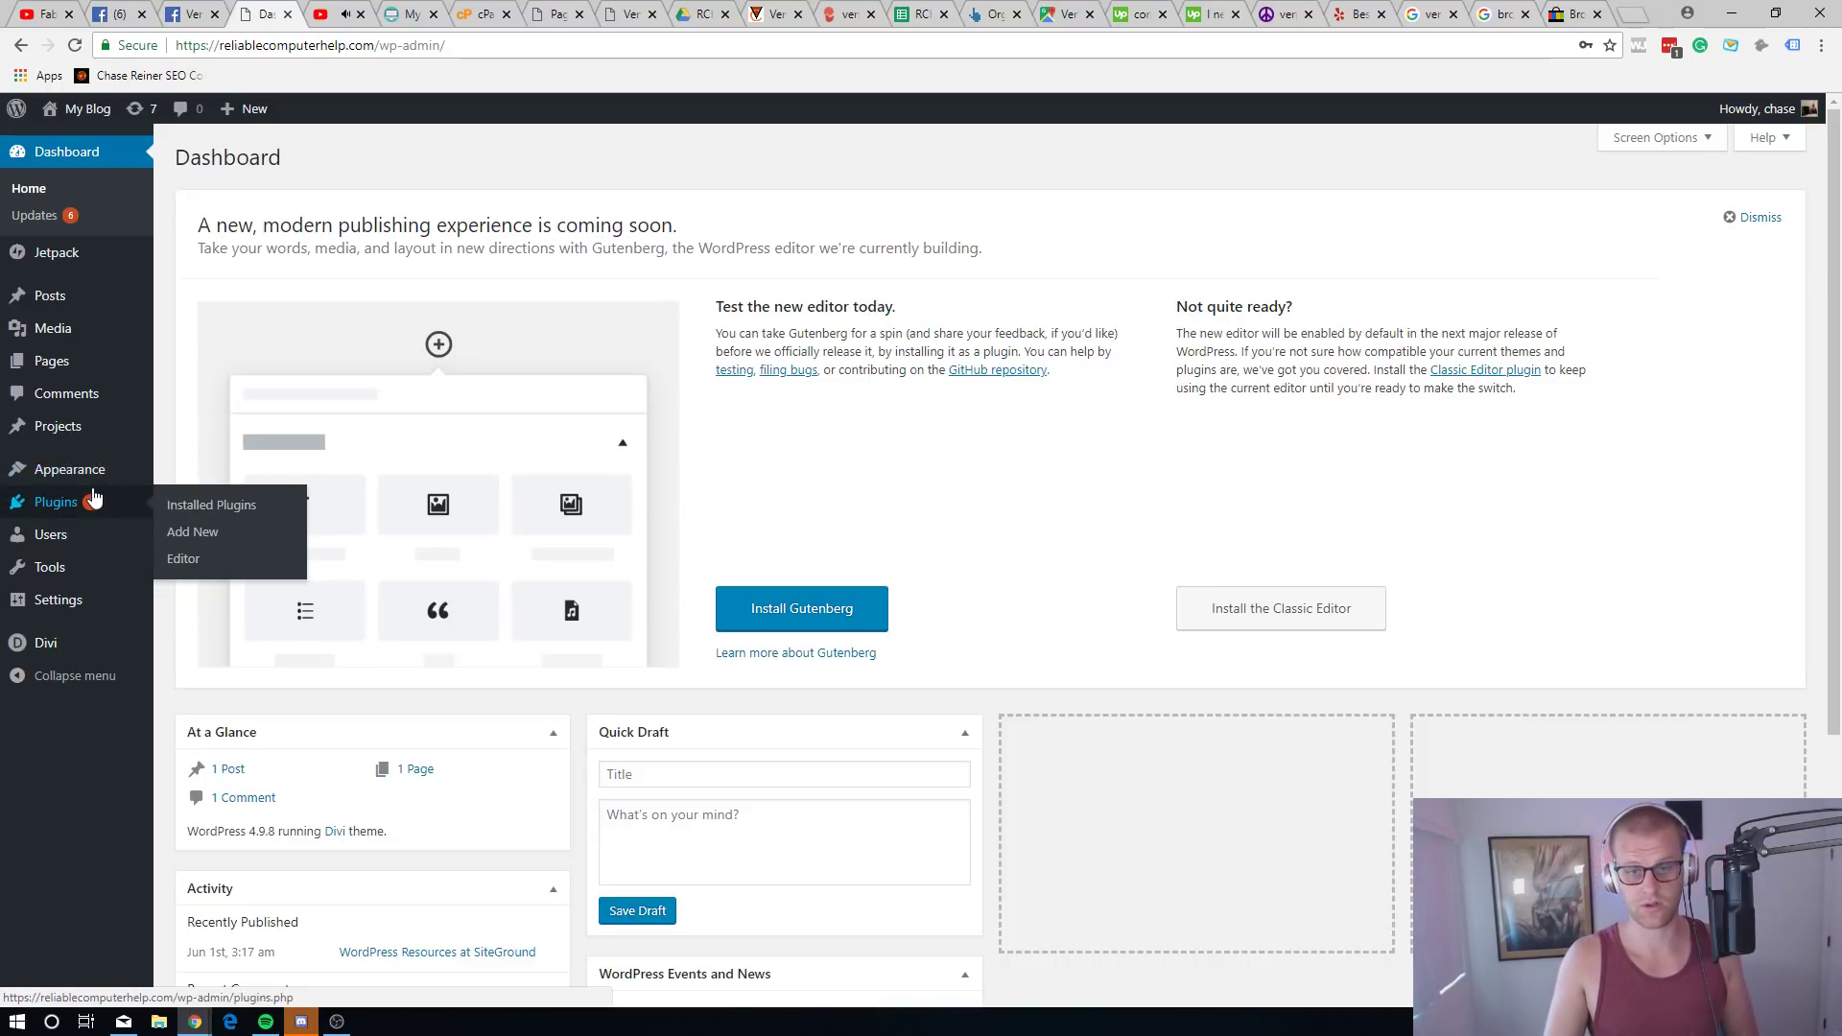
click(183, 533)
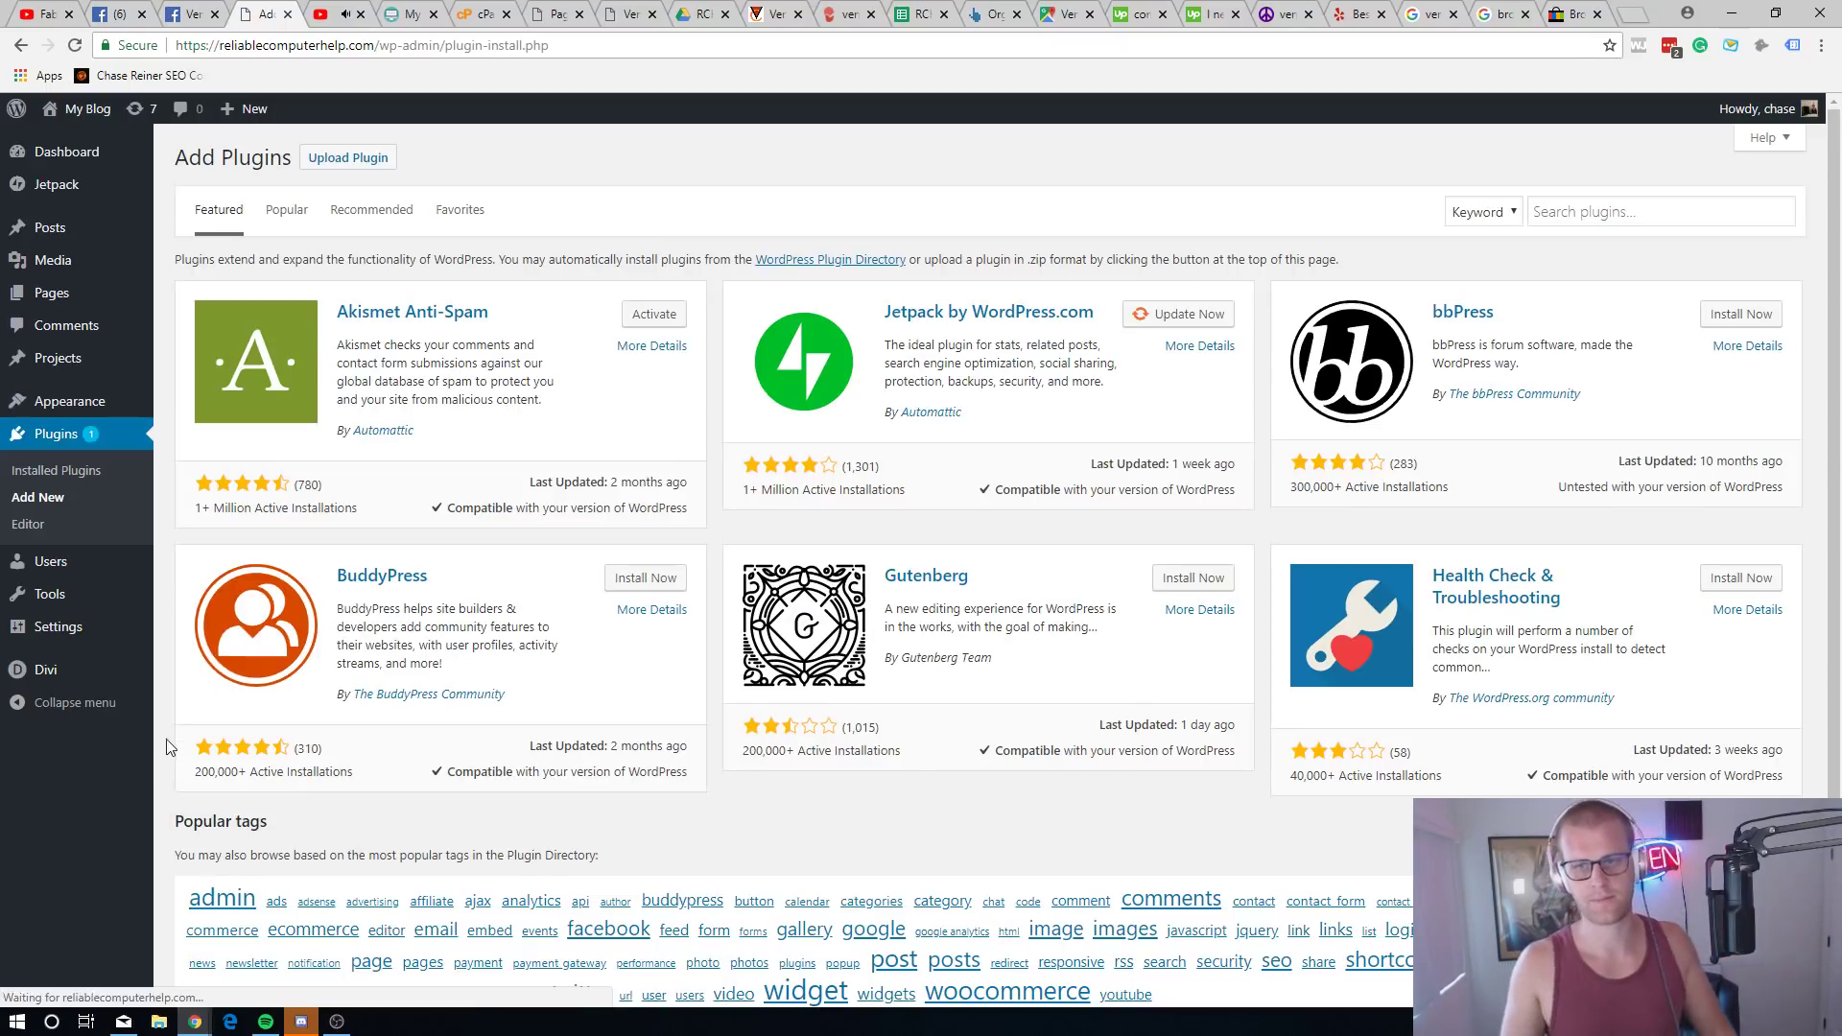
click(1609, 209)
text(woocommerce)
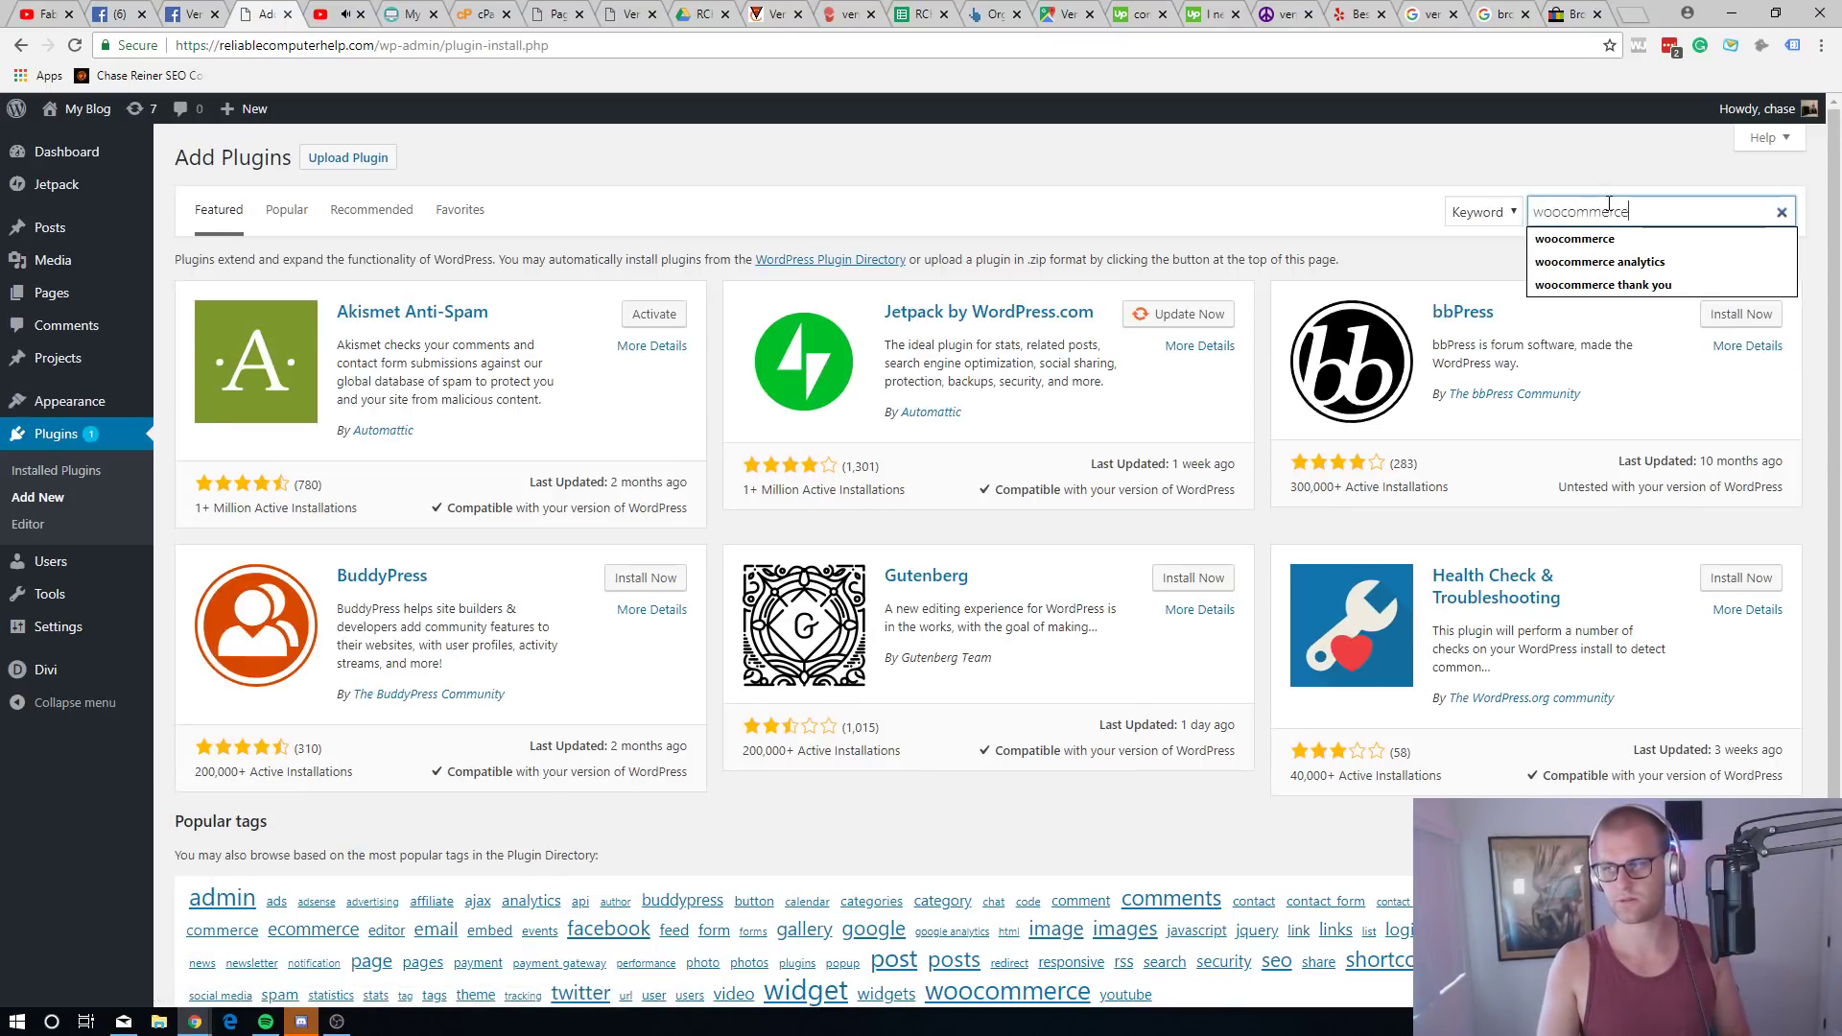
key(Return)
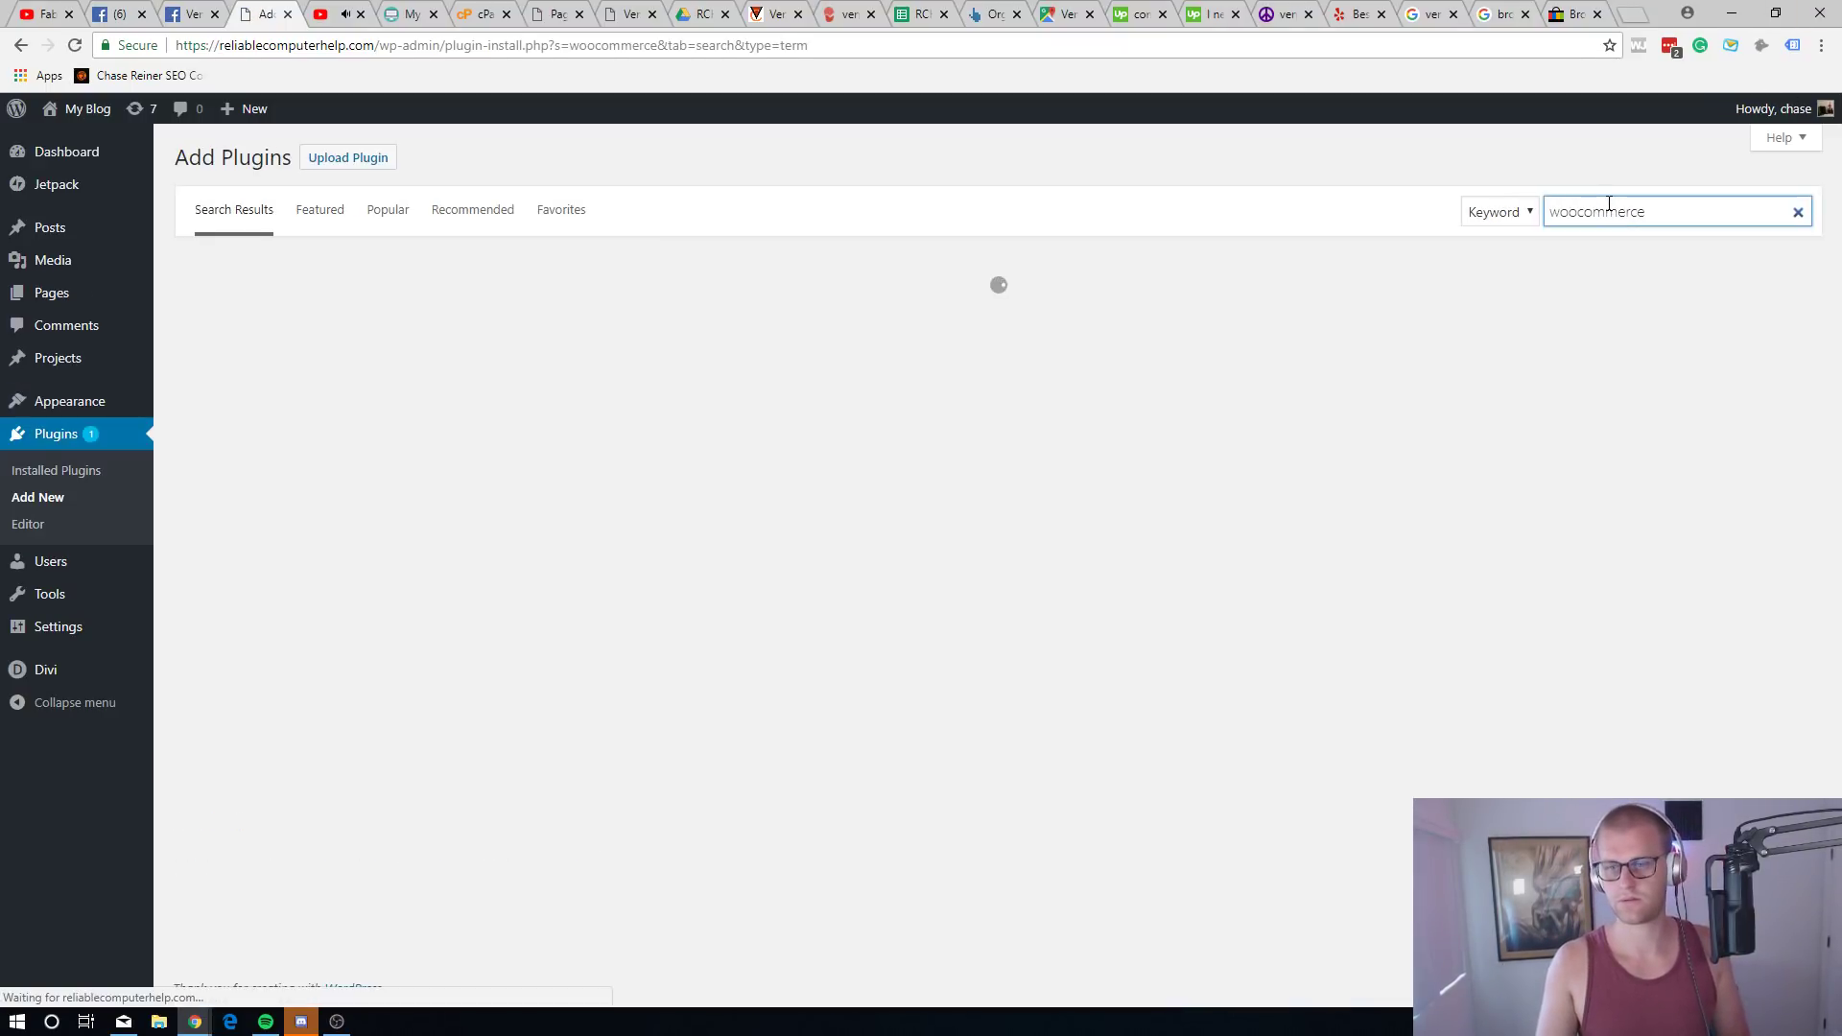
click(645, 309)
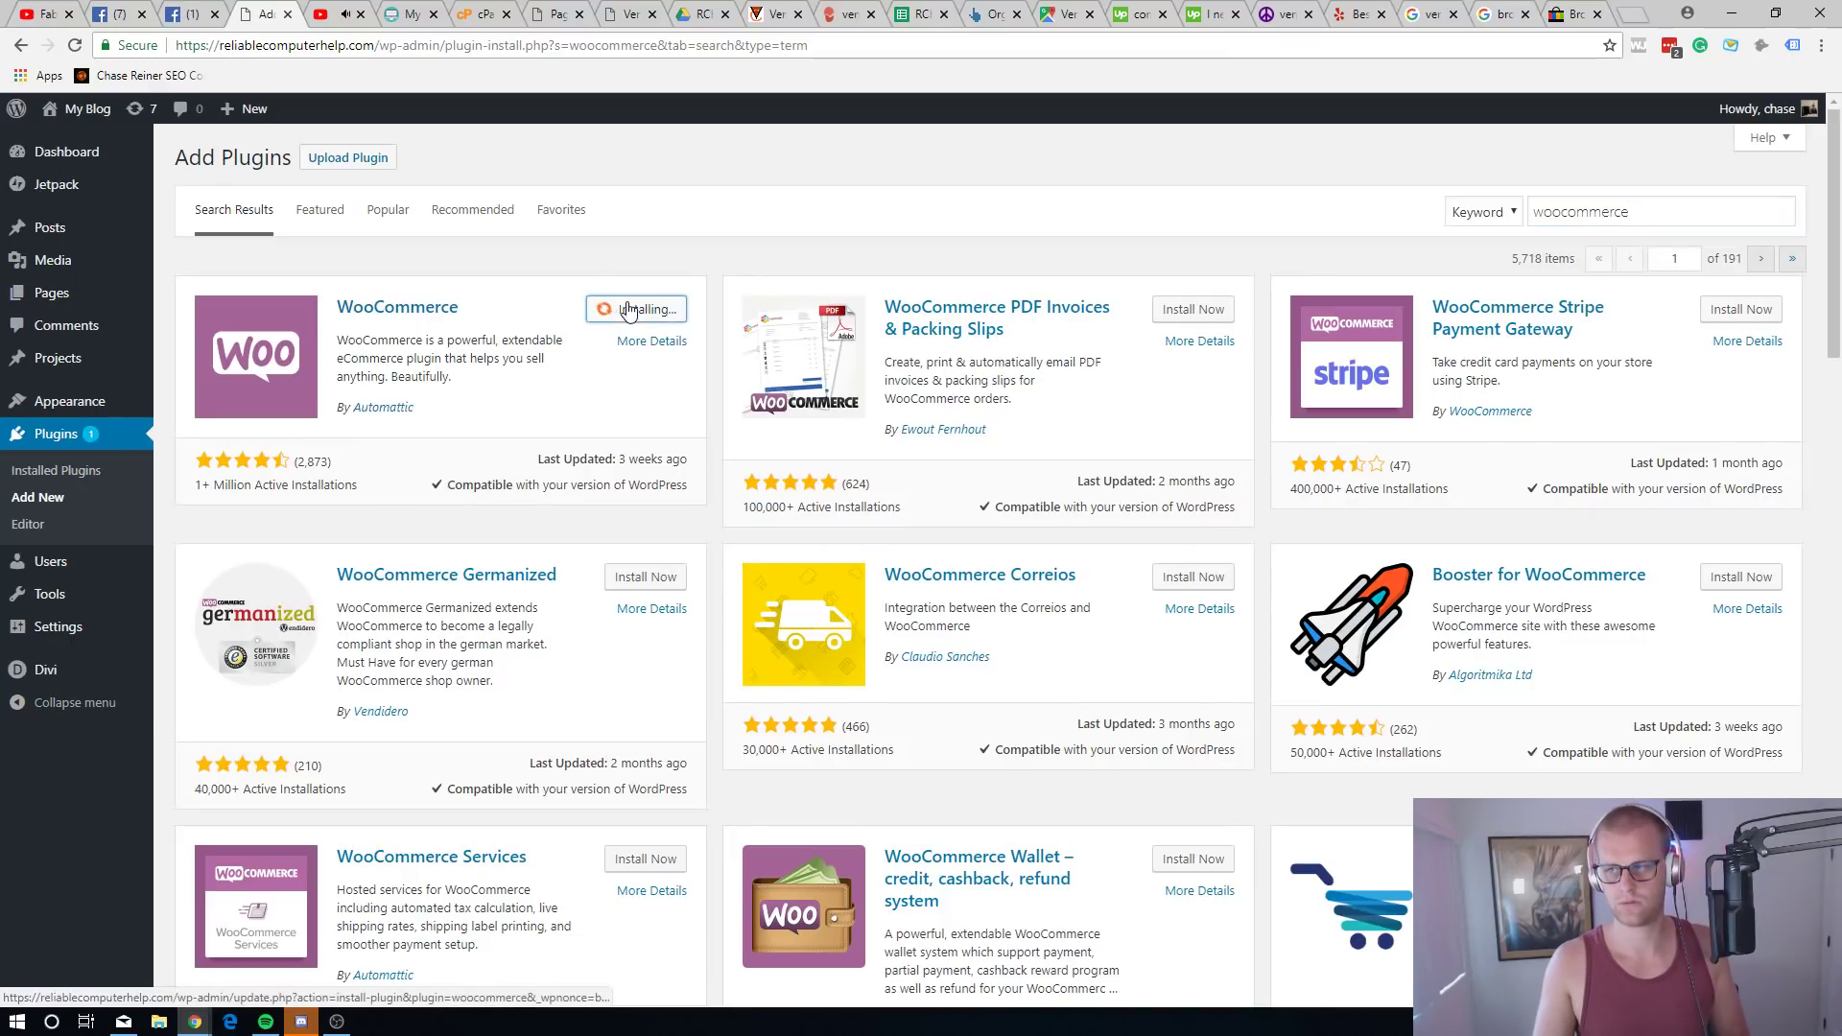
click(1211, 14)
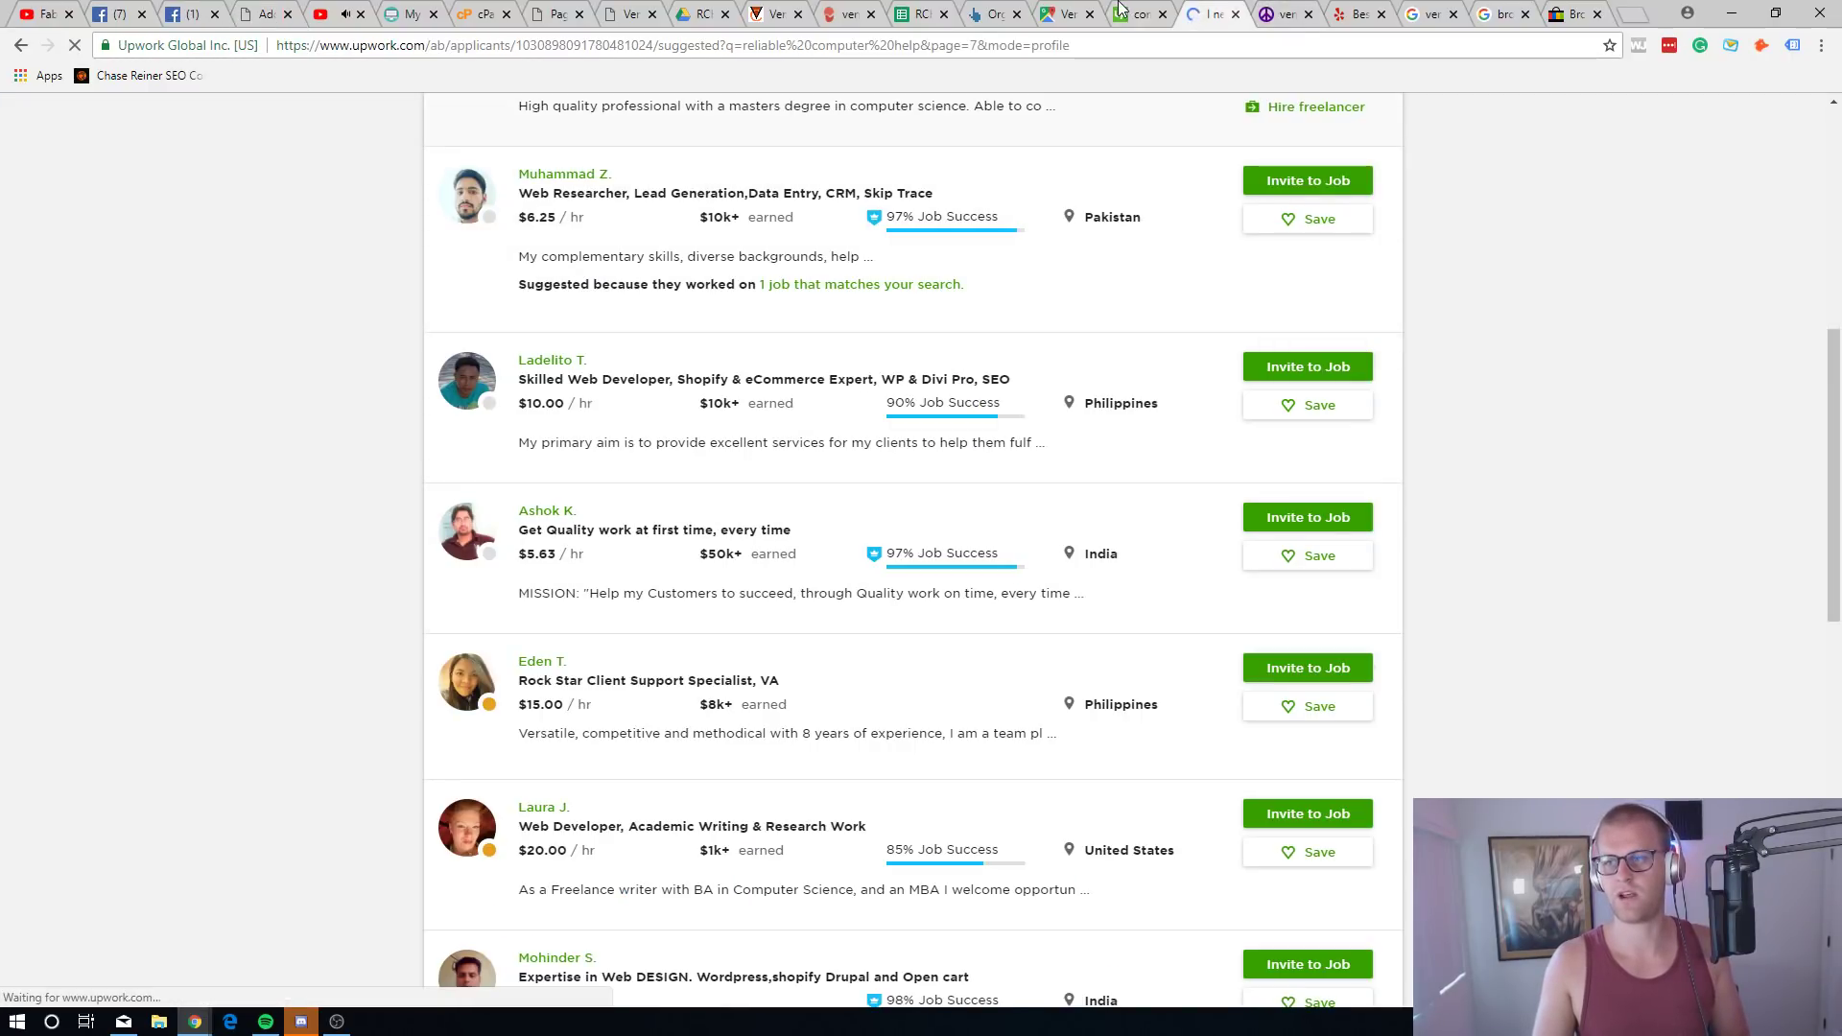
Start a Post Job To Invite for the content writer up to the Title step, then open Messages
click(1140, 13)
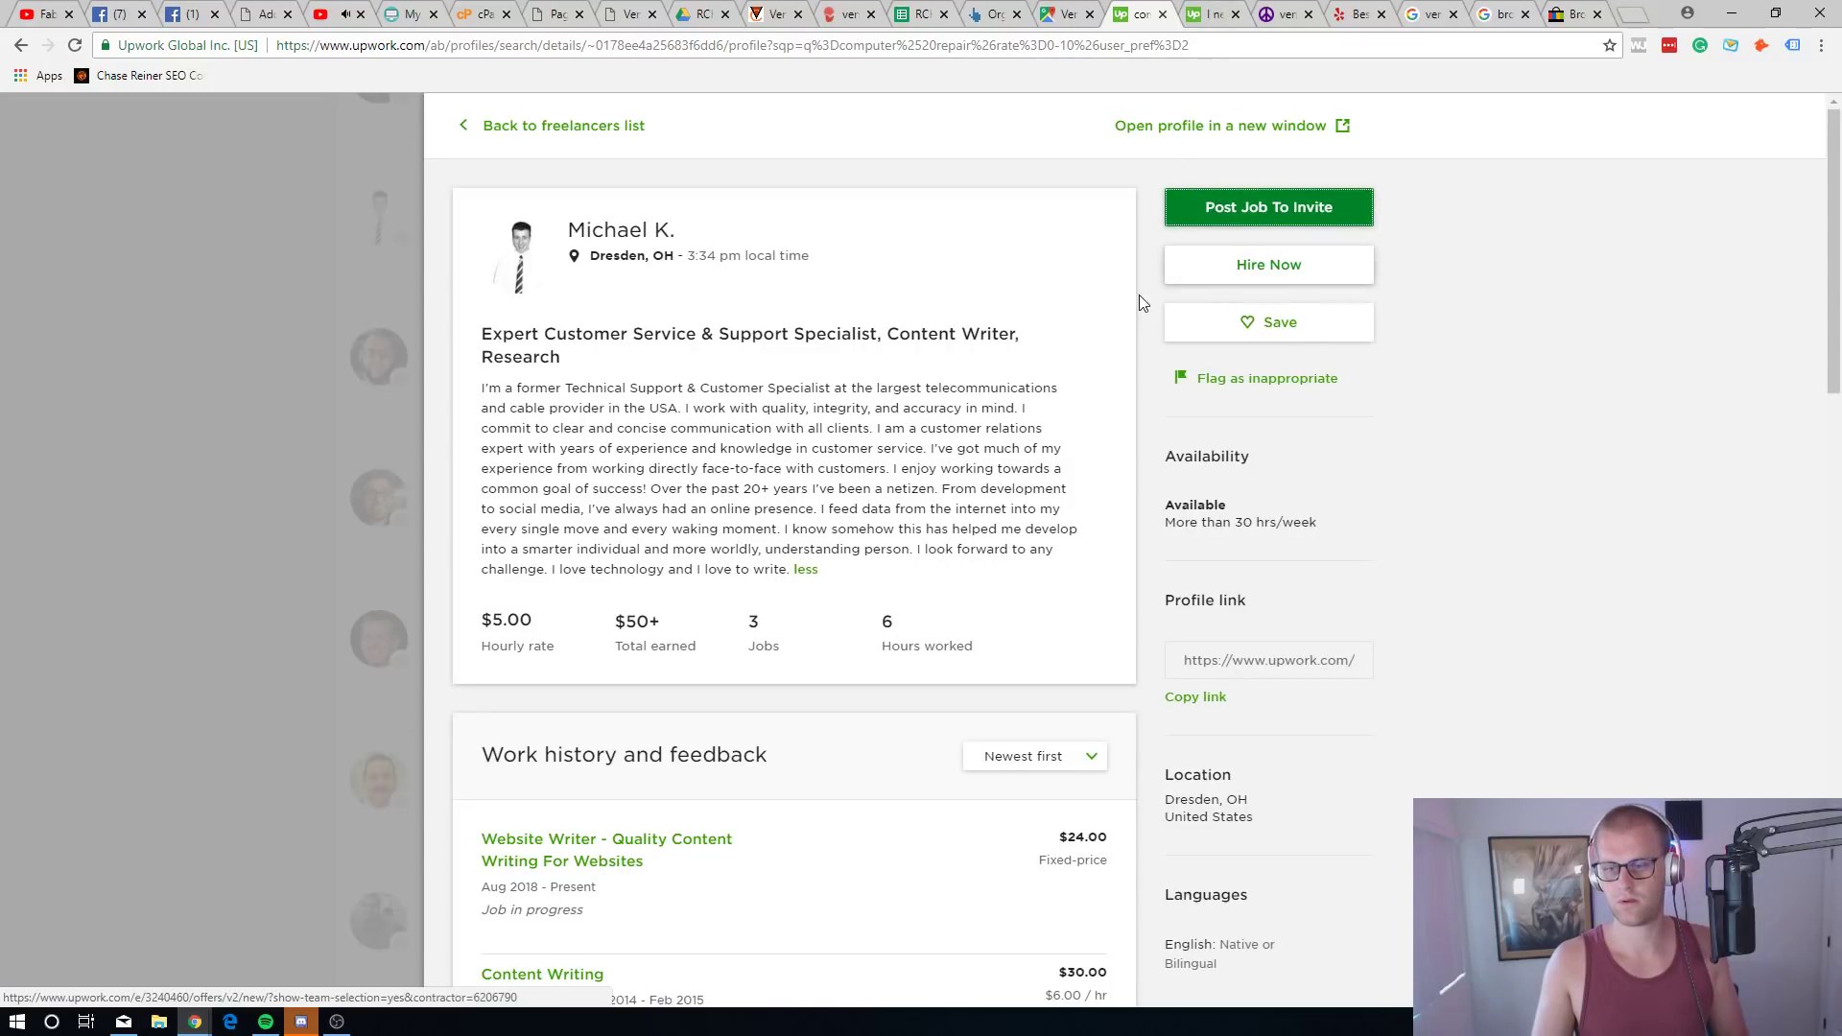
scroll(1185, 309, down, 2)
scroll(1185, 309, up, 2)
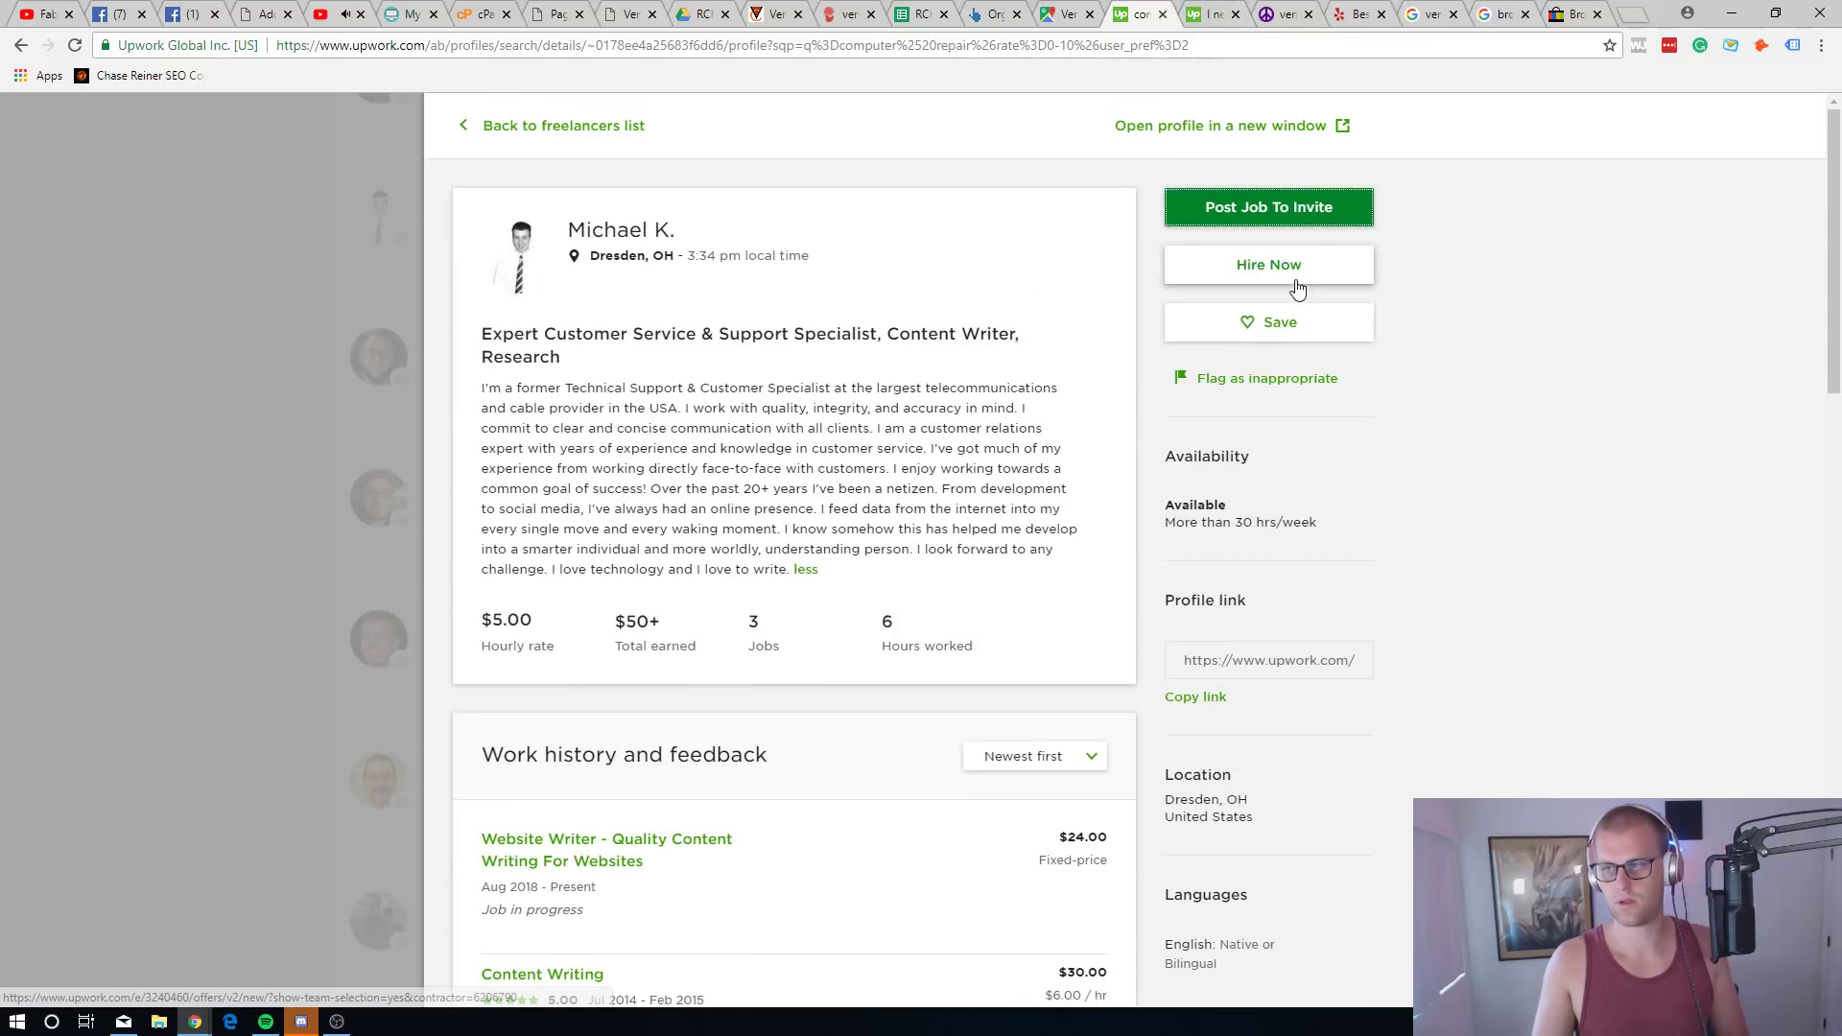
click(1306, 230)
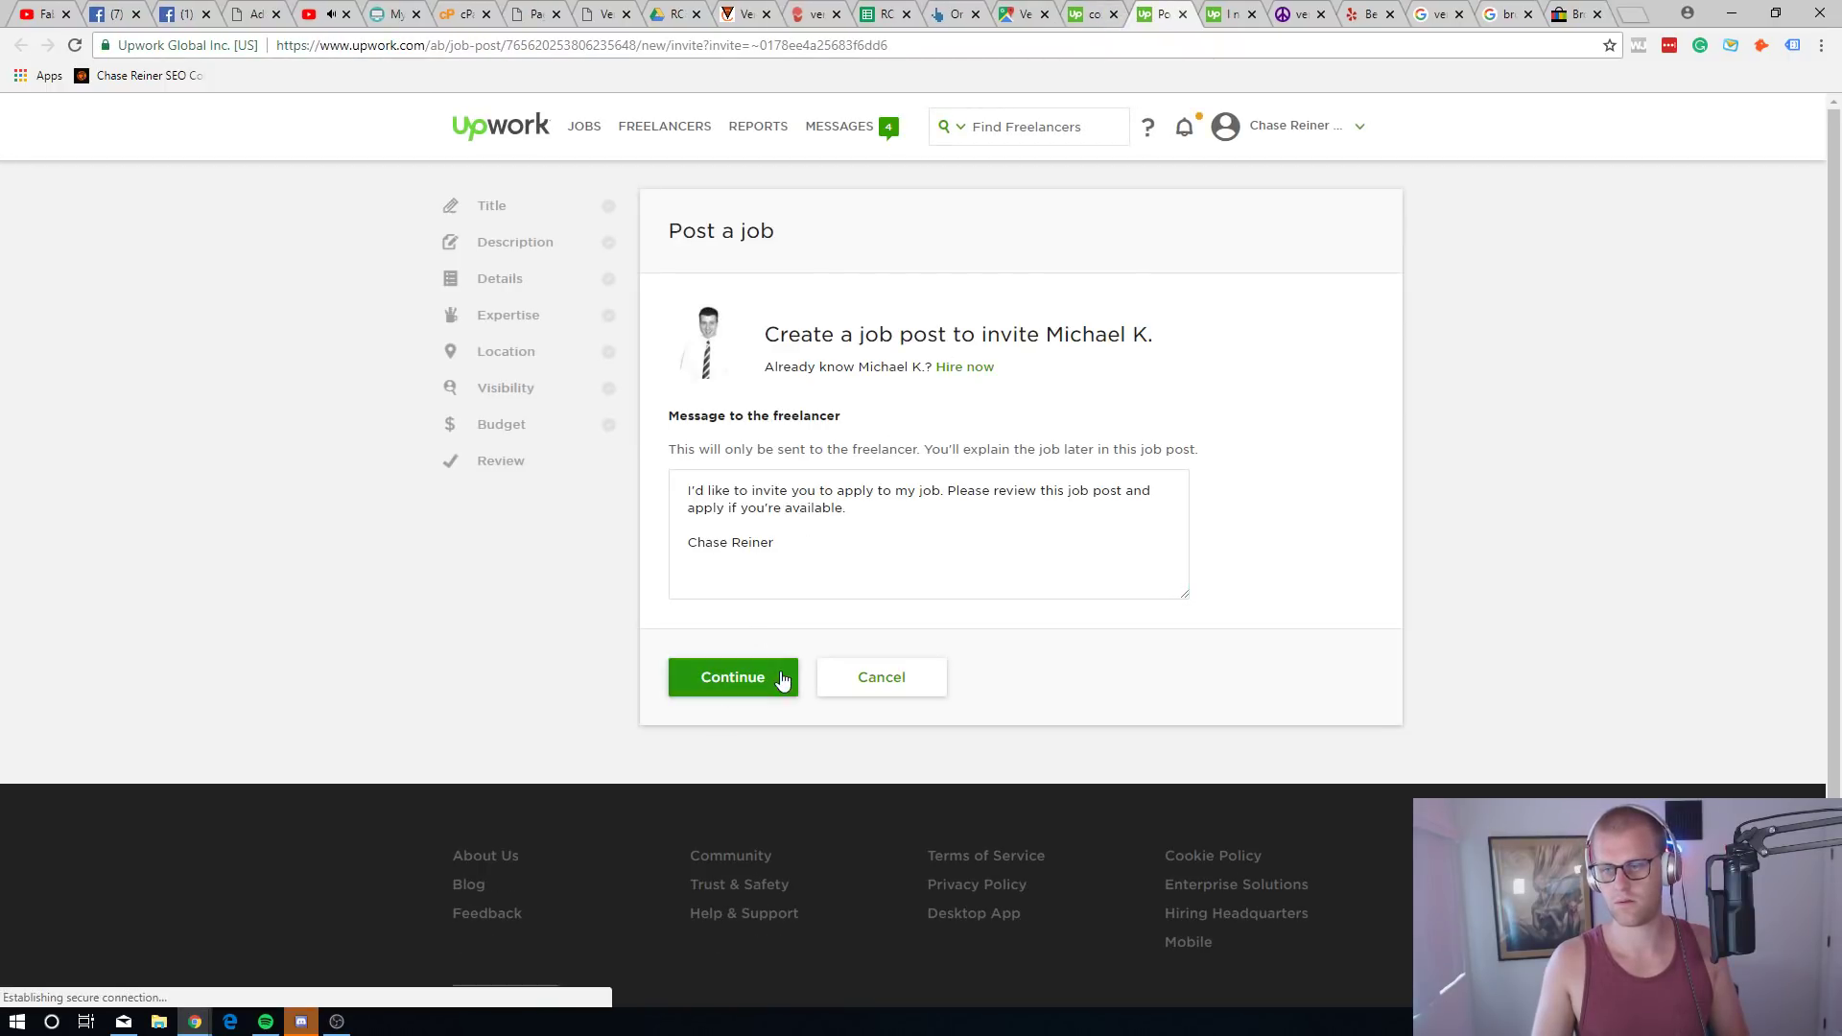
click(781, 677)
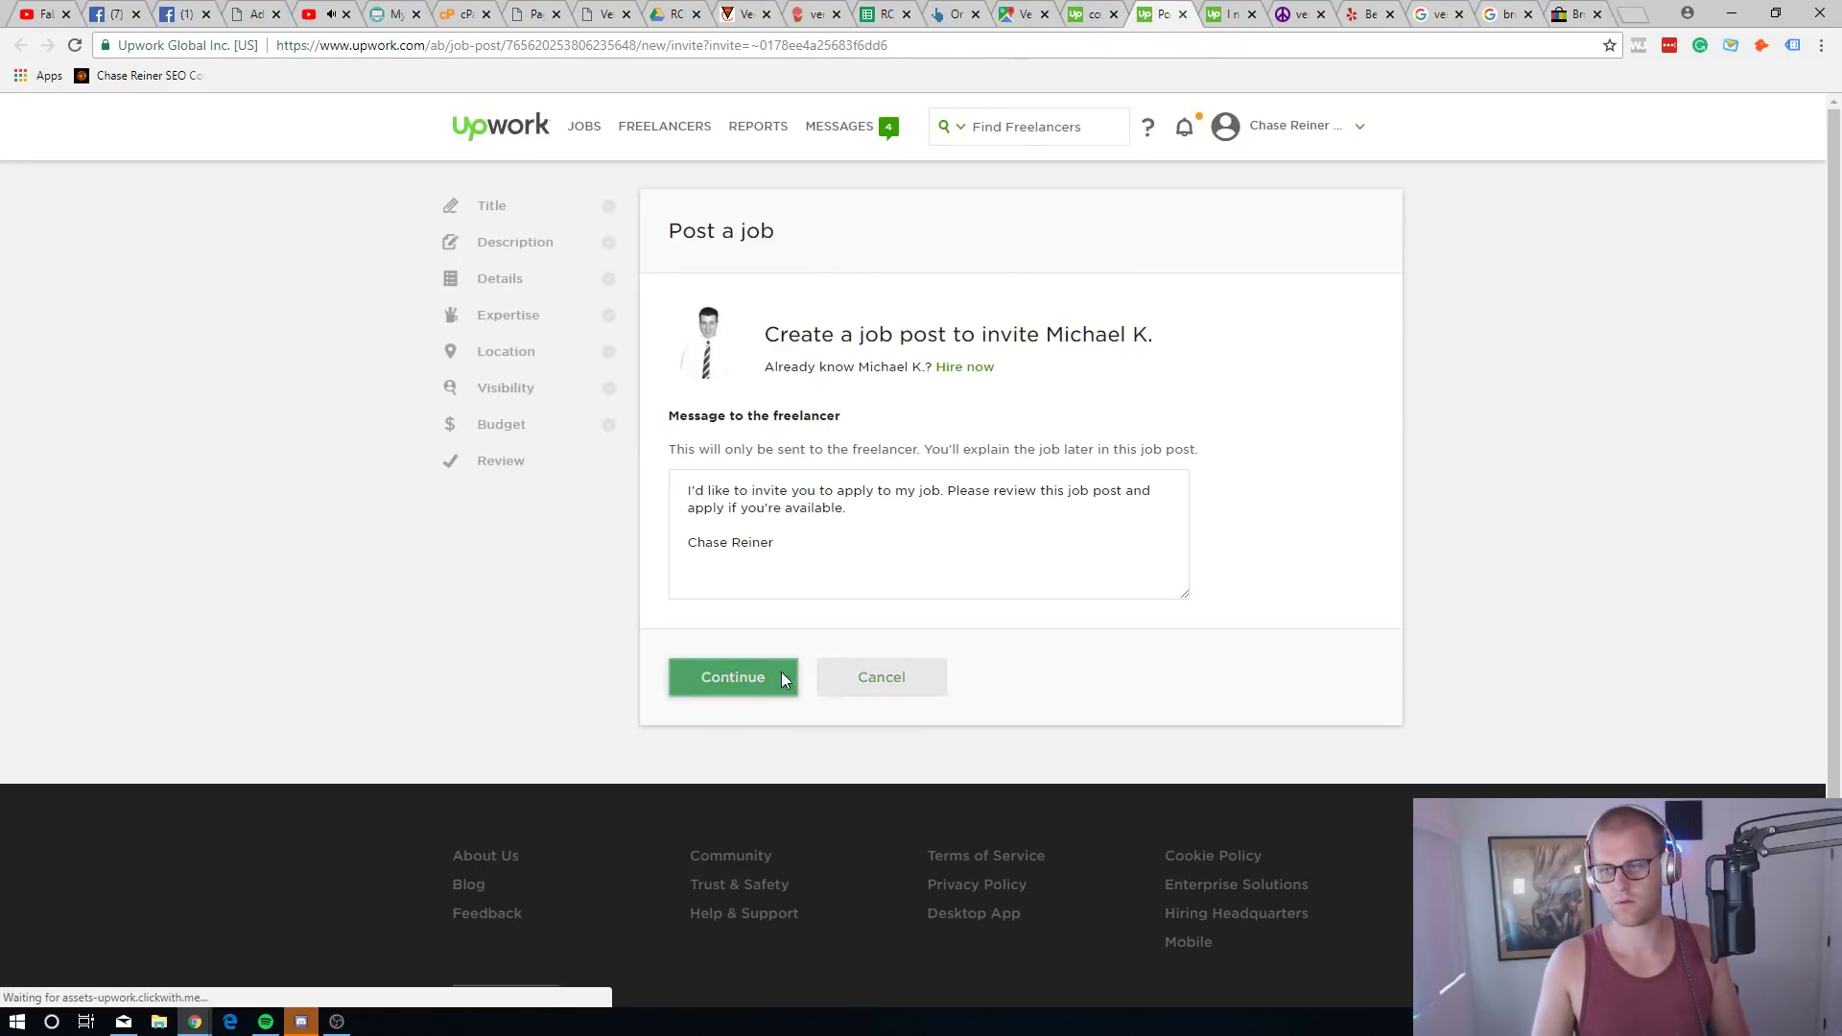
click(914, 363)
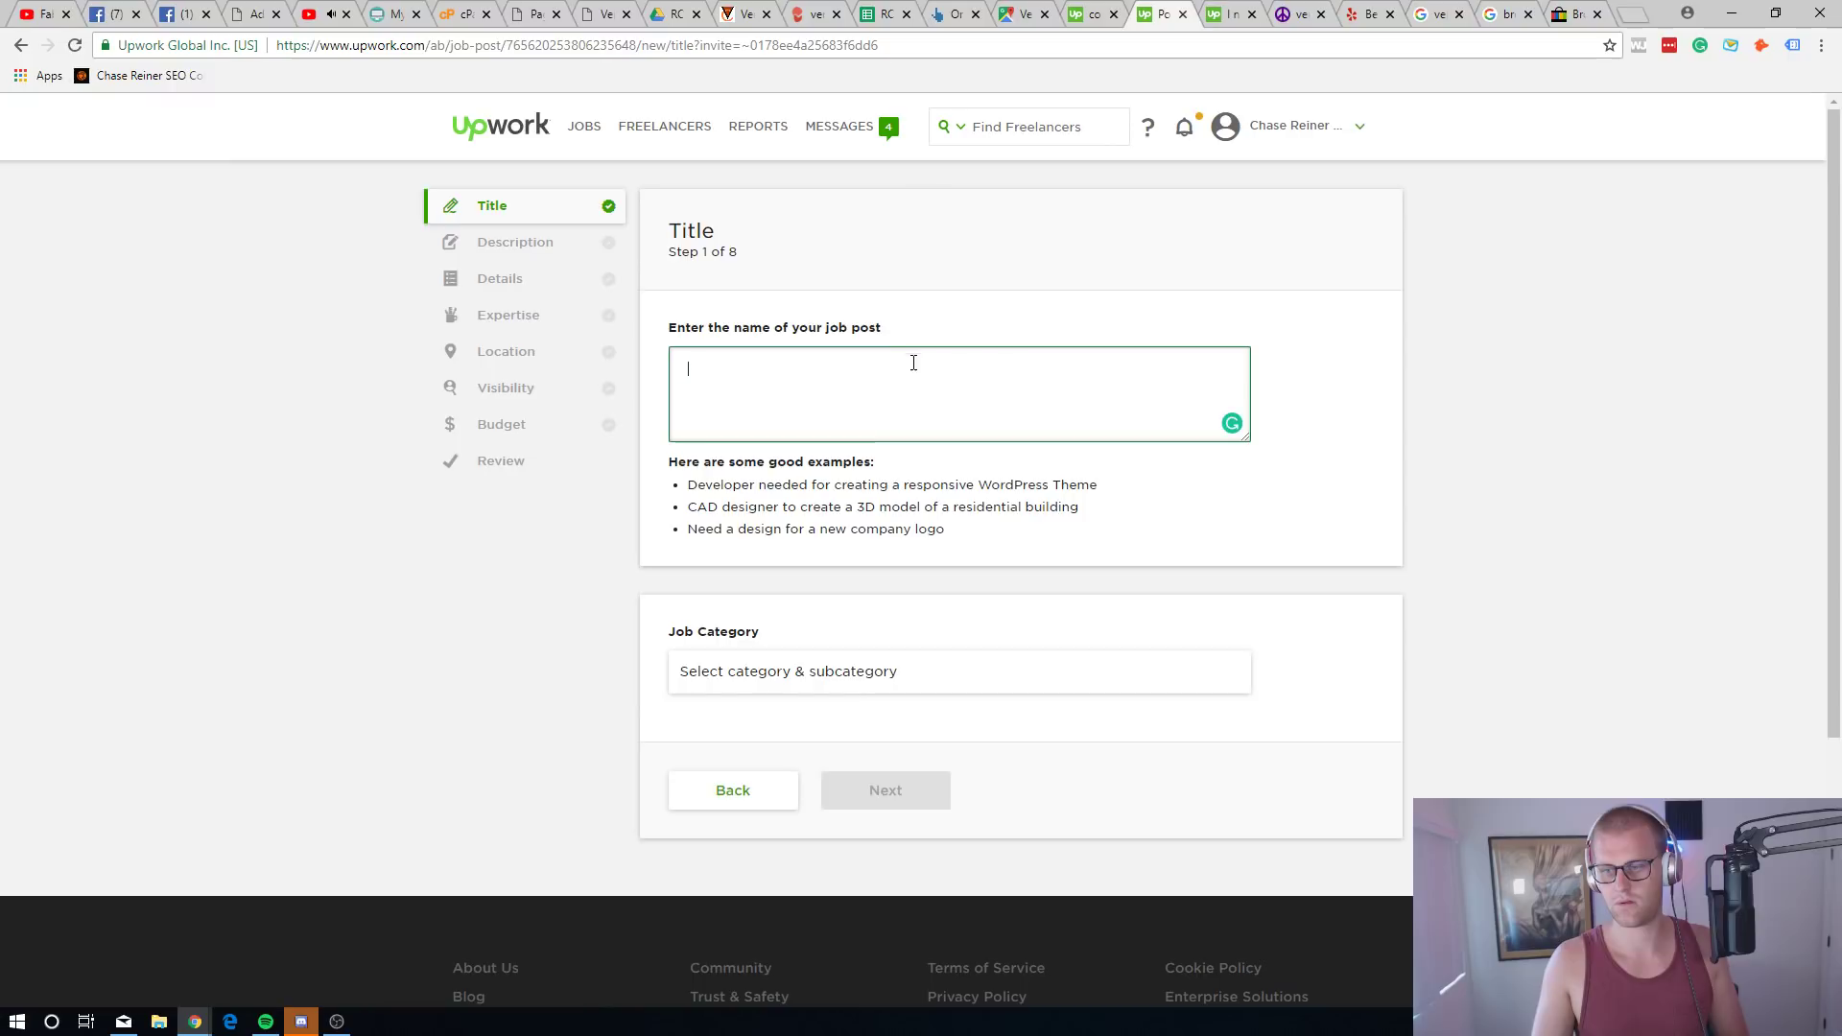
click(1379, 293)
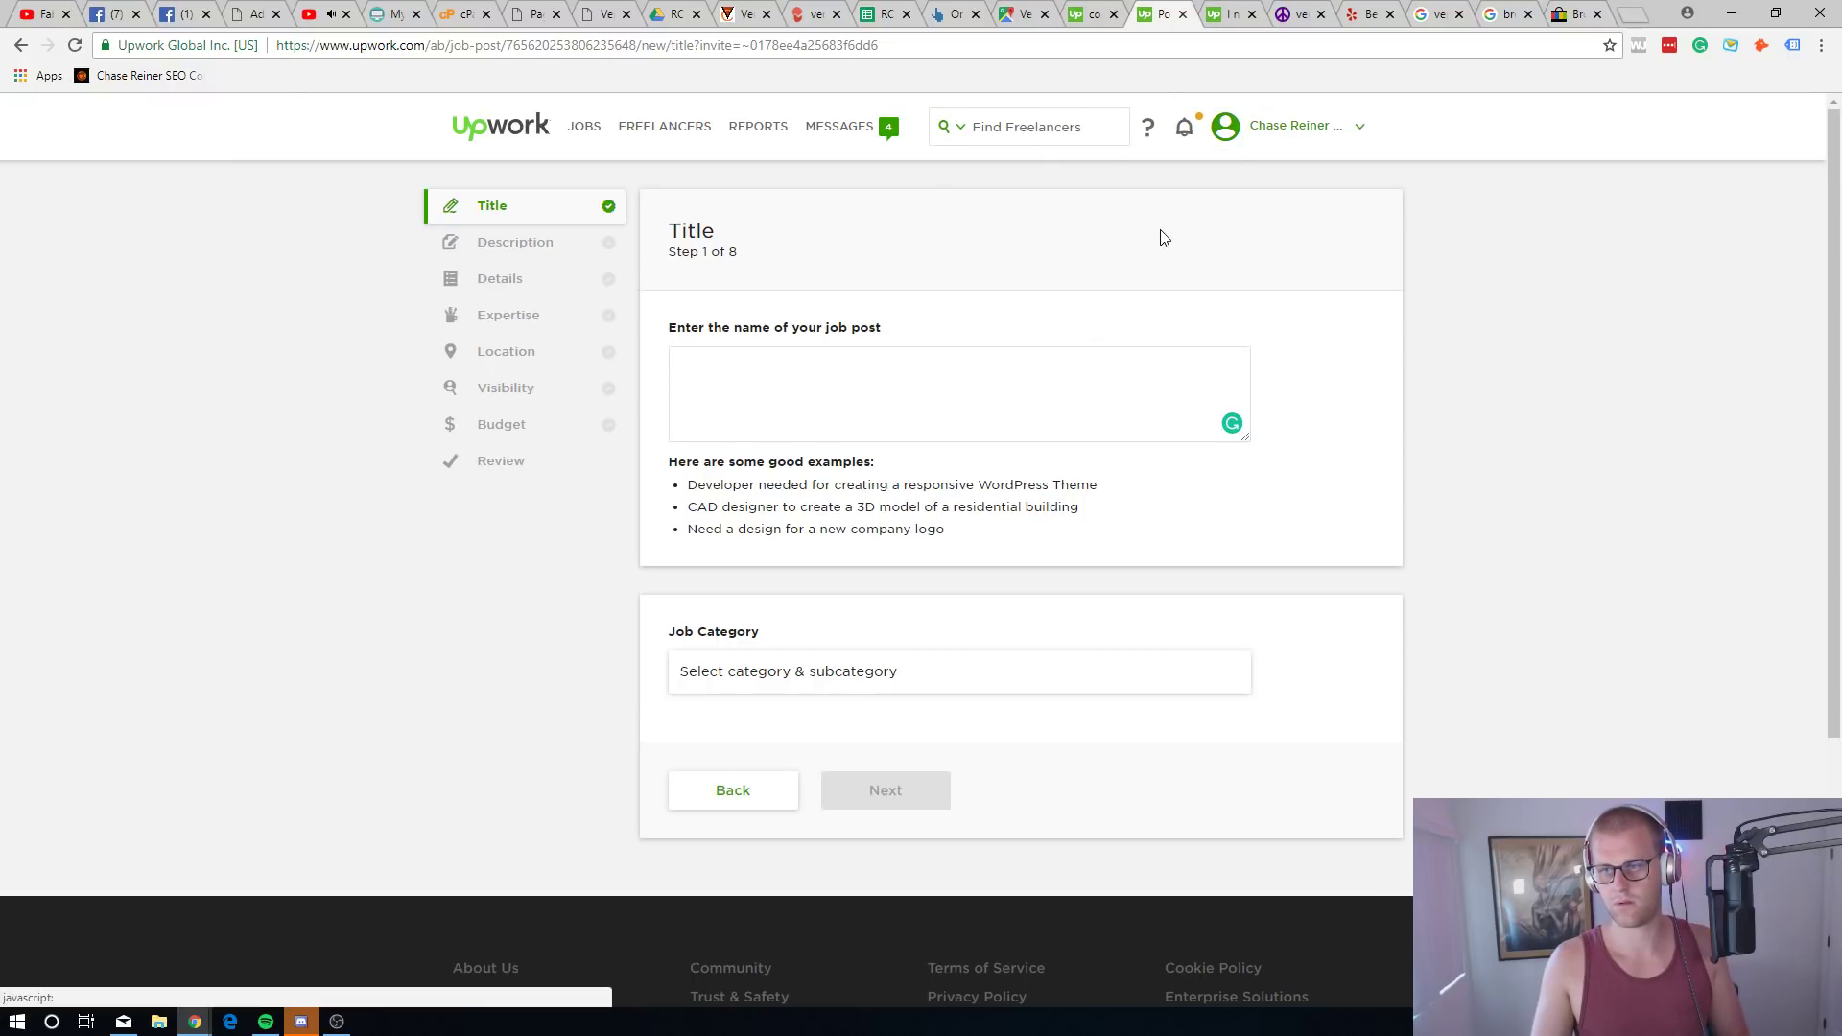
click(878, 135)
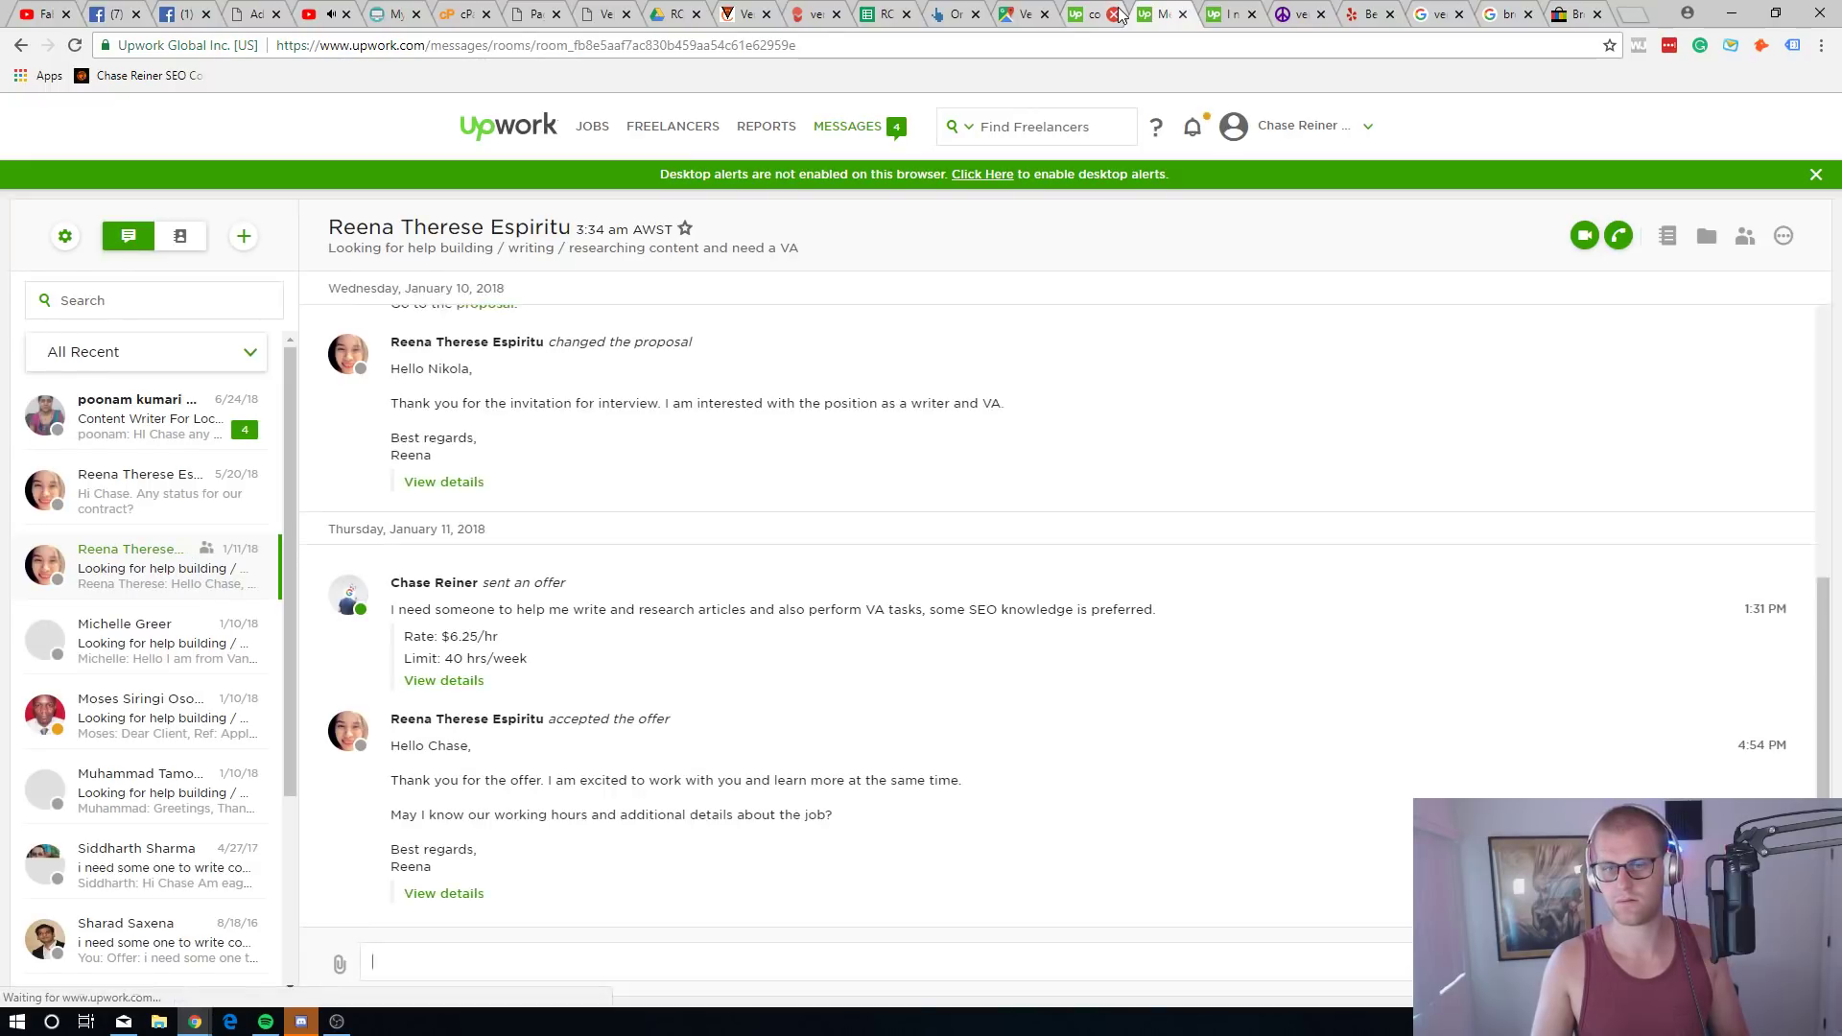
Open the content writer's Upwork conversation and dismiss the calendar pop-up
click(184, 401)
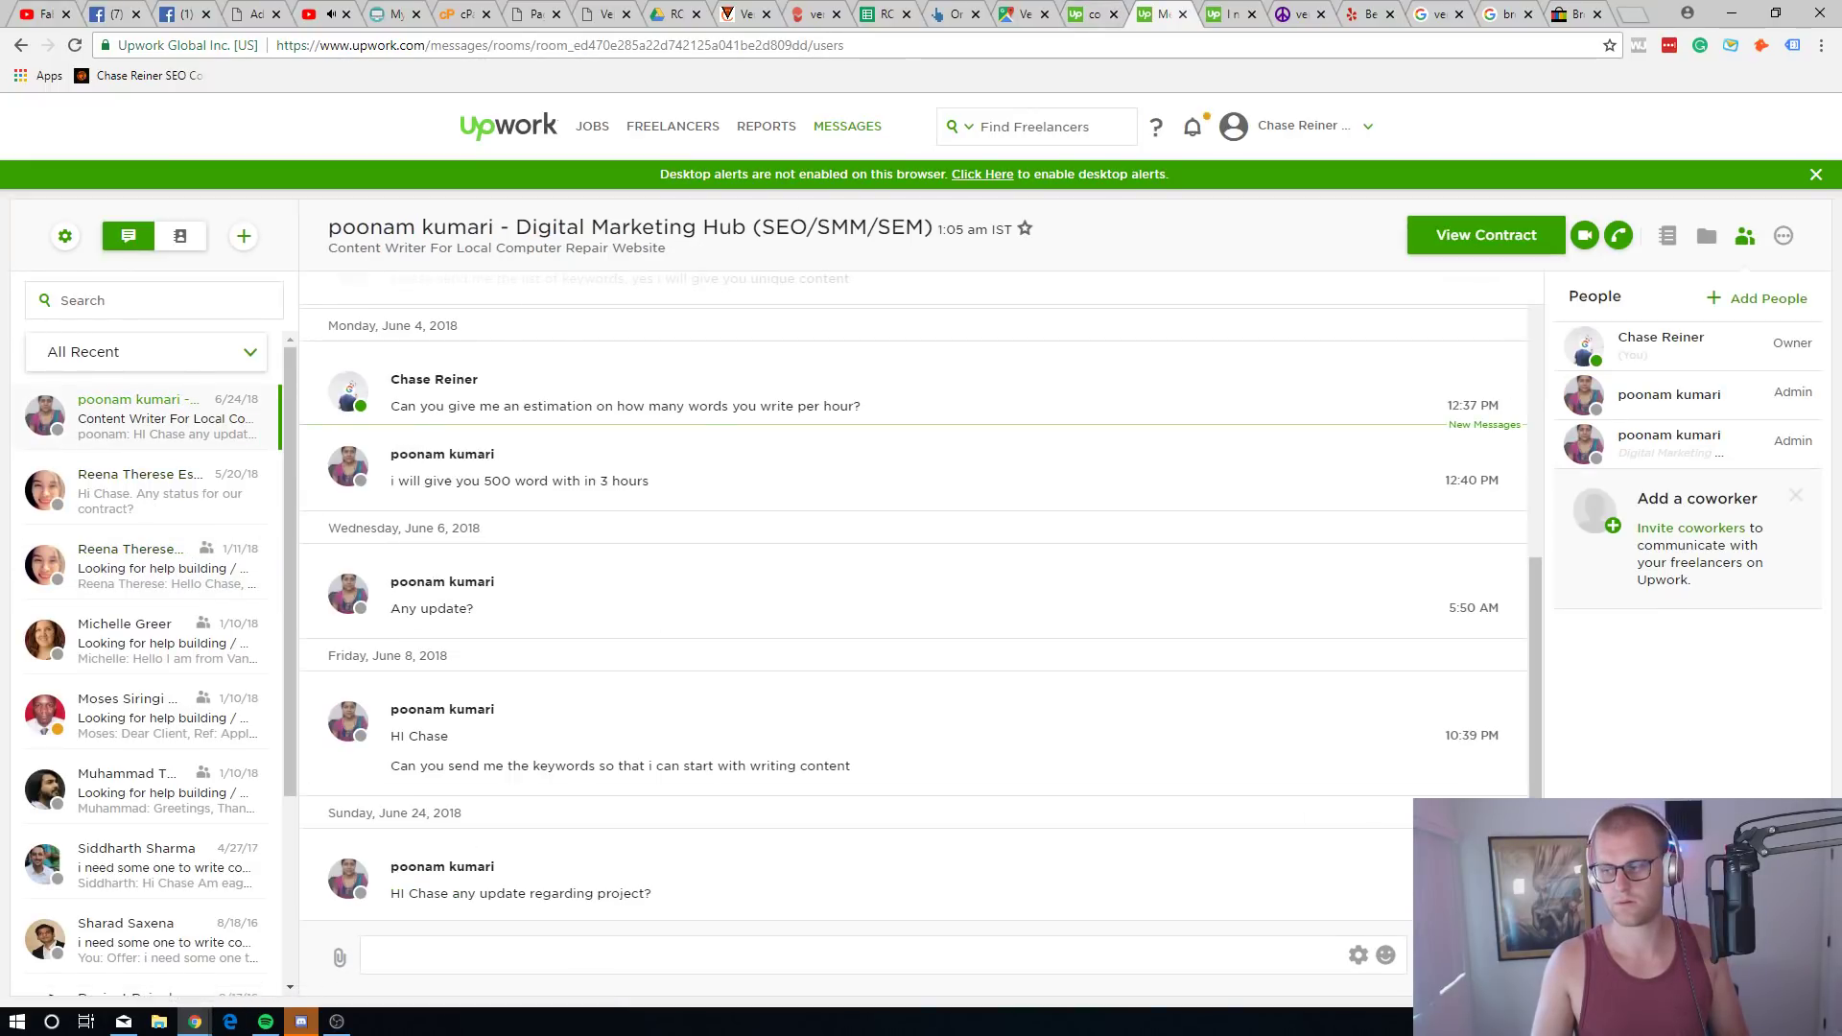
click(1803, 1021)
click(1220, 787)
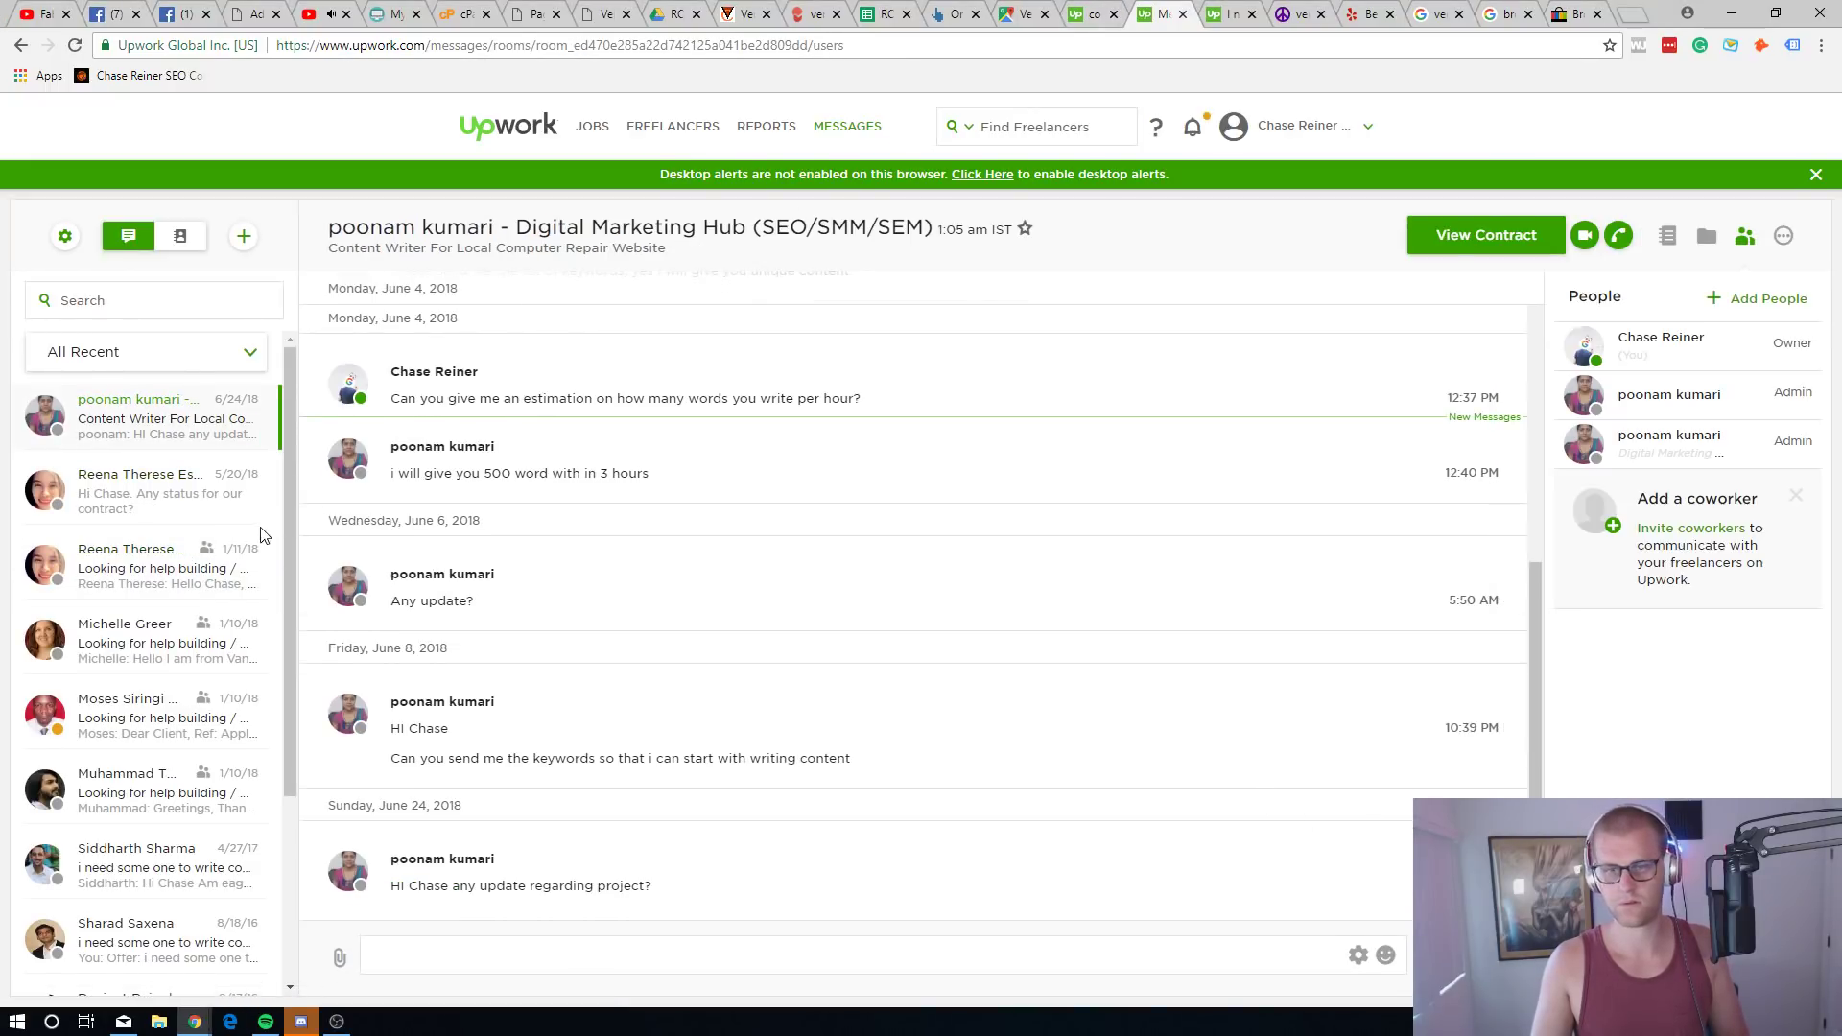
scroll(399, 491, up, 2)
scroll(423, 513, down, 2)
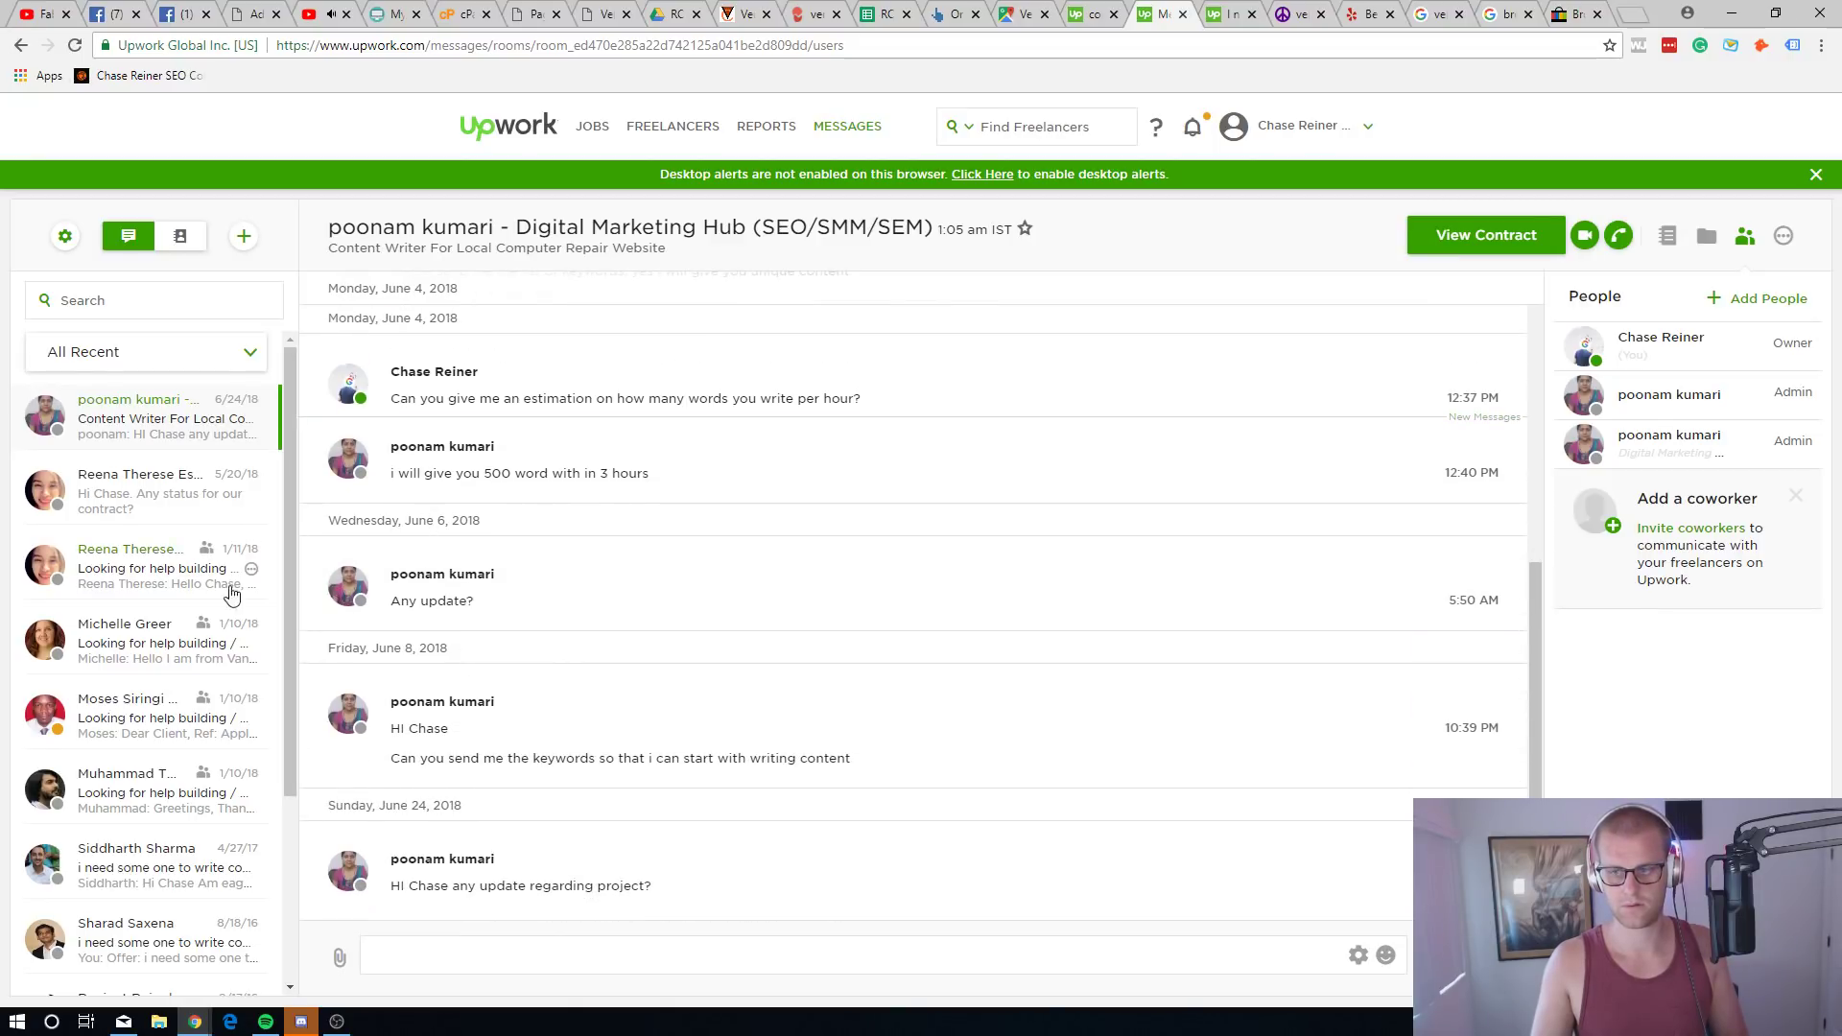
scroll(165, 491, down, 4)
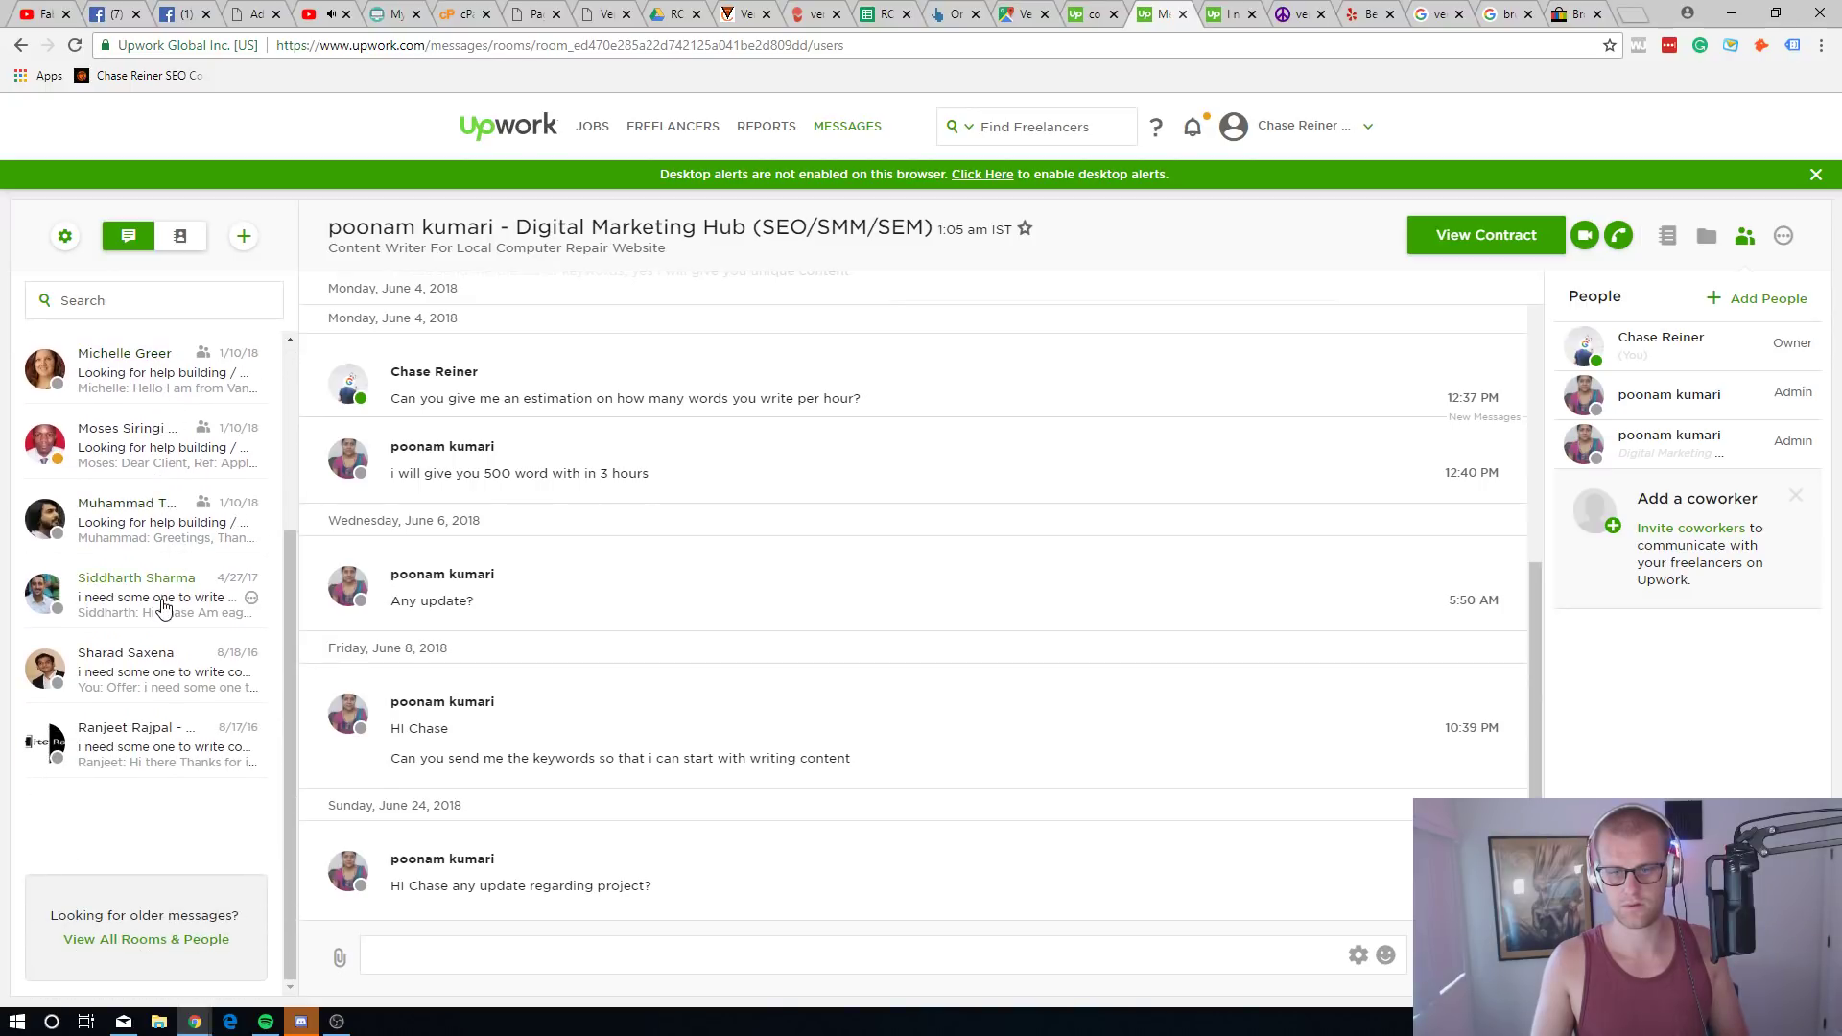
Greet the older writing freelancer by name and ask 'Can you help write more articles?'
click(176, 608)
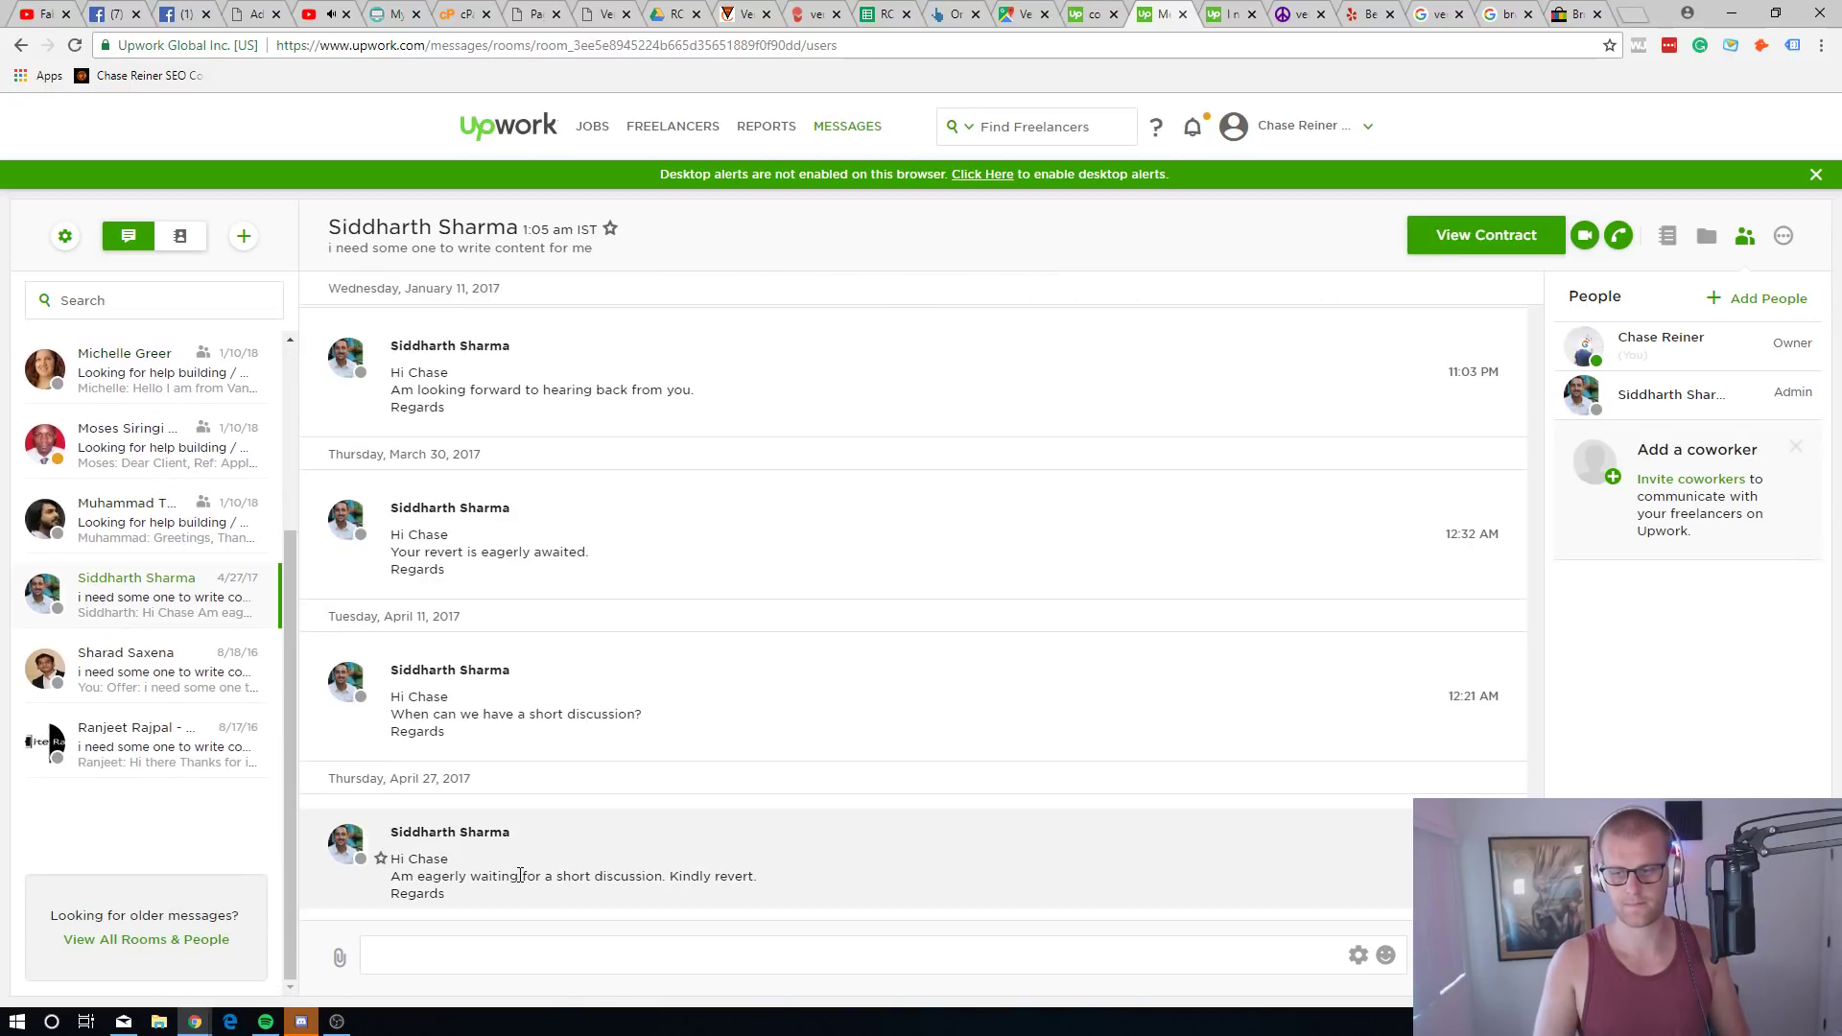
text(Hi Siddarth)
key(Return)
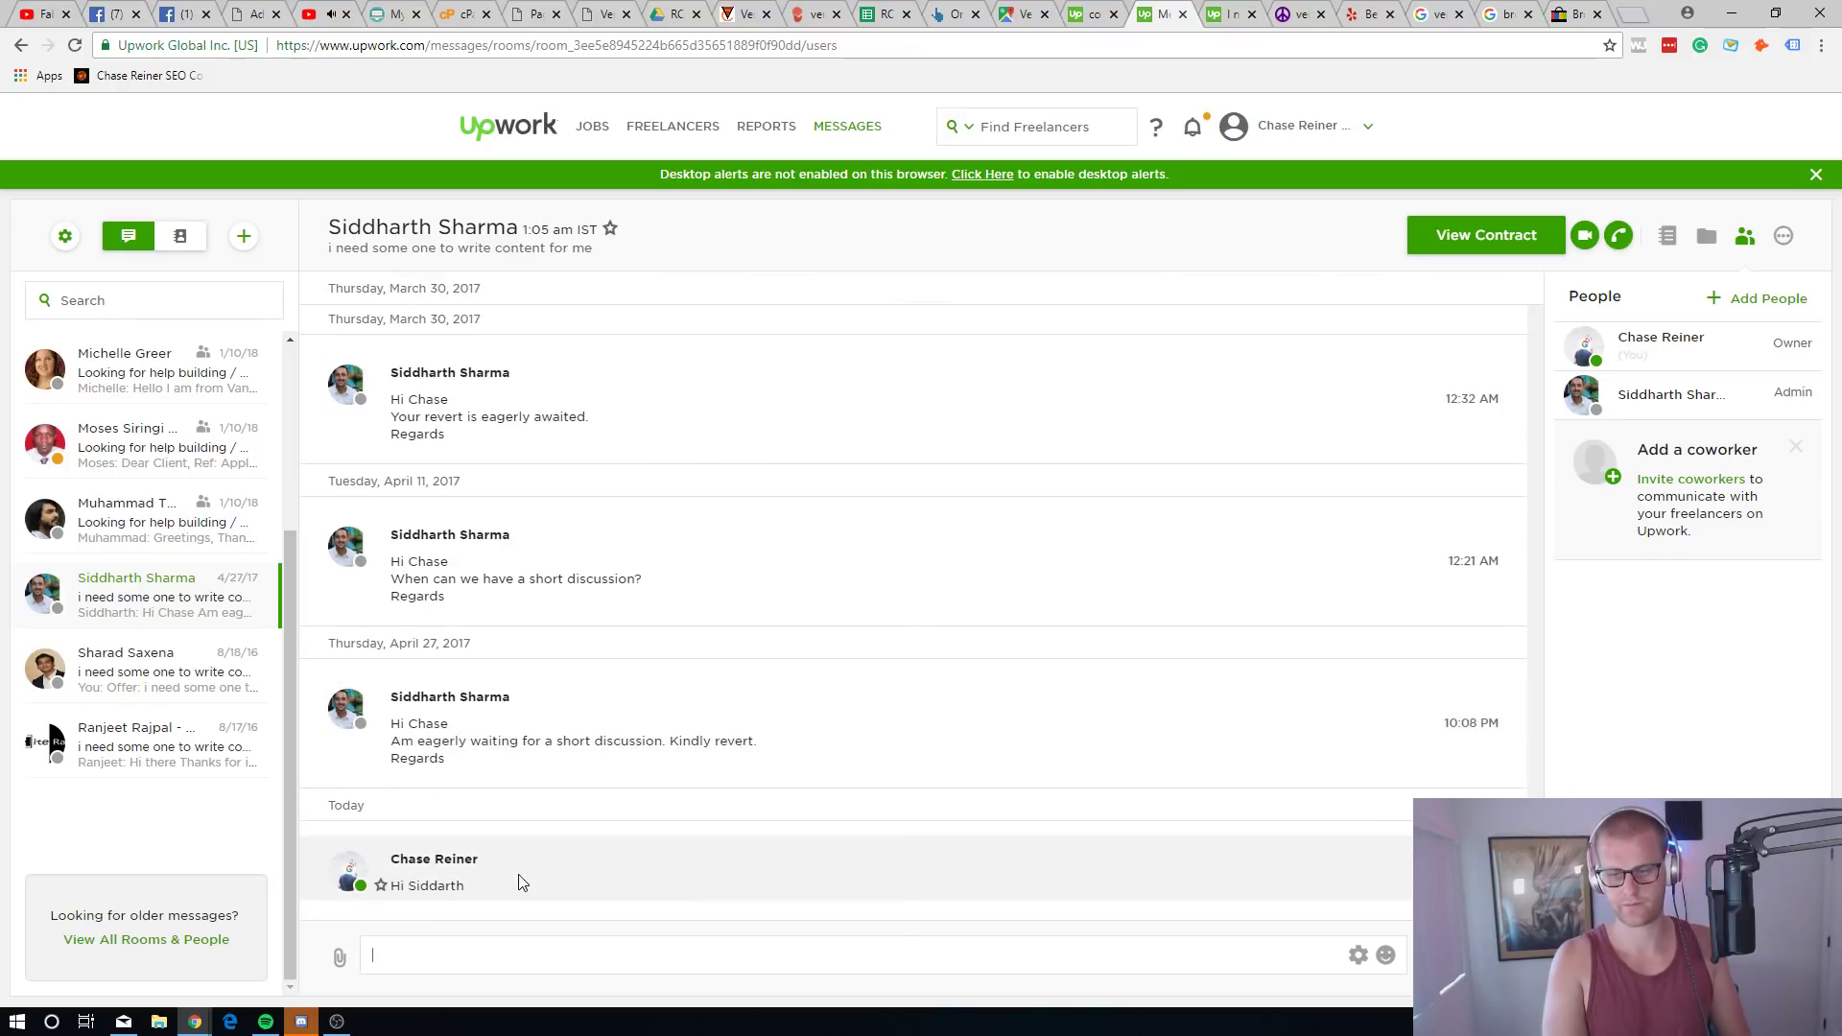
text(W)
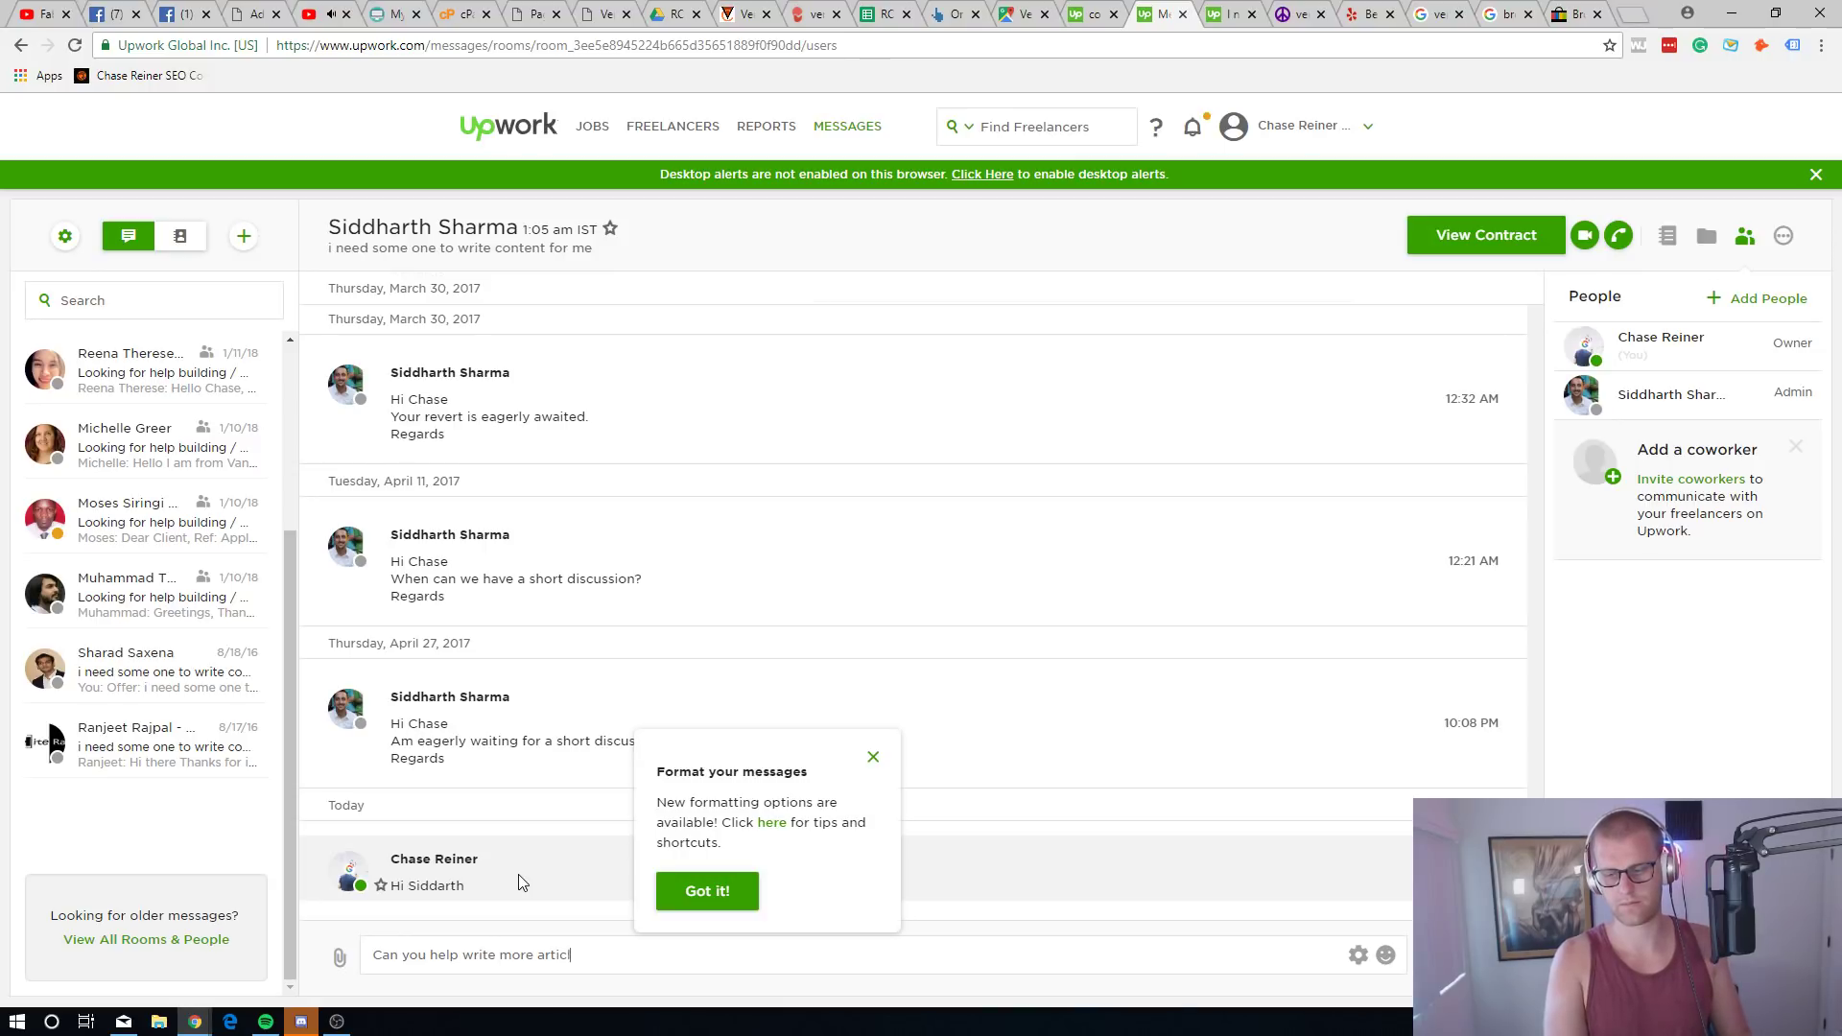
text(es?)
key(Return)
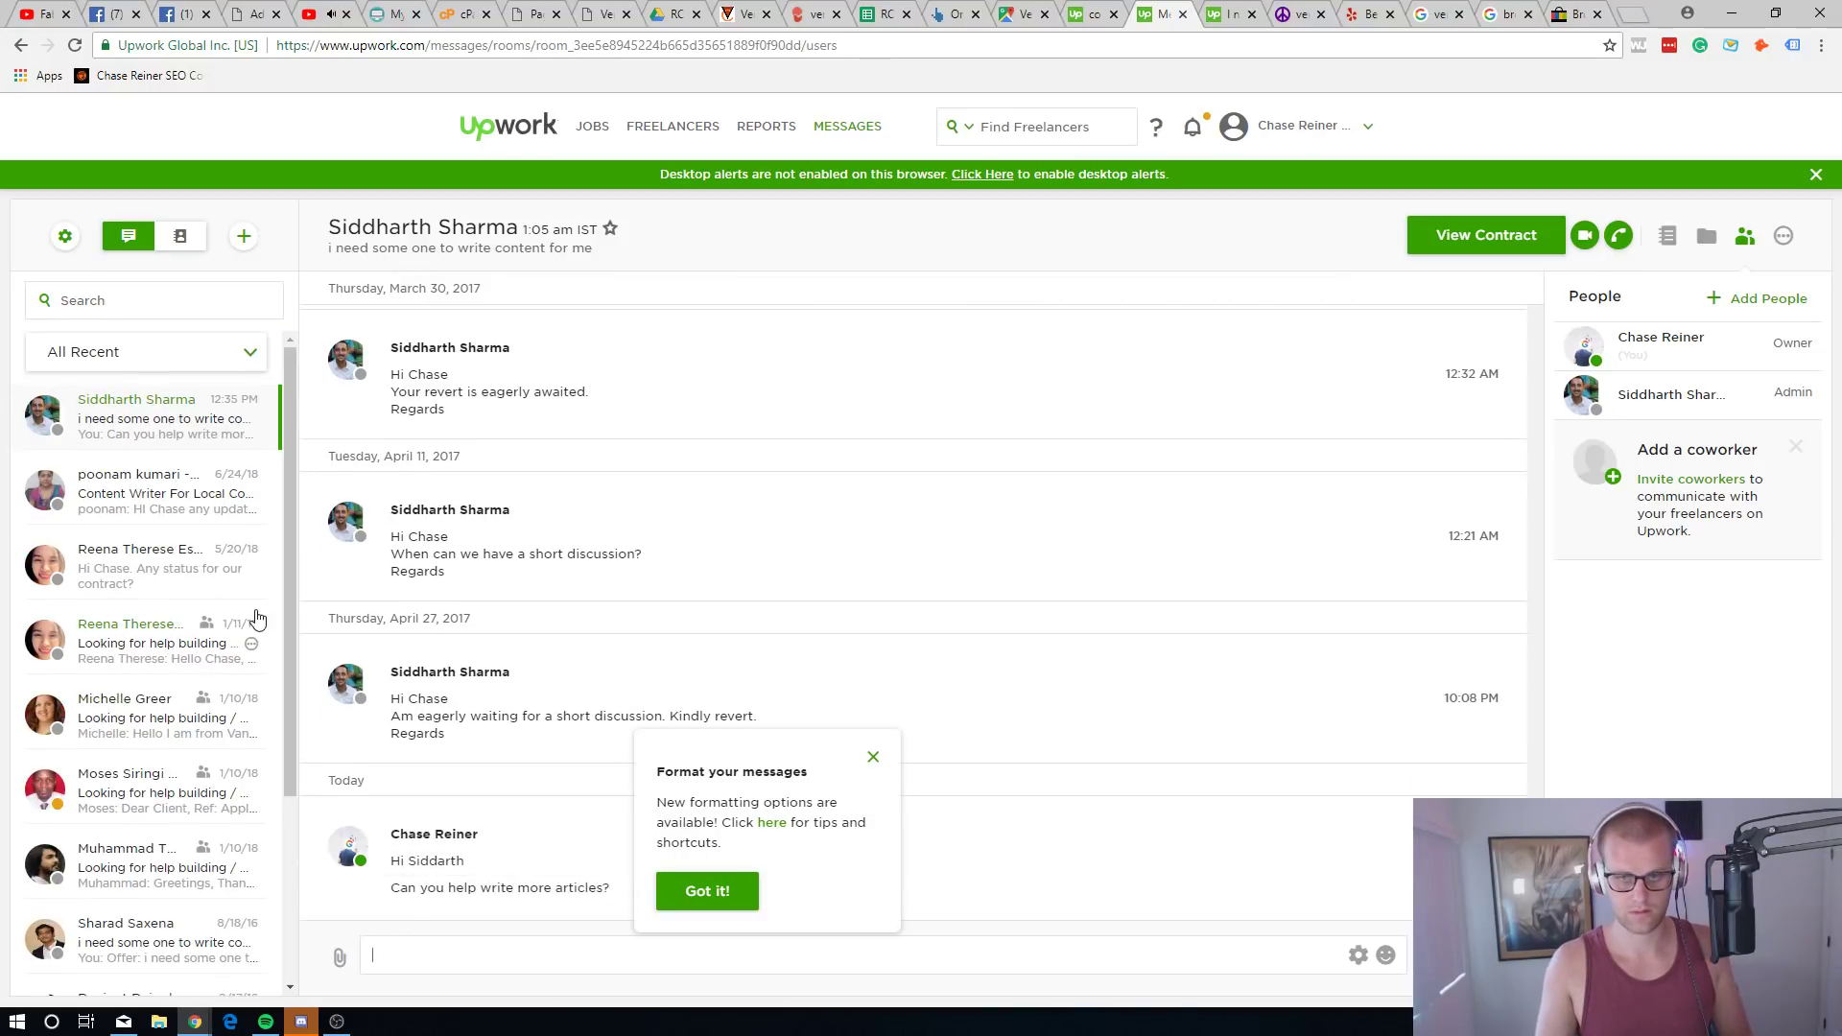
Close the leftover freelancer, Craigslist, Yelp, eBay and search tabs, returning to the Facebook Ventura group
click(1103, 13)
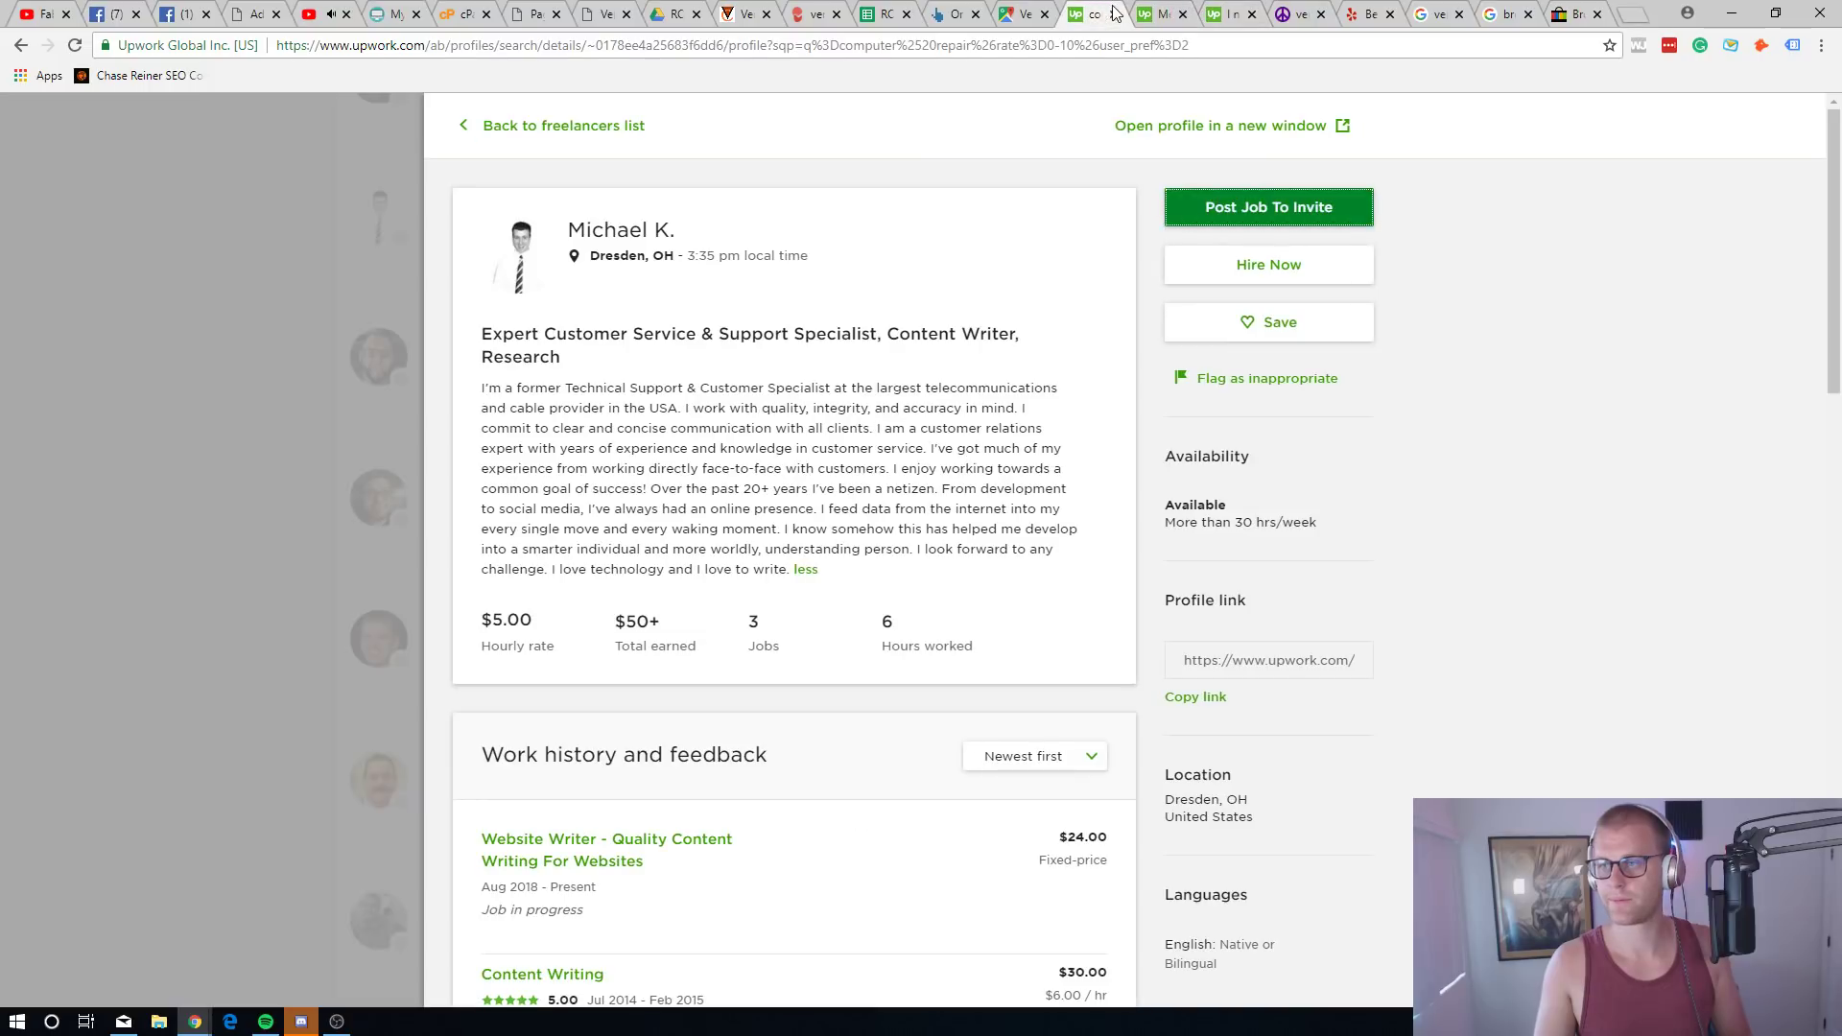
click(1115, 13)
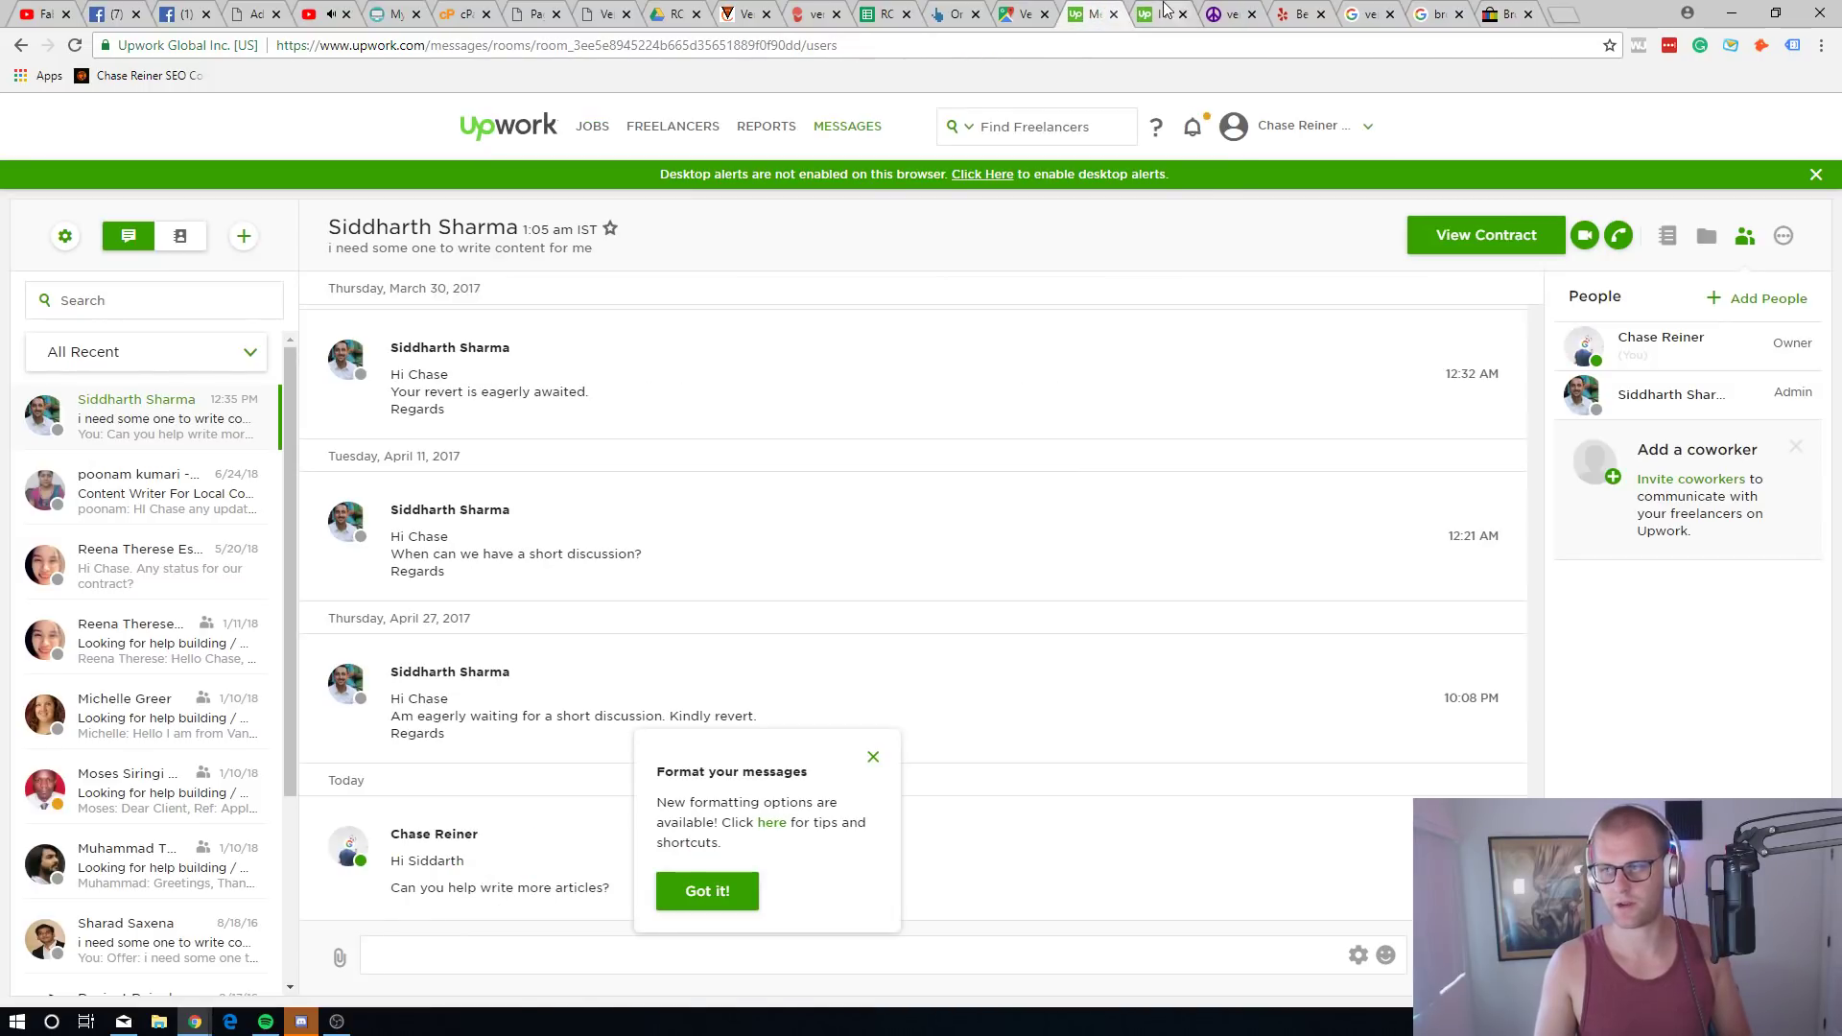
click(1166, 13)
click(1183, 14)
click(1186, 14)
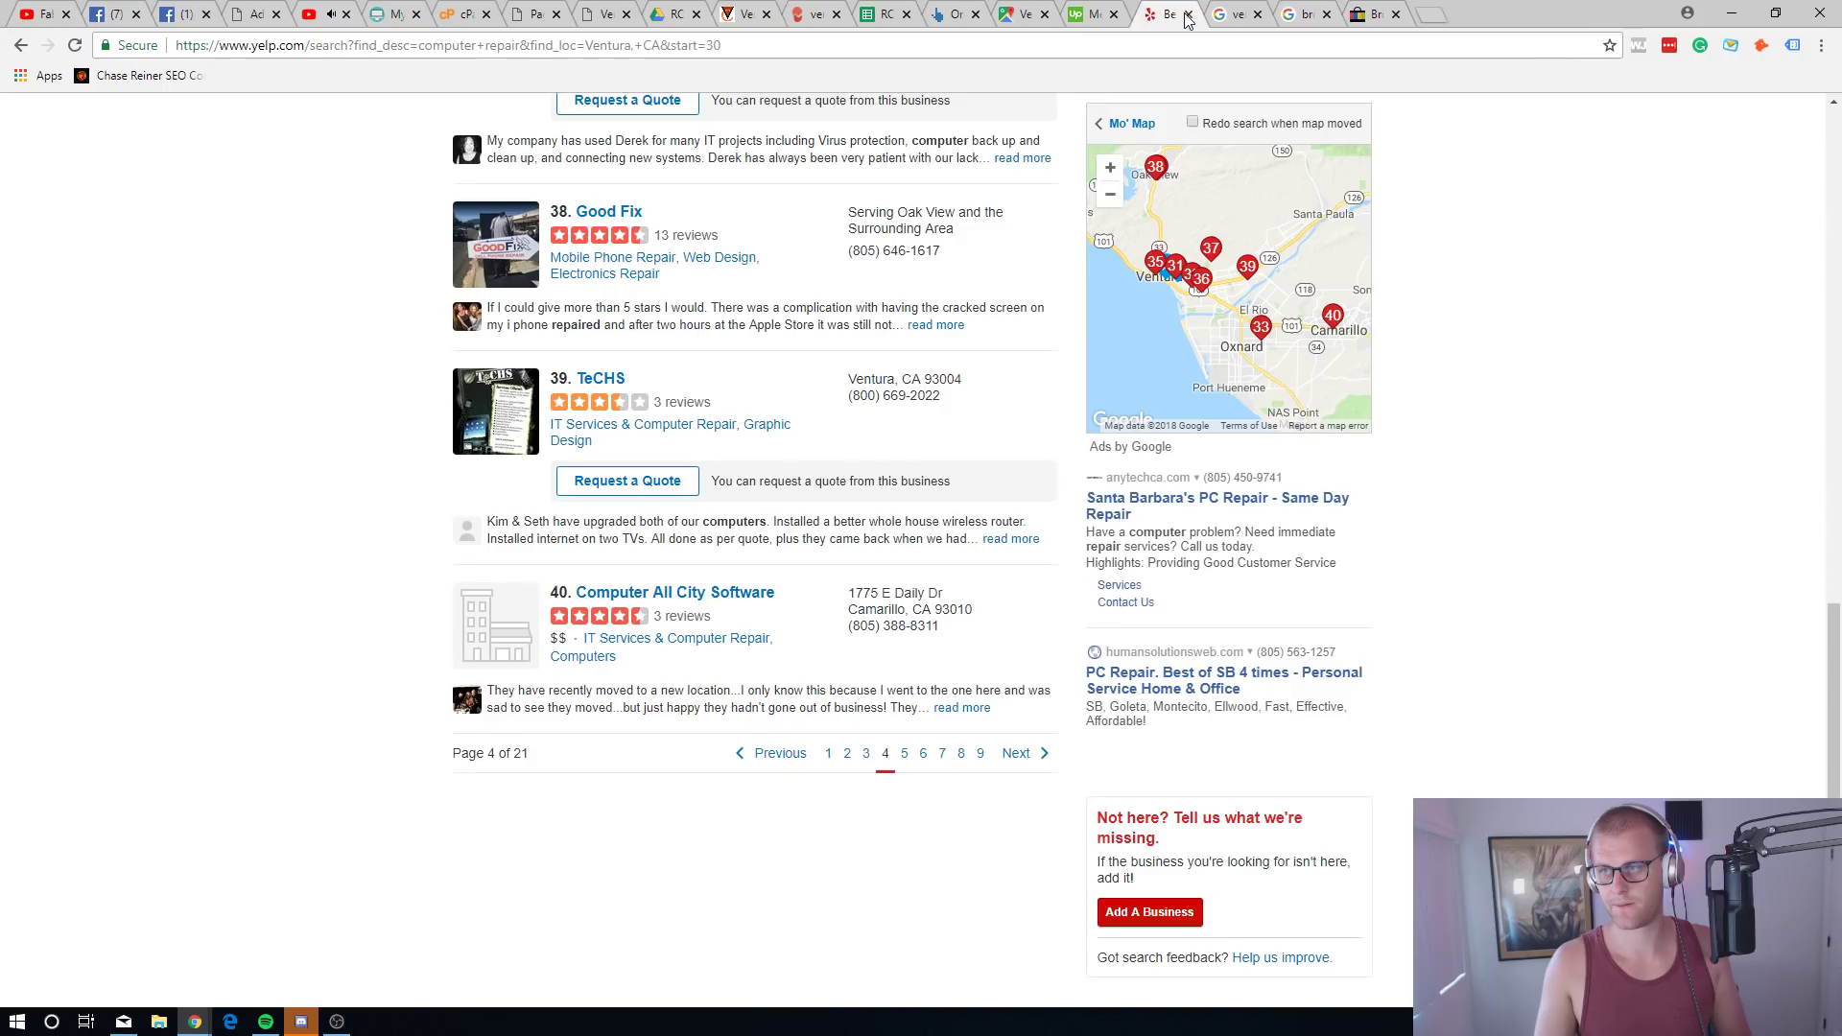
click(1187, 14)
click(1186, 15)
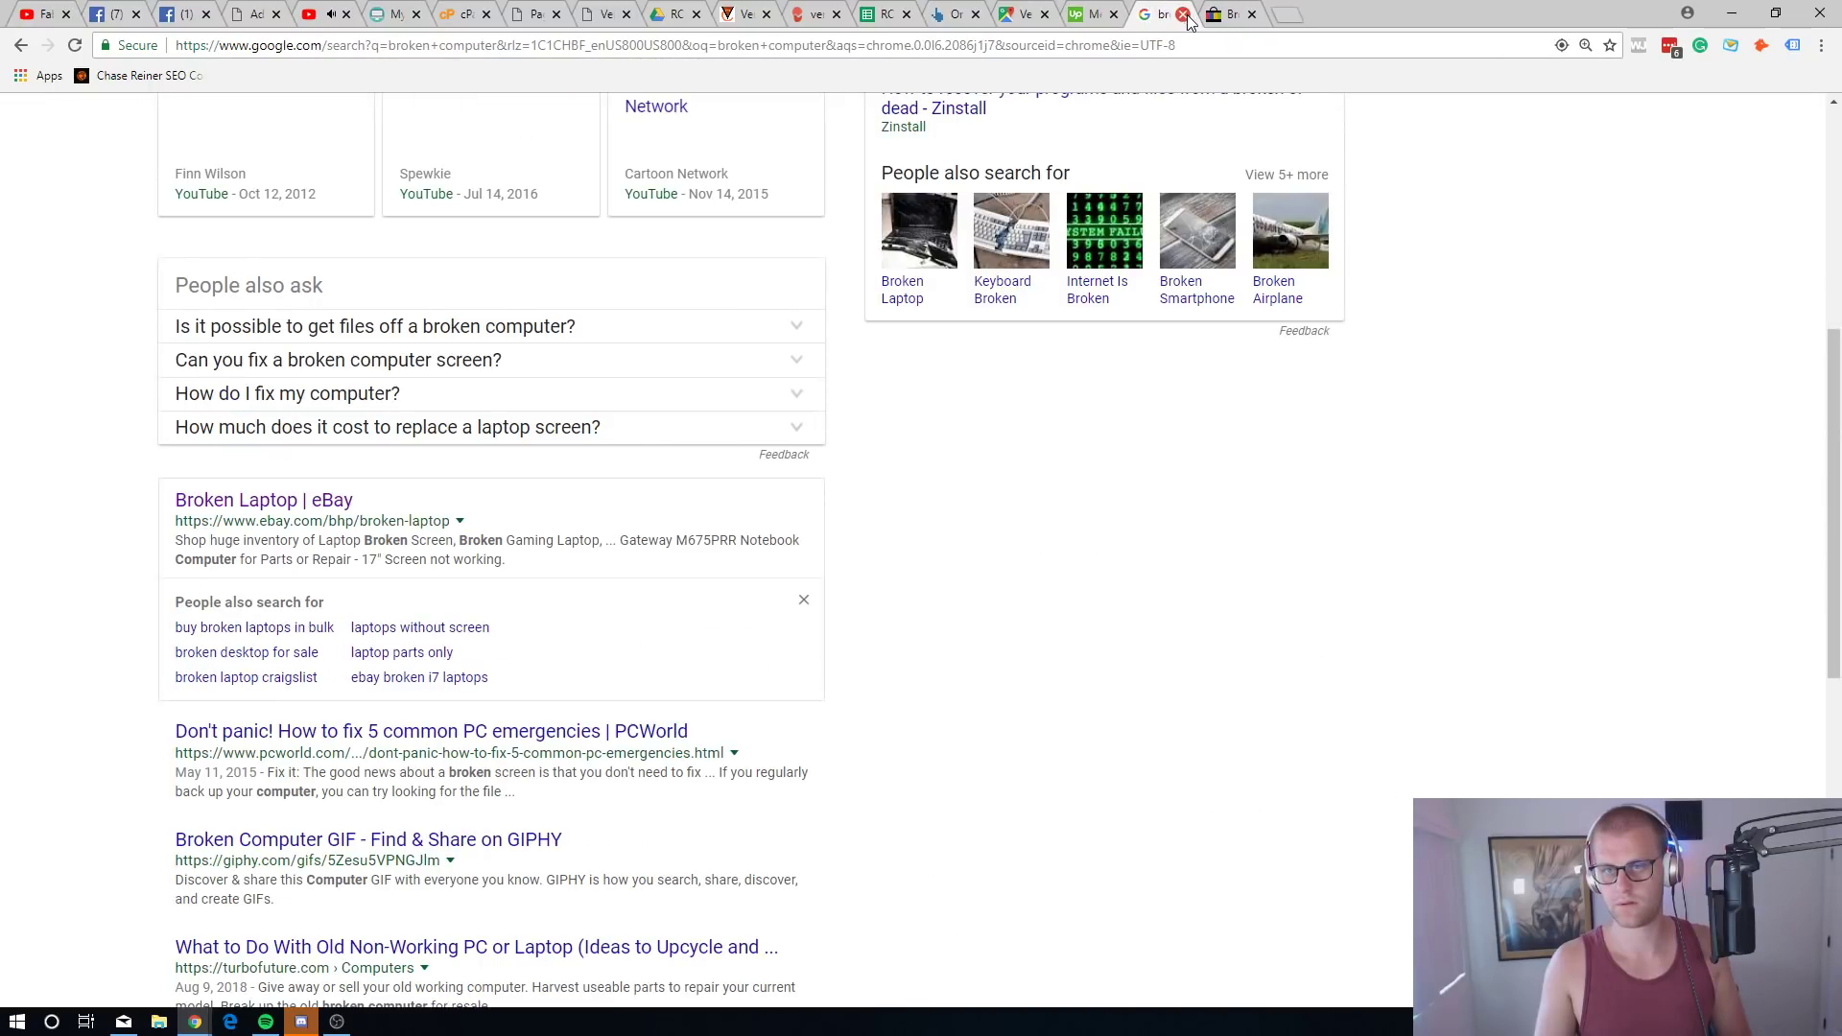
click(1186, 15)
click(1186, 14)
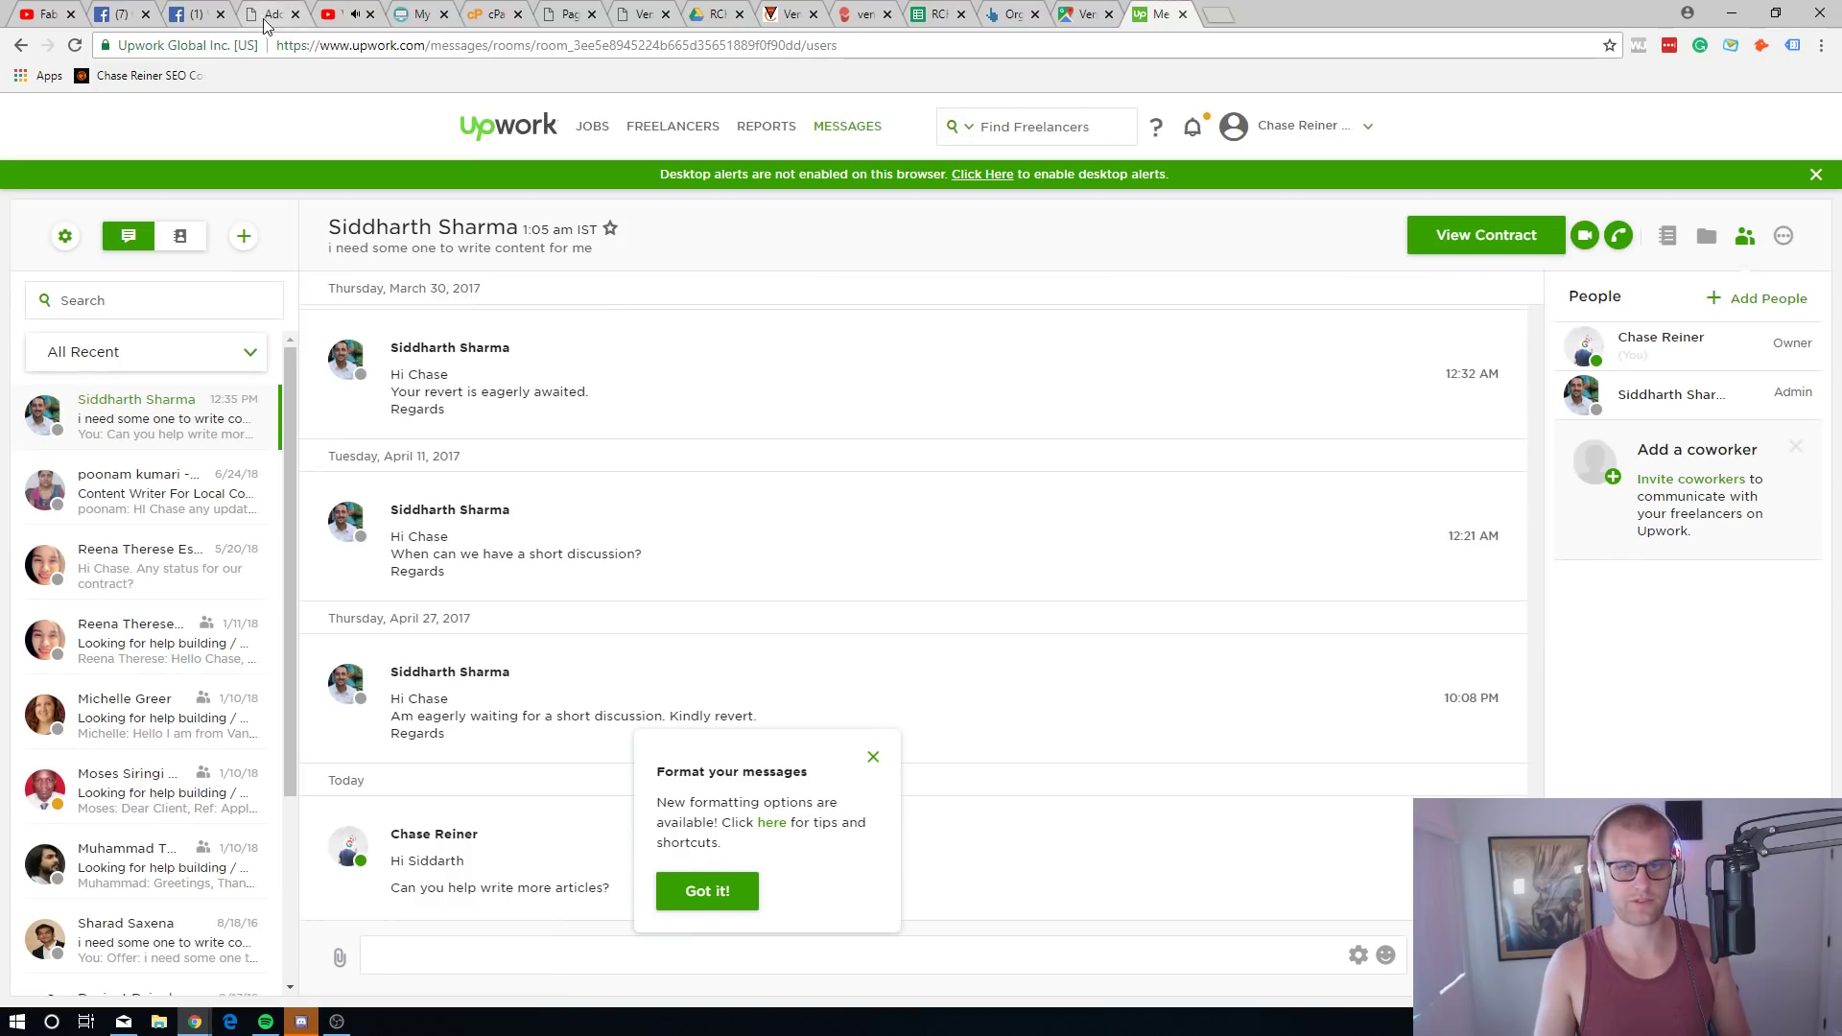
click(233, 14)
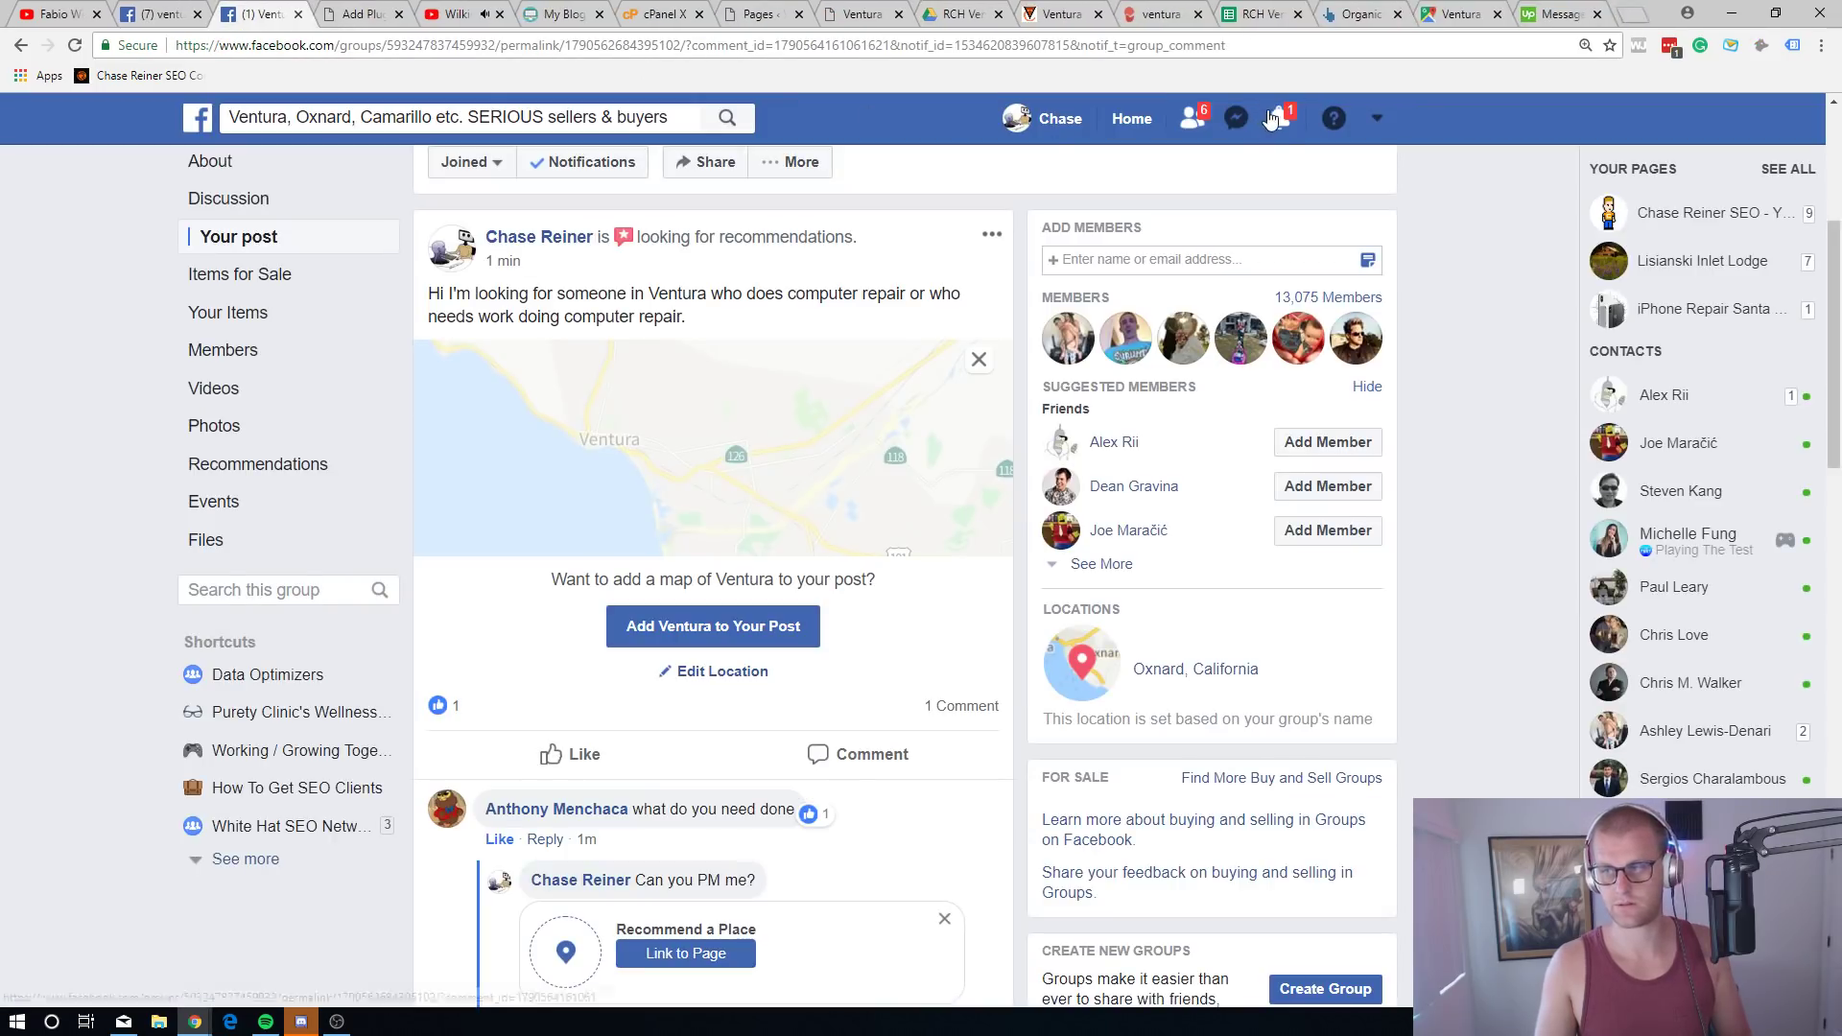
Accept the group commenter's Messenger request and reply asking if they'd take paid repair work
click(1272, 118)
click(1017, 248)
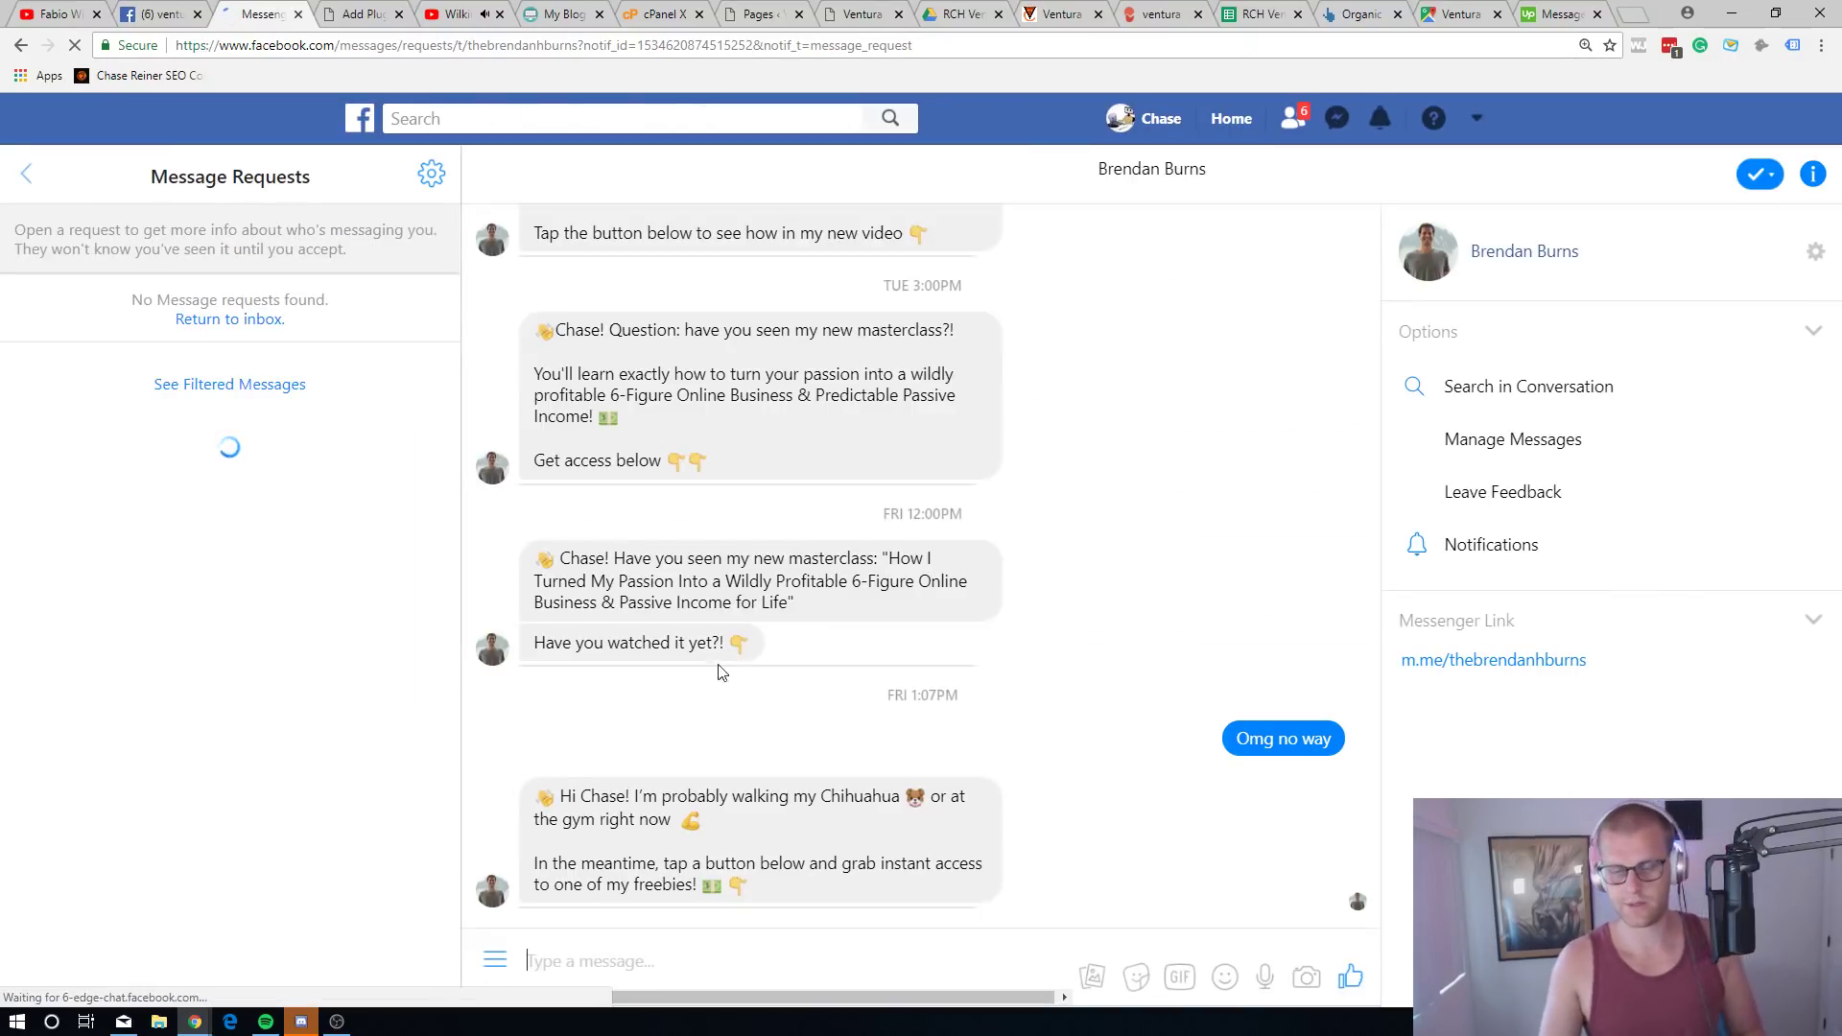
click(210, 336)
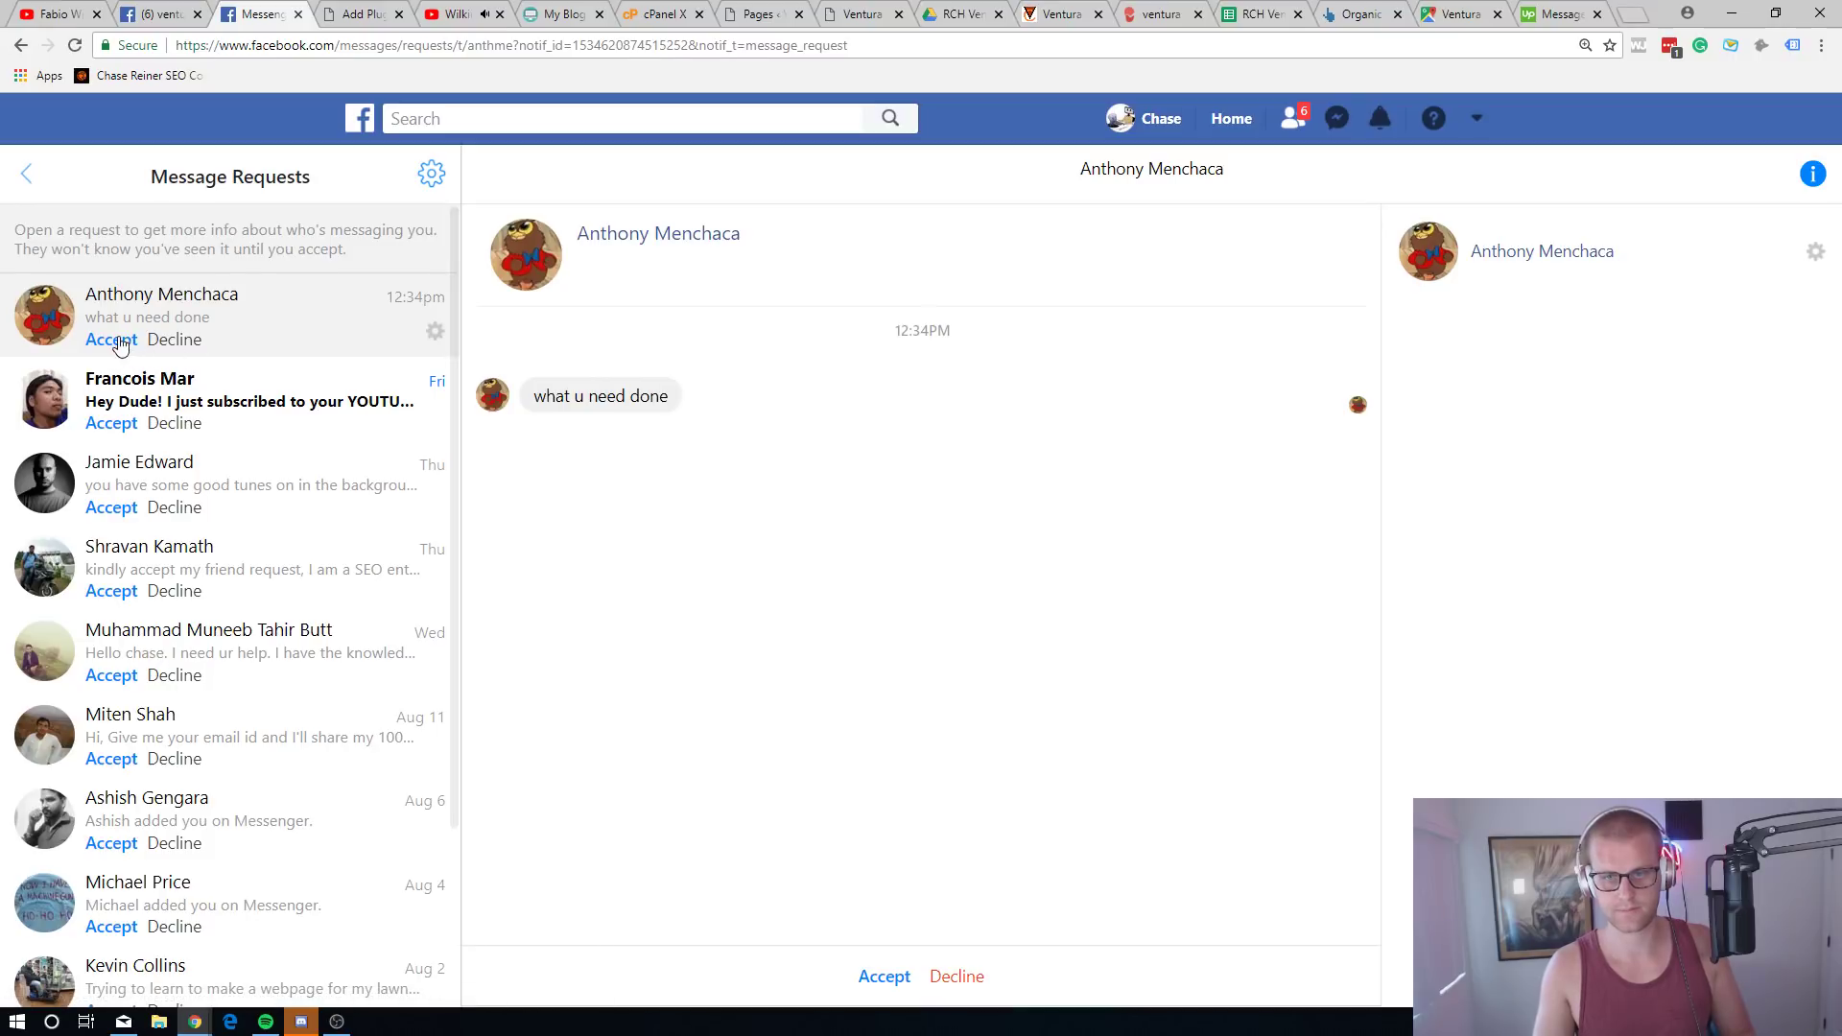
click(124, 340)
text(Hi Anthony, I have a computer repair business i'm starting wit)
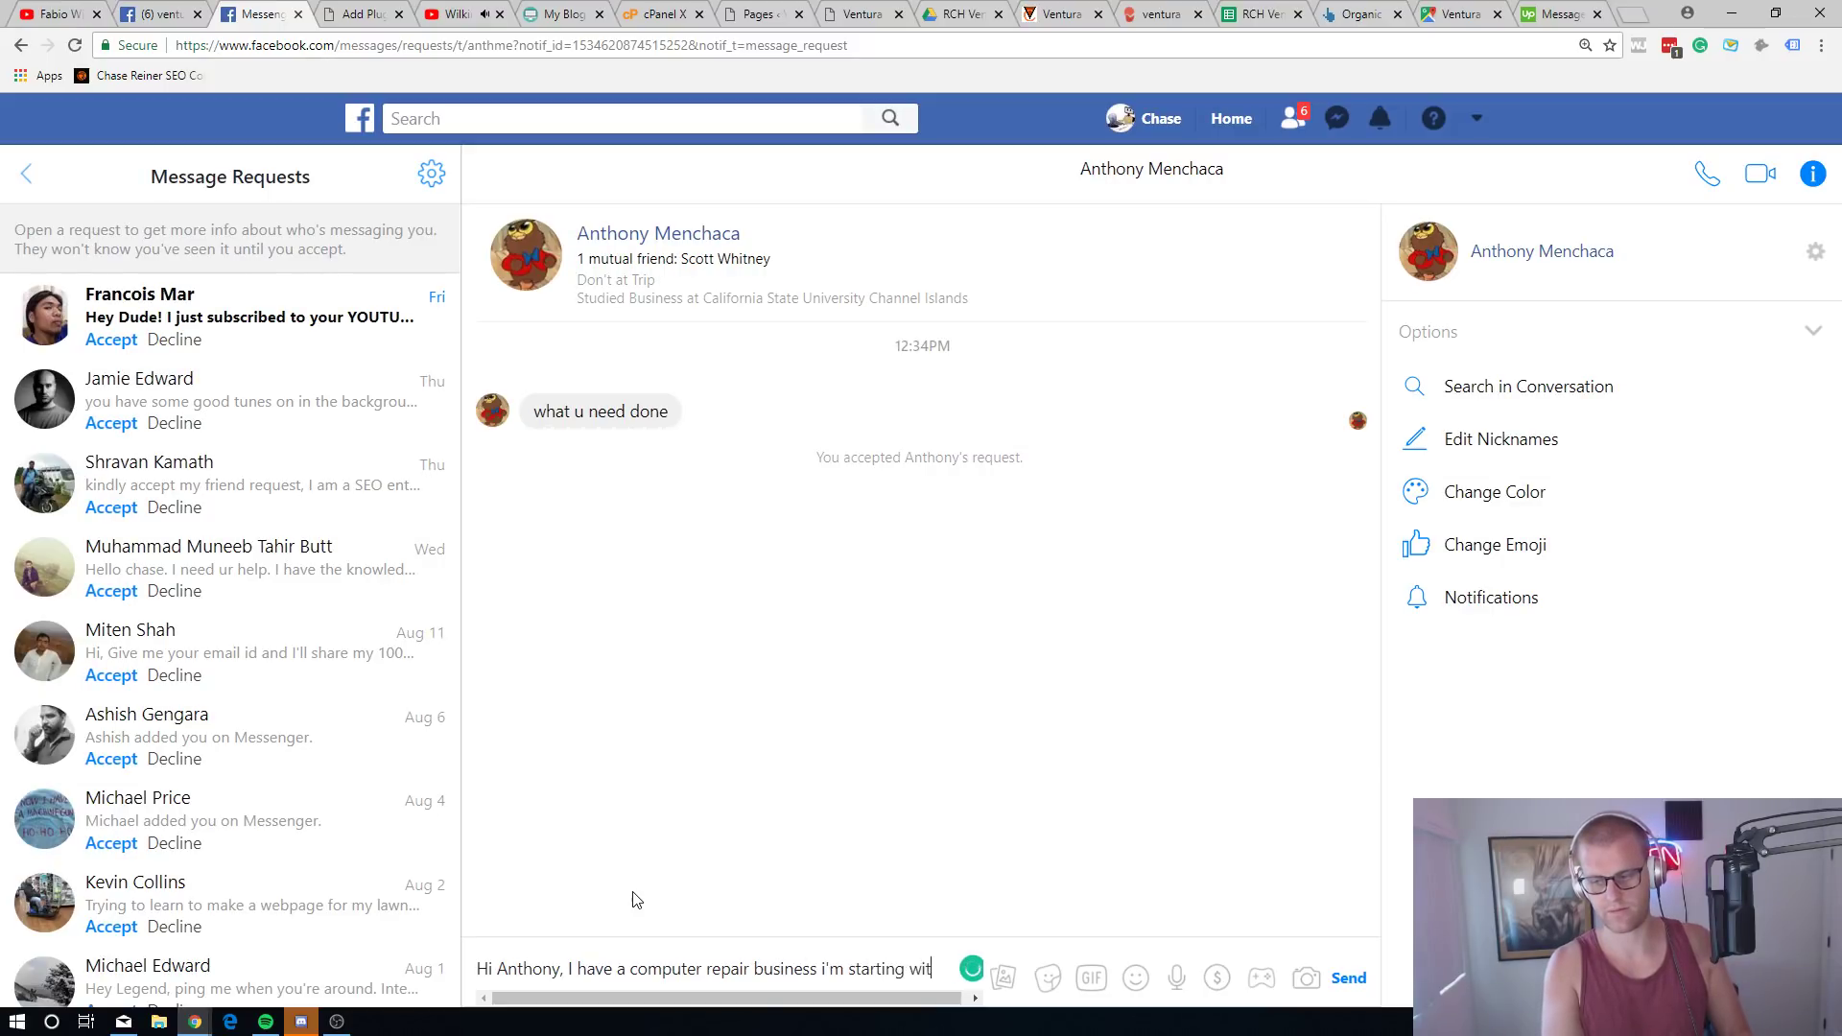
text(eople who need help, I was wondering if you'd be int)
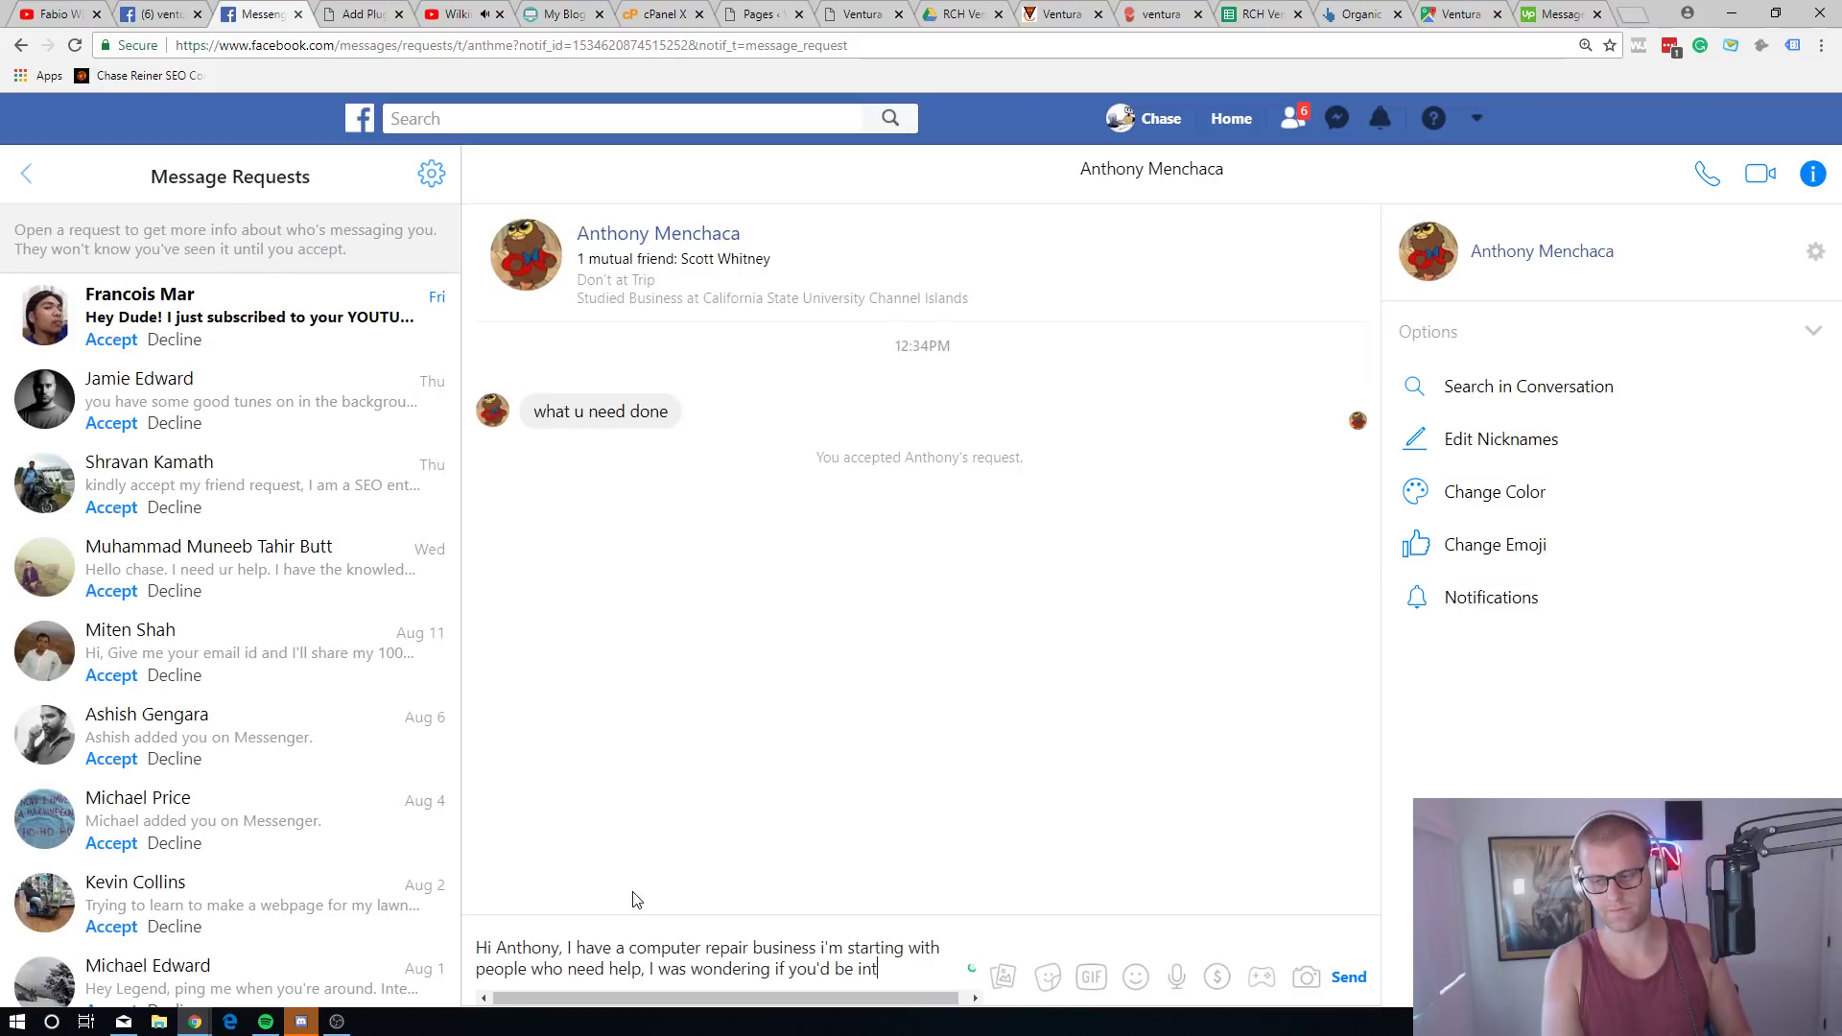
text(erested in he)
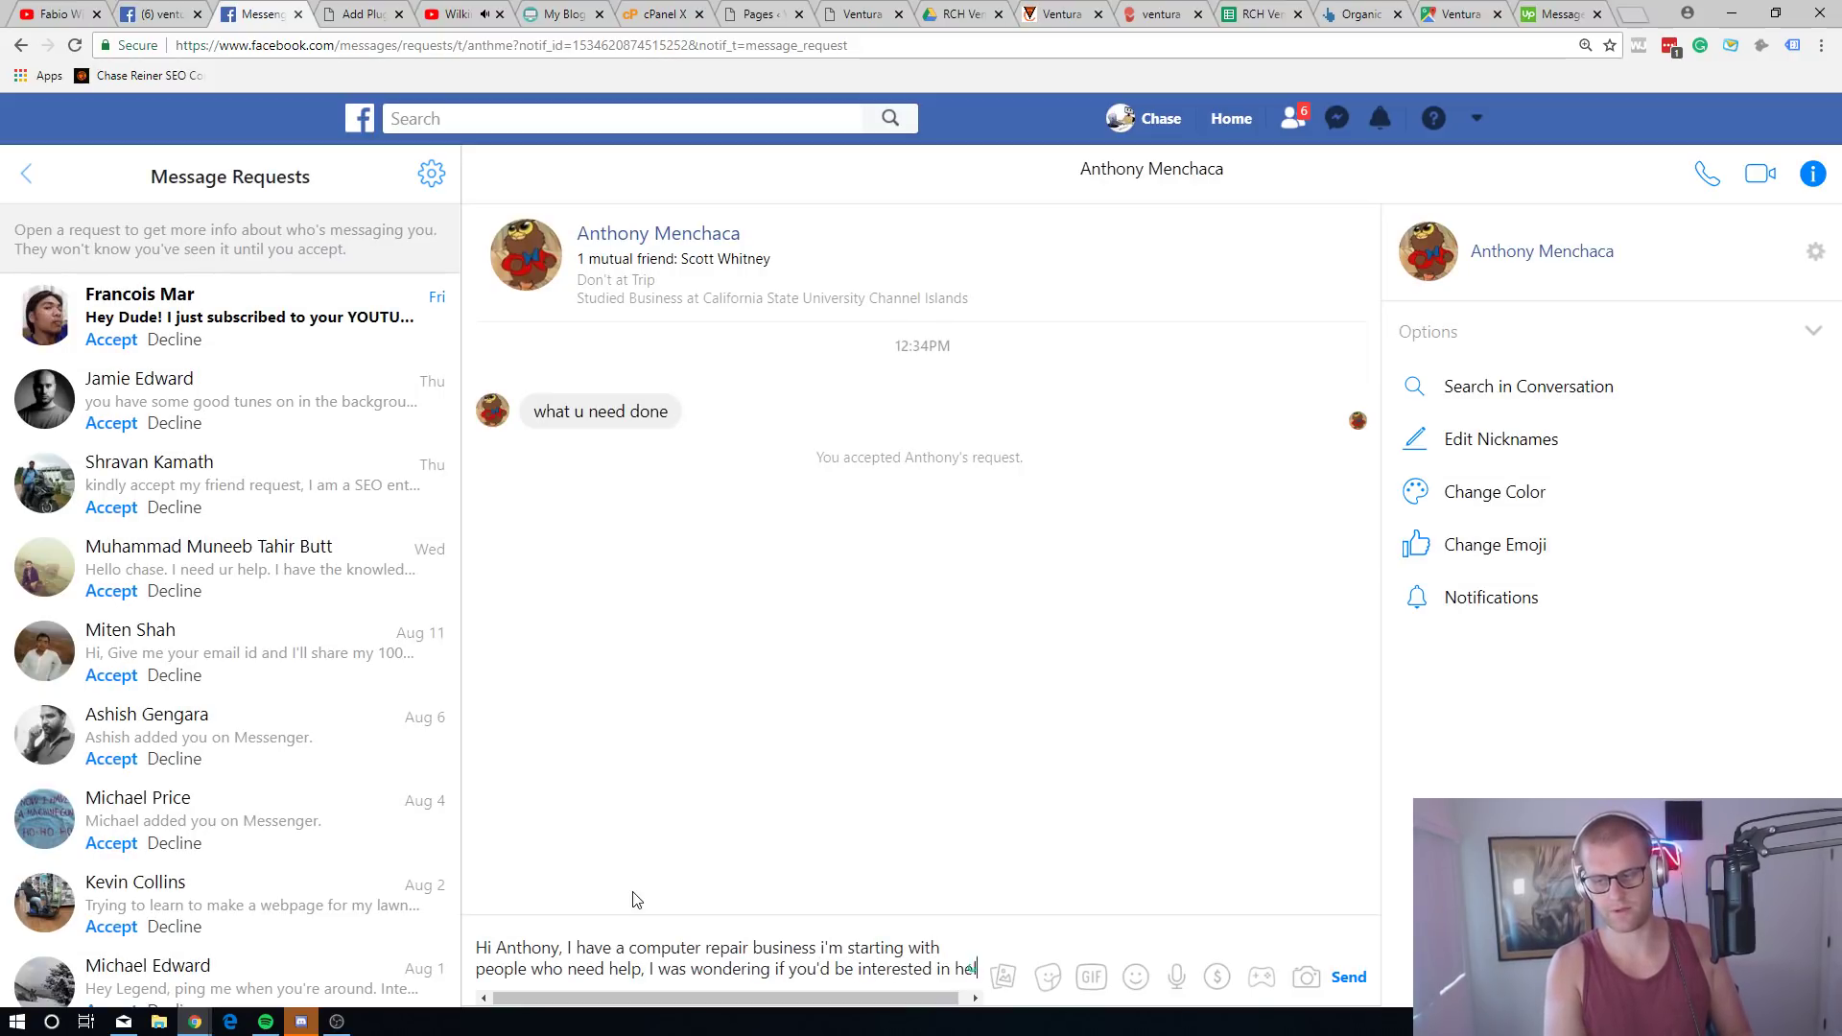
text(lping take on t)
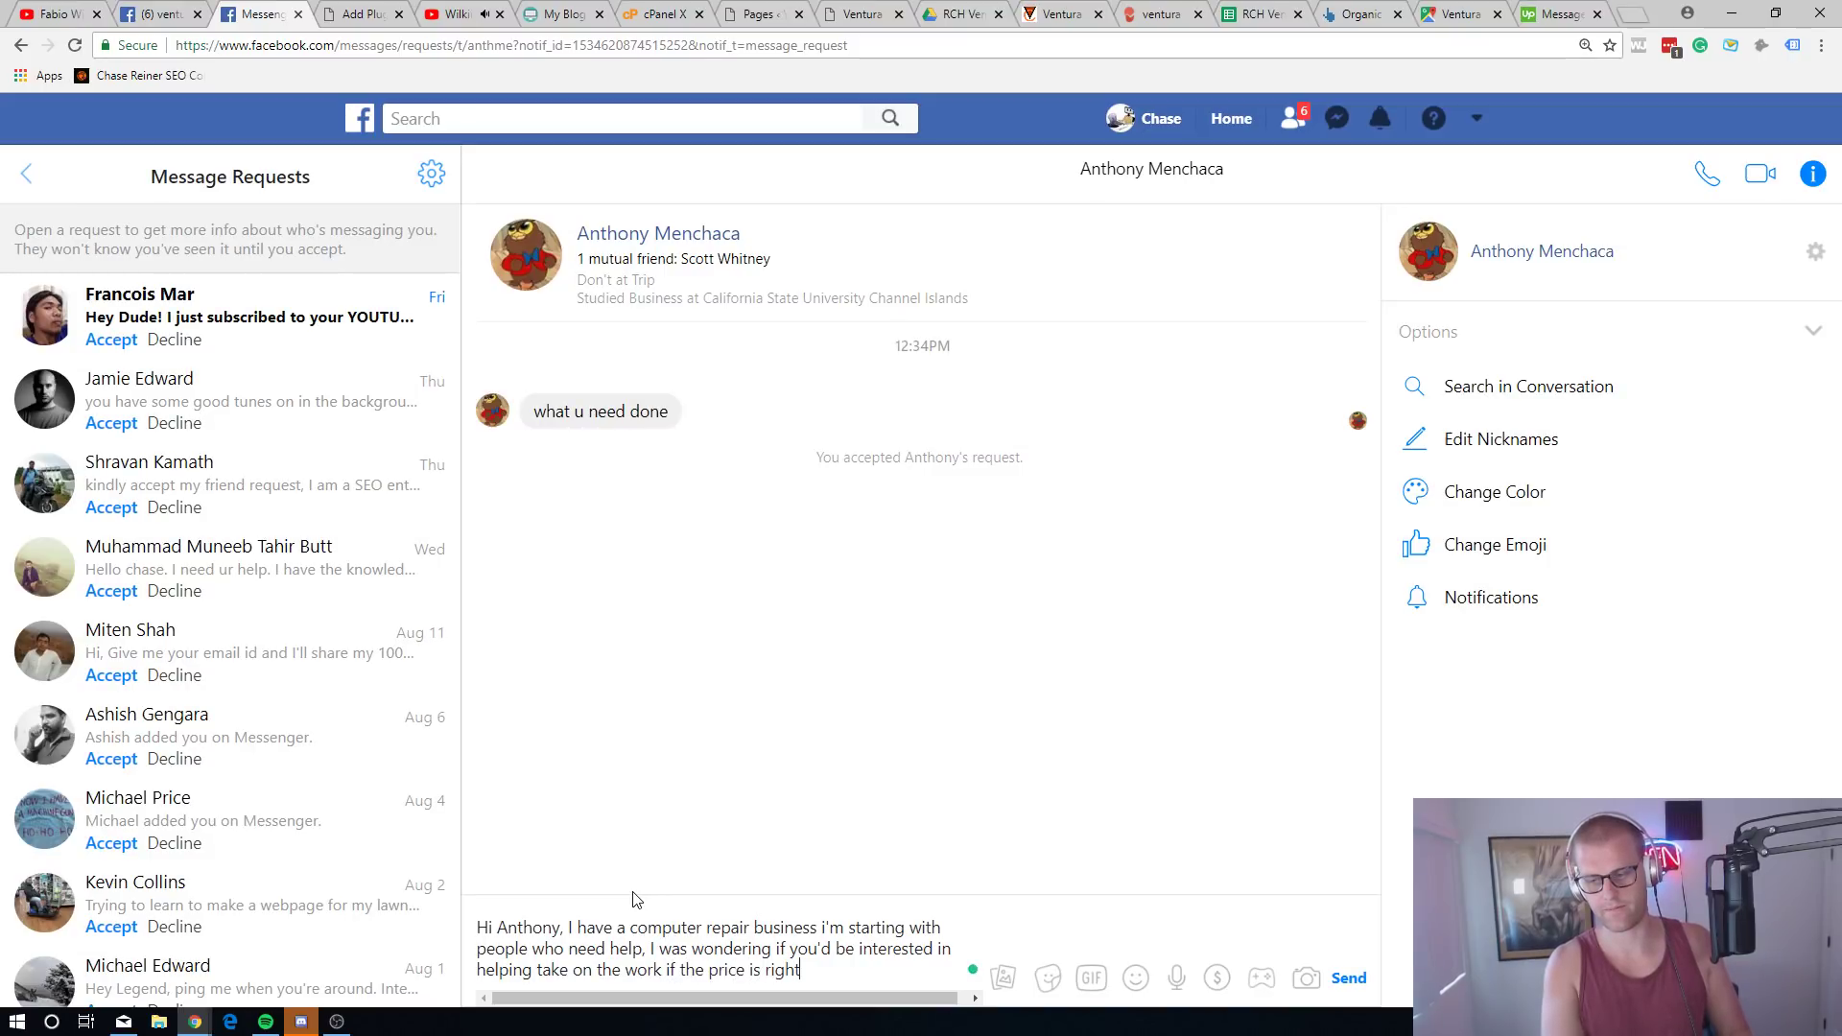
text(he work if the price is right)
key(Return)
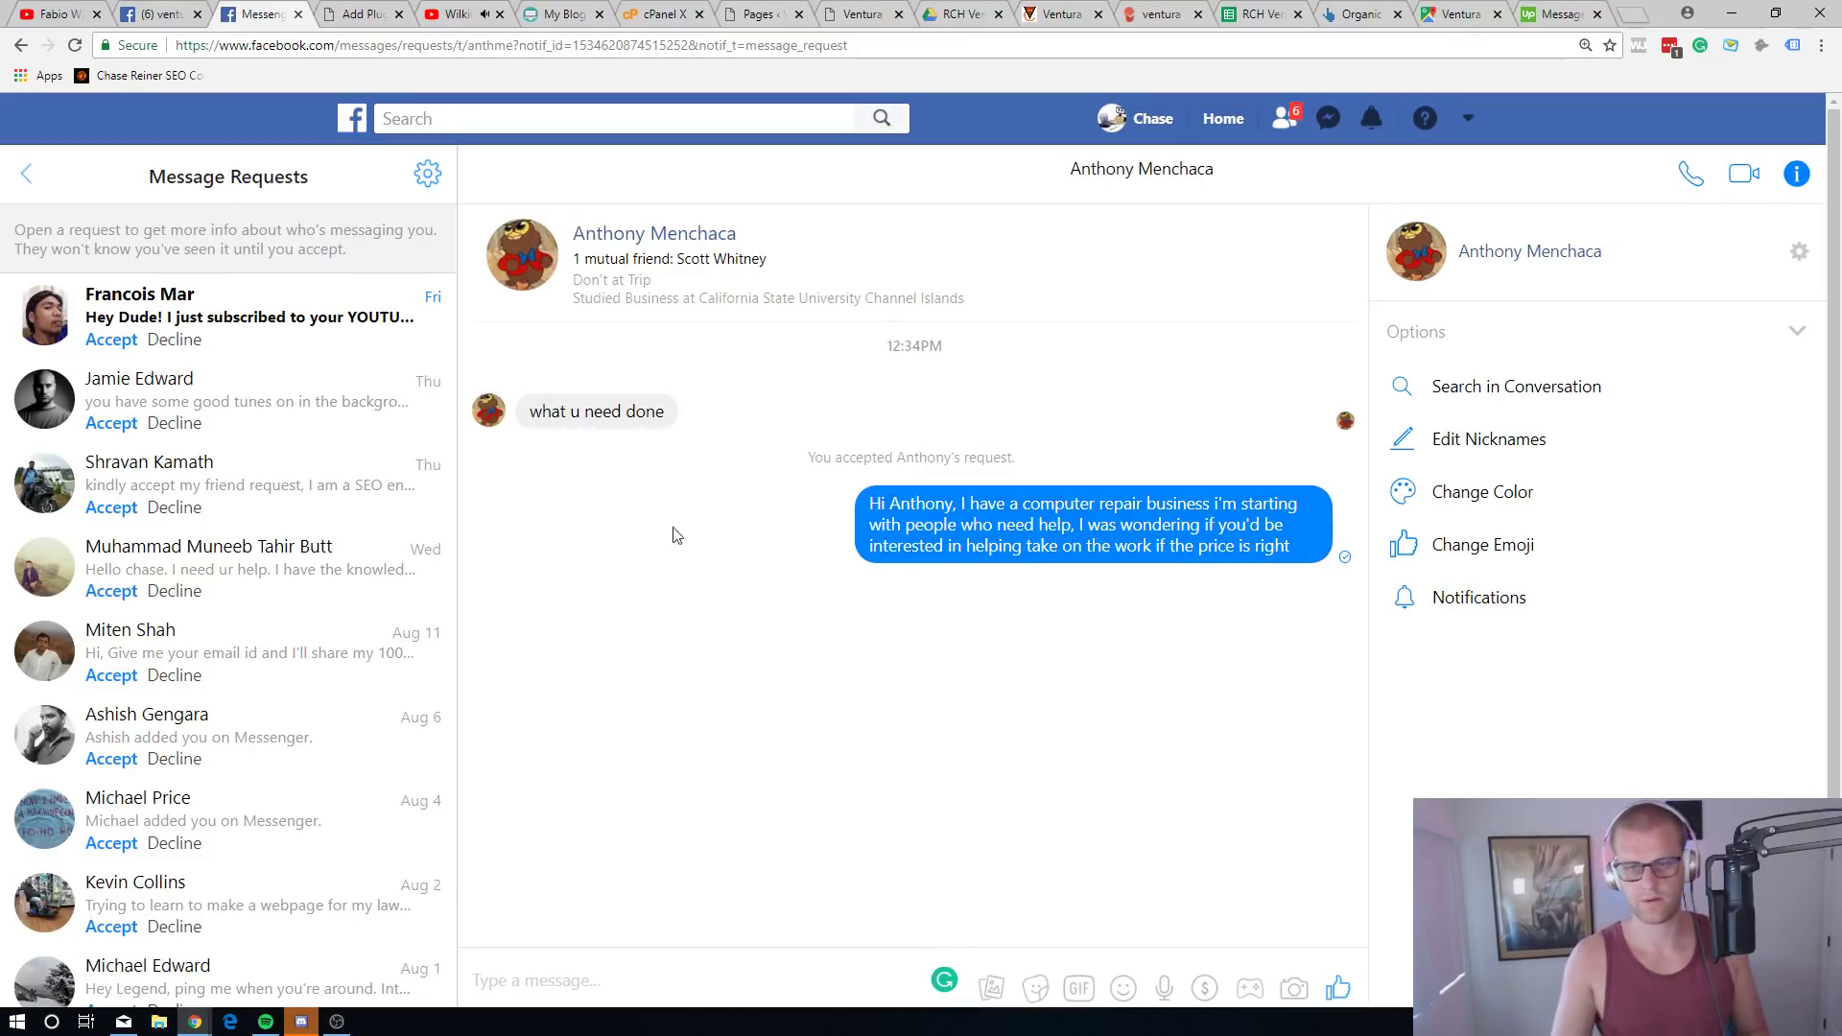
Accept the next pending message request, then check the inbox and friend requests
click(370, 346)
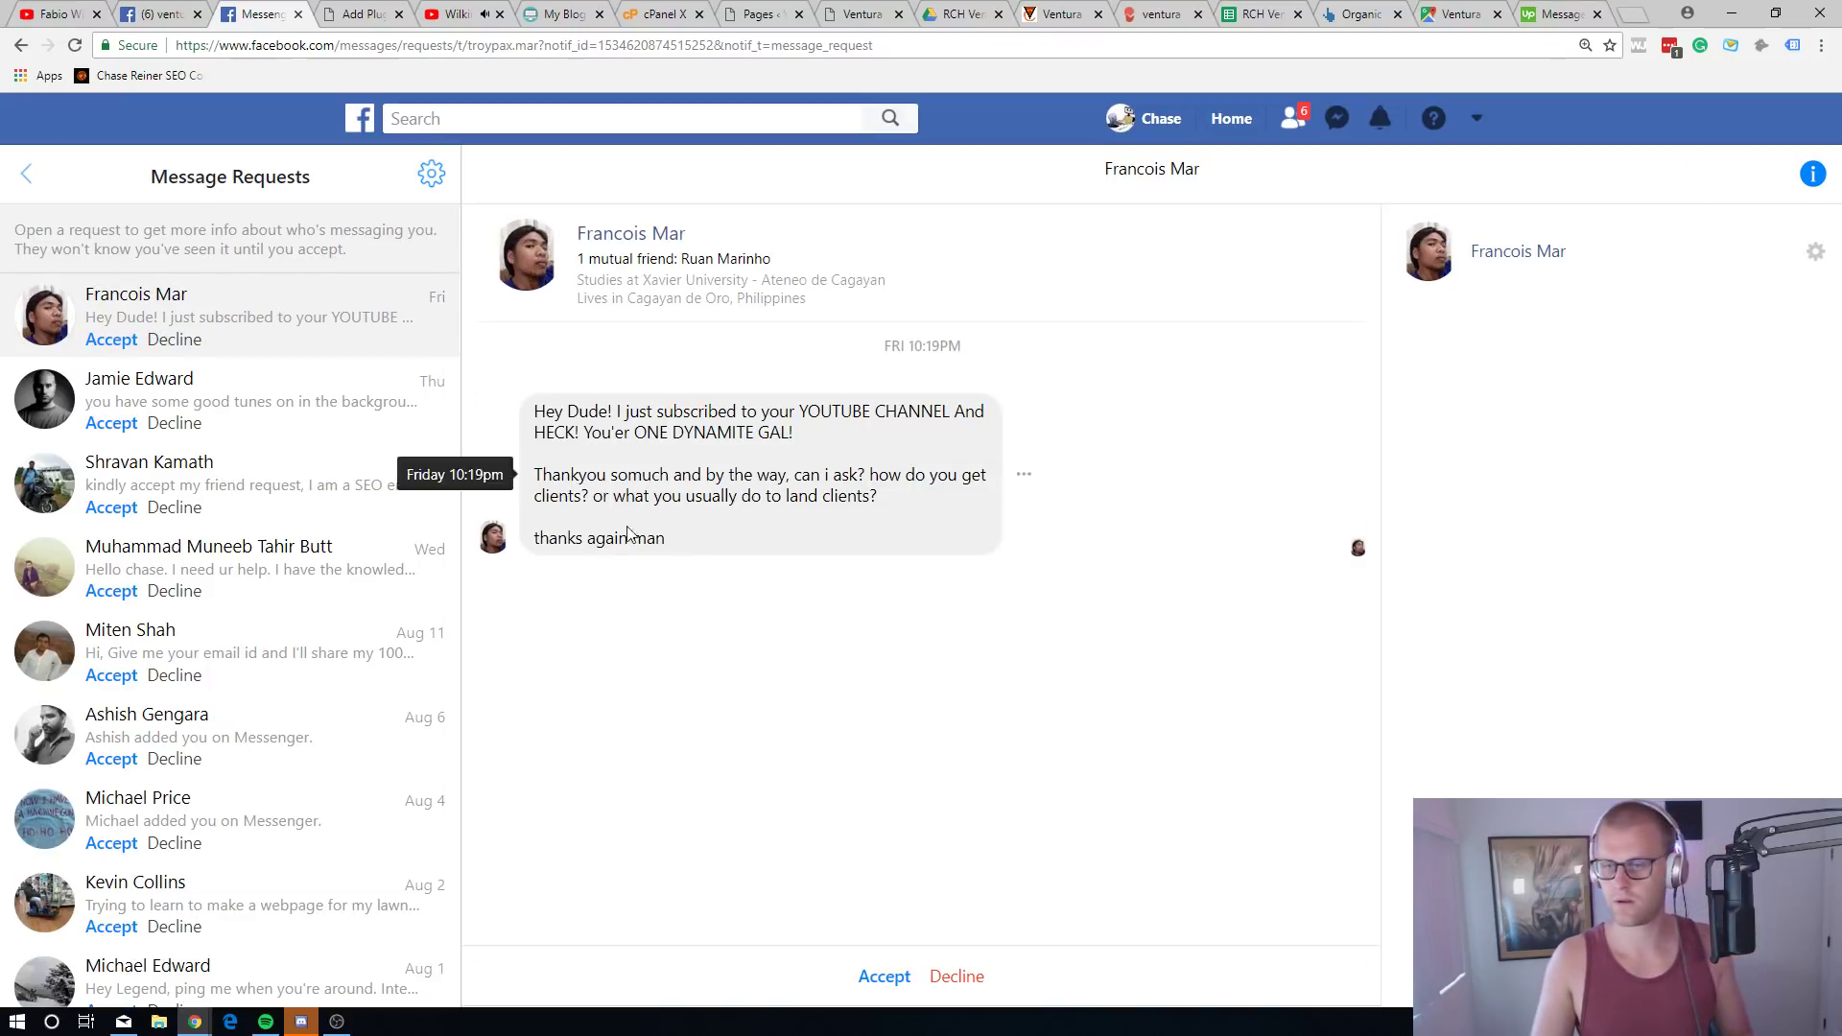
click(902, 984)
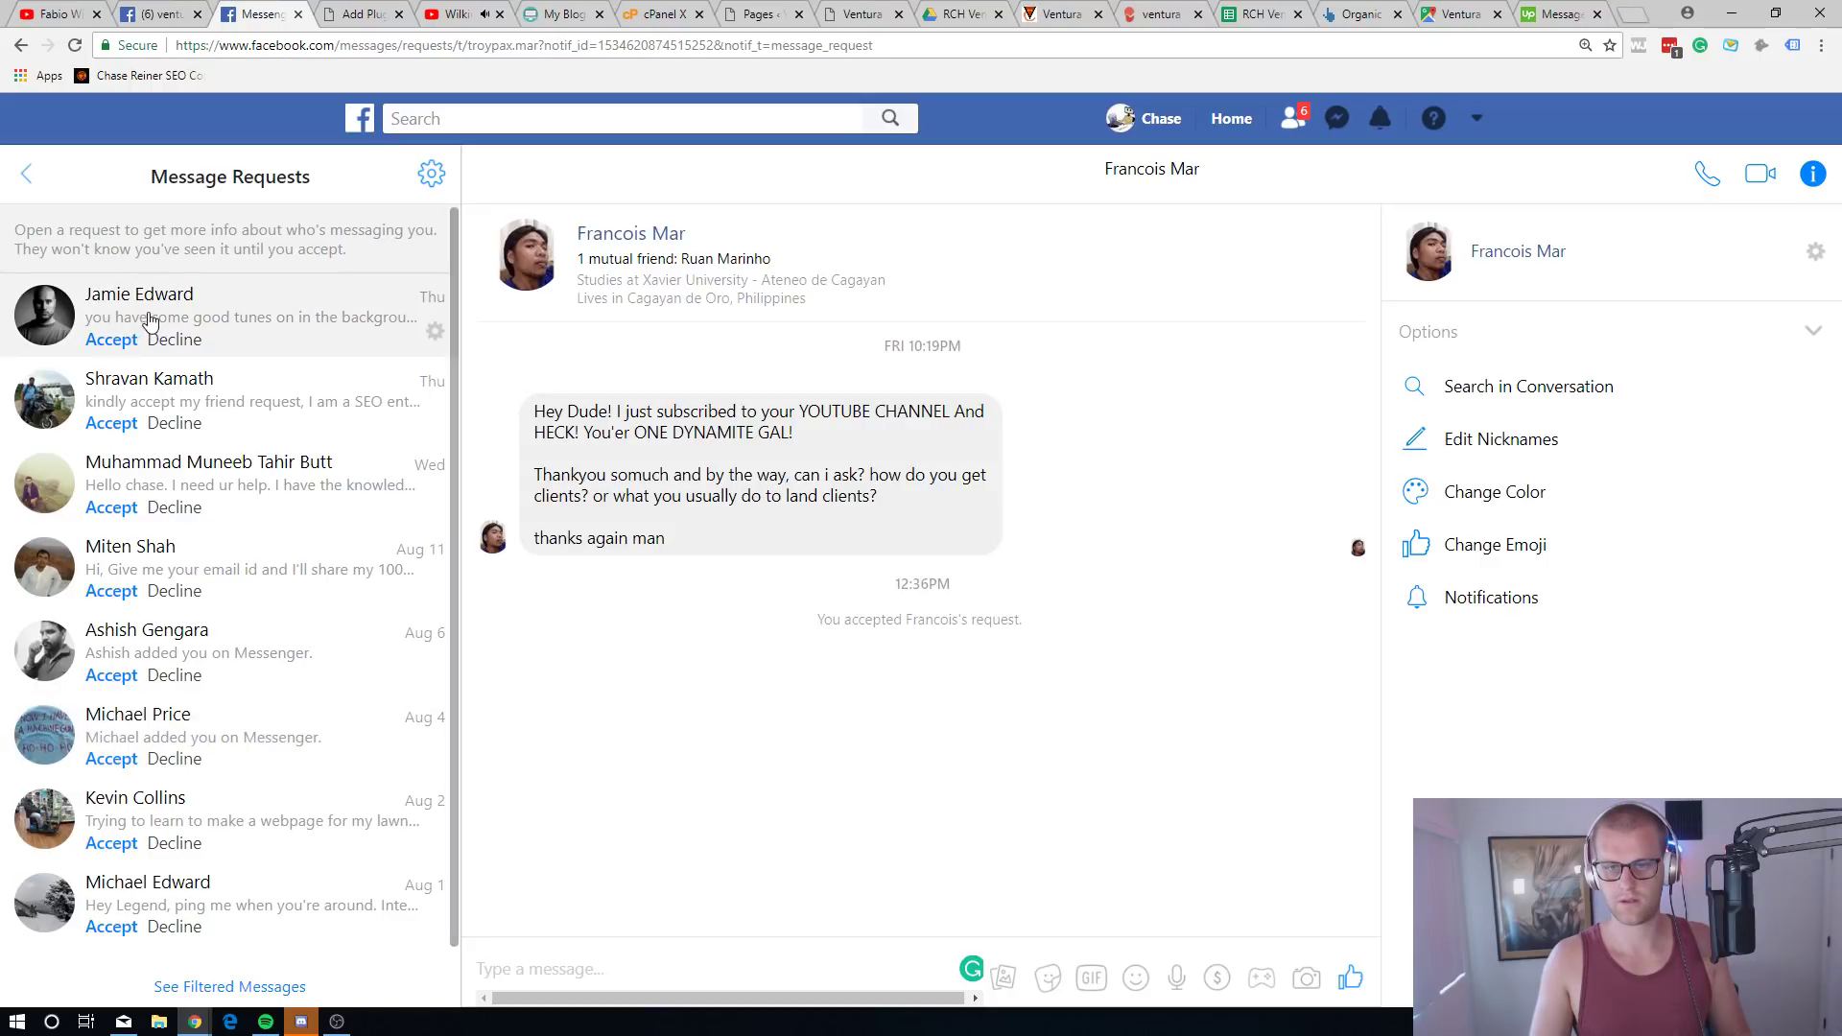
click(26, 173)
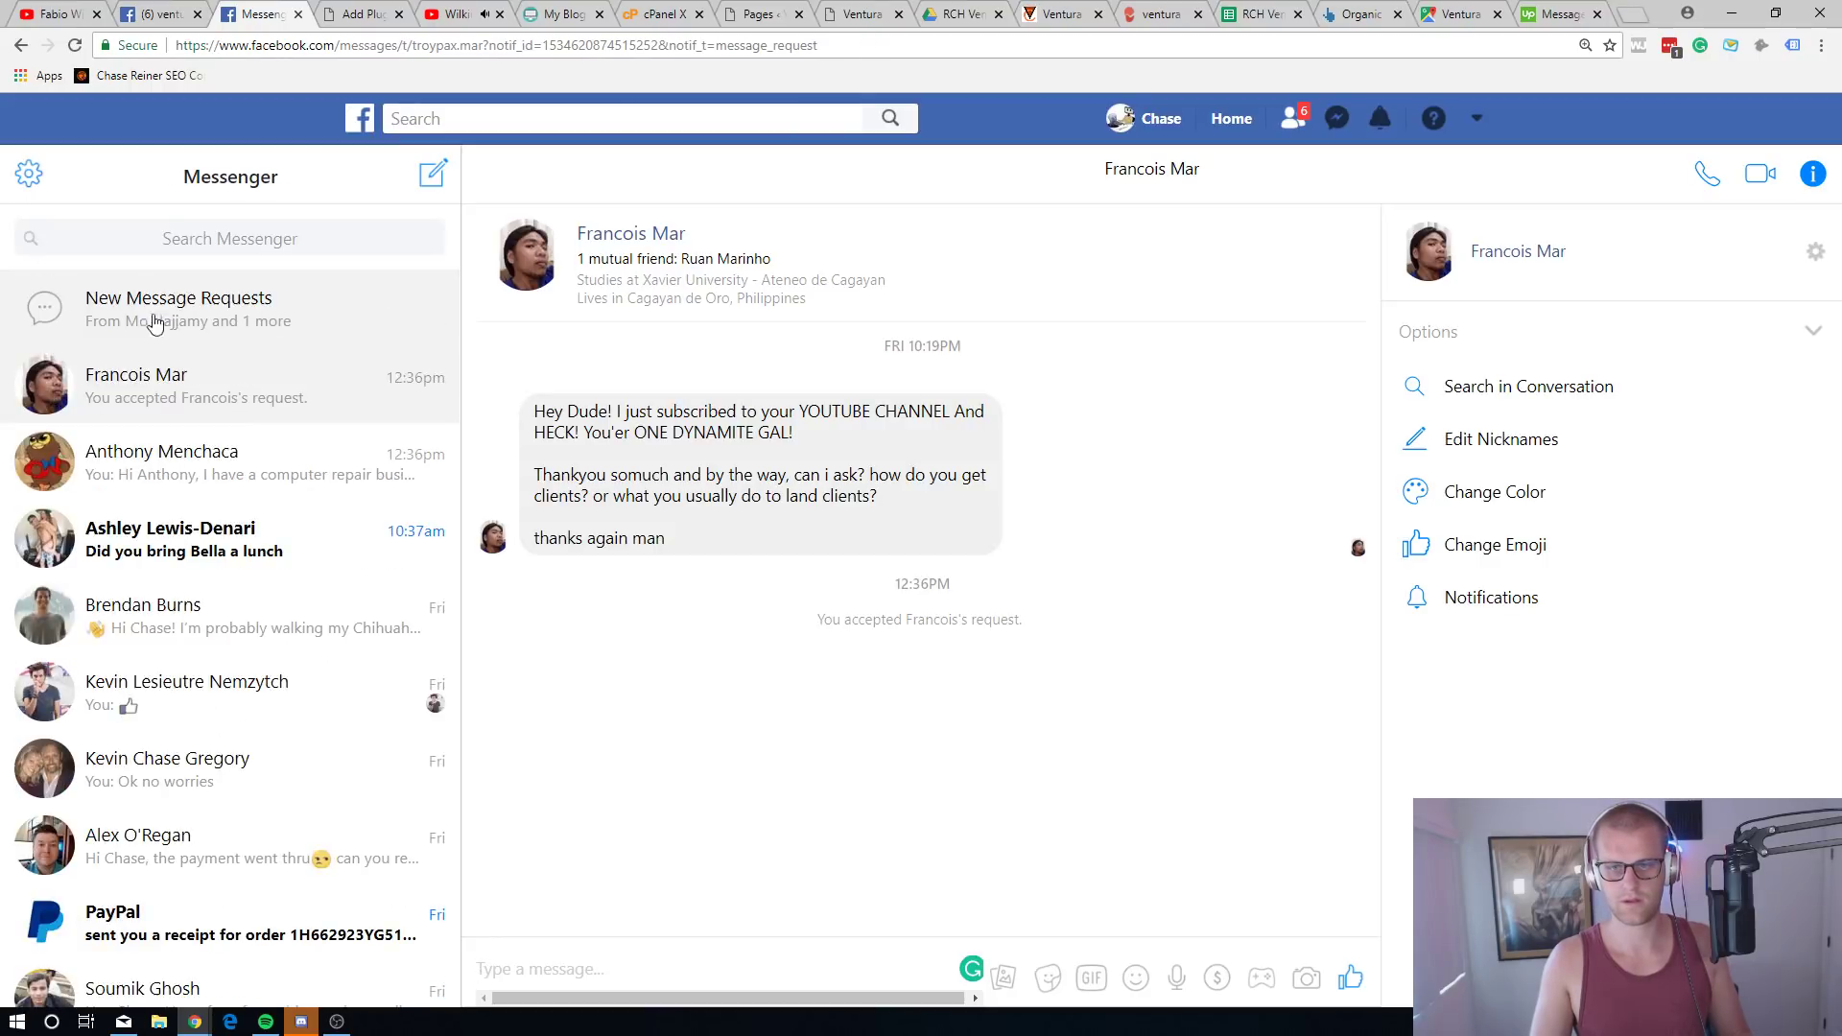
click(202, 471)
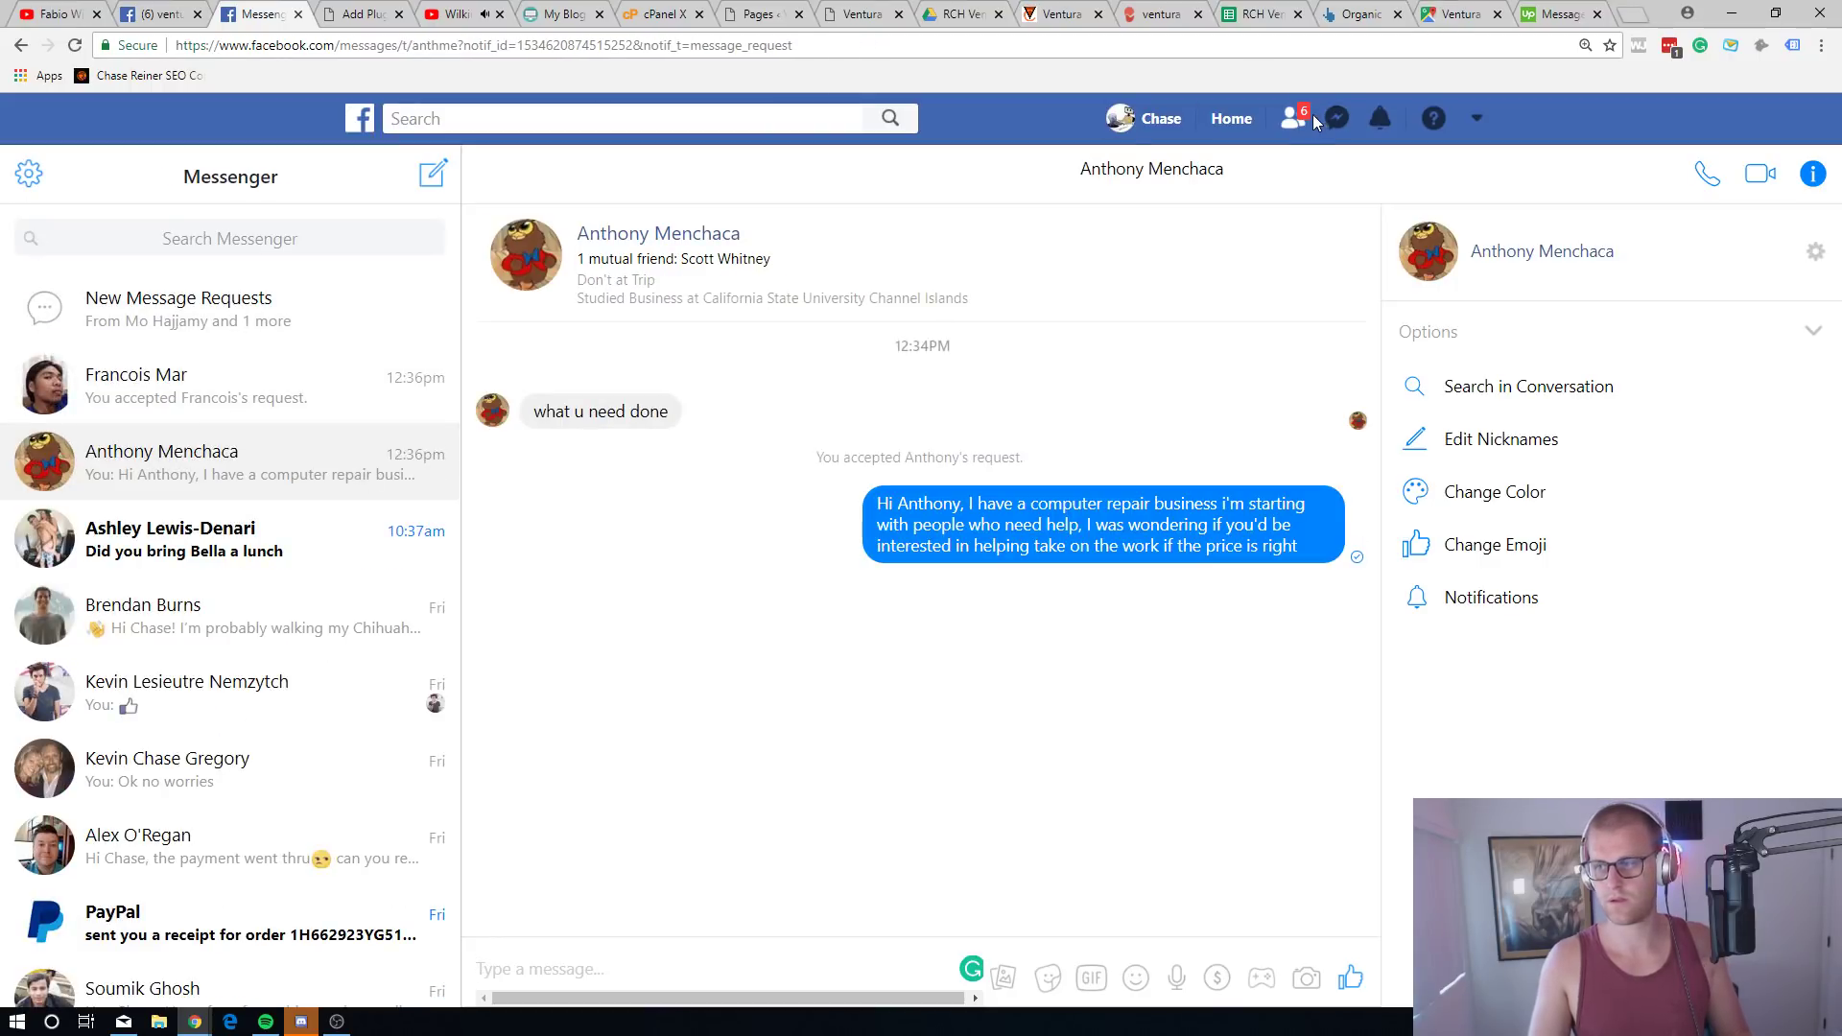
click(1294, 118)
click(693, 392)
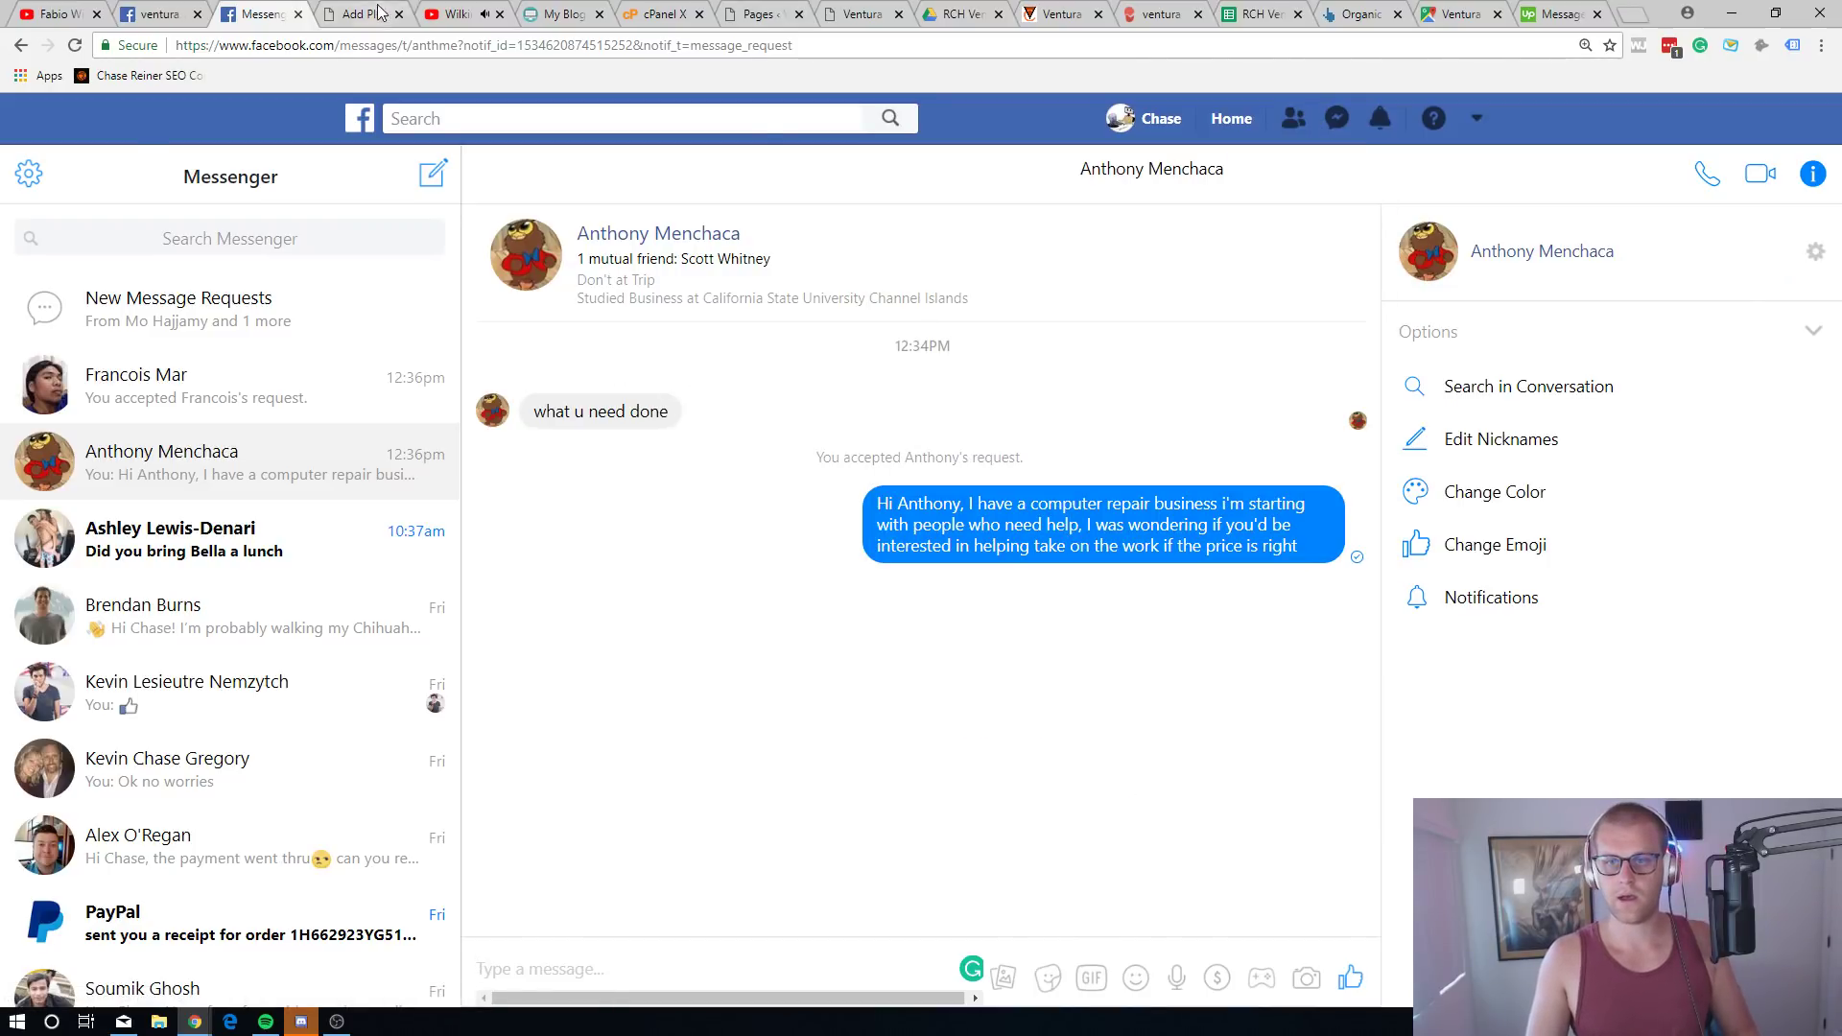
click(365, 14)
Activate WooCommerce, set the store country to United States and autofill a saved address
click(672, 317)
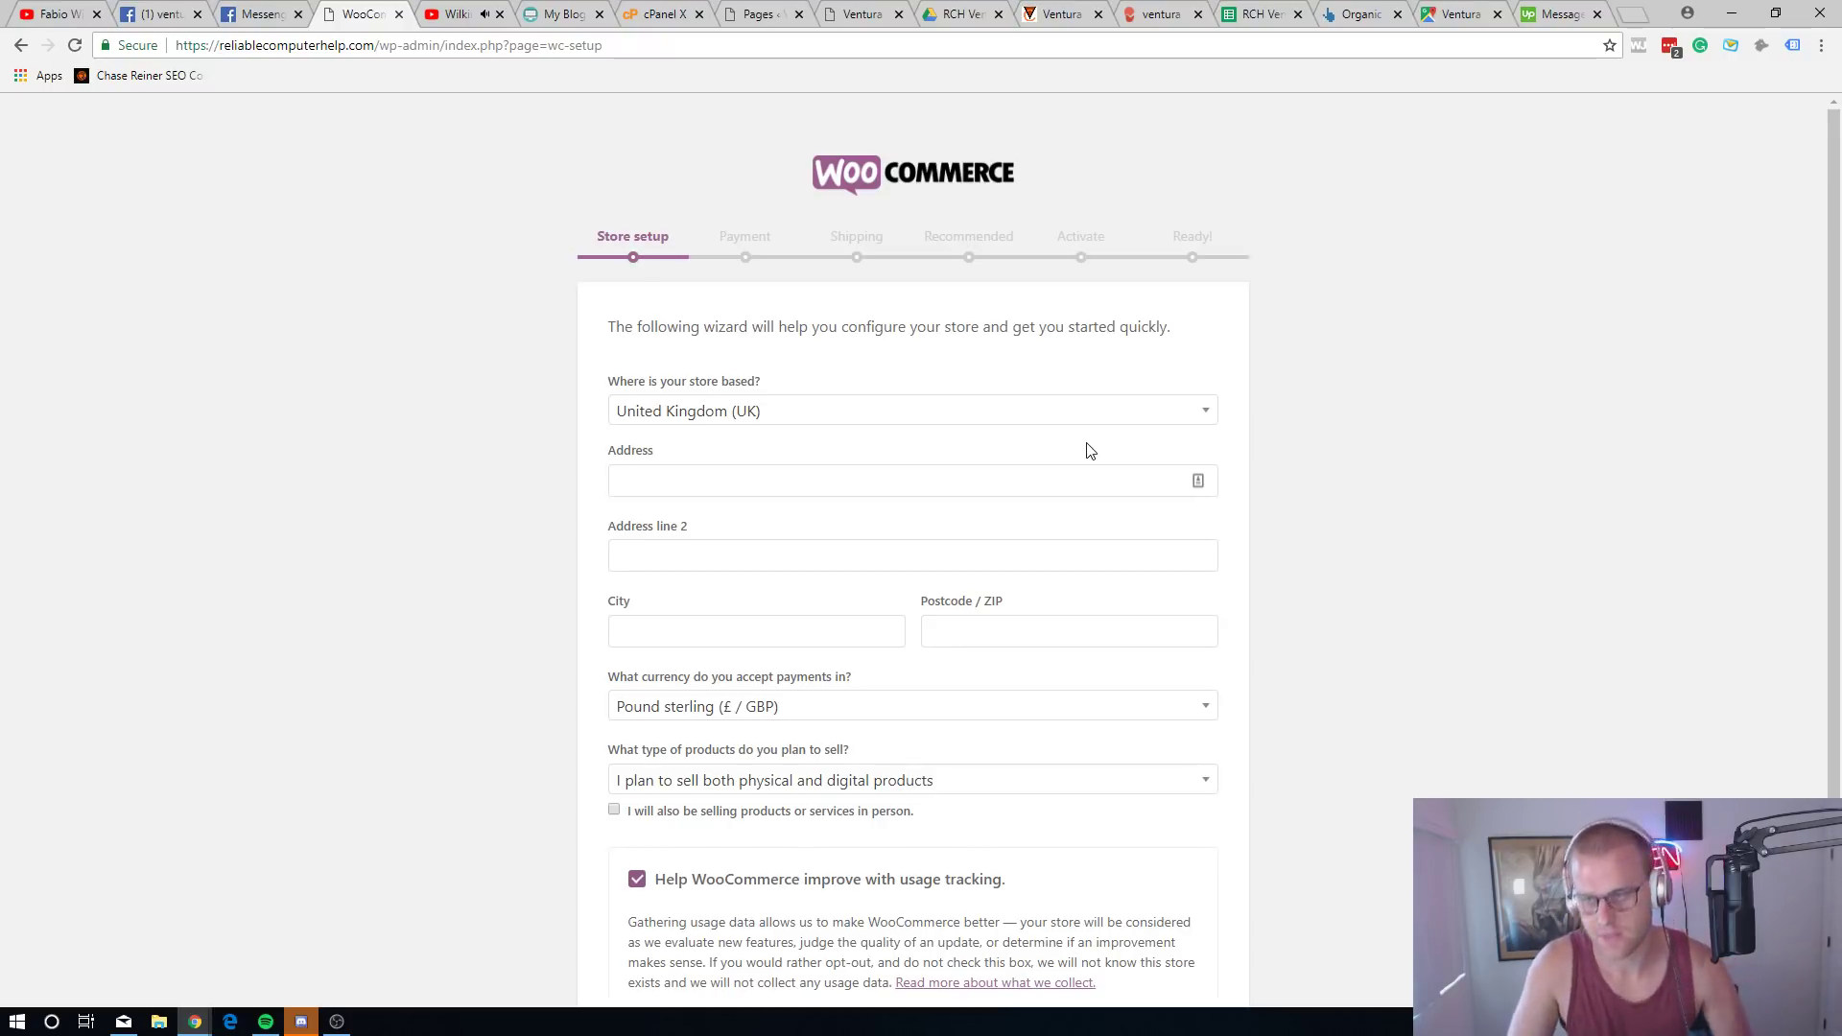
click(884, 413)
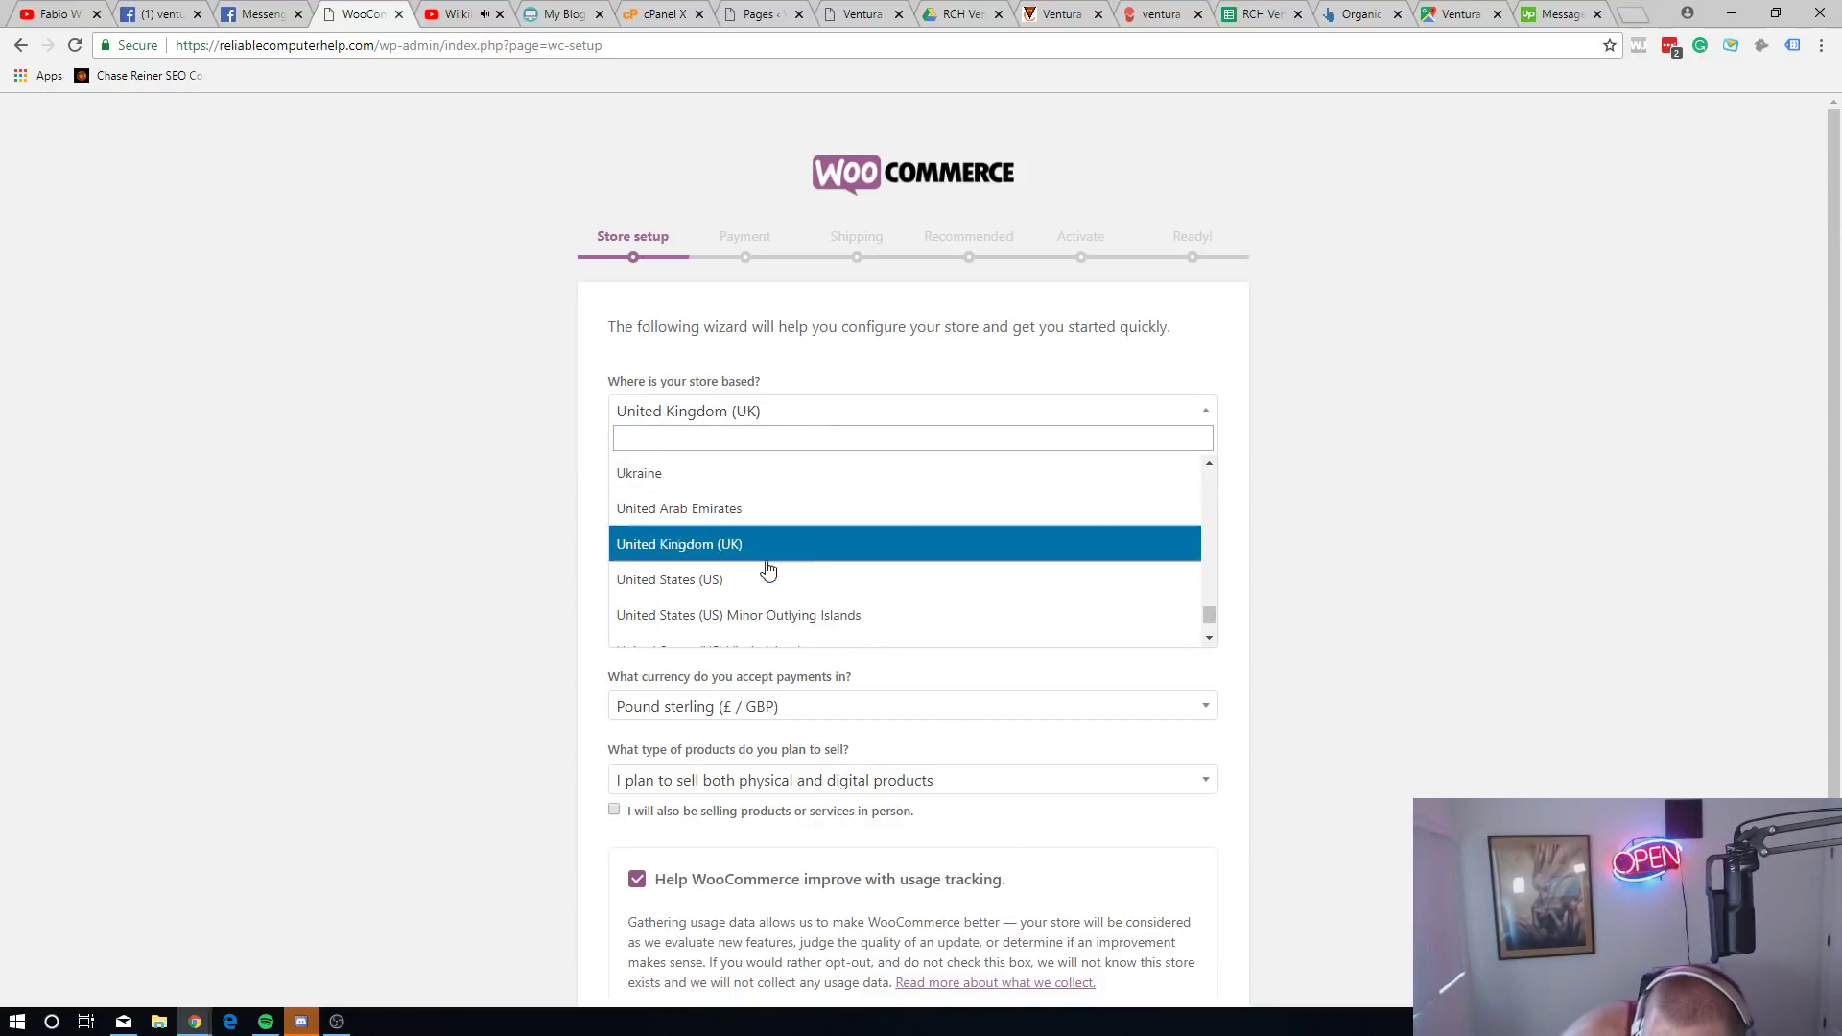
click(768, 601)
click(810, 478)
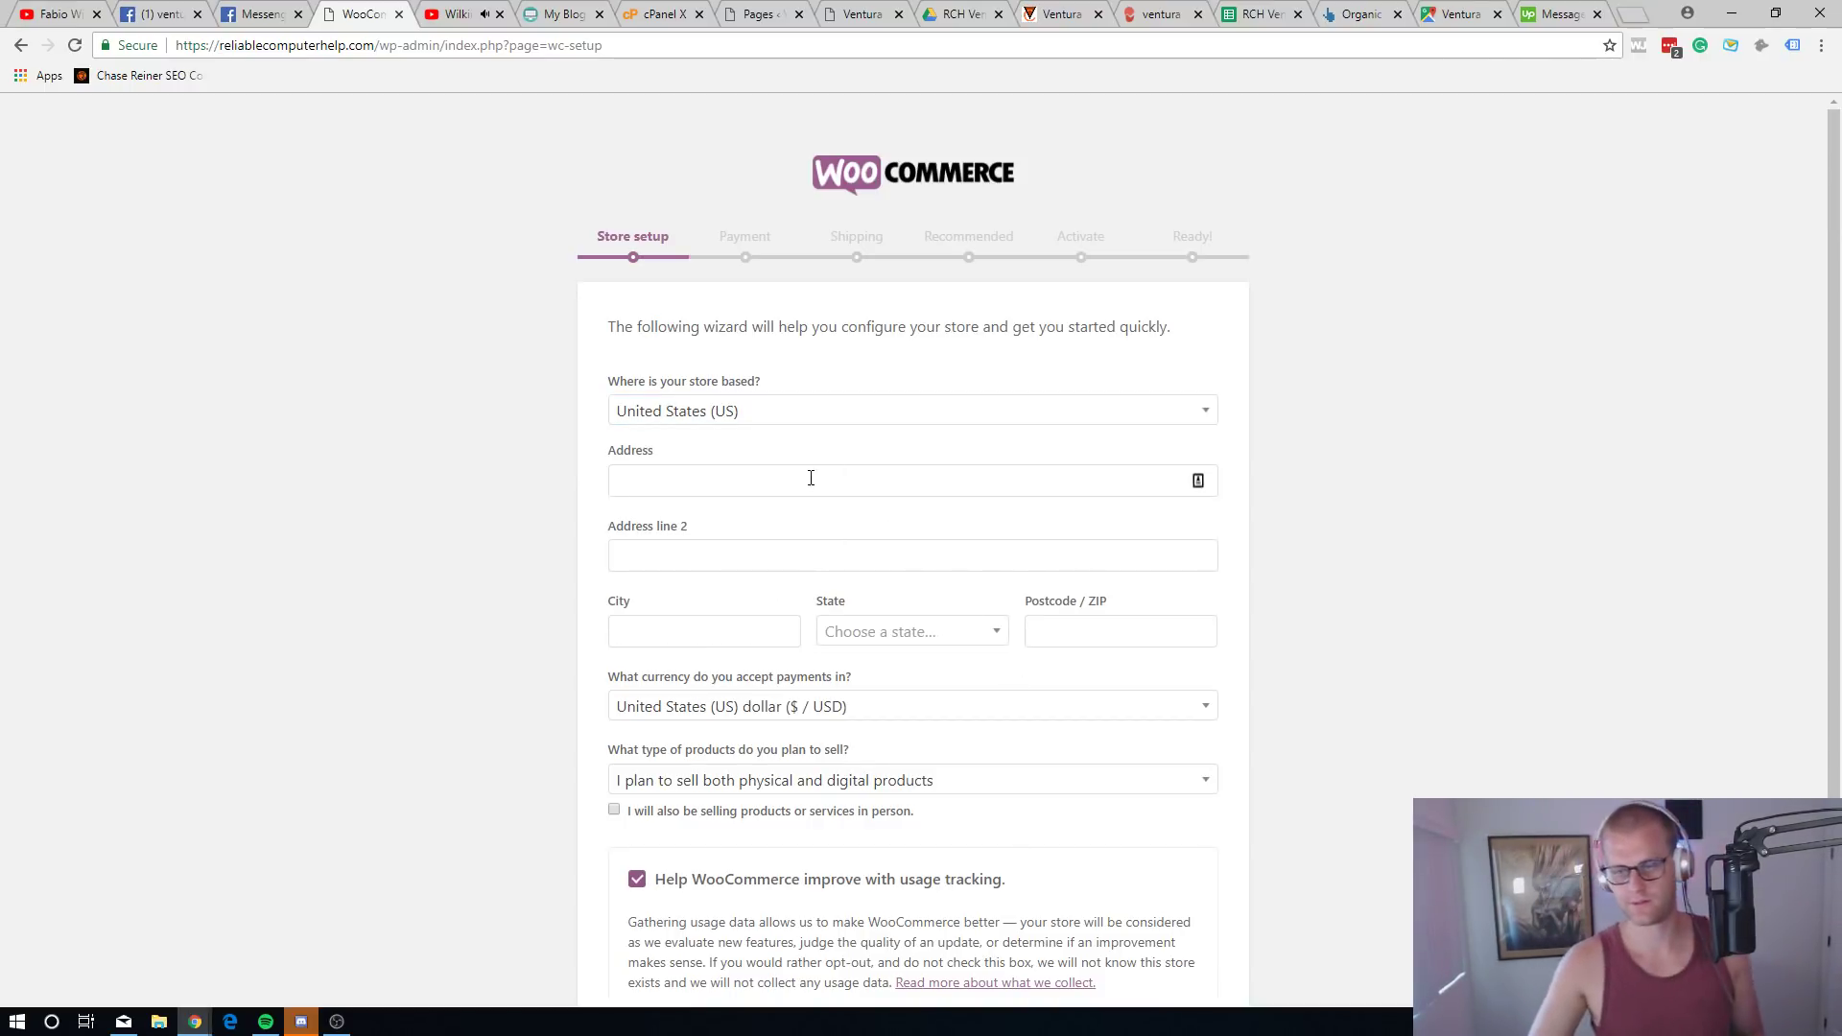
click(797, 531)
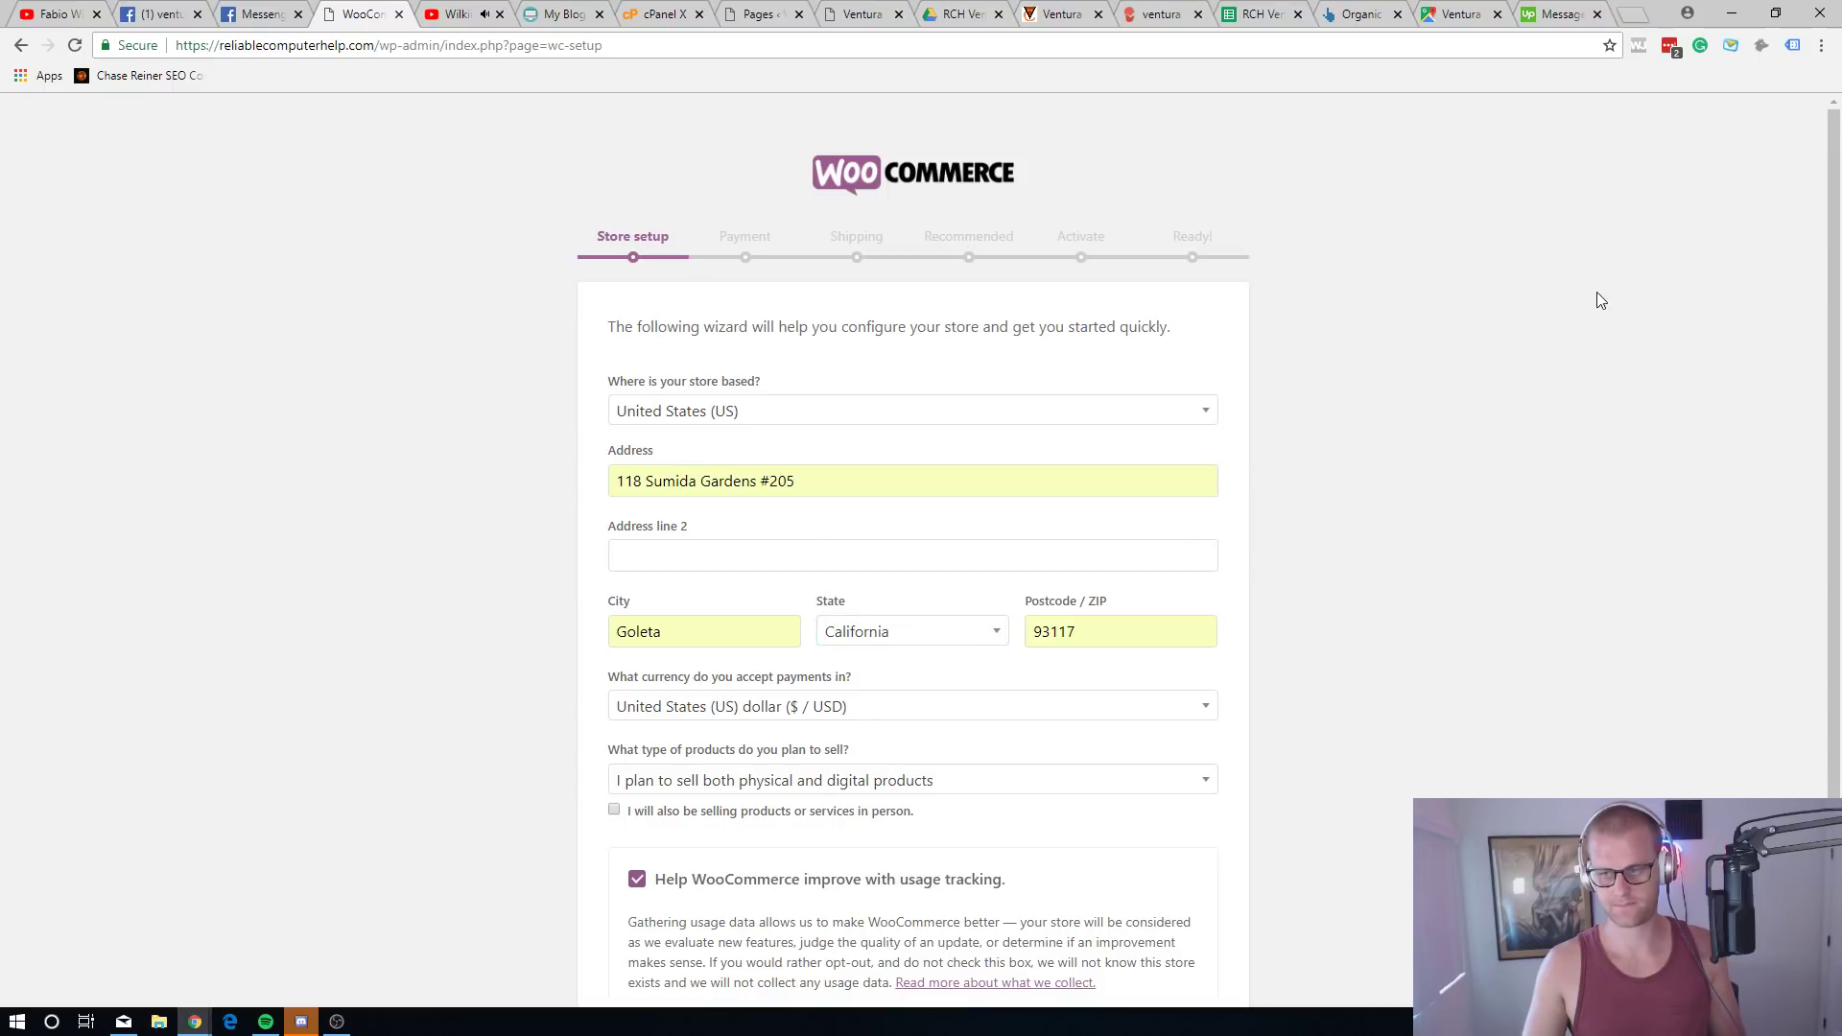
Replace the street address and enter Santa Barbara as the city with its postcode
triple_click(921, 472)
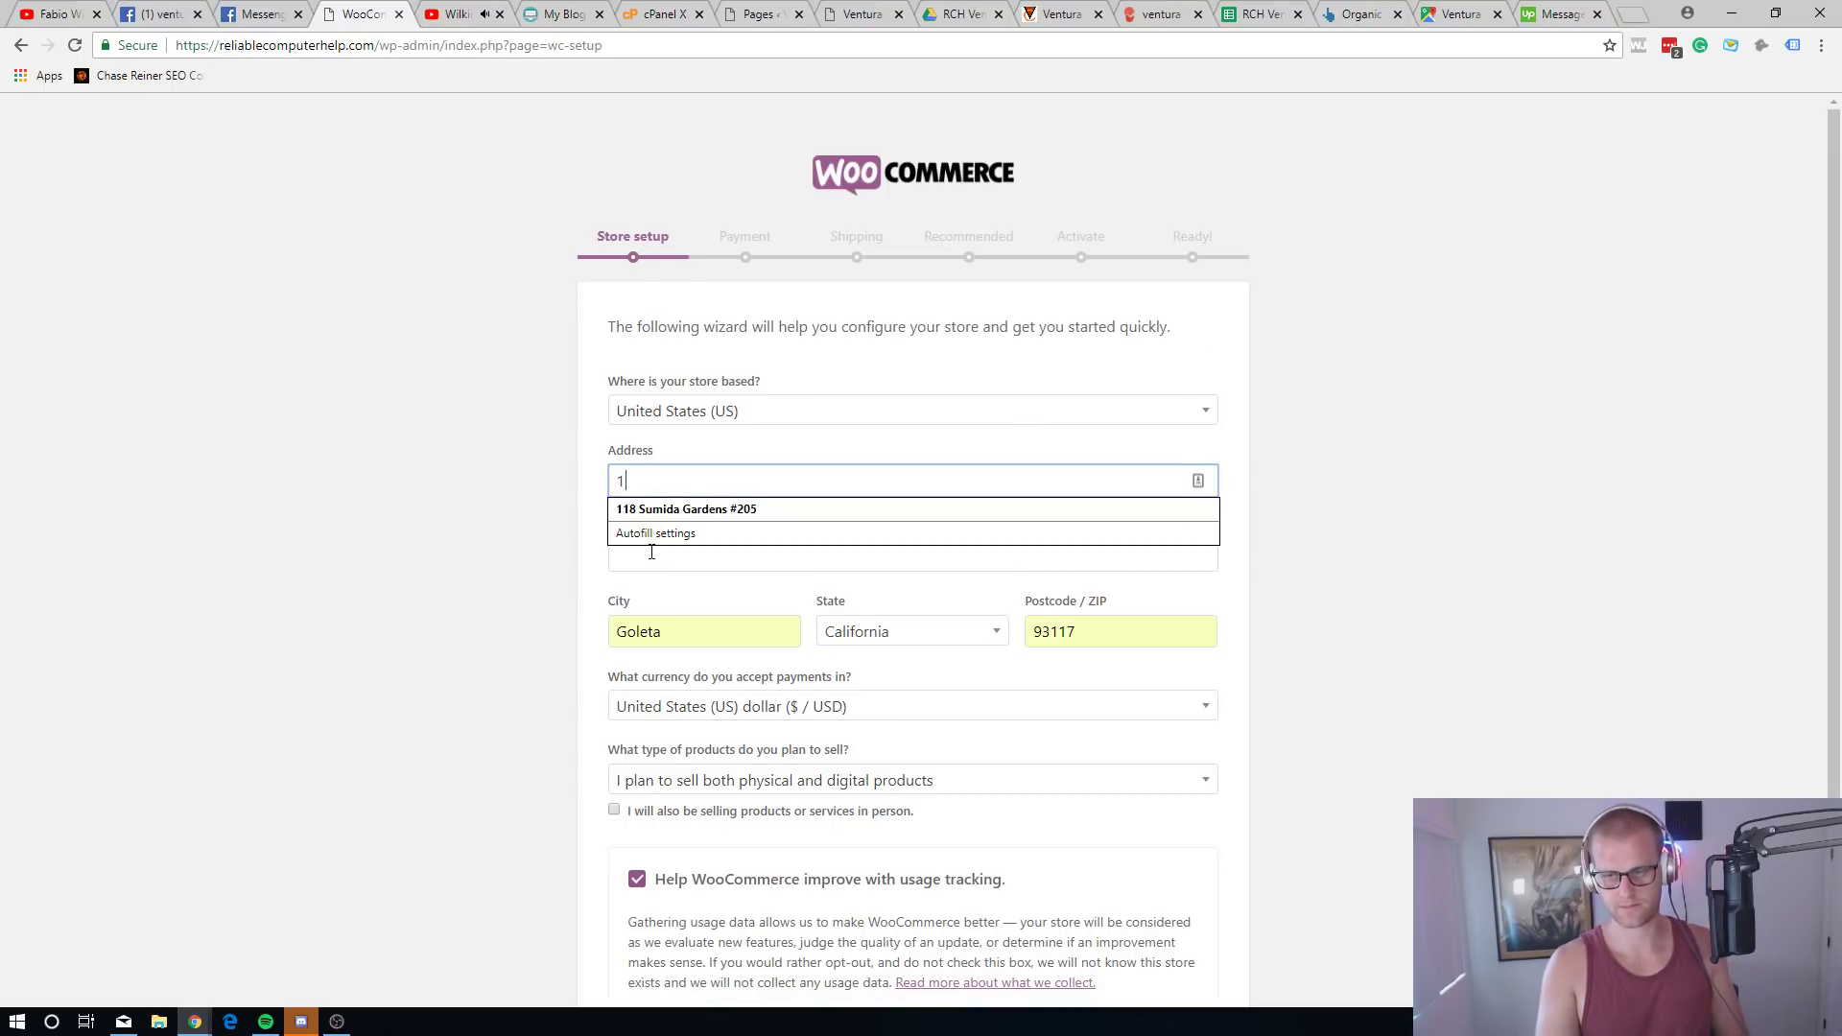
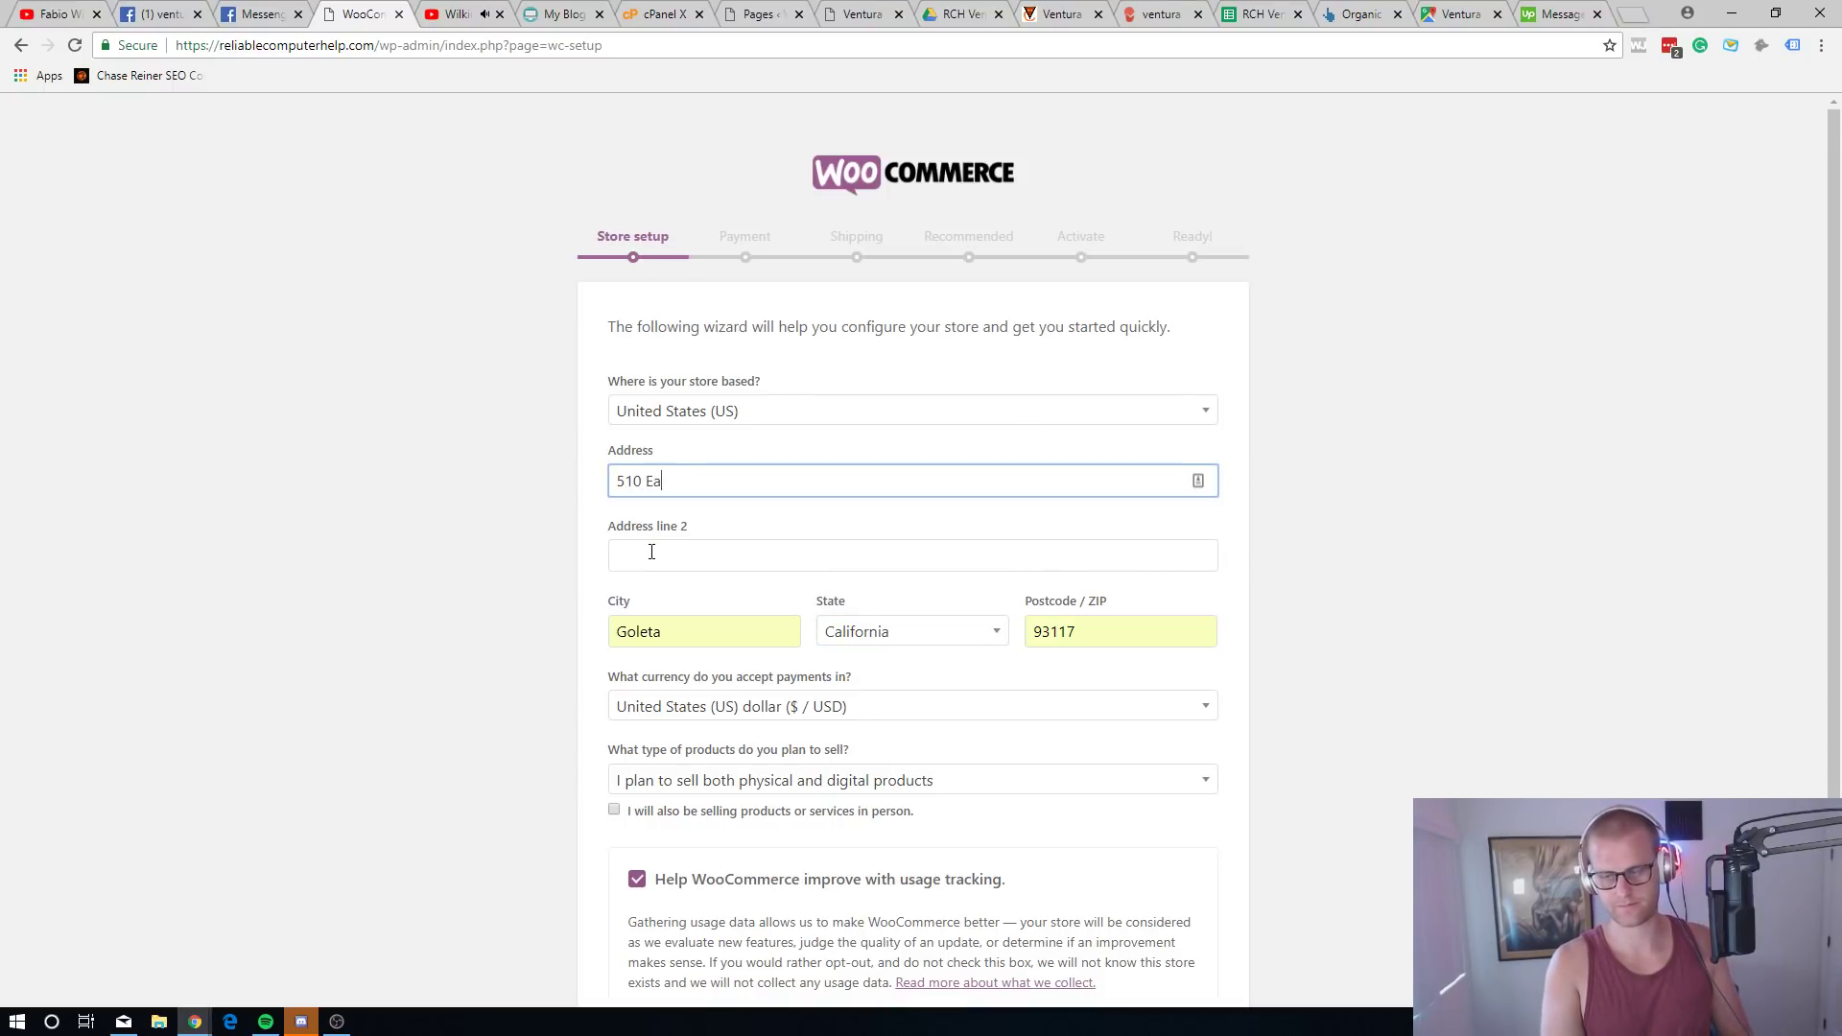
key(Tab)
key(Tab)
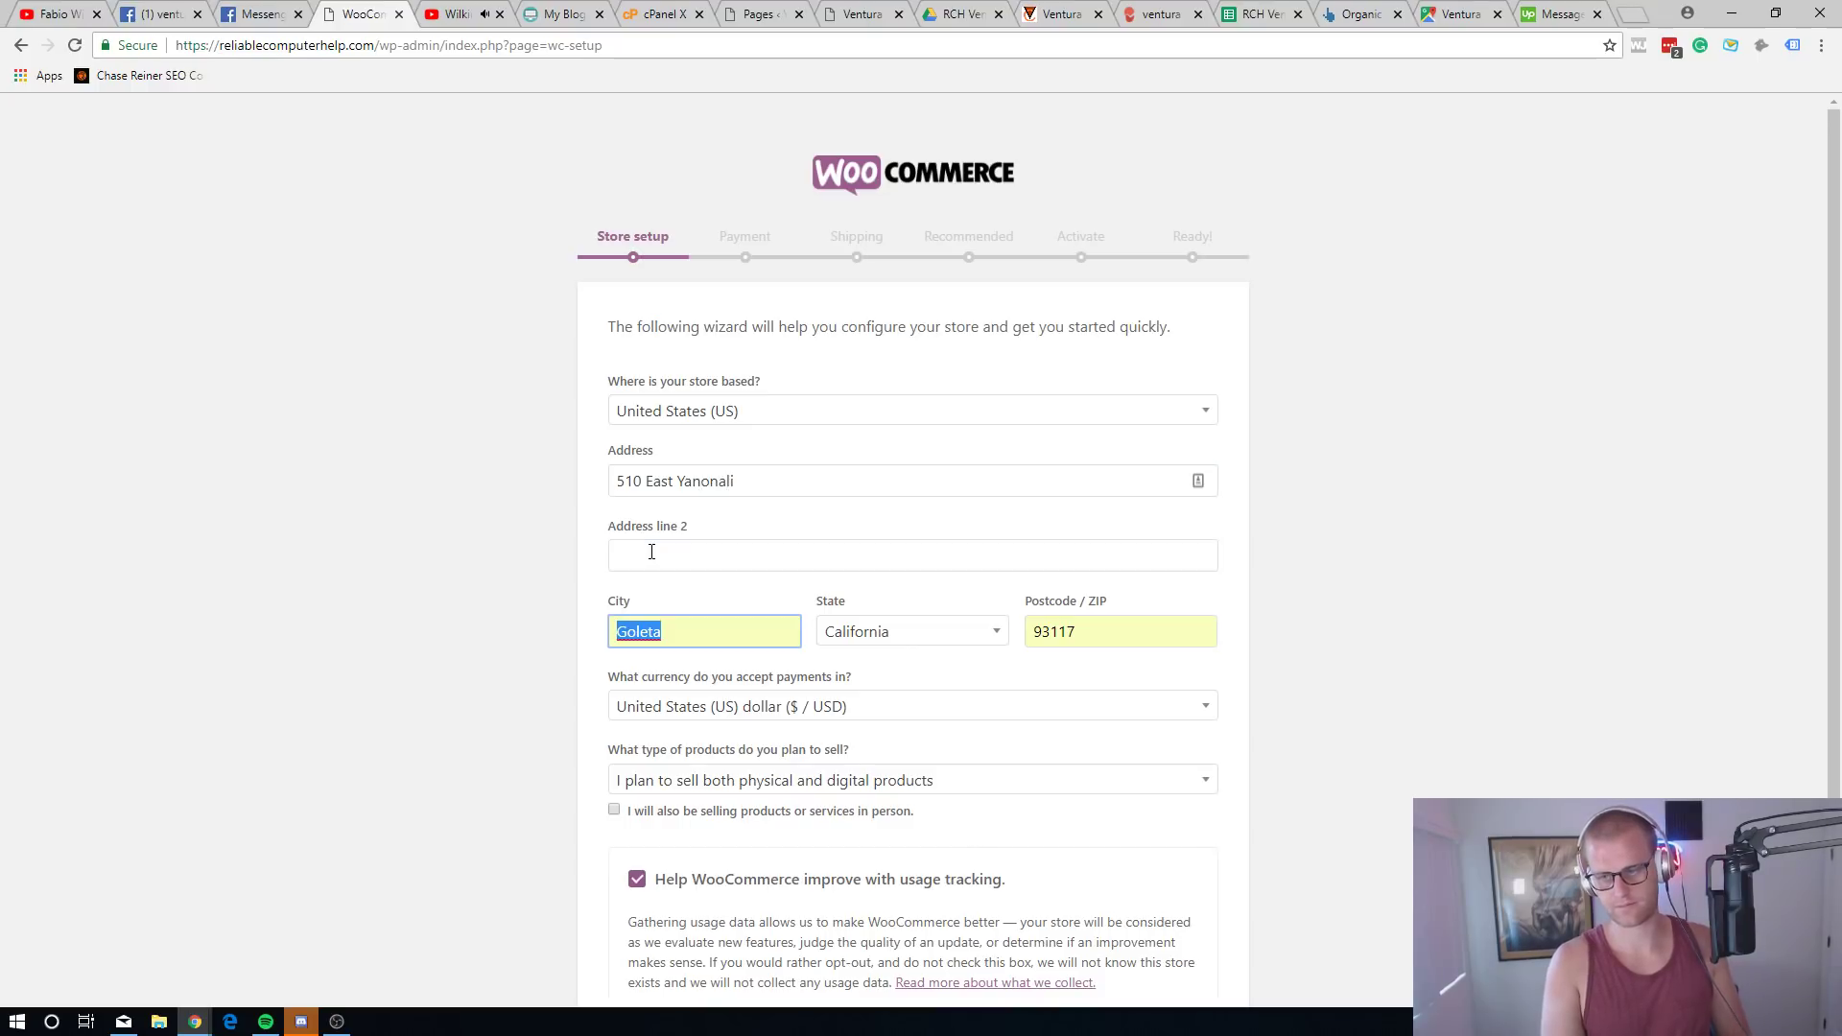
text(Santa Barbara)
key(Tab)
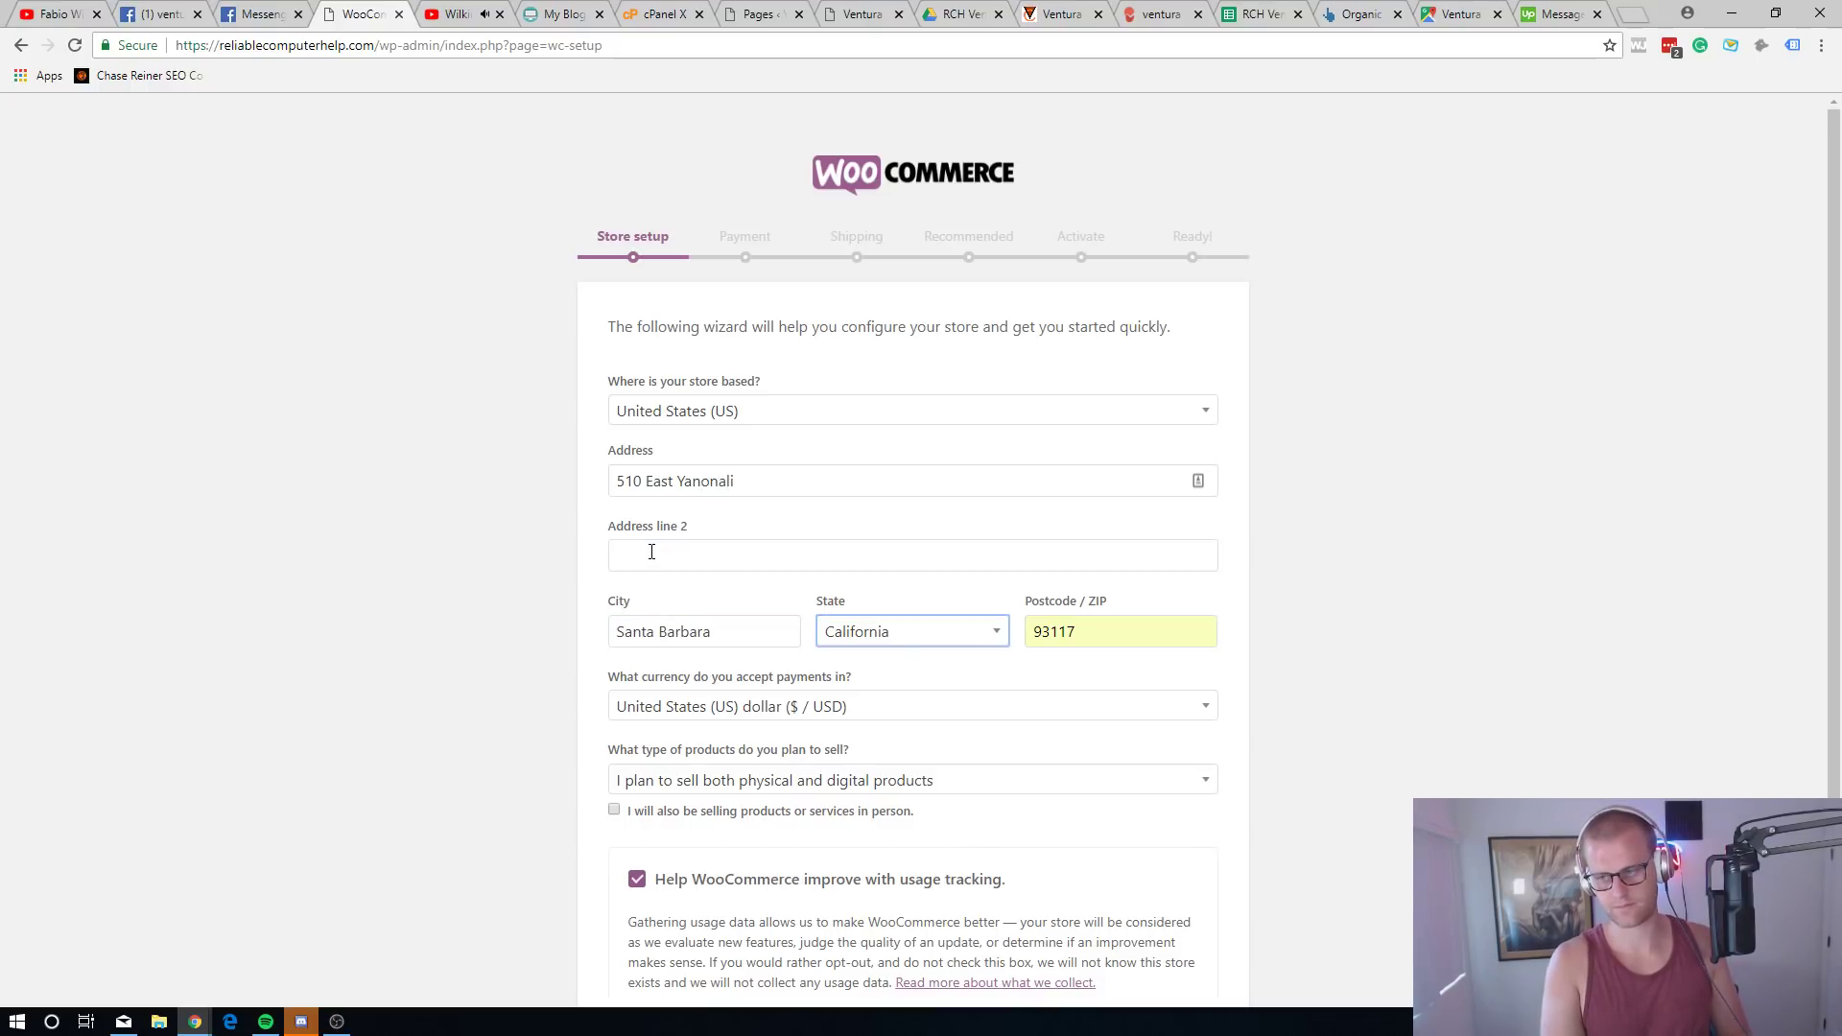
key(Tab)
text(93101)
key(Tab)
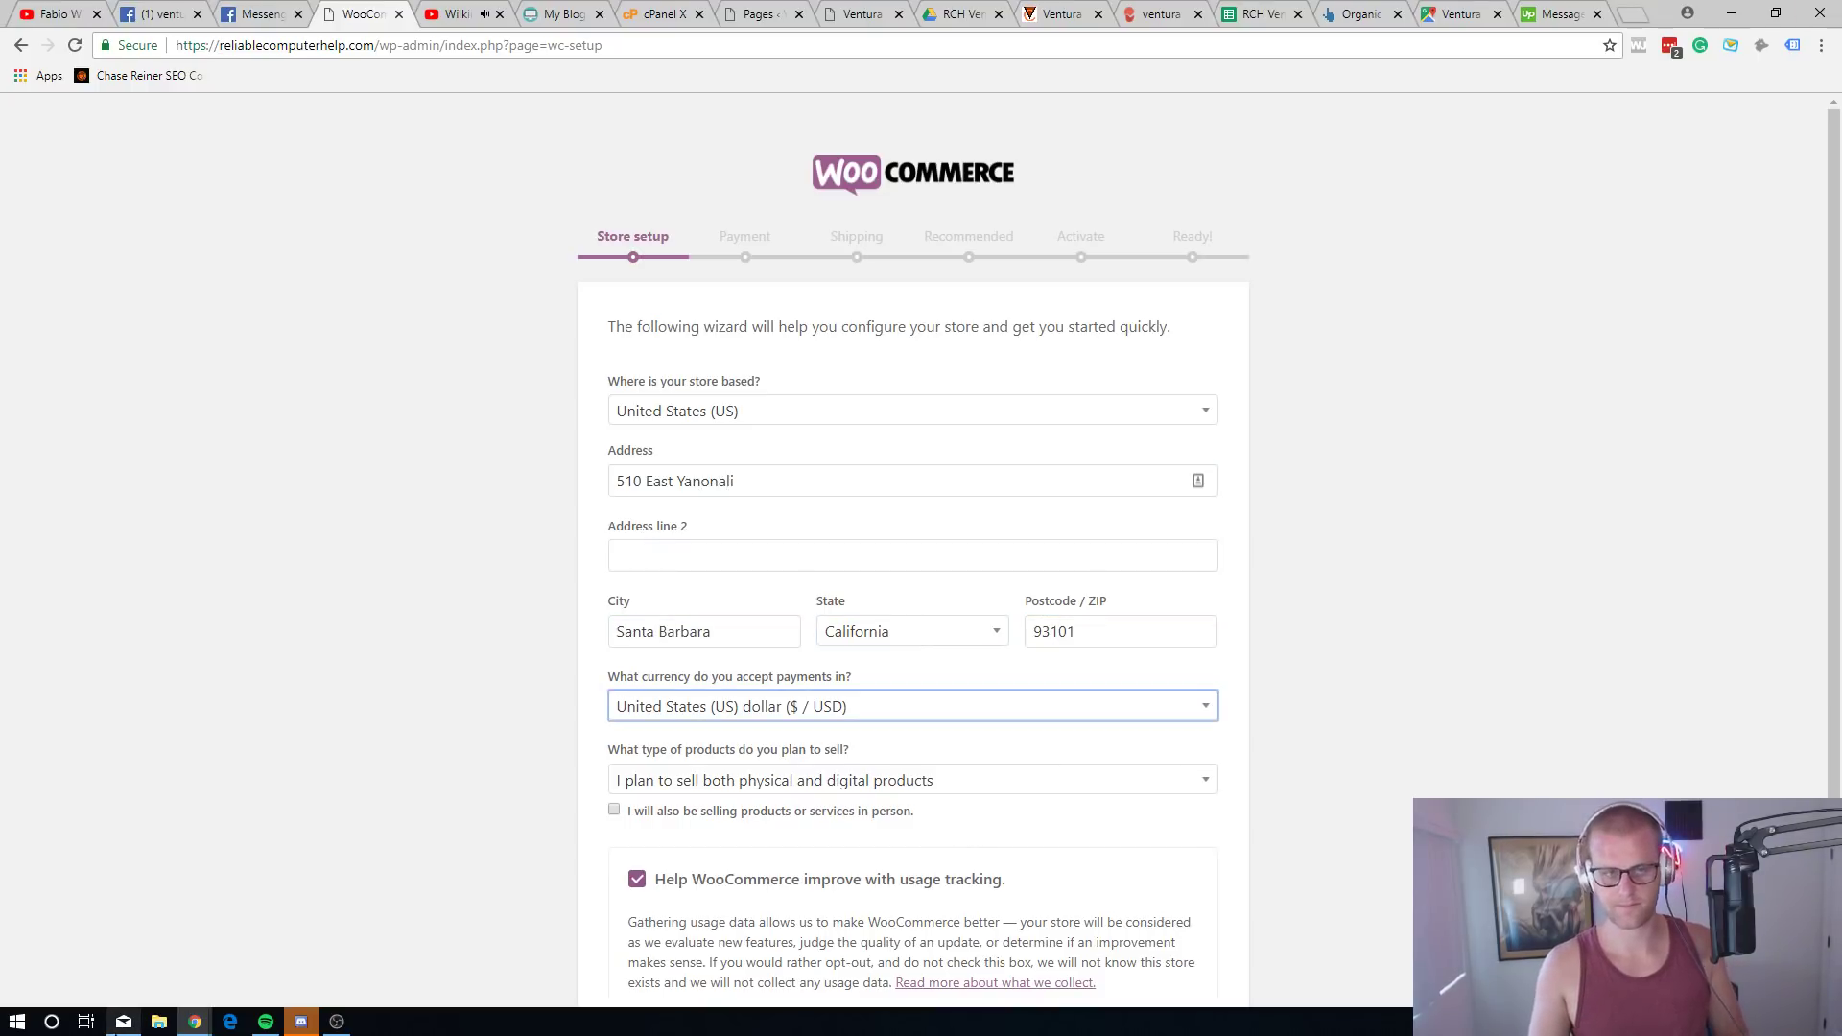
Mark that products are also sold in person and submit the store details
scroll(449, 940, down, 2)
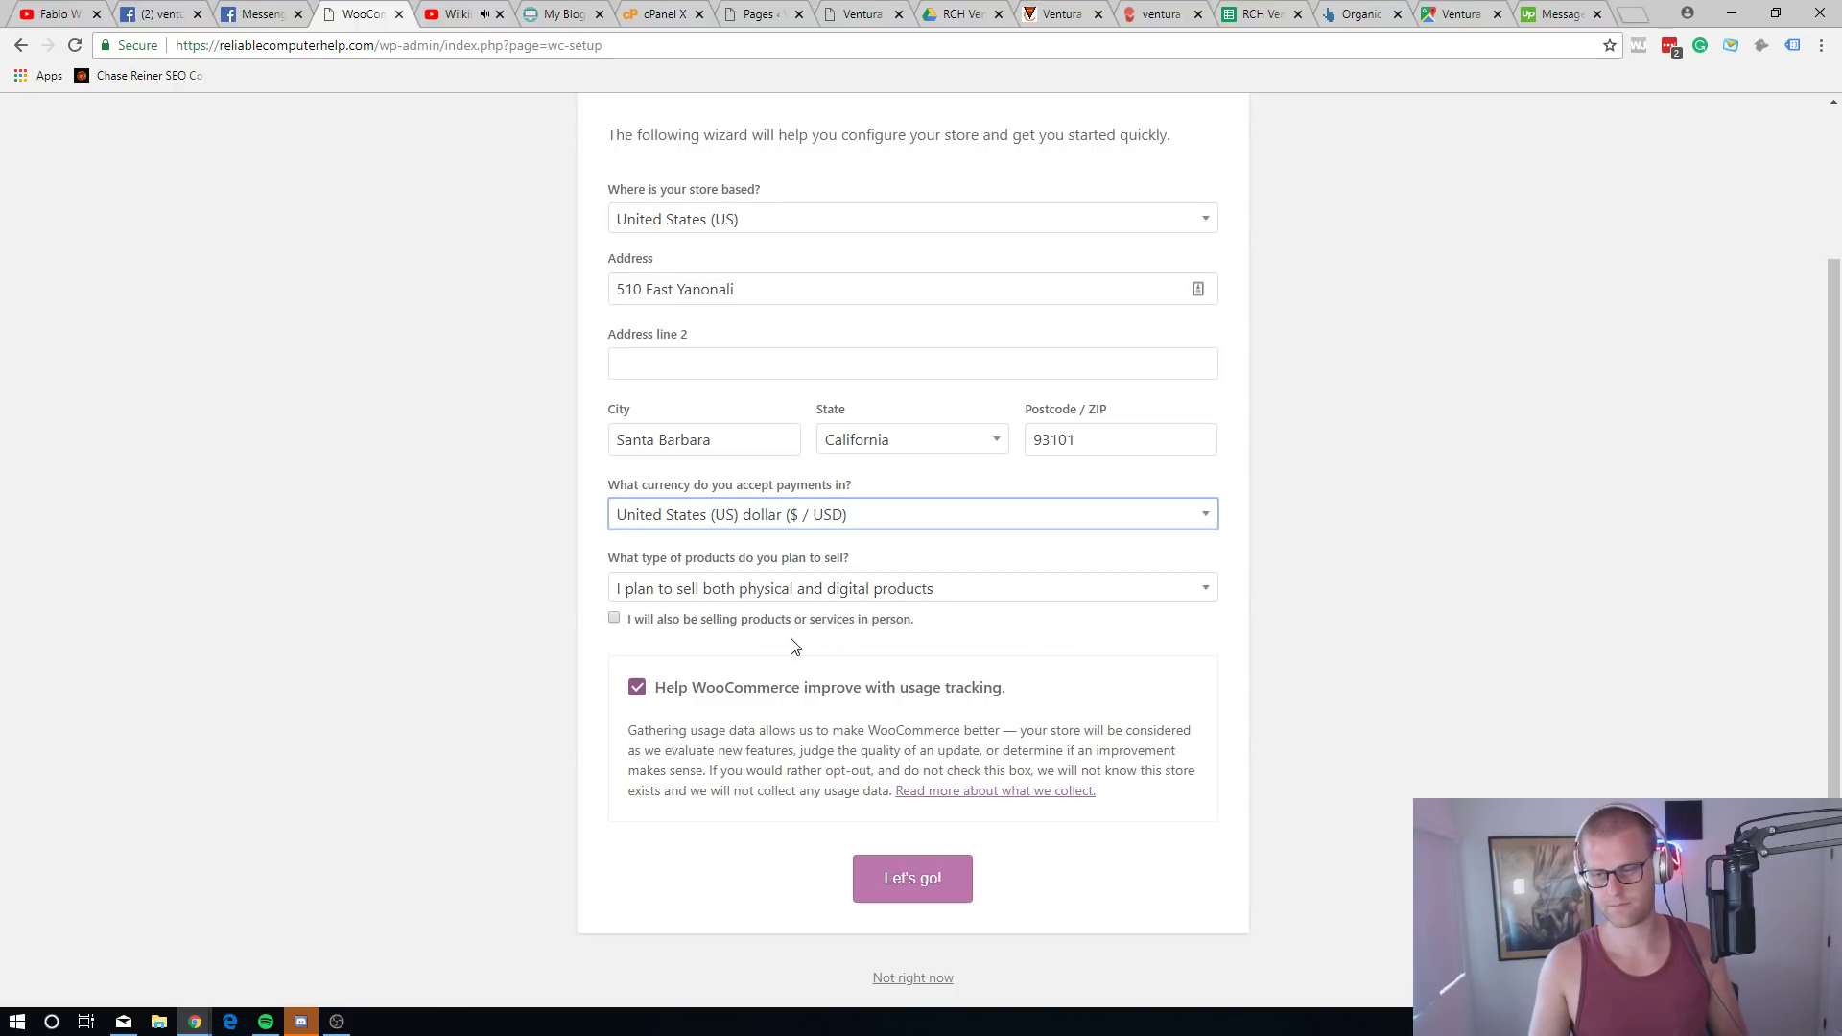
click(827, 622)
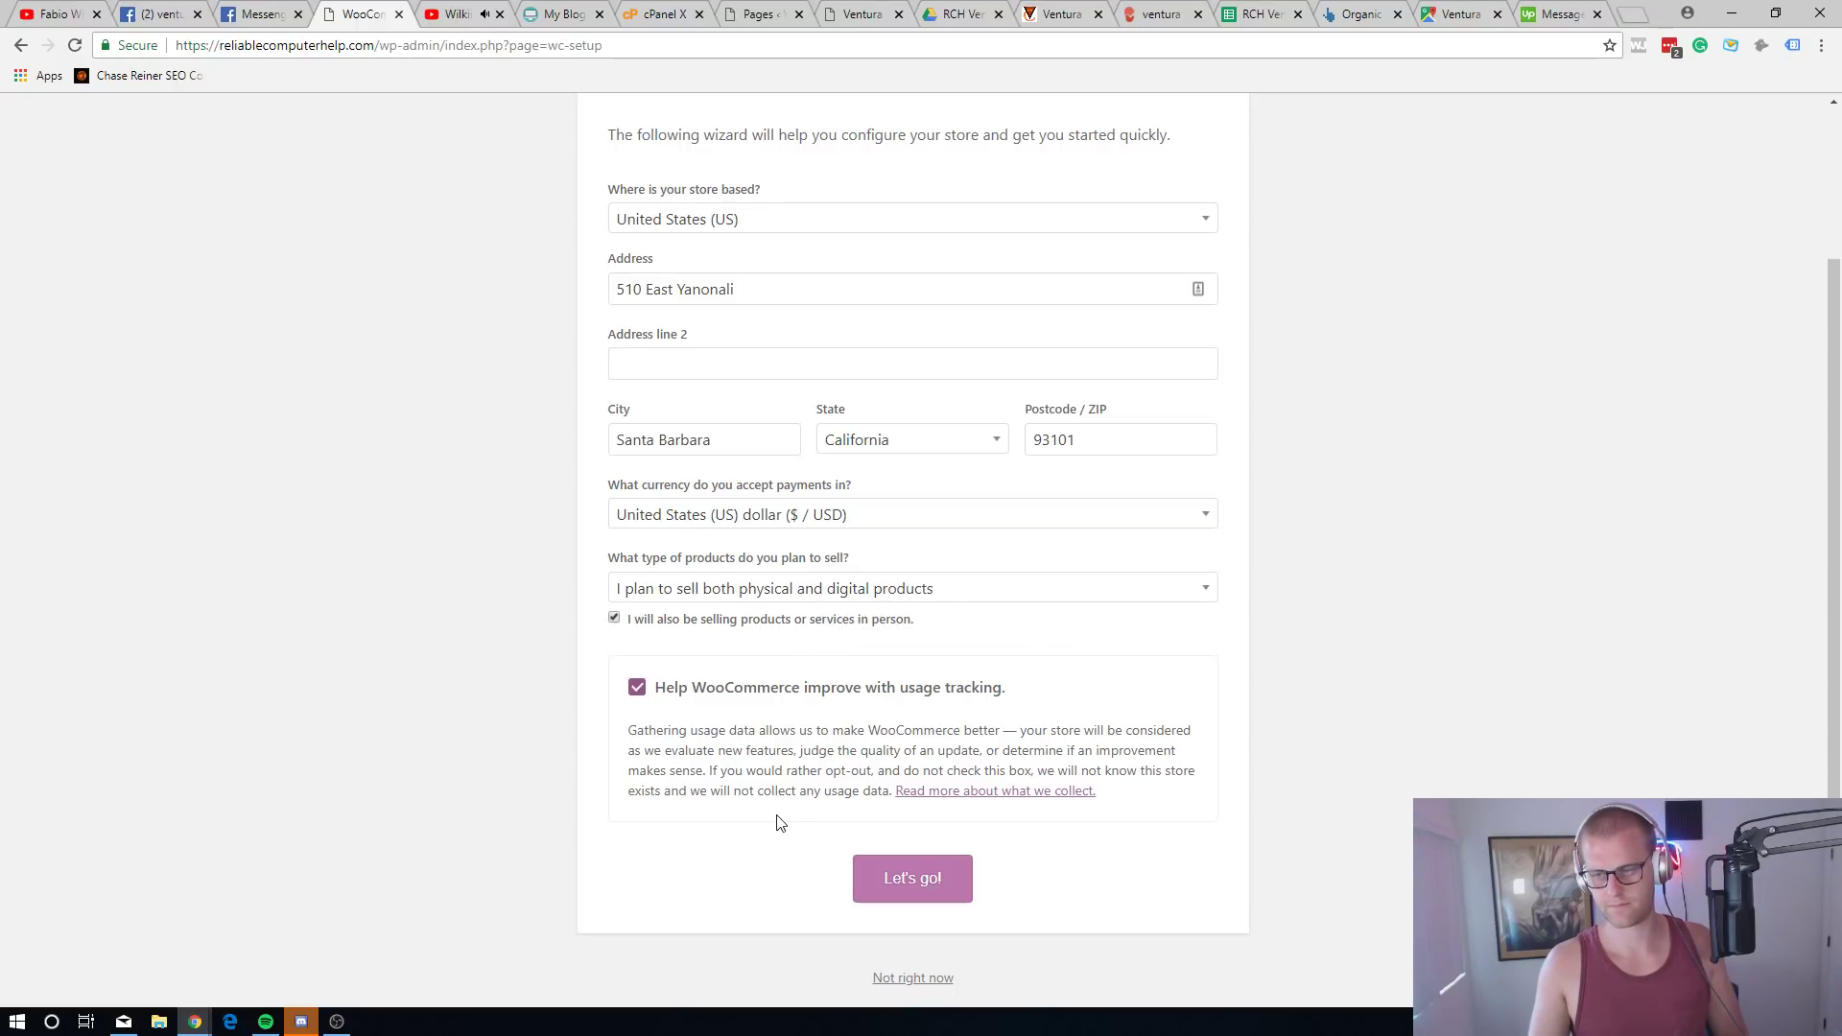
click(913, 878)
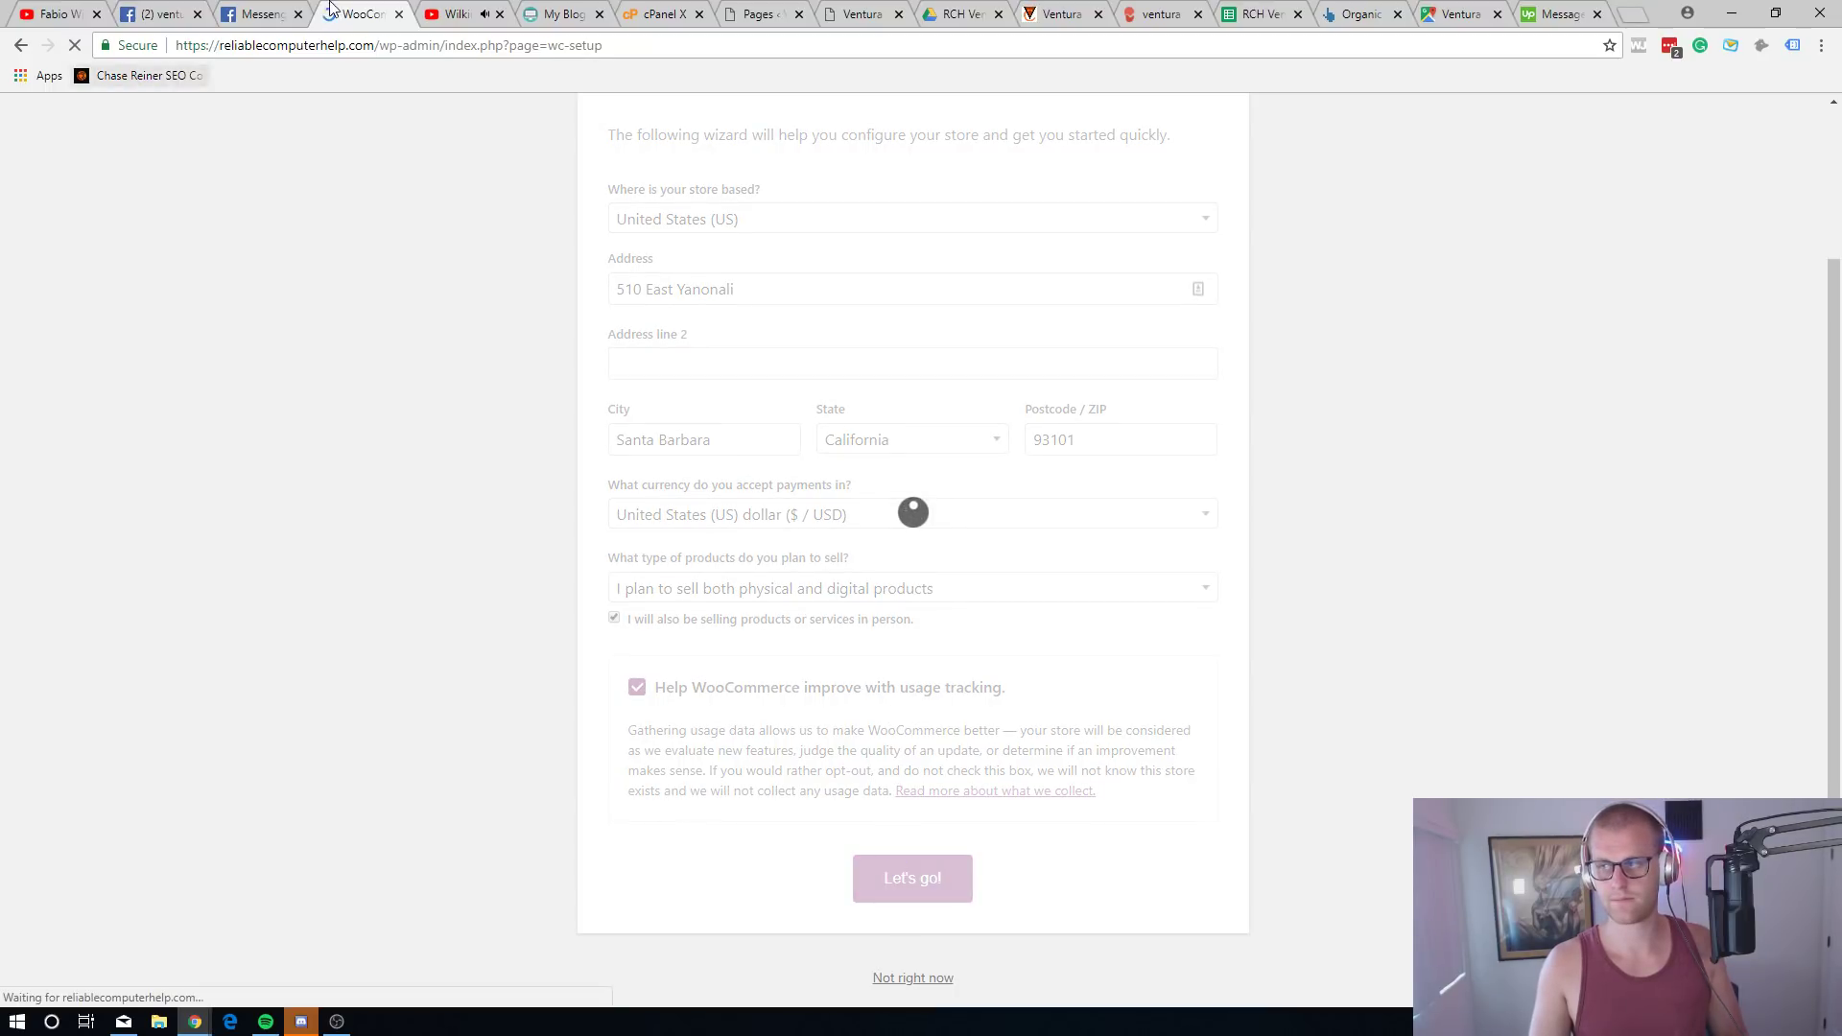
click(254, 14)
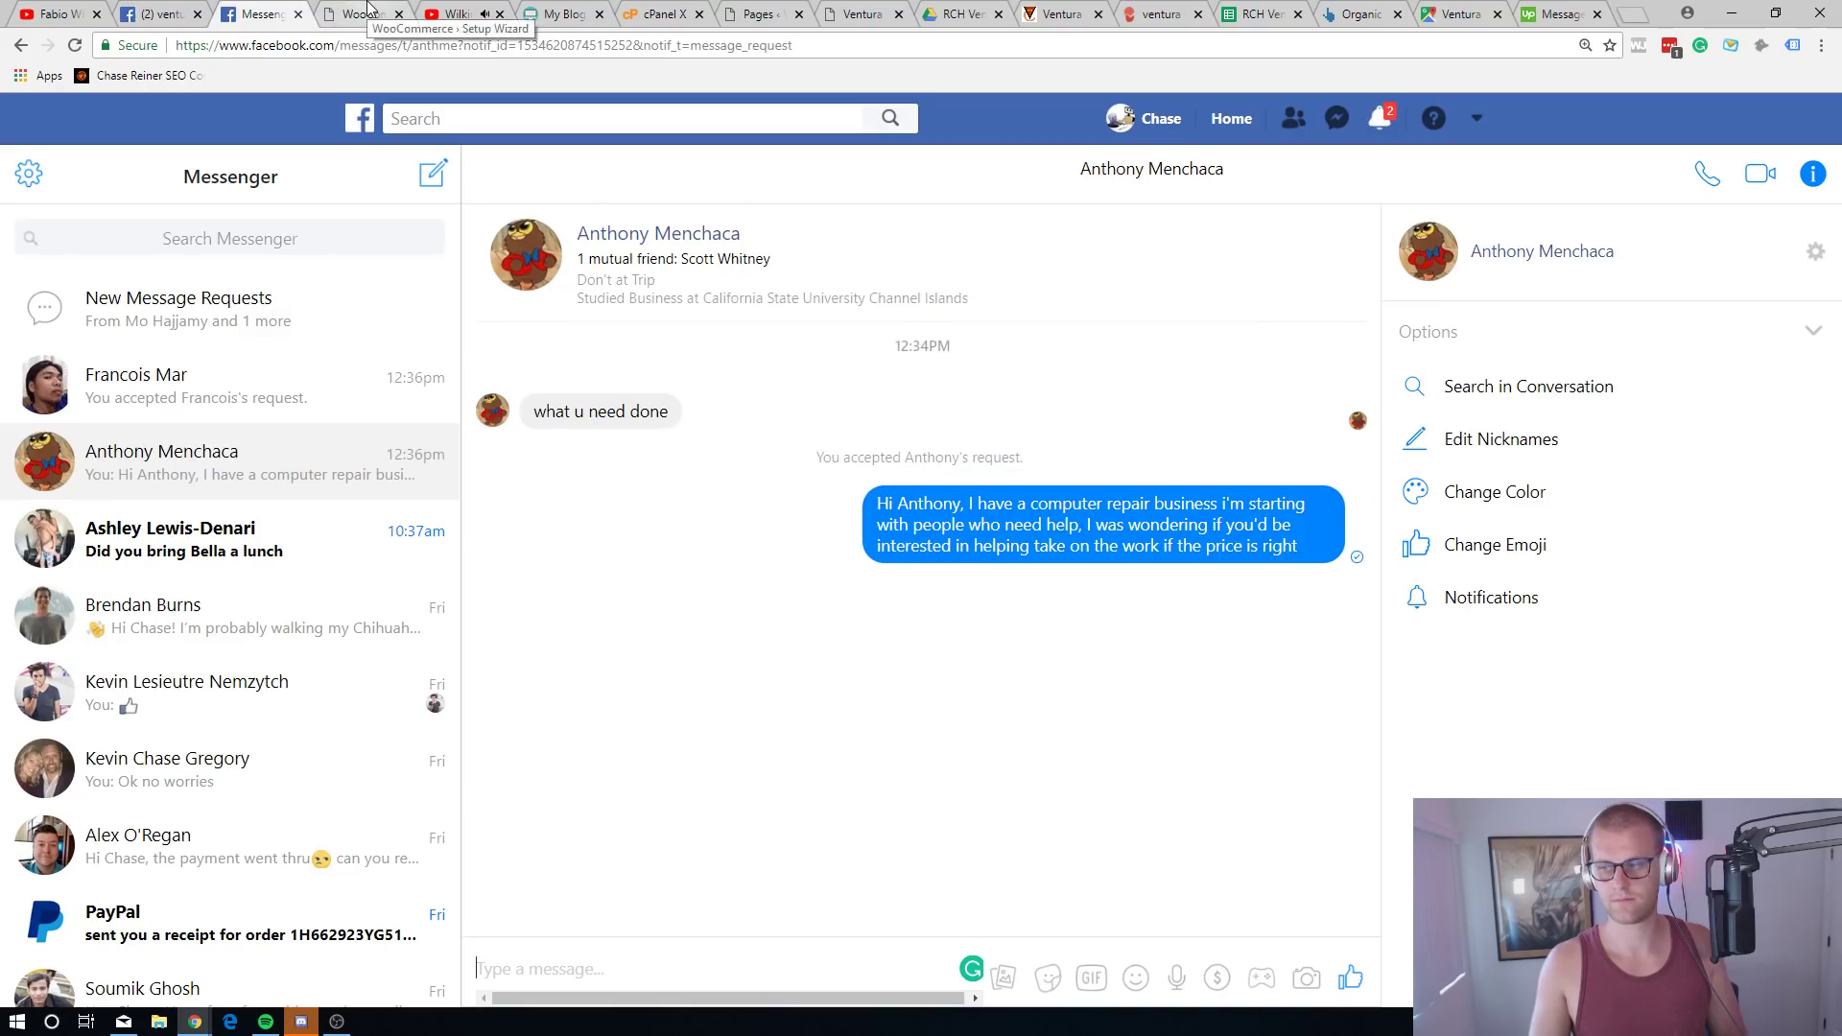
click(365, 10)
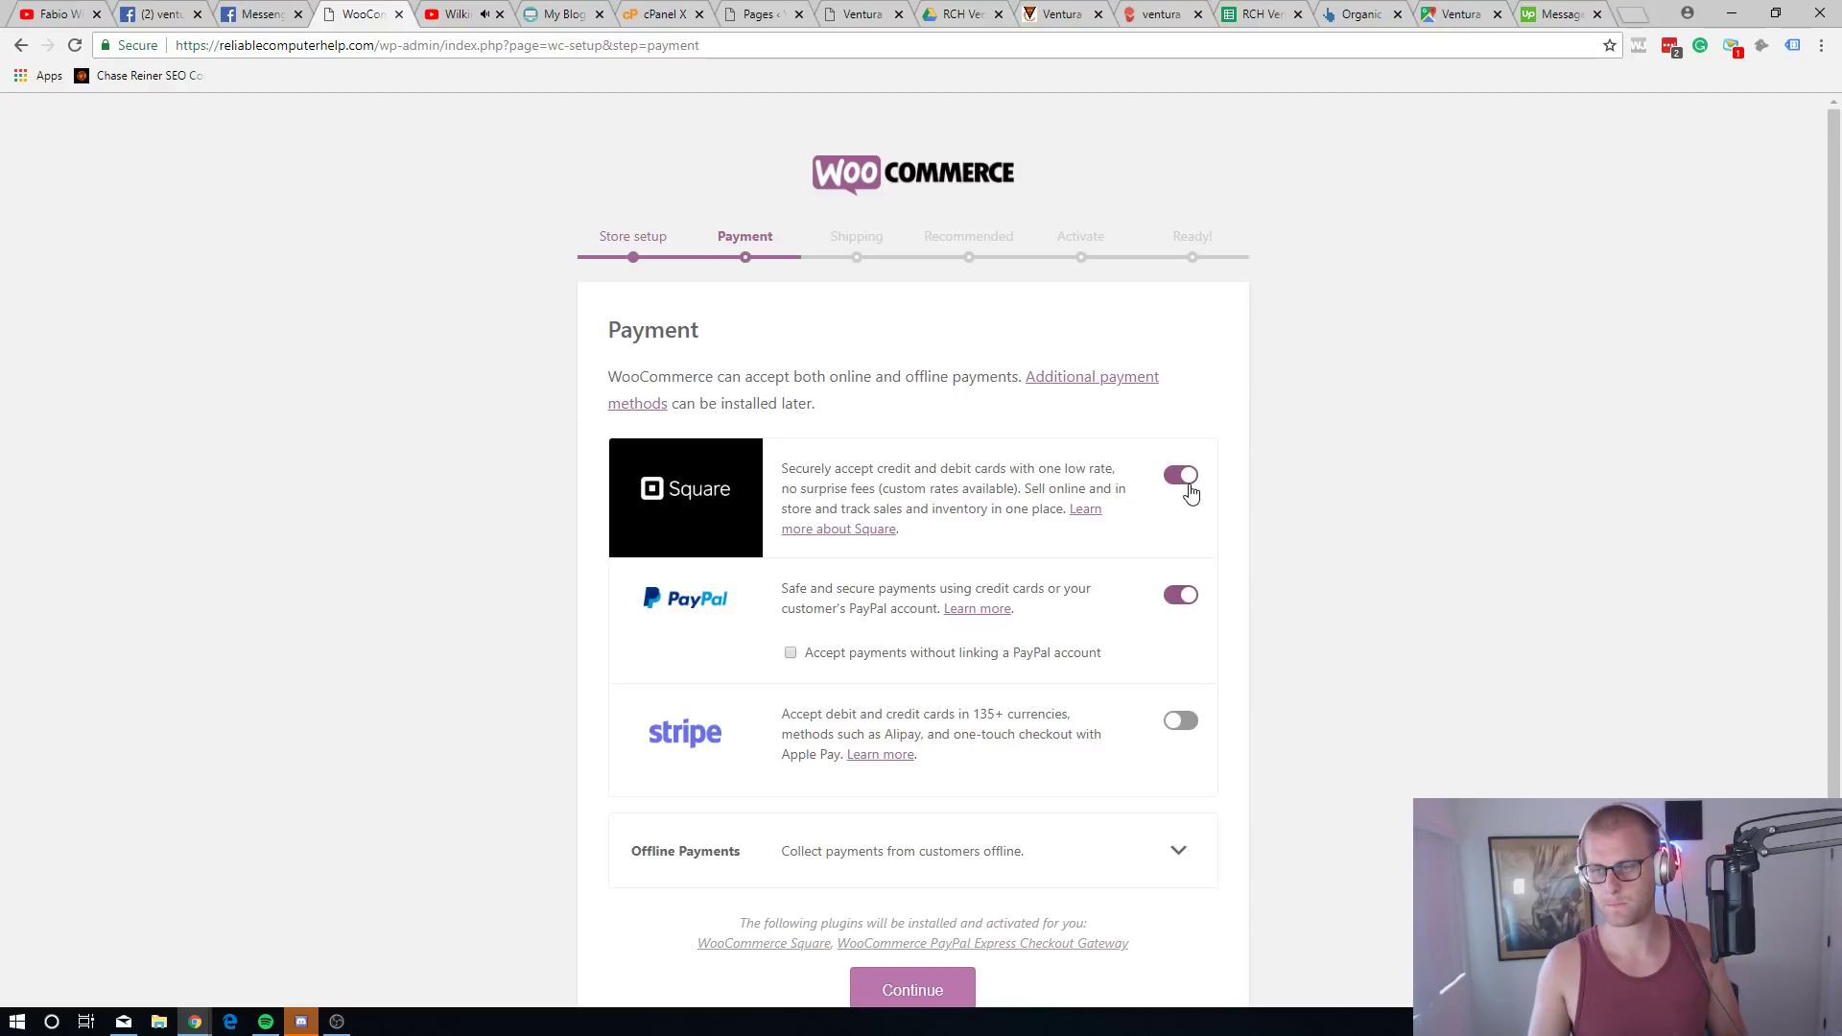
Enable Stripe and unlinked PayPal payments with the account e-mail, keeping Square on, and save
click(1188, 486)
click(1188, 486)
scroll(1167, 661, down, 1)
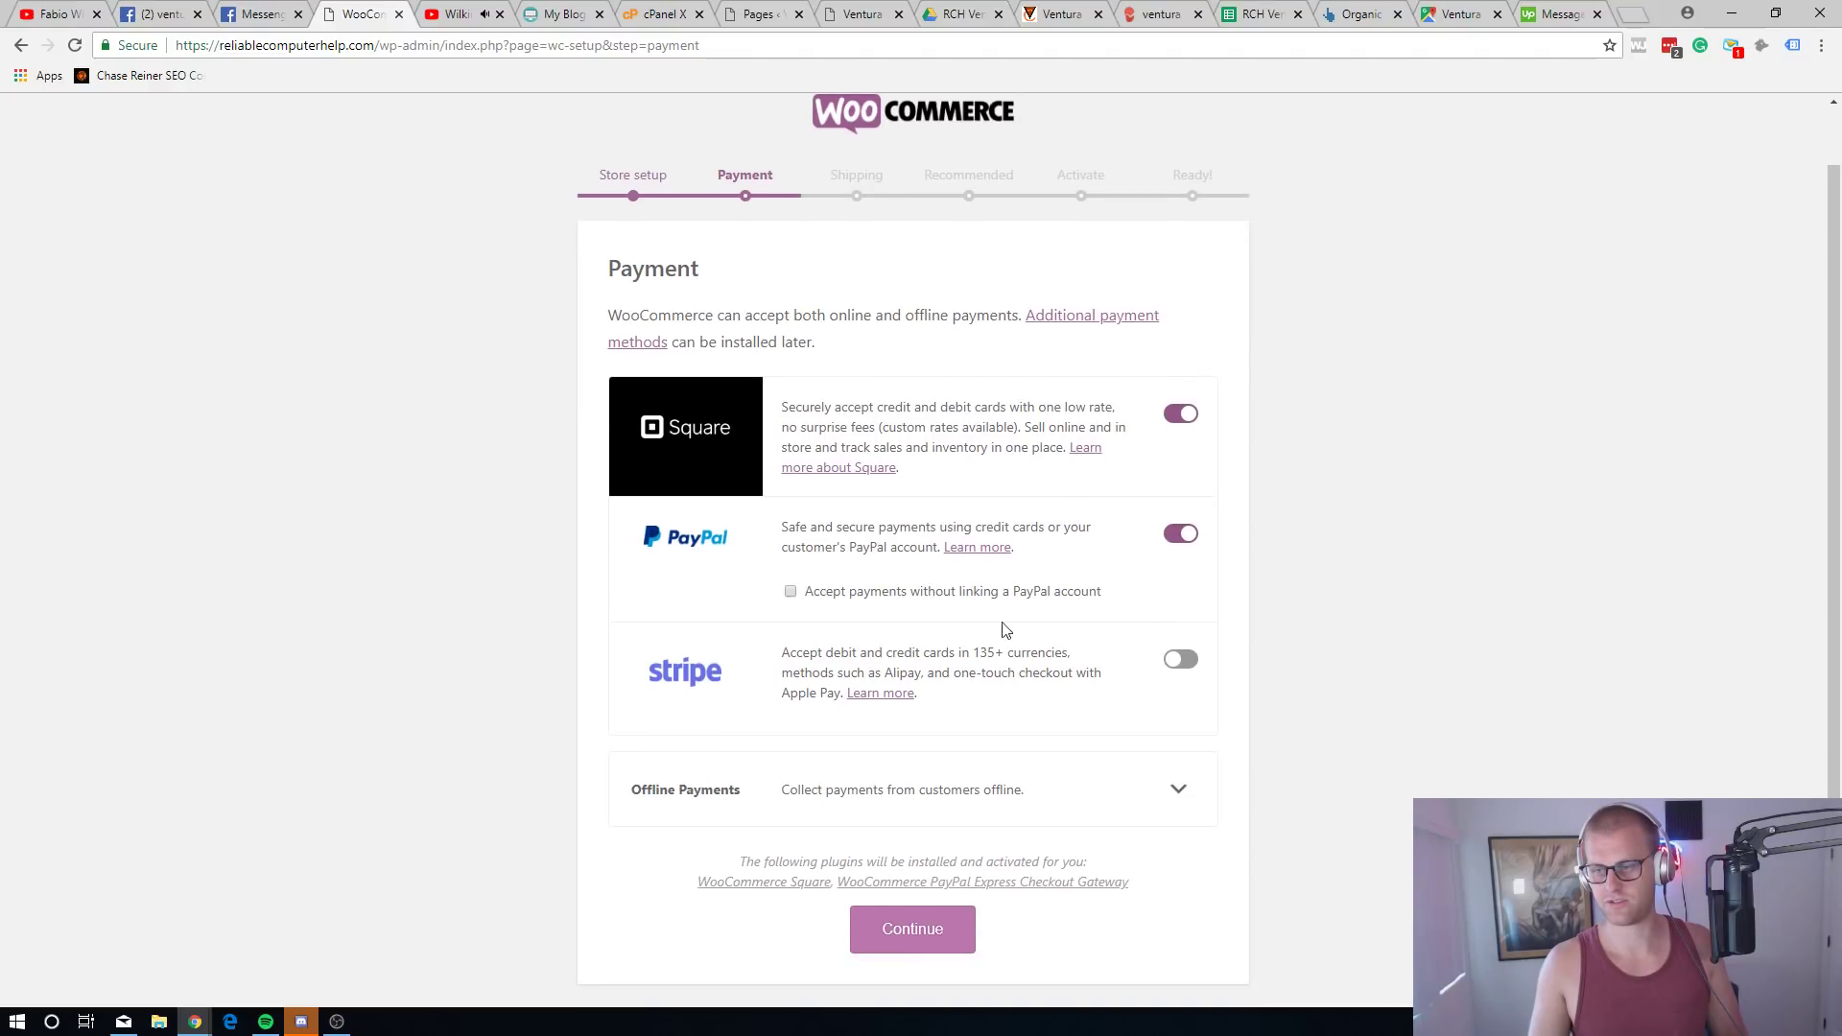
click(1180, 660)
scroll(1041, 909, down, 1)
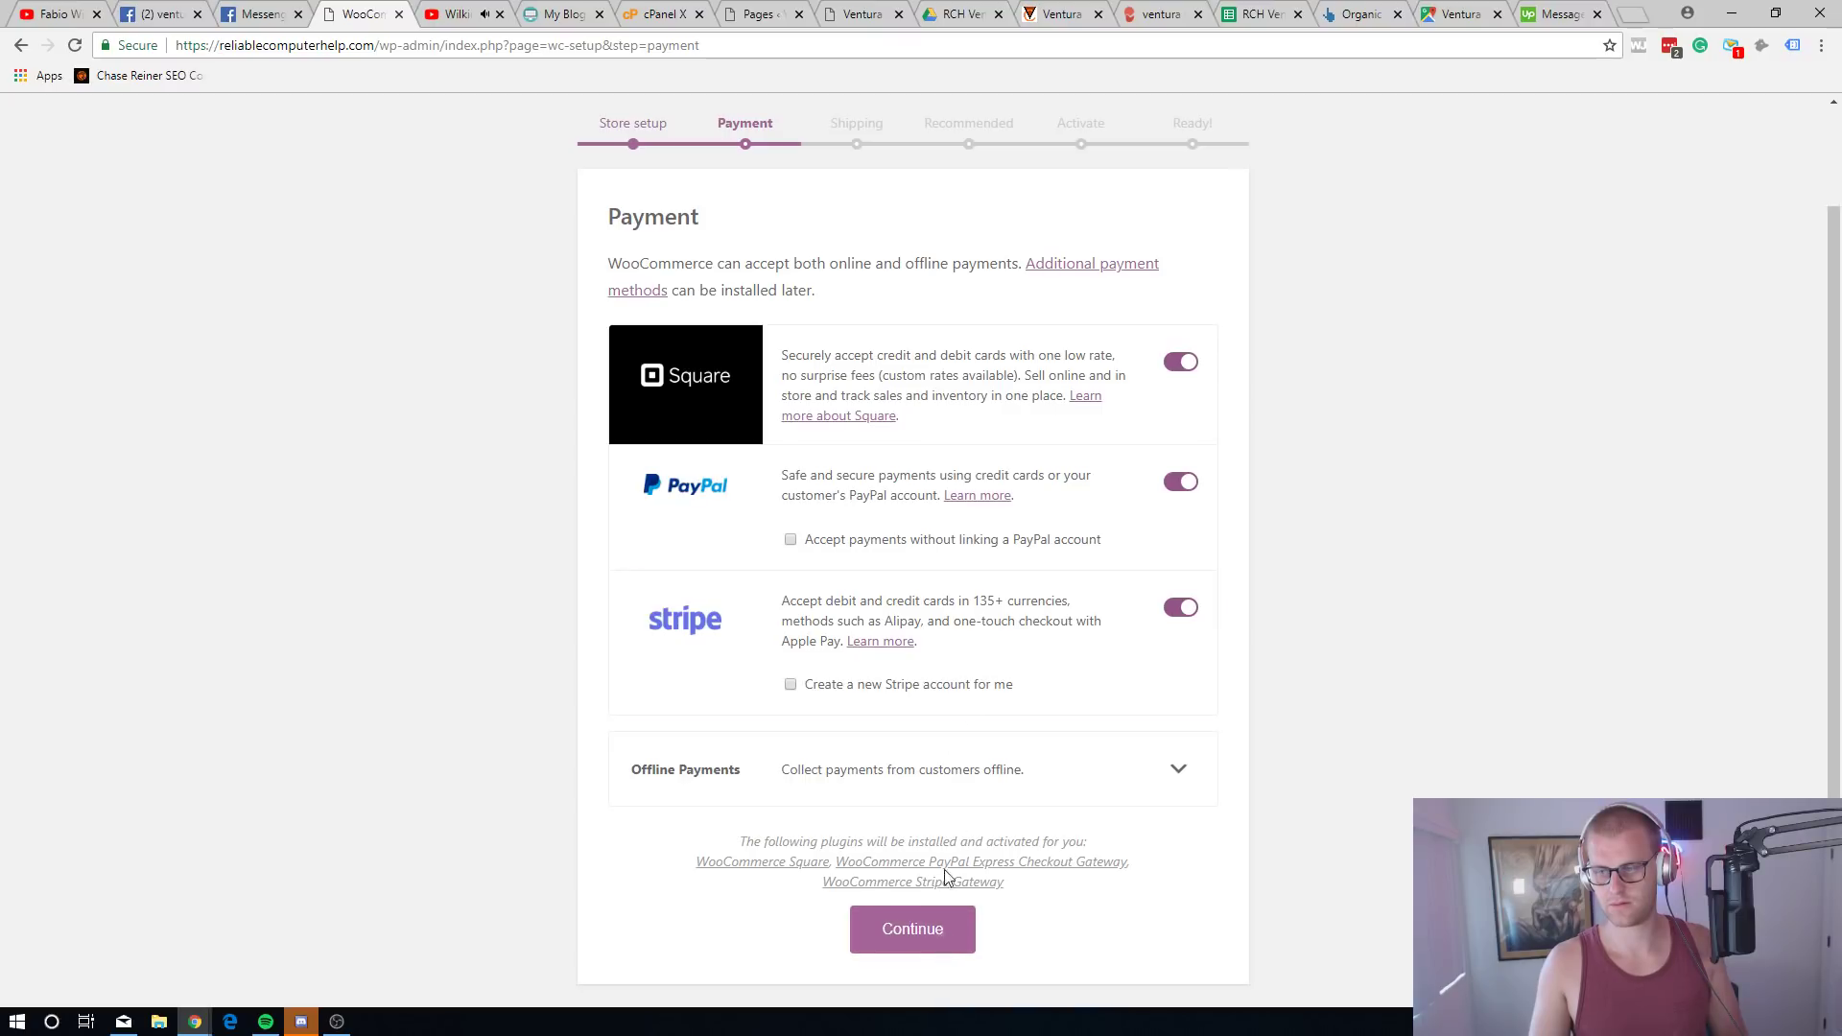
click(971, 546)
triple_click(974, 581)
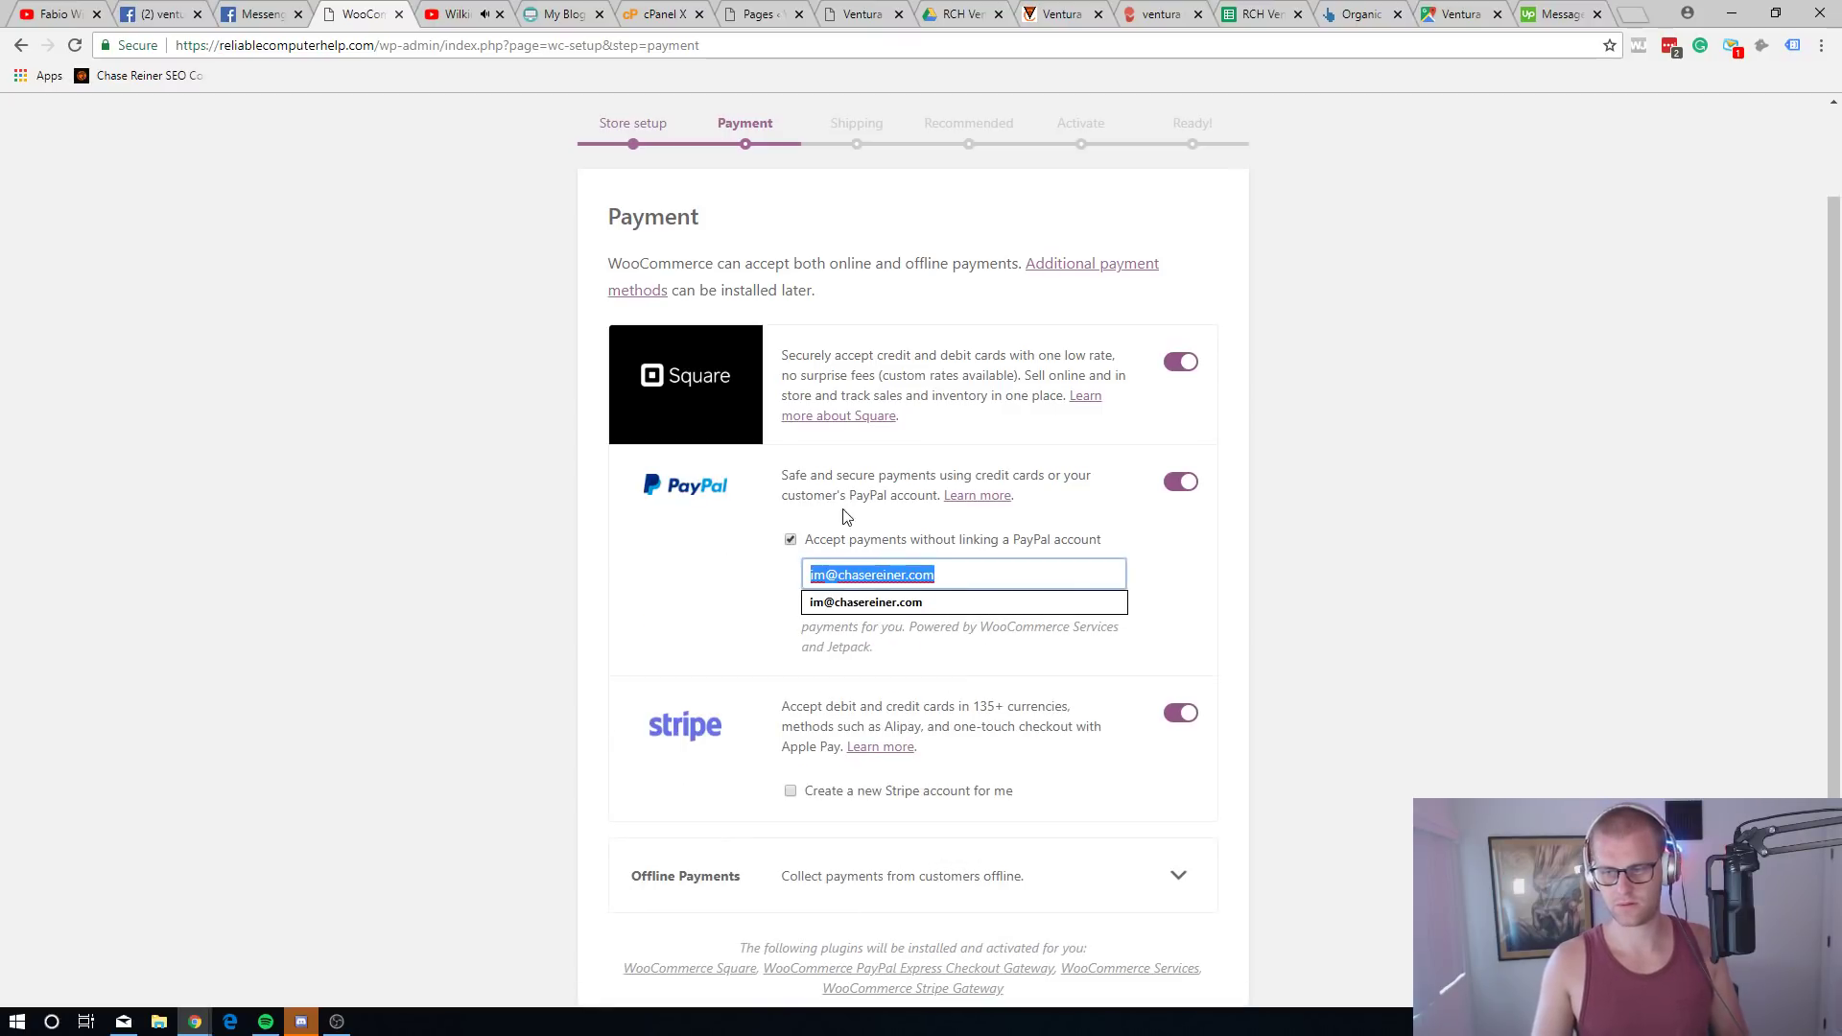
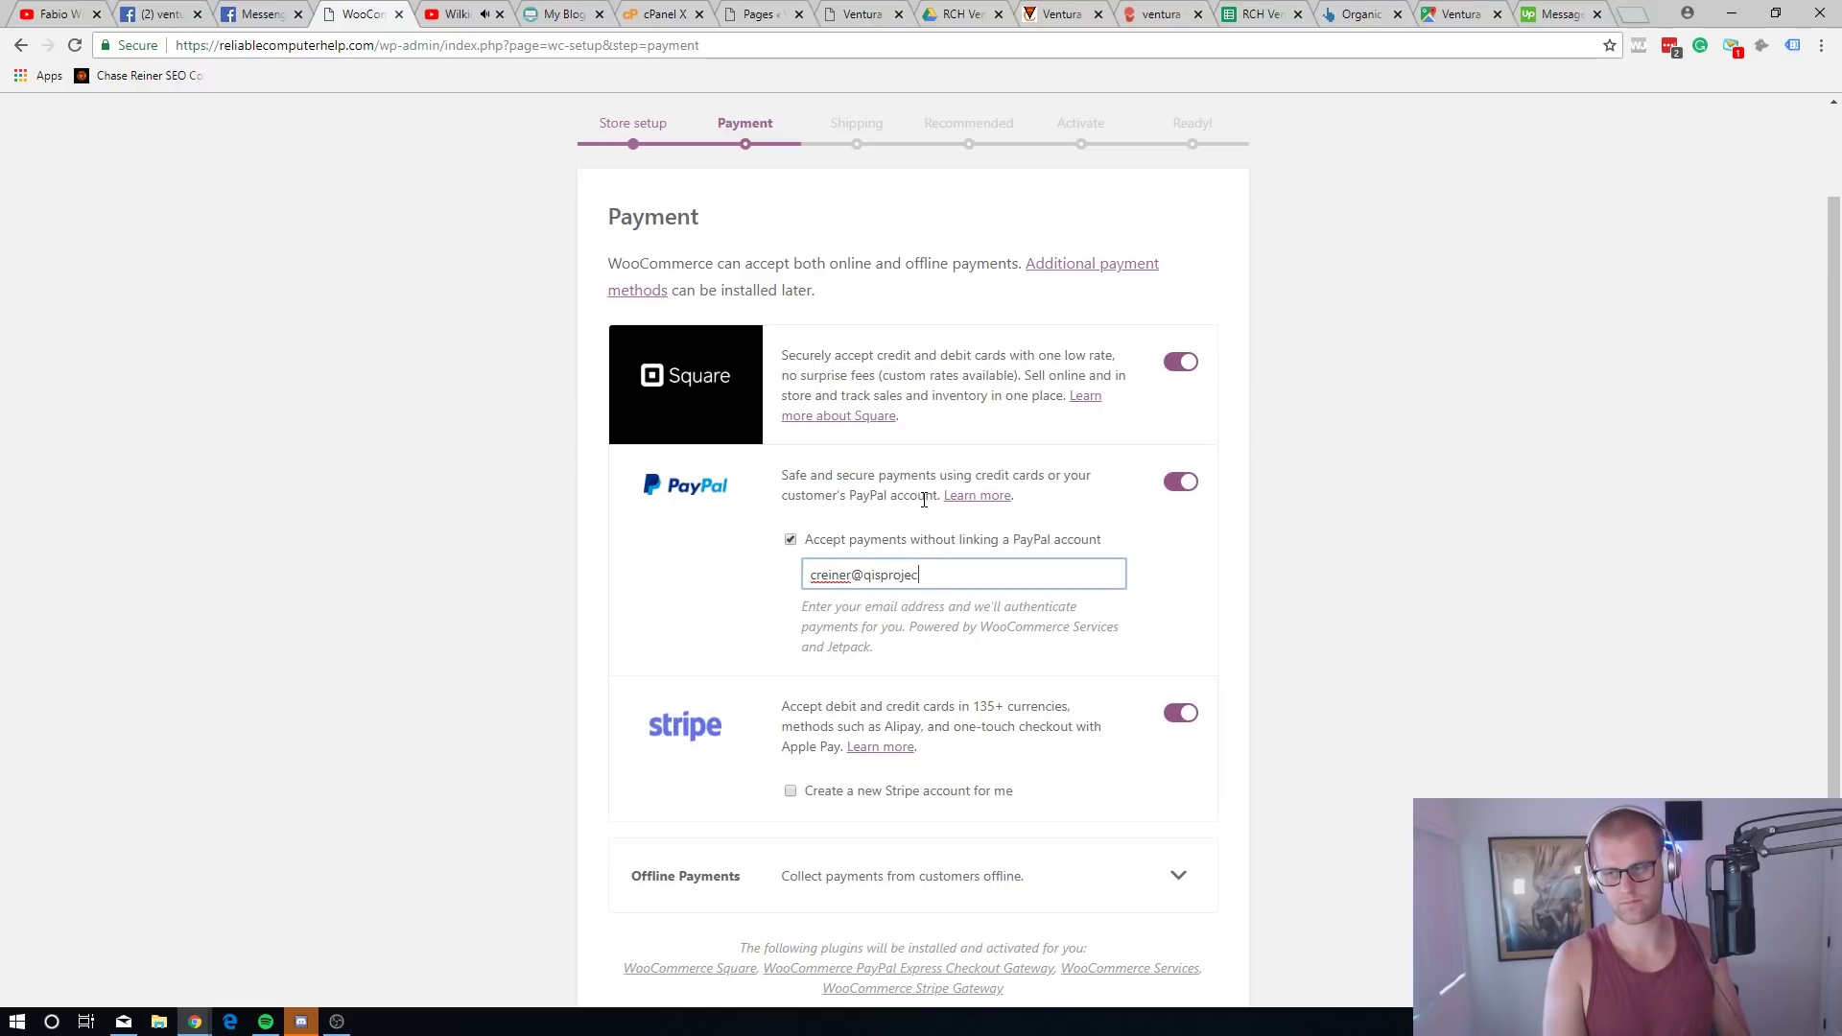
scroll(977, 765, down, 1)
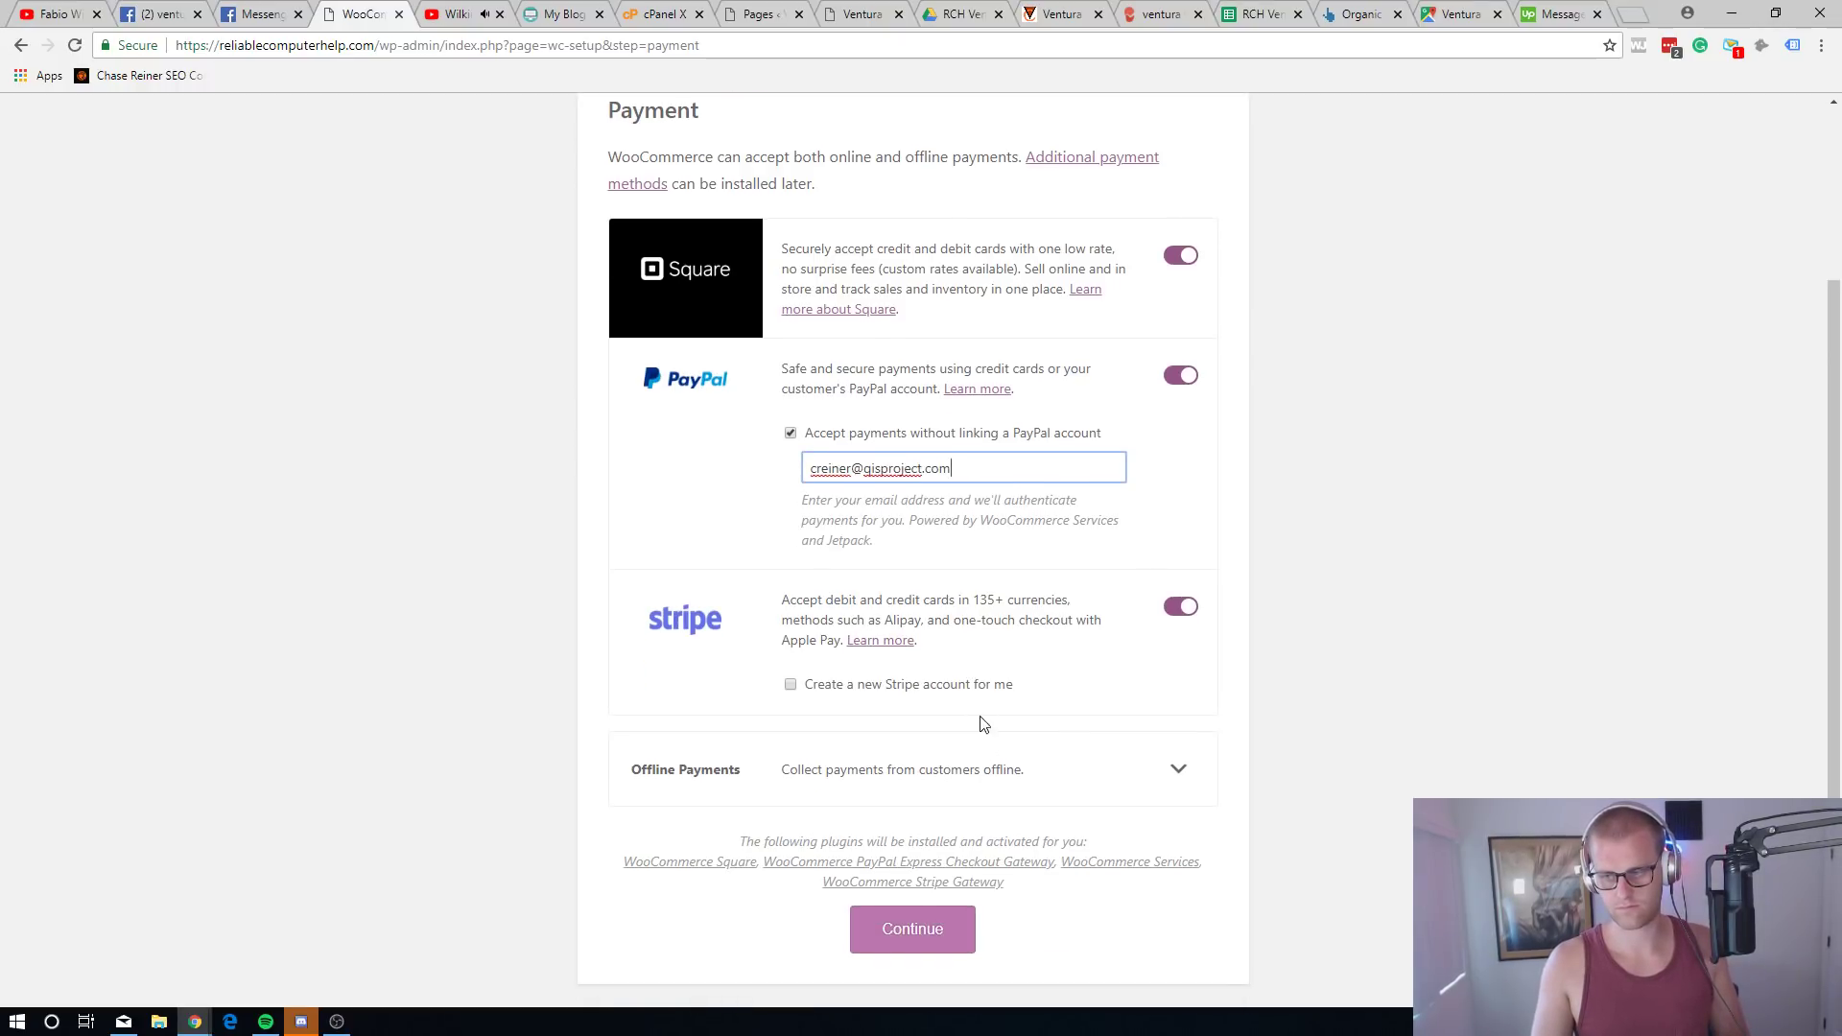
click(945, 929)
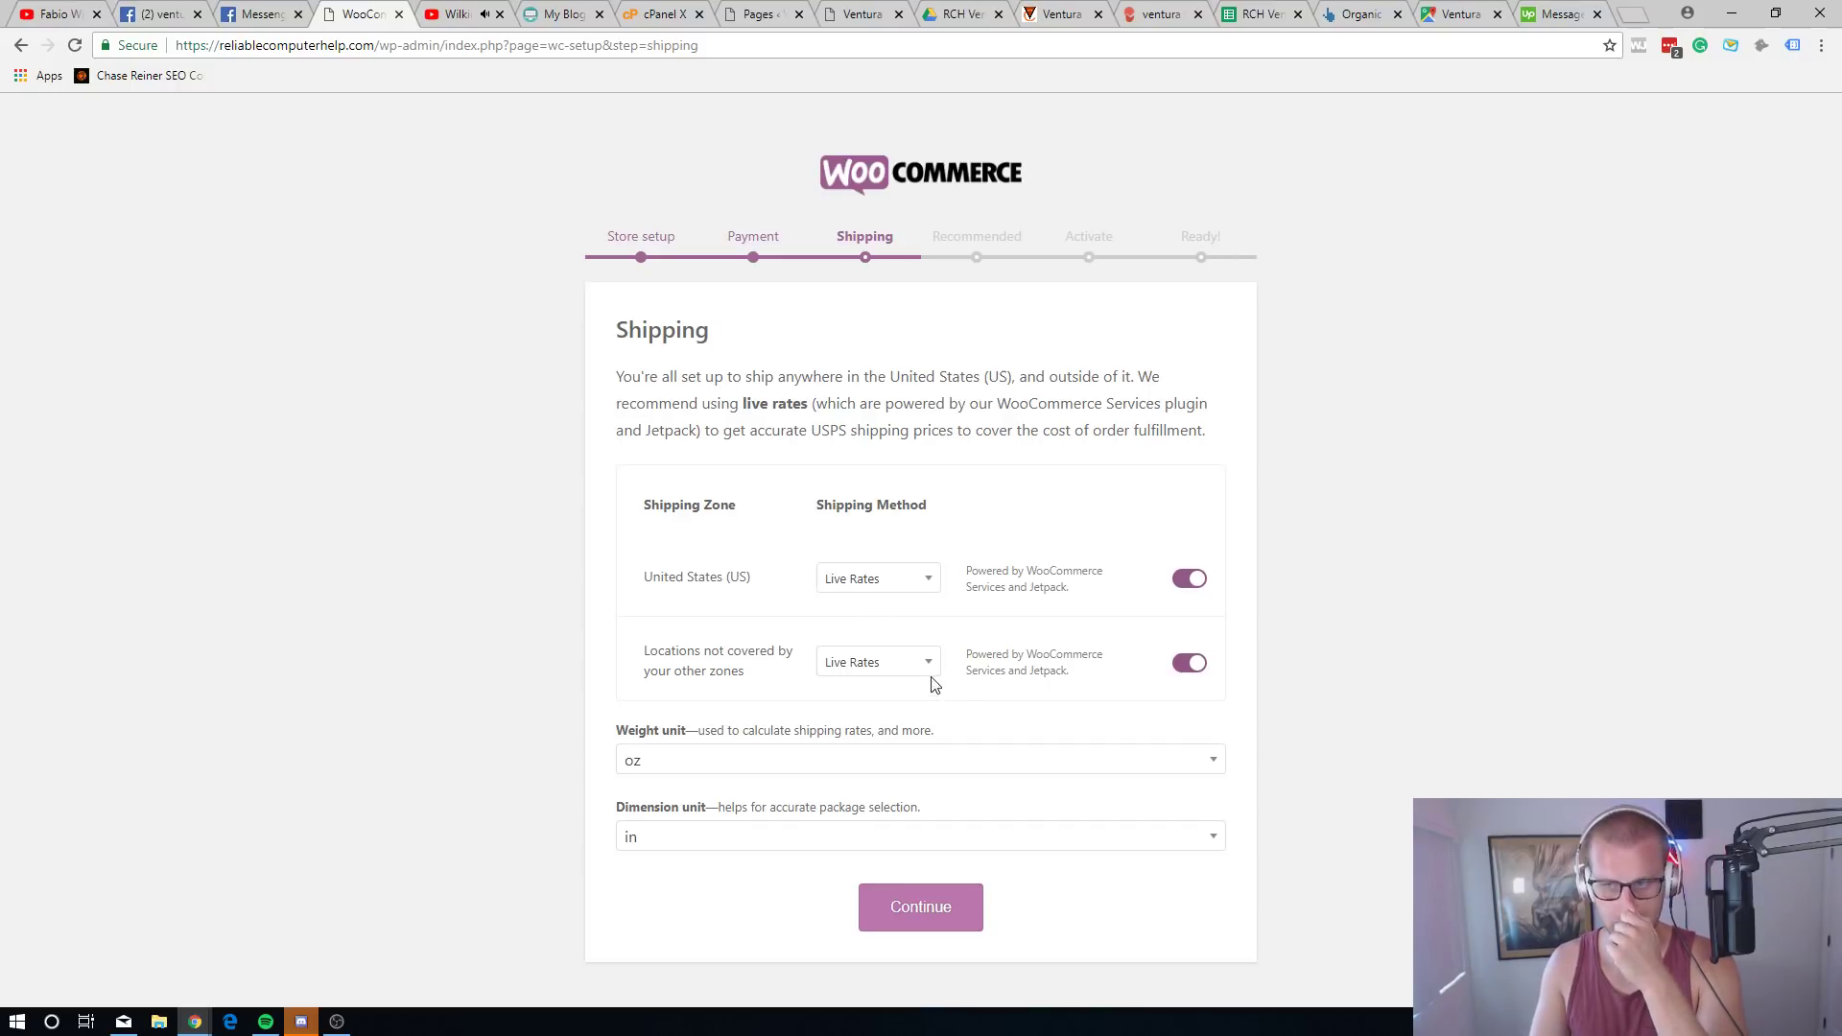
Keep Live Rates US shipping and the recommended add-ons, then start the Jetpack connection
click(820, 589)
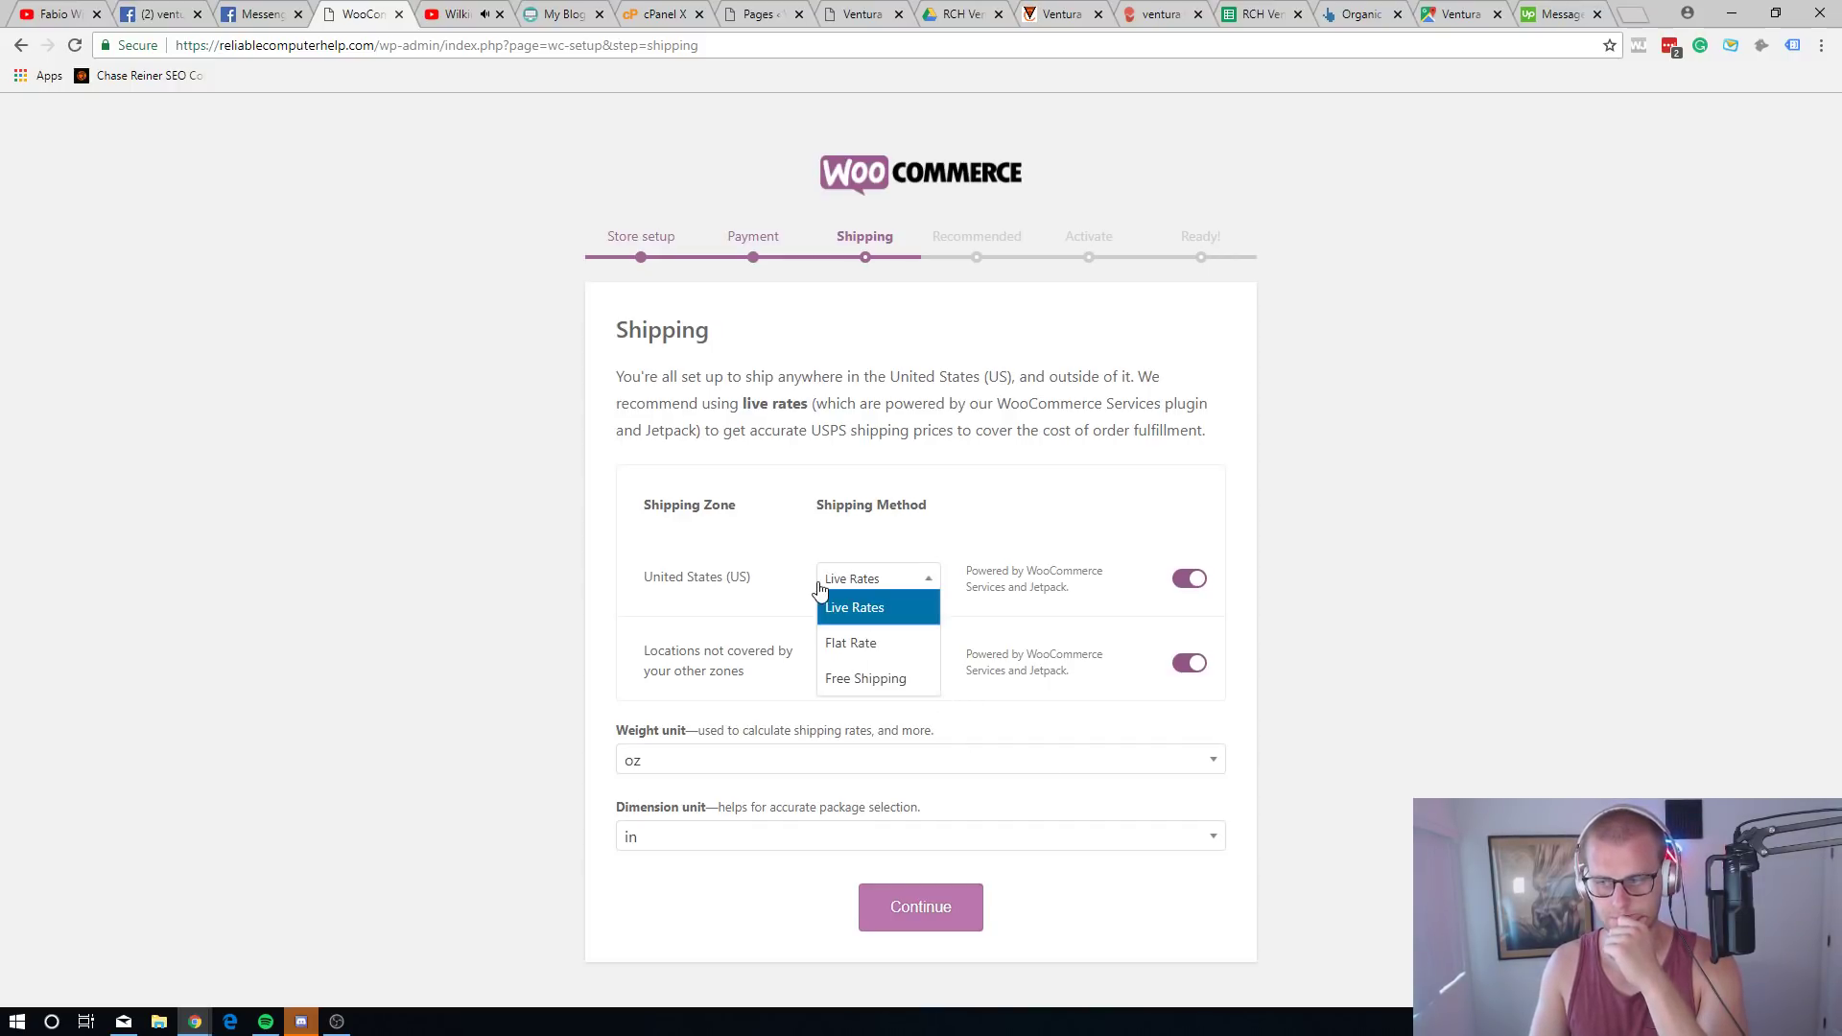
click(876, 923)
click(897, 909)
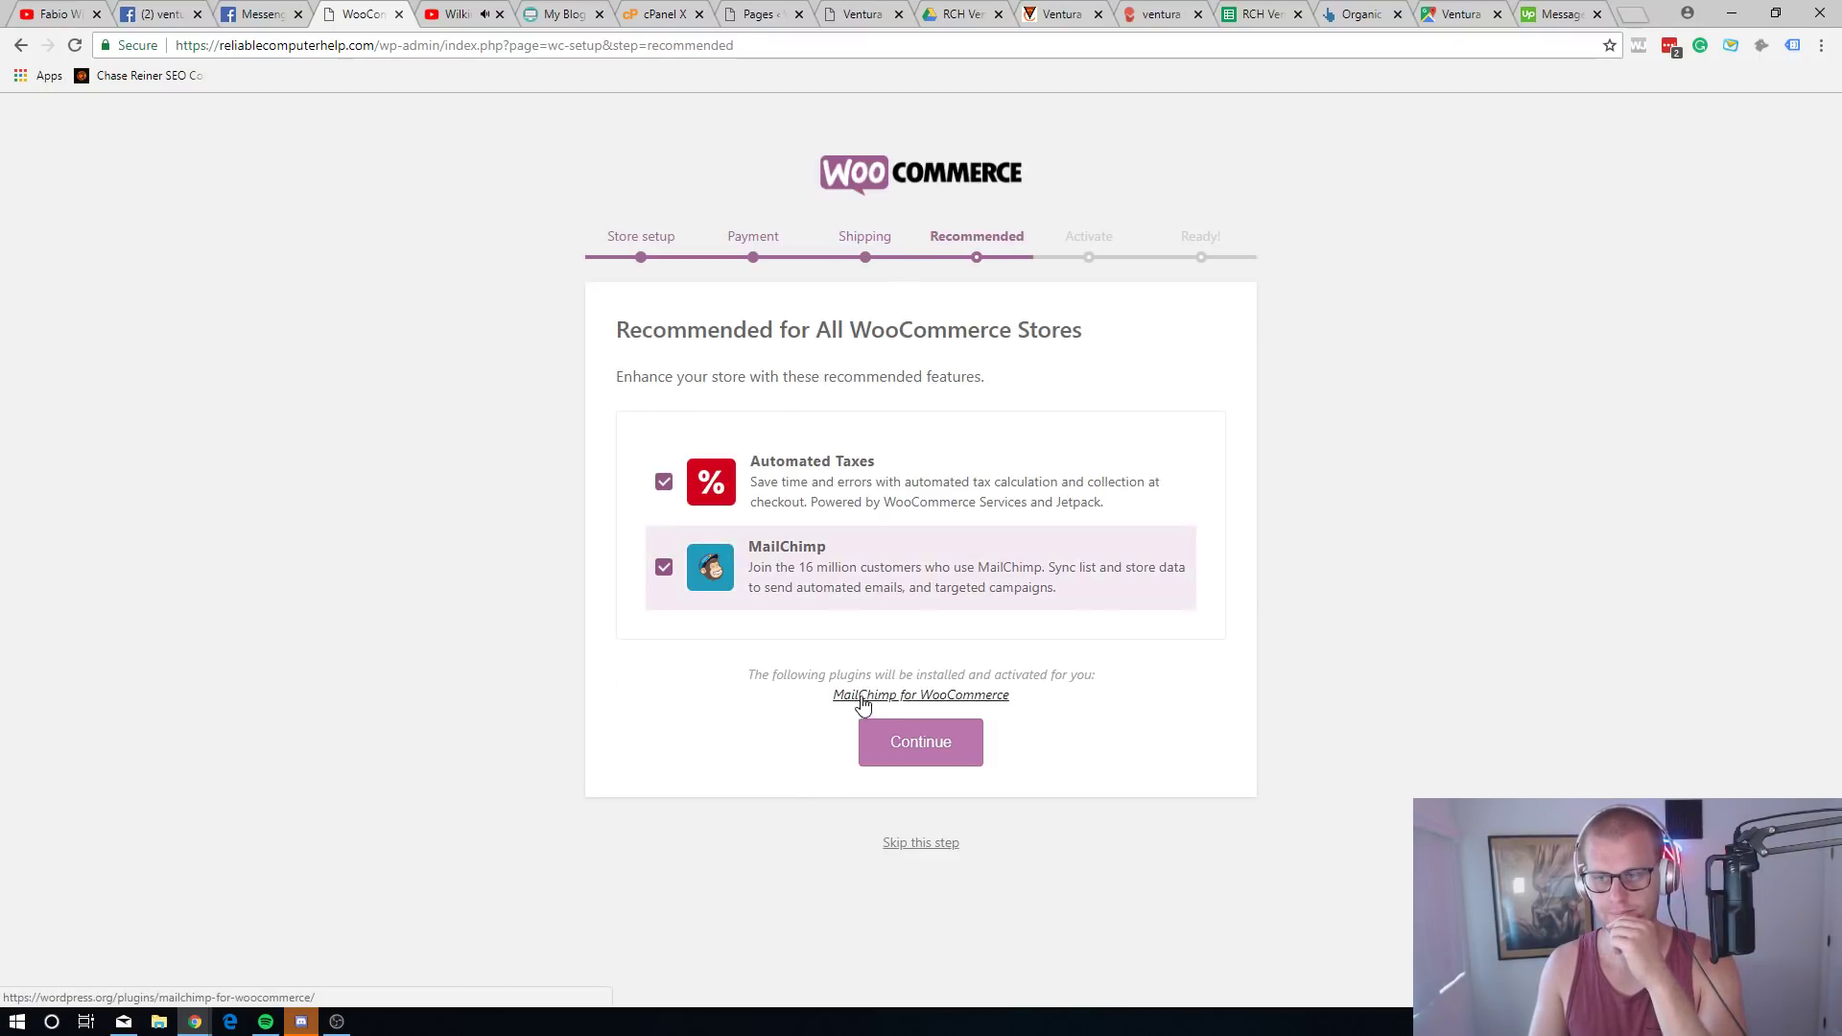
click(909, 745)
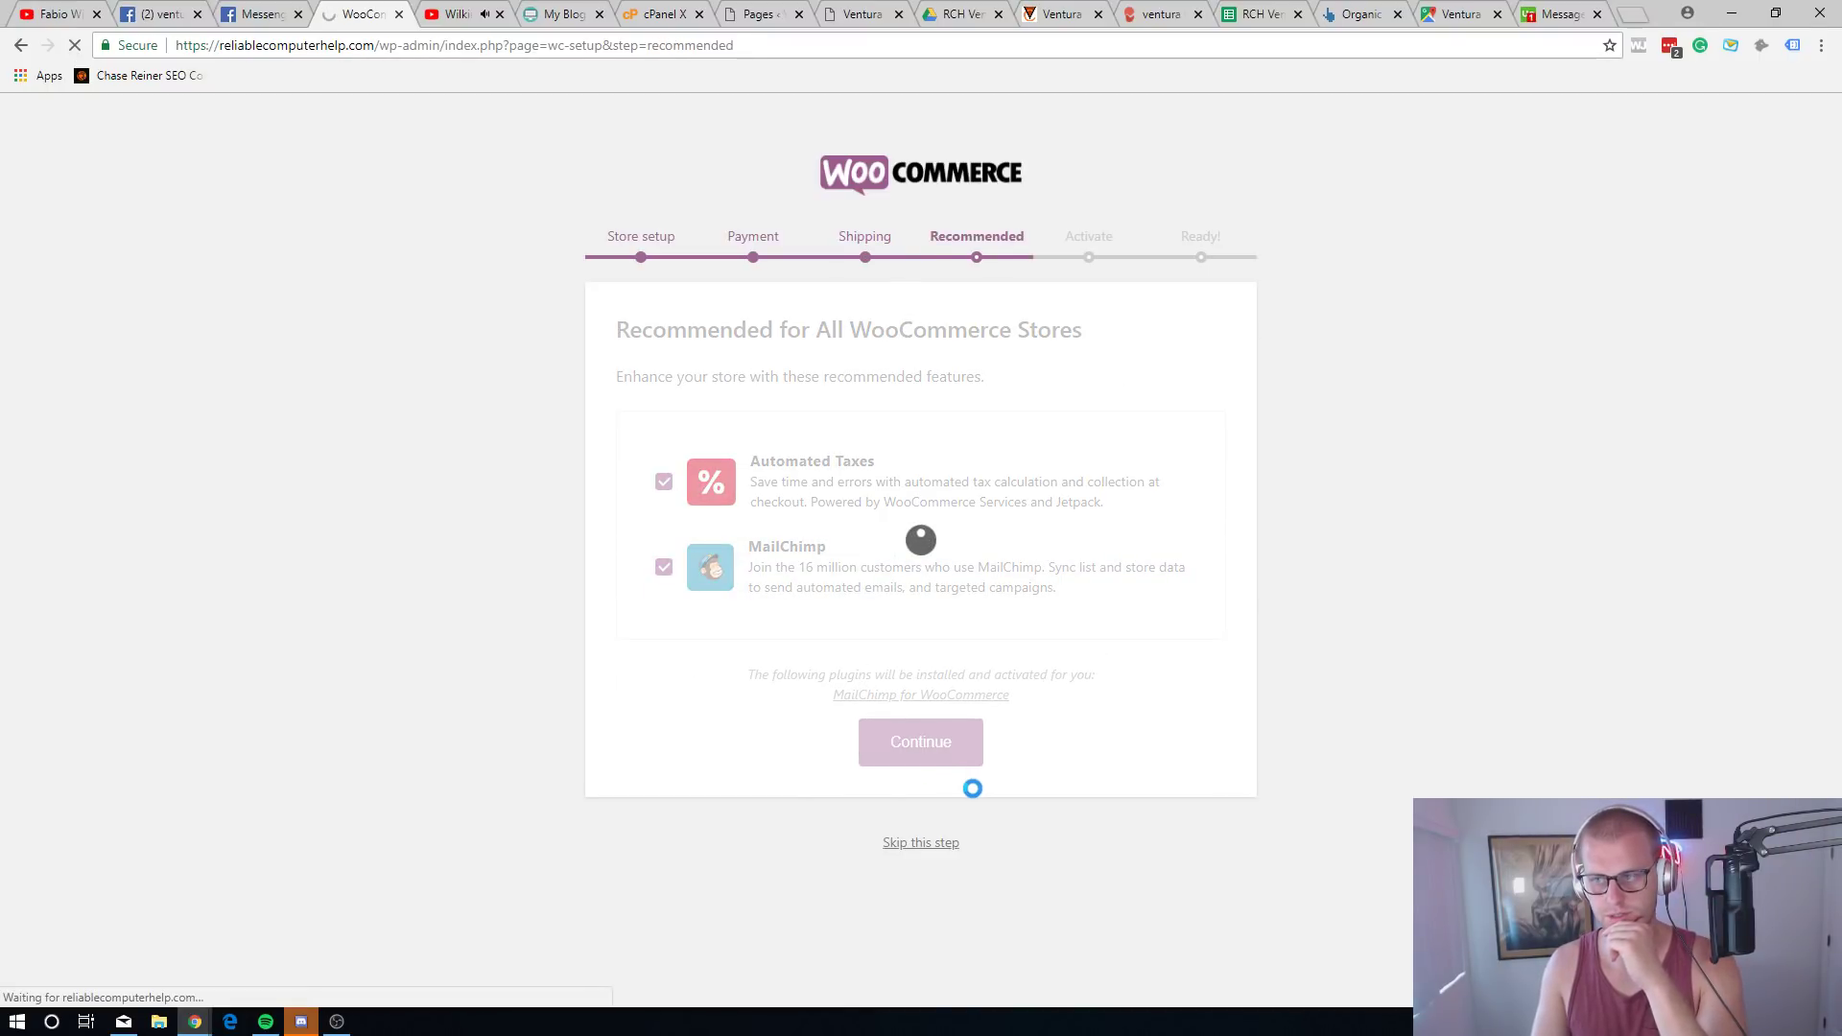
click(918, 754)
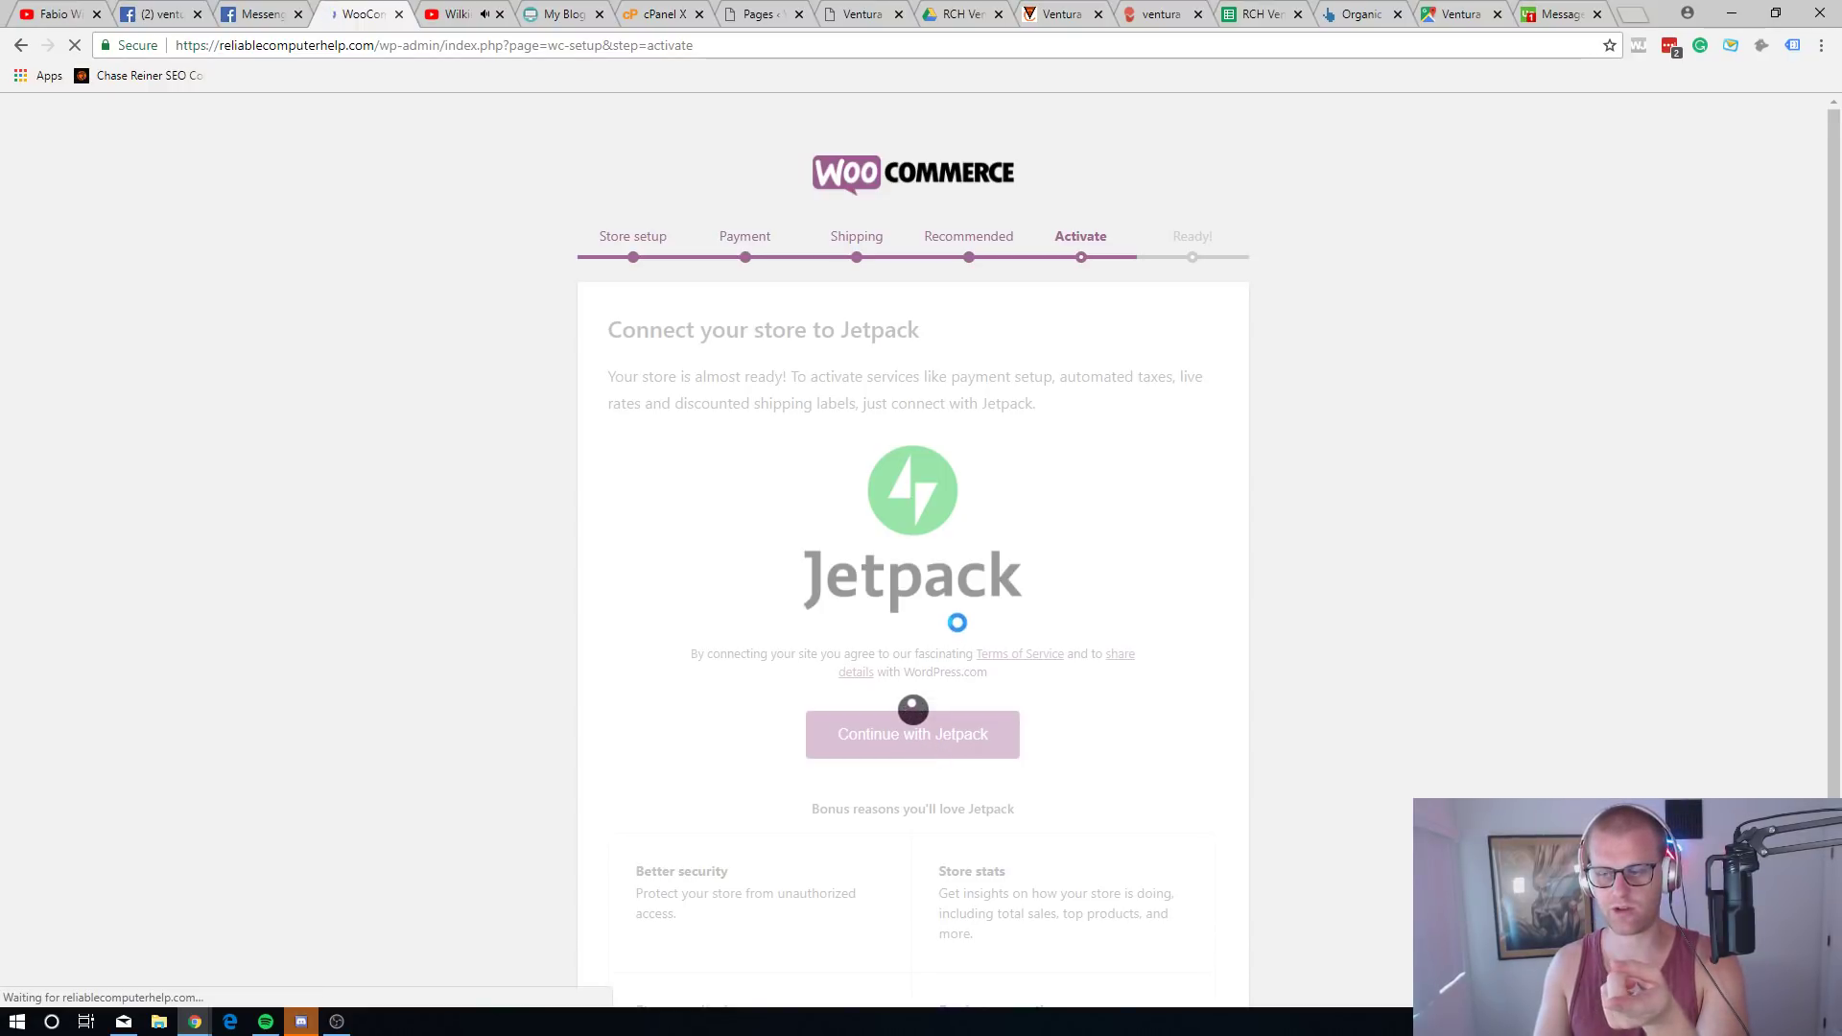
Read the new comment notification on the Ventura County For Sale! post, then return to Jetpack
click(156, 13)
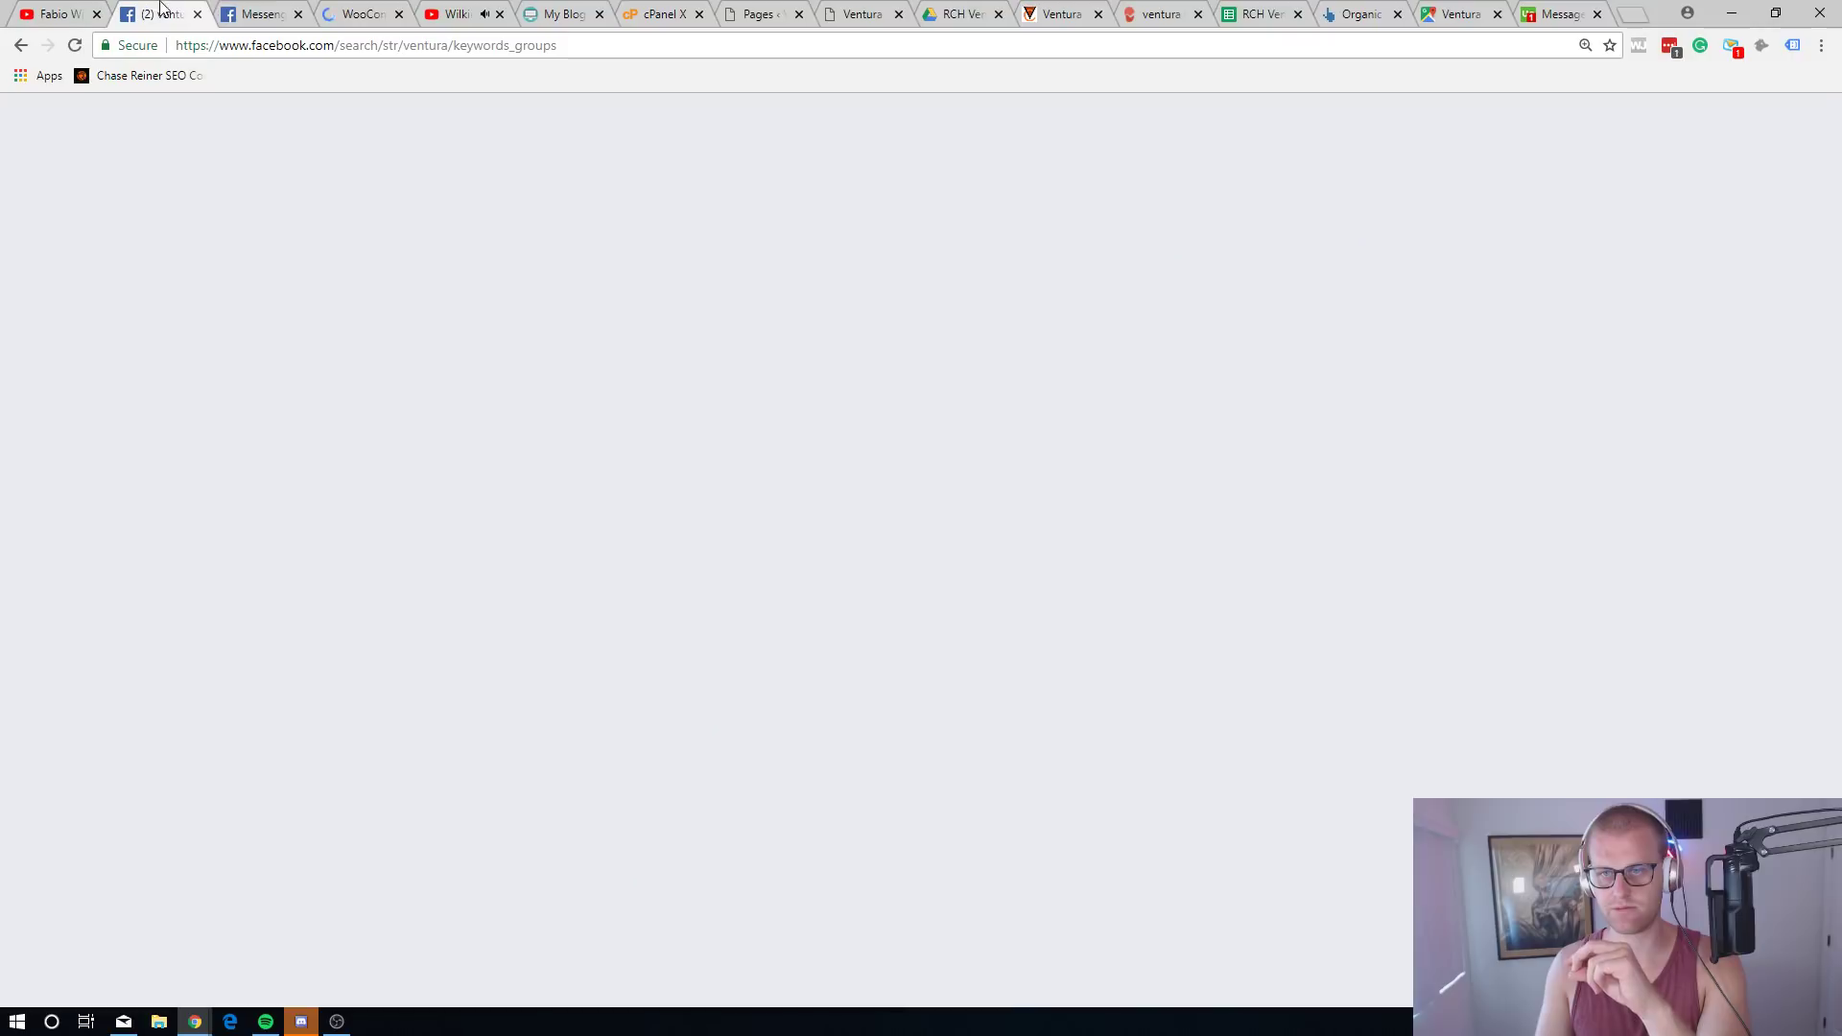
click(1281, 118)
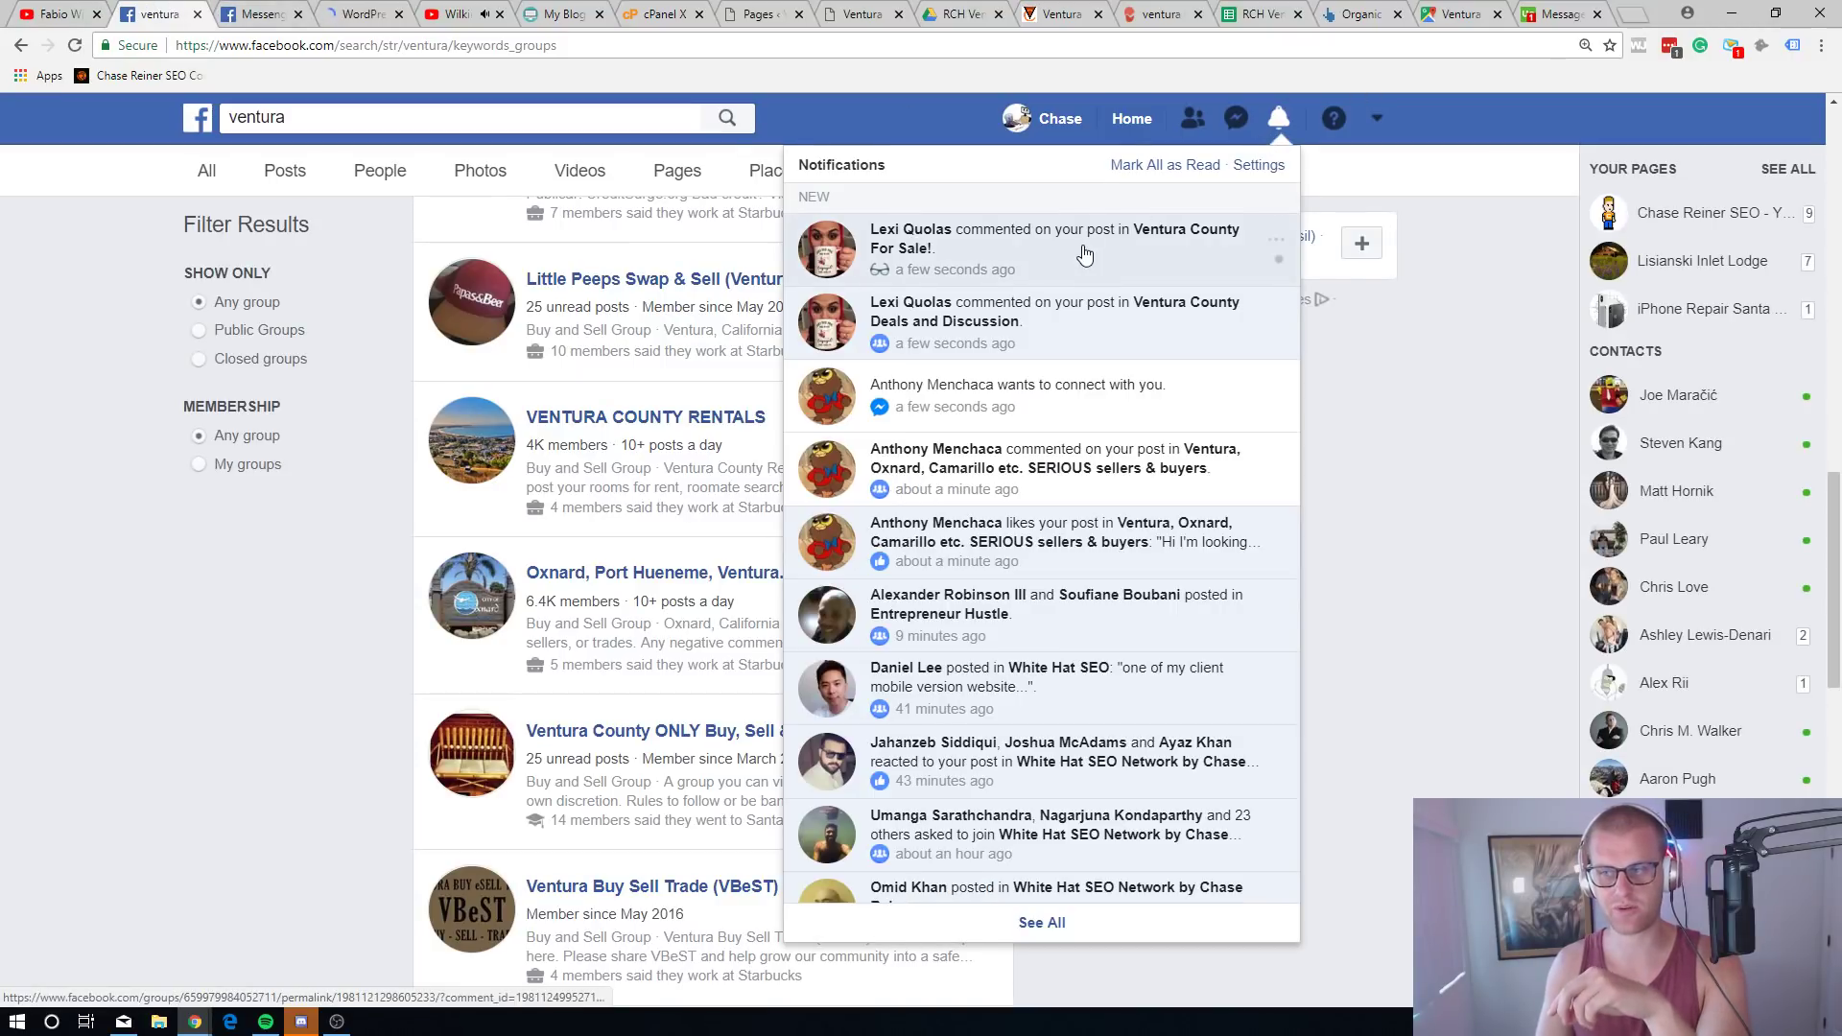
click(1081, 251)
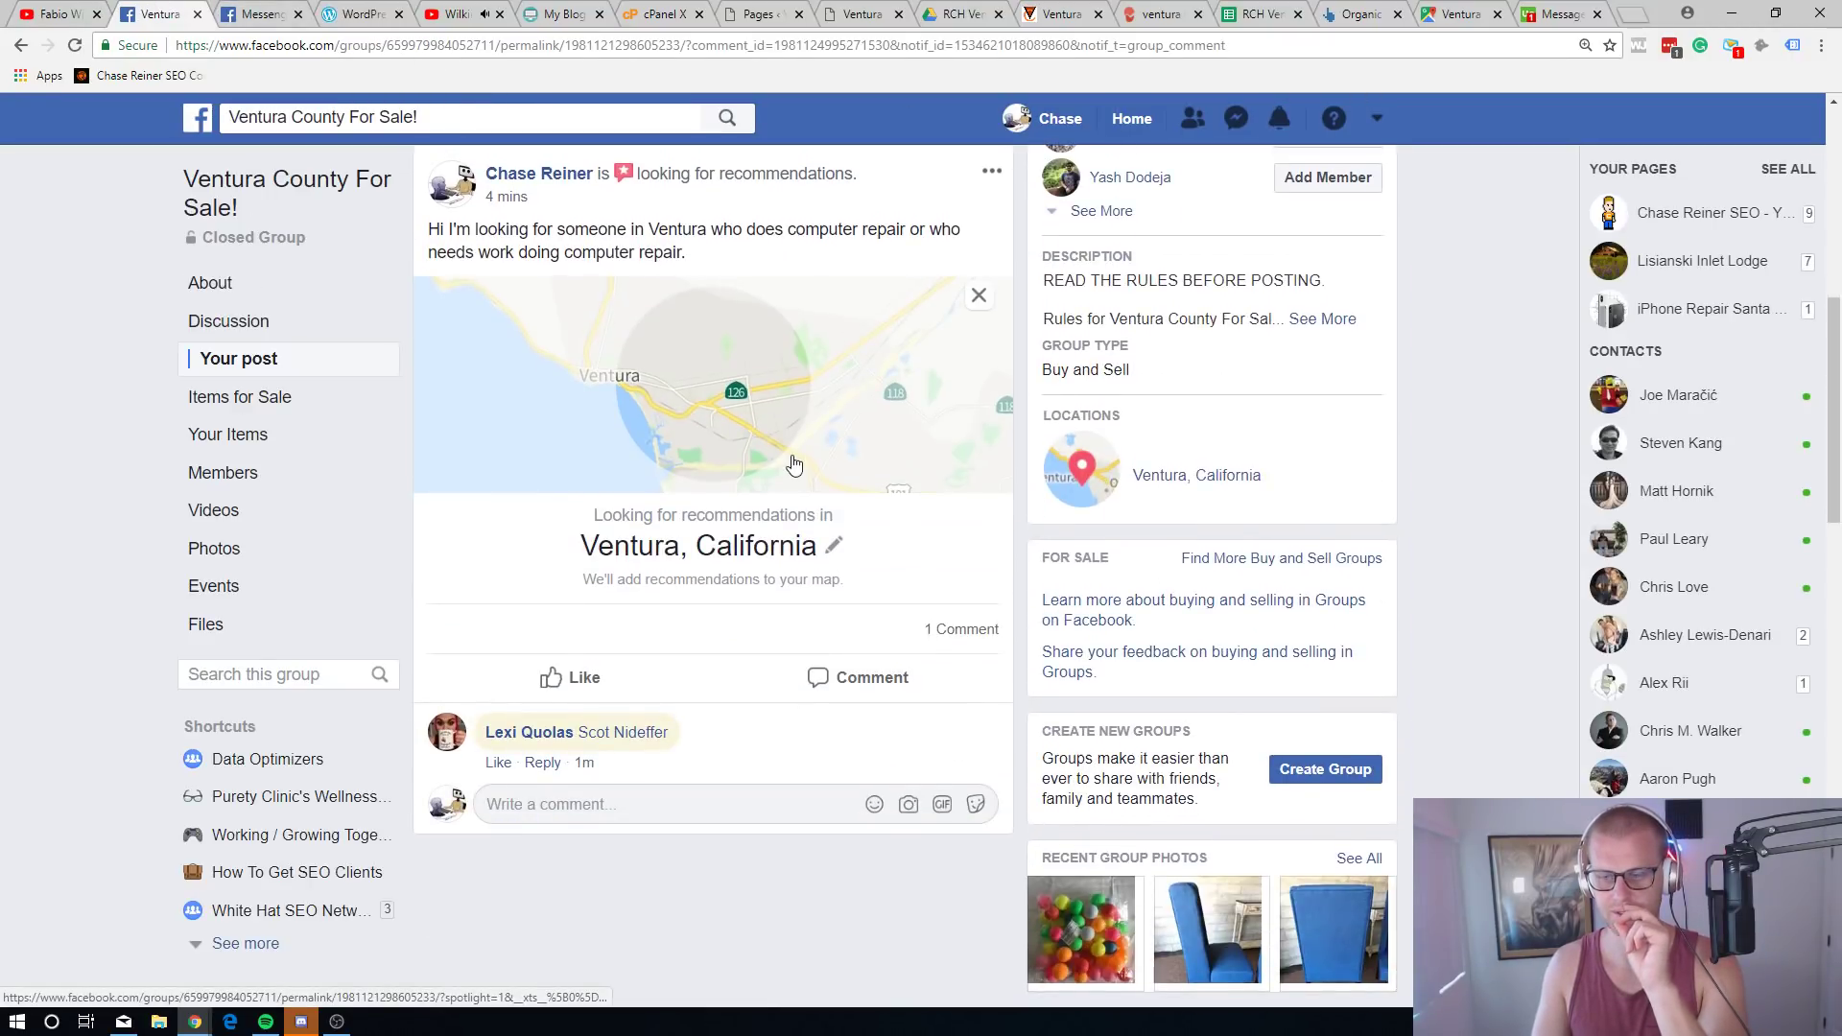
mouse_move(640, 742)
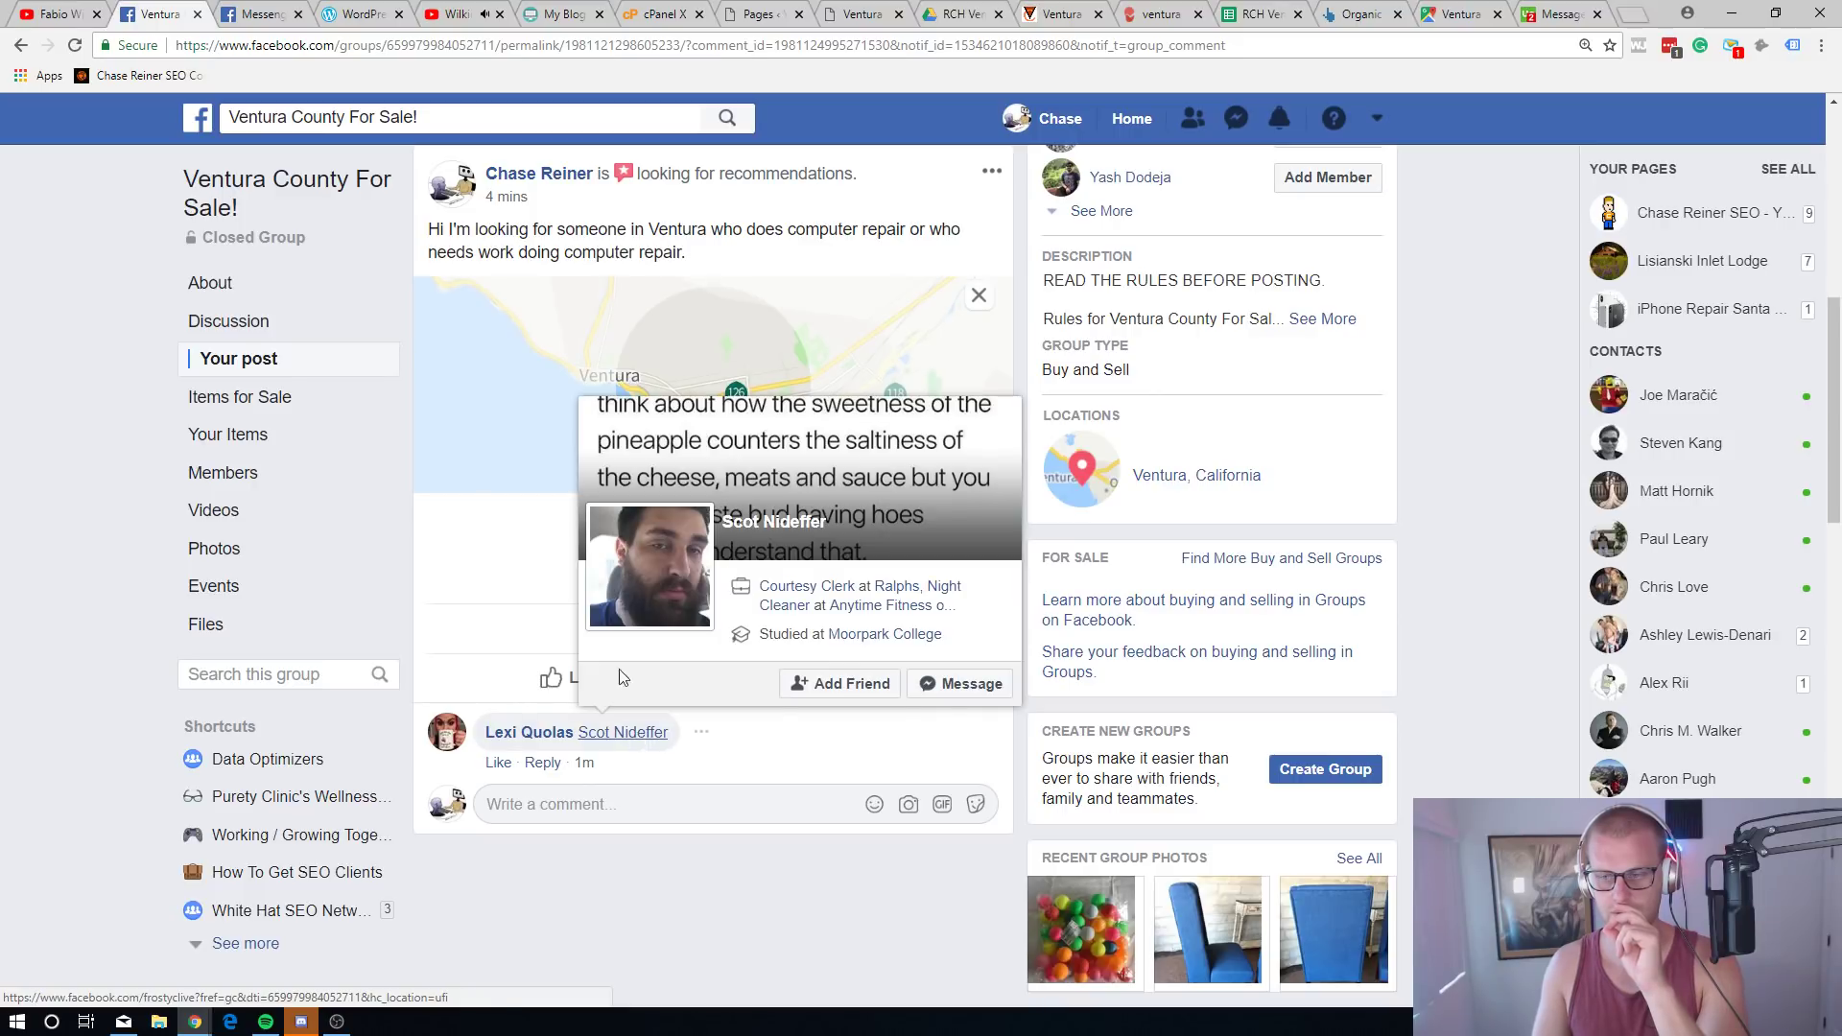
click(357, 14)
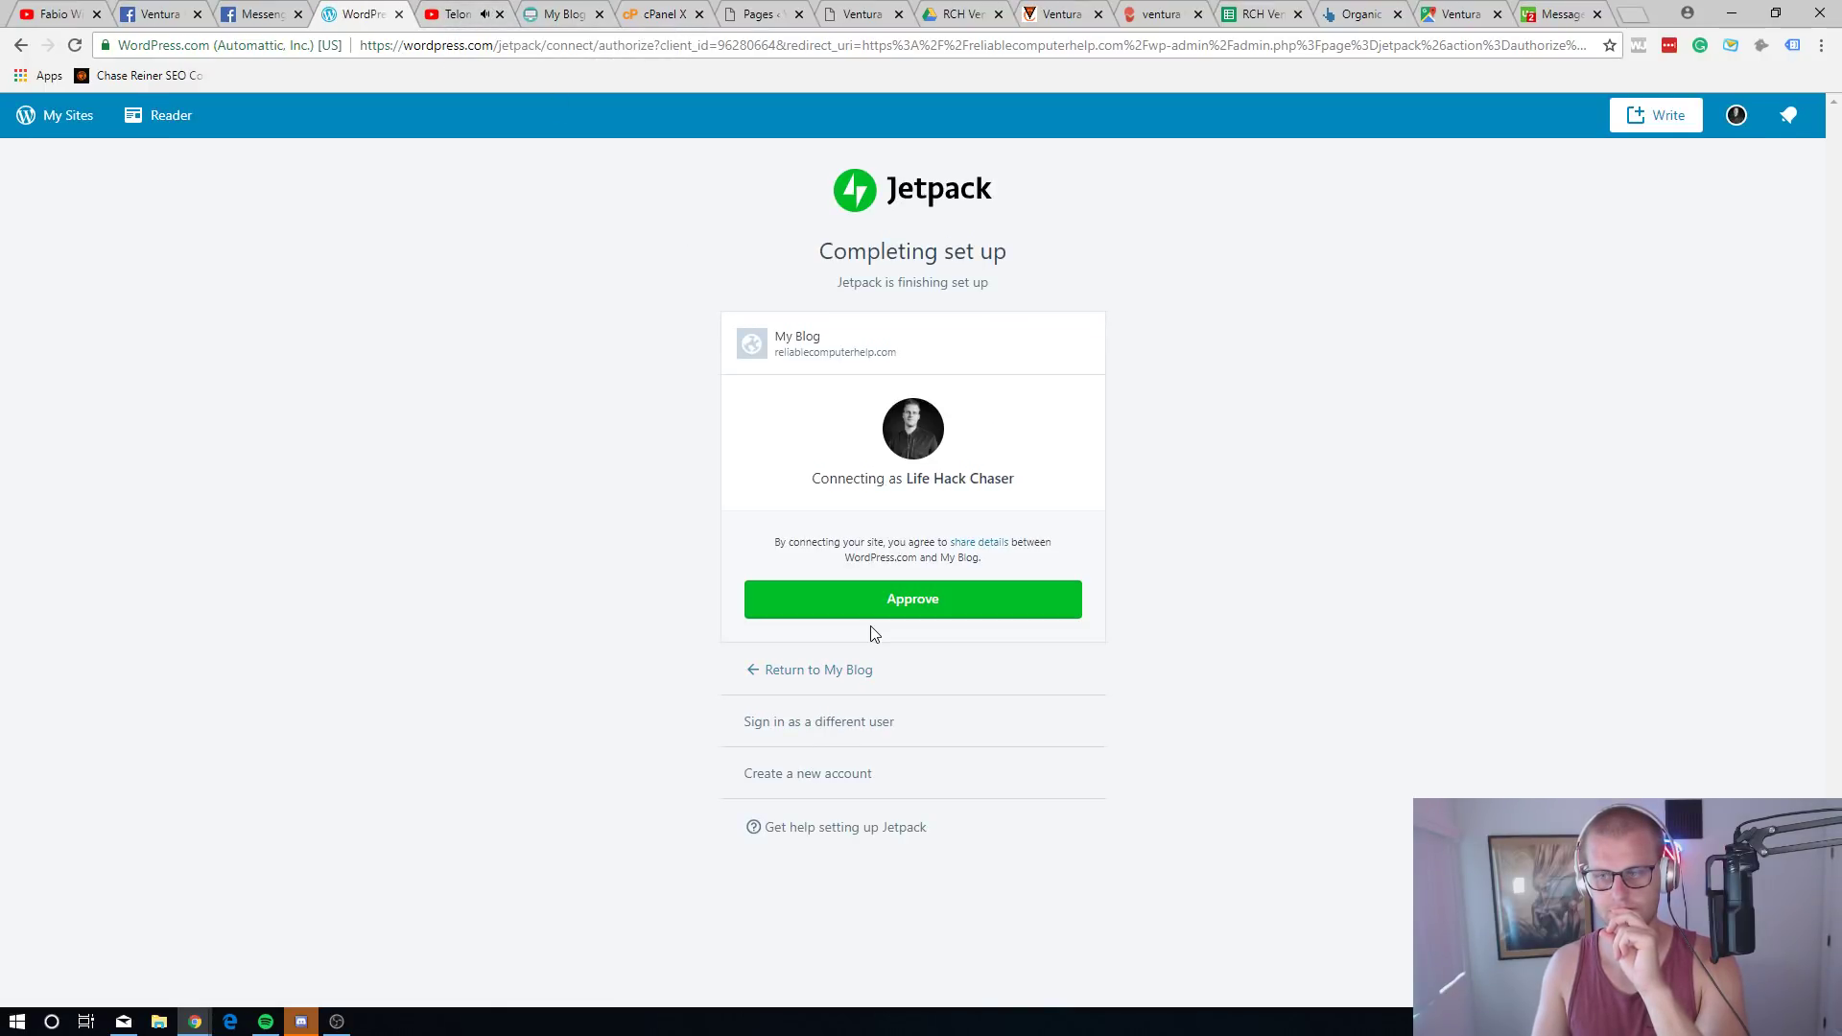
Approve Jetpack for My Blog, skip the plans to stats, and bring up the Reliable Computer Help homepage
click(916, 615)
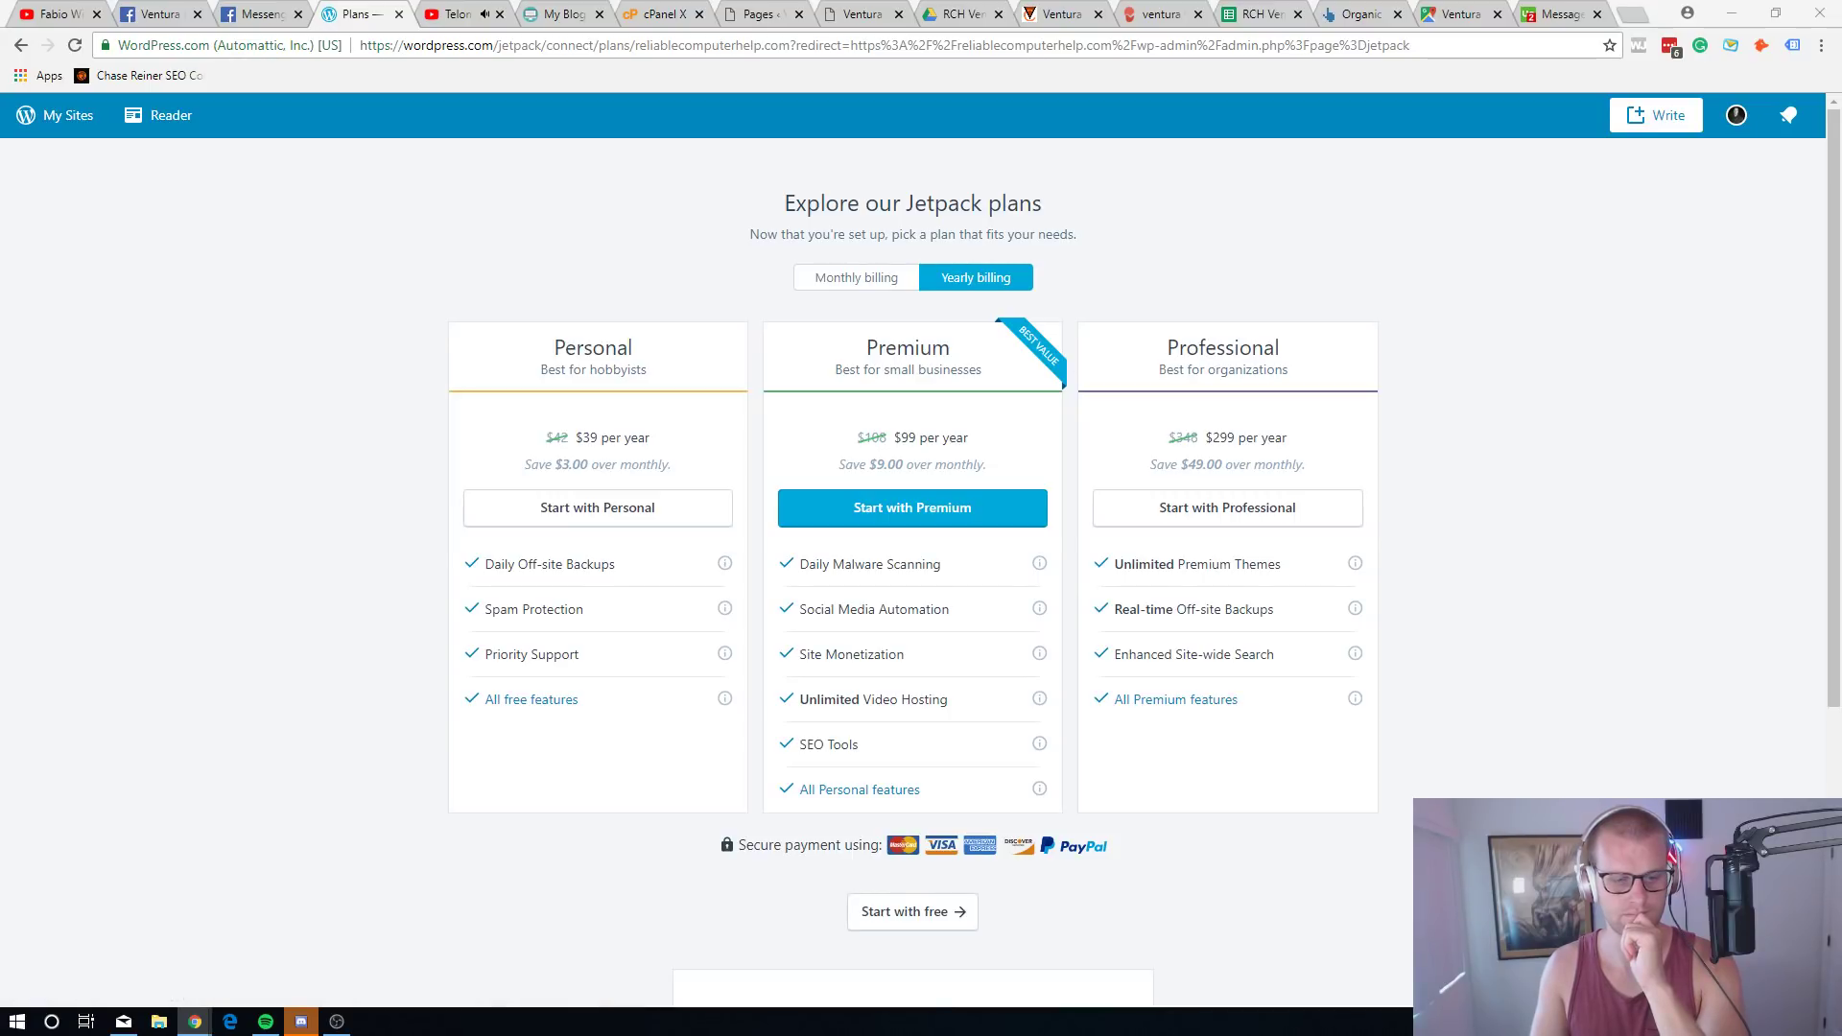
click(48, 115)
click(405, 41)
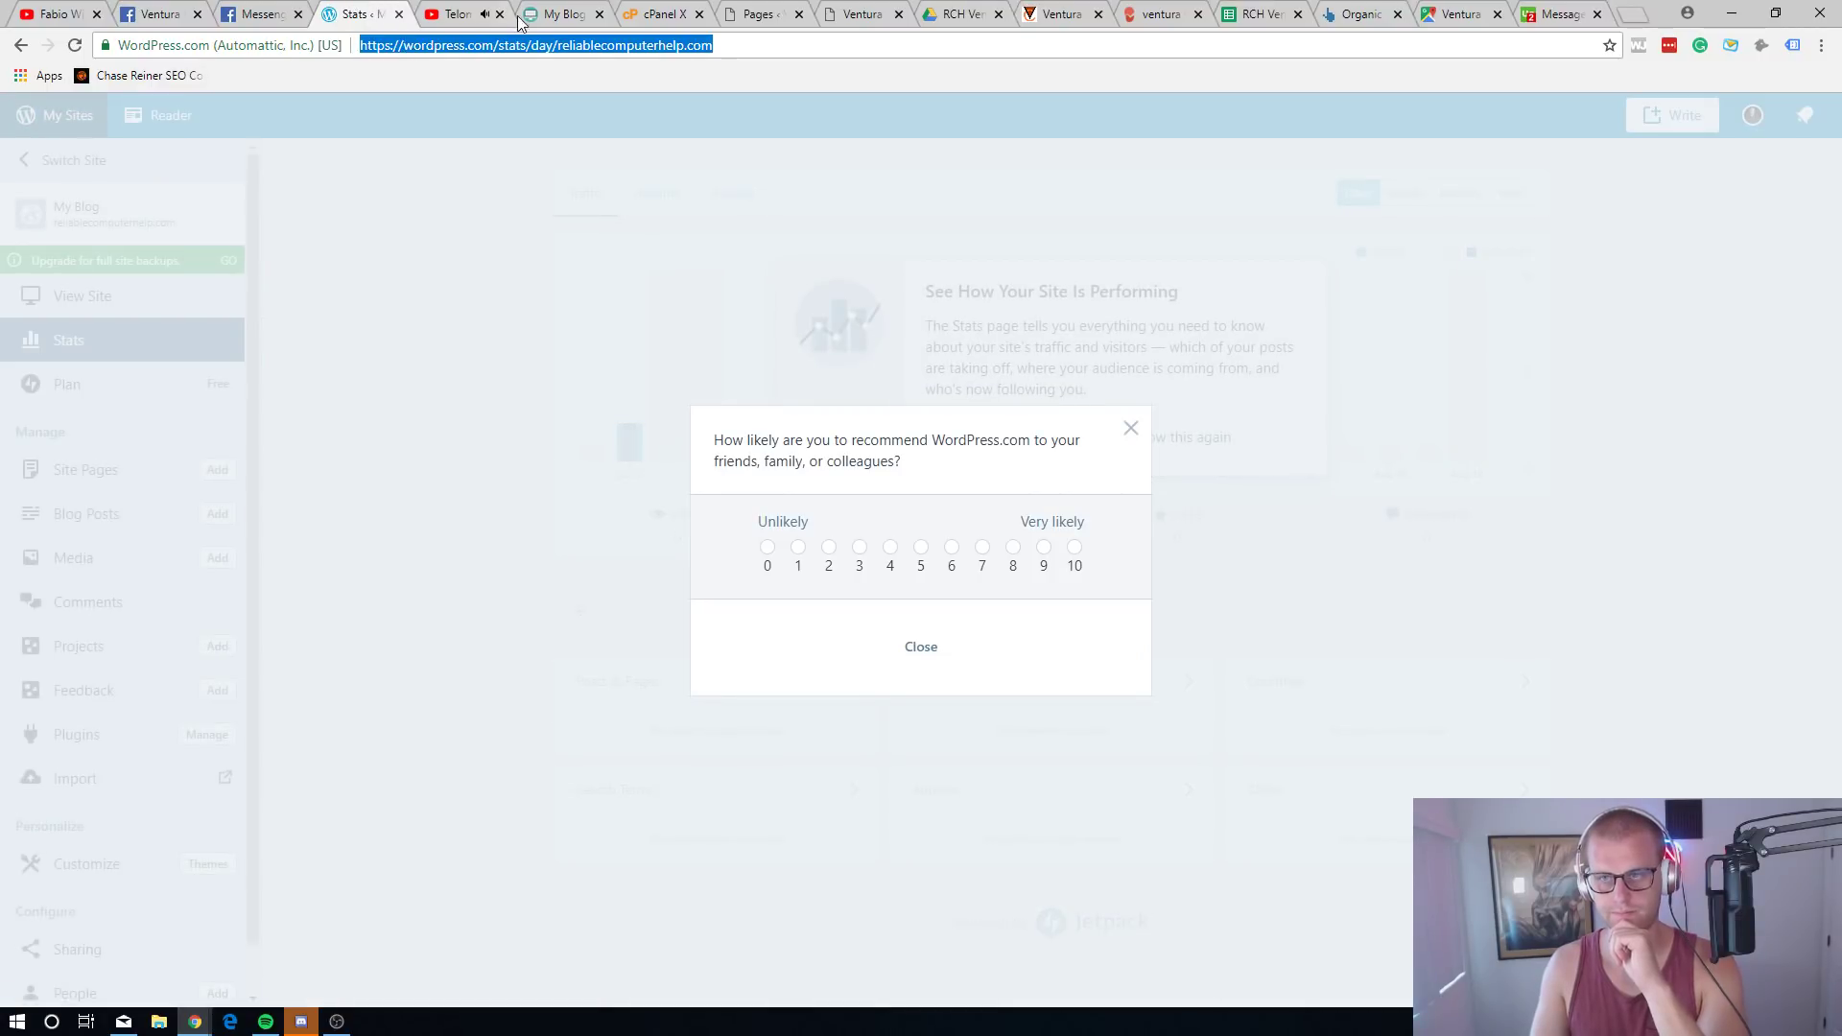
click(549, 12)
click(409, 18)
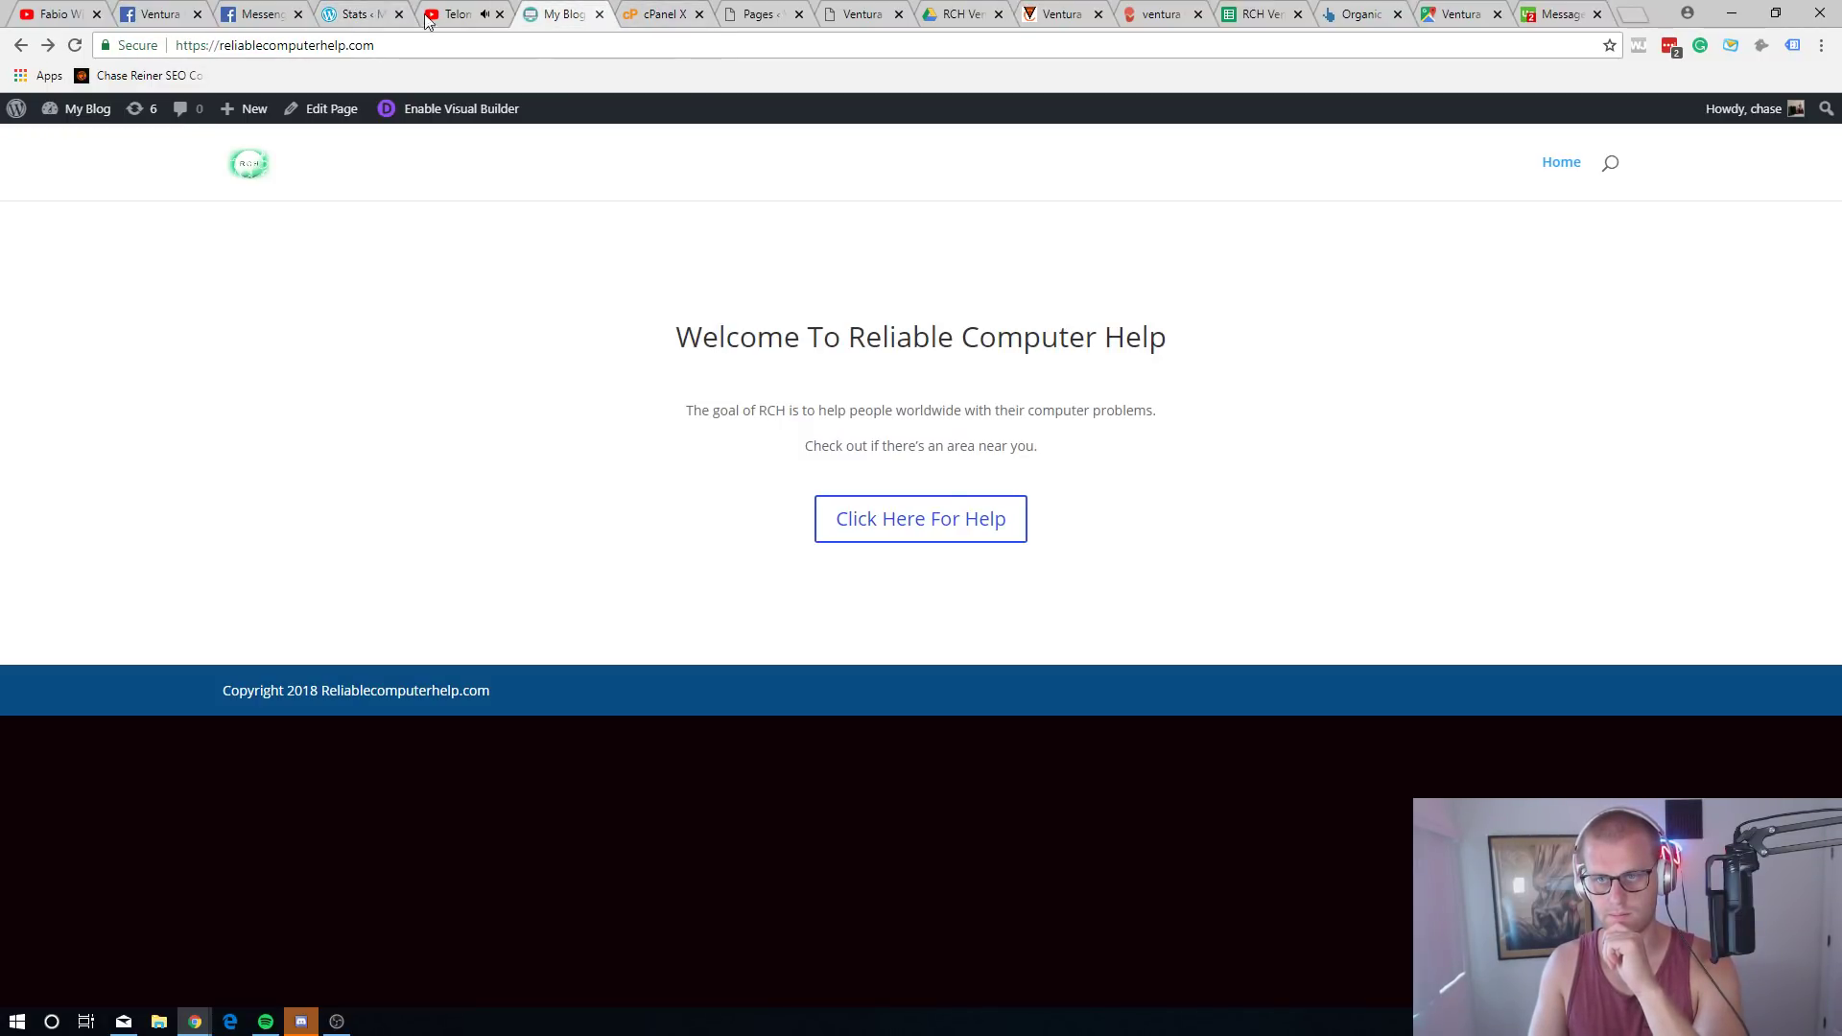
click(550, 14)
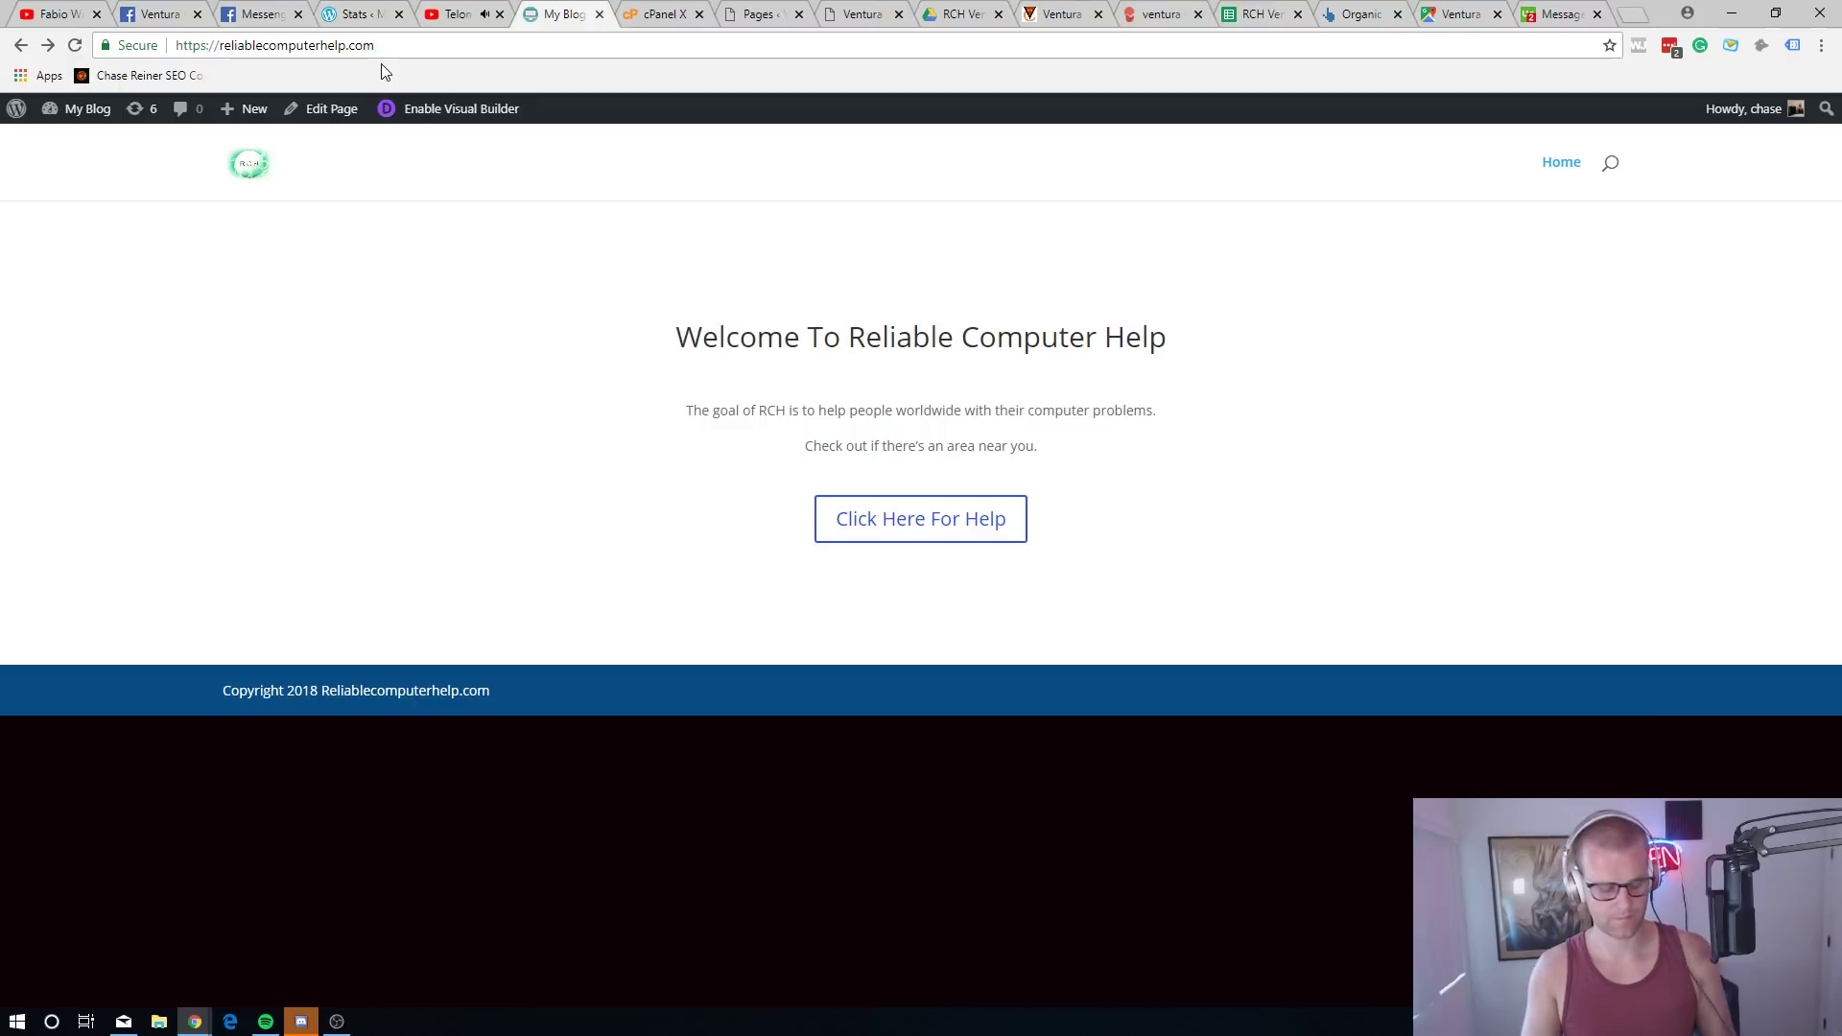
Load the /ventura subsite, close the stats tab, and start editing its Home page
text(/ventura)
key(Return)
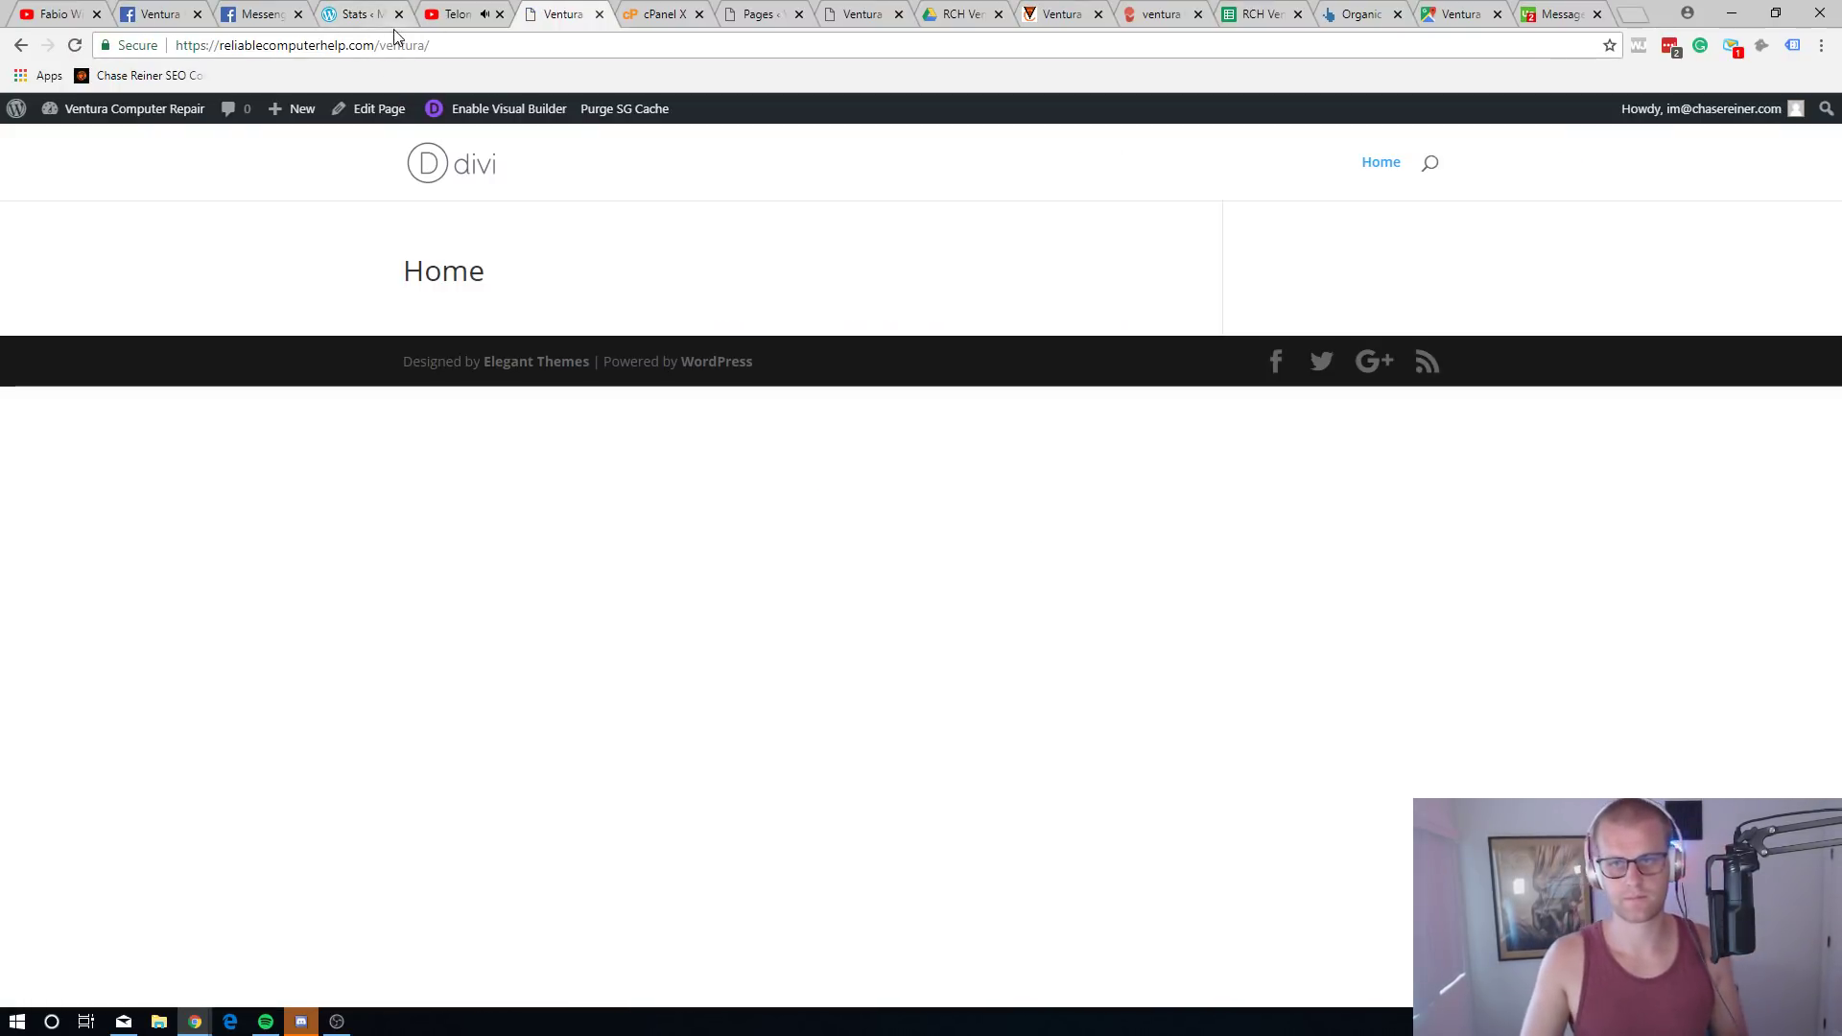
click(387, 15)
click(399, 13)
click(485, 14)
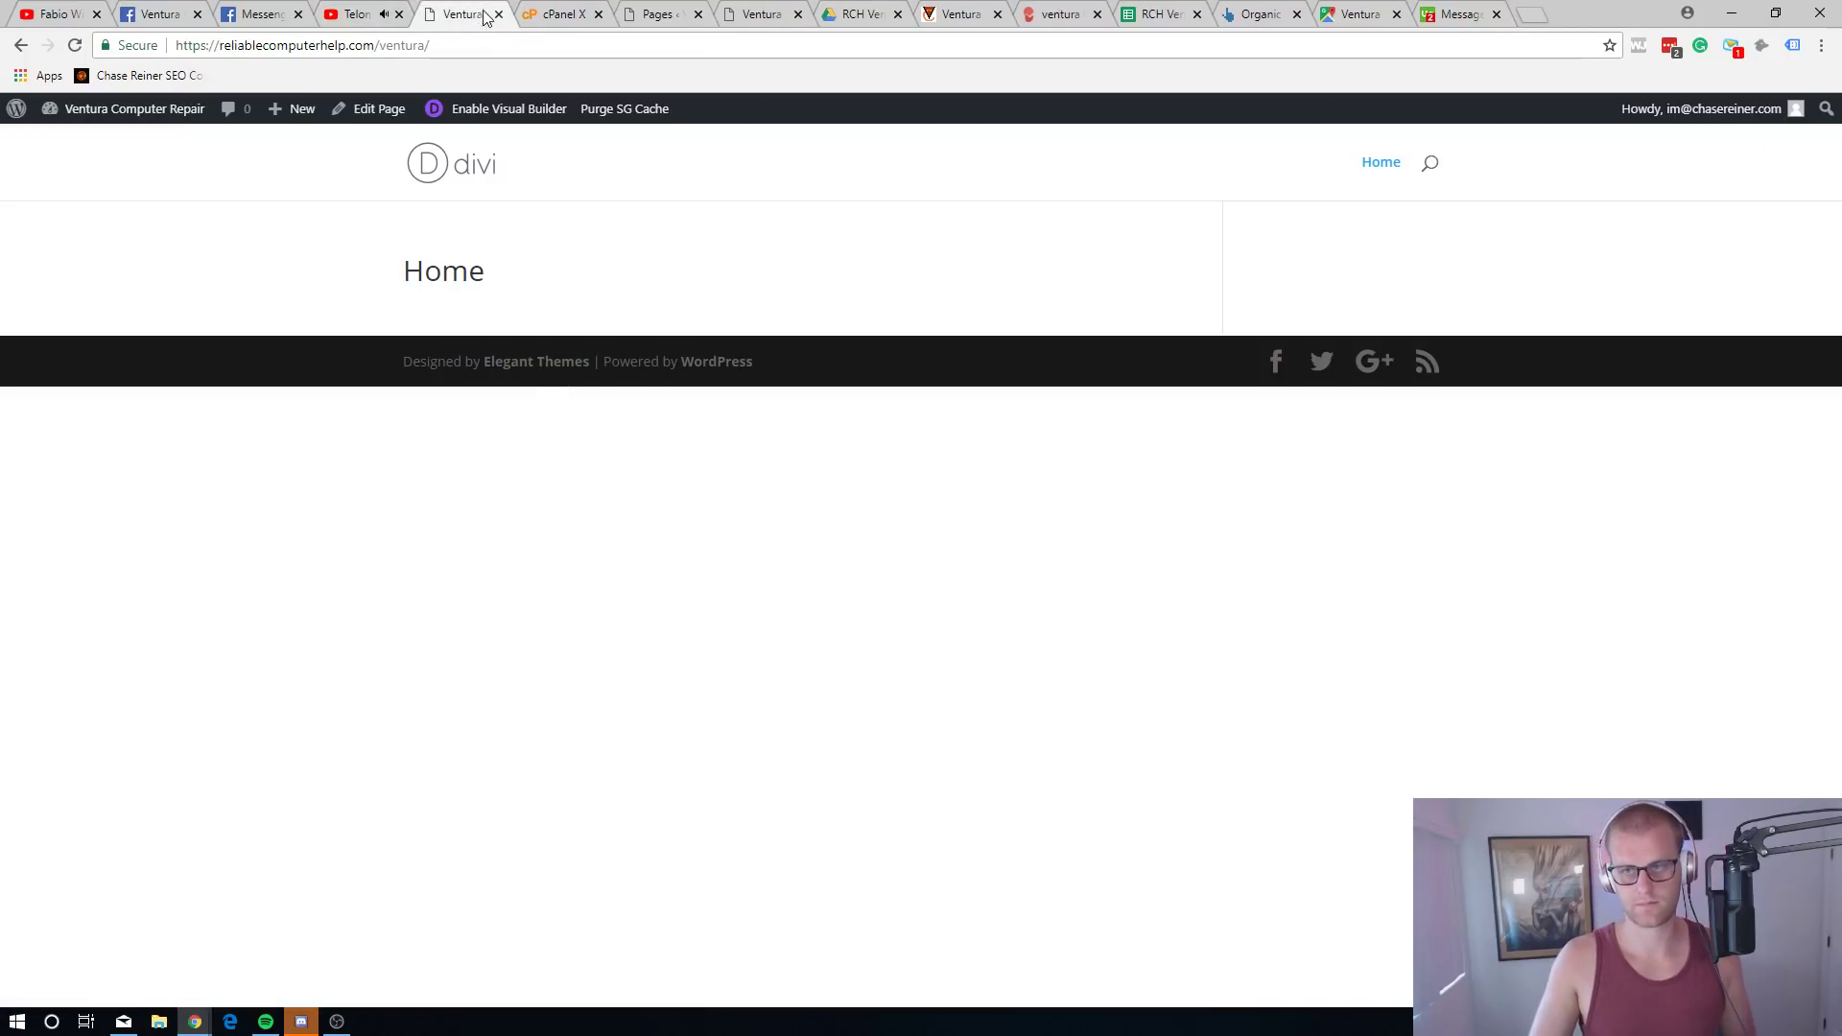
click(384, 112)
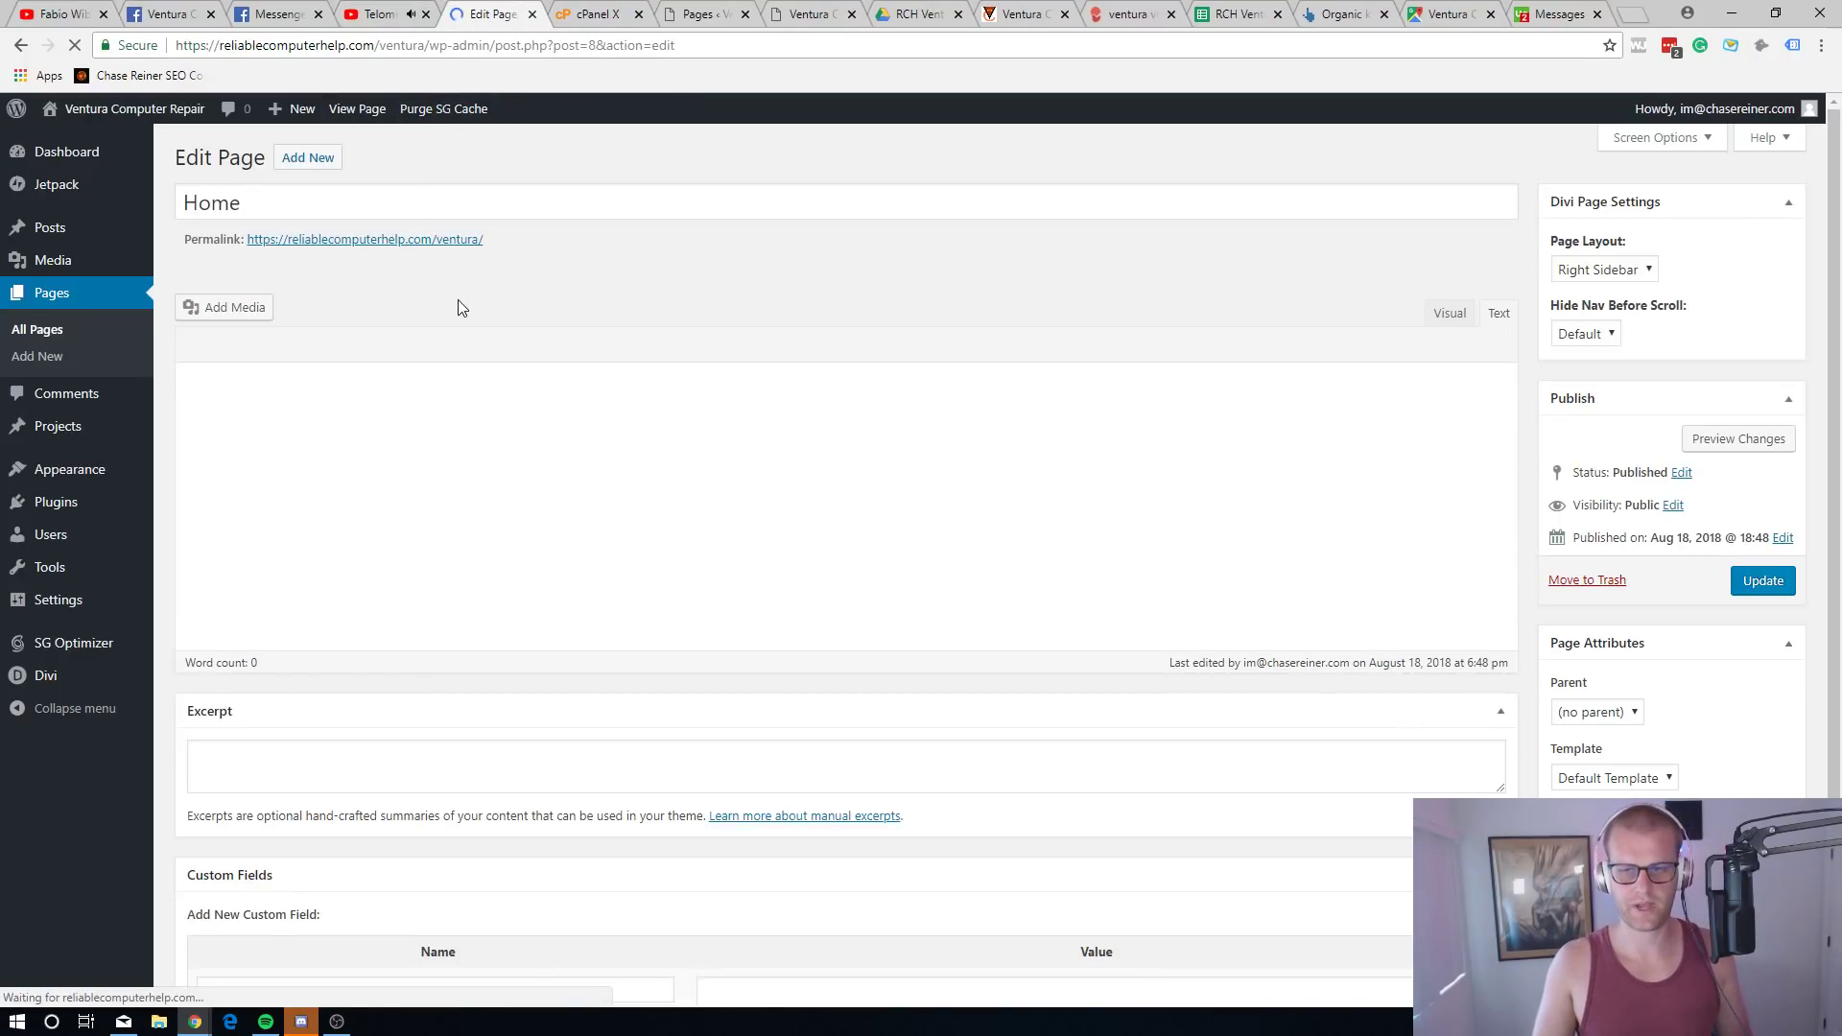
Delete the stray tooltip shortcode and switch the Home page to the Divi Builder
click(445, 375)
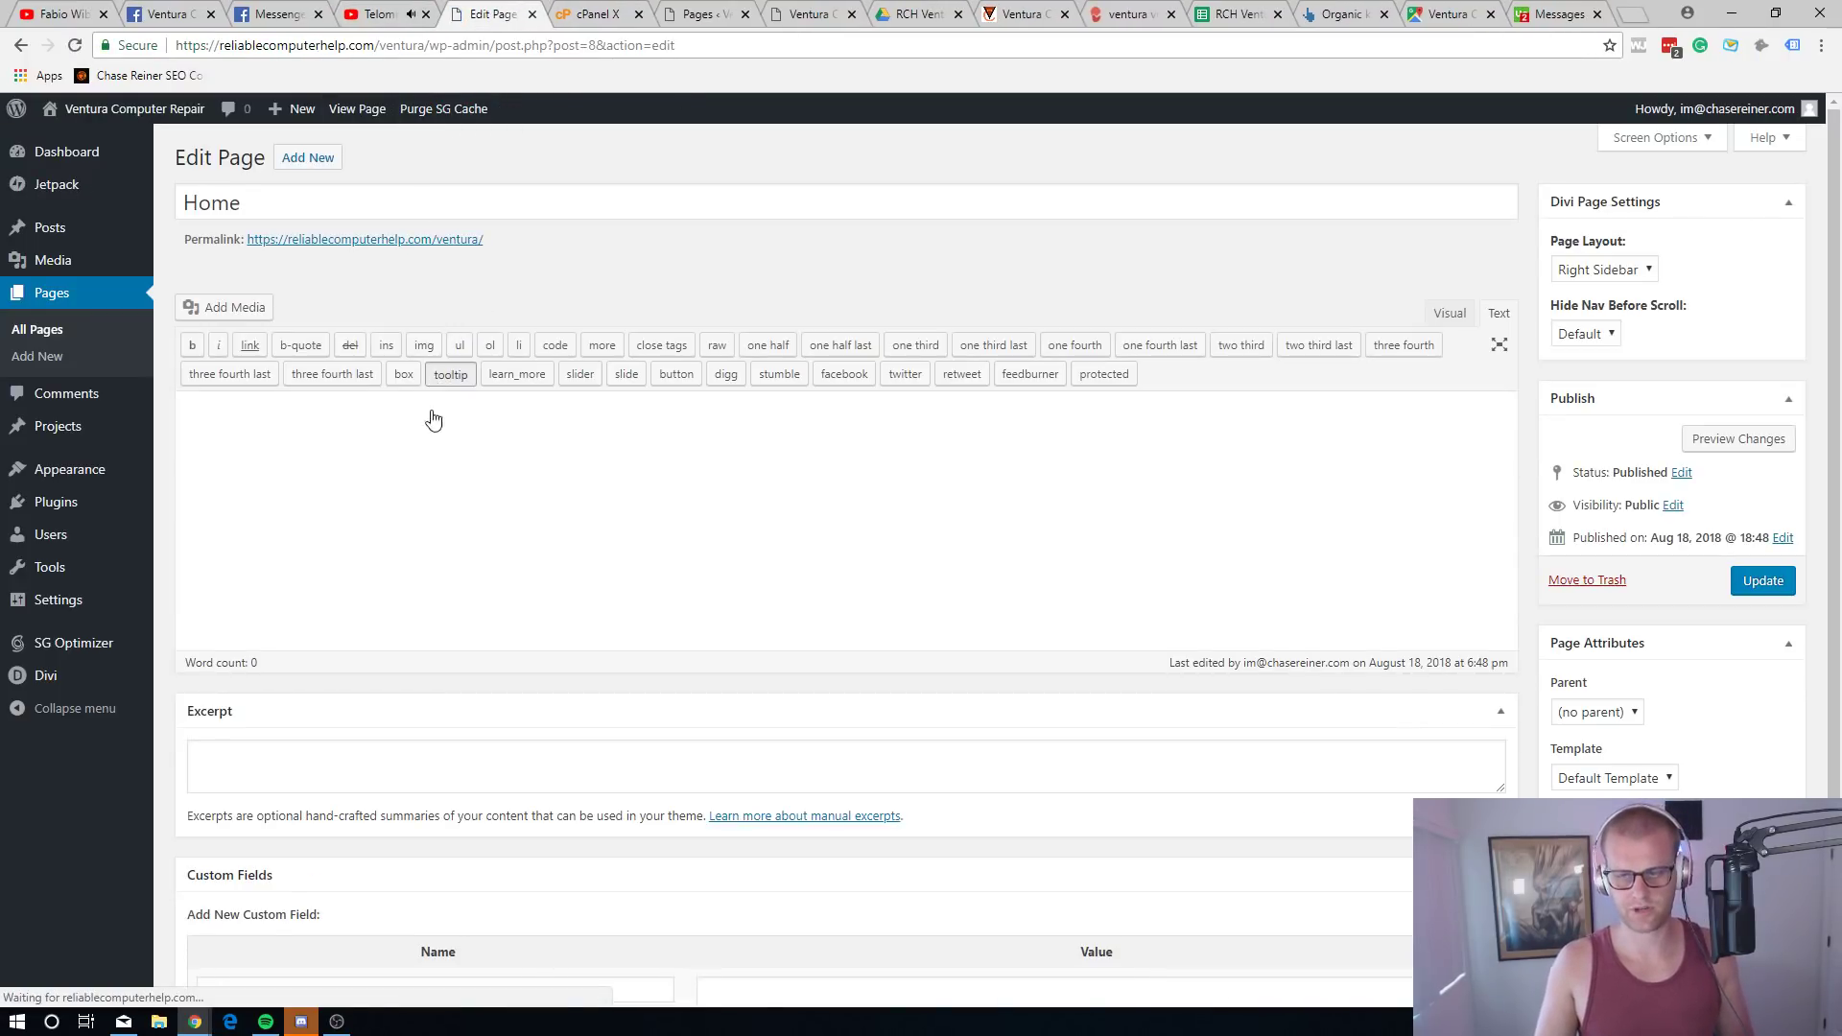
drag(474, 475, 289, 481)
triple_click(414, 475)
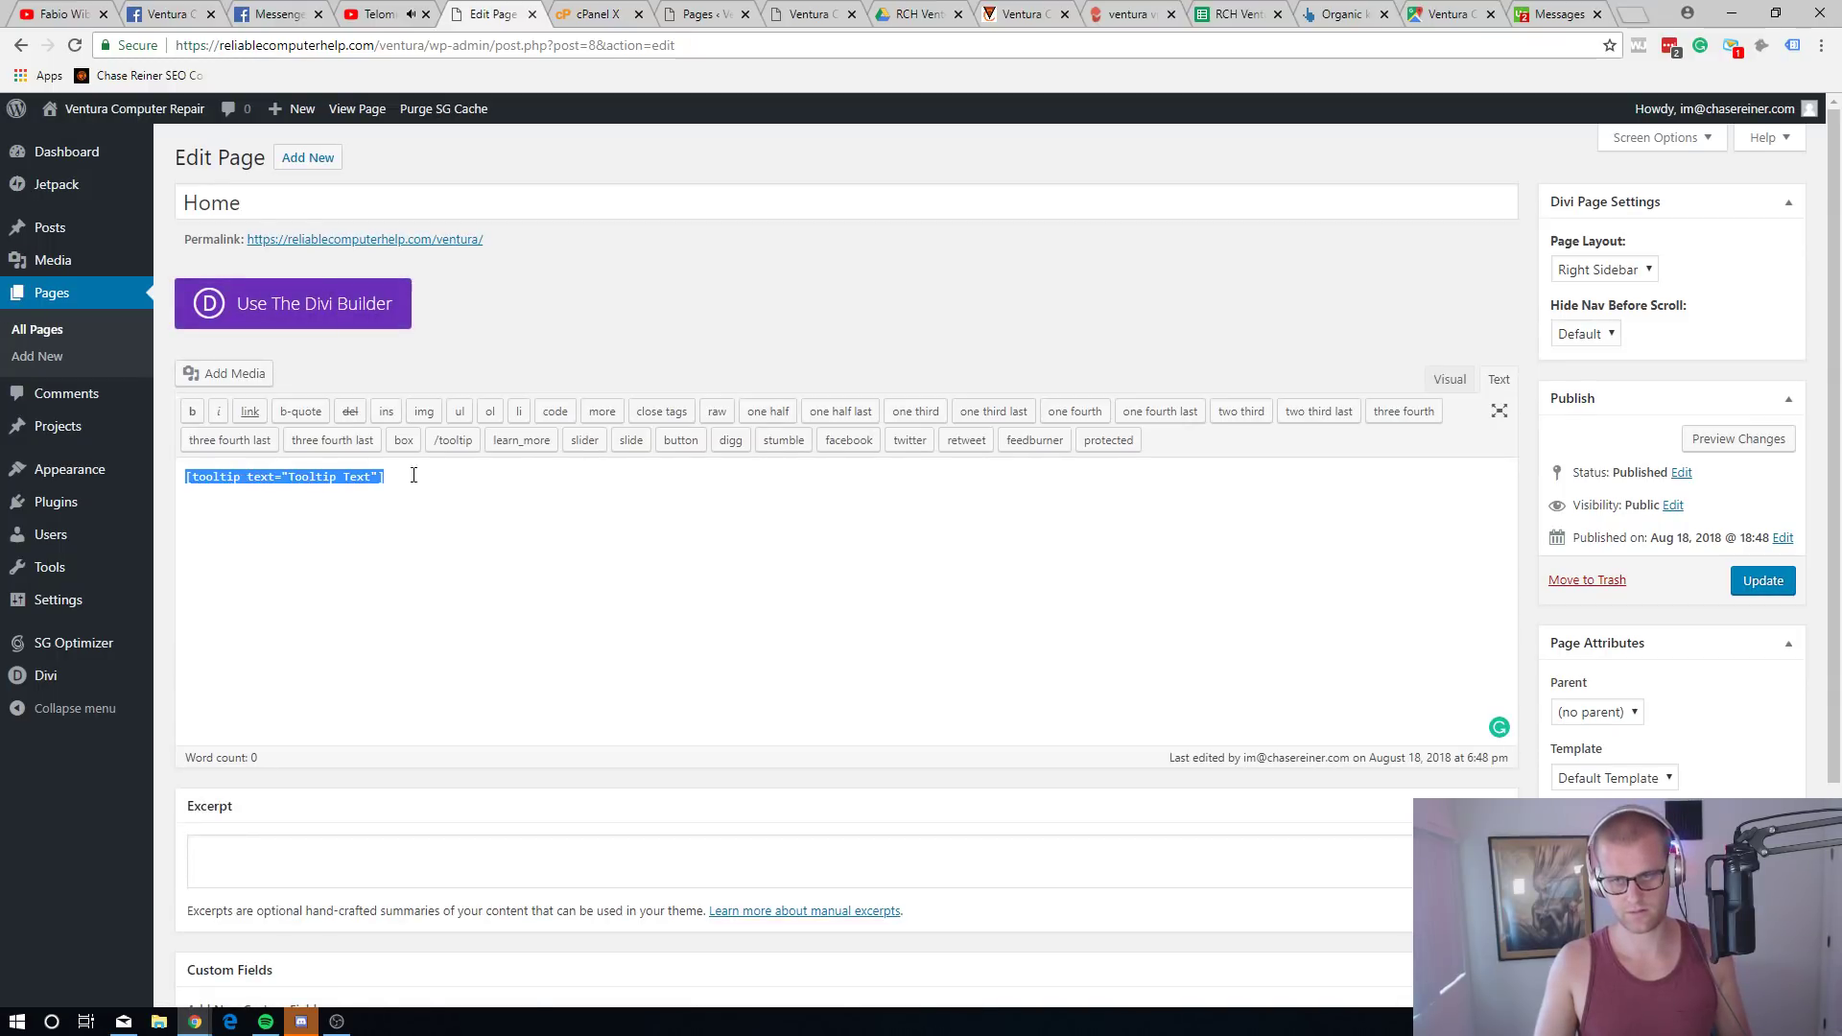
key(BackSpace)
click(297, 299)
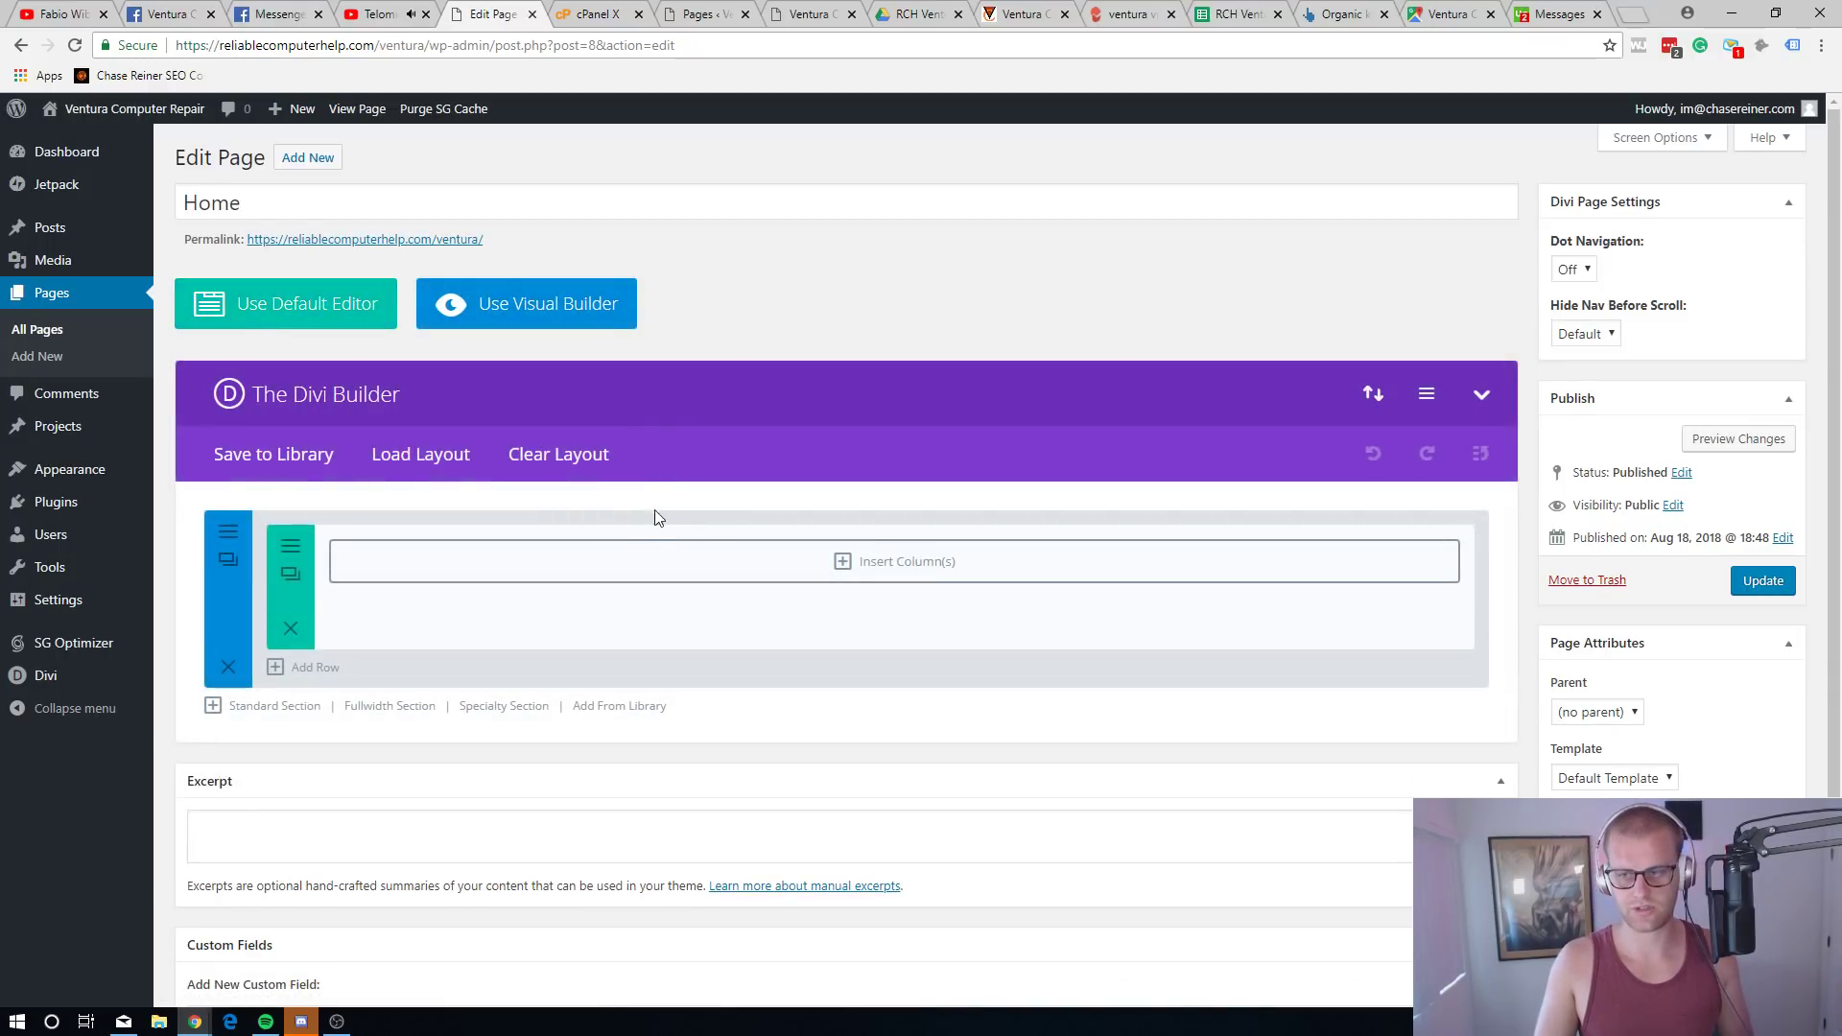
Preview the Save to Library and Load Layout options without using them, then open a new tab
click(342, 452)
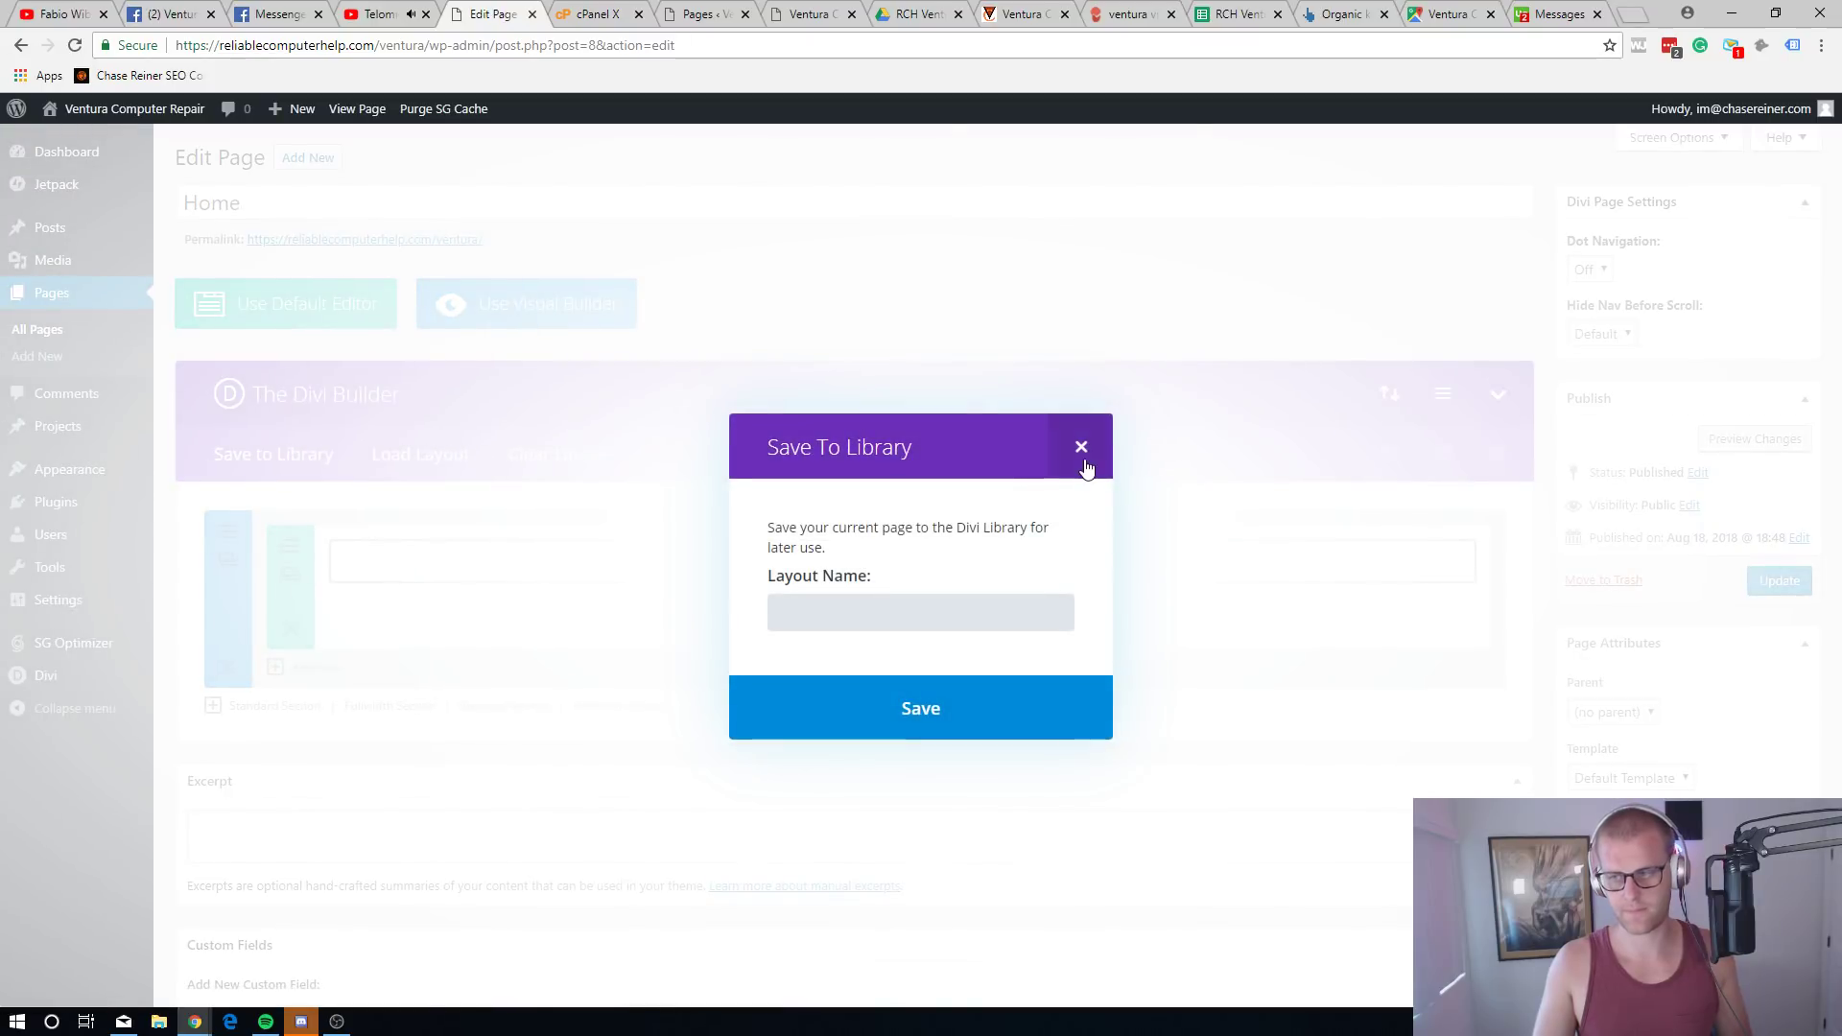
click(1082, 446)
click(420, 454)
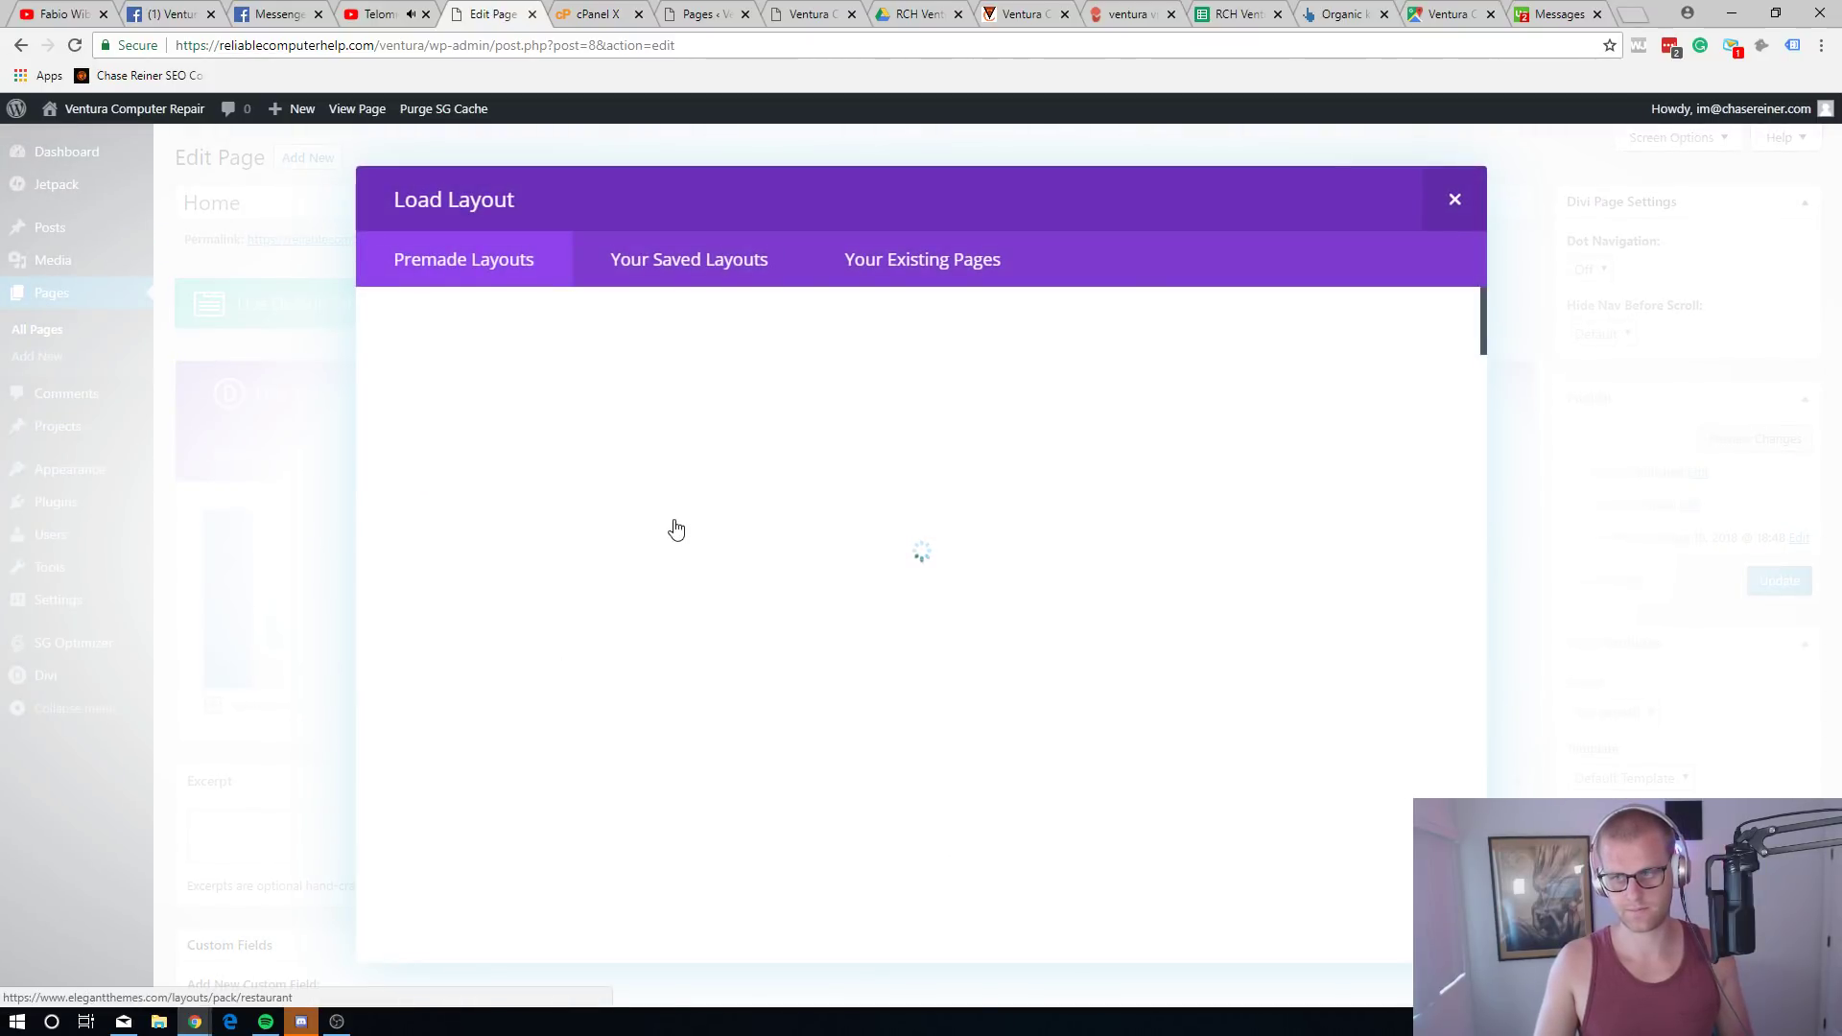
scroll(889, 494, down, 7)
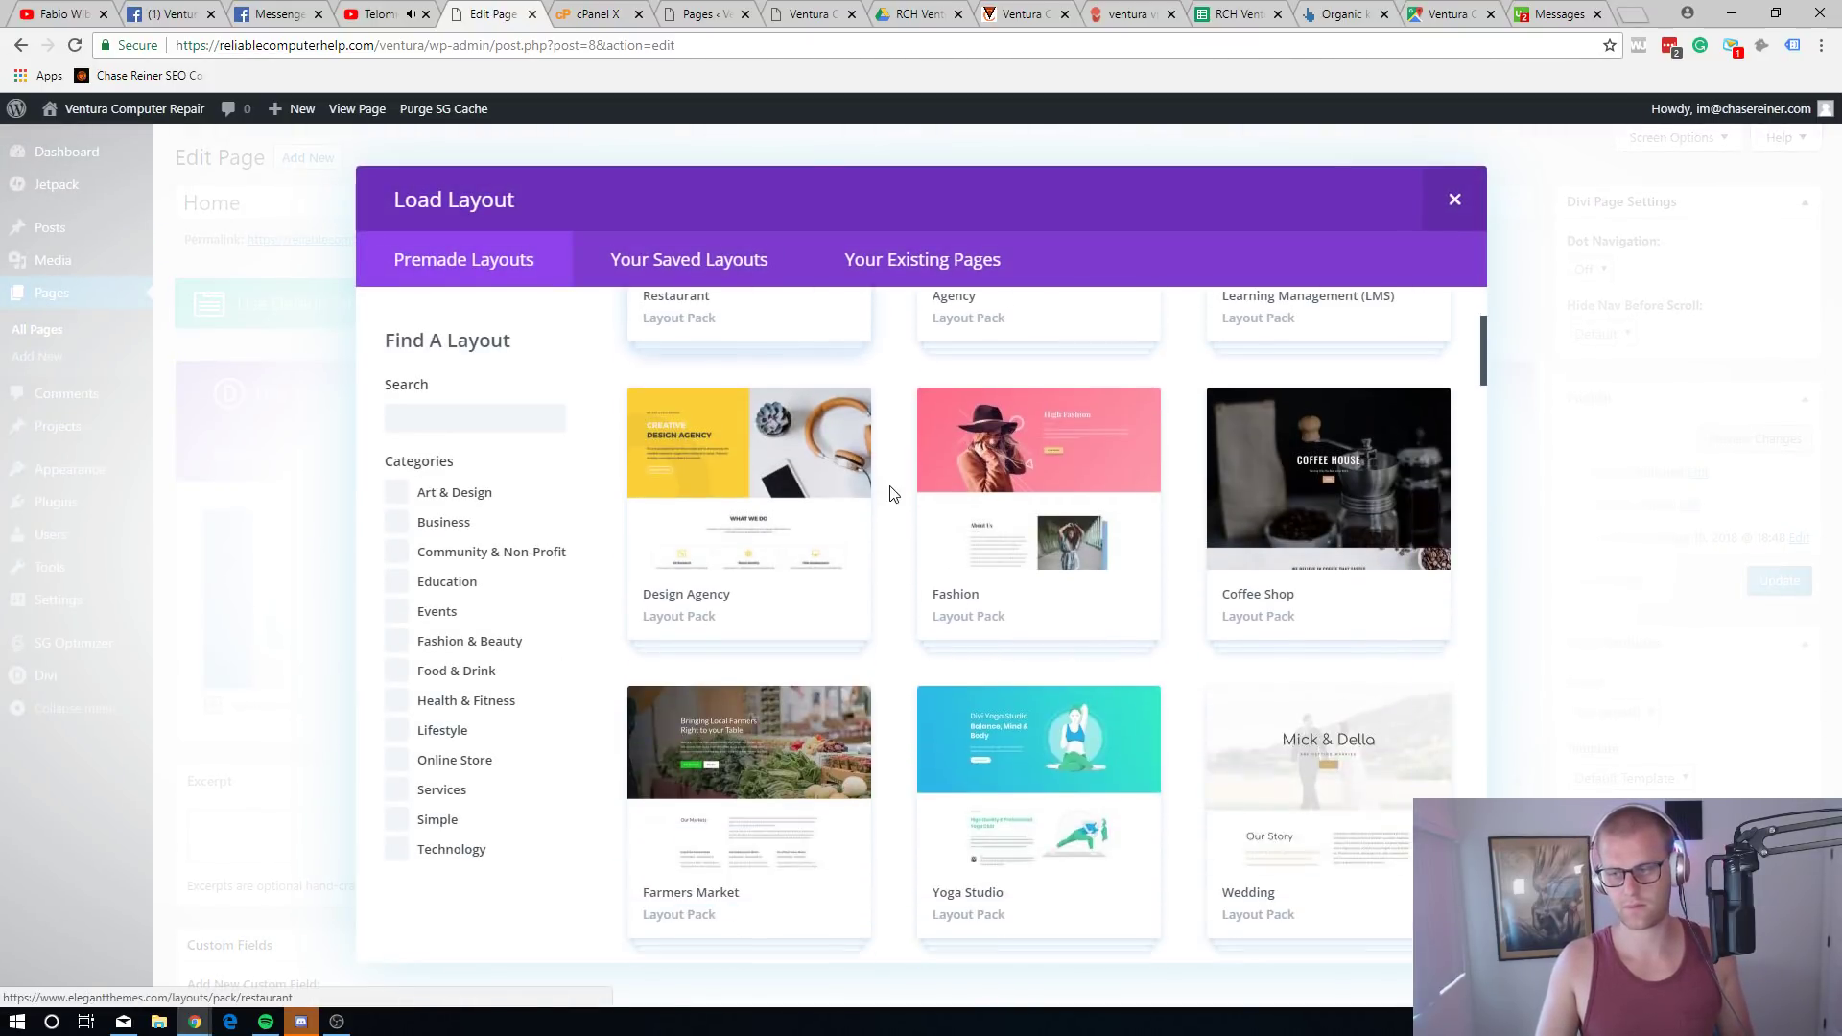
scroll(957, 589, down, 9)
scroll(1439, 419, up, 6)
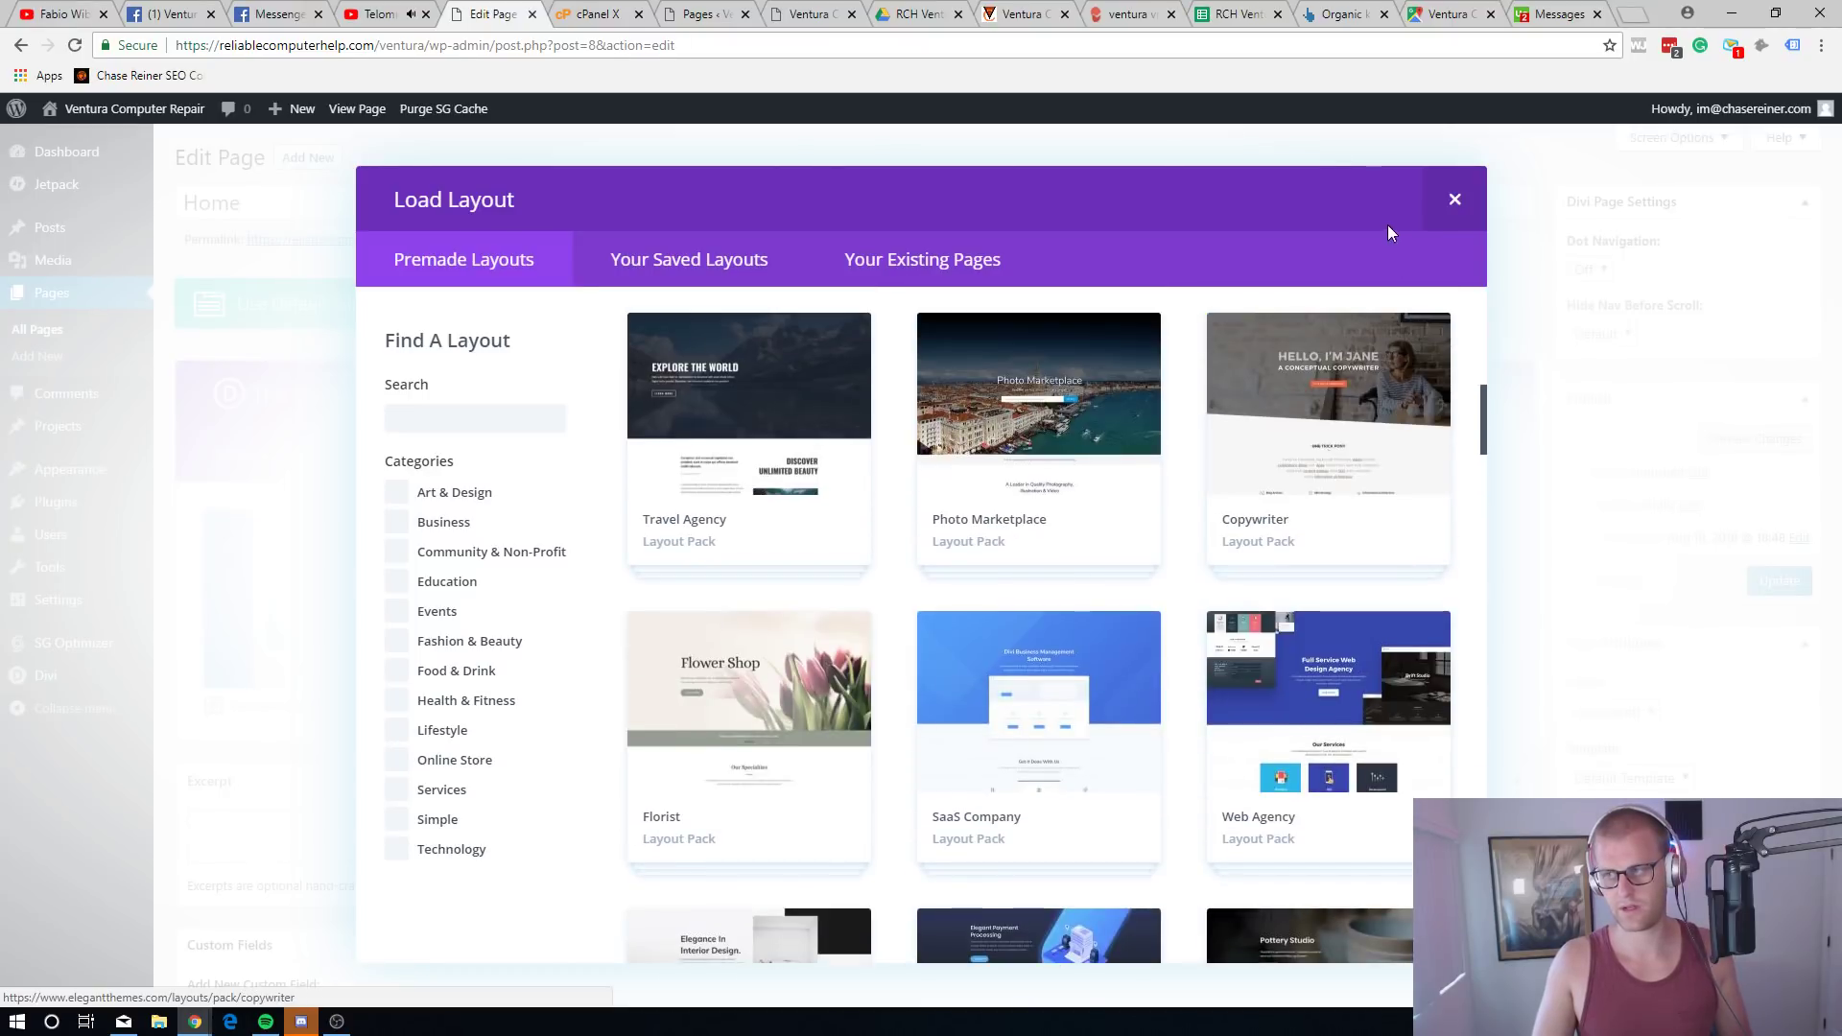
click(1482, 216)
click(1631, 14)
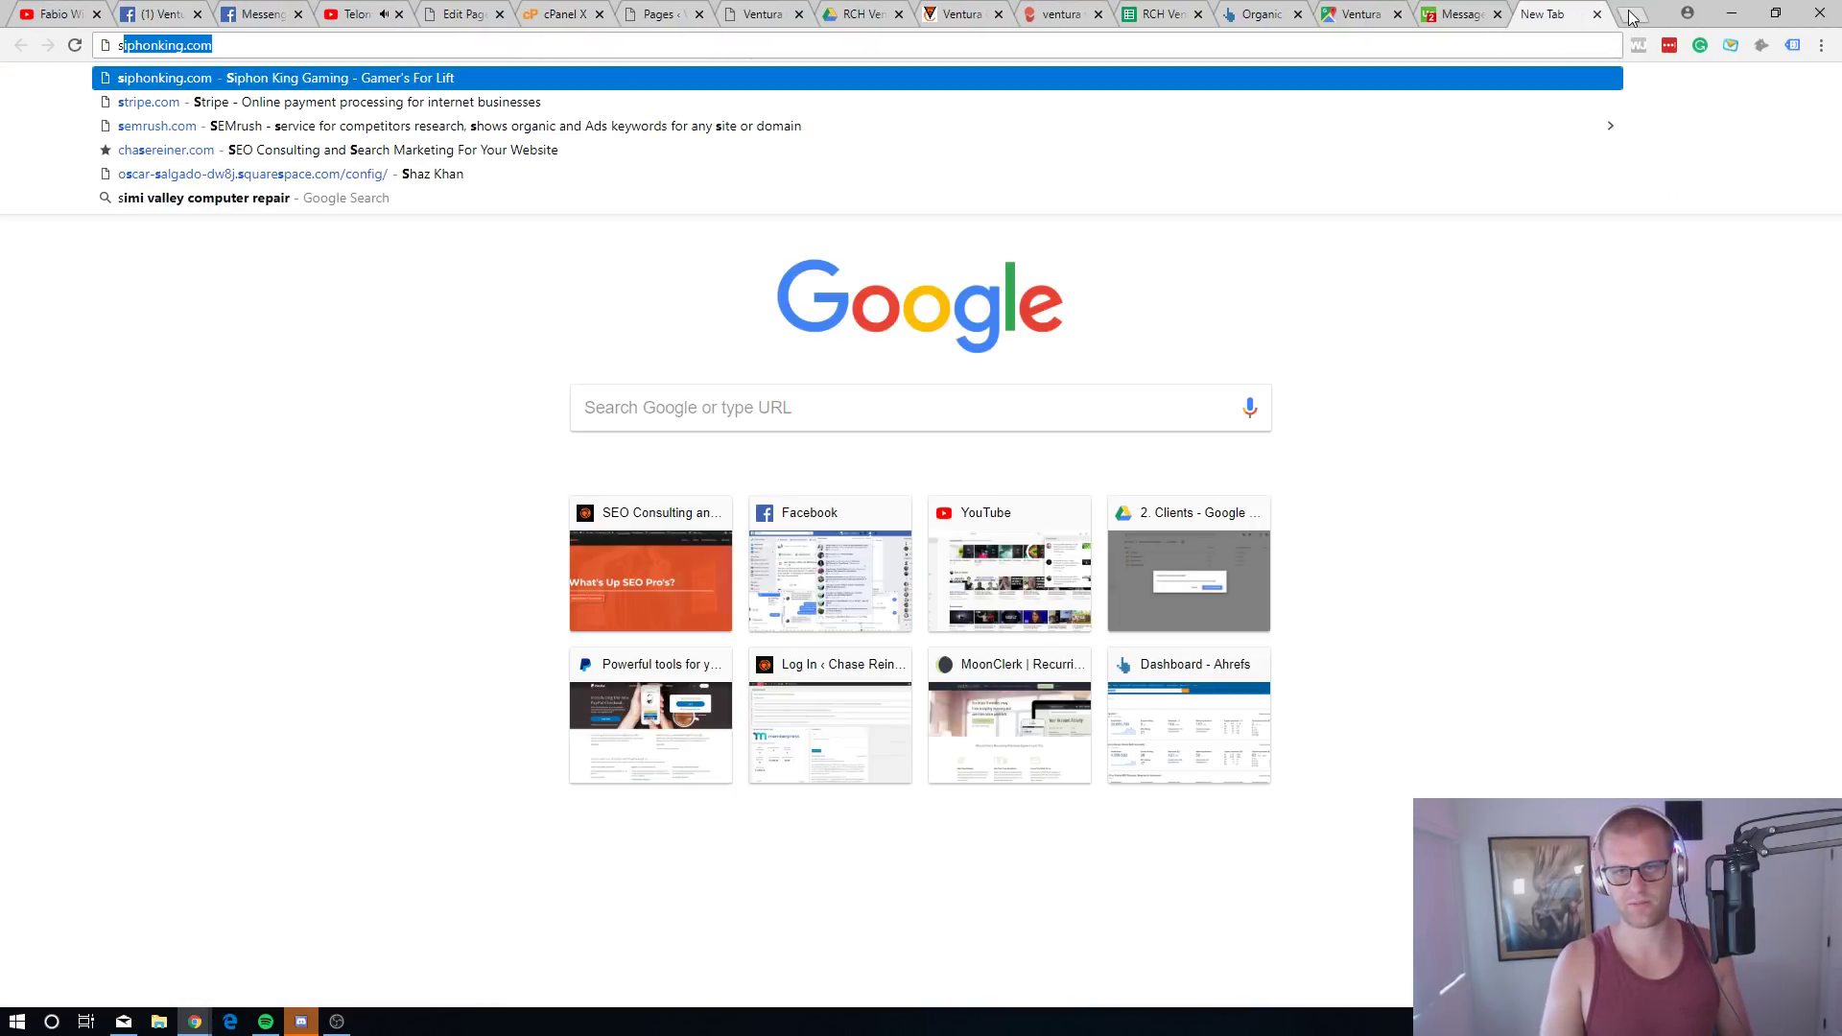
Load reliablecomputerhelp.com/santa-barbara and scroll through its service cards and testimonials
text(c)
key(BackSpace)
key(BackSpace)
text(reliablecomputerhelp.com)
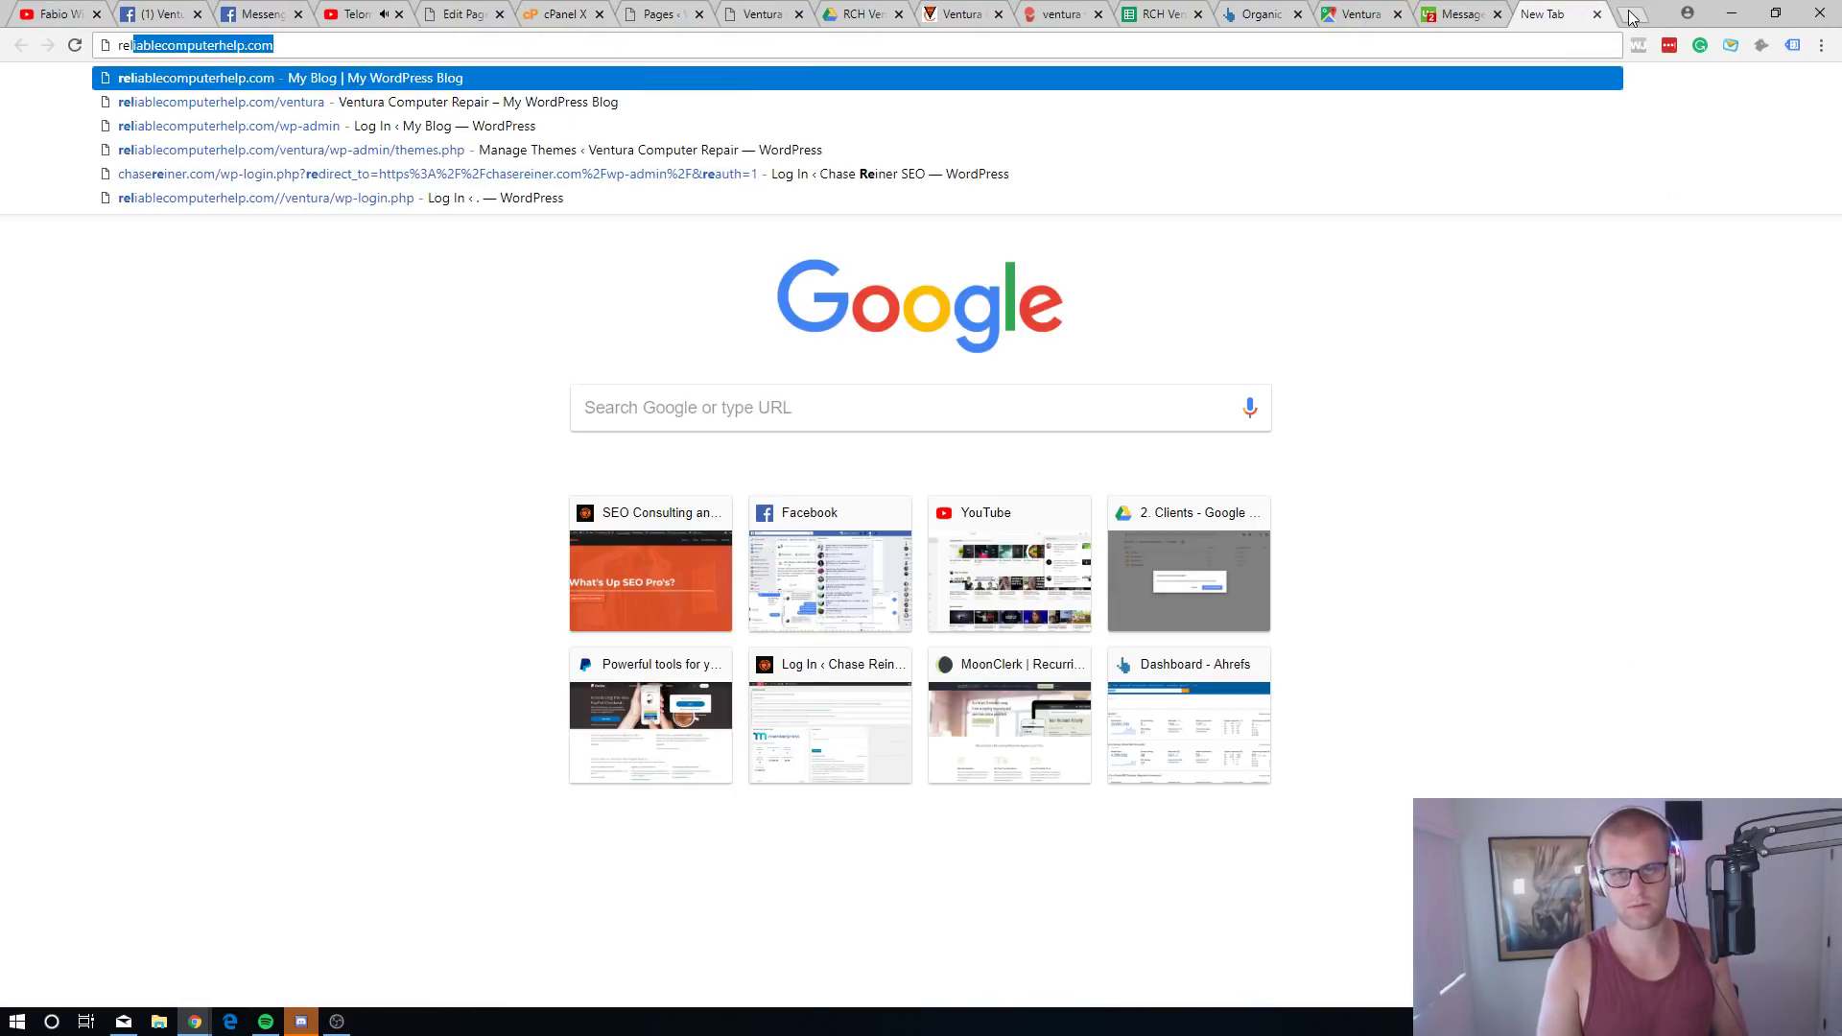
key(Right)
text(/santa-)
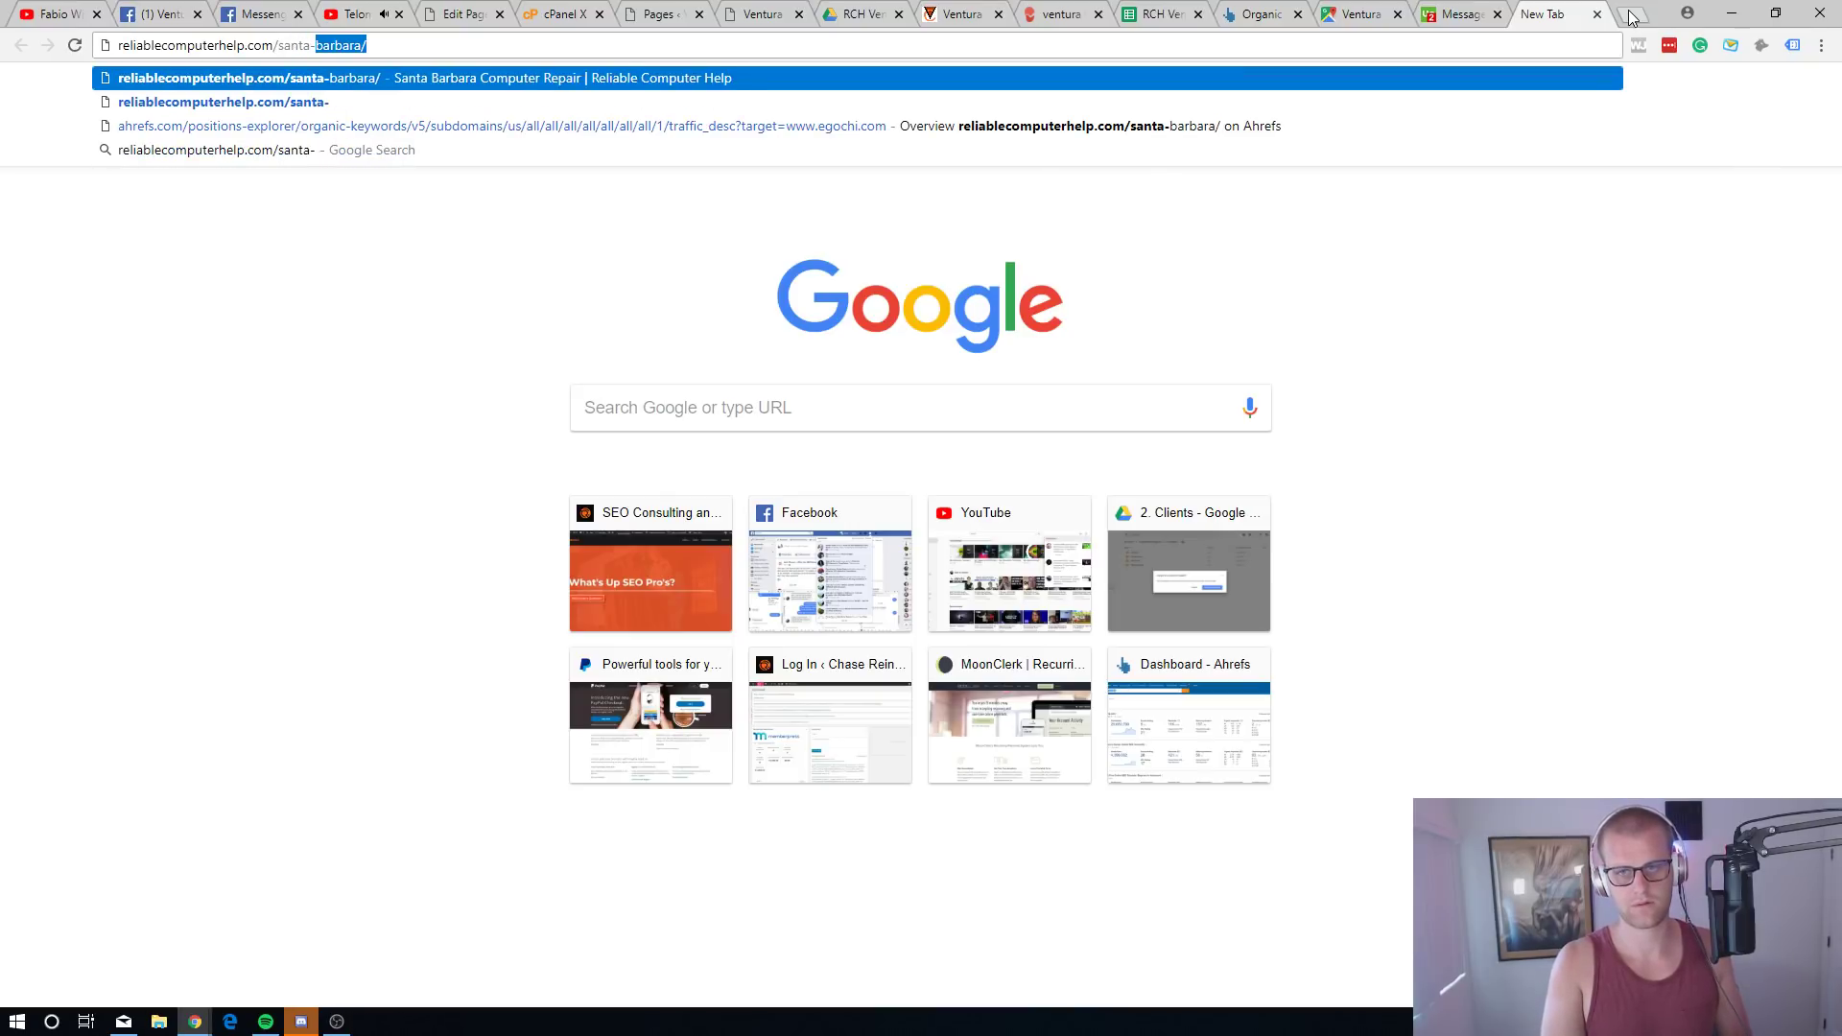
text(barbara)
key(Return)
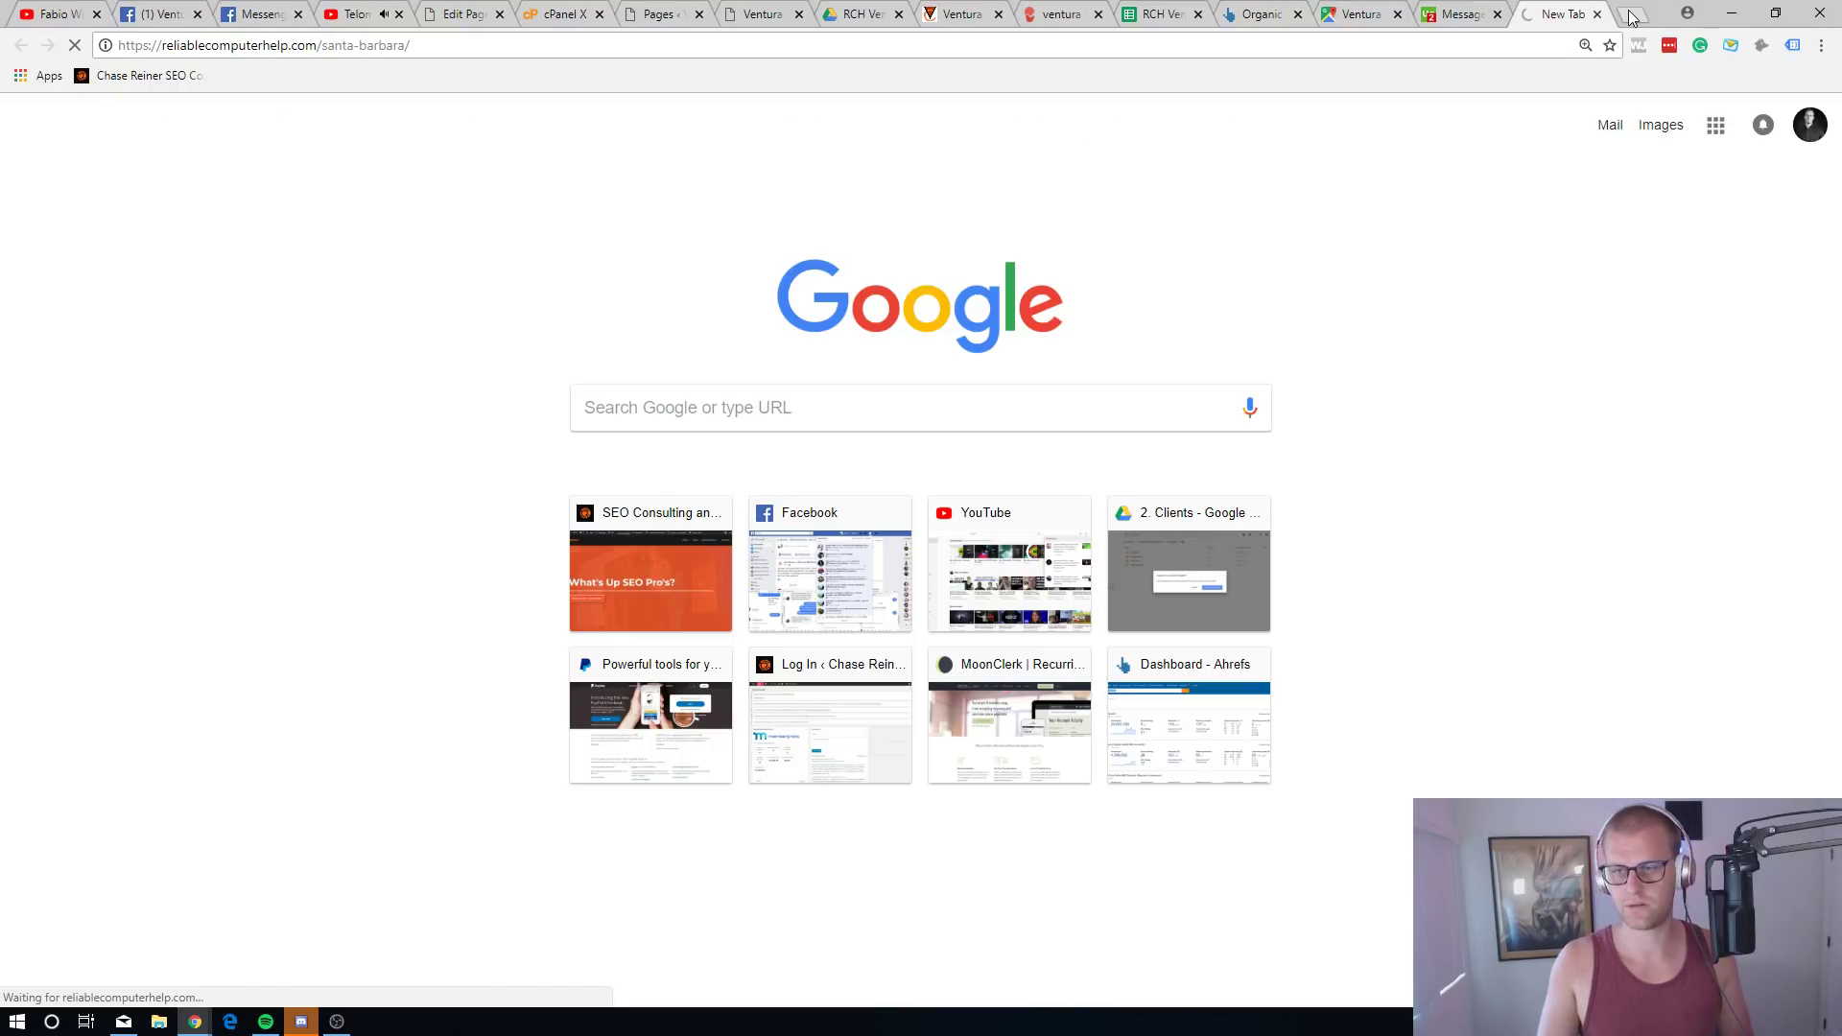
scroll(960, 455, down, 10)
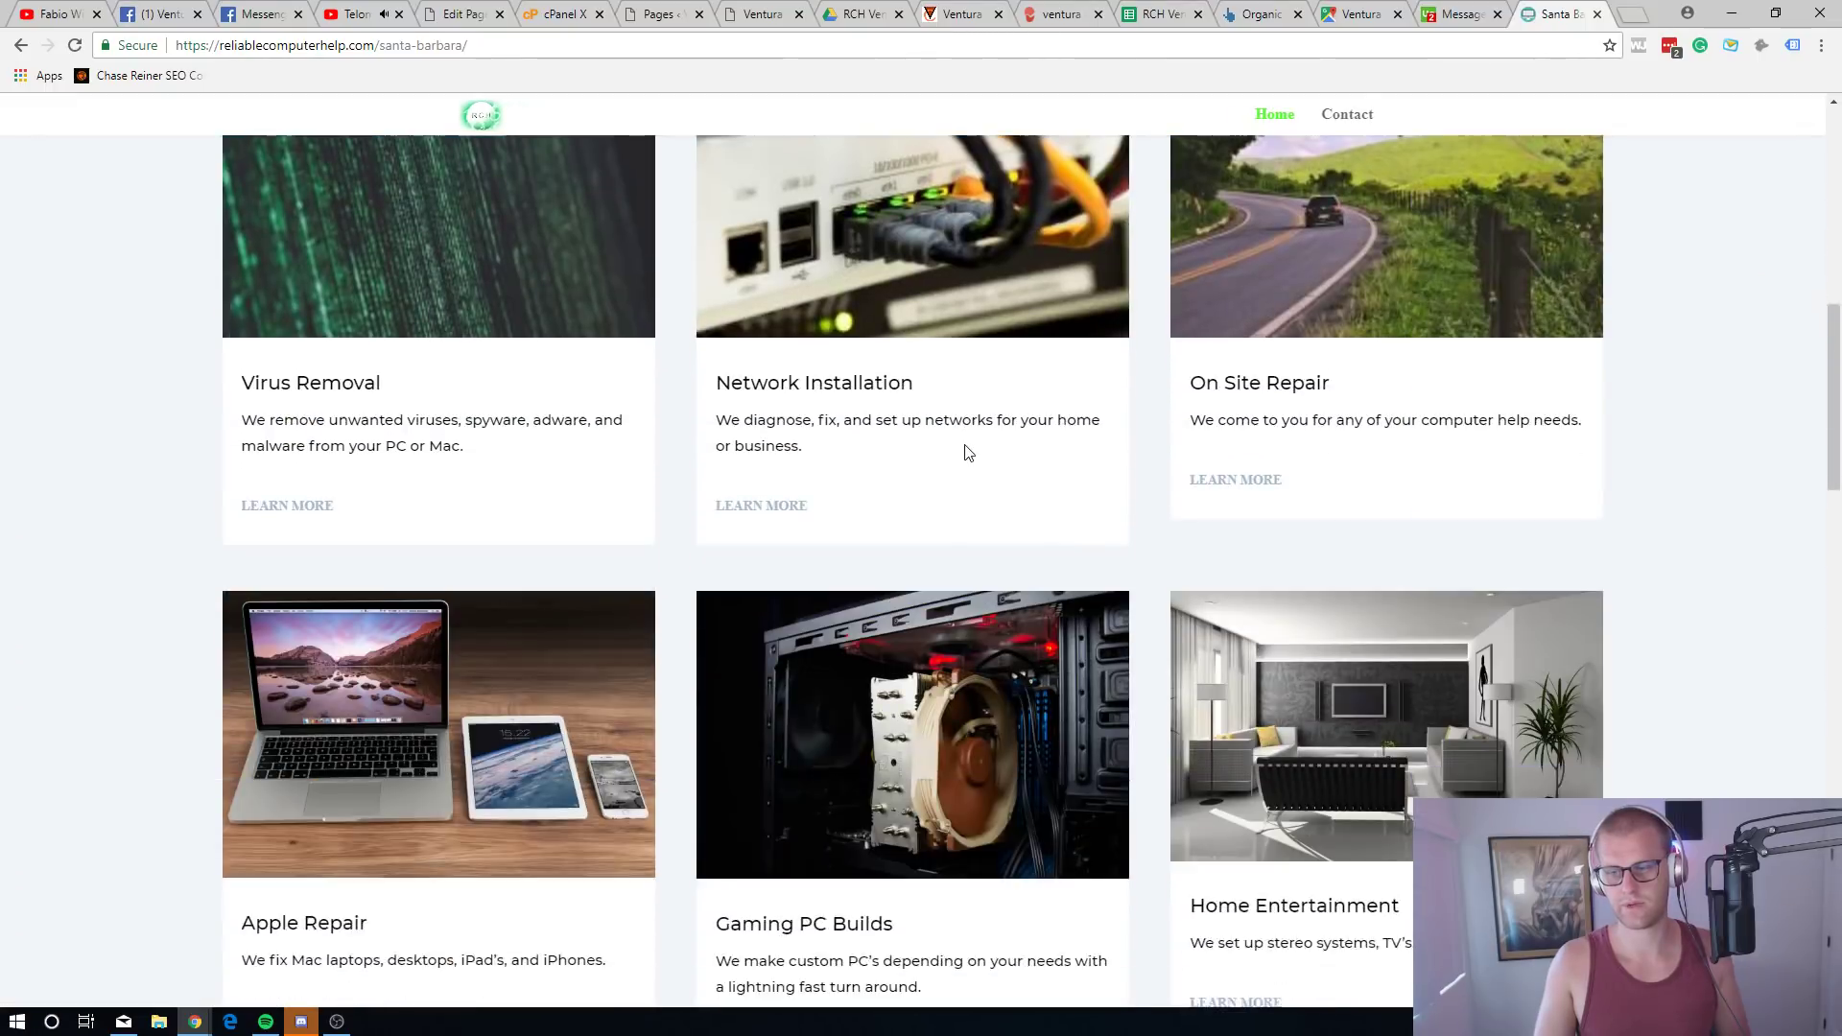
scroll(967, 452, down, 15)
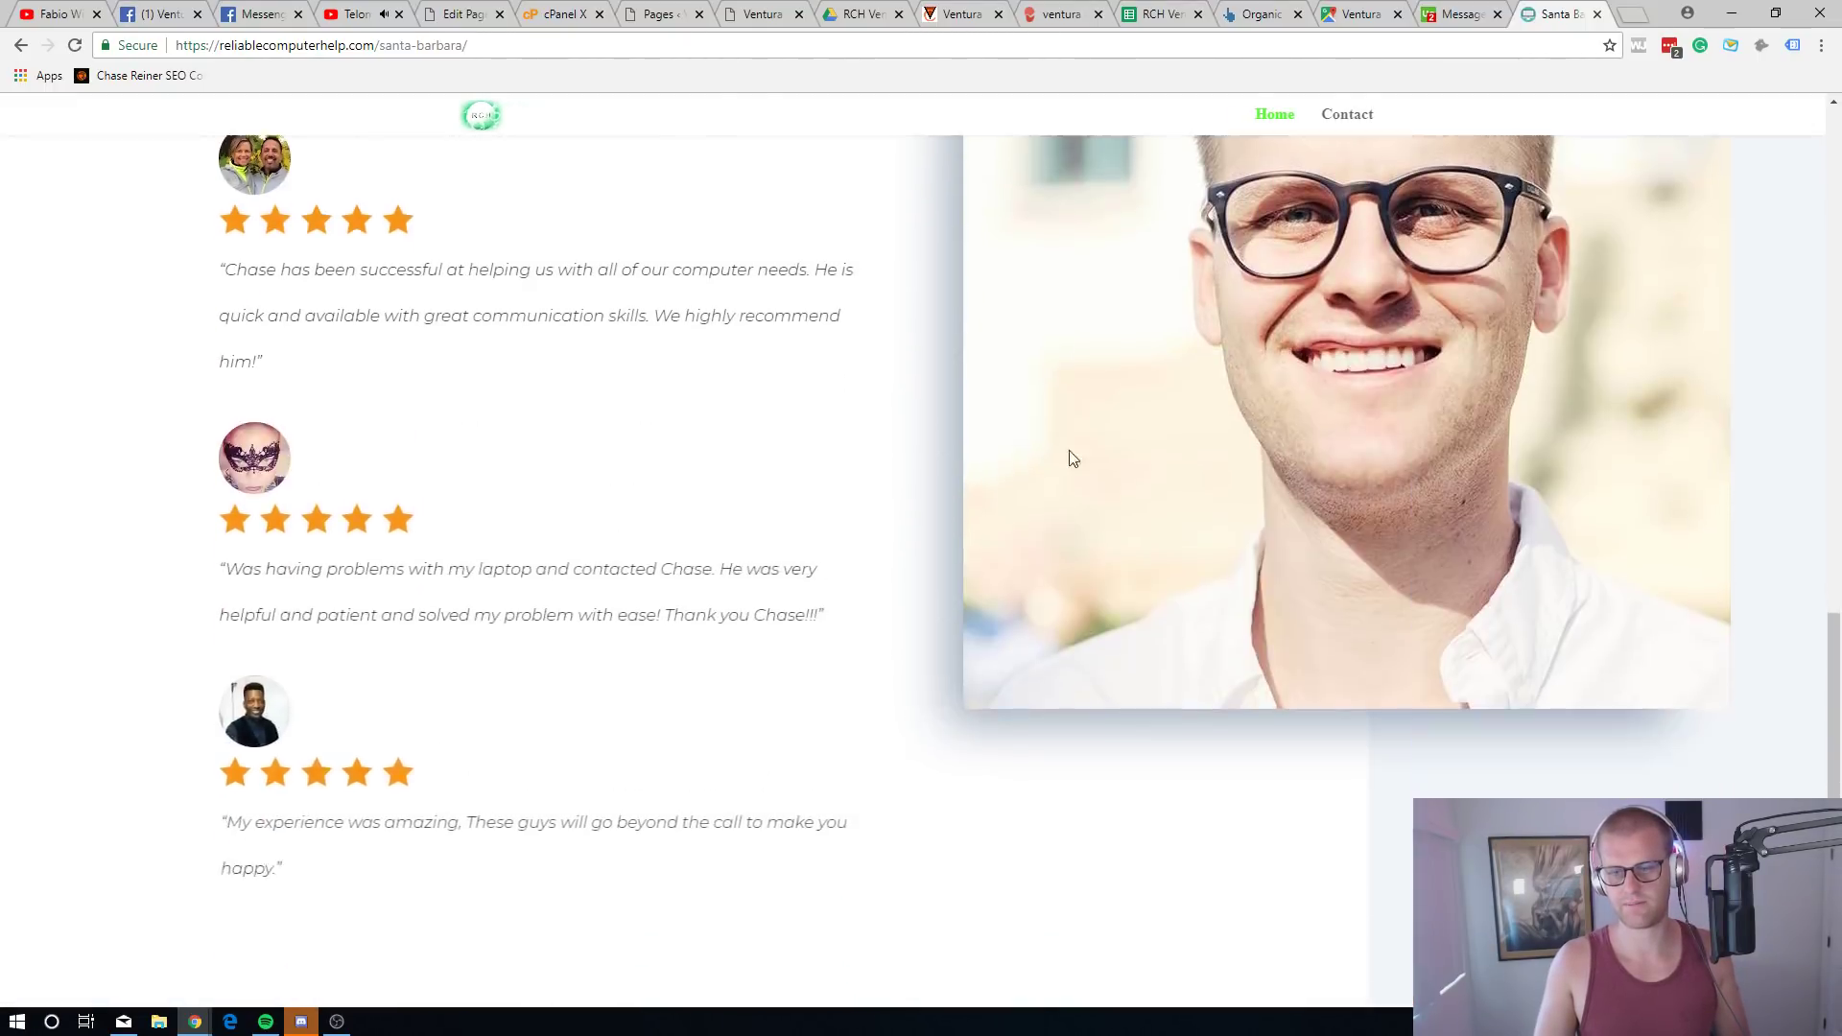
scroll(1079, 455, down, 10)
scroll(1092, 457, up, 20)
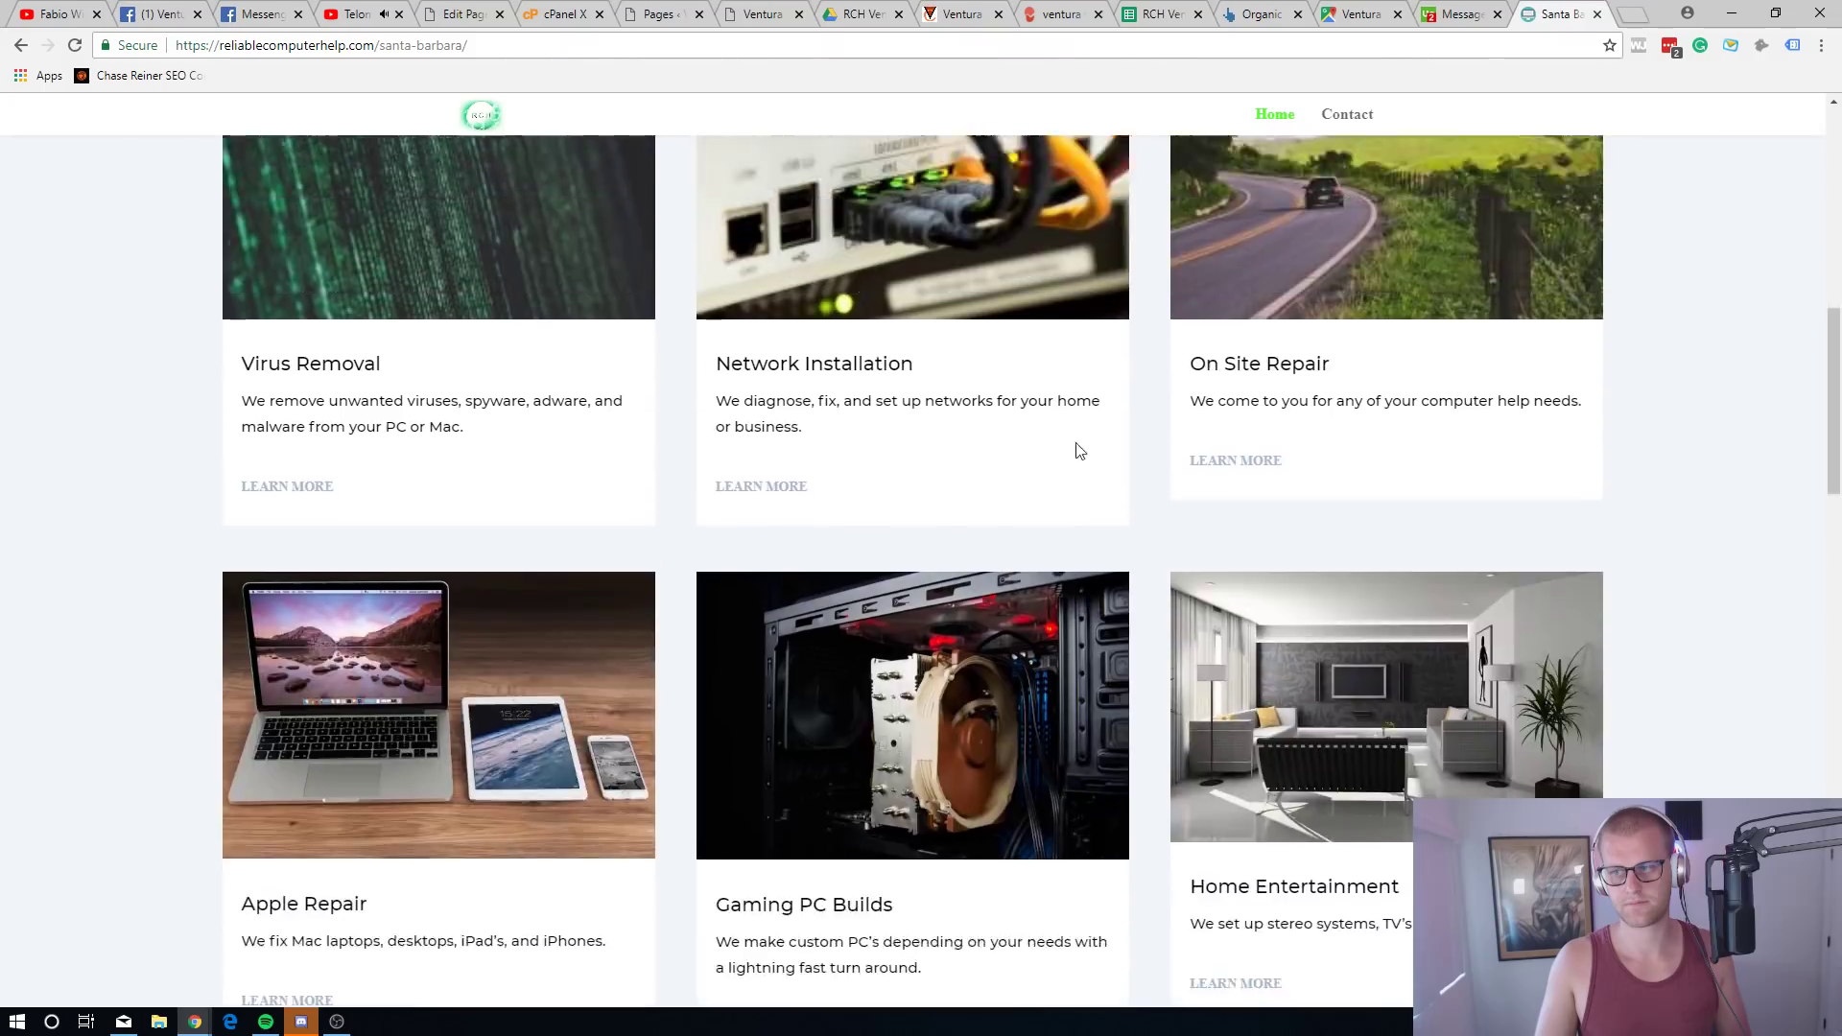
scroll(1079, 451, up, 10)
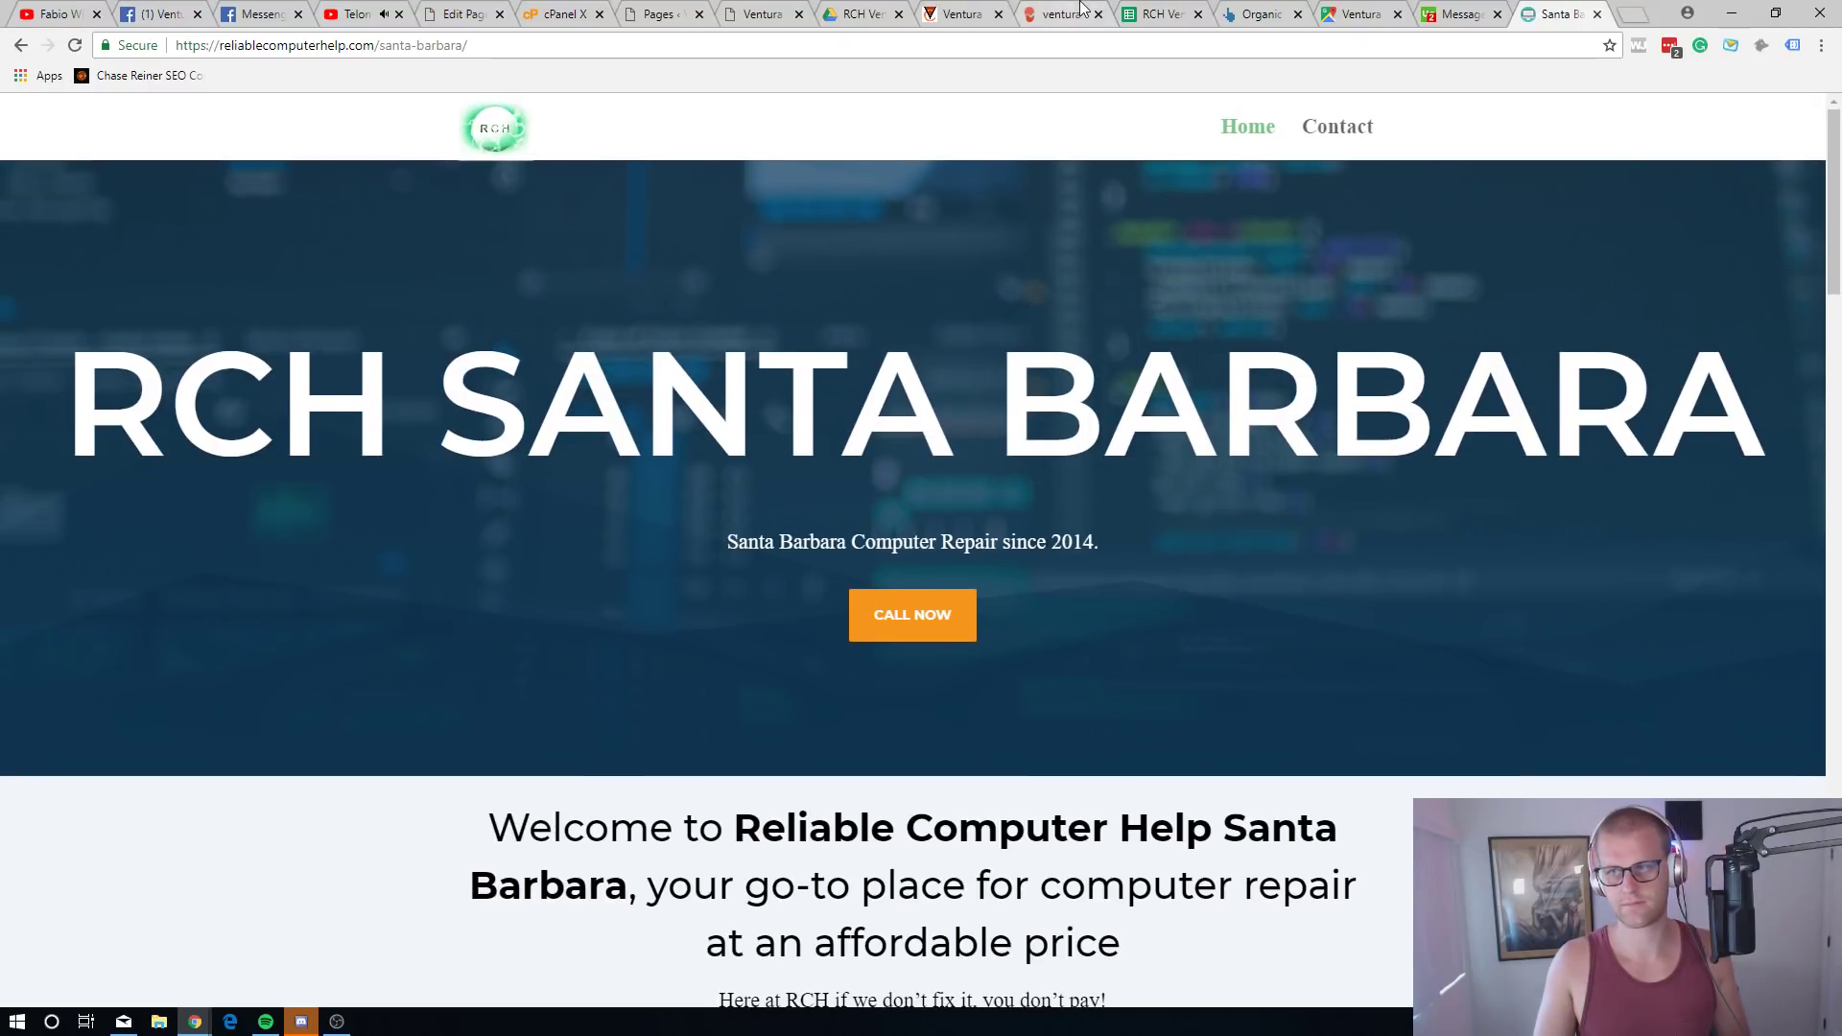
Message the Upwork writer requesting articles written on the following keywords
click(1412, 11)
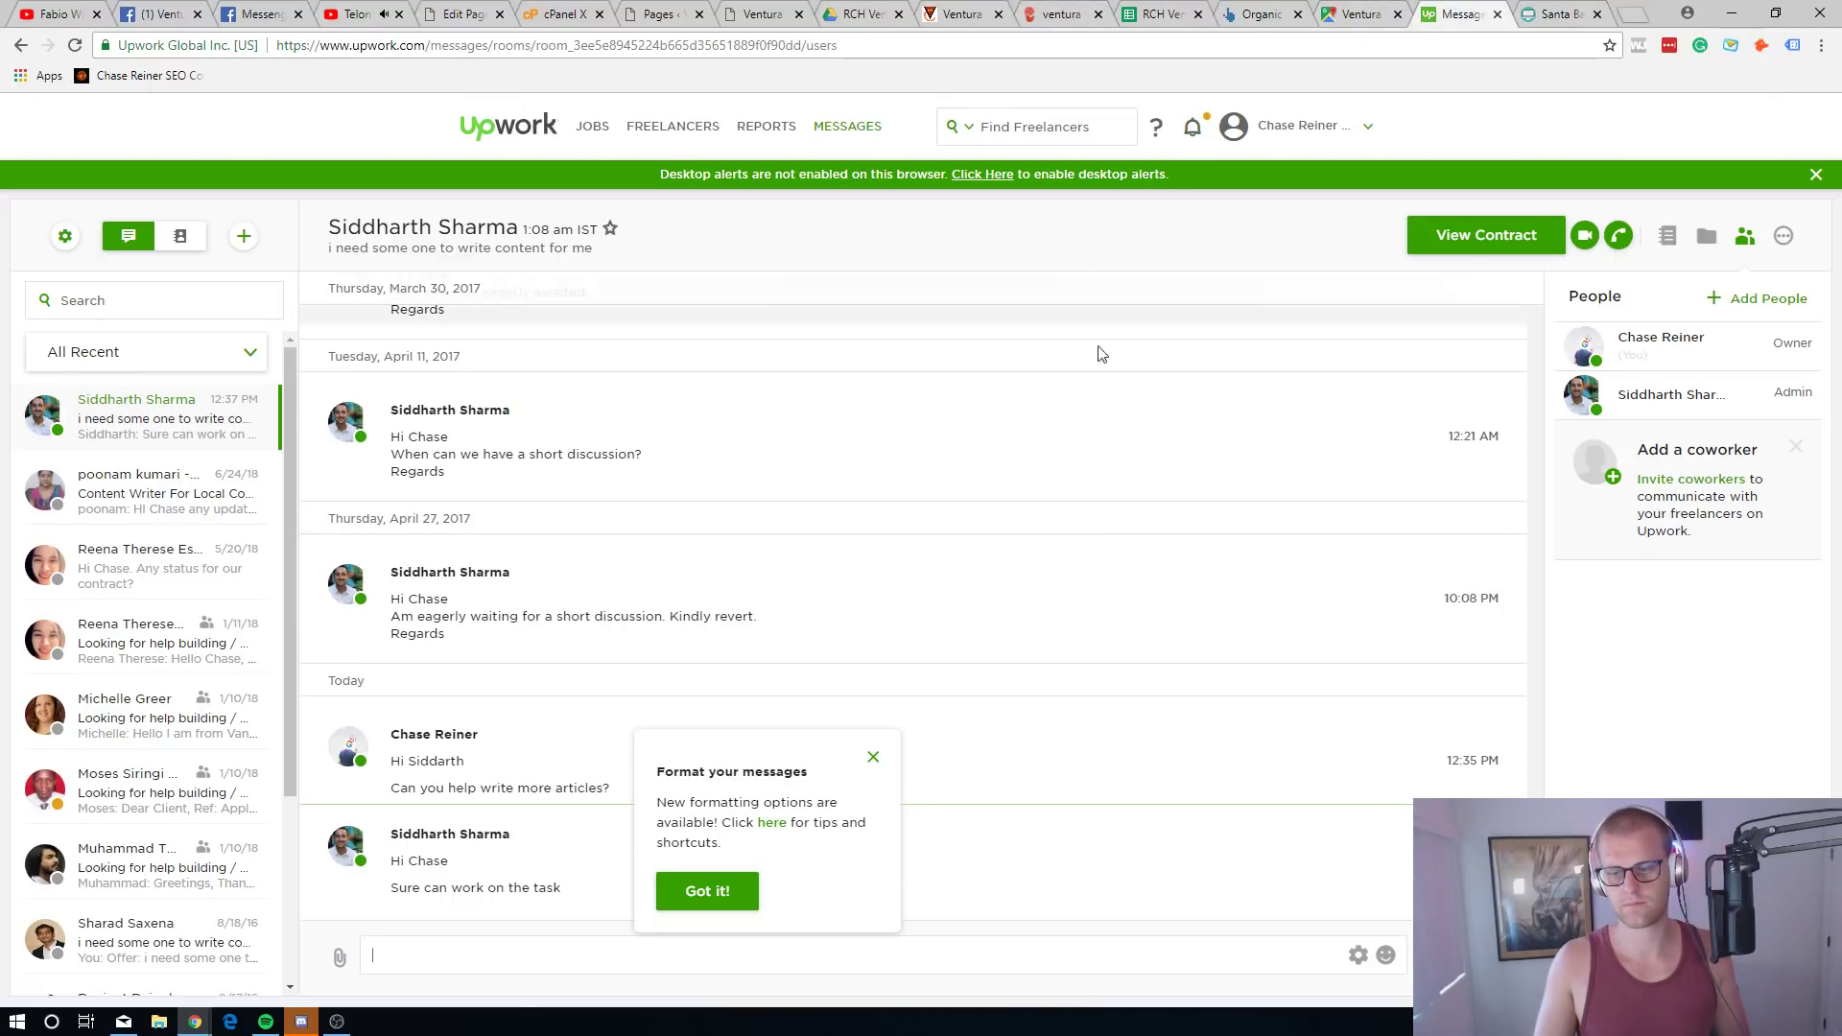
click(873, 757)
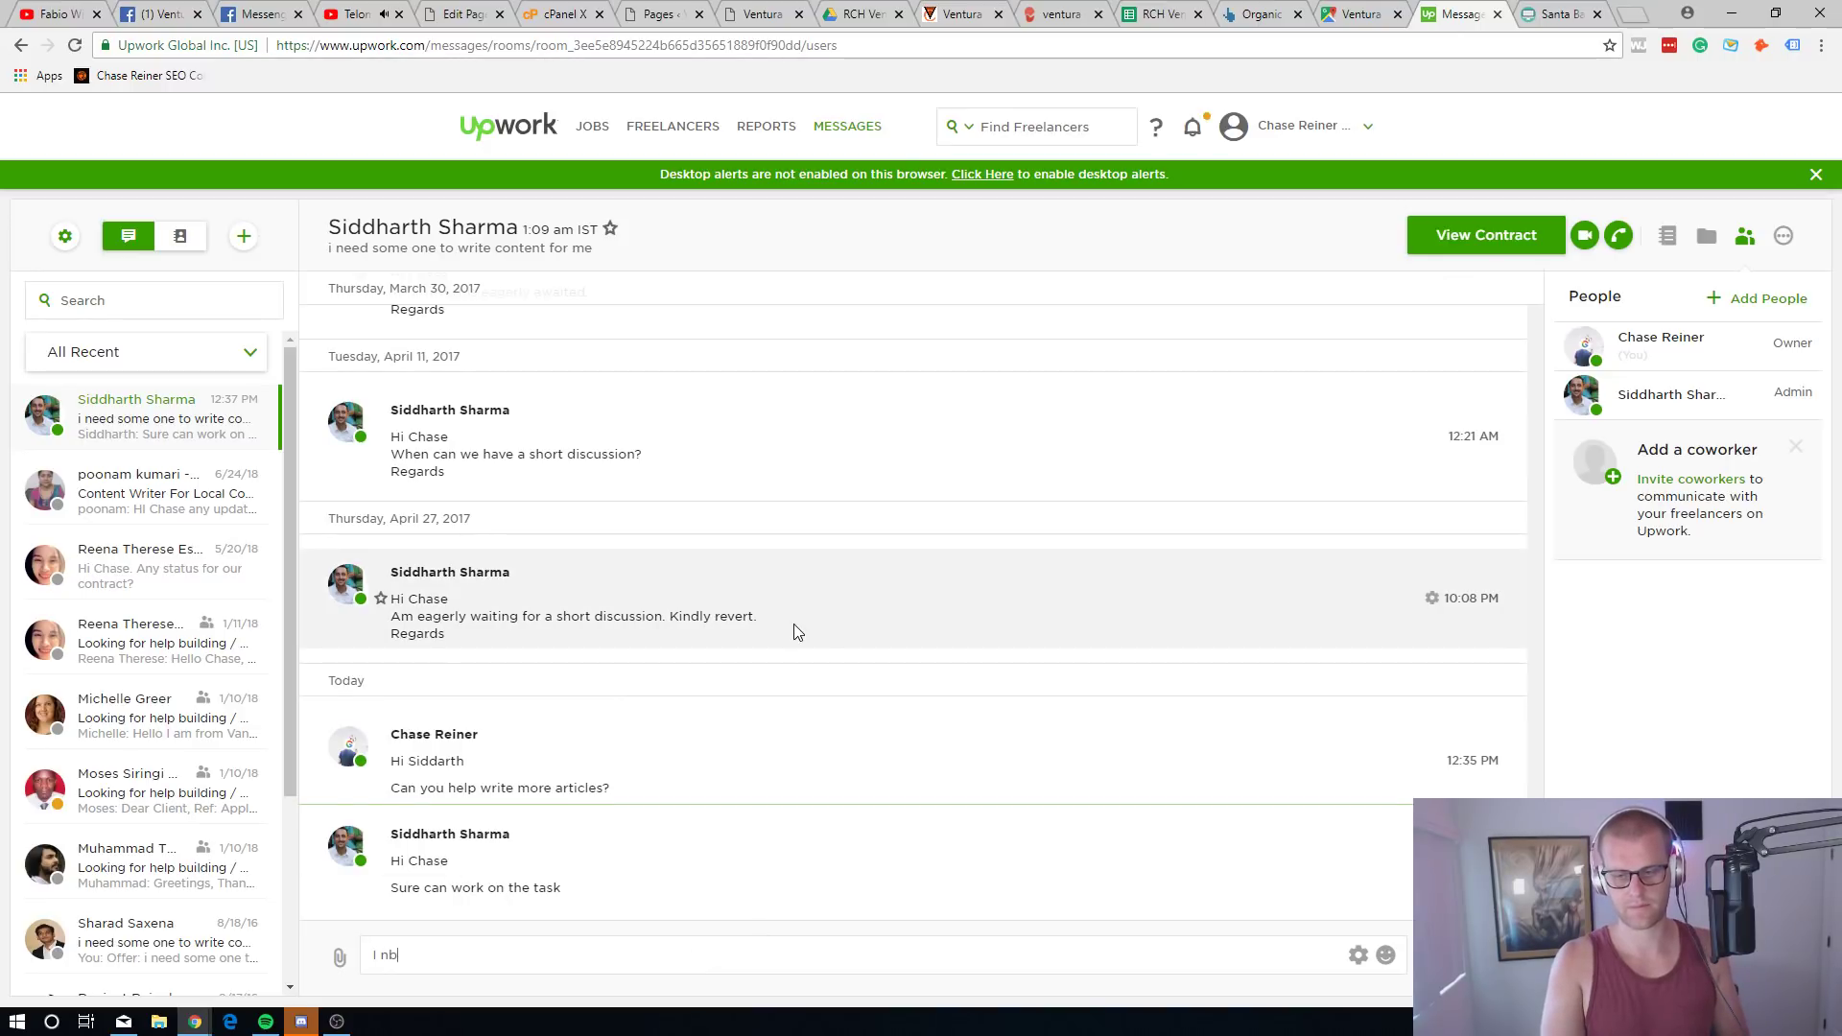
text(ed article)
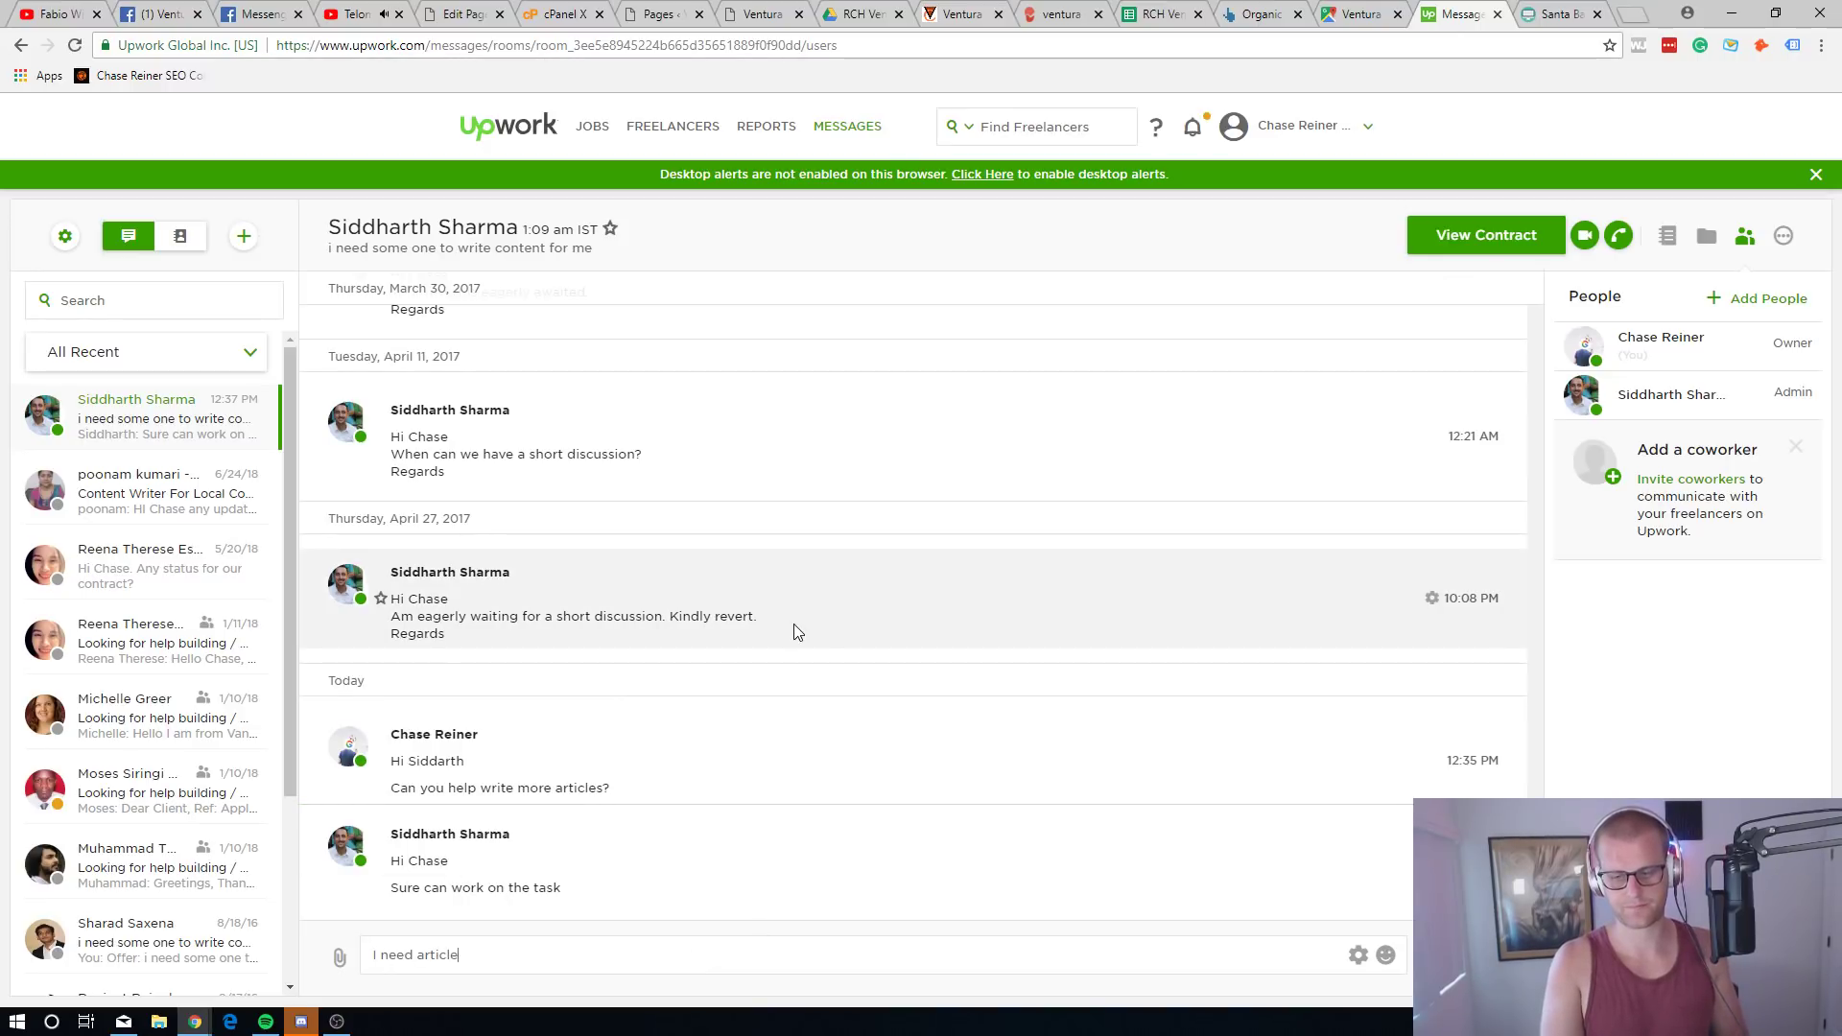
text(s written on the fo)
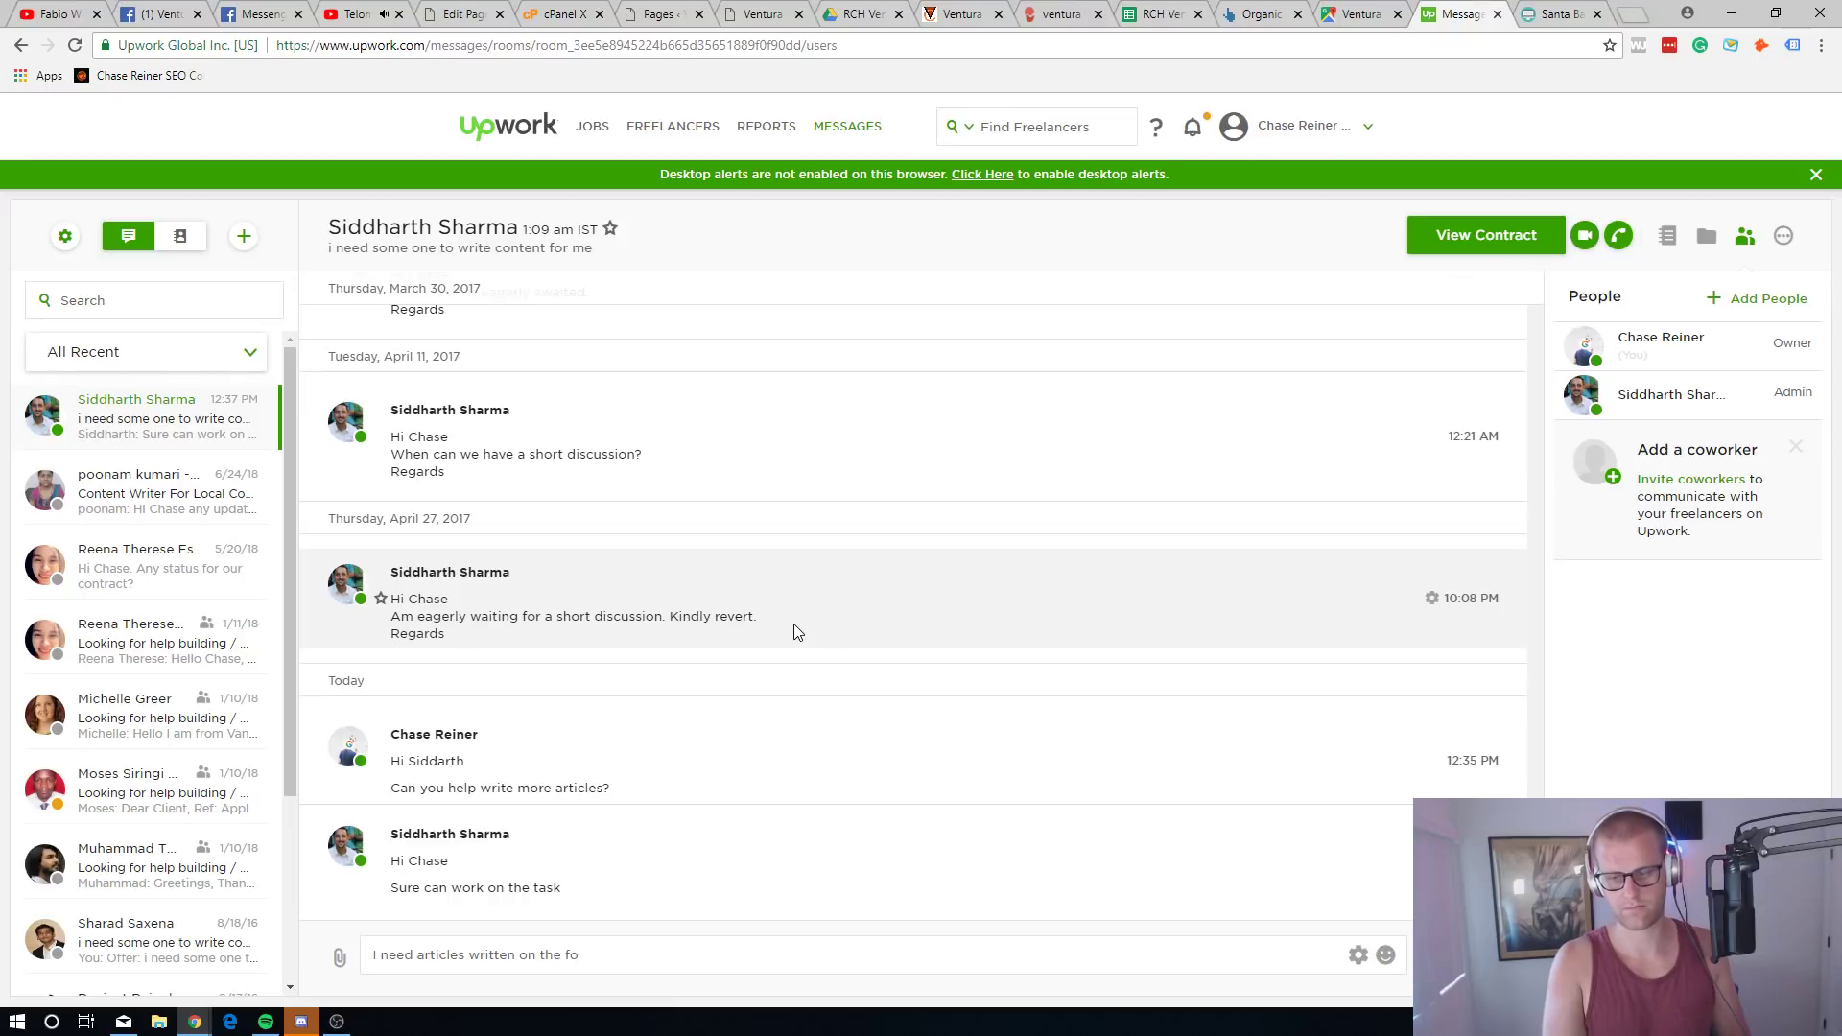
text(llowui)
key(BackSpace)
key(BackSpace)
text(ing)
key(Return)
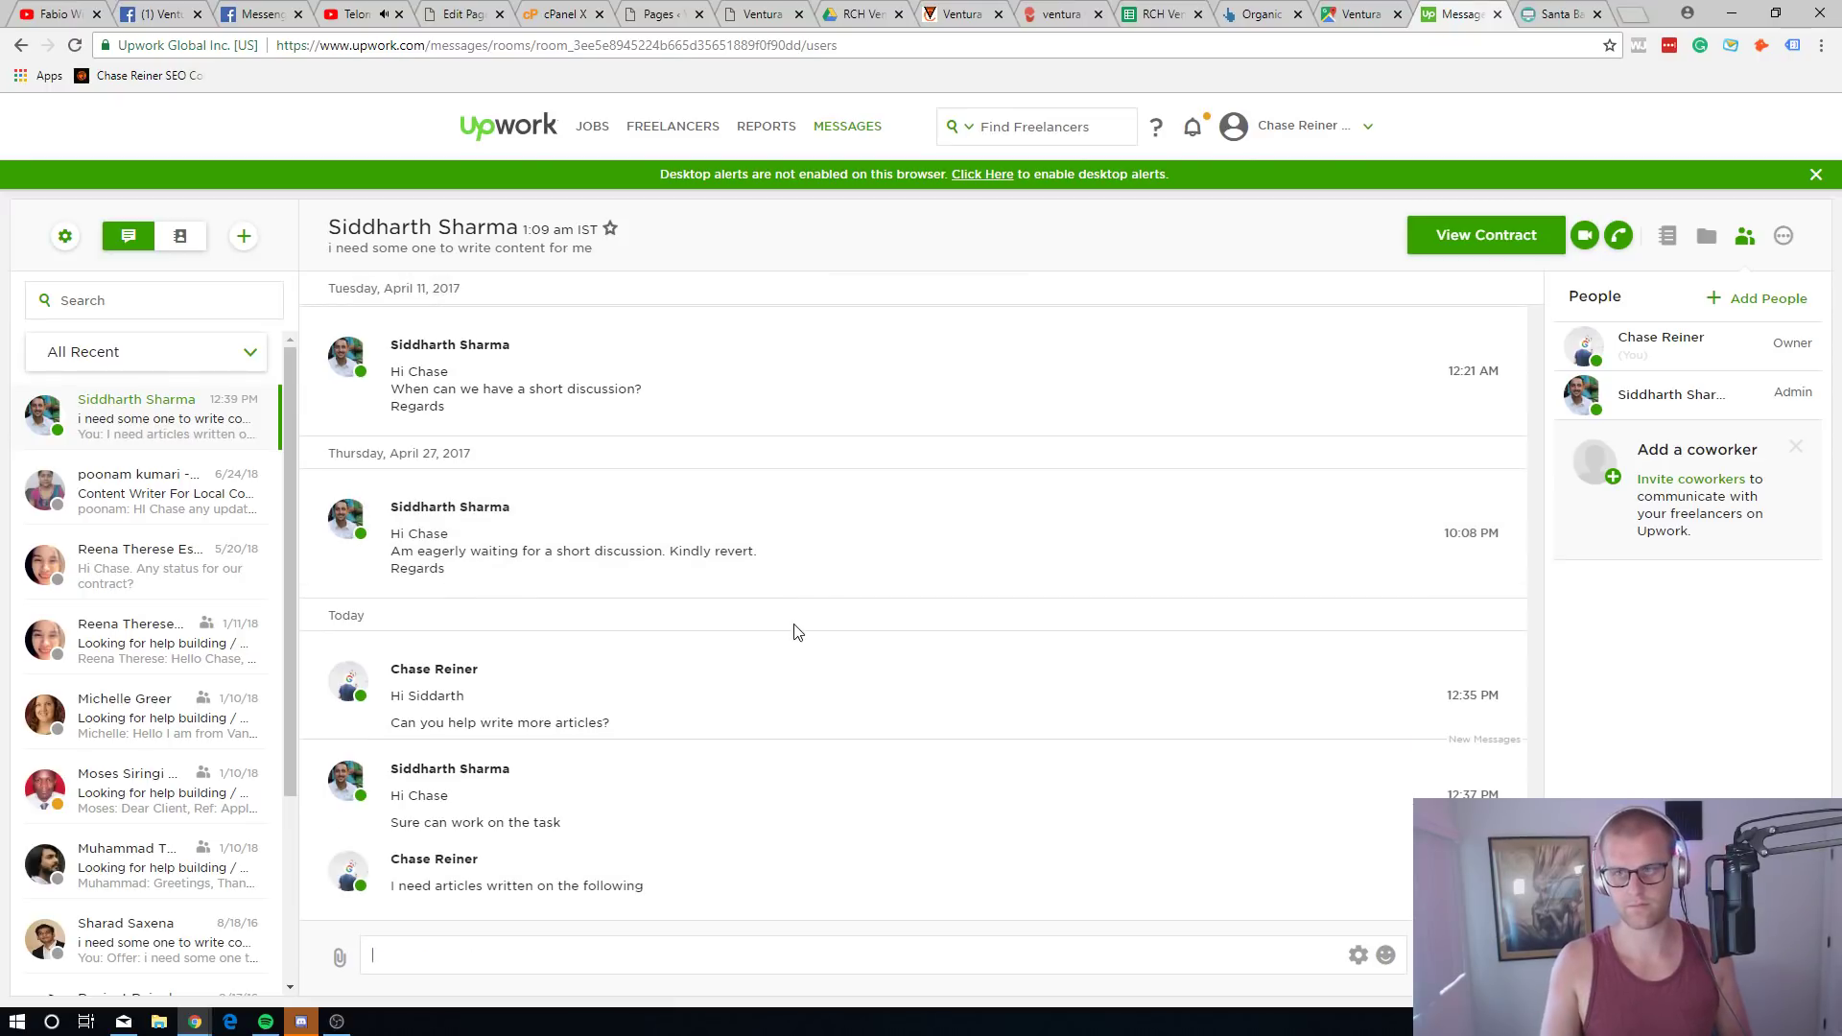
Paste and send the six-keyword list from the RCH Ventura Roadmap
click(1157, 14)
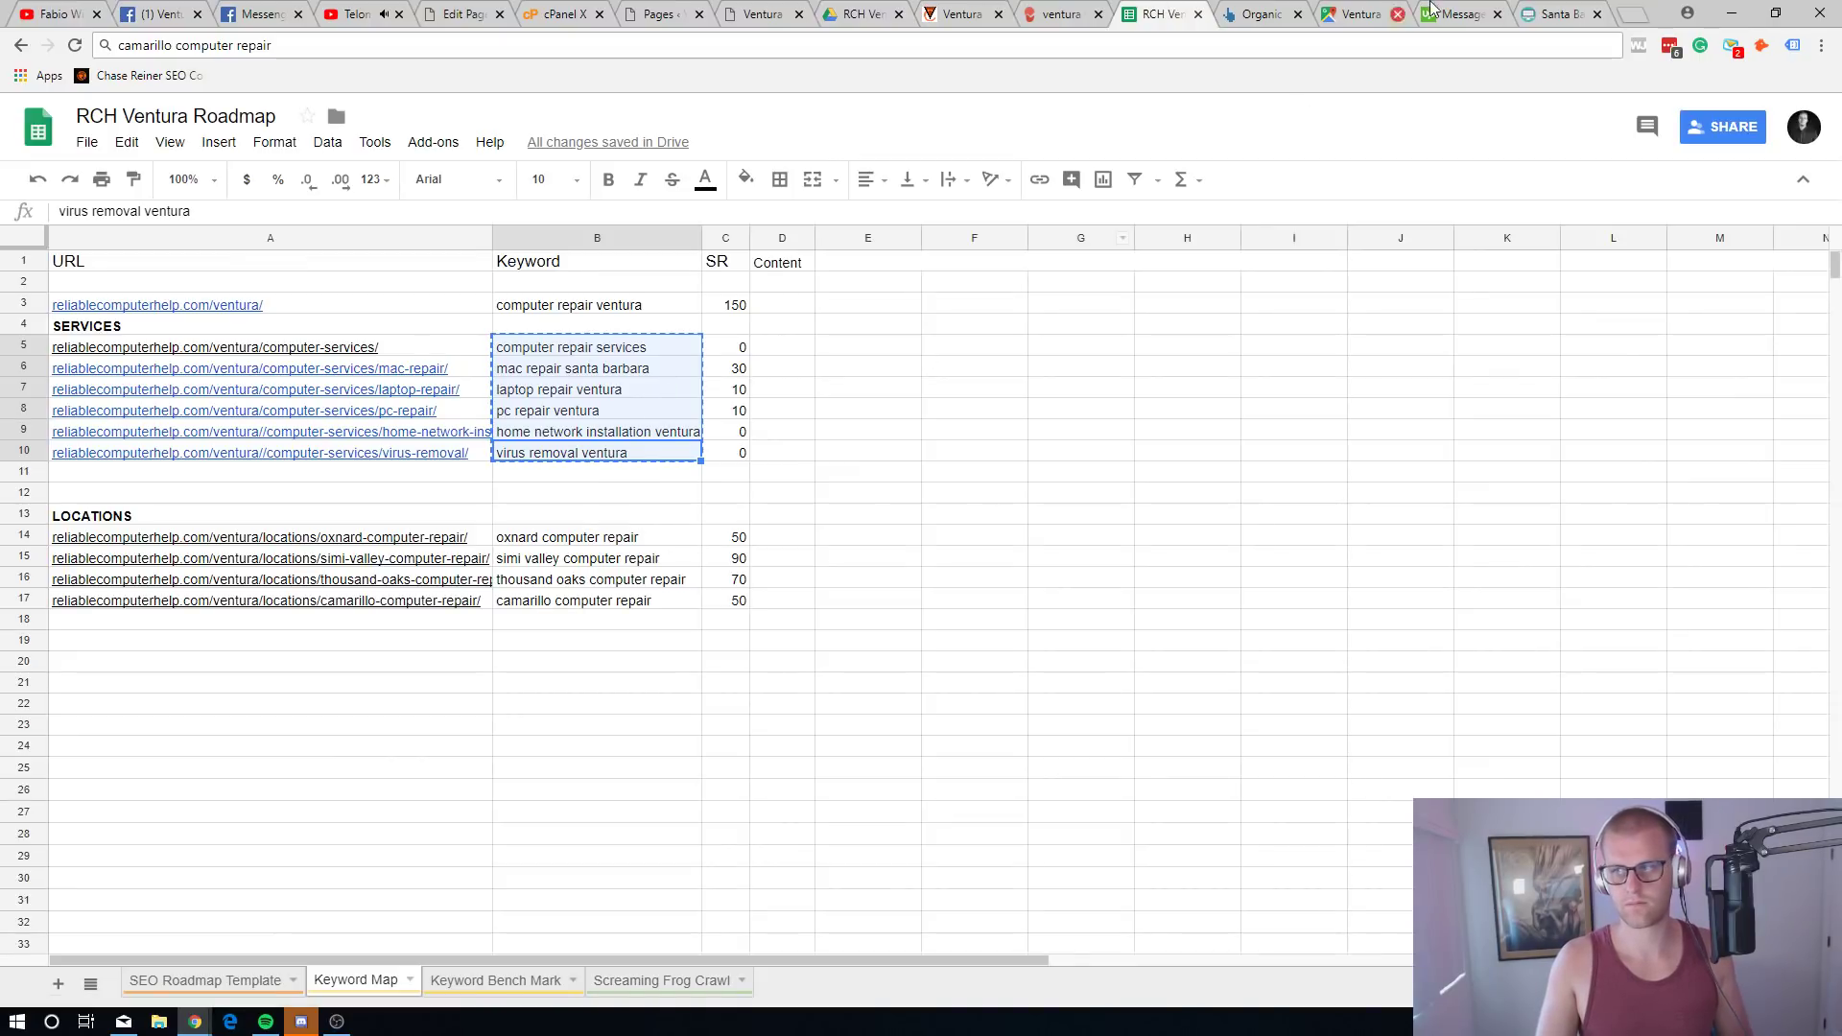
click(1554, 14)
click(1427, 12)
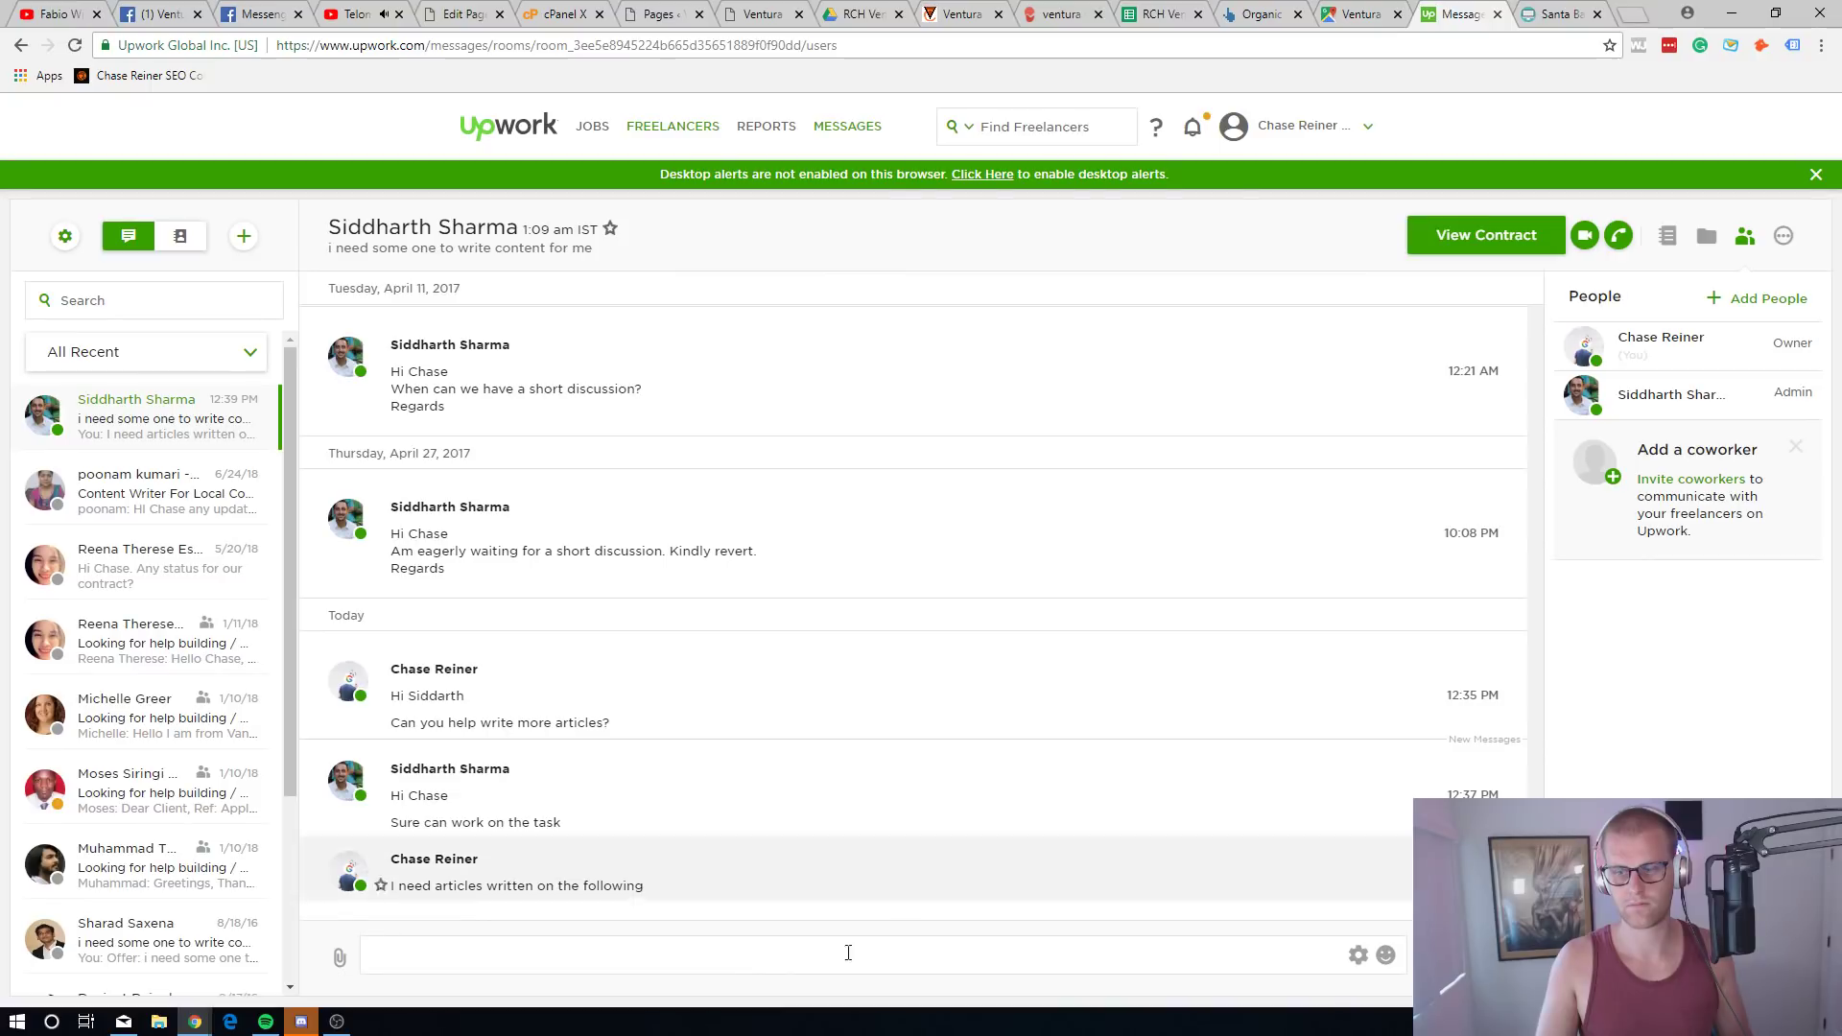
text(computer repair services mac repair santa barbara laptop repair ventura pc repair ventura home network installation ventura virus removal ventura)
key(Return)
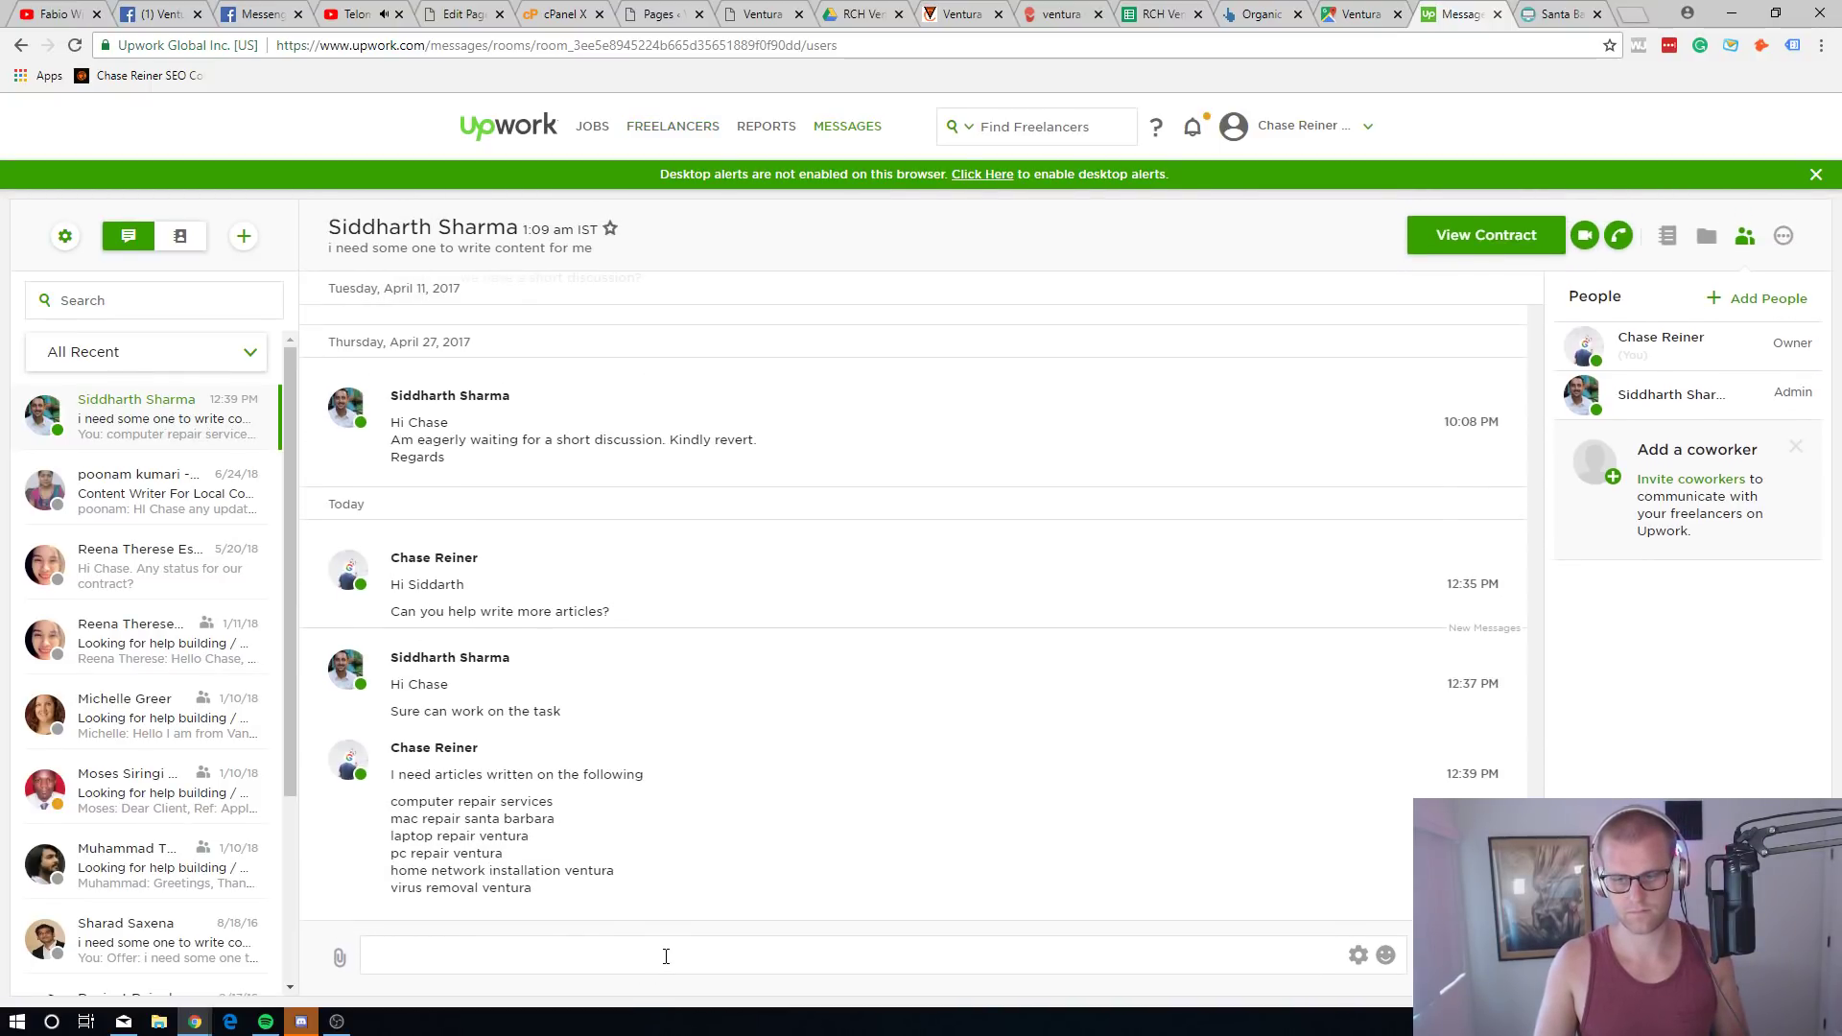
Discard a stray quoted keyword and send 'oops', 'sorry' and 'ignore that list' follow-ups
drag(563, 803, 373, 803)
key(ctrl+c)
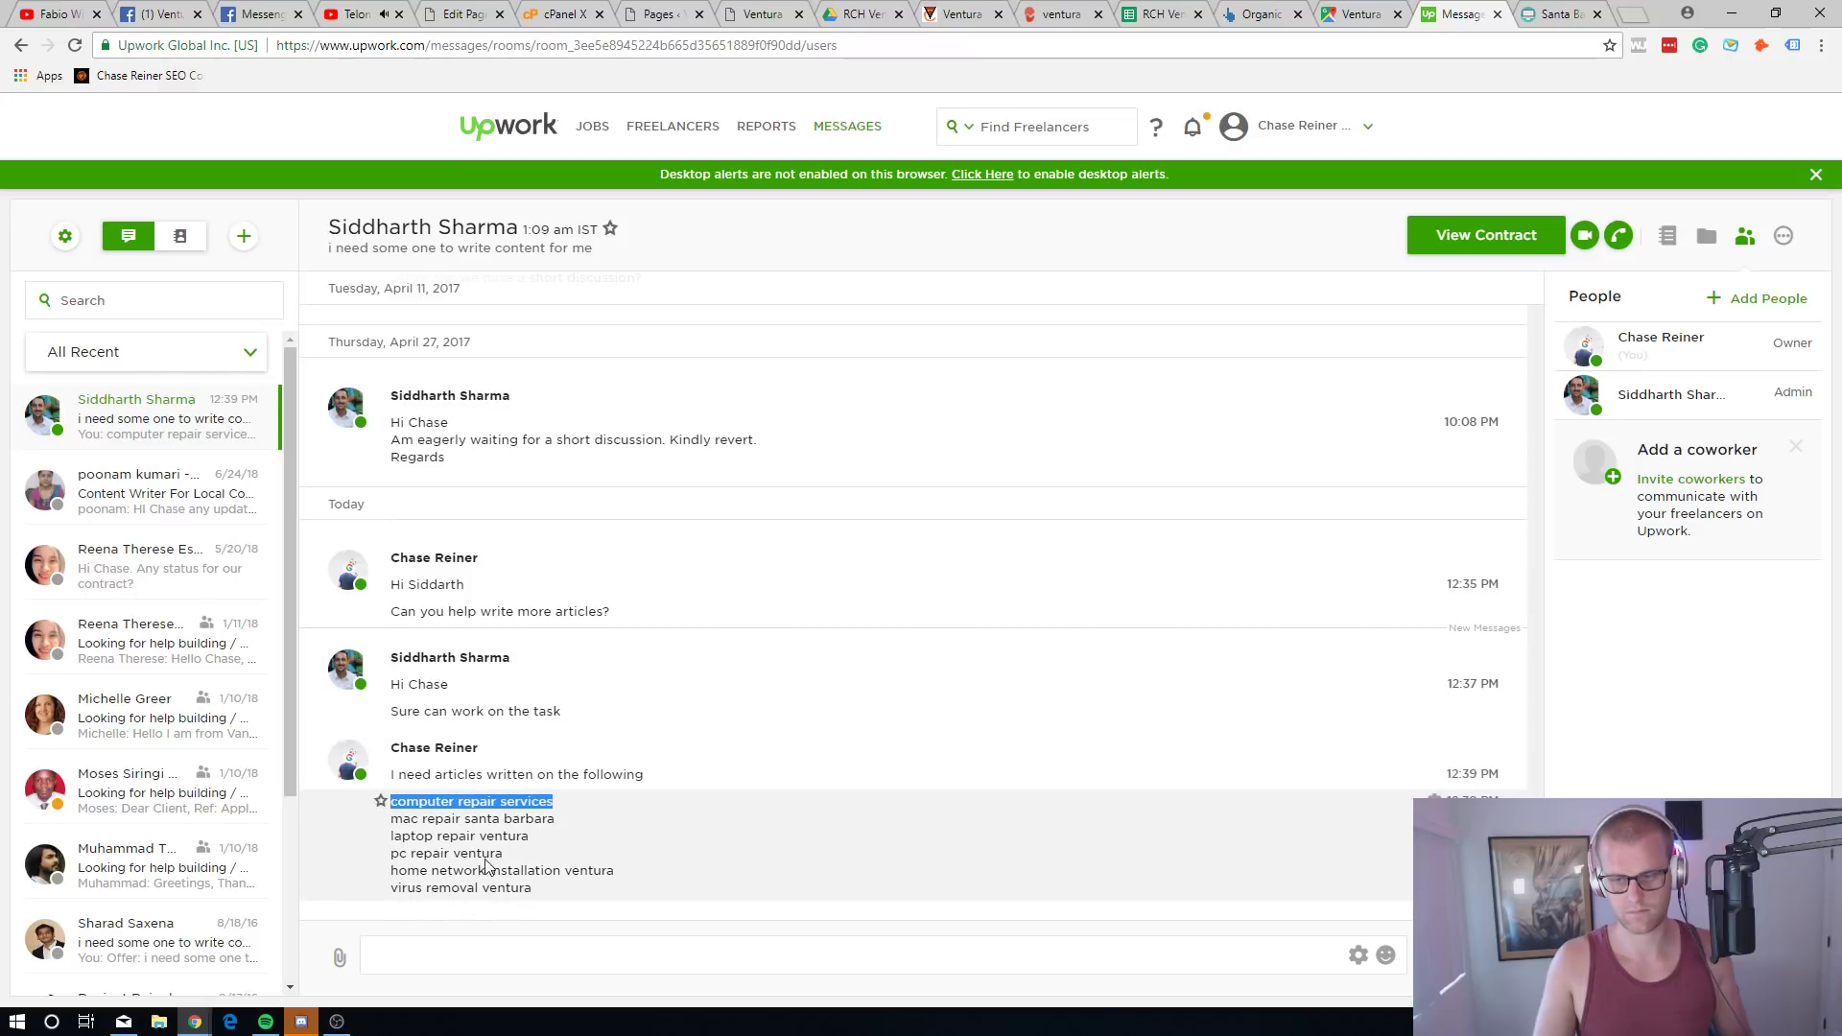
click(561, 961)
key(ctrl+v)
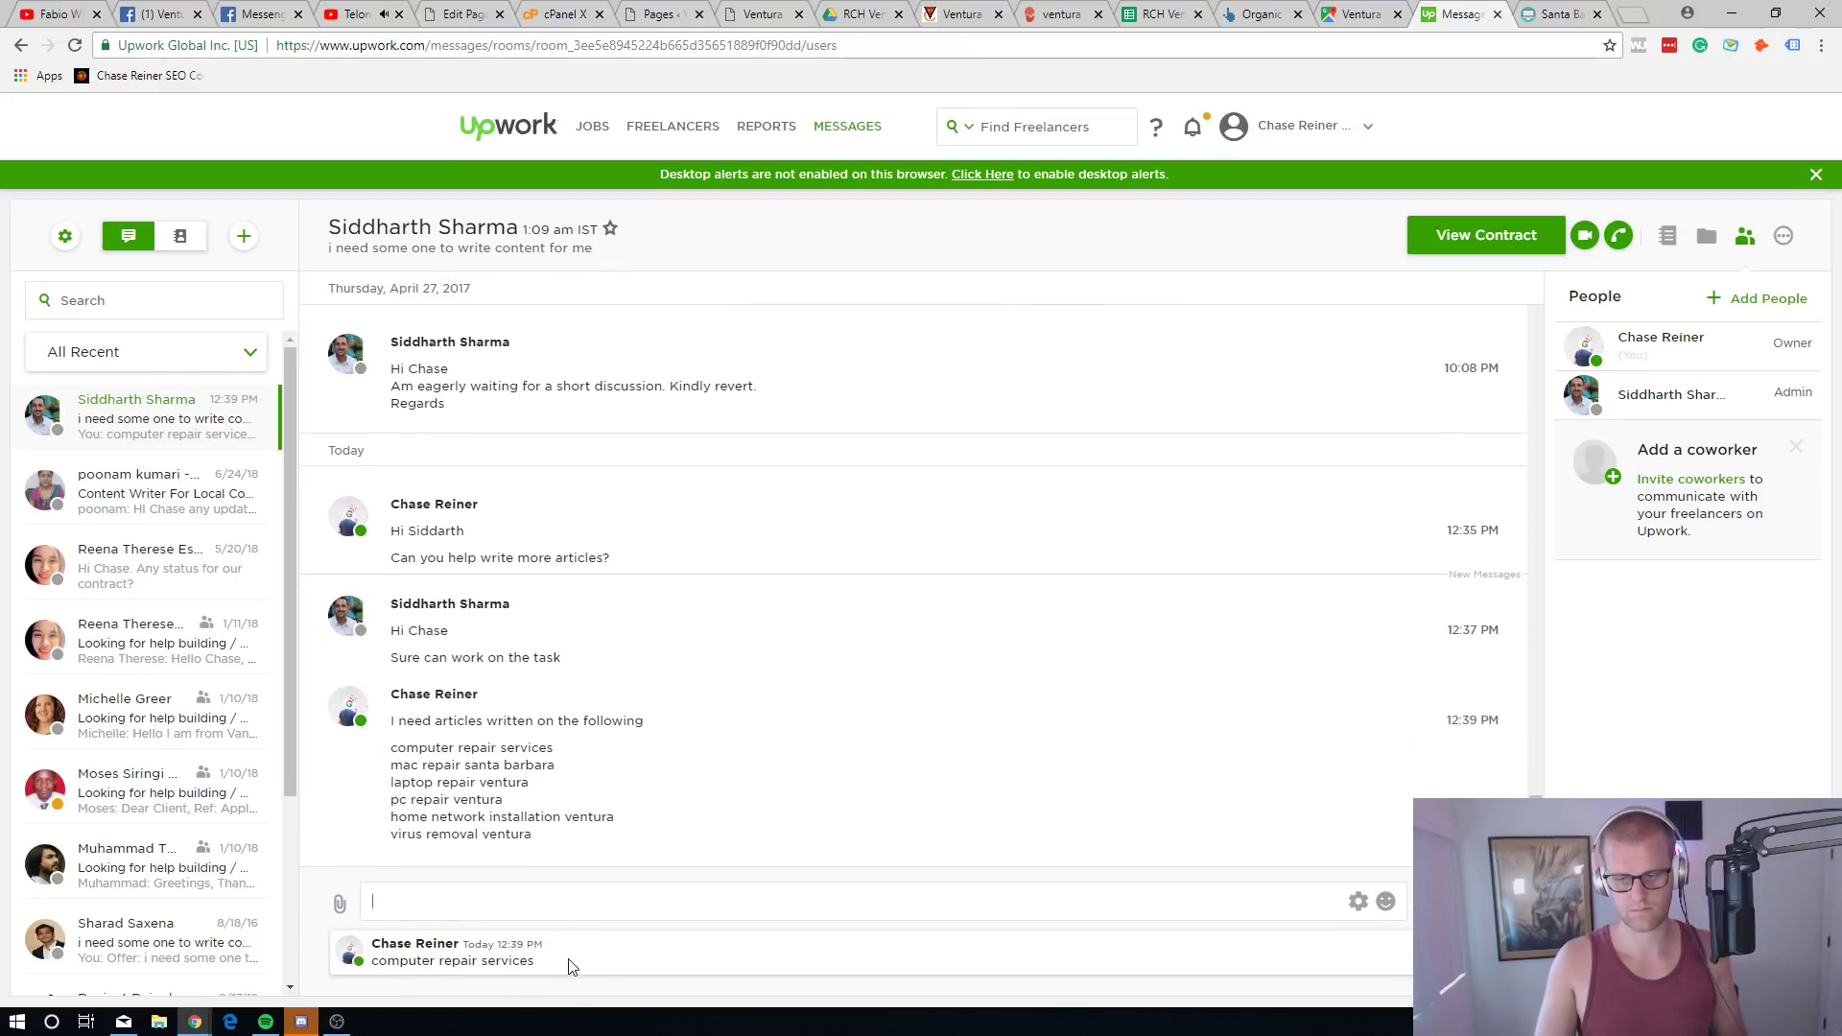
key(ctrl+v)
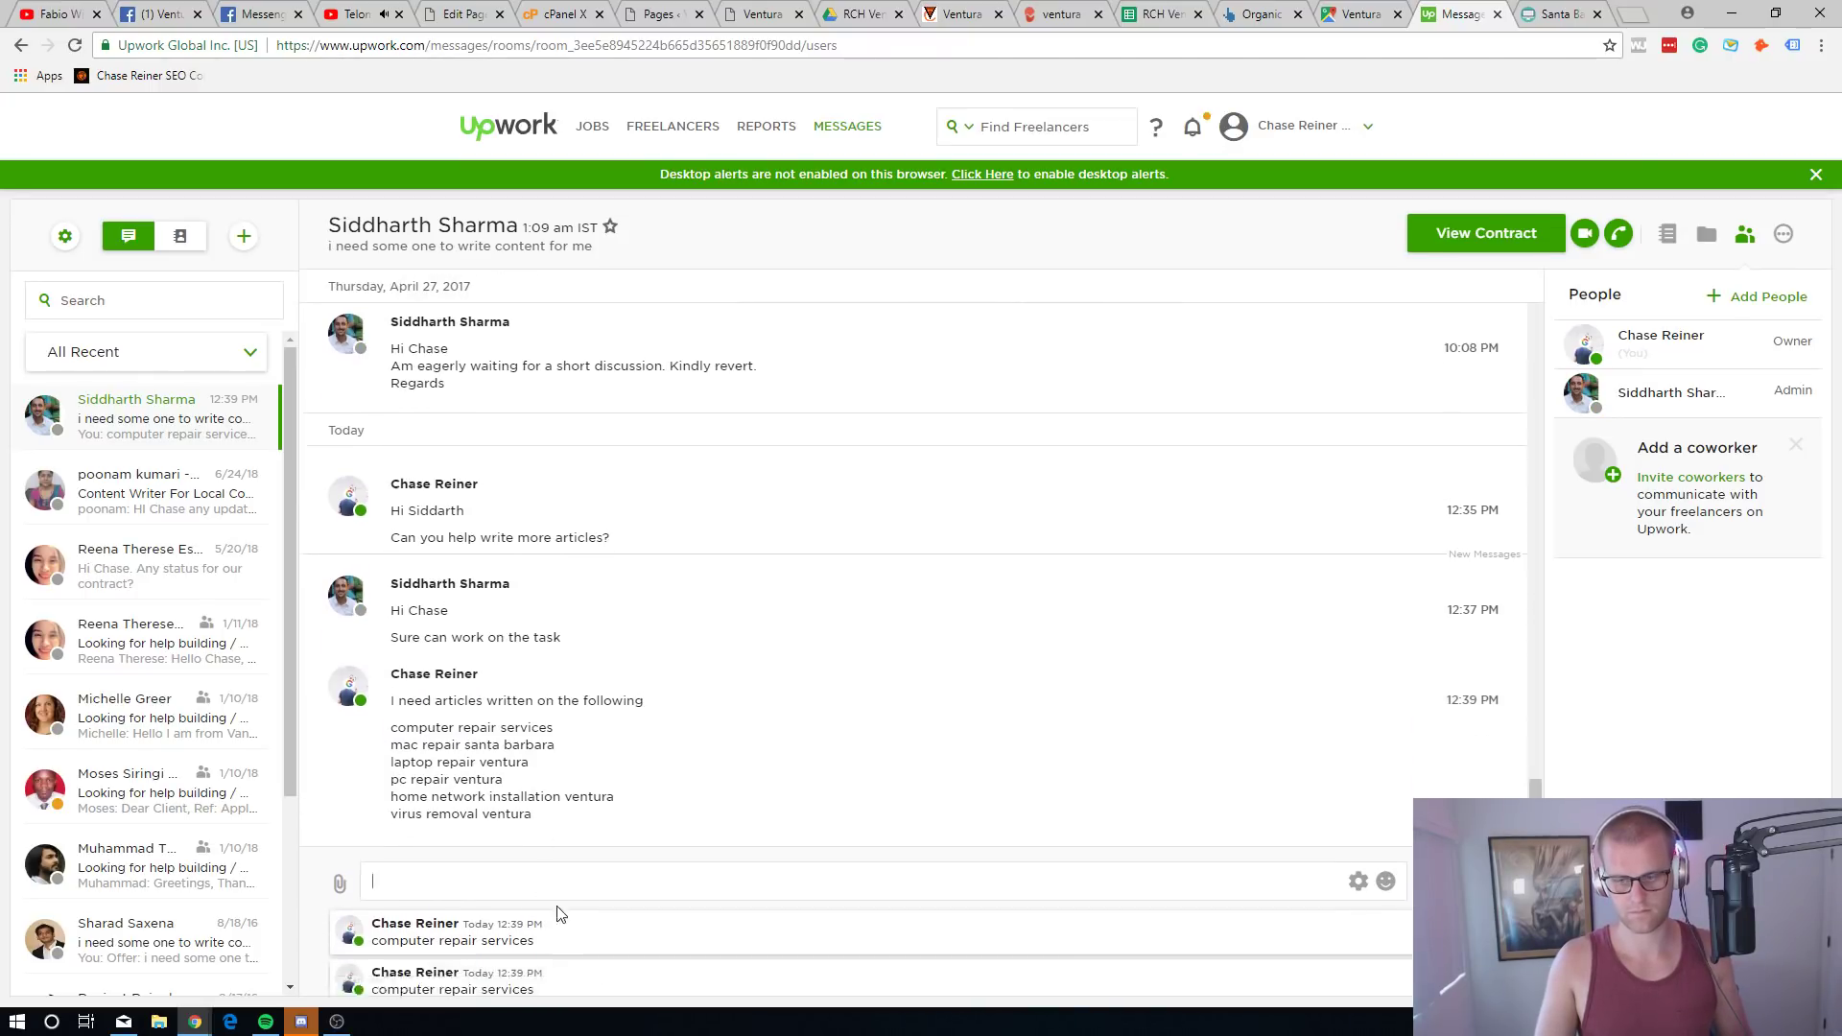
key(BackSpace)
key(BackSpace)
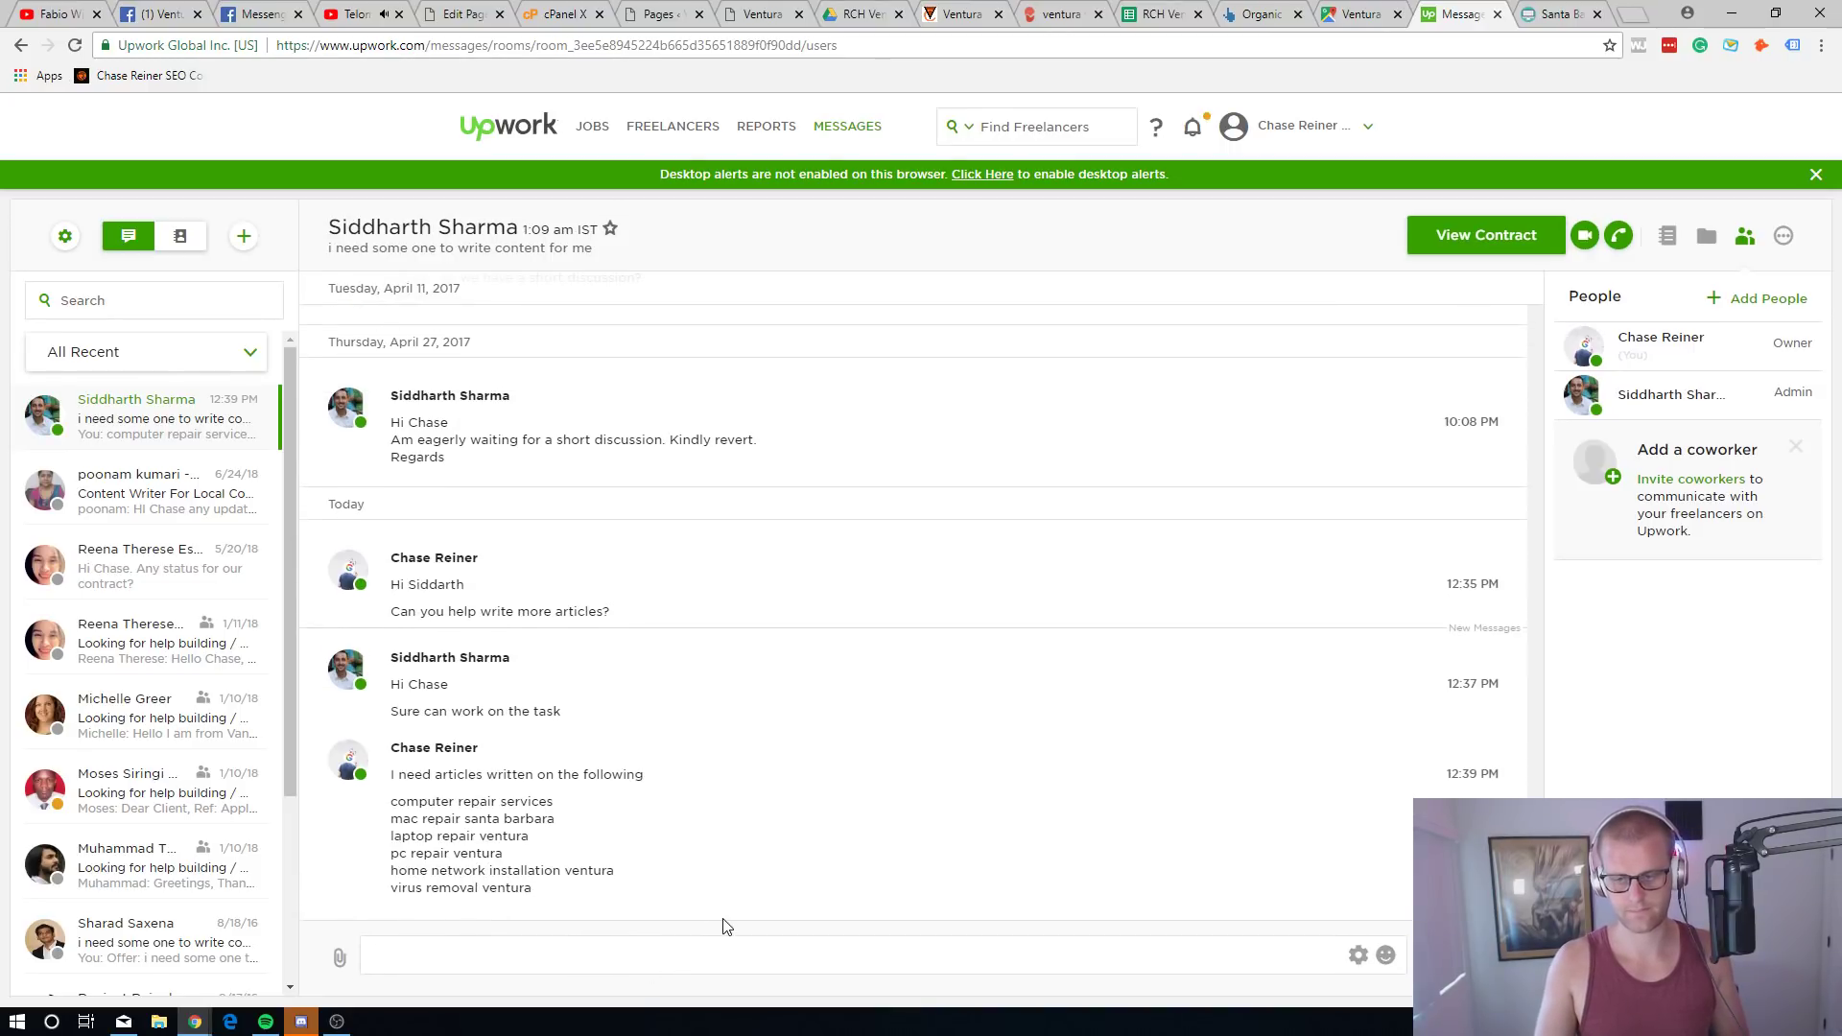
text(oops)
key(Return)
text(sorry)
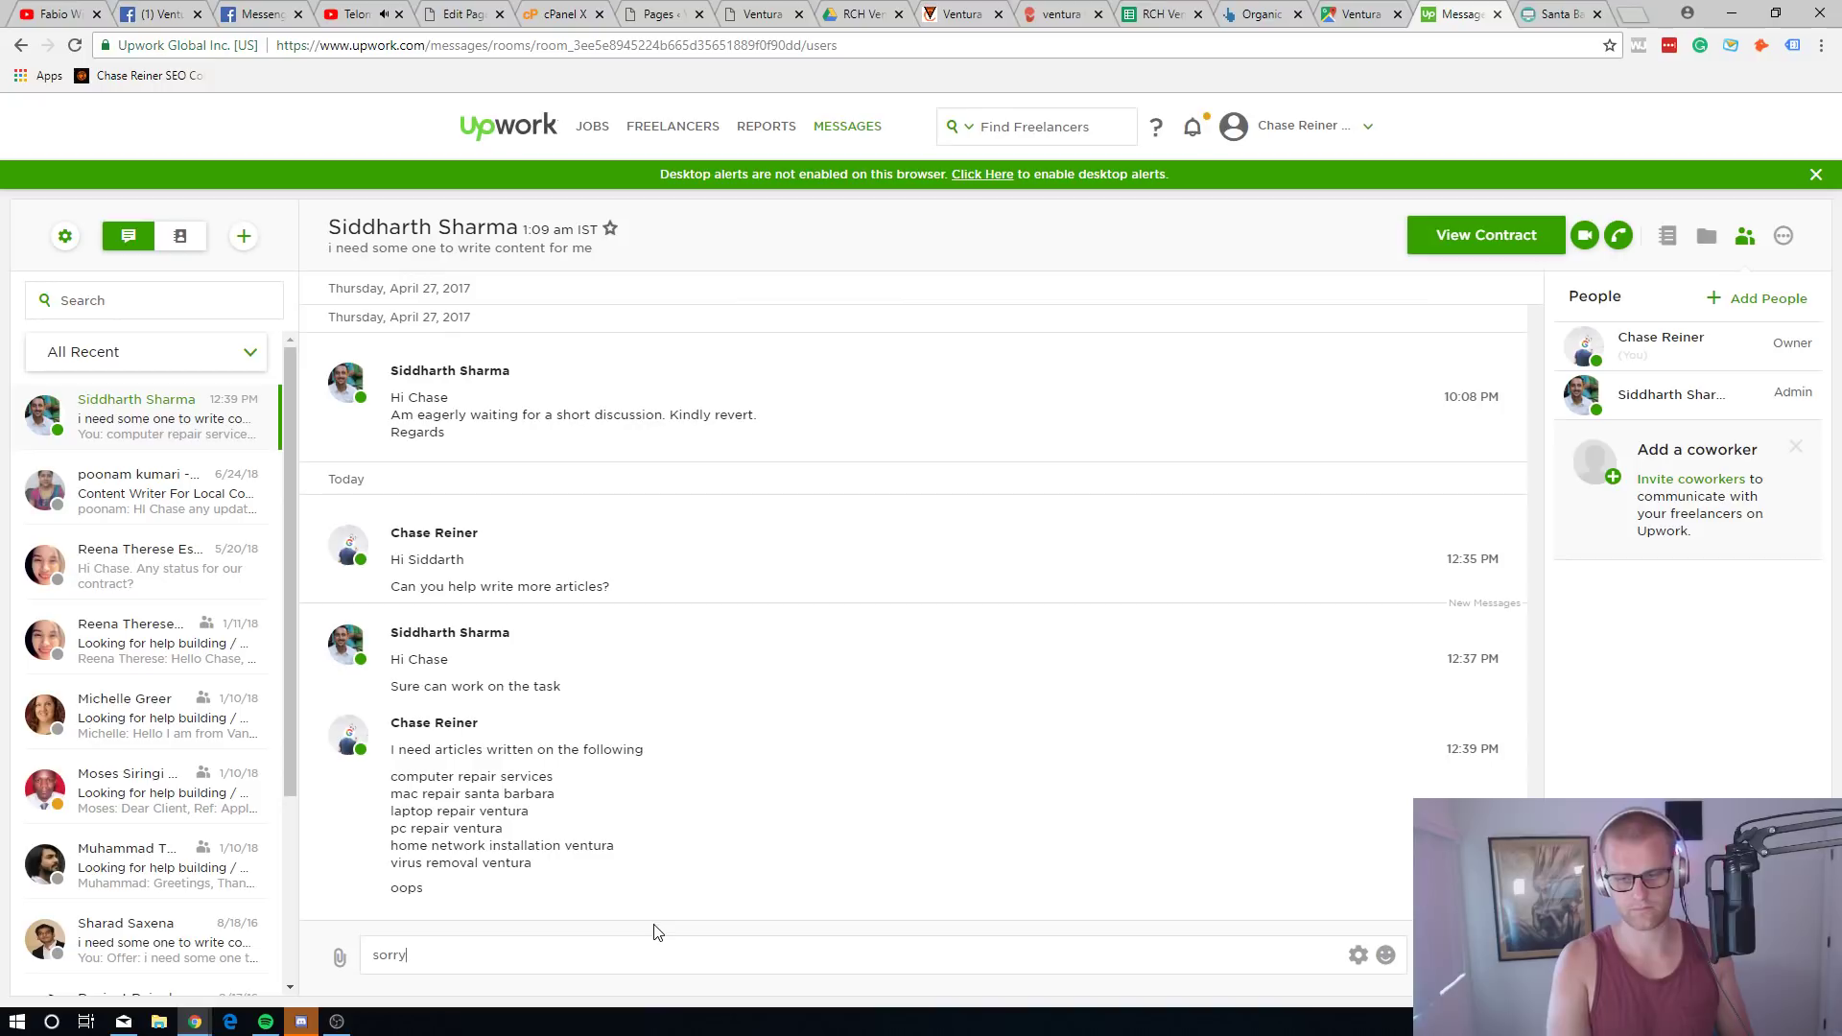
key(Return)
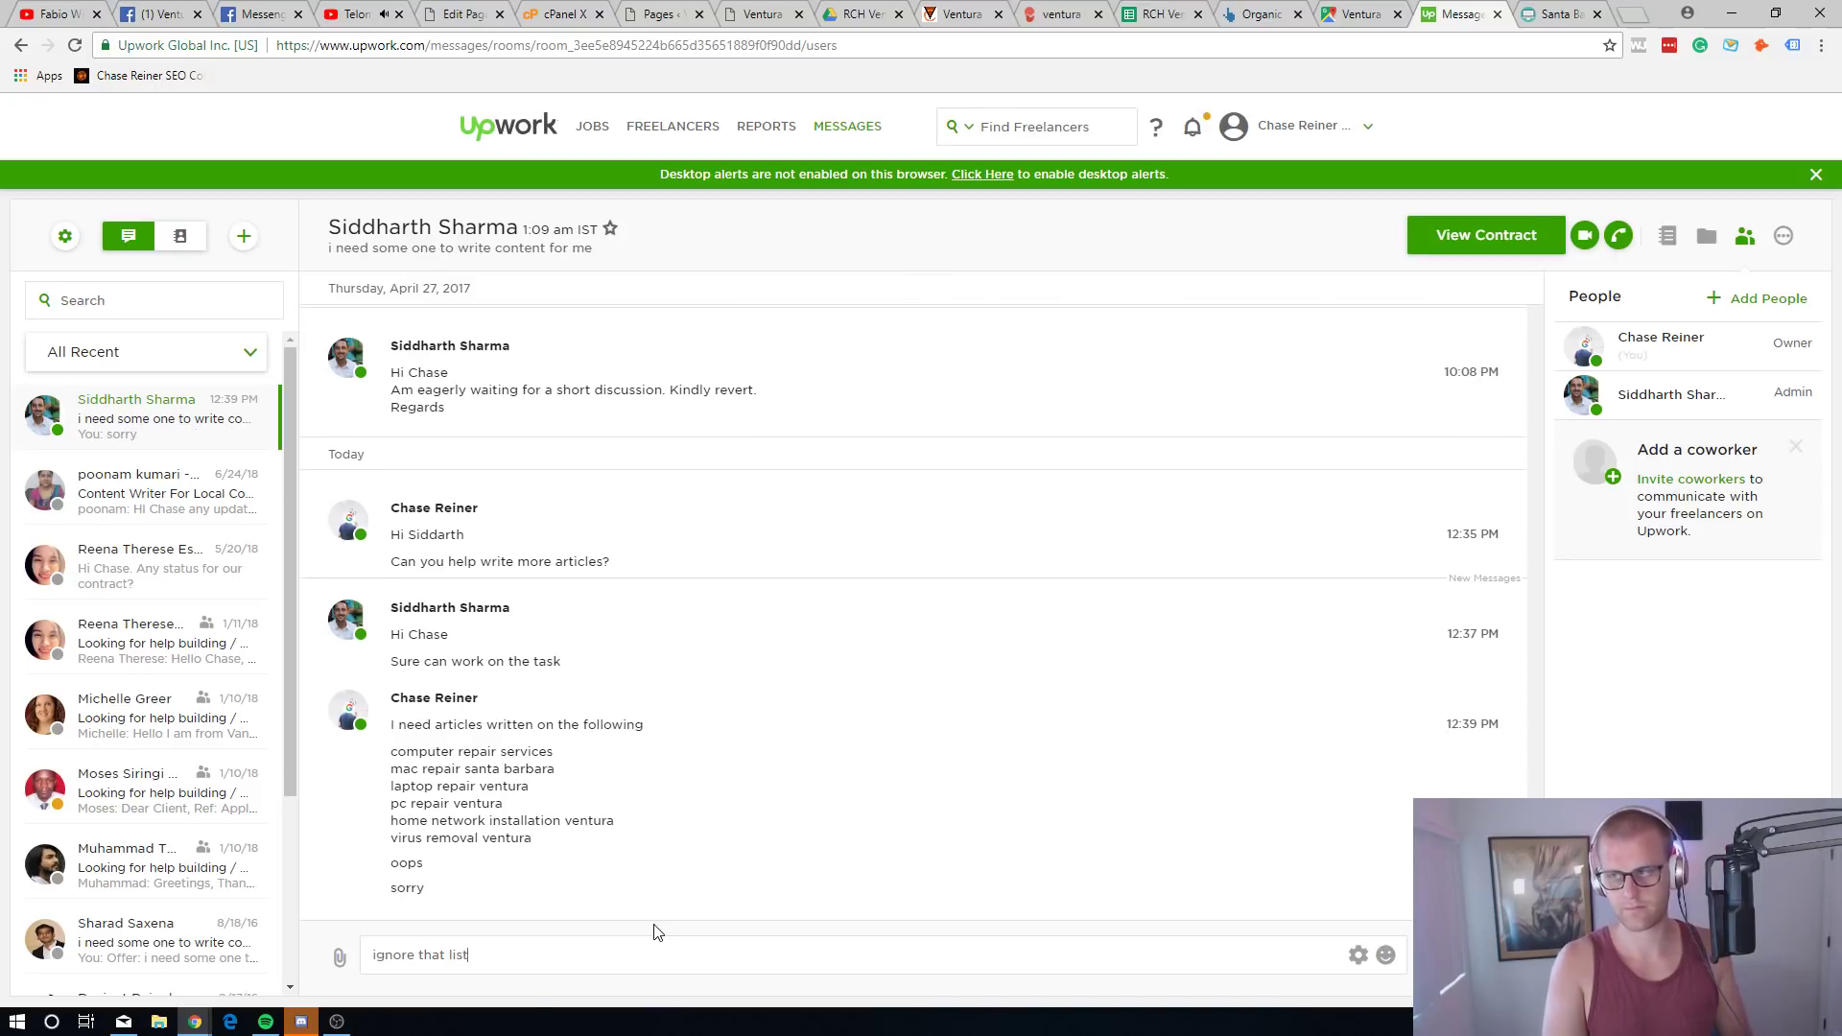
key(Return)
Change the B6 and B5 keywords to 'mac repair ventura' and 'computer repair services ventura'
click(1163, 14)
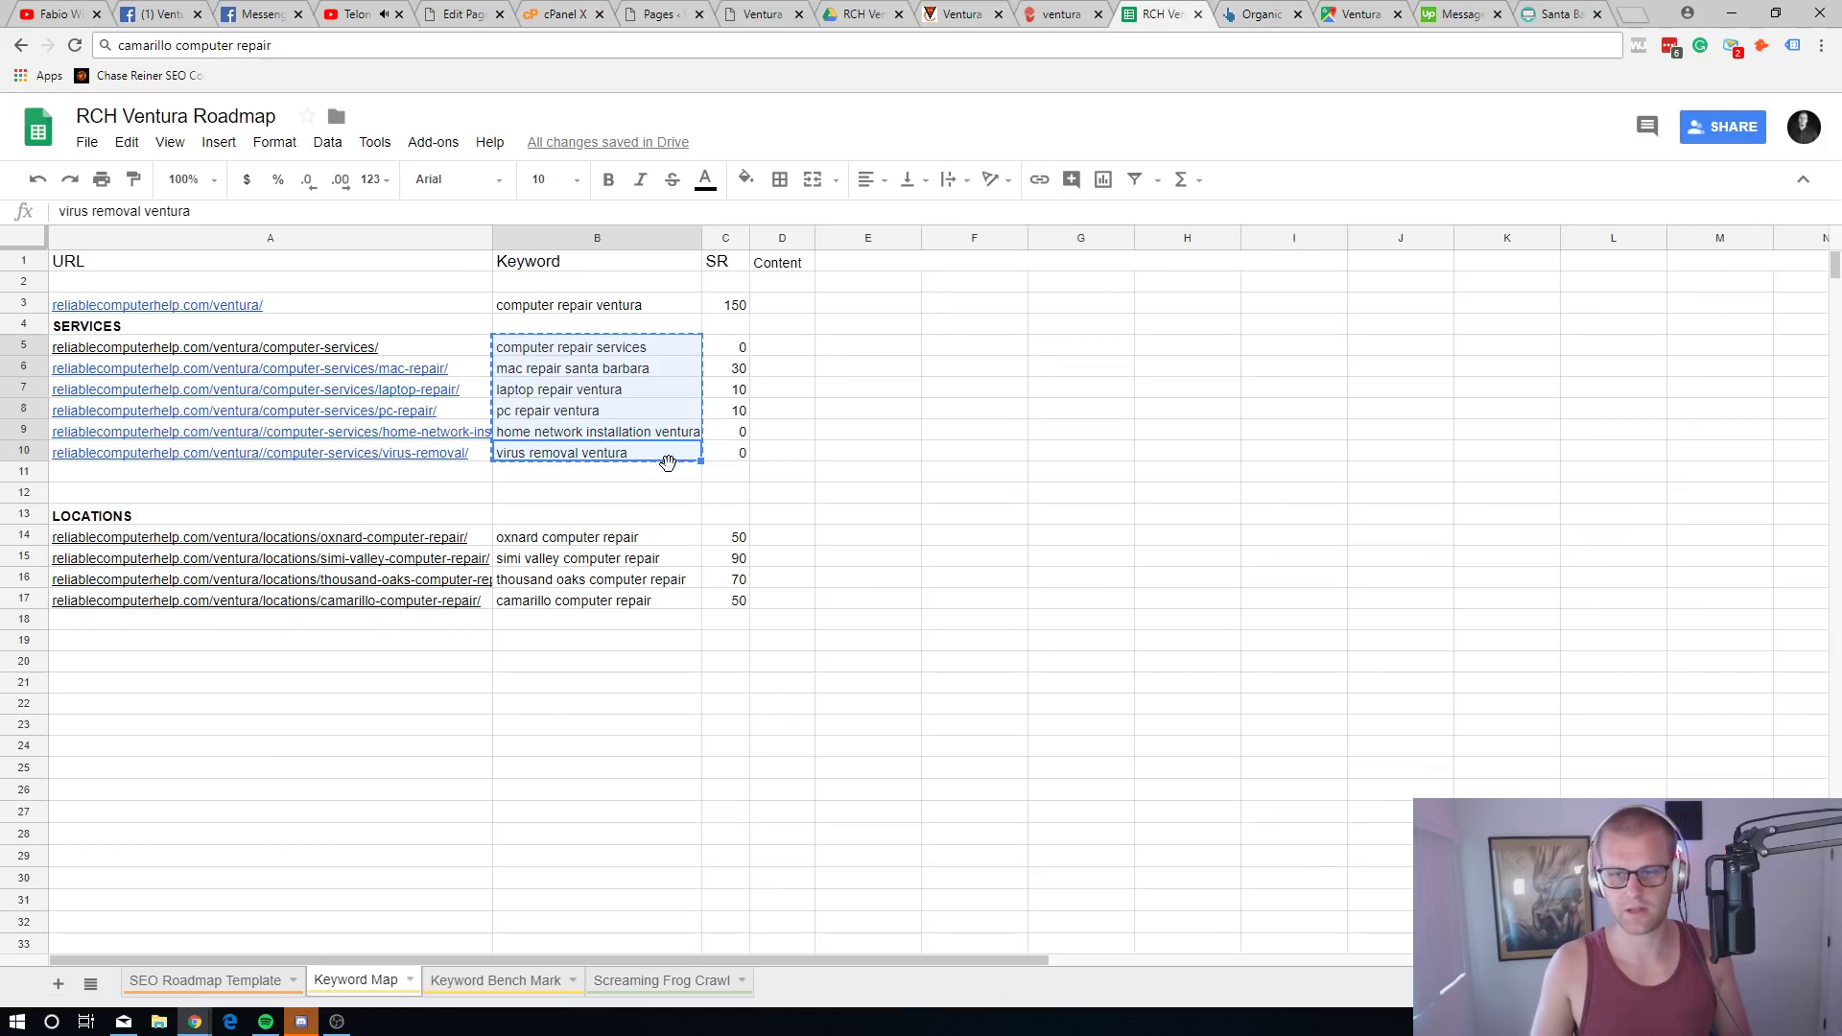
double_click(595, 365)
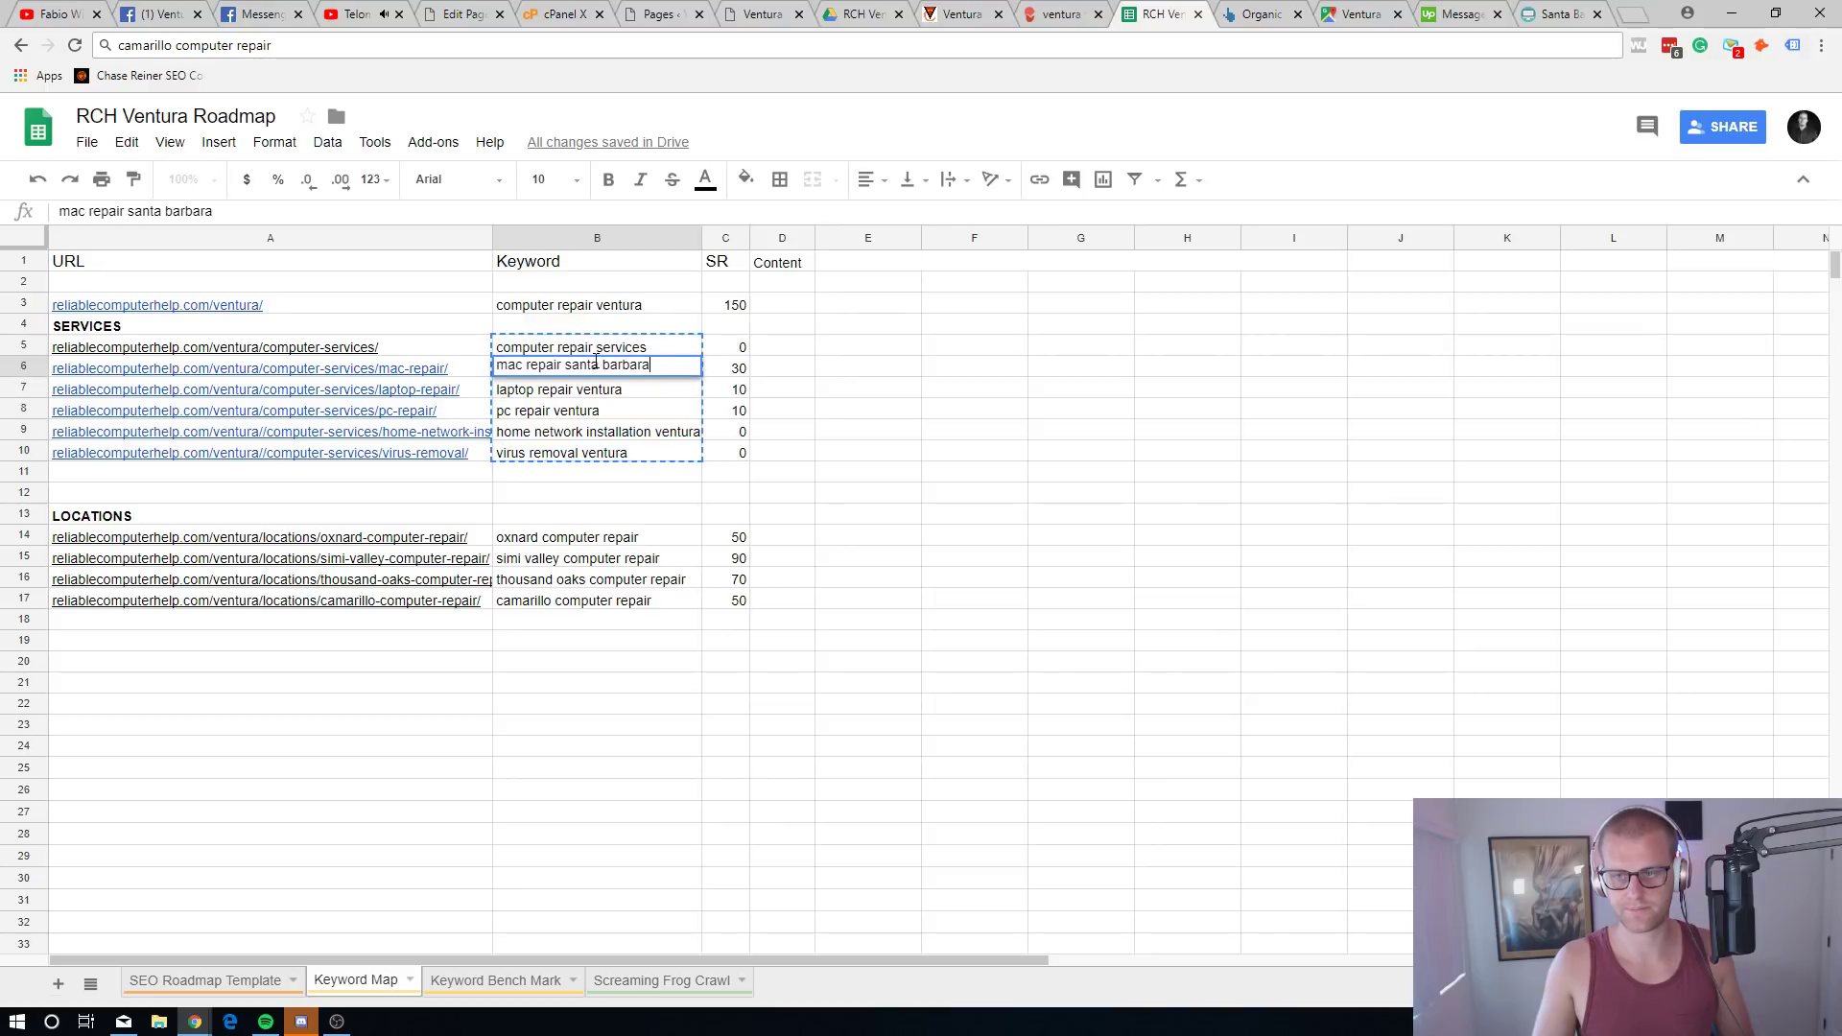
drag(571, 361, 765, 358)
text(ventu)
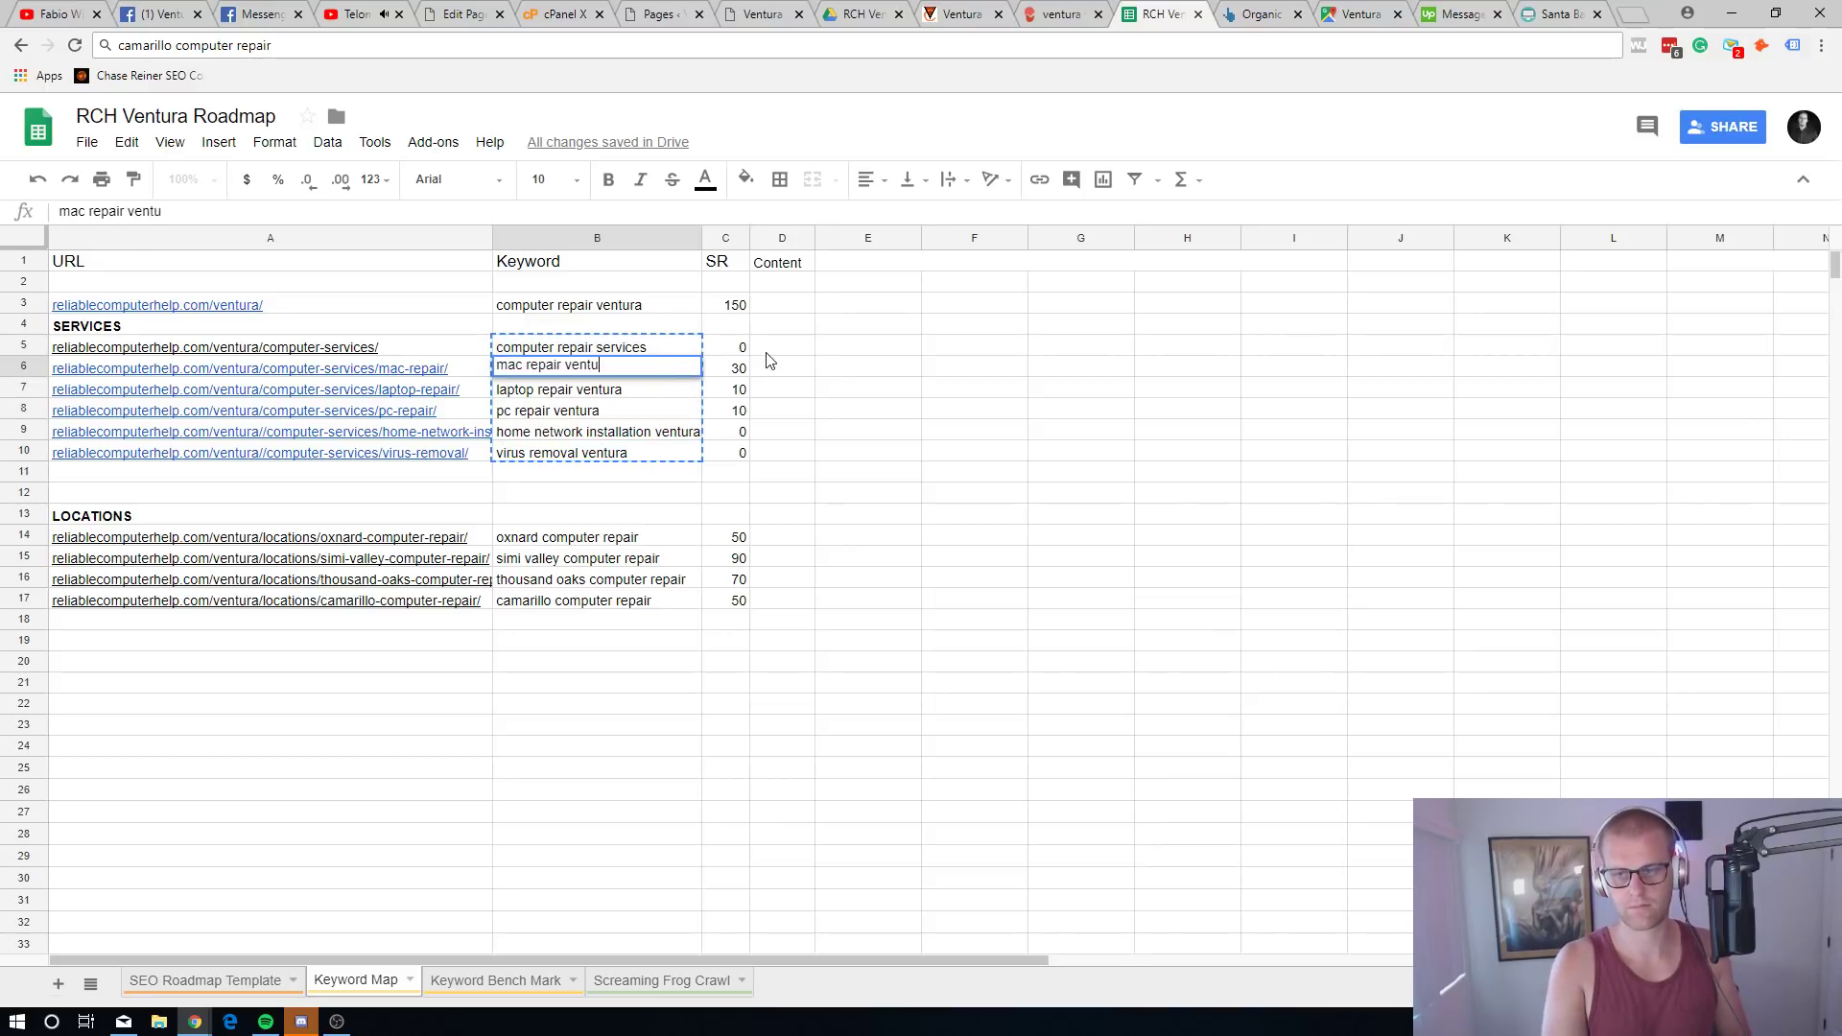
double_click(661, 351)
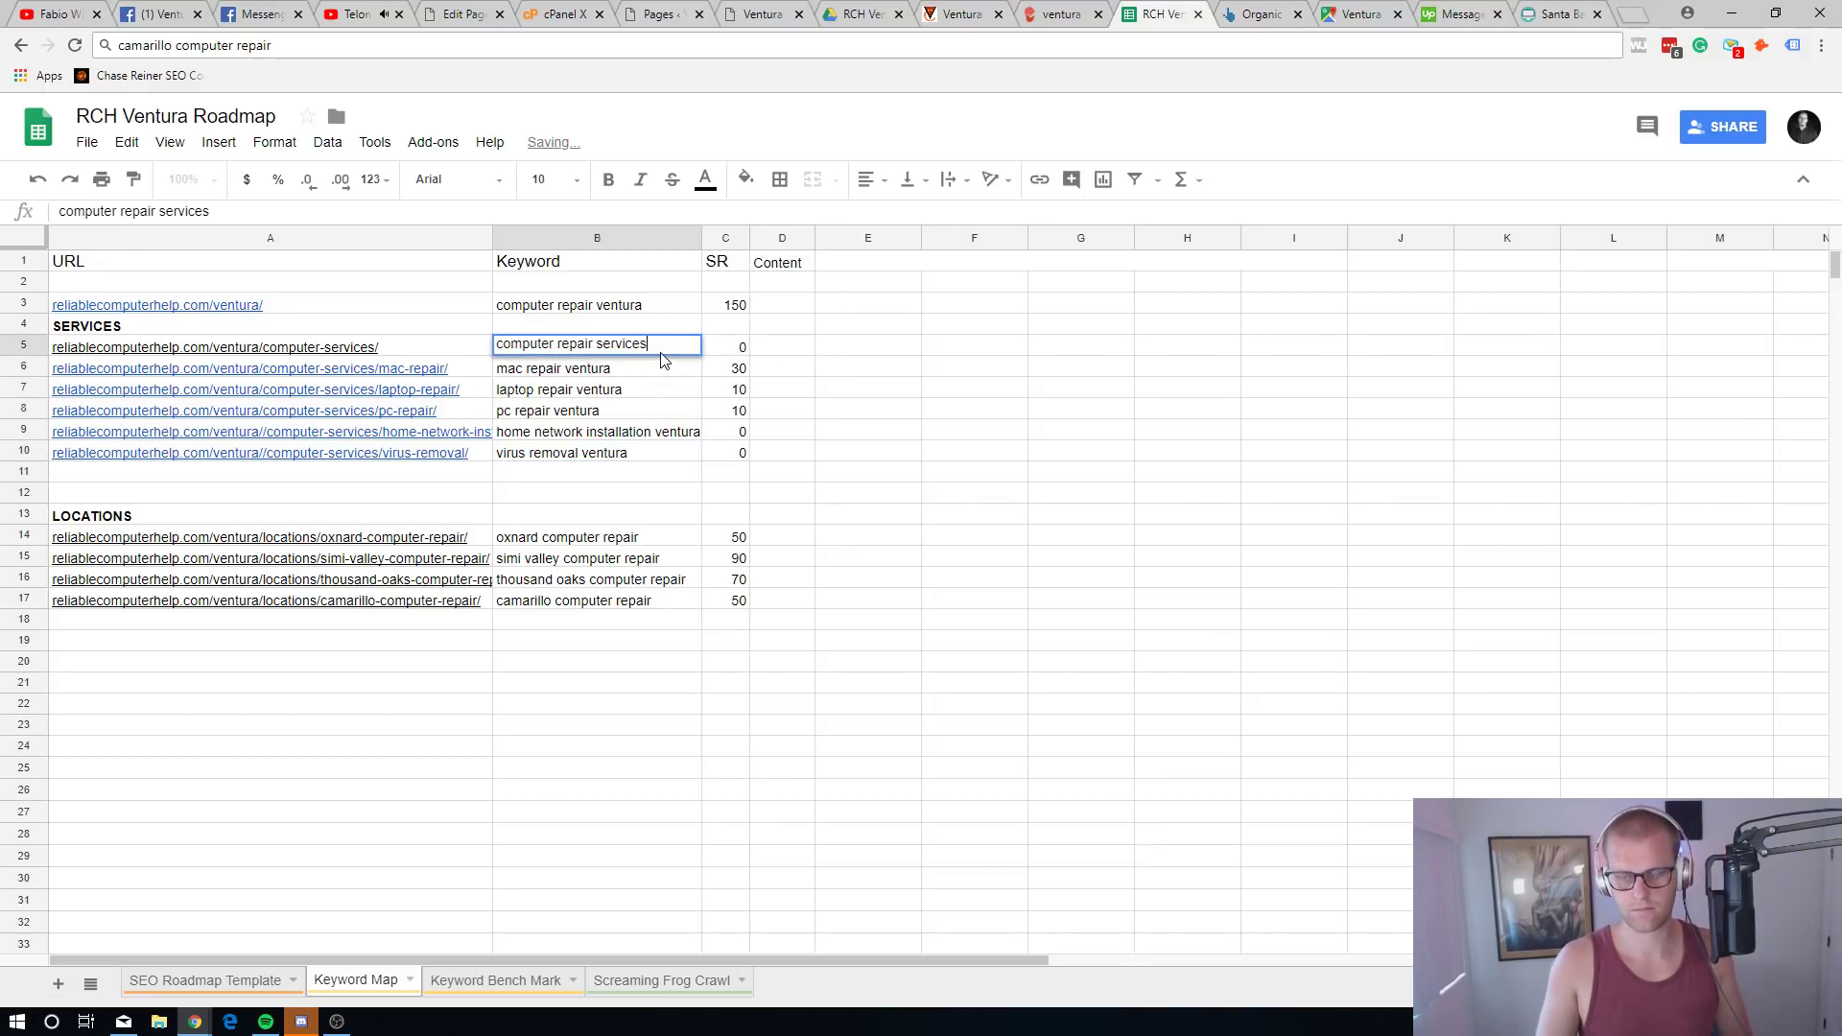
click(662, 682)
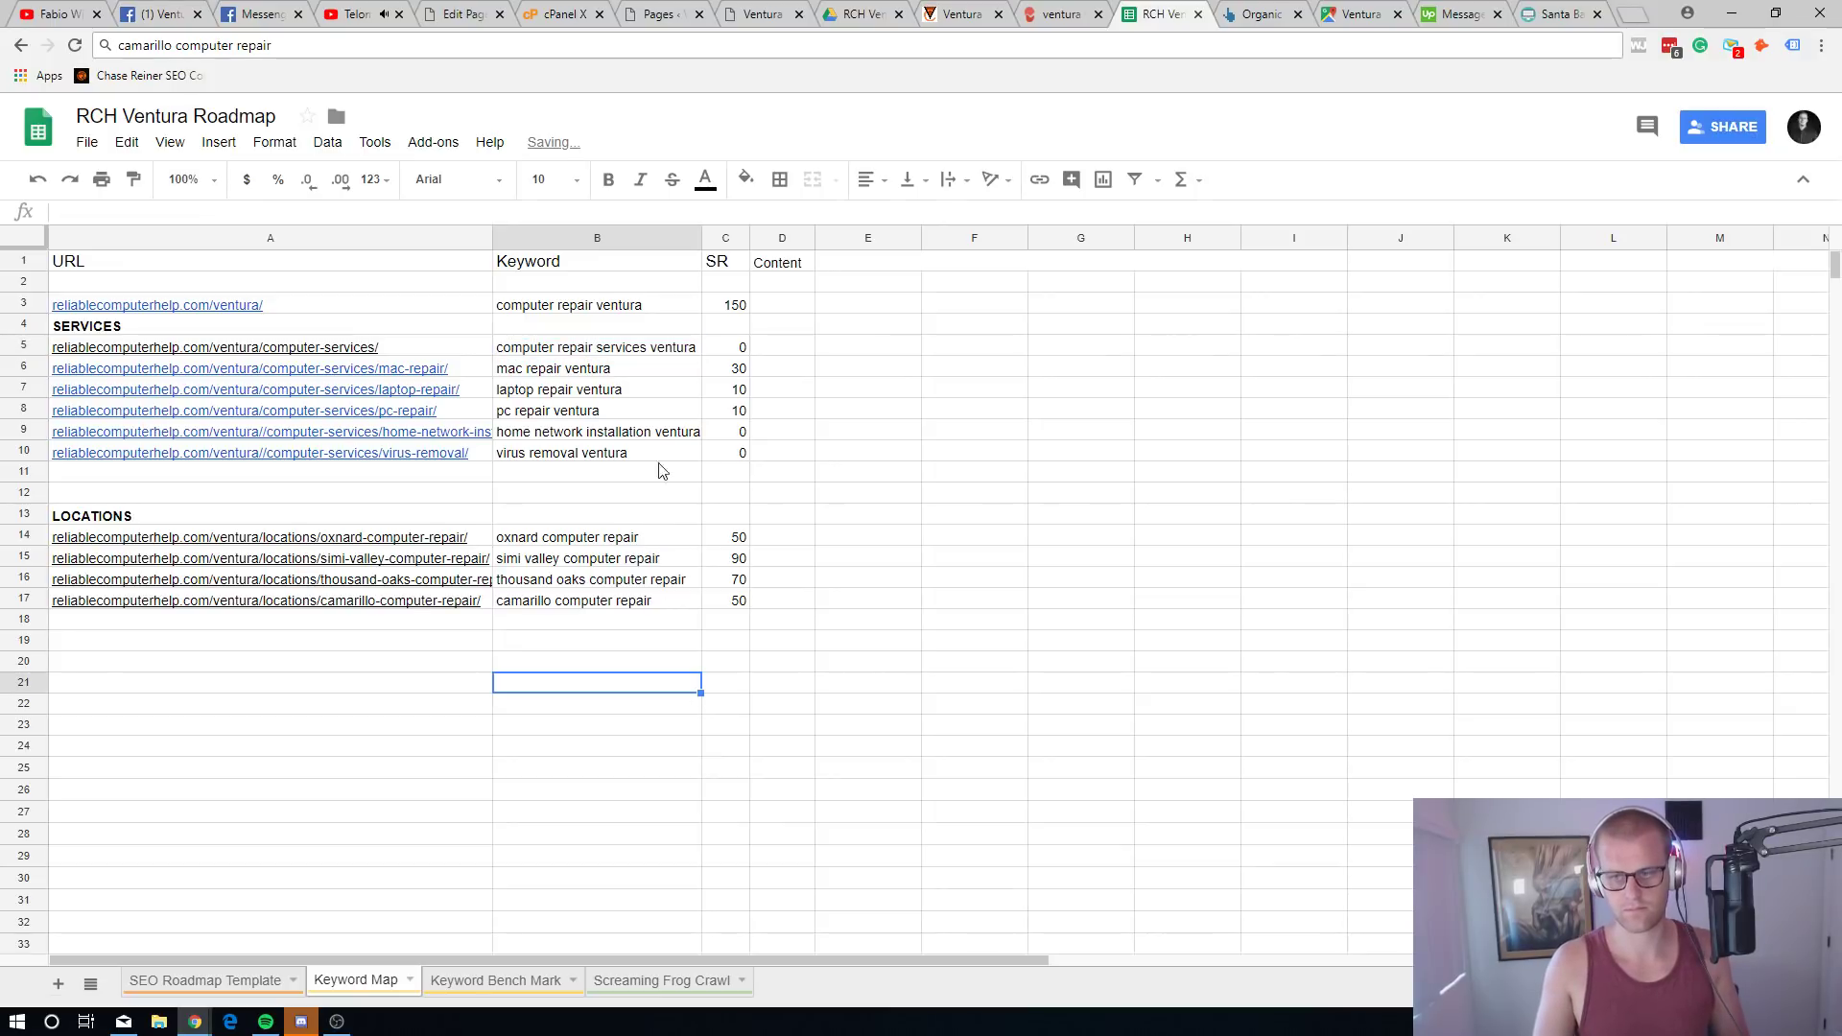
click(661, 451)
Copy the six keywords in B5:B10 into a new Upwork message to the writer
shift+click(646, 338)
key(ctrl+c)
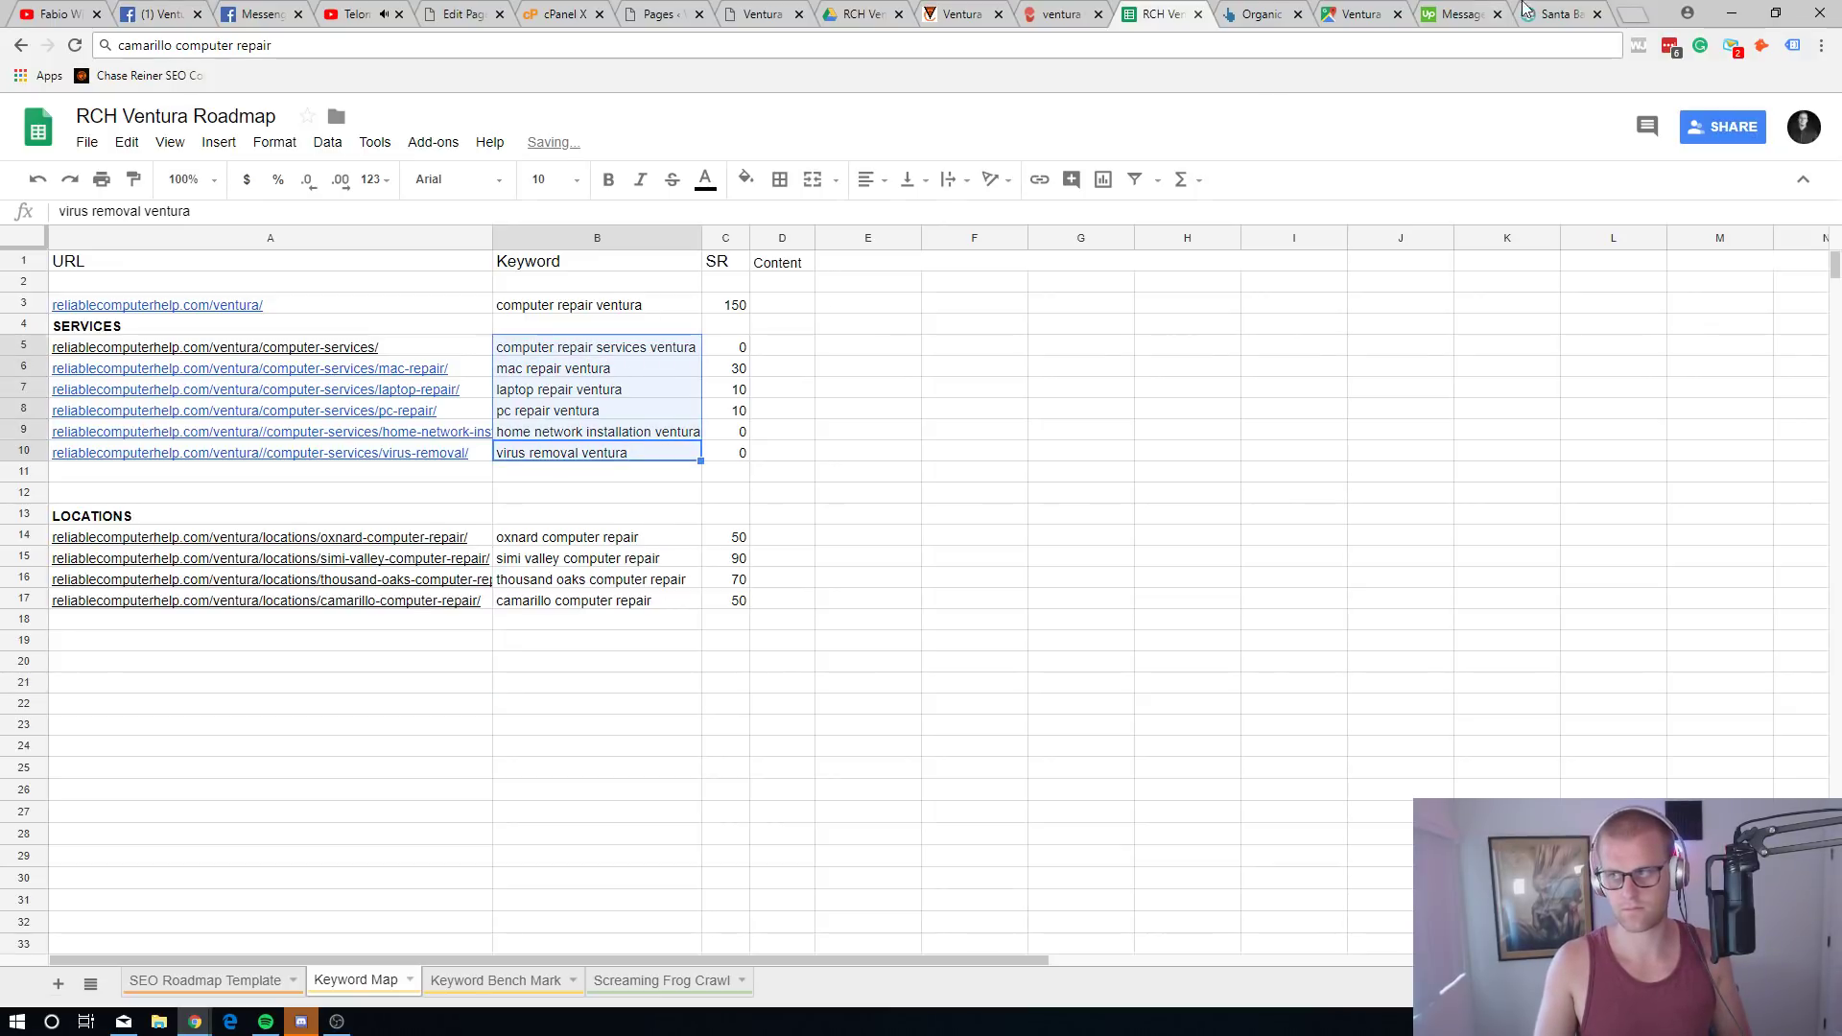
click(1514, 12)
key(ctrl+v)
Send the Ventura keyword list, then a note that keywords appear 2-3 times tops
text(\)
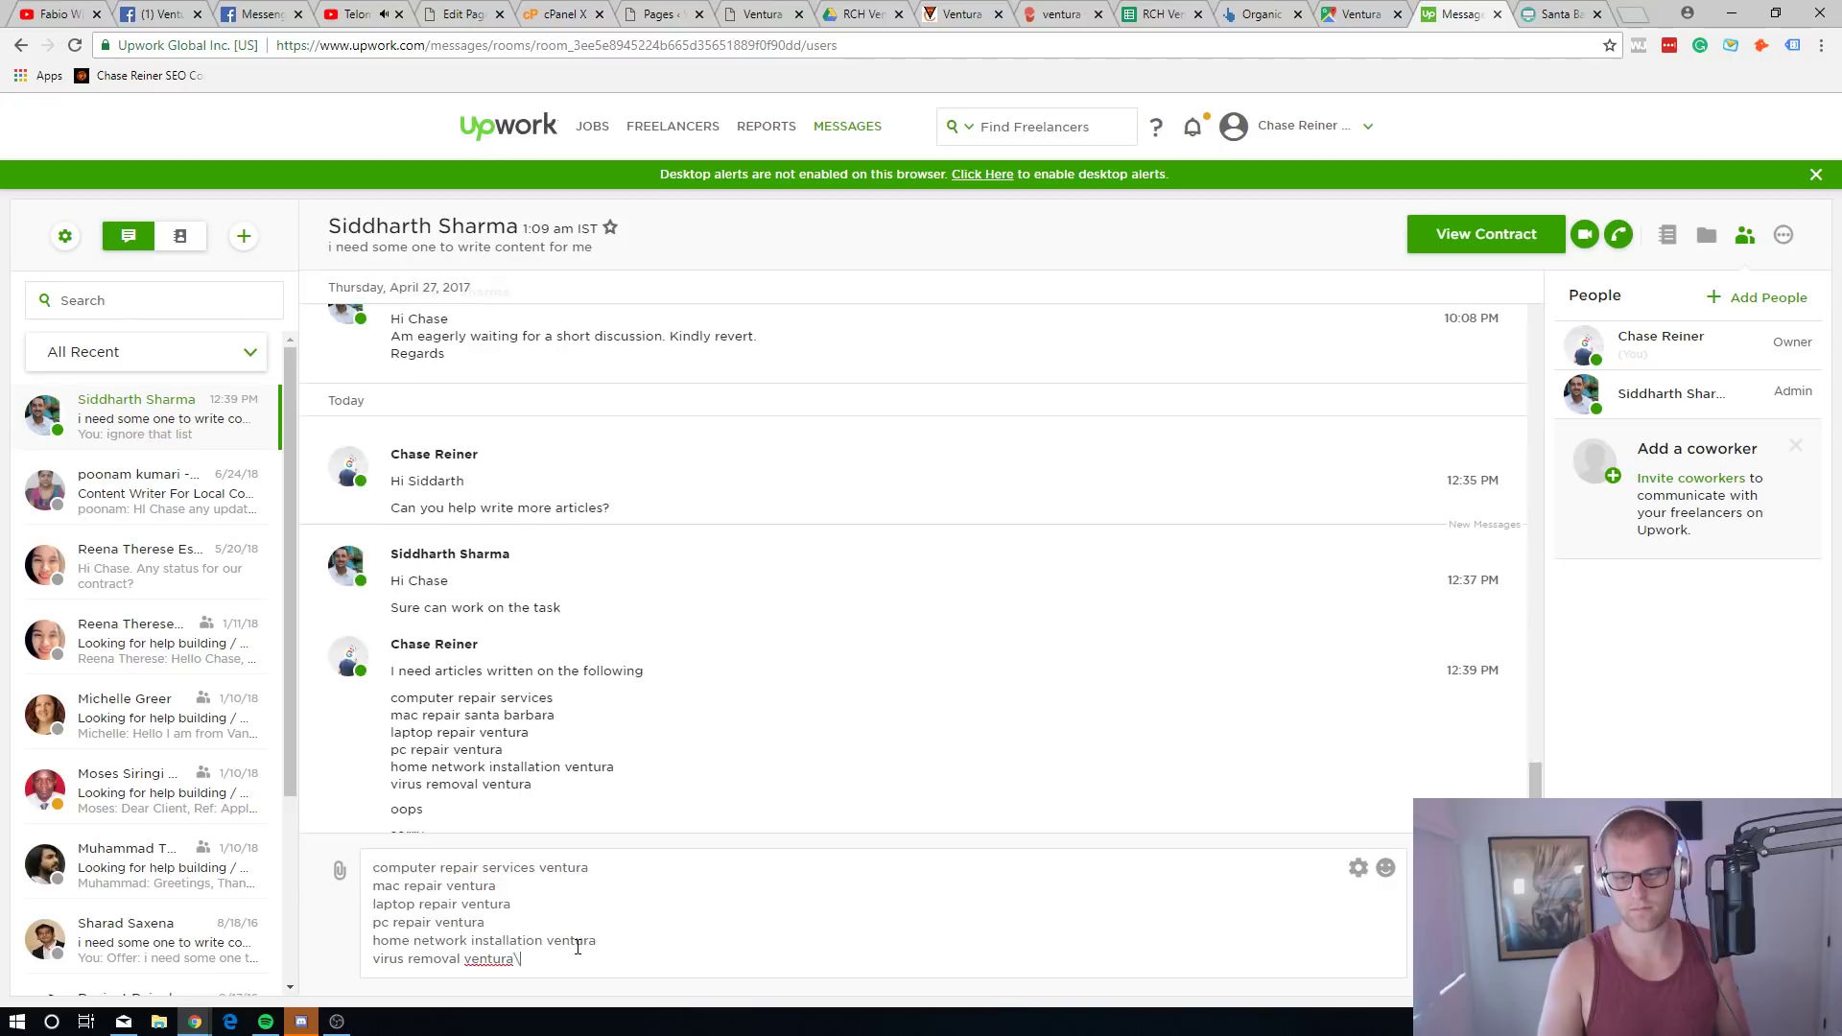
key(Return)
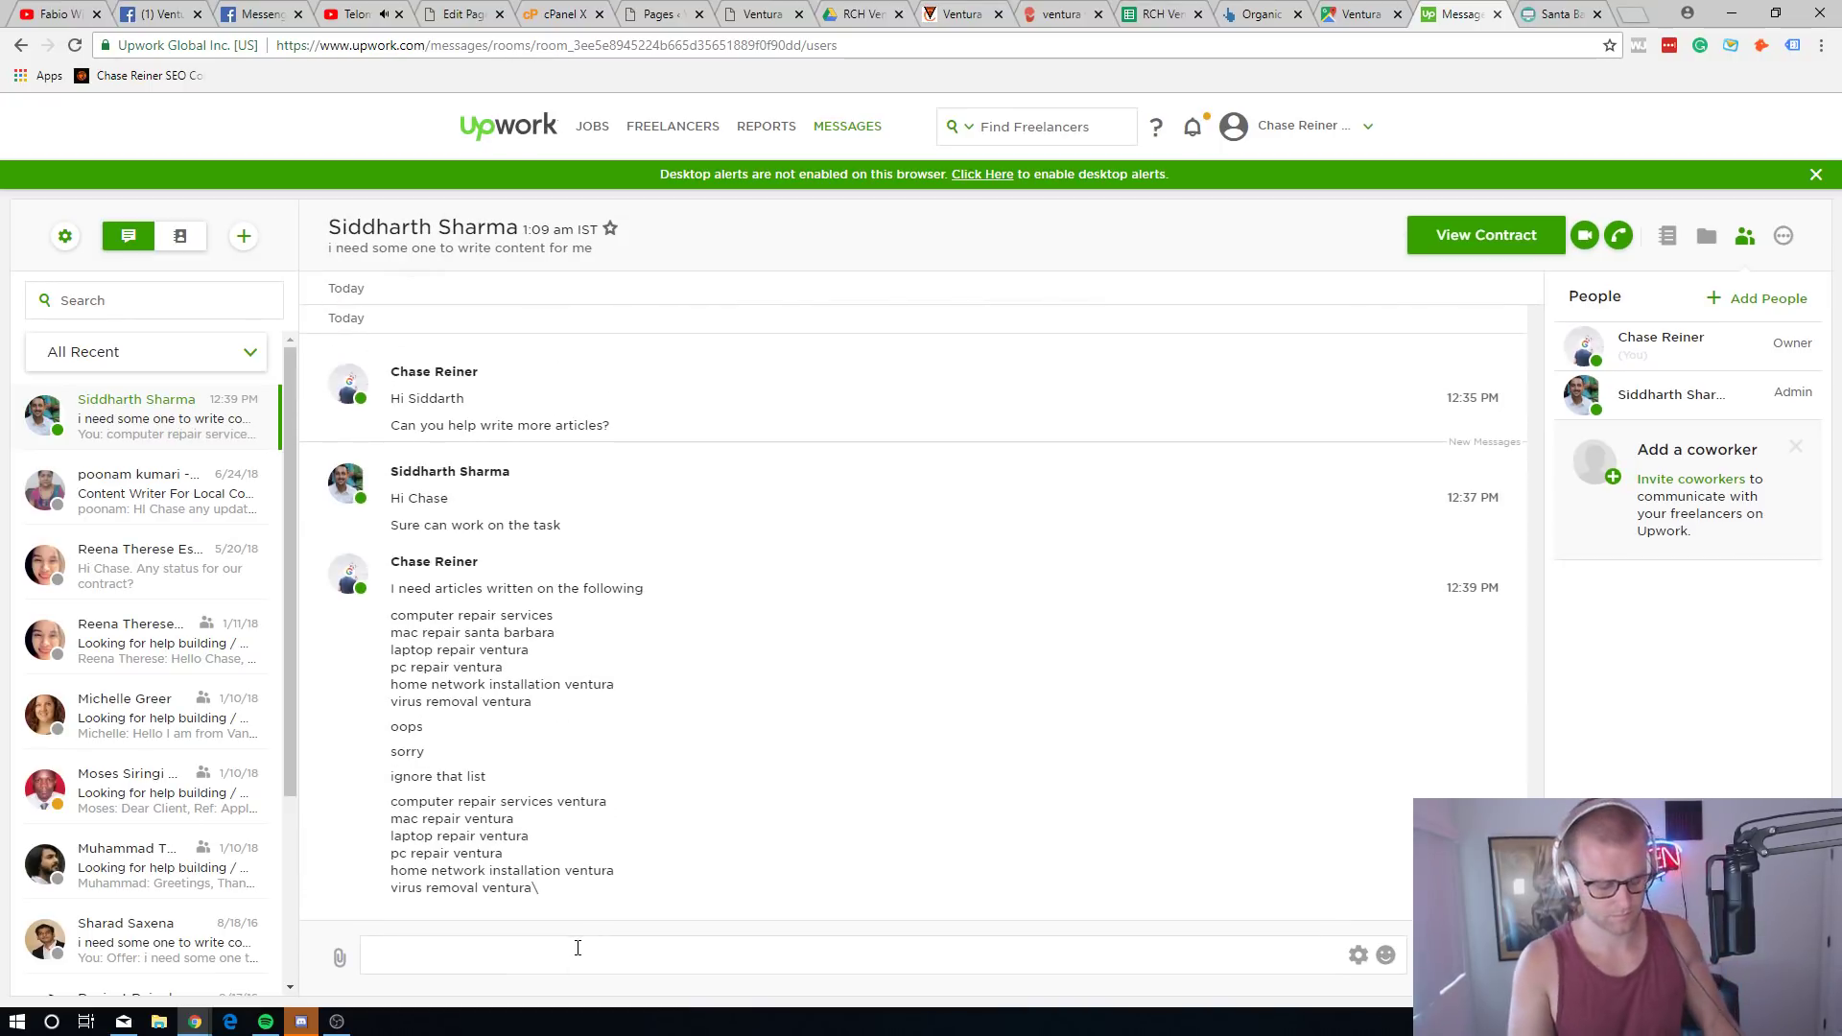
text(Key)
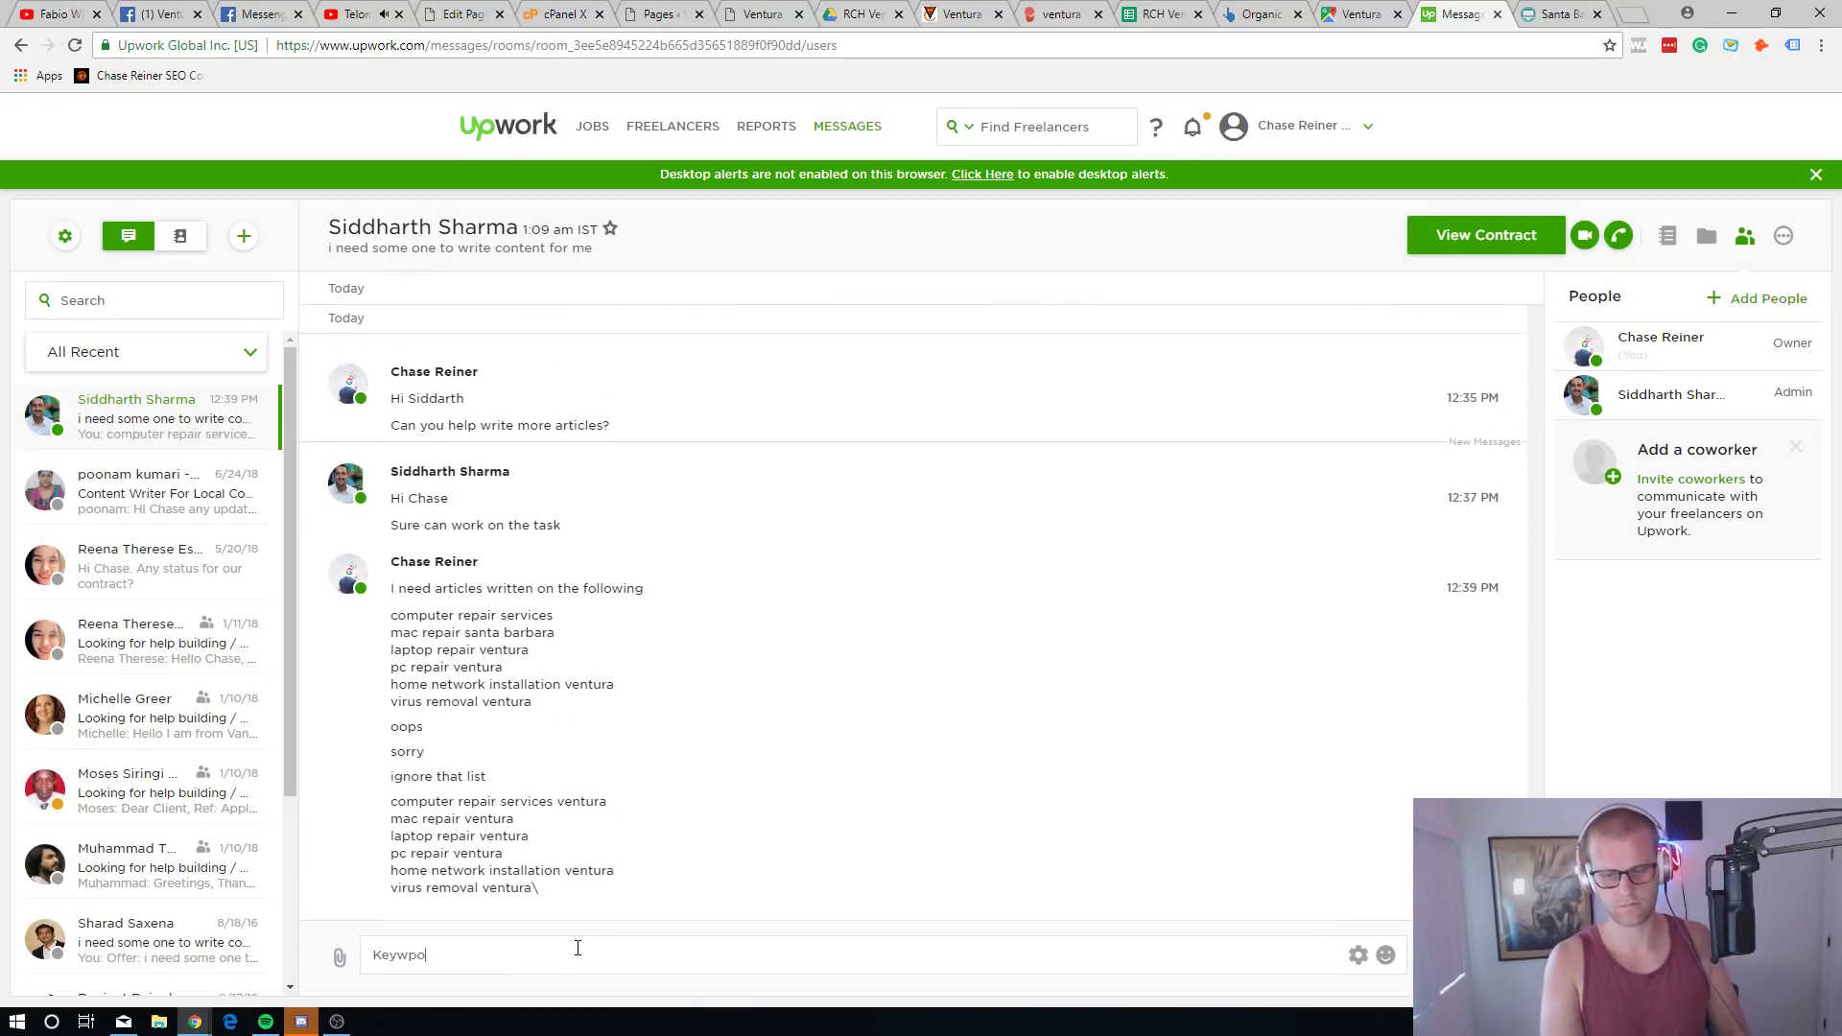
text(worfsd)
key(BackSpace)
key(BackSpace)
key(BackSpace)
text(ds sh)
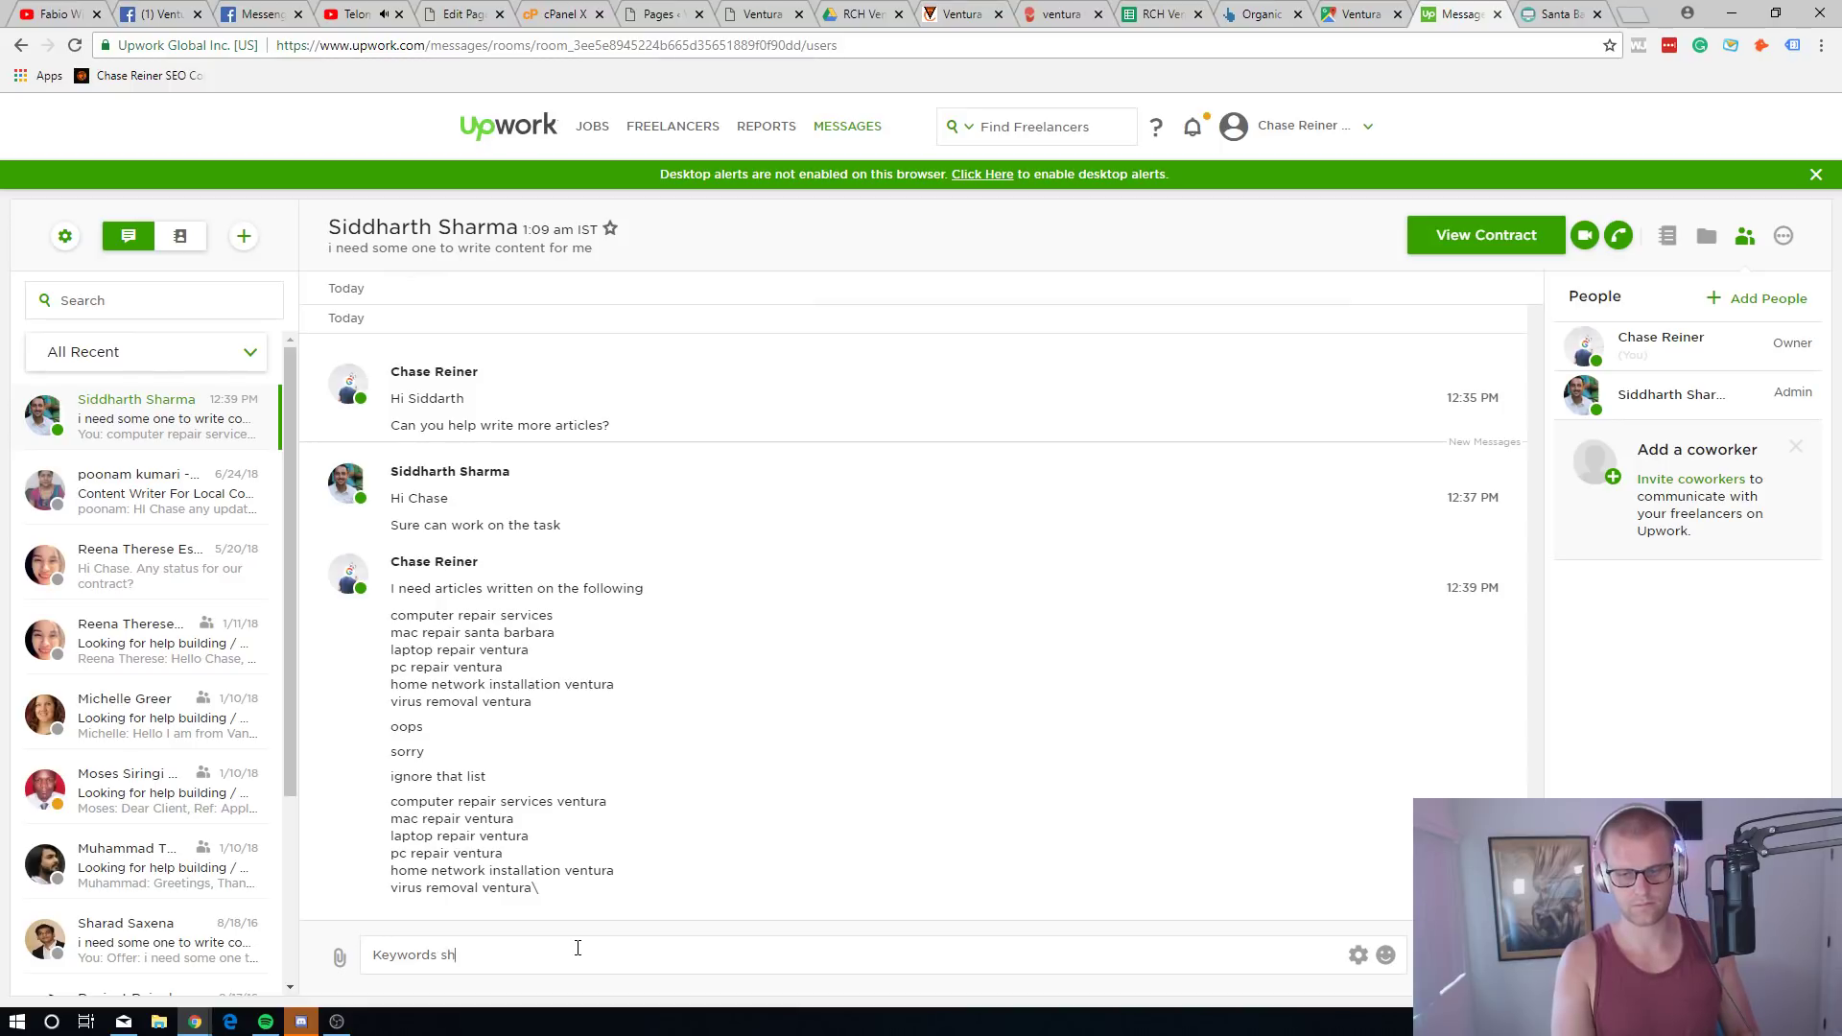
text(ould not be menti)
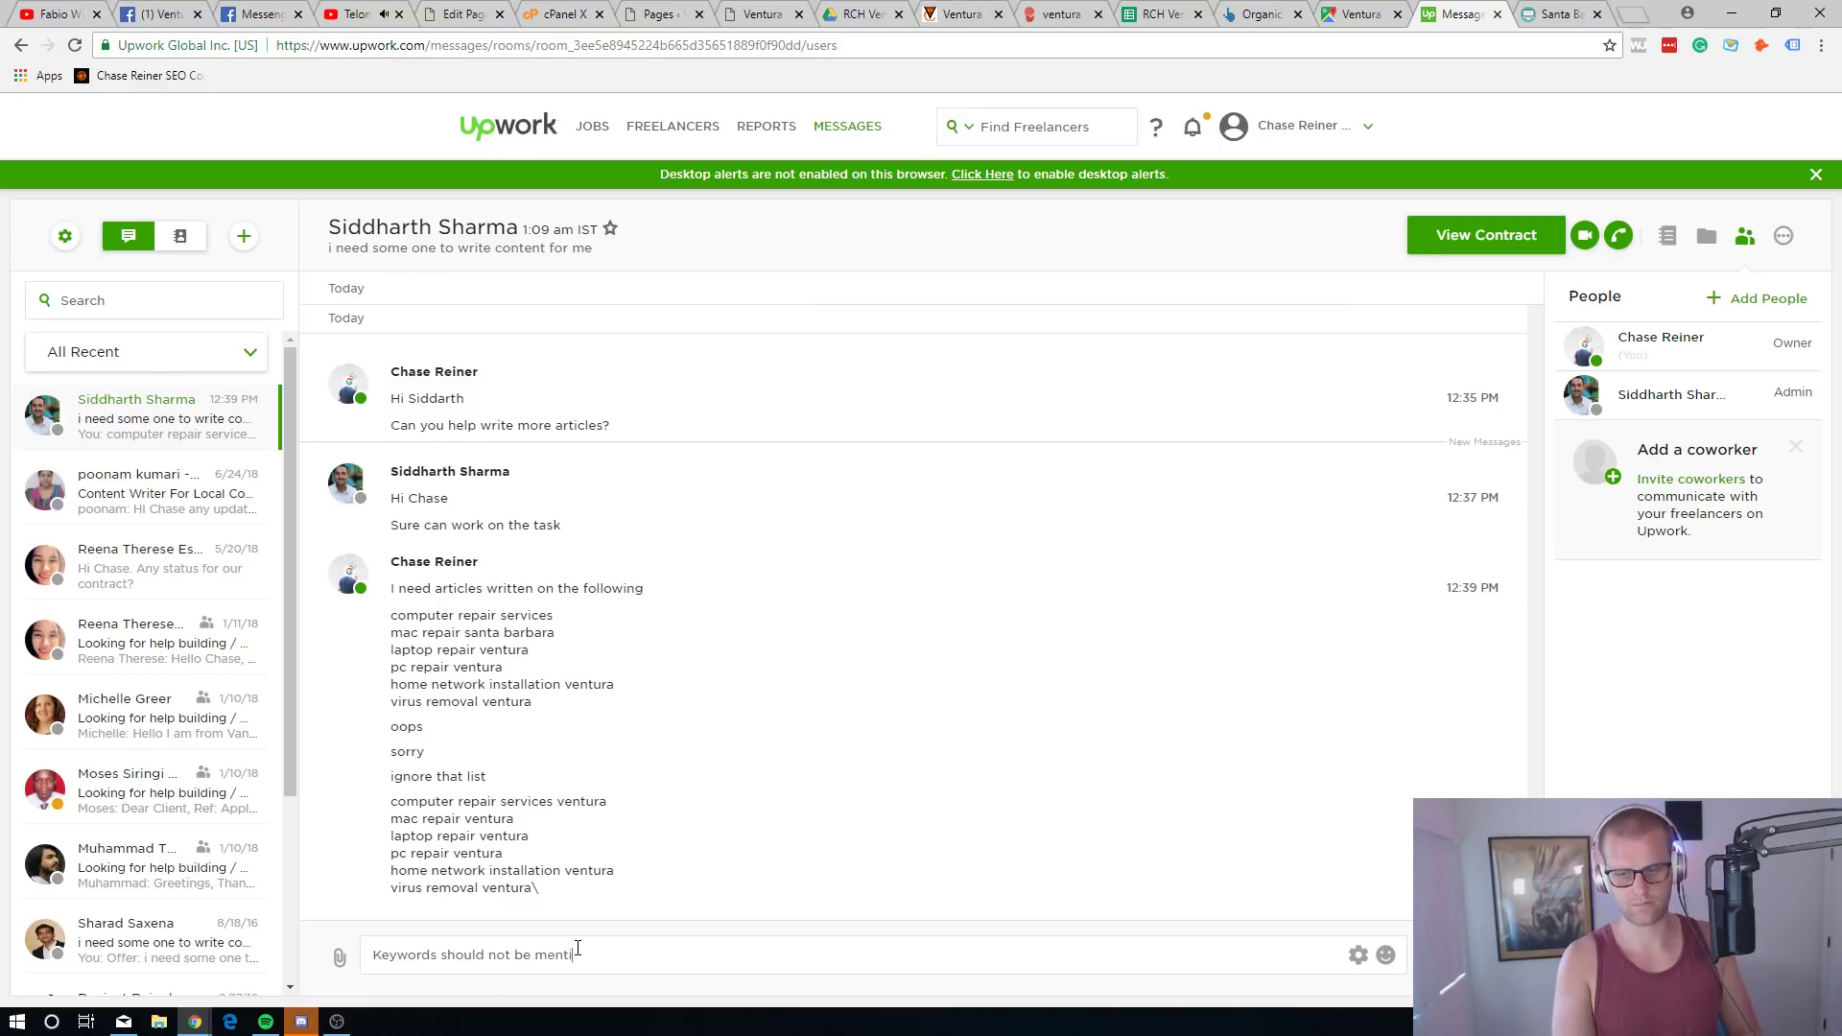
text(oend)
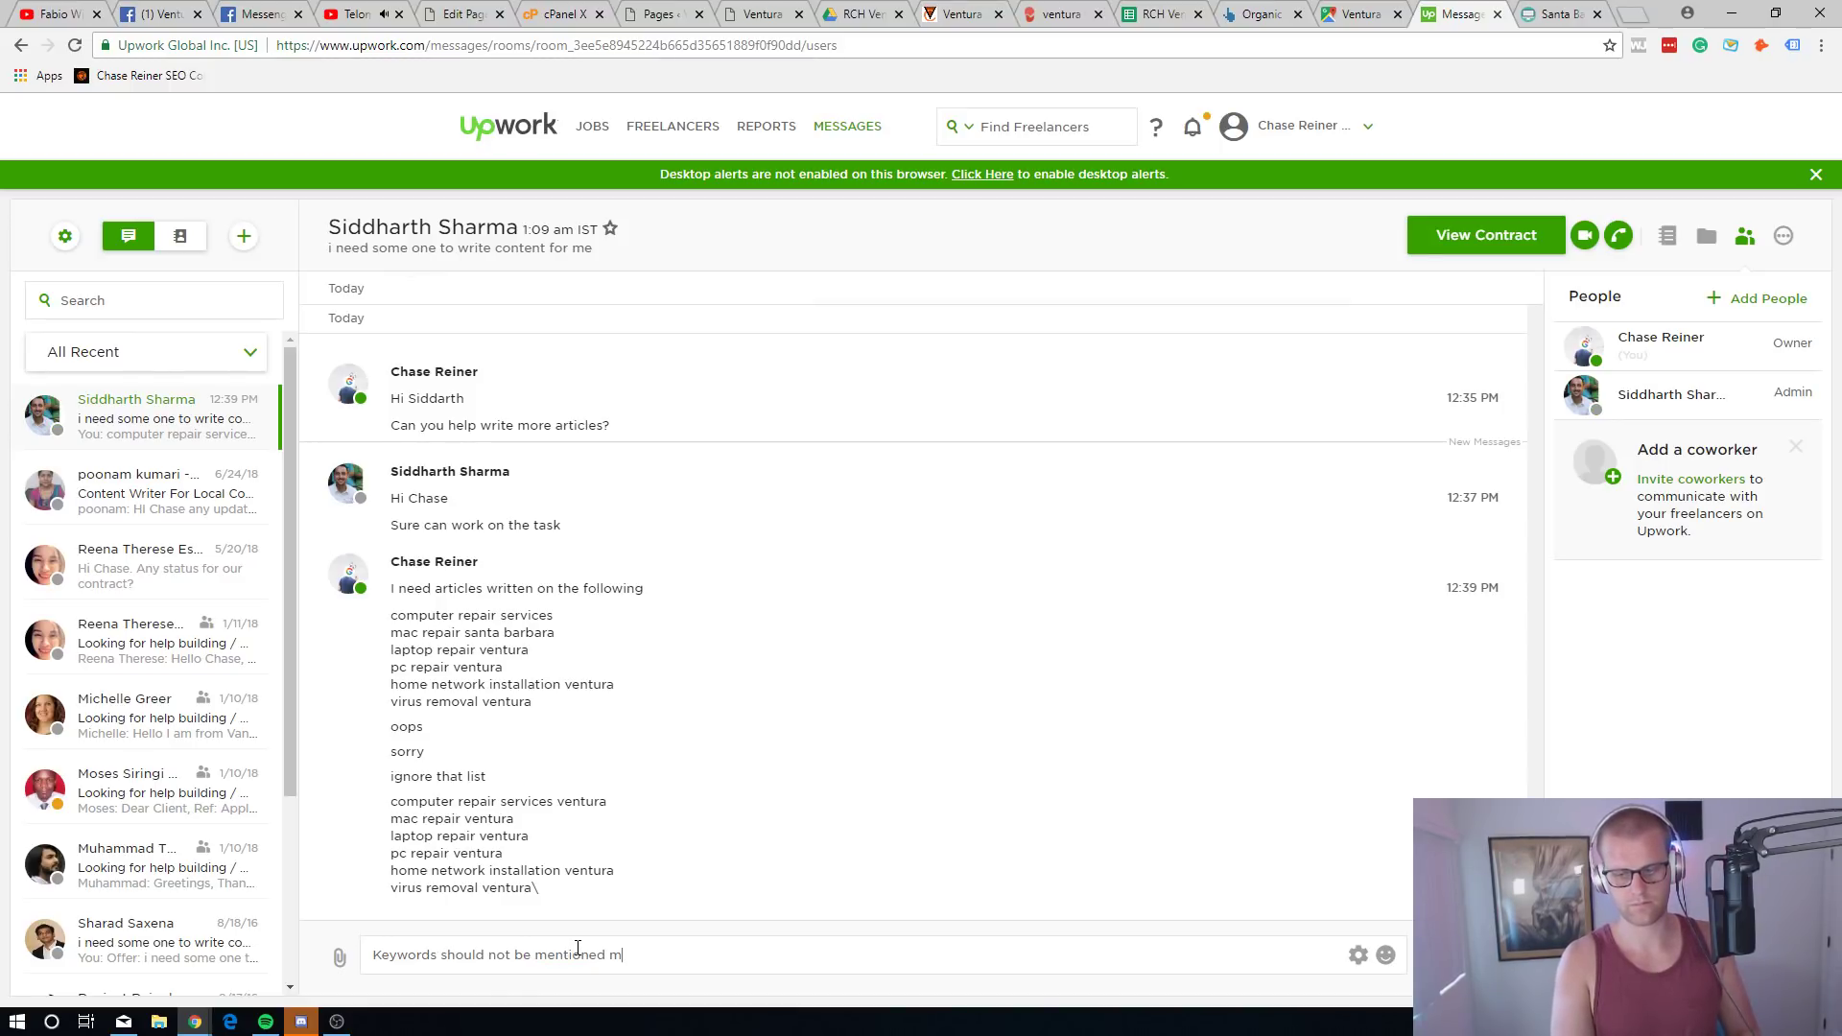
key(BackSpace)
text(times tops)
key(Return)
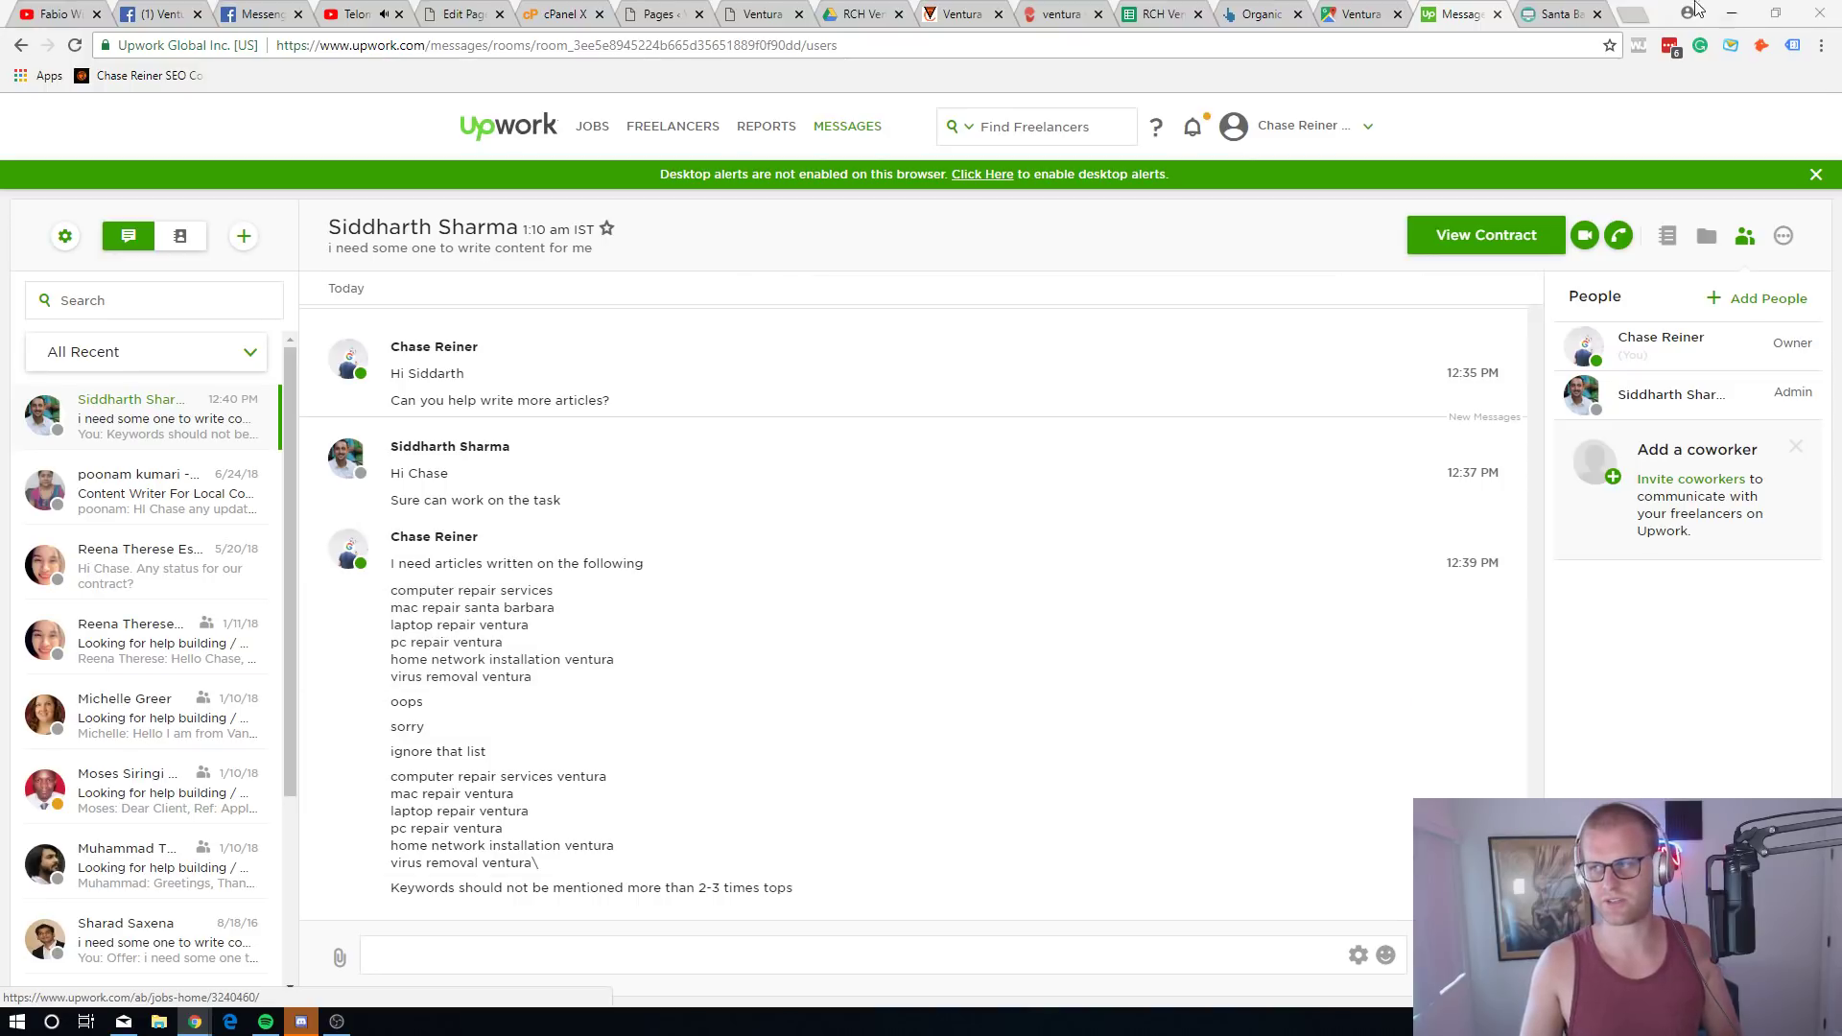
key(ctrl+t)
Load youtube.com in the new browser tab
text(c)
key(BackSpace)
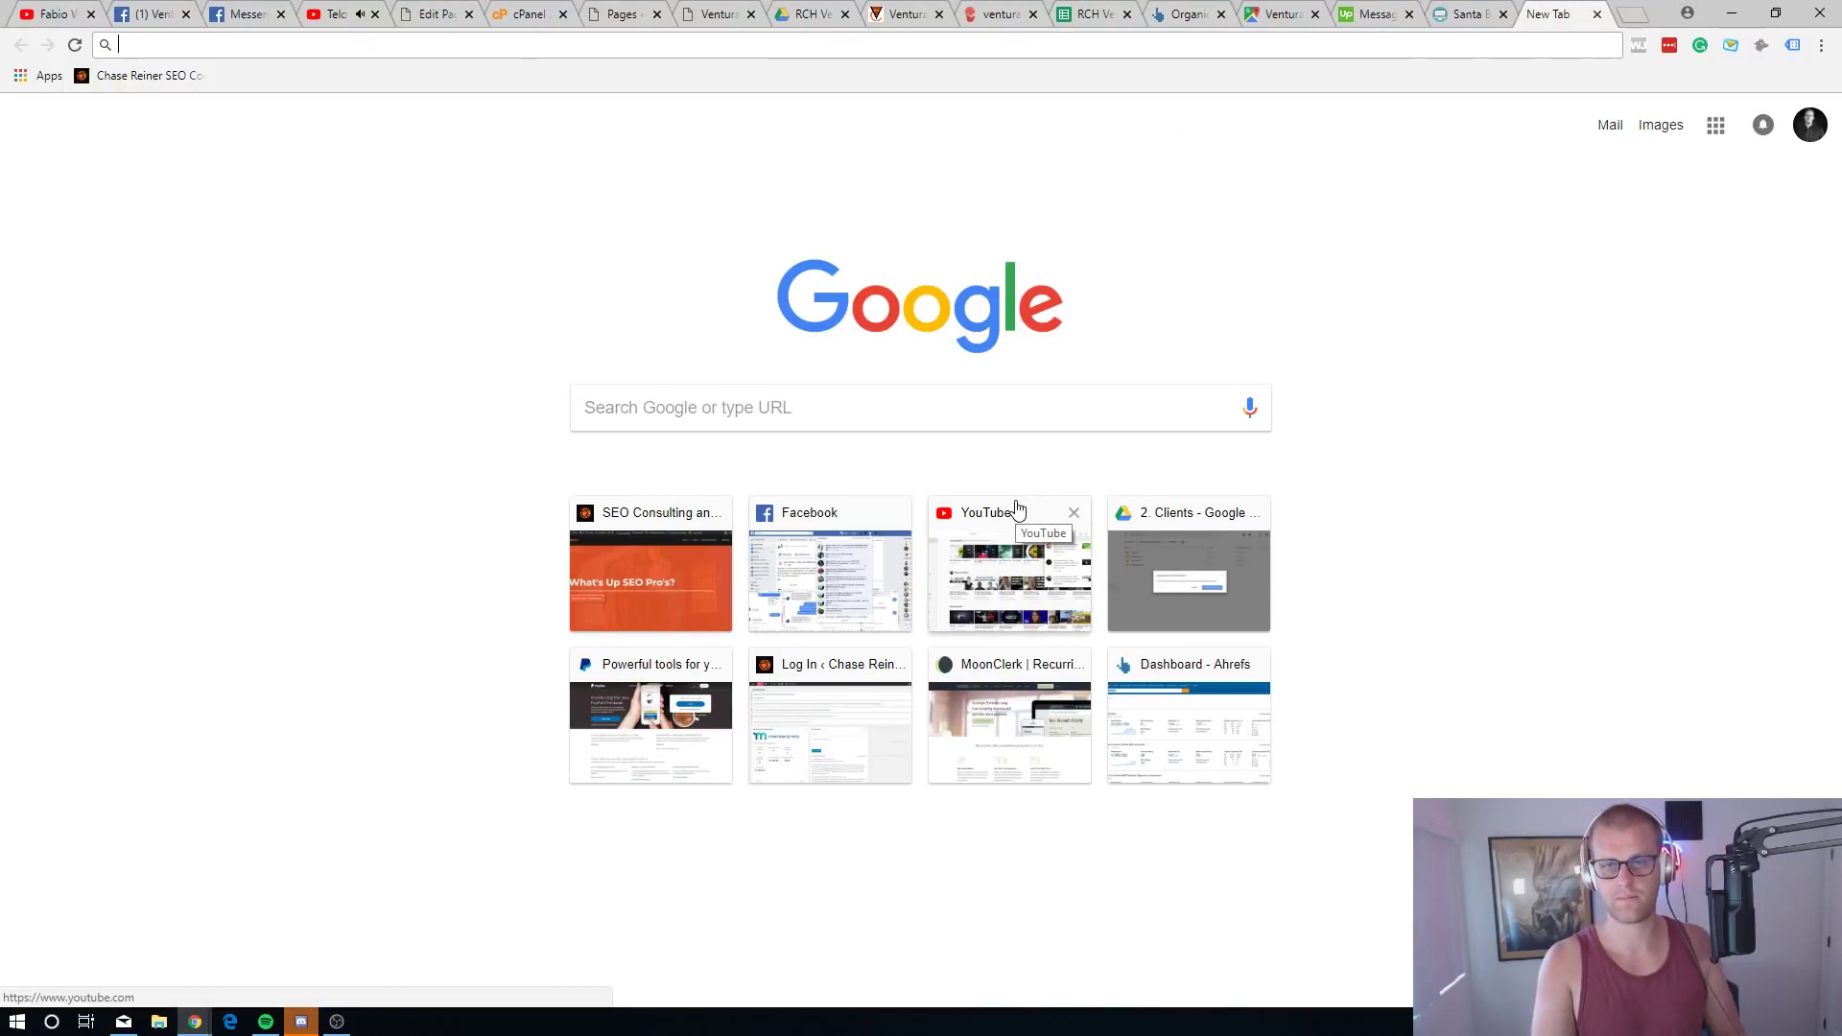
text(you)
key(Return)
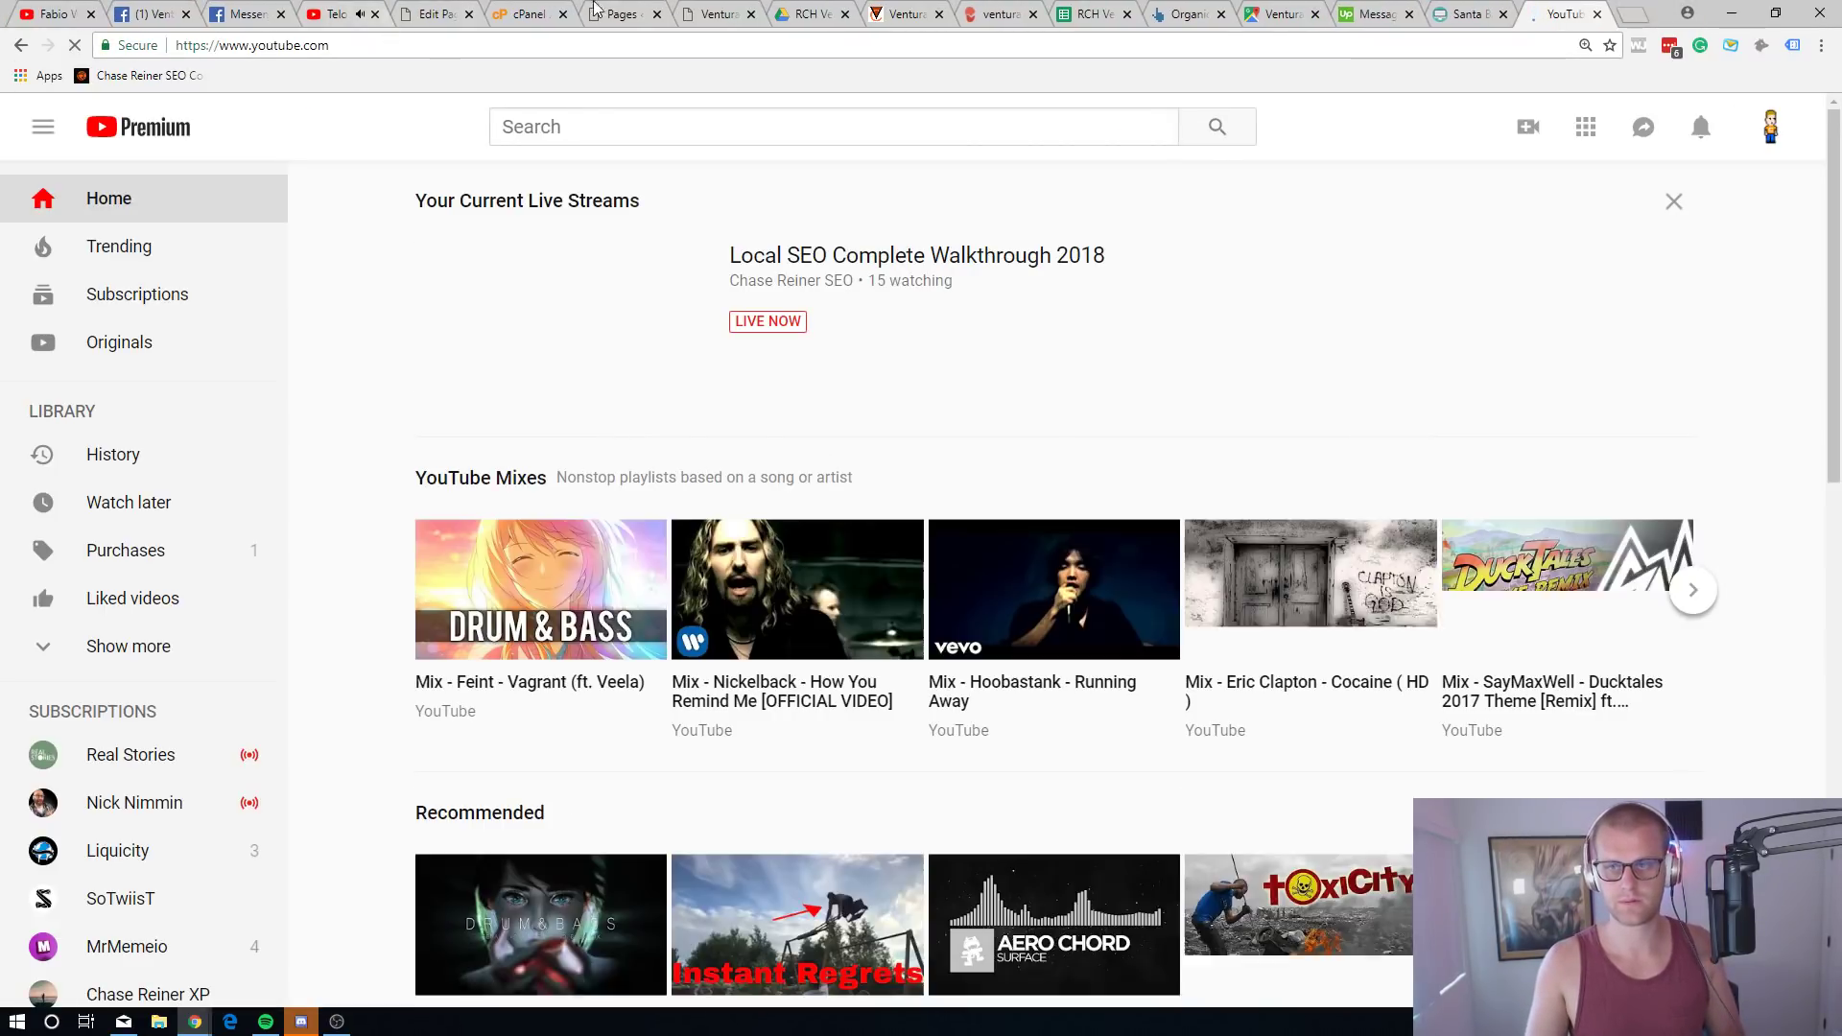
Ask the Upwork writer whether you can send a video on how the pages should be made
click(1381, 13)
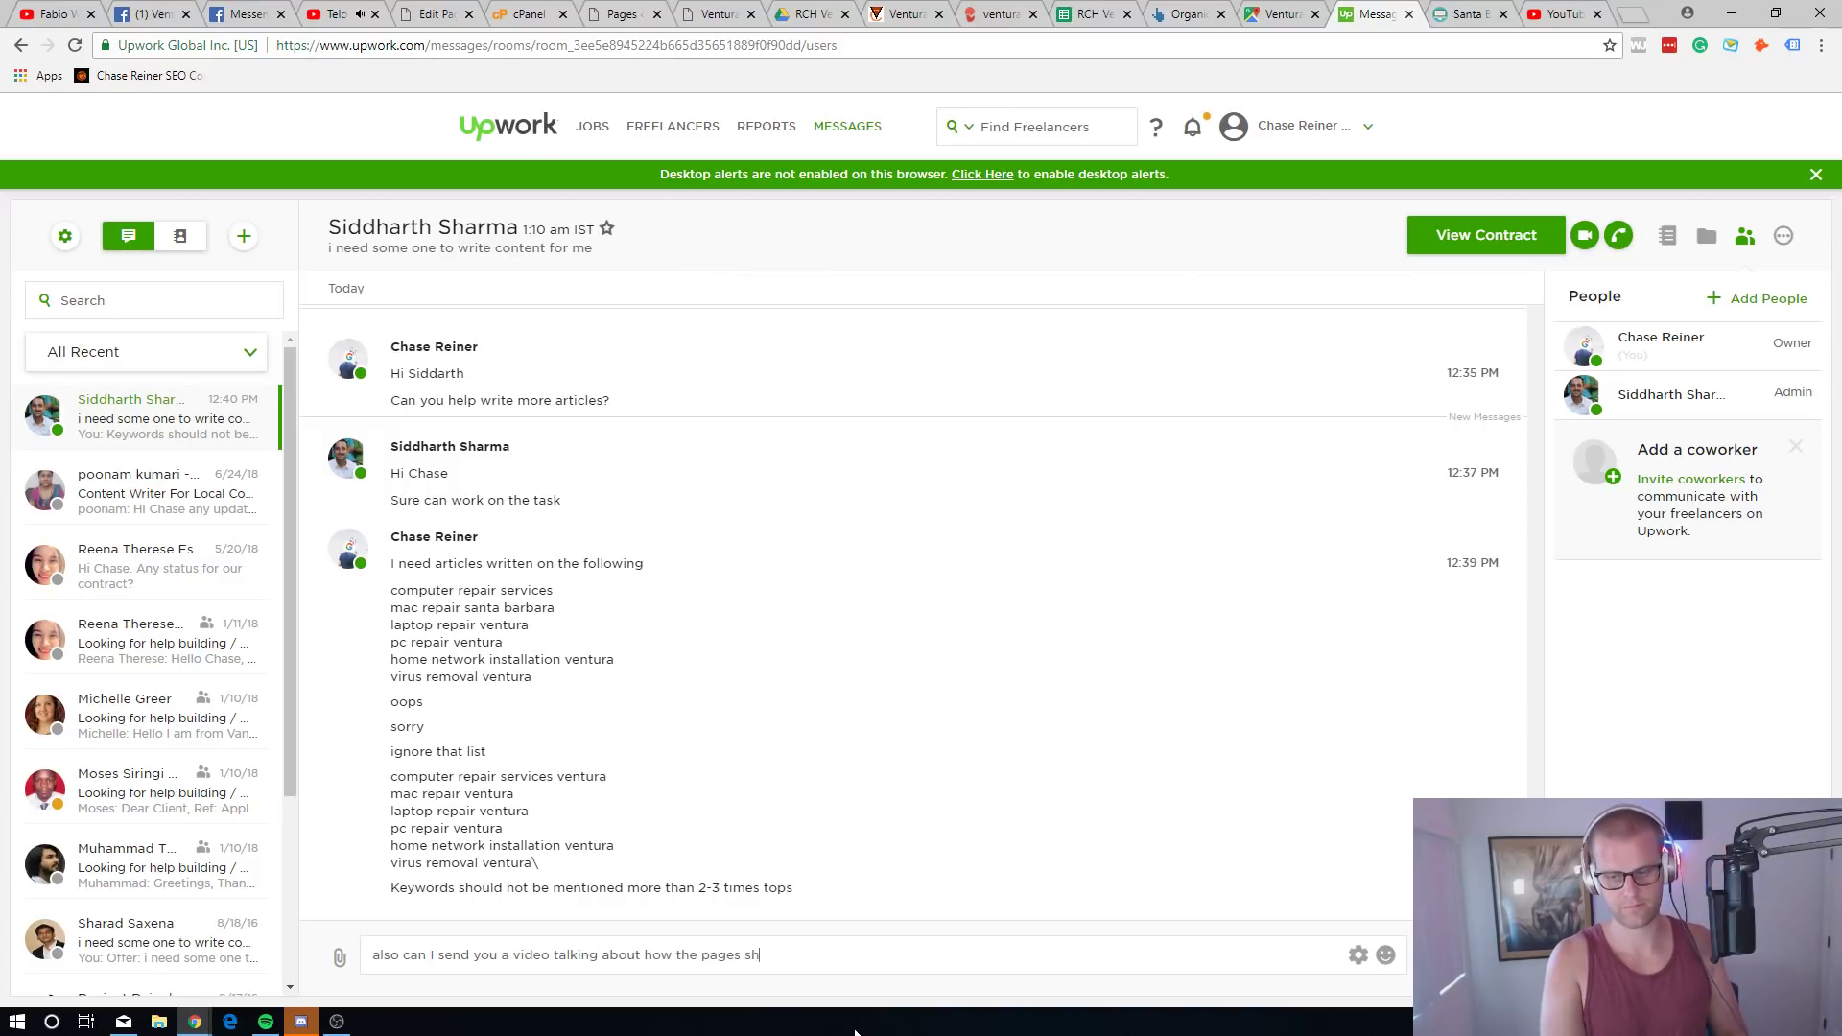
text(de?)
key(Return)
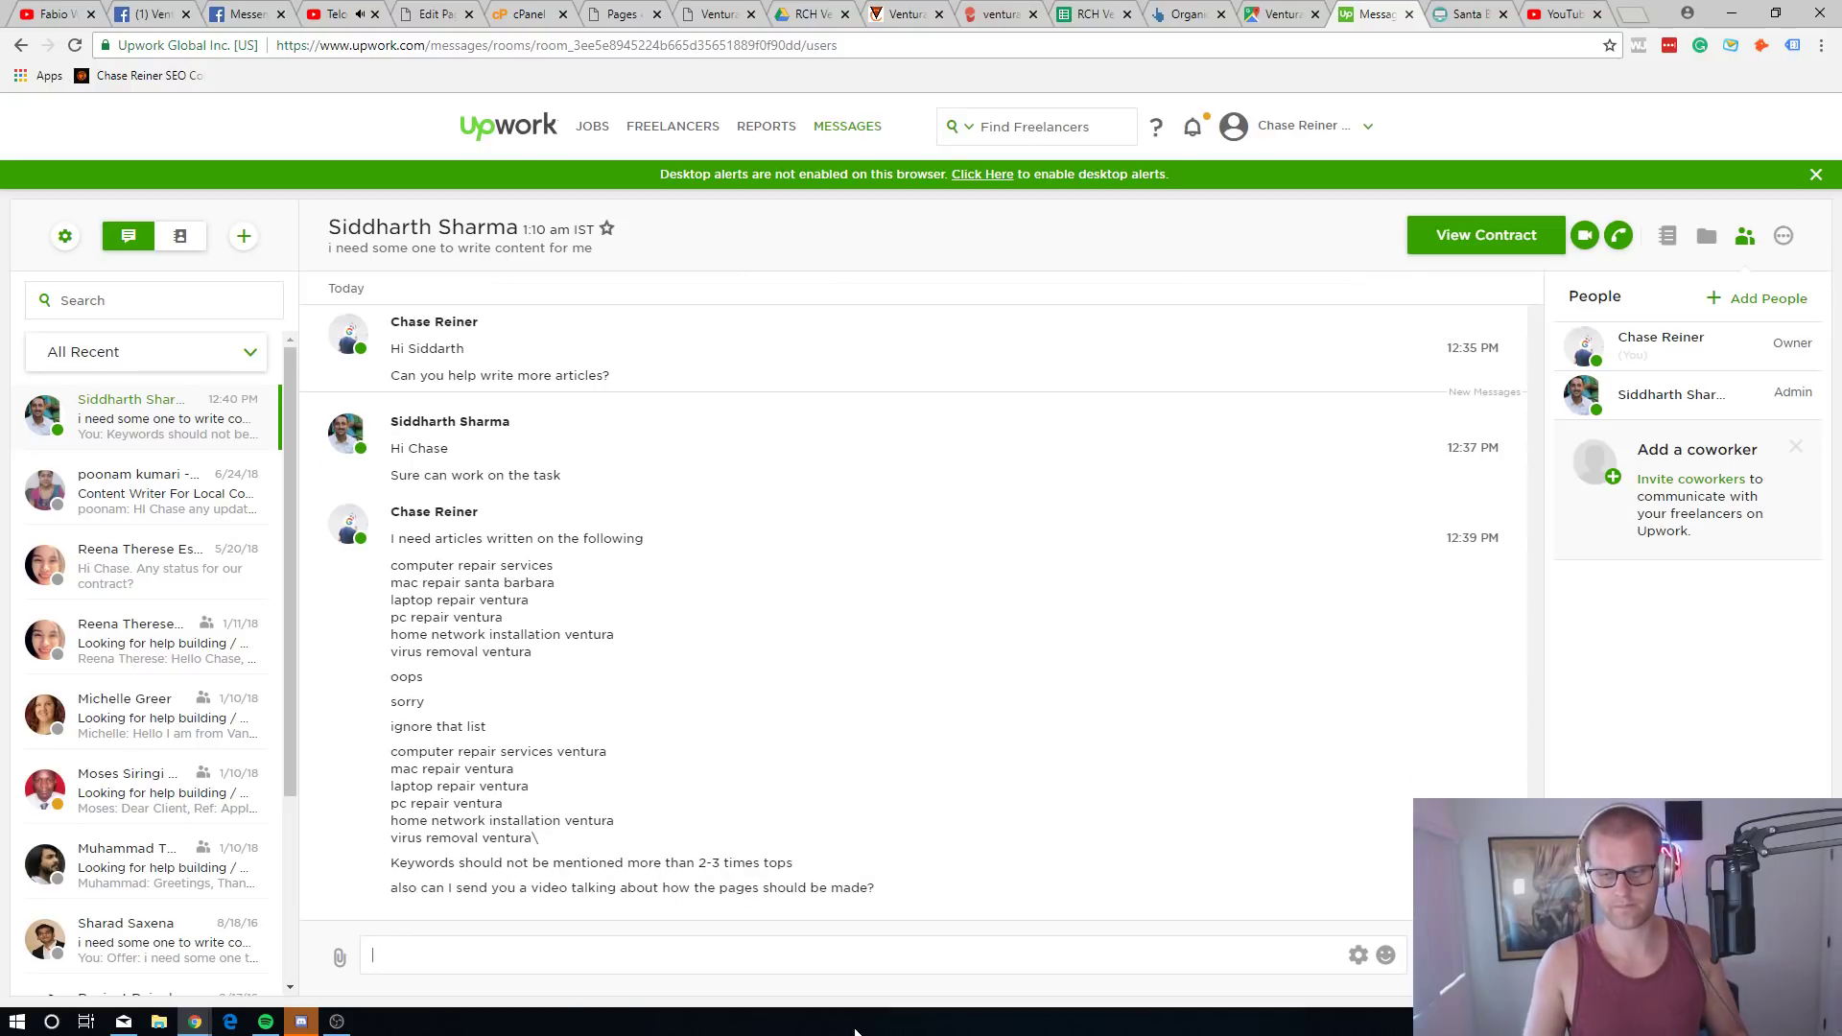
click(1528, 12)
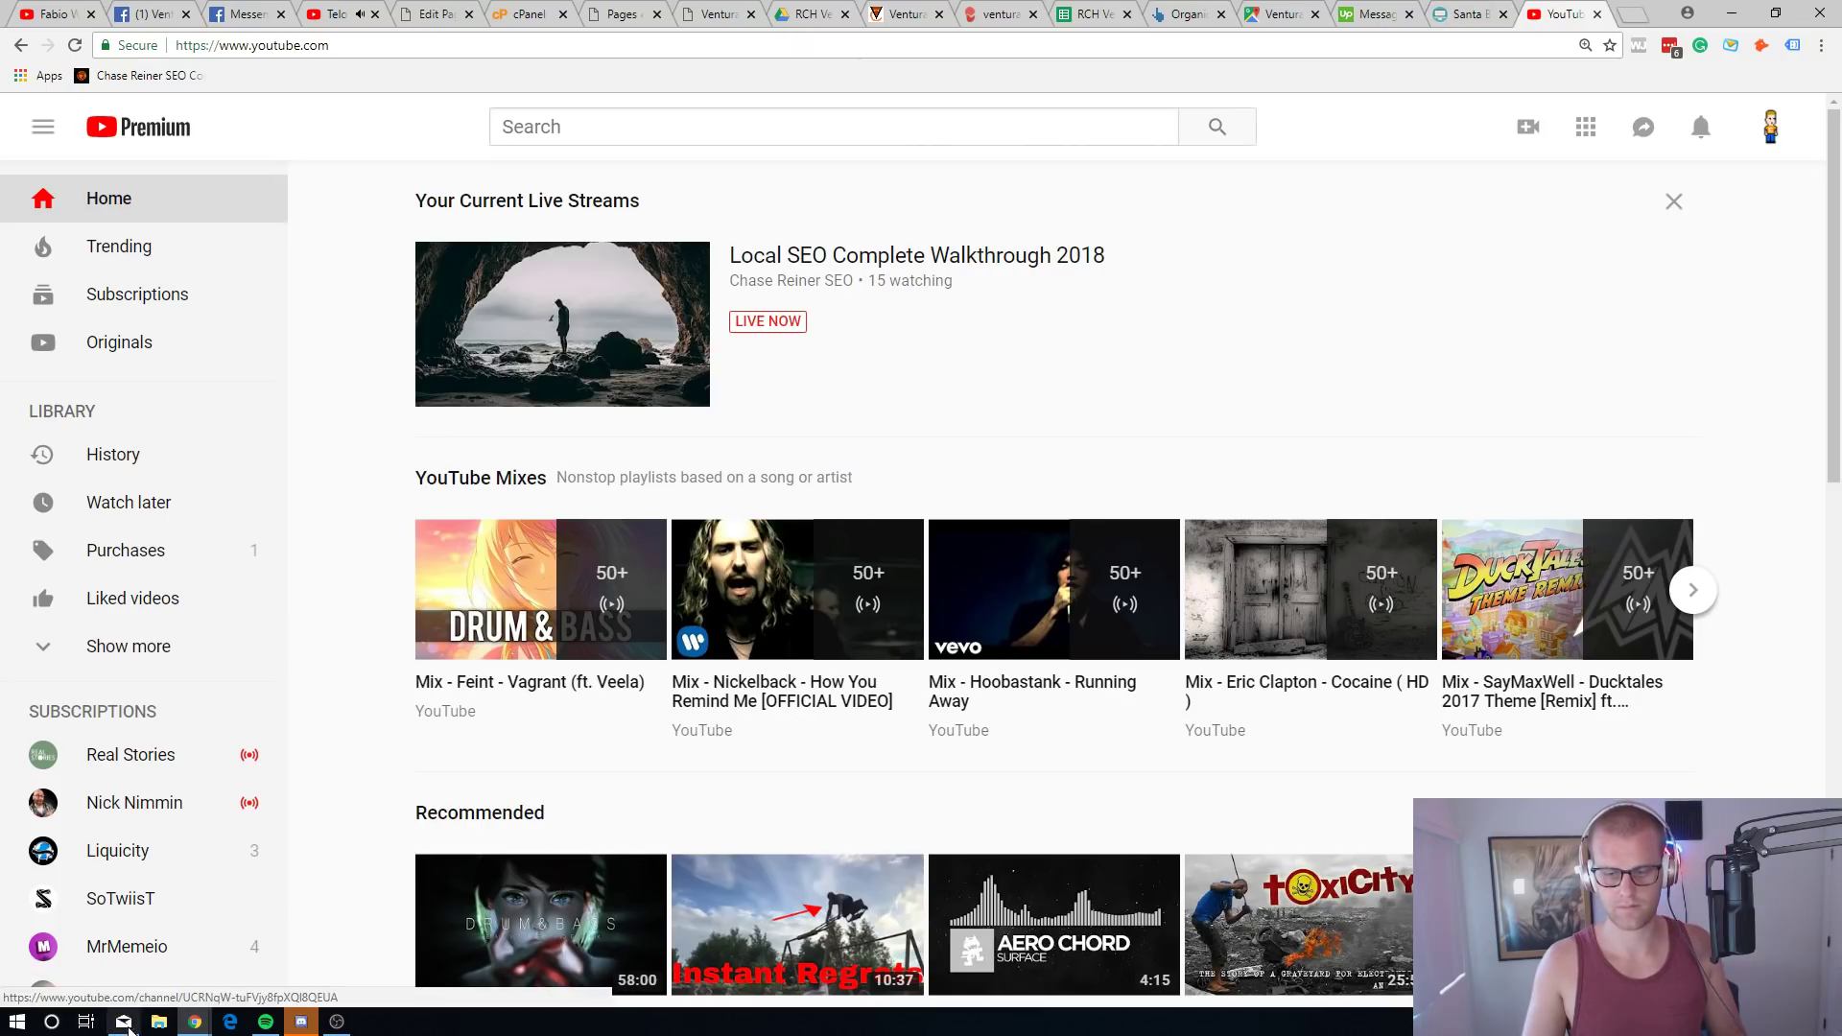
Read the writer's 'Sure please let me know' reply on Upwork, then open a blank tab
click(17, 1021)
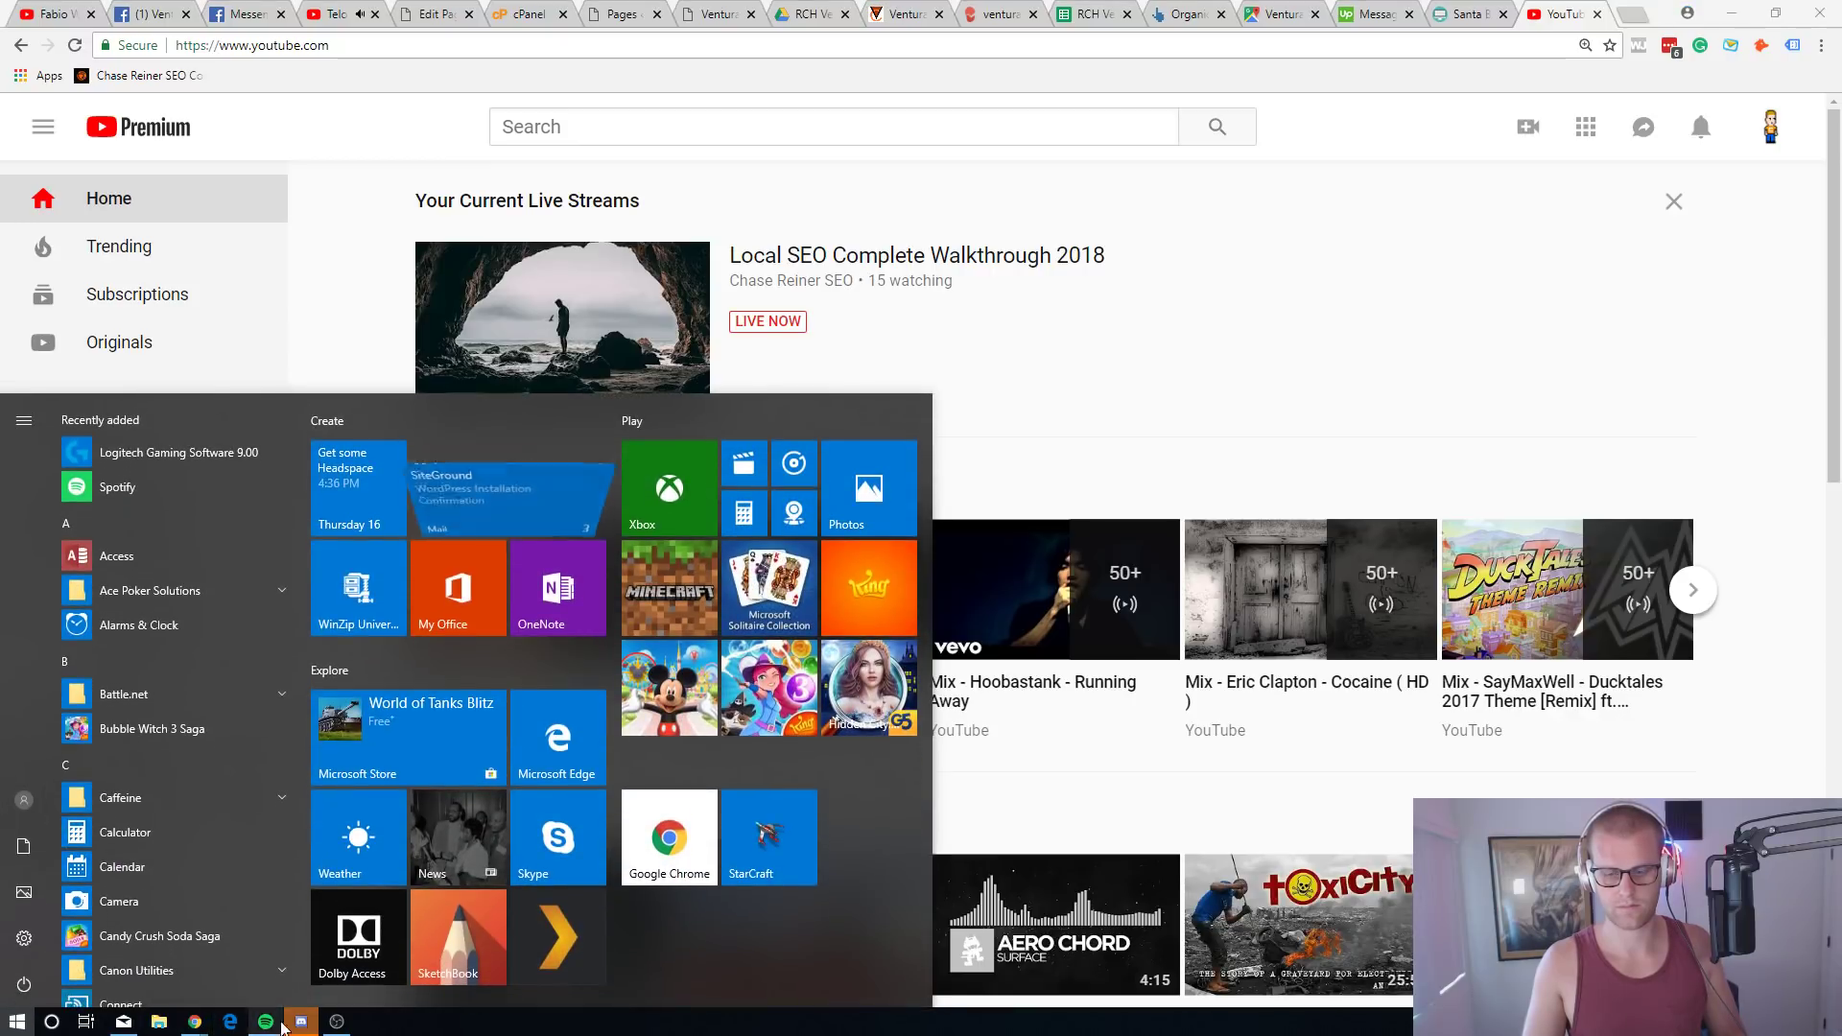
click(336, 1023)
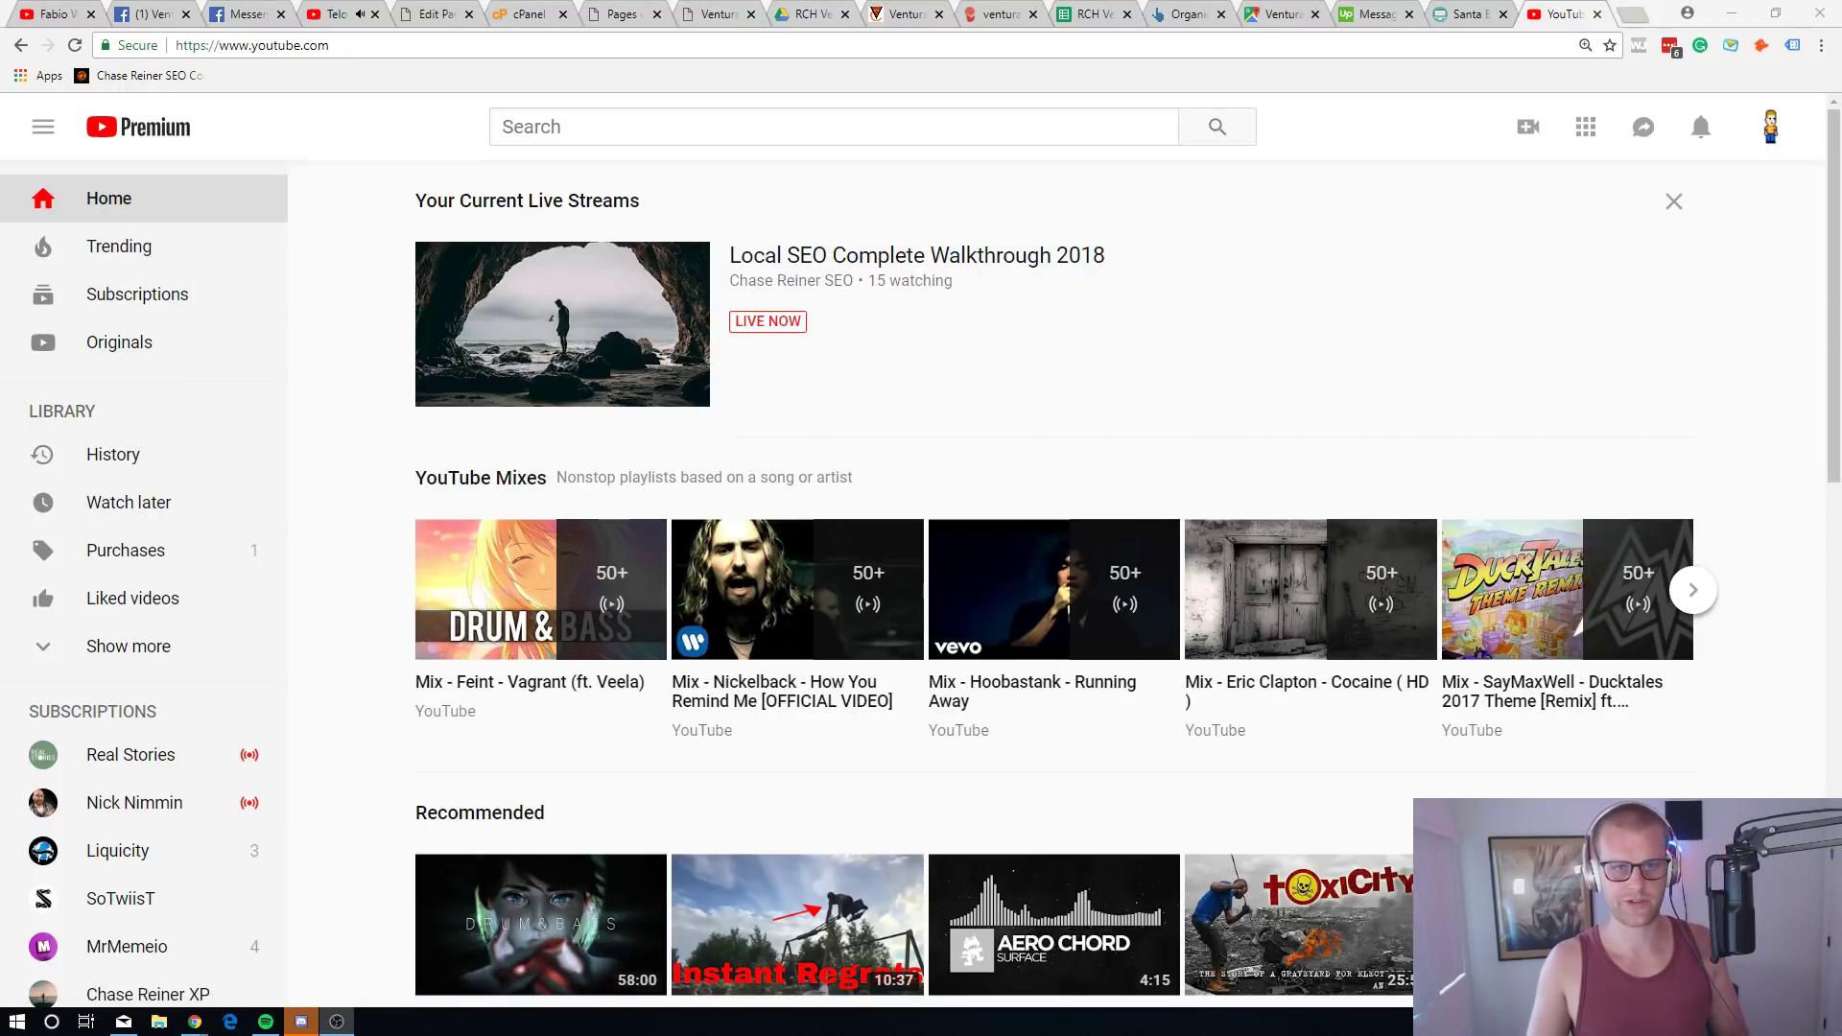
key(alt+Tab)
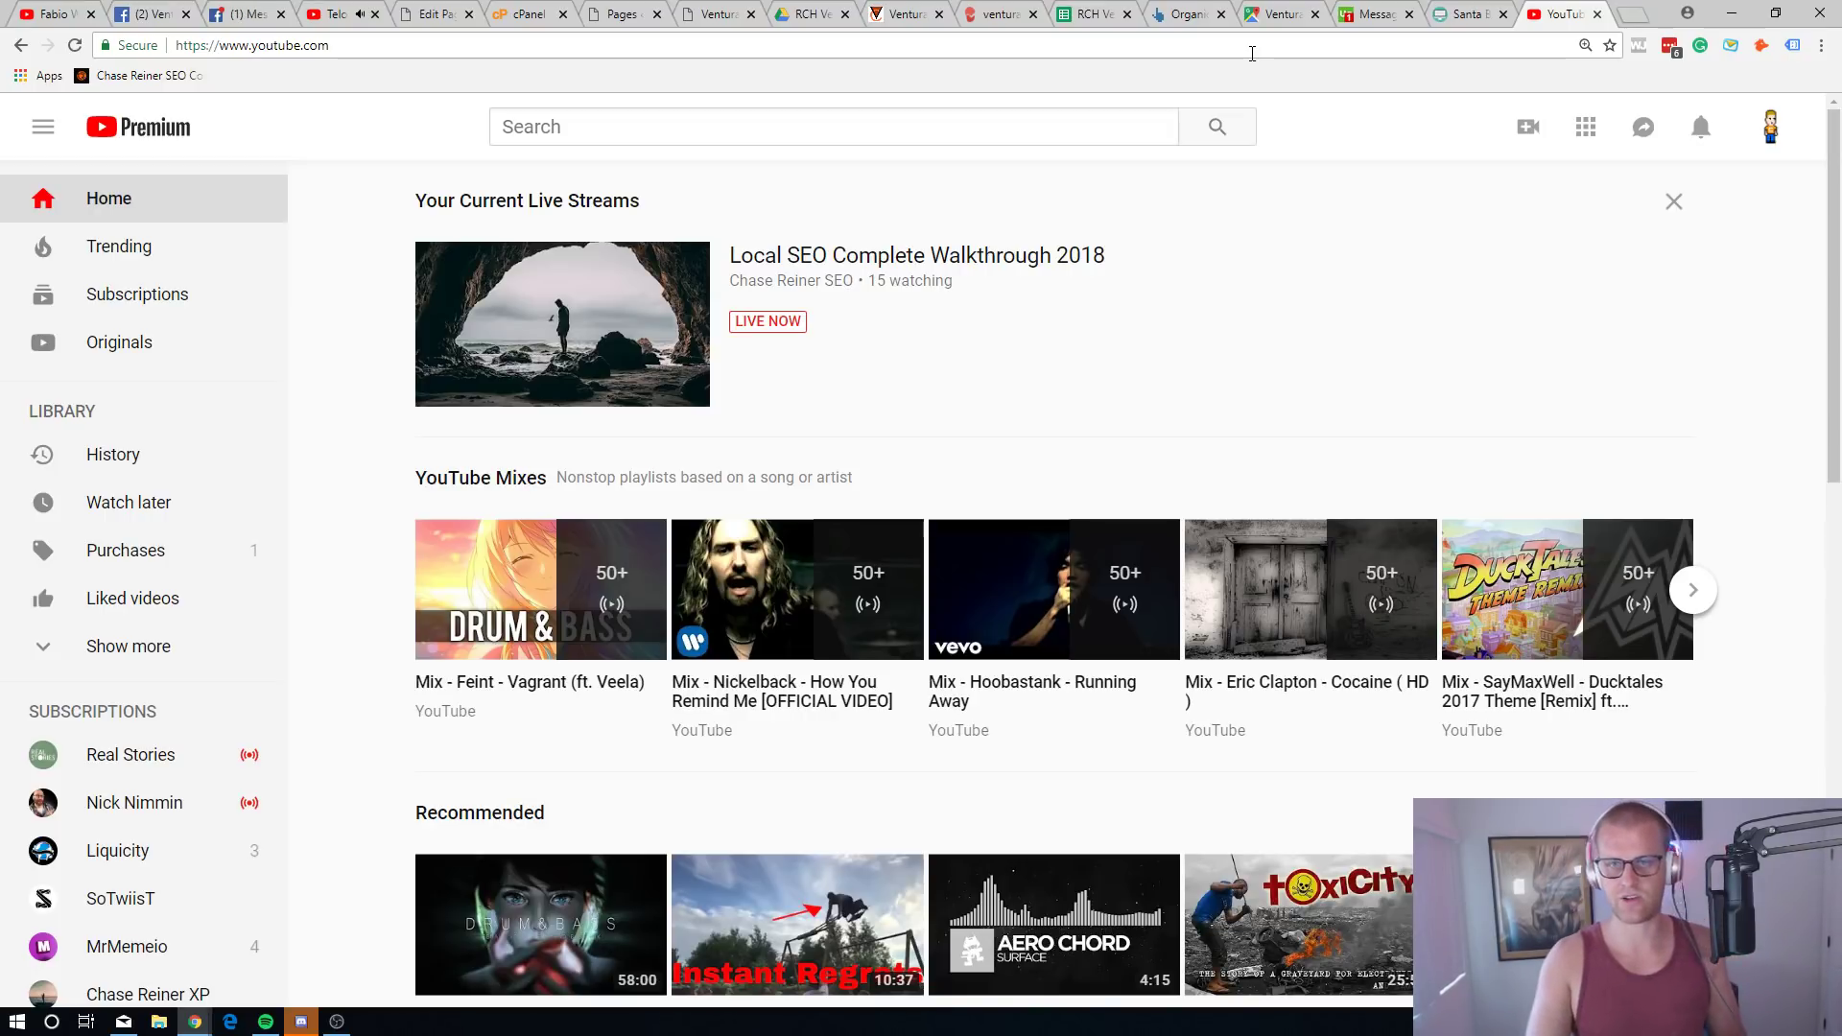
key(XF86AudioLowerVolume)
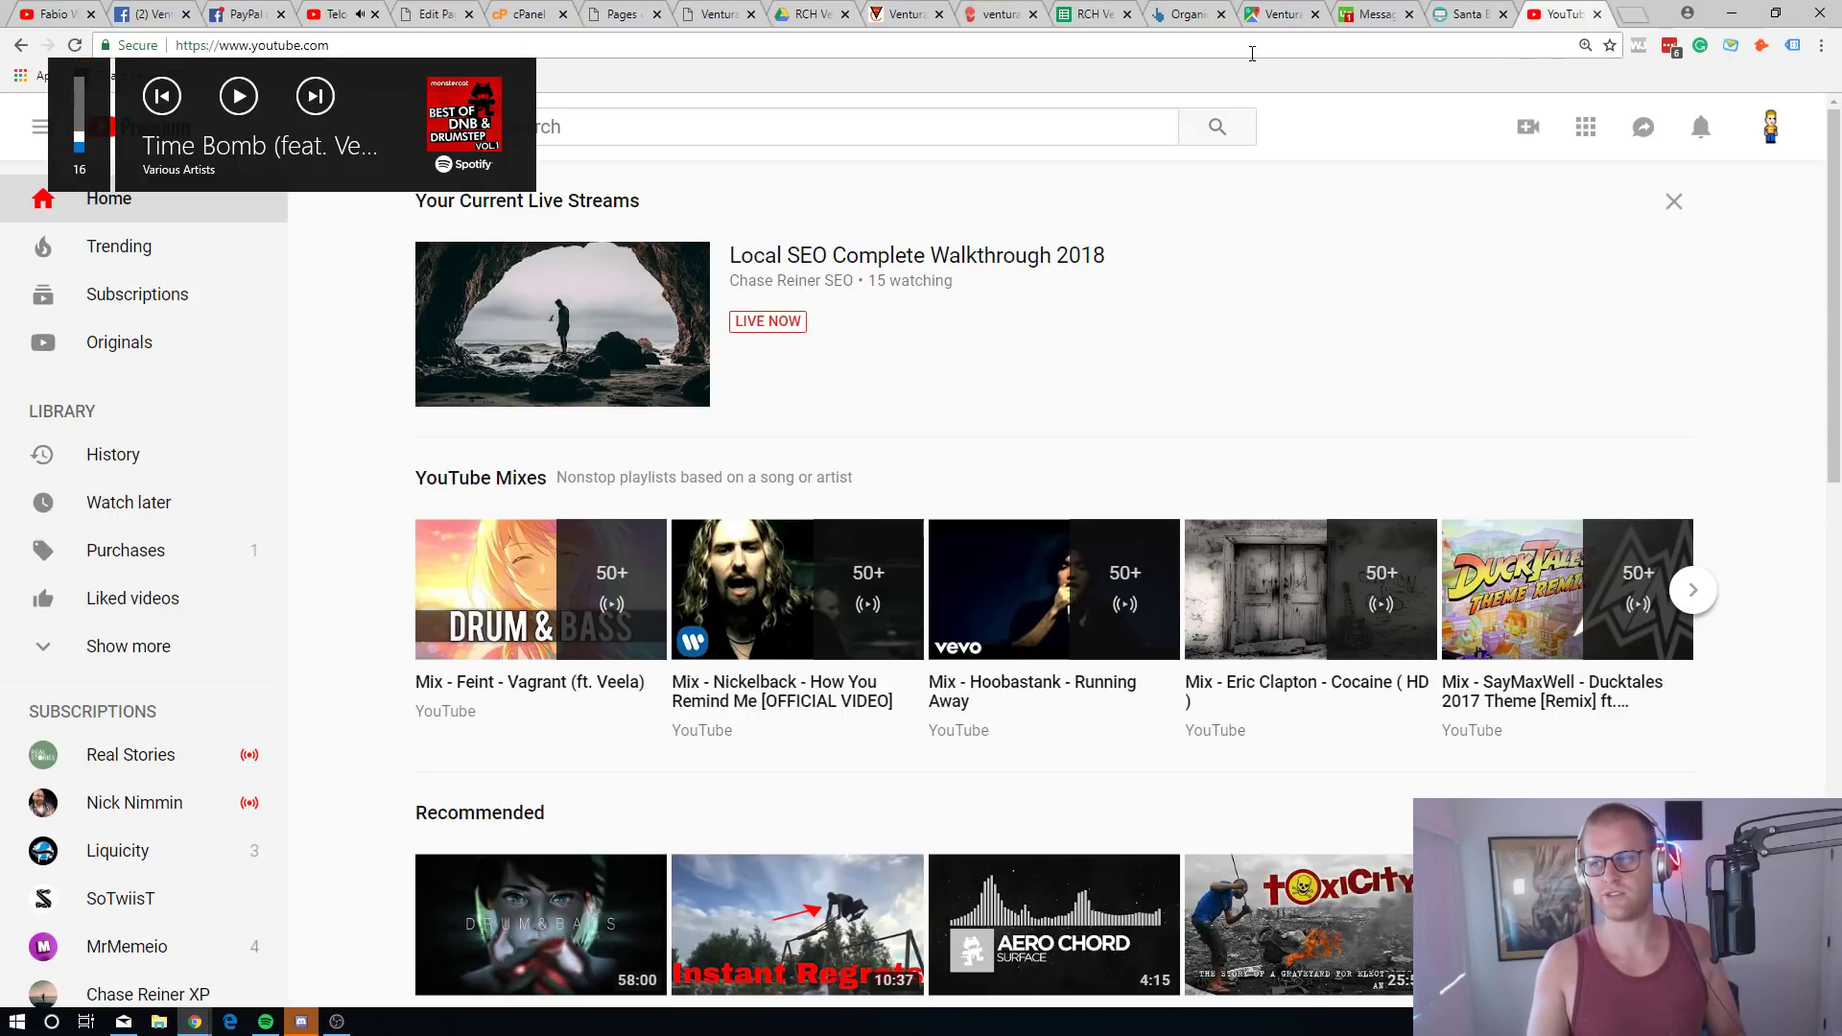
click(1374, 14)
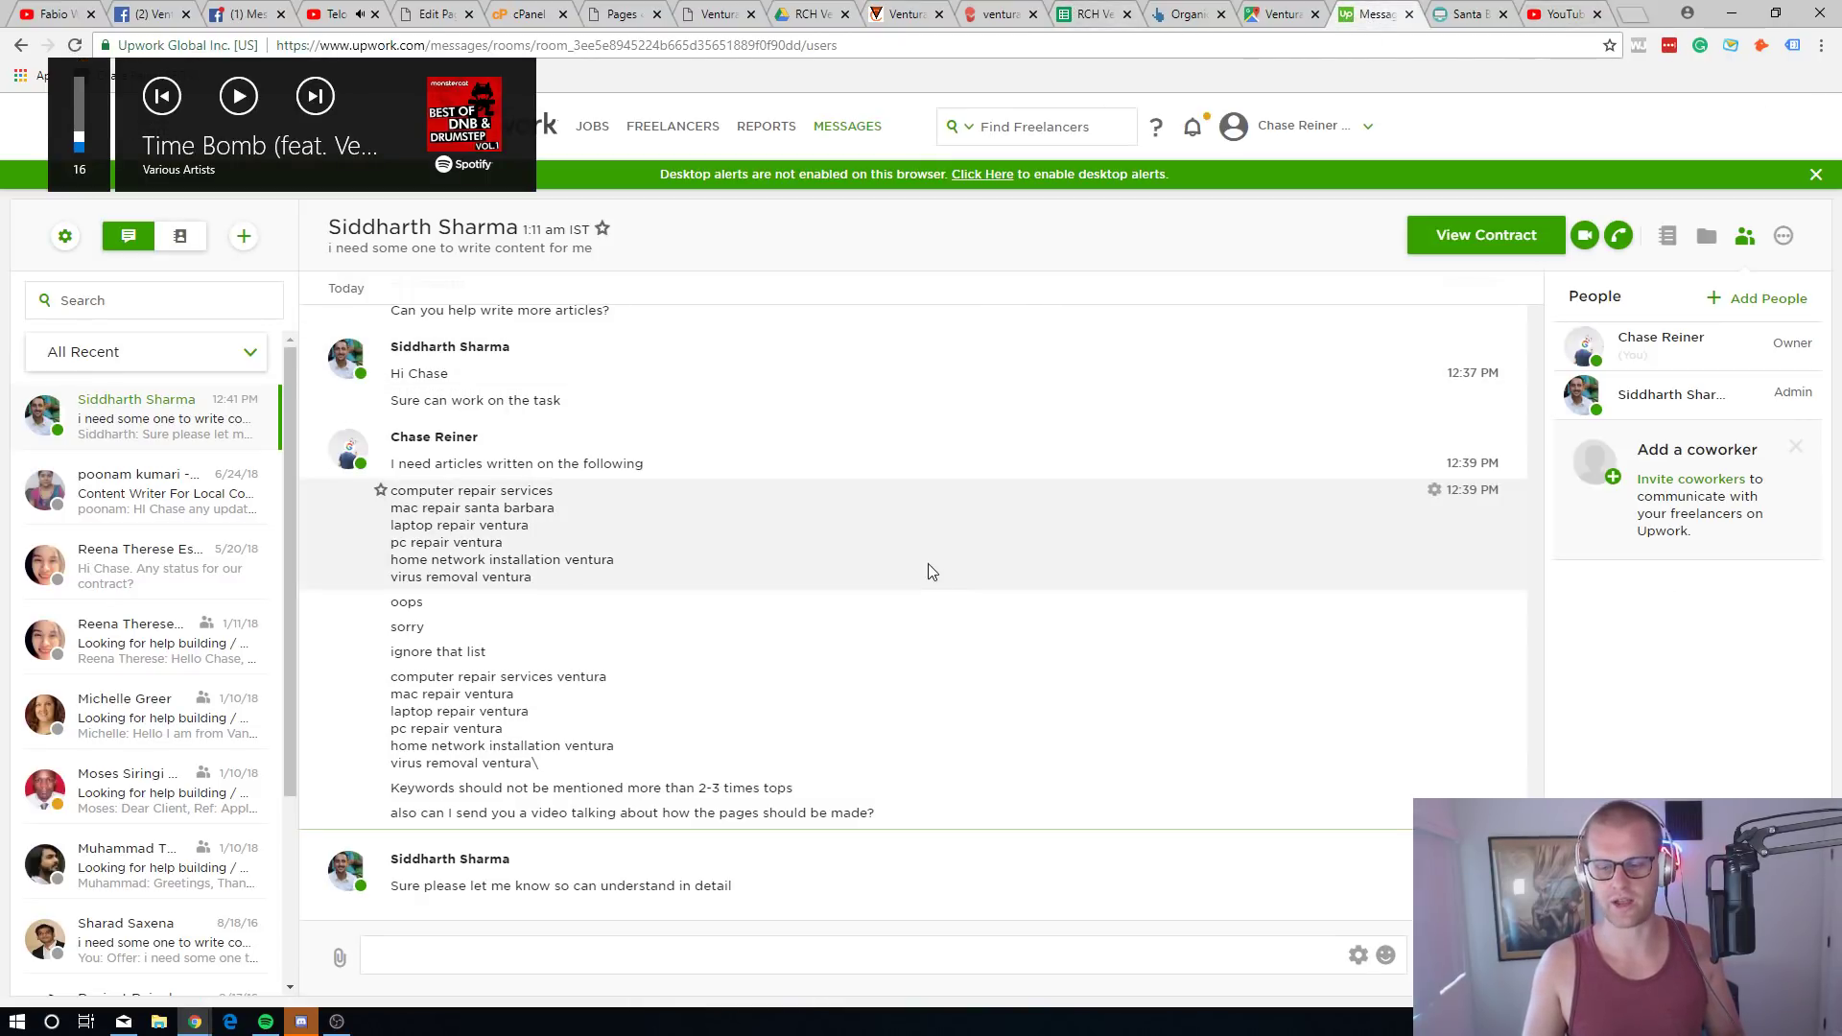
click(1577, 9)
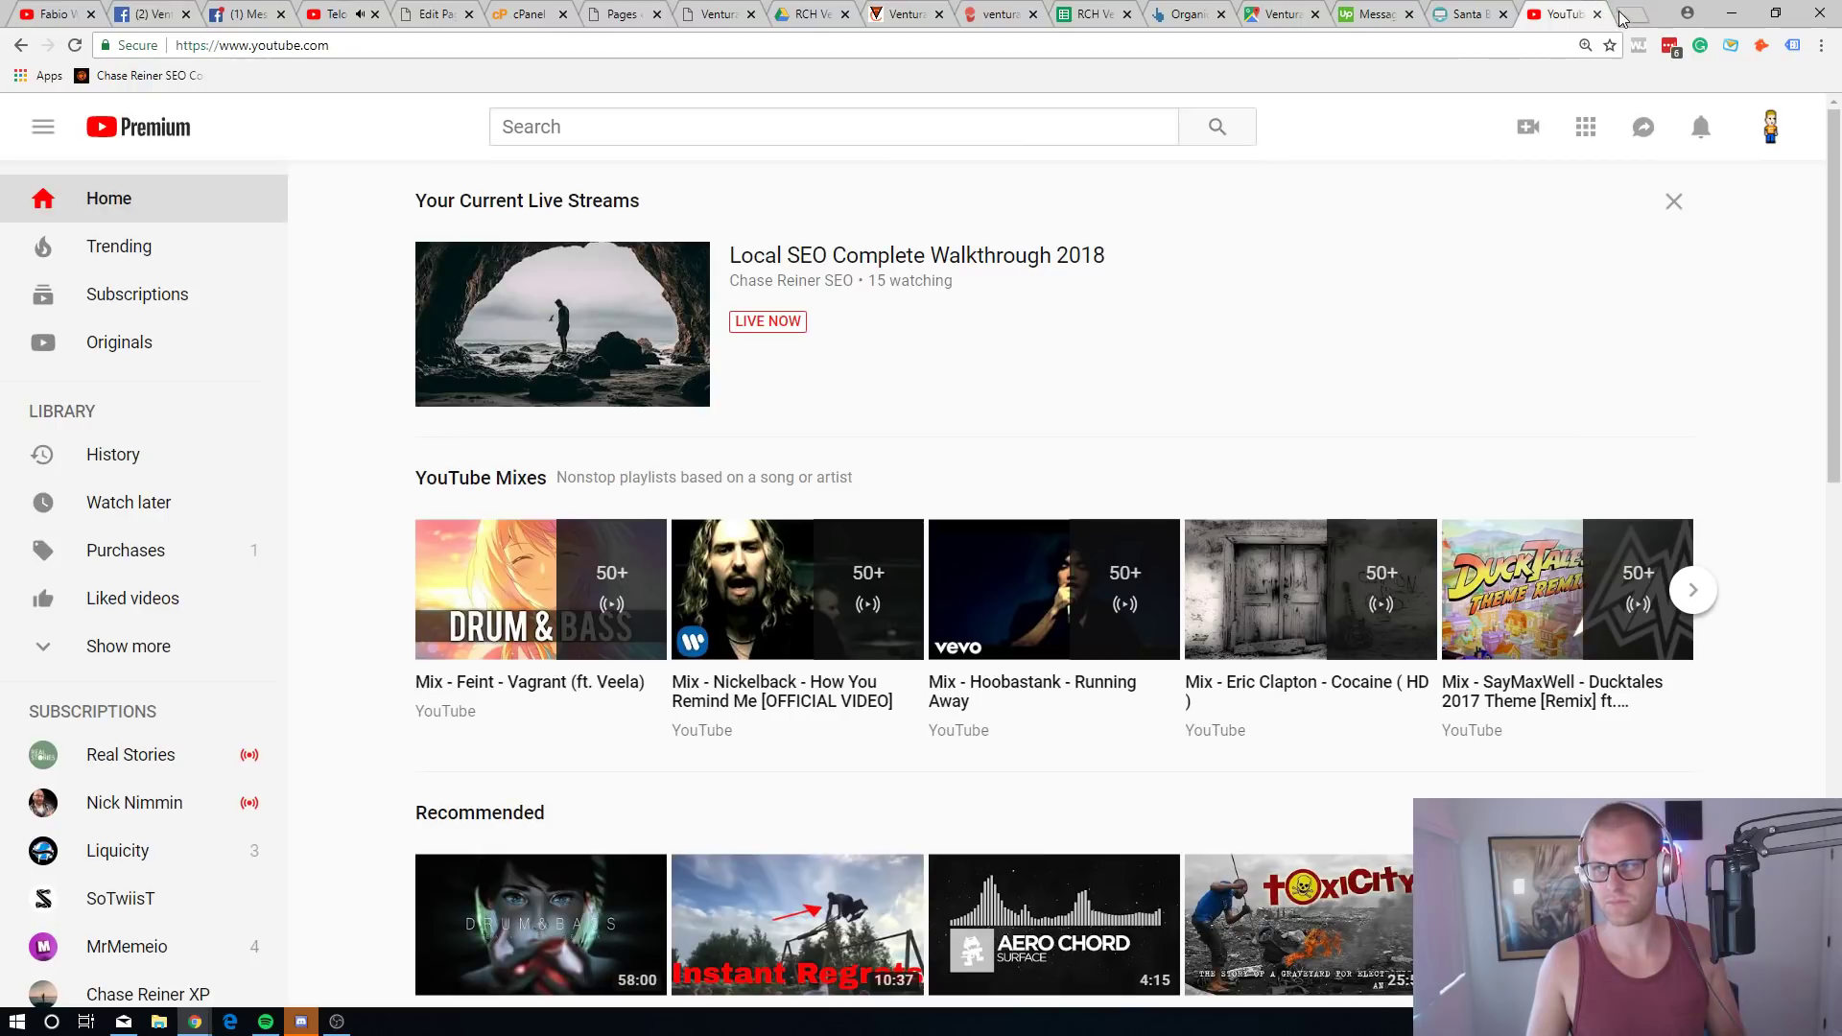
click(1624, 16)
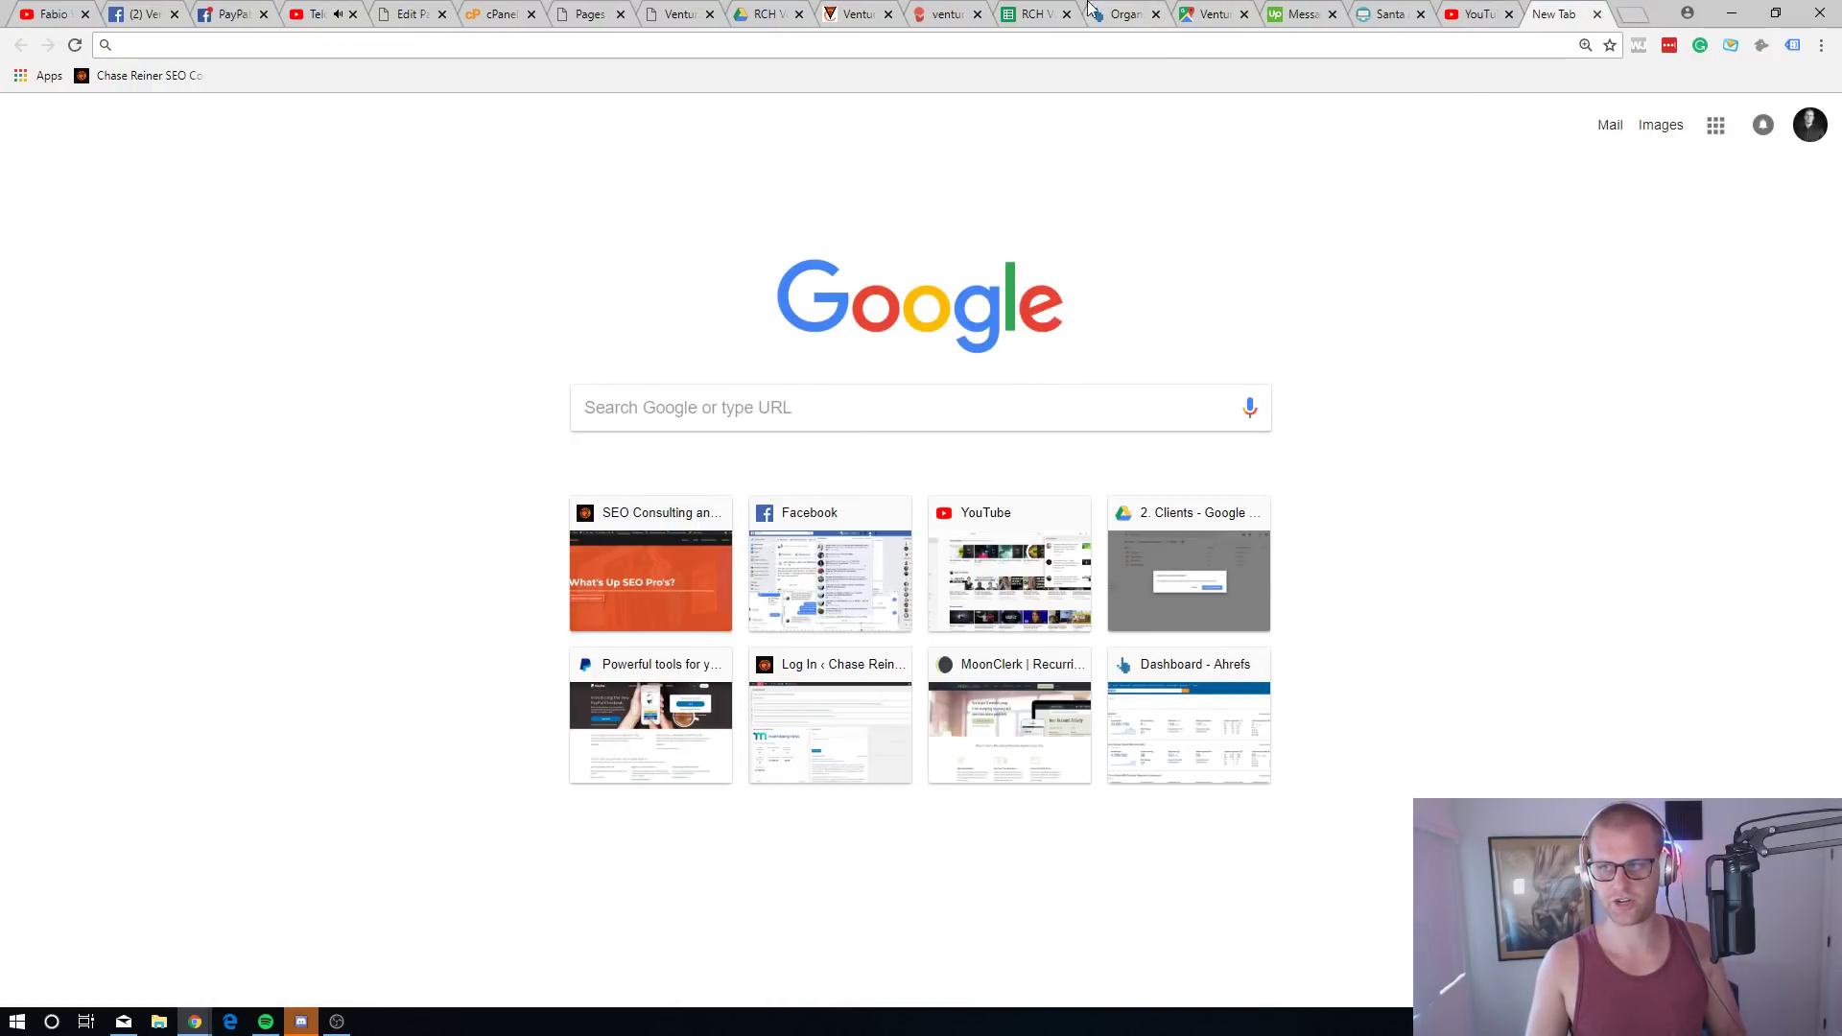
Go back to the RCH Ventura Roadmap keyword map and highlight 'mac repair ventura' in B6
click(1075, 12)
click(466, 471)
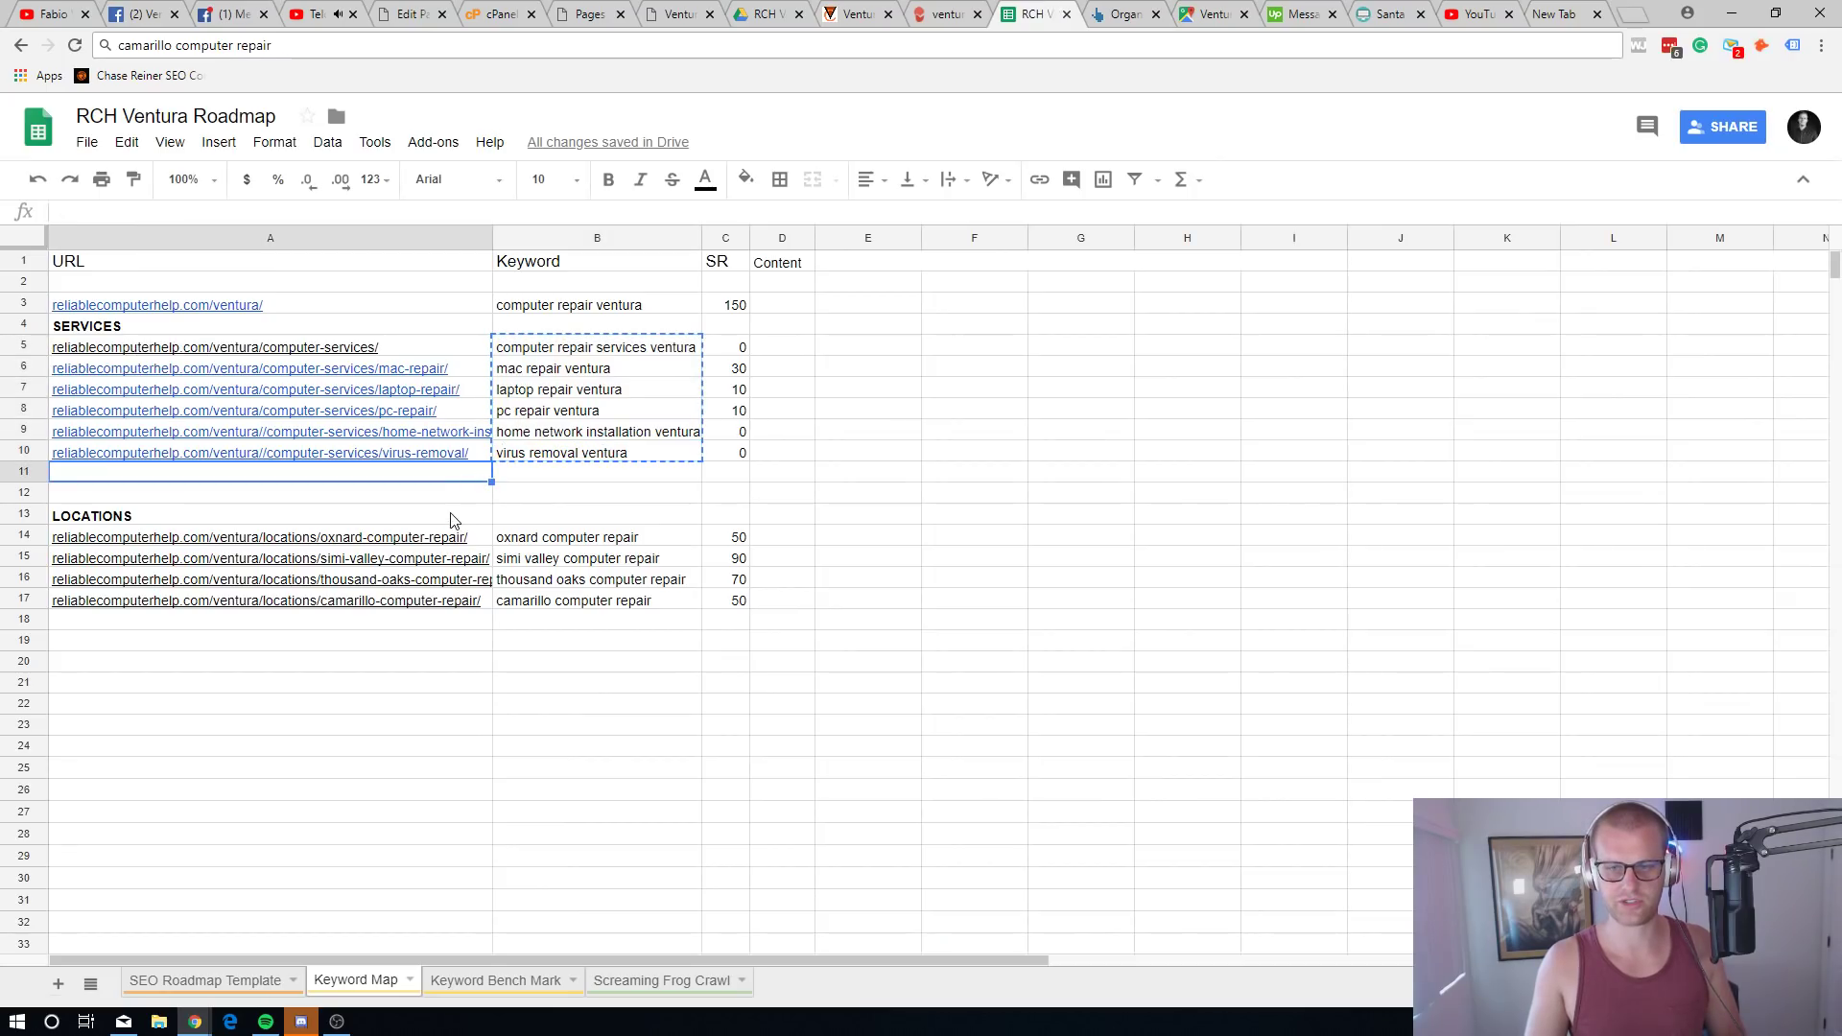
click(447, 365)
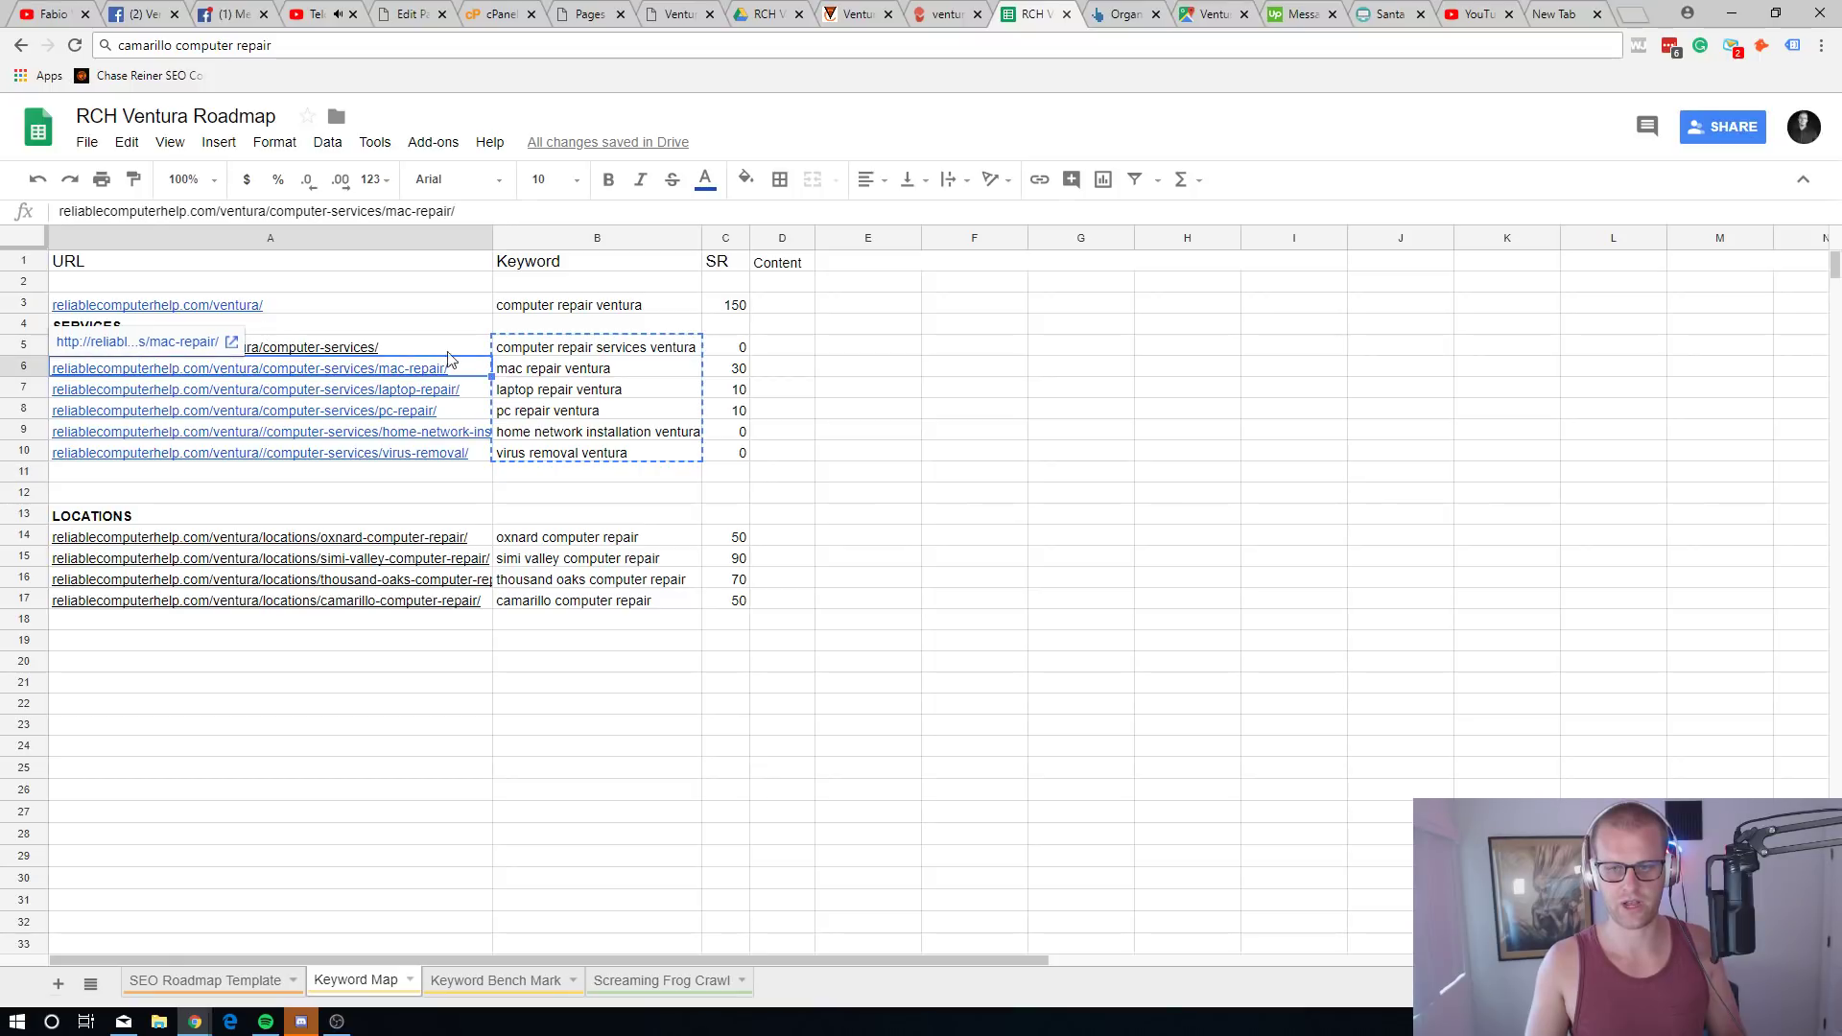
double_click(610, 385)
double_click(616, 370)
drag(620, 371, 459, 353)
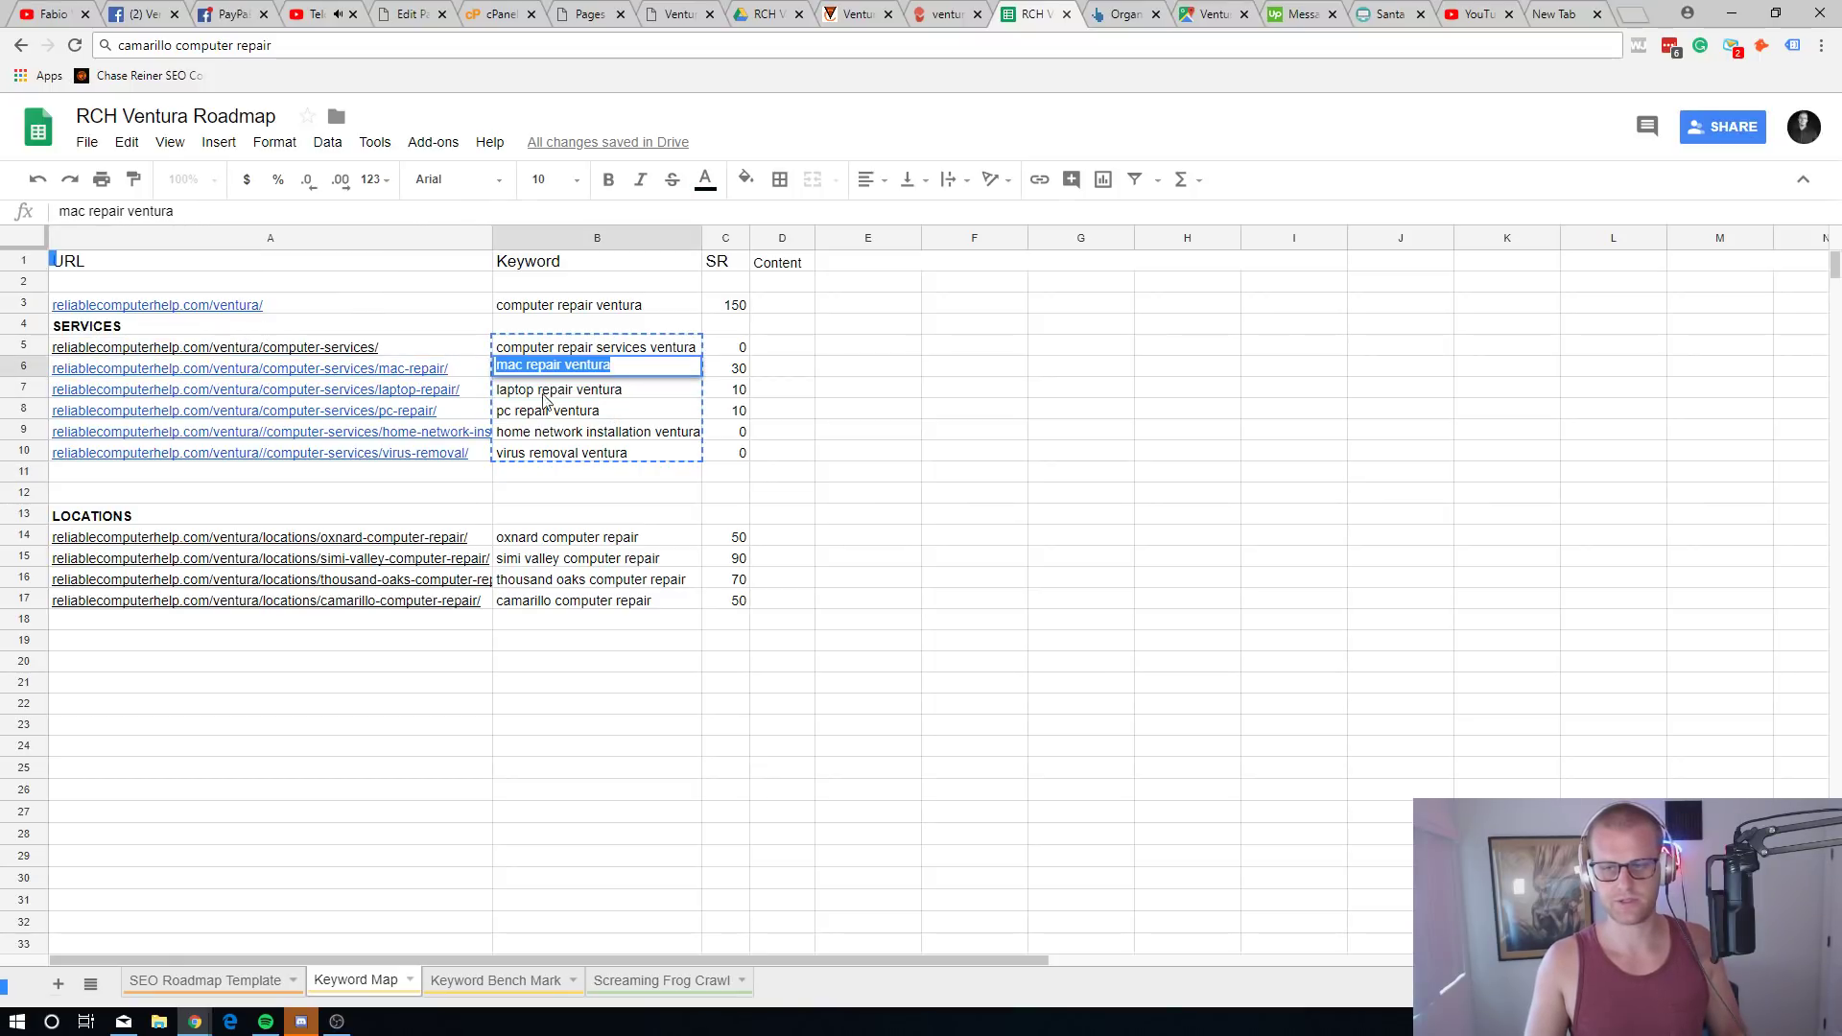
drag(635, 371, 496, 368)
key(ctrl+c)
click(513, 350)
Start a Notepad note with 'mac repair', a '----' divider and 'ventura' on separate lines
click(562, 372)
double_click(563, 374)
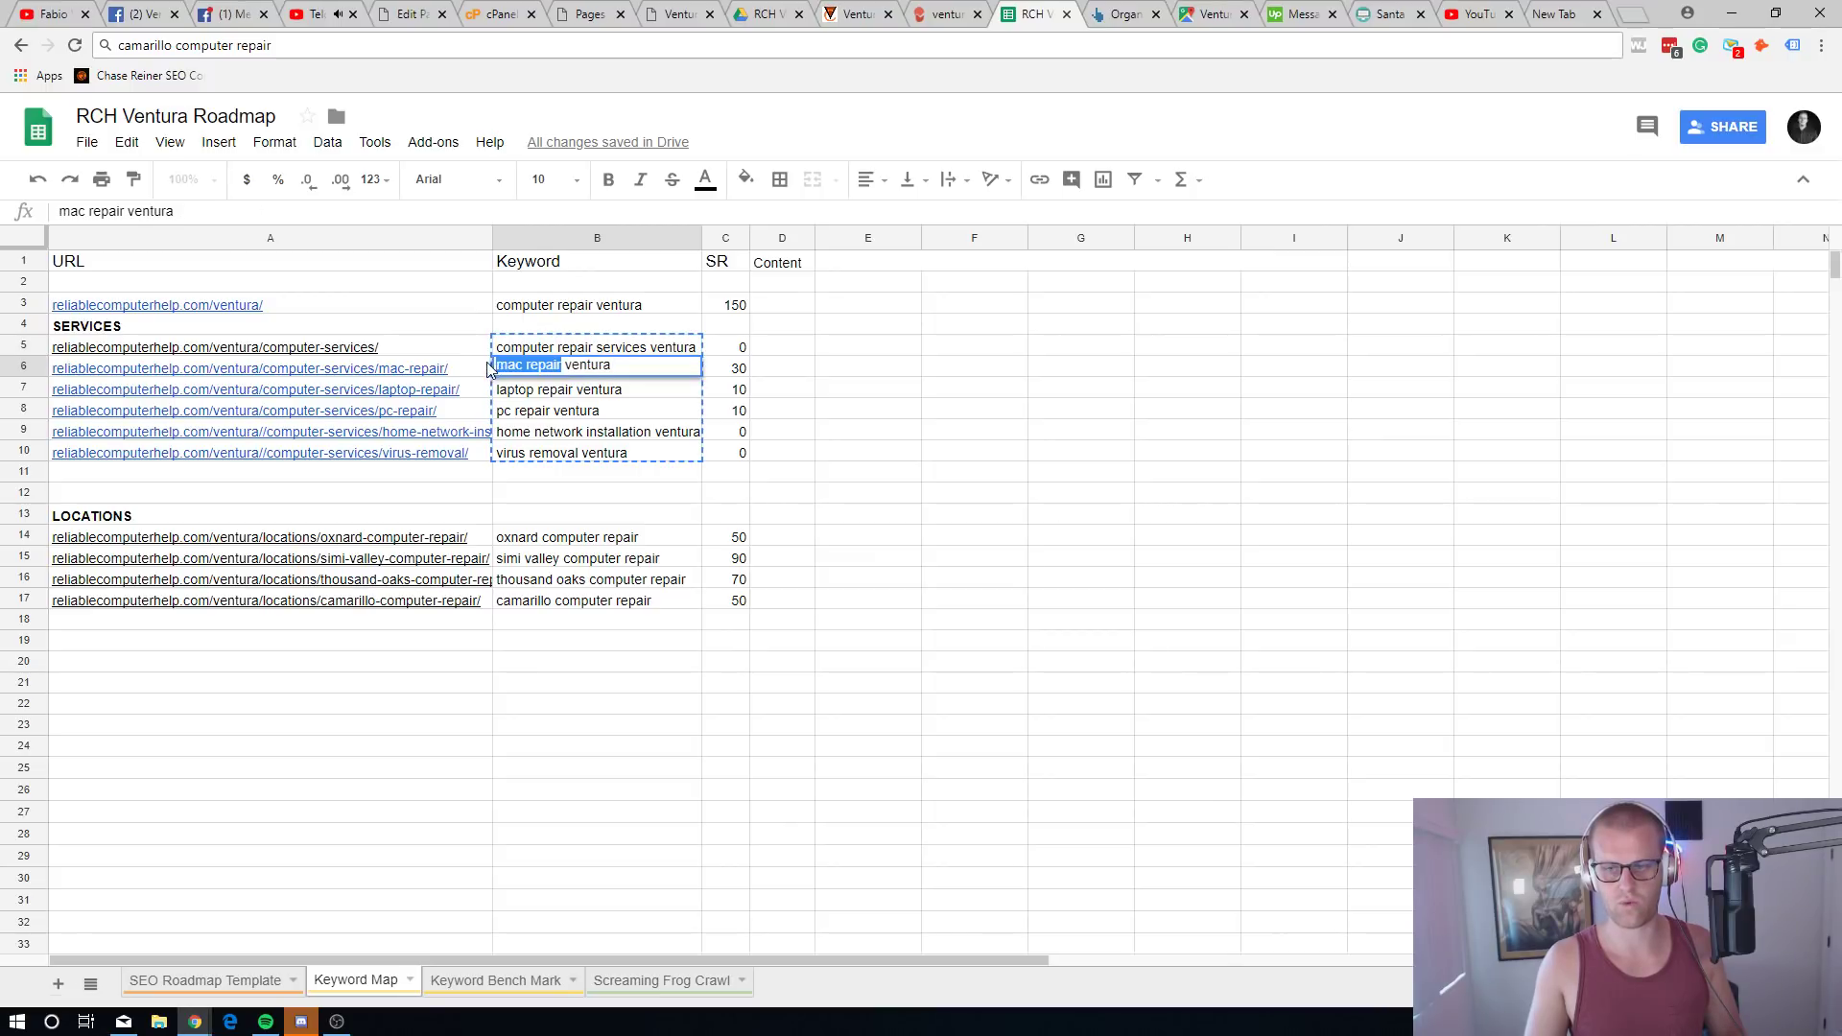
click(18, 1021)
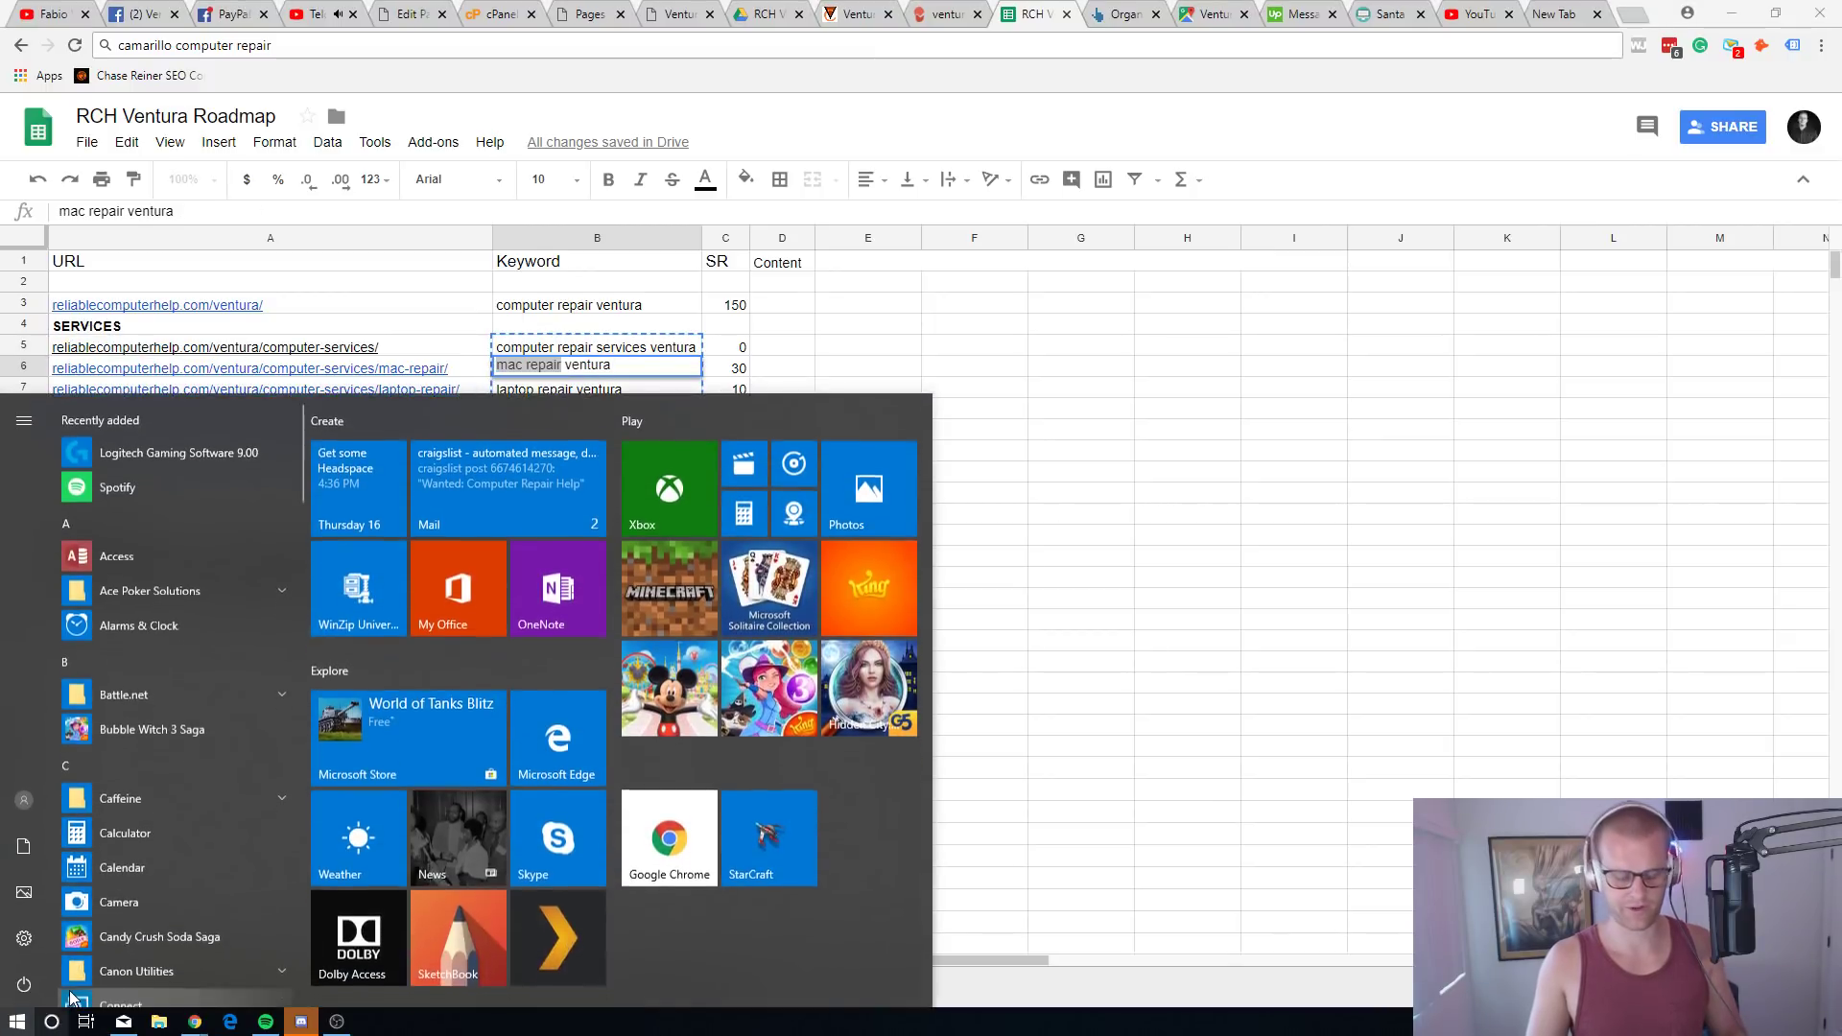
text(notepad)
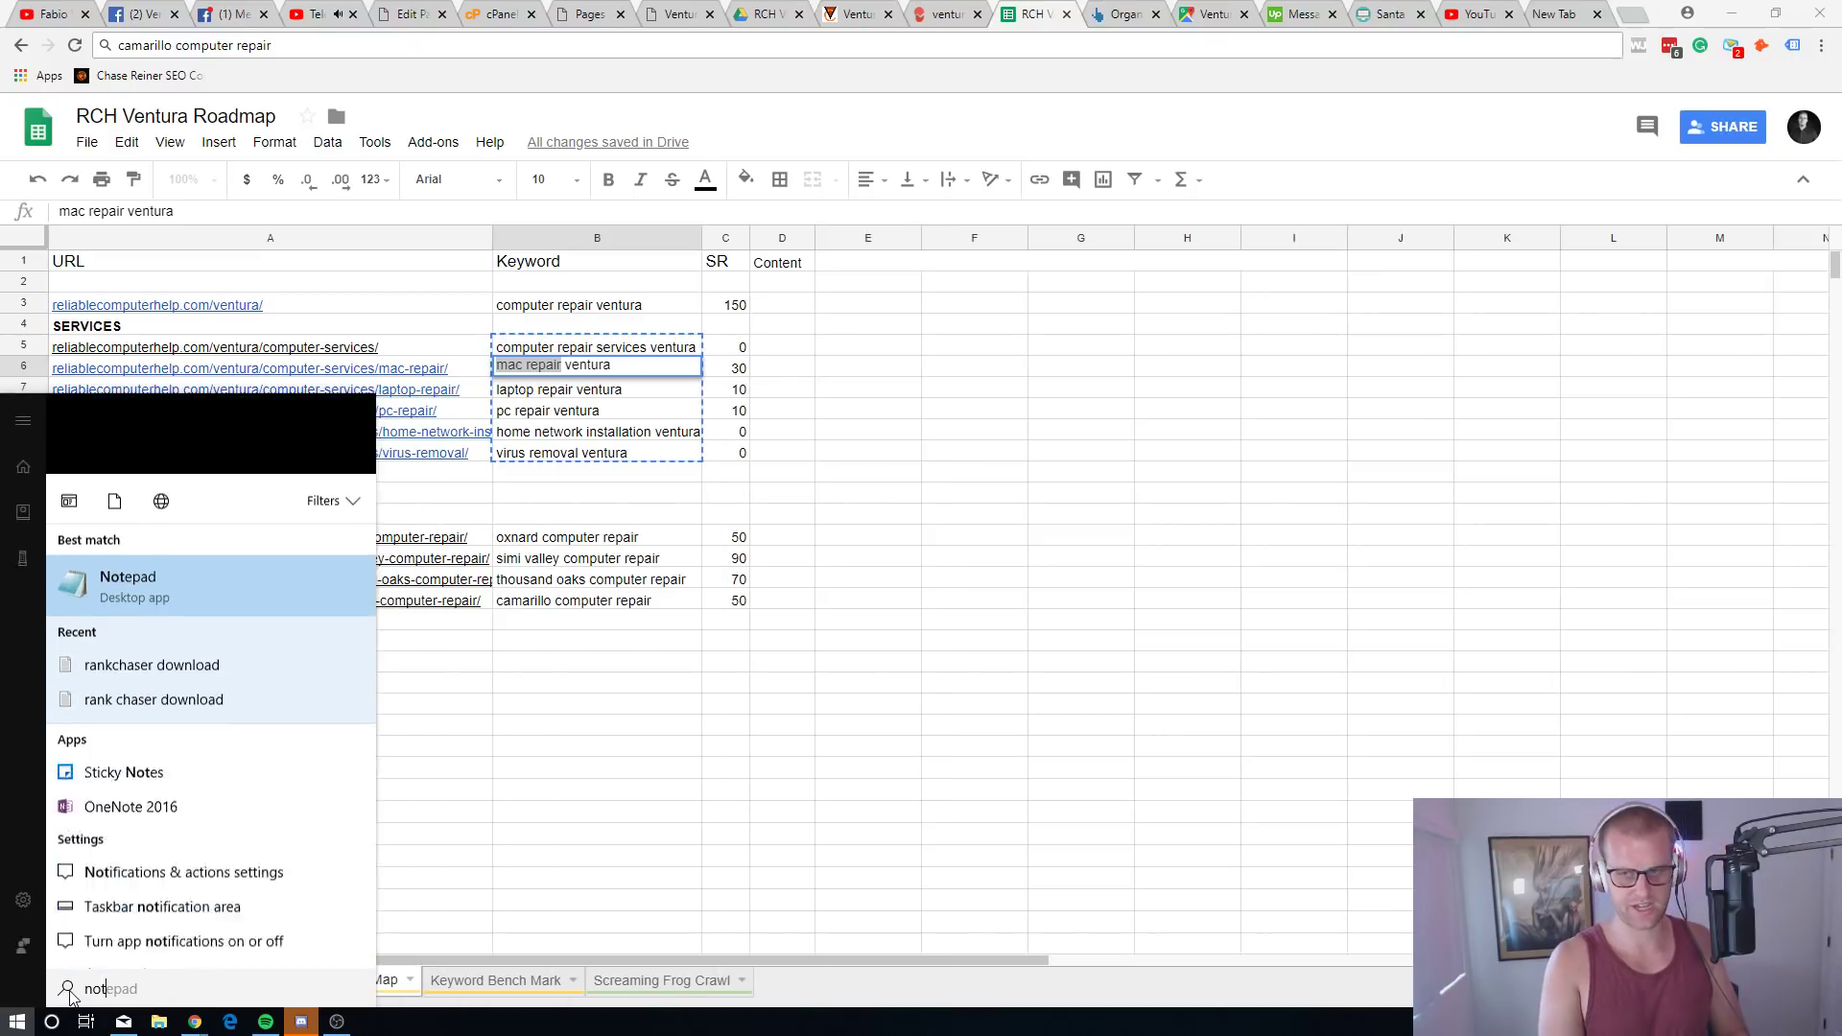
key(Return)
key(ctrl+v)
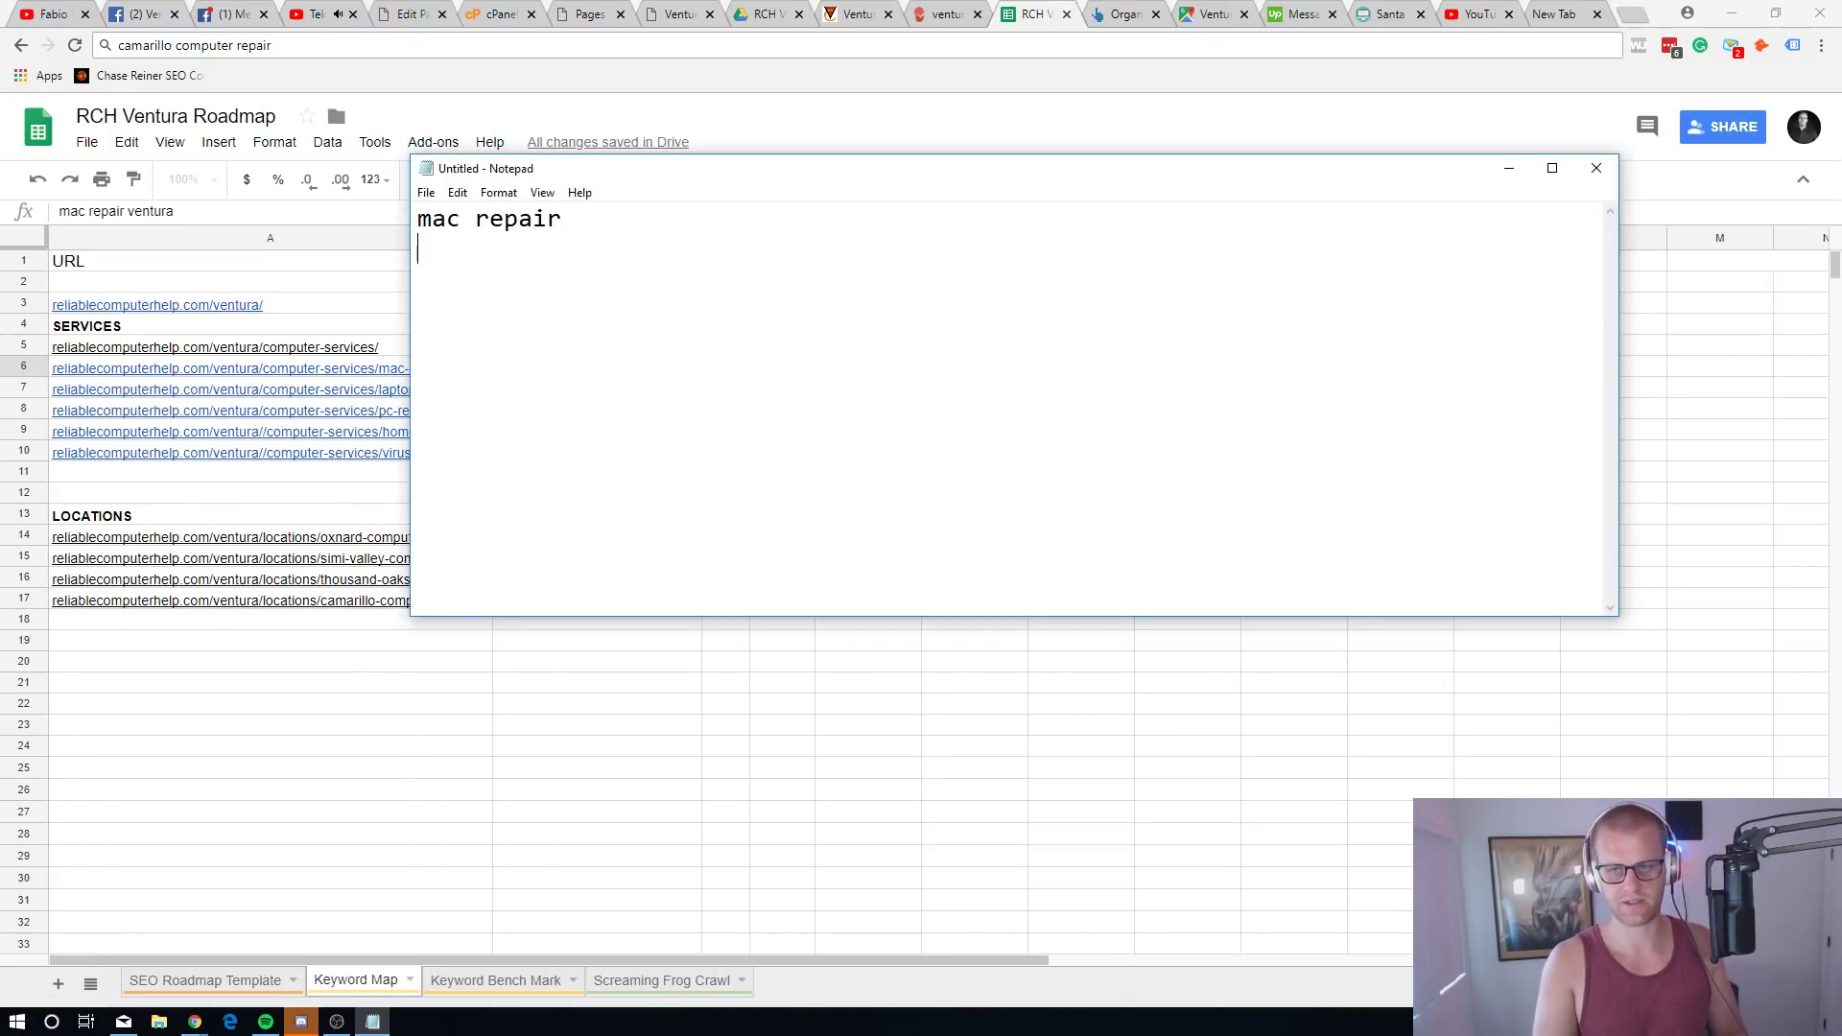
text(ventura)
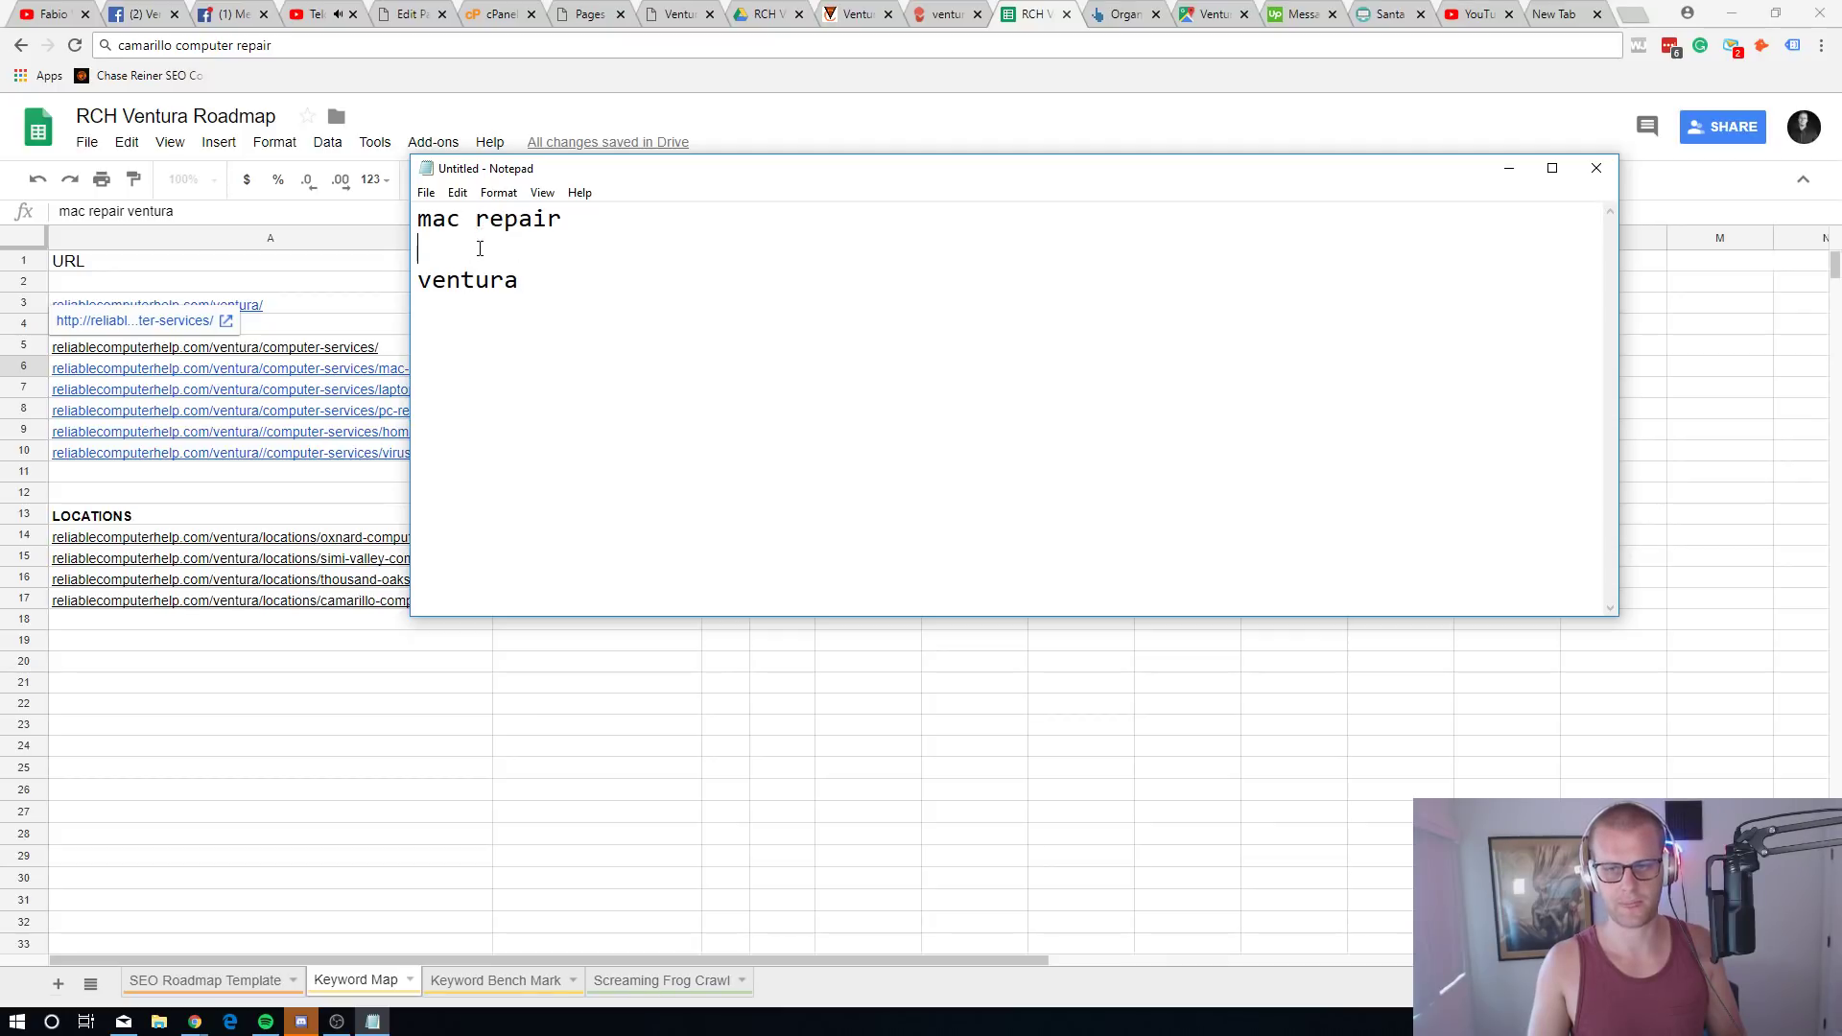
key(Return)
key(Return)
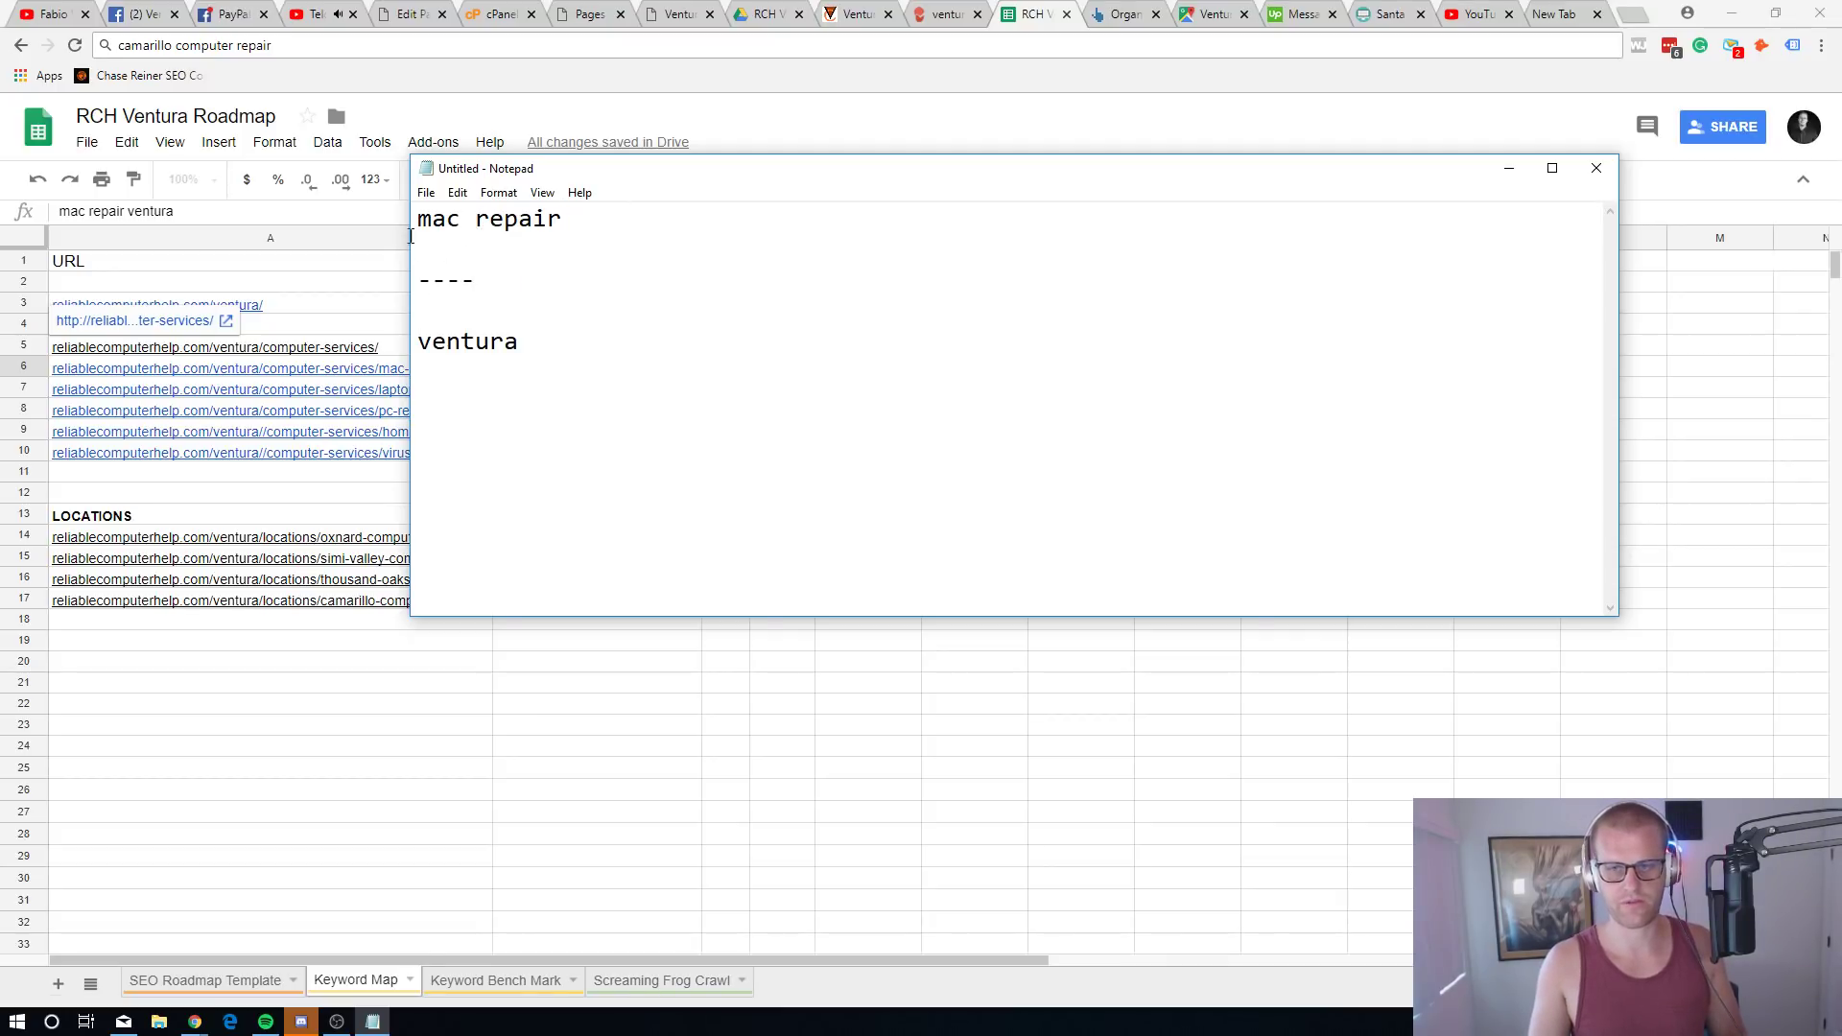
Copy 'mac repair' from the note's first line and return to Chrome's new tab
drag(418, 219, 563, 217)
click(564, 217)
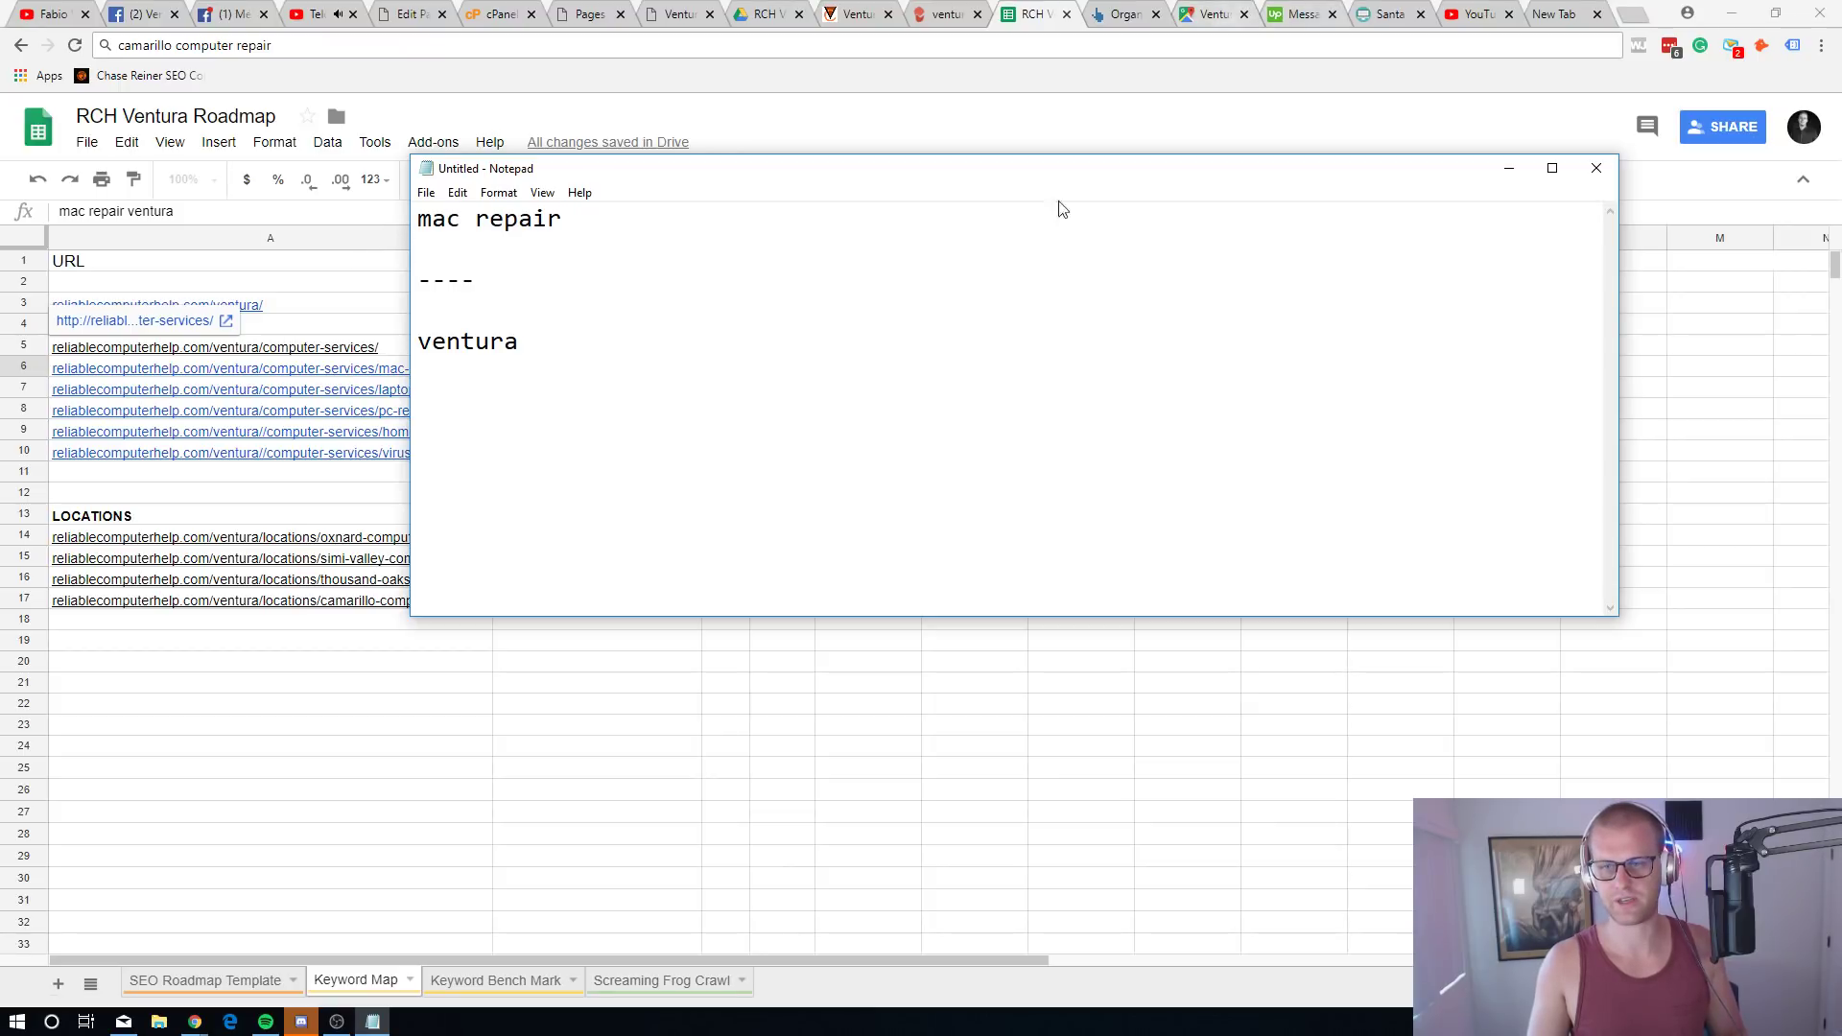
drag(675, 231, 417, 219)
key(ctrl+c)
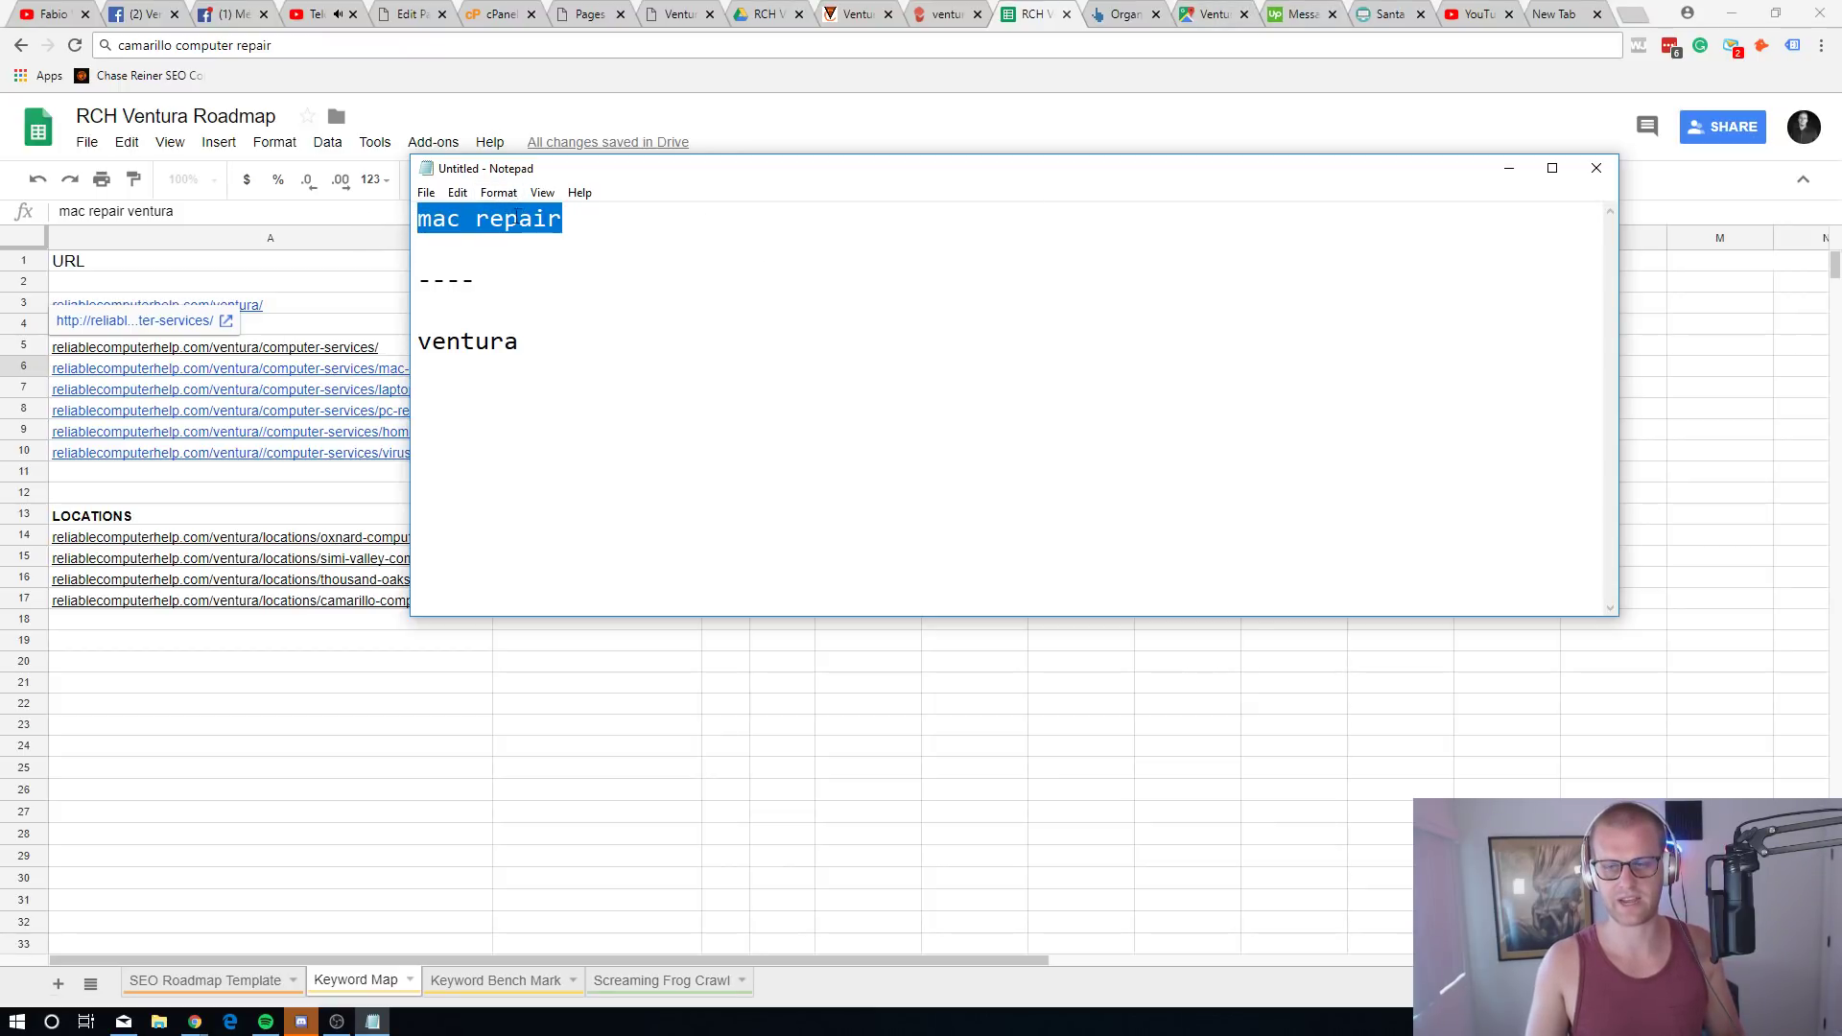
click(1554, 13)
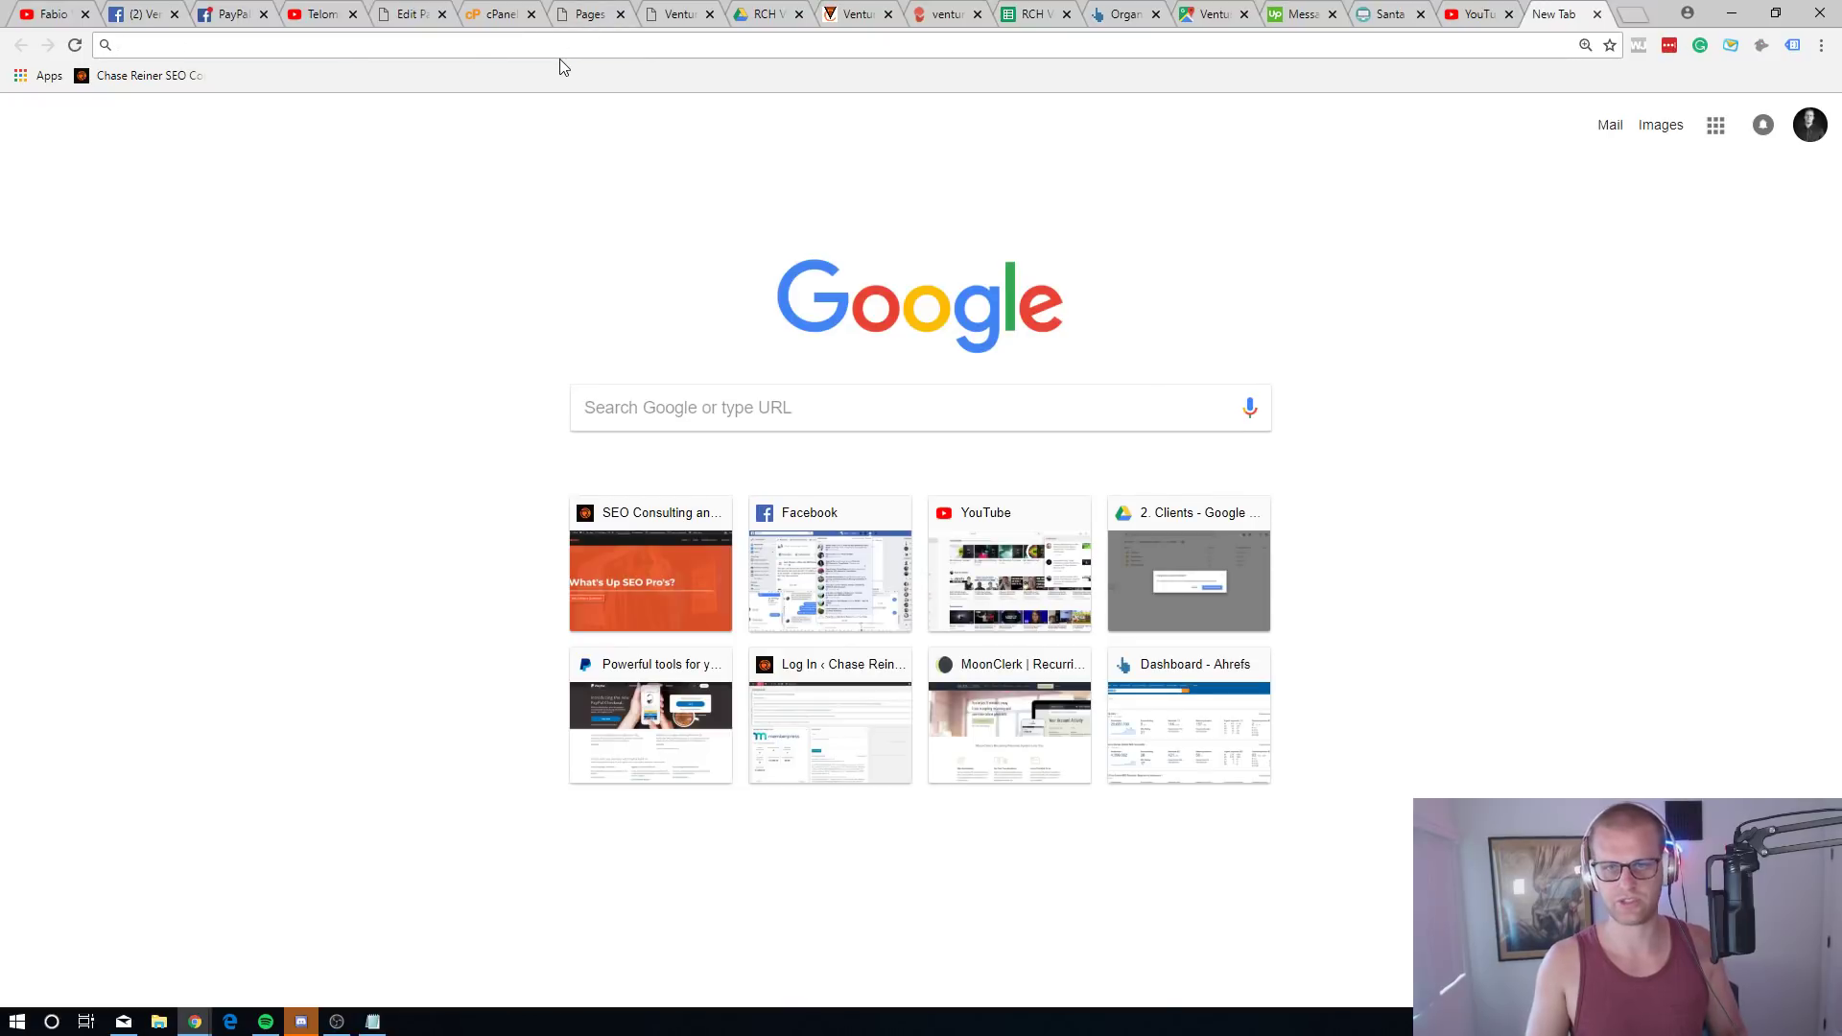
Google 'mac repair wikipedia' to find related Wikipedia pages
key(ctrl+v)
key(Return)
scroll(420, 398, down, 5)
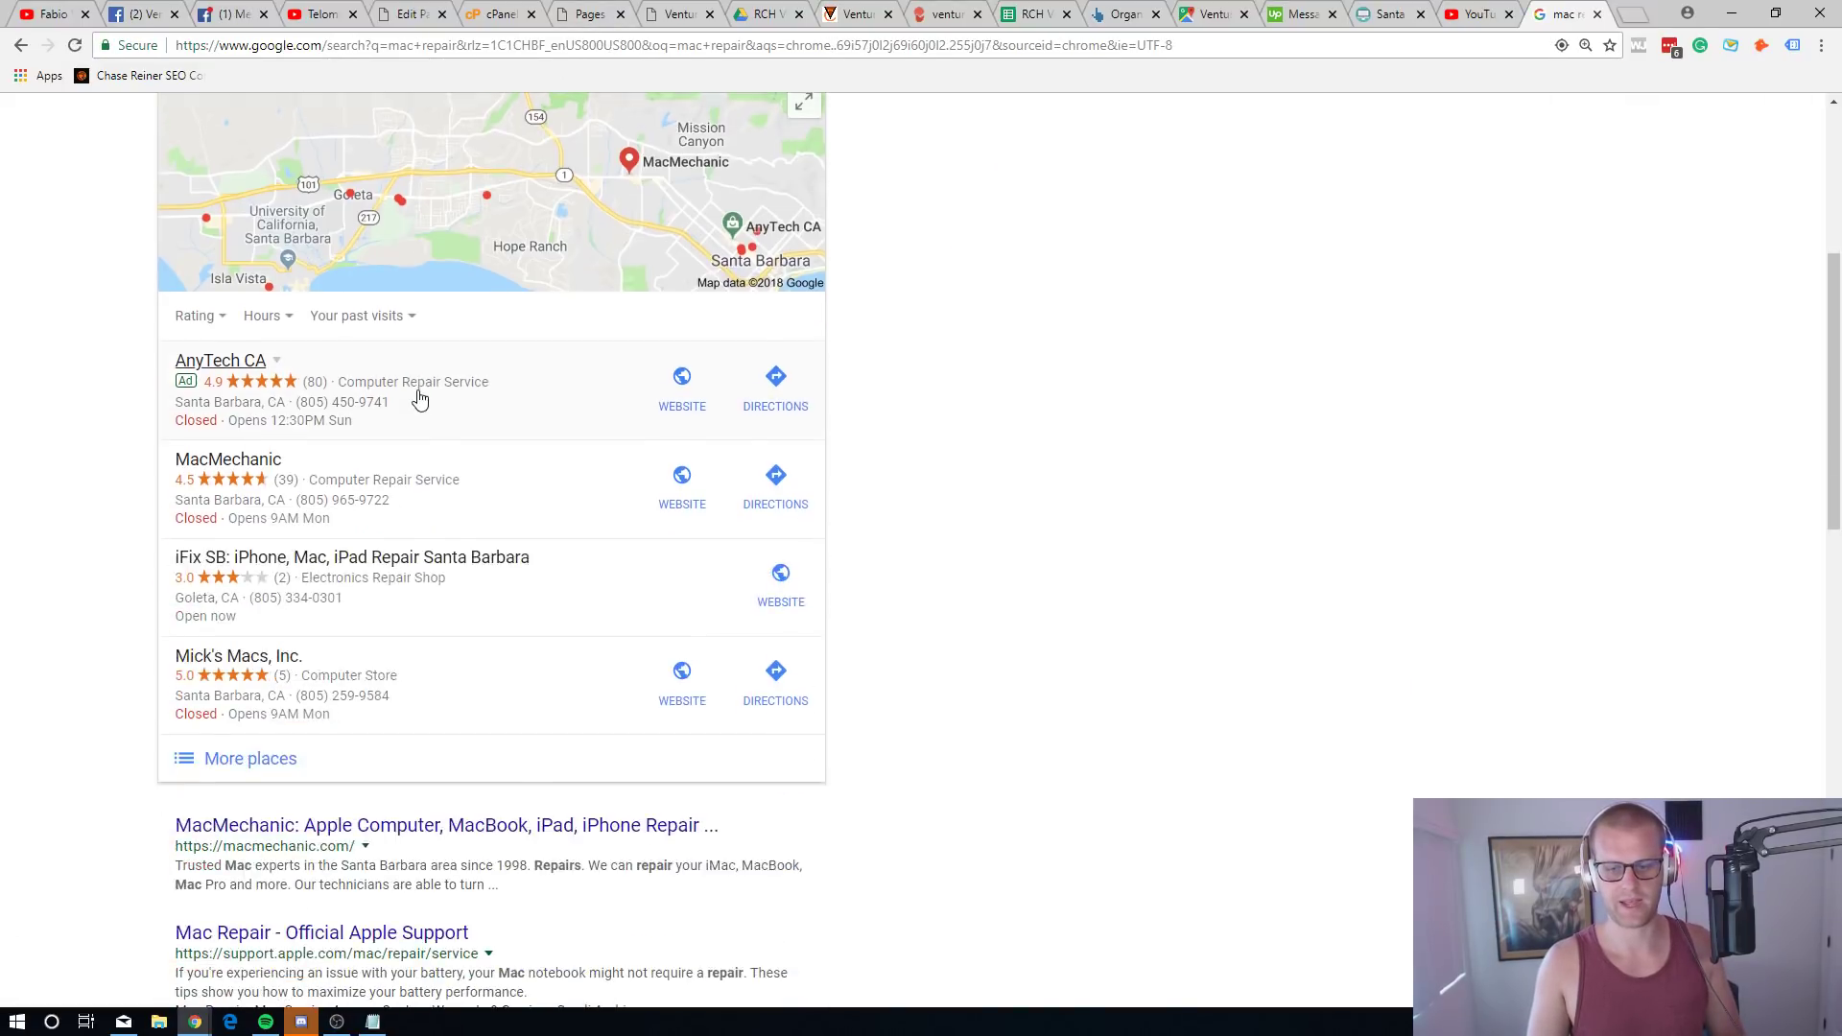
scroll(420, 398, up, 5)
click(447, 144)
text(wik)
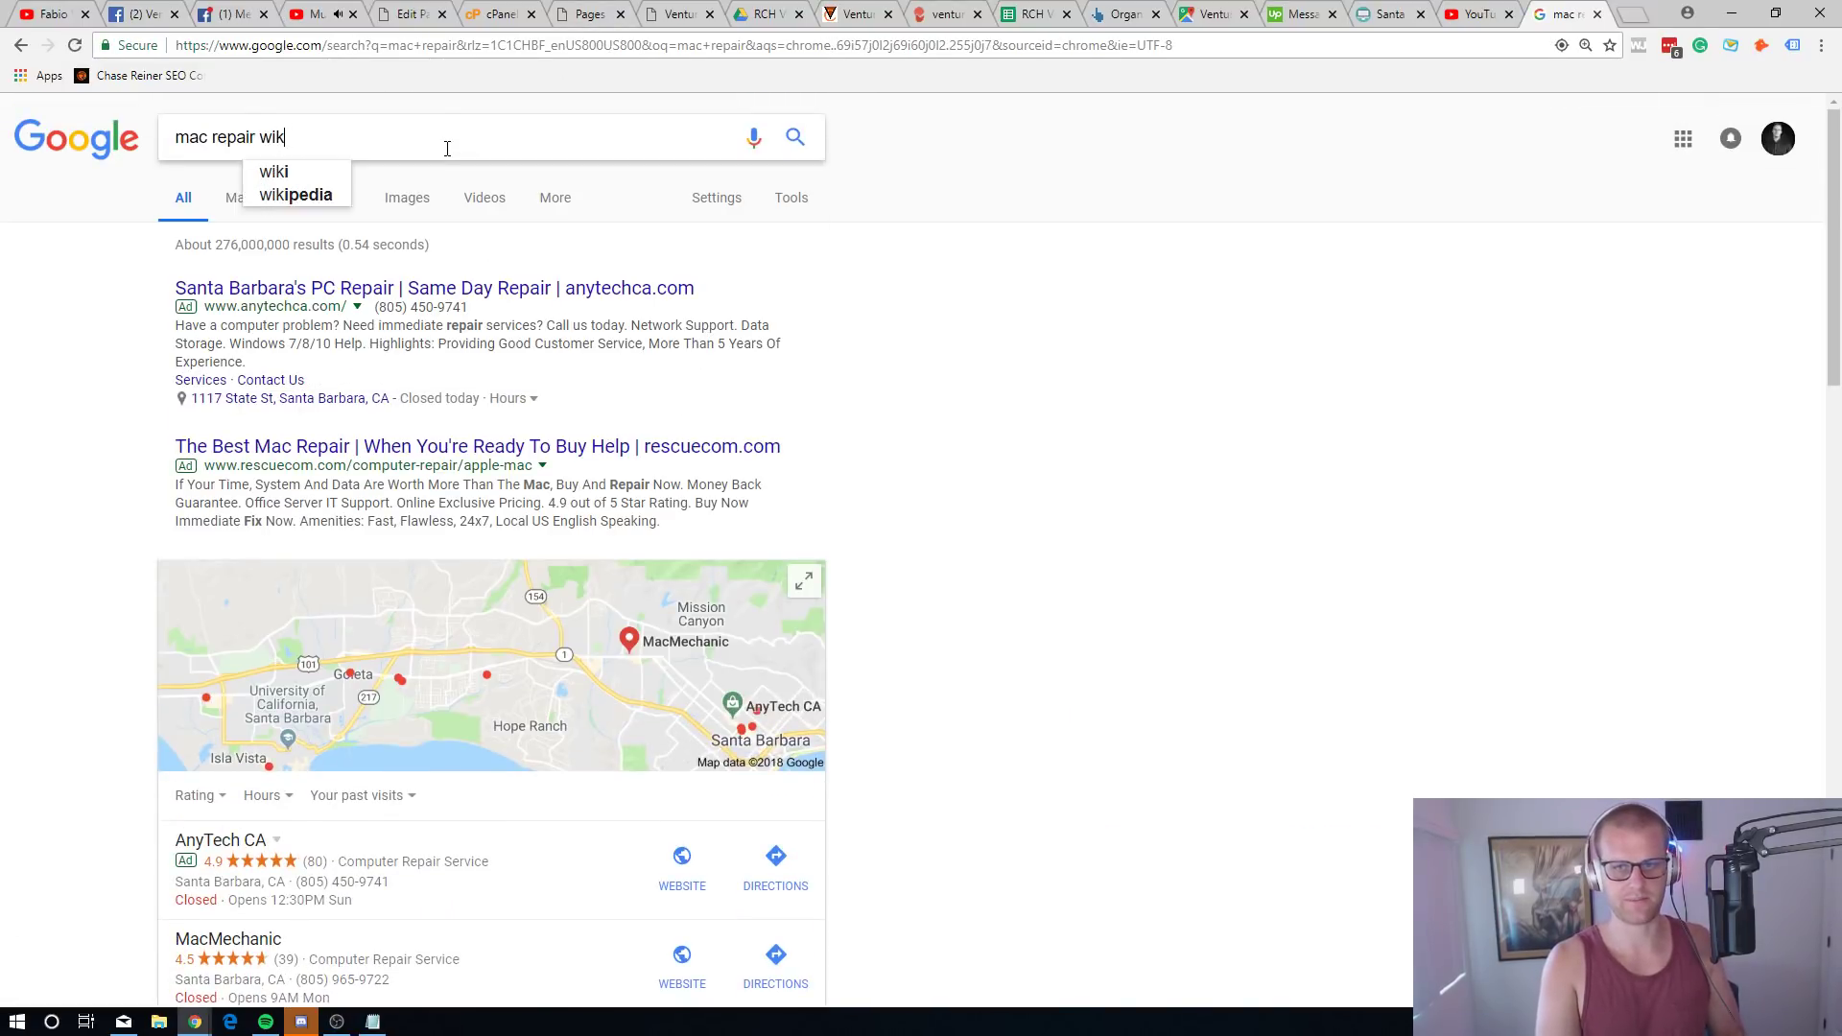
text(ipedioa)
key(Return)
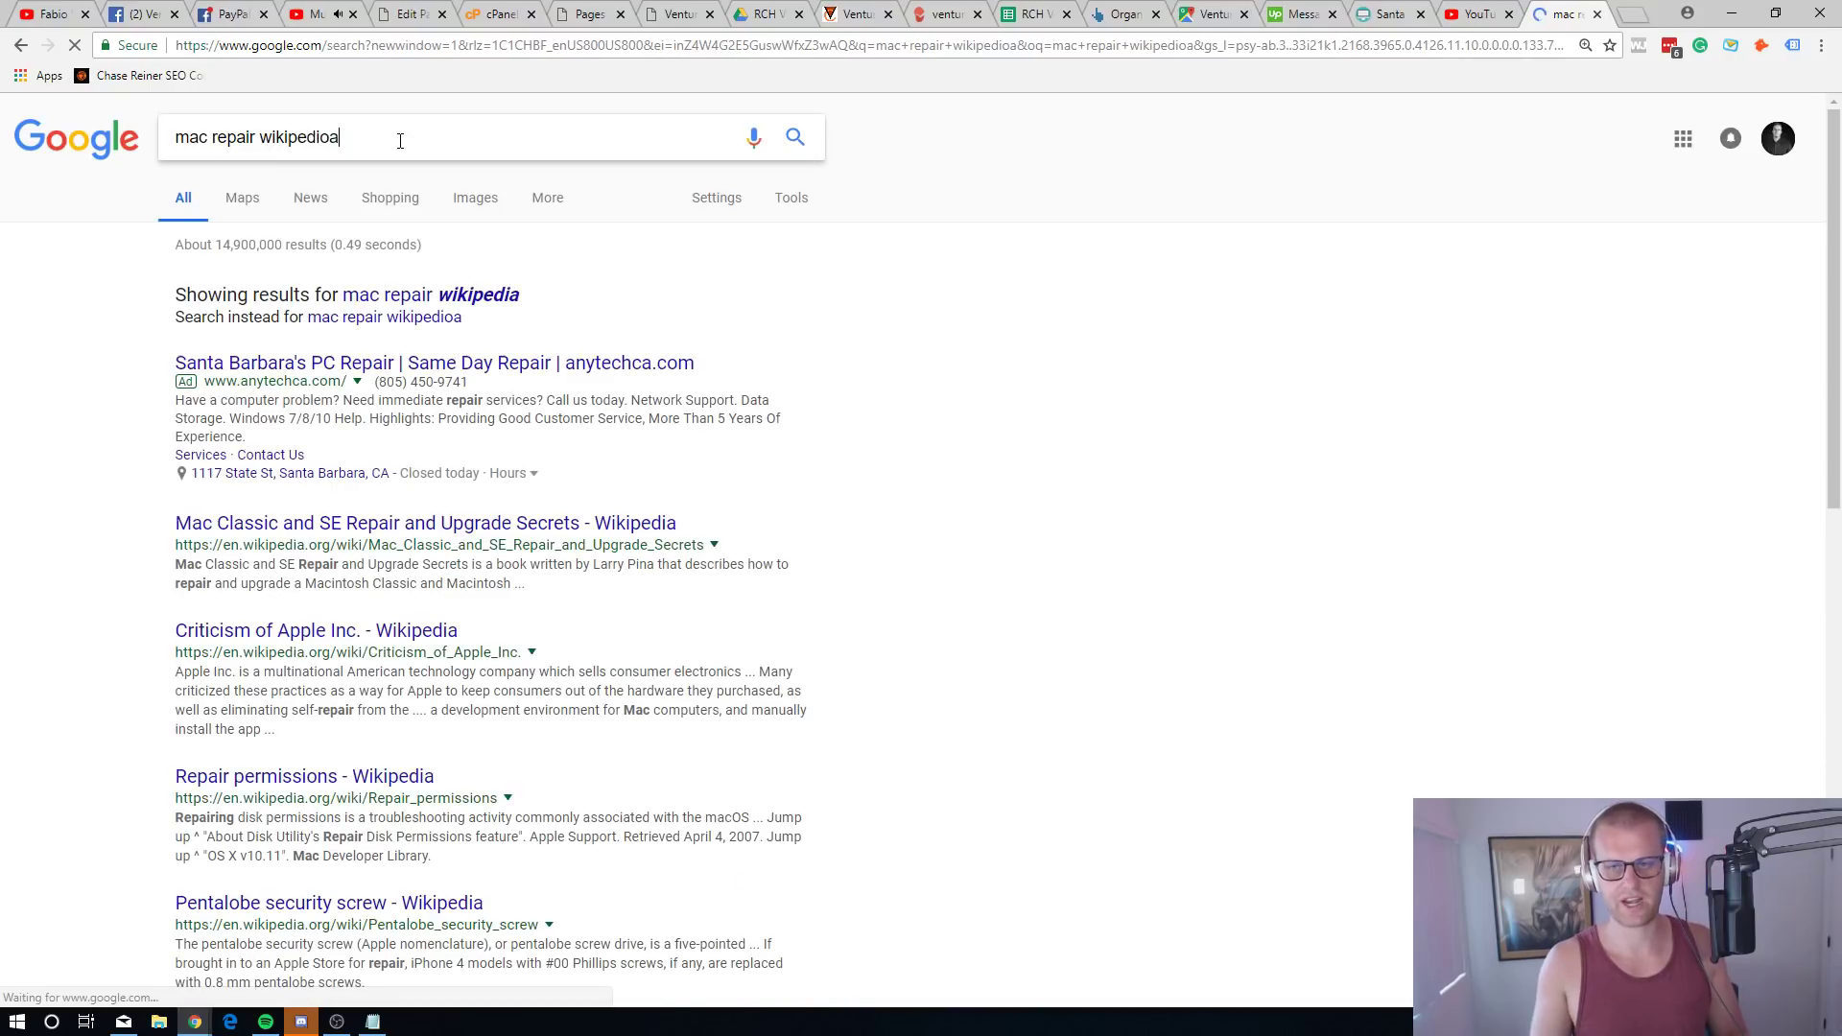
key(BackSpace)
key(BackSpace)
key(BackSpace)
text(ia)
key(Return)
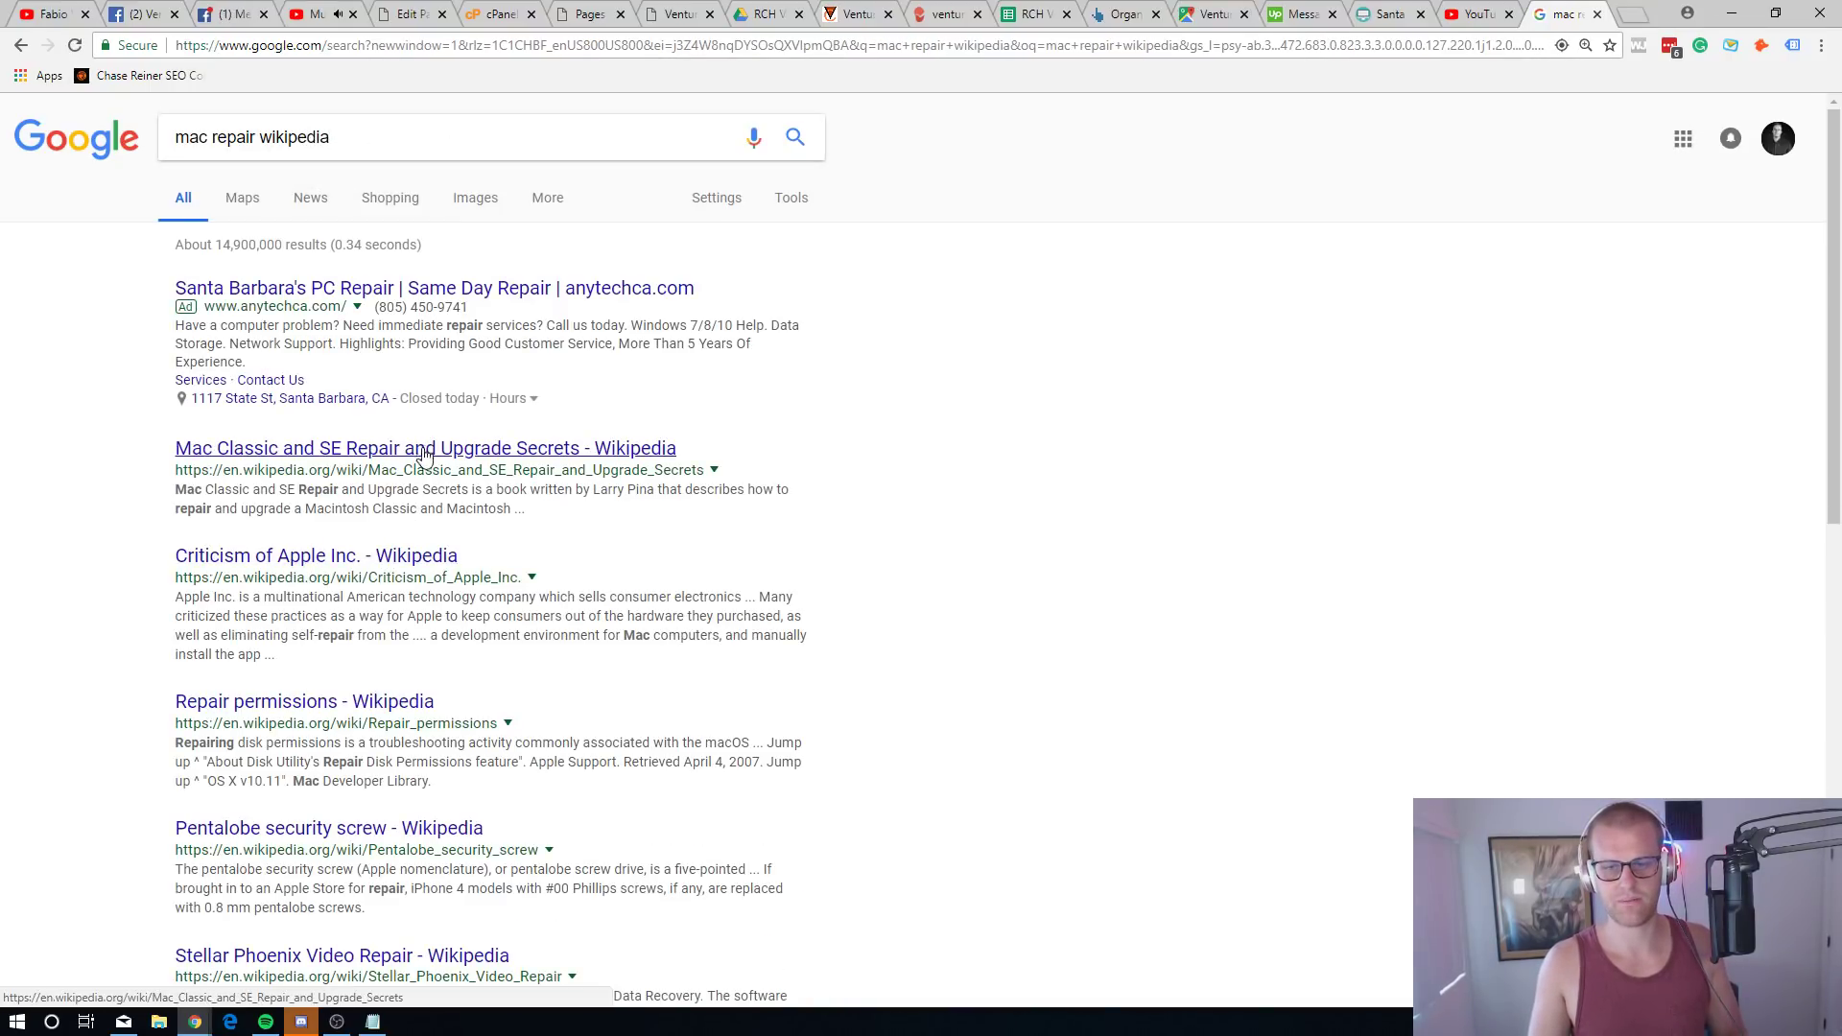
Glance at the Mac Classic repair result, then open the Criticism of Apple Inc. article
click(455, 455)
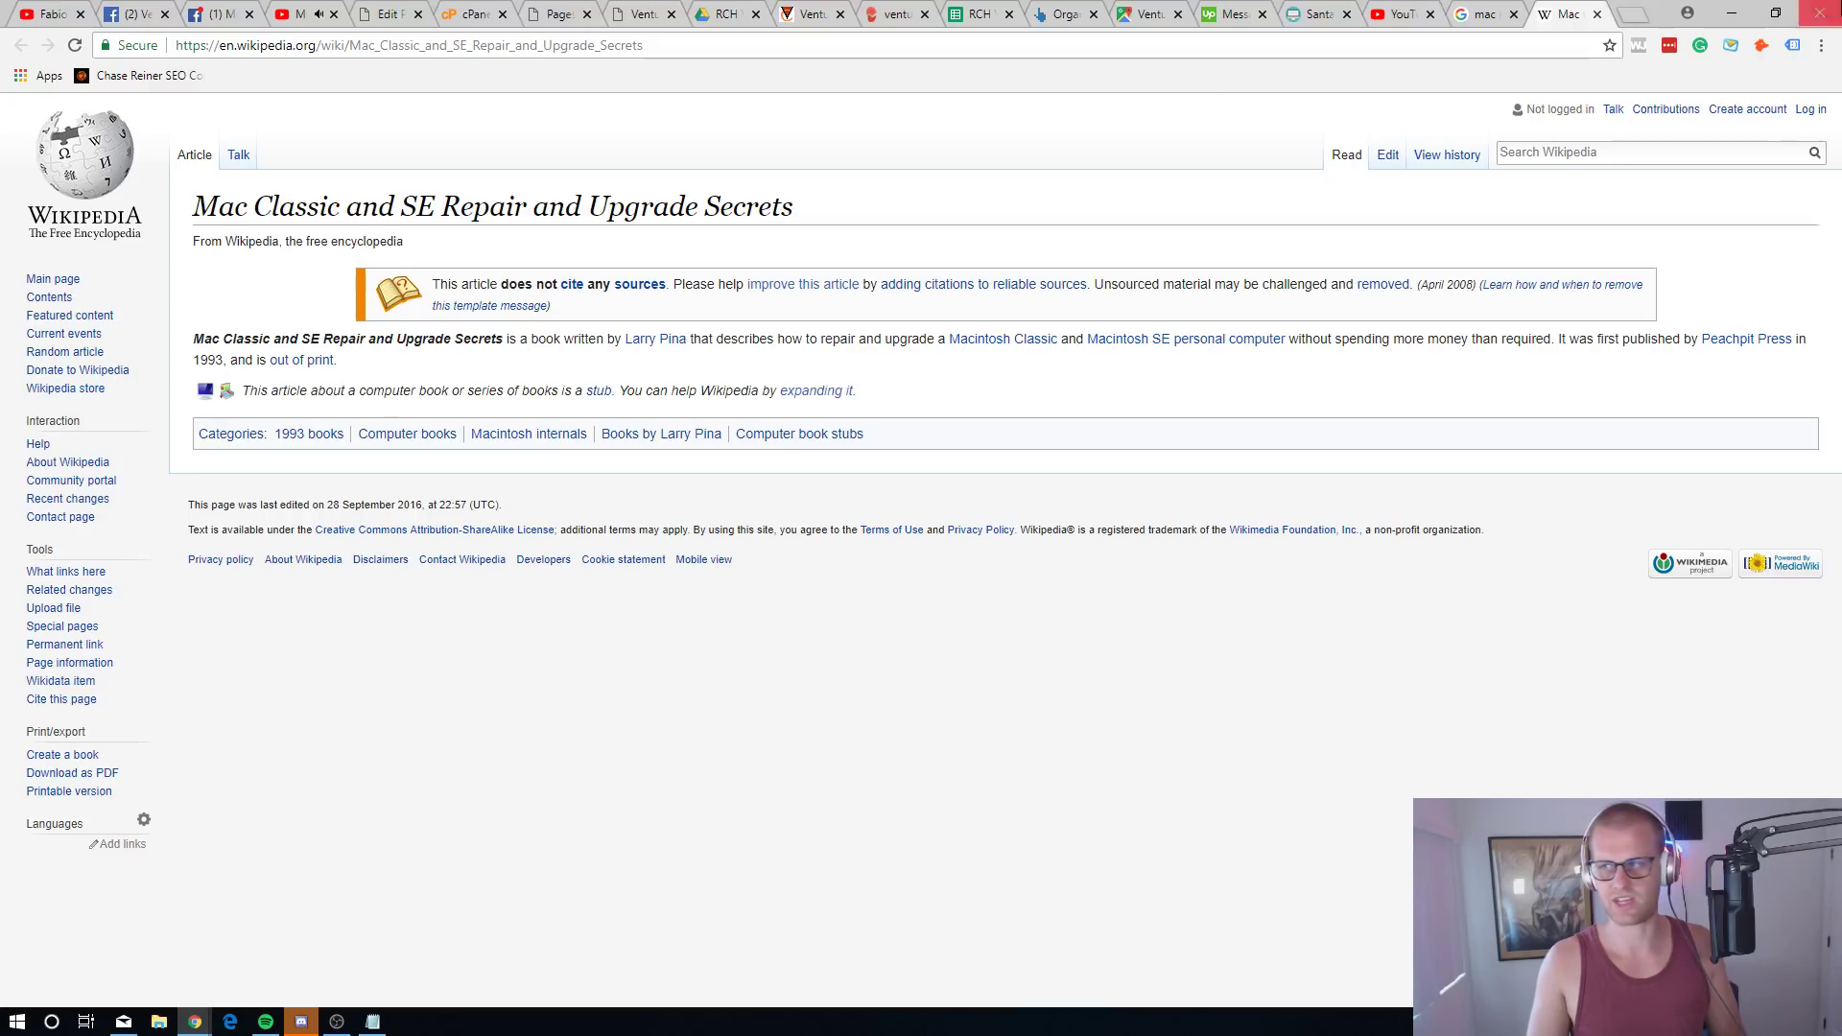
click(1598, 14)
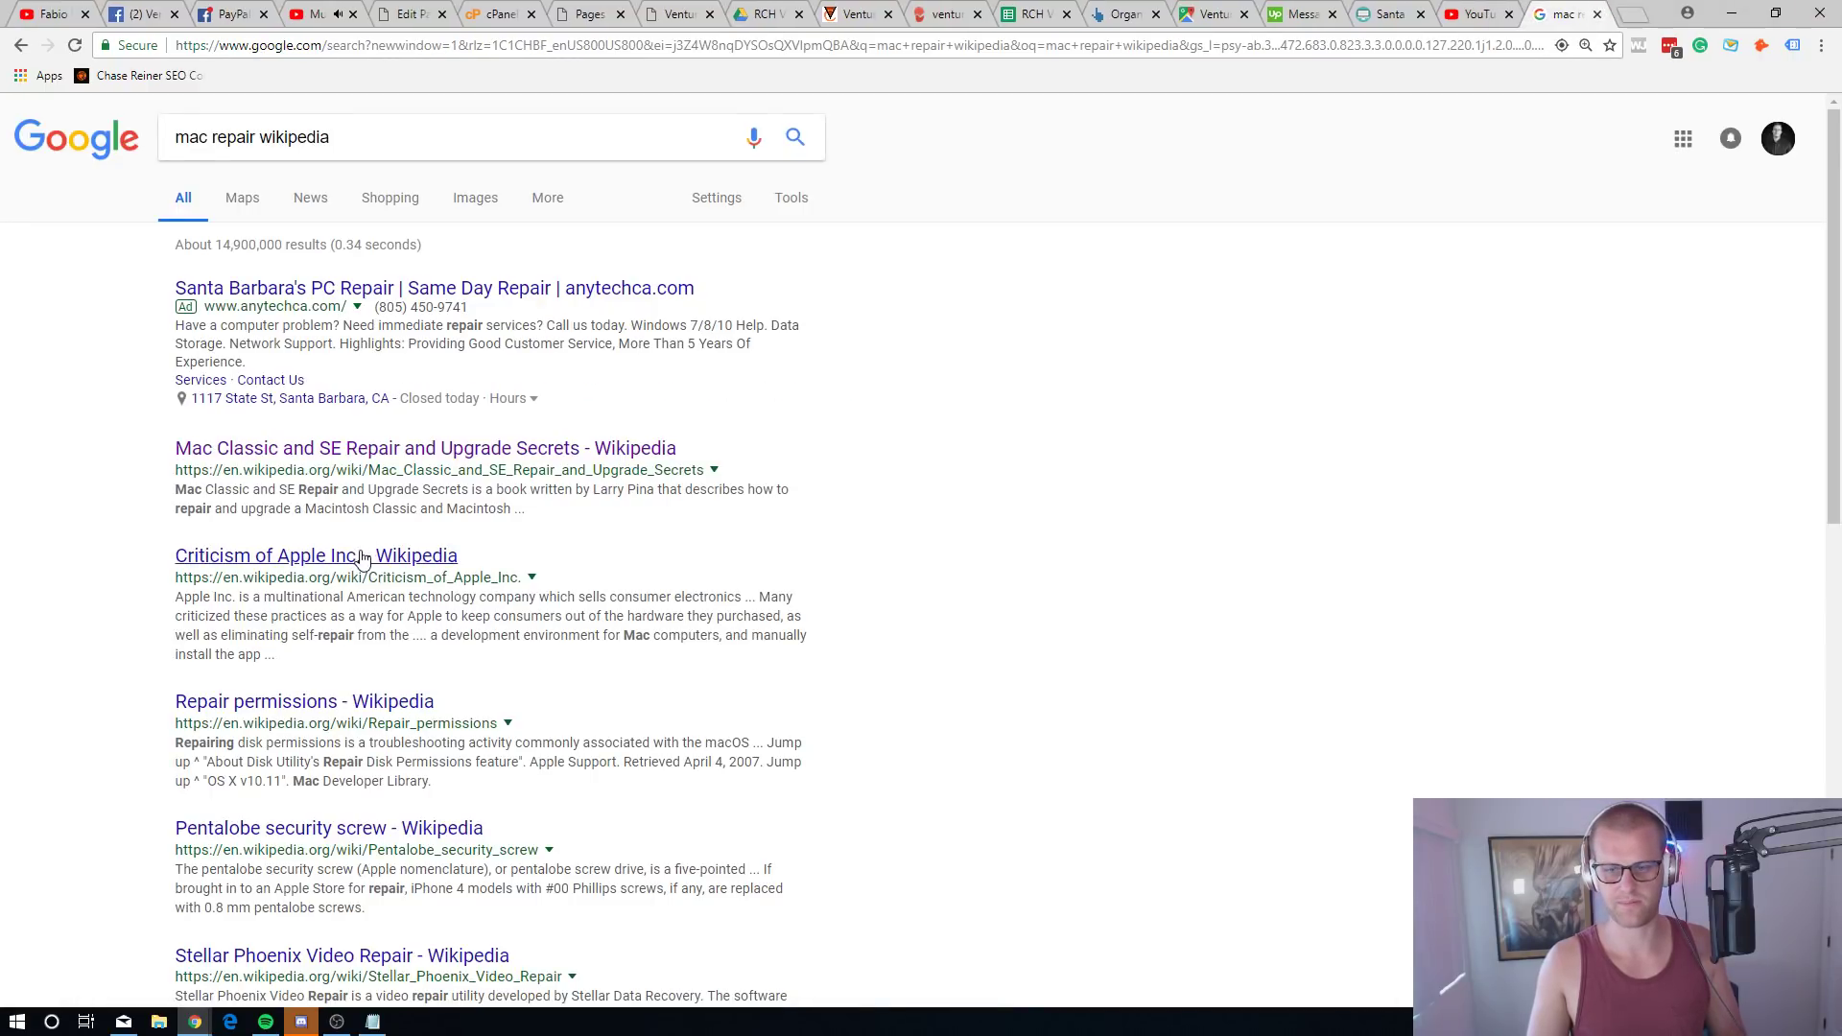
click(374, 556)
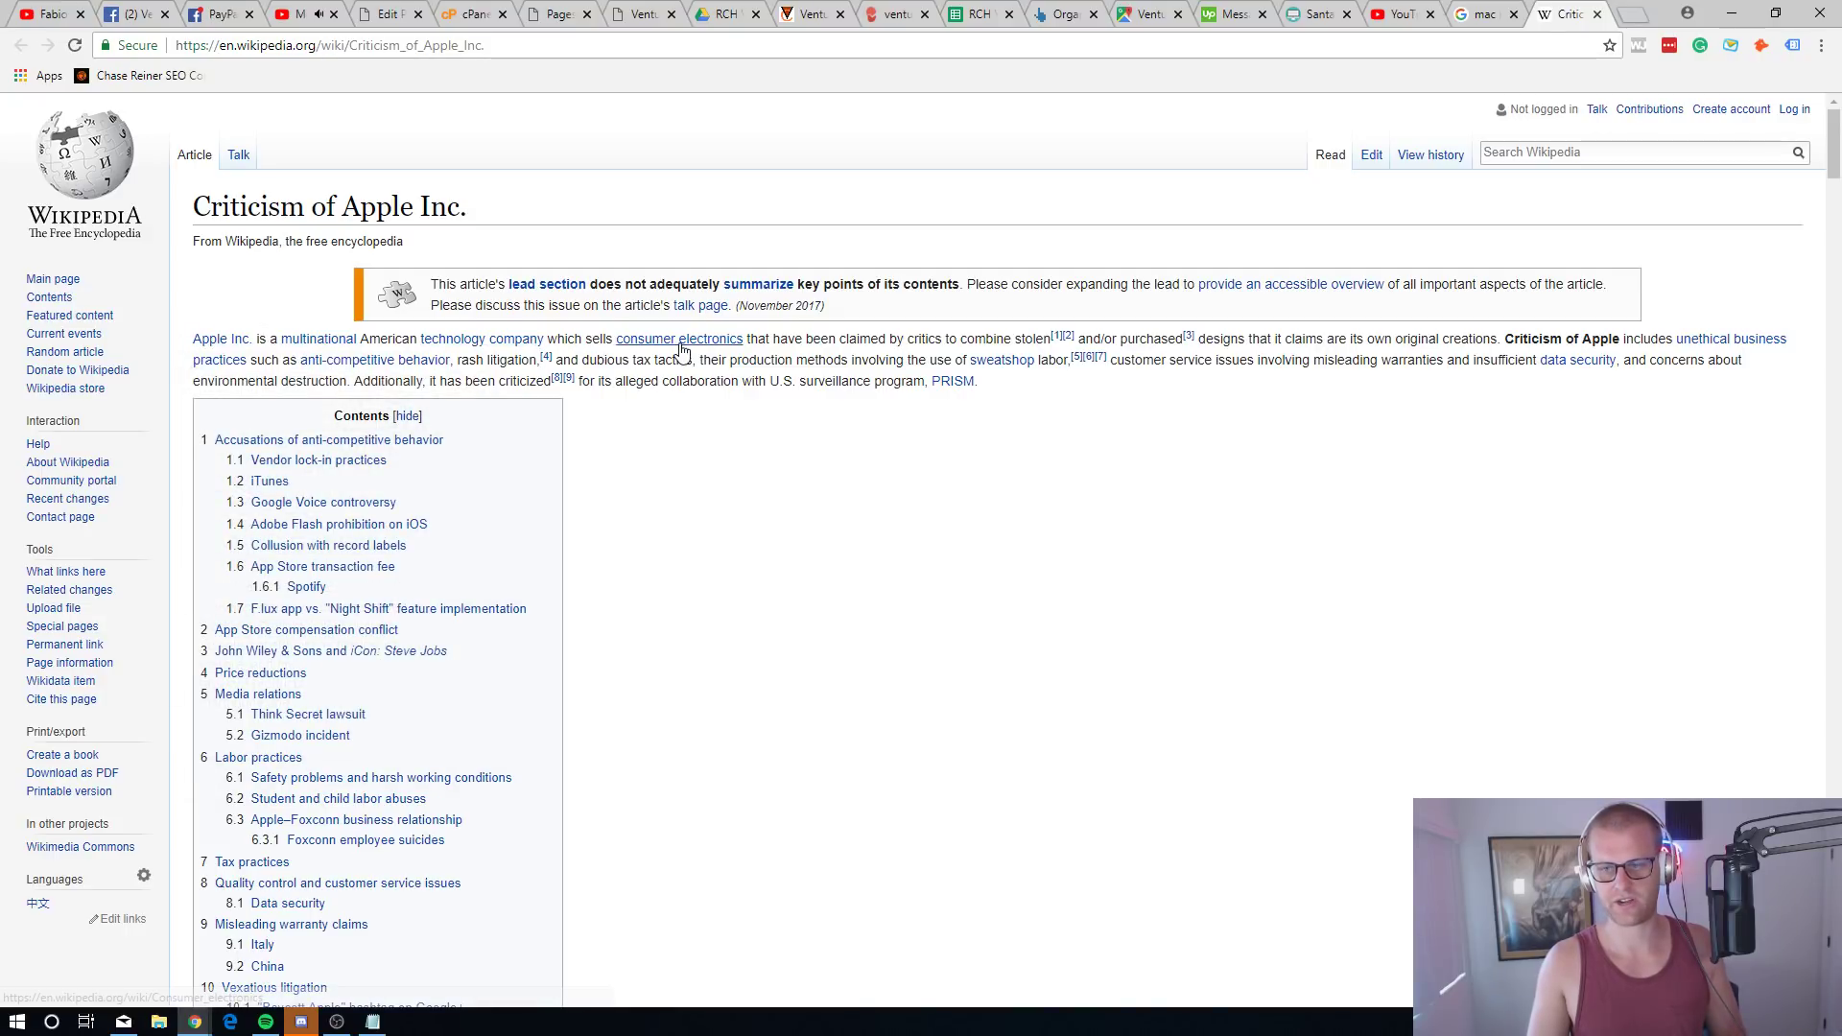
scroll(893, 326, down, 1)
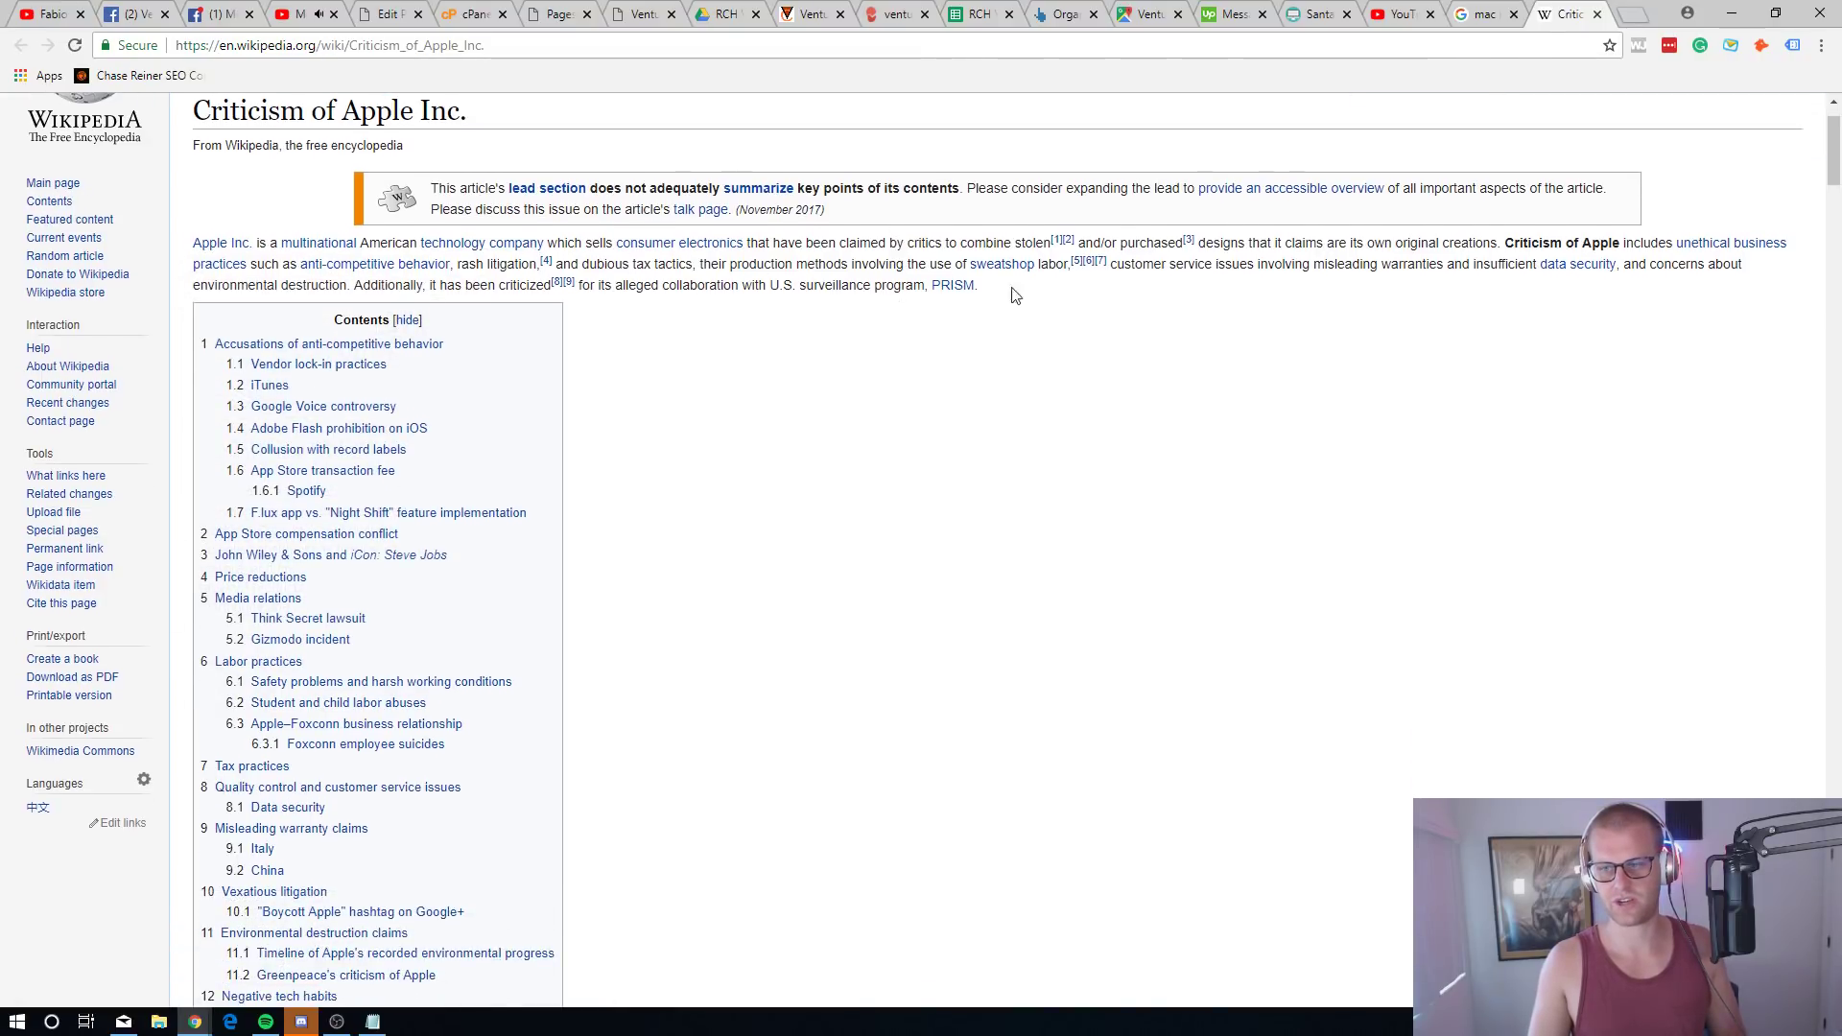
scroll(1100, 283, down, 10)
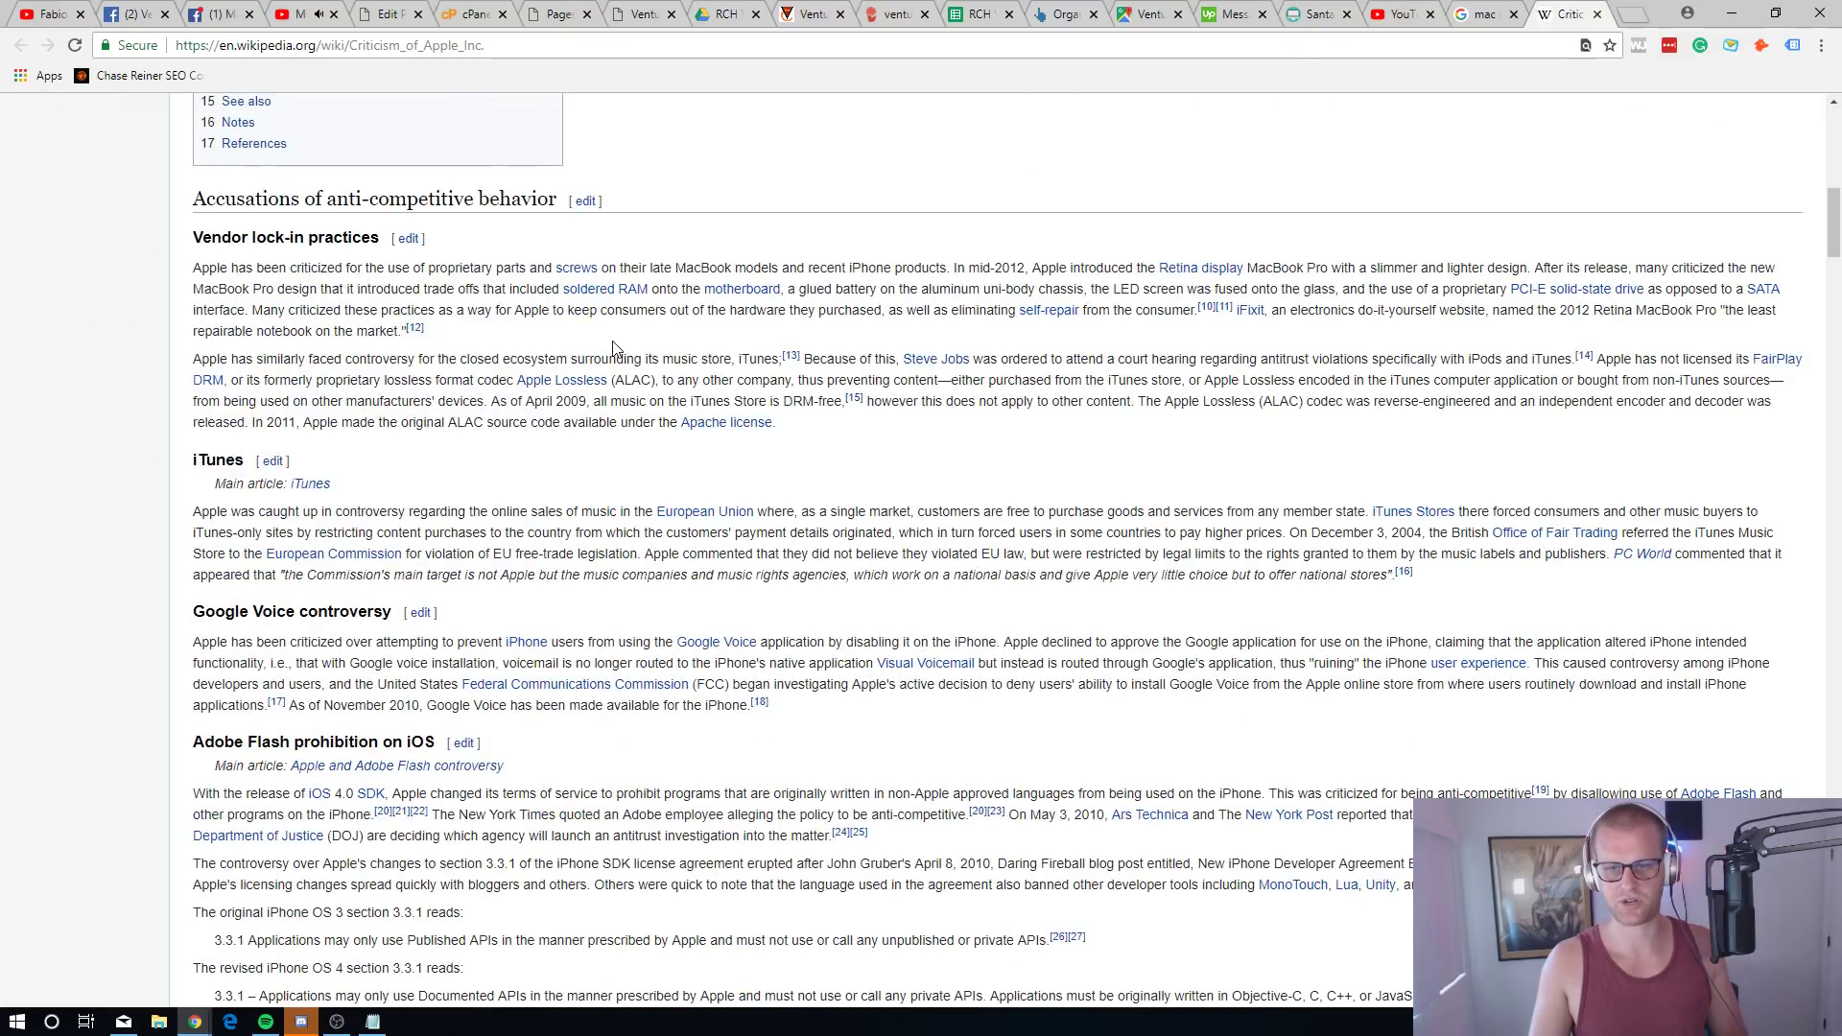
Search the Criticism of Apple Inc. article for 'mac' and skim its sections
key(ctrl+f)
scroll(615, 351, down, 15)
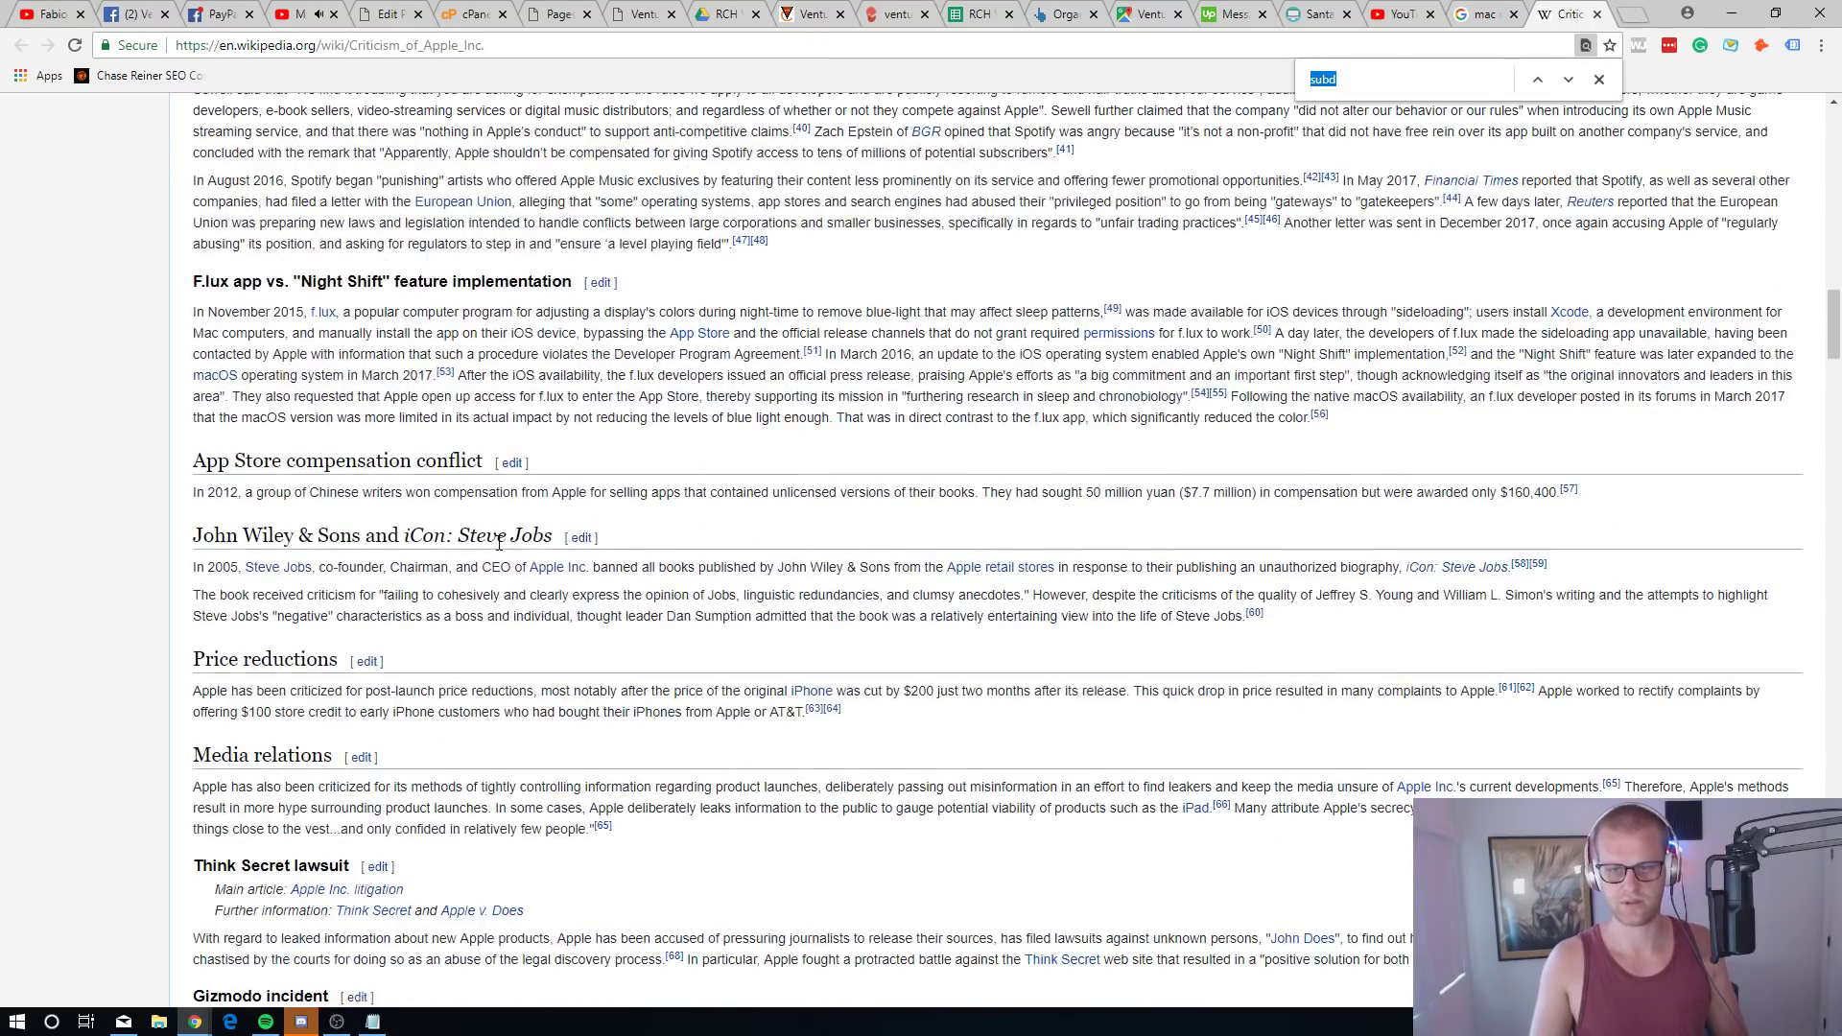
text(mac lap)
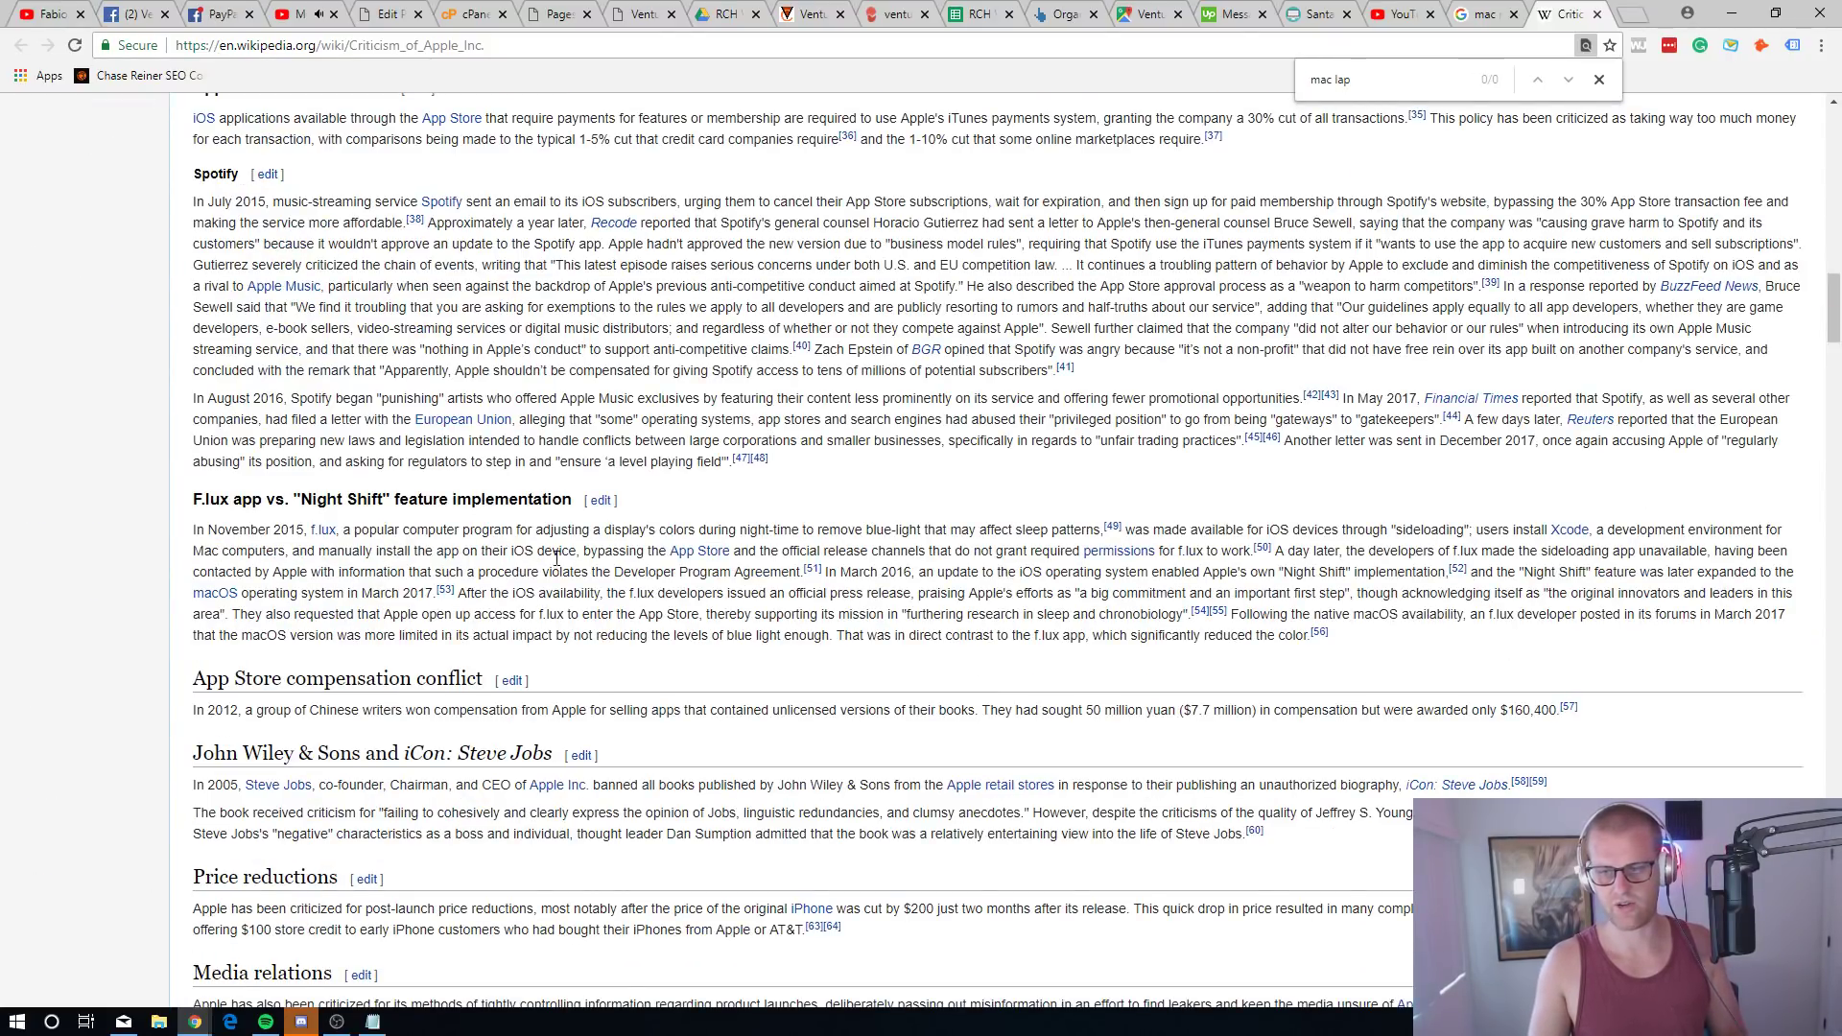
drag(948, 587, 906, 534)
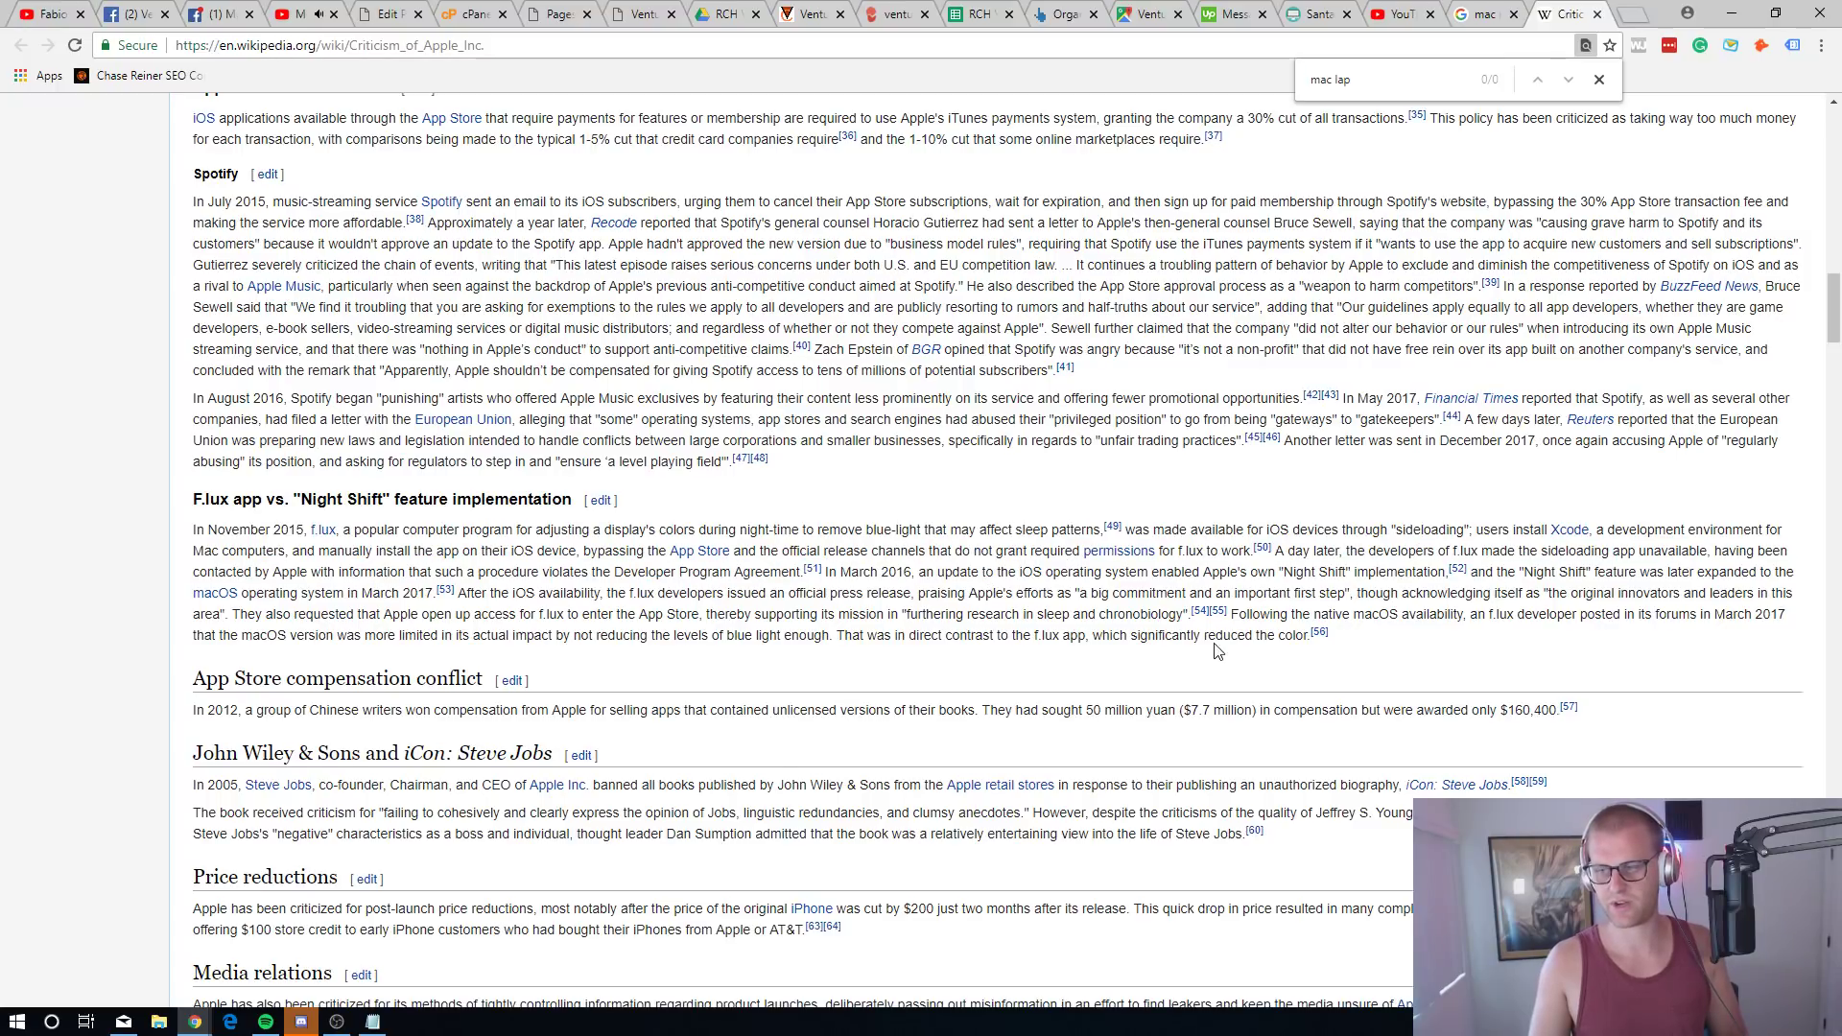
drag(1215, 638, 1044, 514)
click(1044, 513)
scroll(309, 359, up, 1)
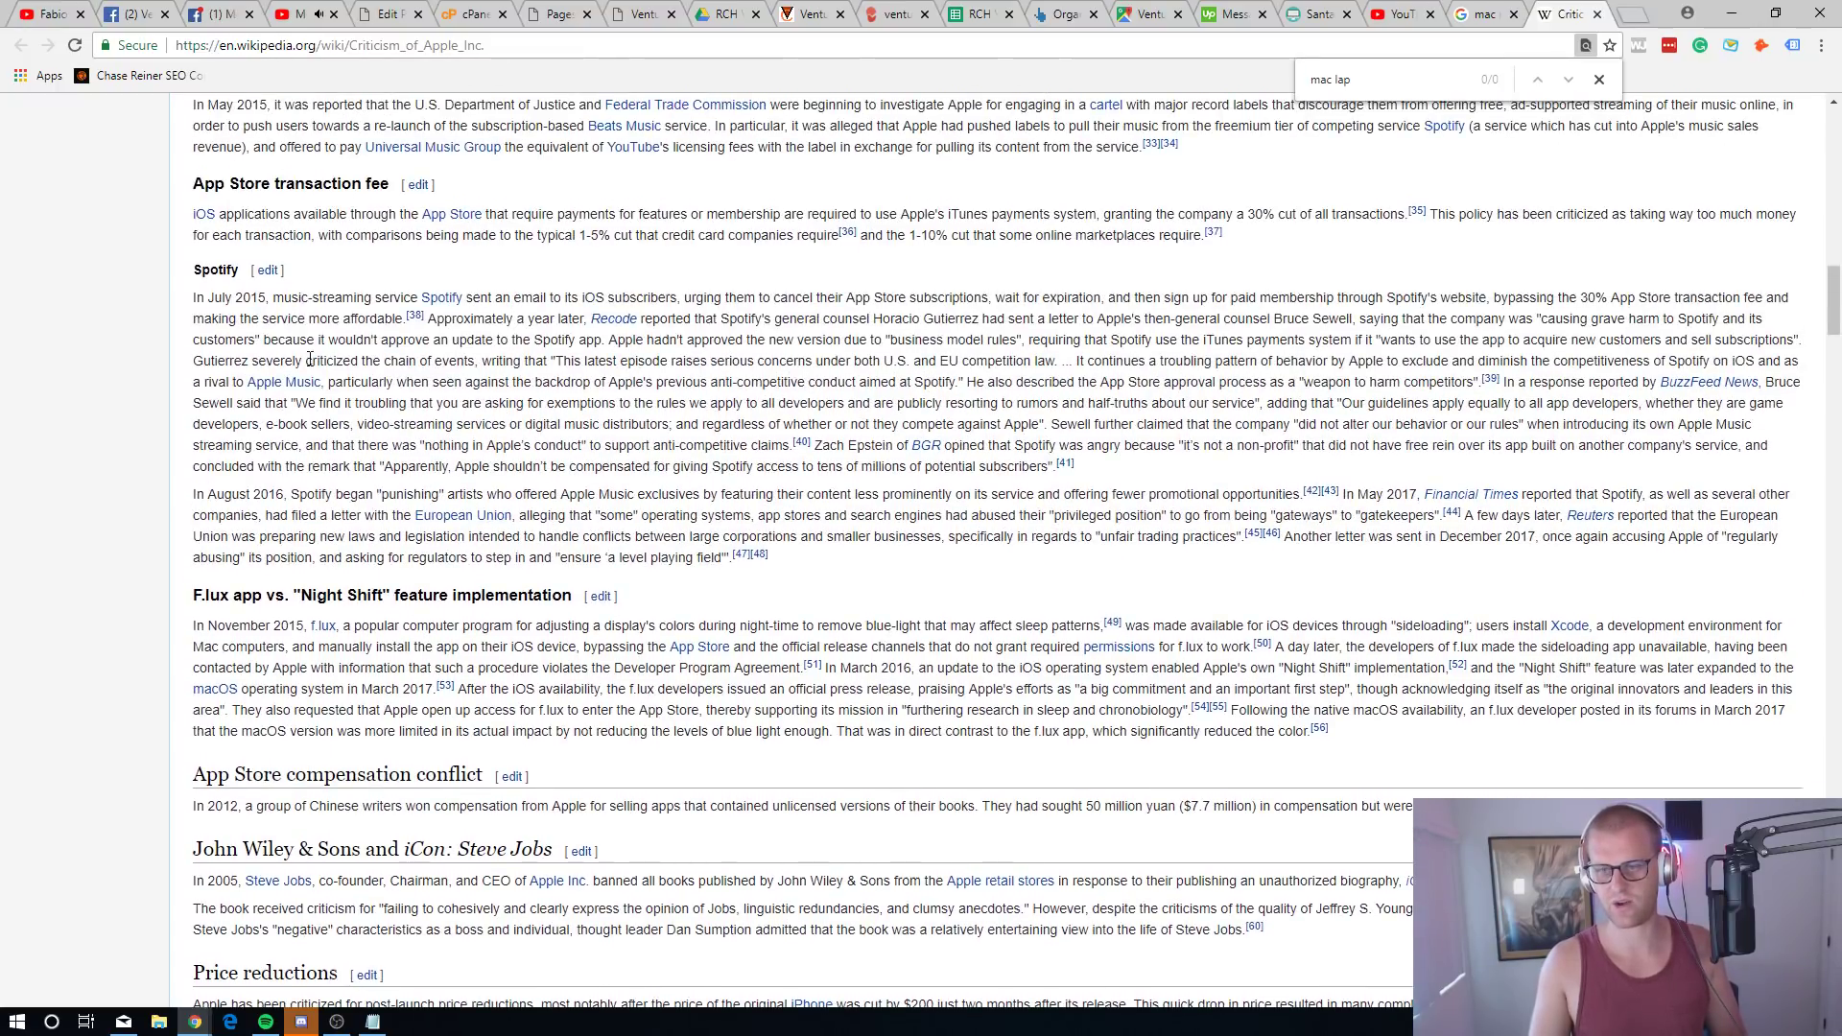
scroll(504, 558, down, 18)
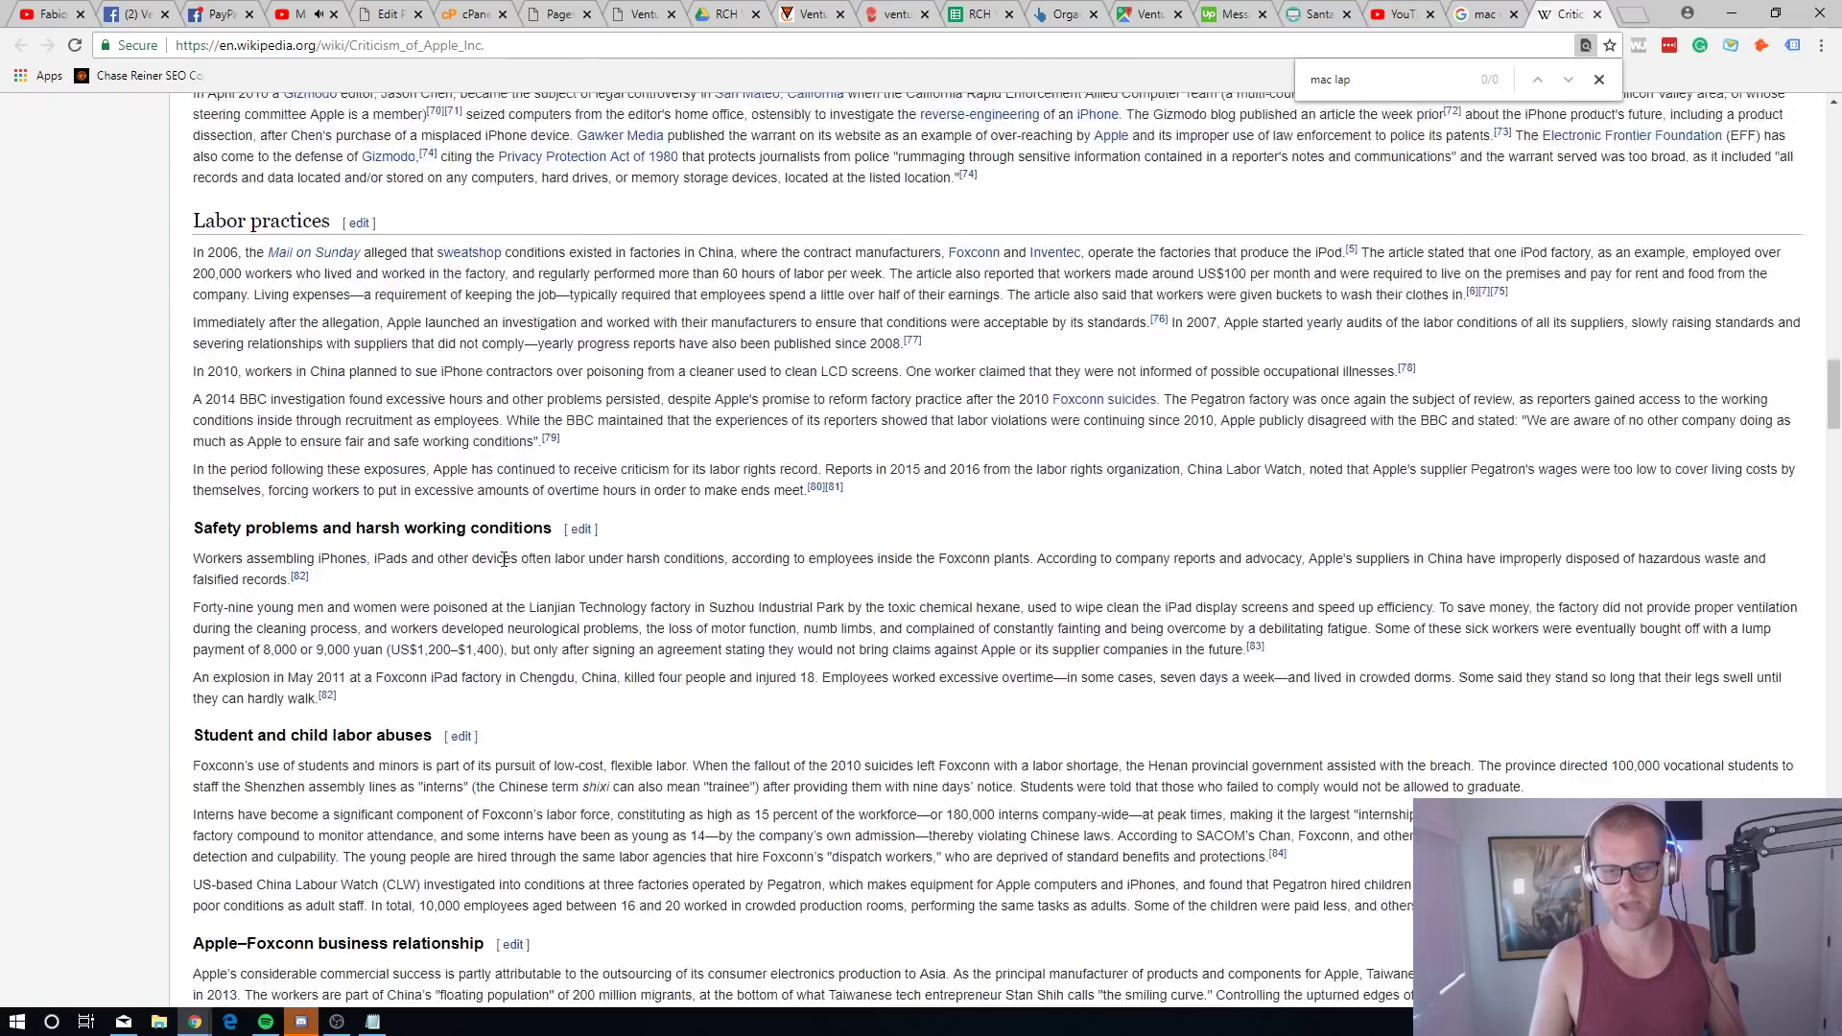
scroll(504, 558, up, 1)
scroll(499, 538, down, 4)
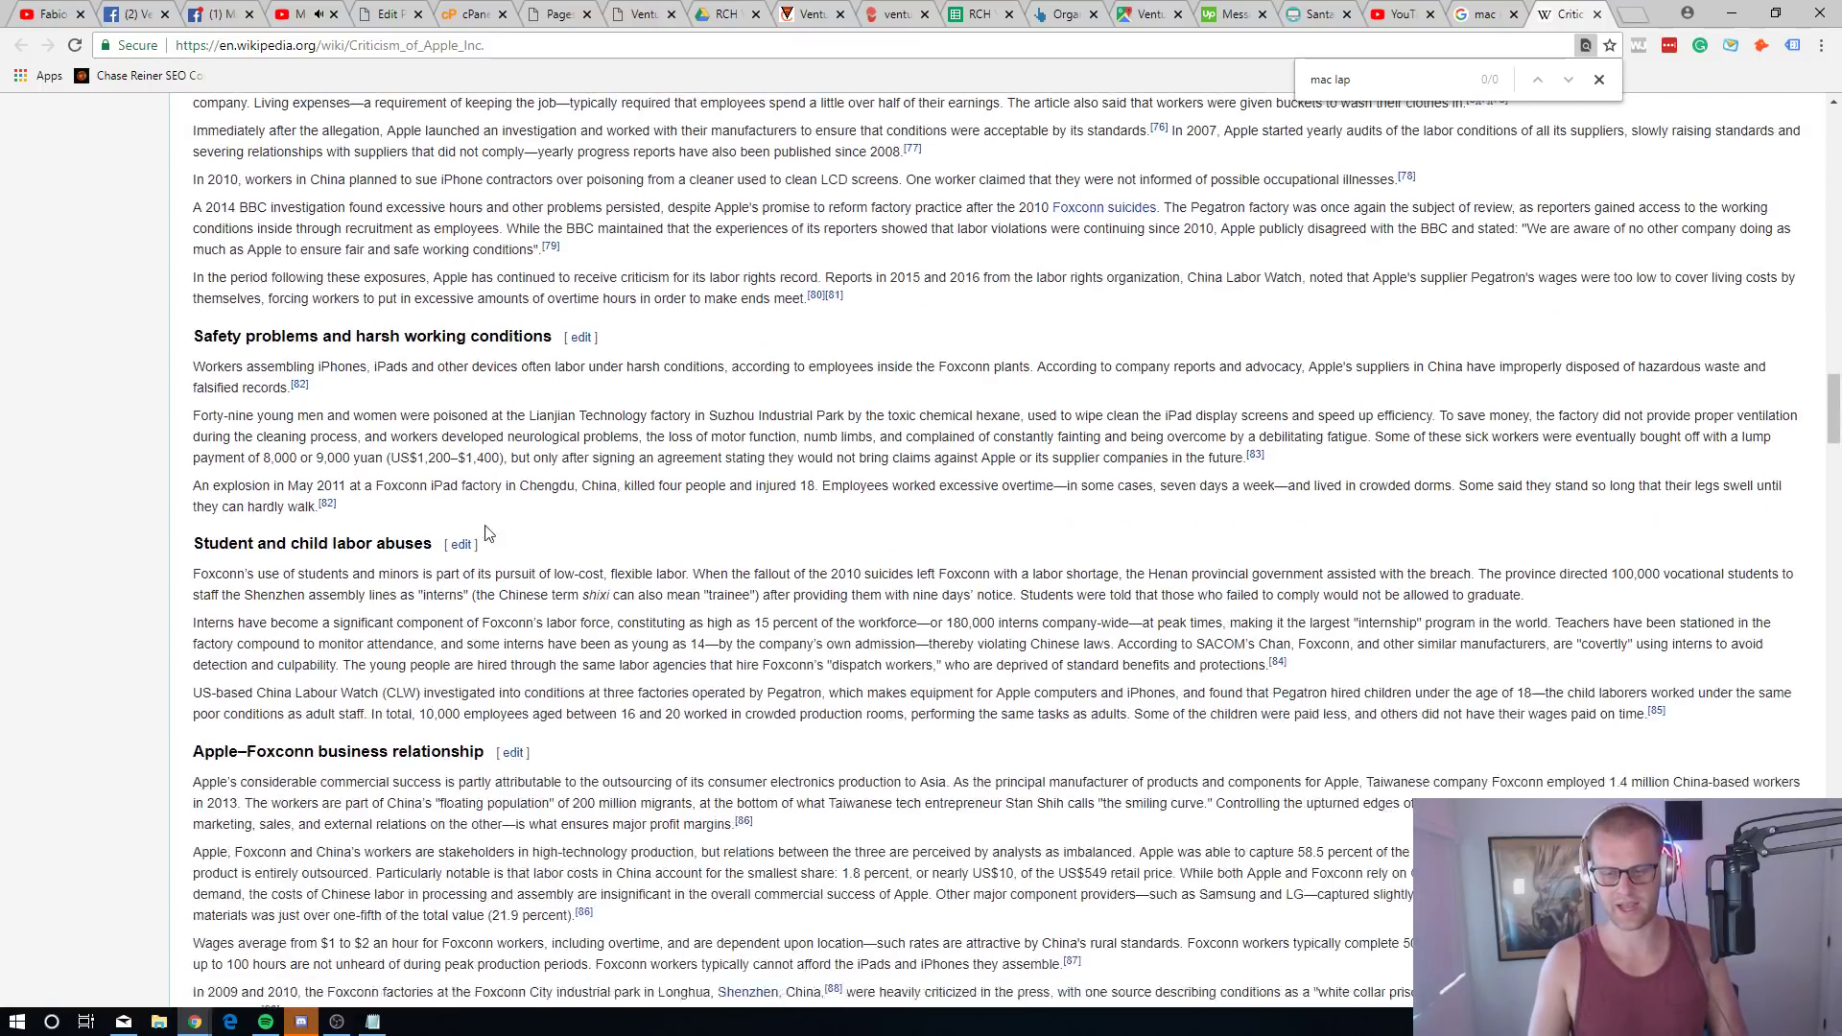
key(XF86AudioLowerVolume)
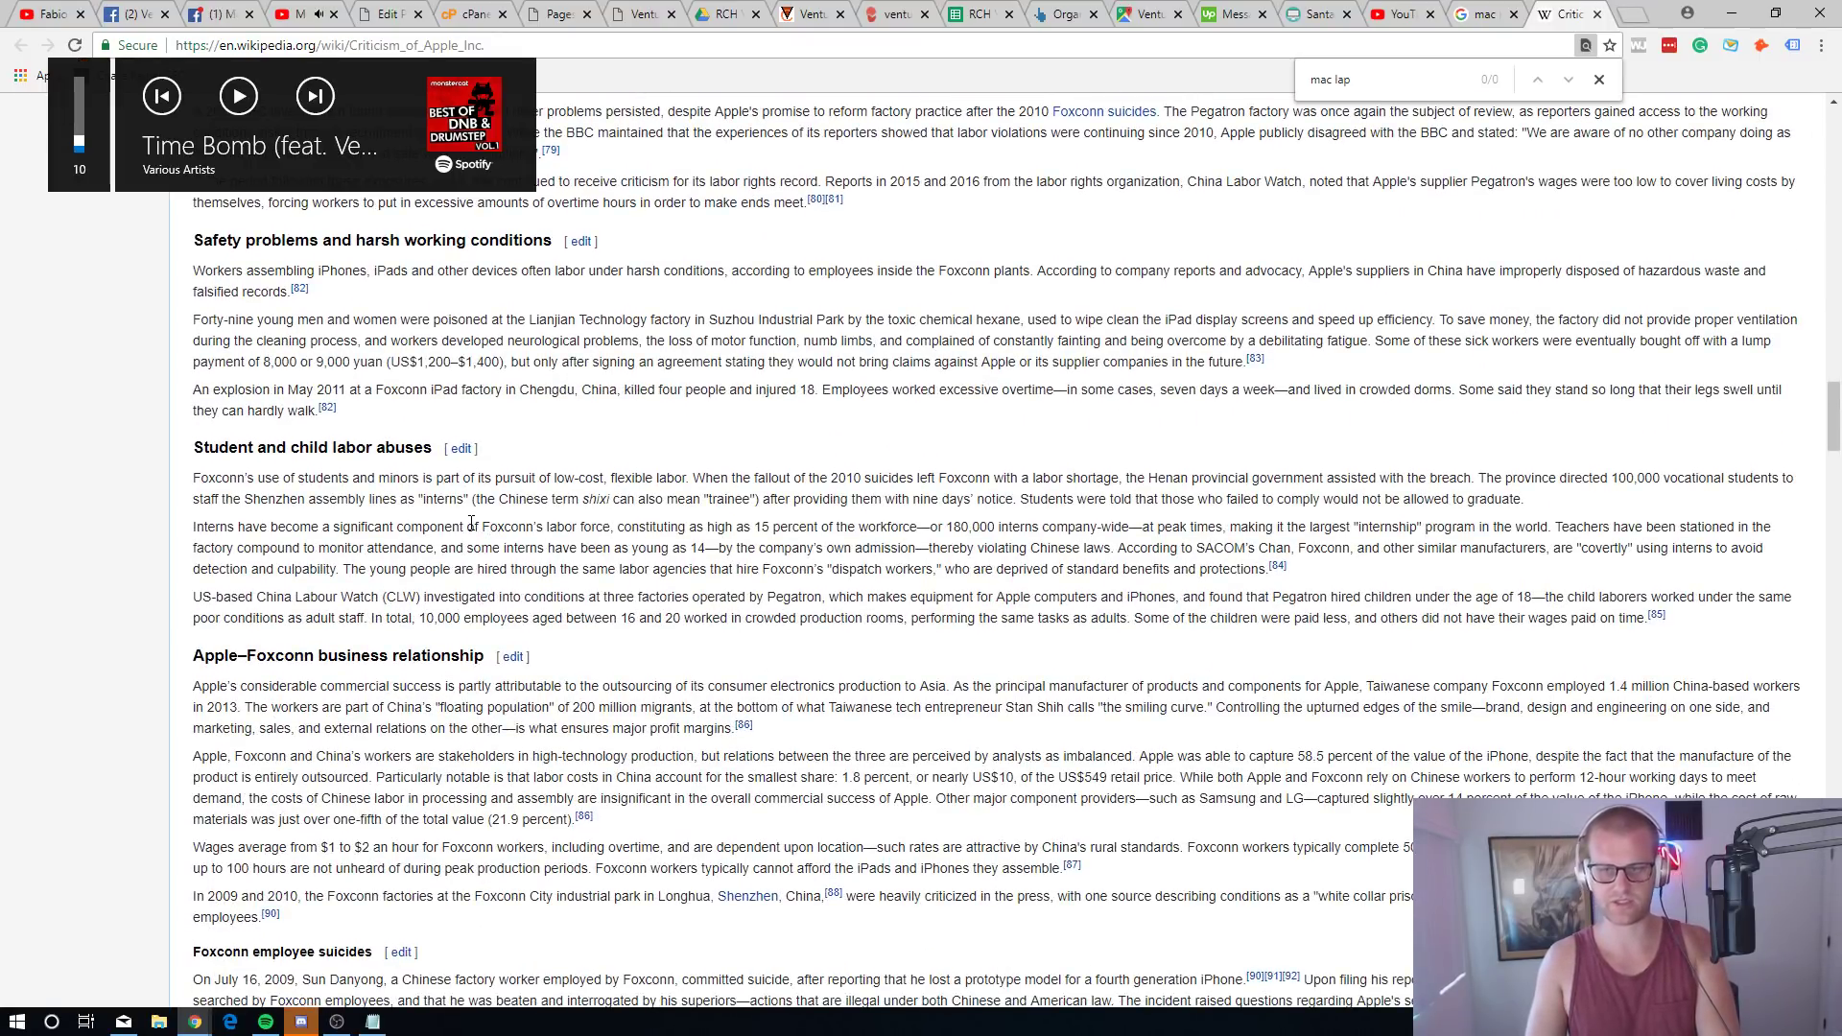
key(XF86AudioLowerVolume)
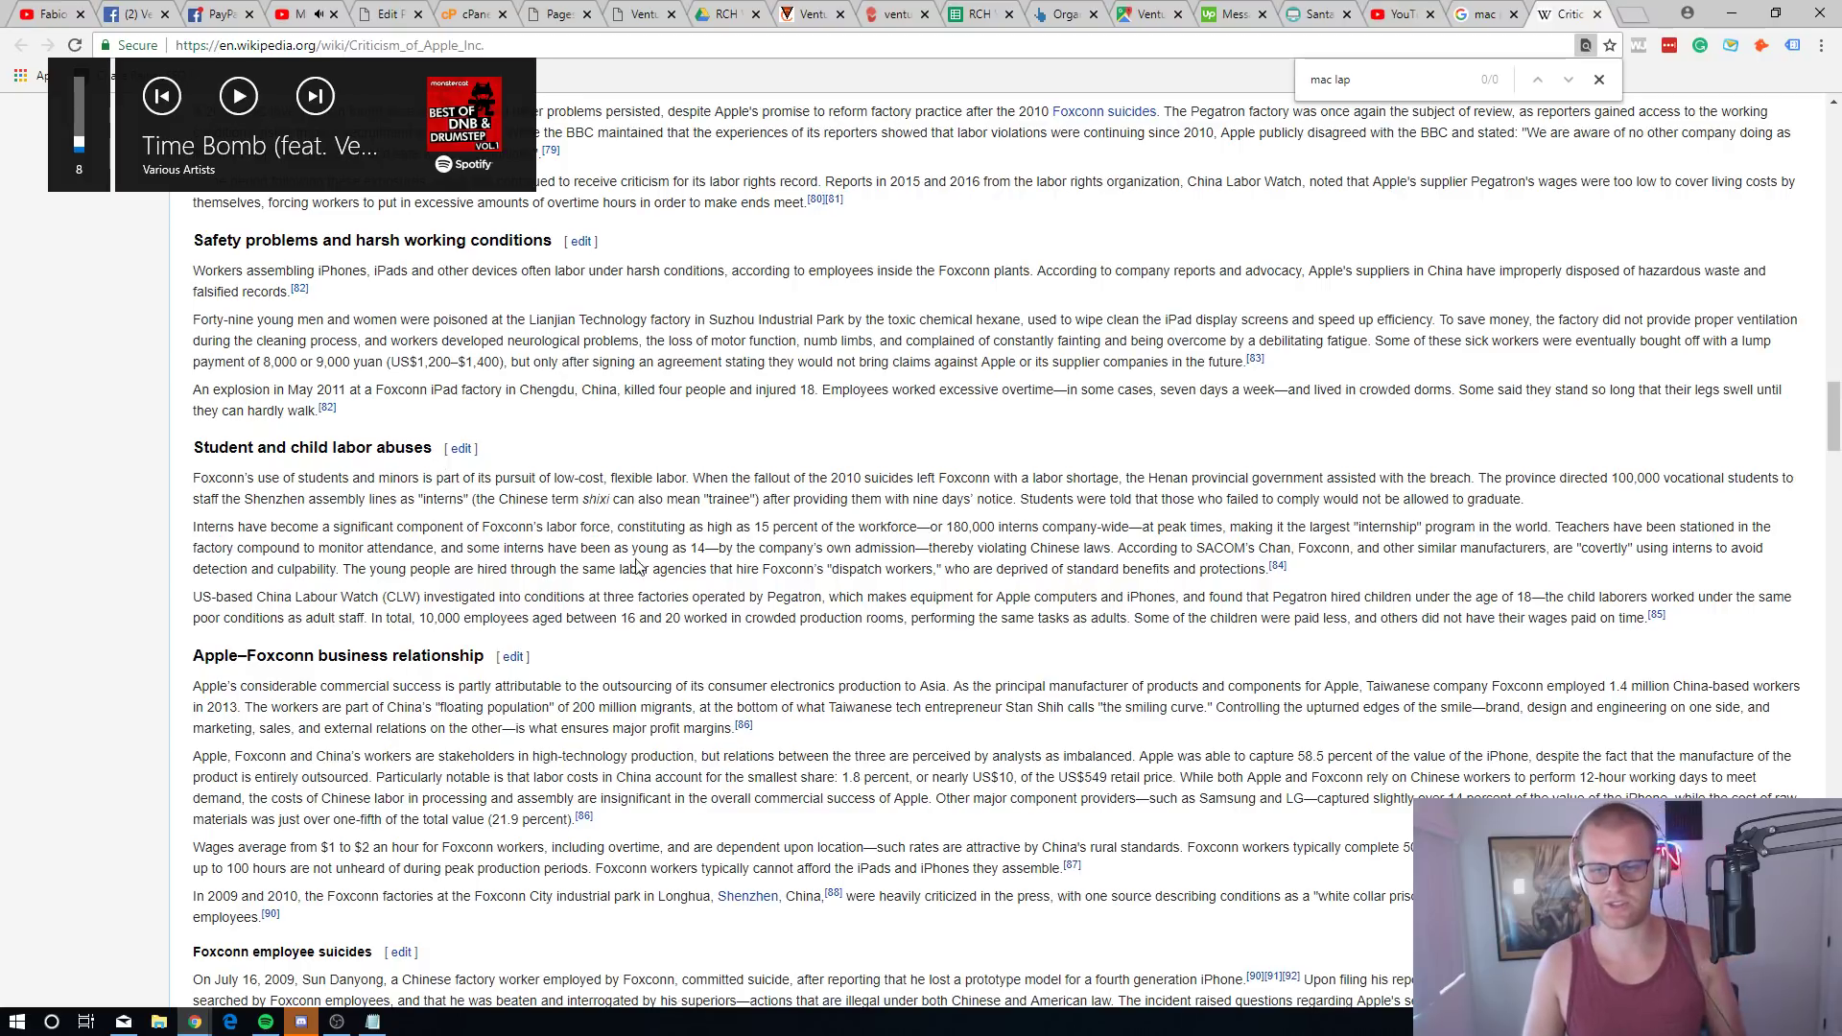
scroll(1228, 459, down, 20)
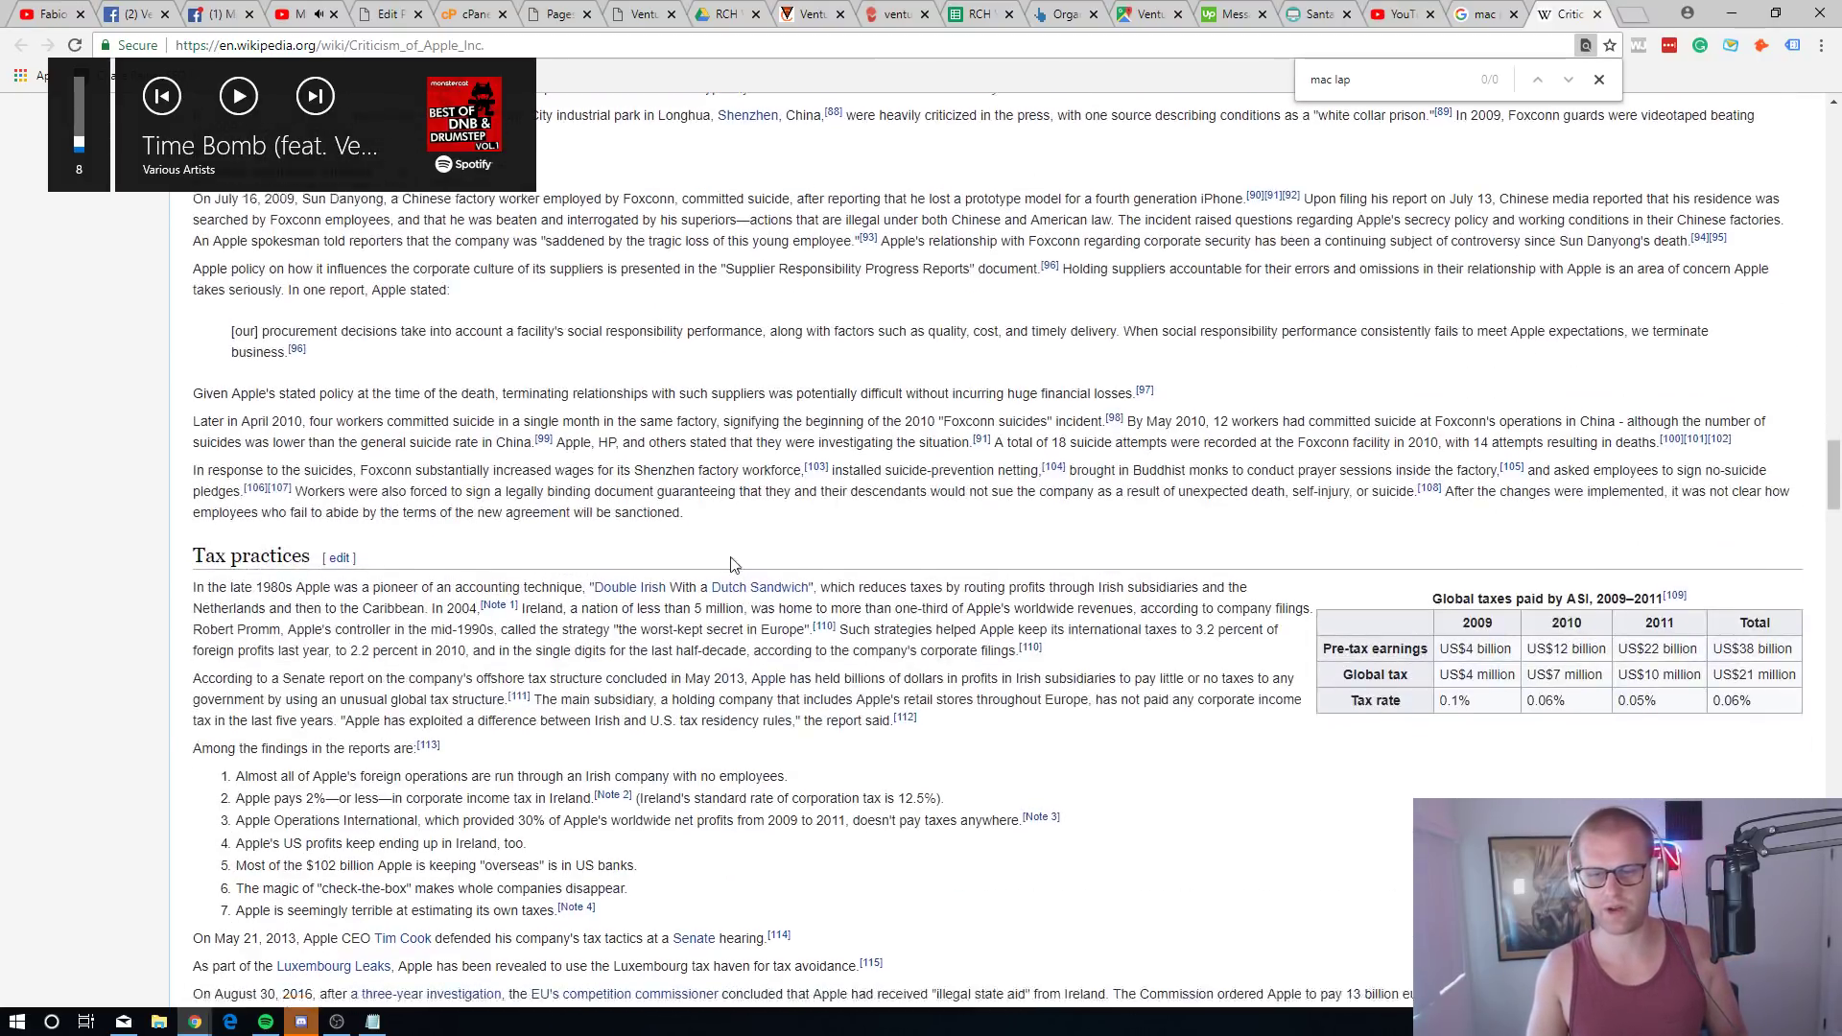
scroll(589, 454, down, 5)
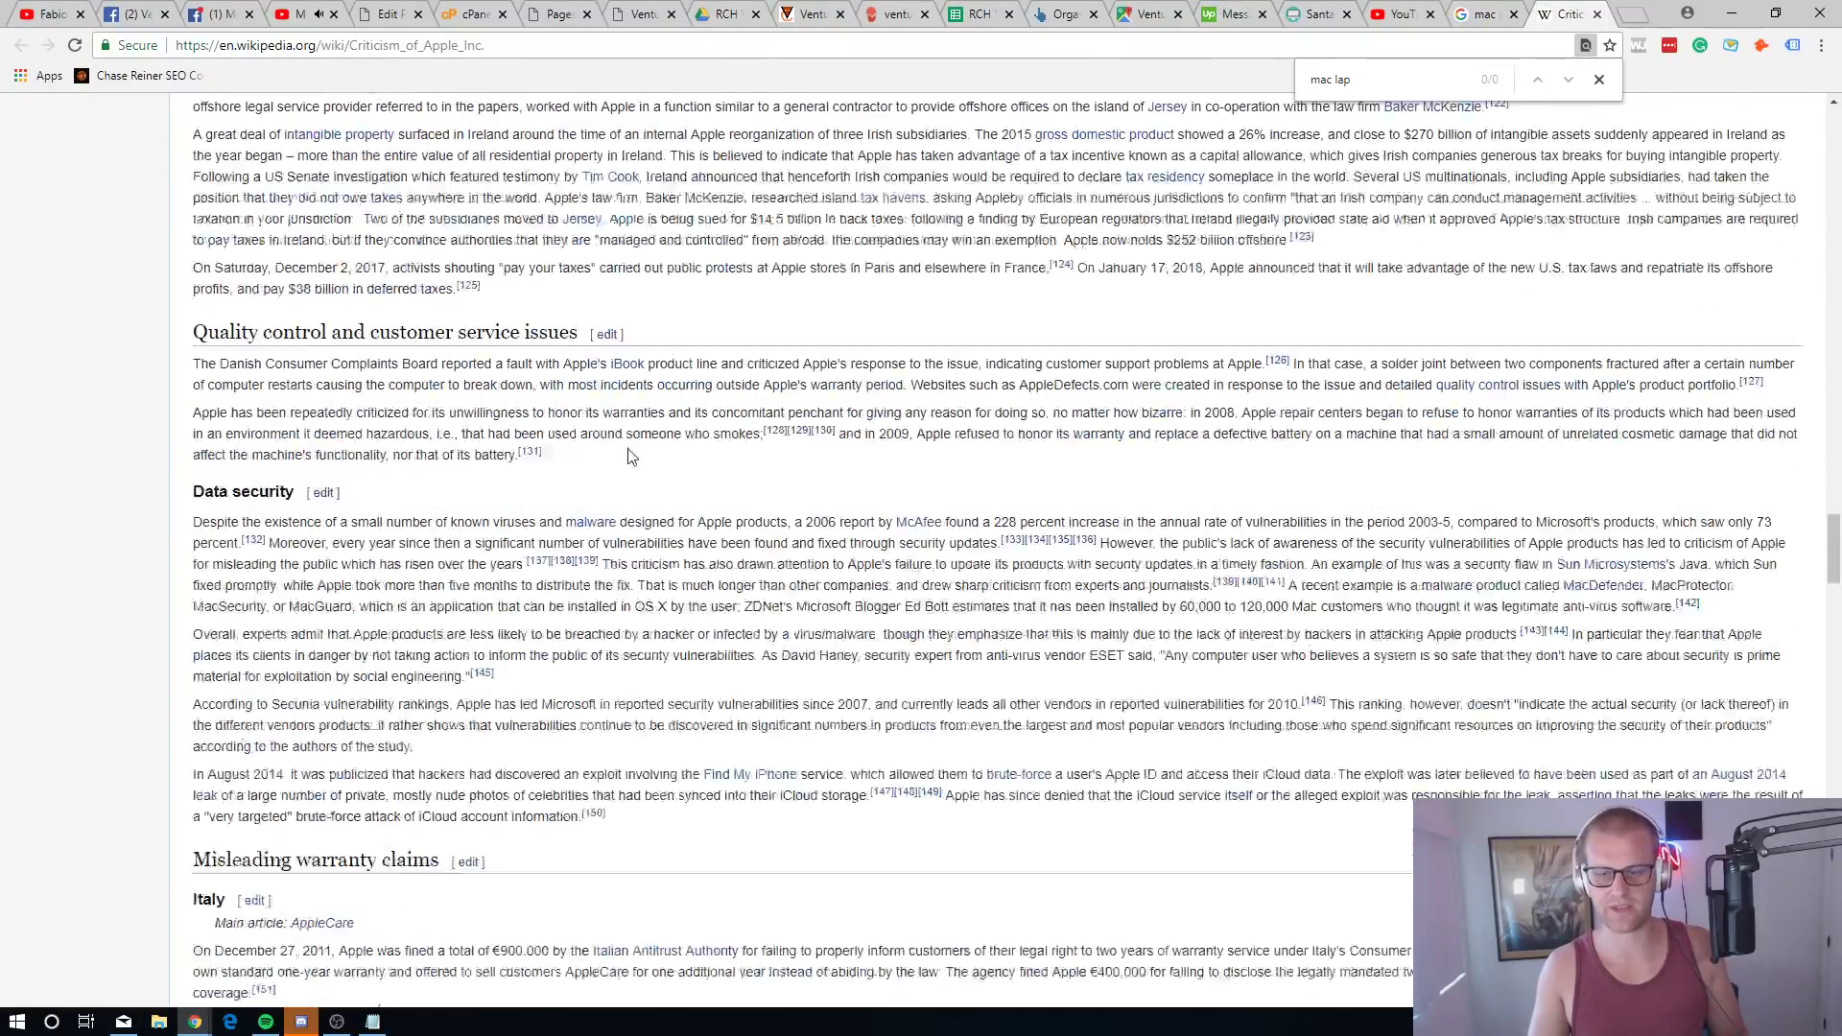
scroll(606, 488, down, 9)
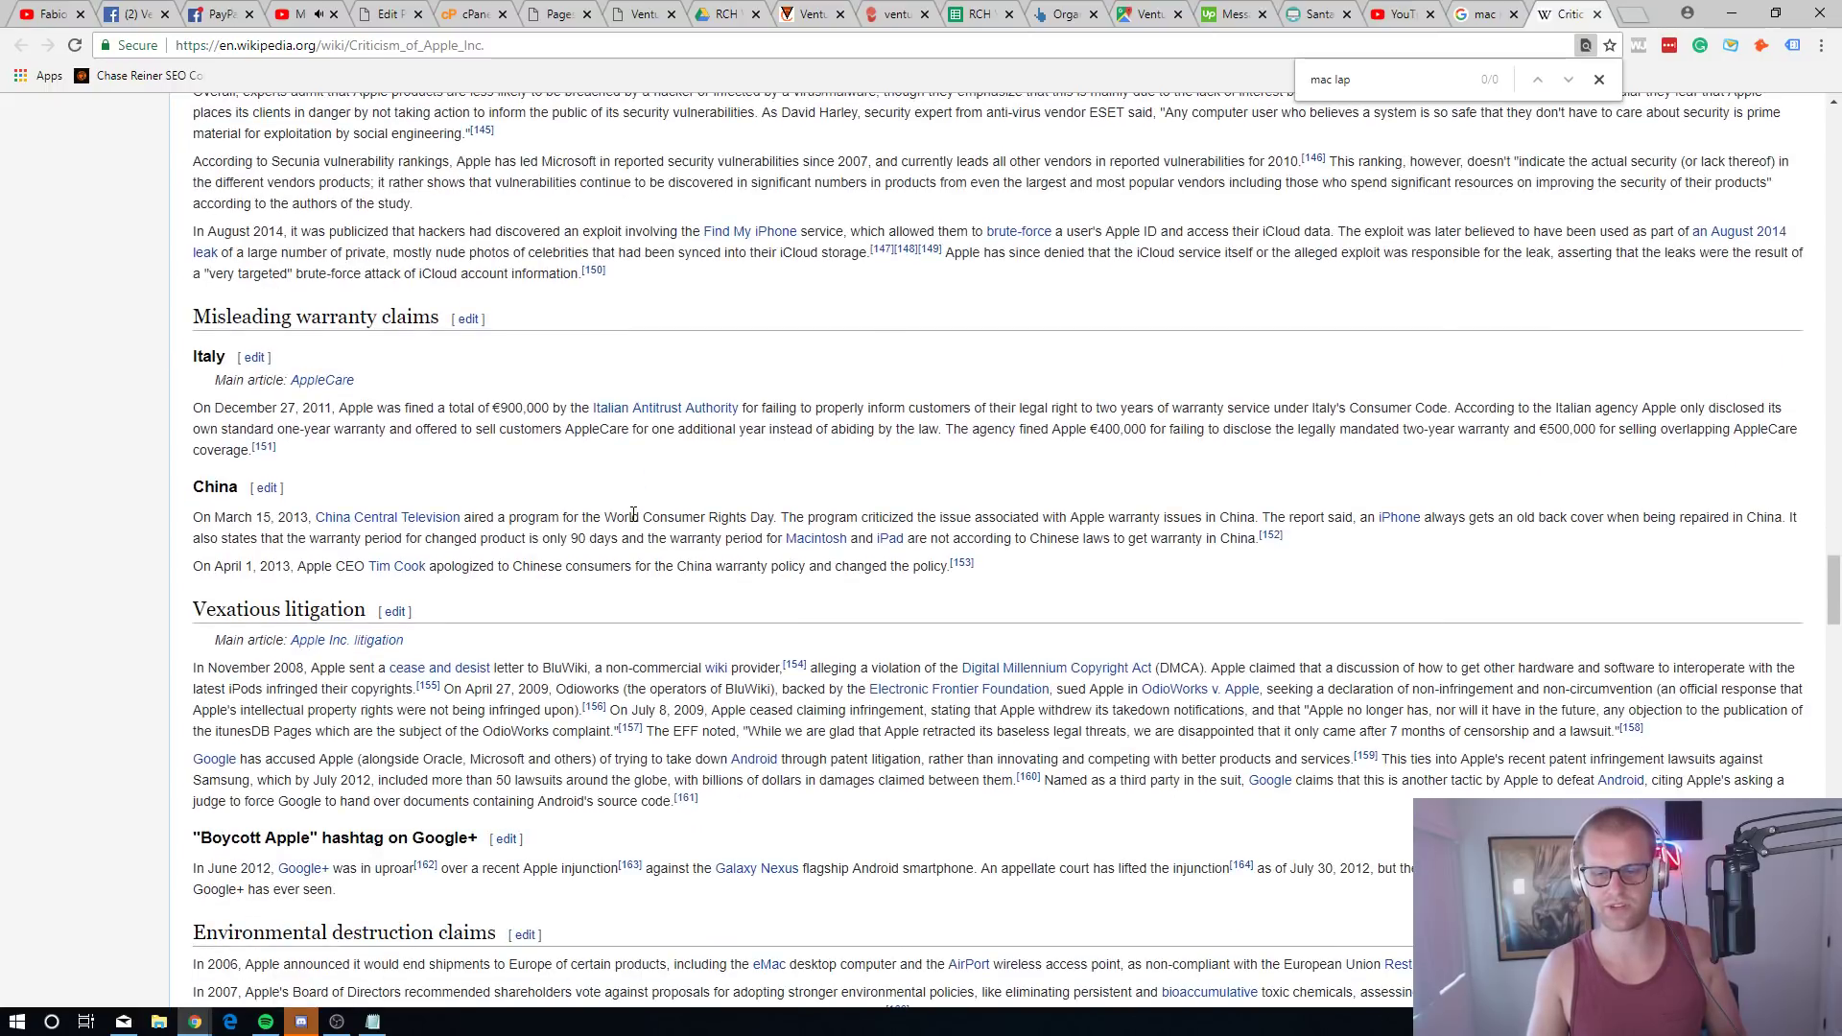
scroll(615, 423, up, 5)
scroll(615, 423, up, 20)
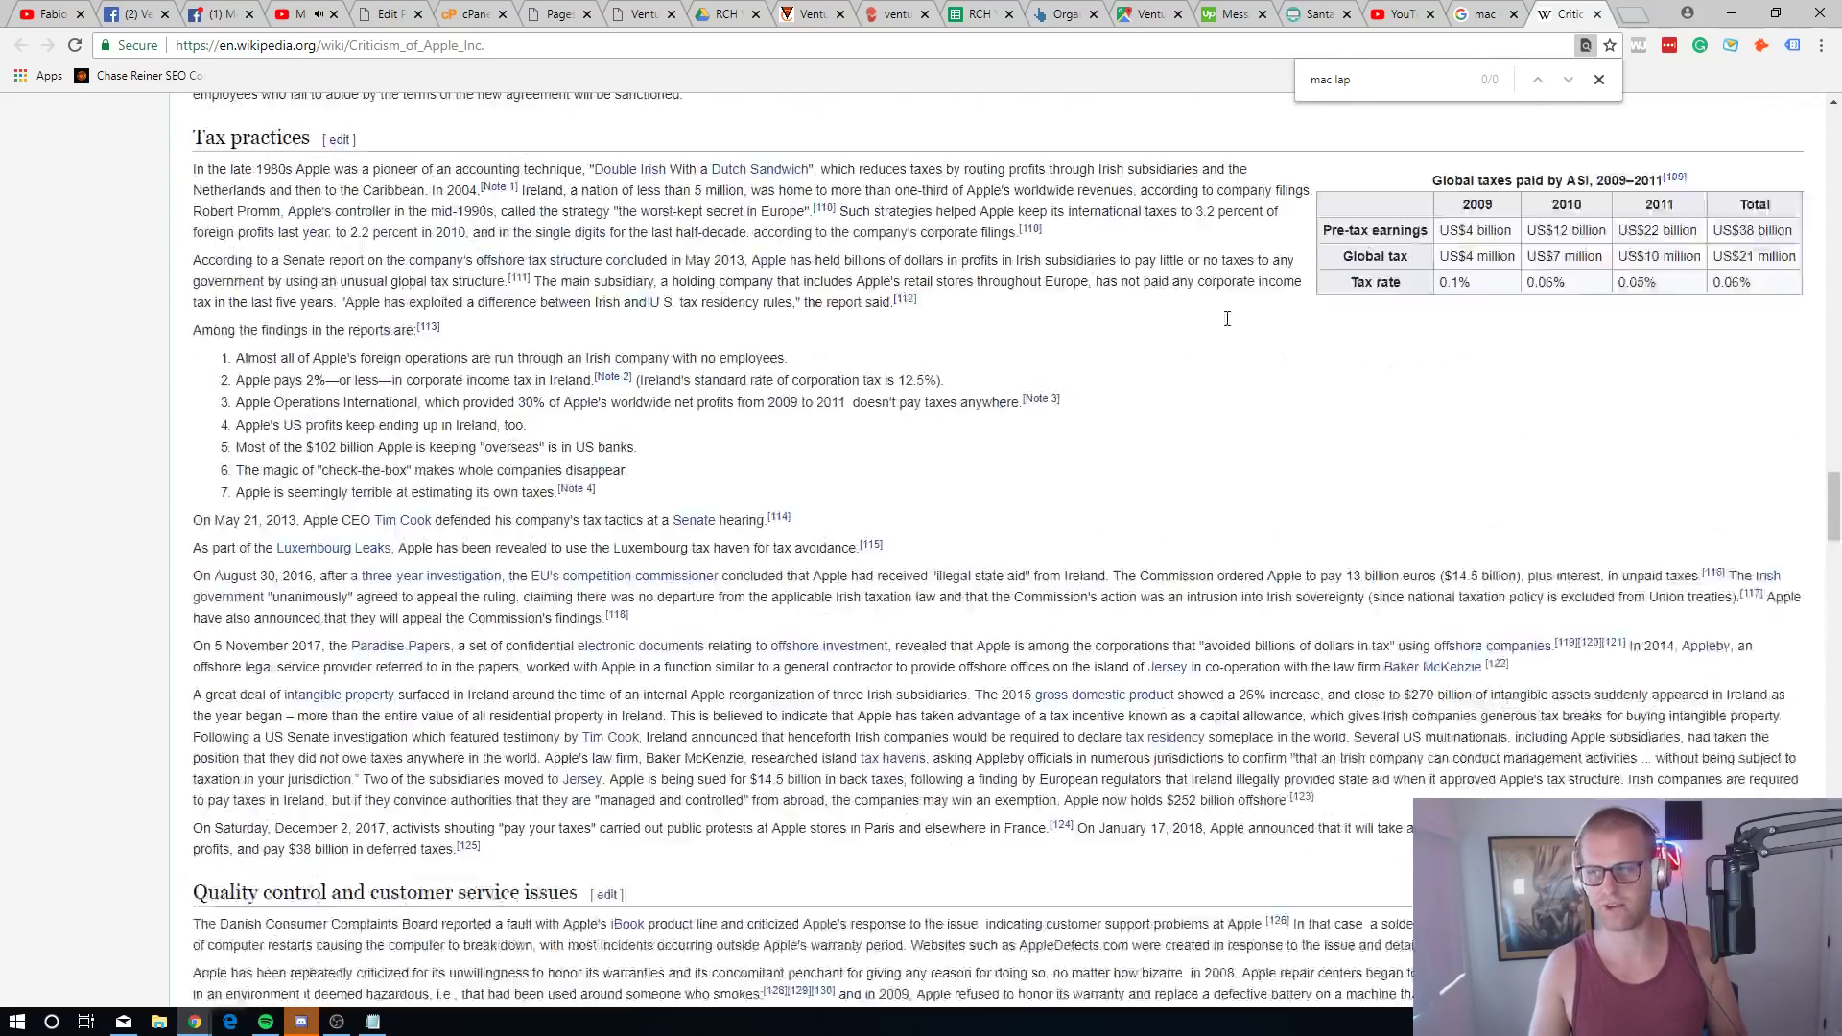
Search 'mac wikipedia' and skim the Mac Wikipedia page
click(1597, 17)
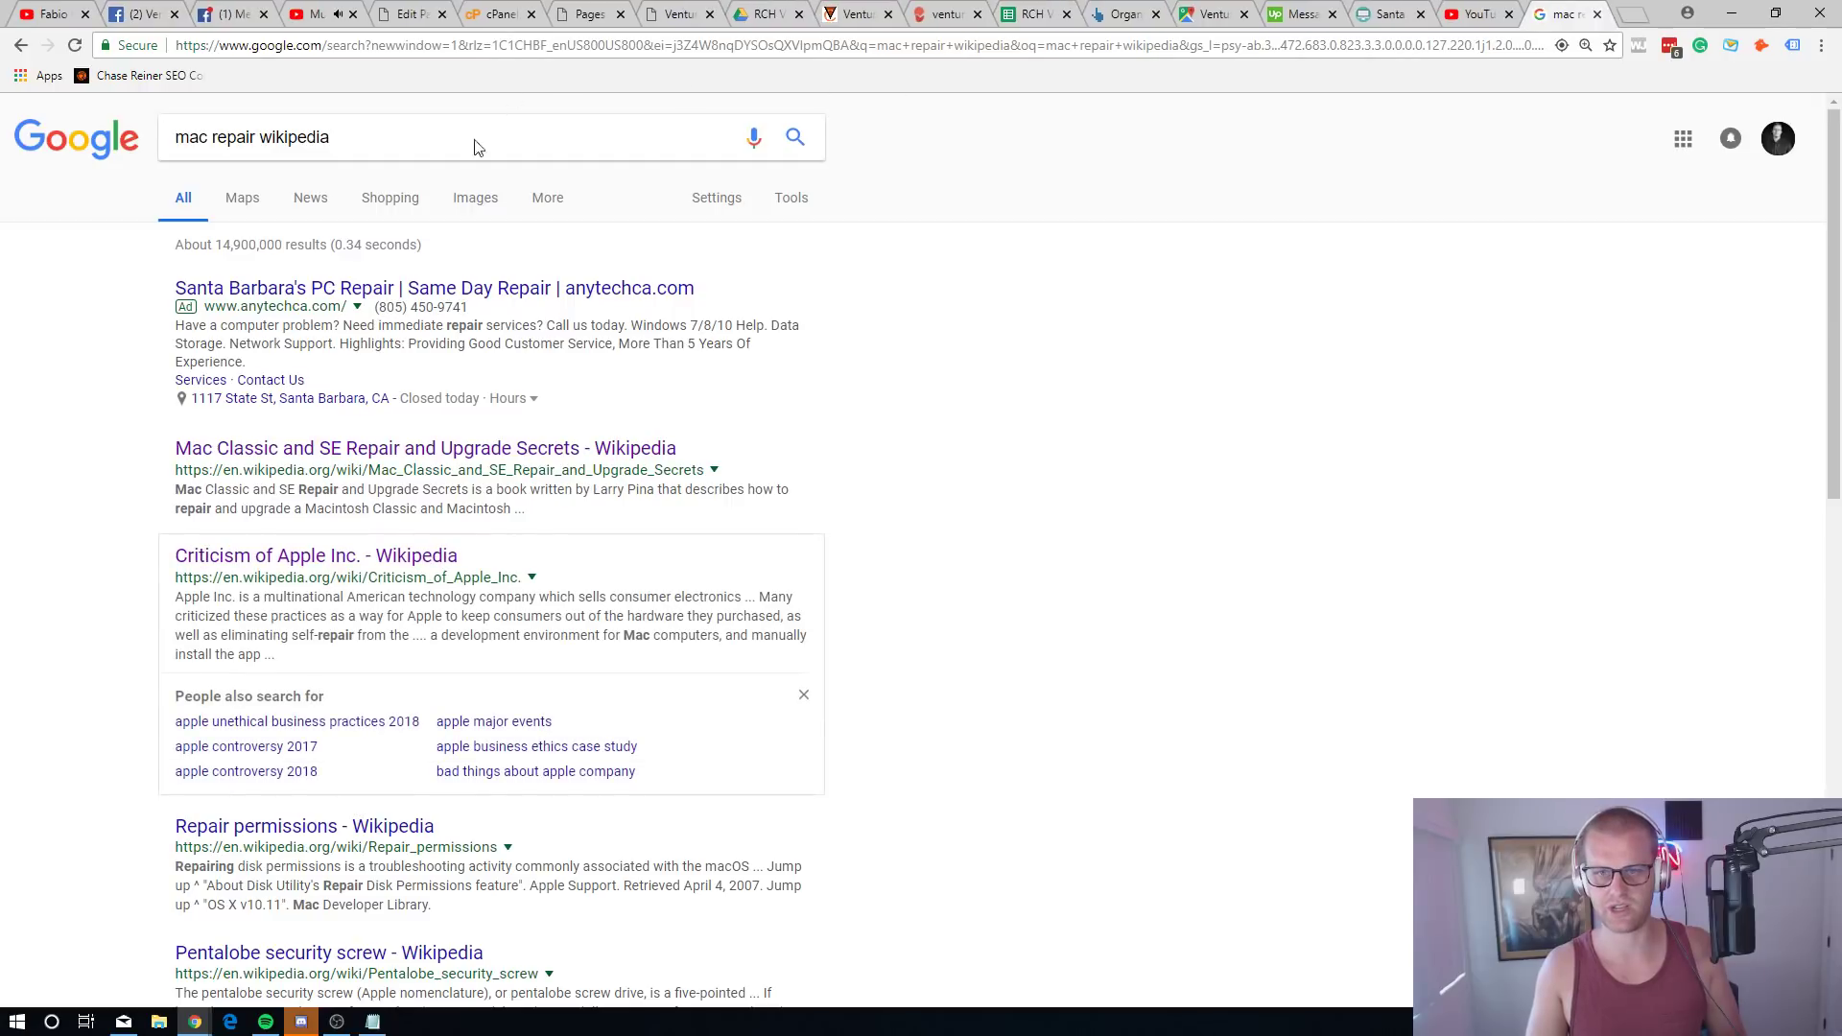
double_click(234, 138)
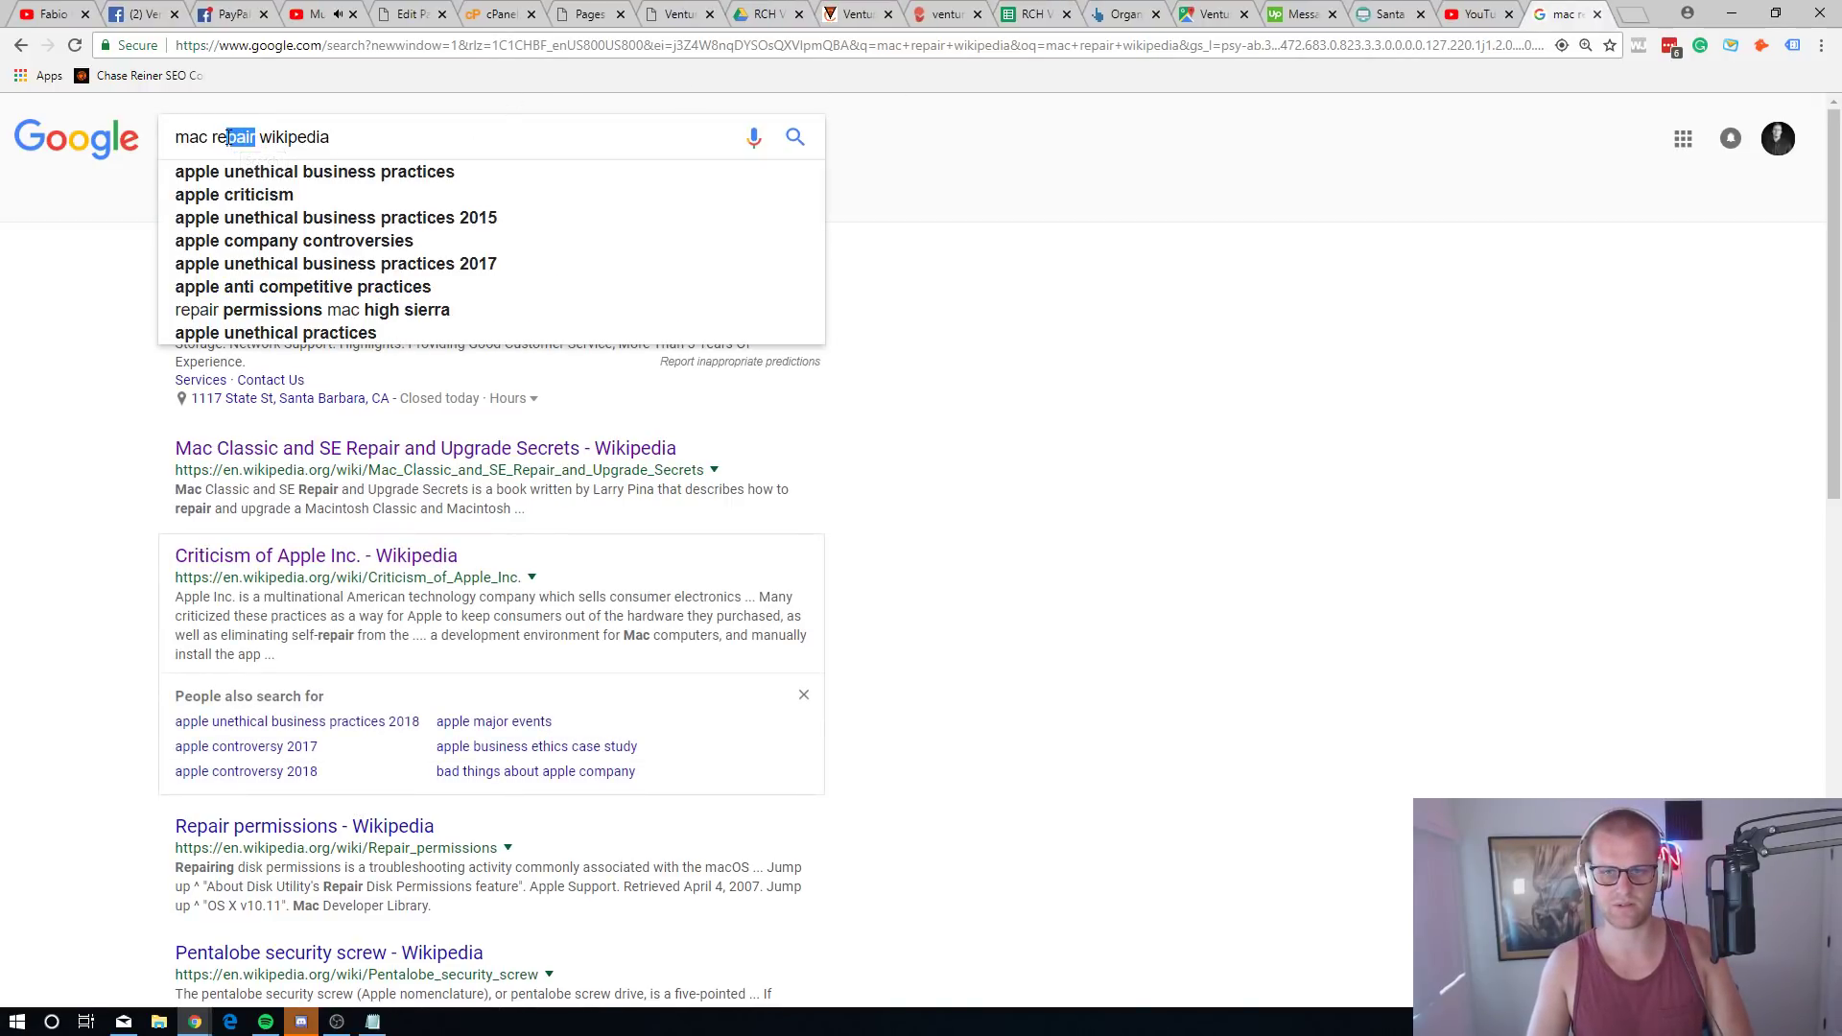
key(BackSpace)
key(BackSpace)
key(Return)
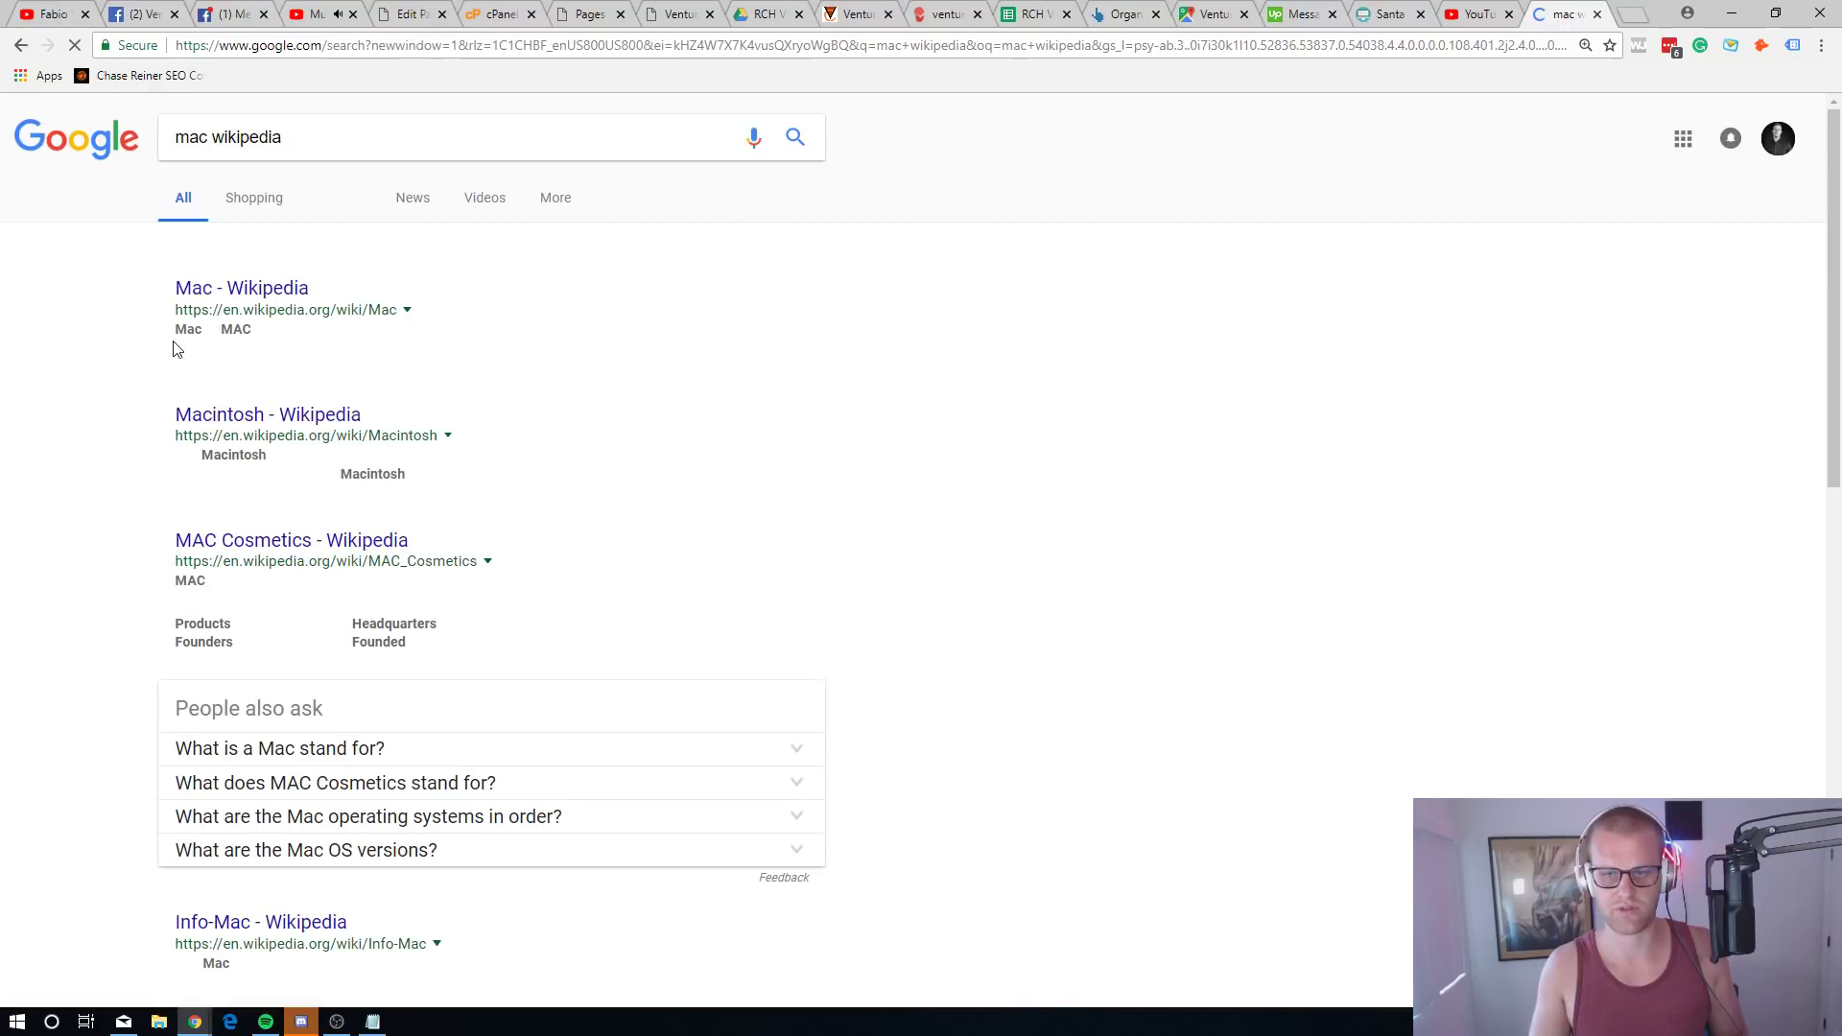
click(291, 288)
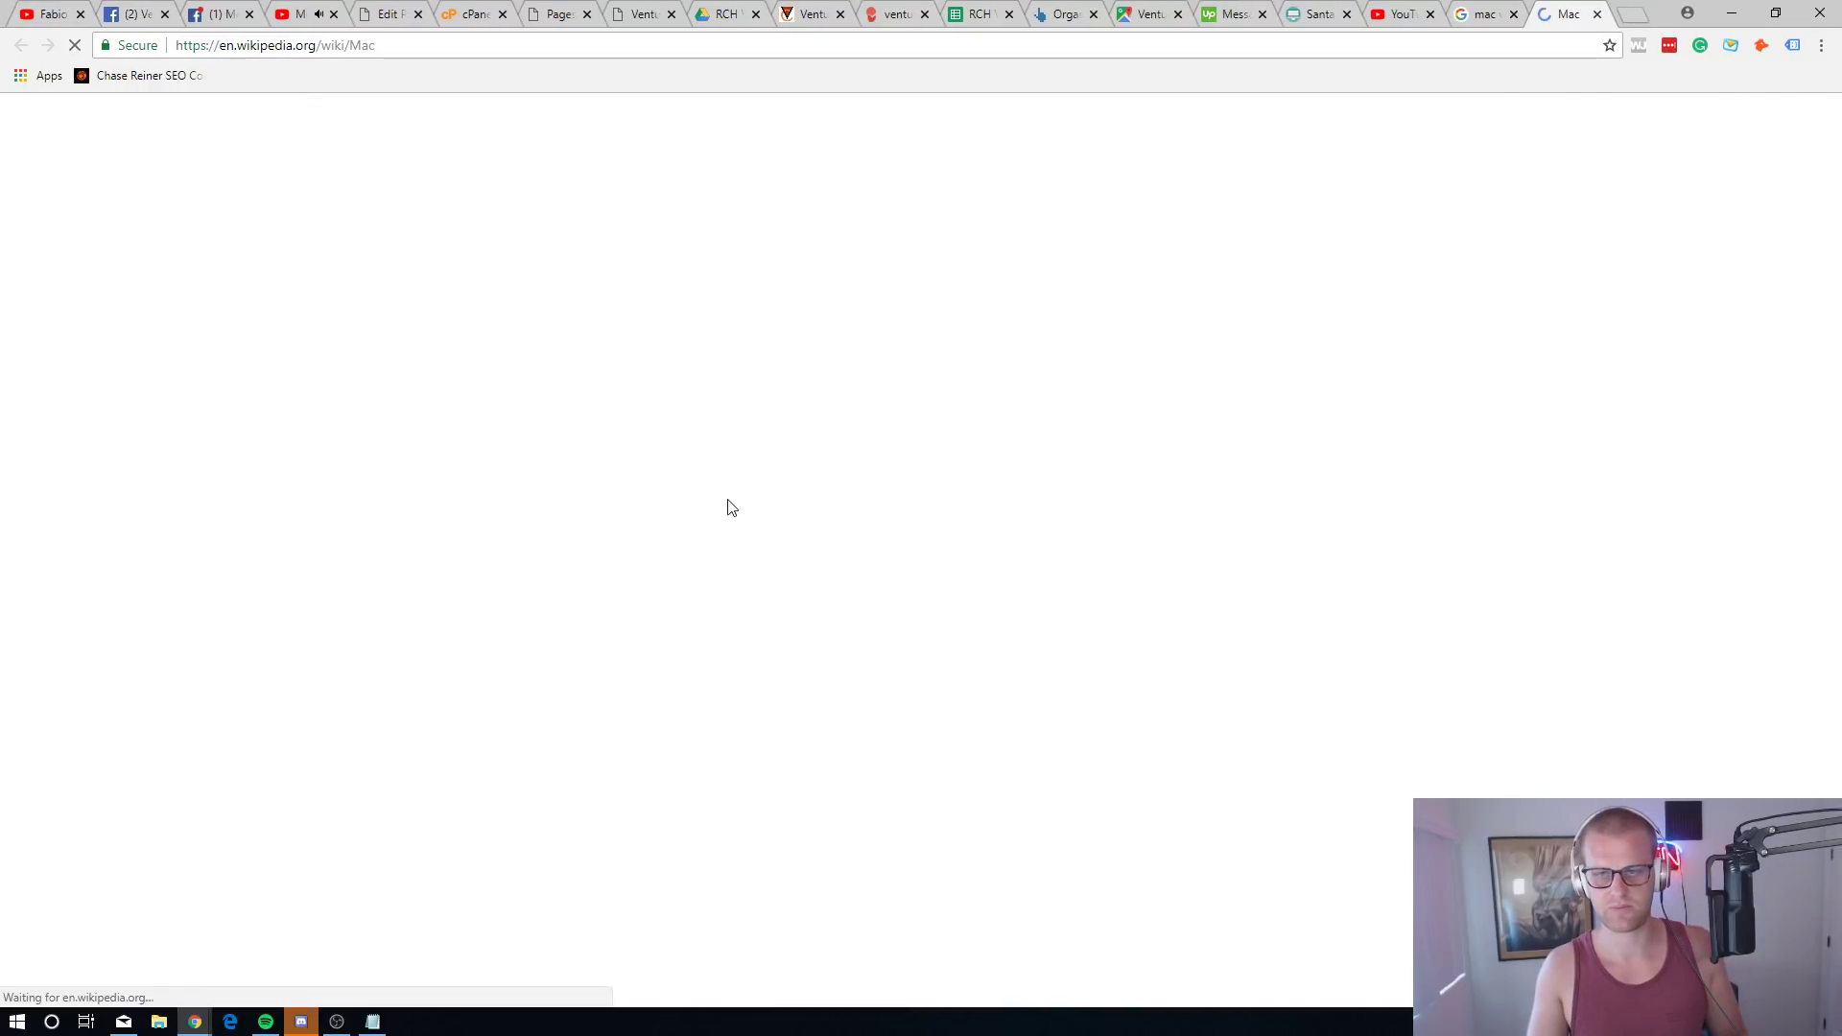
scroll(463, 384, down, 15)
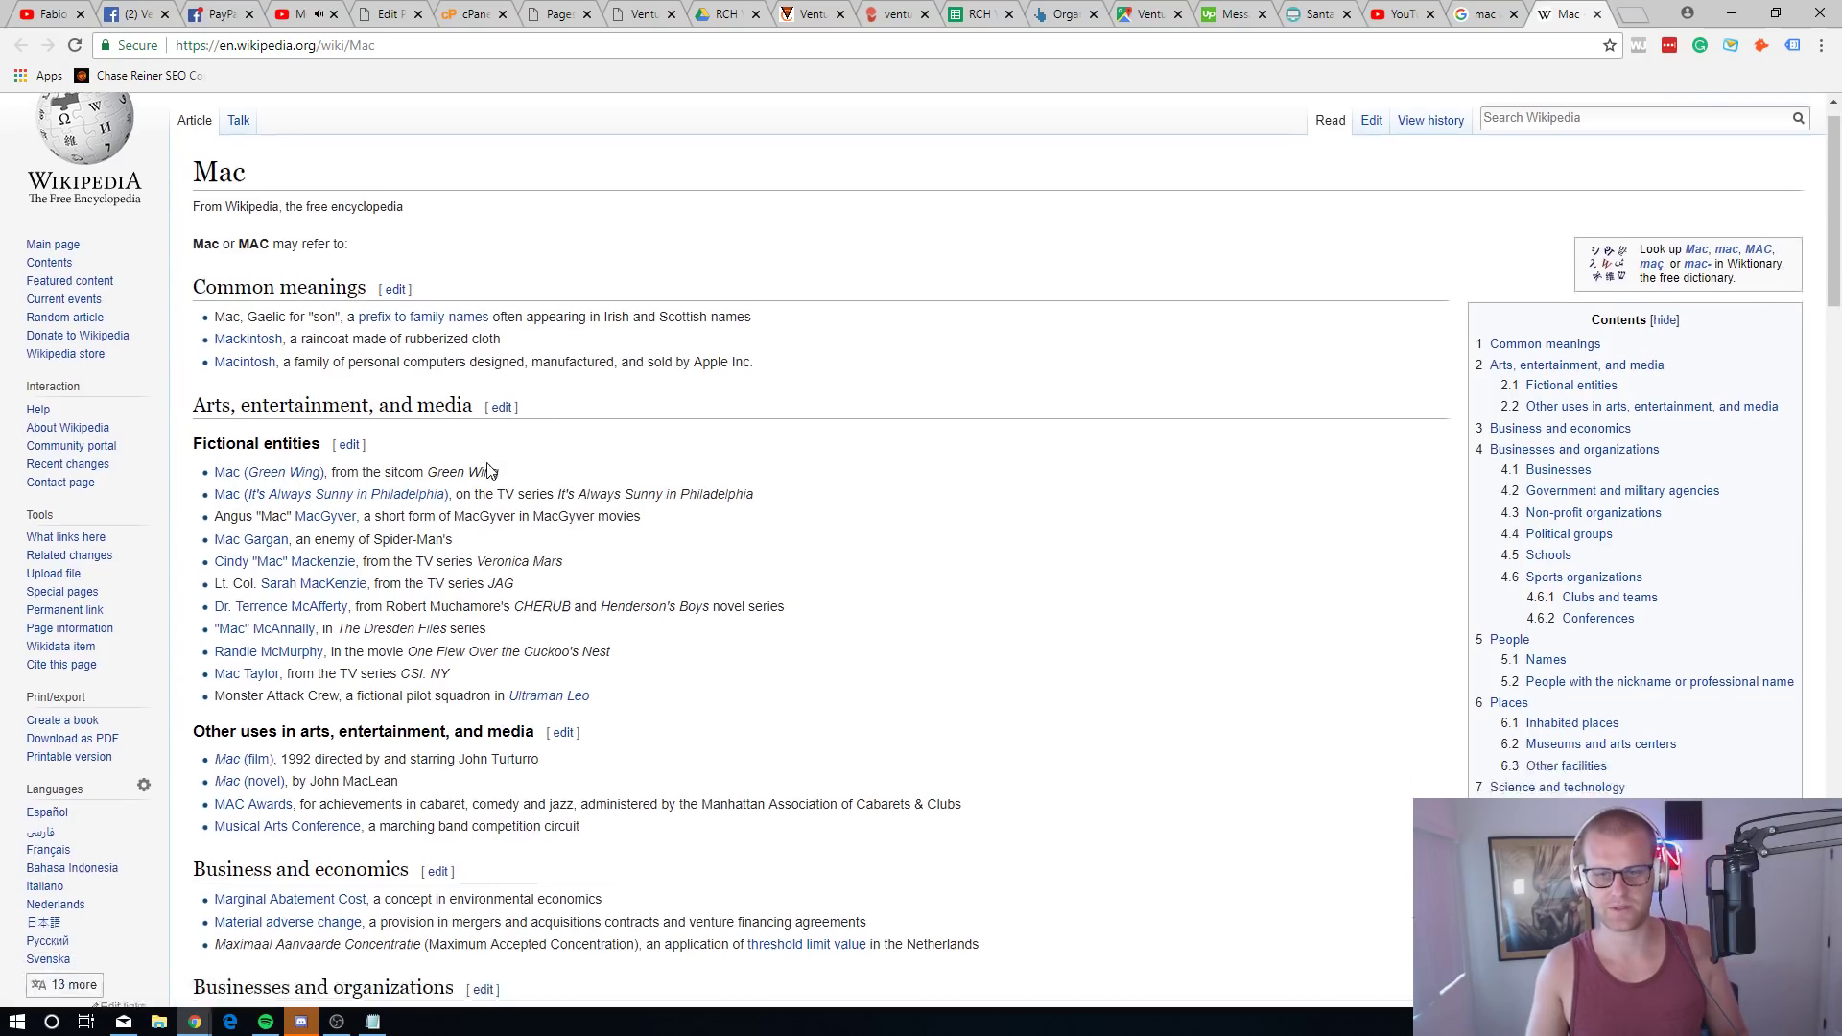
scroll(139, 221, down, 4)
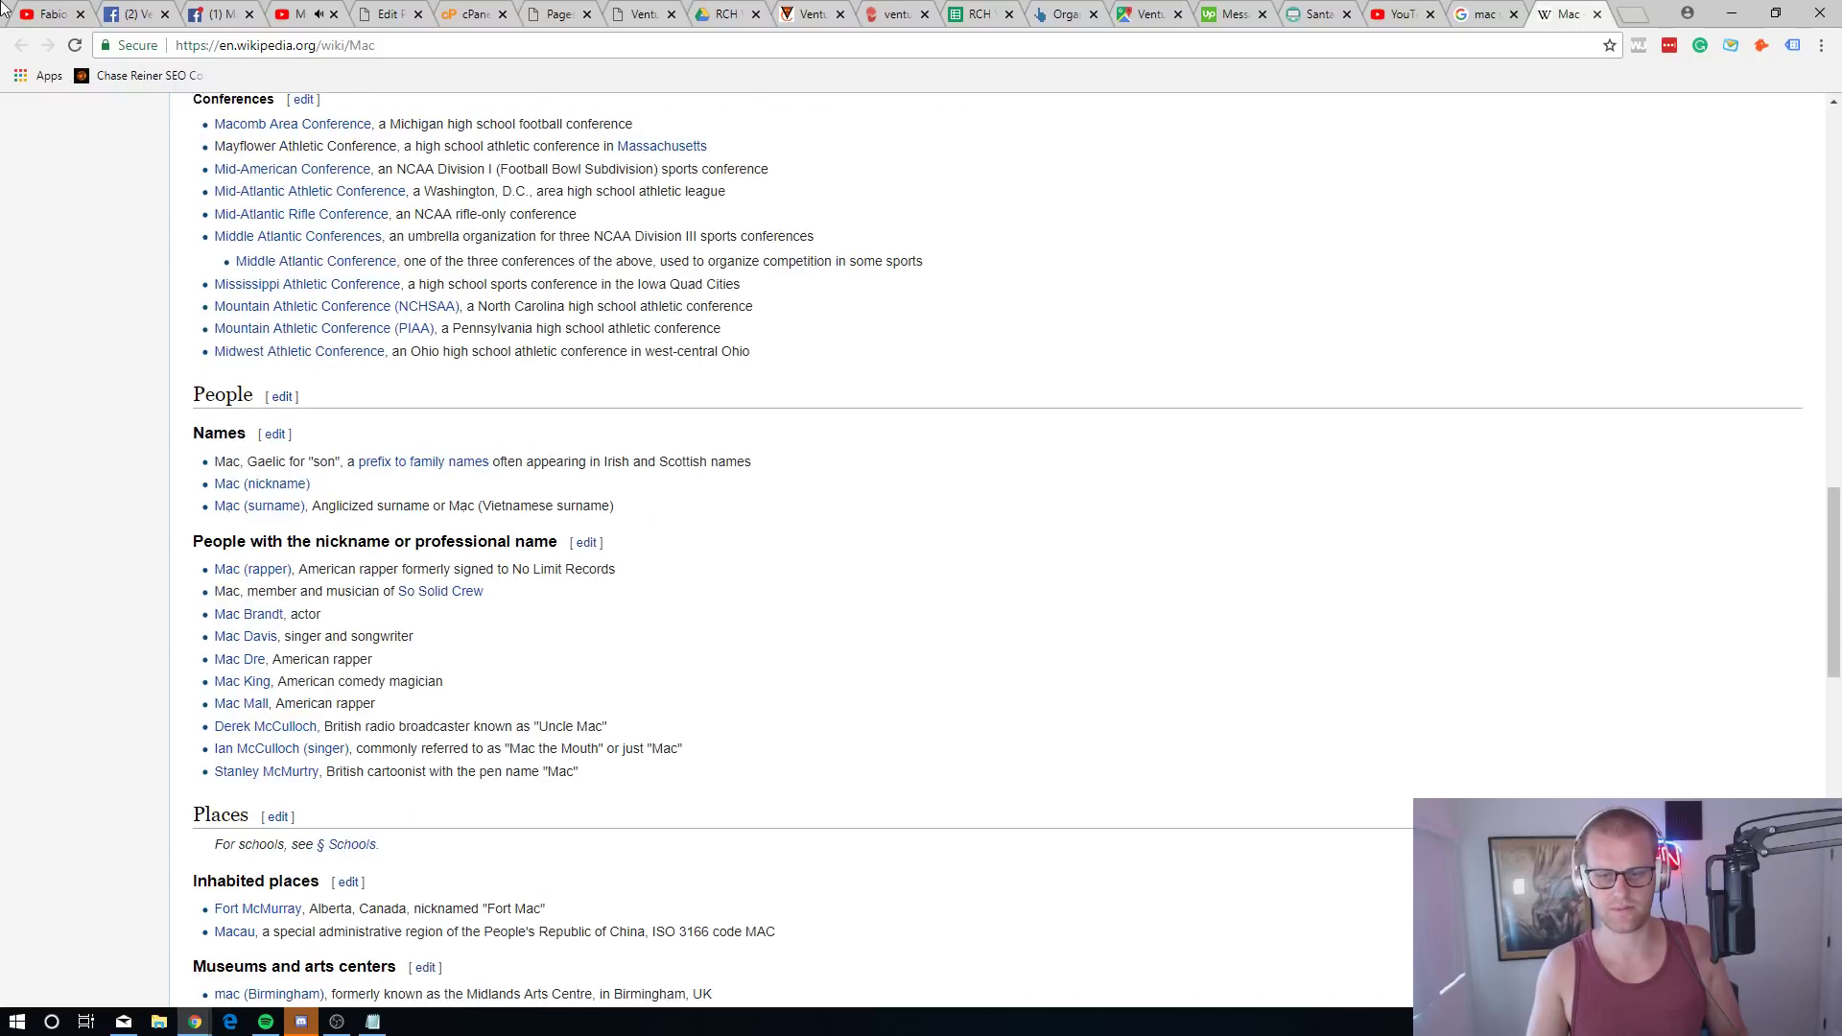
click(1597, 13)
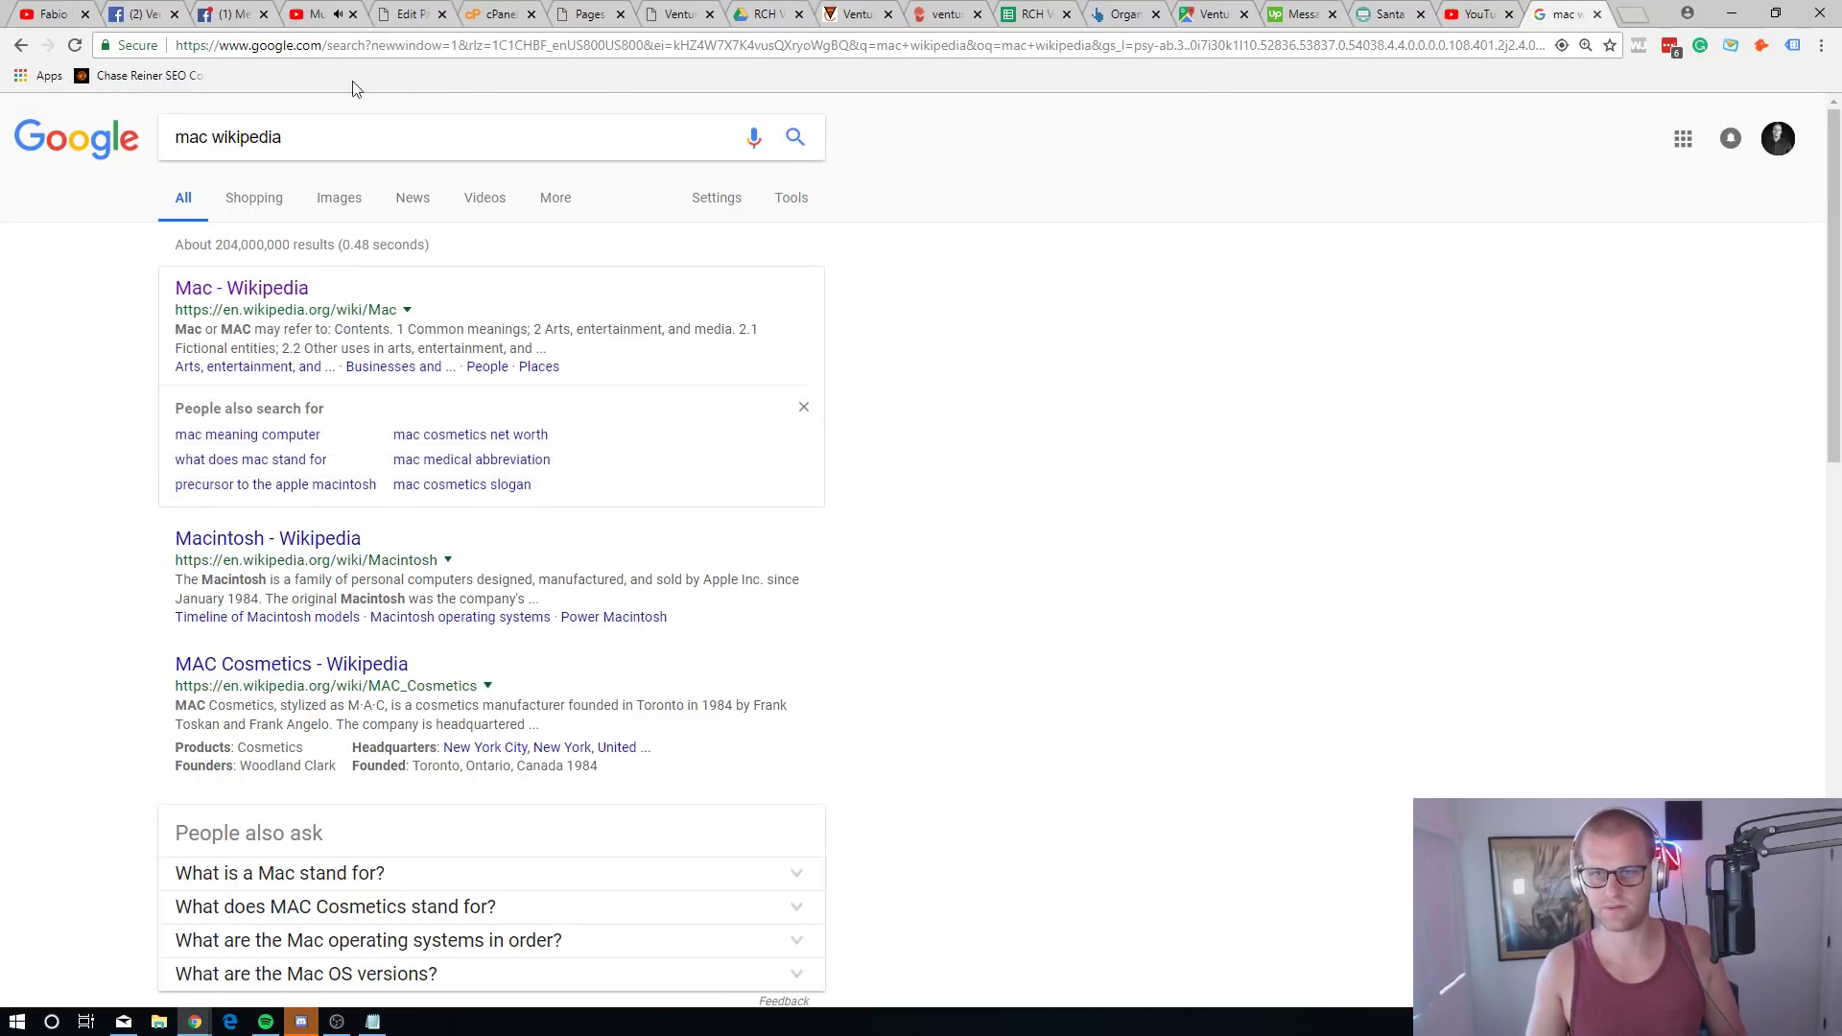
Search 'mac computers wikipedia' and open the Macintosh Wikipedia article
click(193, 128)
text(computers)
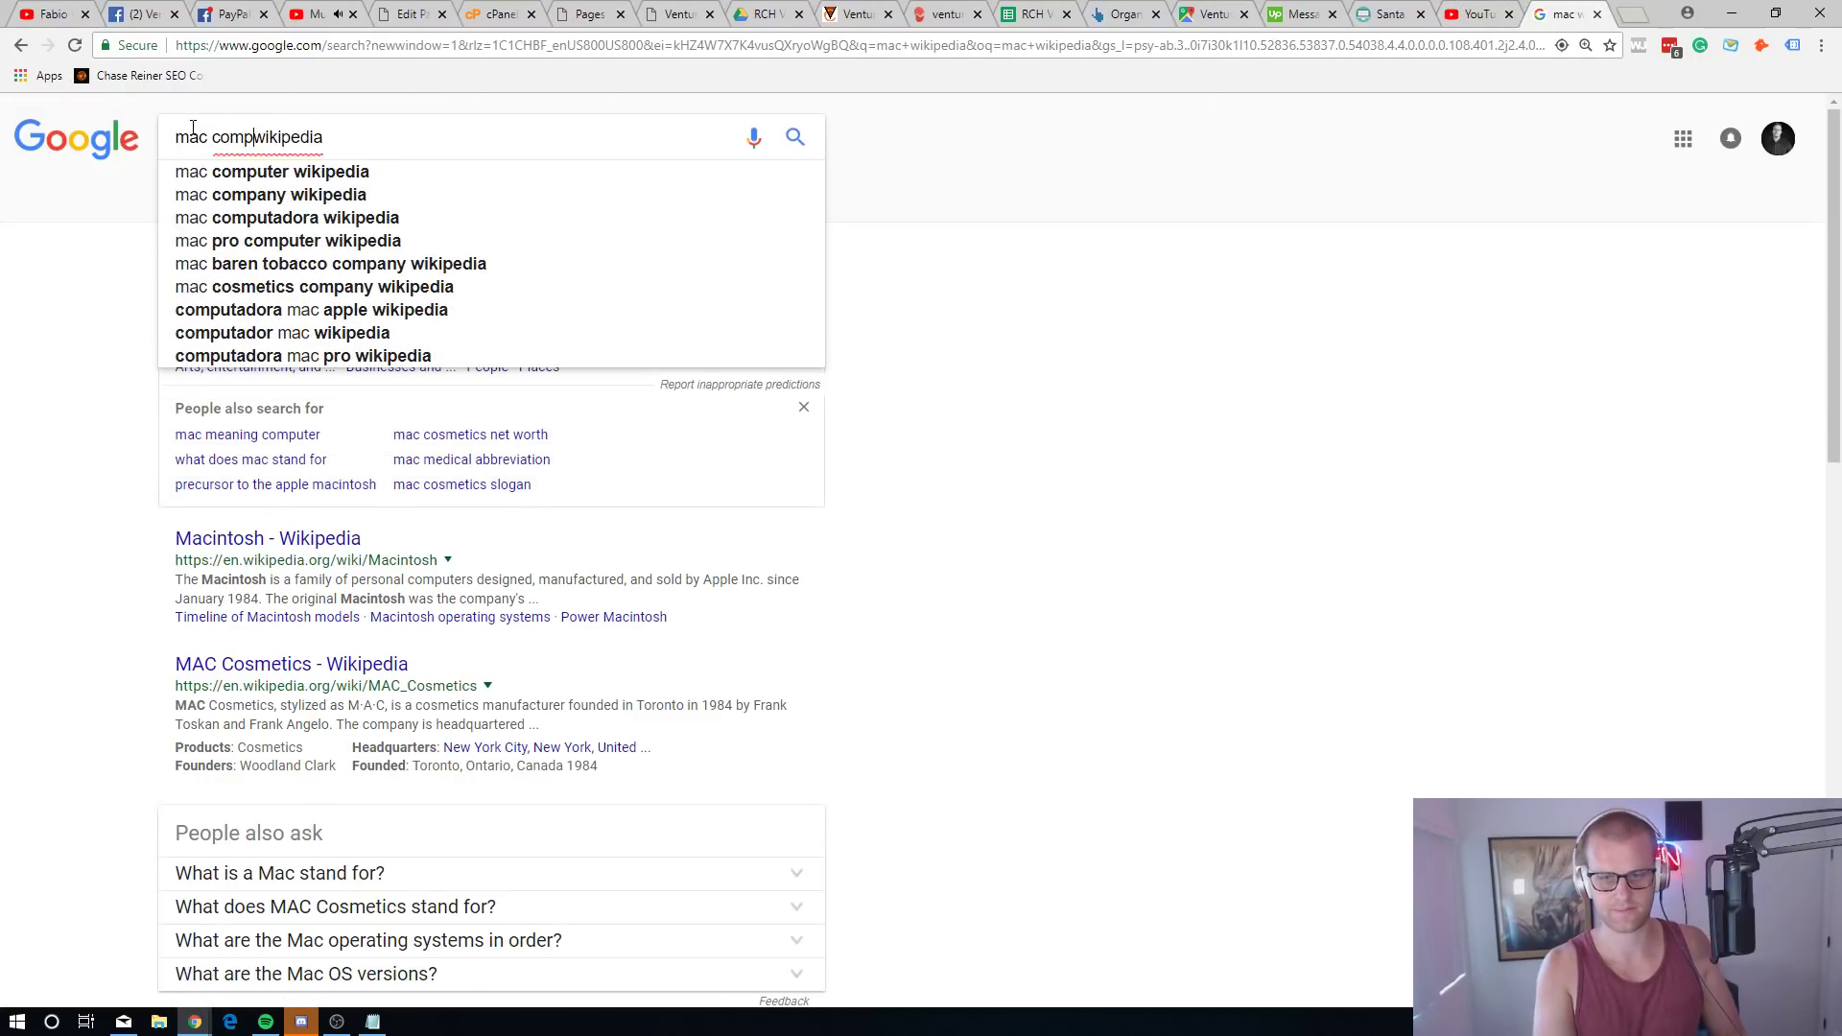
key(Return)
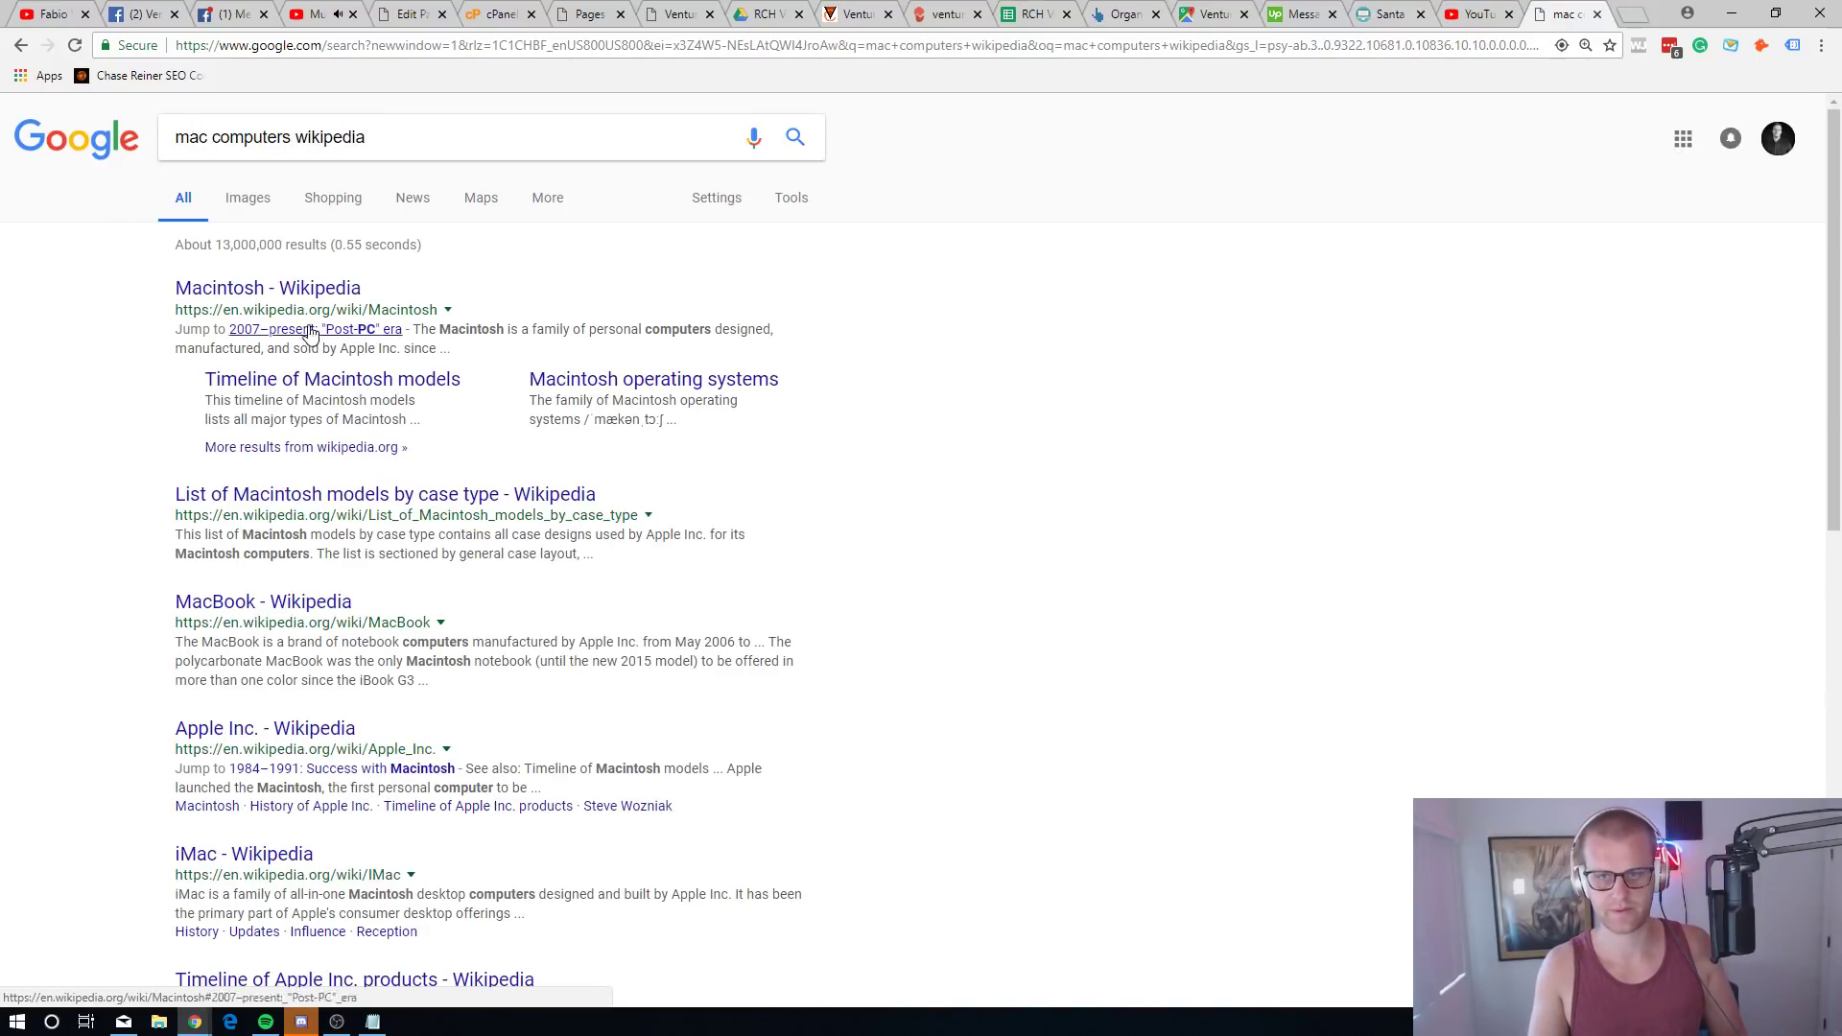
click(307, 290)
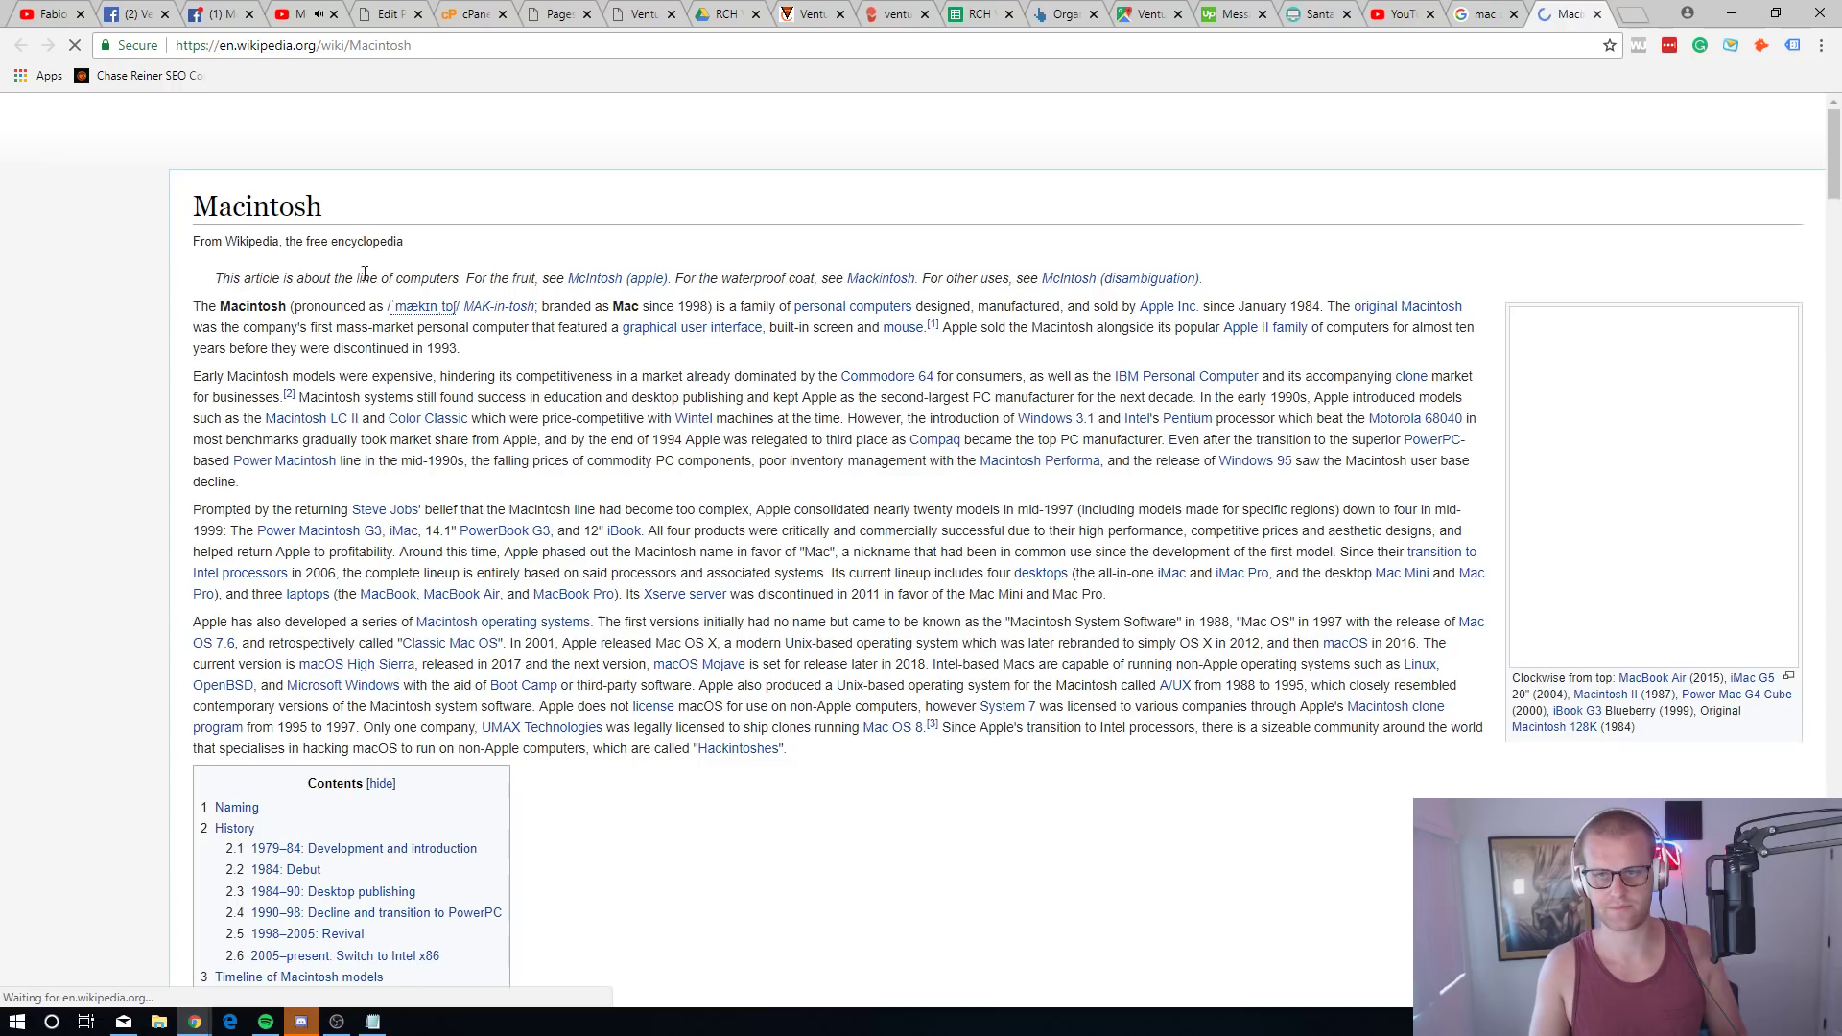
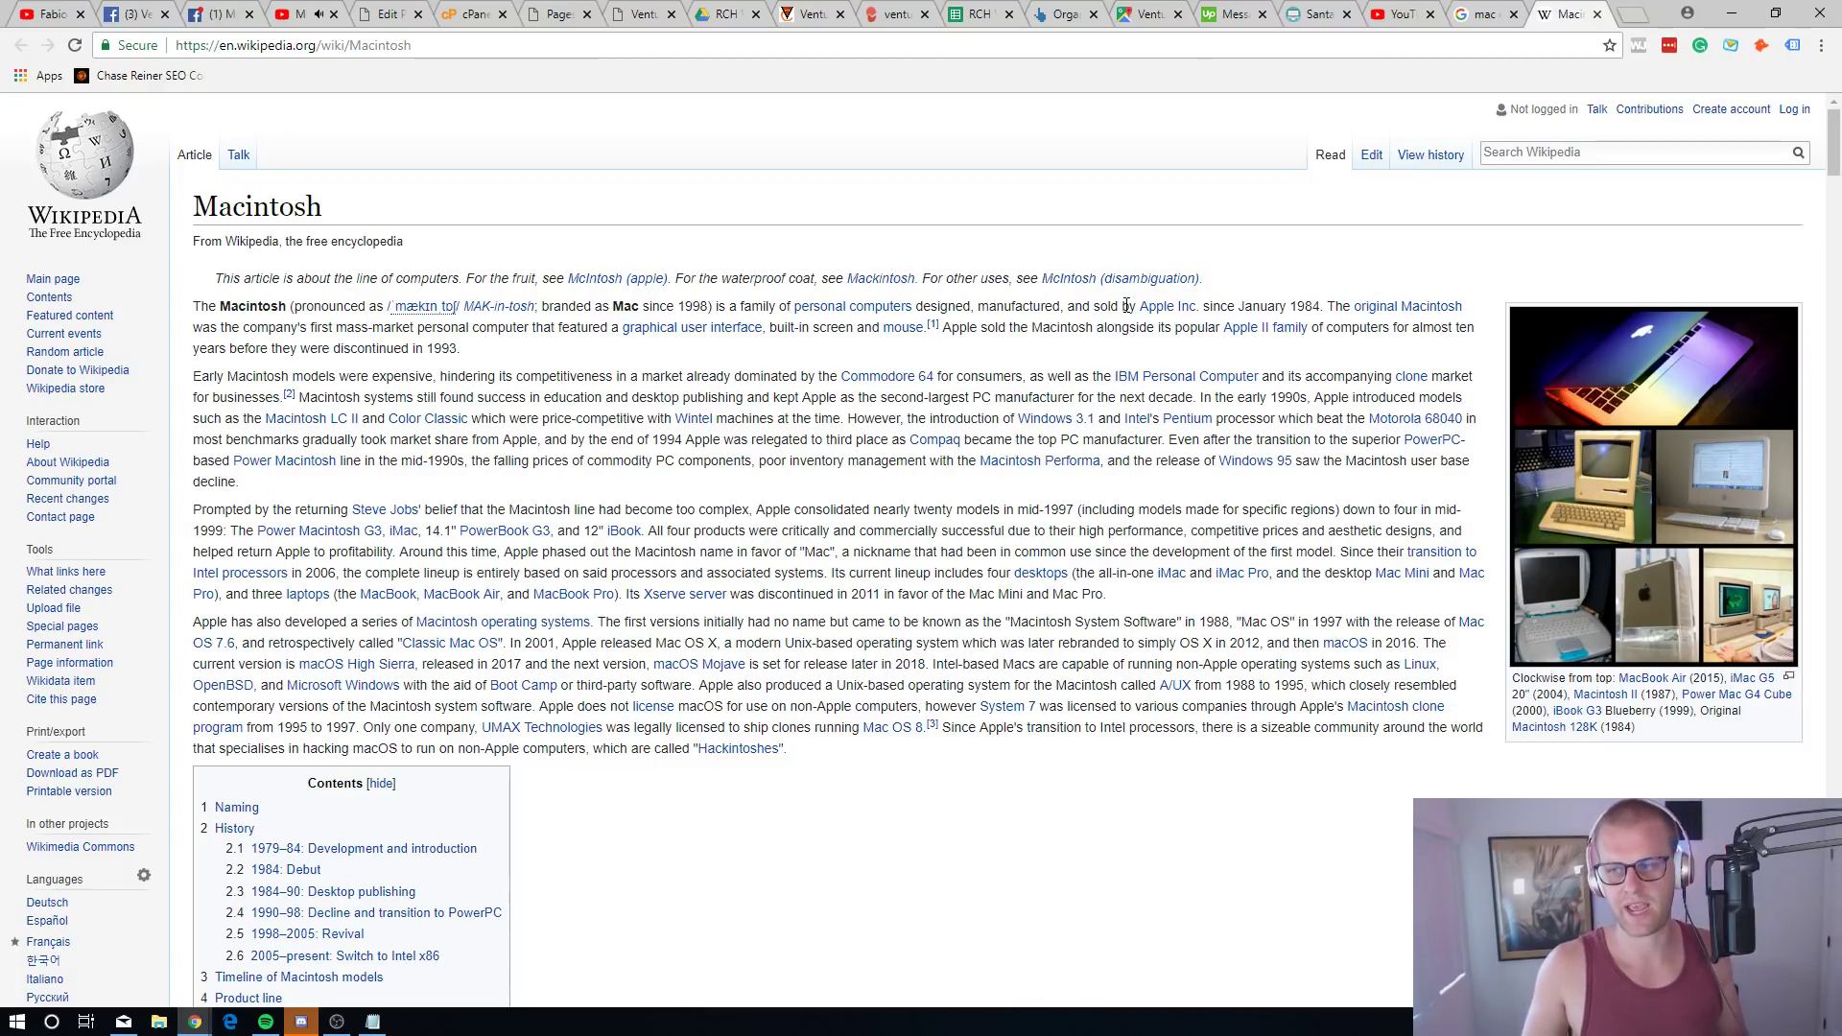
Highlight lines of the Macintosh introduction, including the sentence about the three laptops
drag(1090, 304, 215, 303)
click(301, 371)
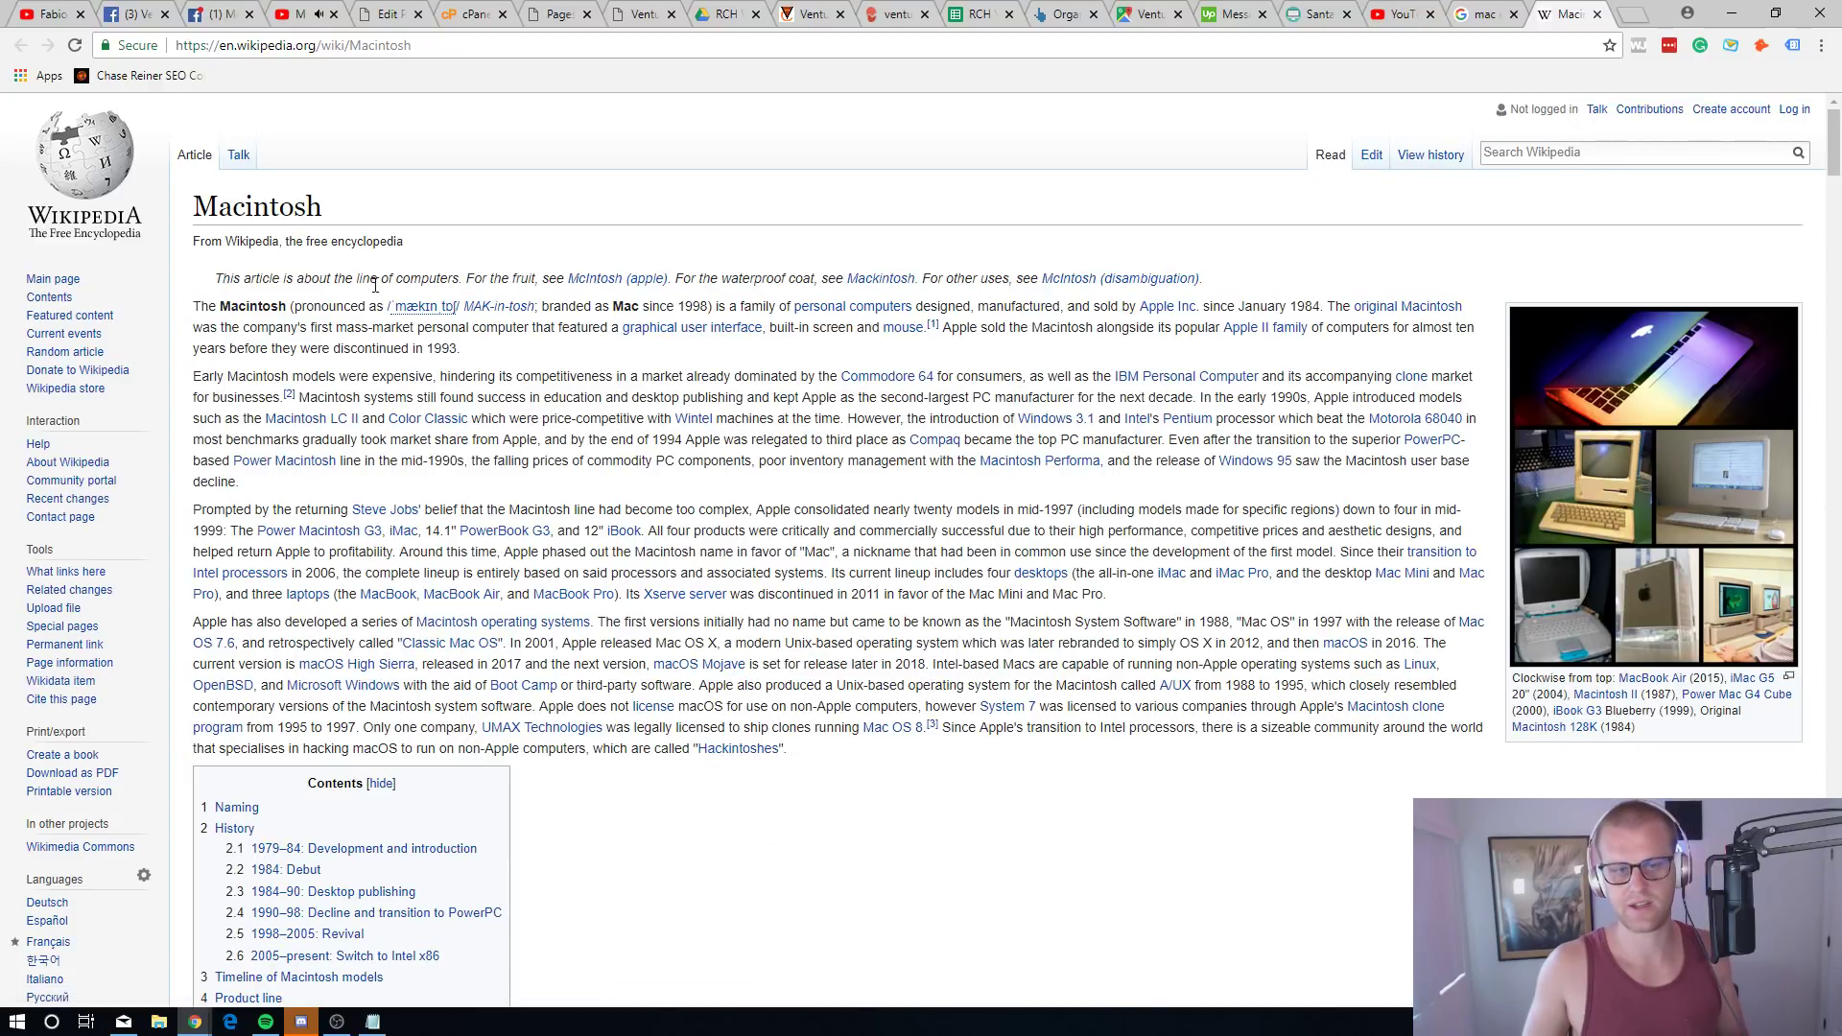
drag(1135, 304, 192, 305)
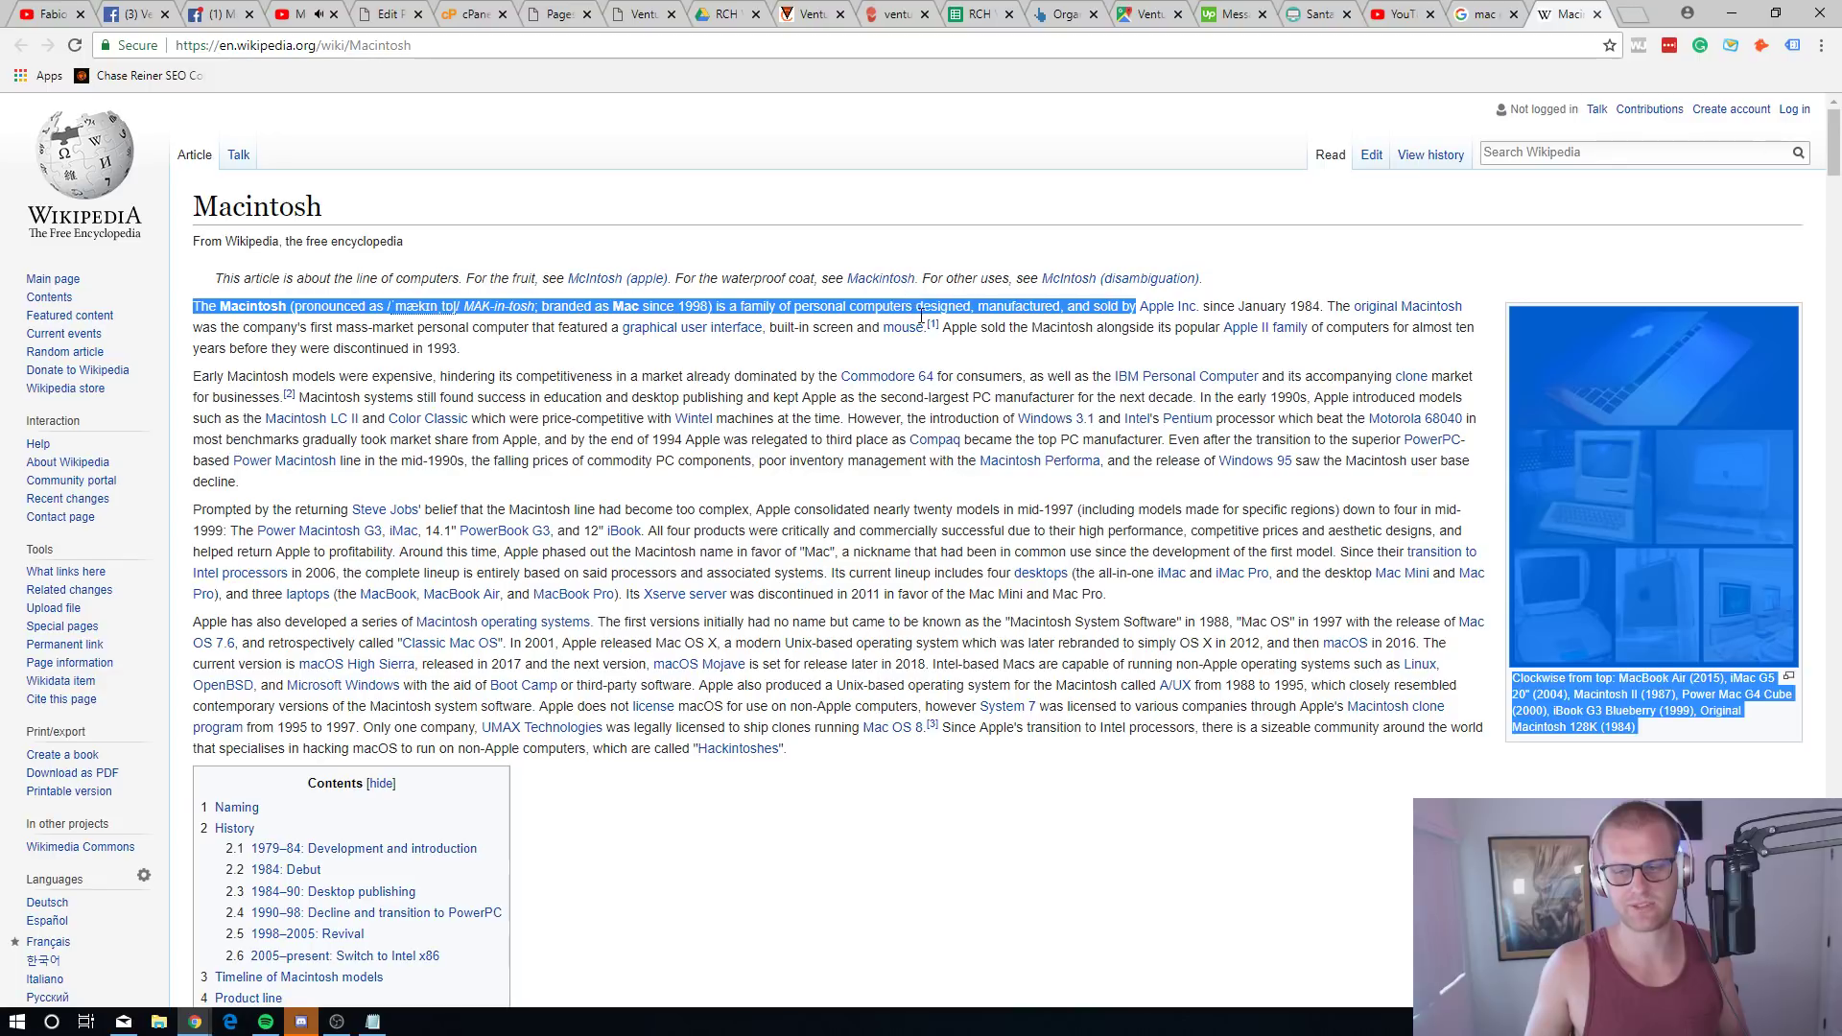
click(487, 393)
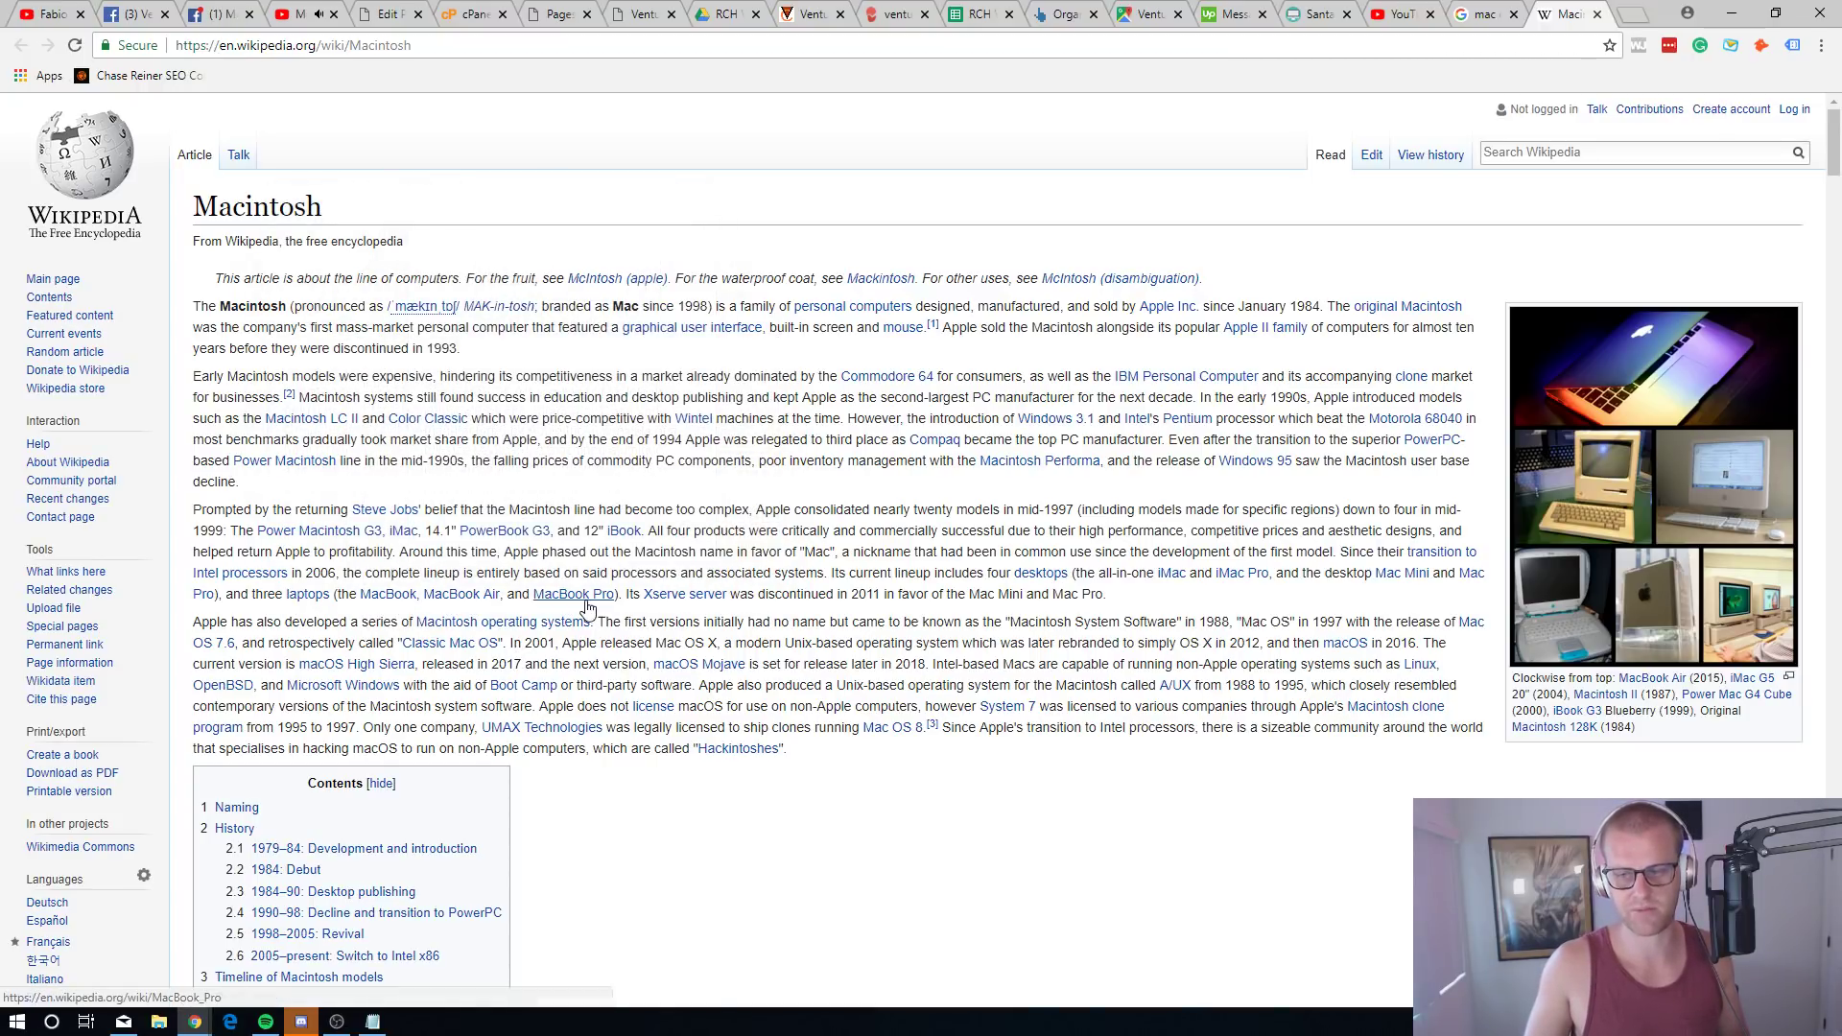
scroll(588, 607, down, 1)
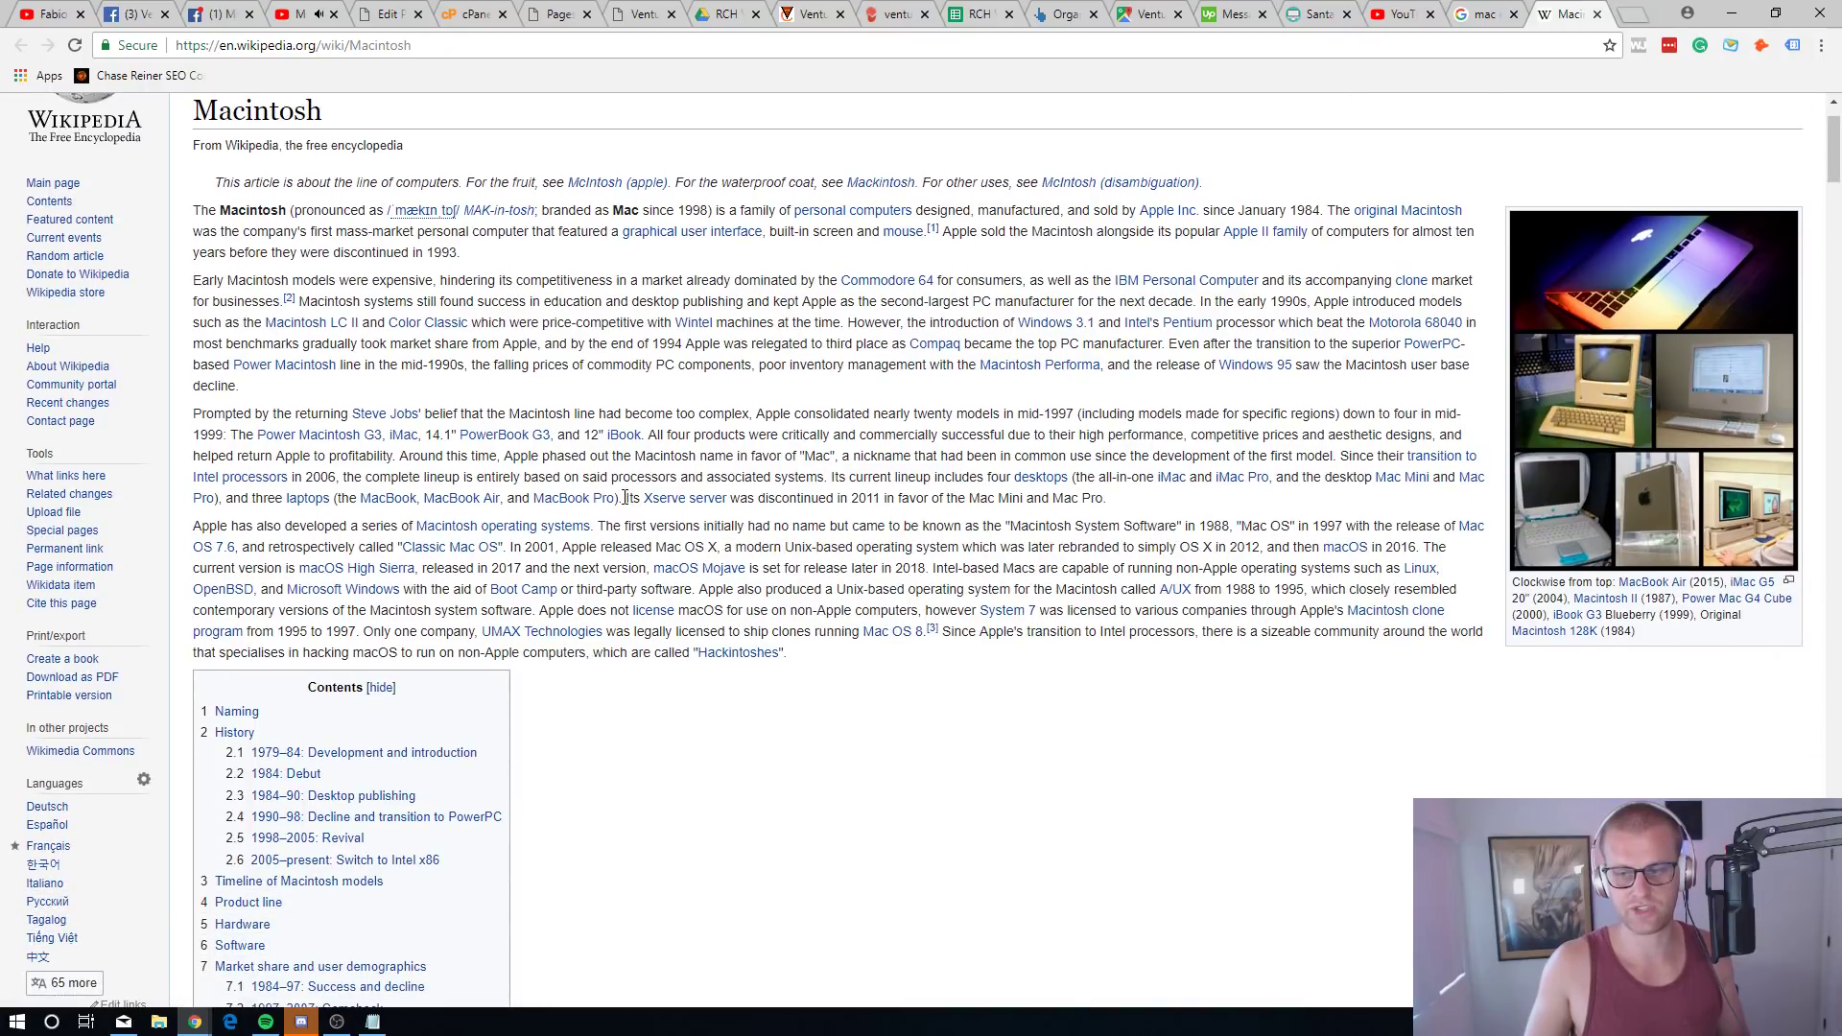
drag(626, 498, 225, 498)
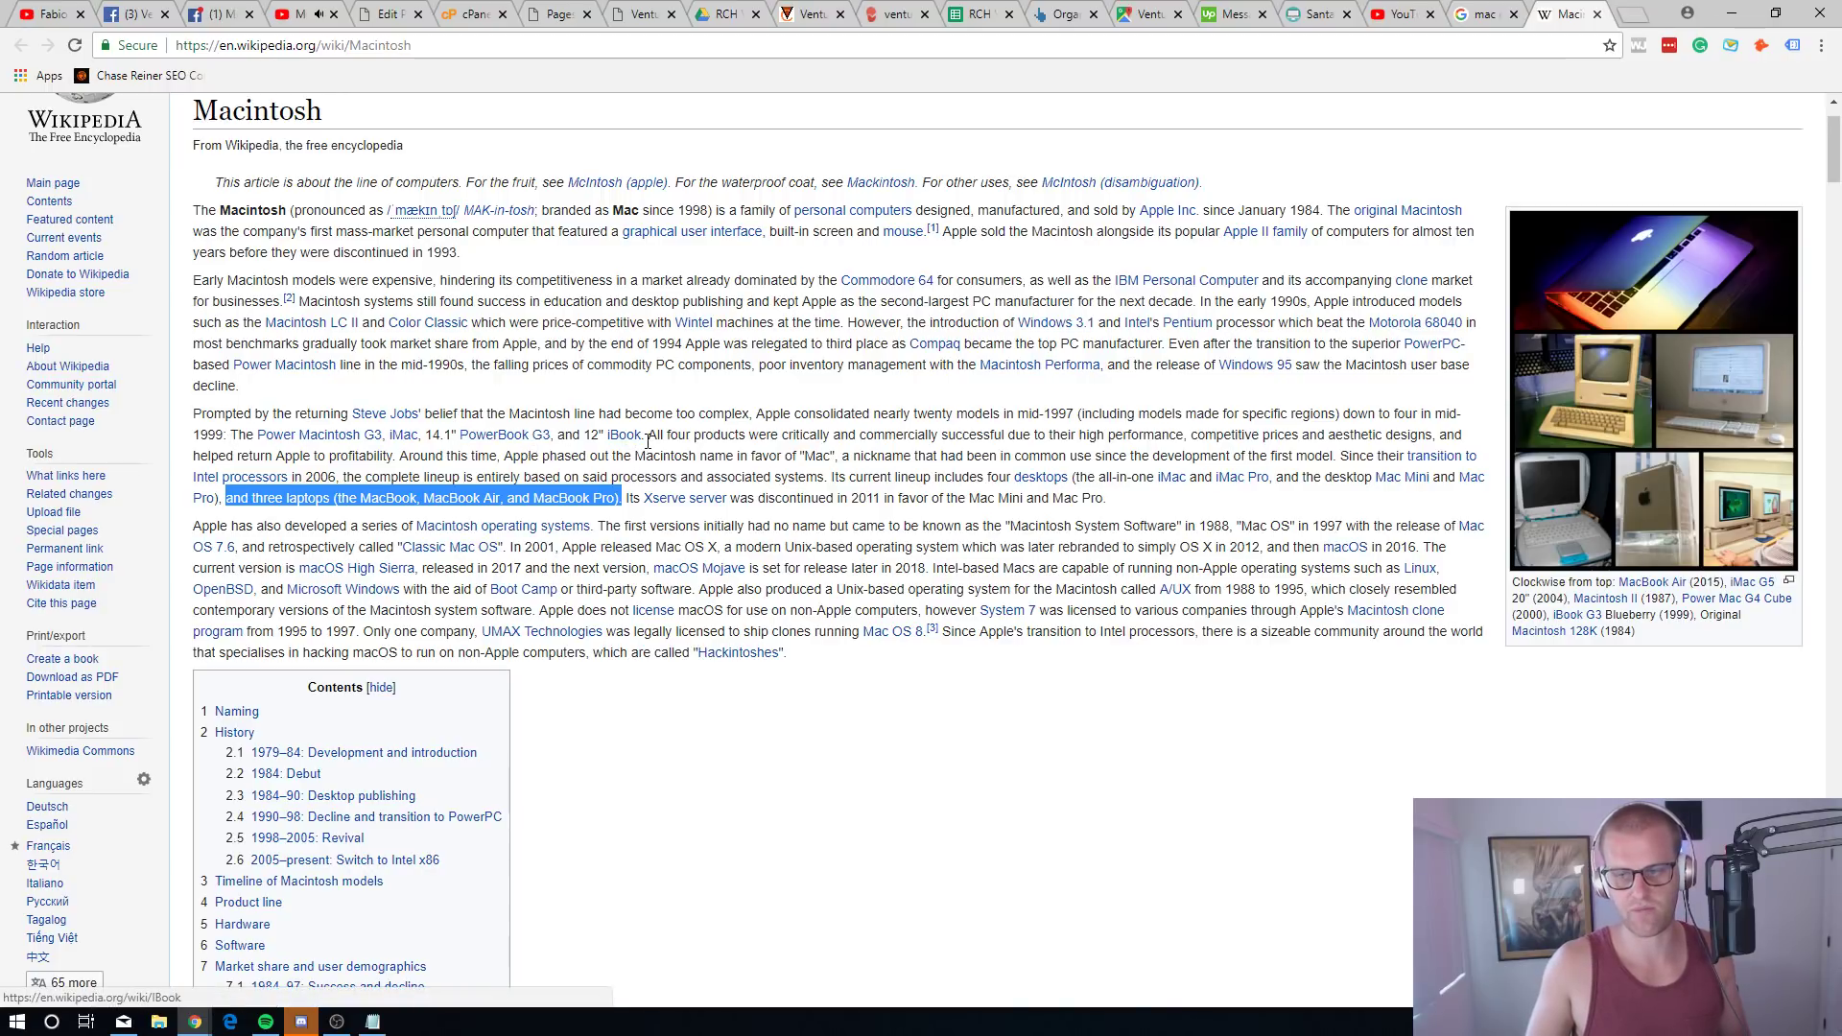
click(927, 473)
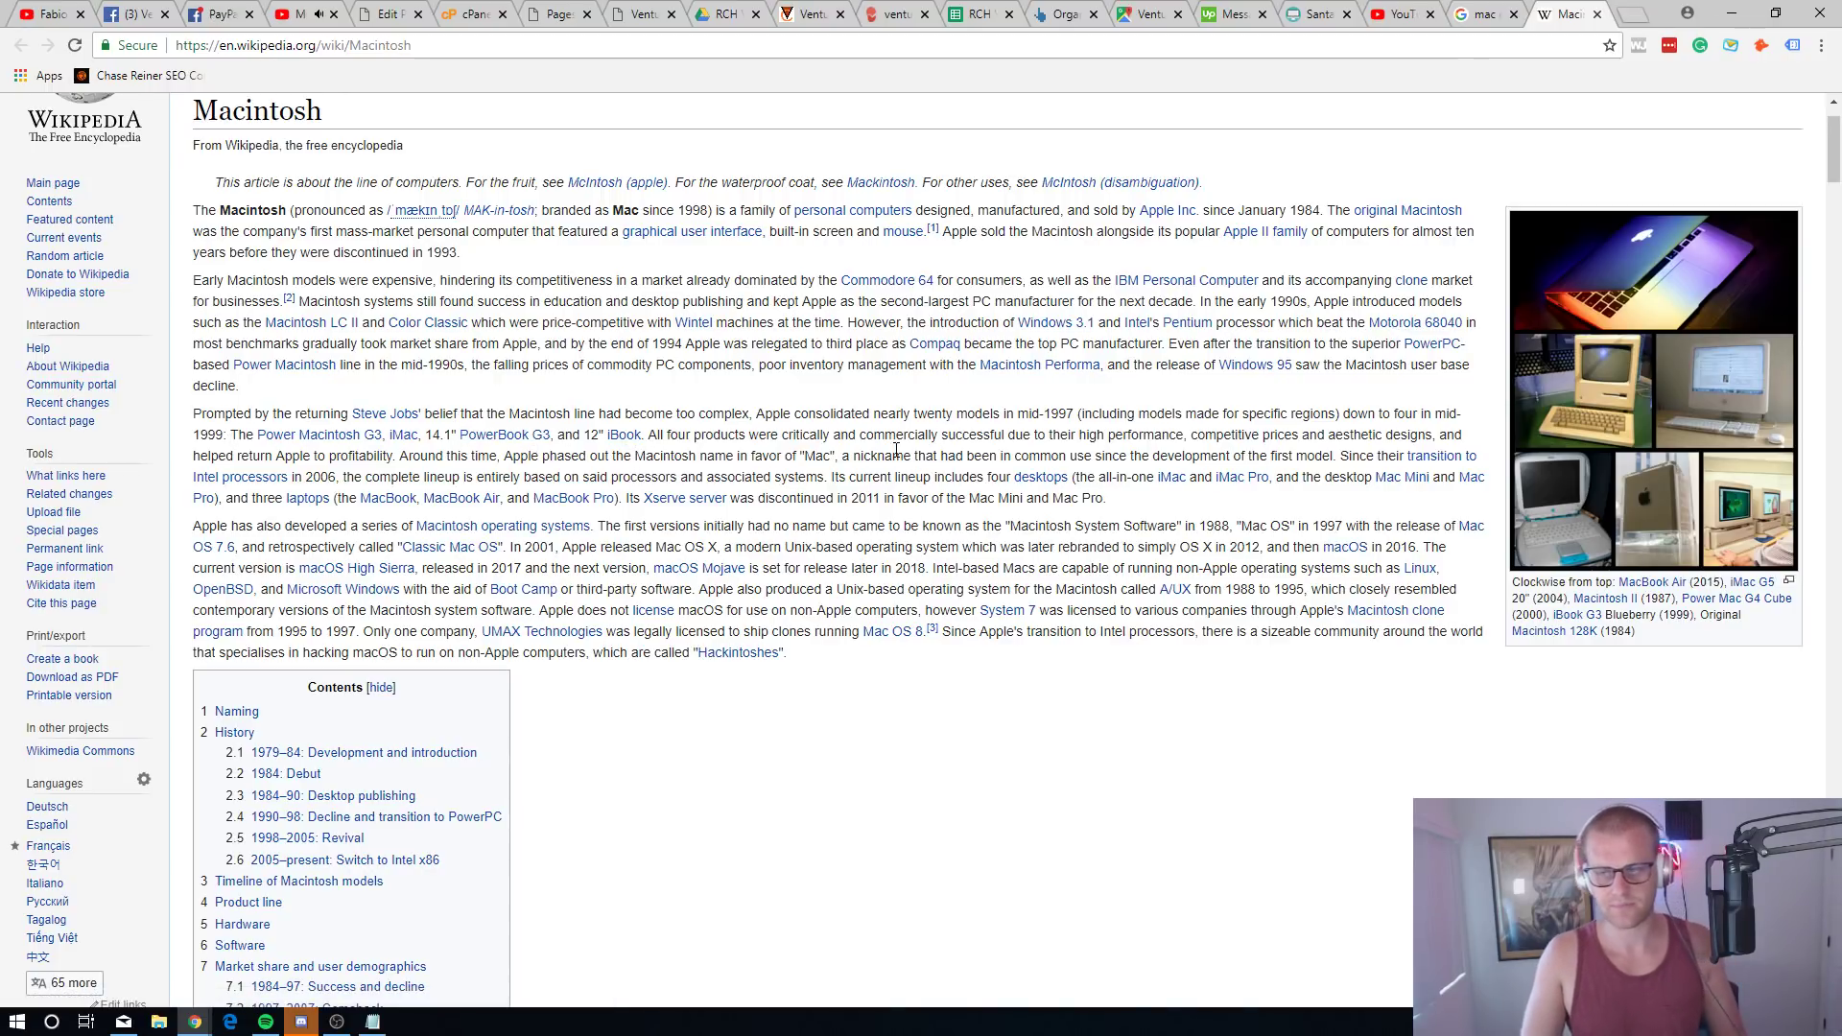
Copy 'ventura' from the Notepad notes, search 'ventura wikipedia' and open the Ventura, California article
key(alt+Tab)
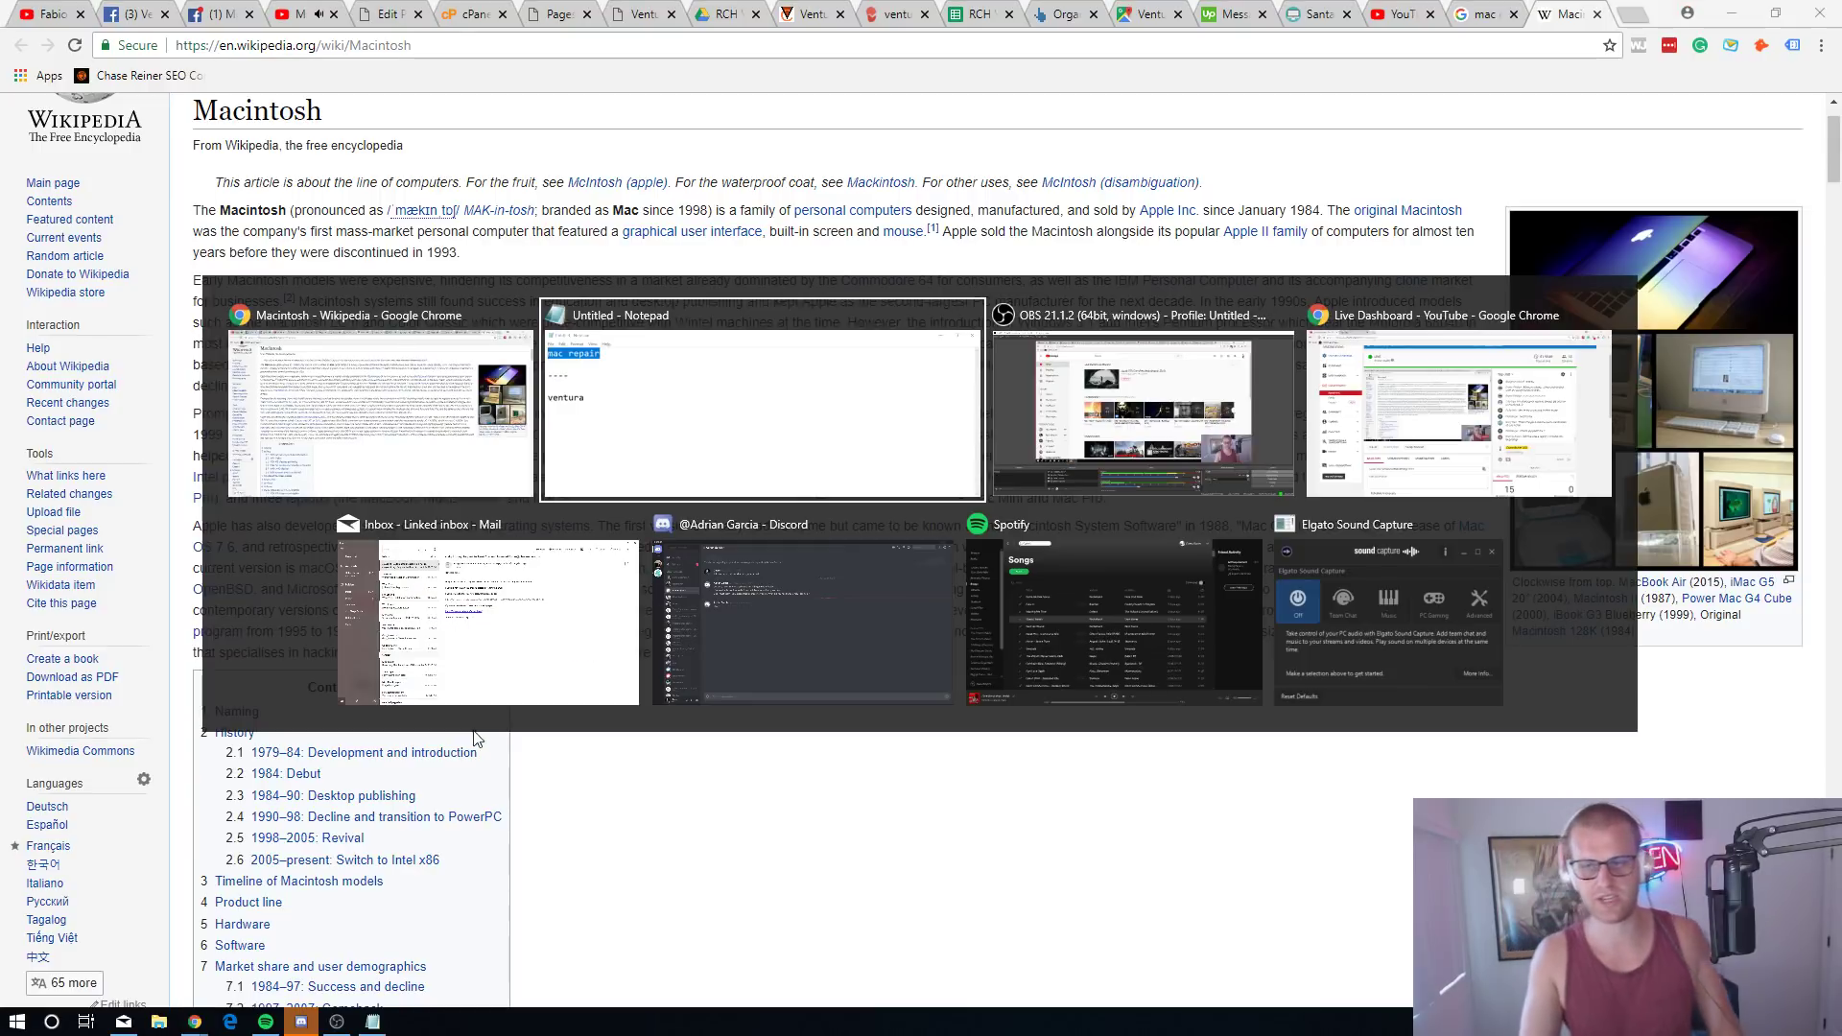
drag(523, 343, 411, 347)
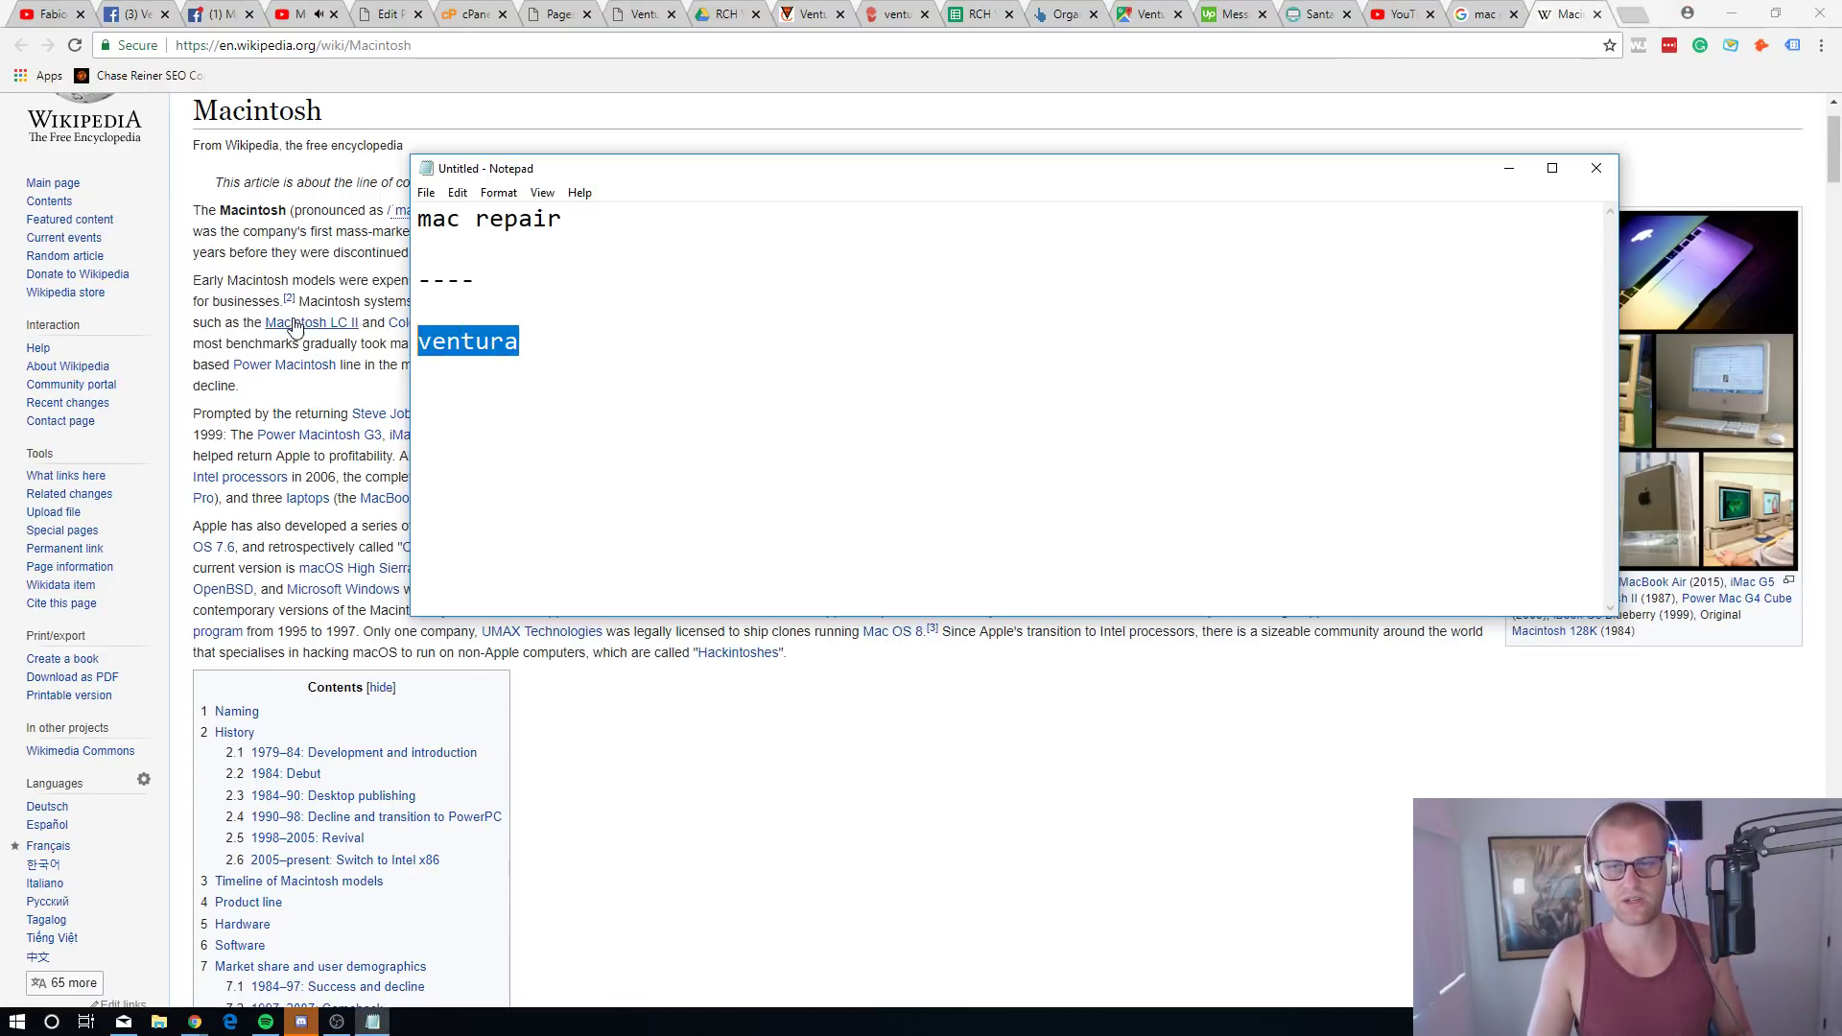
click(306, 323)
click(20, 45)
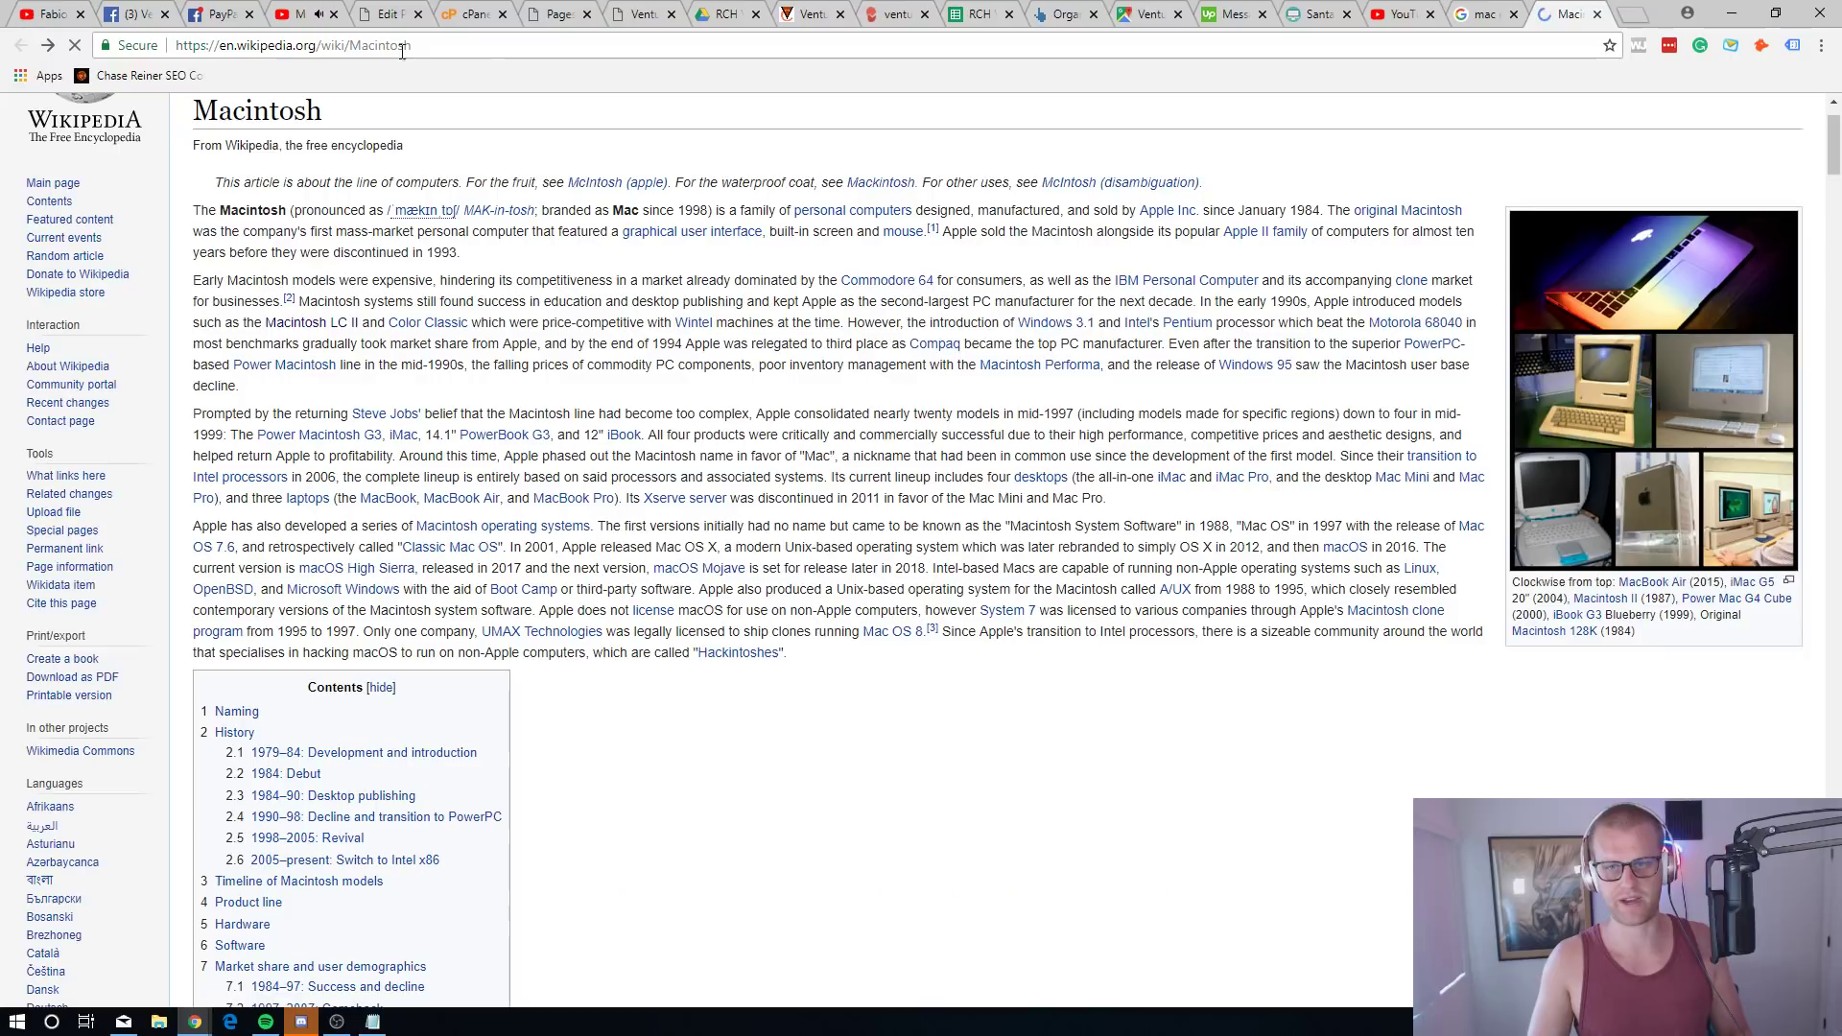
click(163, 46)
text(vebnt)
key(BackSpace)
key(BackSpace)
key(BackSpace)
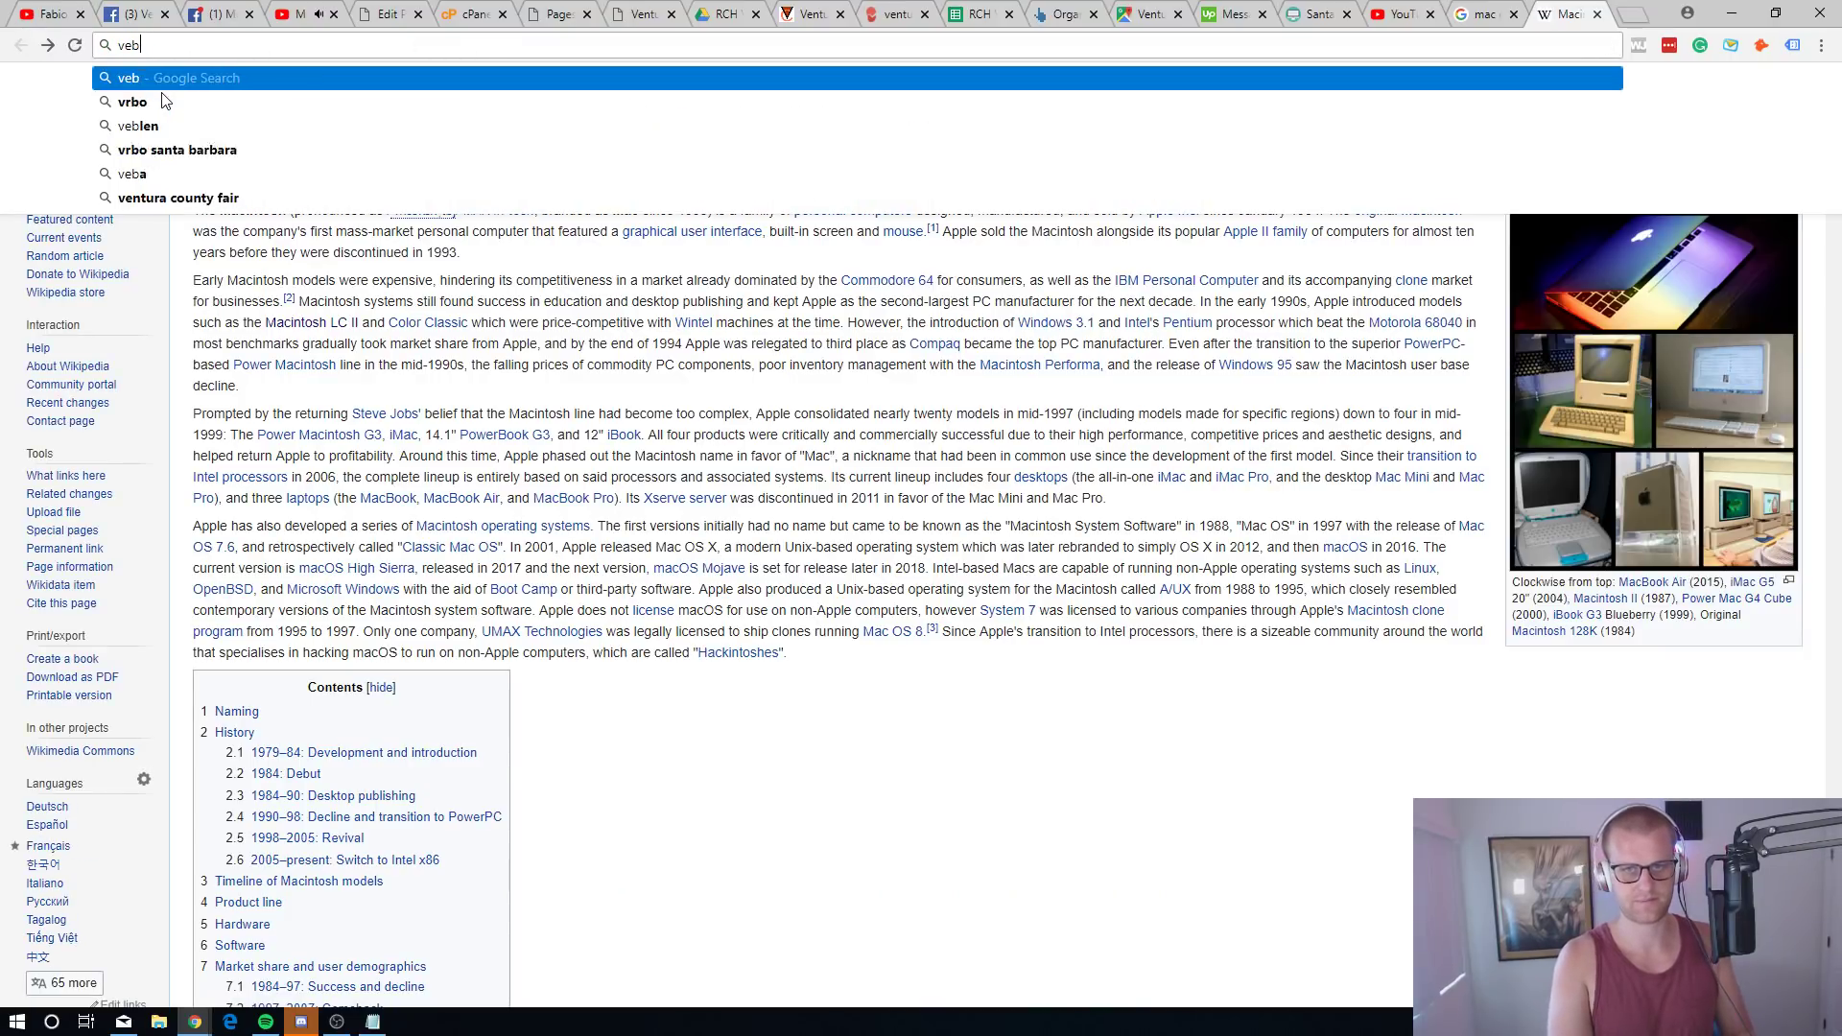
text(ntura wikipedia)
key(Return)
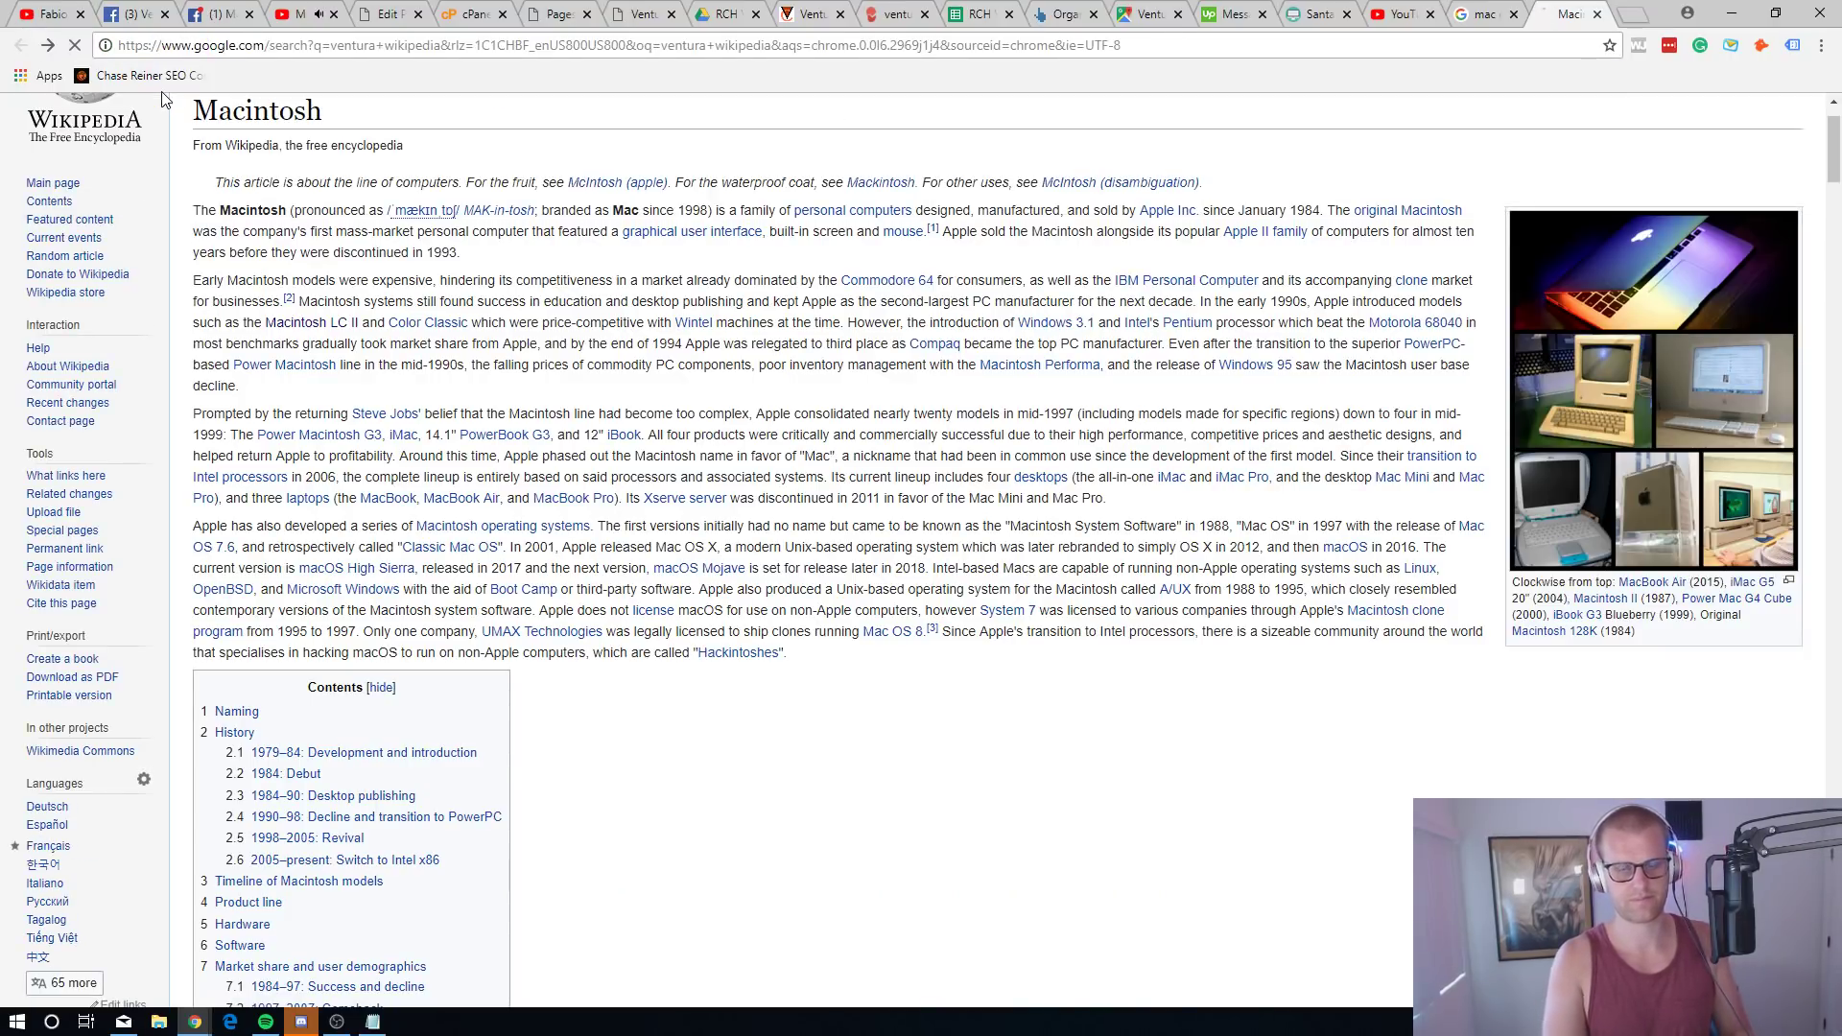
click(347, 316)
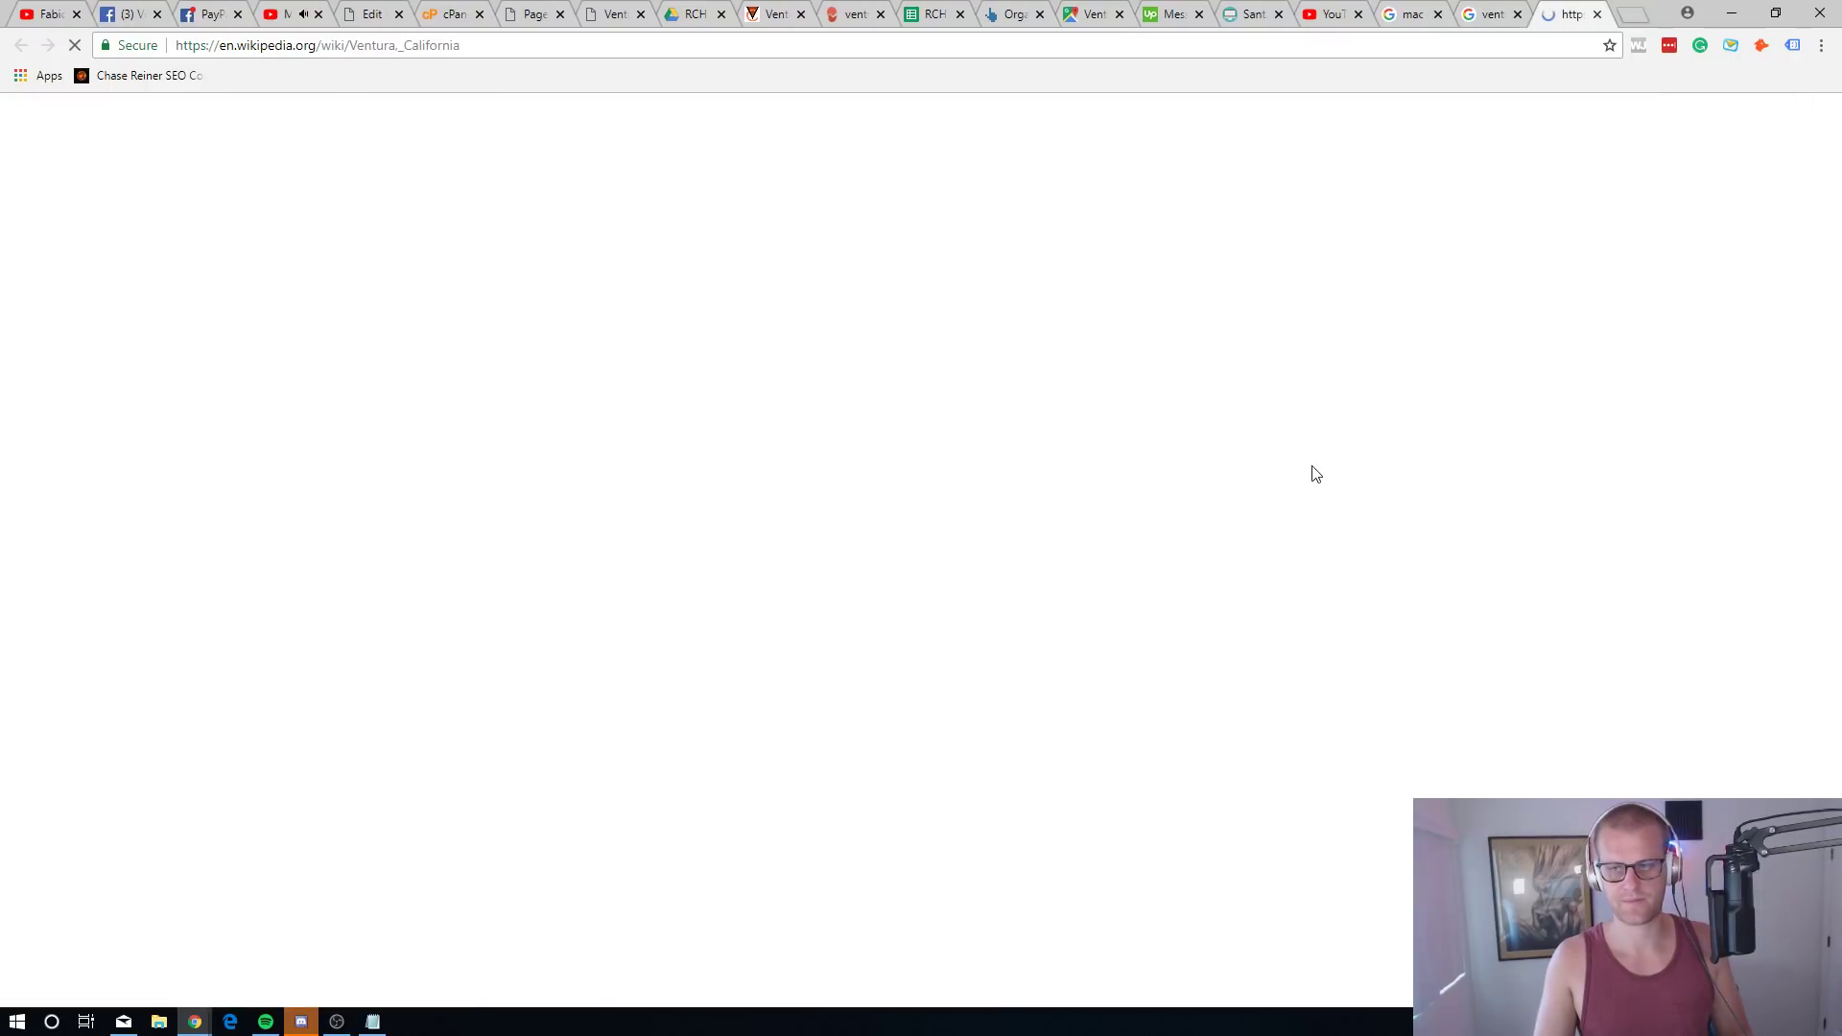
Scroll through the Ventura article's history, geography, economy, arts and parks sections
scroll(293, 209, down, 1)
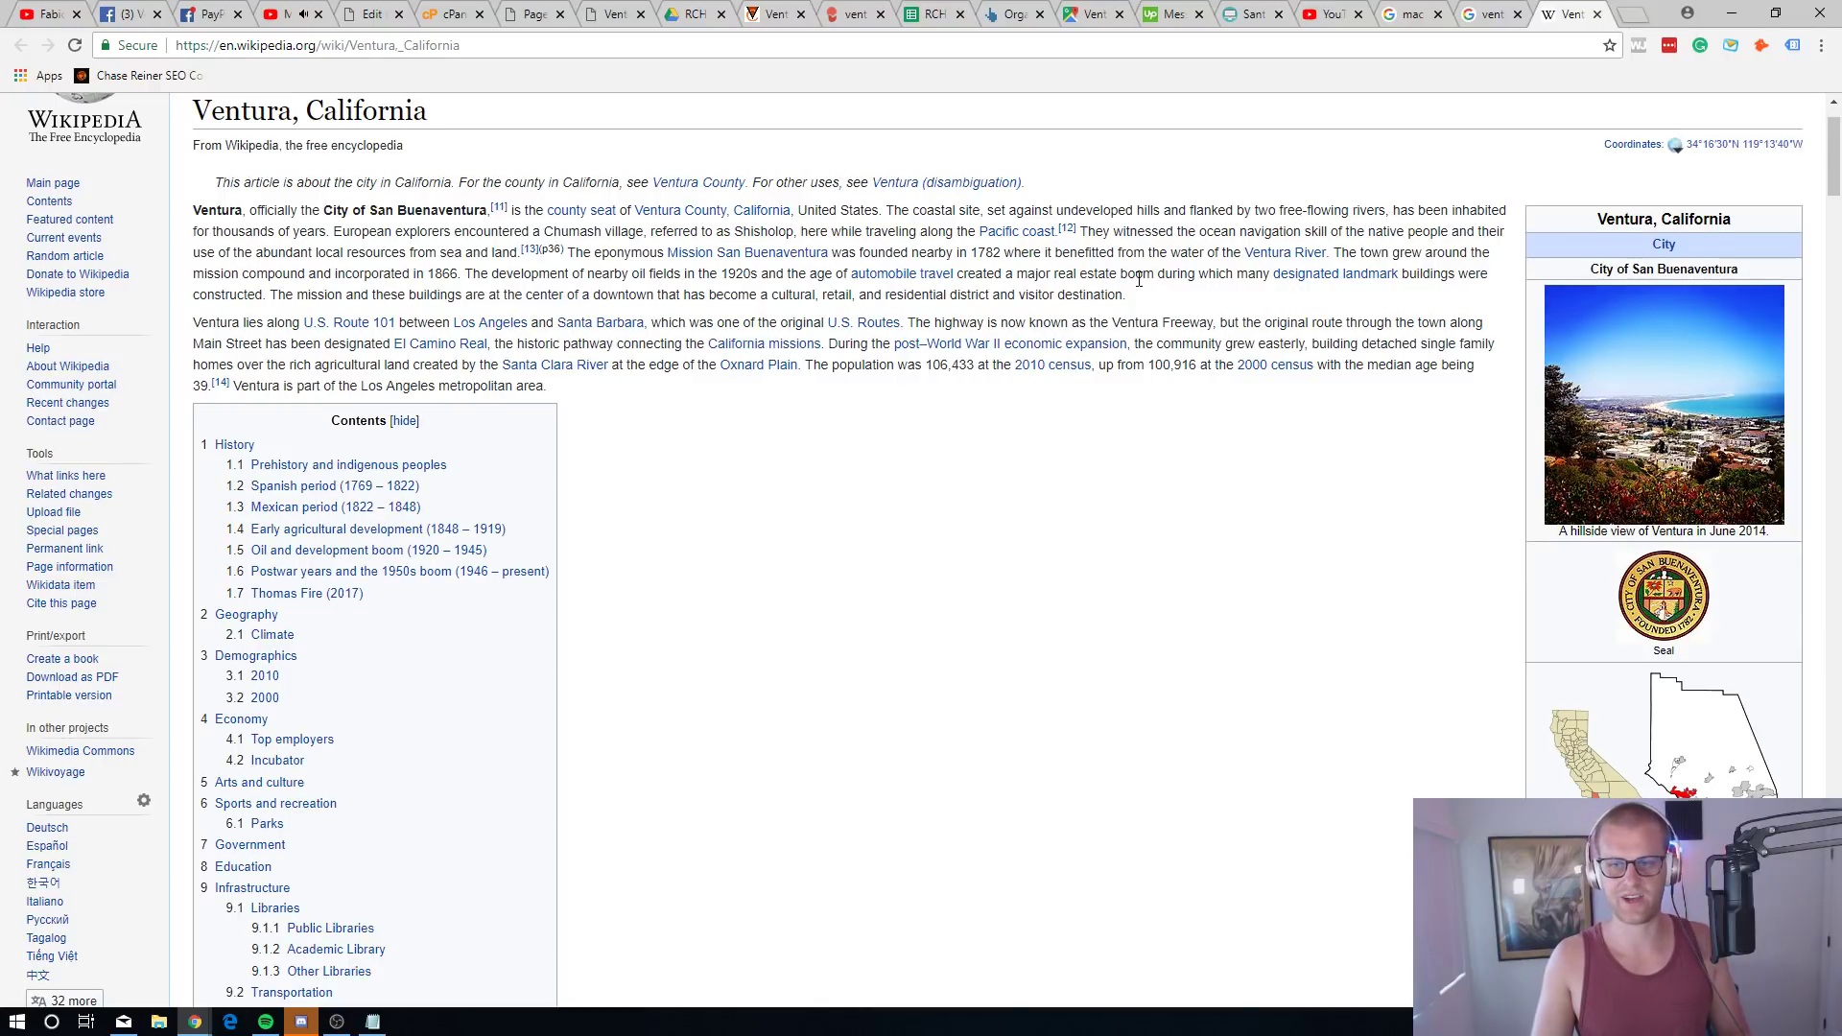
scroll(590, 230, down, 6)
scroll(470, 307, up, 7)
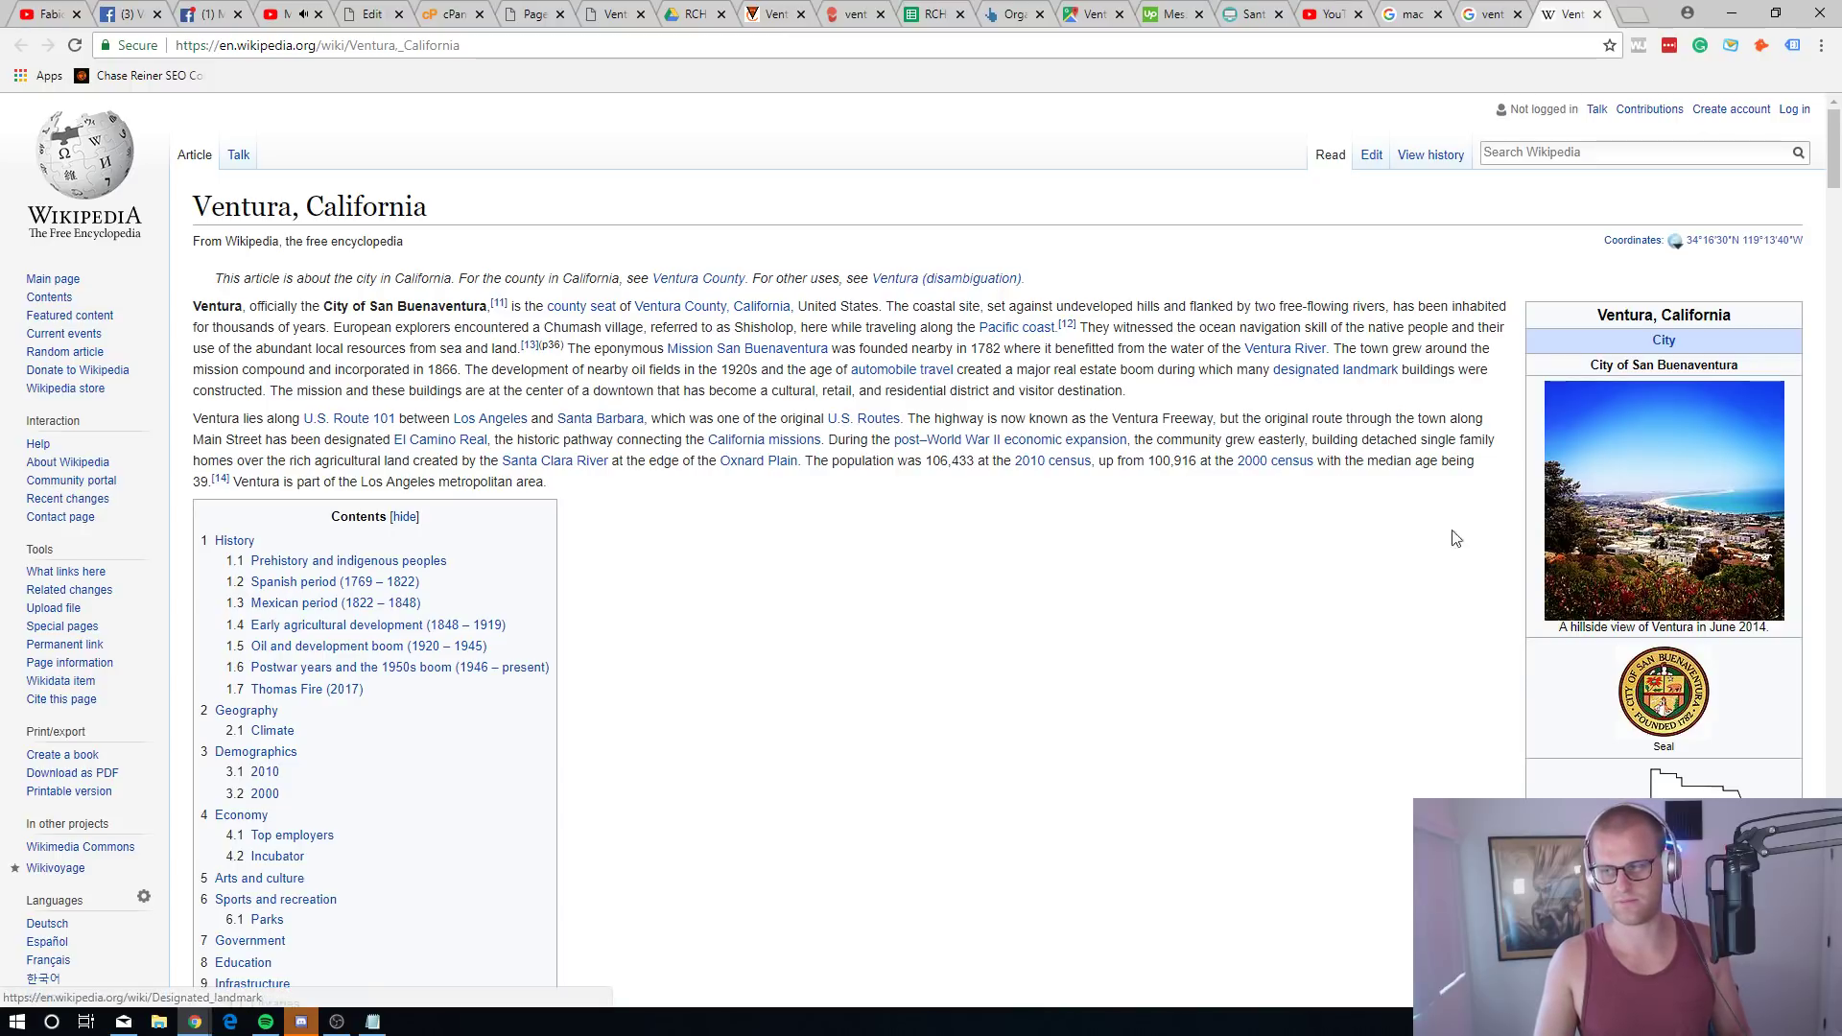
scroll(765, 493, down, 10)
scroll(806, 506, up, 10)
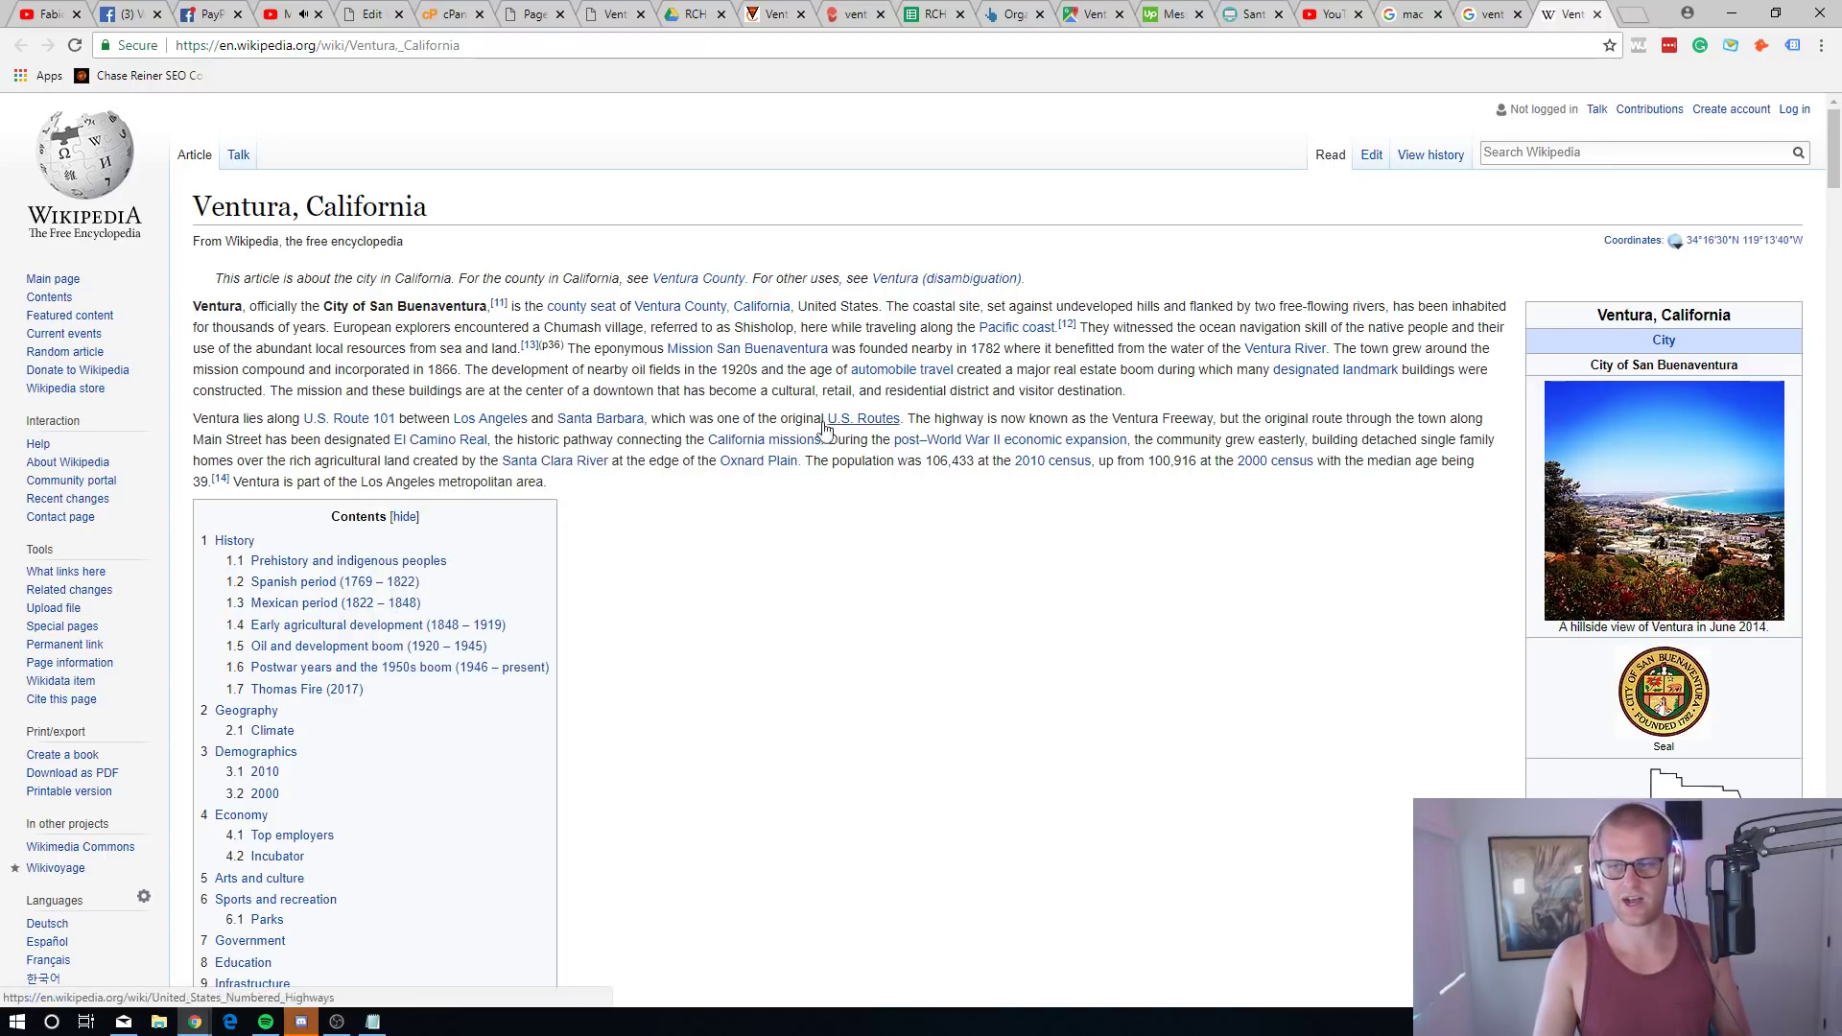
scroll(888, 556, down, 8)
scroll(888, 556, down, 8)
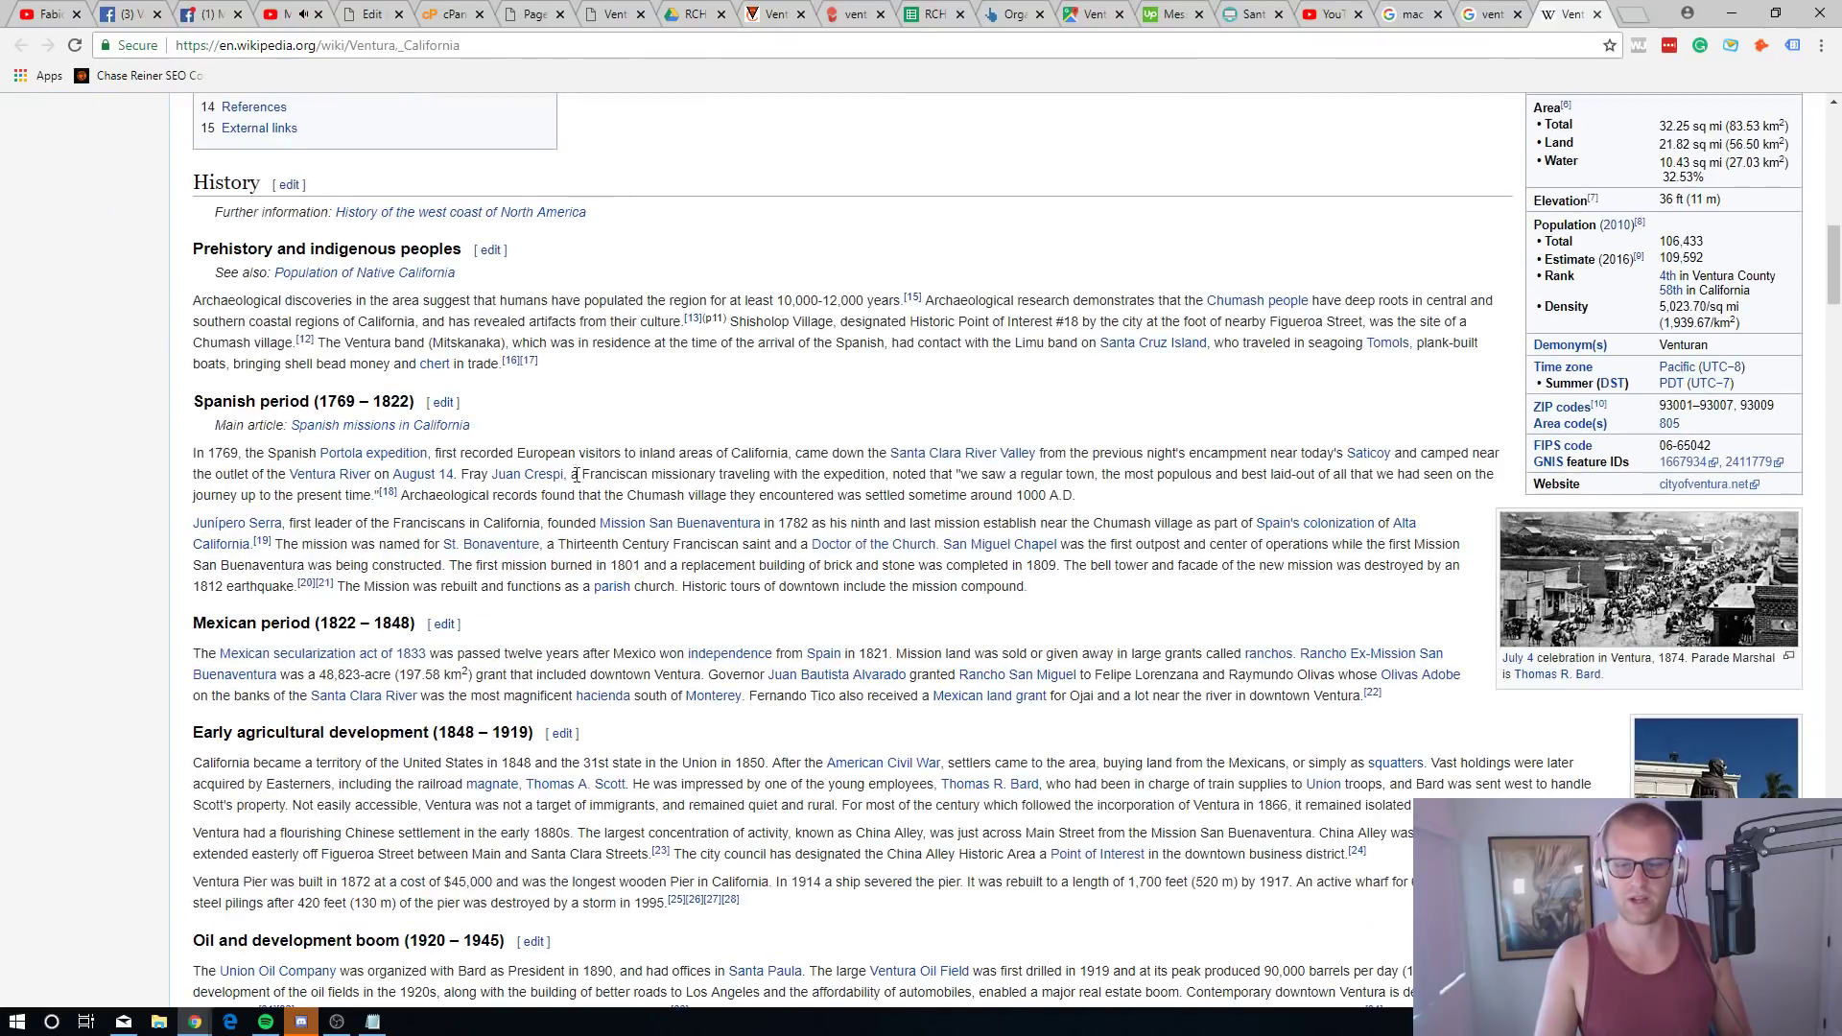
scroll(422, 288, down, 15)
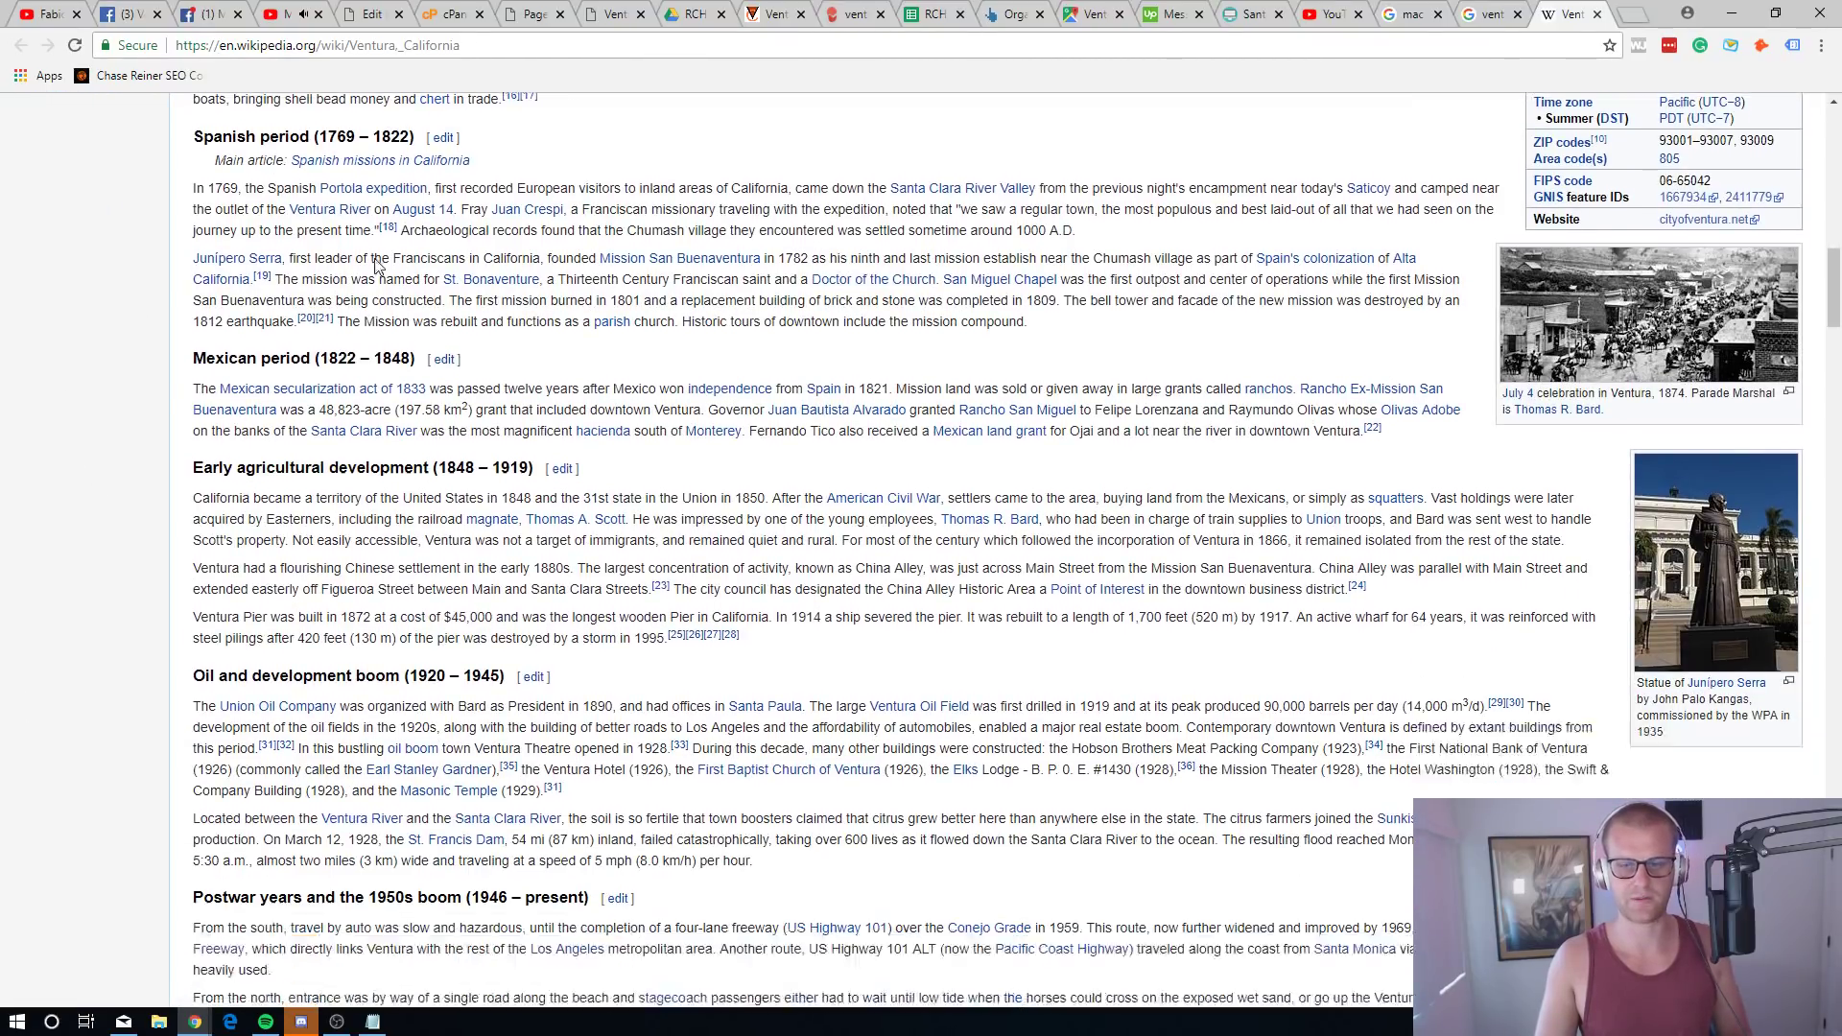
scroll(479, 350, down, 15)
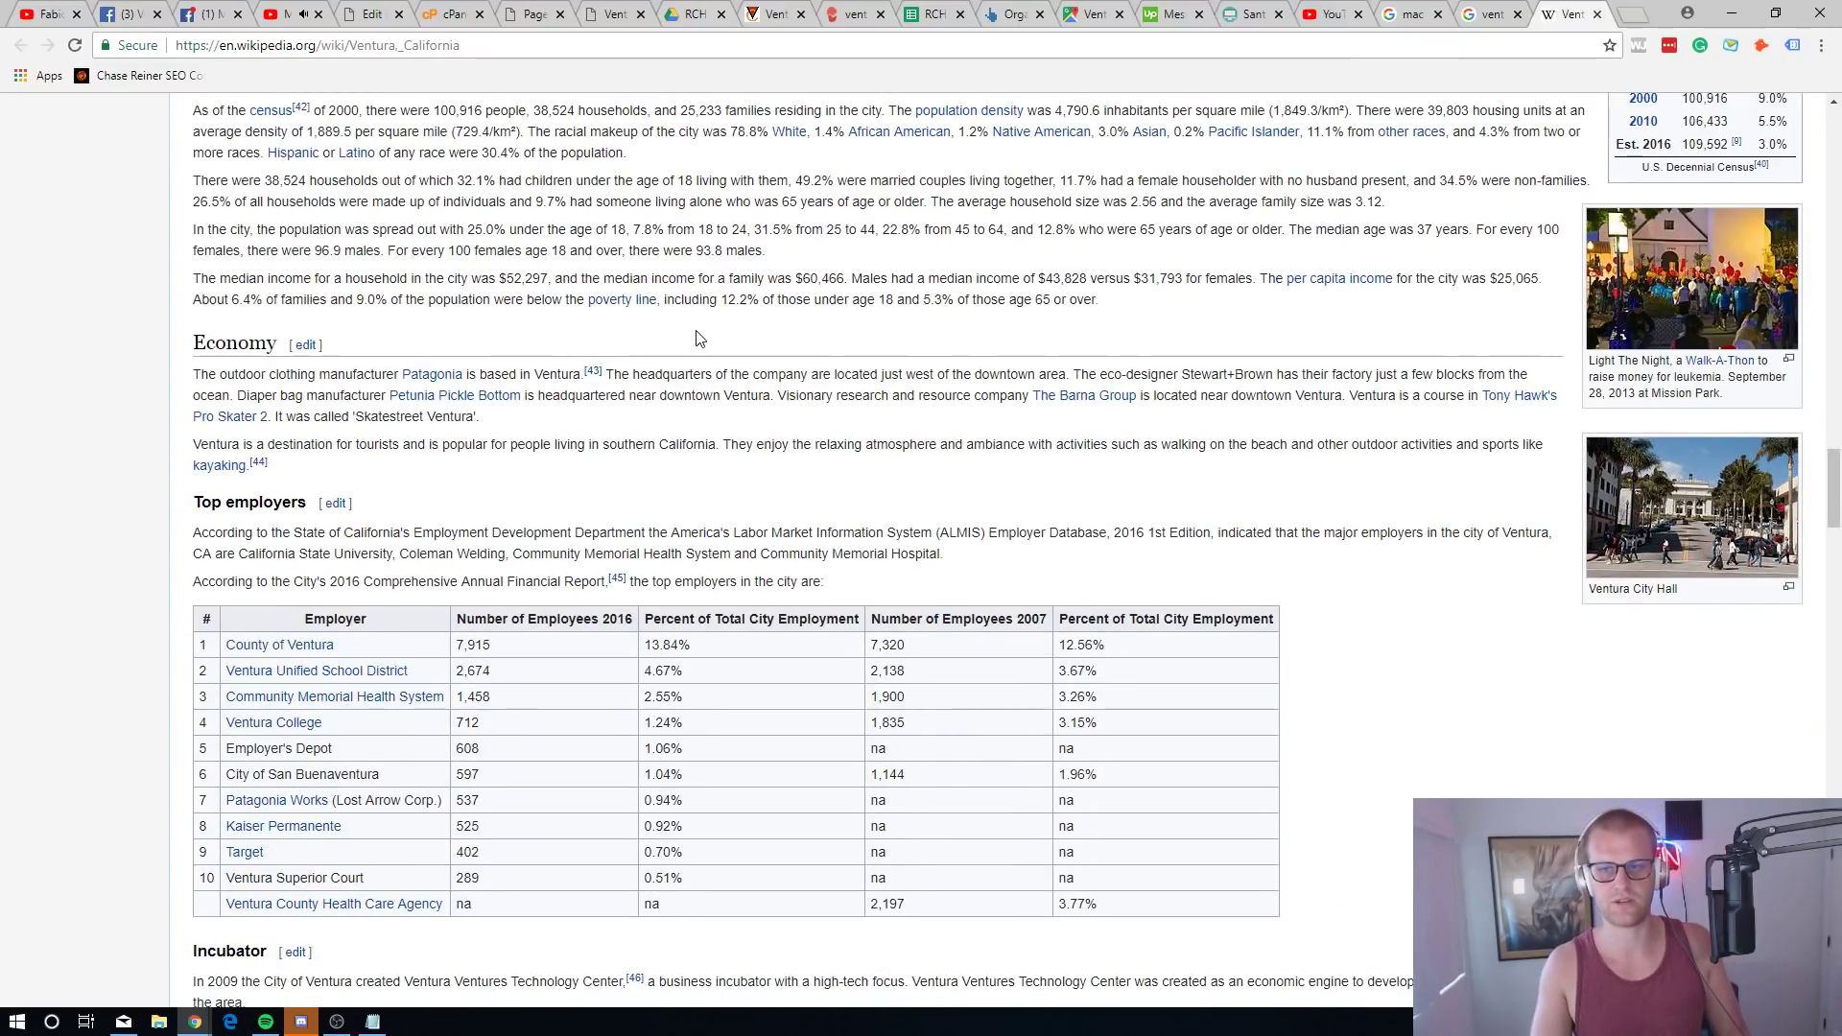
scroll(672, 365, up, 20)
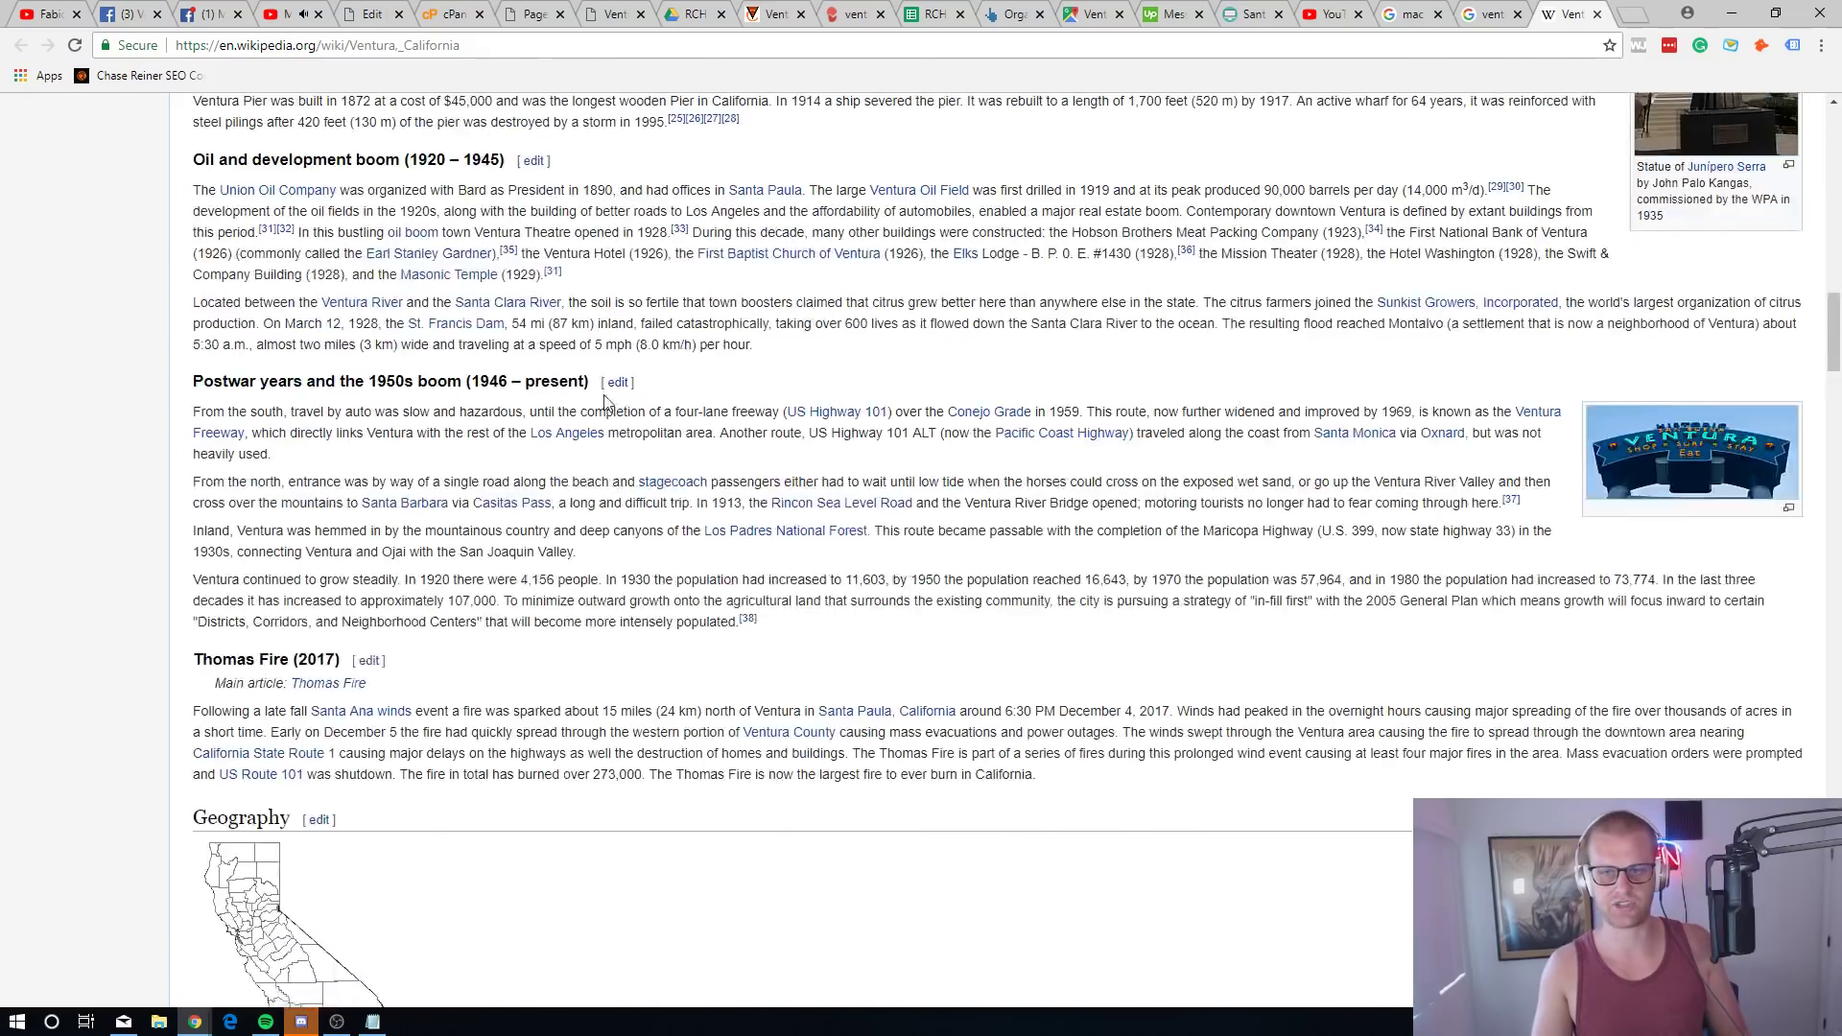
scroll(576, 365, up, 20)
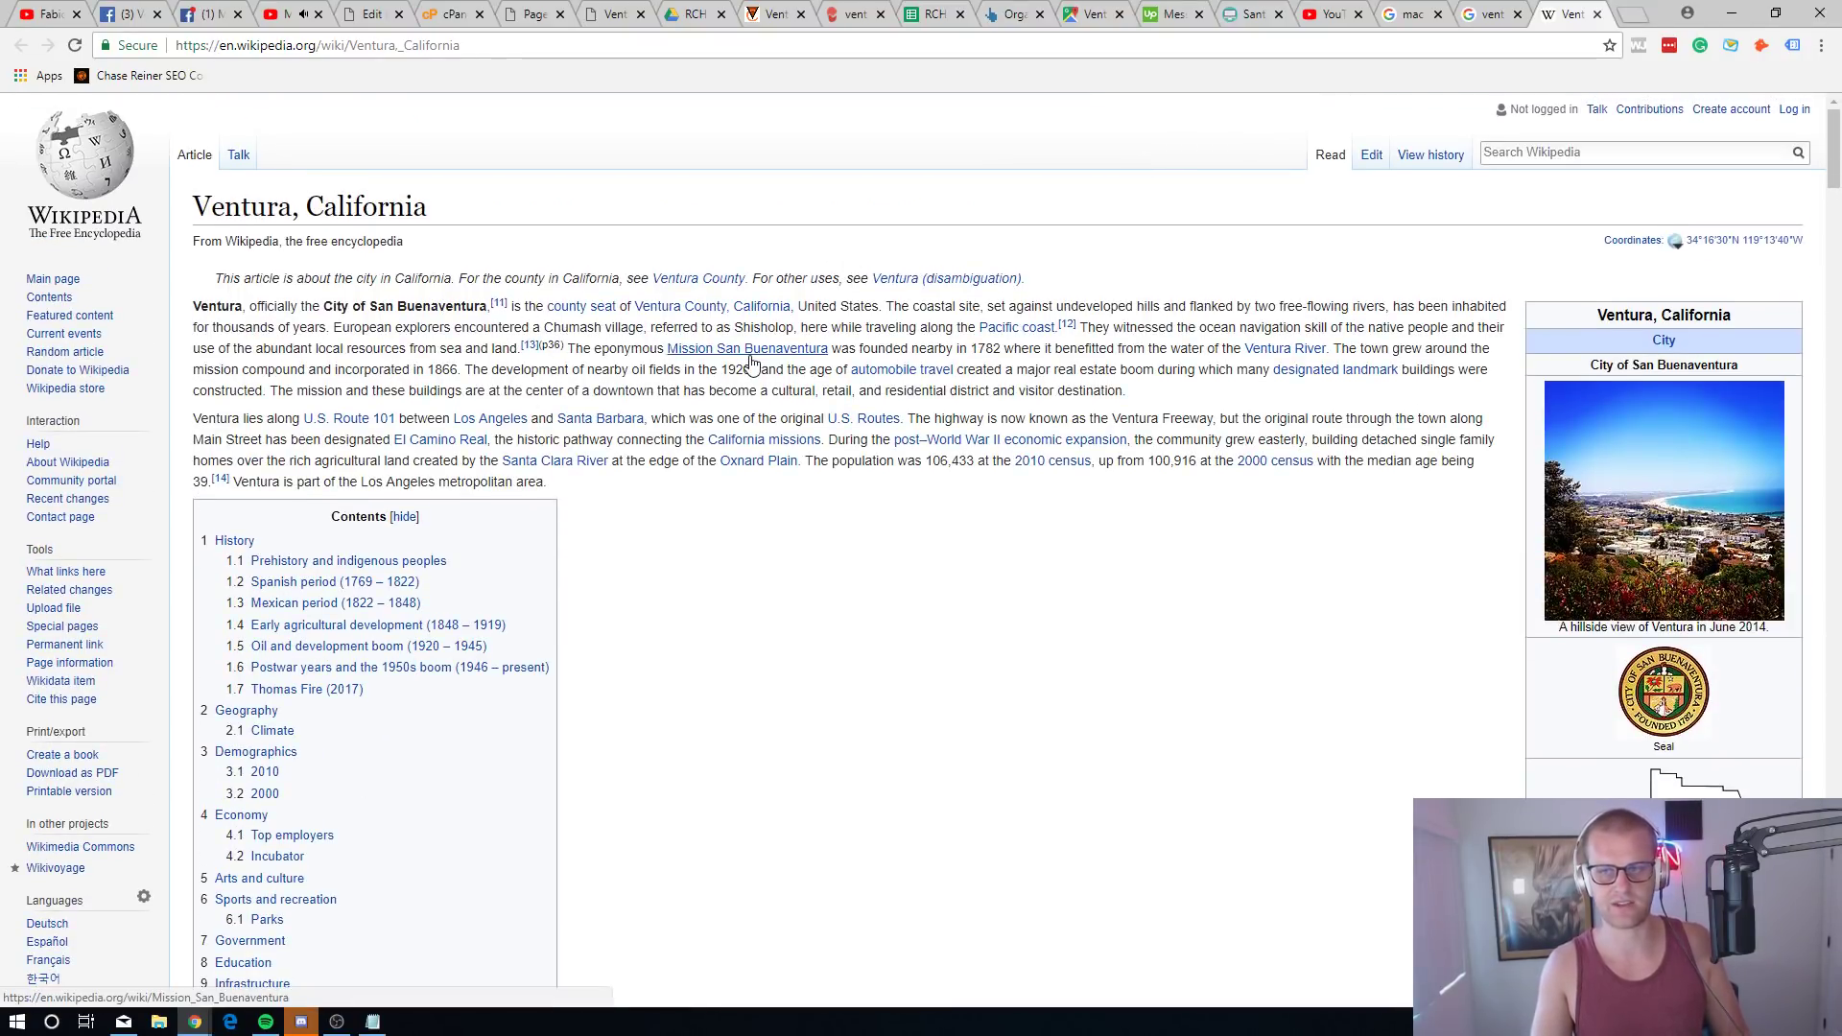
scroll(769, 376, down, 20)
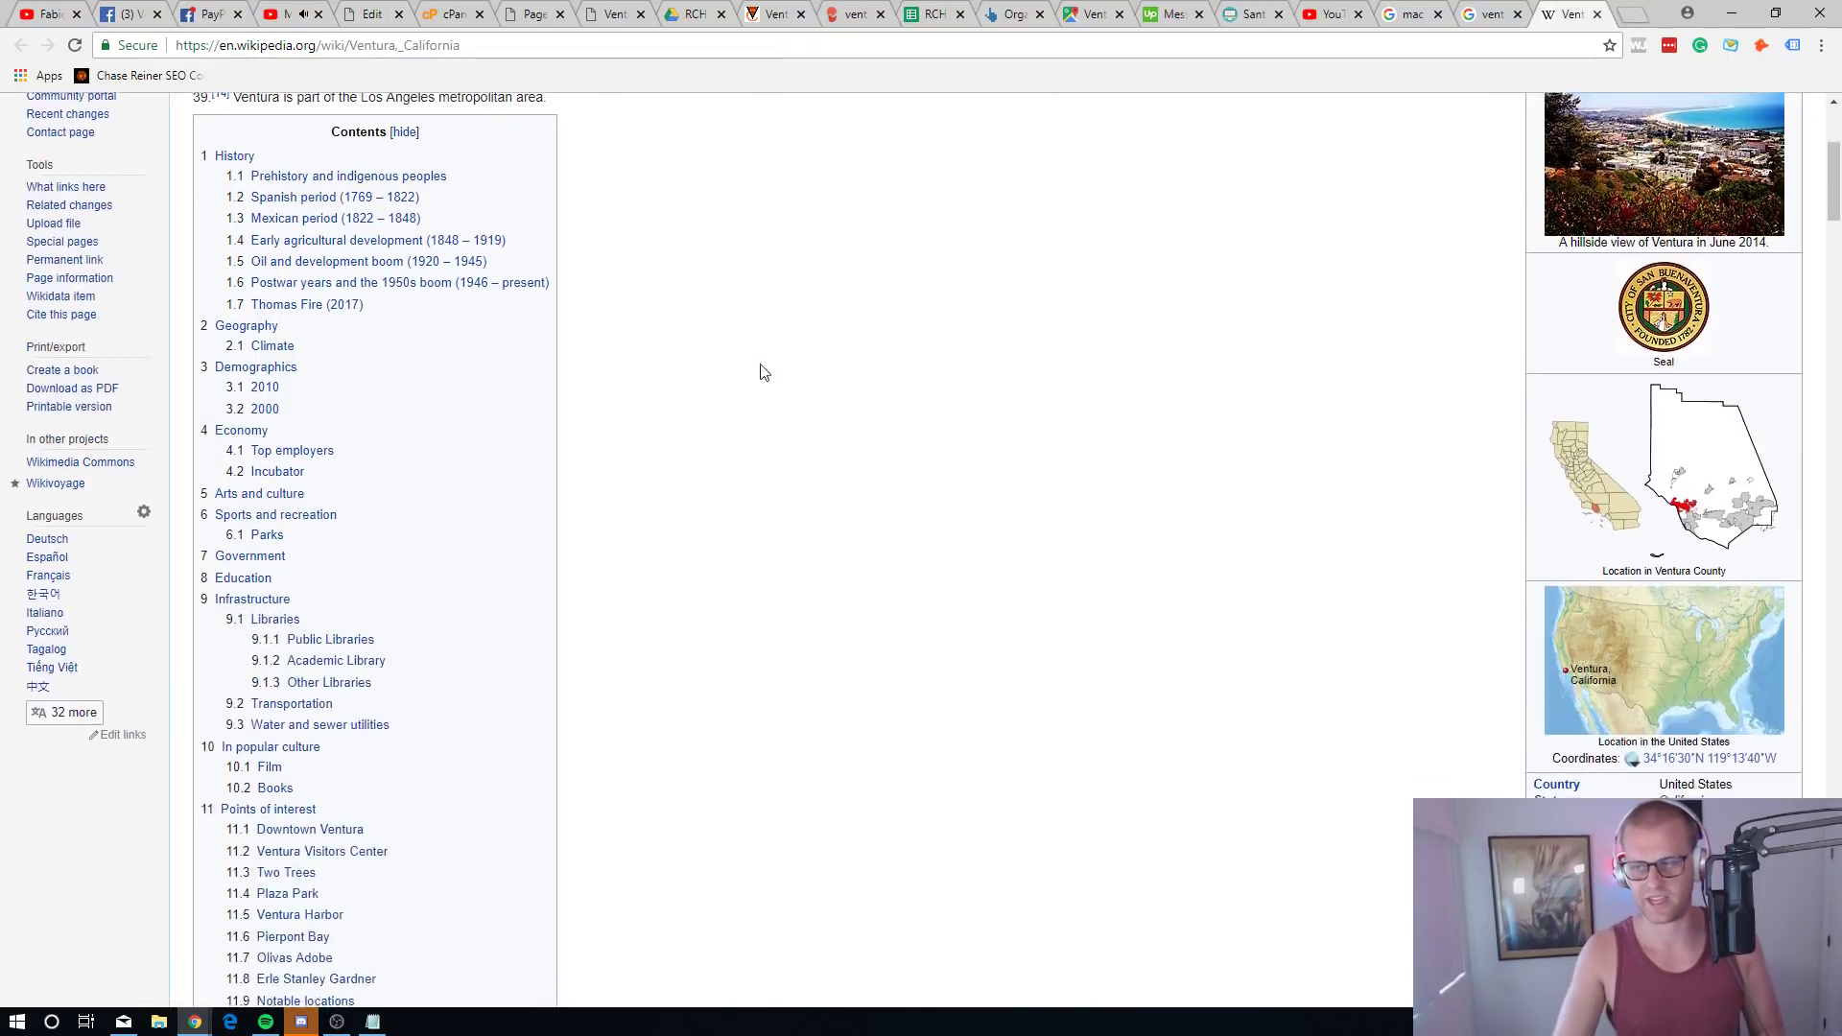
scroll(829, 360, down, 7)
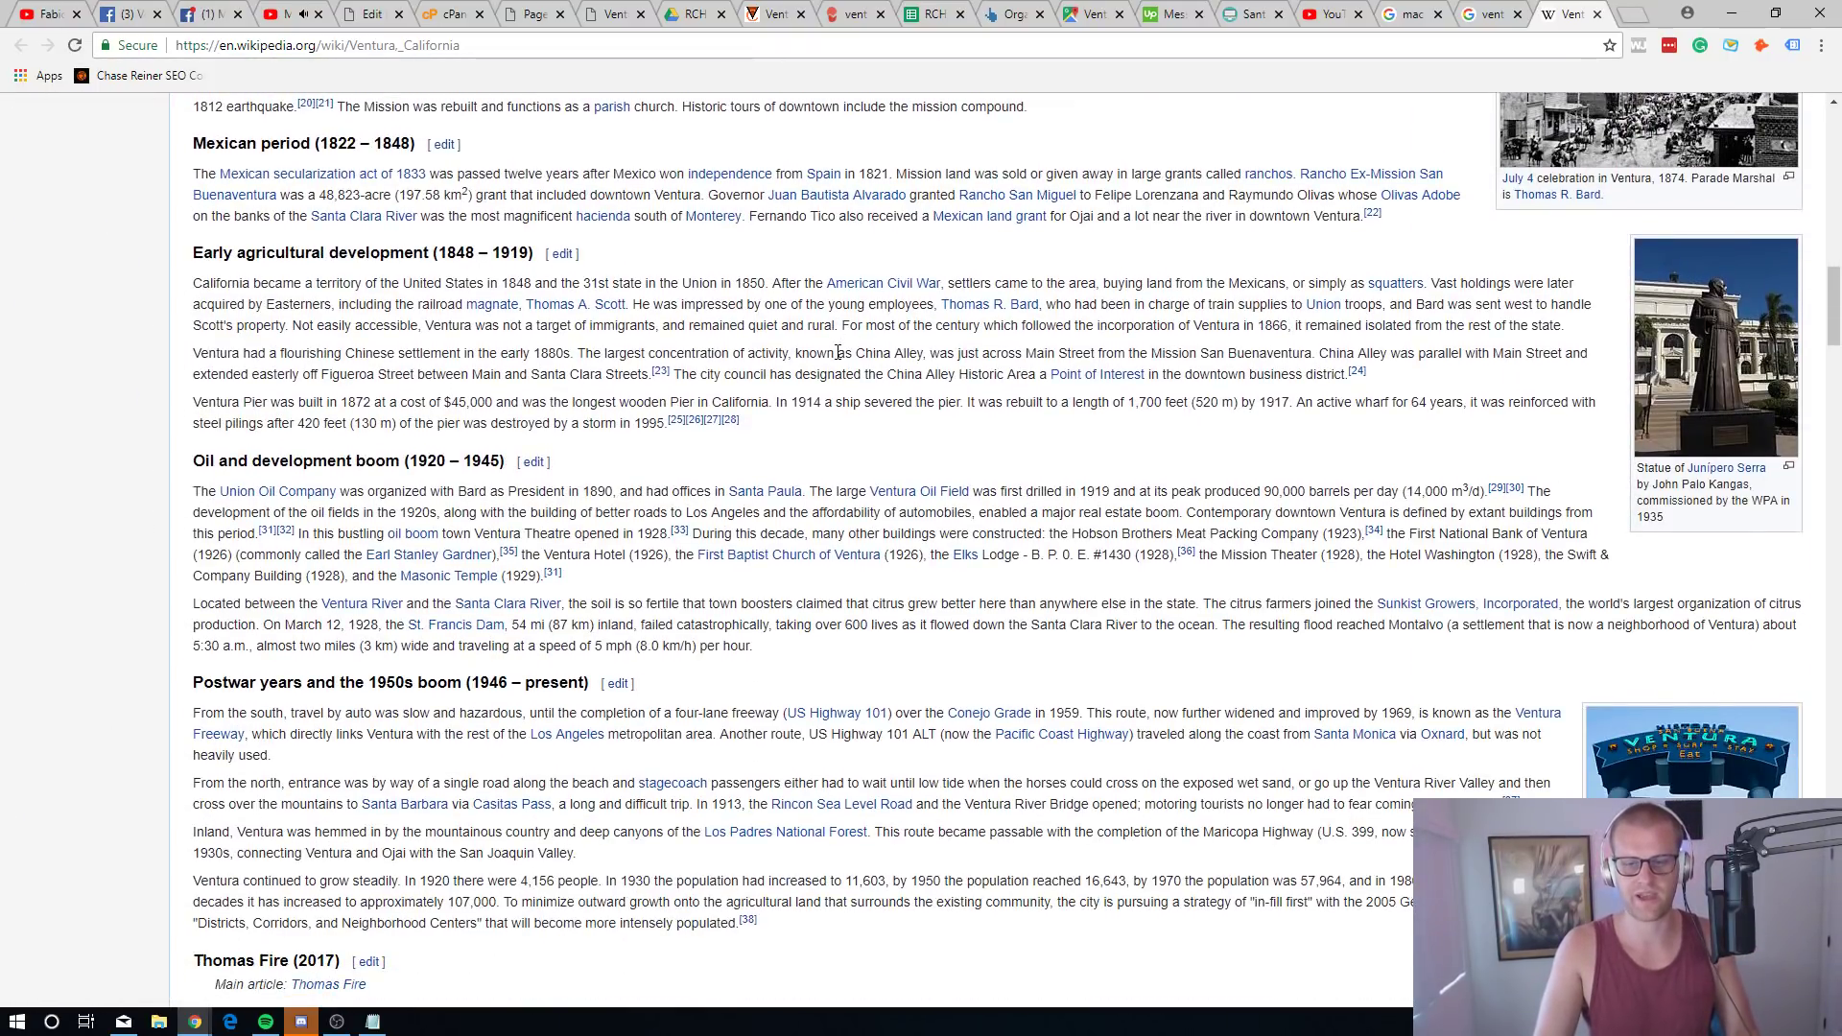
scroll(881, 341, down, 20)
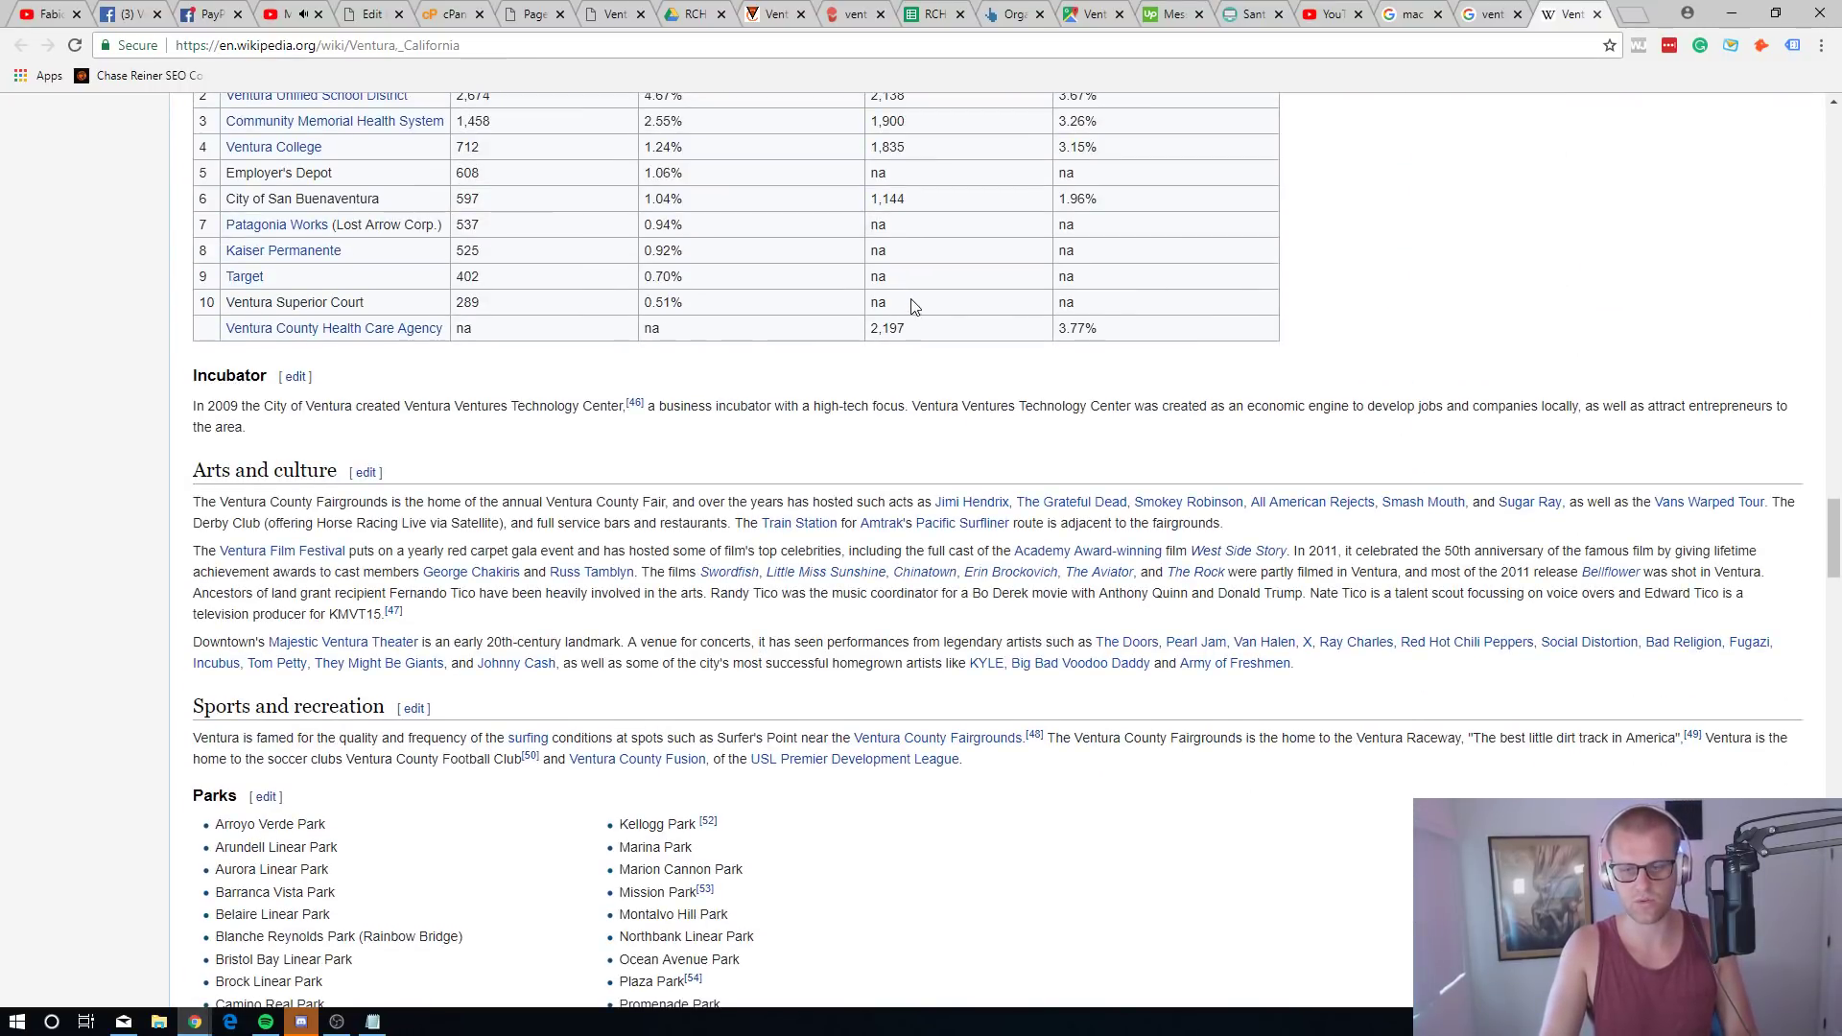
scroll(911, 305, down, 7)
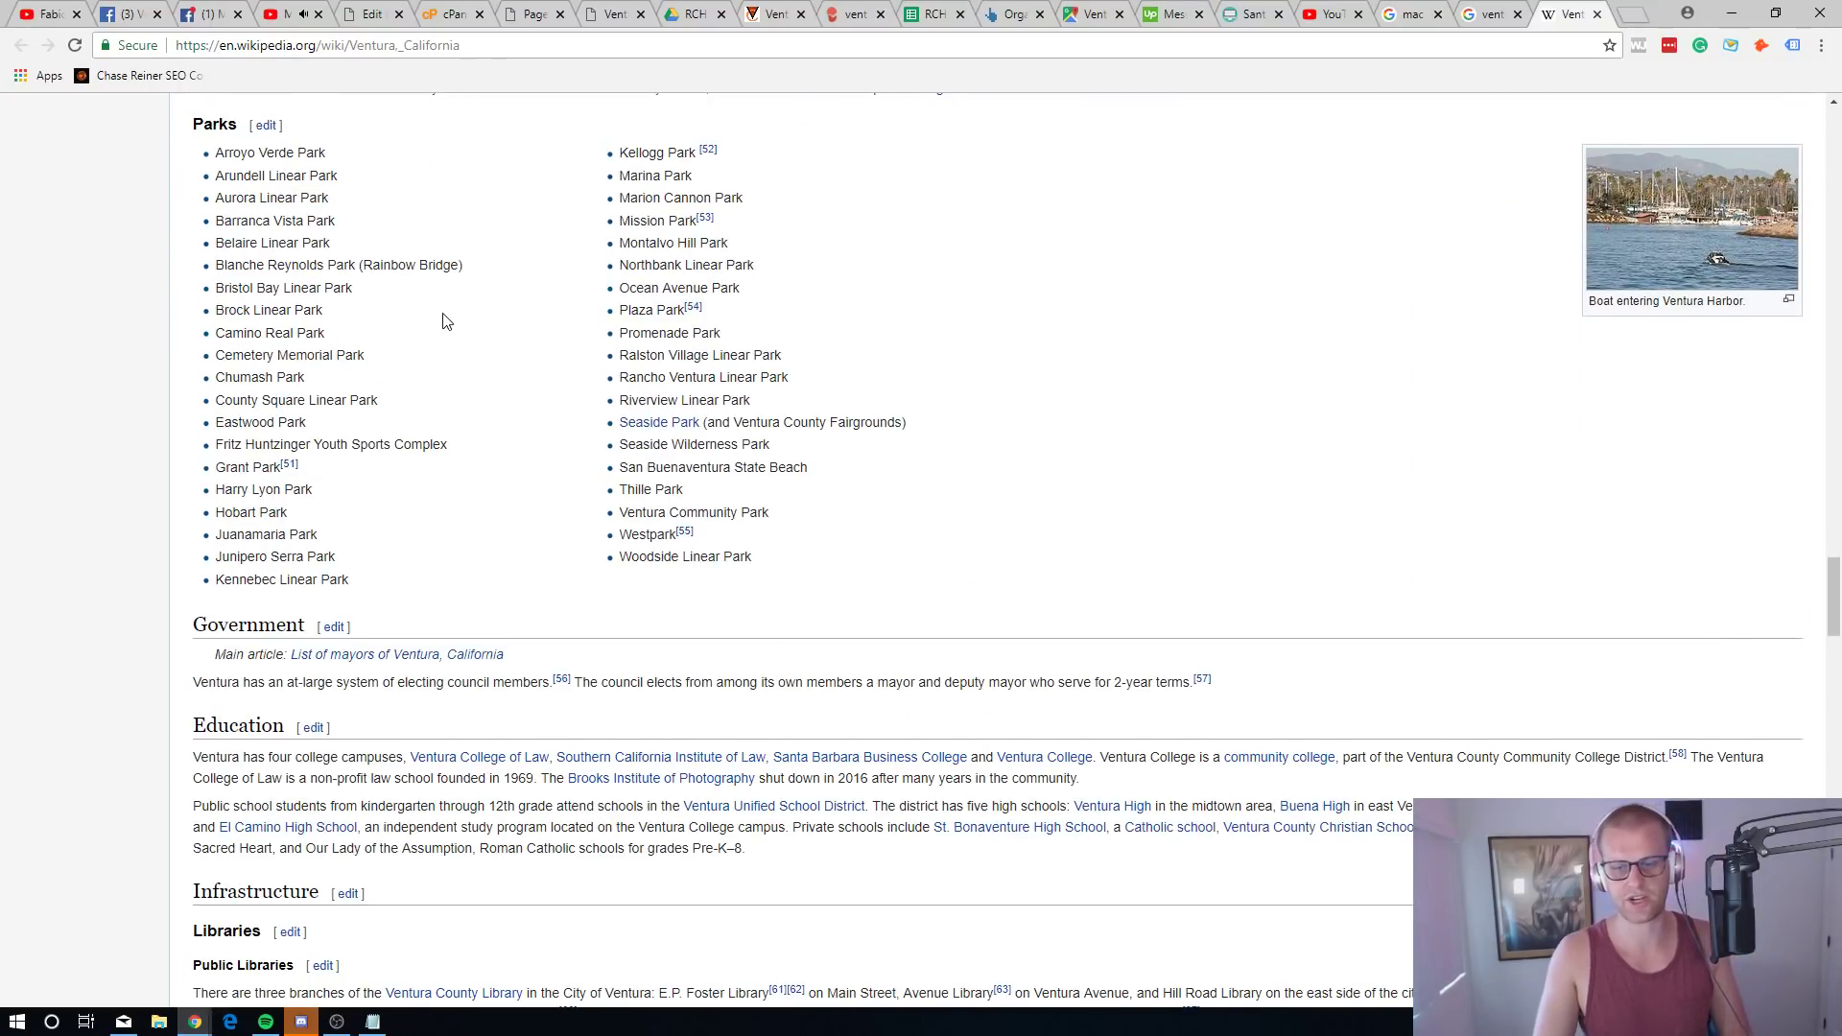
scroll(460, 327, down, 3)
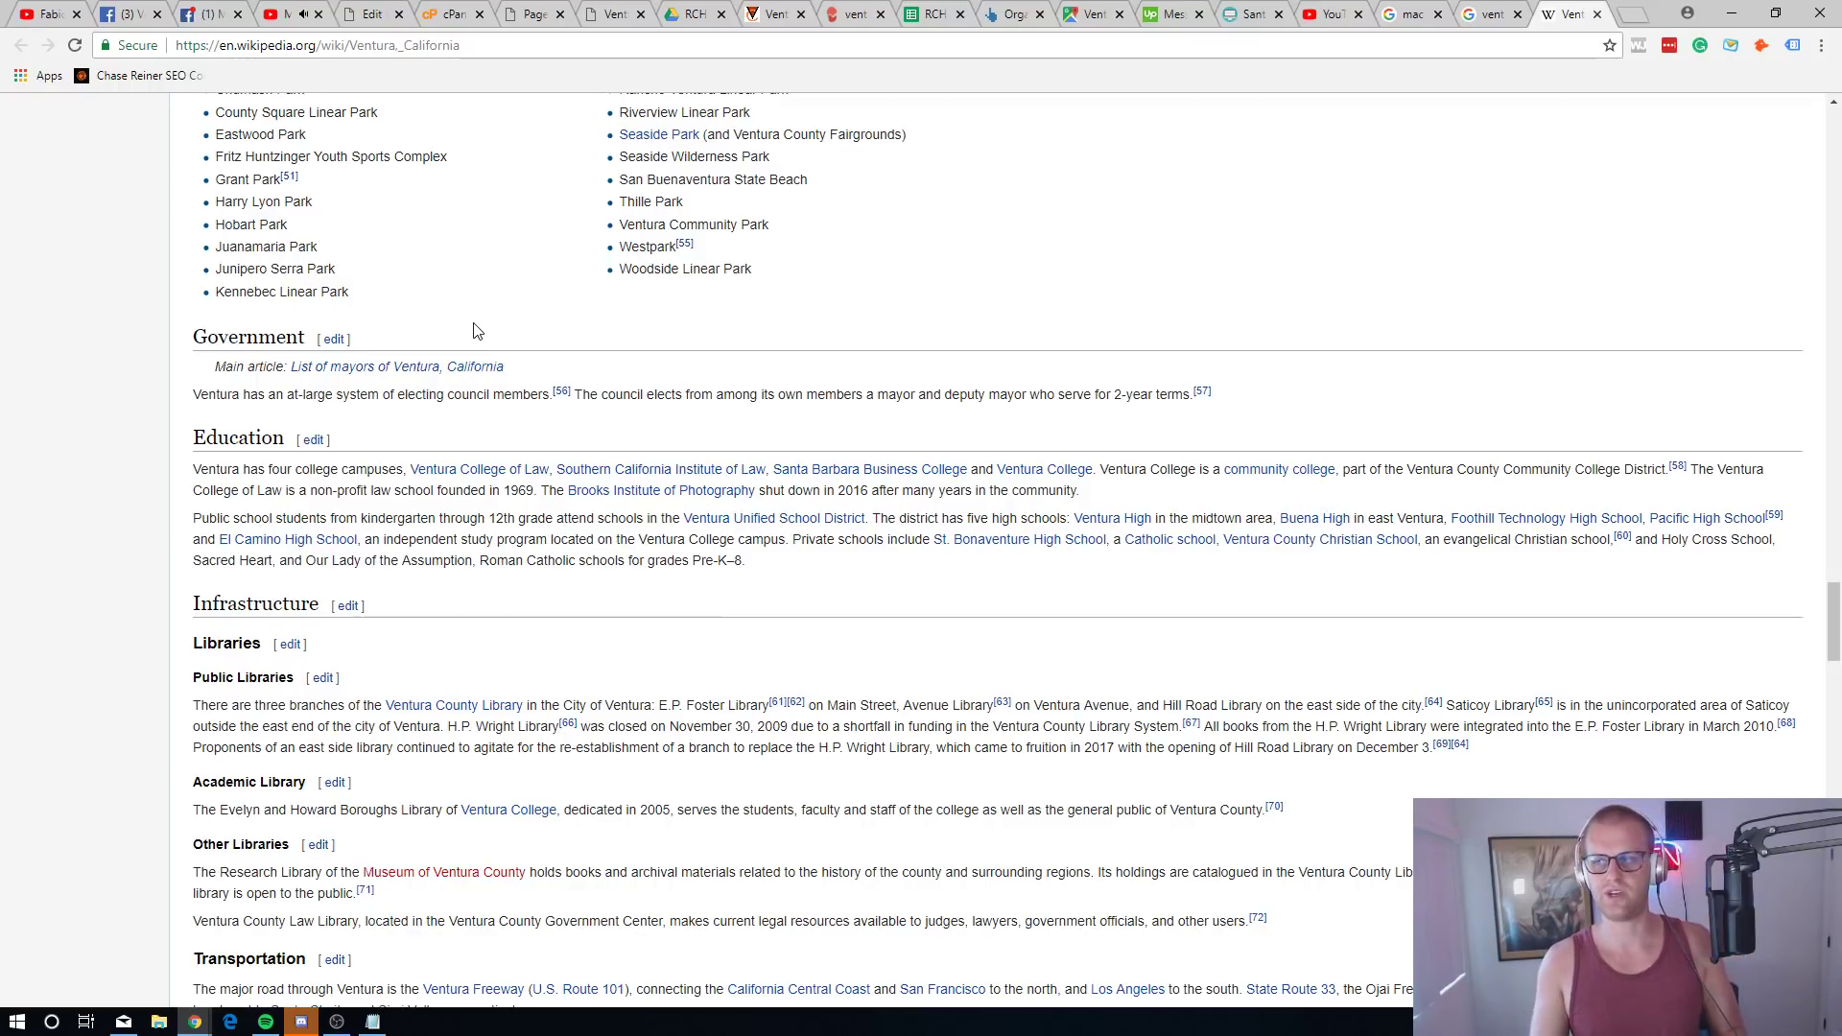
Open the Macintosh article from the search results, then select the Ventura article's opening paragraph
click(1391, 10)
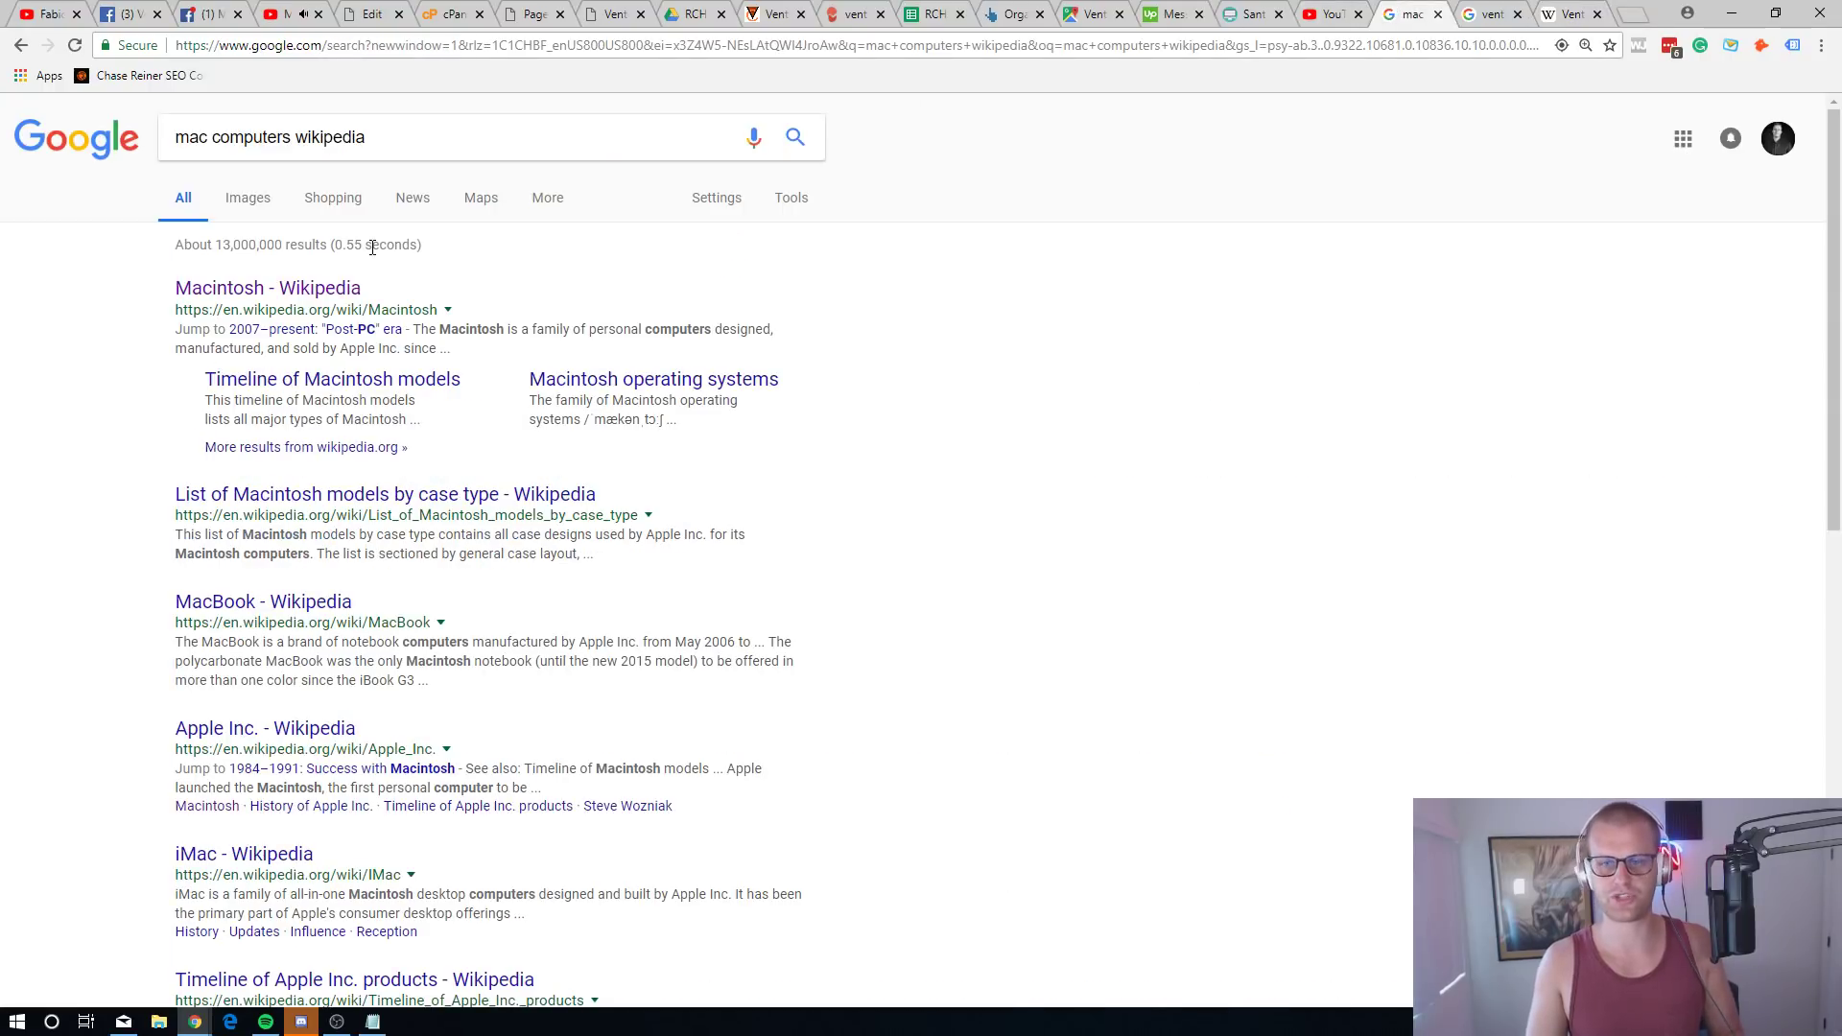
click(343, 289)
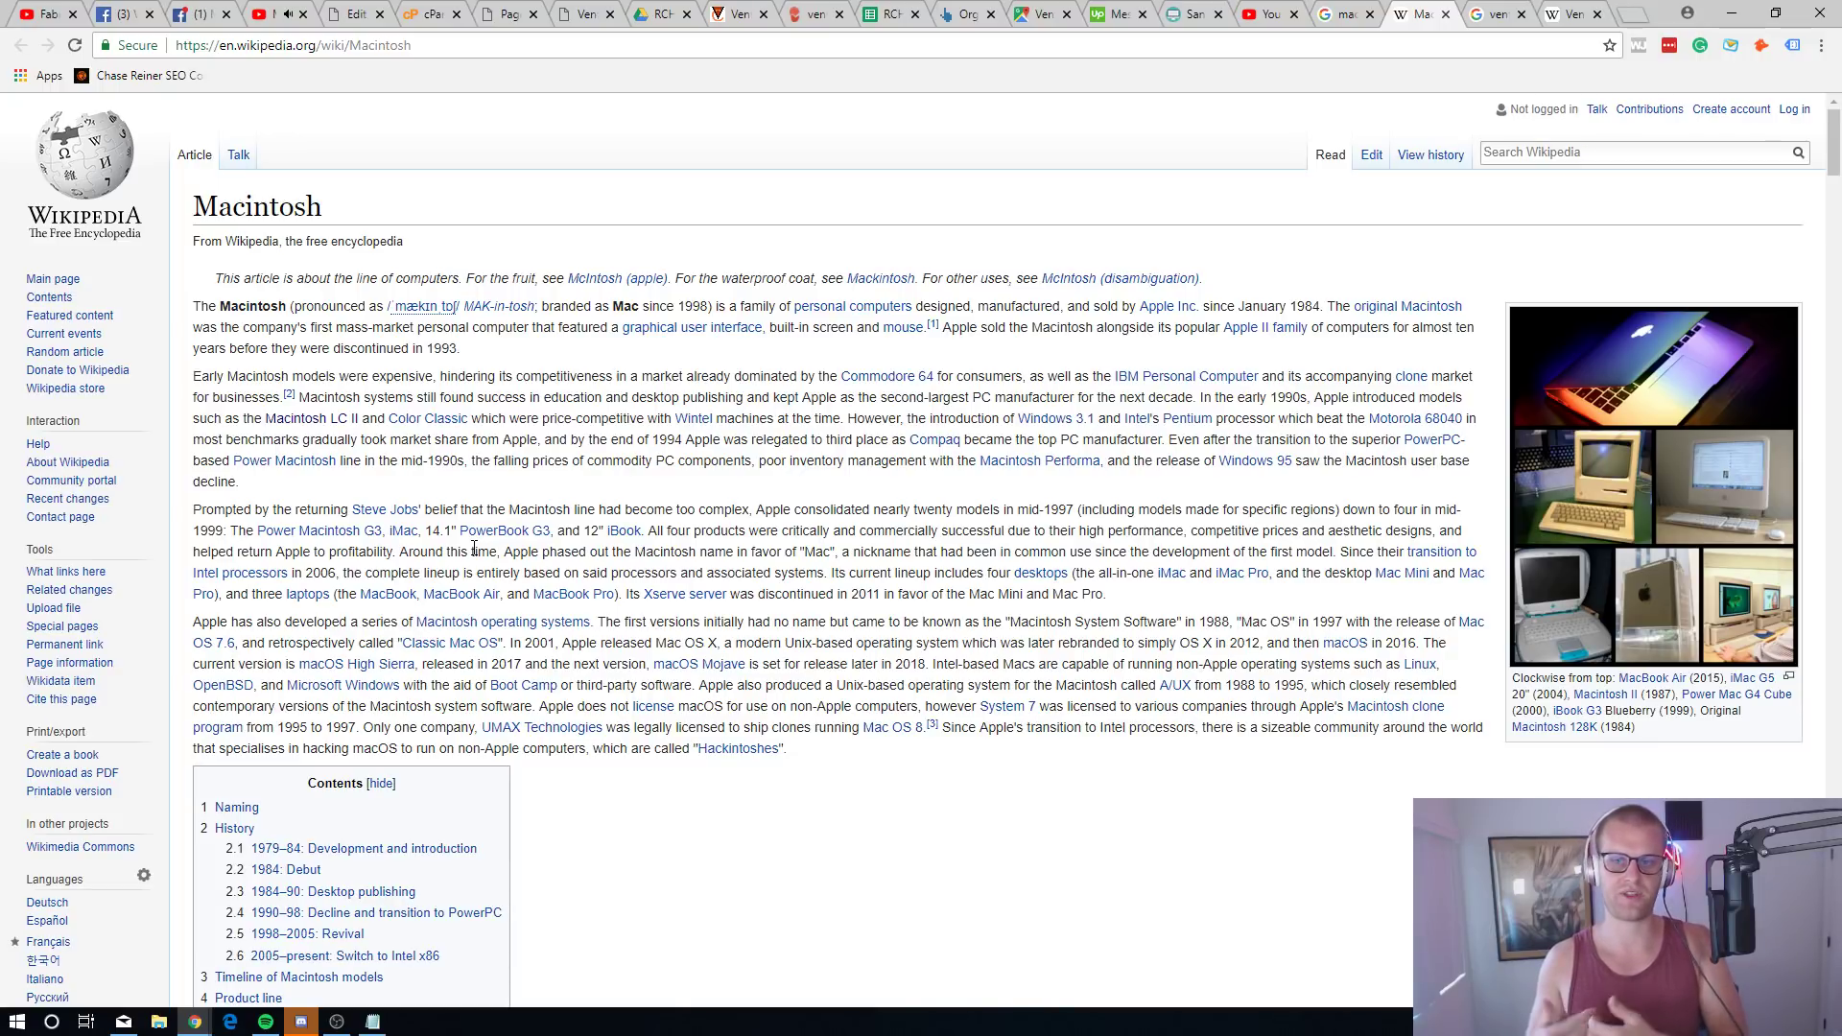
click(1593, 11)
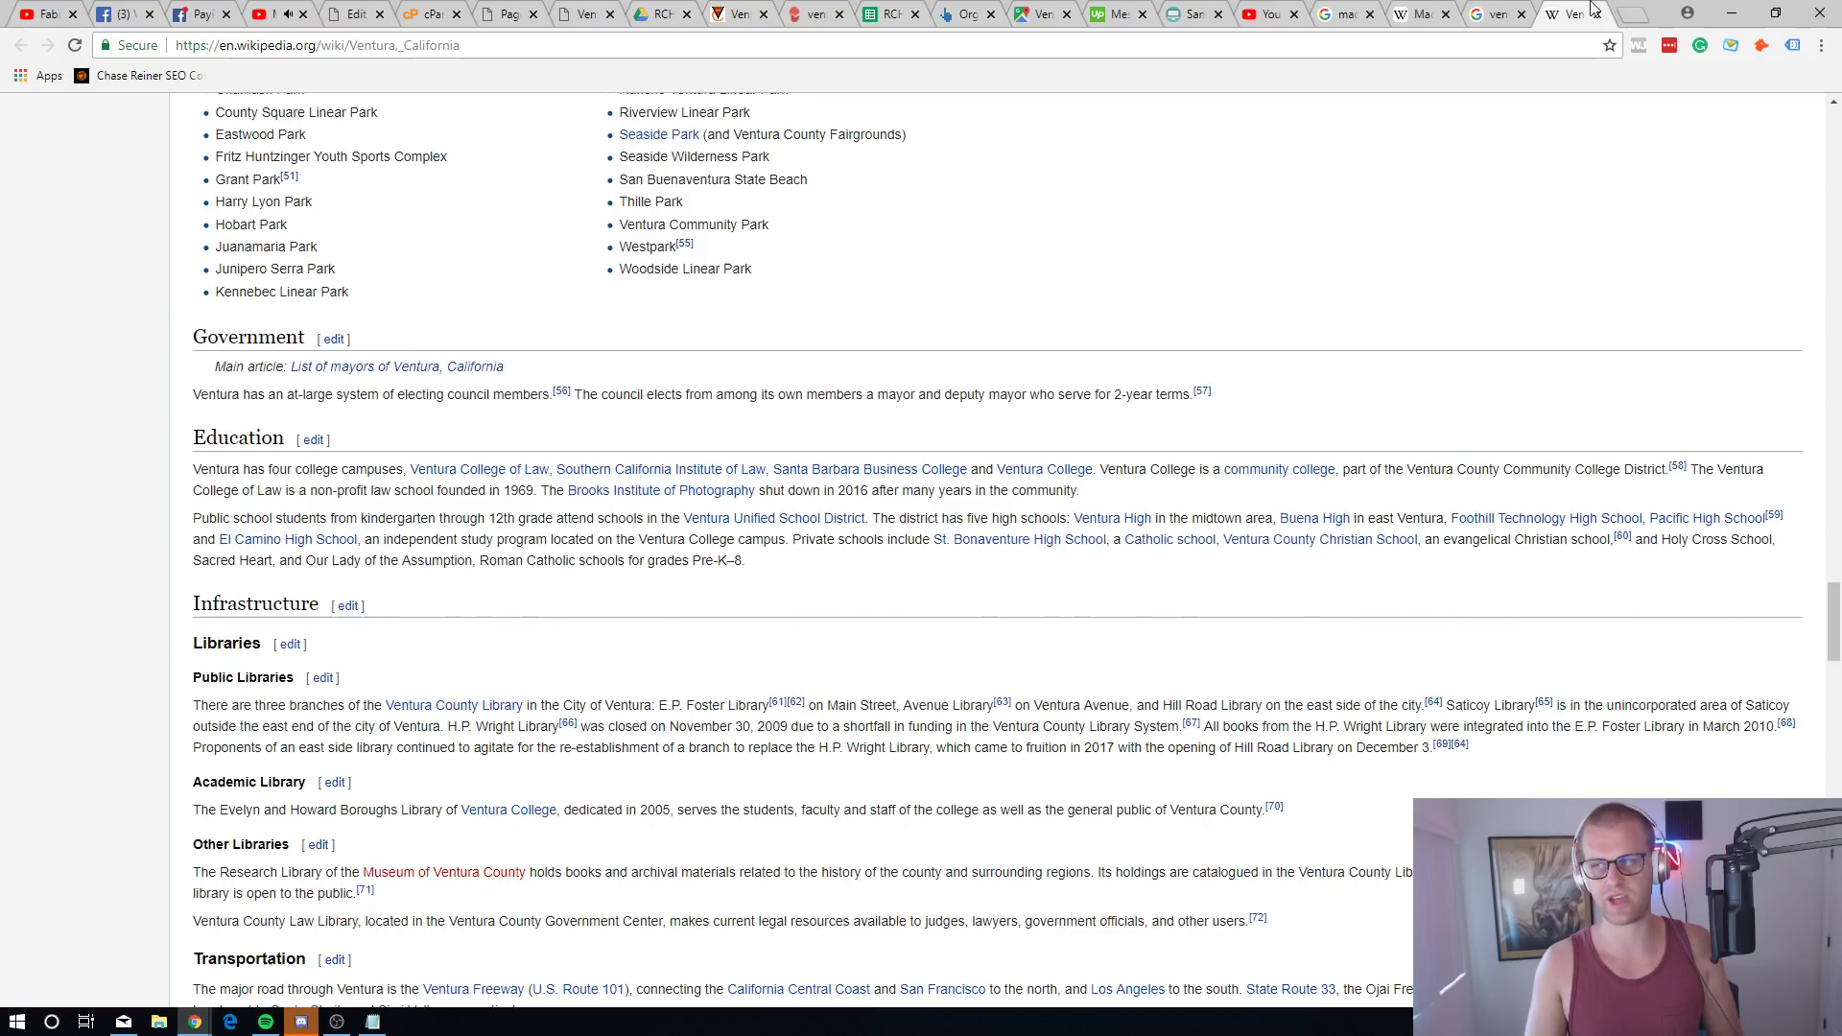
scroll(789, 724, up, 10)
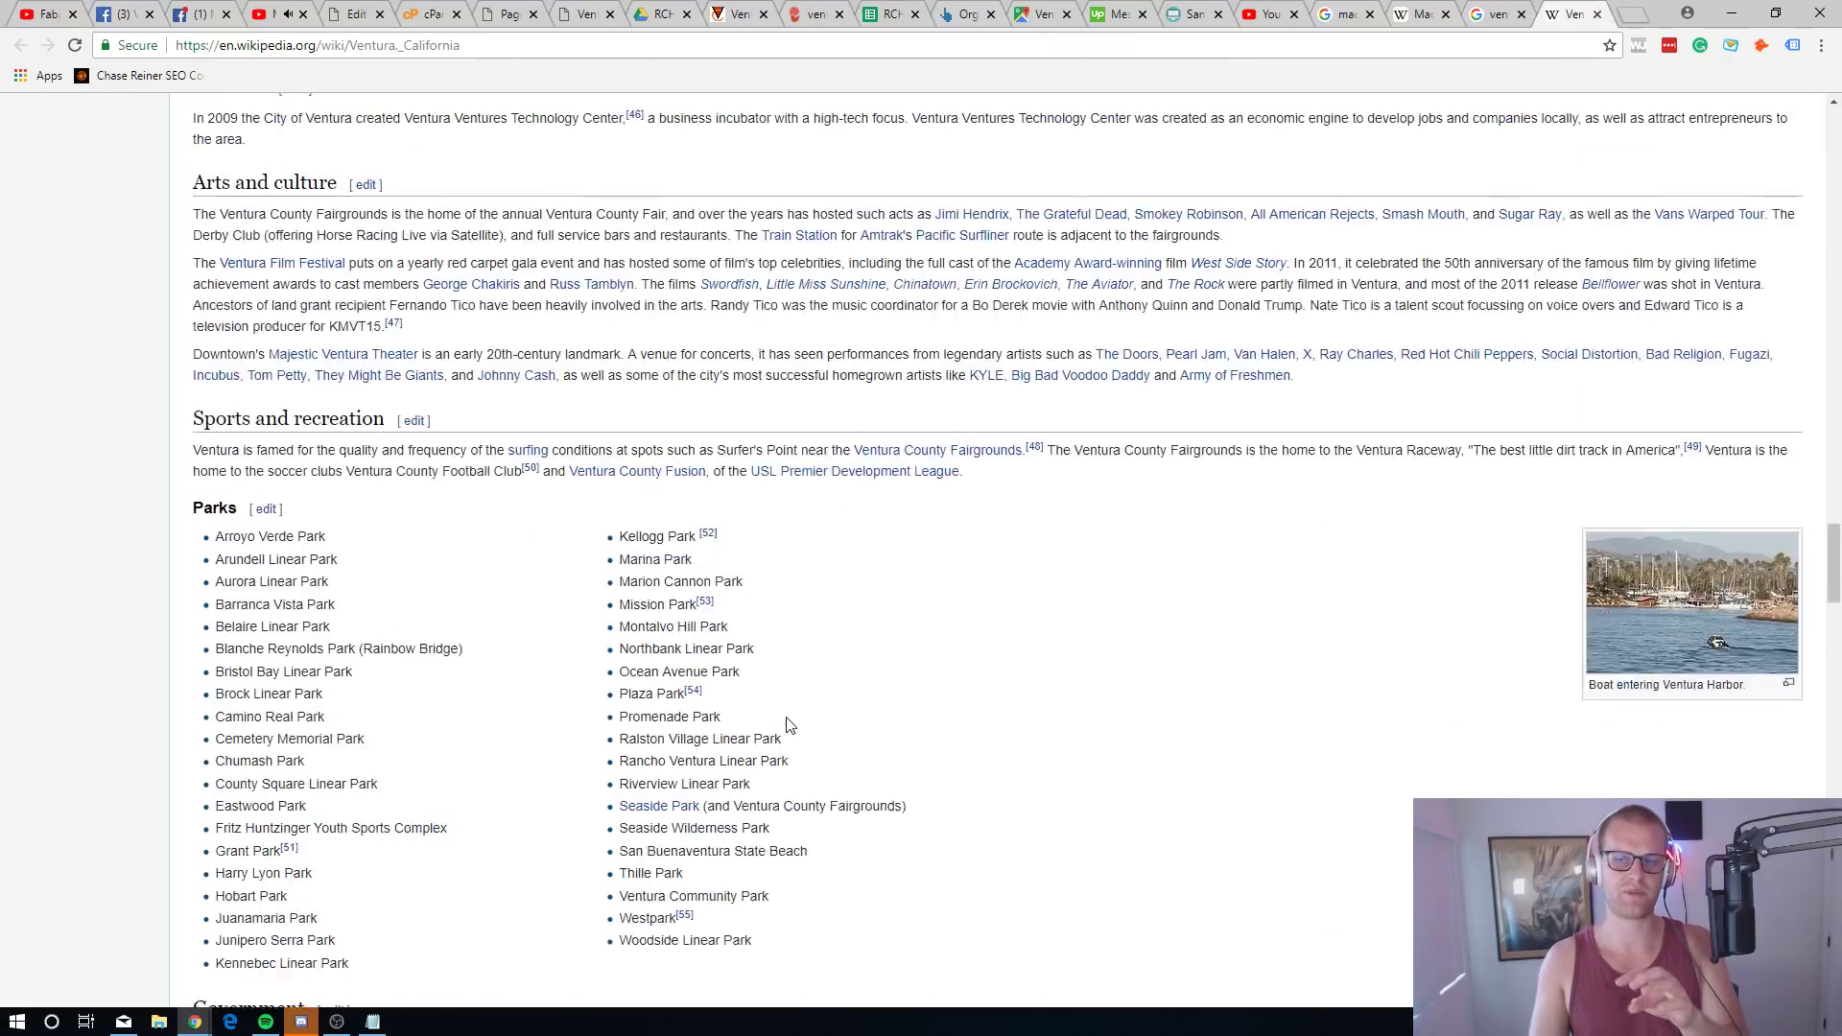
scroll(707, 476, up, 20)
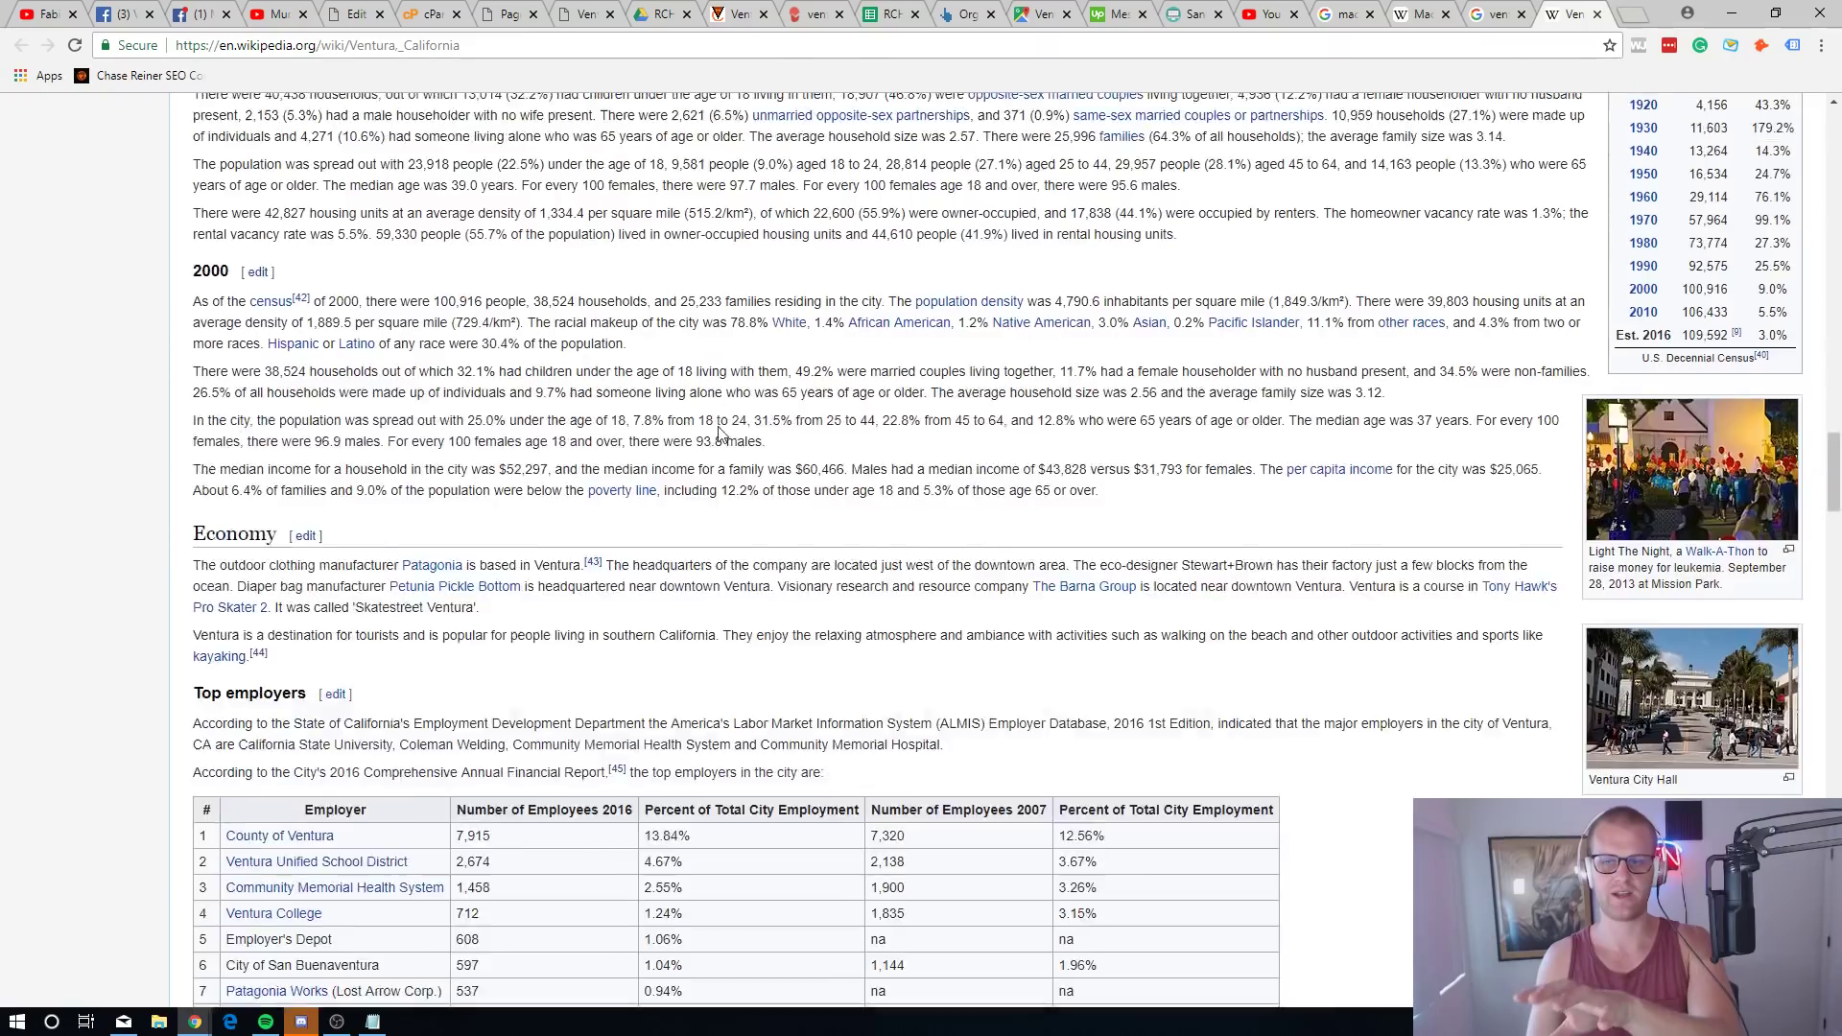
scroll(508, 470, up, 20)
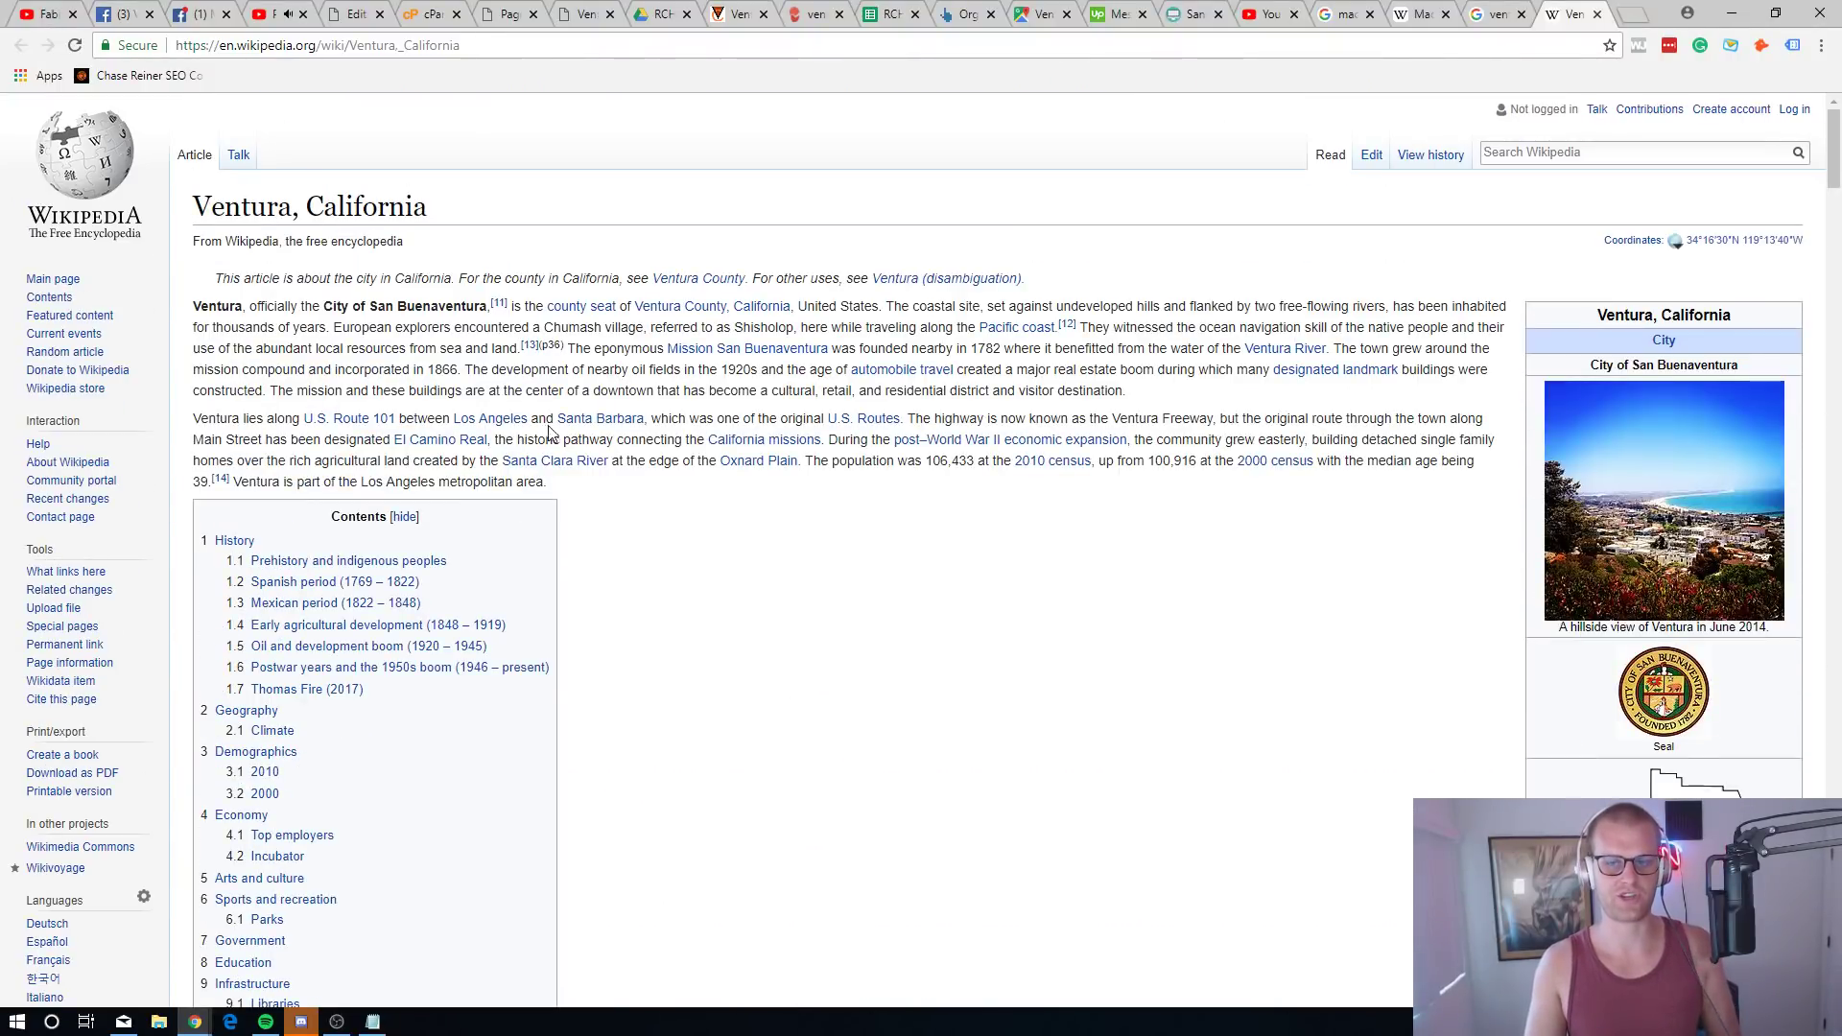
triple_click(426, 313)
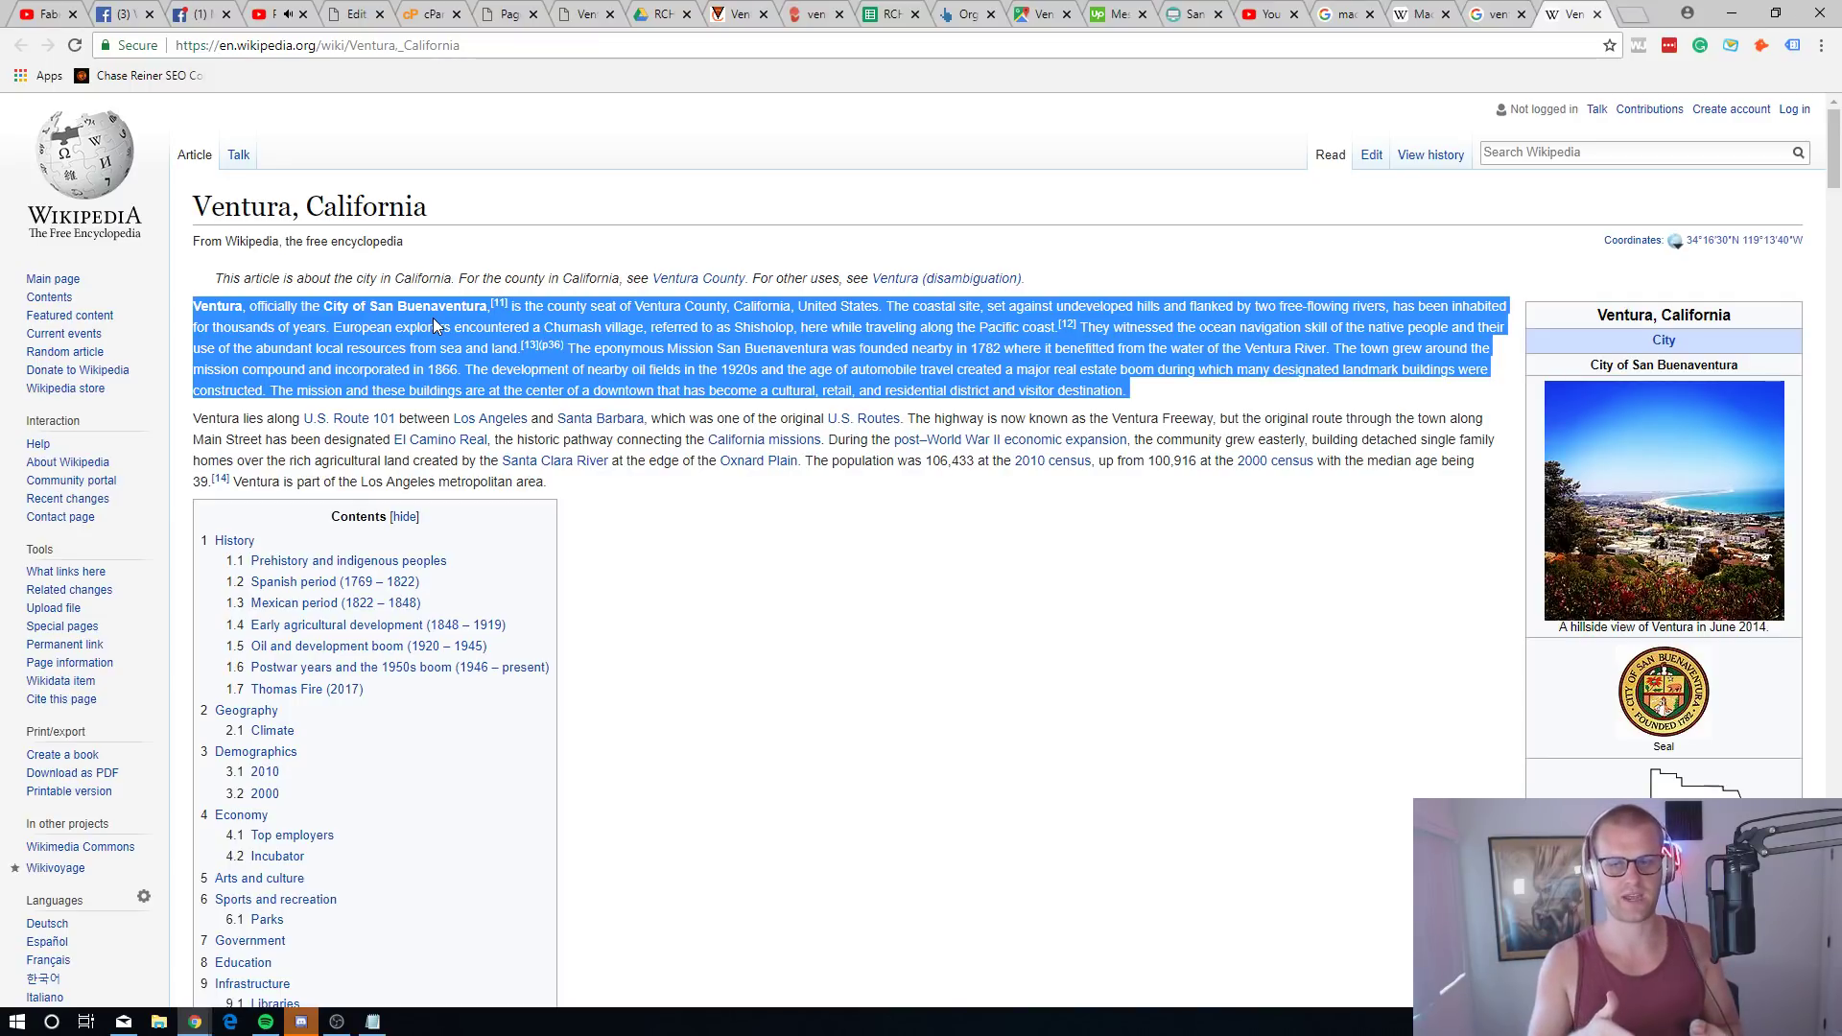
click(1404, 15)
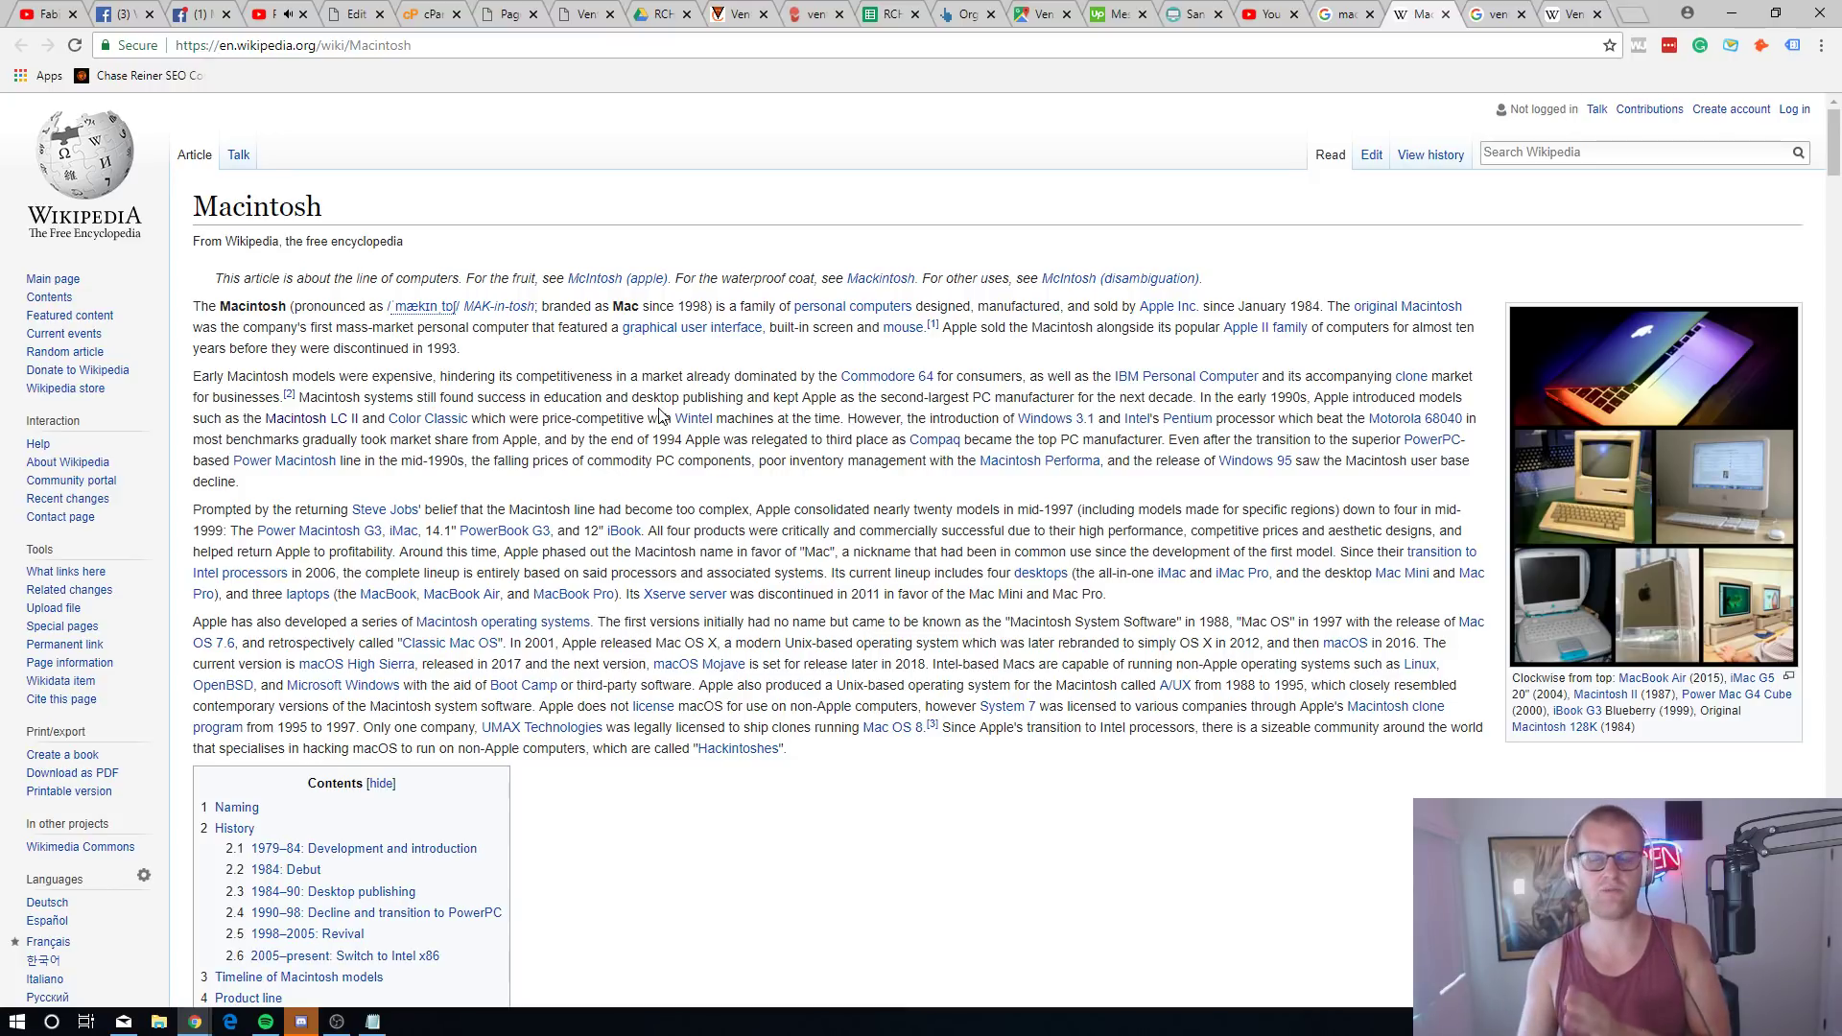
click(1592, 12)
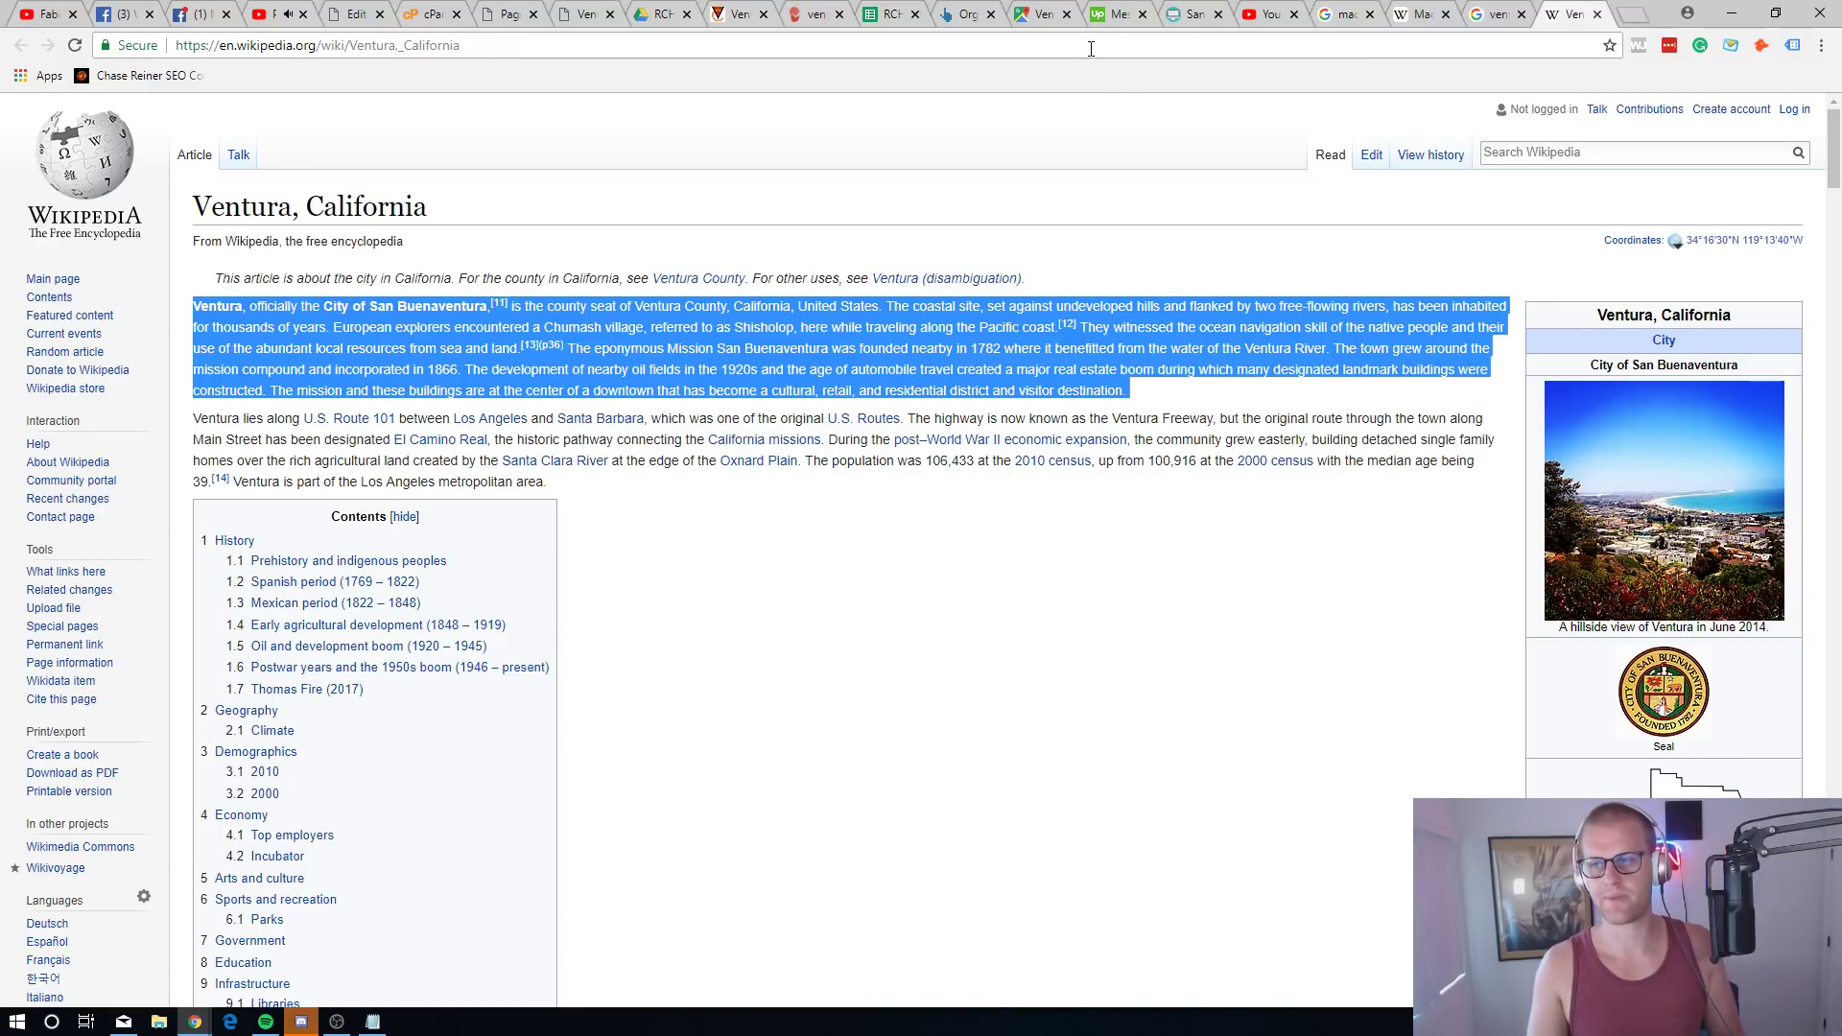
Close the leftover Google search tabs and the Ventura, California tab
click(1522, 14)
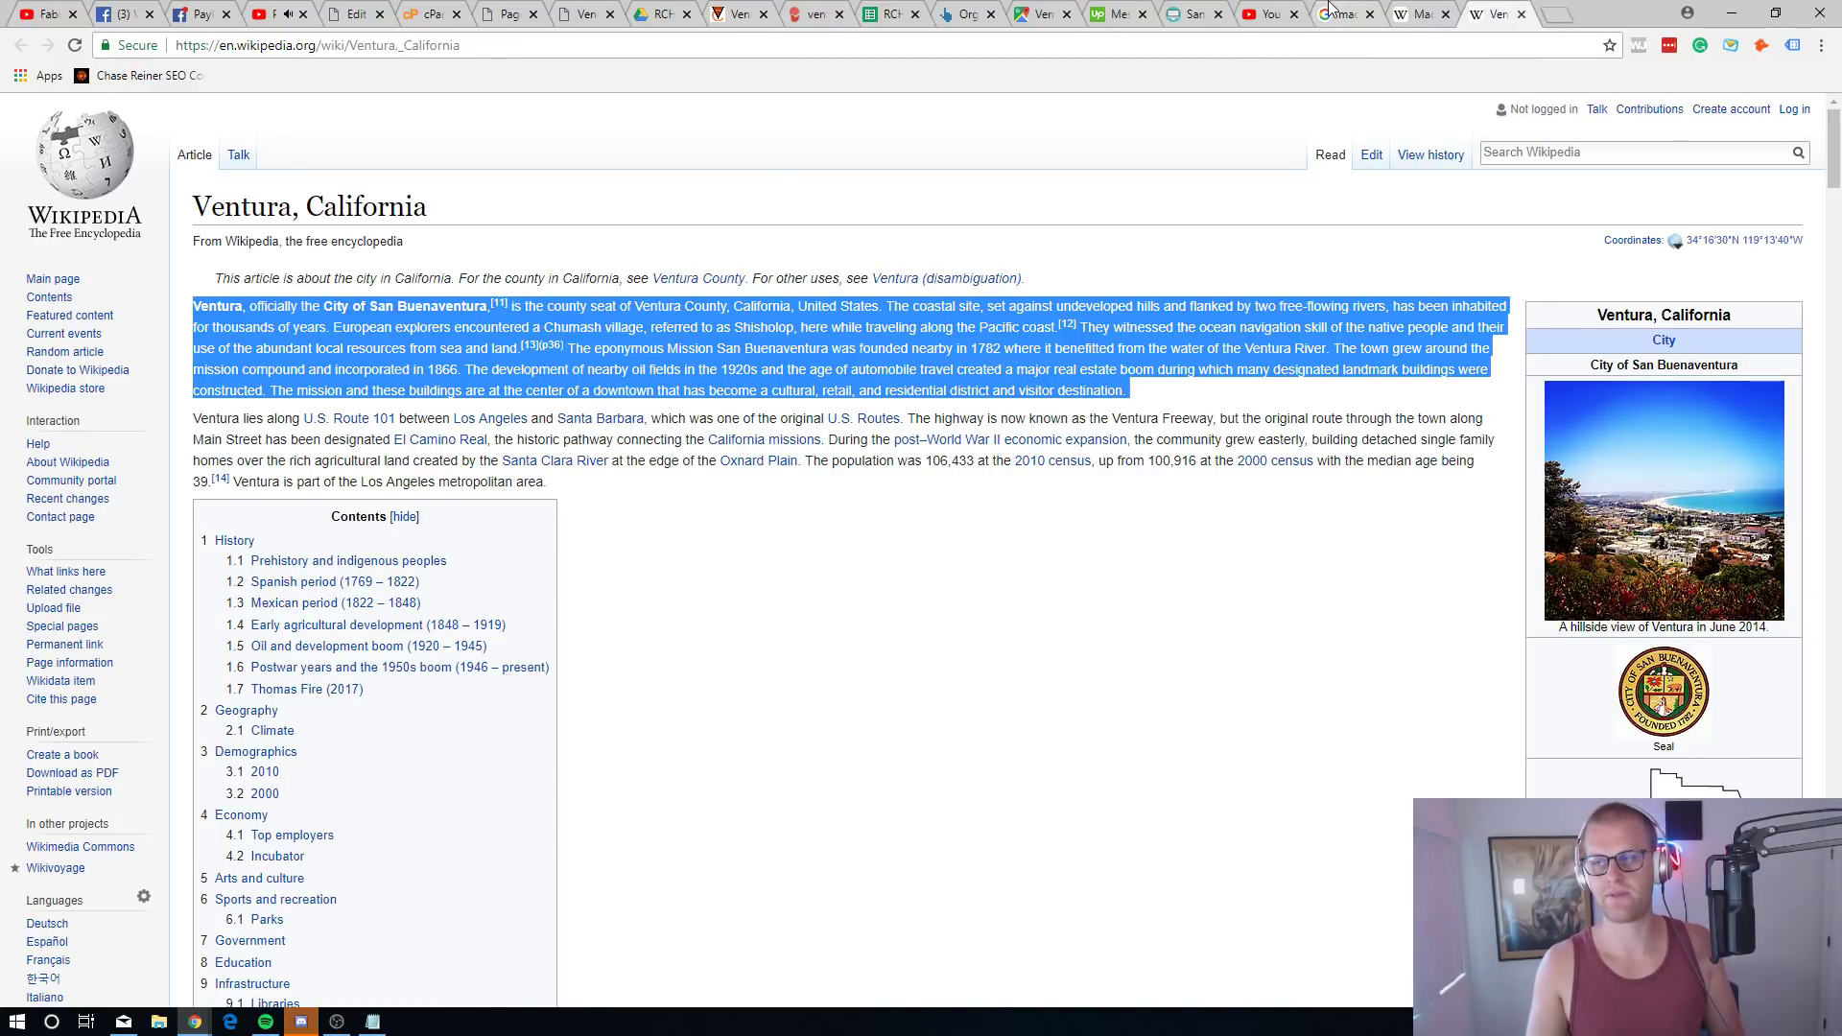
click(1338, 8)
click(1370, 15)
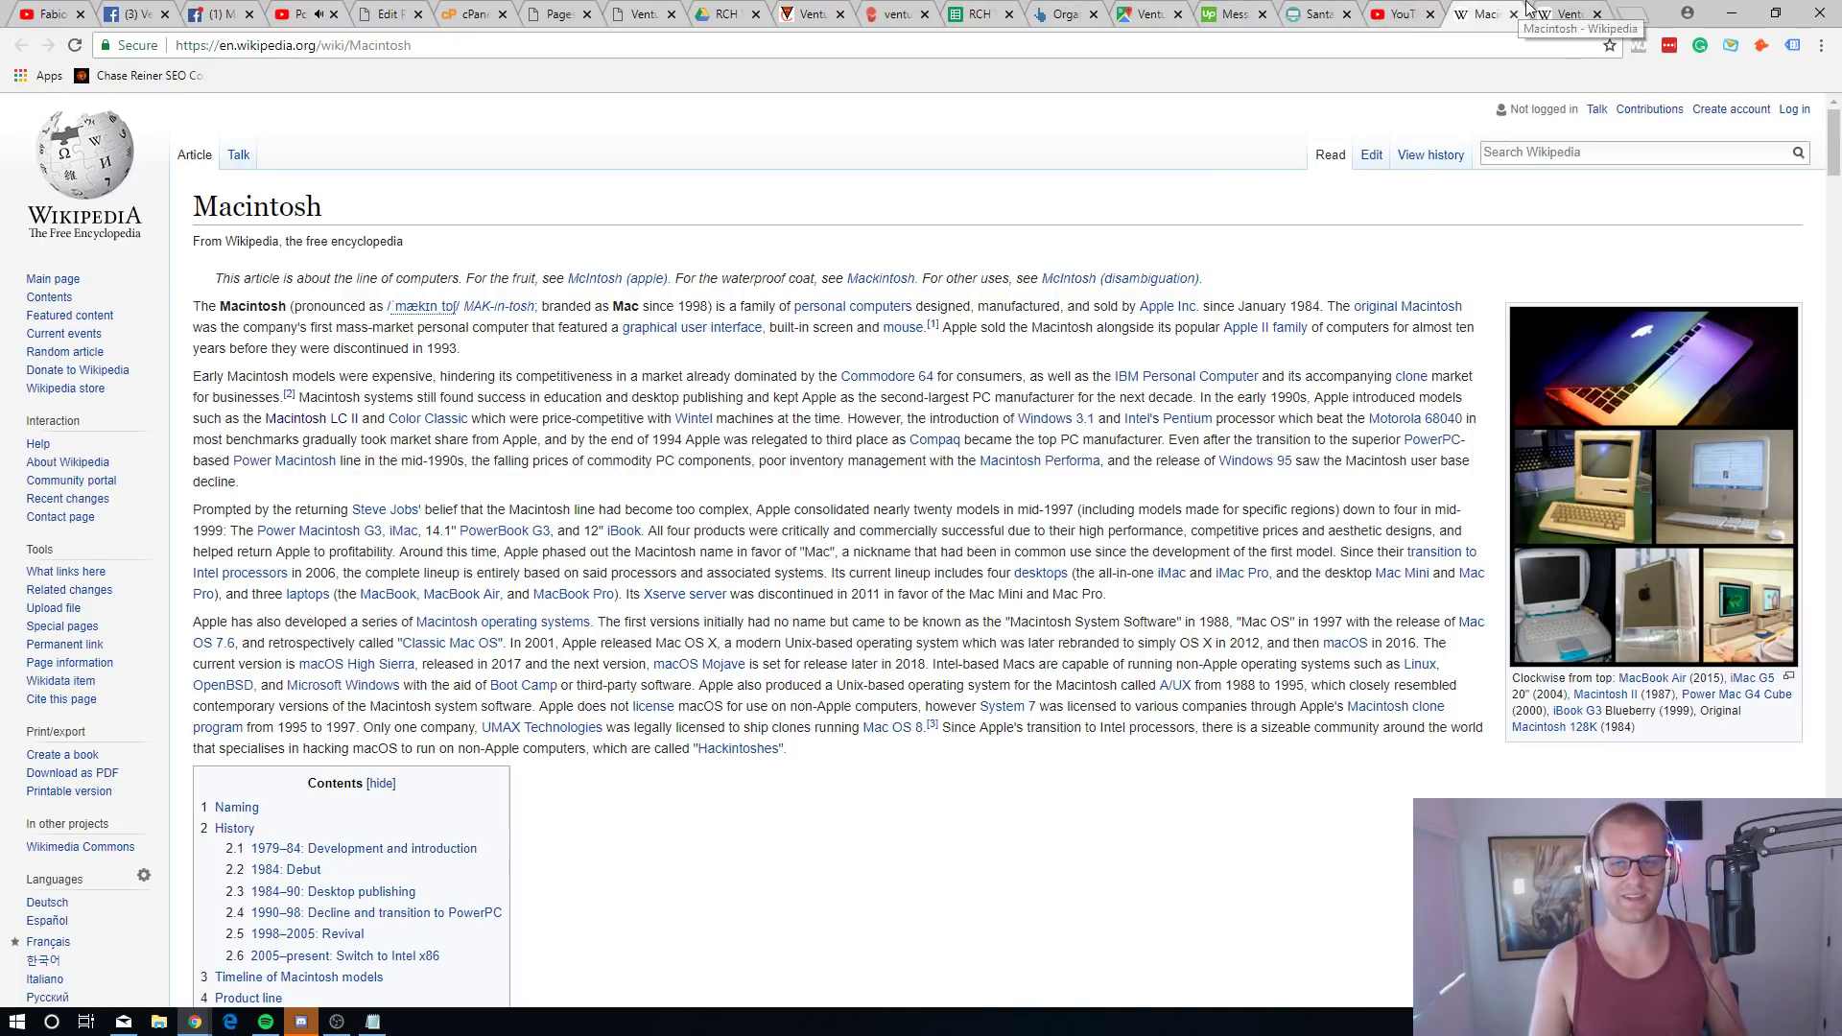
click(1574, 14)
click(1597, 14)
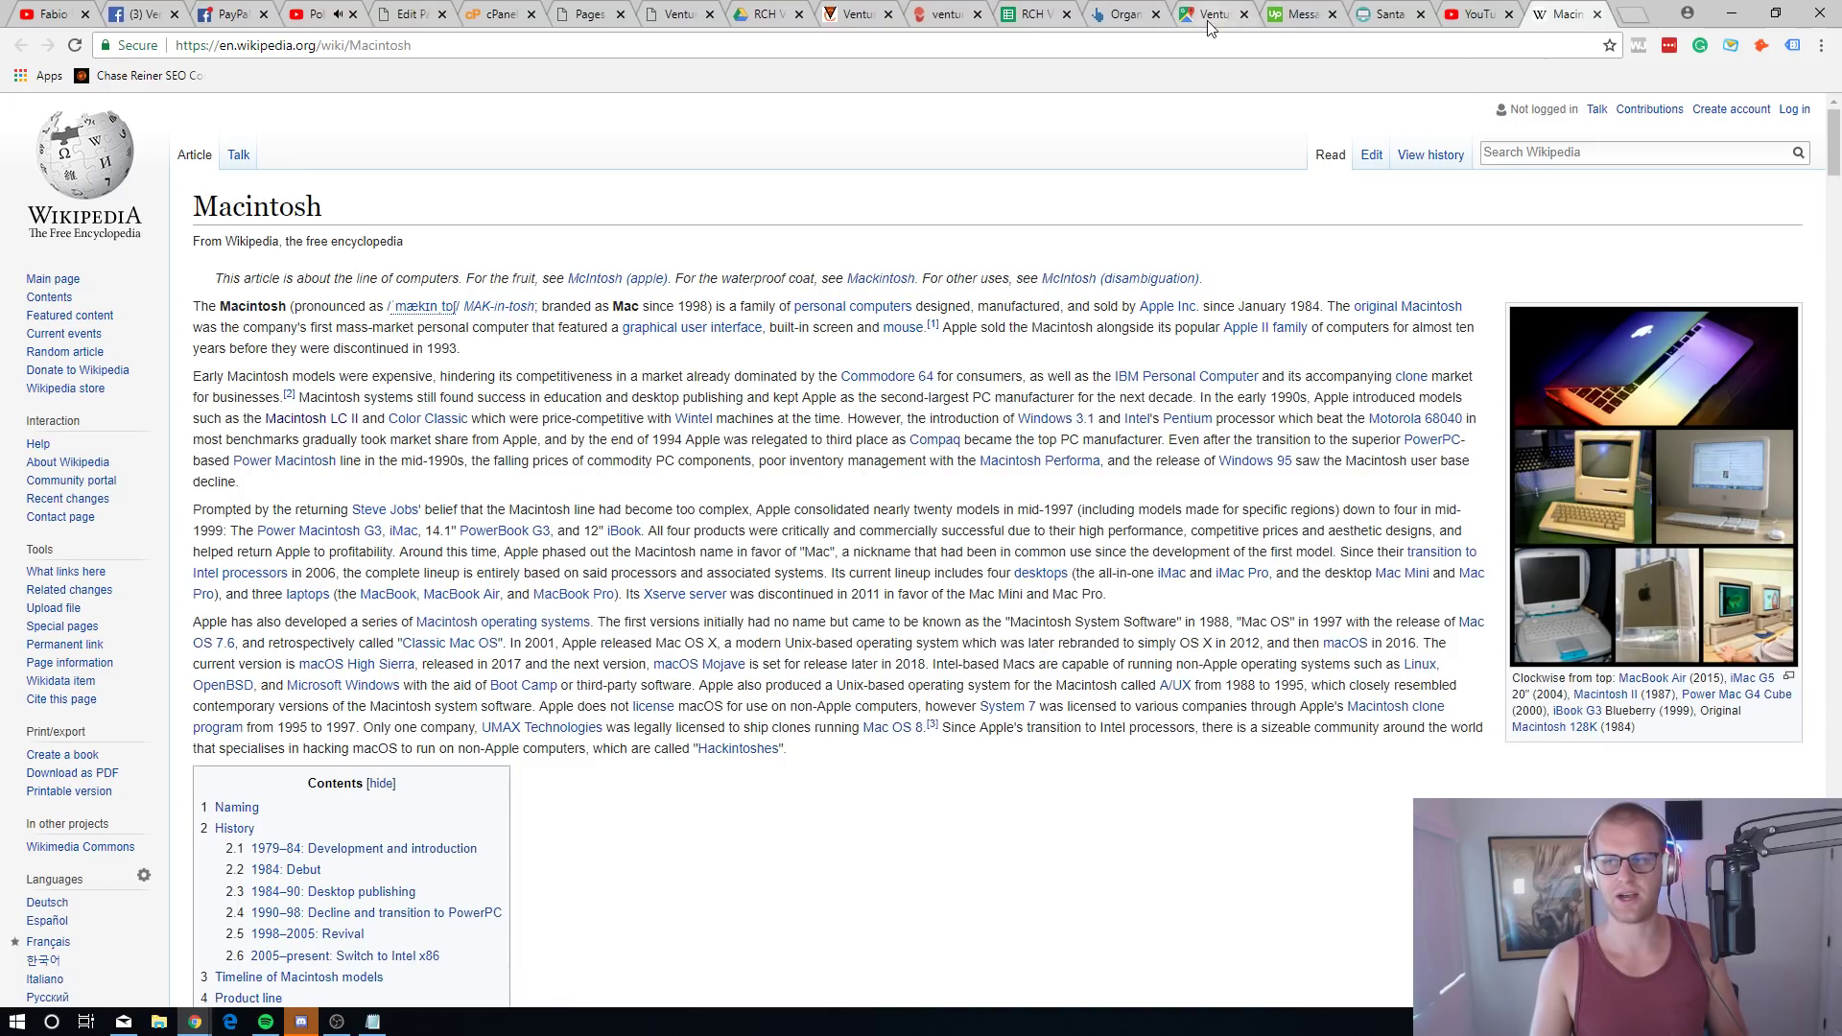
Search Google for 'mac repair ventura' in a new tab
click(1622, 12)
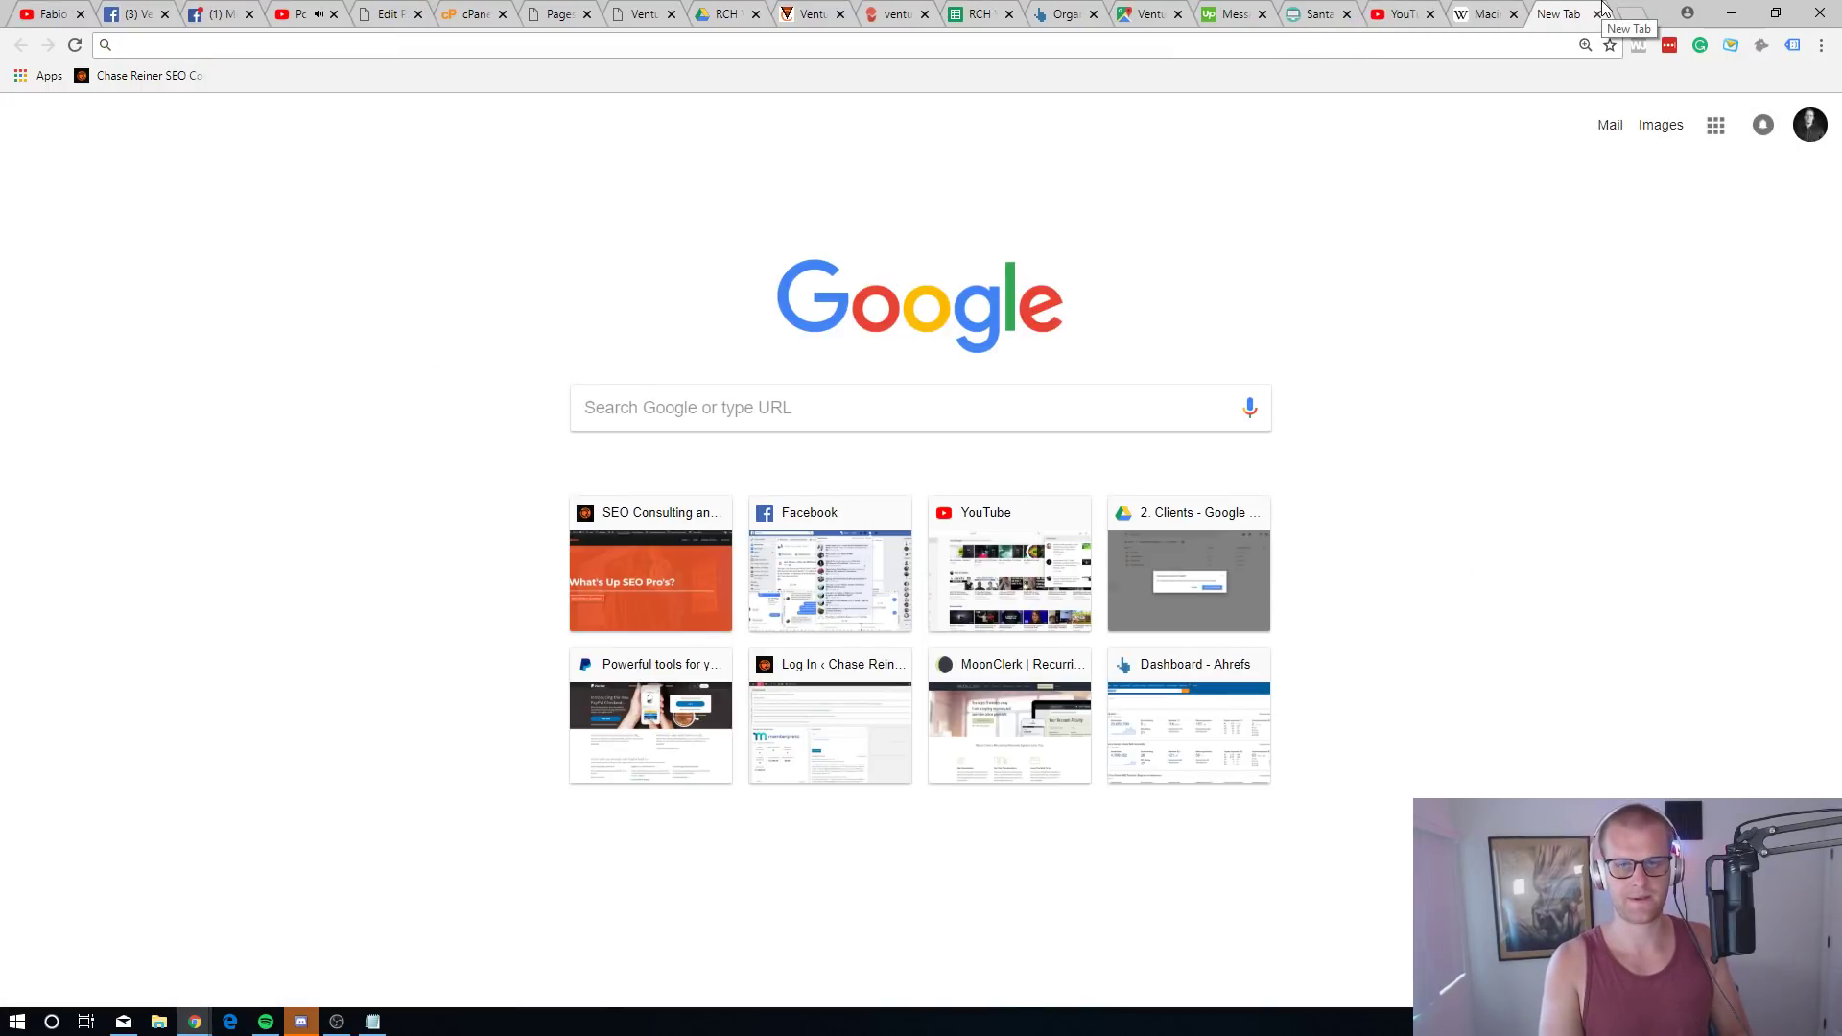
text(mac repair ventur)
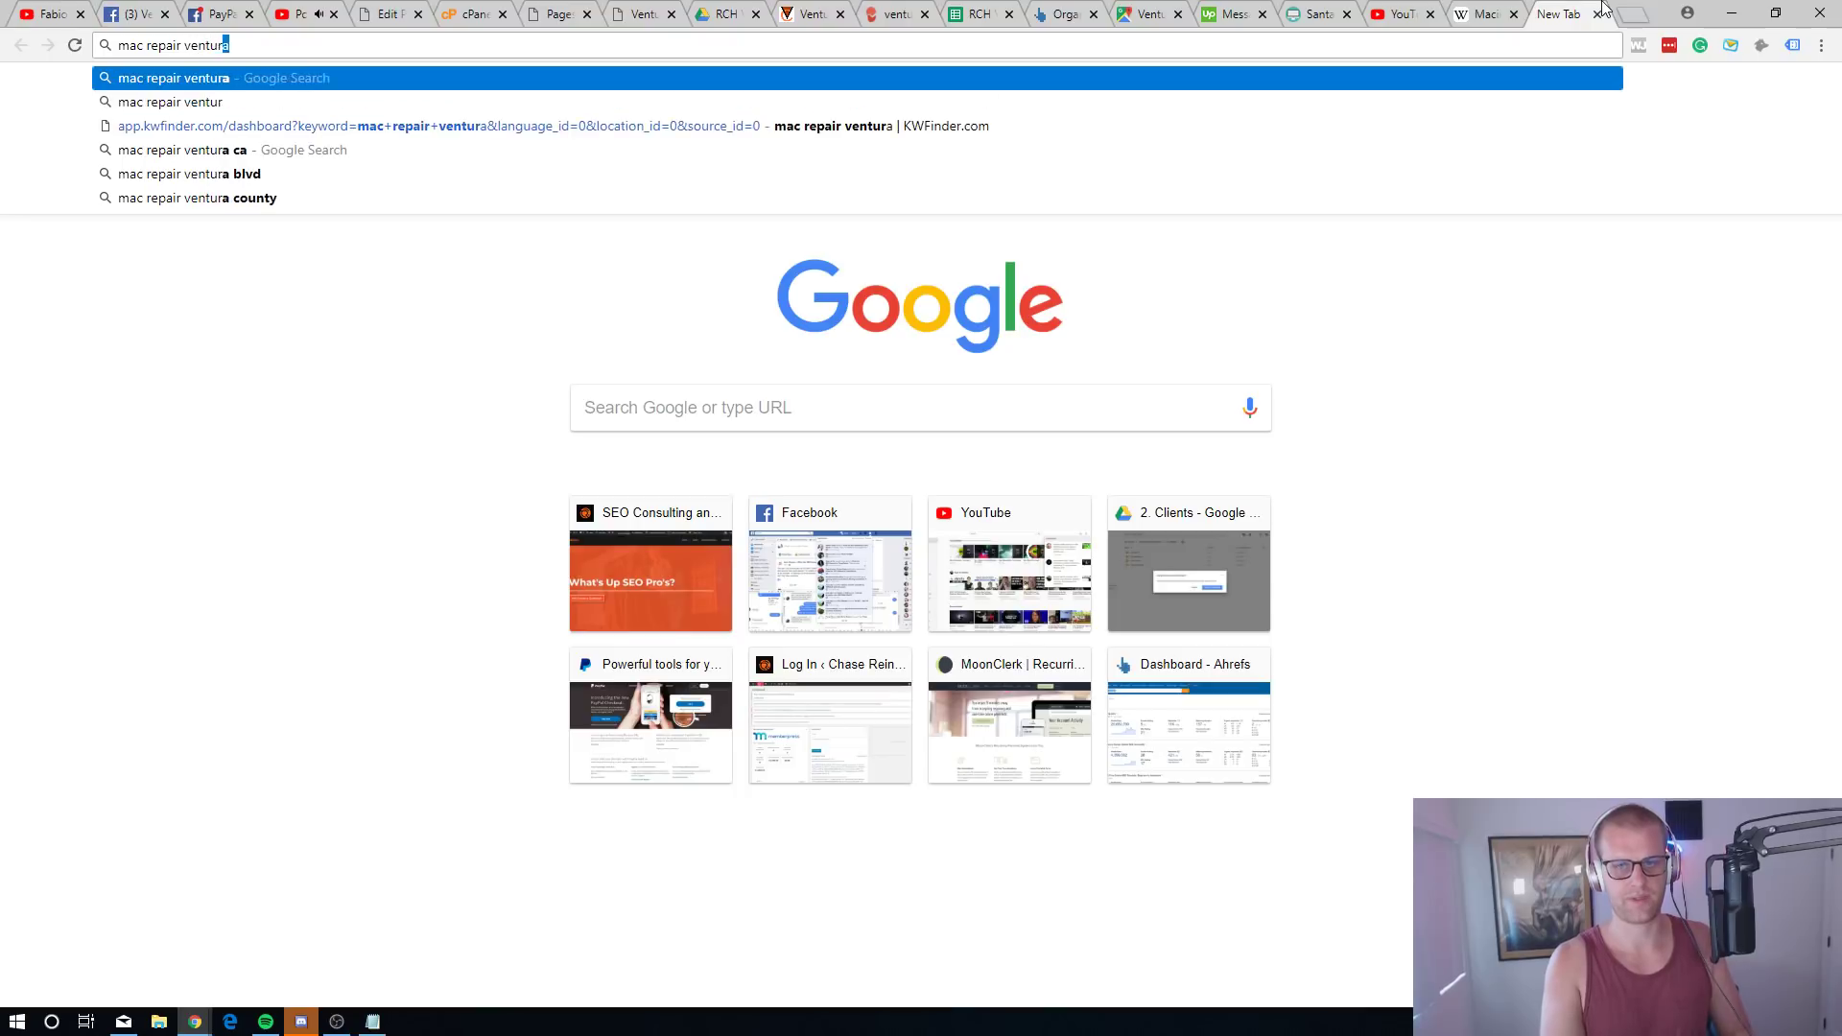
key(Return)
scroll(659, 580, down, 12)
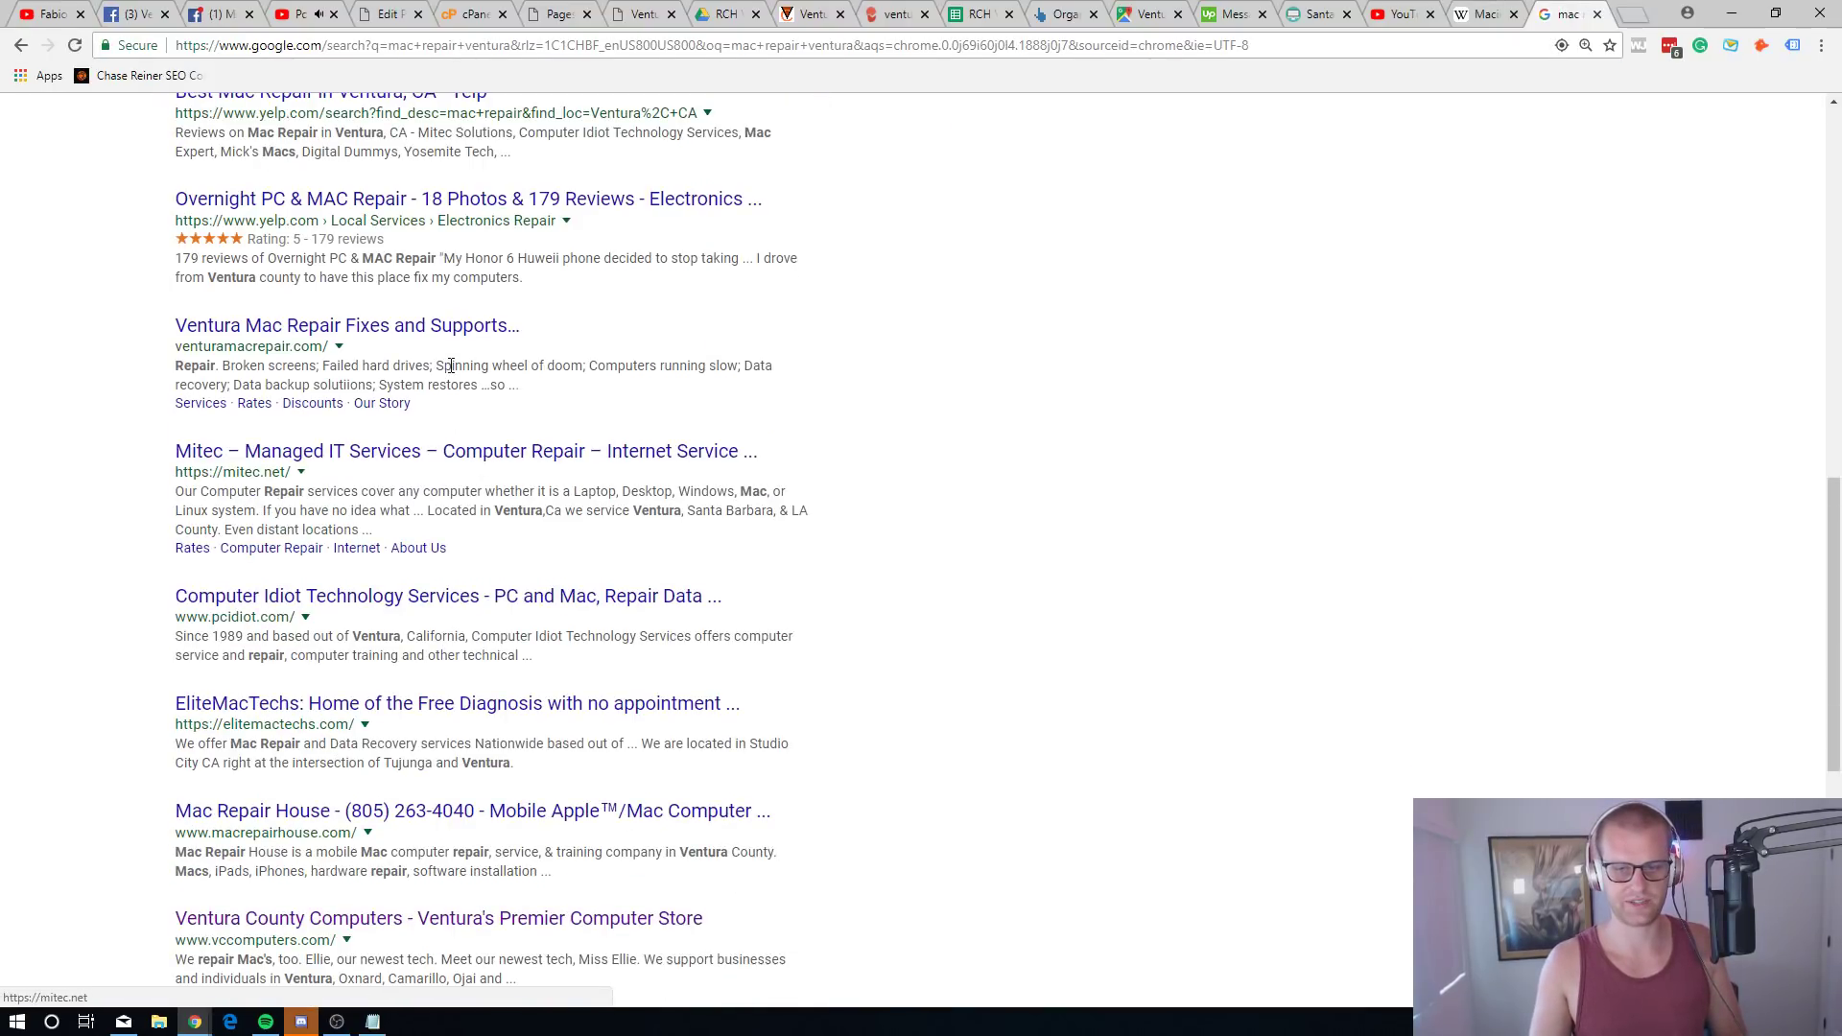
scroll(403, 393, up, 1)
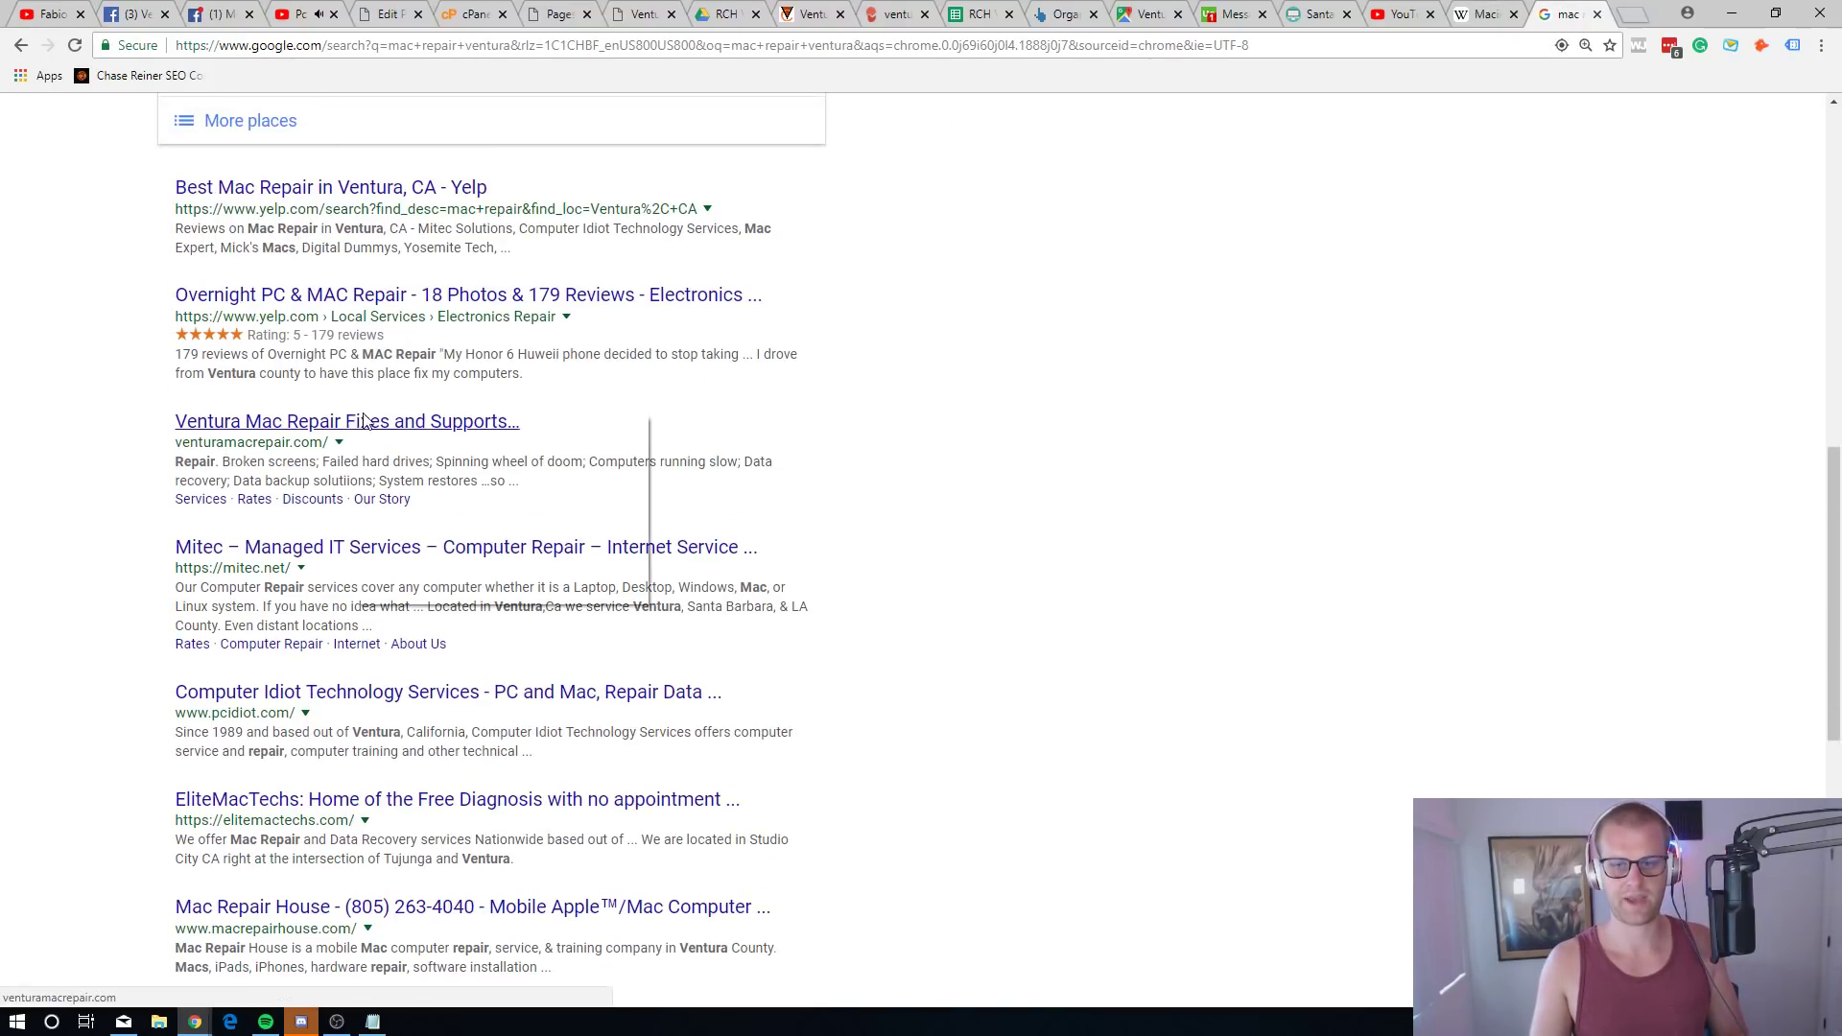
Review the Ventura Mac Repair website's service lists, then close it
click(364, 420)
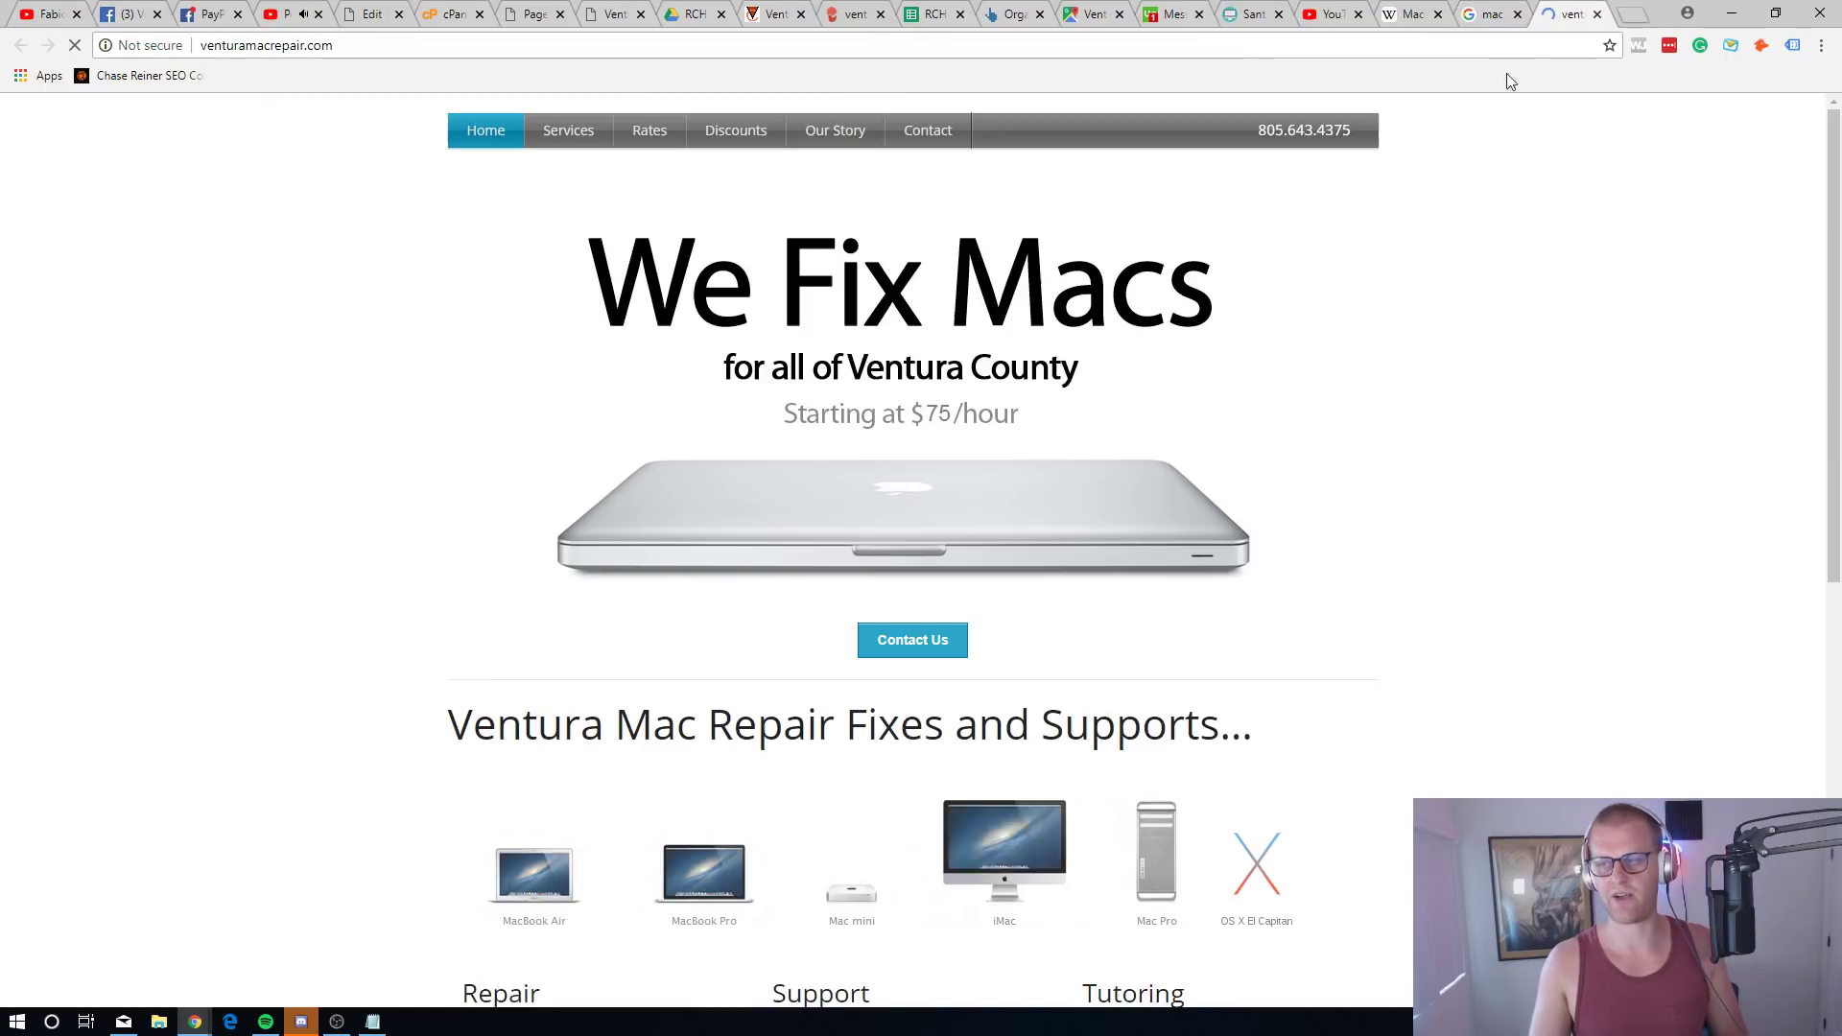
scroll(1041, 806, down, 8)
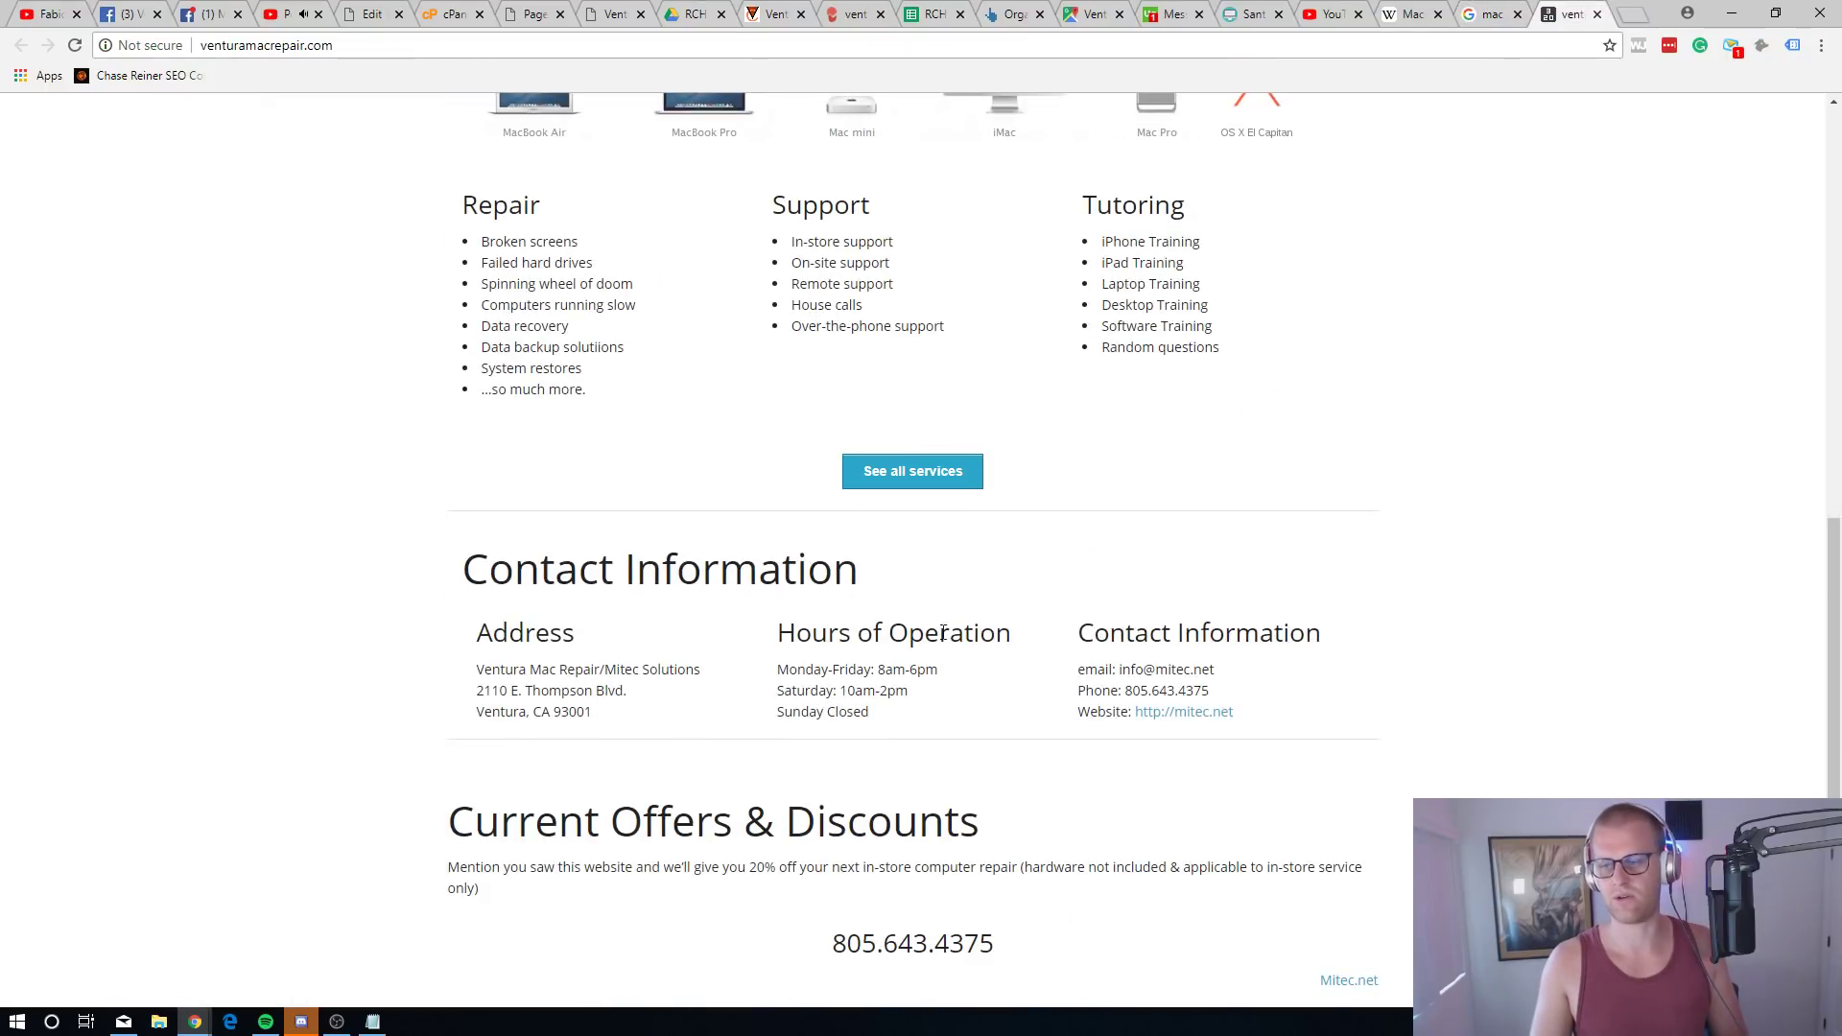
drag(480, 251, 802, 427)
click(1046, 701)
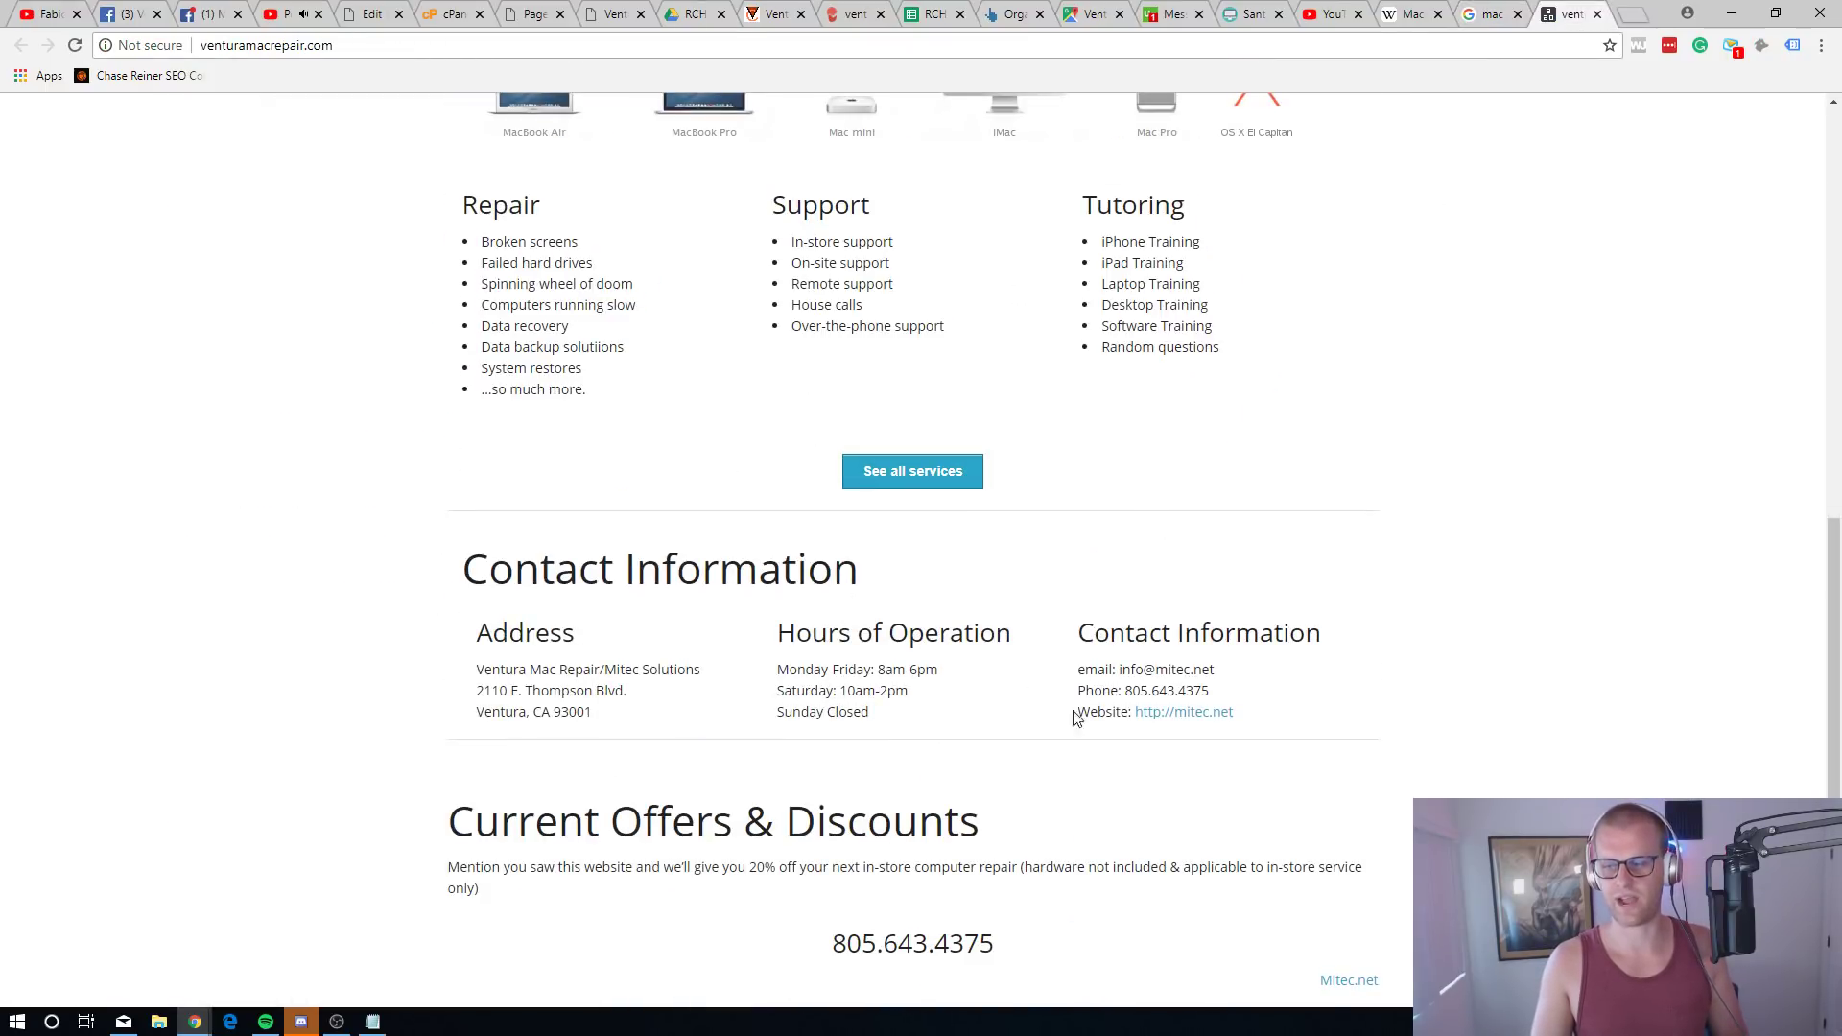
scroll(1173, 814, up, 1)
scroll(1172, 815, up, 8)
click(1598, 14)
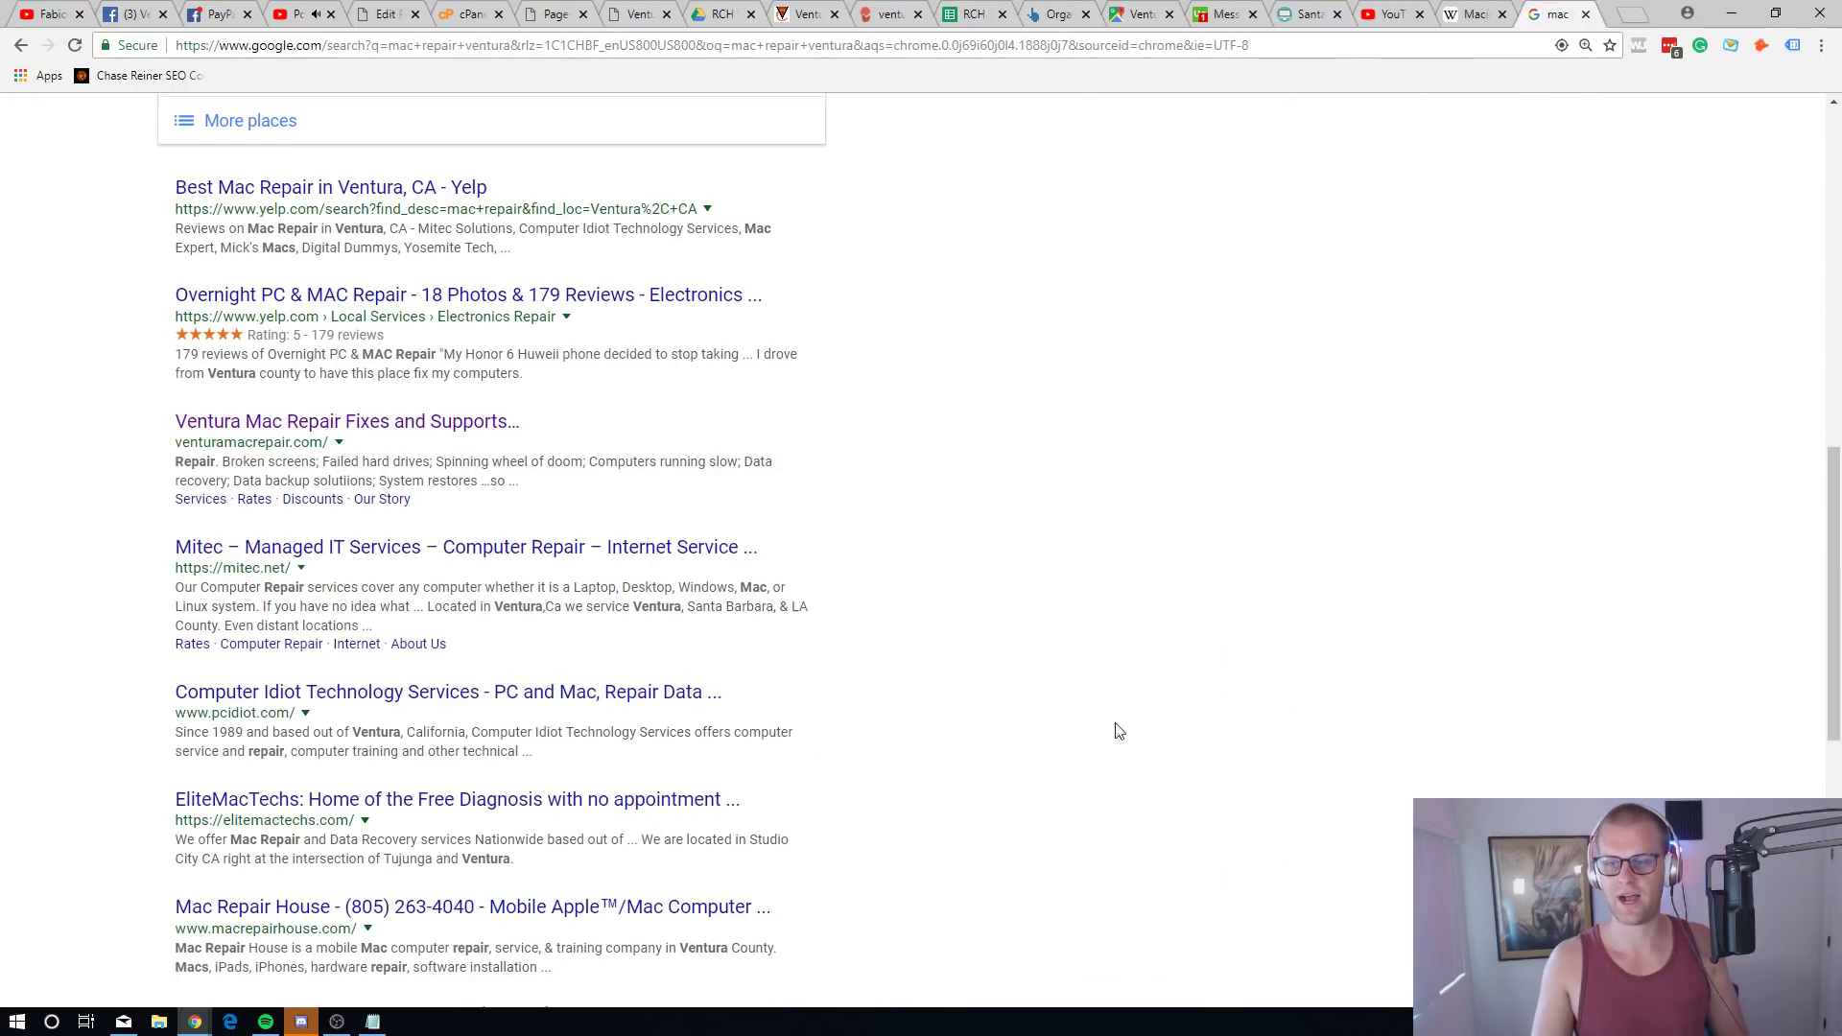
Open the Computer Idiot (pcidiot.com) site in a new tab, skim it, and close it
scroll(184, 518, down, 1)
scroll(184, 518, down, 5)
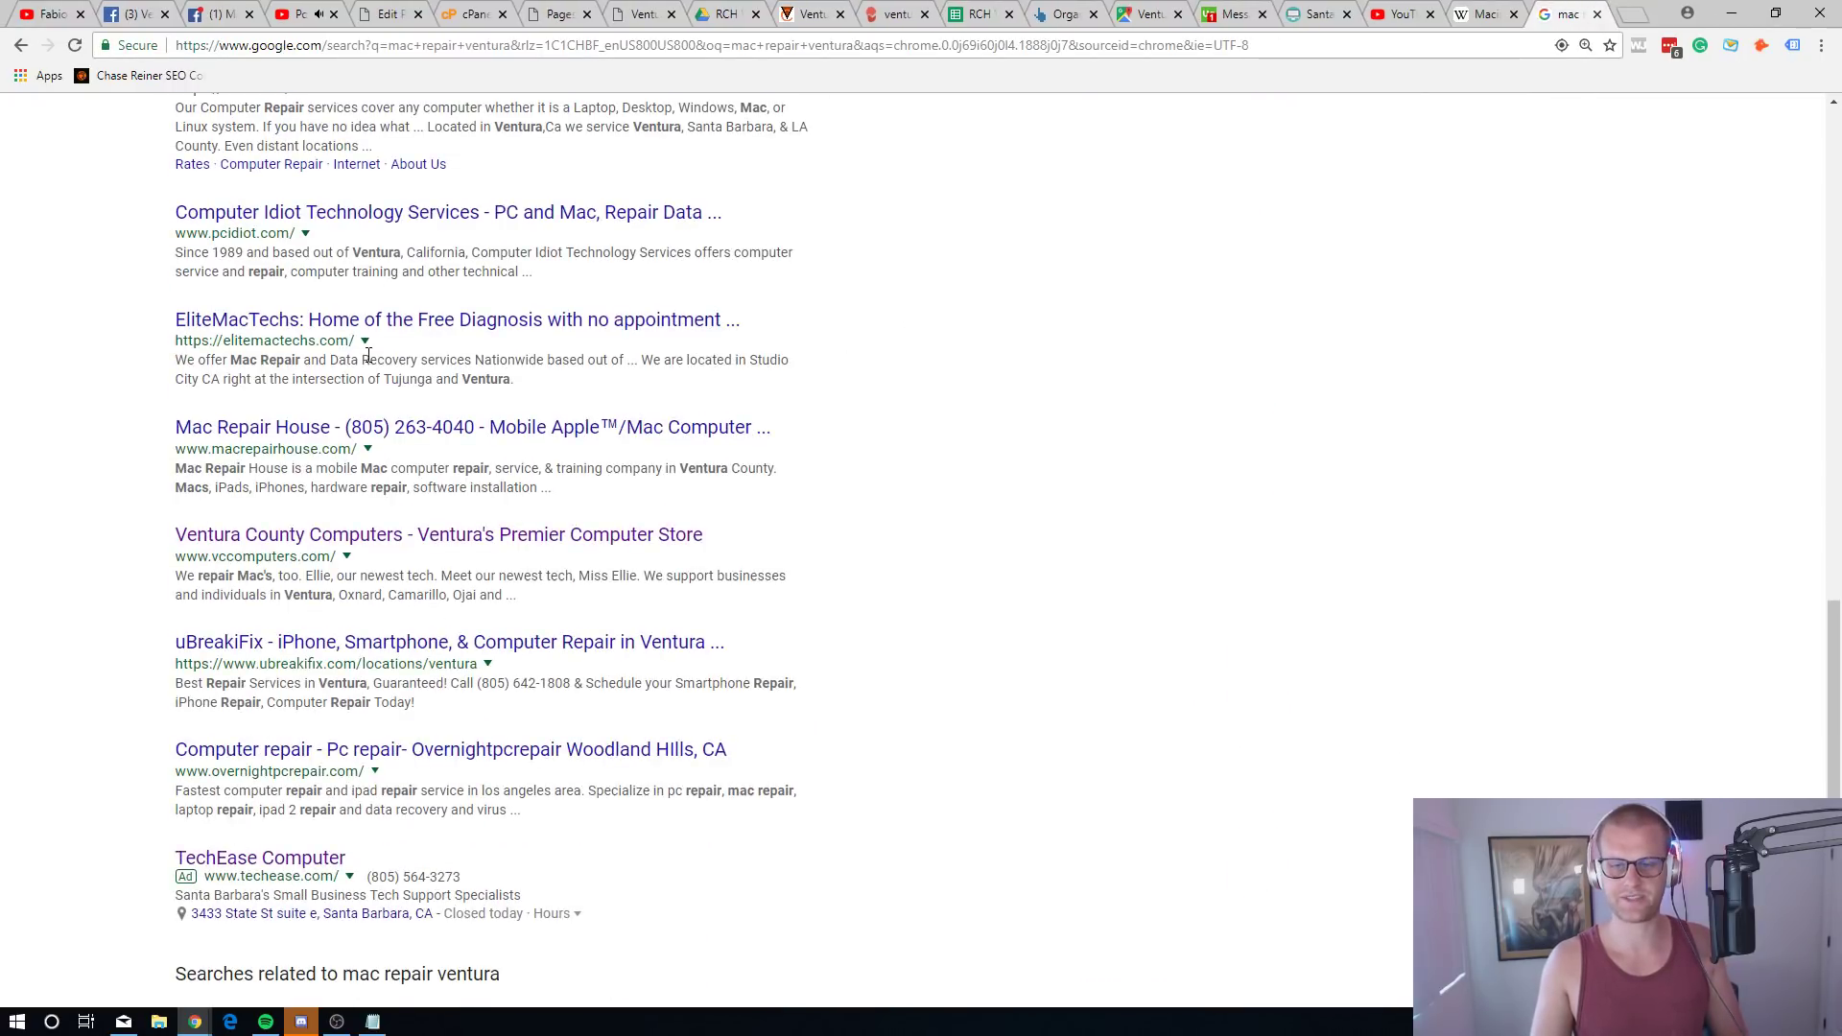
middle_click(394, 213)
click(1610, 13)
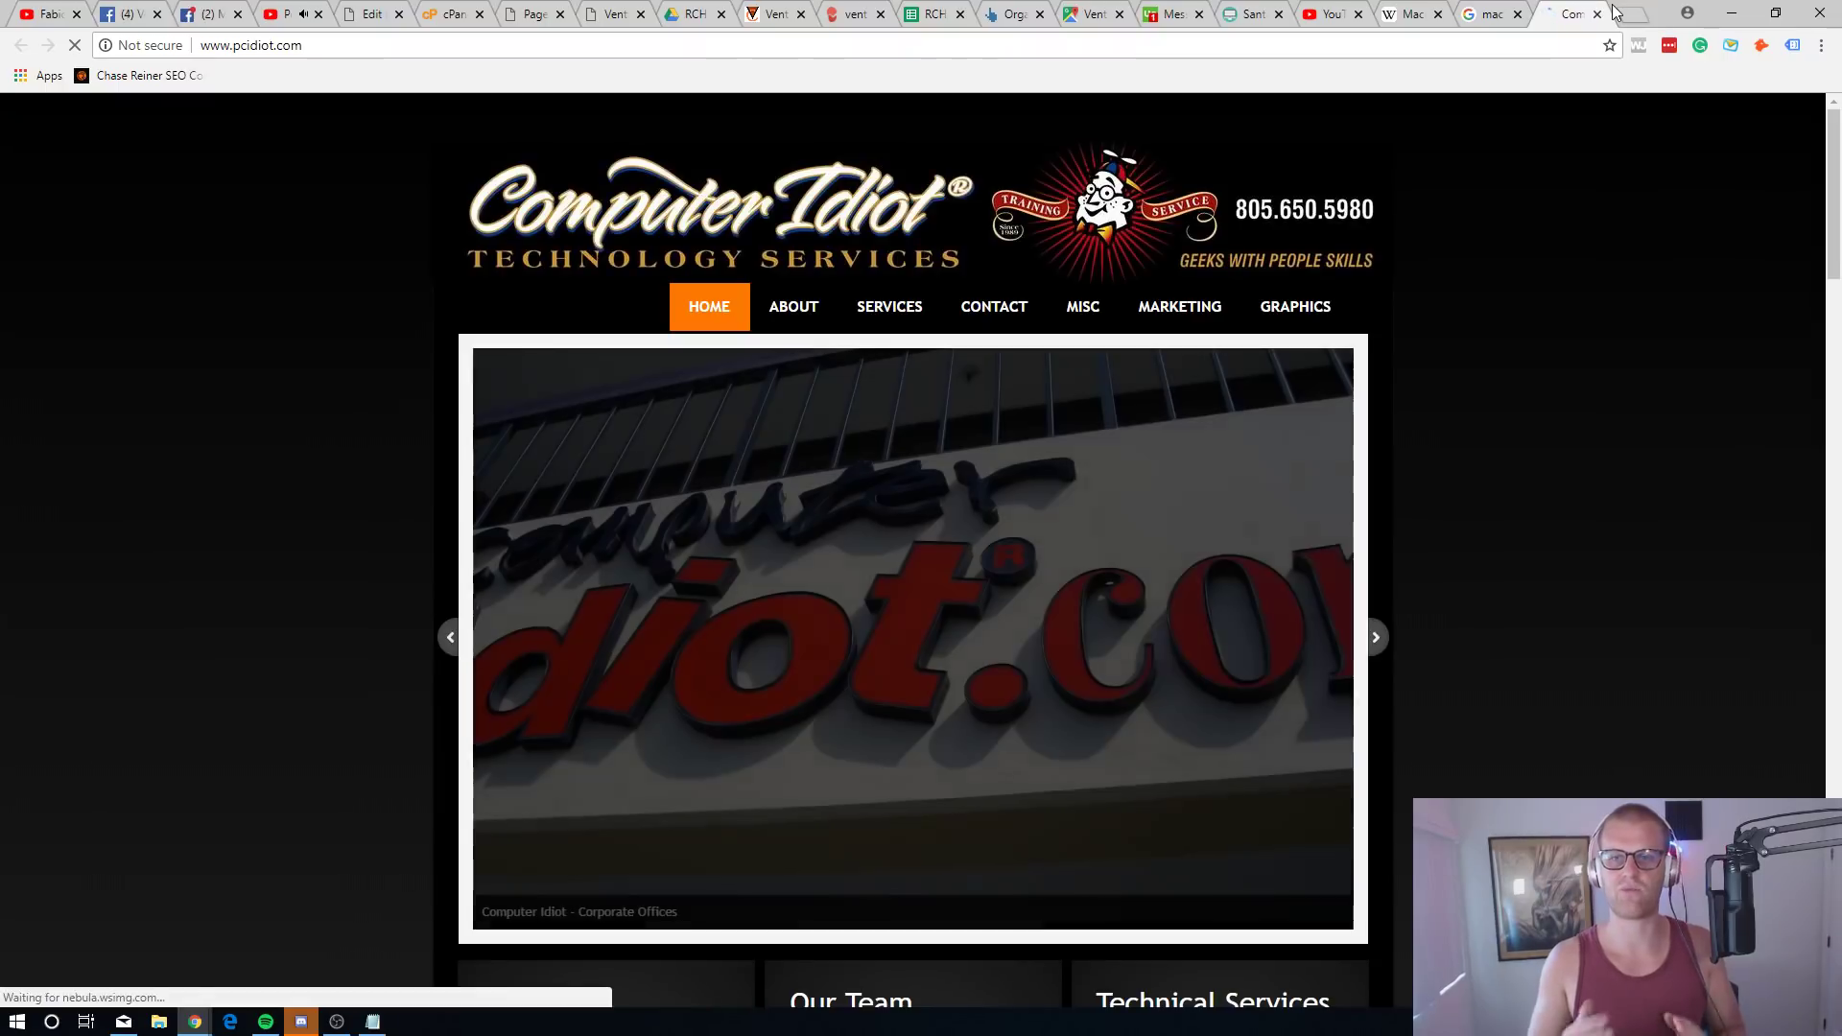
scroll(1430, 532, down, 10)
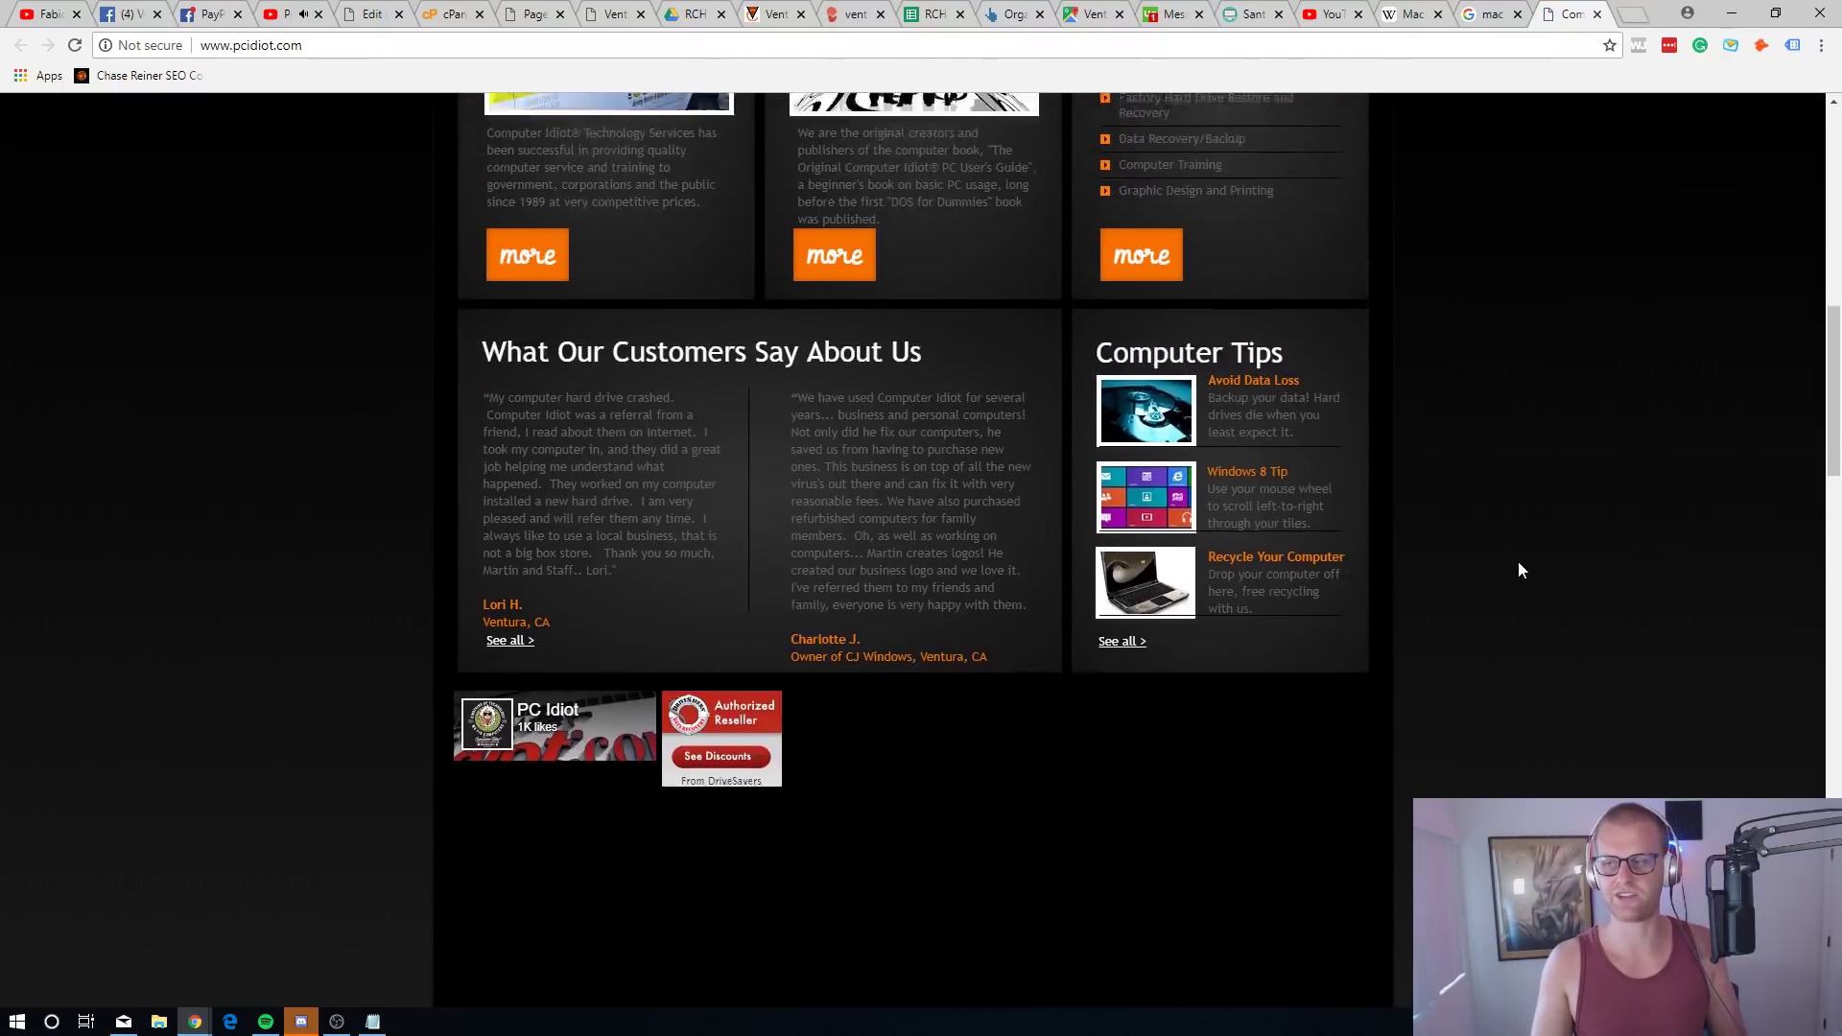
scroll(1518, 564, down, 3)
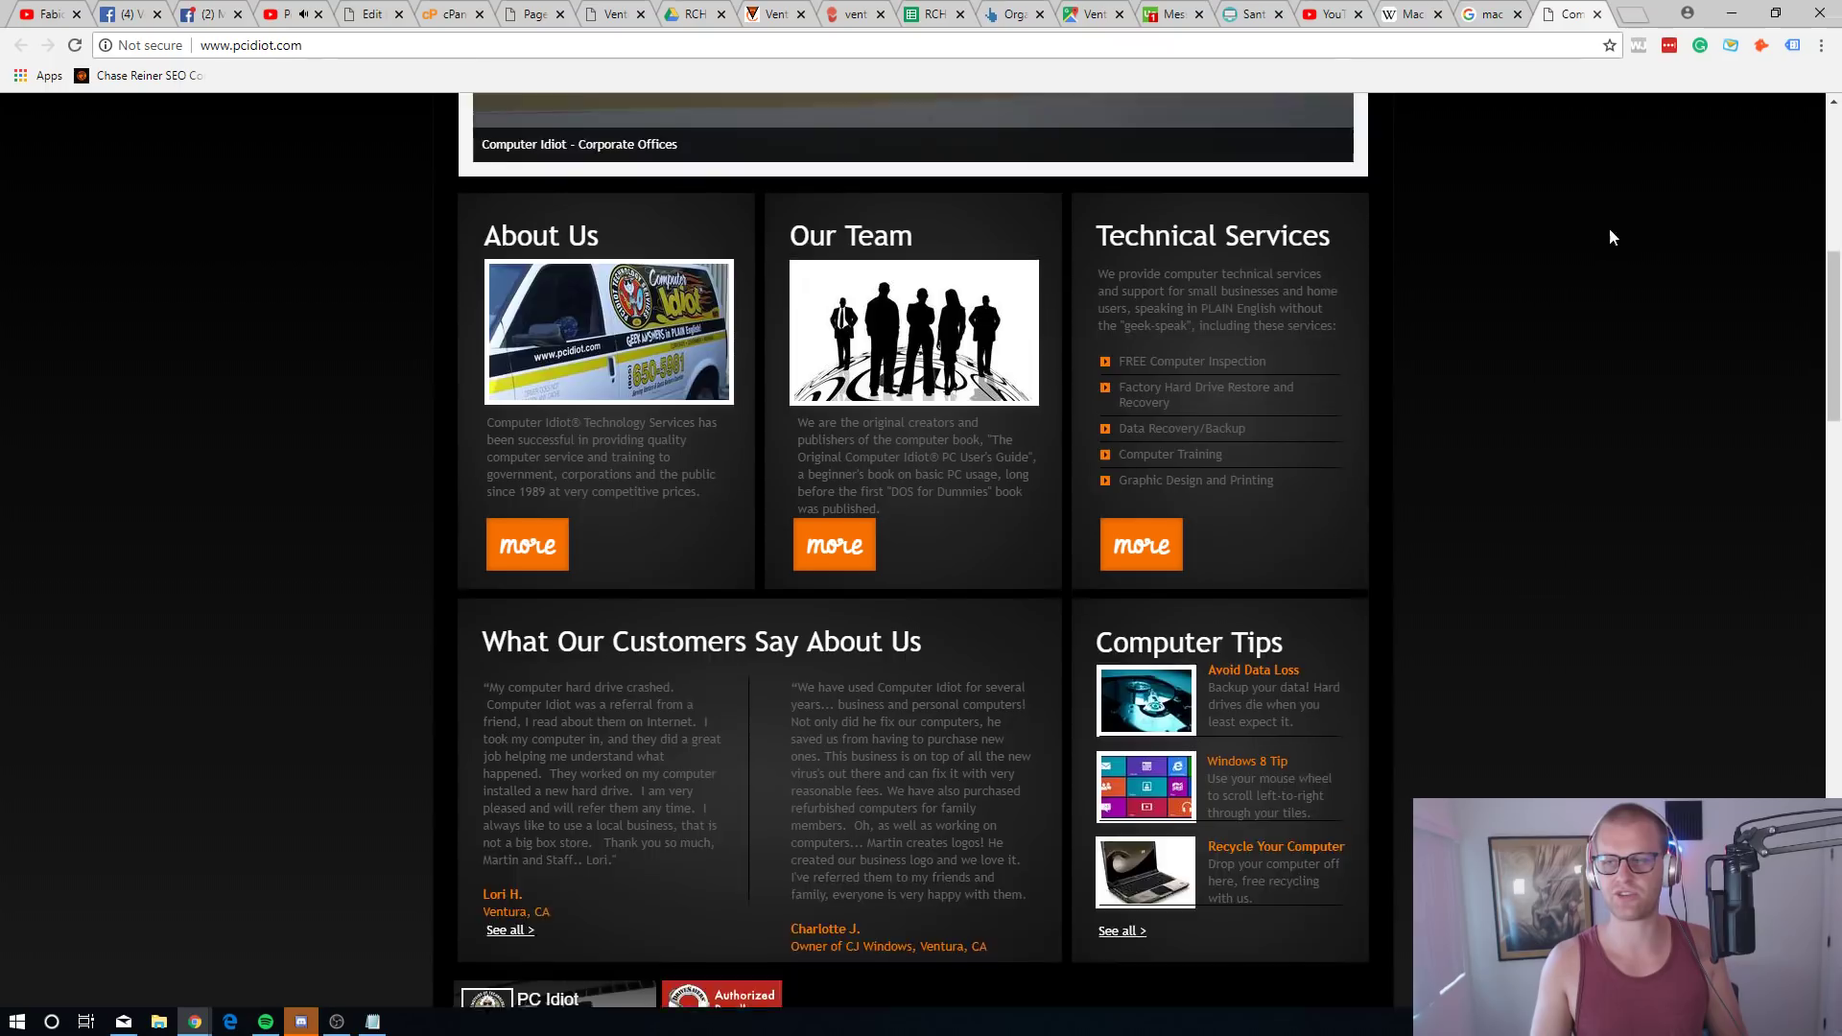
scroll(1608, 235, up, 10)
click(1598, 14)
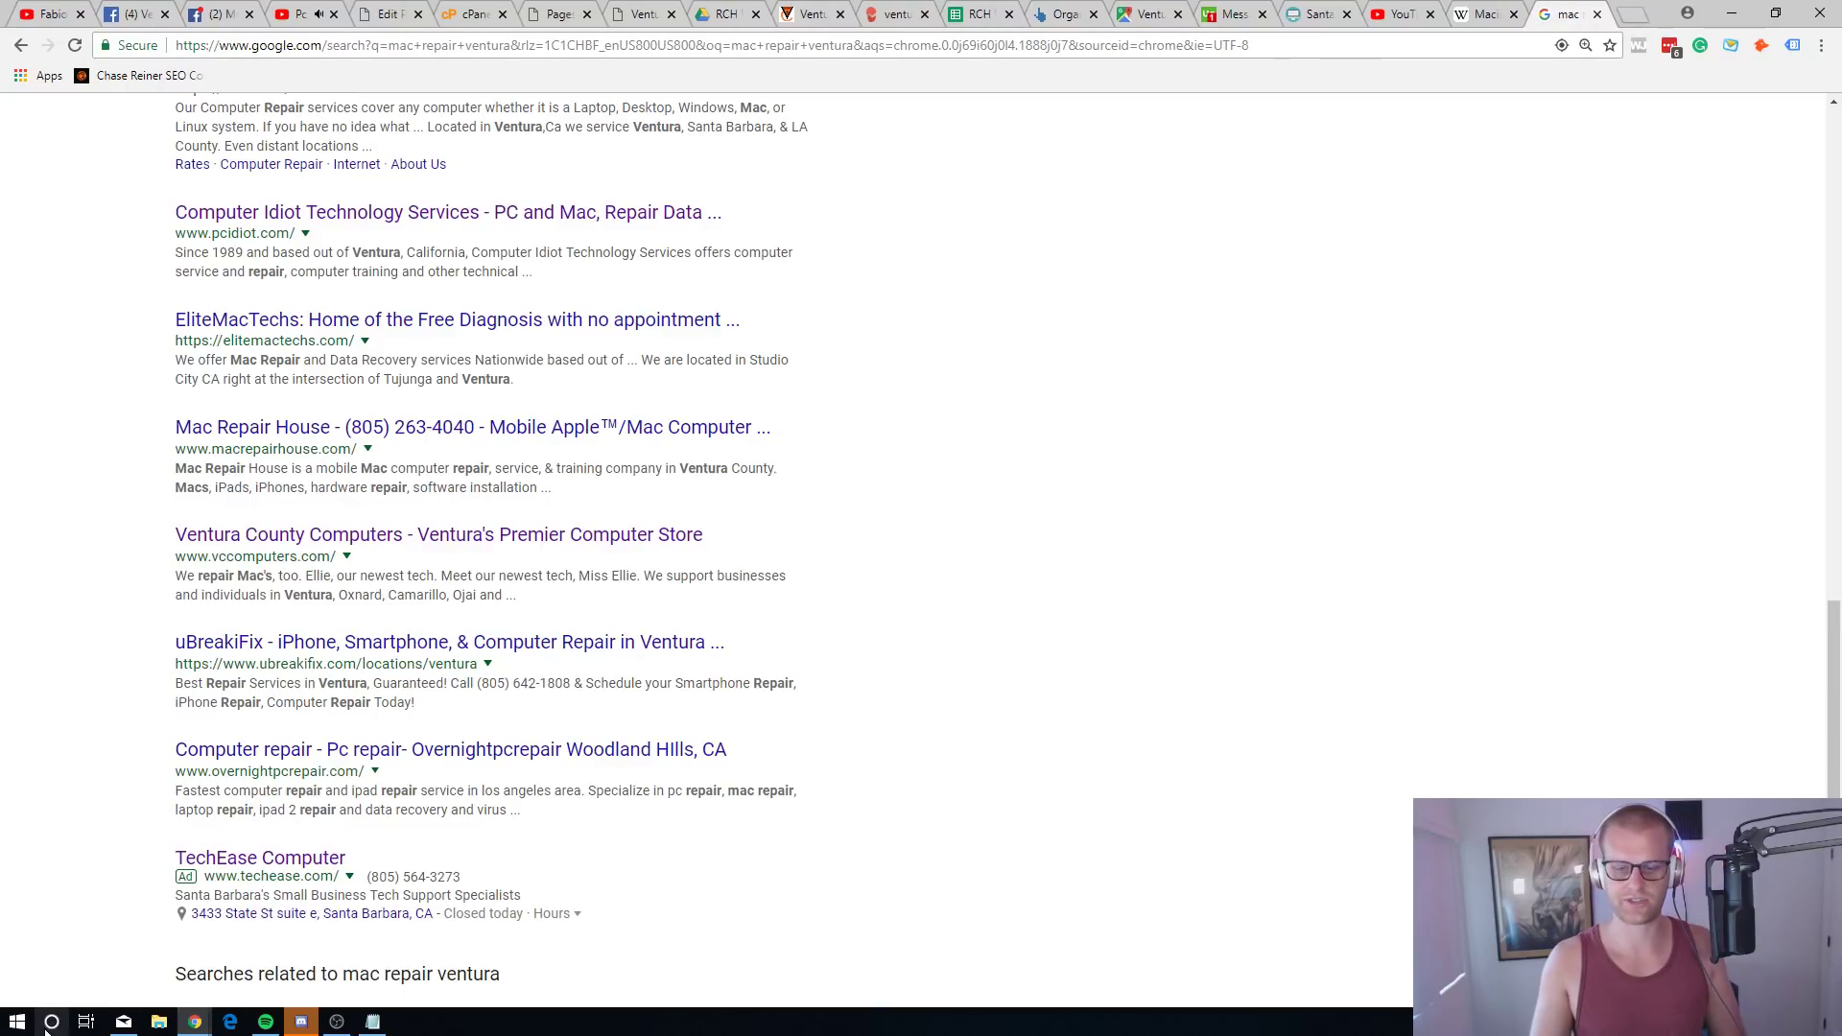
Search the system for Rank Chaser with 'rankc', then look over the results page again
click(20, 1023)
text(rankc)
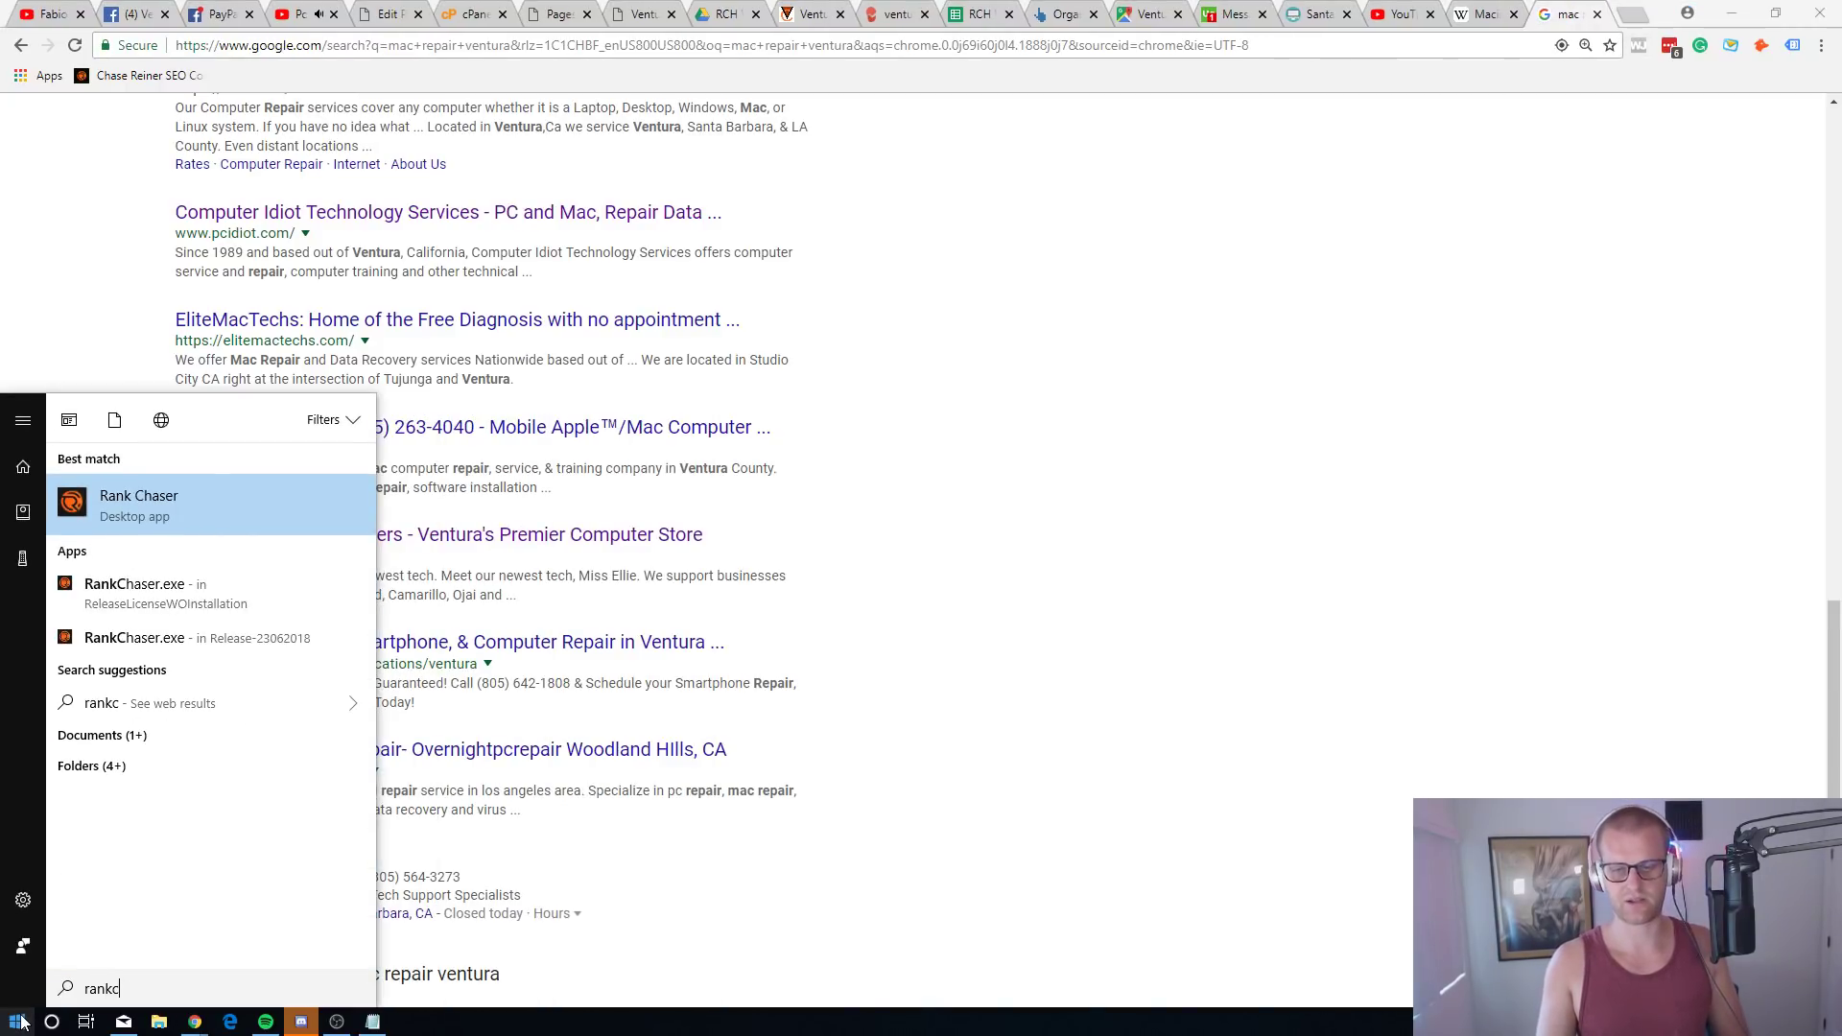
key(Return)
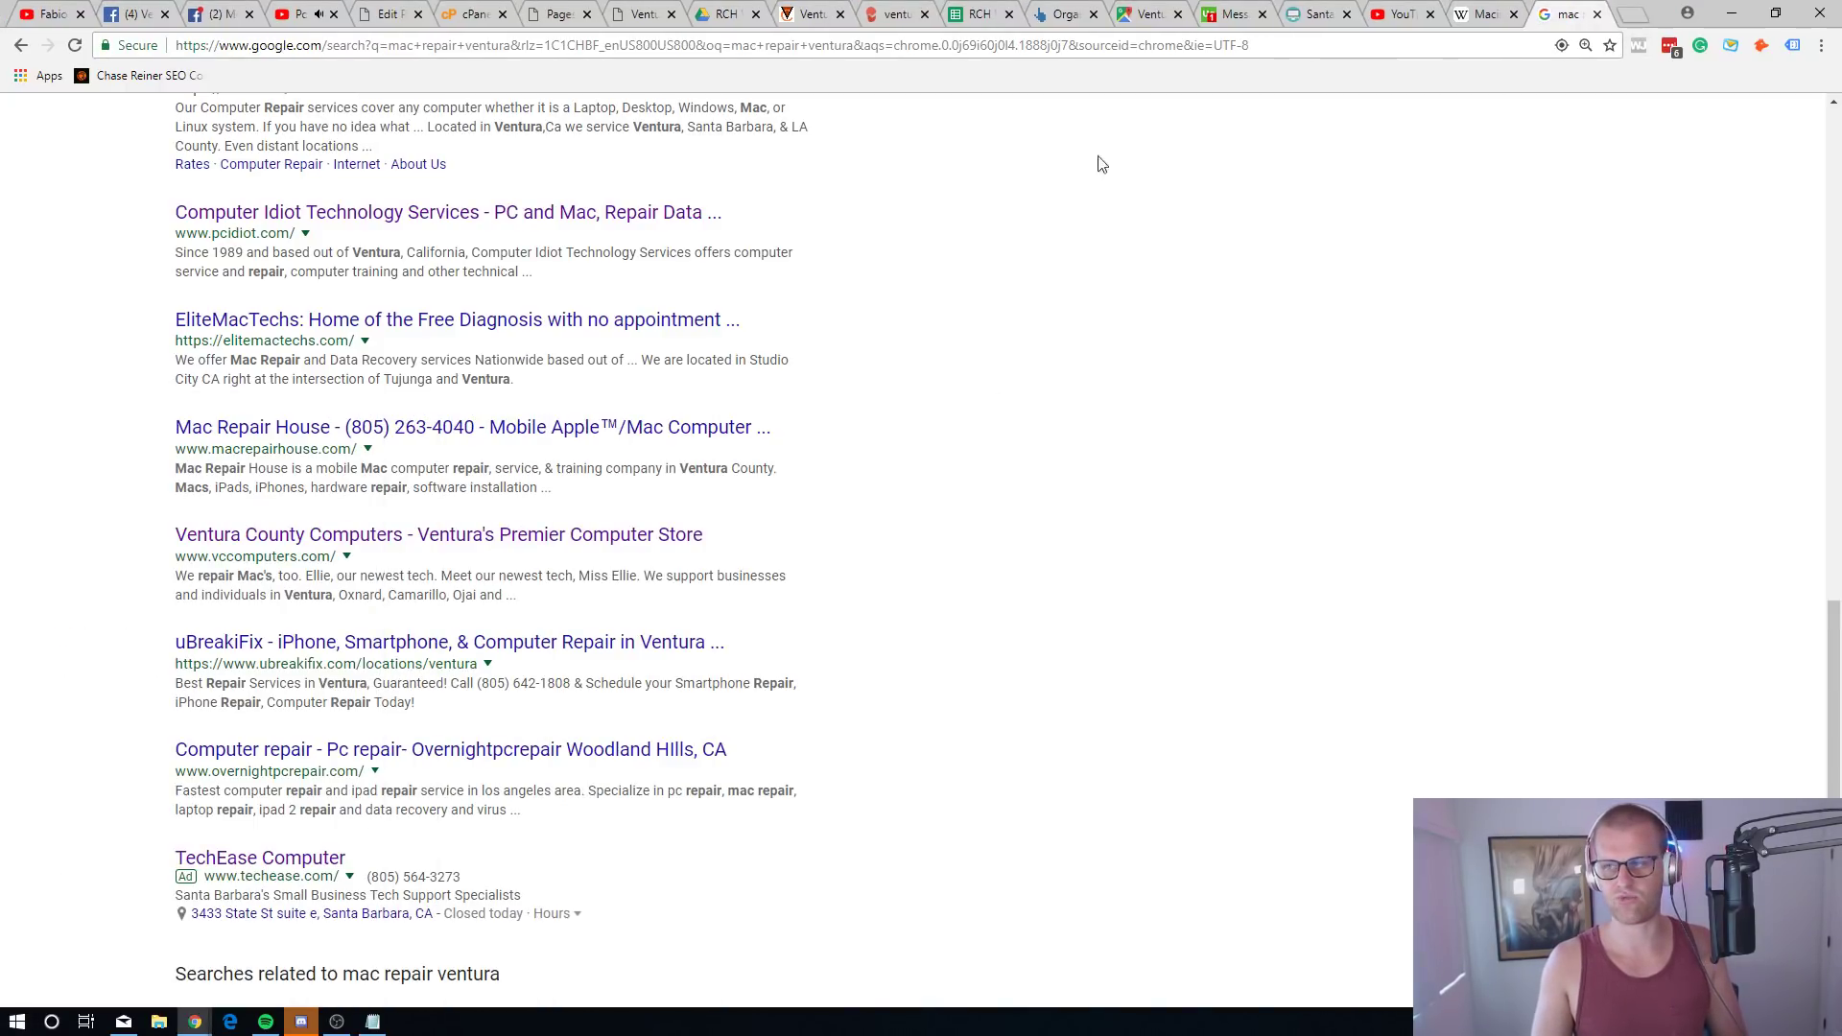
scroll(838, 412, up, 15)
scroll(604, 415, down, 20)
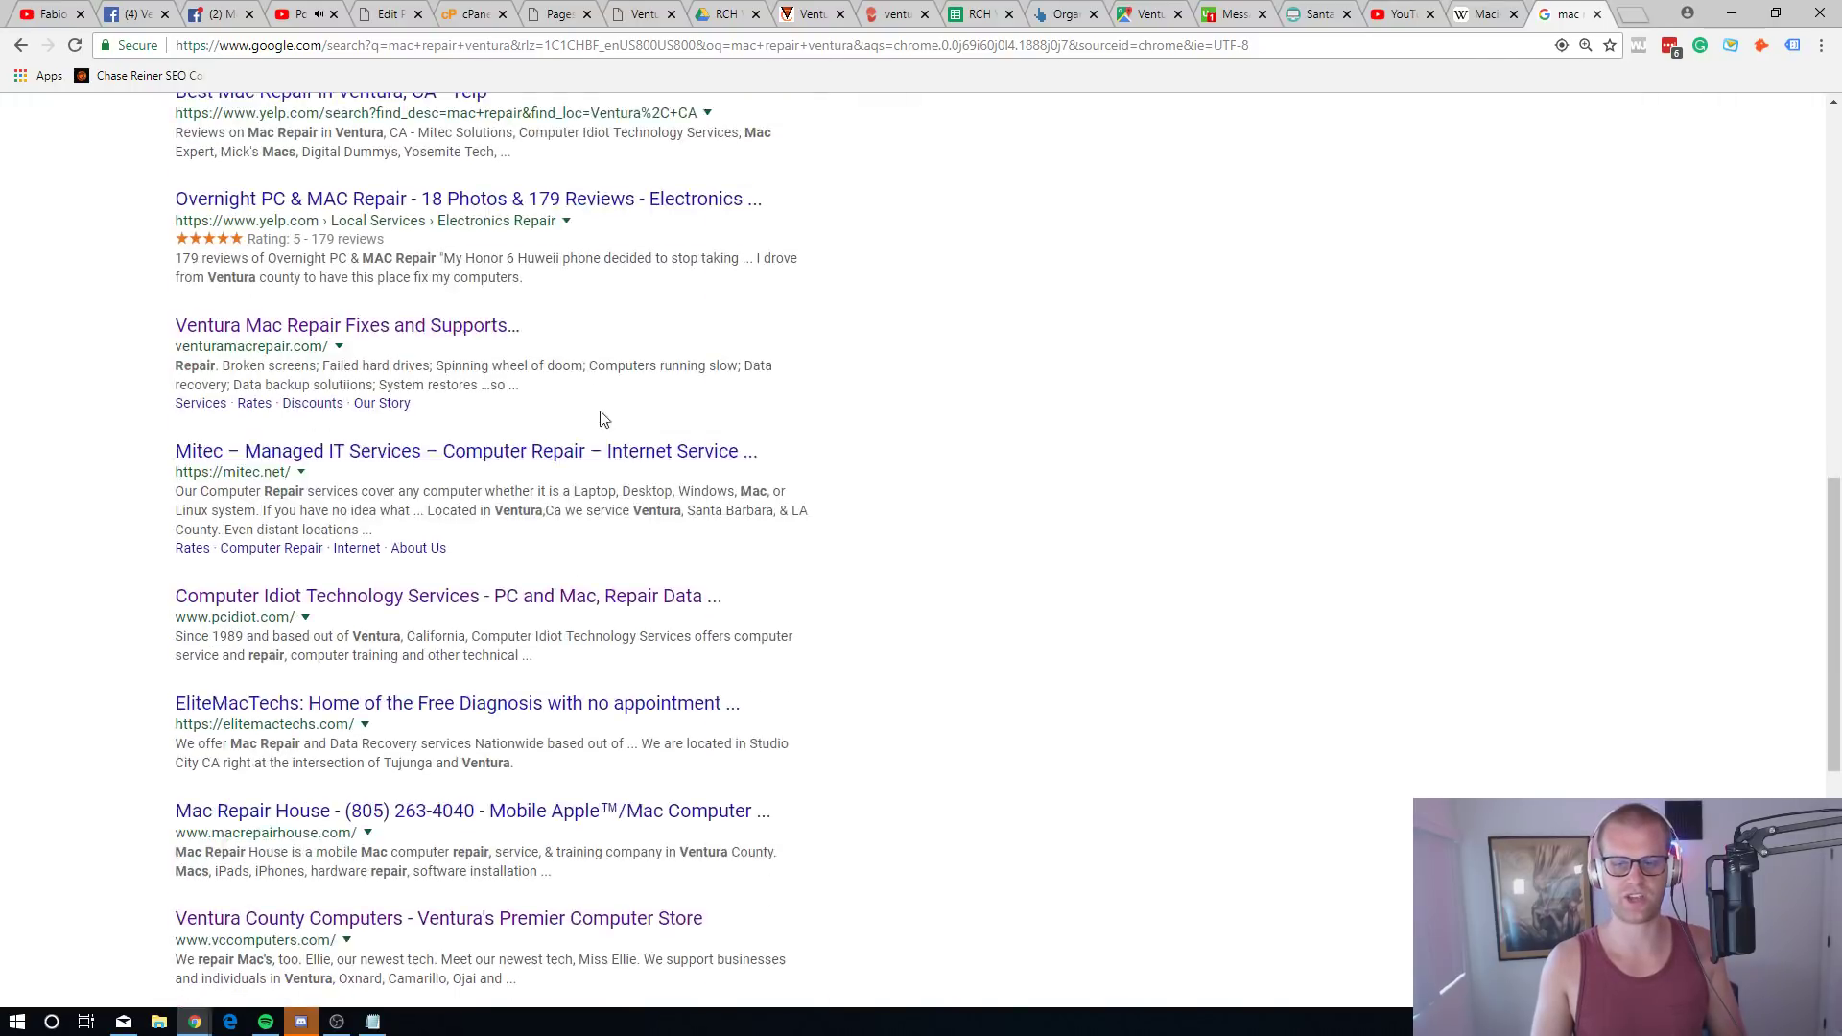
scroll(649, 546, up, 4)
scroll(702, 658, up, 6)
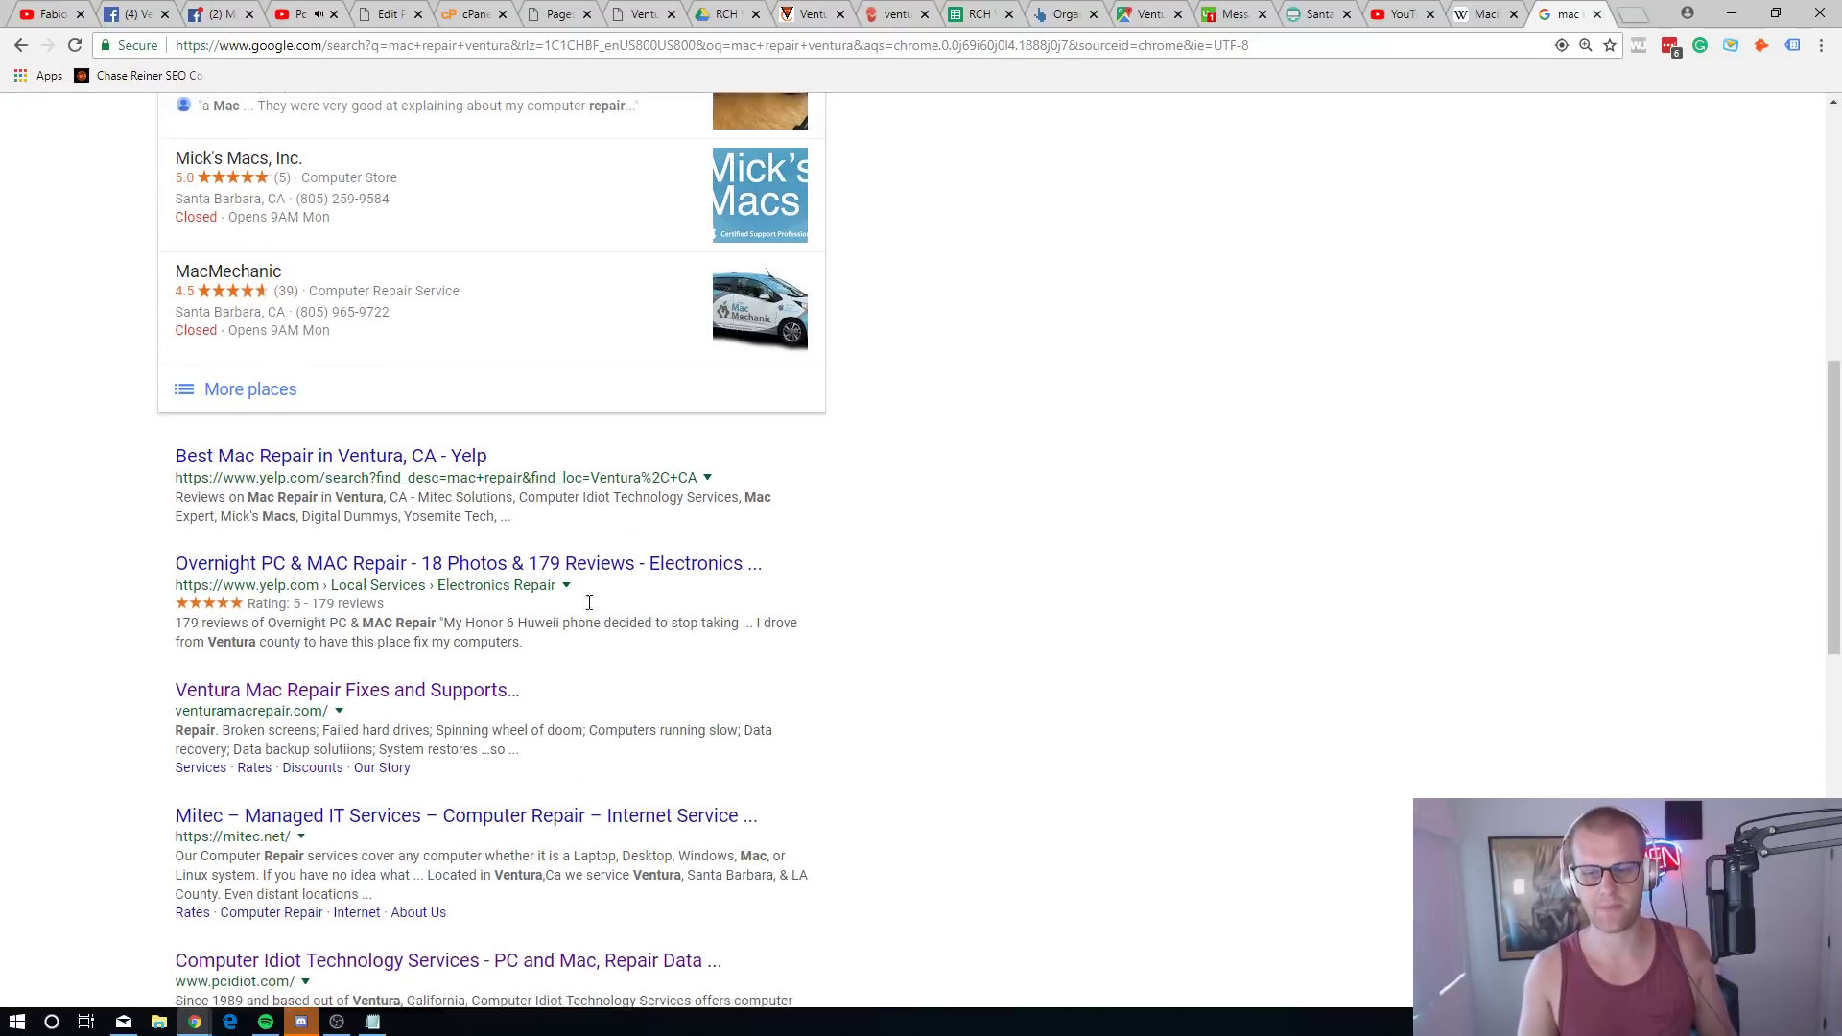
scroll(588, 605, down, 10)
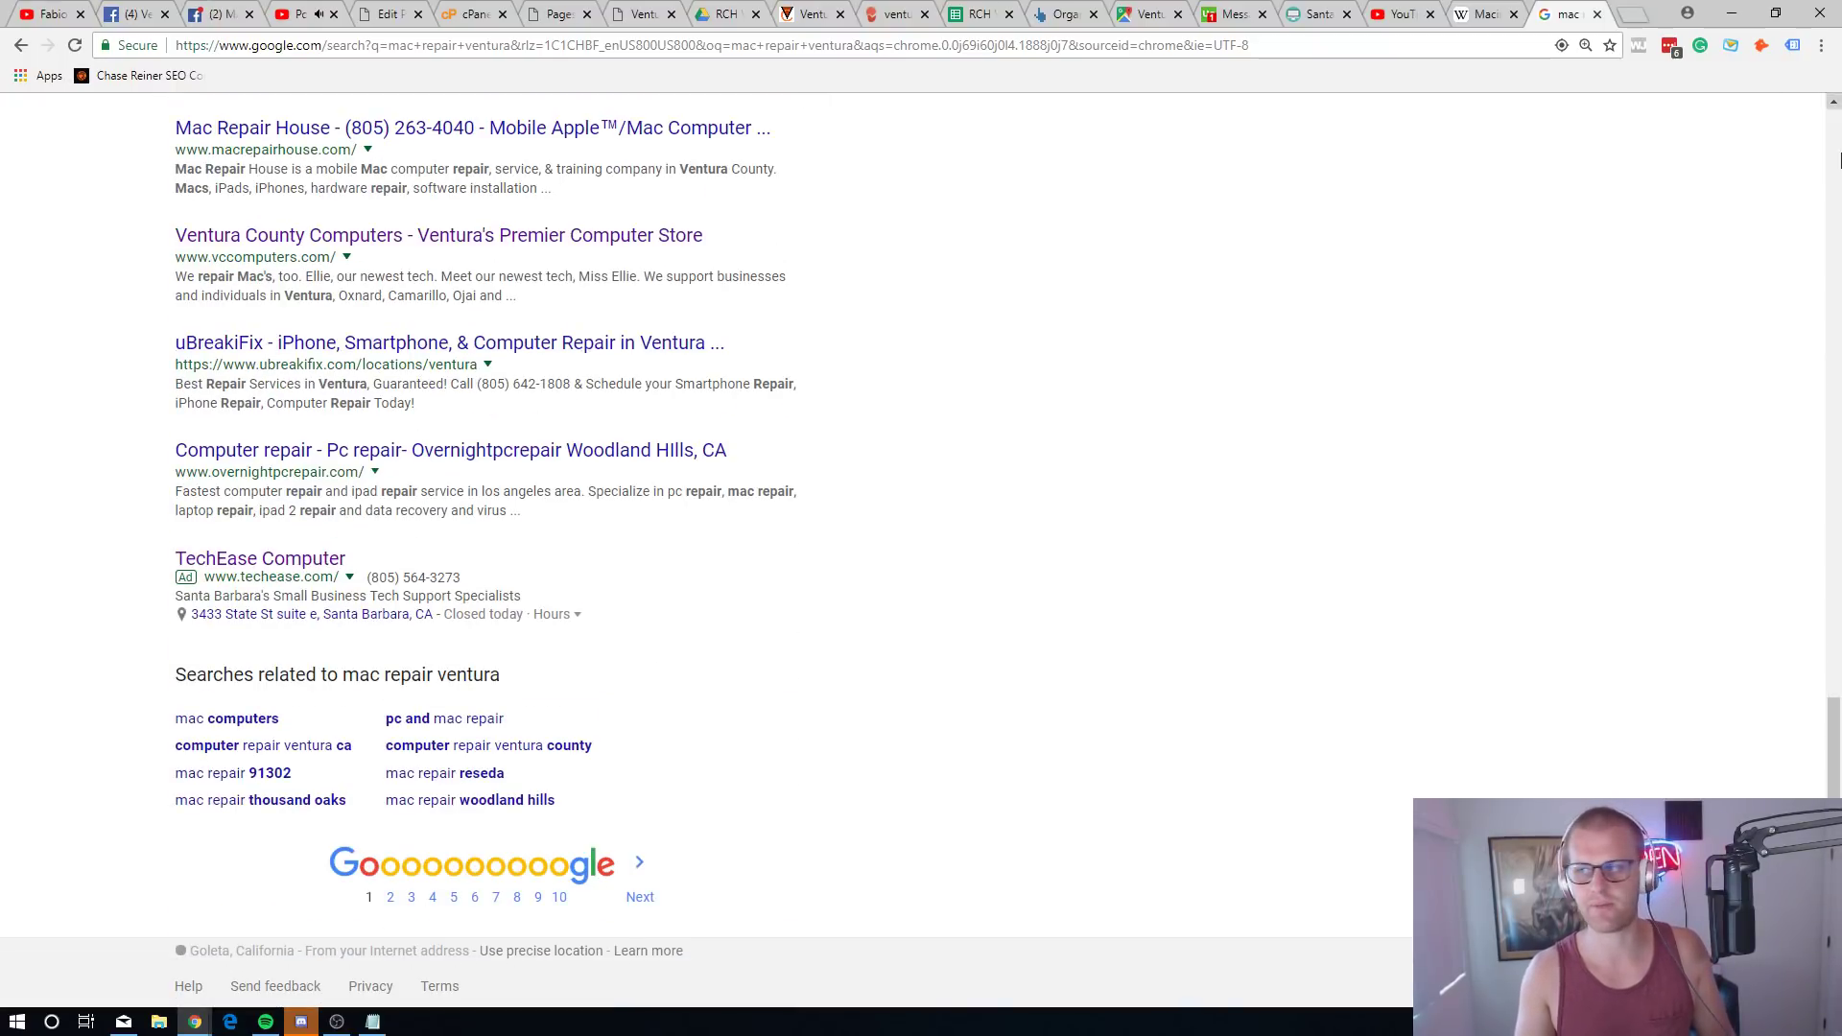
Close the mac repair ventura results tab, skim the Macintosh article, then switch away and back to Chrome
click(1597, 14)
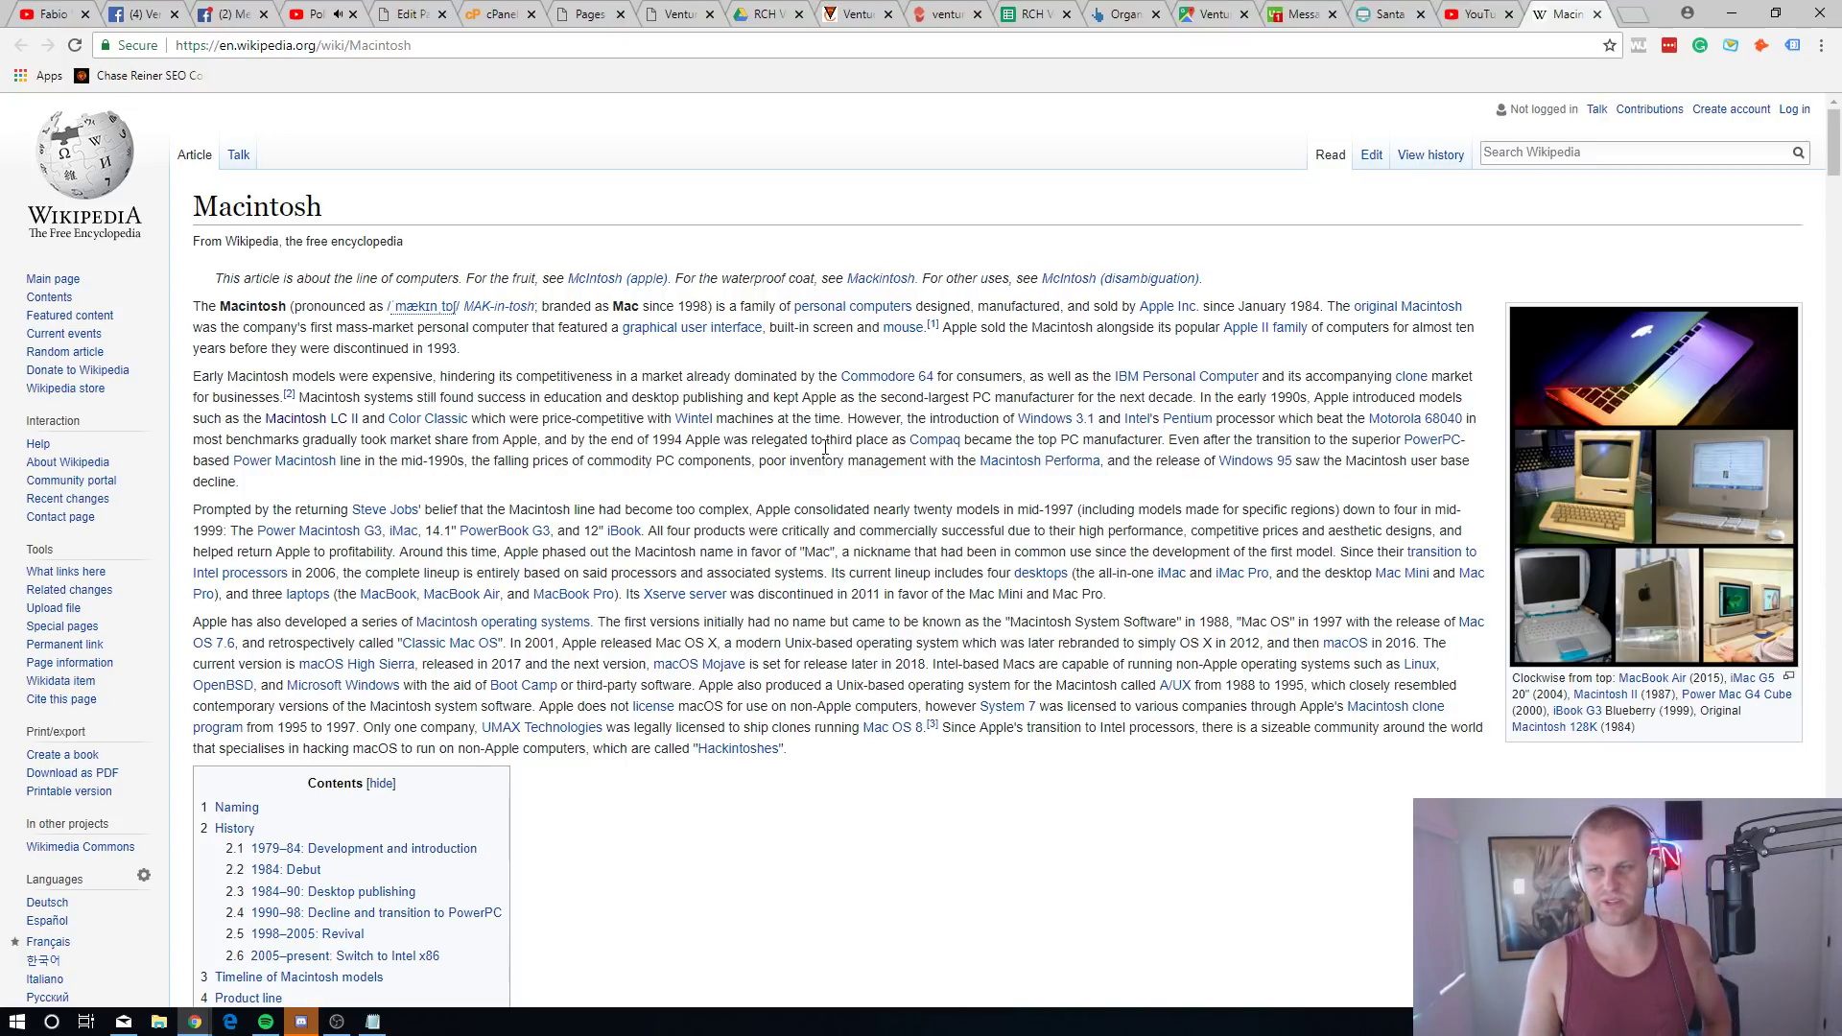
scroll(826, 446, down, 20)
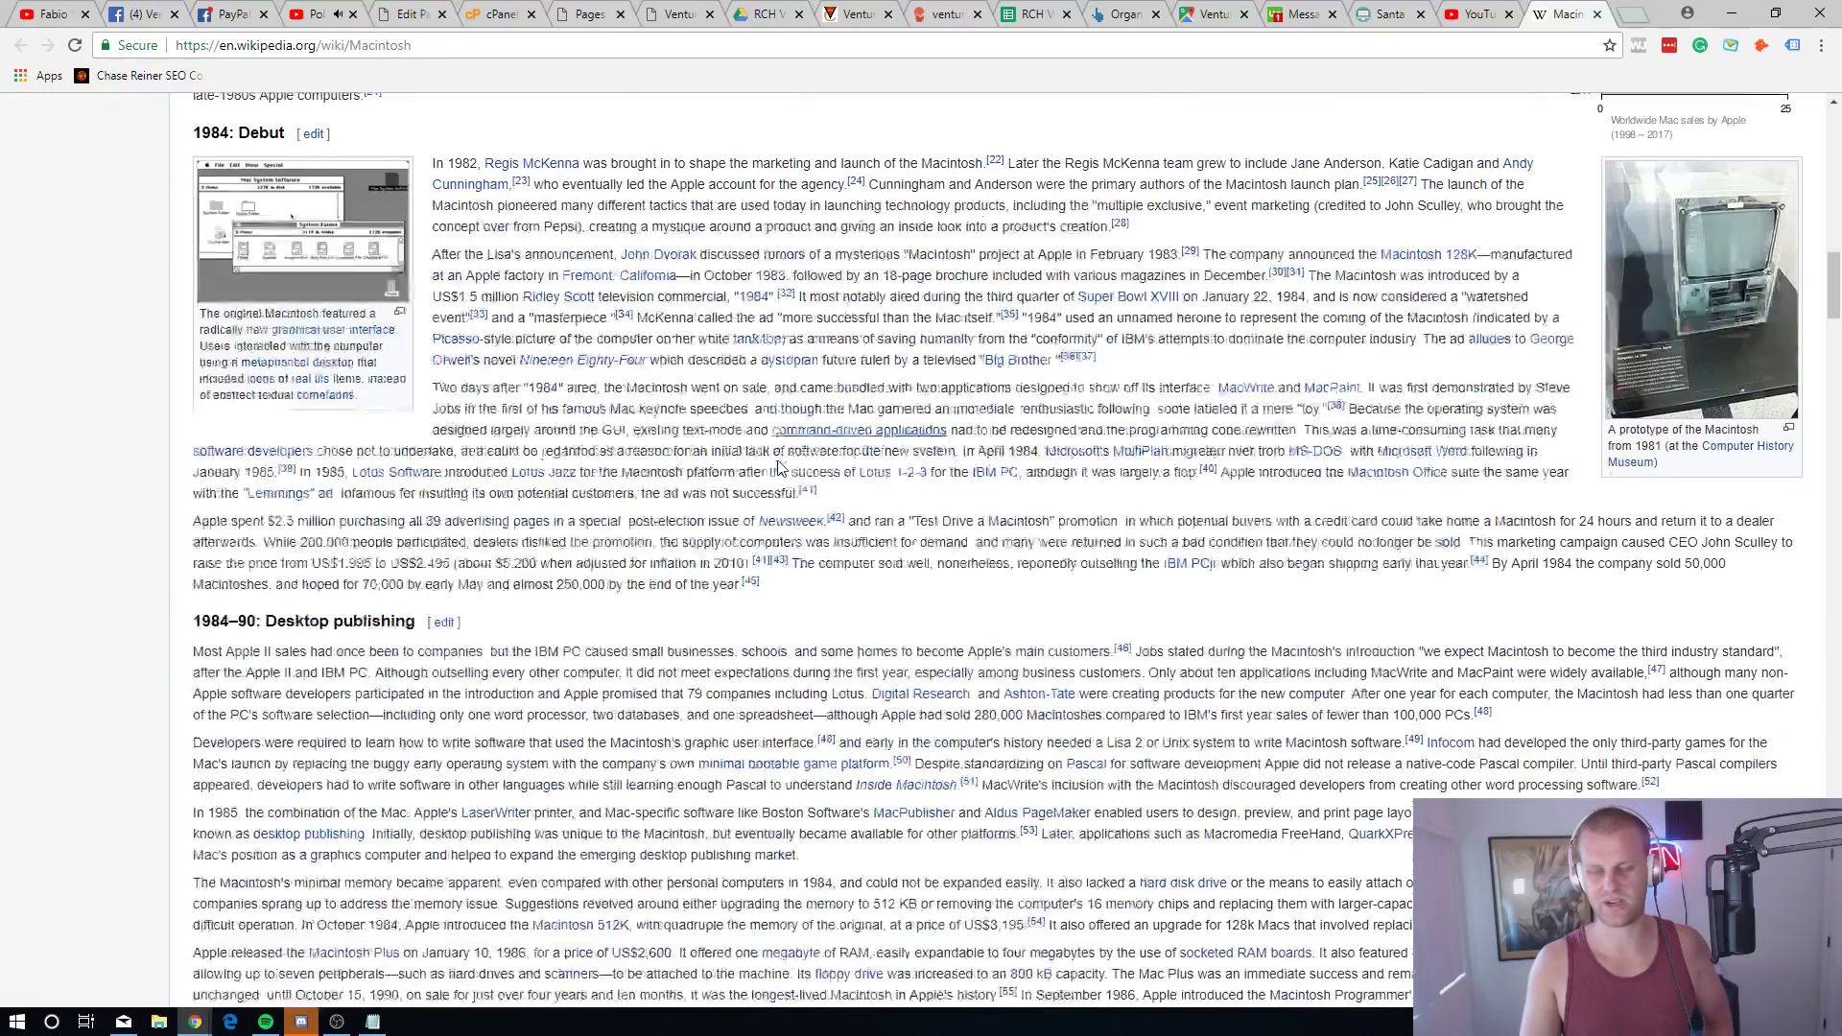
scroll(780, 467, down, 10)
scroll(861, 474, up, 18)
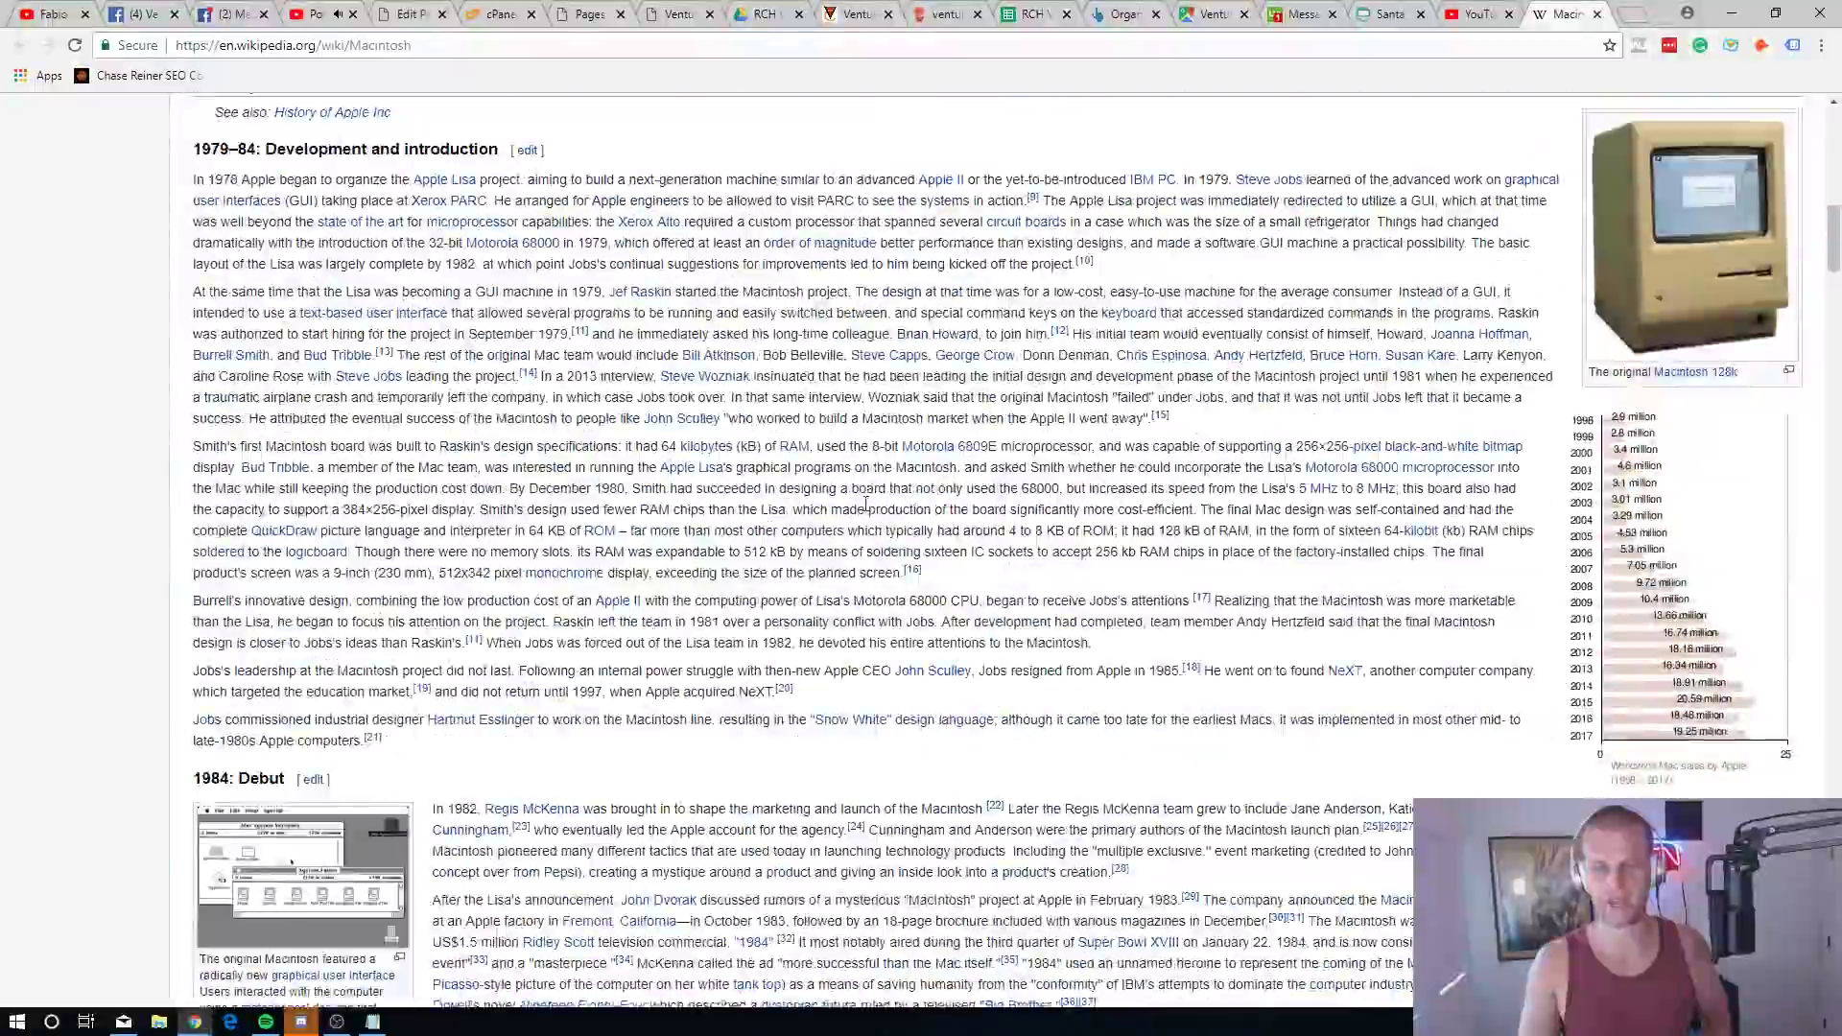
scroll(866, 503, up, 15)
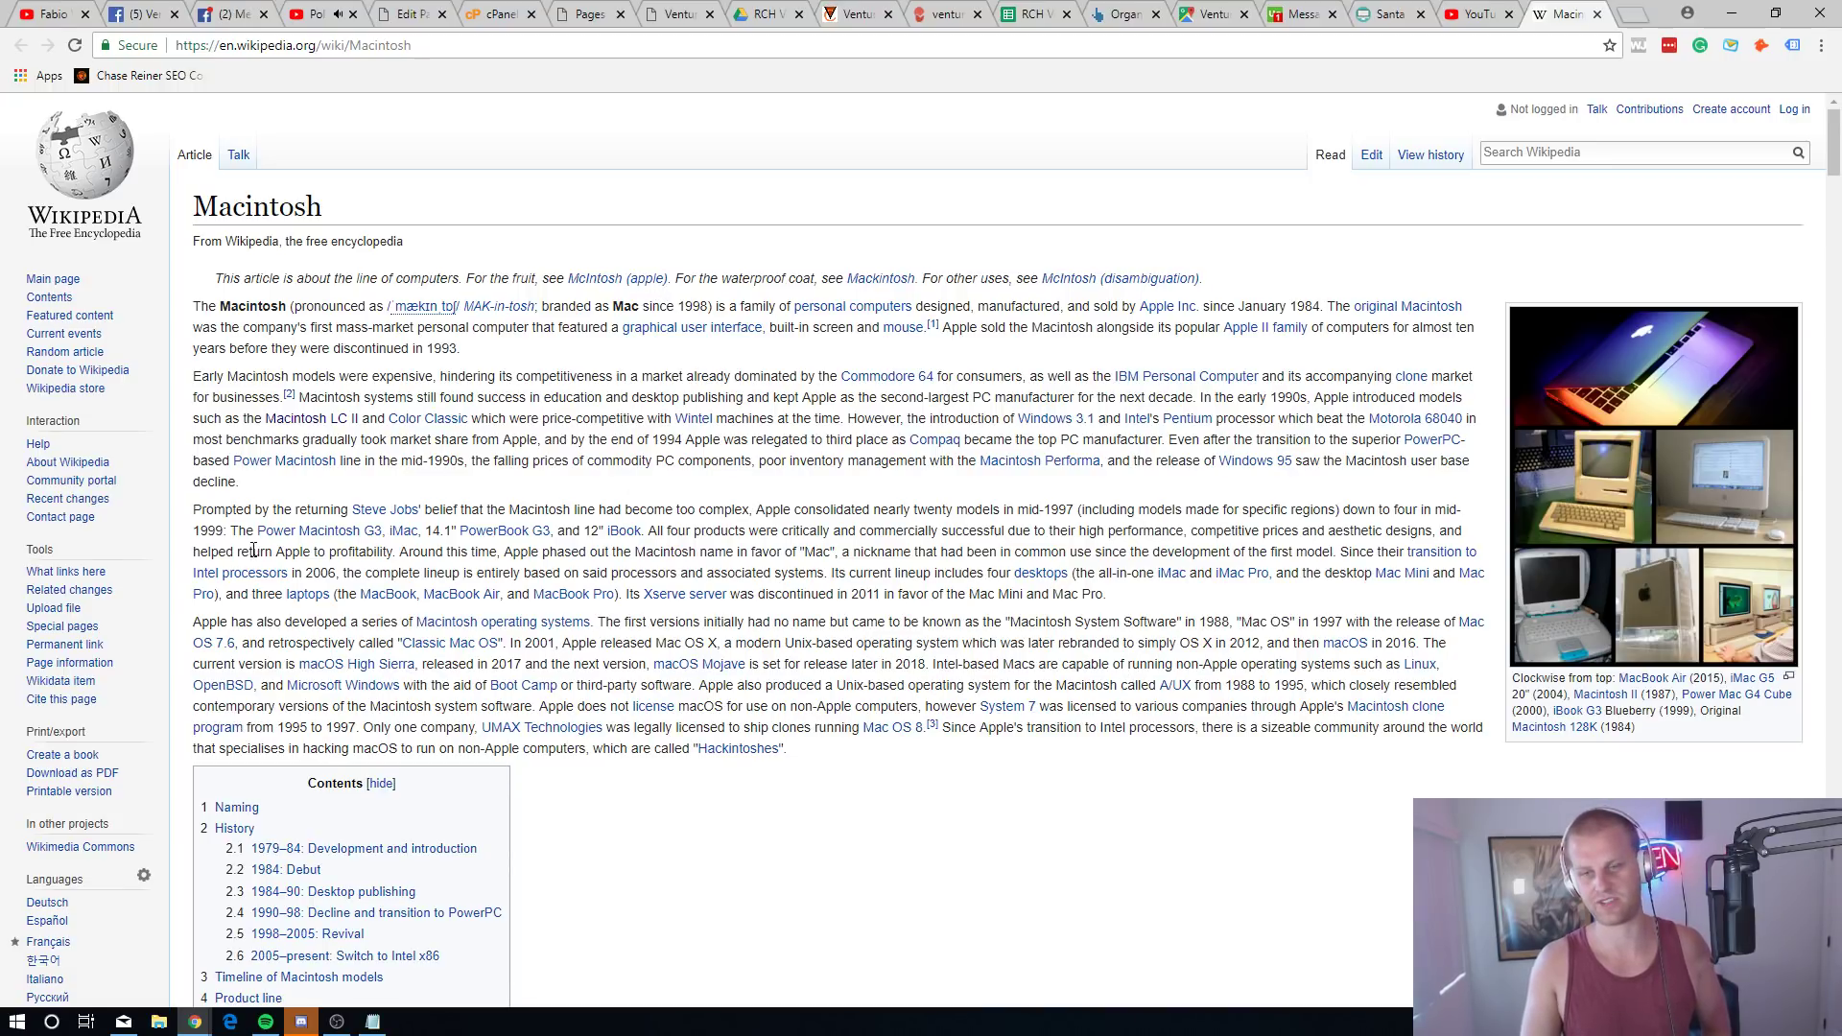
click(337, 1022)
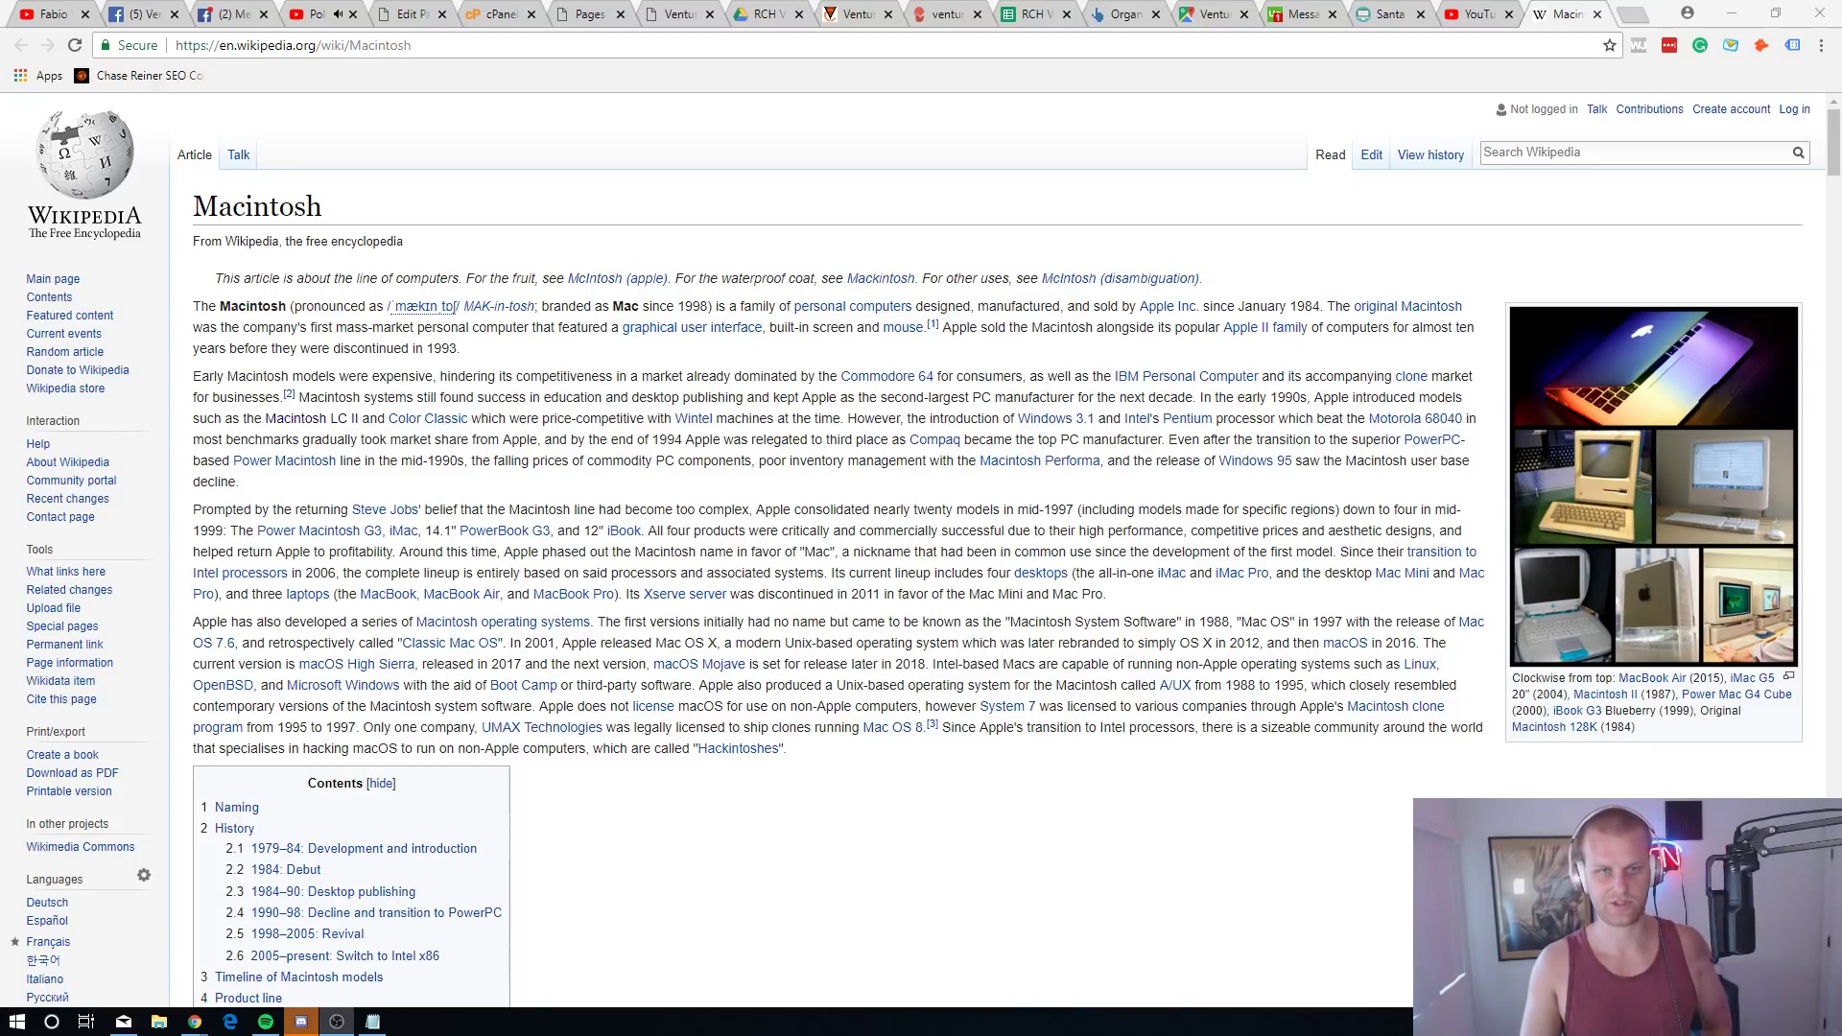
key(alt+Tab)
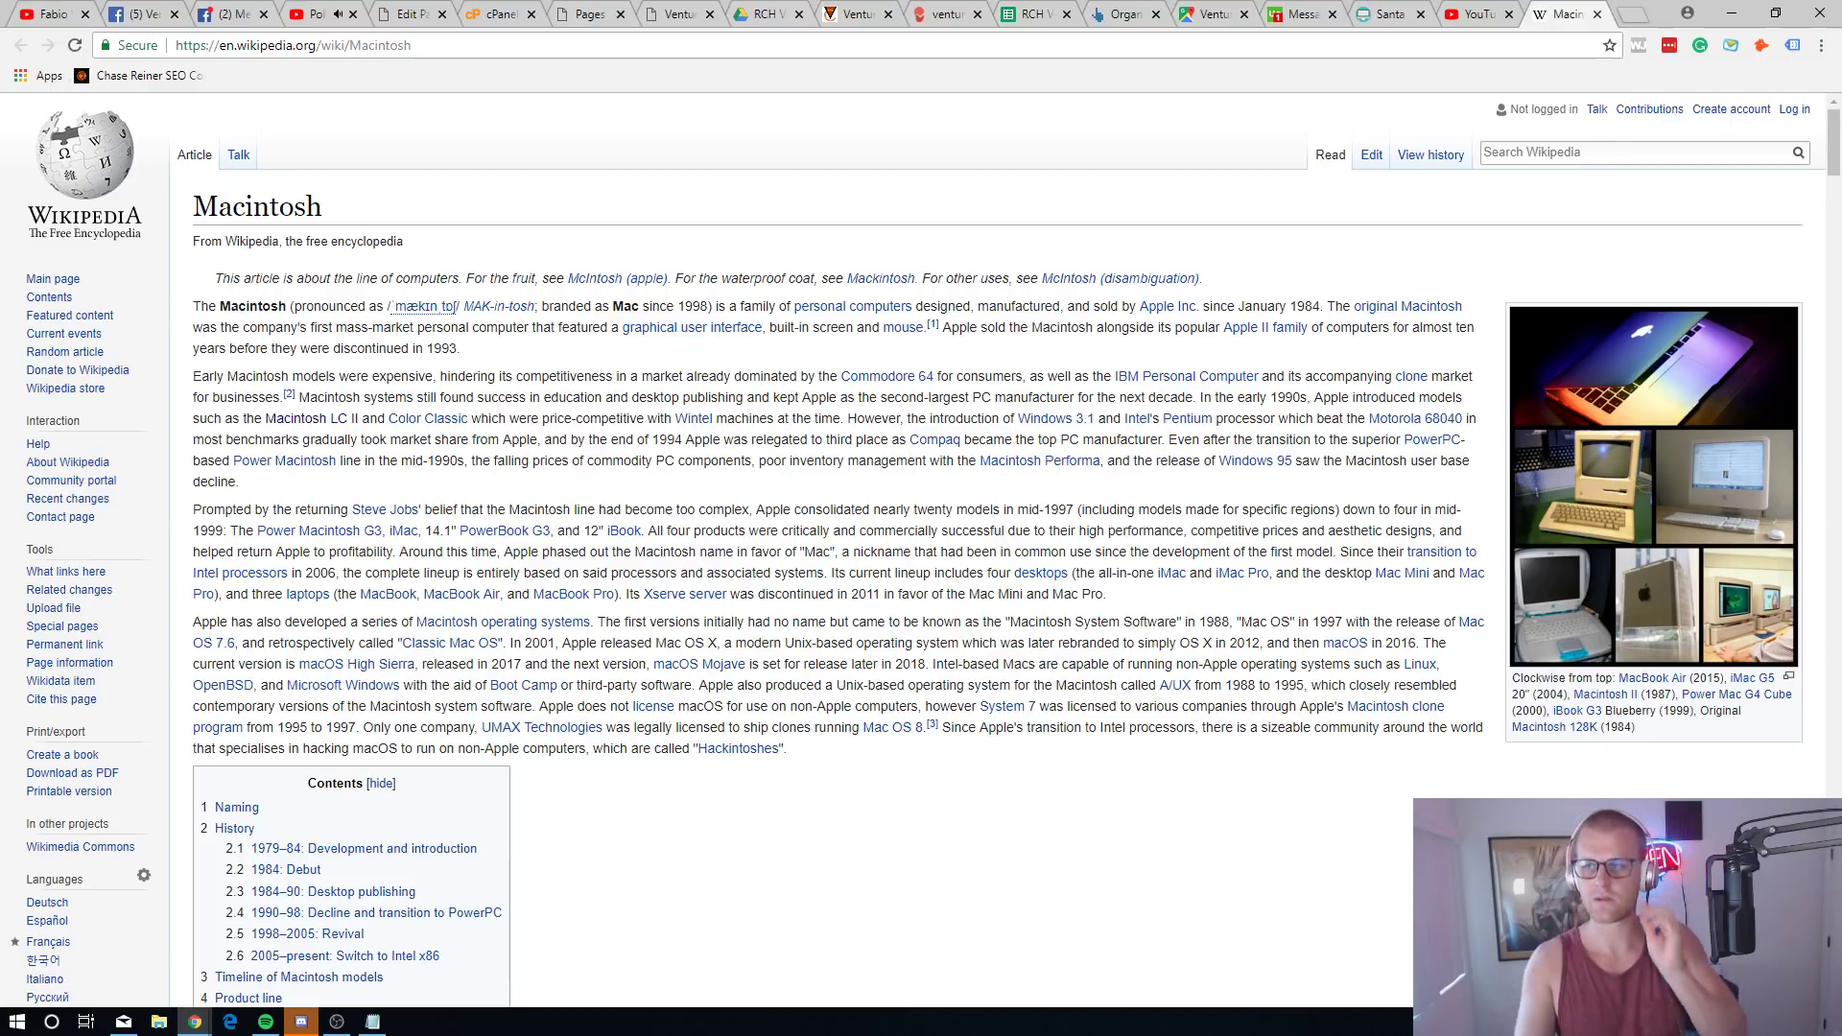
click(1497, 14)
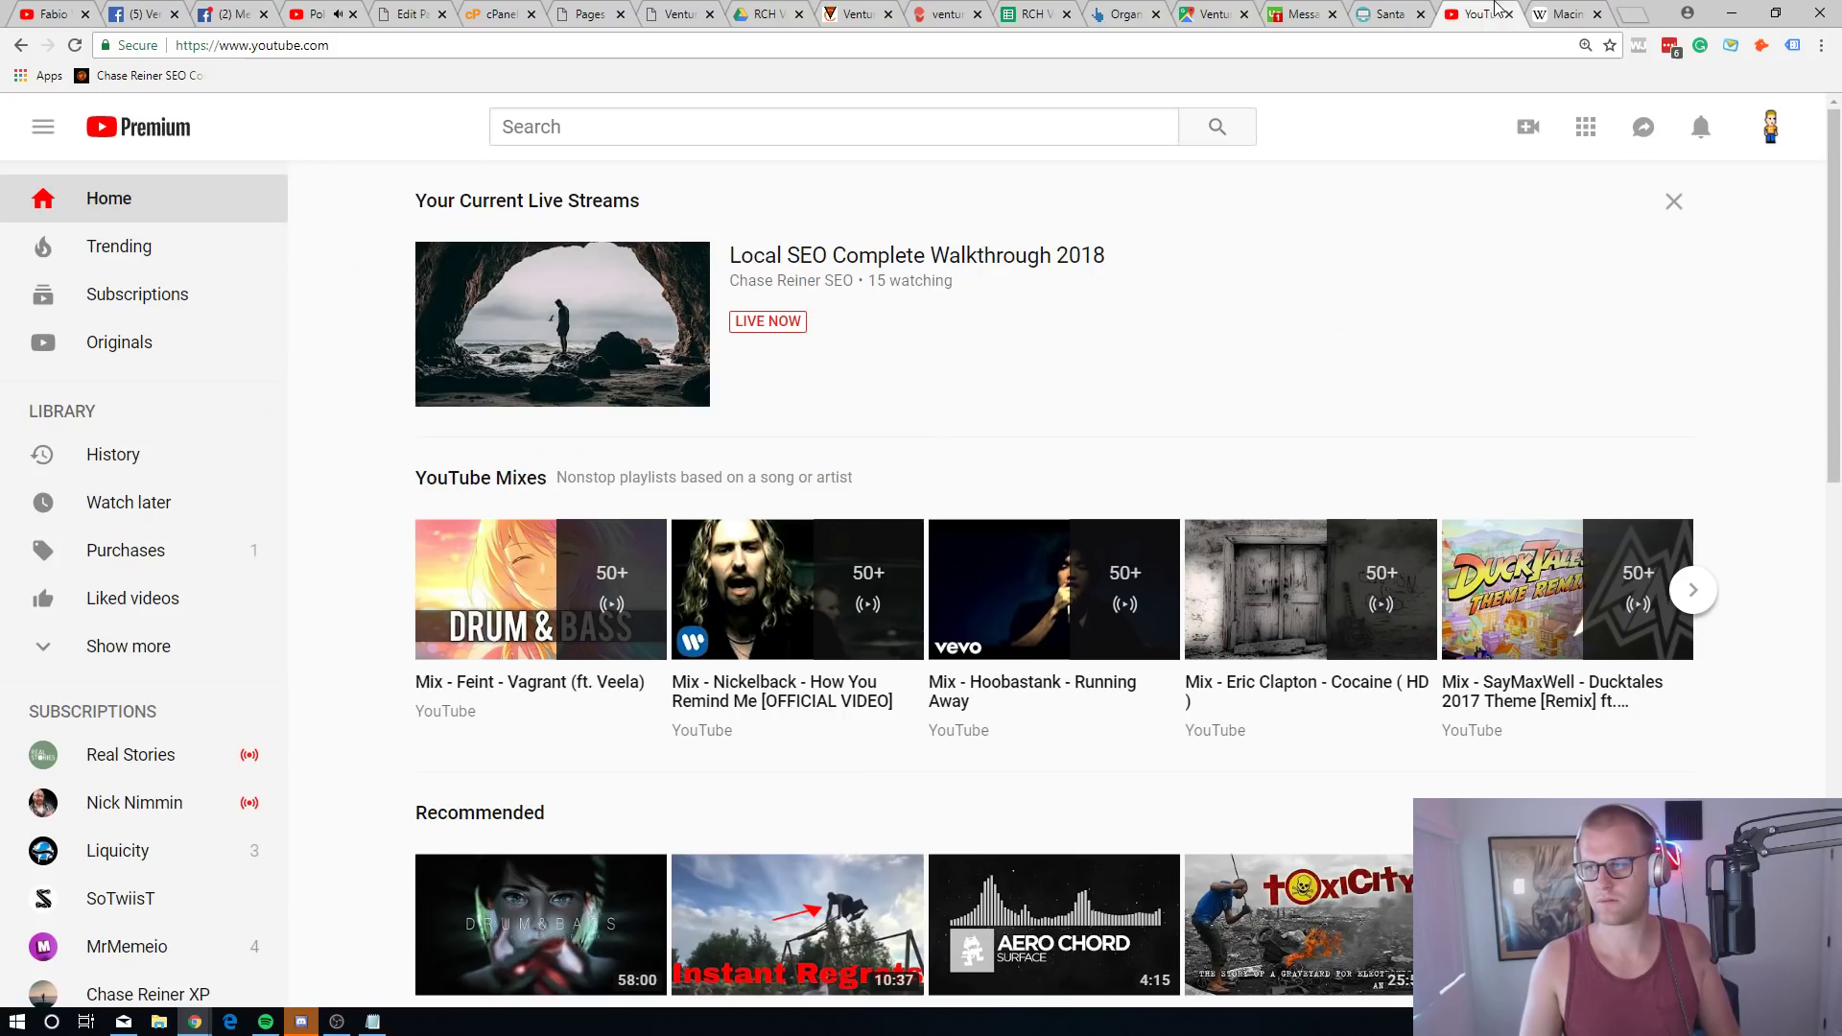
click(1531, 128)
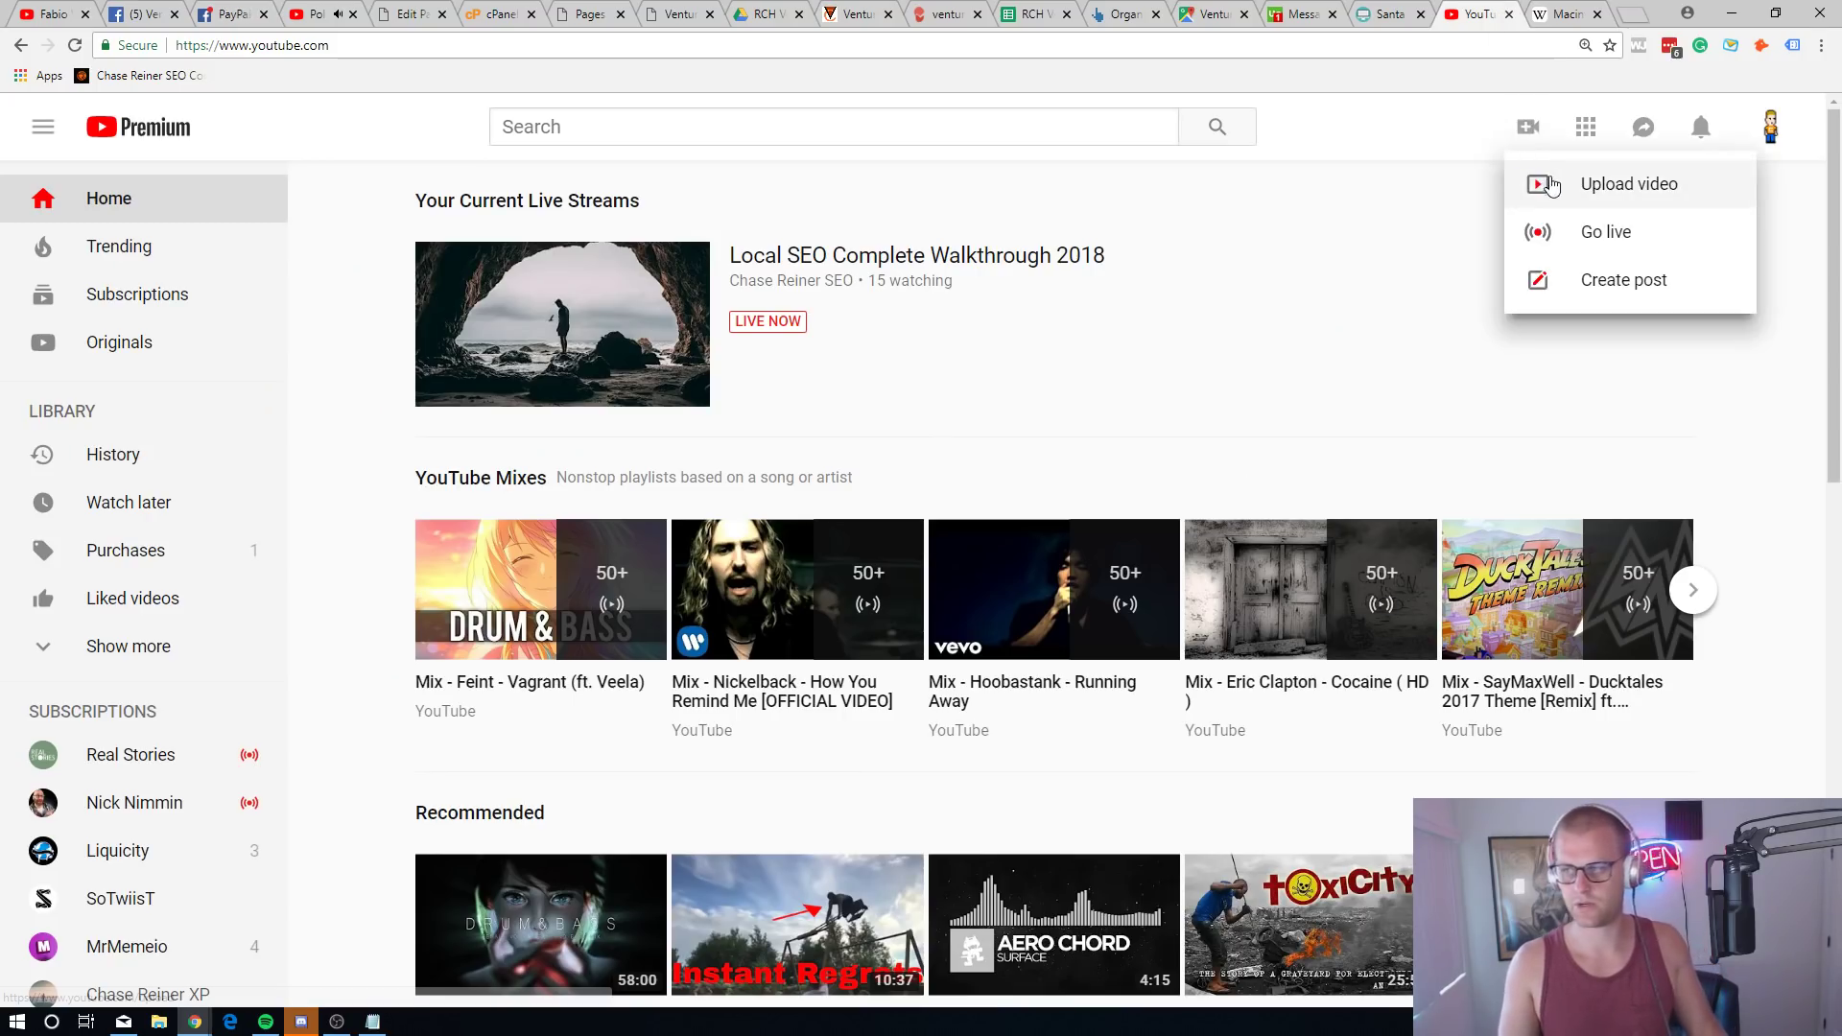
click(1526, 183)
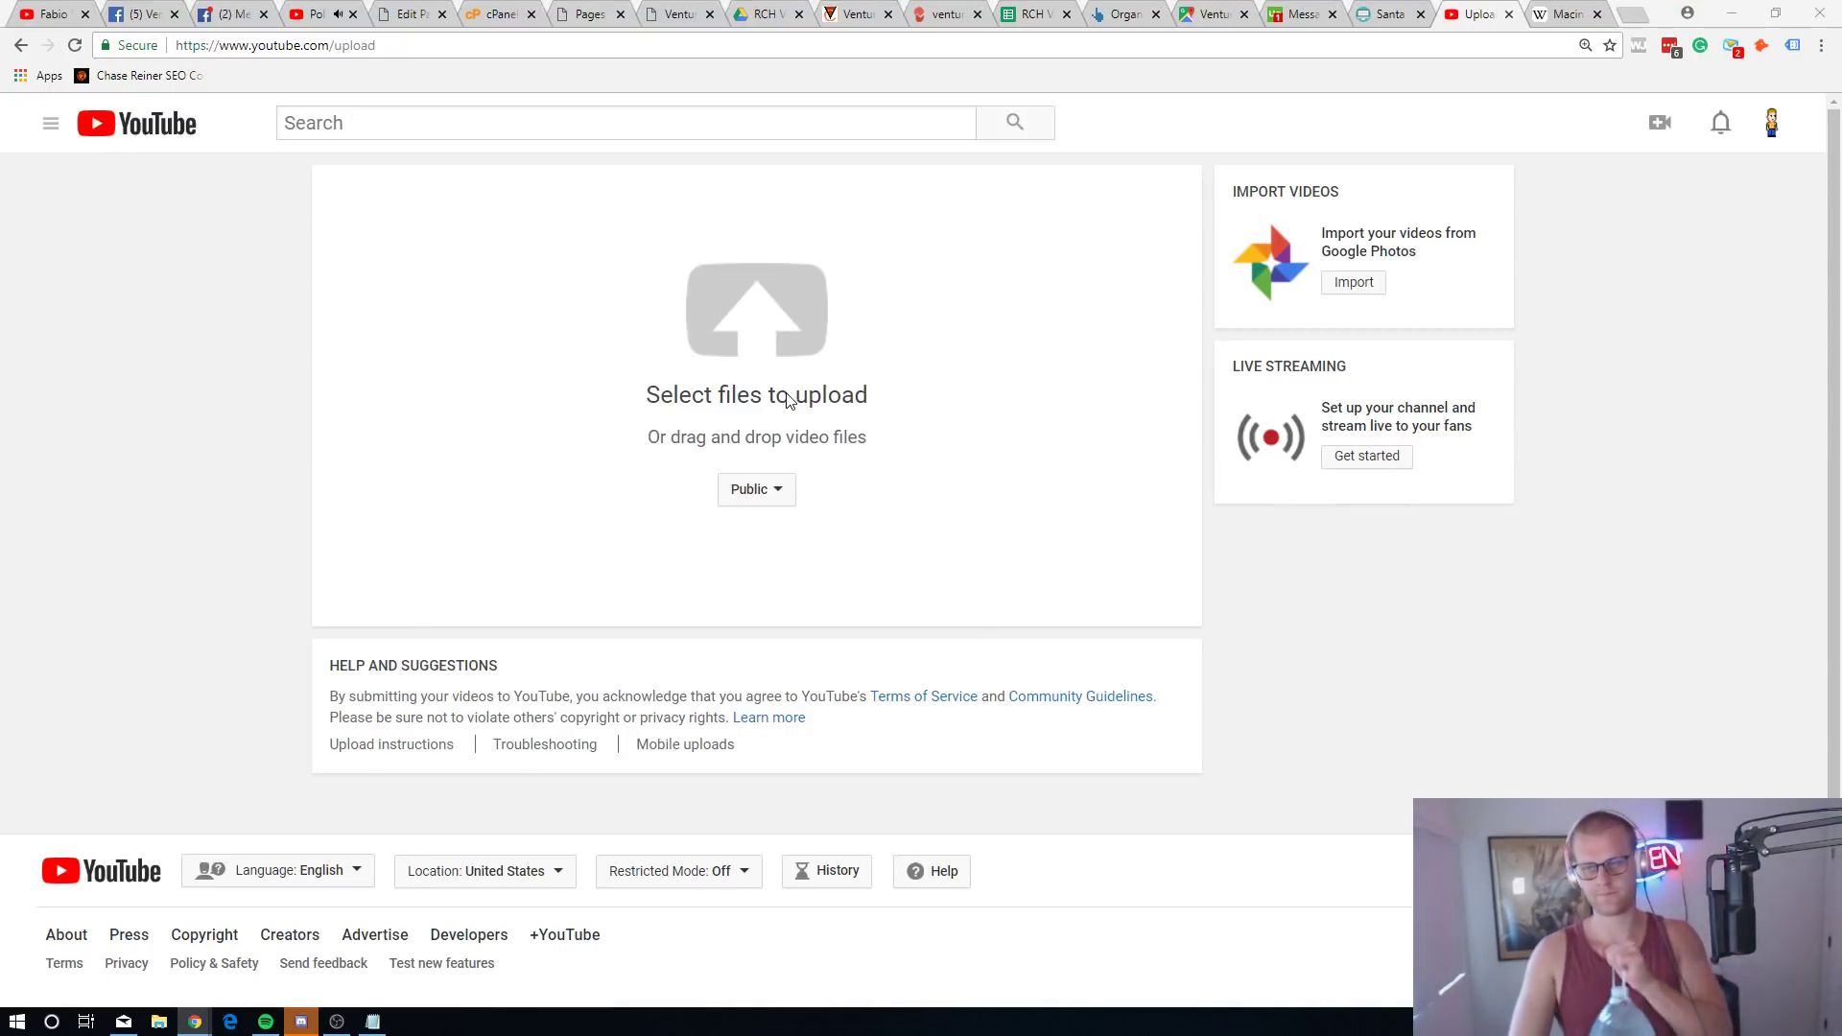
click(791, 399)
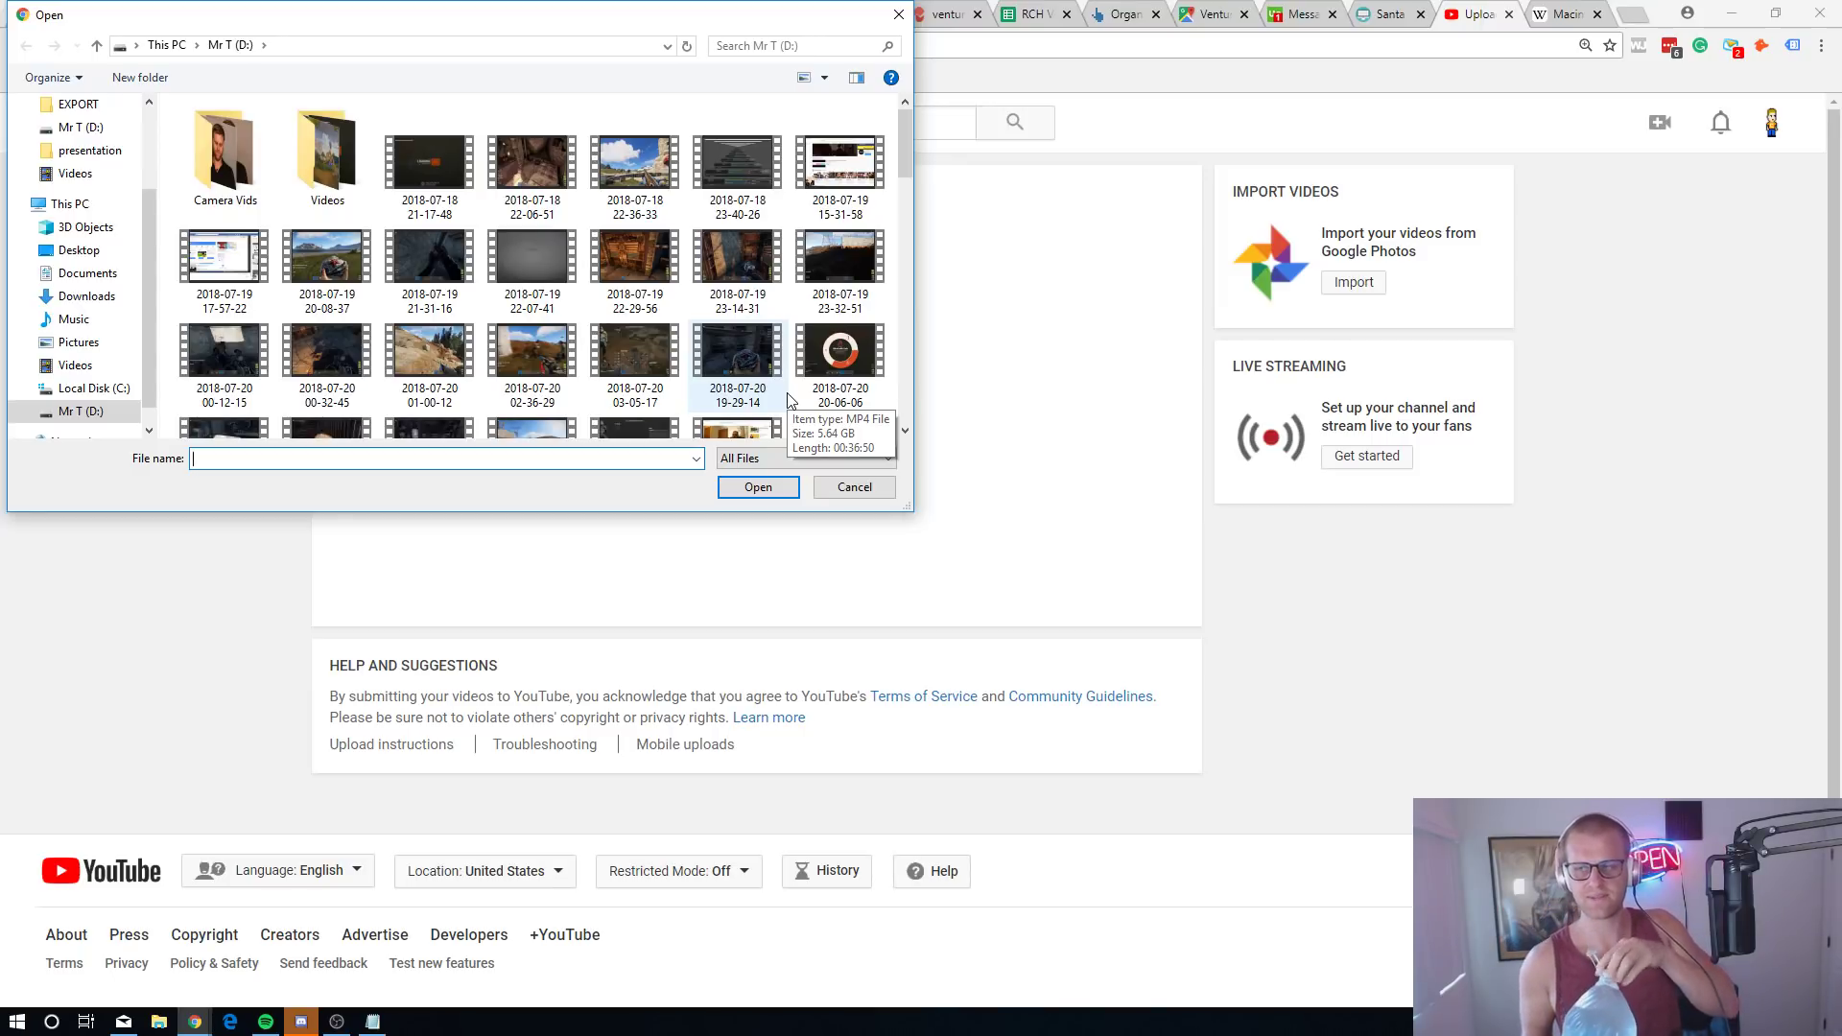
scroll(791, 398, down, 10)
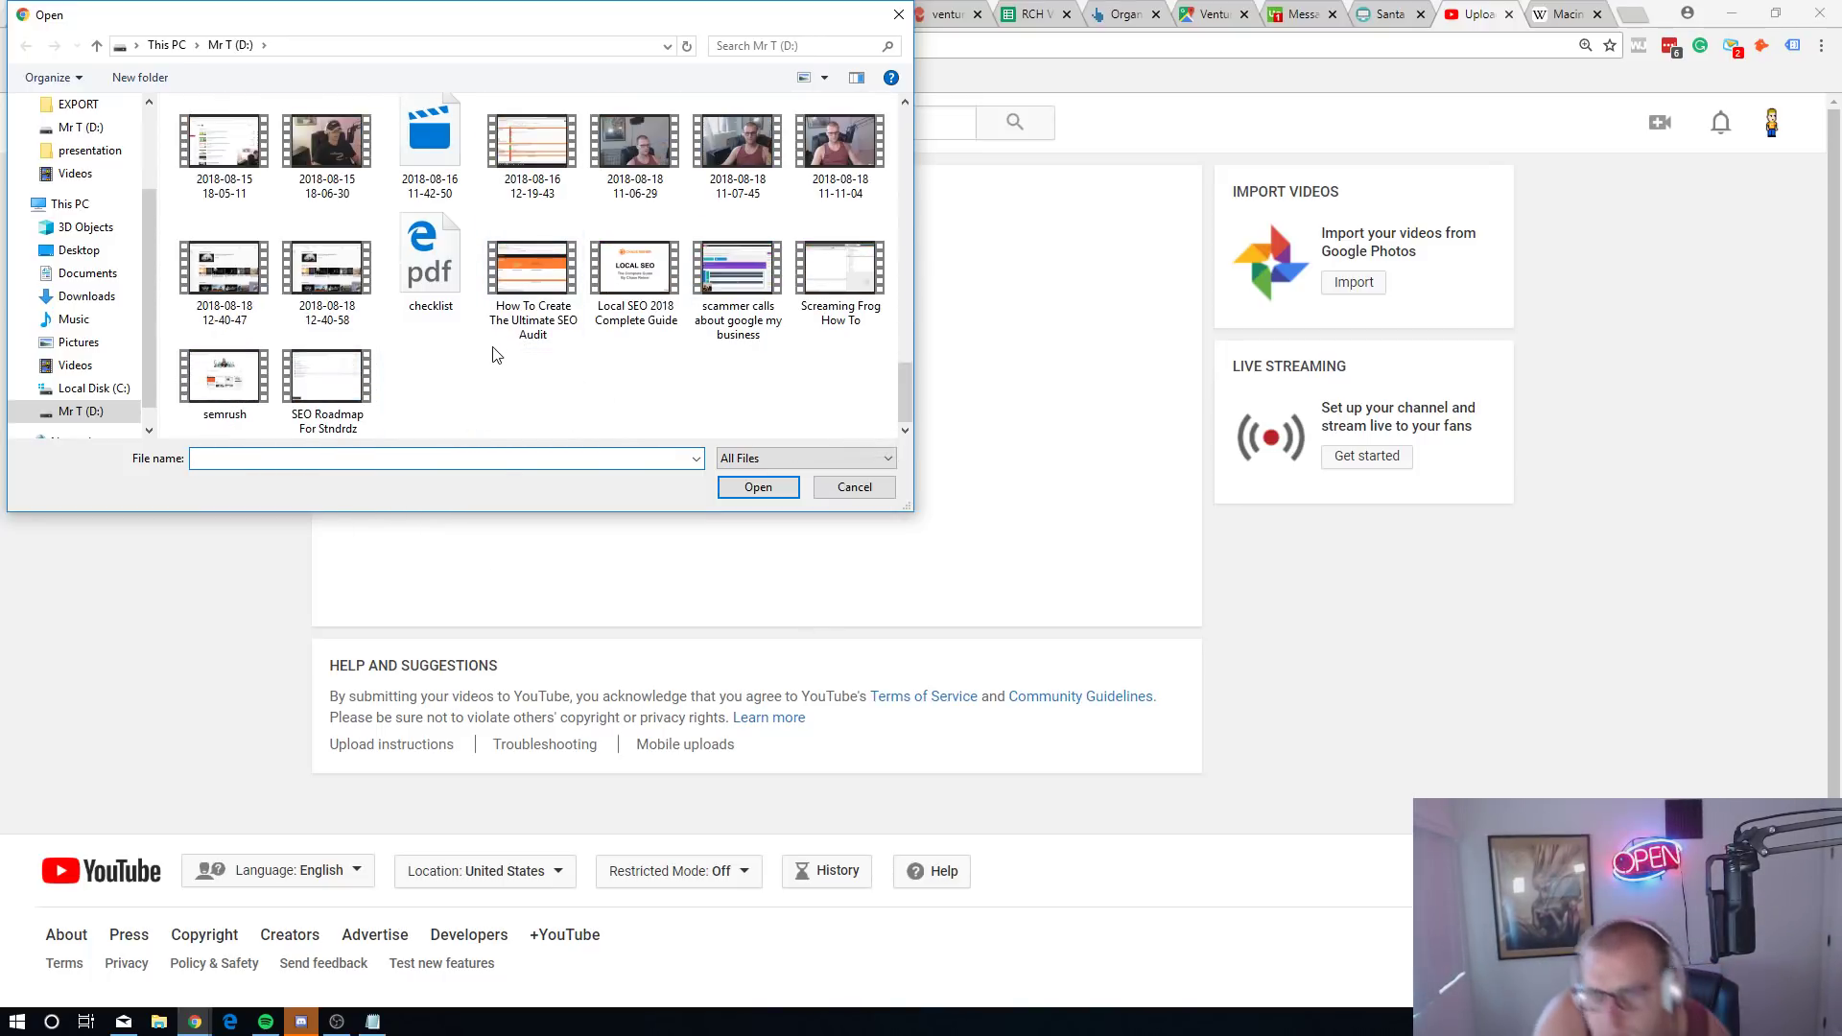
click(367, 275)
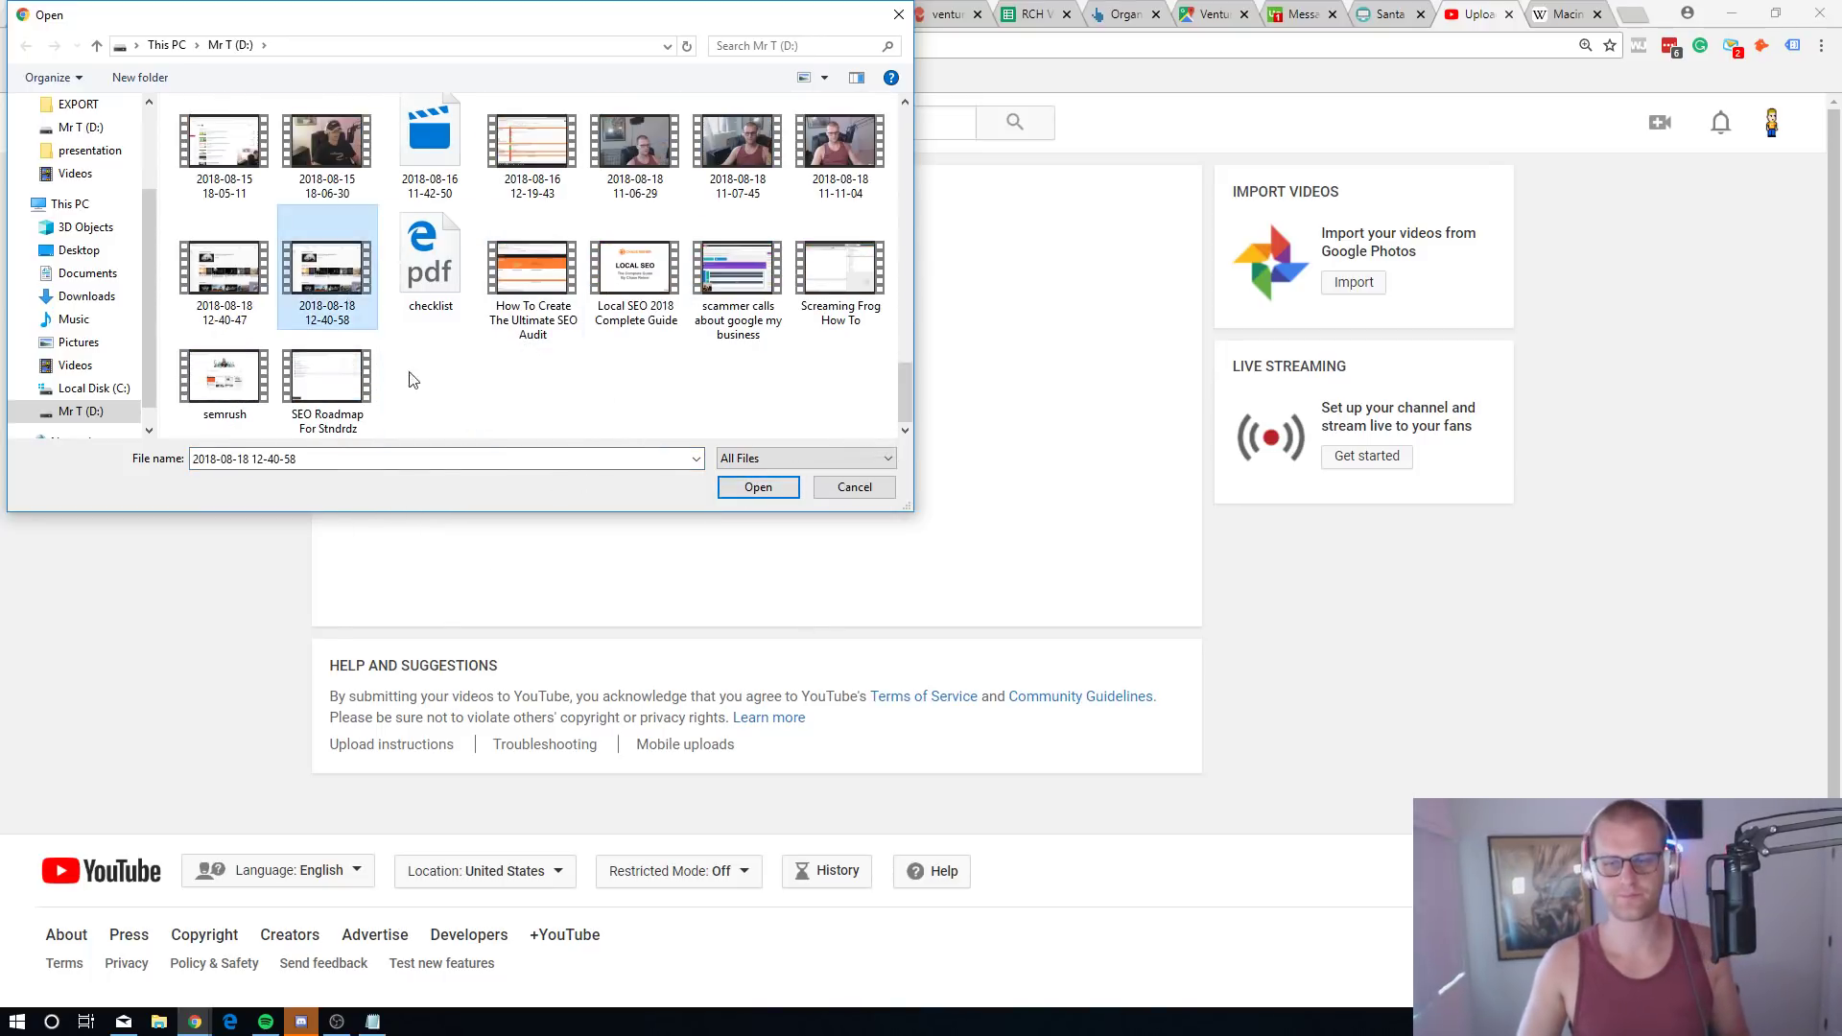
right_click(339, 280)
click(424, 322)
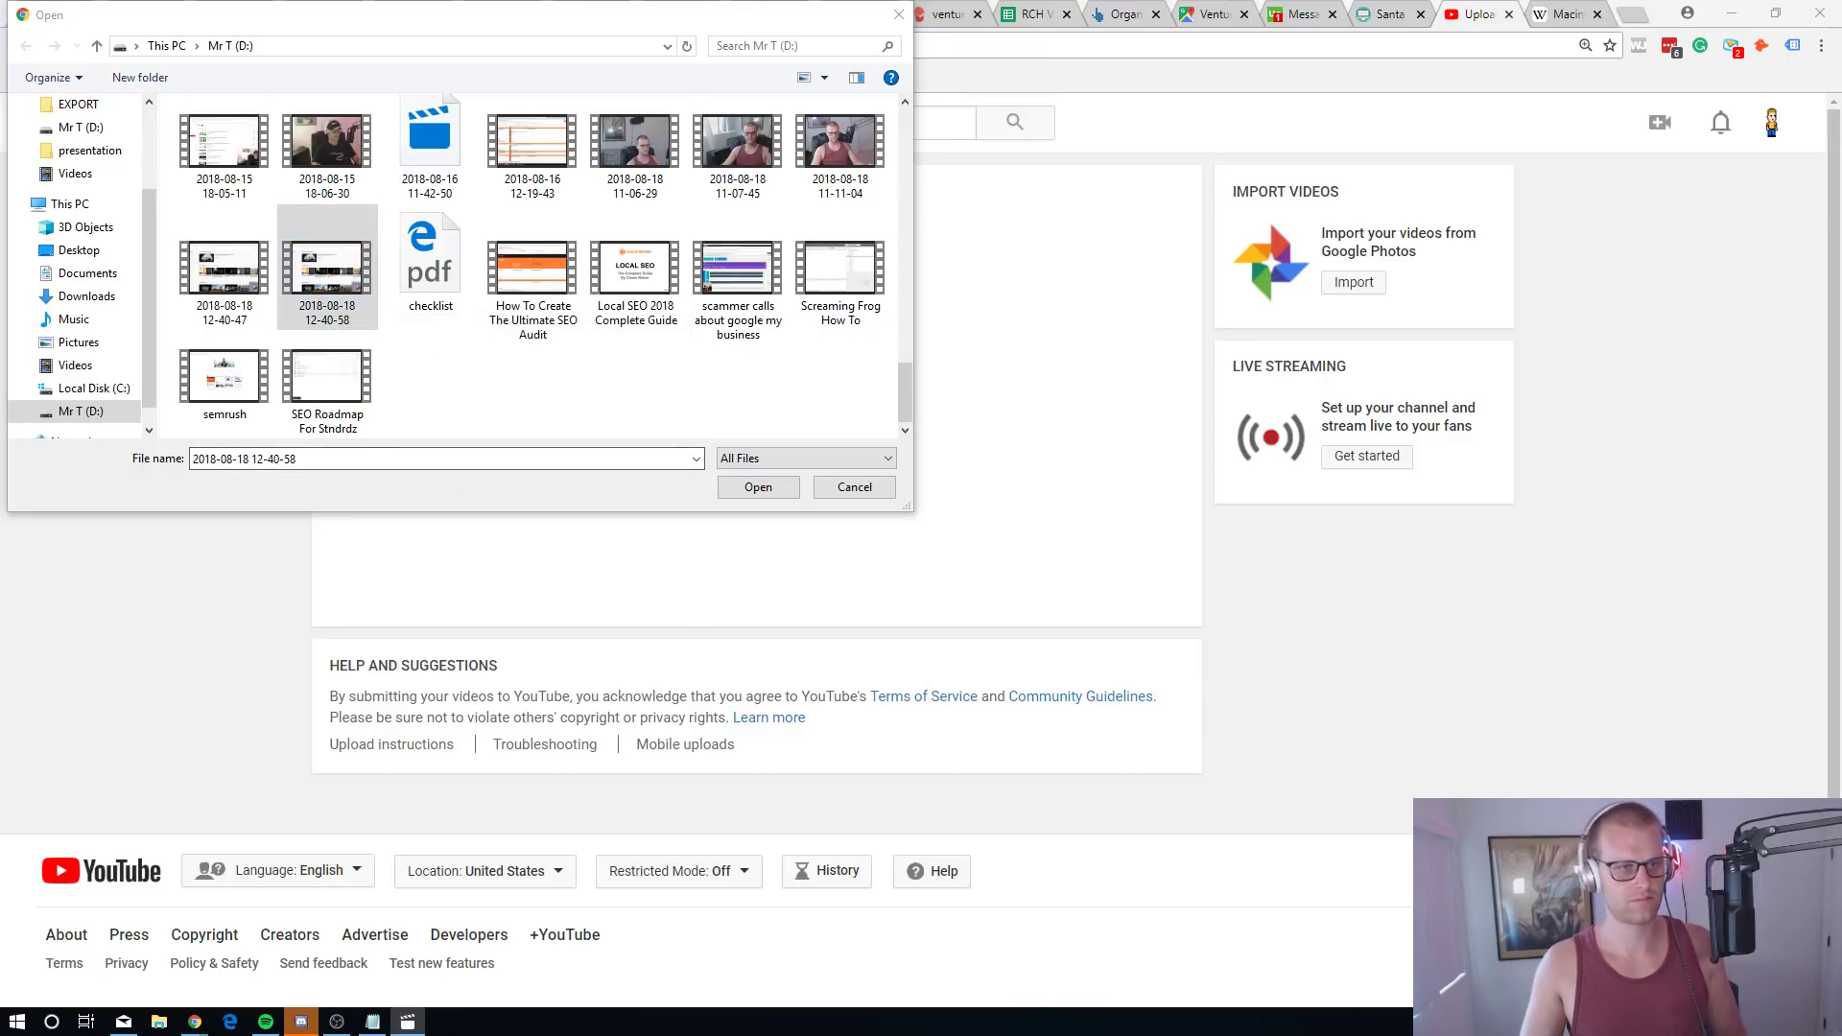
double_click(325, 257)
Replace the default title with 'How To Make a Local Page Rank When Doing SEO' and save
click(675, 362)
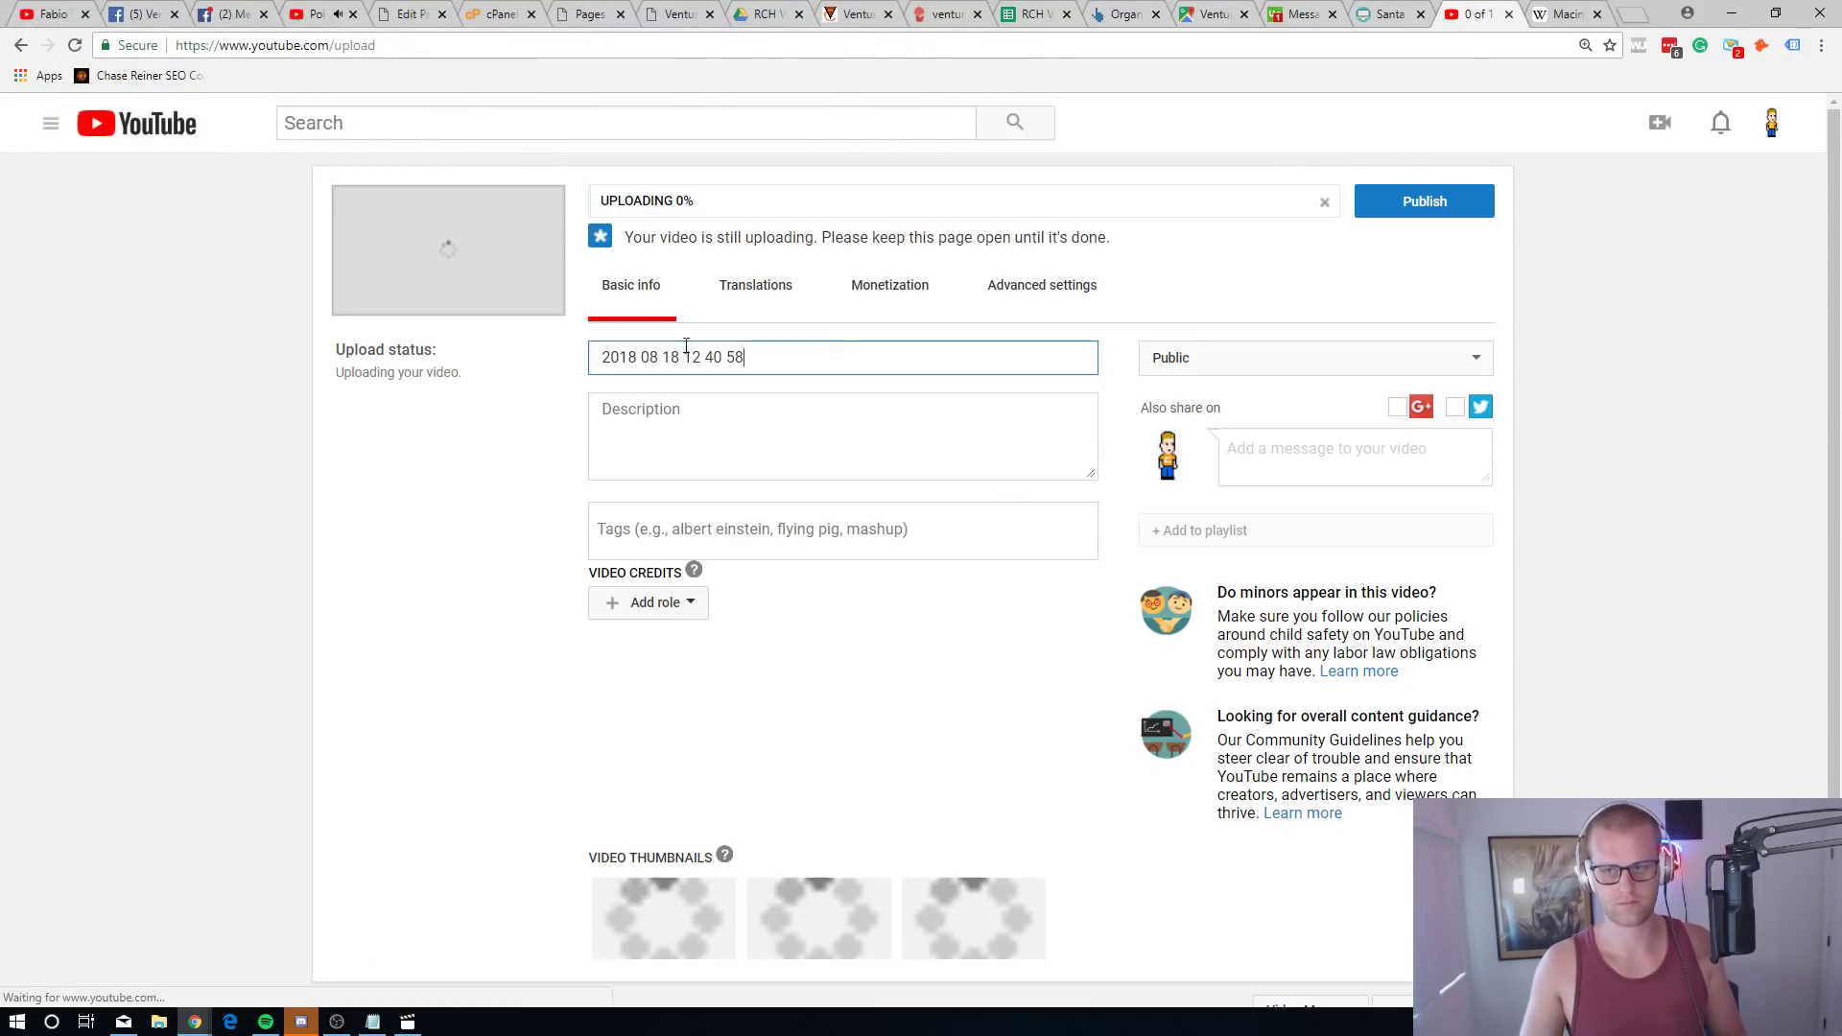
key(ctrl+a)
text(How T)
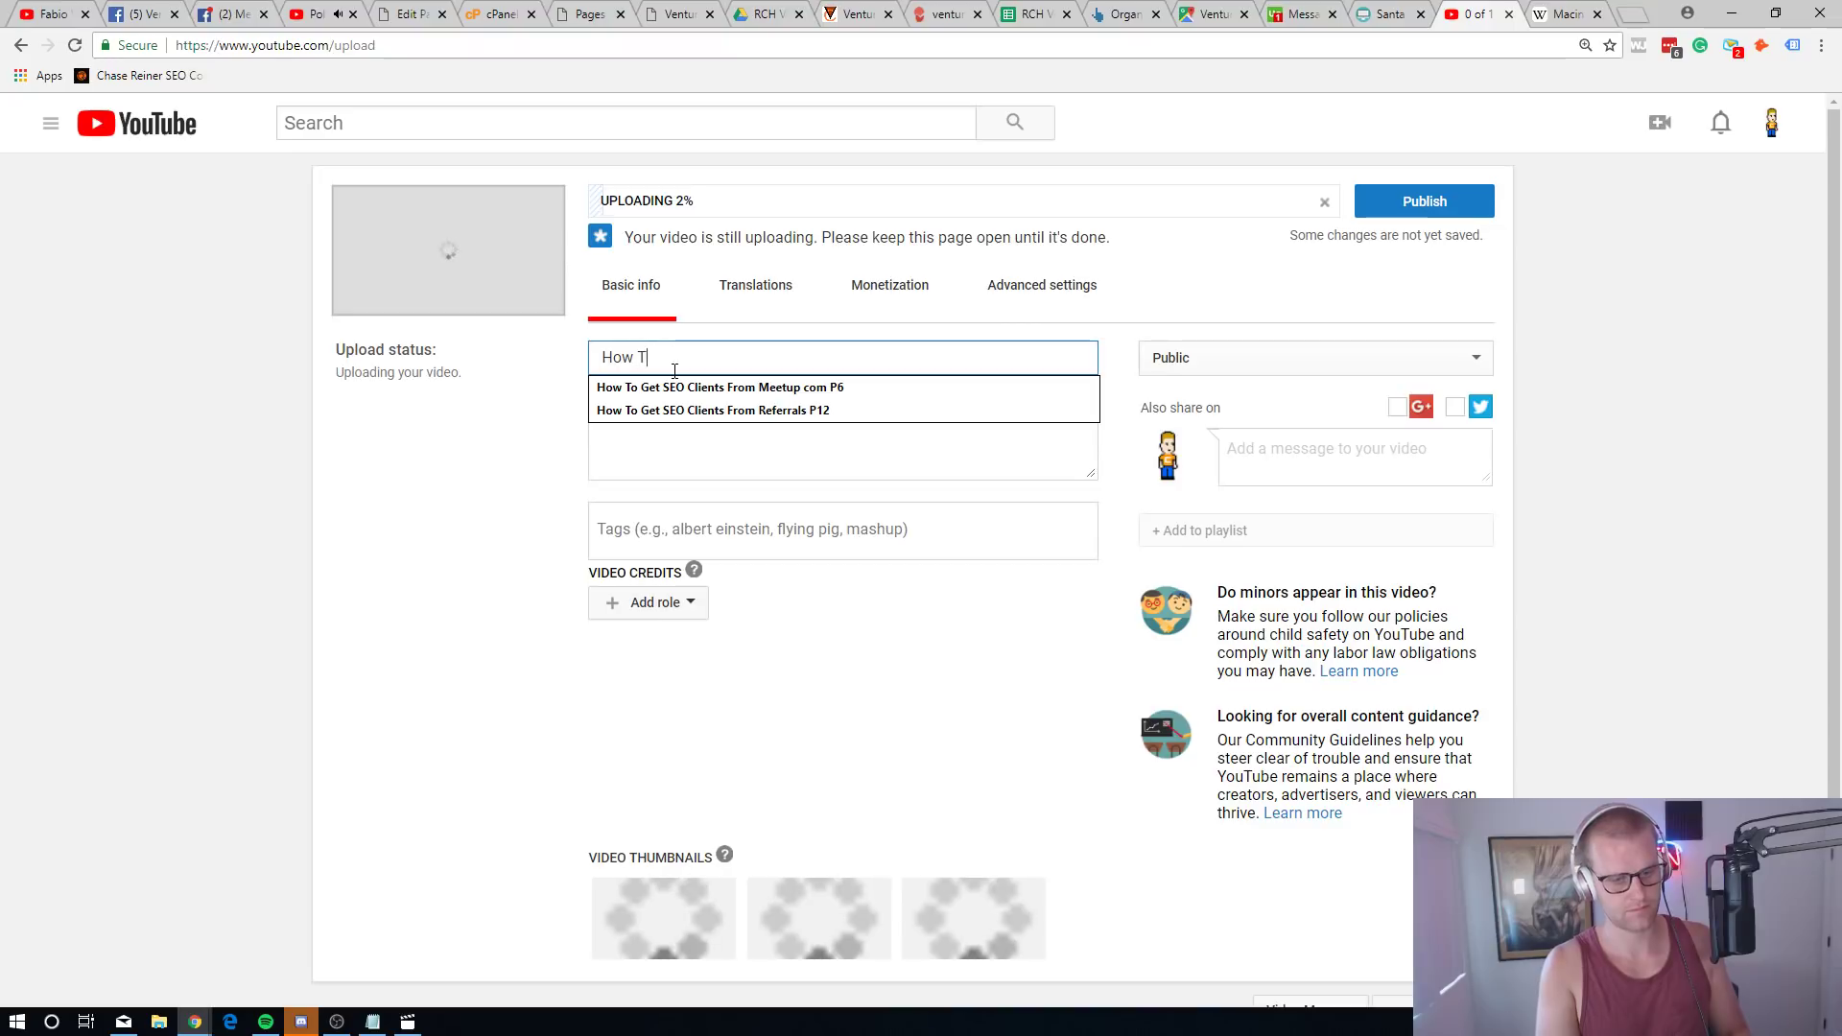
text(o Make a Loc)
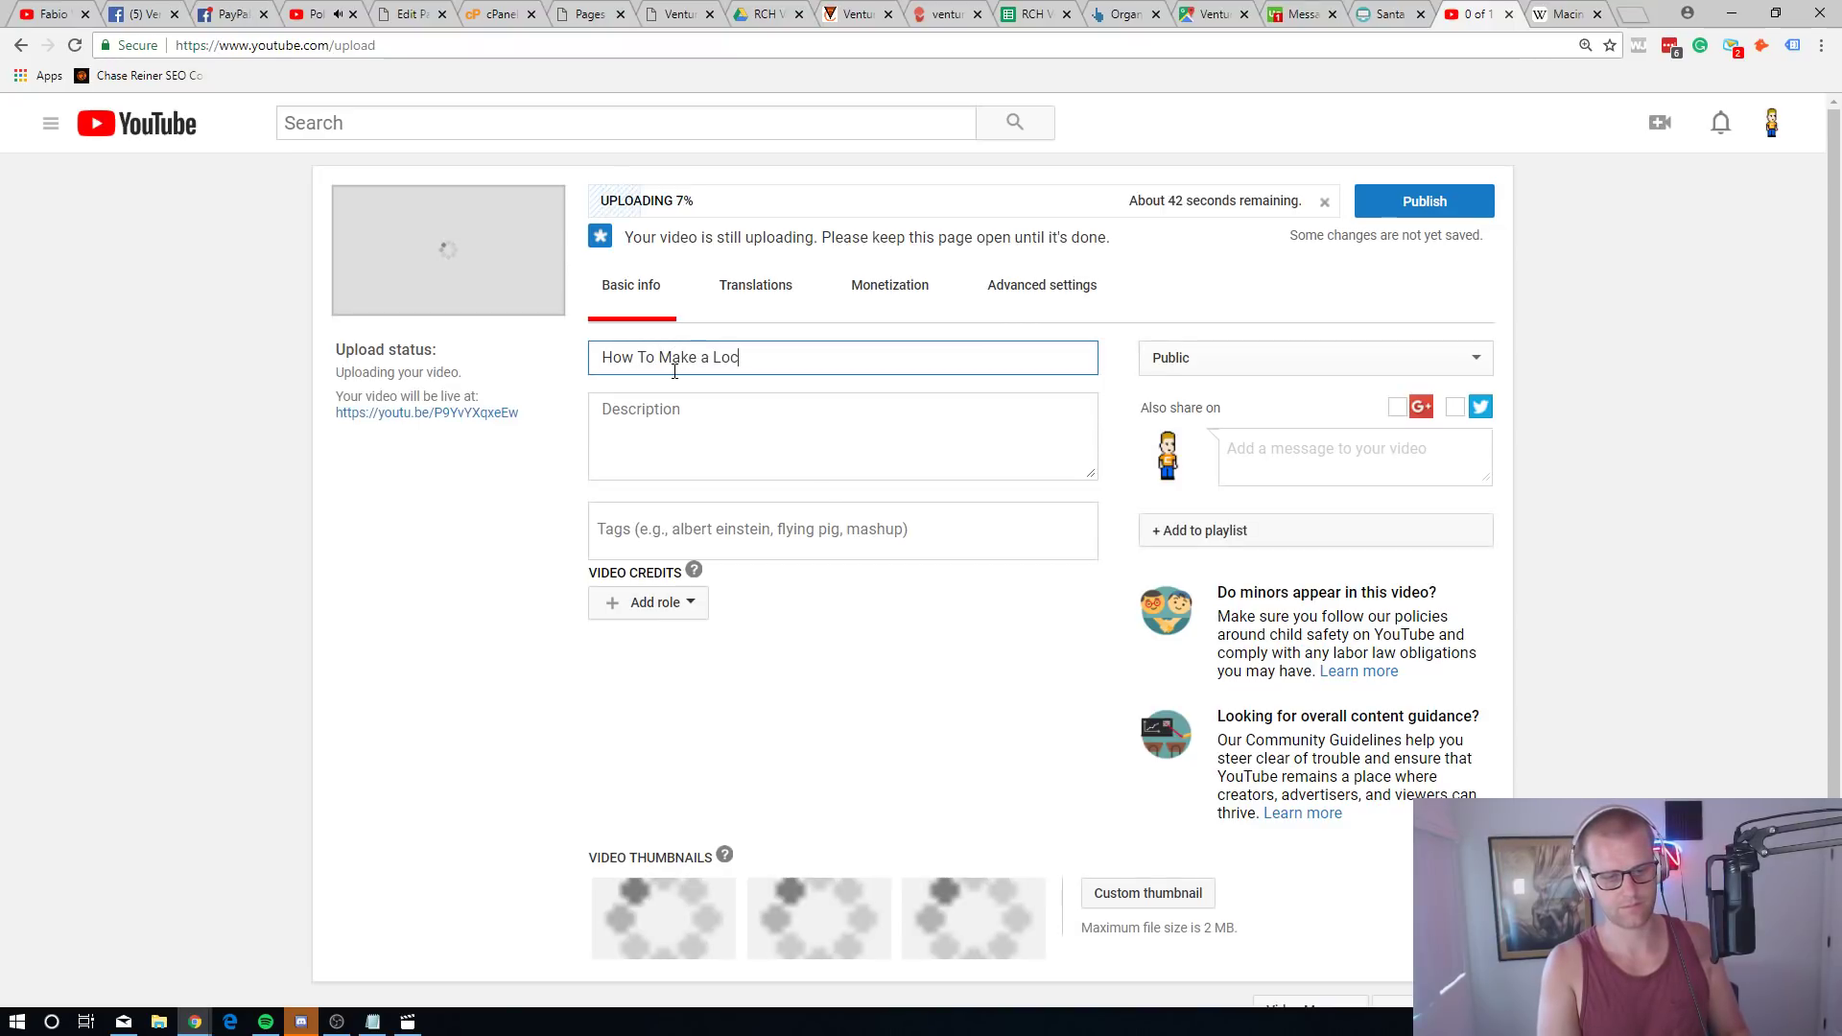
text(al Page For SEO)
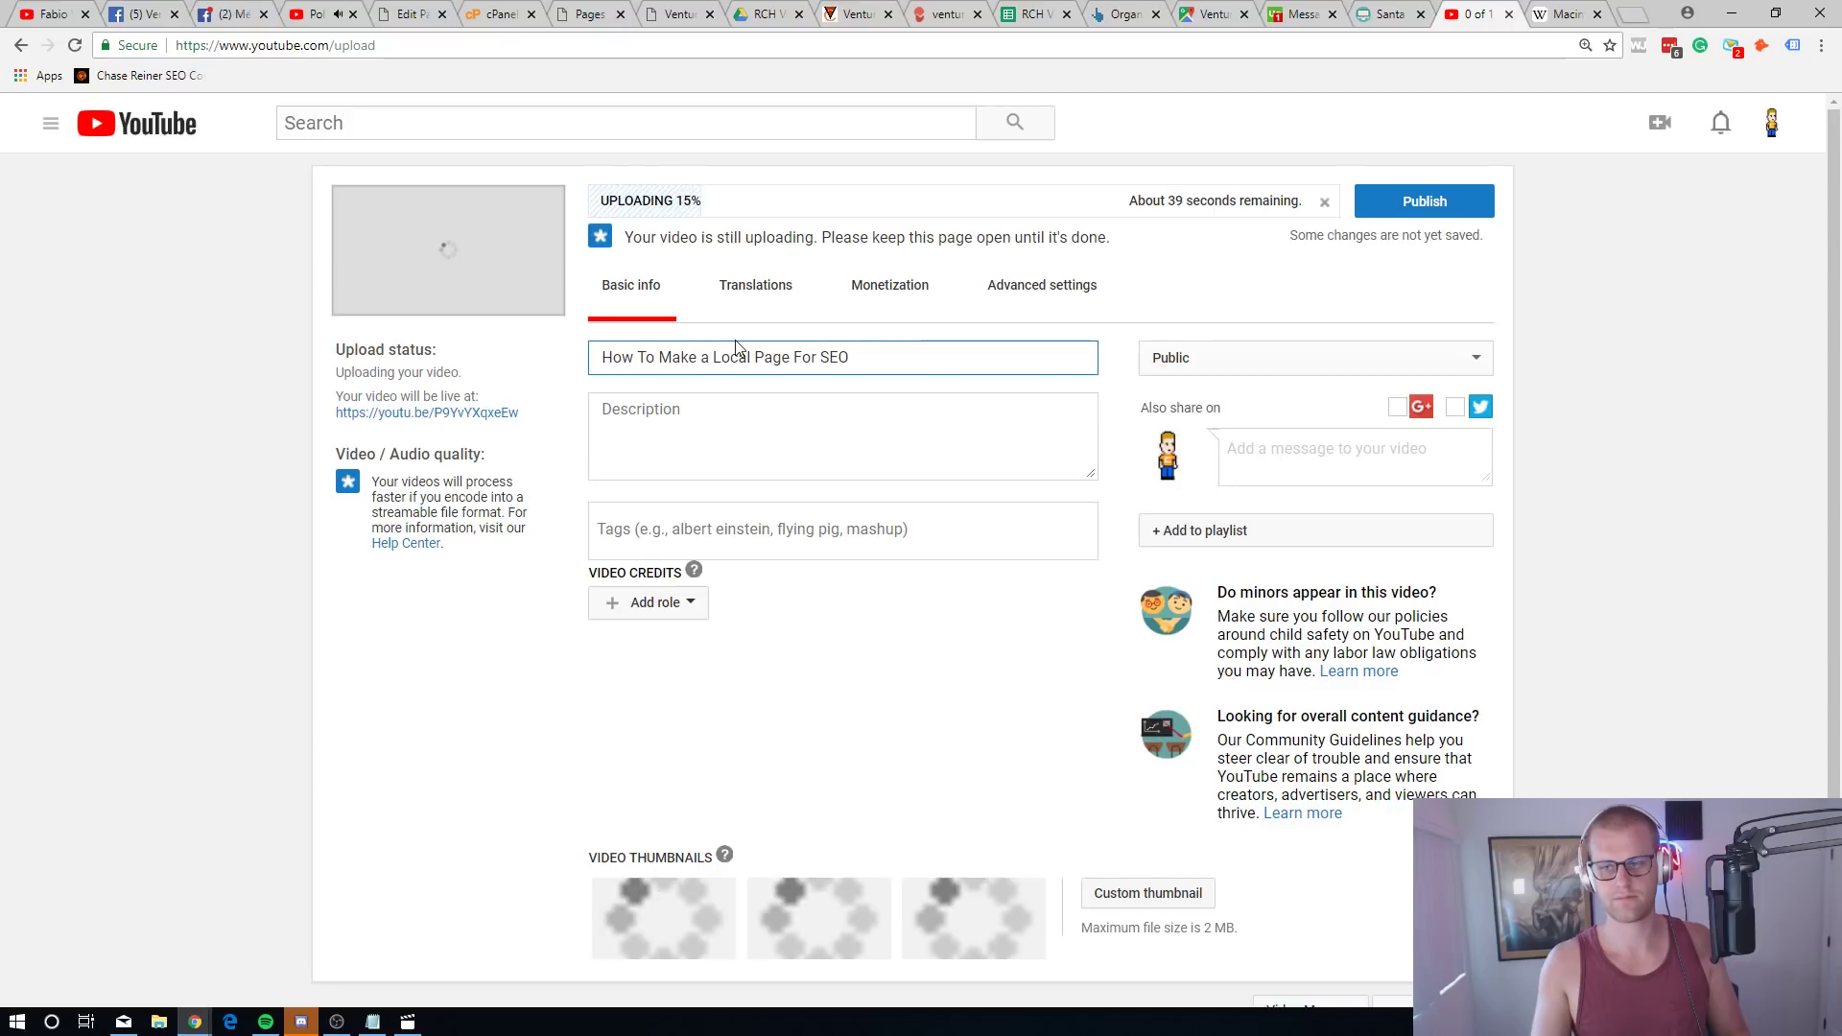
click(791, 357)
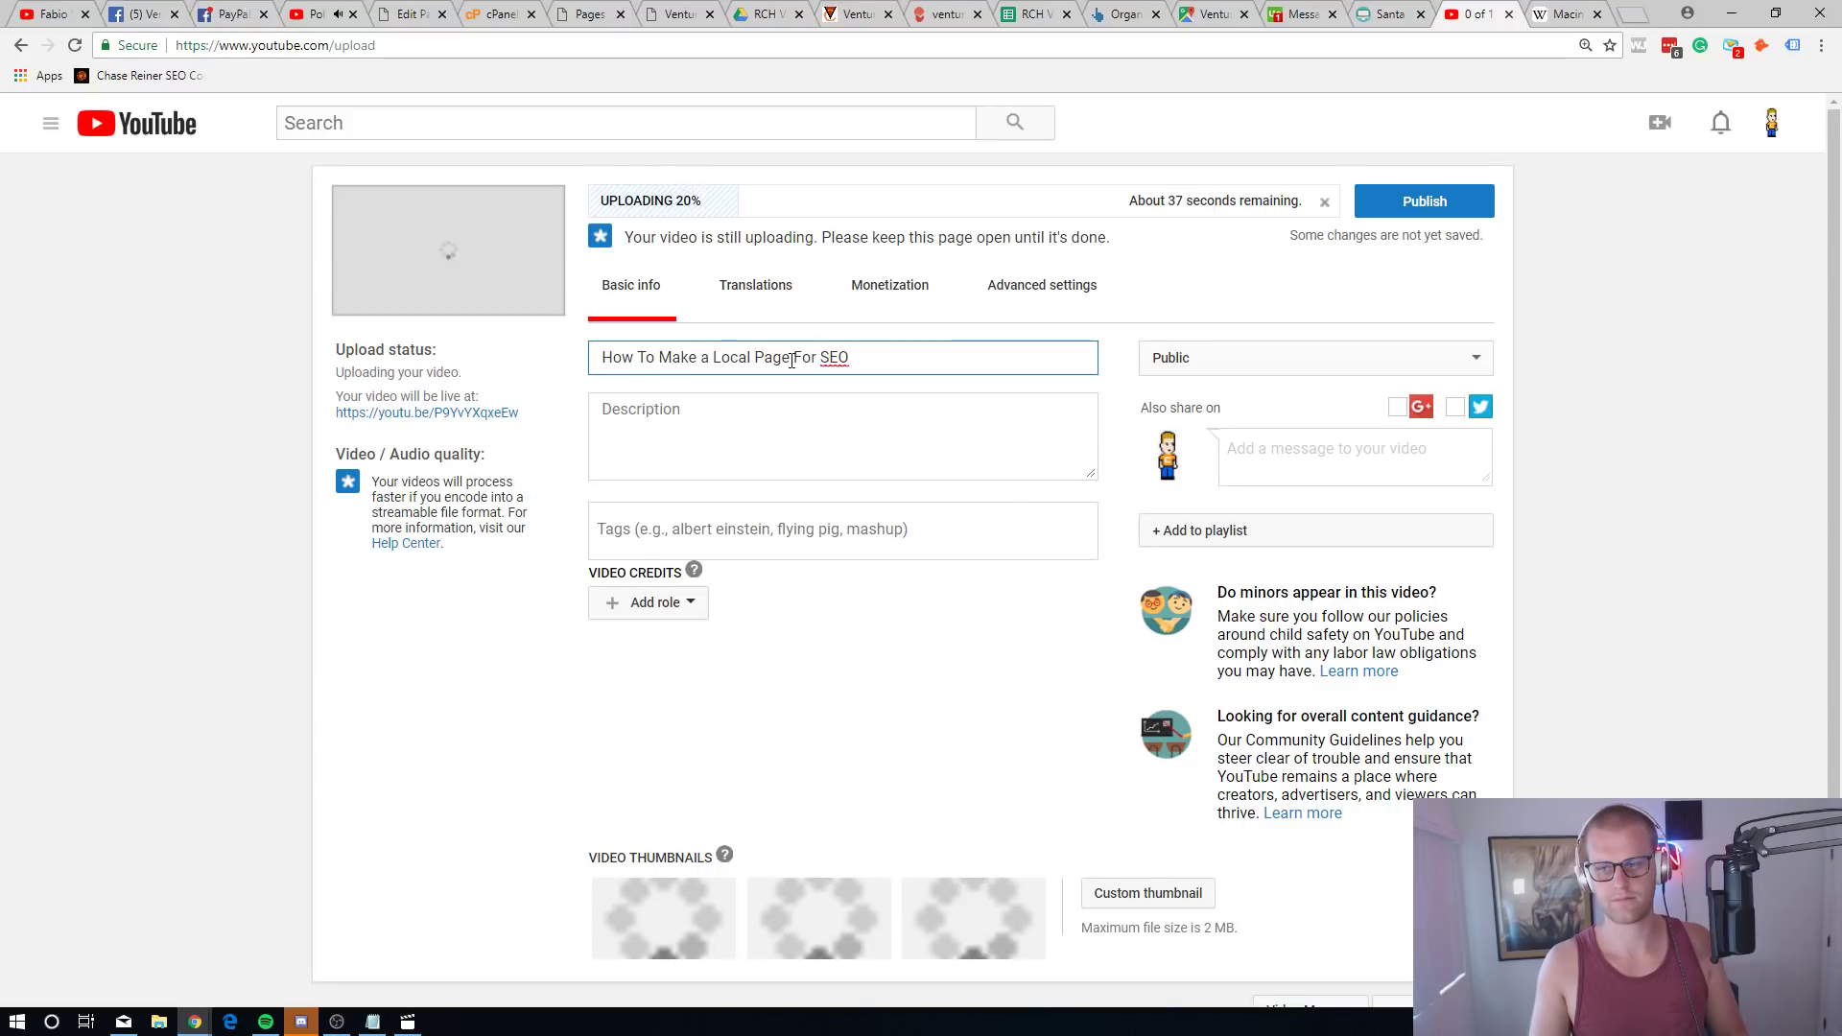
text(Rank)
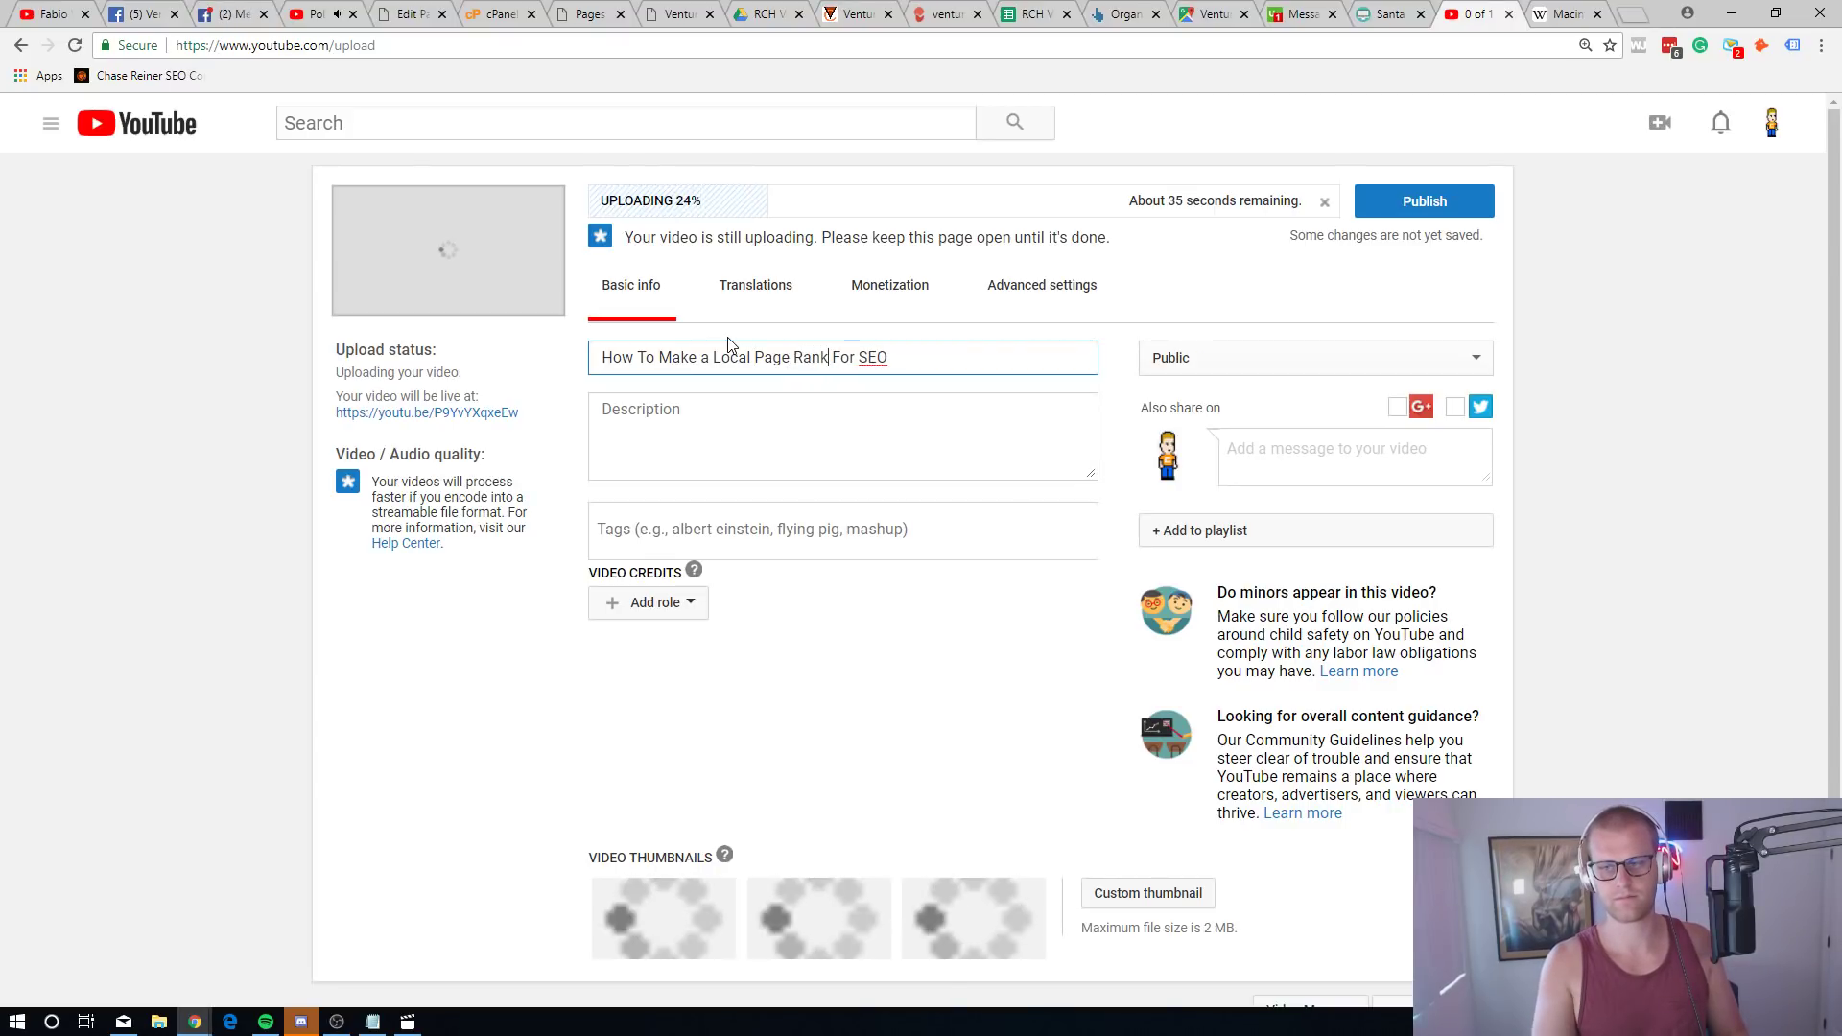
drag(912, 355, 831, 357)
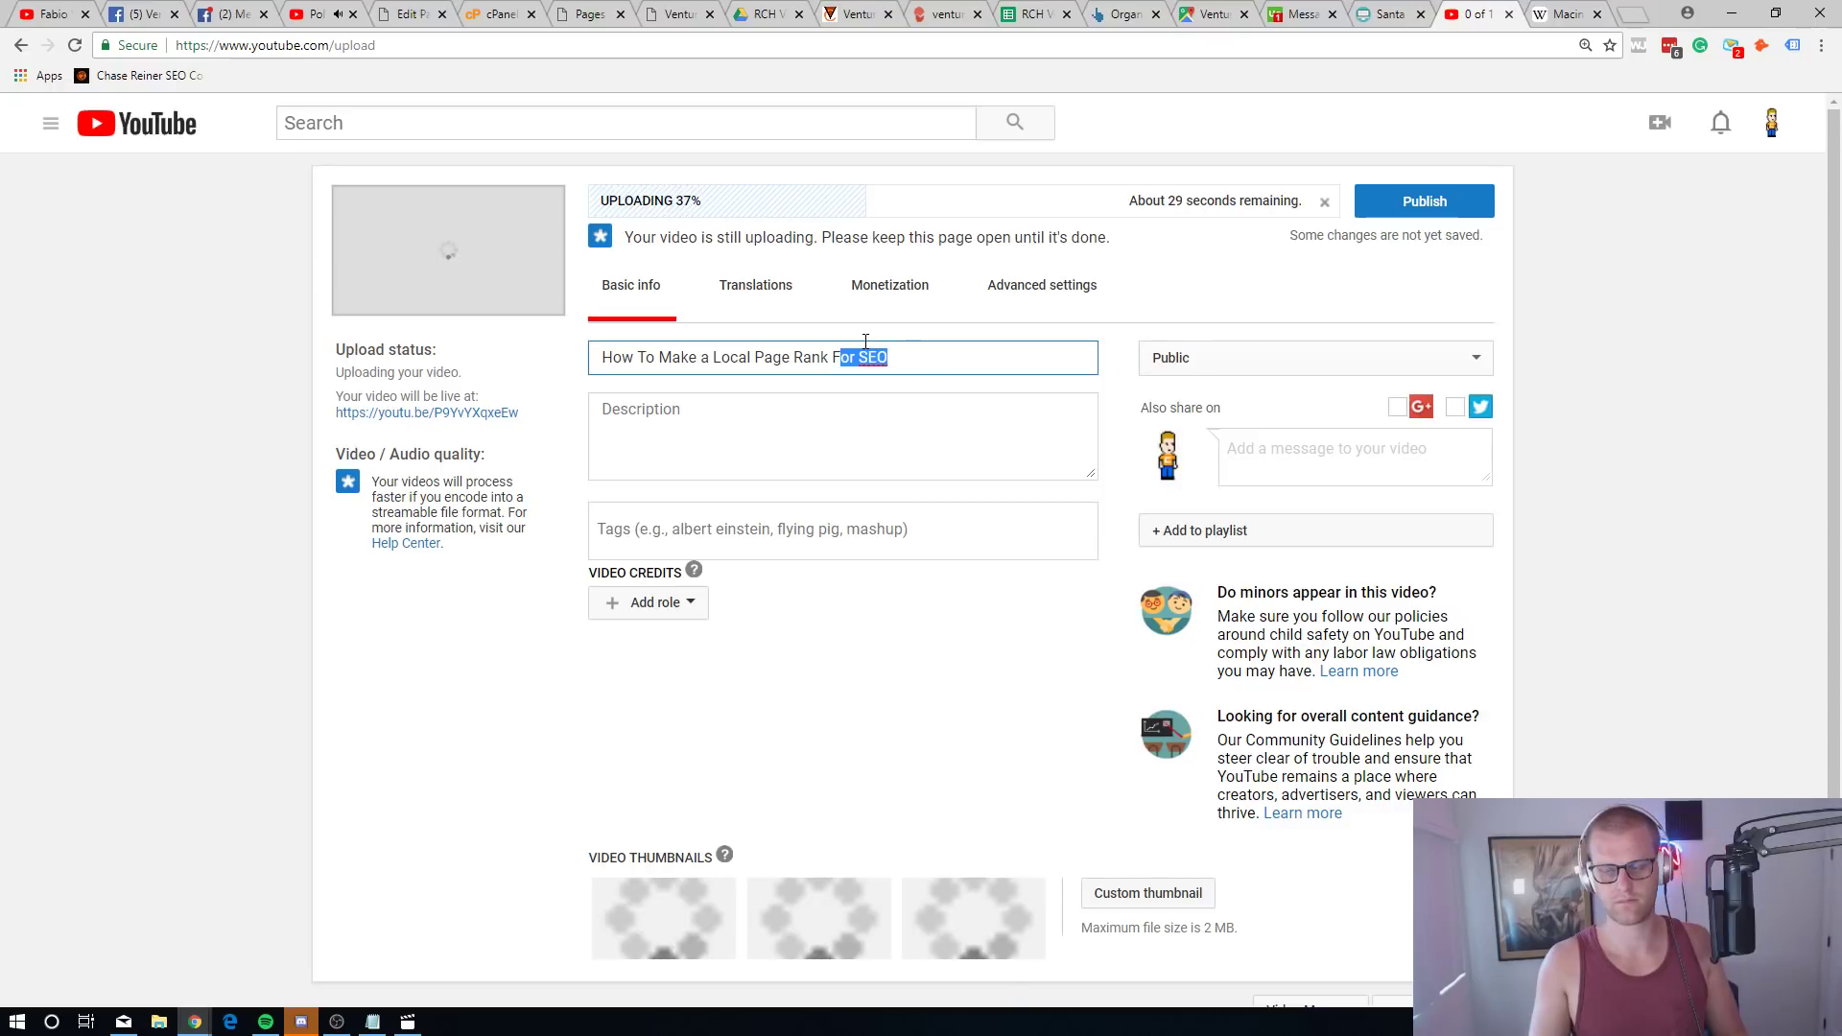
key(BackSpace)
text(W)
key(BackSpace)
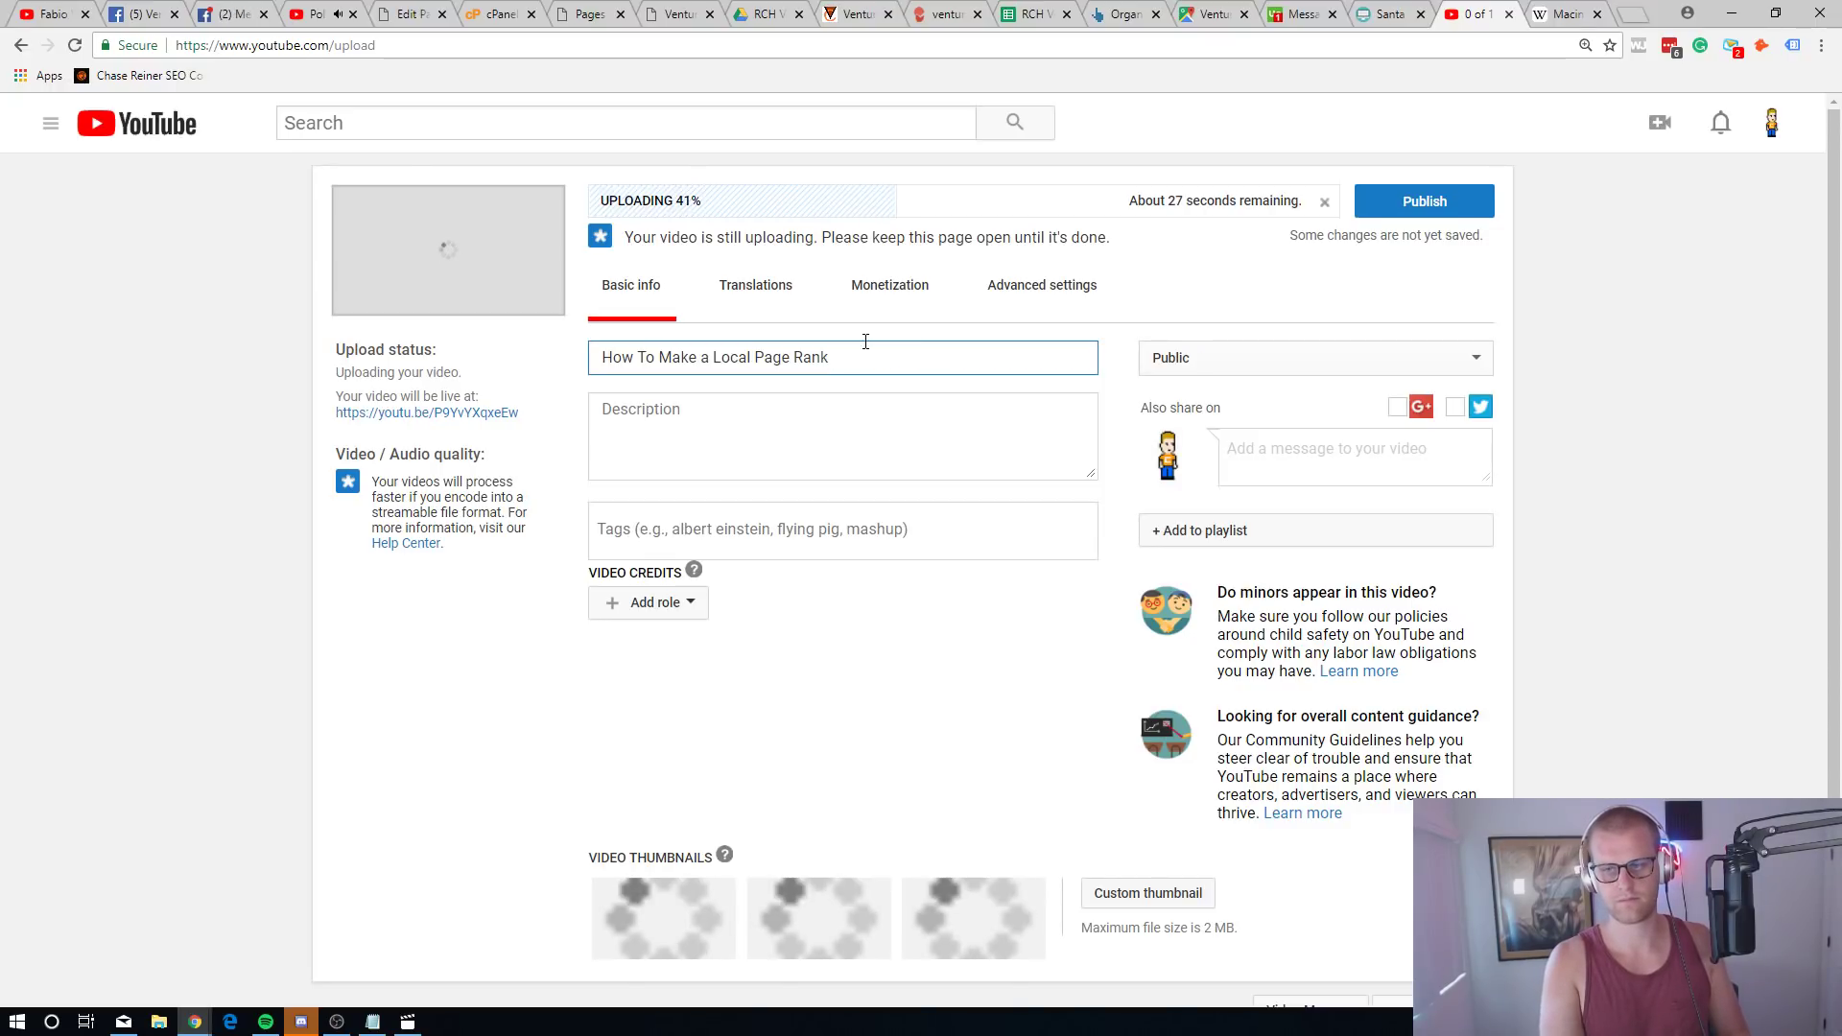
text(When Doing SEO)
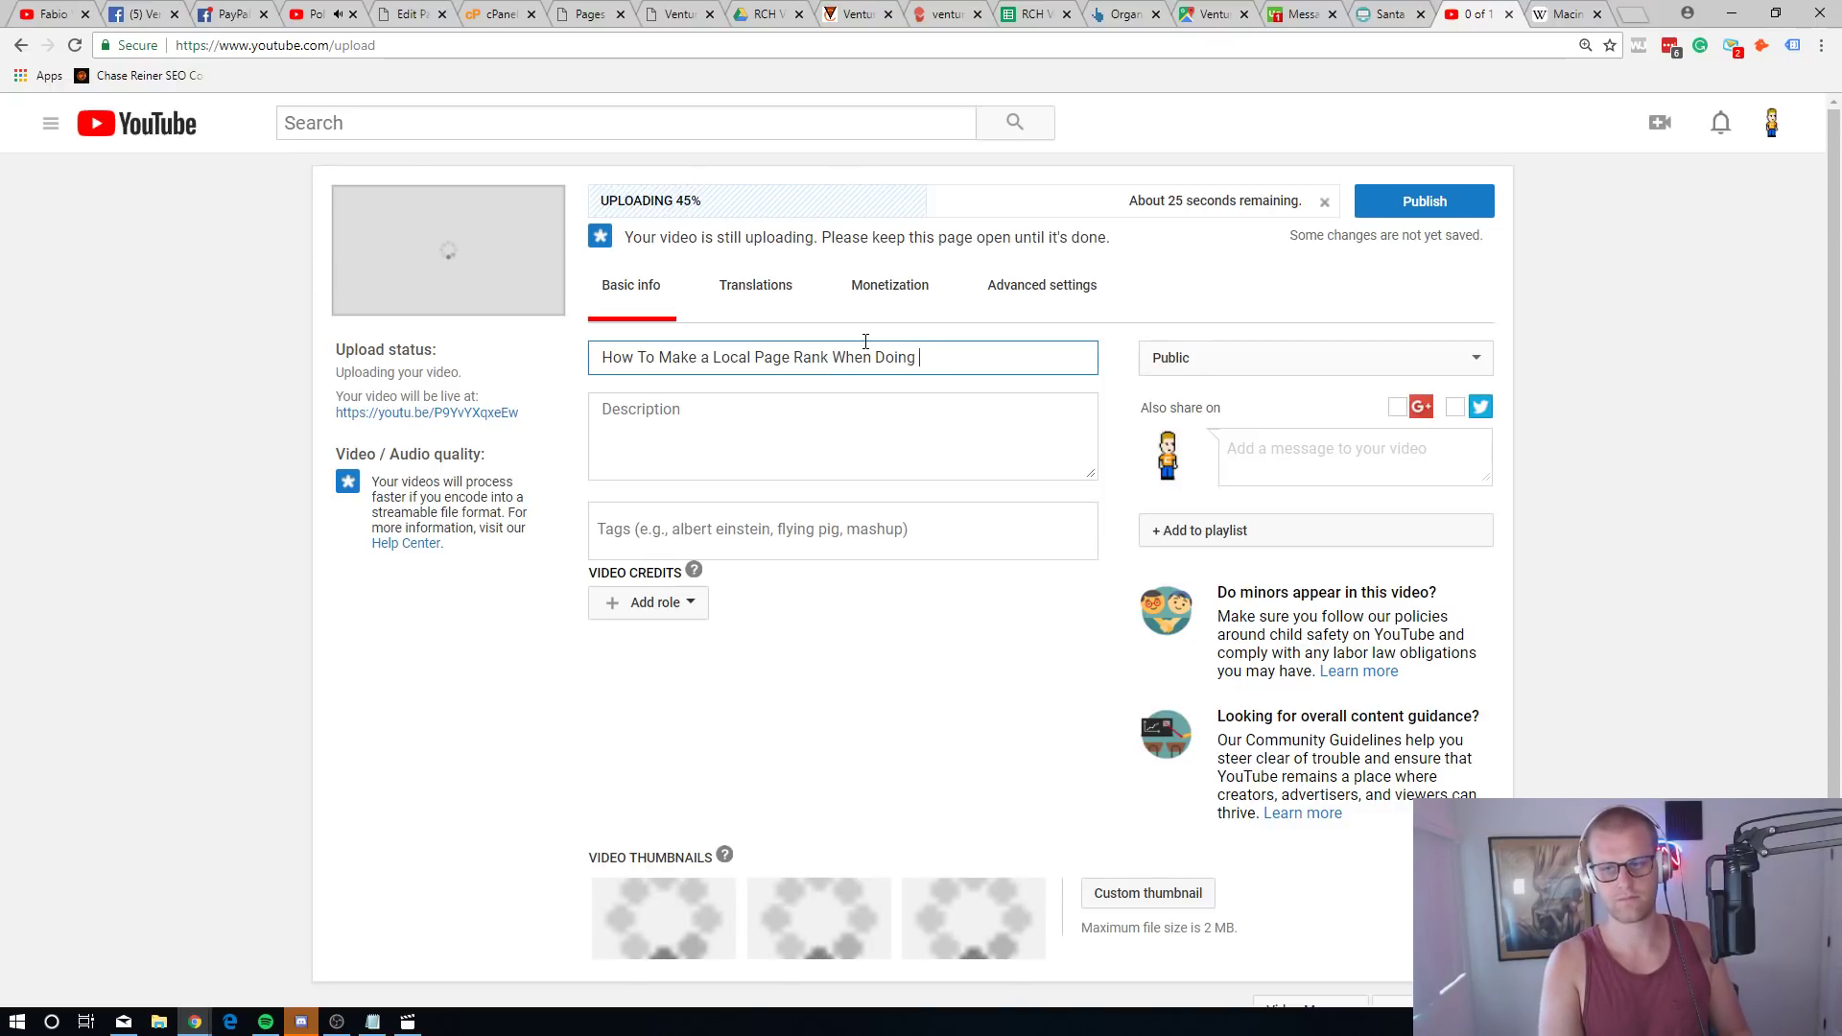
click(1399, 203)
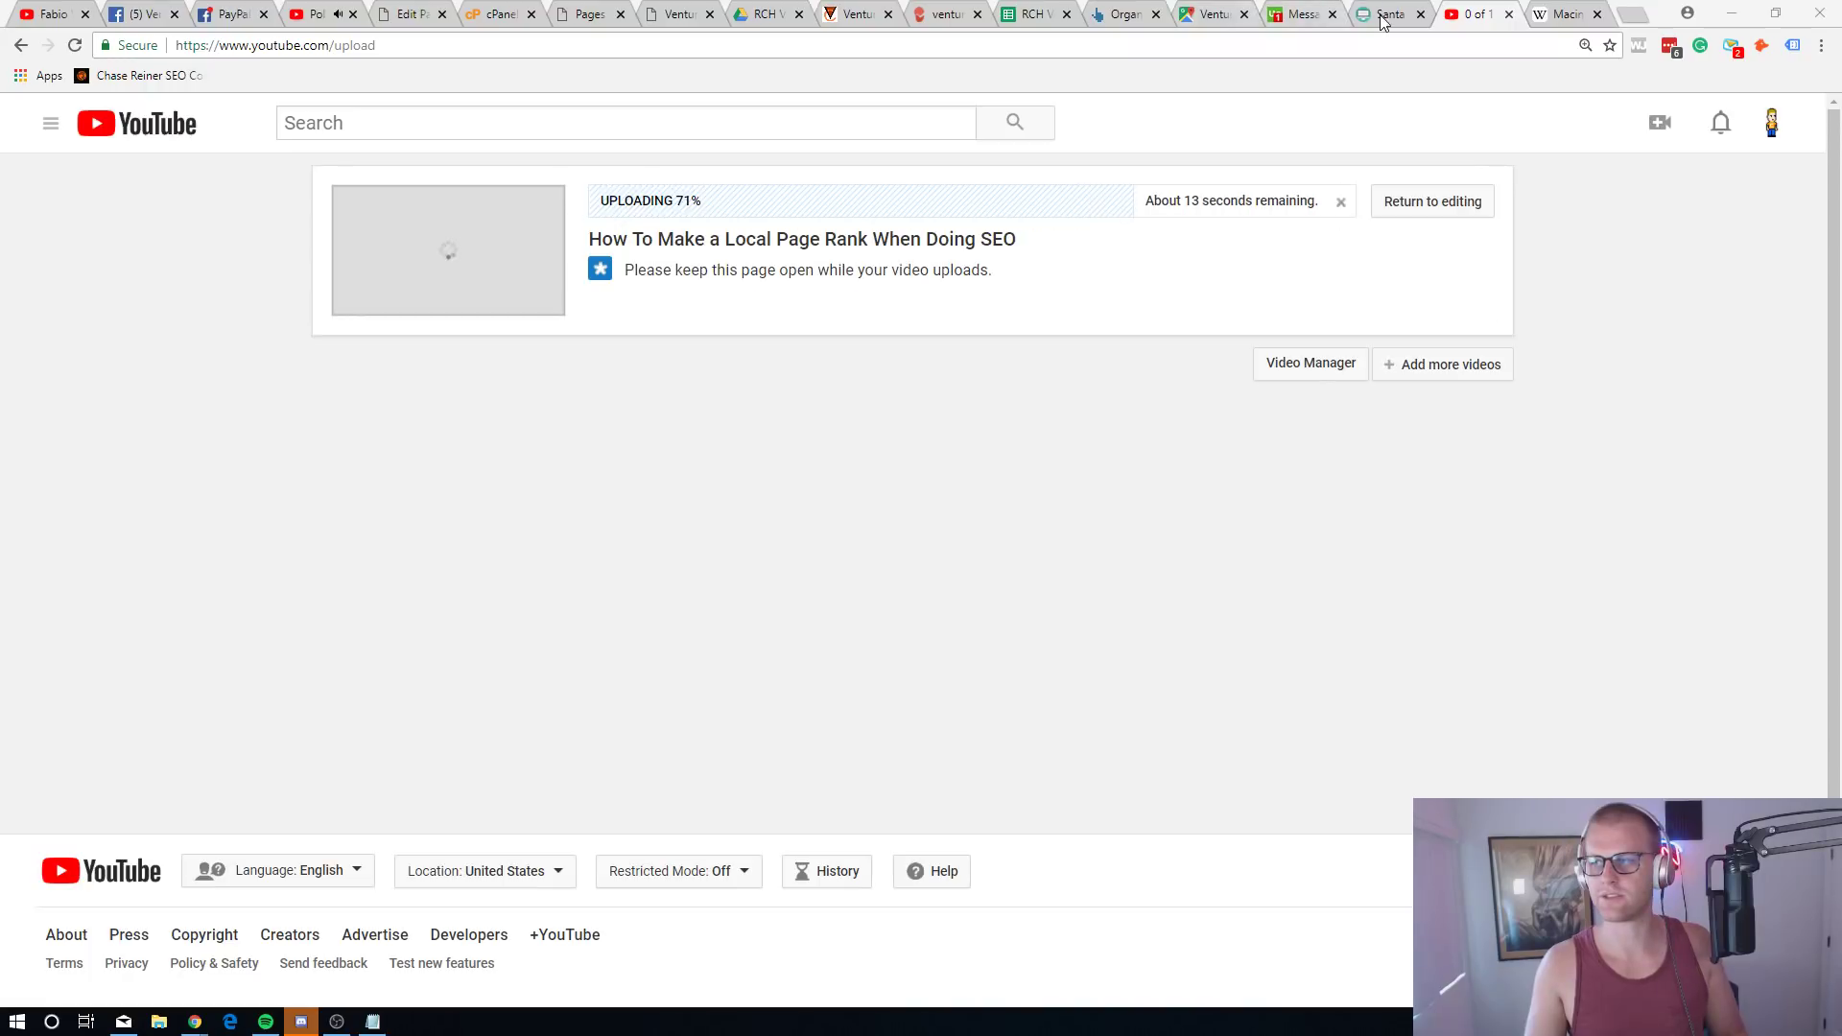
Paste the YouTube video link into the freelancer chat and send it
click(1307, 15)
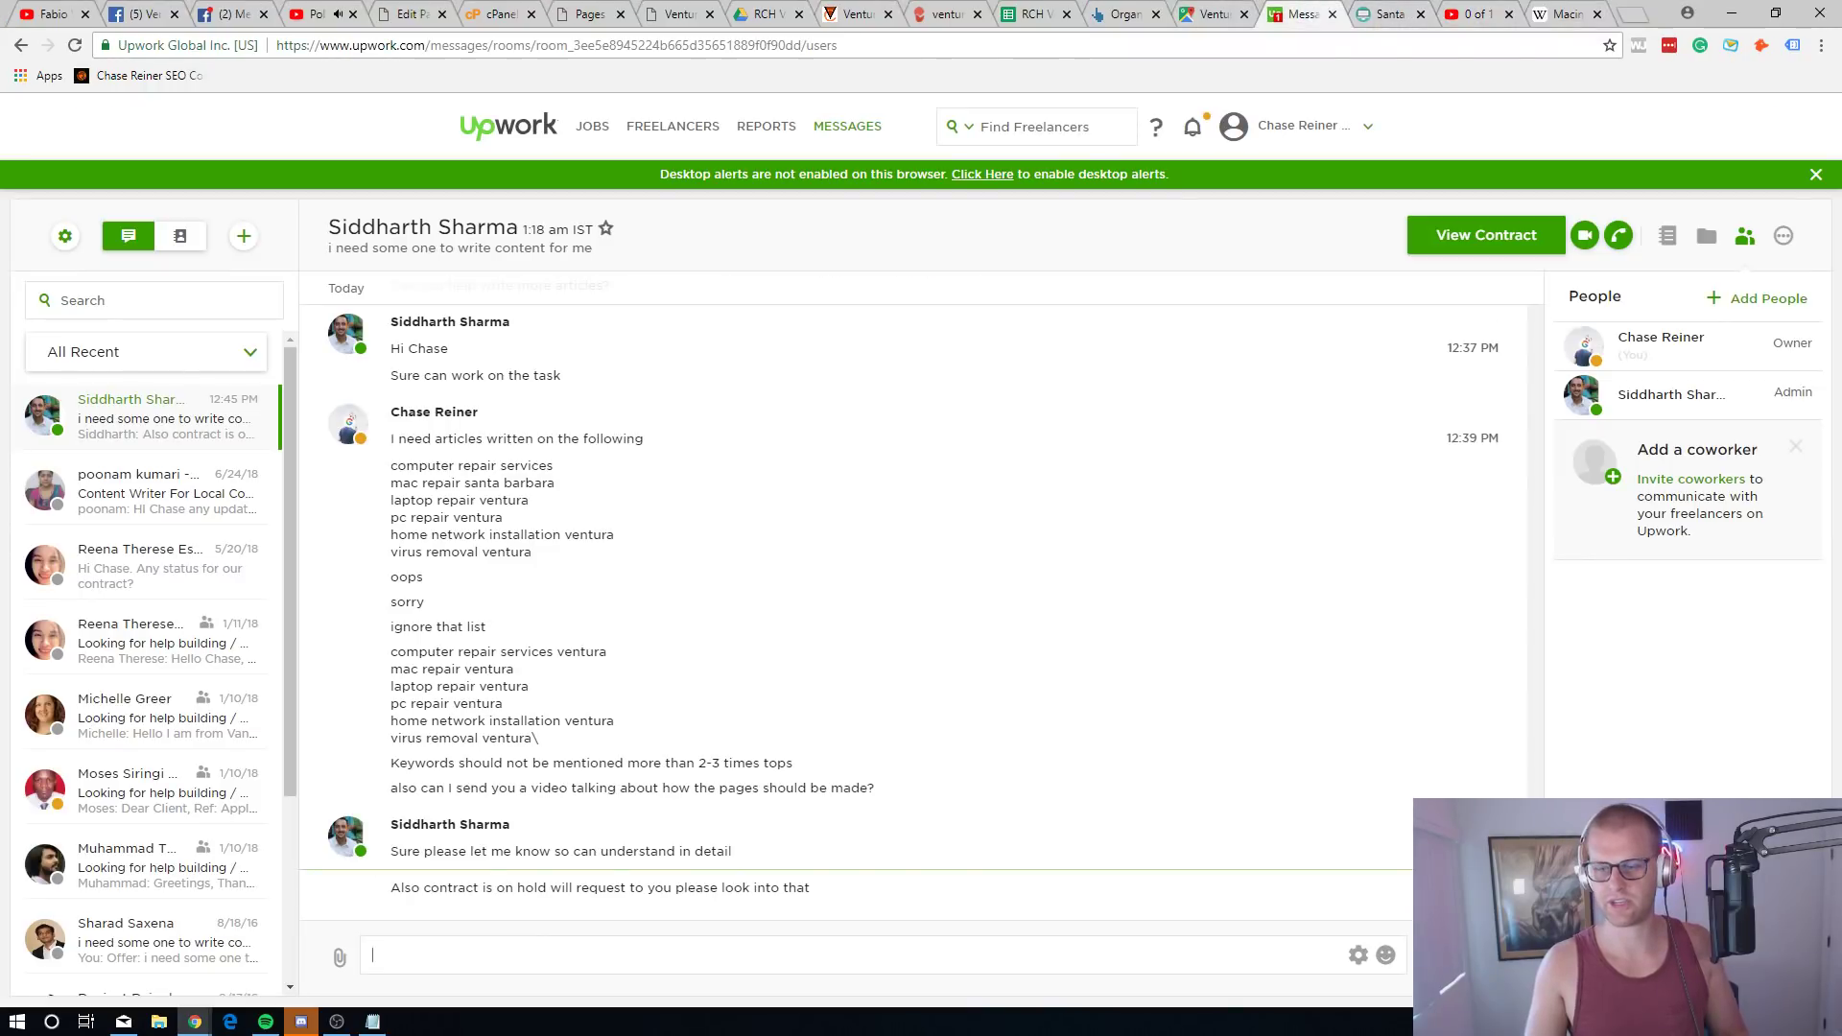
click(590, 950)
text(https://youtu.be/P9YvYXqxeEw)
key(Return)
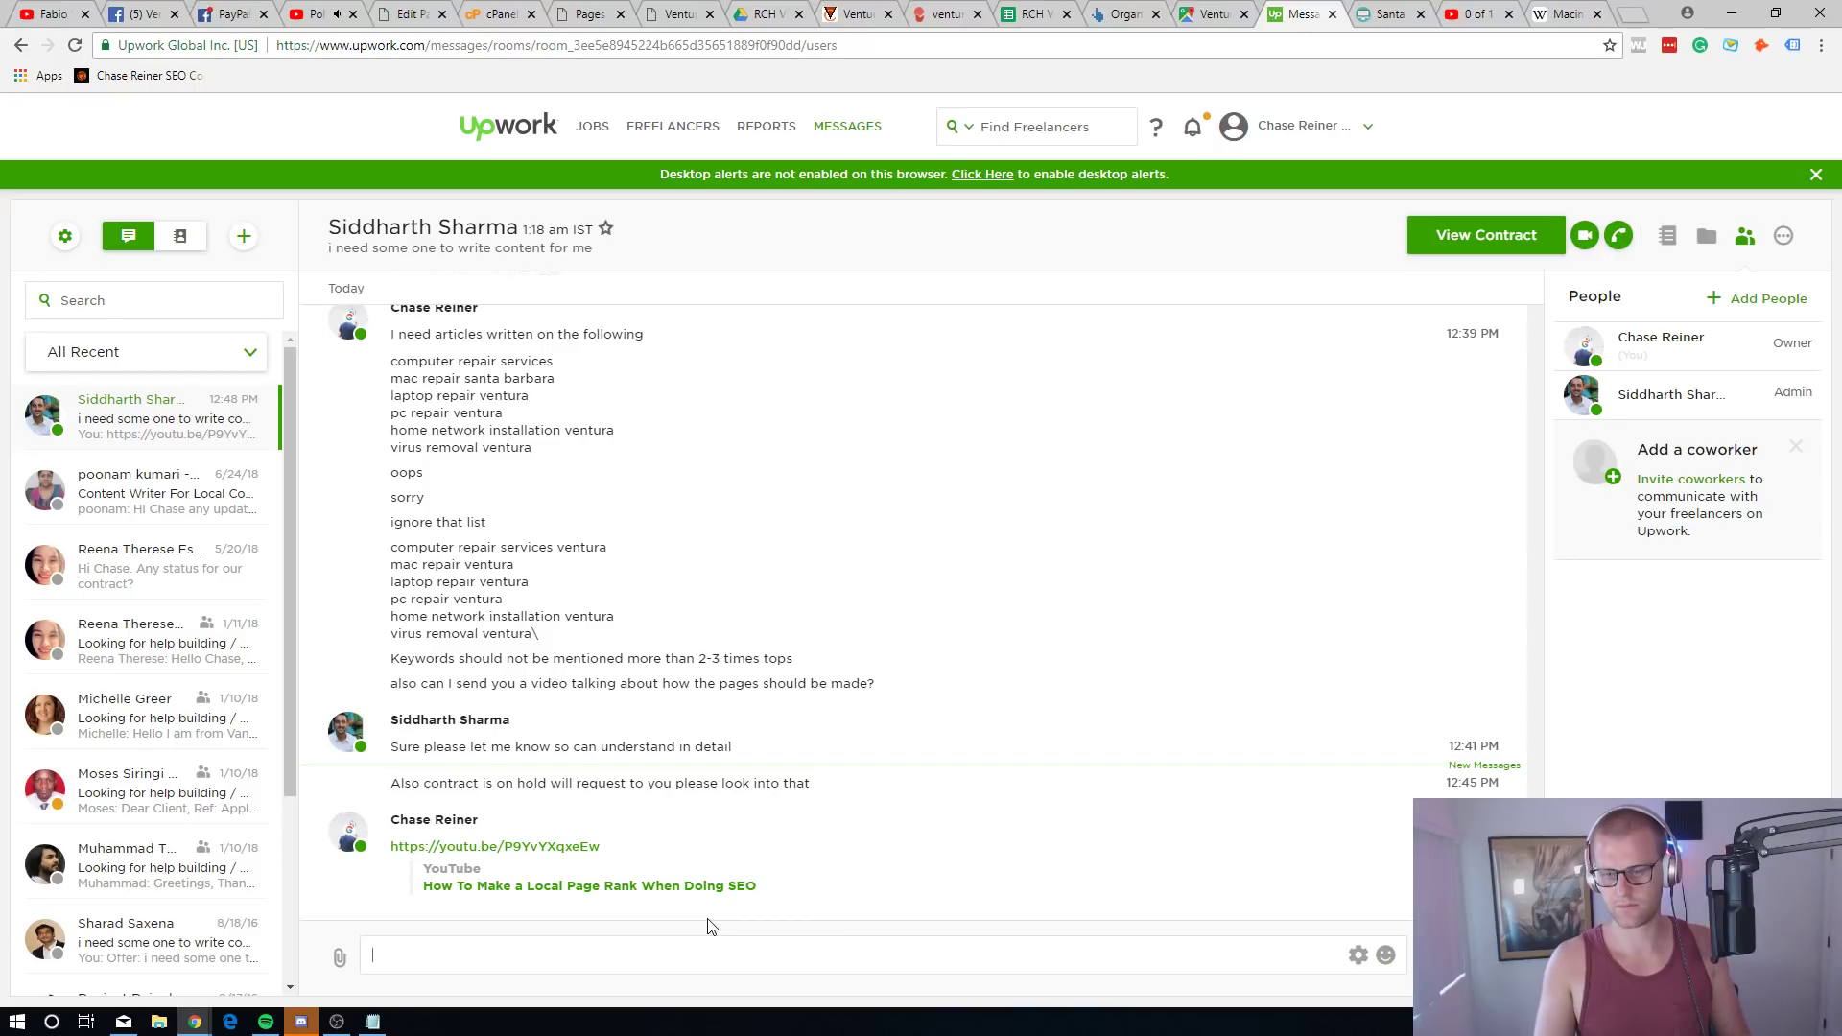
Send three messages: take specific Wikipedia data, reword rather than copy, about 500 words per page
text(Ideally yo)
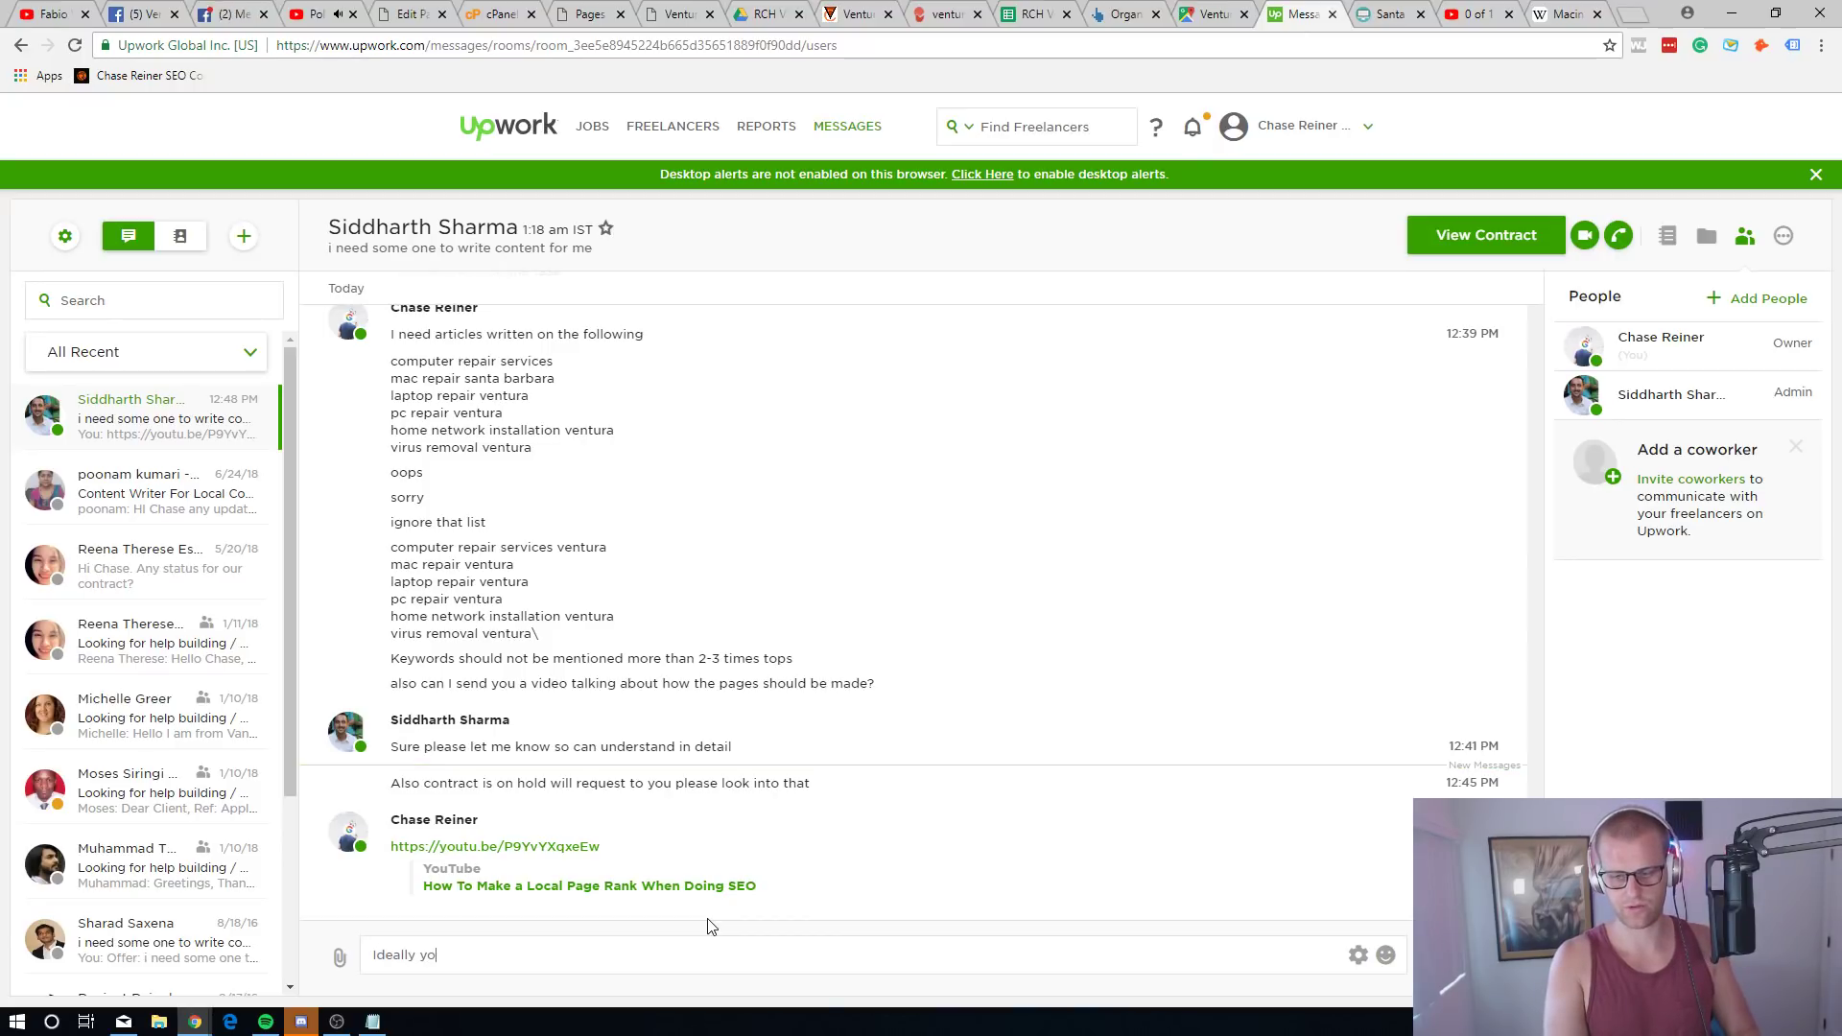
text(u want to take spe)
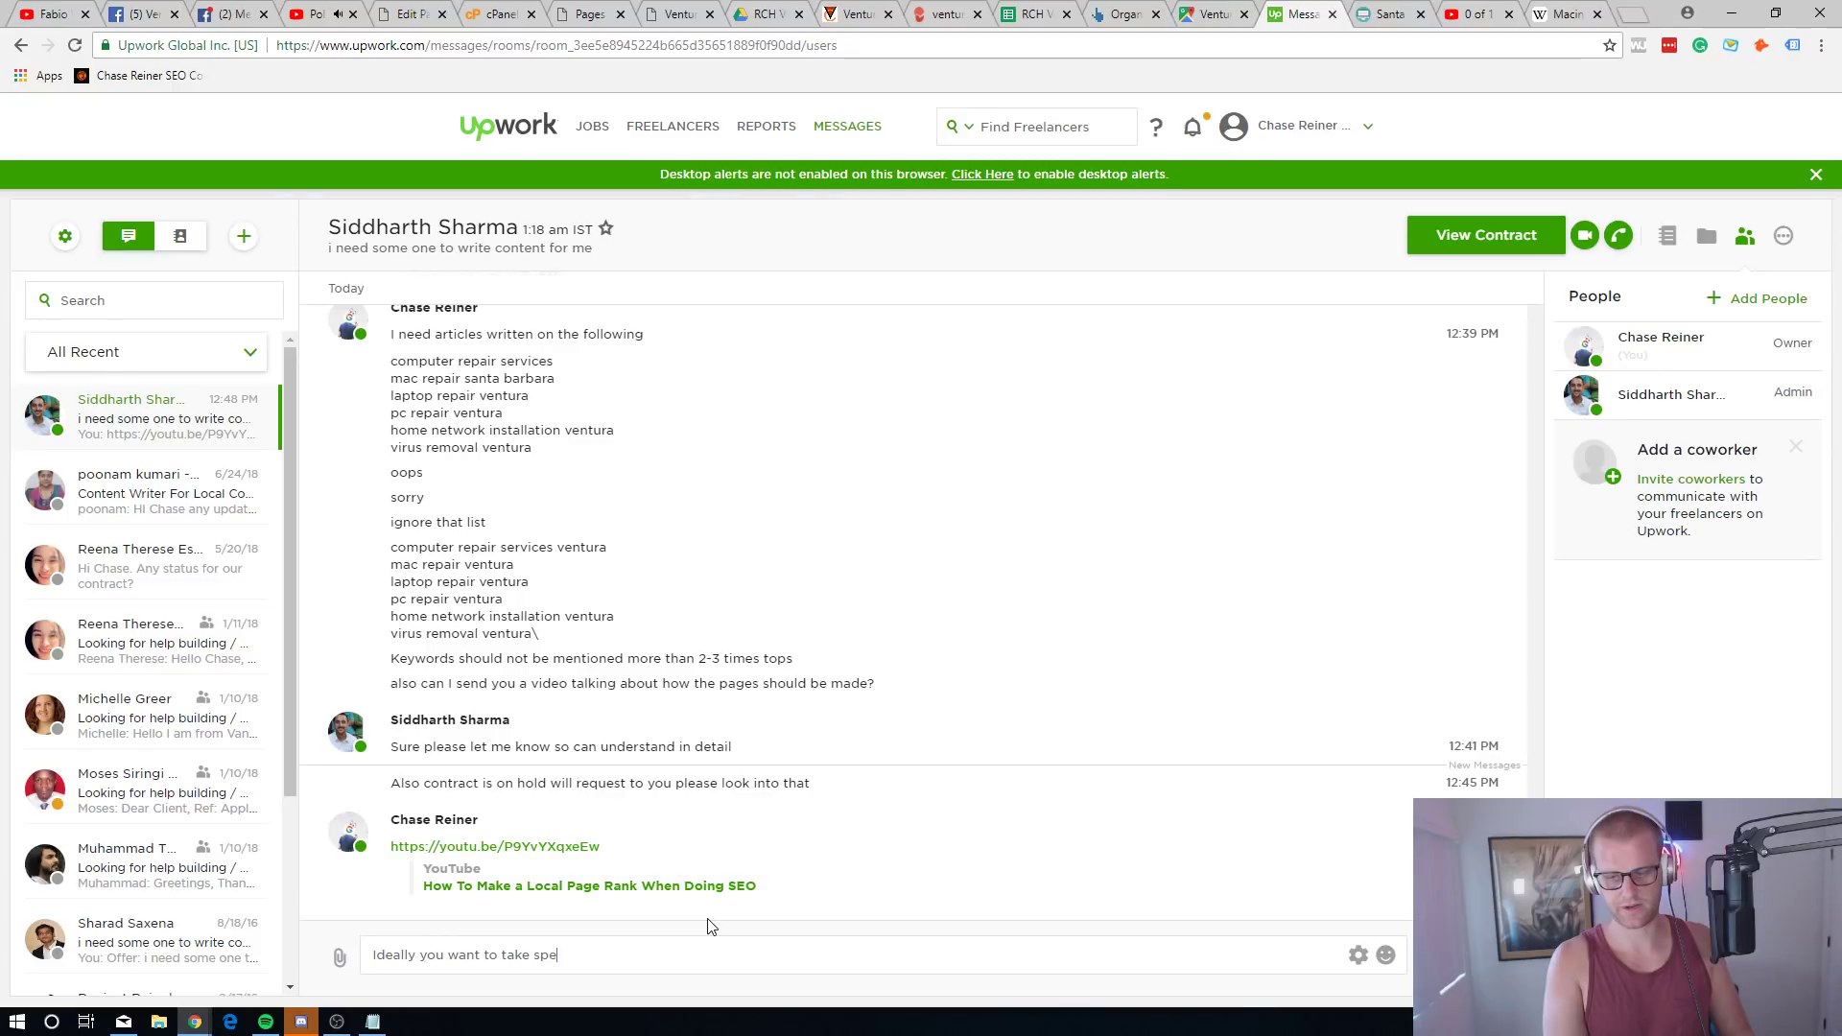
text(cific data from wikipedia)
key(Return)
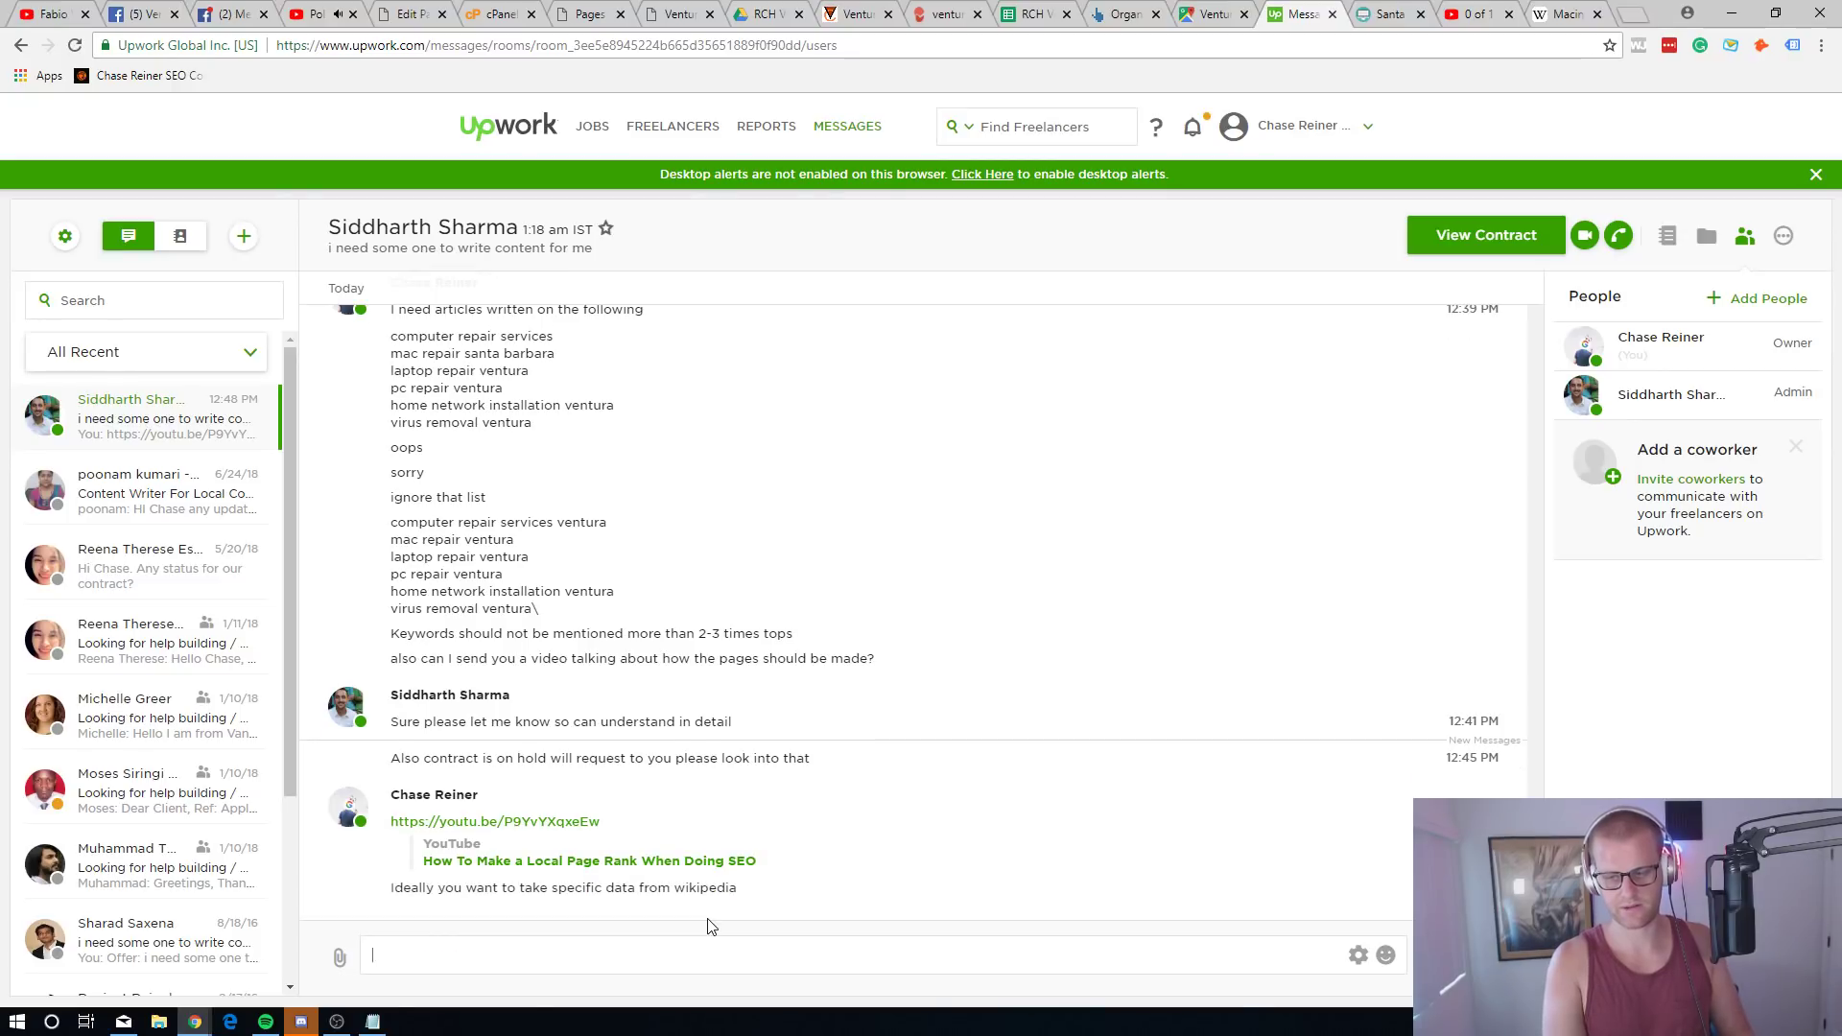
text(and not copyu)
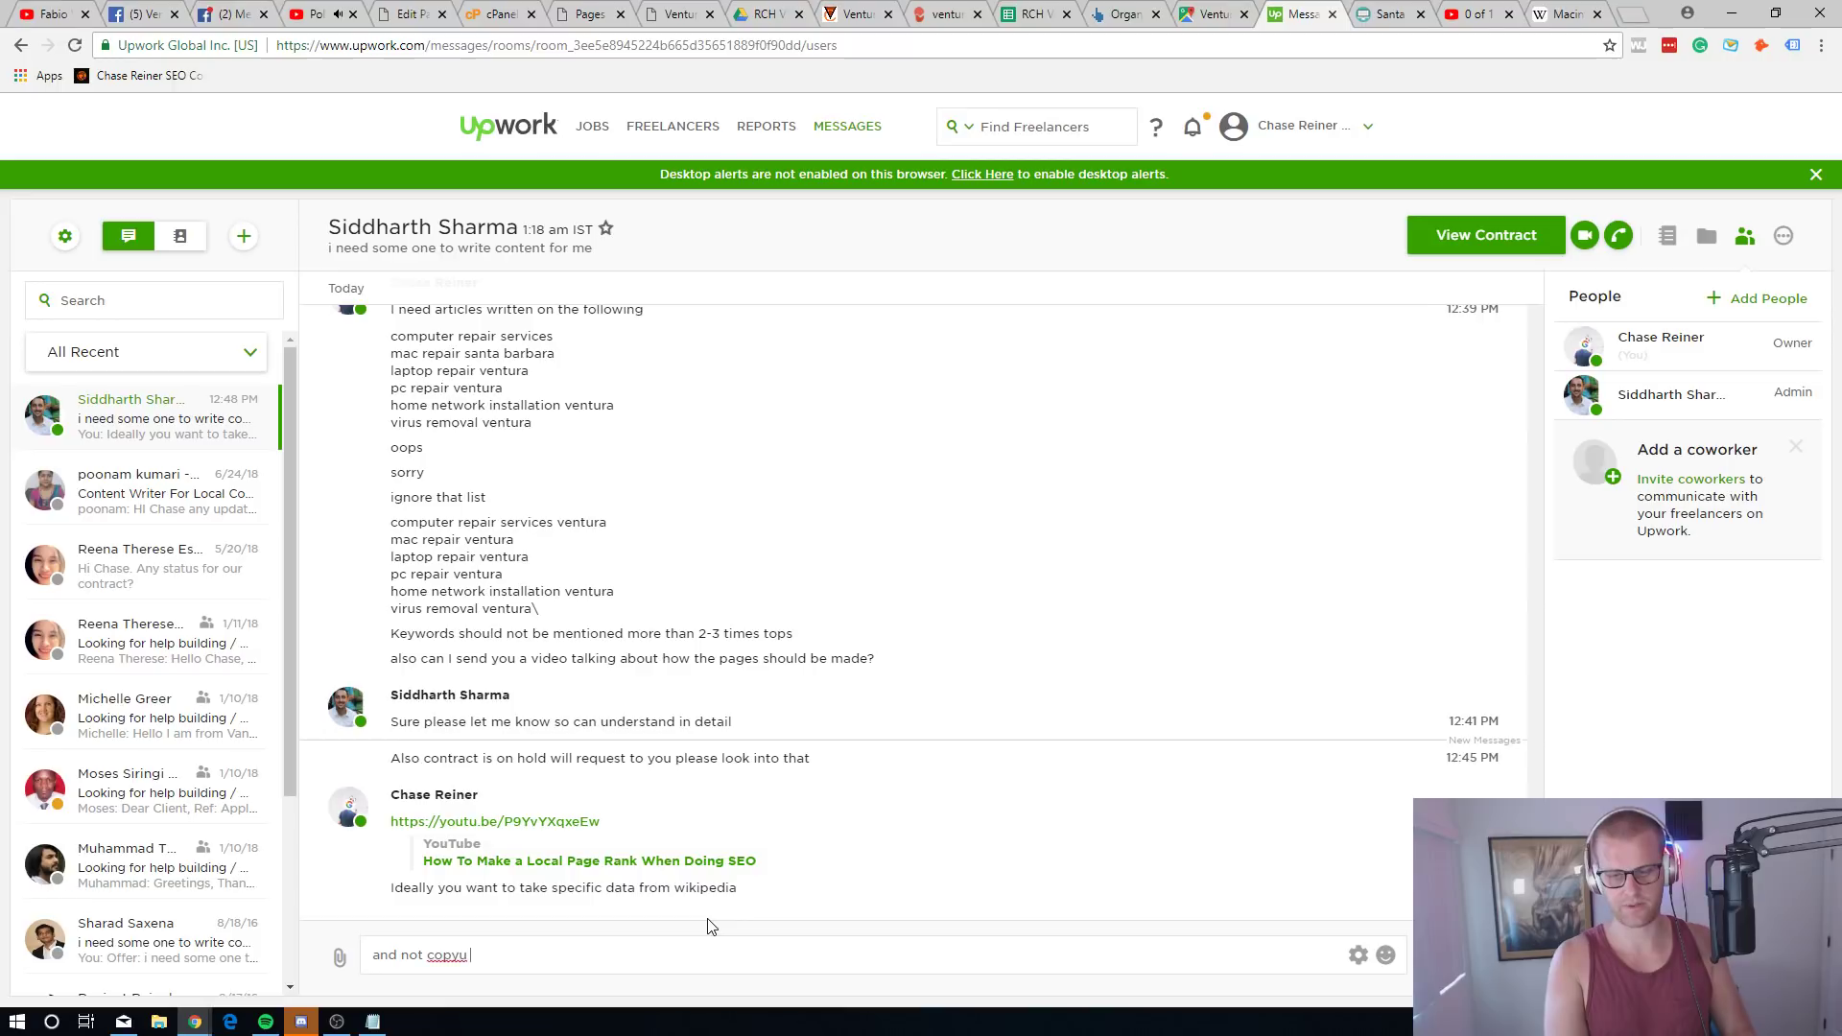
key(BackSpace)
text( but rew)
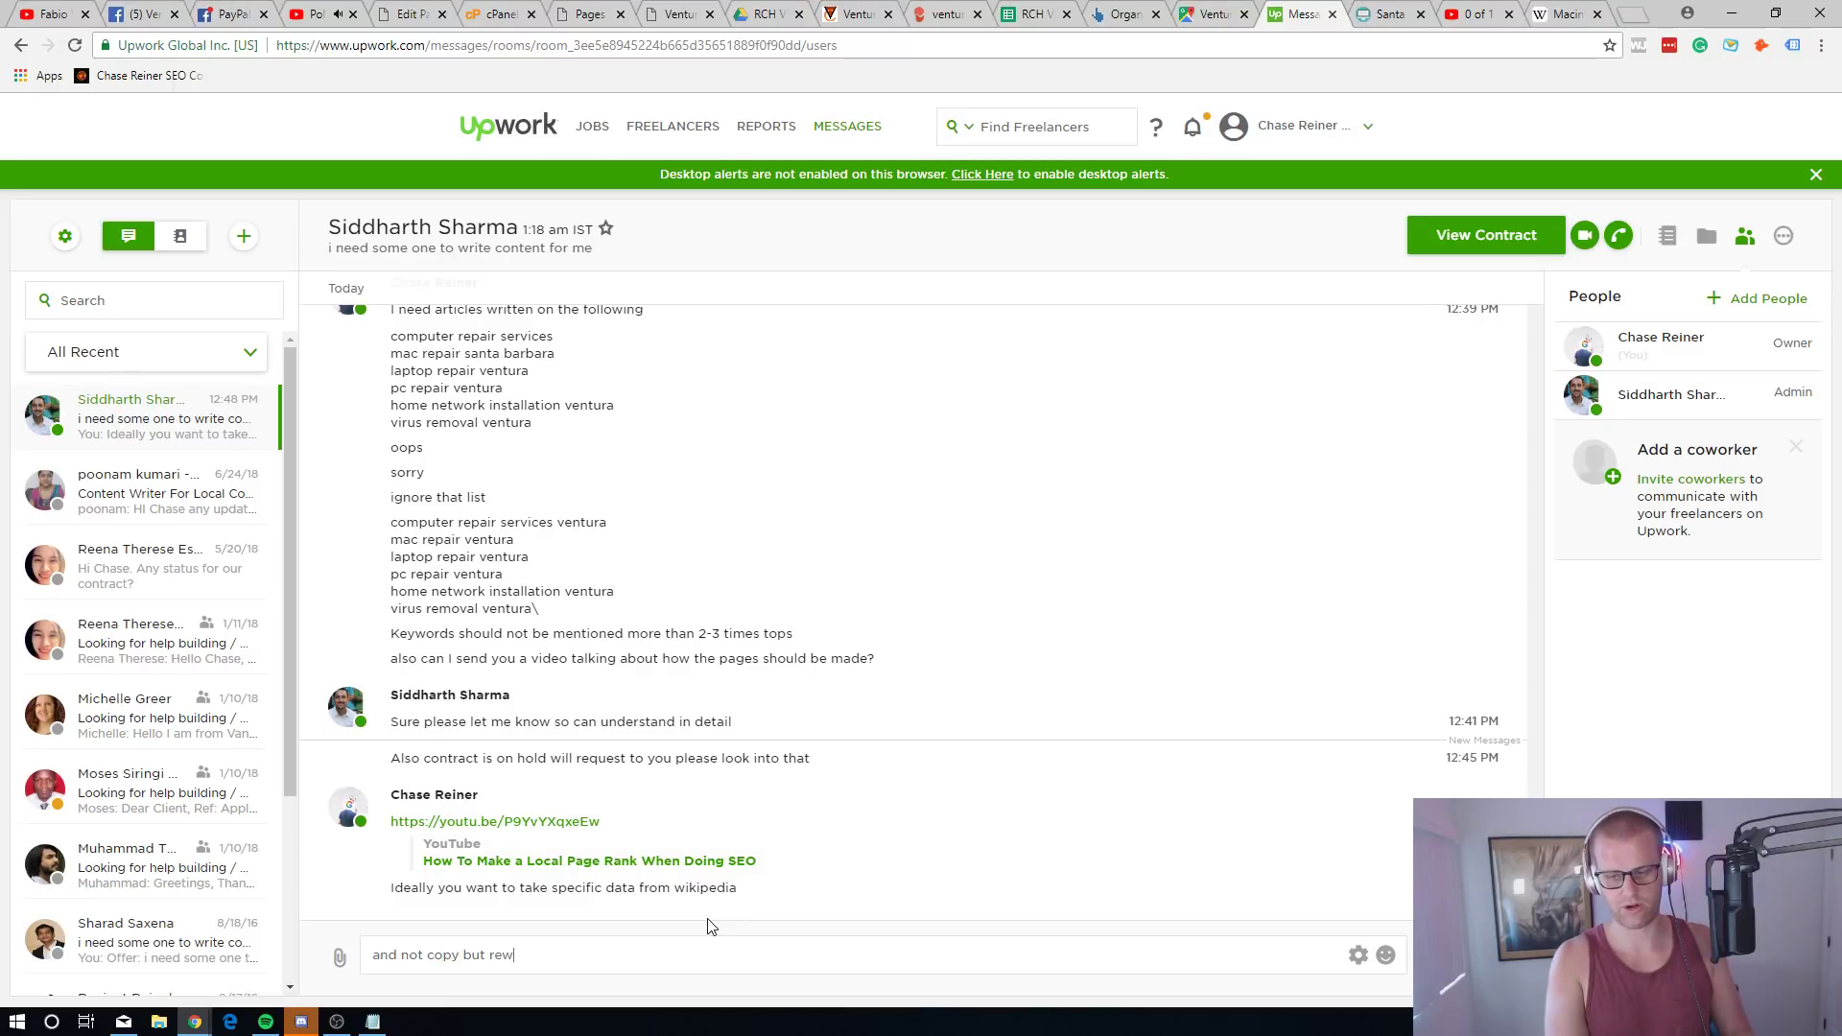
text(oe)
text(rd into page)
key(Return)
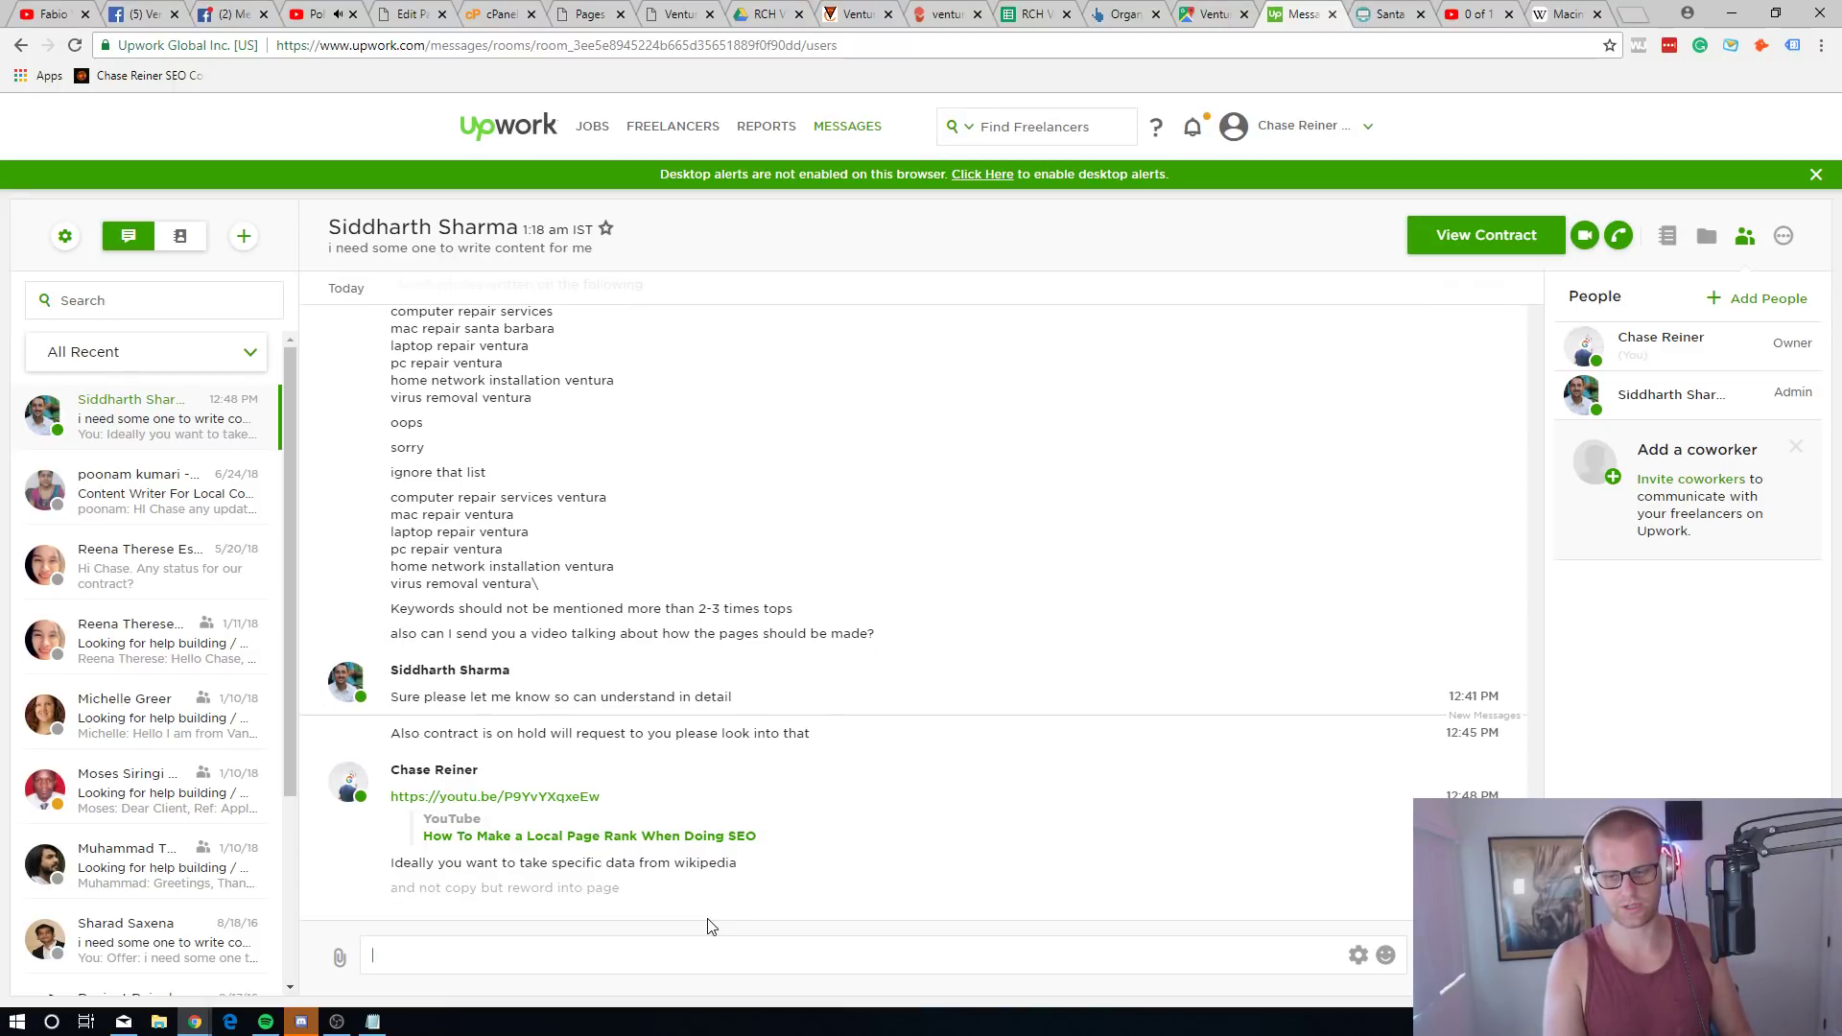
text(each page sh)
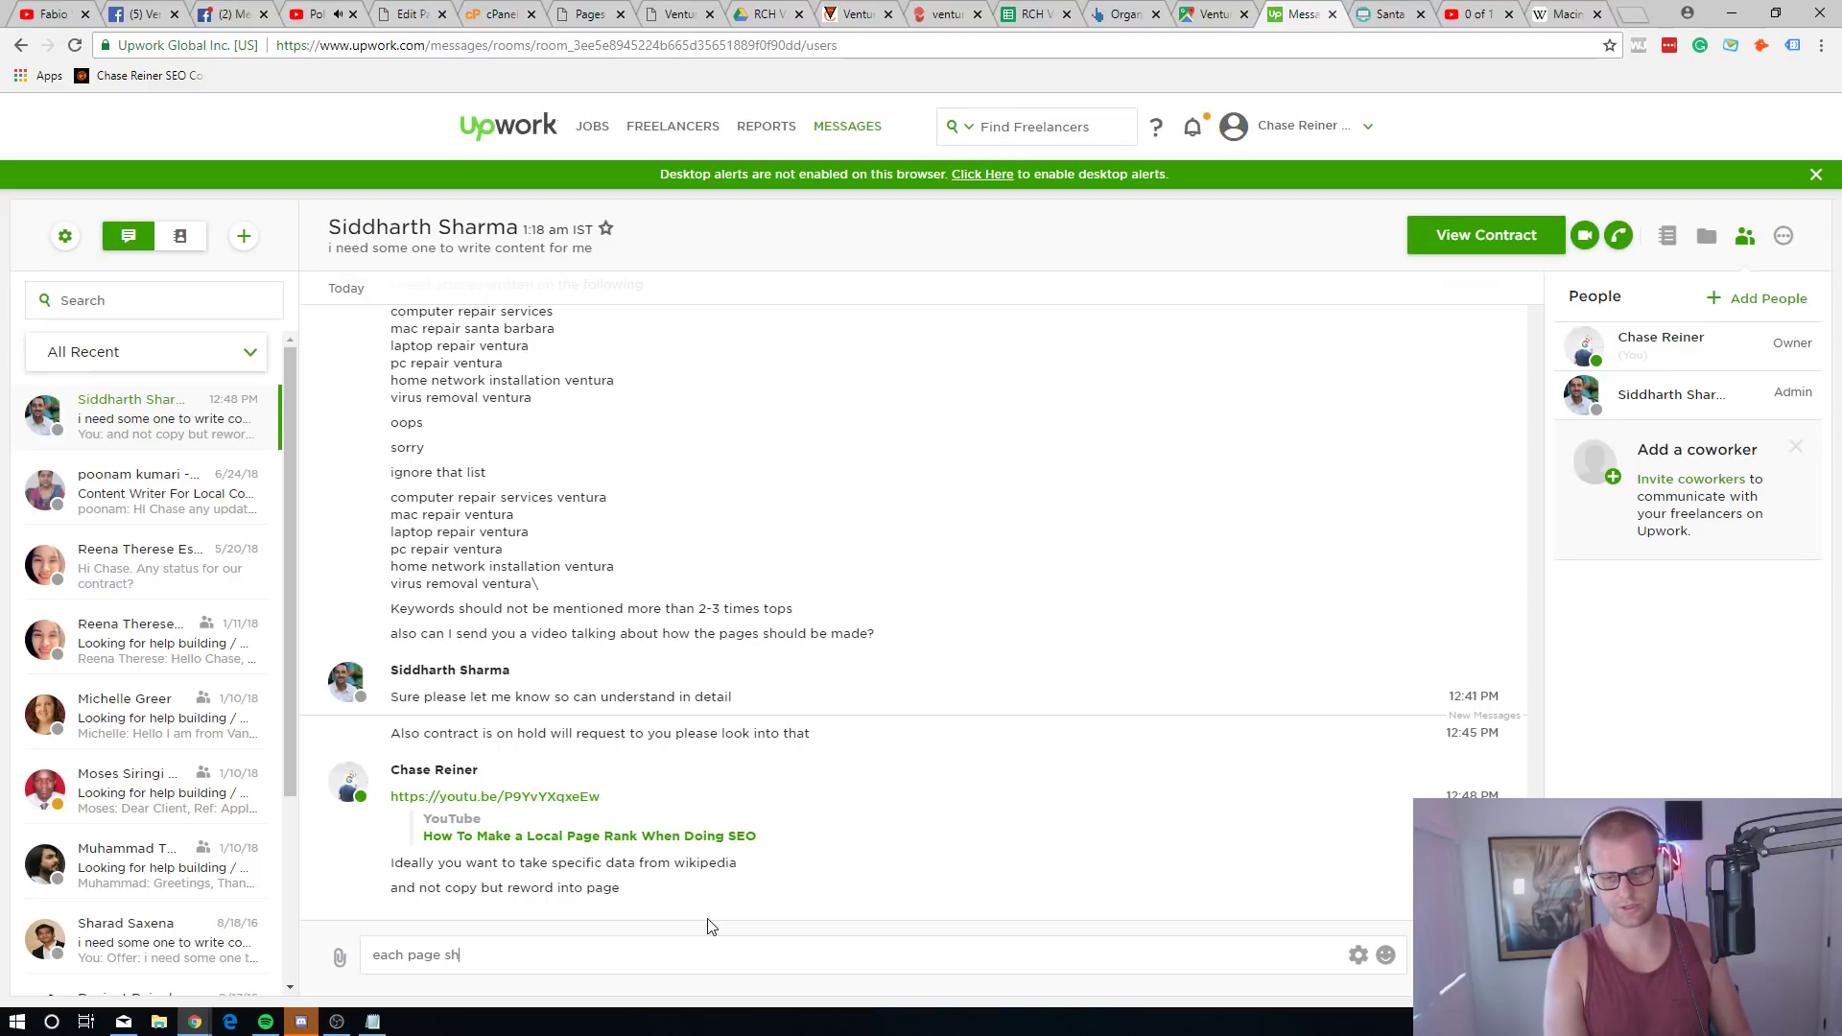
text(ould have about)
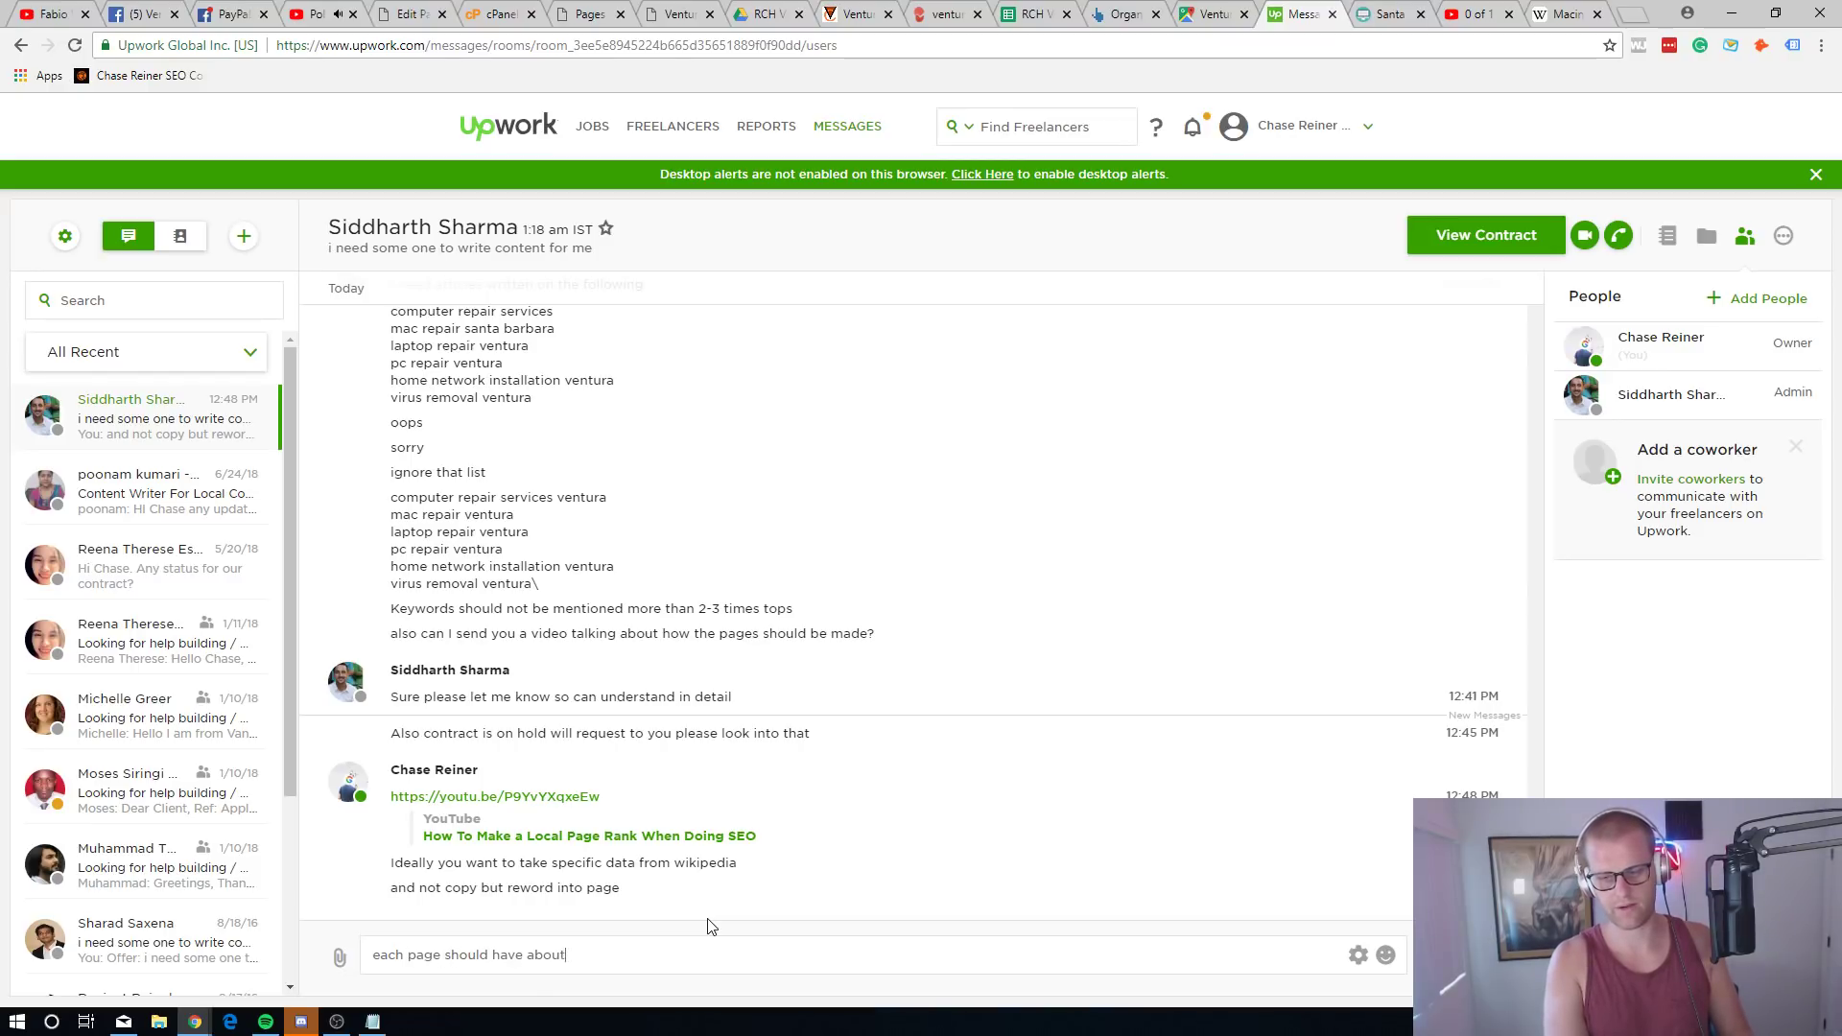
text( 500 words)
key(Return)
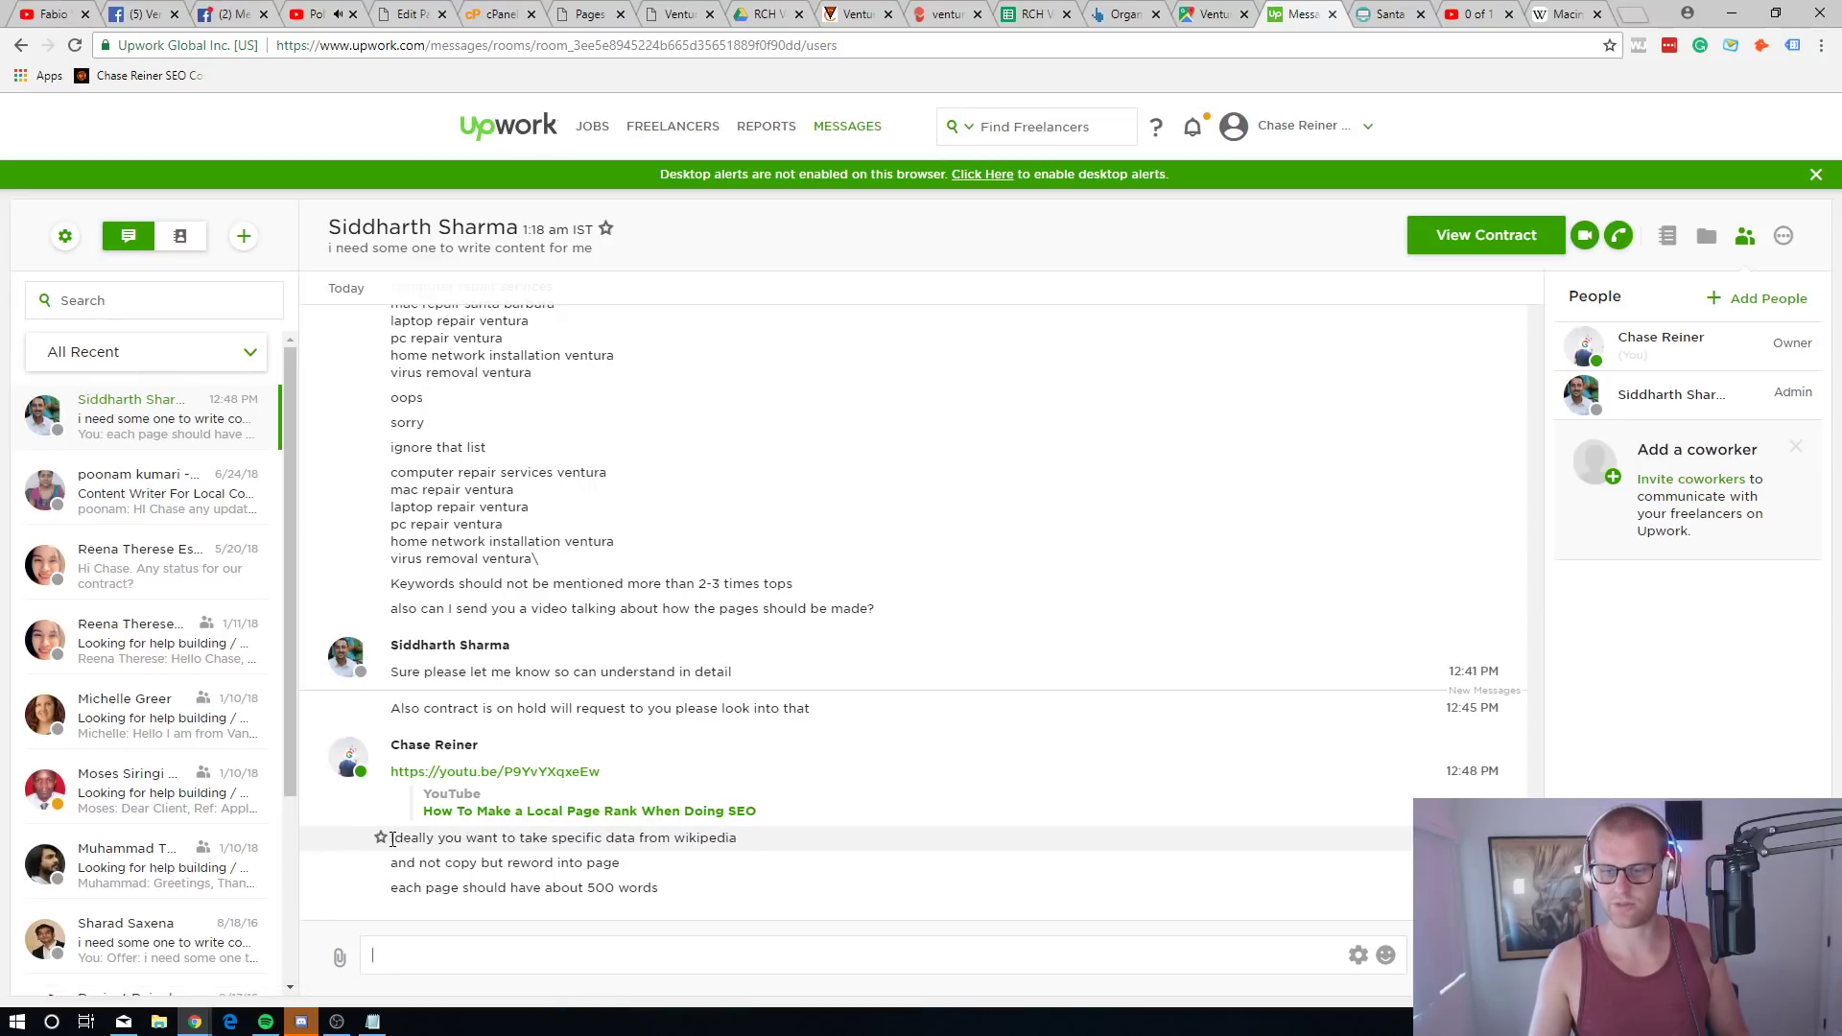
Select the three guidance messages, then reopen the YouTube video's details for editing
drag(390, 841, 667, 909)
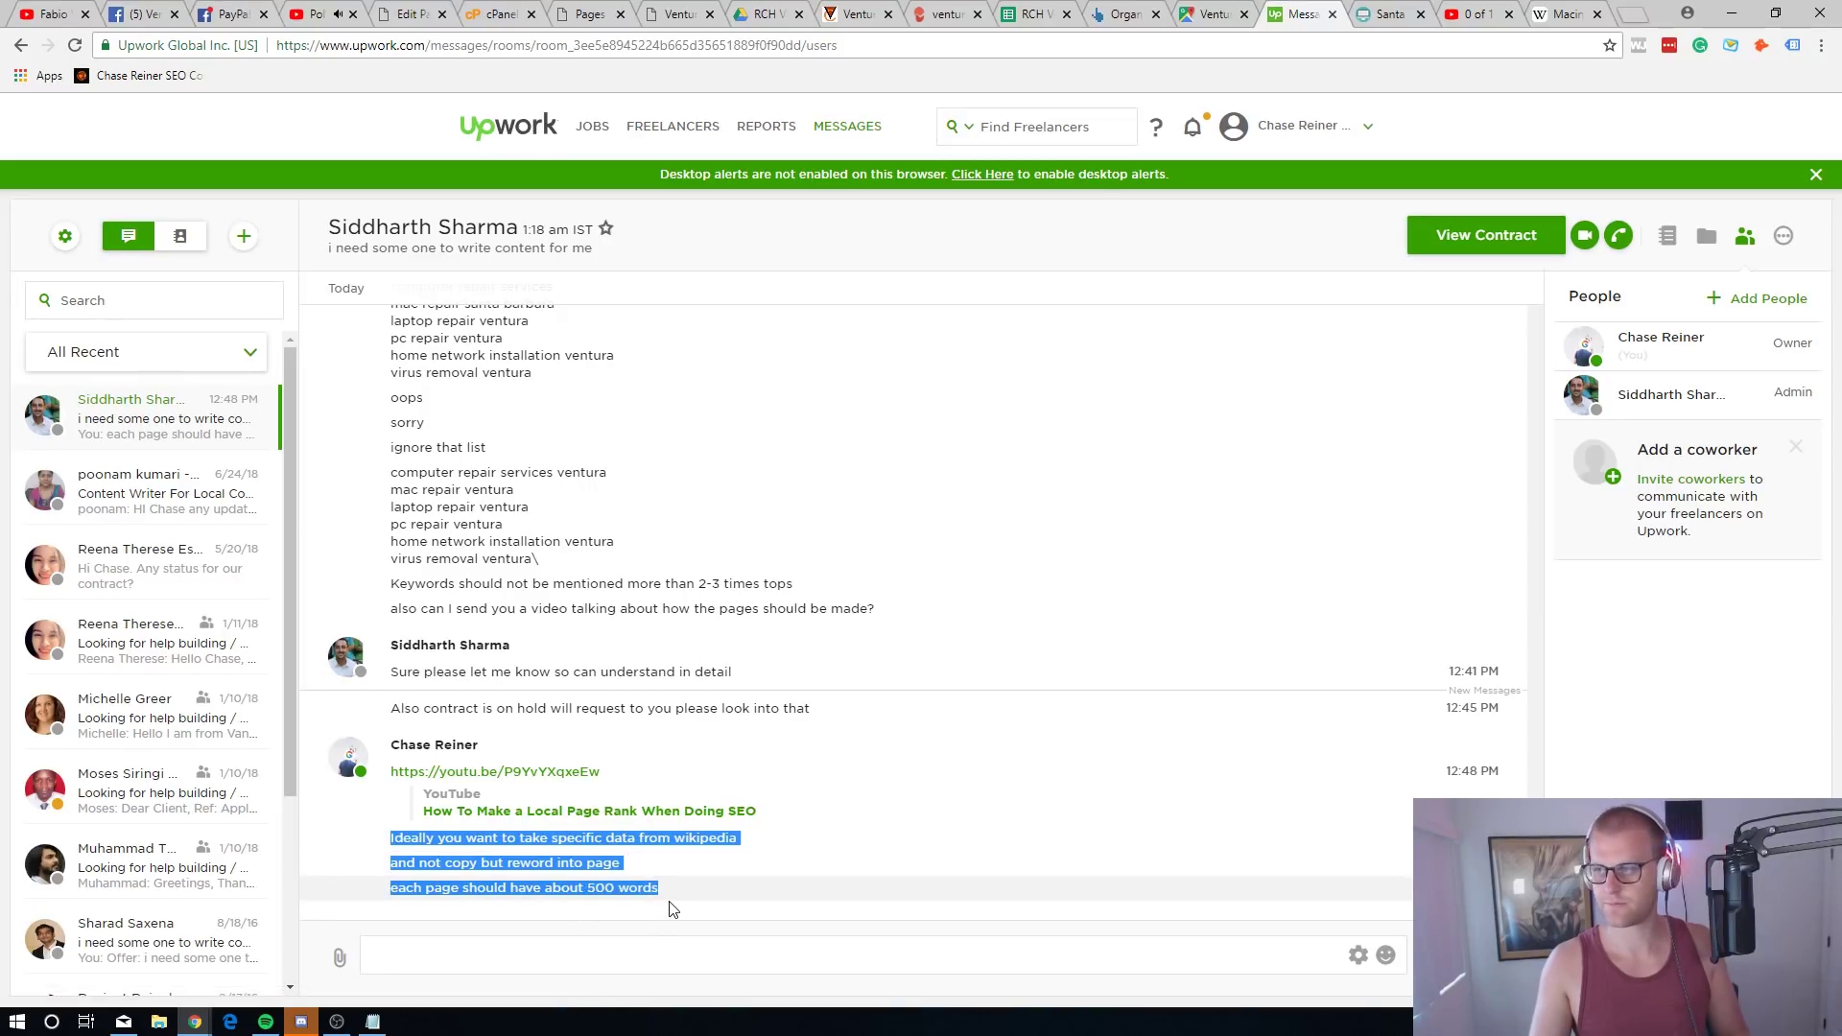
click(1514, 231)
click(1493, 13)
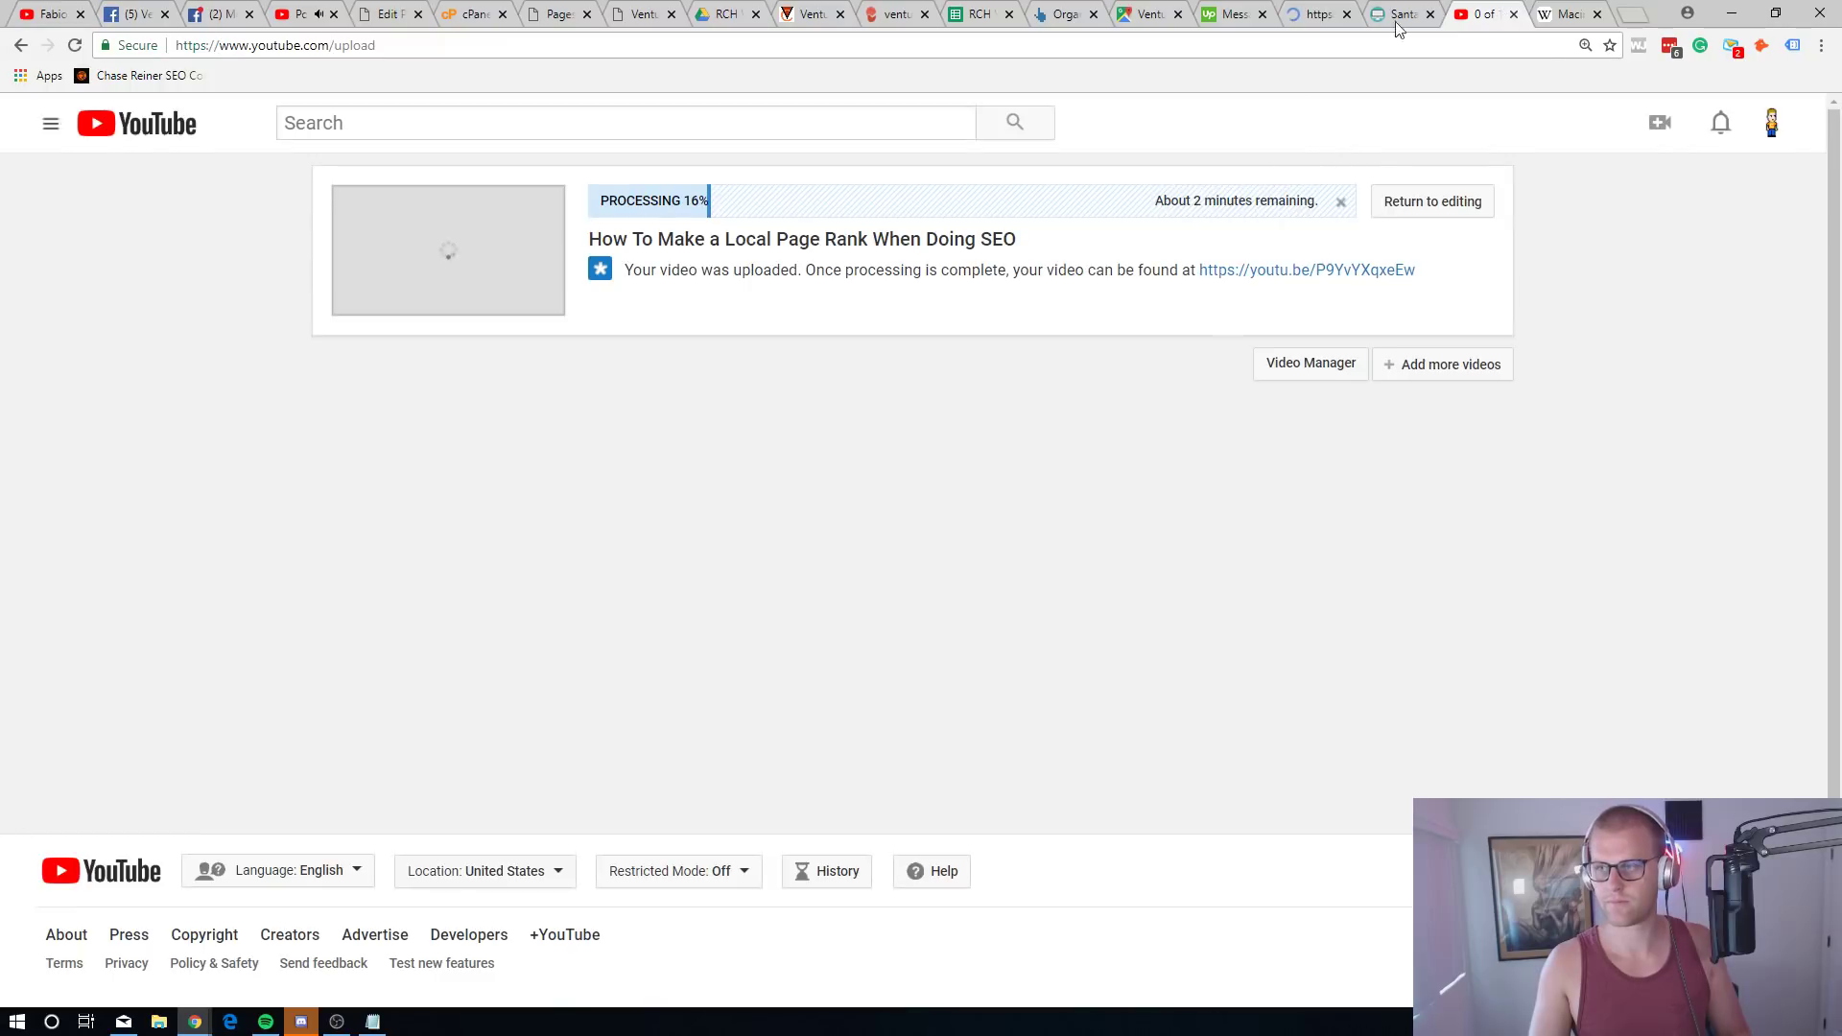
click(1438, 197)
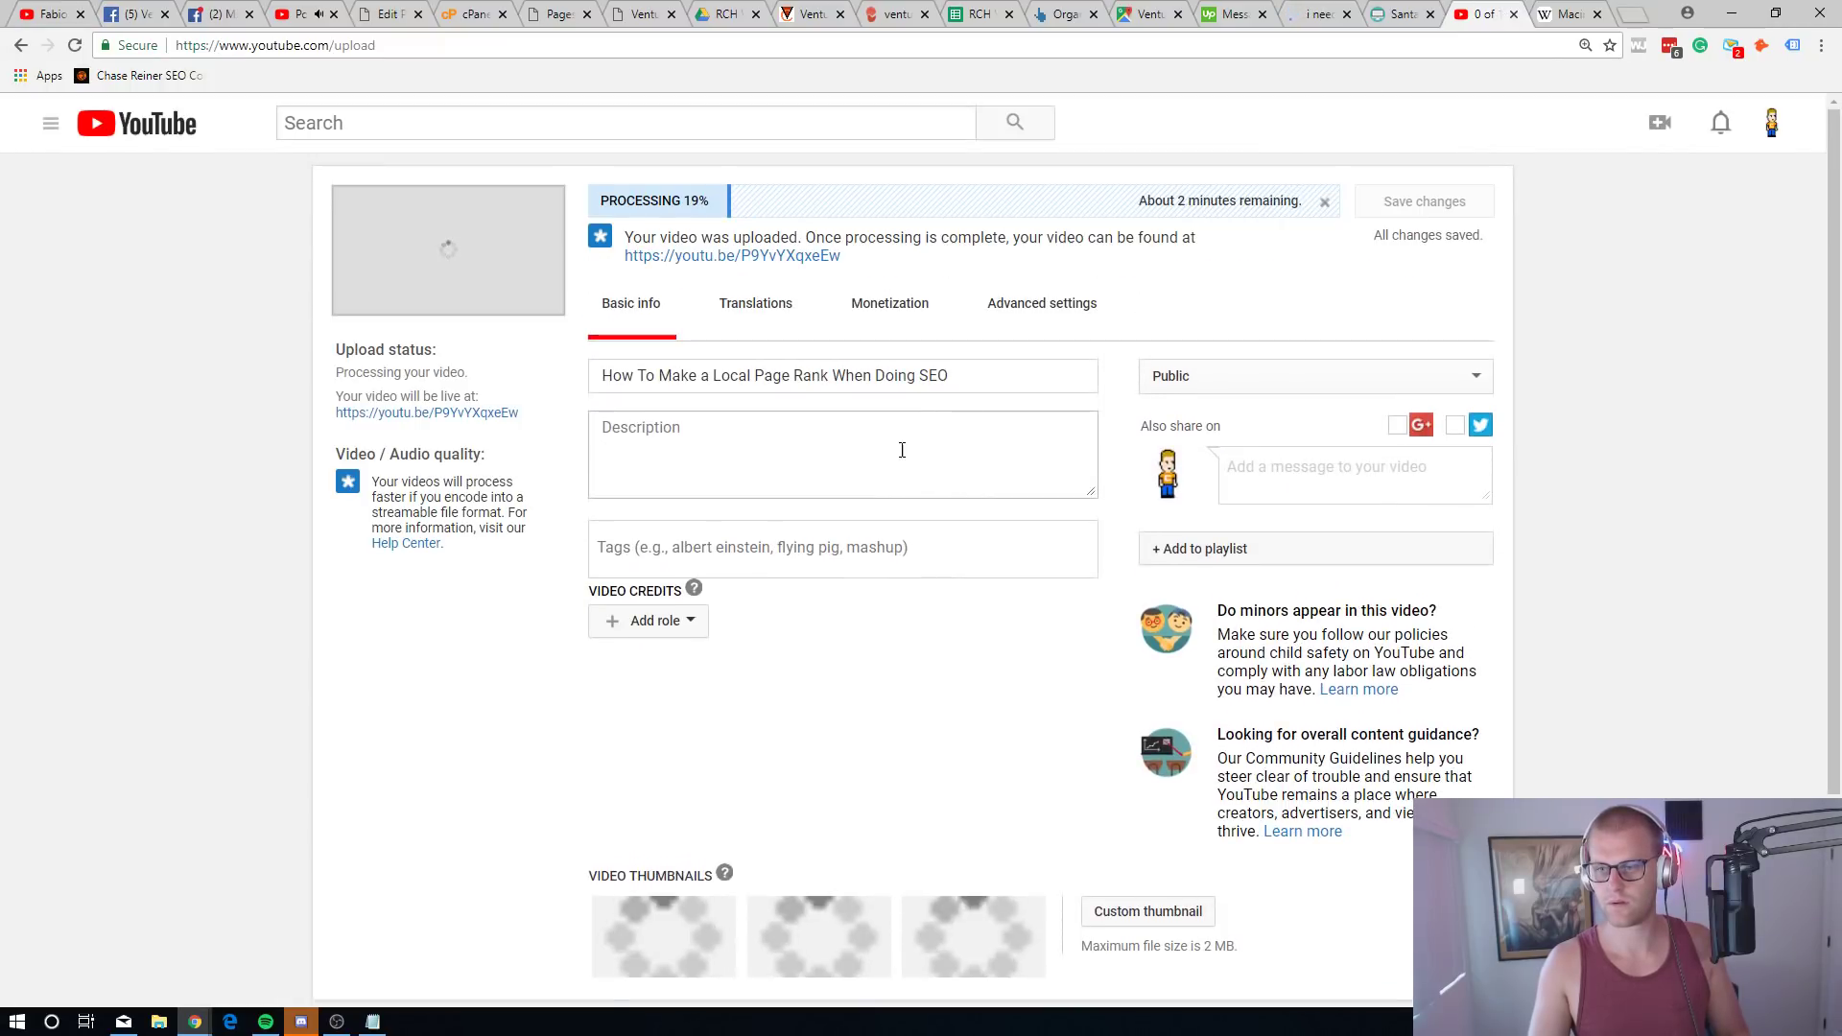
Paste the copied guidance into the YouTube video description
click(902, 450)
key(ctrl+v)
click(1401, 13)
click(1320, 14)
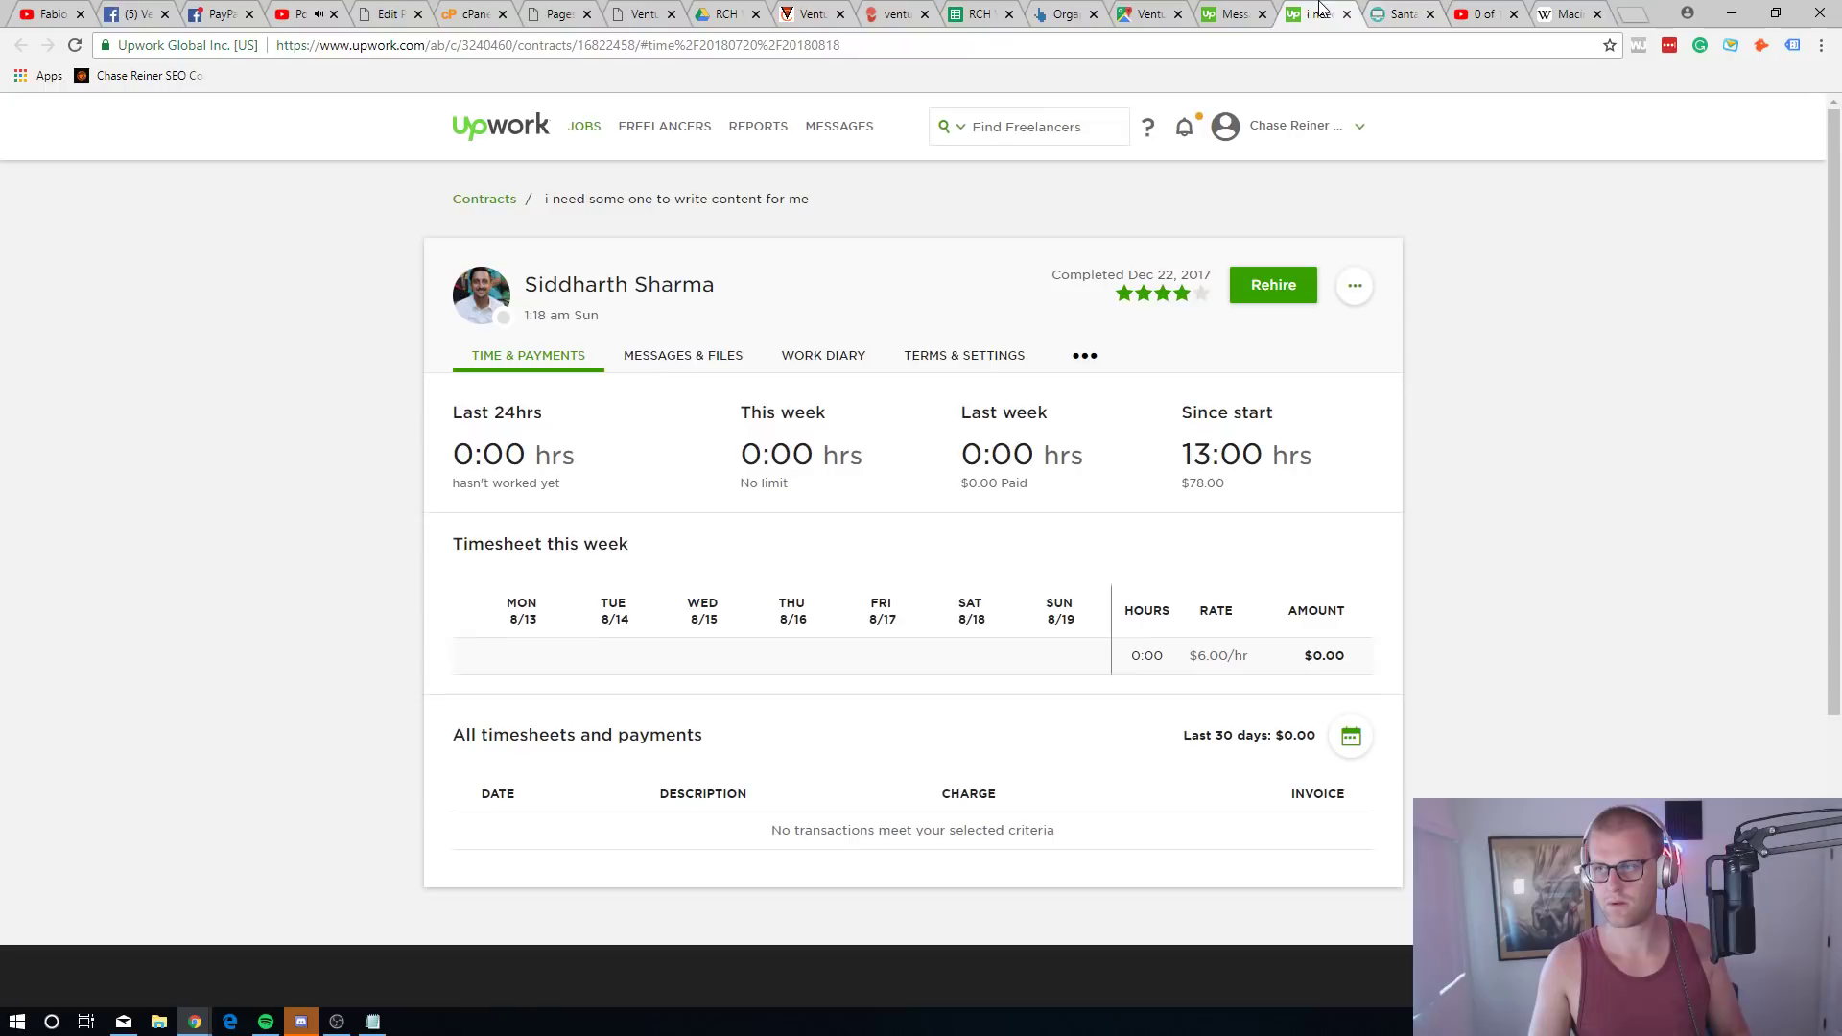
Rehire the freelancer hourly with the contract title 'Content Writing'
click(1292, 286)
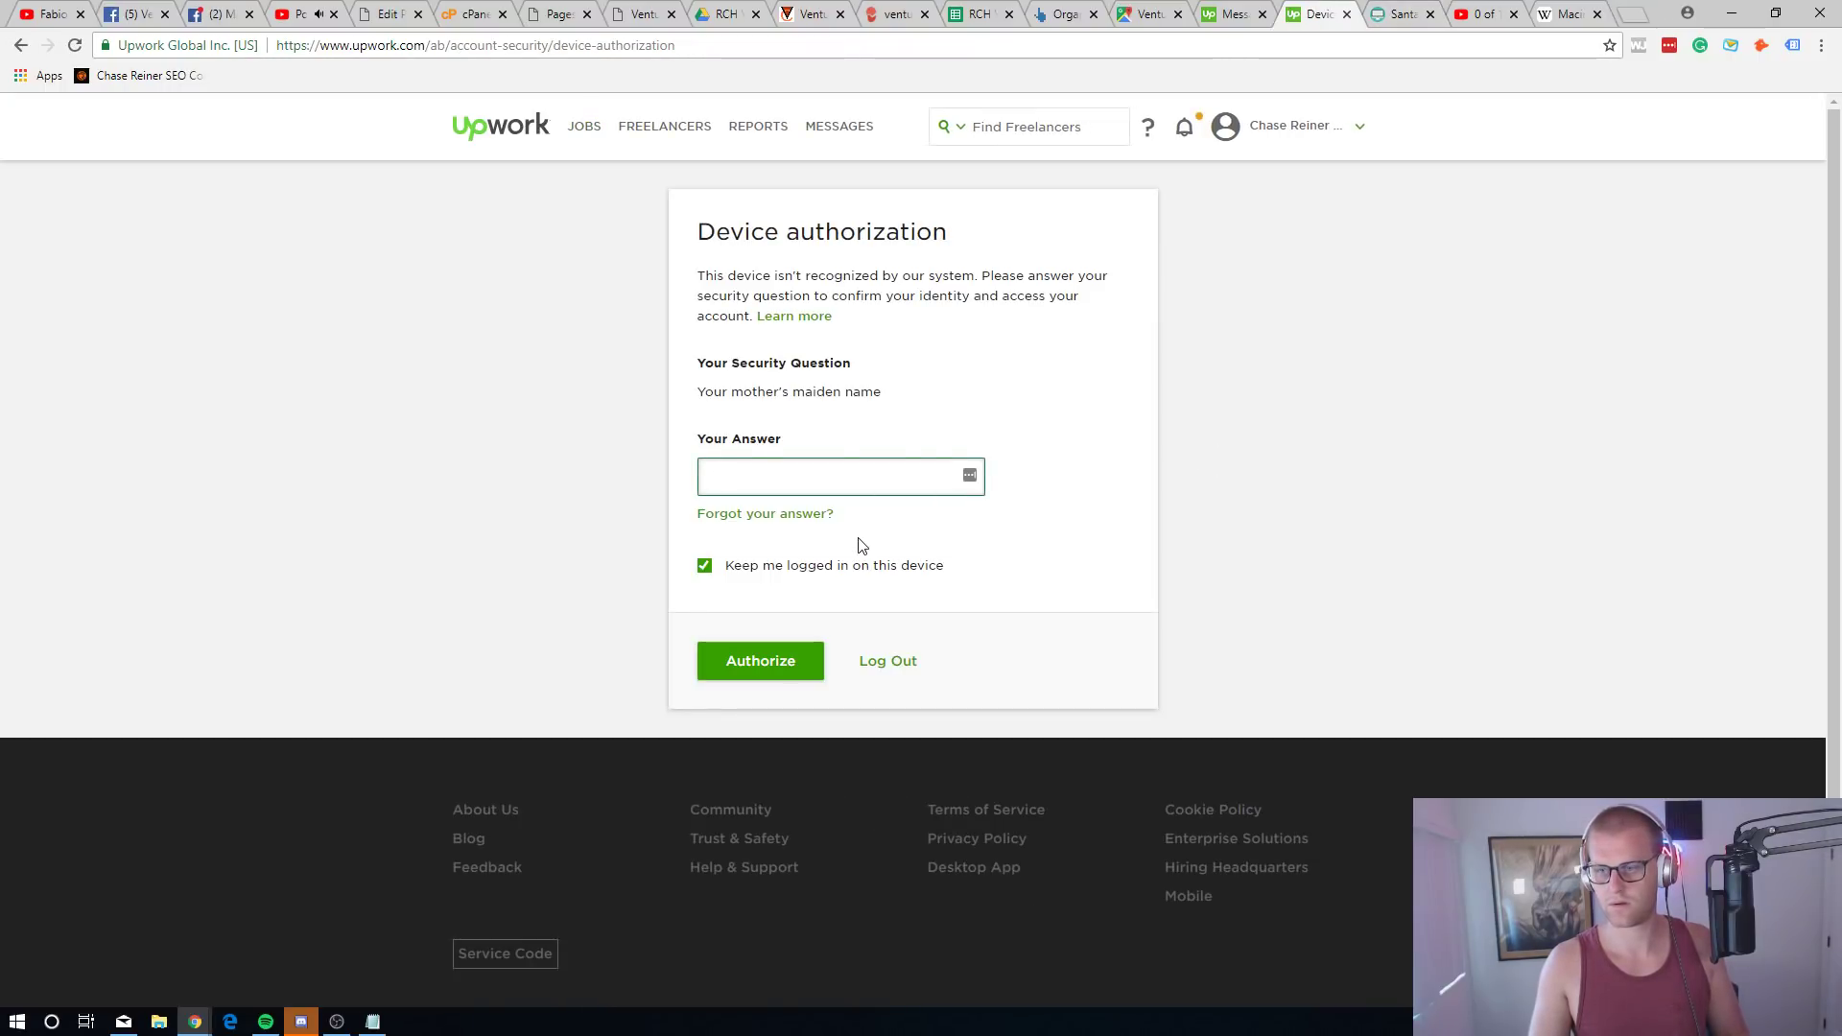
key(alt+Tab)
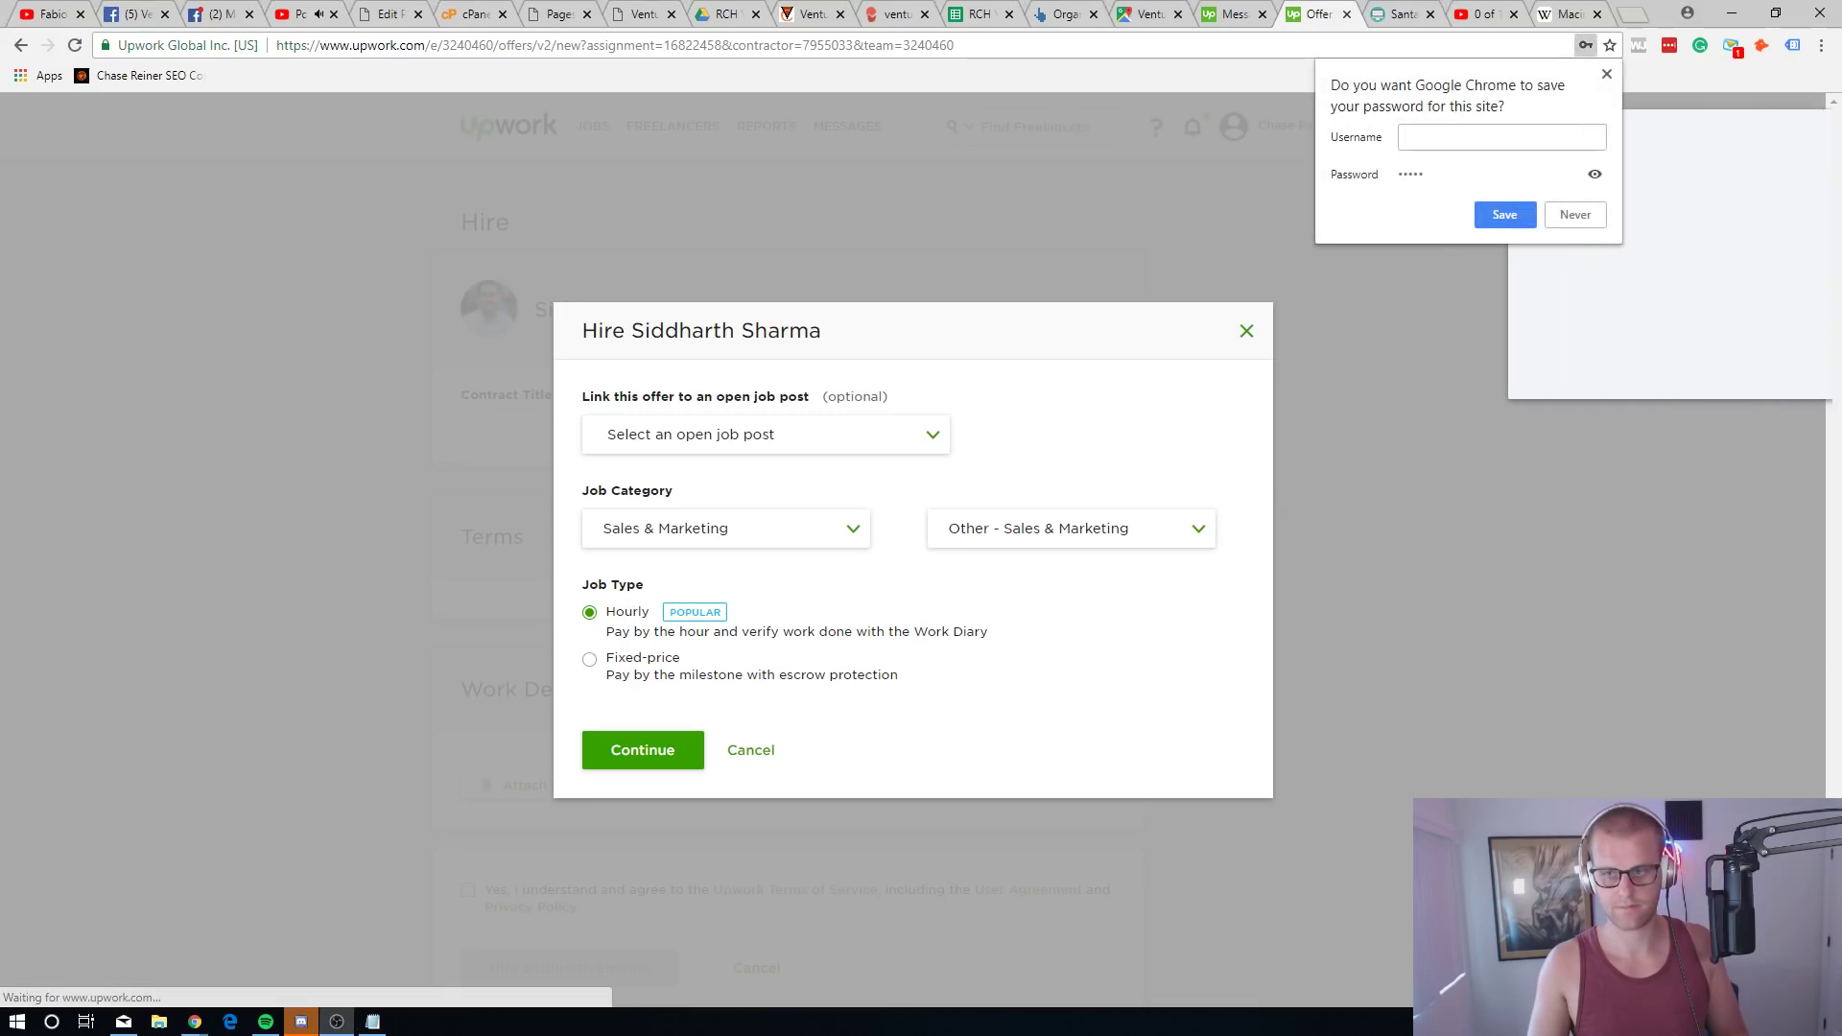
click(634, 752)
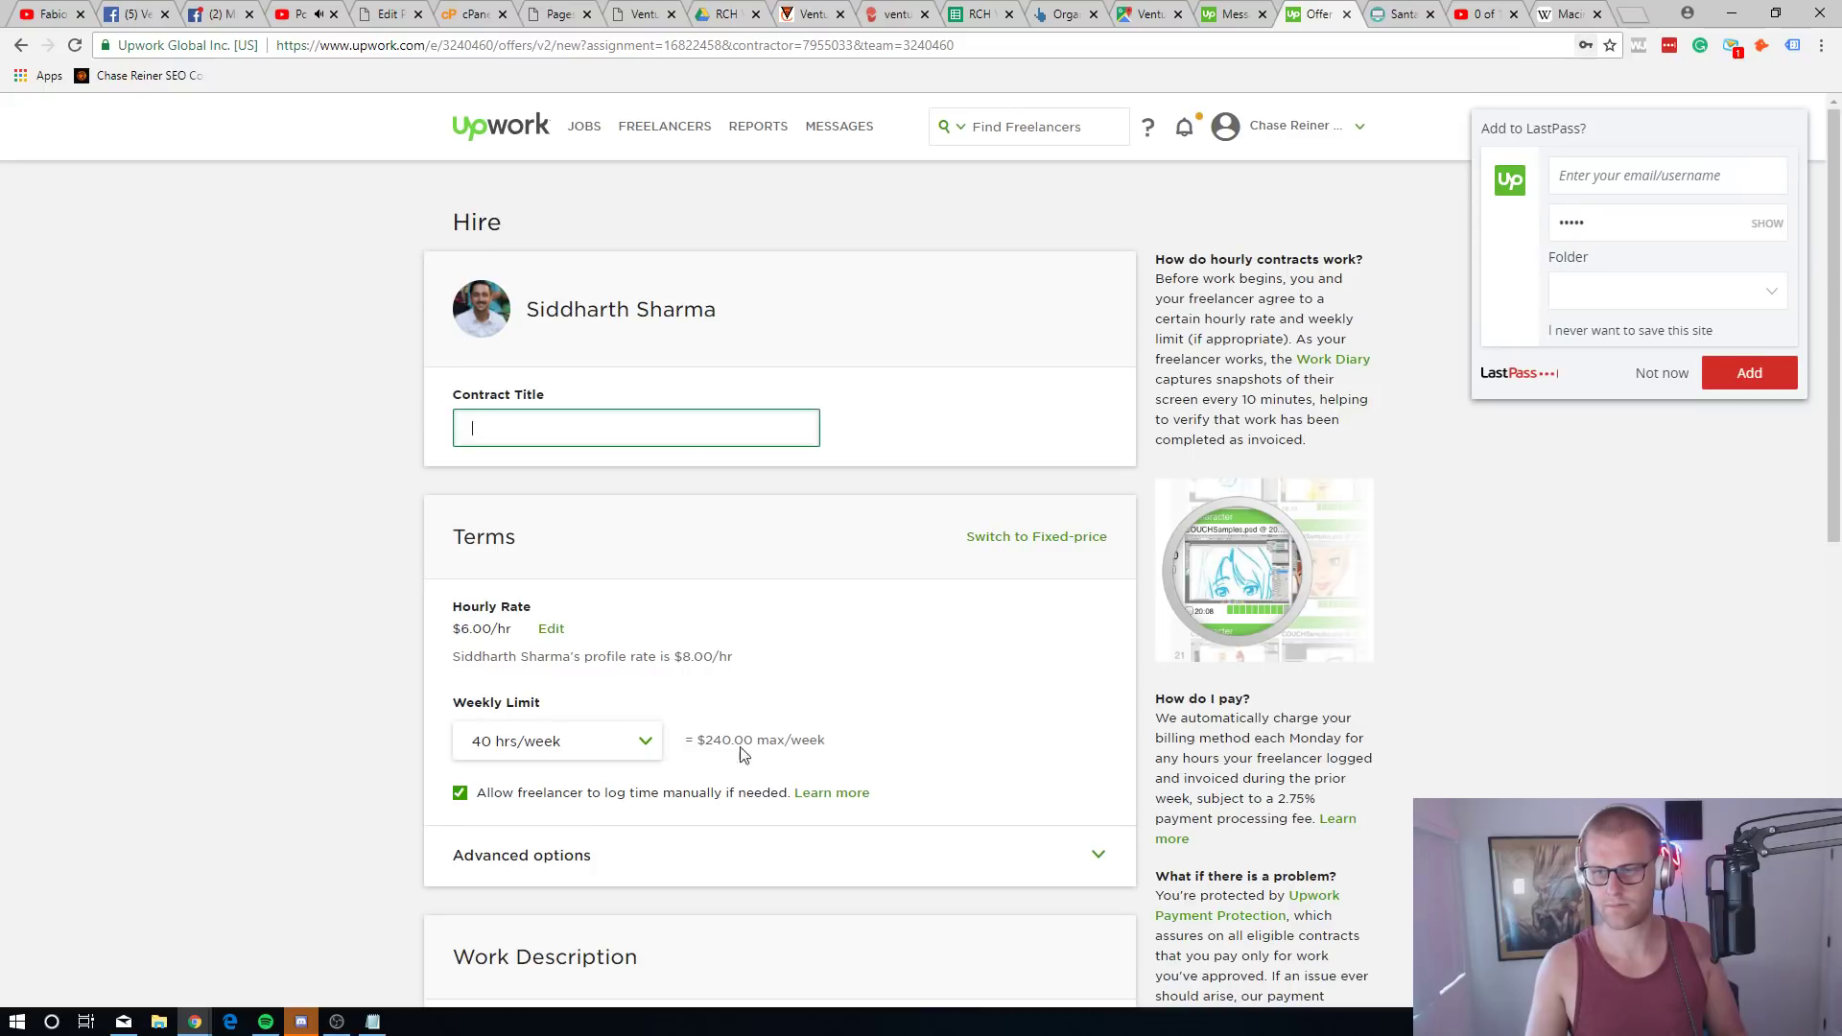
click(662, 430)
click(754, 428)
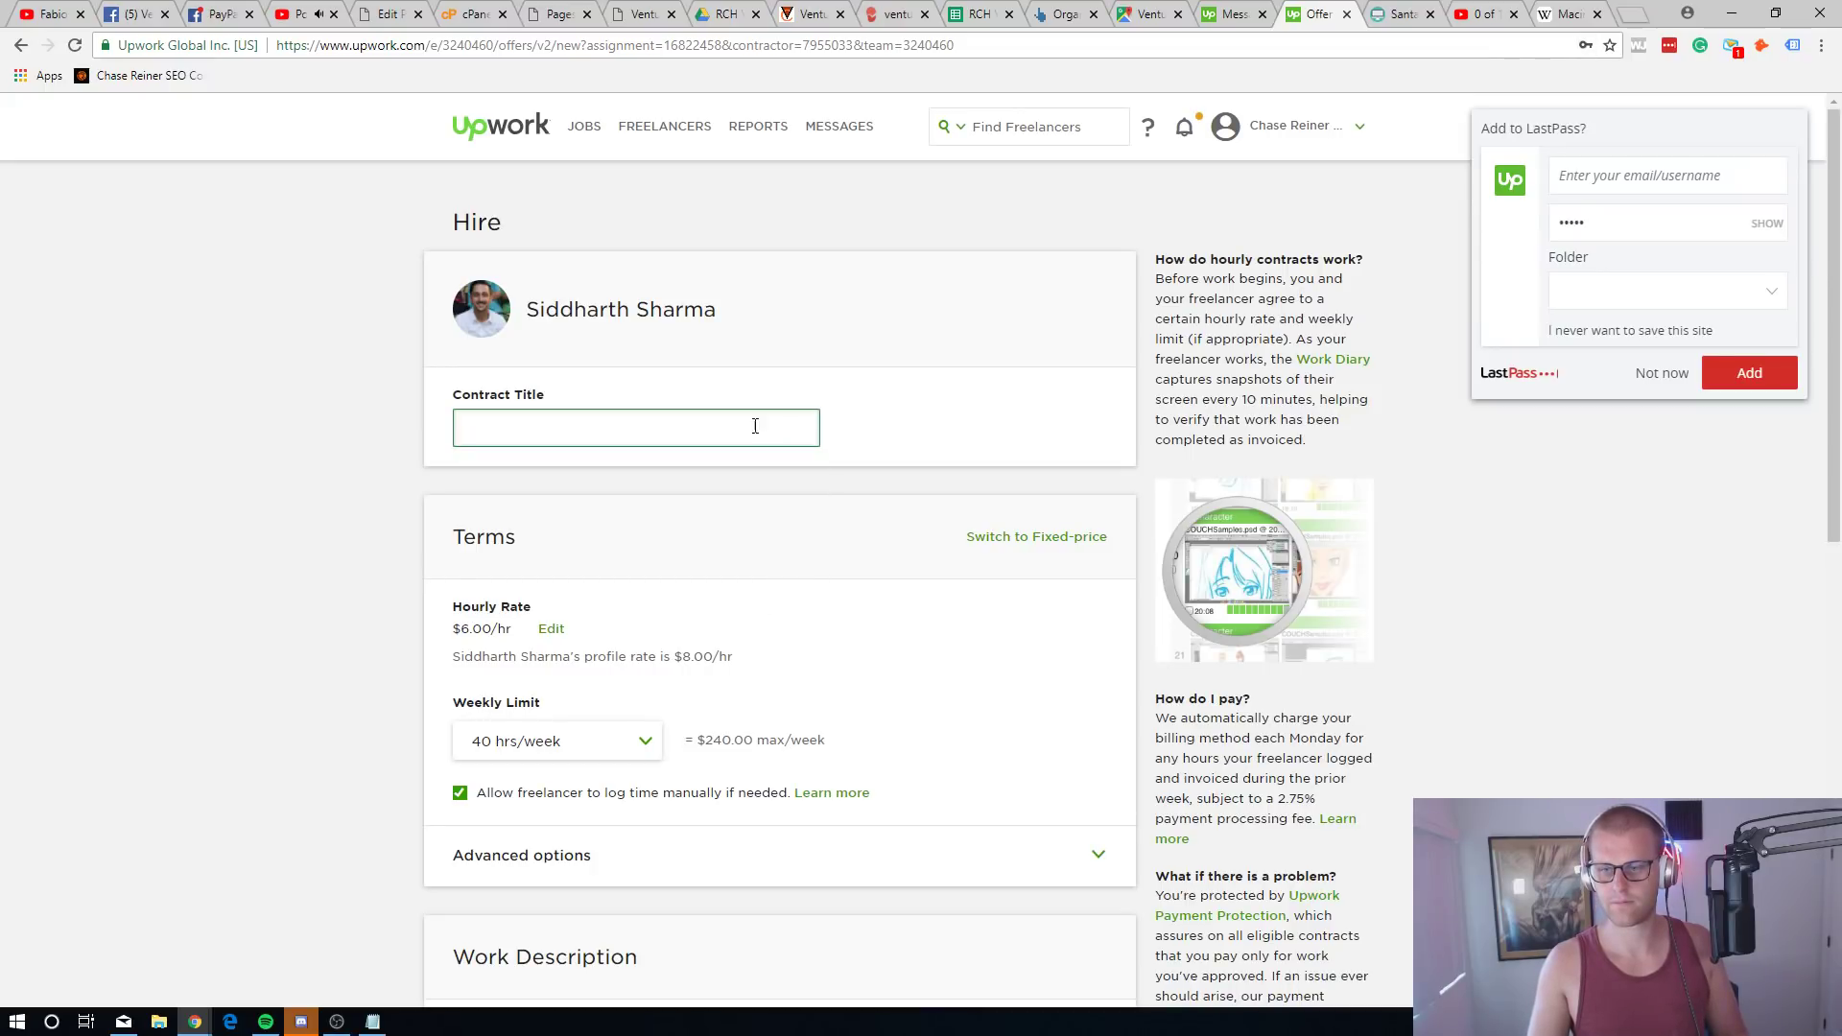
text(Content Writing)
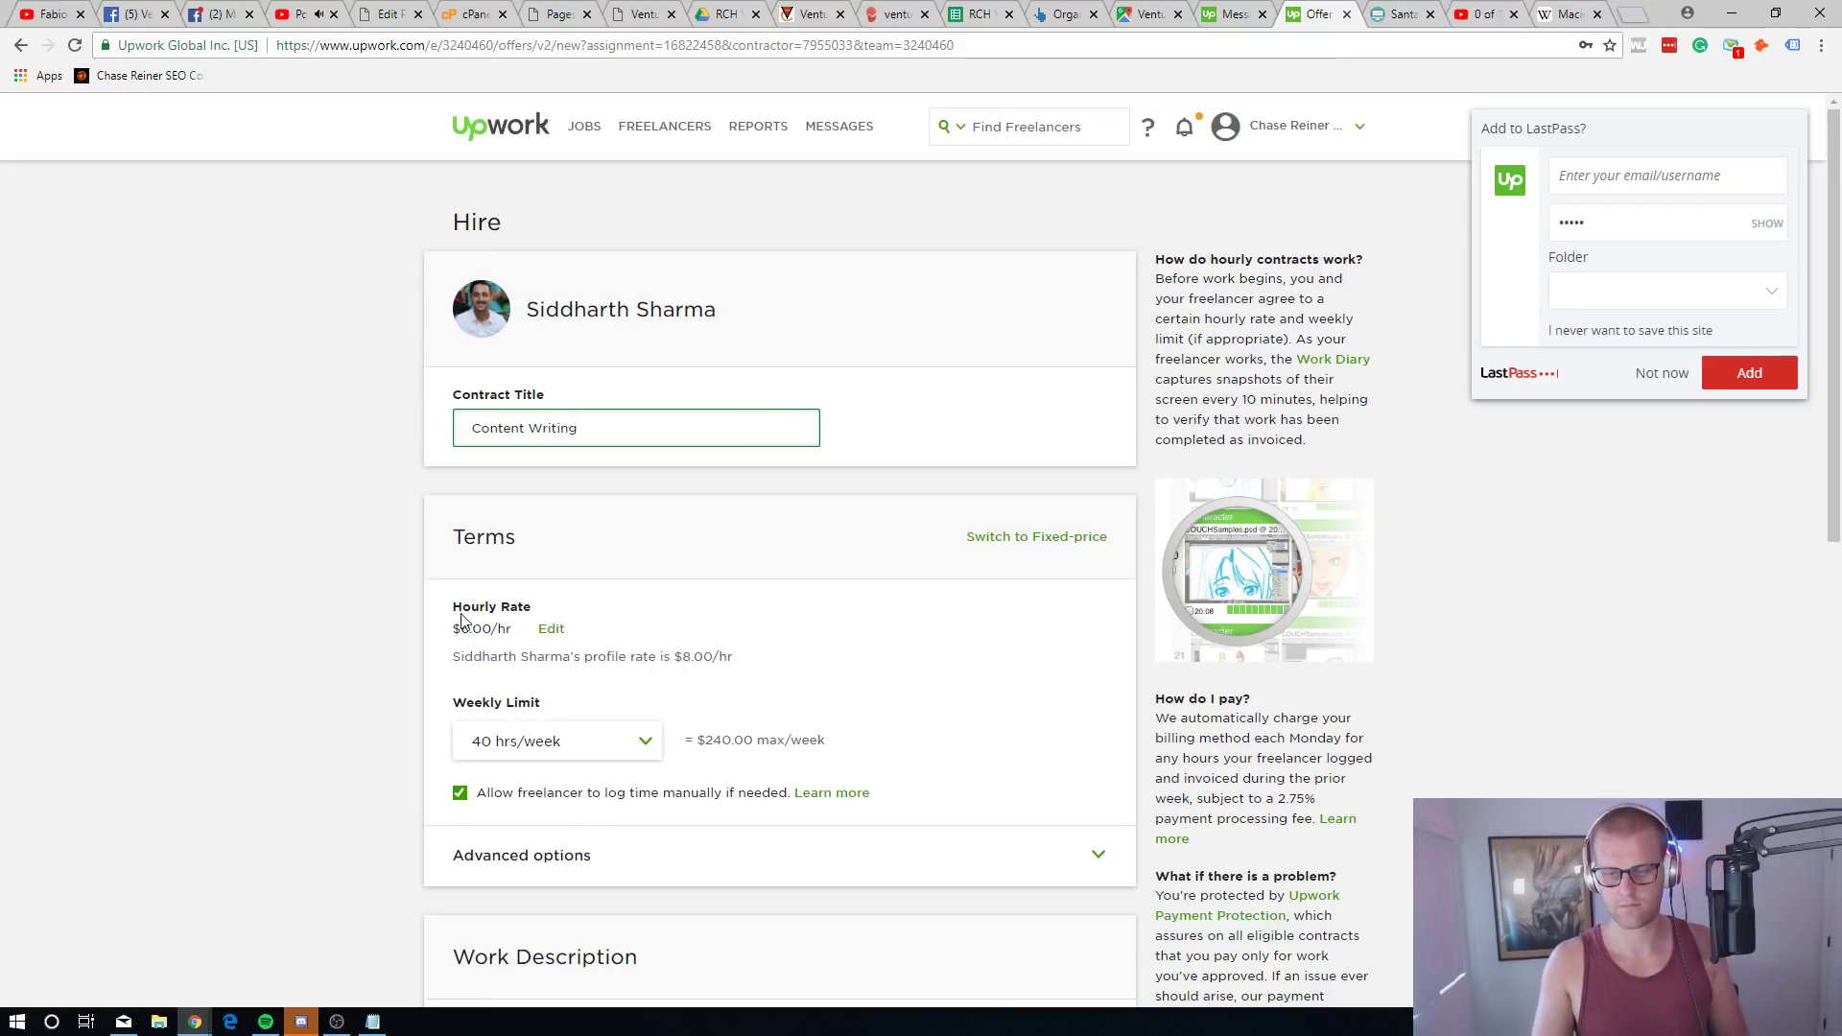
click(259, 580)
Accept the terms of service, send the hire offer, and dismiss the password-save prompt
scroll(547, 440, down, 5)
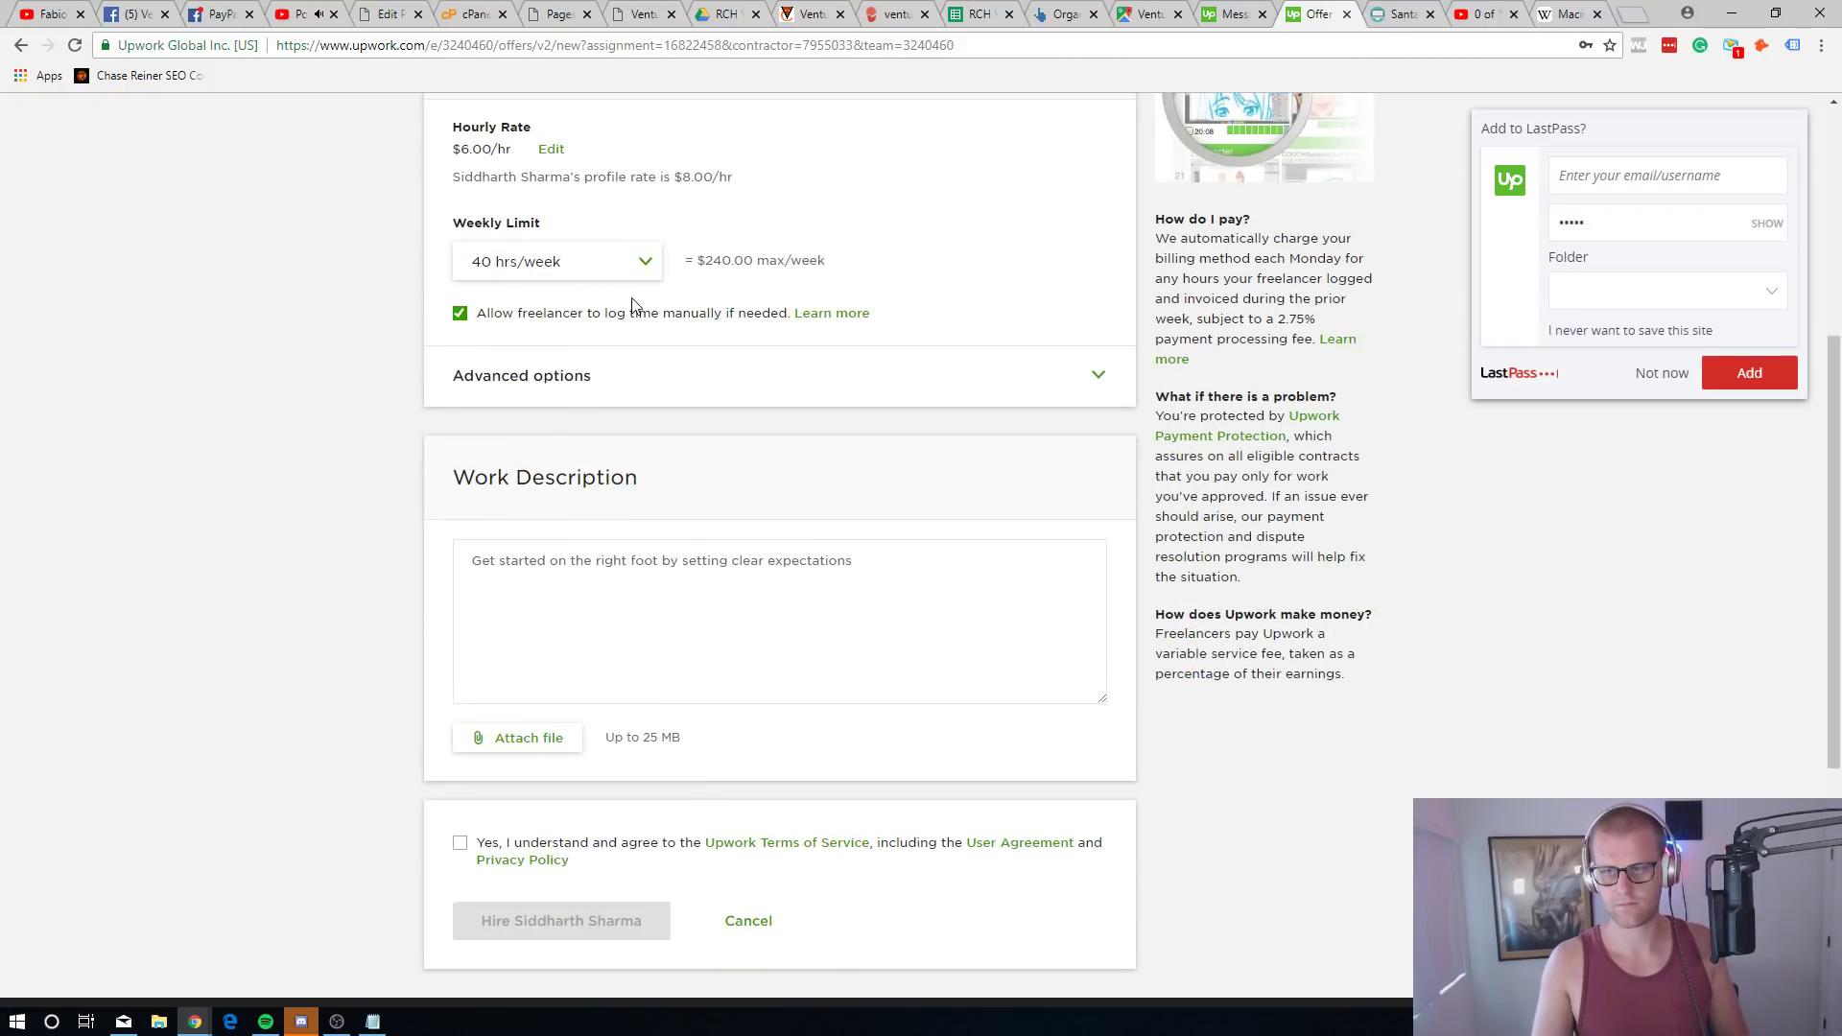
scroll(629, 301, down, 4)
click(460, 459)
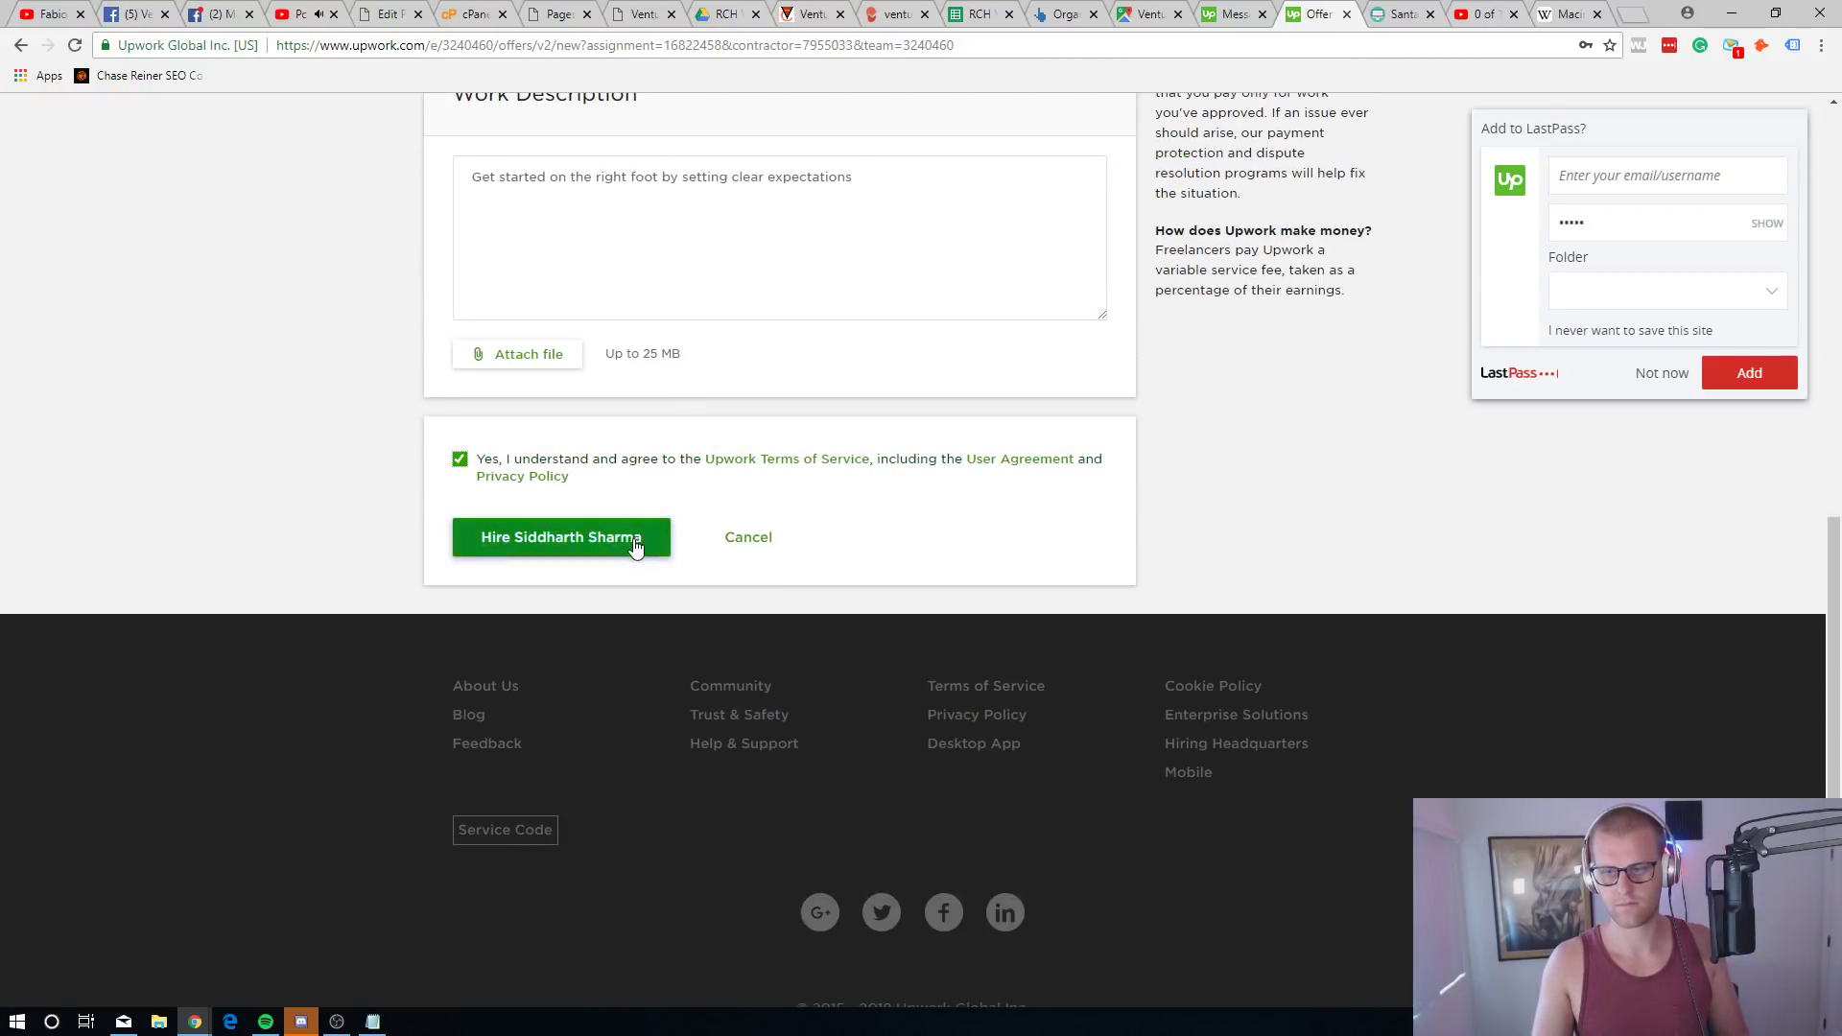
click(634, 543)
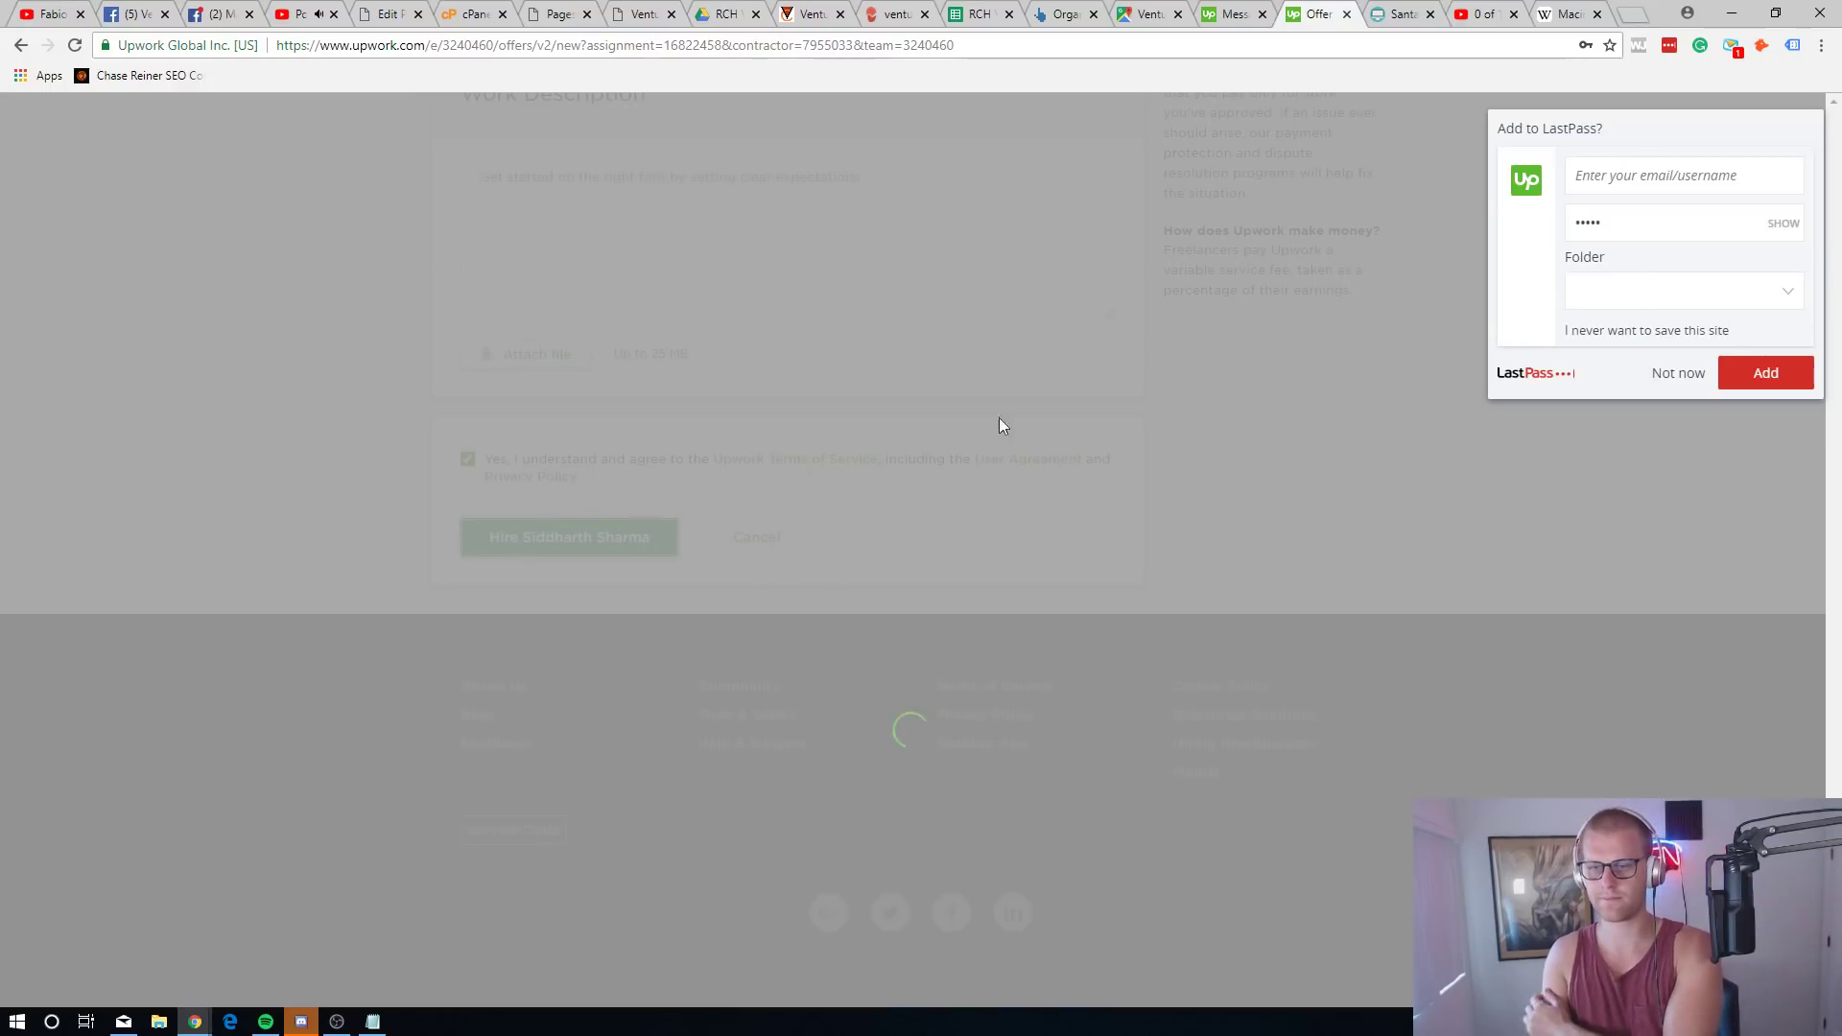
click(1669, 374)
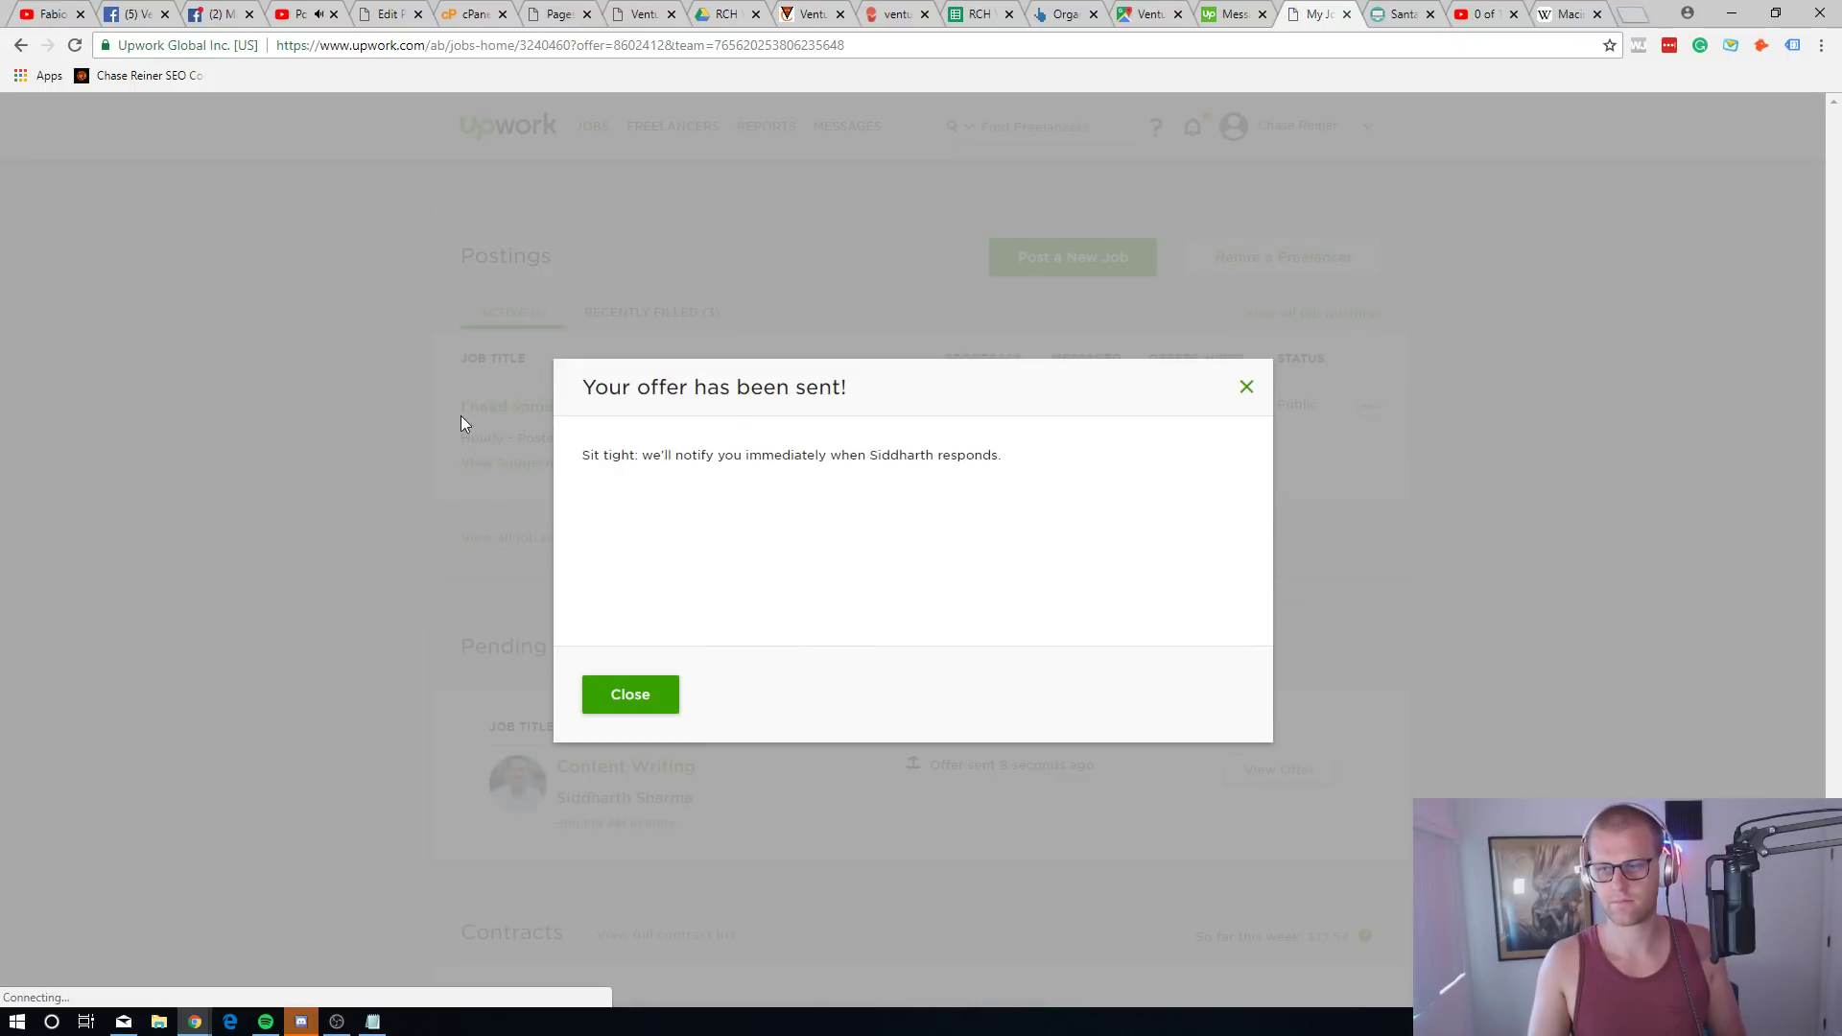
Dismiss the offer-sent confirmation and open the pending Content Writing offer details
click(460, 417)
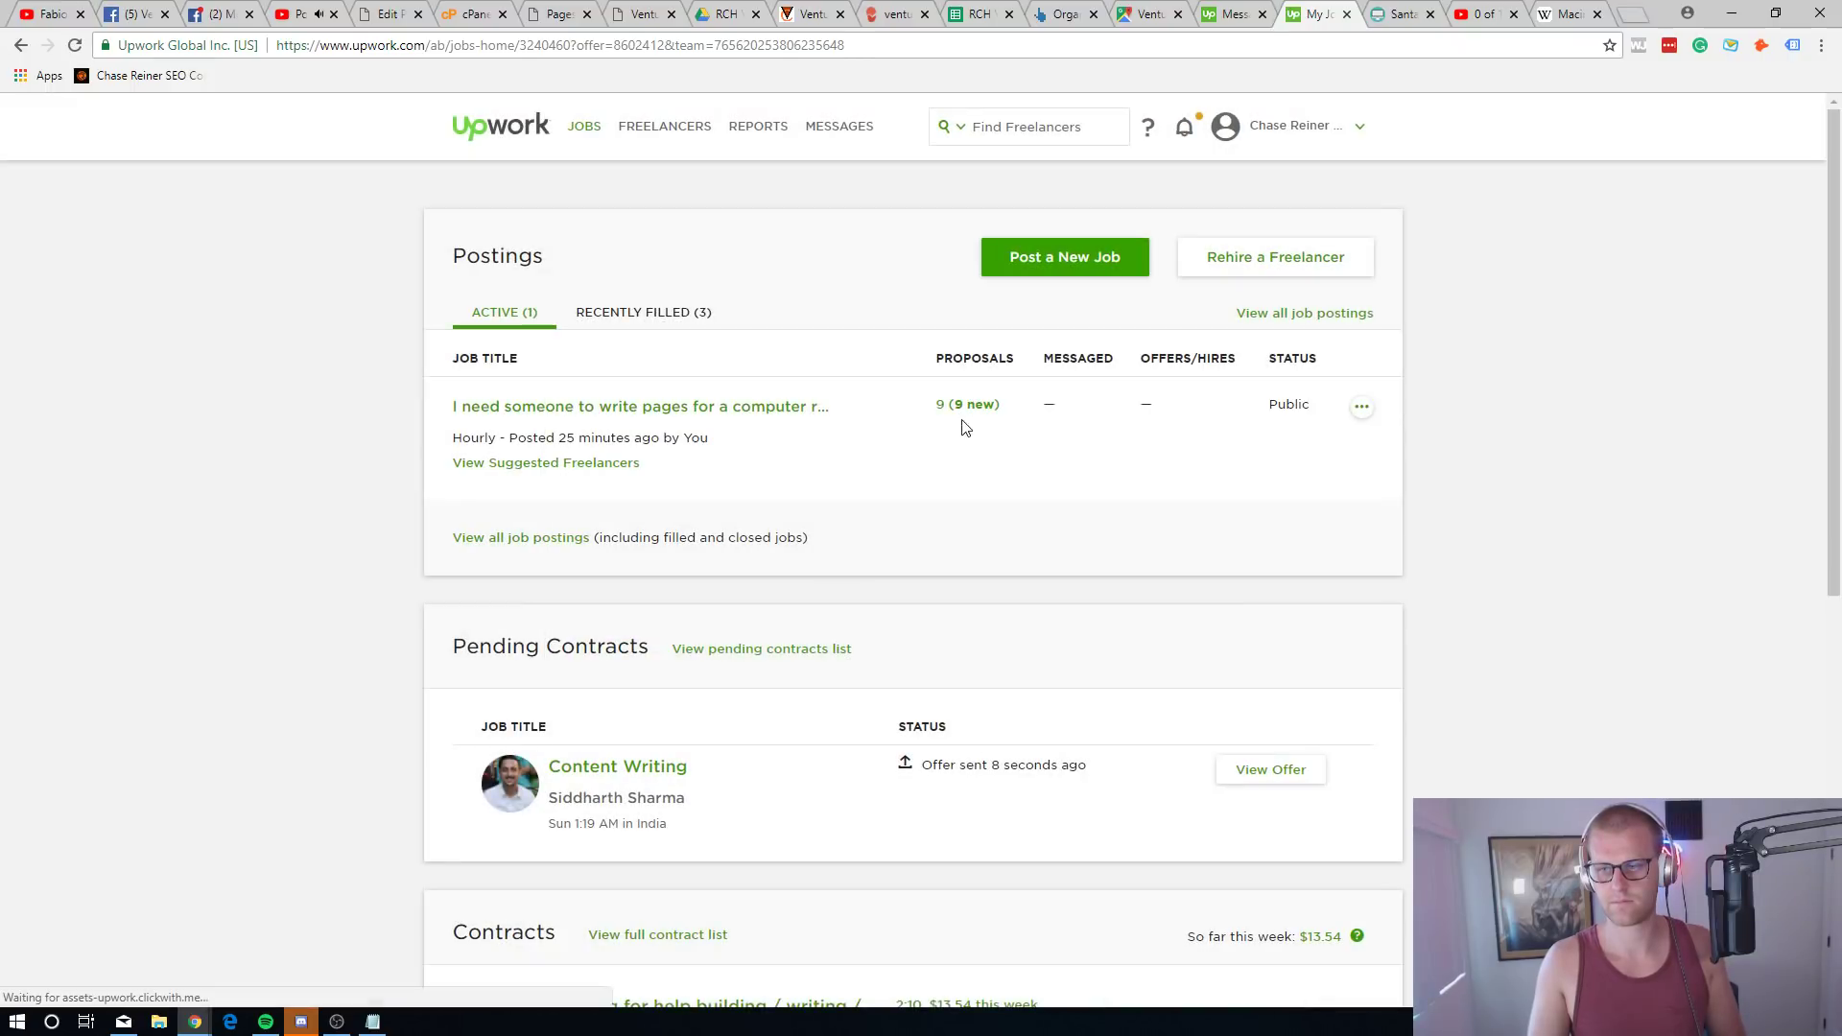
scroll(827, 592, down, 4)
click(617, 383)
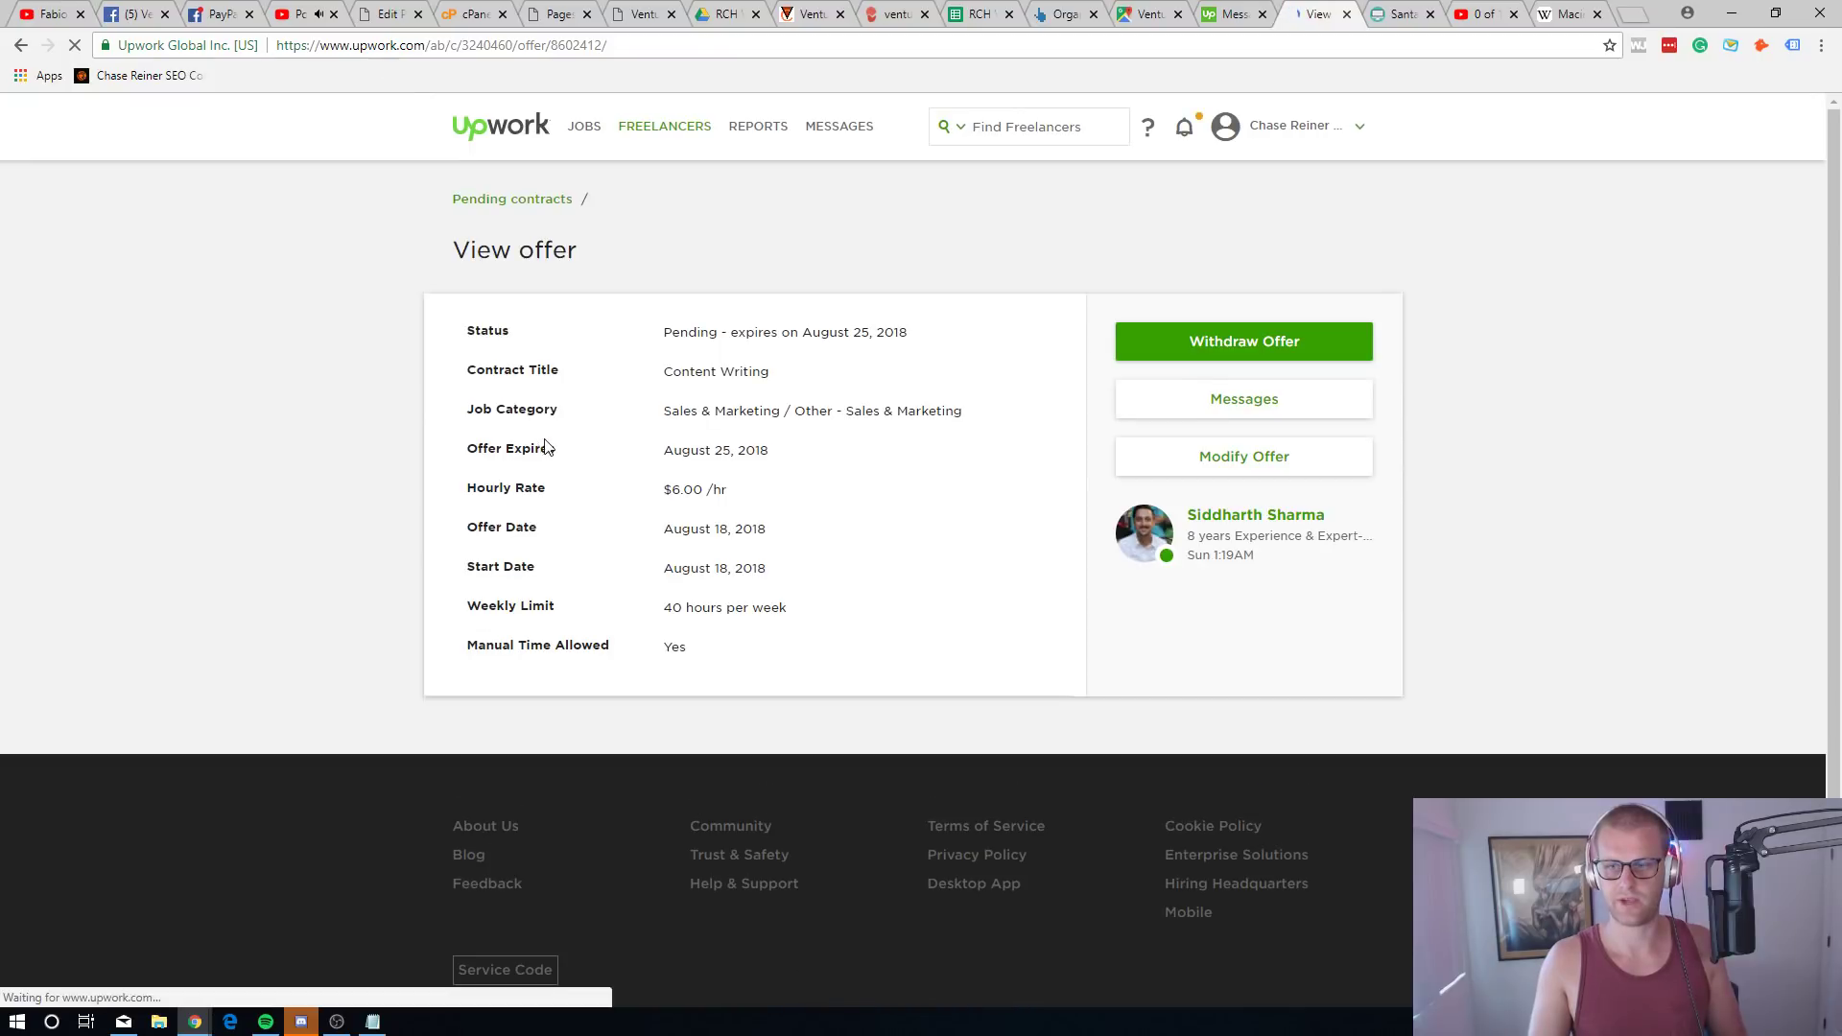
click(561, 187)
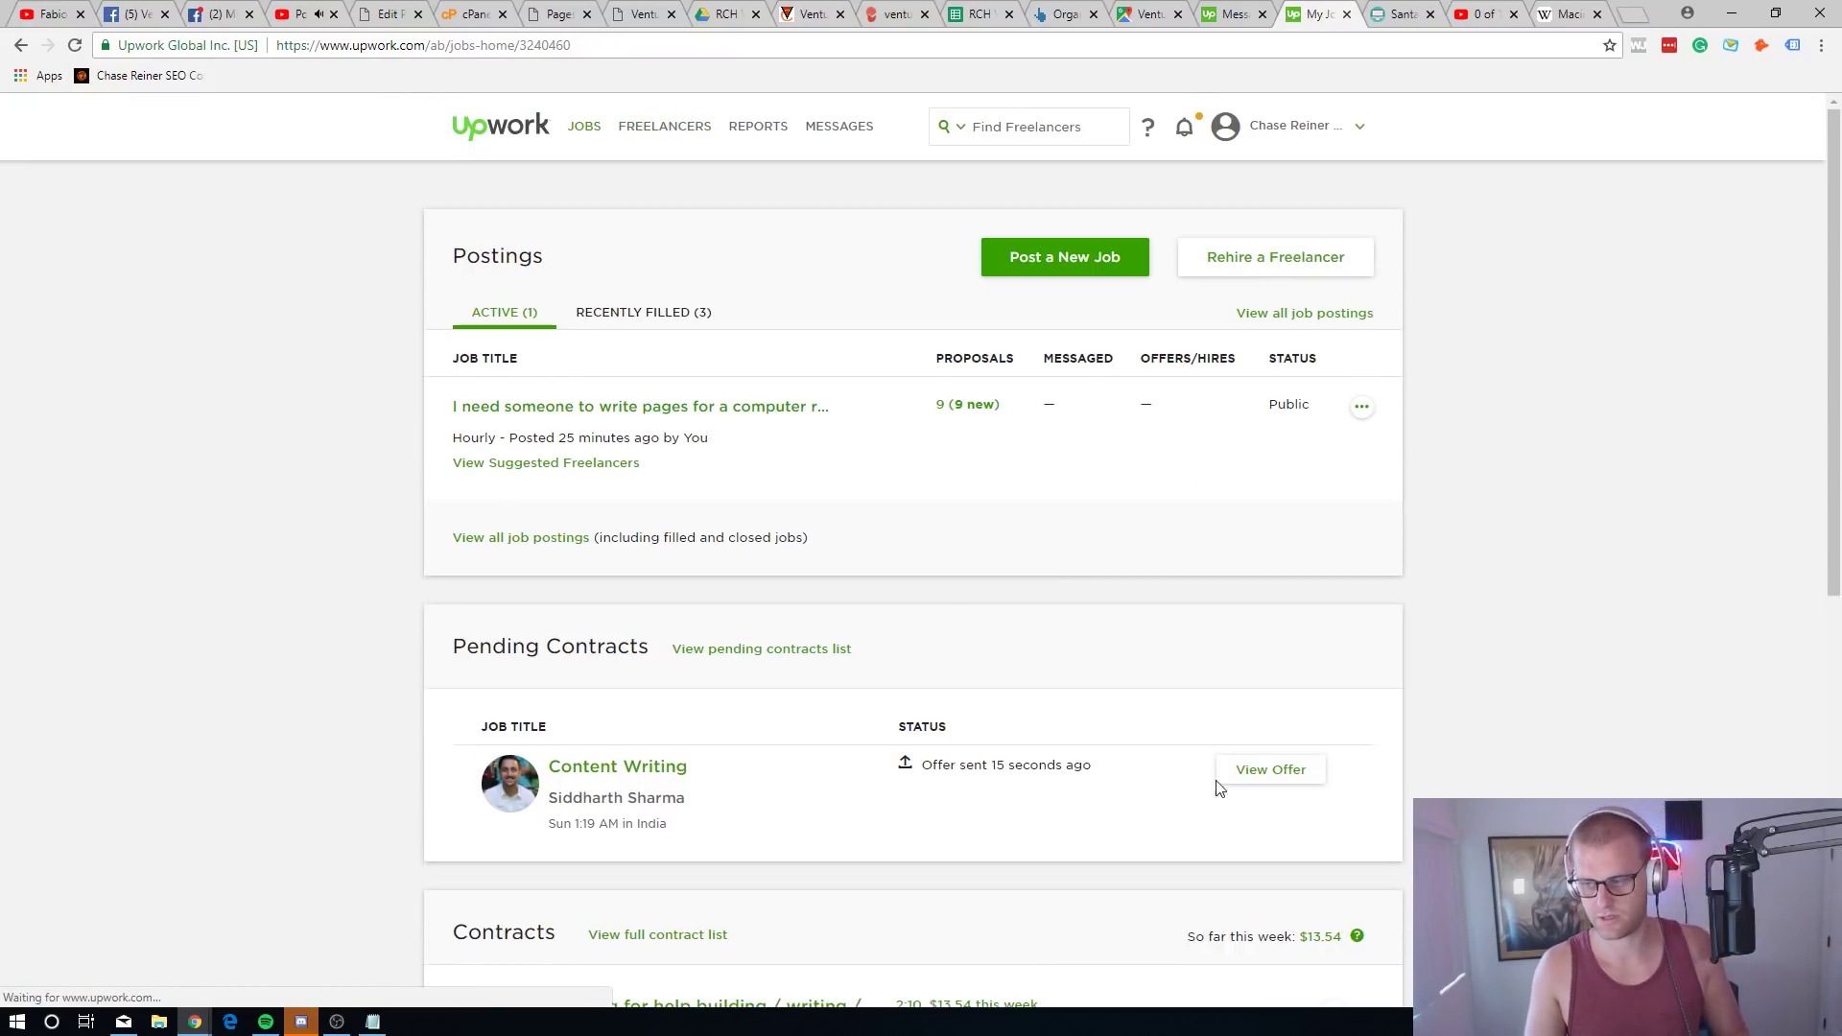
click(679, 767)
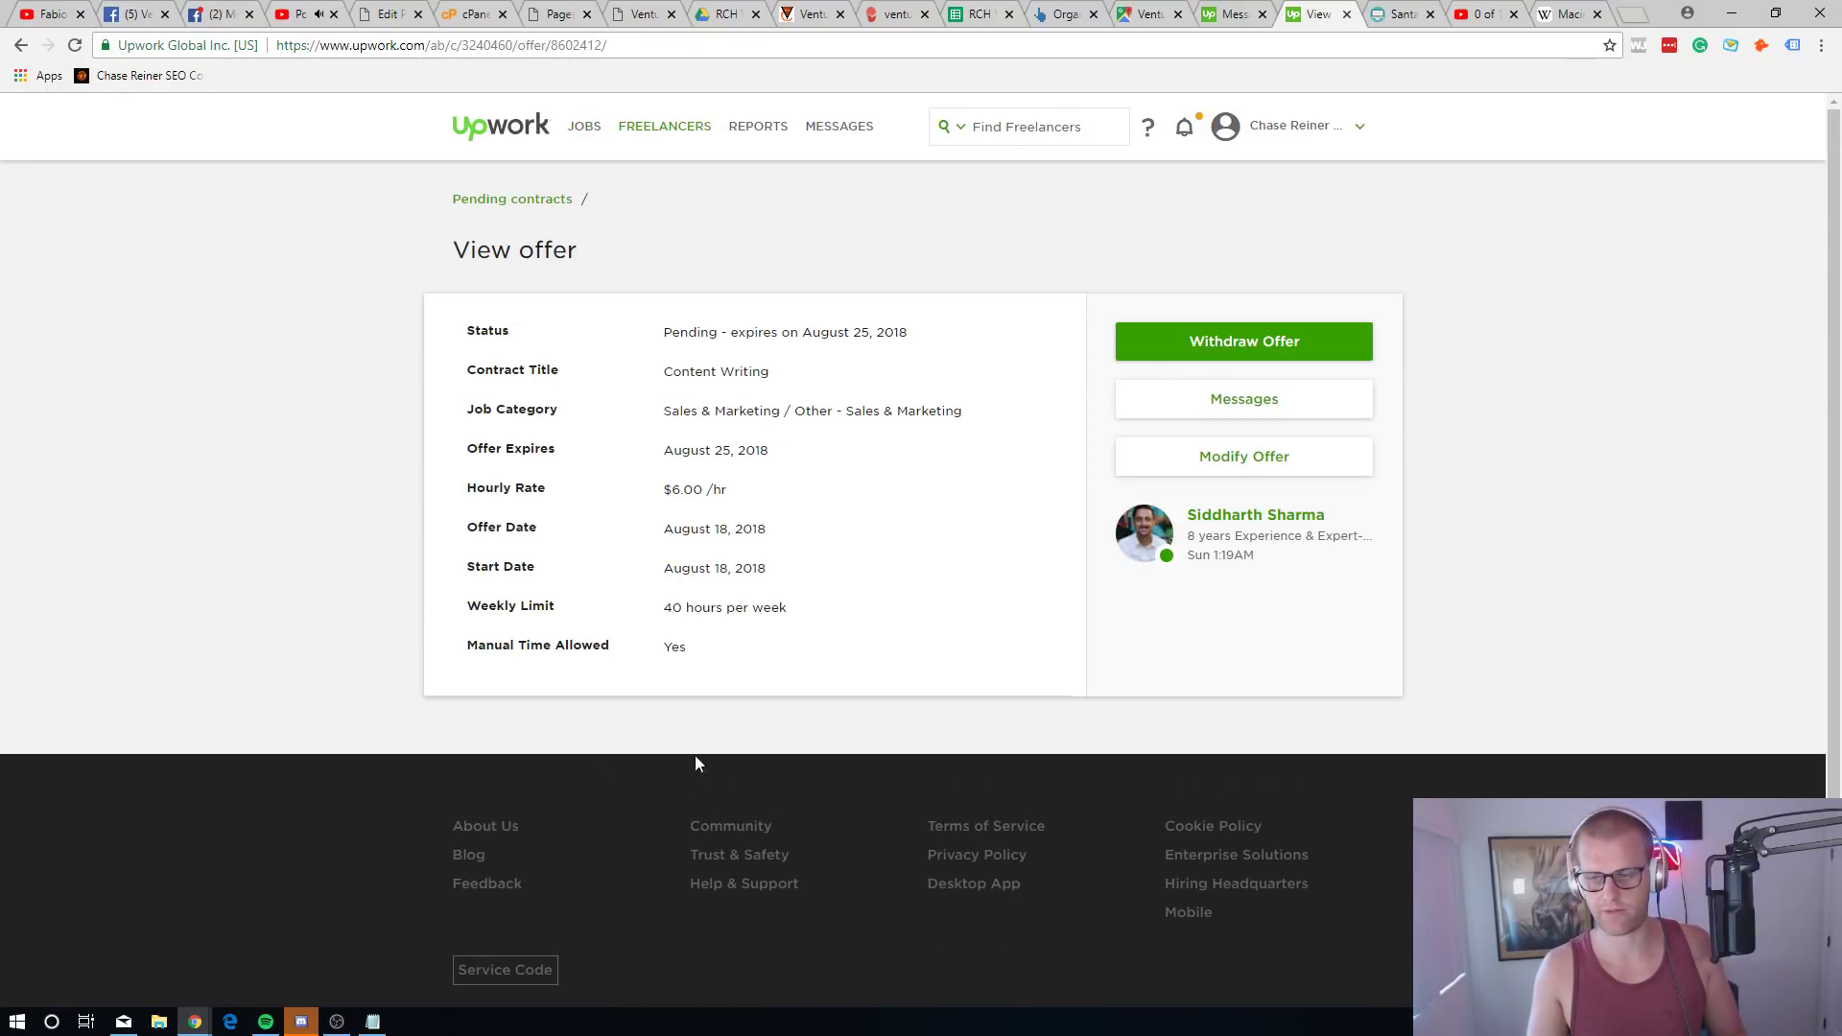
Open the Messages page showing the Content Writing conversation with the $6.00/hr, 40 hrs/week offer
click(1275, 398)
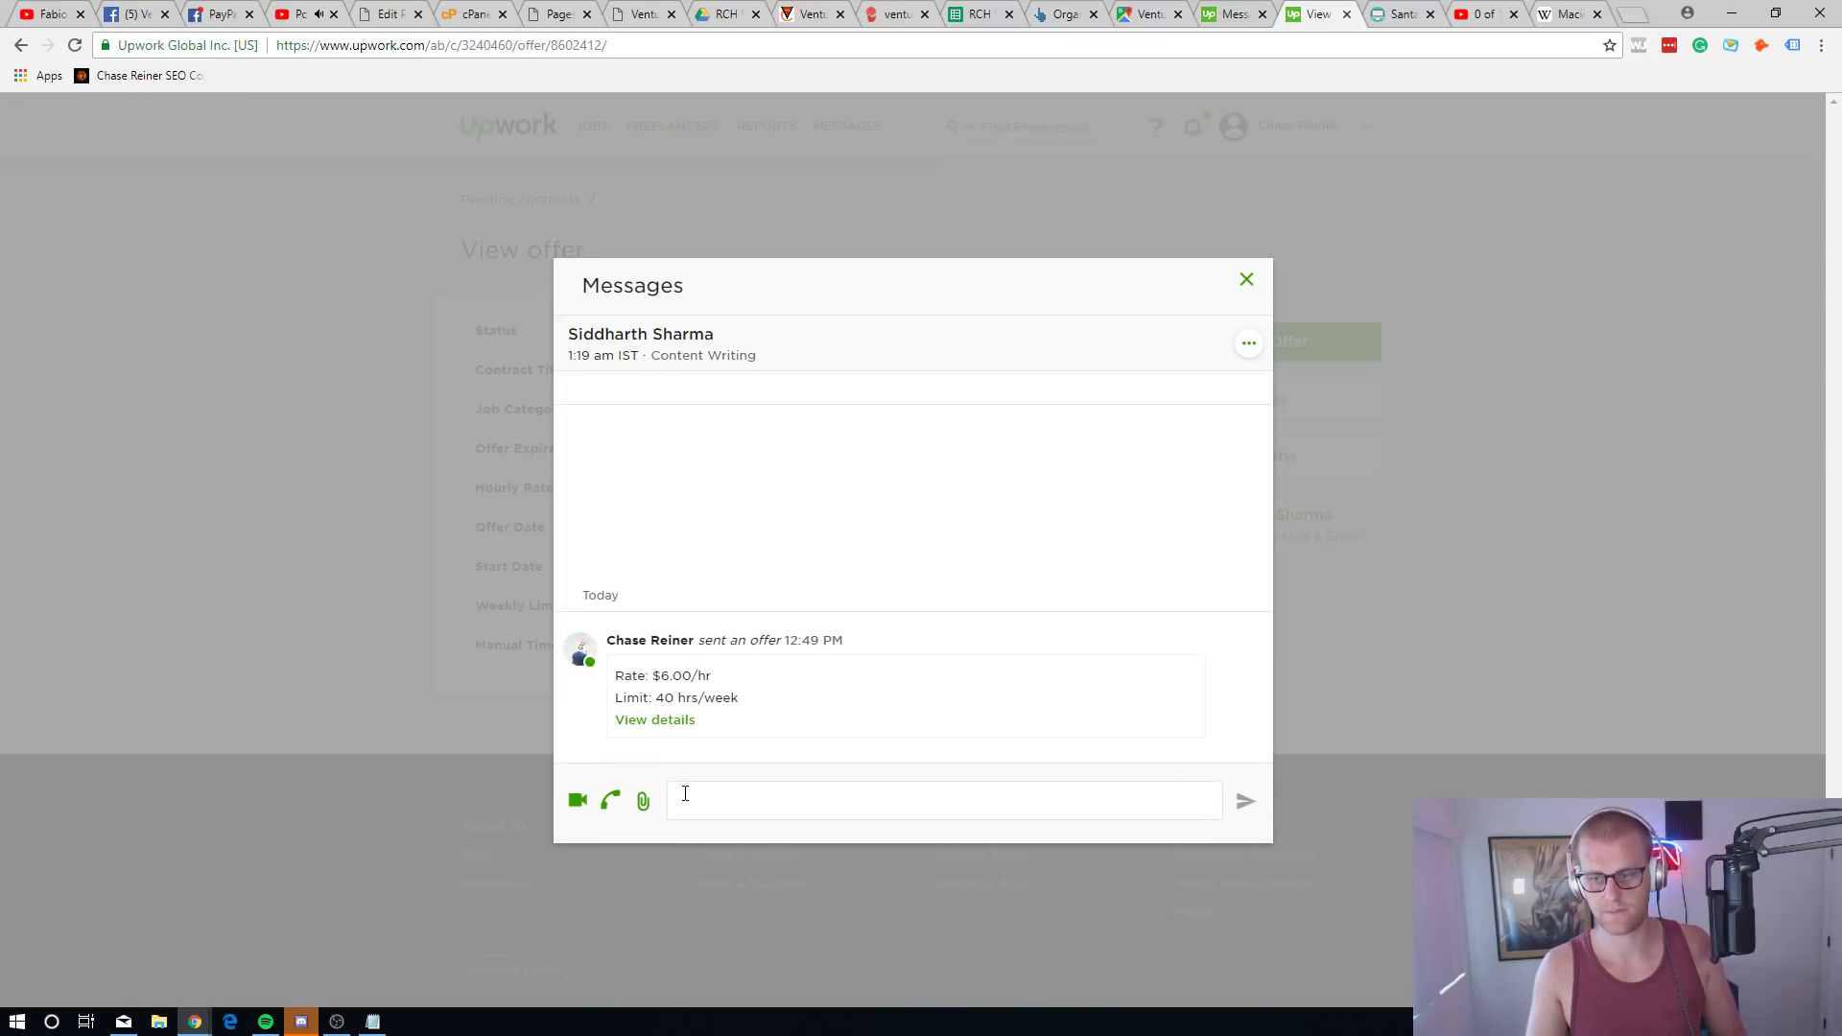
click(685, 795)
click(1223, 278)
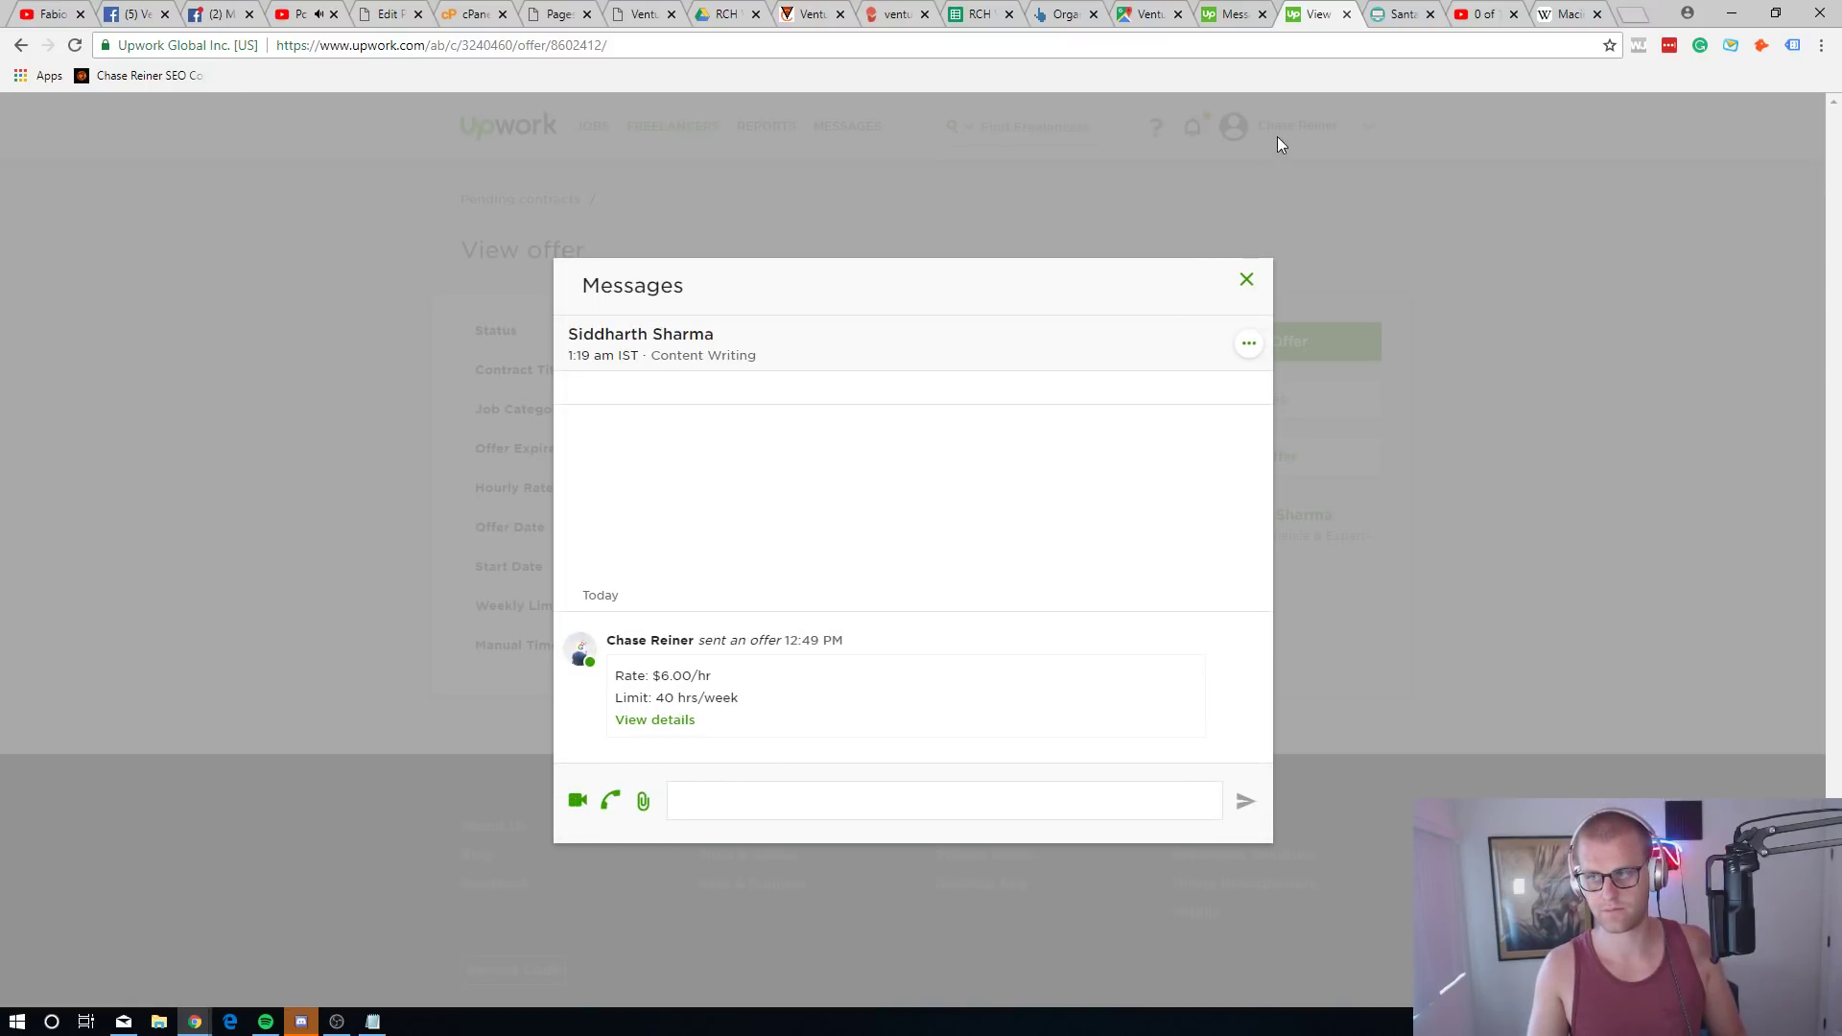
click(1246, 279)
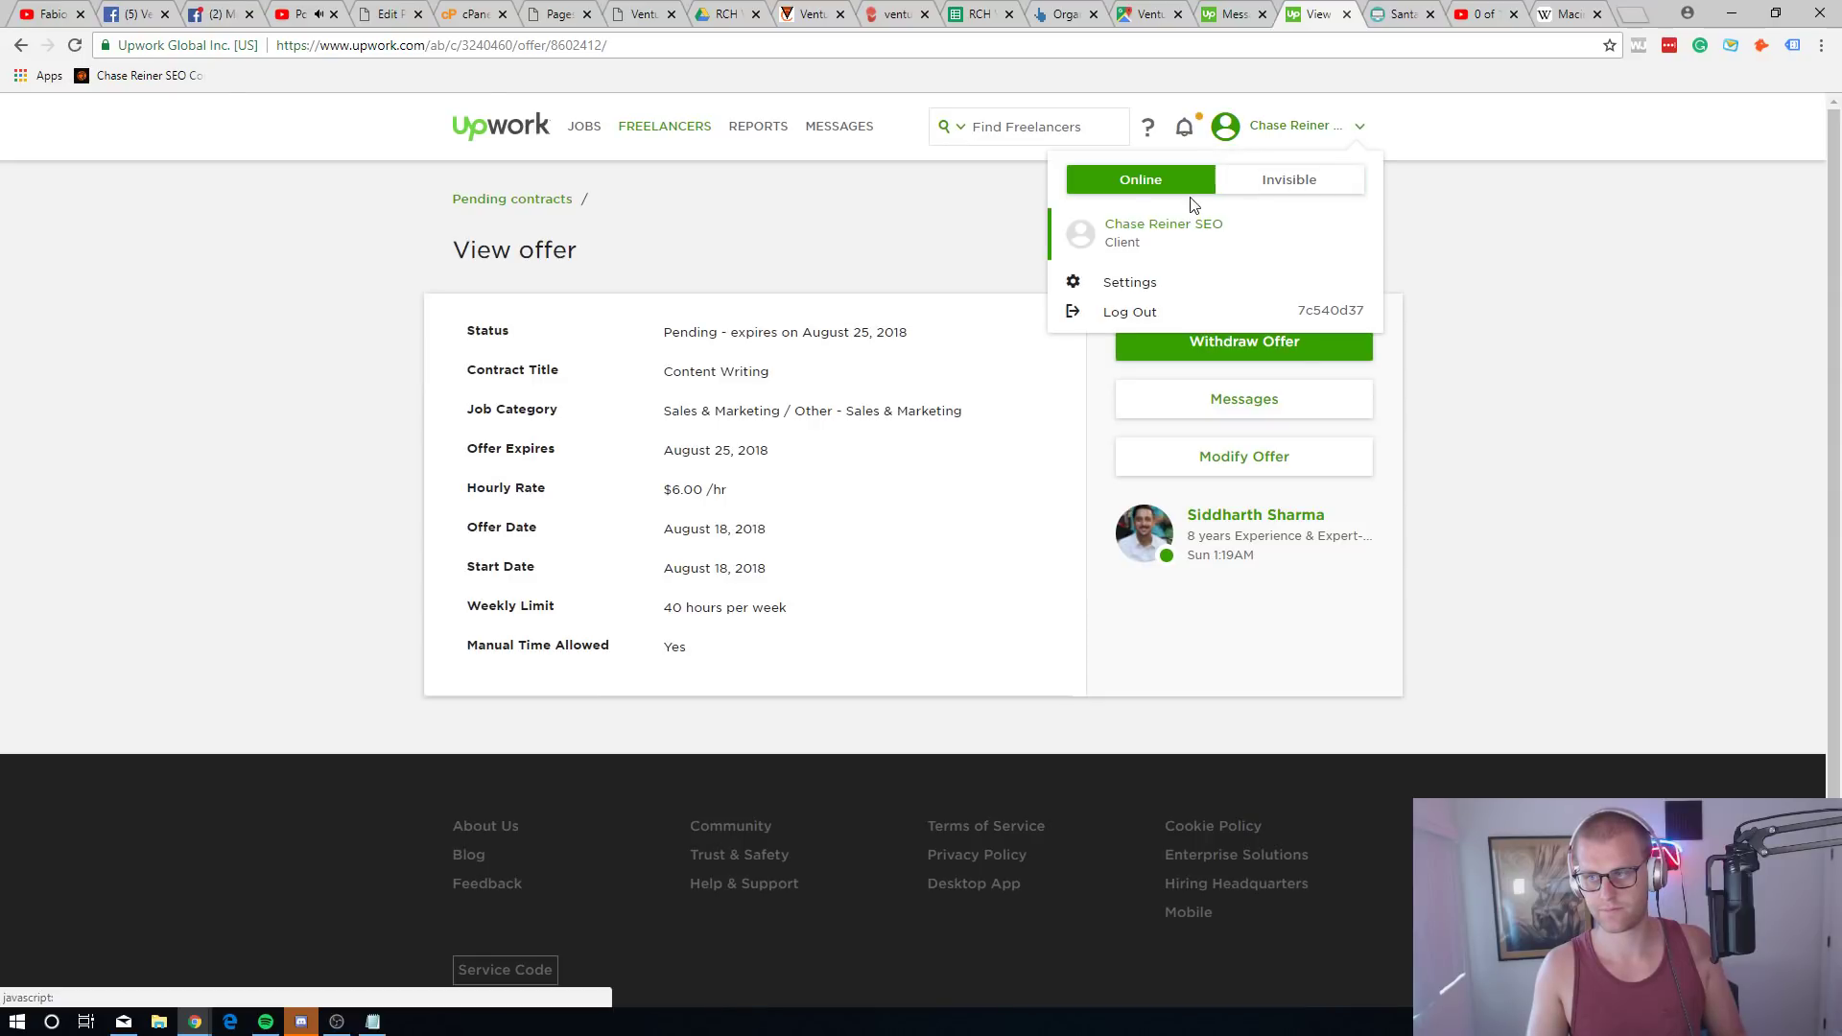
click(493, 134)
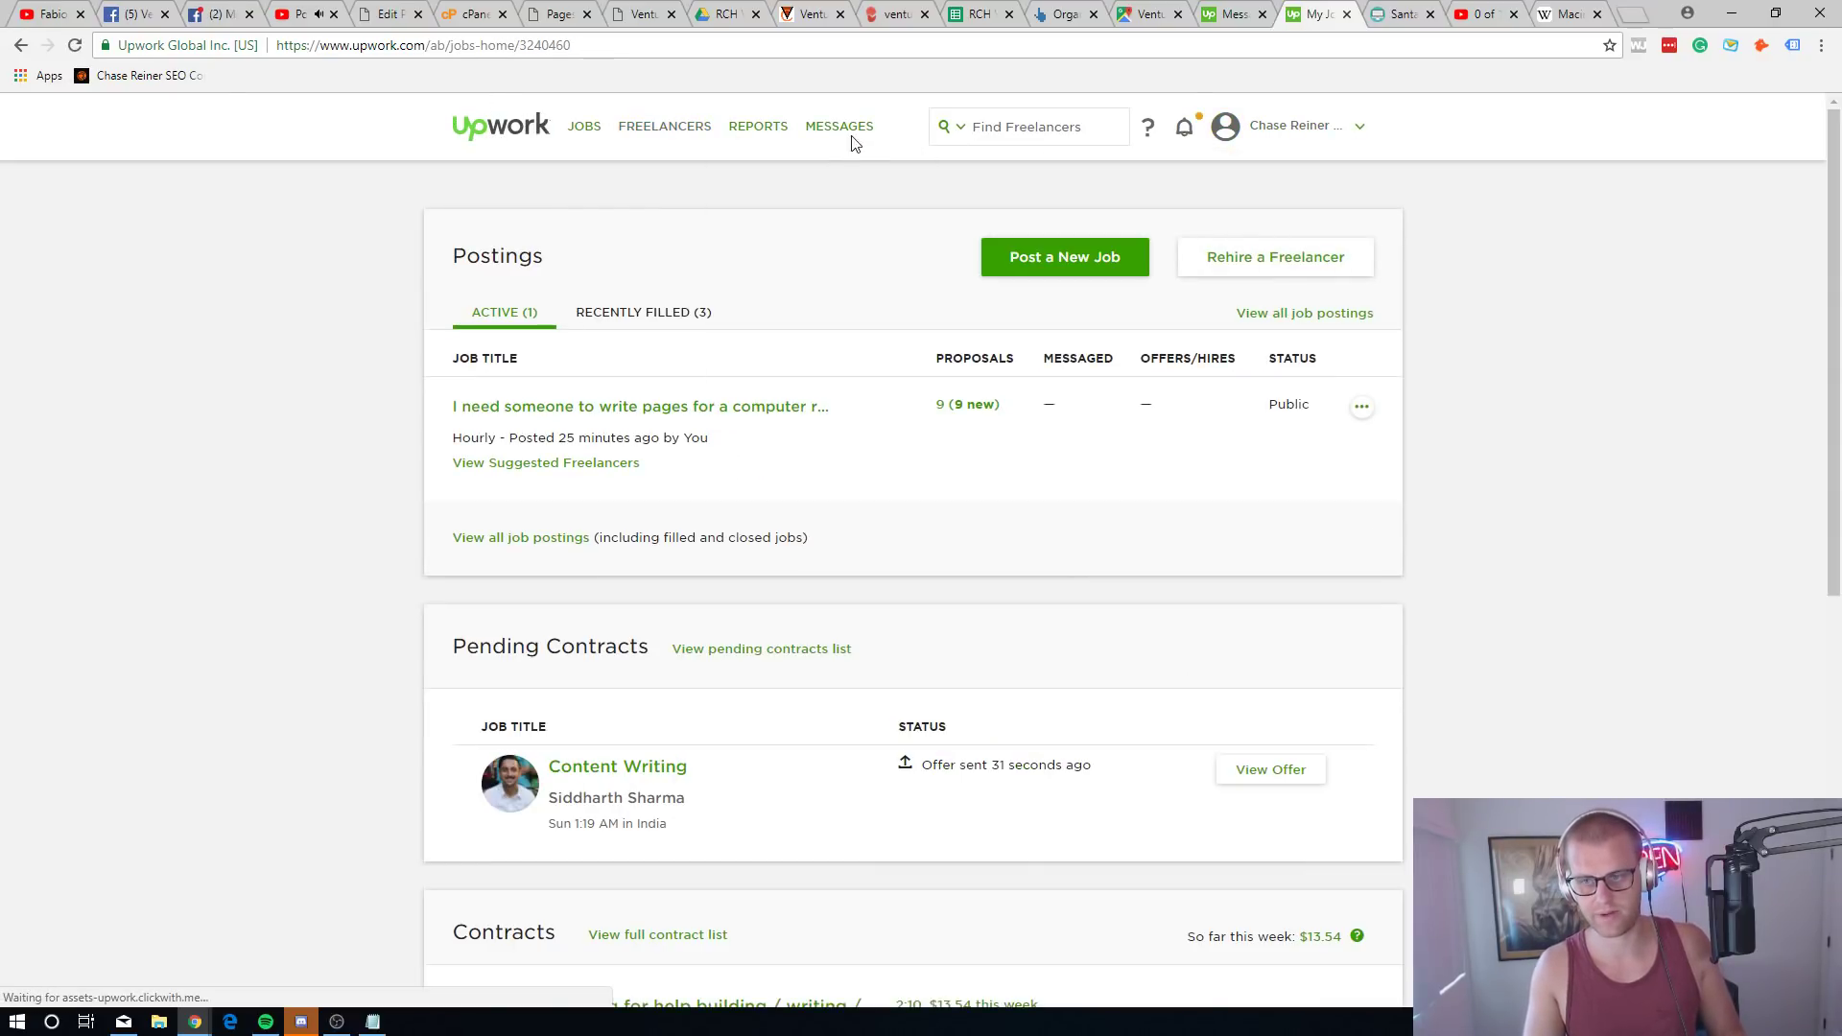
click(844, 139)
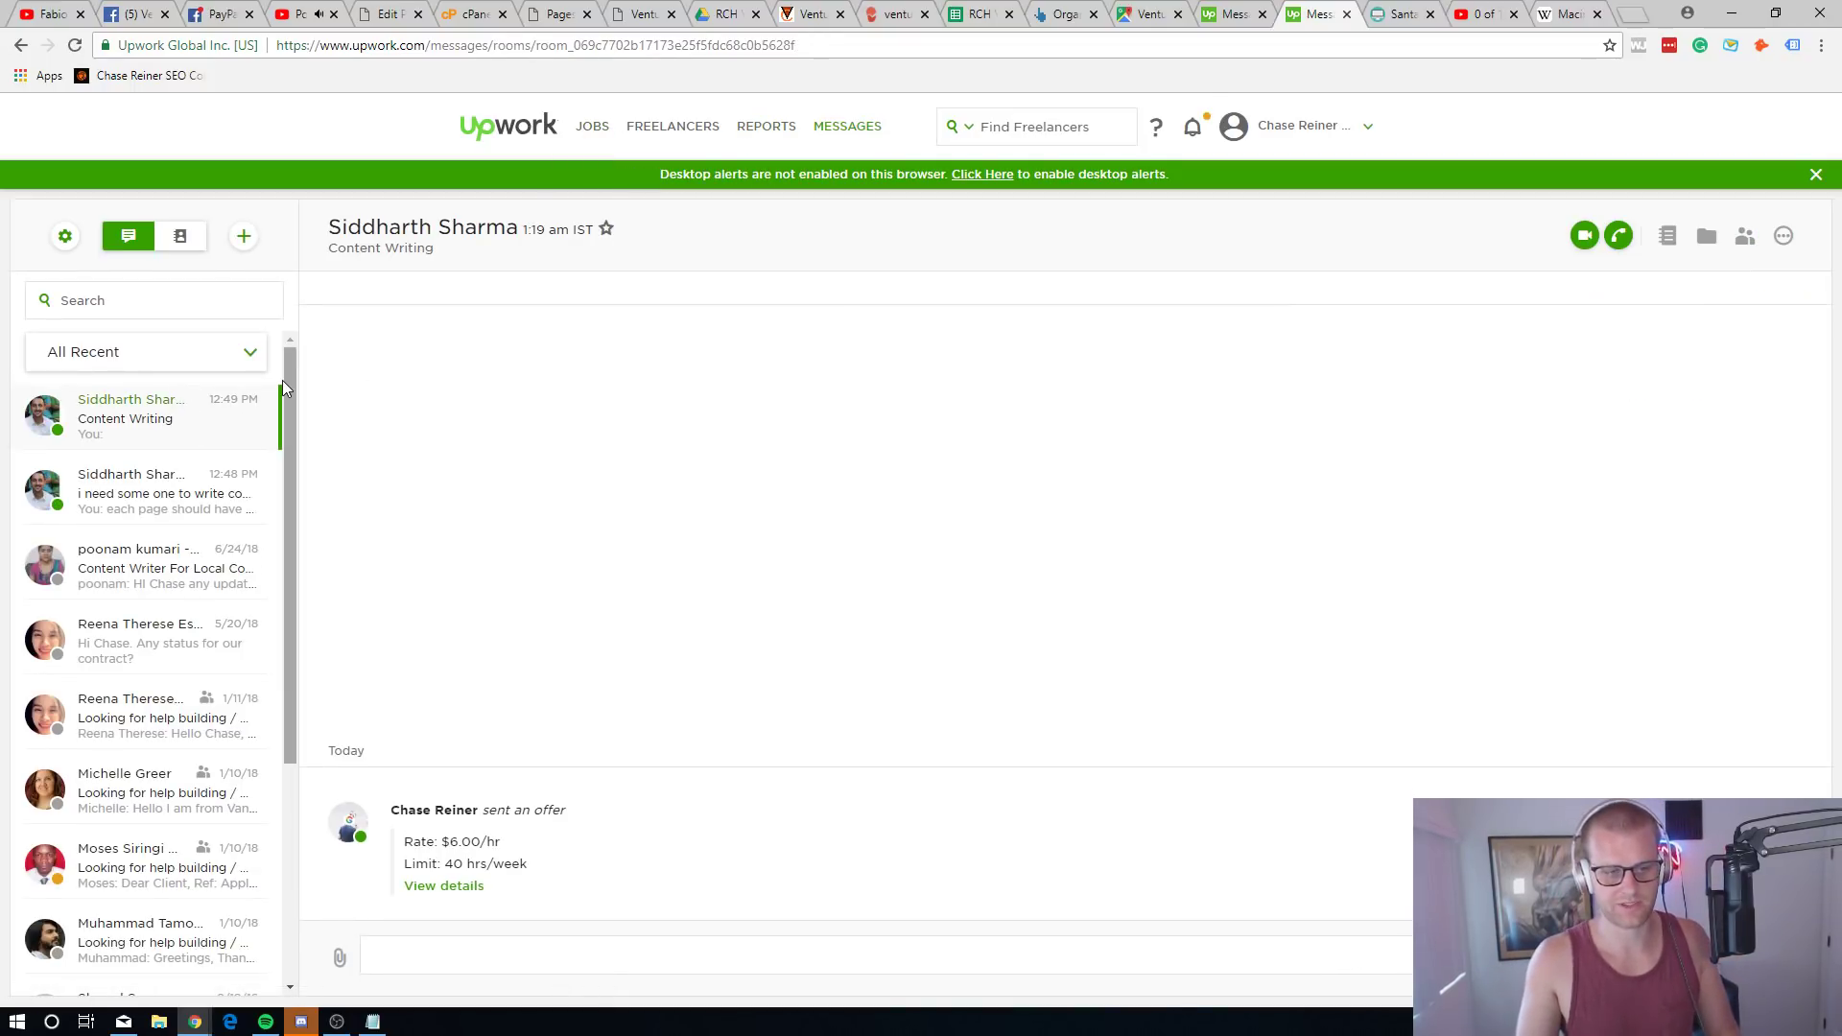
In the original freelancer chat, send 're' and 'contract', ask 'how fast can you' write, and require original content
click(134, 492)
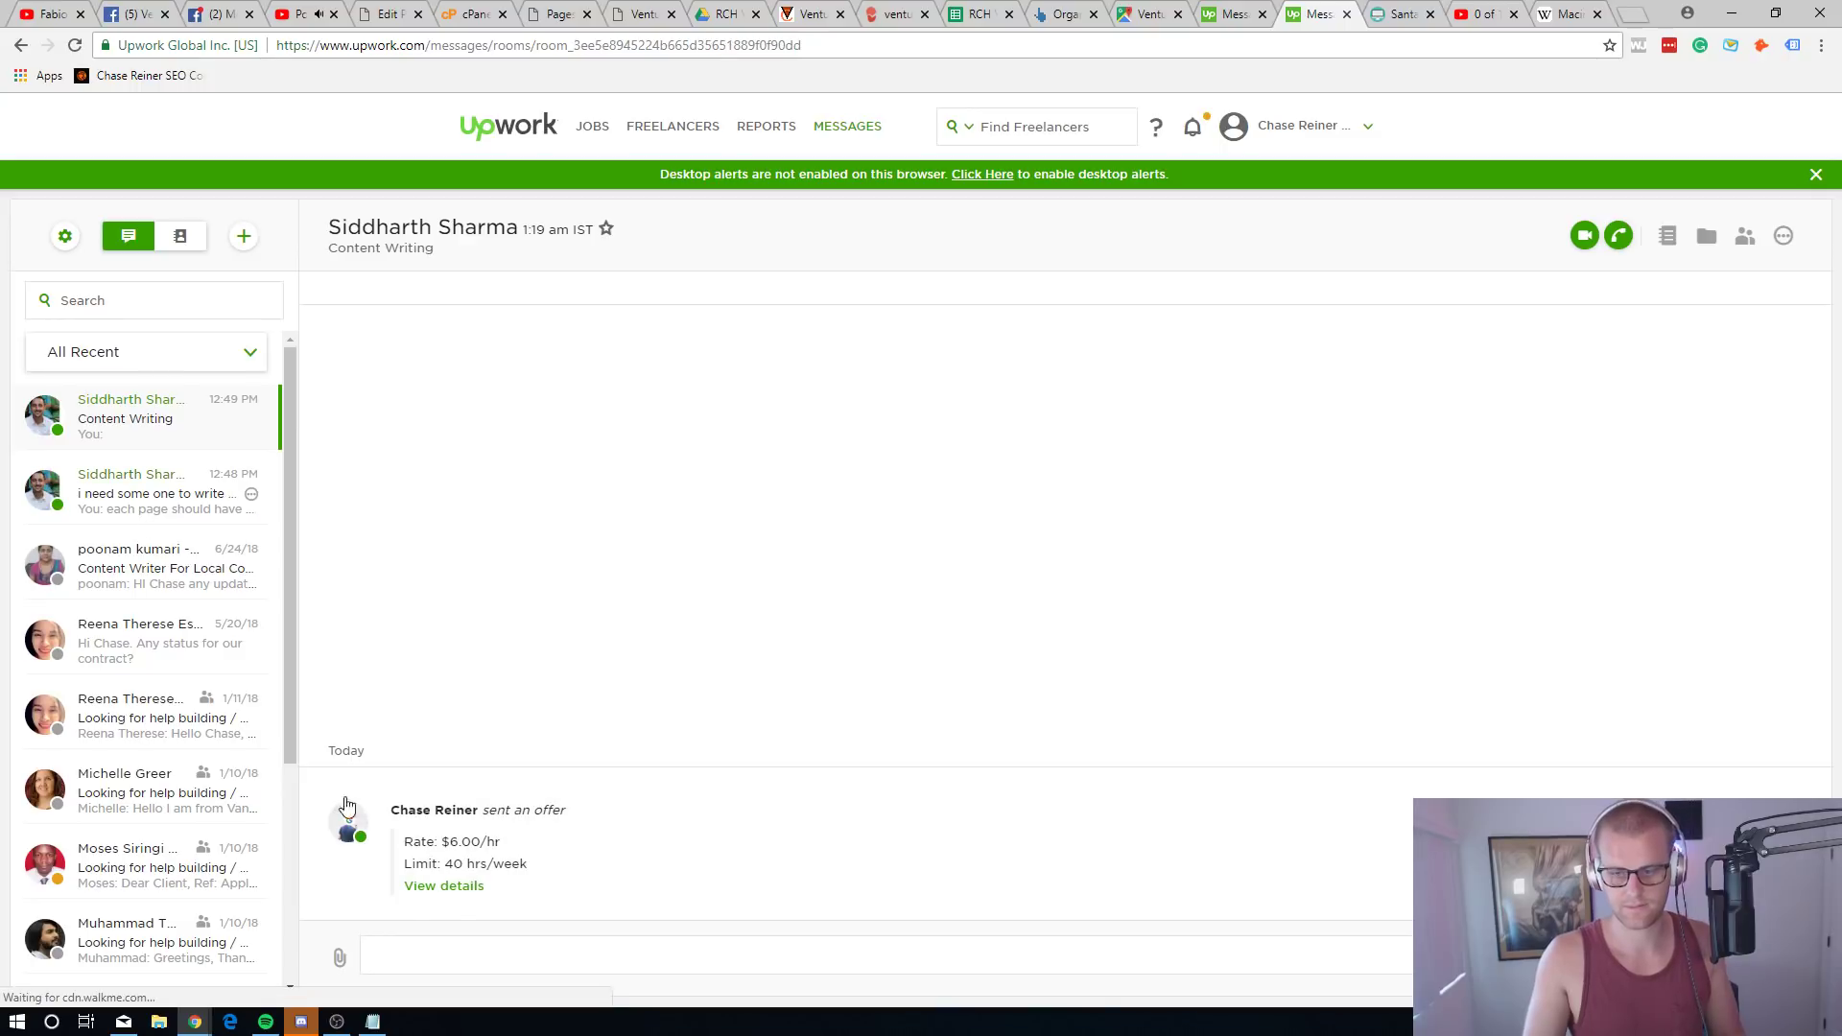
text(resent)
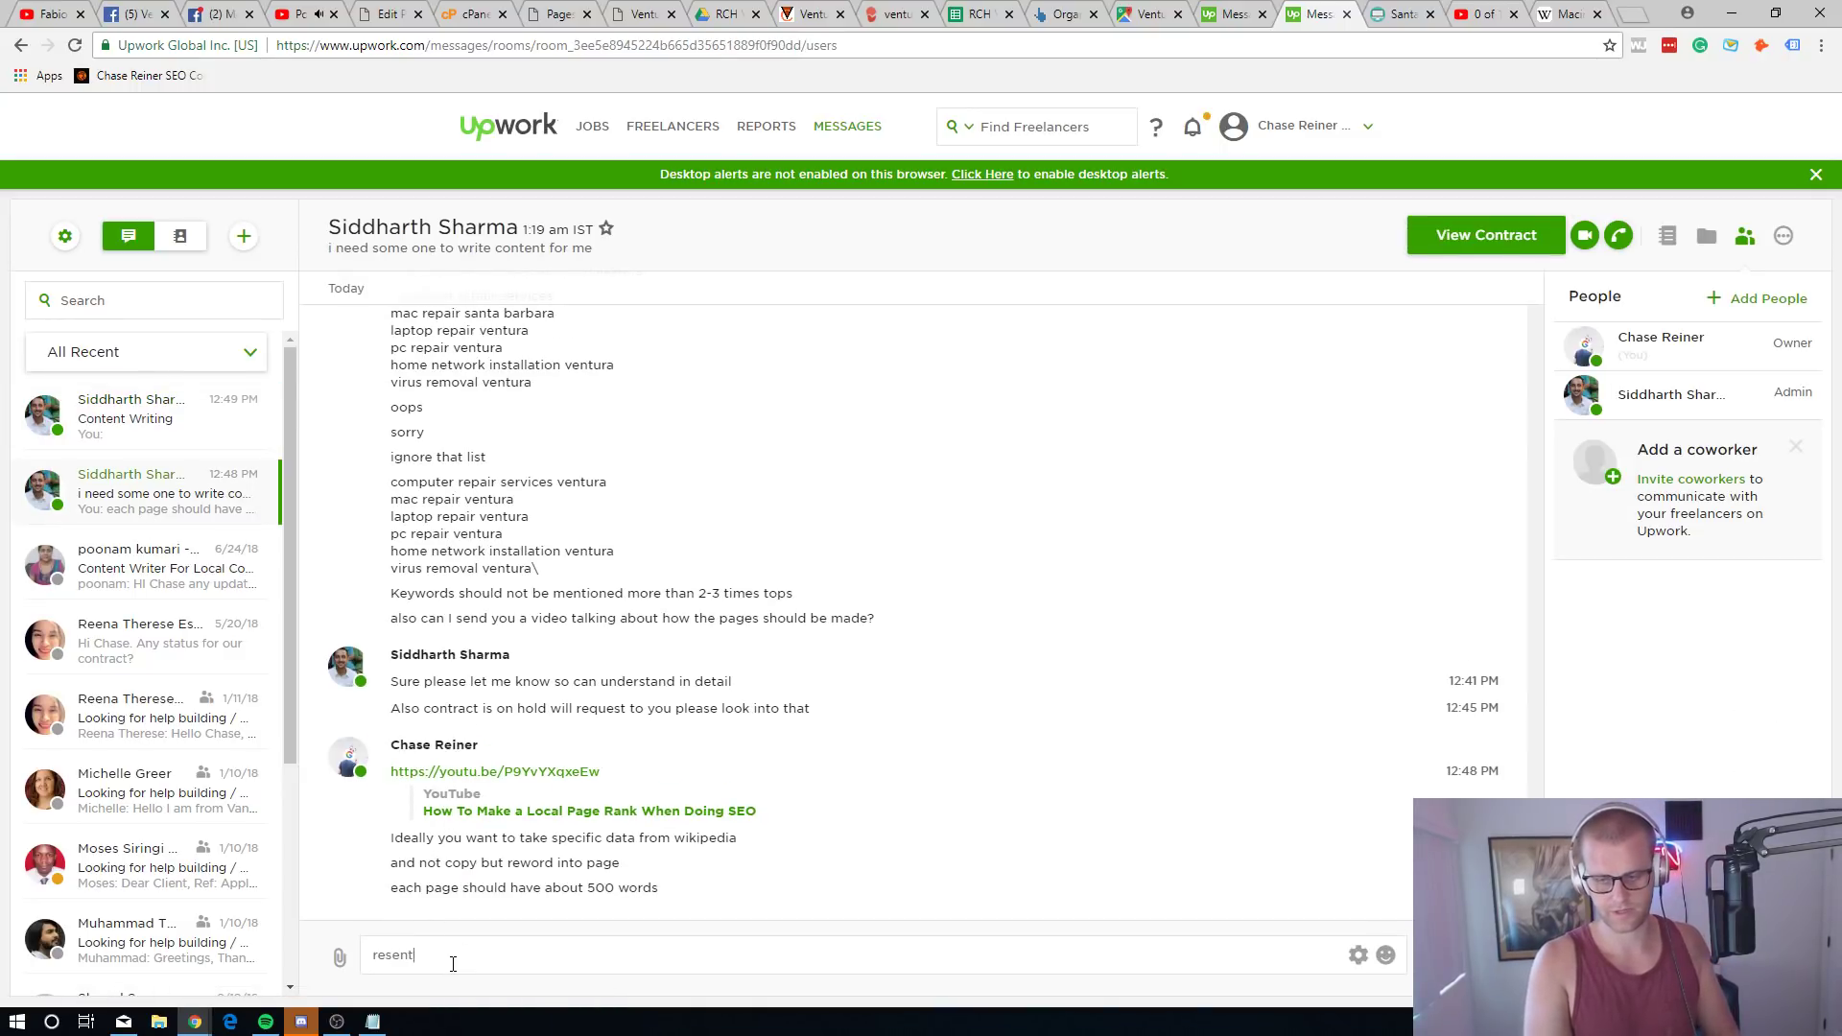
key(Return)
text(contrac)
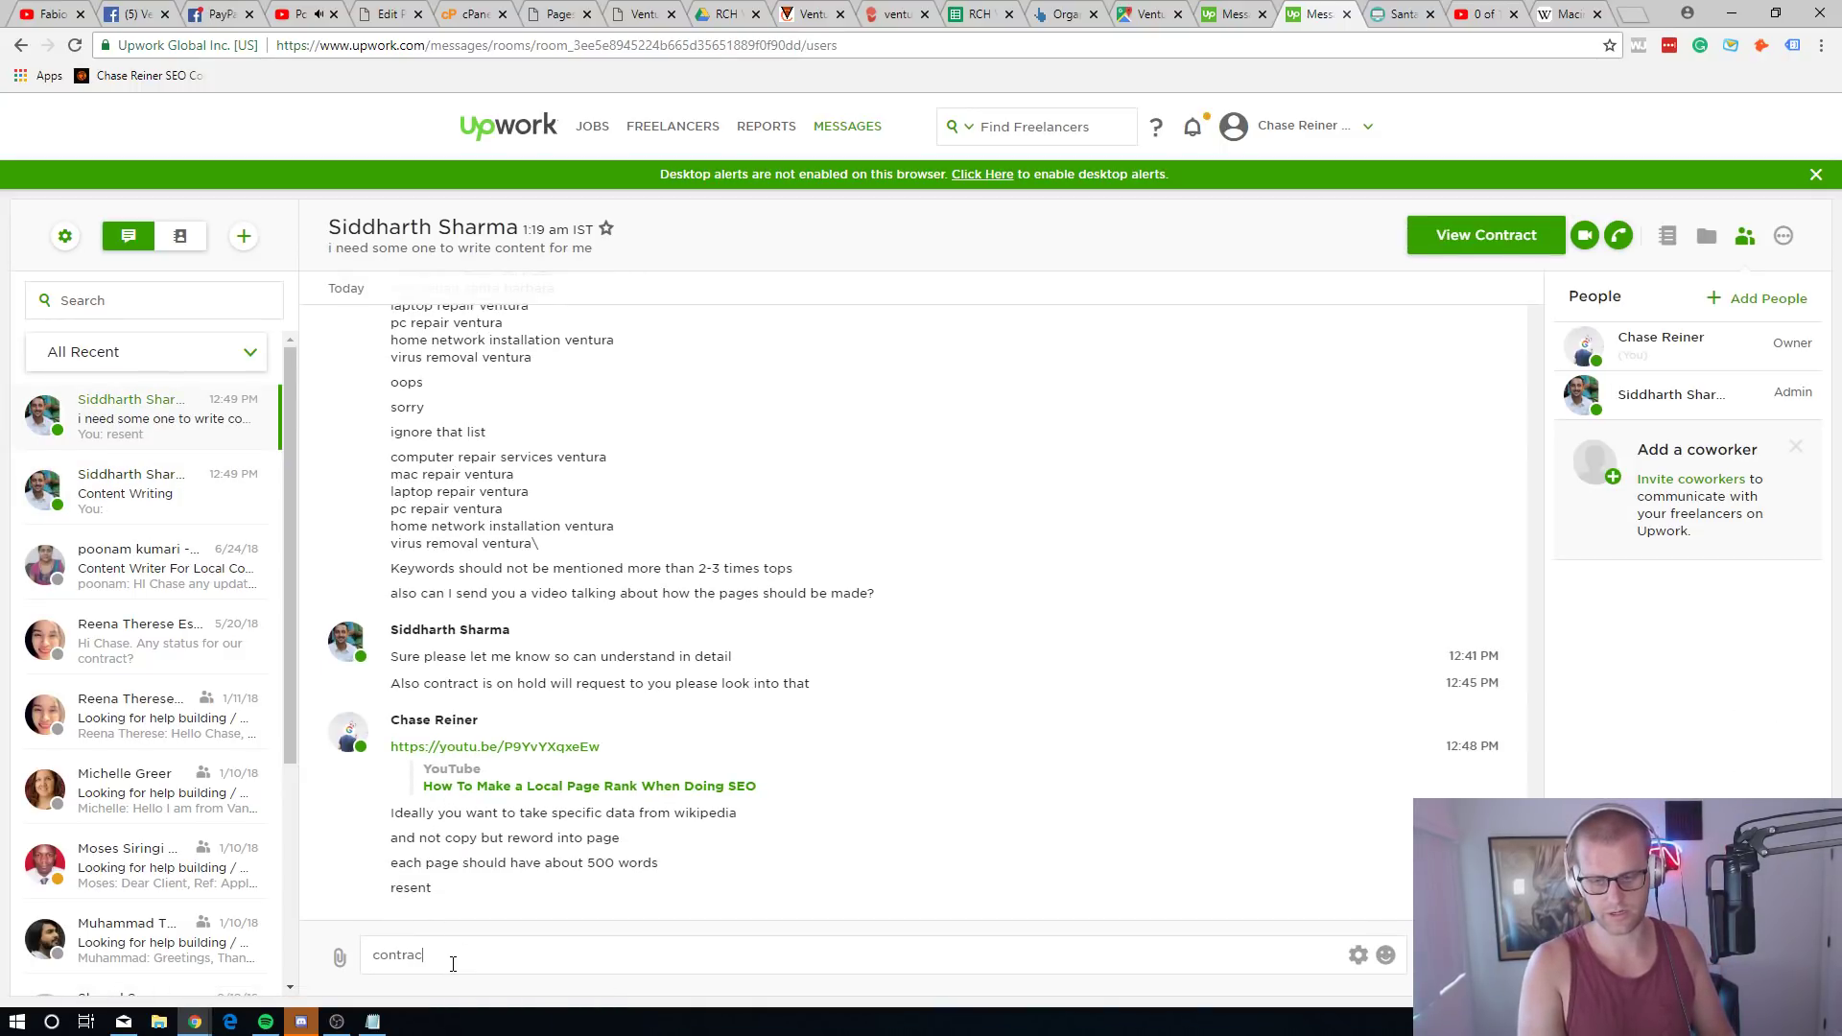
text(t)
key(Return)
text(how )
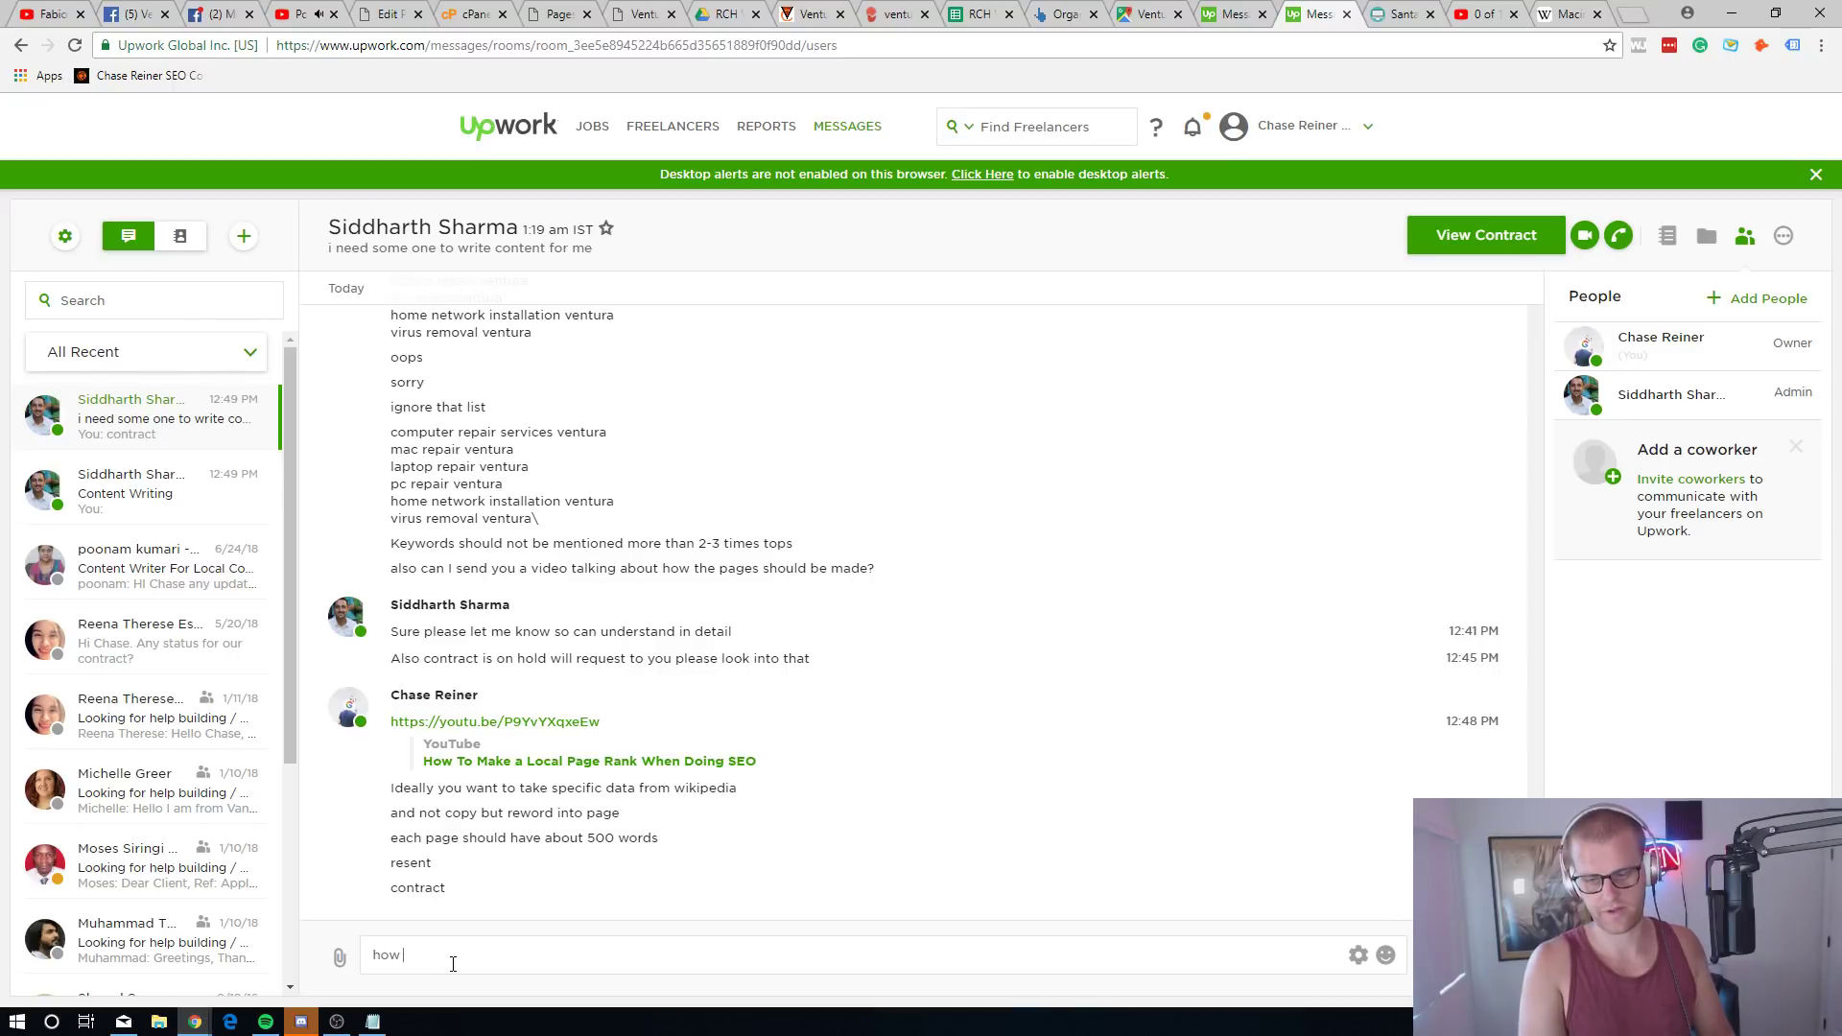
text(fast can you write these pages you think?)
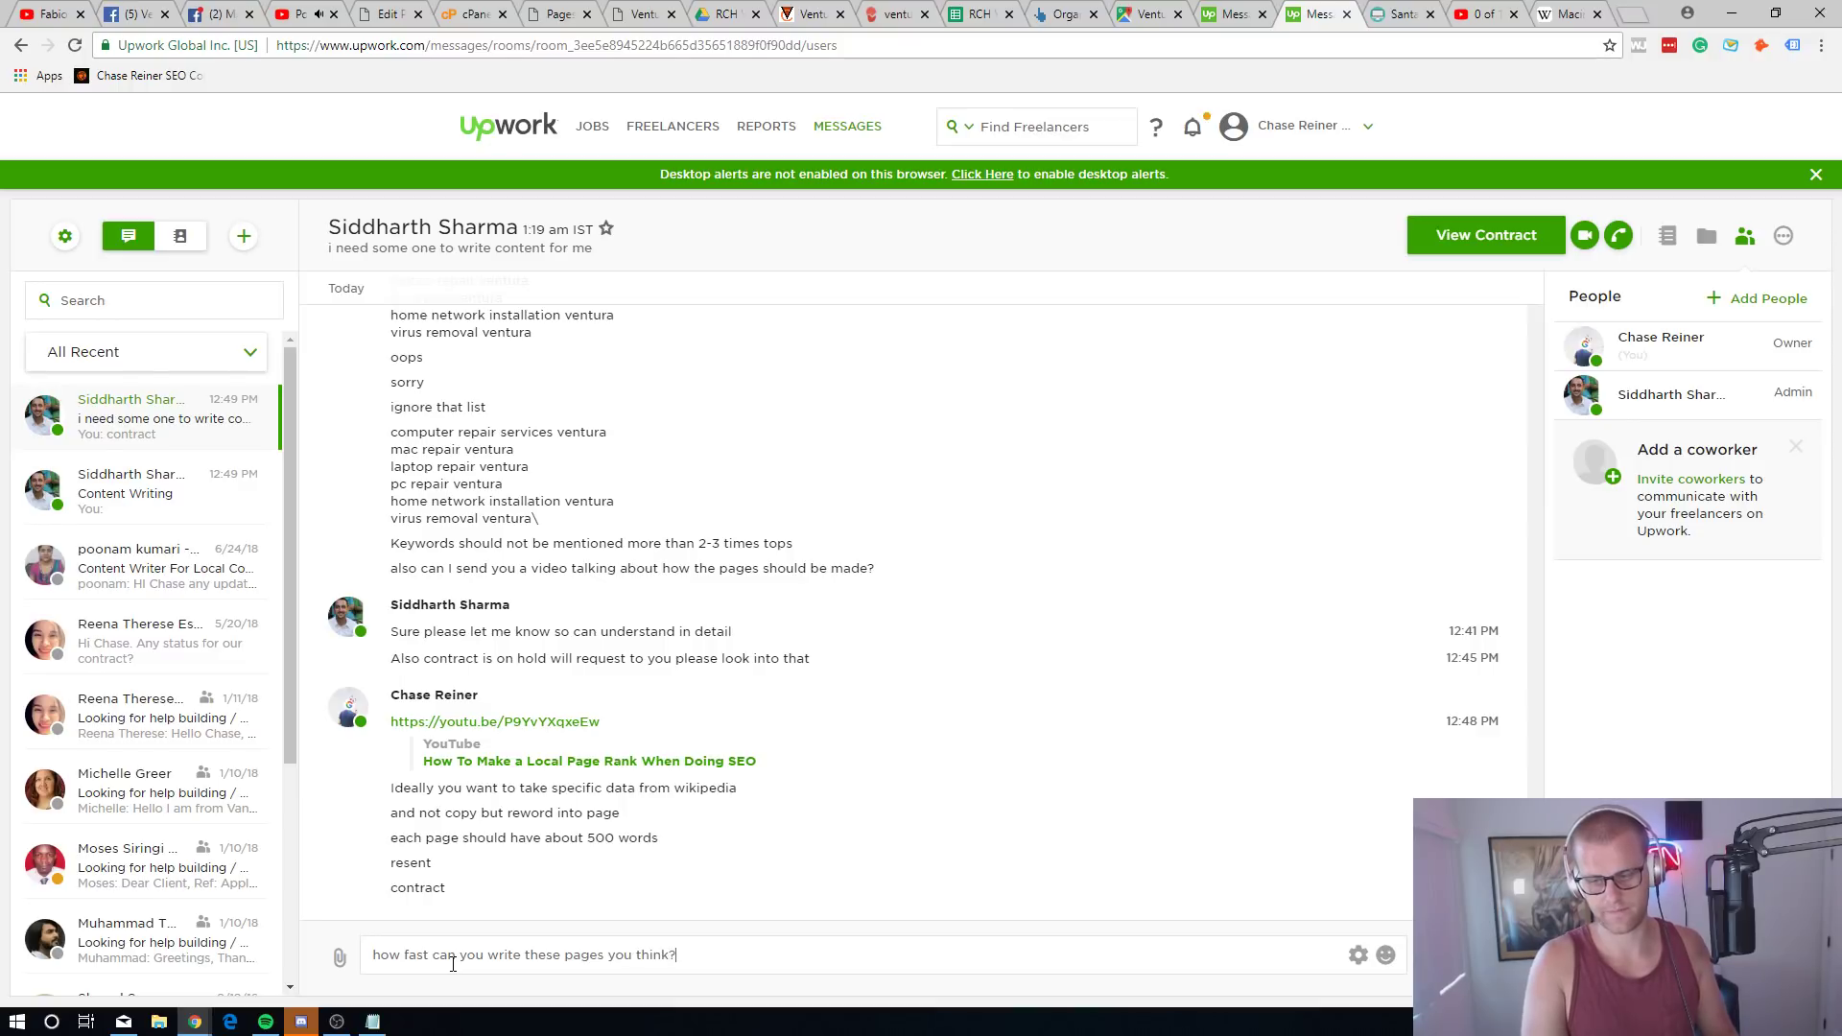
key(Return)
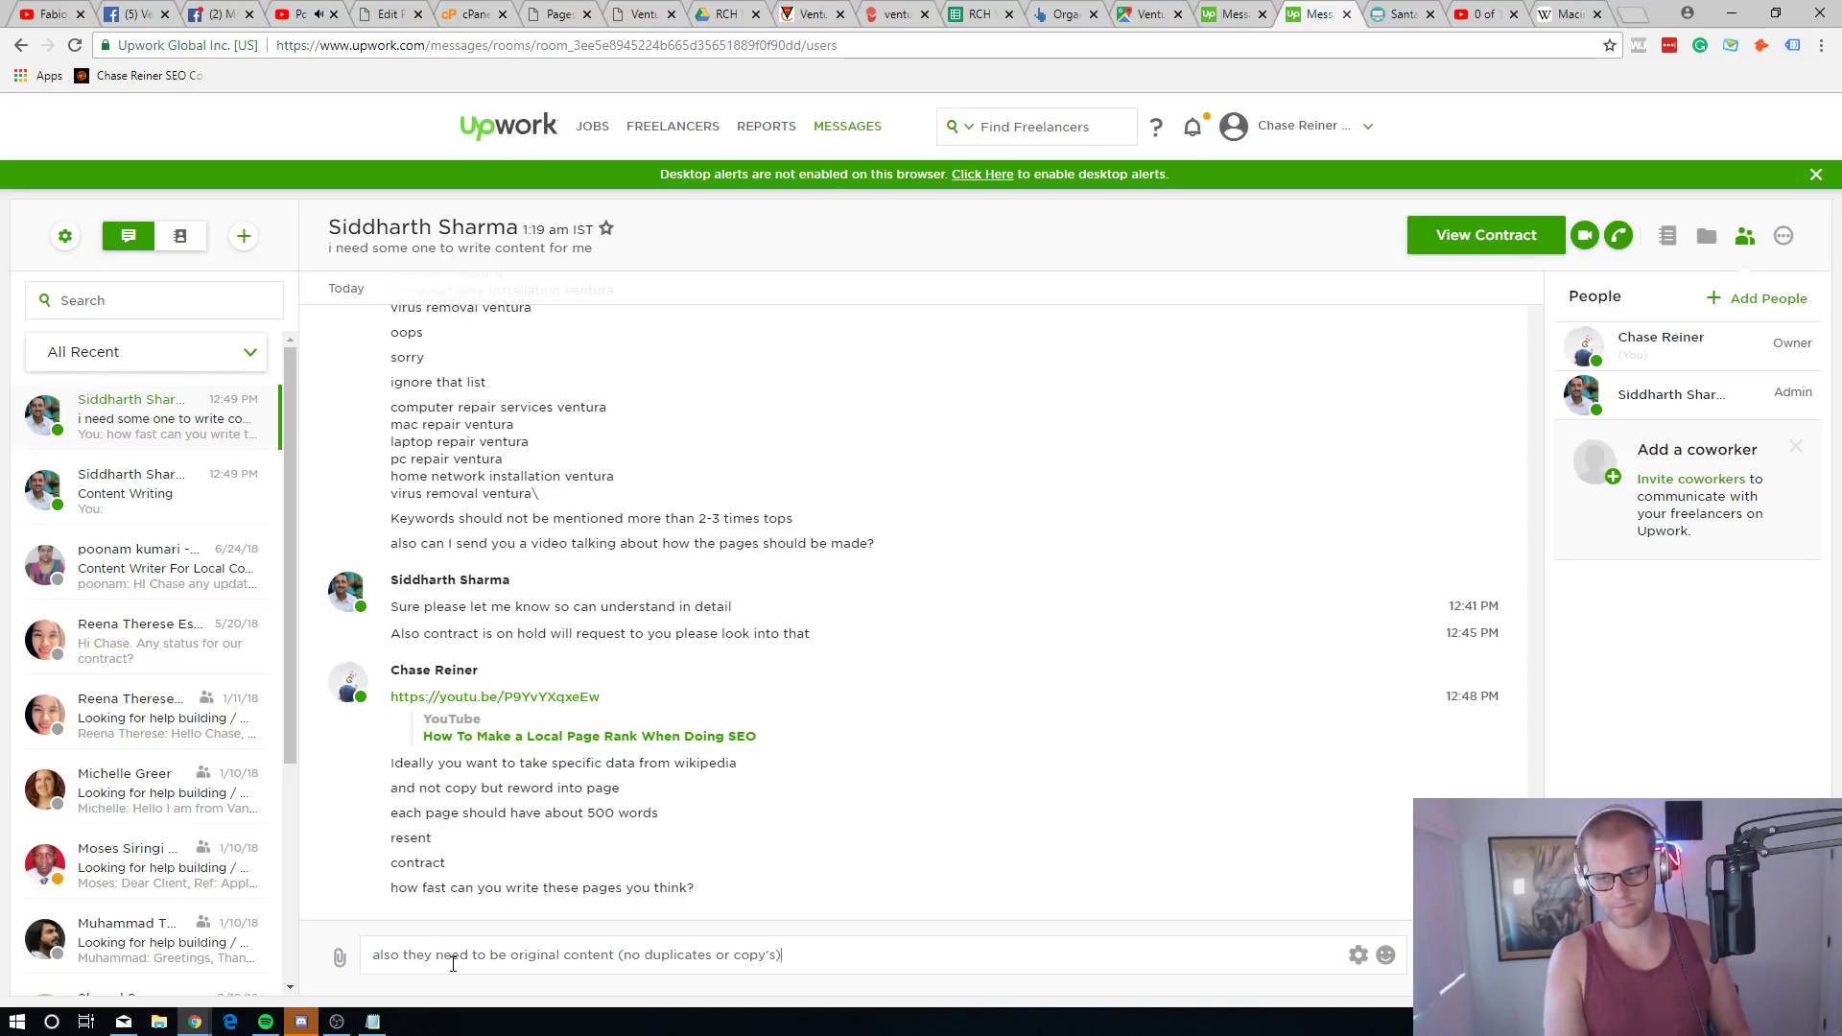
key(Return)
Accept the computer-problems message request from the Facebook notifications
click(169, 14)
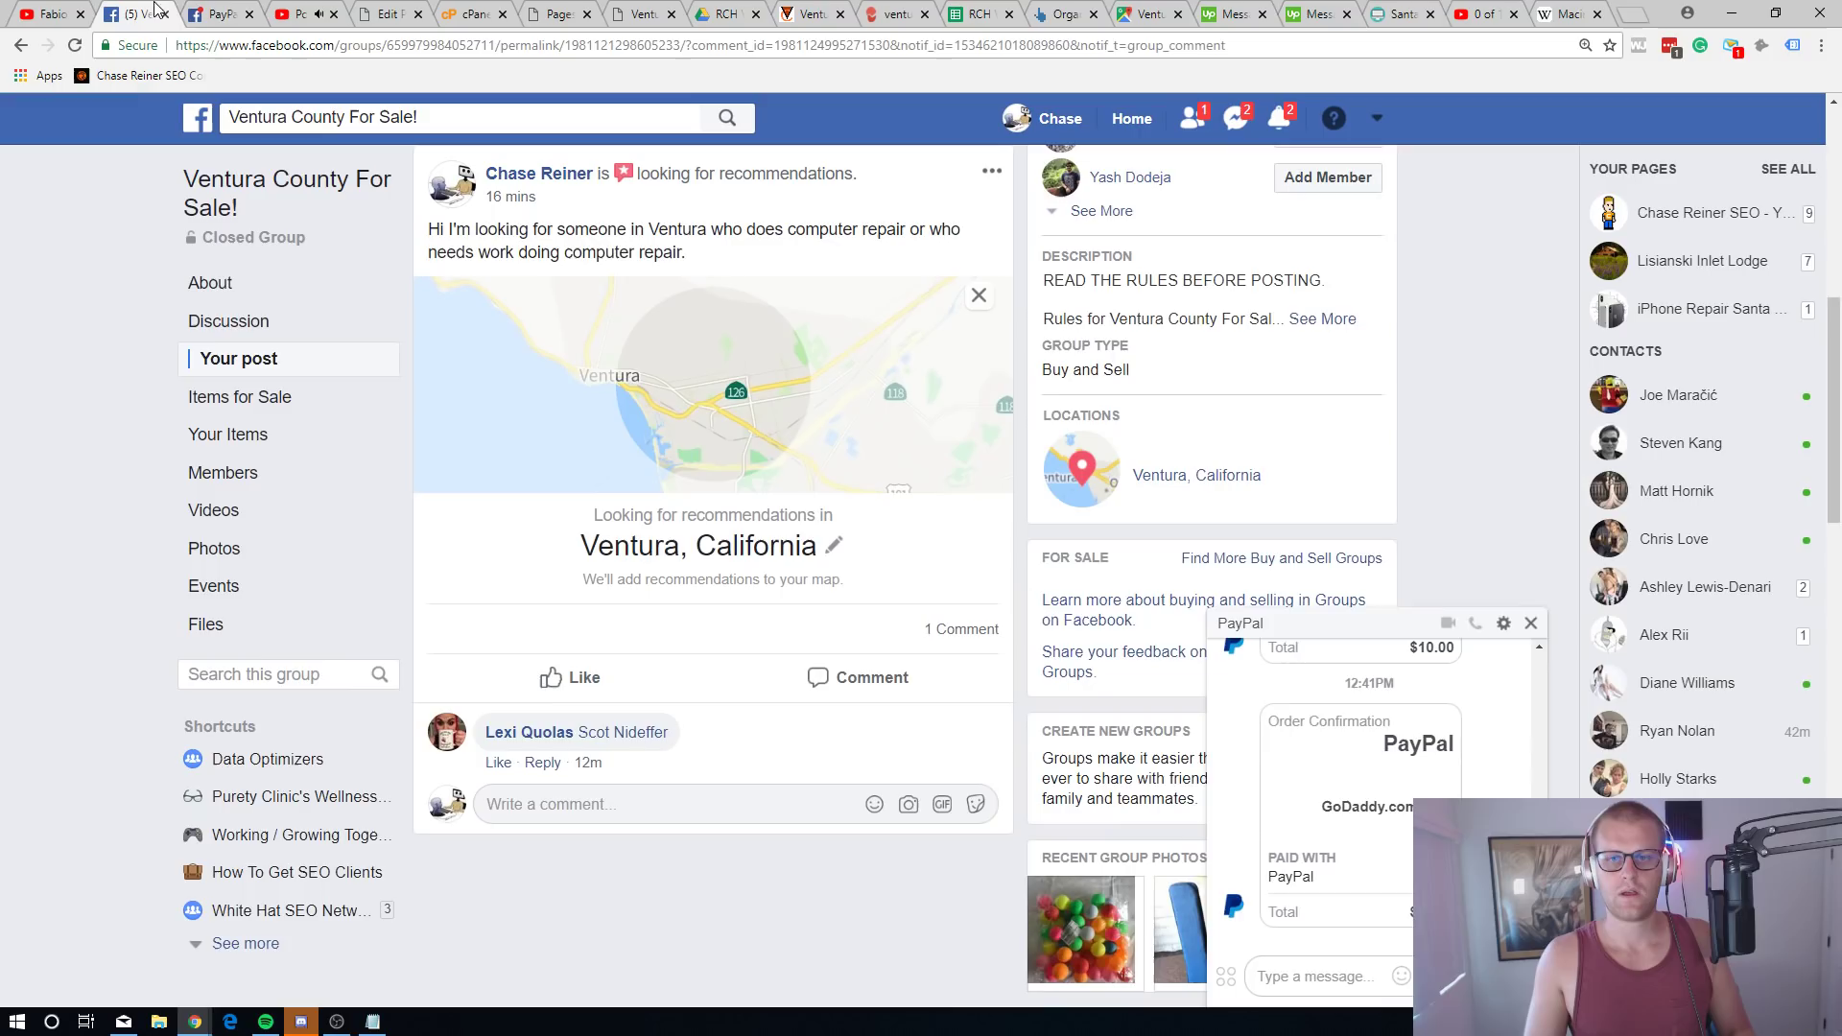
click(1281, 117)
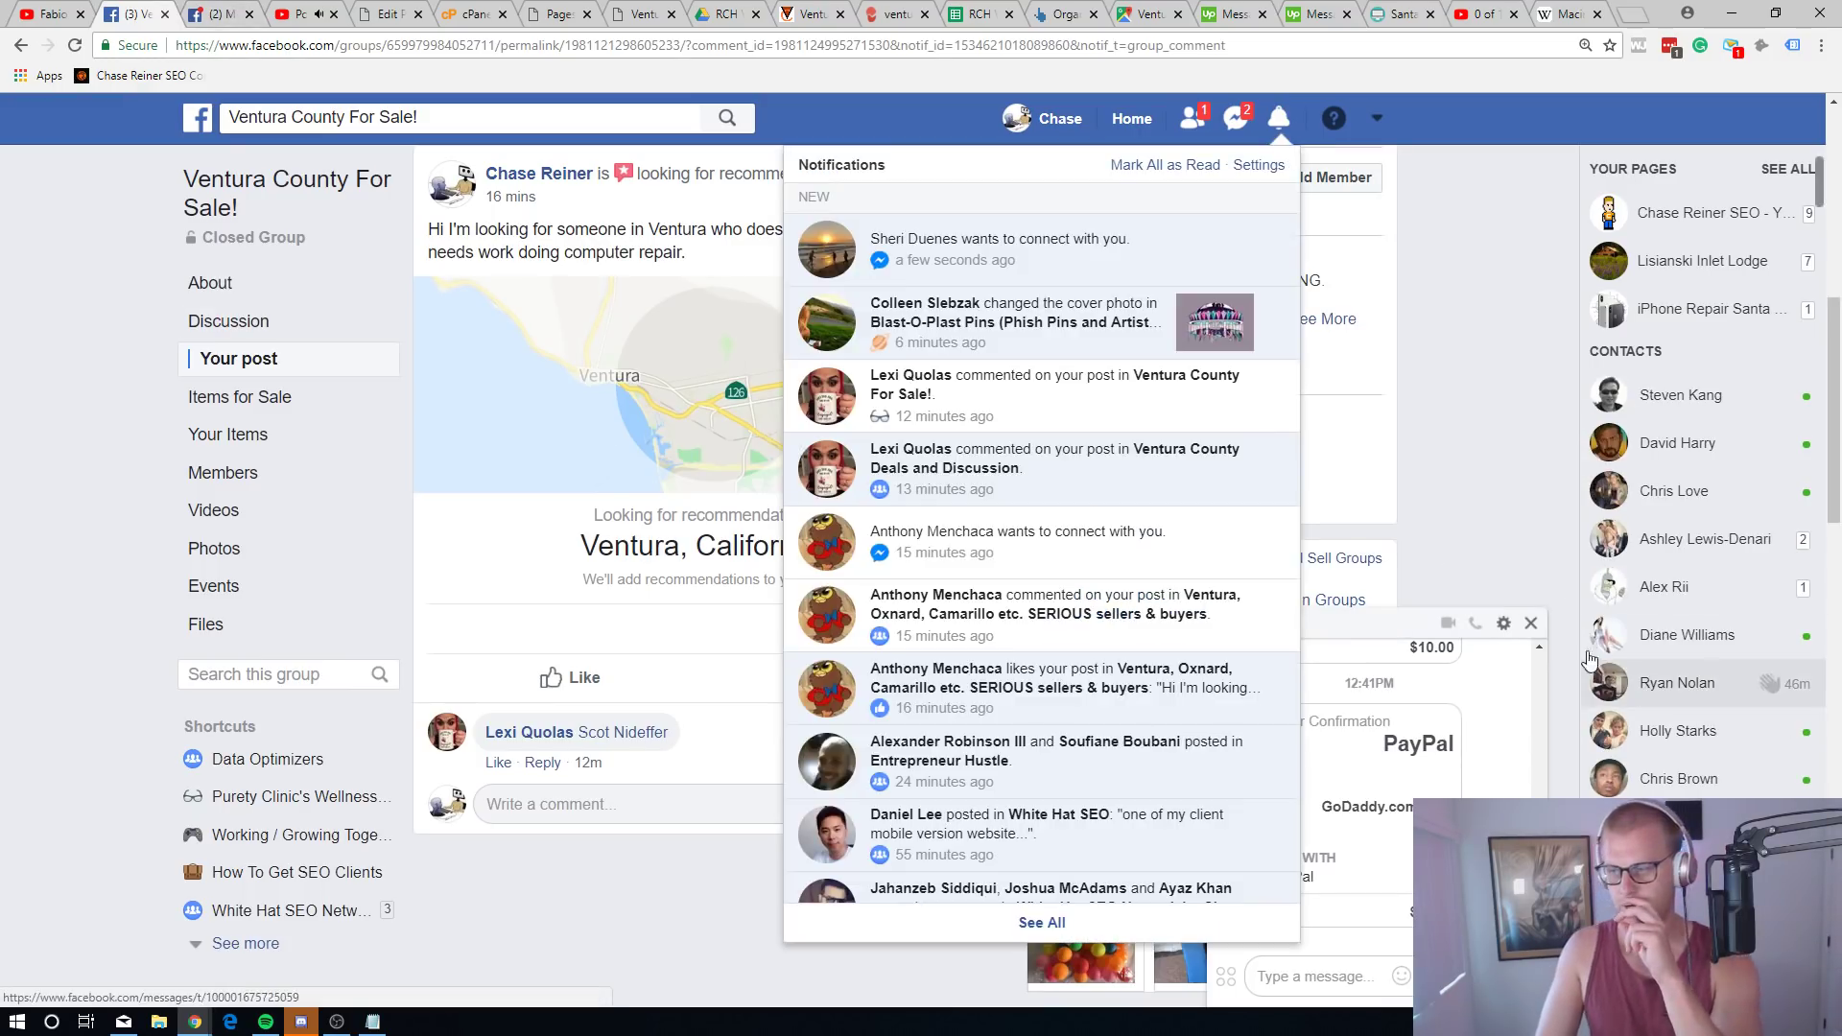
click(1531, 623)
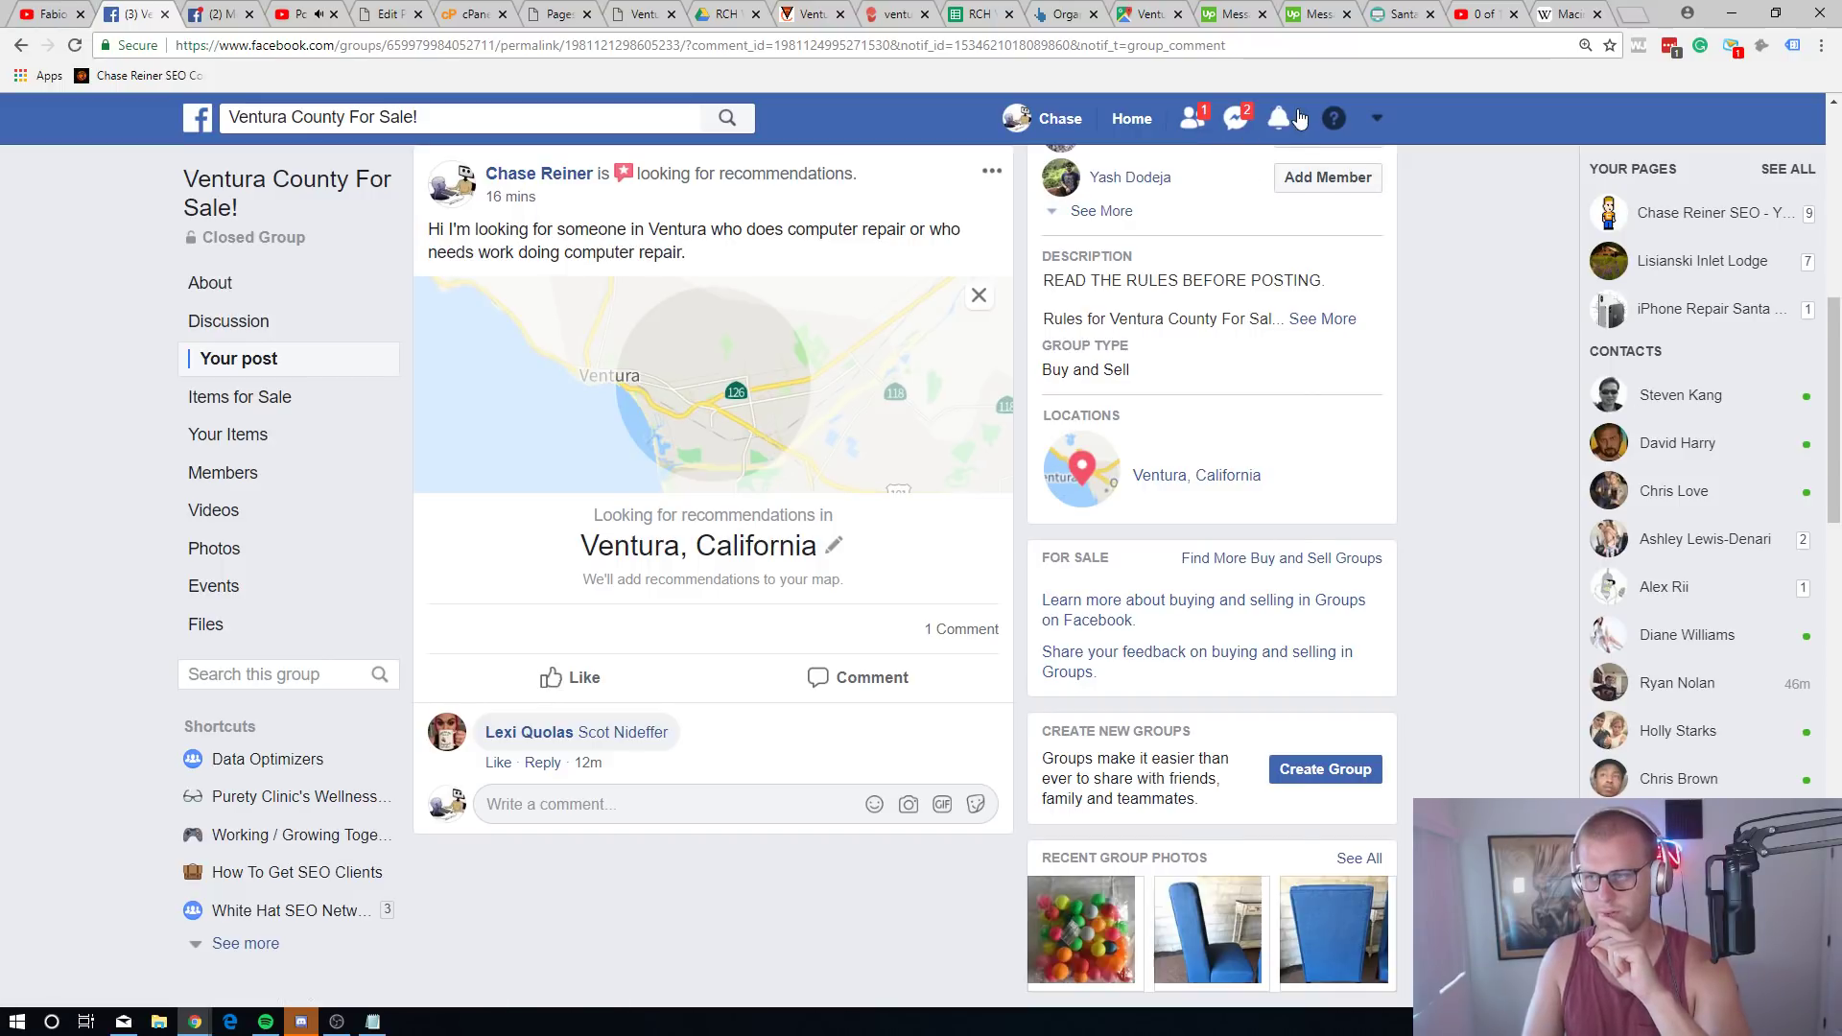
click(1297, 117)
click(1112, 242)
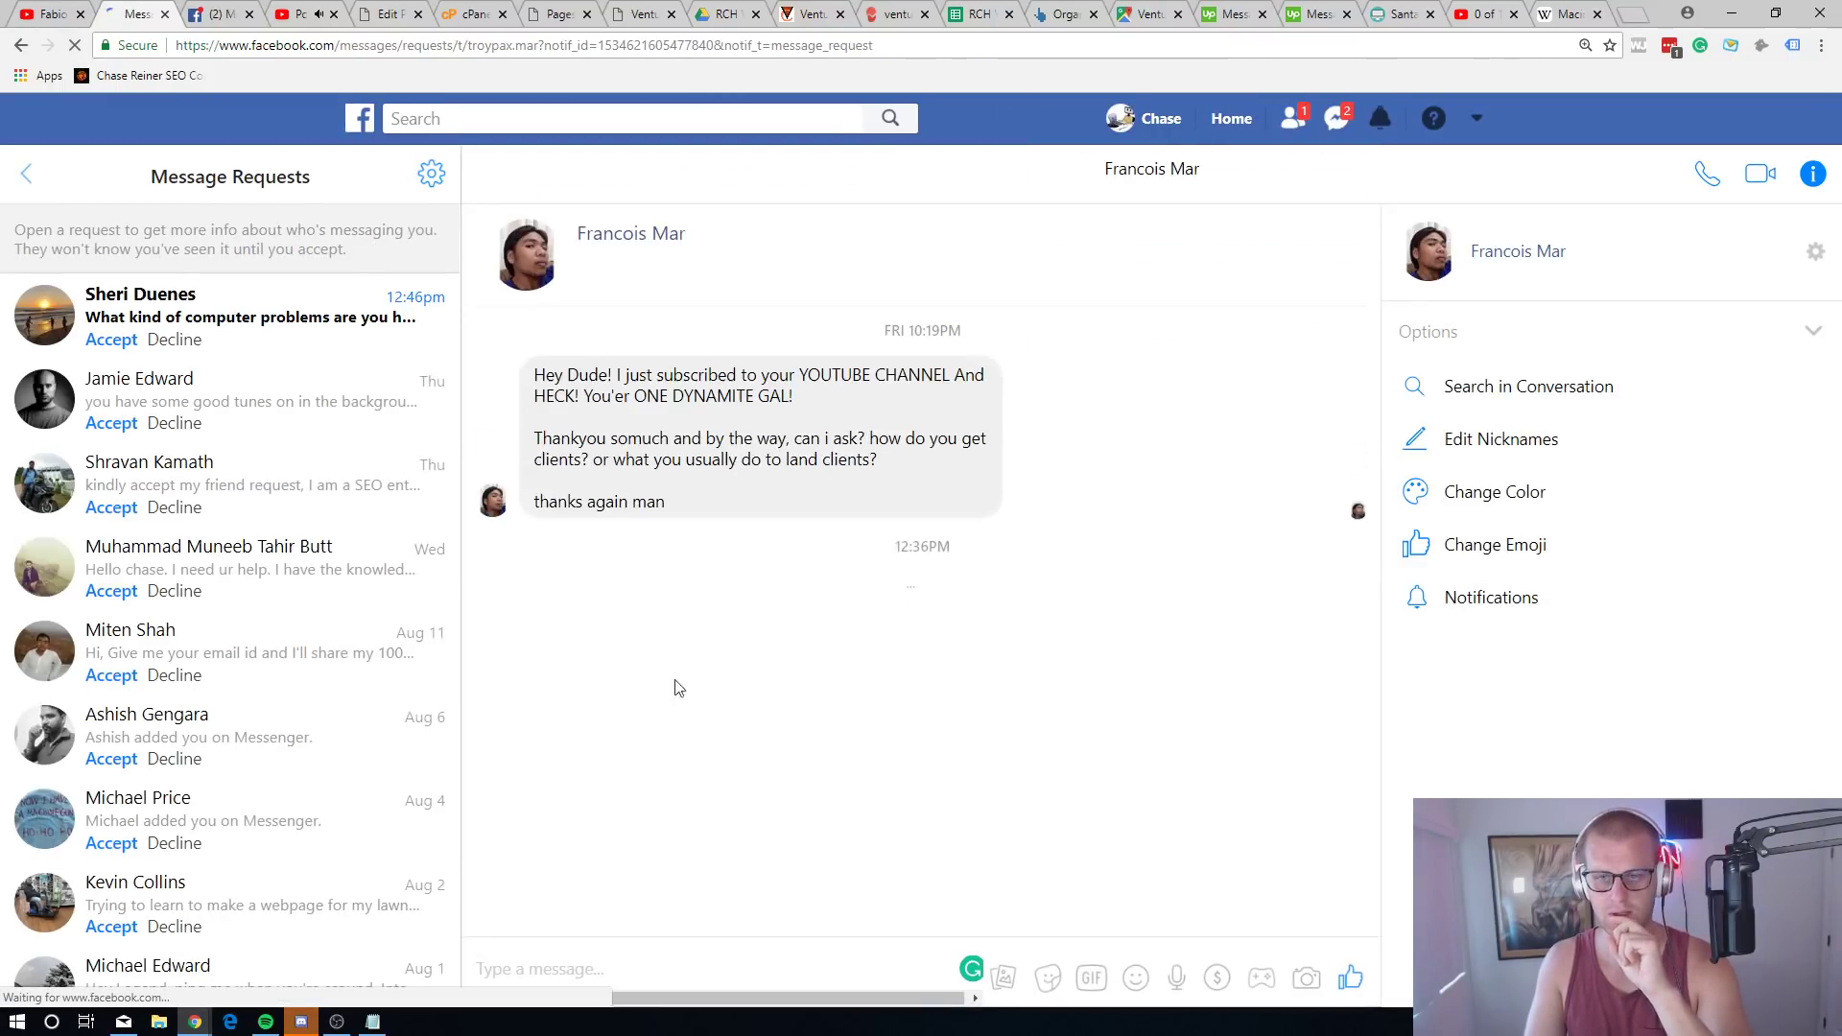
click(241, 305)
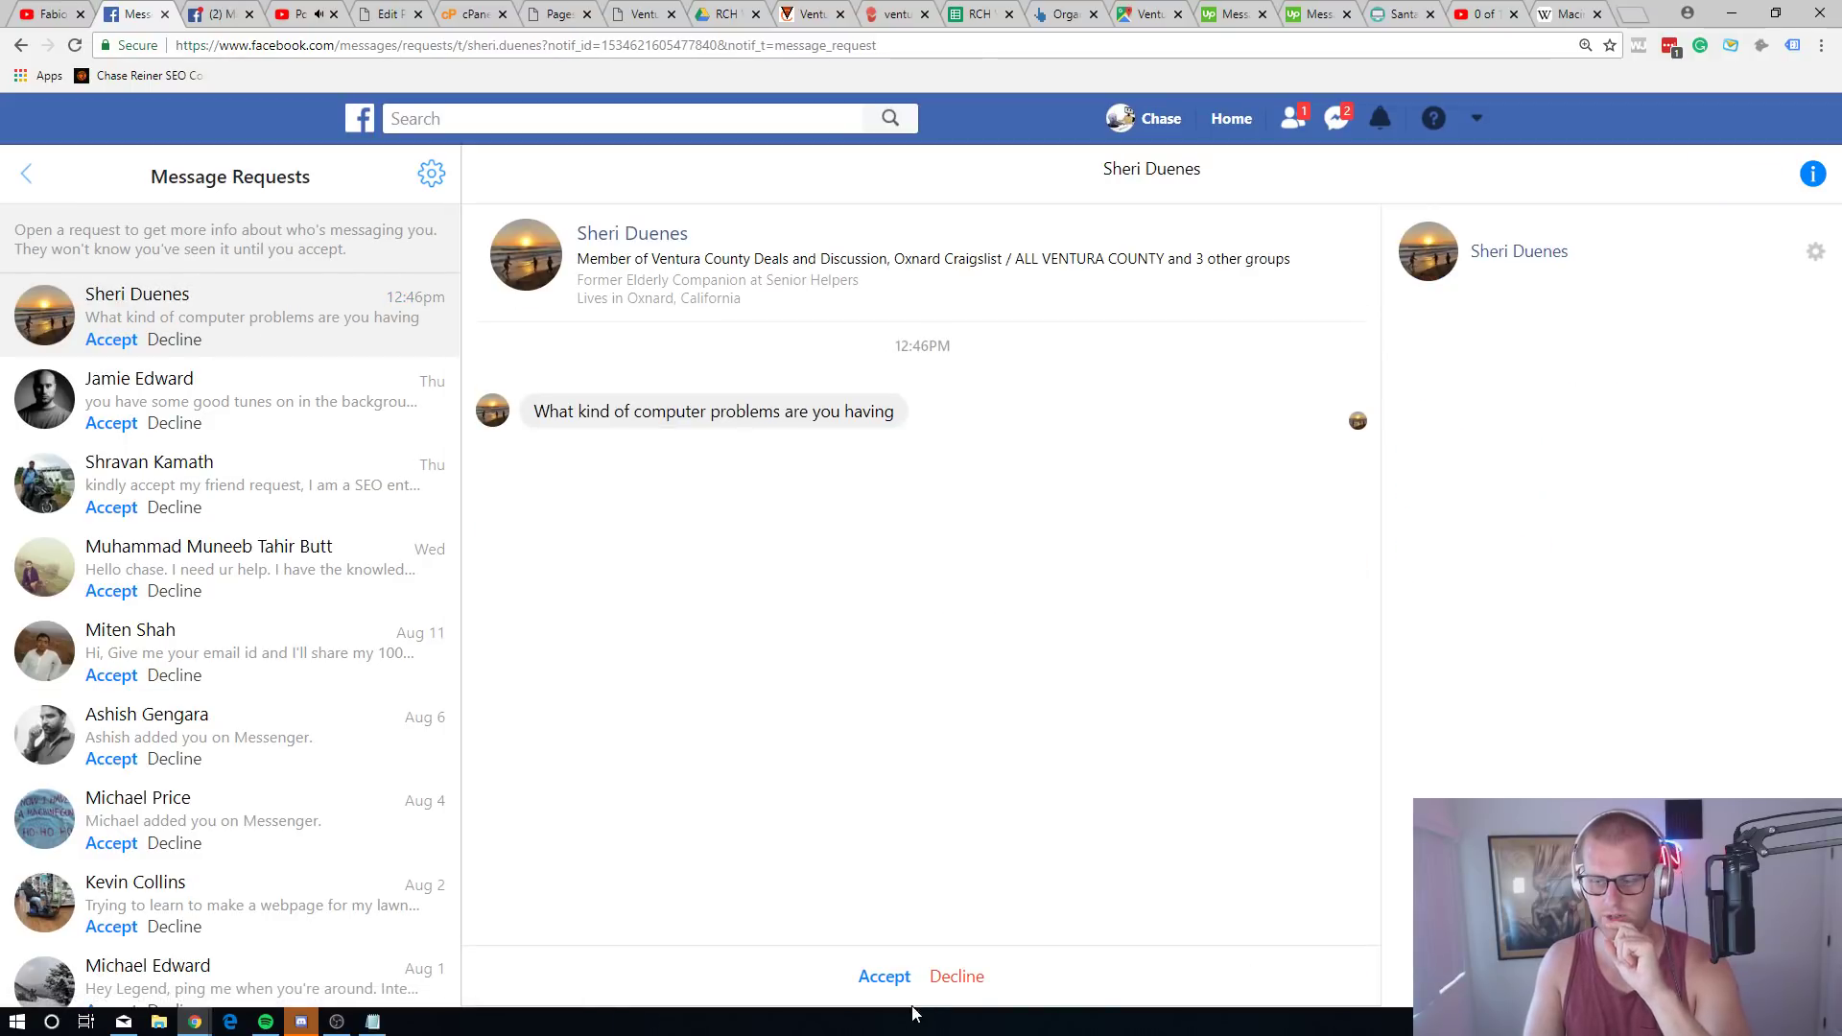
click(886, 980)
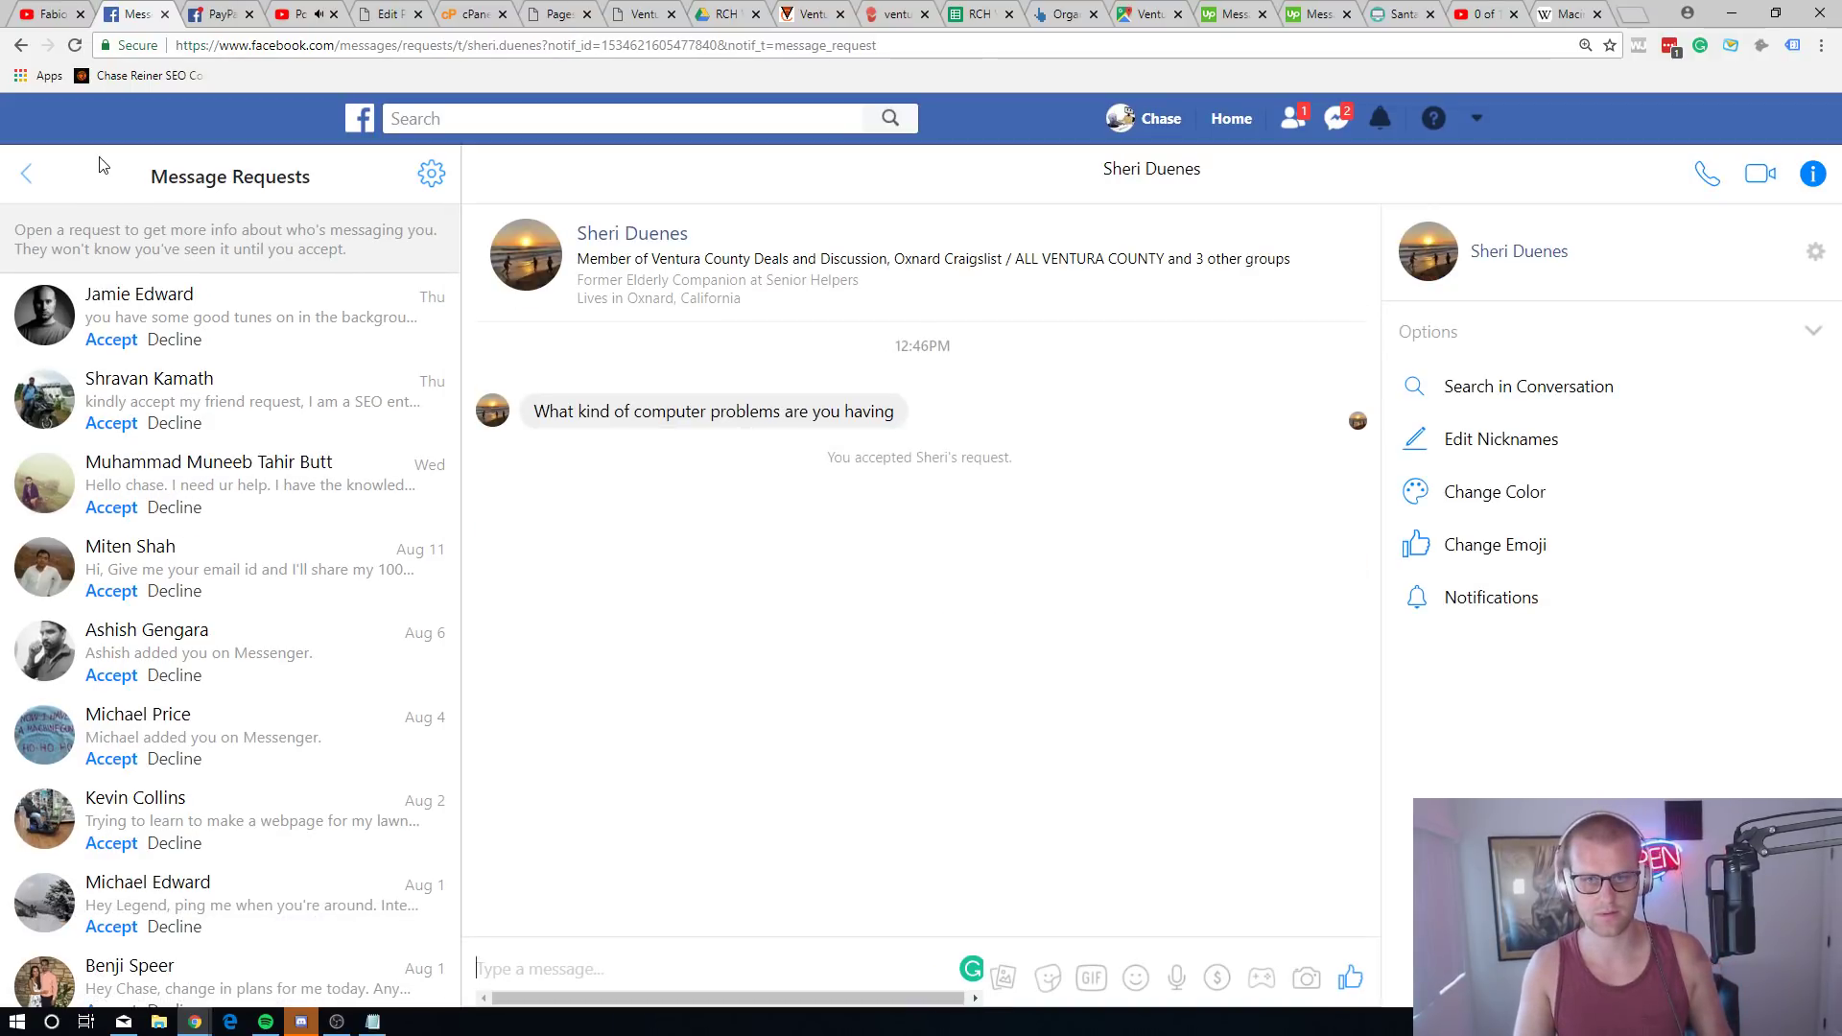
Copy the repair-business pitch from the first chat and send it to the second contact
click(27, 174)
click(163, 457)
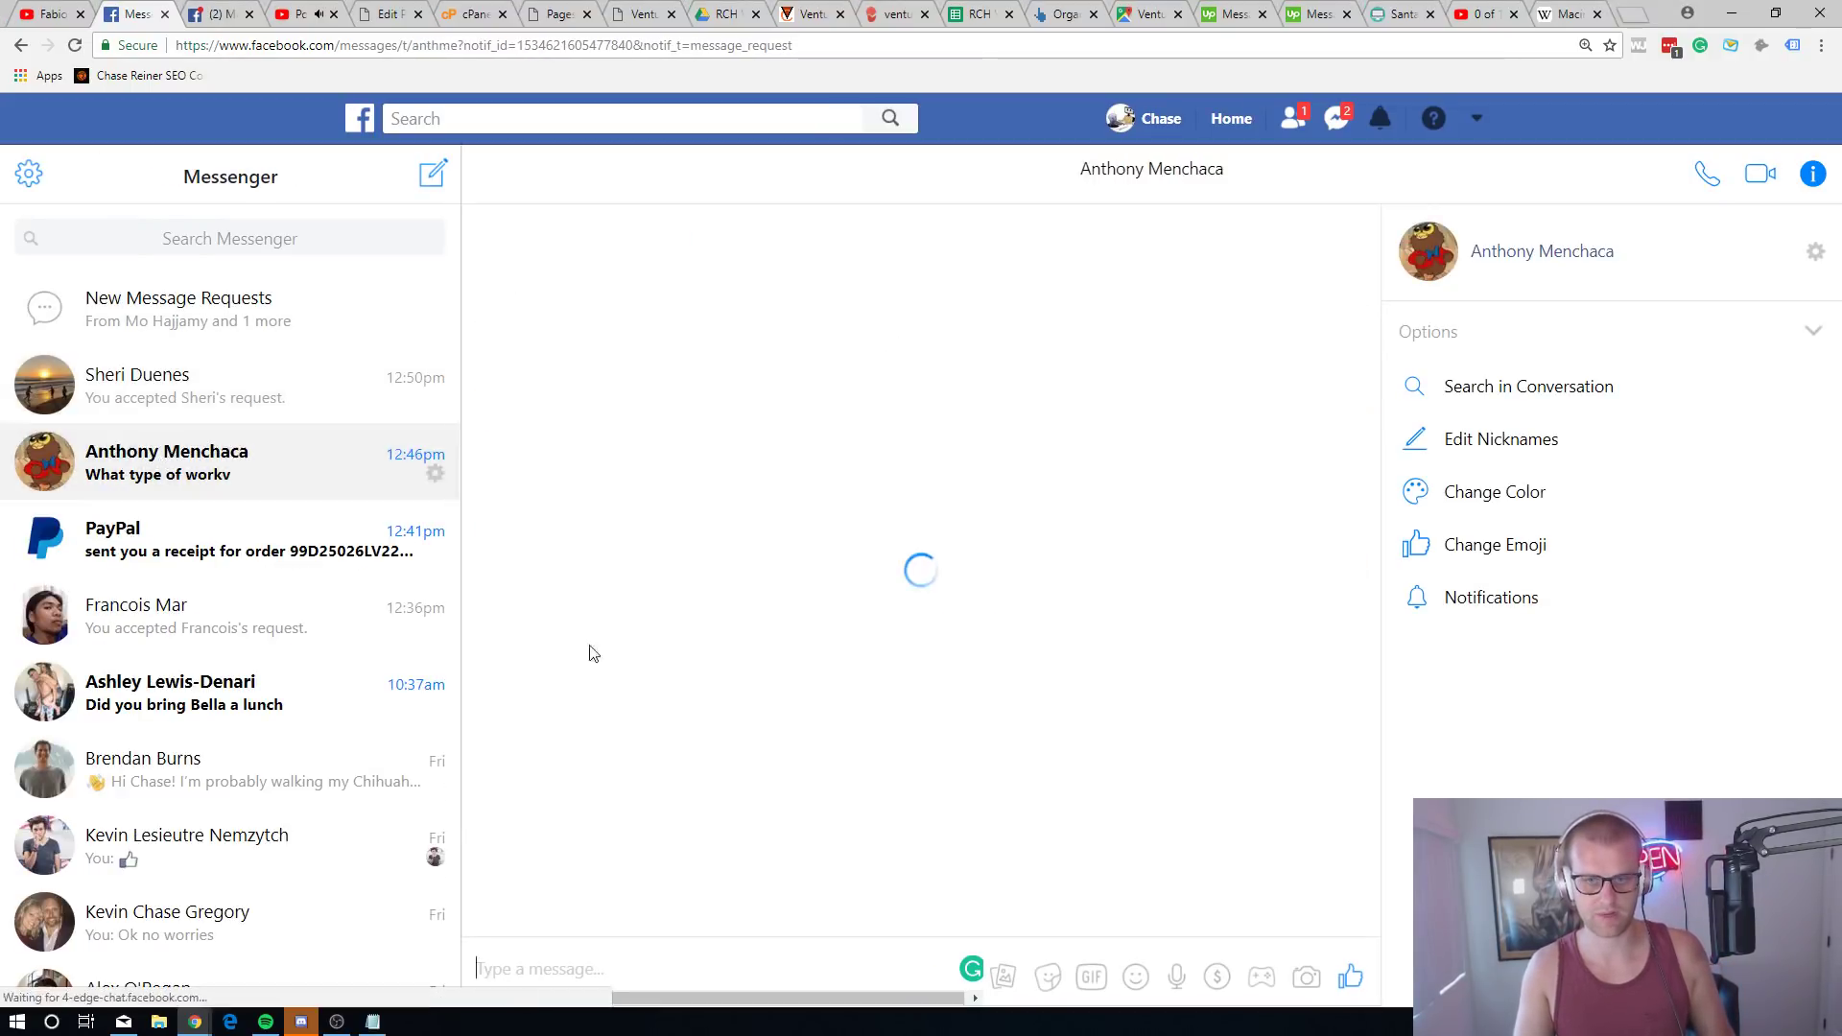
triple_click(1115, 545)
key(ctrl+c)
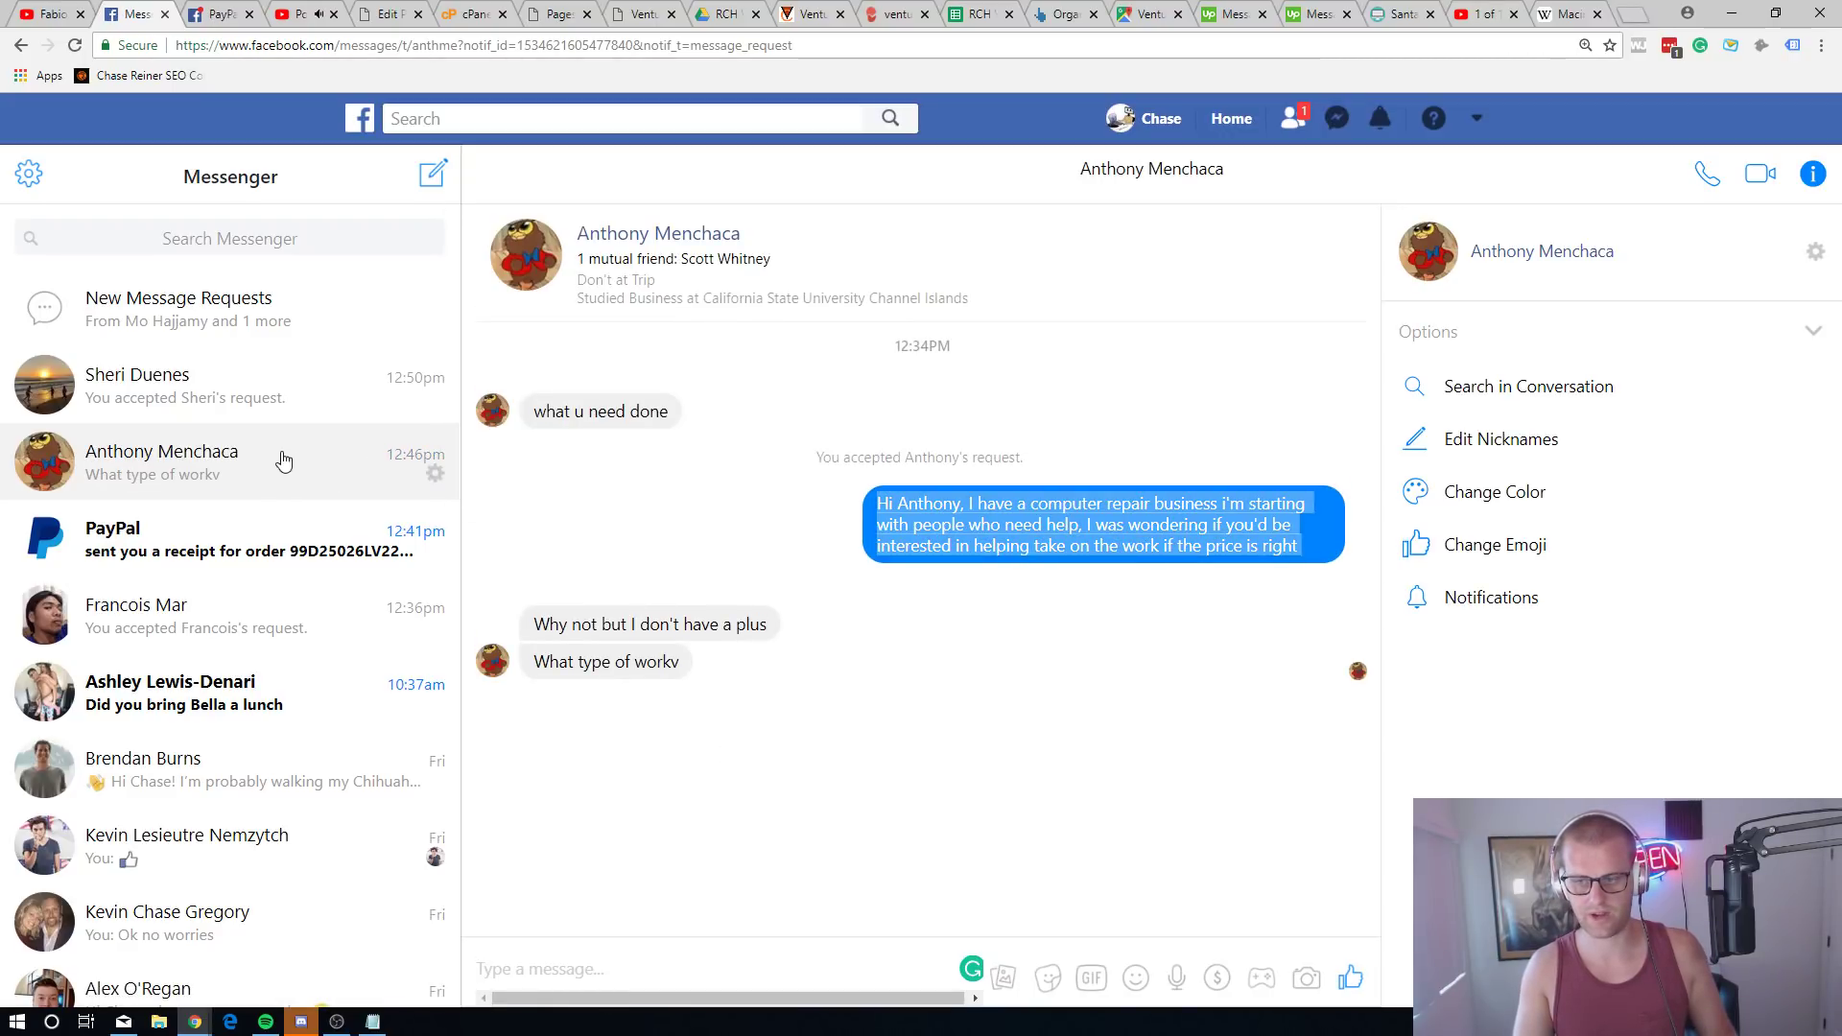
click(215, 405)
key(ctrl+v)
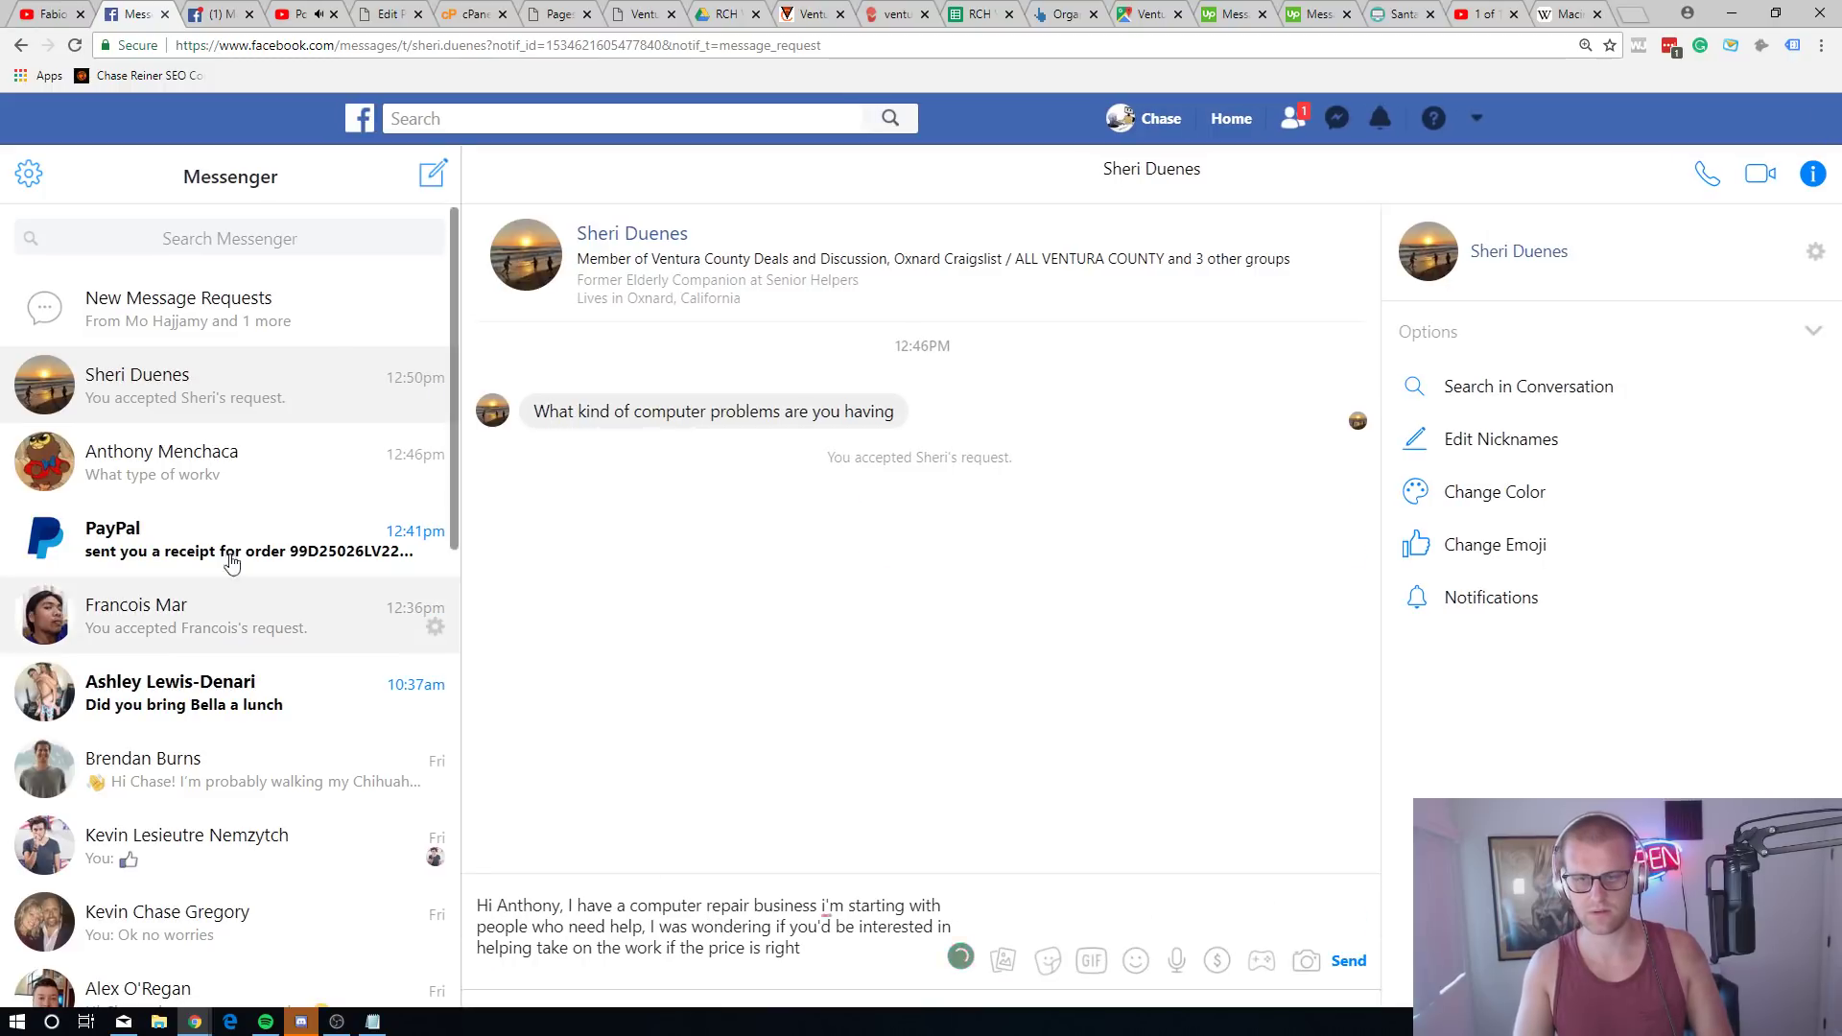
key(Return)
Reply 'what is a plus?' in the first contact's chat
click(236, 472)
text(wa)
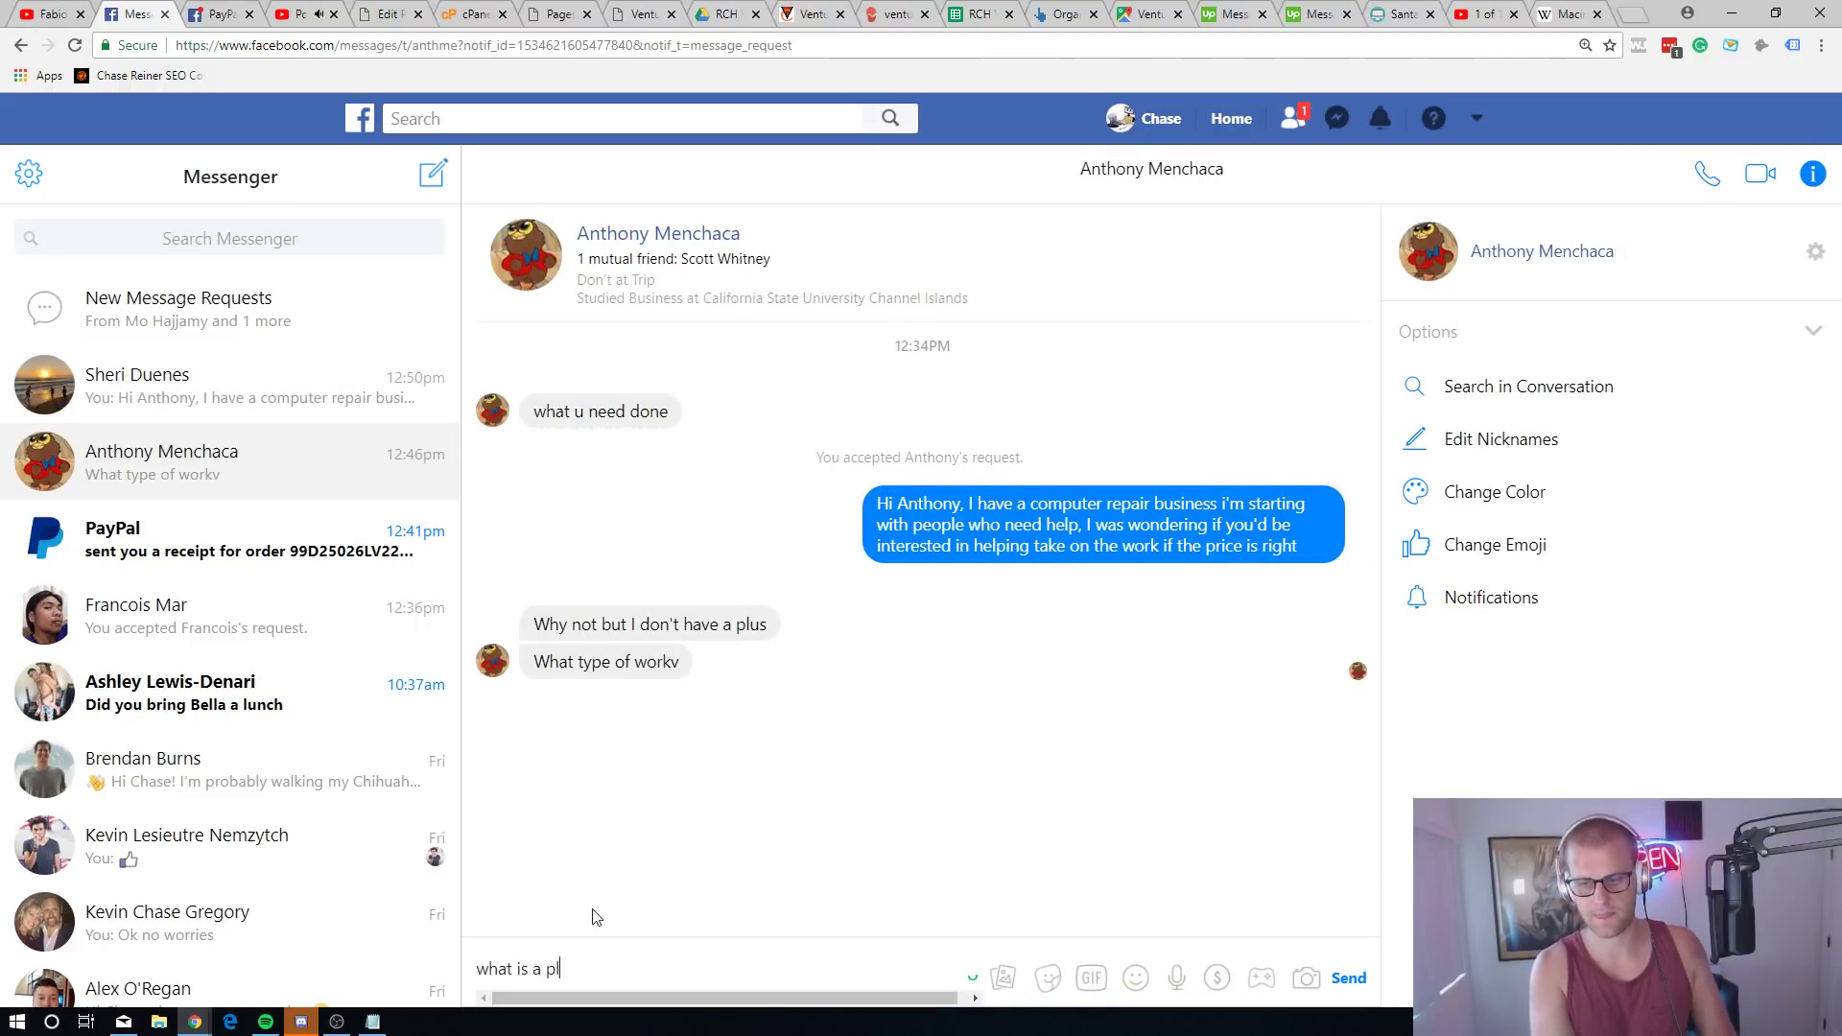
key(Return)
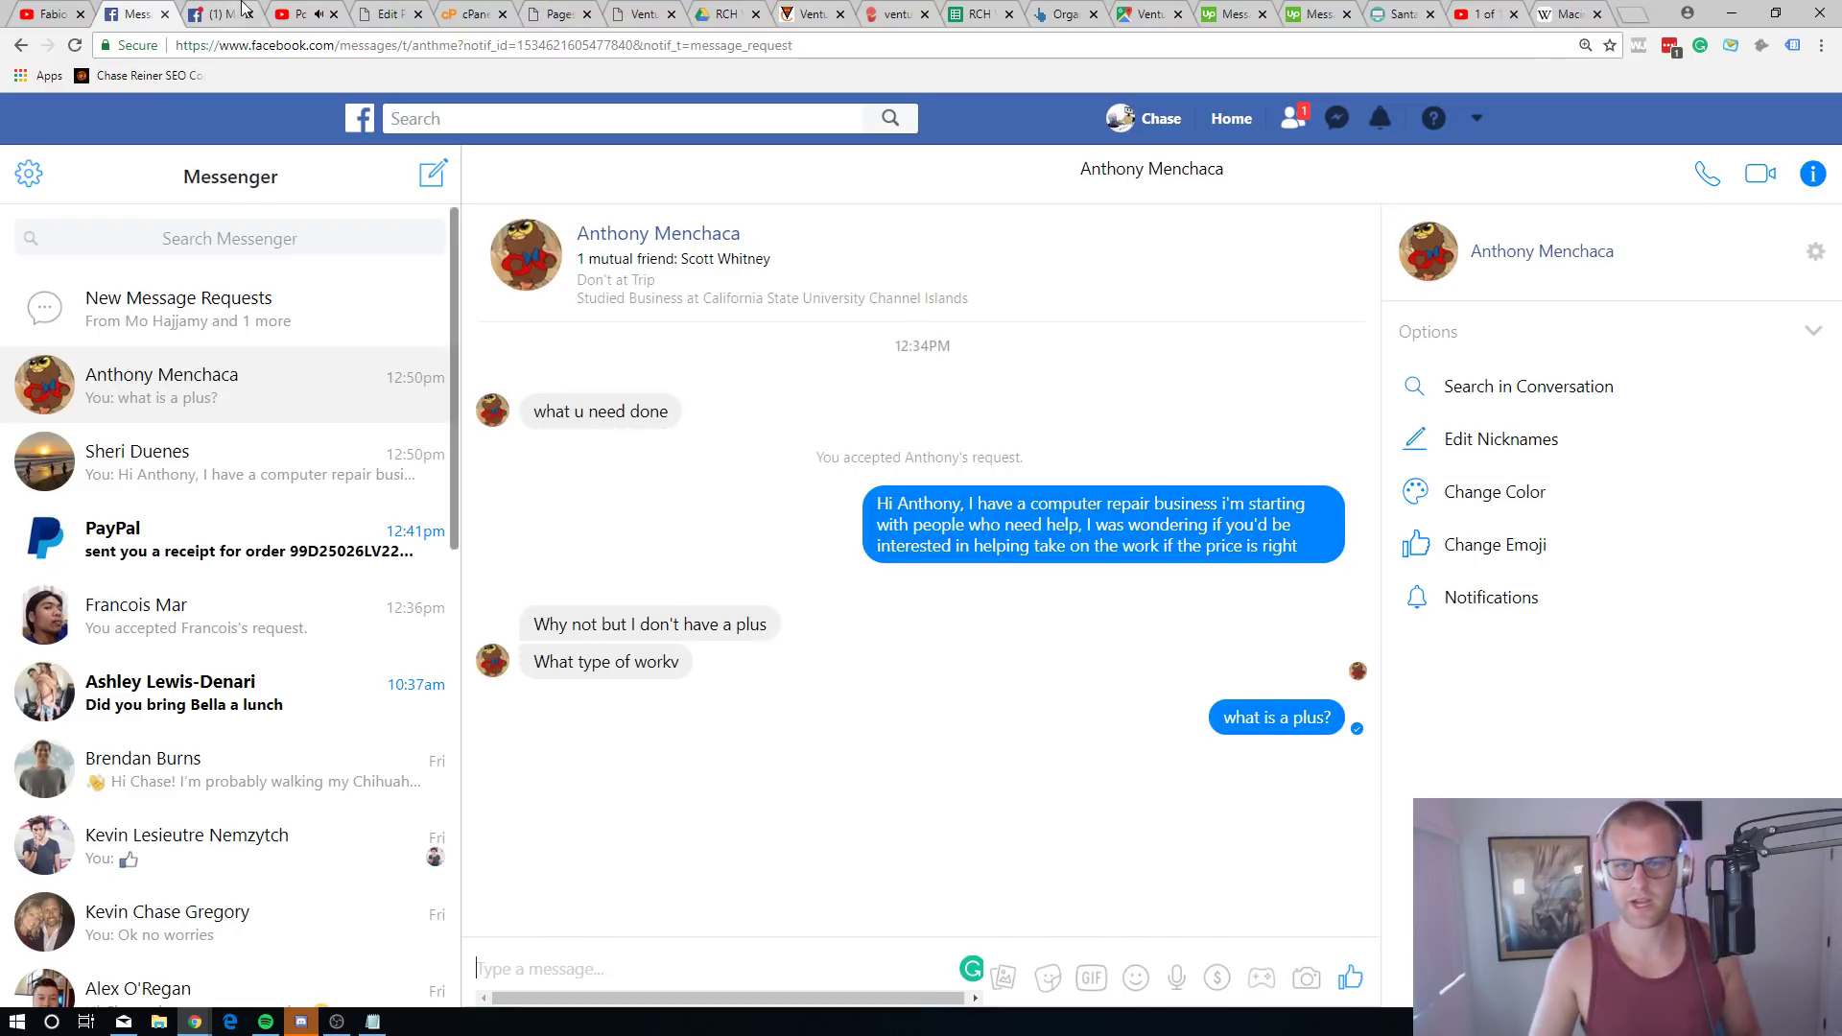
Skip the drum and bass mix to Hybrid Minds - Inside, lower the volume, and return to WordPress
click(295, 13)
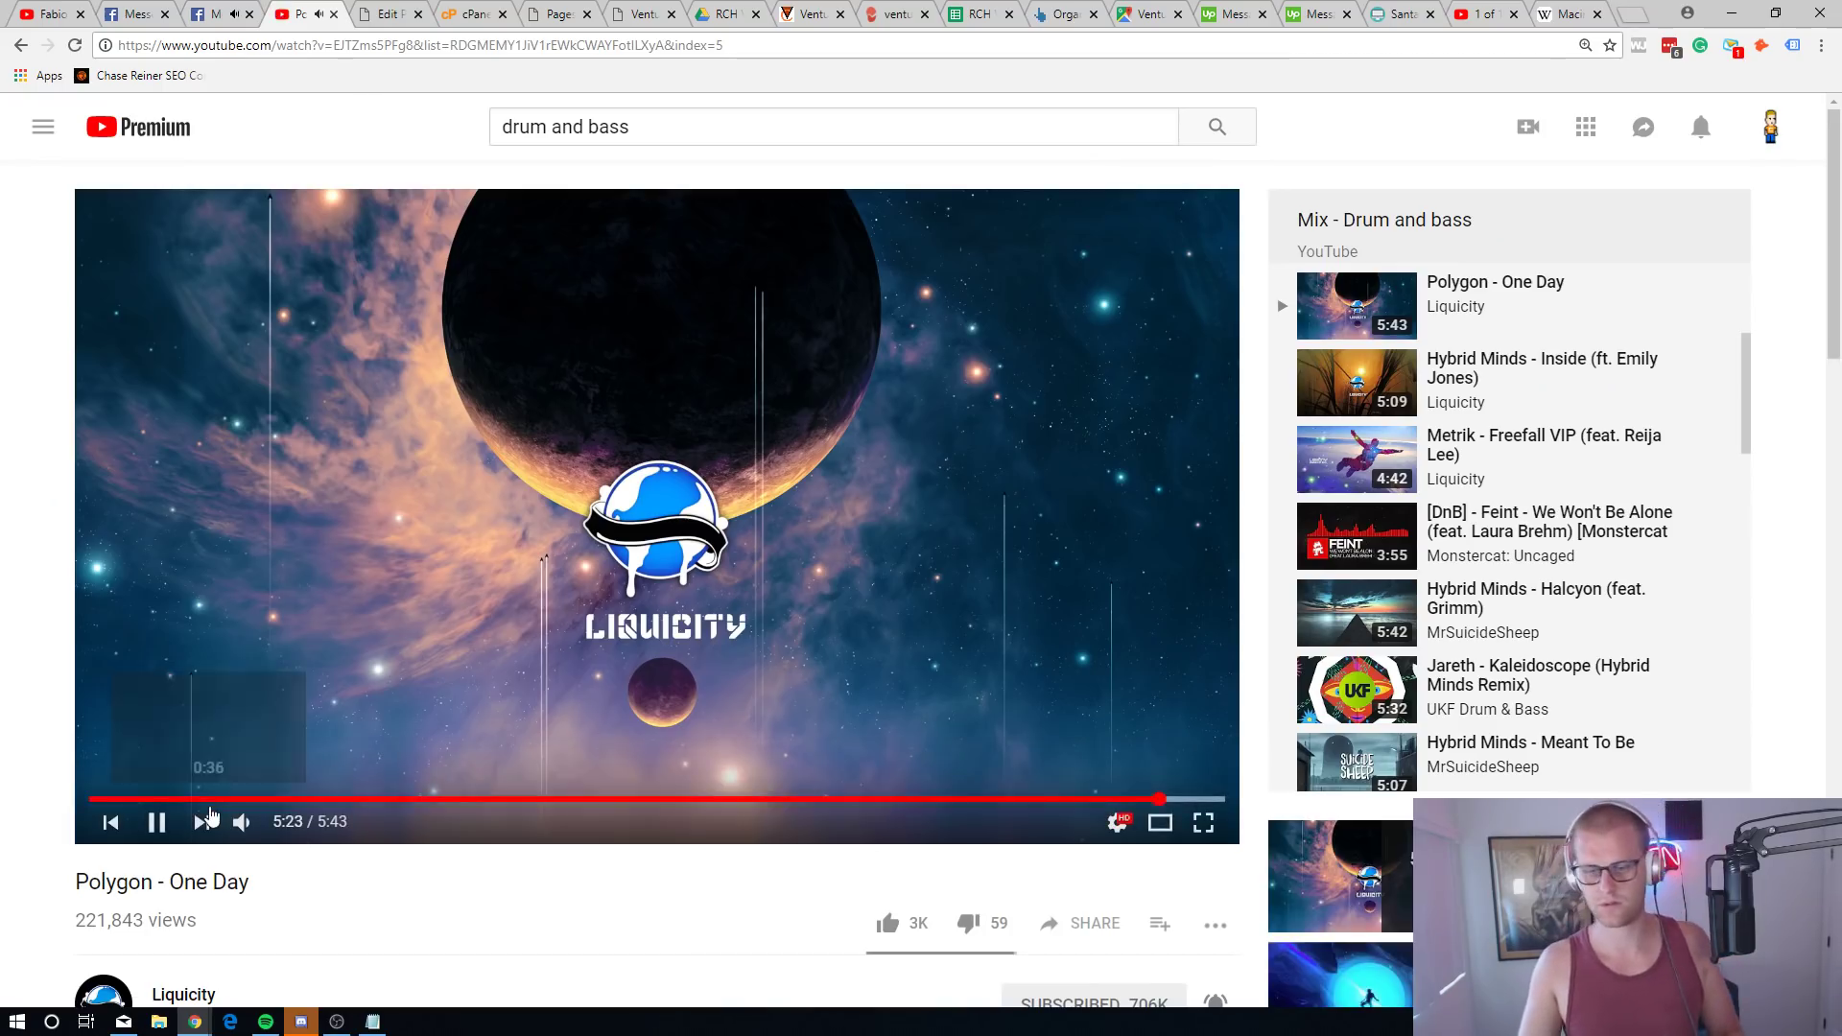
click(209, 802)
click(202, 824)
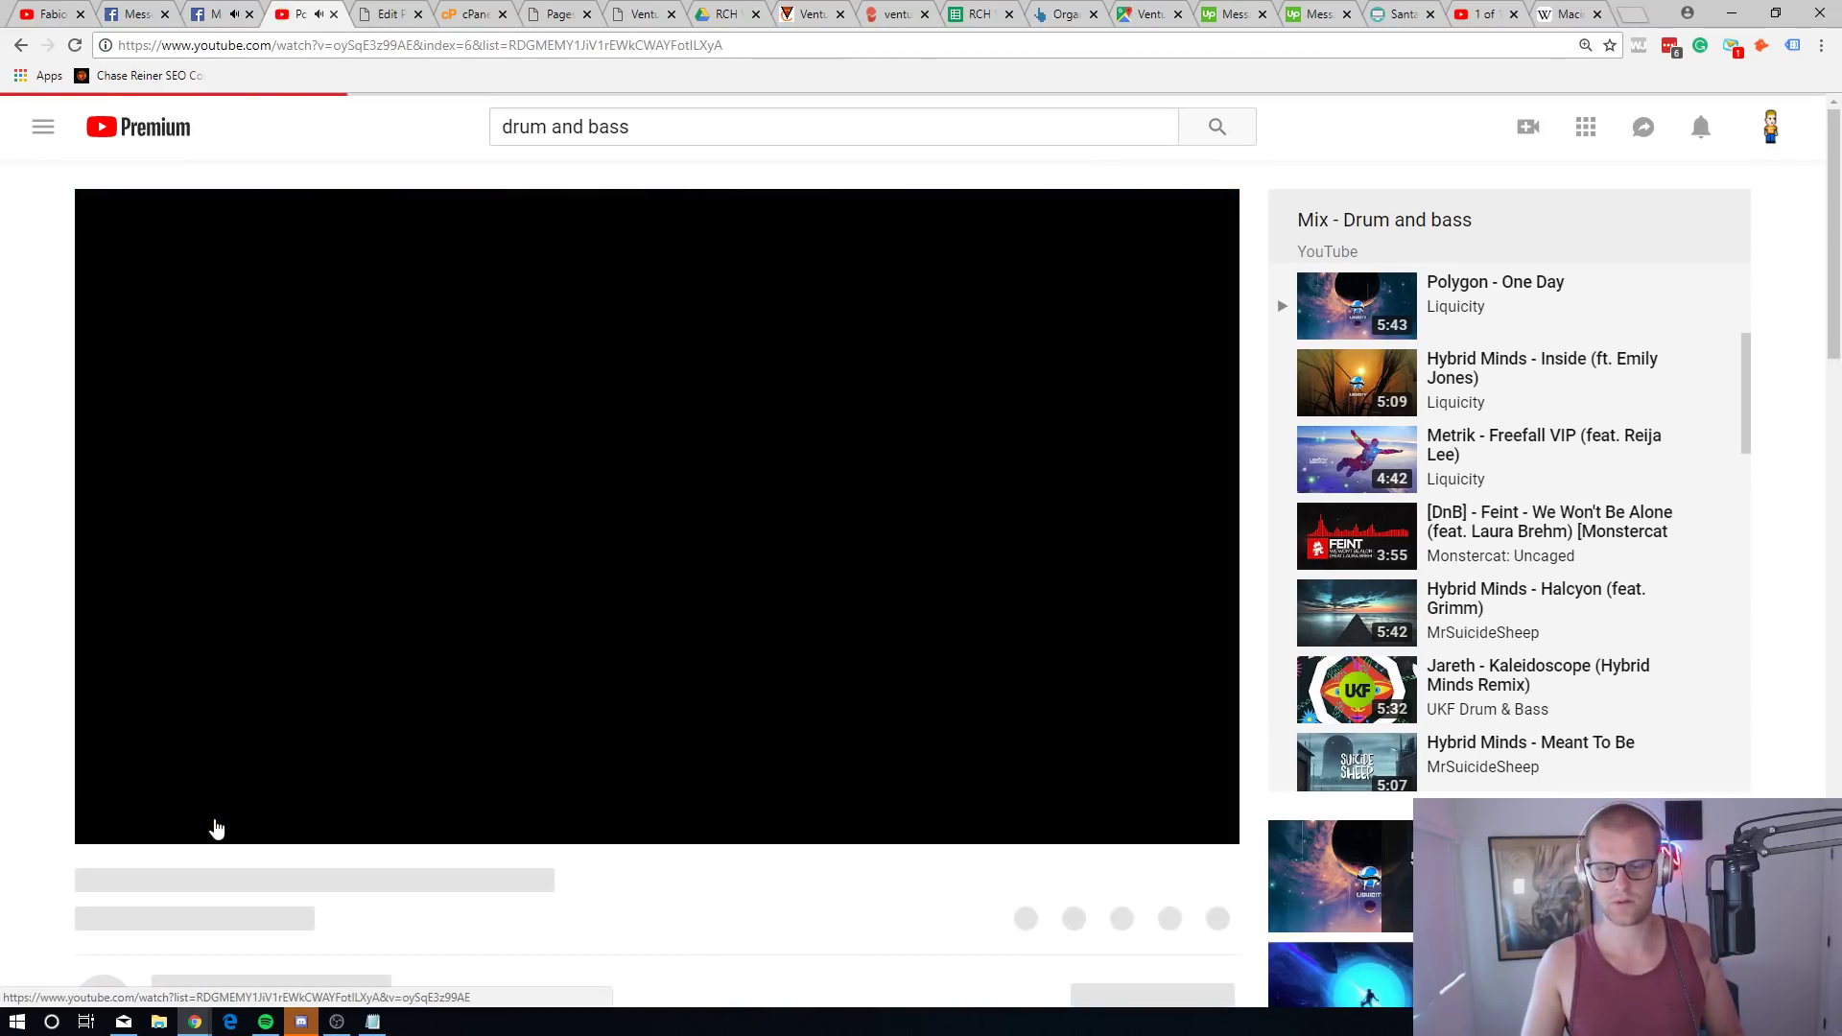
key(XF86AudioLowerVolume)
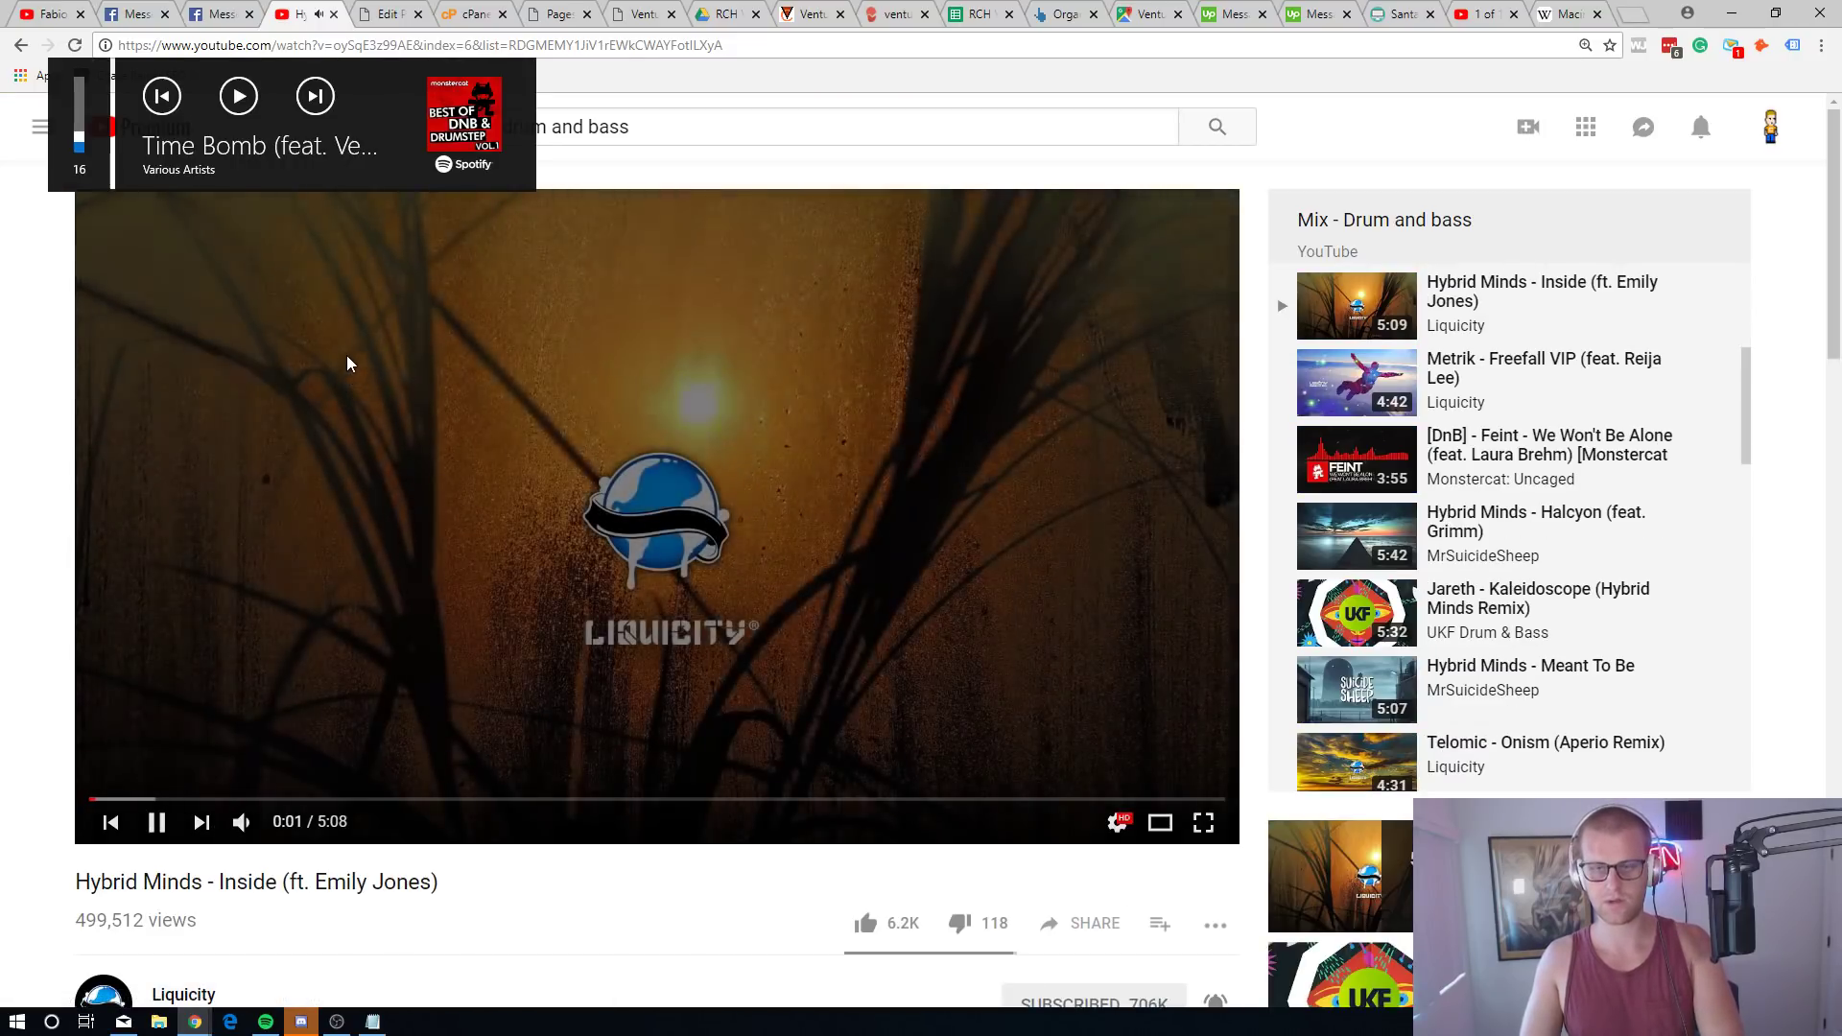
click(389, 14)
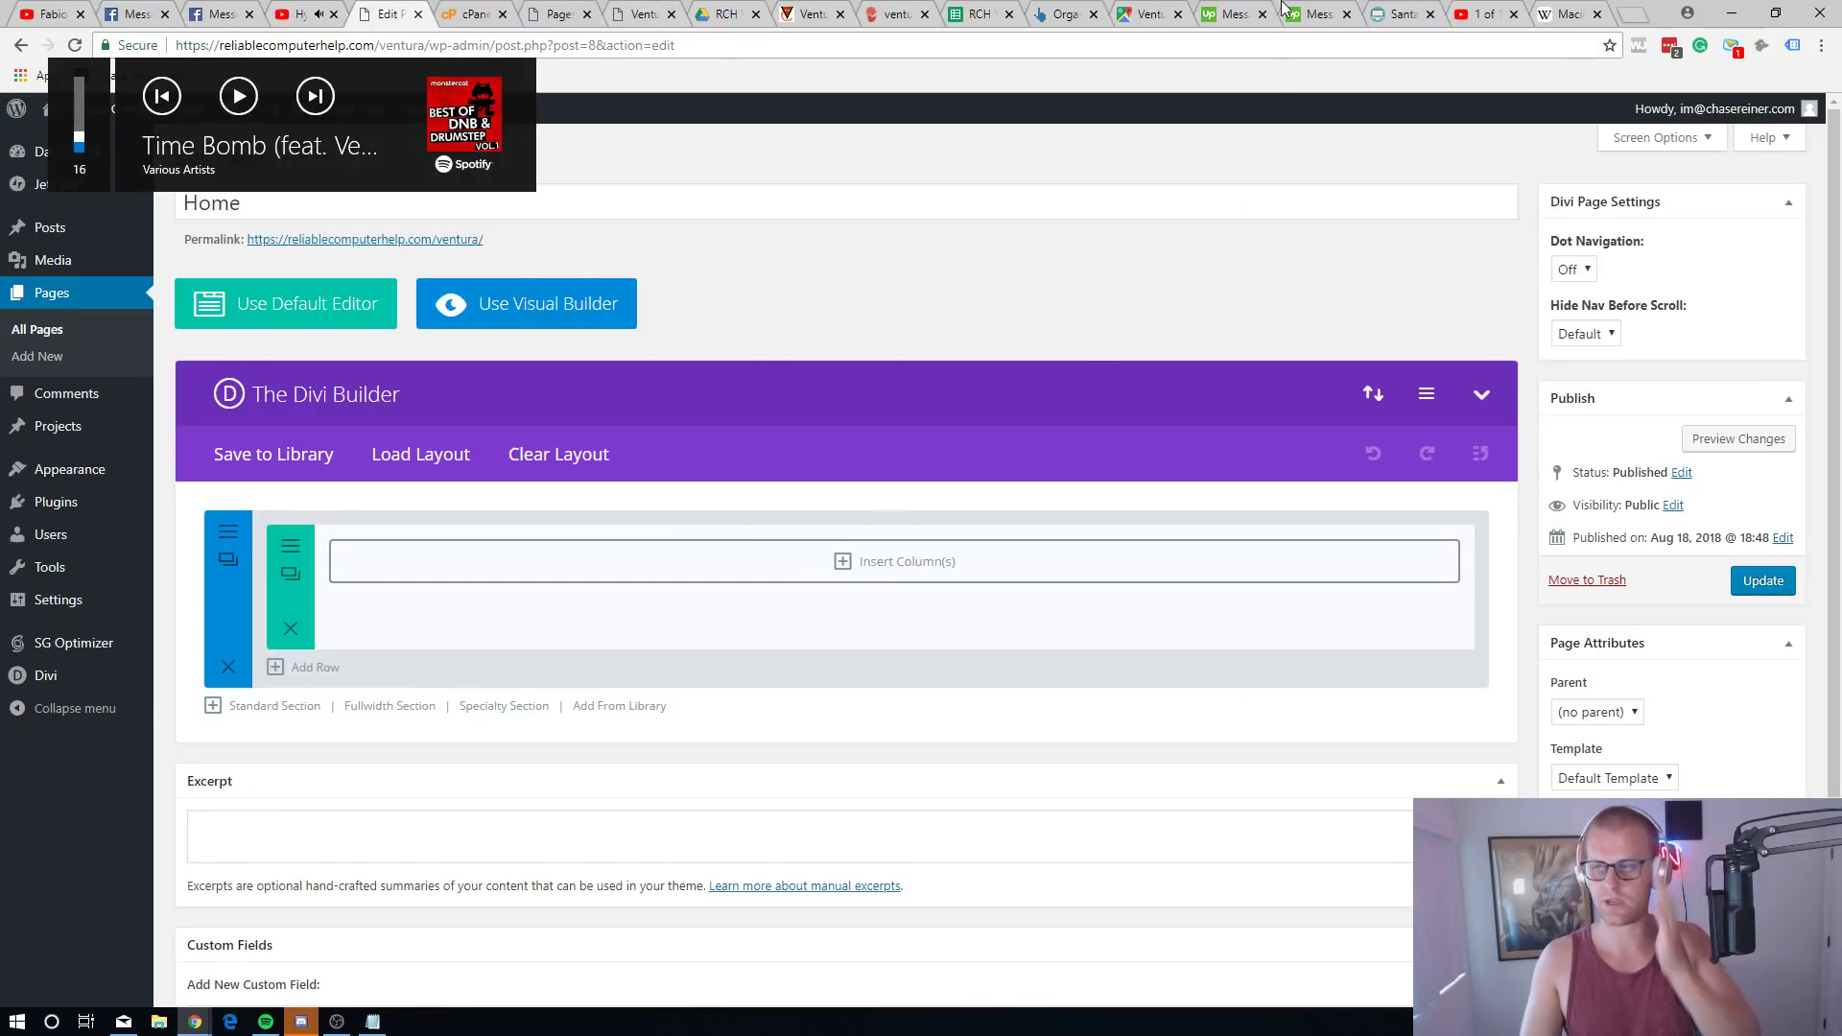
Close the Wikipedia tab, dismiss the layout library, and give the empty row a column layout
click(1596, 14)
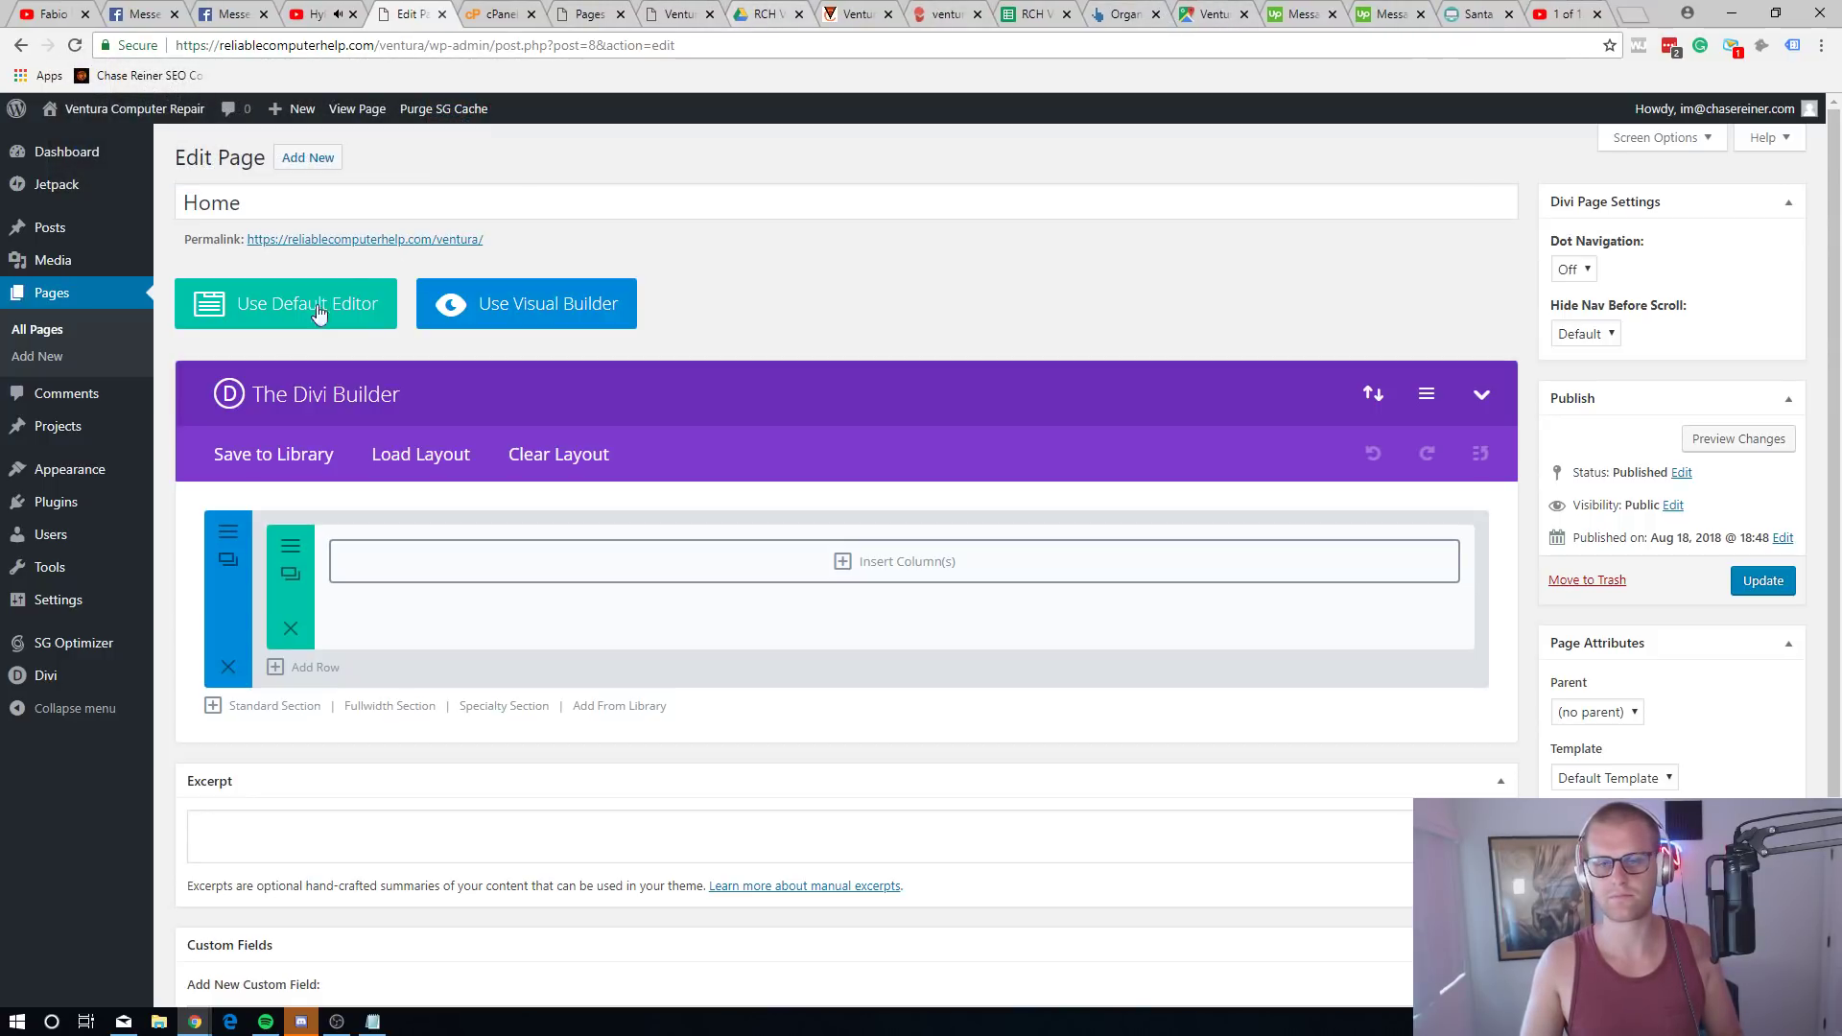
click(459, 478)
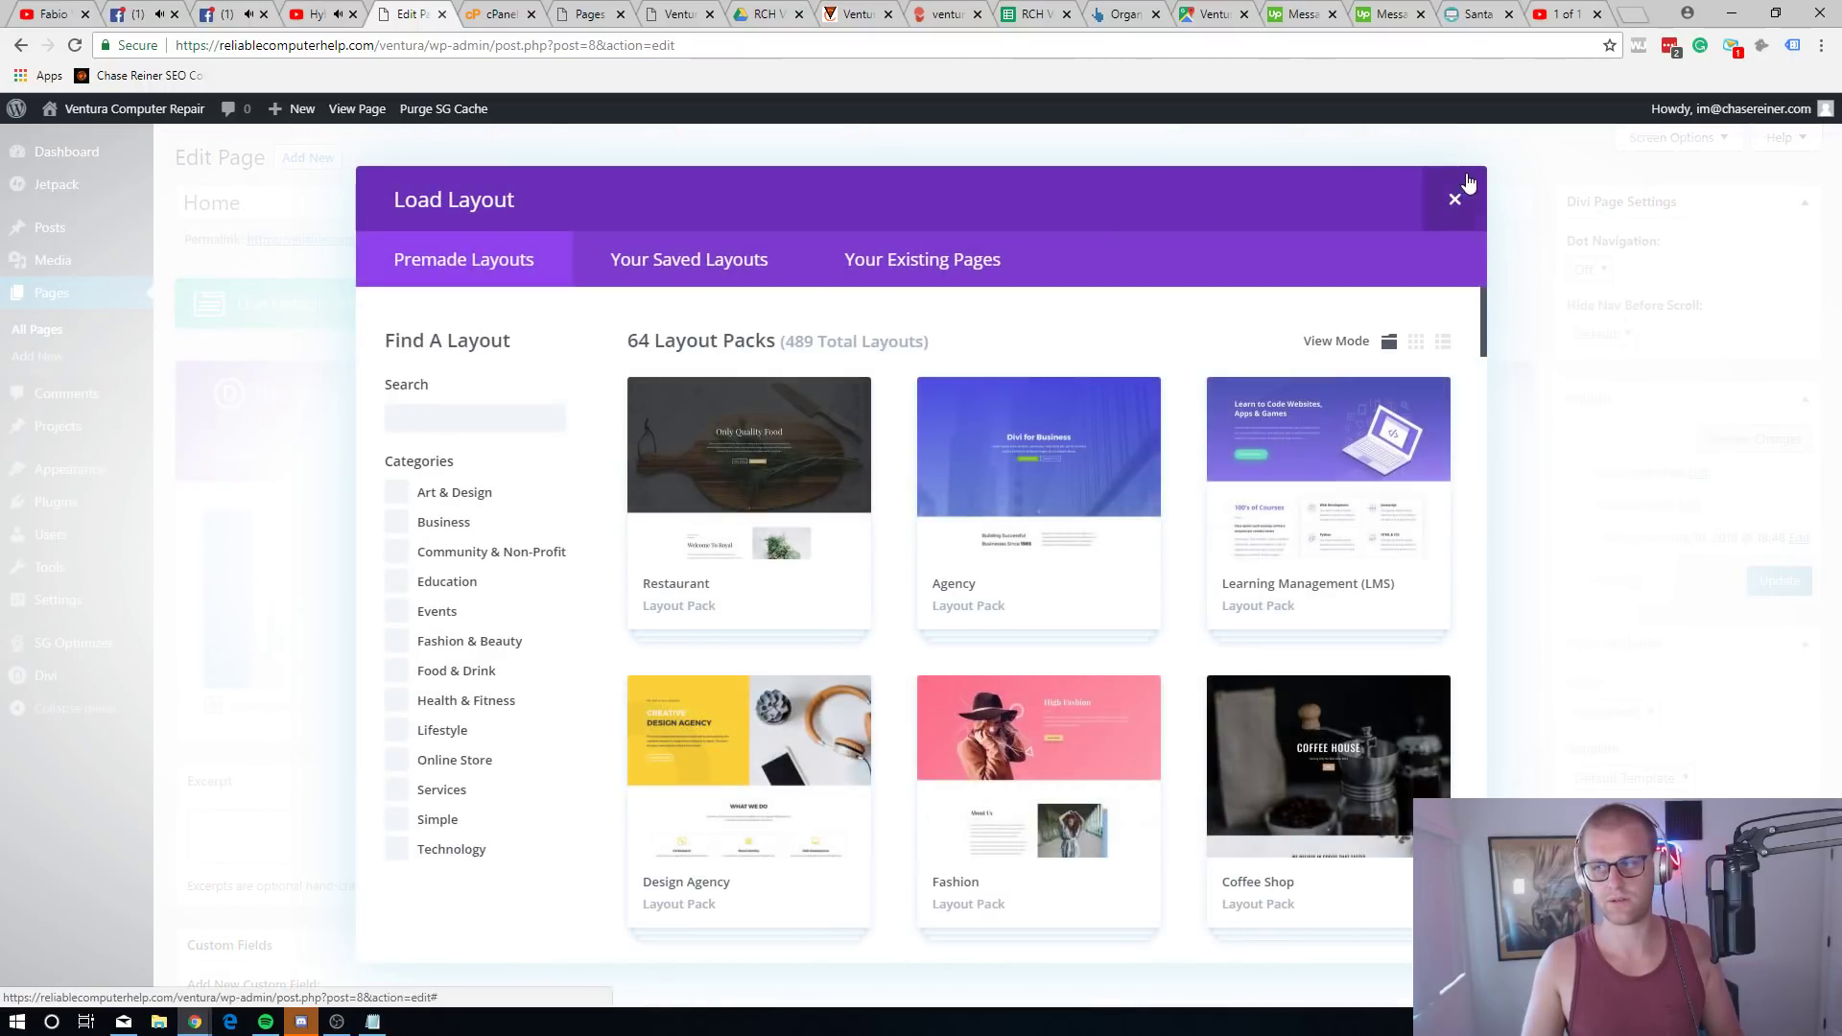
click(1456, 198)
click(723, 576)
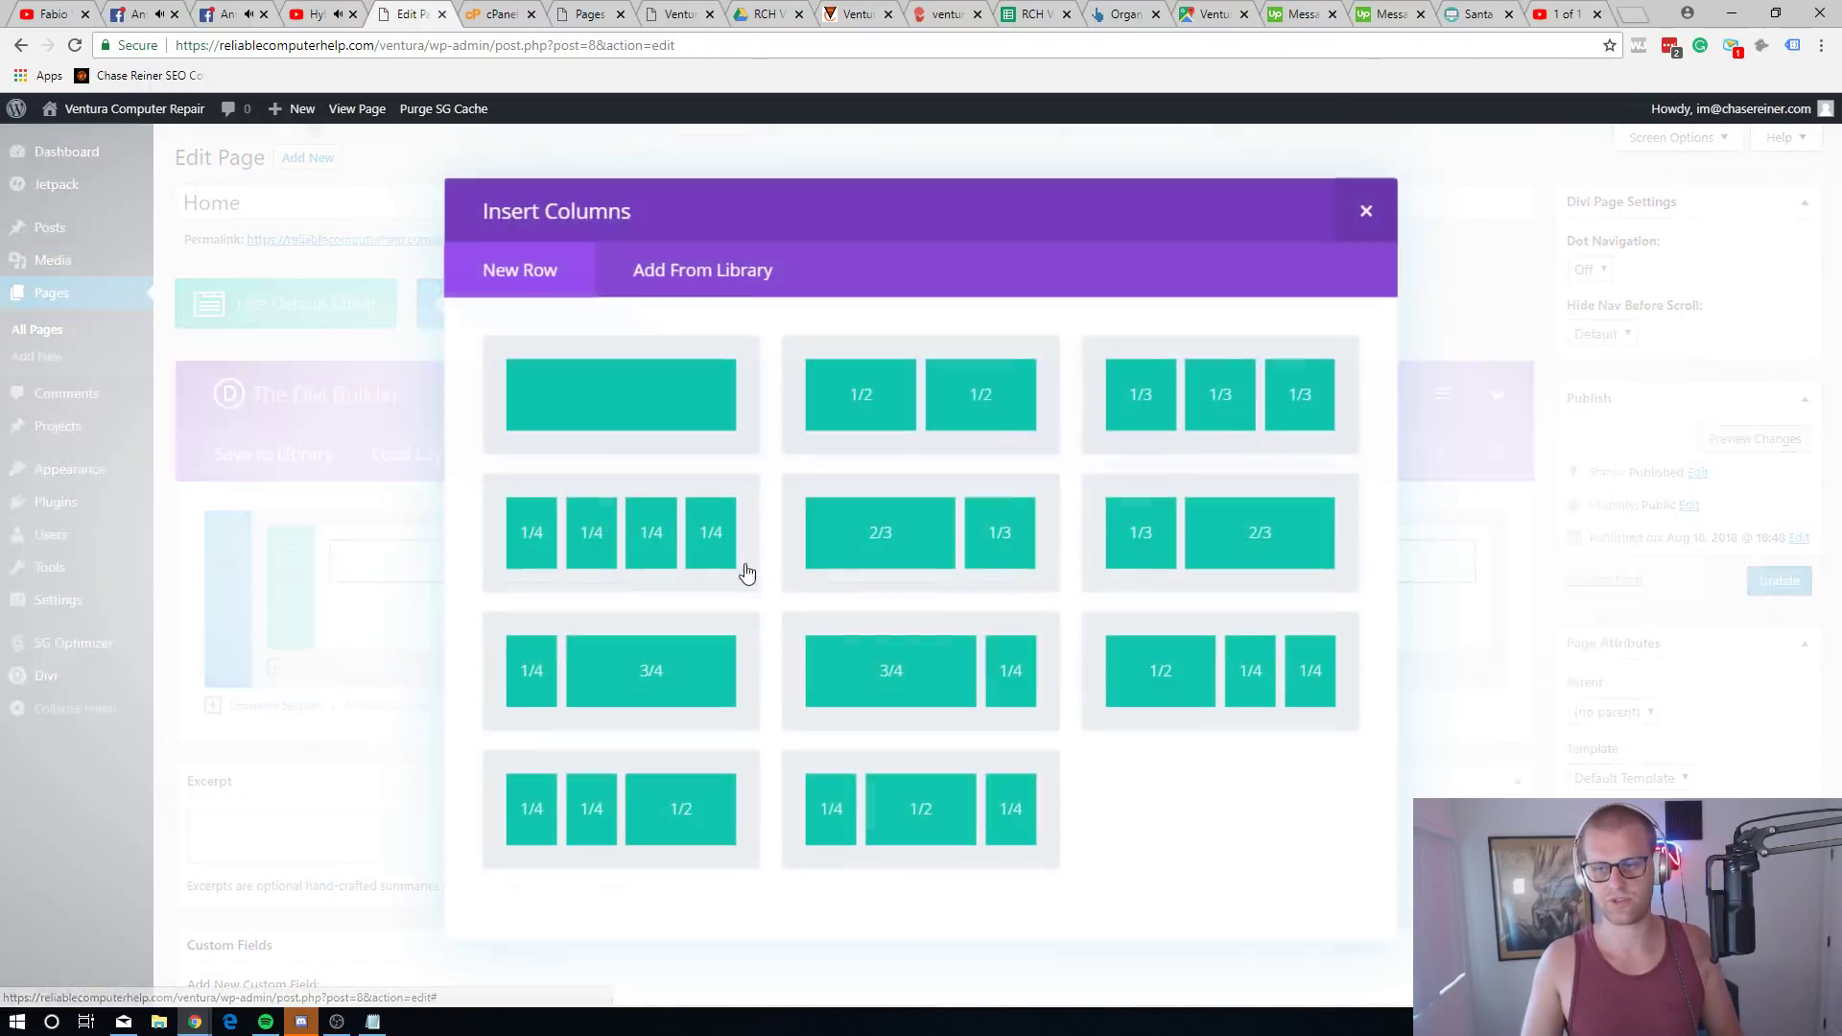
click(803, 490)
Insert a Post Title module into the new column
click(872, 576)
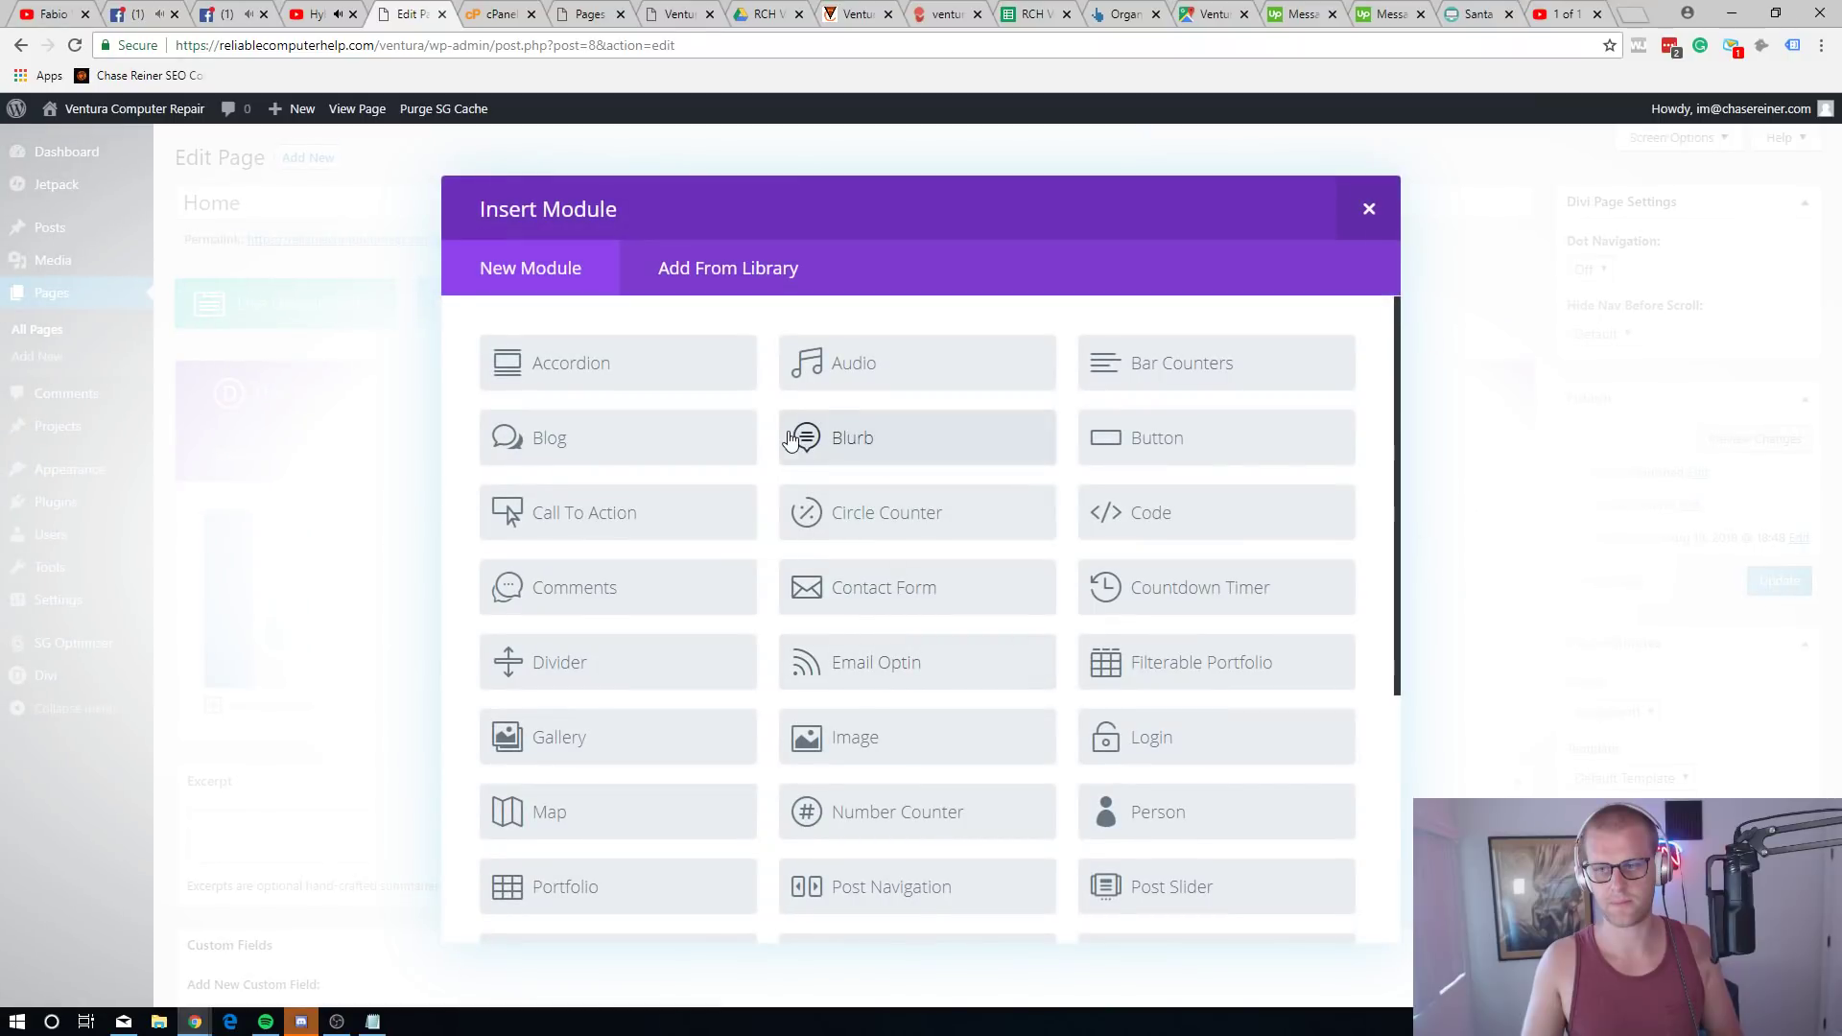
scroll(983, 473, down, 4)
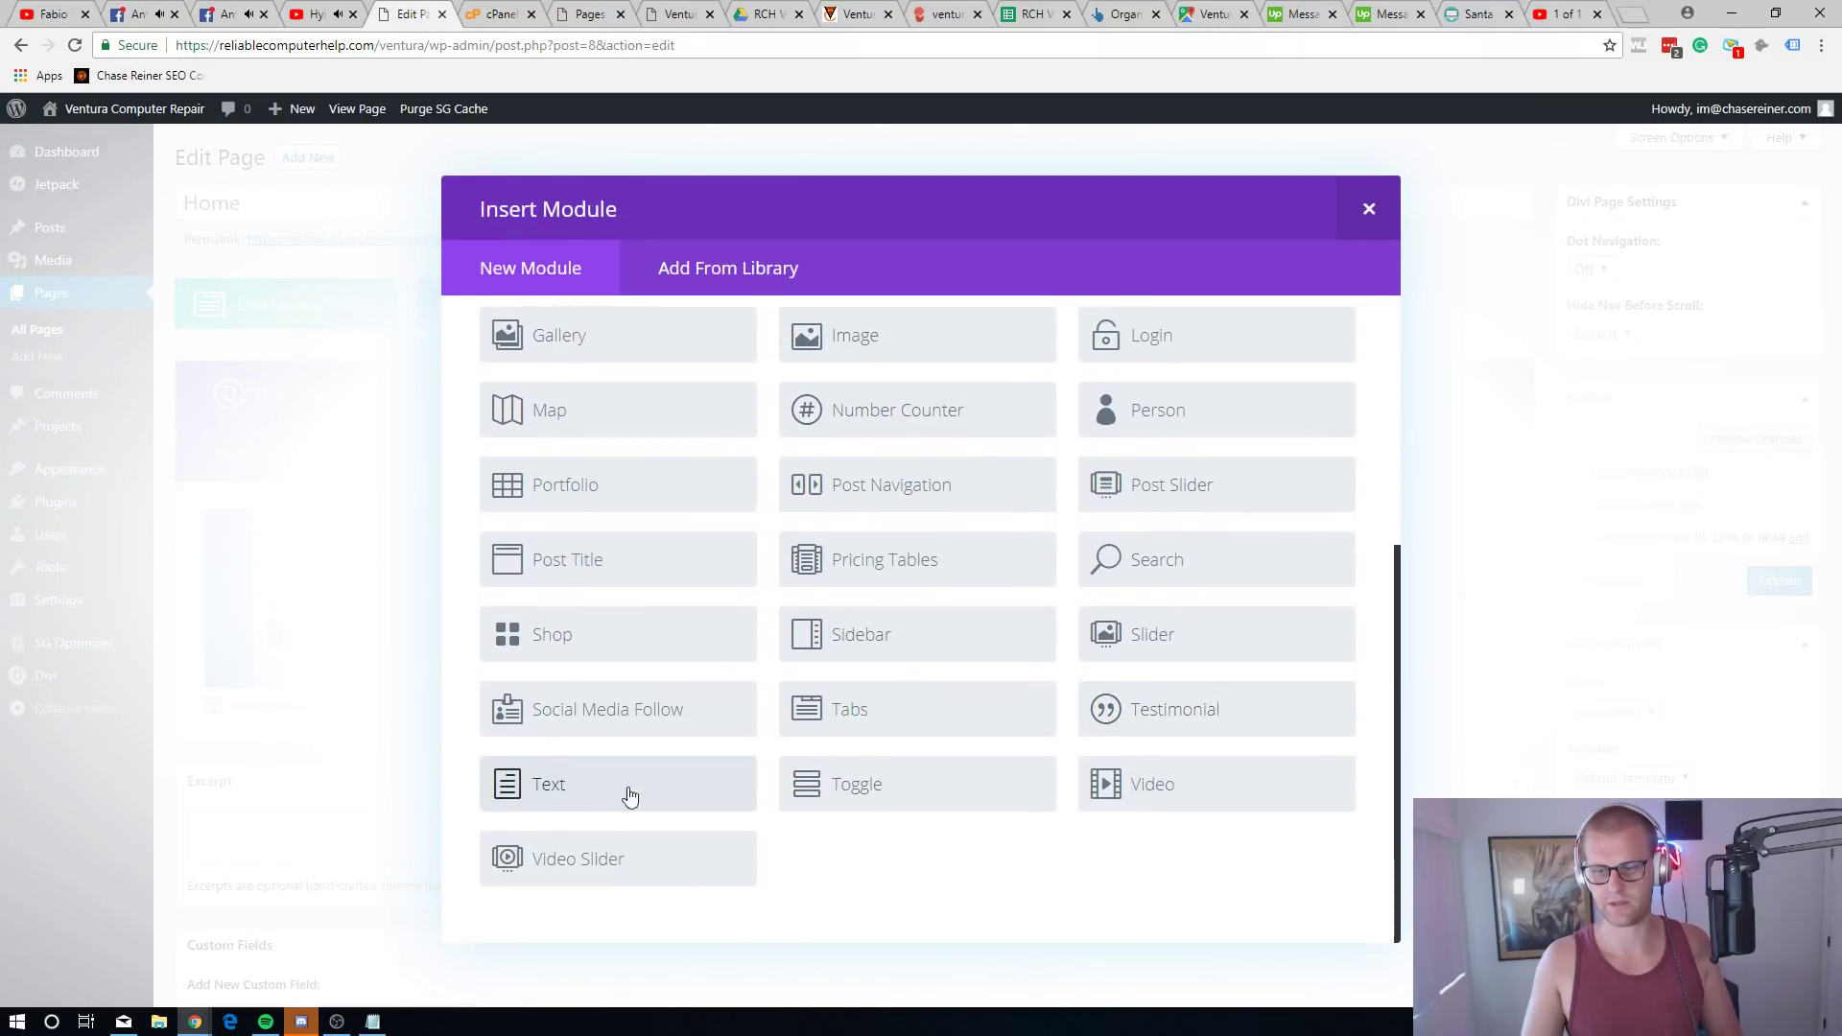
scroll(640, 746, up, 4)
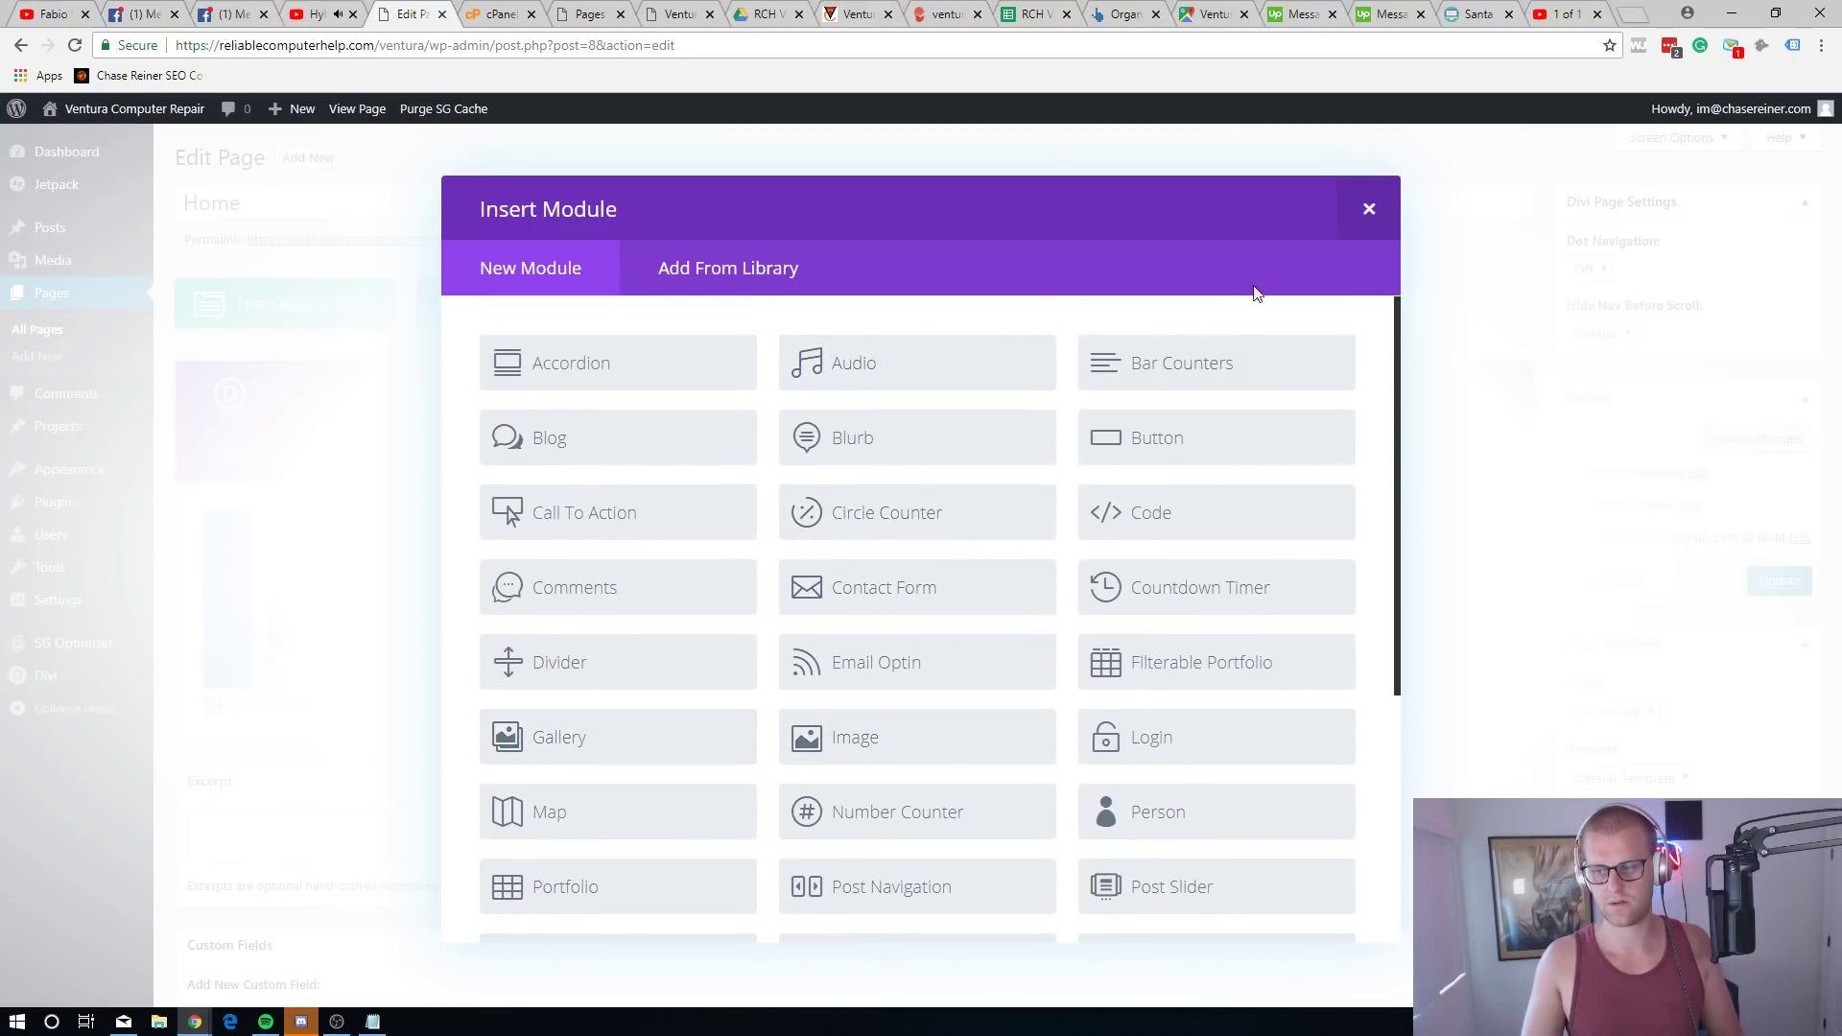
scroll(1184, 399, down, 4)
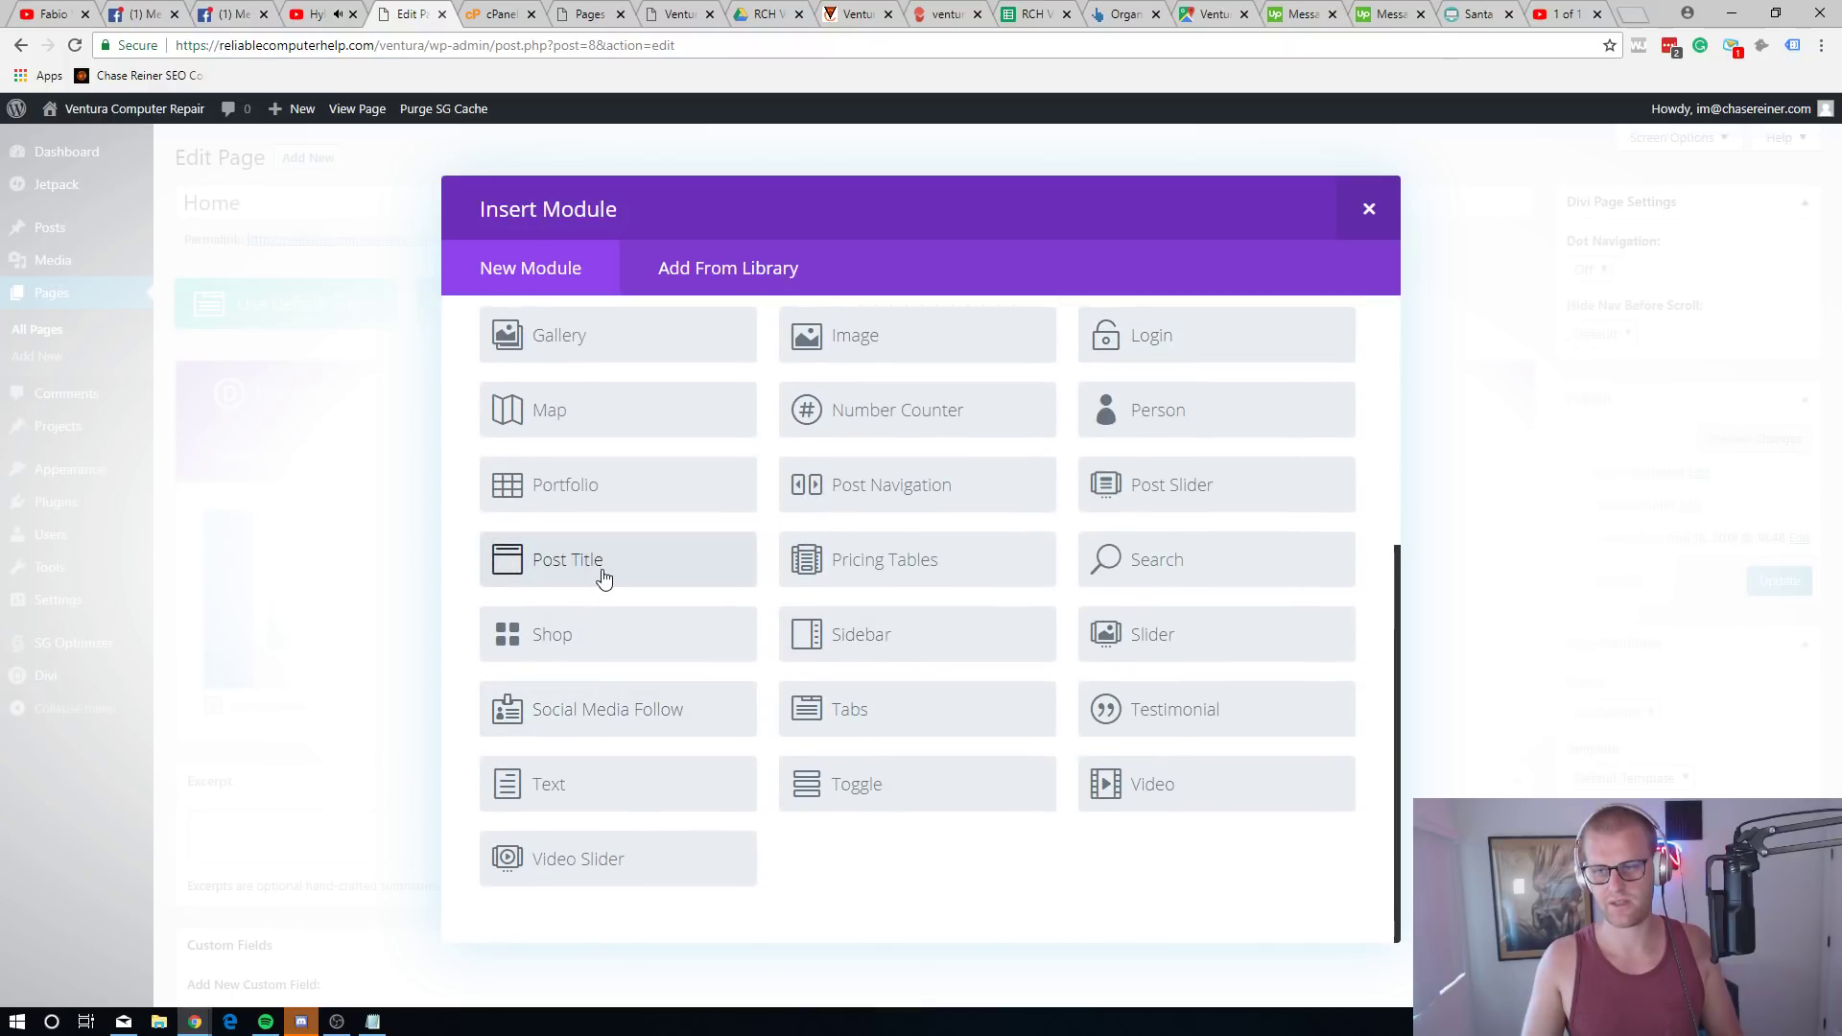
click(603, 564)
scroll(707, 451, down, 6)
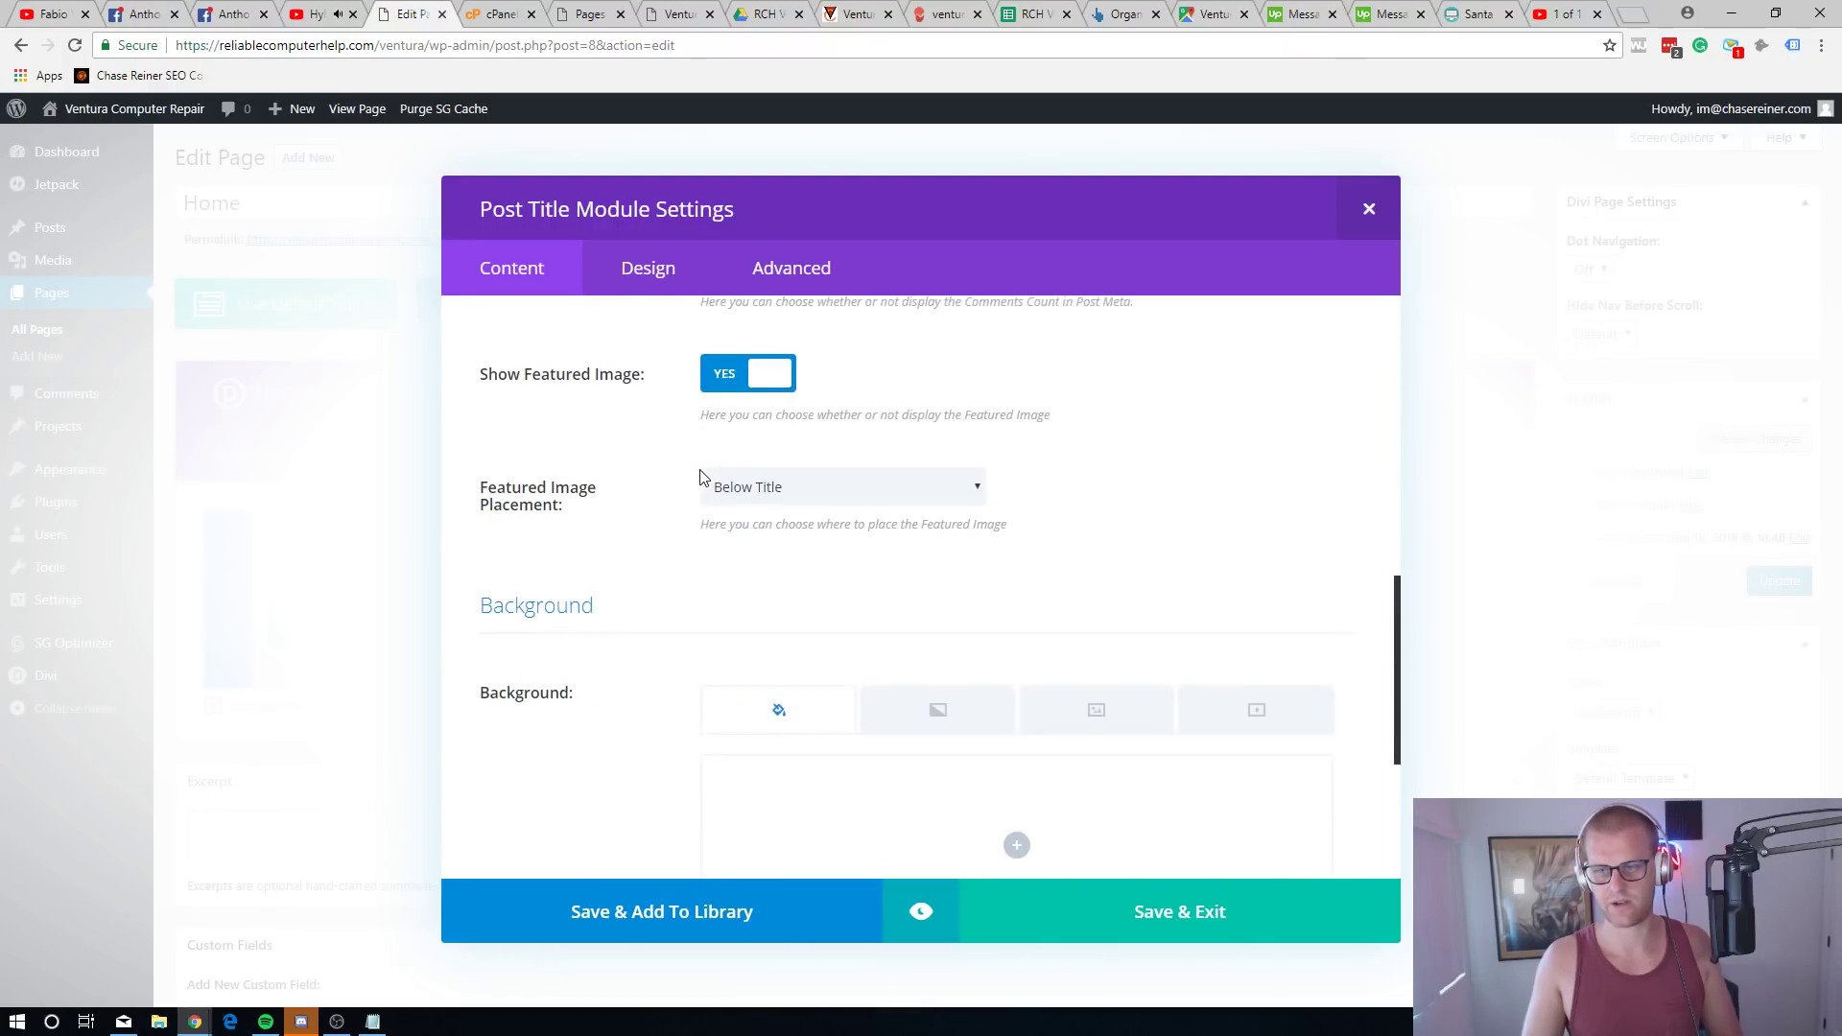
scroll(736, 441, up, 1)
scroll(758, 469, down, 4)
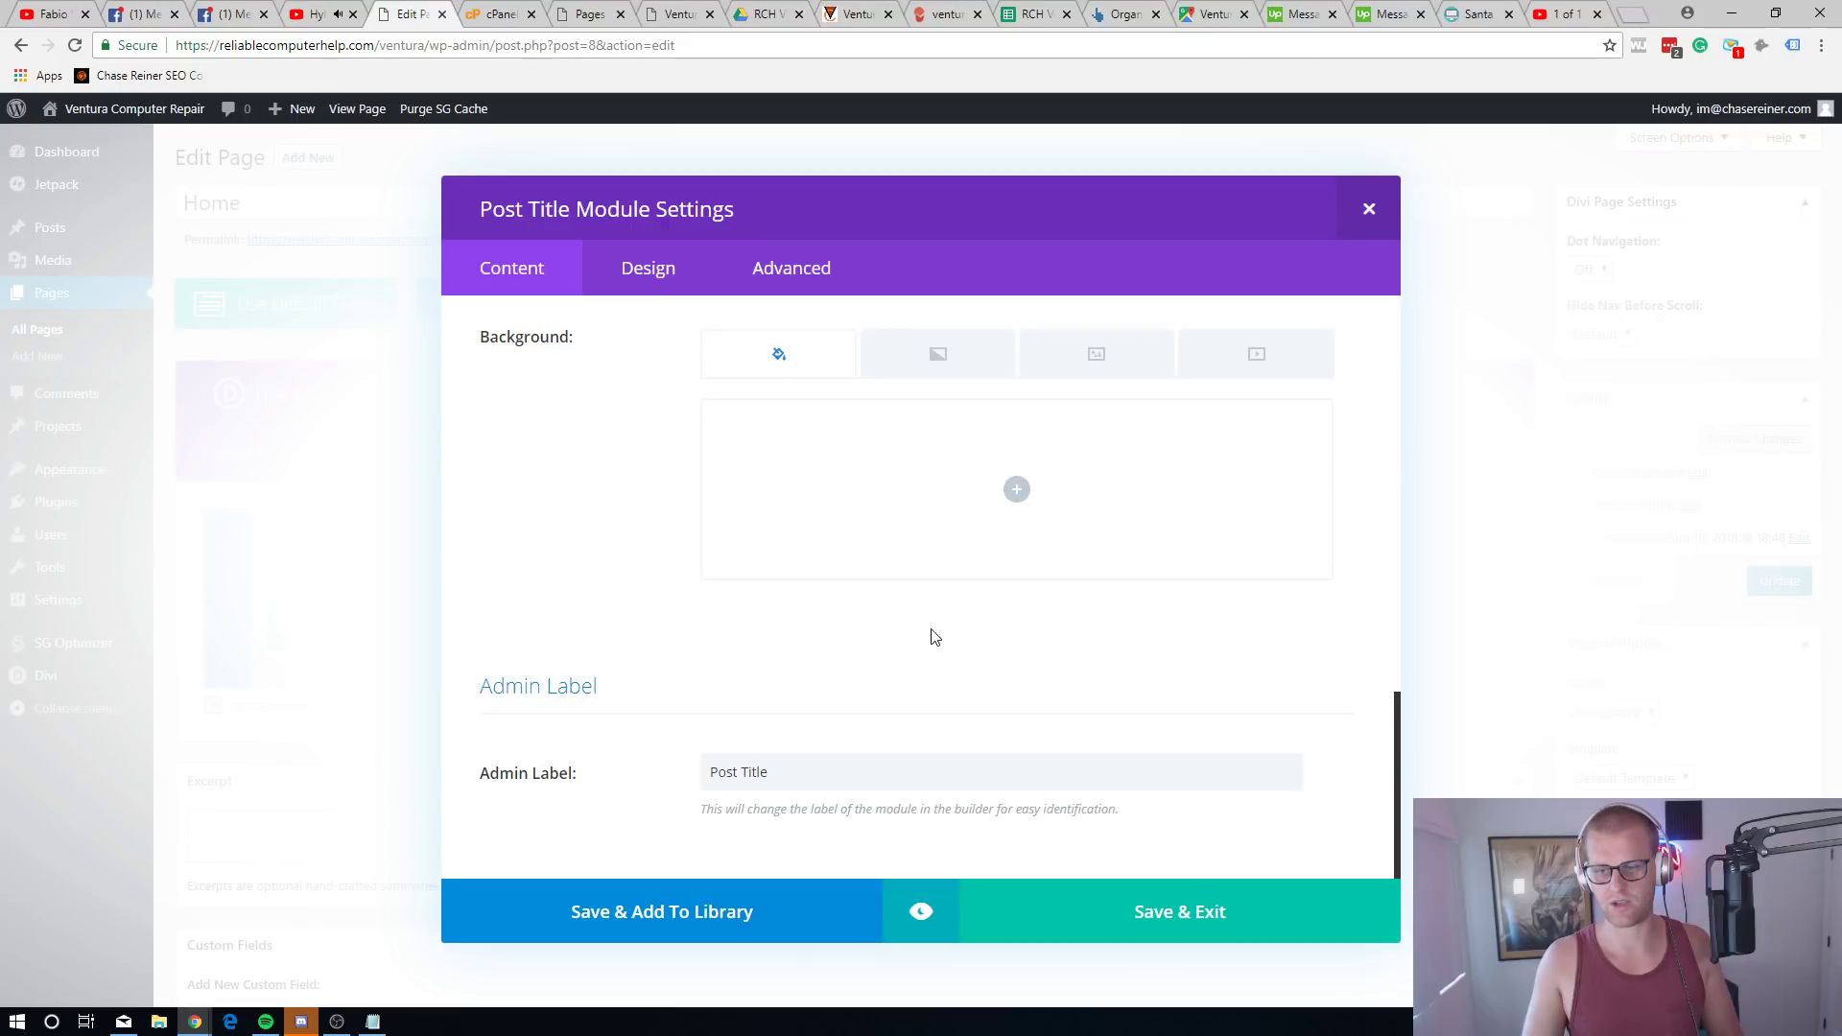
scroll(935, 575, up, 10)
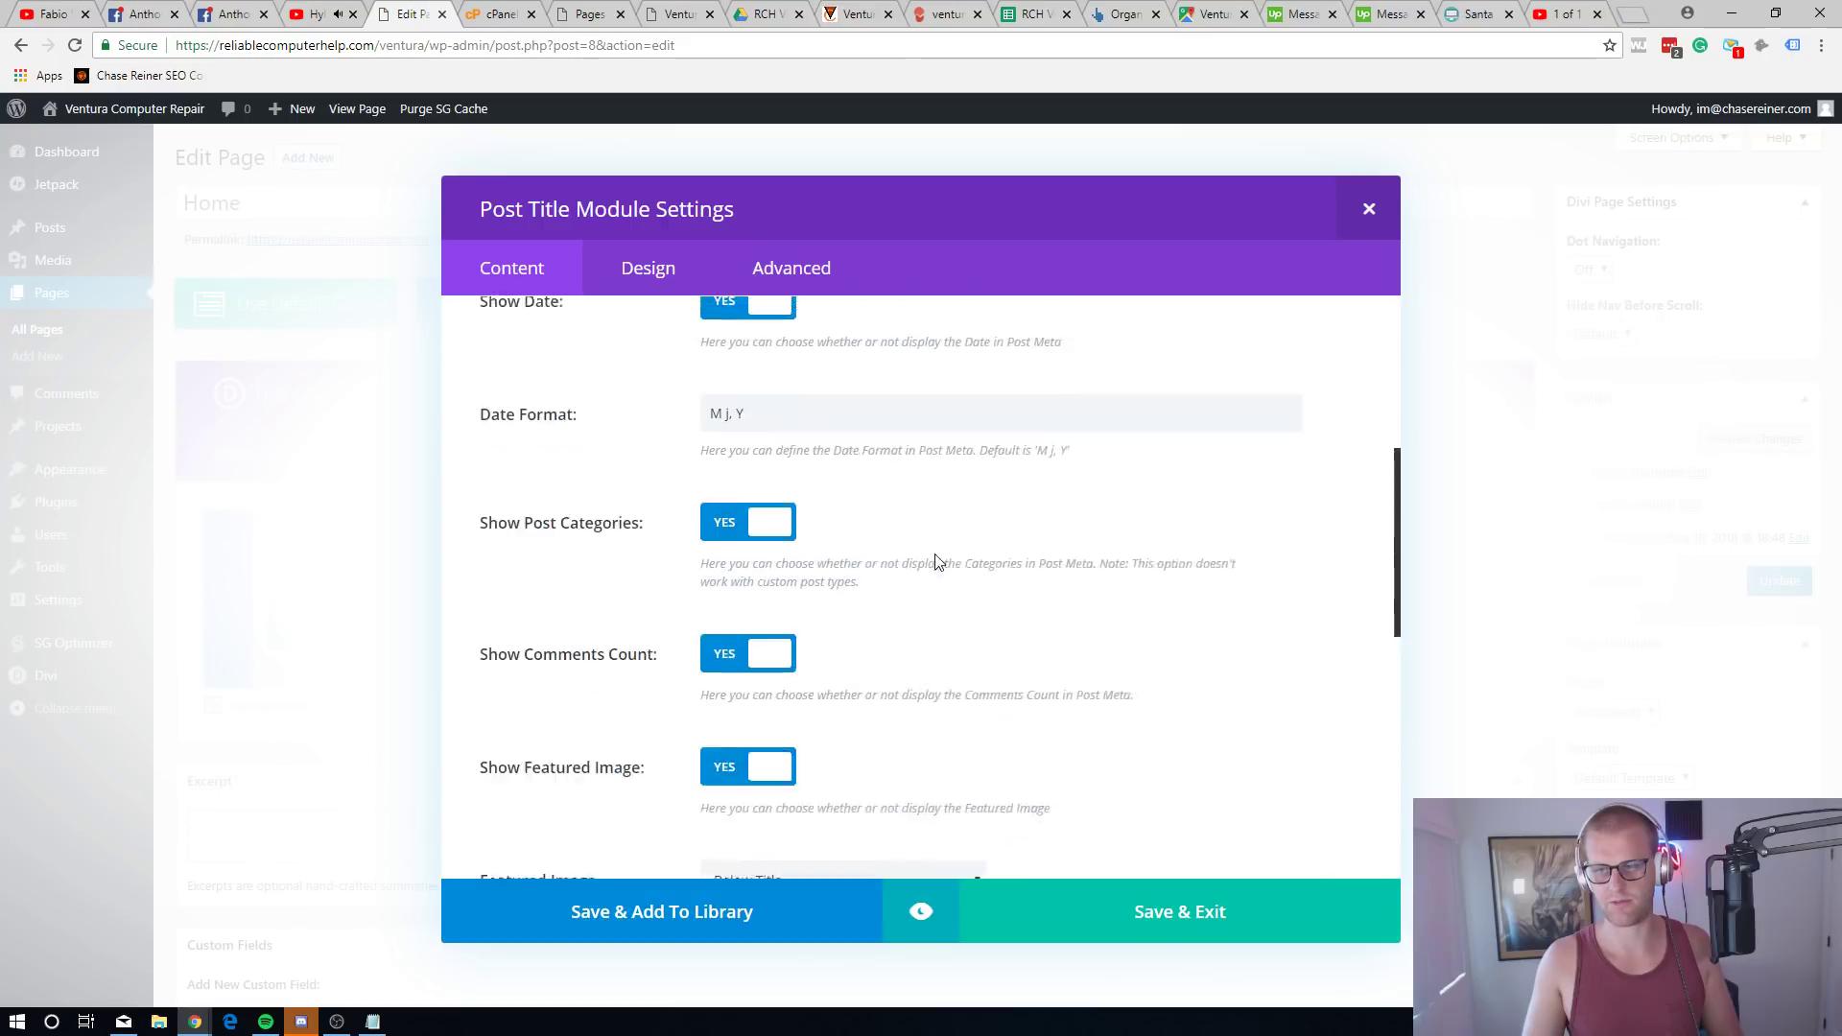
Review the Post Title module's Design, Advanced and Content settings
click(658, 278)
click(793, 278)
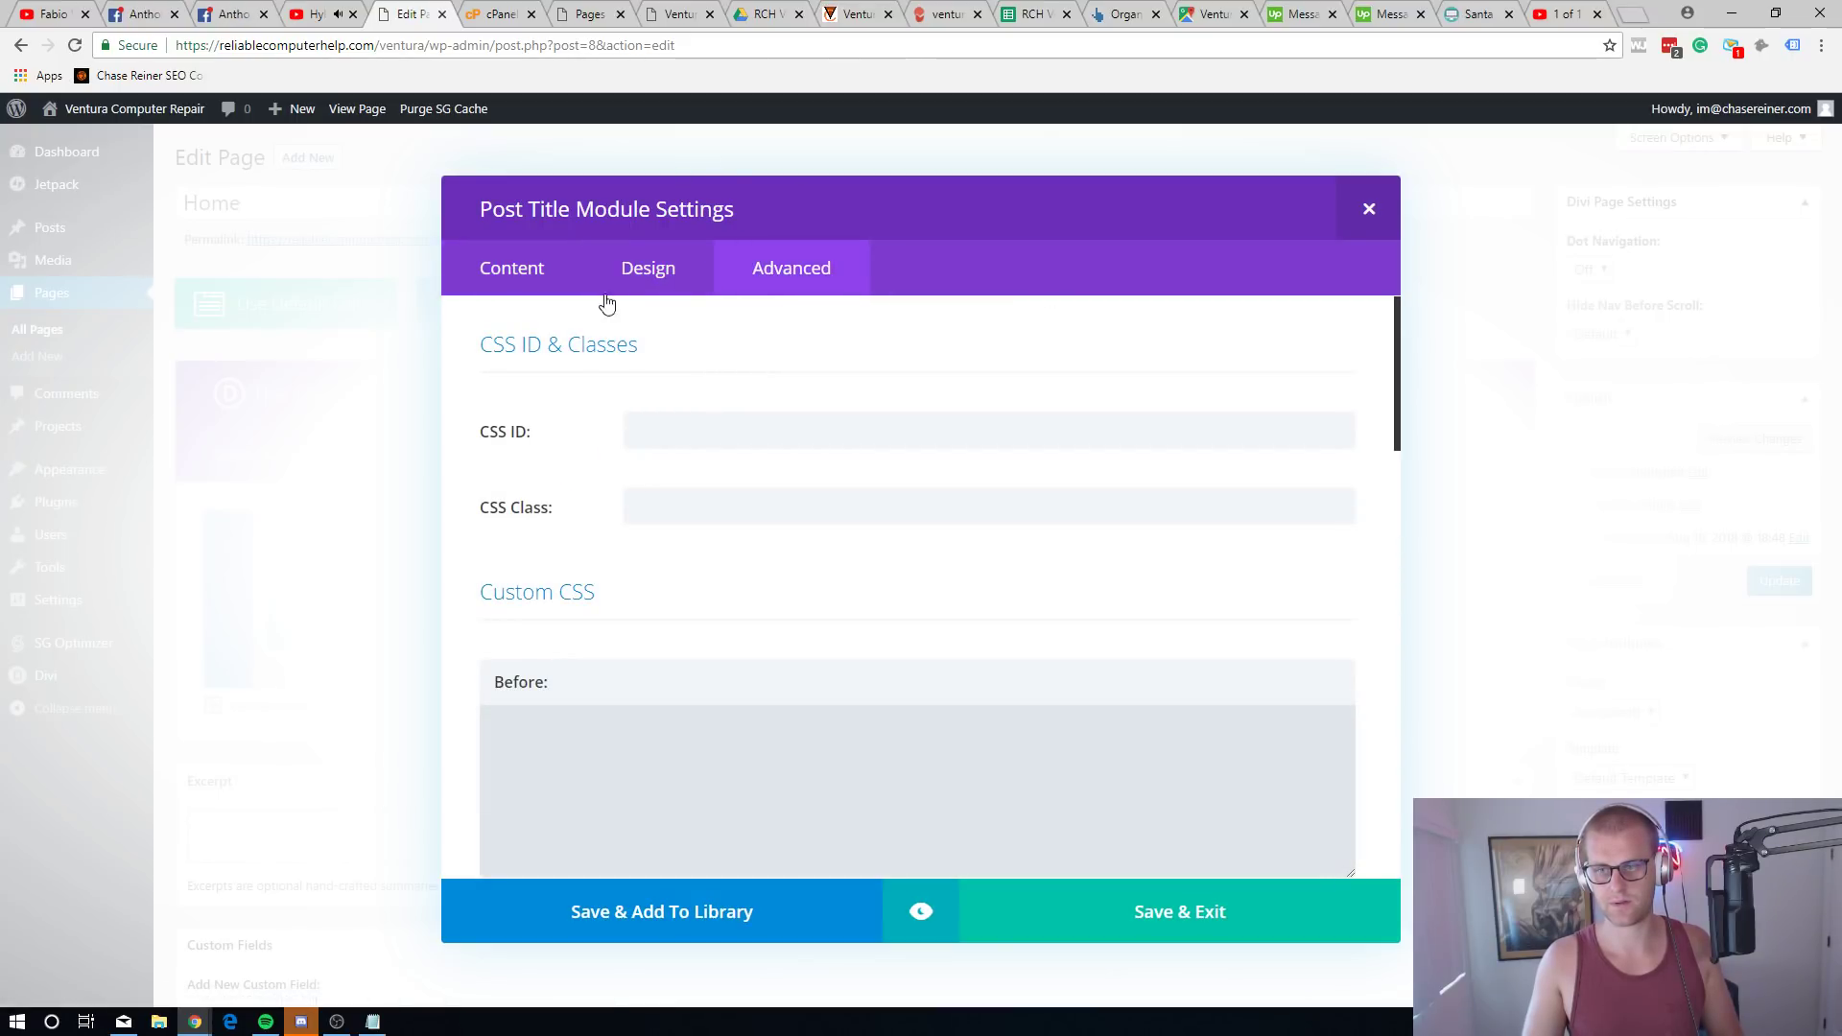
click(552, 280)
scroll(637, 432, down, 8)
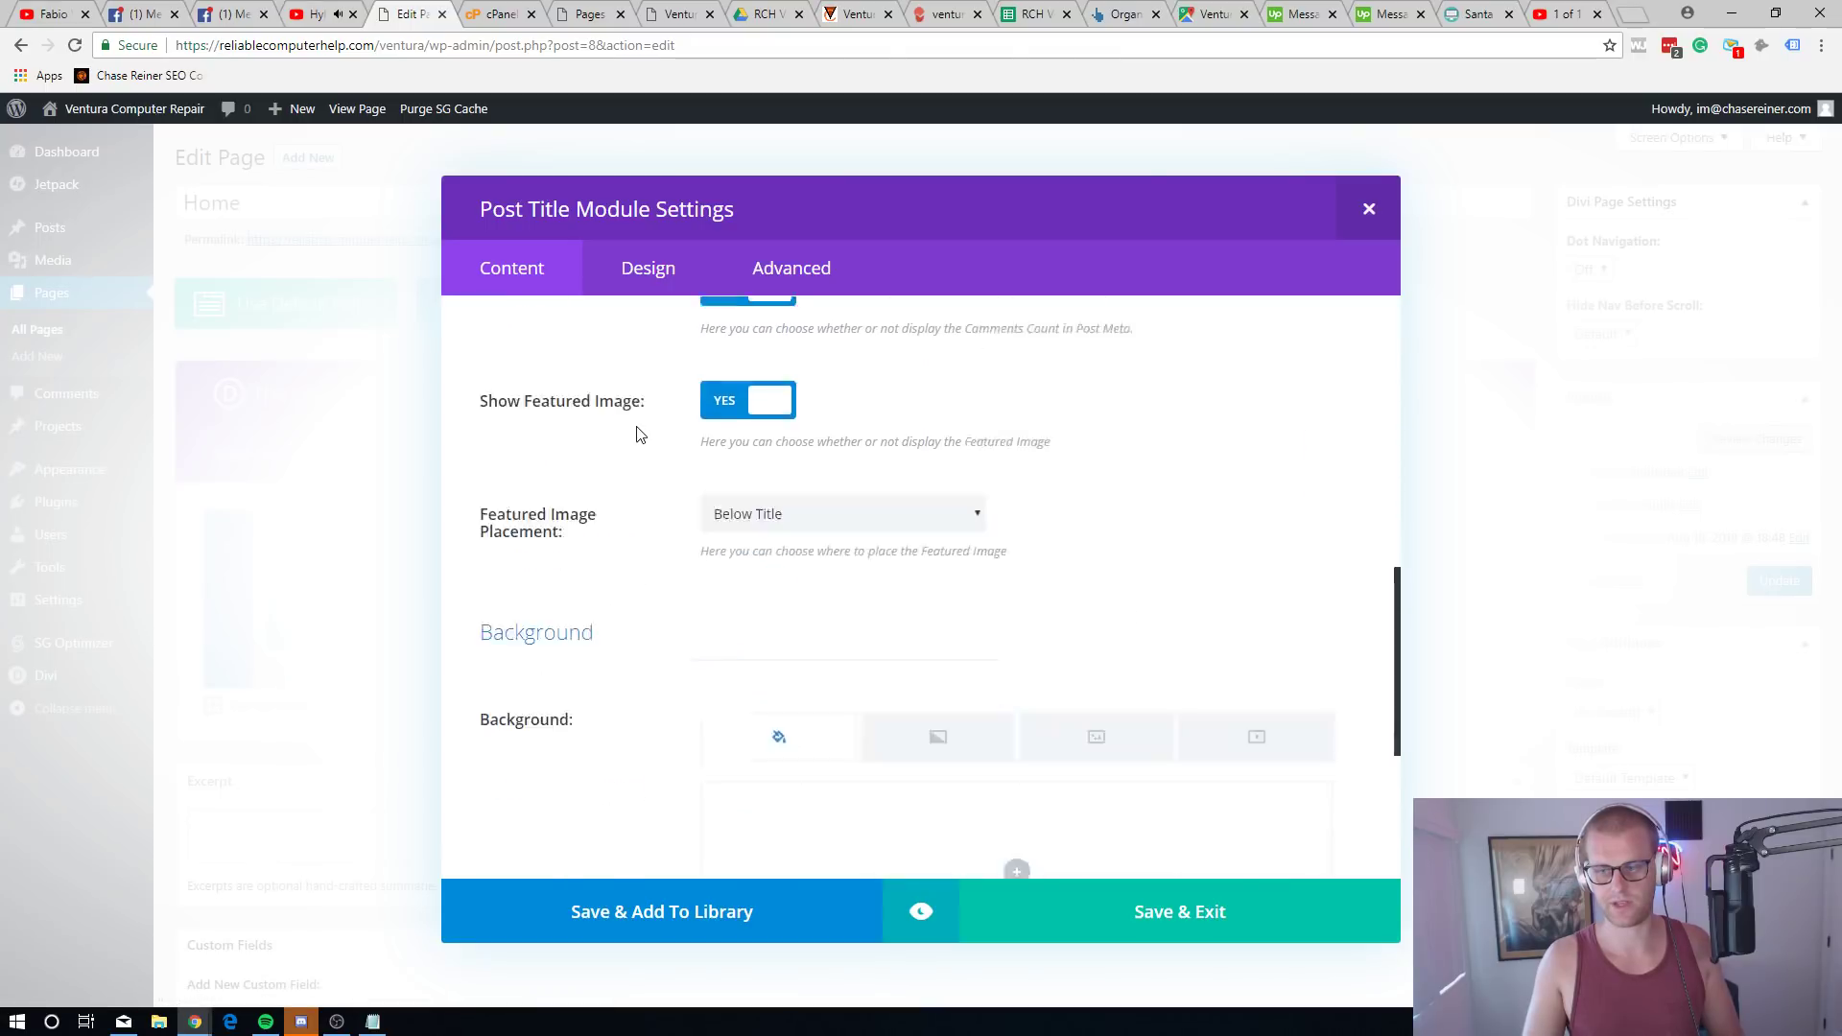
scroll(643, 432, down, 3)
scroll(756, 591, up, 2)
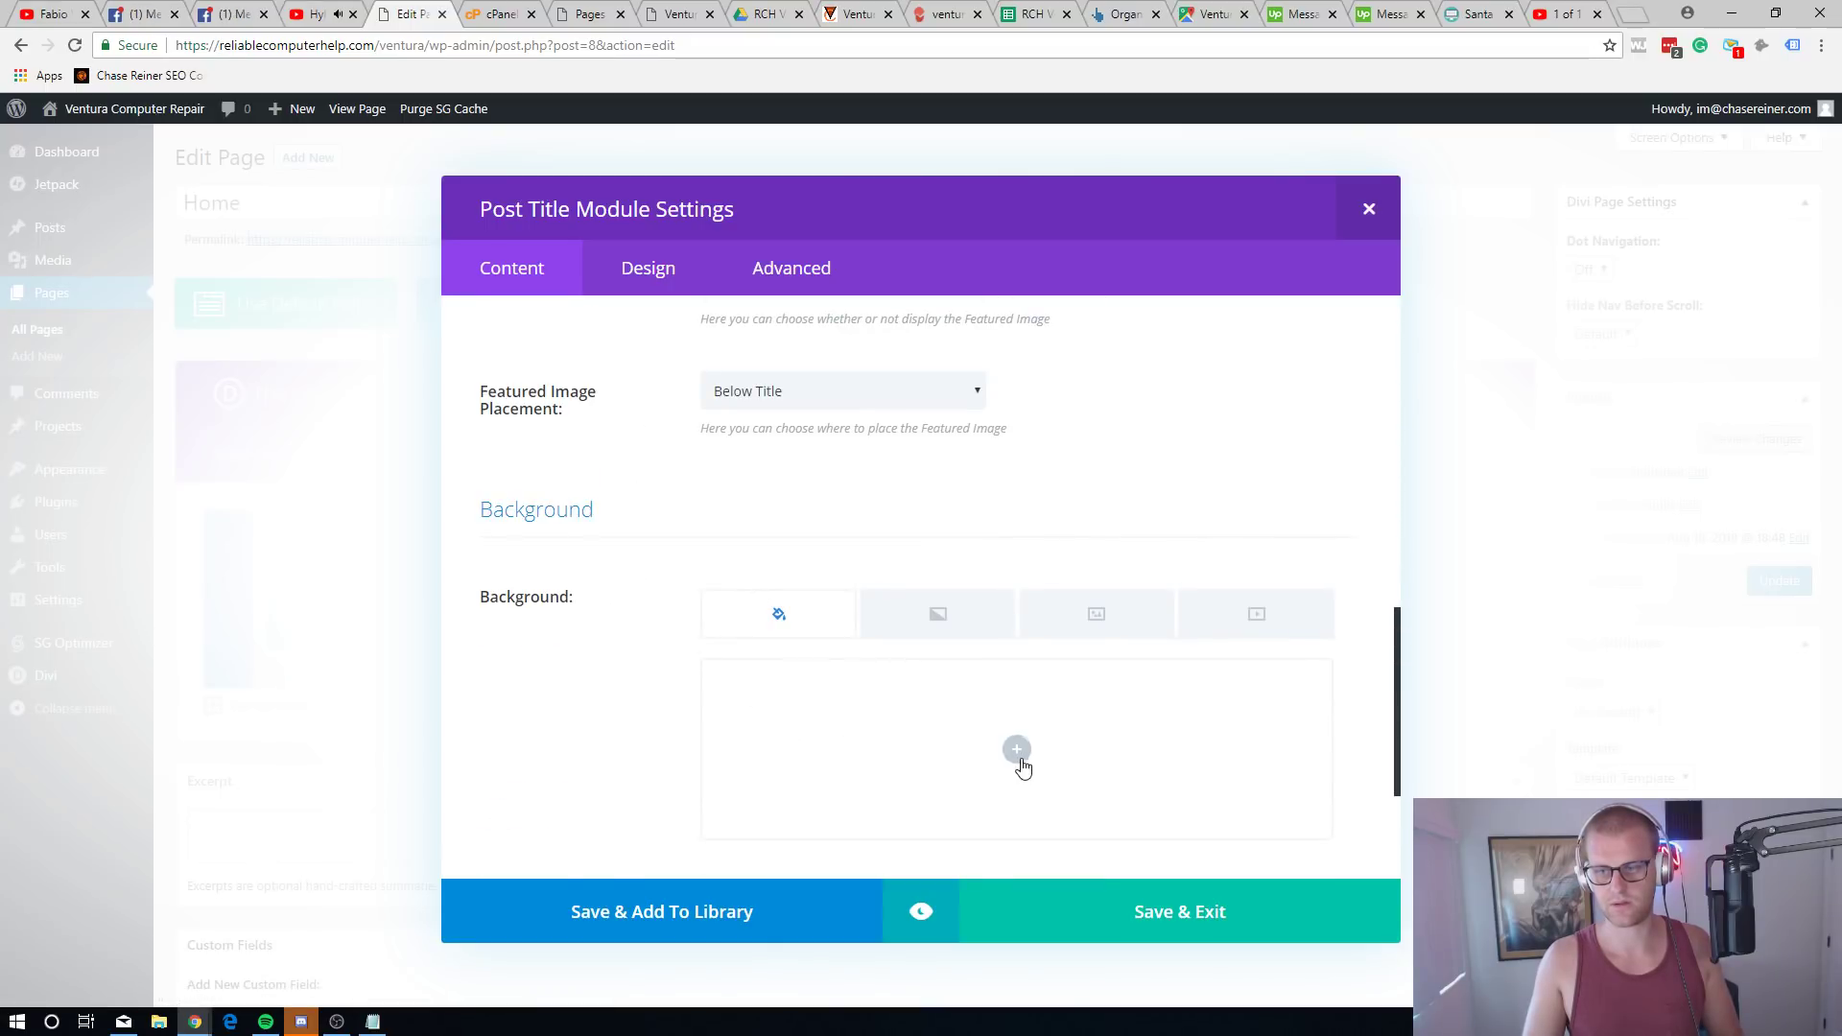
scroll(1025, 643, down, 1)
Go to Pexels and search for 'computer', then 'ventura' photos
click(1634, 13)
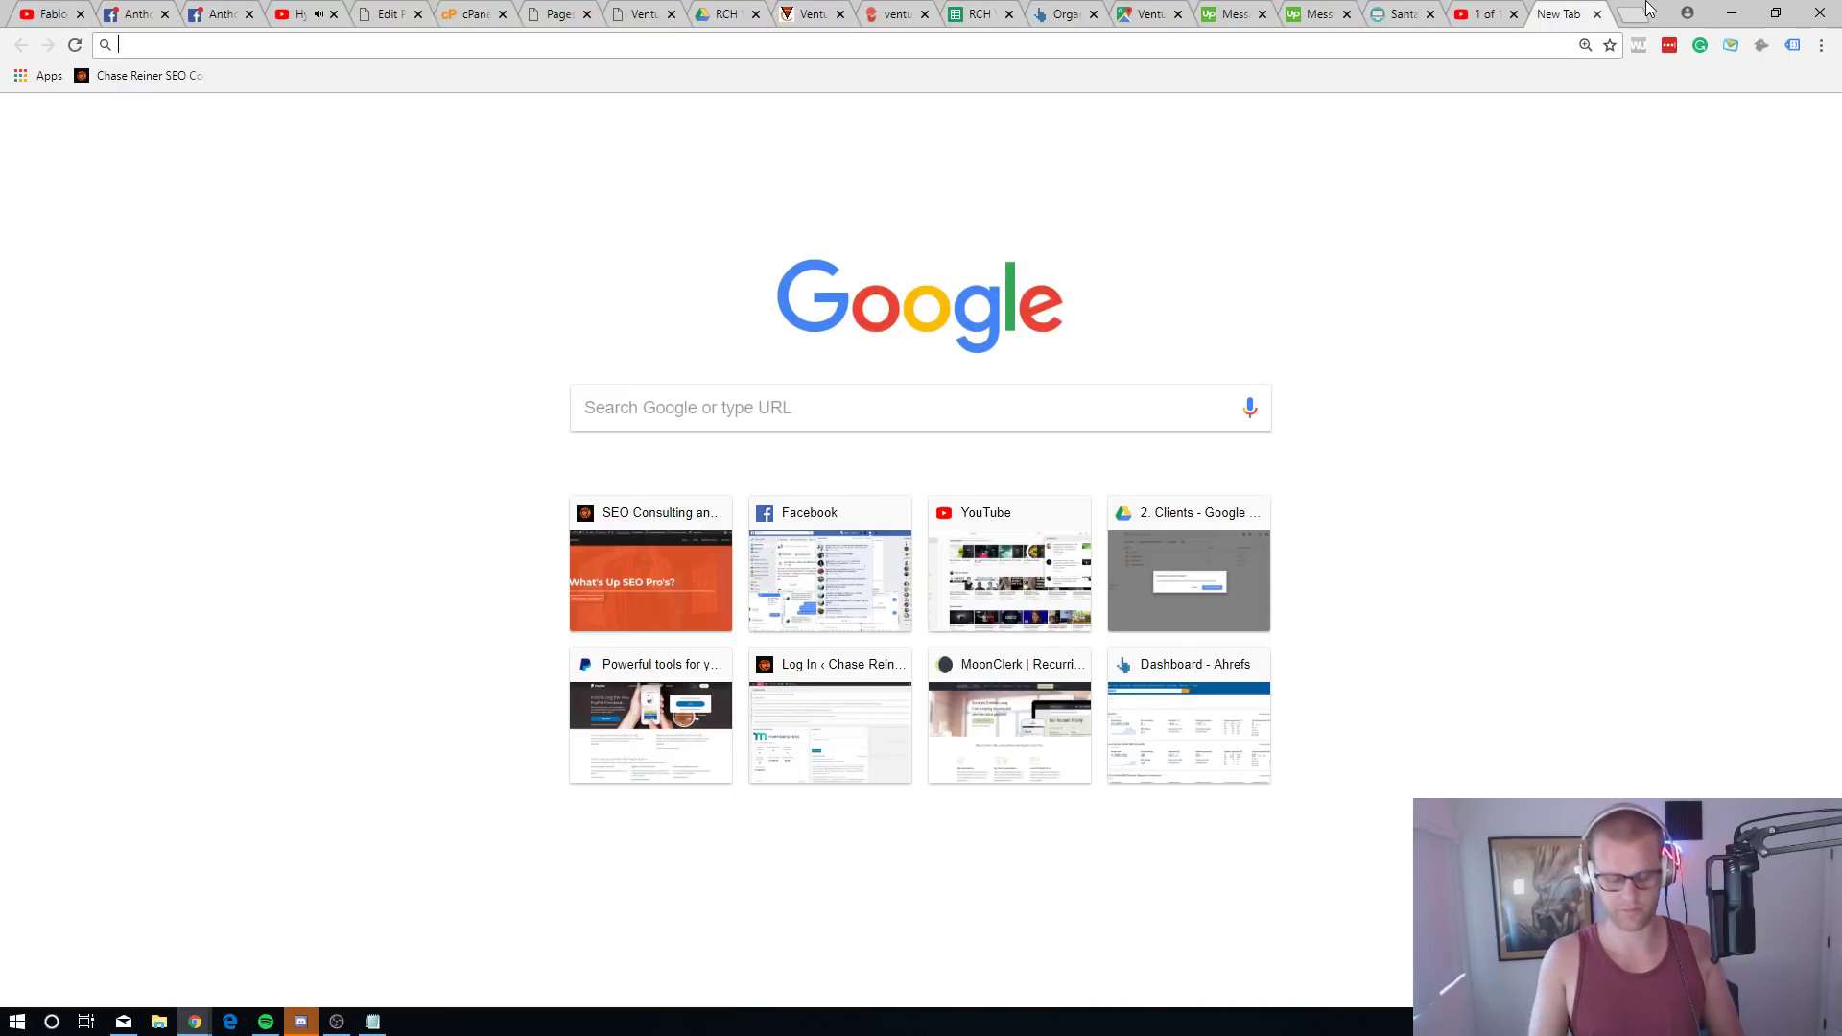
text(pexels.com)
key(Return)
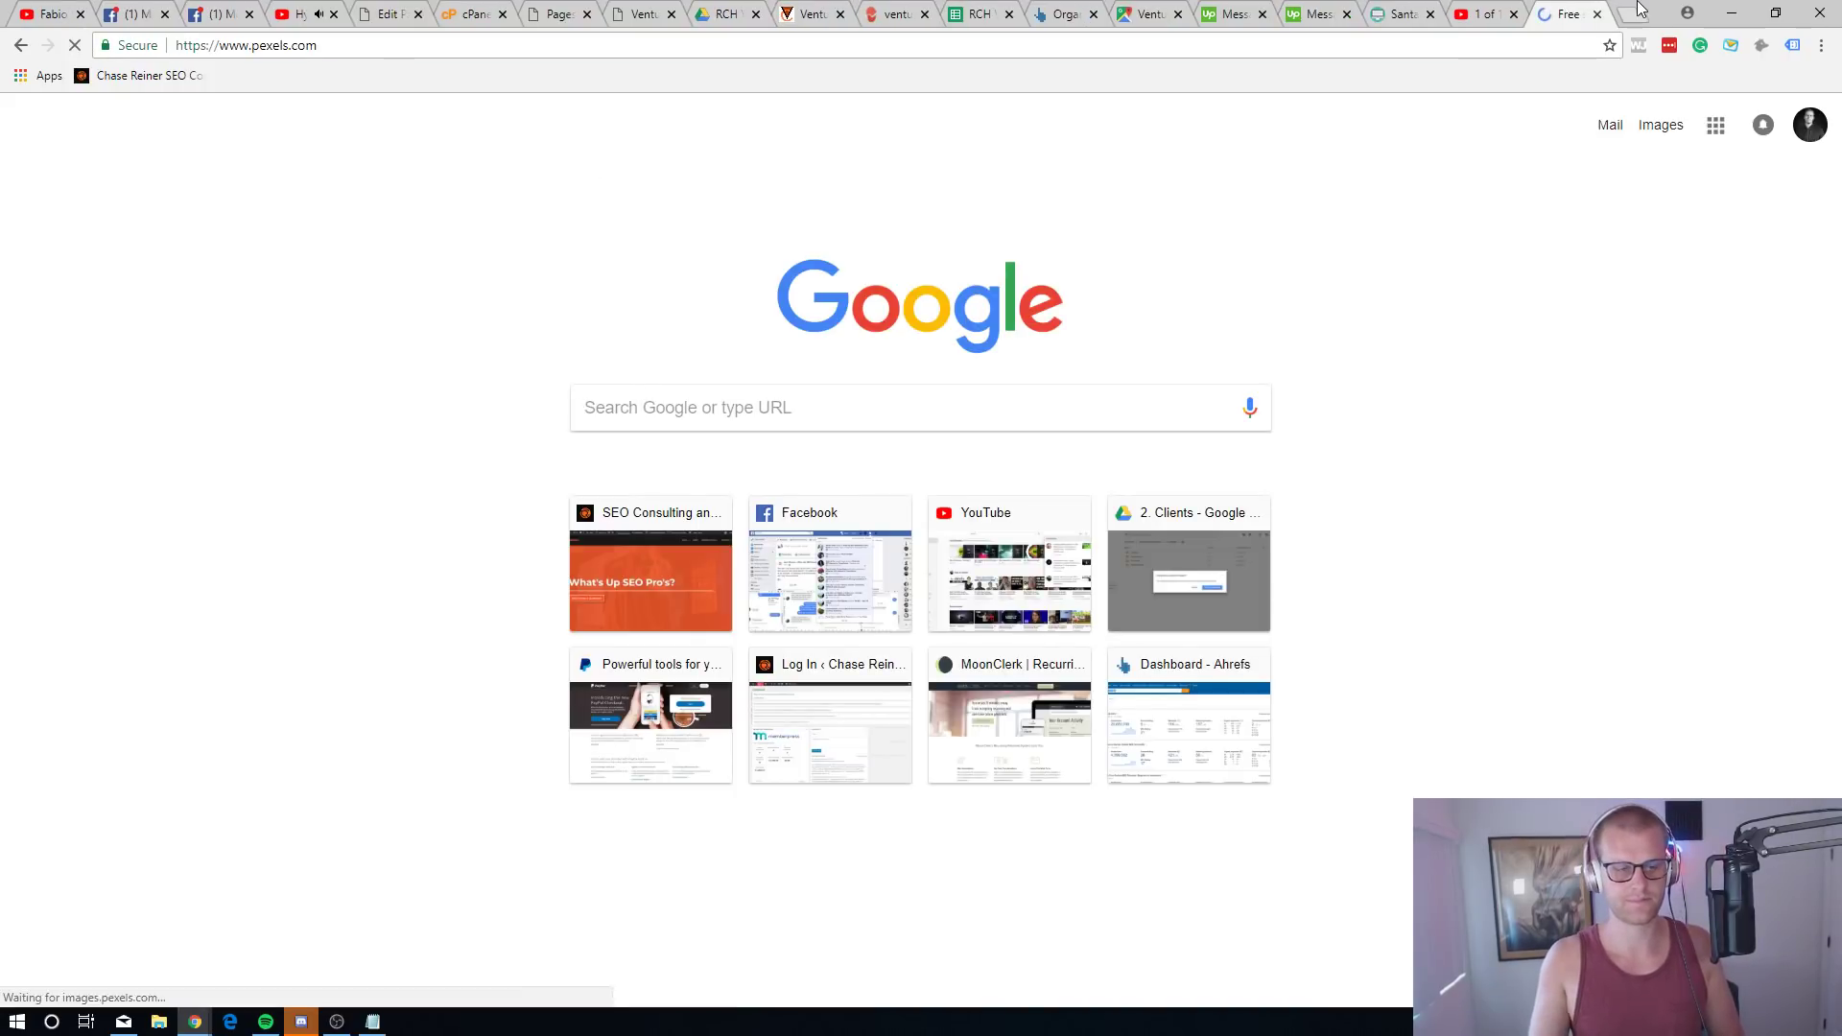
text(compu)
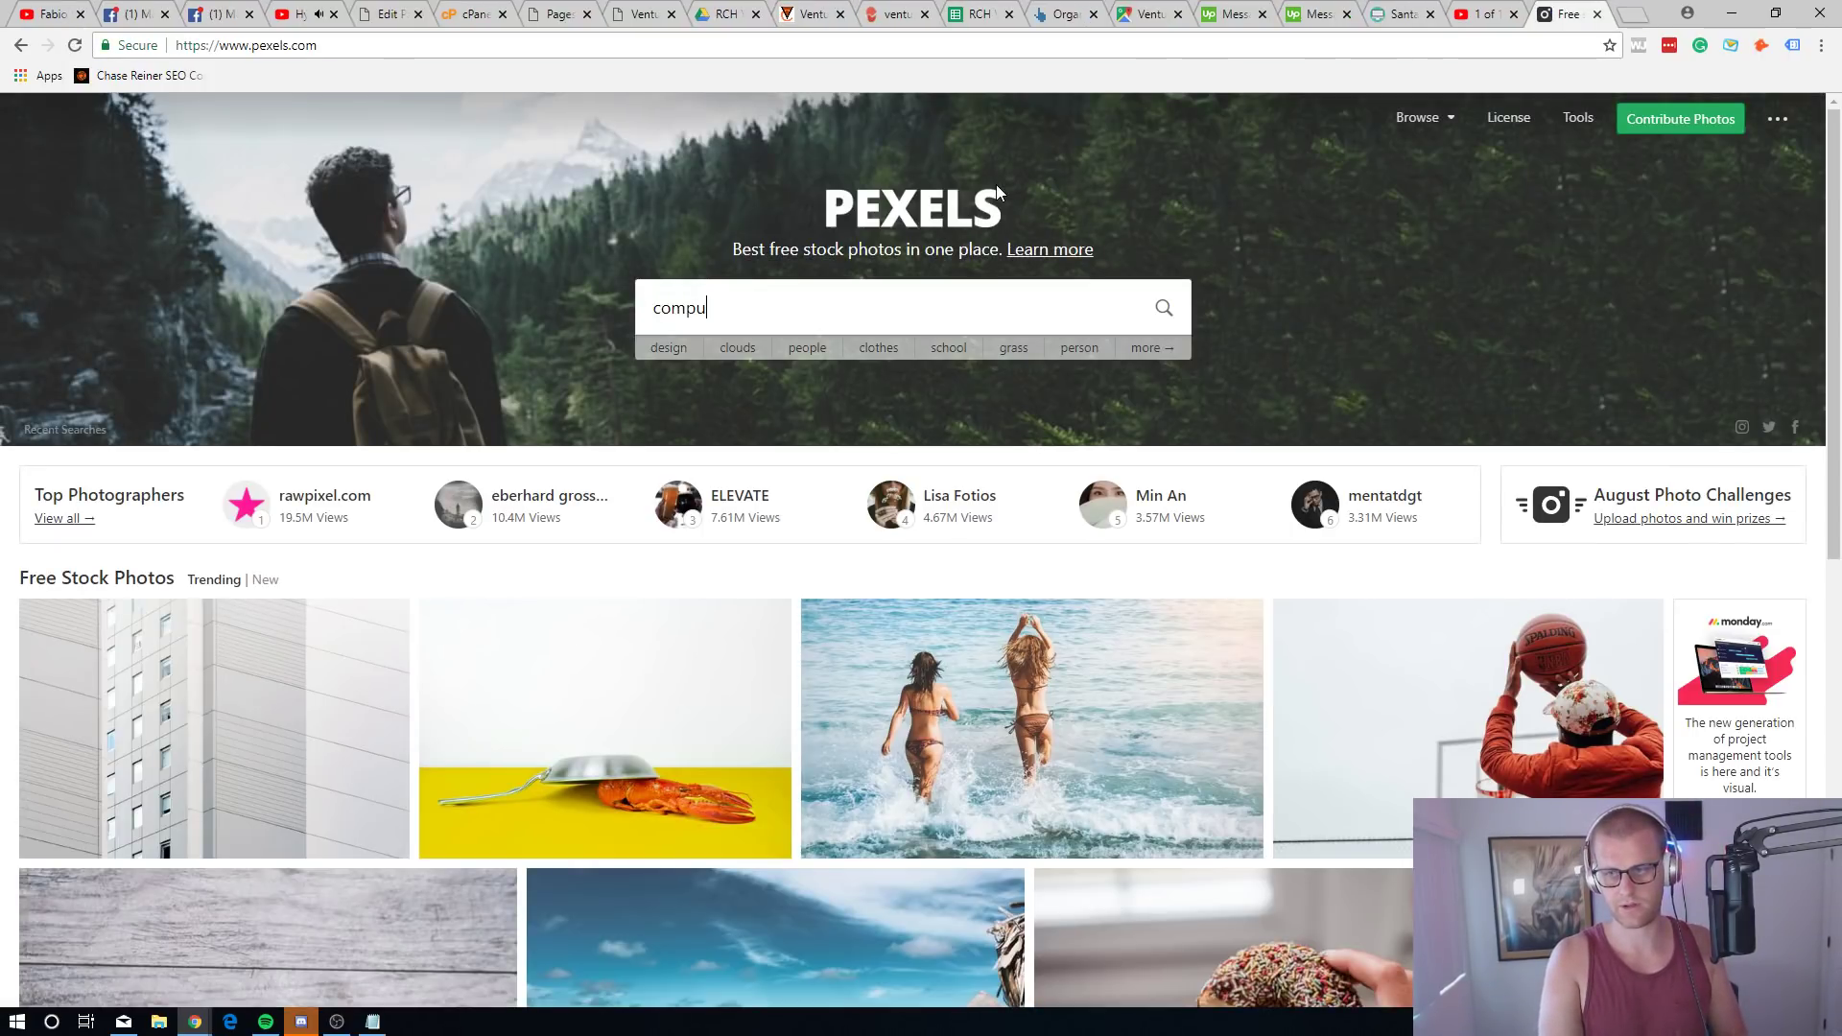
text(ter)
key(Return)
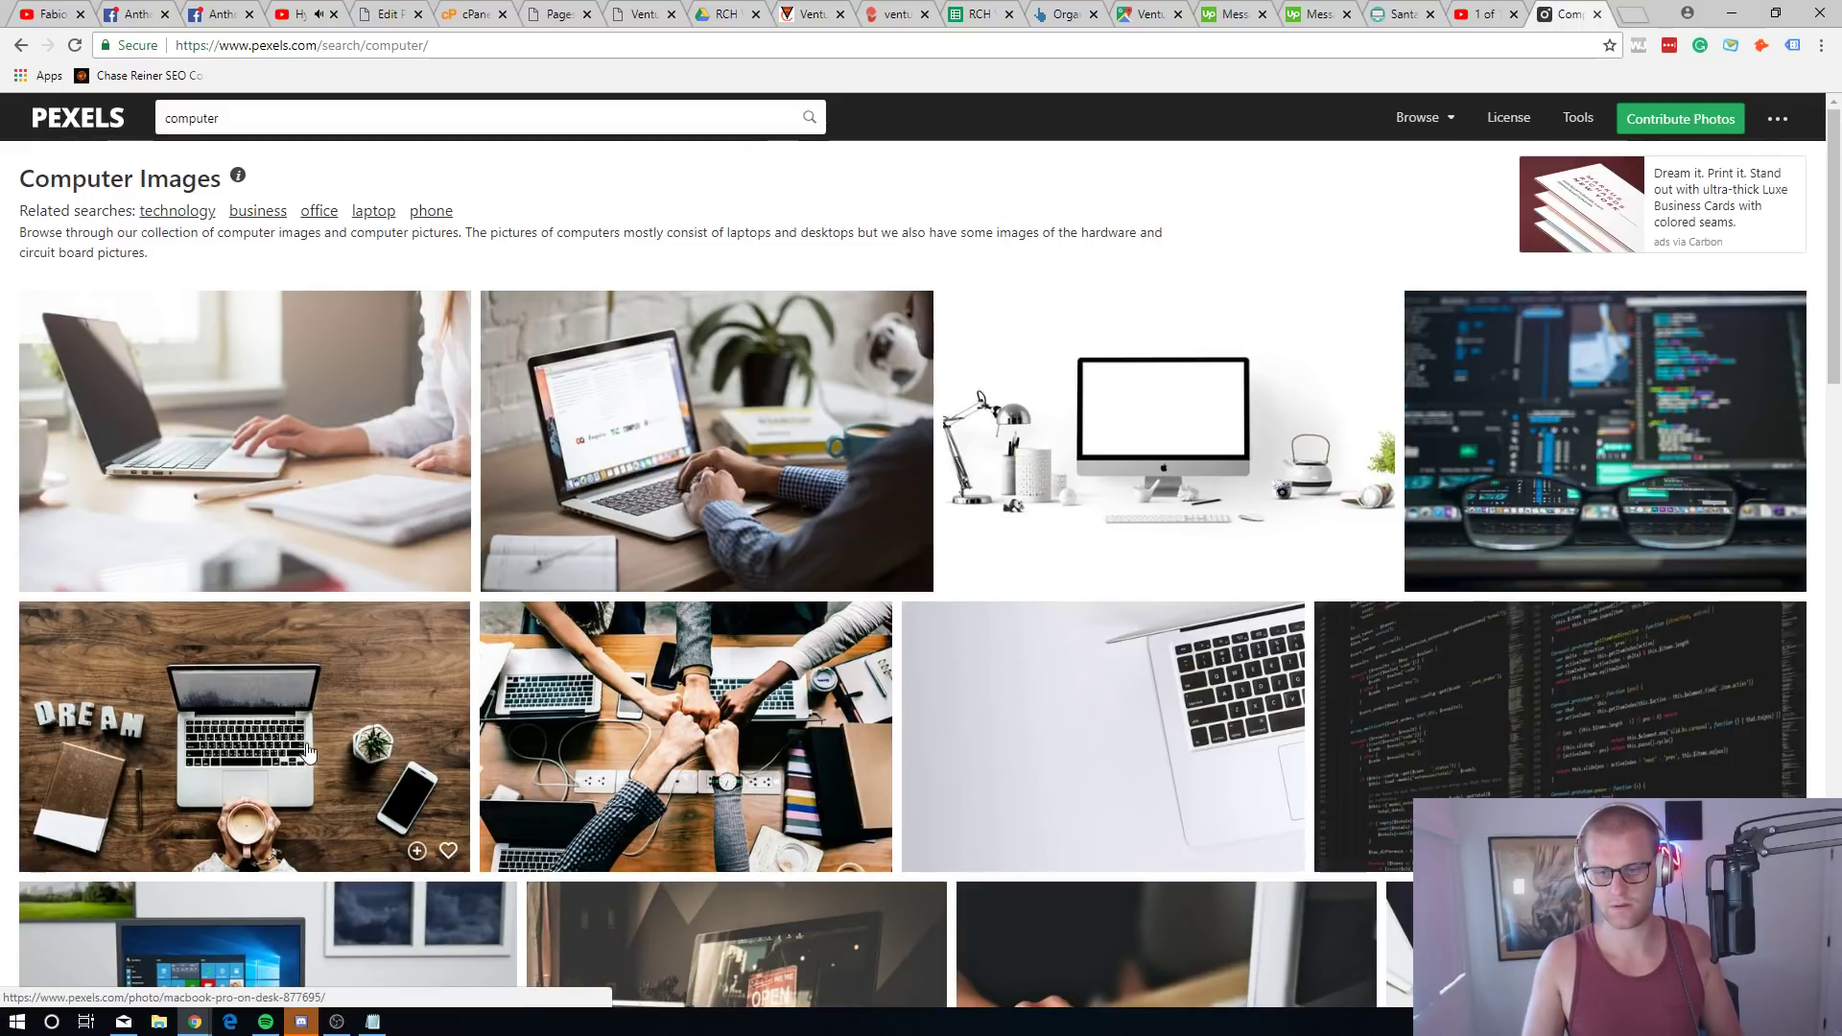
scroll(307, 752, down, 5)
scroll(384, 575, up, 5)
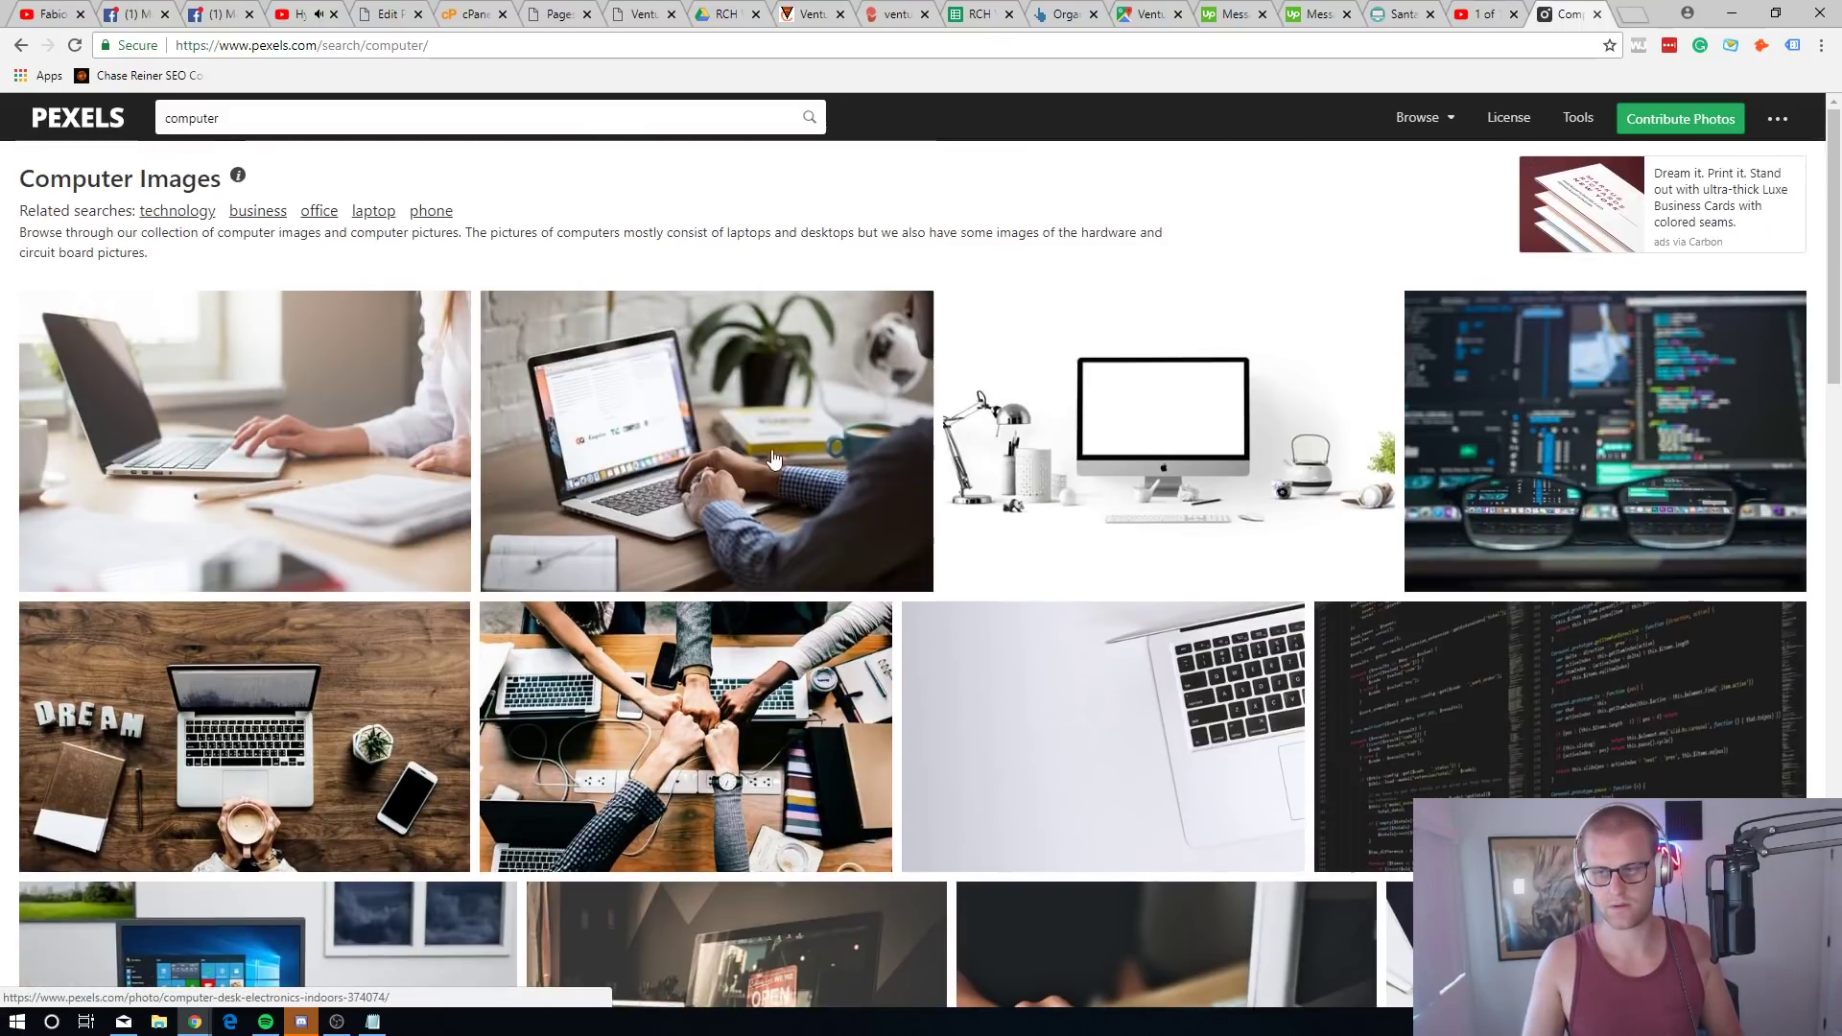
triple_click(632, 107)
text(ventura)
key(Return)
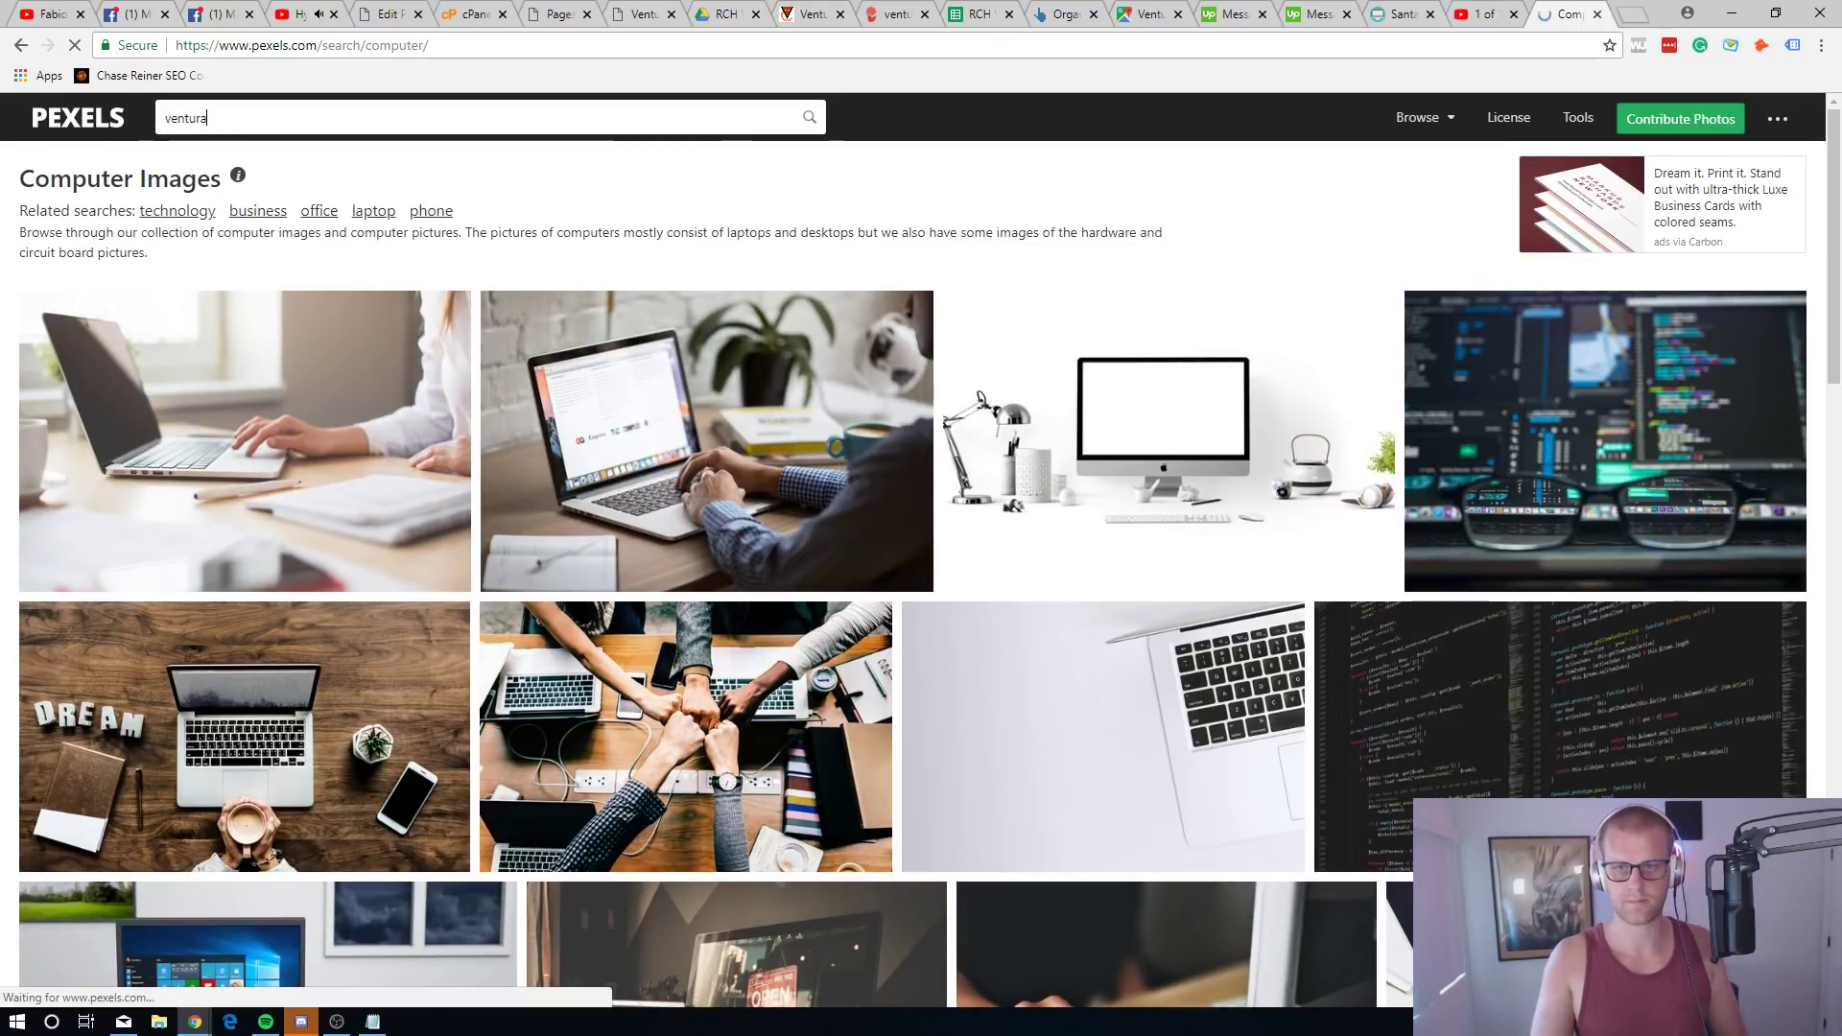
Search Pixabay for 'ventura' images and open the sea-rocks result
click(427, 46)
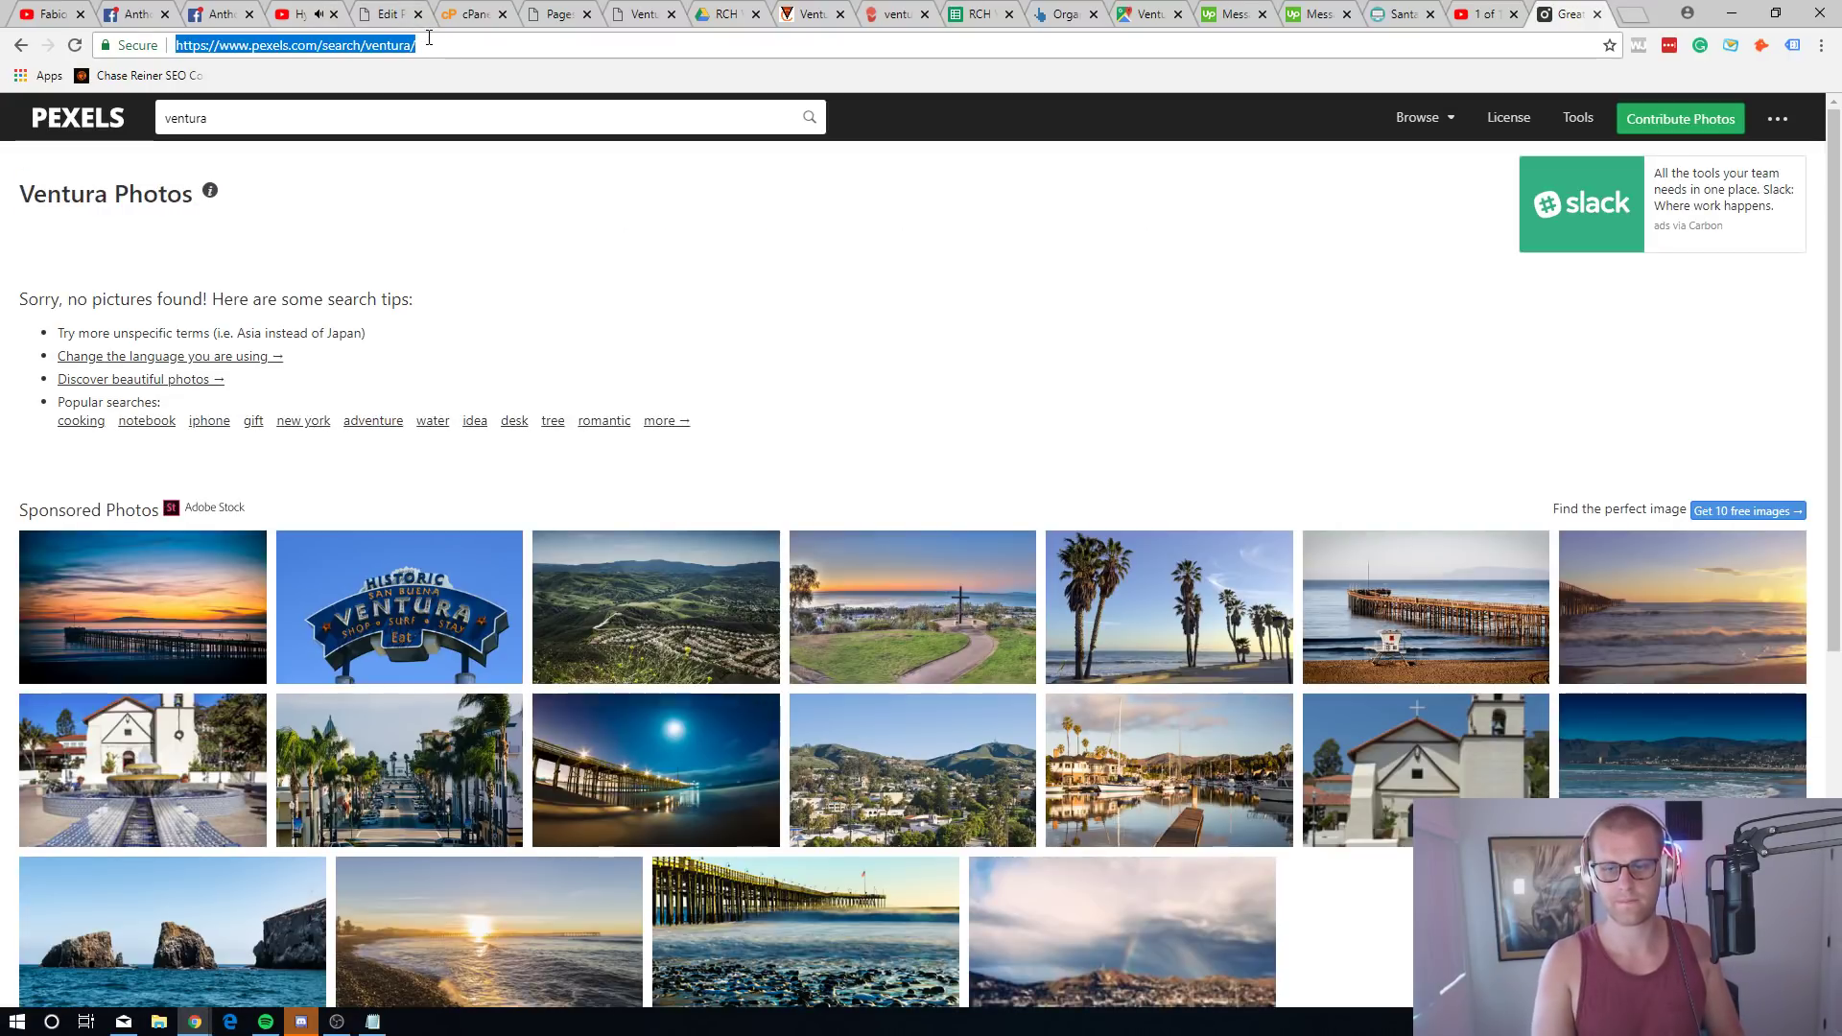
text(pixabay.co)
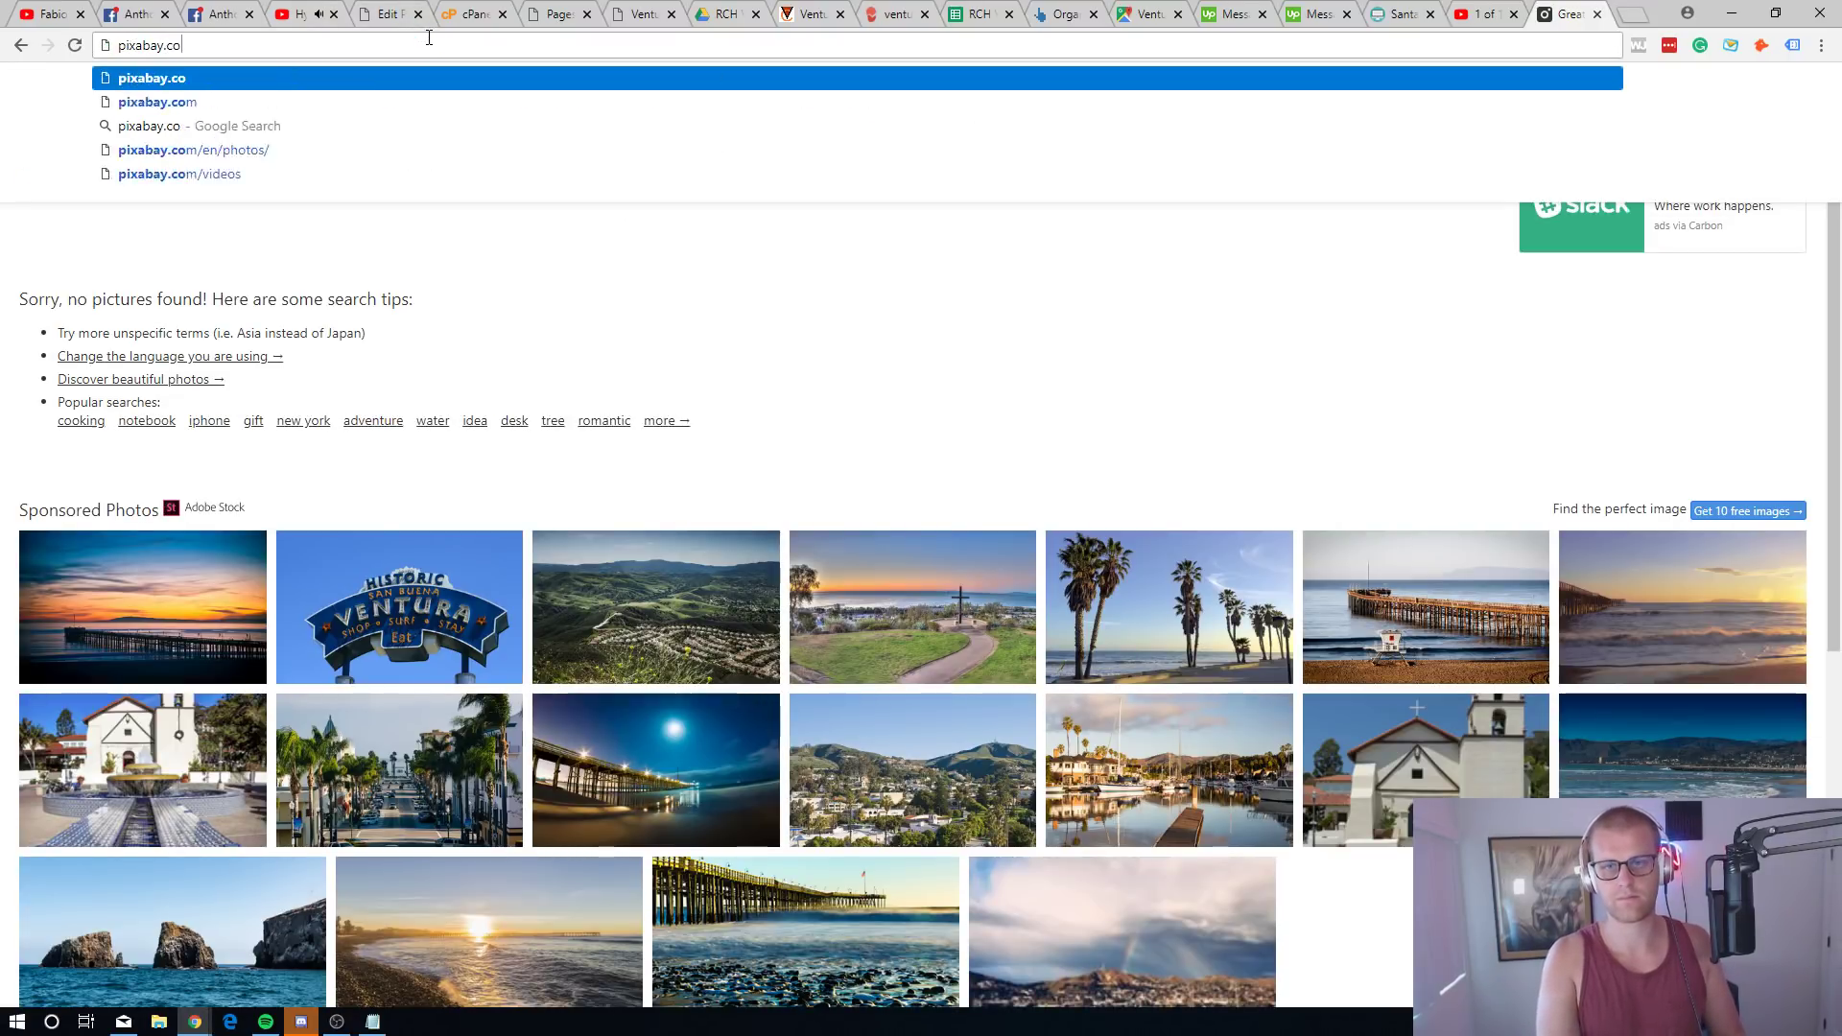
key(Return)
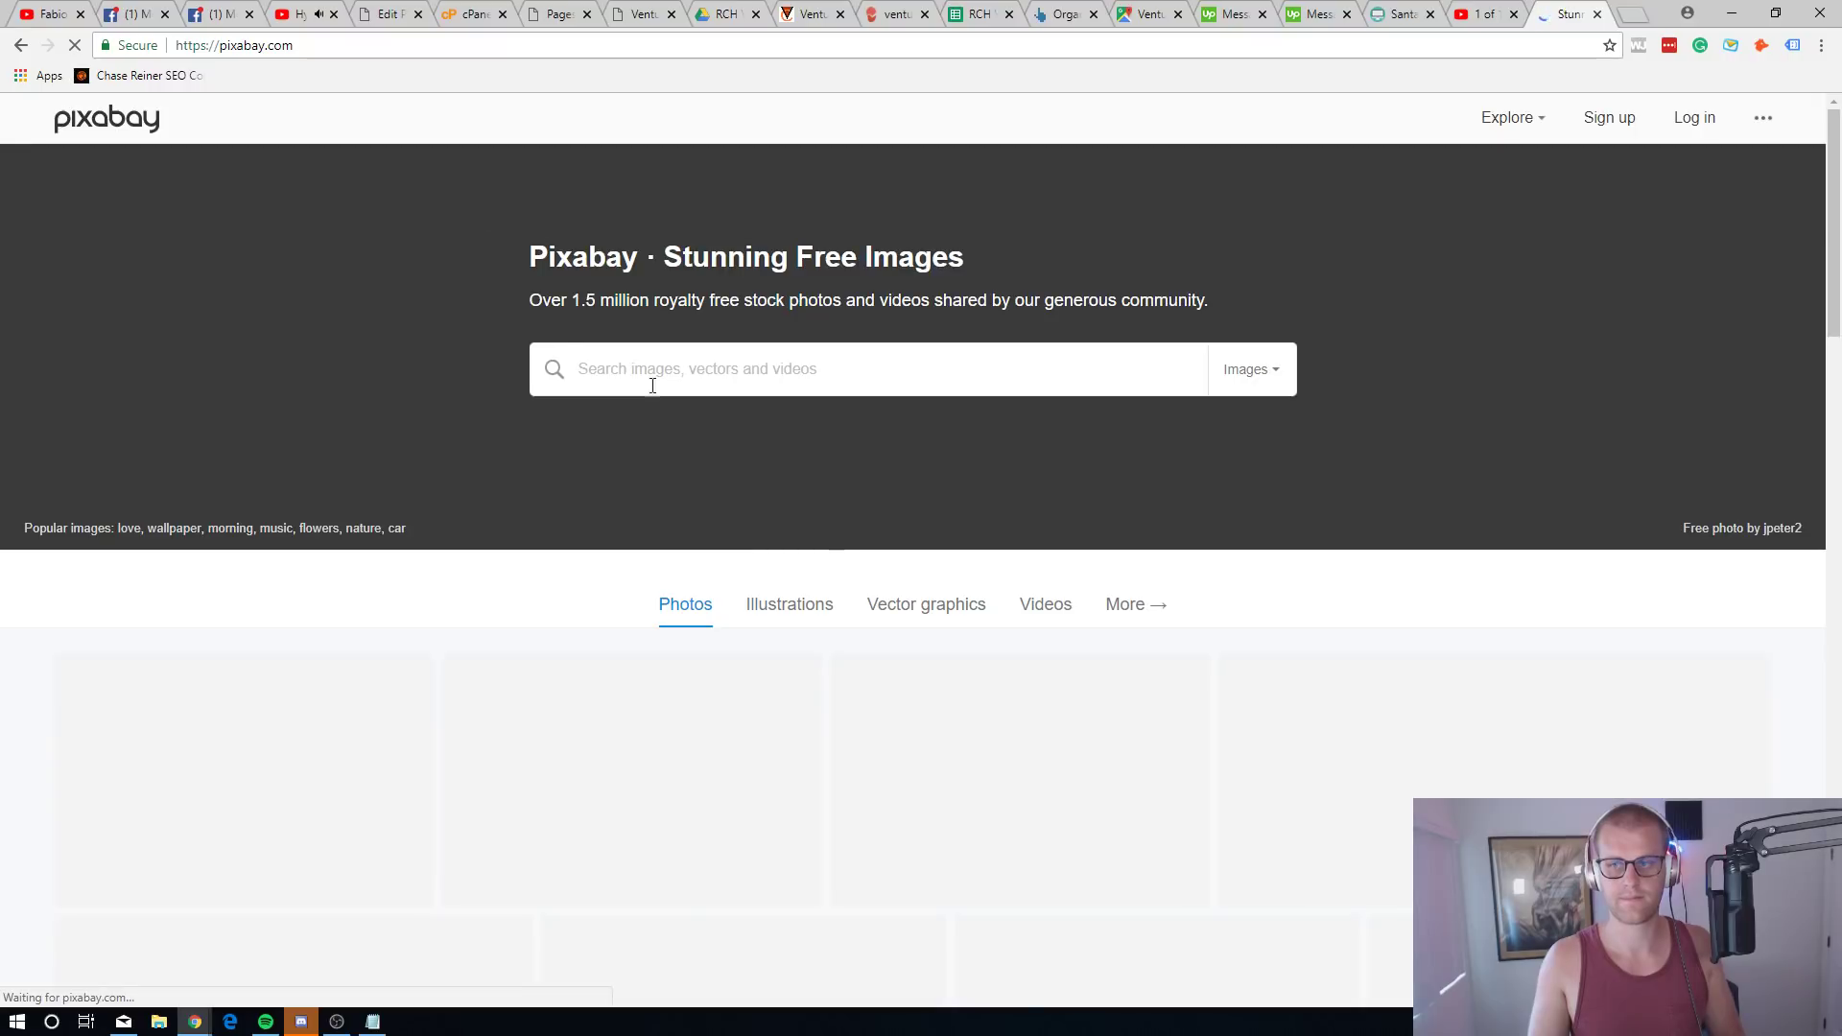
click(653, 385)
text(ventura)
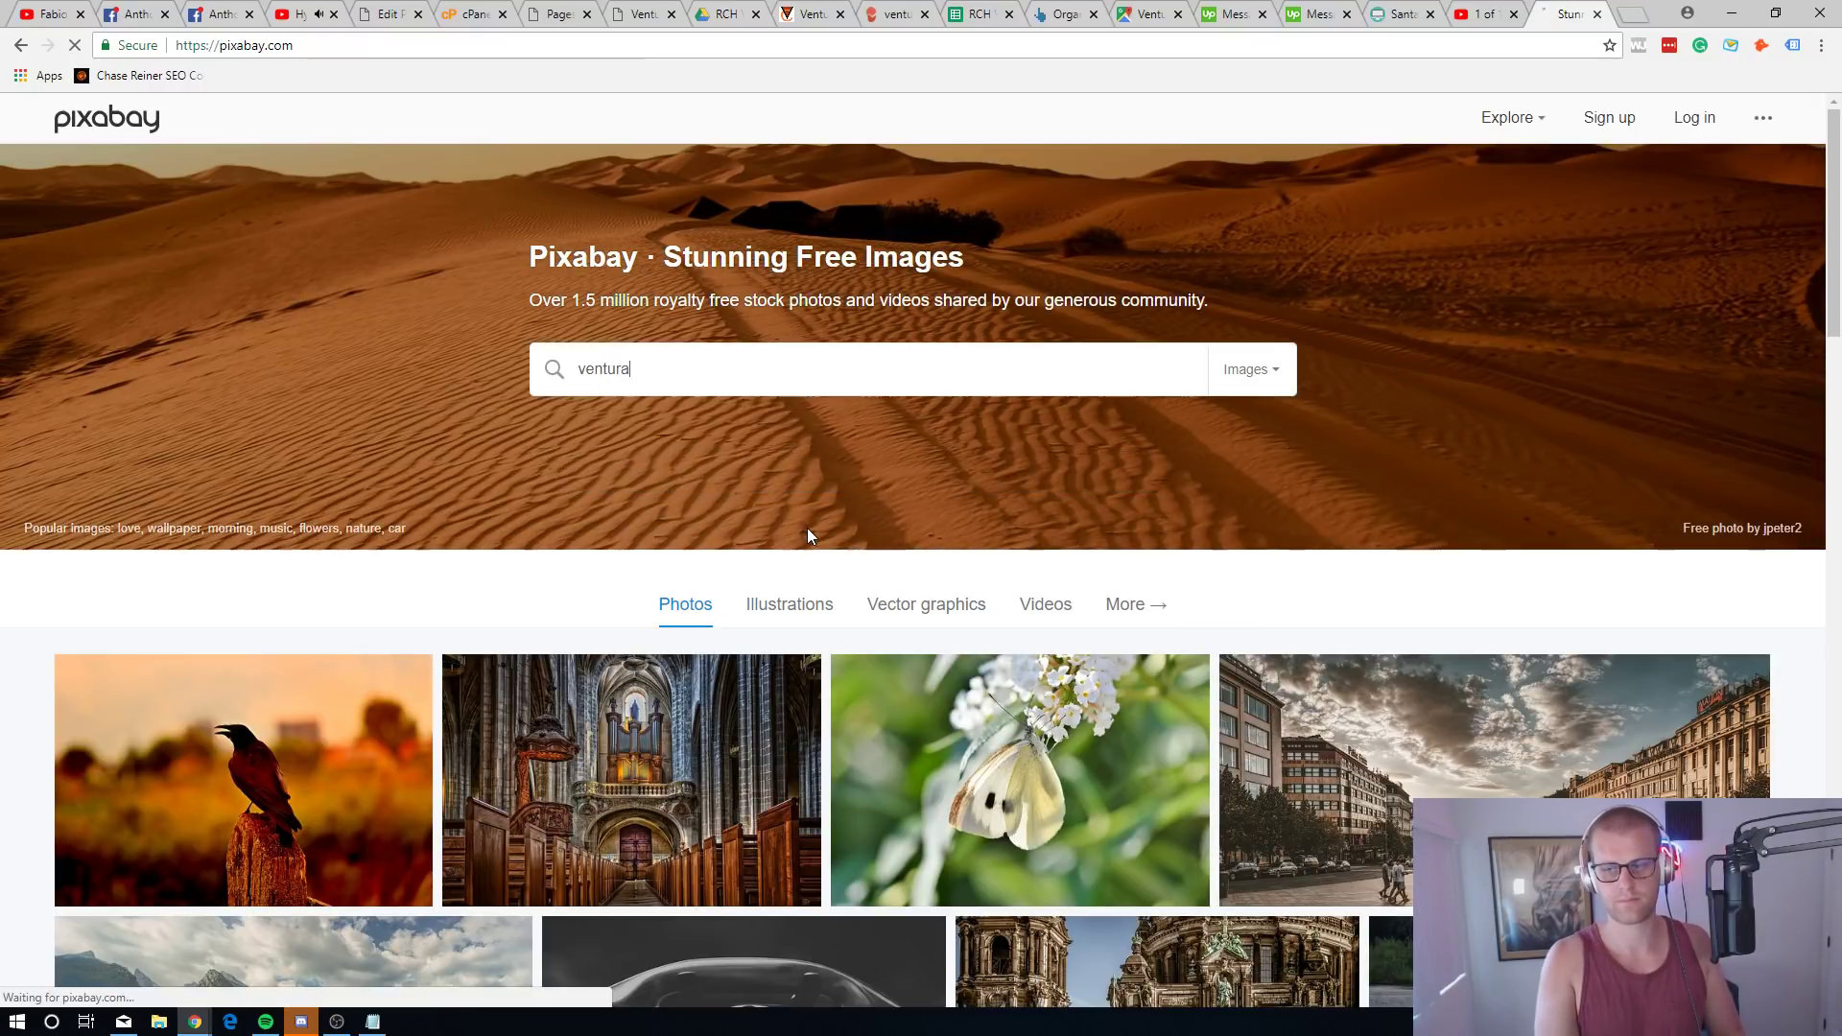
key(Return)
scroll(1193, 536, down, 5)
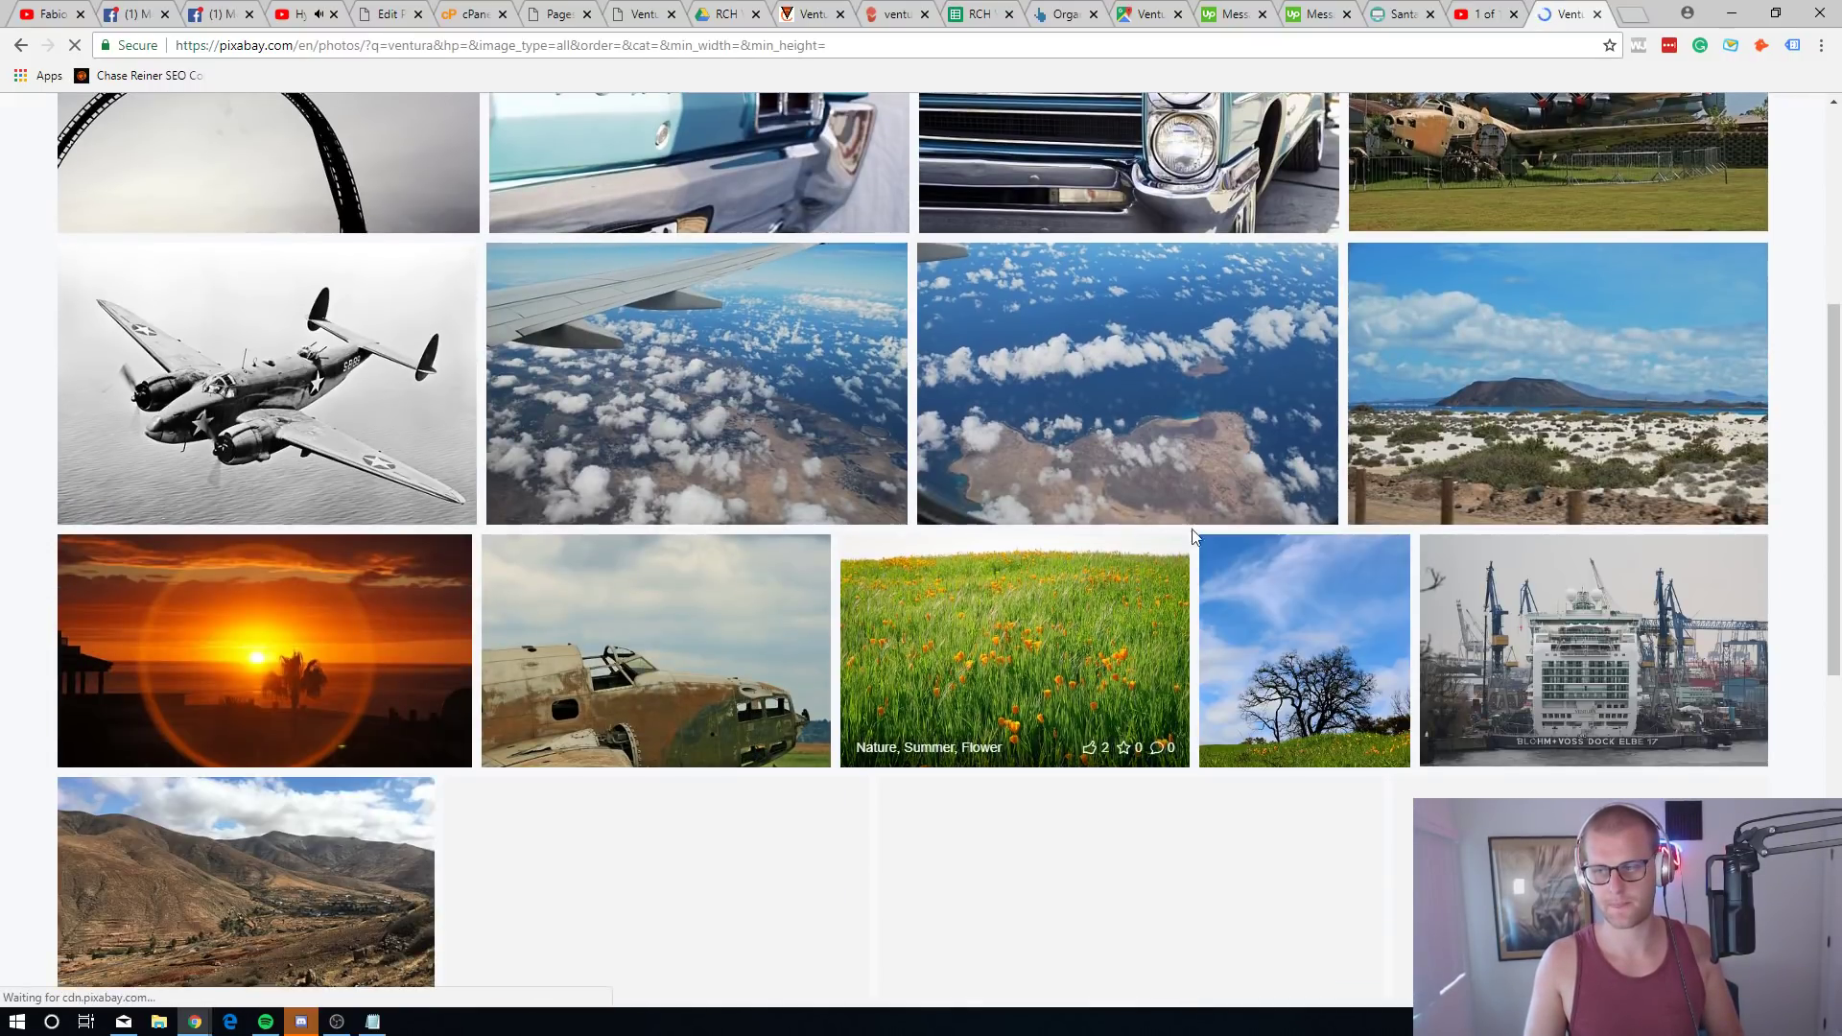
scroll(1506, 523, up, 2)
scroll(1223, 528, down, 3)
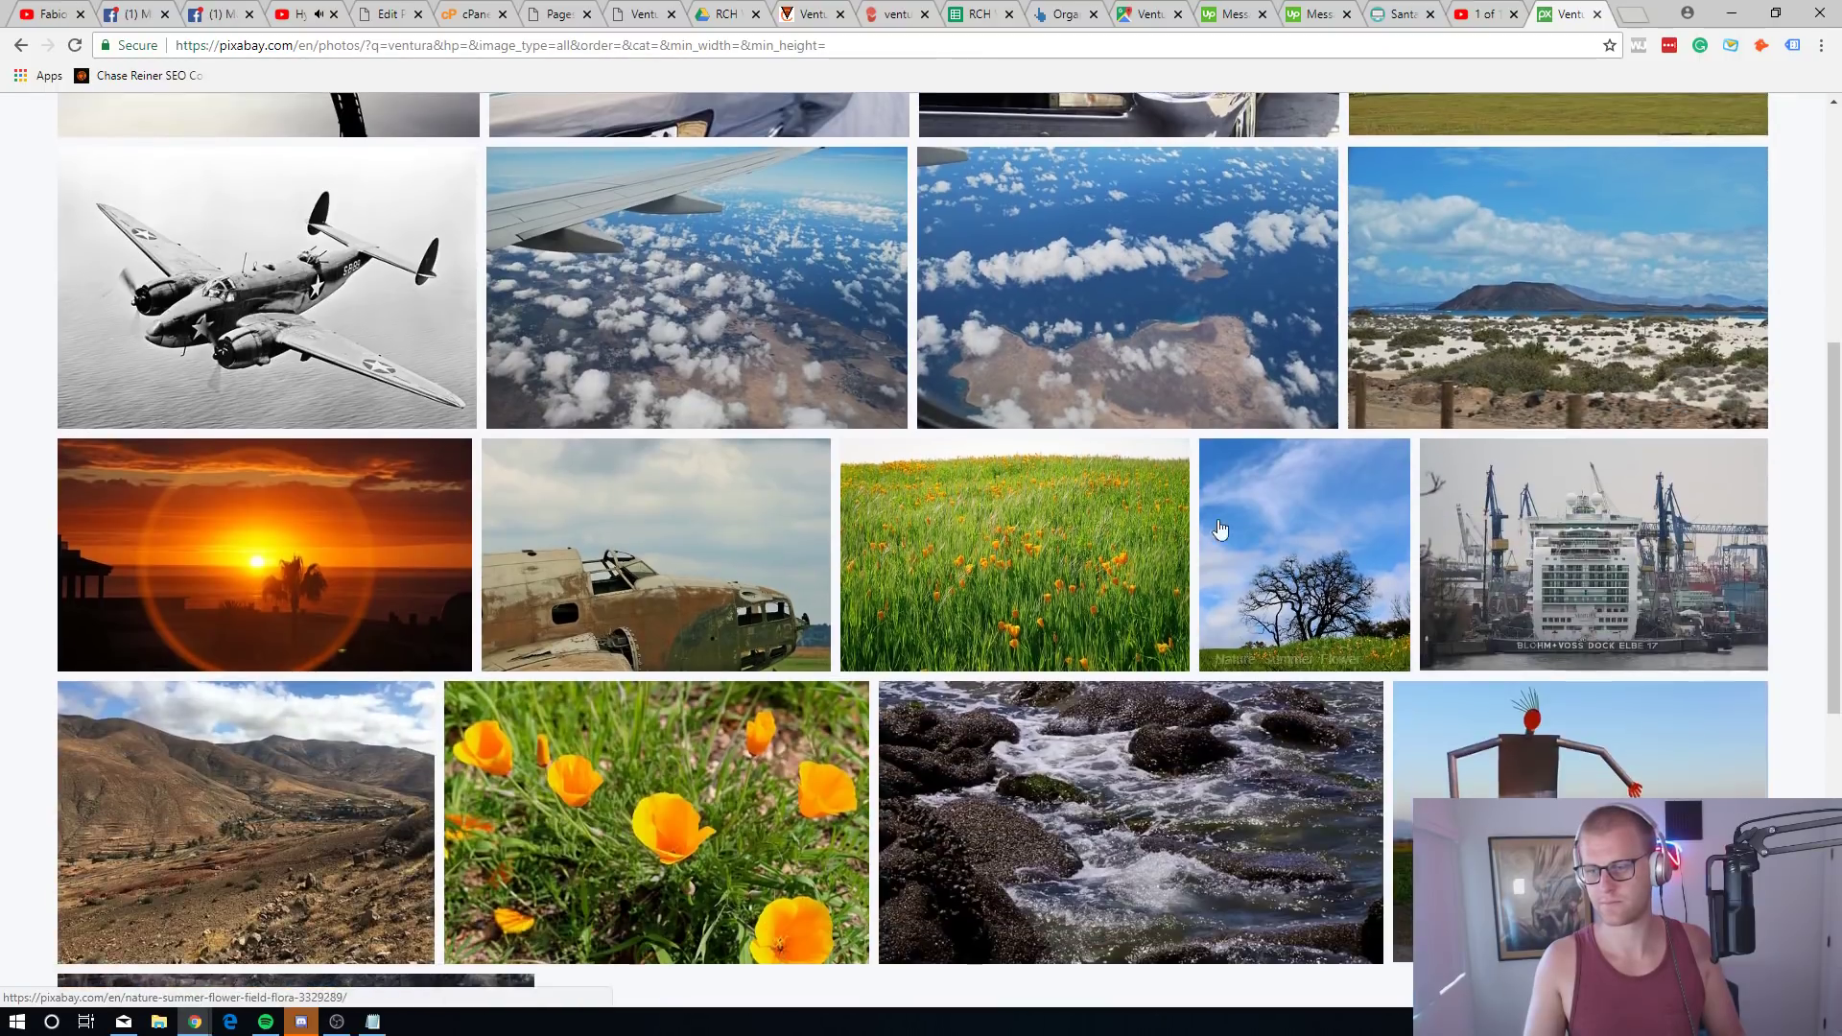
scroll(1214, 532, down, 4)
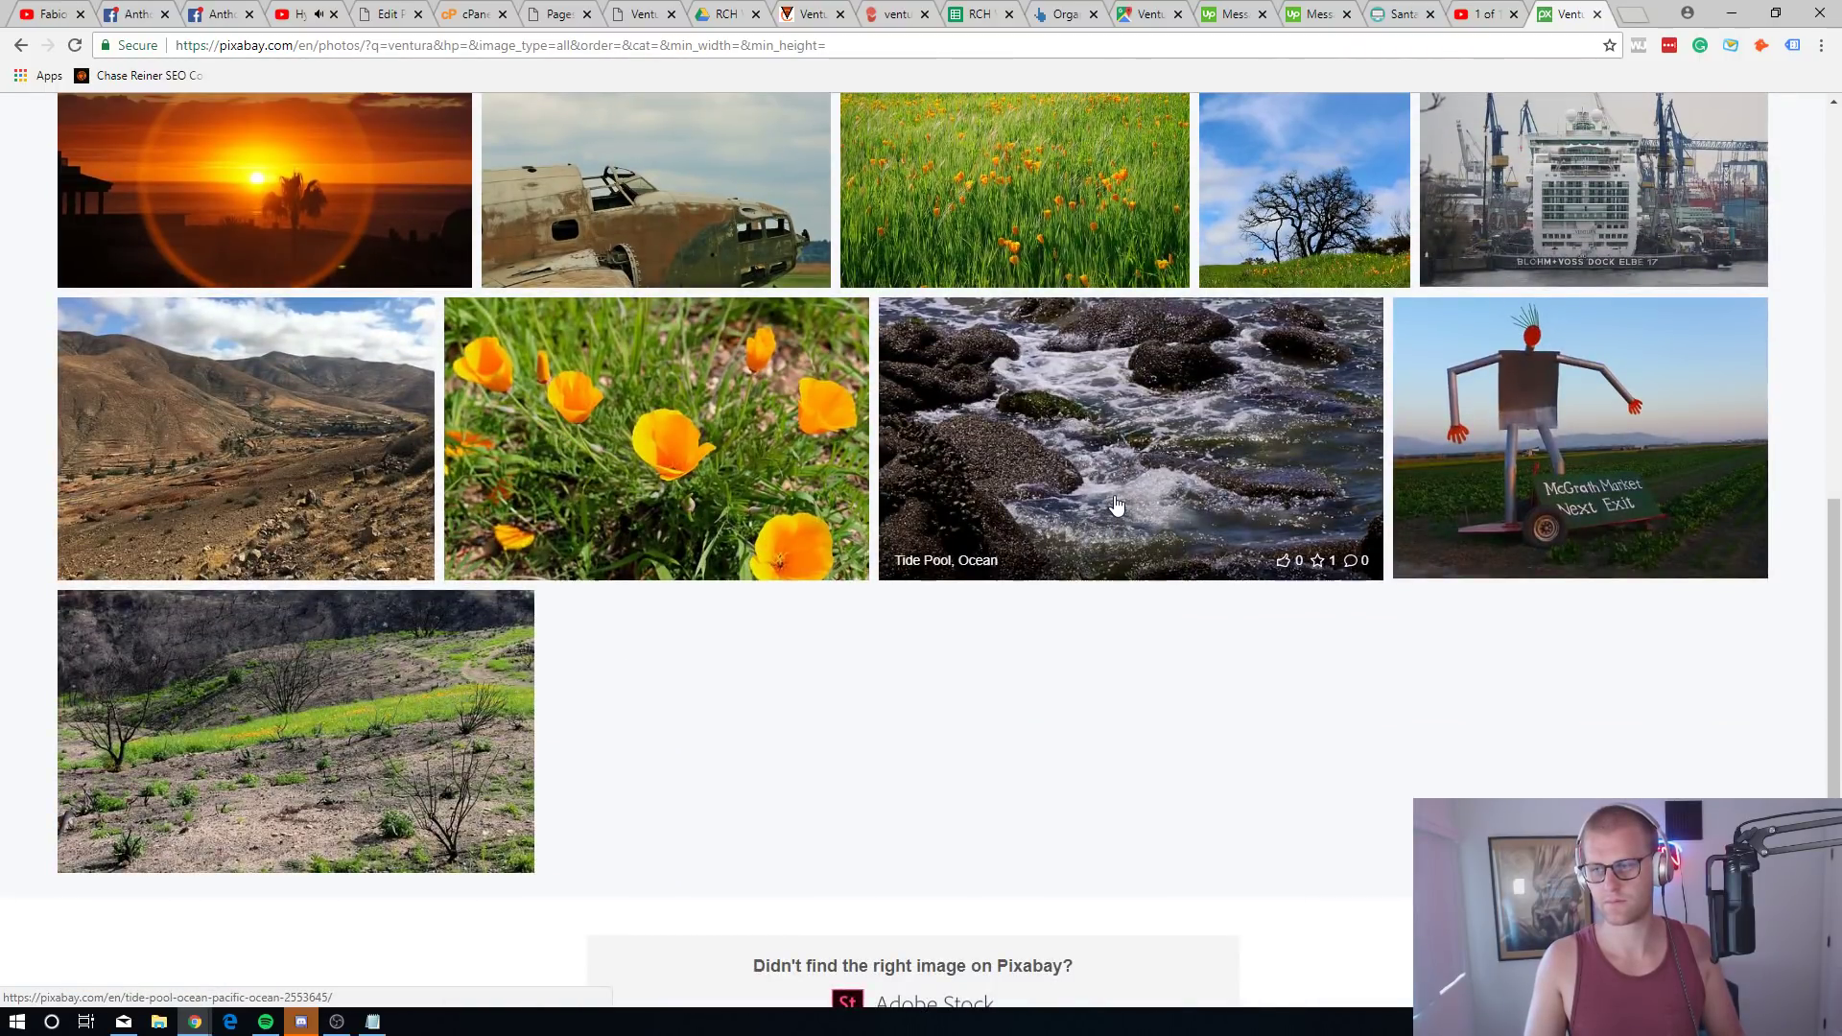
scroll(1116, 505, up, 2)
scroll(1056, 605, up, 8)
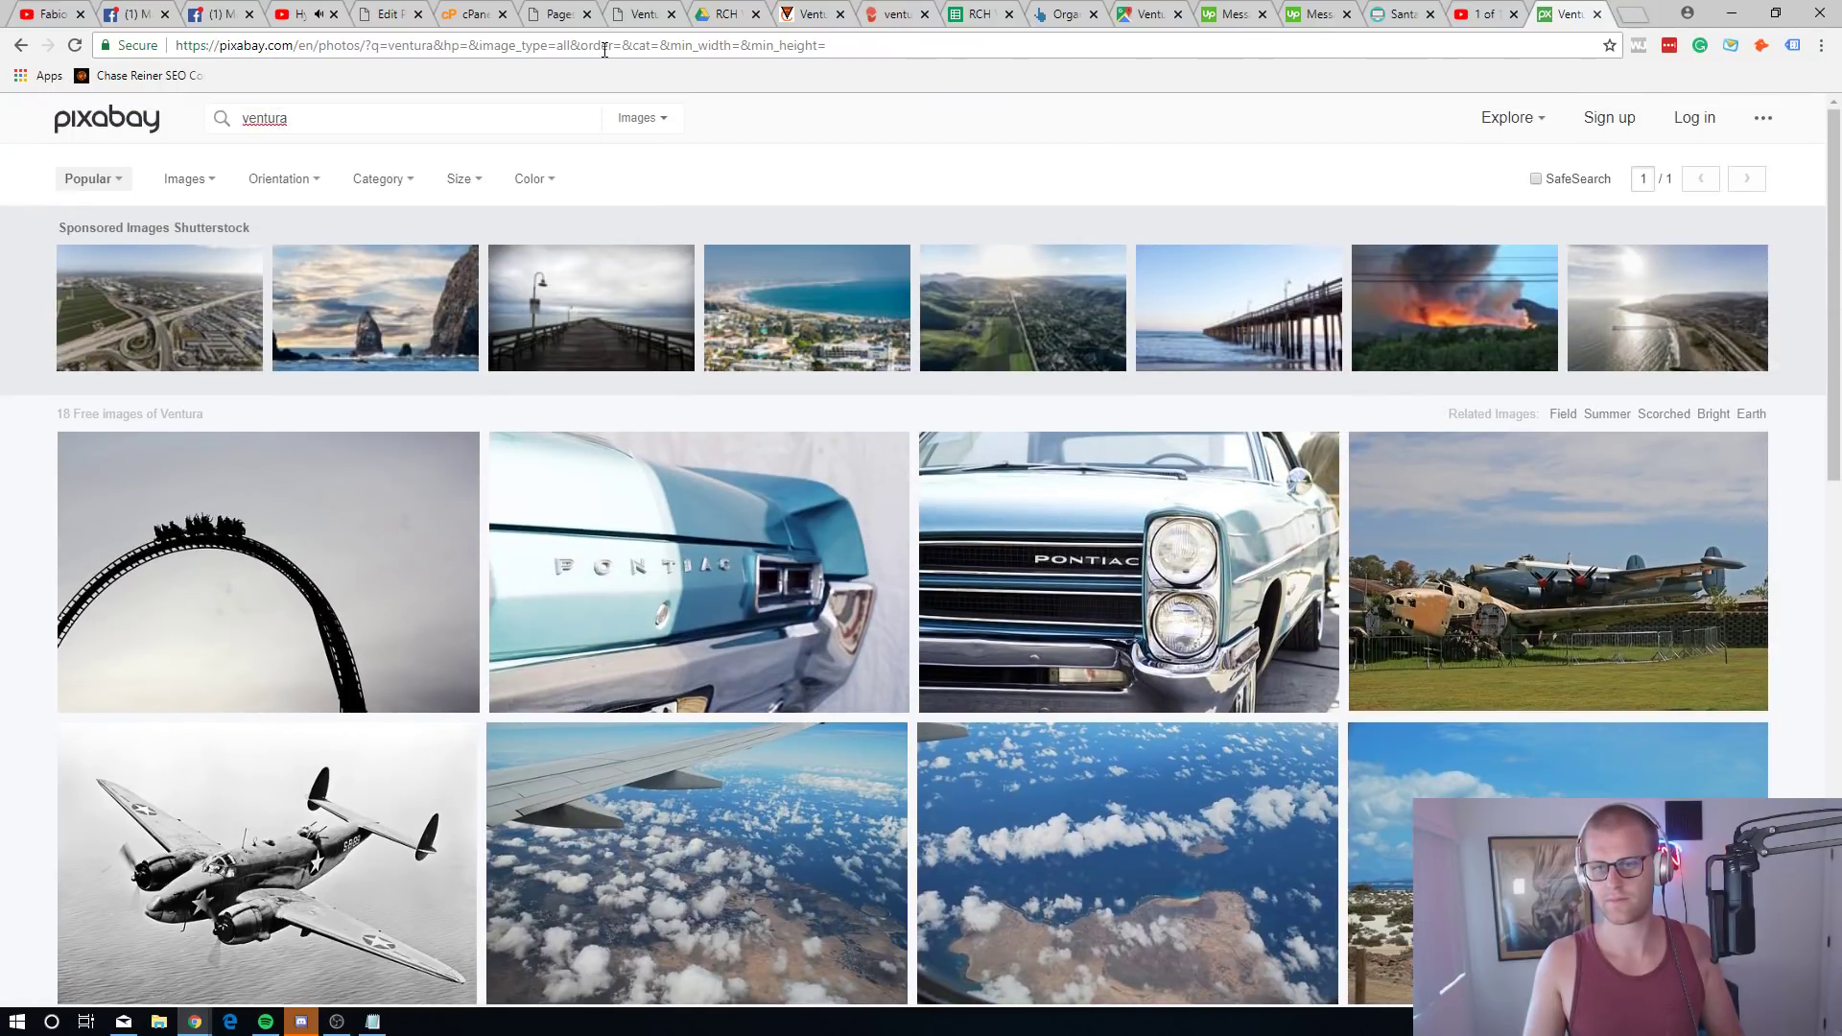
click(616, 45)
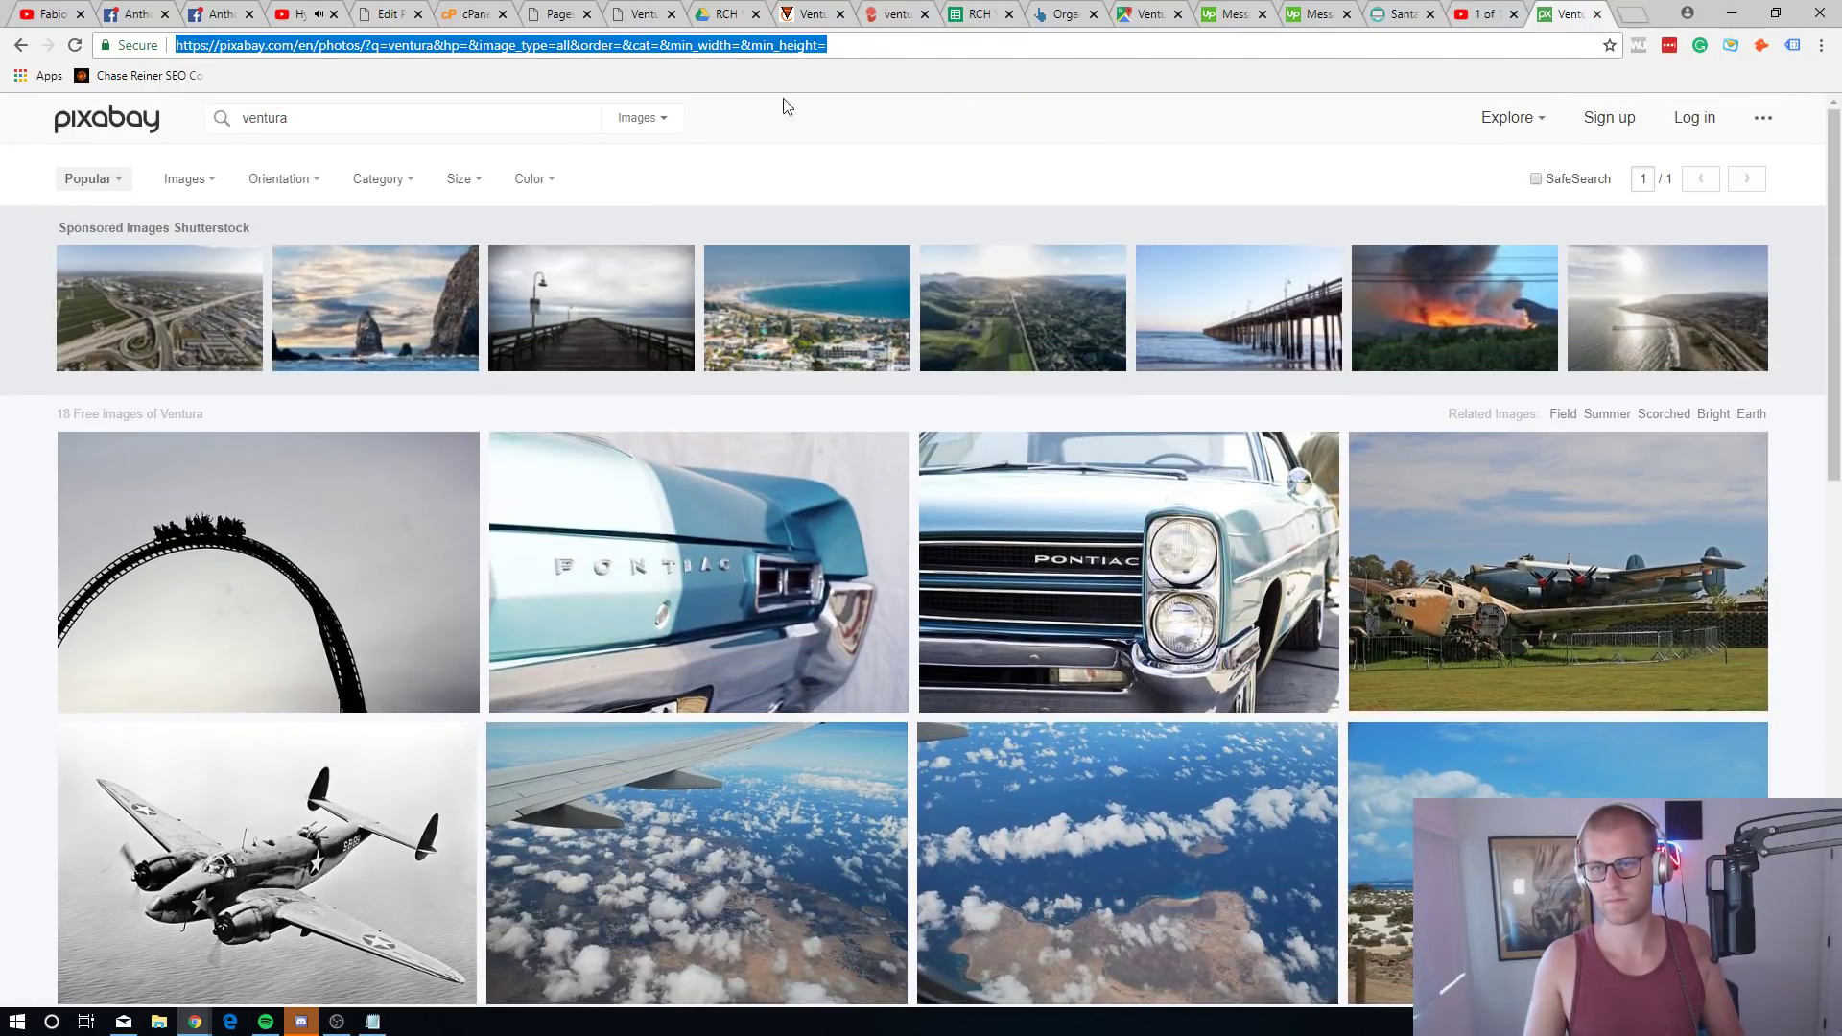
click(407, 312)
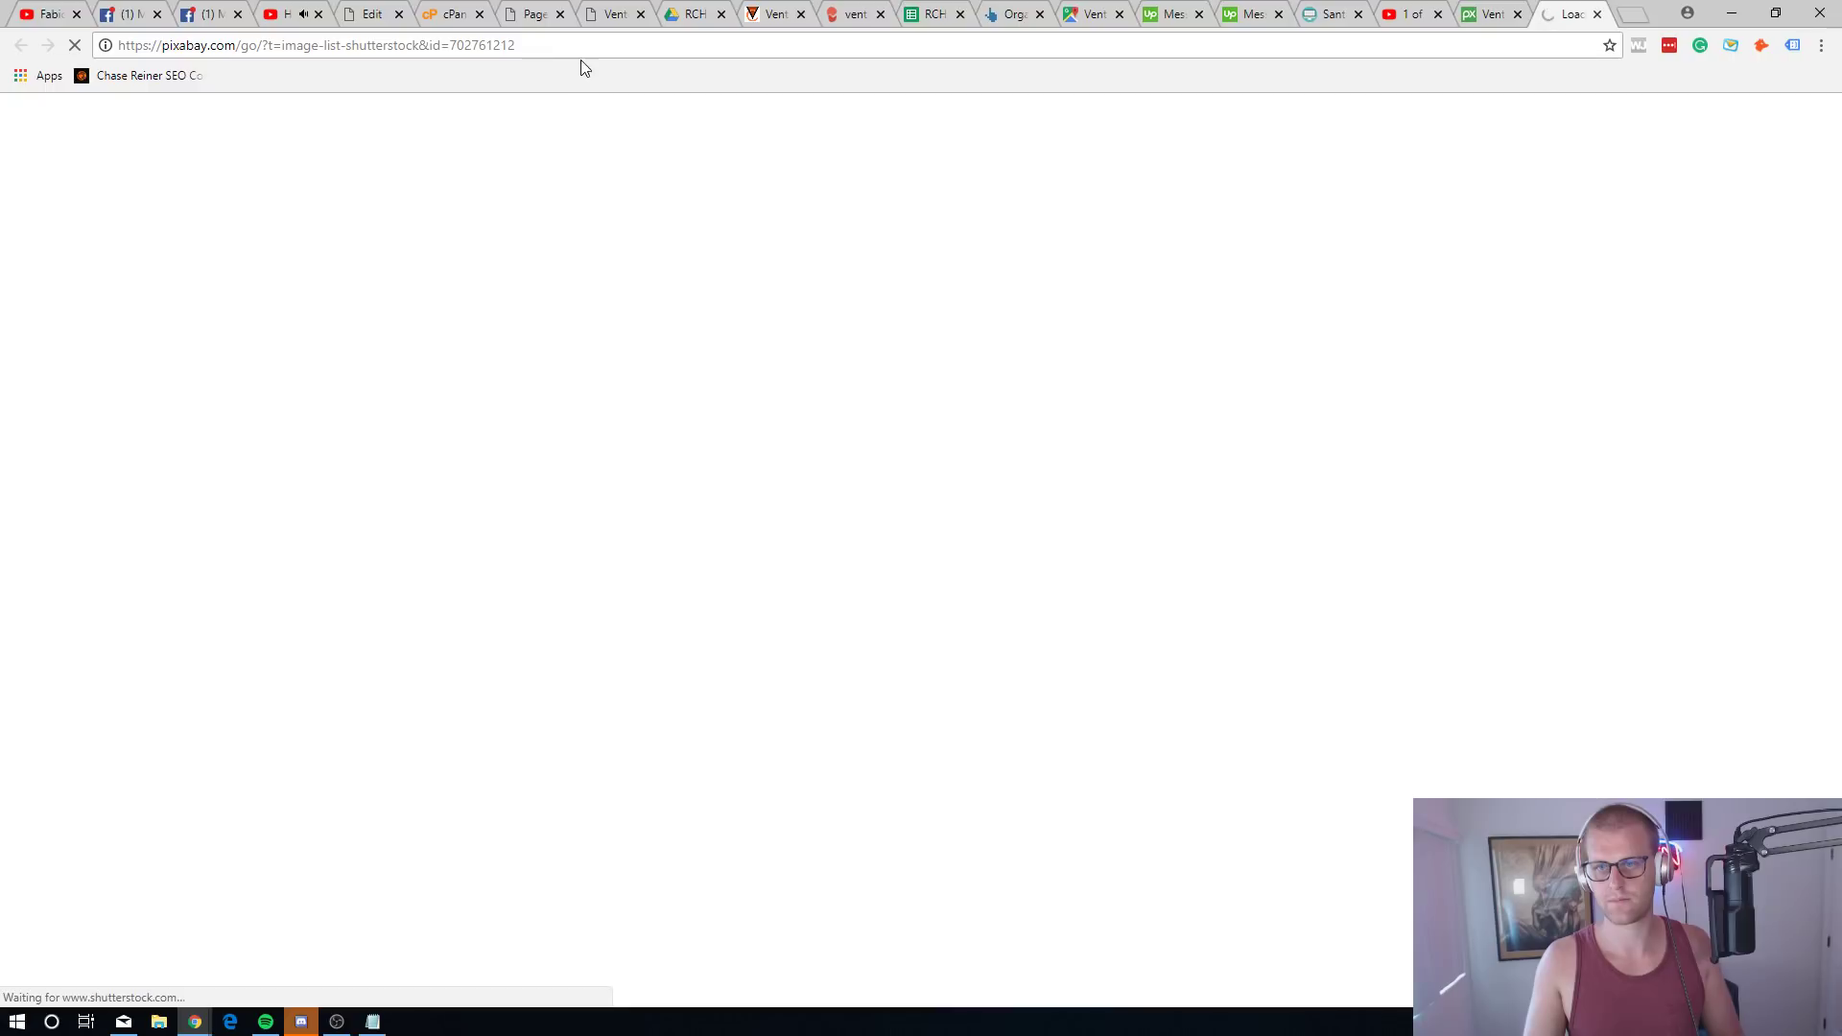
Return to pexels.com and search for 'tech' photos
click(586, 45)
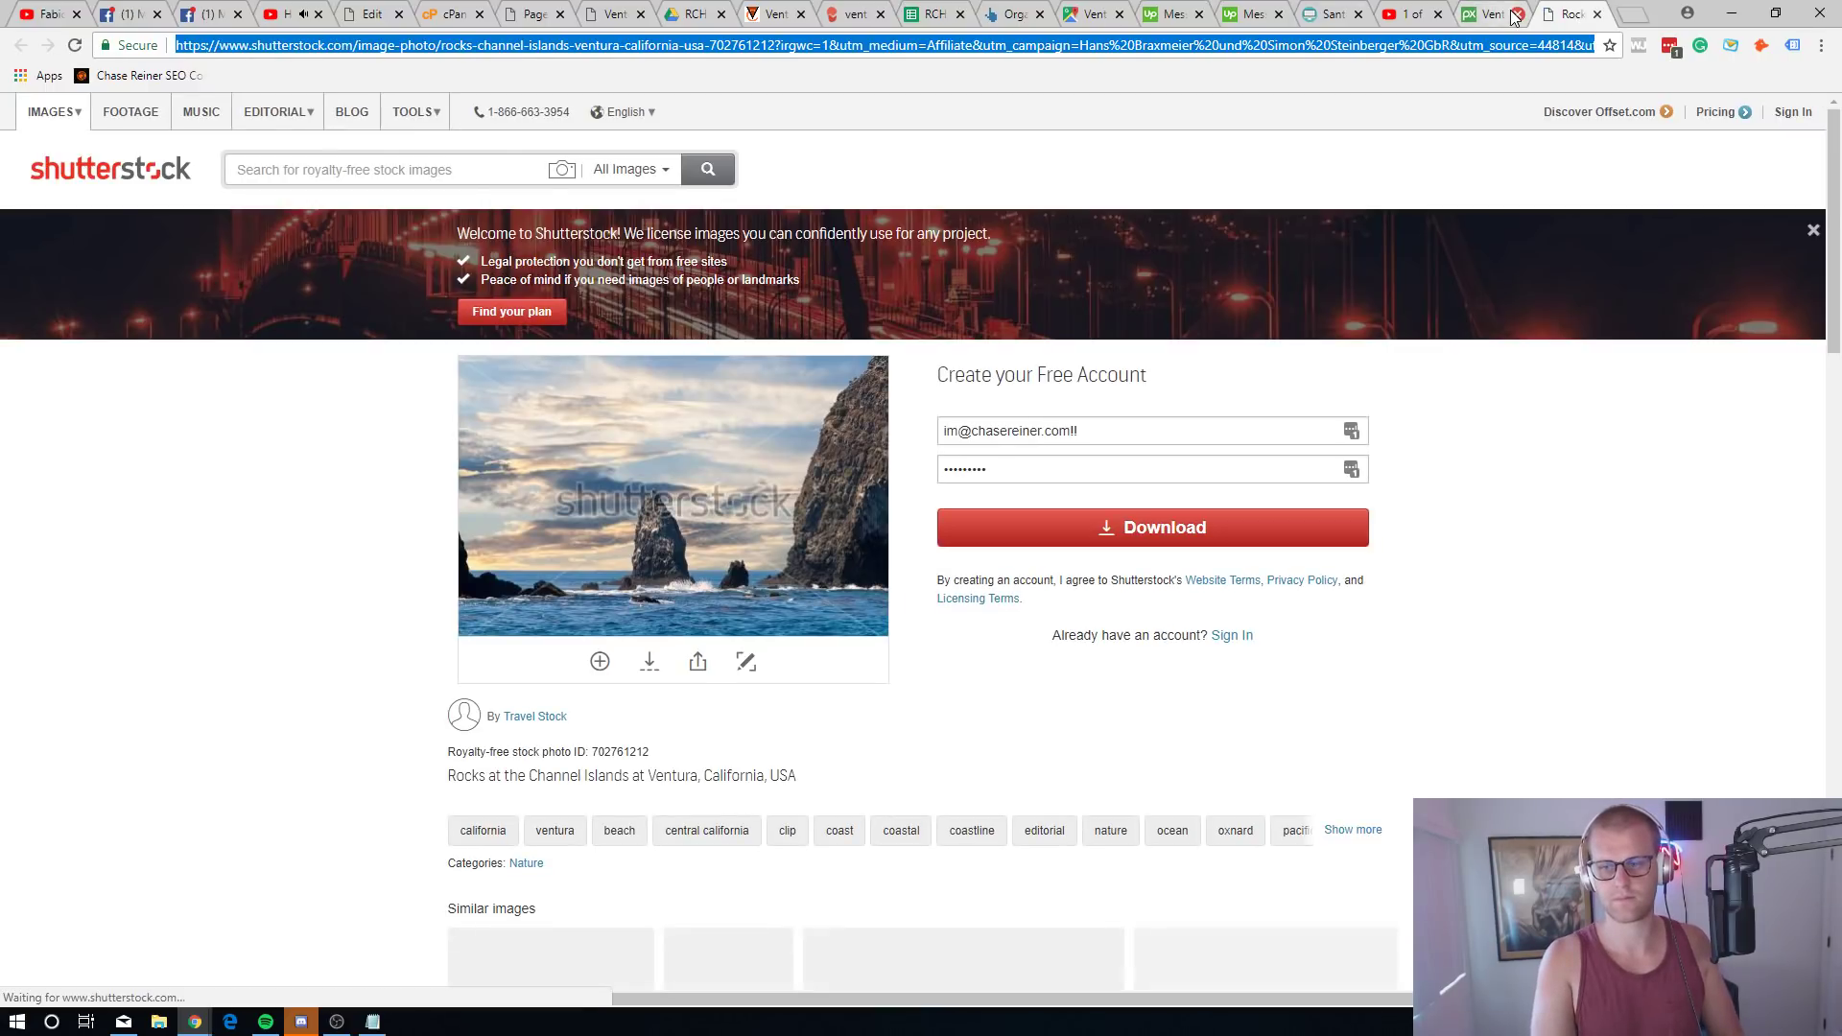
text(c)
key(BackSpace)
key(BackSpace)
text(pexels.com)
key(Return)
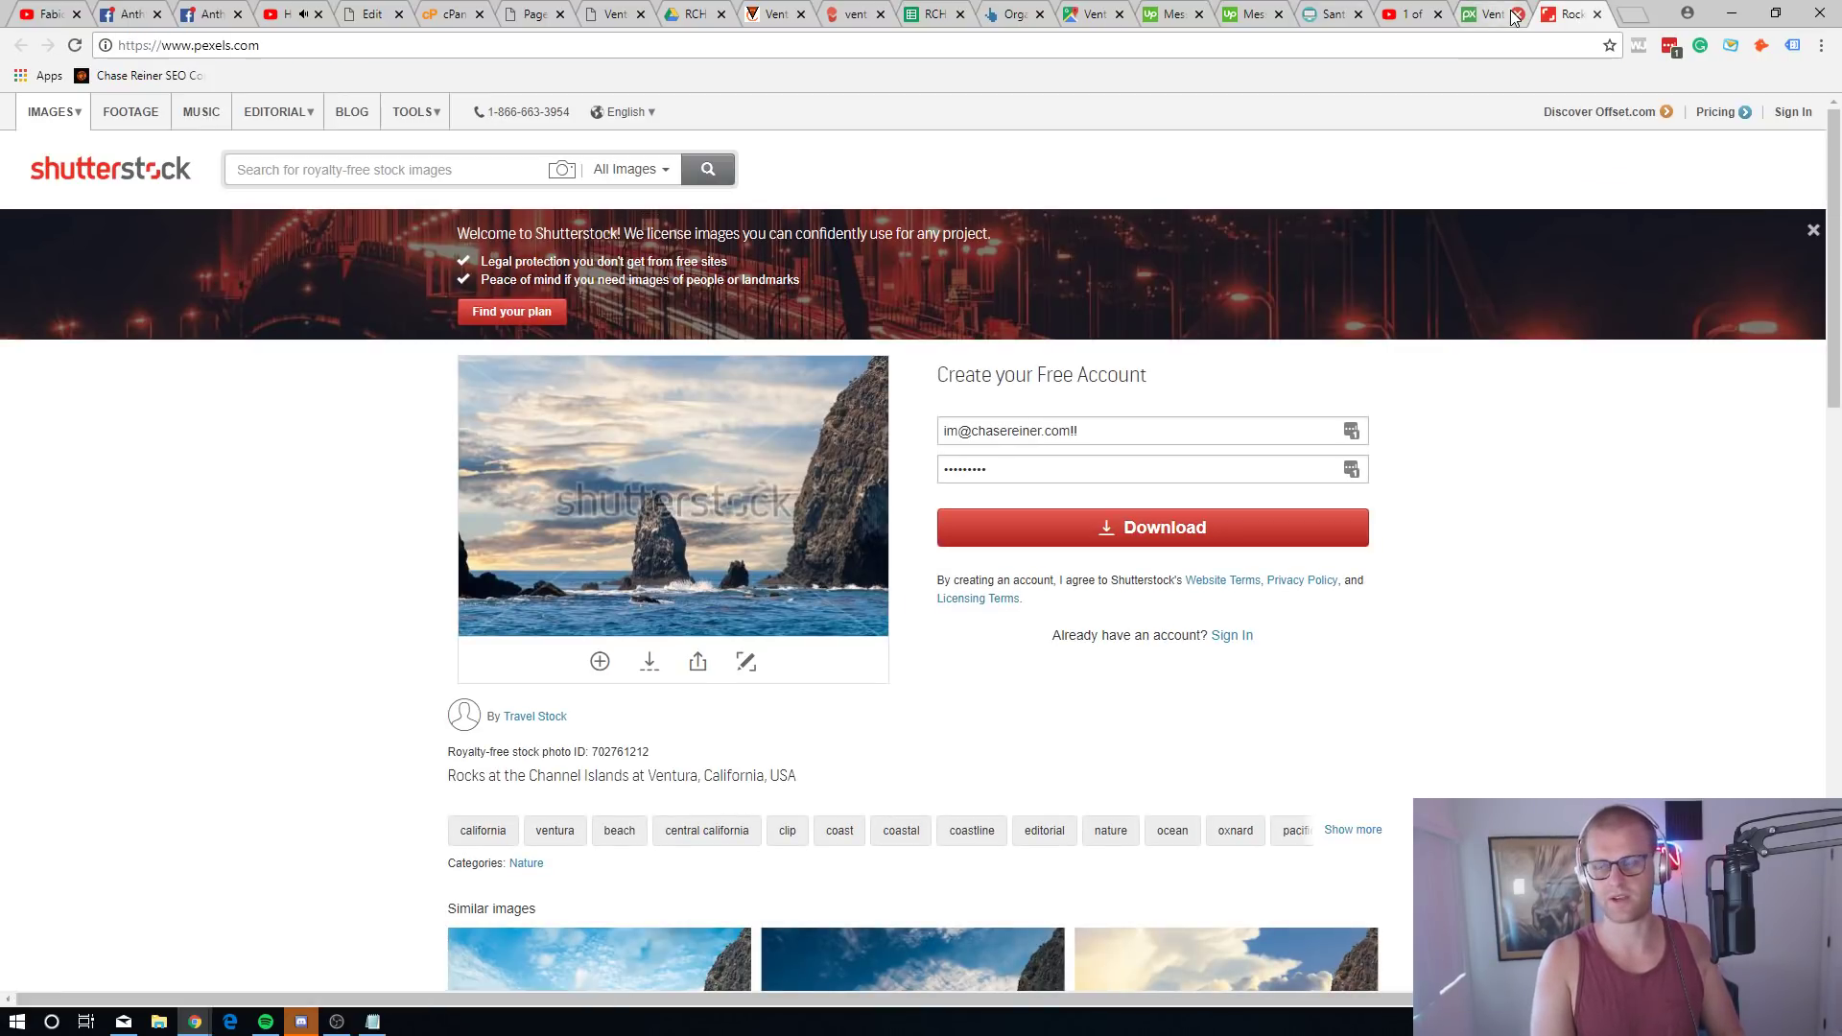
click(1517, 14)
text(c)
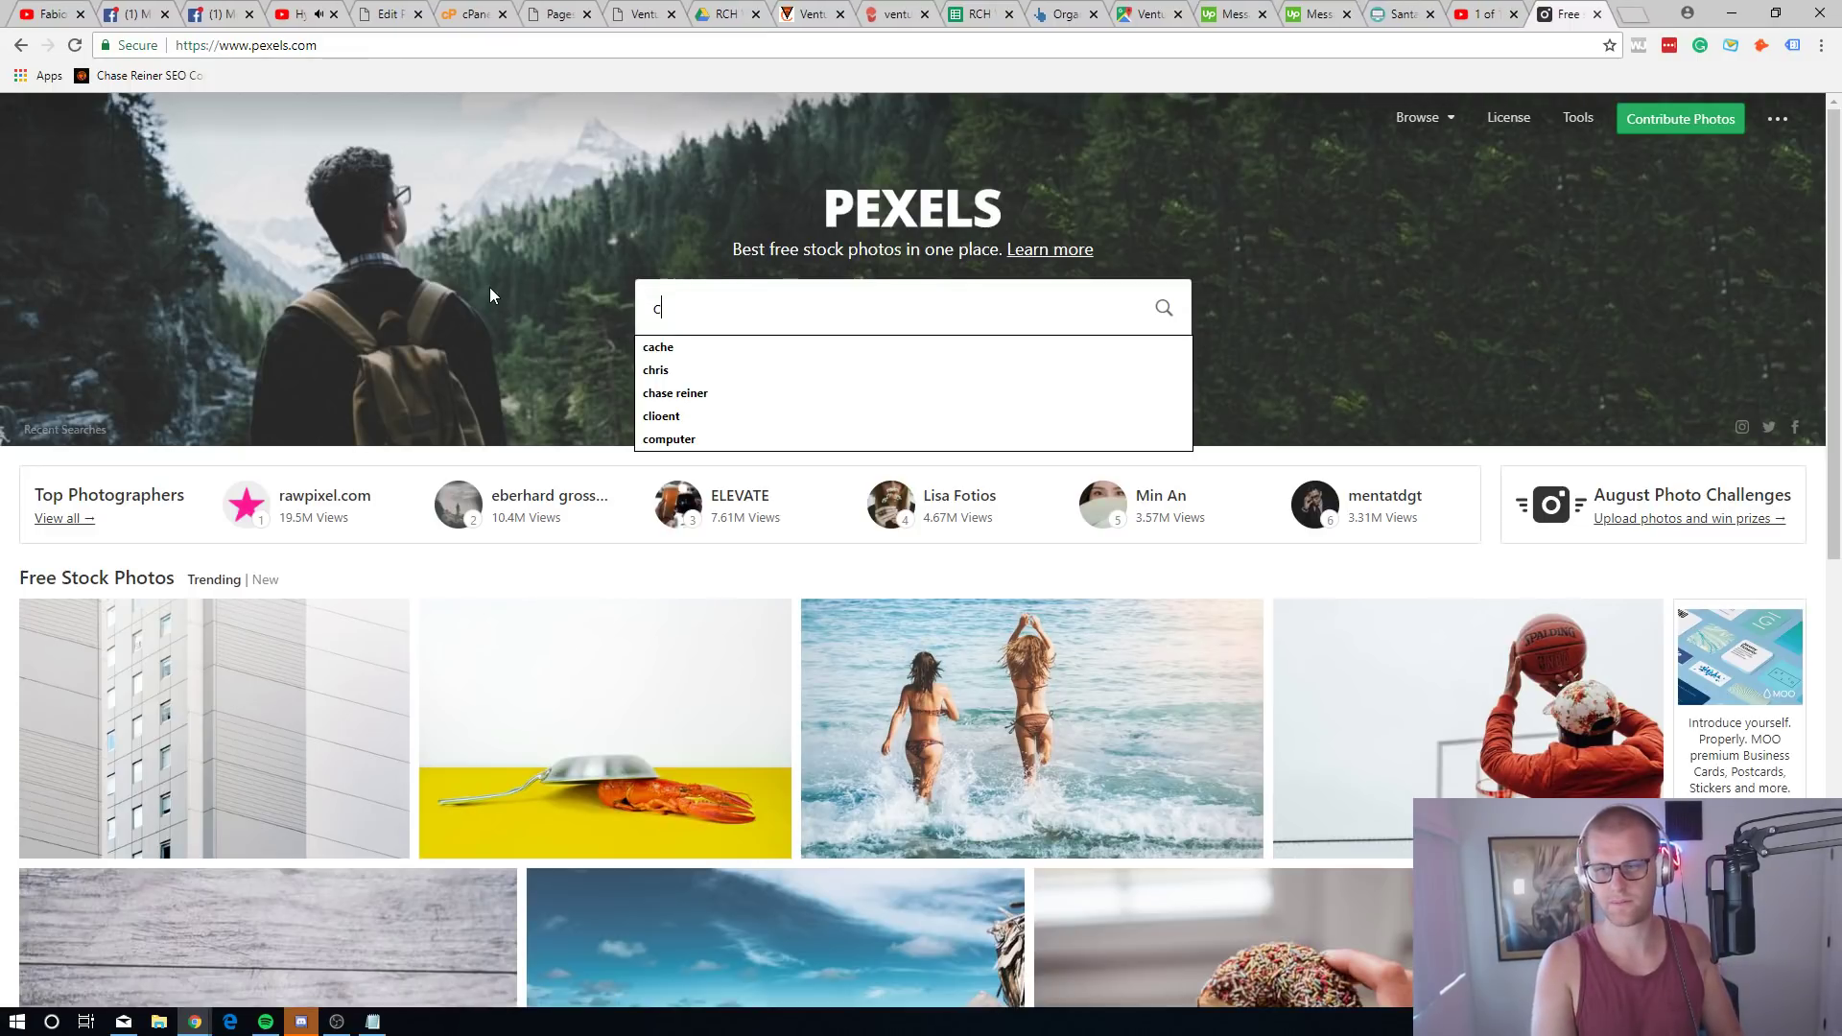
key(BackSpace)
text(tech)
key(Return)
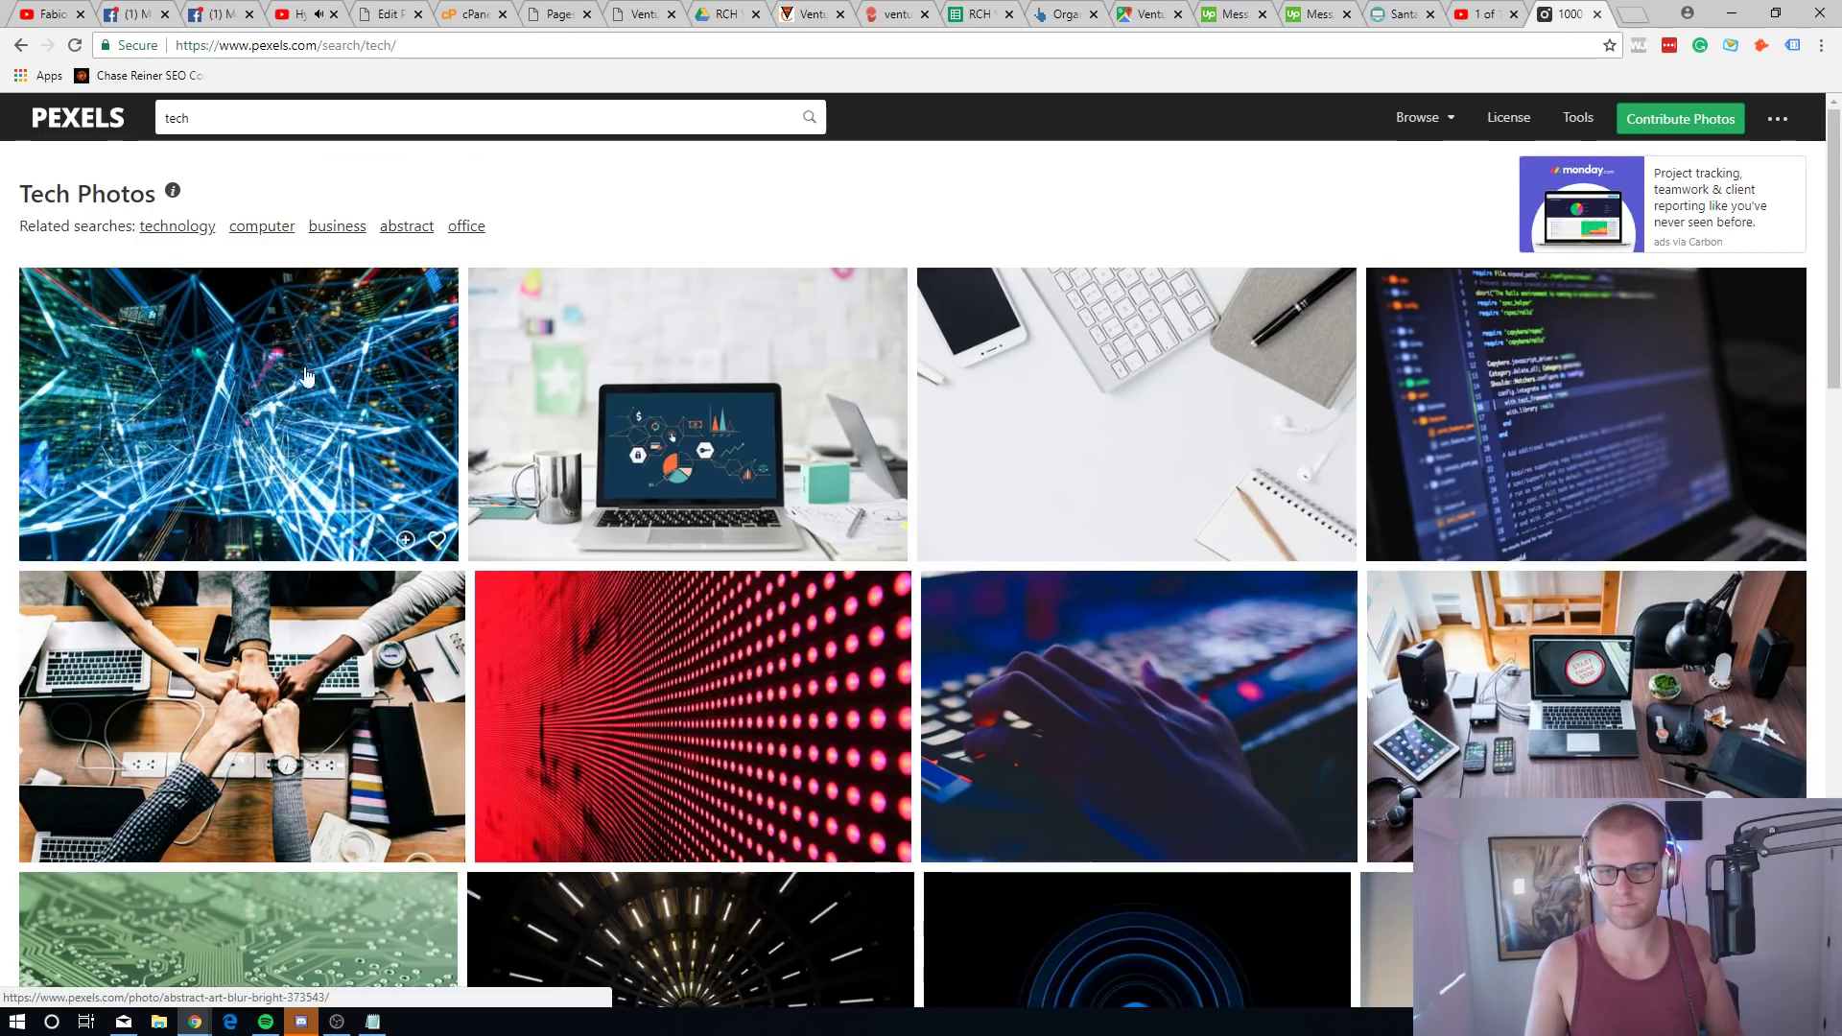
scroll(919, 549, down, 2)
scroll(1248, 558, up, 2)
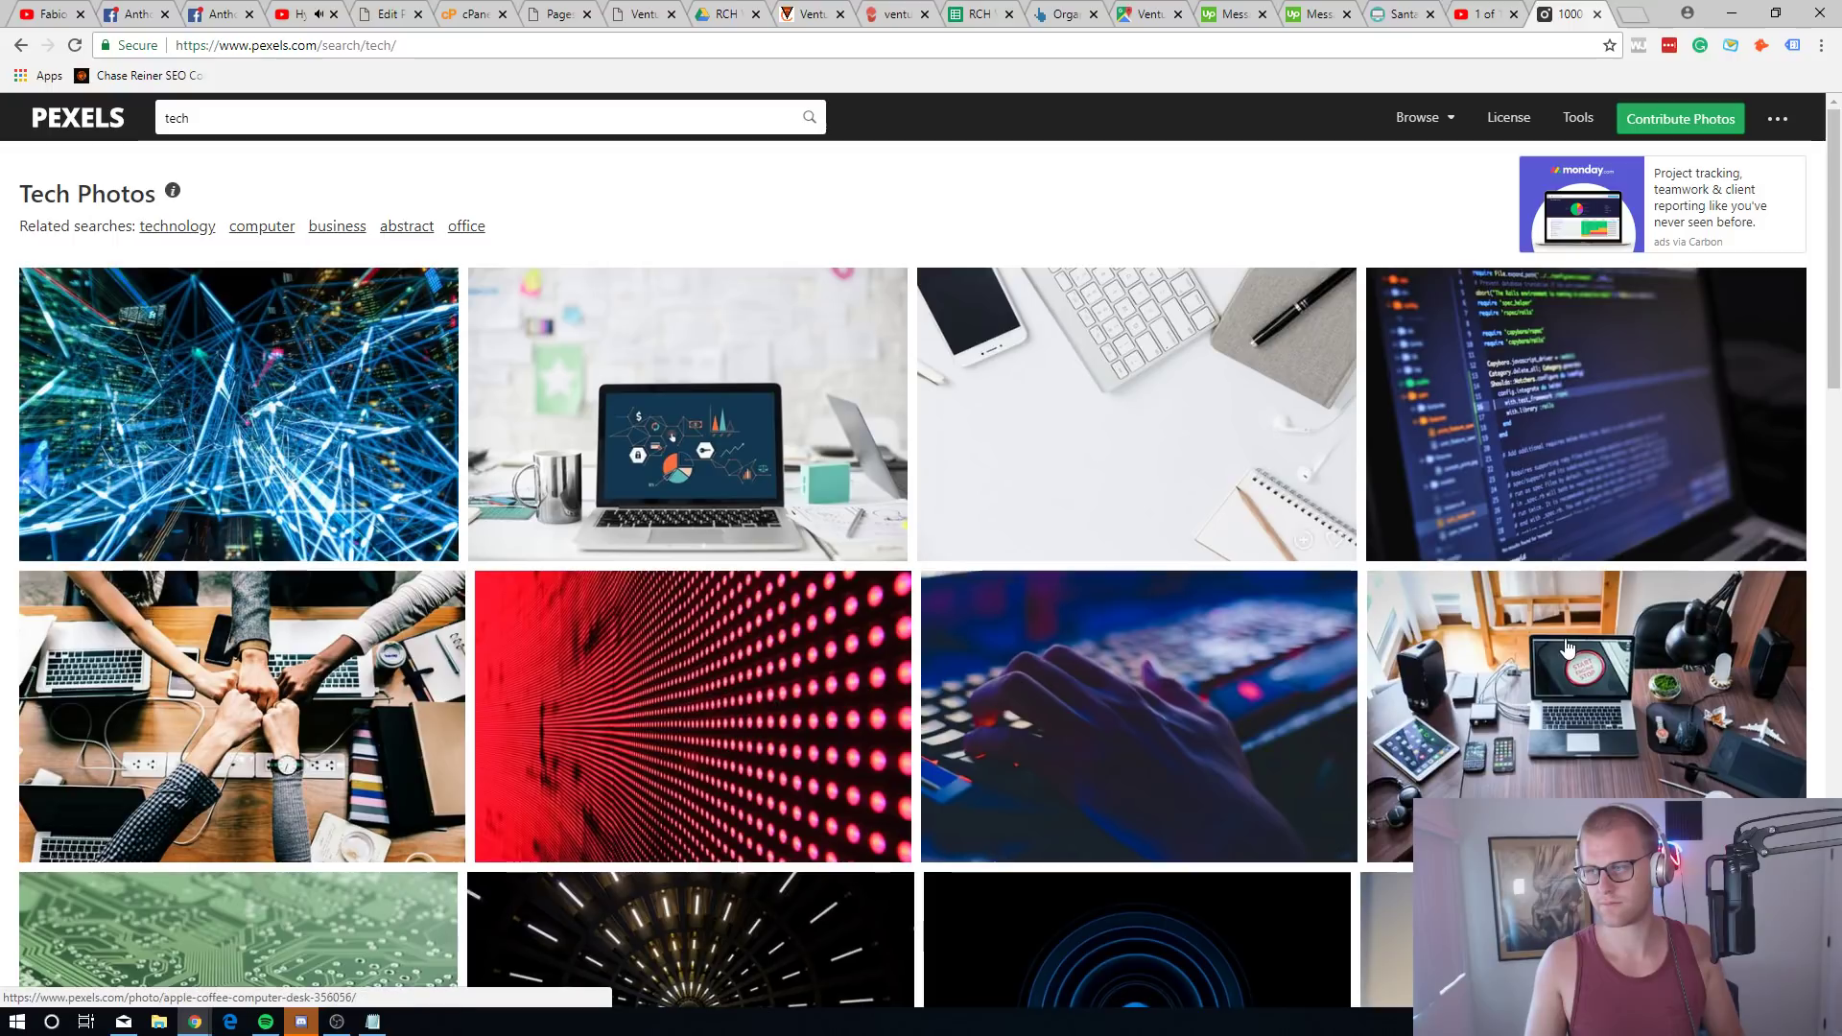
scroll(1391, 384, down, 5)
scroll(1307, 478, down, 4)
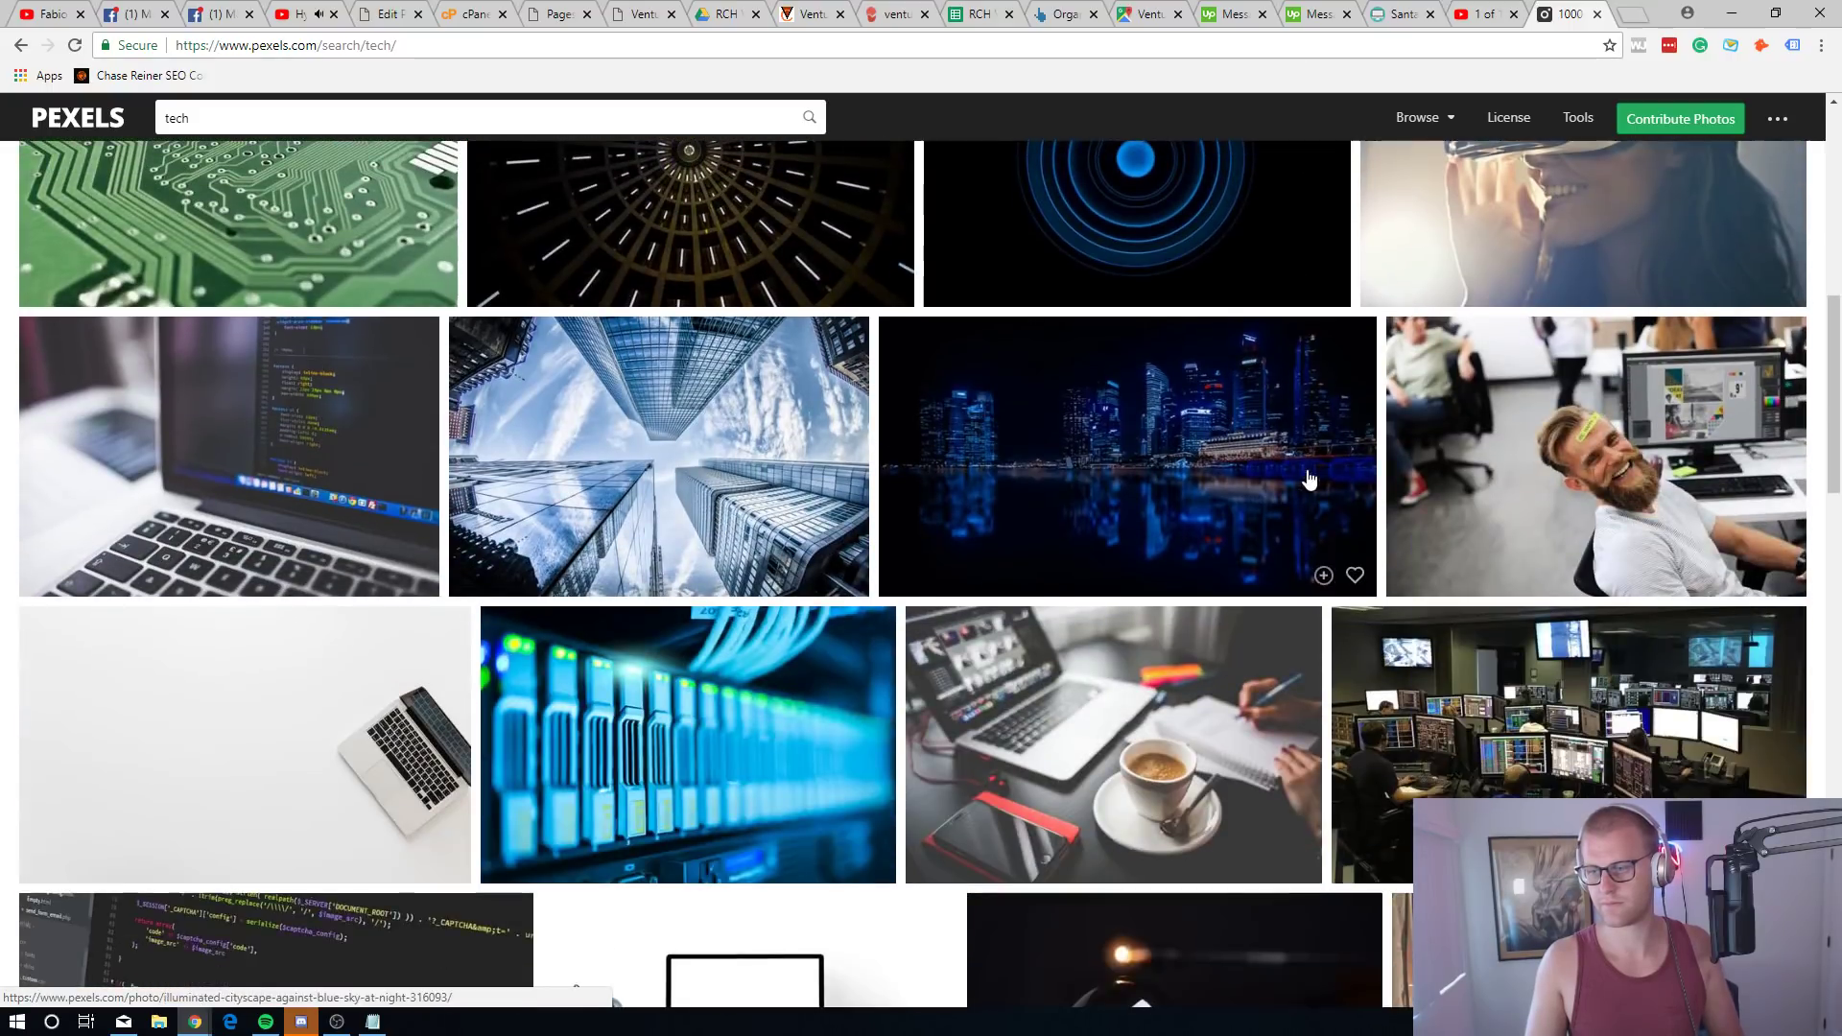
scroll(1209, 470, down, 2)
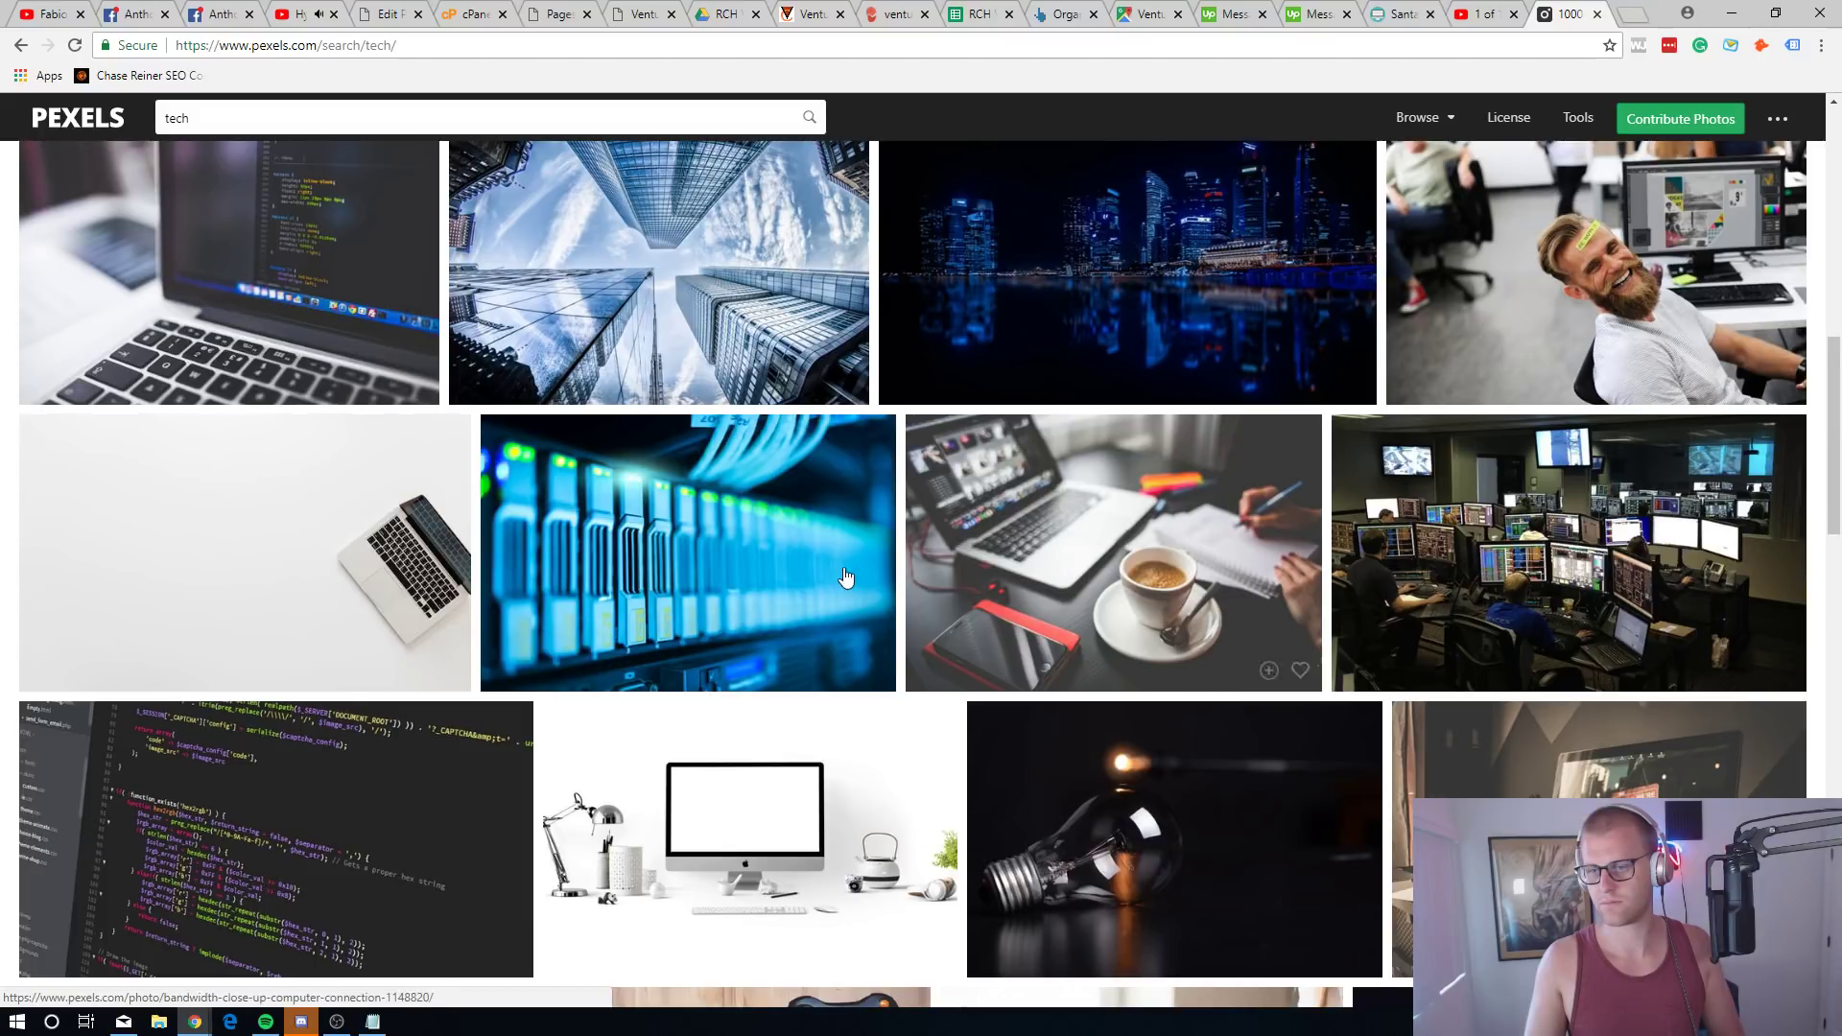
scroll(817, 538, down, 1)
Download the glowing server-rack photo at Small 640 x 427 size
click(816, 538)
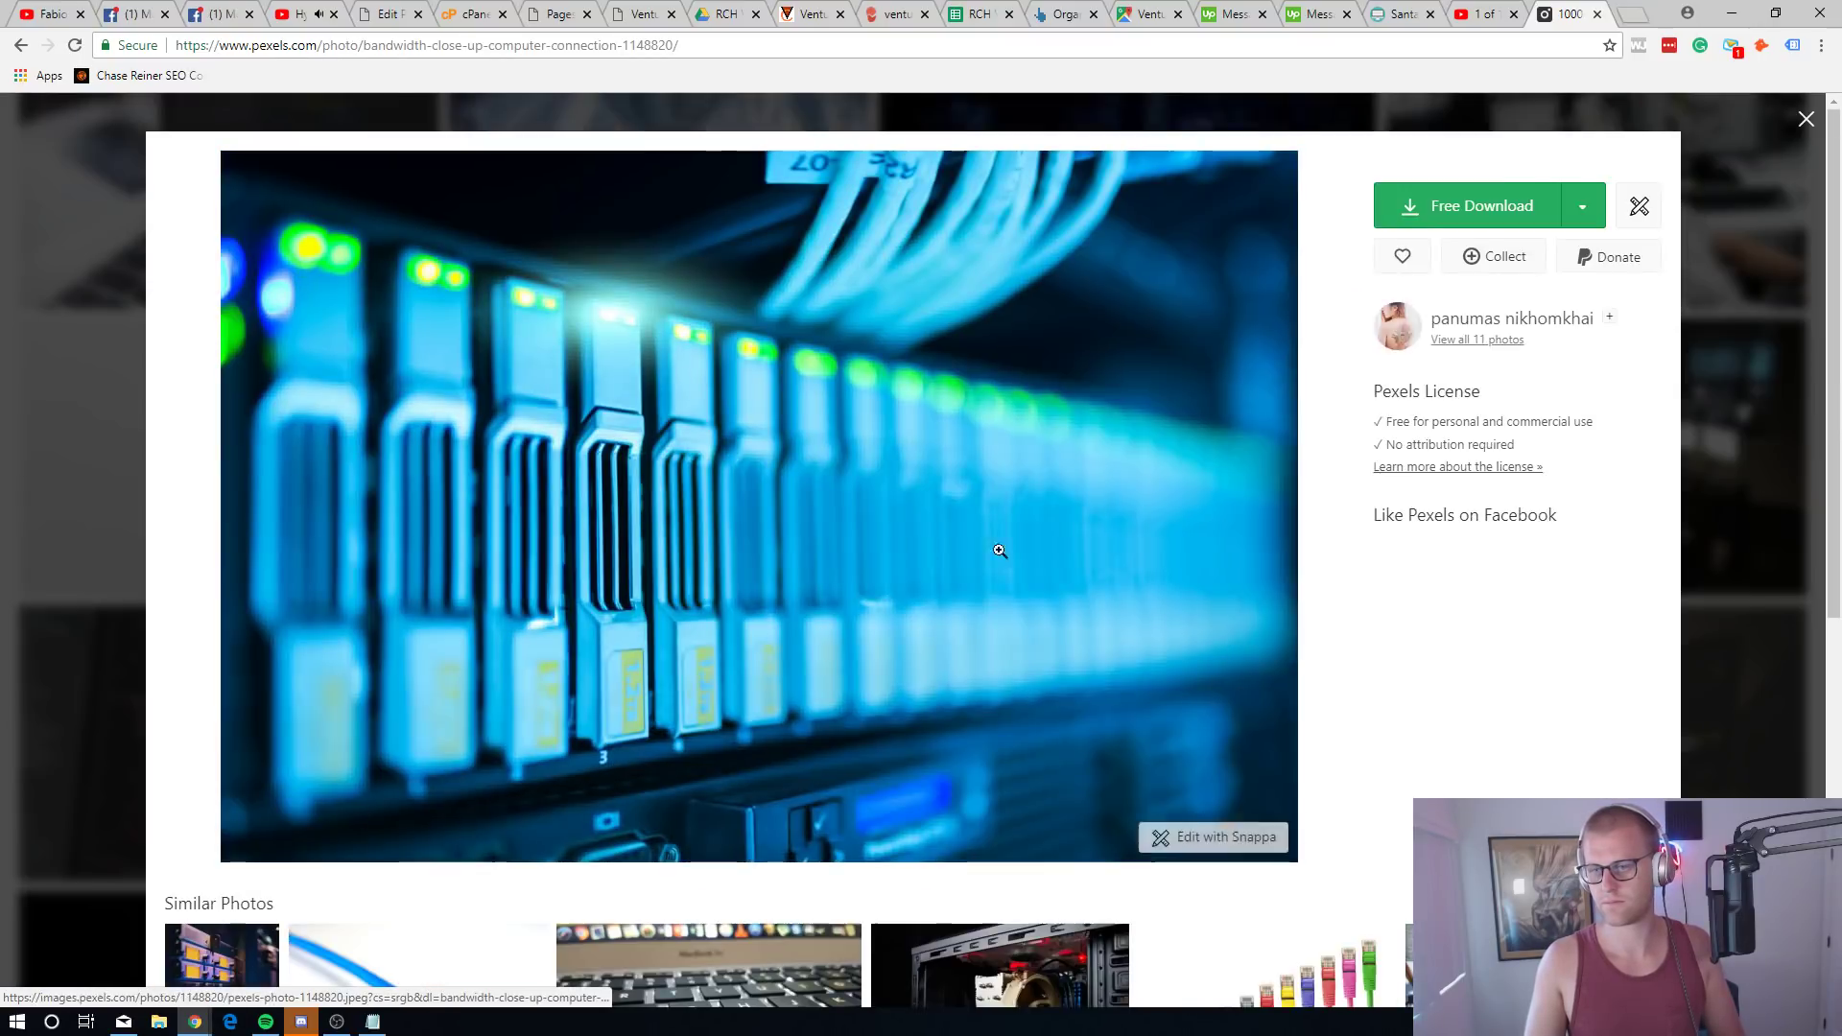
click(1583, 304)
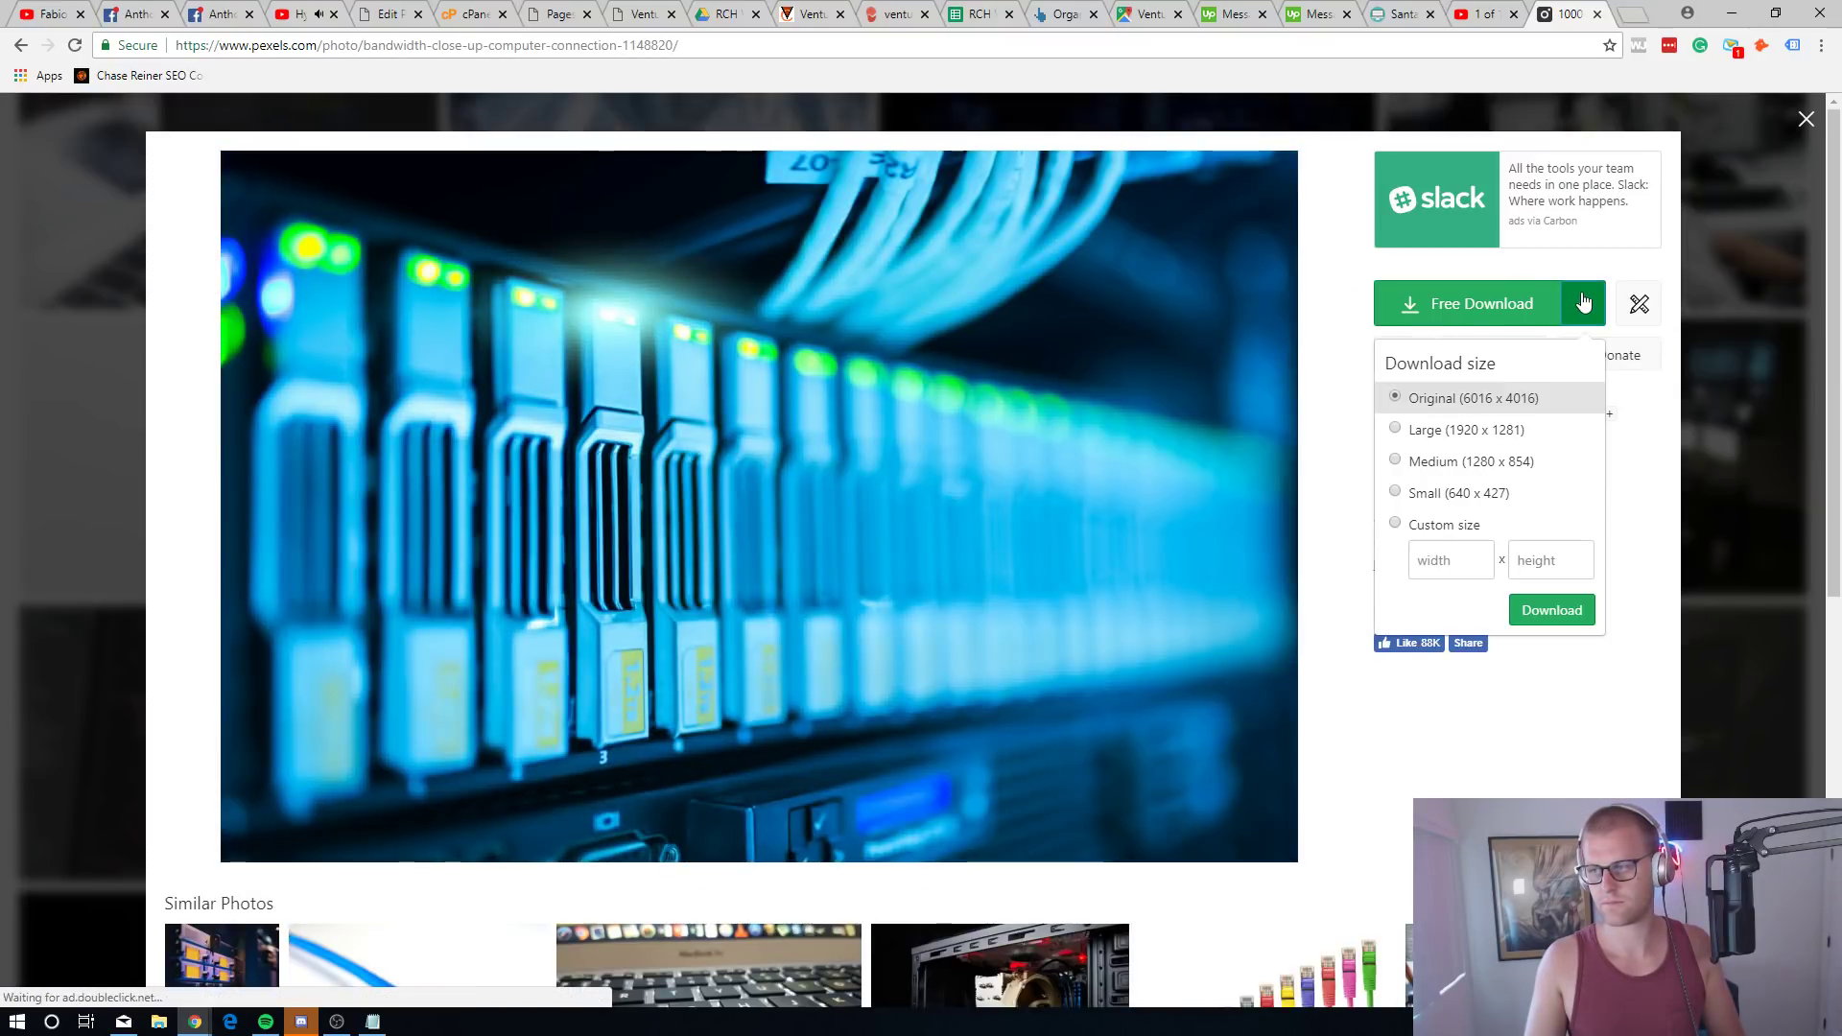
click(1451, 494)
click(1548, 611)
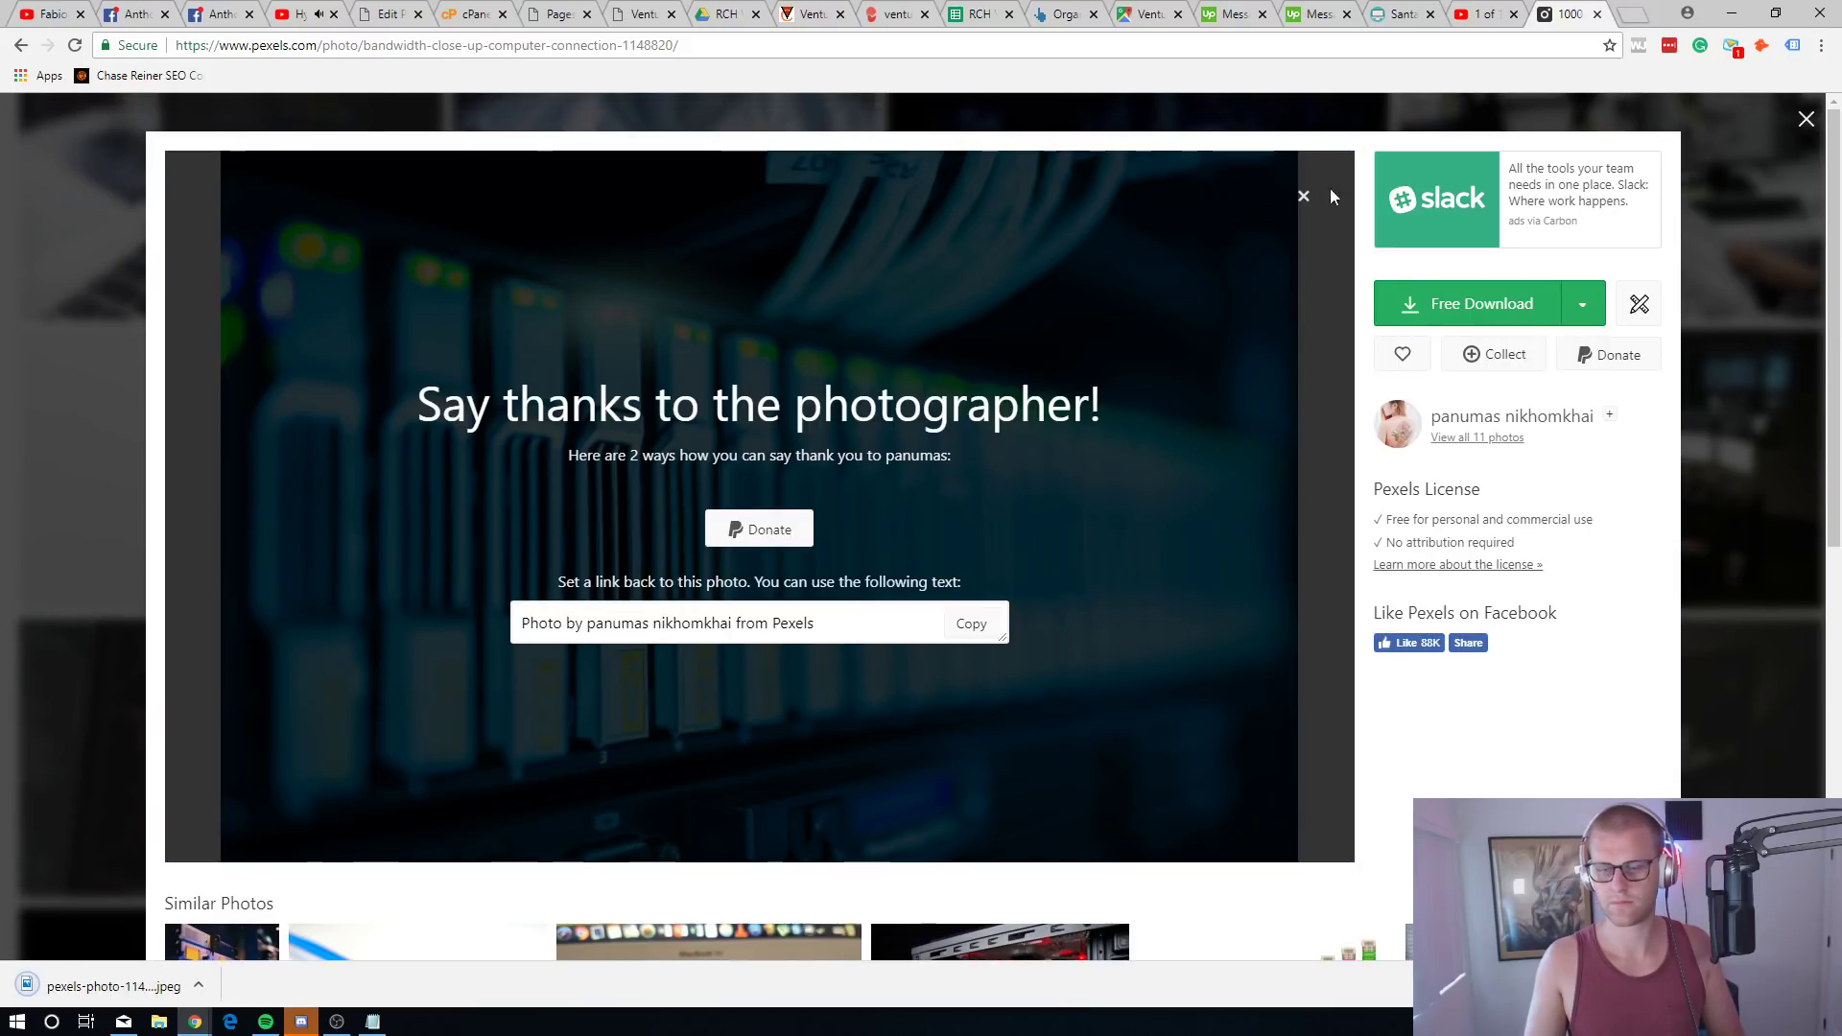
click(1637, 11)
Compress pexels-photo-1148820.jpeg on TinyPNG from 58.9 KB to 26.3 KB and show it in Downloads
text(ti)
key(Return)
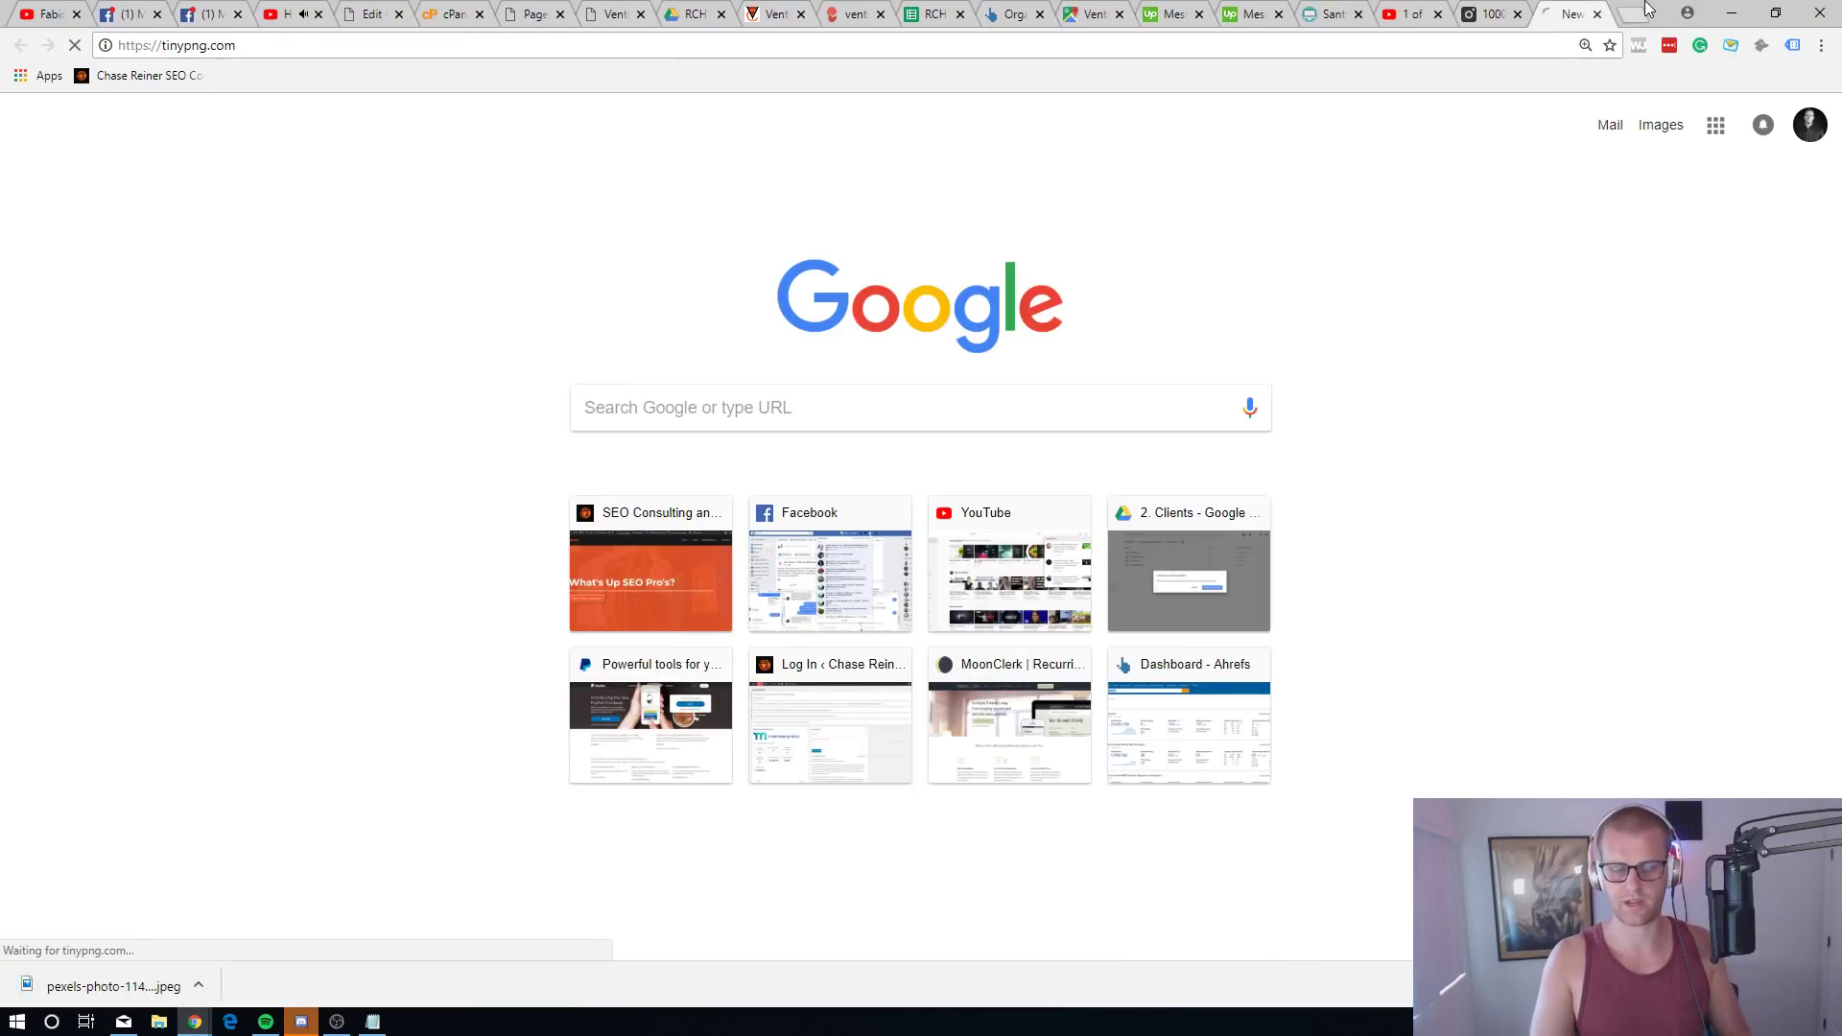
drag(114, 985, 1092, 327)
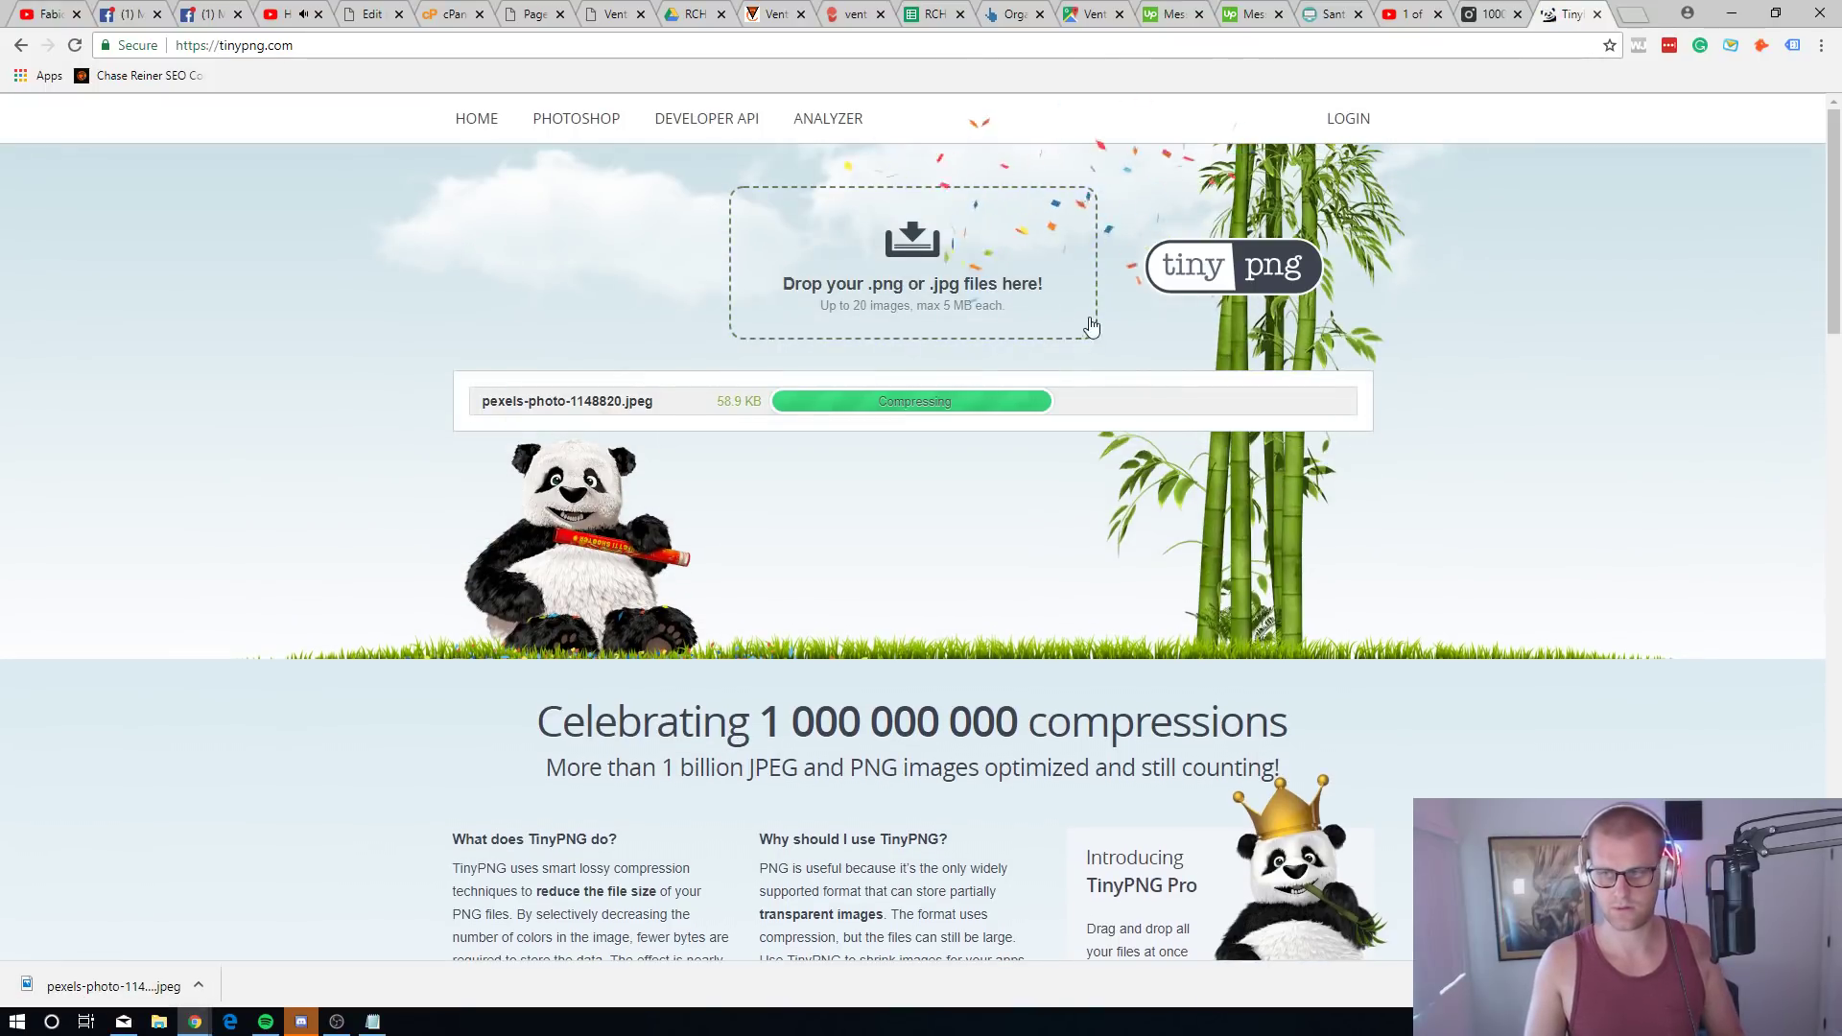
click(1256, 401)
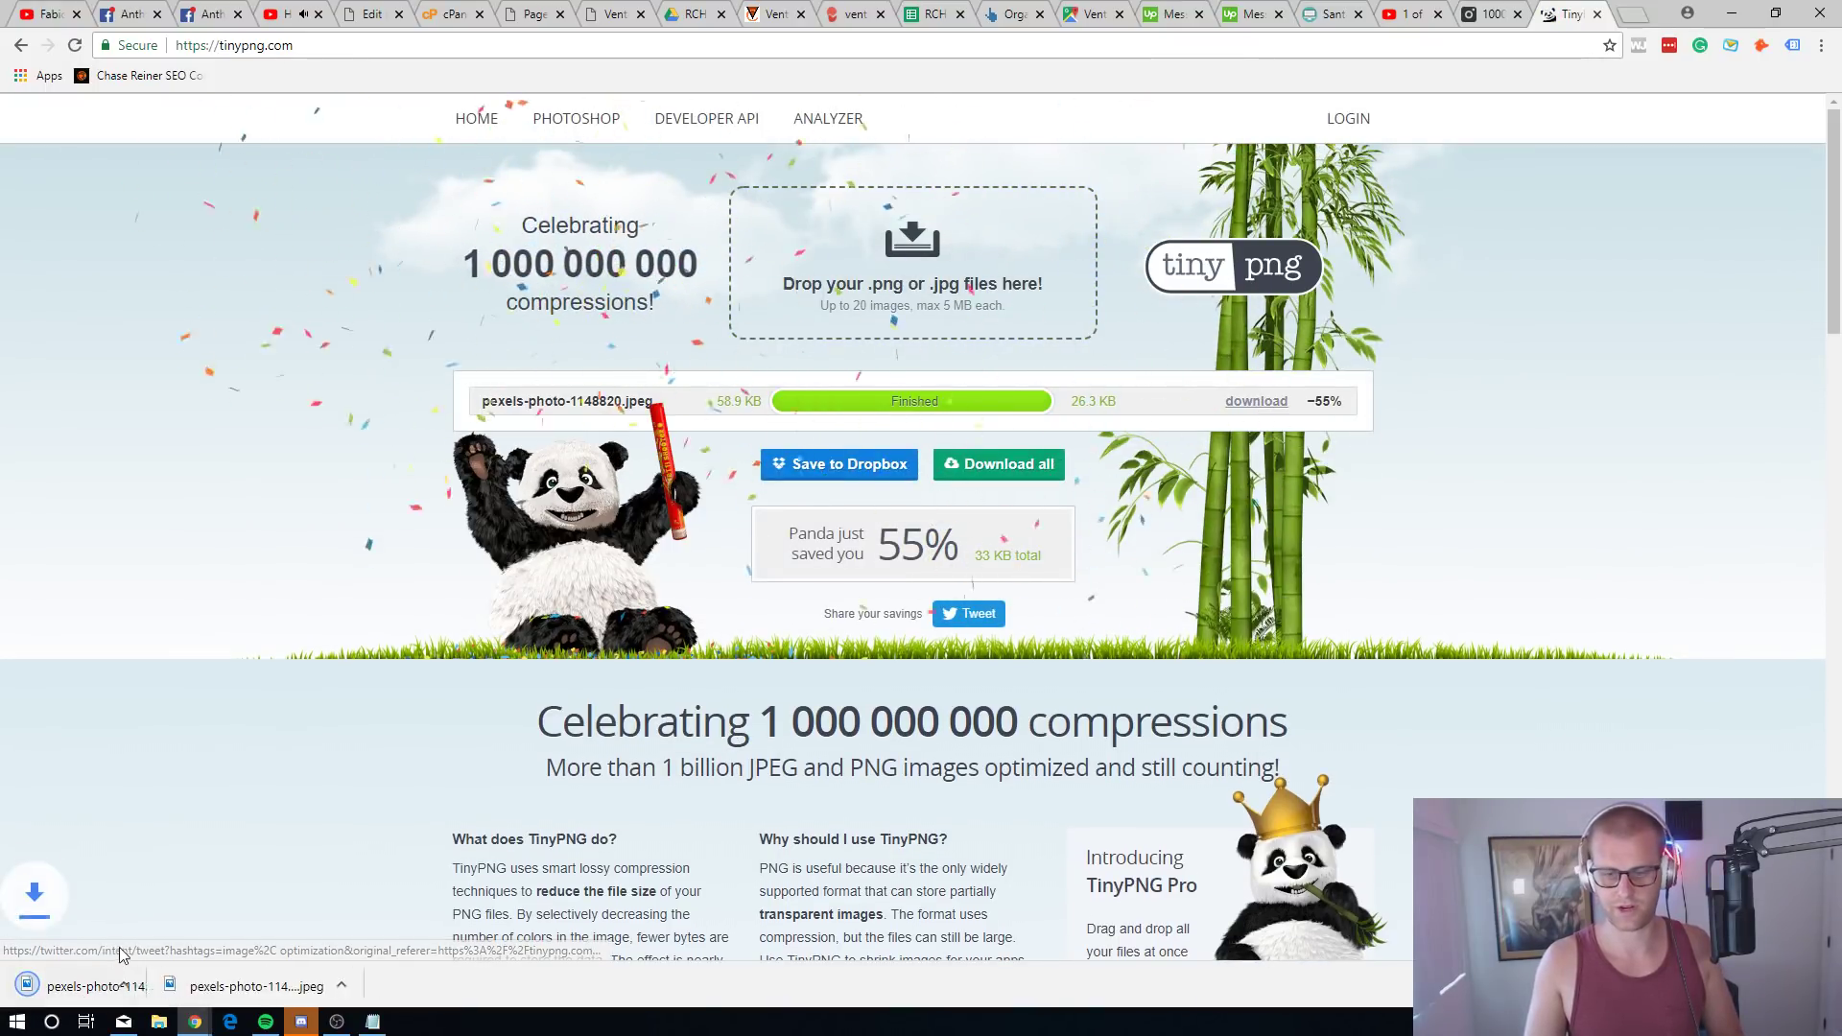
right_click(115, 985)
click(192, 939)
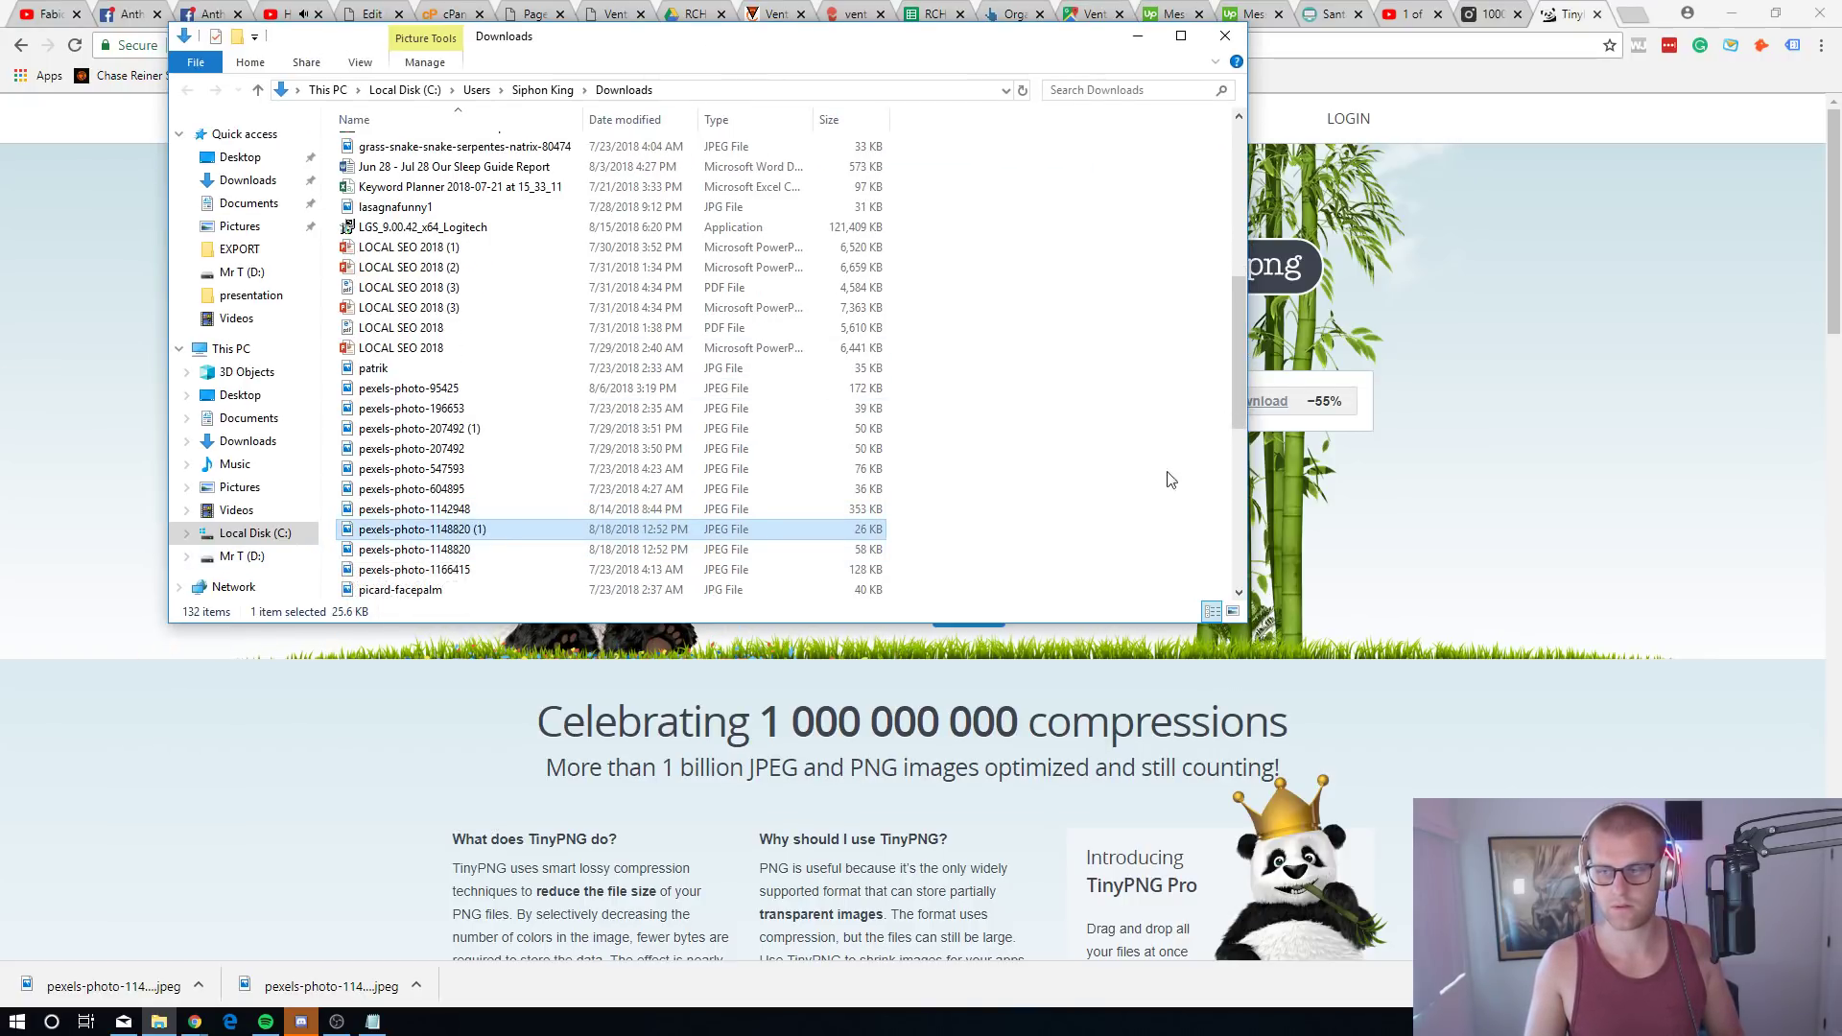
Create a new folder named 'RCH Ventura' in Downloads
right_click(1053, 464)
mouse_move(1105, 674)
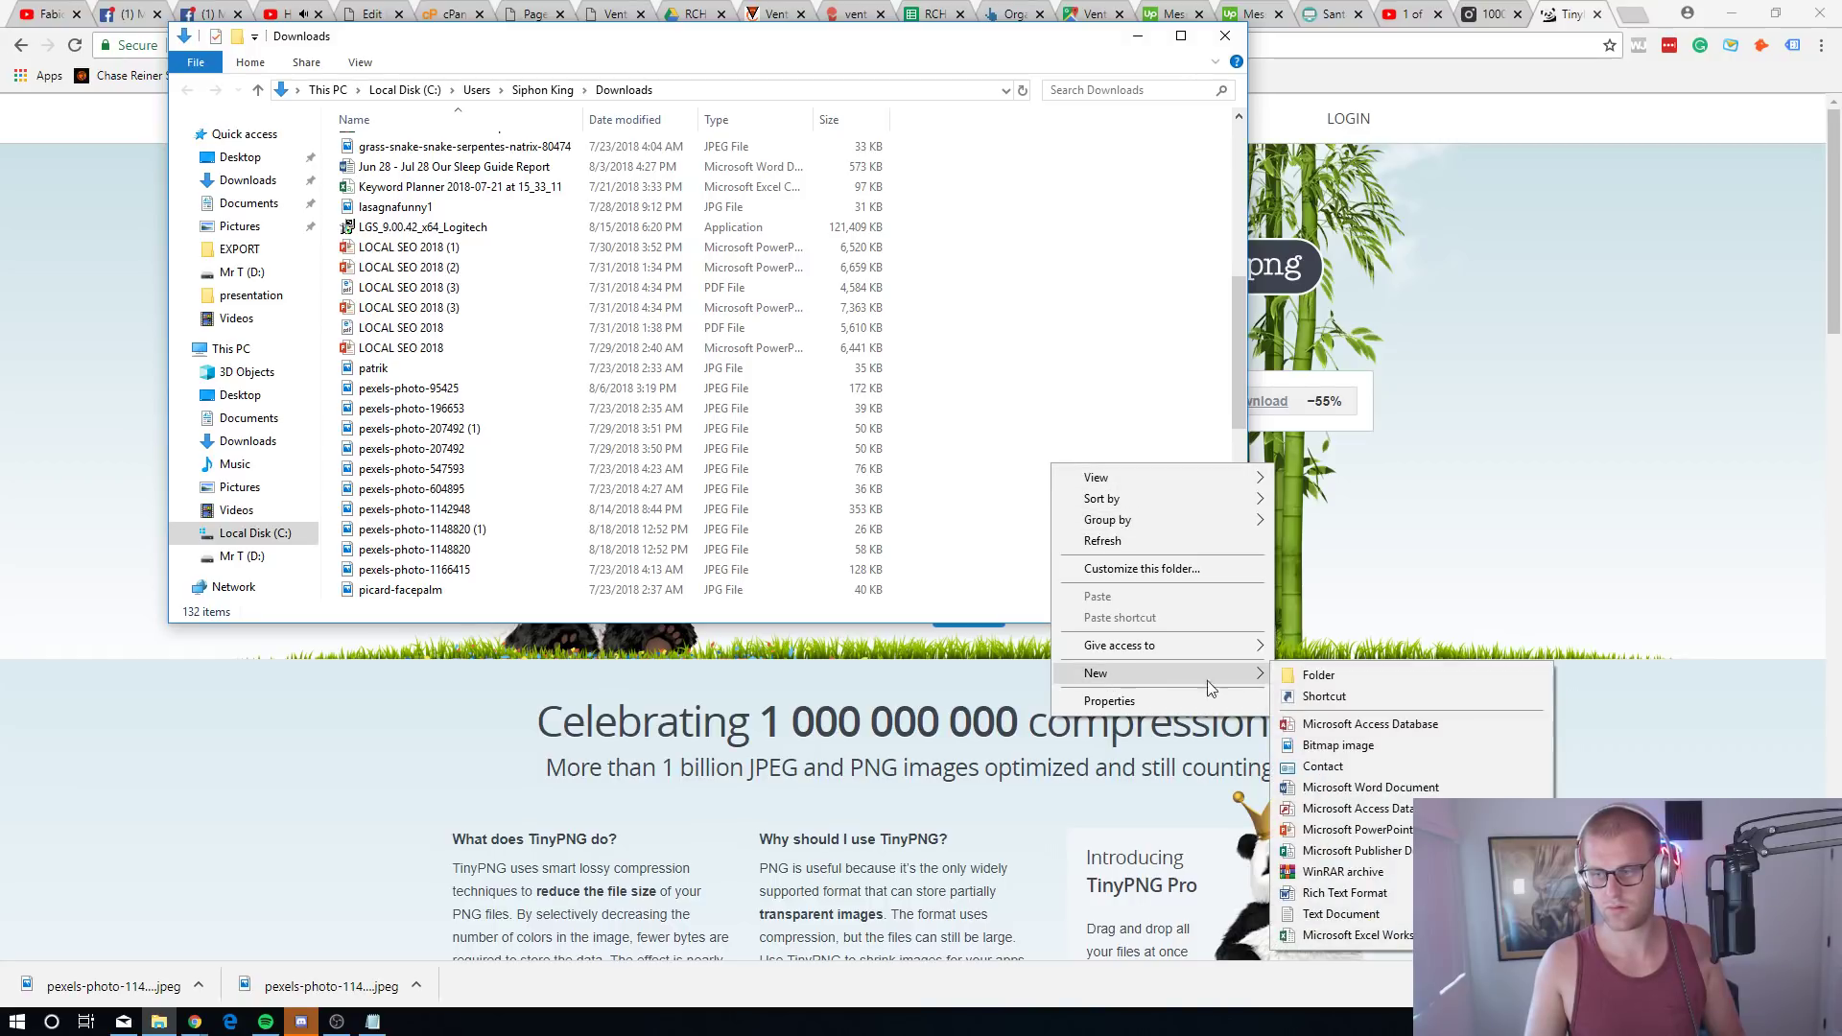
click(1411, 680)
text(R)
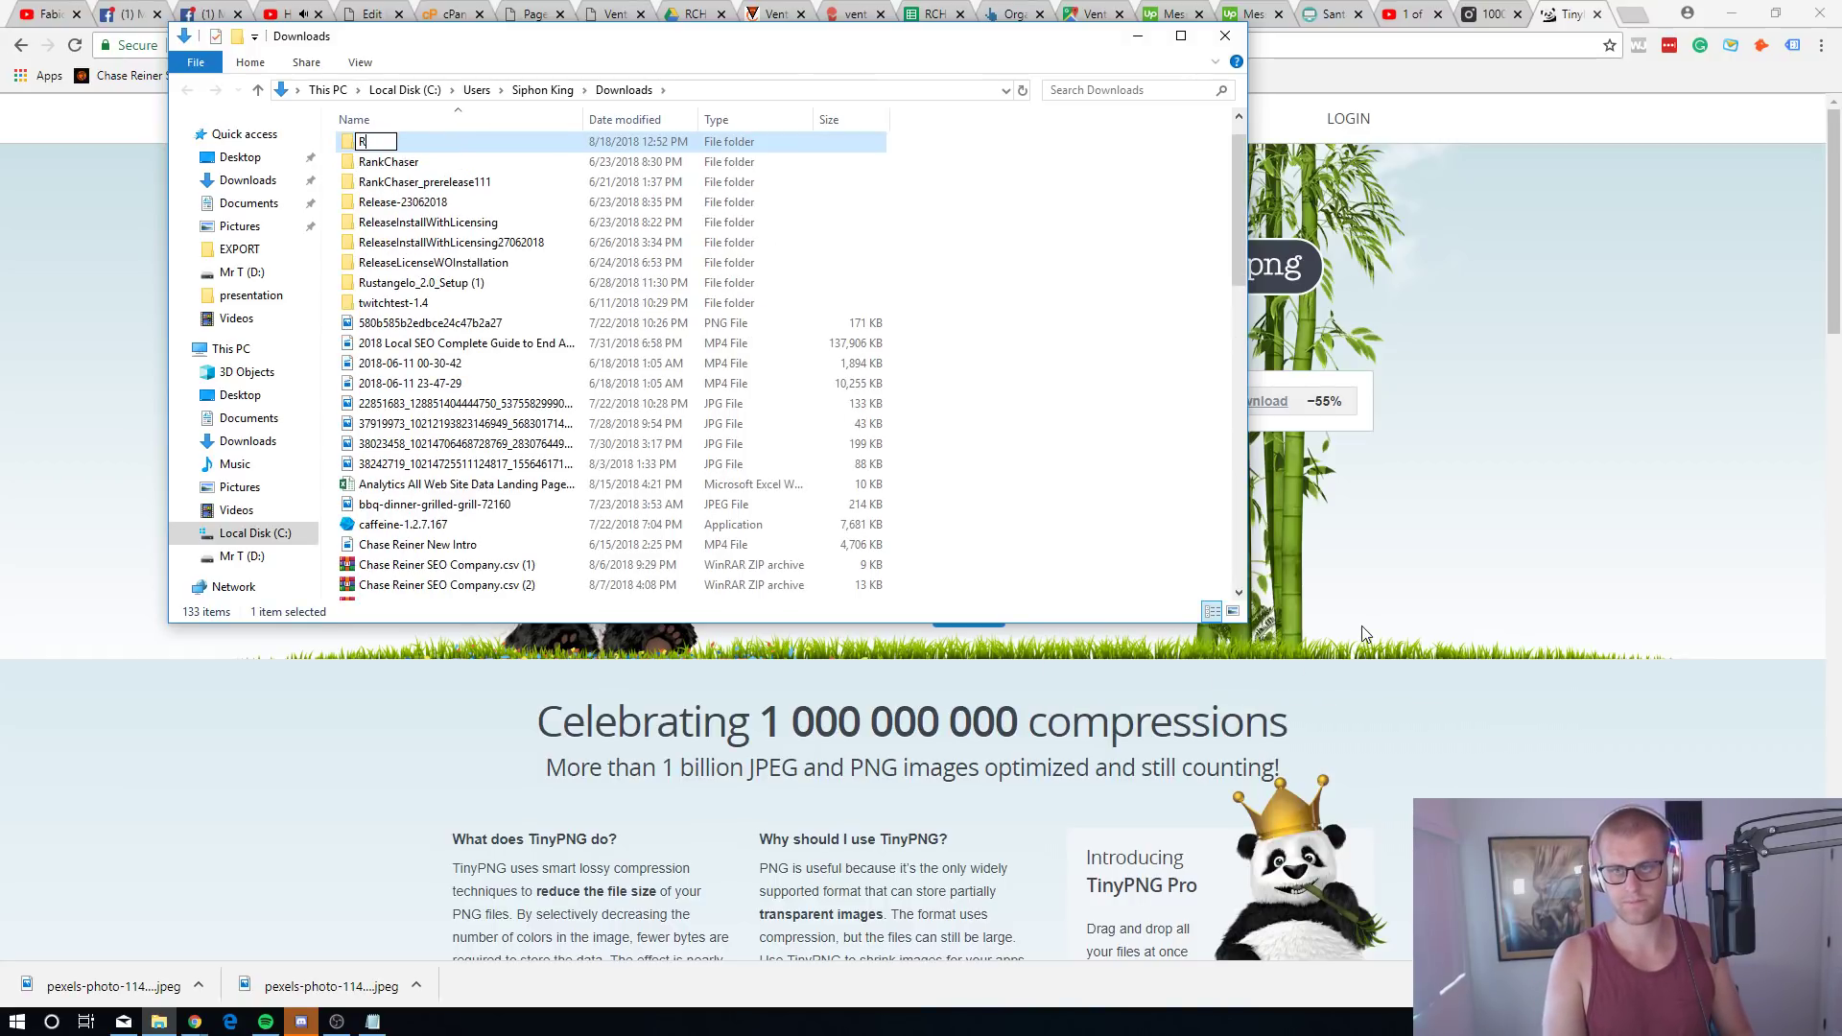
text(CH Ventura)
key(Return)
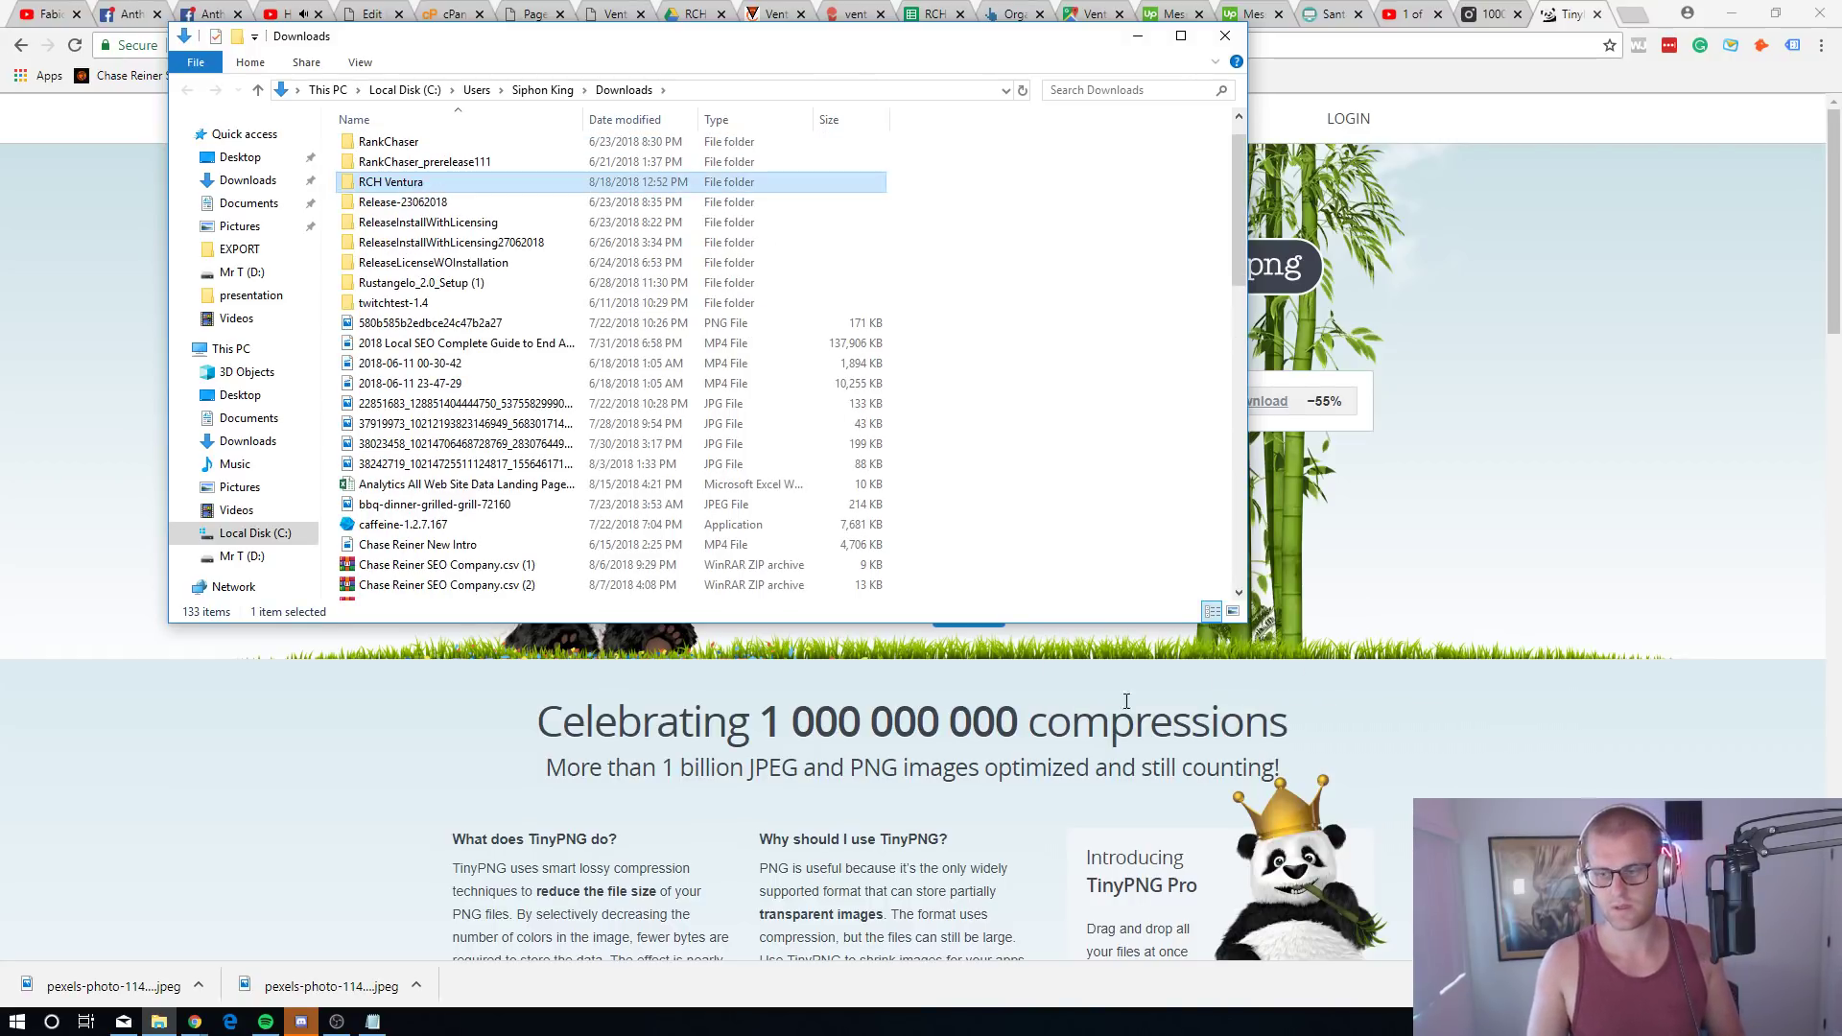
Download the compressed photo again and move it into the RCH Ventura folder
drag(160, 974, 334, 724)
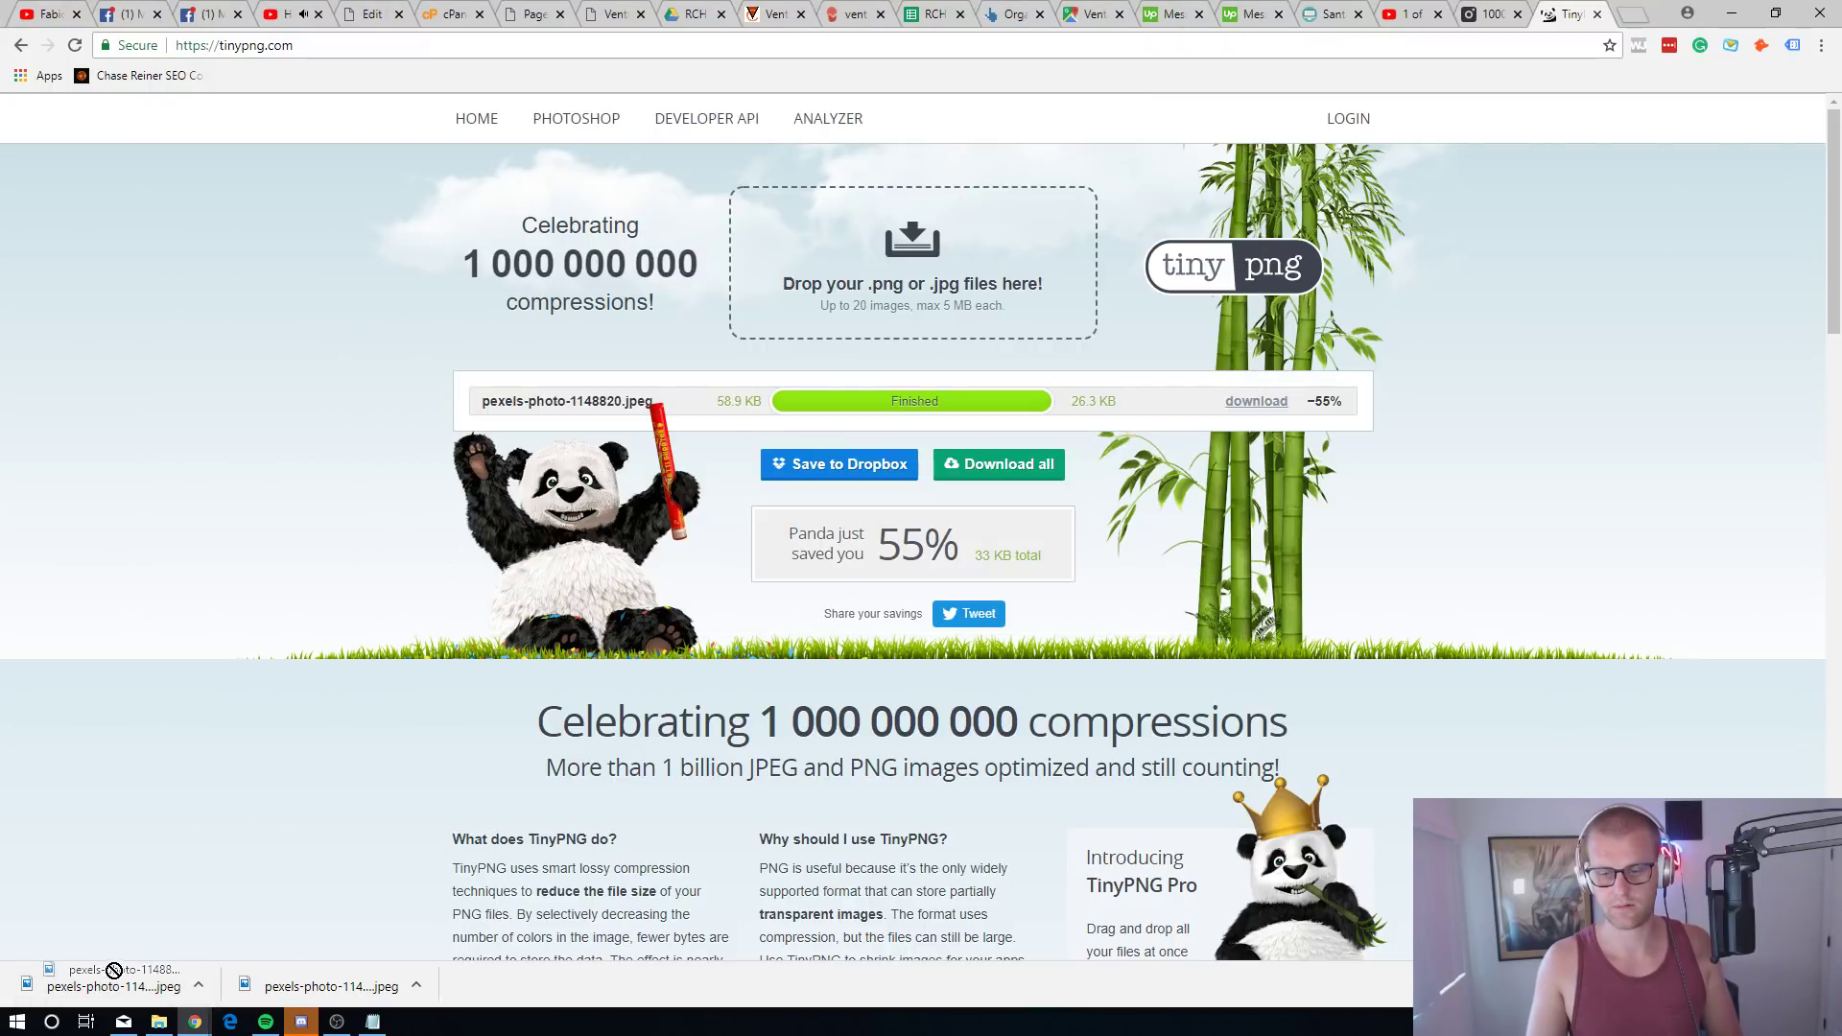
click(1259, 404)
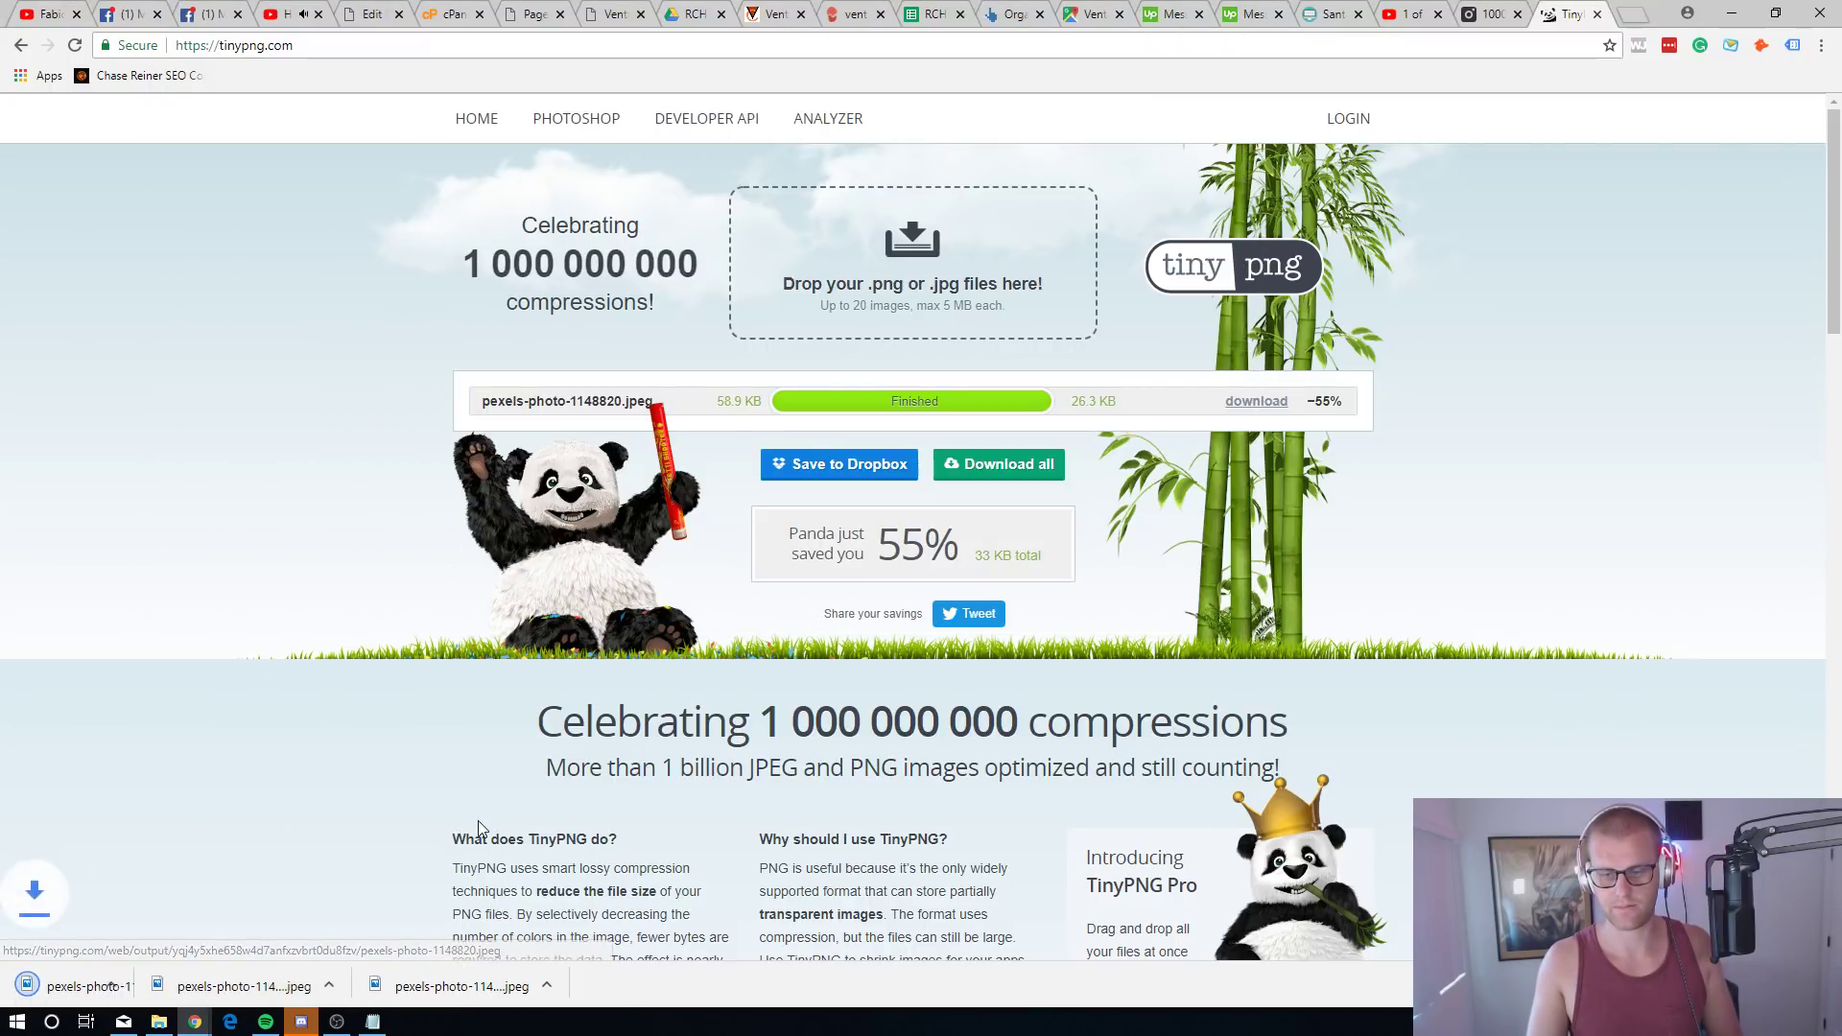
key(alt+Tab)
drag(122, 1004, 451, 213)
scroll(591, 340, up, 20)
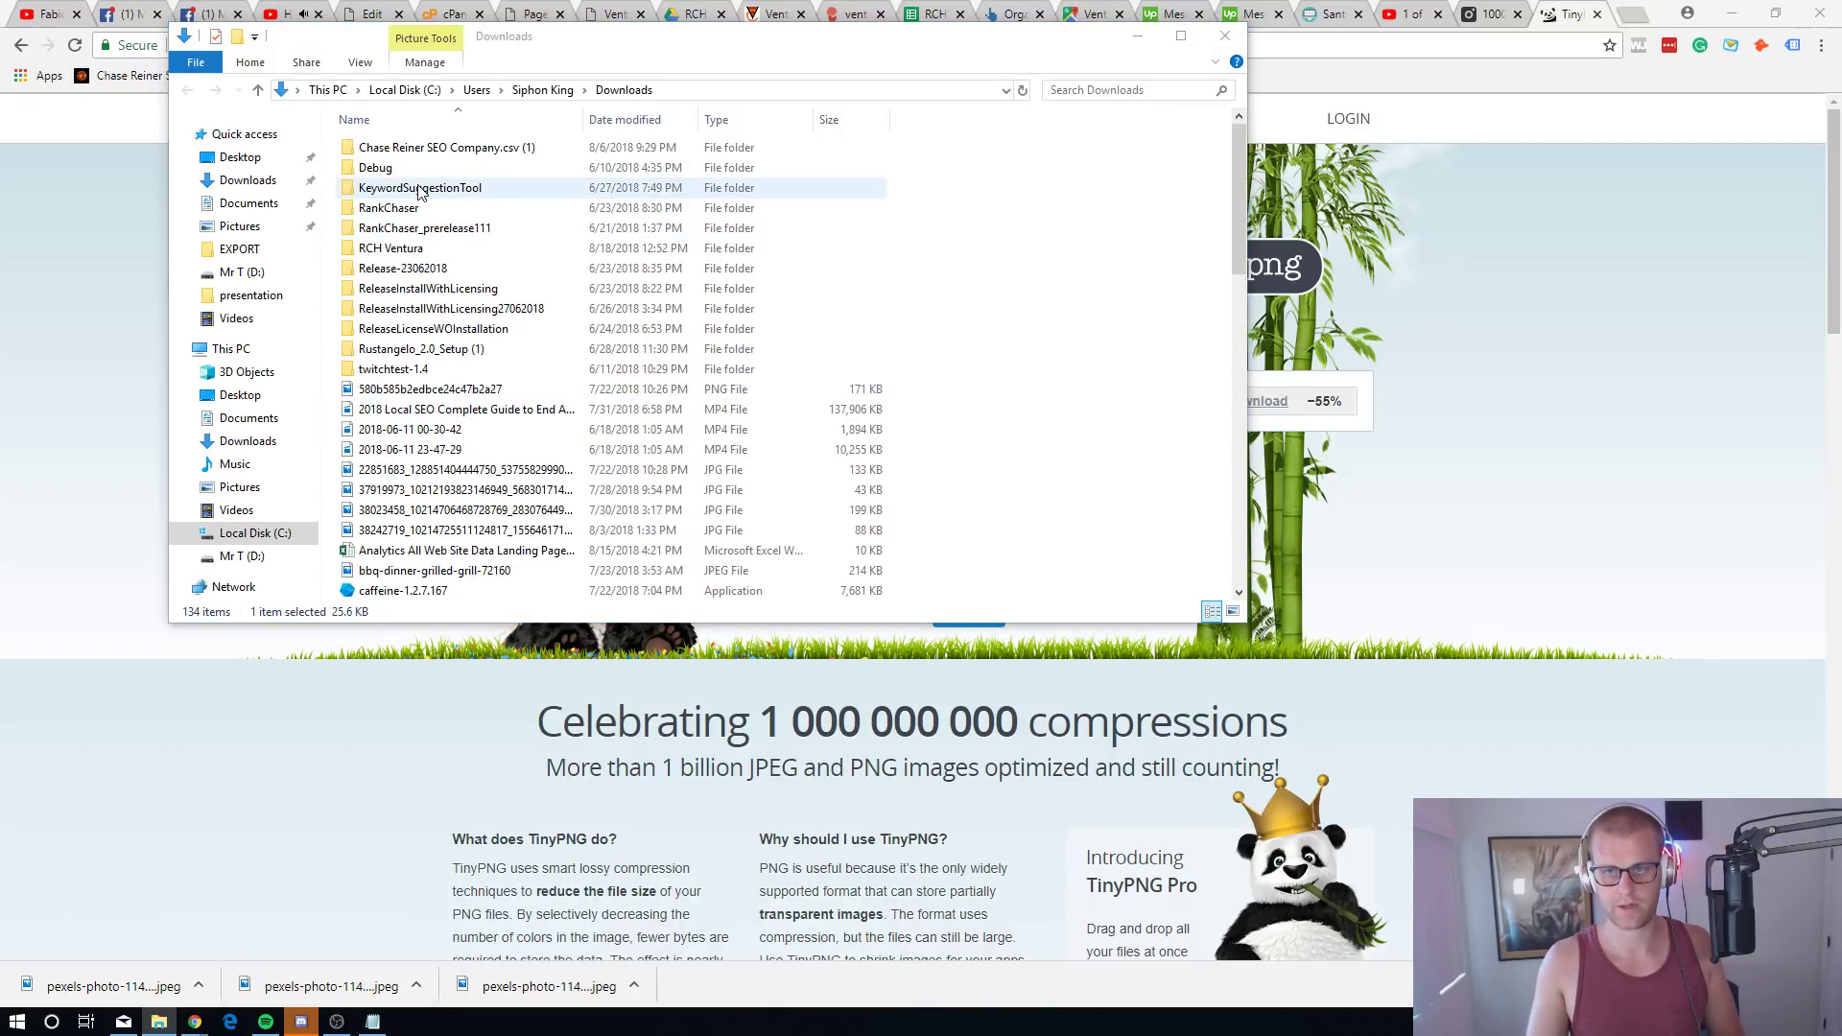
double_click(442, 245)
Rename the photo 'Reliable Computer Repair Ventura' and return to the WordPress pages list
click(405, 200)
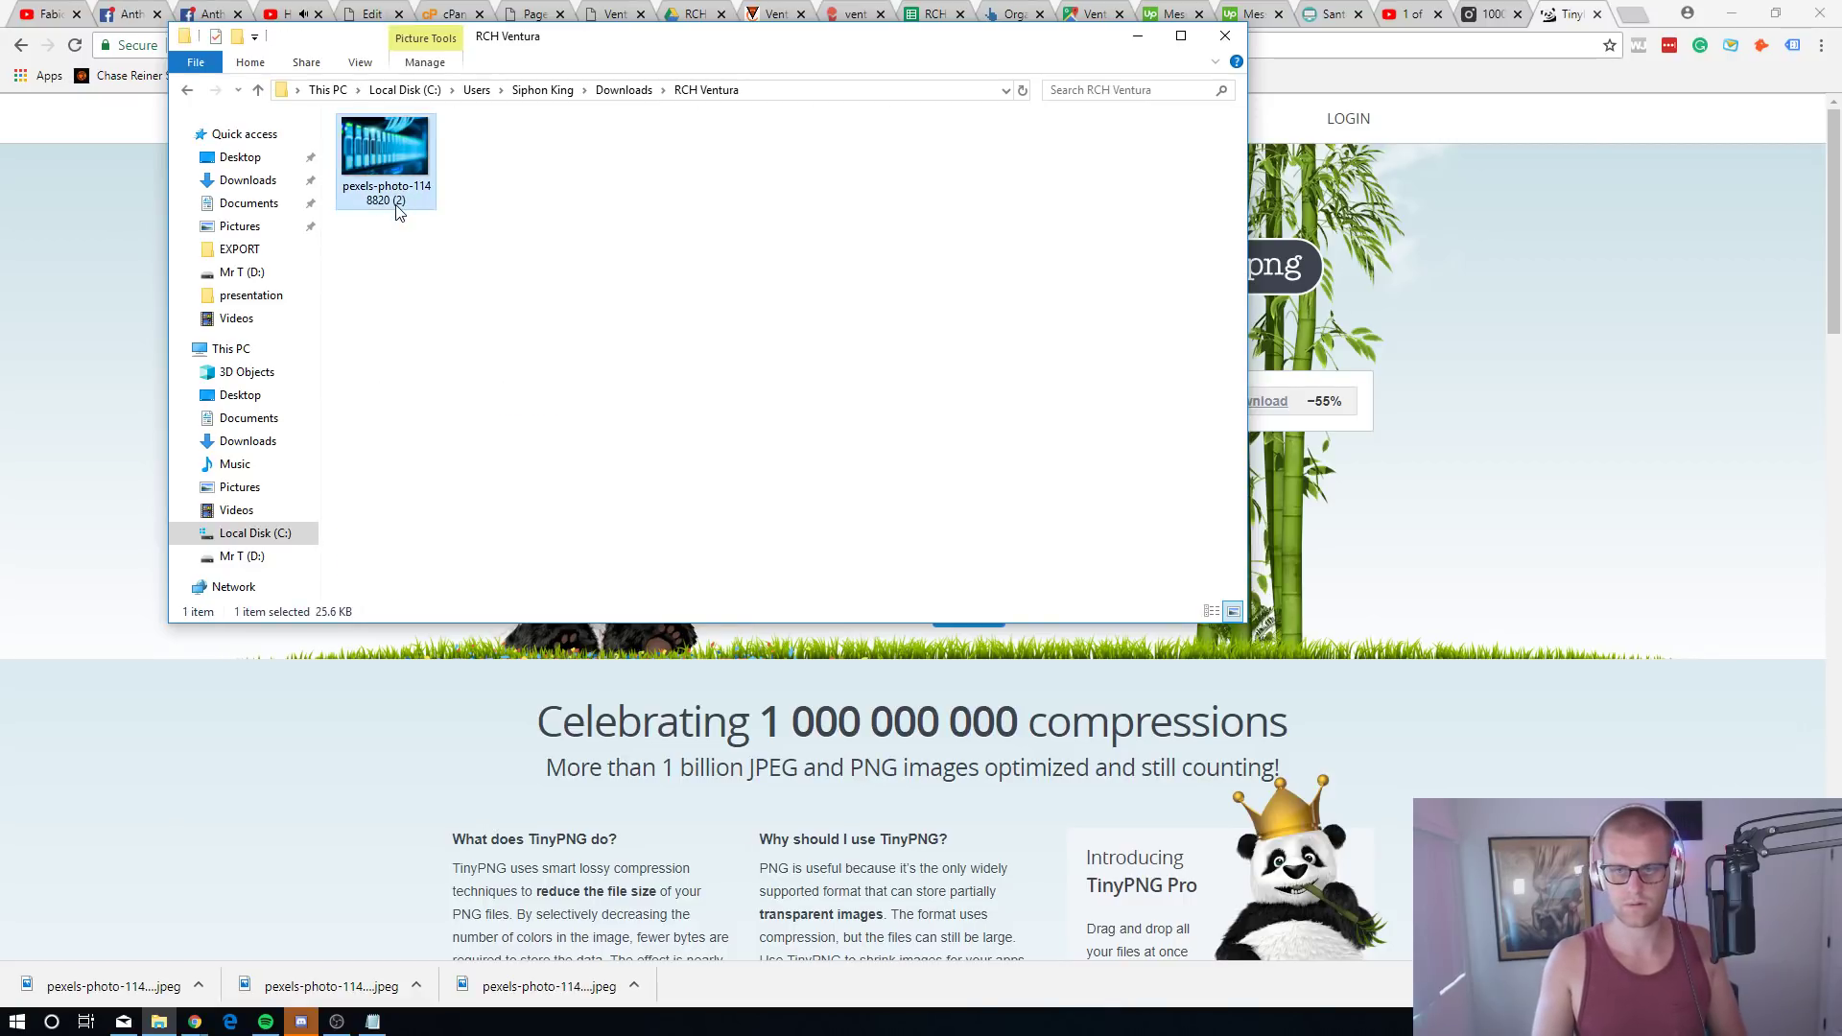
click(400, 212)
text(RCH V)
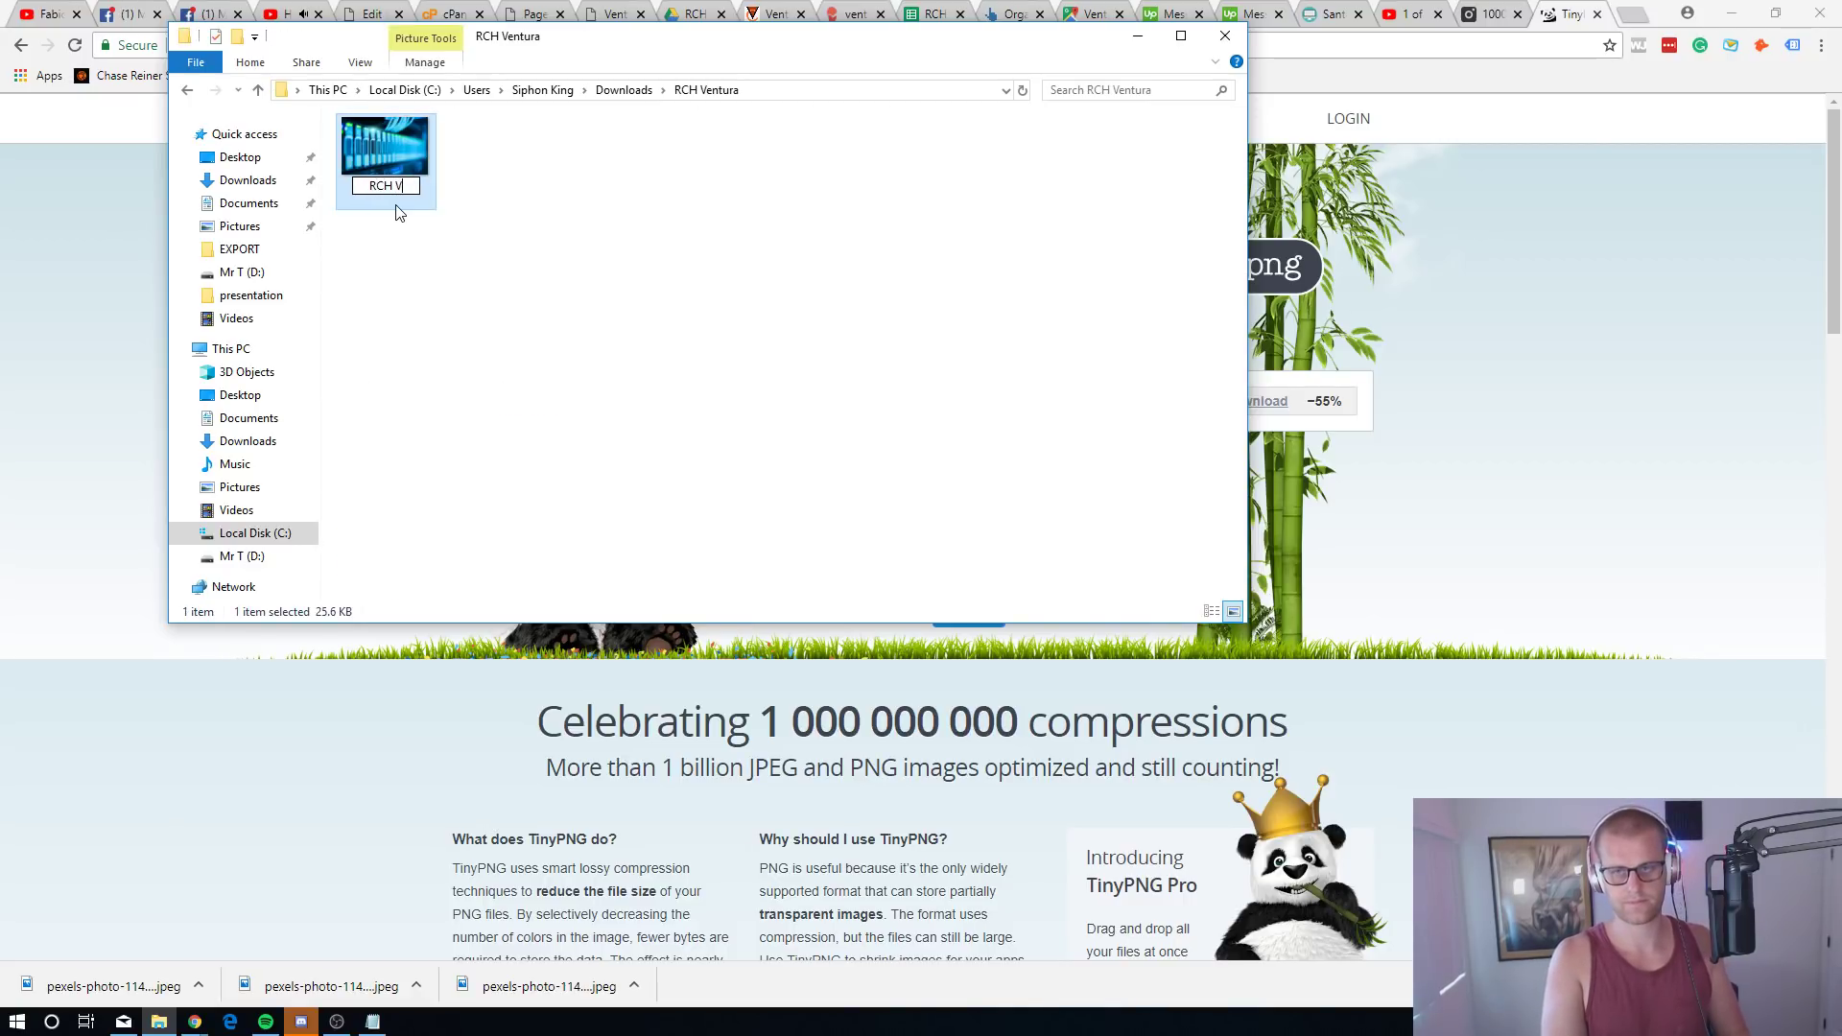
text(entura)
key(Return)
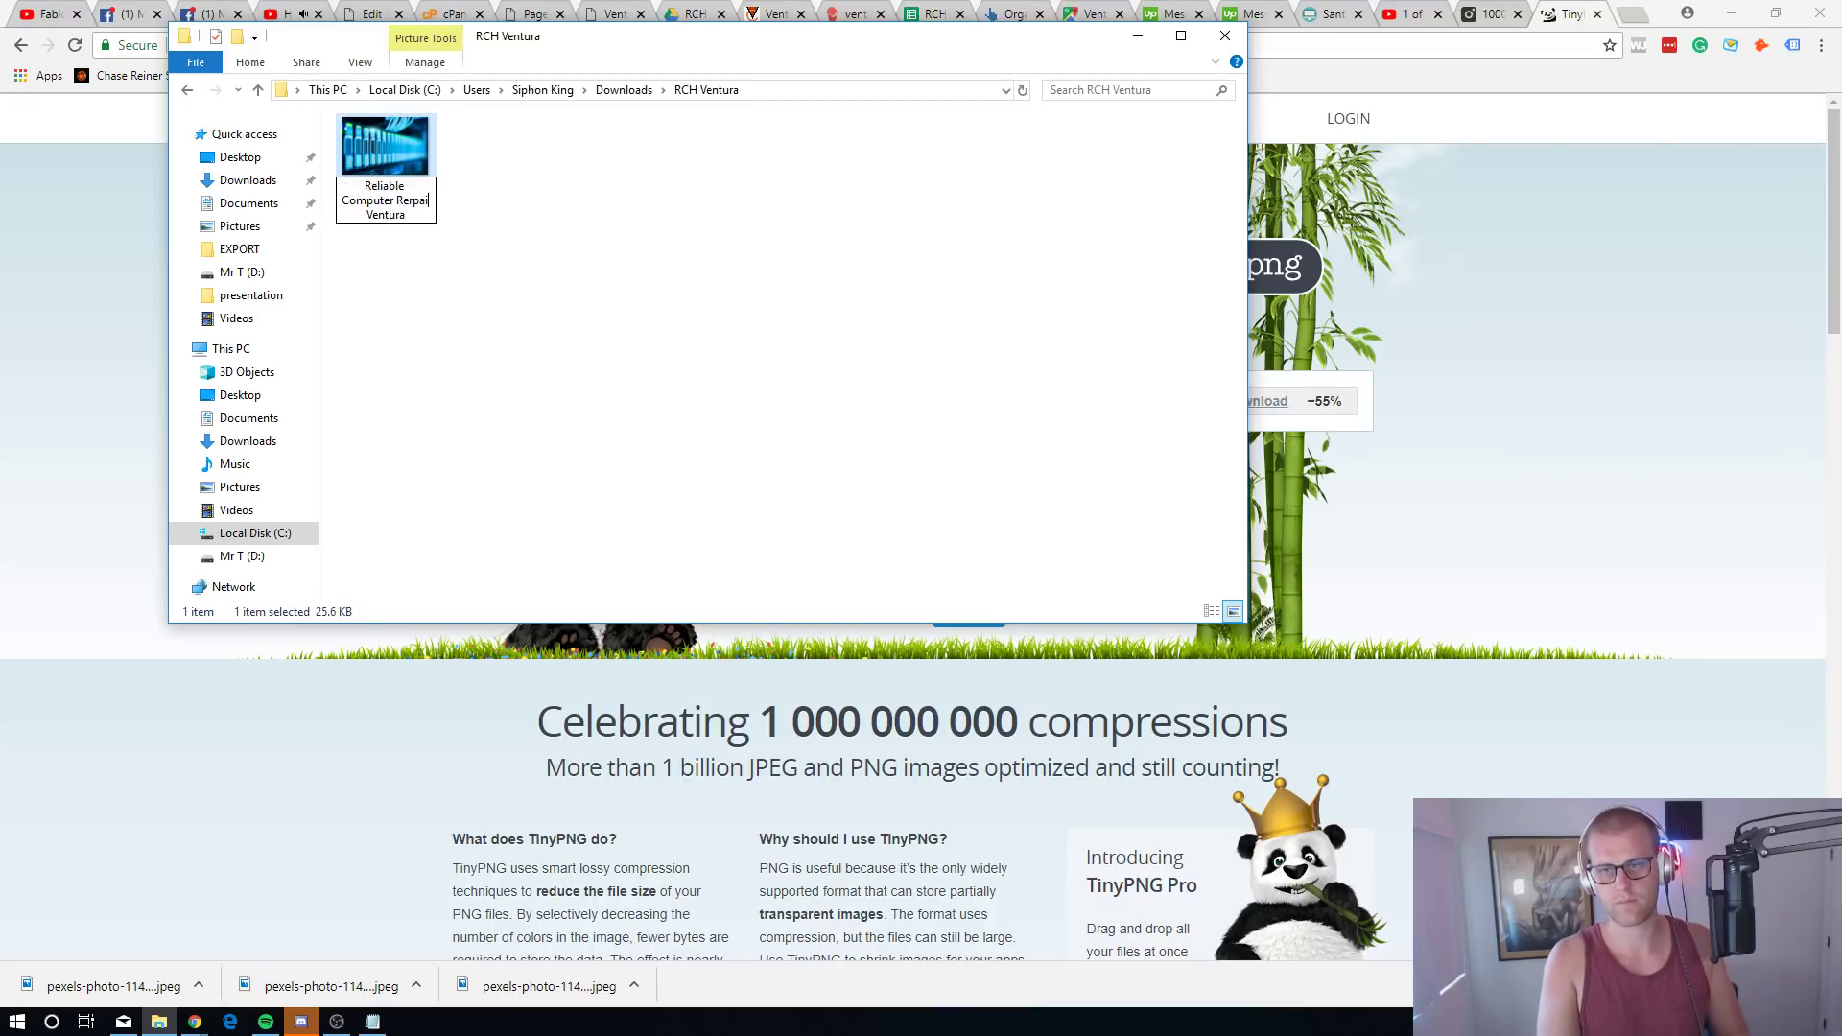
text(air)
key(Return)
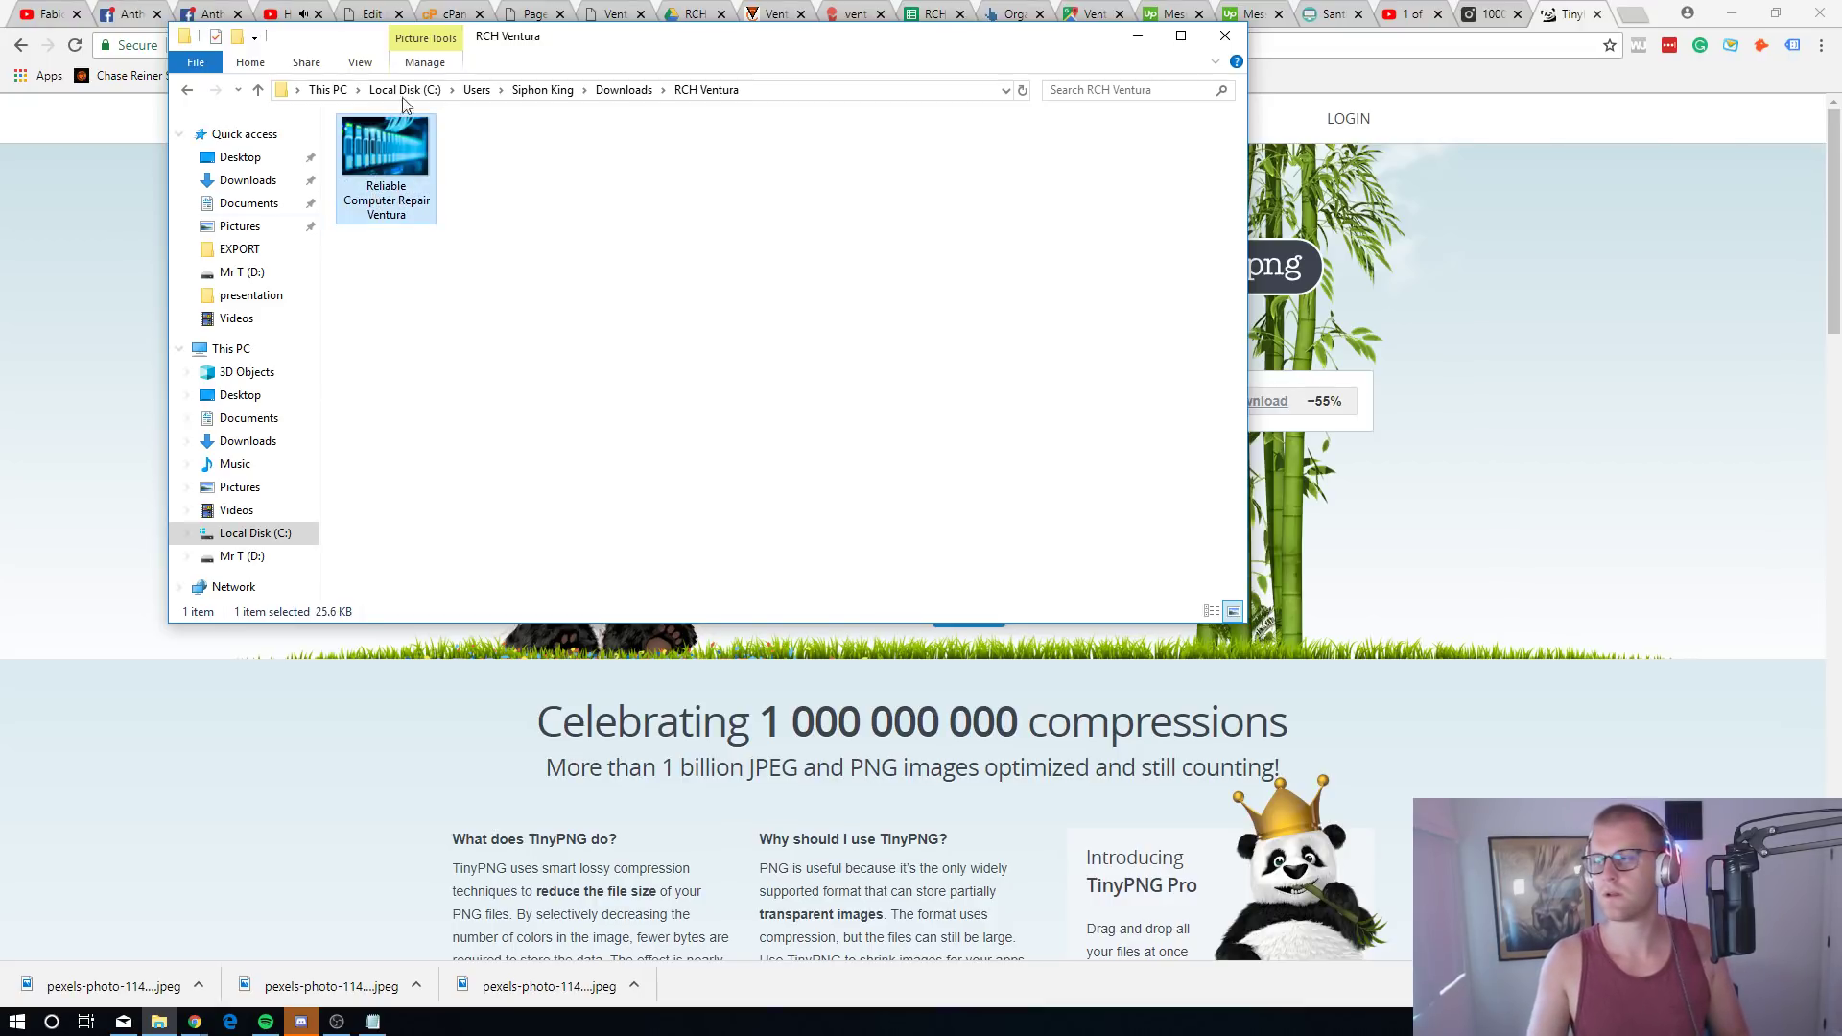
click(906, 7)
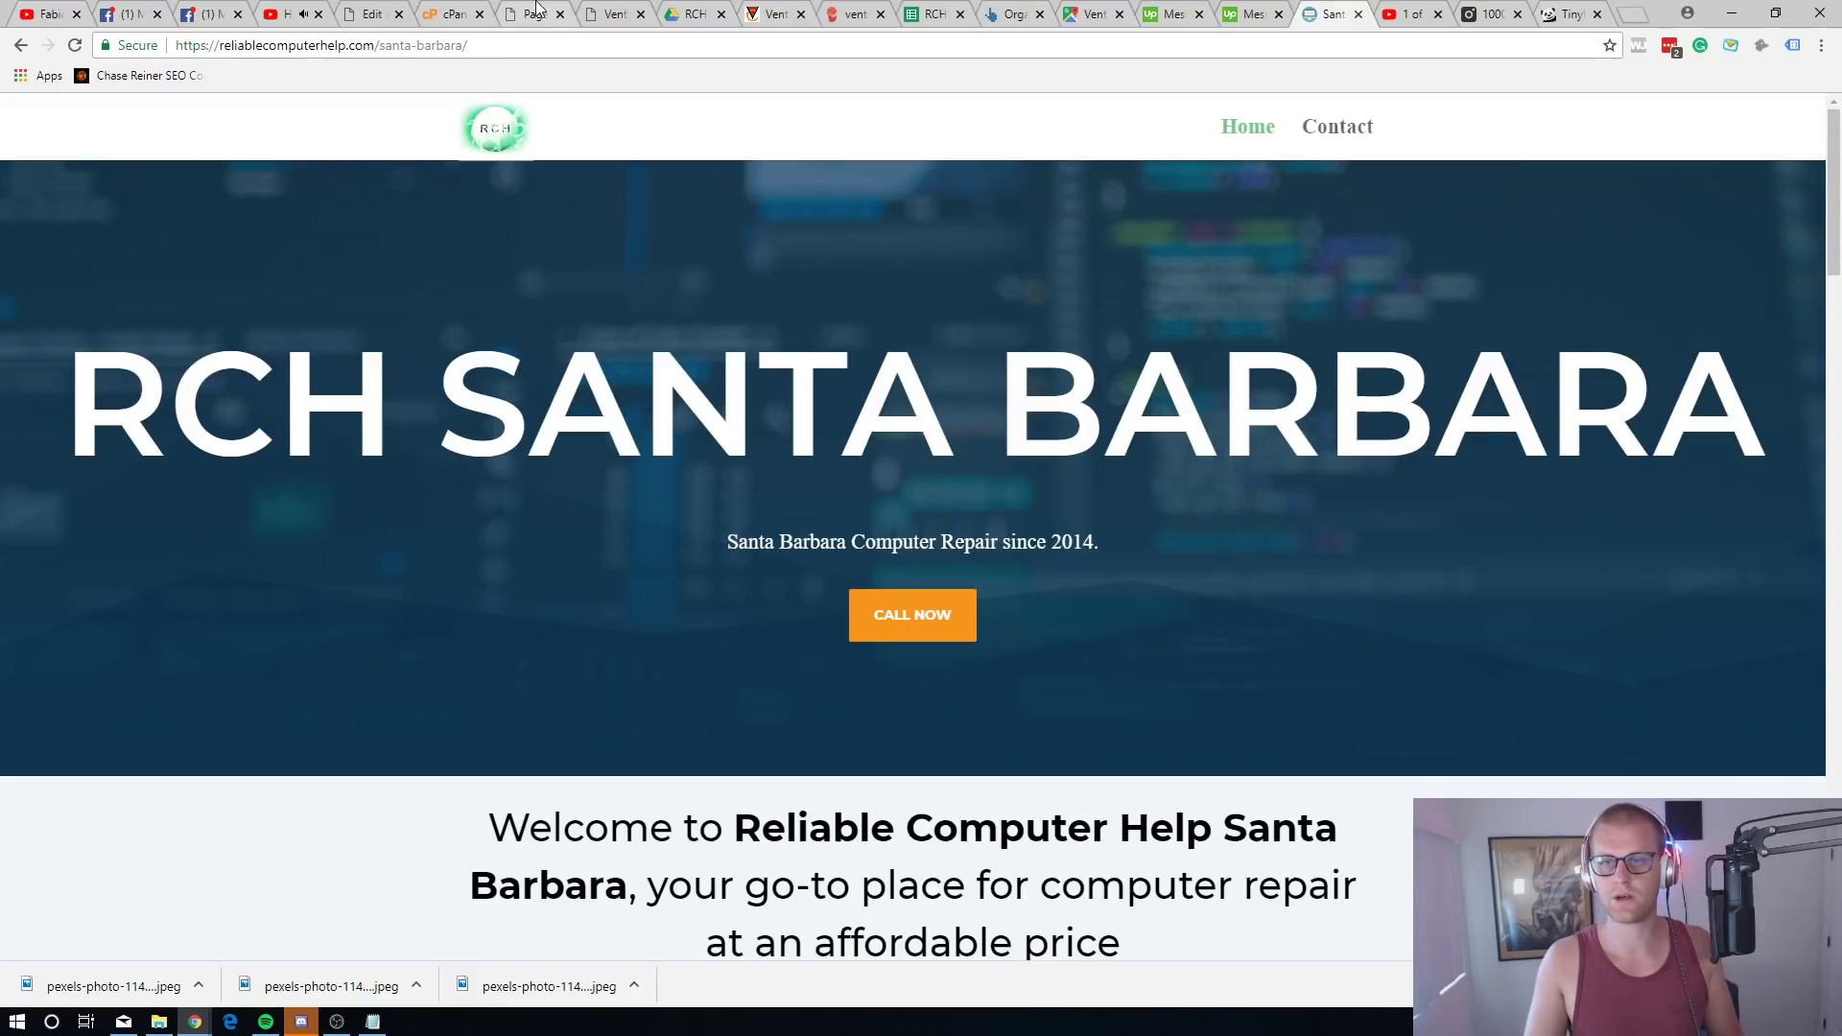
click(536, 14)
Check the live Ventura homepage and the WordPress pages, then return to the Post Title settings
click(589, 11)
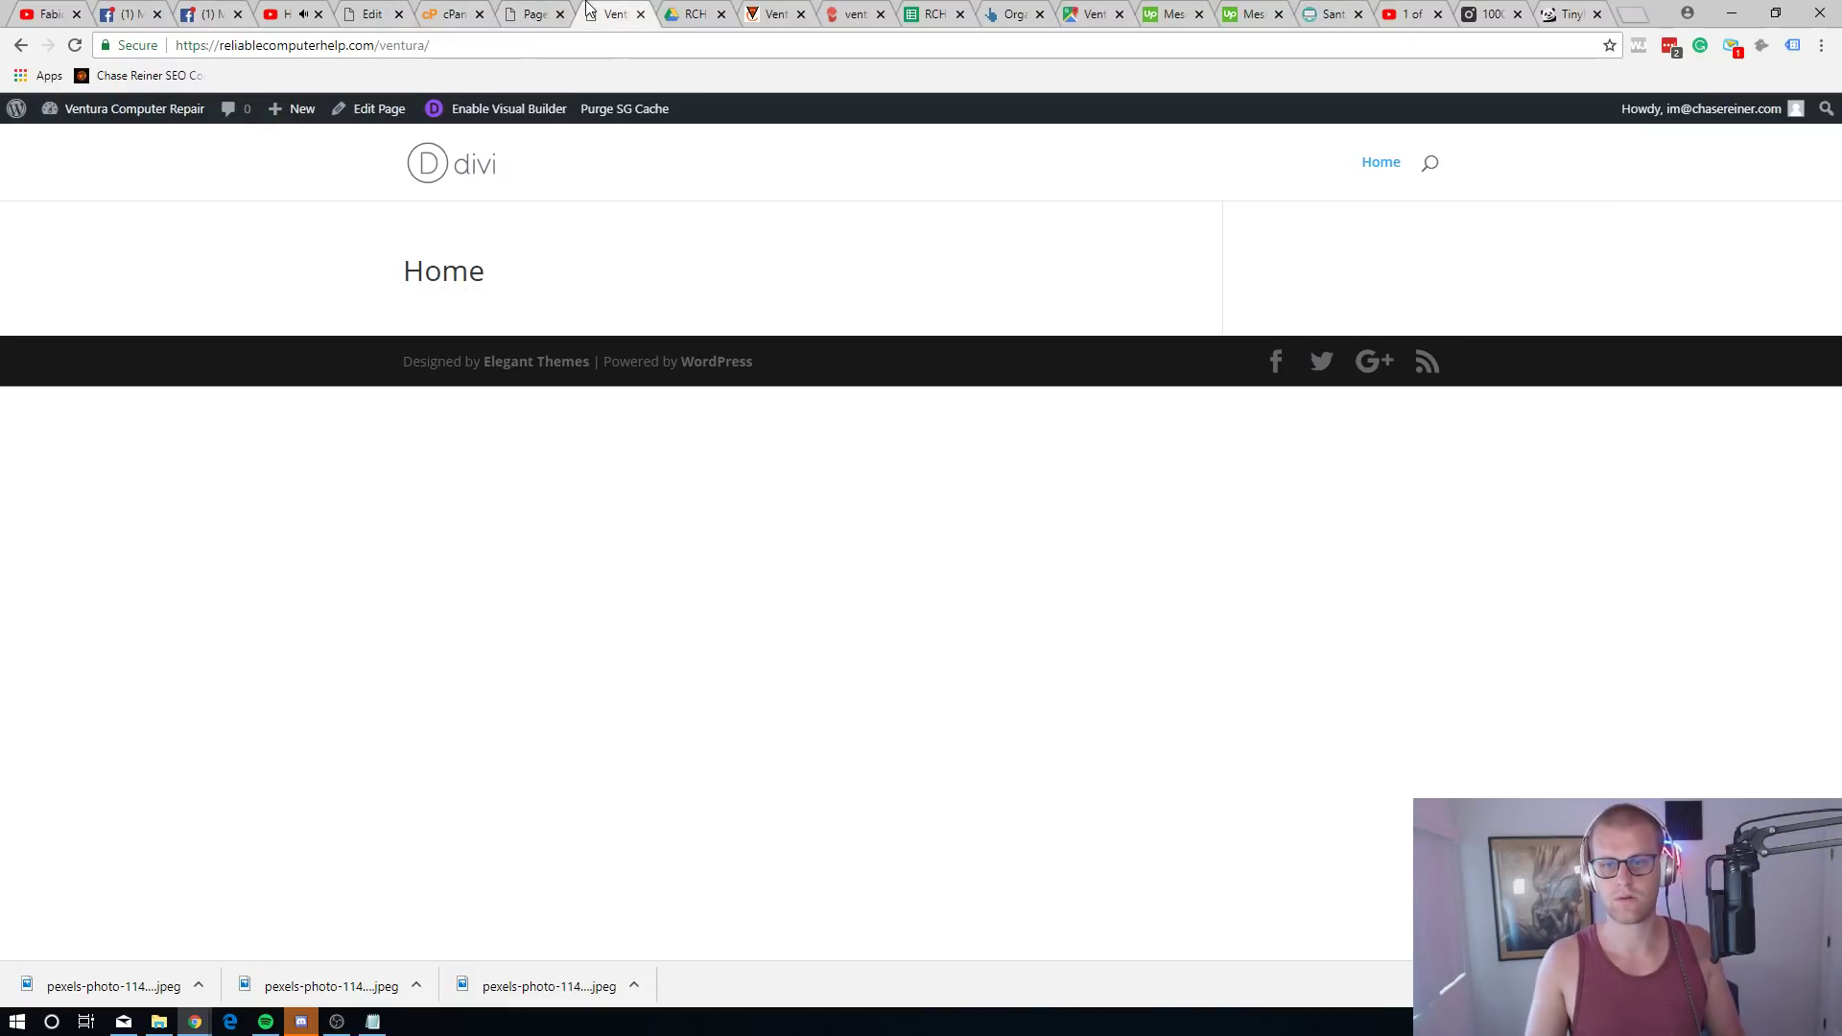
click(491, 9)
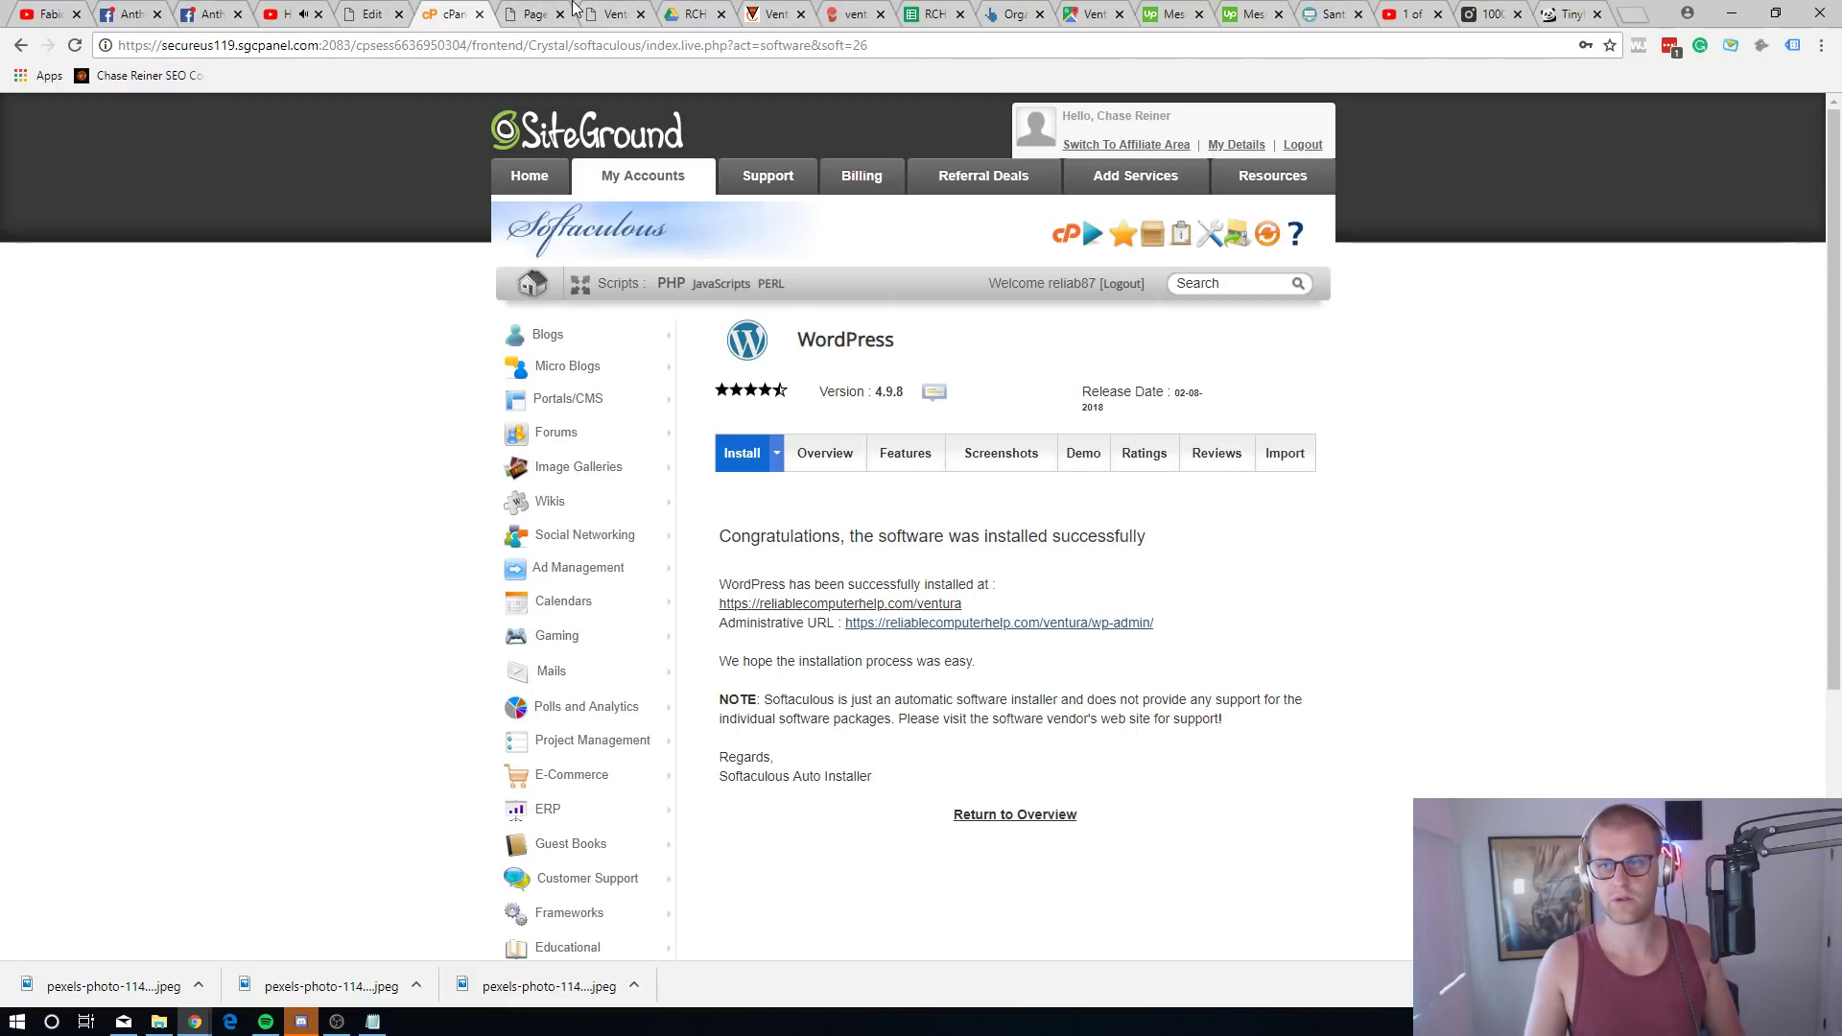
click(578, 9)
click(526, 9)
click(410, 12)
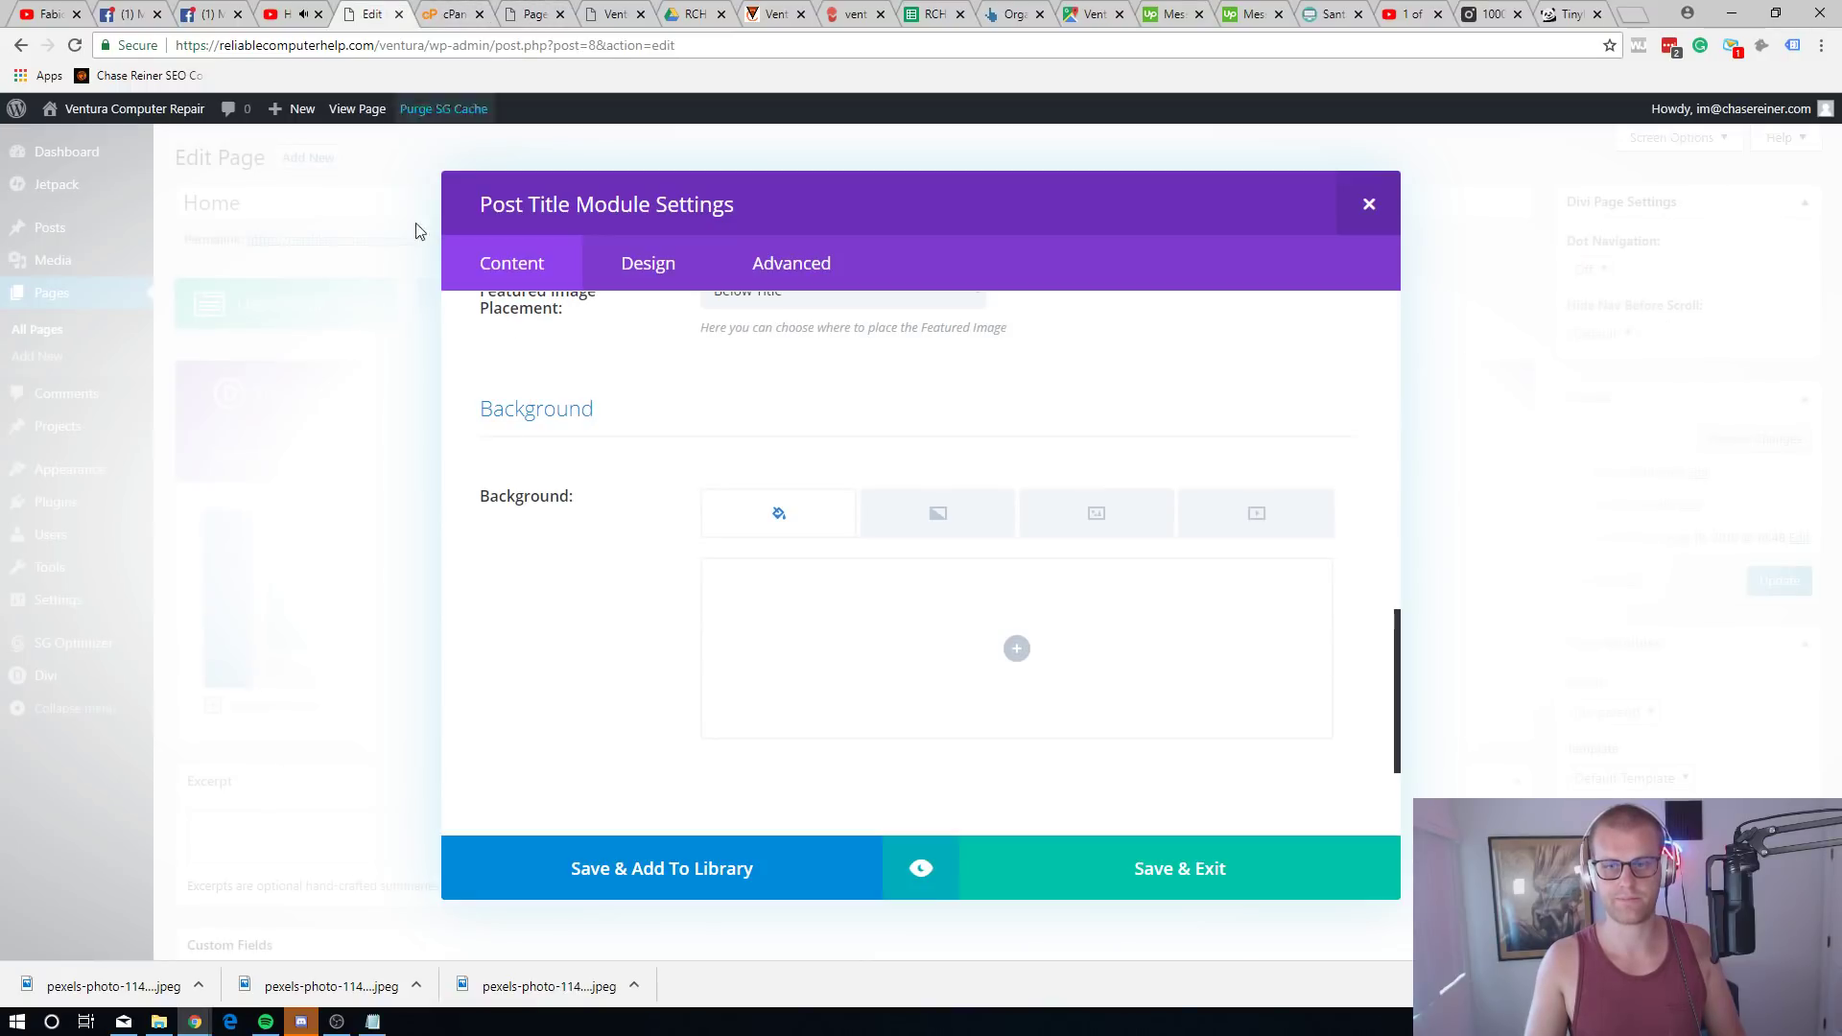
Try the background colour picker and preview a gradient background on the Post Title module
click(1051, 684)
click(445, 609)
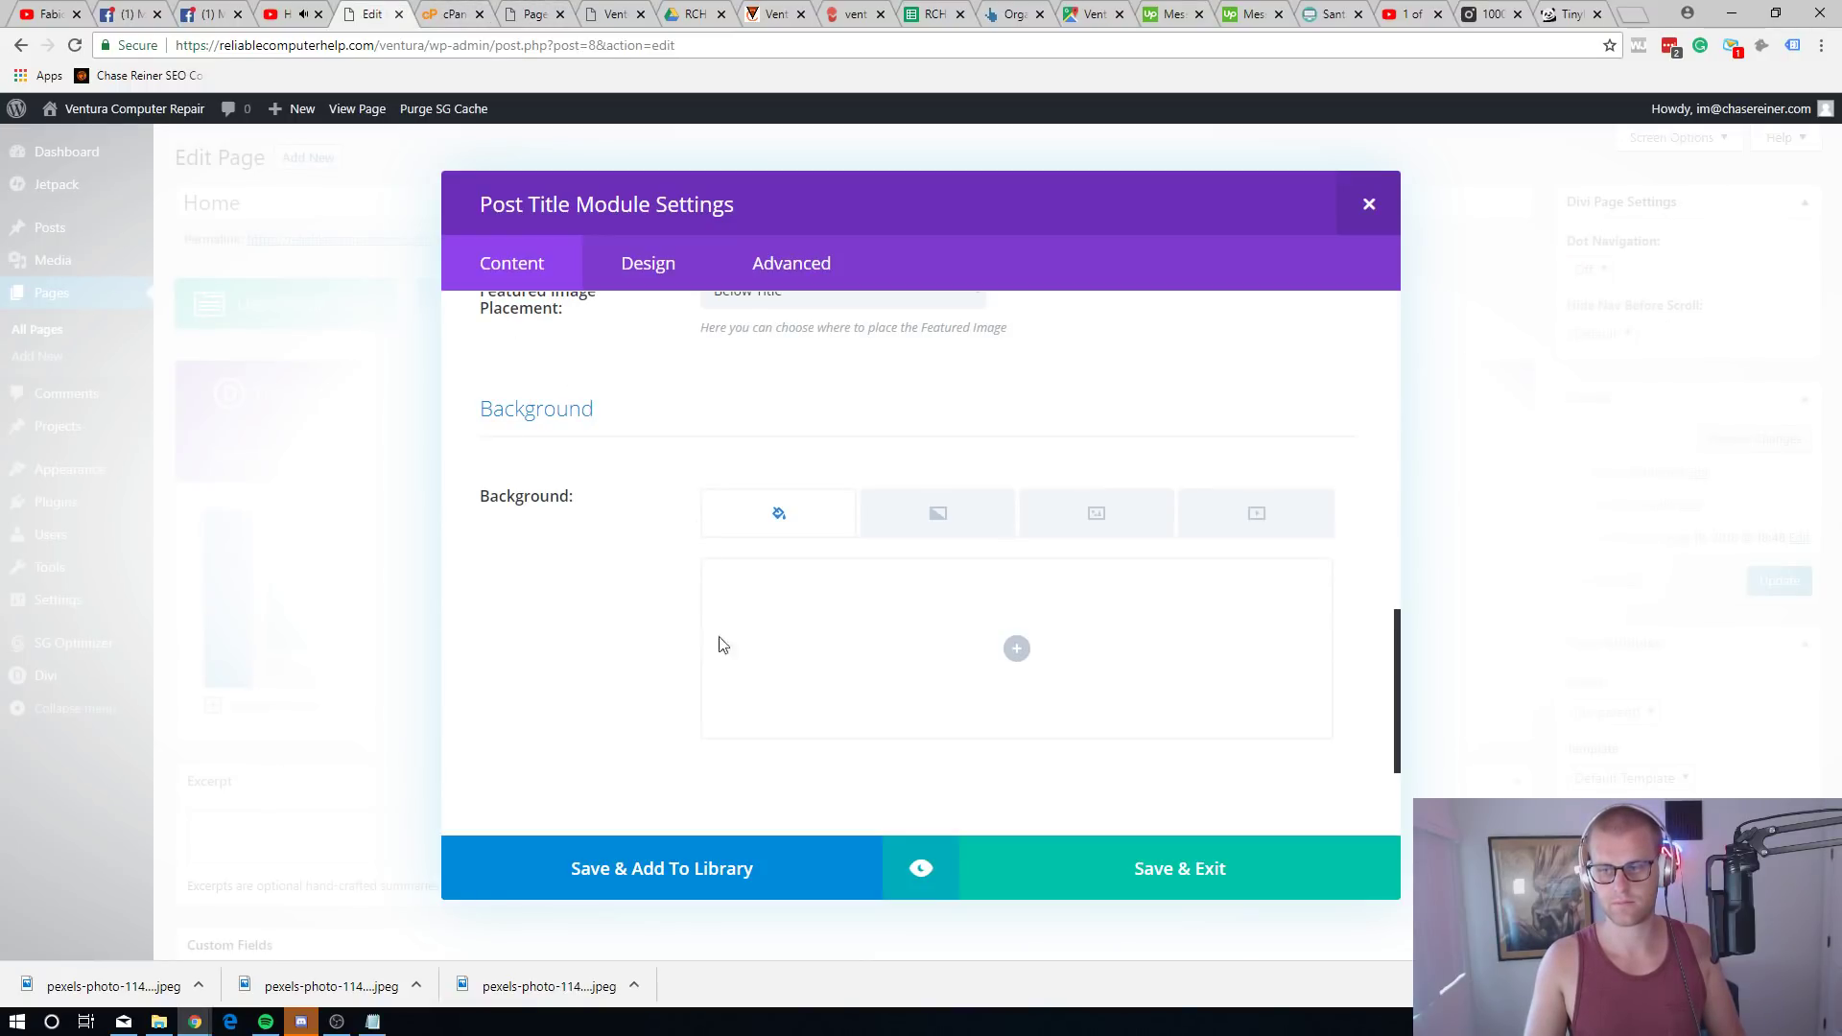
click(1047, 662)
click(436, 603)
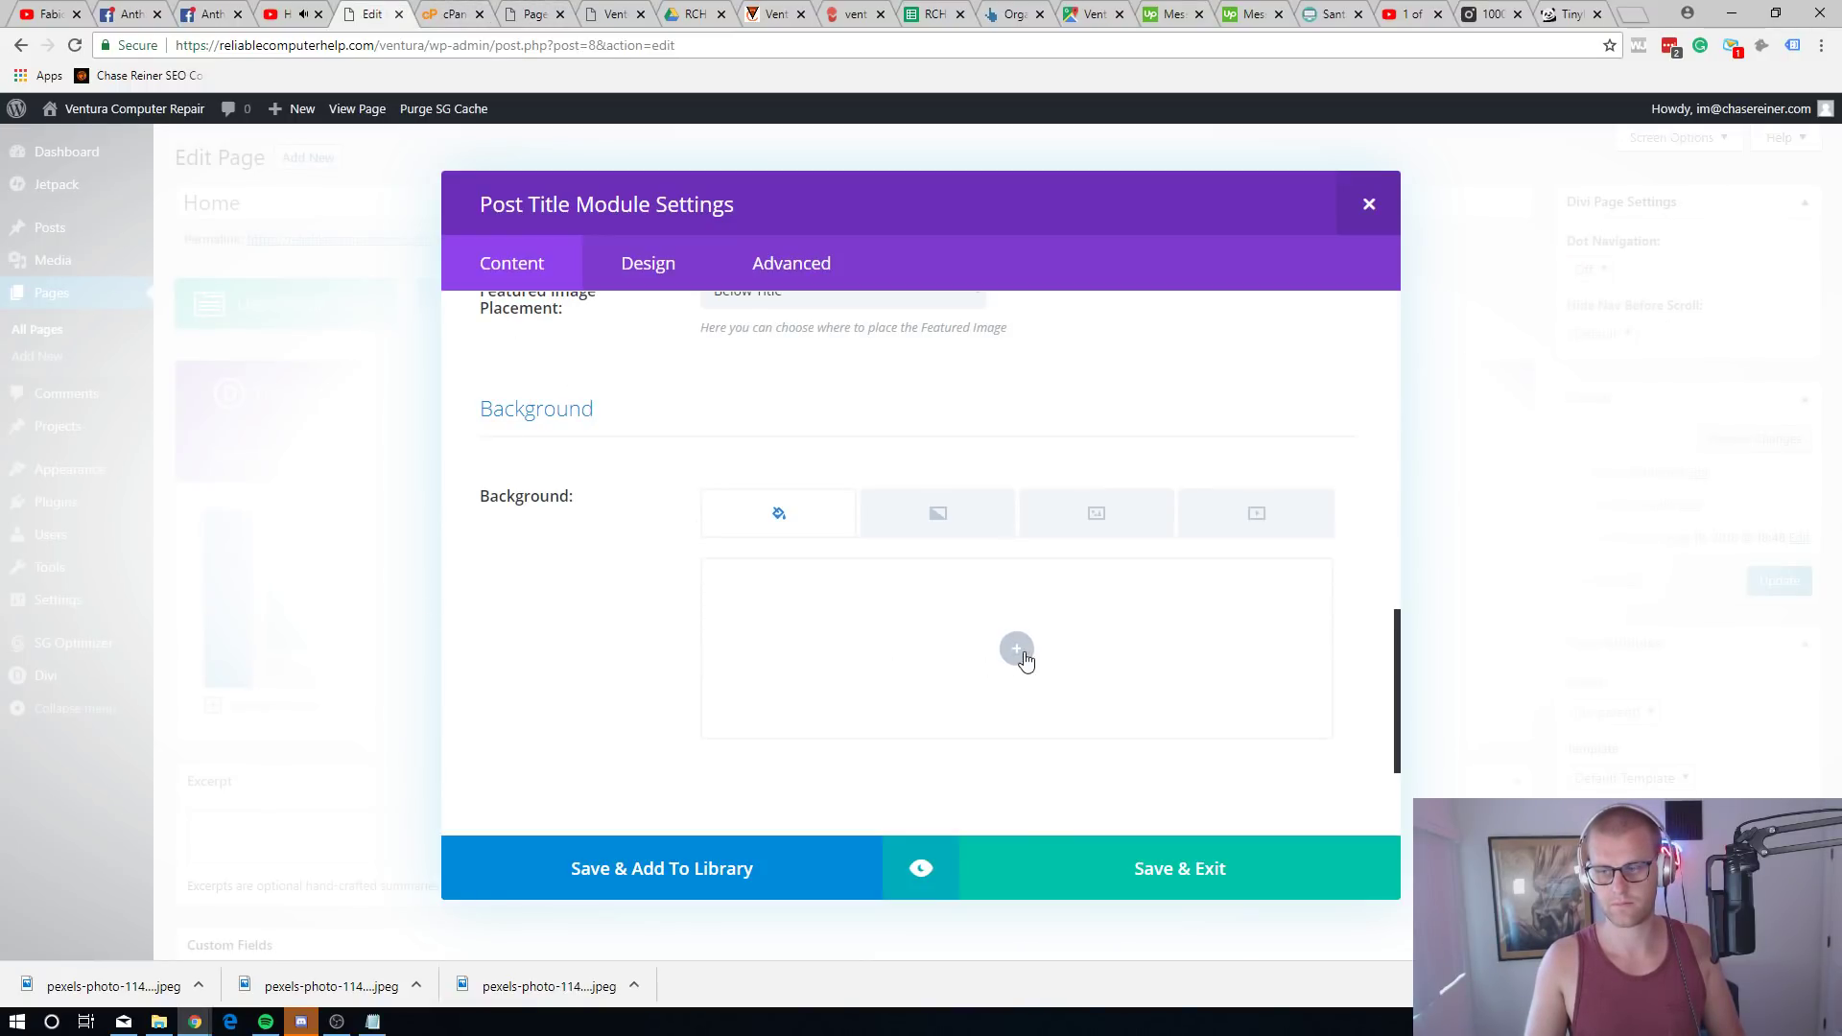
click(1021, 654)
scroll(720, 658, down, 2)
scroll(753, 650, up, 3)
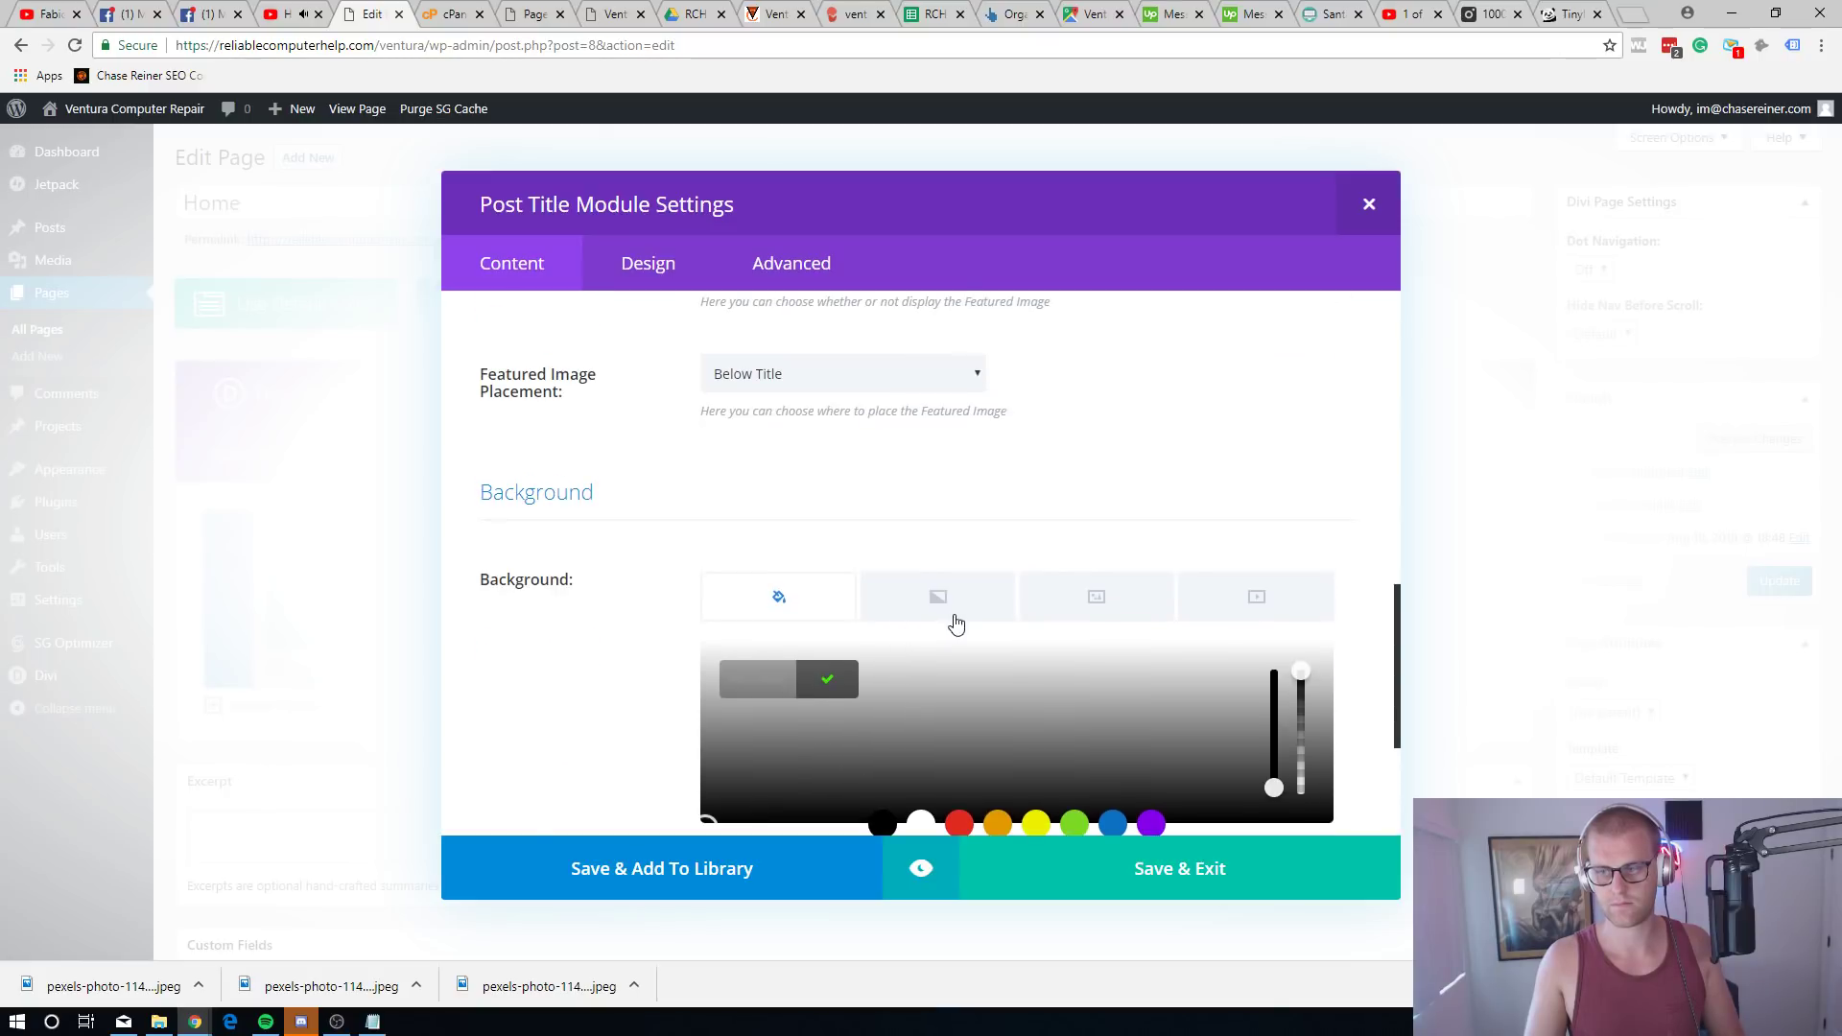
click(954, 619)
scroll(997, 605, down, 2)
click(1017, 542)
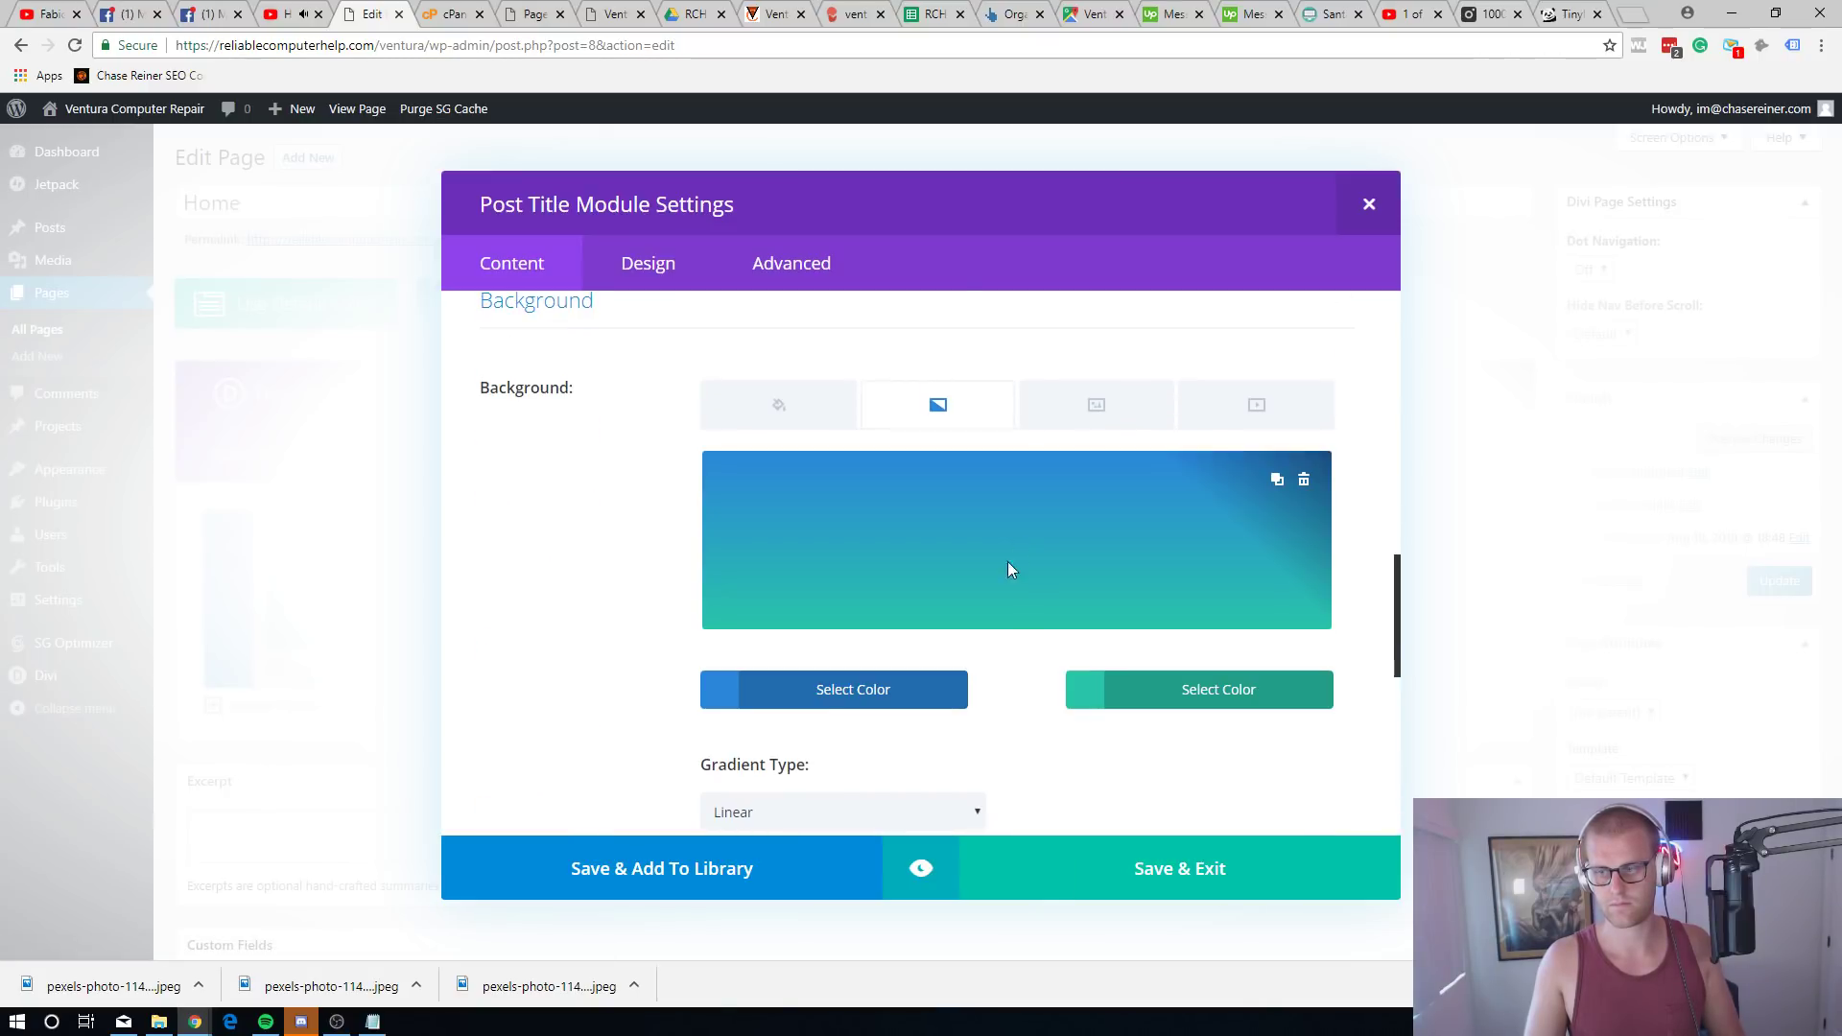
Switch the background to Image and upload the Reliable-Computer-Repair-Ventura-1.jpeg photo with pasted alt text
click(1116, 426)
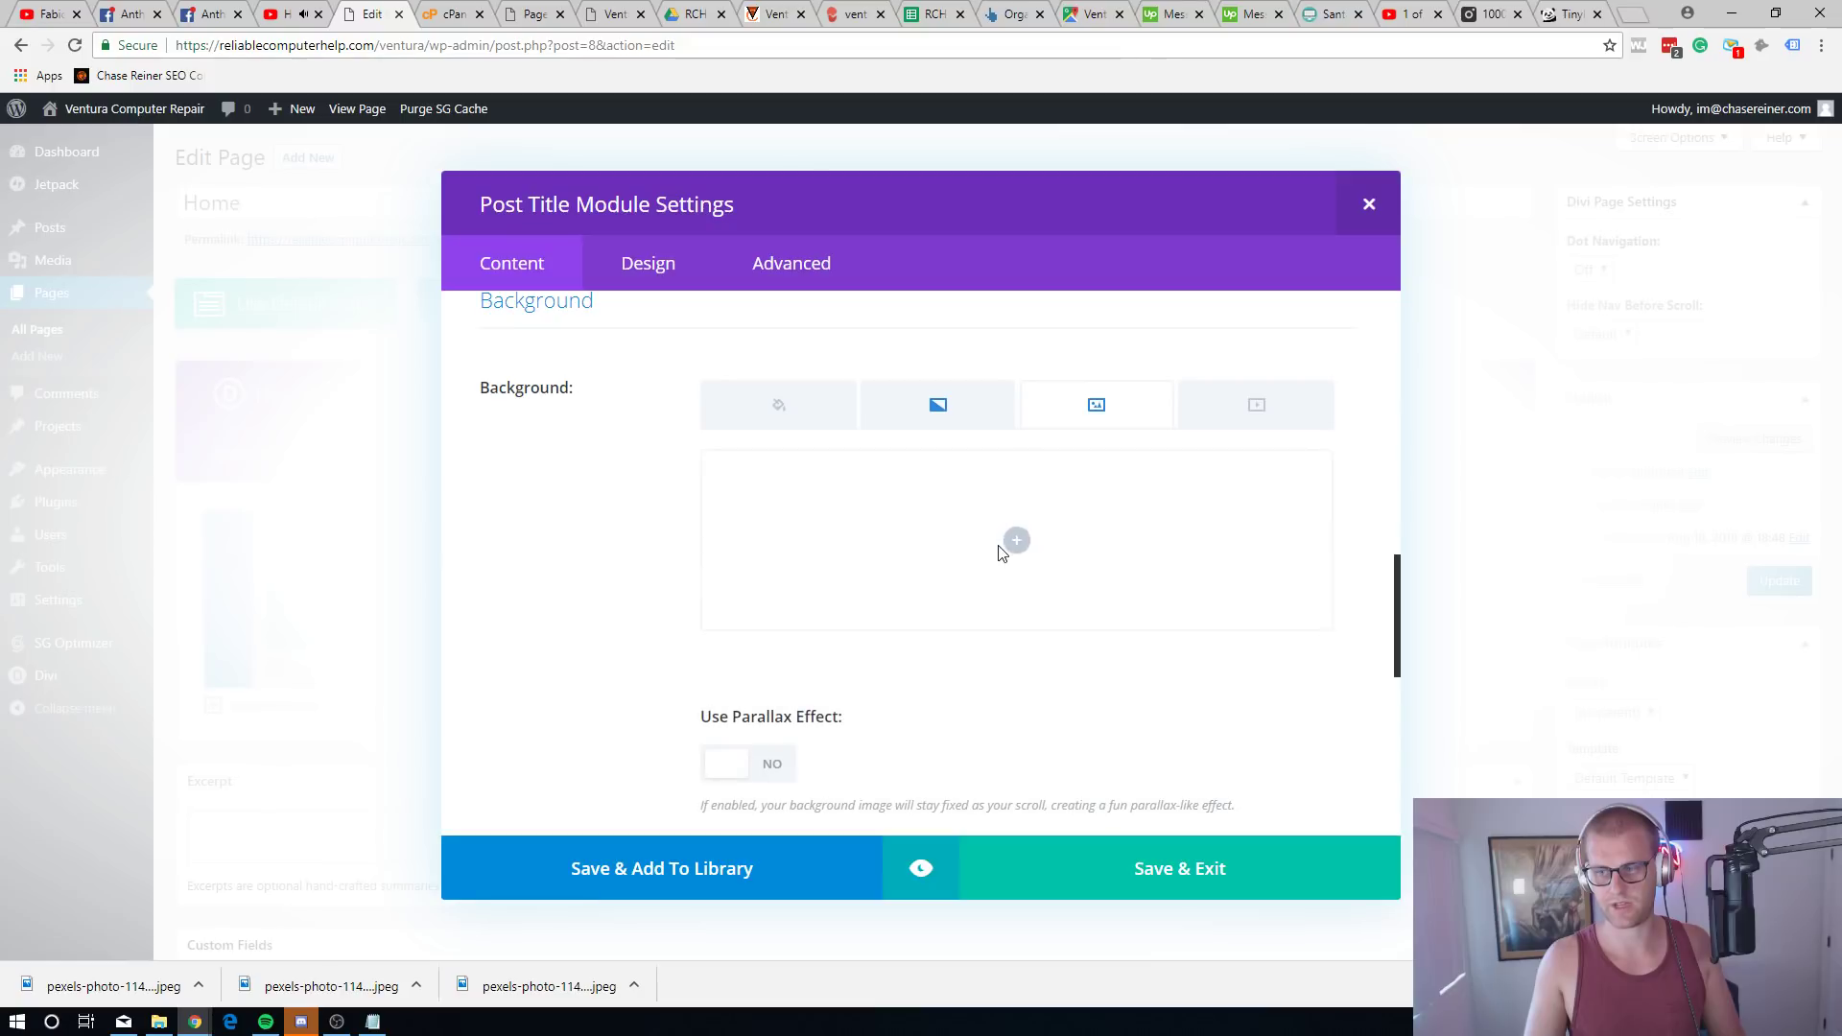
click(1007, 544)
key(alt+Tab)
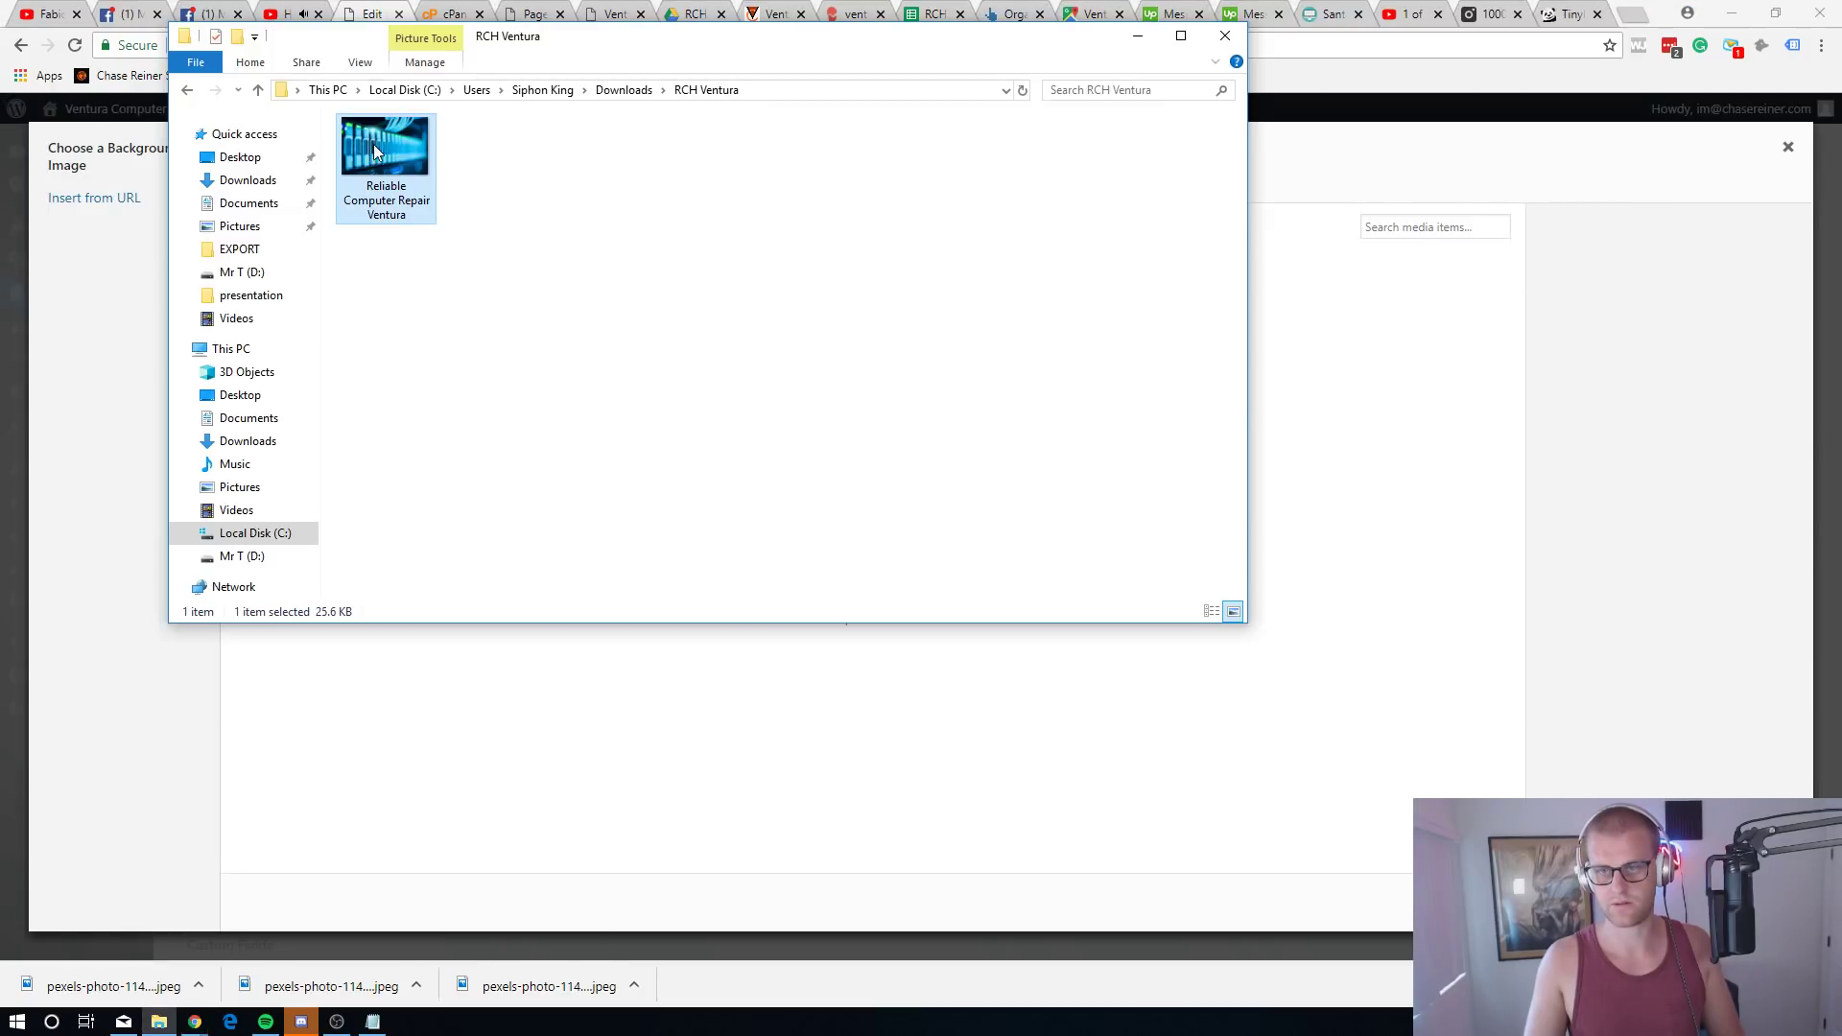
drag(373, 151, 1370, 785)
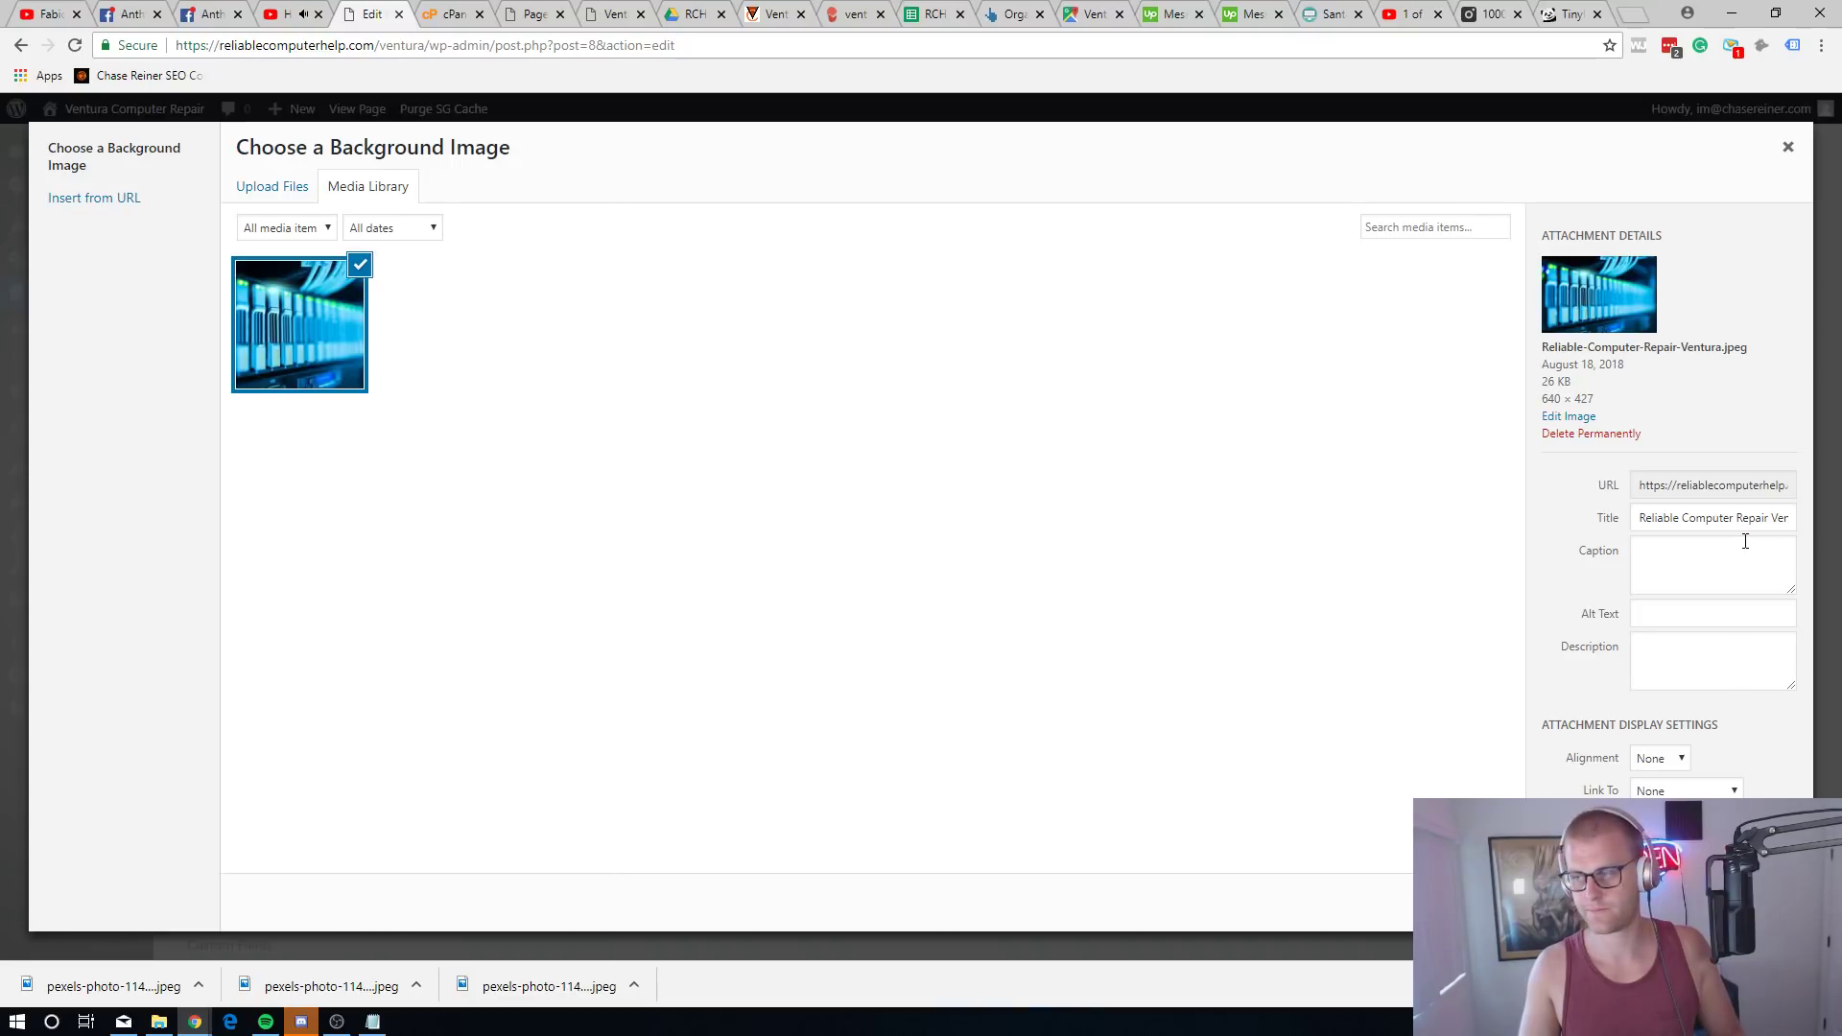
click(1726, 624)
text(Reliable Computer Repair Ventura)
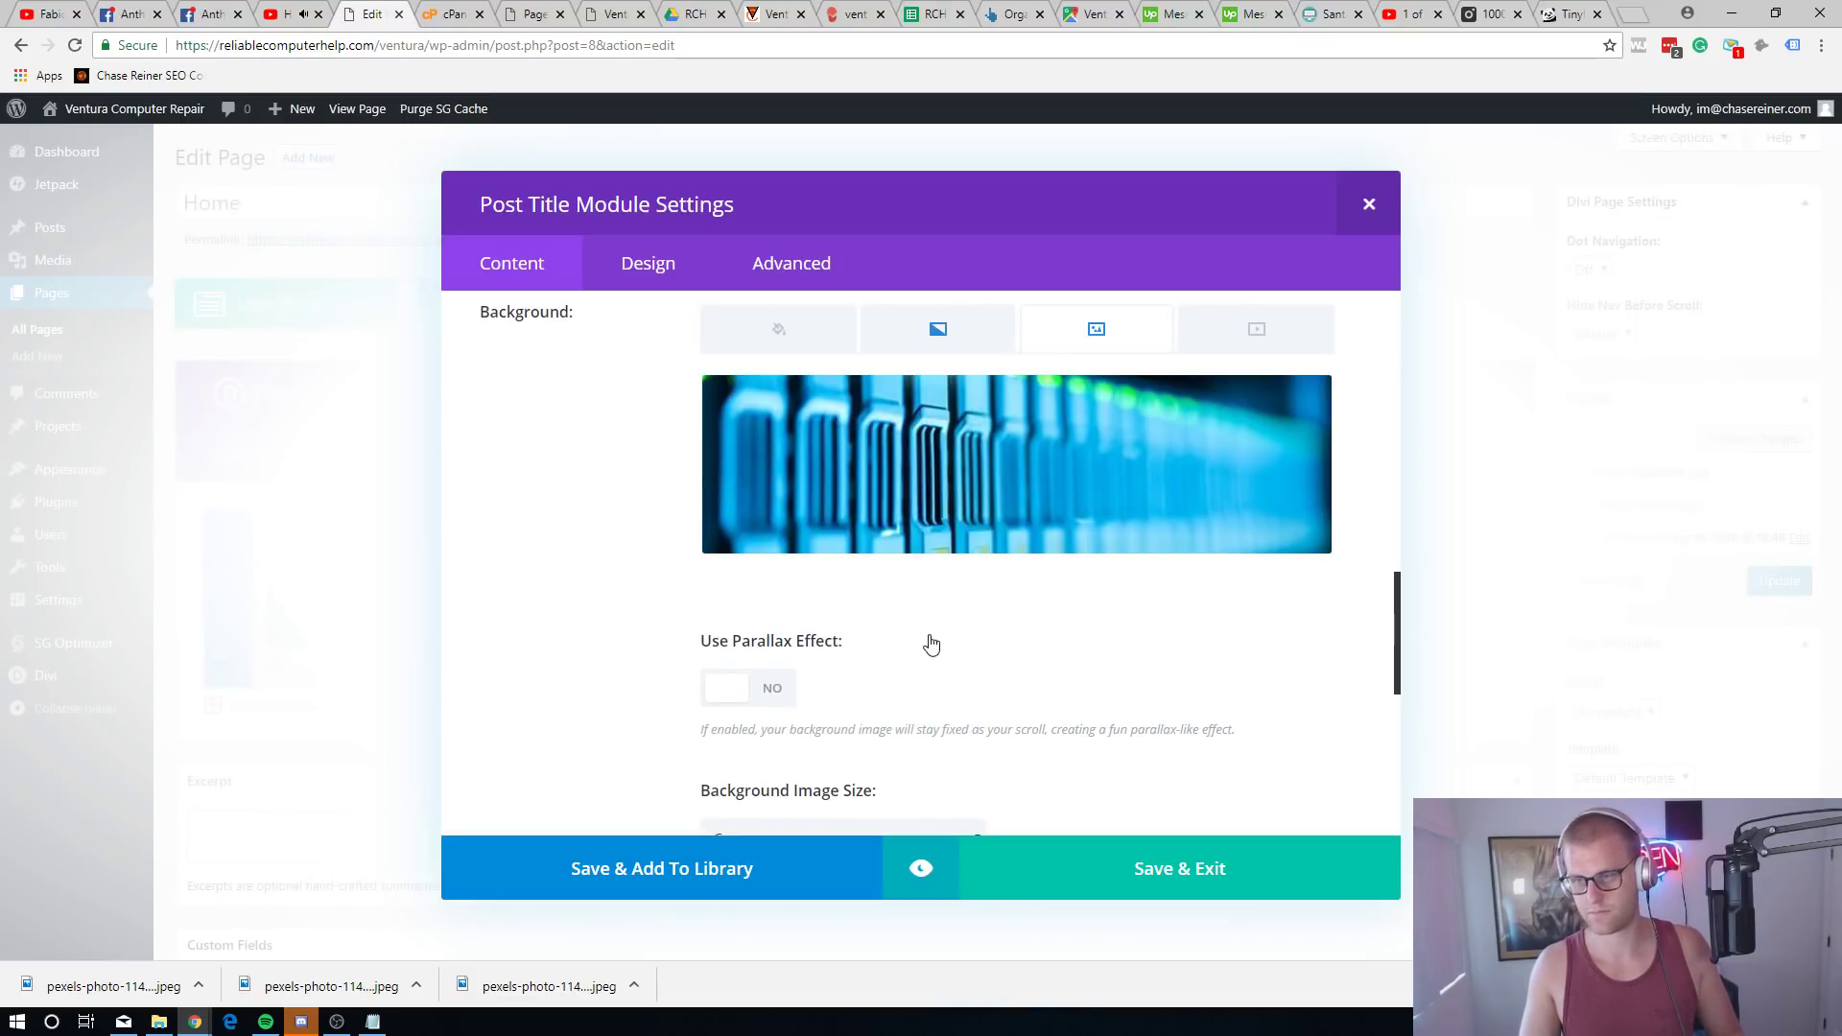
click(945, 539)
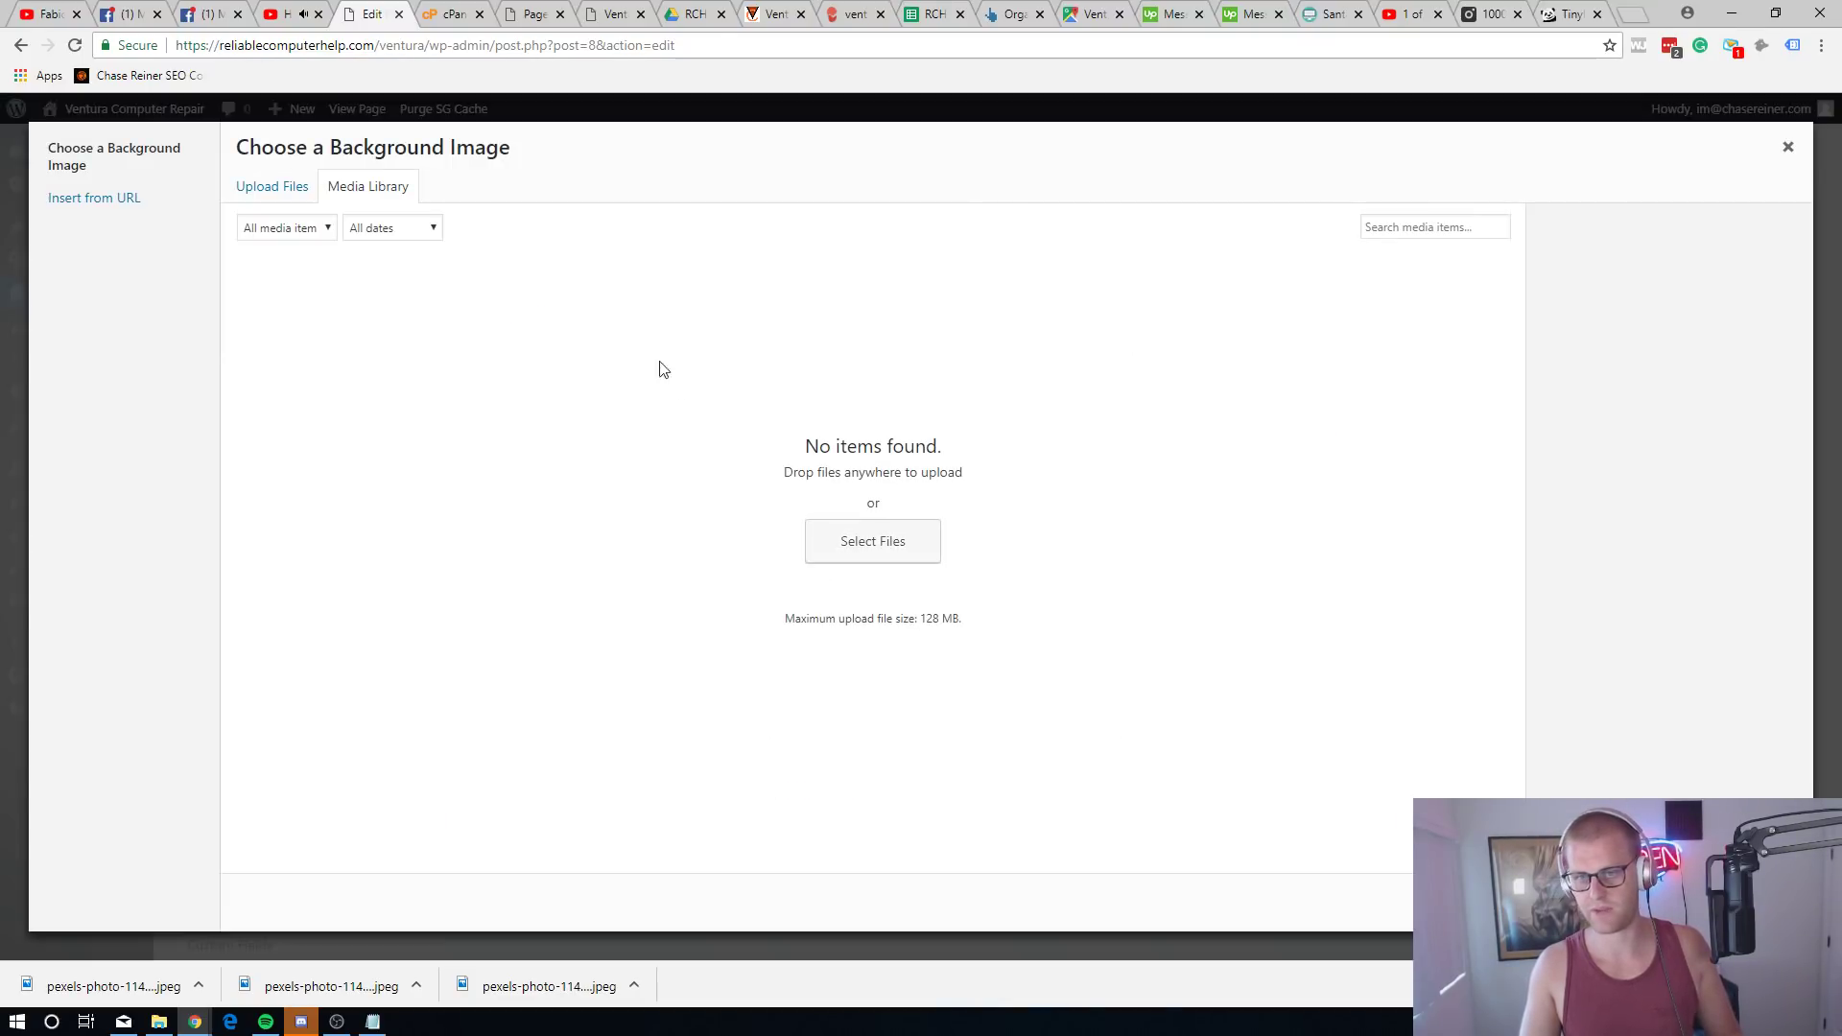
click(260, 188)
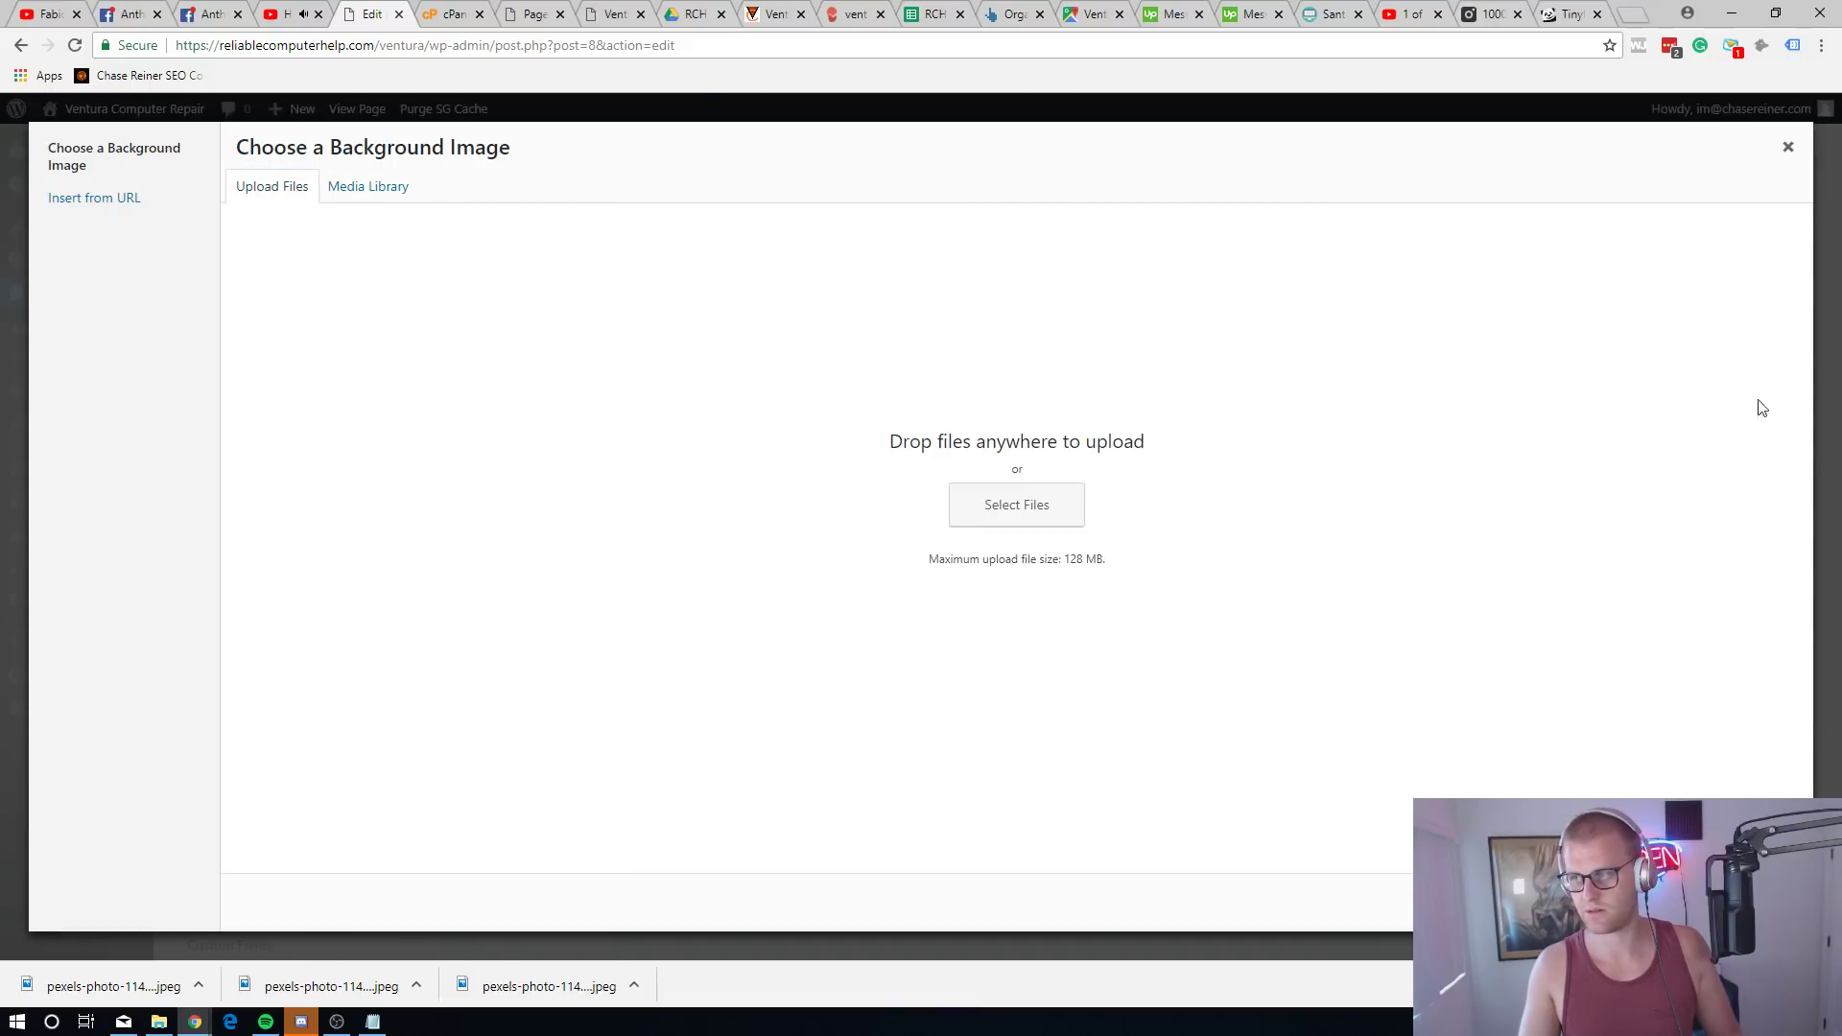
click(357, 190)
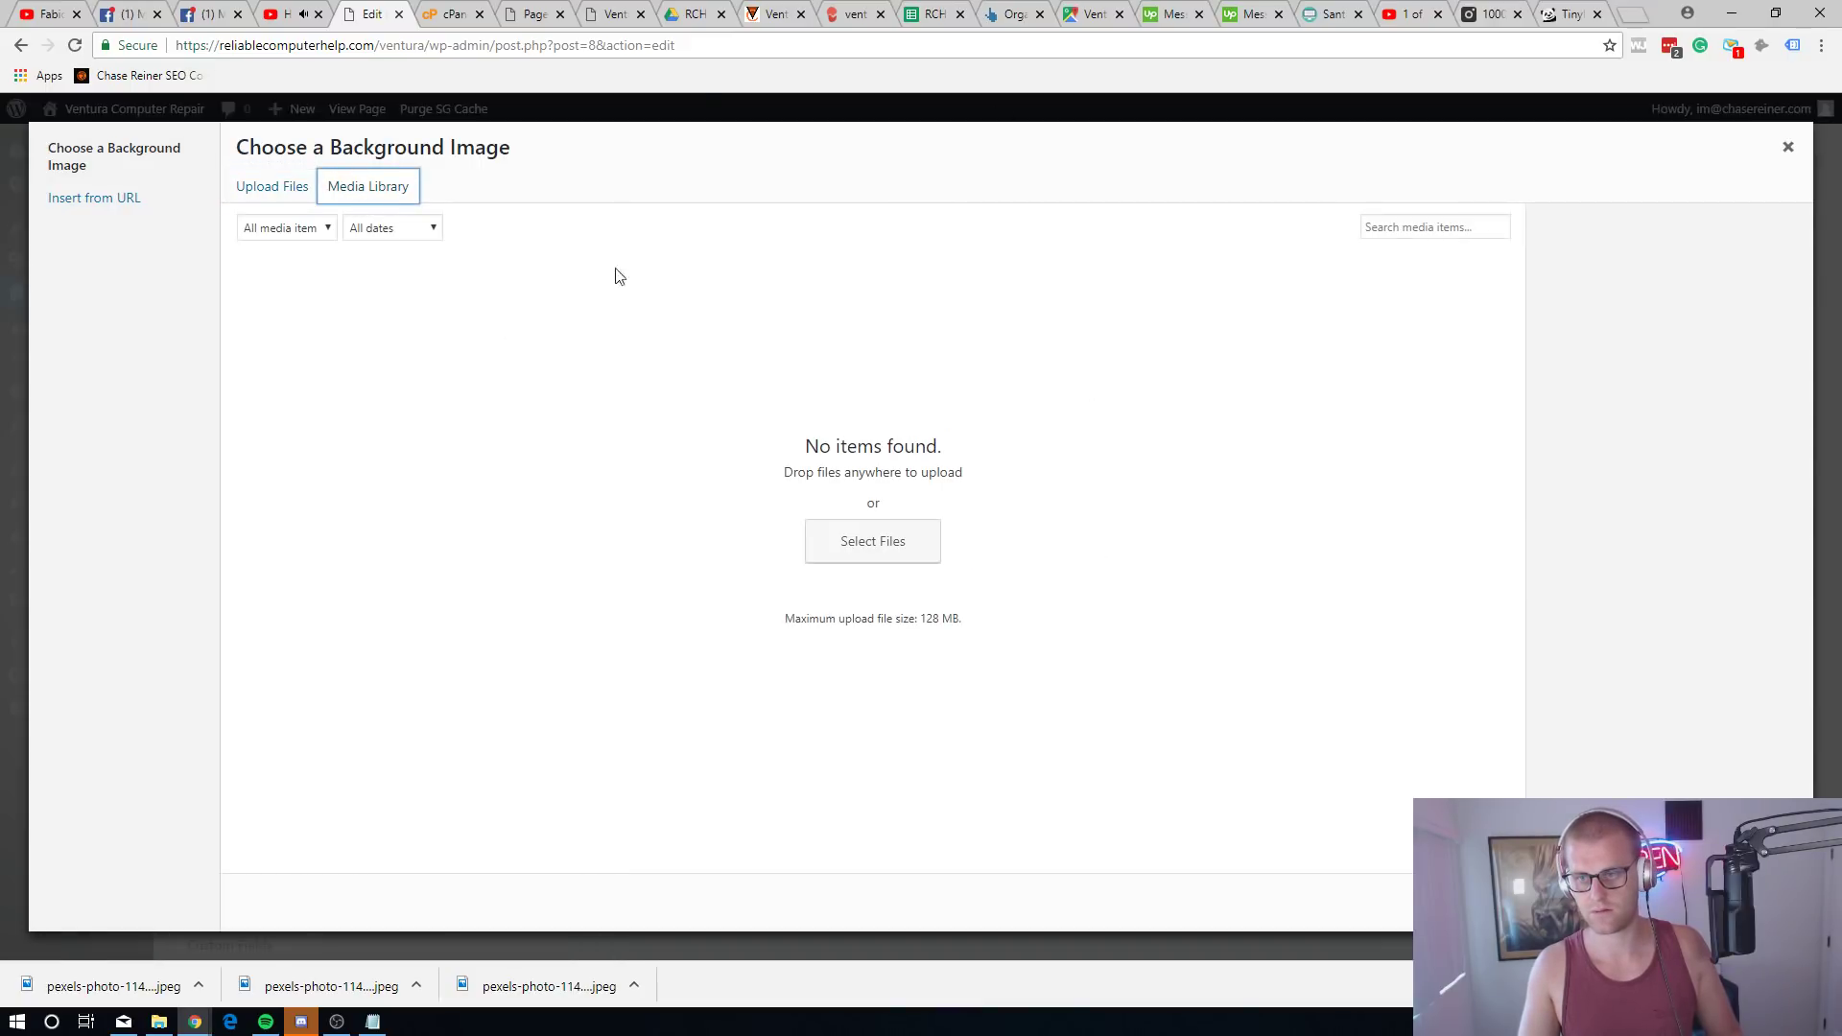
click(1790, 162)
Upload the Ventura server photo into the media library again and set it as the background
click(1079, 448)
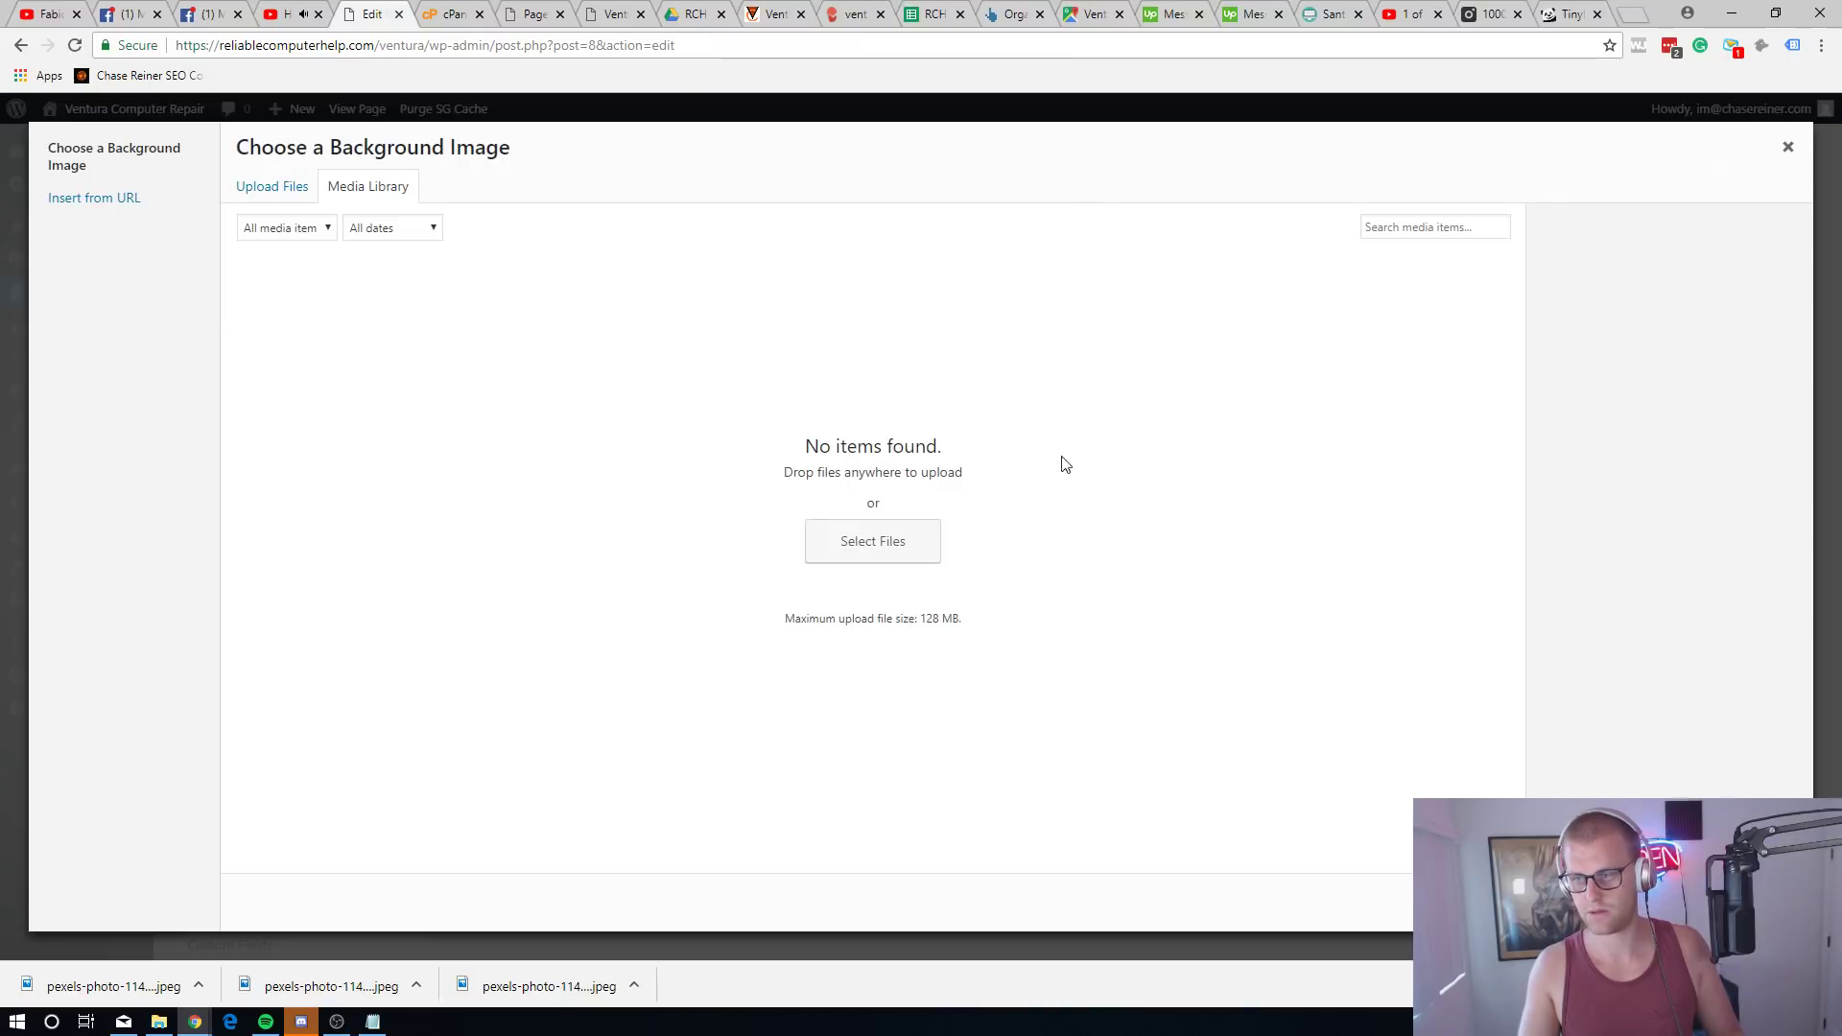
click(331, 228)
click(872, 542)
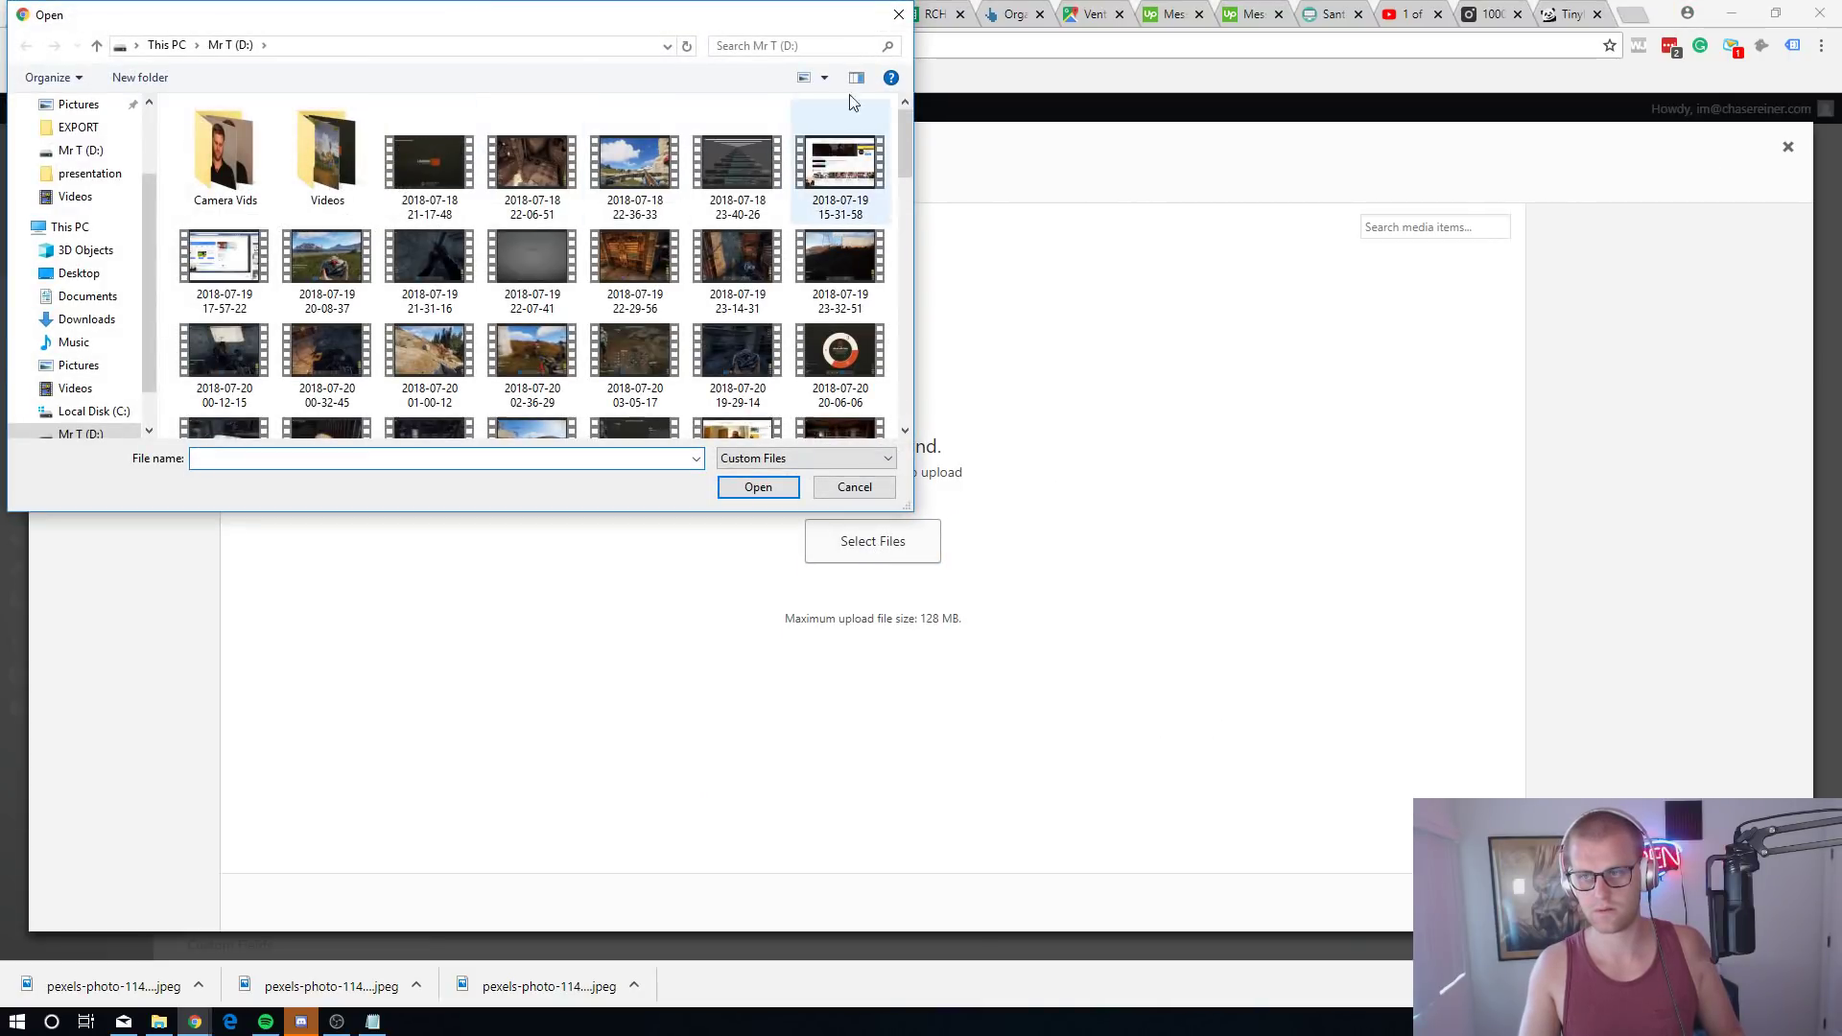
click(855, 488)
key(alt+Tab)
drag(419, 133, 1394, 582)
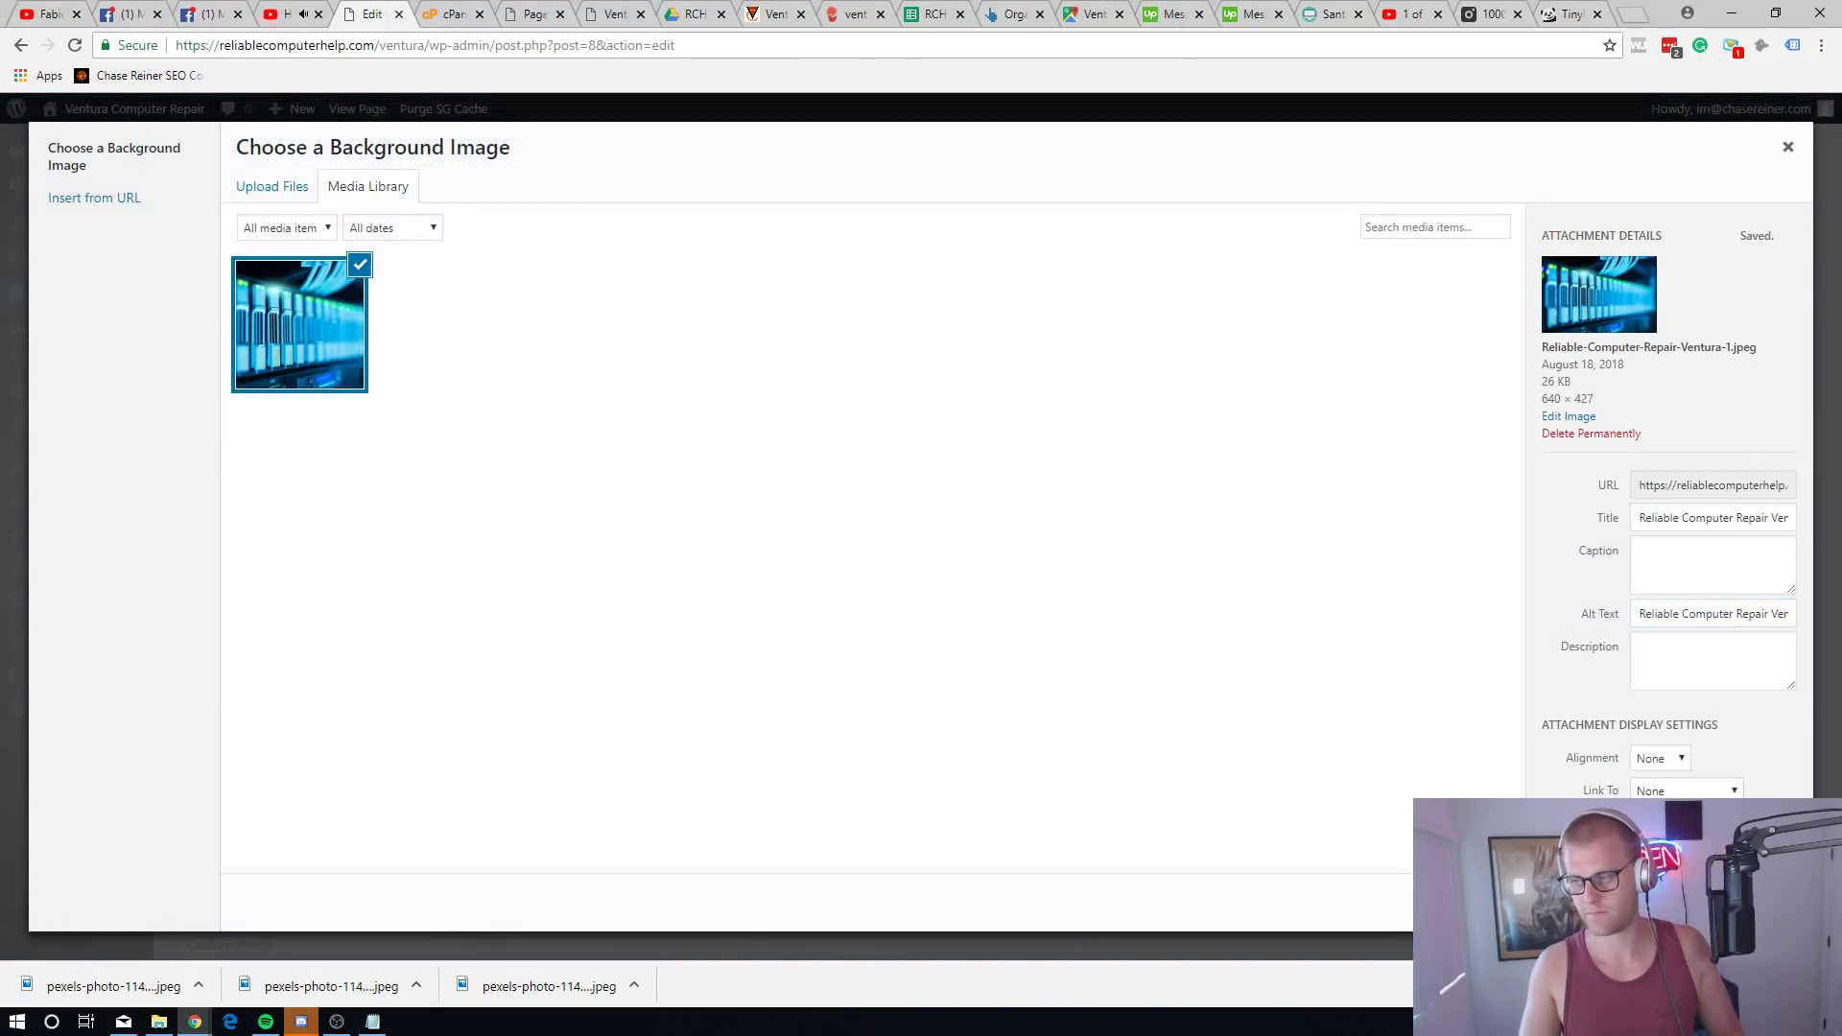
click(1735, 903)
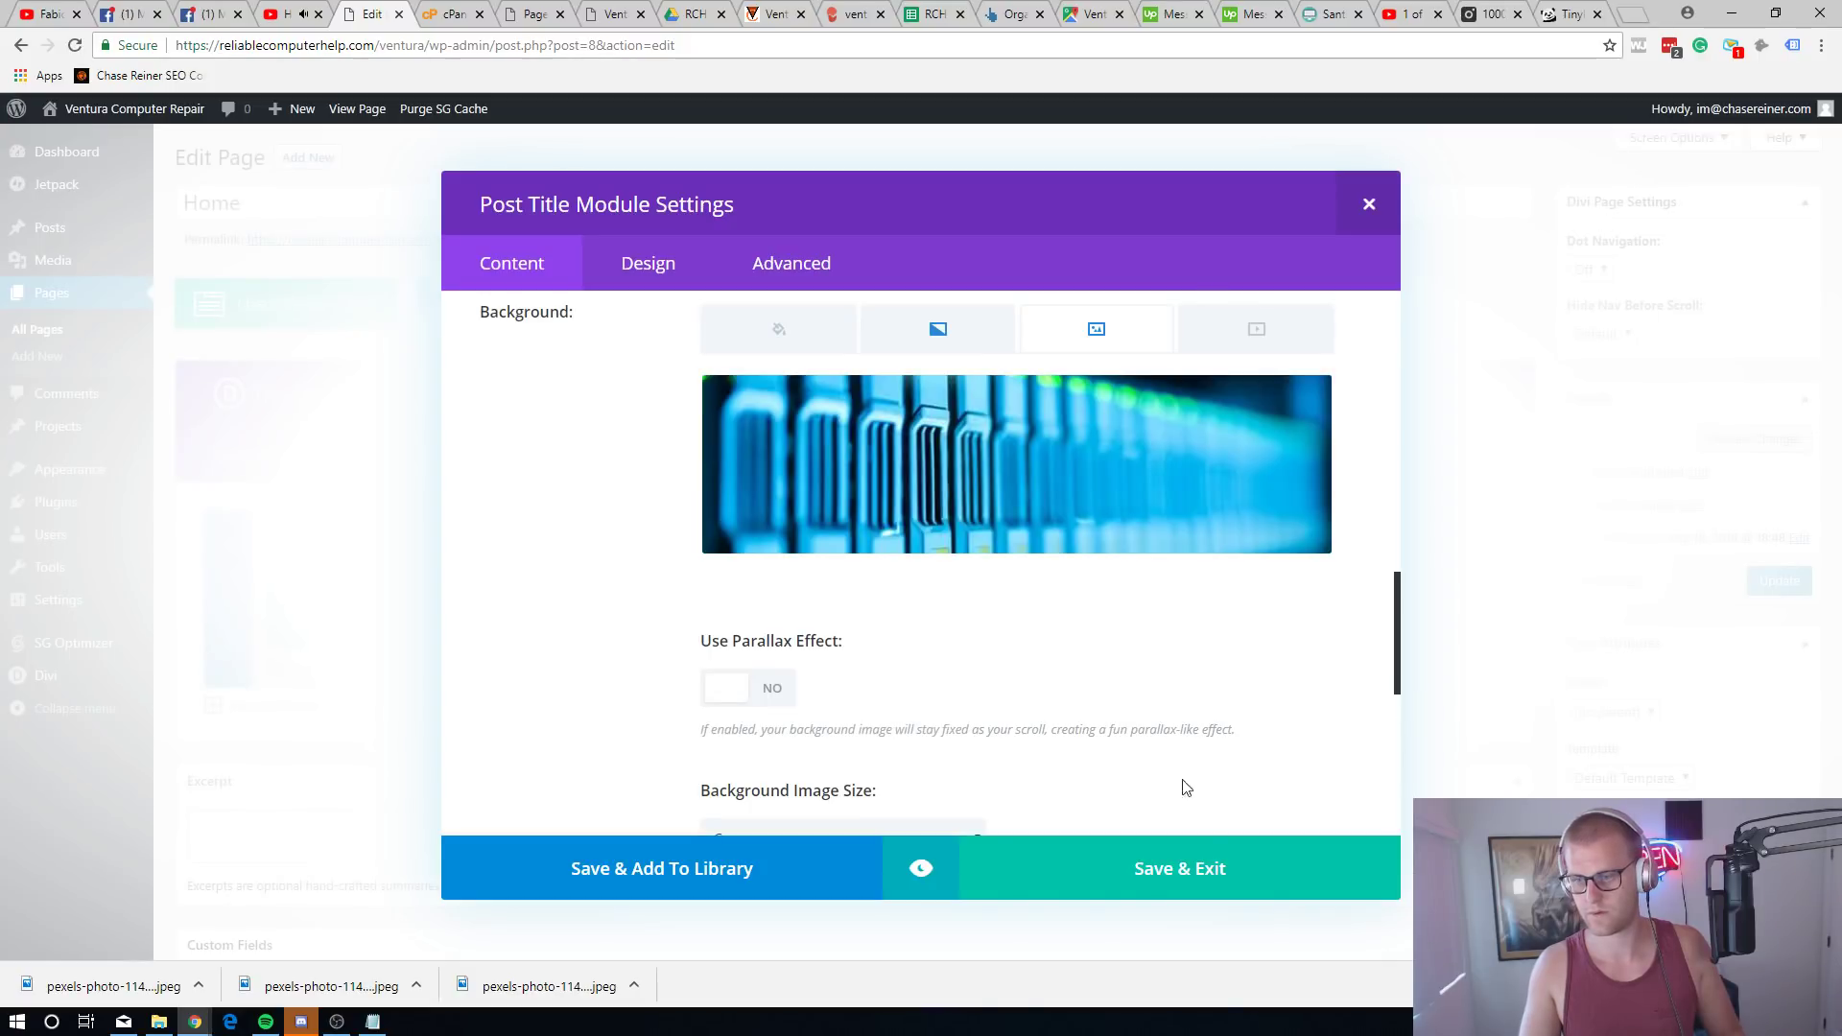
Save the module, retitle the page 'Reliable Computer Repair Ventura' and update it
click(1234, 856)
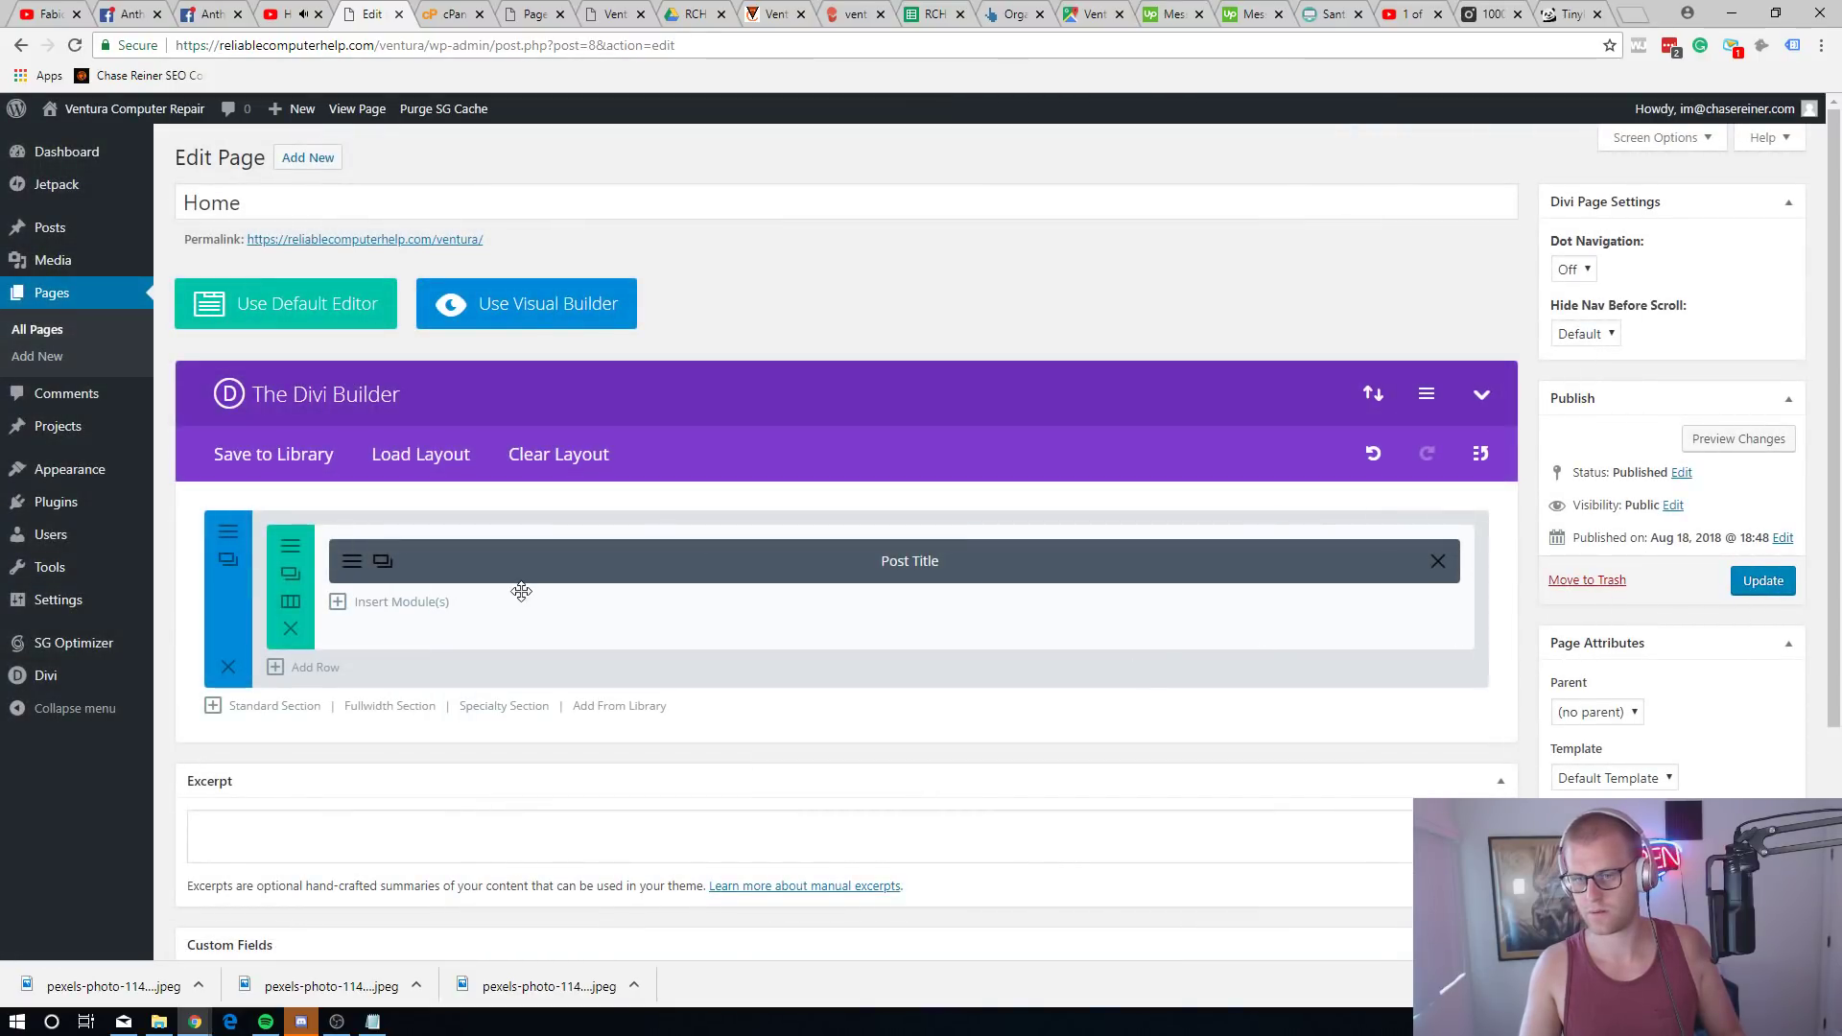
triple_click(413, 204)
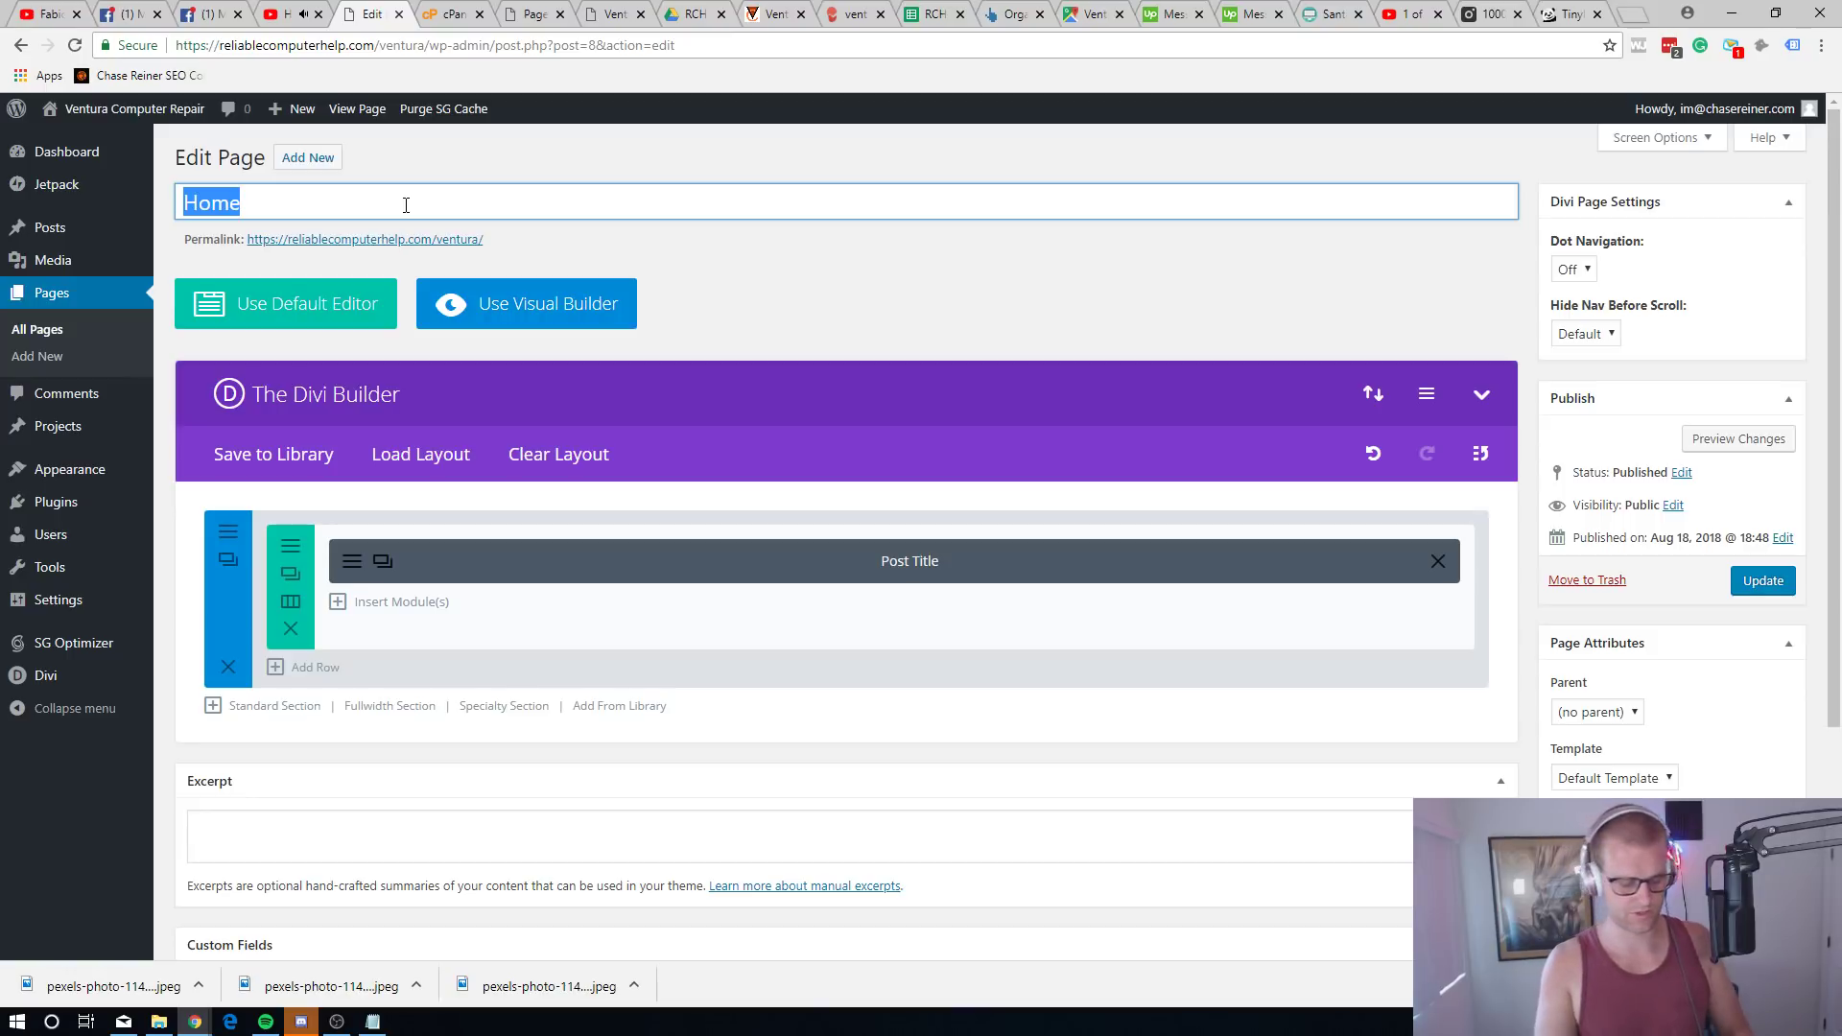
text(Reliable Computer Repair Ventura)
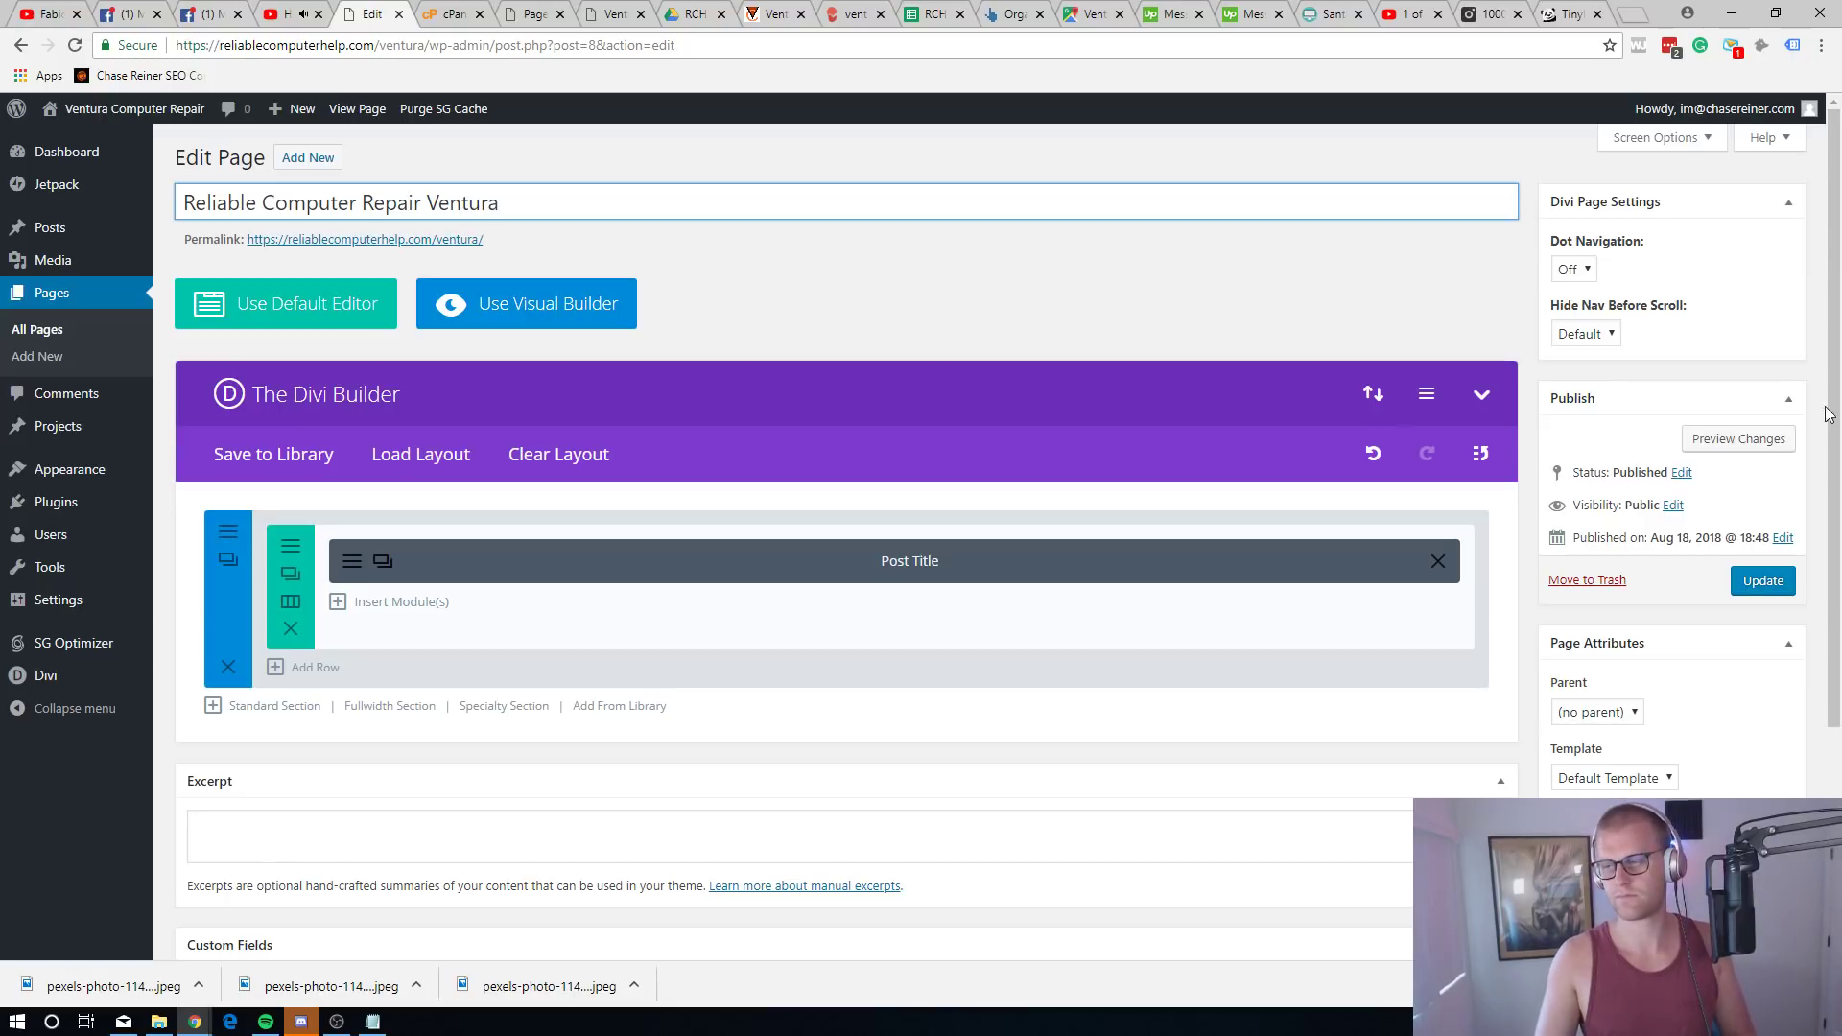
click(1764, 581)
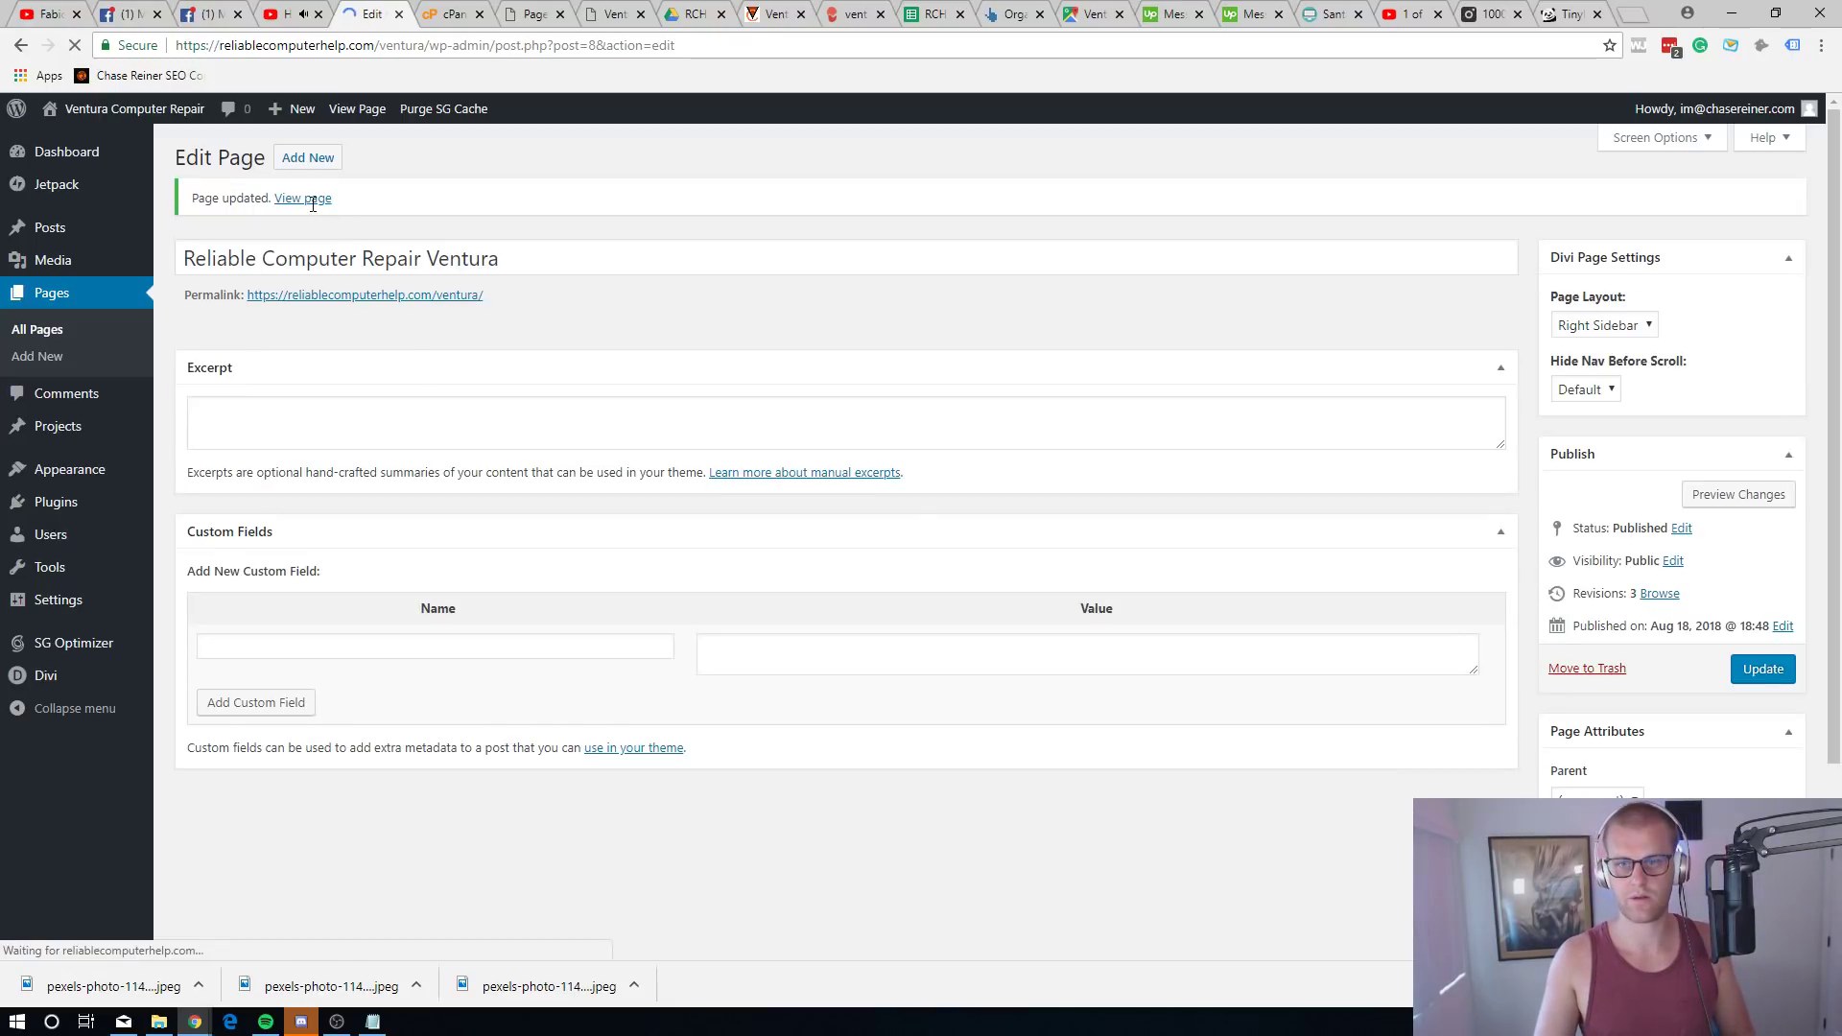
View the updated live page in a new tab, close the old tabs, and return to the editor
right_click(309, 198)
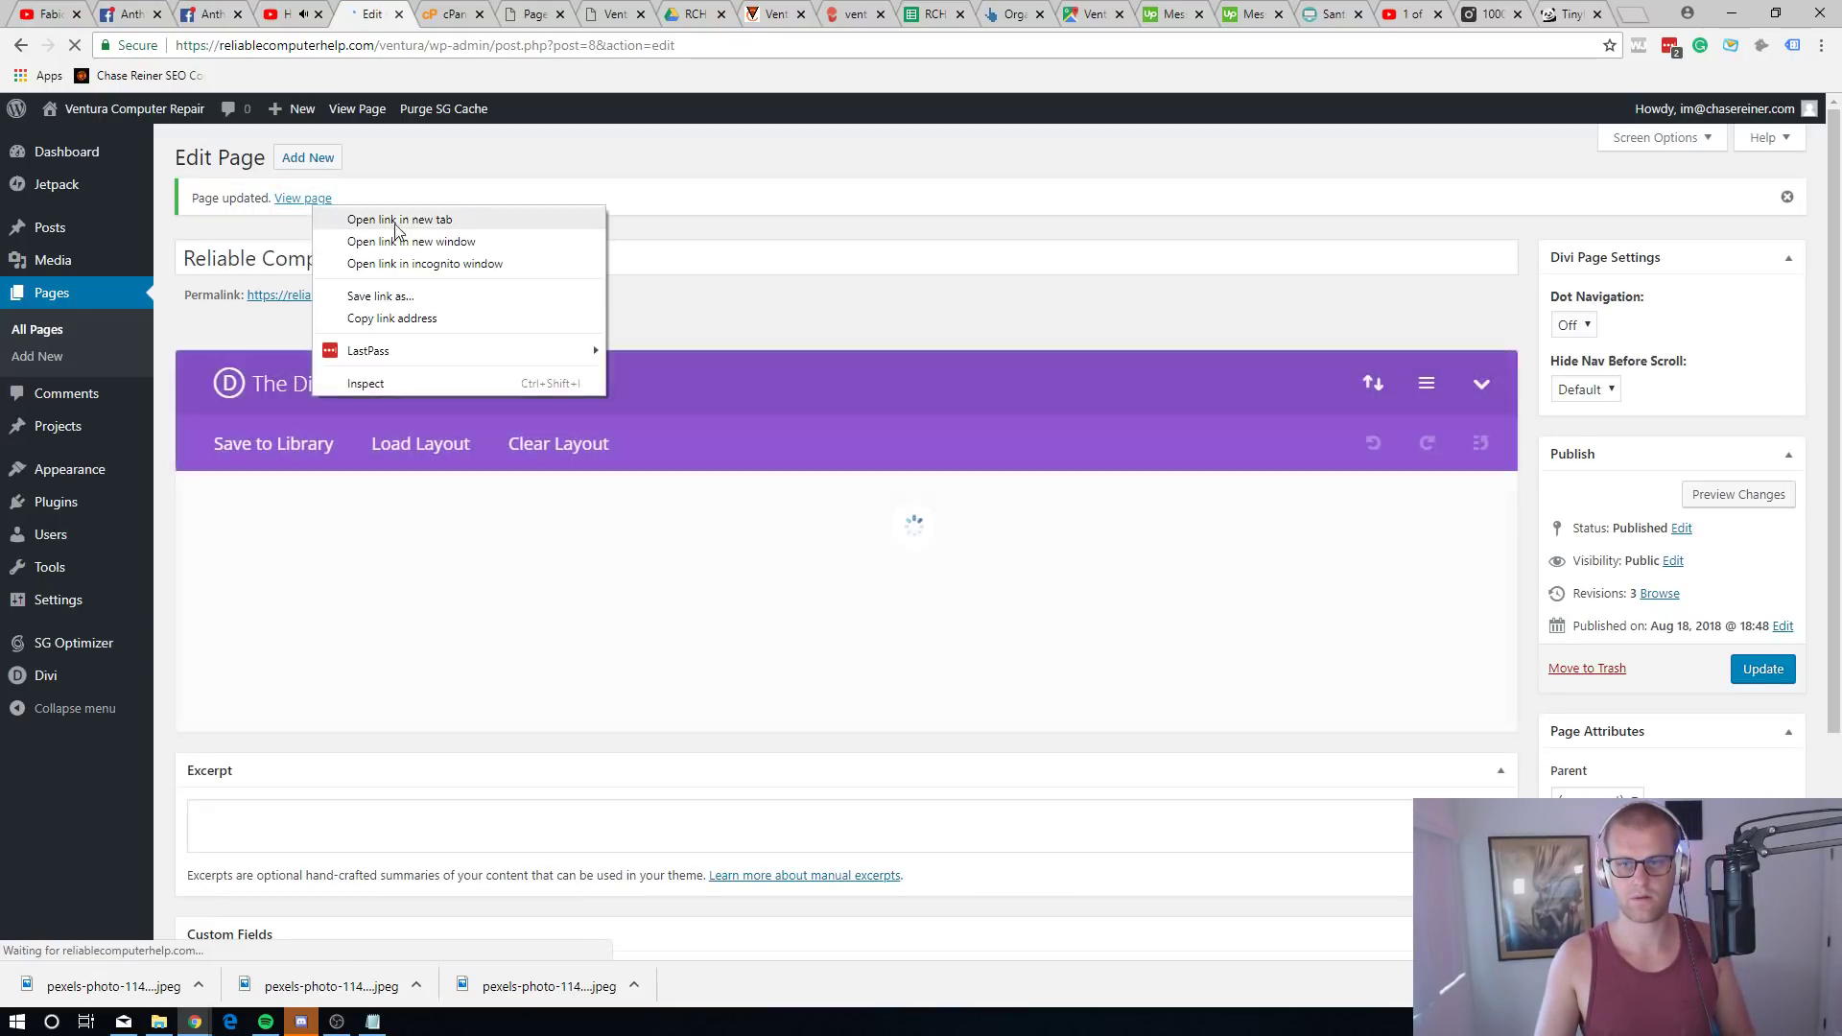
click(396, 220)
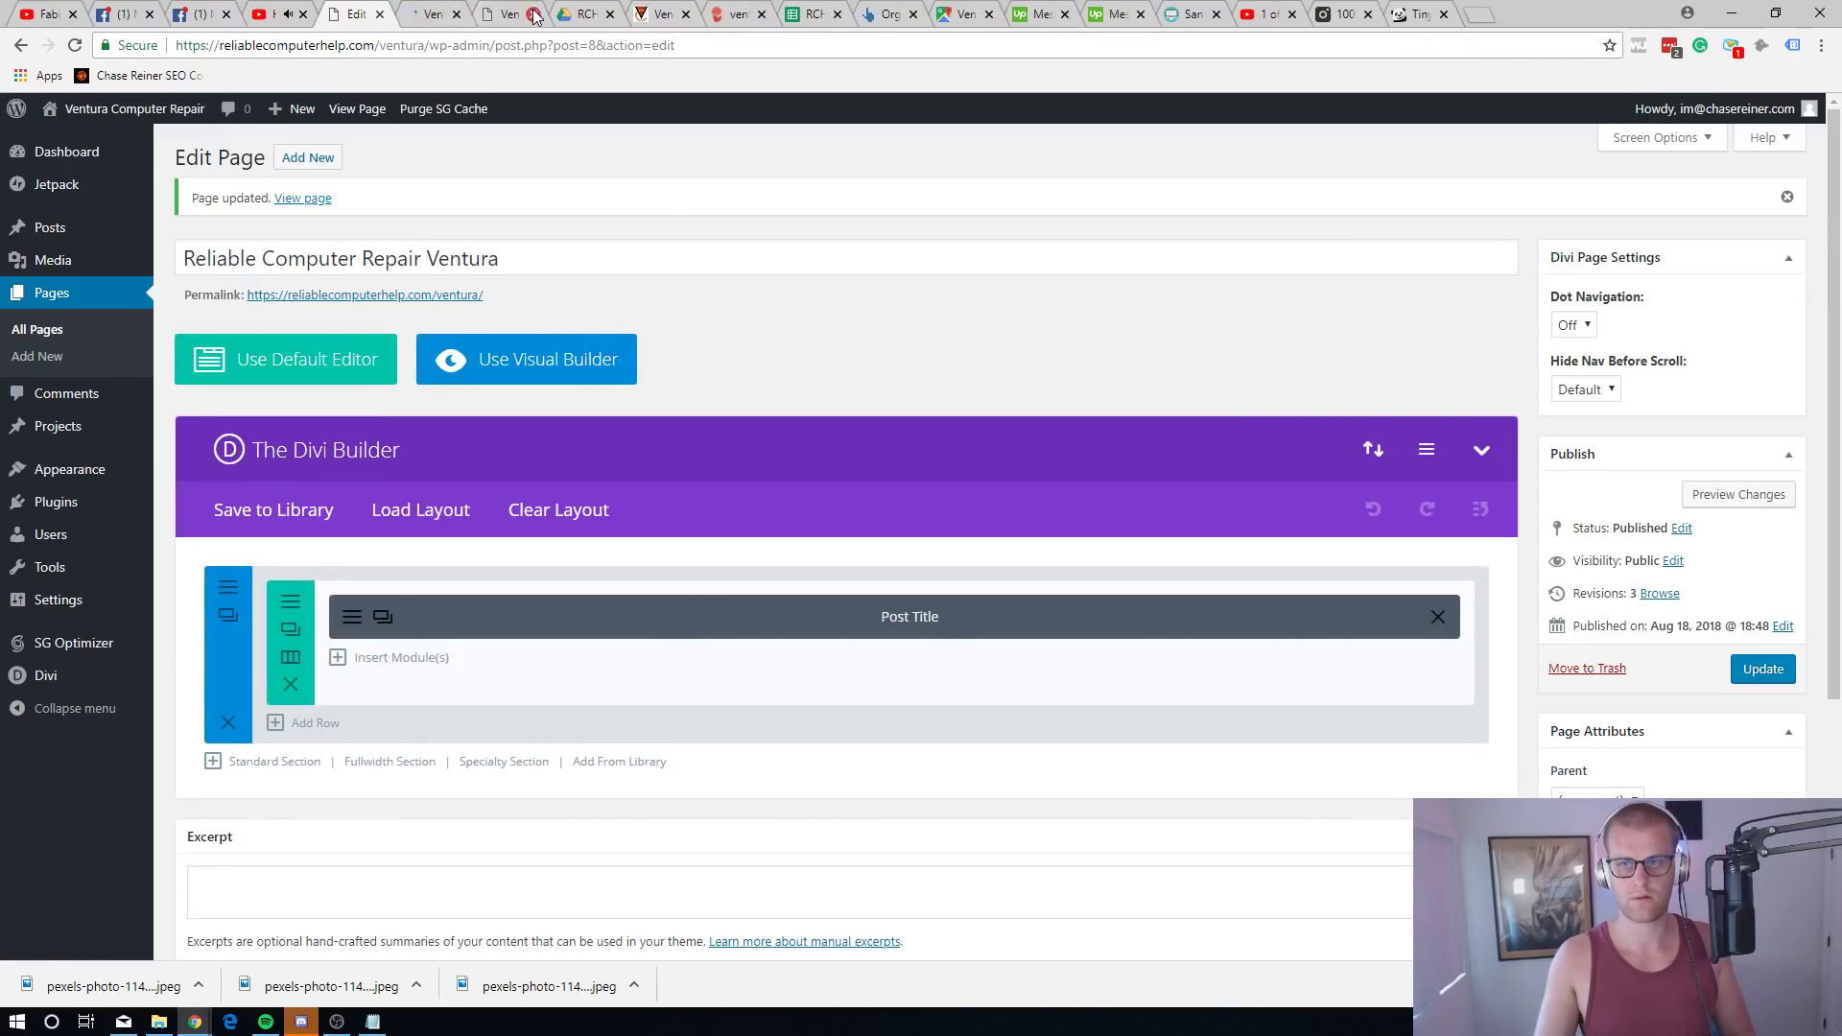
click(535, 15)
click(431, 16)
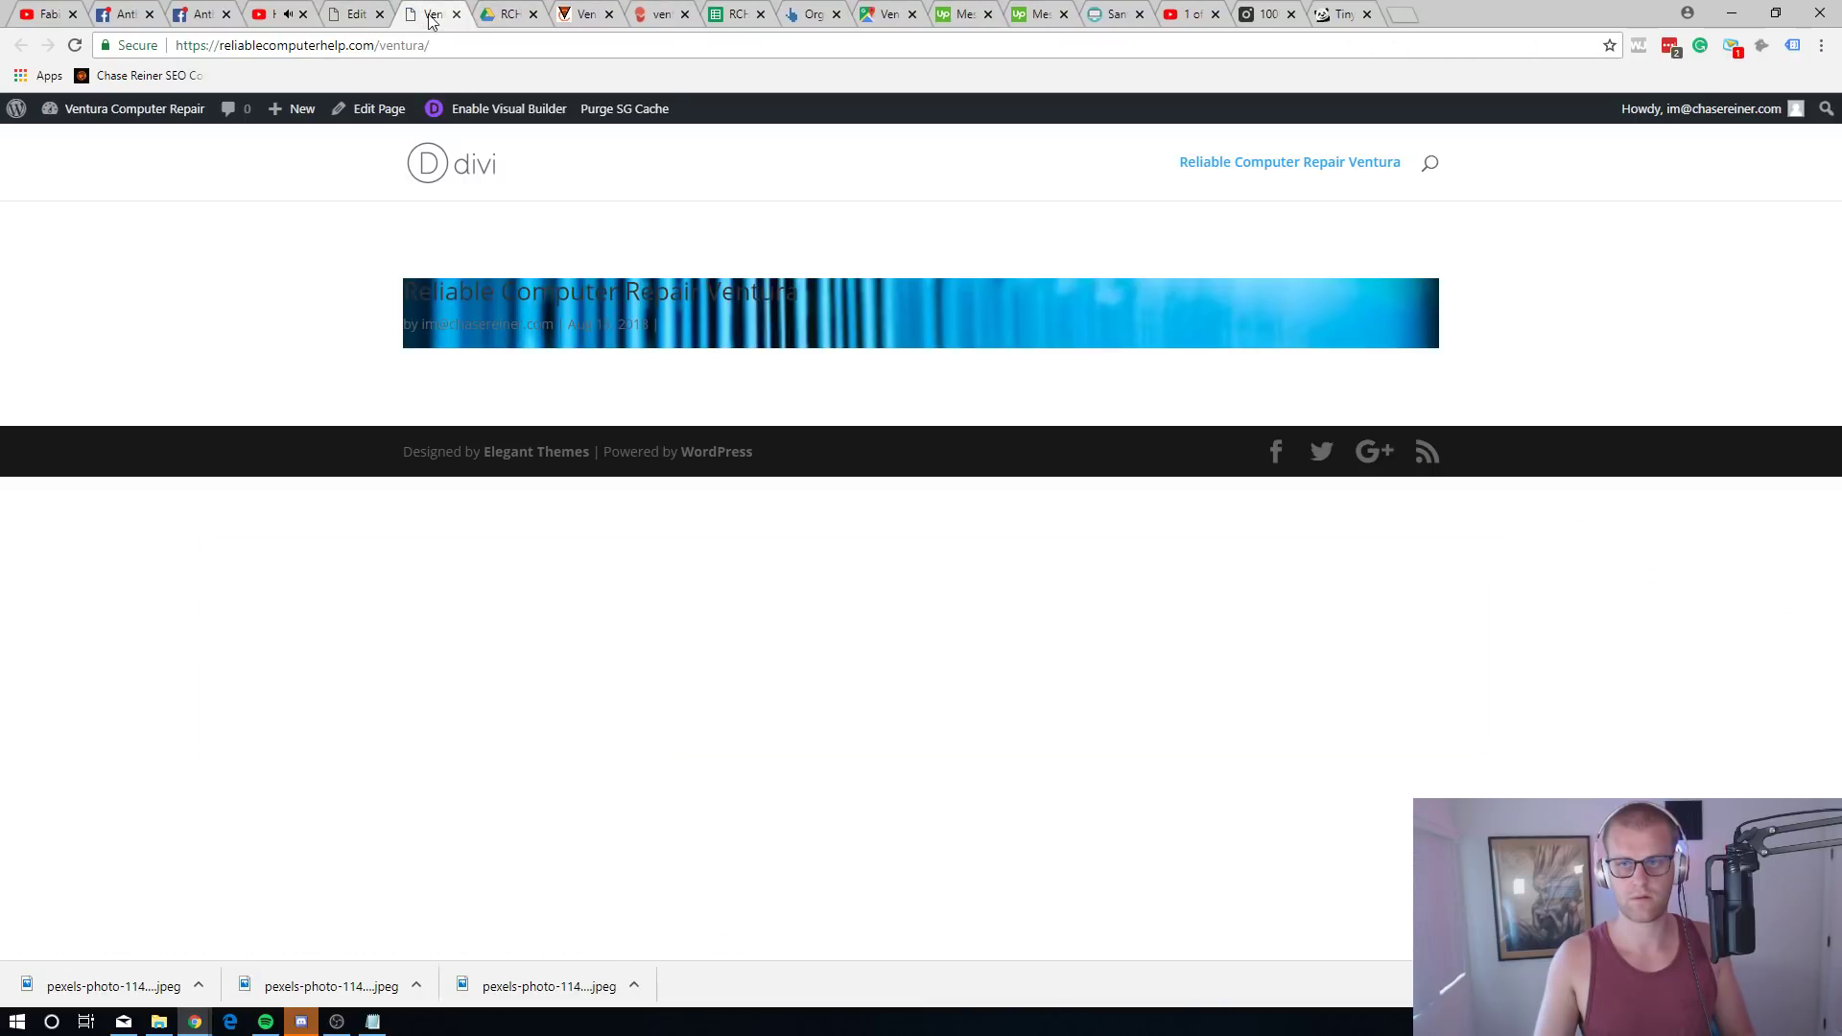
click(533, 14)
click(369, 10)
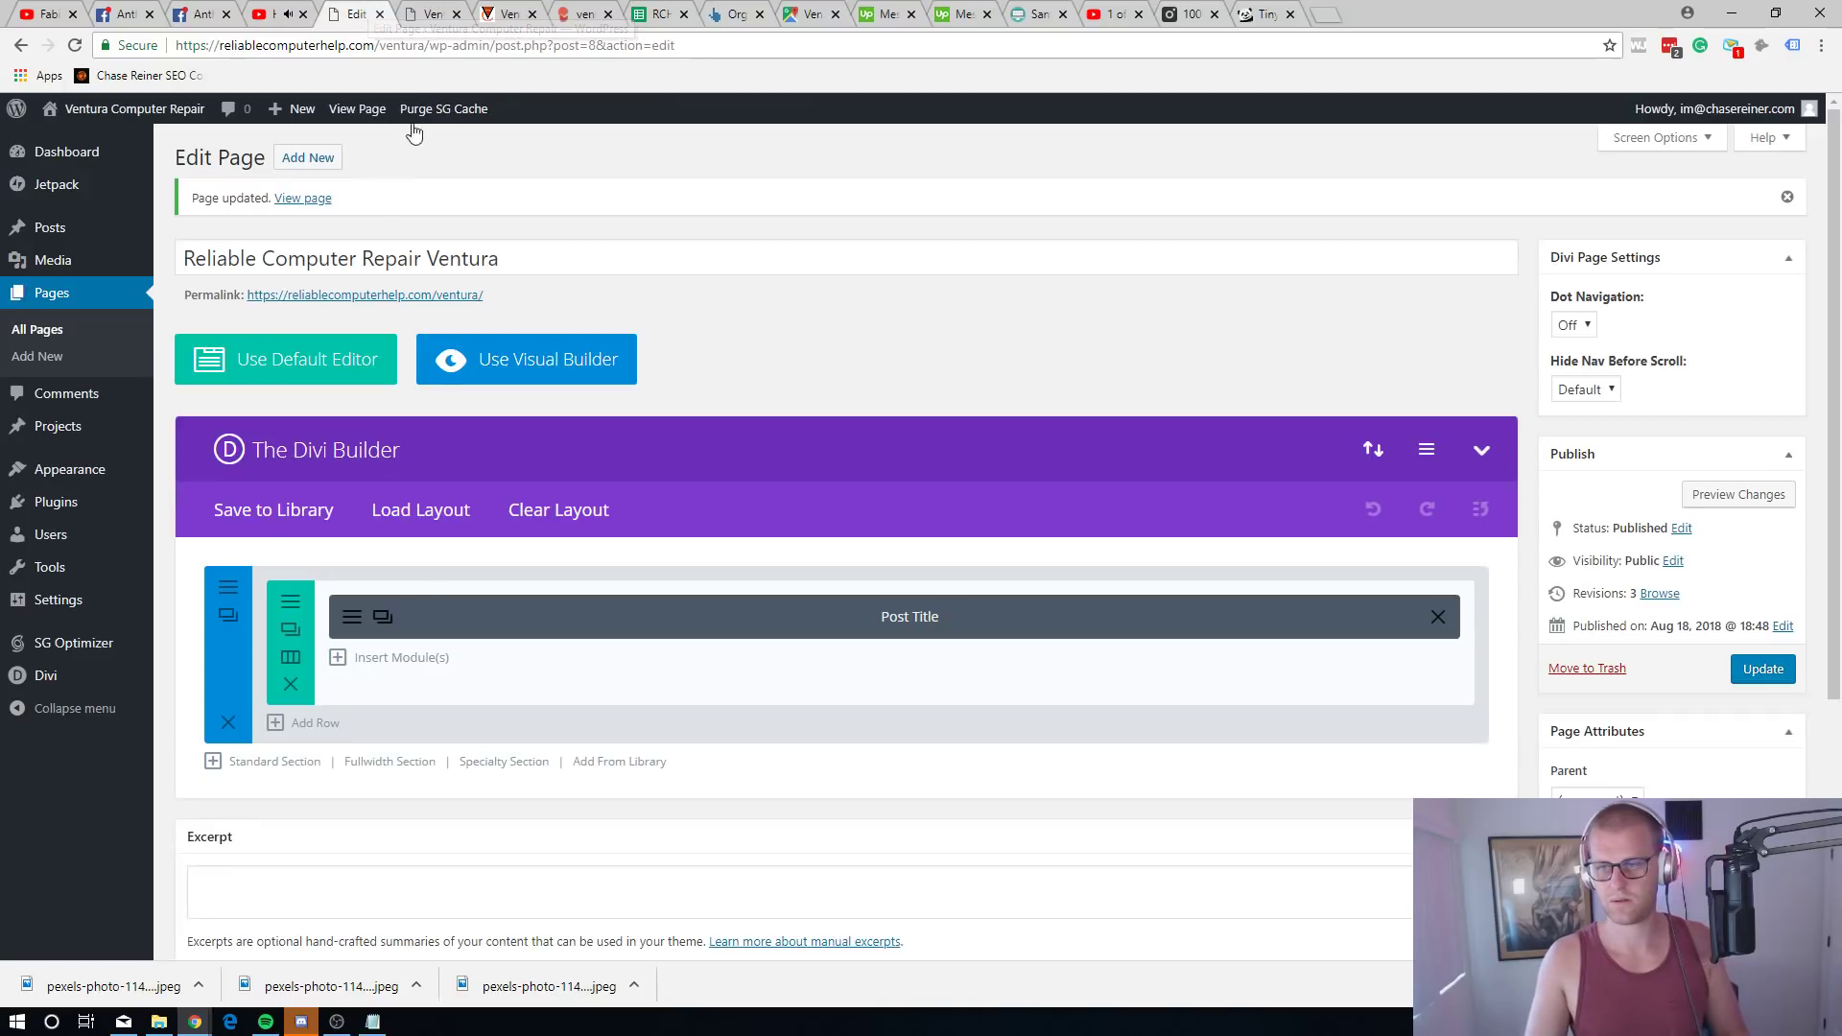
Hide the post meta and the featured image in the Post Title module
click(355, 612)
scroll(1007, 480, down, 2)
scroll(883, 379, up, 1)
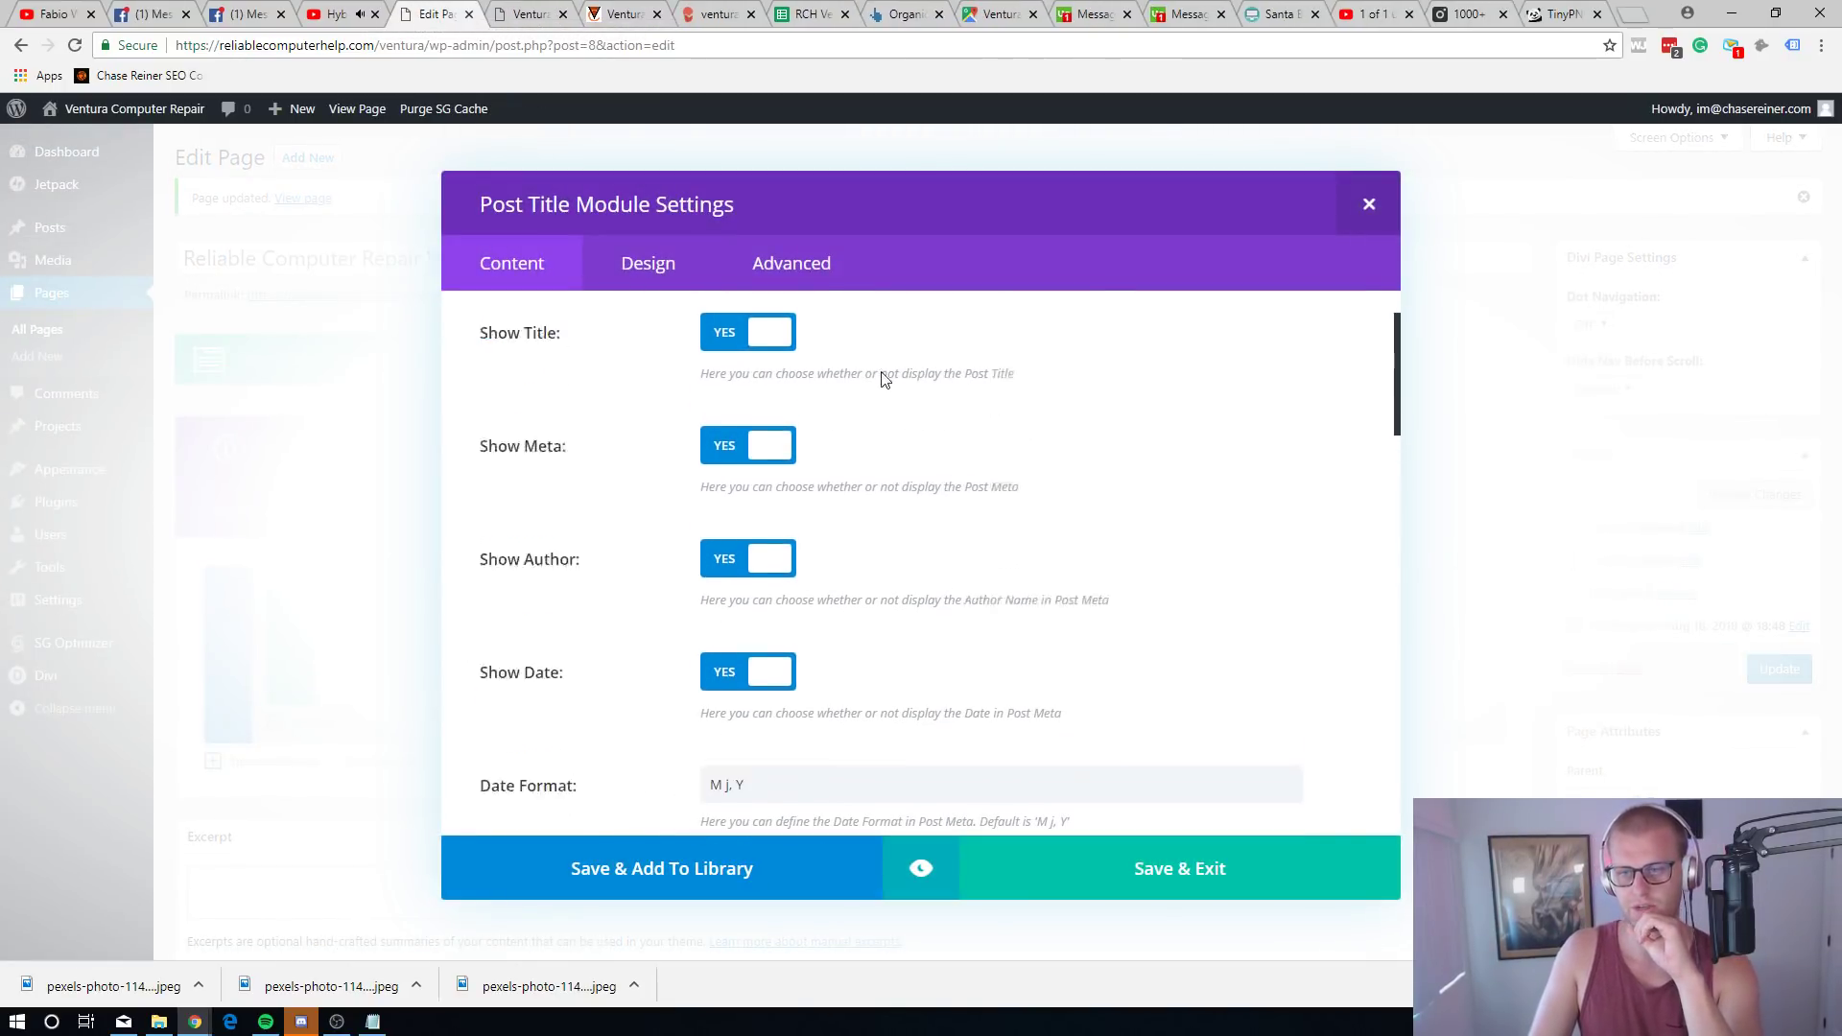
scroll(882, 379, up, 1)
click(729, 543)
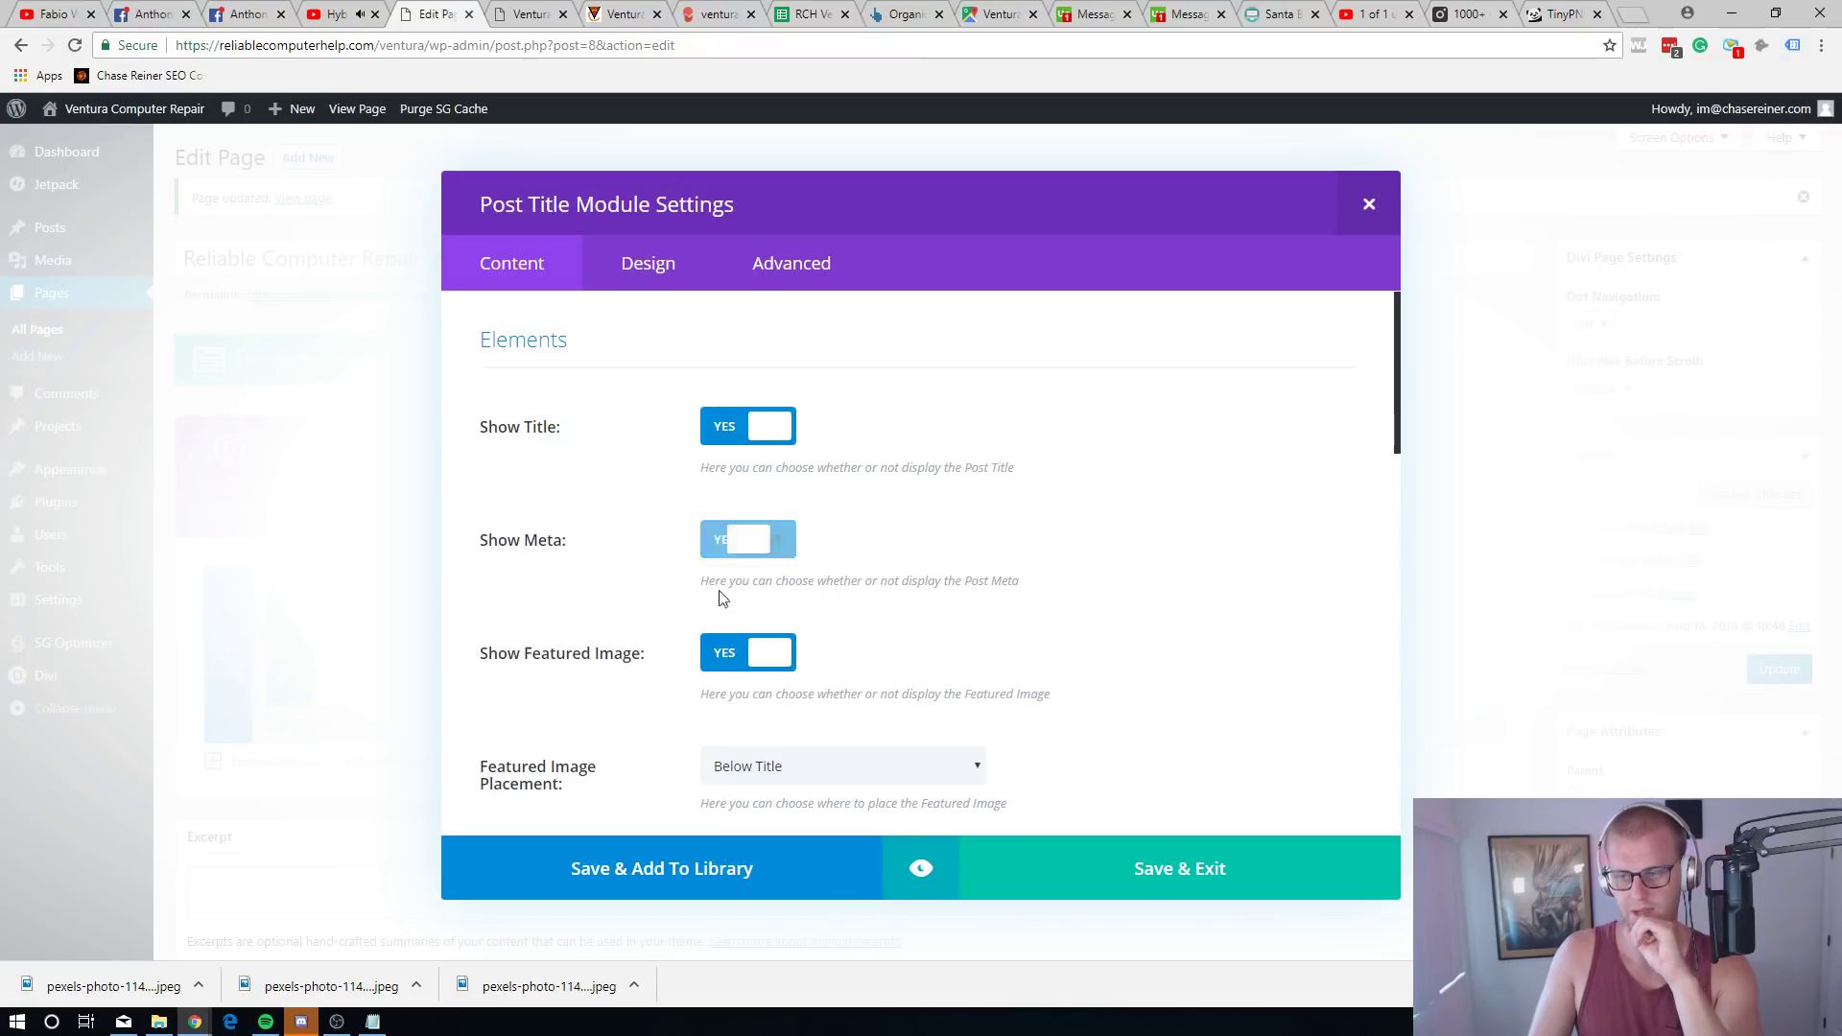
click(744, 669)
Turn on True Parallax for the title background, save, and update the page
scroll(823, 677, down, 4)
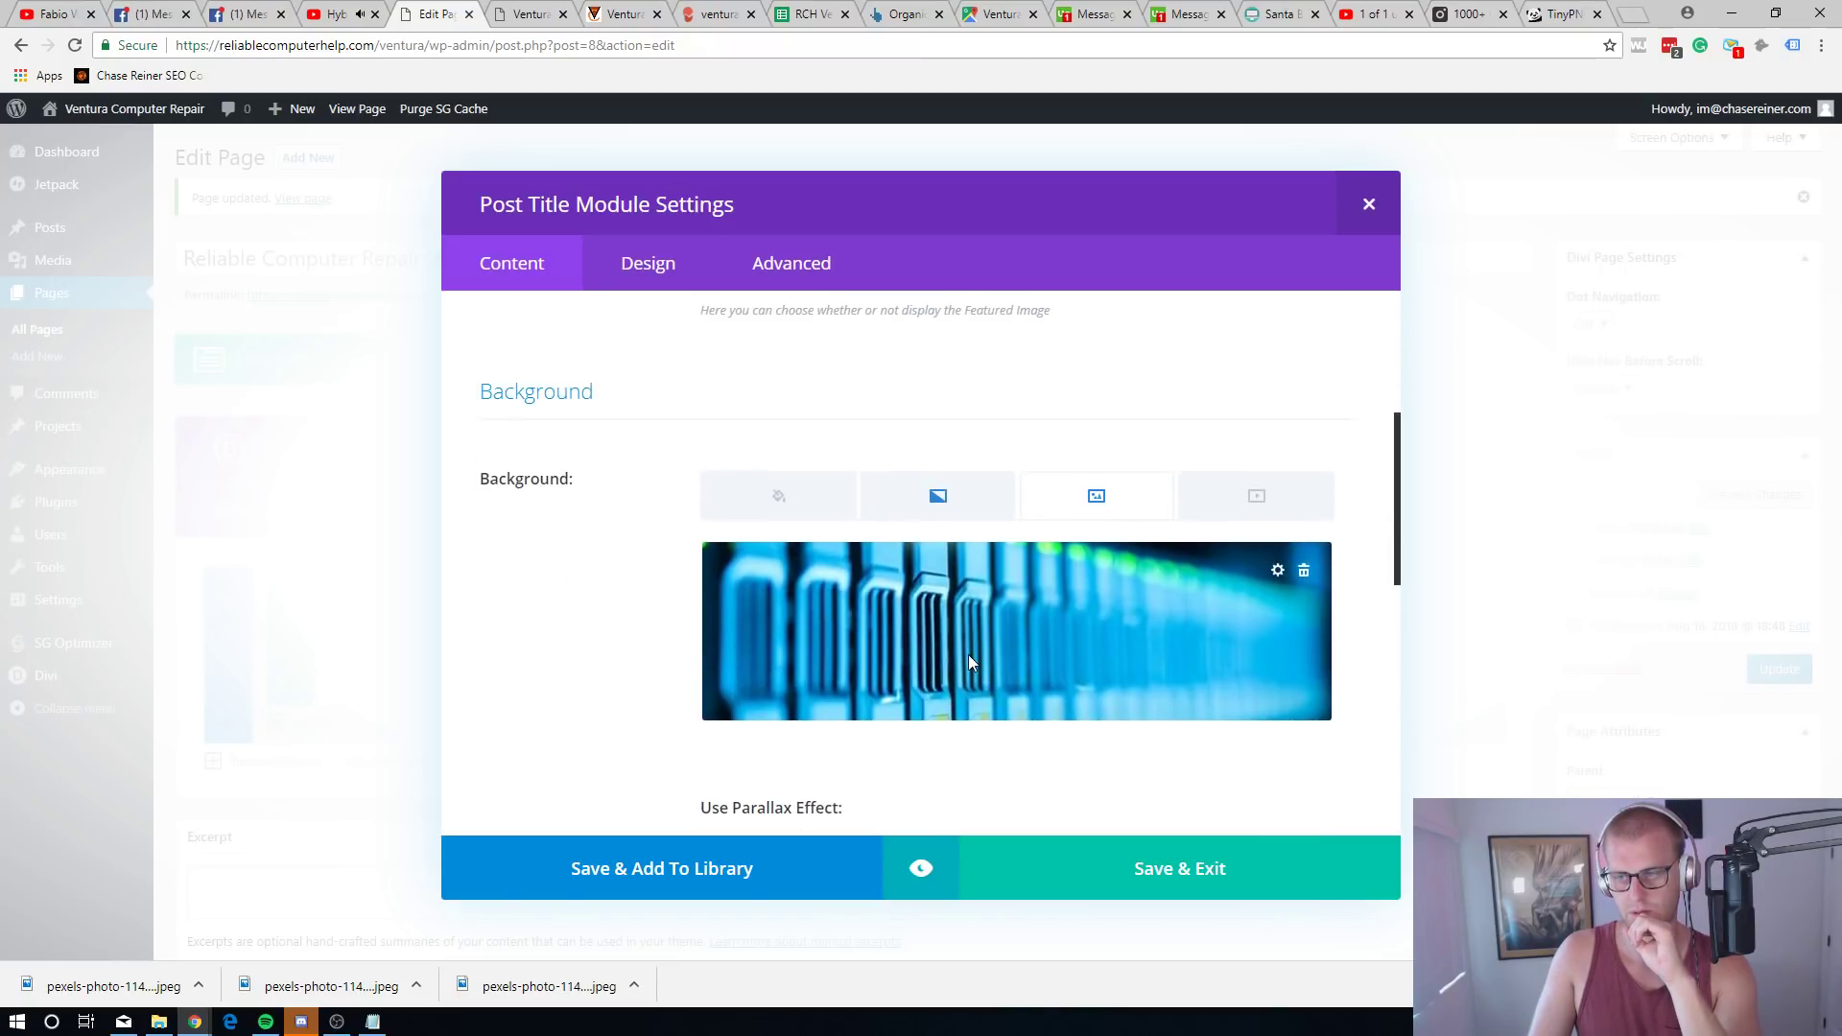
scroll(1241, 601, down, 3)
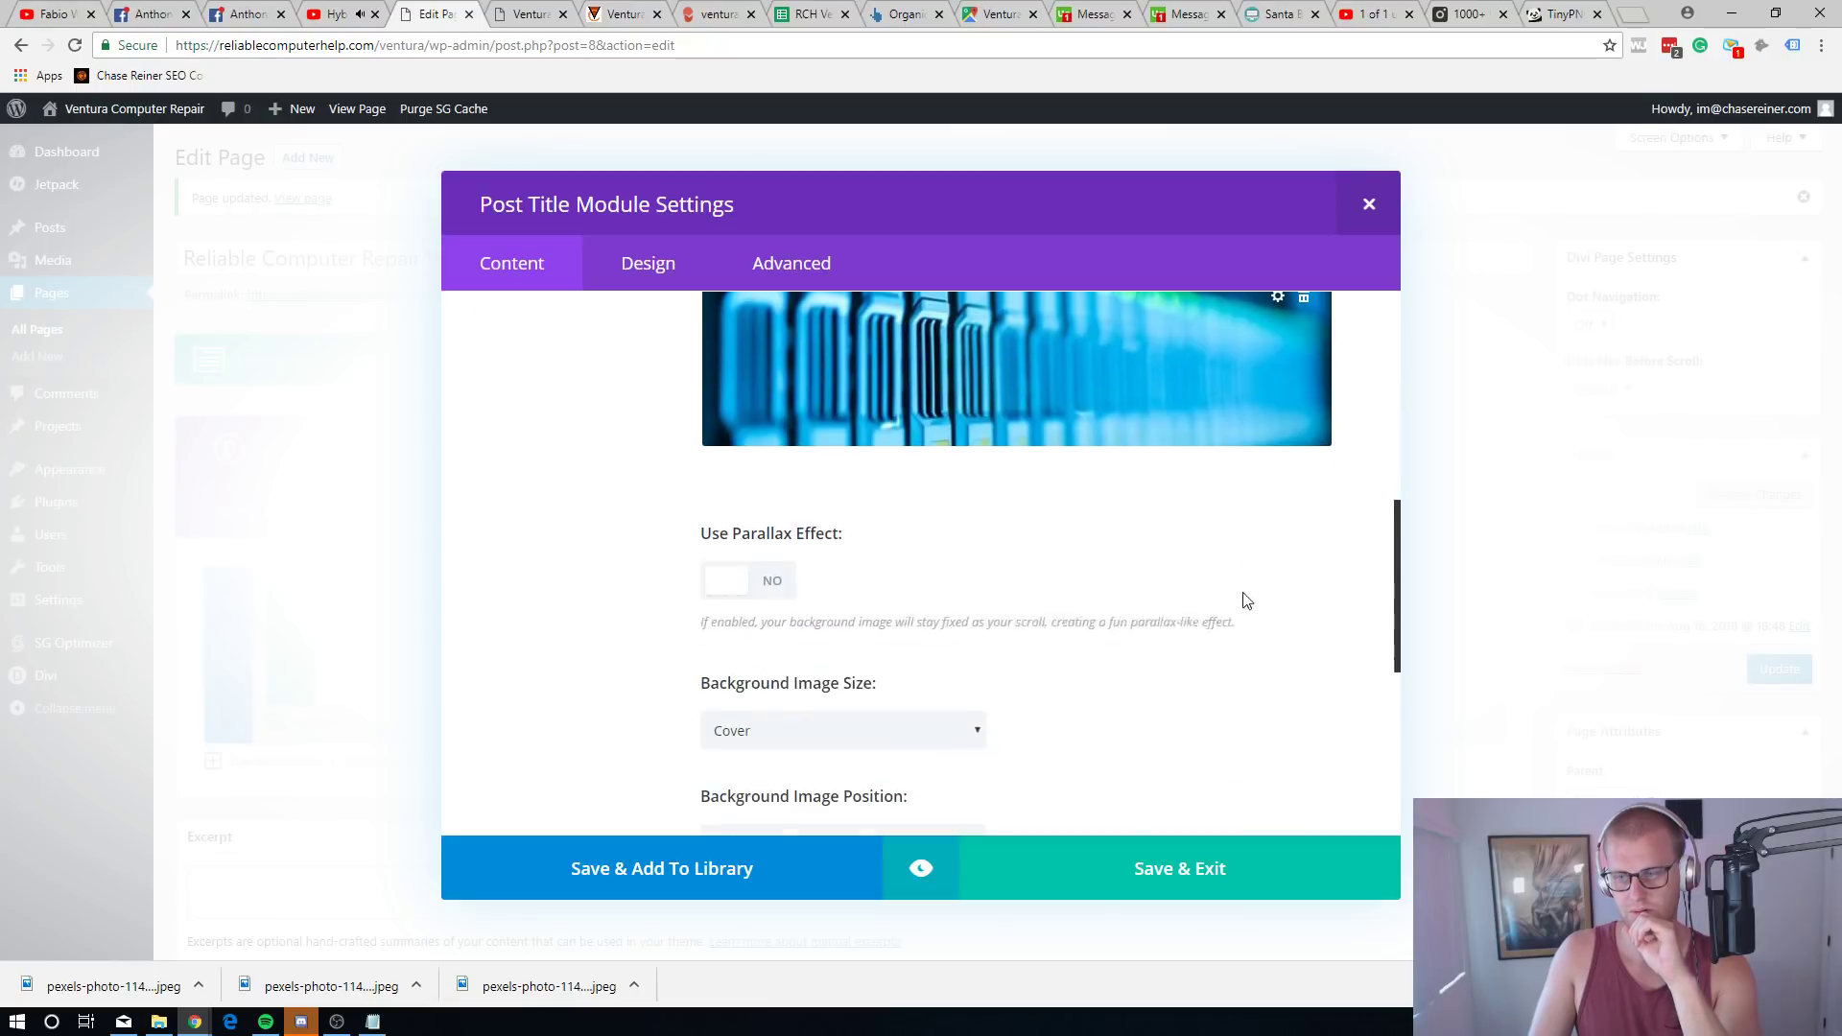
scroll(1211, 589, up, 2)
scroll(987, 513, up, 2)
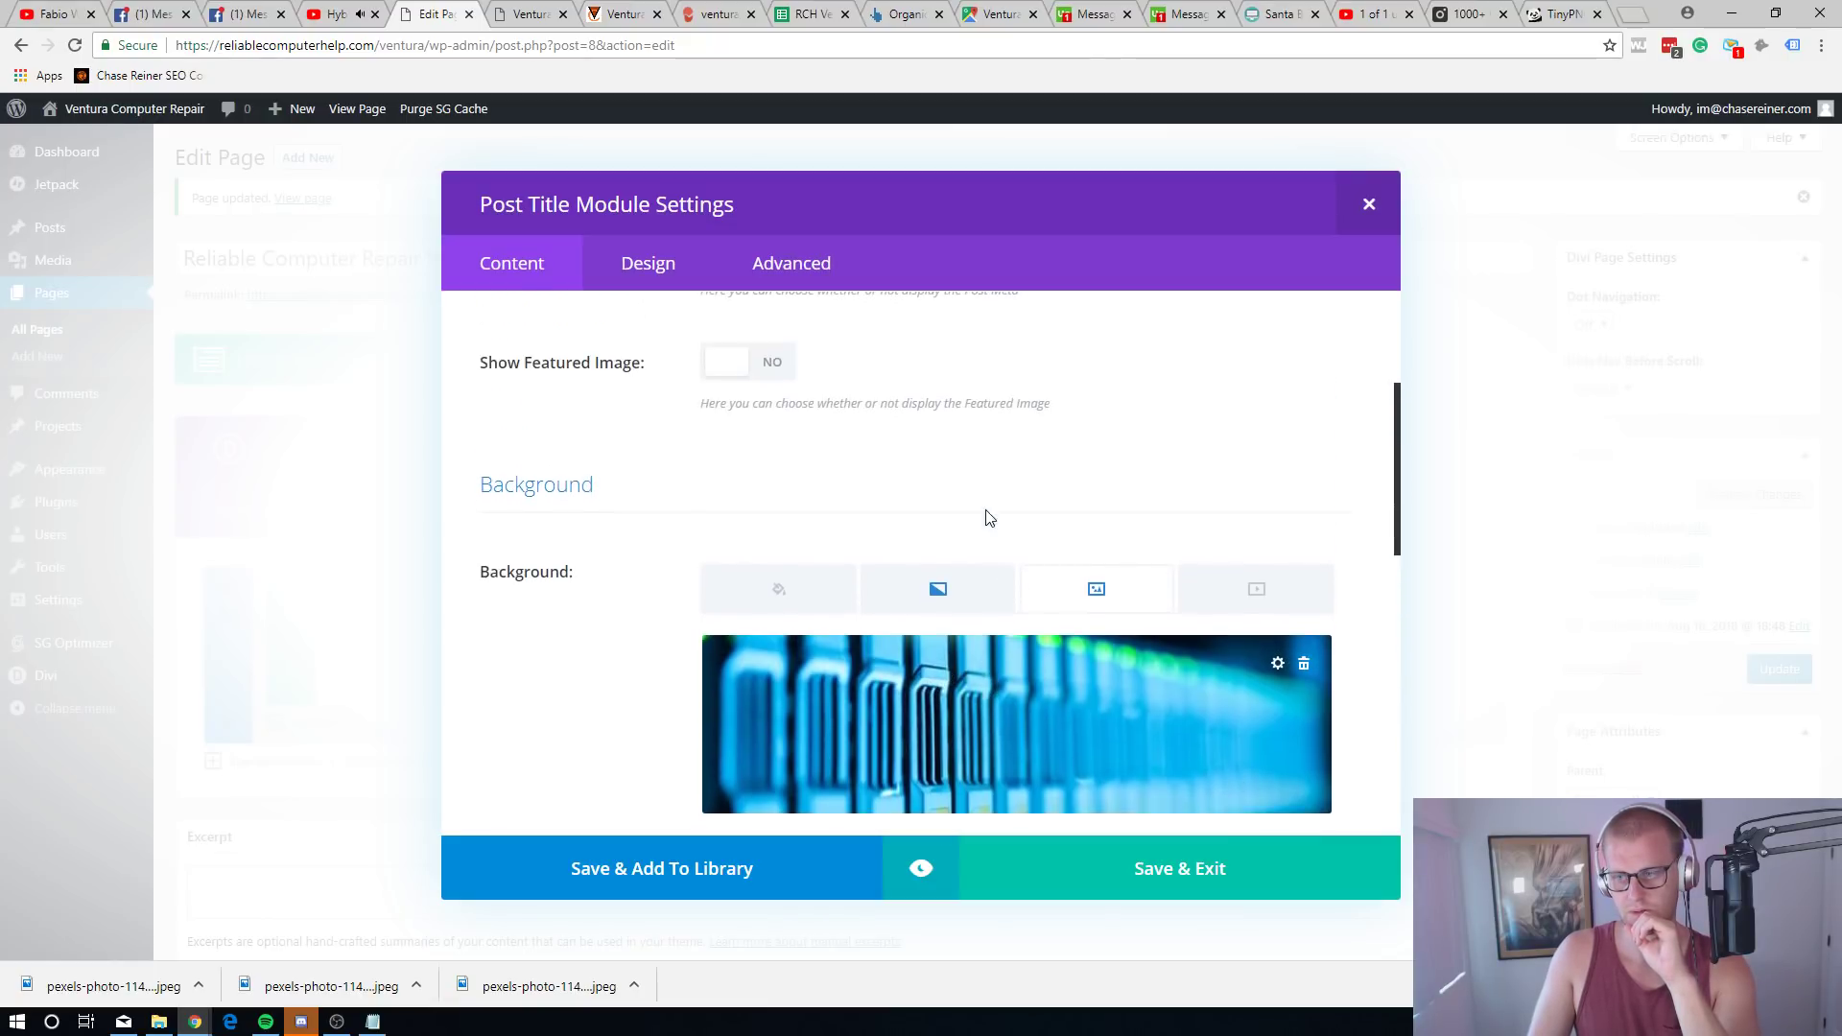
scroll(783, 600, down, 4)
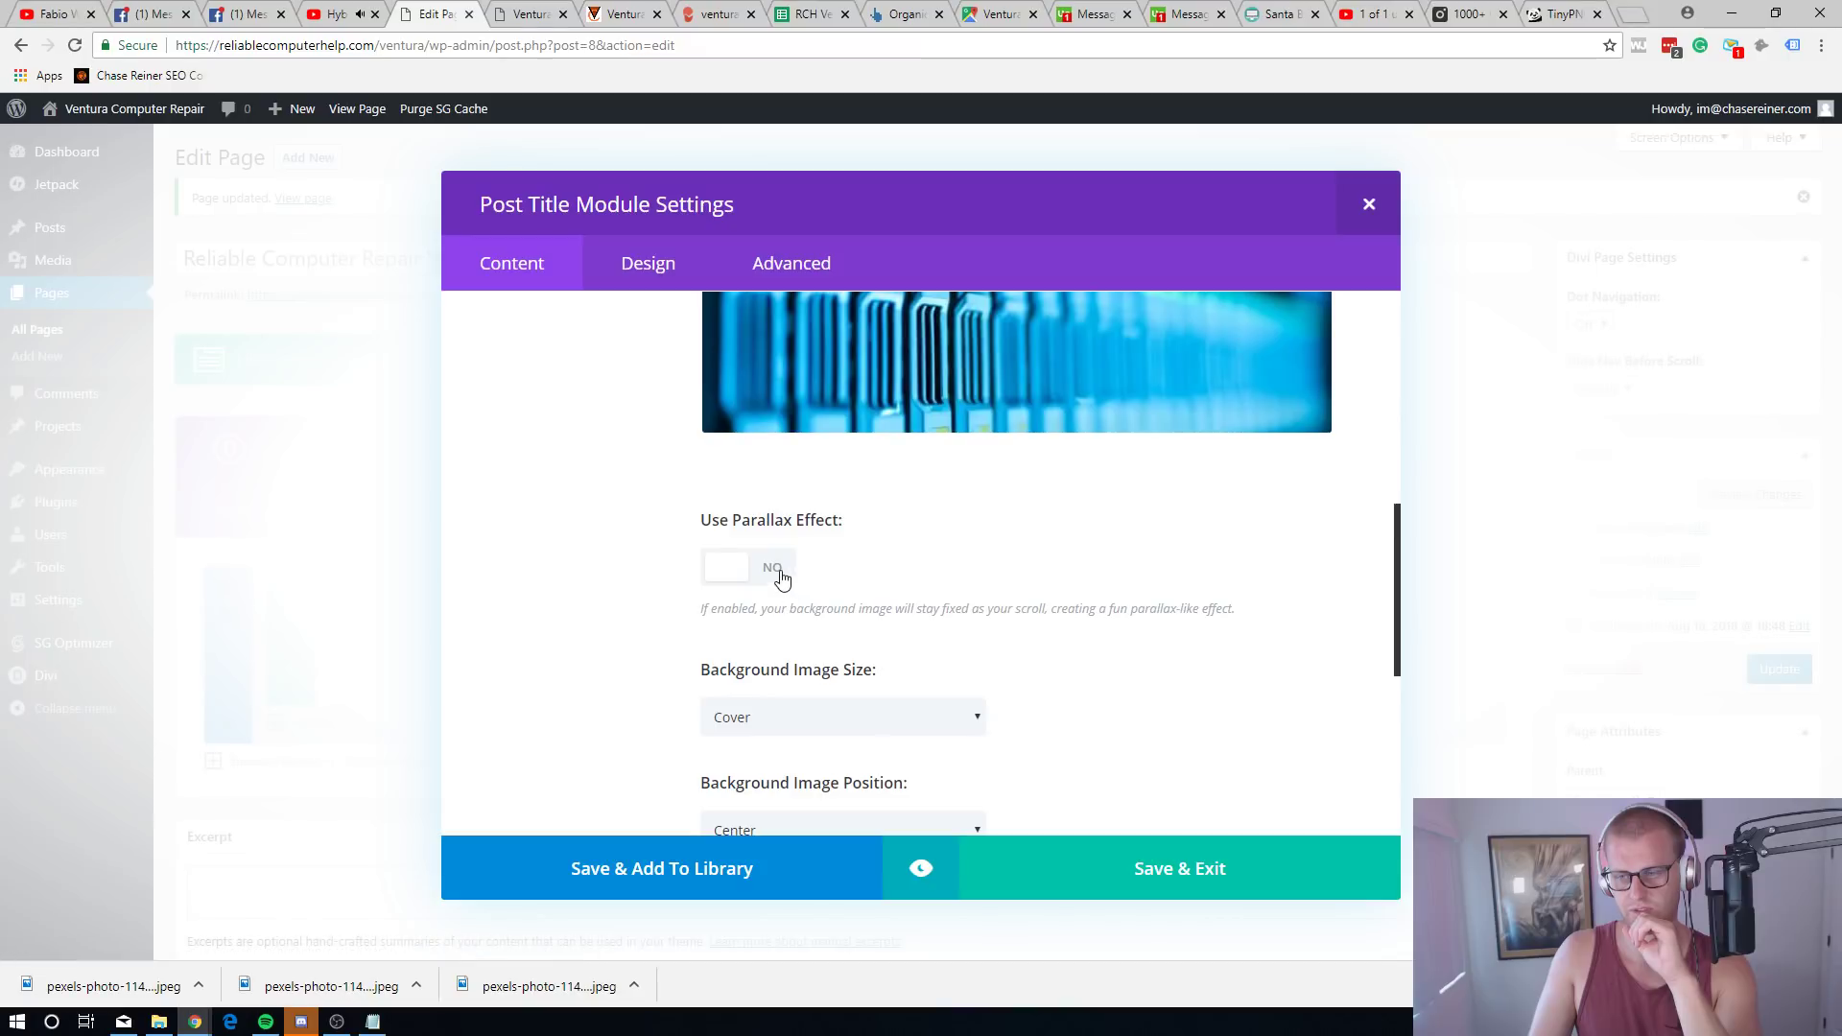
click(773, 570)
scroll(787, 556, down, 2)
click(783, 527)
click(1104, 510)
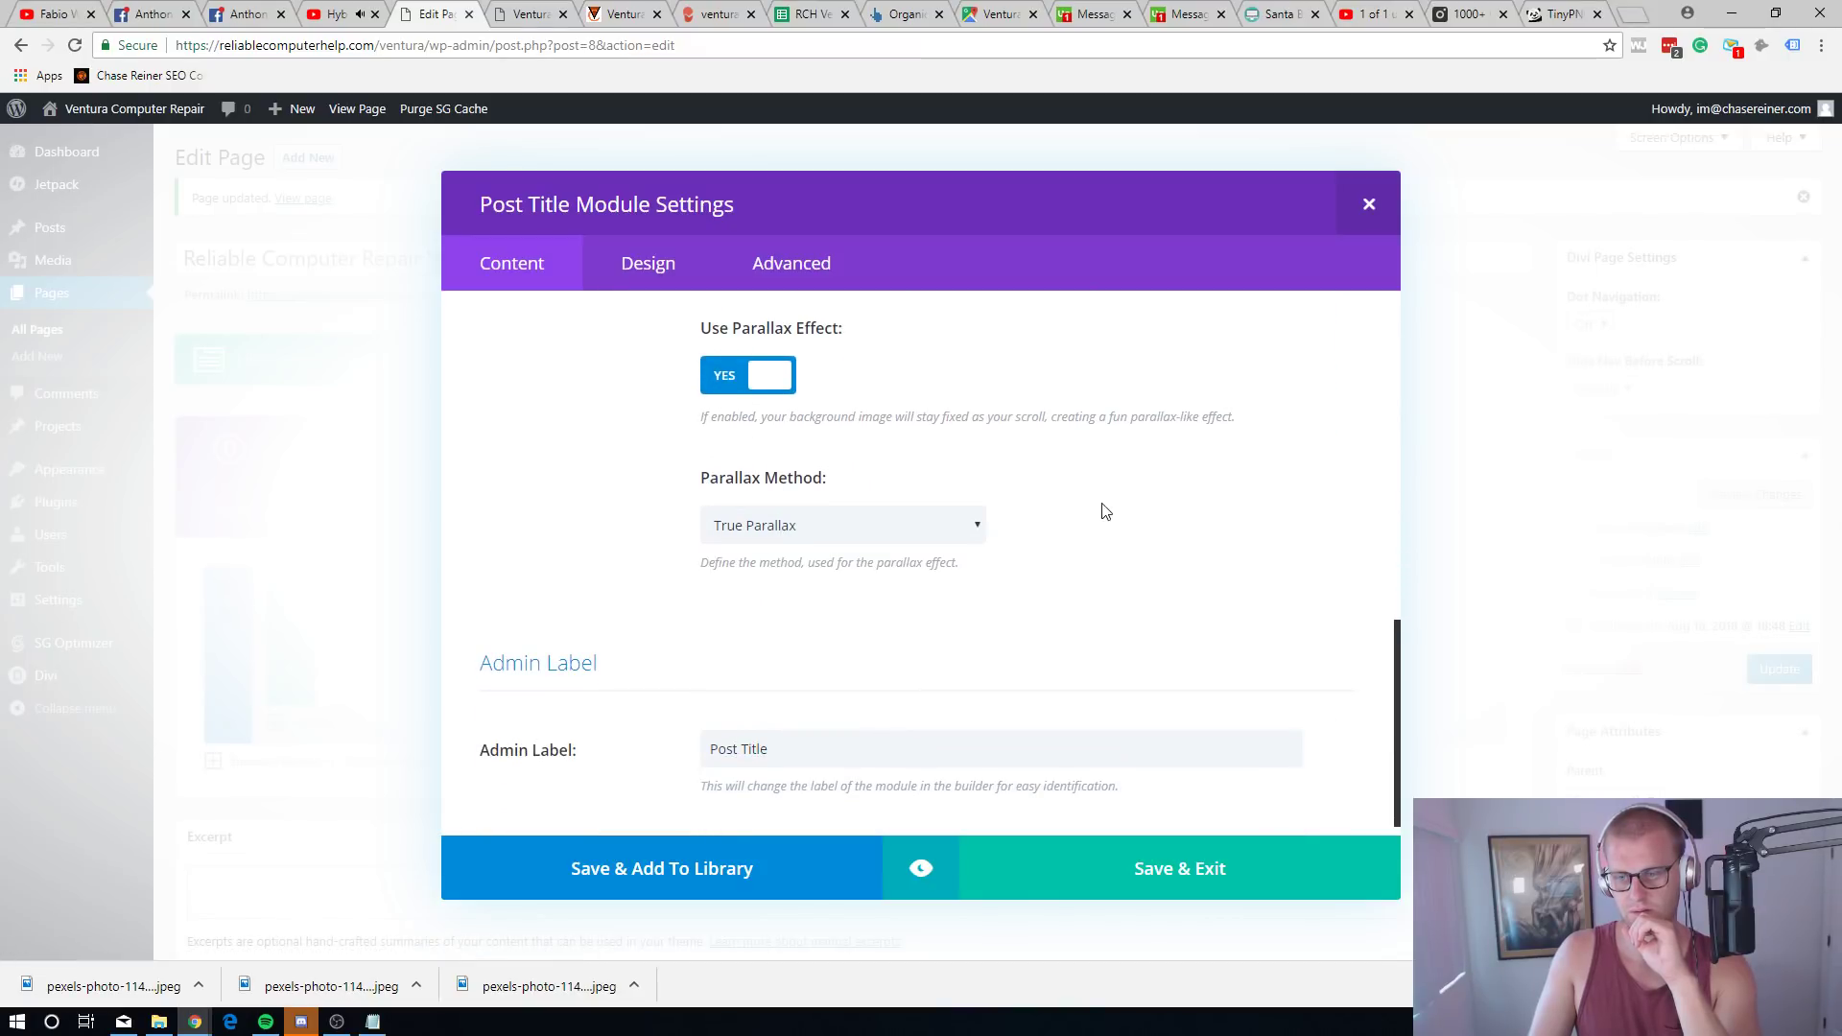
scroll(1167, 782, down, 1)
click(1211, 908)
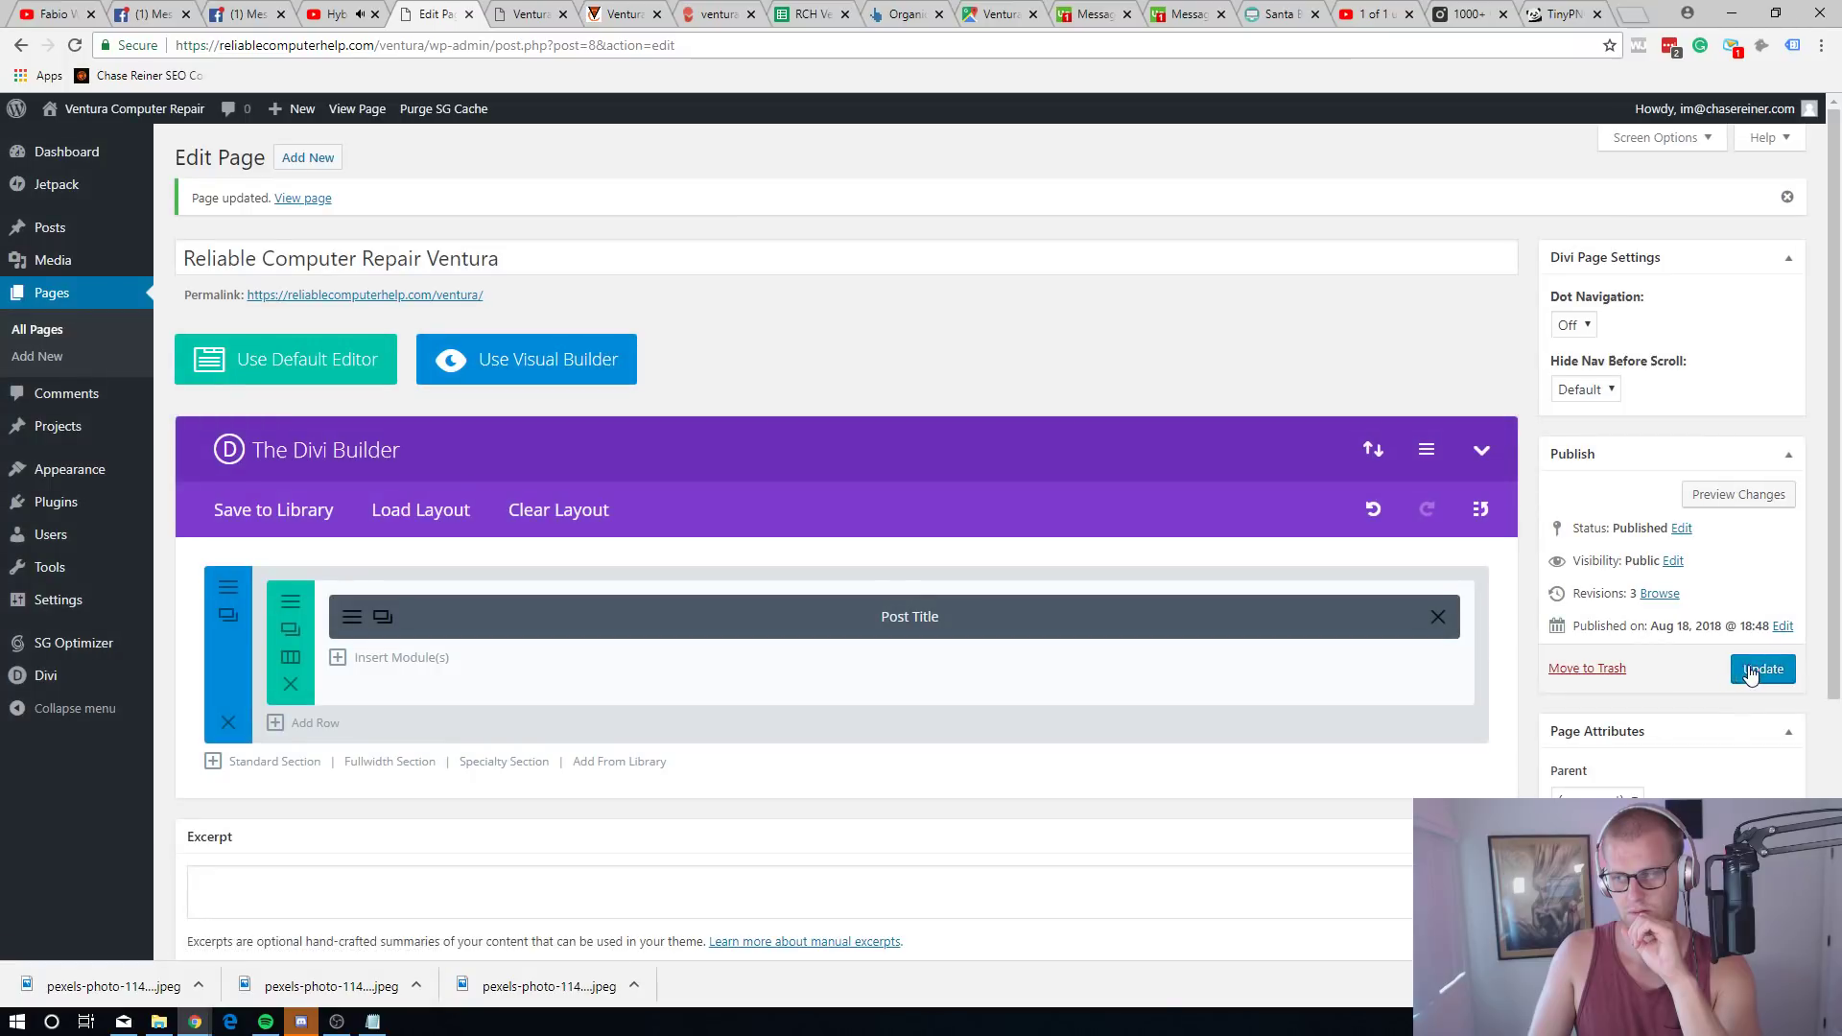
click(1759, 669)
click(523, 14)
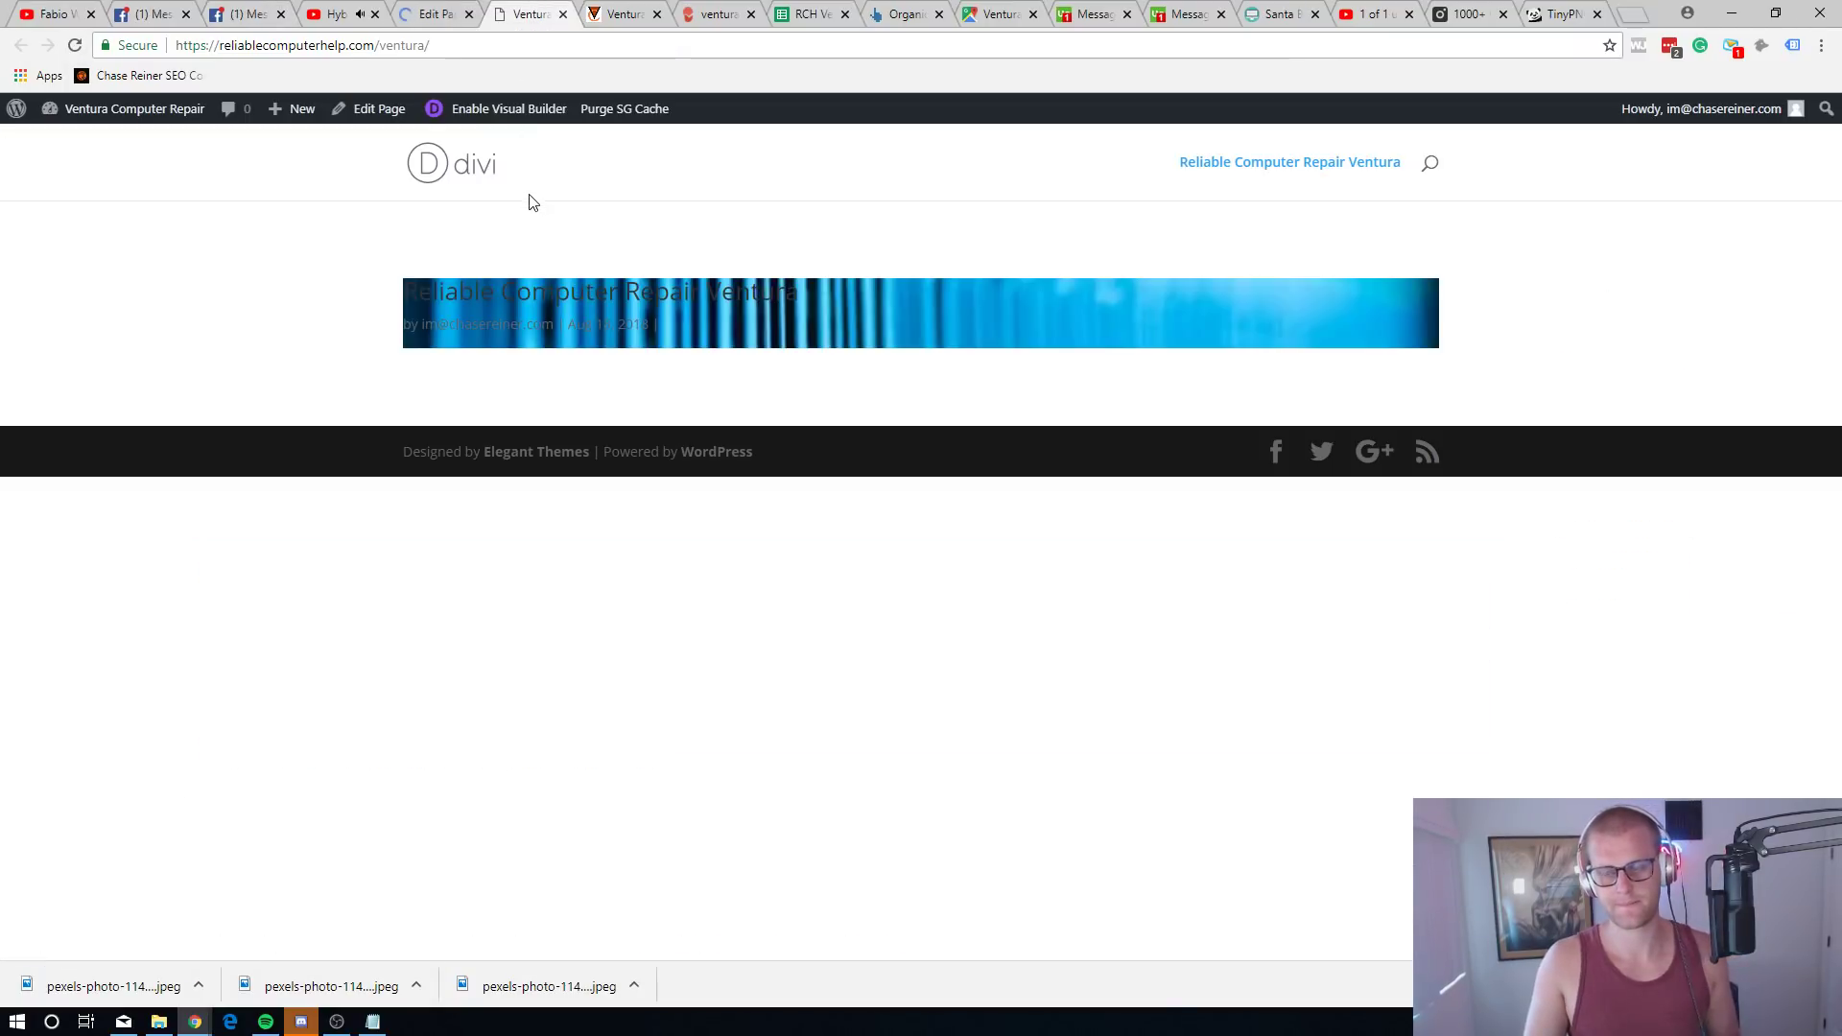
Reload the live page, then review the section's Design and Advanced settings without changing them
key(F5)
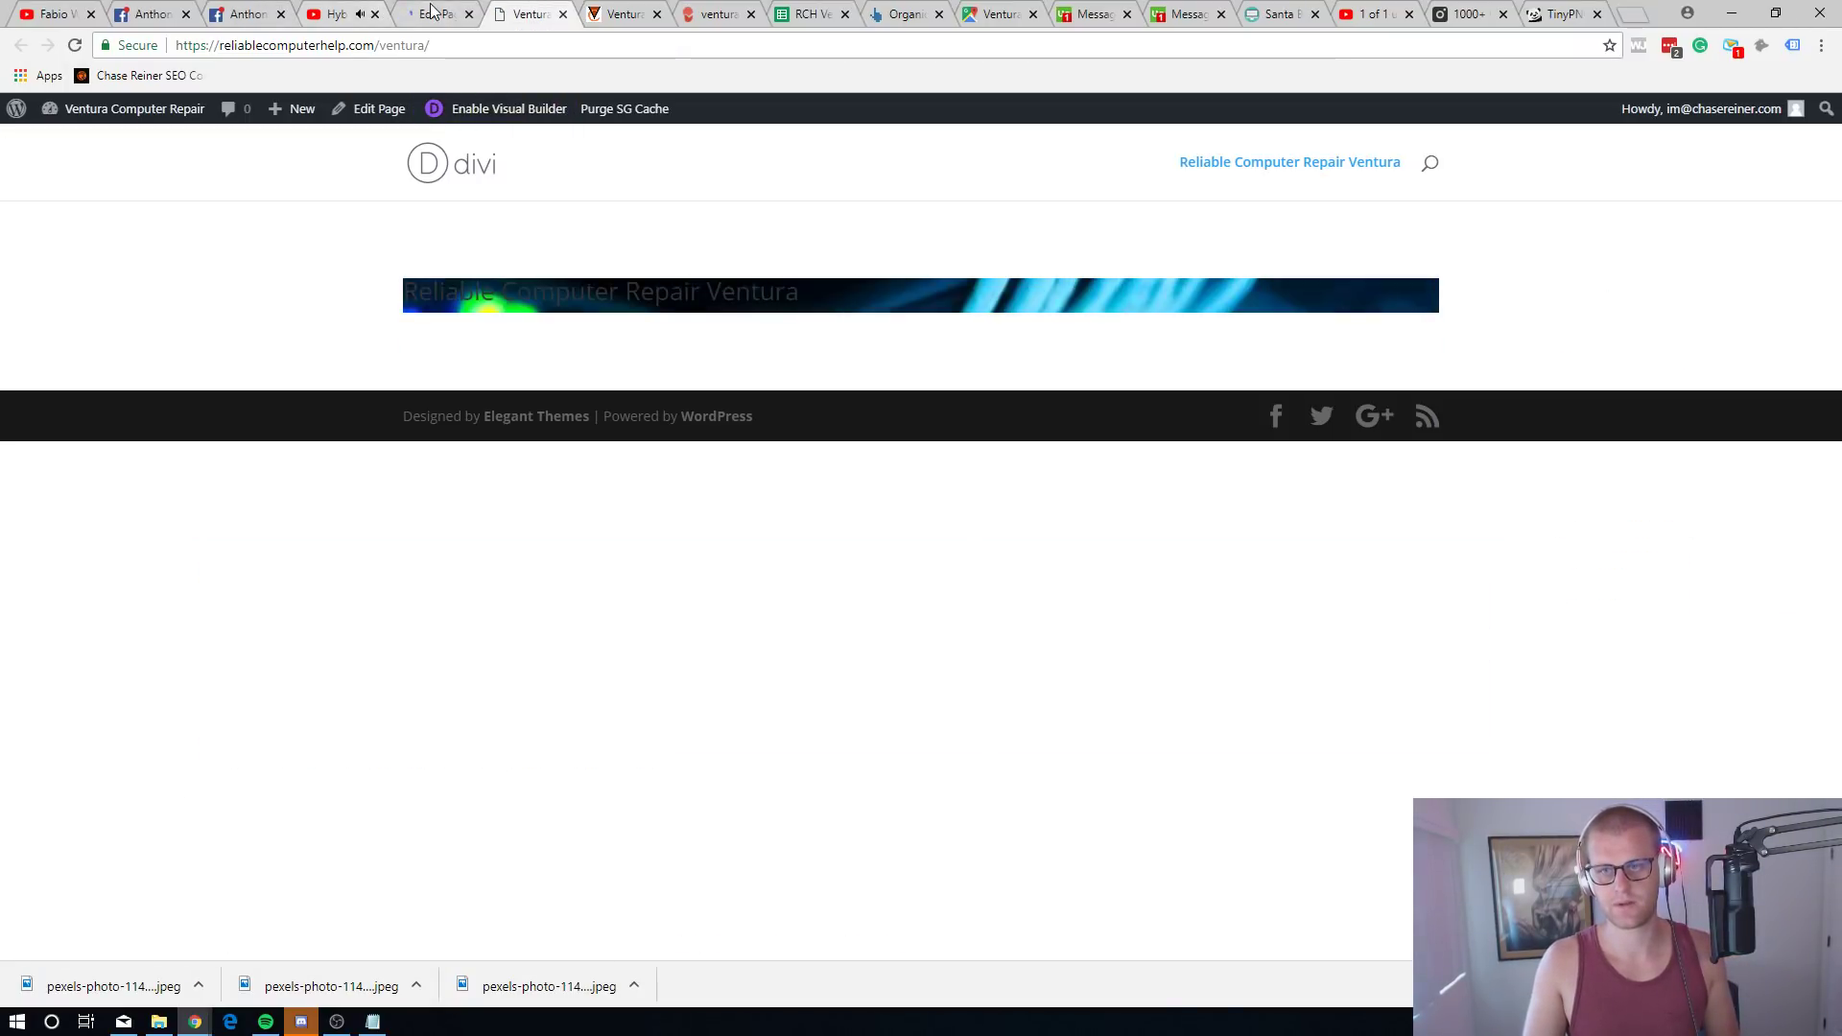
click(437, 13)
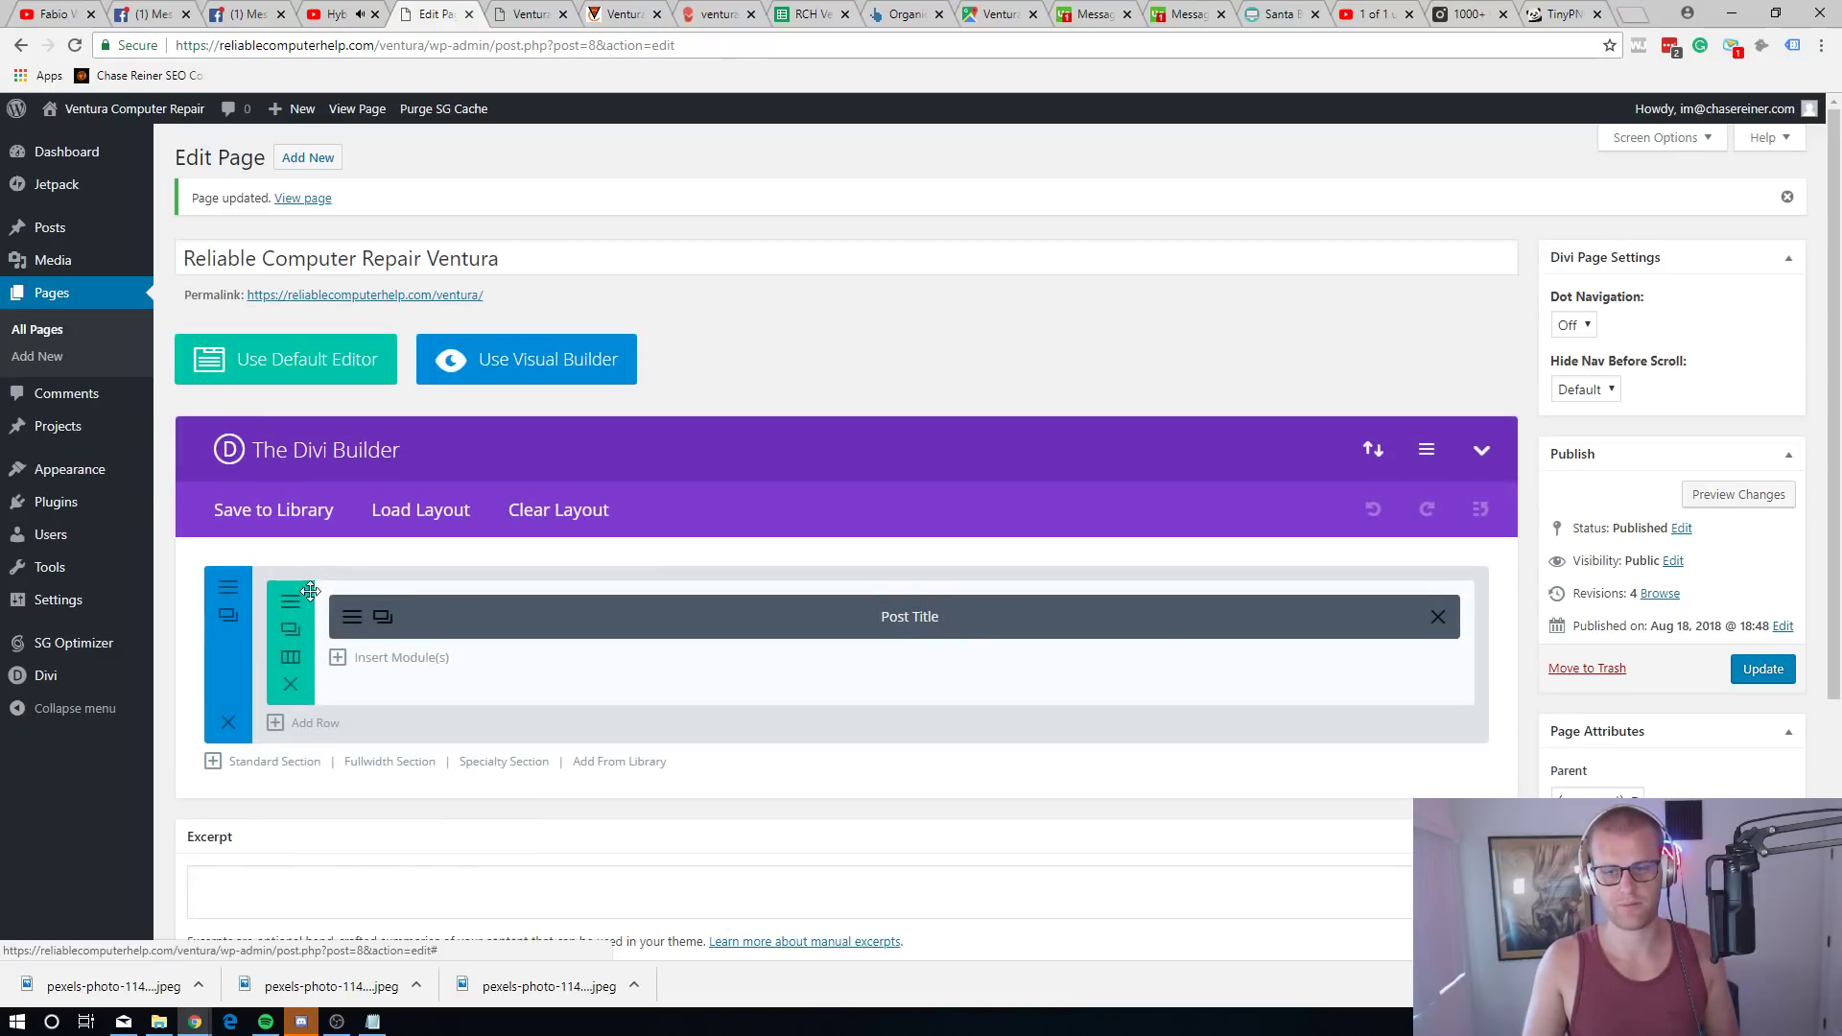
click(239, 594)
click(620, 263)
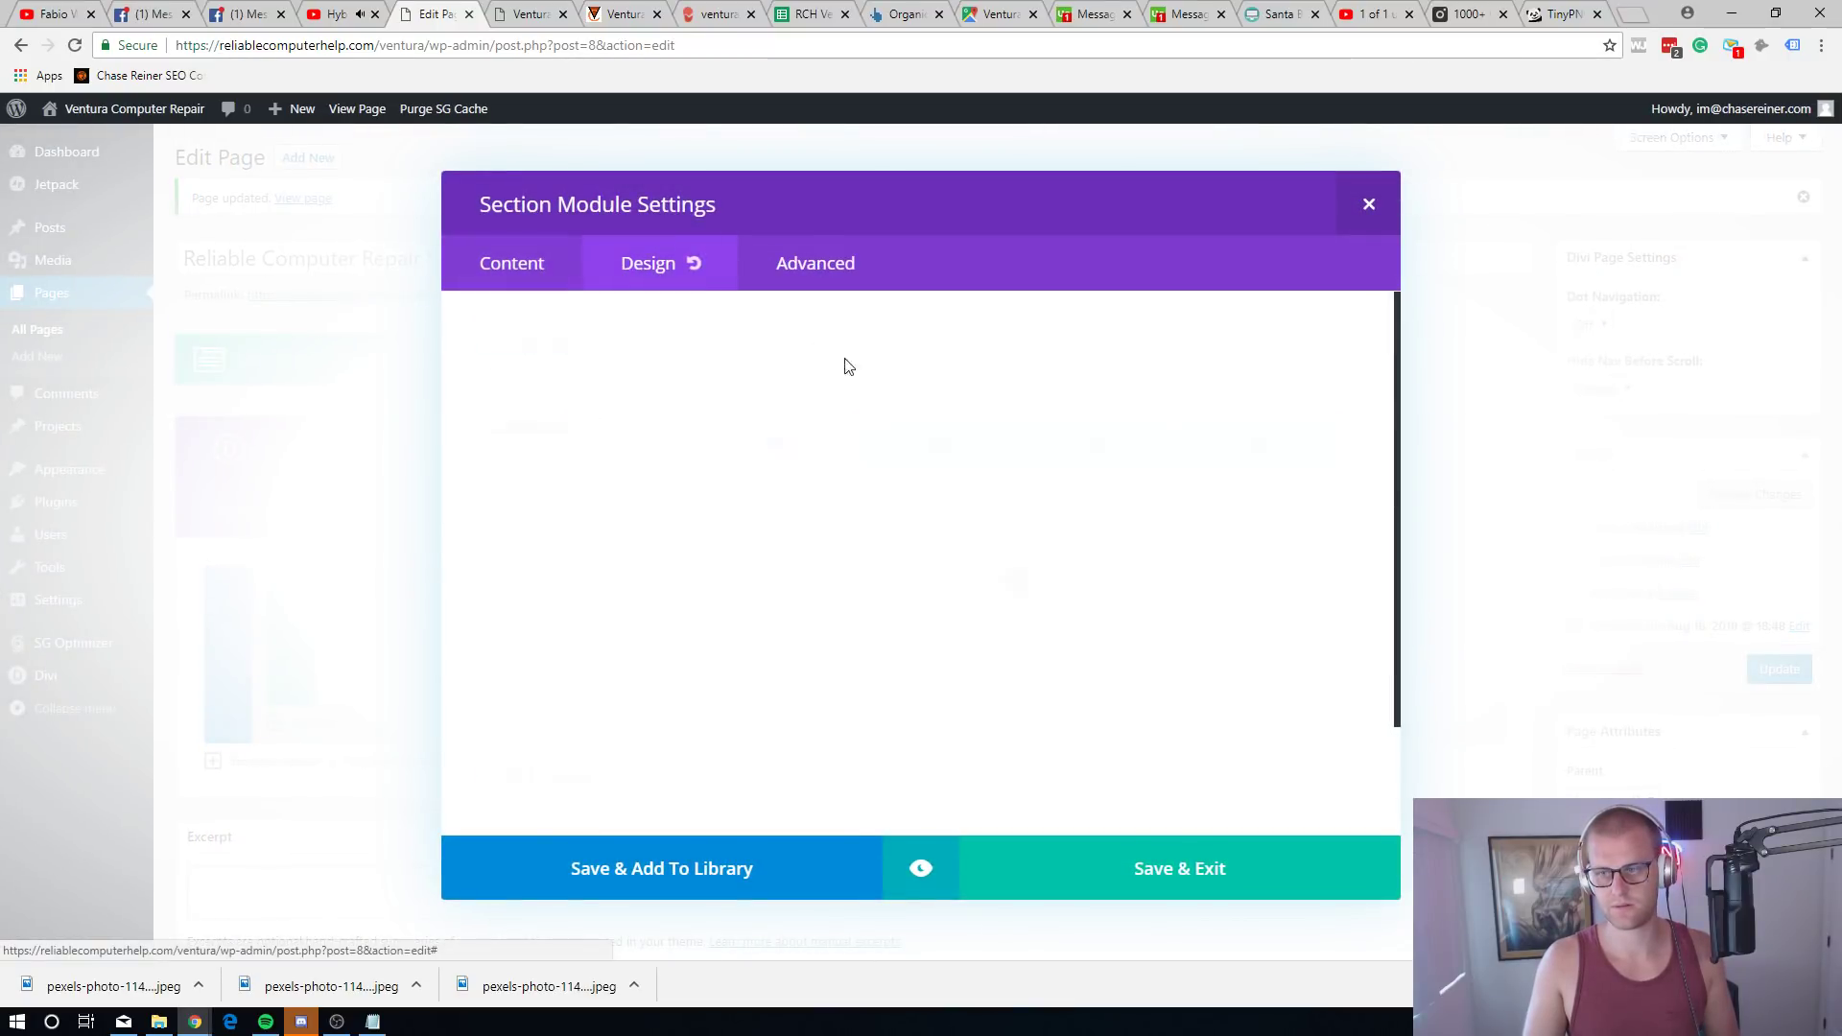
scroll(739, 399, down, 5)
click(796, 274)
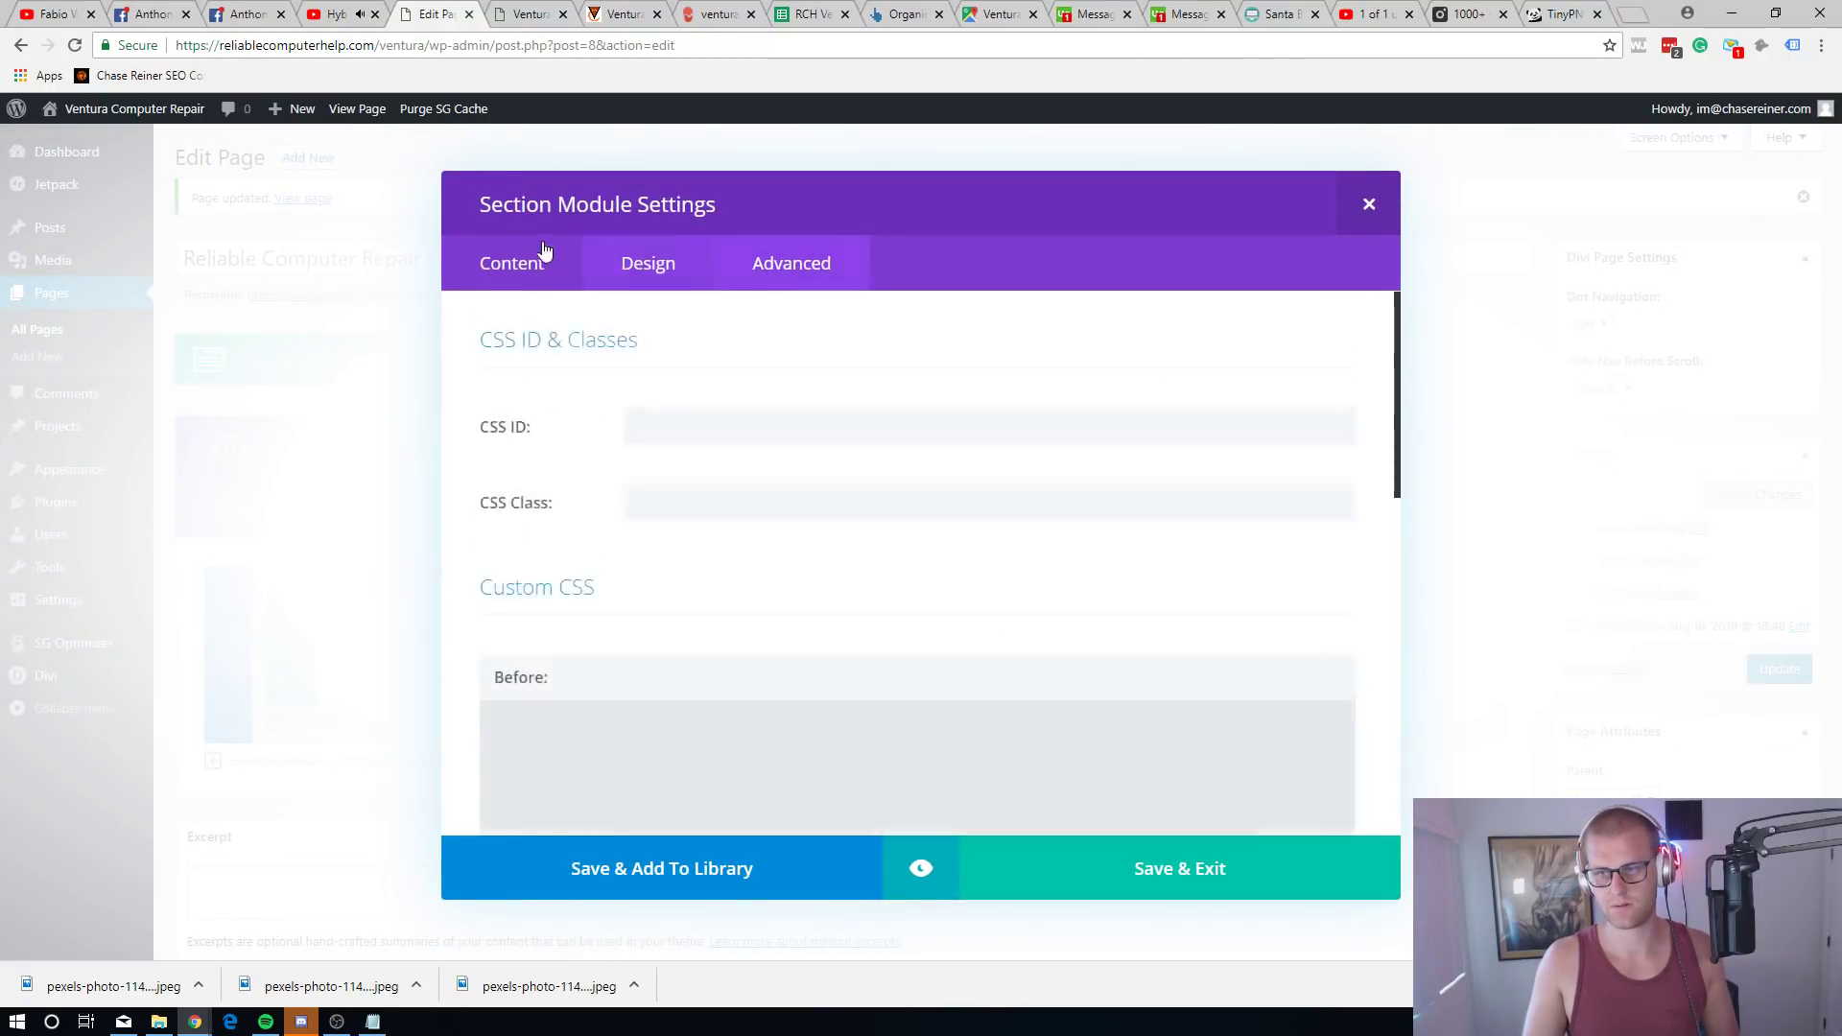
click(1371, 204)
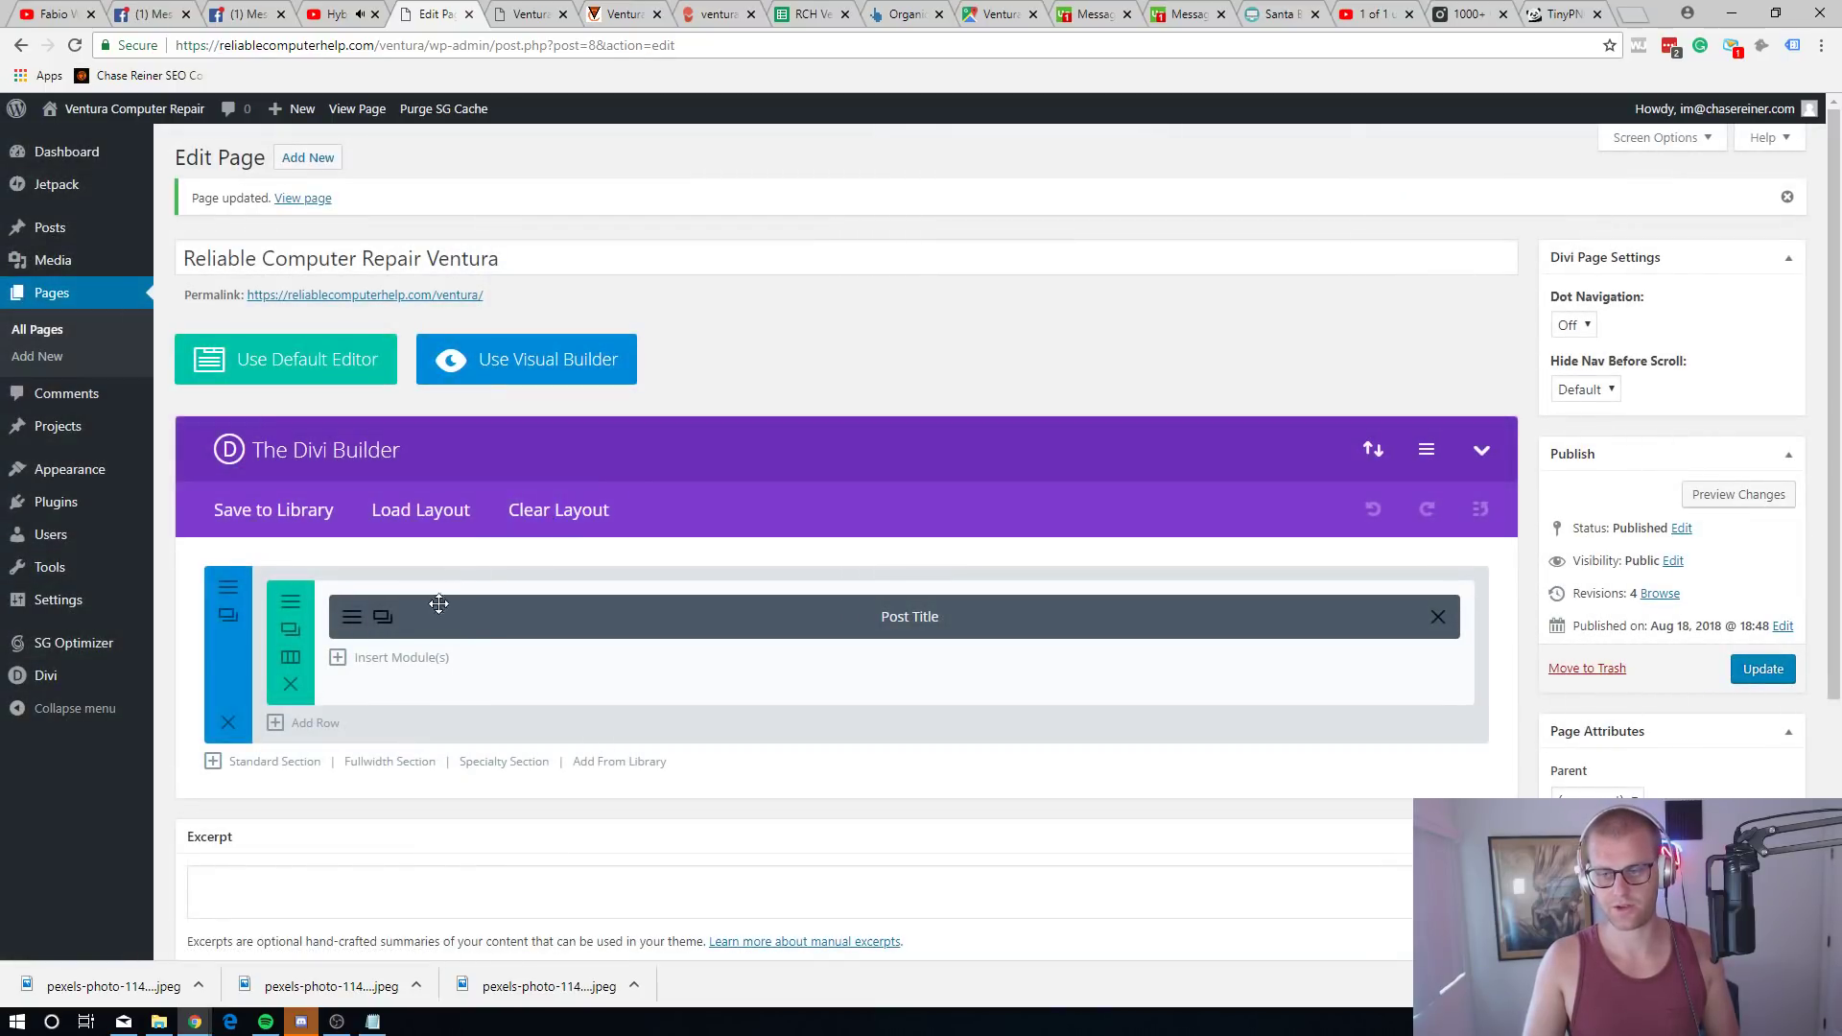
click(1648, 257)
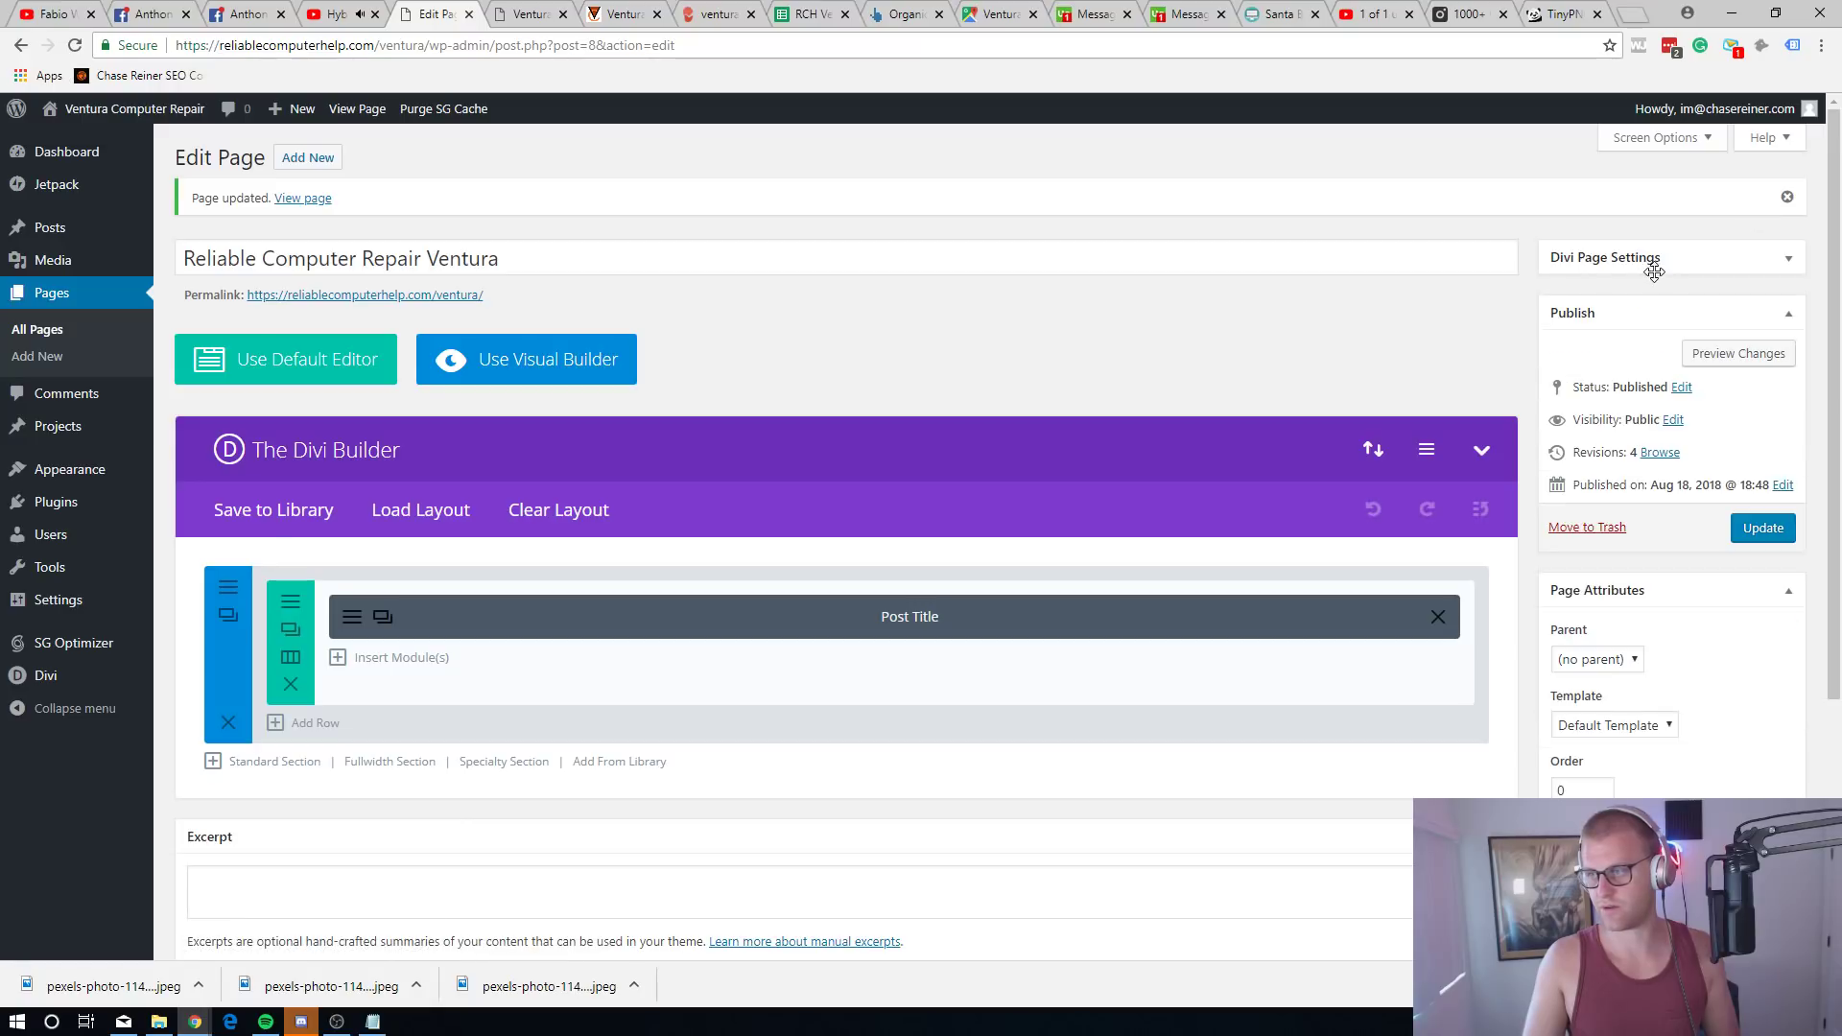
click(1654, 269)
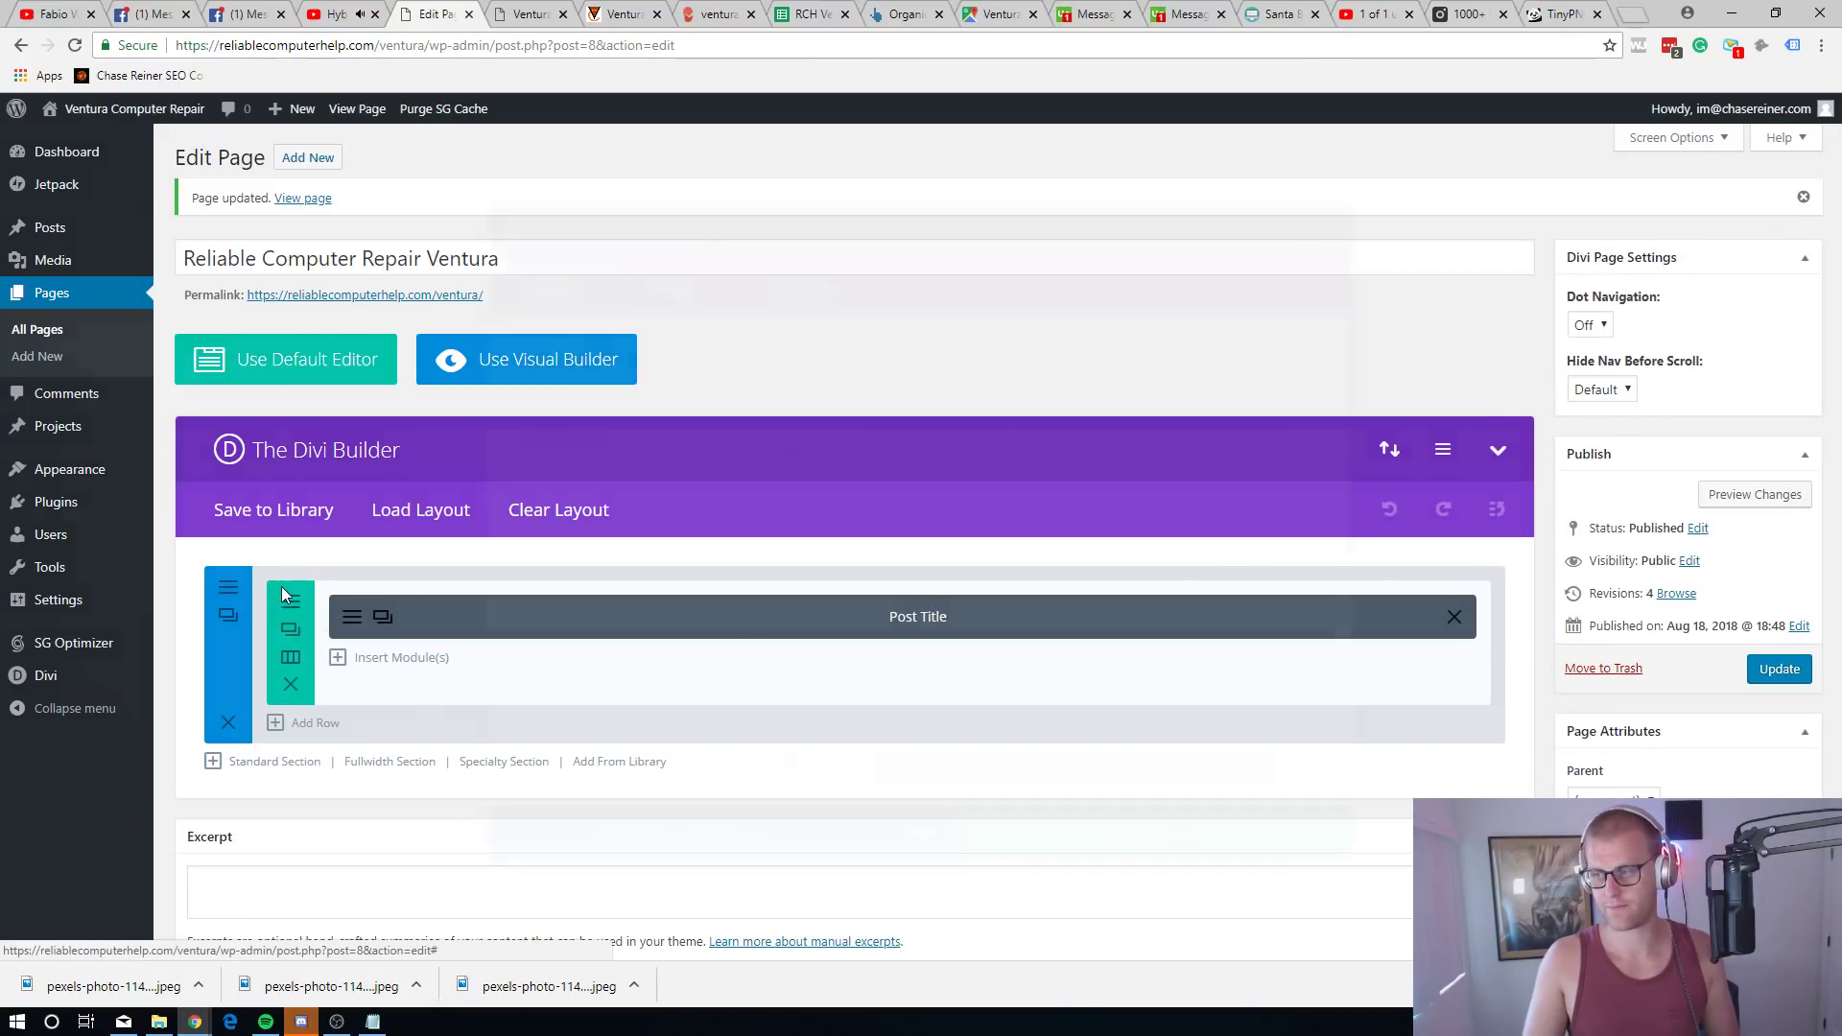
Review the row's Design and Advanced settings and close them unchanged
click(291, 629)
scroll(694, 362, down, 5)
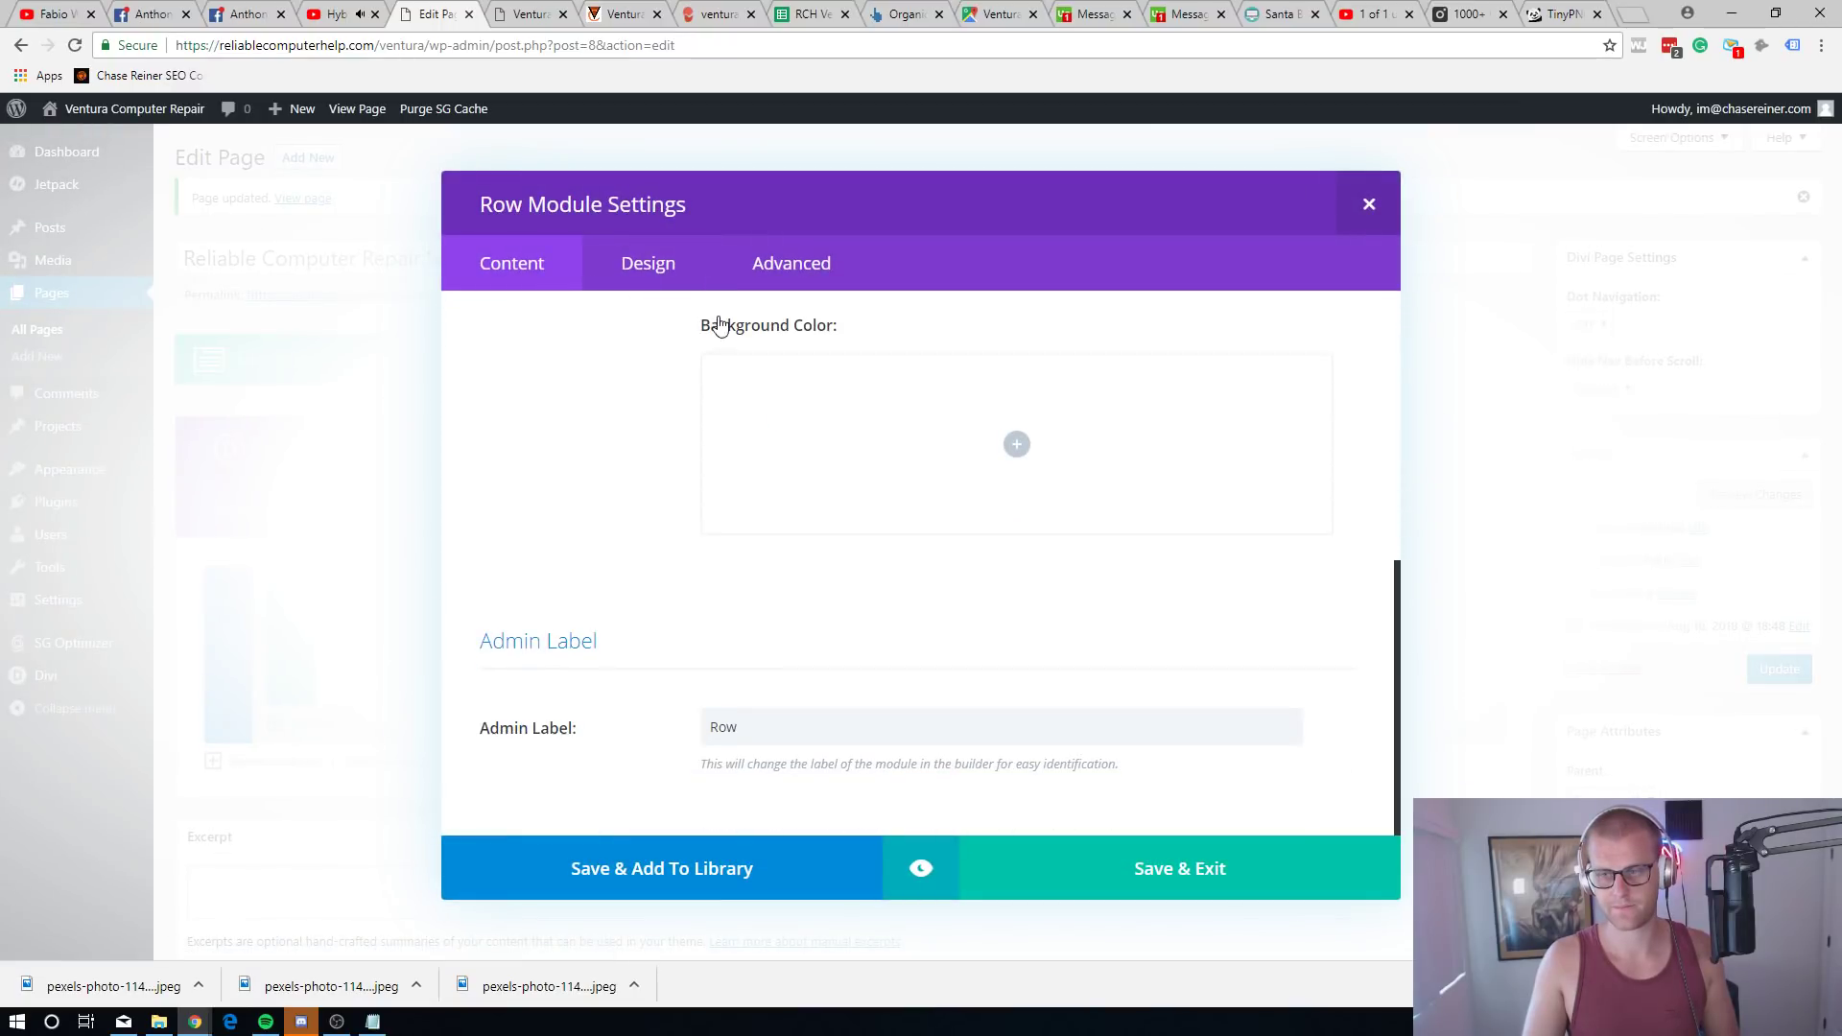
click(705, 279)
scroll(707, 440, down, 8)
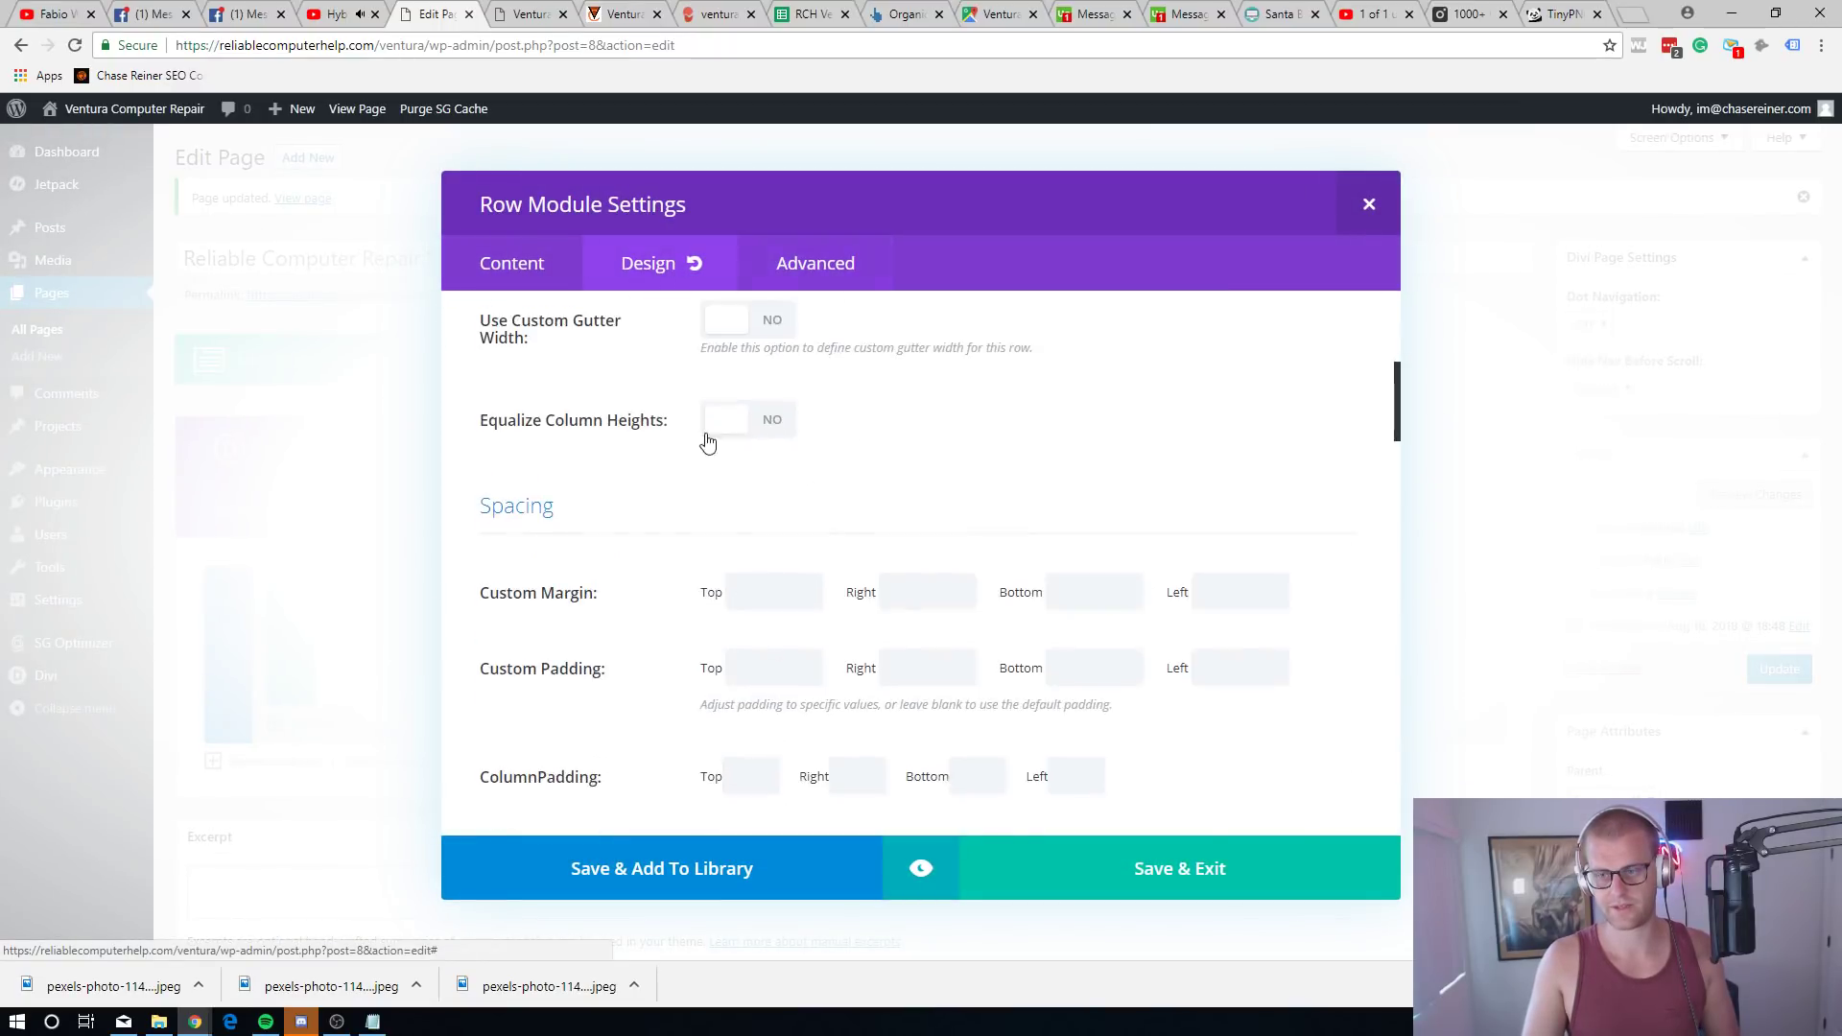
click(763, 278)
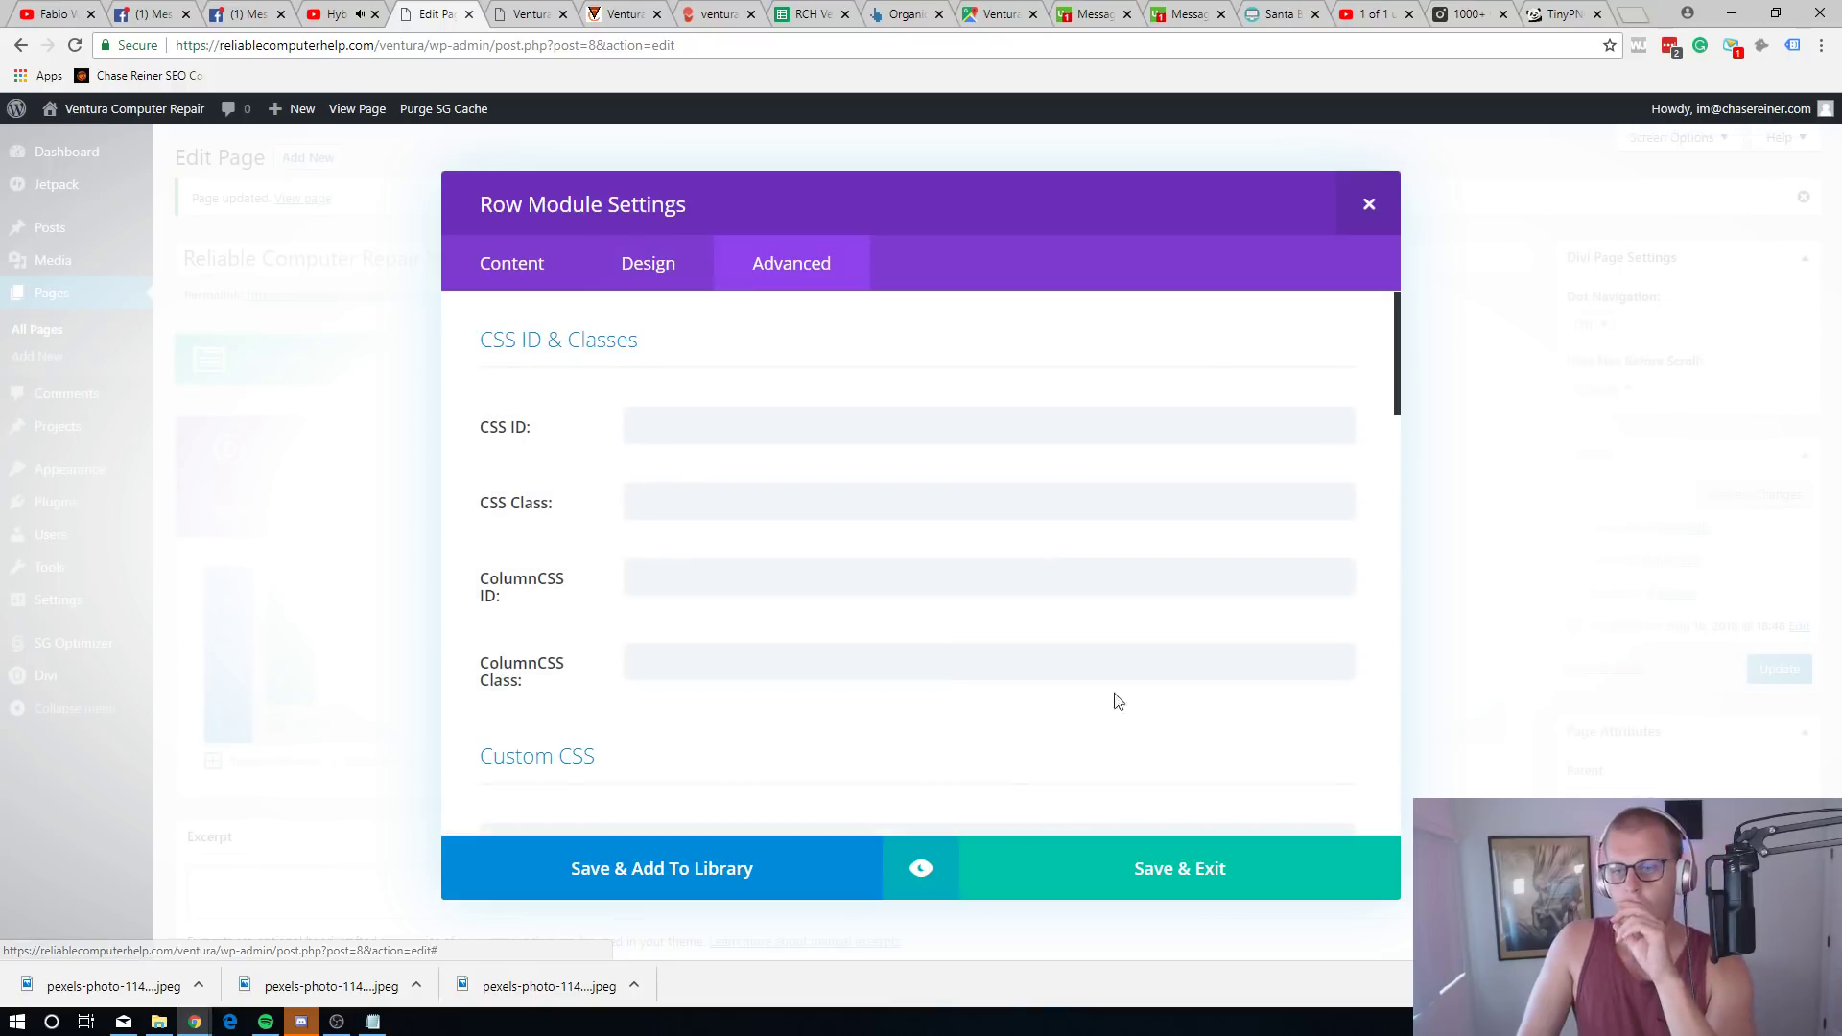
right_click(1364, 222)
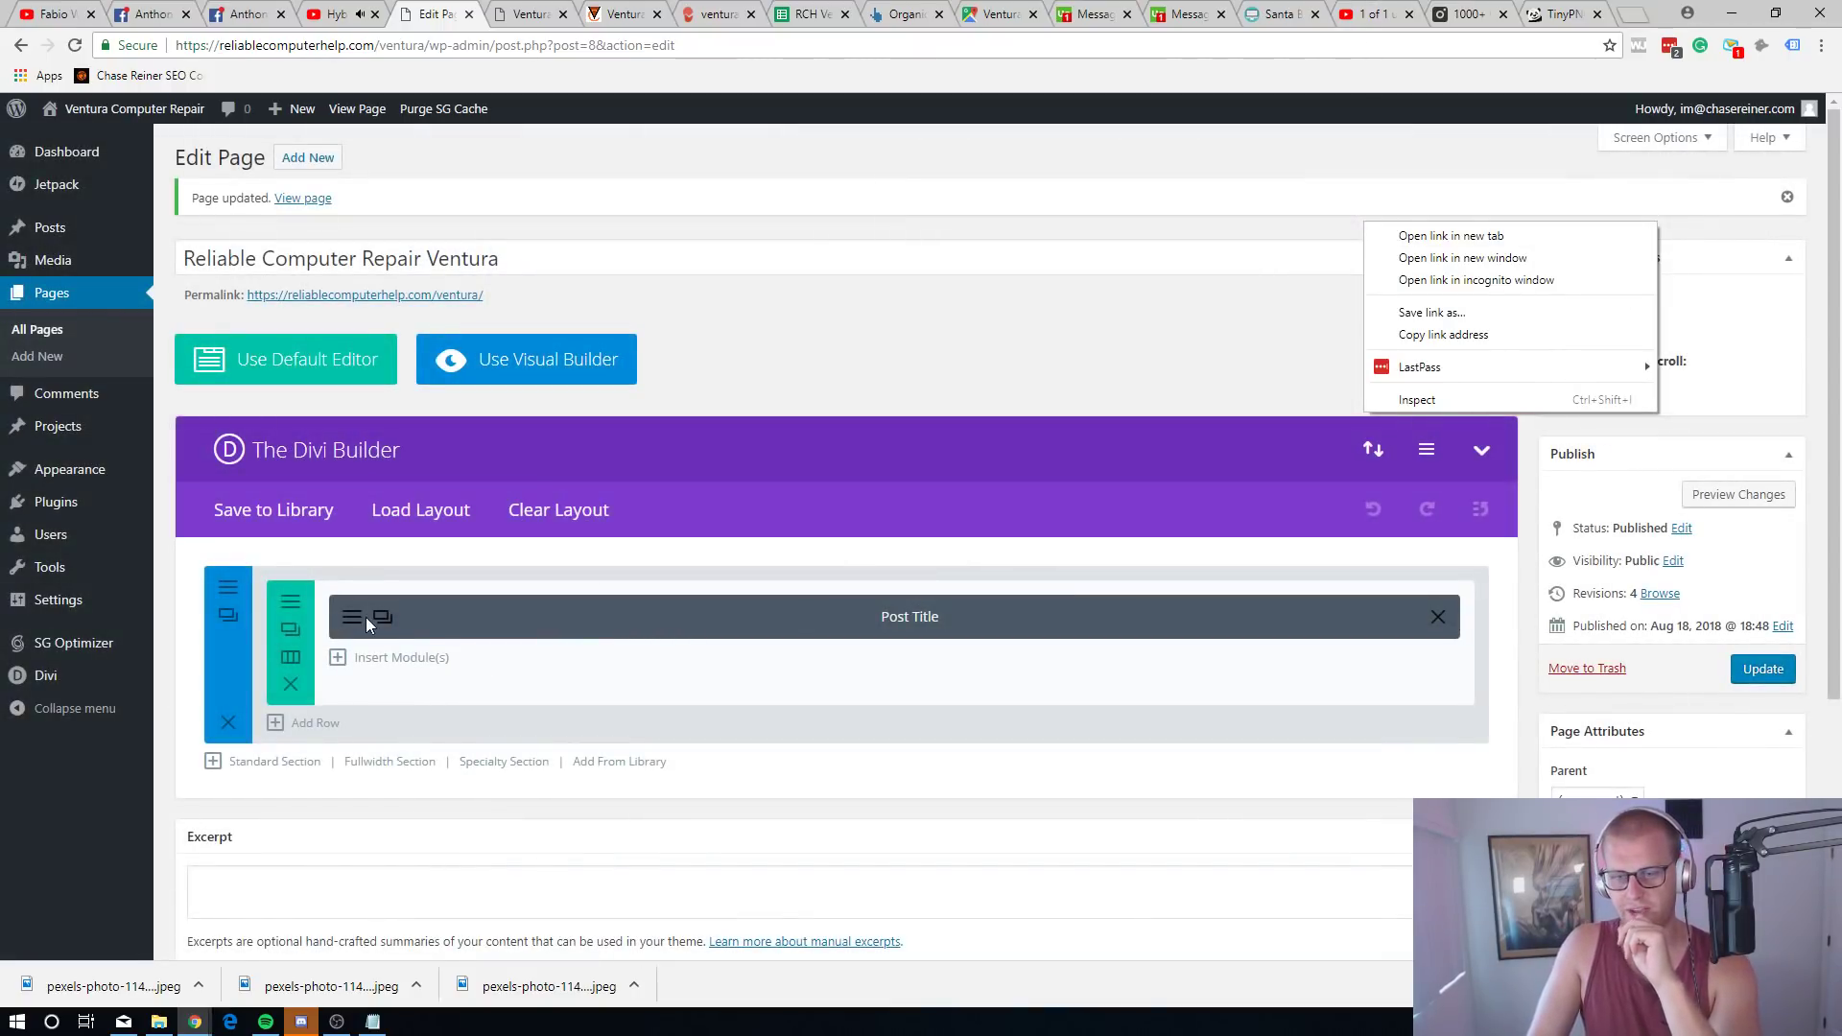
click(366, 618)
Remove the Post Title background image and show the featured image below the title
click(366, 618)
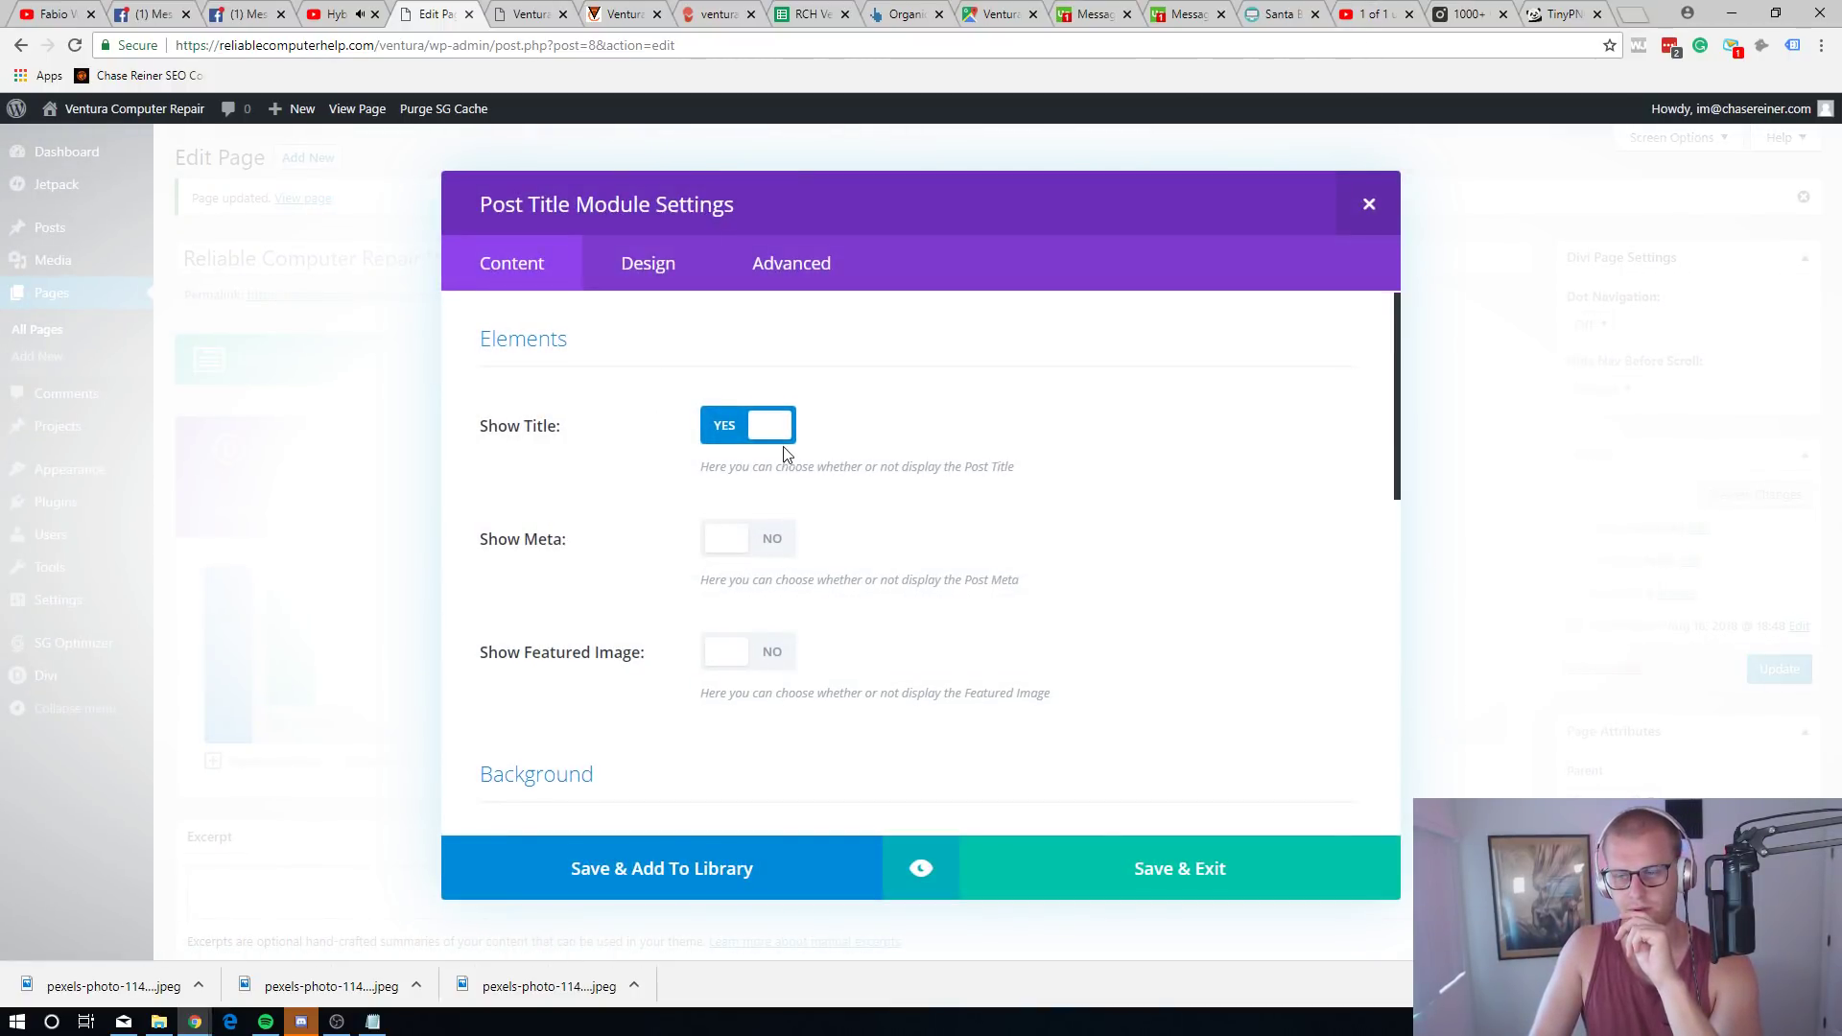
scroll(781, 452, down, 4)
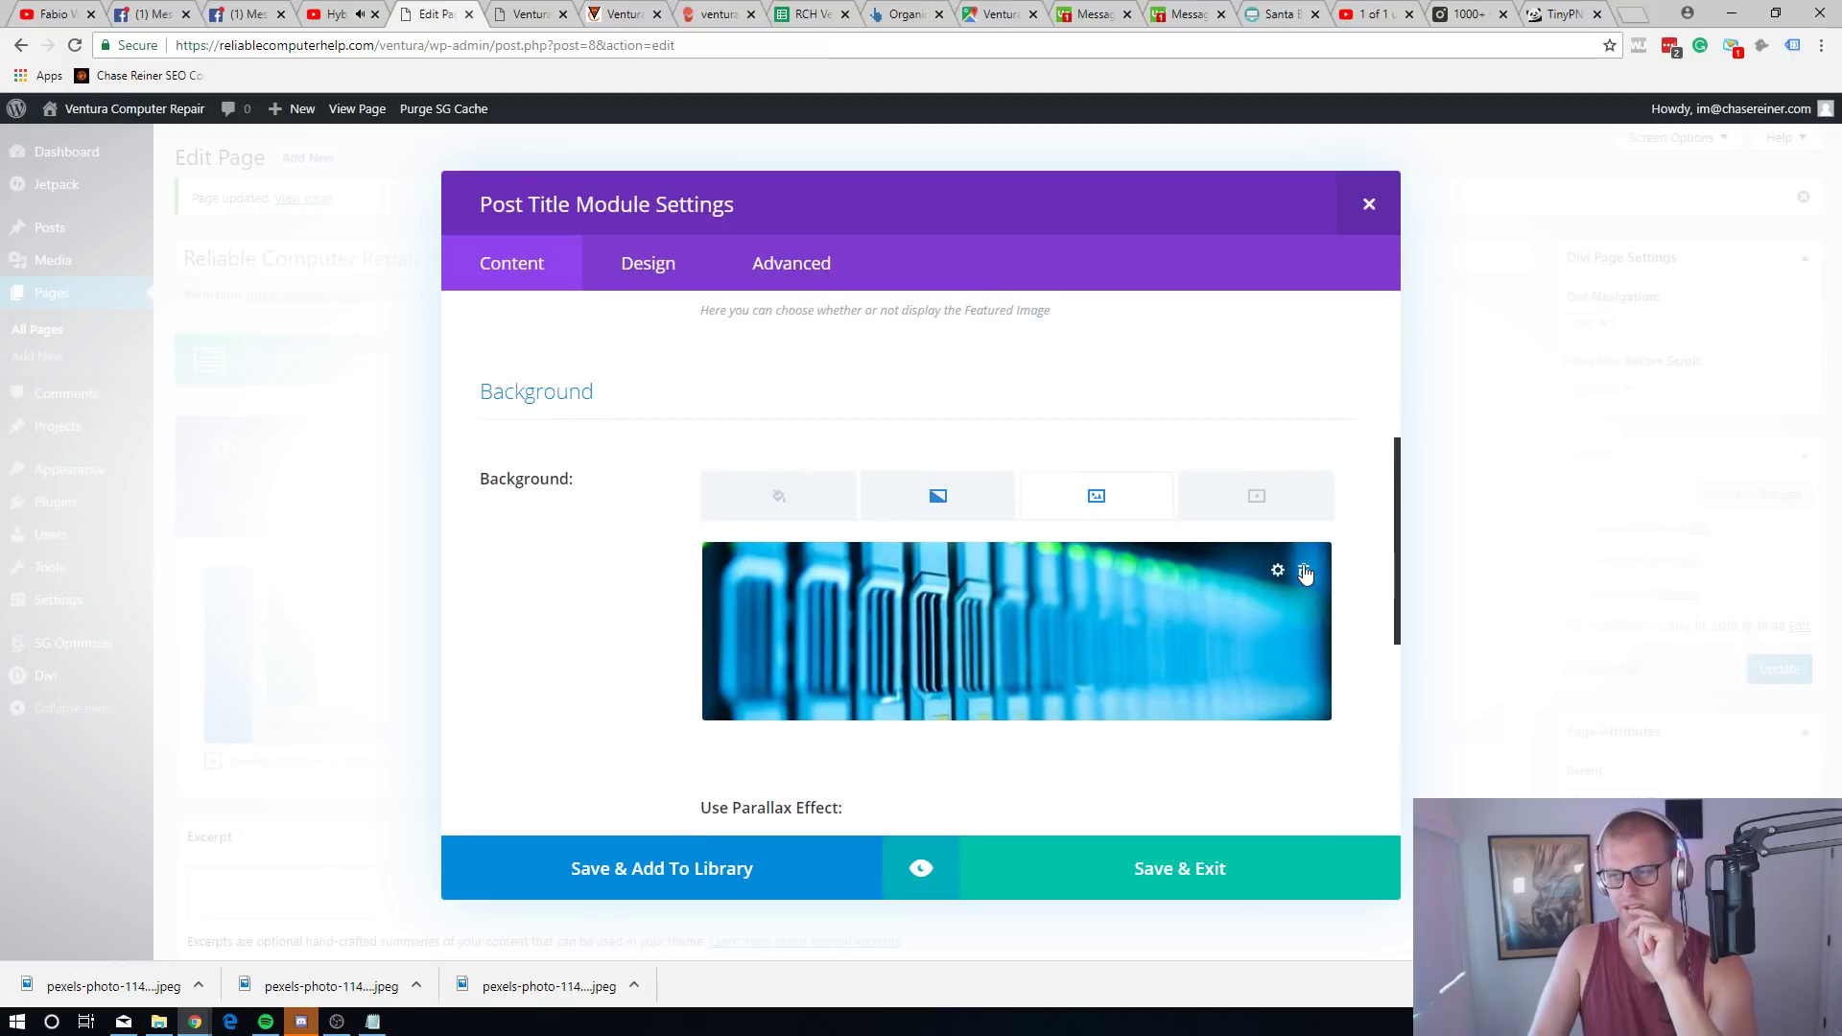
click(1305, 573)
scroll(913, 596, up, 4)
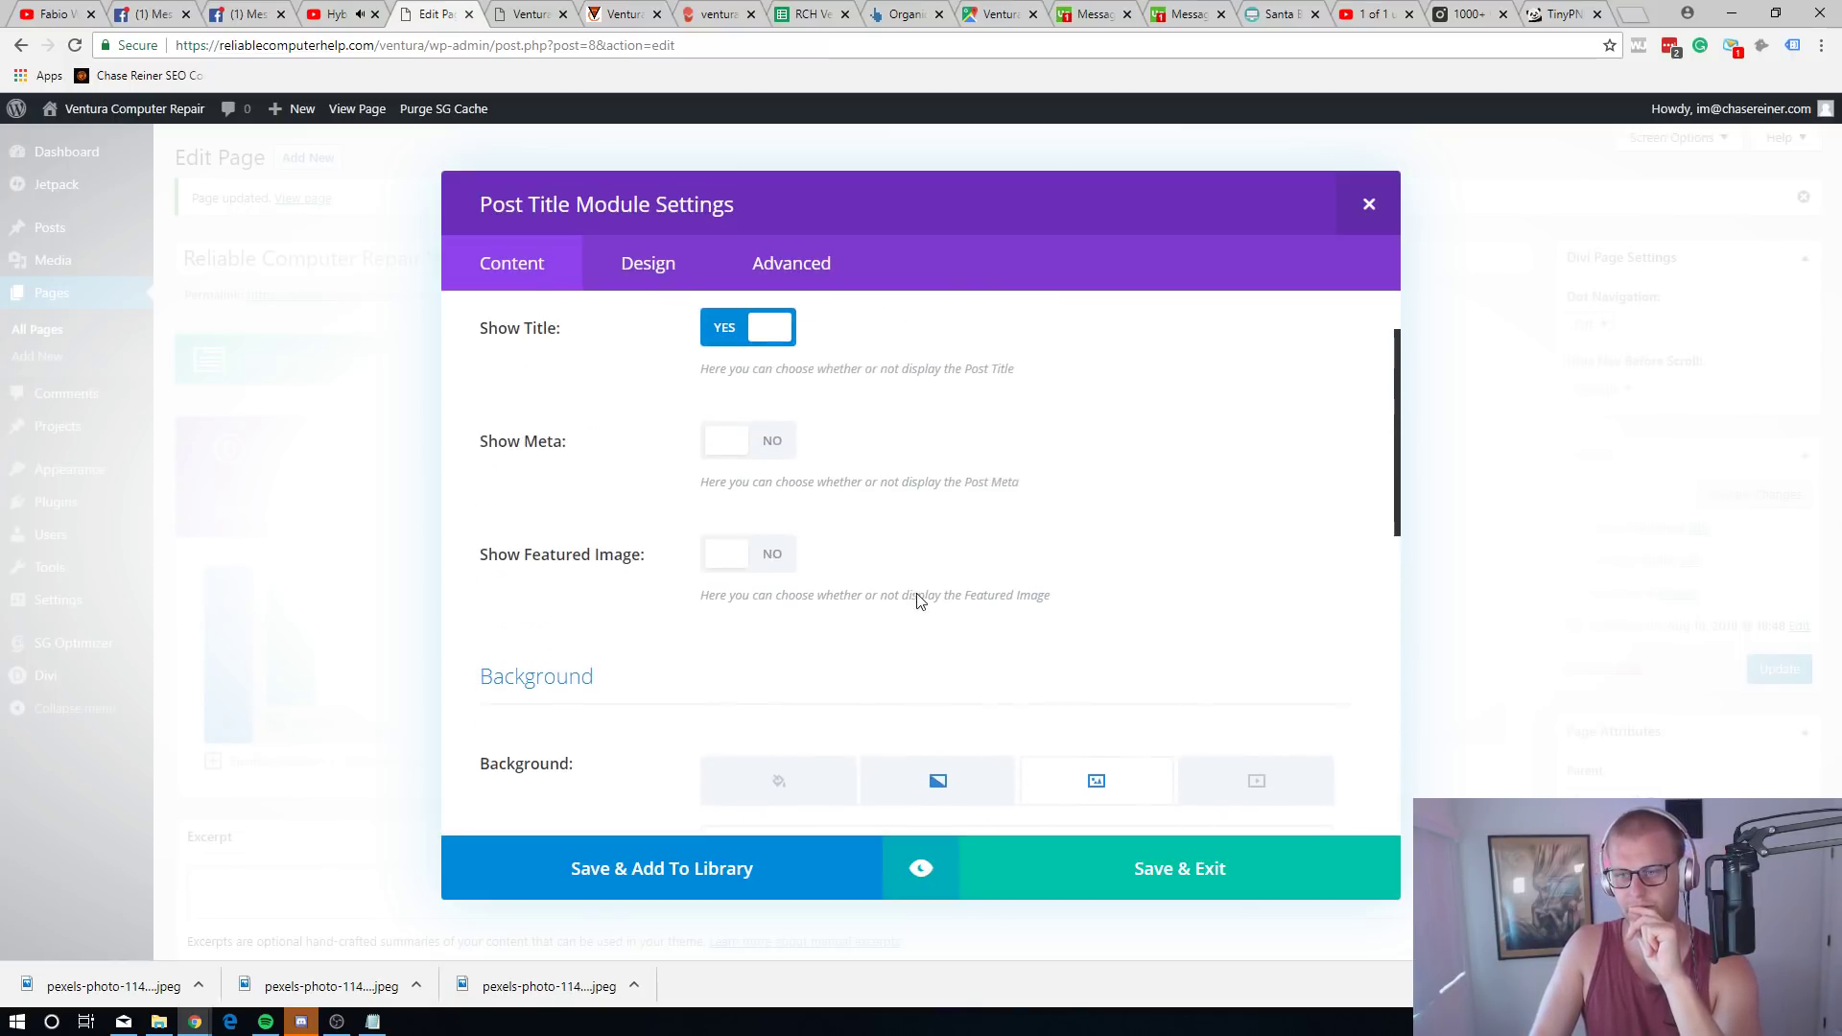
click(782, 576)
click(920, 683)
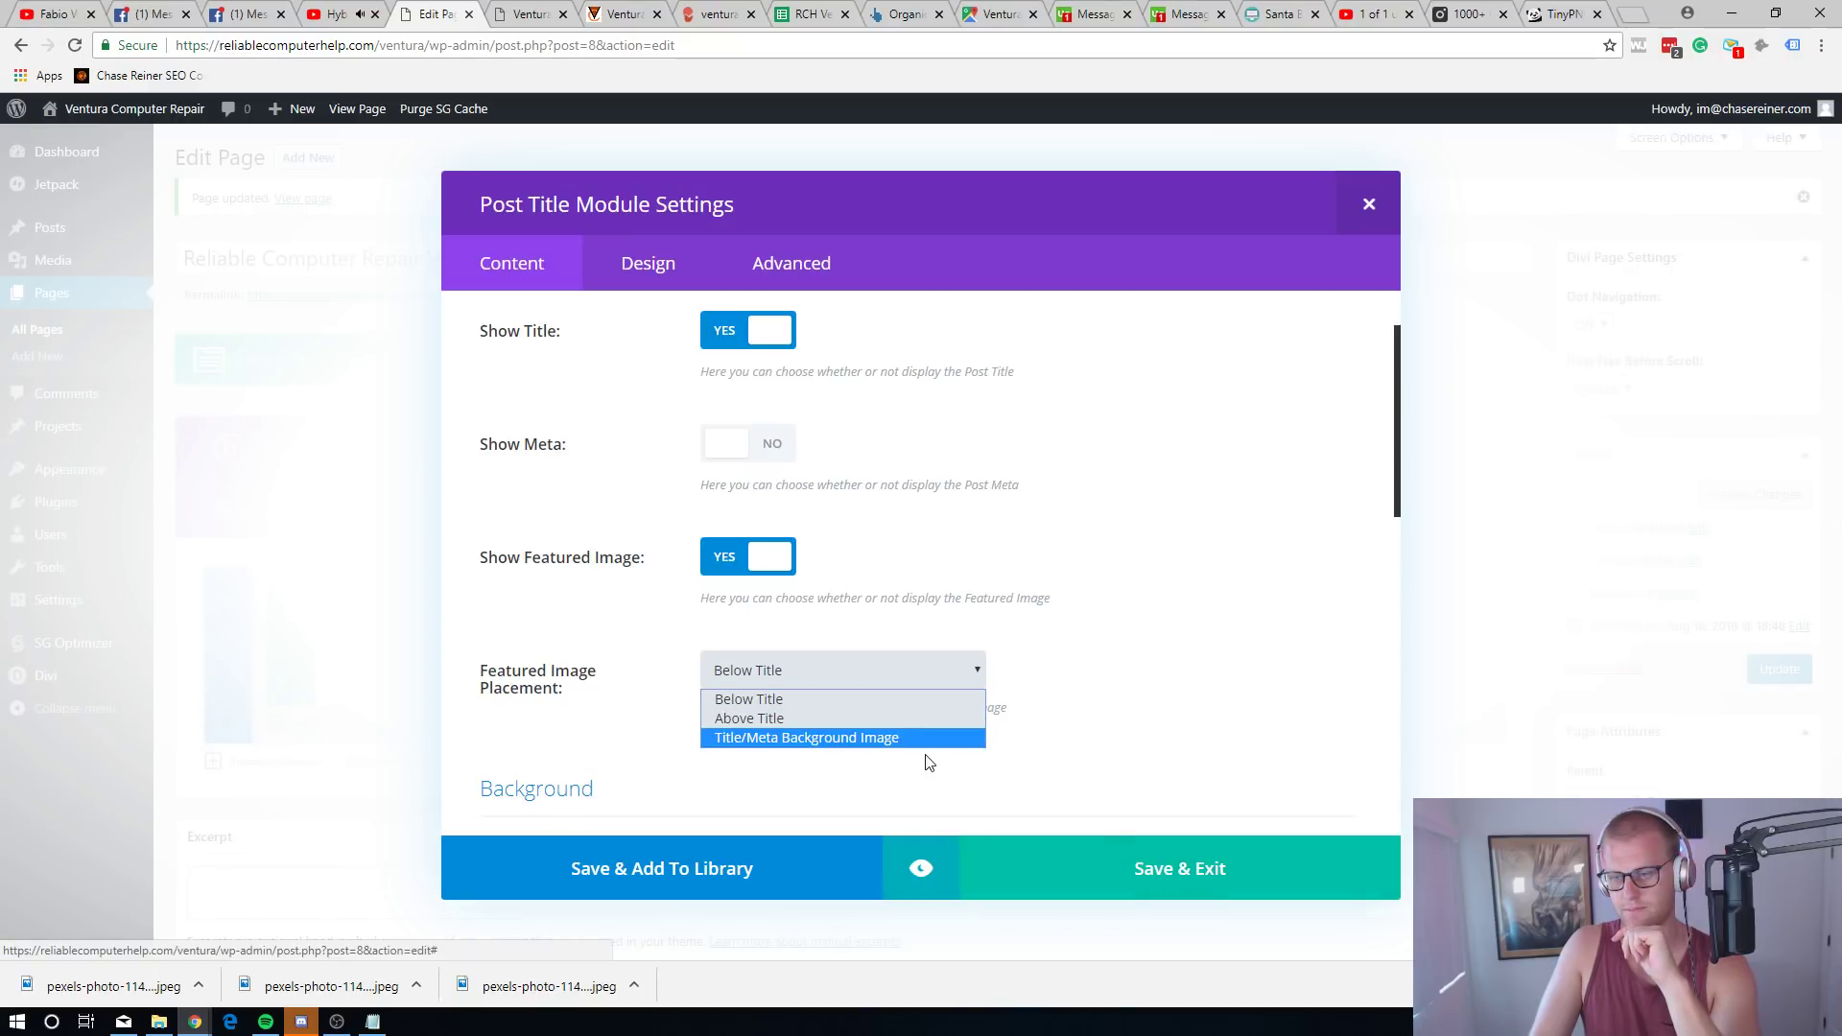
click(1198, 879)
click(1198, 879)
Set the server rack photo as the page's featured image and update the page
scroll(1632, 767, down, 2)
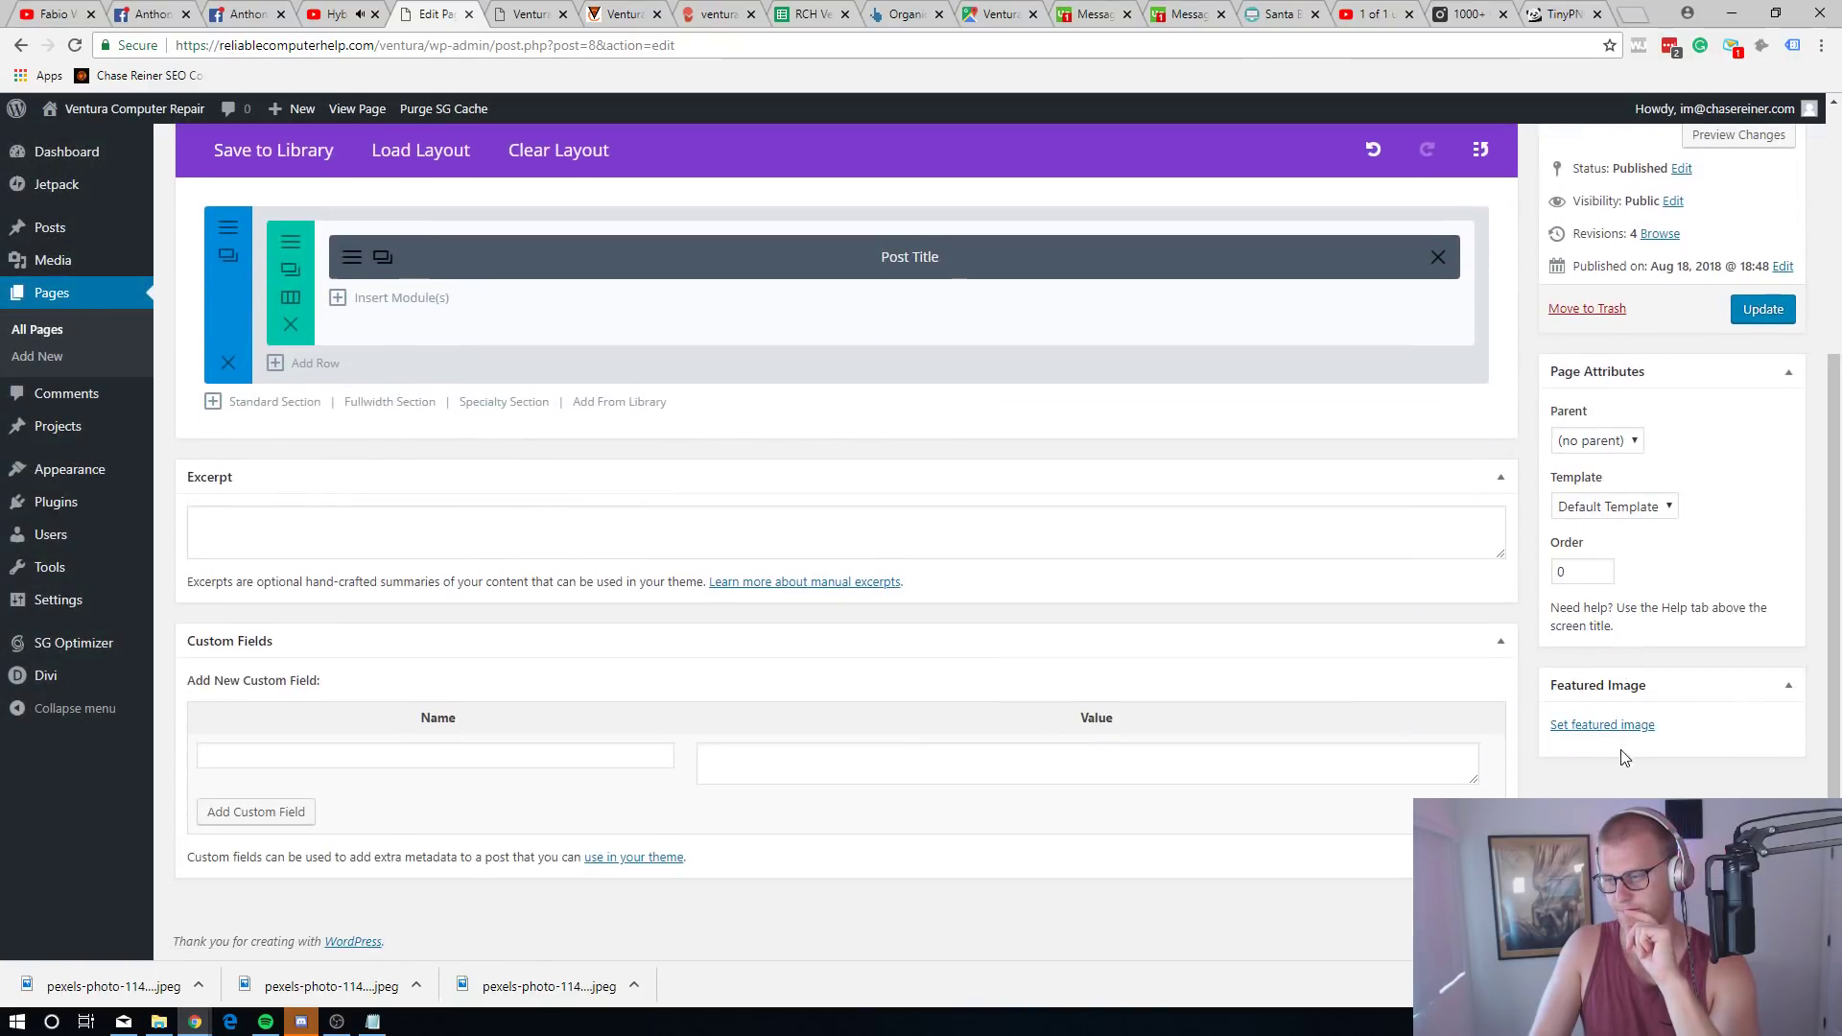
click(1608, 724)
click(170, 330)
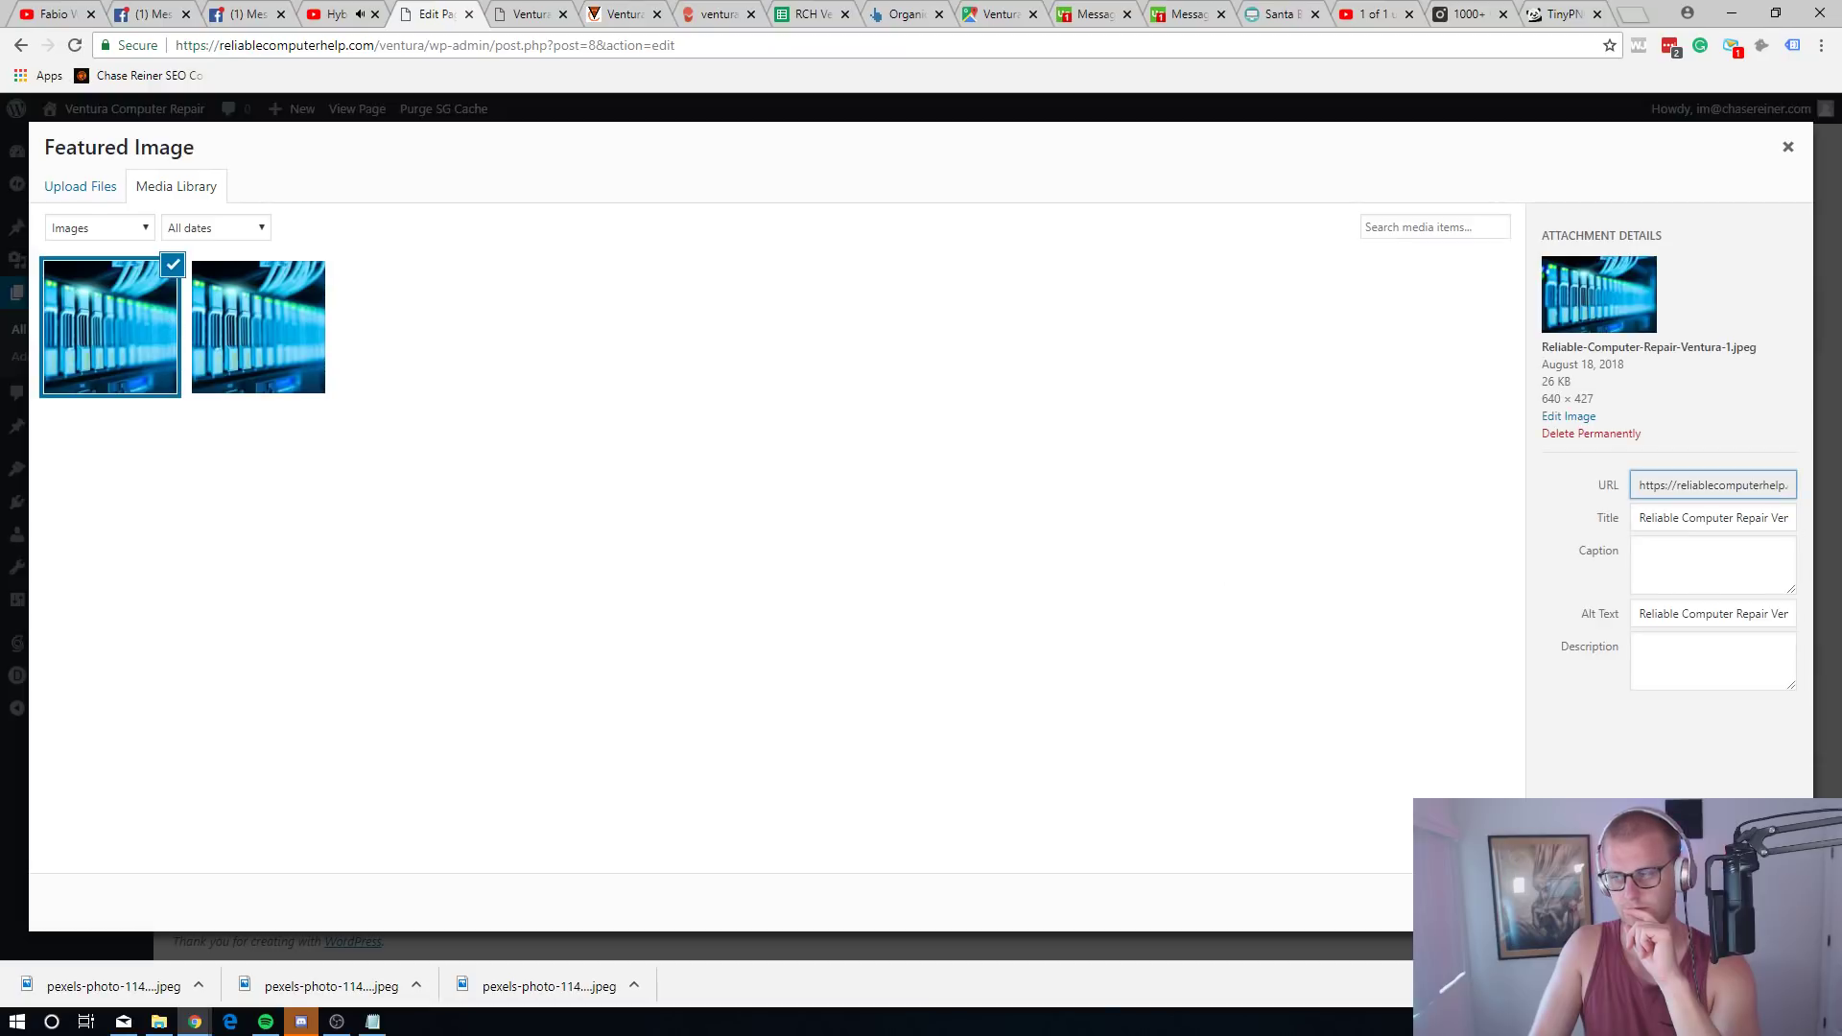
click(1727, 902)
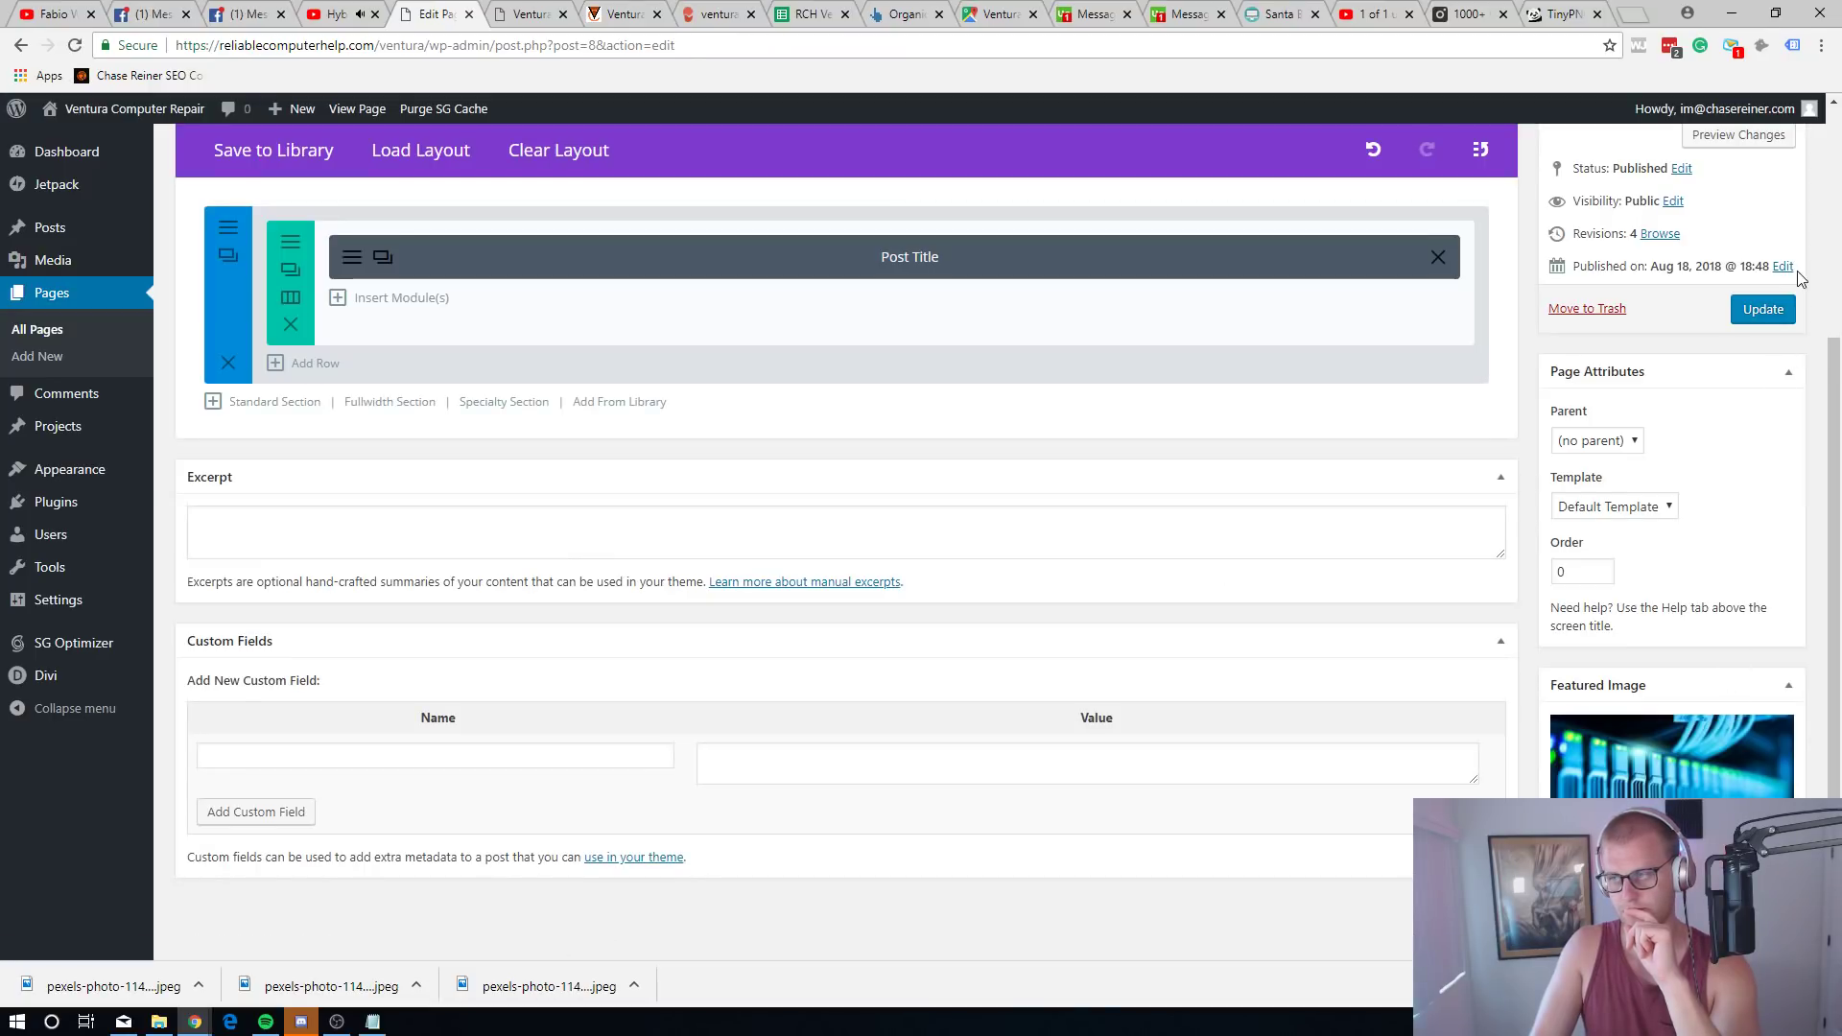
click(1783, 312)
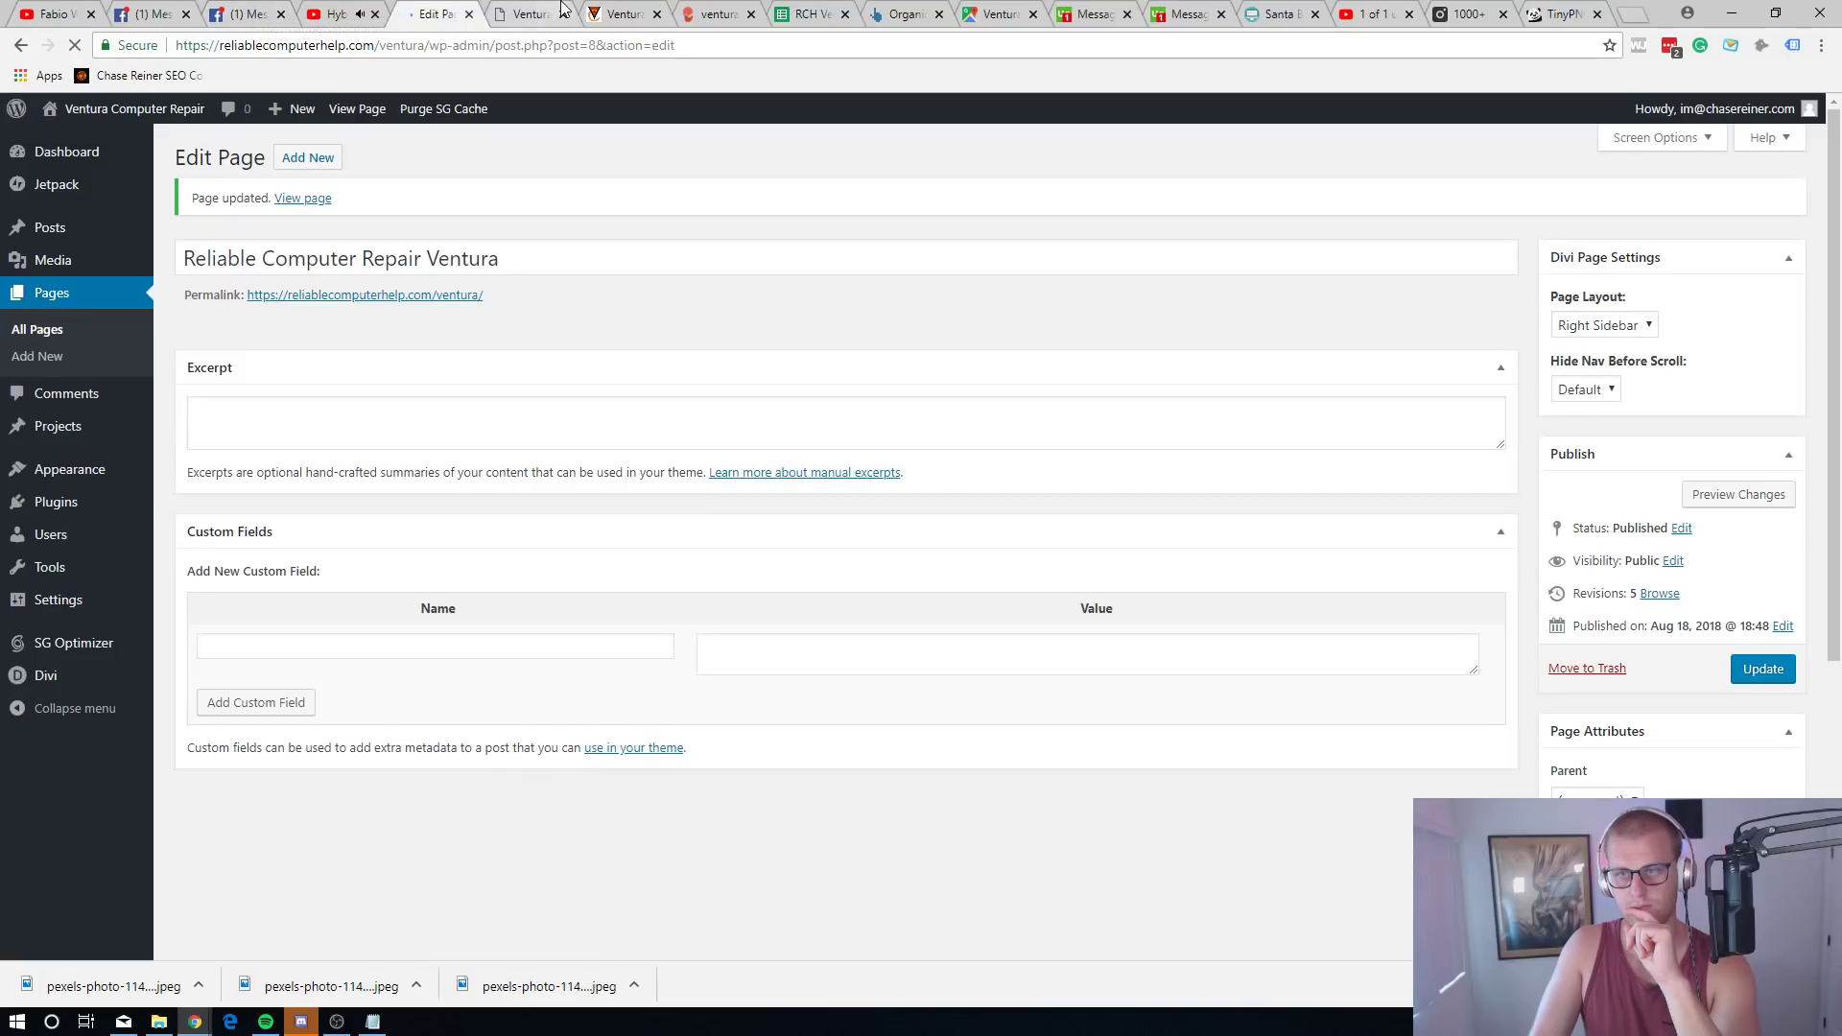
Reload the live Ventura page to check the featured image, then return to the editor
click(529, 13)
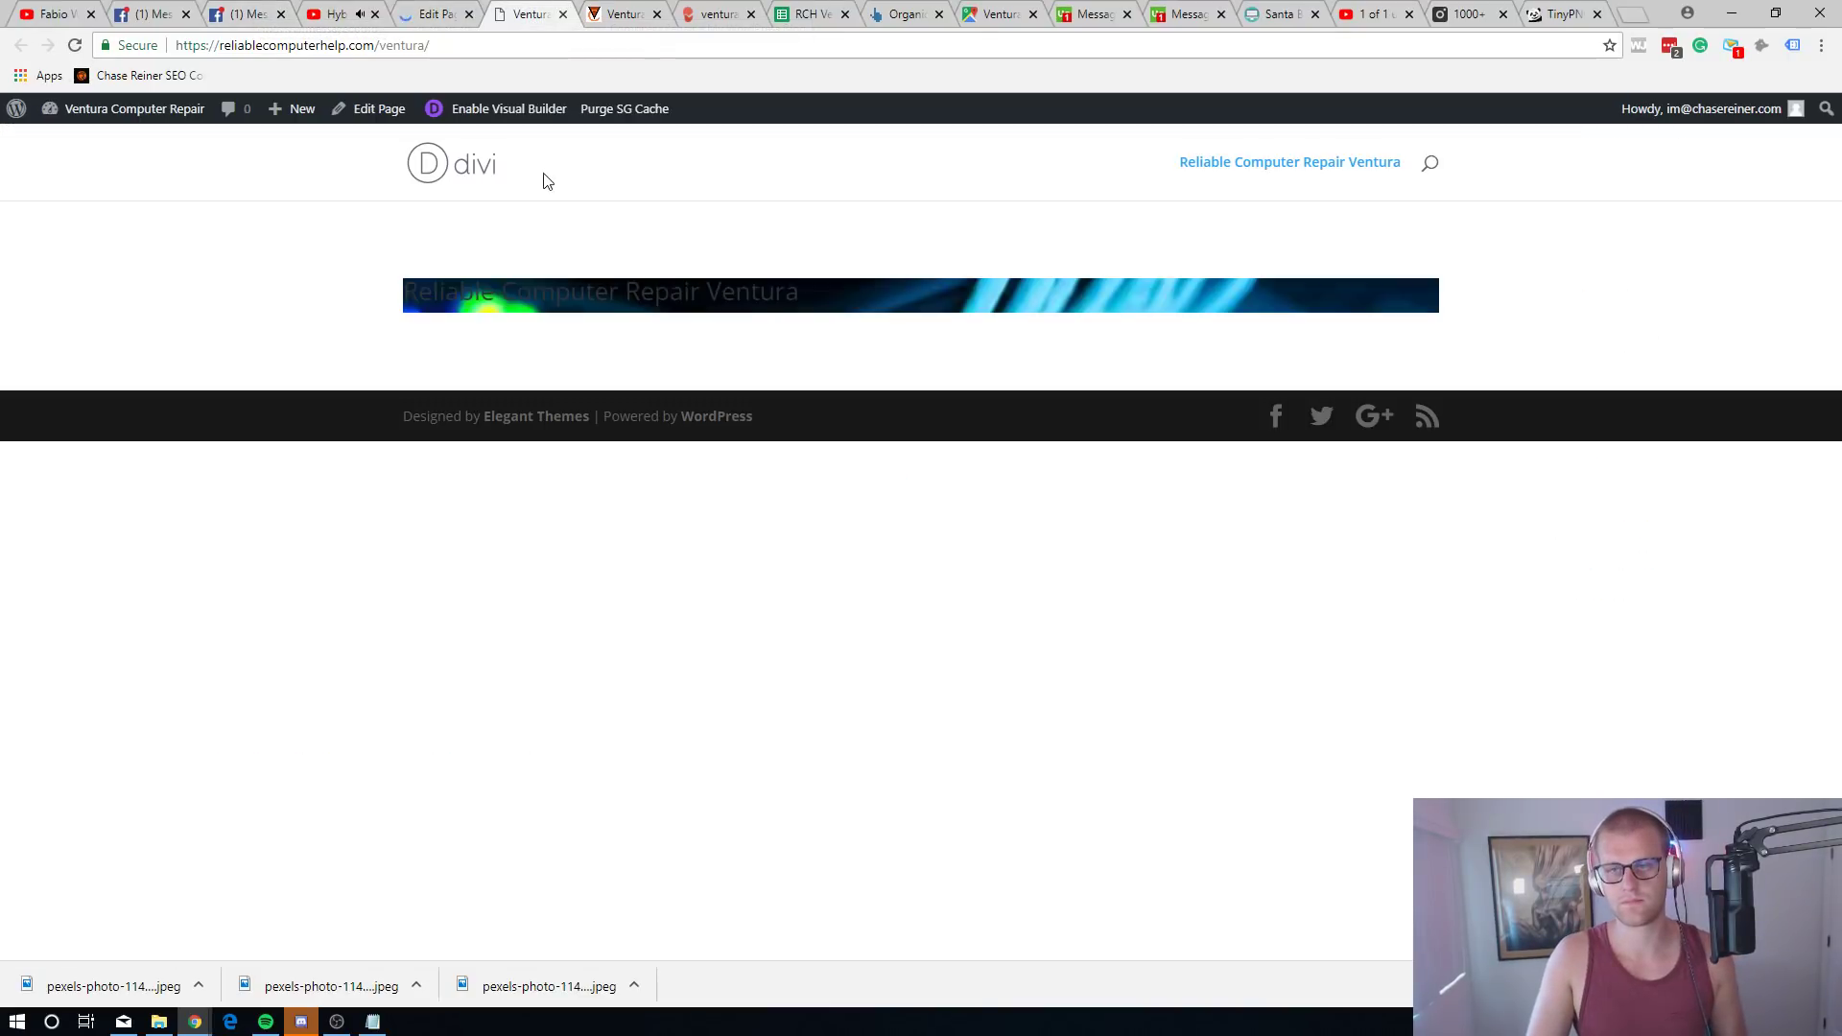
key(F5)
scroll(795, 434, down, 3)
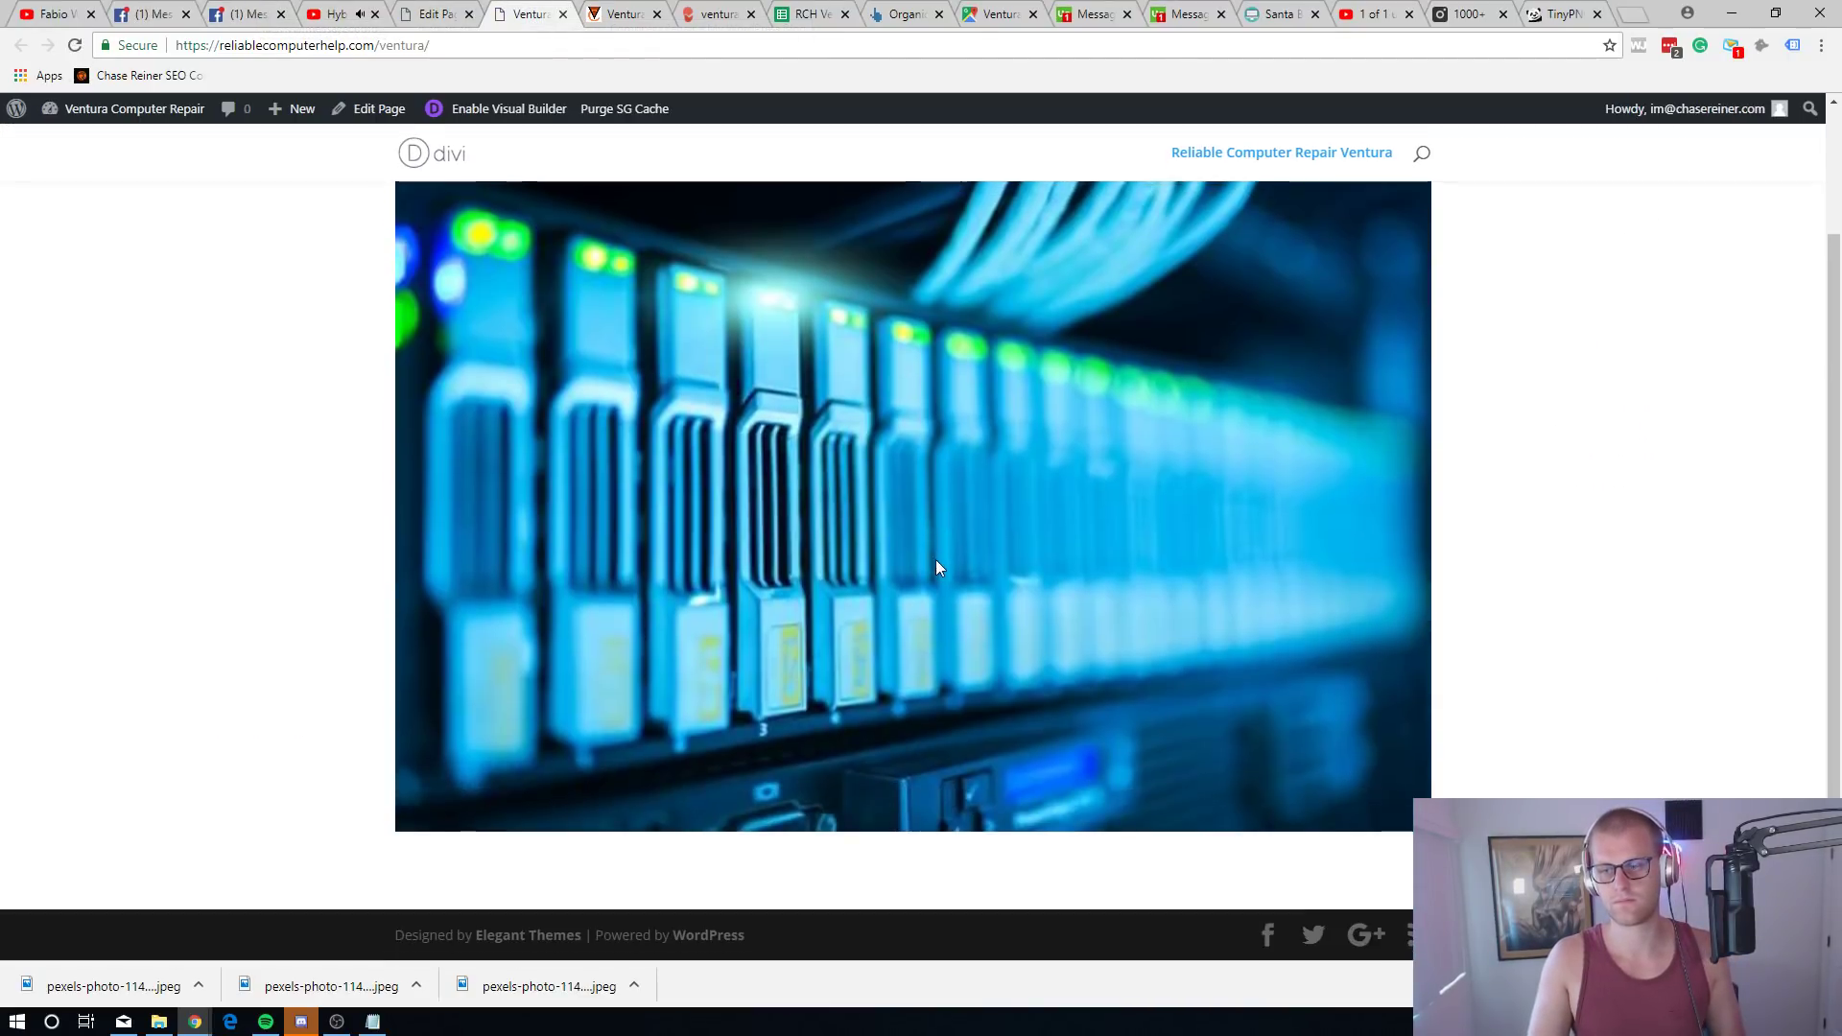
scroll(638, 336, up, 2)
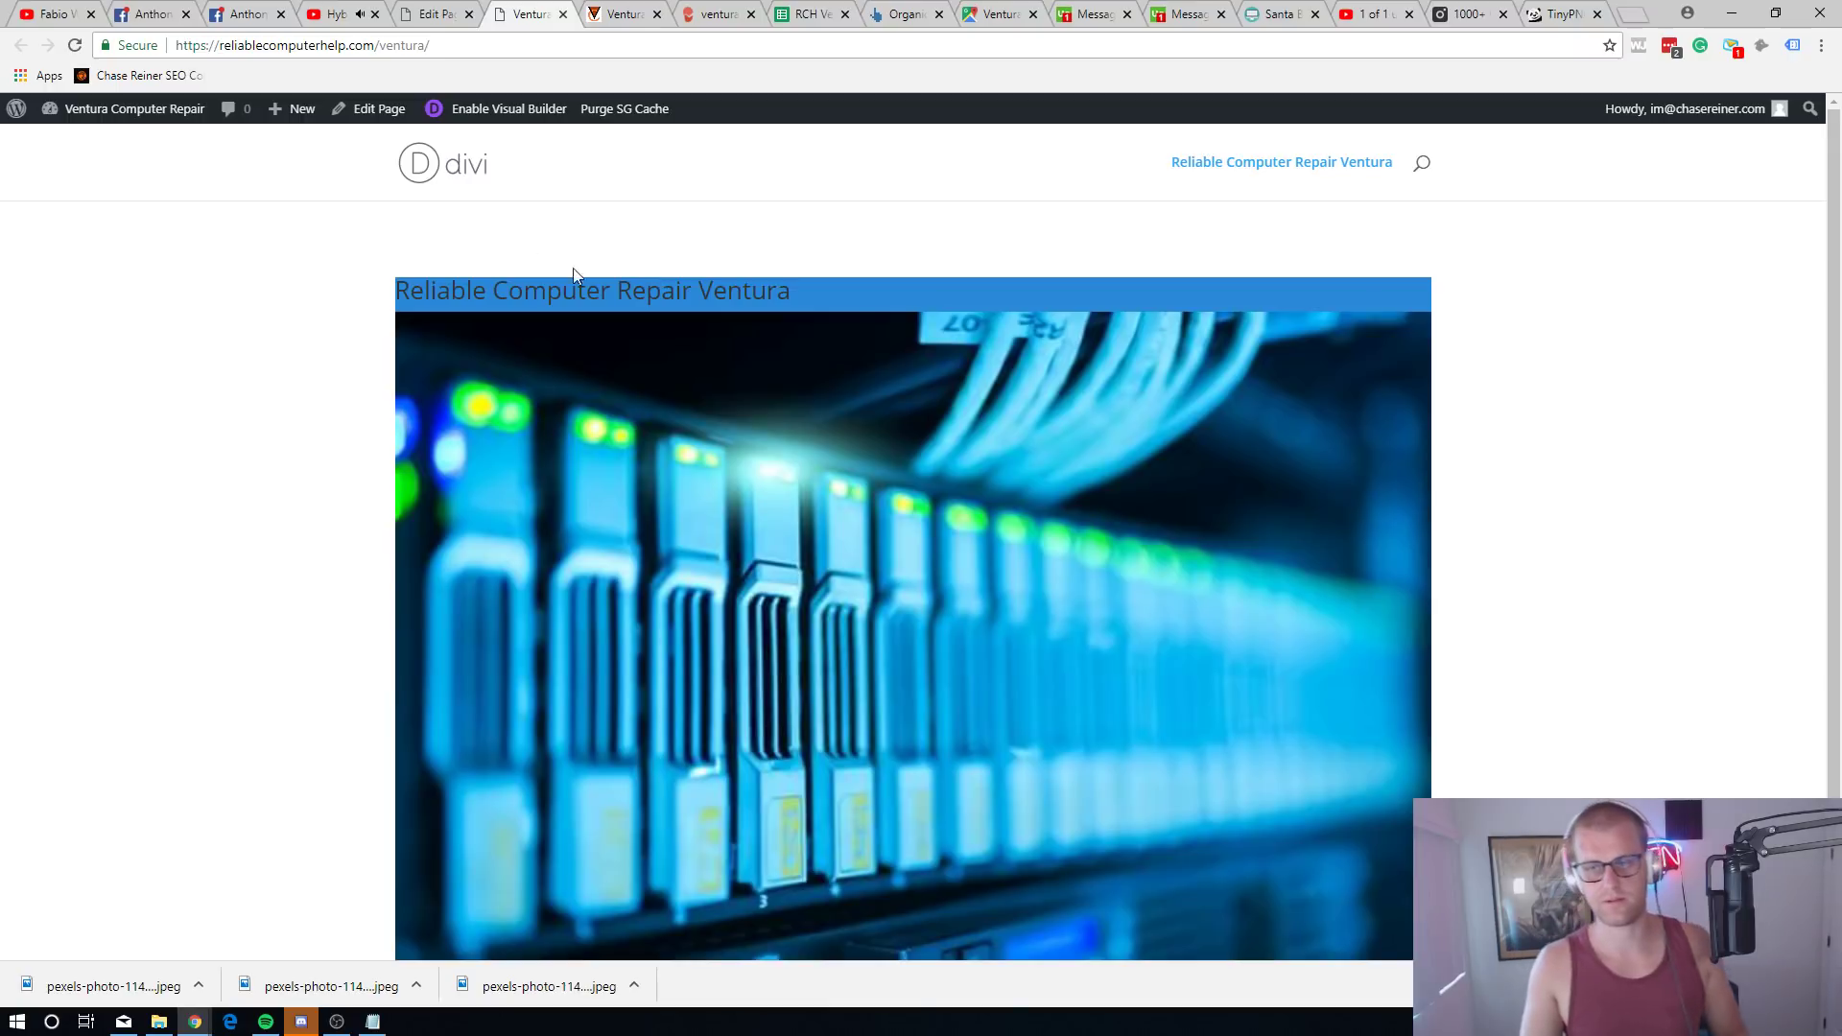
click(408, 9)
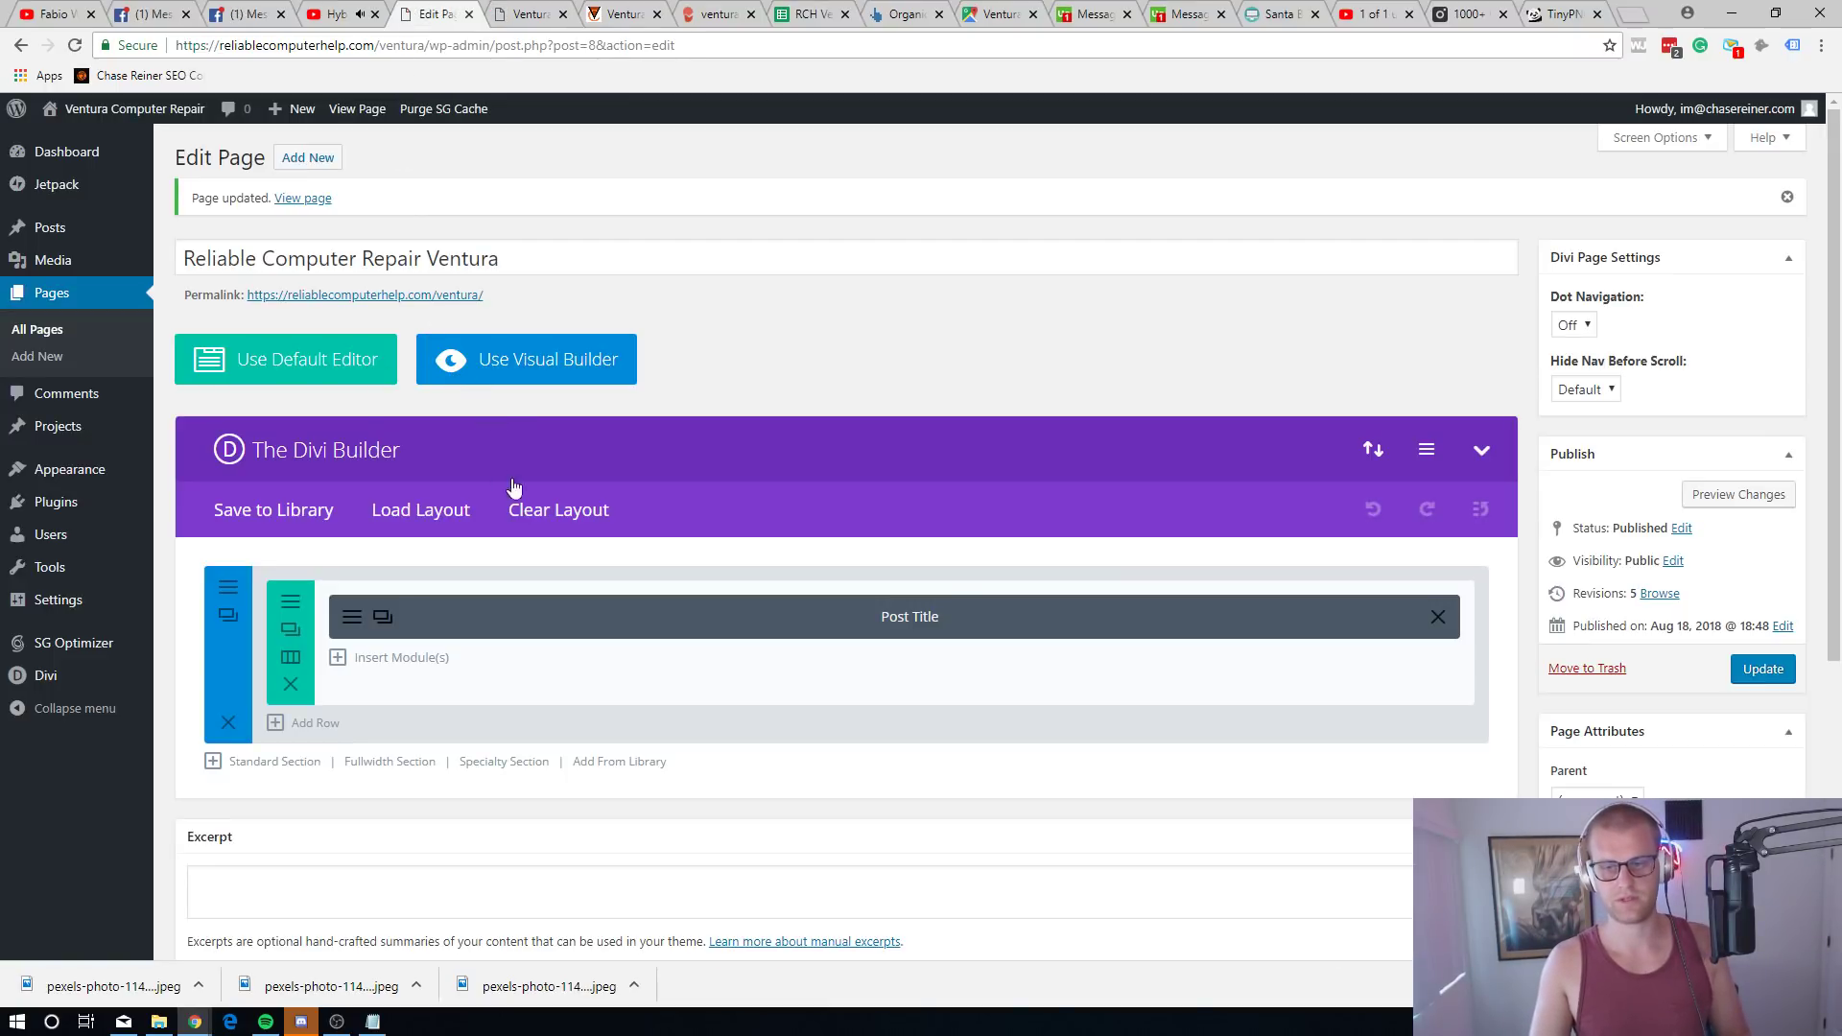
Browse the Divi premade layouts library
click(457, 518)
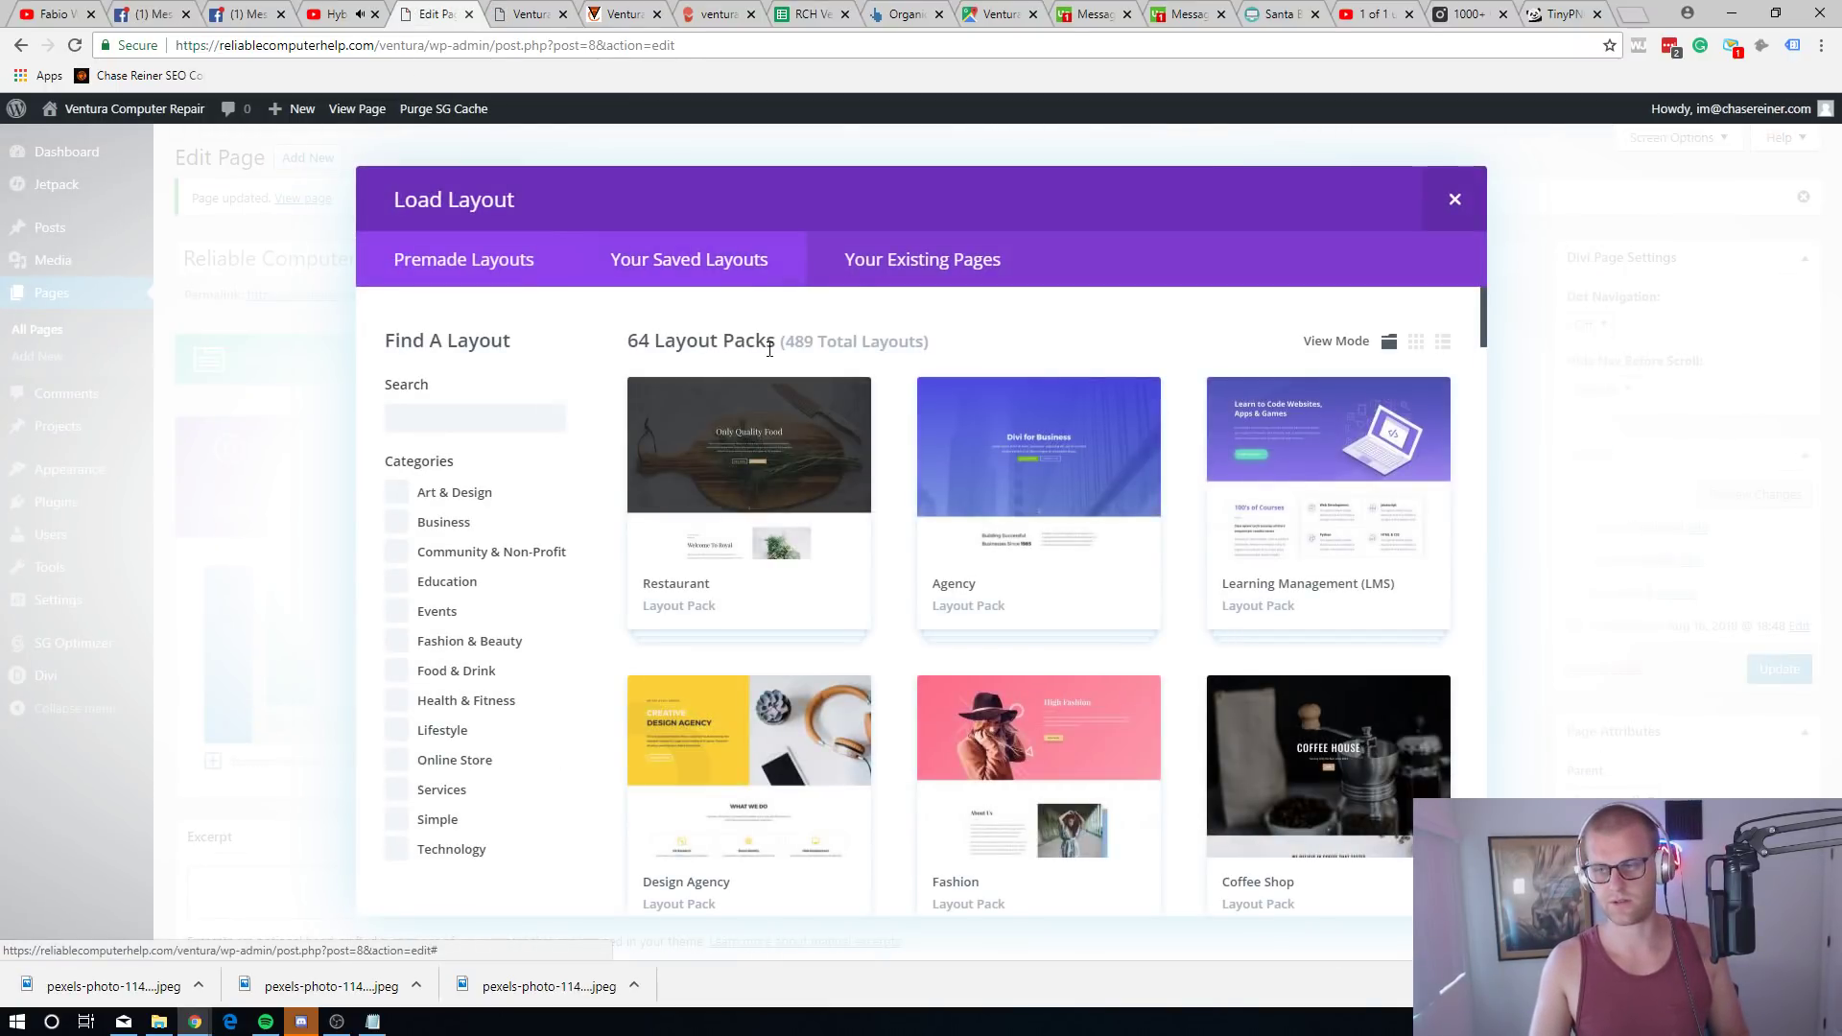
scroll(1171, 432, down, 2)
scroll(1152, 625, up, 2)
scroll(1202, 588, down, 3)
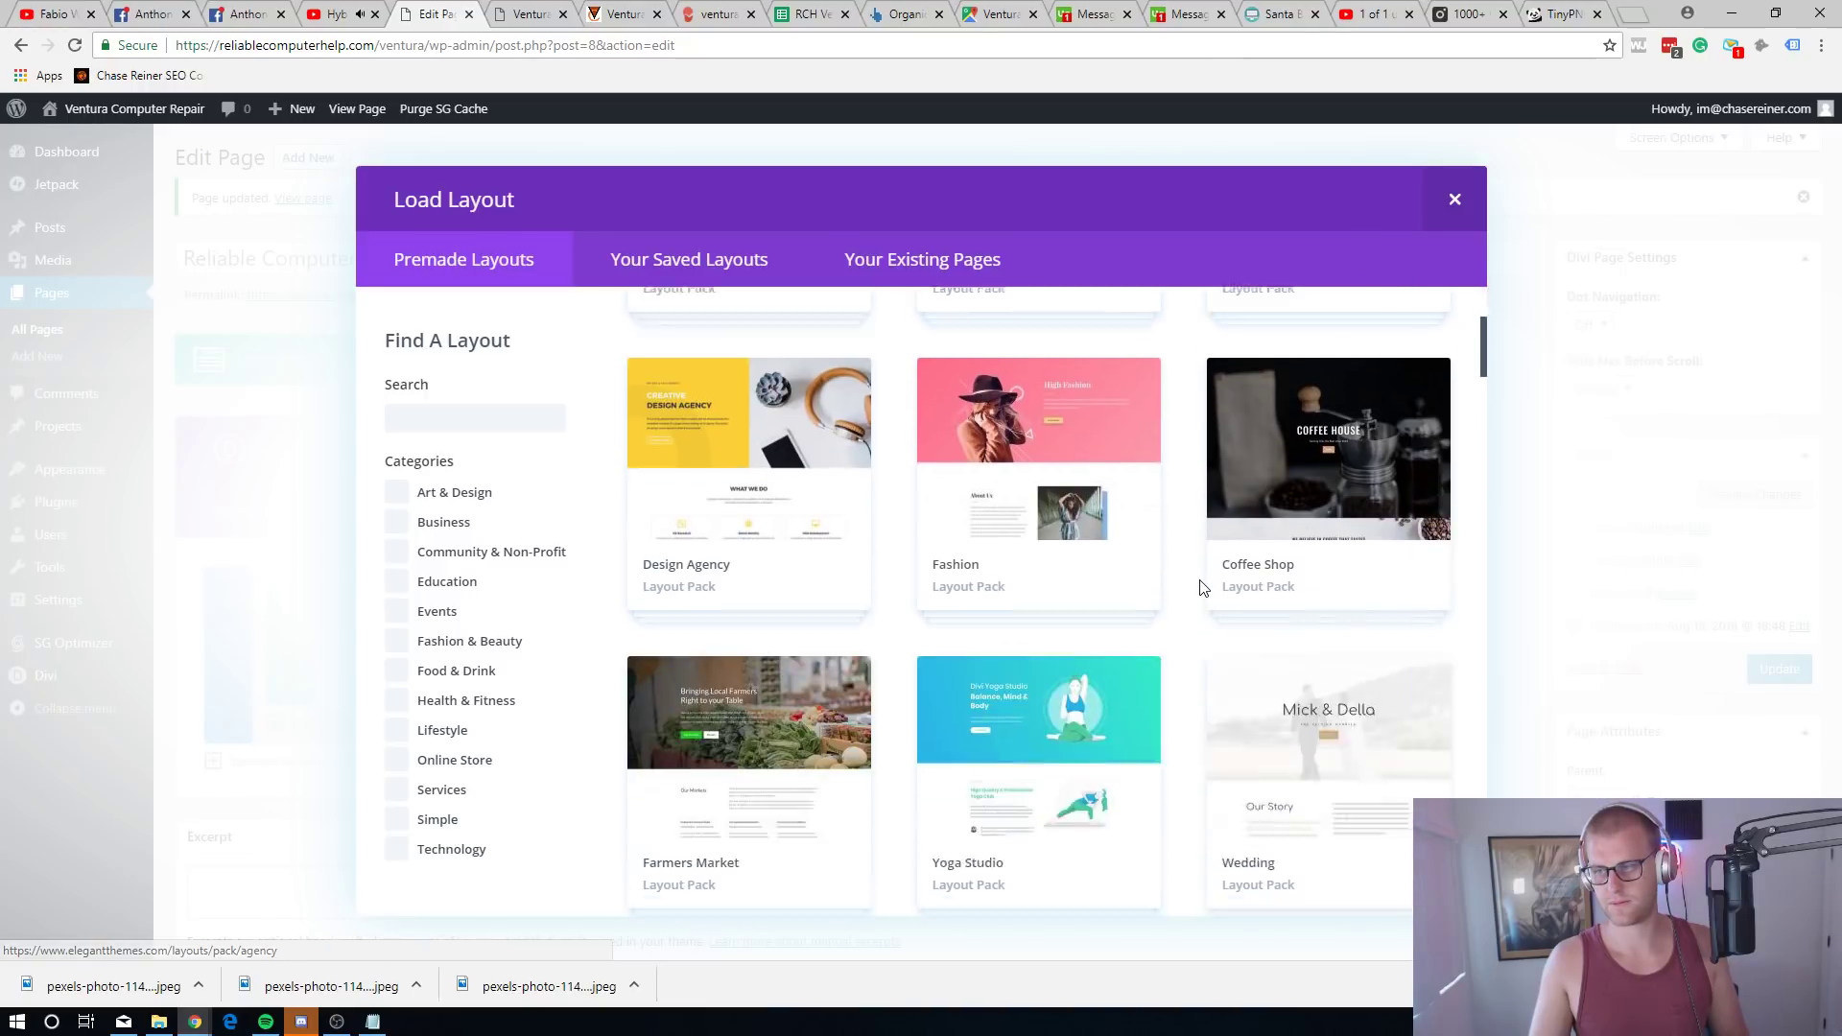
scroll(1204, 581, down, 4)
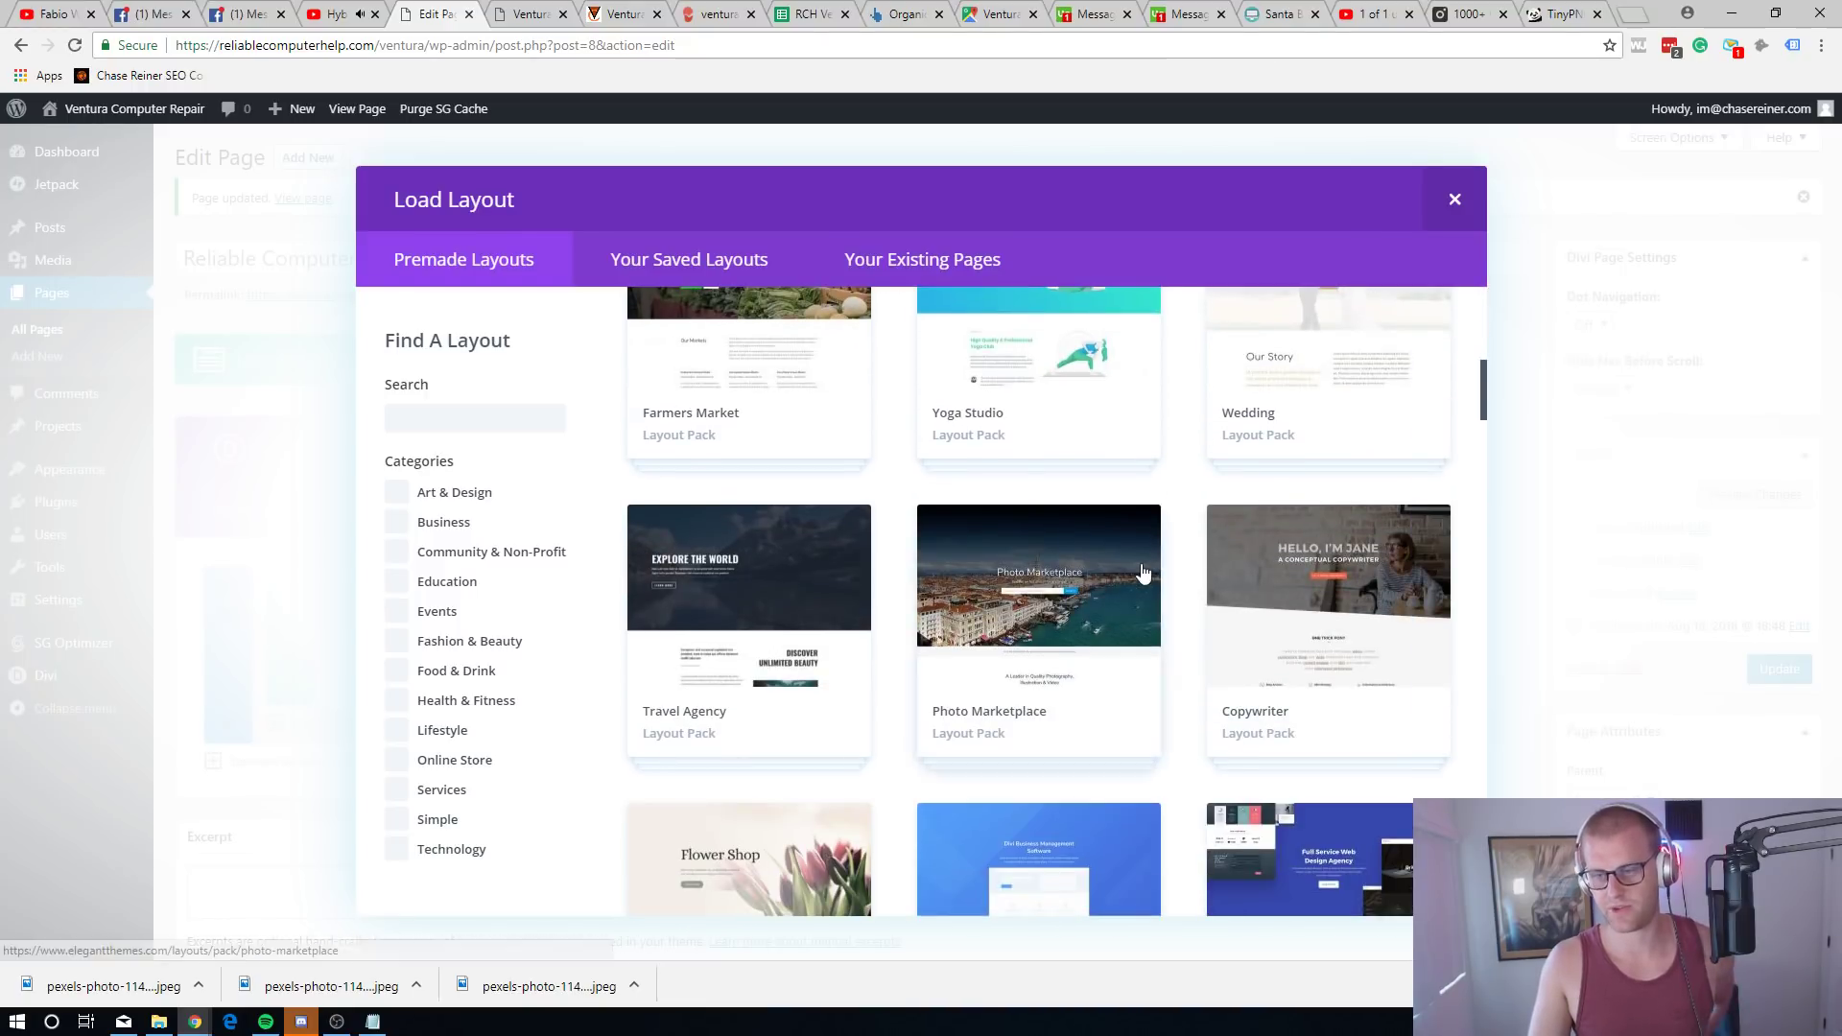
scroll(1142, 573, down, 15)
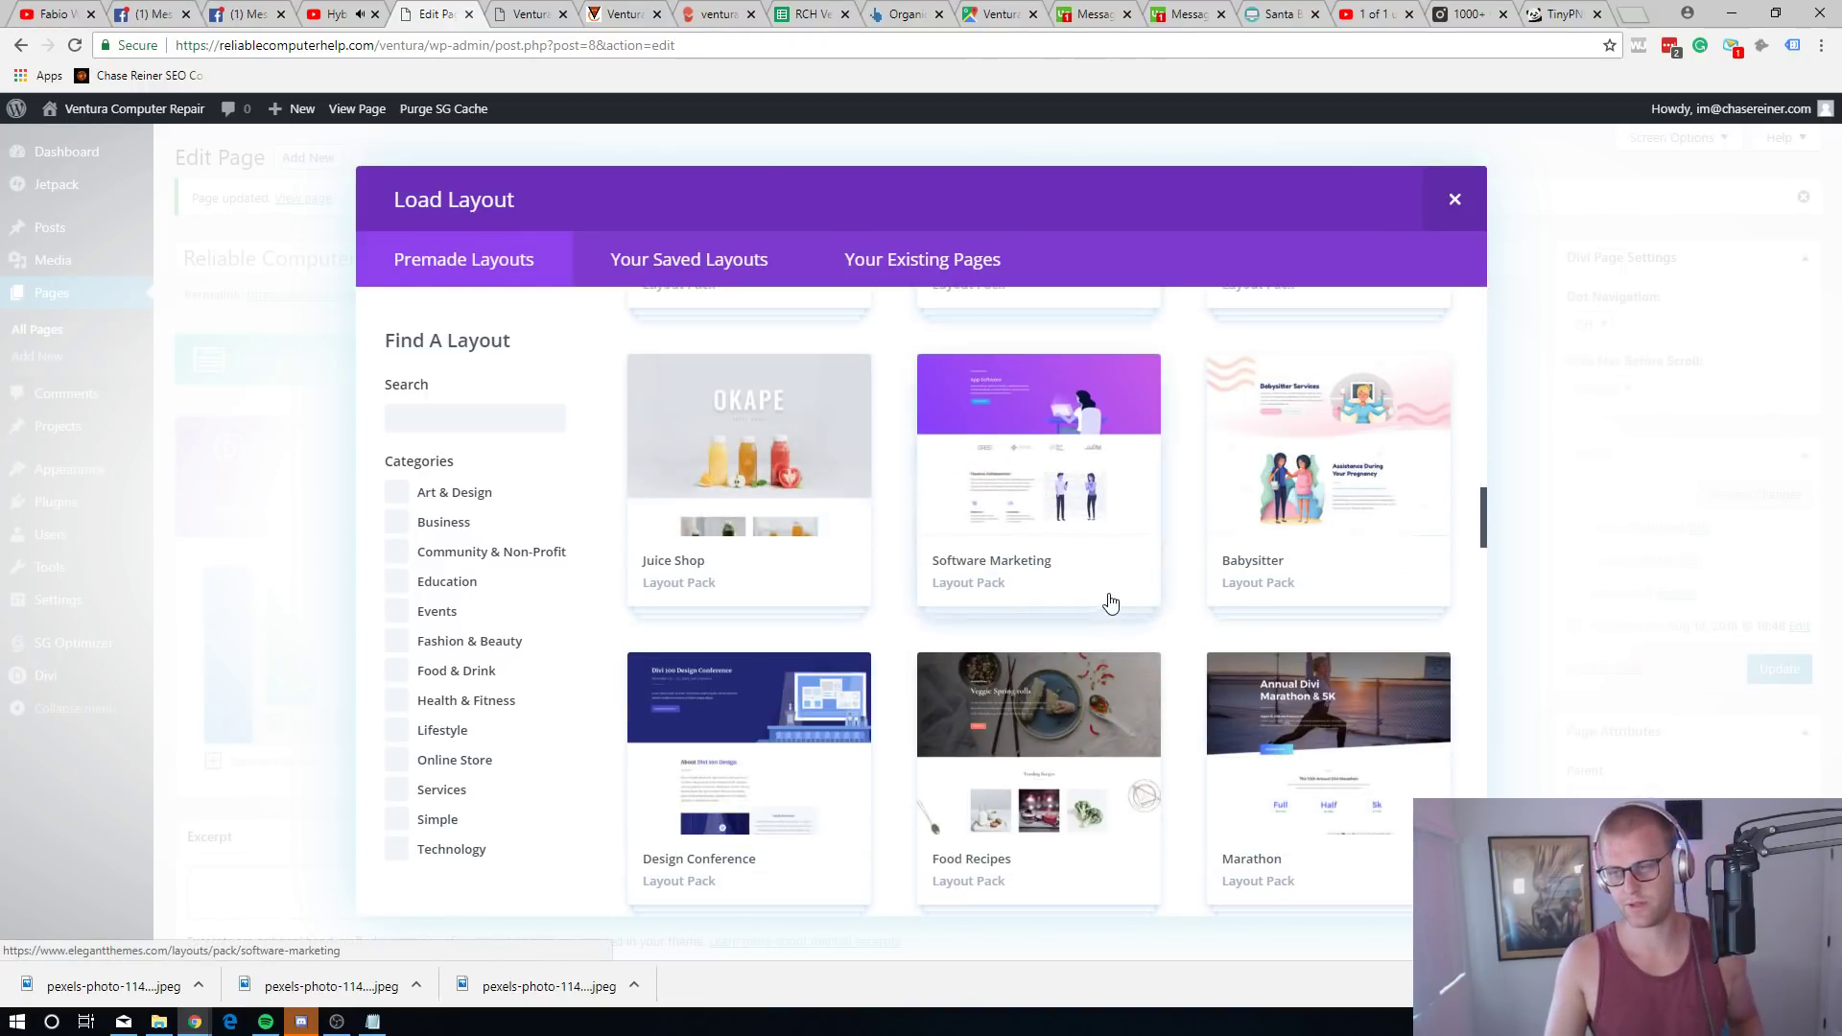
scroll(1110, 601, down, 10)
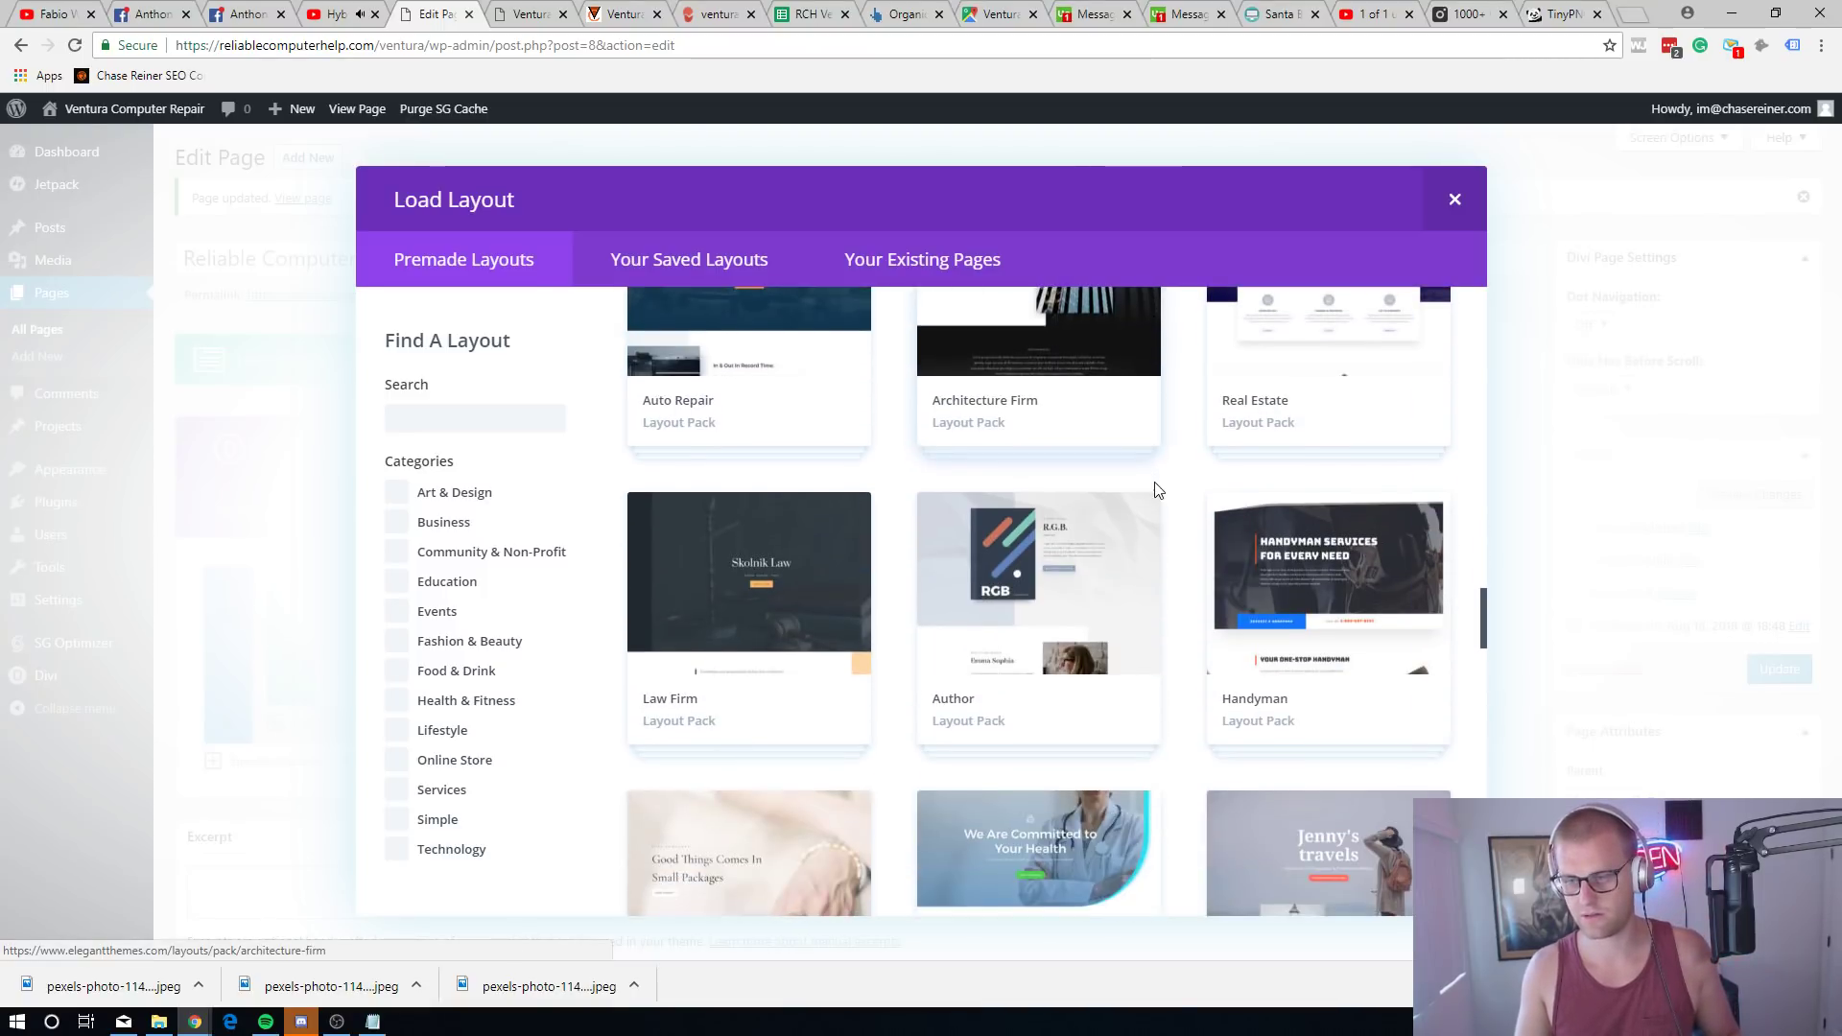
scroll(1158, 490, up, 3)
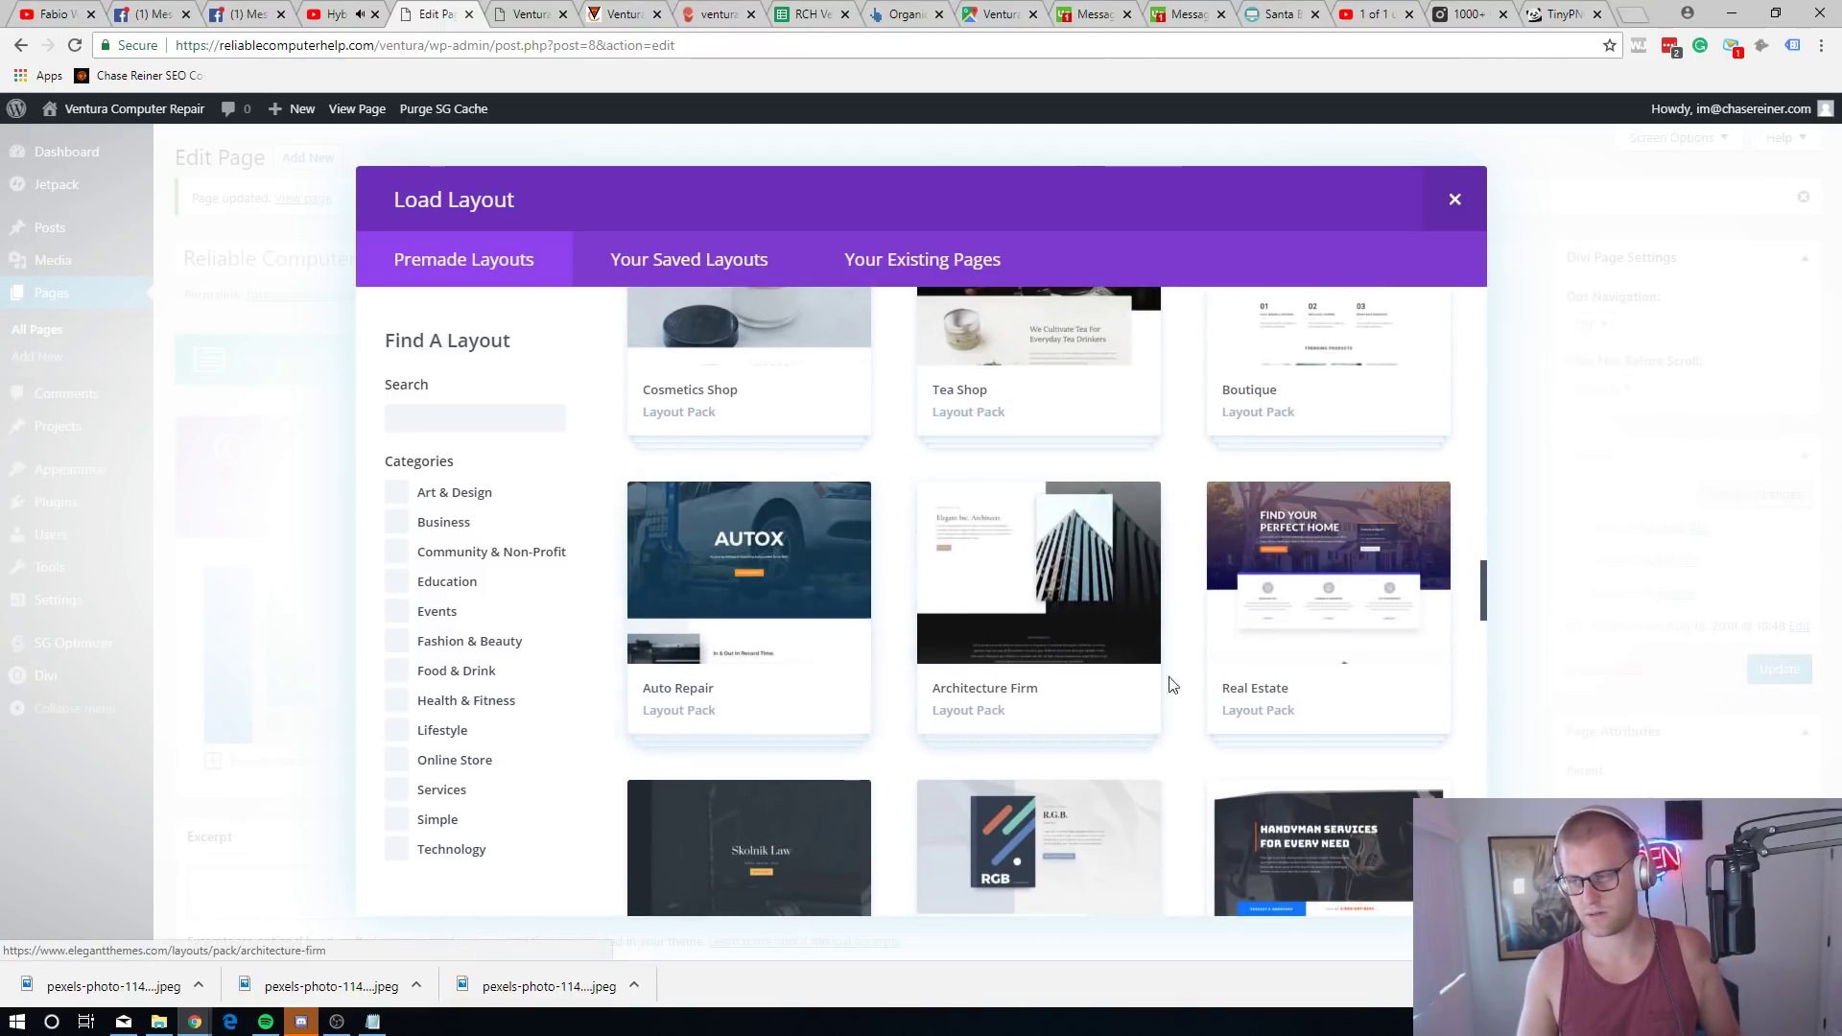
scroll(1084, 739, down, 1)
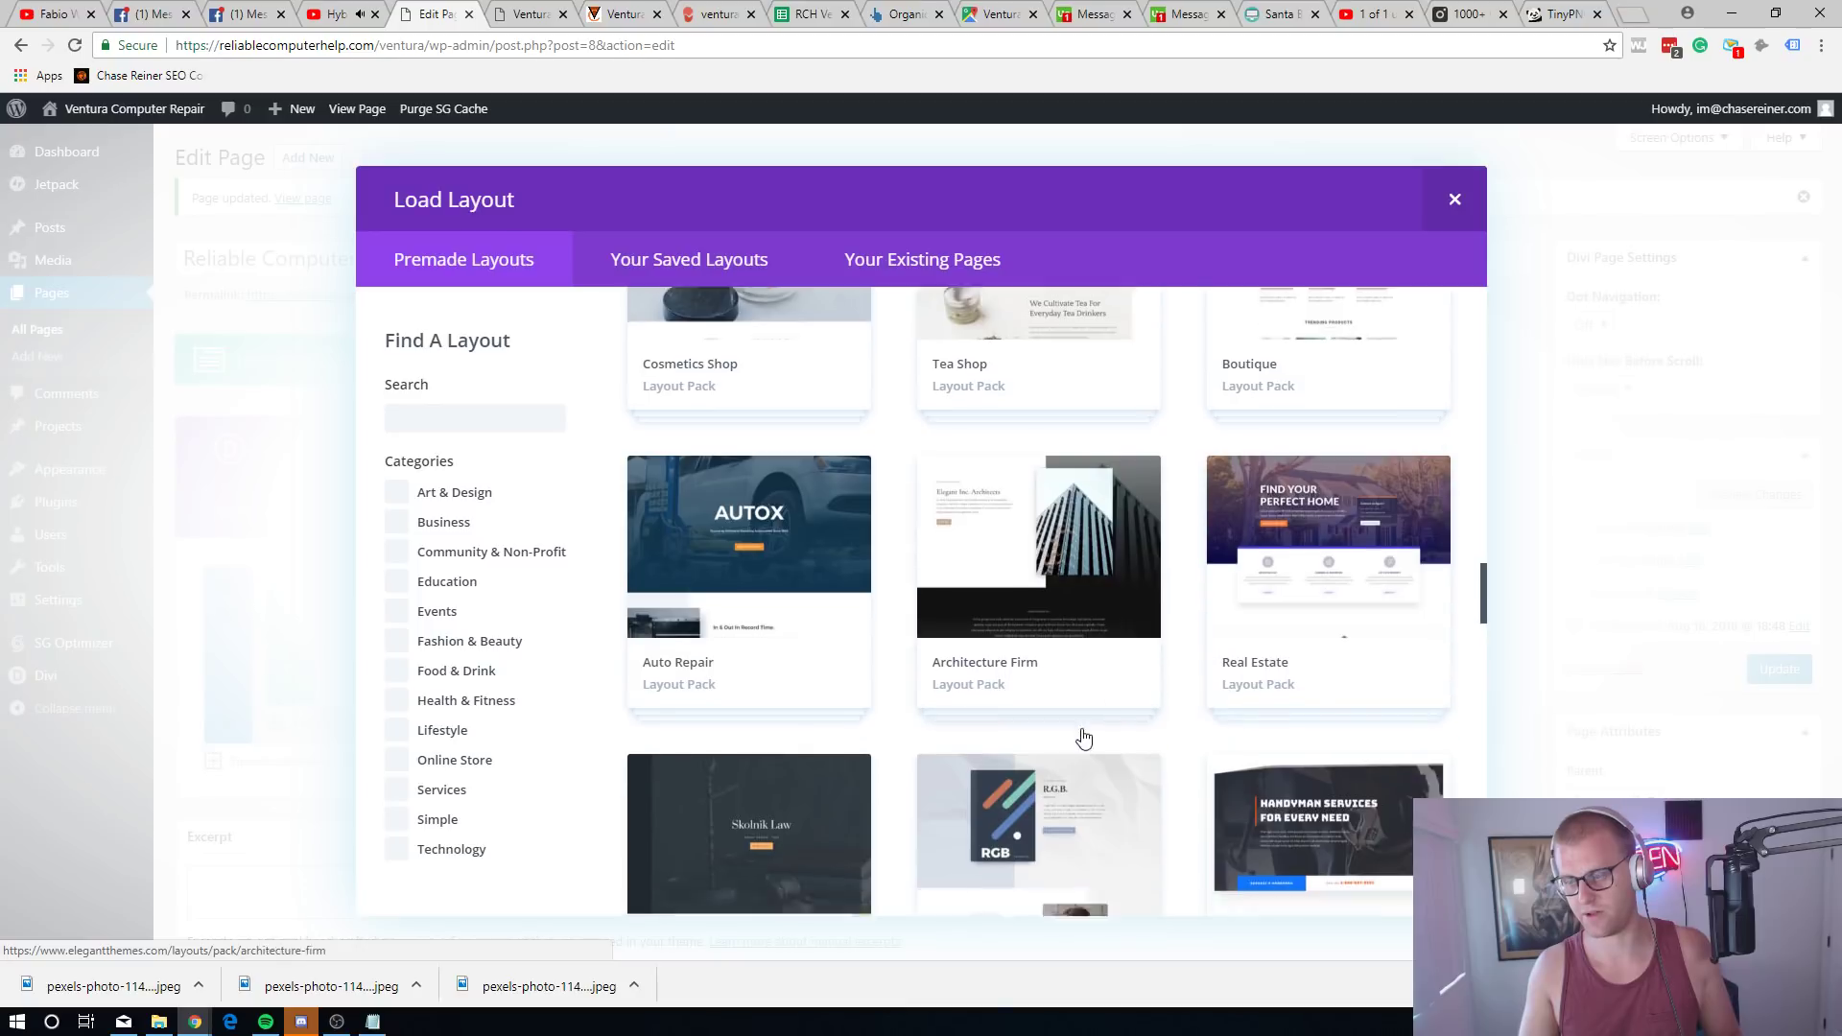
scroll(1085, 739, down, 3)
scroll(1065, 547, down, 9)
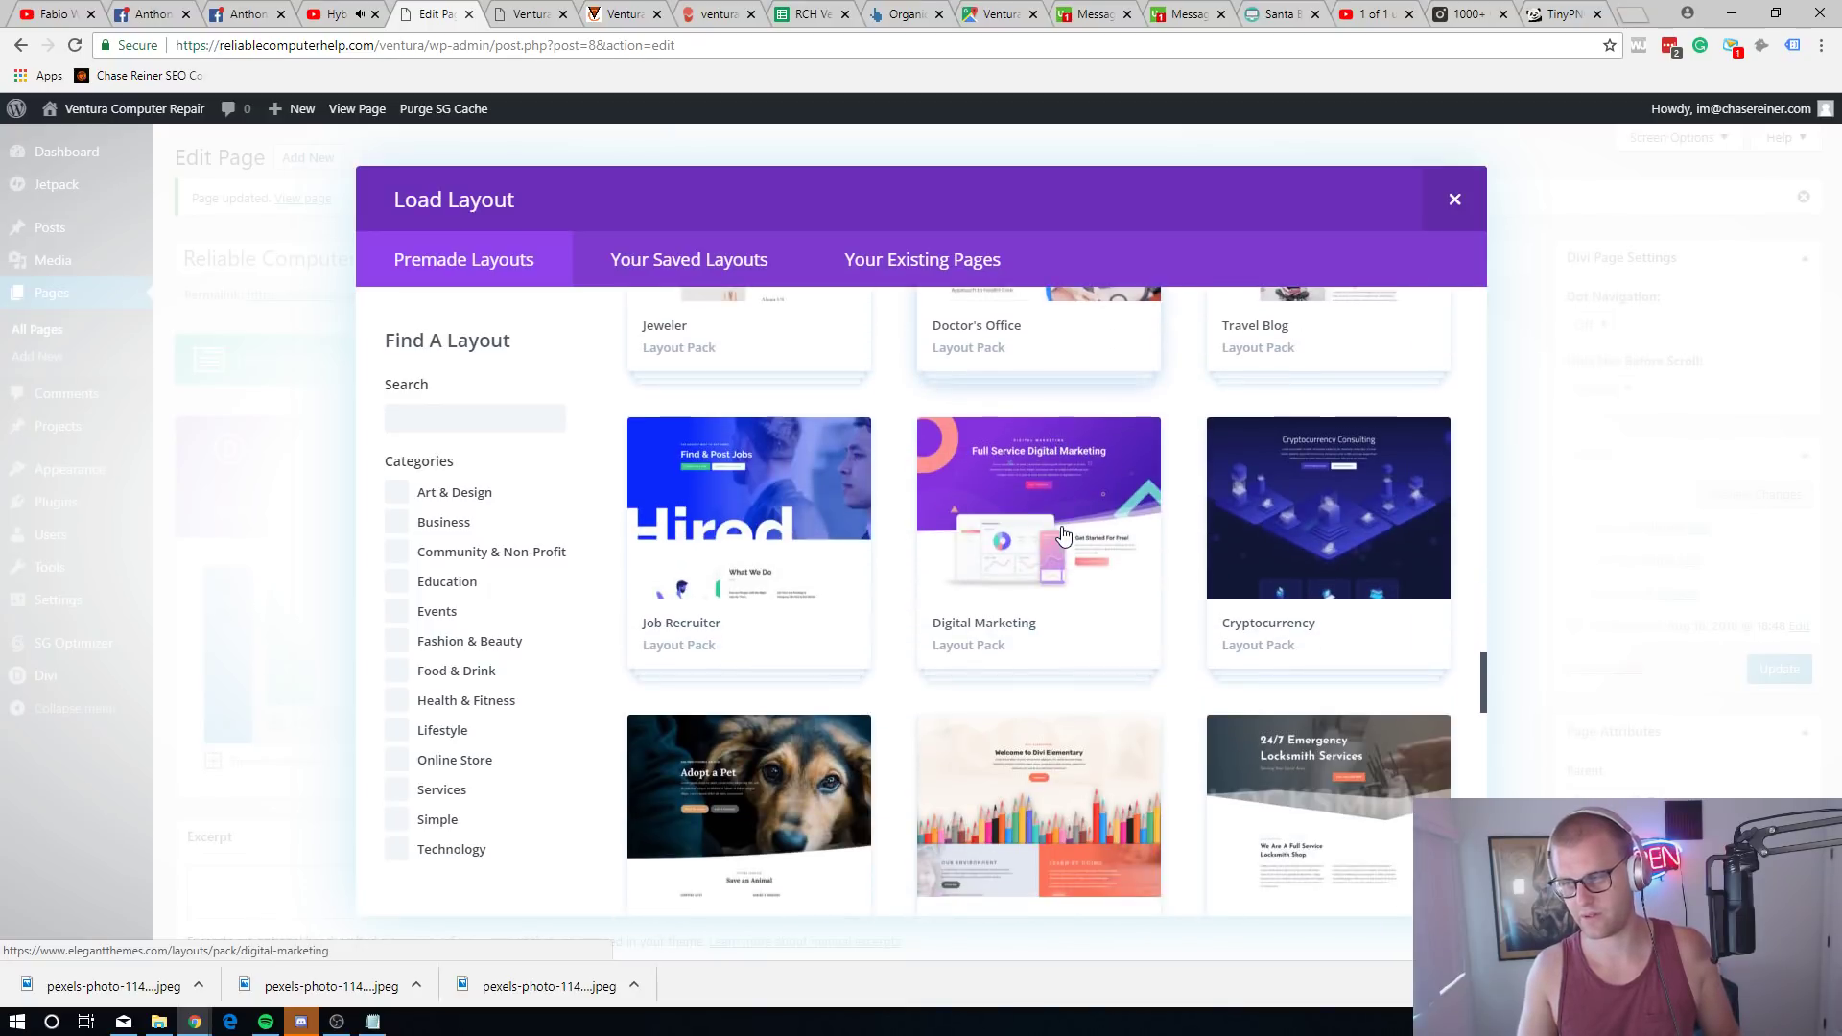
scroll(1079, 554, down, 6)
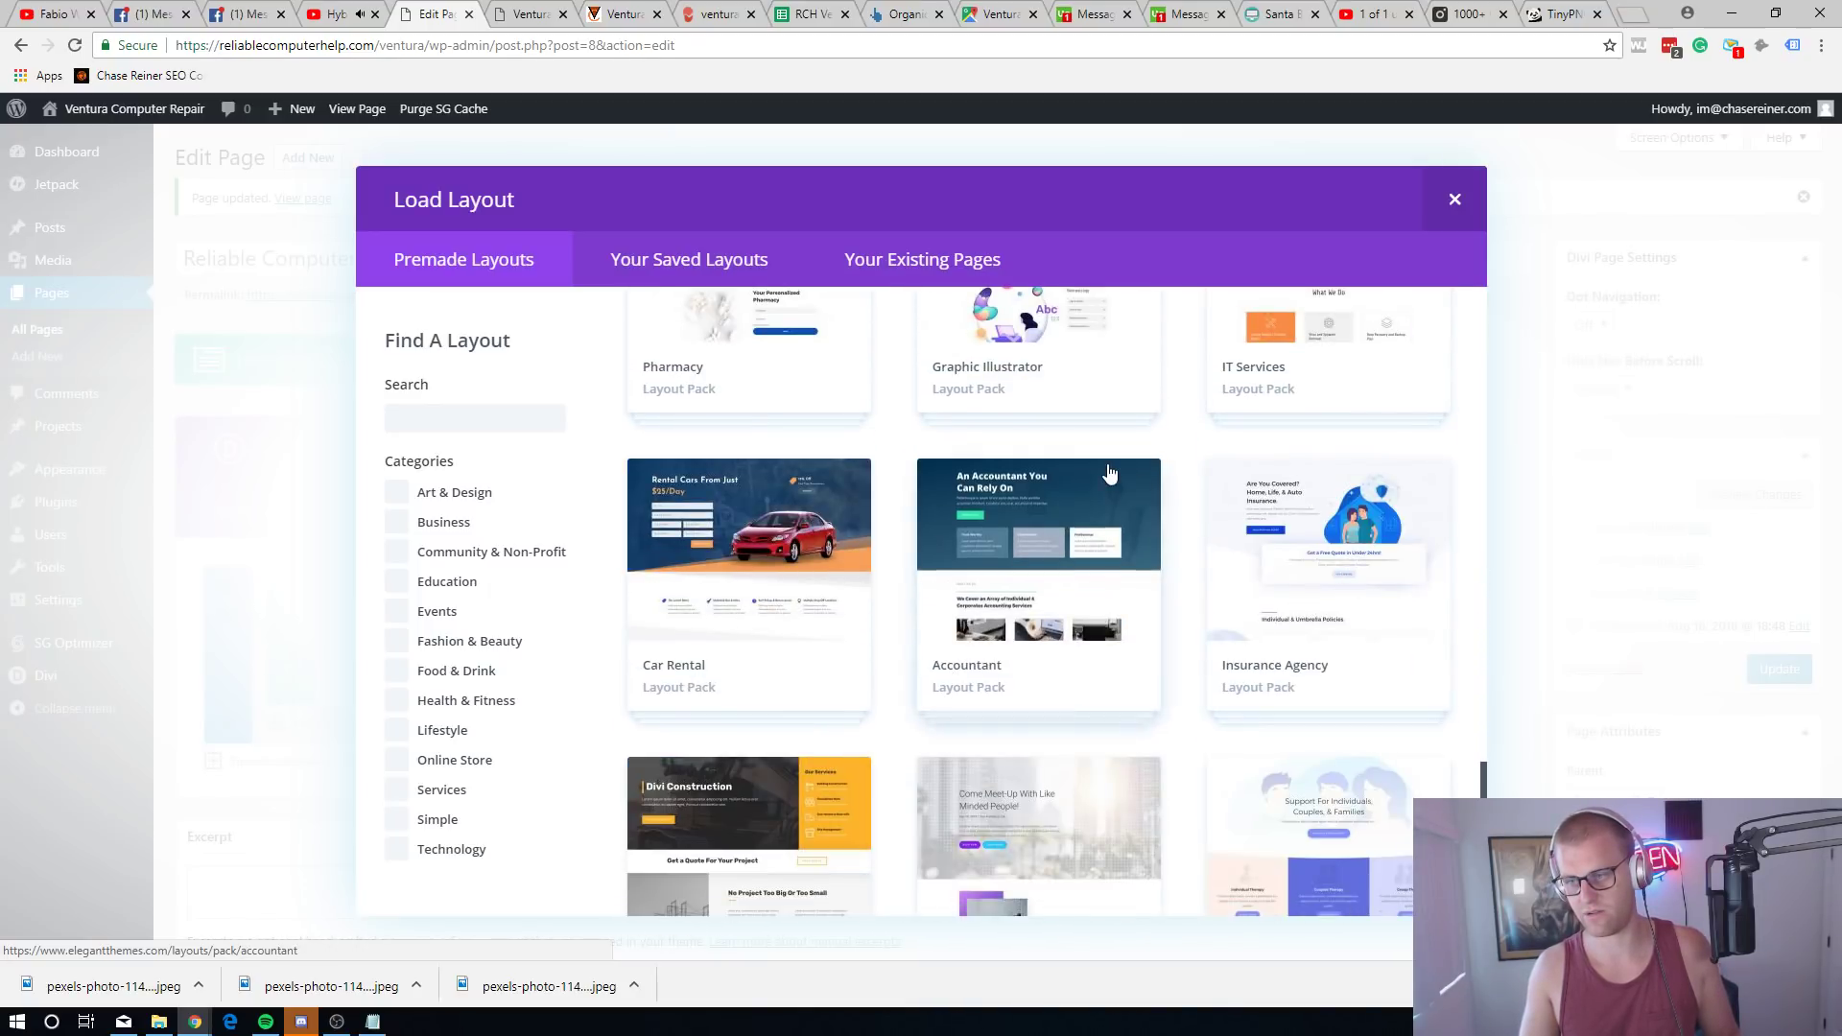
scroll(1108, 468, down, 6)
scroll(1103, 458, down, 4)
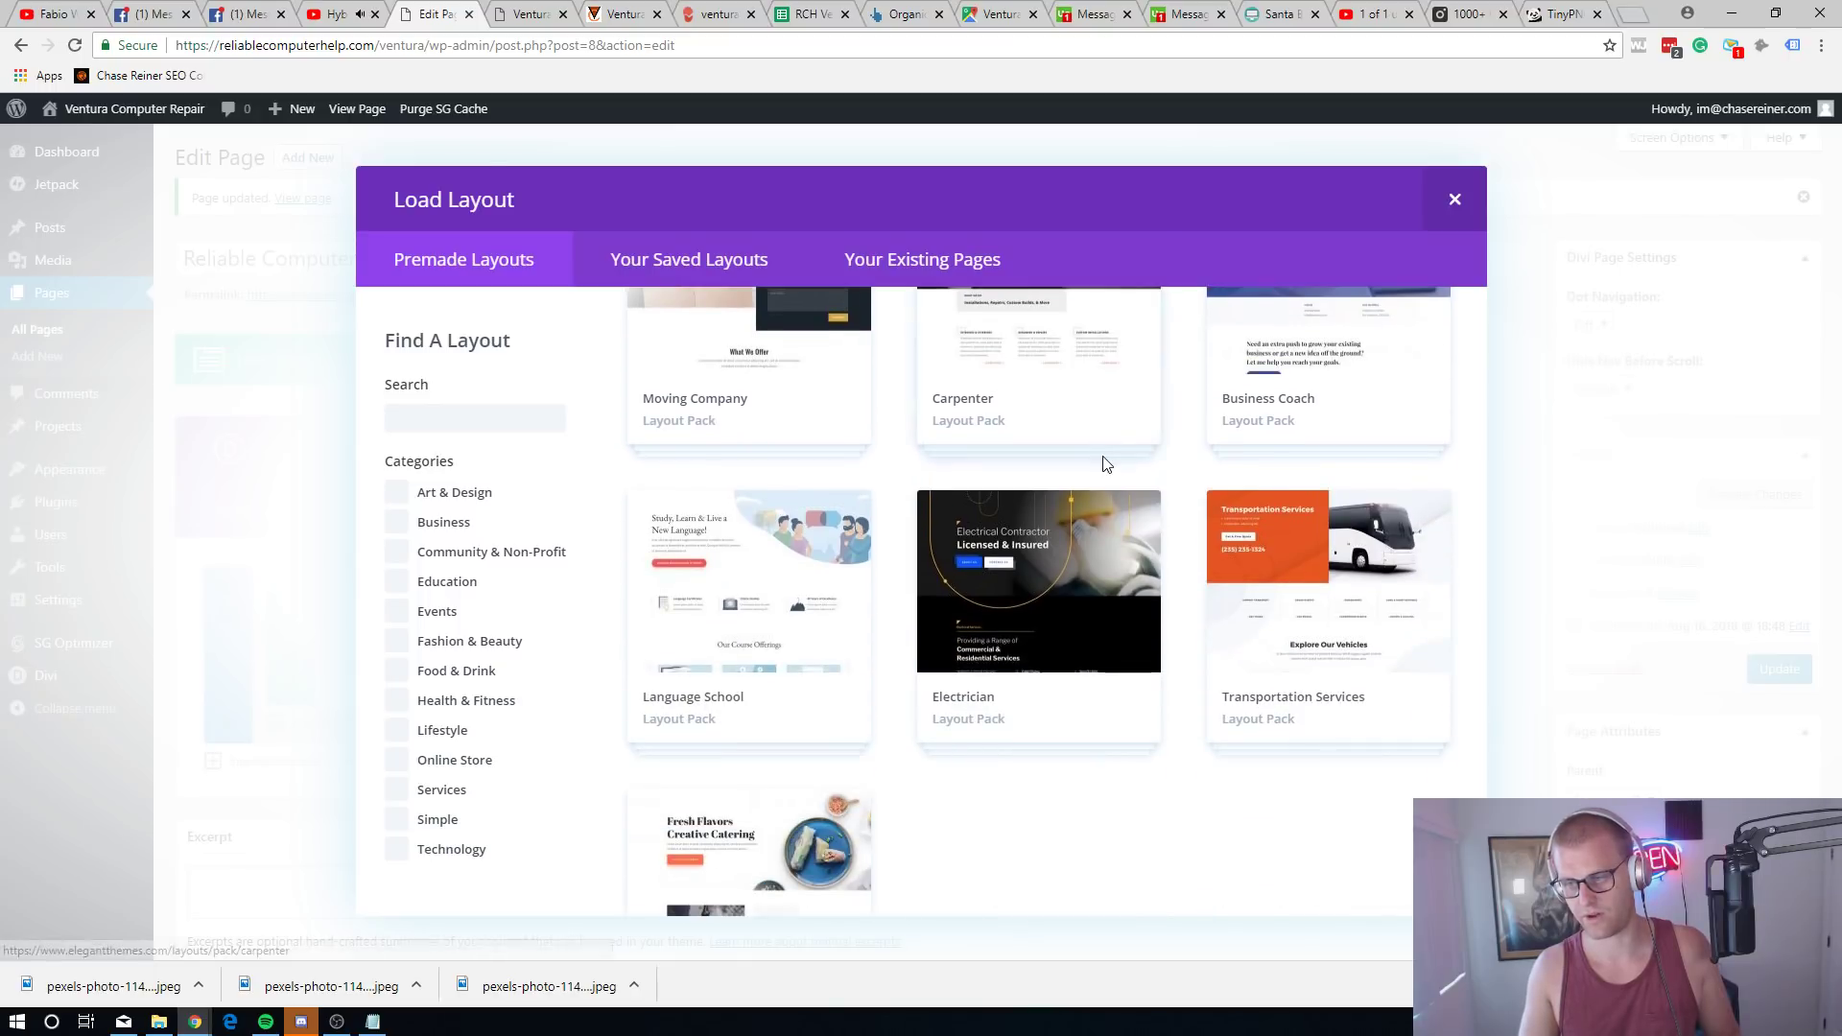
scroll(1079, 477, up, 4)
scroll(1079, 480, up, 12)
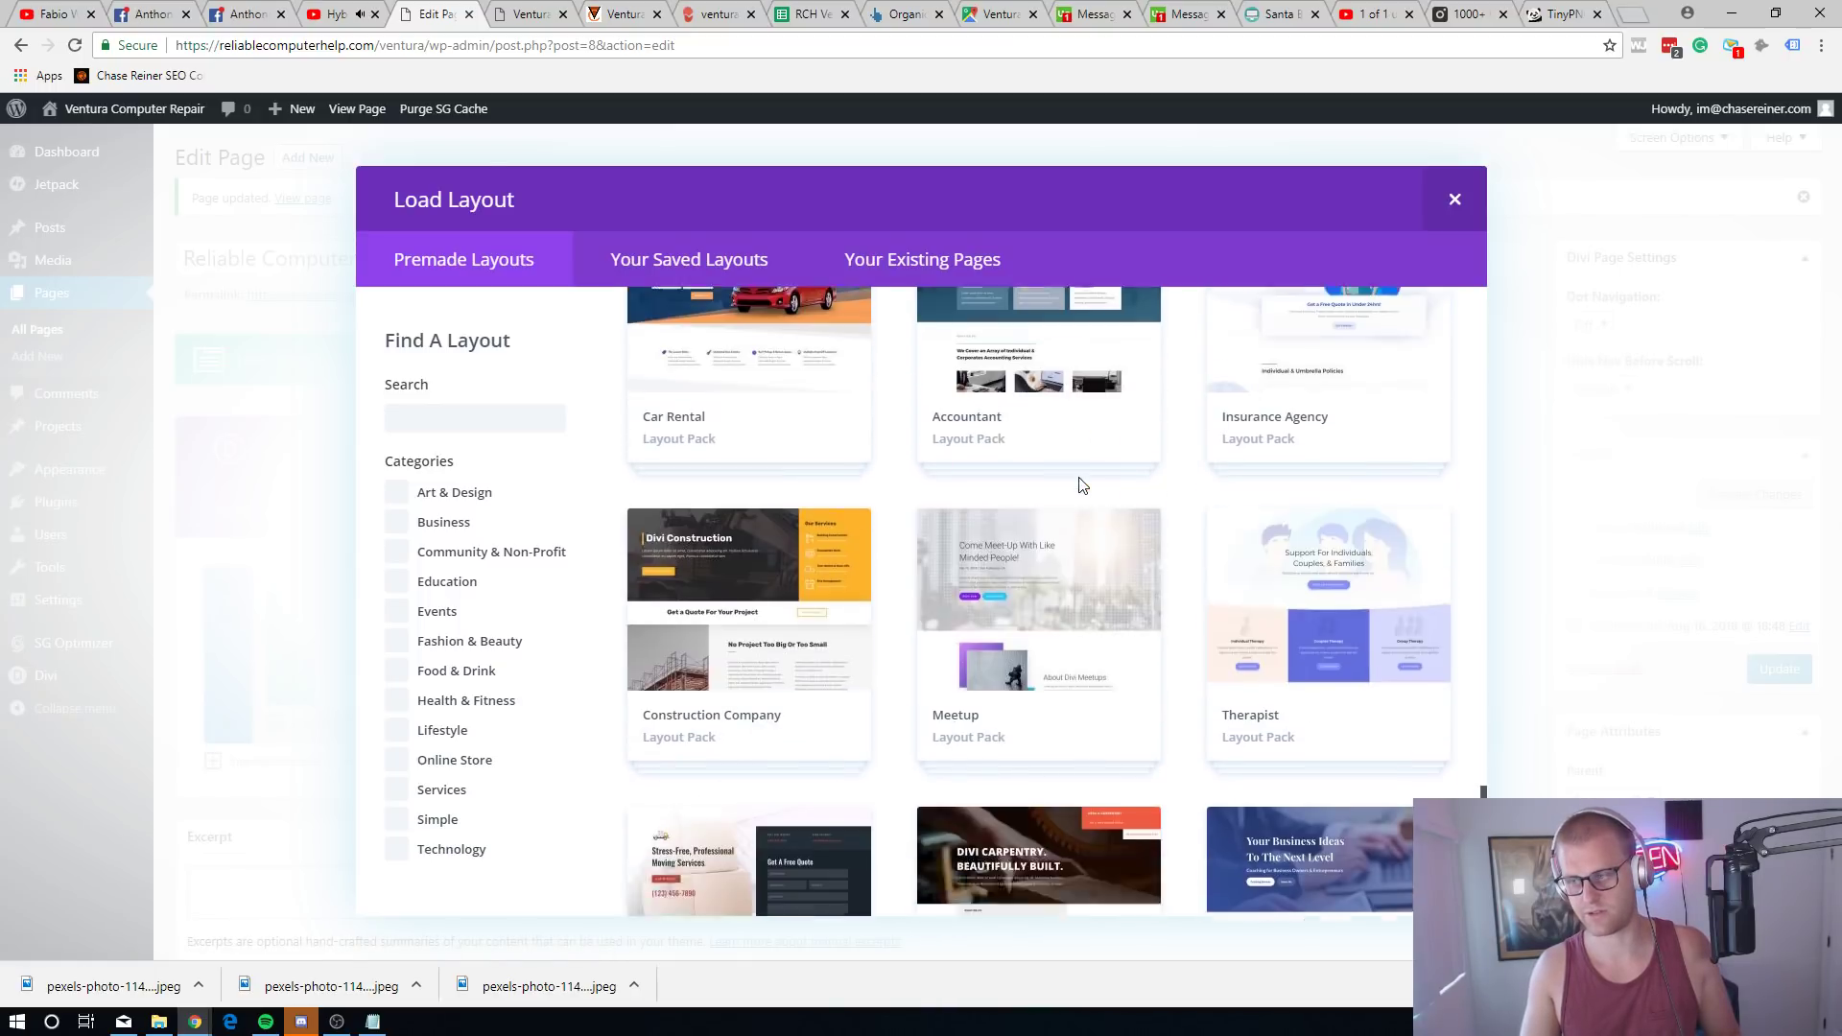
scroll(1044, 785, up, 2)
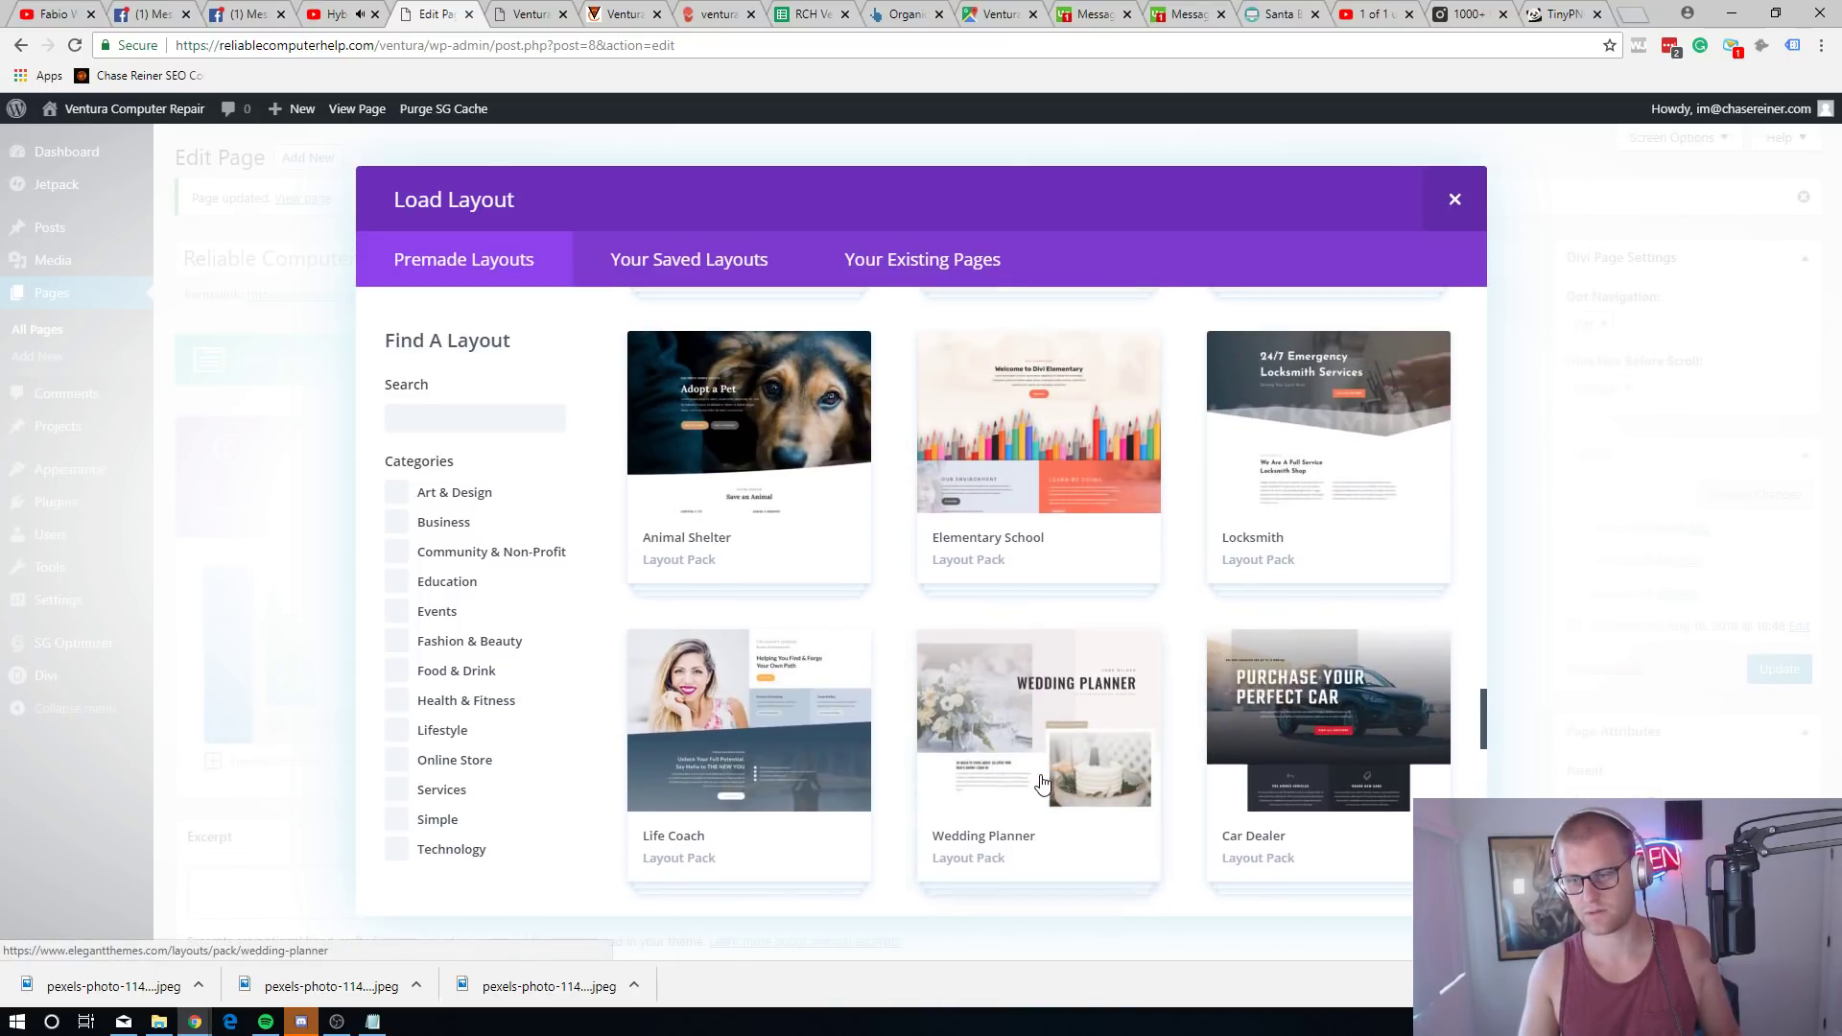
scroll(1038, 786, up, 3)
scroll(1037, 787, up, 8)
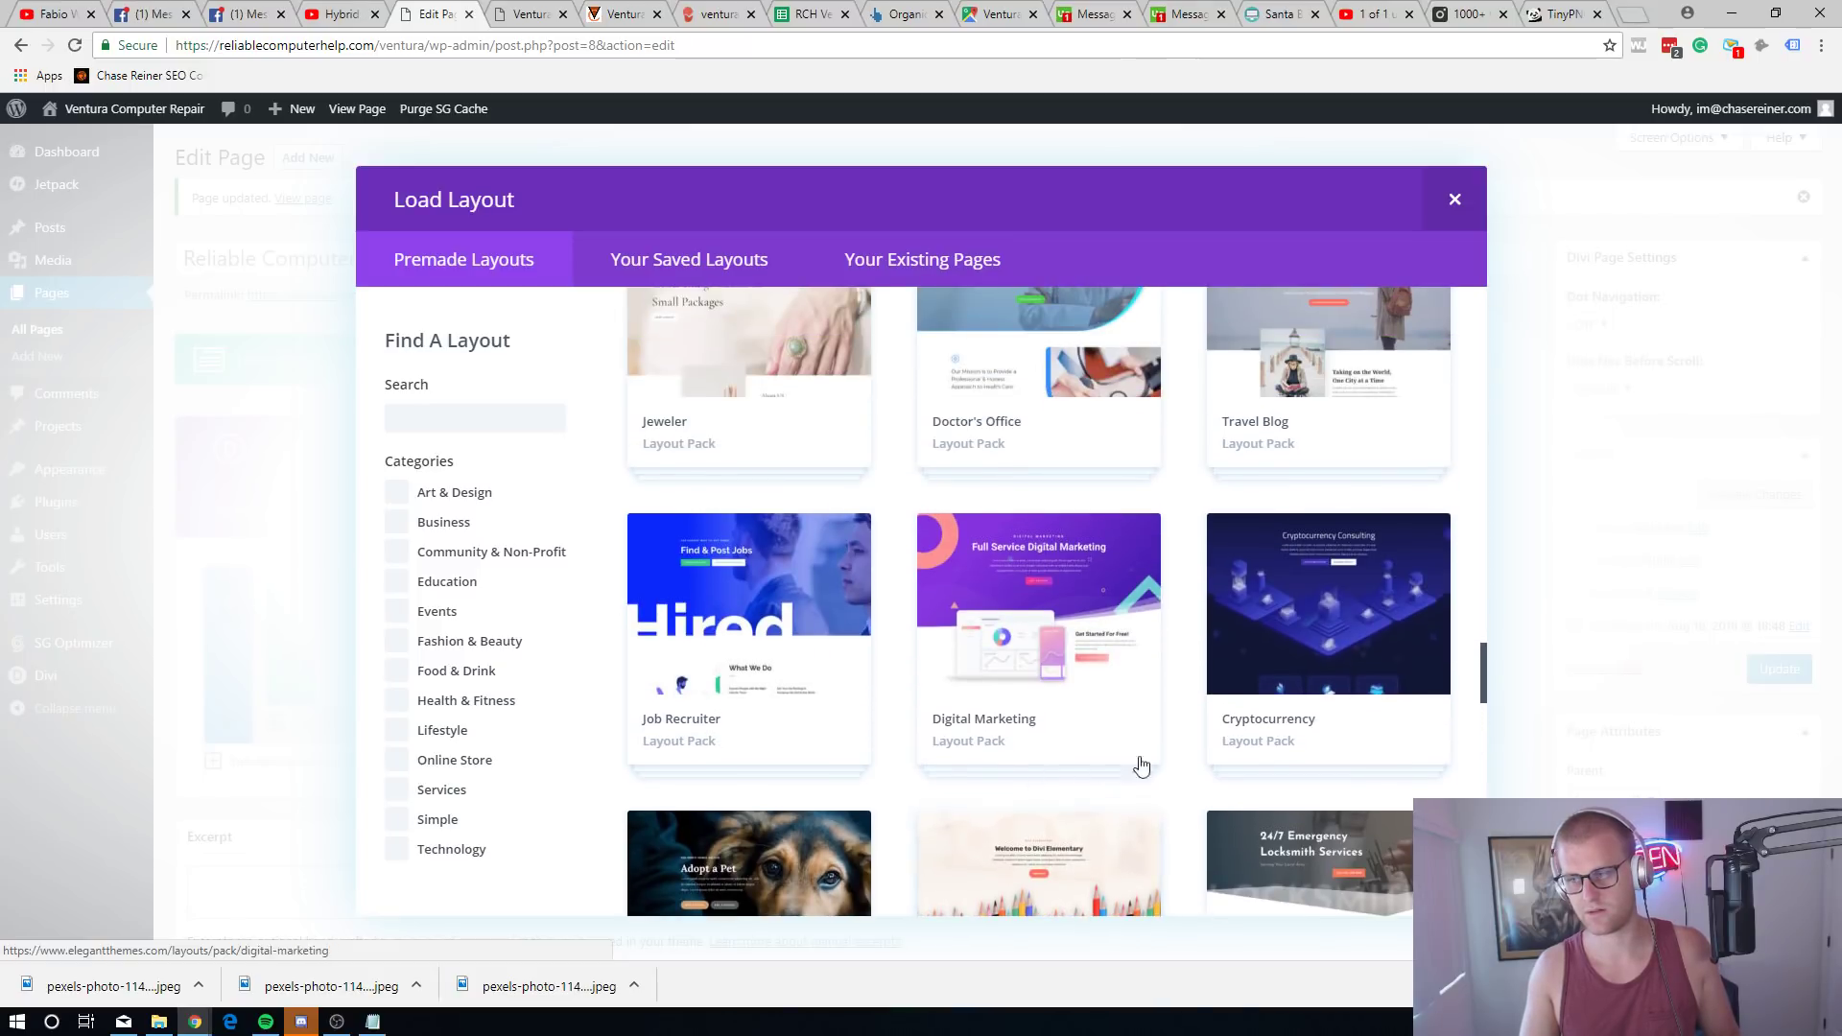
scroll(1312, 731, up, 5)
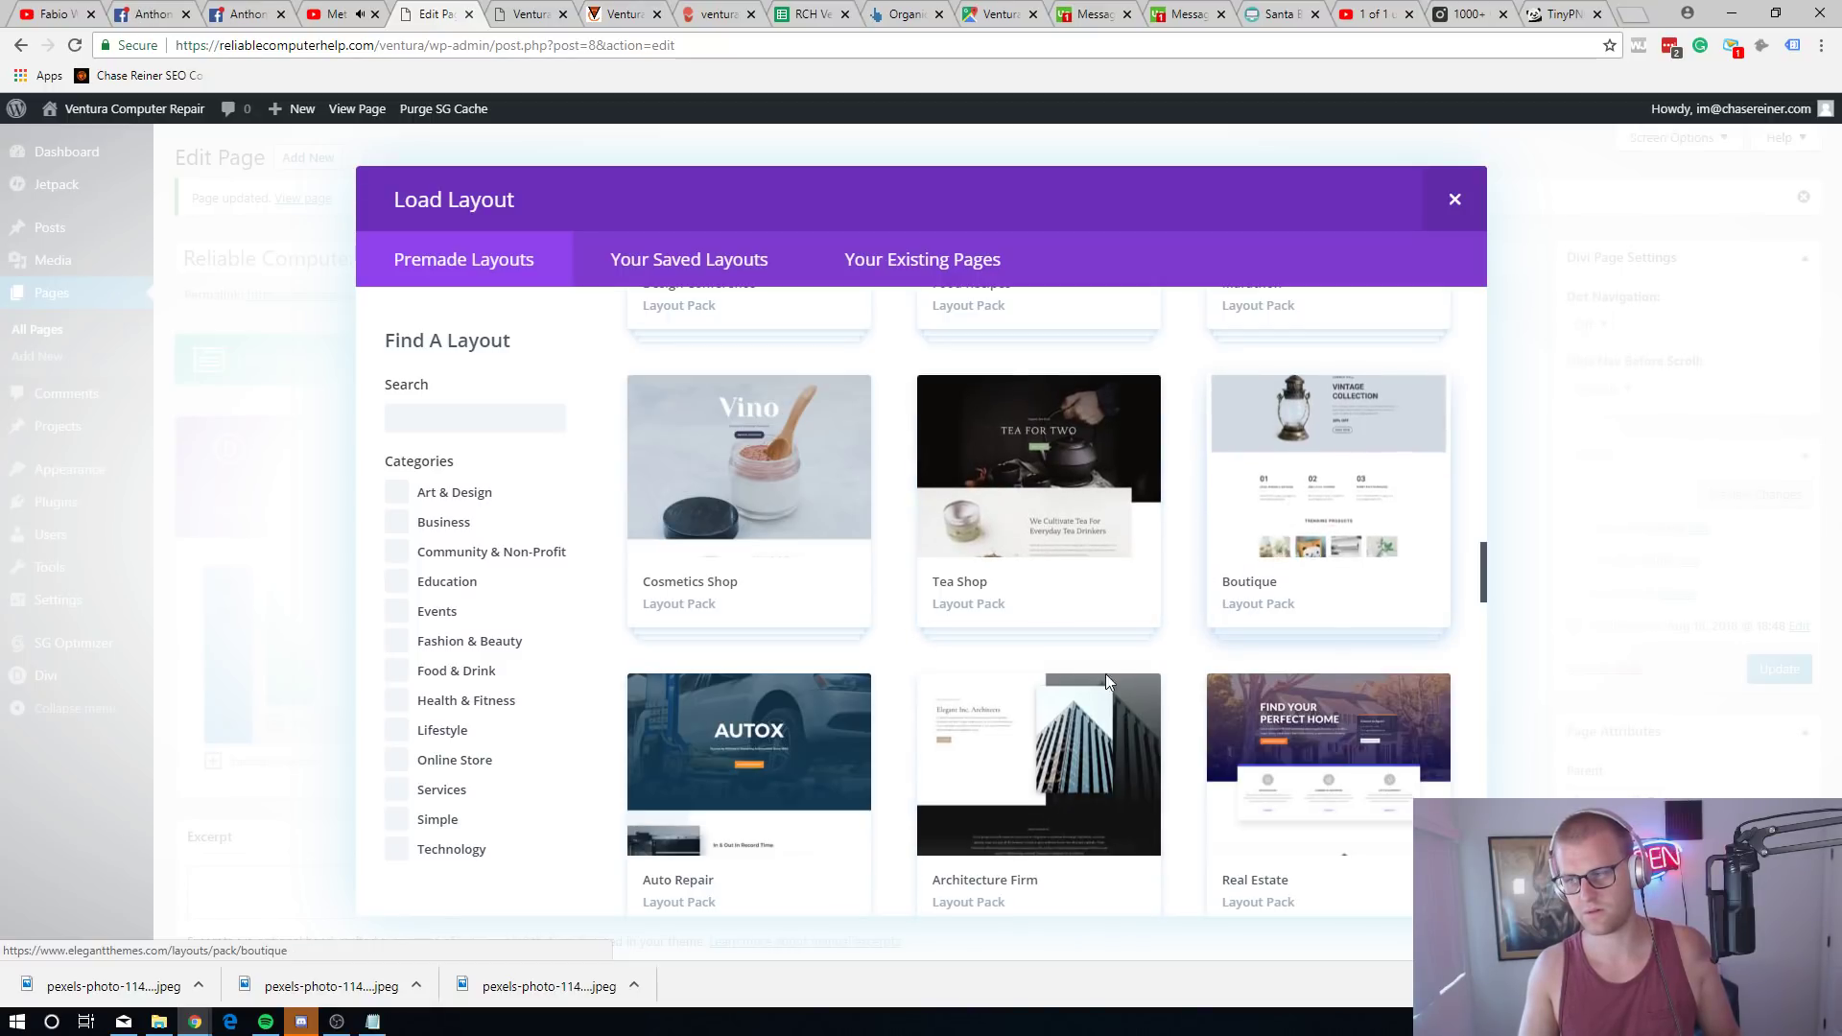
scroll(1010, 779, down, 4)
scroll(1152, 575, up, 3)
Load the Boutique layout pack and enter the Elegant Themes username when prompted
click(1276, 417)
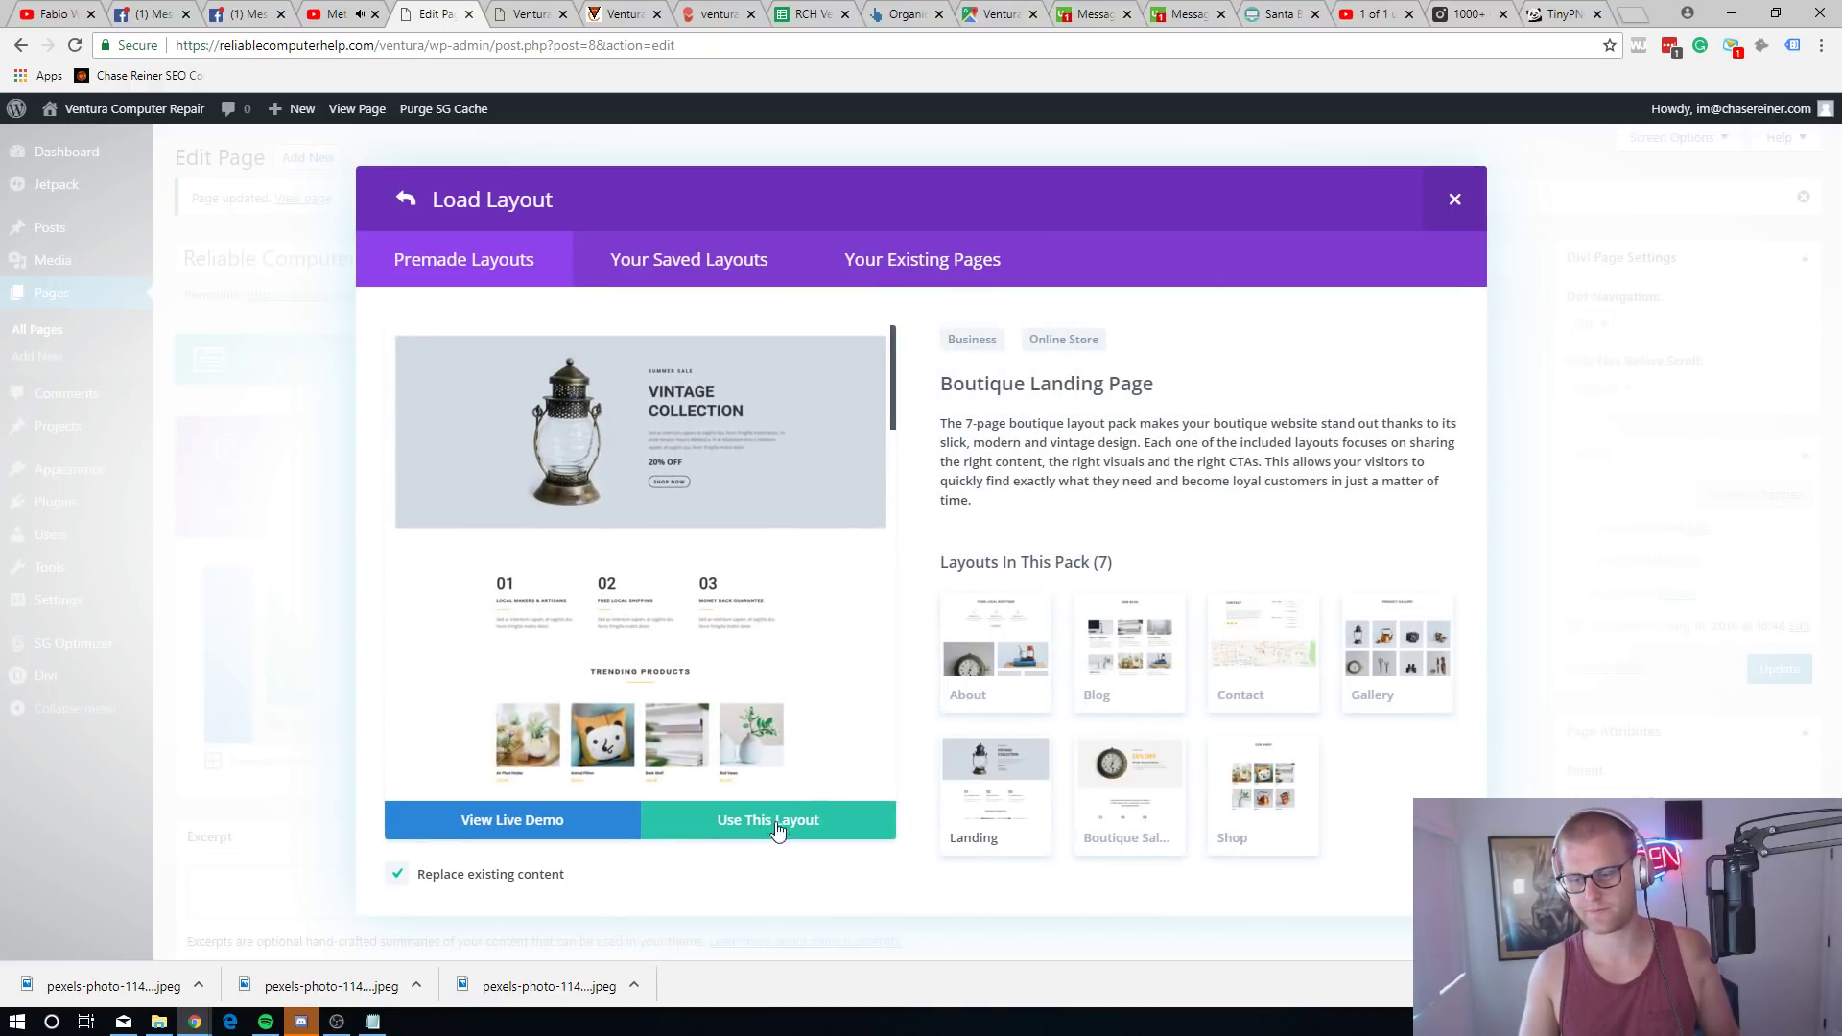
click(778, 831)
click(898, 528)
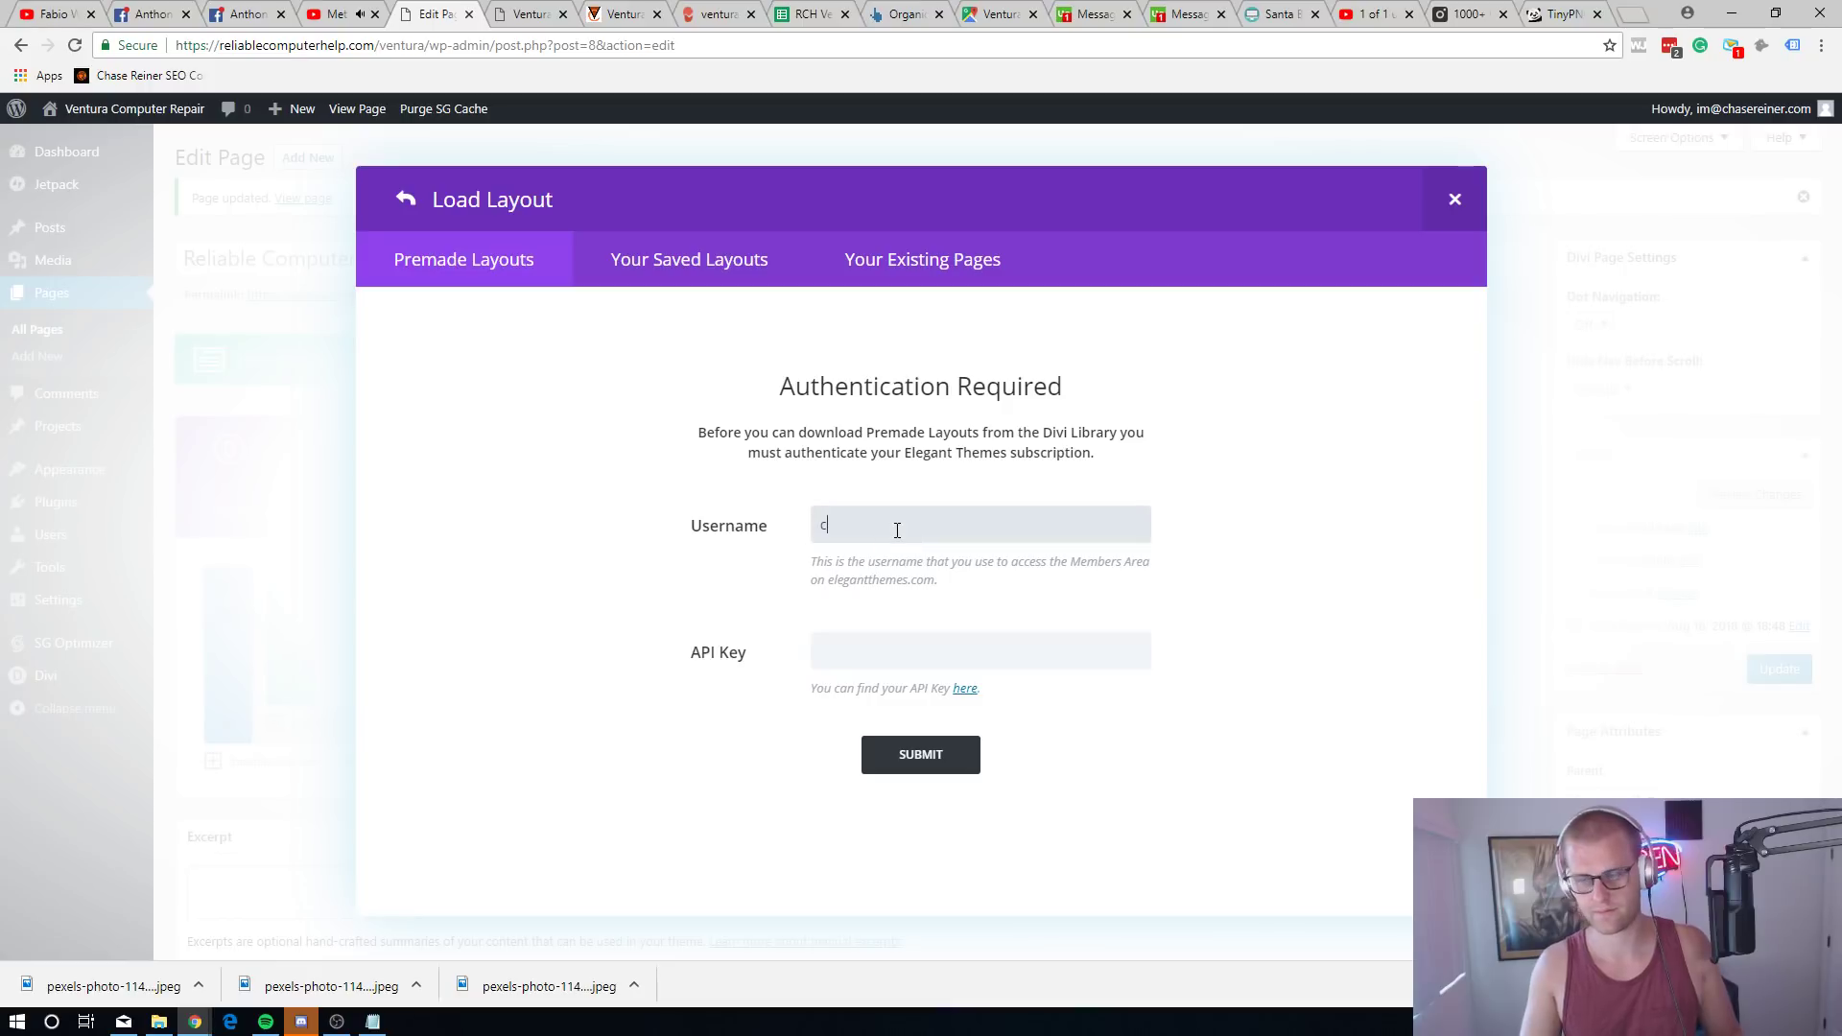
text(chasereiner)
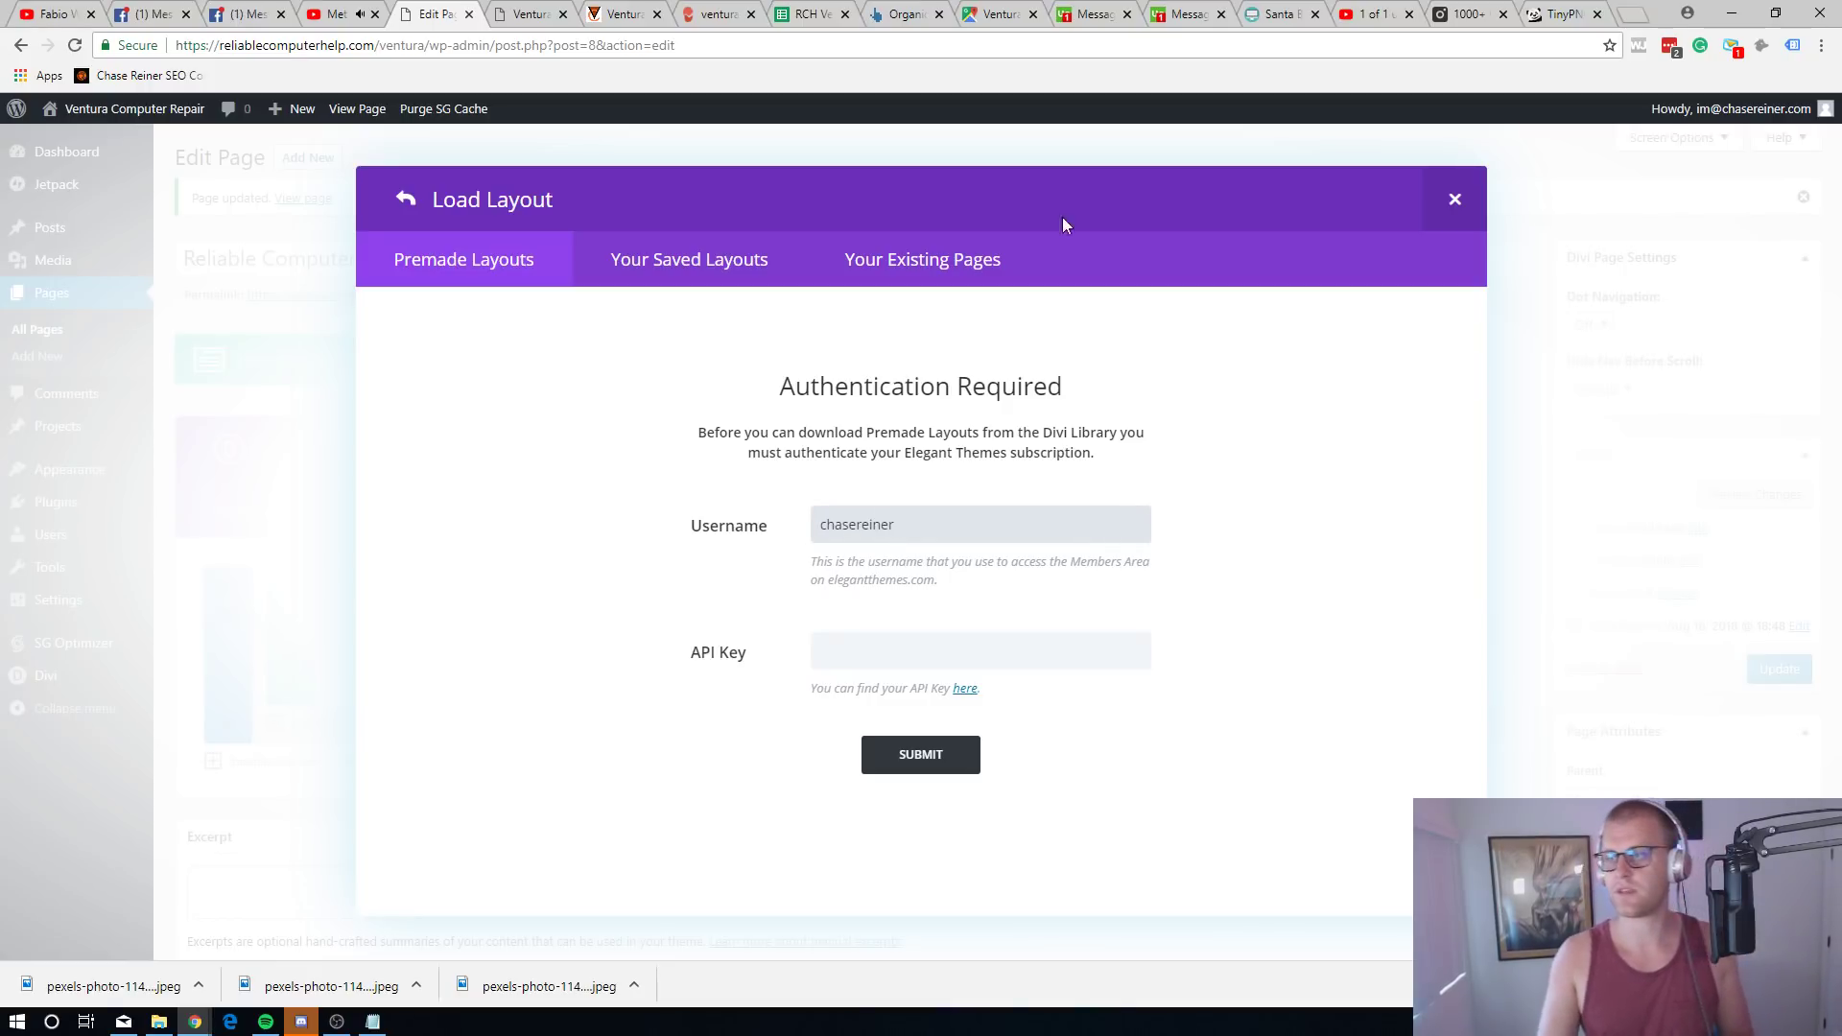
double_click(1615, 9)
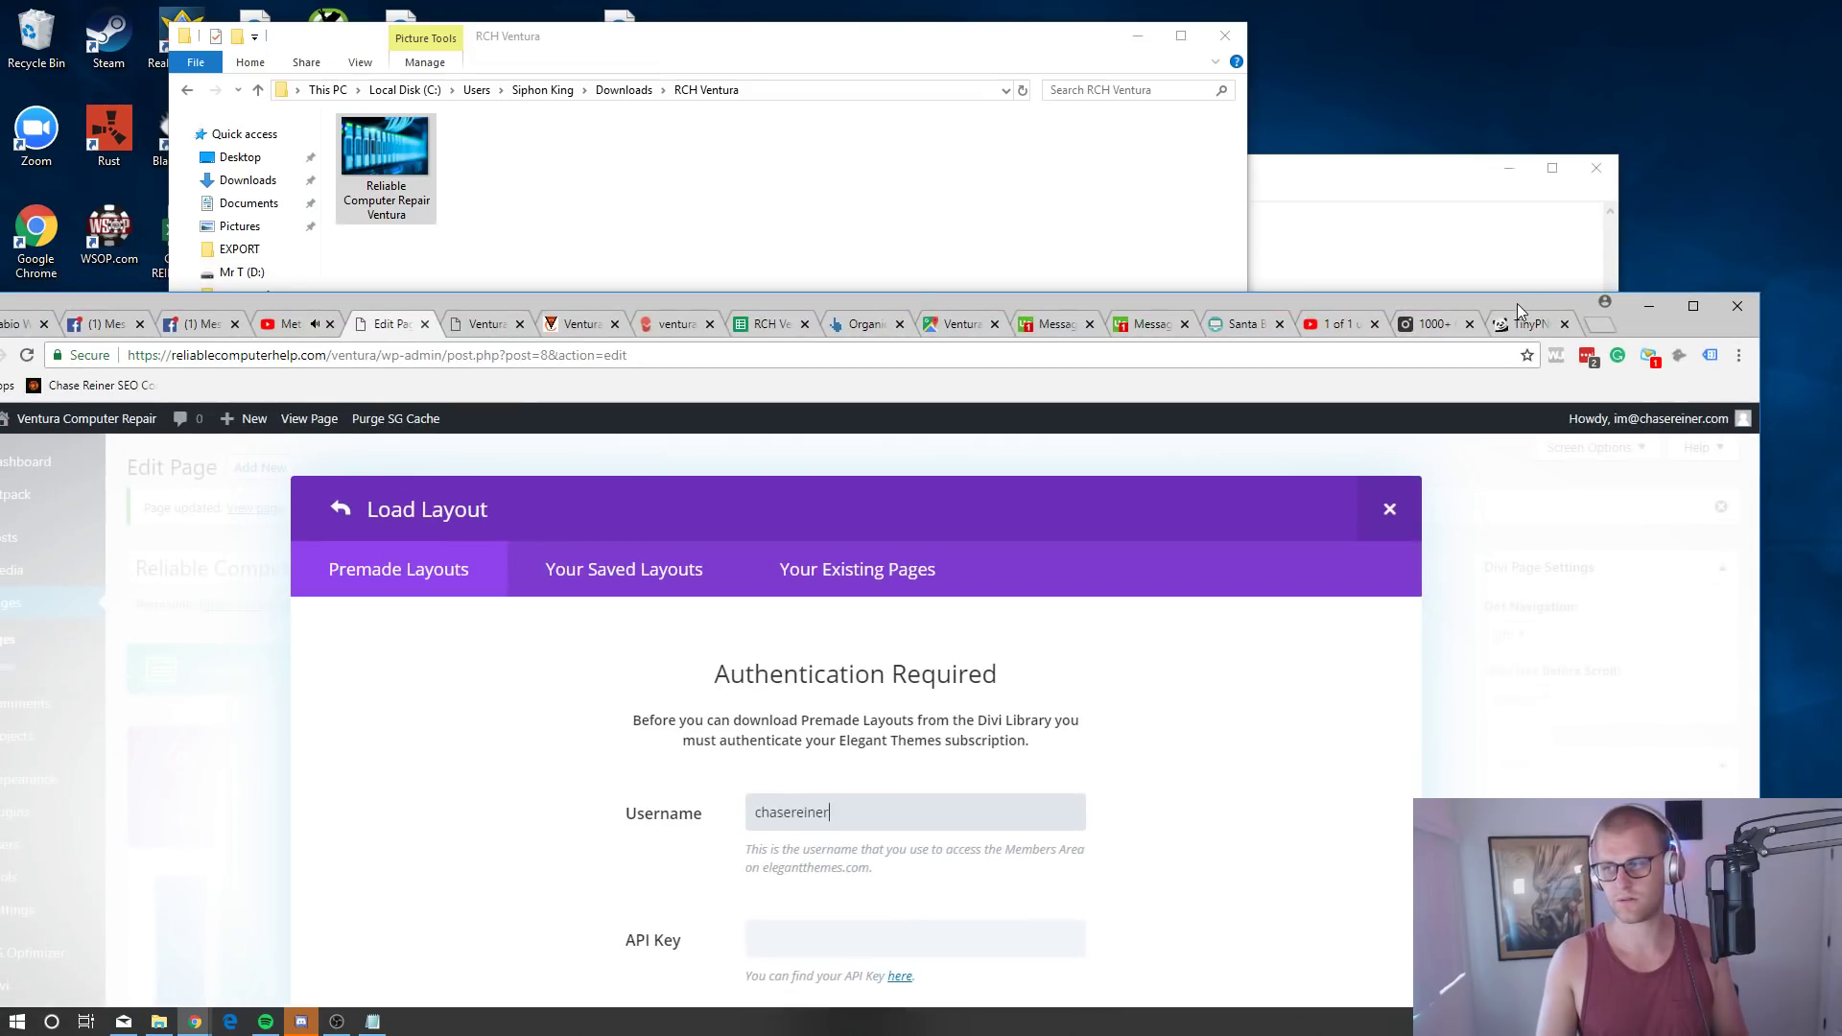
drag(1518, 304, 1487, 7)
Go to elegantthemes.com in a new tab and open the Members Area account page
click(1631, 12)
text(eleg)
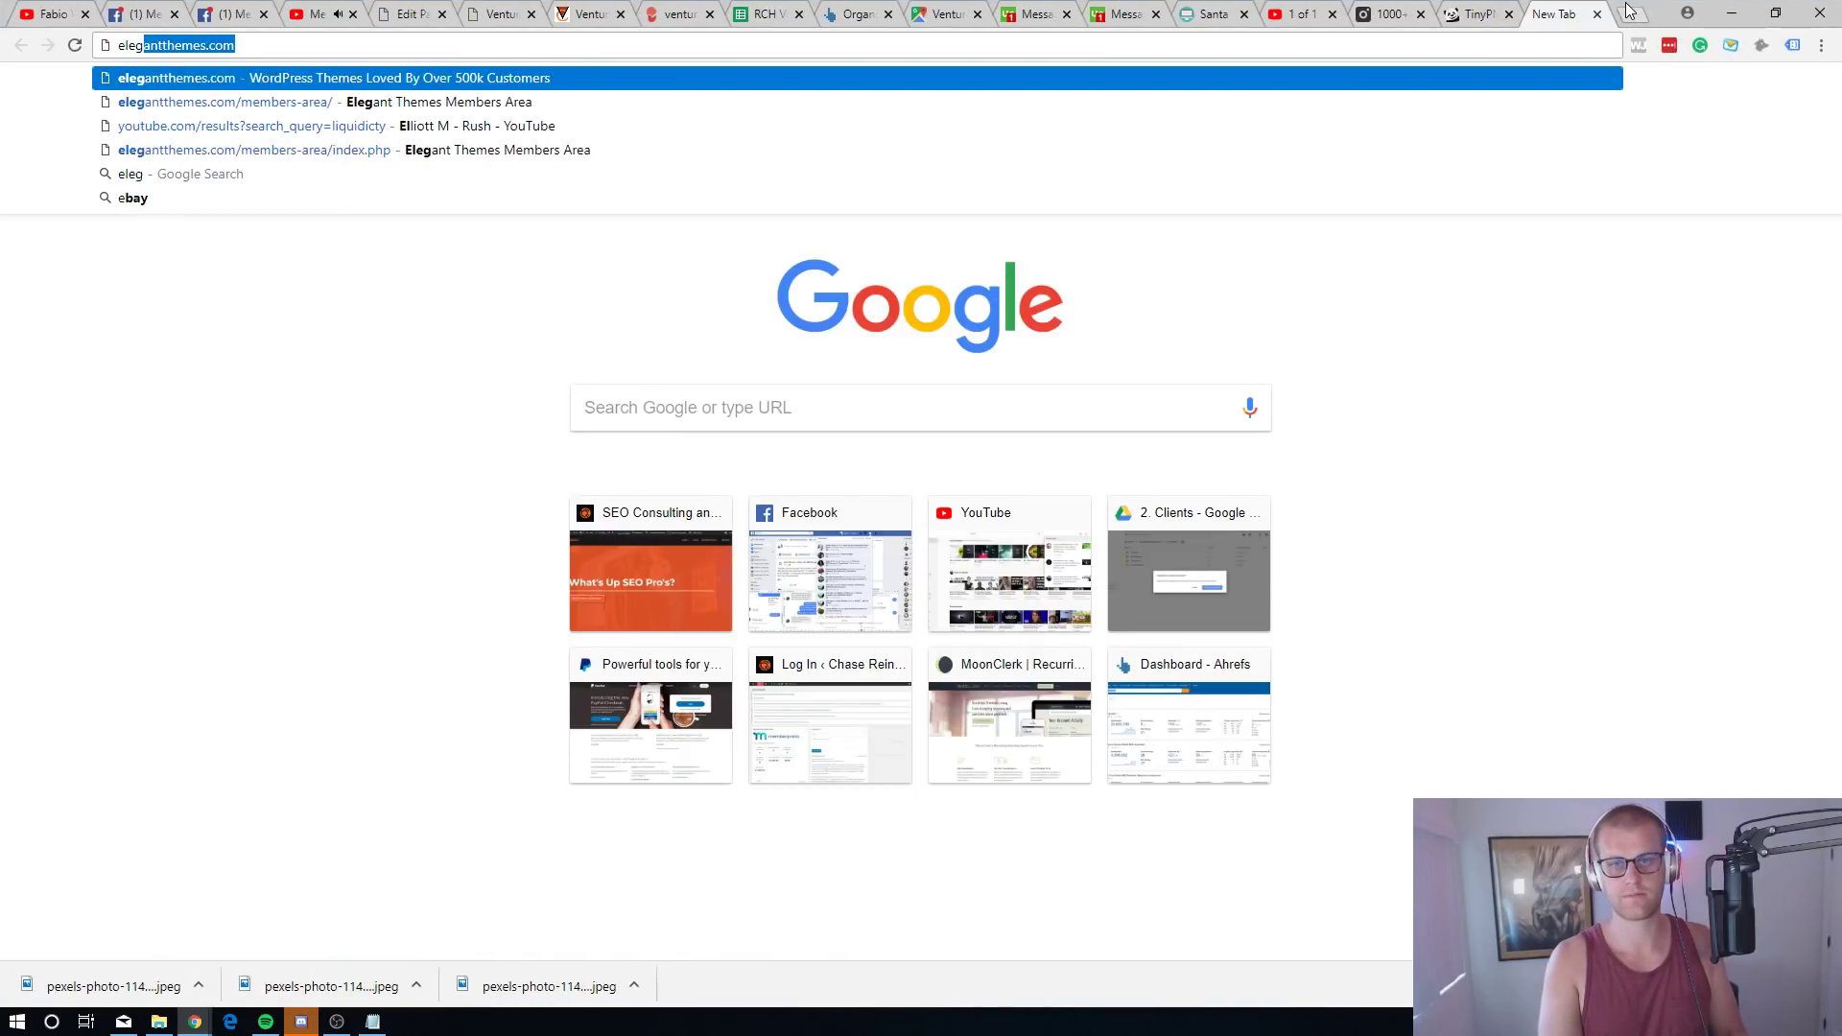
key(Return)
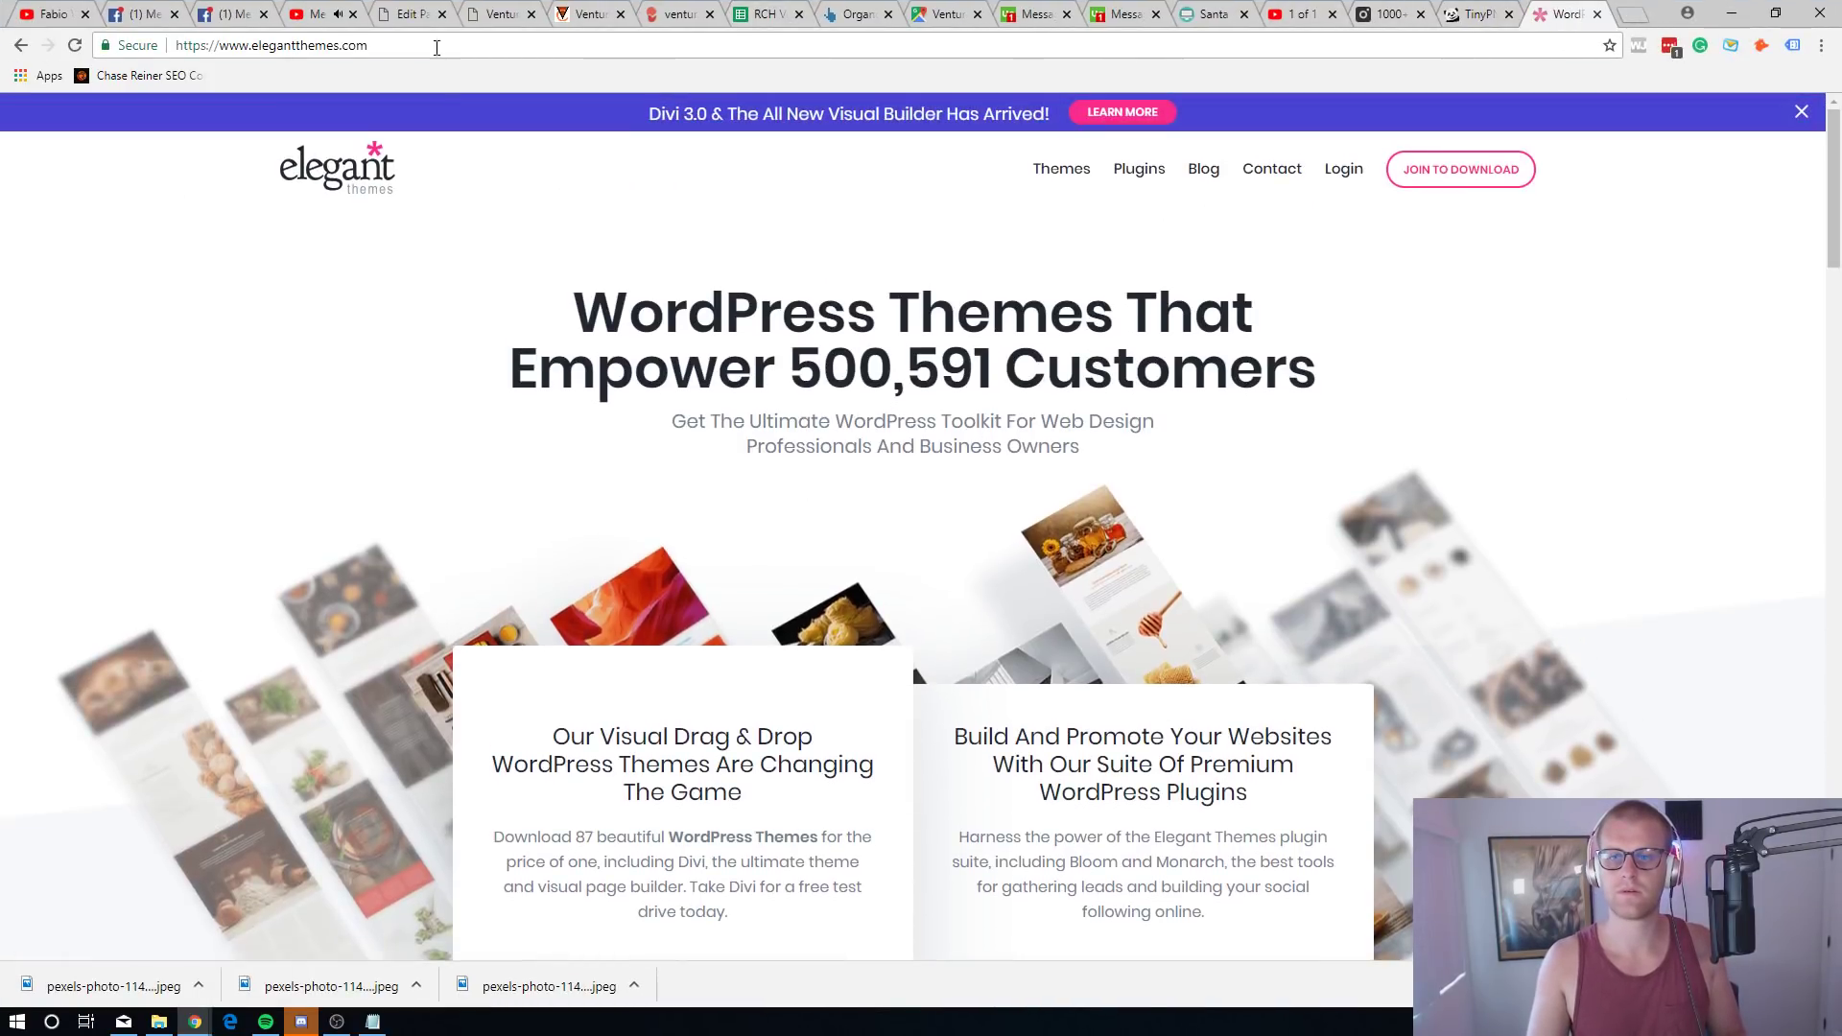
click(316, 13)
click(244, 775)
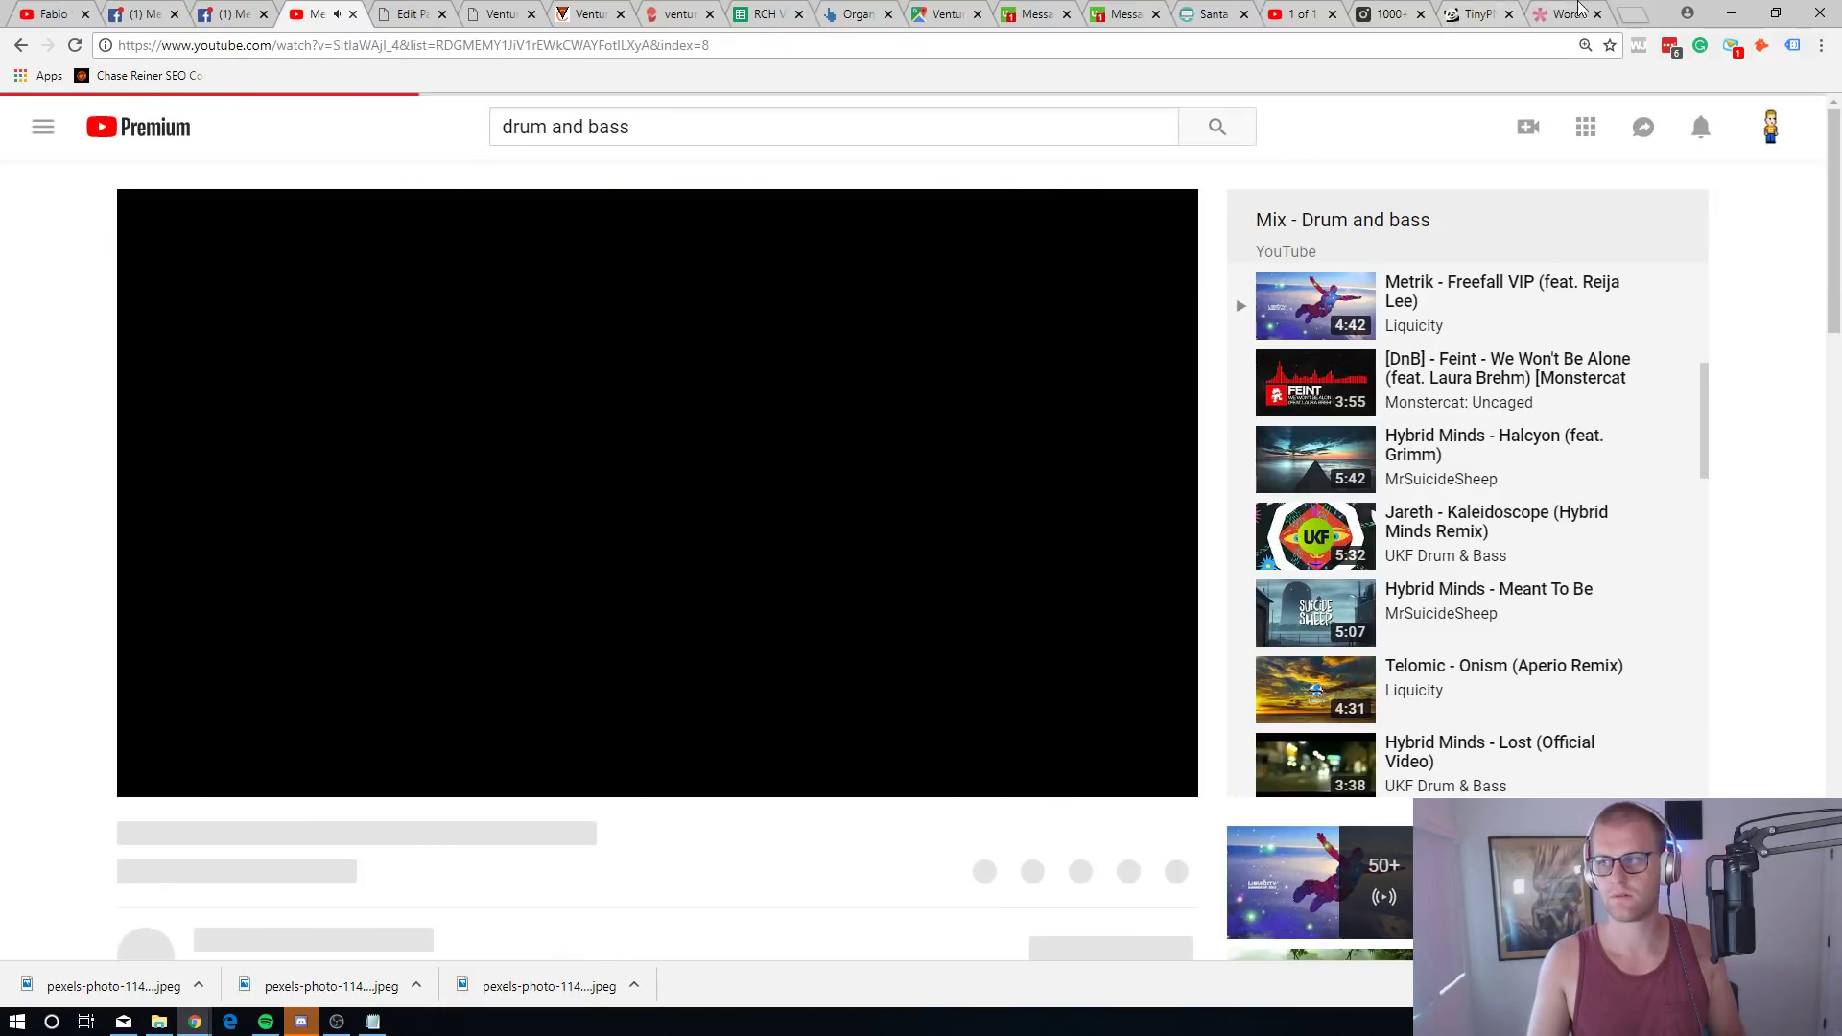
key(ctrl+9)
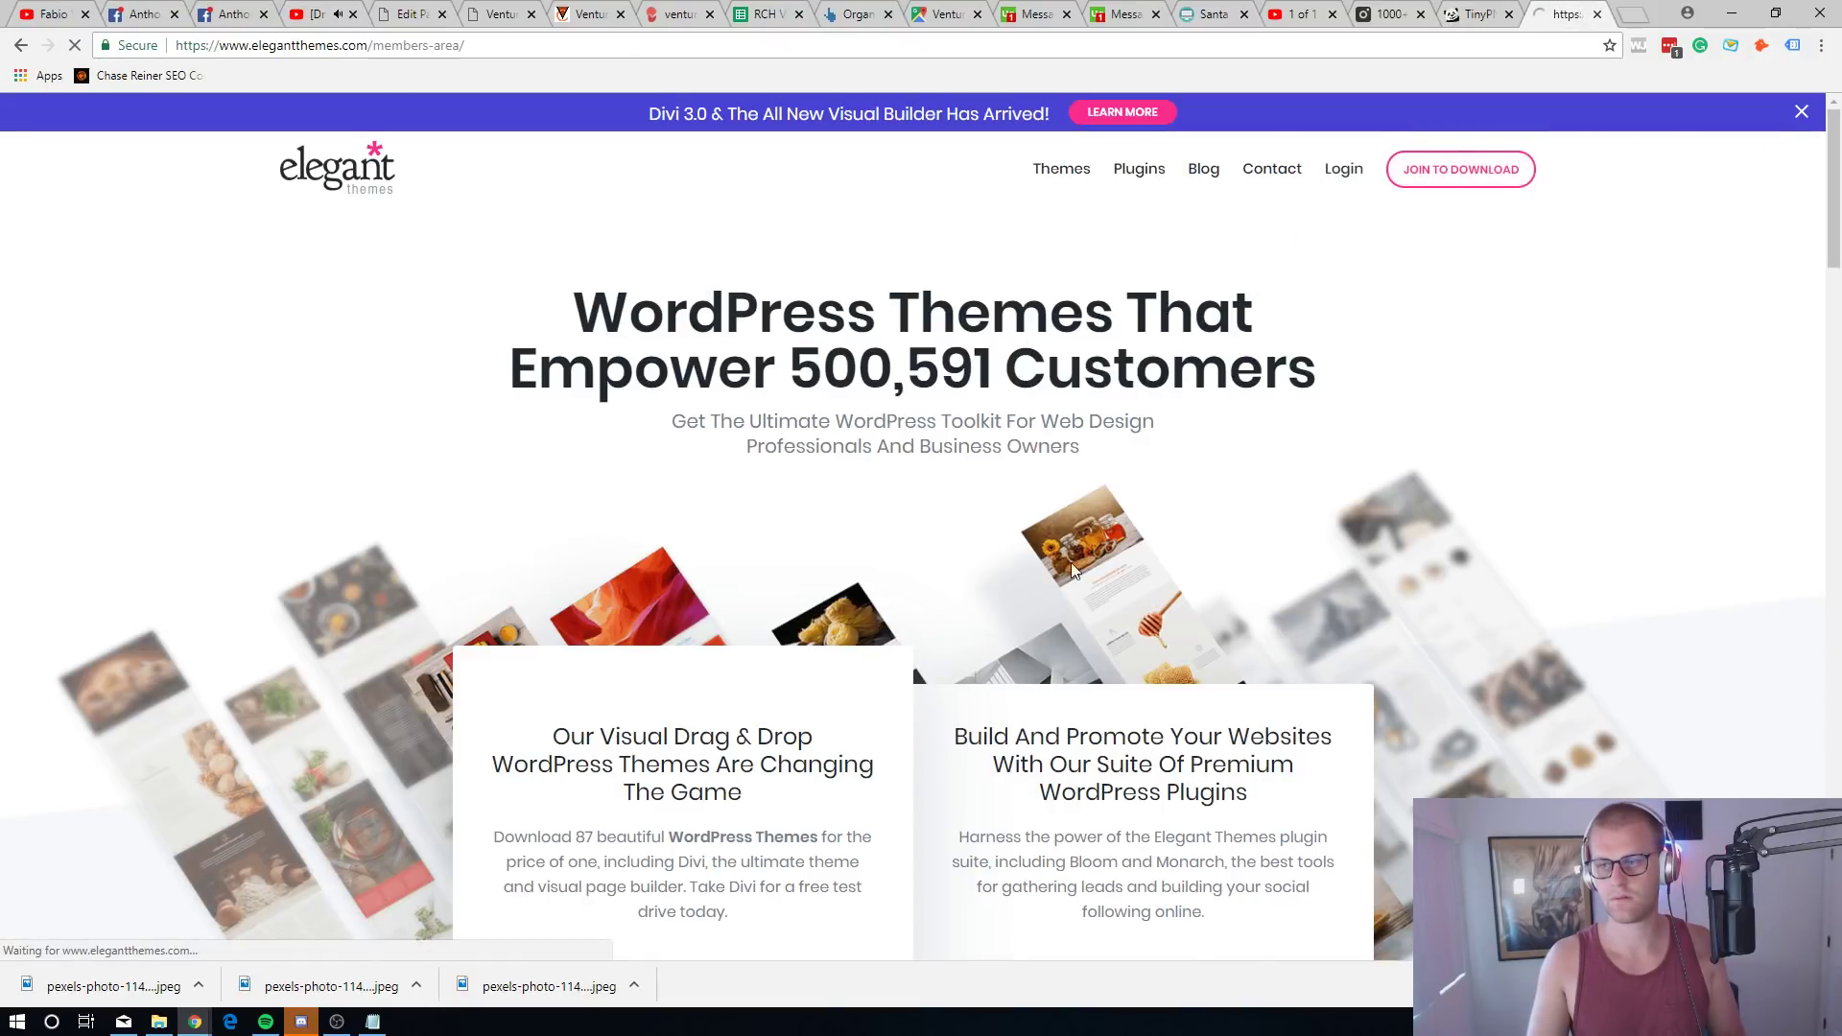
scroll(826, 739, down, 3)
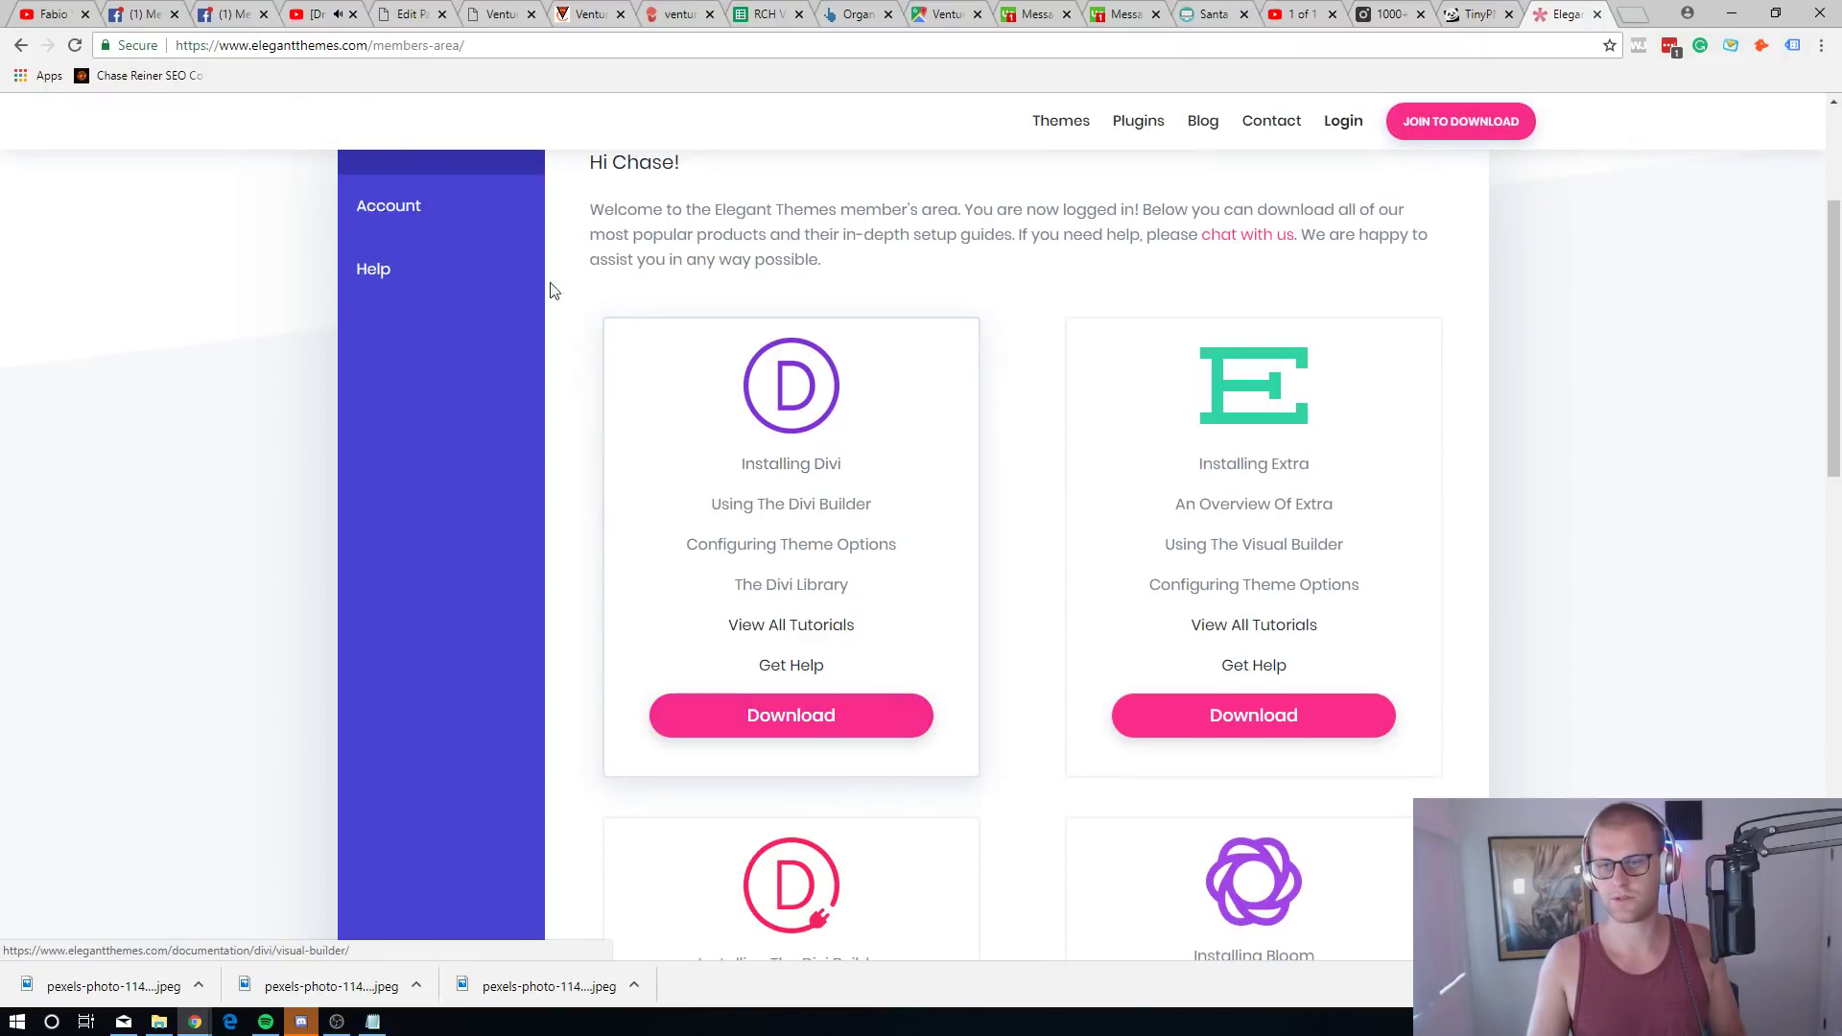
click(491, 233)
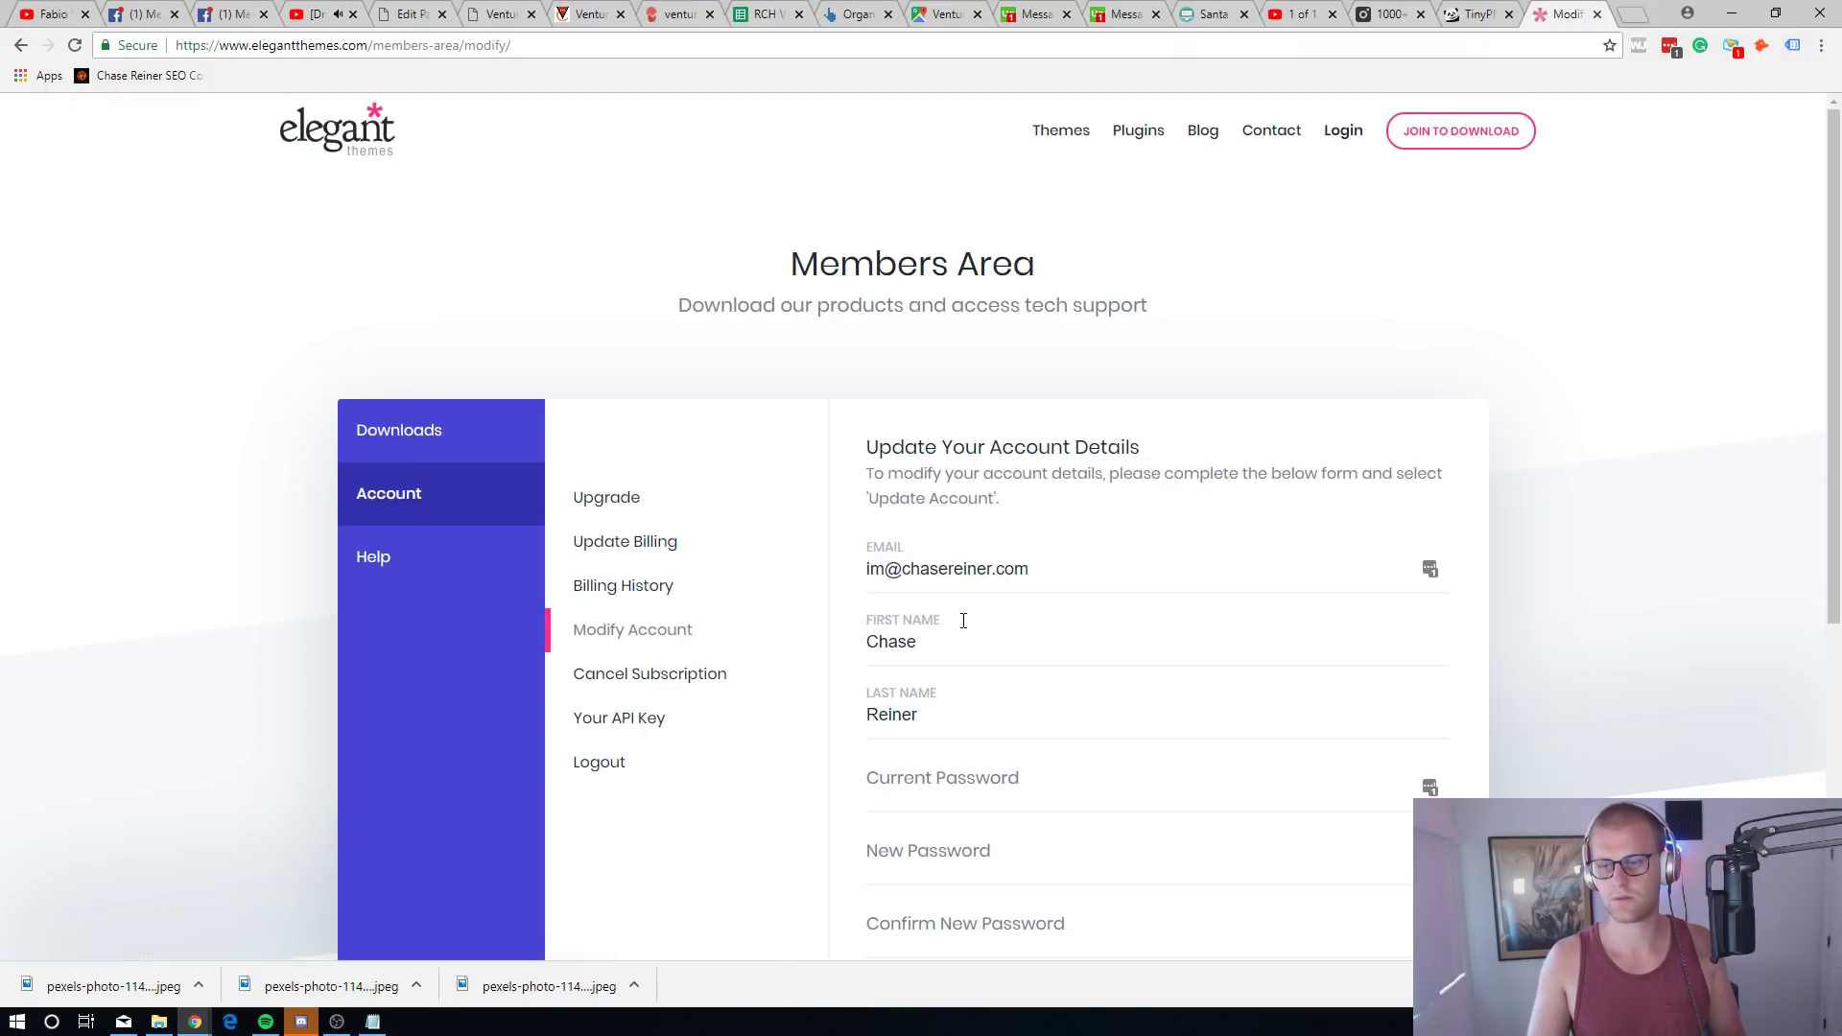
scroll(963, 621, down, 1)
scroll(777, 695, up, 1)
key(alt+Tab)
key(alt+Tab)
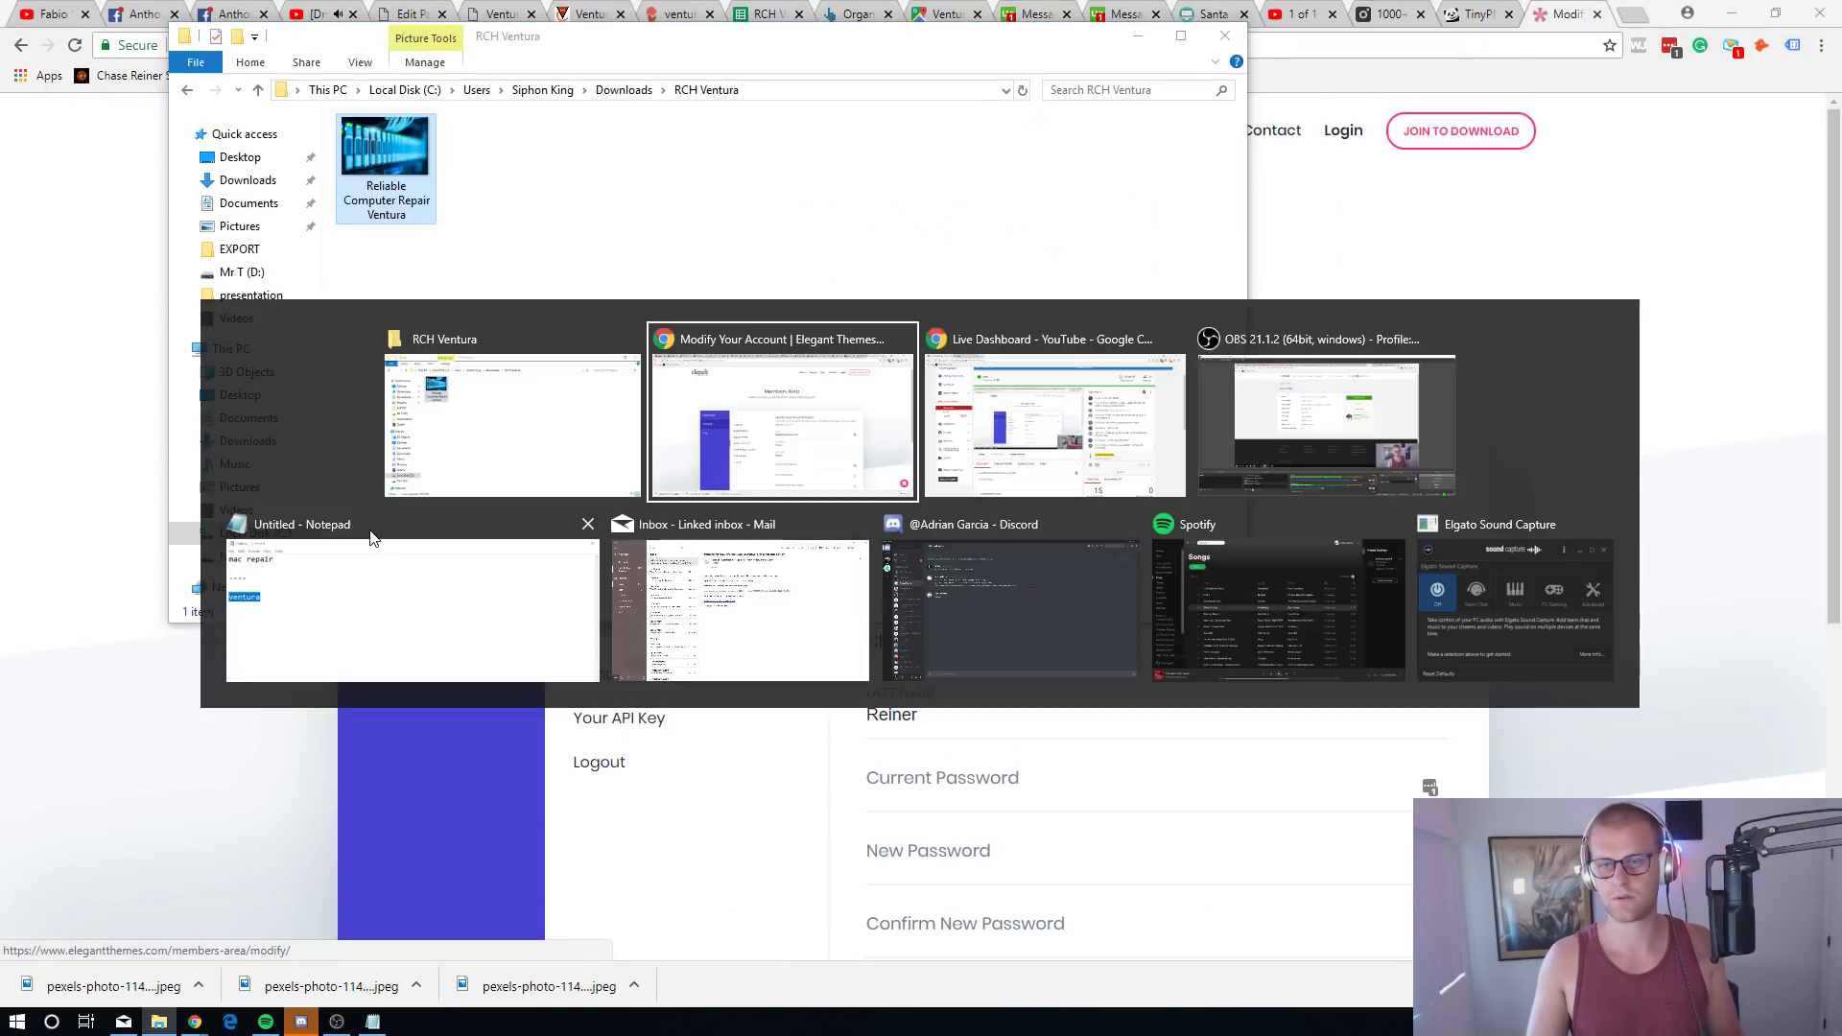
key(alt+Tab)
key(alt+Tab)
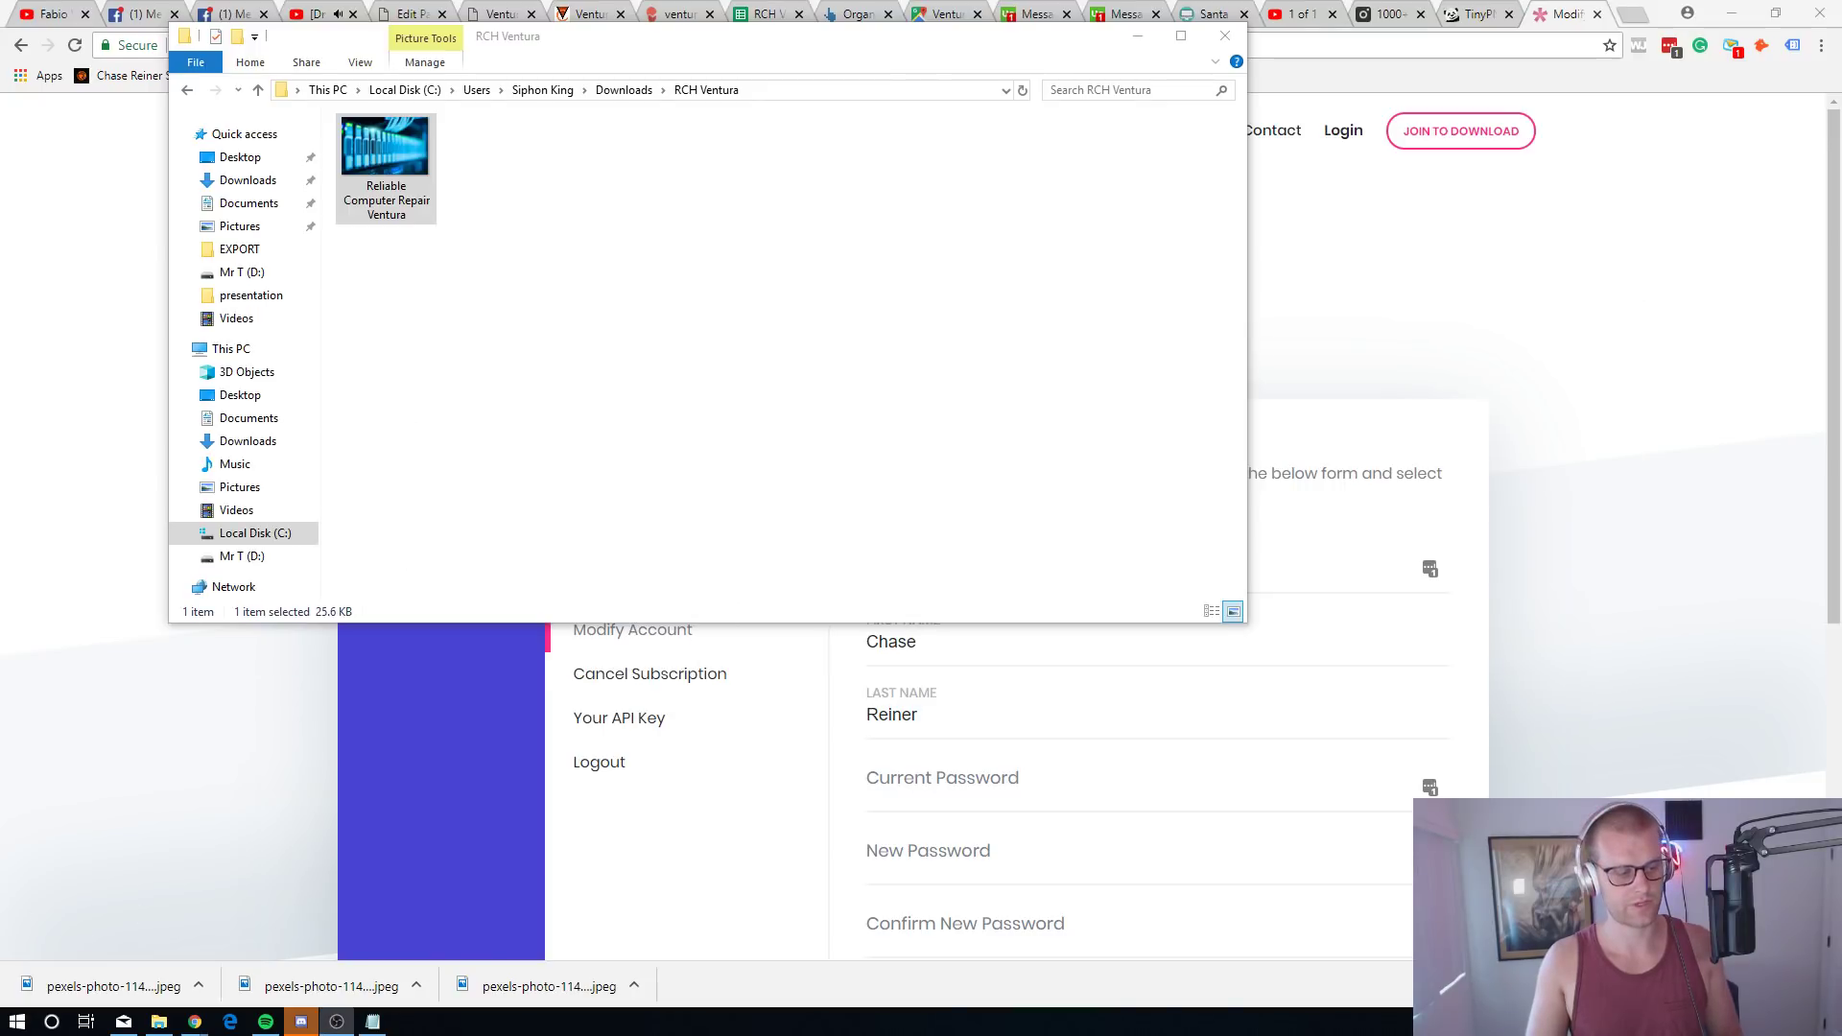
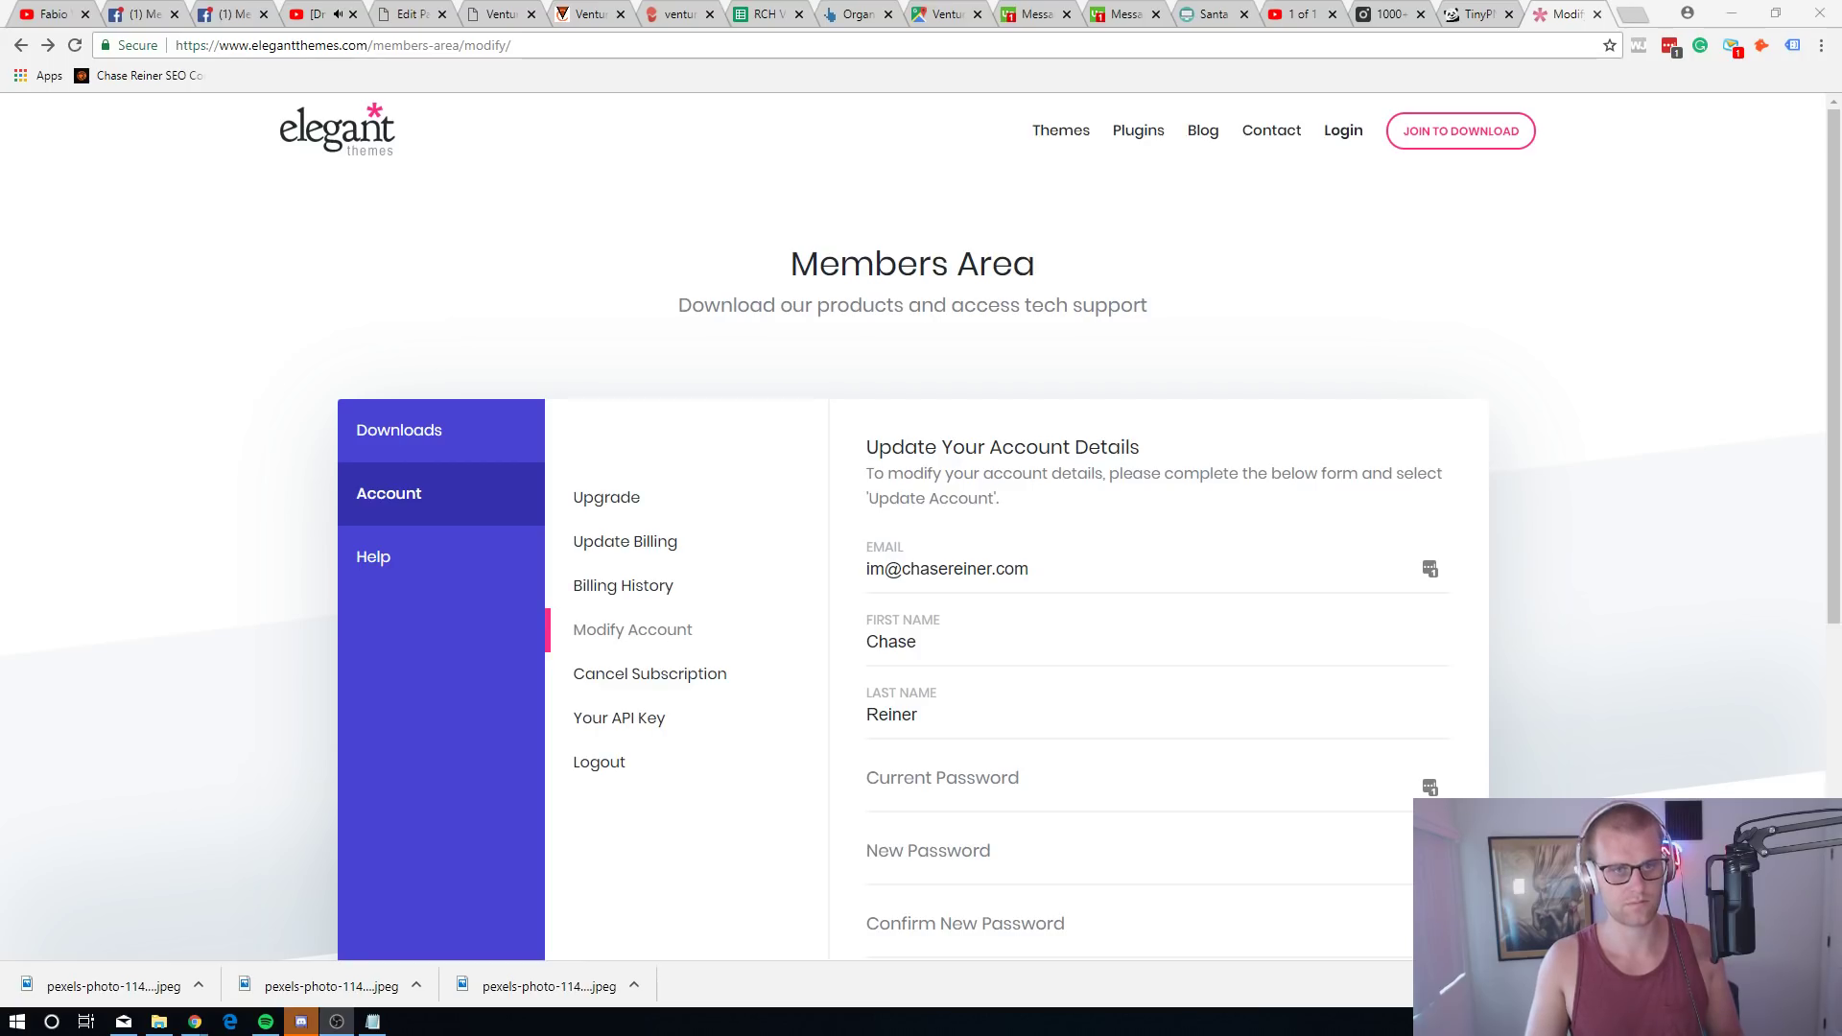
Close the Elegant Themes account page and return to the Divi page editor
click(778, 171)
click(1288, 15)
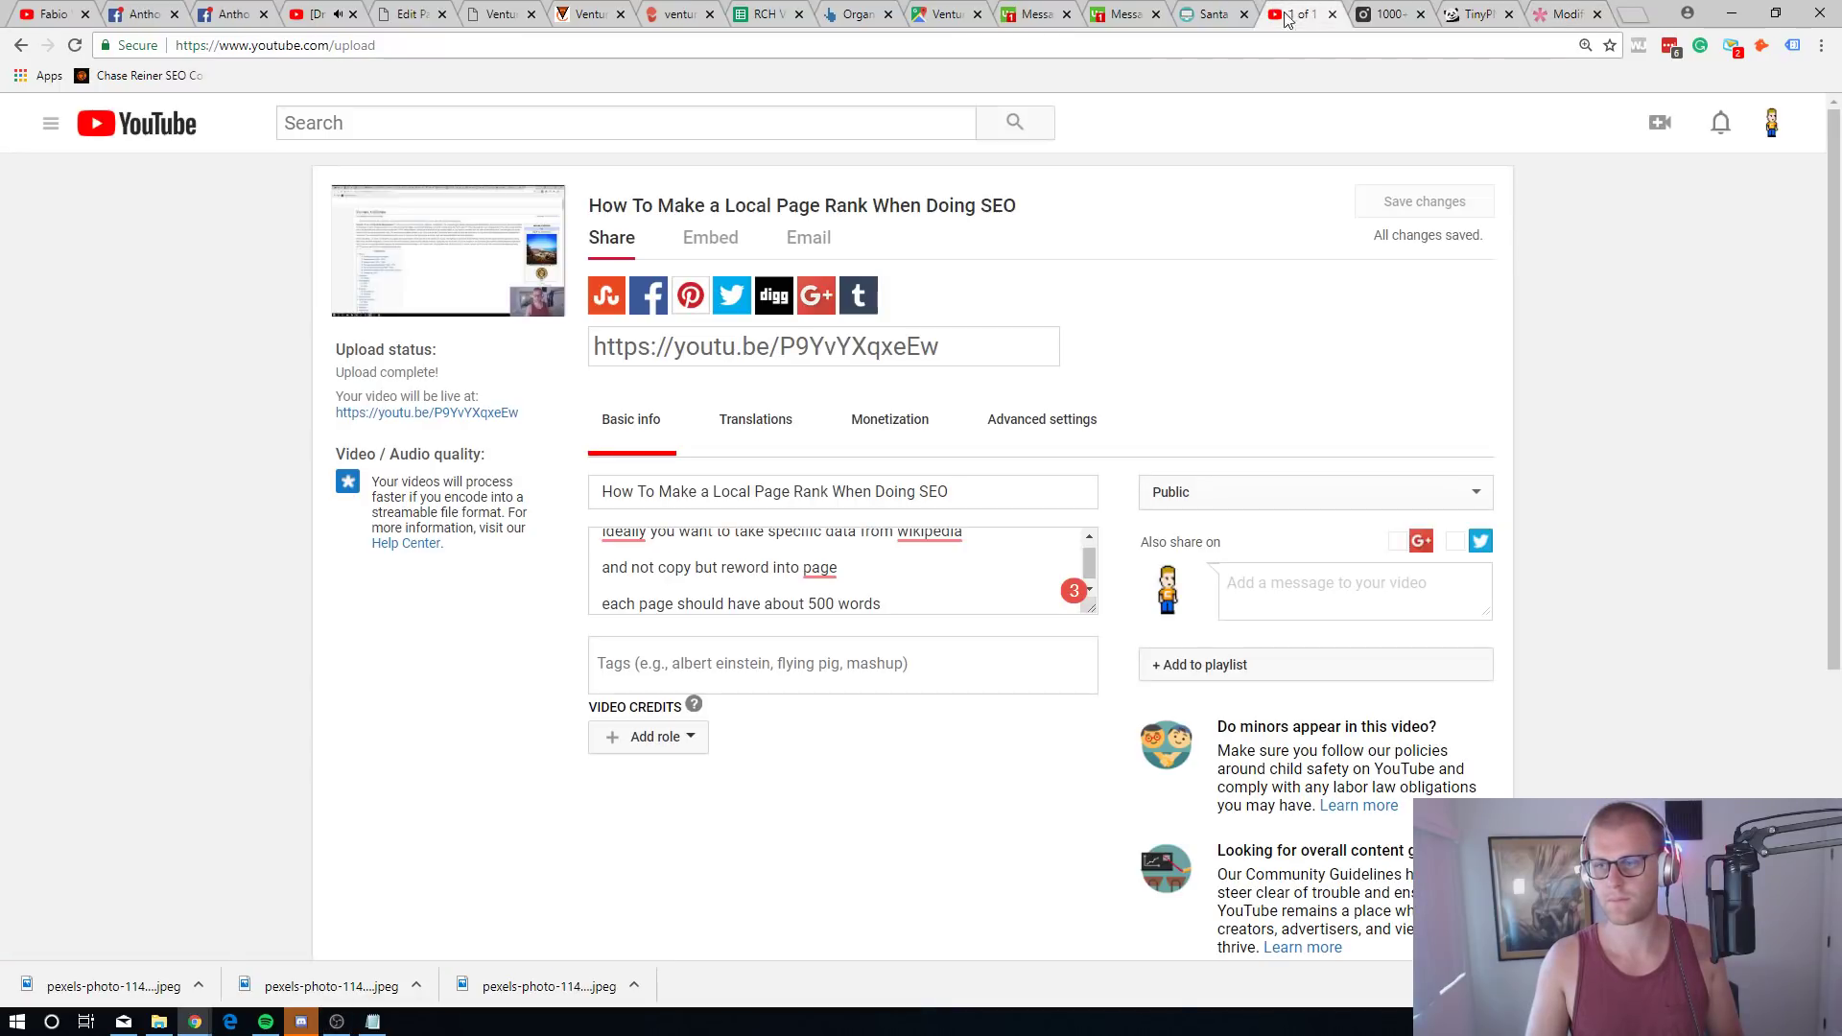
click(1595, 14)
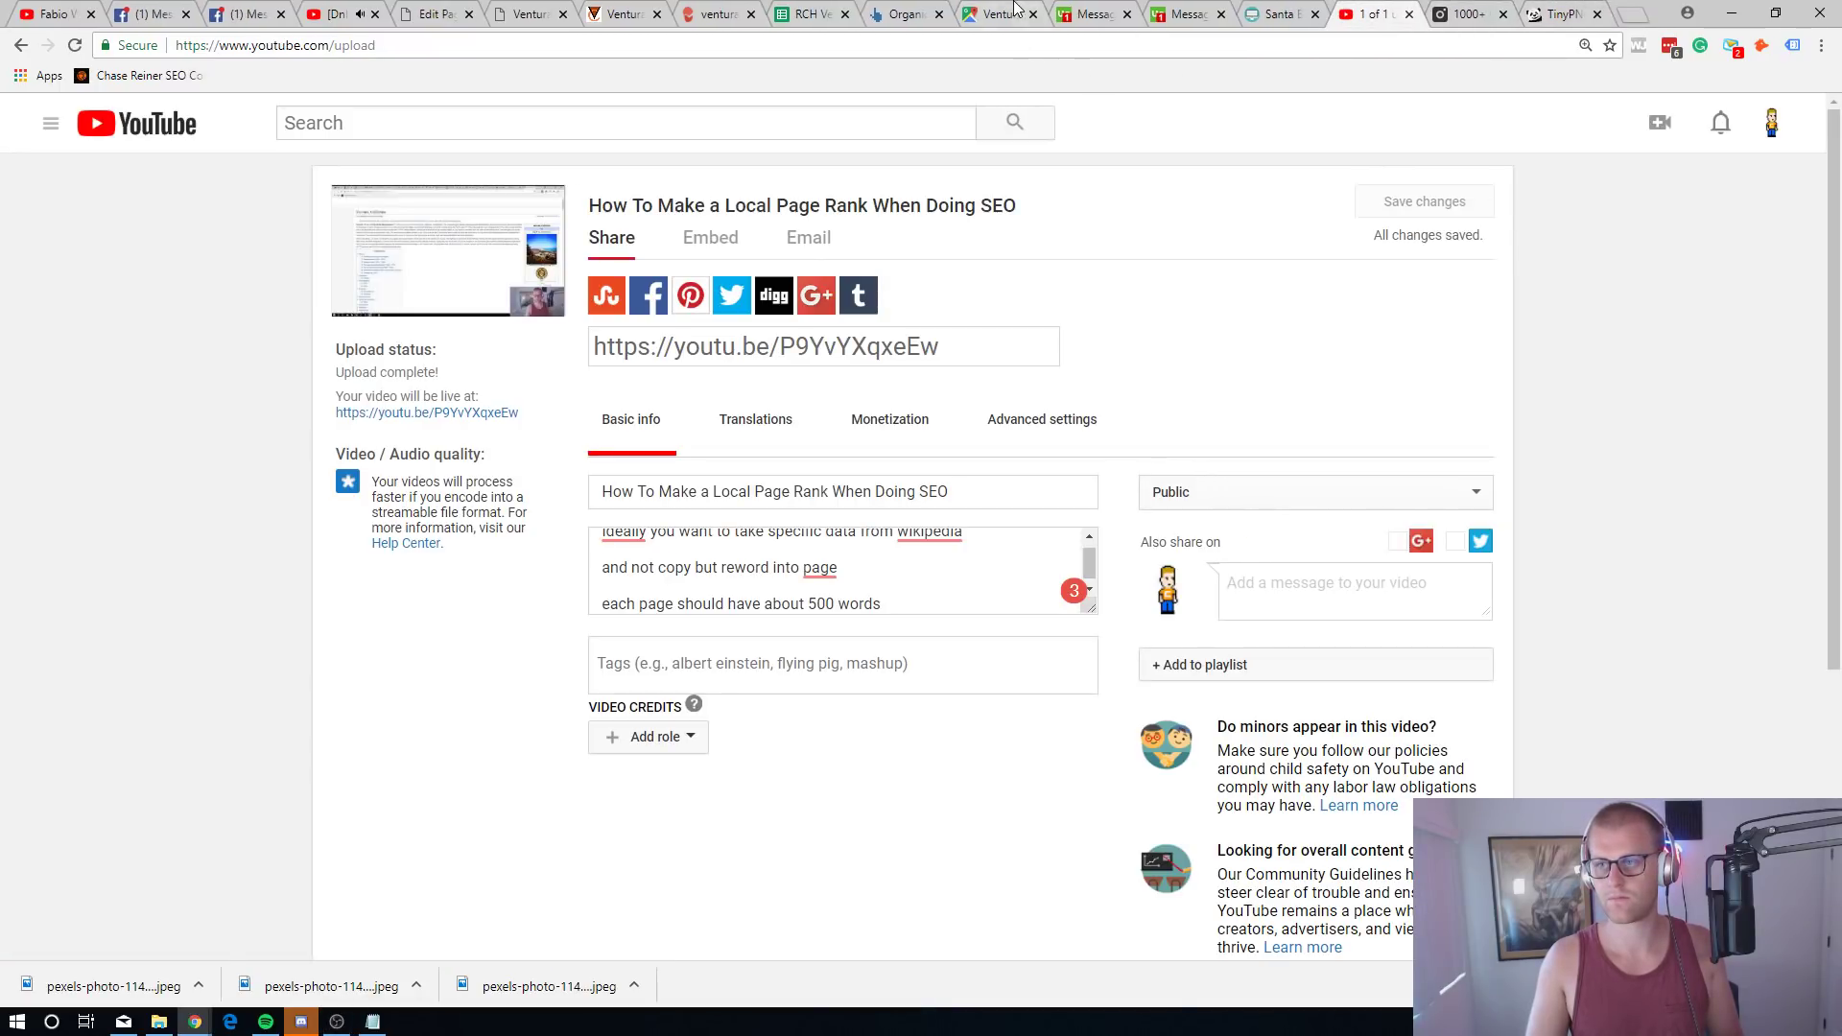
click(998, 13)
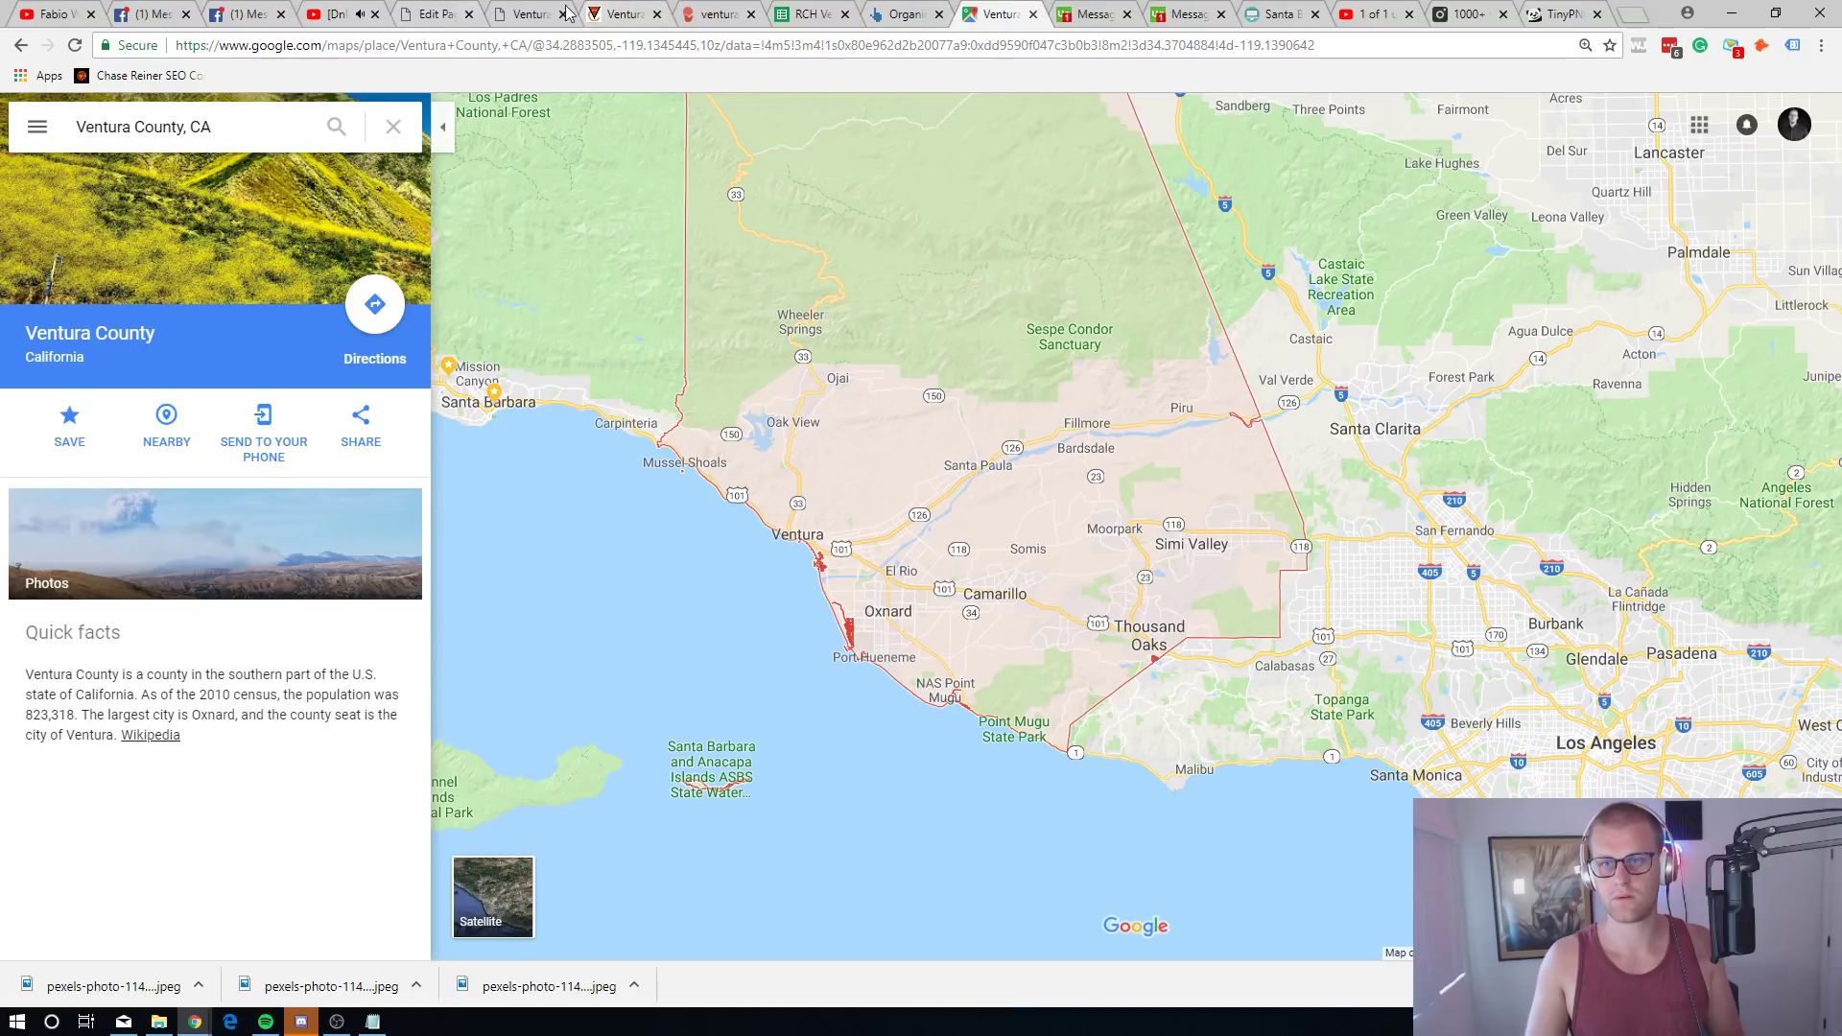
click(543, 12)
click(482, 10)
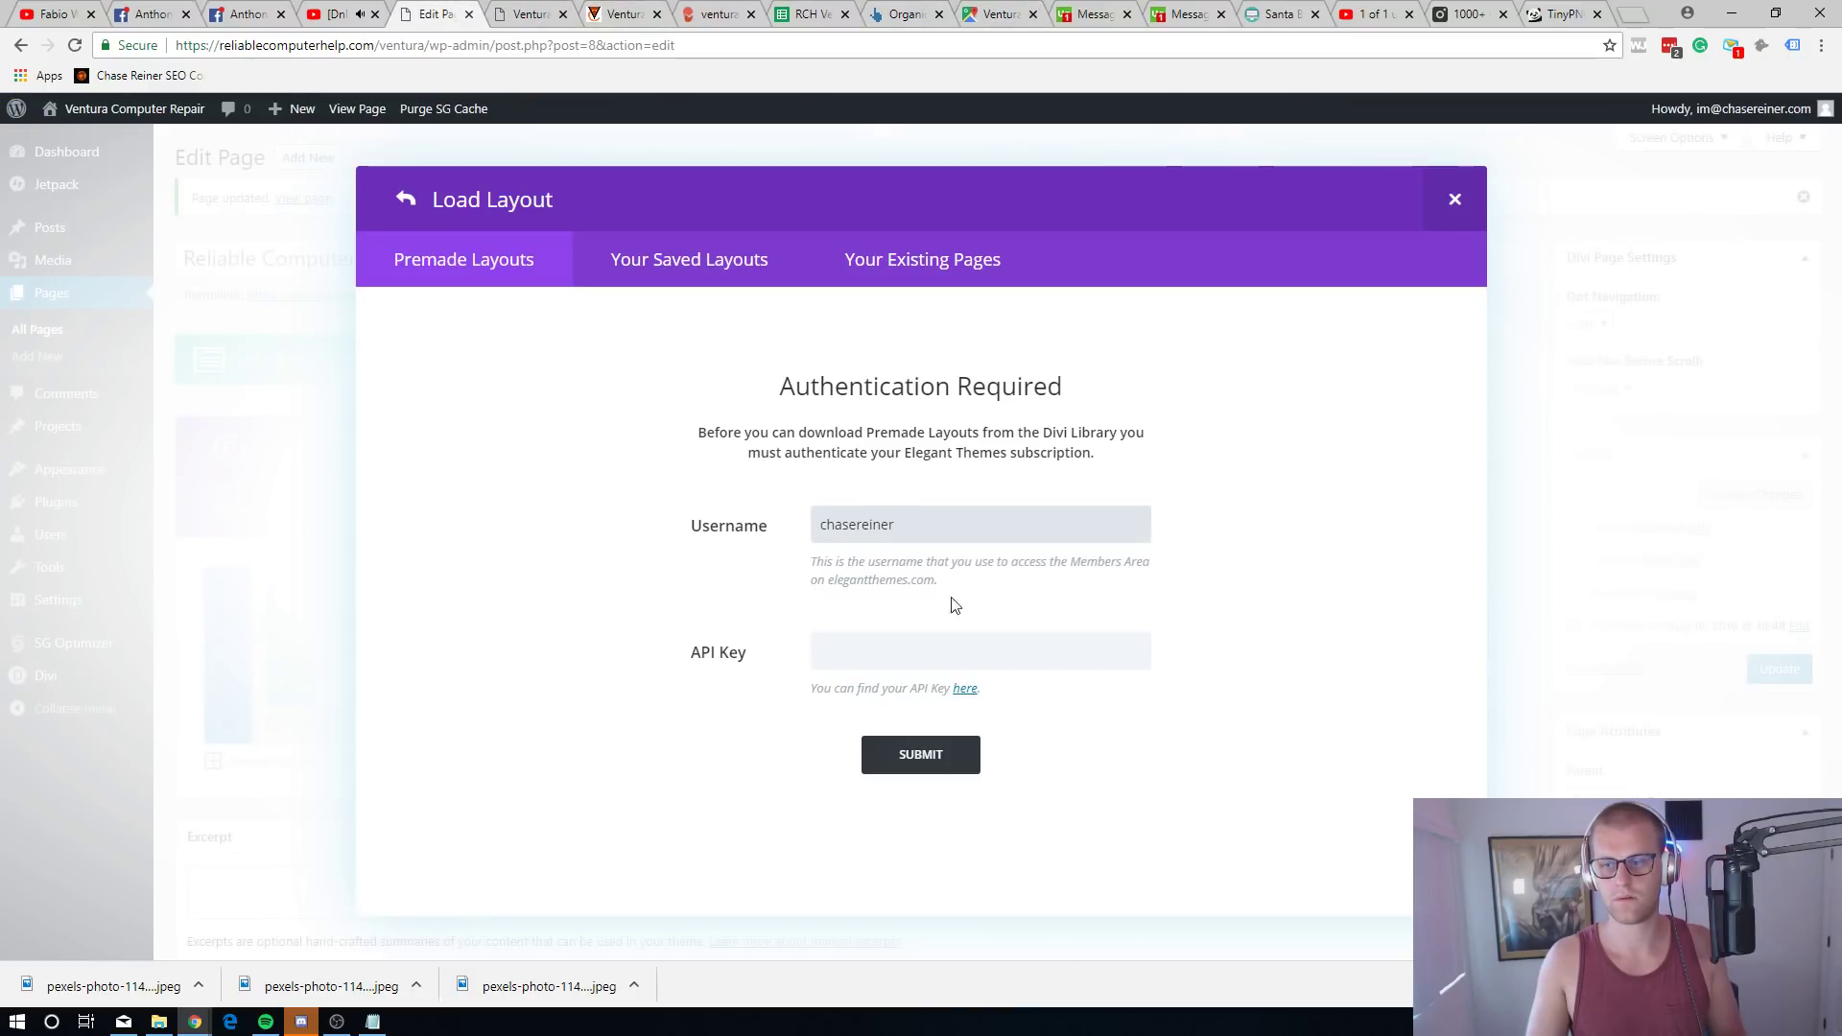
Paste the API key into the API Key field and submit the Elegant Themes credentials
click(896, 653)
key(ctrl+v)
click(908, 755)
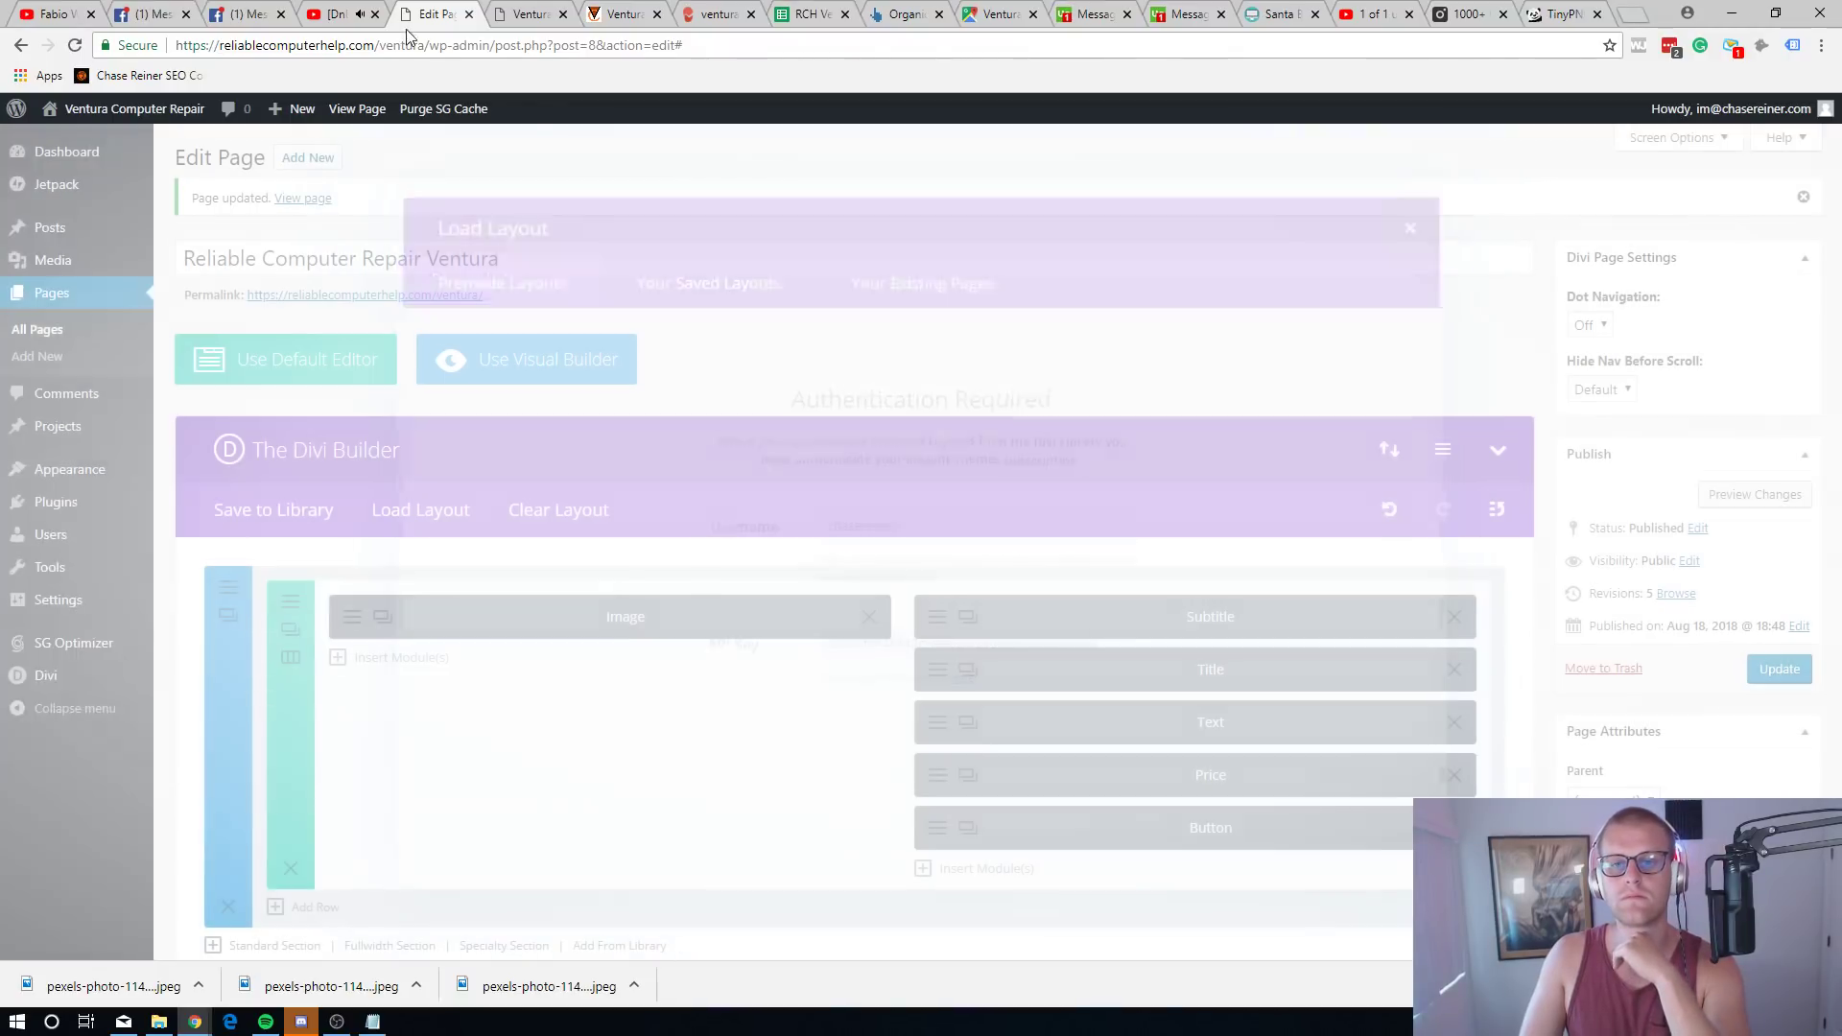
click(253, 13)
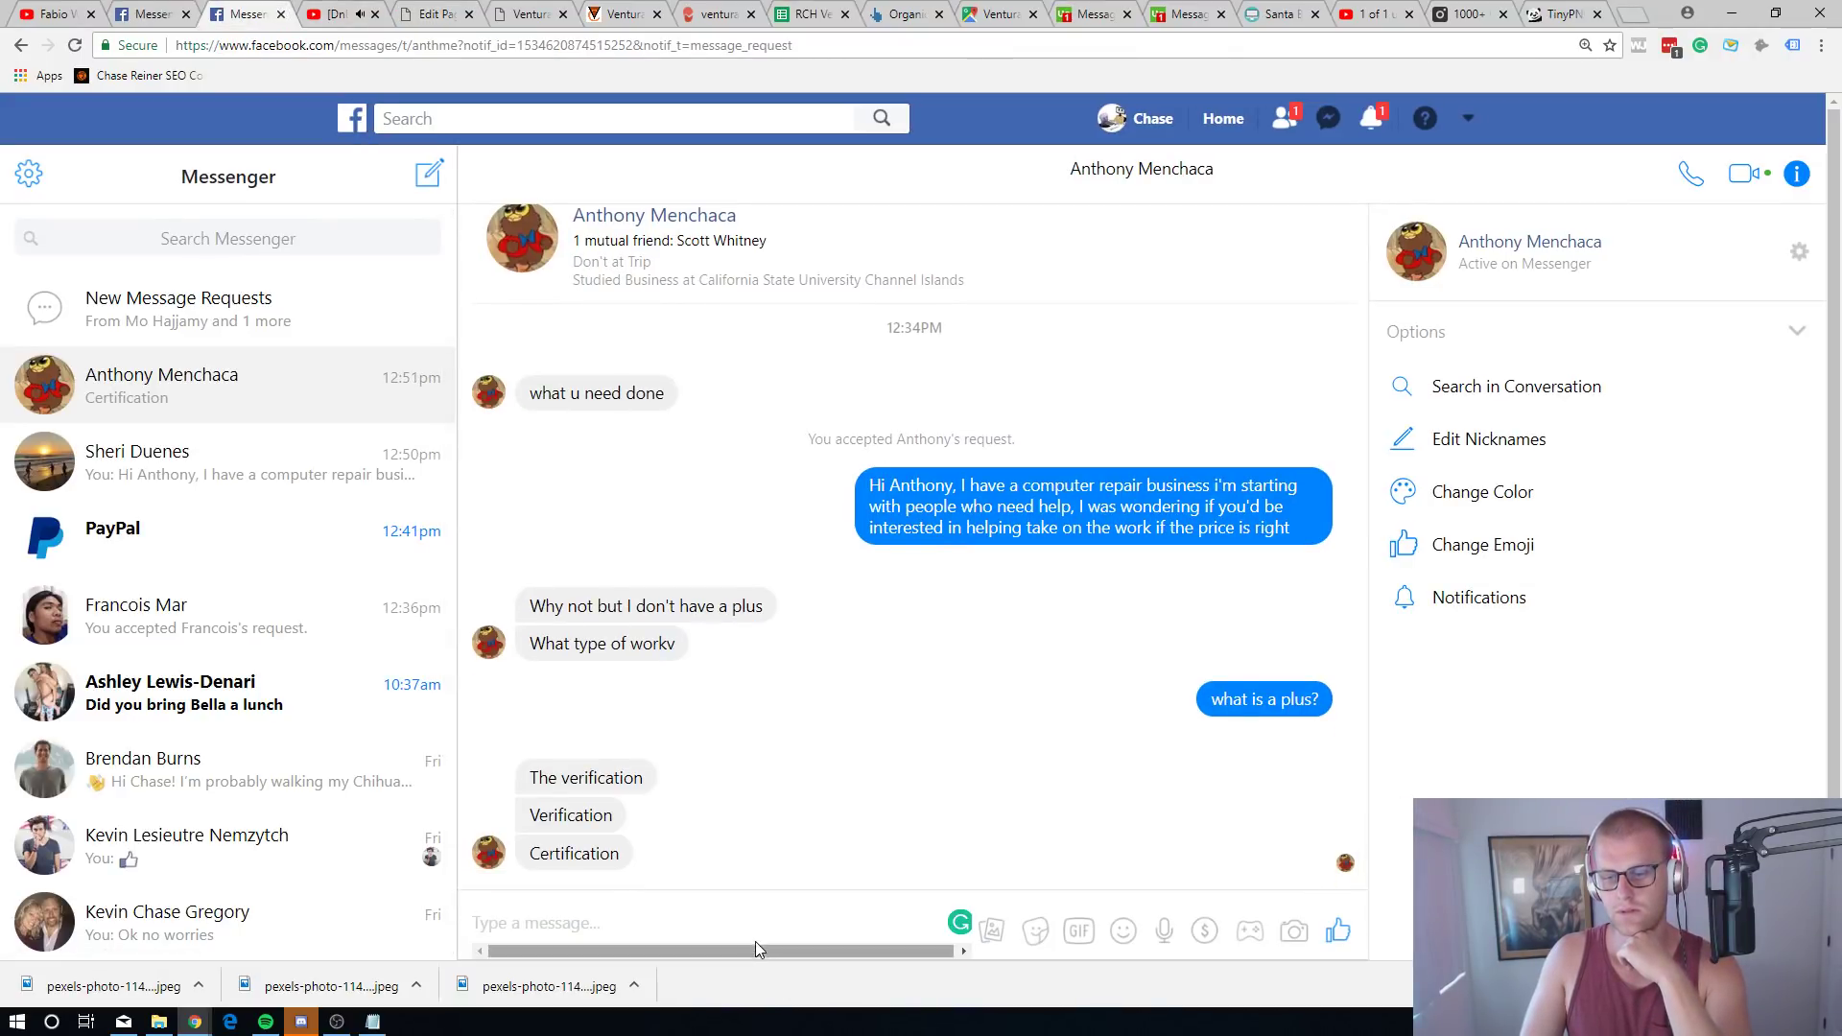
Send the Messenger reply 'For computer repair?'
click(749, 924)
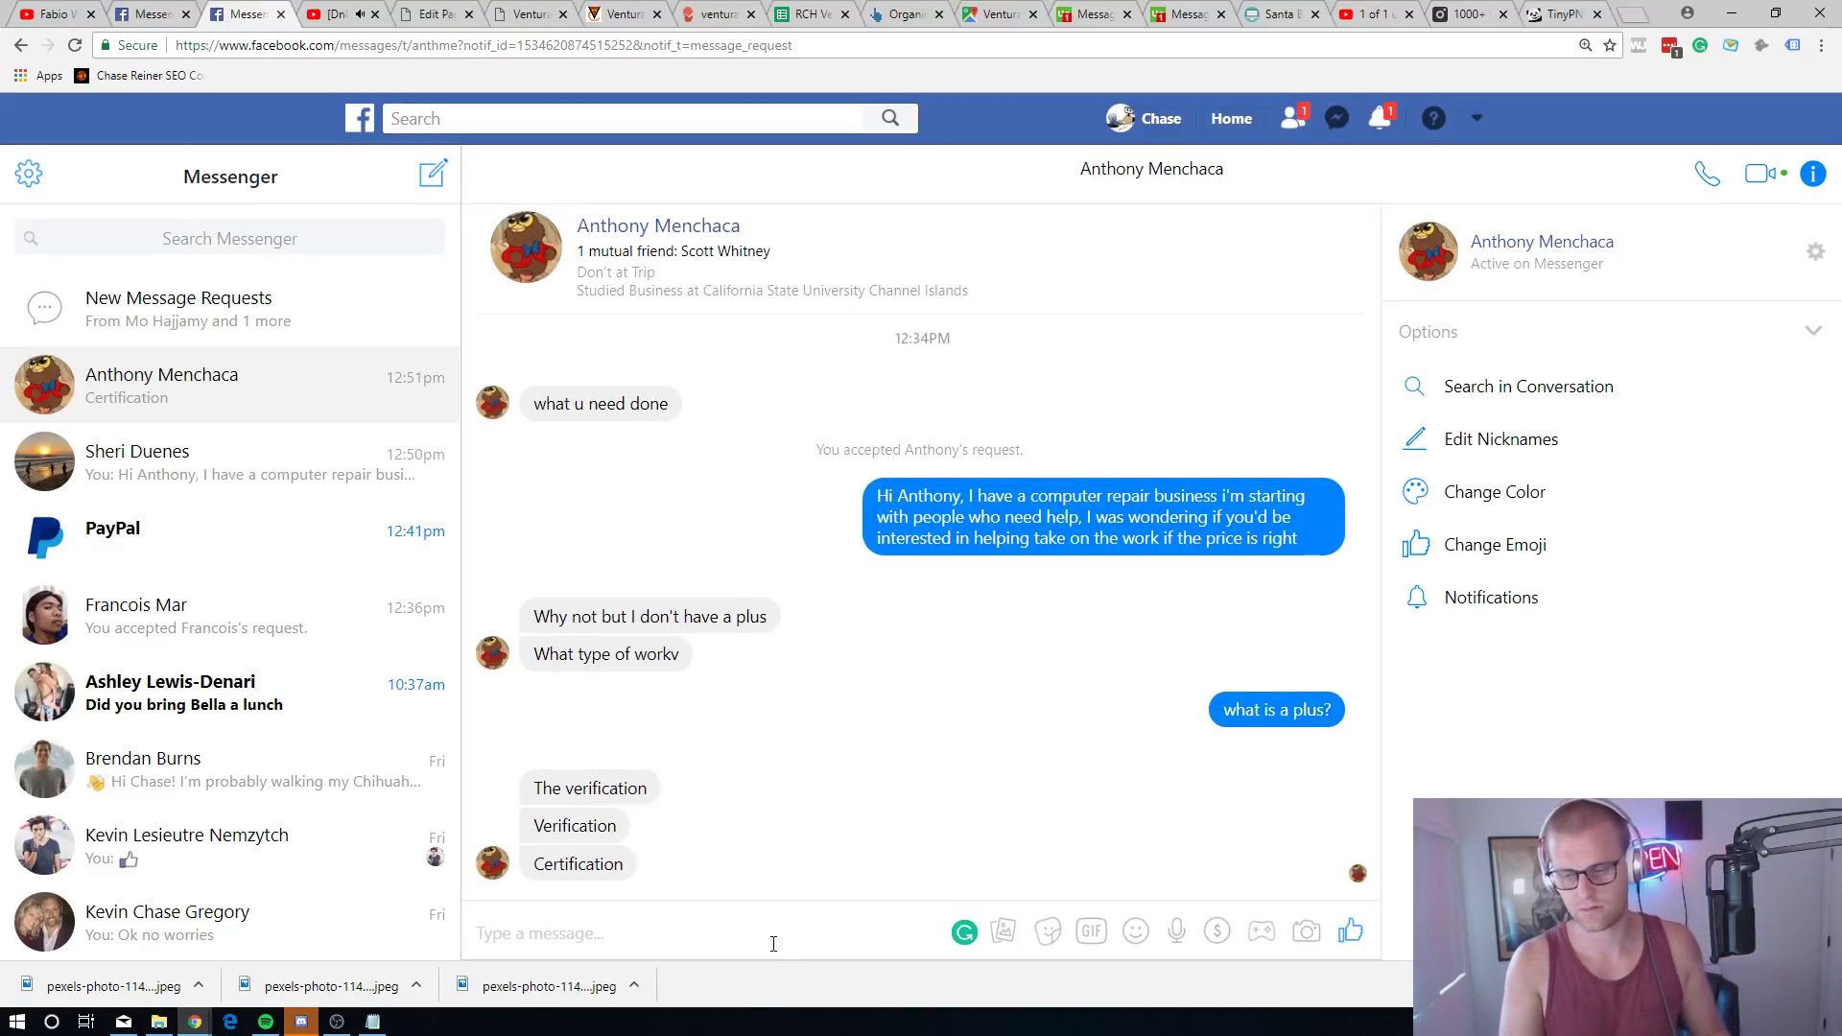
text(For comp)
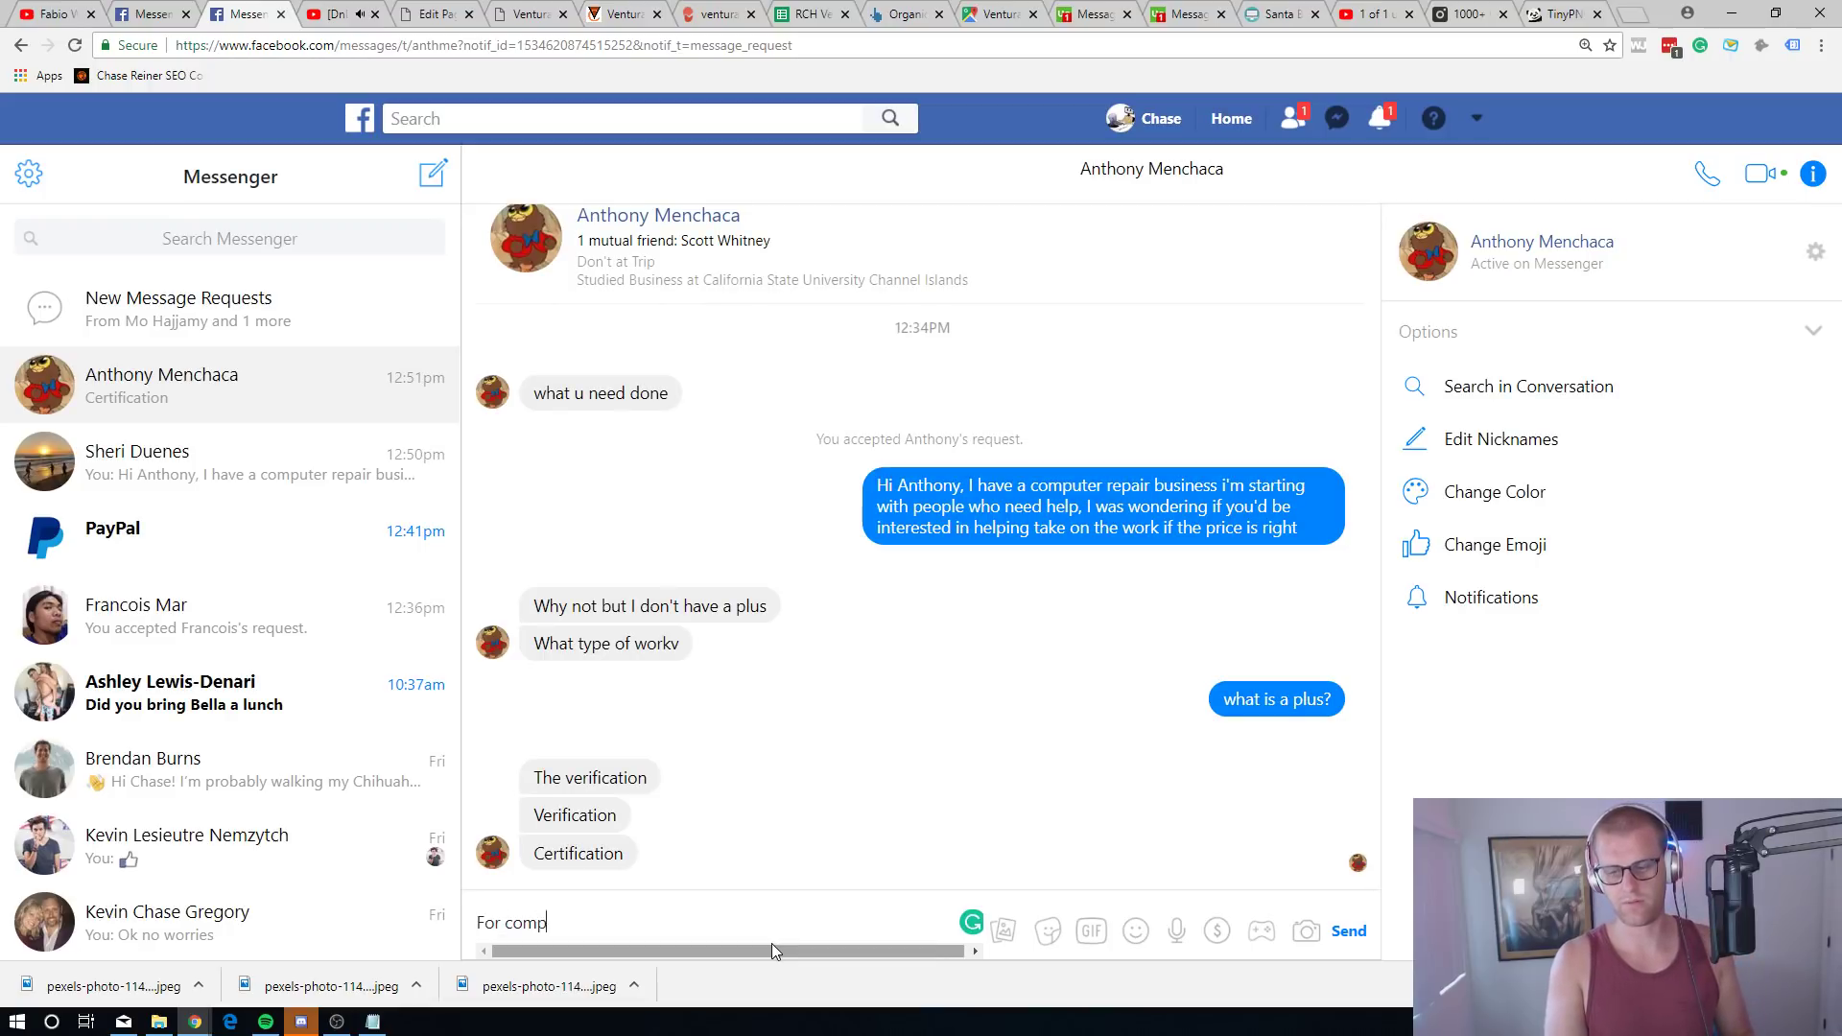
text(uter repair?)
key(Return)
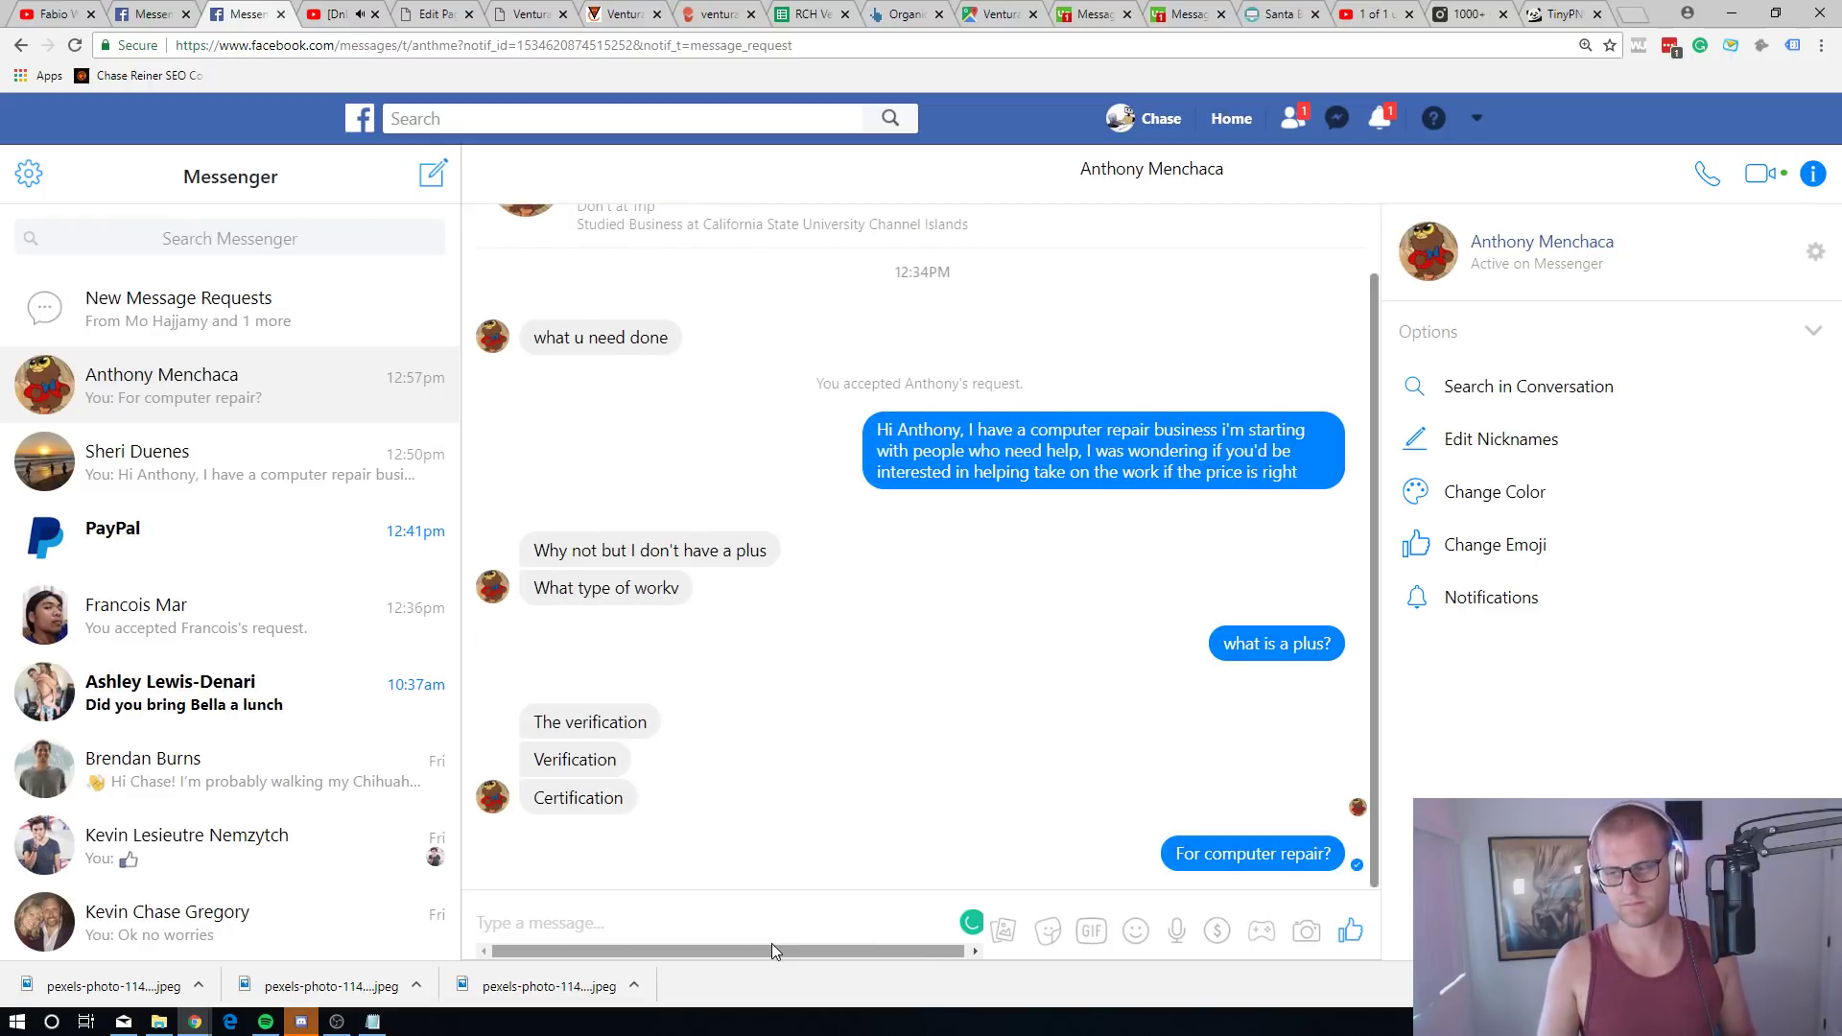
Open the Ventura County For Sale! group comment notification
click(267, 317)
click(27, 175)
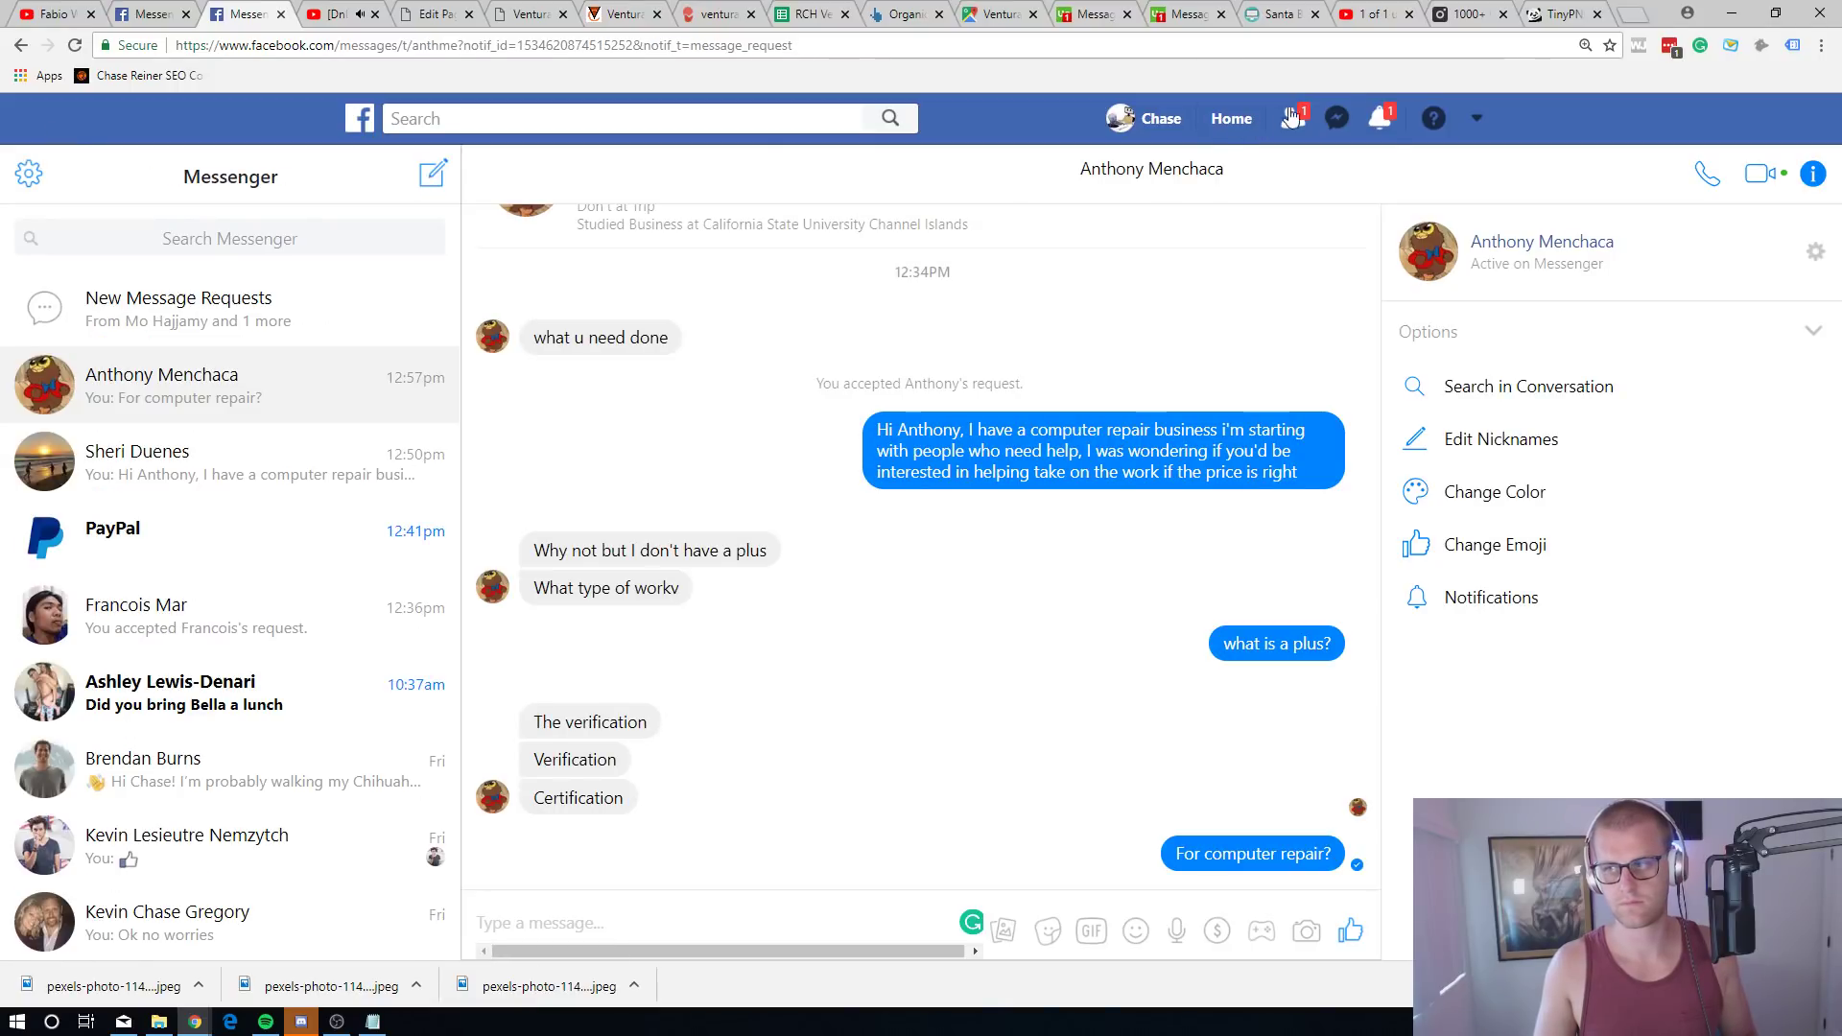
click(1380, 118)
click(1207, 269)
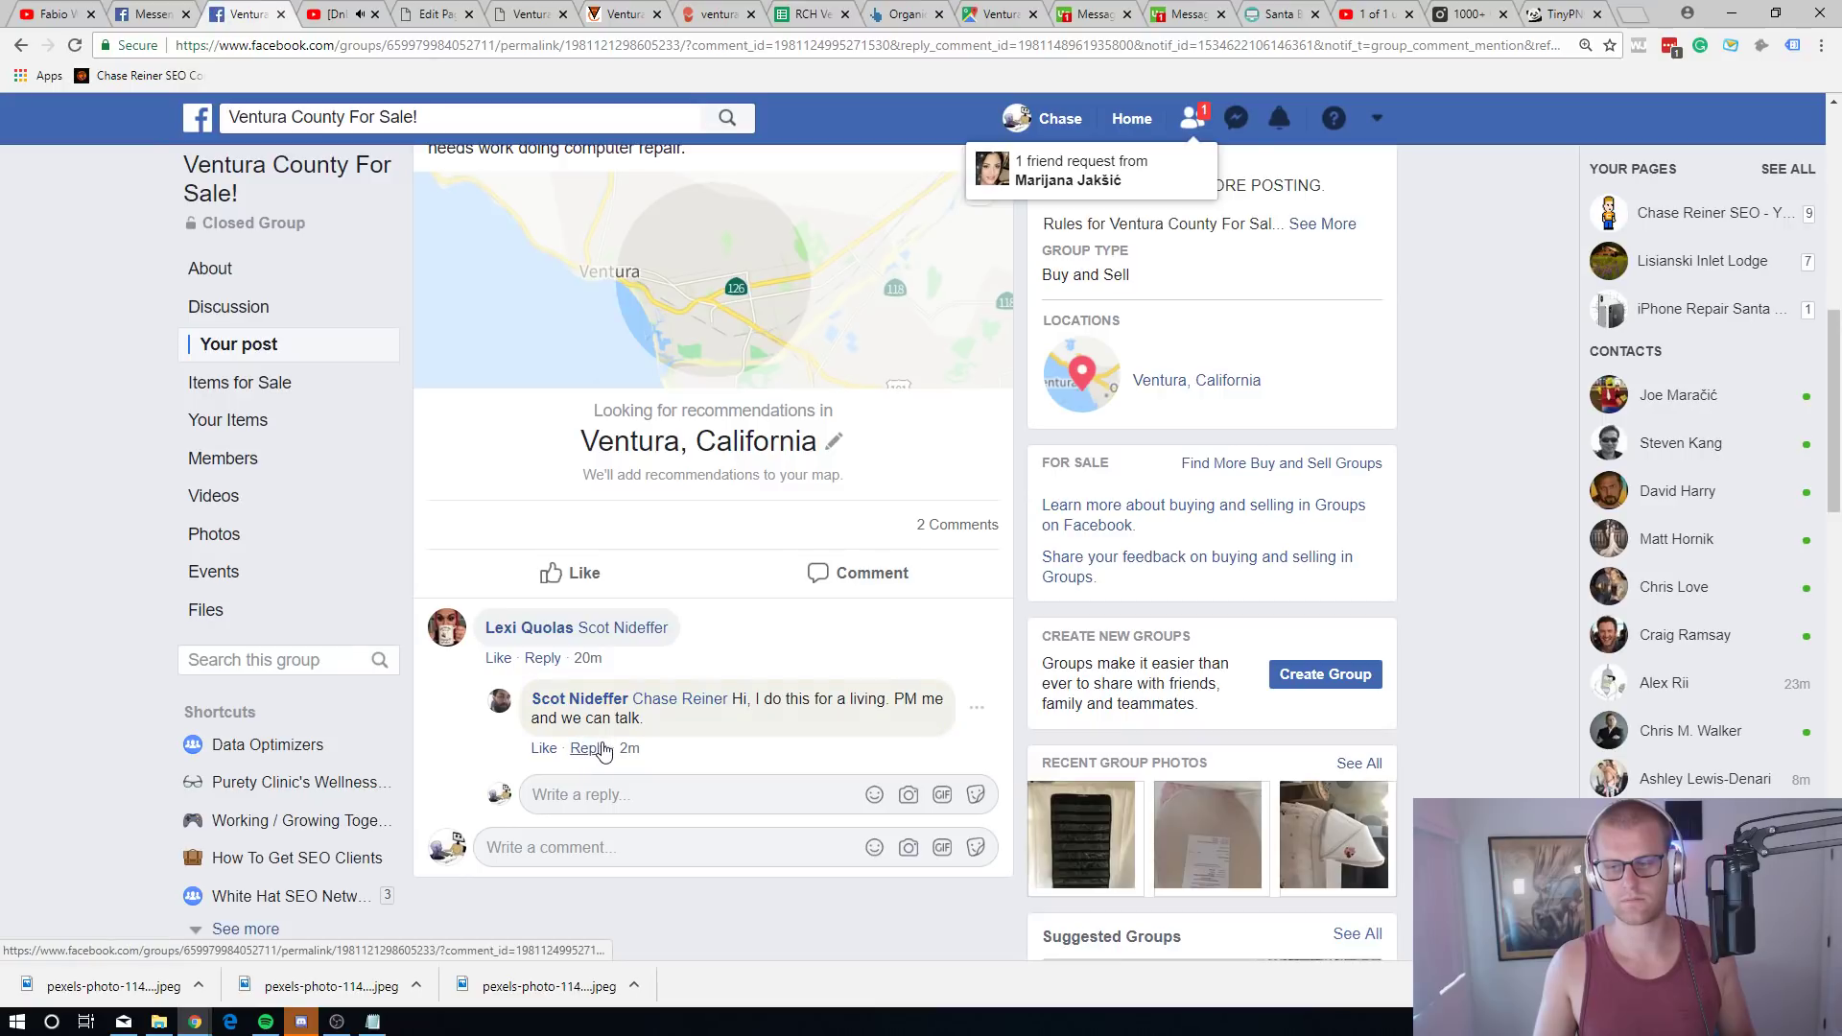
Like the commenter's offer to help and send him a short private greeting
click(544, 749)
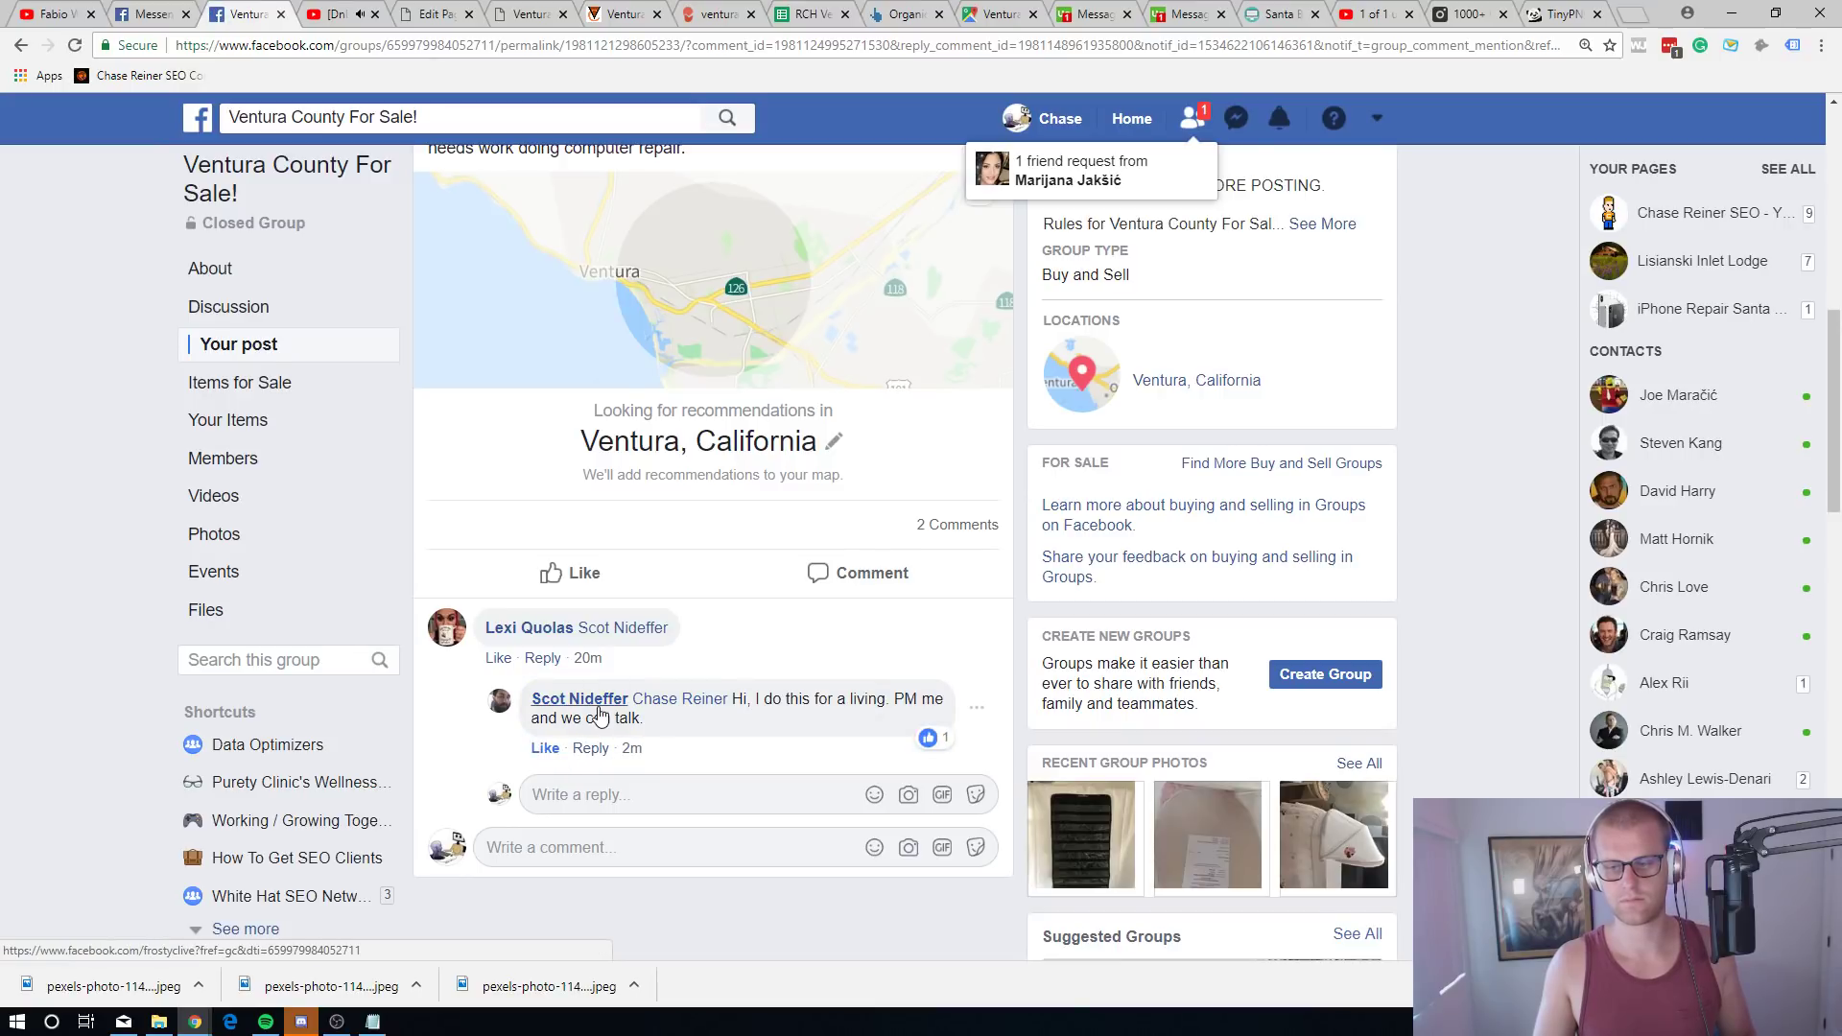
mouse_move(599, 714)
click(884, 649)
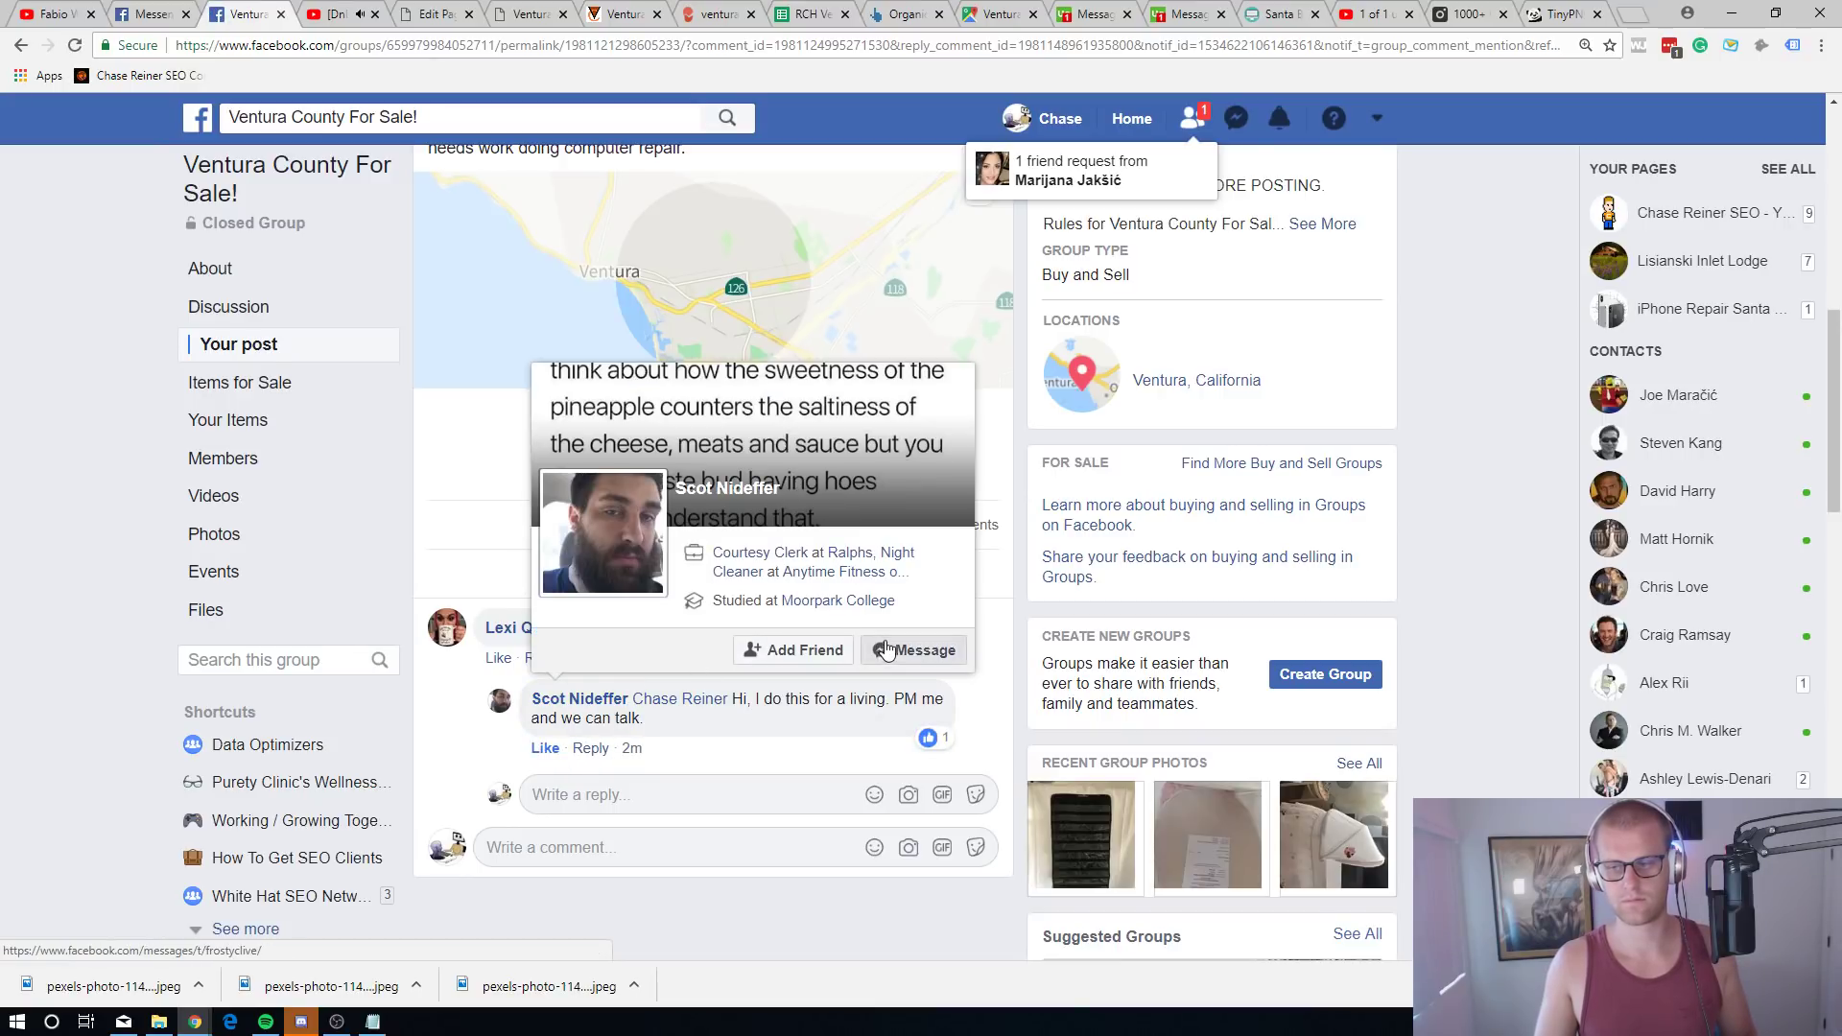
text(H)
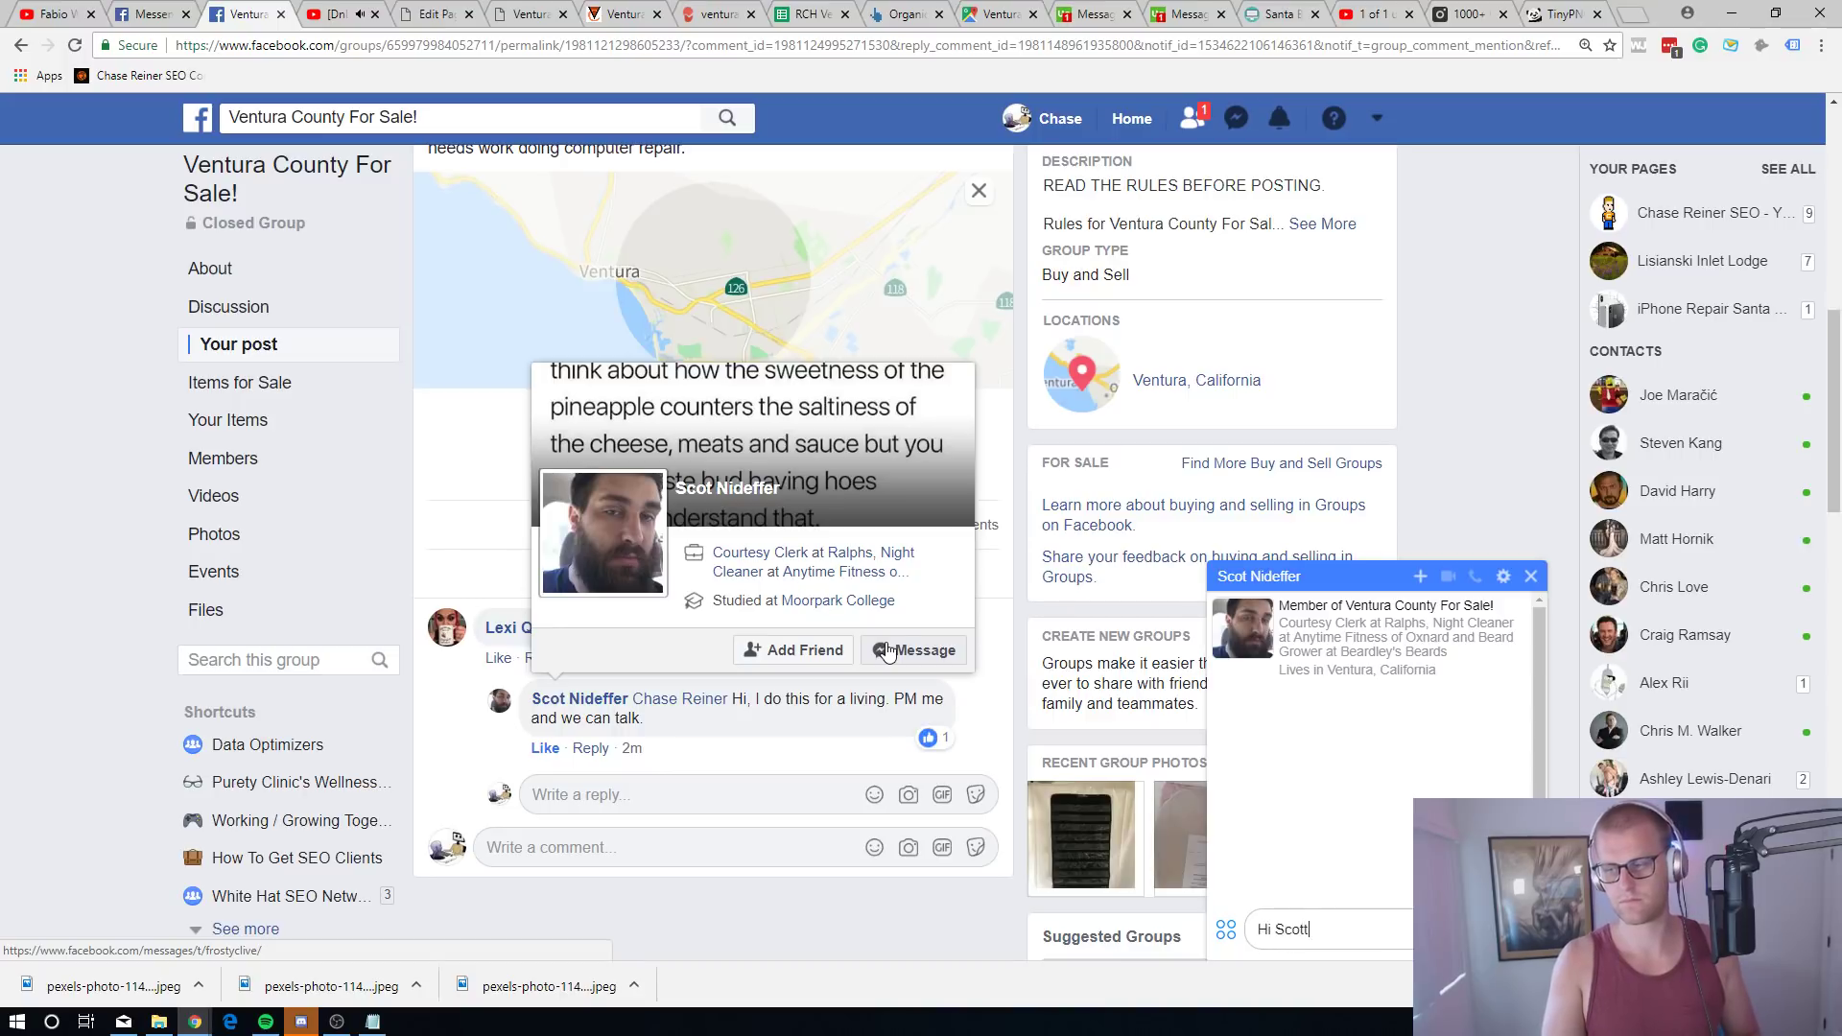
text(i Scott)
key(BackSpace)
key(Return)
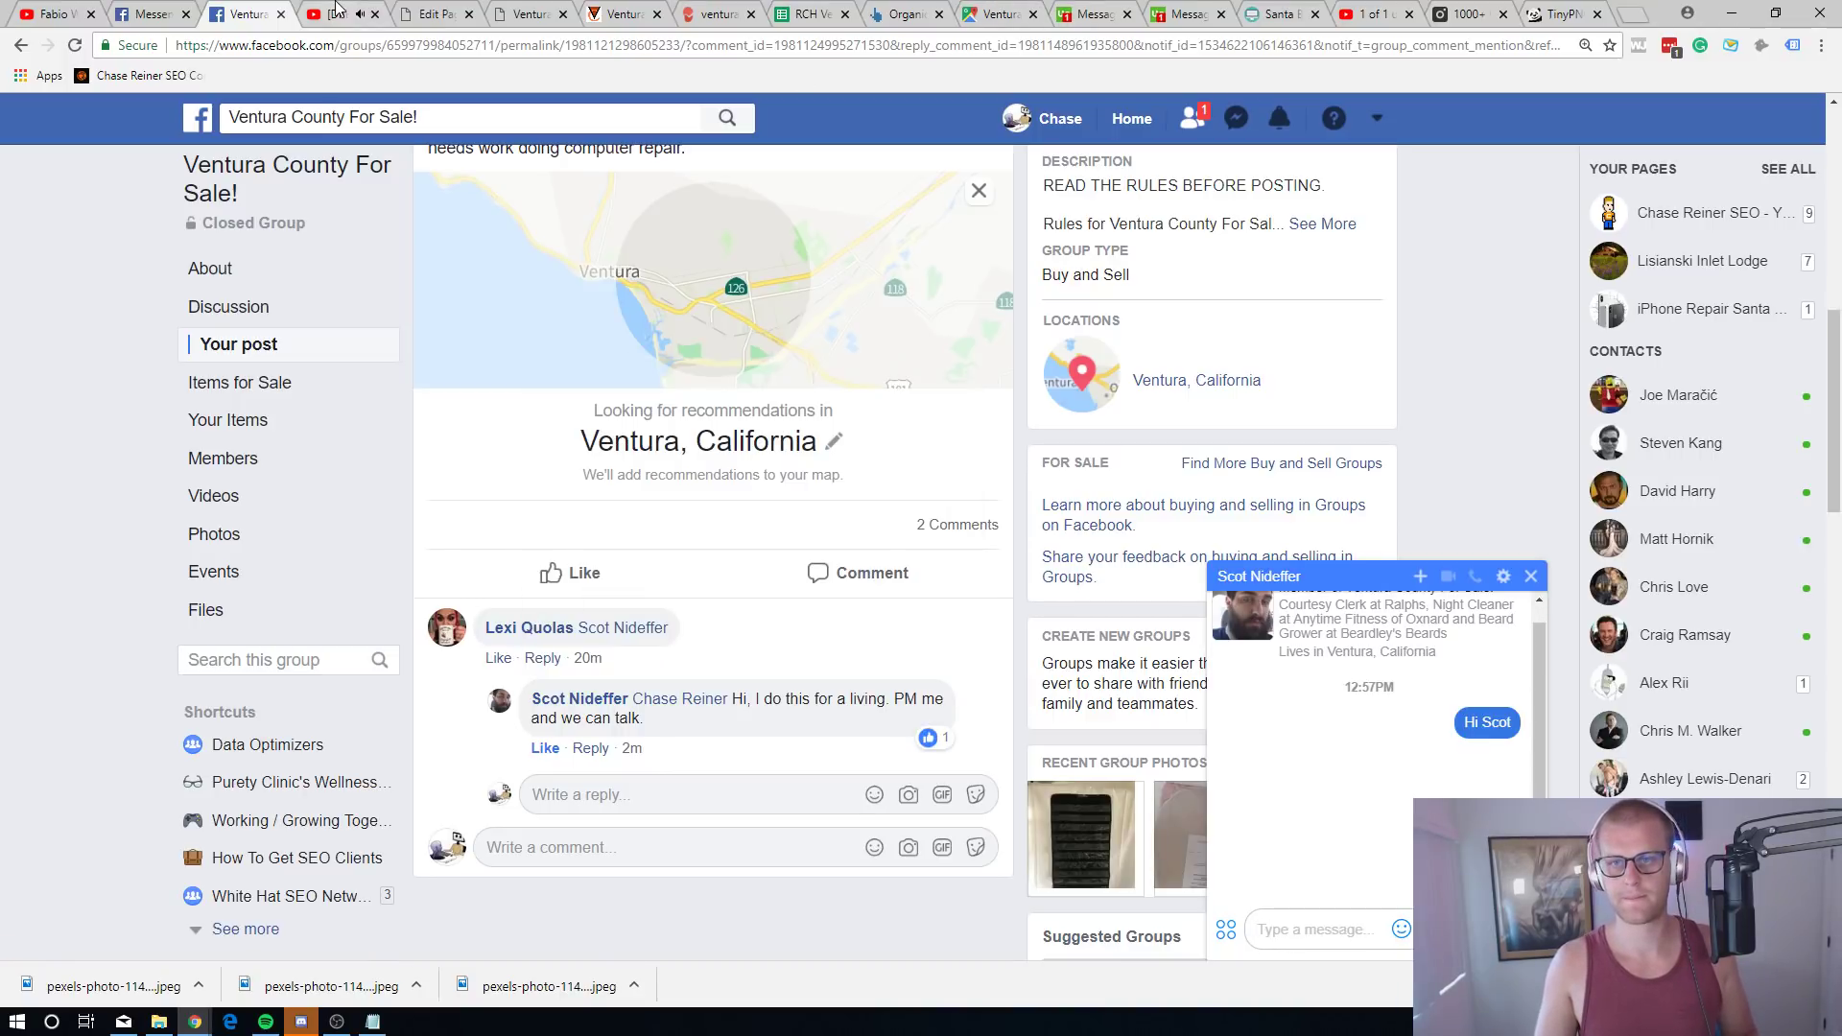
Open the commenter's profile and read his About section
click(1233, 576)
scroll(660, 573, down, 5)
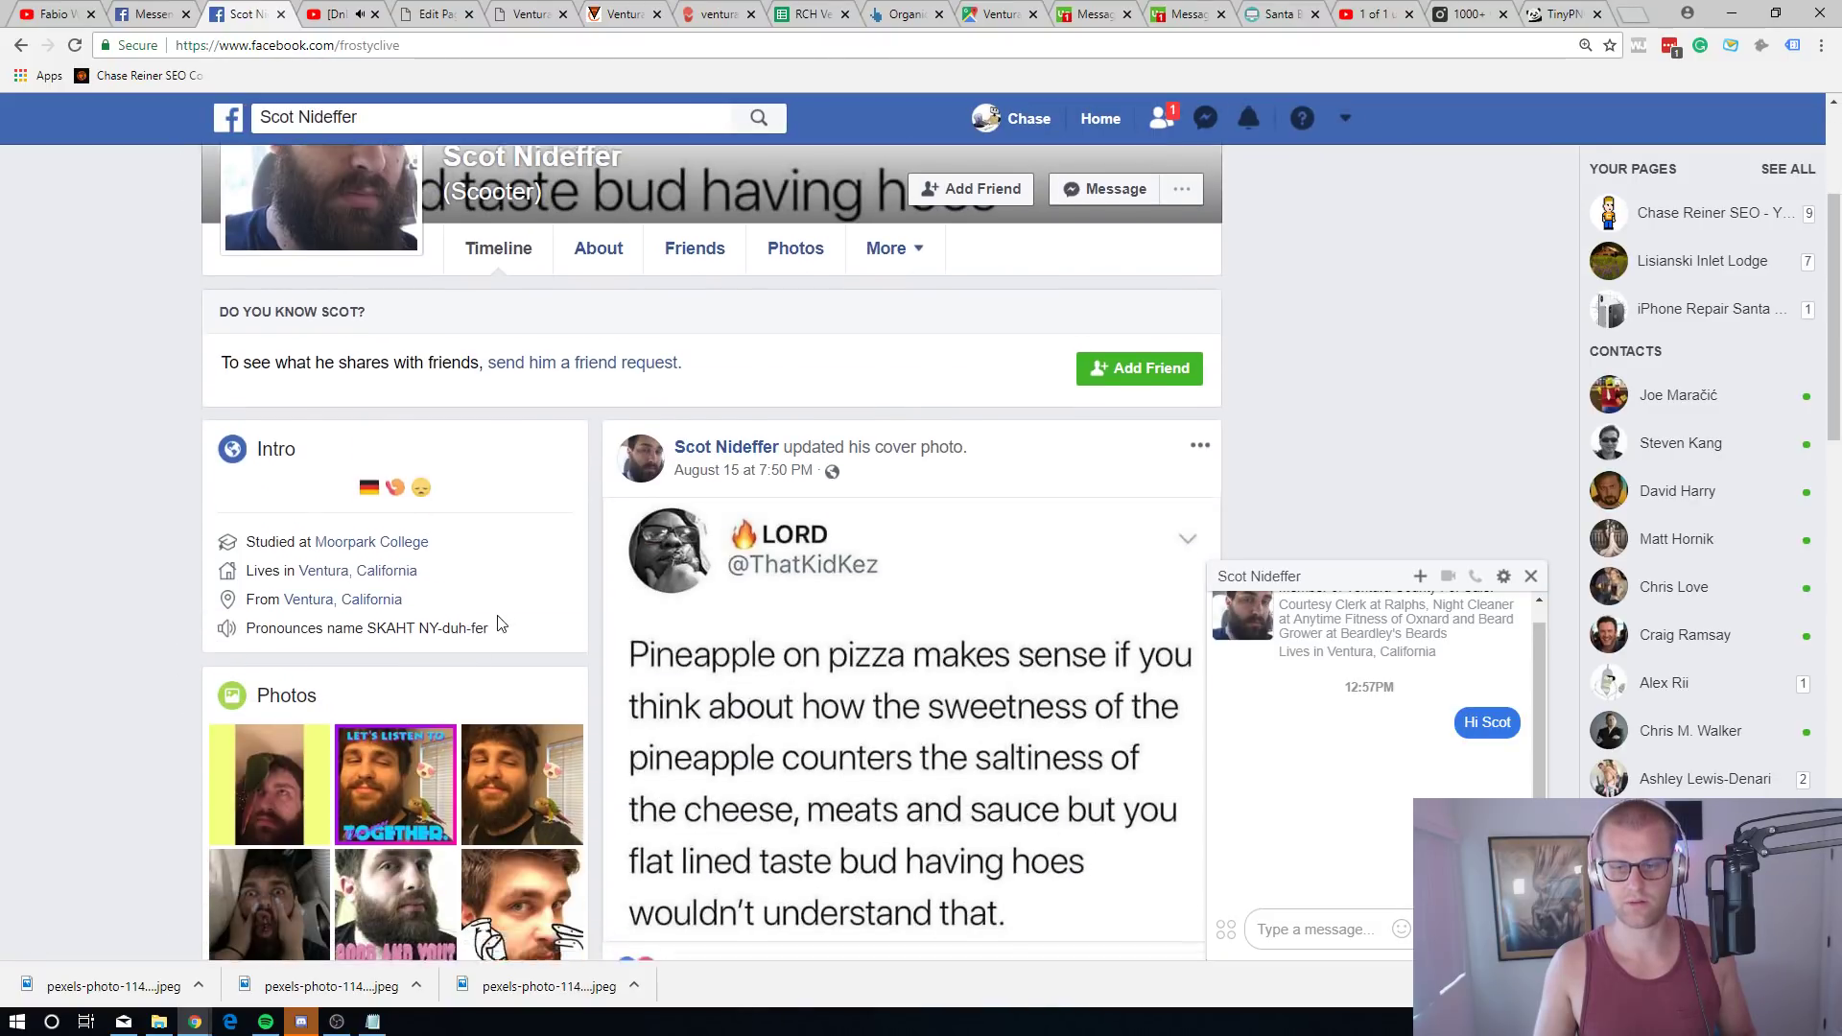
scroll(659, 572, up, 5)
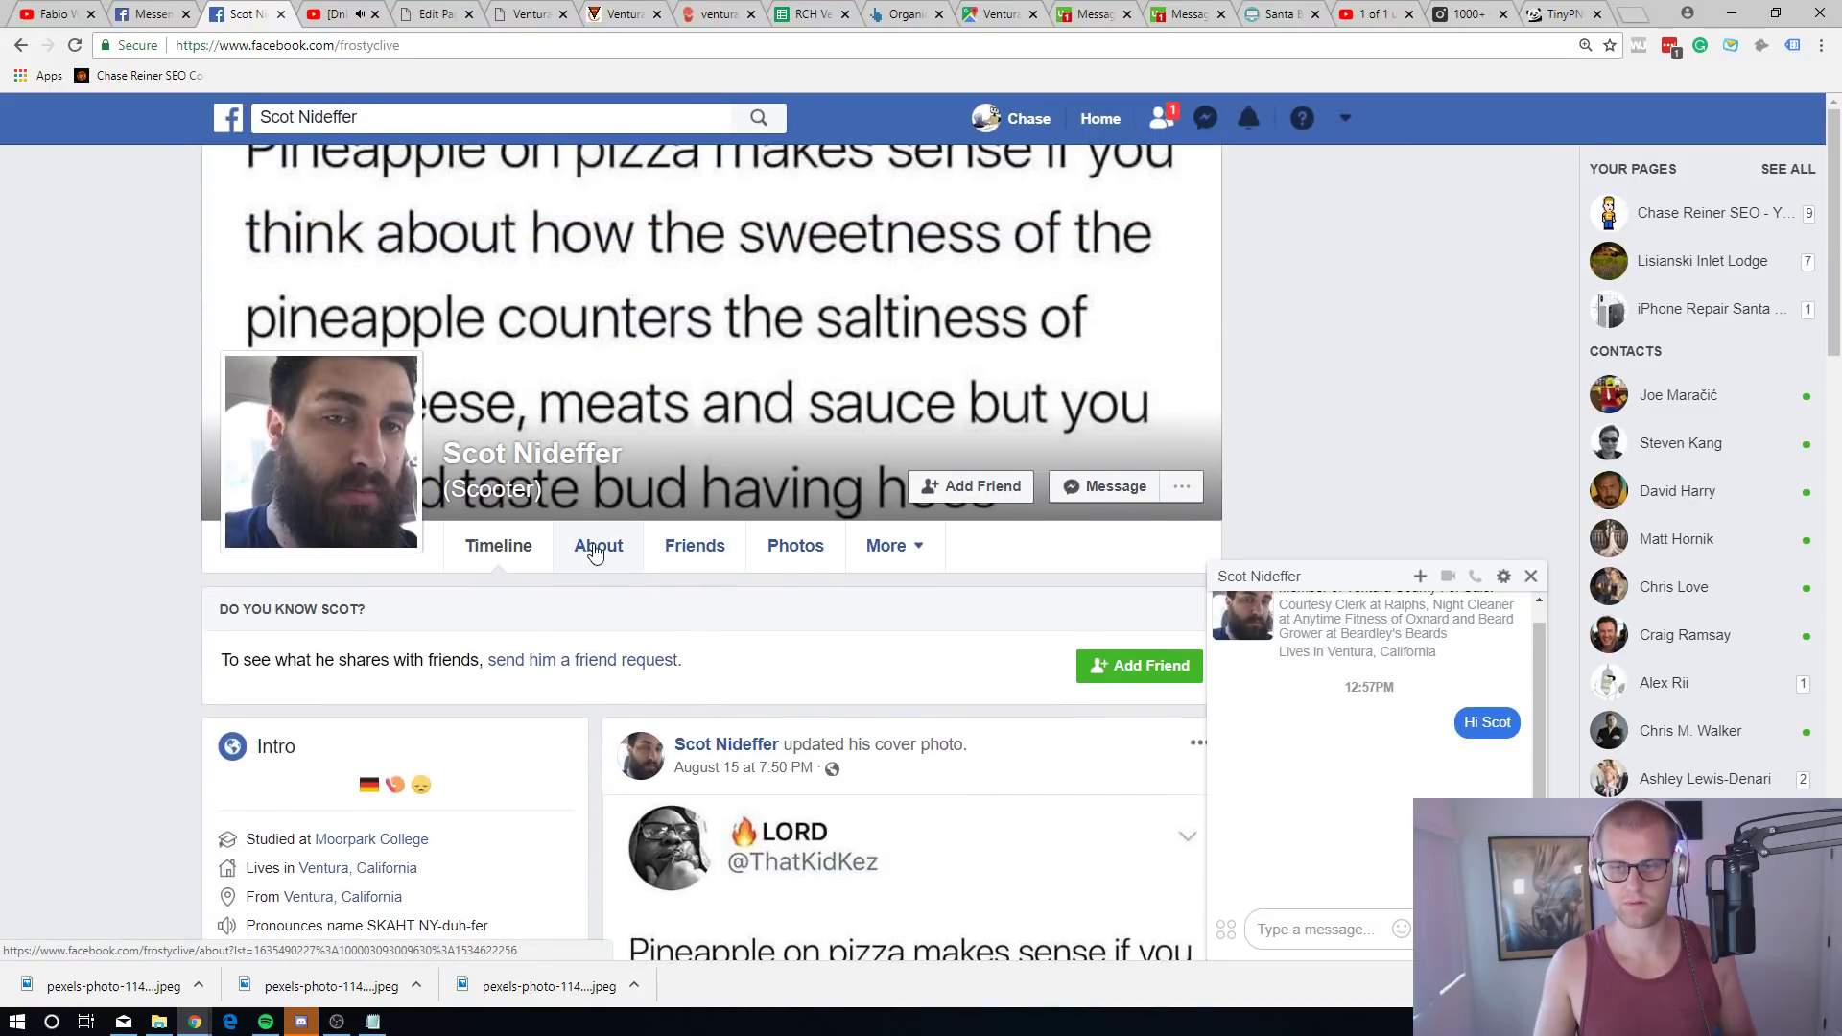
click(595, 546)
scroll(786, 732, down, 5)
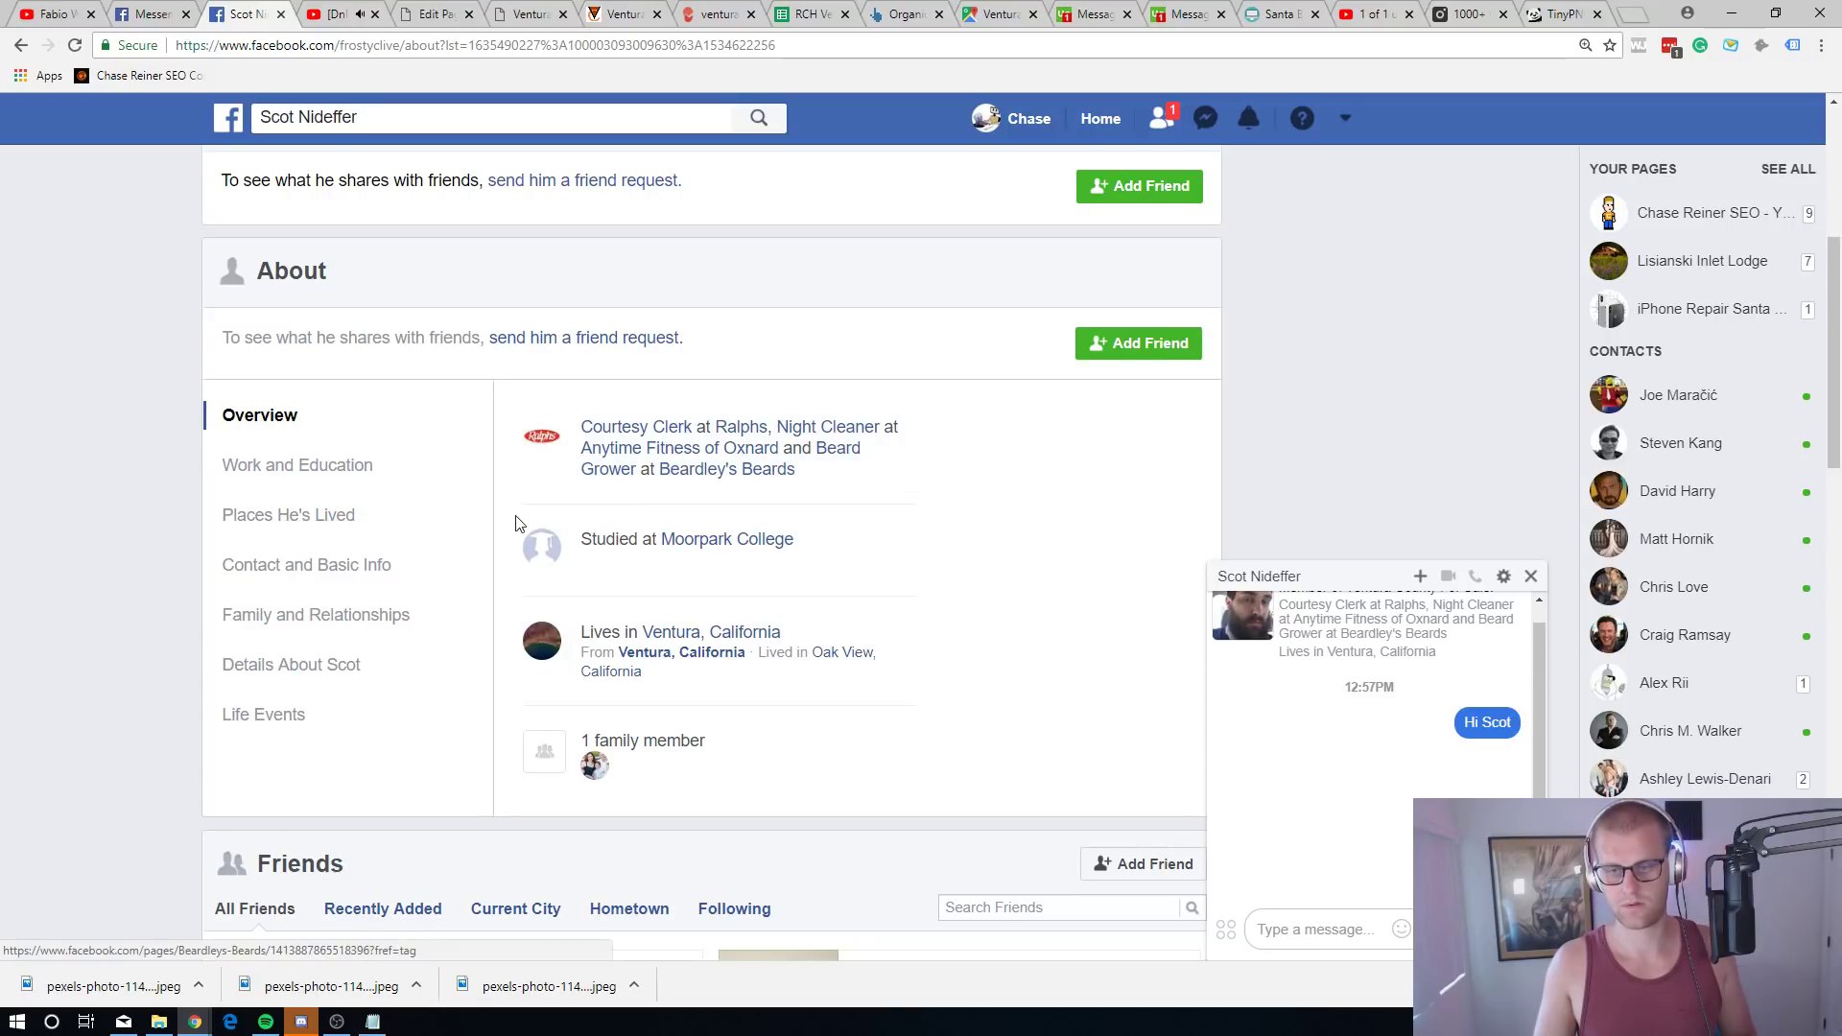
scroll(515, 523, down, 1)
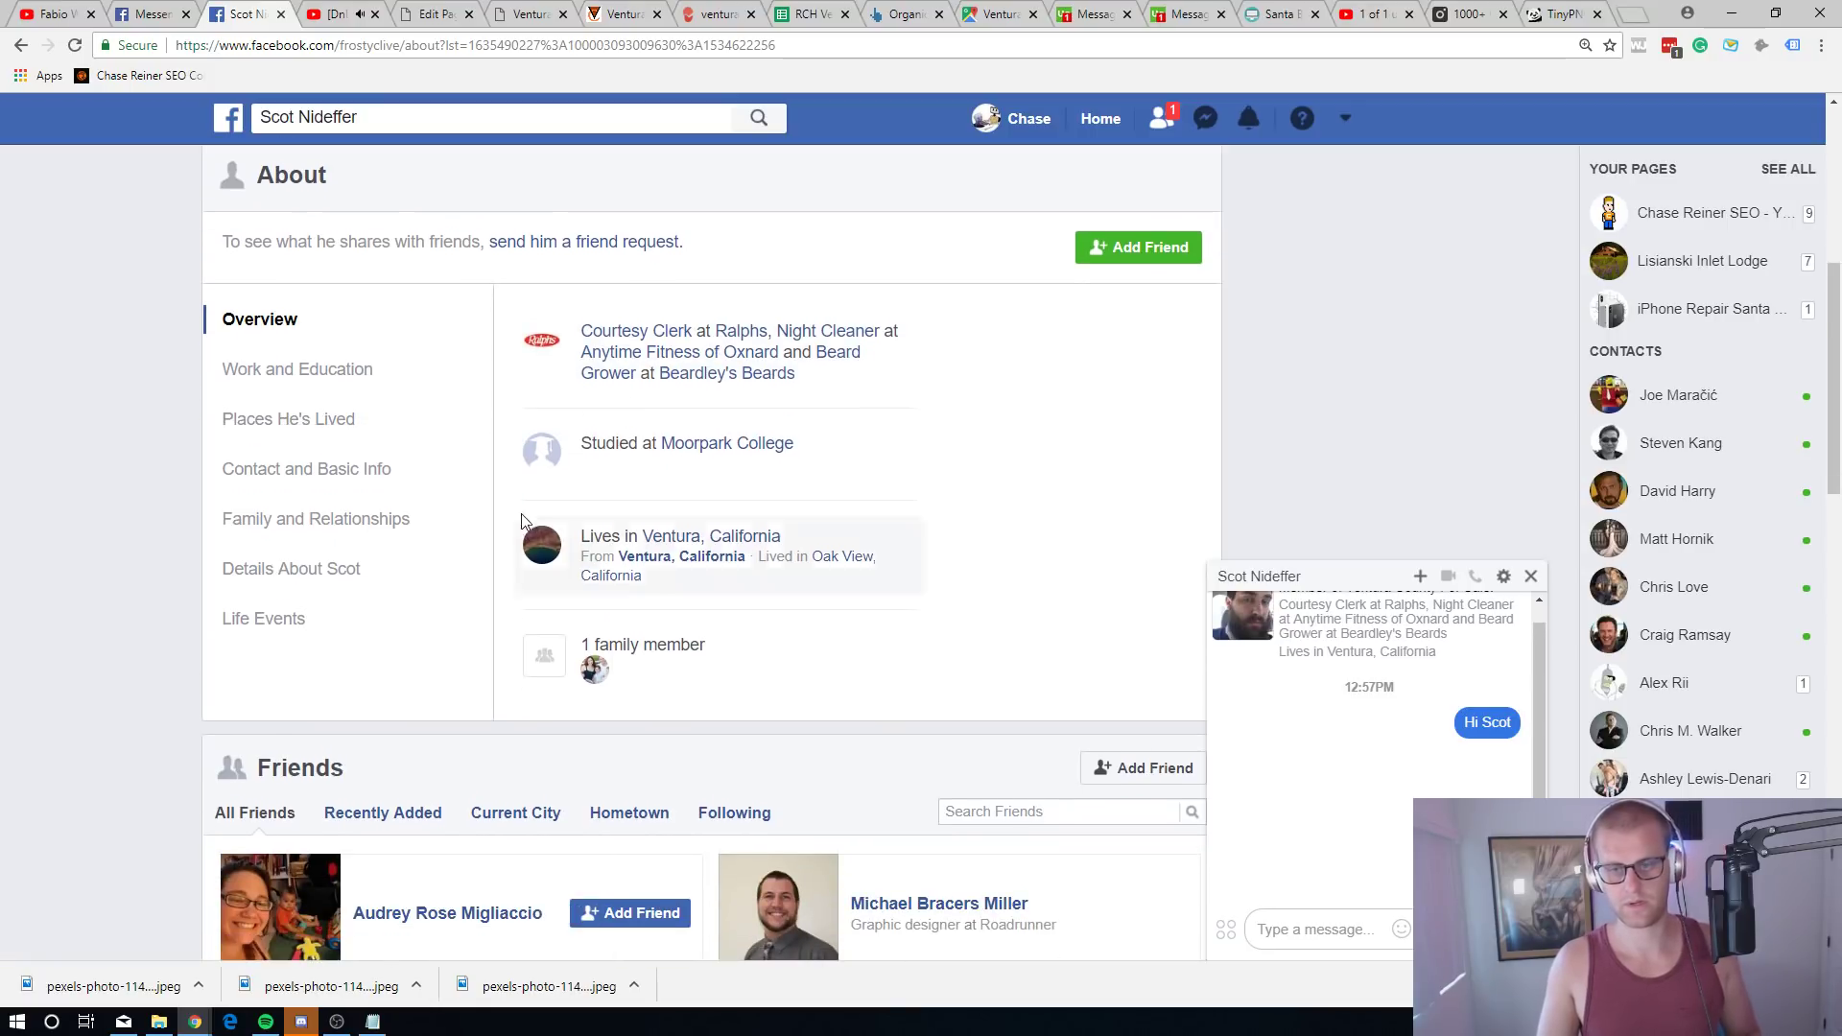
Check his contact and basic info, then return to his timeline posts
click(322, 470)
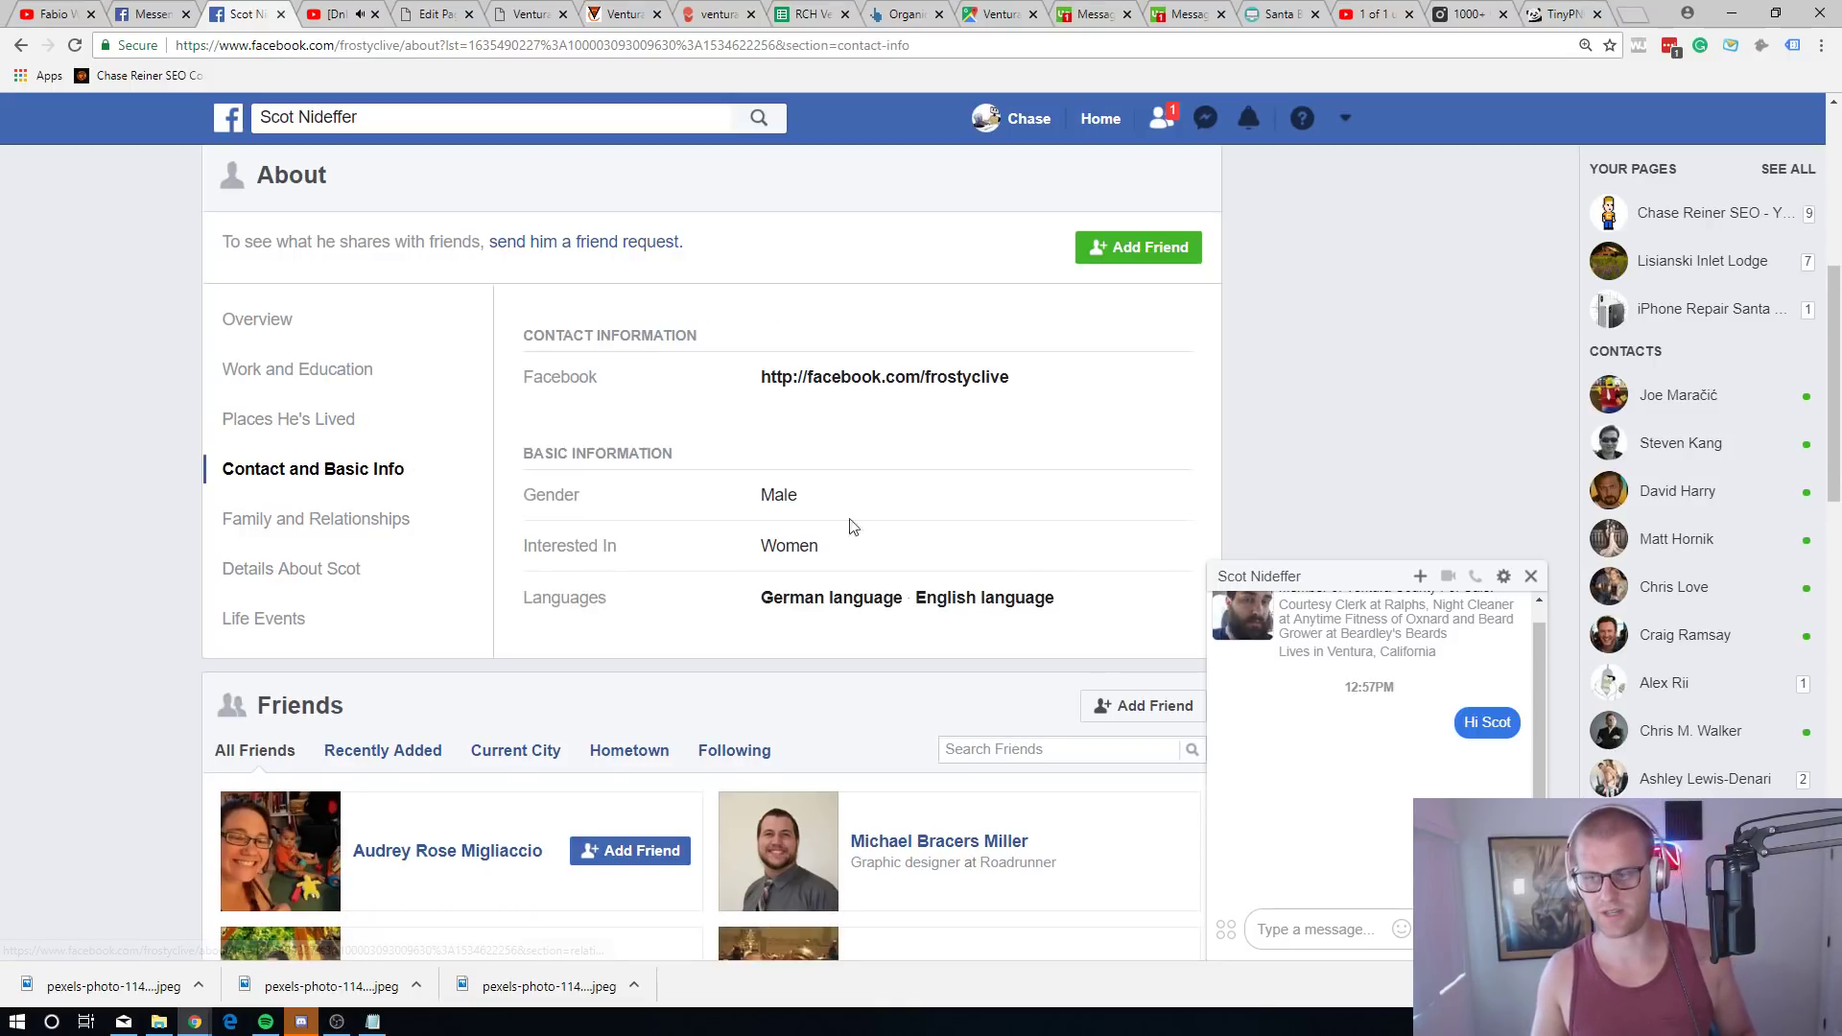
scroll(802, 547, down, 5)
scroll(646, 428, up, 9)
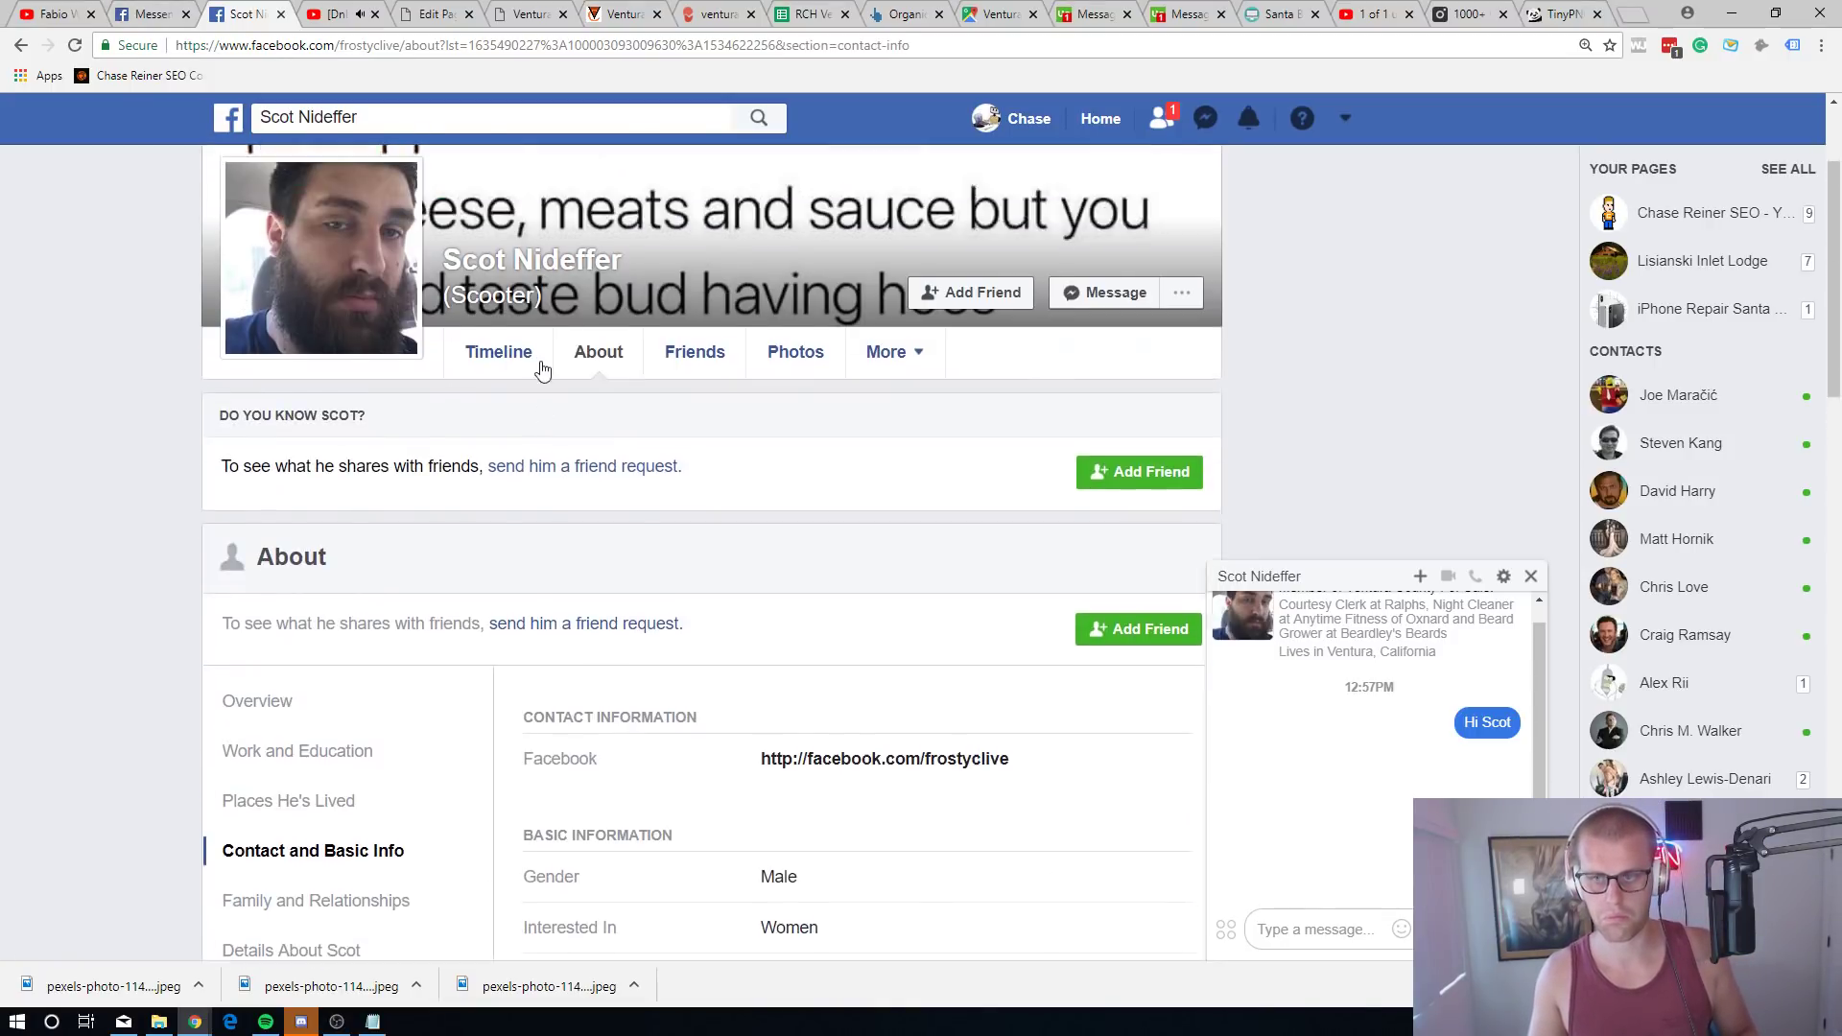
click(497, 449)
scroll(840, 478, down, 10)
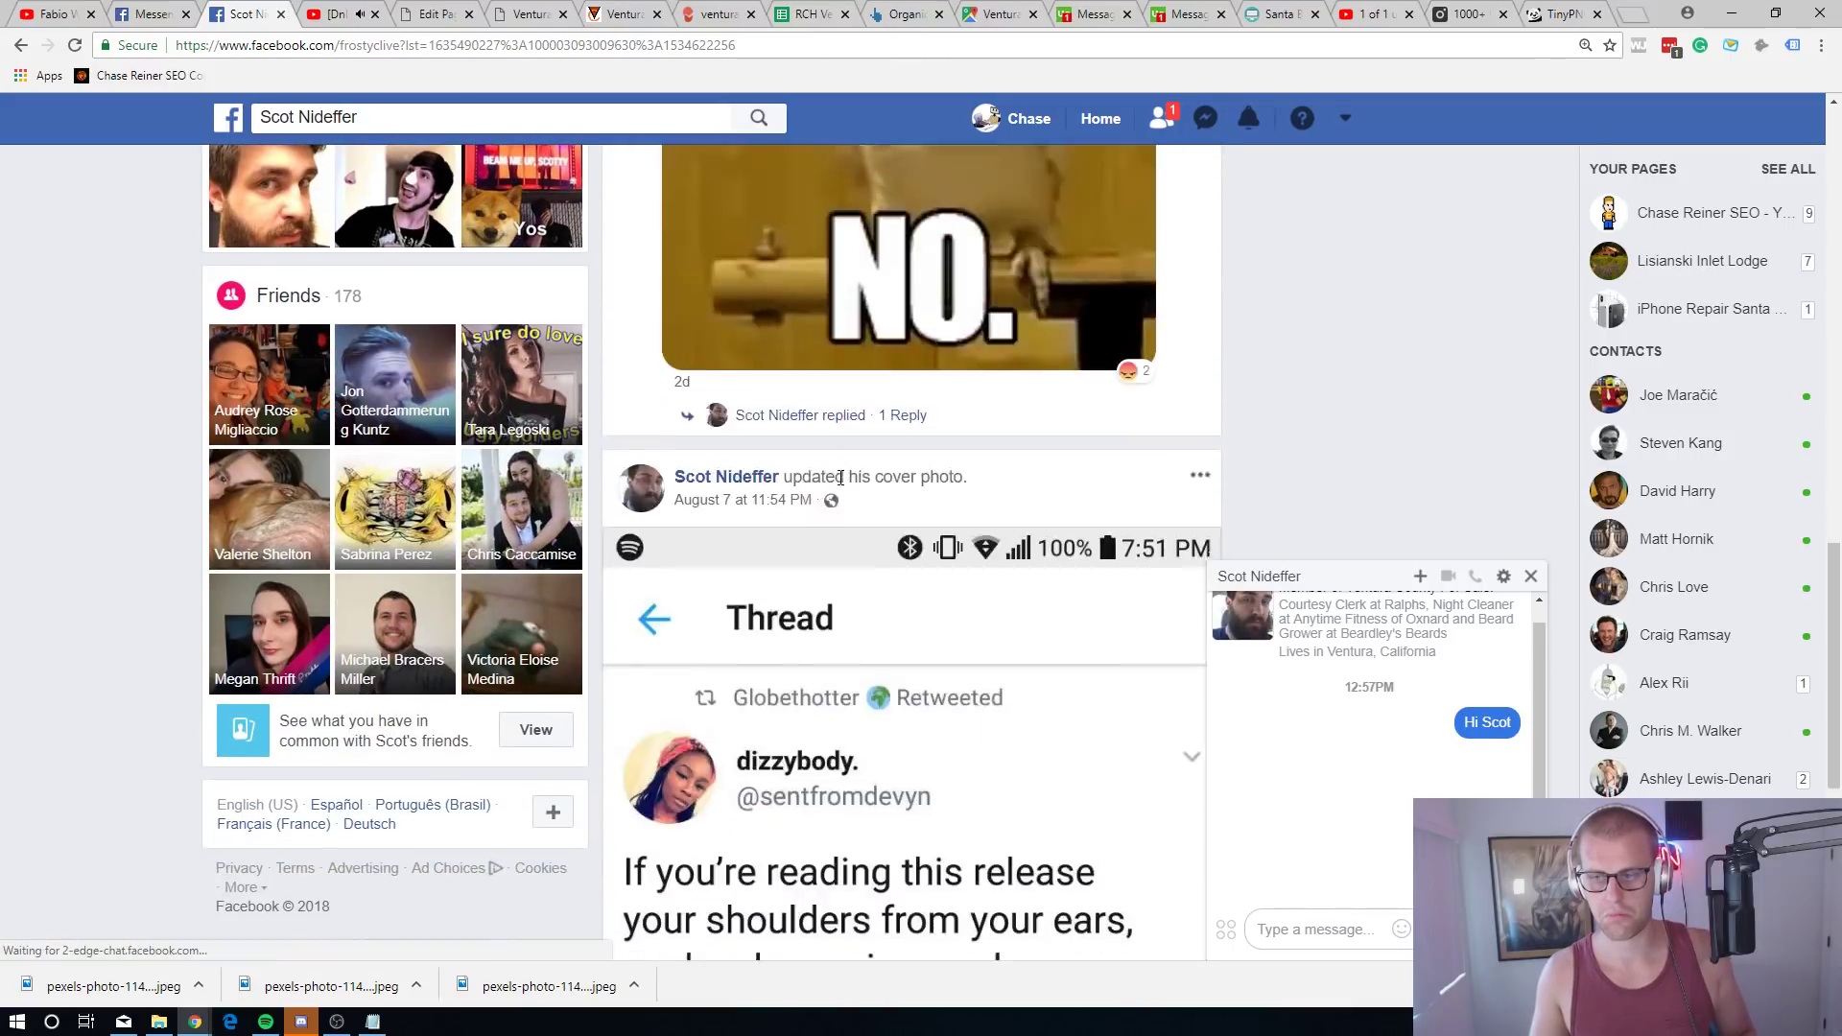
scroll(840, 478, down, 10)
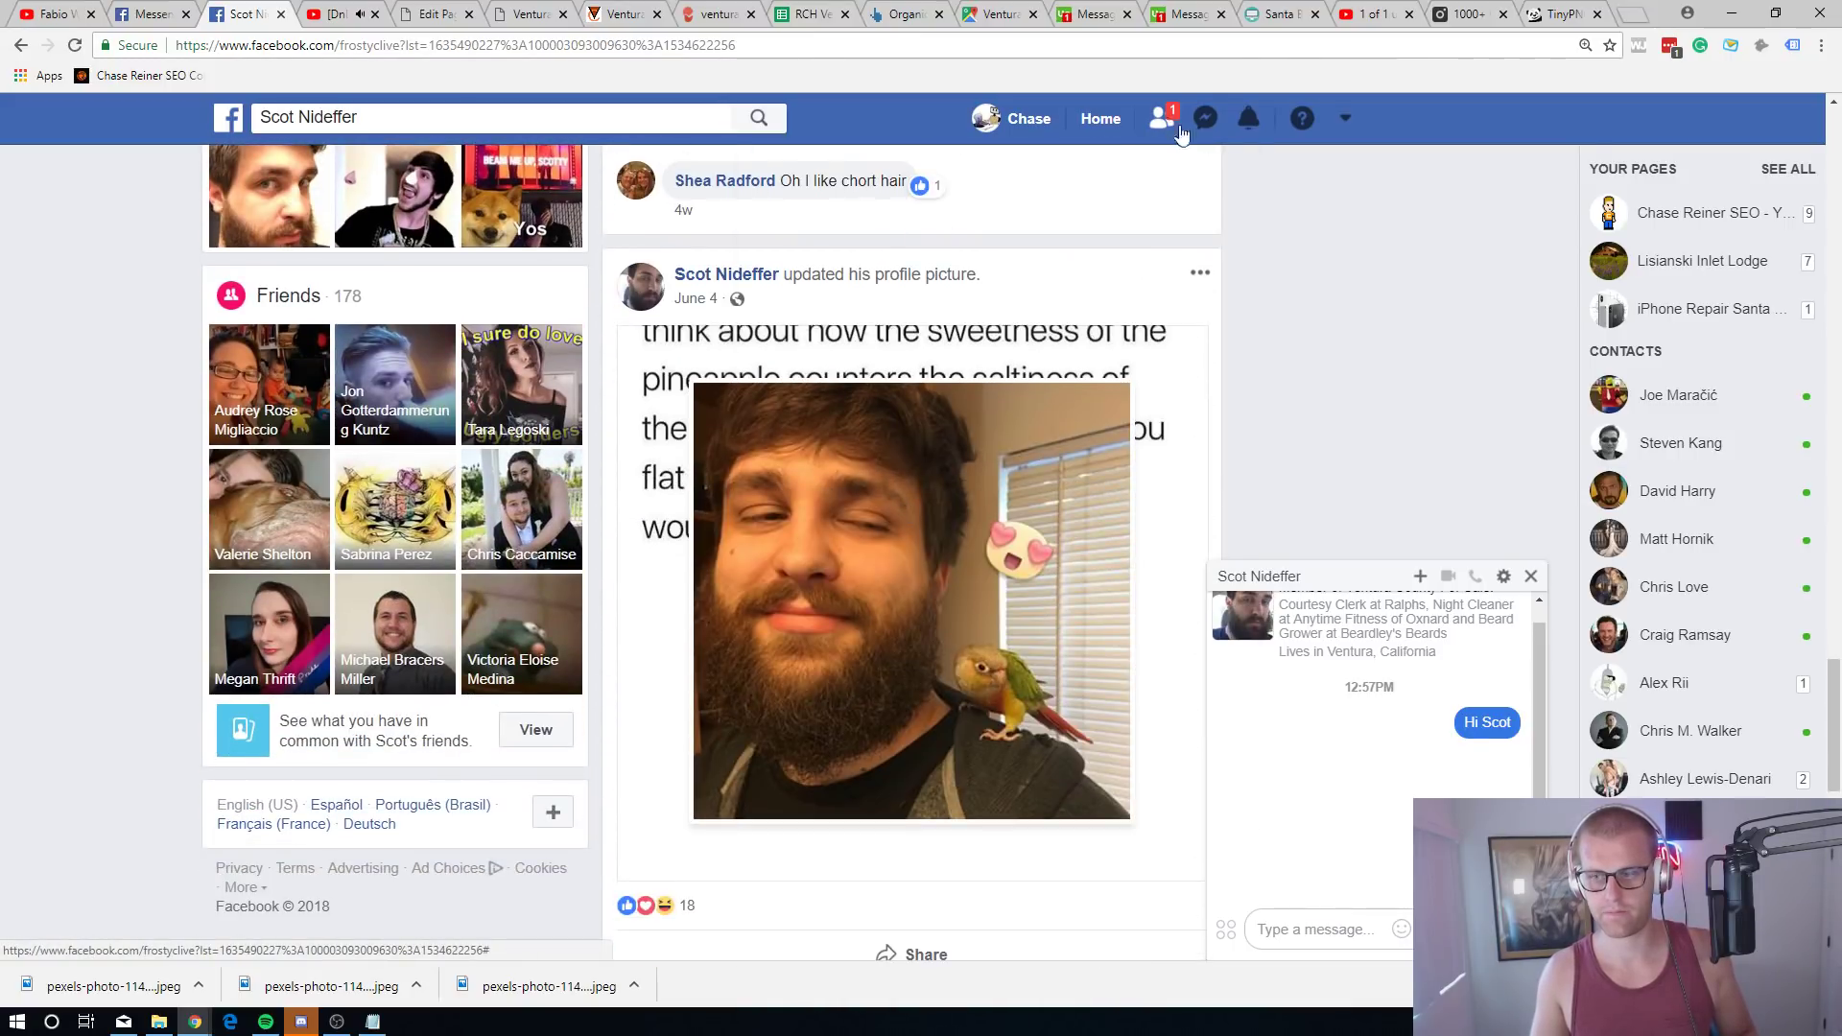
click(1162, 118)
click(1373, 273)
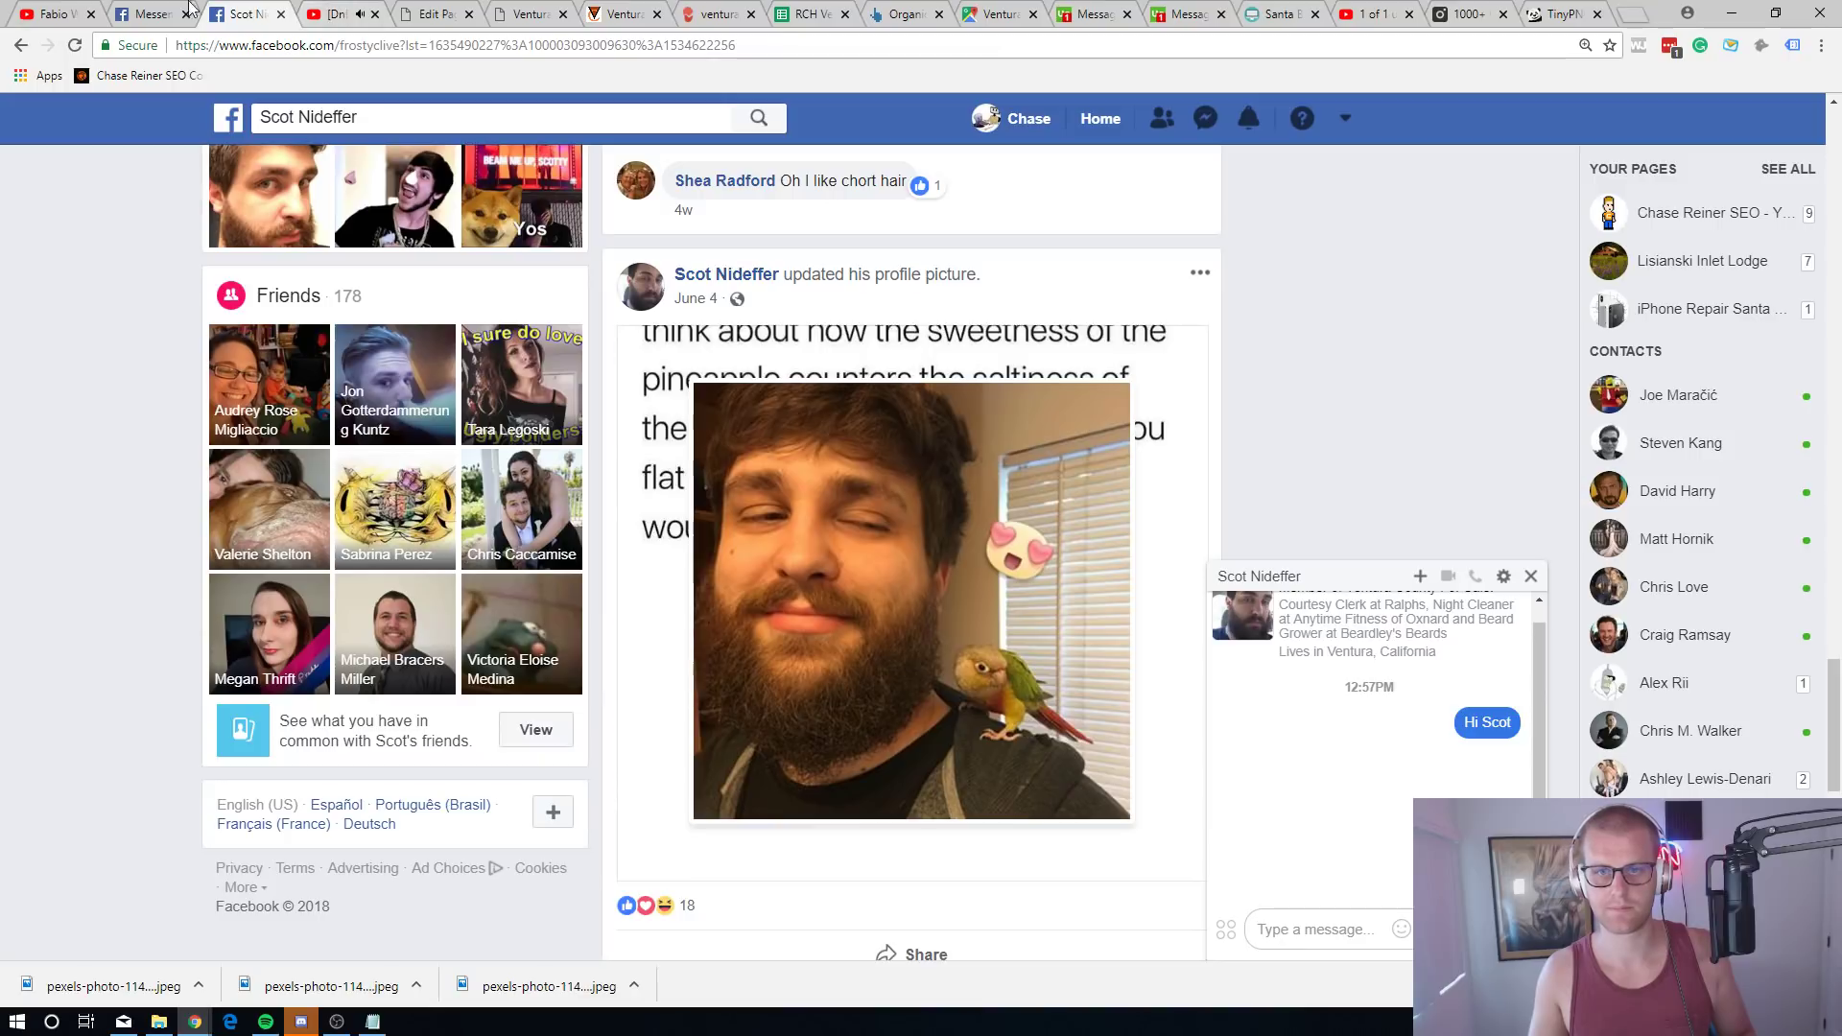
click(158, 13)
Save the Divi page and reload the live Ventura page to see the layout
click(527, 12)
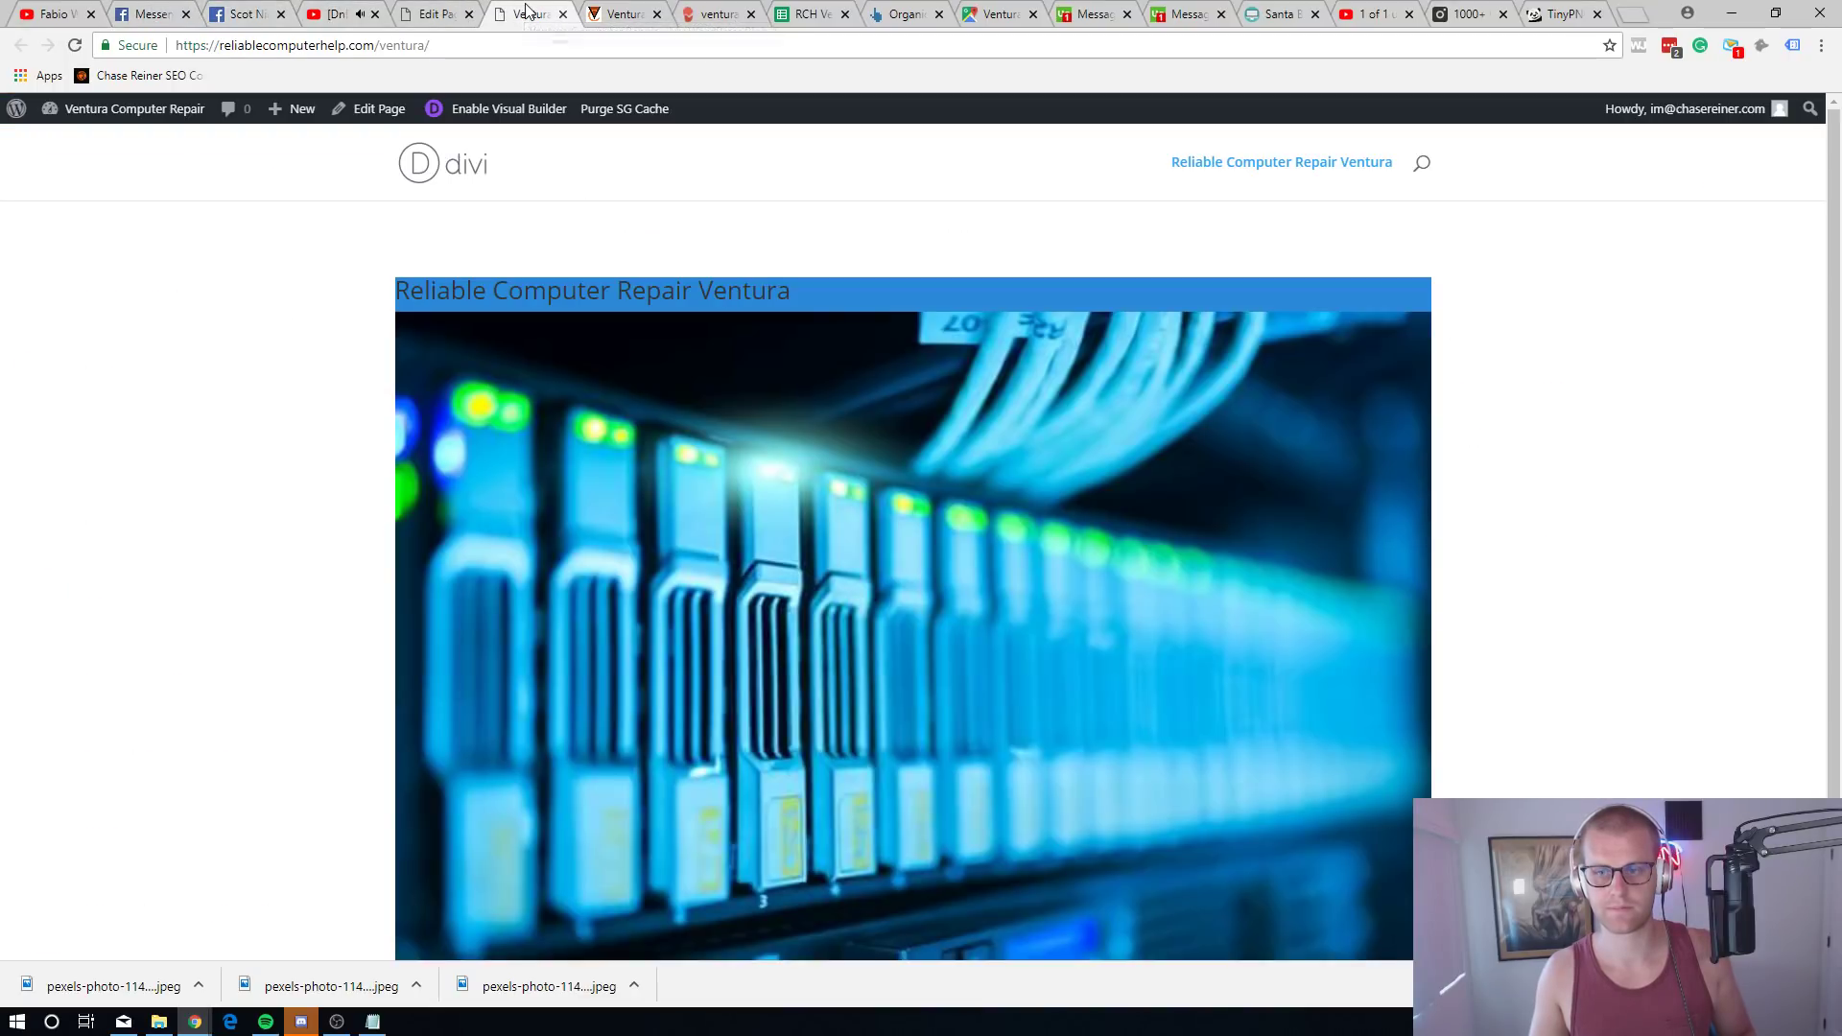
click(429, 15)
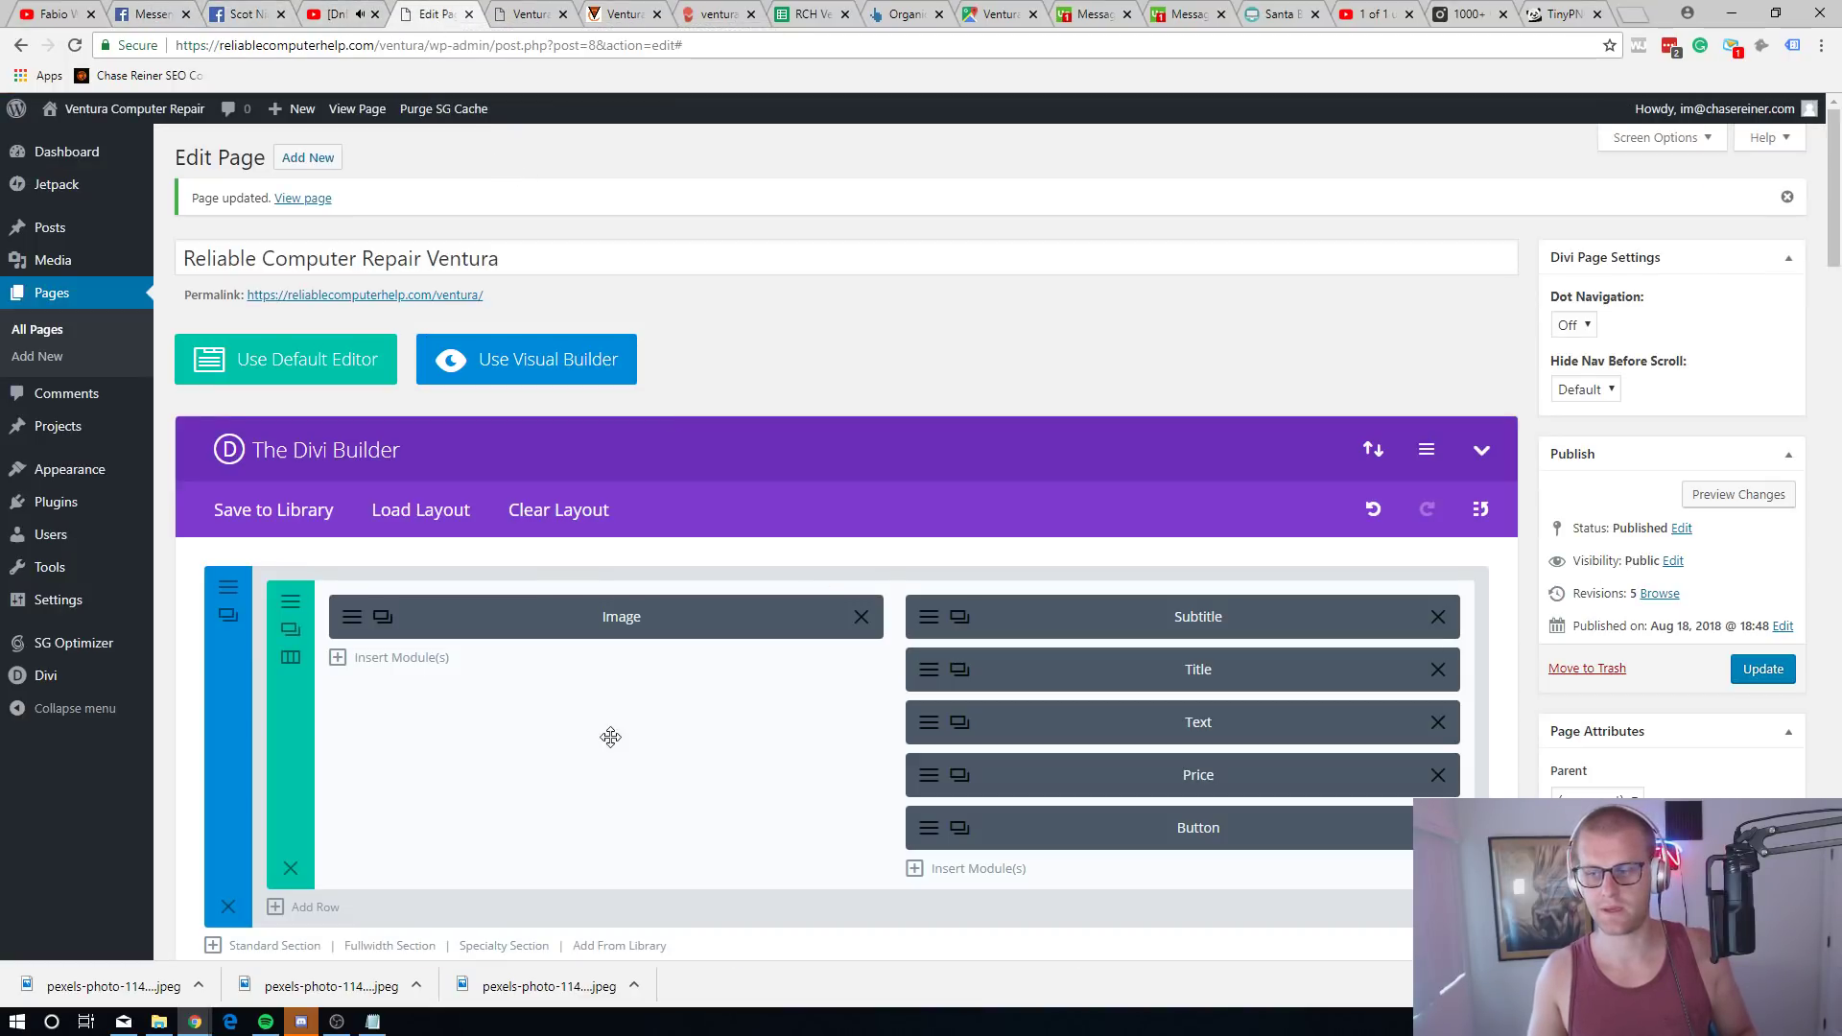
click(1739, 676)
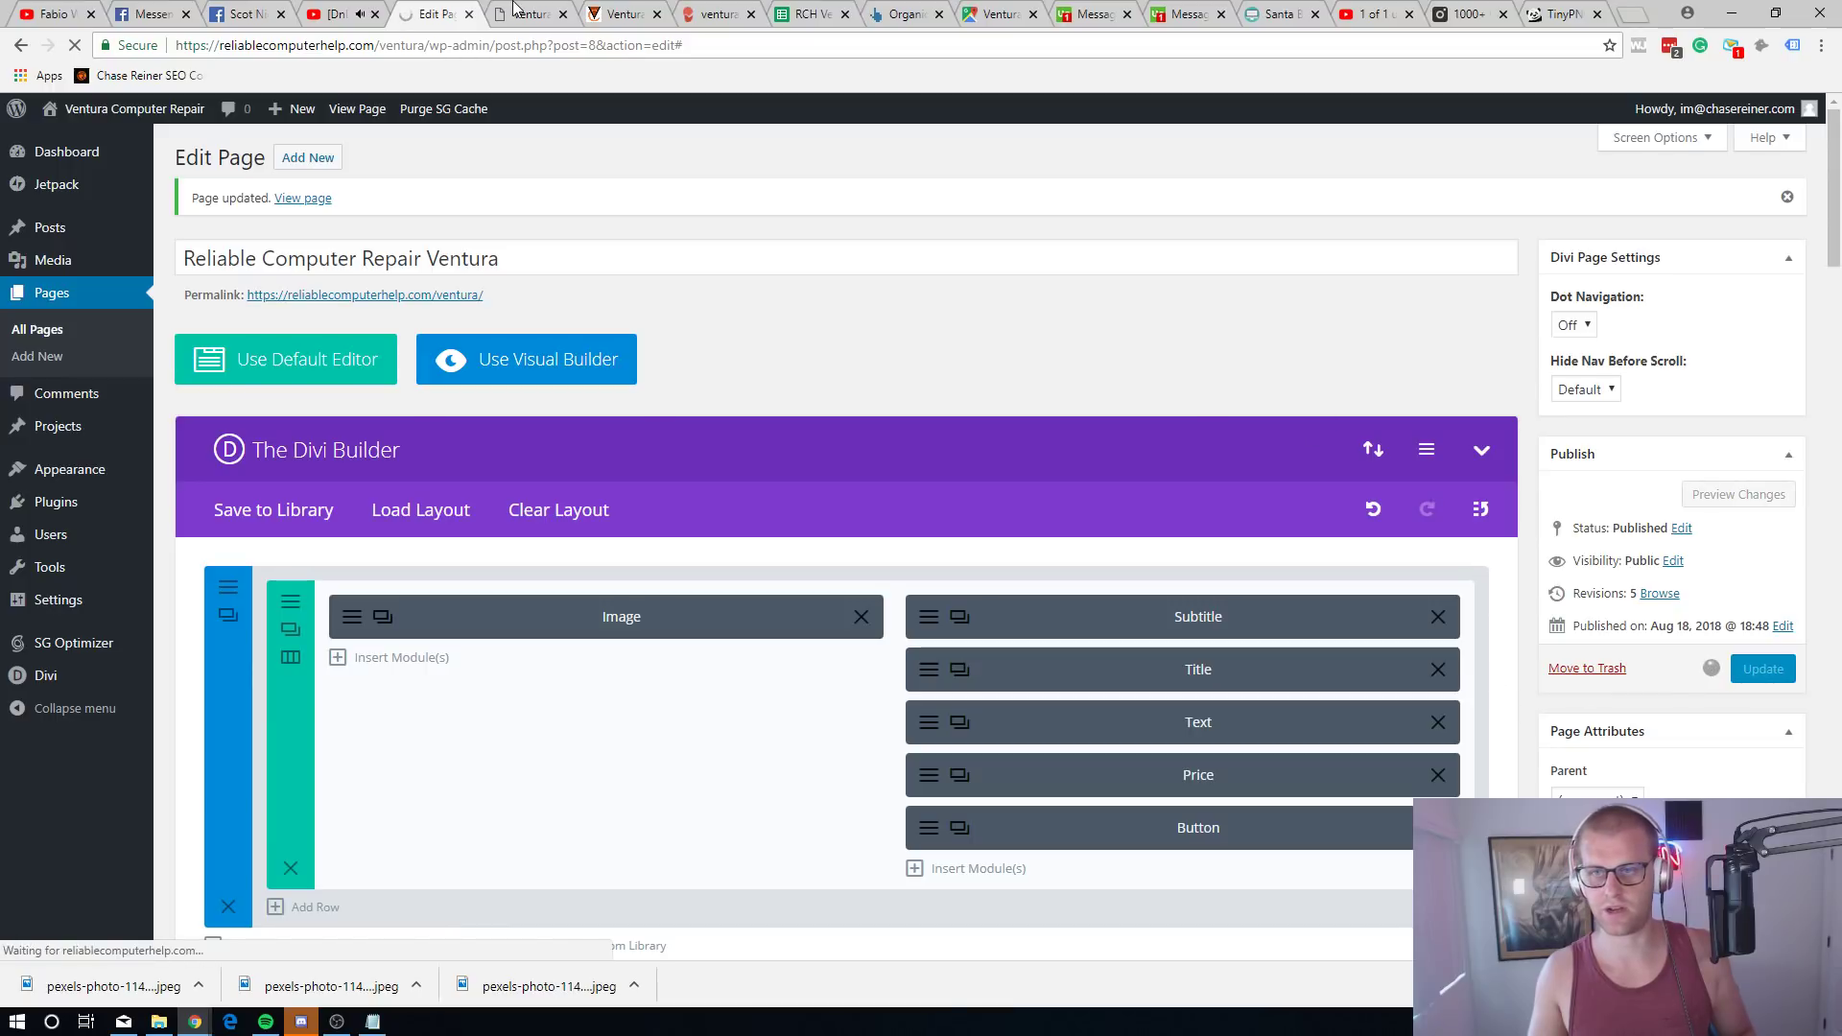
click(519, 12)
key(F5)
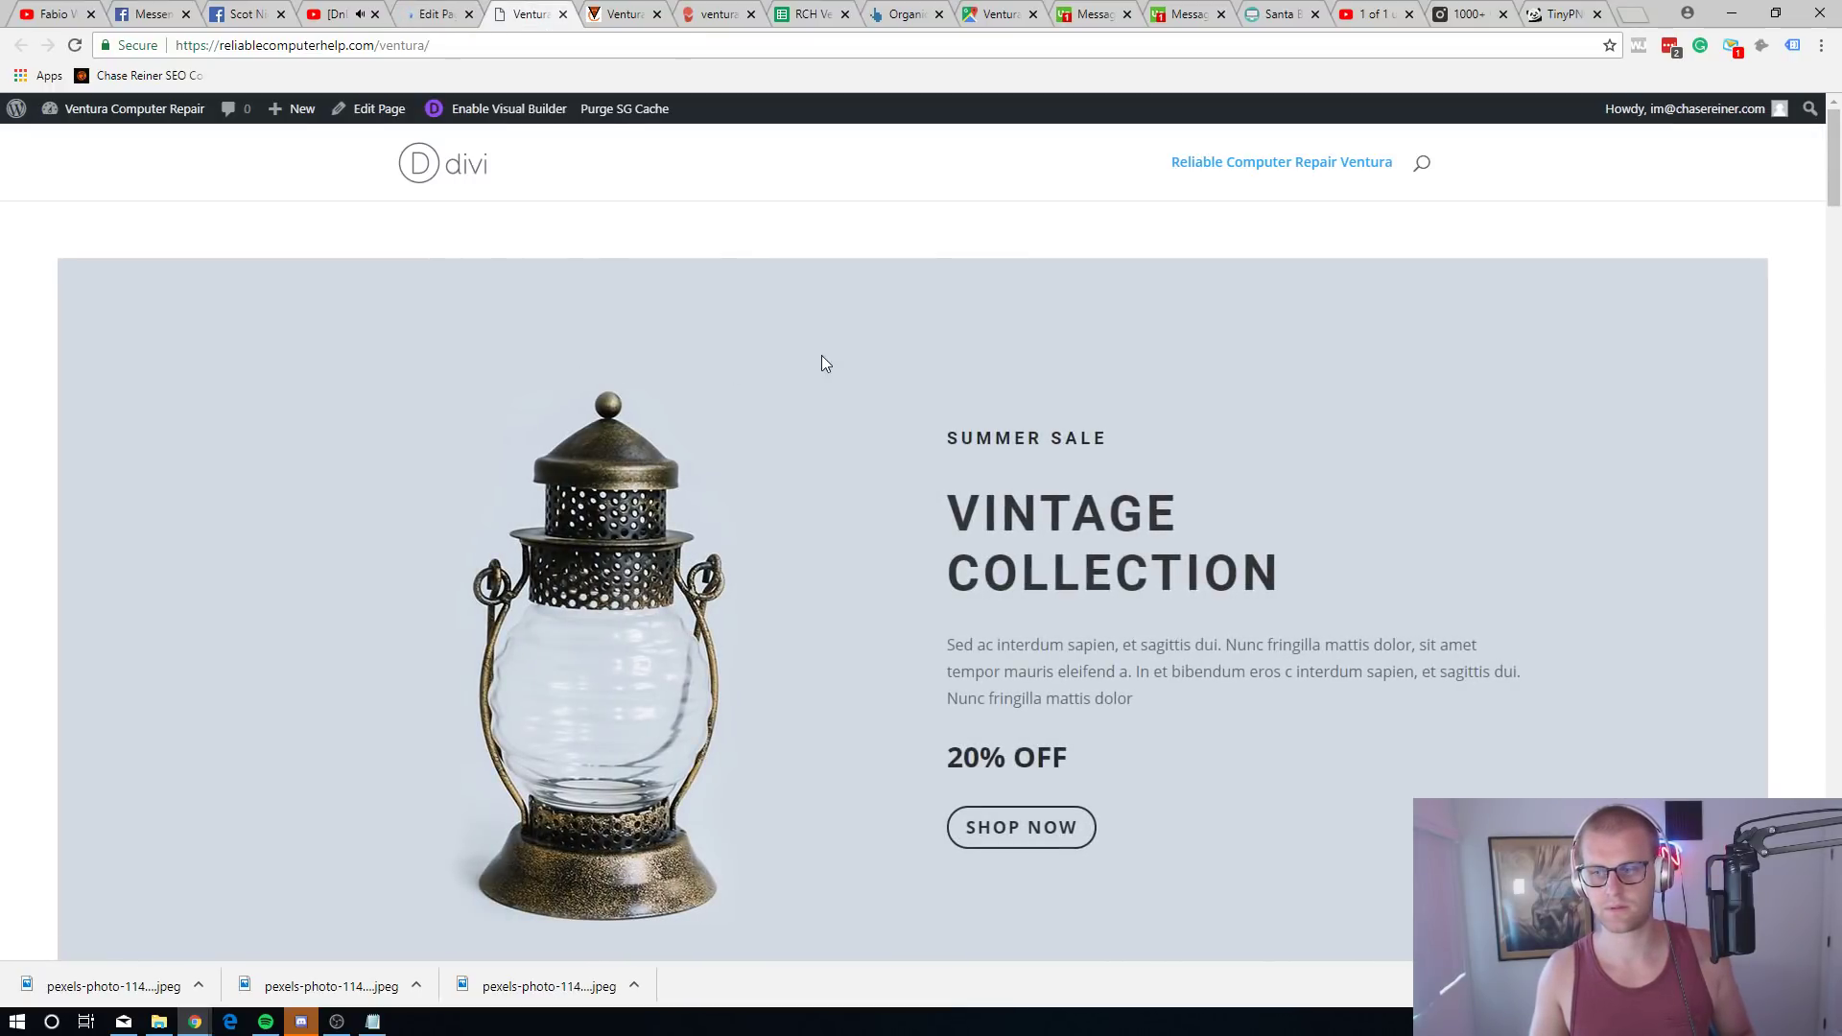
scroll(826, 359, down, 3)
scroll(832, 364, up, 3)
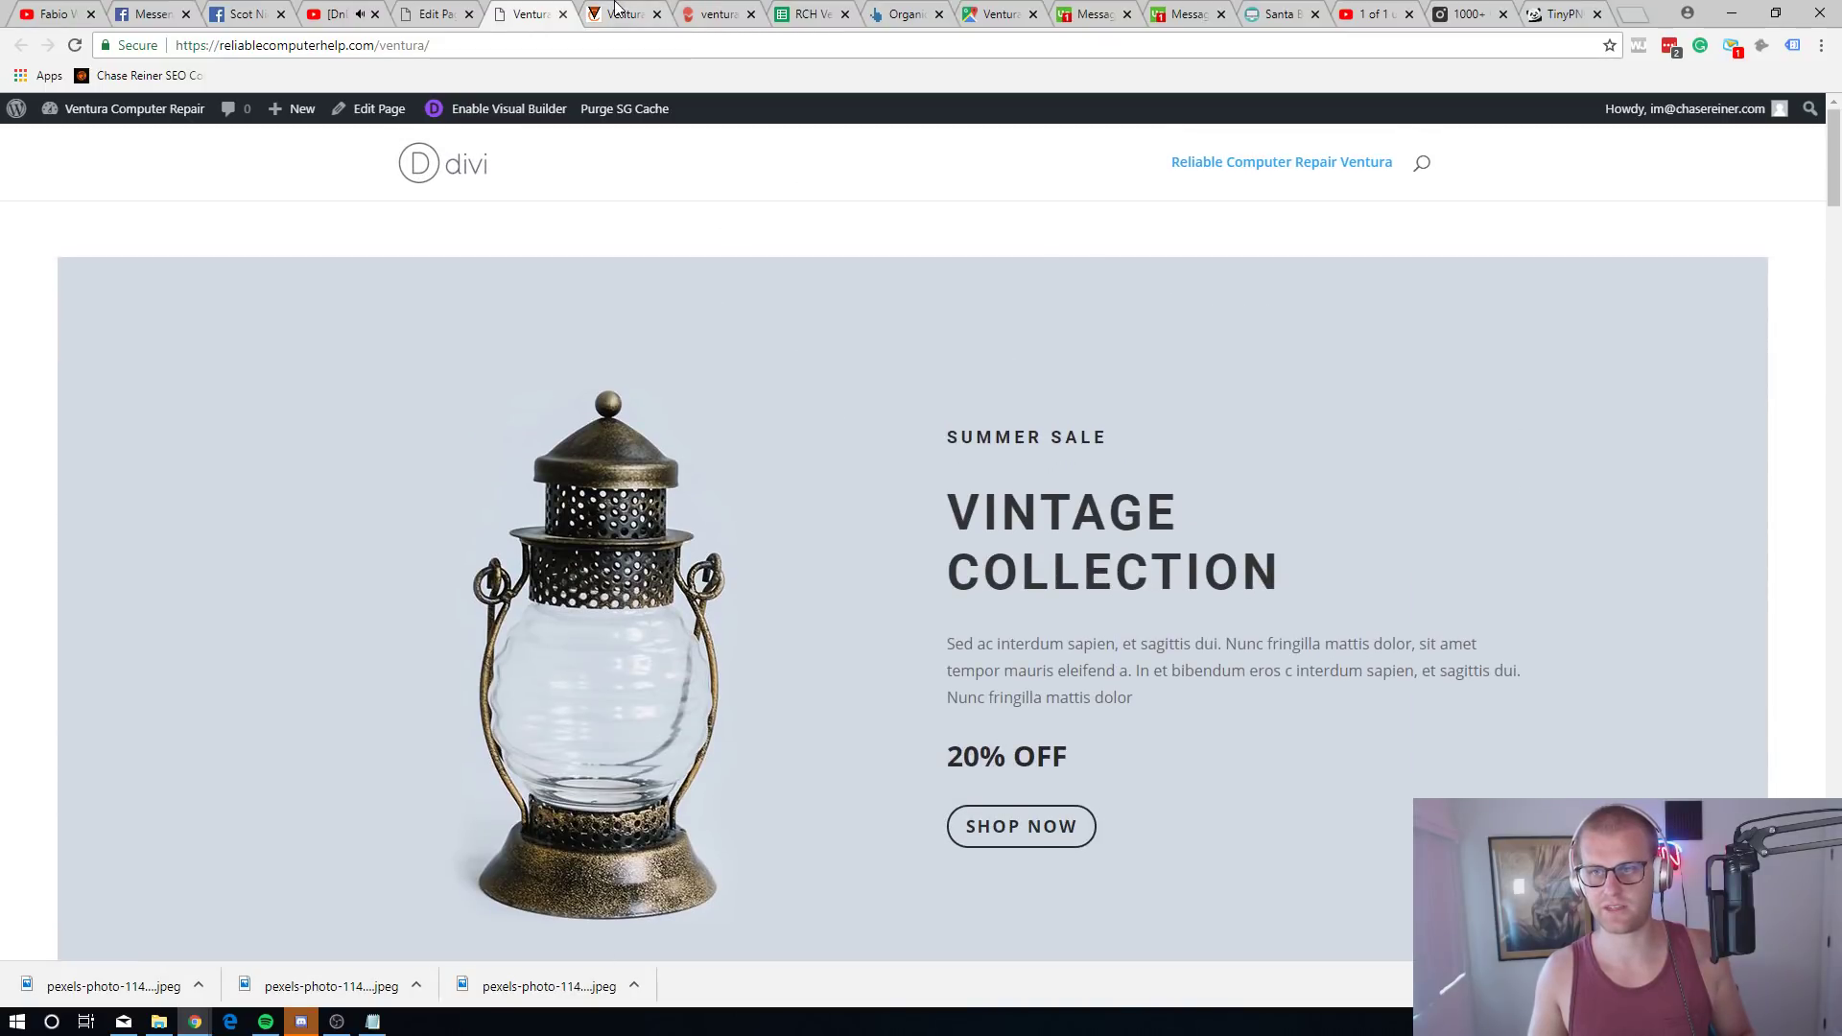
Go to Appearance > Menus in the WordPress admin
click(395, 10)
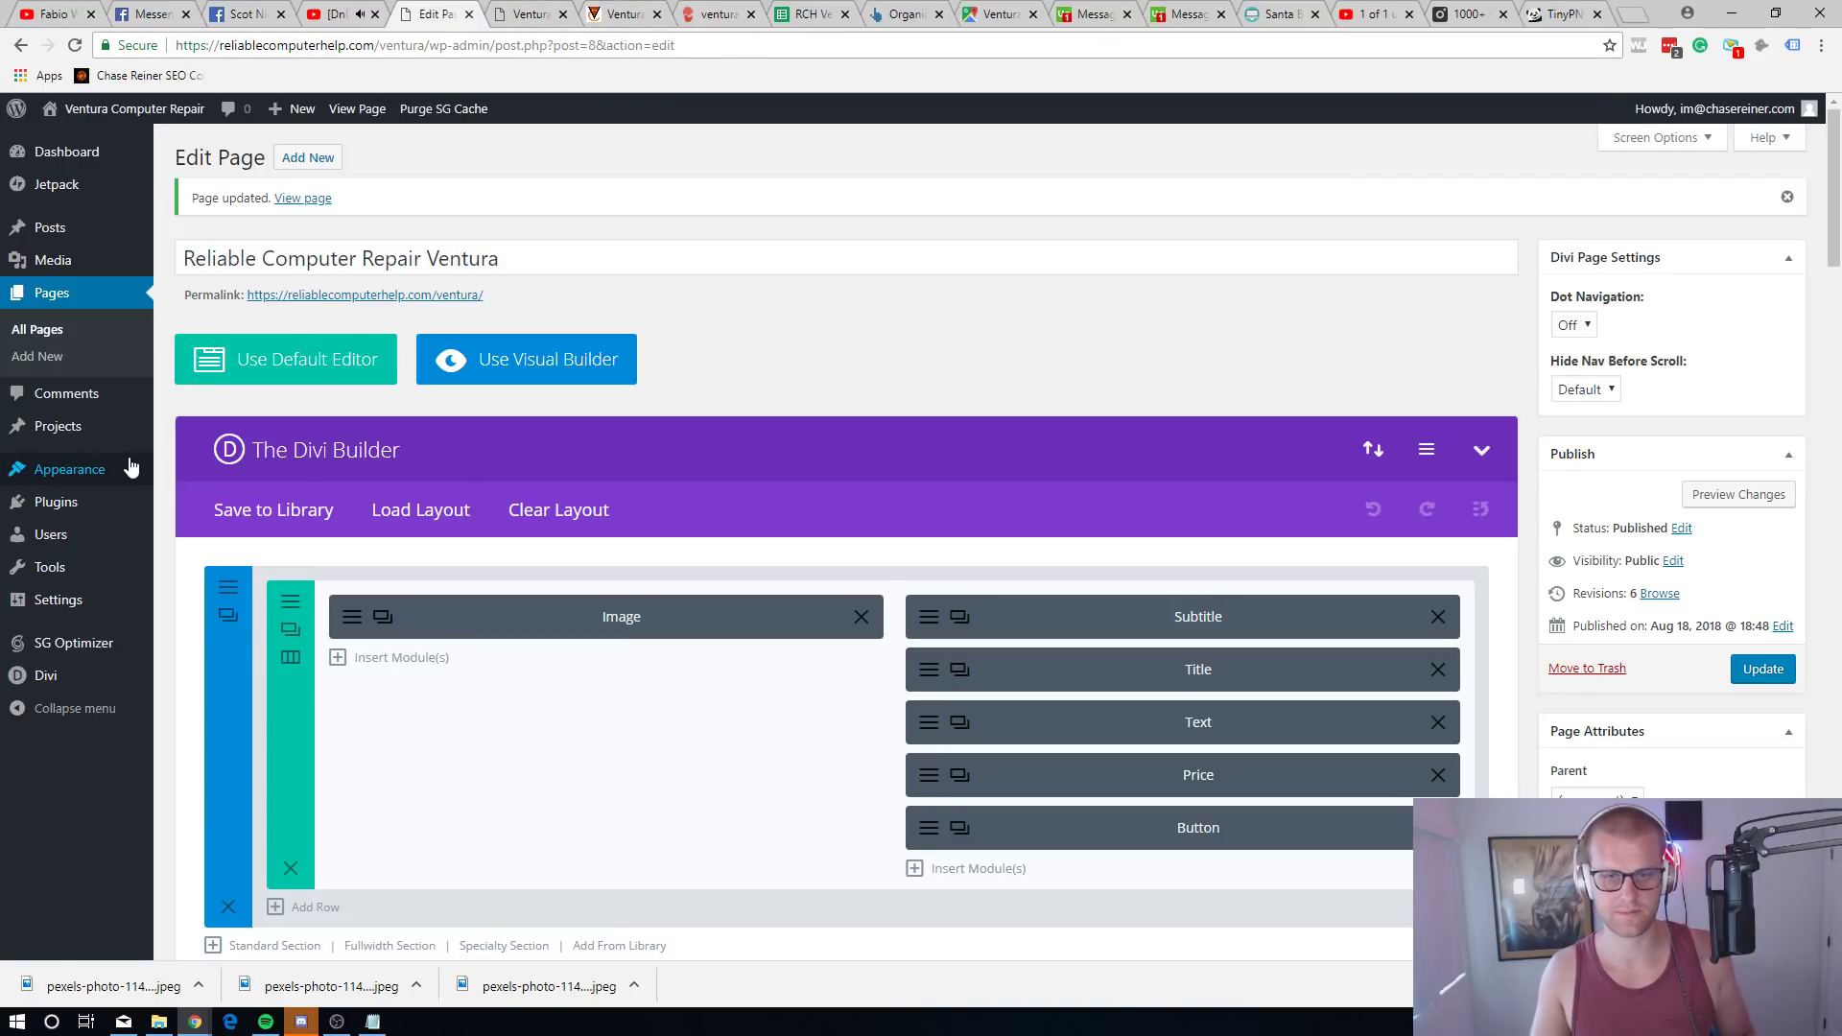
mouse_move(69, 469)
click(235, 554)
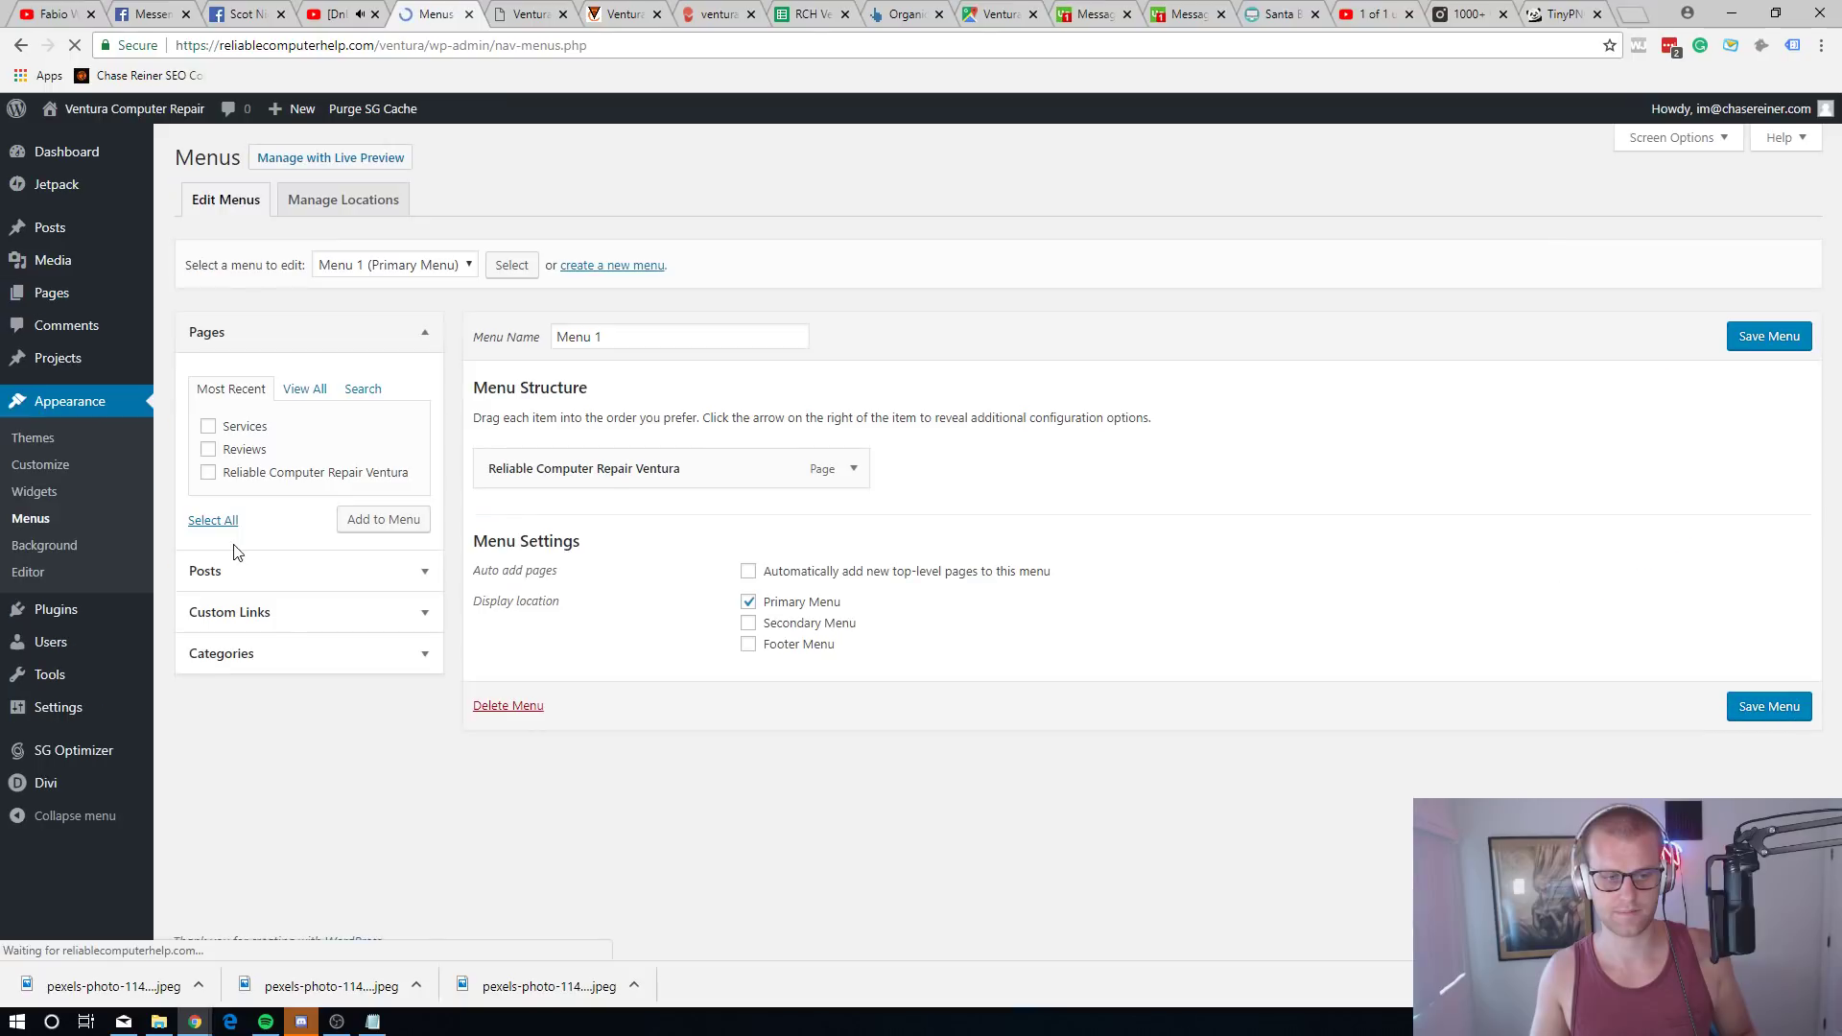
Change the menu item's Navigation Label to Home and save the menu
click(797, 468)
click(729, 533)
key(ctrl+a)
text(H)
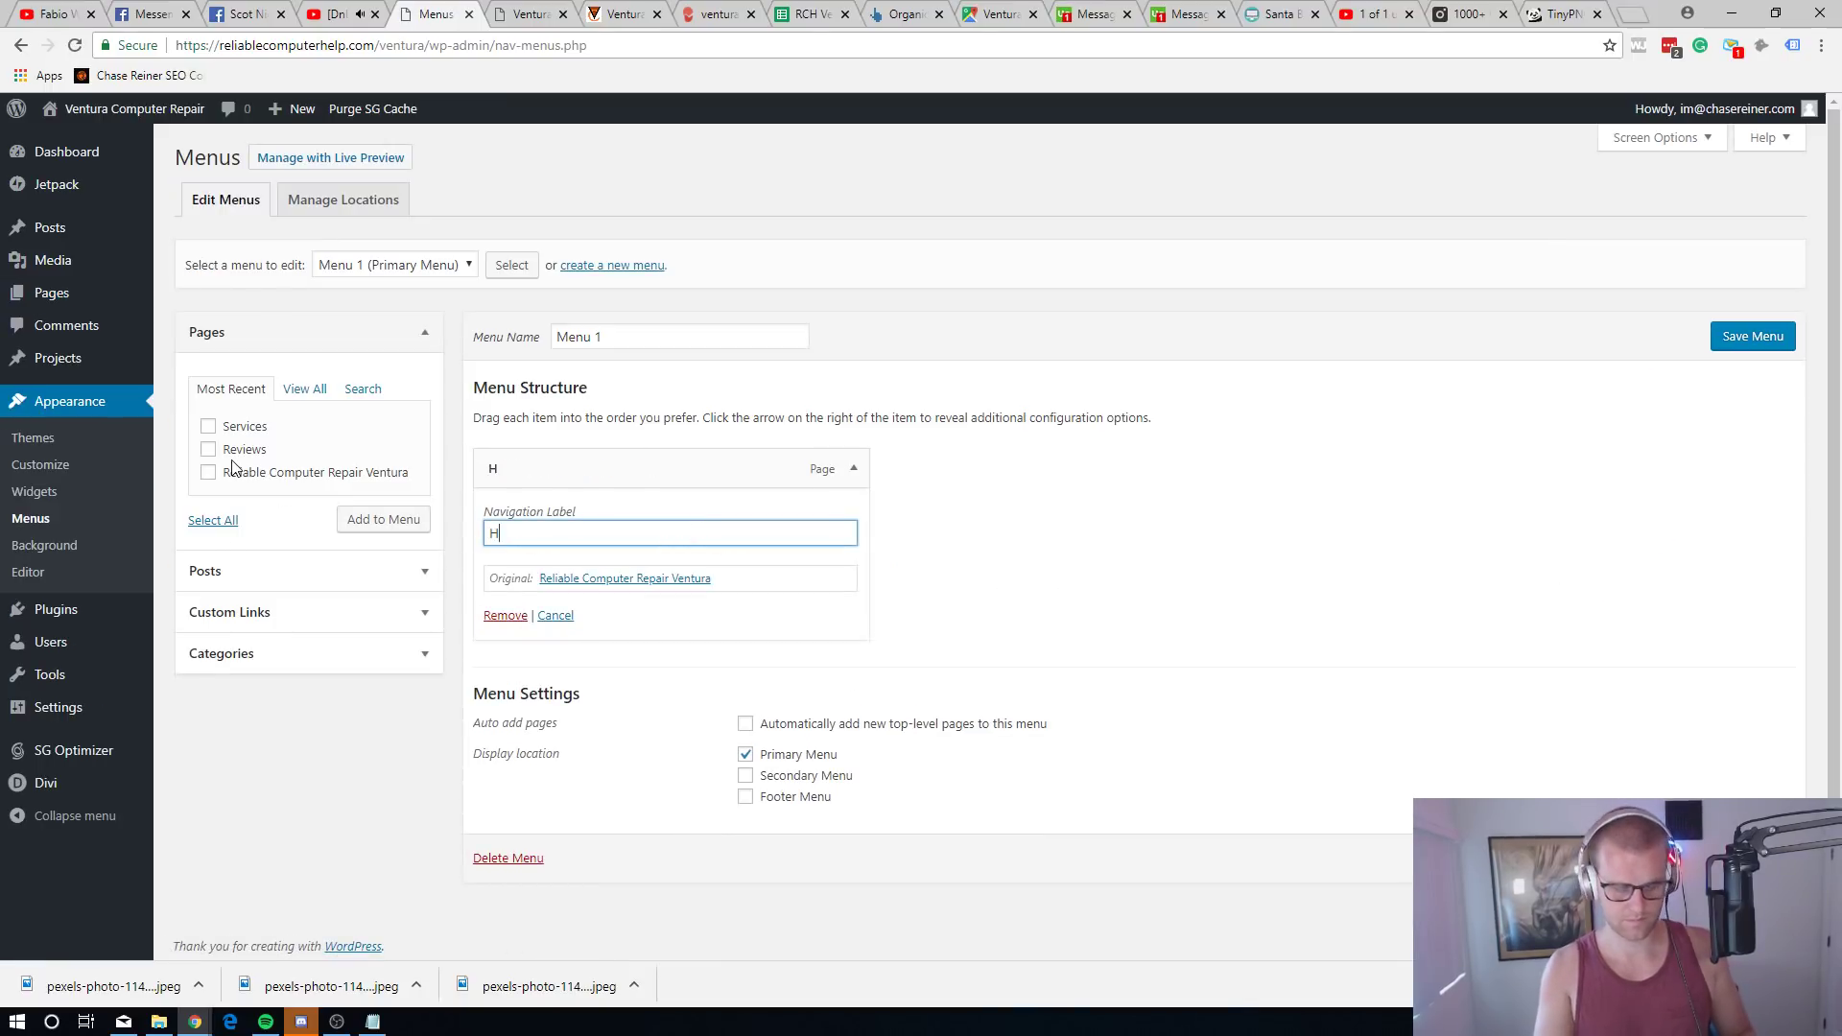
click(1762, 337)
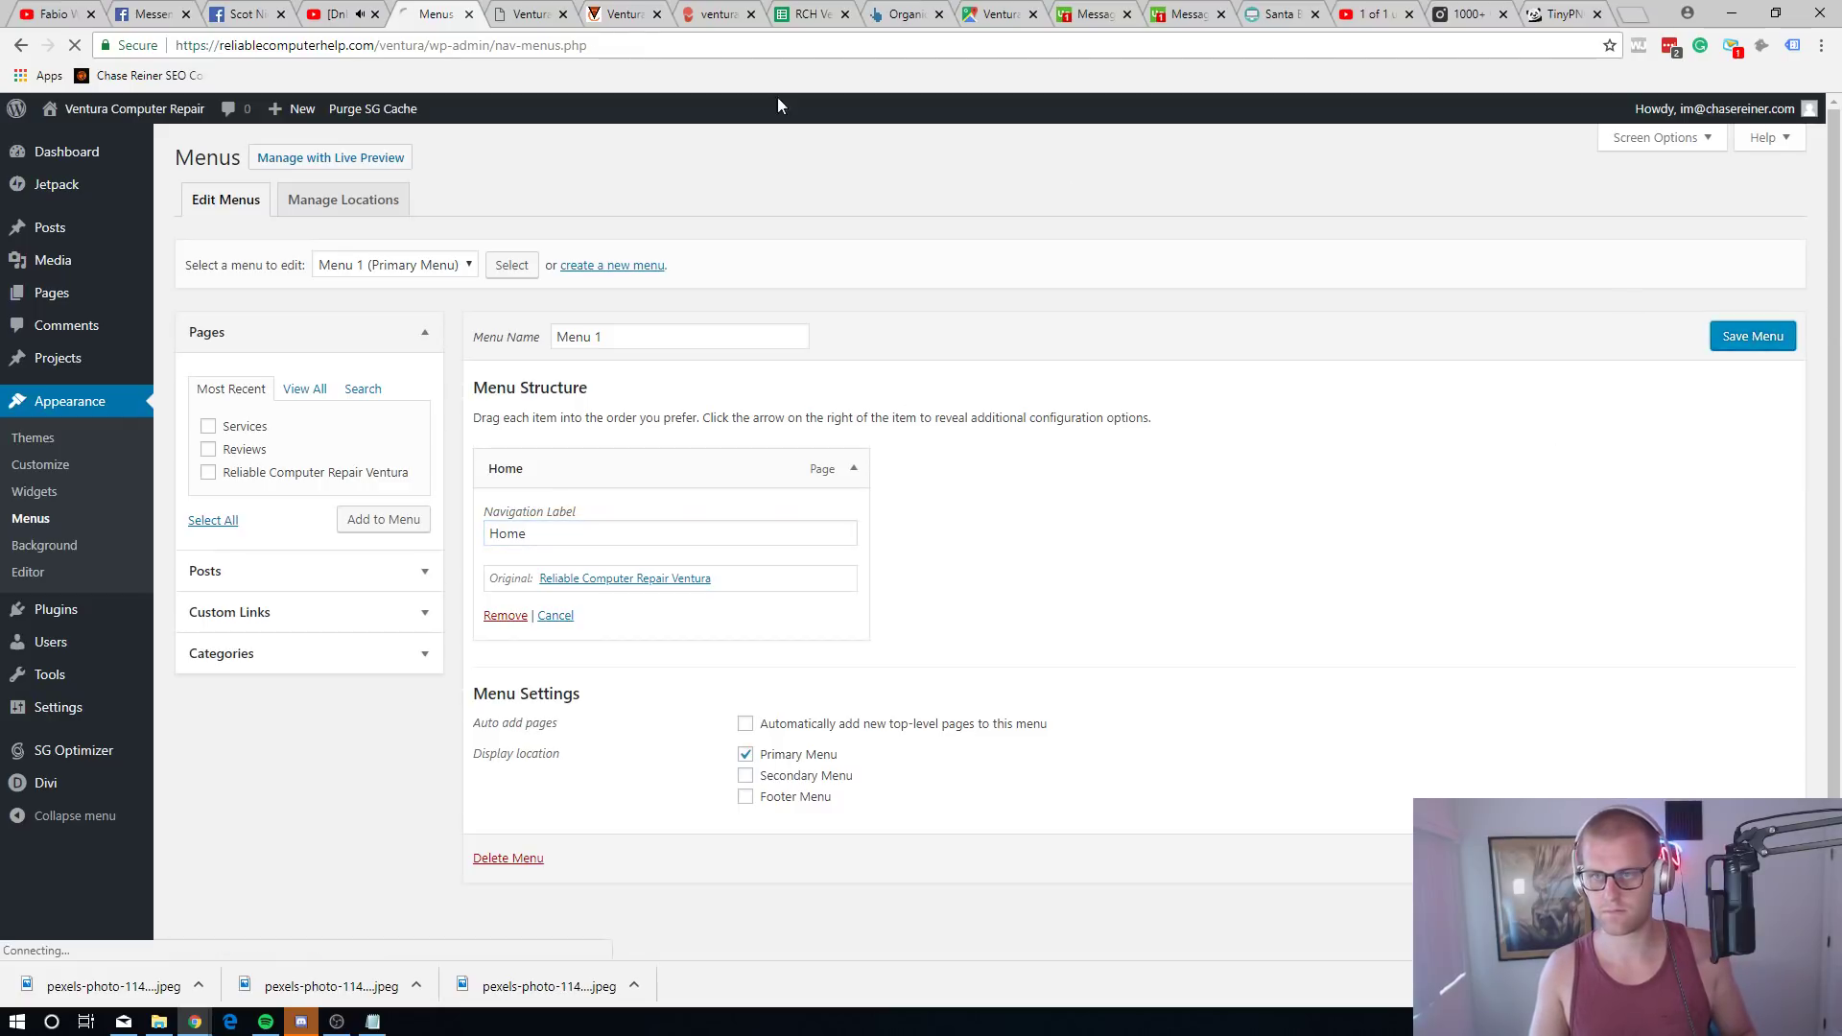
Reload the live Ventura site to check the menu, then go to the Santa Barbara site
click(532, 15)
key(F5)
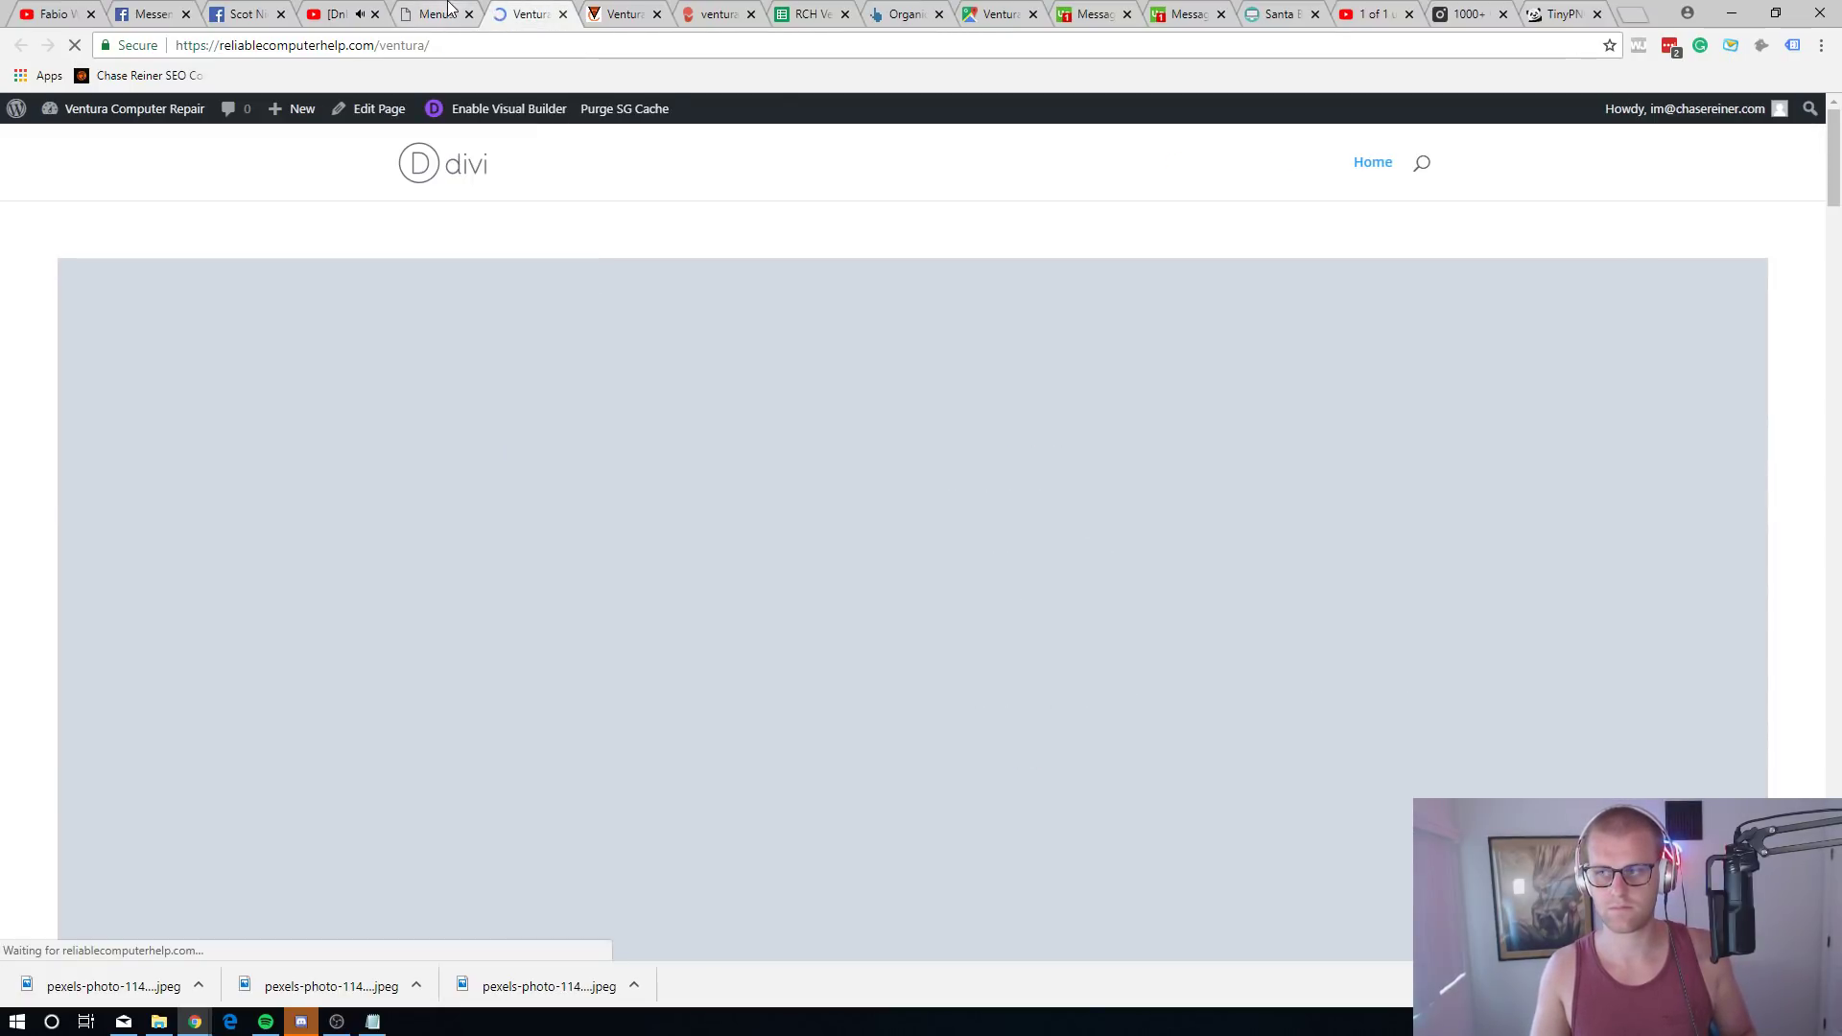
click(437, 14)
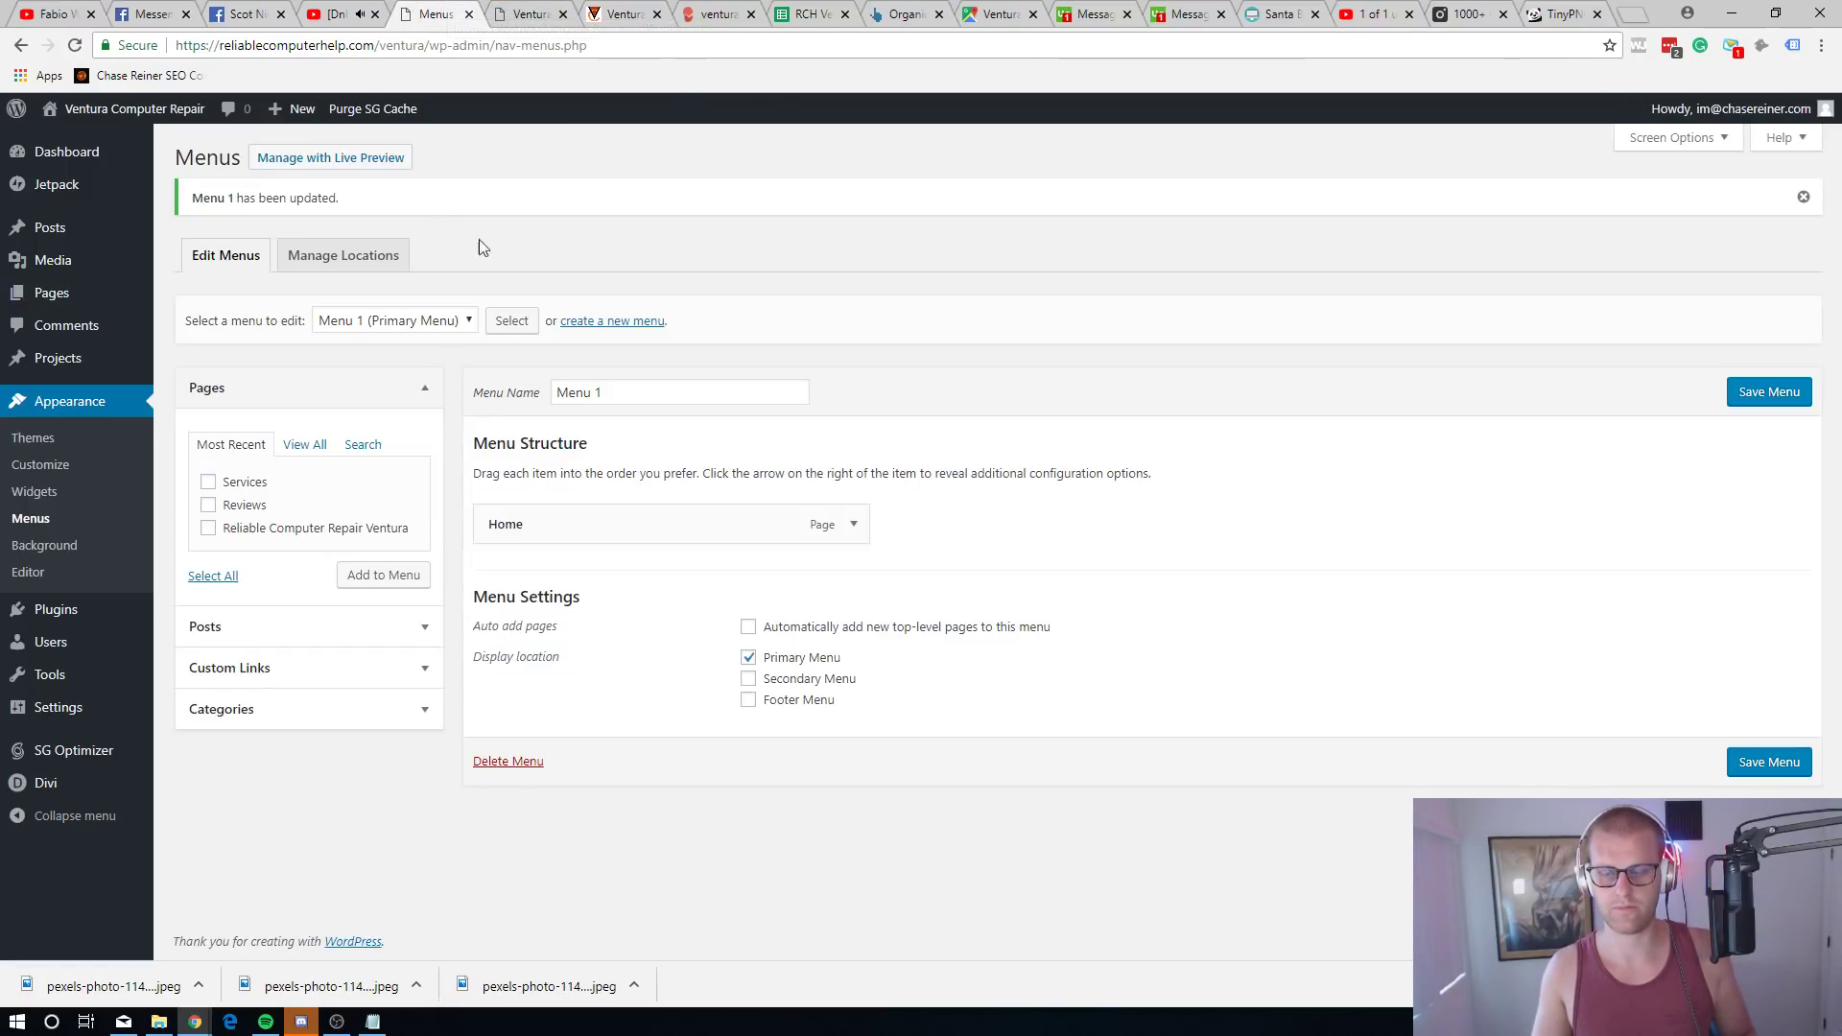
click(528, 14)
click(436, 13)
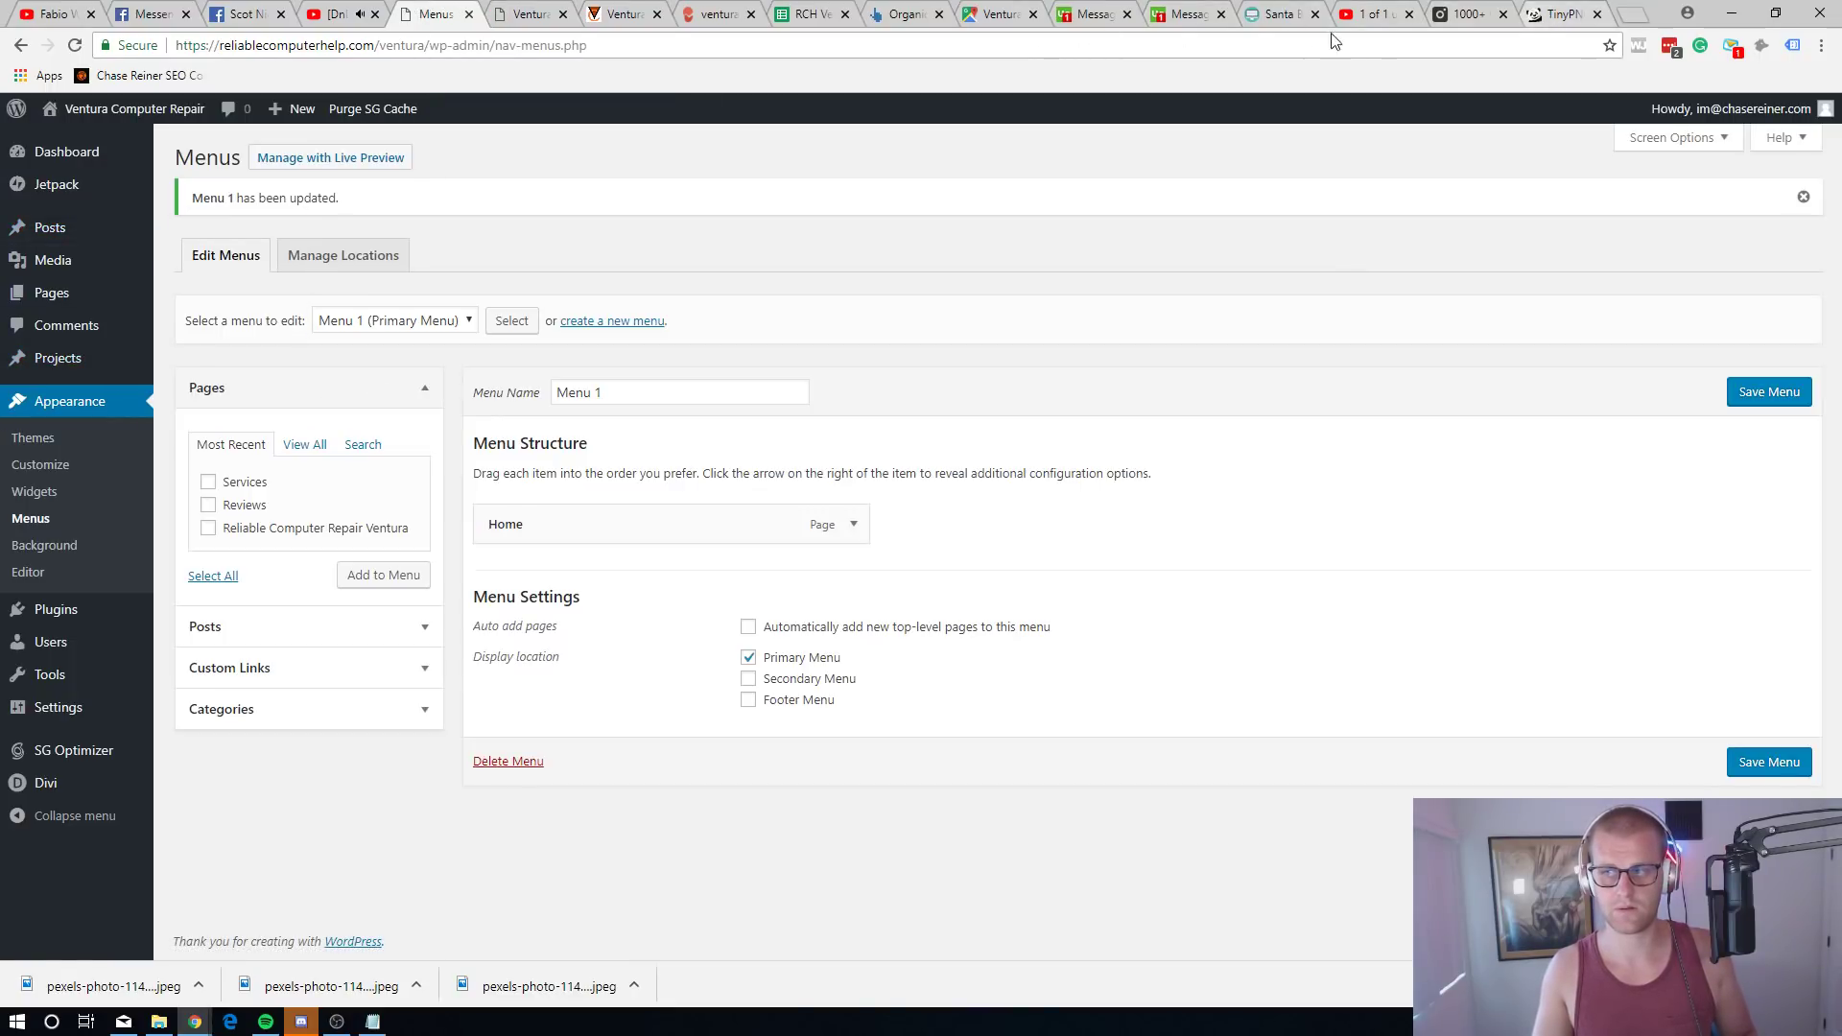
click(1281, 14)
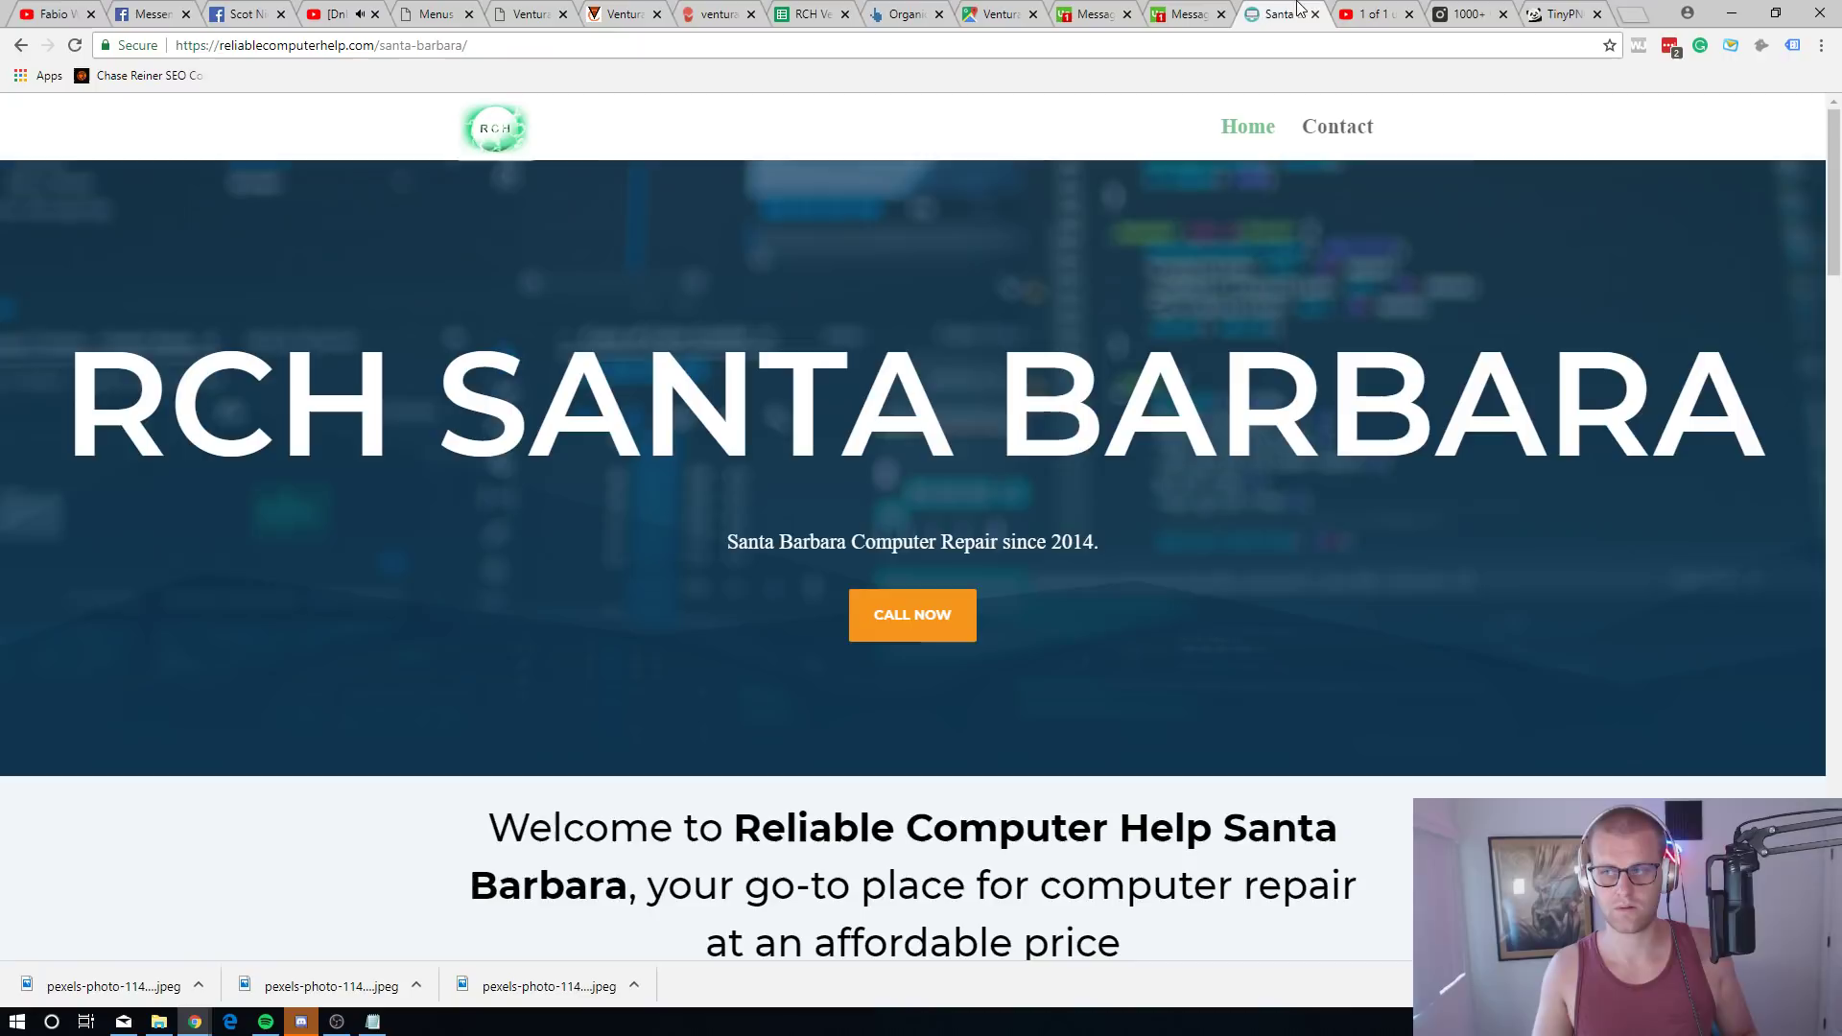
Inspect the RCH logo, copy its image source and open the image on its own
right_click(498, 142)
click(622, 434)
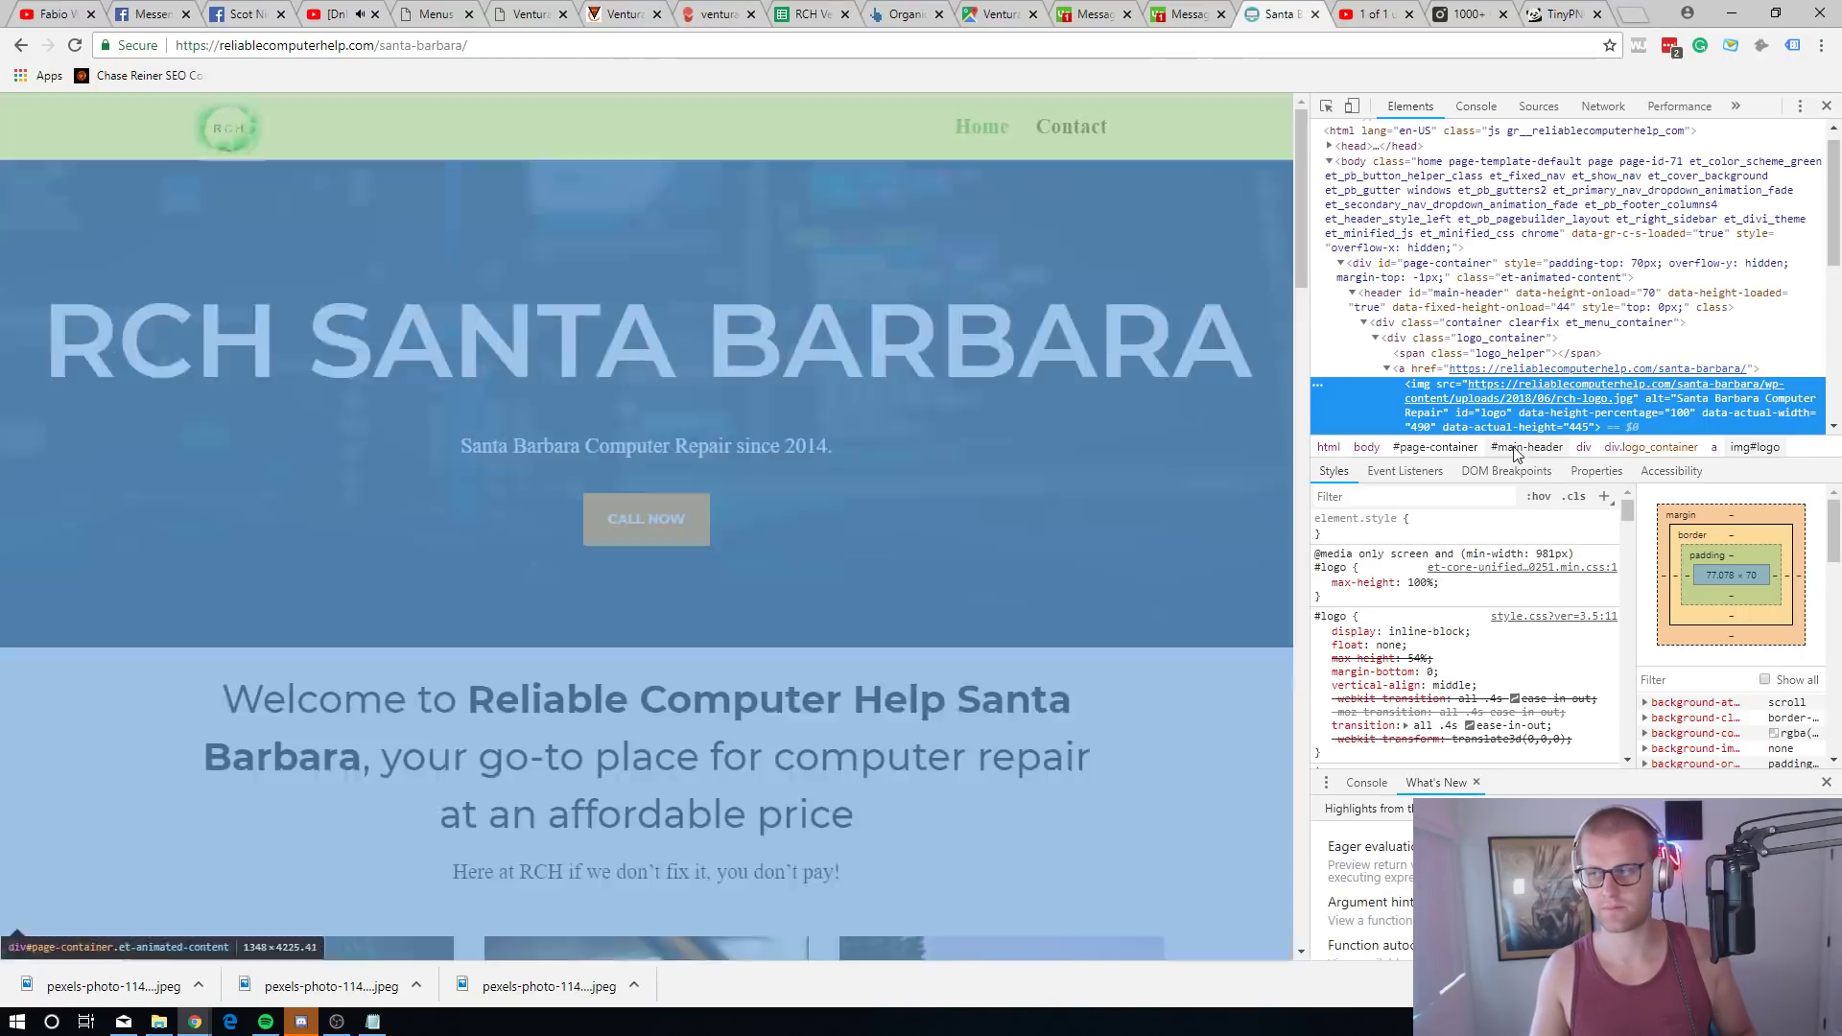
double_click(1583, 390)
key(ctrl+c)
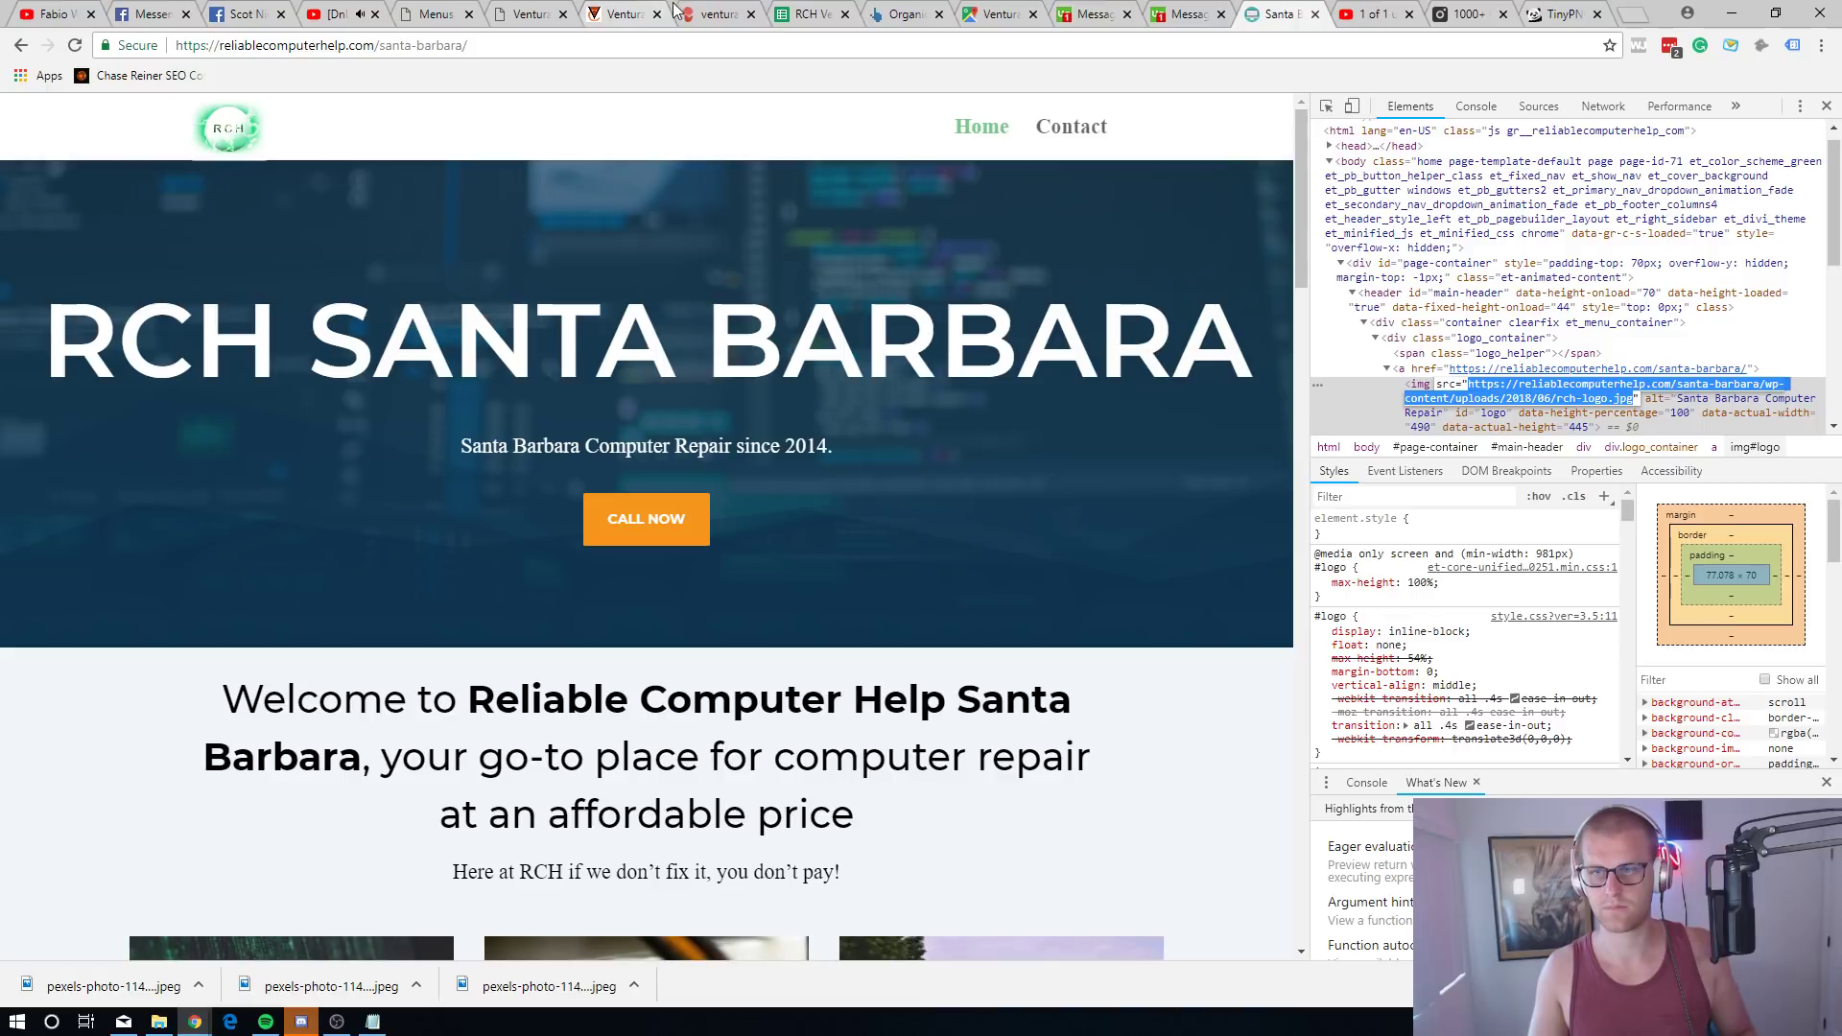
click(1217, 44)
key(ctrl+v)
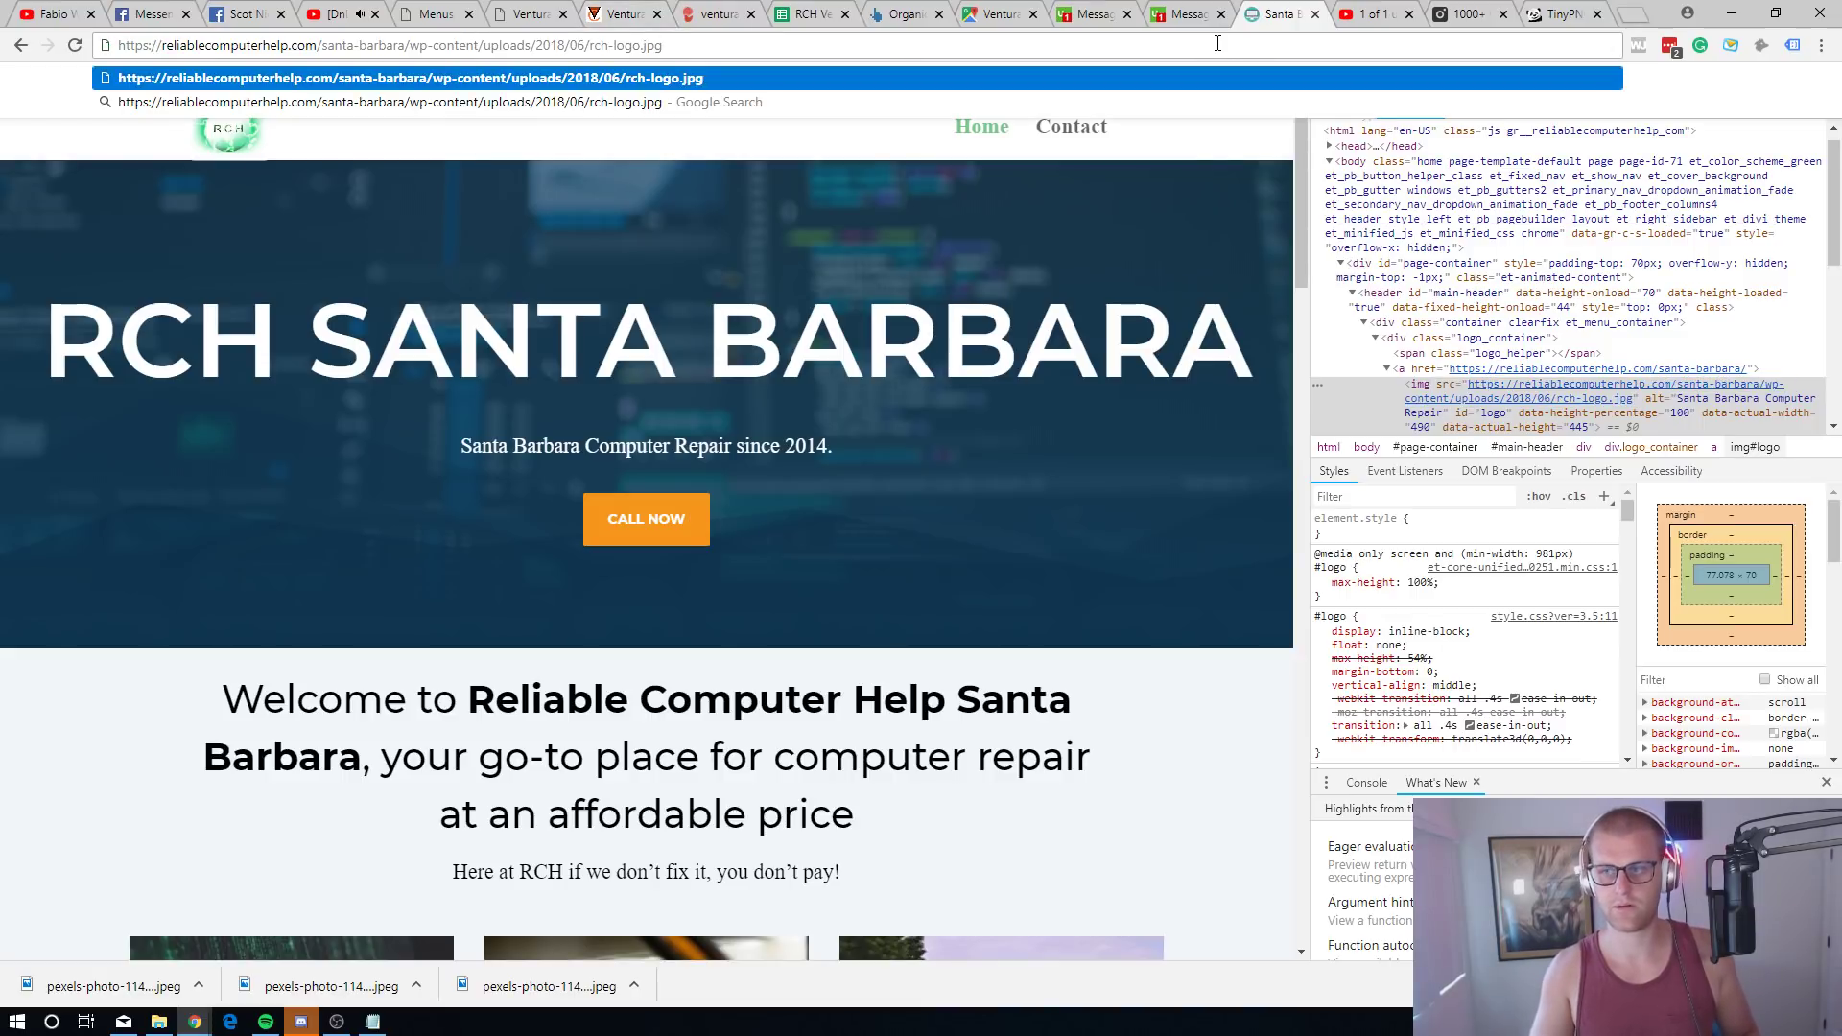
key(Return)
key(F12)
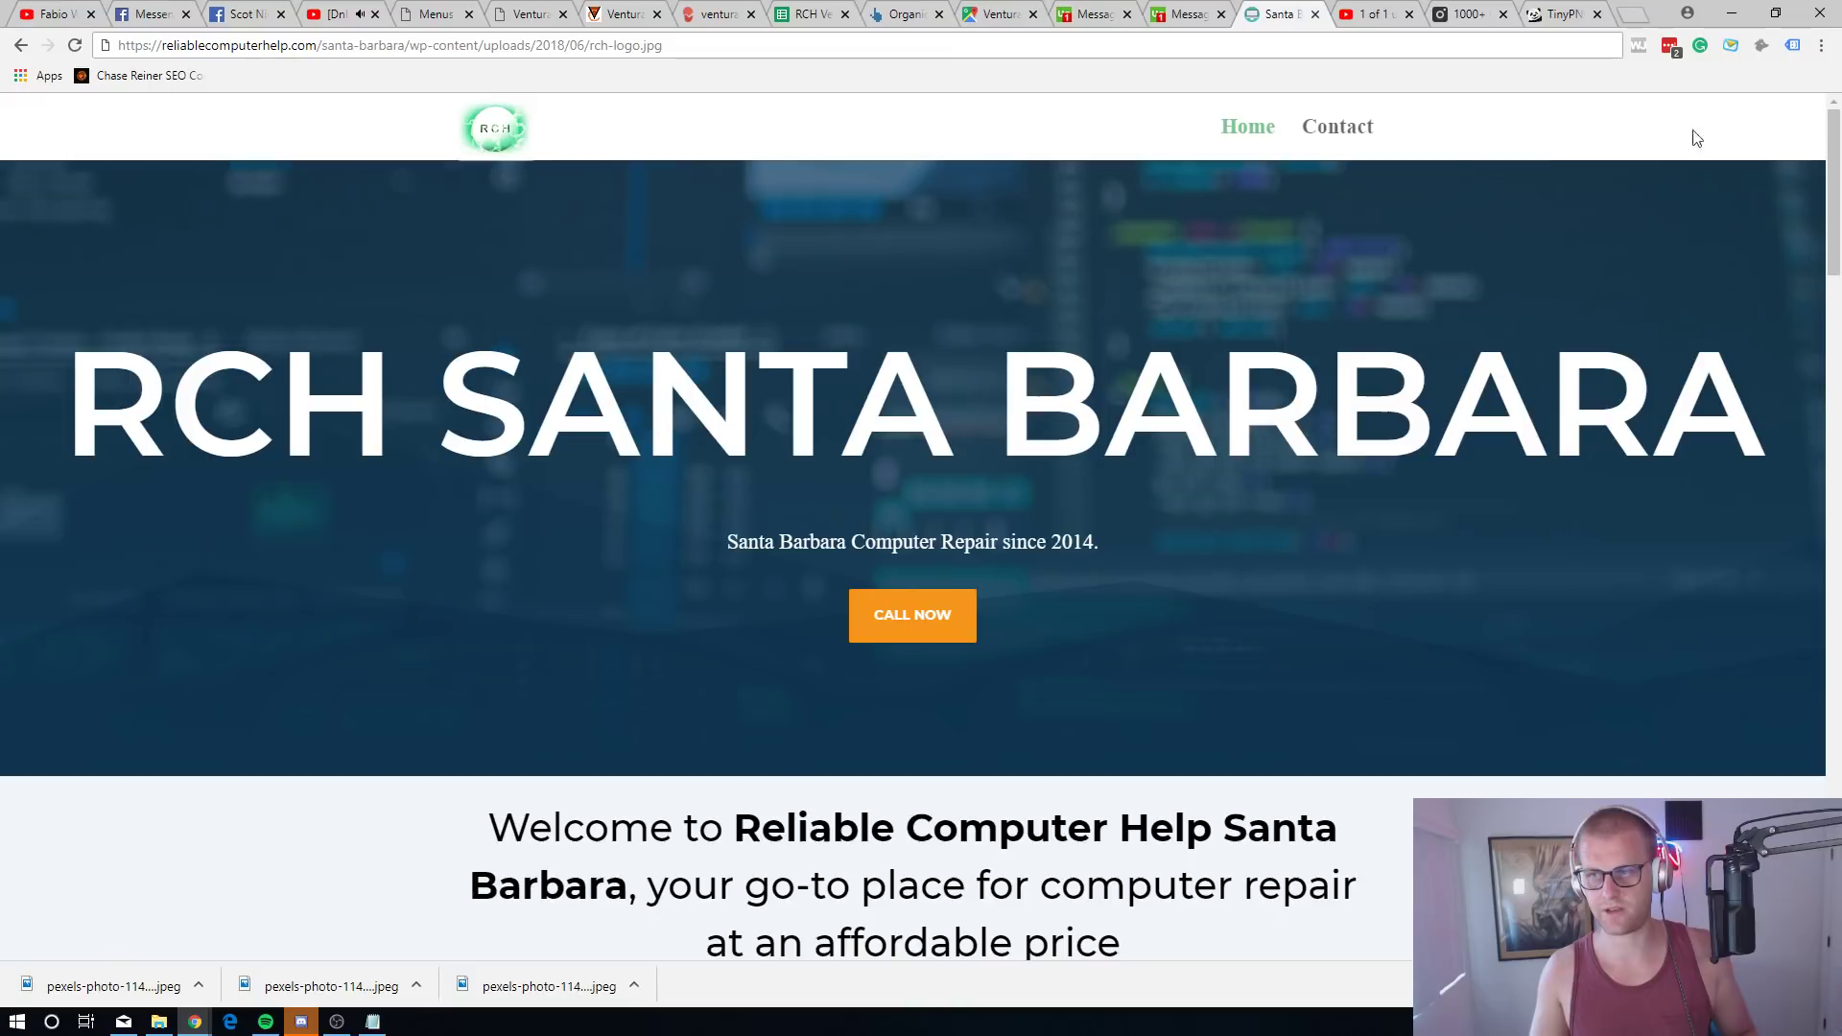
click(671, 38)
key(ctrl+v)
key(Return)
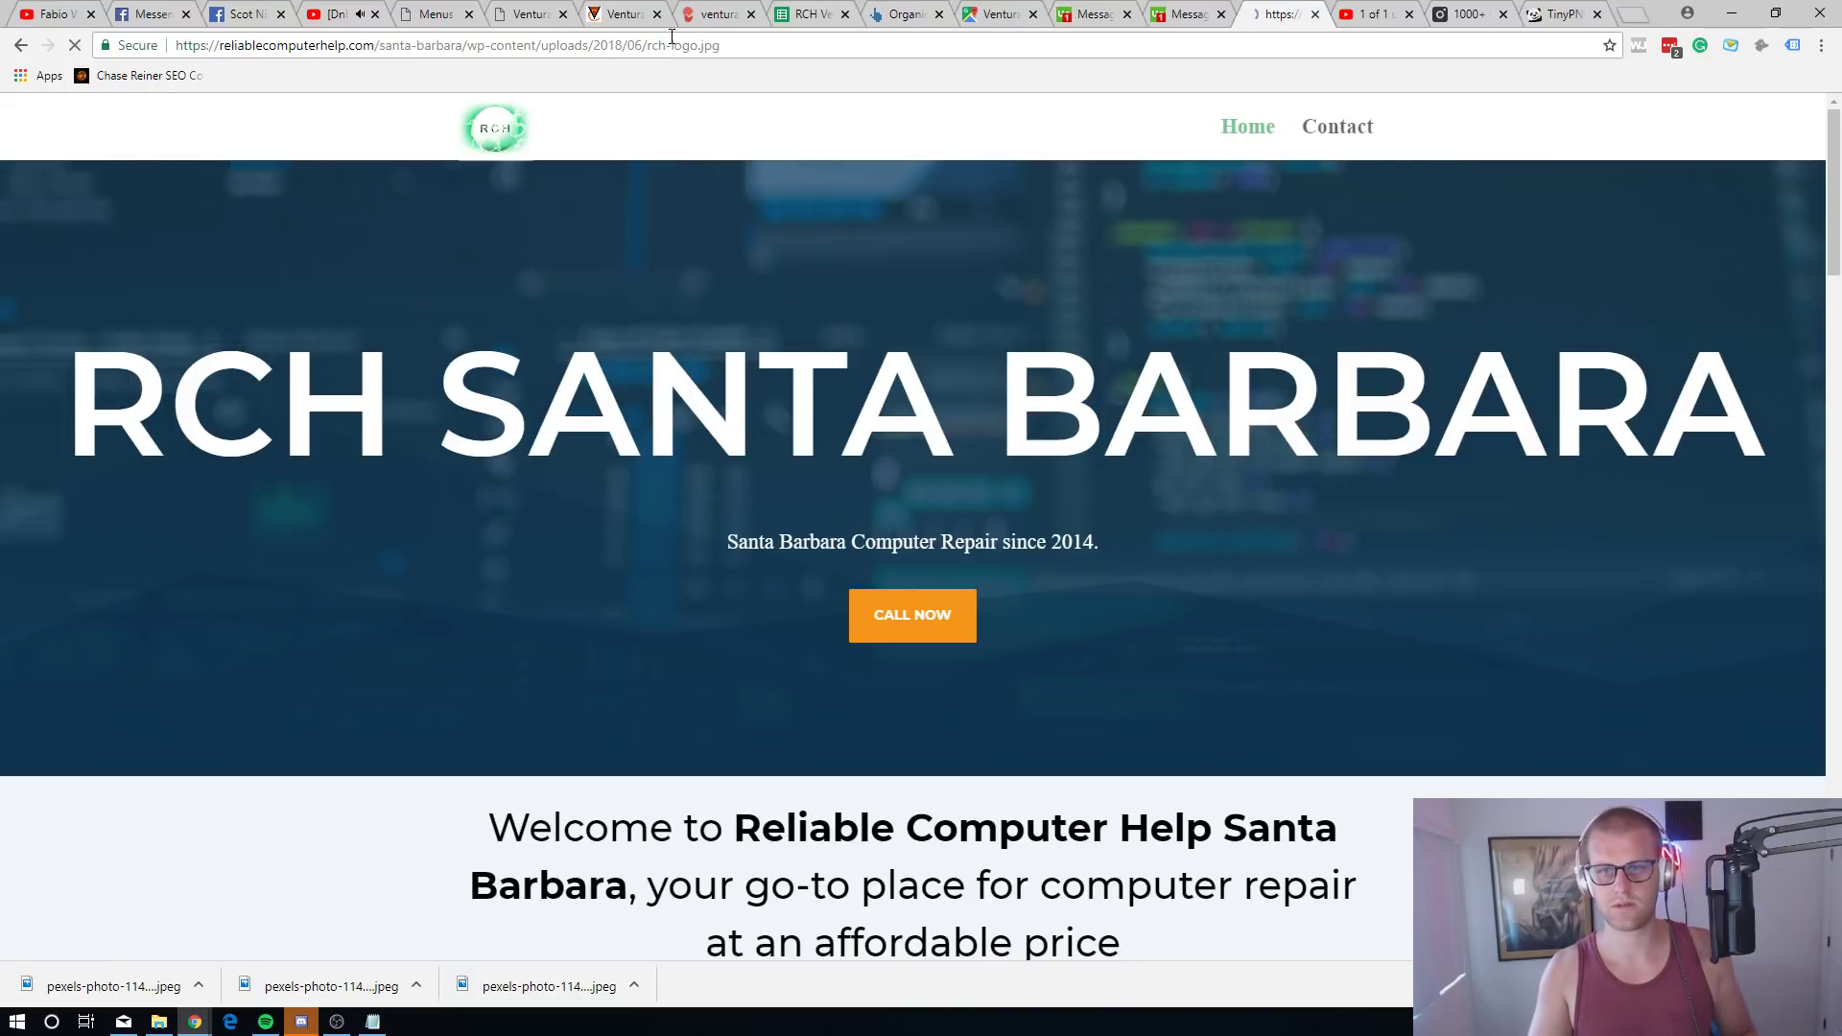
Save the logo image as rch-logo.jpg to Downloads and return to the Ventura page
right_click(1161, 726)
right_click(1053, 660)
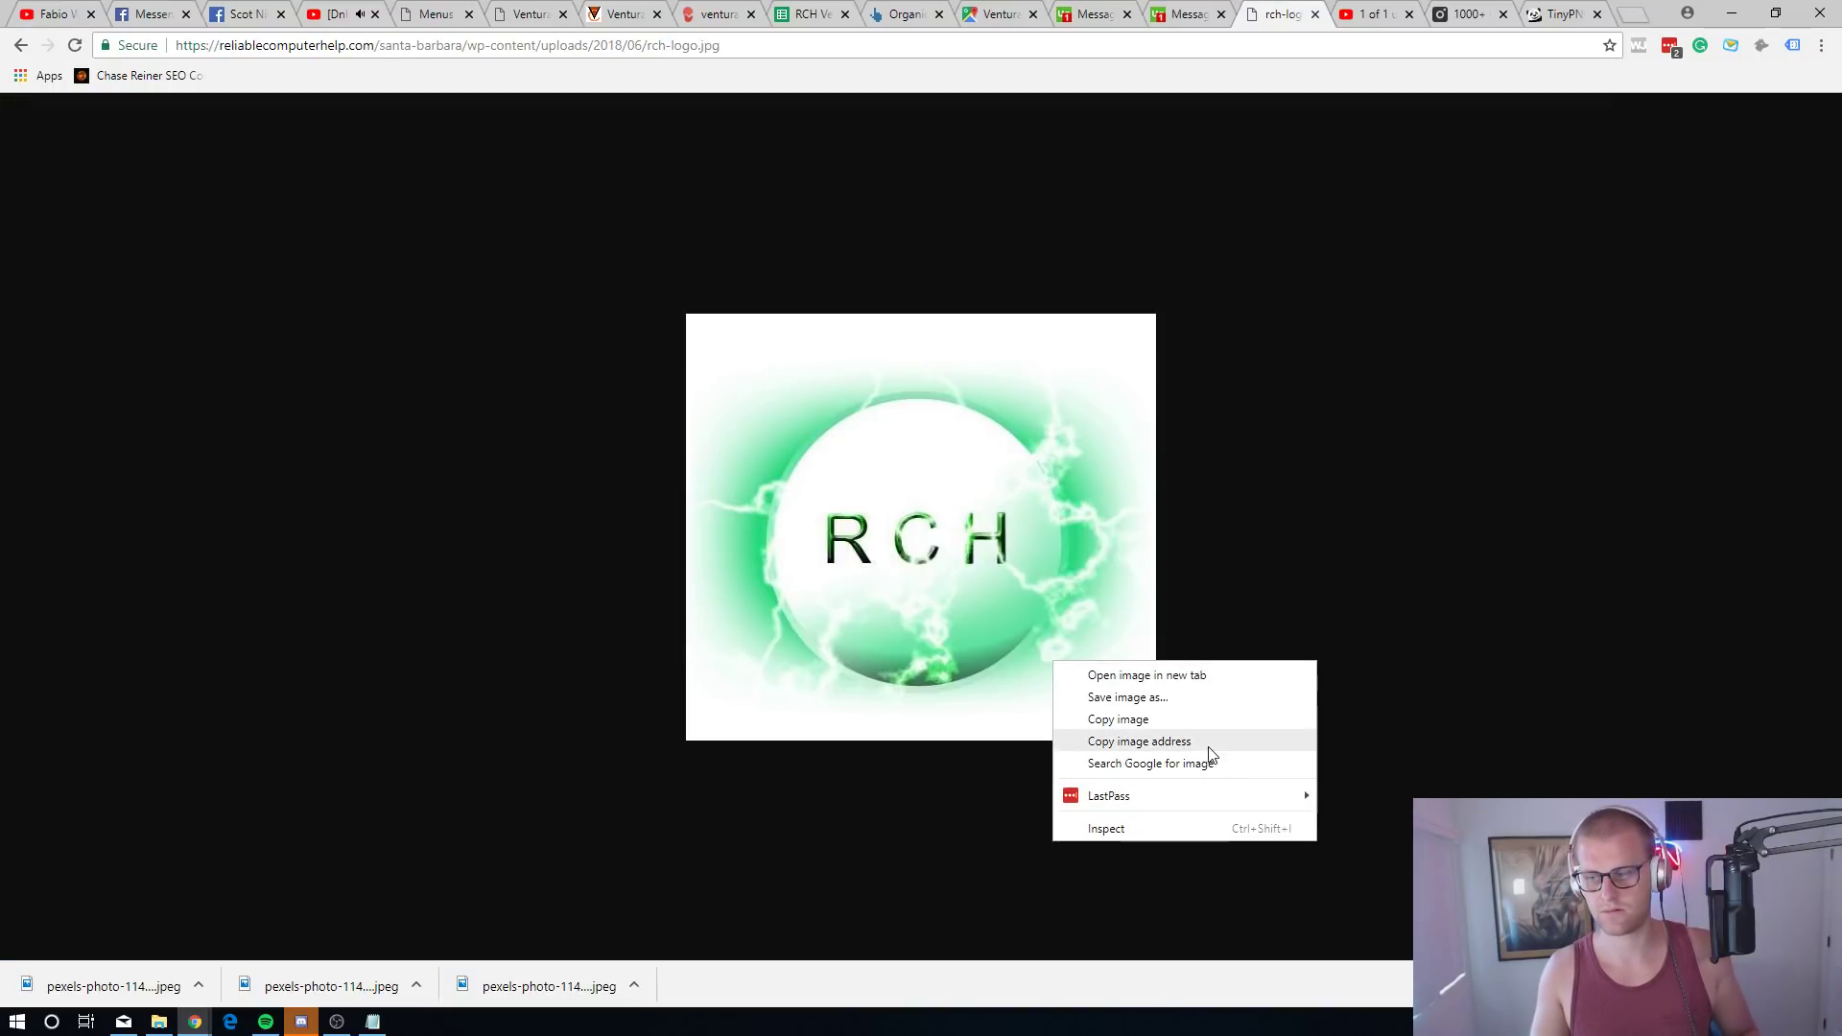
click(1151, 719)
right_click(1013, 573)
click(1155, 615)
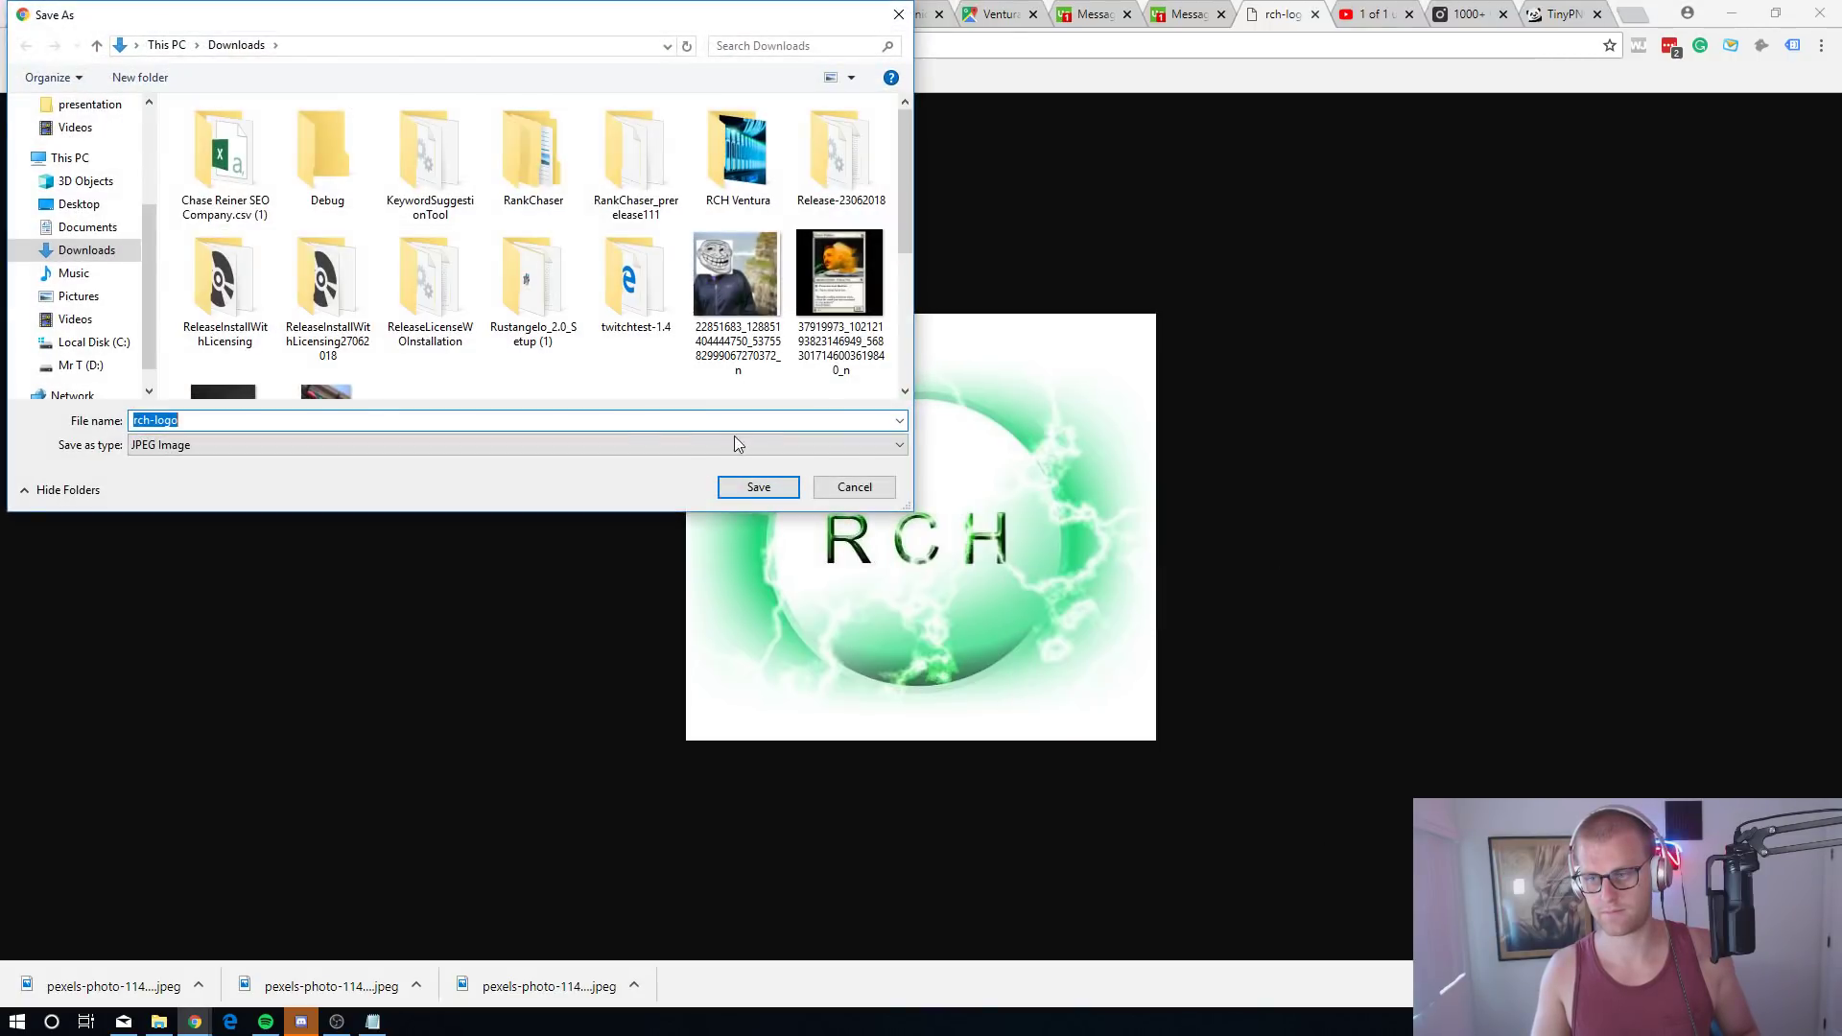
click(757, 487)
click(619, 13)
click(518, 12)
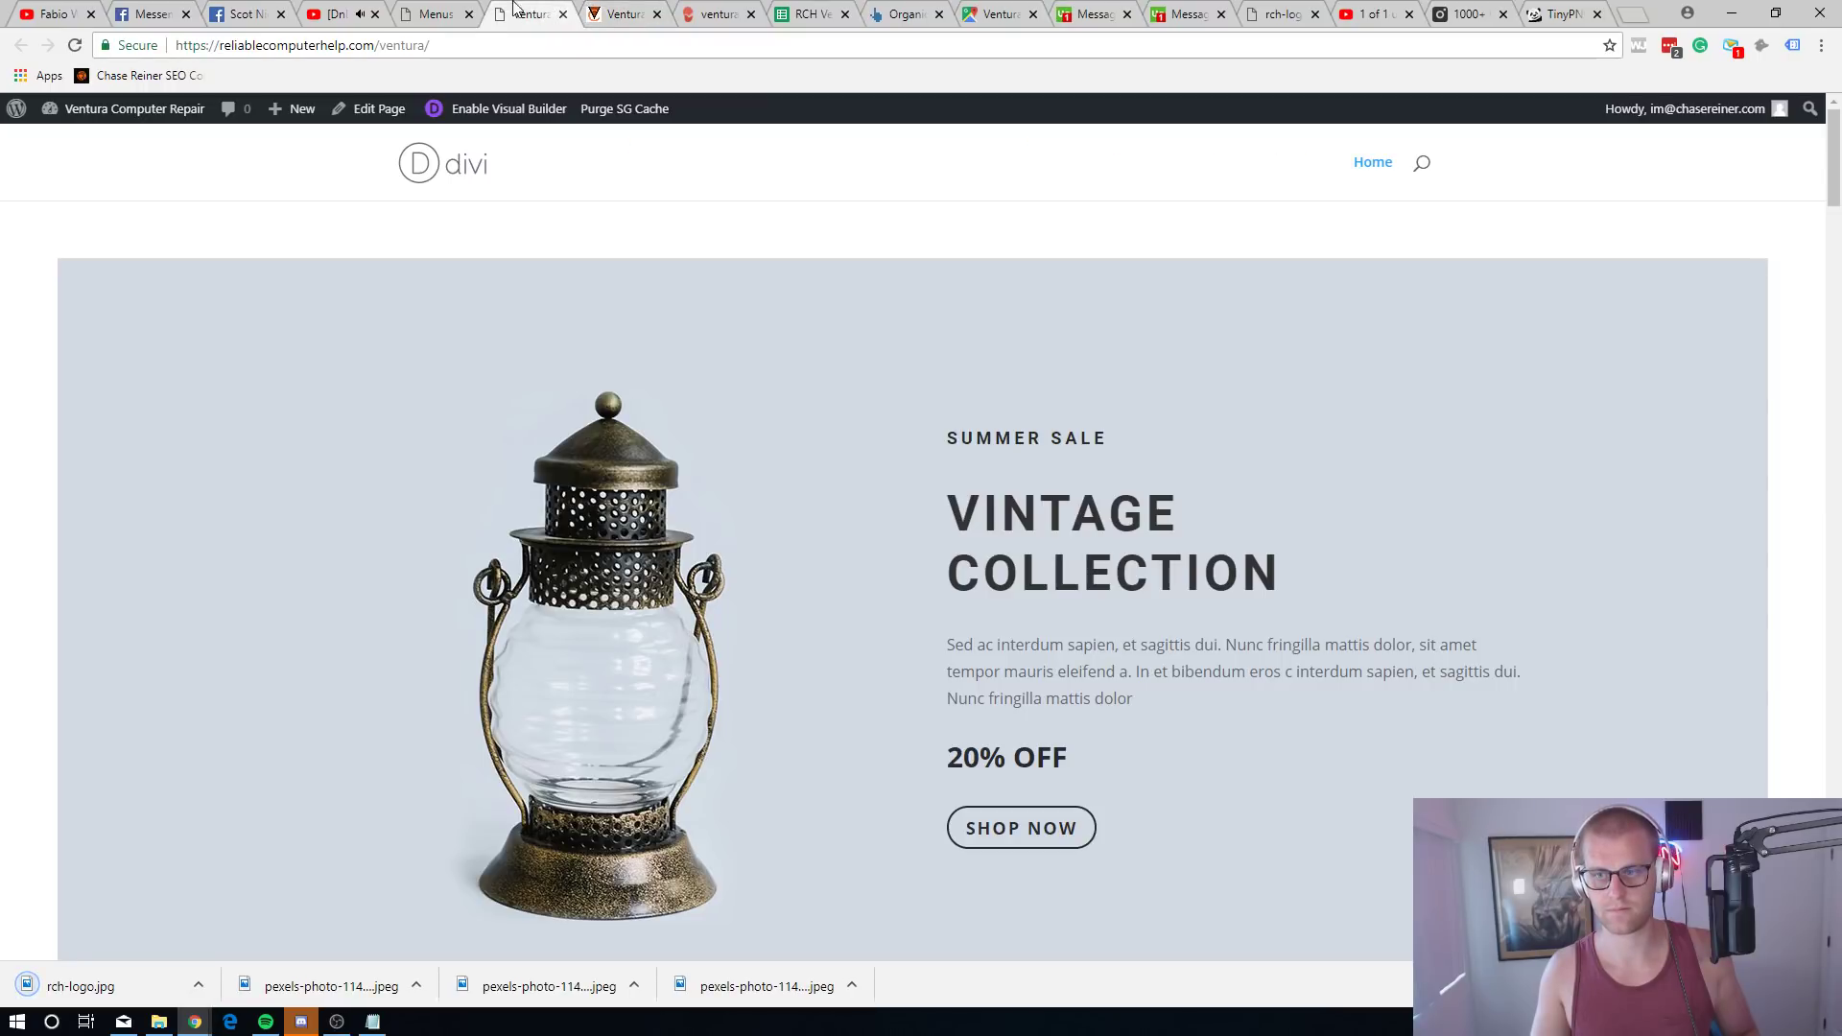
Open the theme Customizer for the Ventura site
click(451, 14)
click(537, 14)
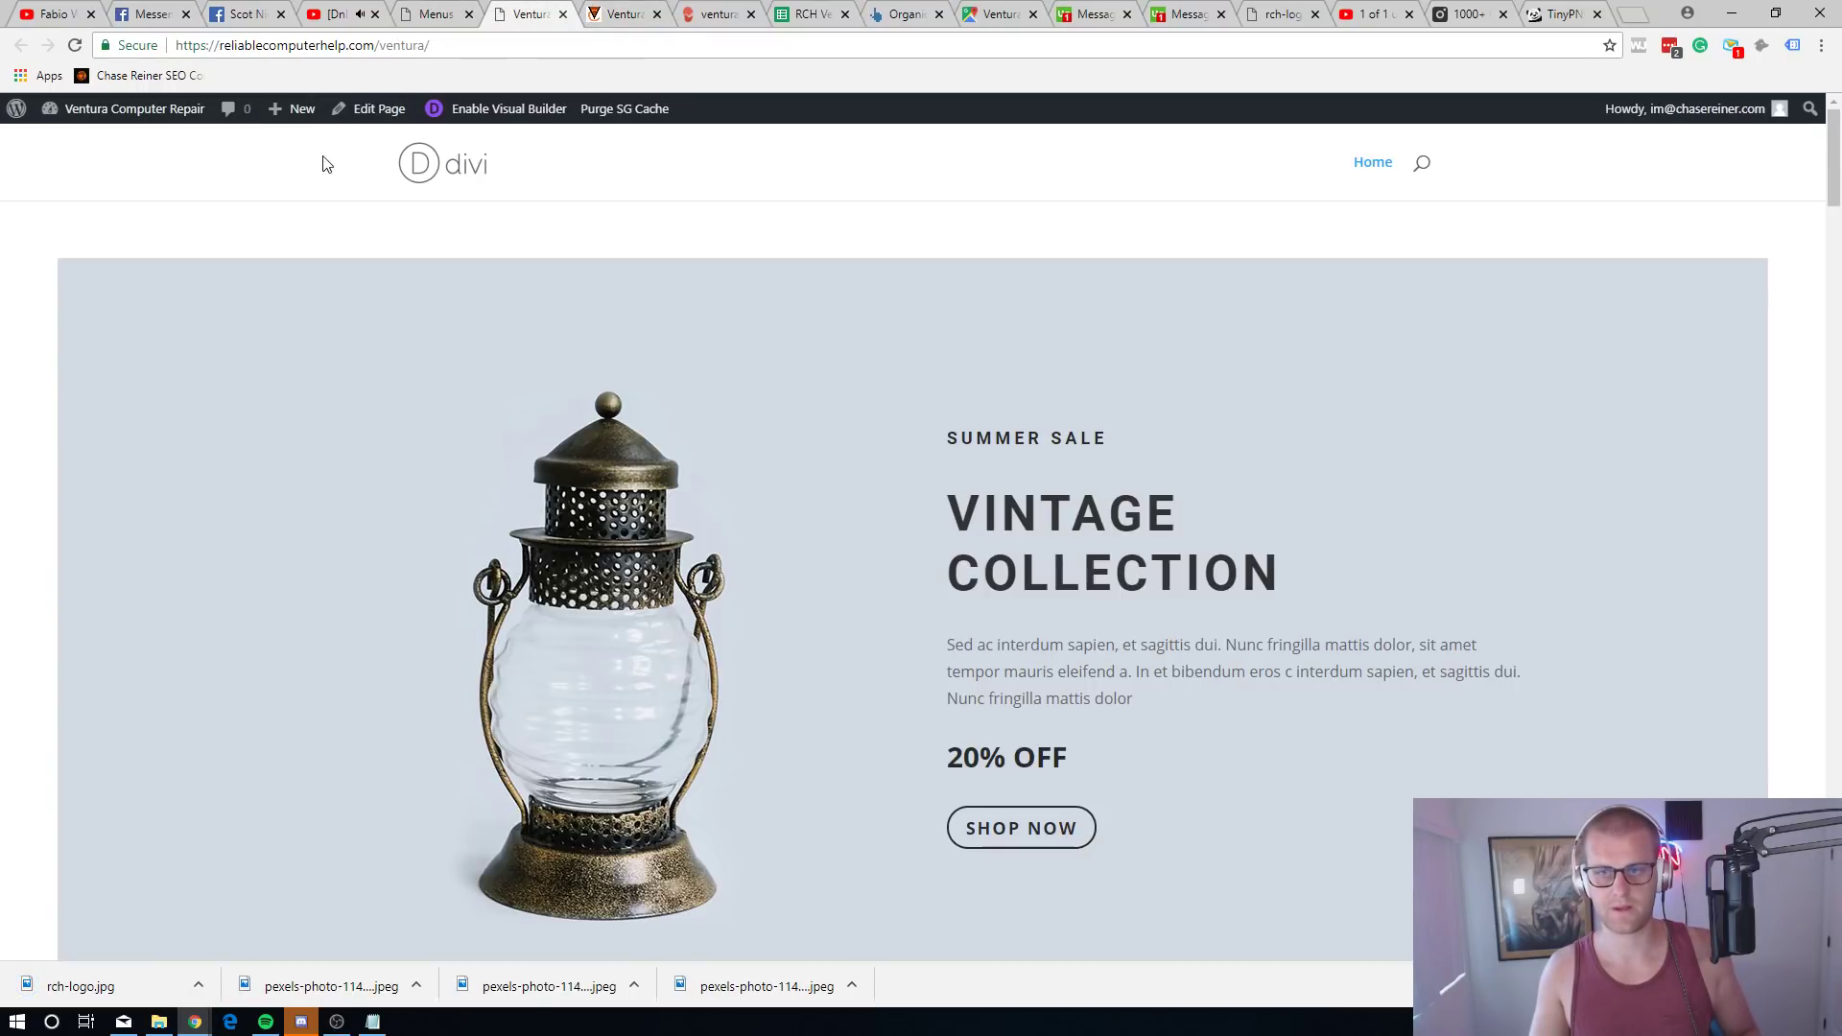
click(363, 114)
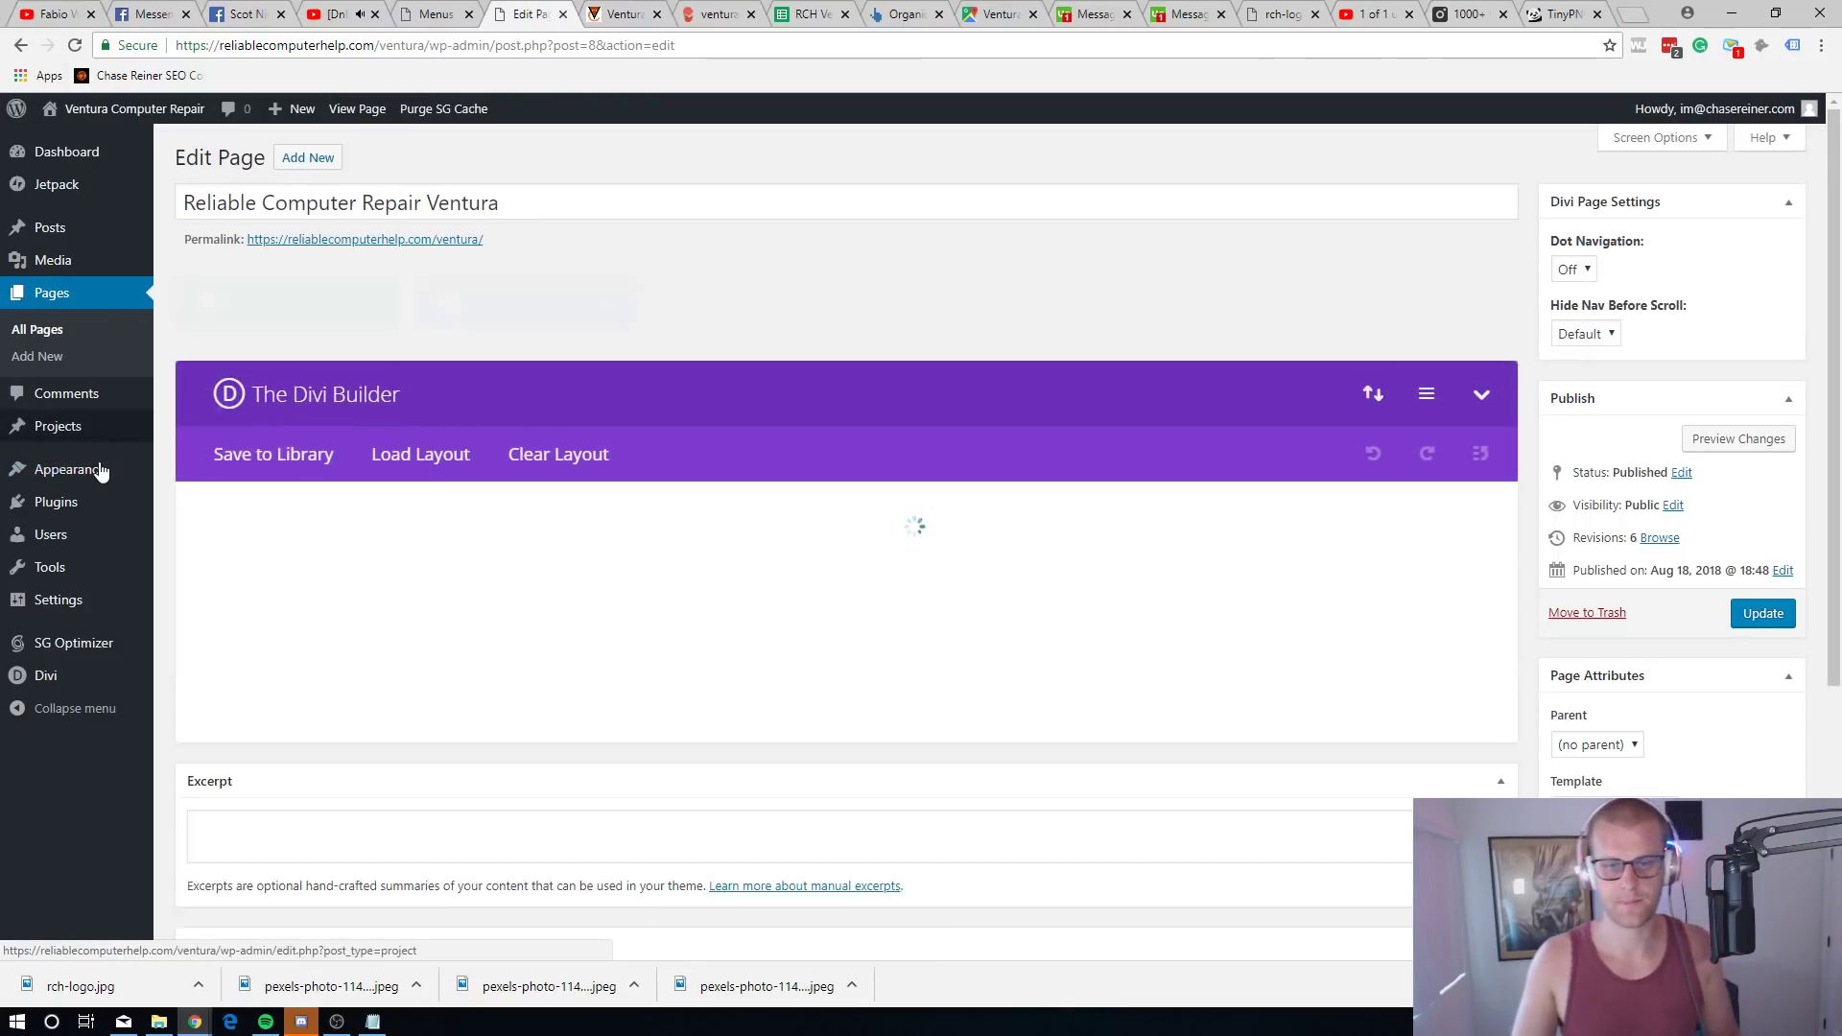
mouse_move(99, 469)
click(227, 503)
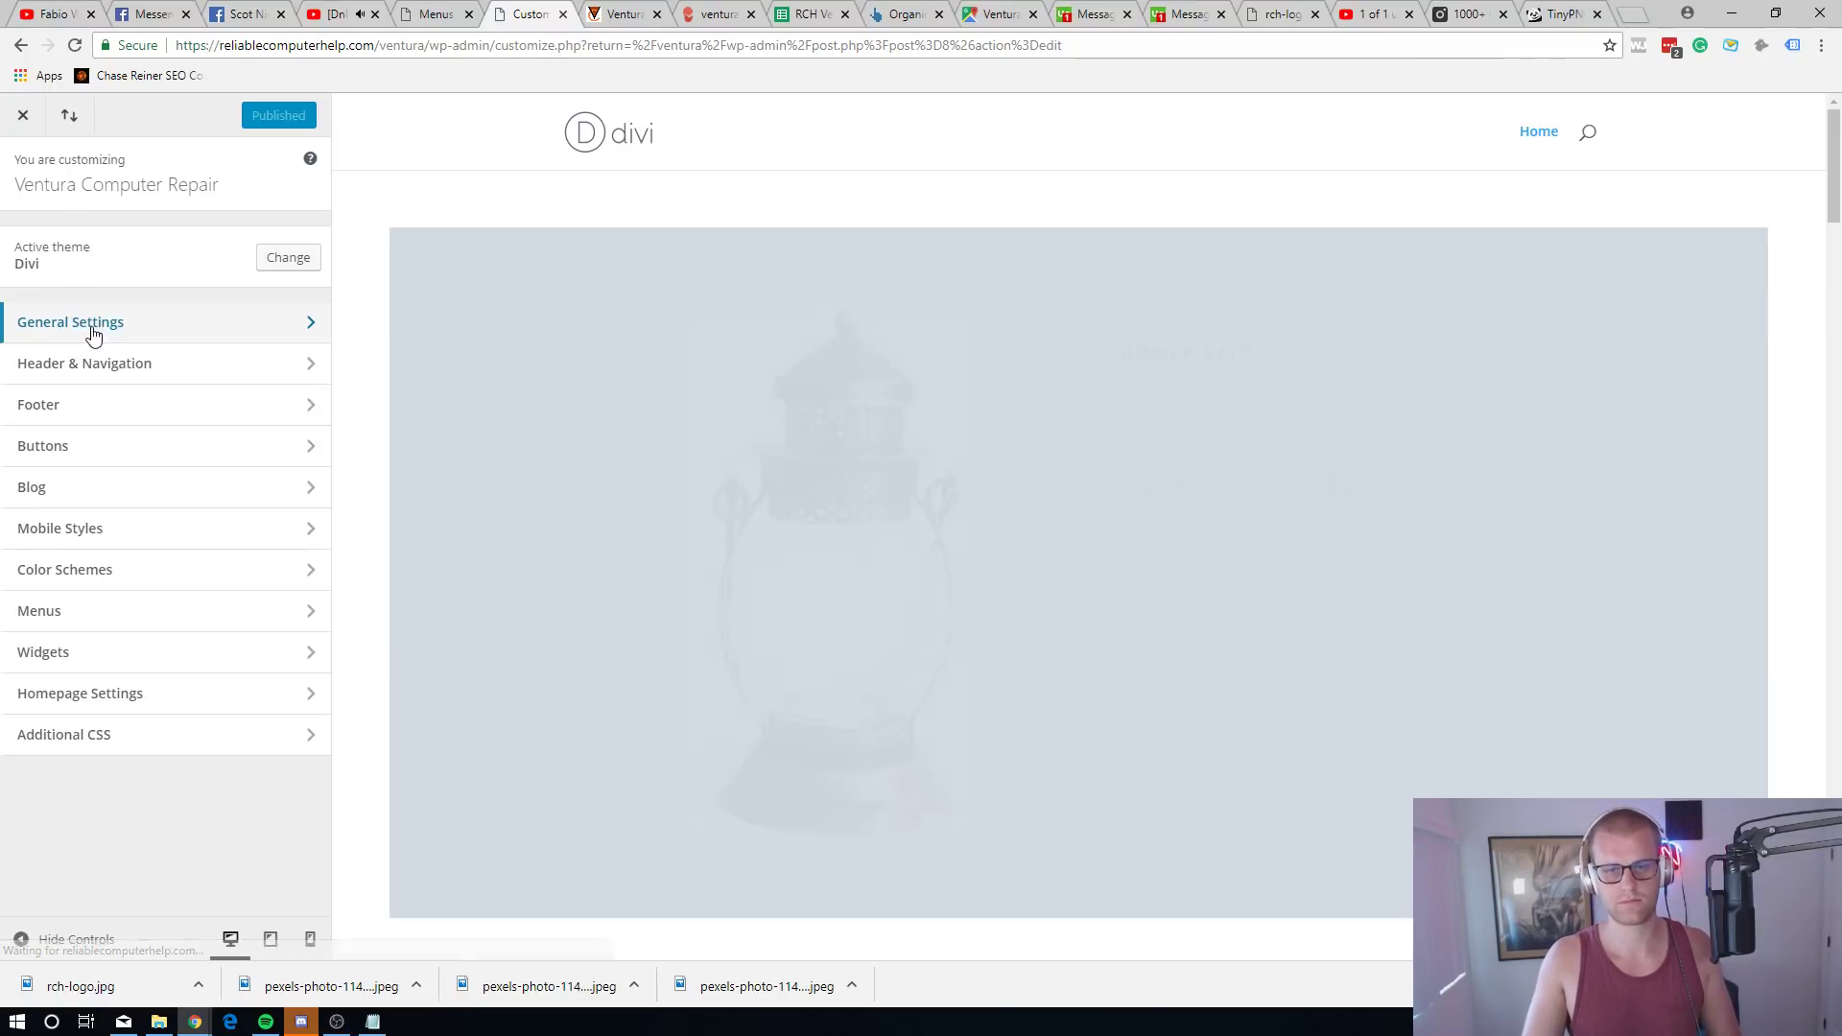
In Header Format, enable hiding the navigation until the page scrolls
click(140, 322)
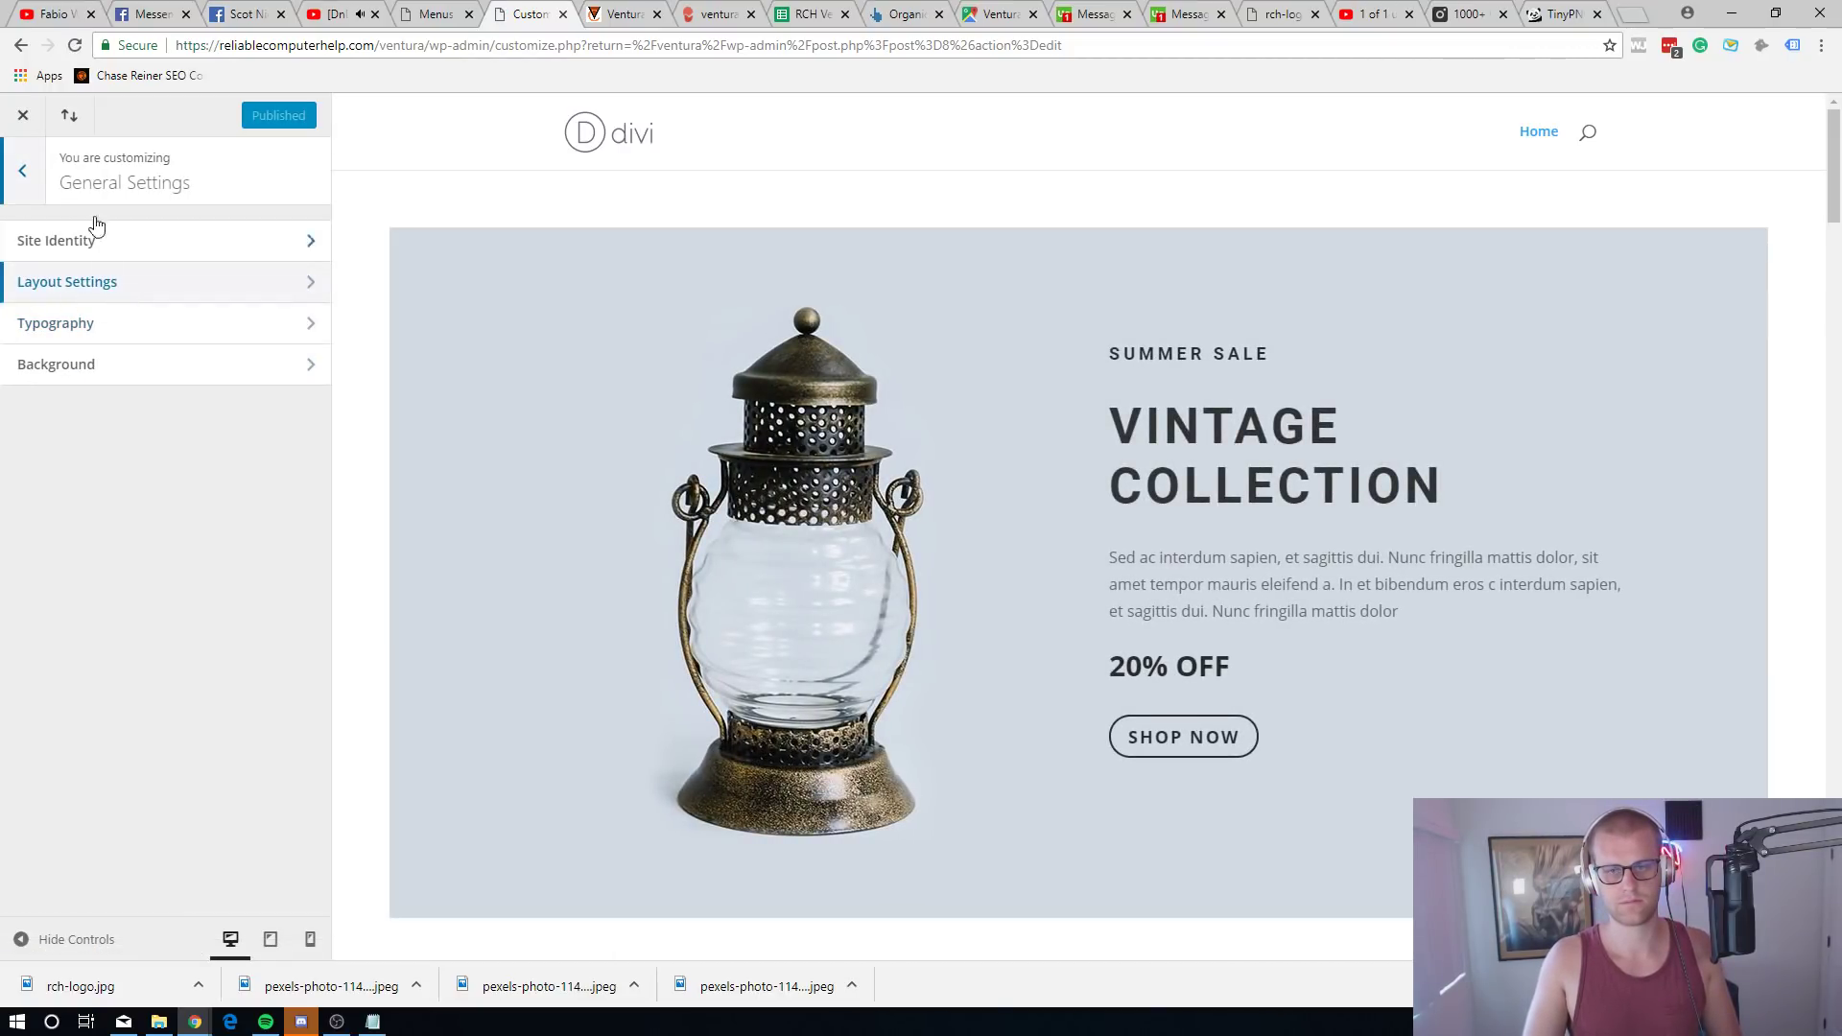
click(32, 179)
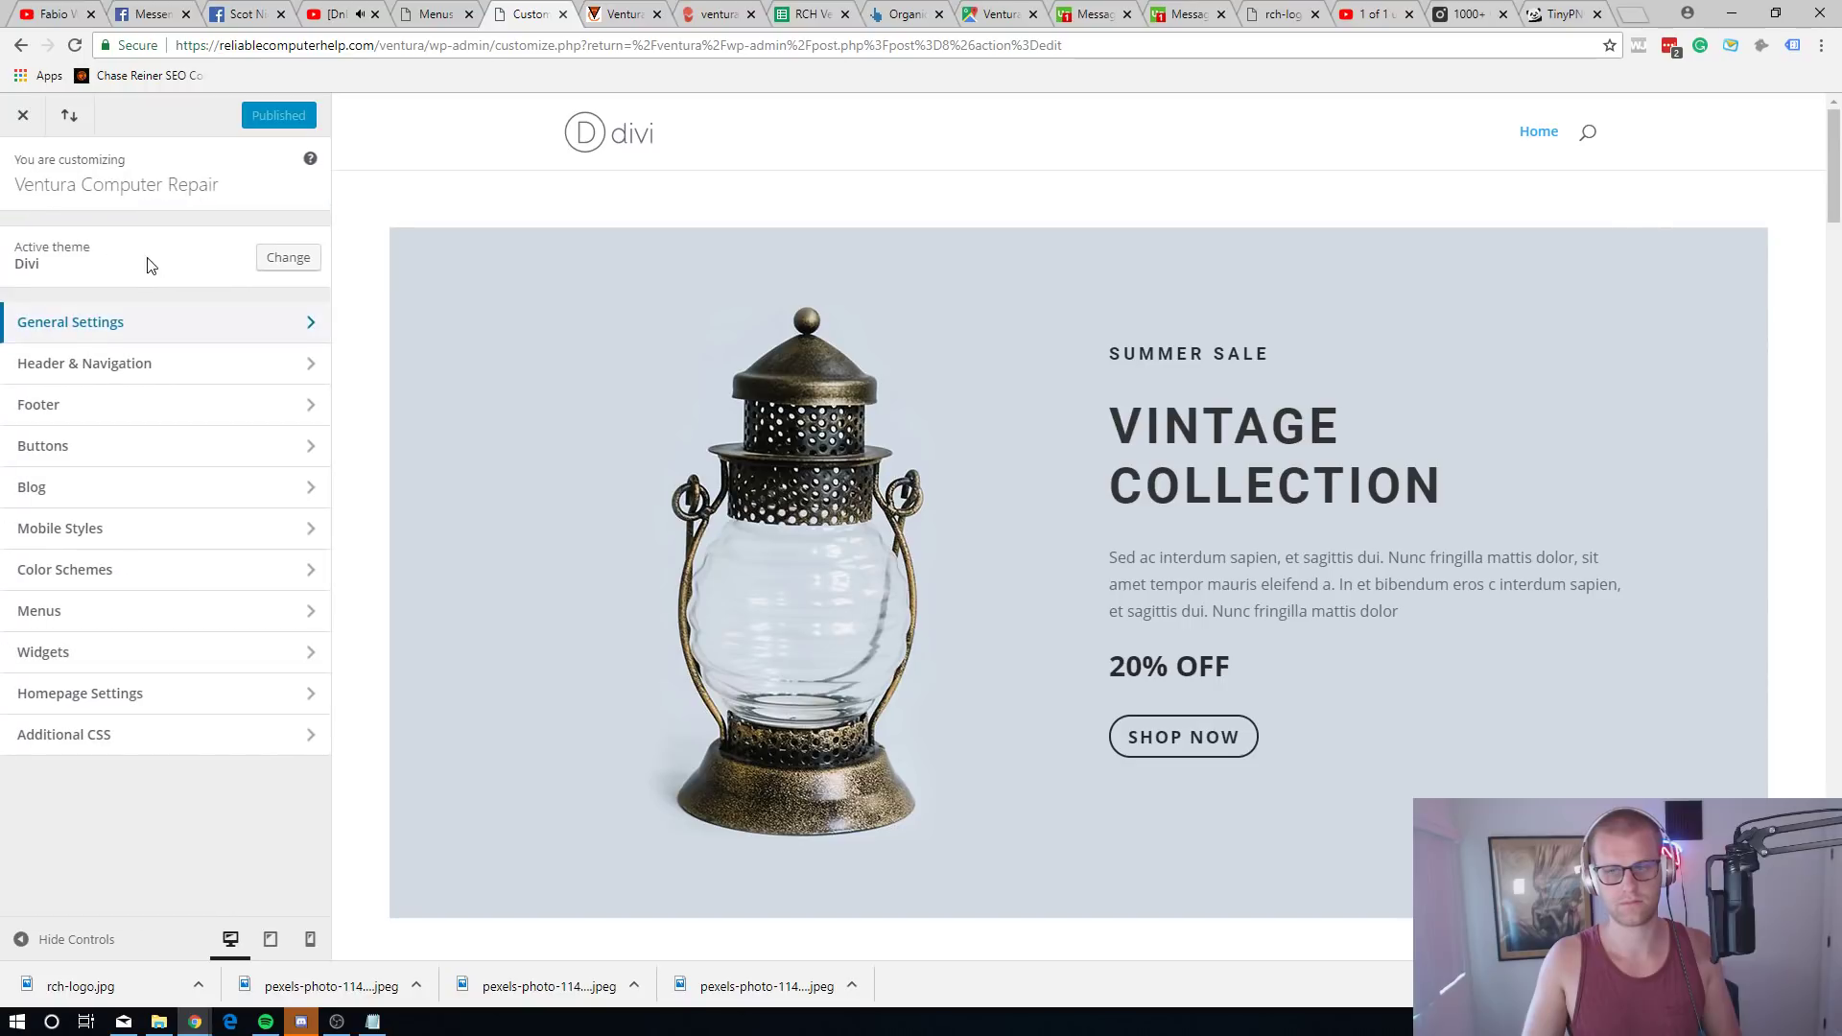
click(146, 353)
click(86, 255)
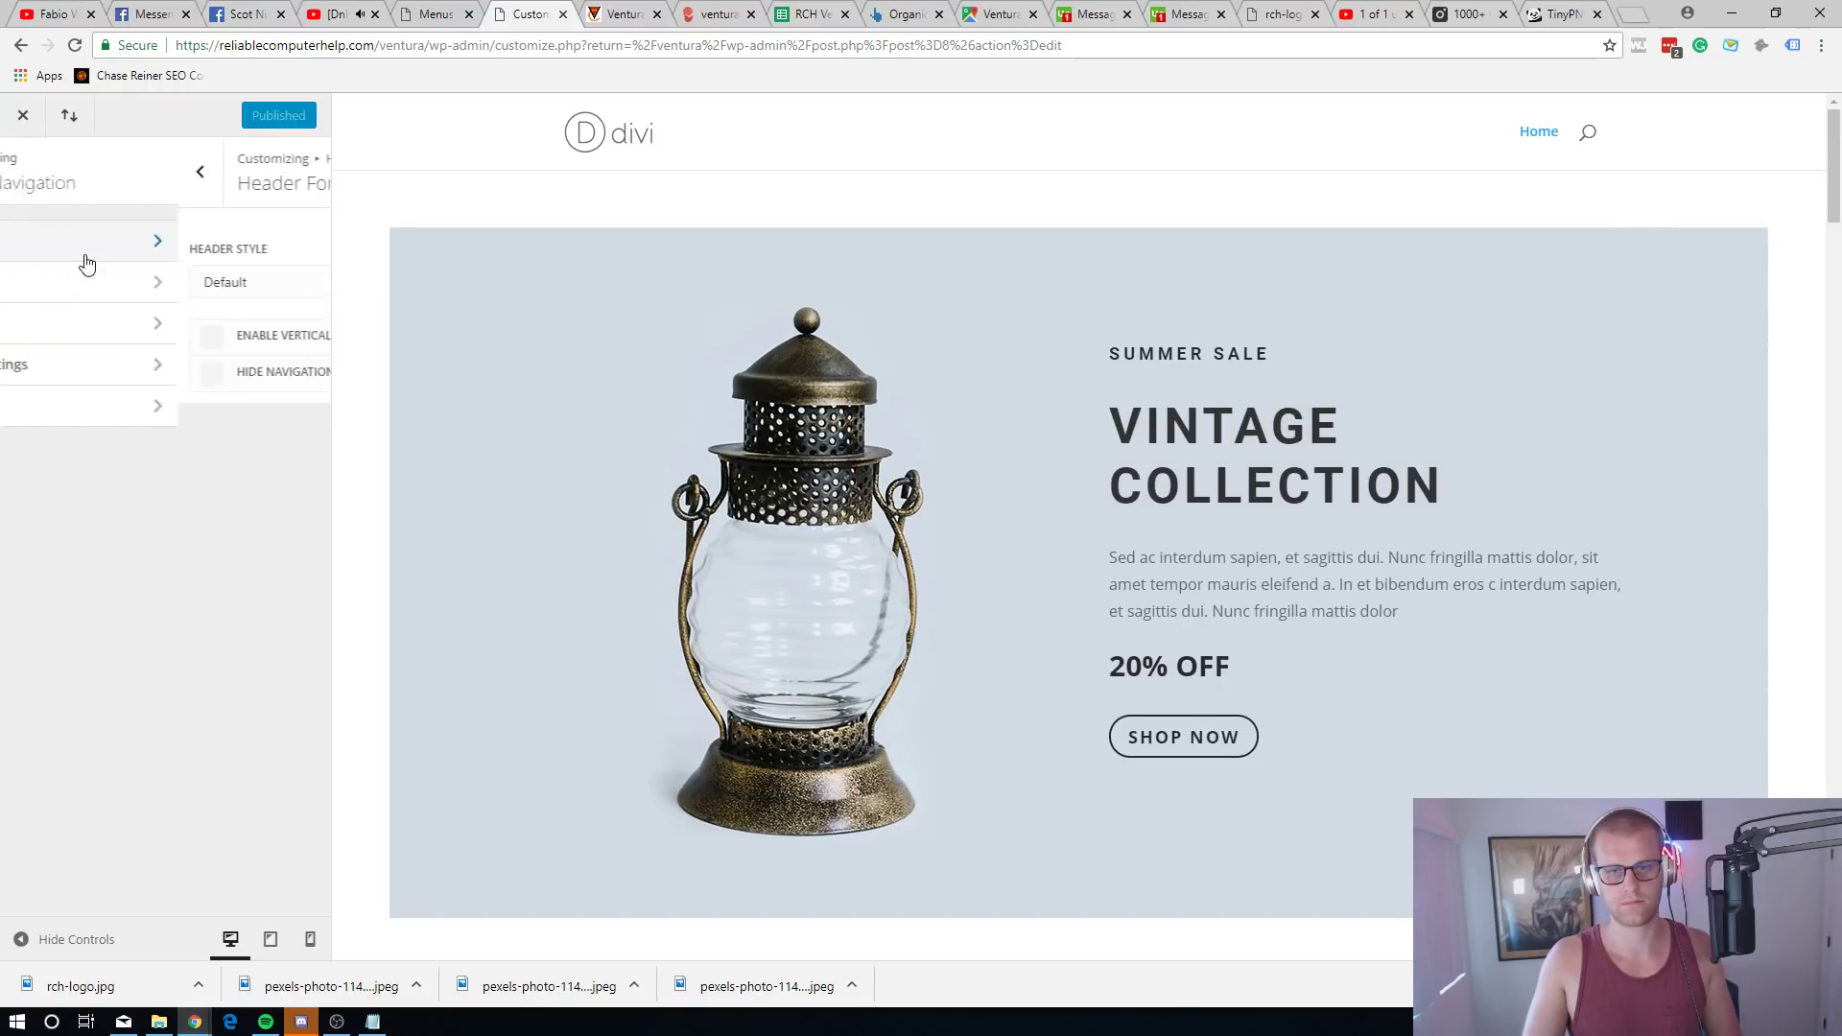
click(21, 192)
click(101, 245)
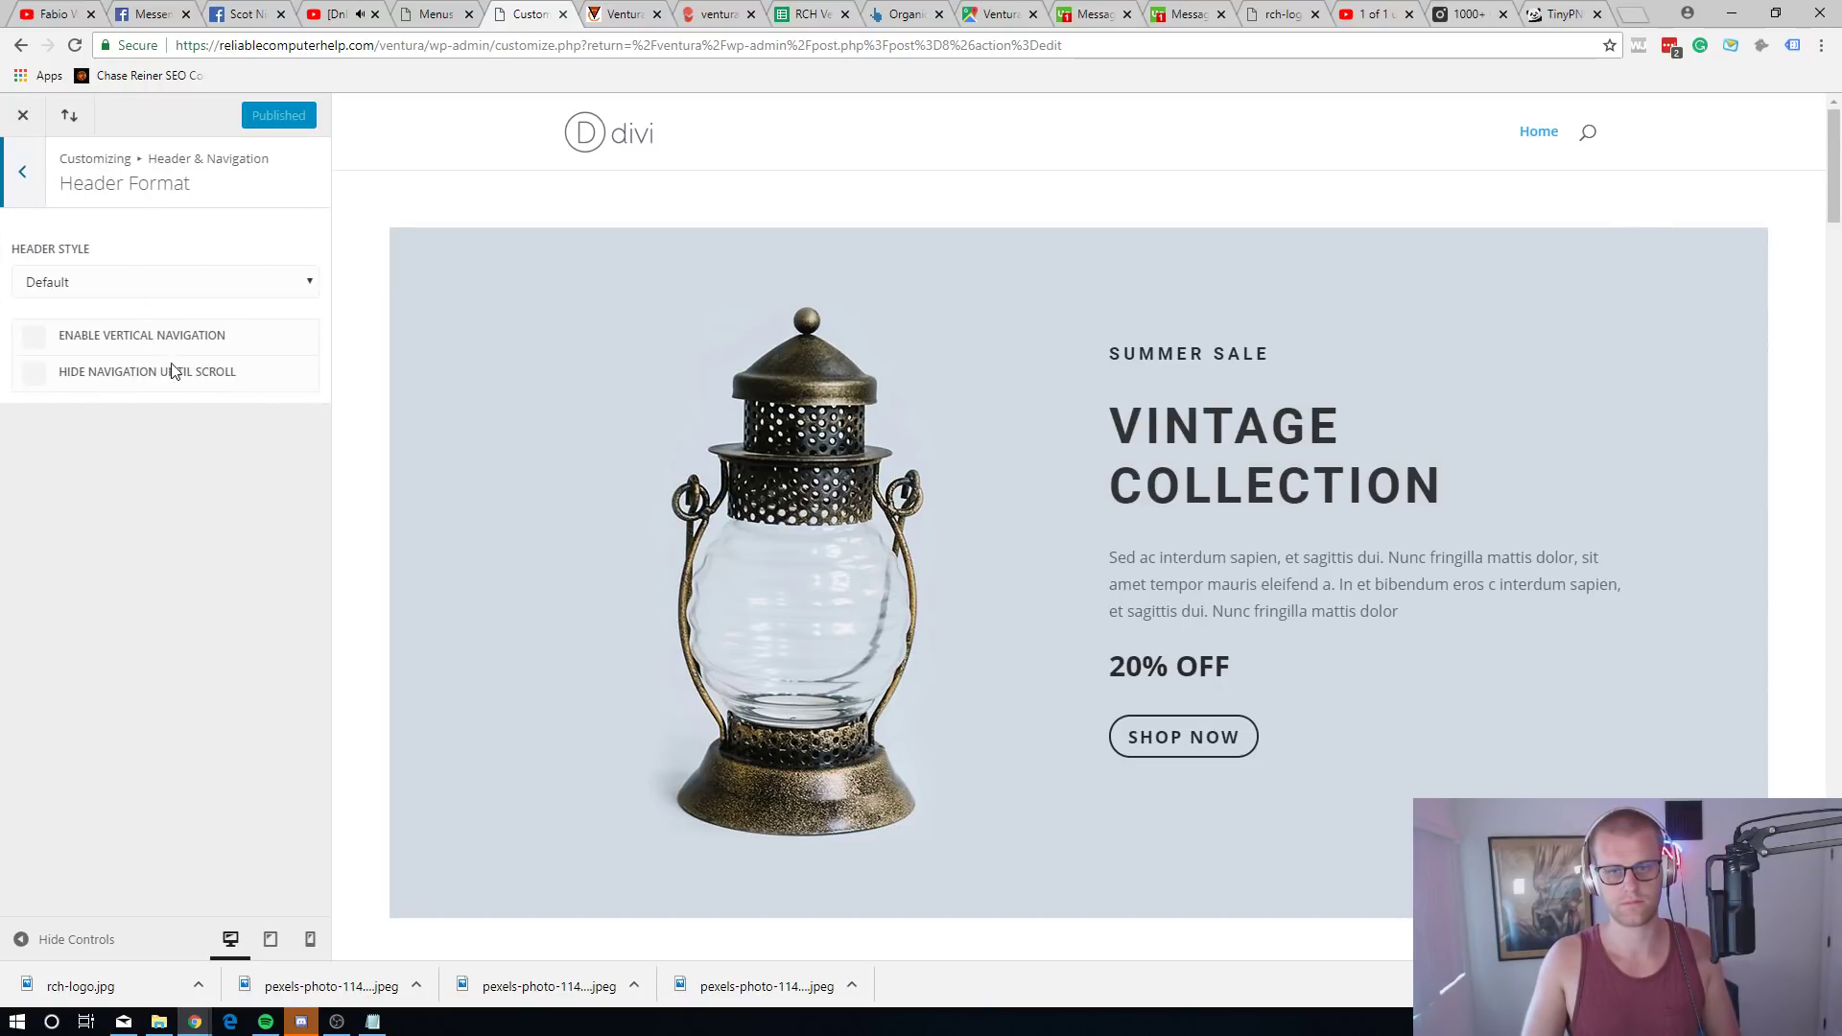
click(177, 374)
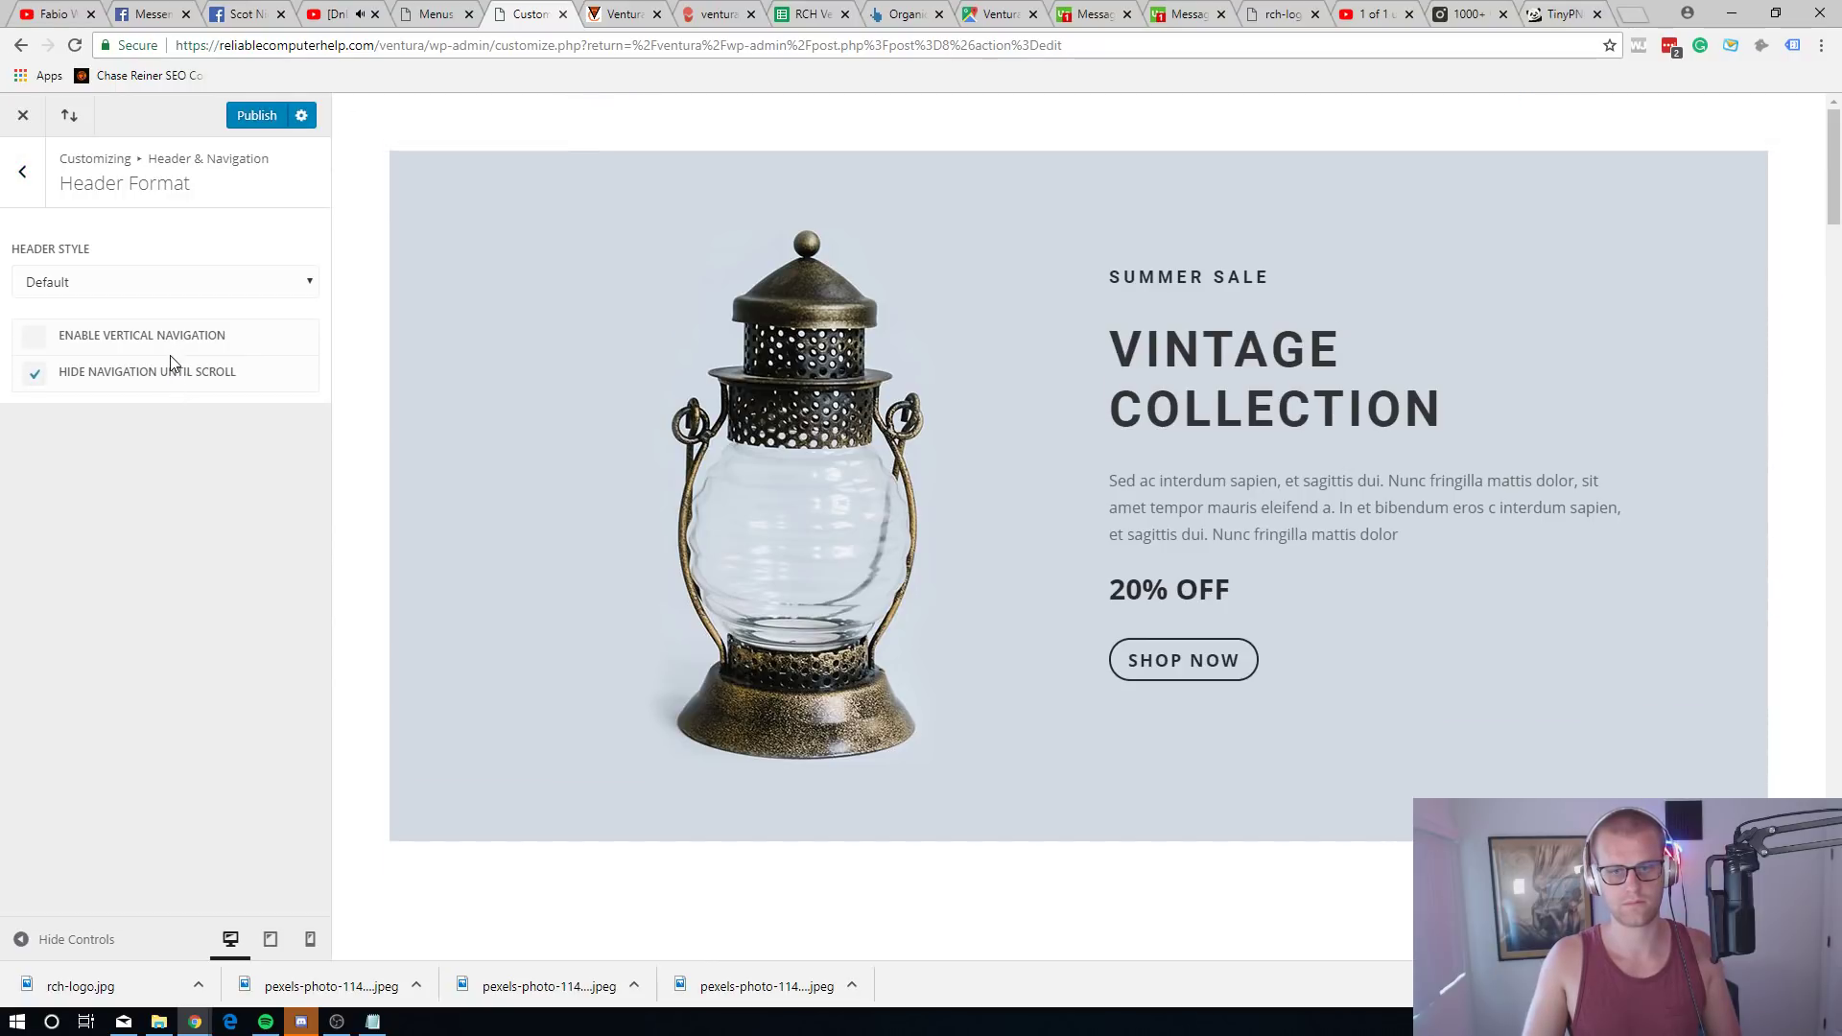
scroll(588, 375, down, 2)
scroll(614, 374, up, 2)
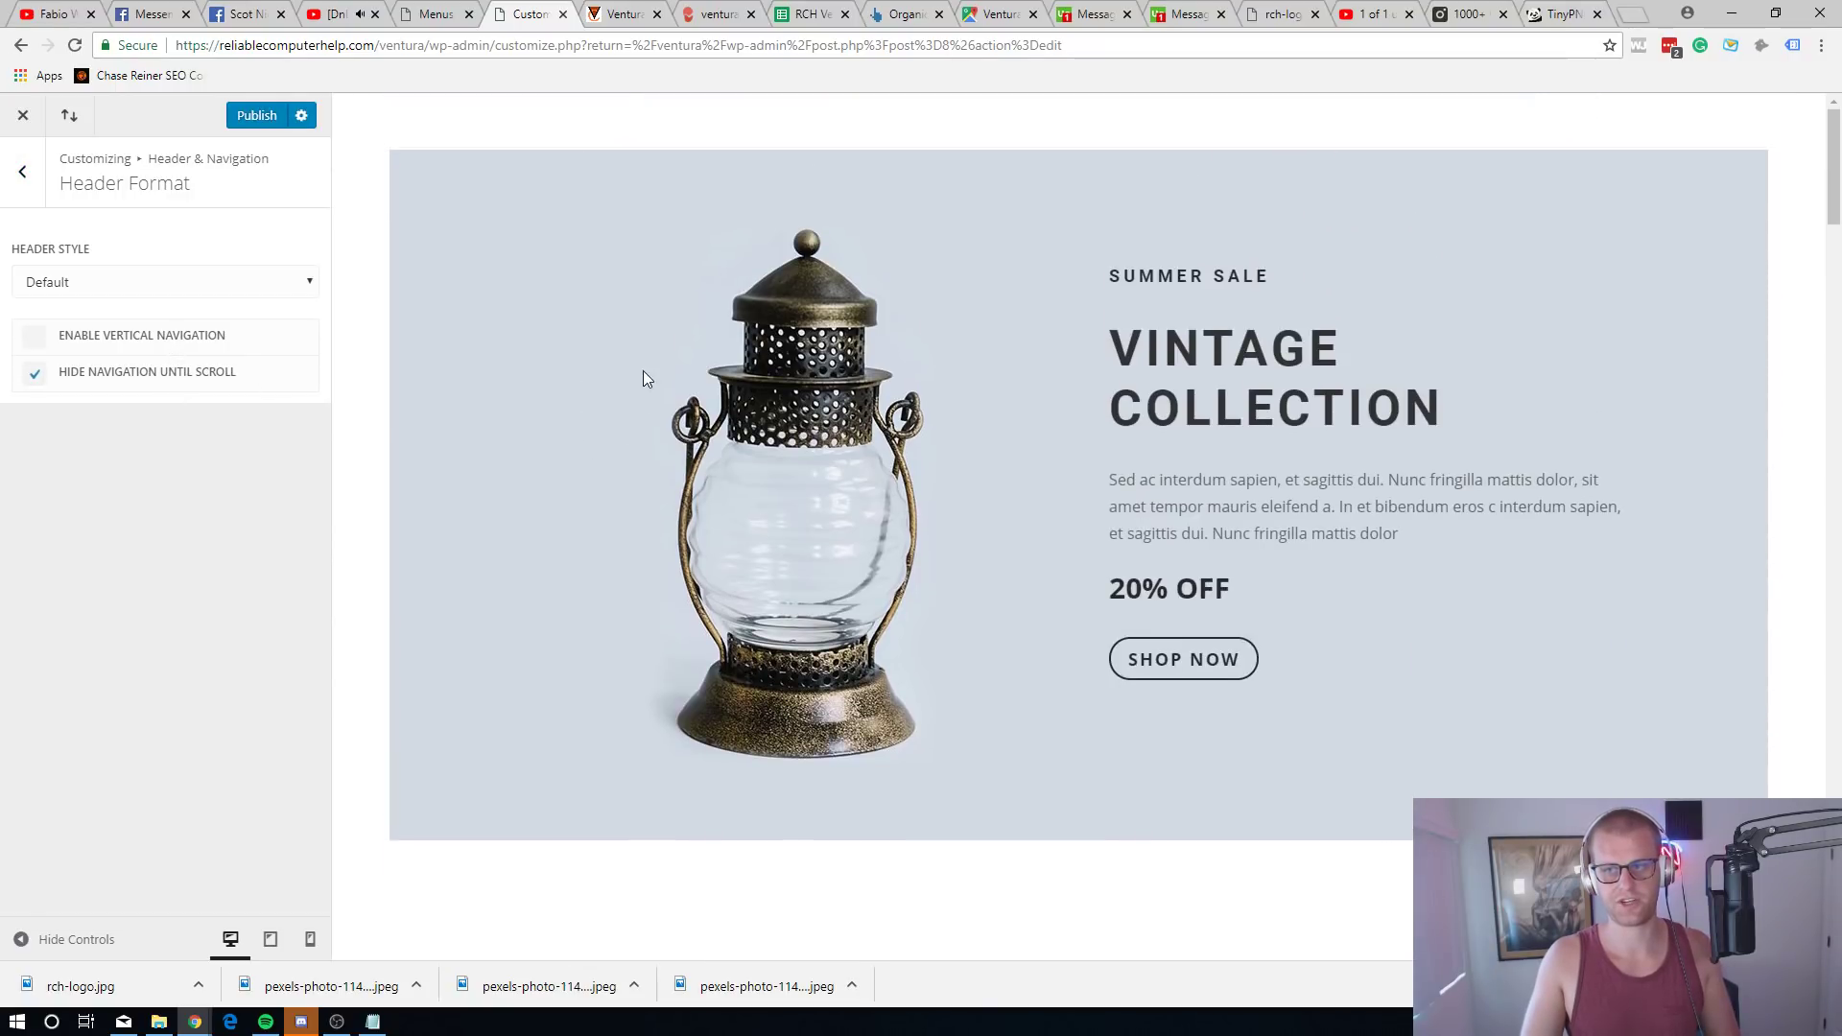
scroll(664, 383, down, 1)
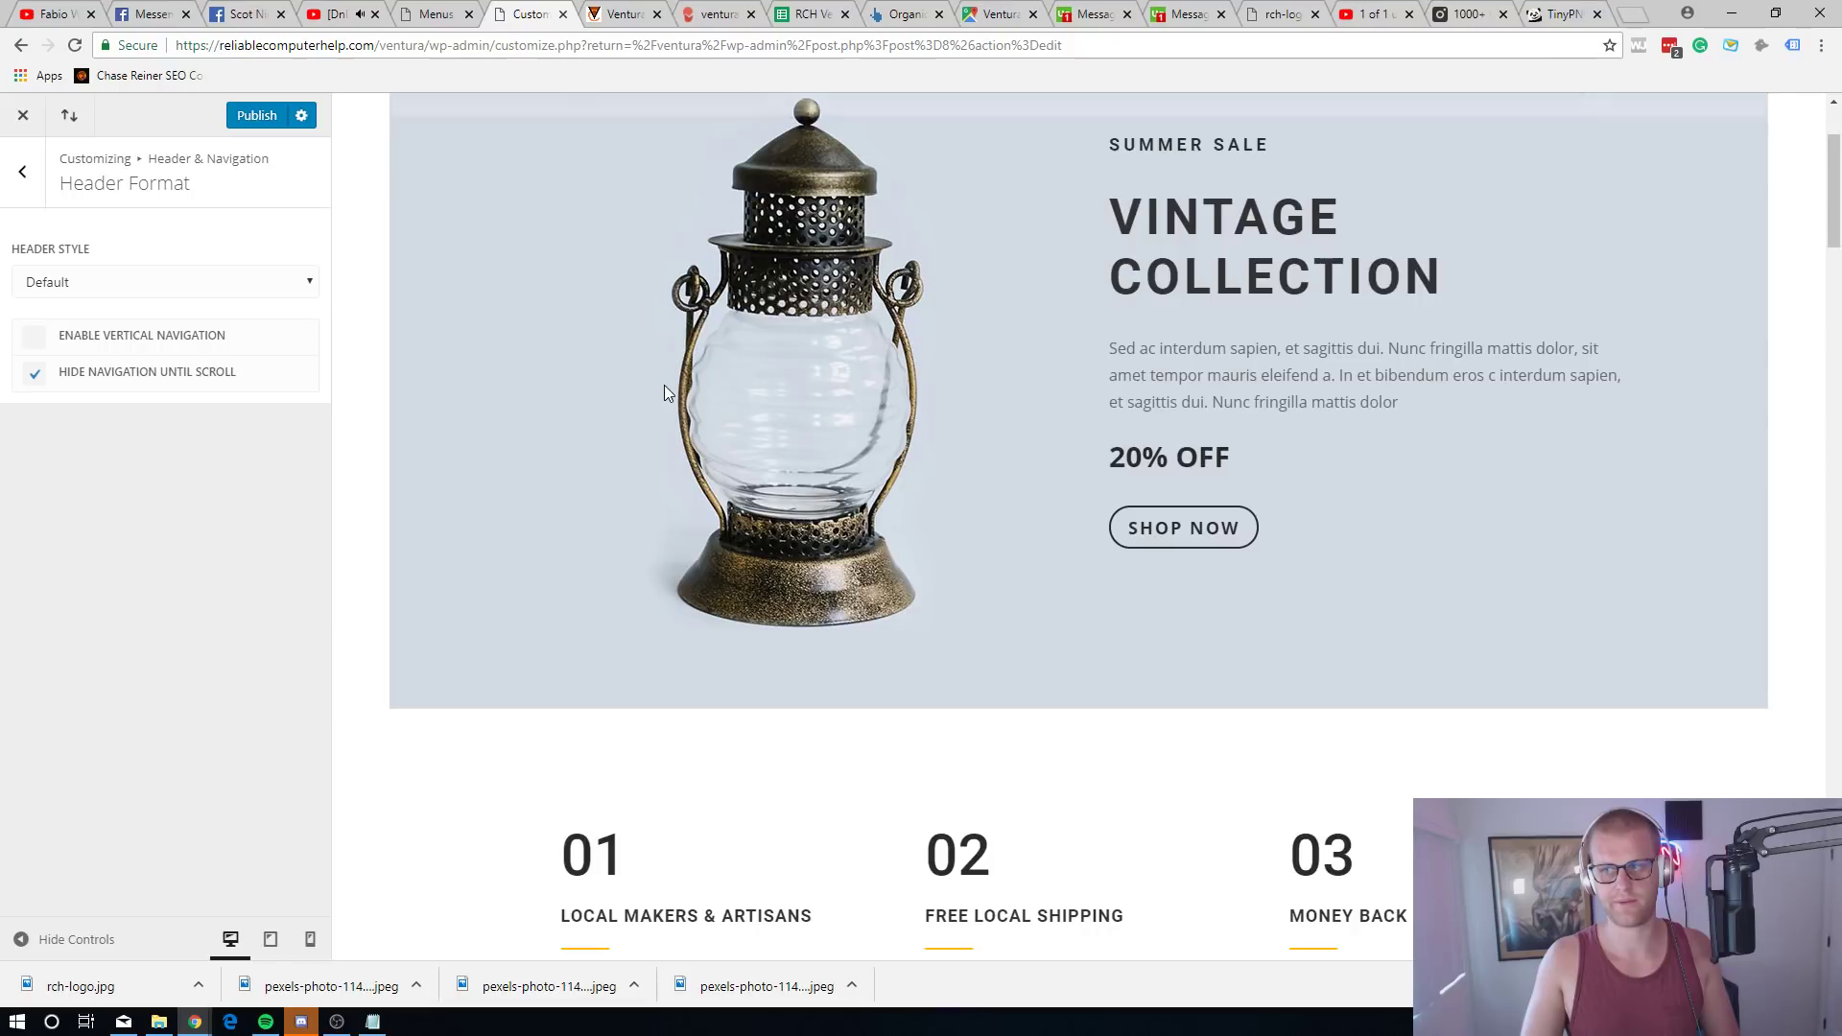
scroll(576, 396, up, 1)
Try vertical navigation and the Fullscreen style, then set Header Style to Default
click(226, 342)
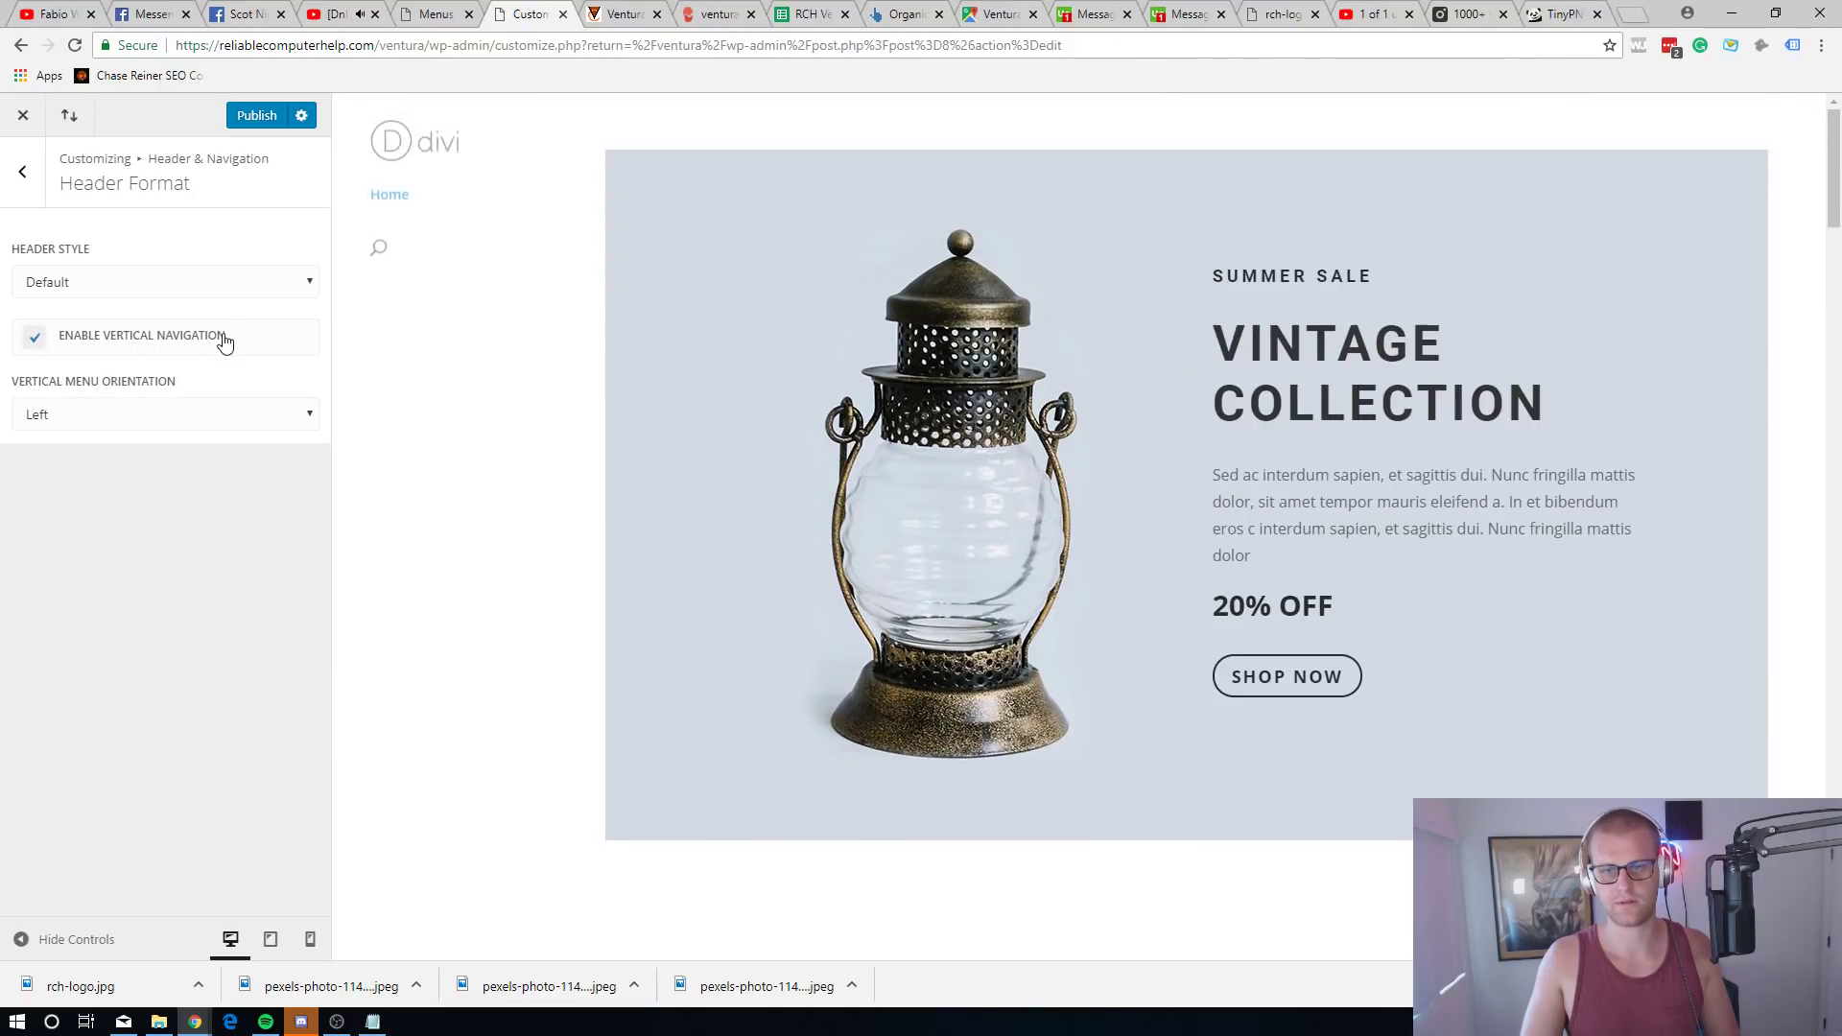
click(224, 338)
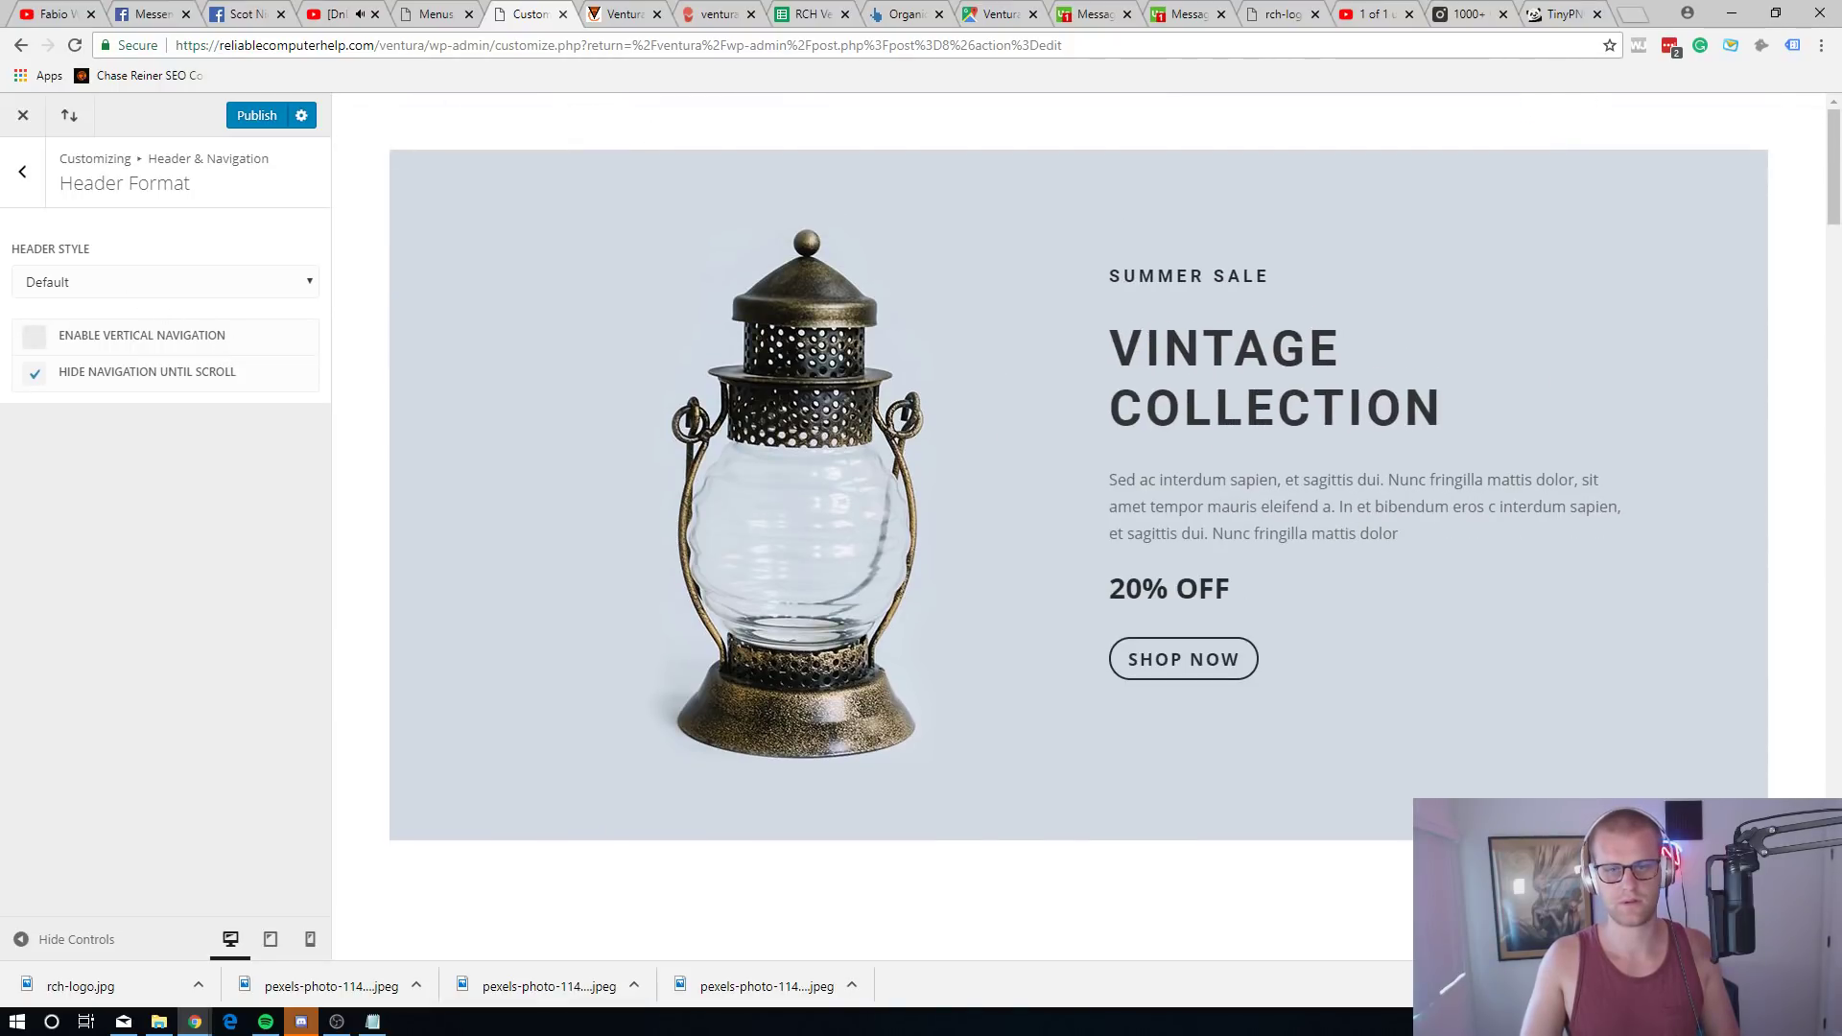
click(188, 281)
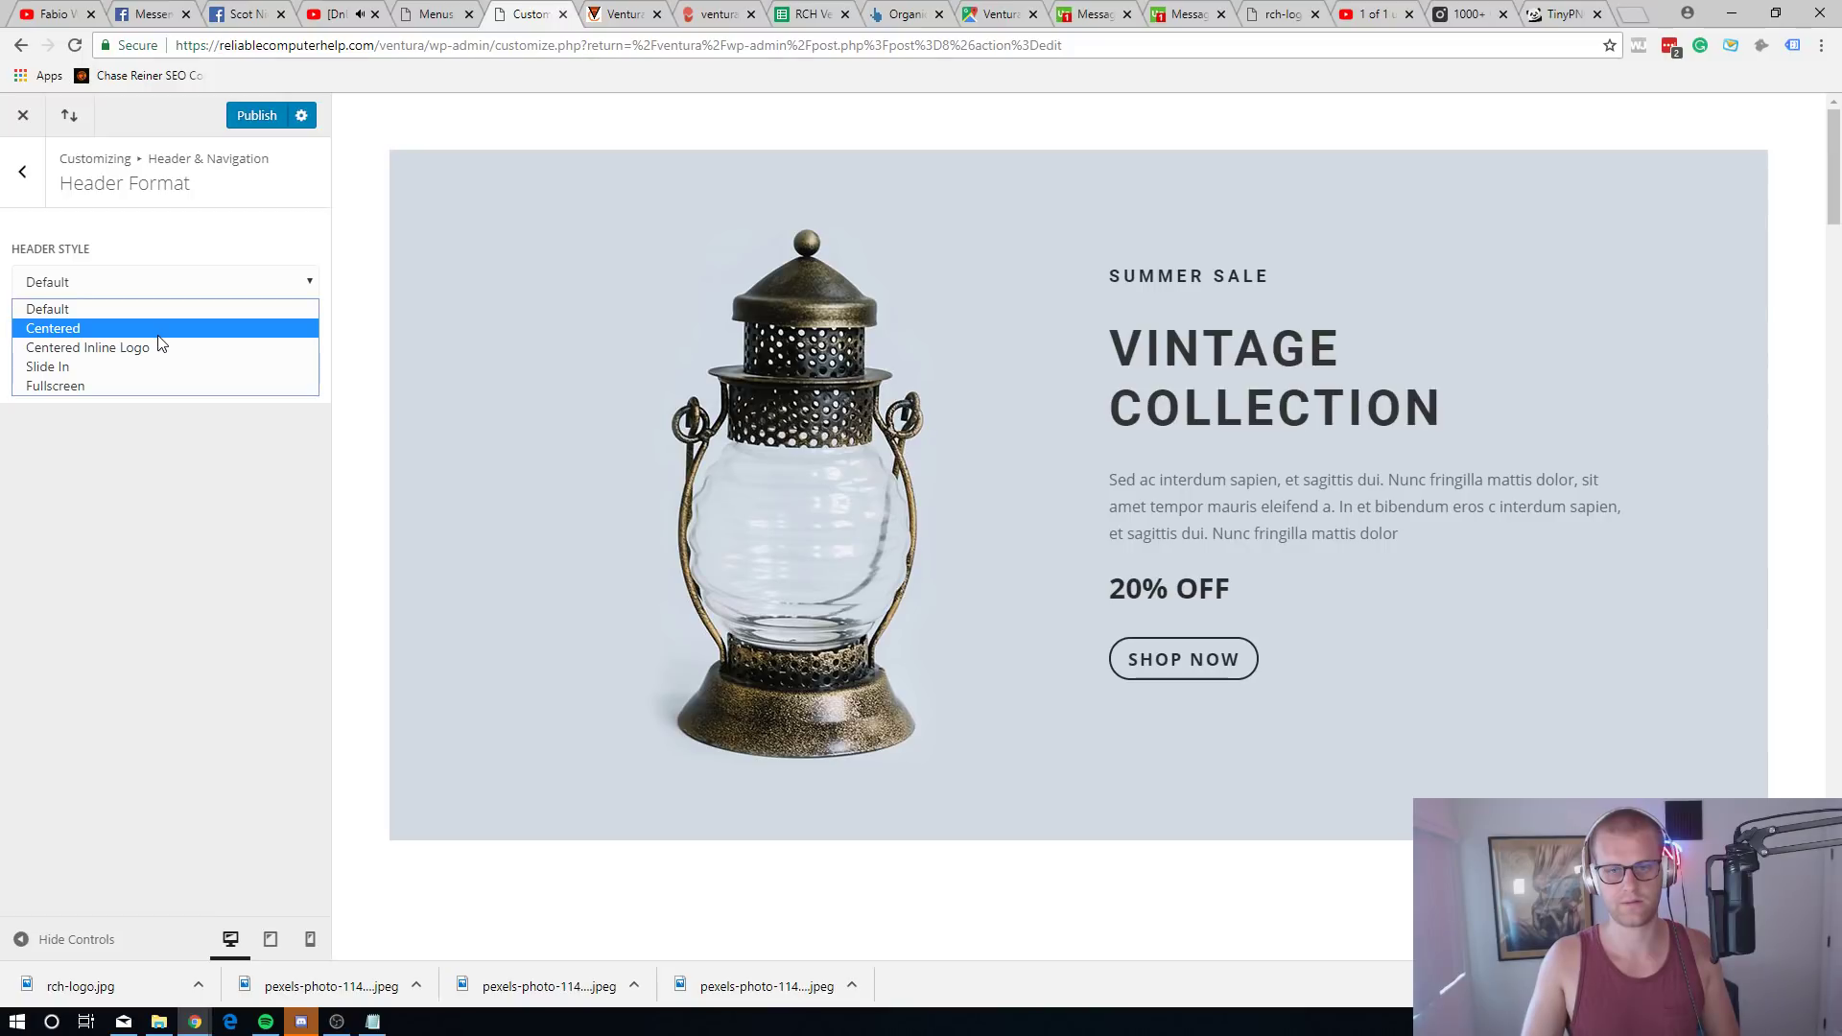
click(240, 386)
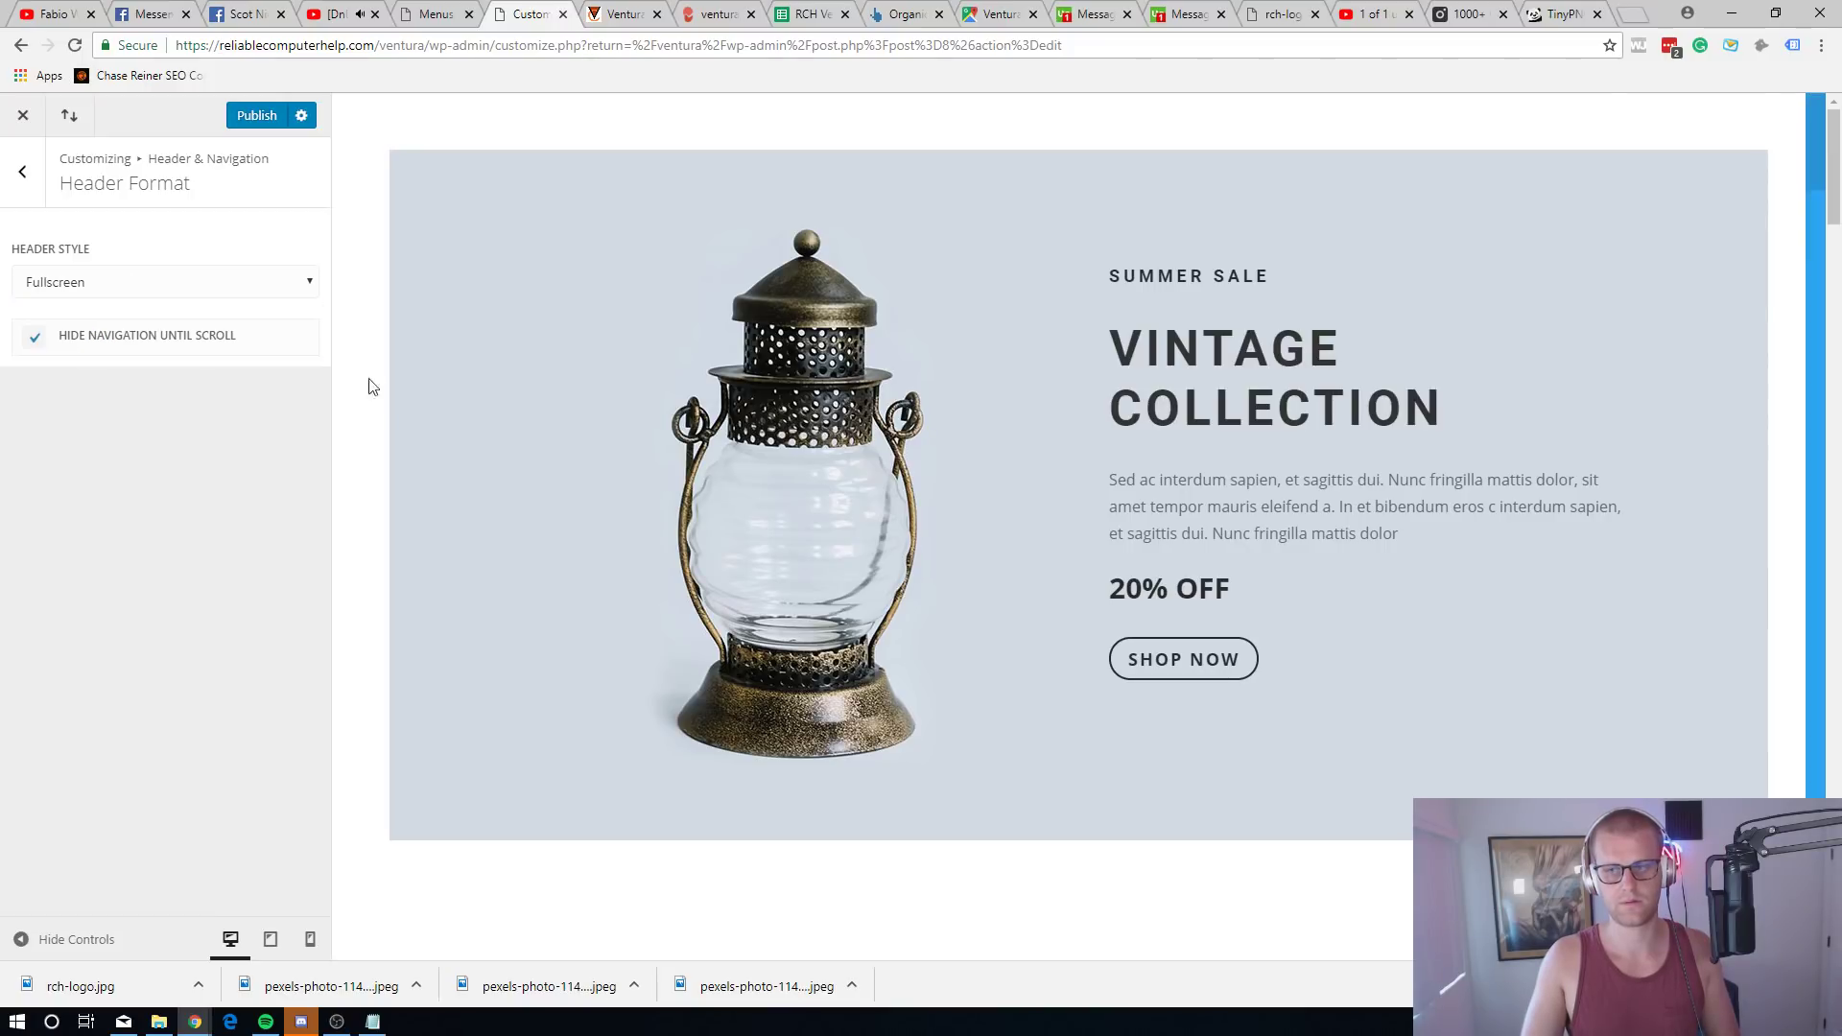
scroll(754, 383, down, 4)
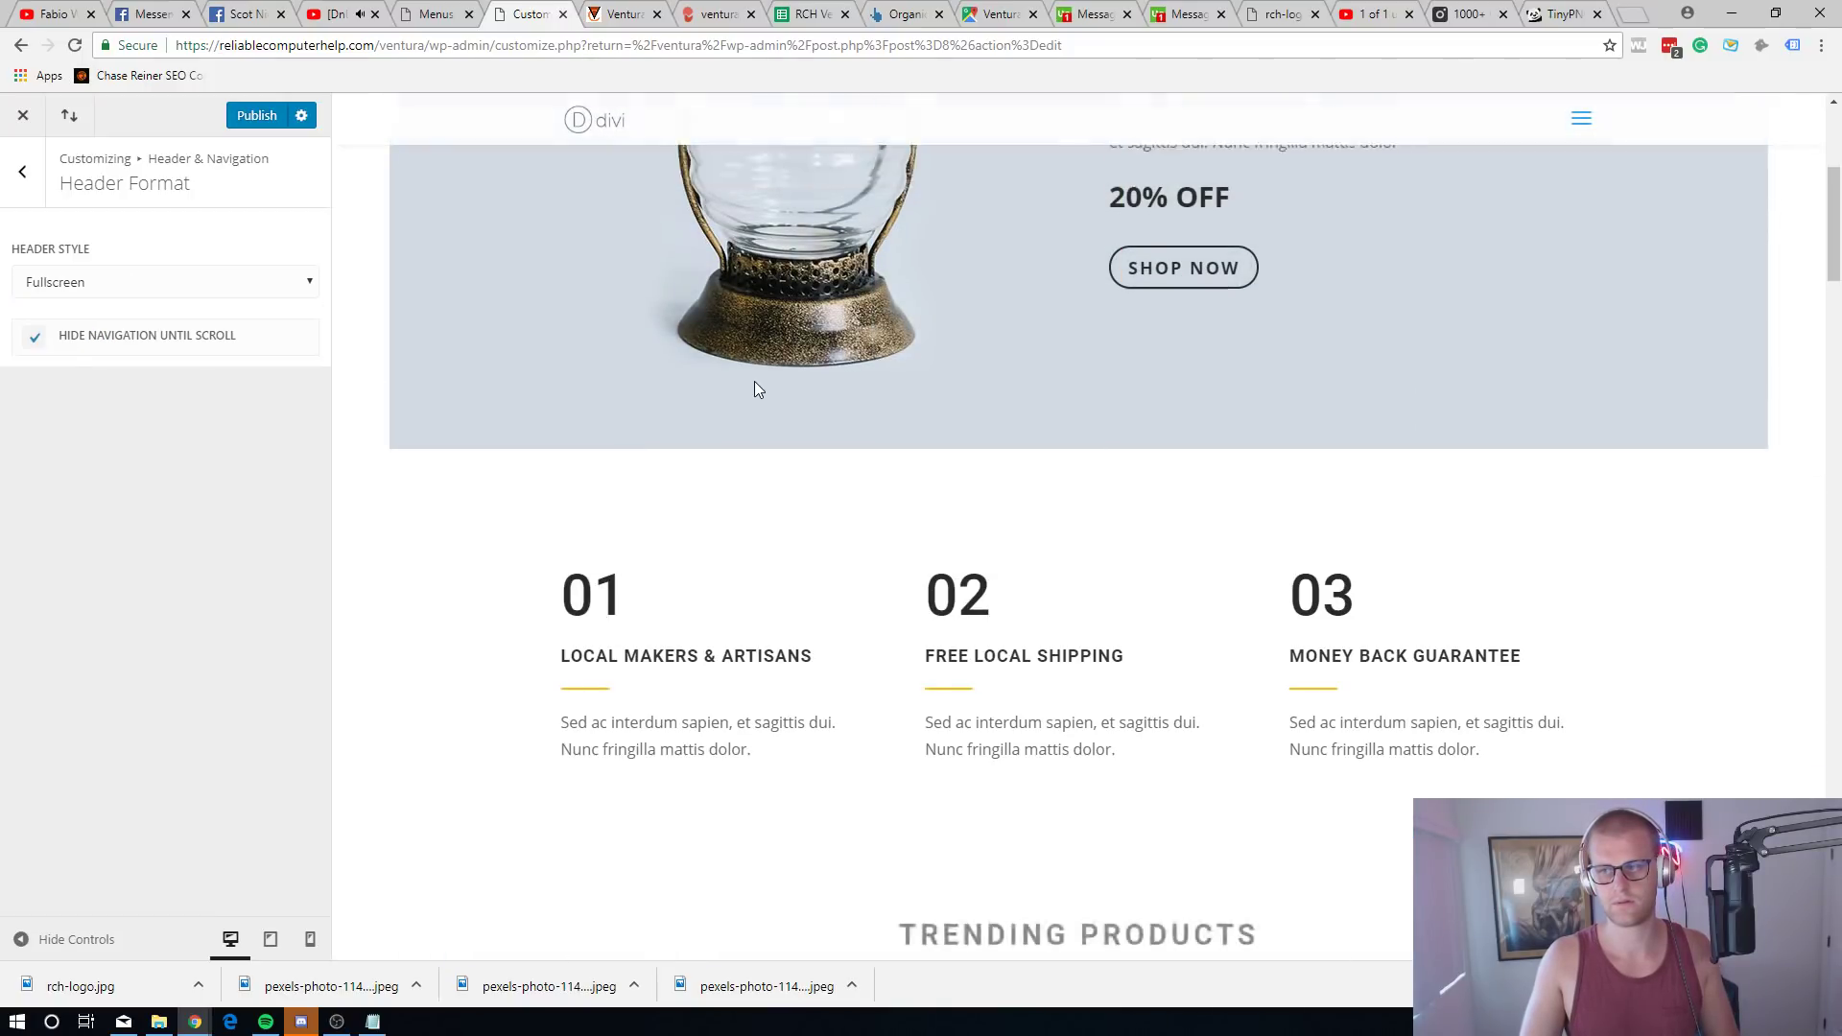
scroll(754, 382, up, 4)
click(159, 282)
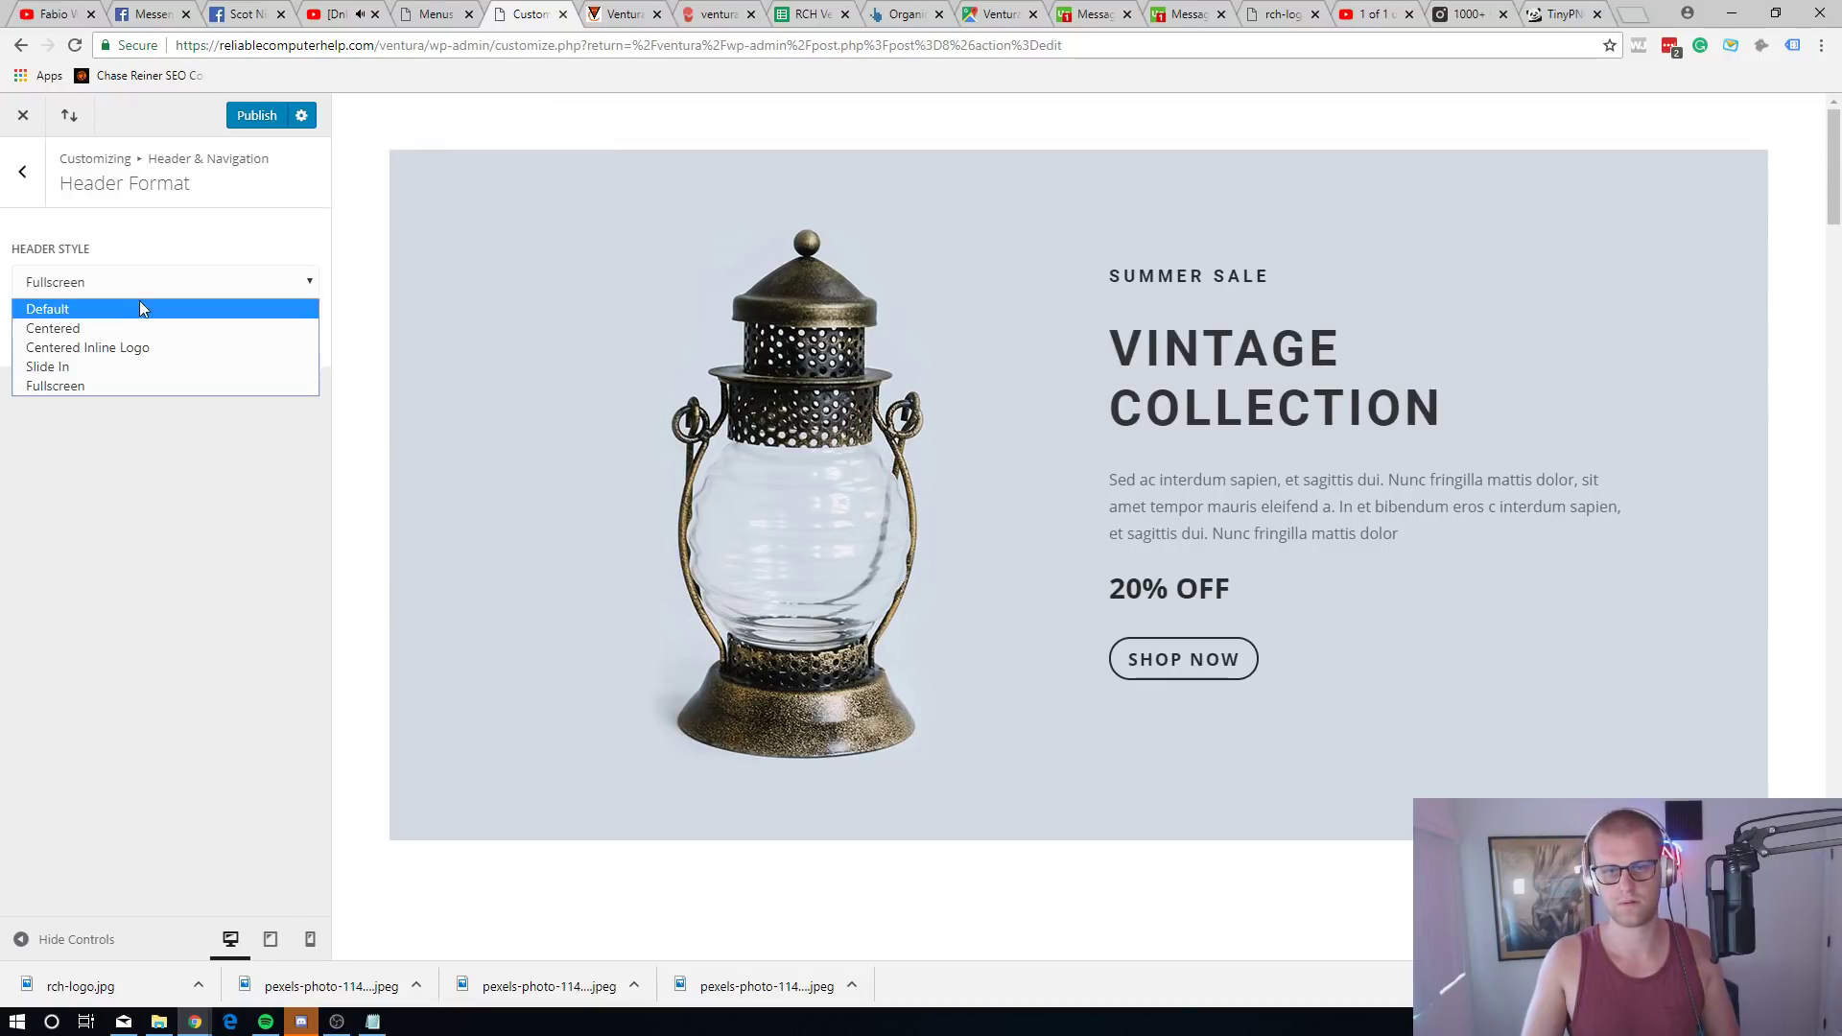
click(140, 304)
click(24, 173)
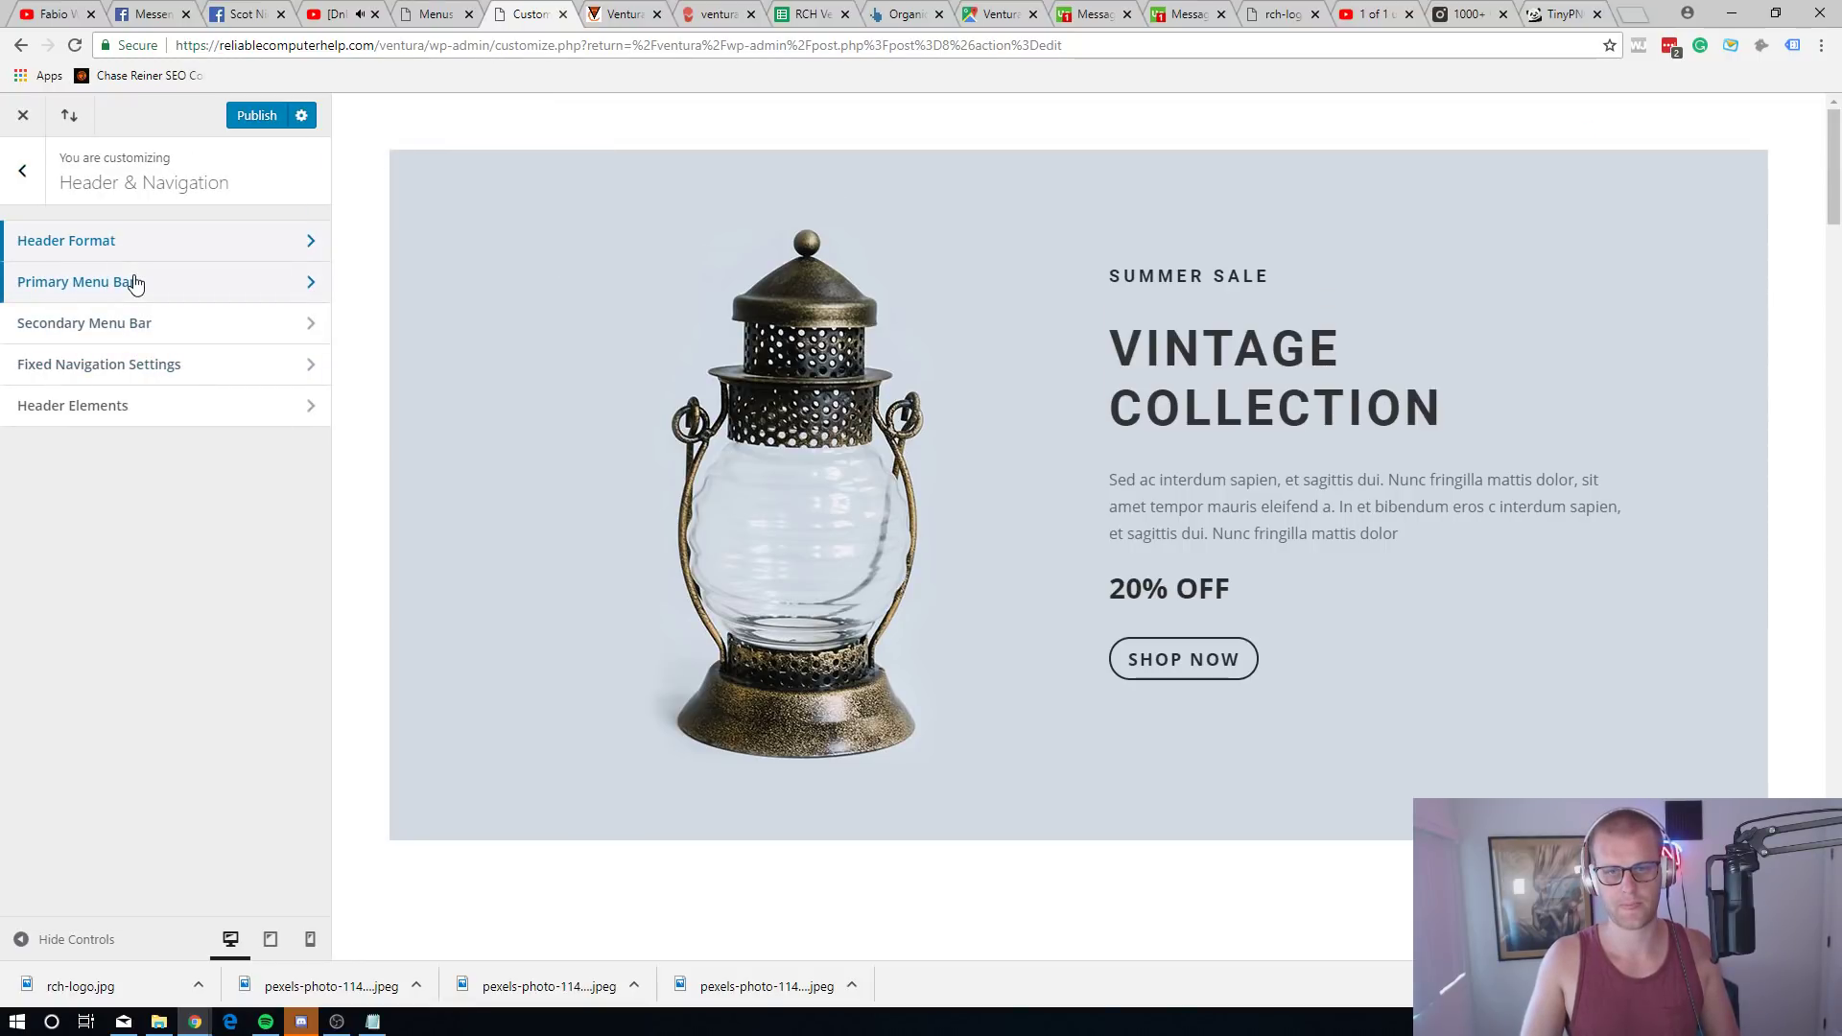
Uncheck Show Search Icon in Header Elements and edit the Phone Number field
click(117, 406)
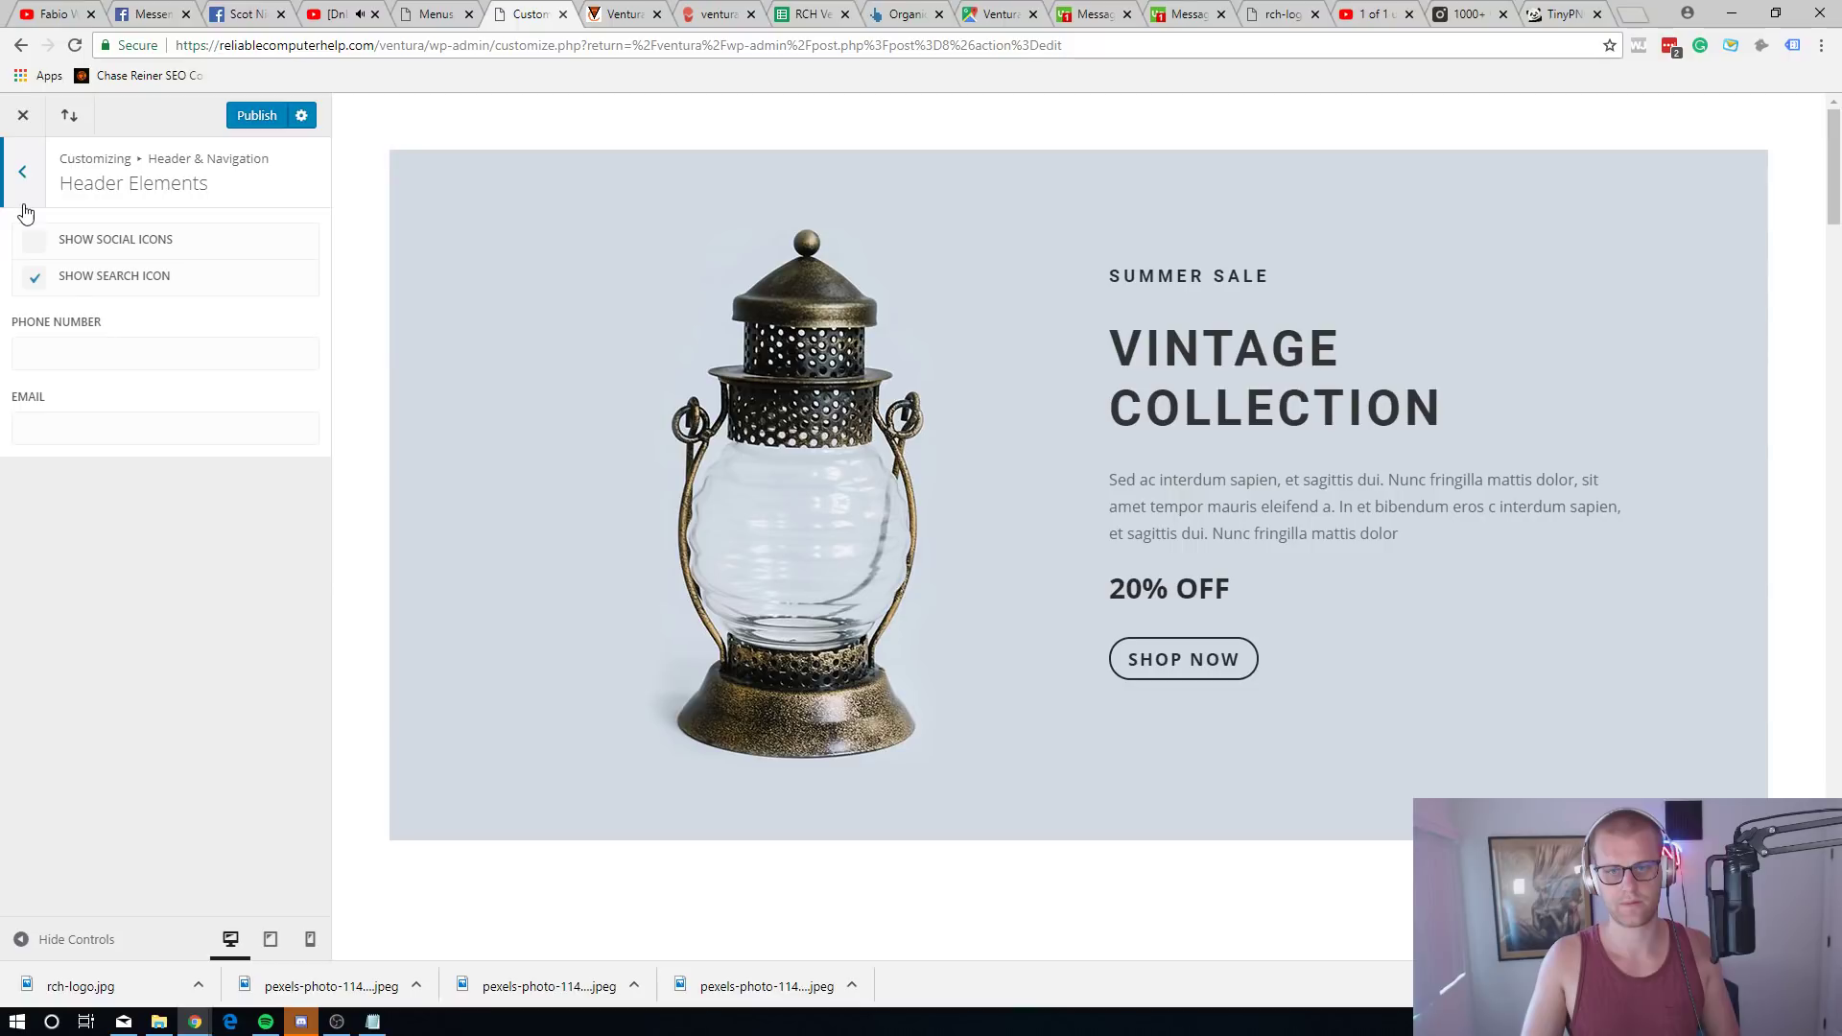
click(84, 278)
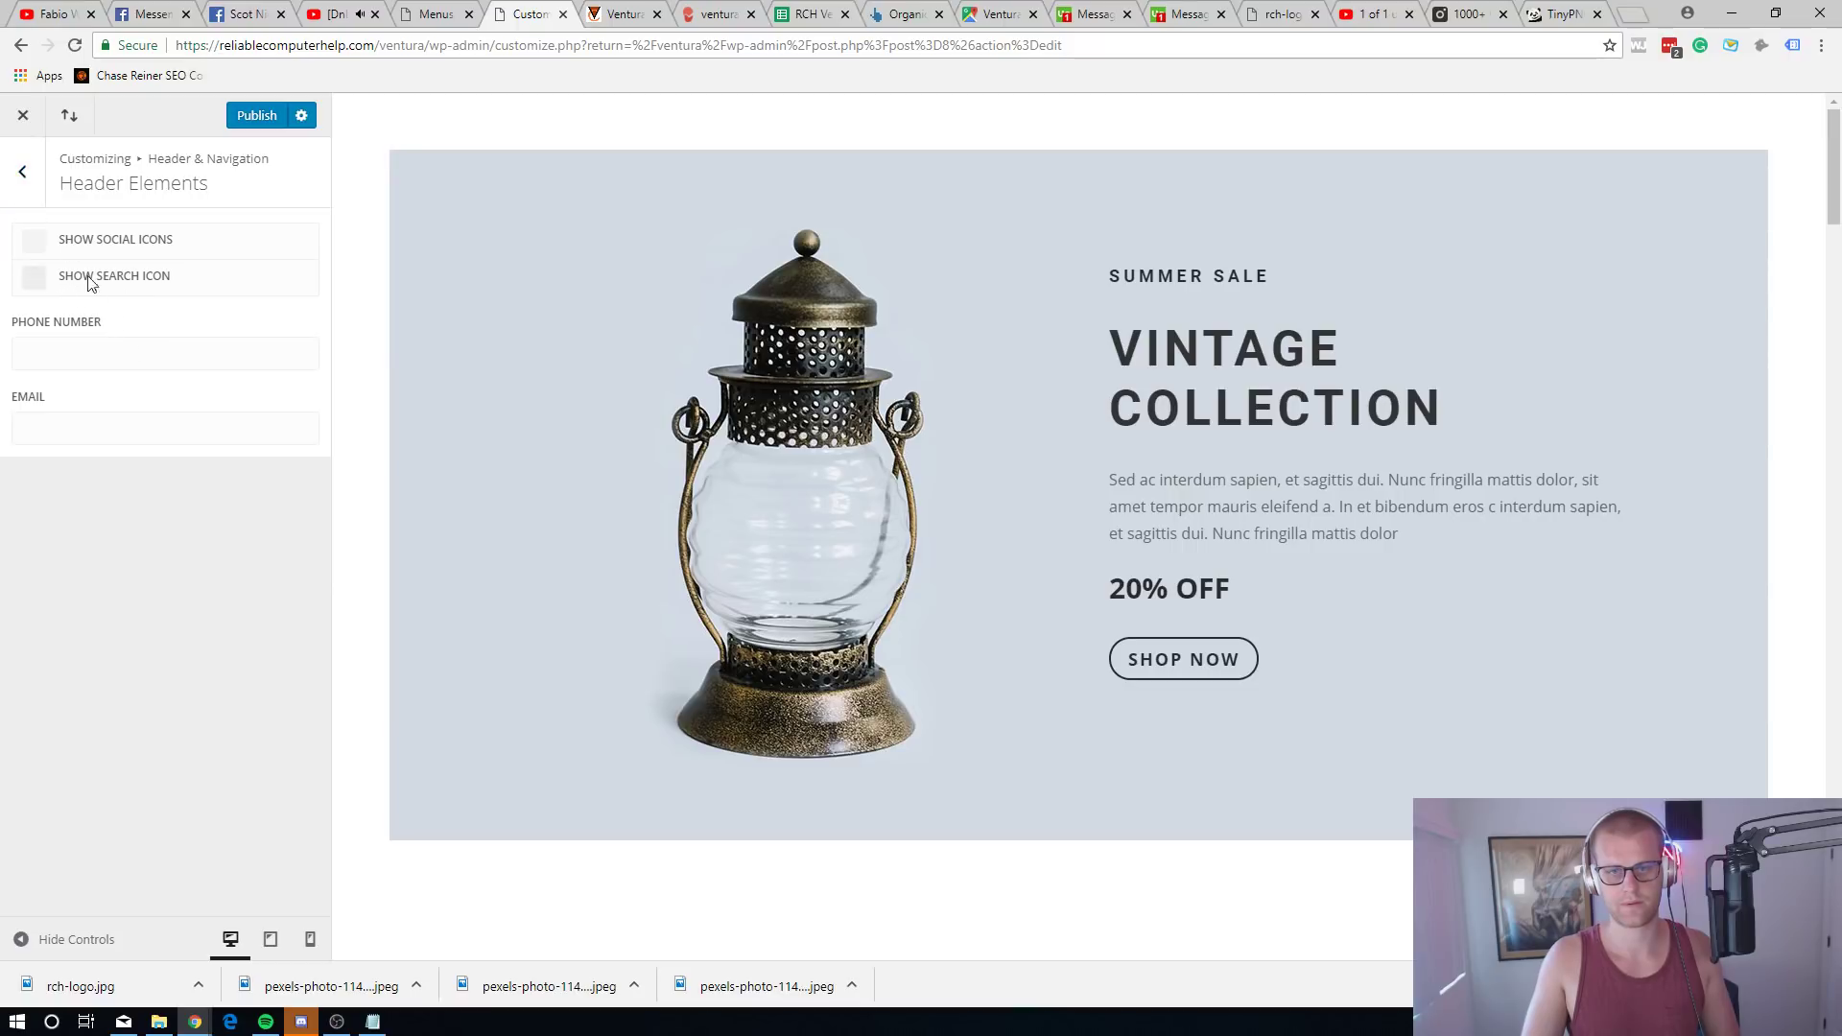
click(130, 352)
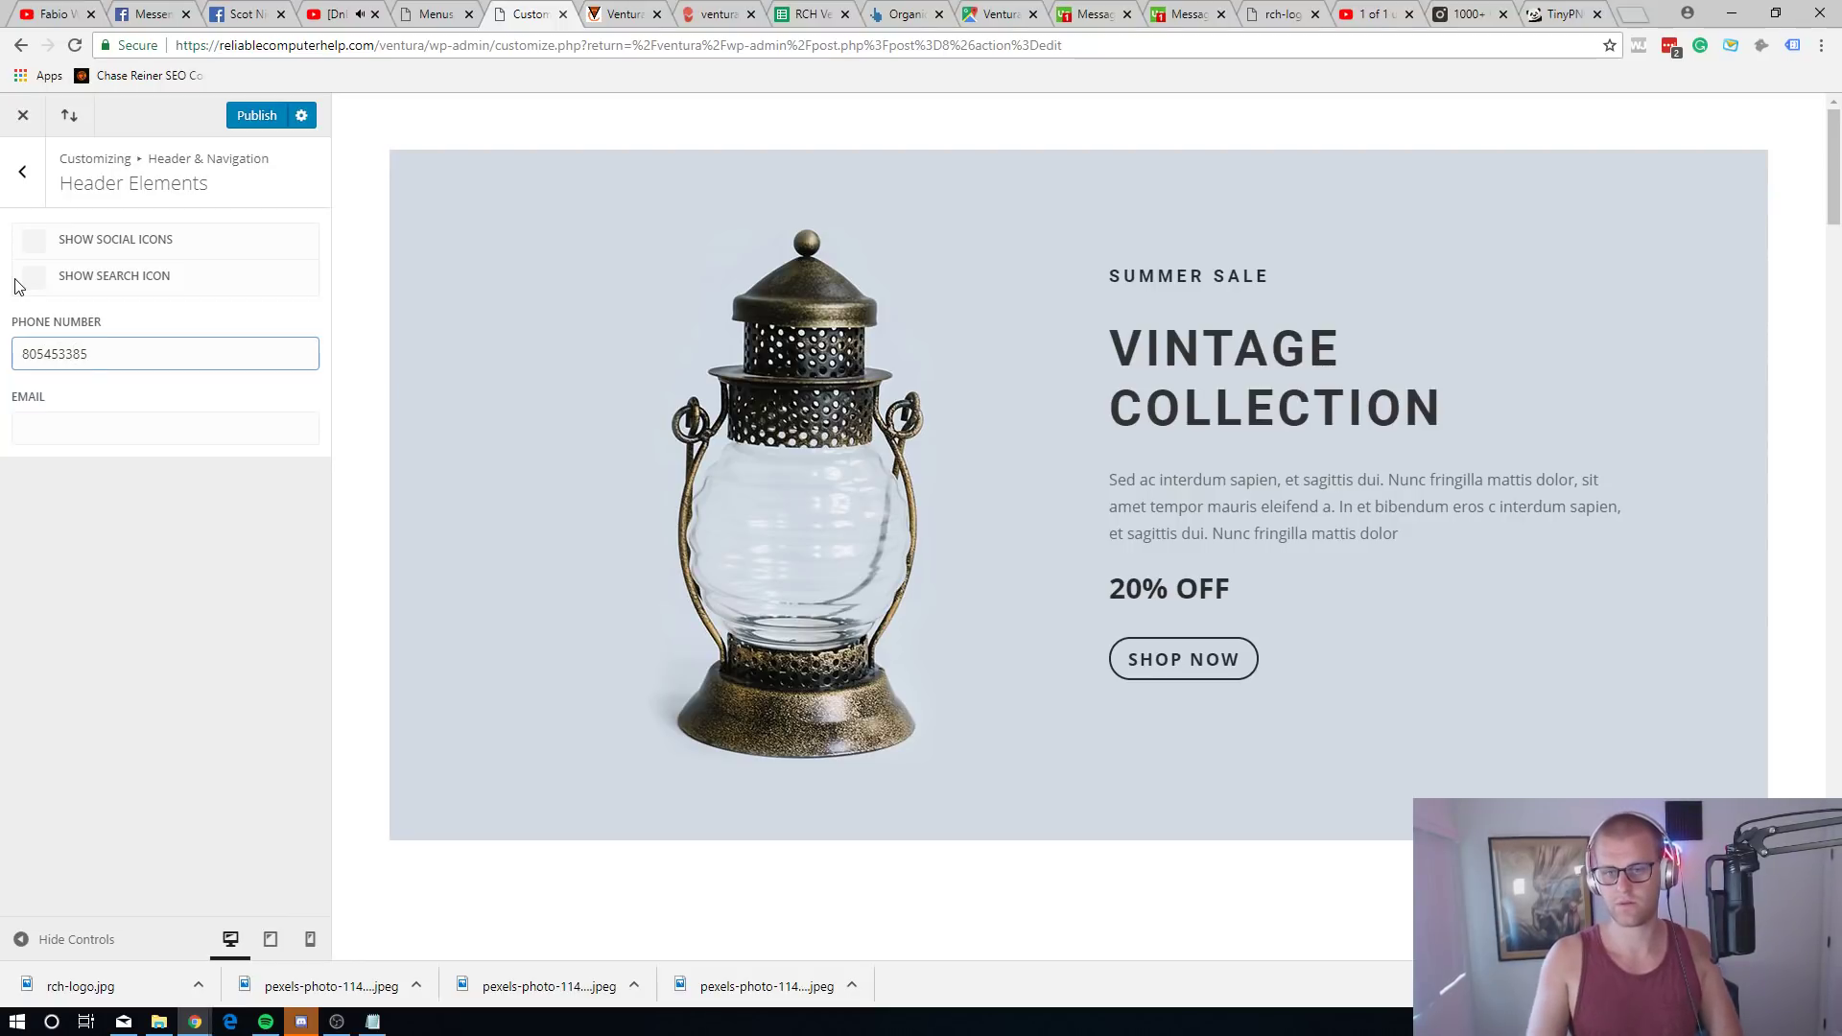
scroll(1195, 653, down, 13)
scroll(1213, 585, up, 14)
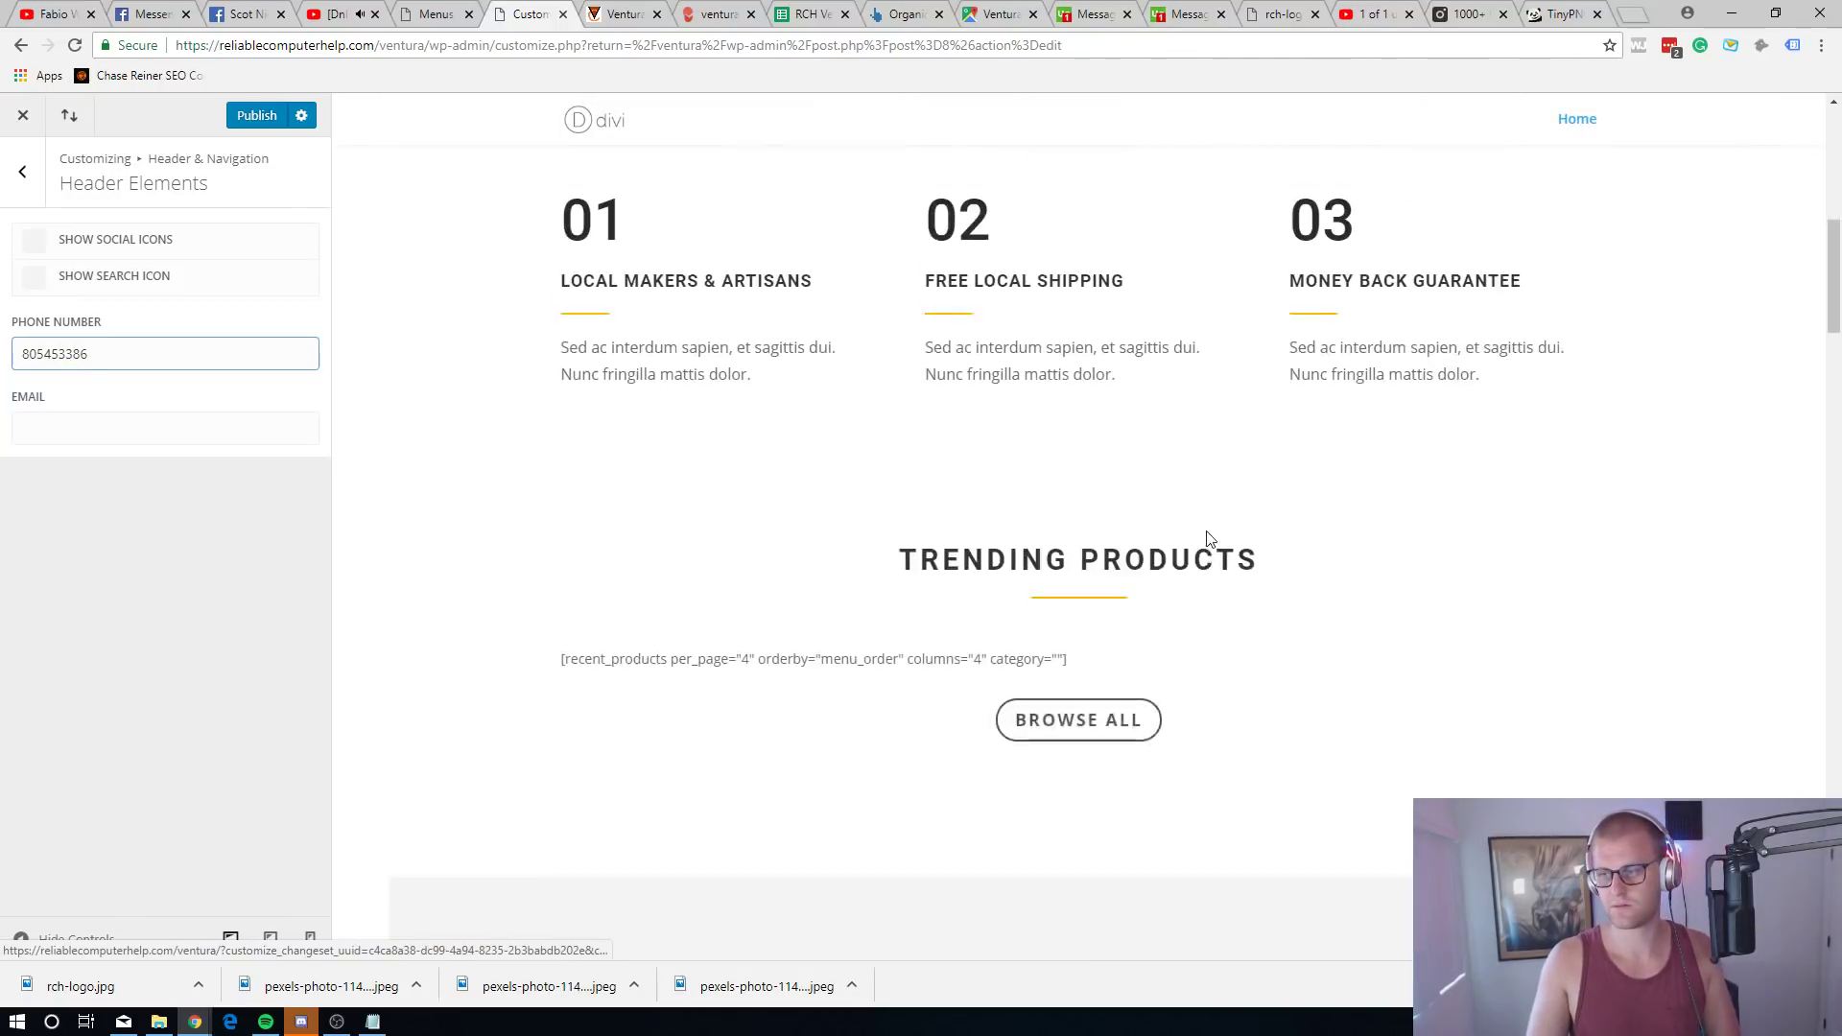
scroll(1216, 538, down, 4)
scroll(1155, 505, up, 4)
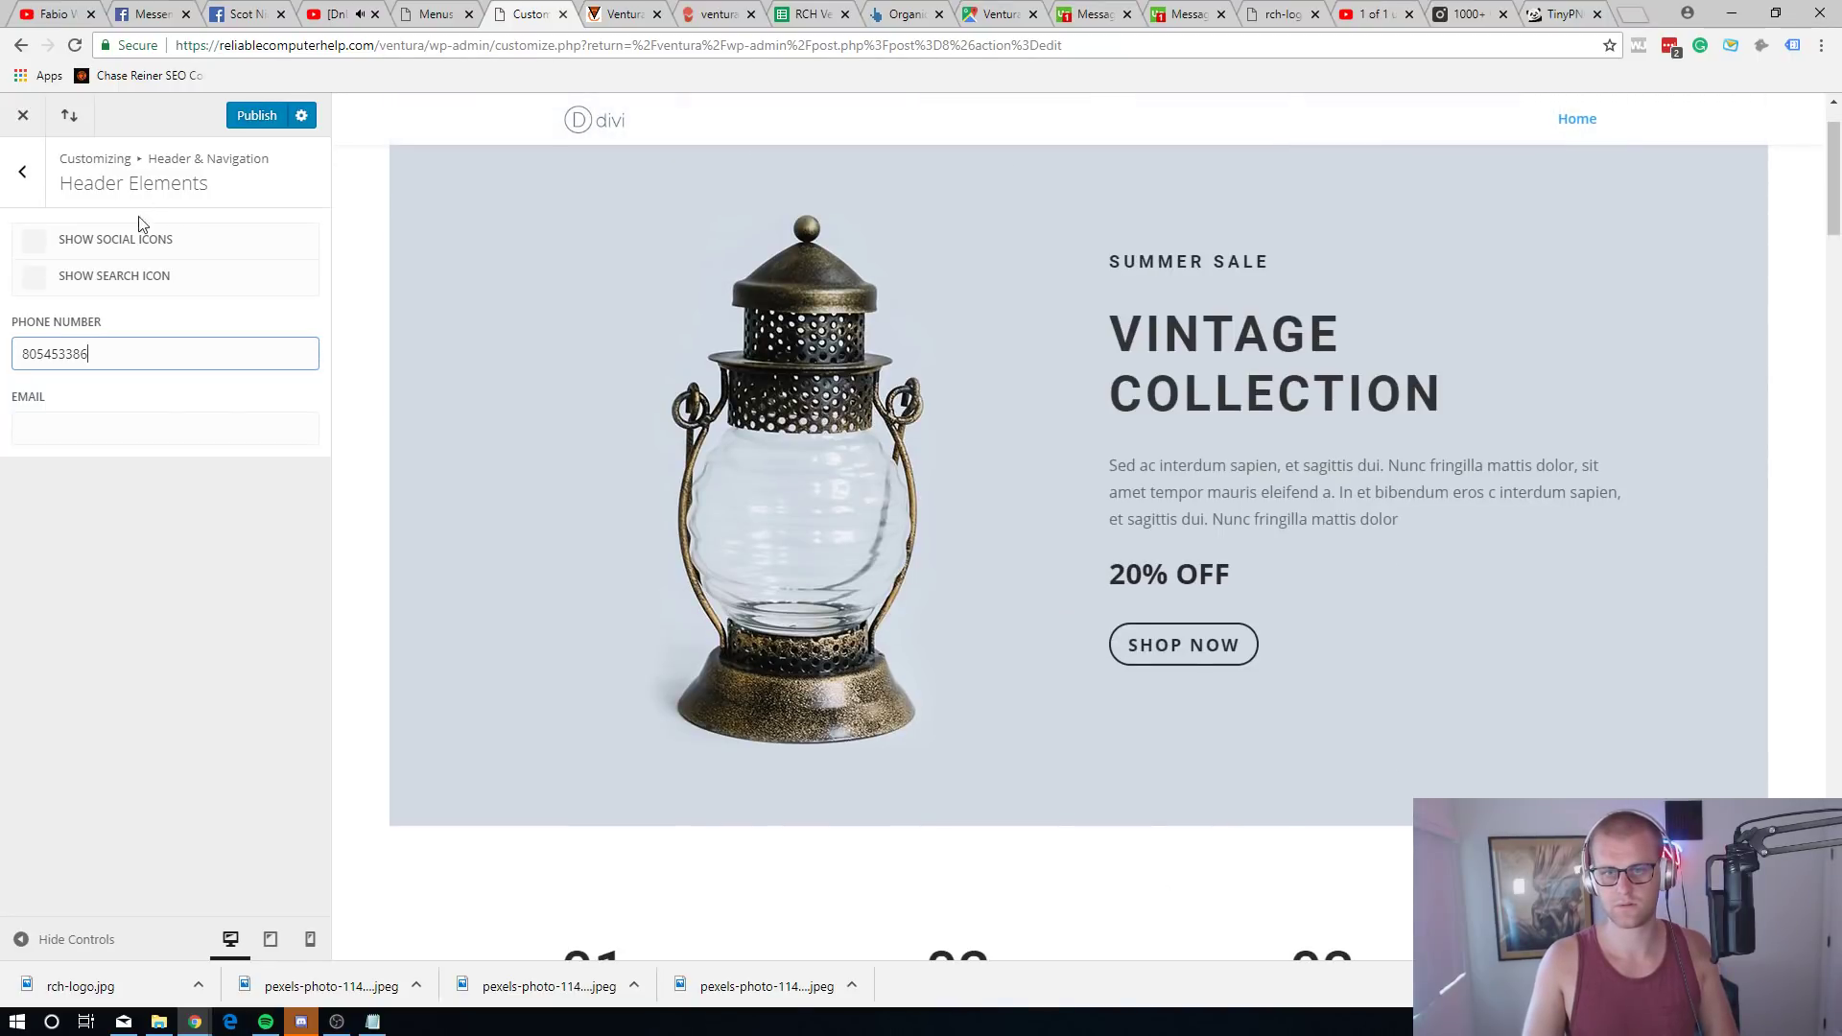
click(128, 242)
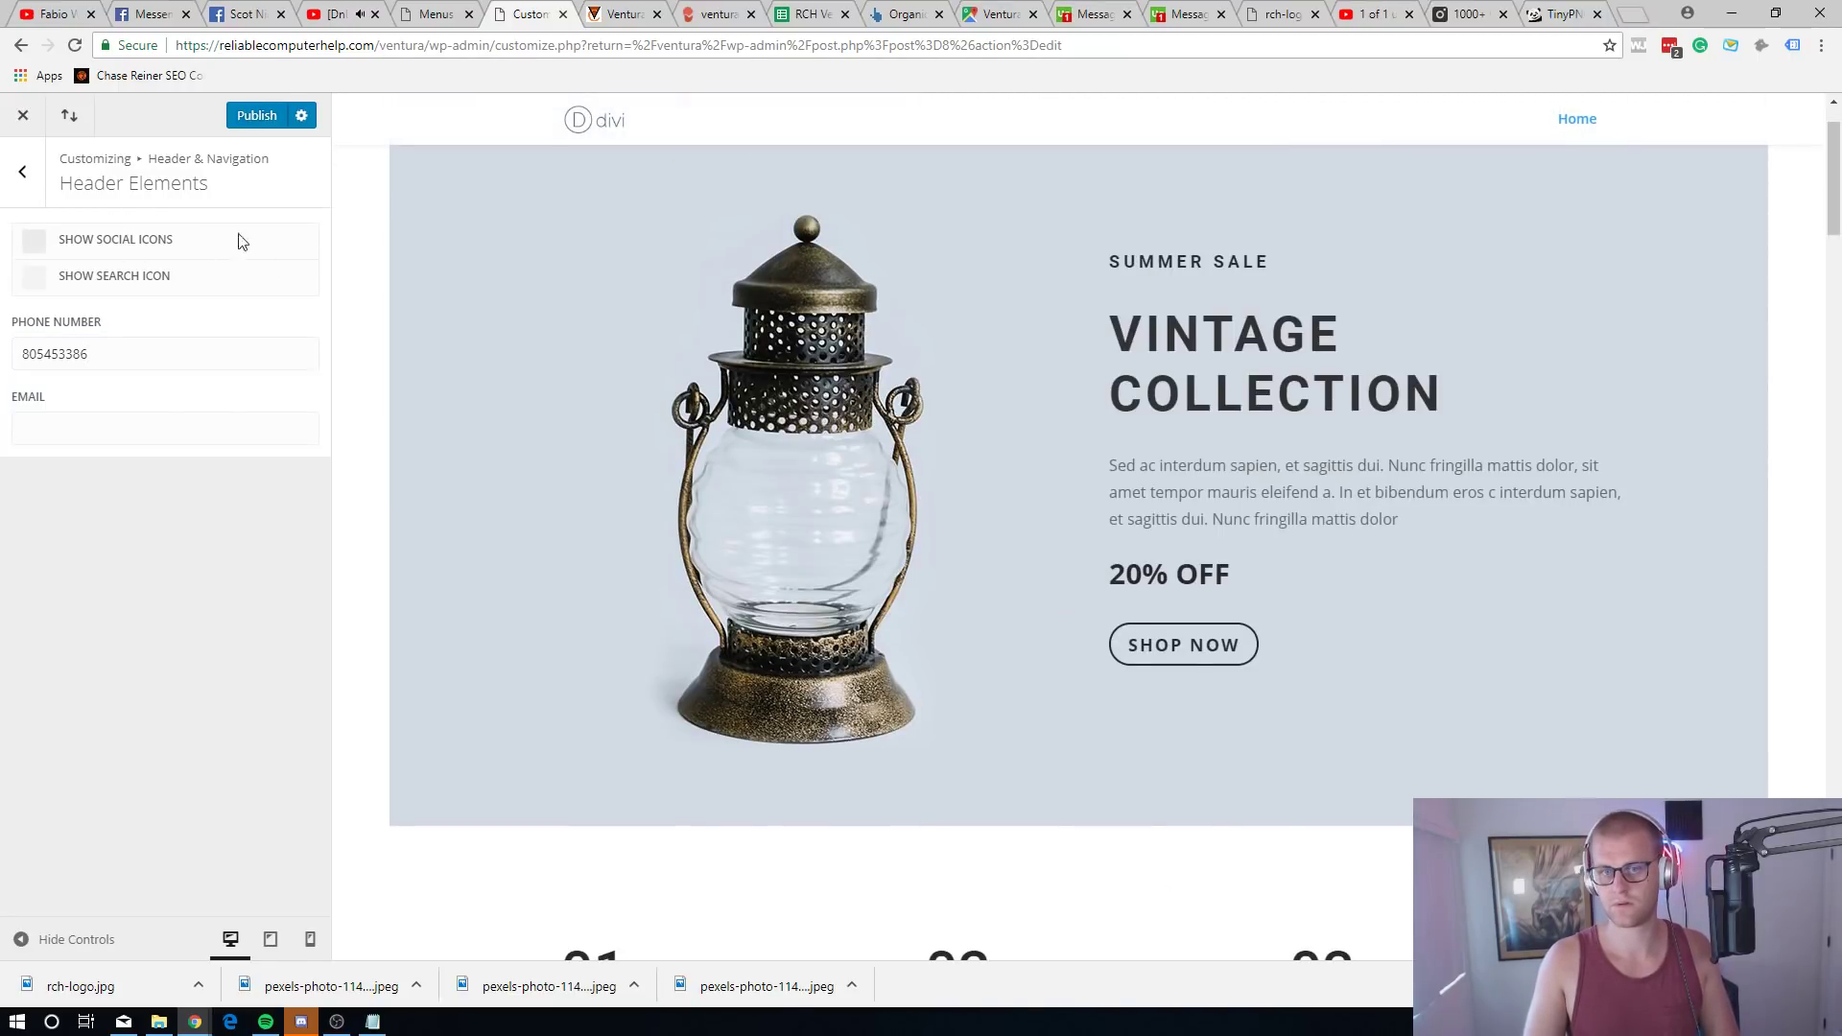
Reload the preview keeping unsaved changes, then clear the header phone number digits
drag(1834, 188, 1796, 878)
right_click(1797, 880)
click(1814, 626)
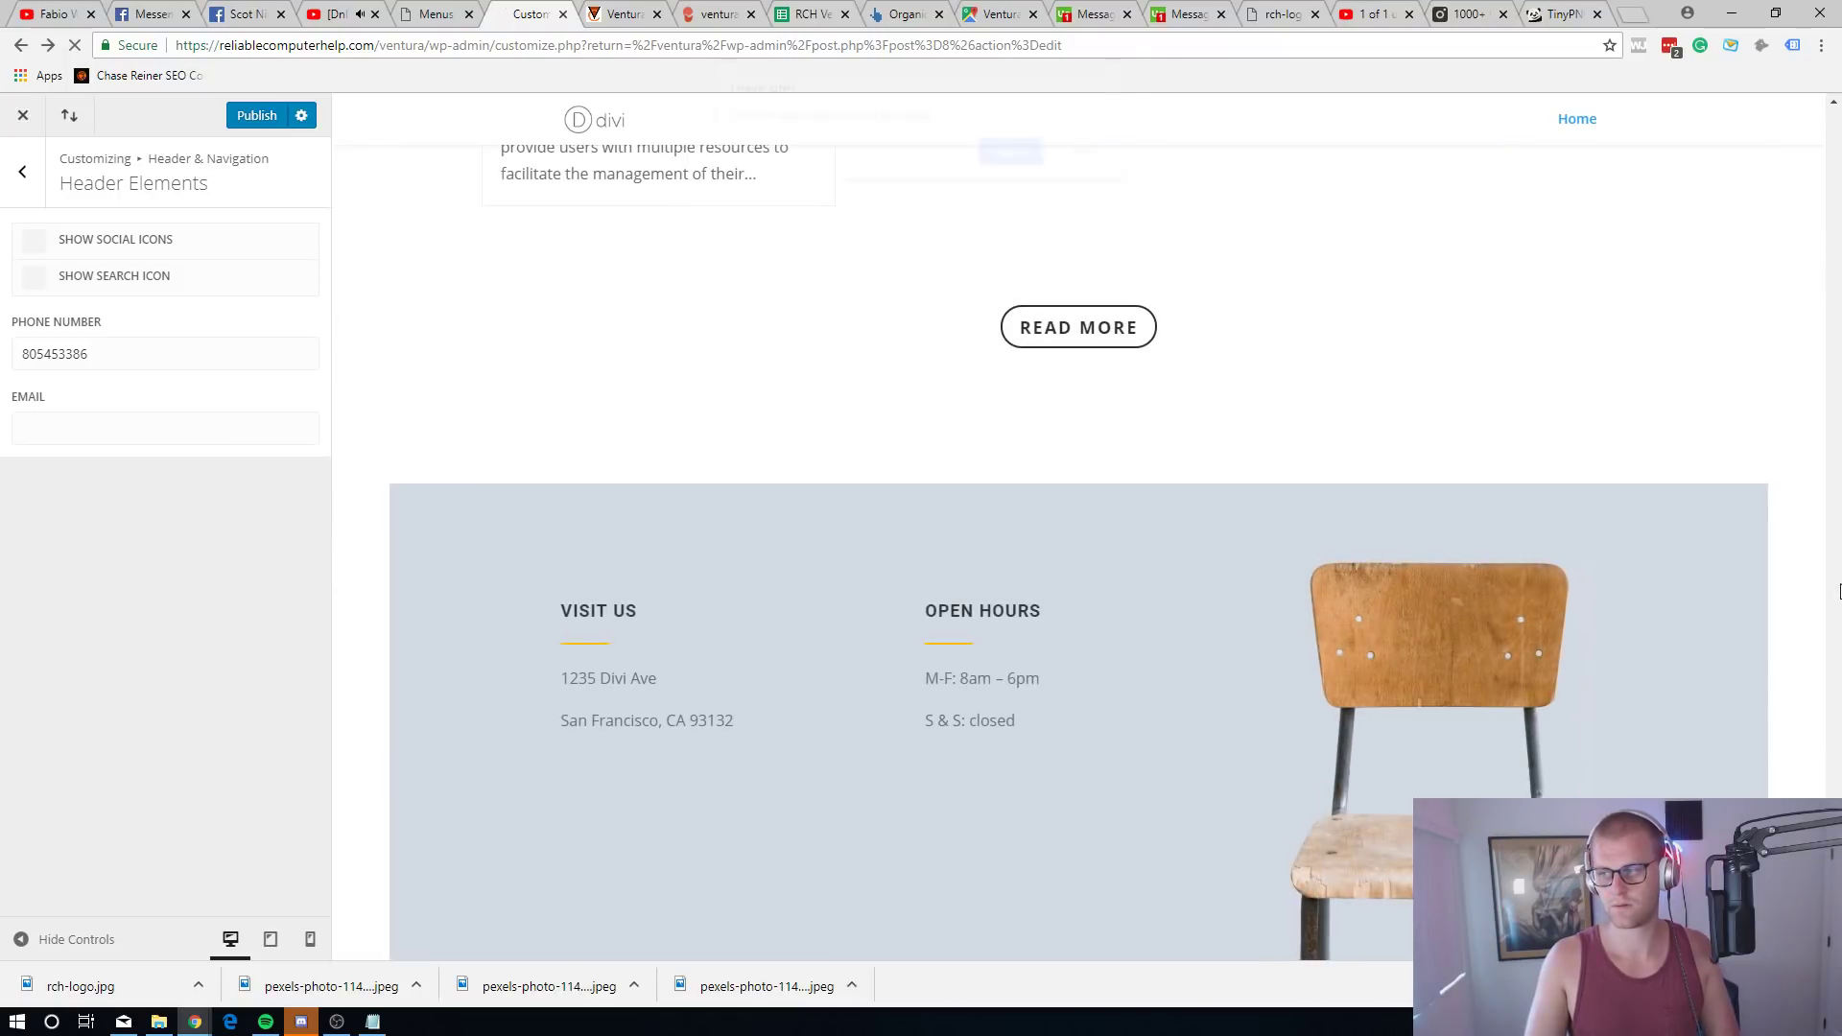
click(1074, 152)
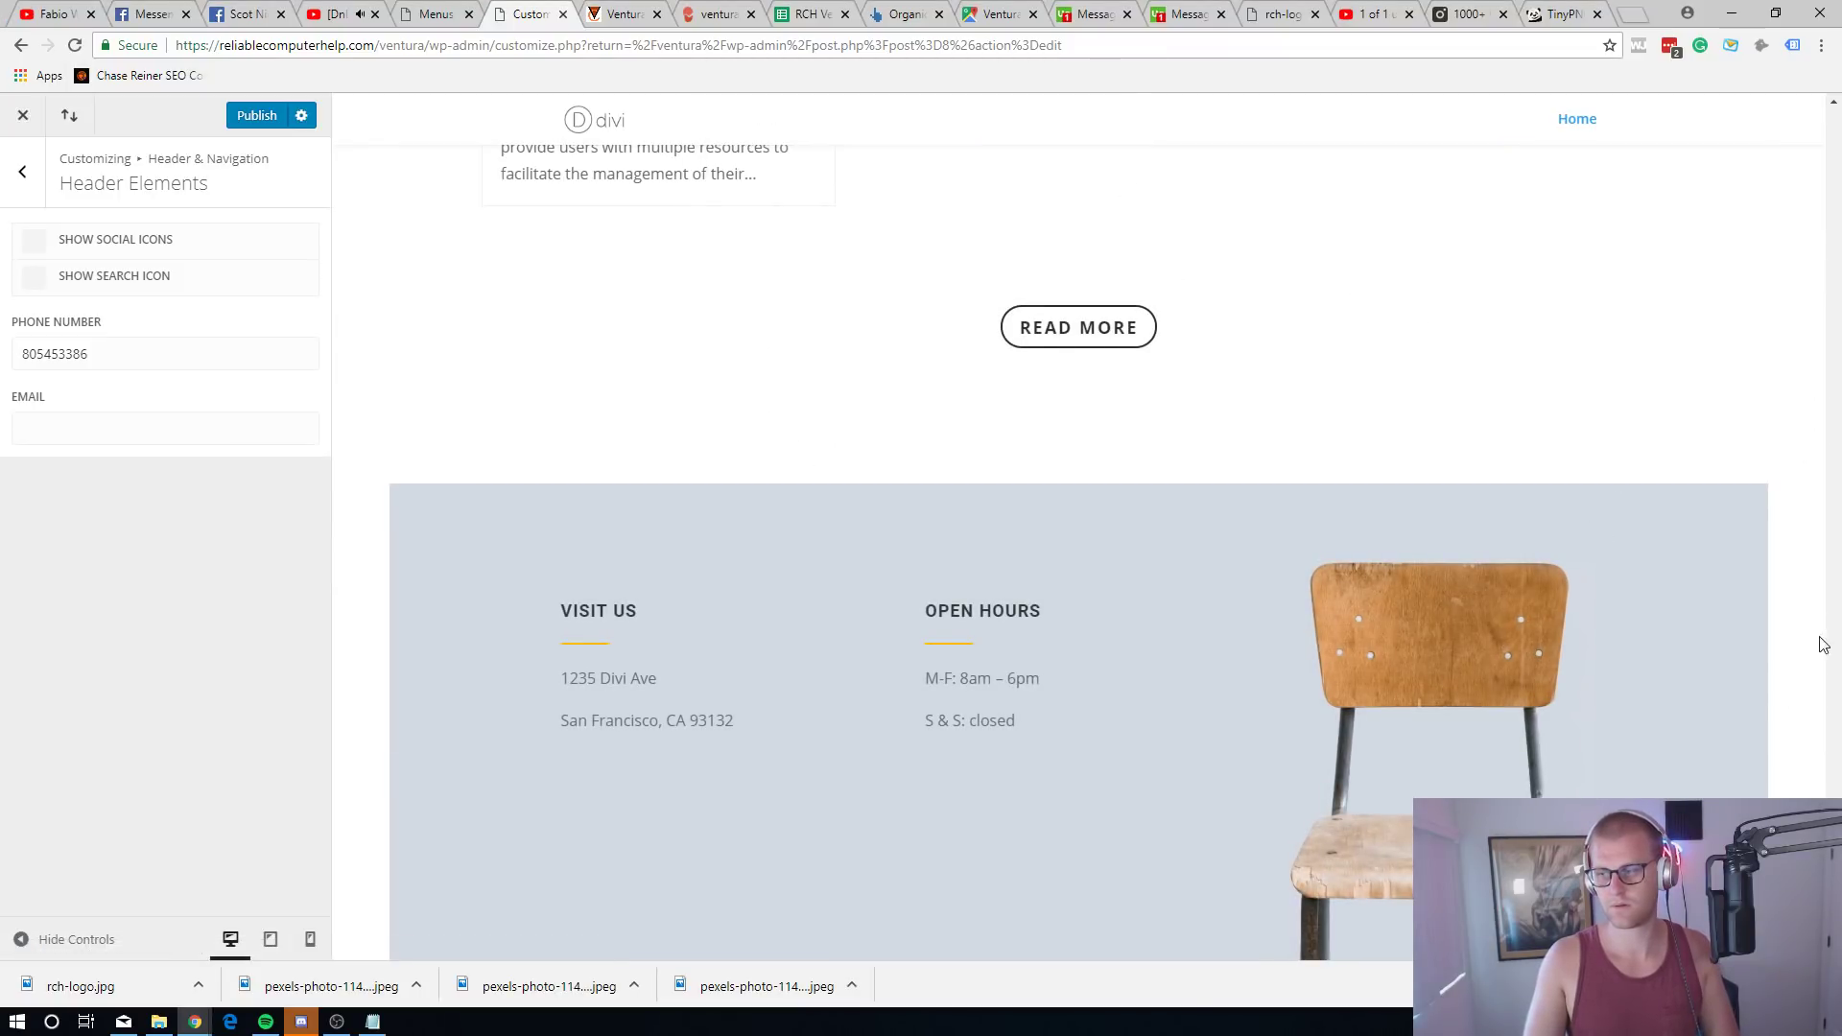
scroll(1780, 711, down, 1)
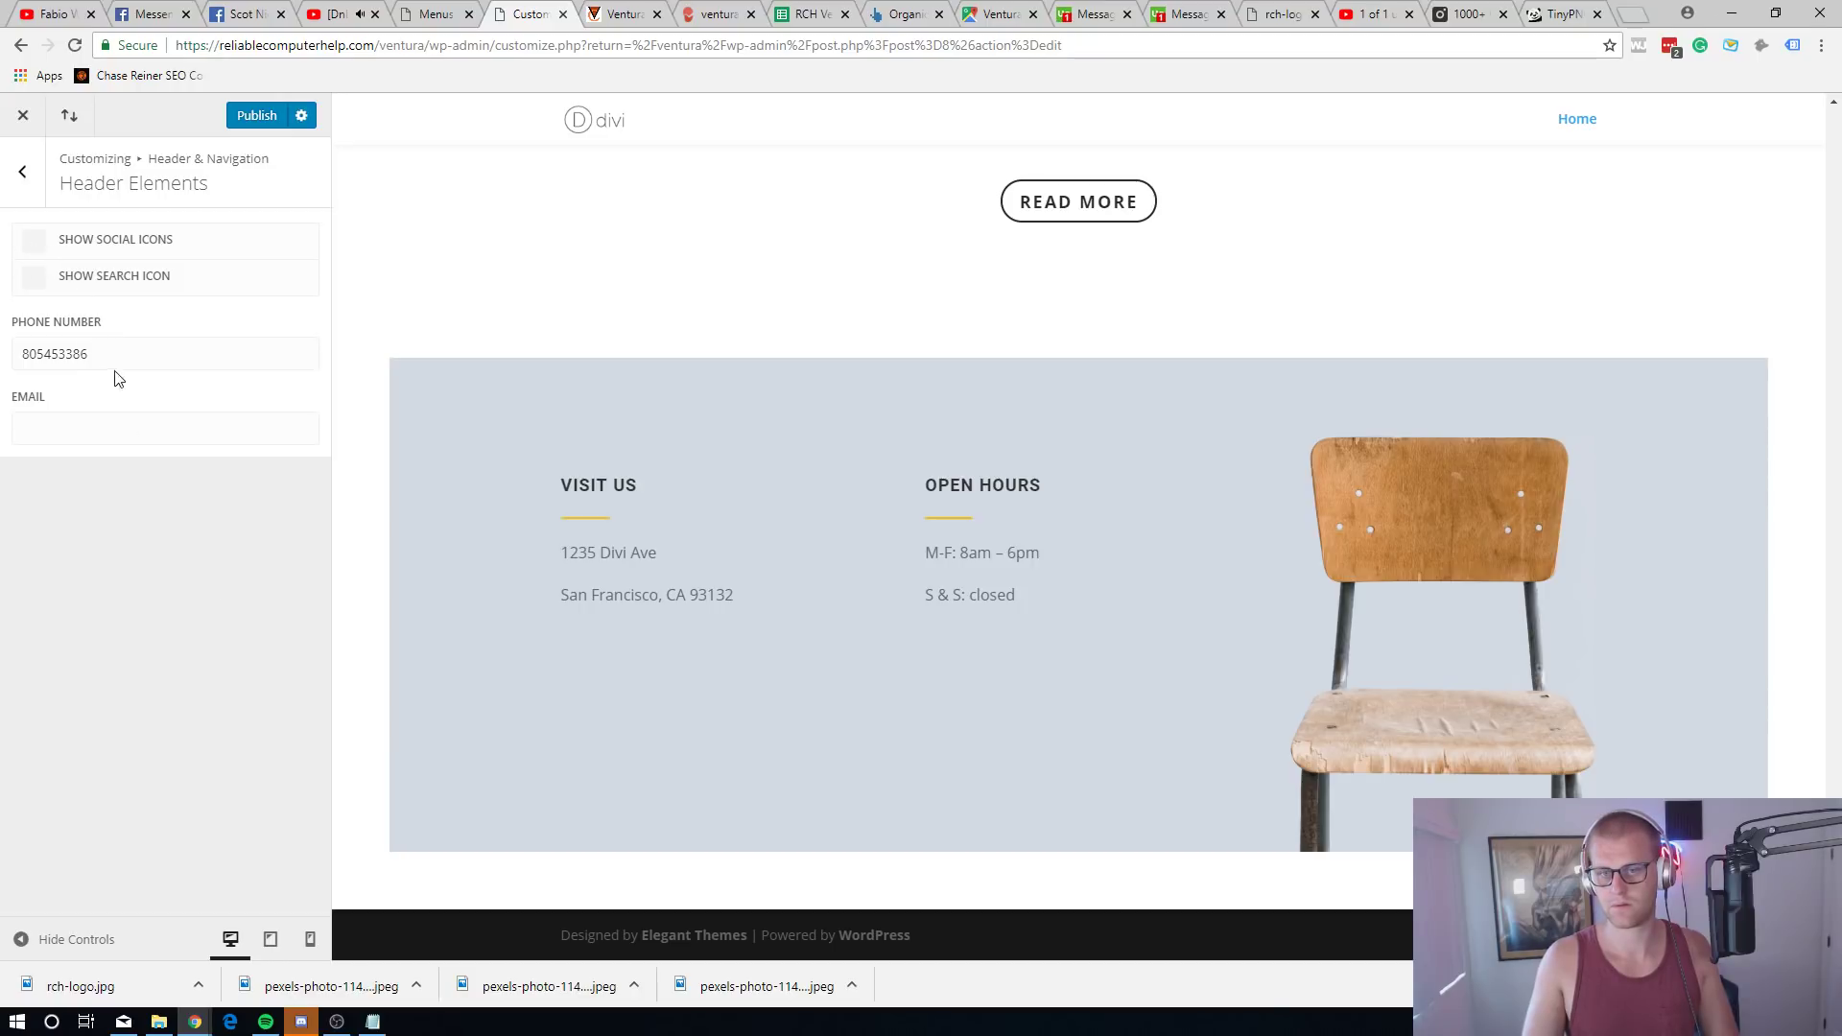
drag(143, 358, 59, 354)
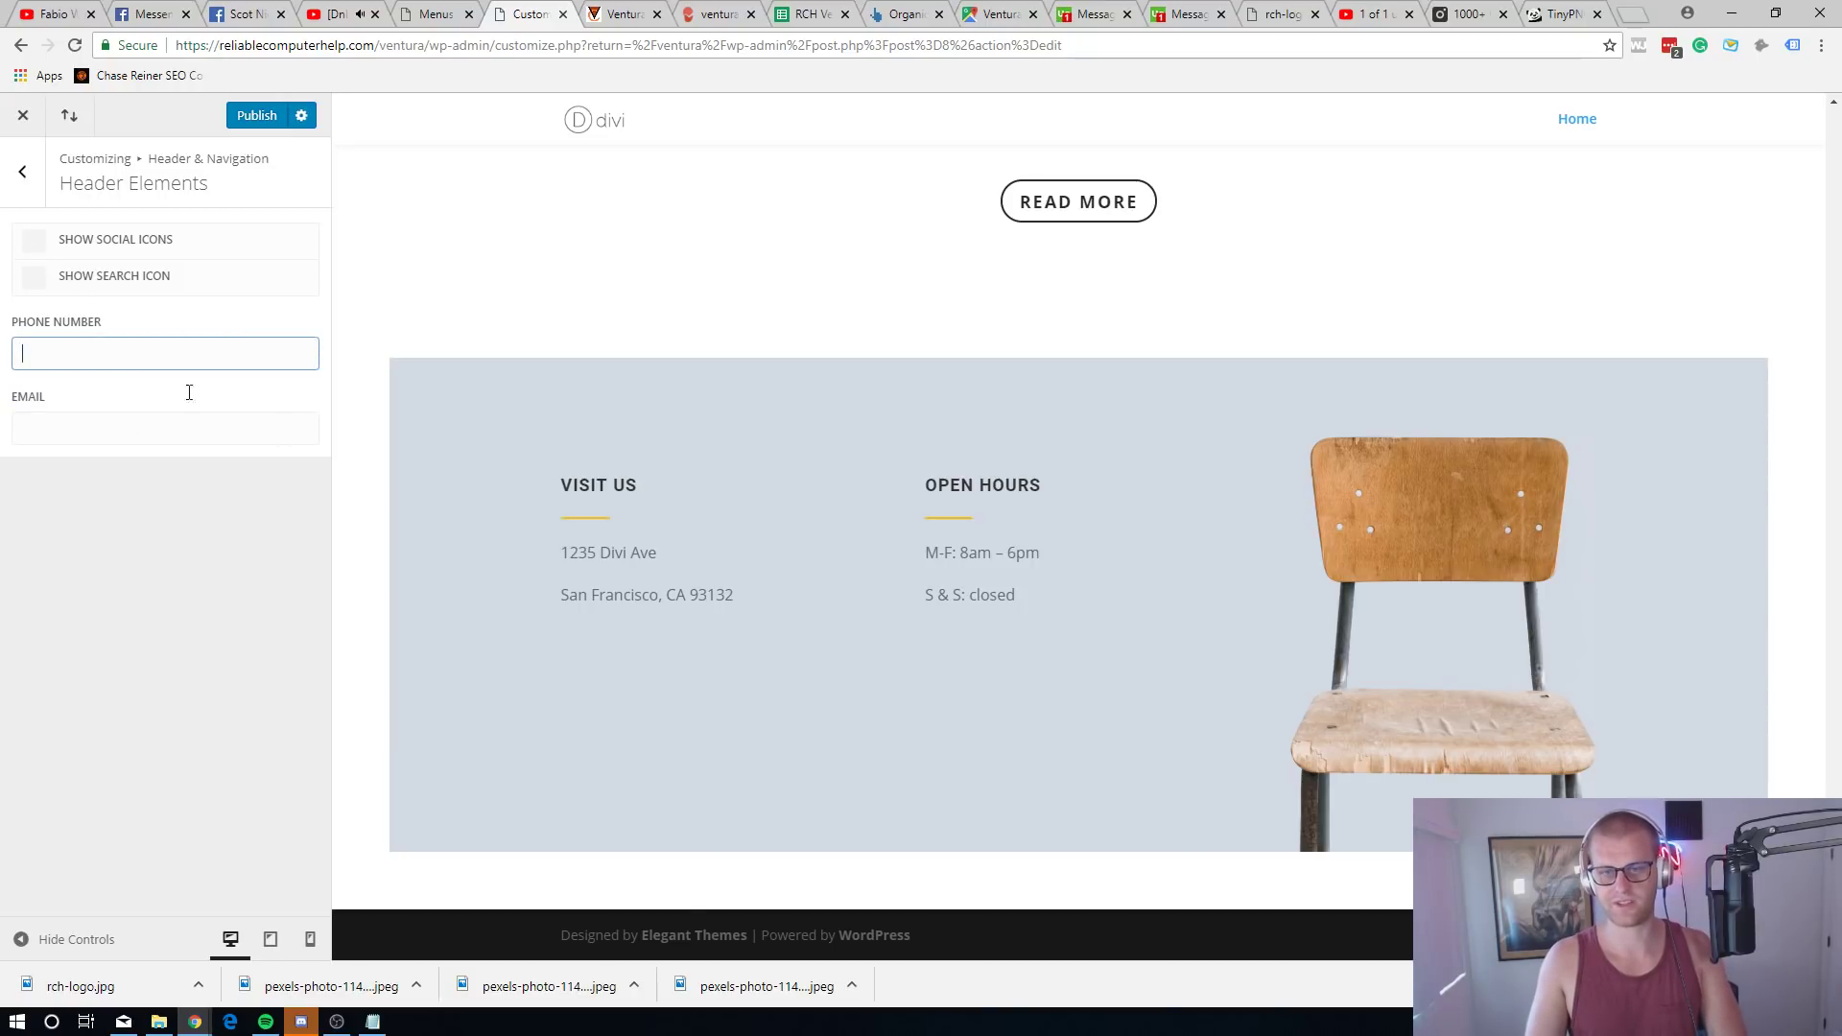
scroll(876, 371, up, 10)
scroll(963, 450, up, 20)
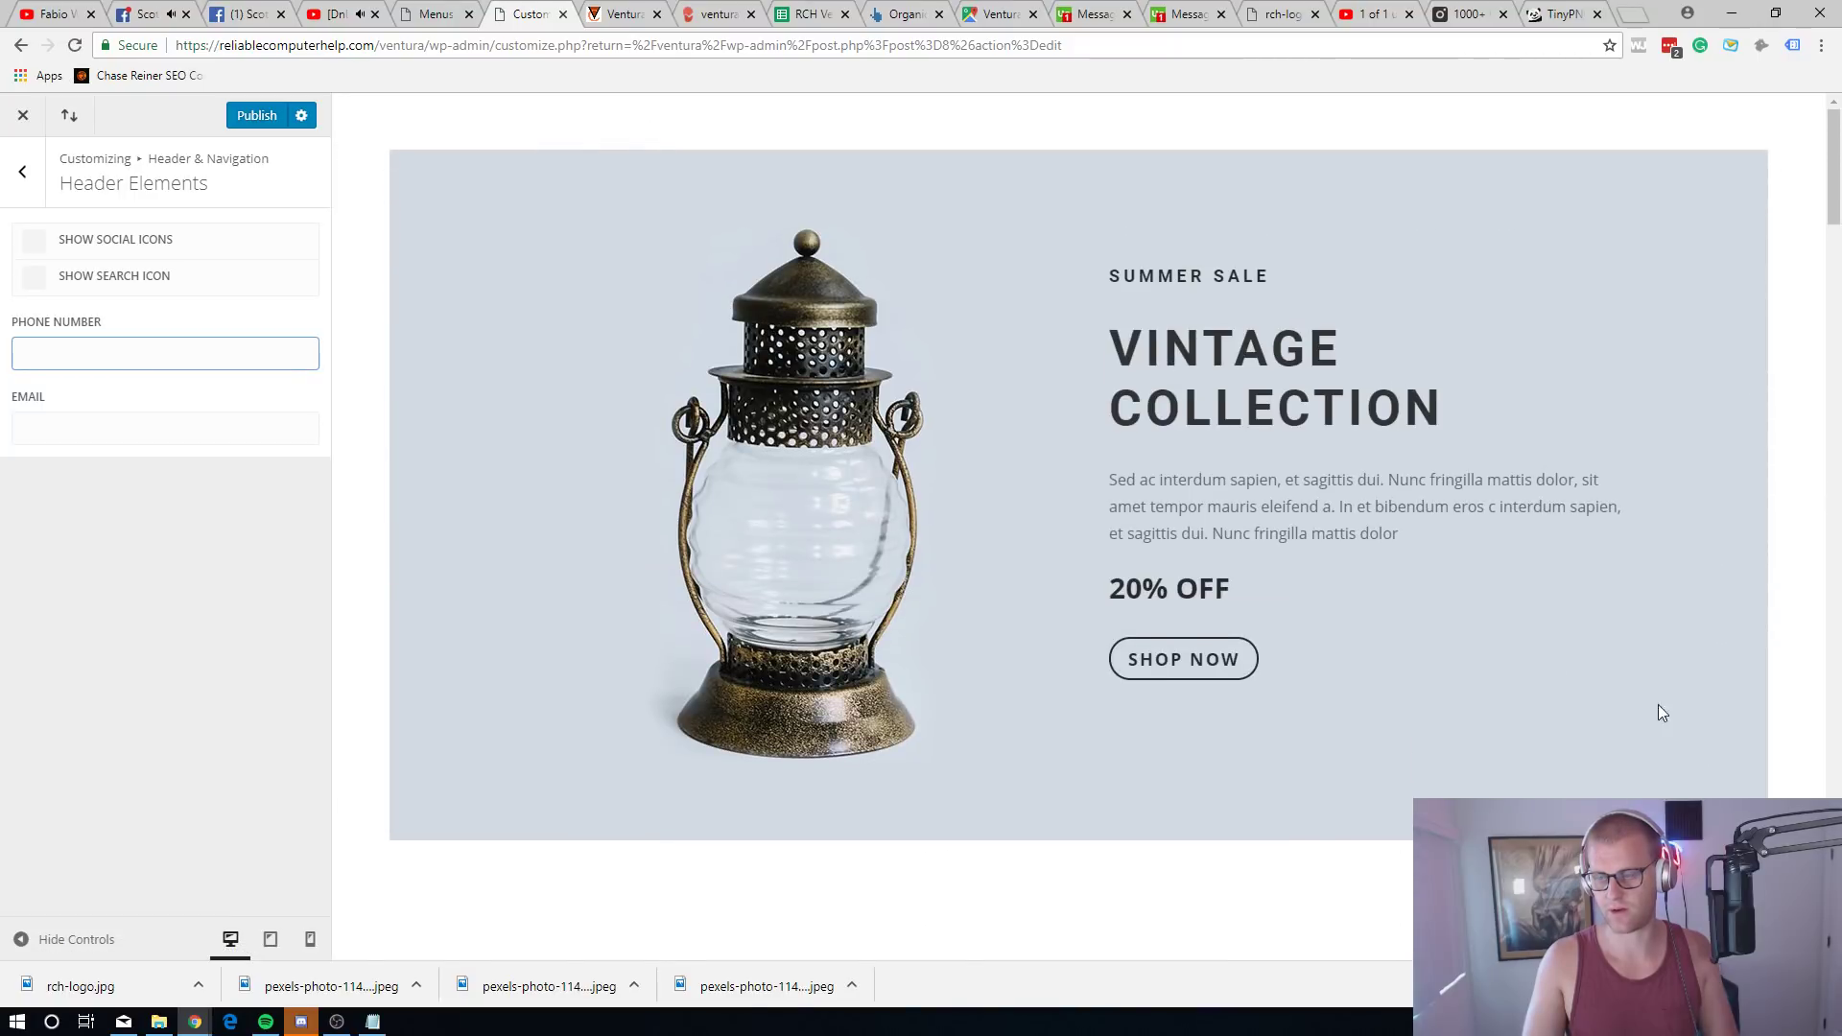
click(22, 171)
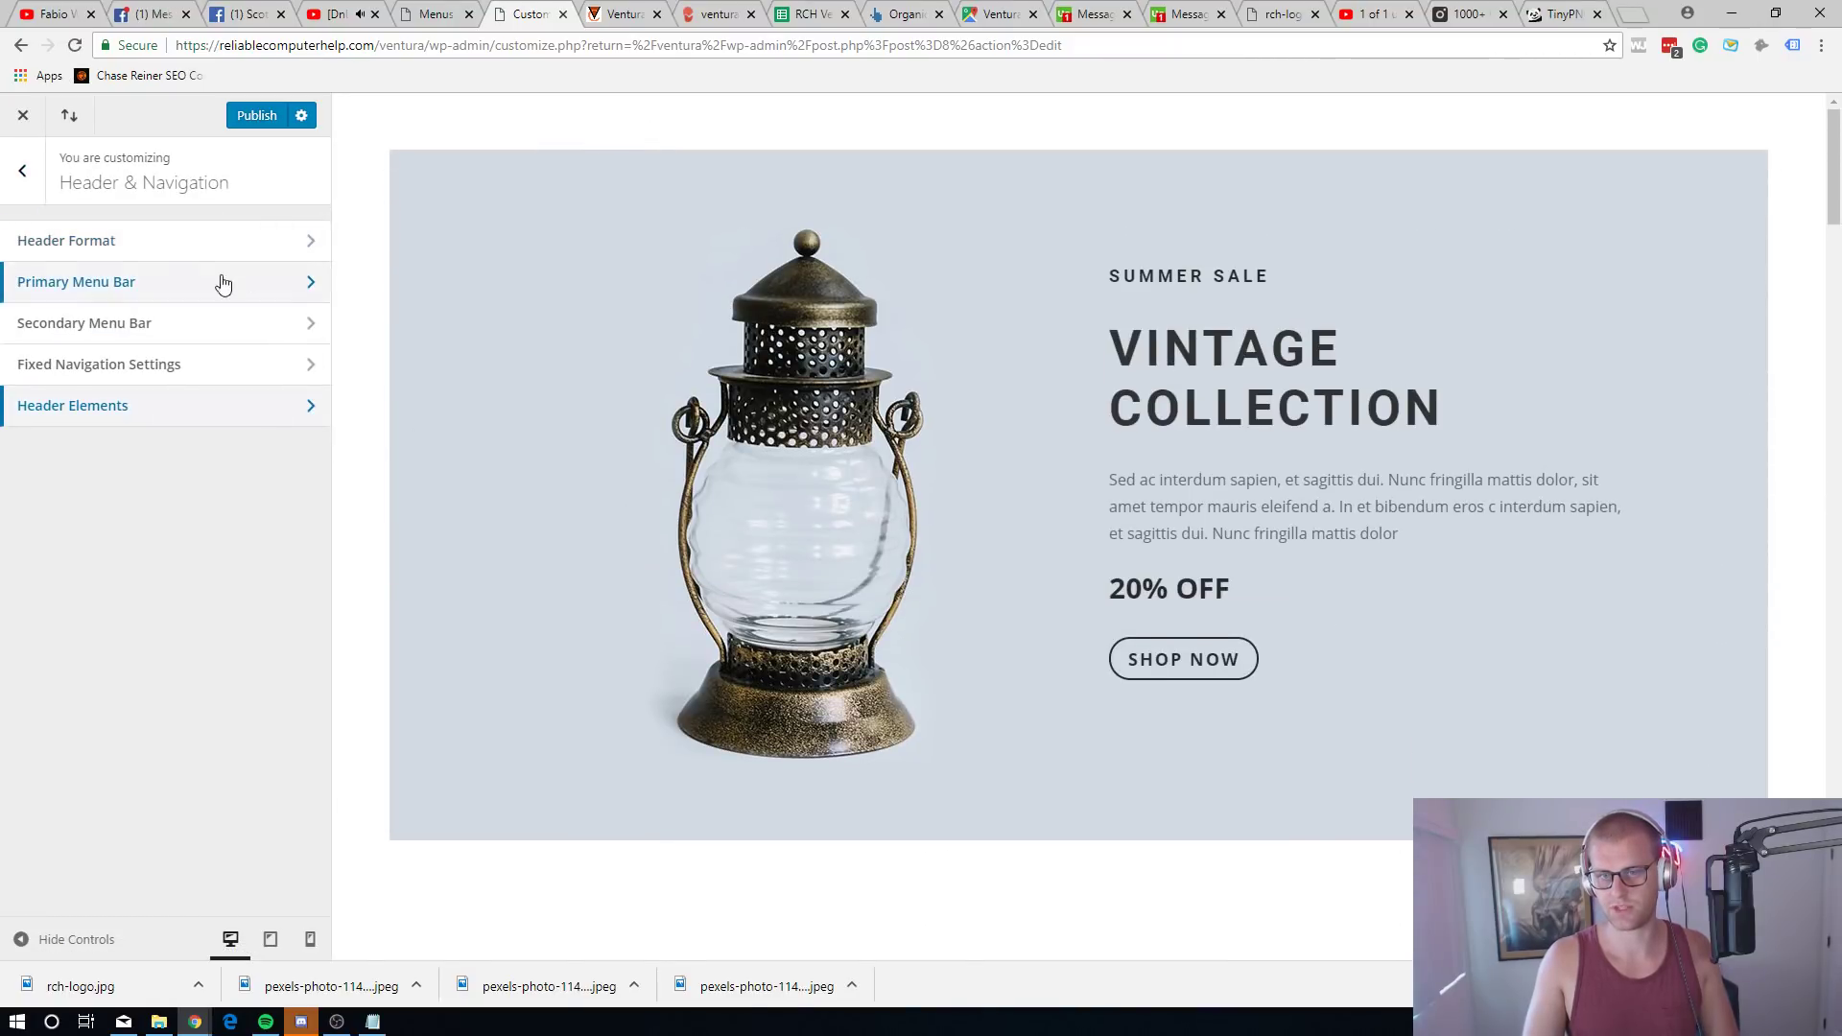
Glance at the Footer settings, publish the Customizer changes, then go to Upwork messages
click(29, 176)
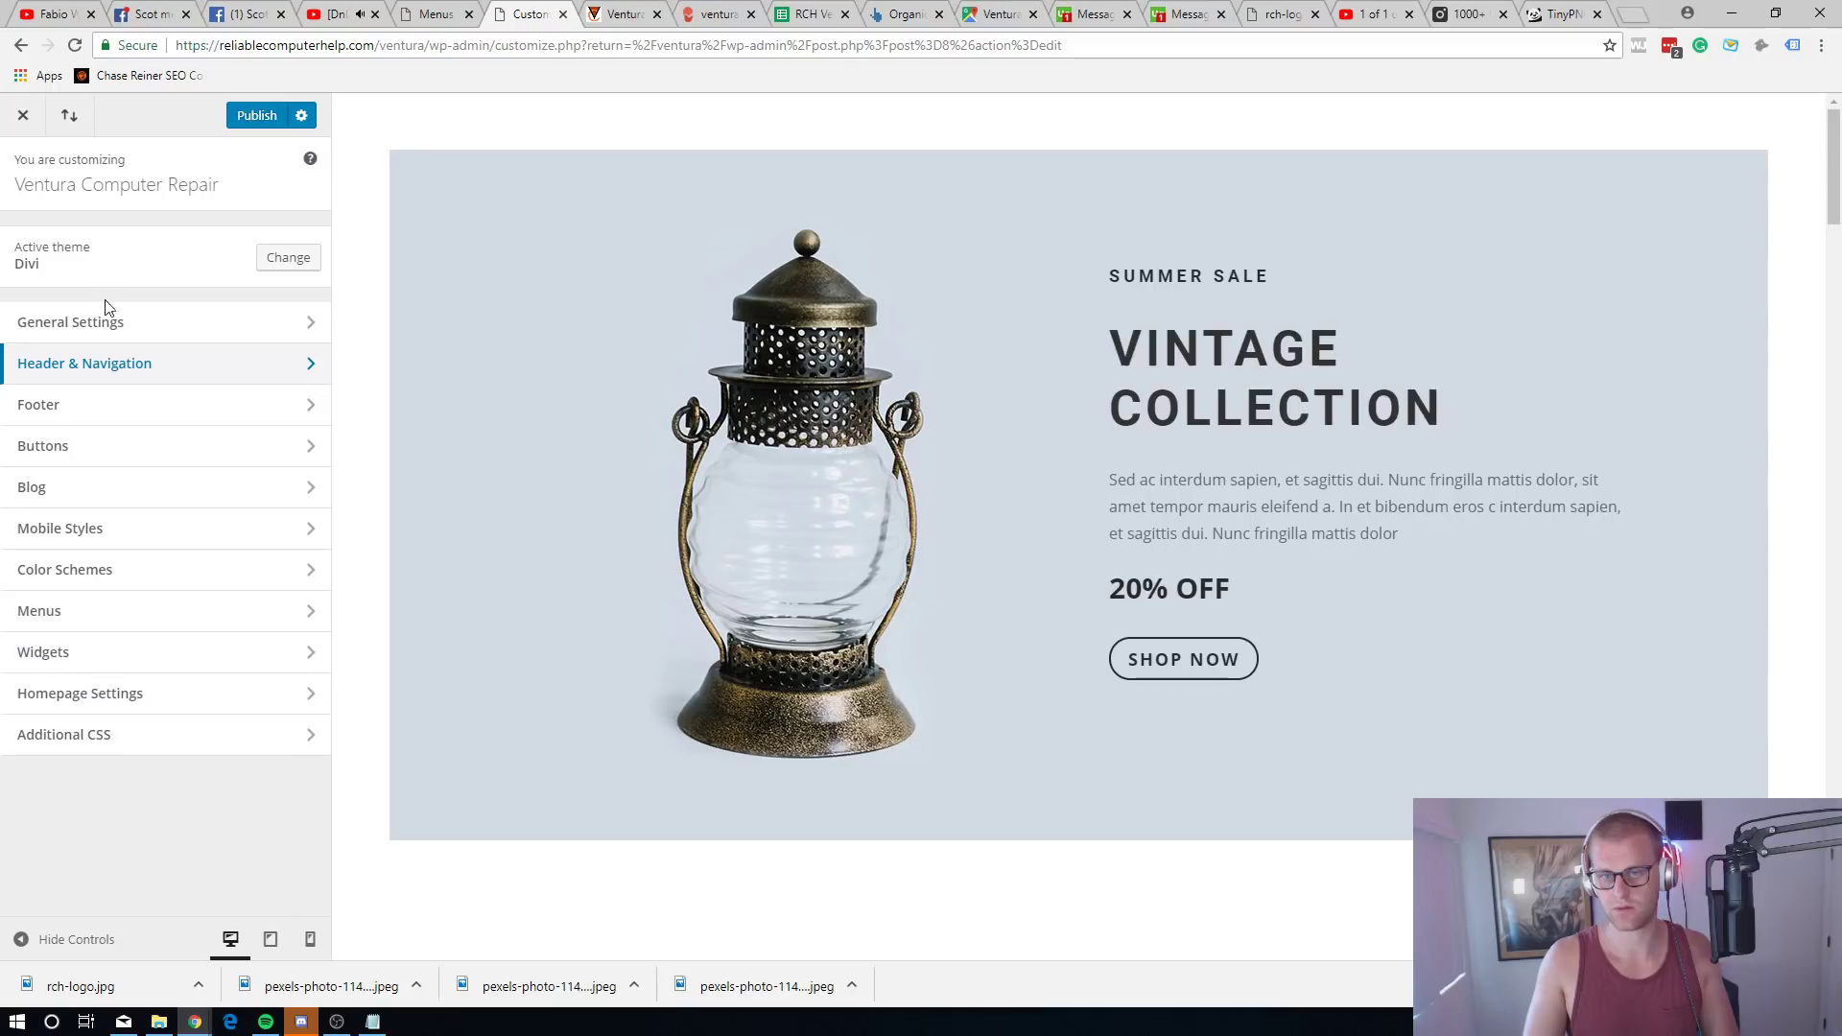
click(150, 406)
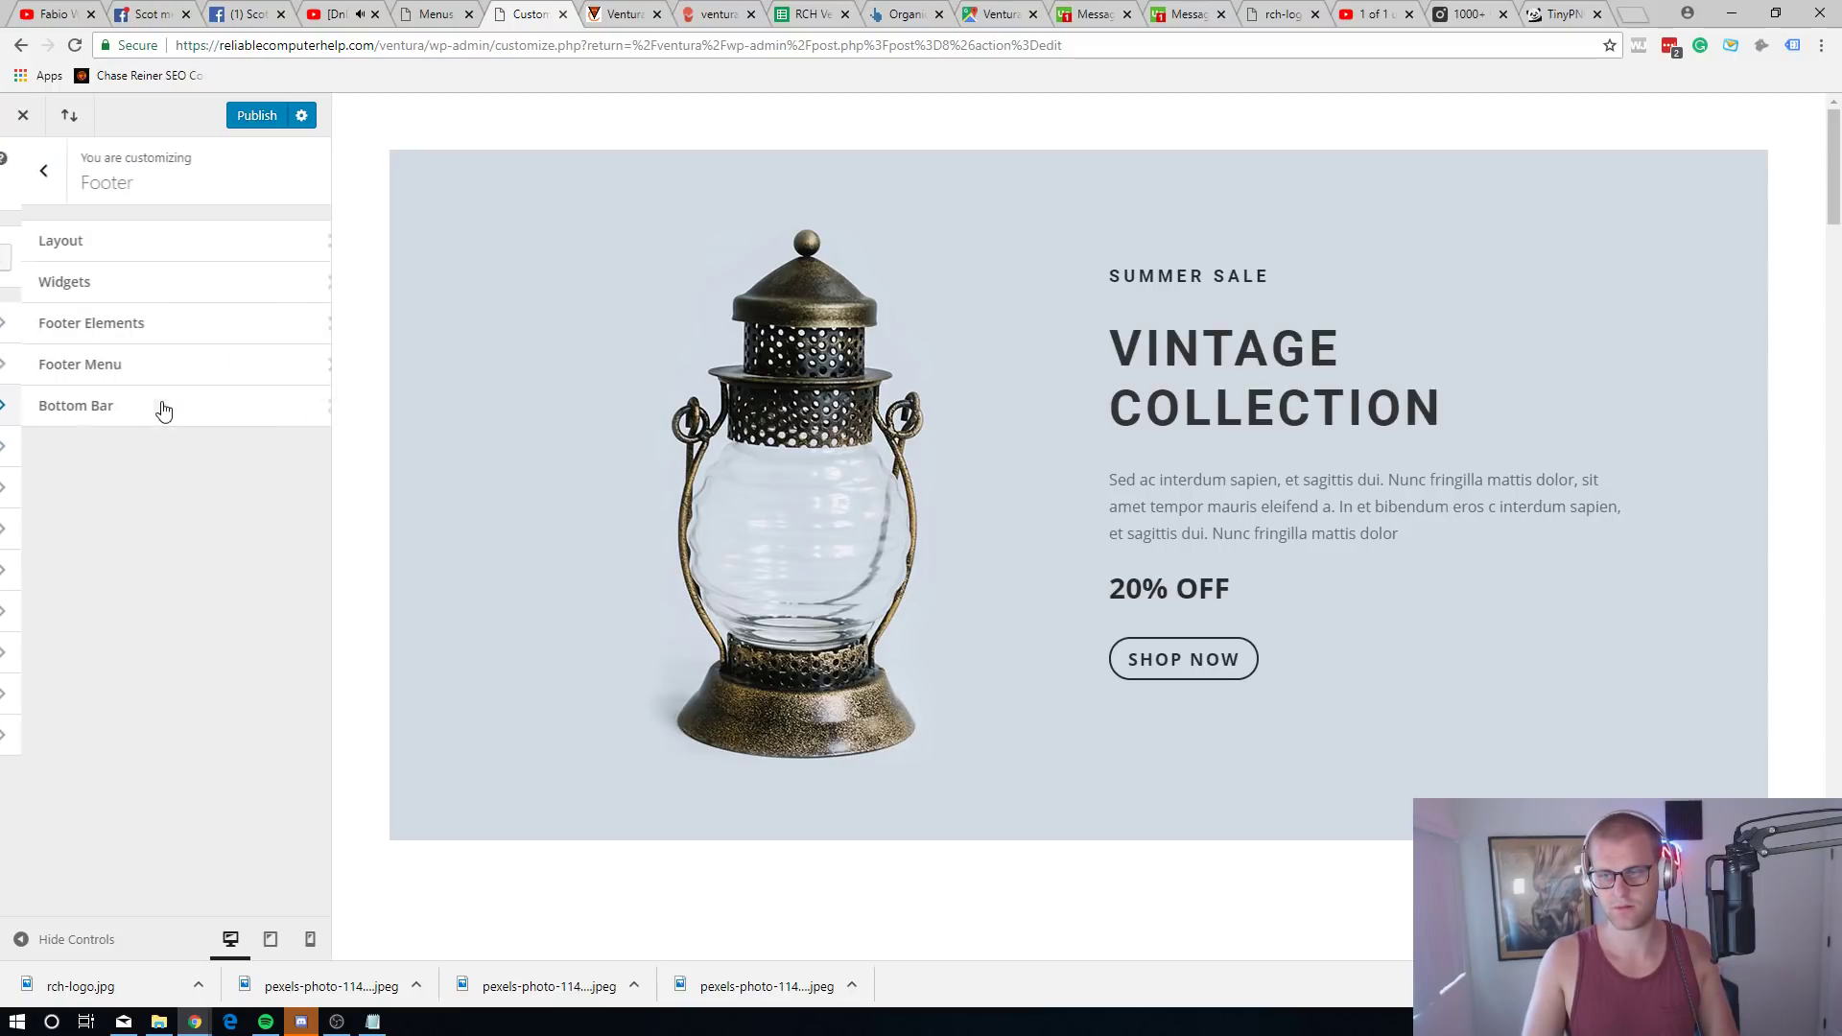
click(29, 172)
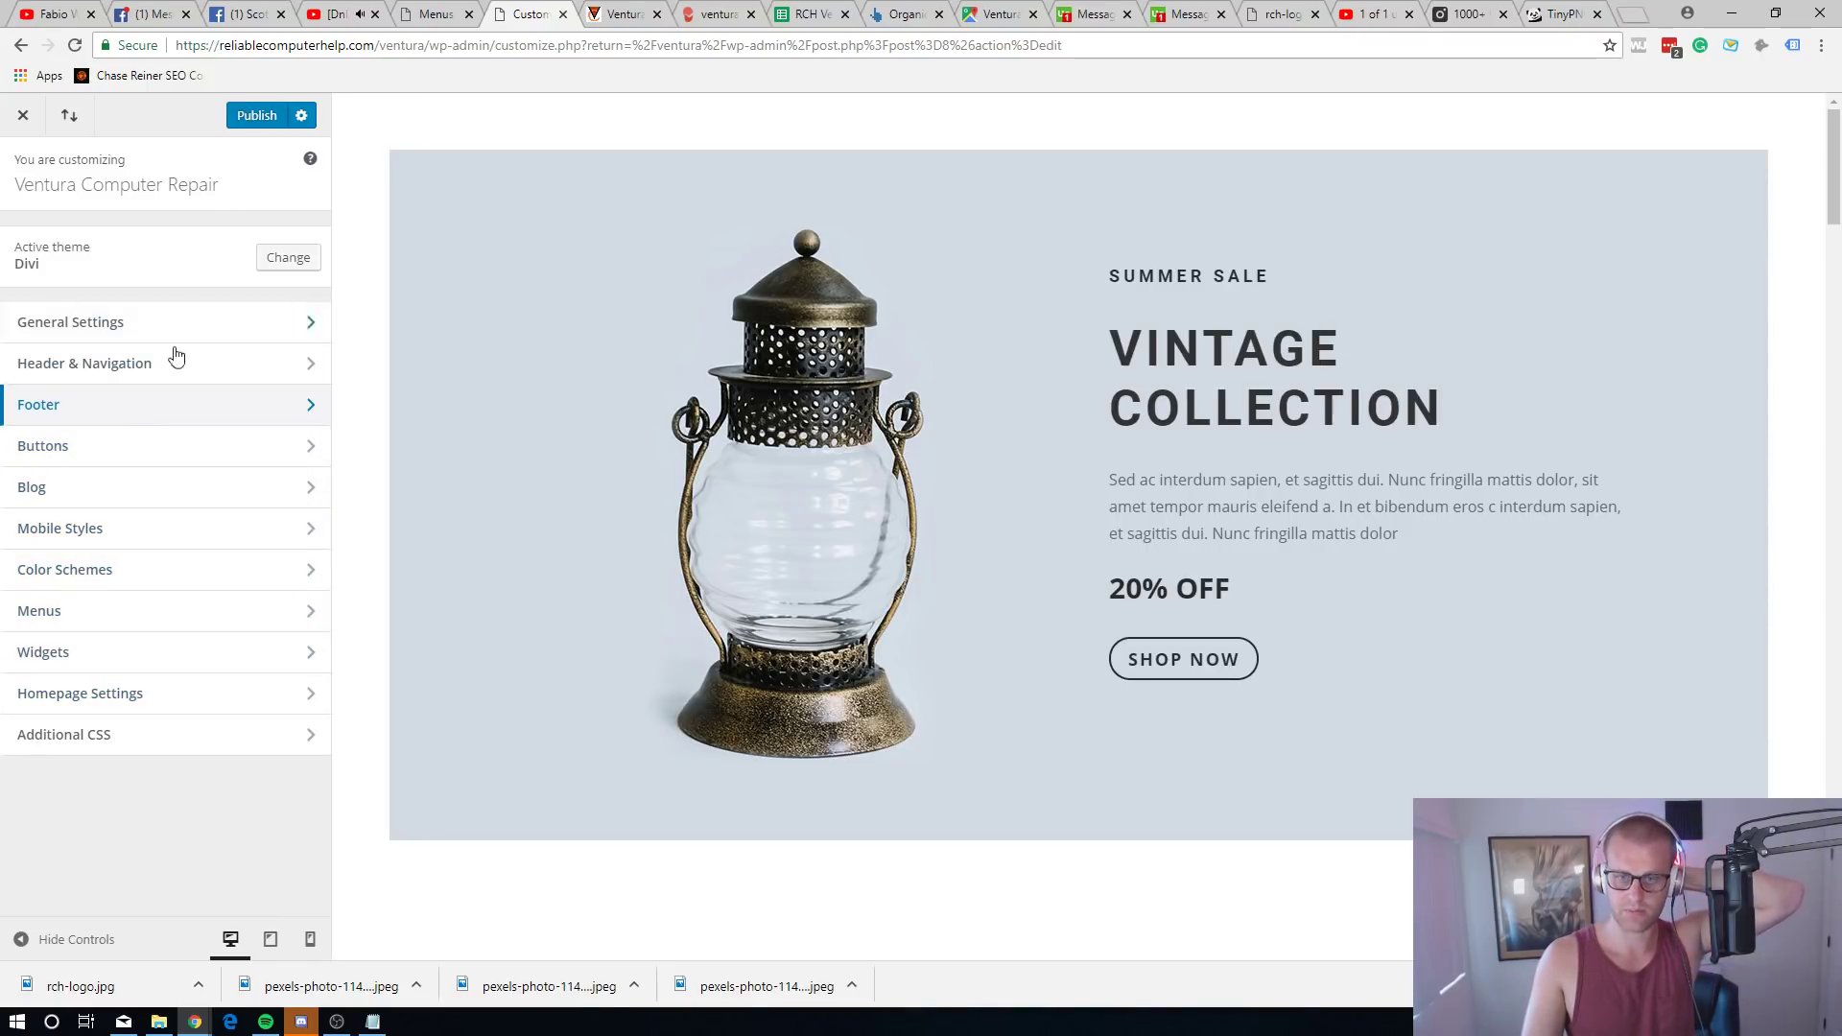
click(261, 120)
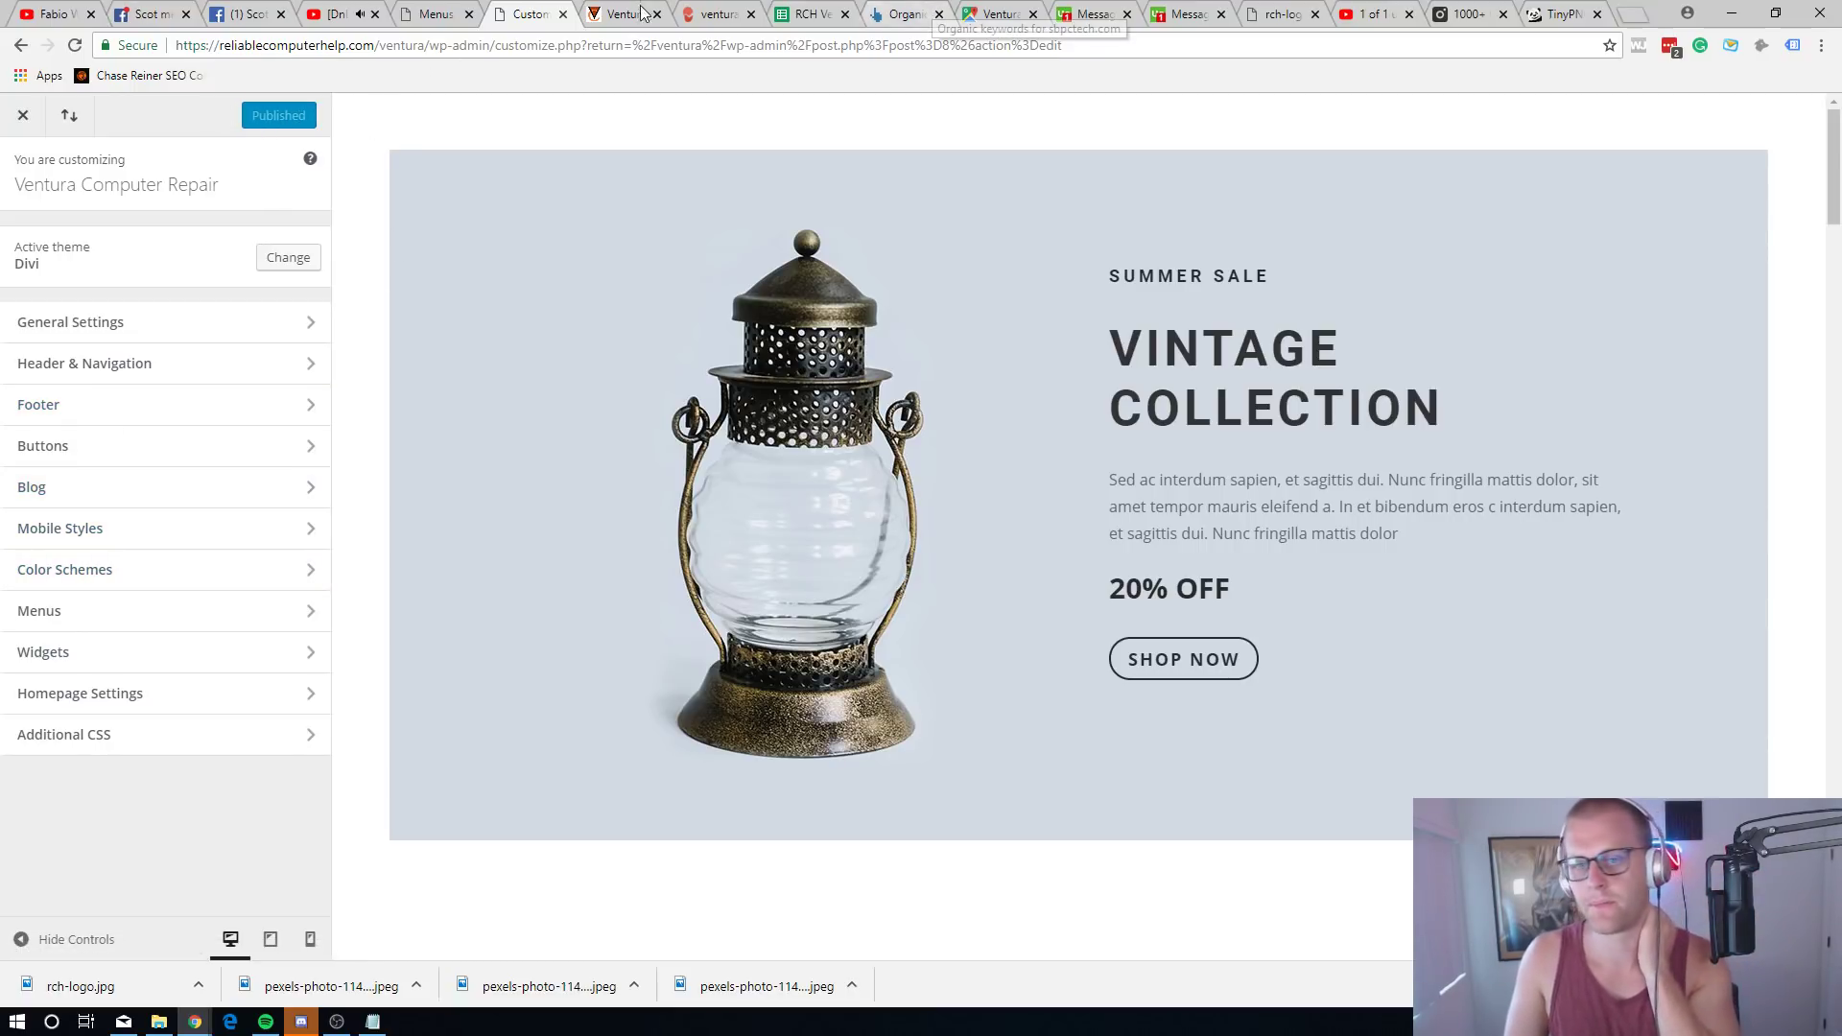
click(1054, 11)
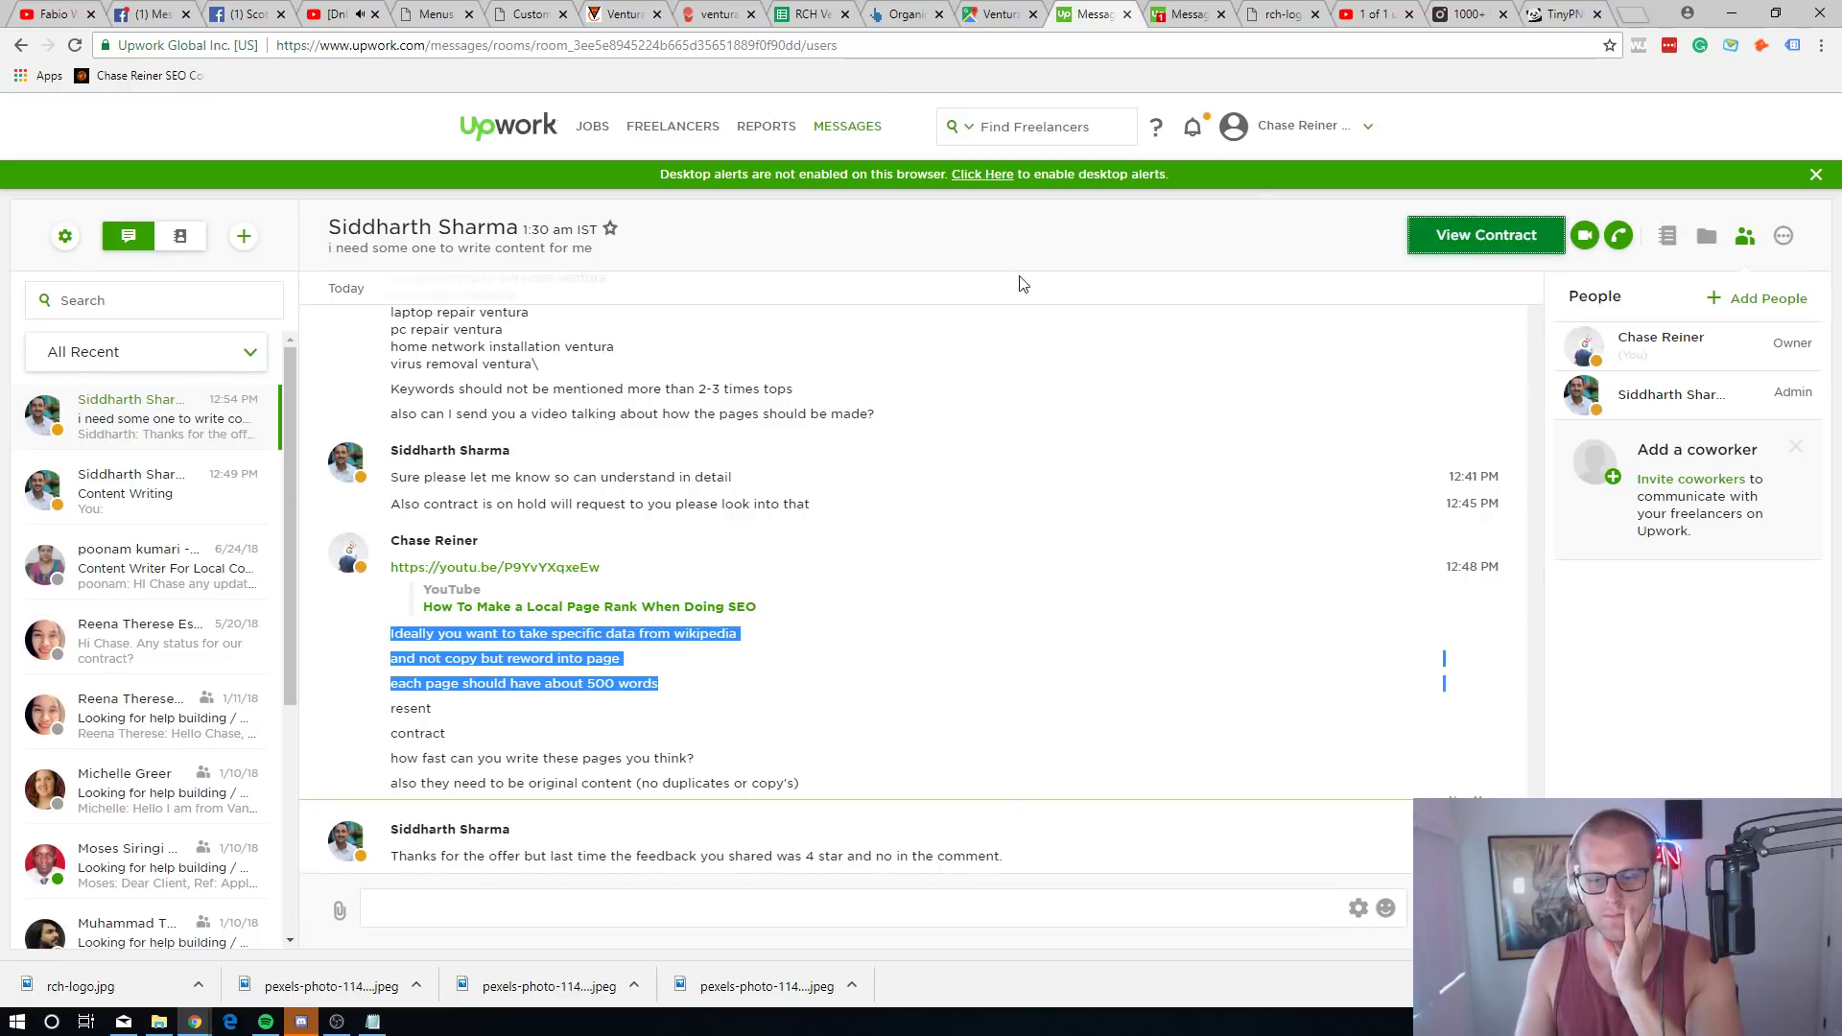
Reply "4 star isn't bad?" to the freelancer in Upwork
click(927, 910)
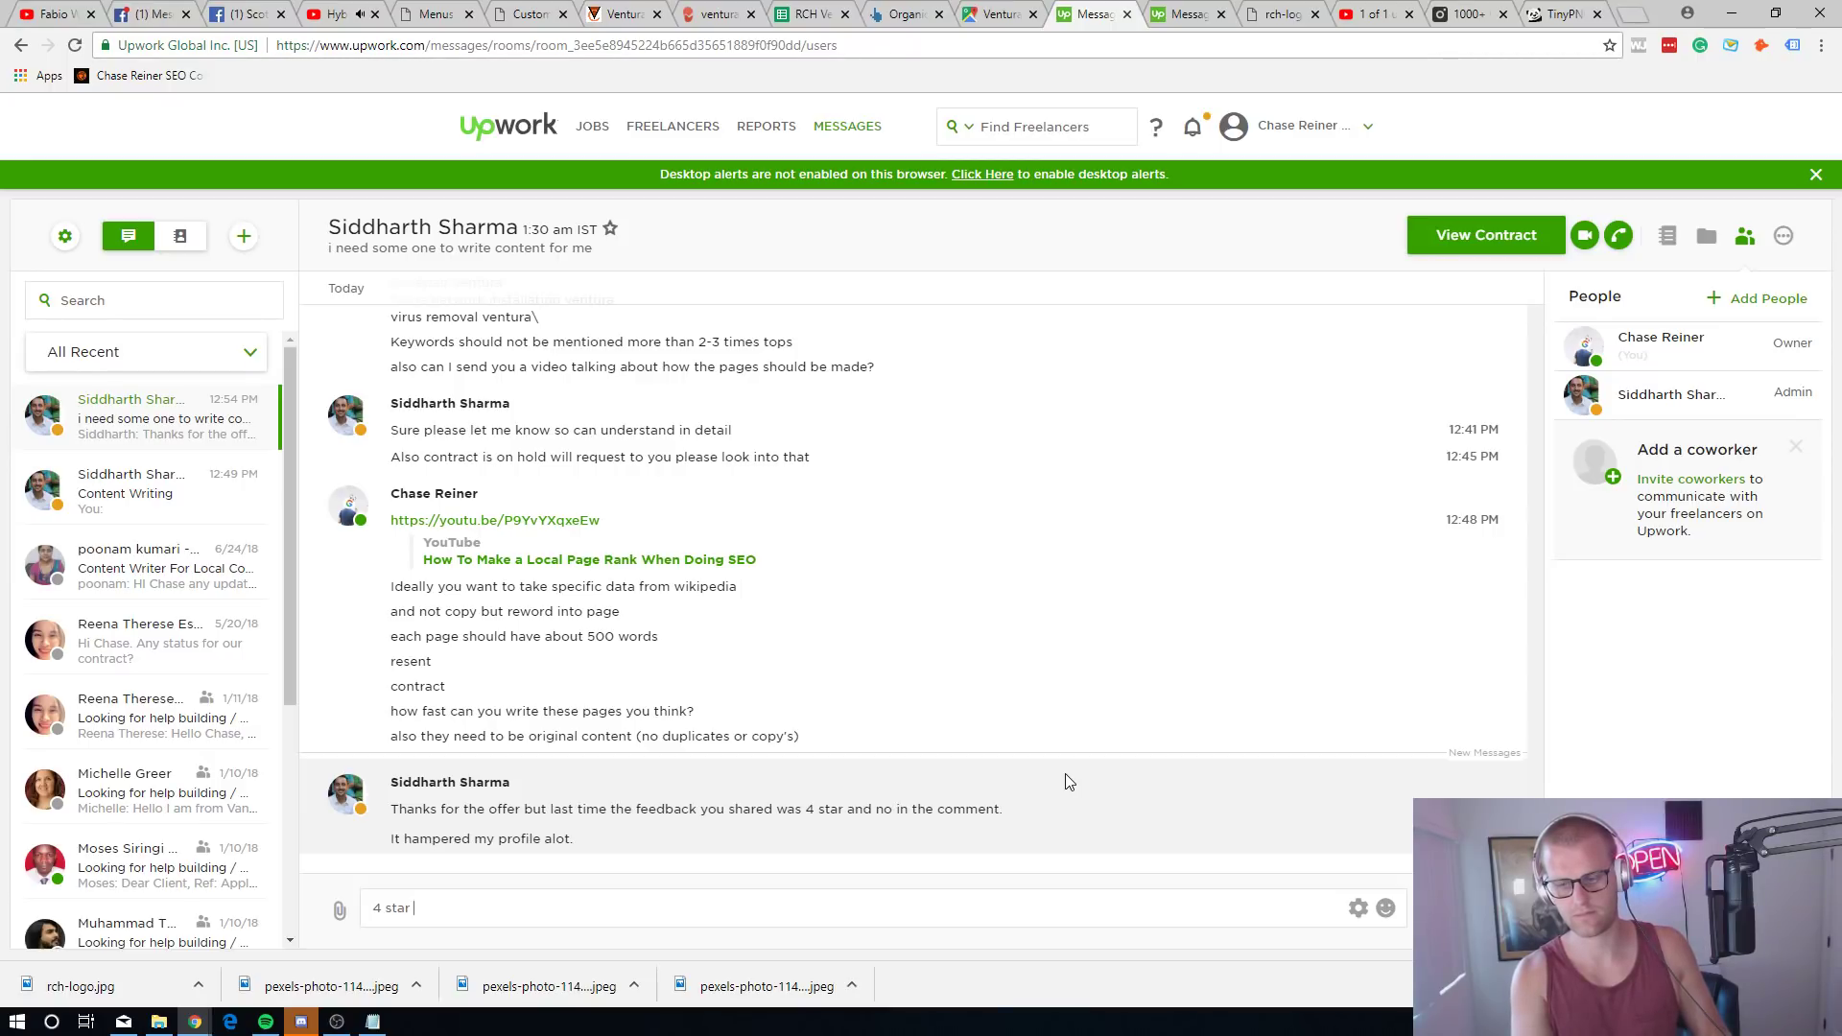
key(ctrl+a)
key(BackSpace)
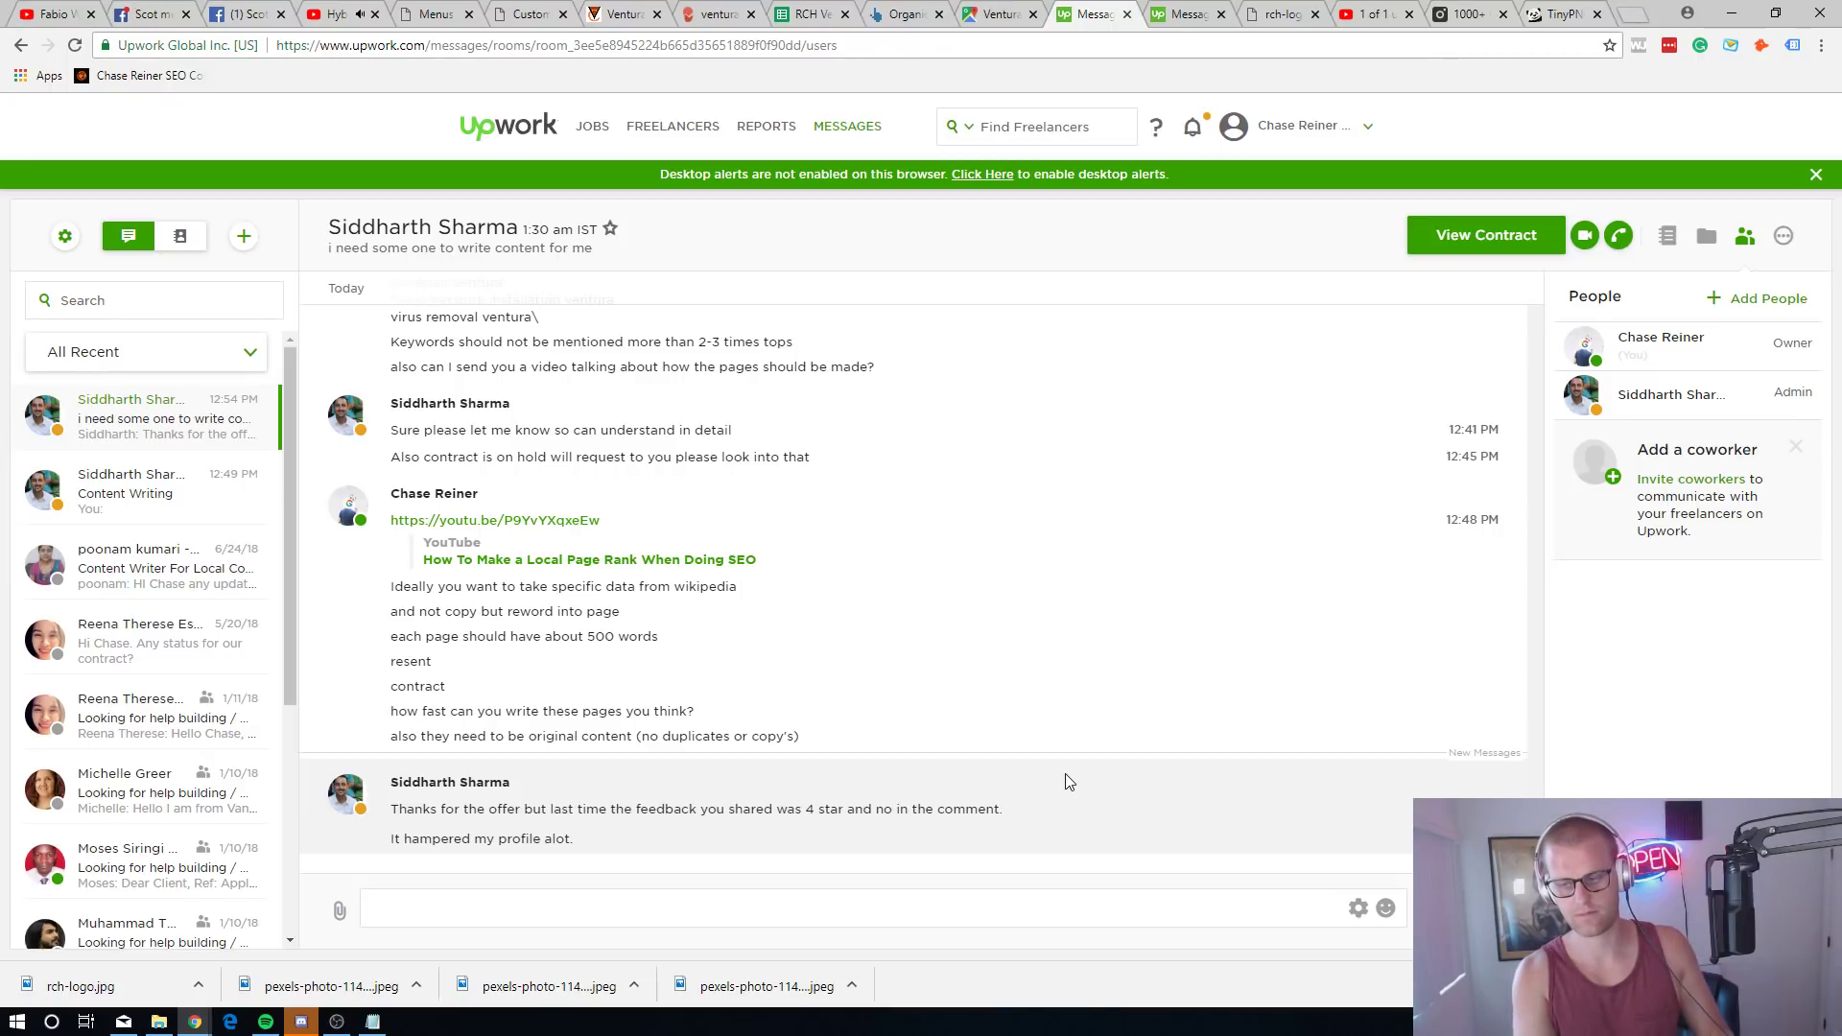
text(4 star isn't bad?)
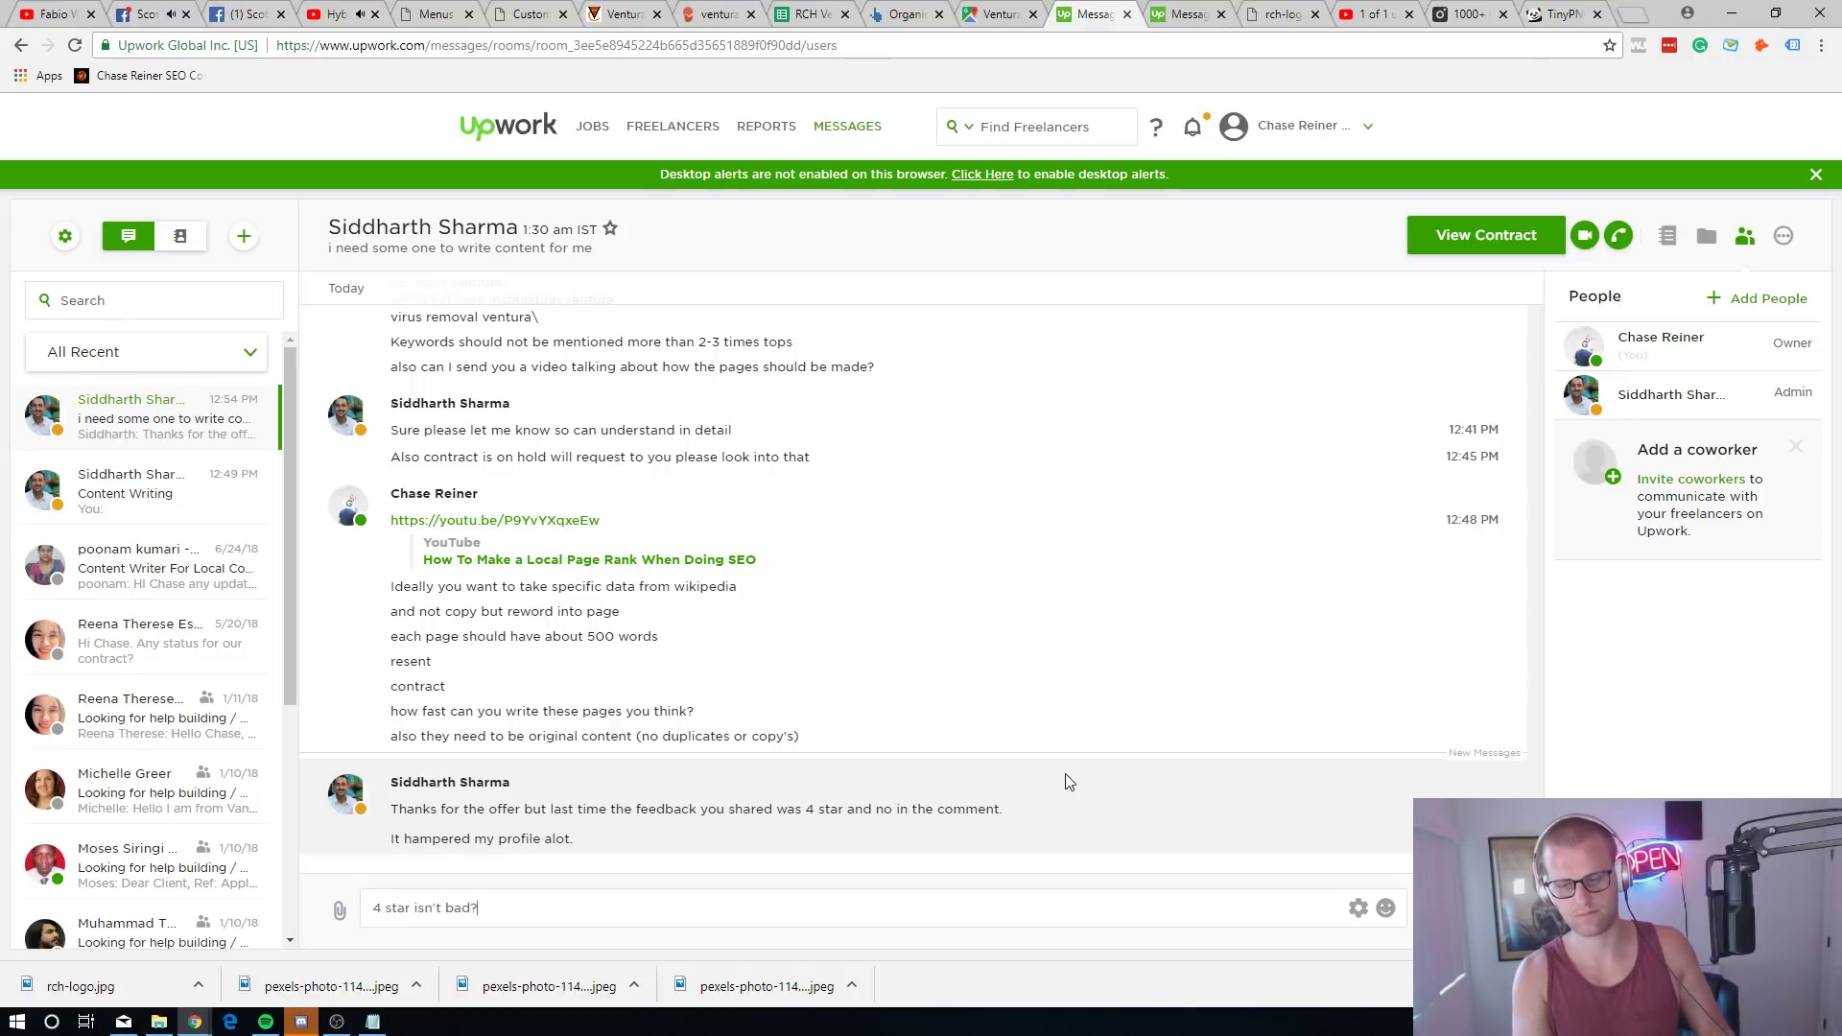
key(Return)
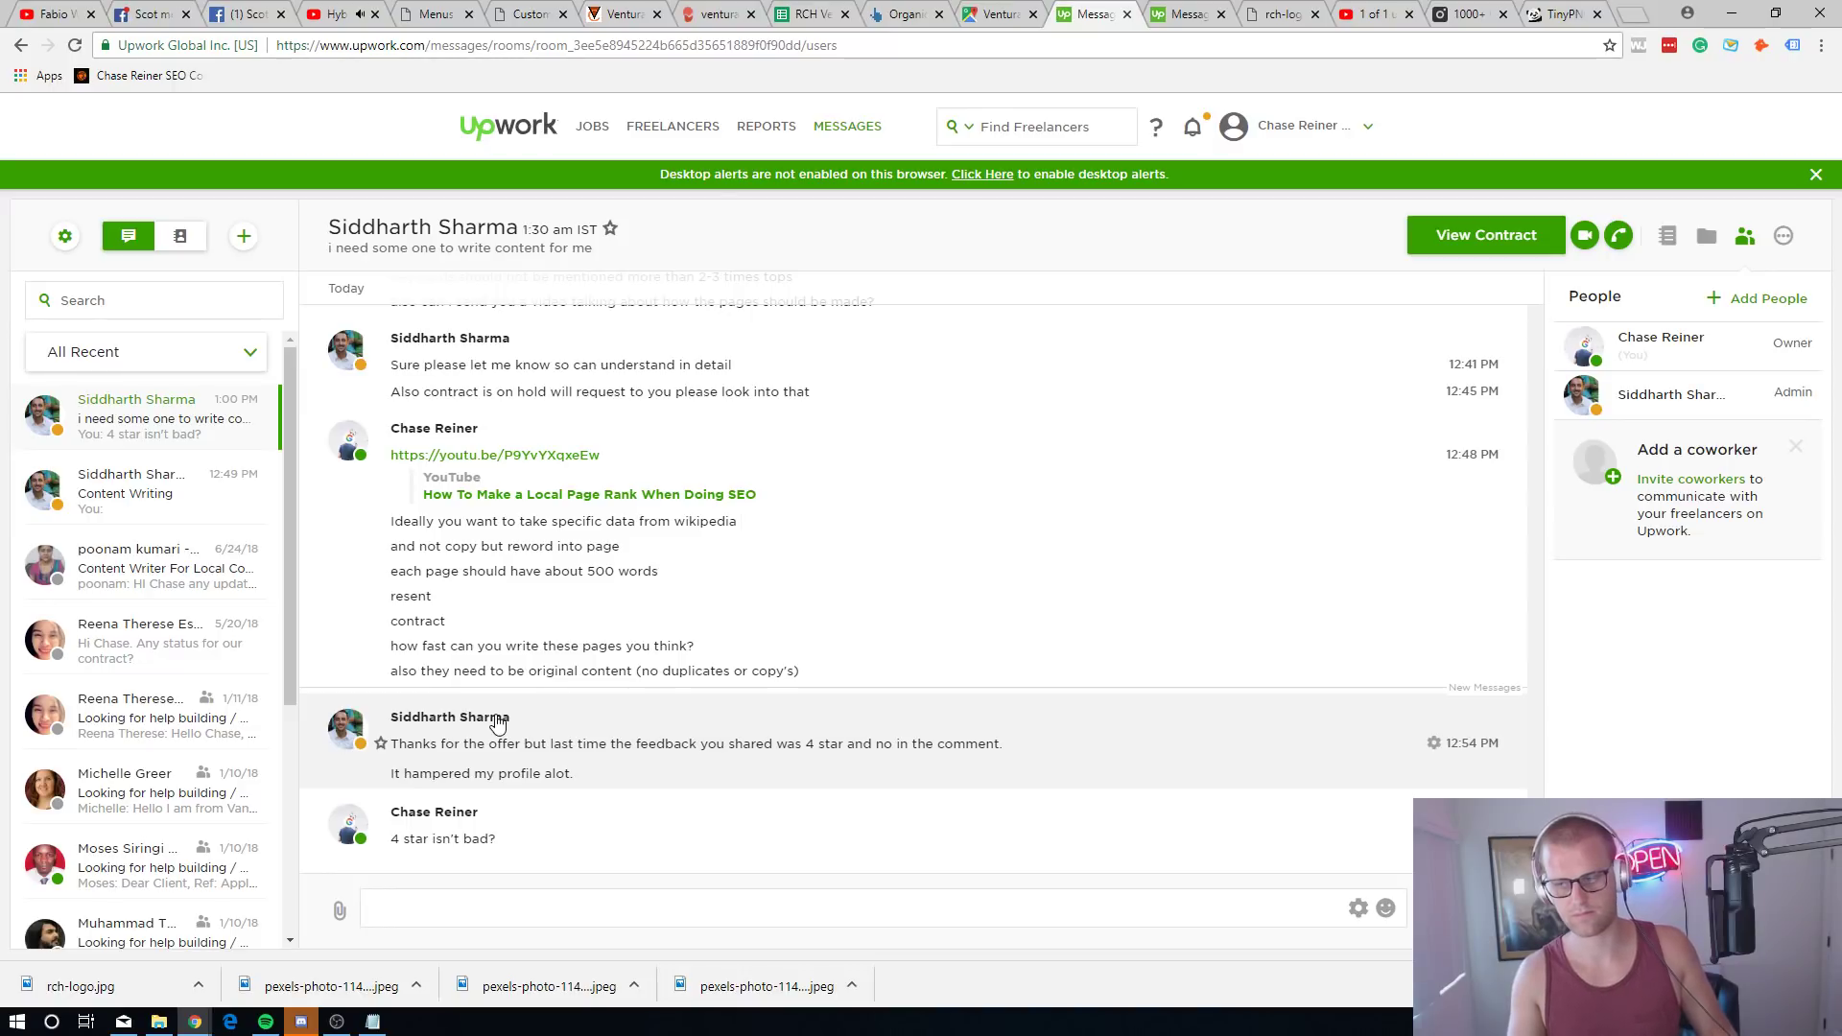
View the freelancer's profile card, then open the newest Facebook Messenger conversation
click(497, 719)
click(1110, 718)
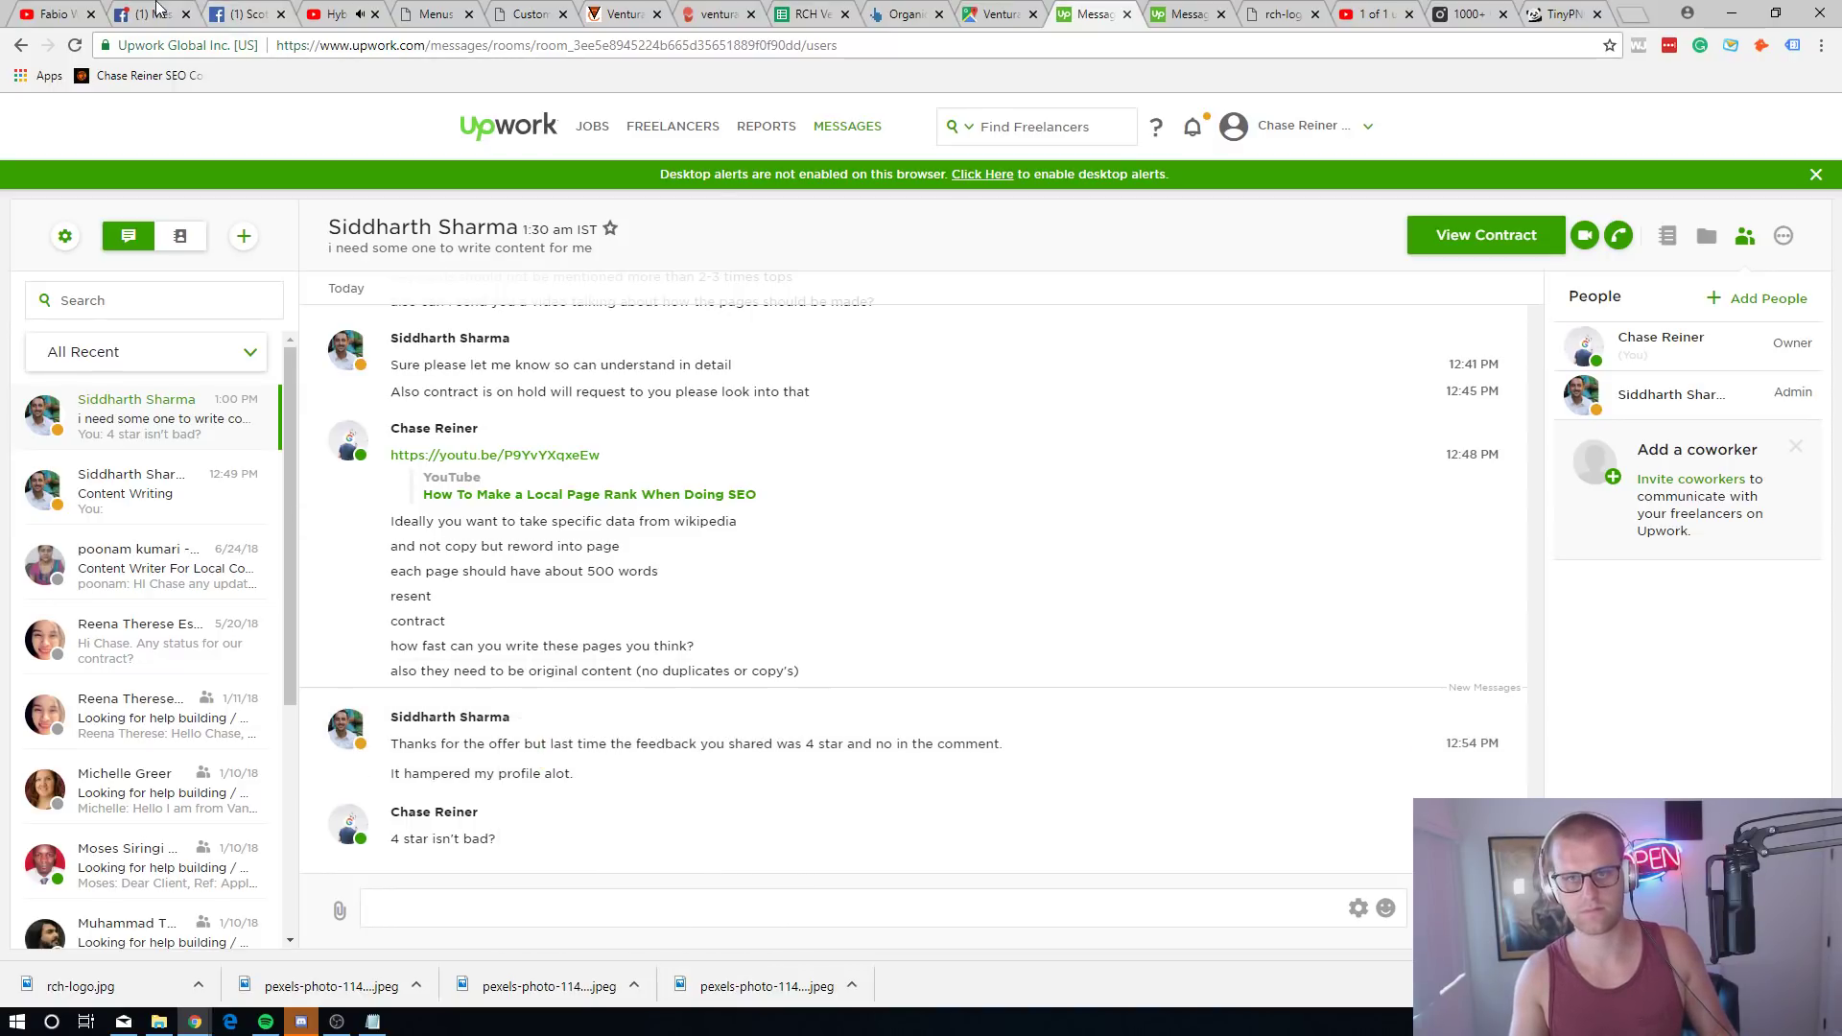
click(157, 14)
click(211, 386)
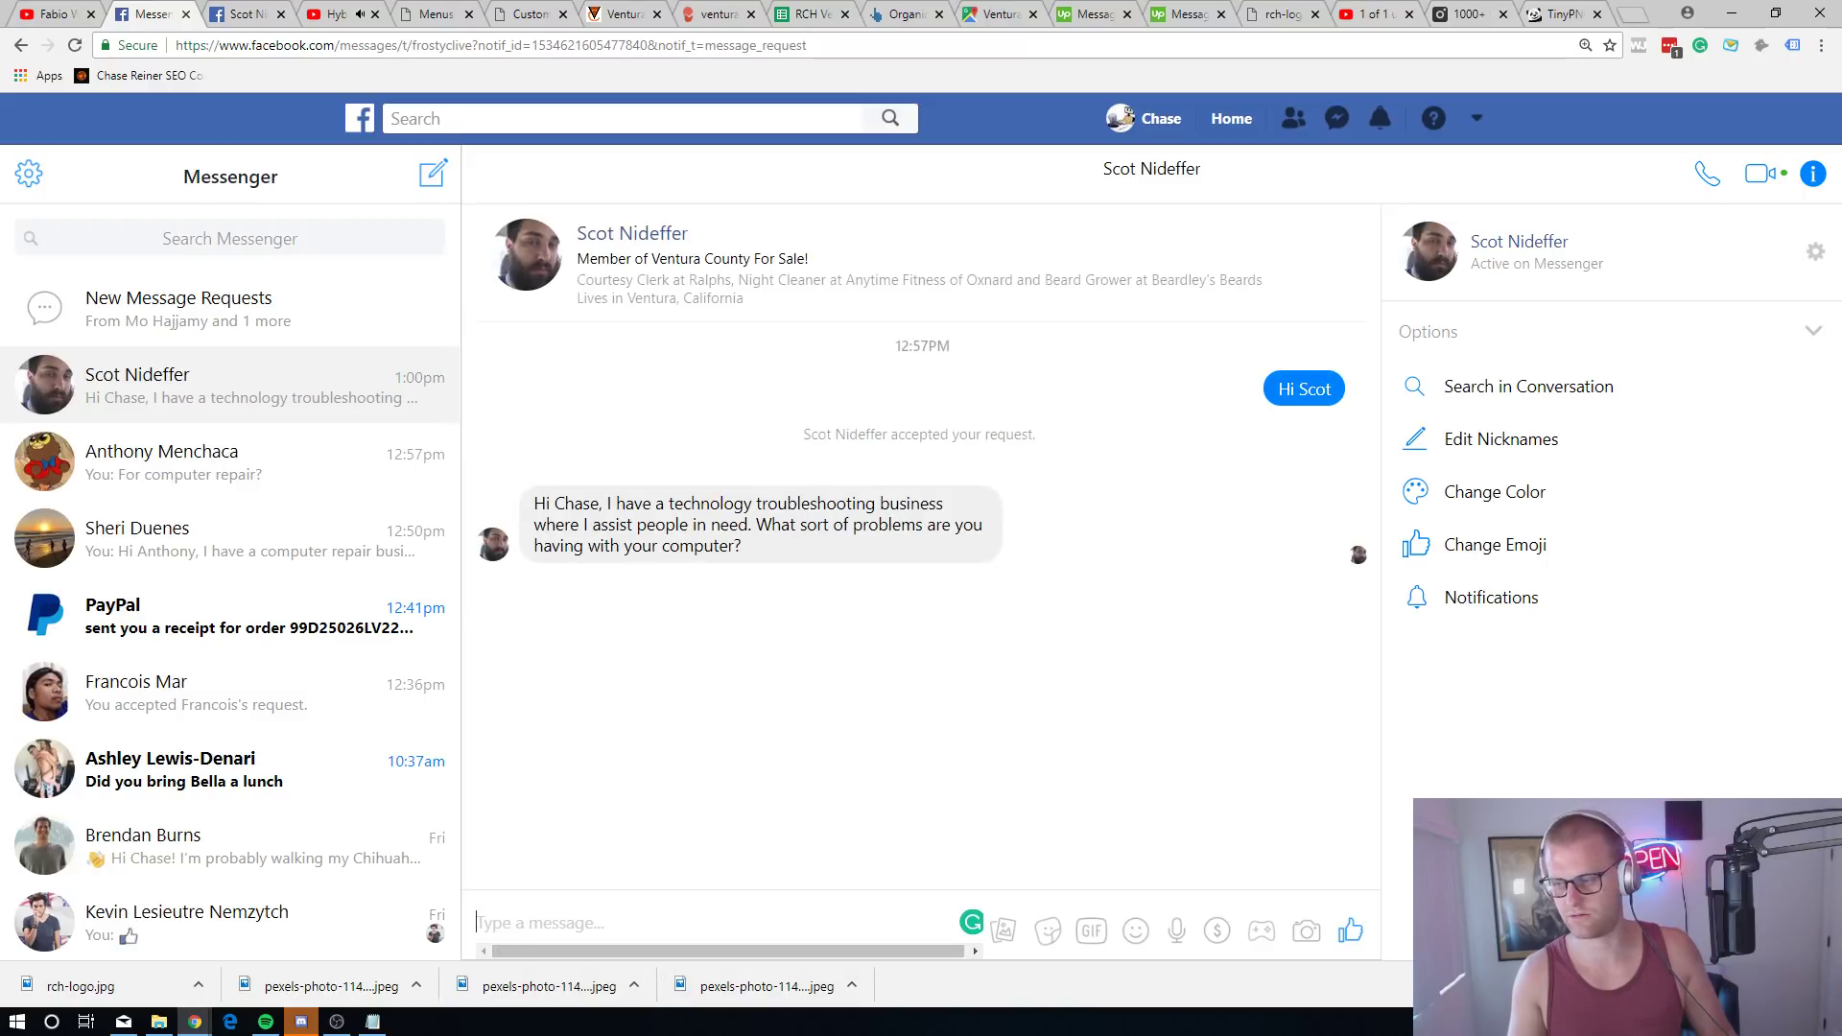
Send the contact a Messenger message about generating leads
click(1824, 987)
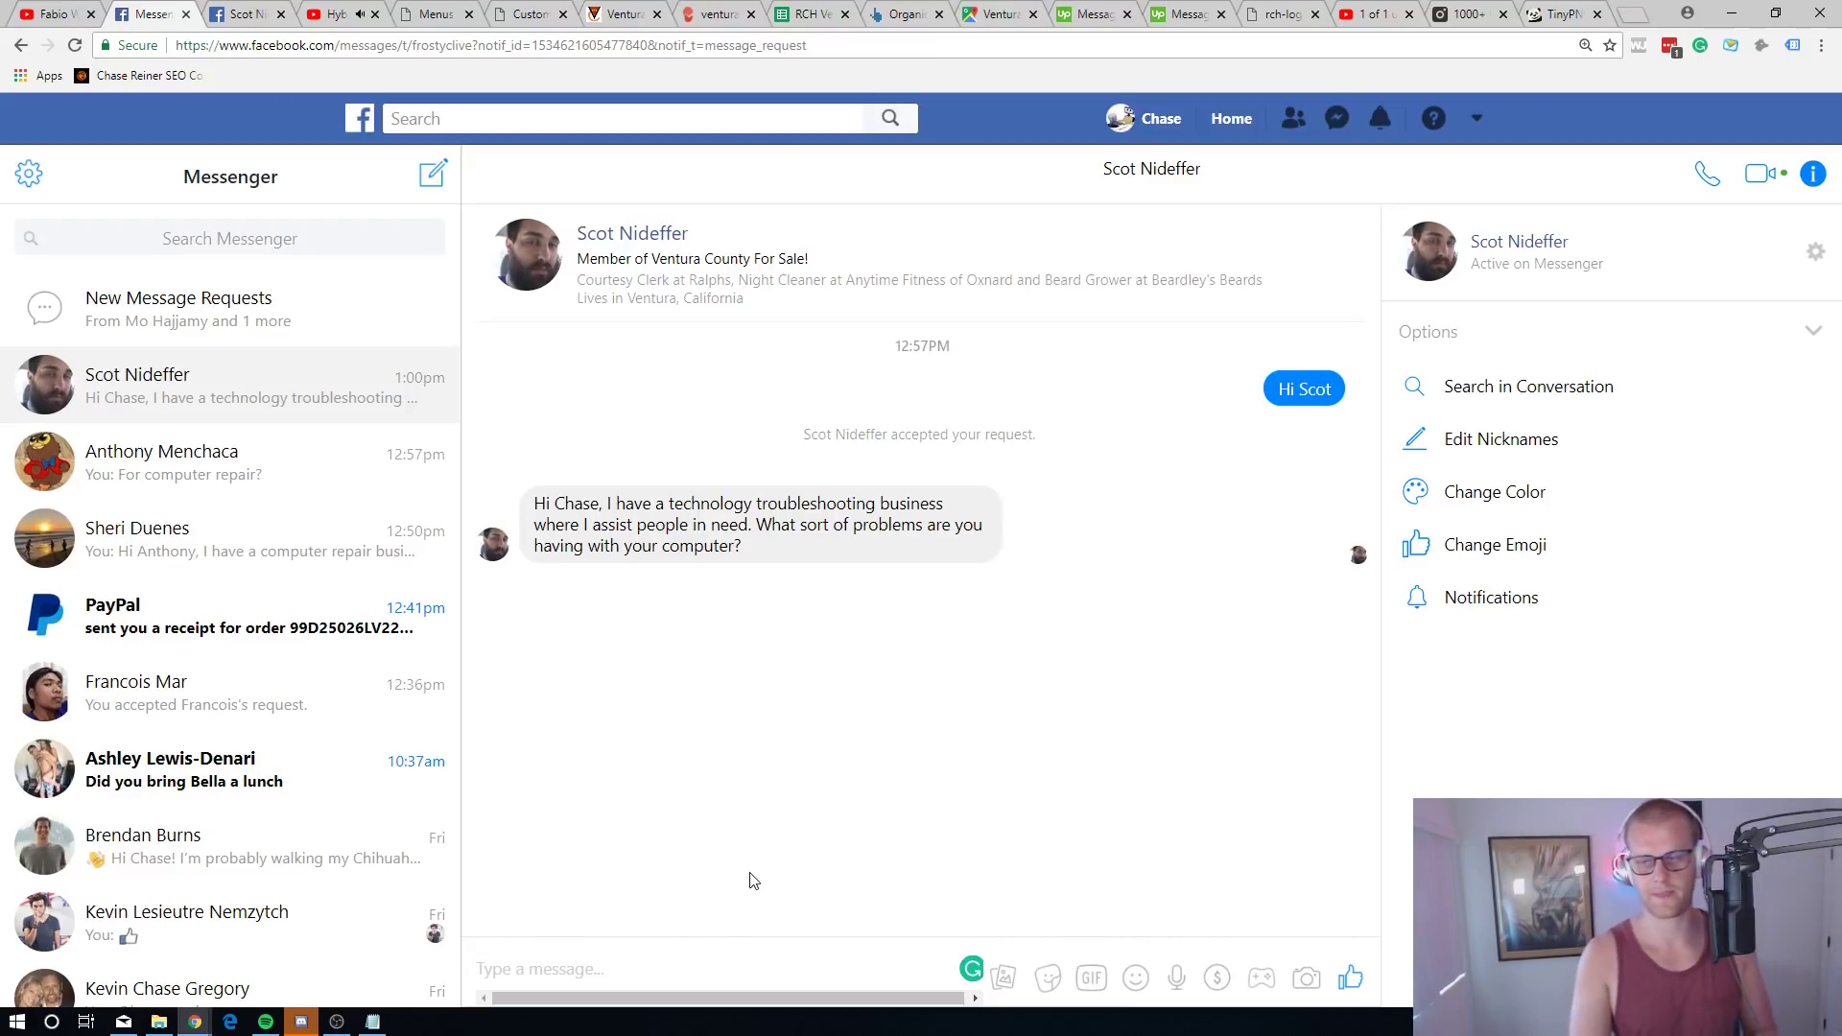
text(So)
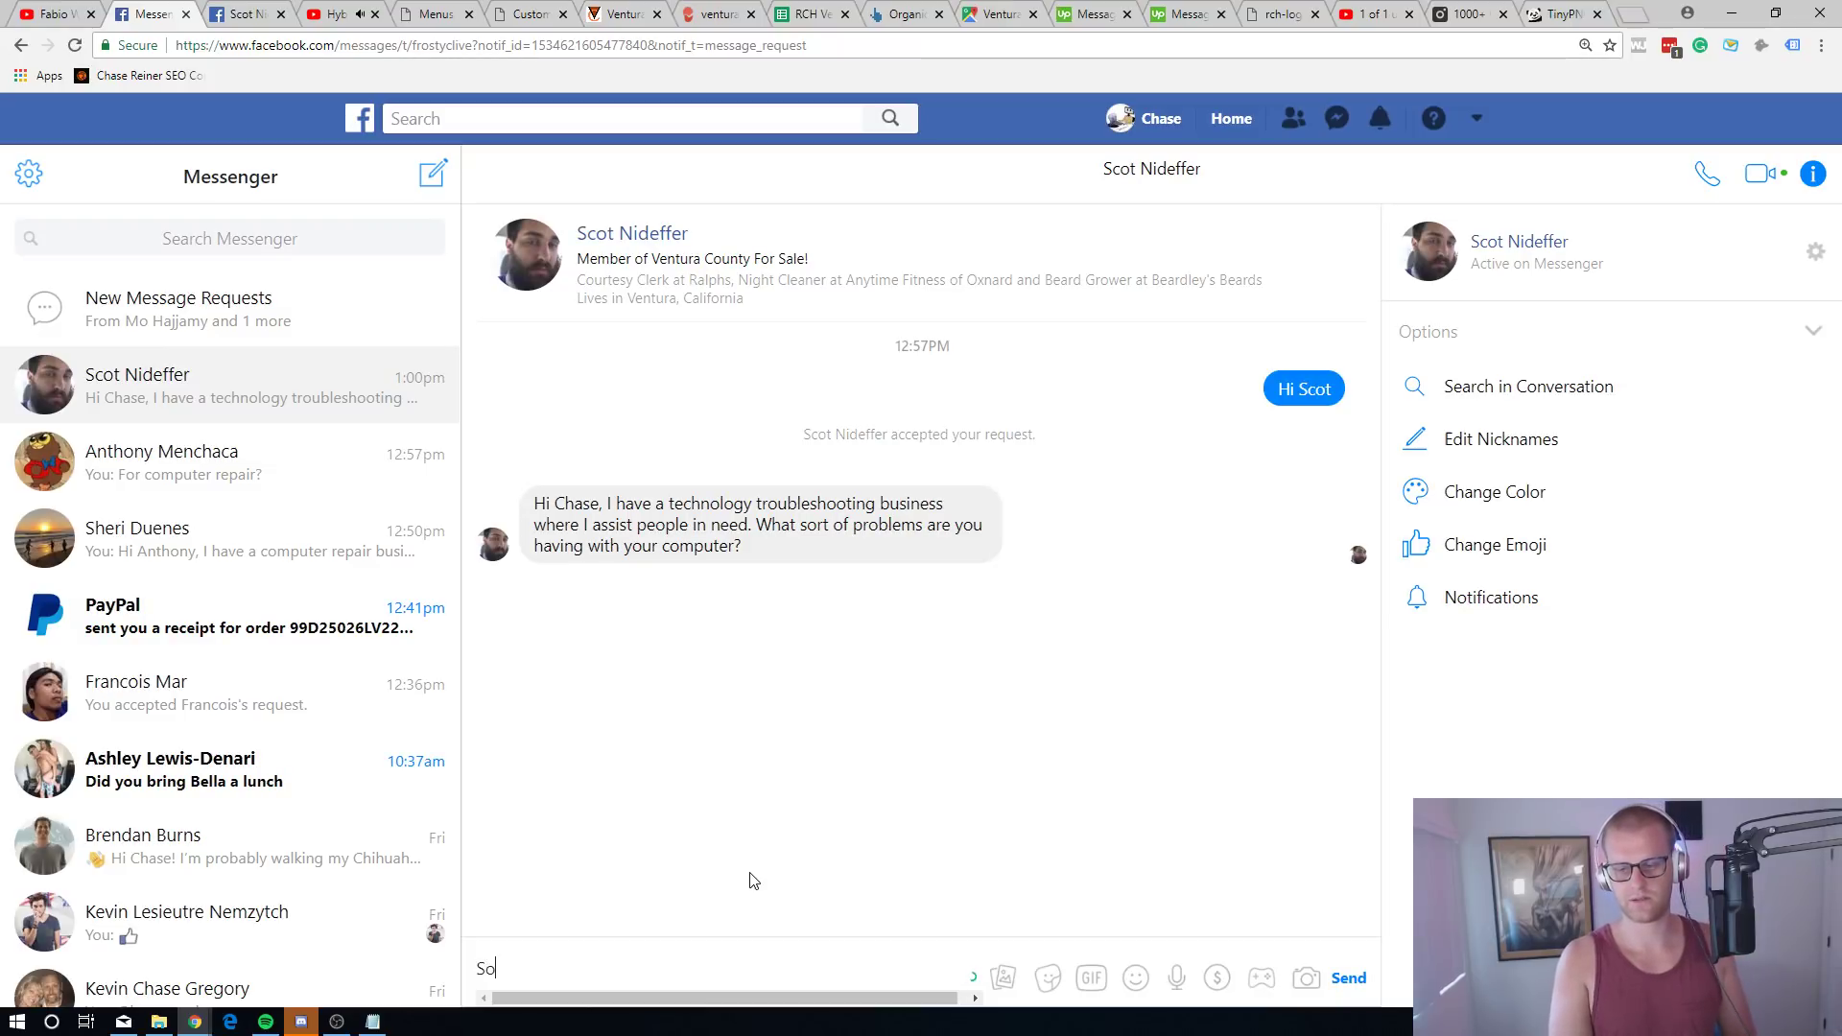
key(BackSpace)
key(BackSpace)
text(Scot, this has more to do with the fac)
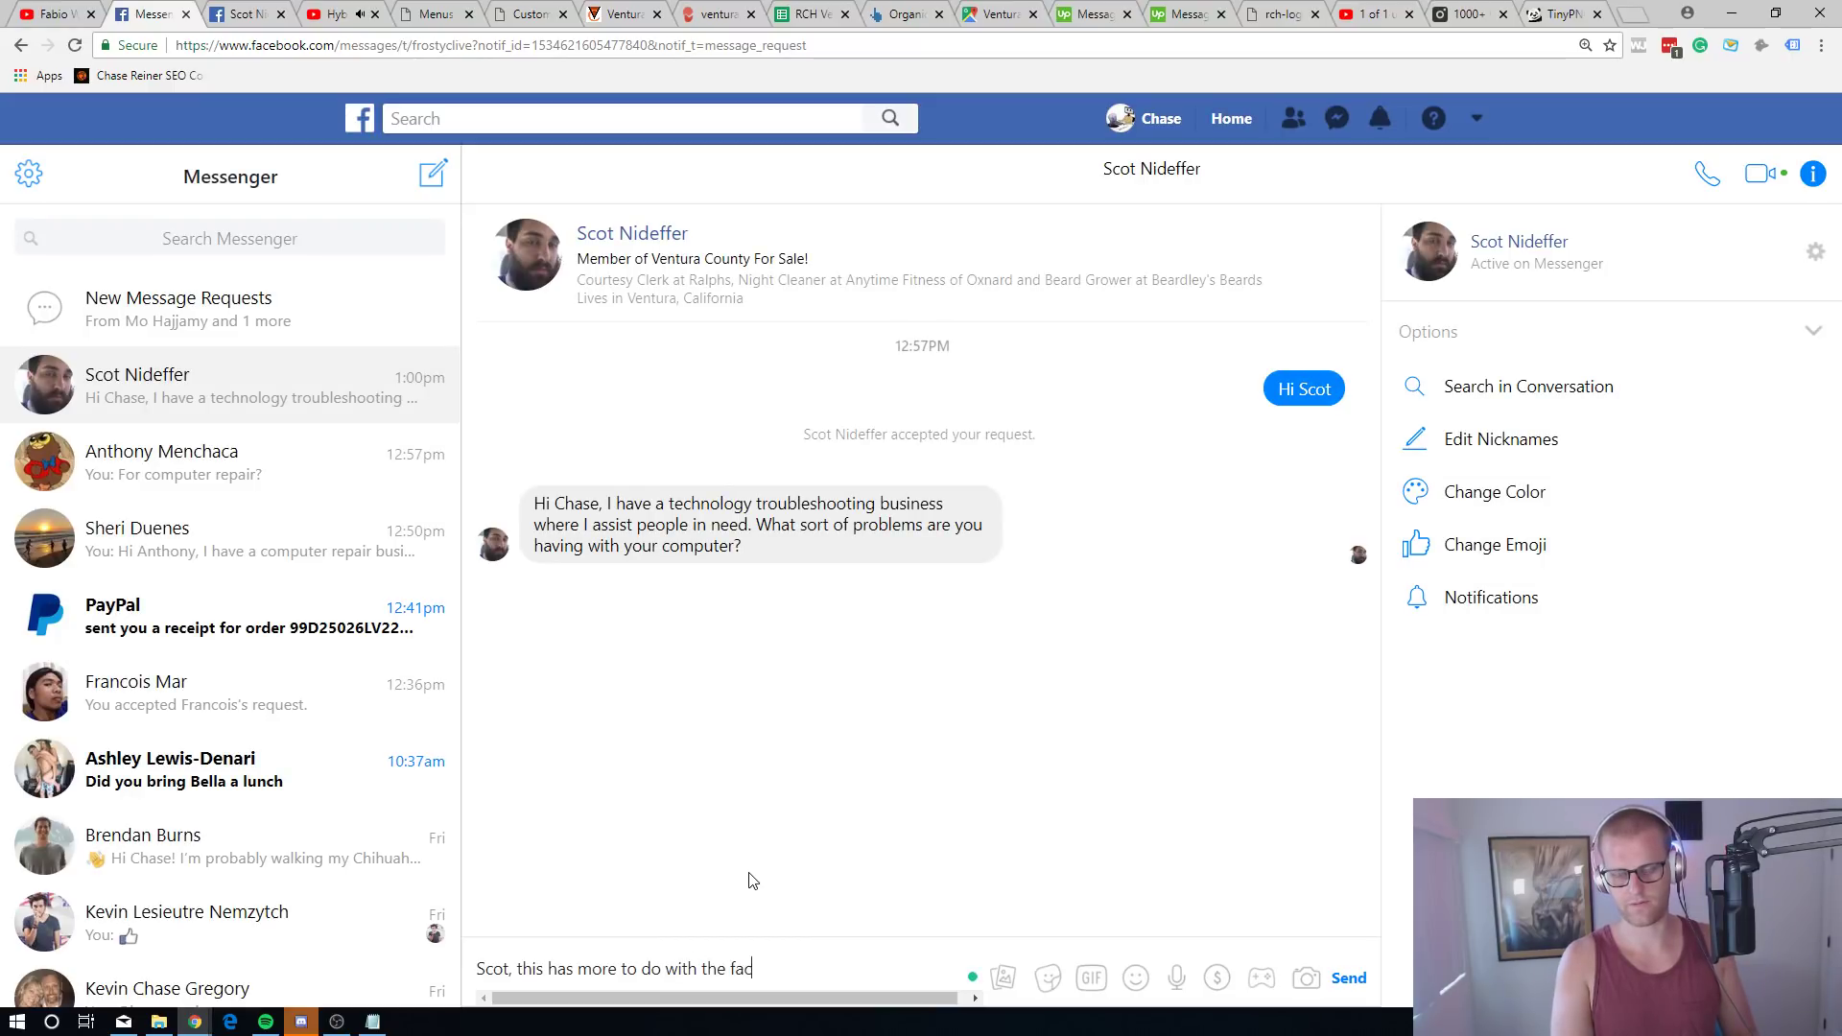
text(t the)
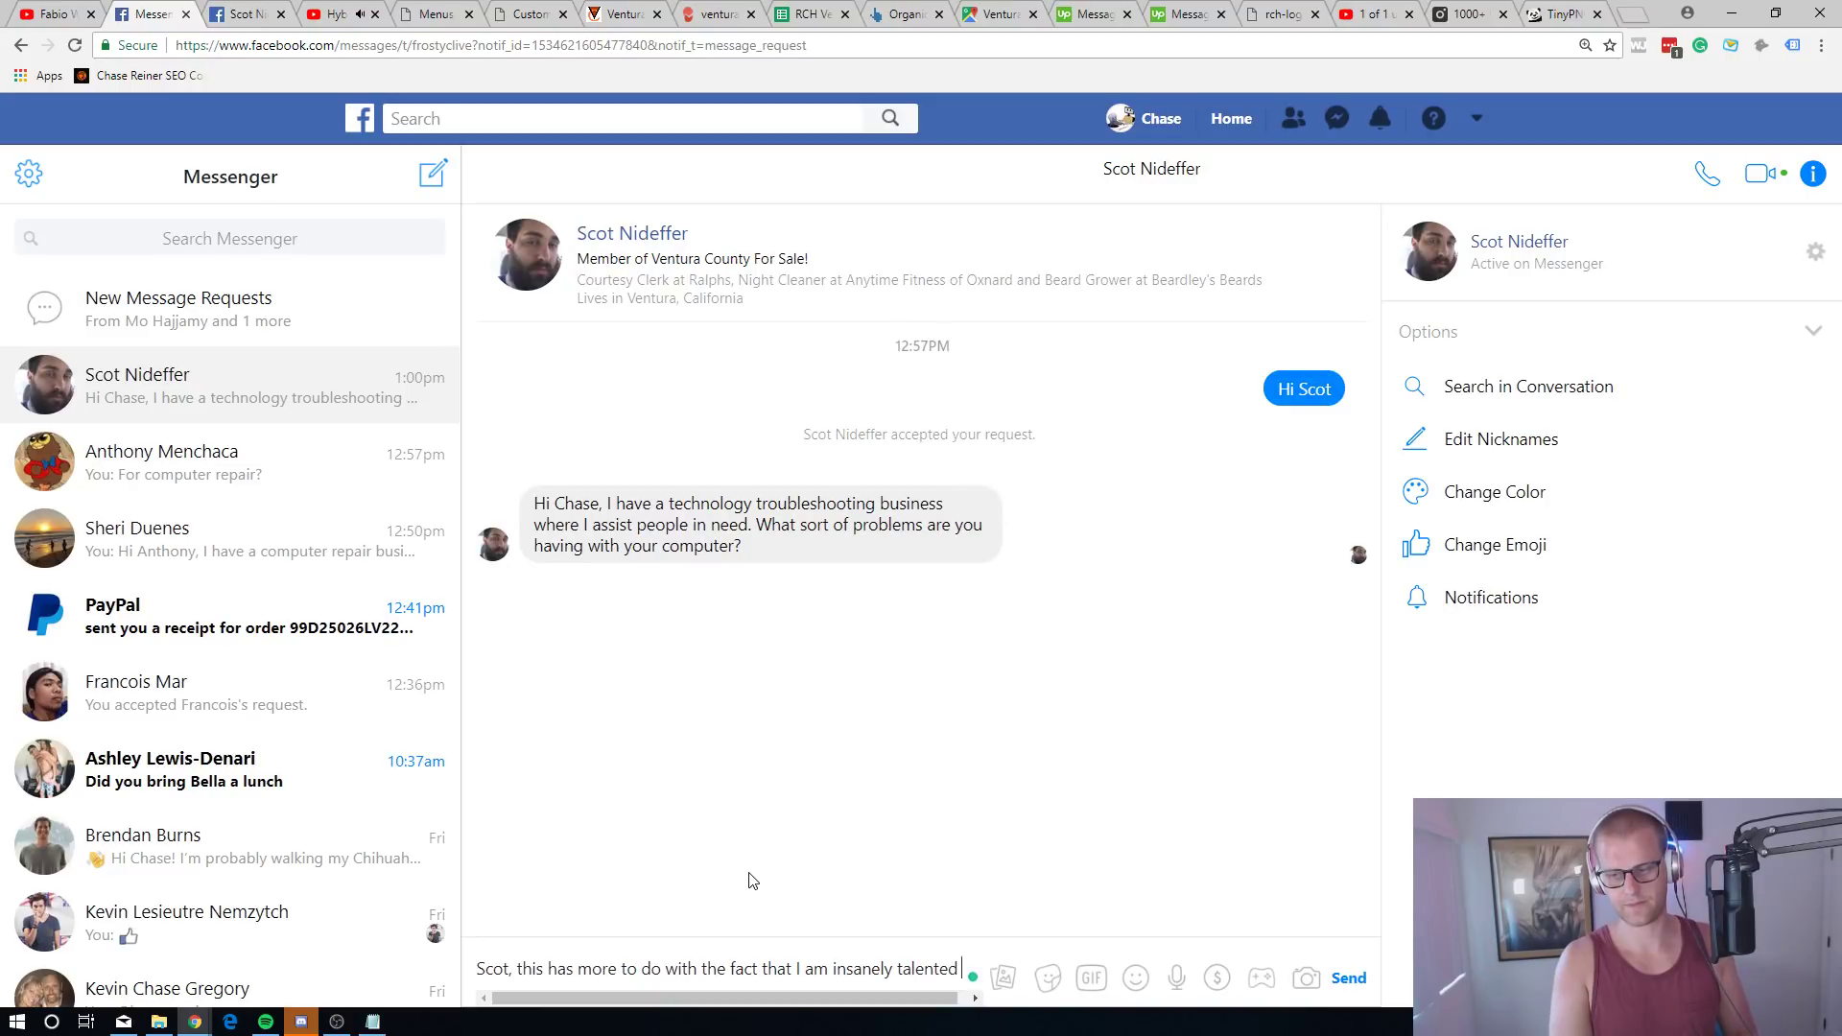
text(at generating leads)
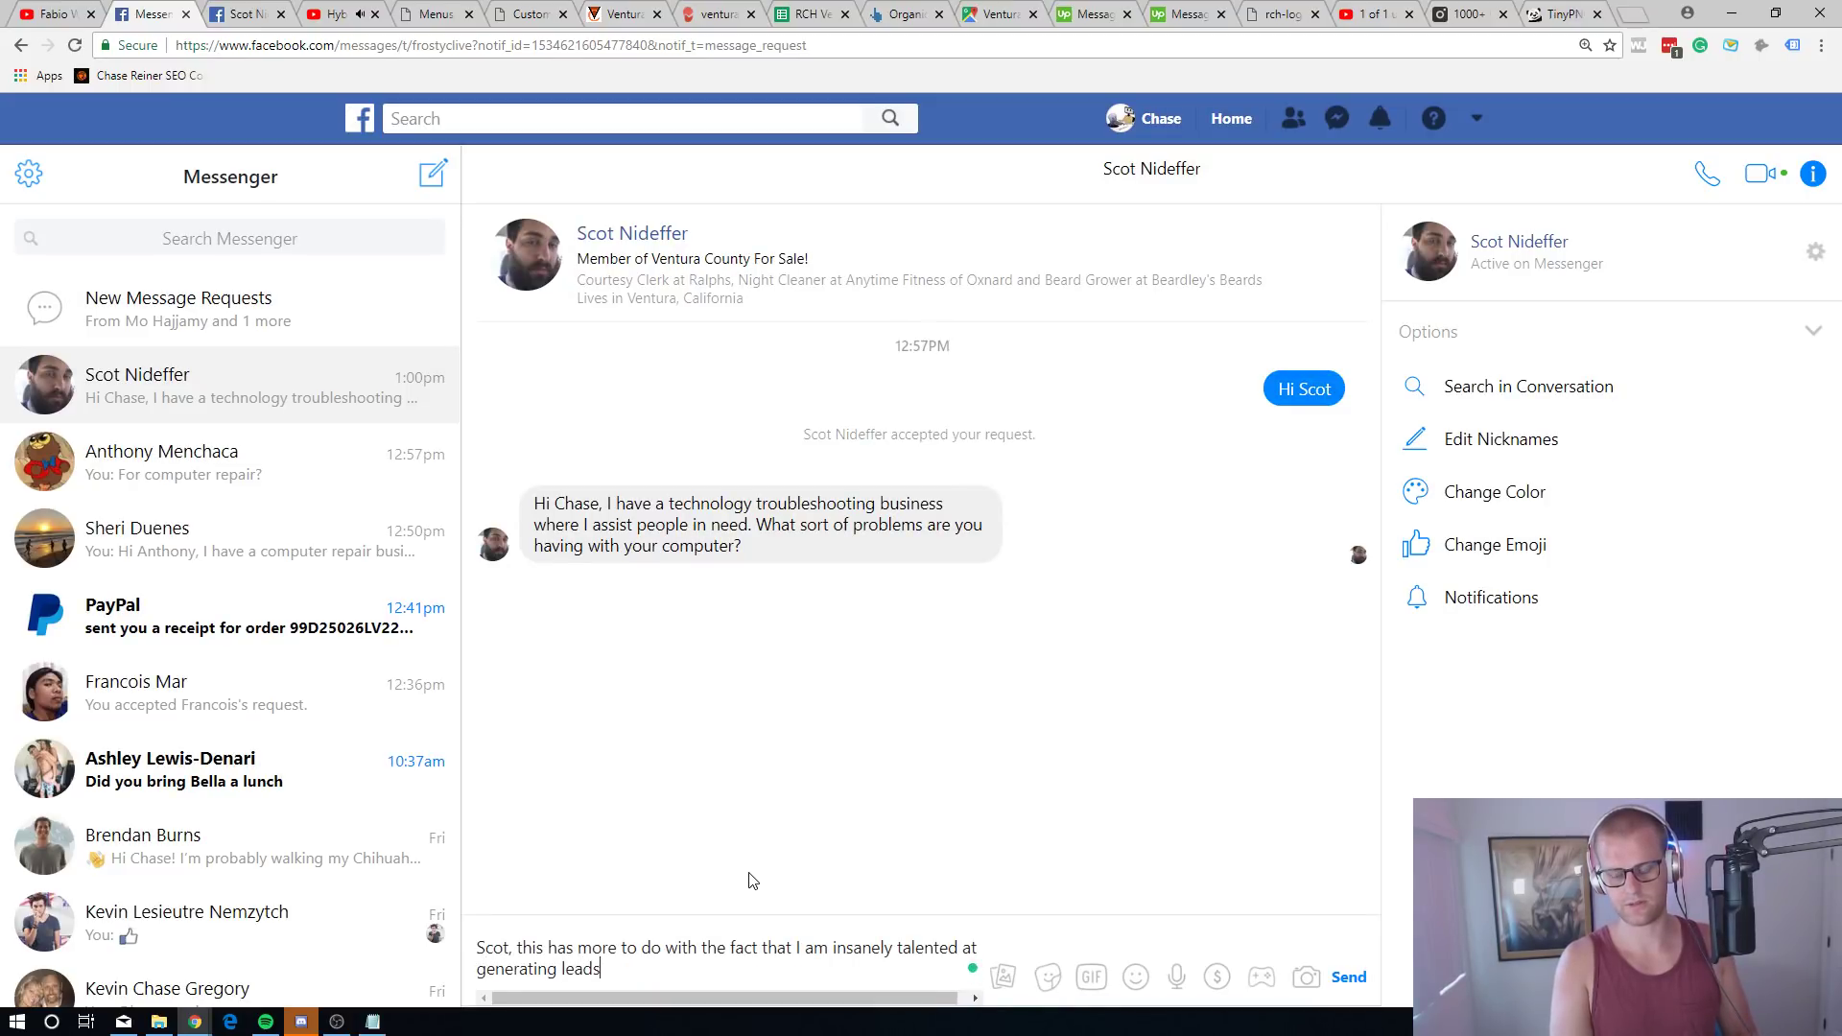
key(Return)
Send messages proposing a partnership and offering to explain the plan
text(I was trying to strike up a partnership with som)
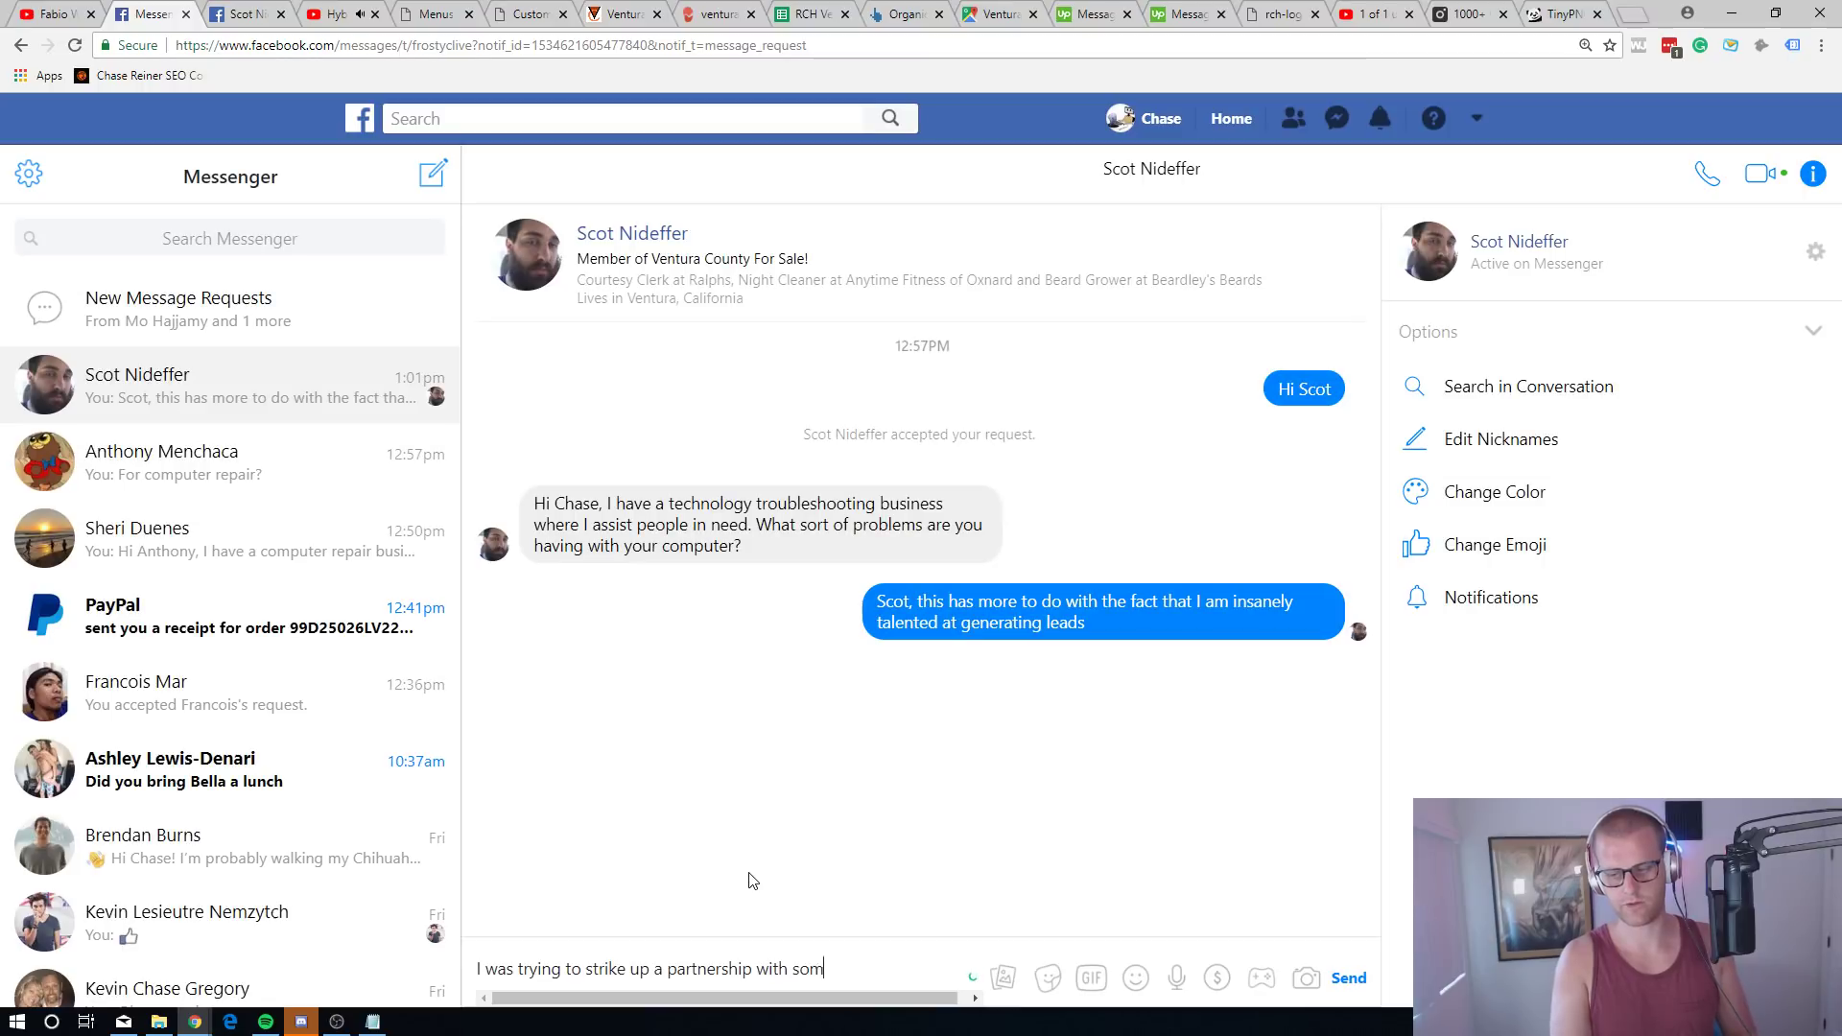
text(eone)
key(Return)
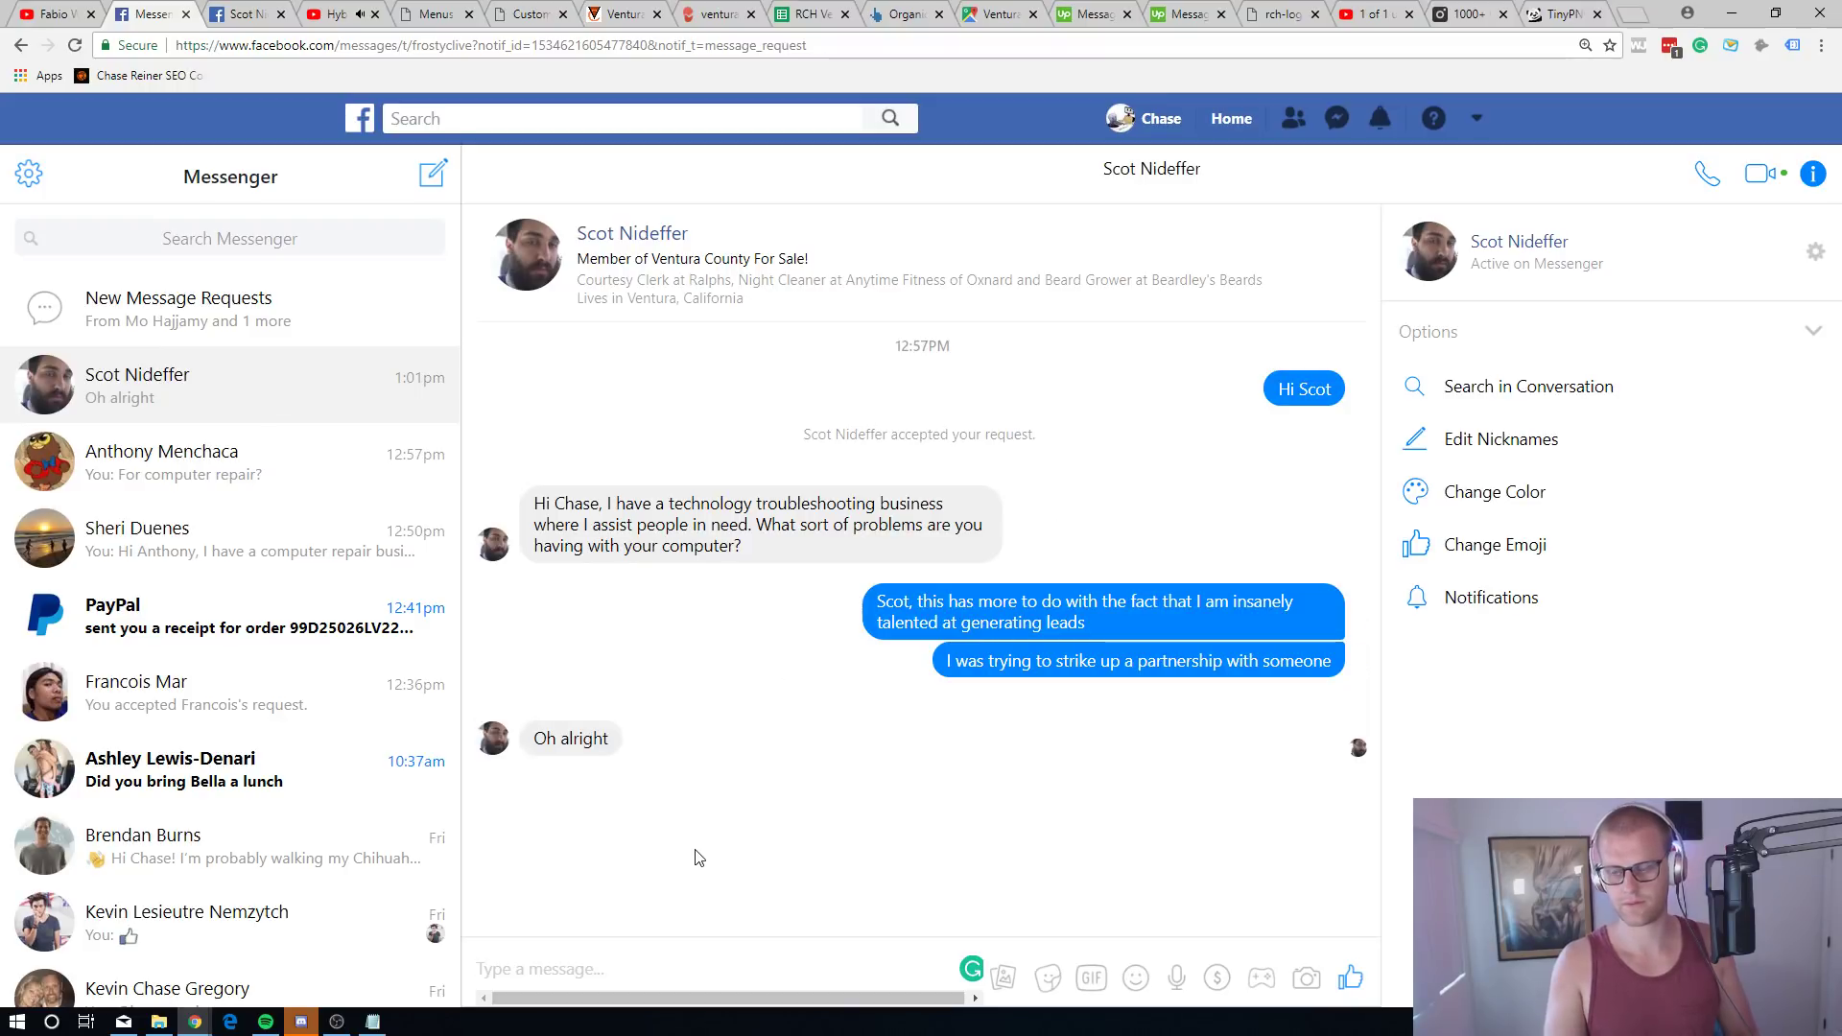
text(If you'd like to discuss, I would)
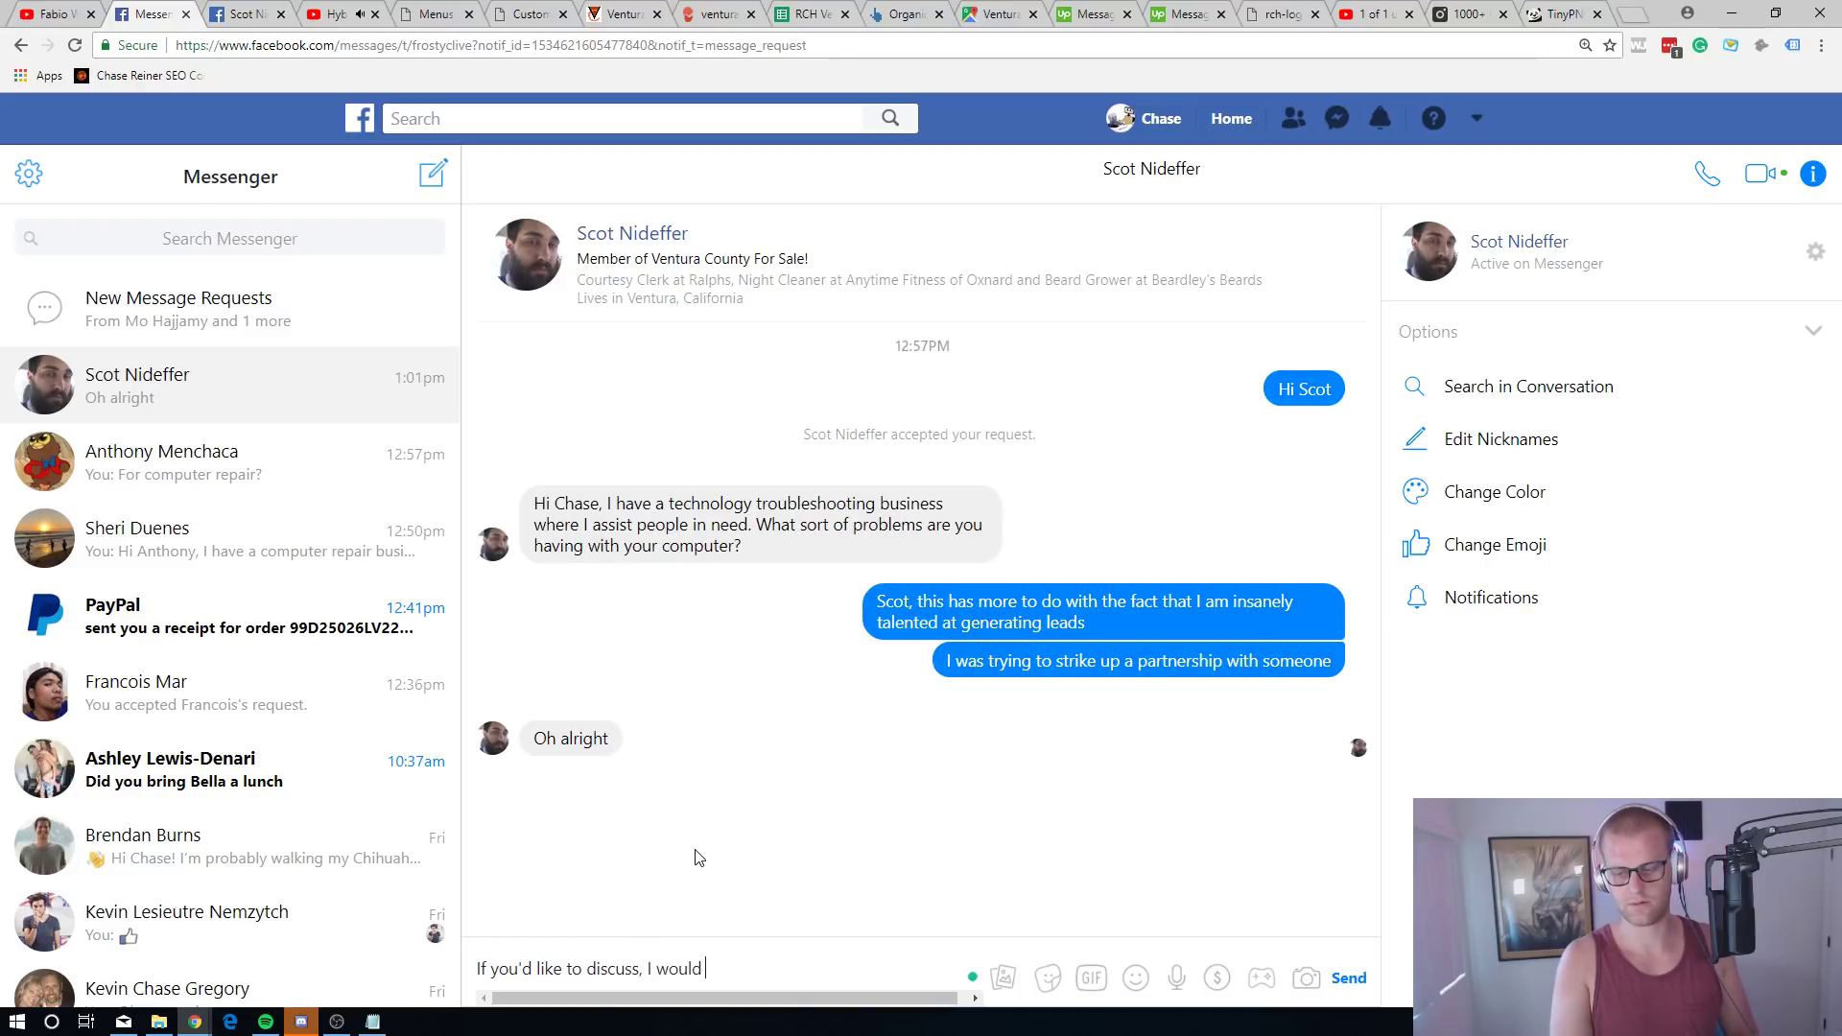
text(be open to tel)
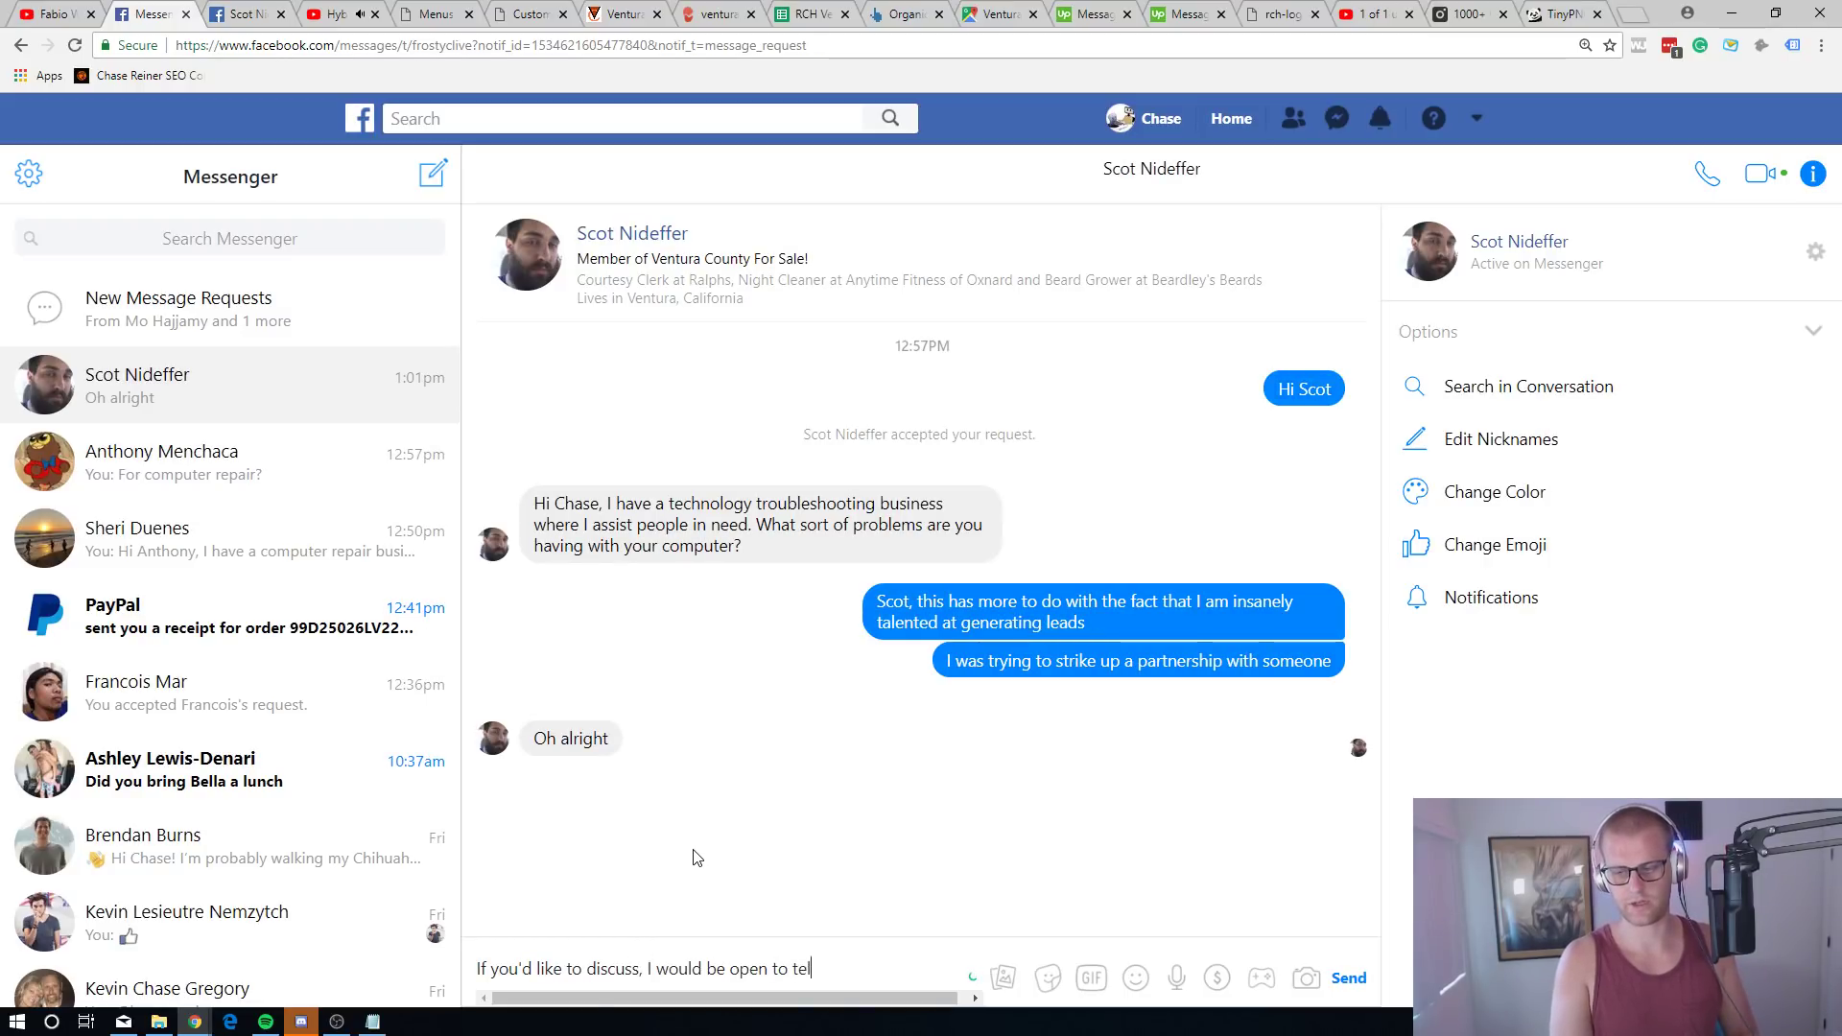
text(ling you how I)
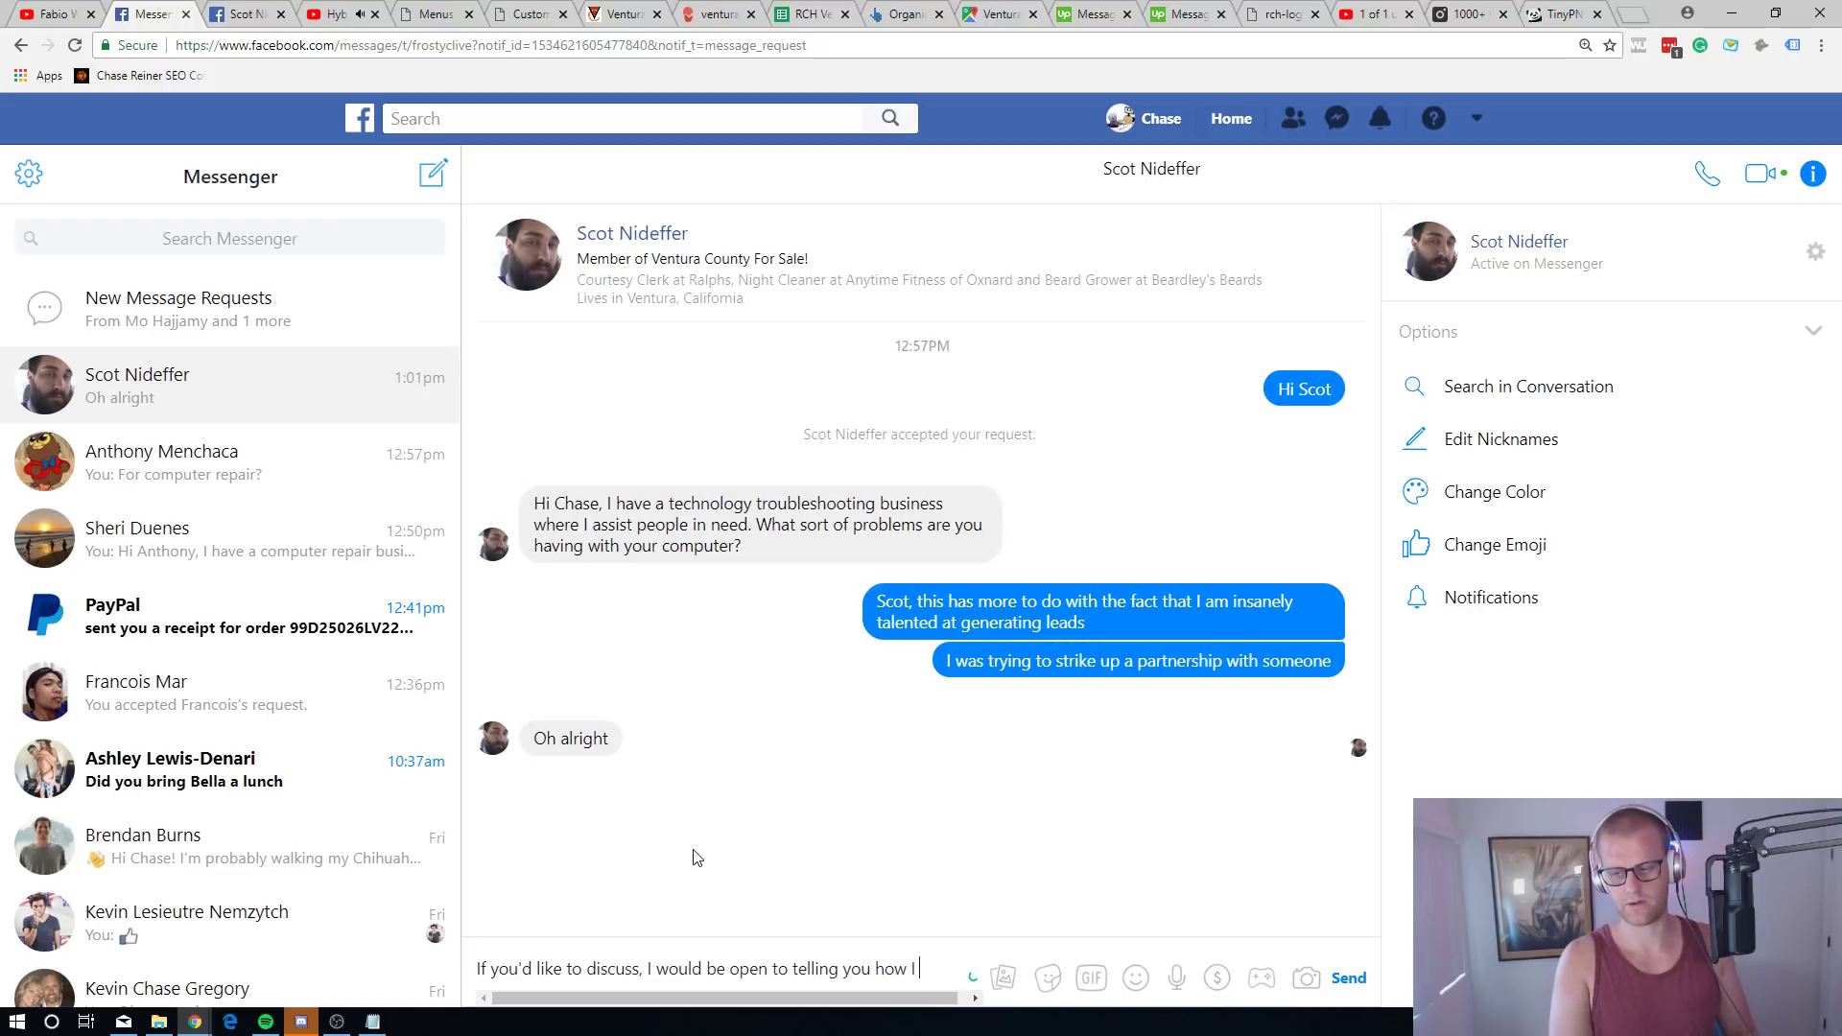
text( plan on going a)
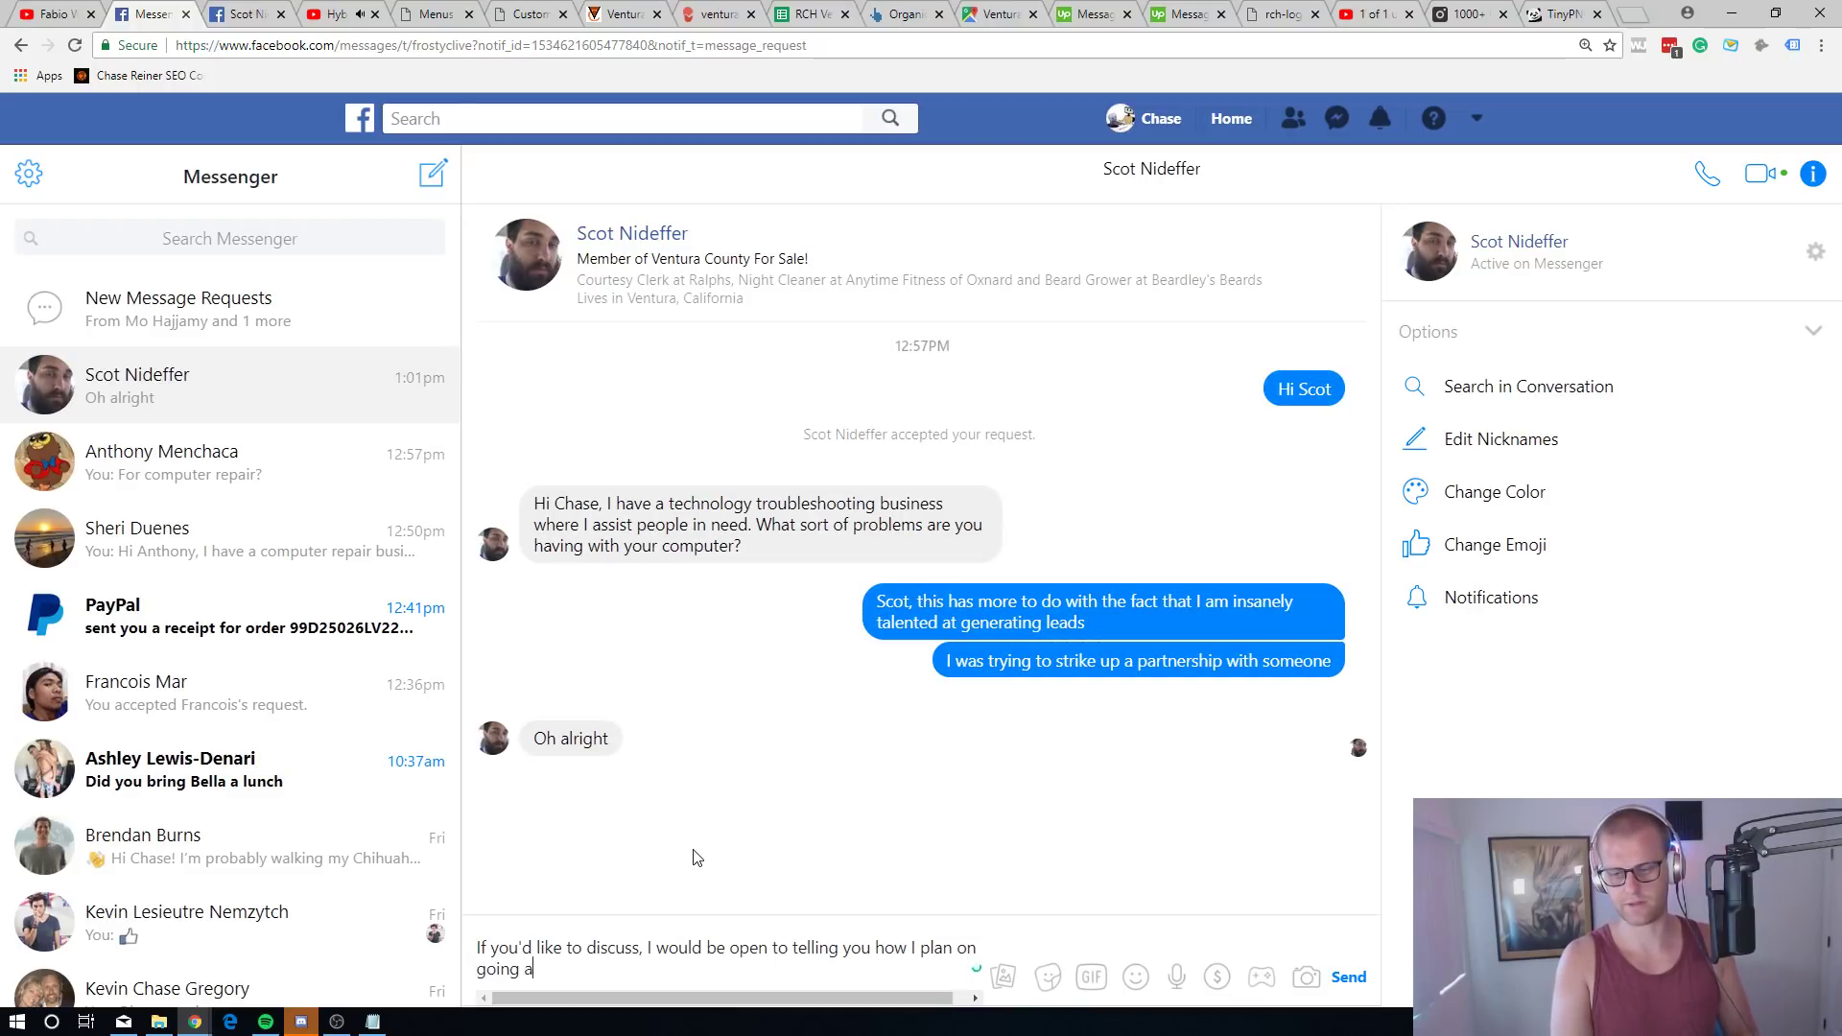
text(bout this)
key(Return)
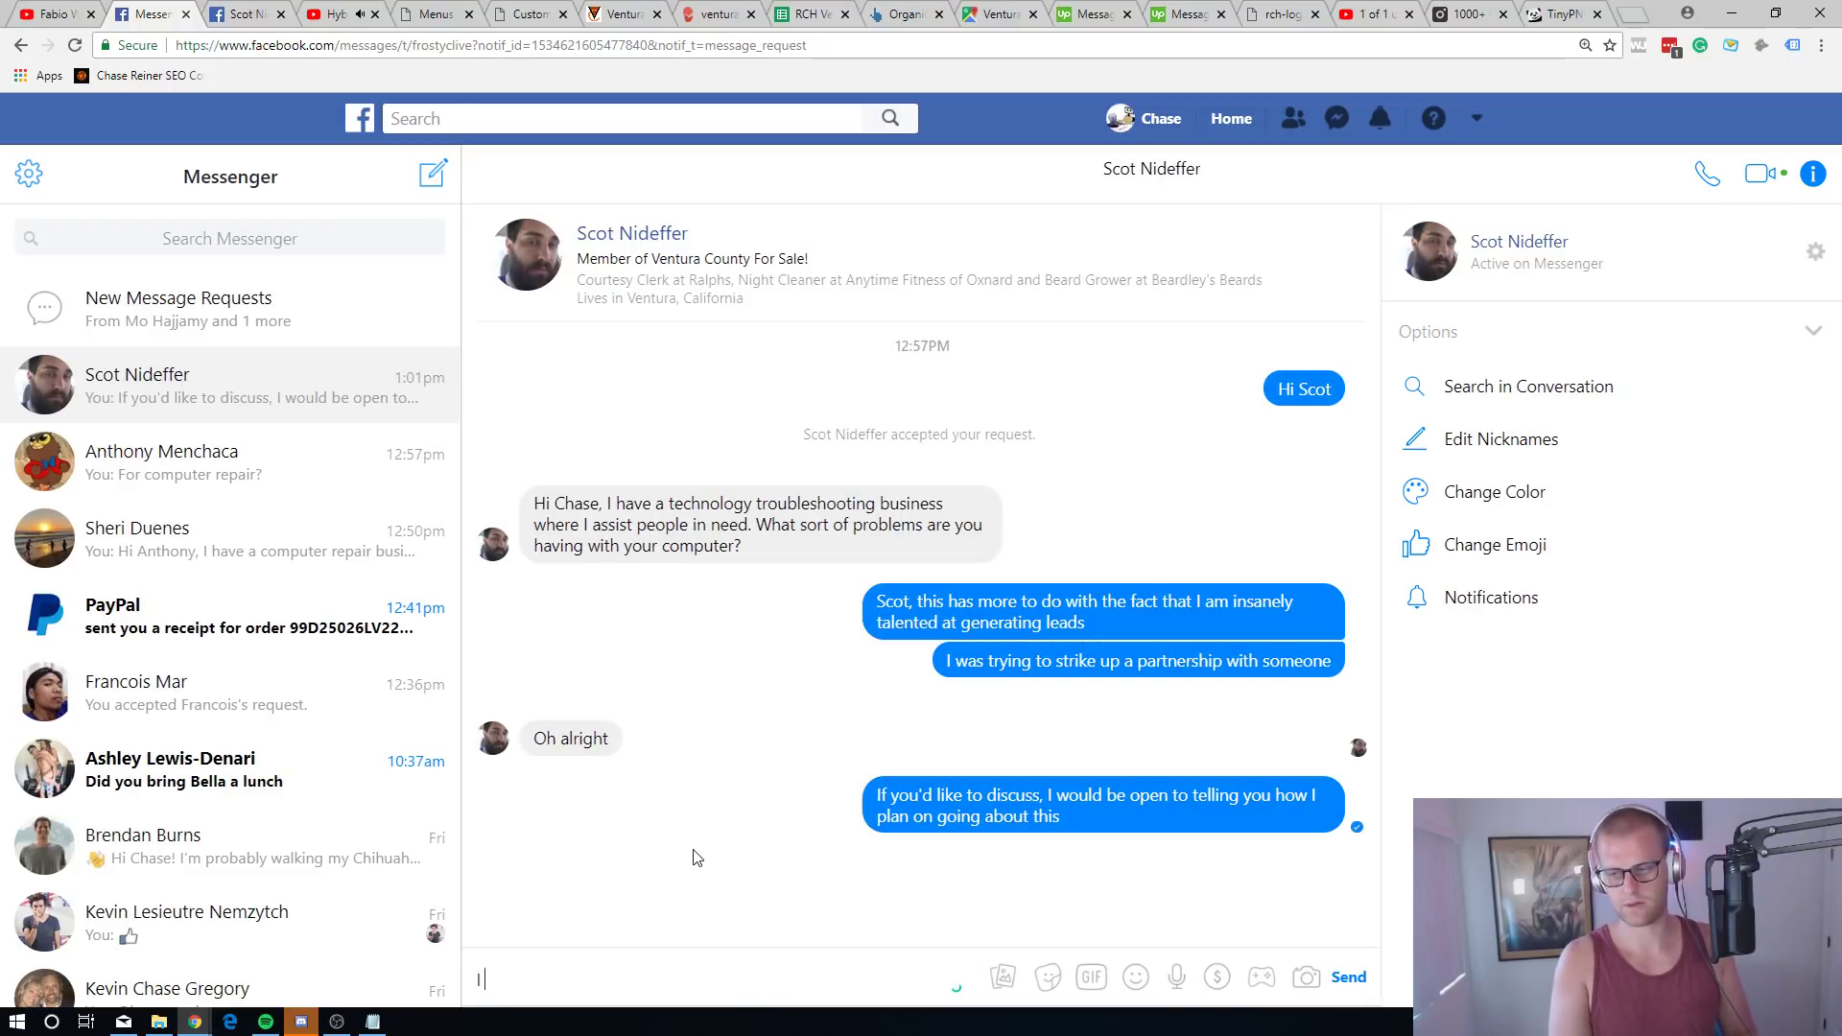
Send 'I'm ideally opening up a shop in ventura, and sending the leads to someone'
text(I')
key(Return)
text(I'm )
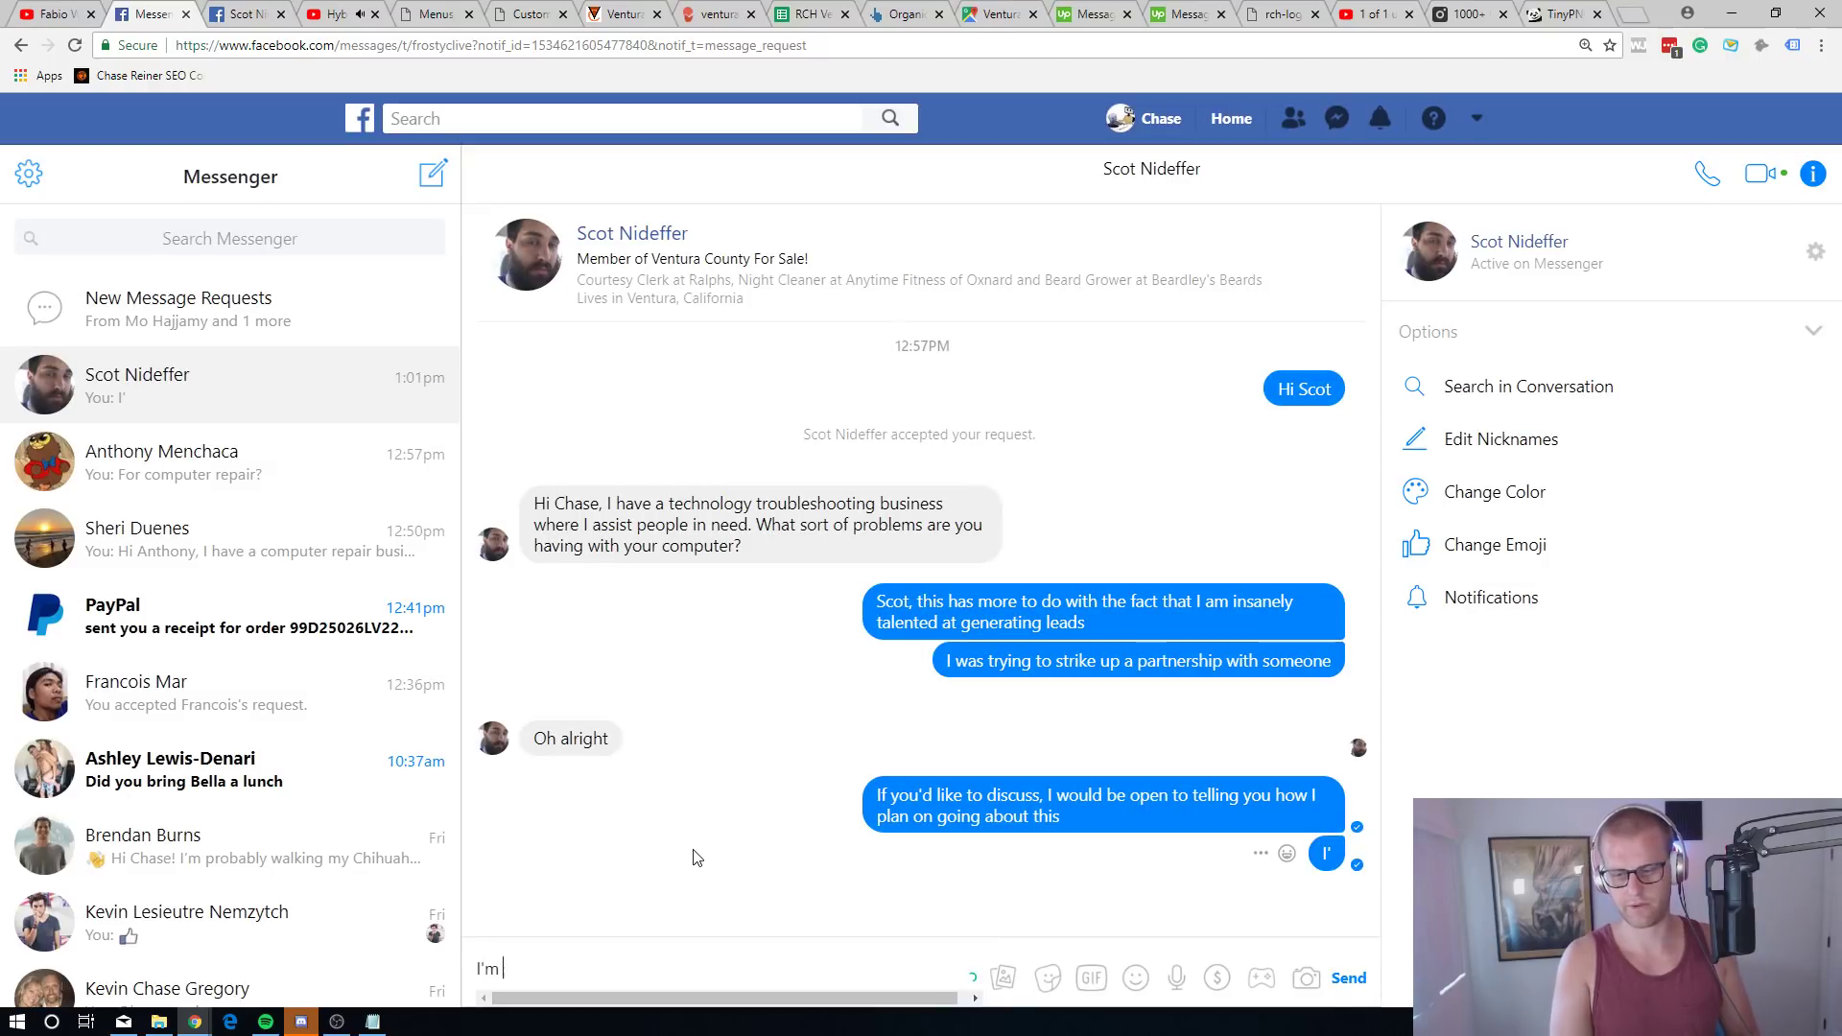
text(ideally opening up)
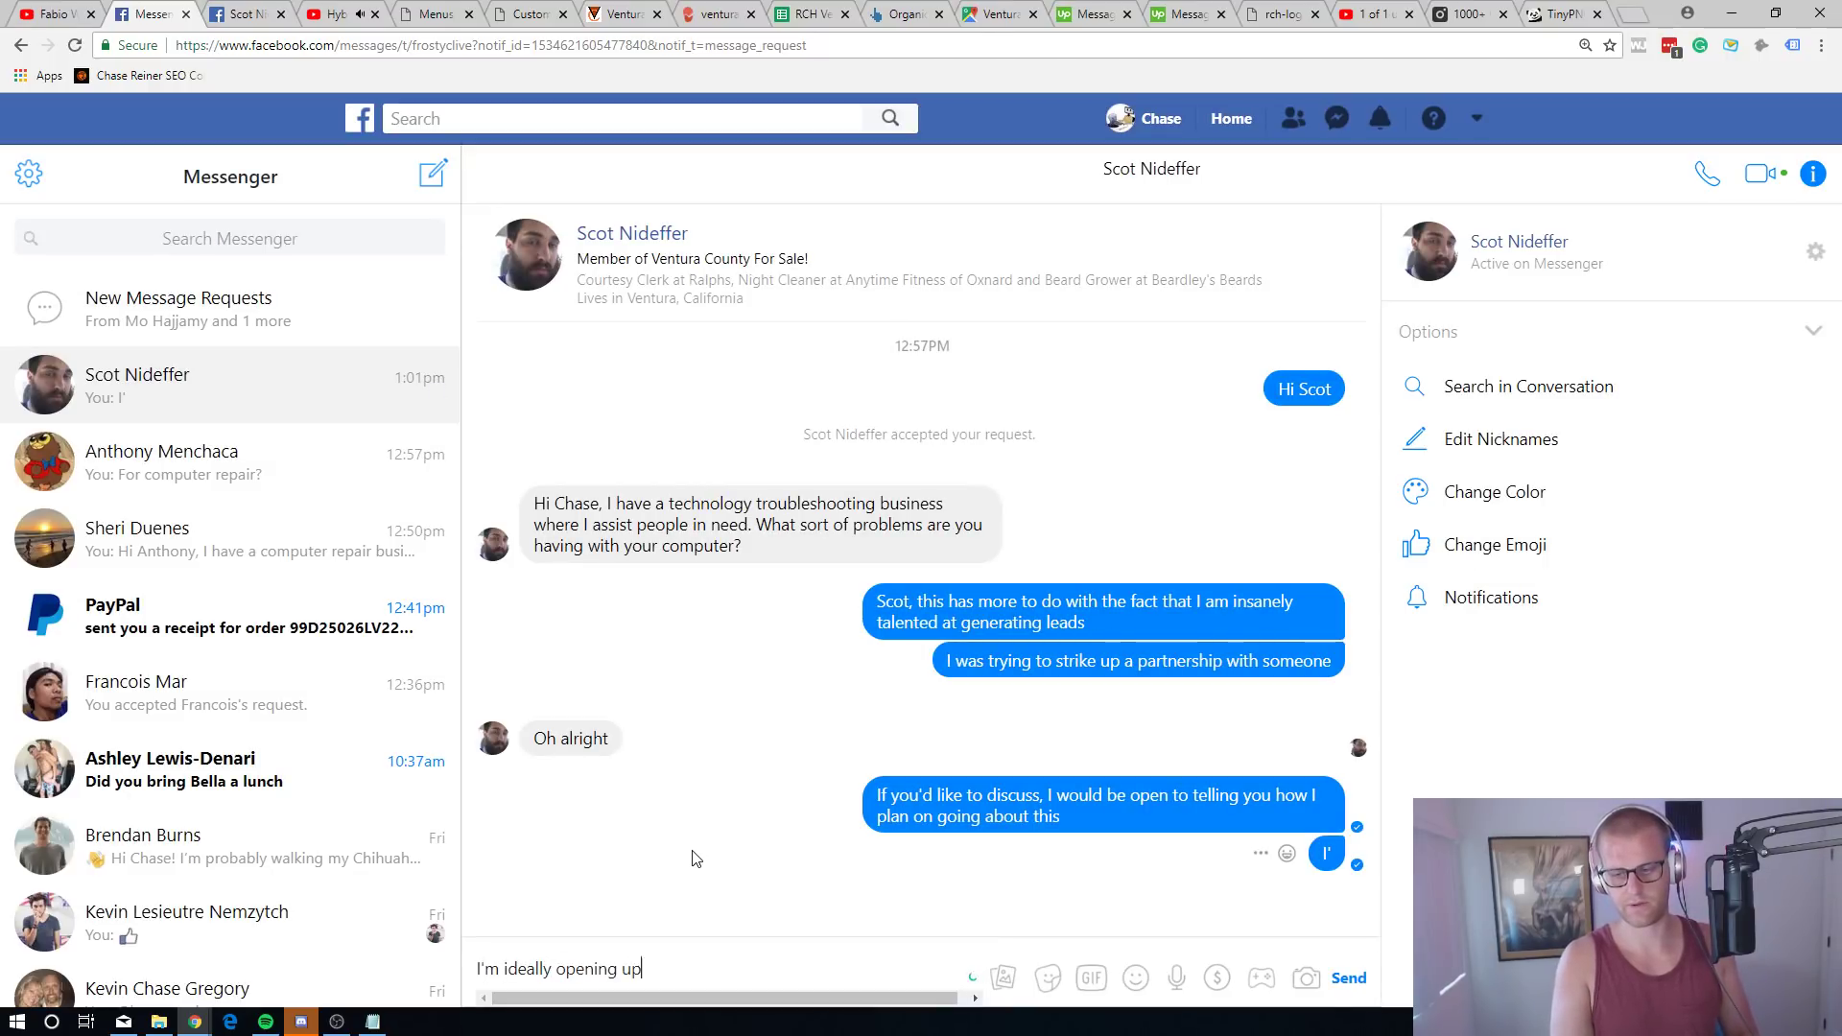
text( a shop in ventura)
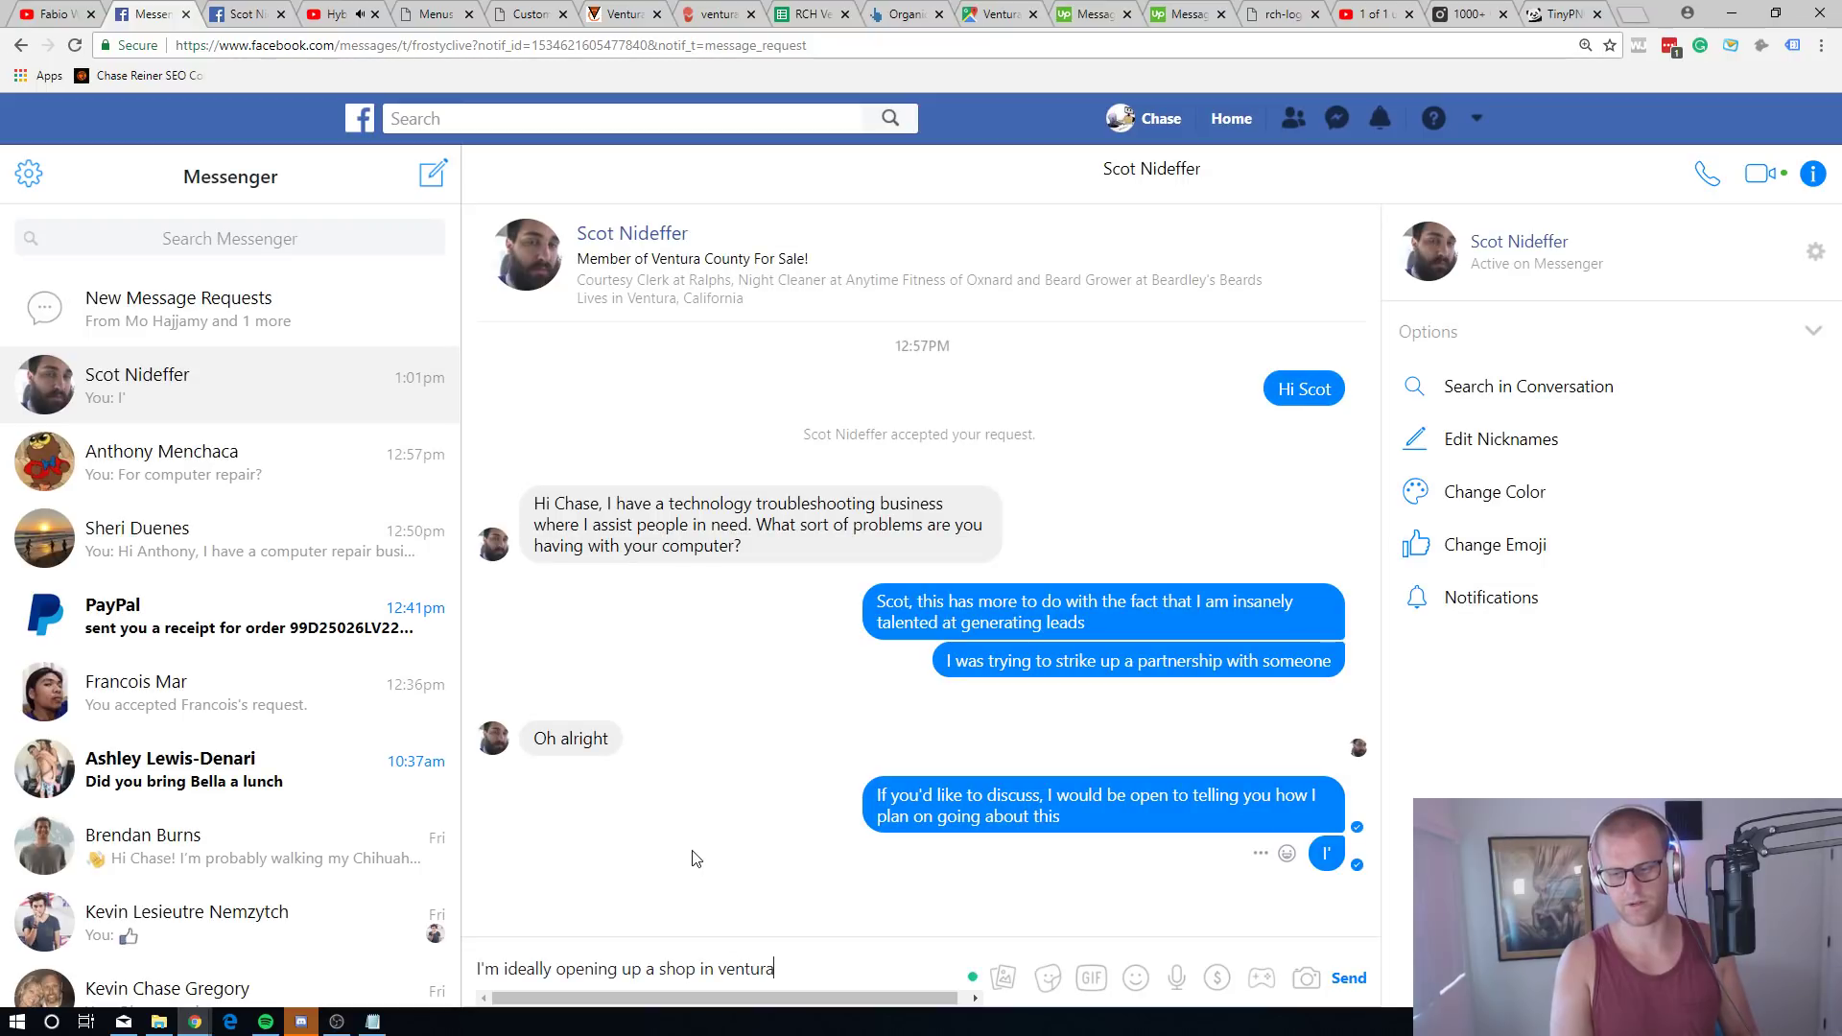
text(, and sending the)
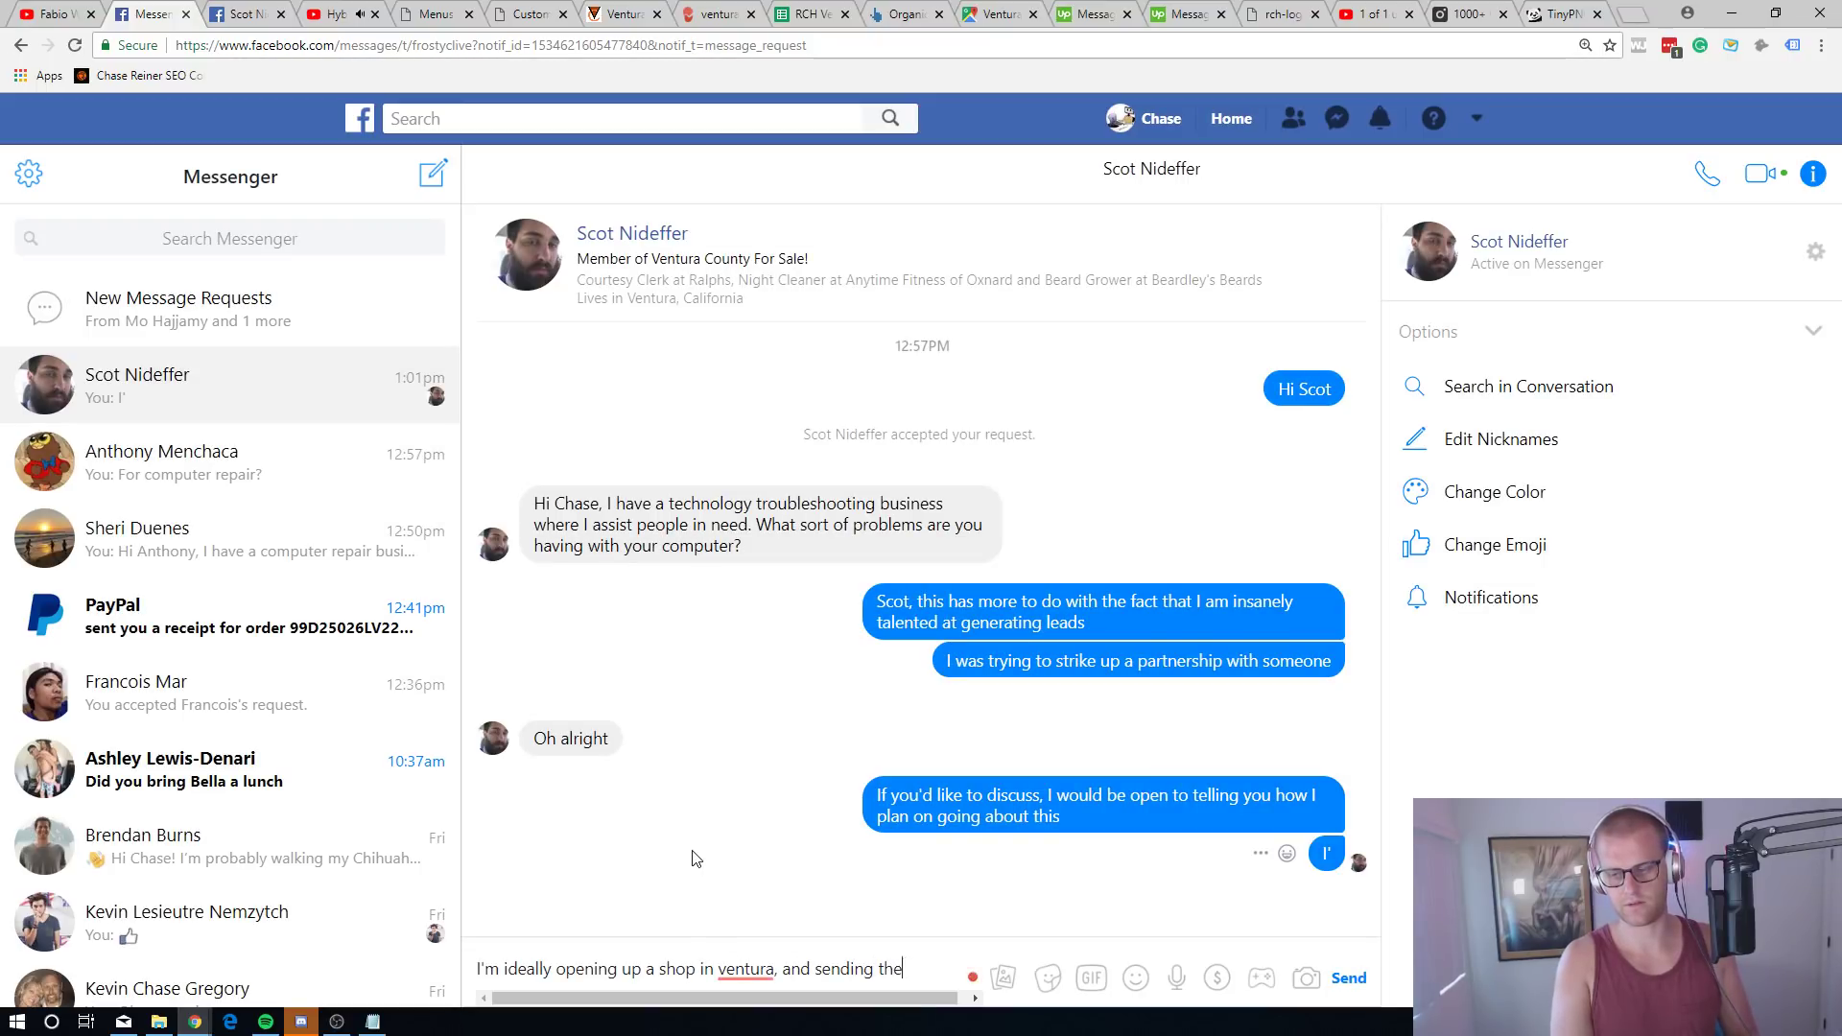
text( leads to someone)
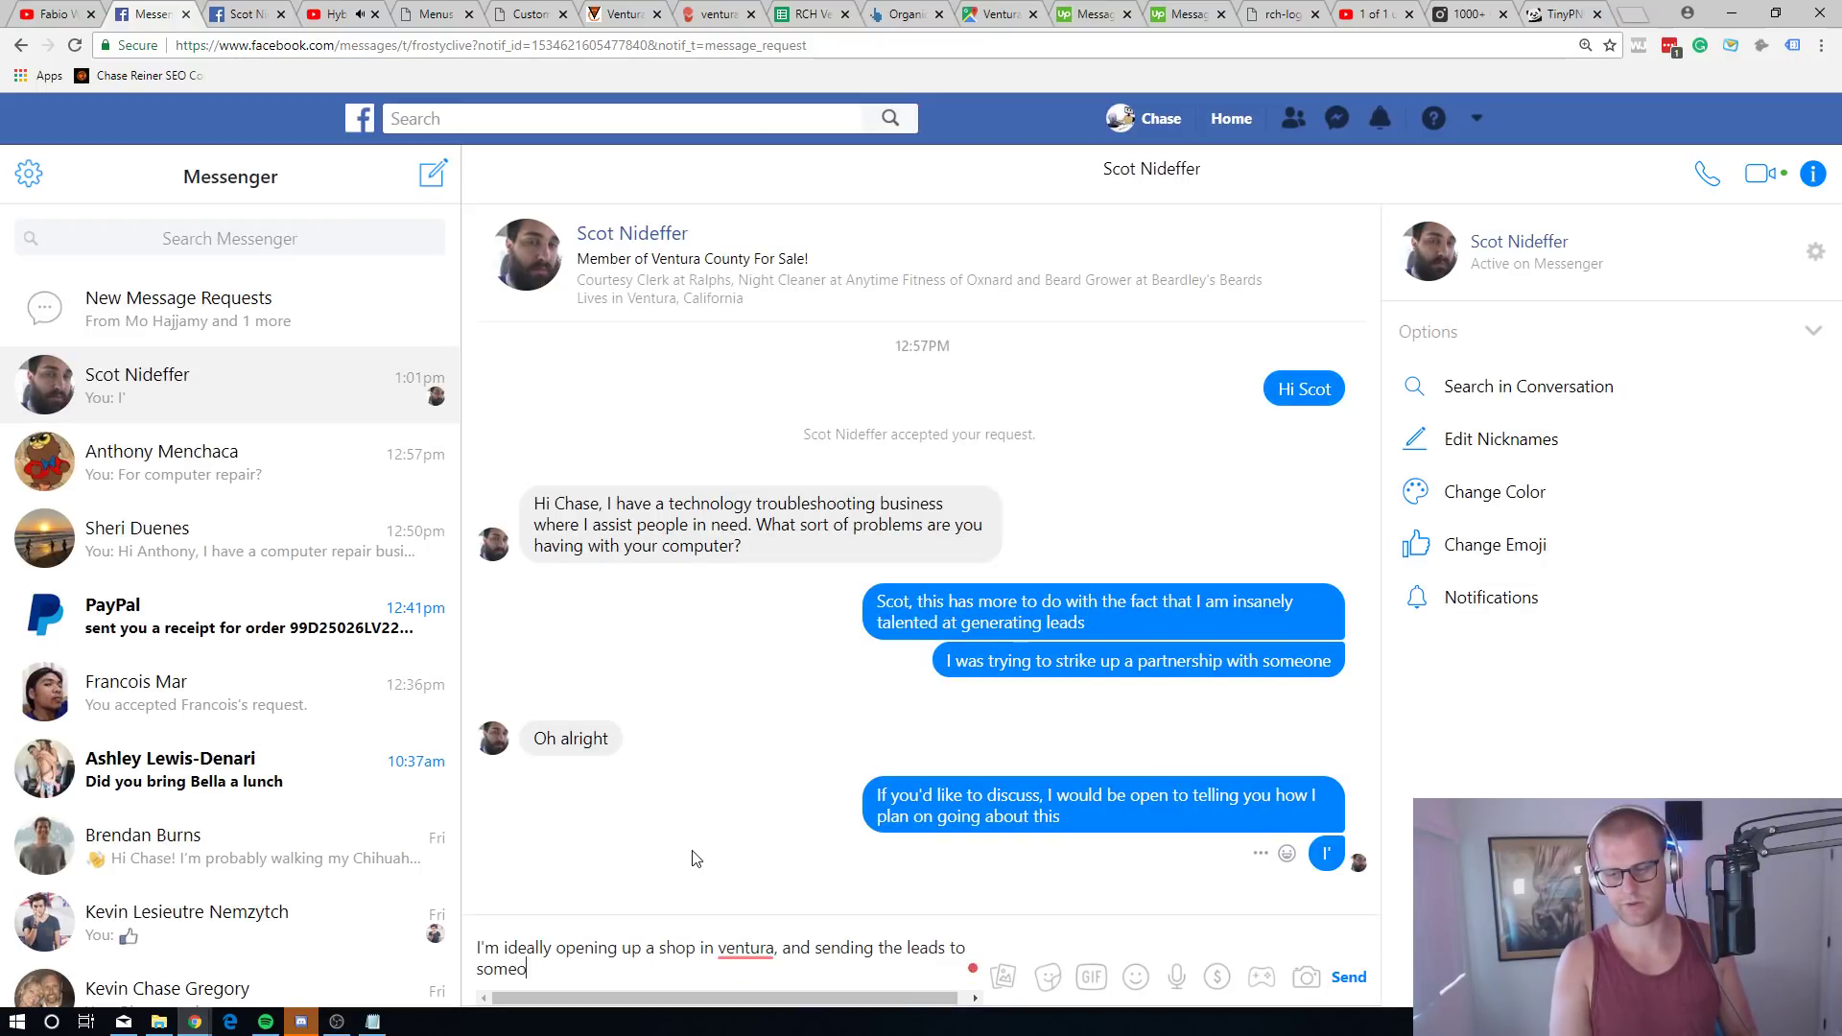
key(Return)
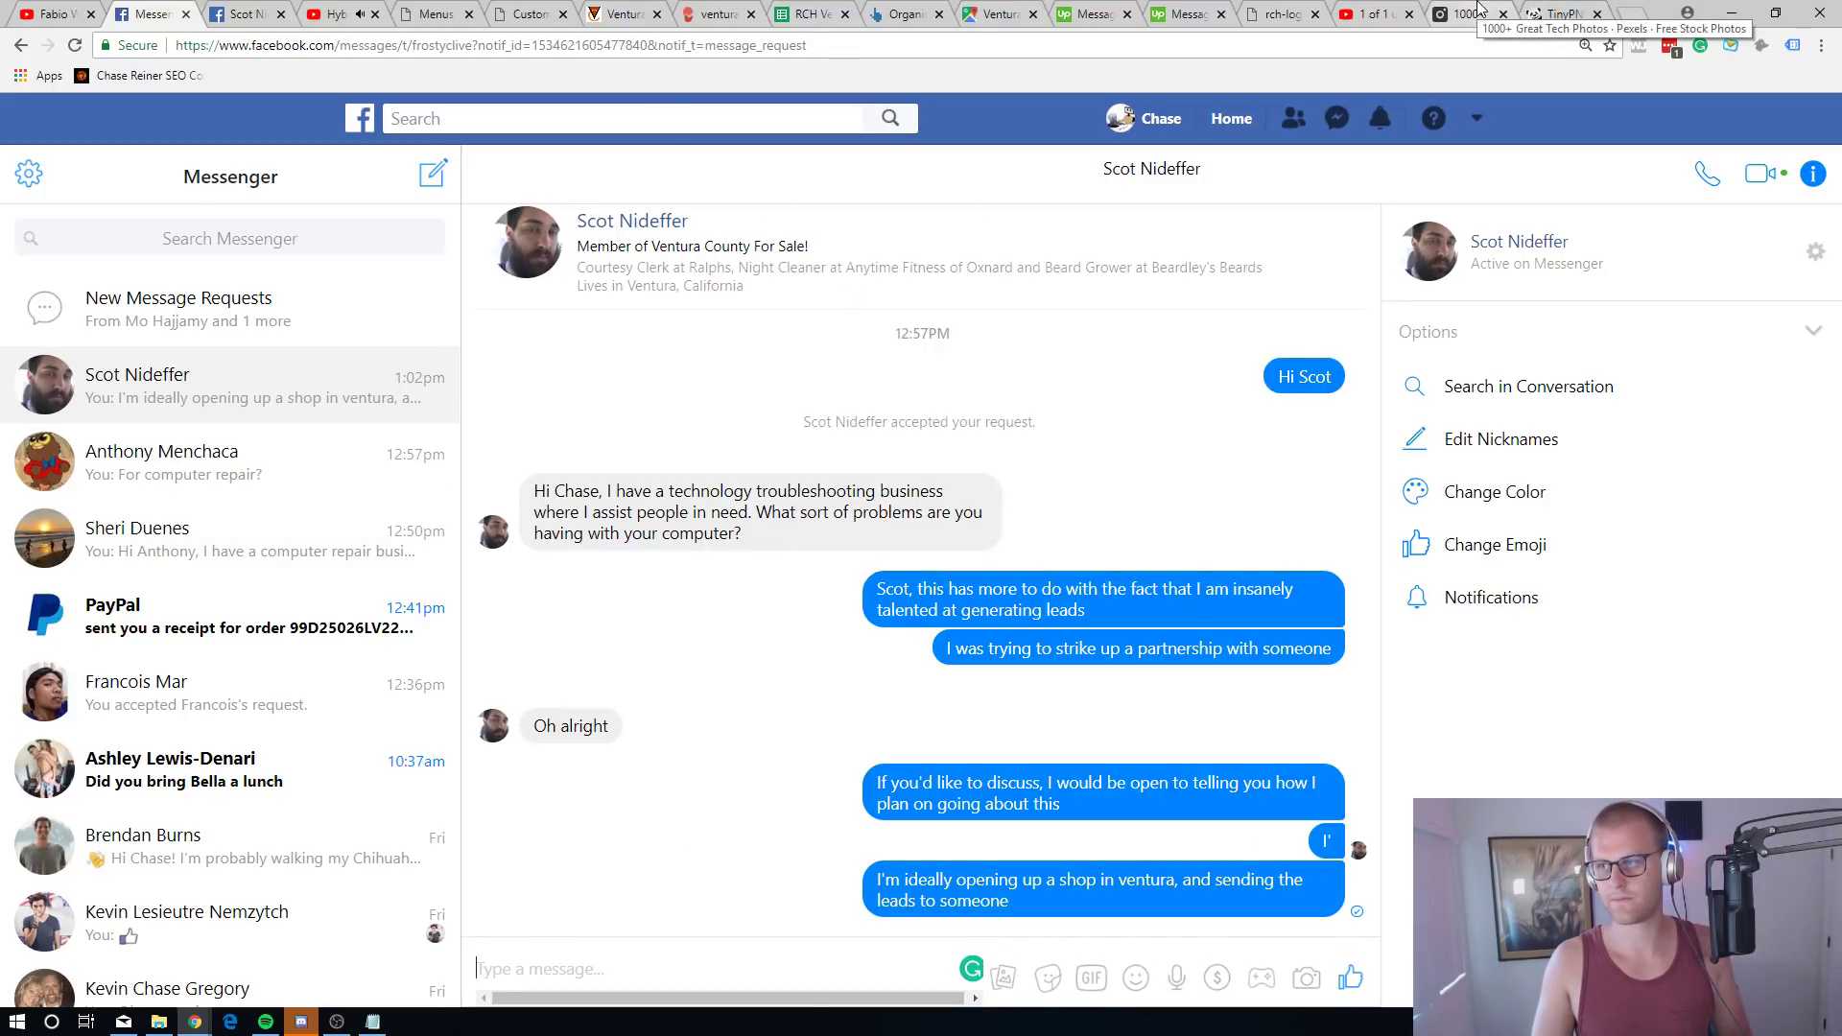
click(1479, 9)
Close the WordPress site Customizer after checking the TinyPNG and Menus tabs
click(1504, 15)
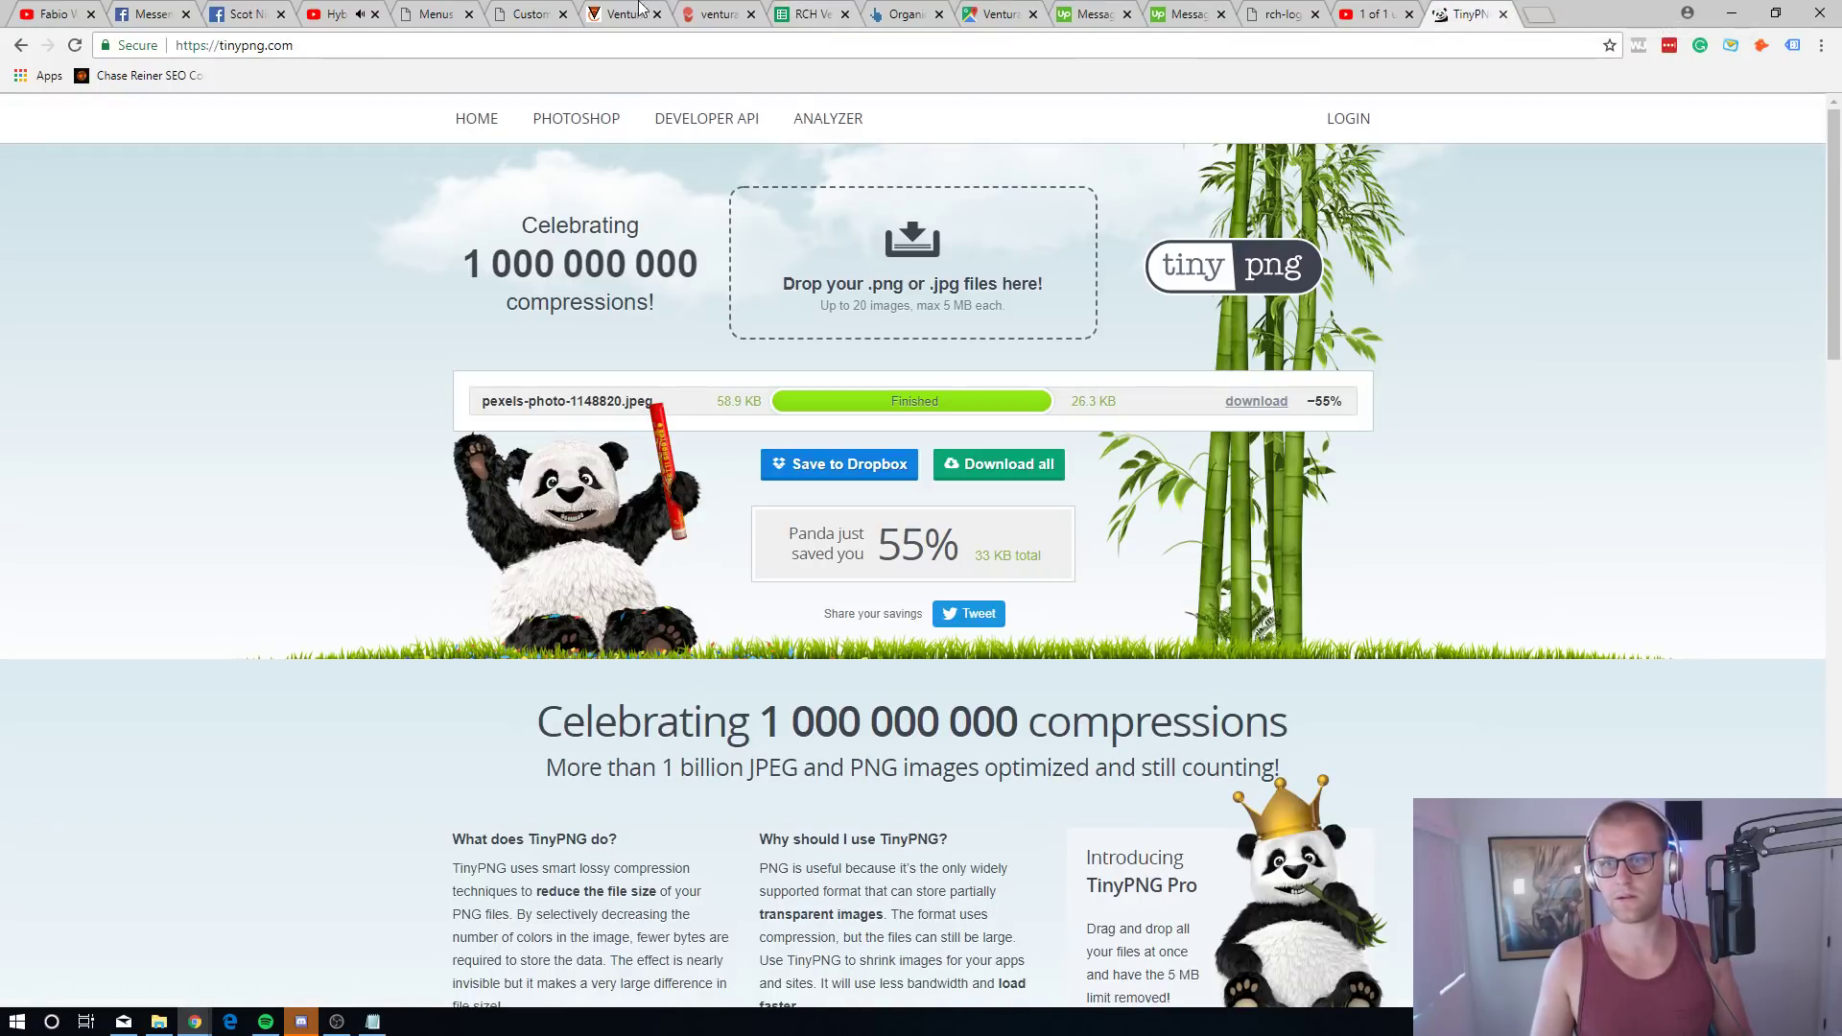
click(533, 13)
click(482, 15)
click(530, 17)
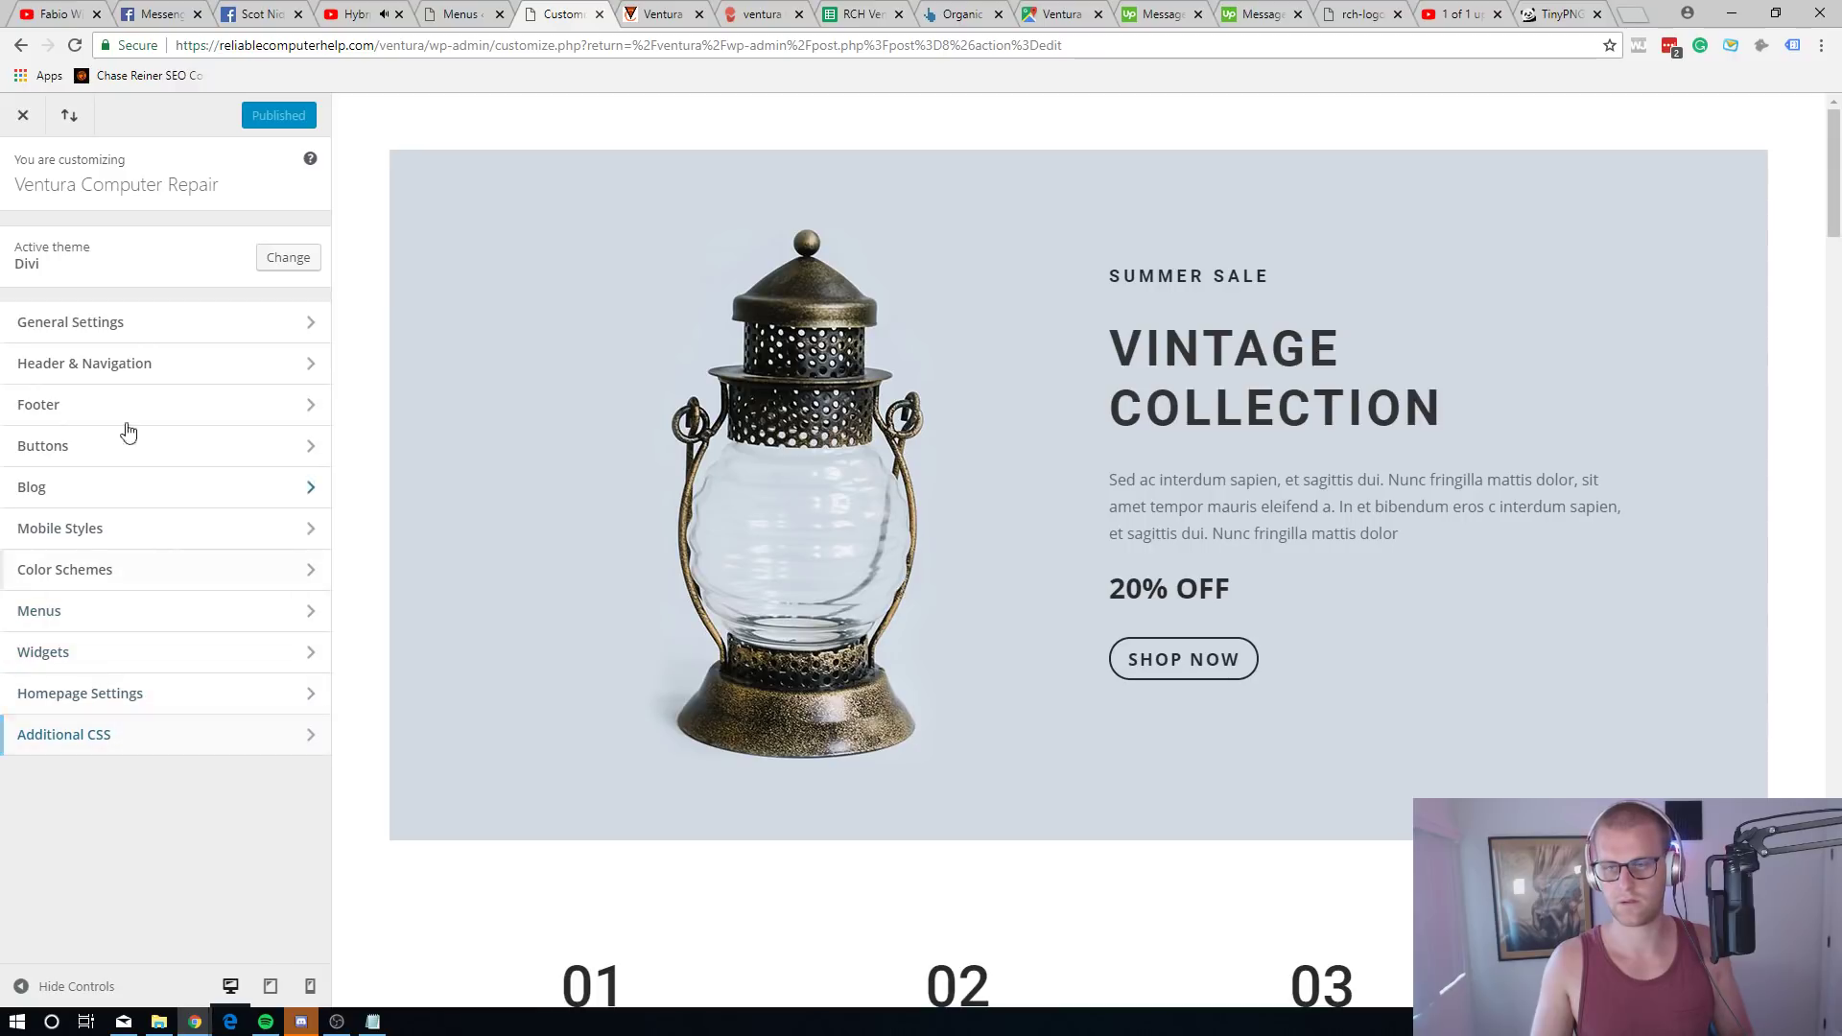
click(31, 134)
Skip to the next YouTube song and bring up the WordPress Menus page
key(ctrl+4)
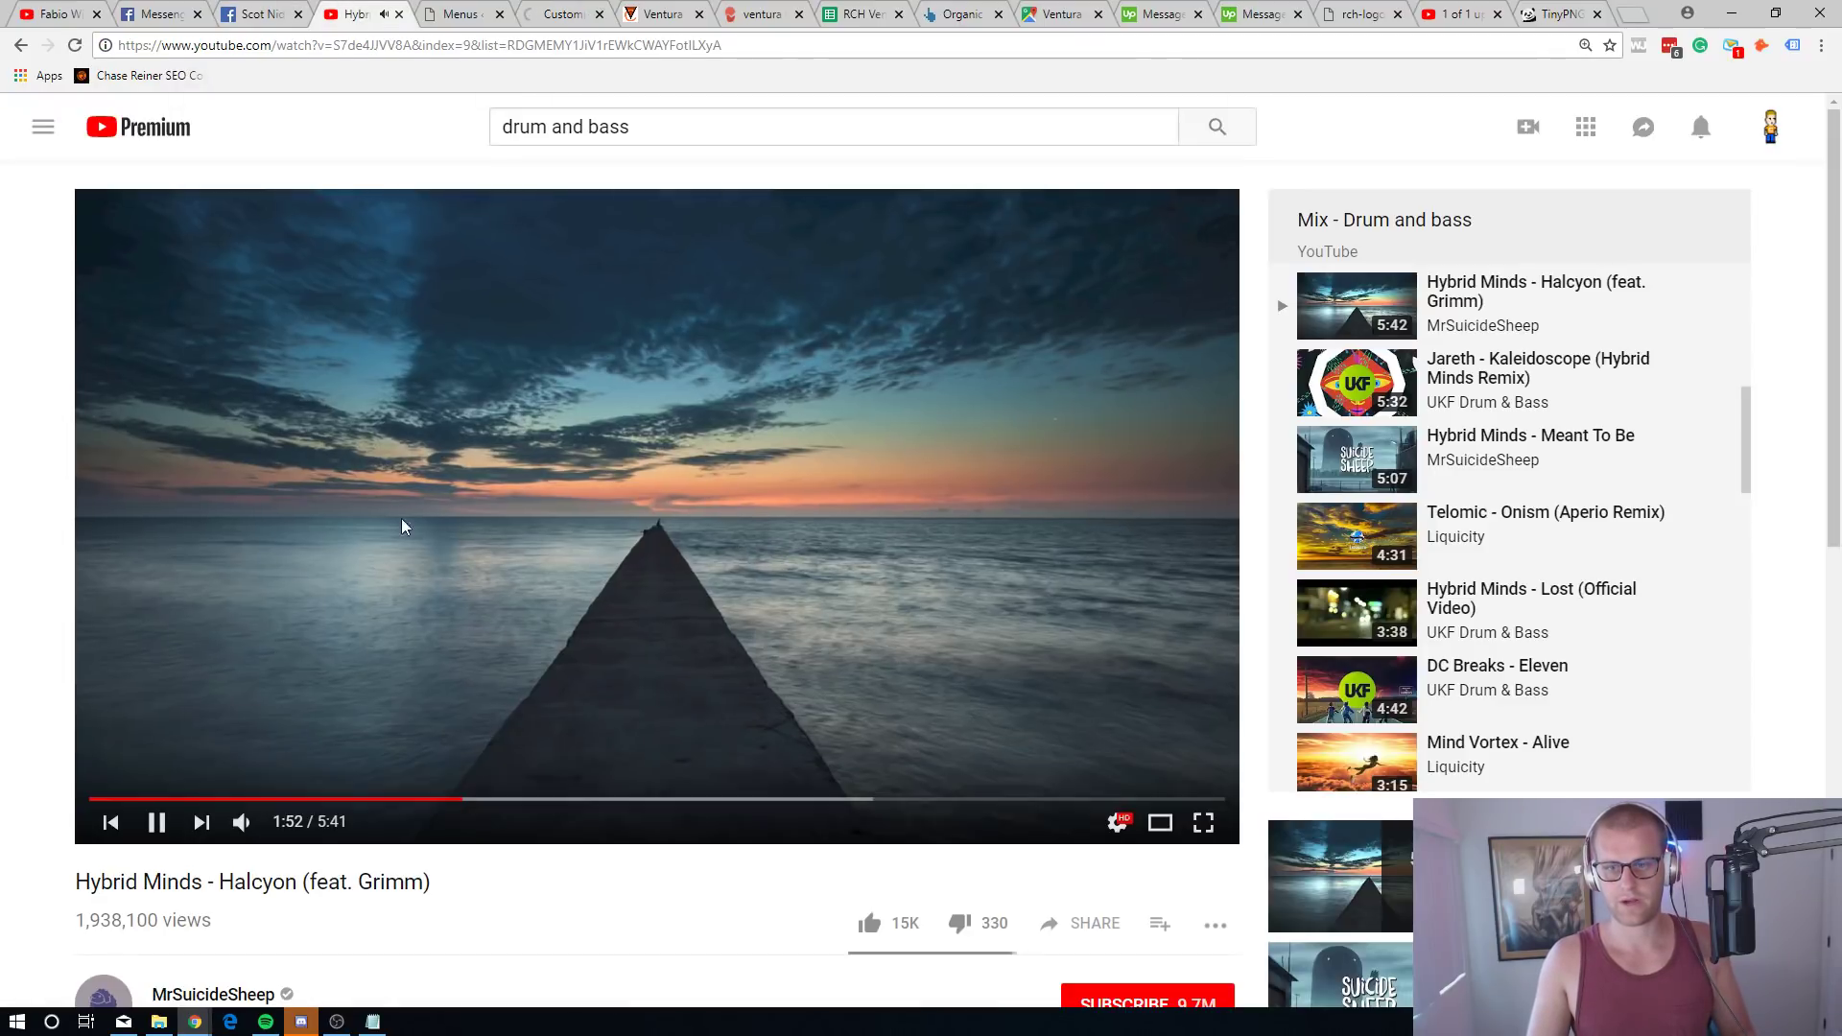
click(212, 845)
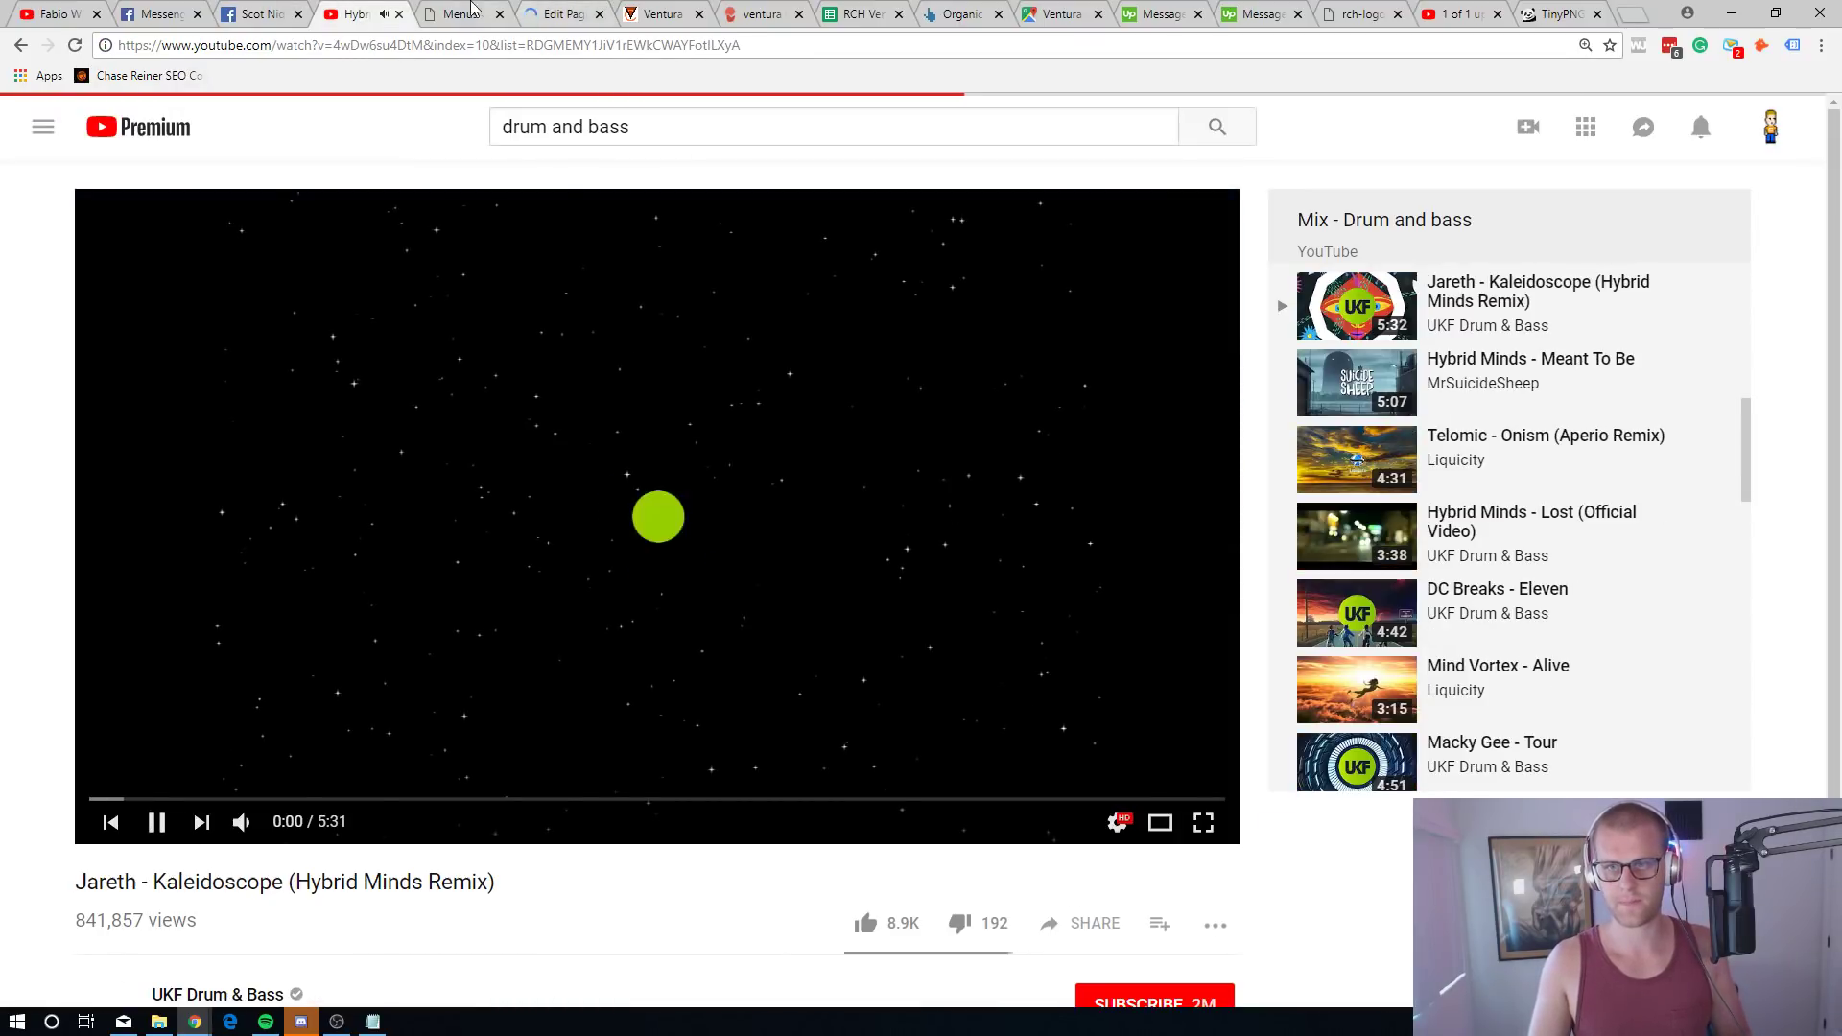
click(463, 12)
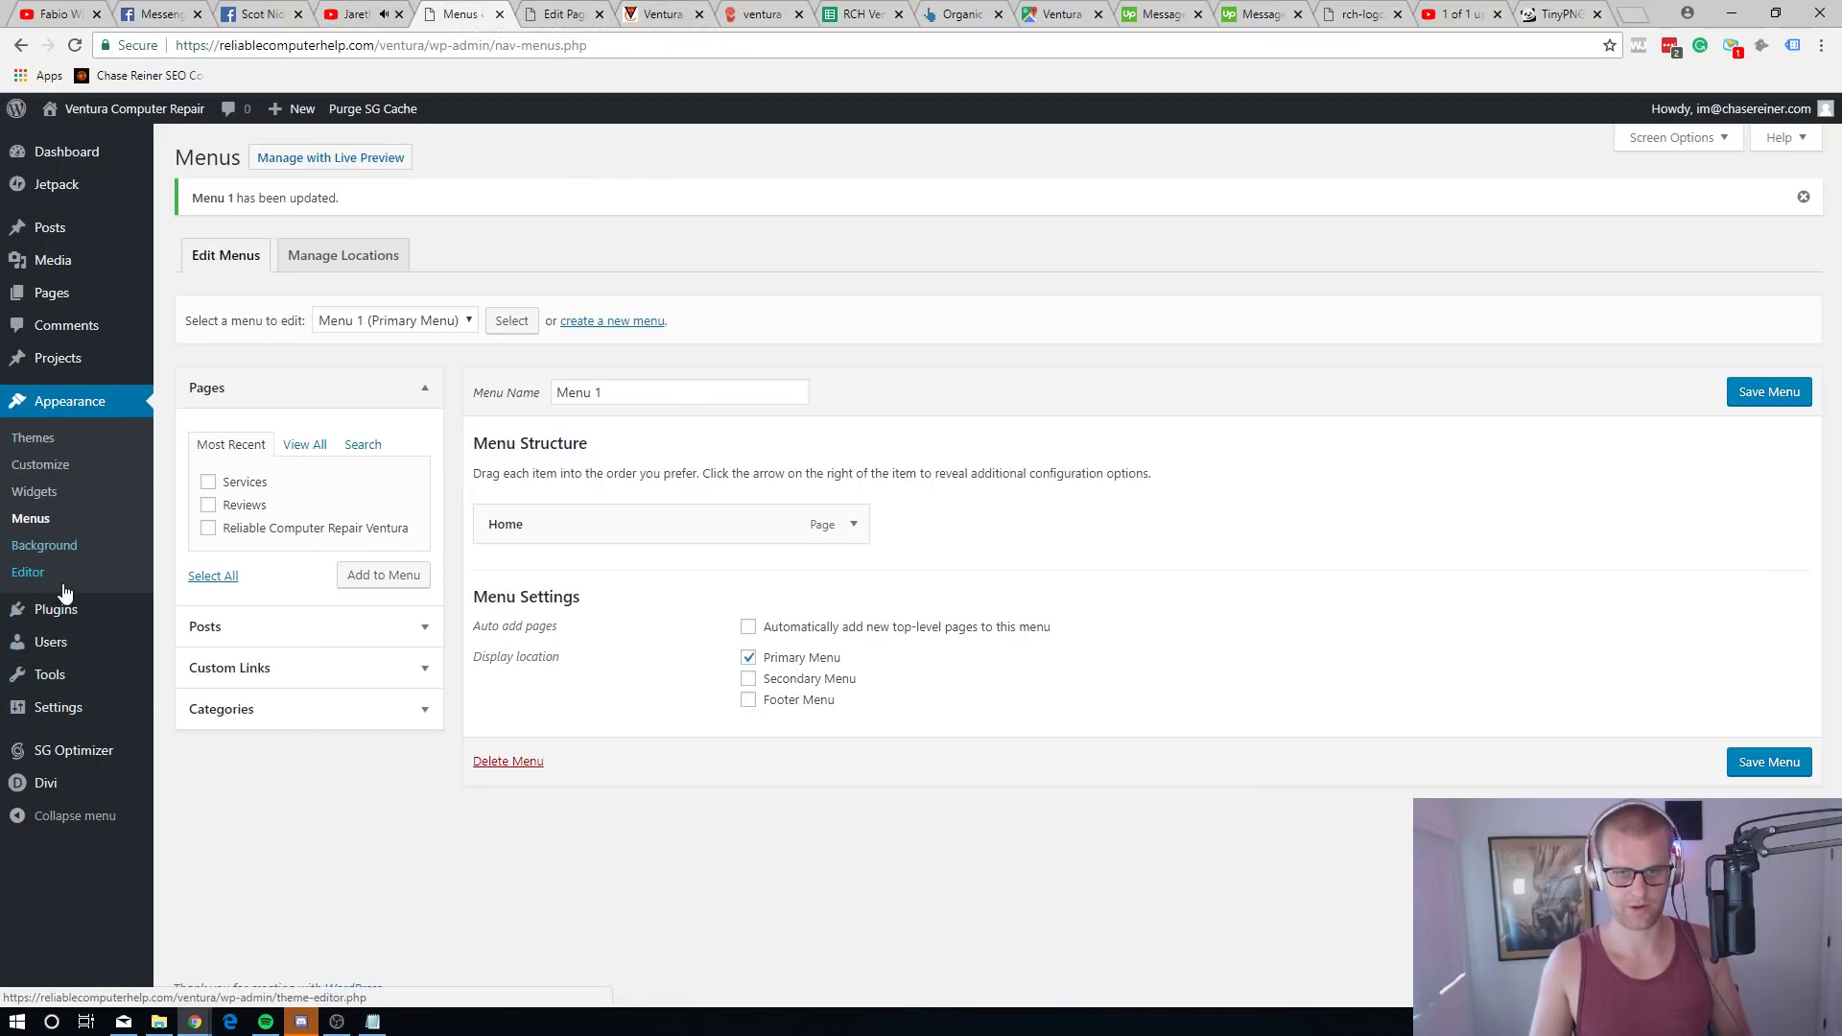
Browse the Divi Theme Options General, Navigation, Builder, Layout, Integration, SEO and Updates tabs
click(48, 784)
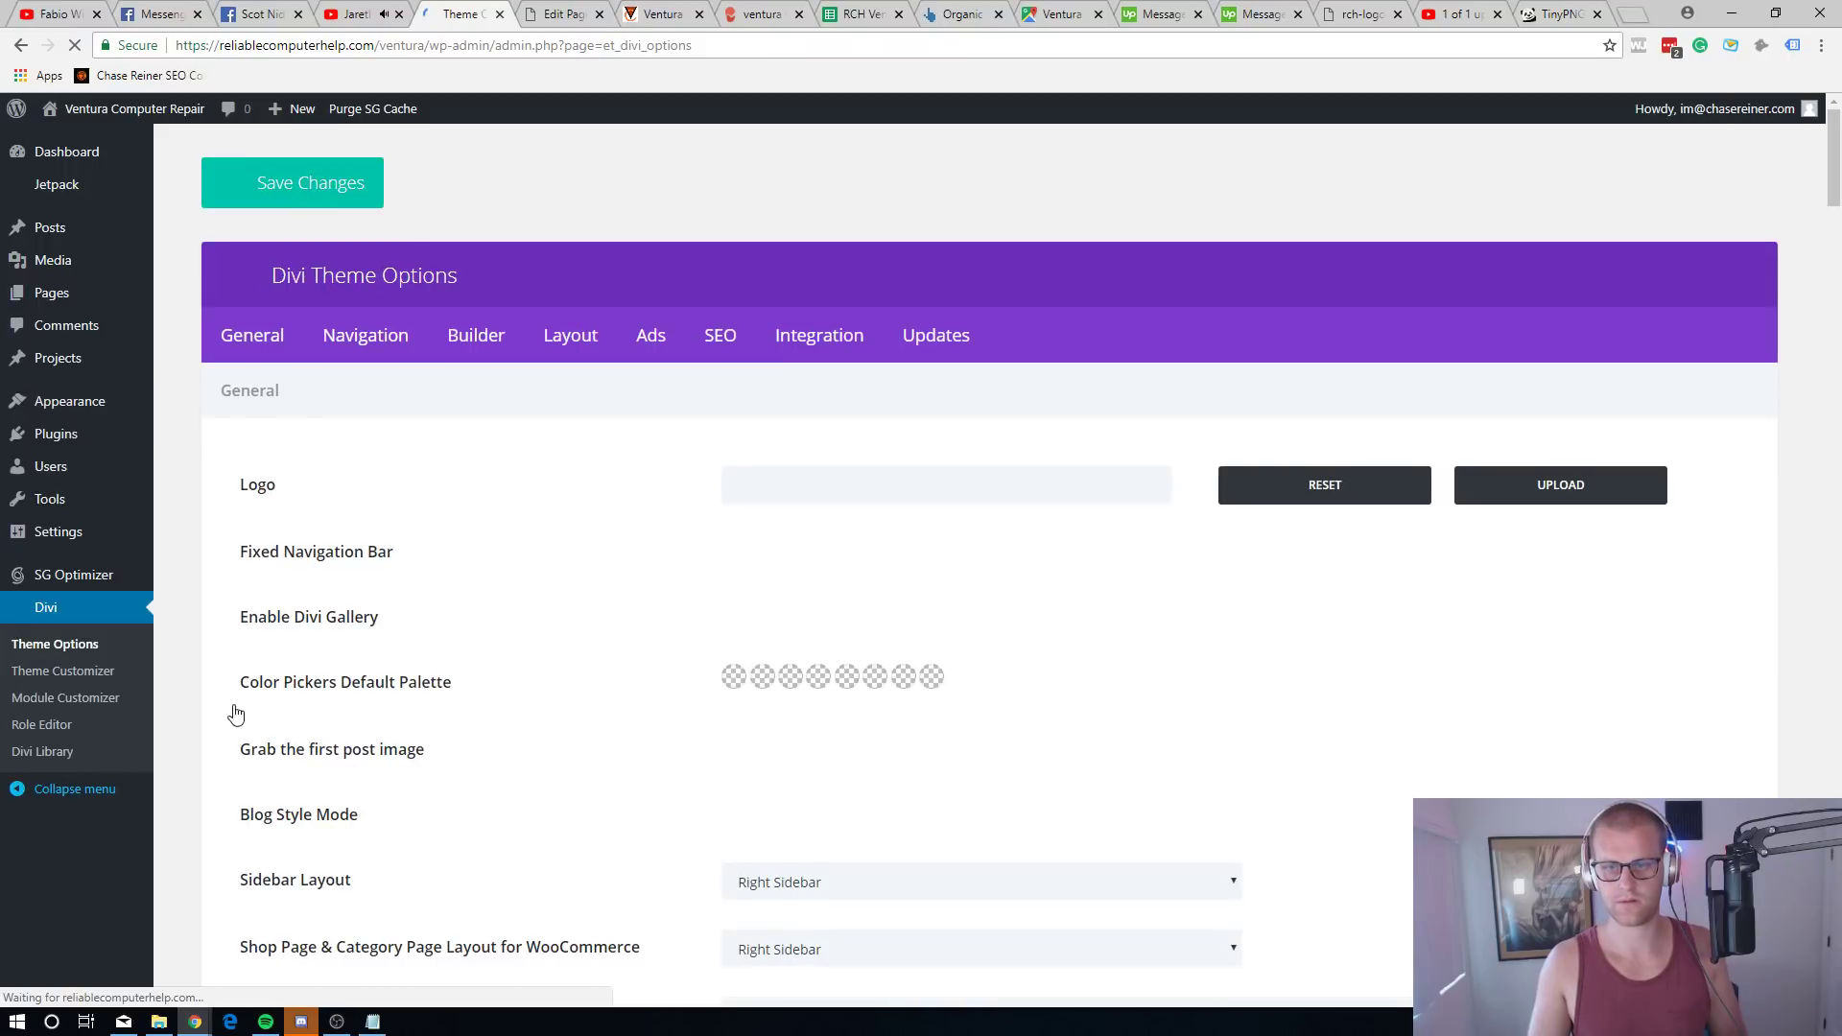
scroll(445, 538, down, 3)
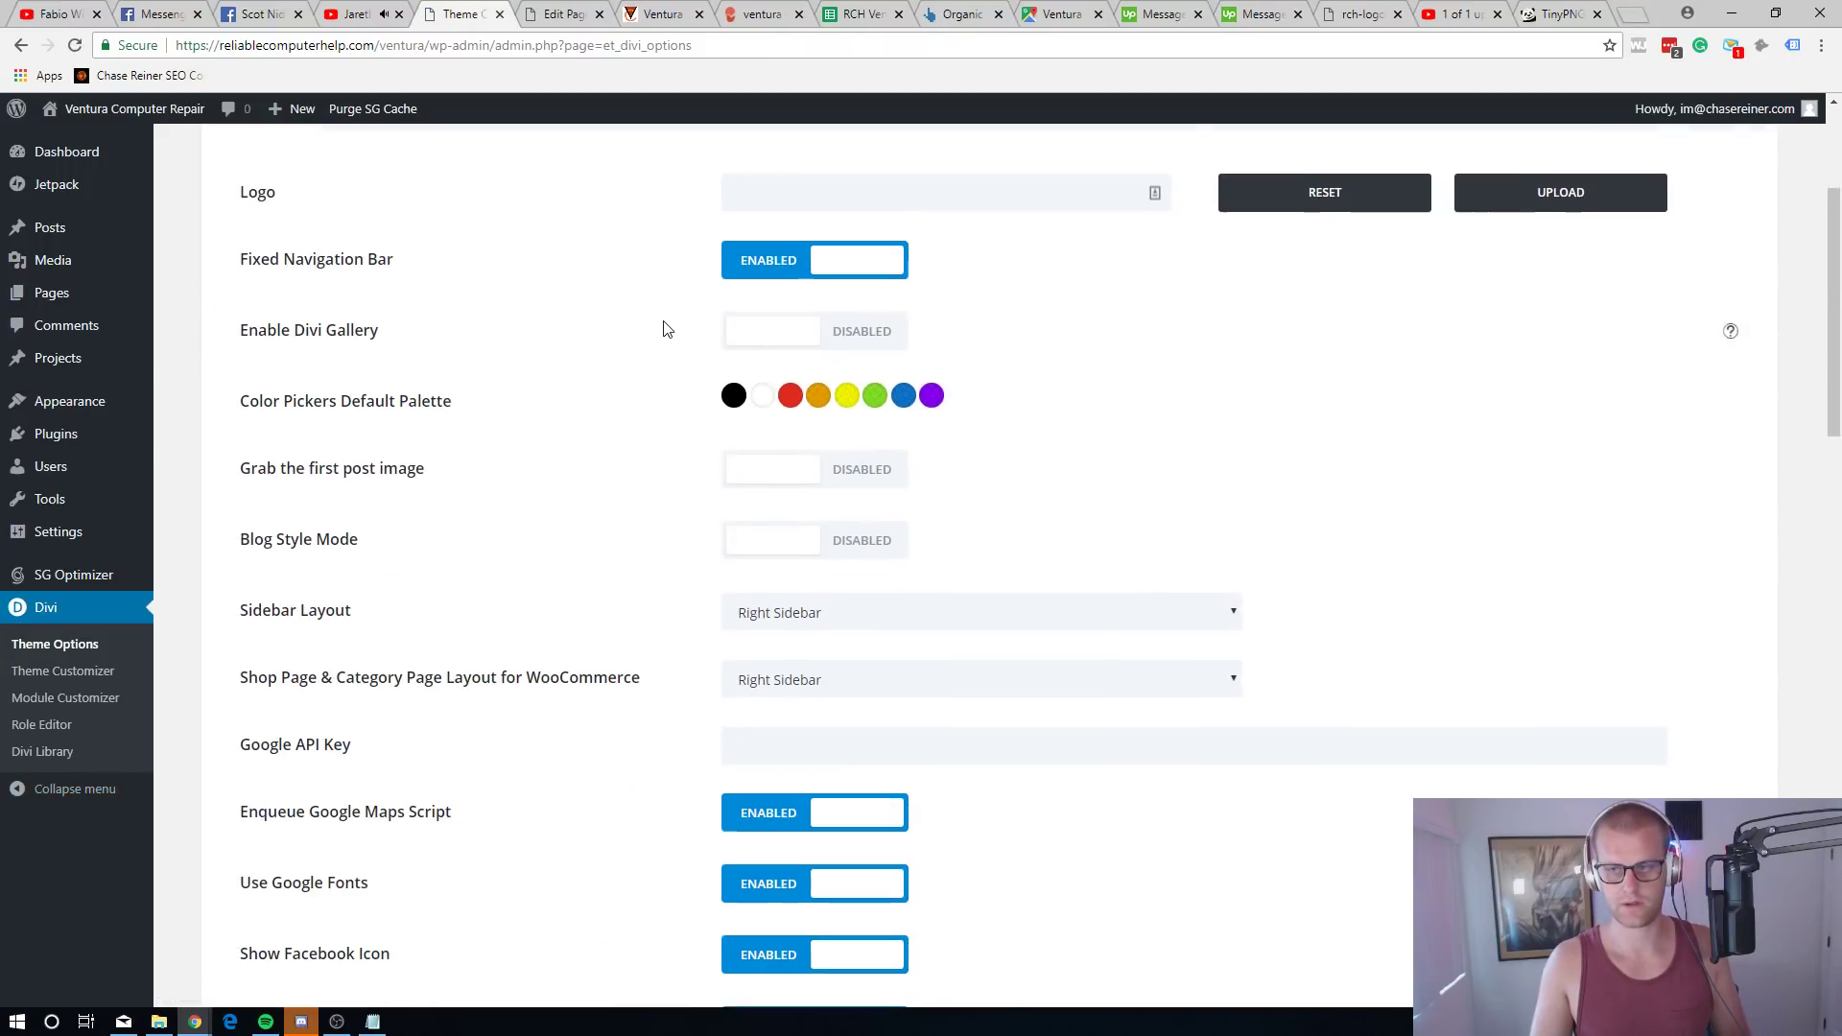
scroll(664, 330, down, 4)
scroll(672, 322, up, 7)
click(332, 348)
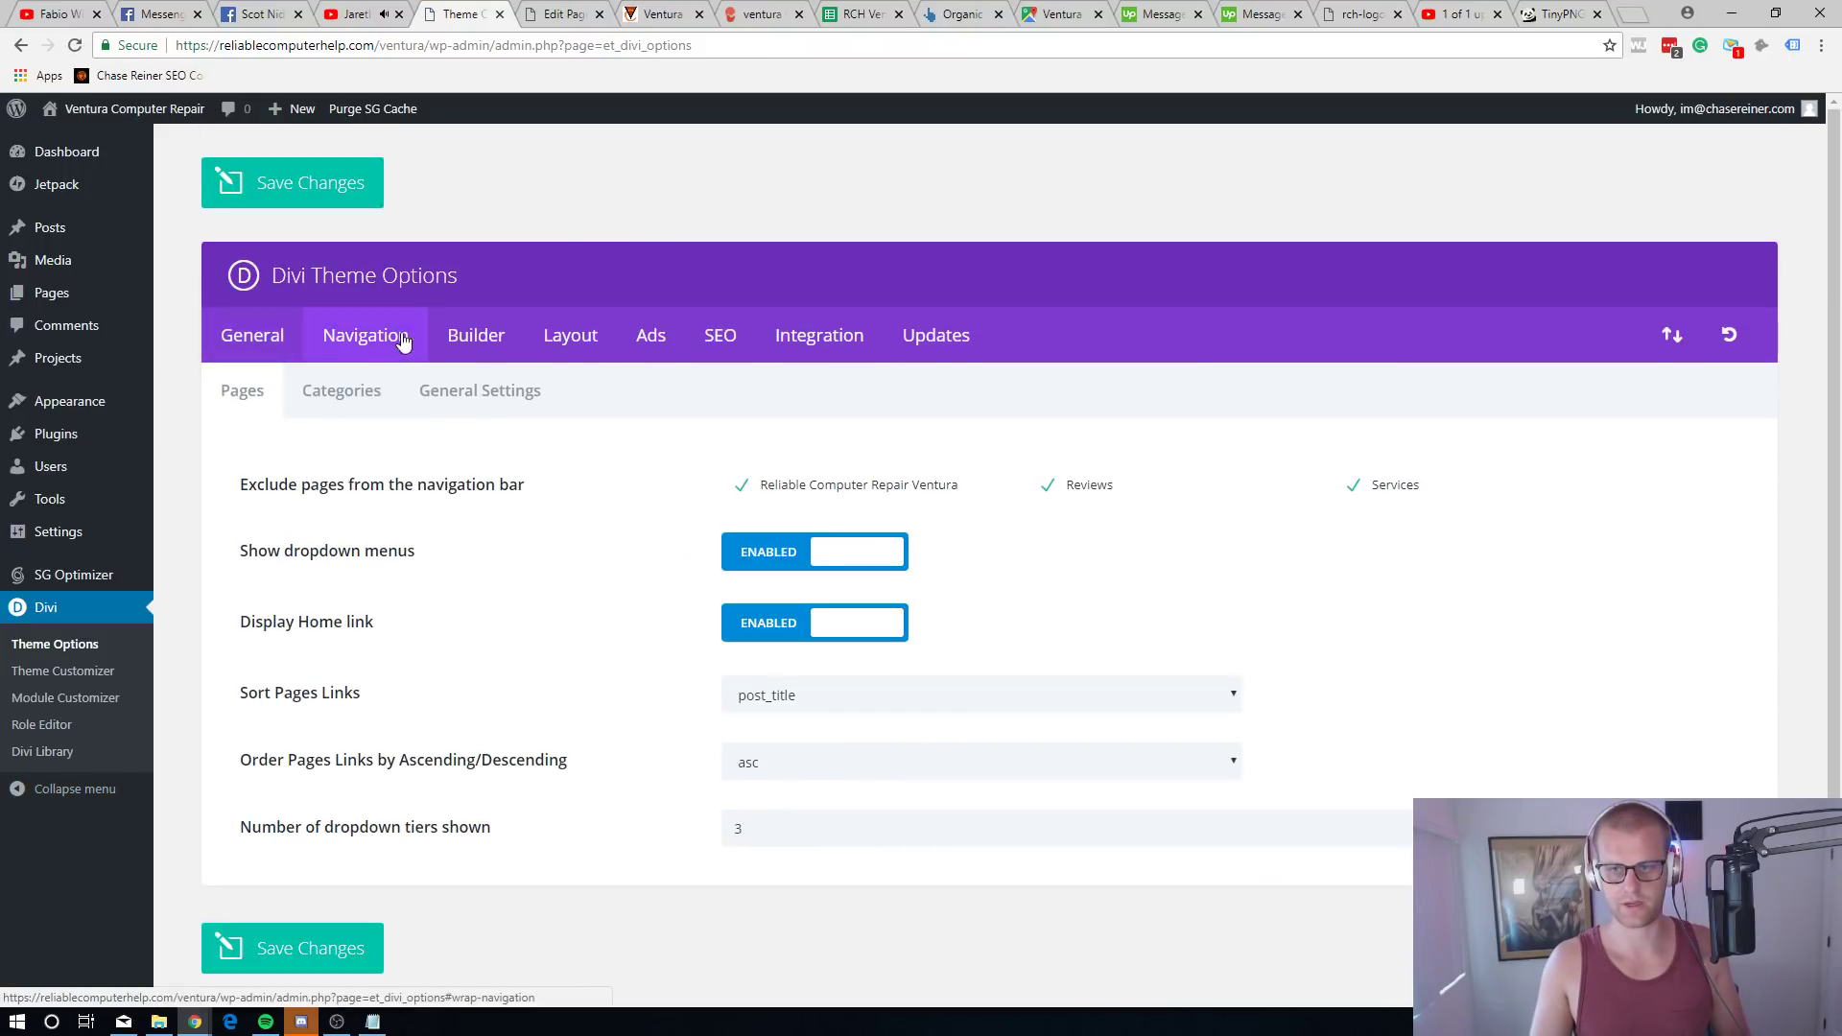
click(482, 351)
click(581, 351)
click(820, 359)
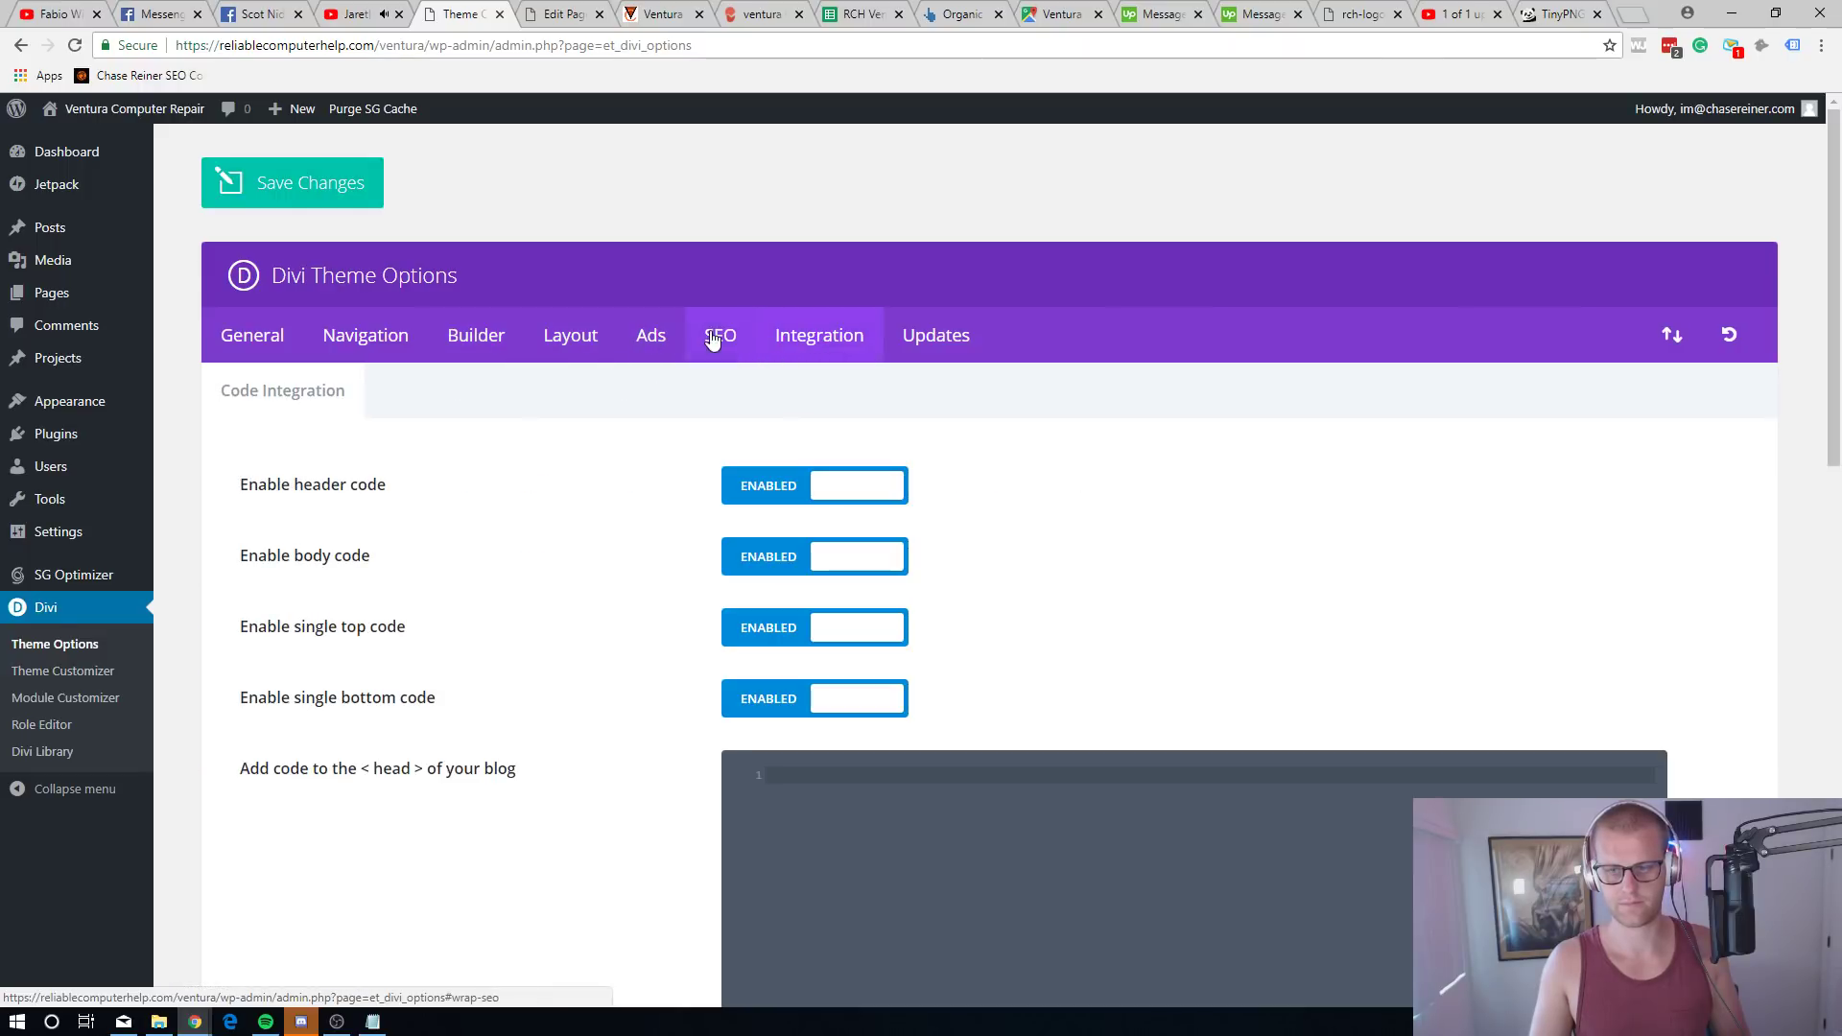
click(716, 336)
click(937, 336)
click(253, 335)
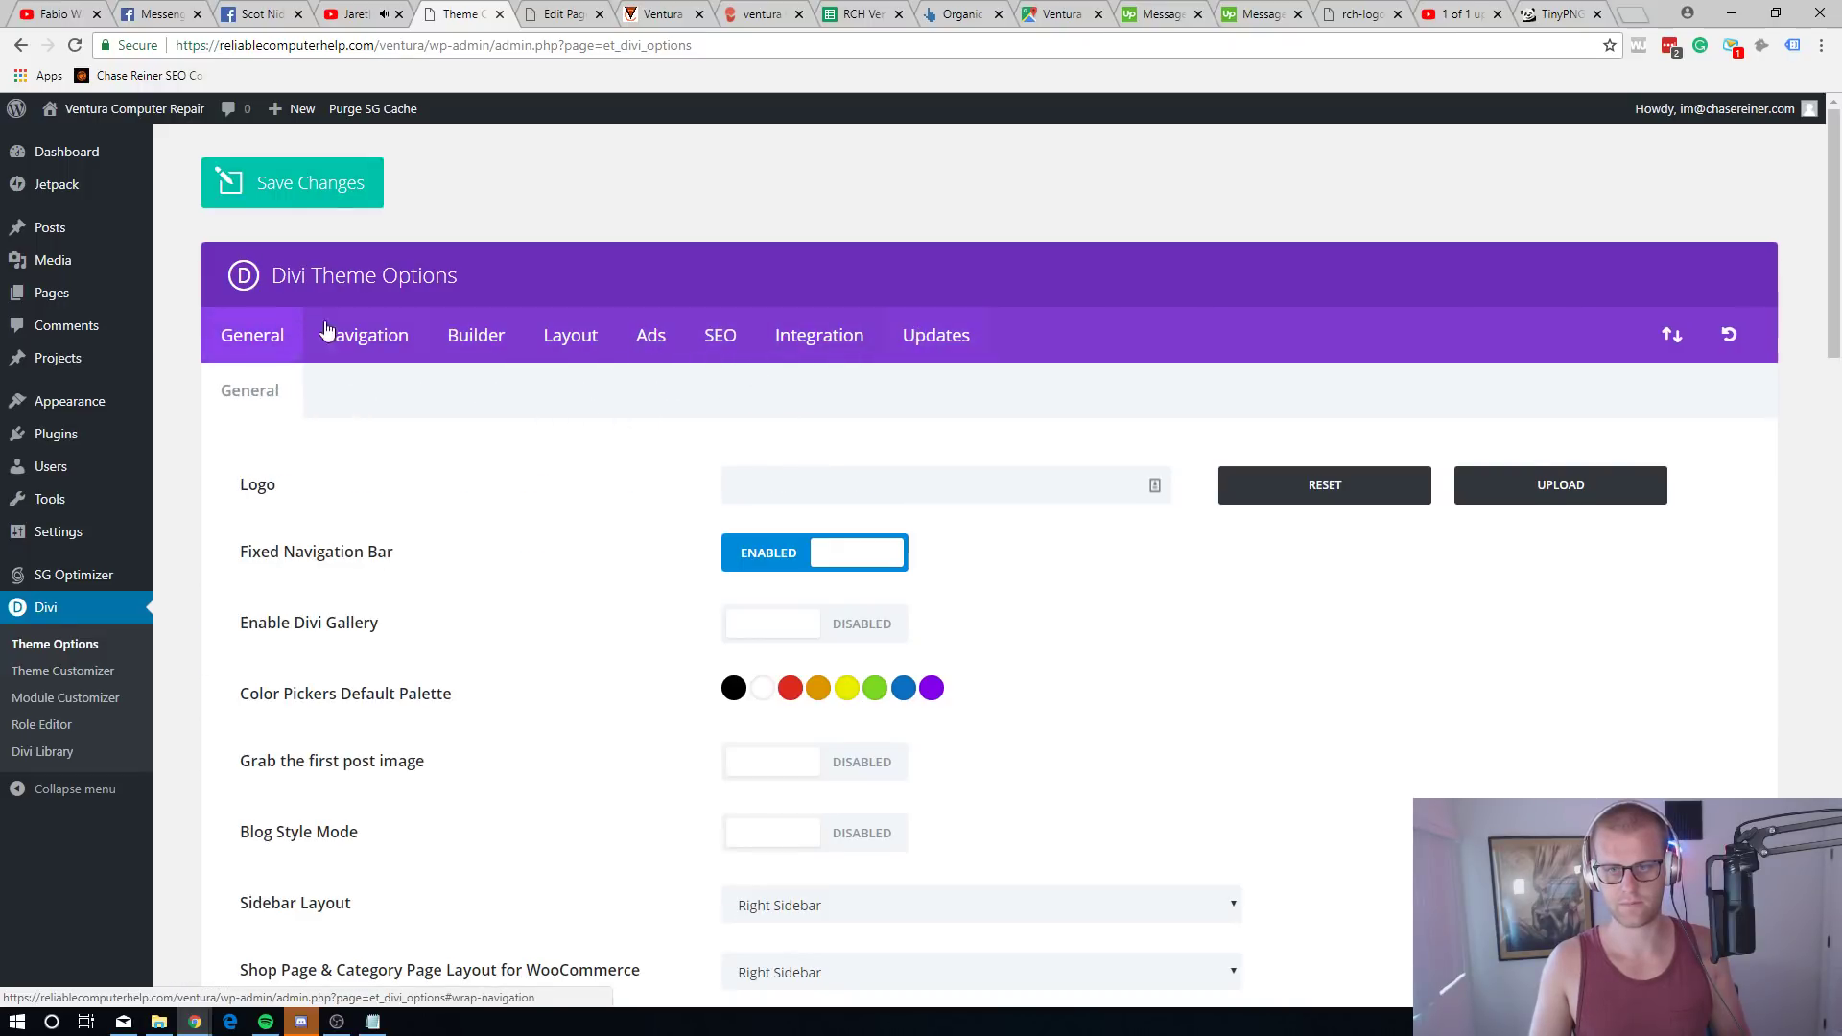
Scroll through the General settings, then open the Divi Module Customizer
scroll(436, 506, down, 15)
scroll(482, 530, down, 4)
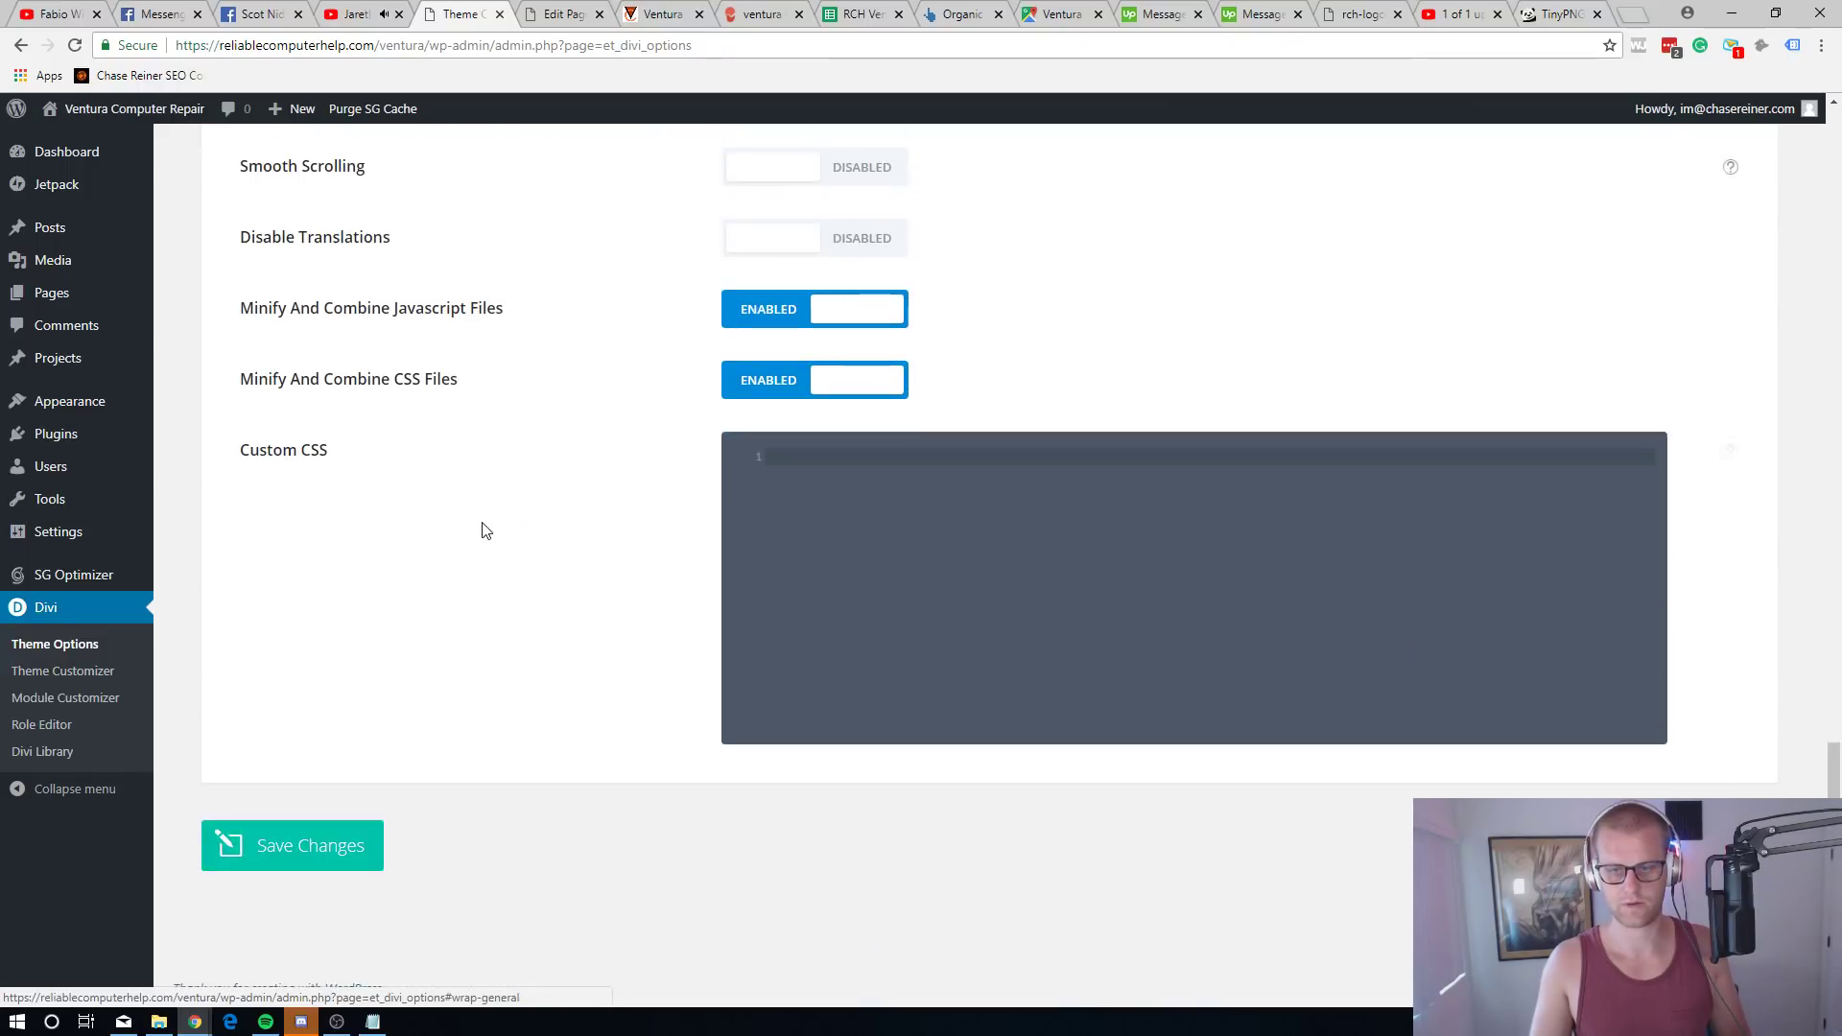
scroll(484, 532, up, 5)
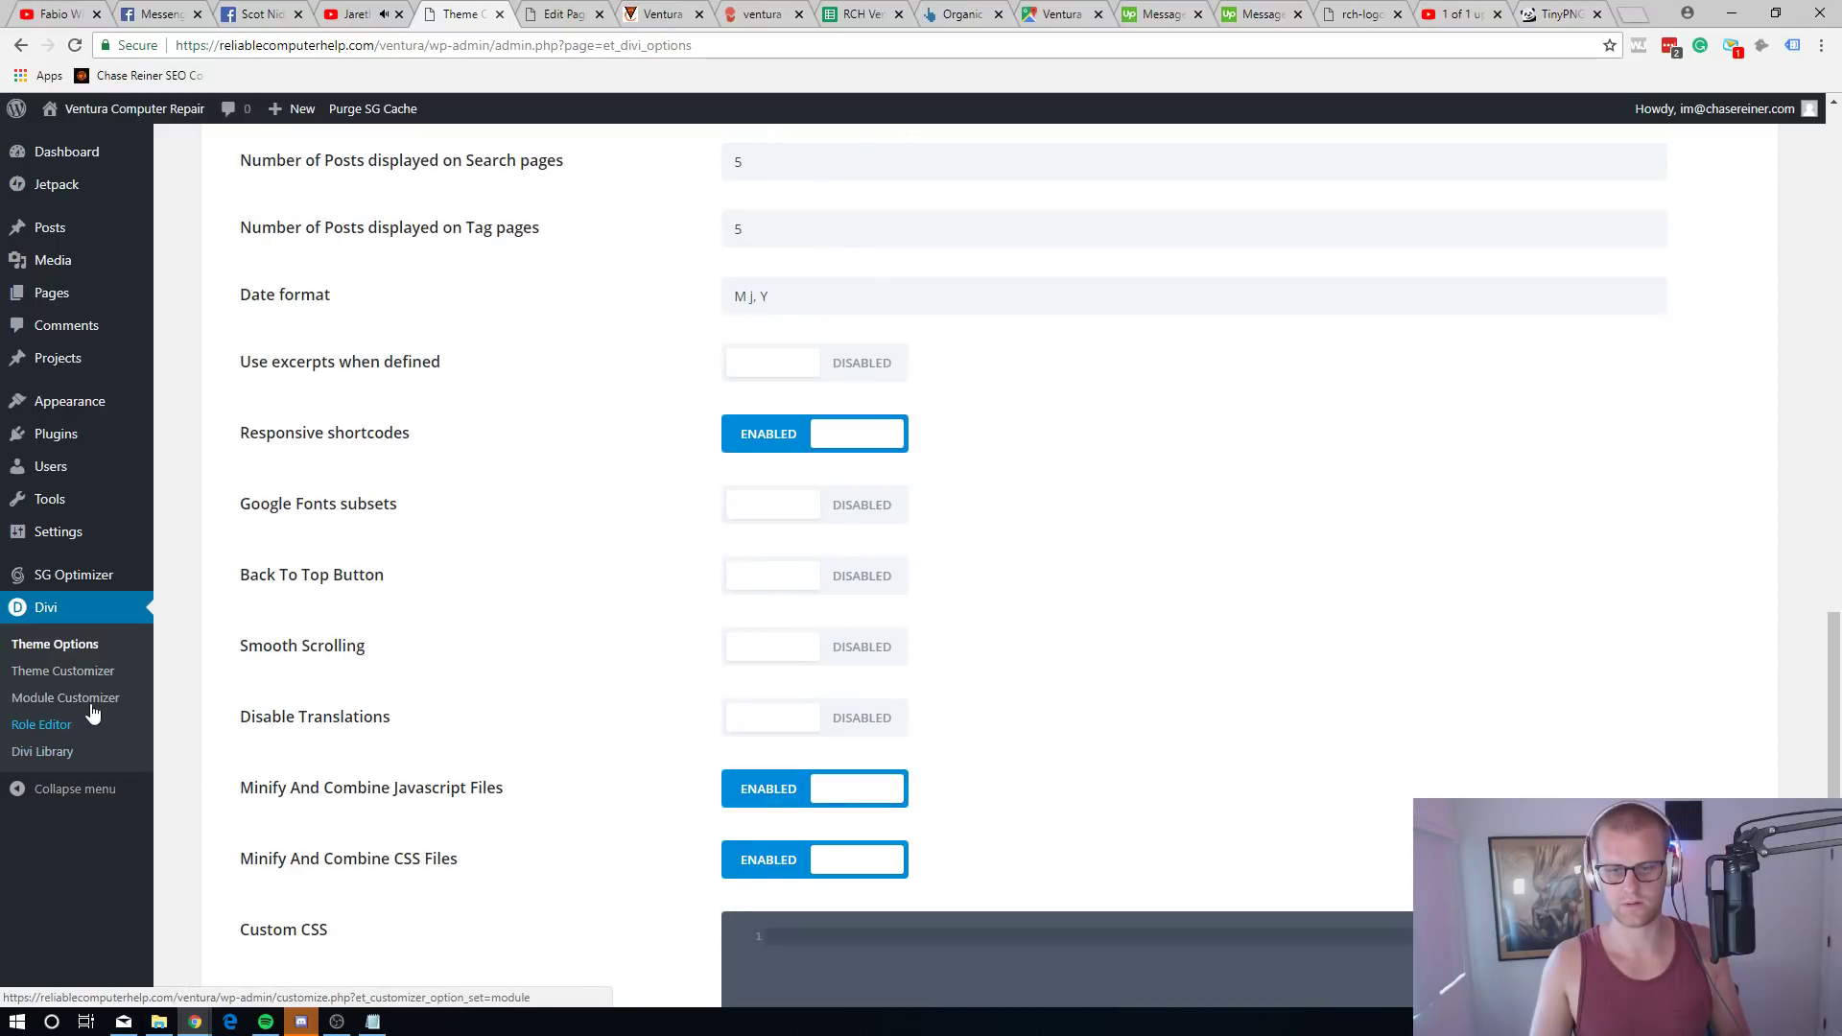
click(96, 707)
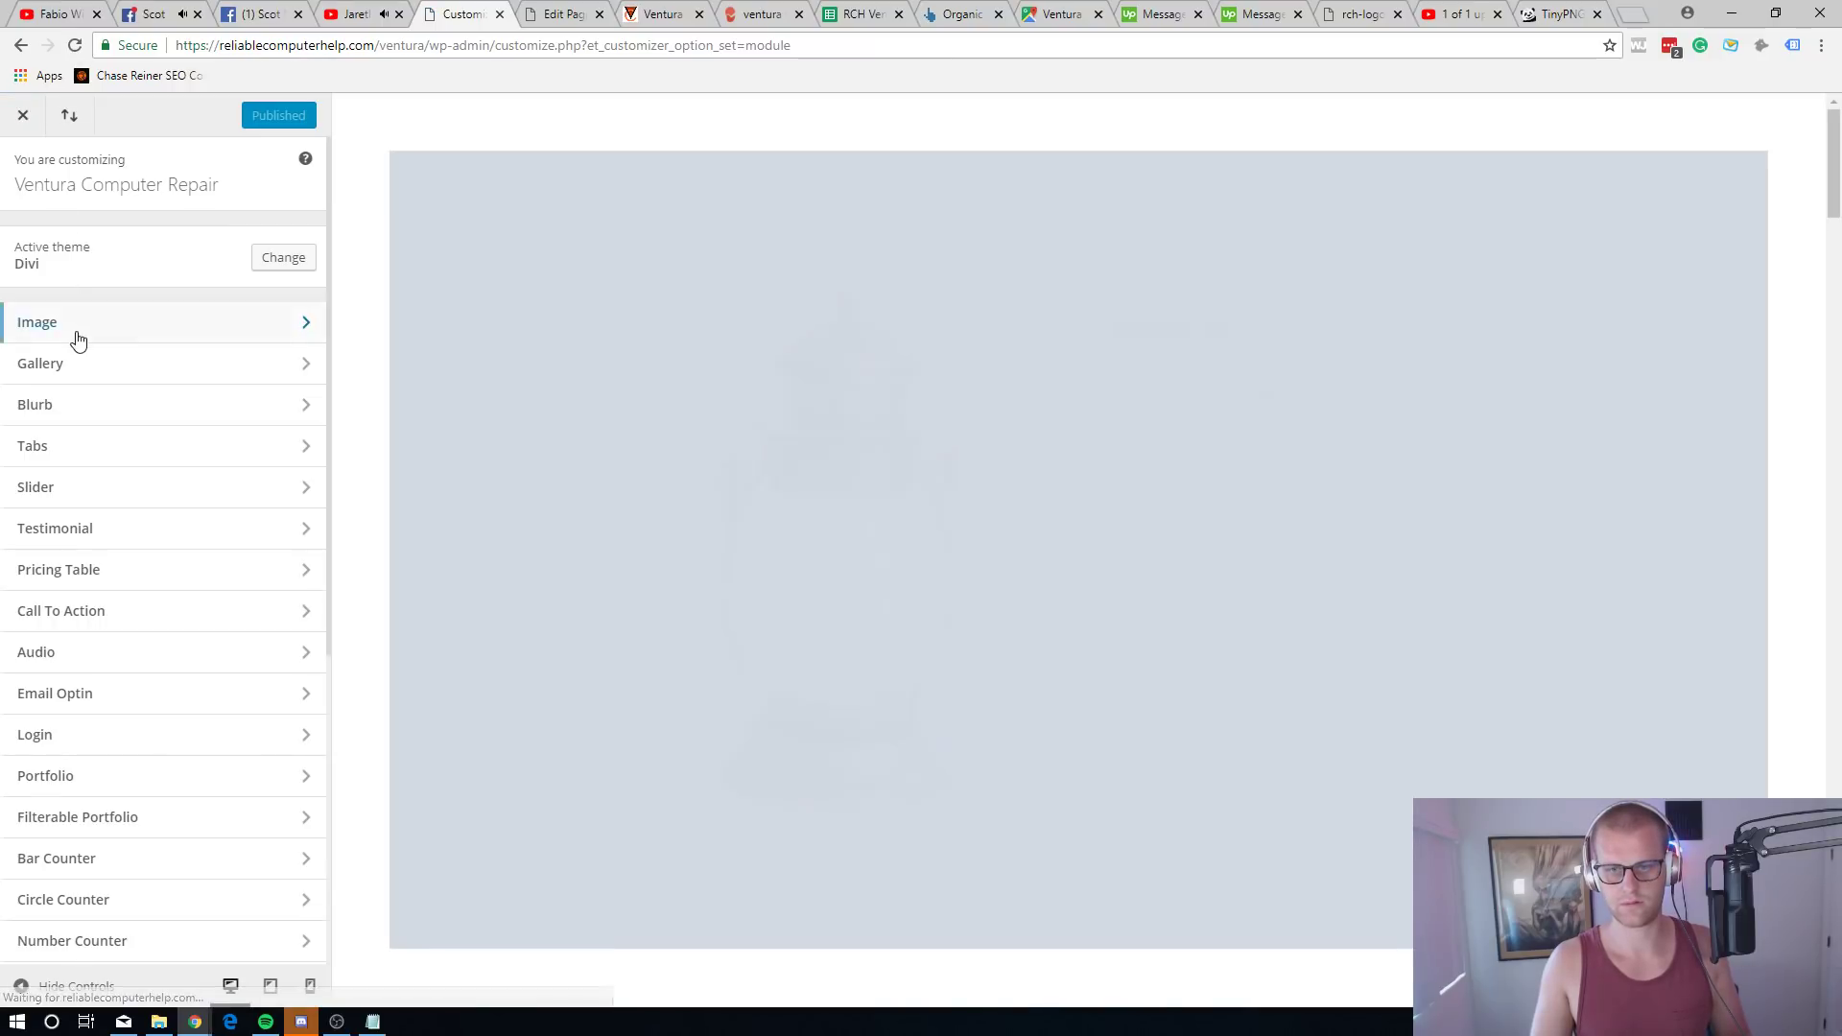
Look at the Image module settings, then close the Module Customizer
click(75, 323)
click(22, 172)
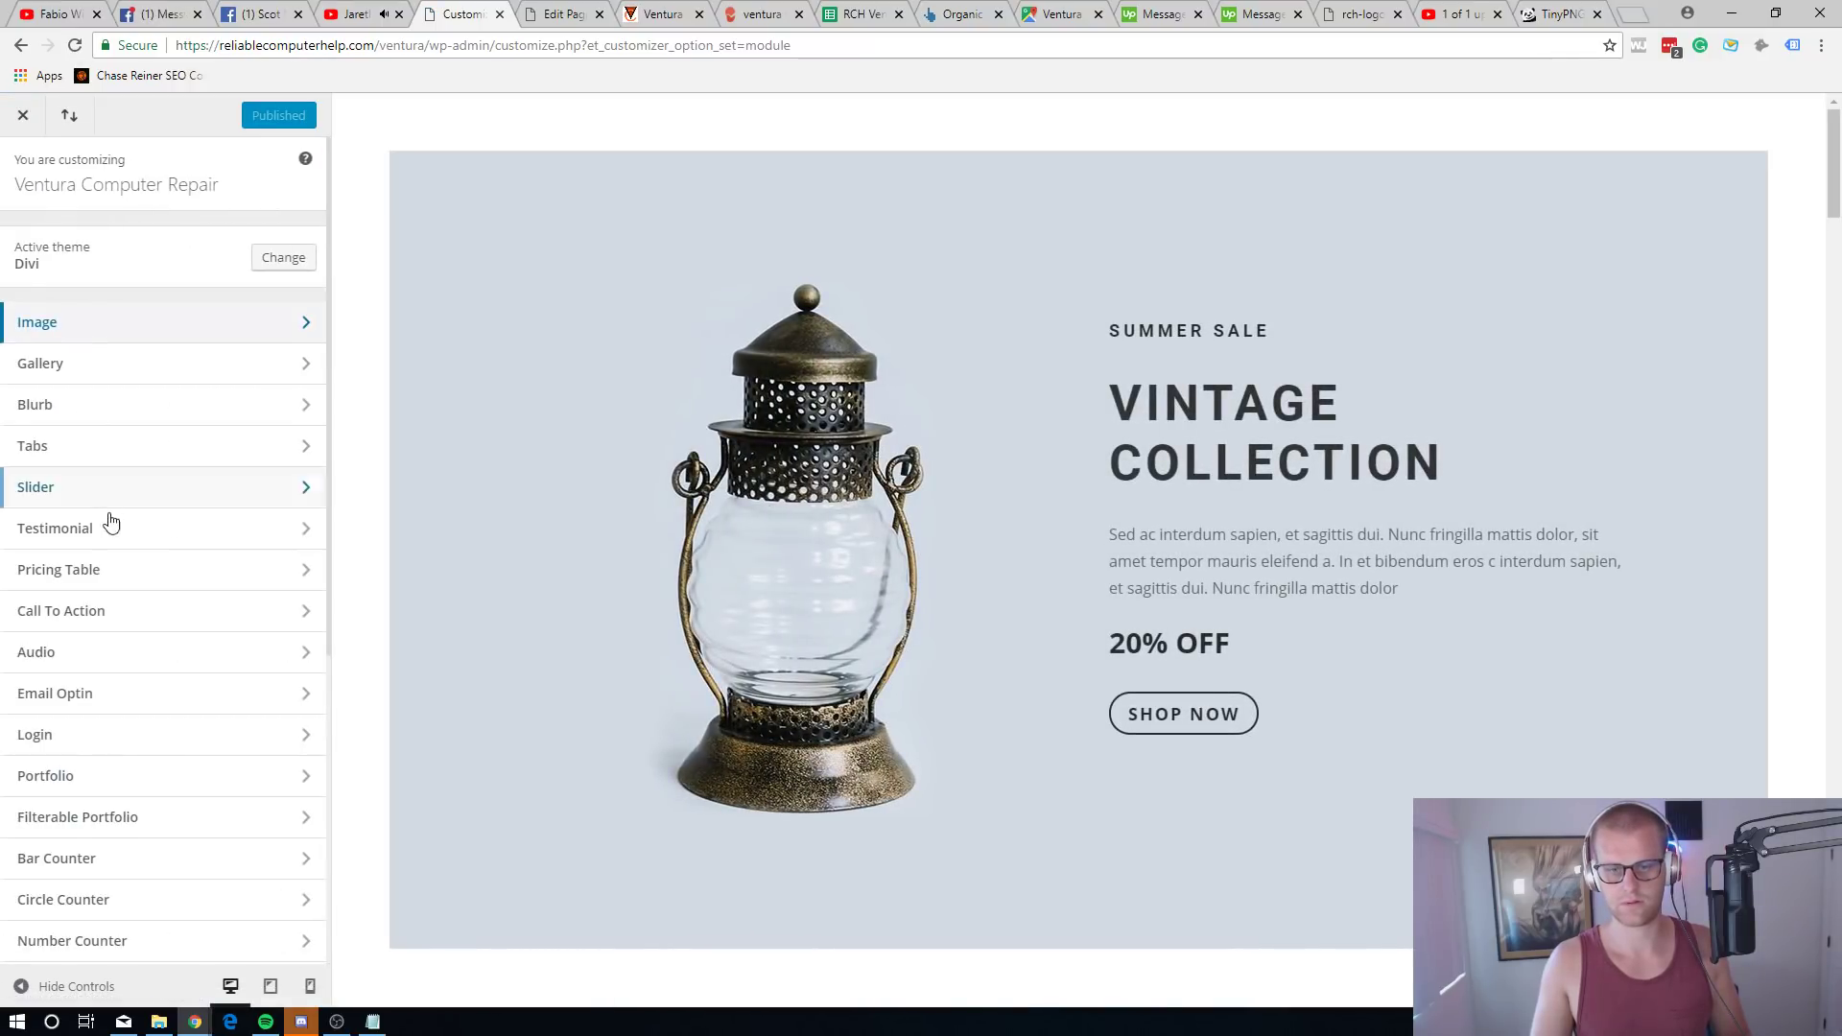
scroll(112, 522, down, 5)
click(21, 116)
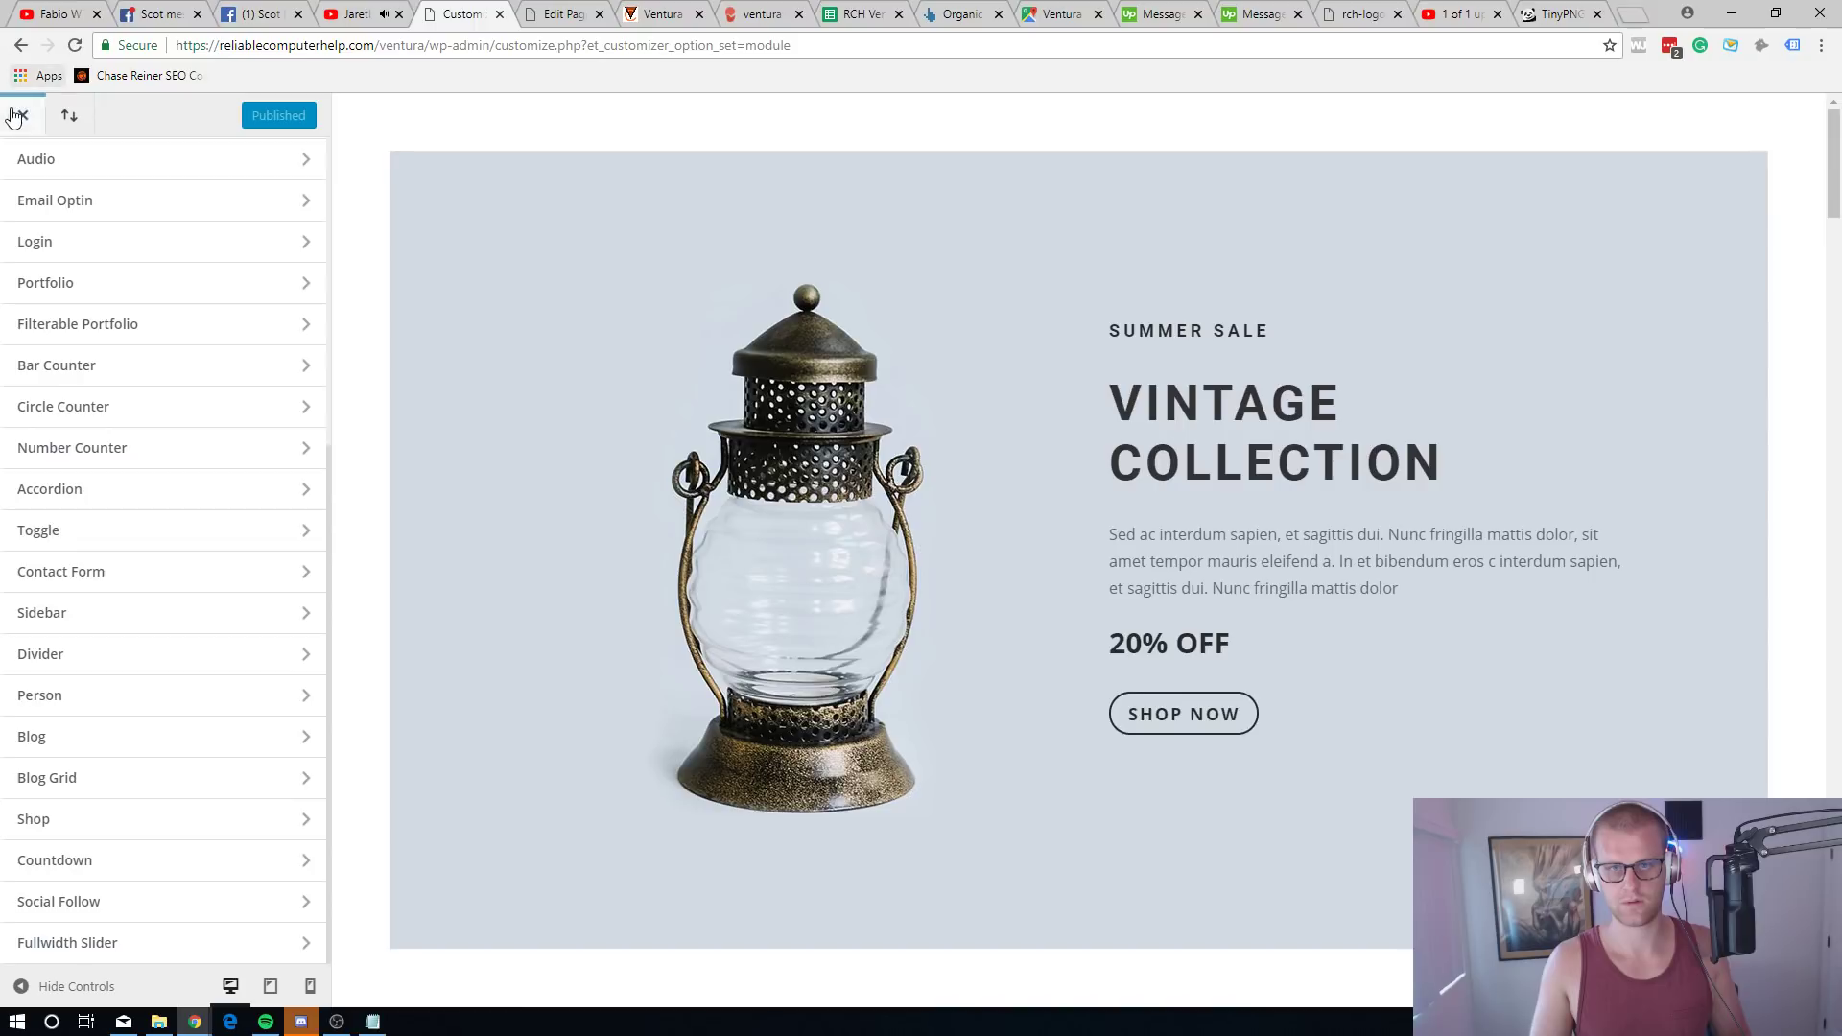
Skip to the next YouTube song and return to the Divi Theme Options page
click(336, 13)
click(201, 823)
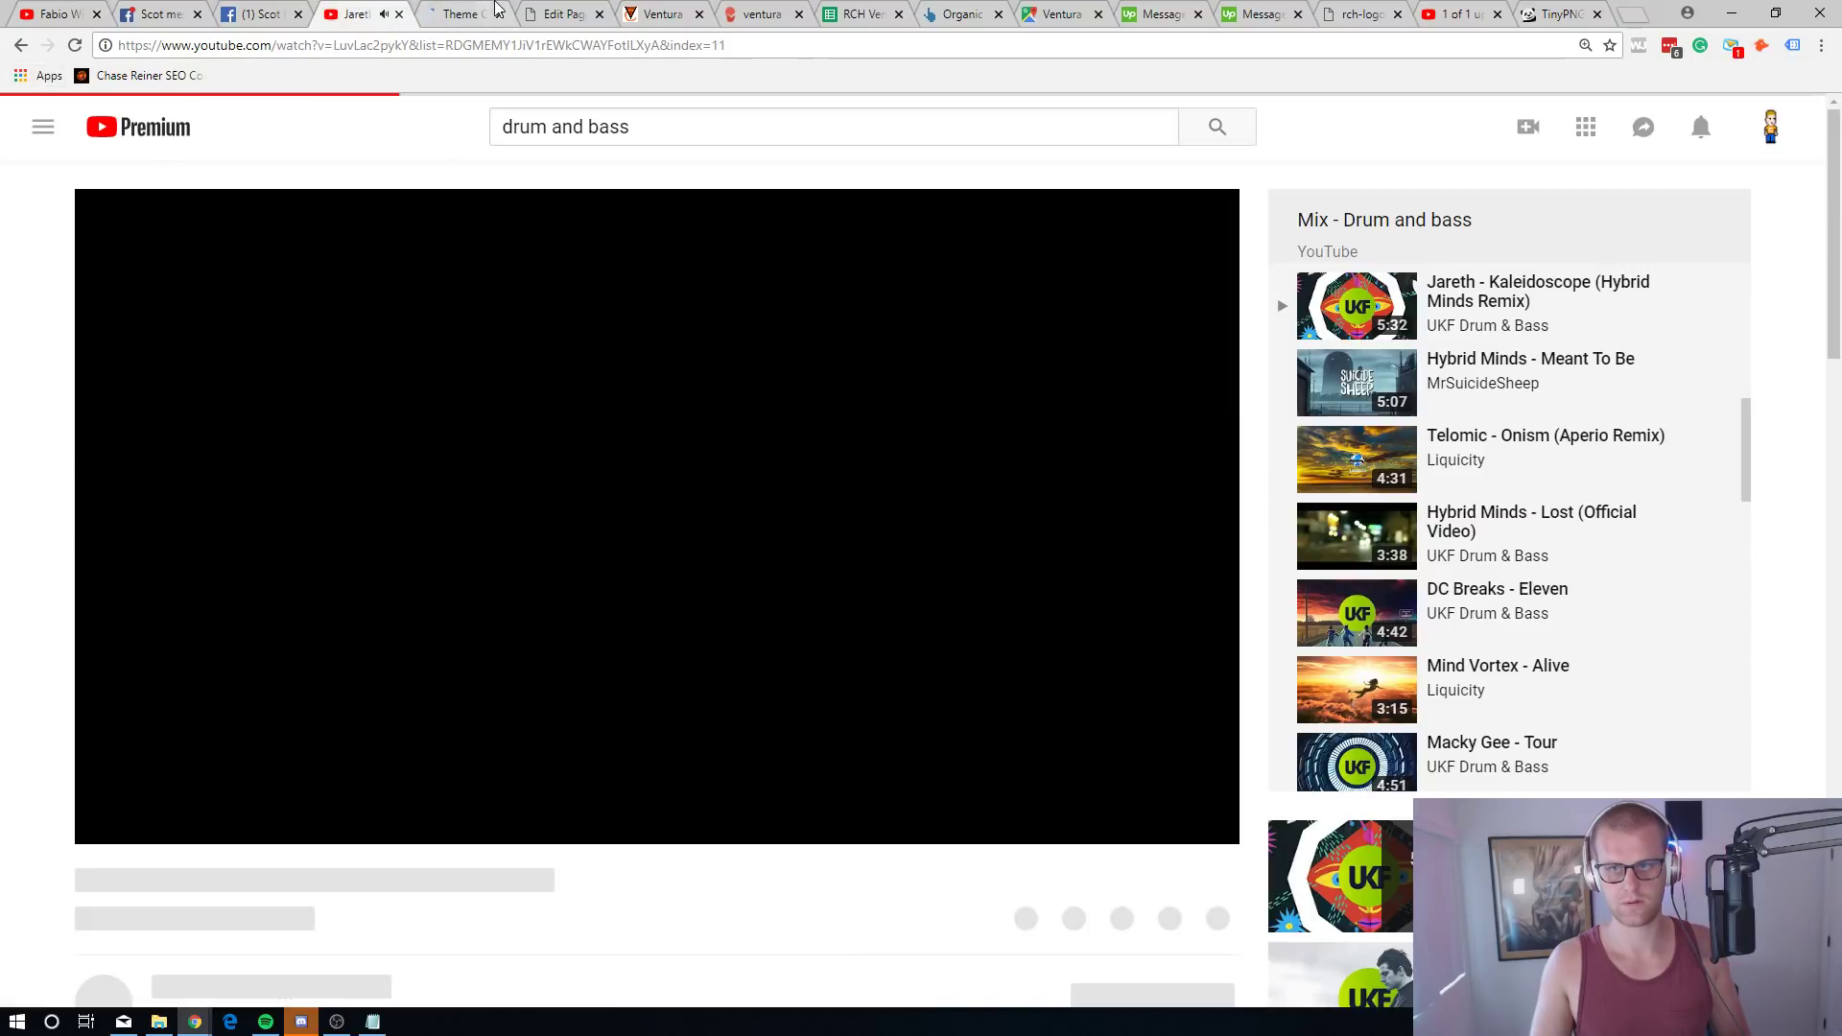
click(461, 14)
click(109, 674)
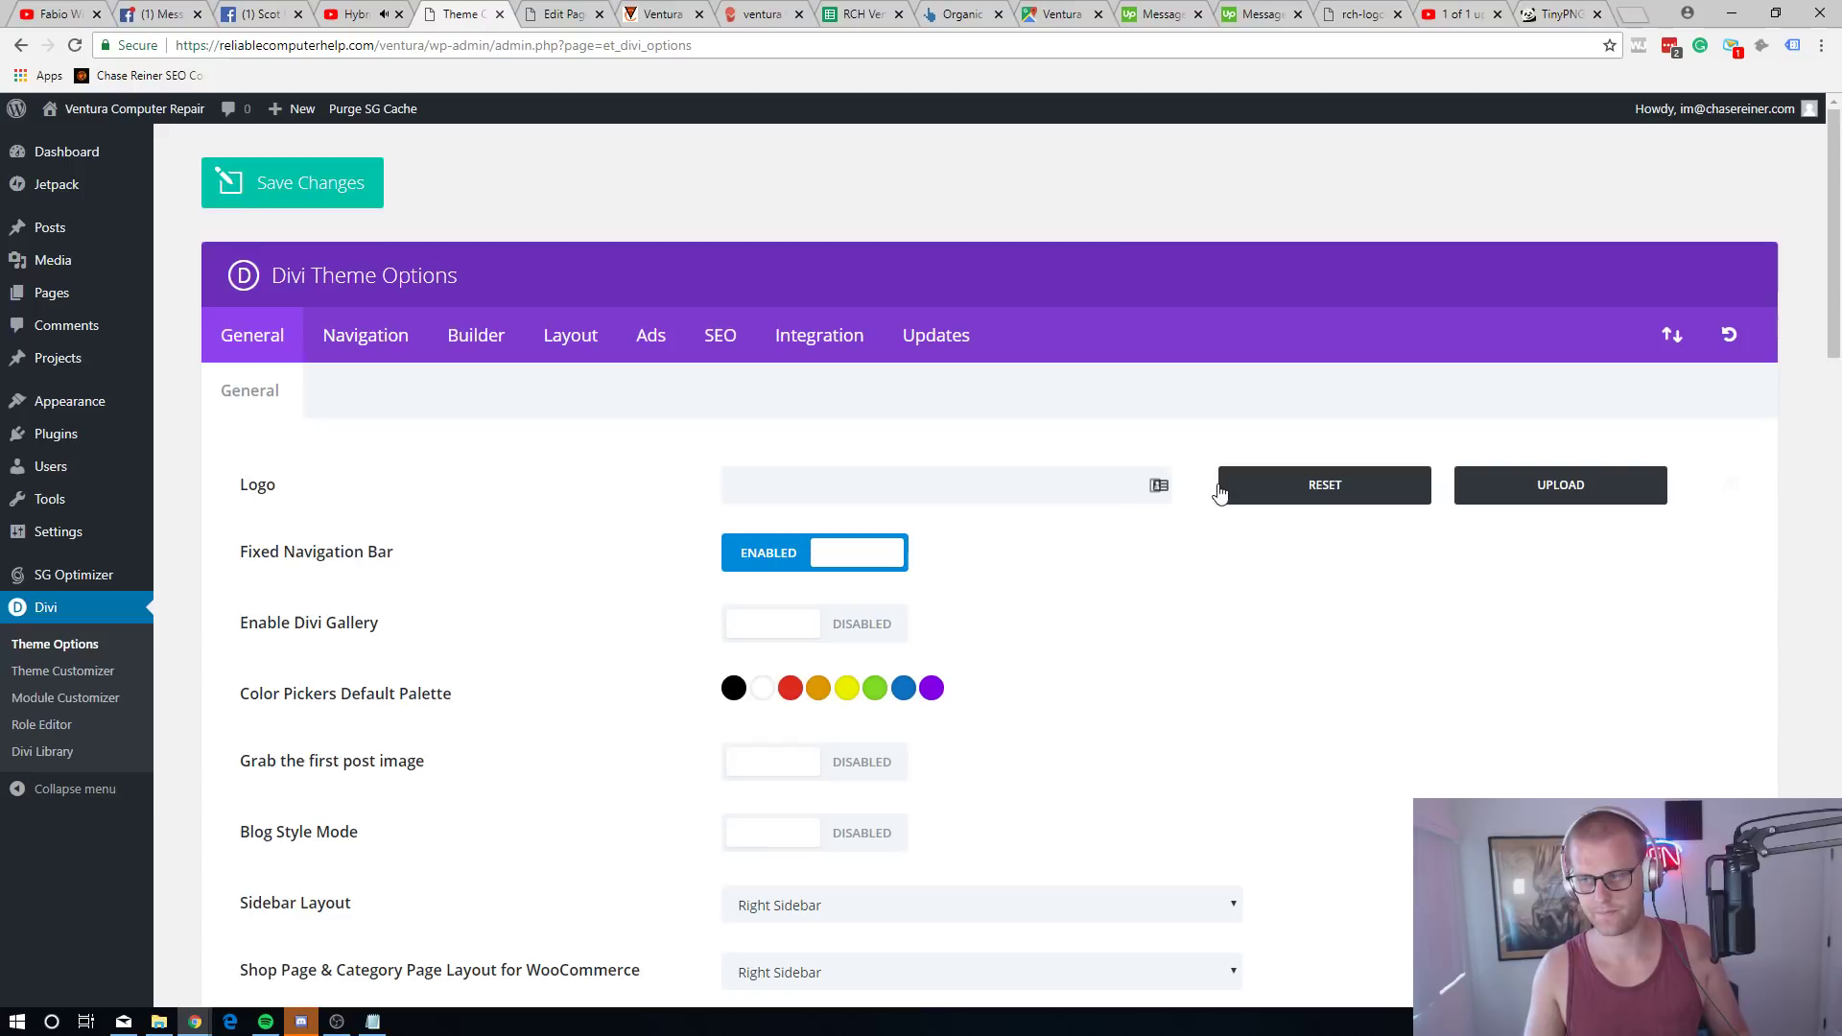
Open the Divi logo uploader and browse the D: drive and Downloads for a logo
click(1557, 487)
click(80, 186)
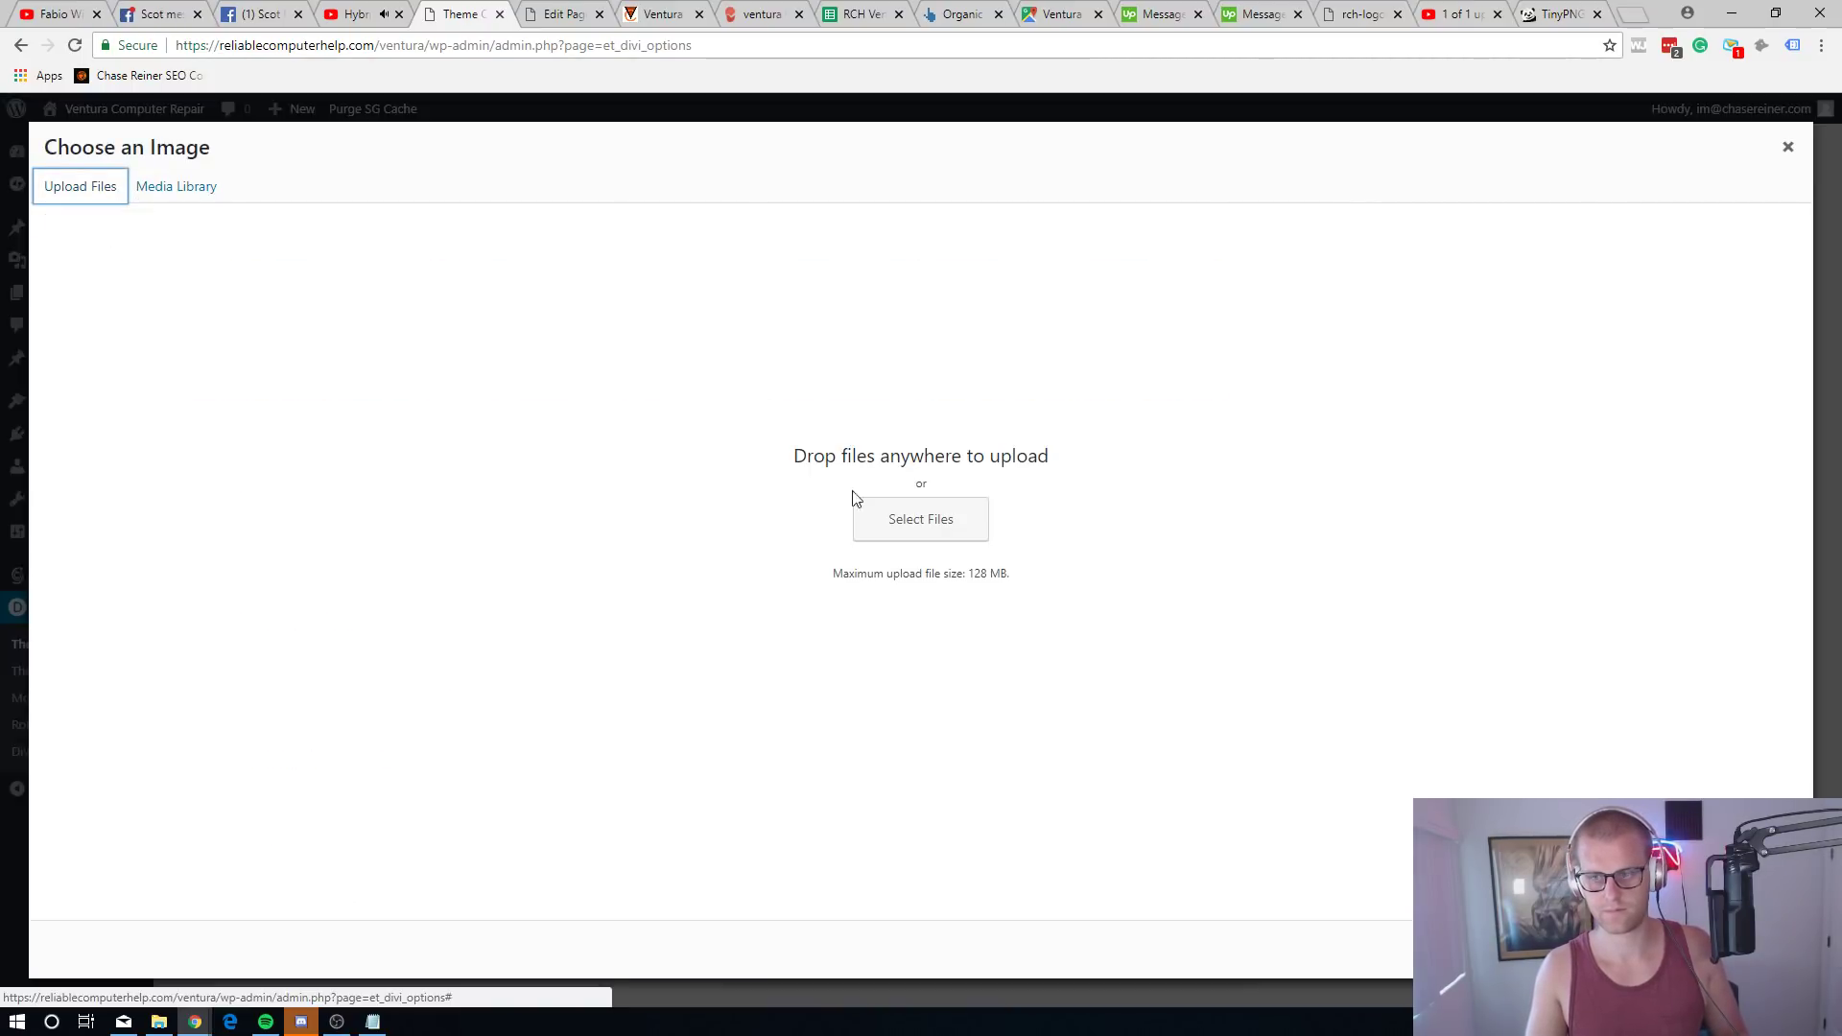
click(963, 532)
scroll(675, 272, down, 5)
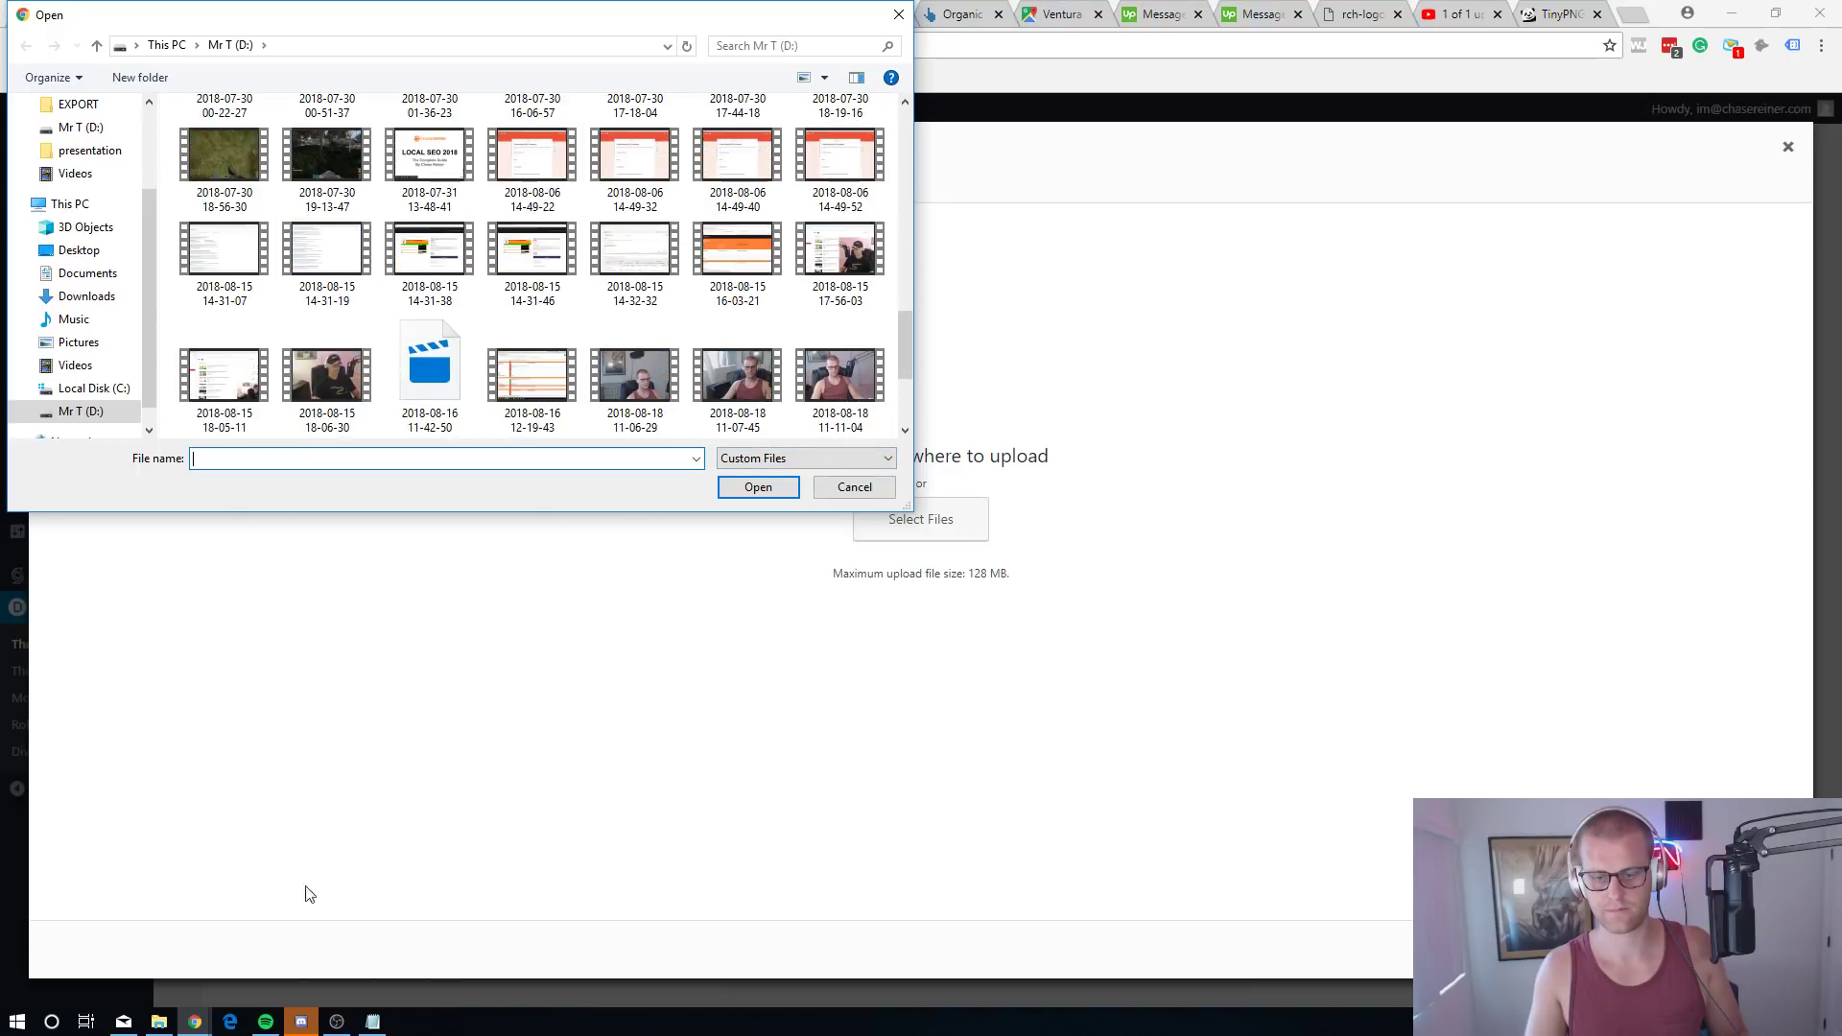
click(72, 131)
scroll(69, 195, up, 2)
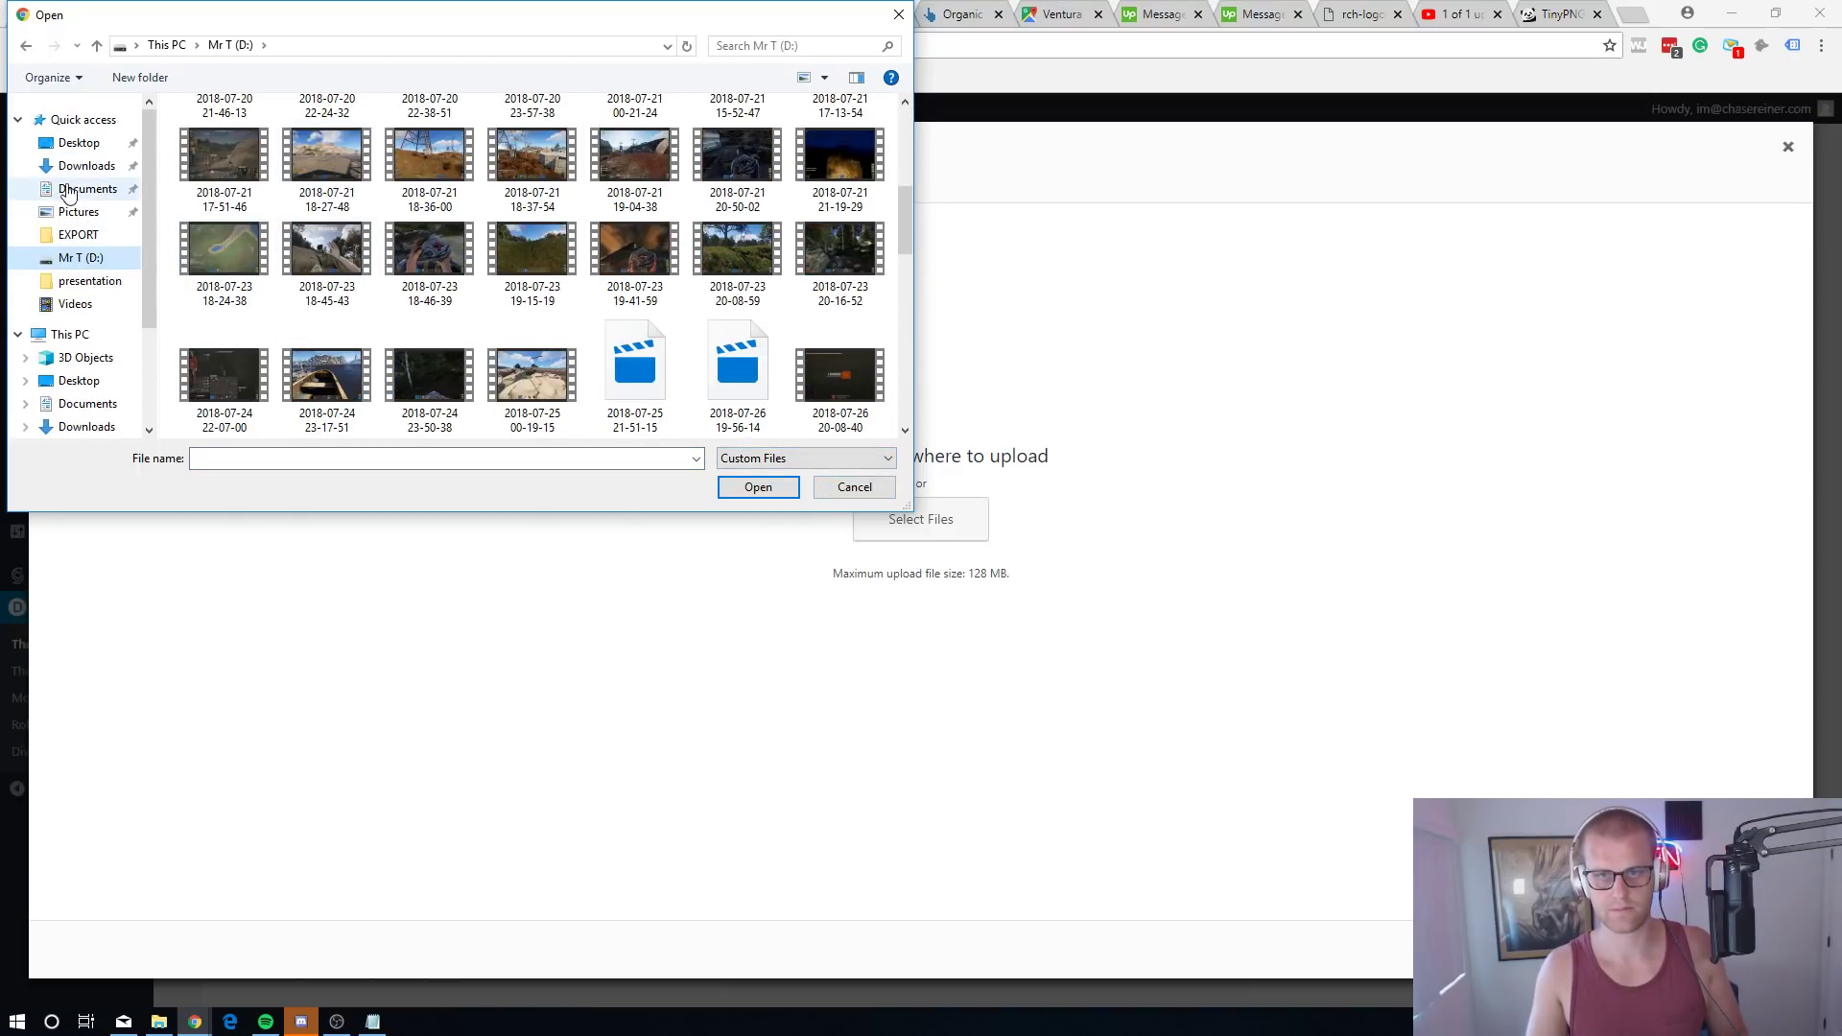
click(84, 165)
Search the folder for 'logo', then cancel the file picker
scroll(767, 254, down, 5)
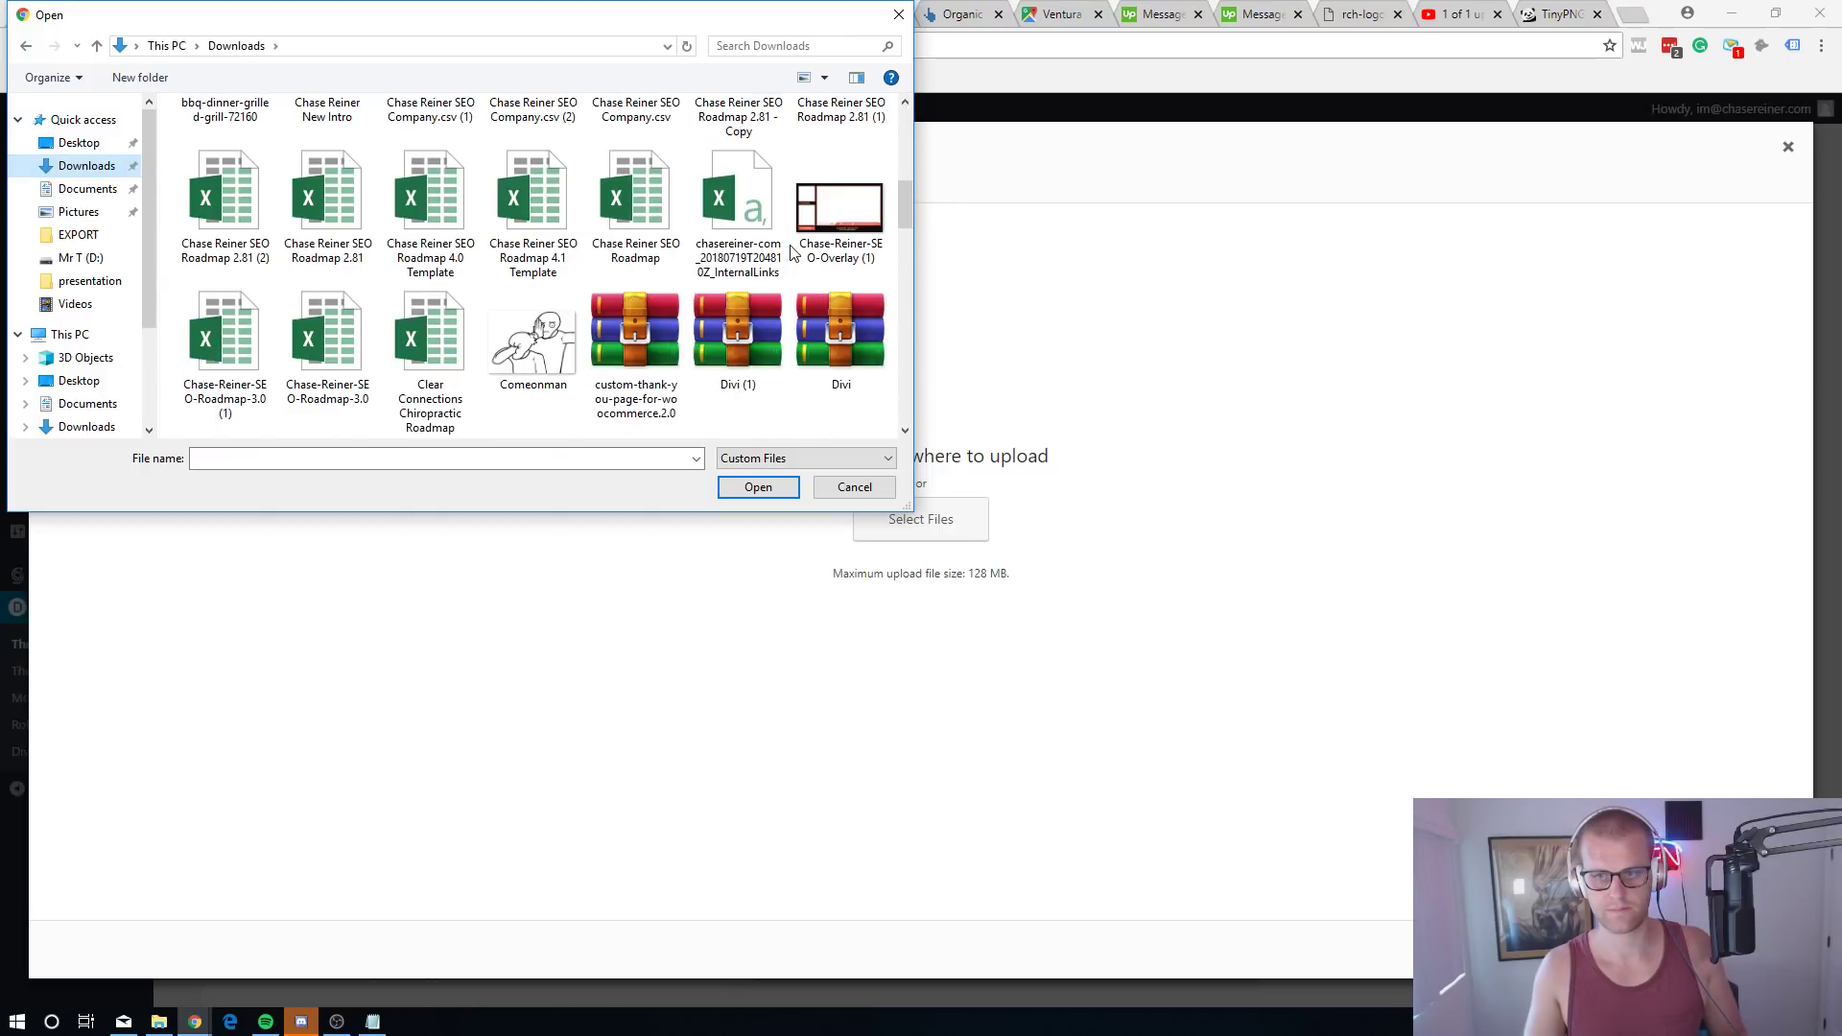
scroll(793, 251, down, 10)
scroll(793, 188, up, 4)
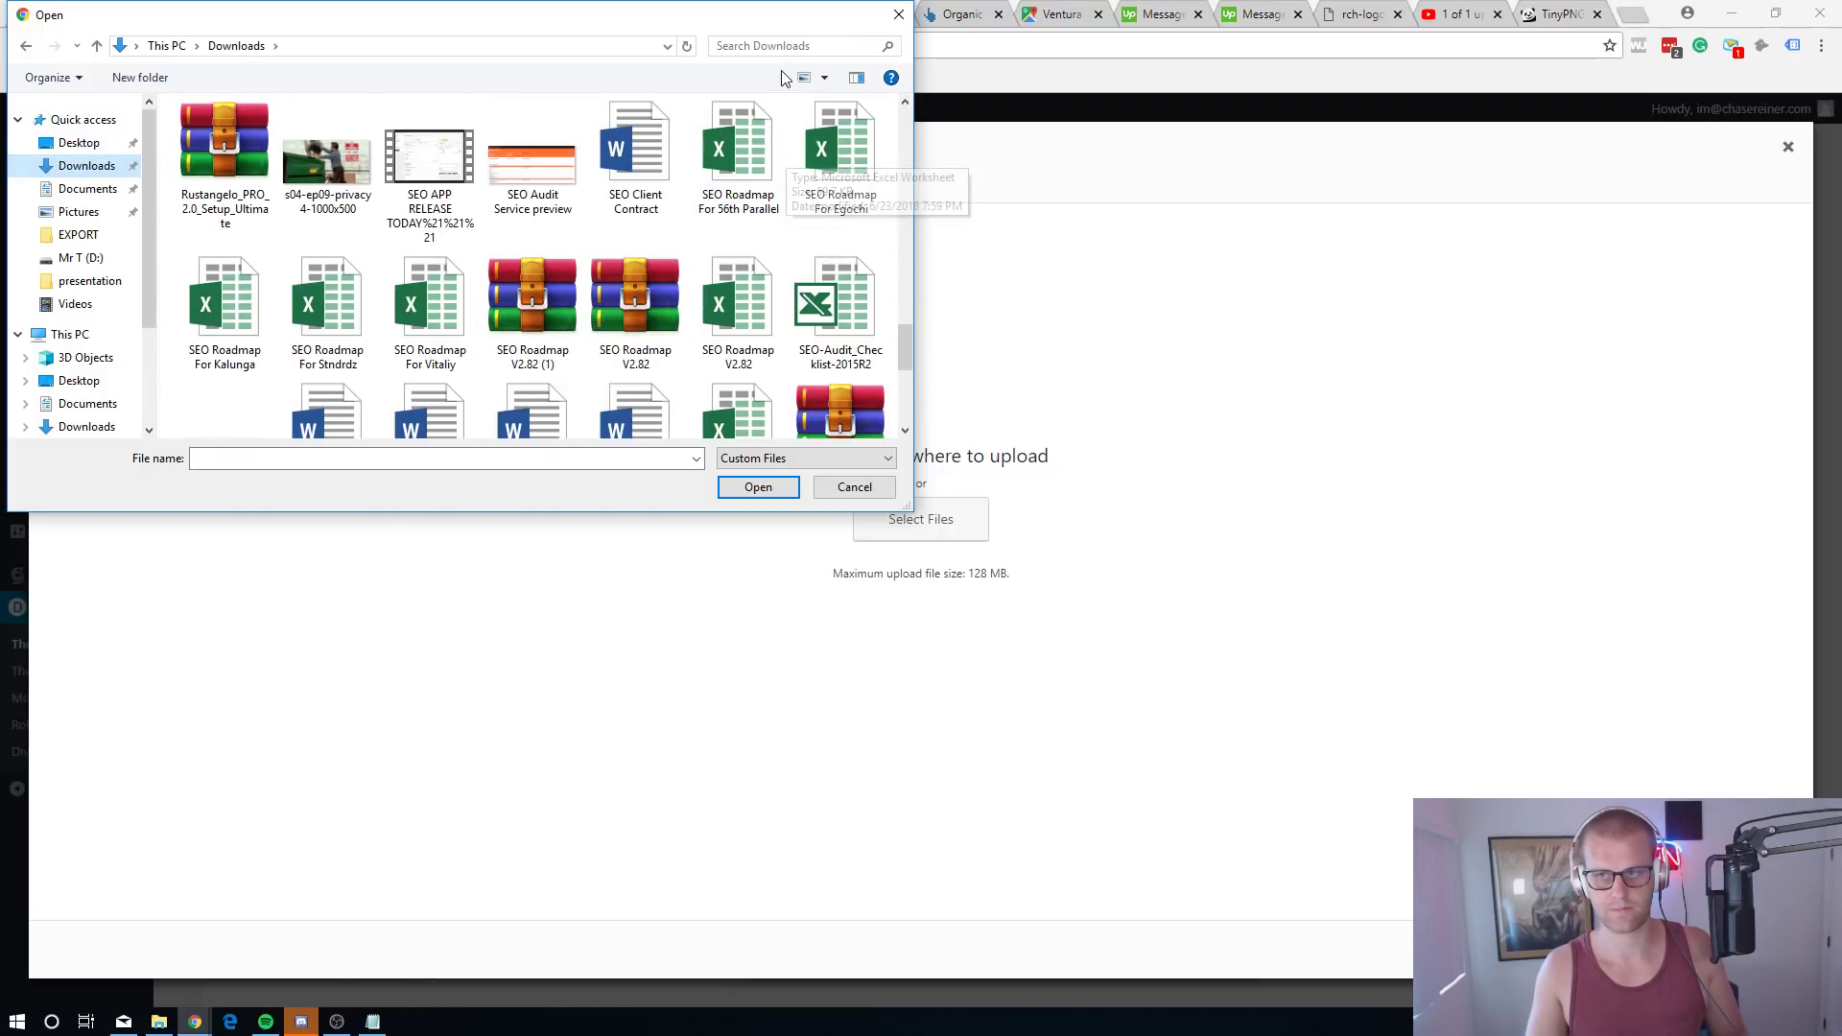
click(782, 48)
text(logo)
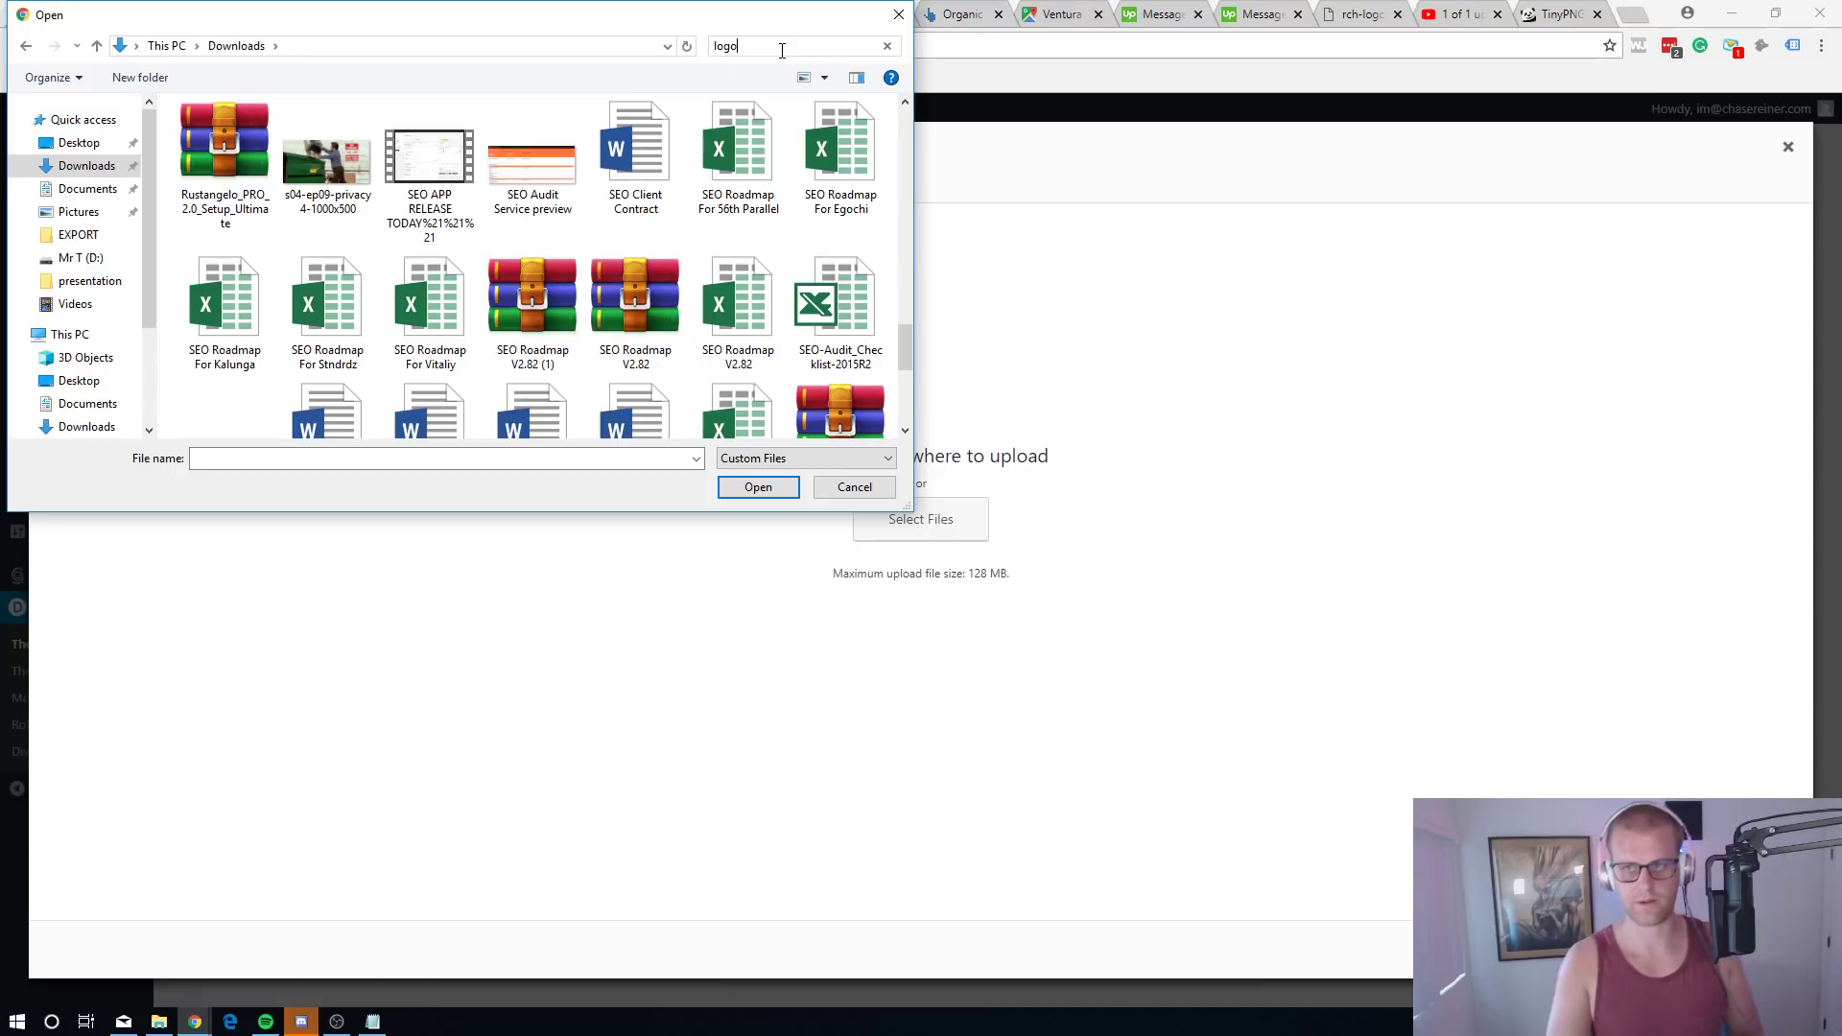
click(890, 11)
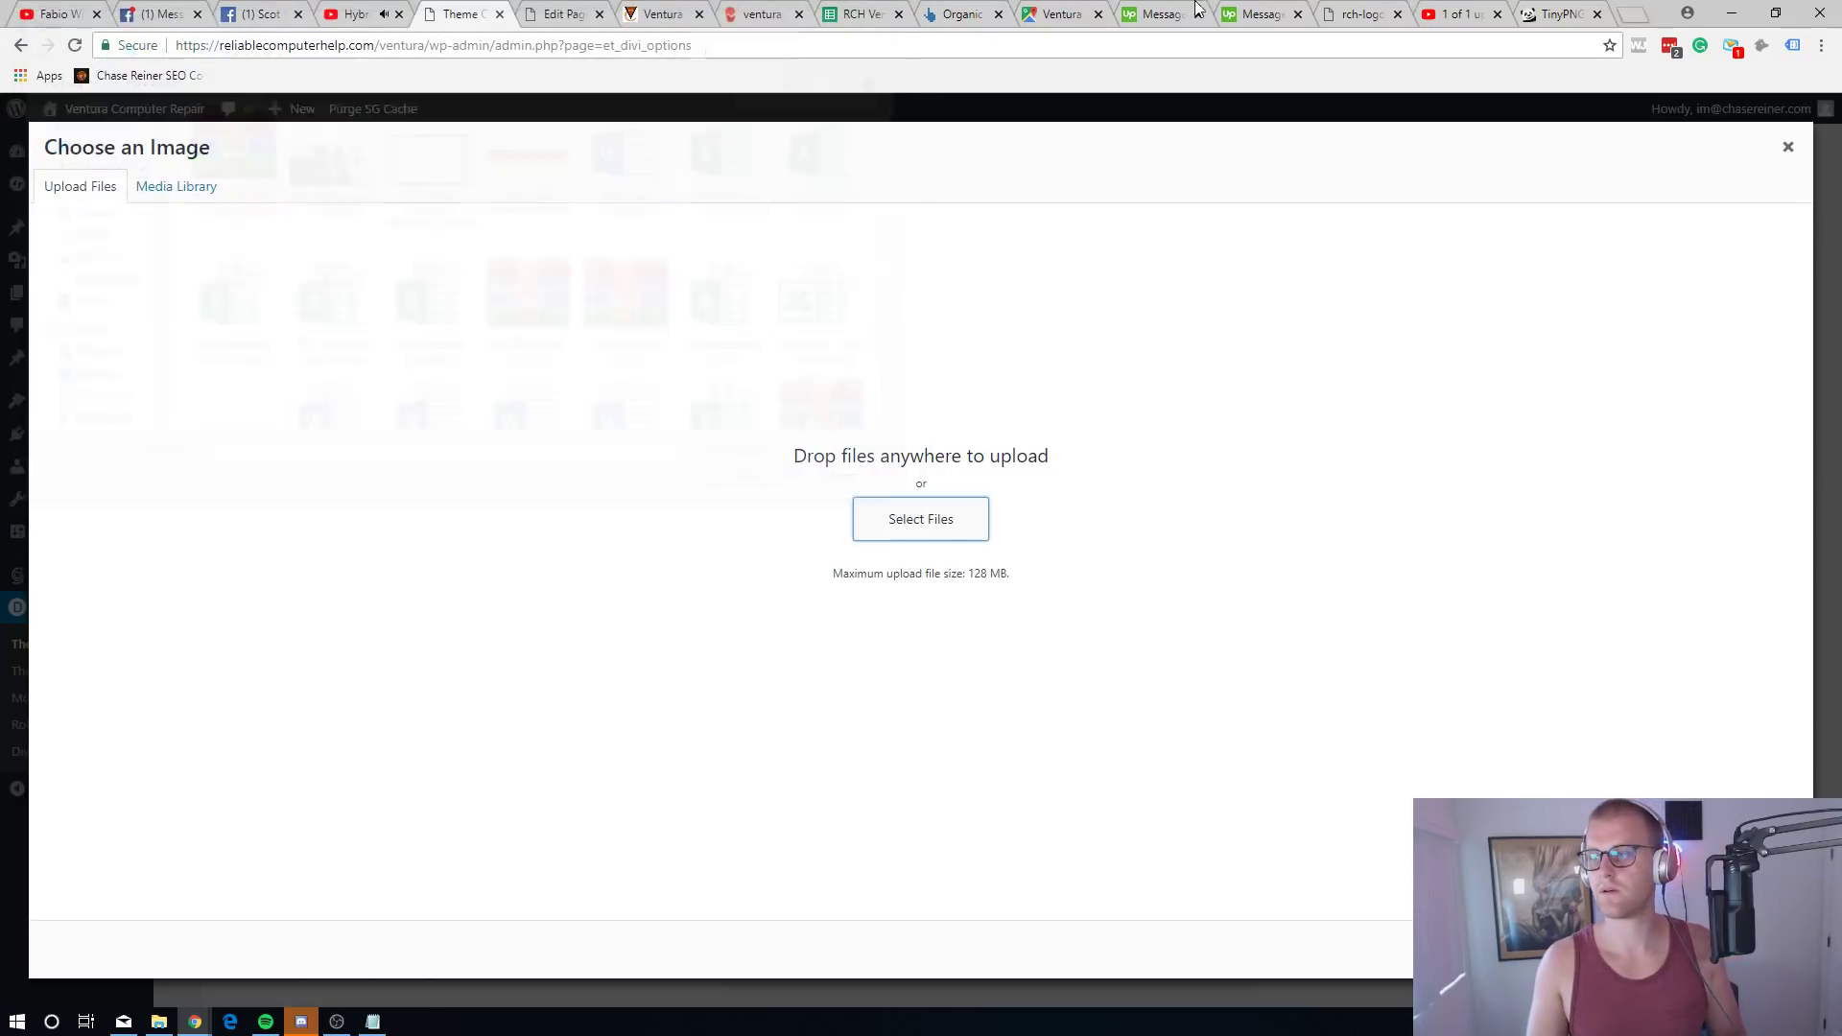
Save the RCH logo image from its browser tab to disk
click(1453, 10)
click(1372, 12)
right_click(861, 462)
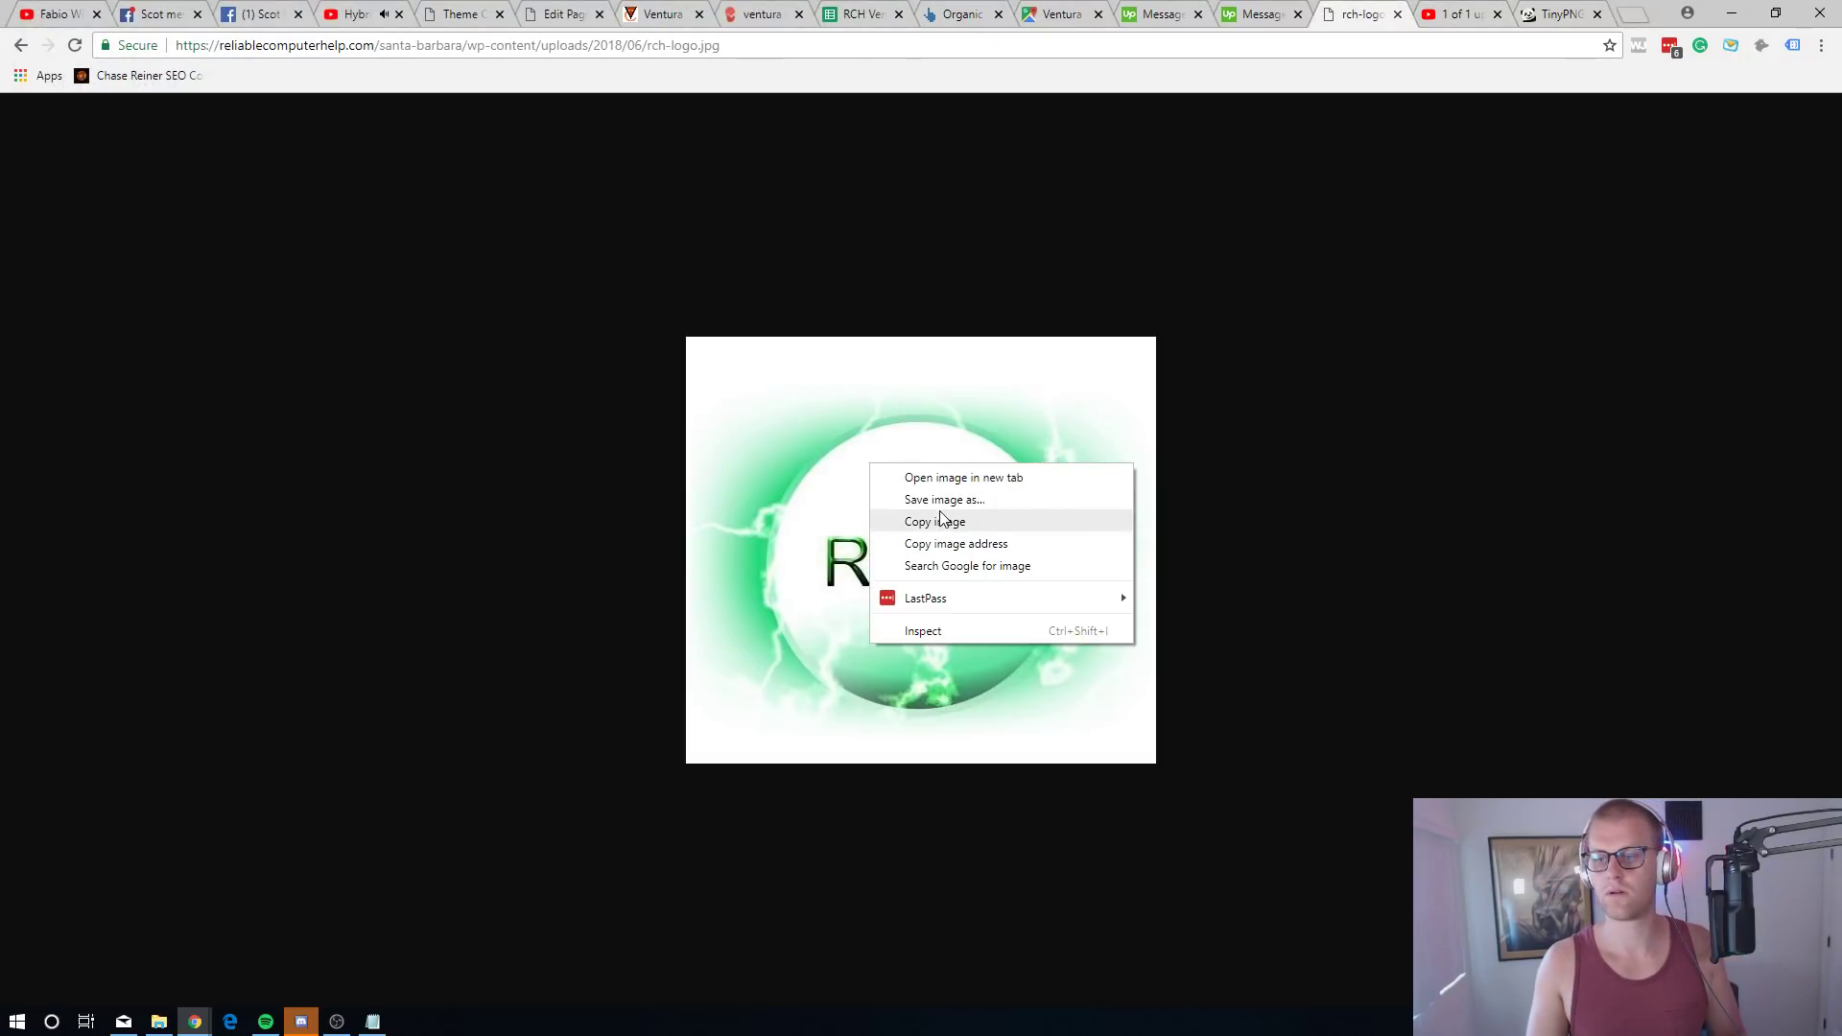
click(954, 498)
Save the logo as rch-logo (1) and message 'you got a second for me to call on here?'
click(758, 487)
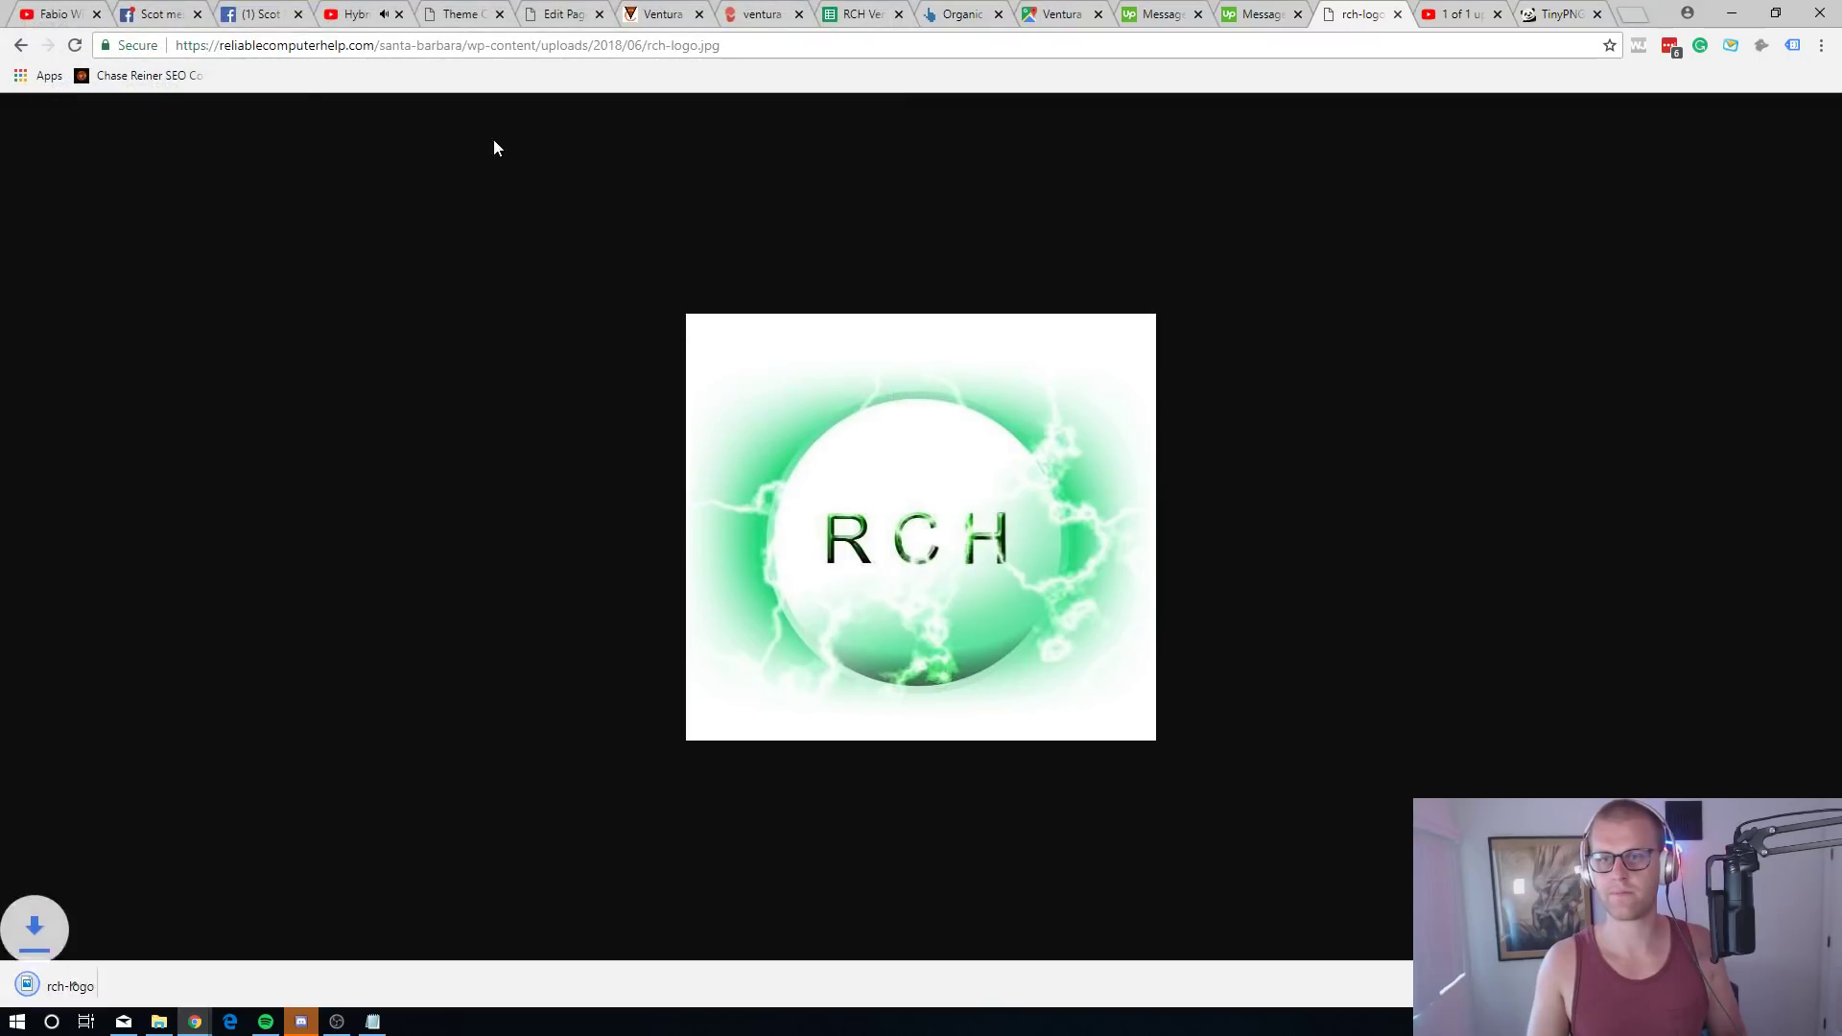
click(168, 13)
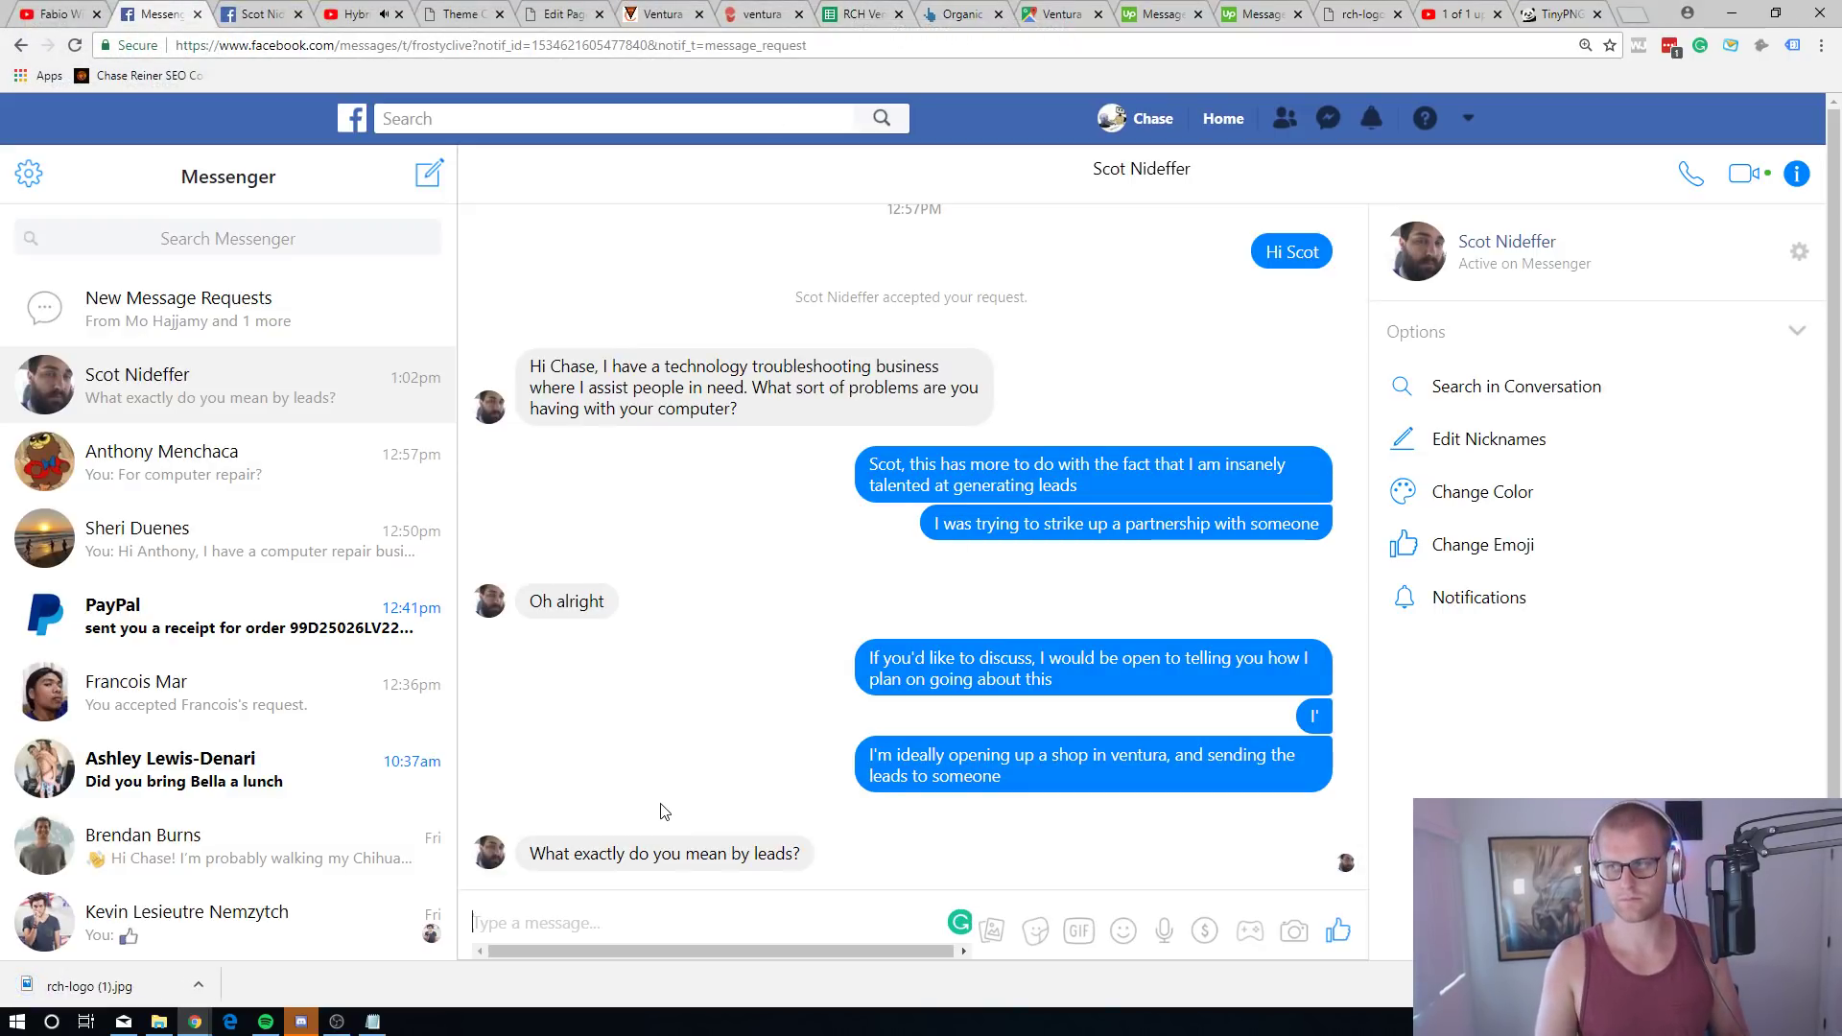
text(you got a second for me to call o)
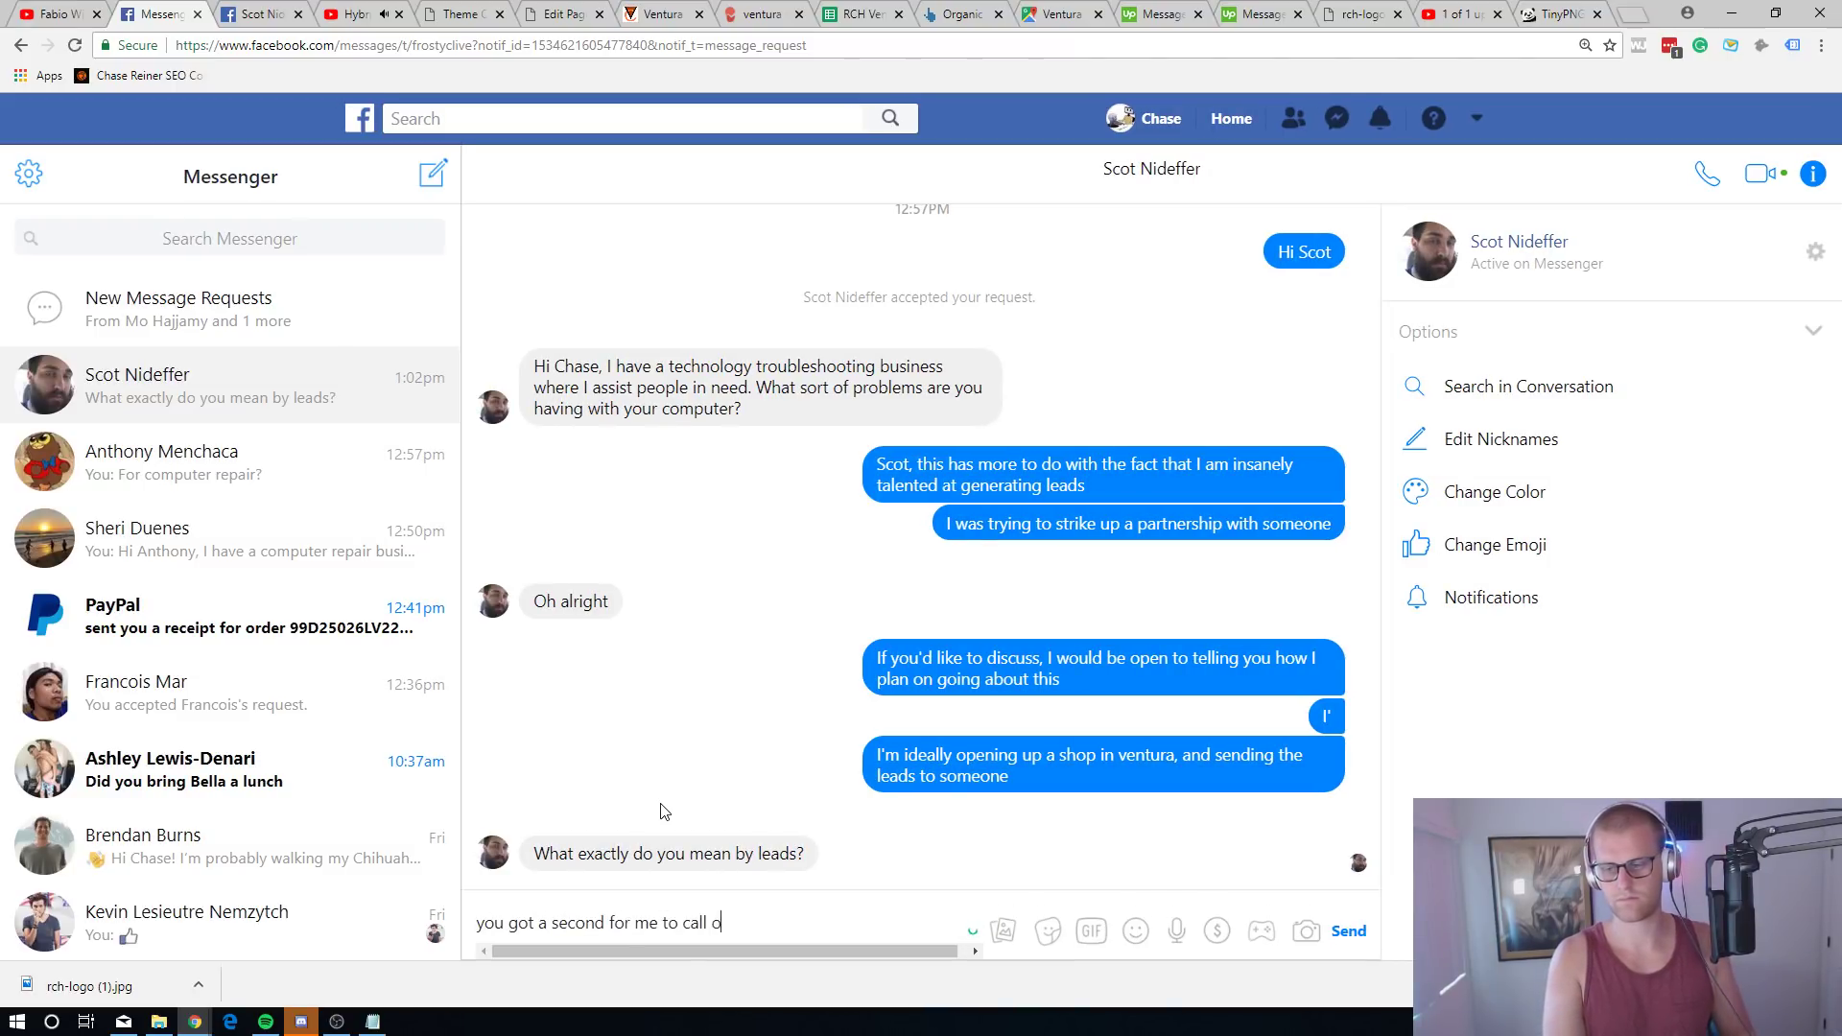
text(n here?)
key(Return)
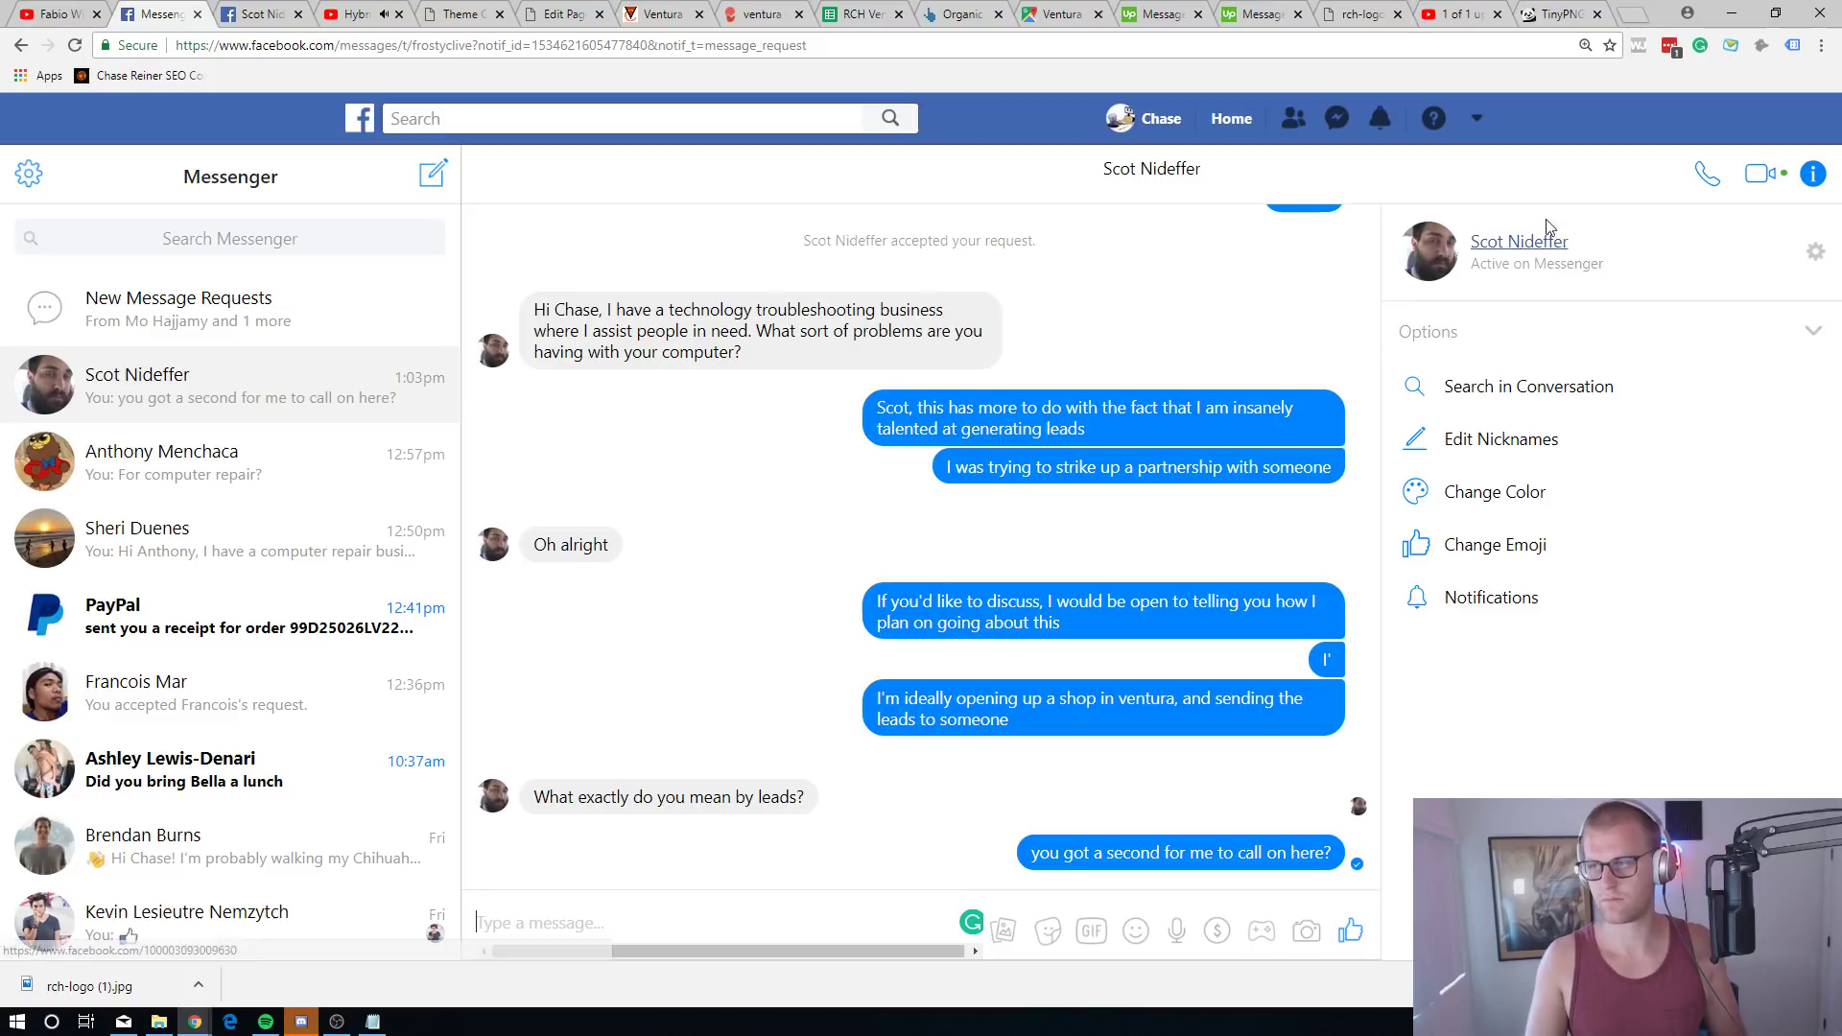
Cycle through the browser tabs back to the WordPress editor
click(1424, 7)
click(1360, 12)
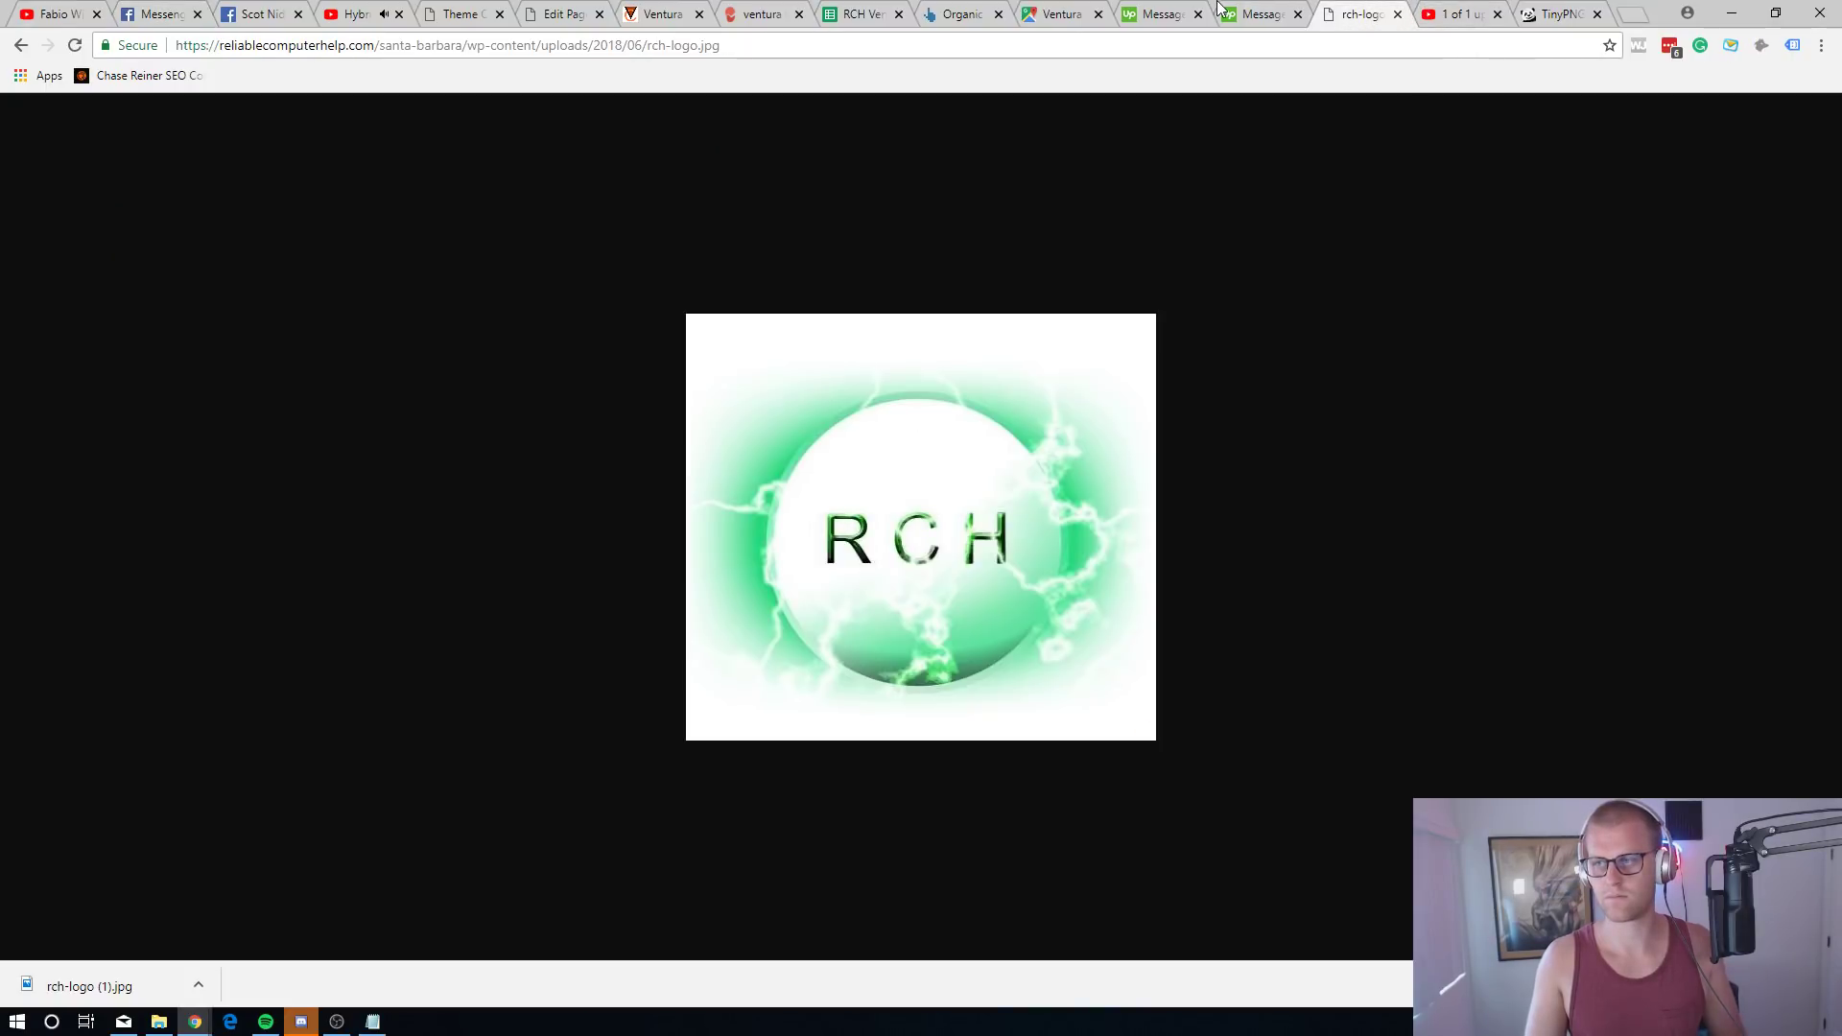
click(859, 8)
click(763, 11)
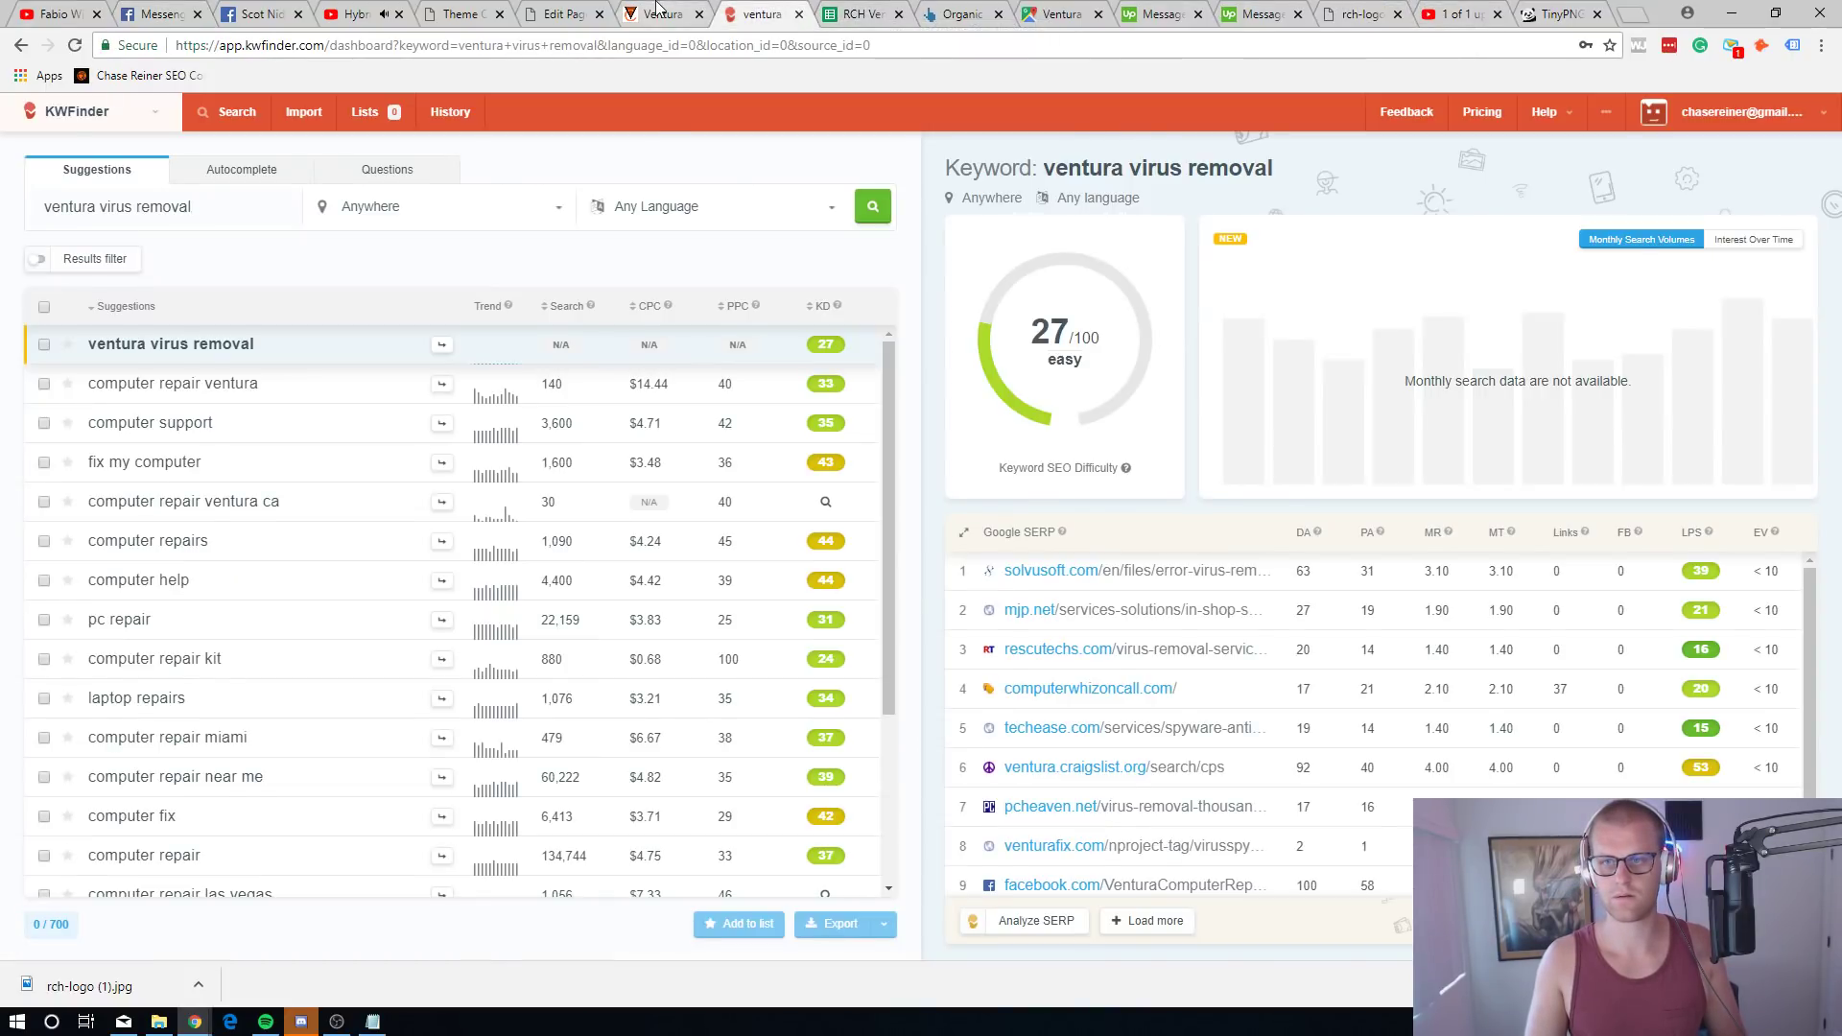
click(548, 8)
Search Documents, Desktop, Music, Downloads and Pictures for the saved logo, then close the picker
click(449, 11)
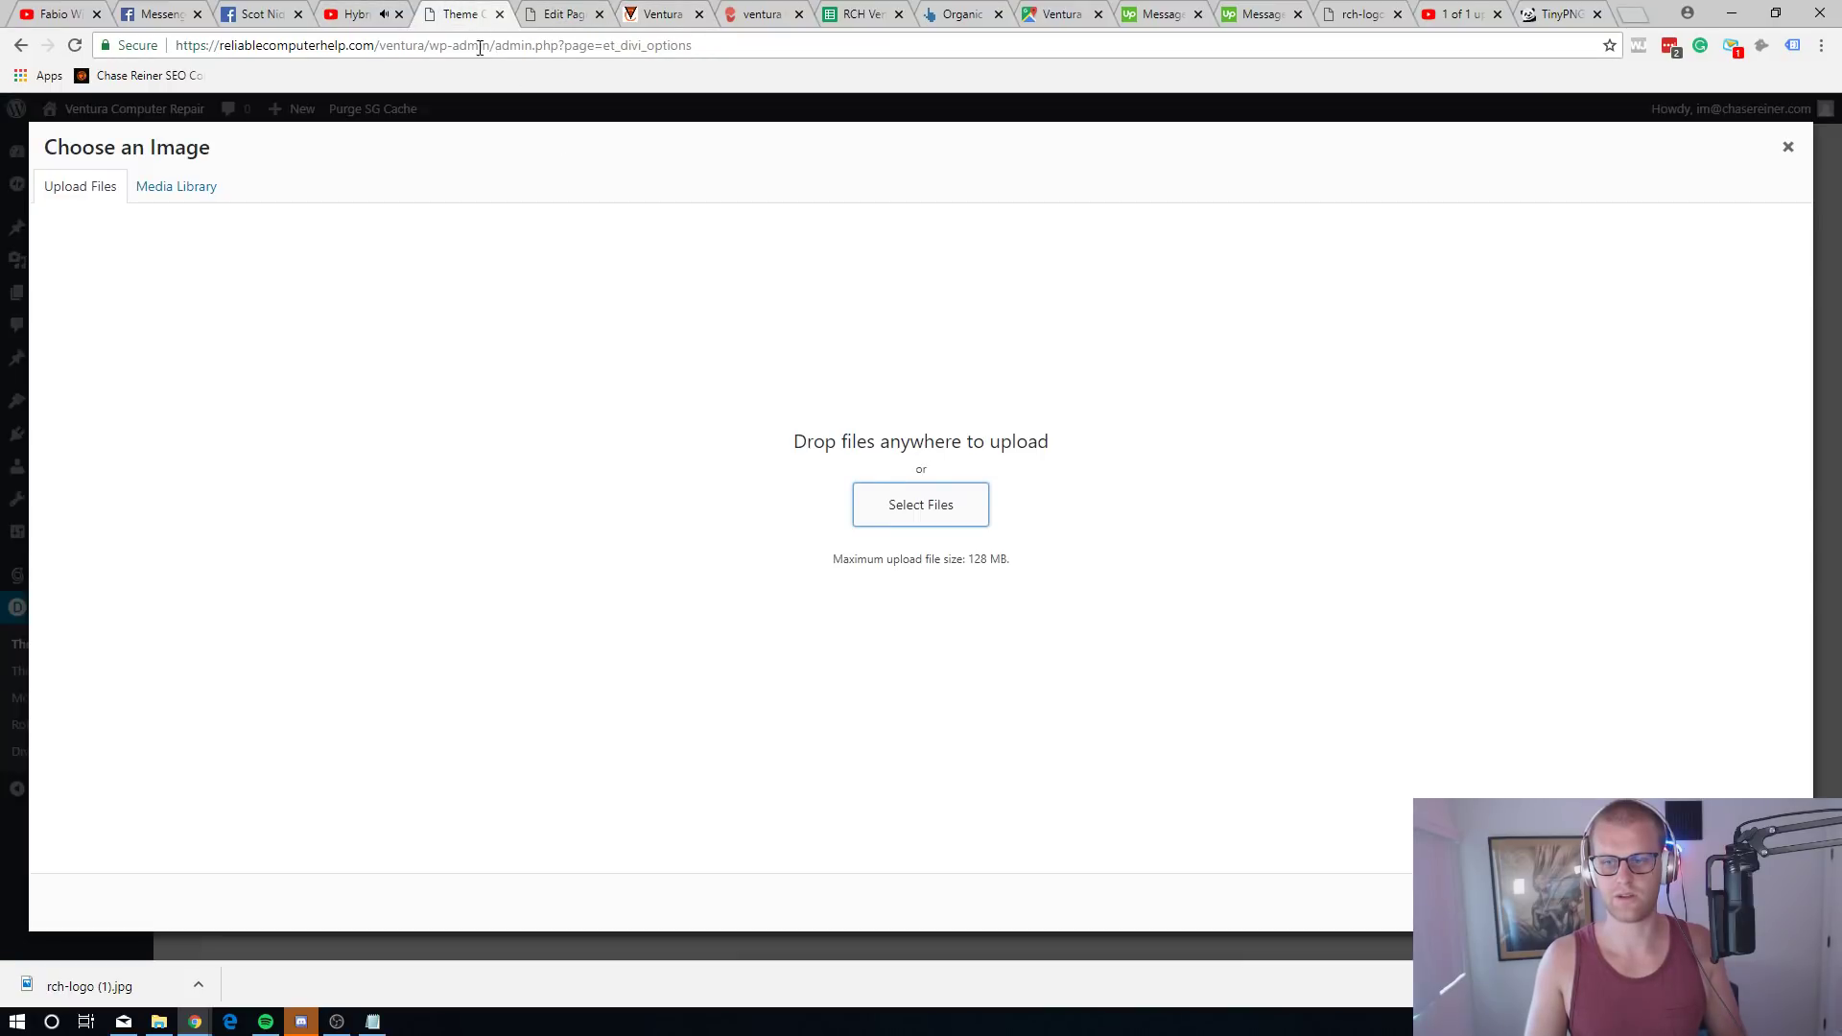
click(916, 504)
scroll(533, 269, down, 10)
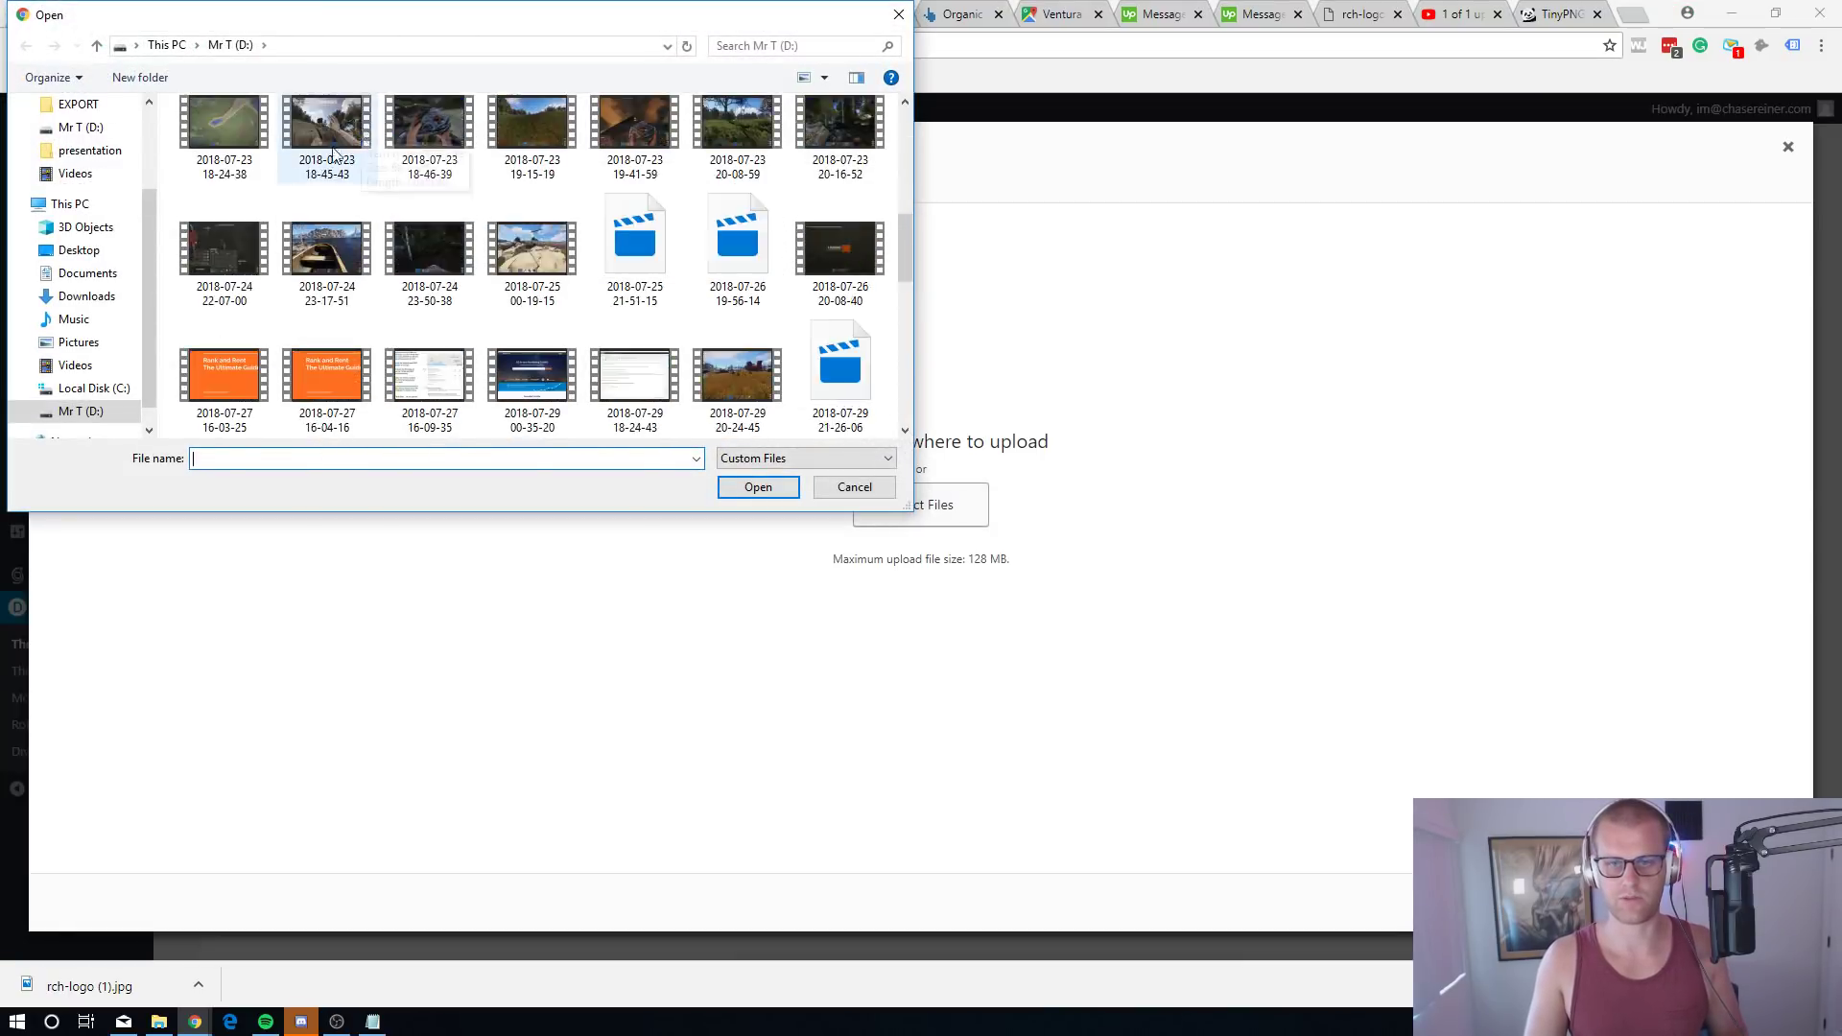
click(88, 273)
click(91, 250)
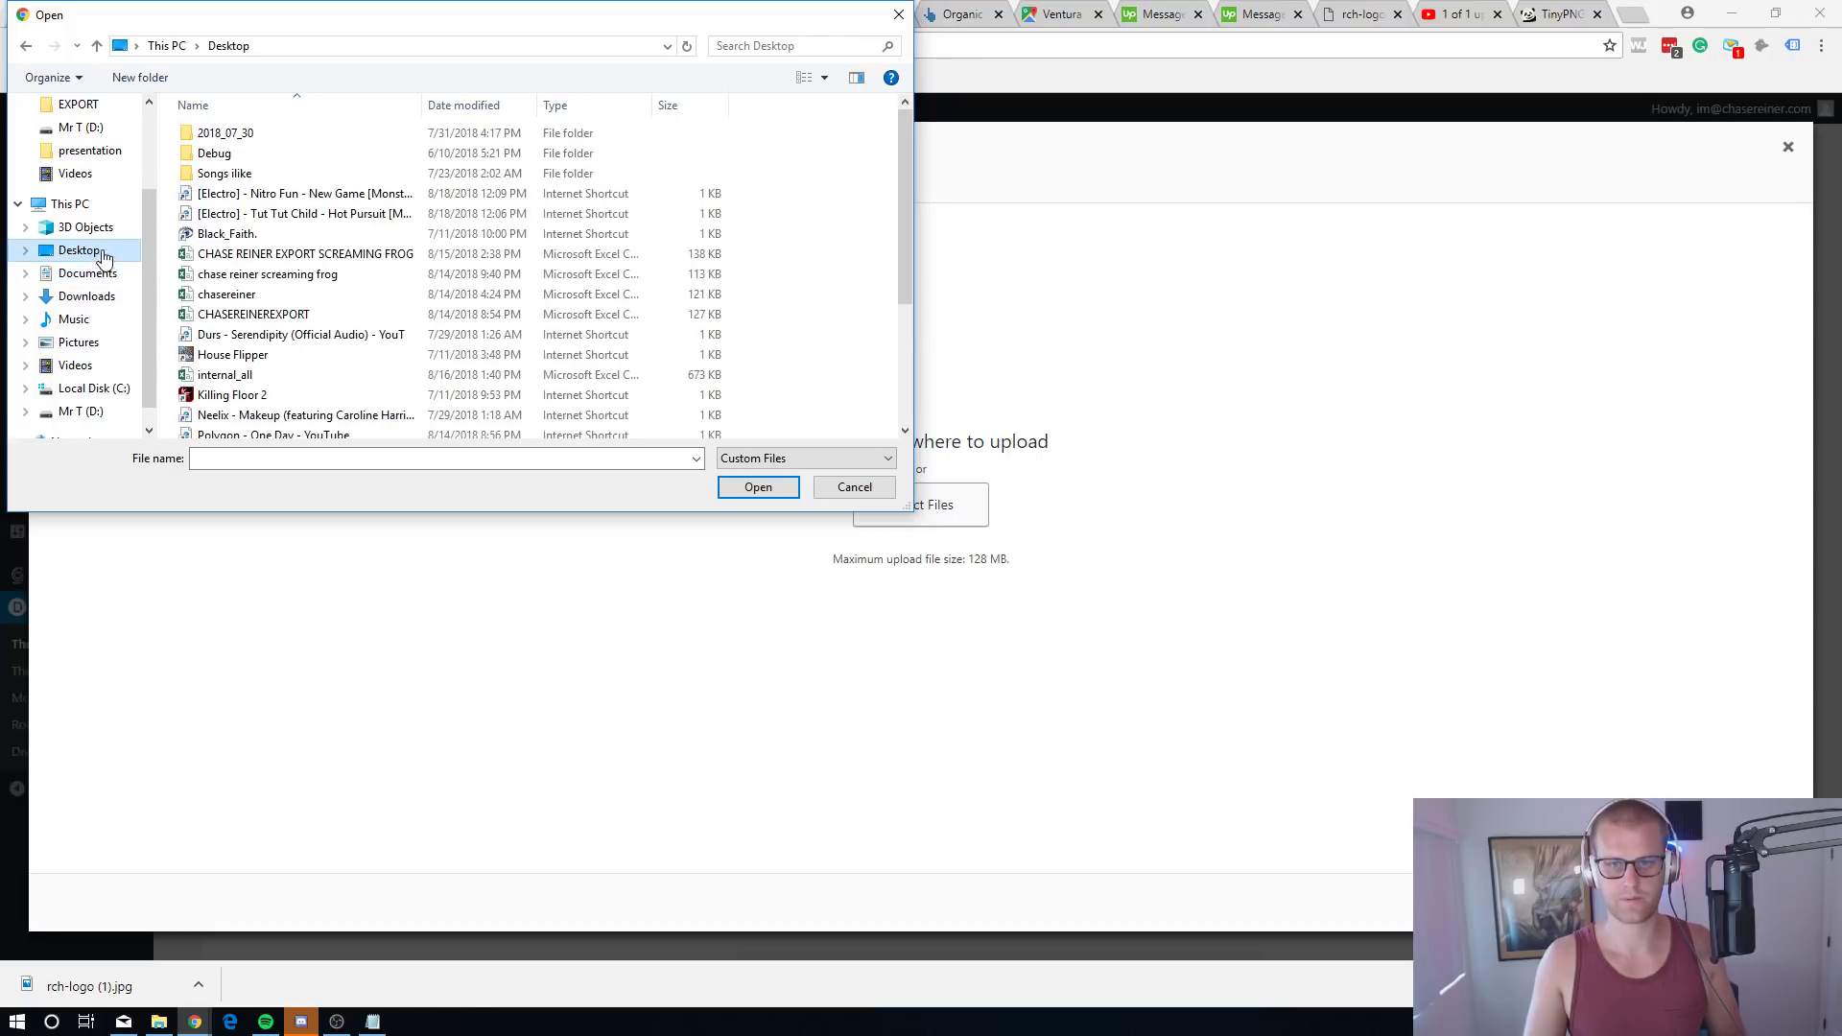
scroll(211, 296, down, 3)
click(88, 250)
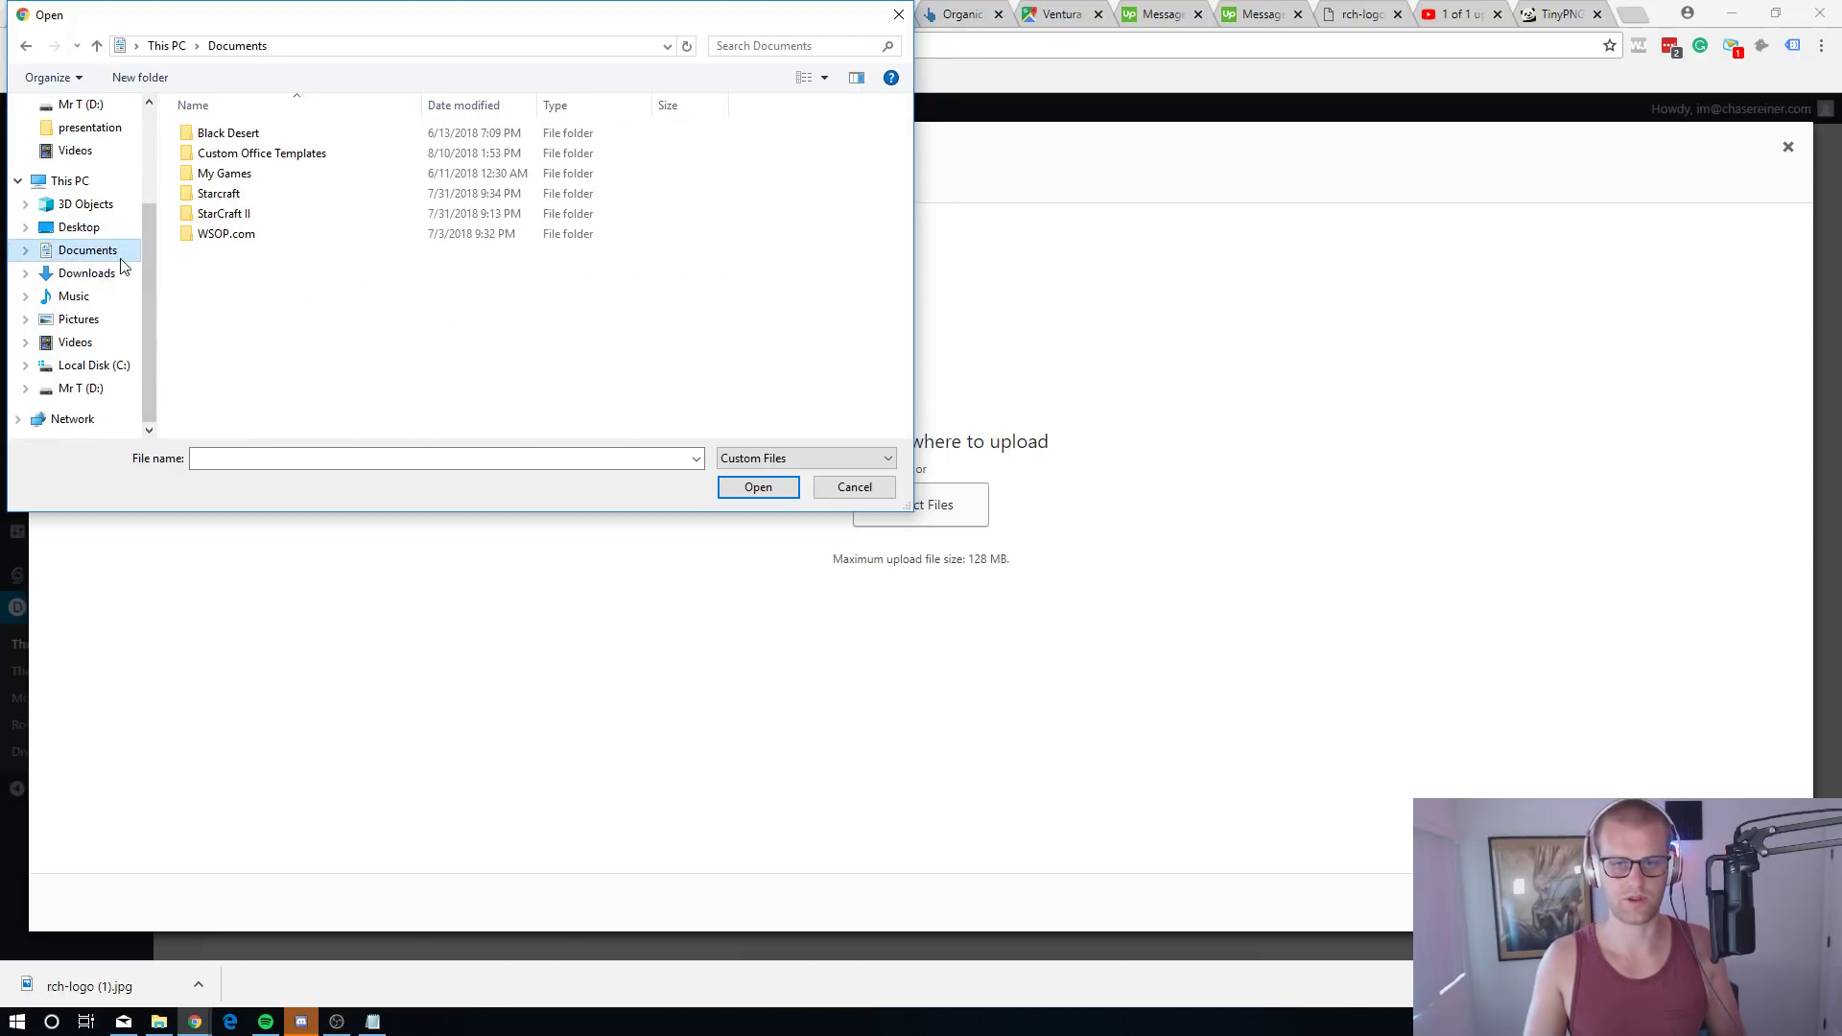
click(75, 295)
click(111, 277)
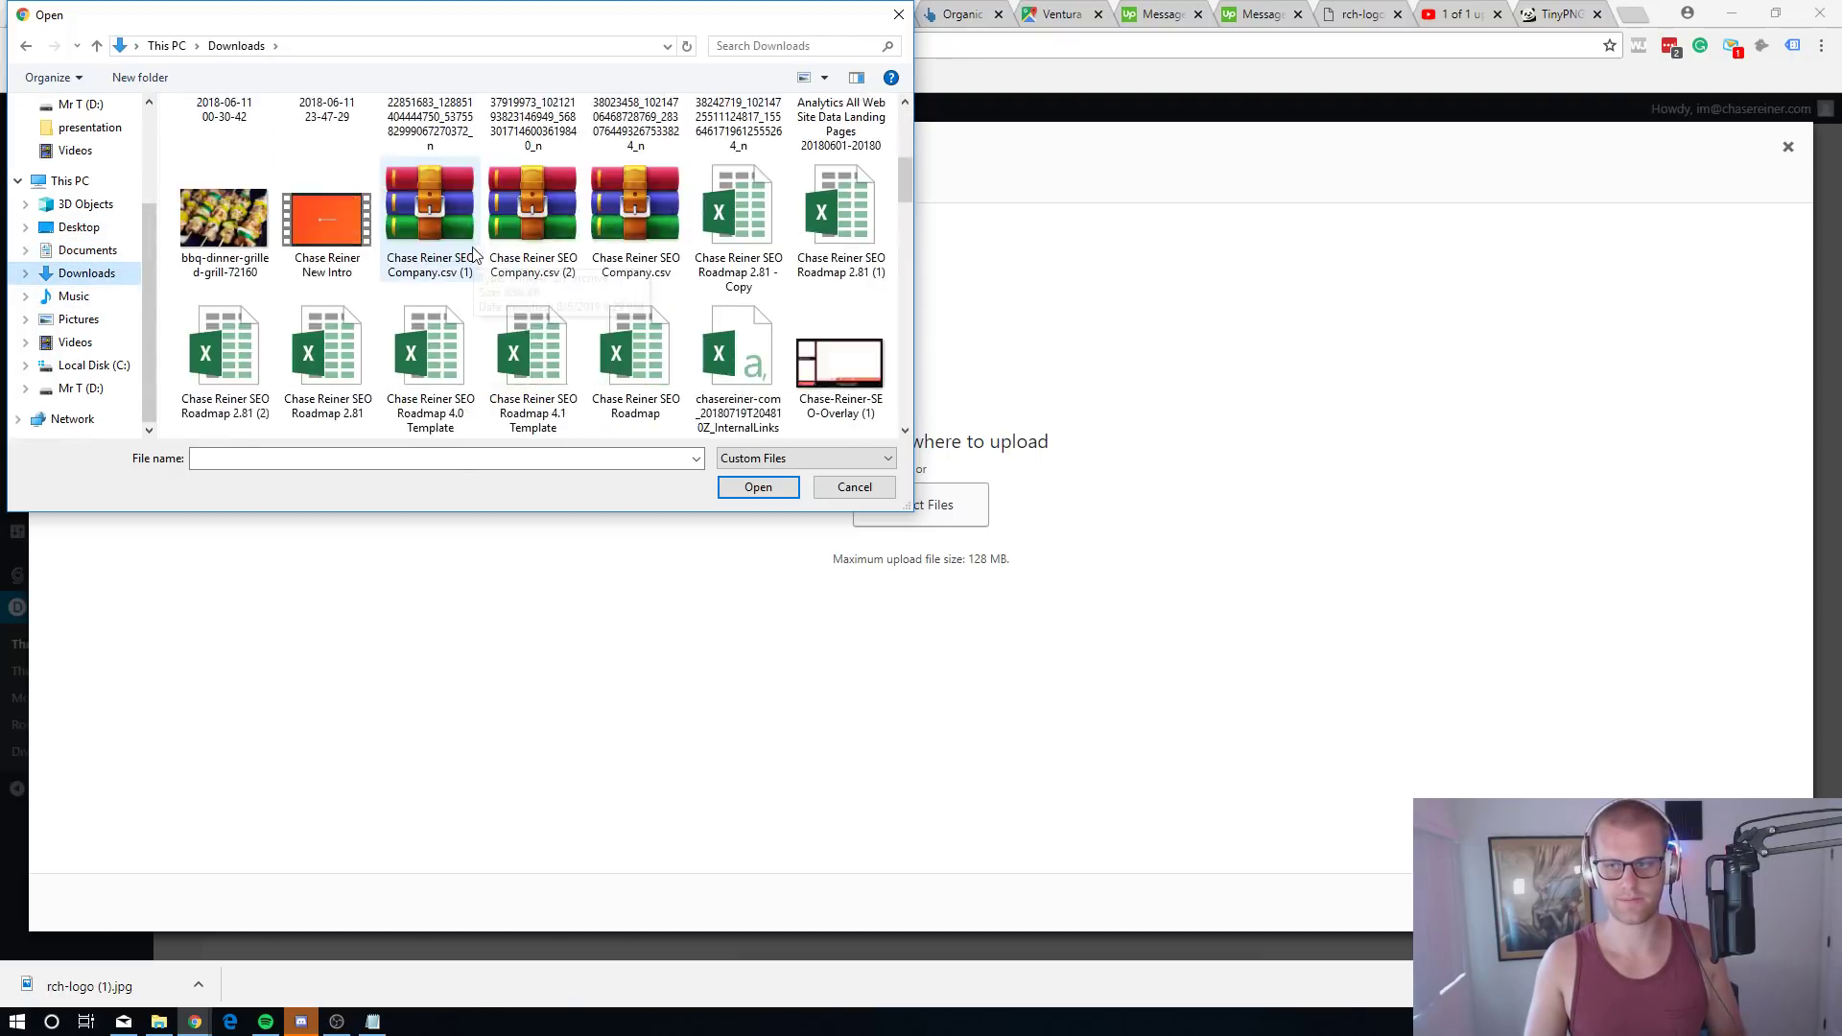
click(107, 256)
click(107, 317)
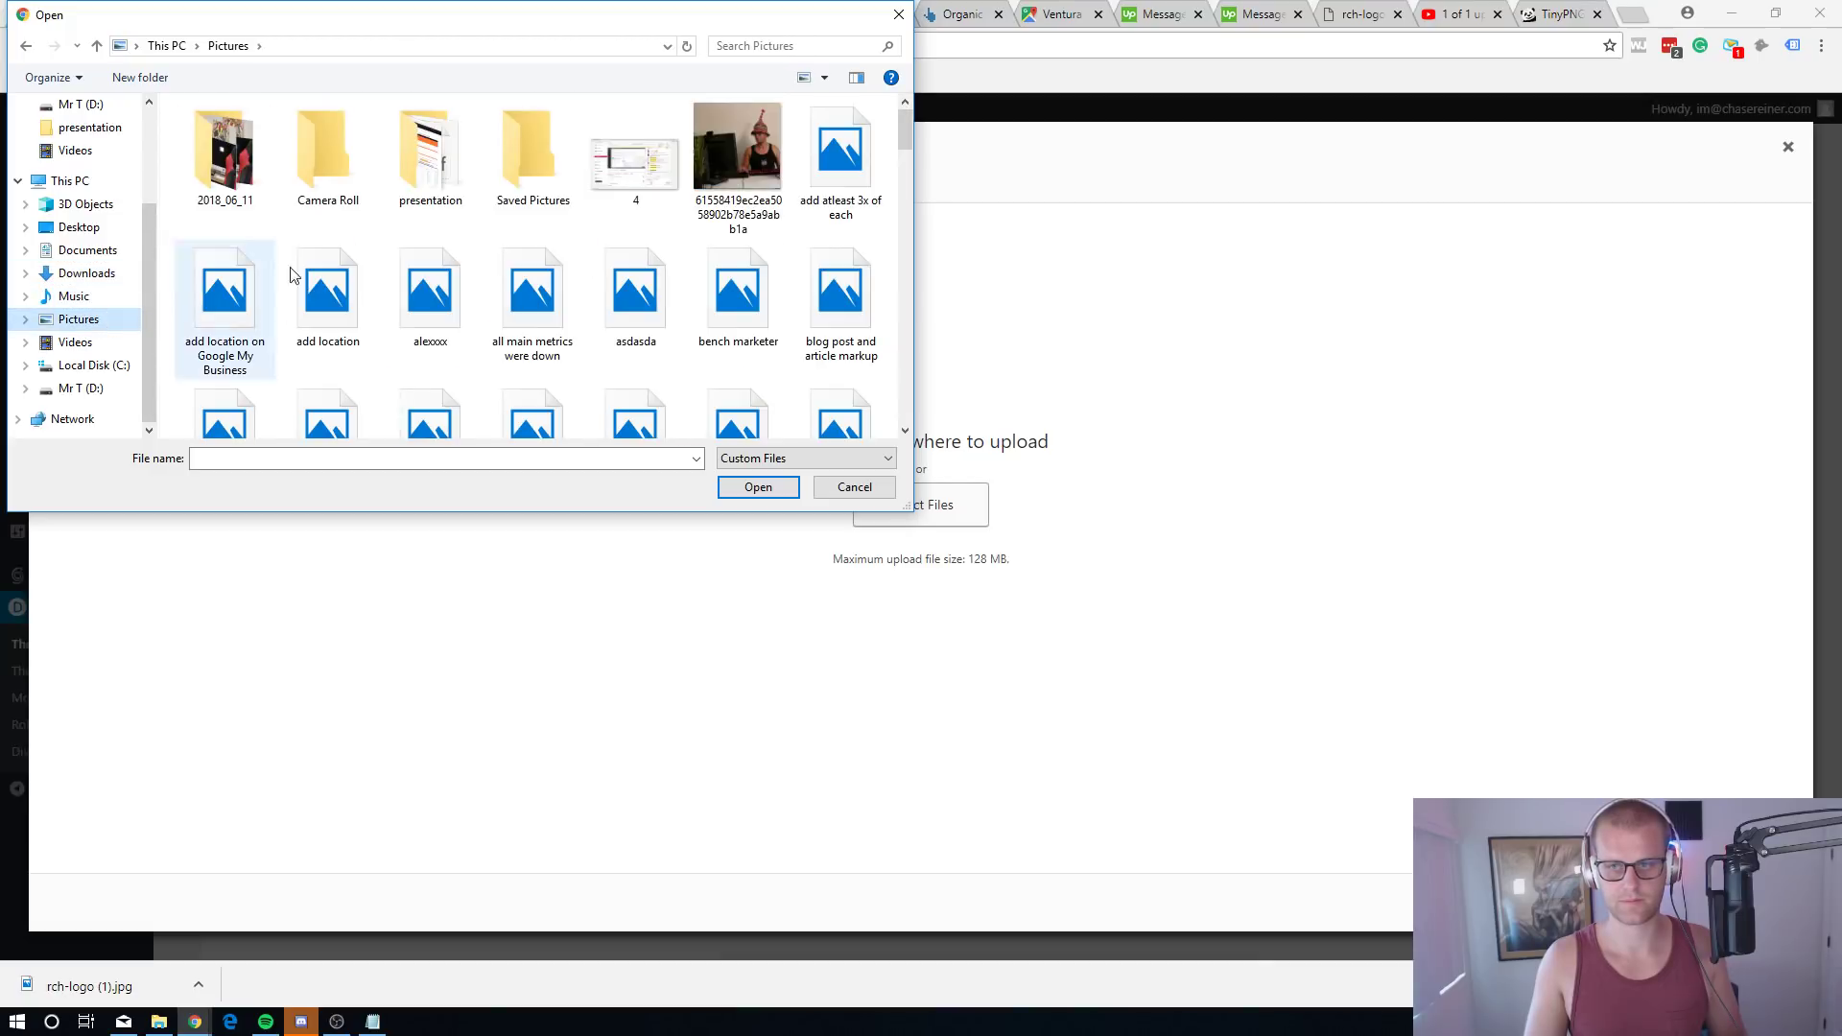
scroll(581, 183, down, 5)
key(ctrl+f)
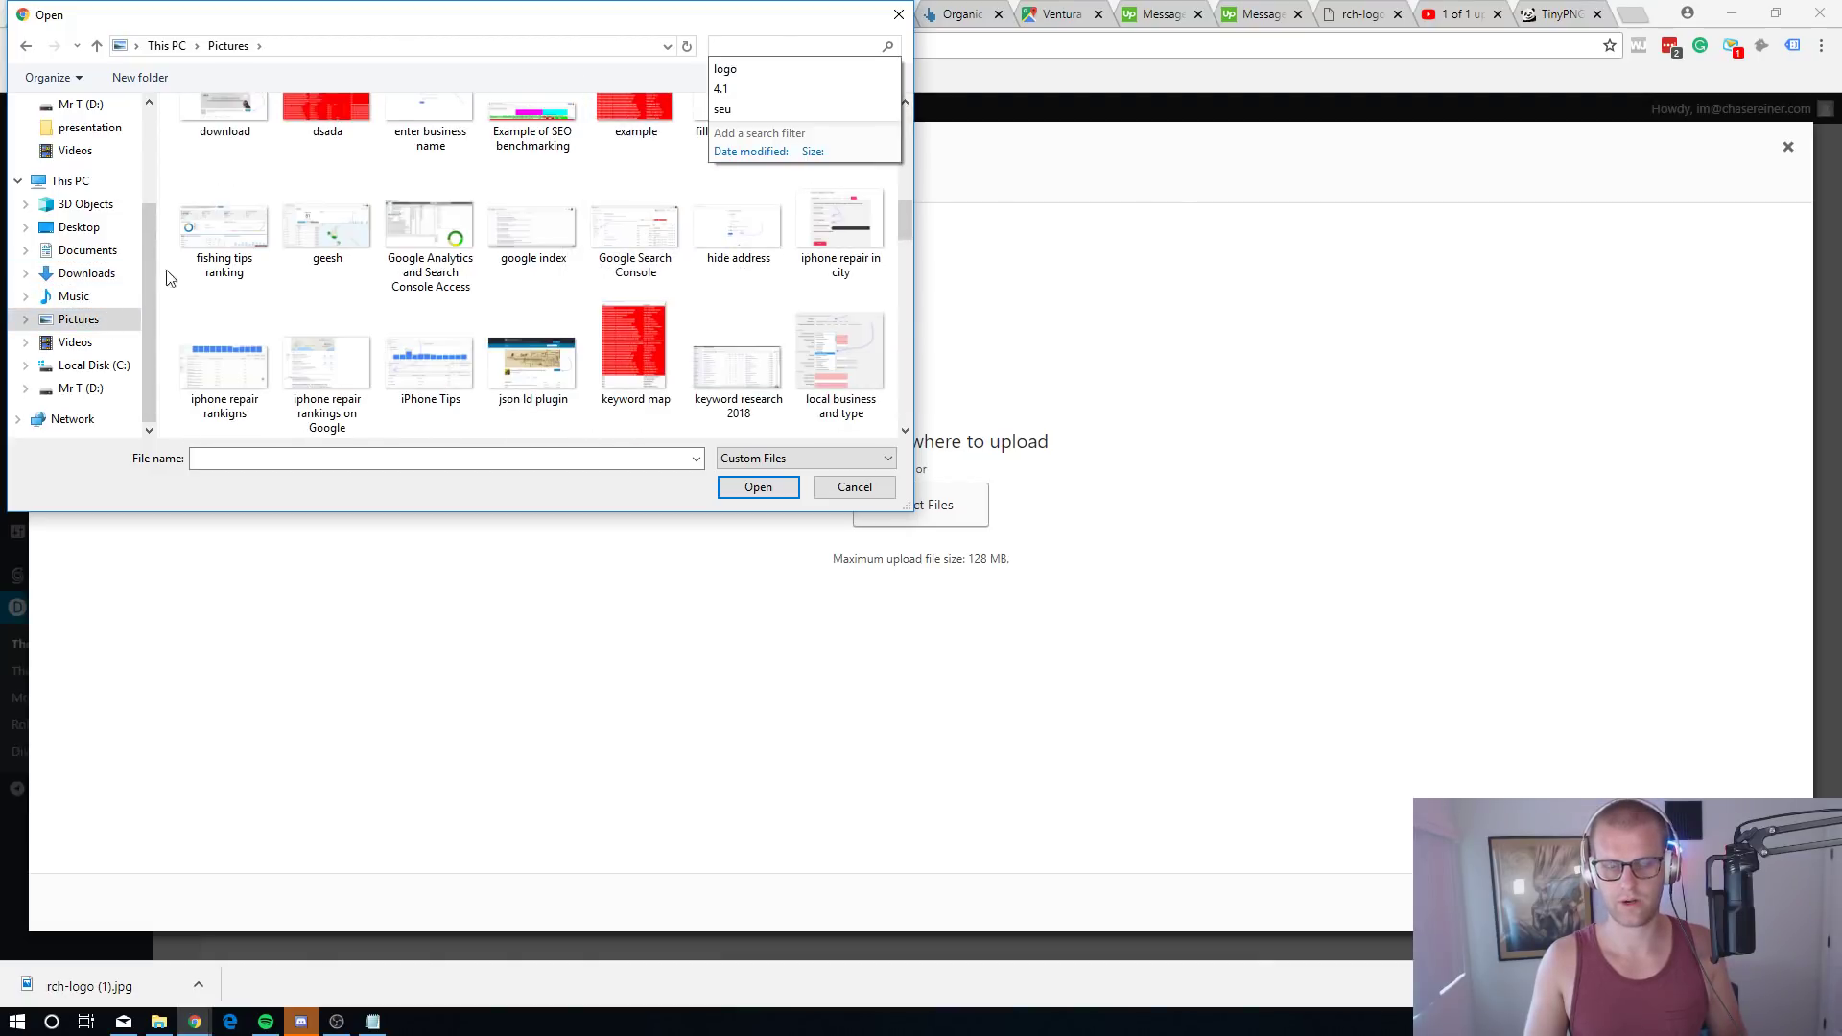
click(845, 487)
Upload rch-logo (1).jpg to the media library and title it 'reliable computer repair logo'
drag(87, 986, 641, 691)
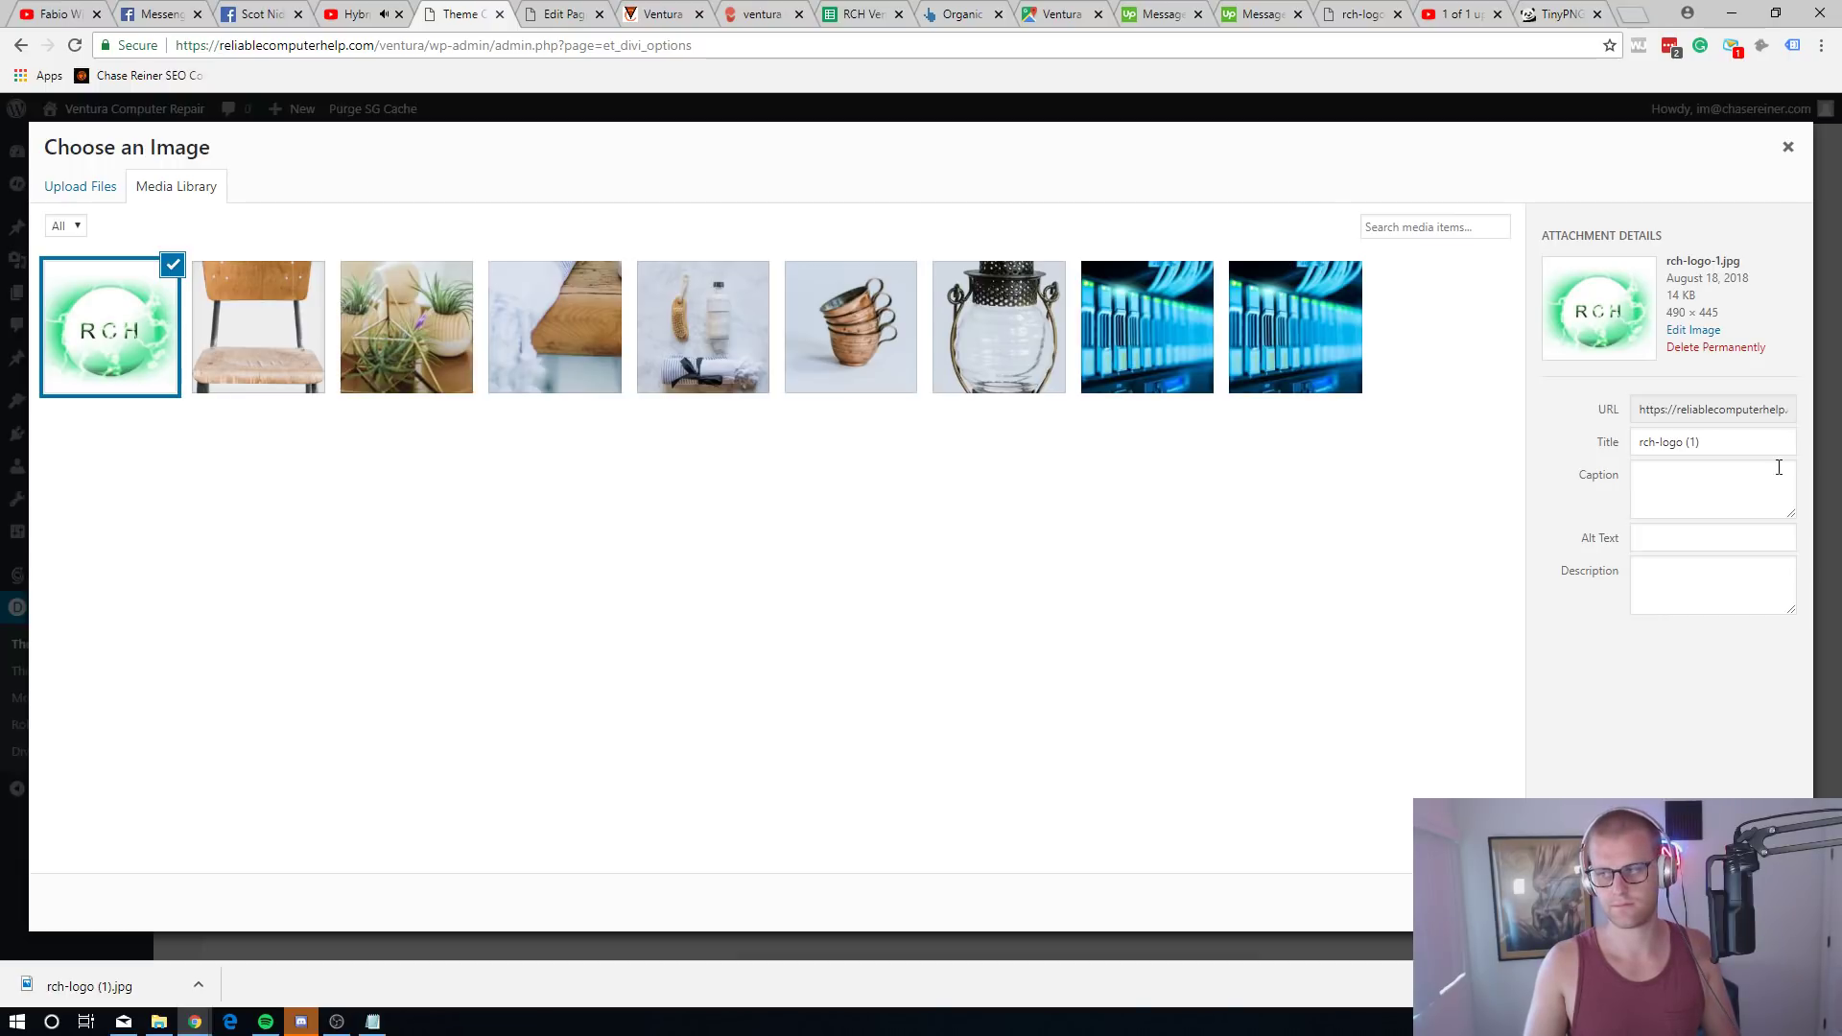
drag(1767, 444, 717, 434)
text(rela)
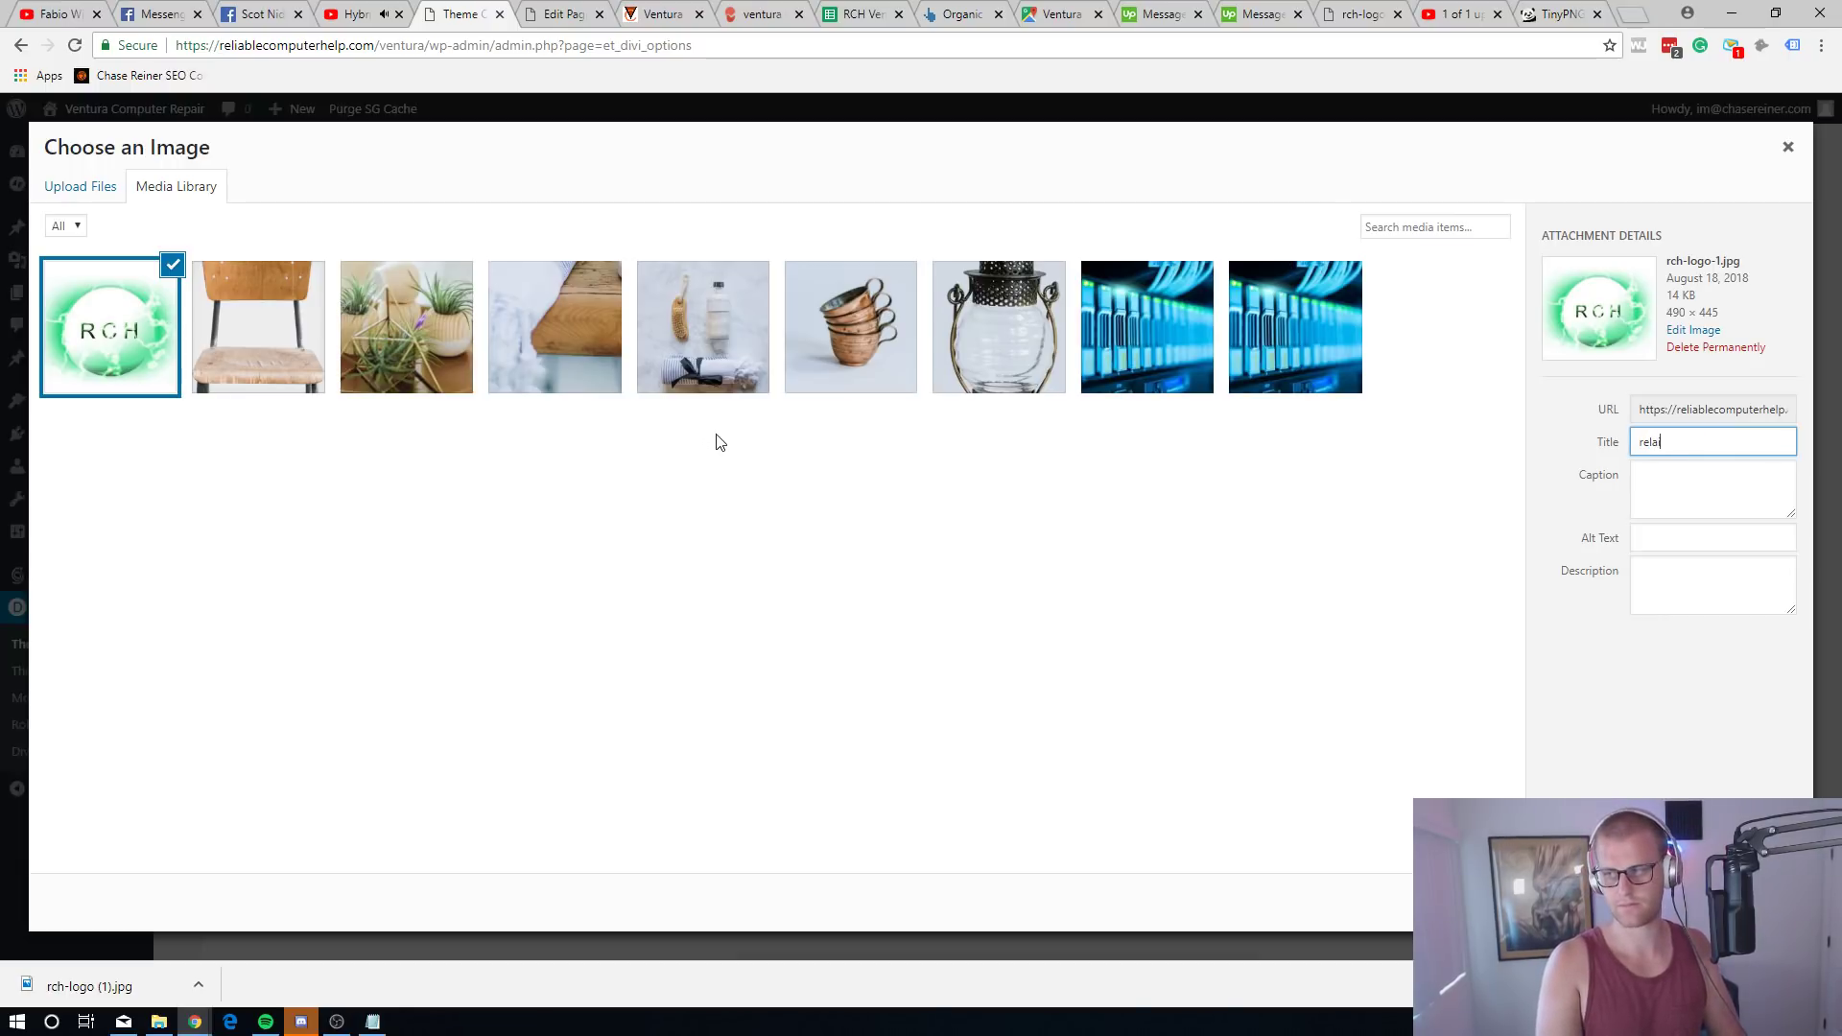
text(iablee)
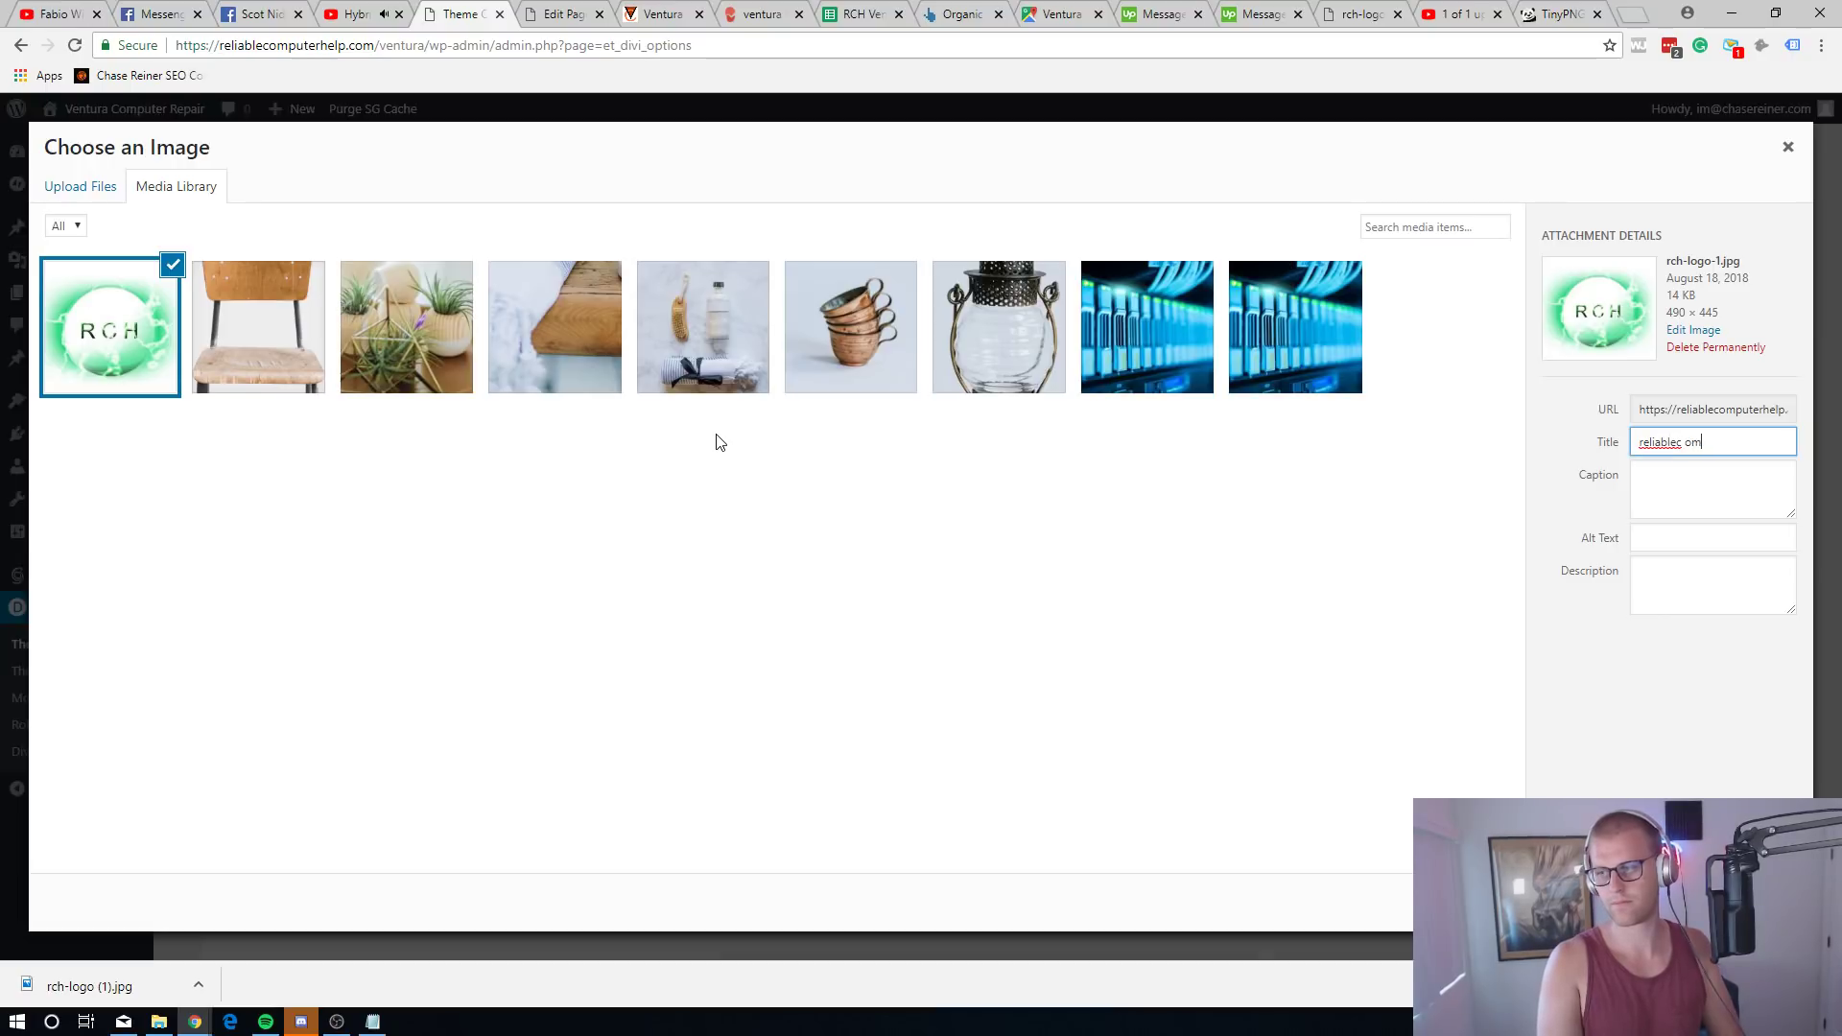
key(BackSpace)
text(comput)
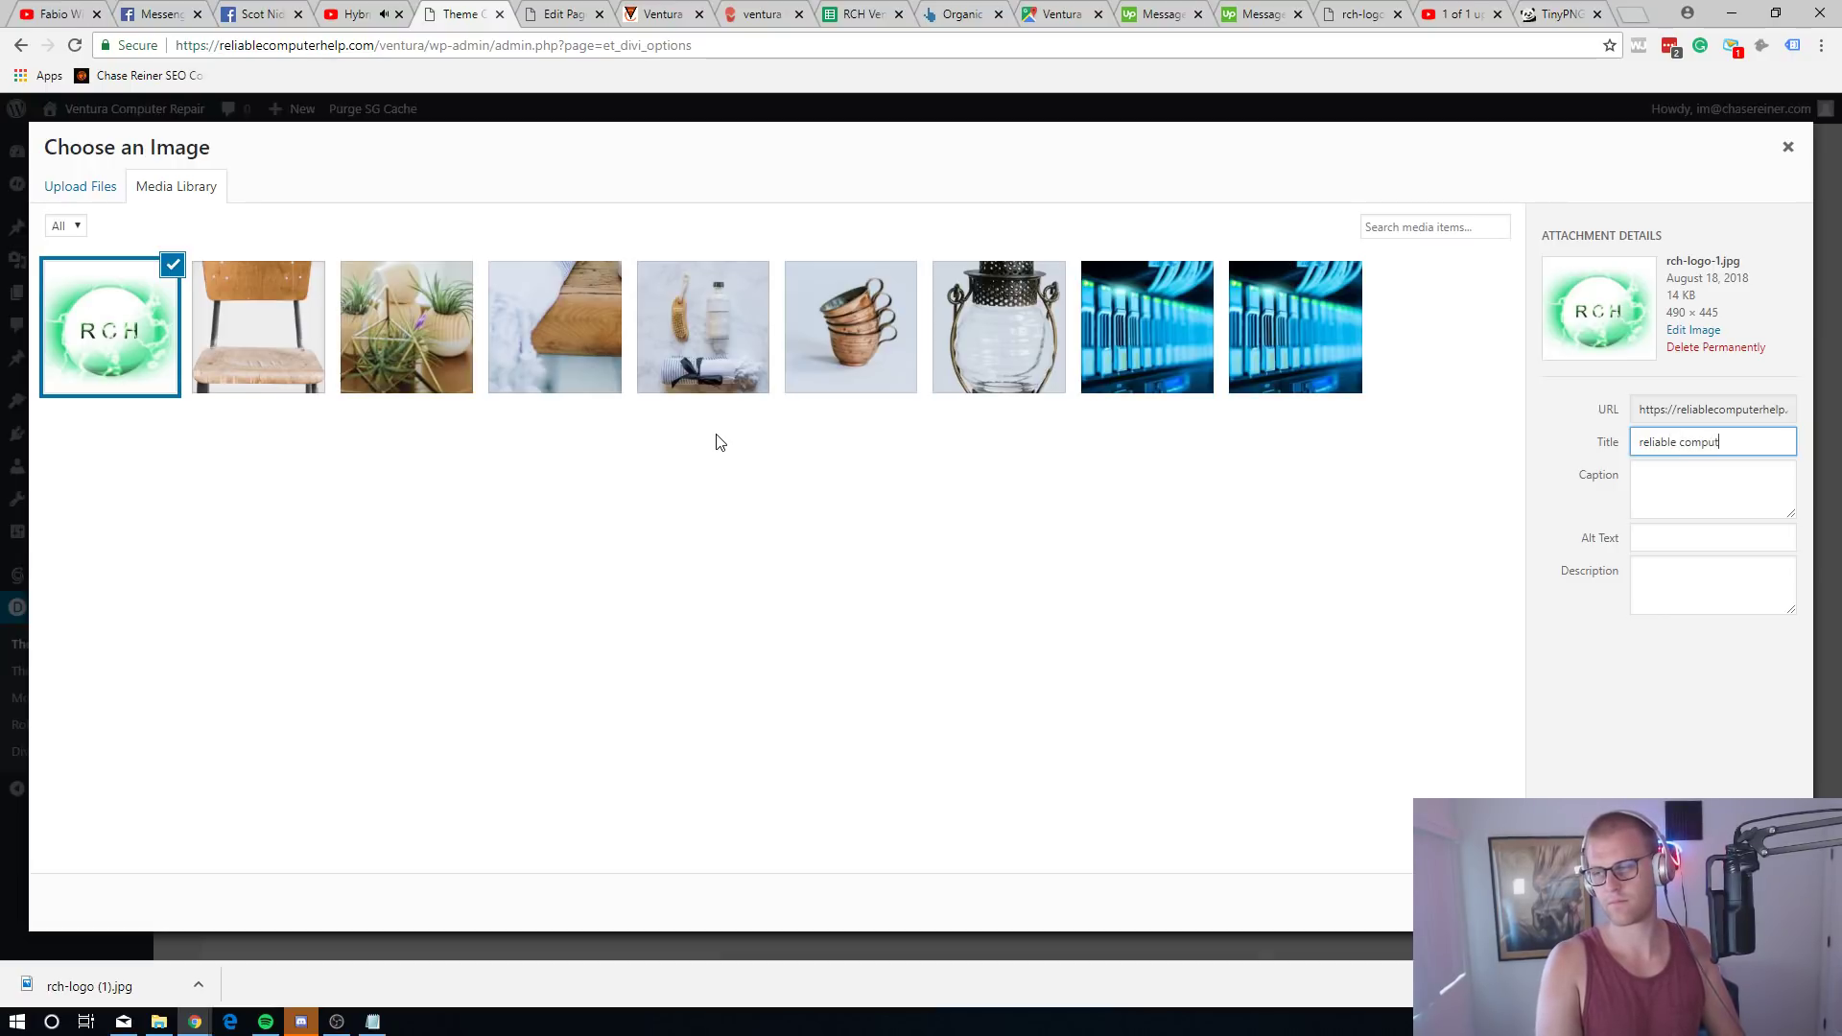
text(er repair logo)
key(Tab)
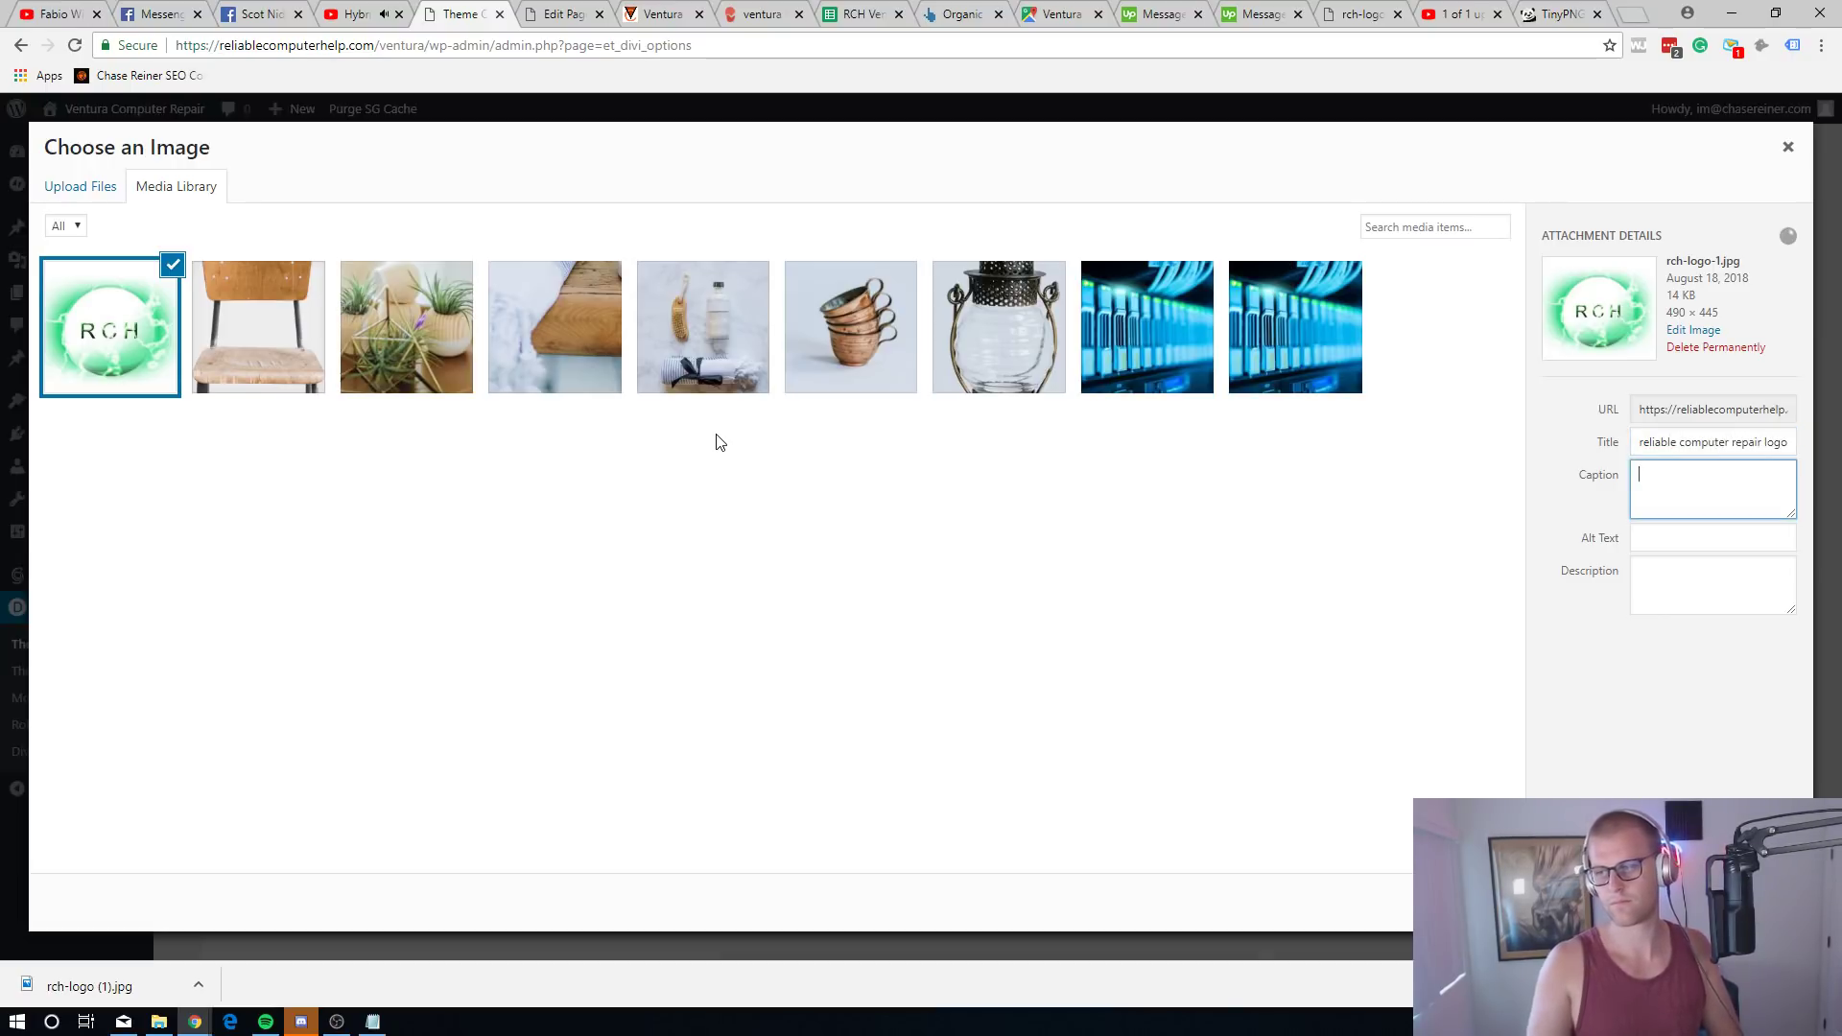
Copy the title into the Alt Text field and set the image as the logo
key(Tab)
key(shift+Tab)
key(shift+Tab)
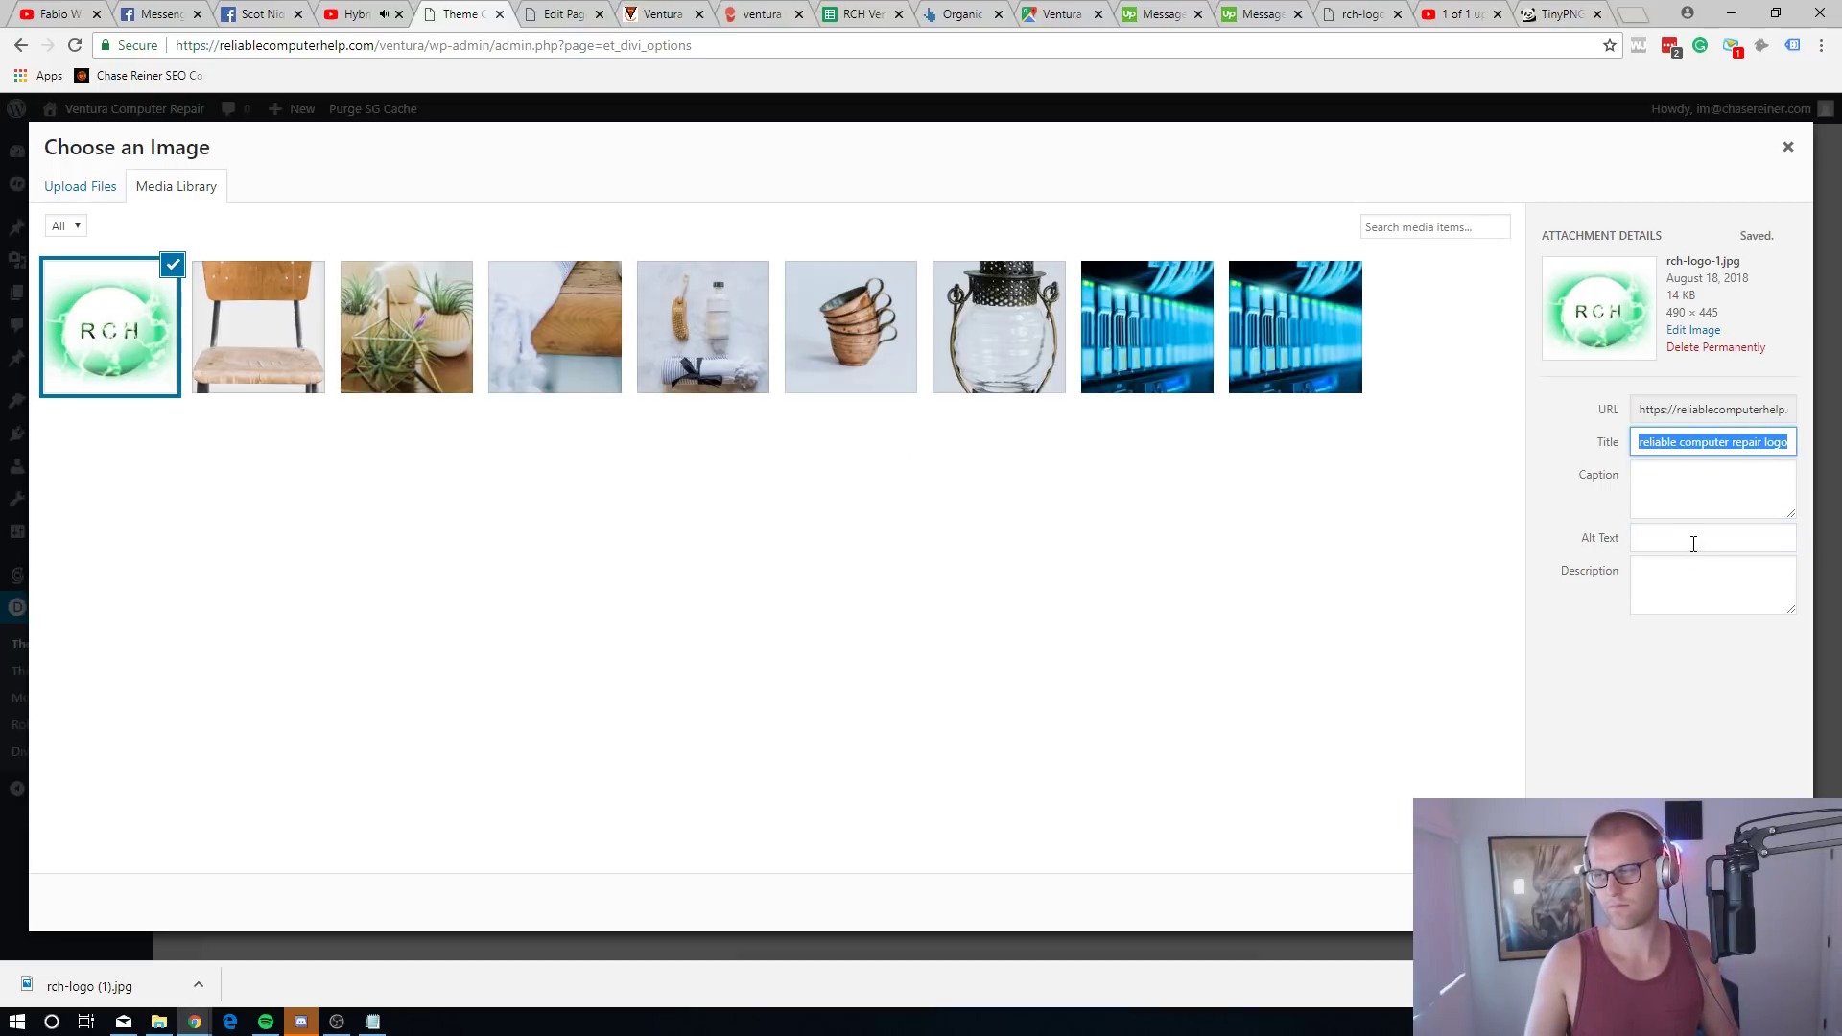
key(ctrl+c)
click(1694, 544)
key(ctrl+v)
click(1742, 903)
Save the Divi theme settings with the new logo
scroll(1367, 503, down, 5)
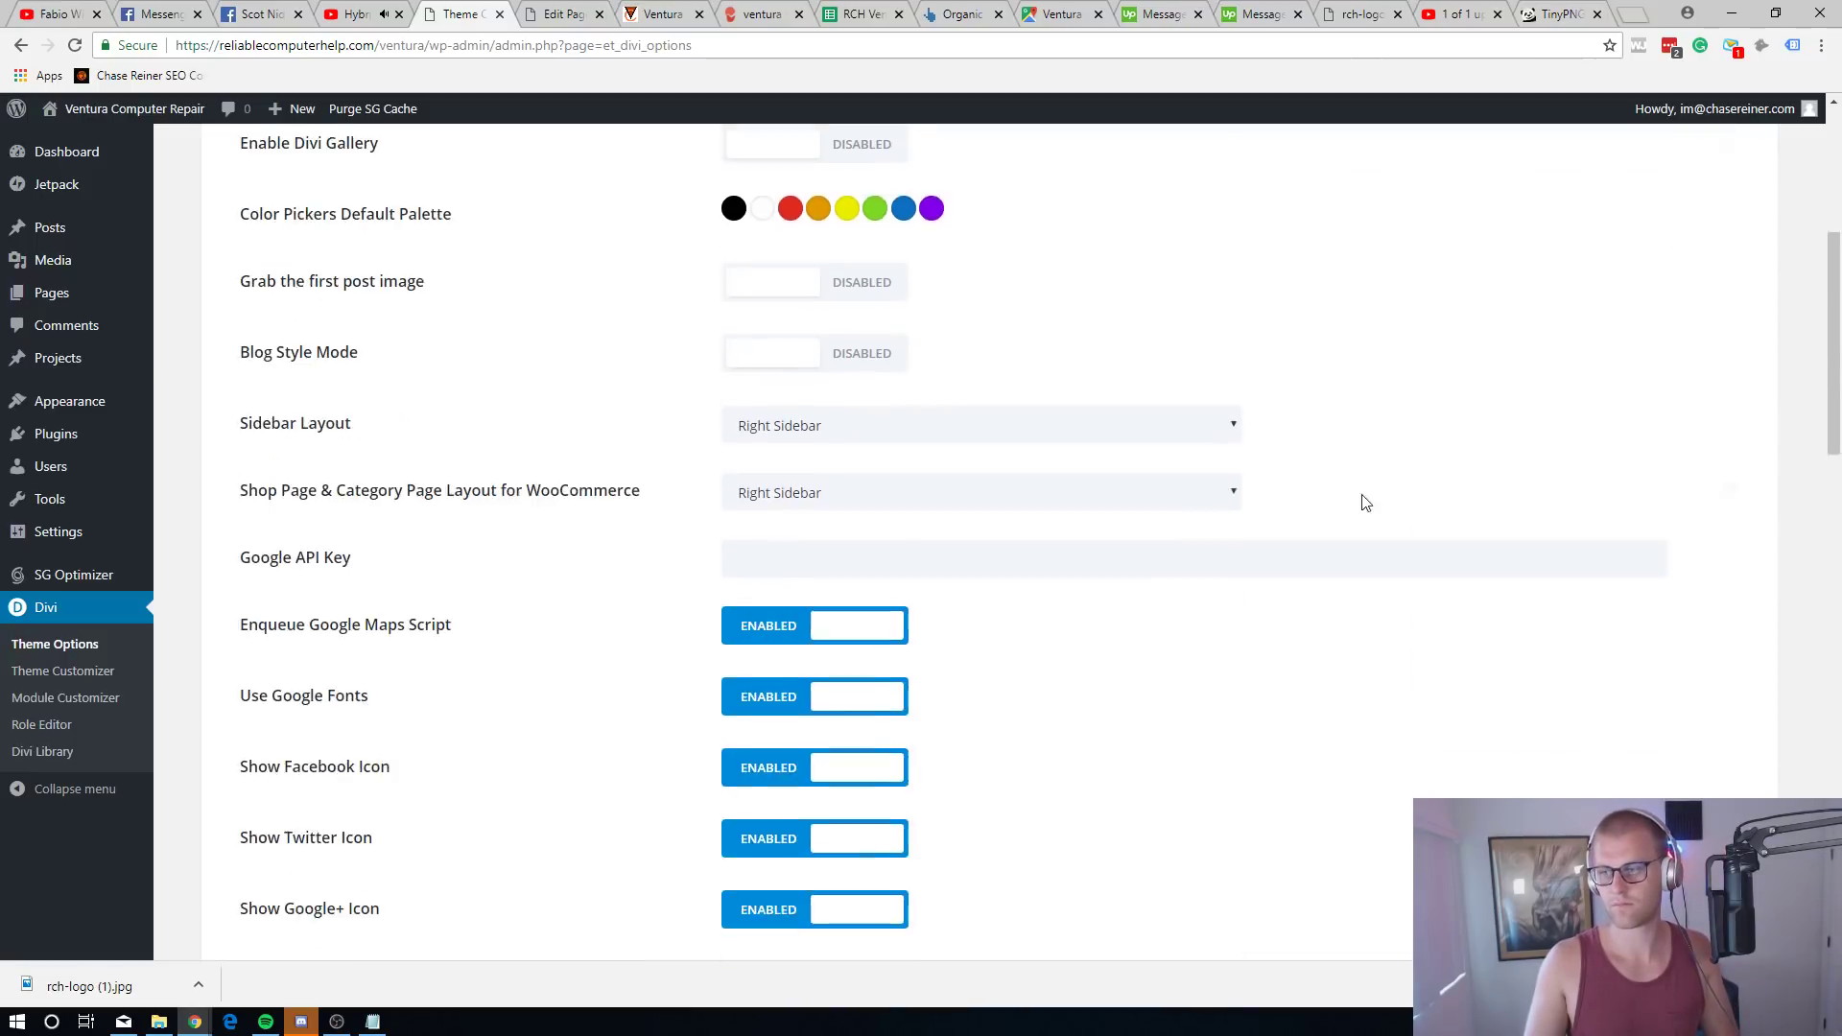
scroll(1366, 503, down, 15)
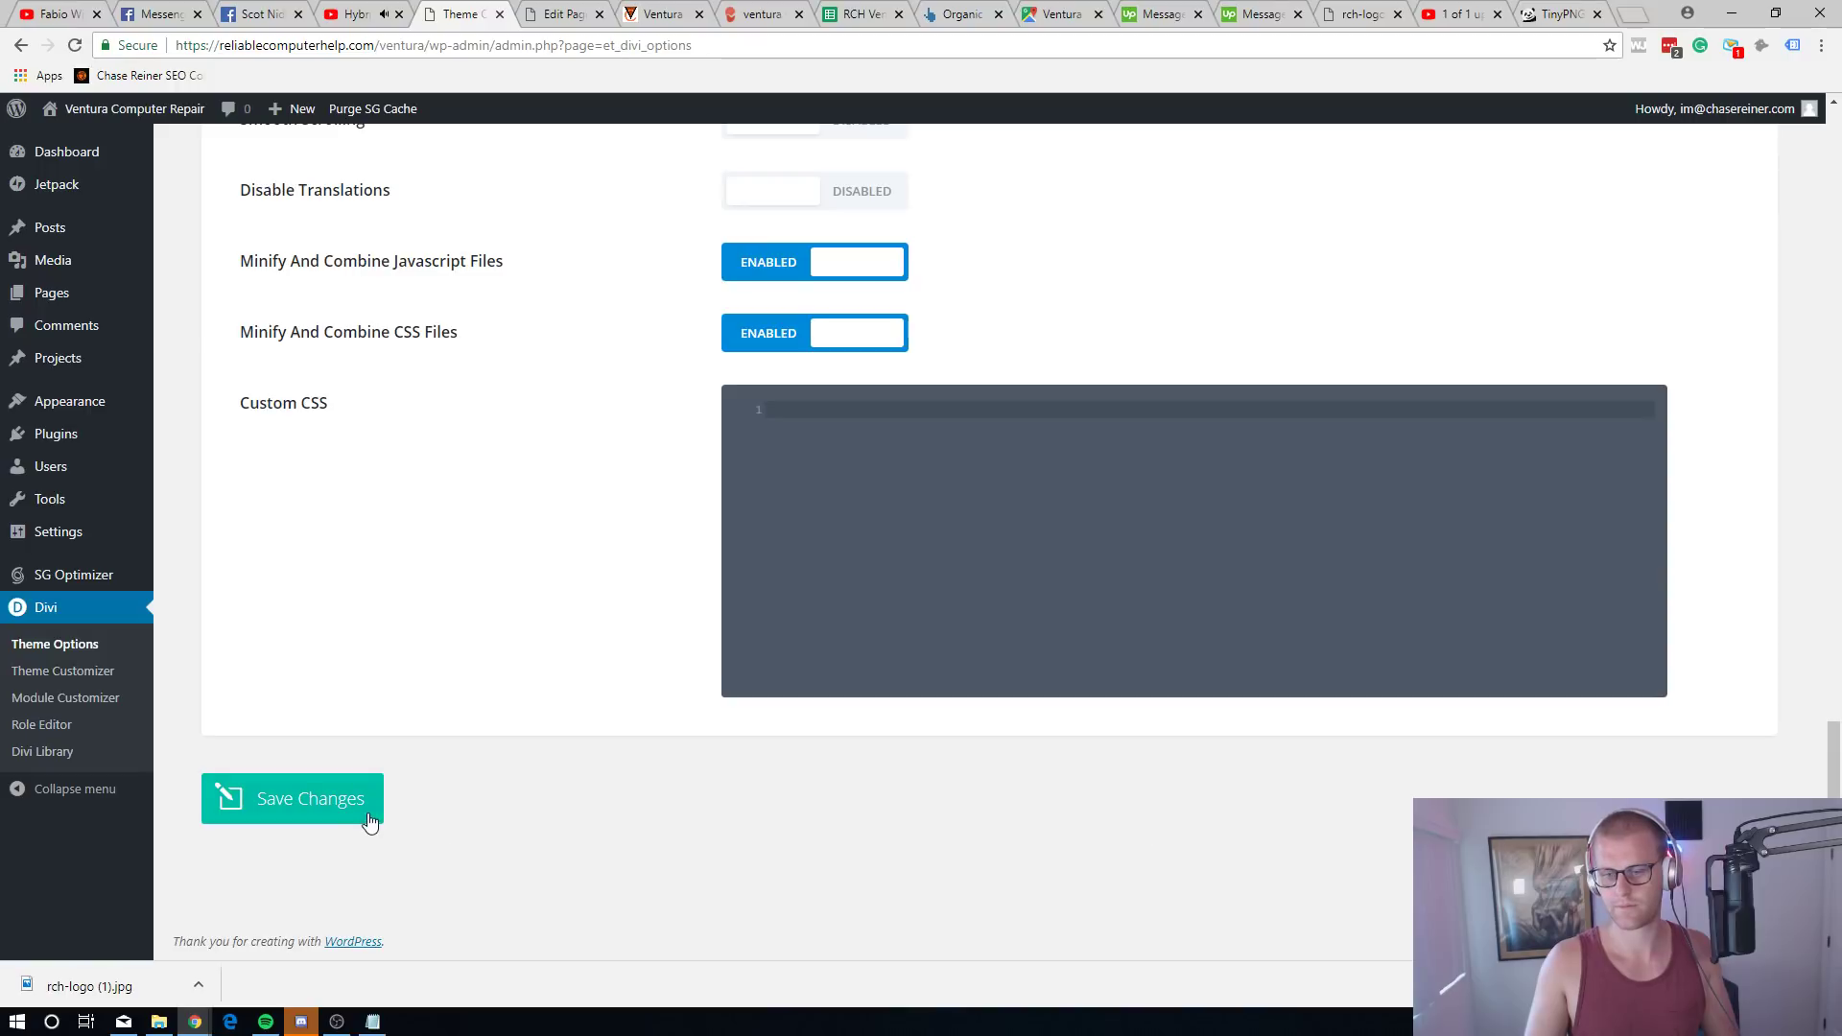
click(370, 822)
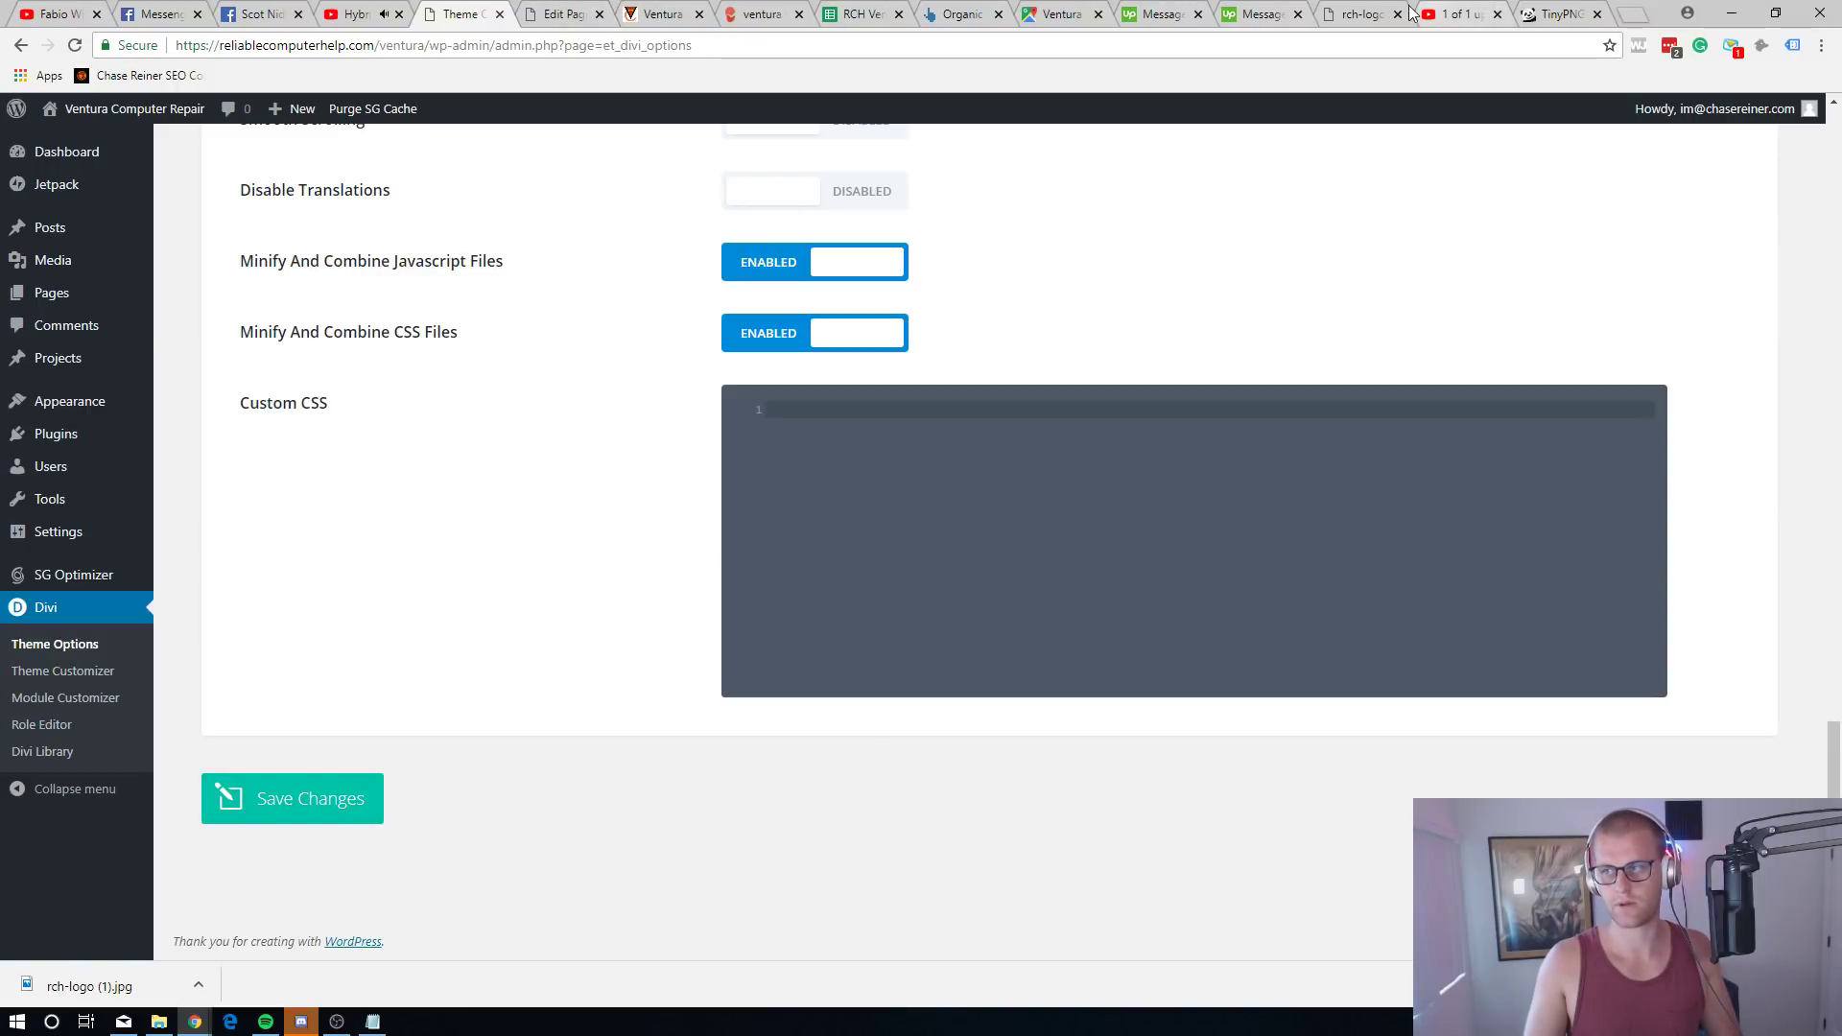
Load reliablecomputerhelp.com/ventura in a new tab, then go back to Messenger
click(1633, 13)
text(reliablecomputerhelp.com/ven)
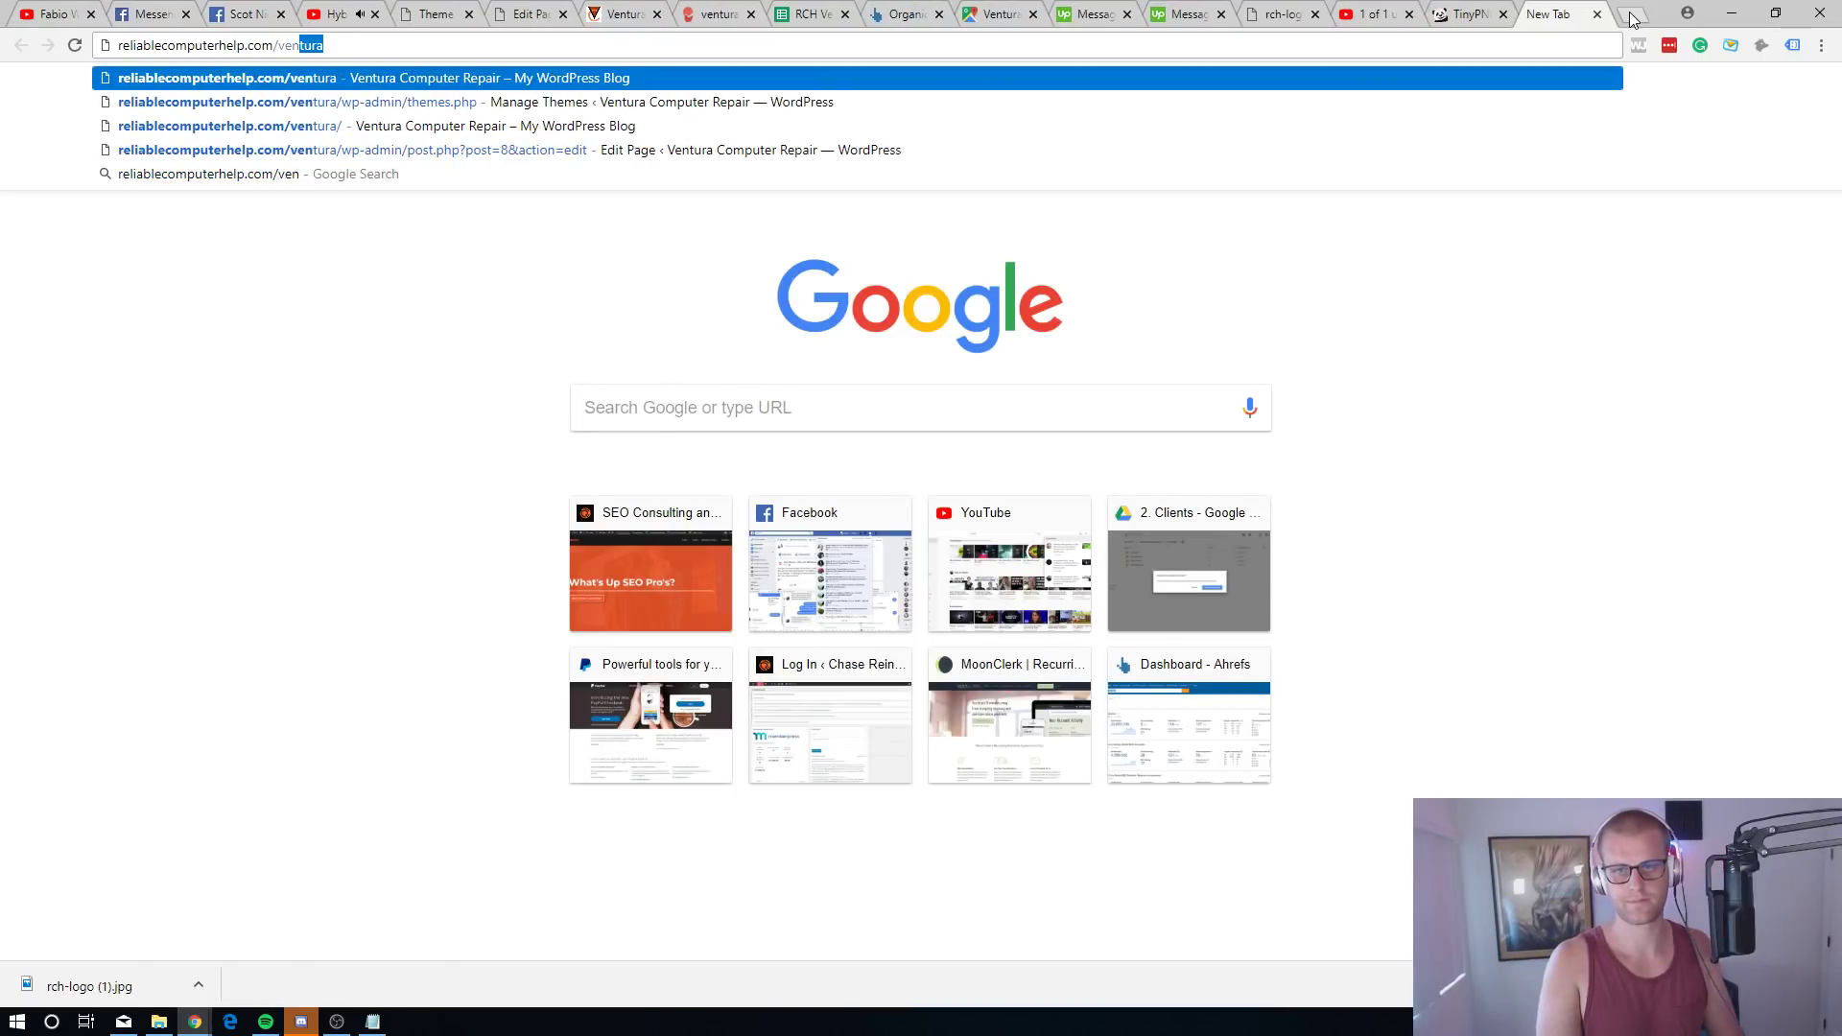
key(Return)
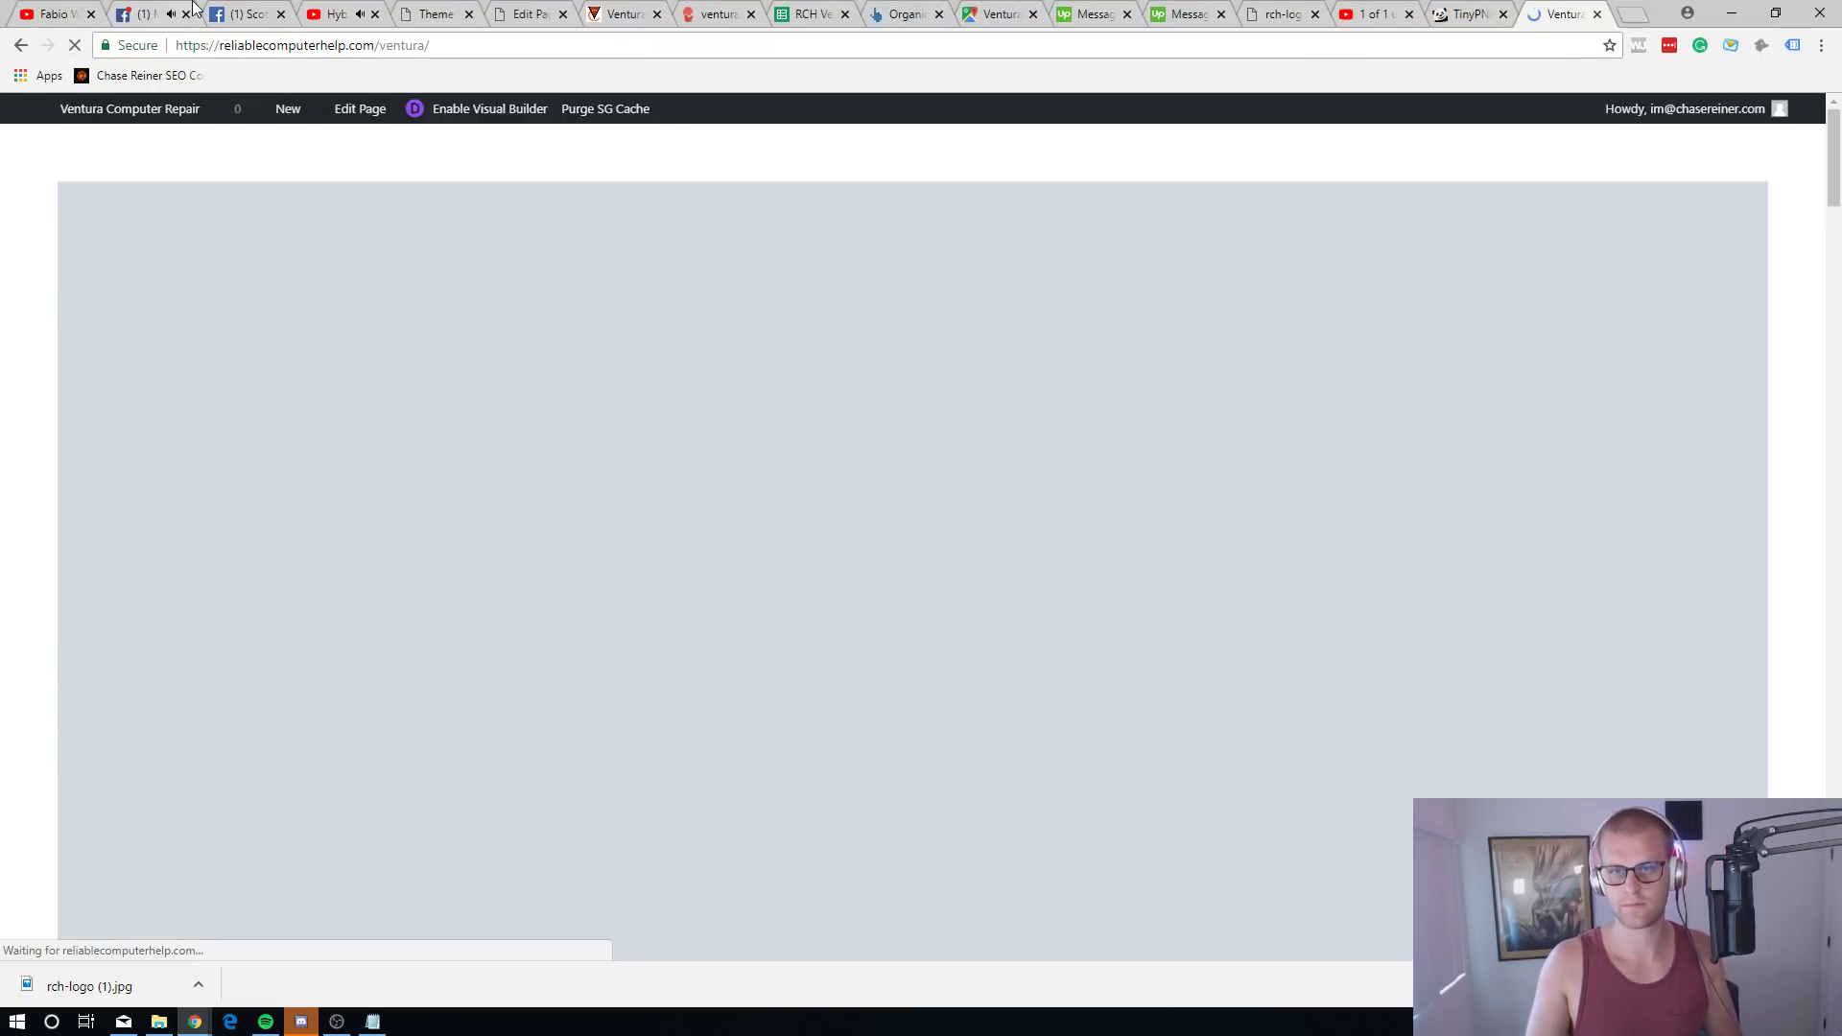
click(193, 12)
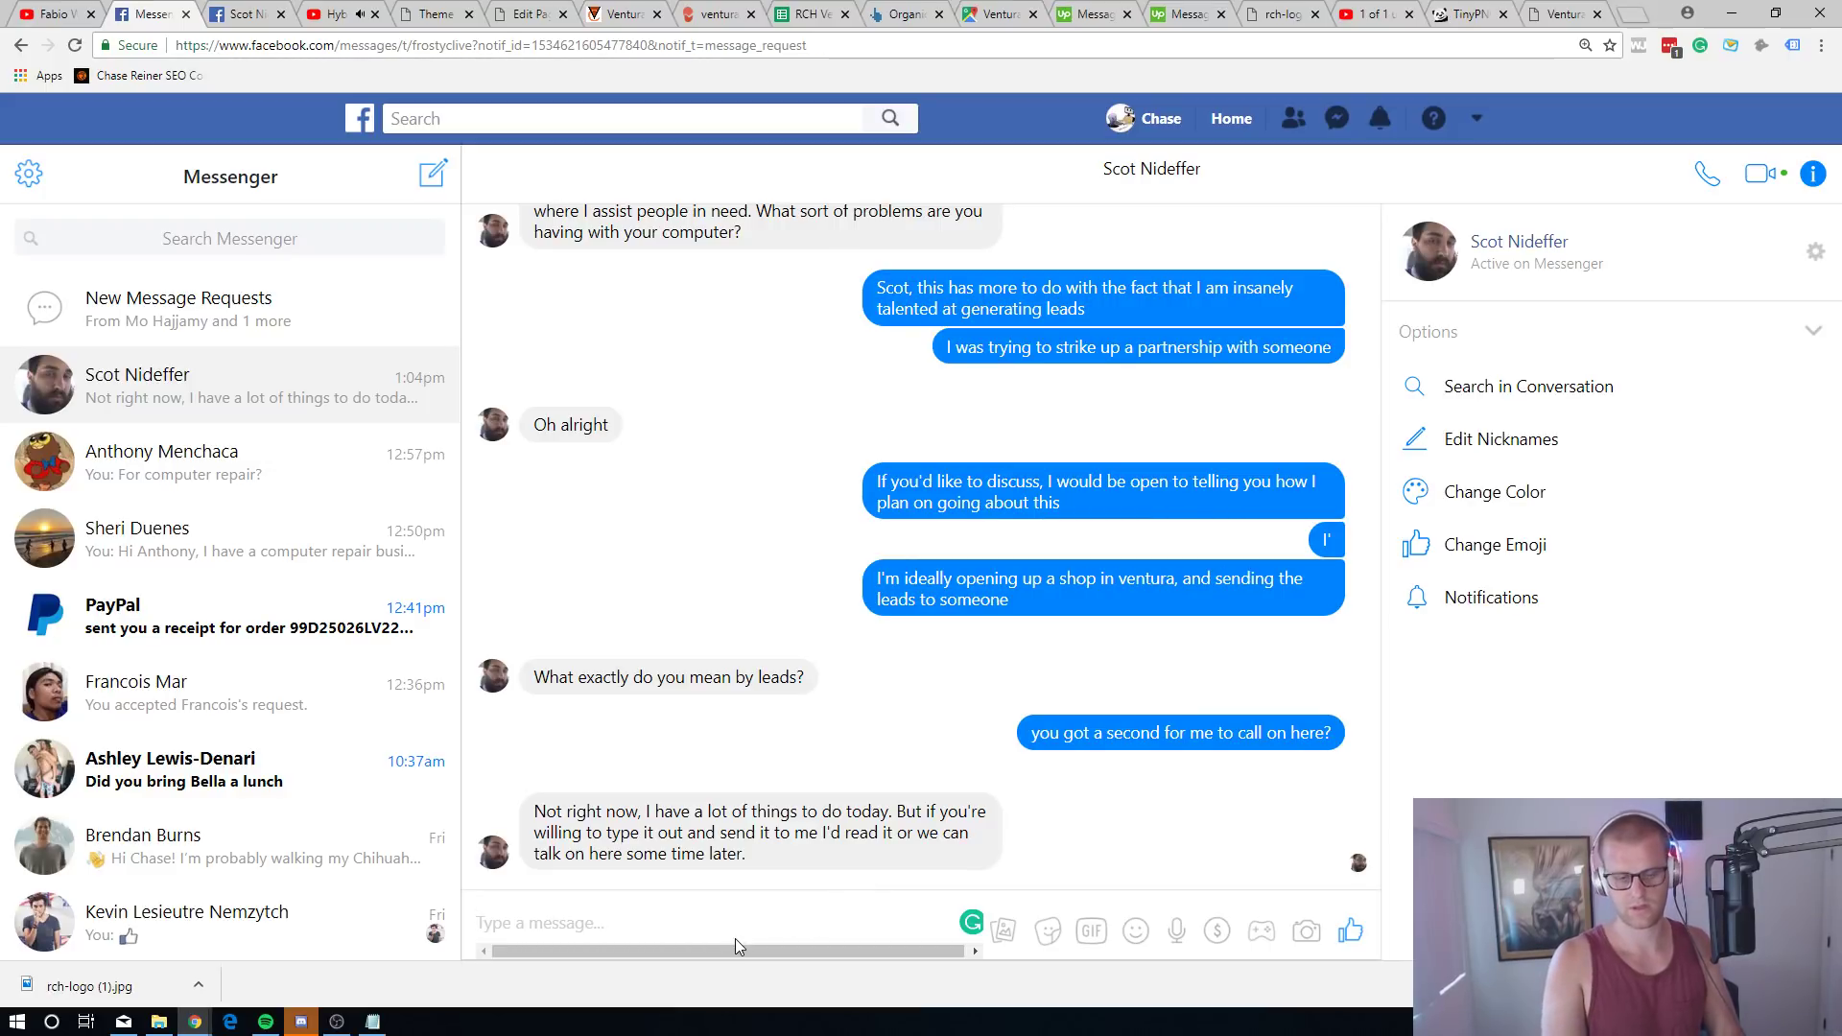
Send a message summarizing the pitch, ending that Ventura traffic is coming very soon
text(Ub a byut)
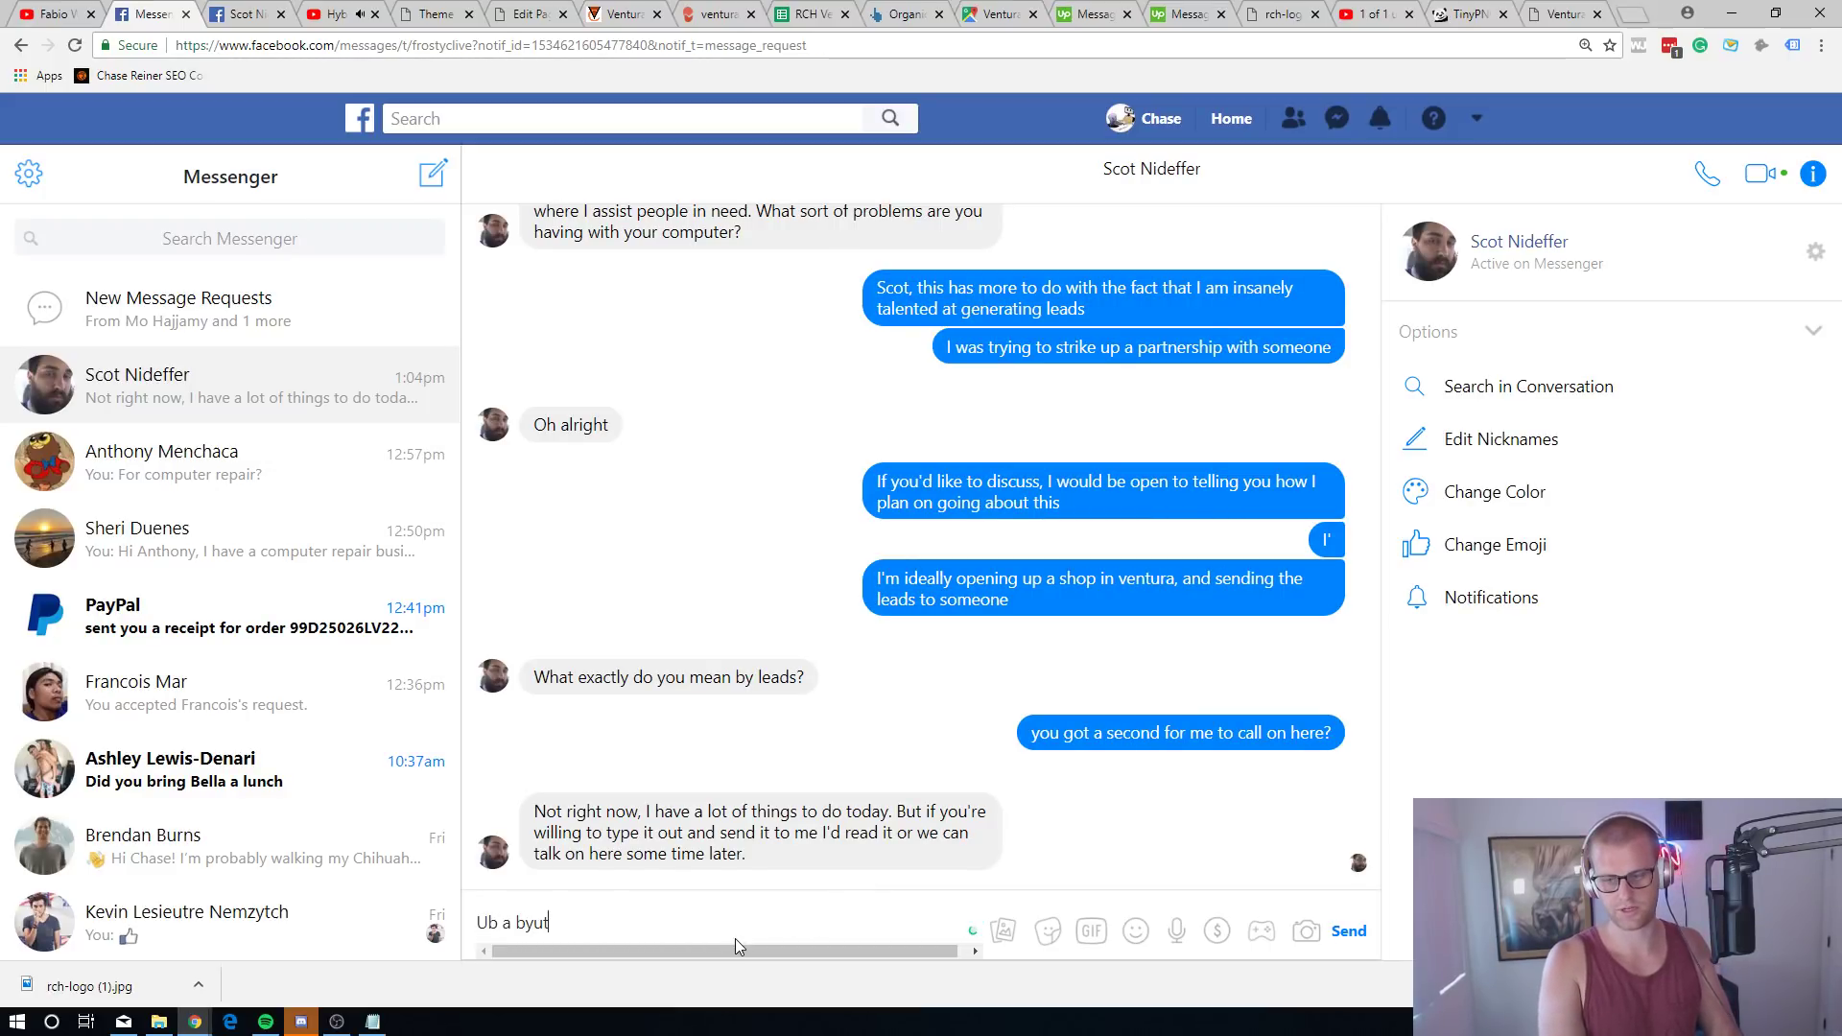
key(ctrl+a)
text(In a nutshe)
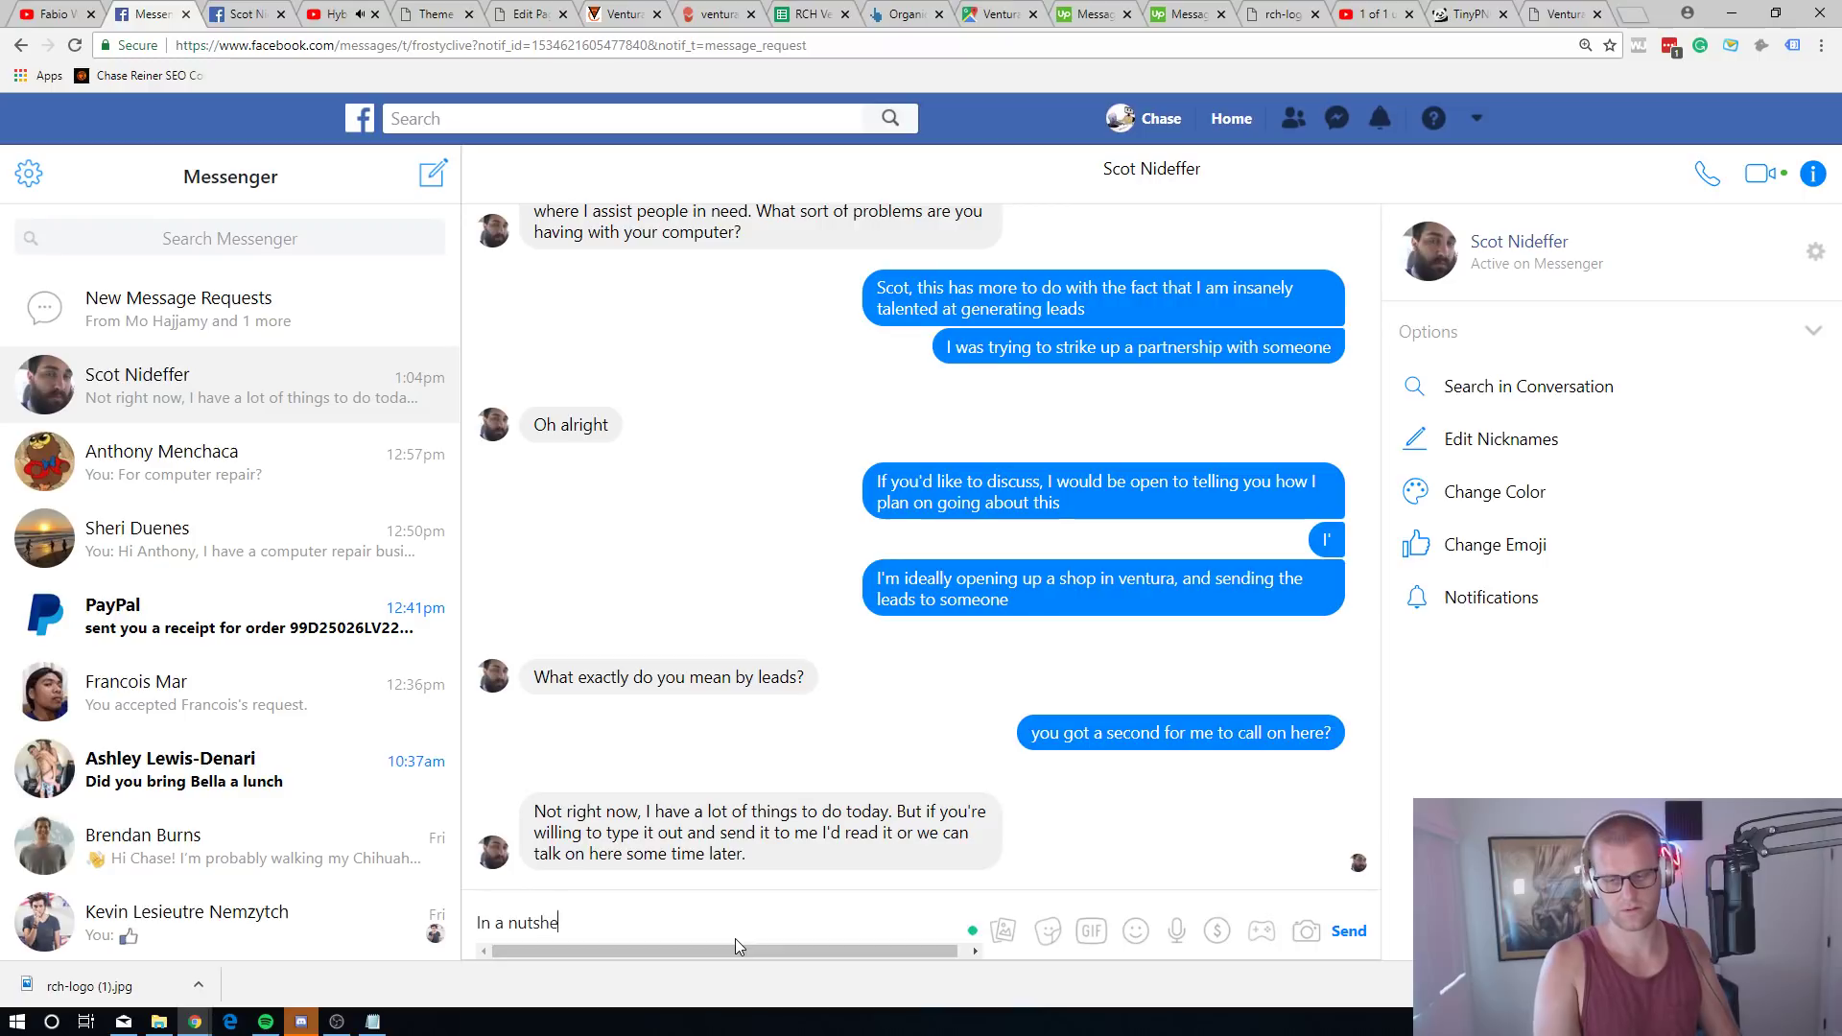
text(ll, it's wha)
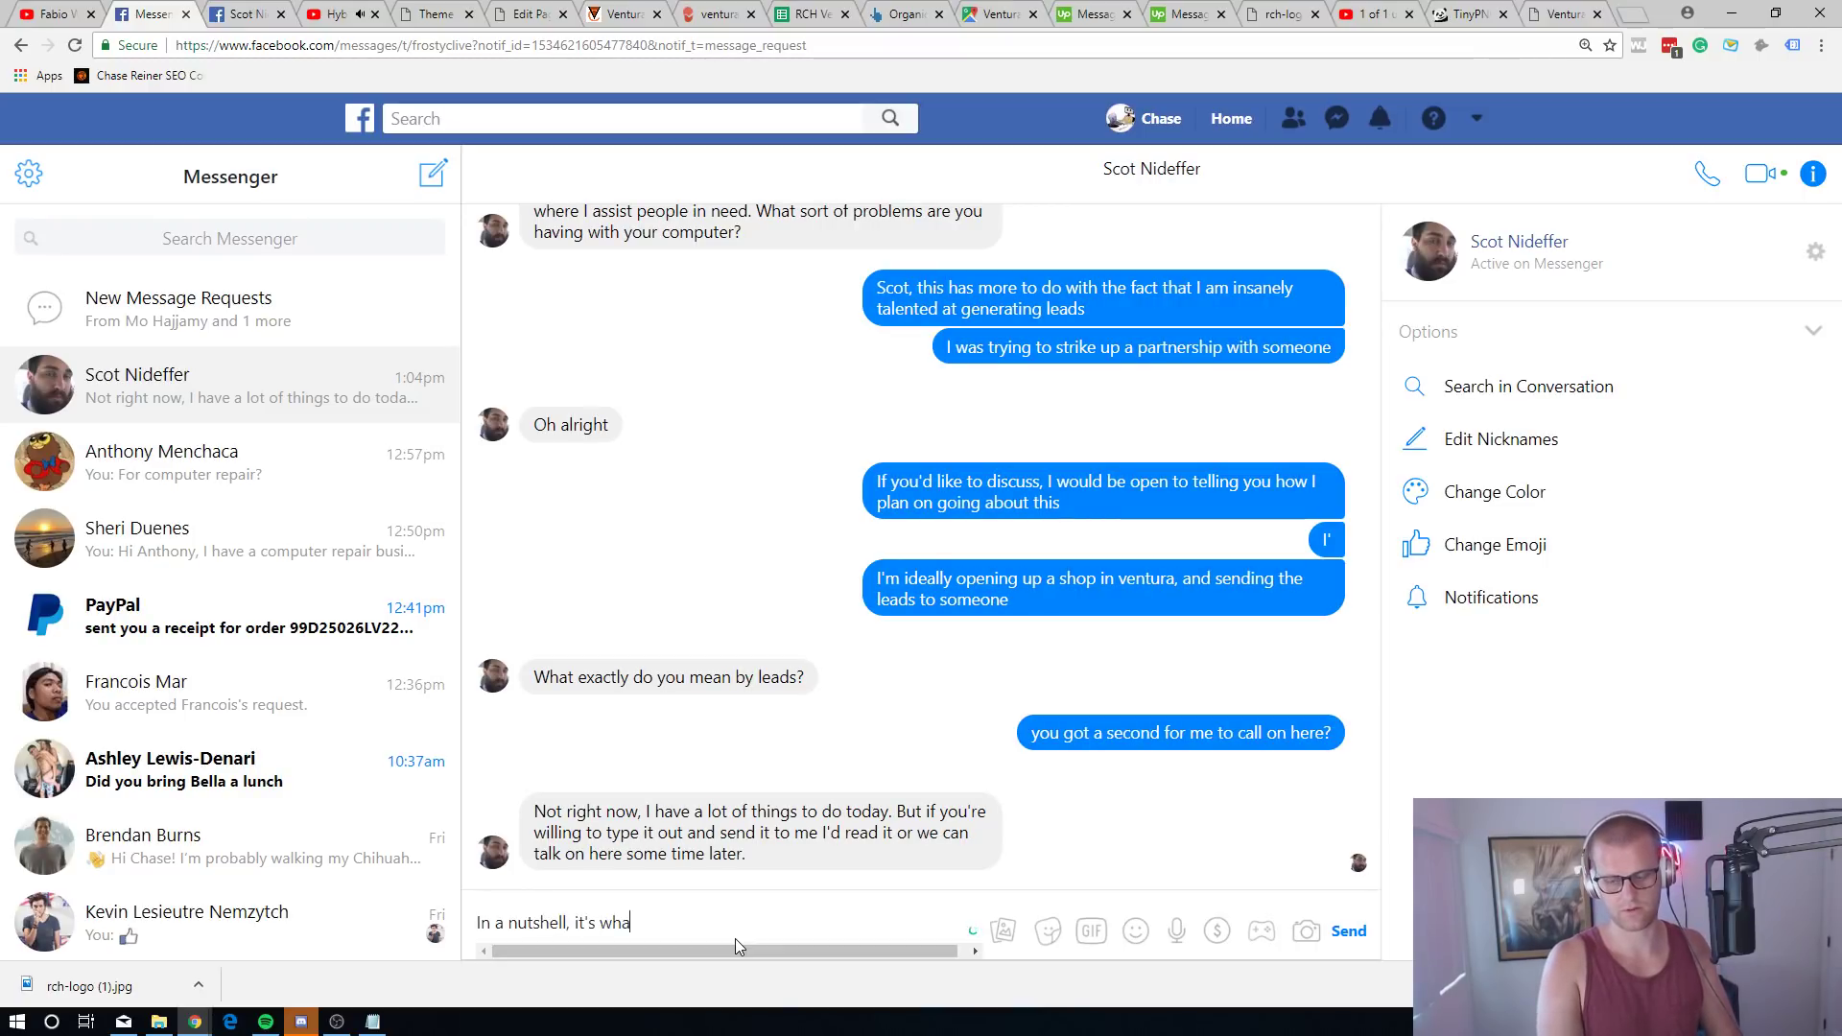
text(t I've already said. I)
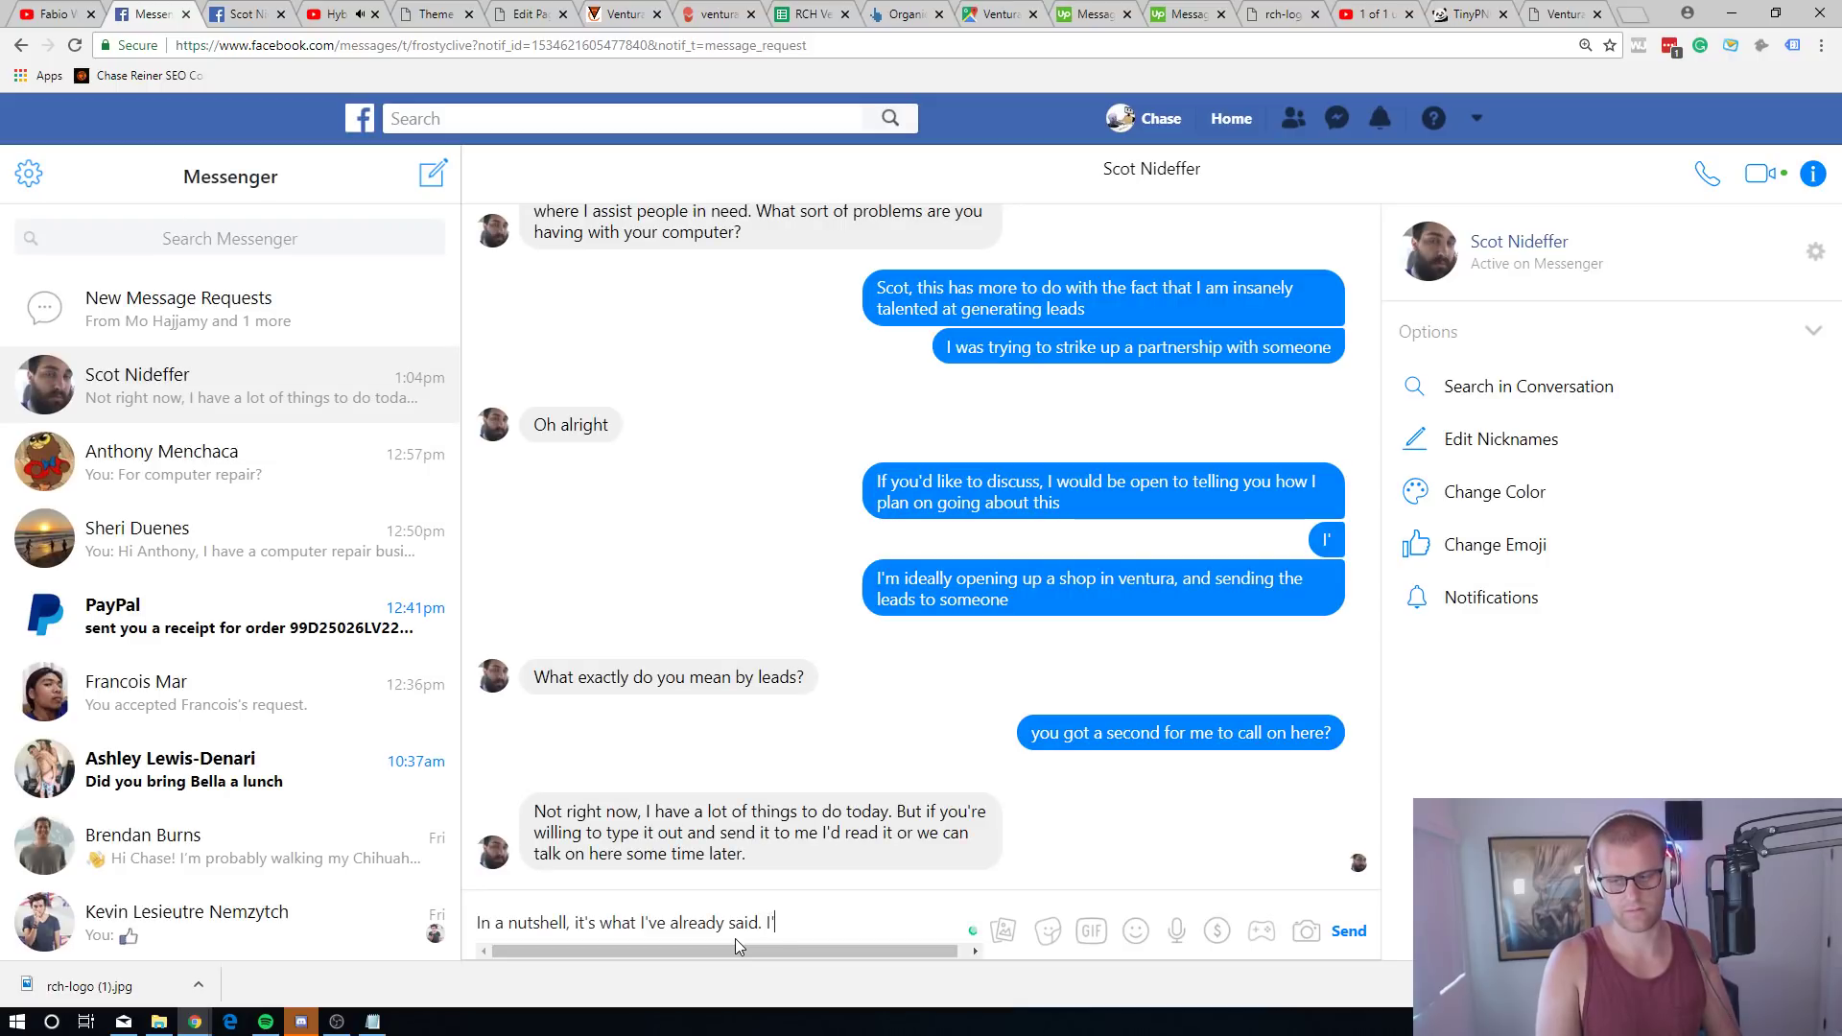
text('m the hig)
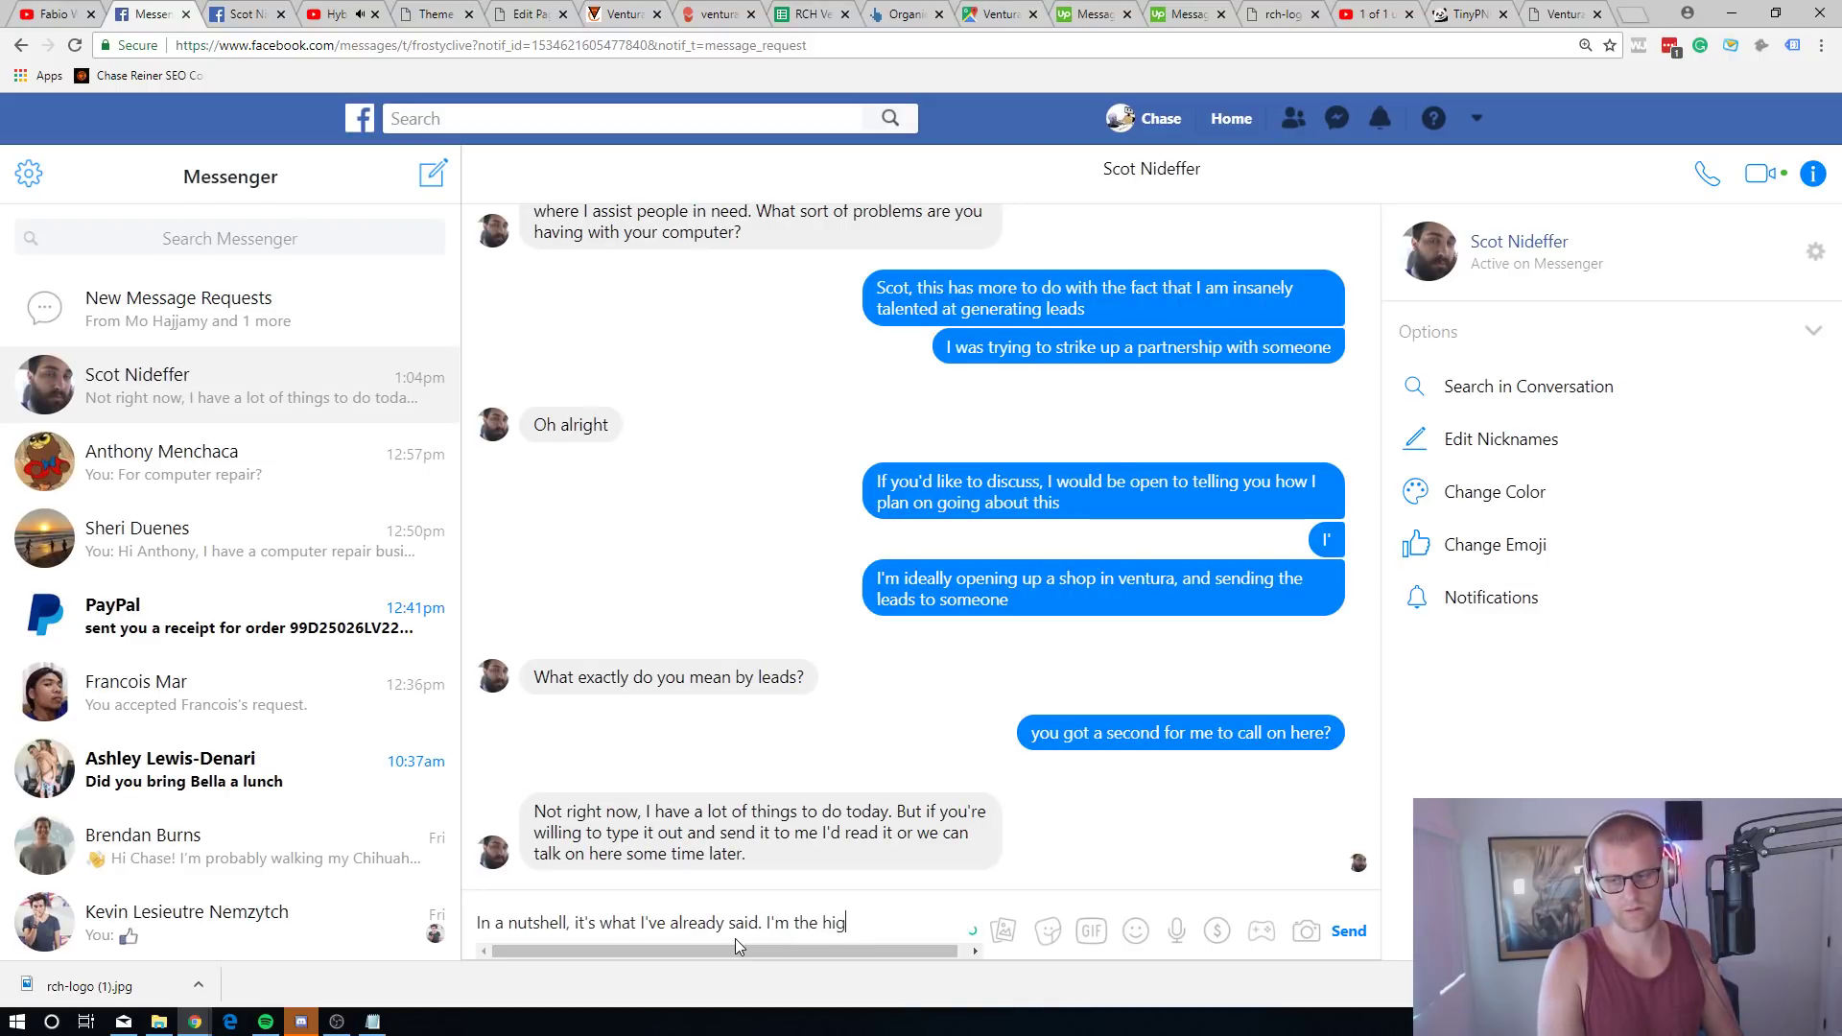
text(hest rated in the)
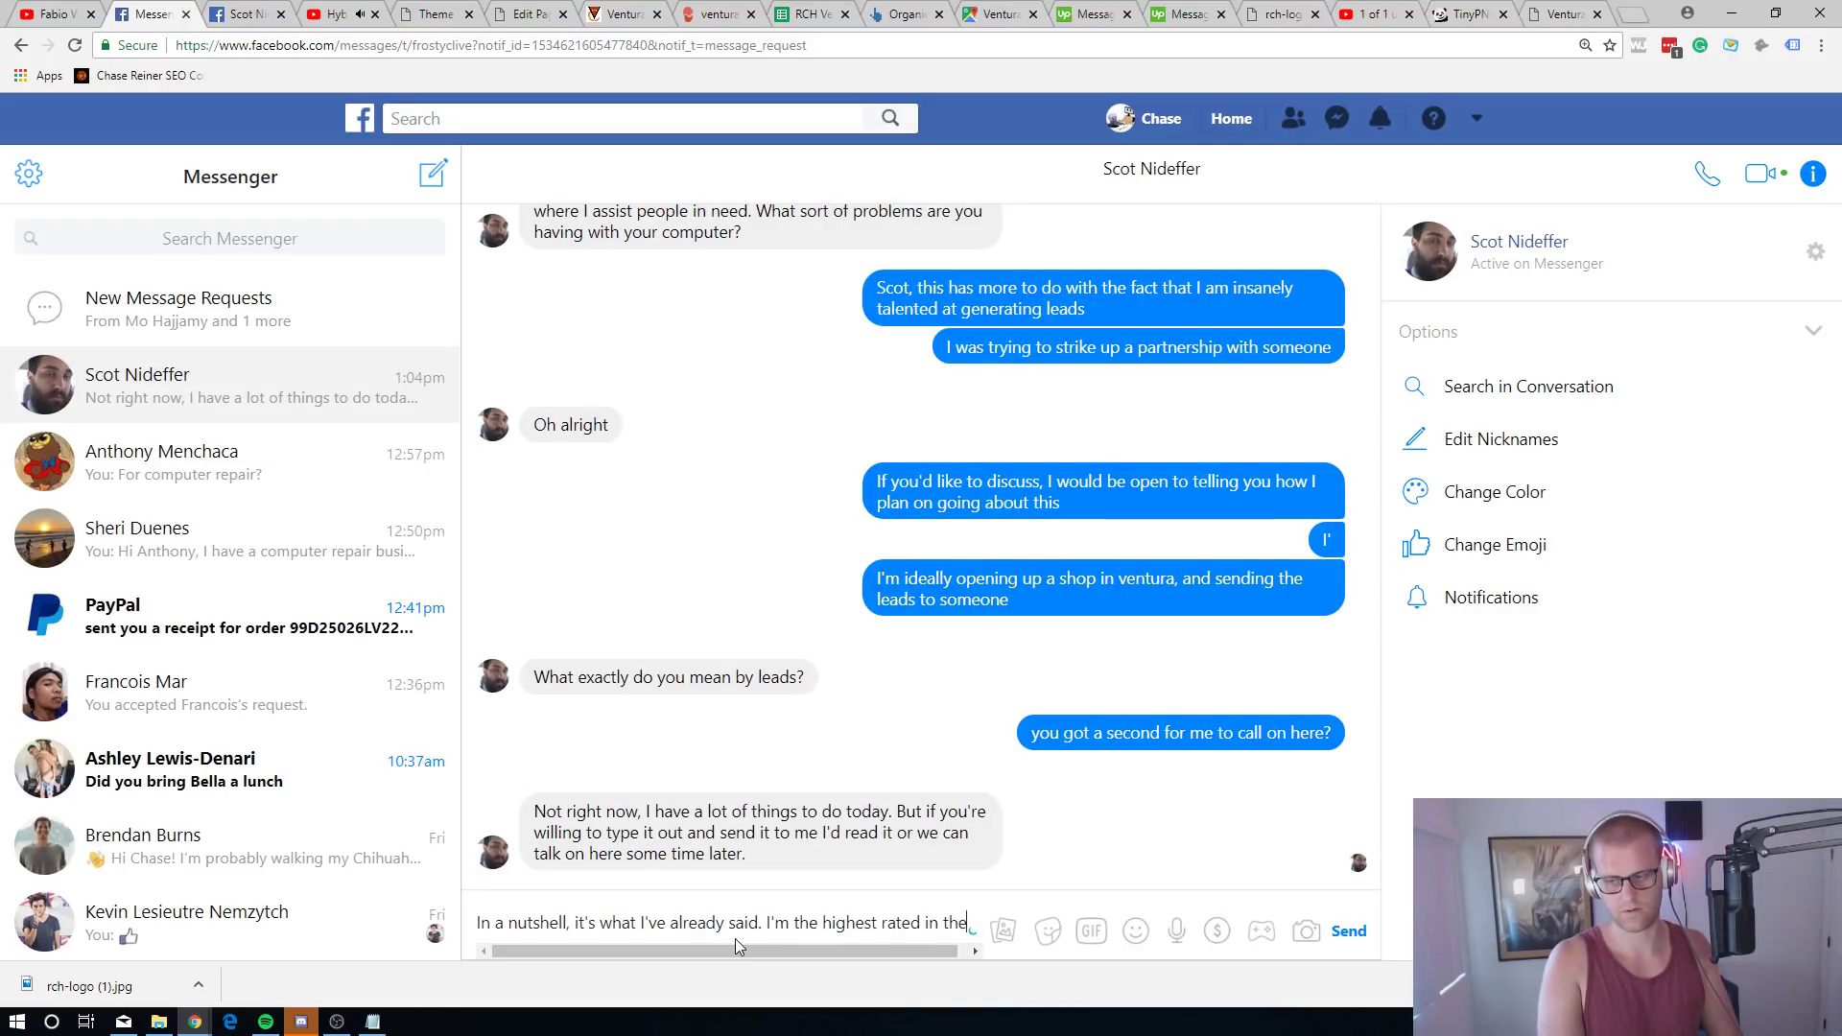
text( world for what I do)
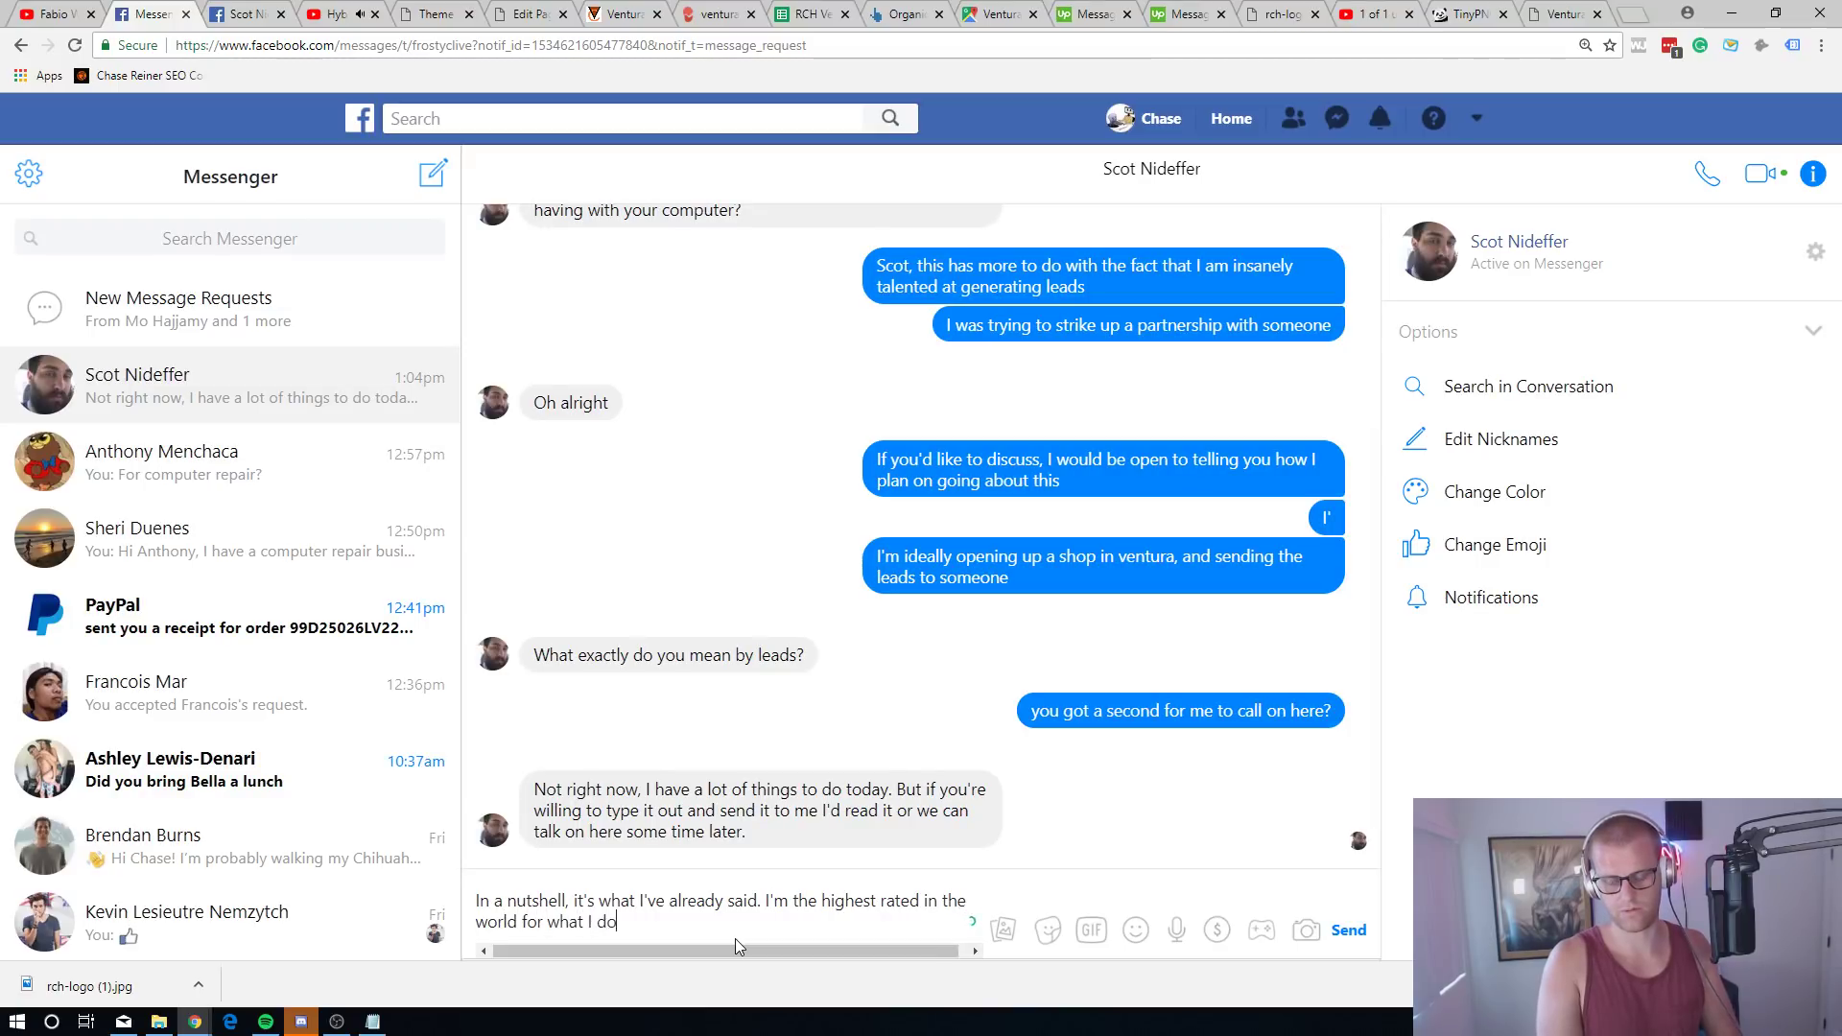
text(, and I will be)
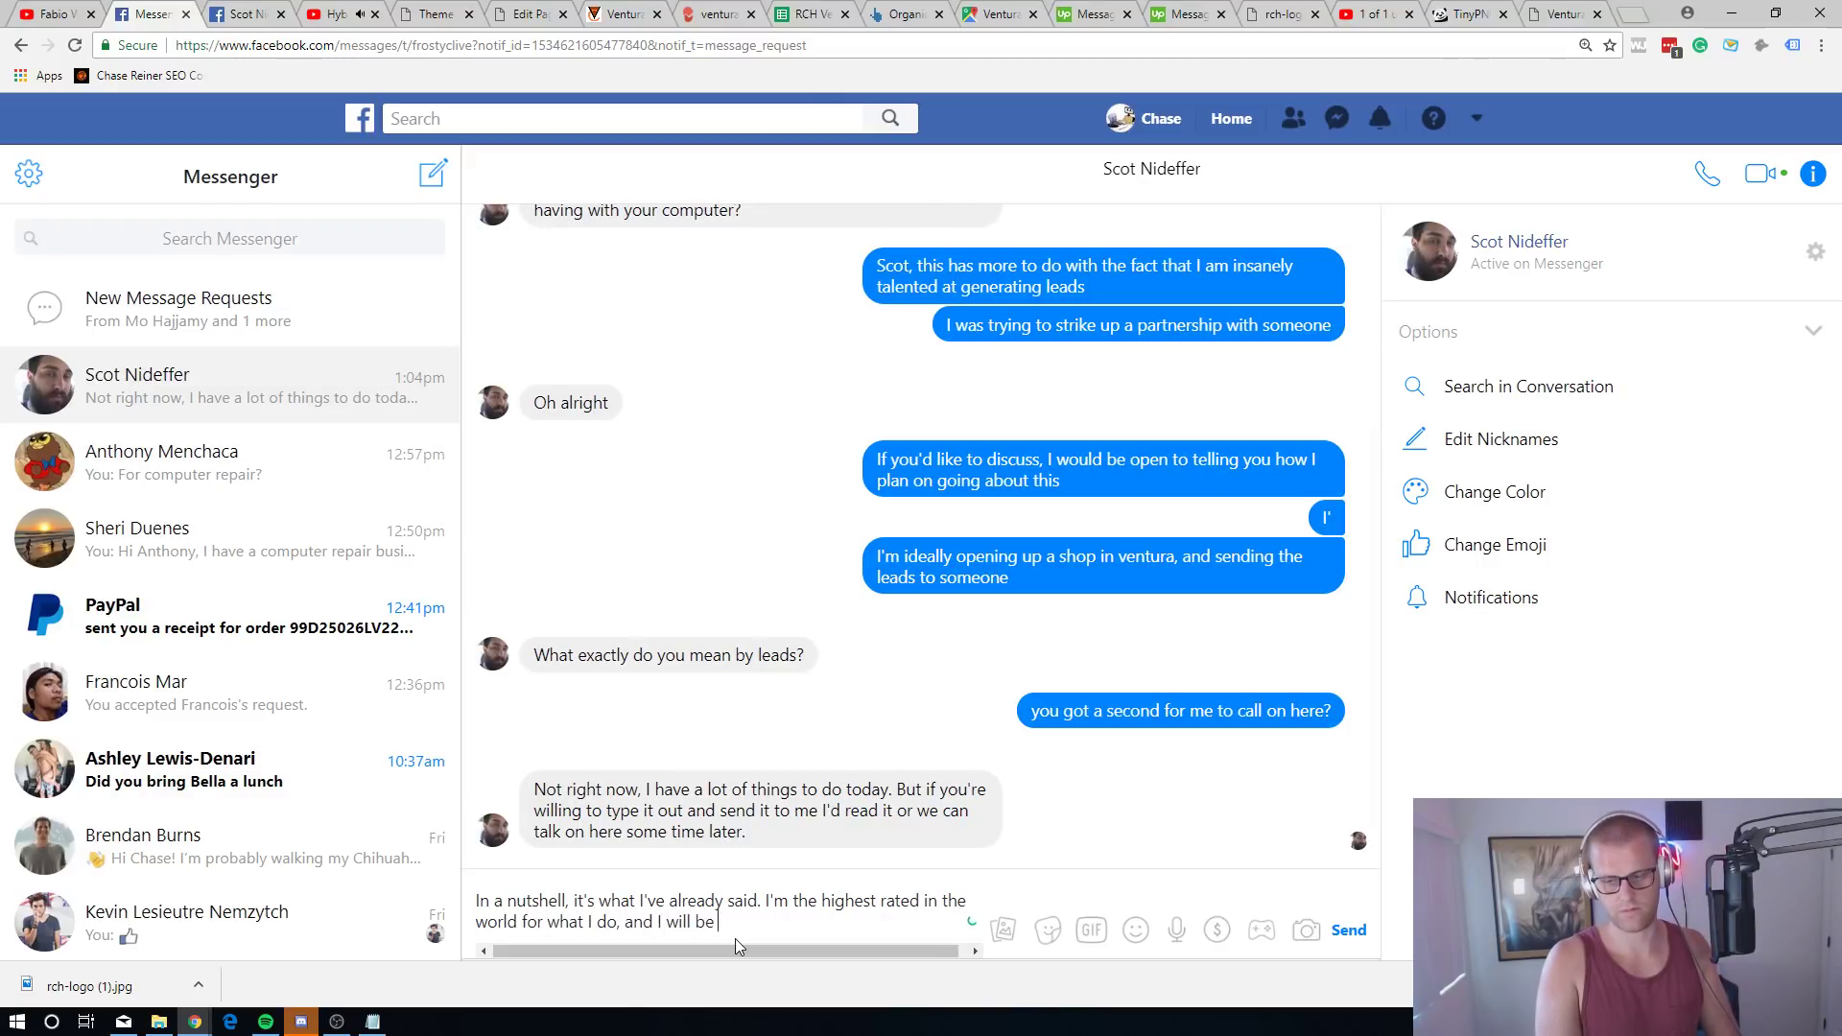
text( generating a ton o)
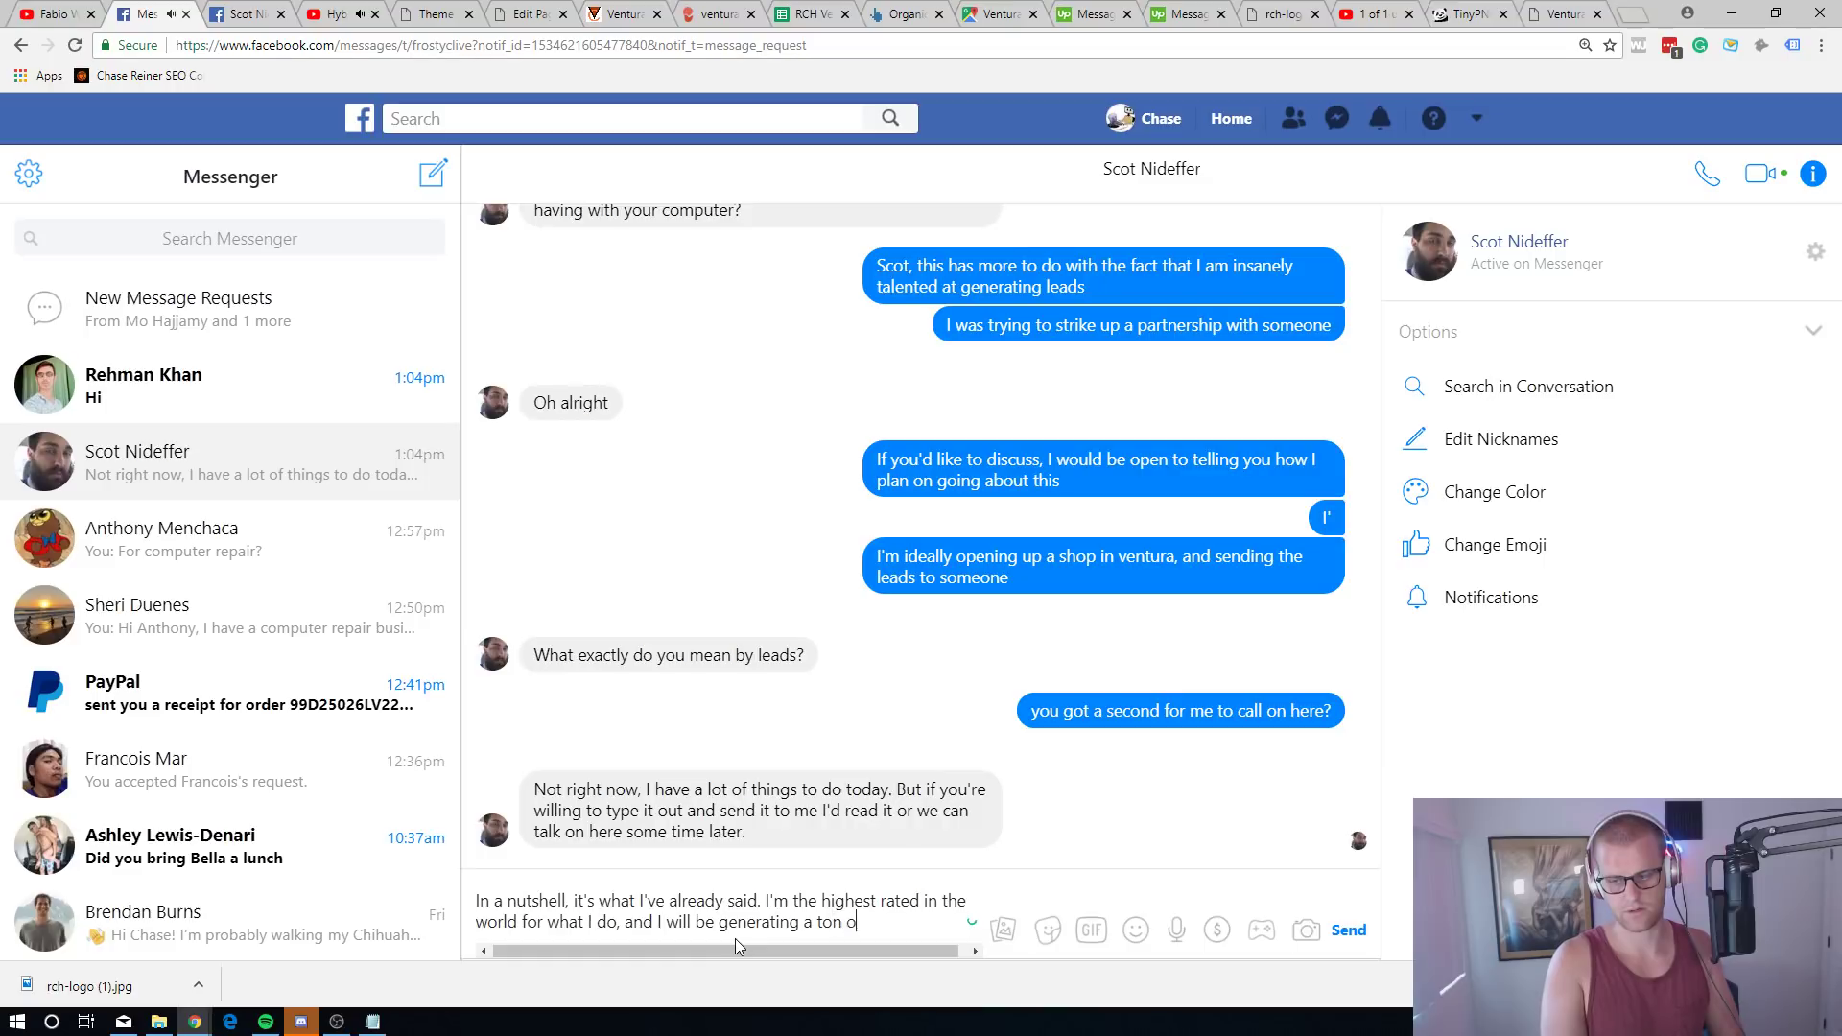
text(f traffic to a sit)
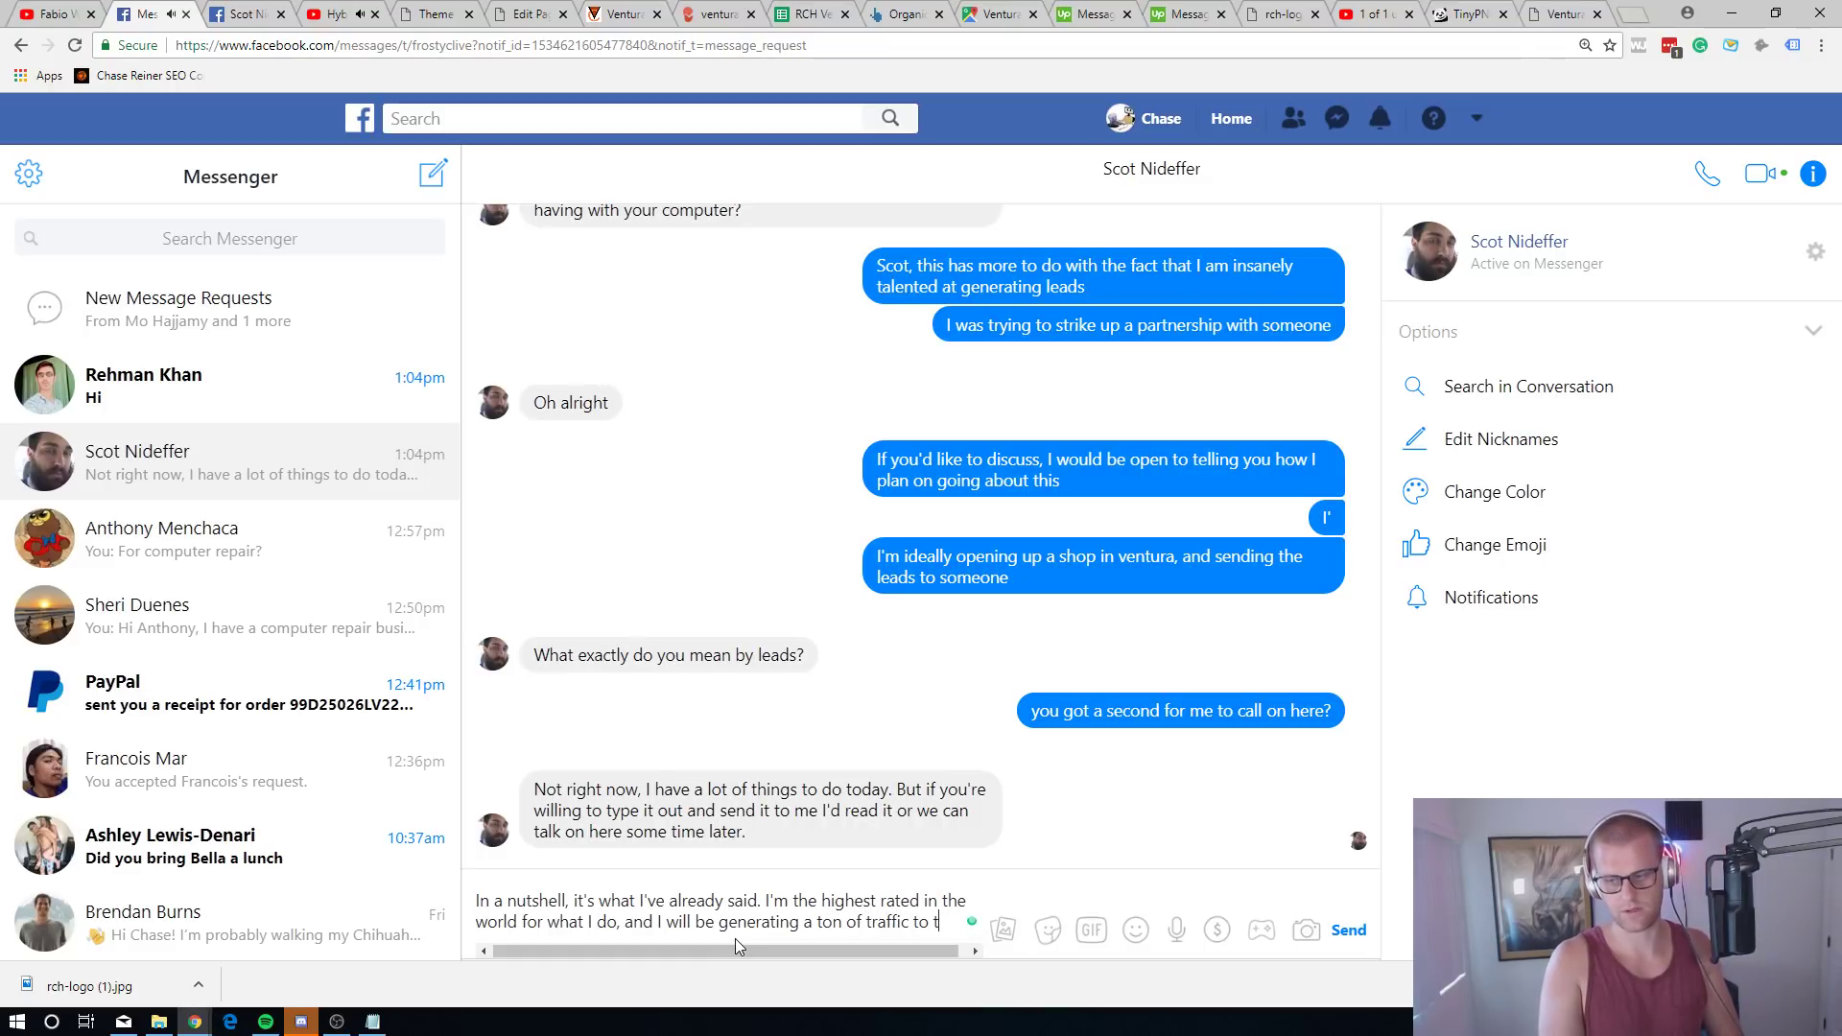
text(e in V)
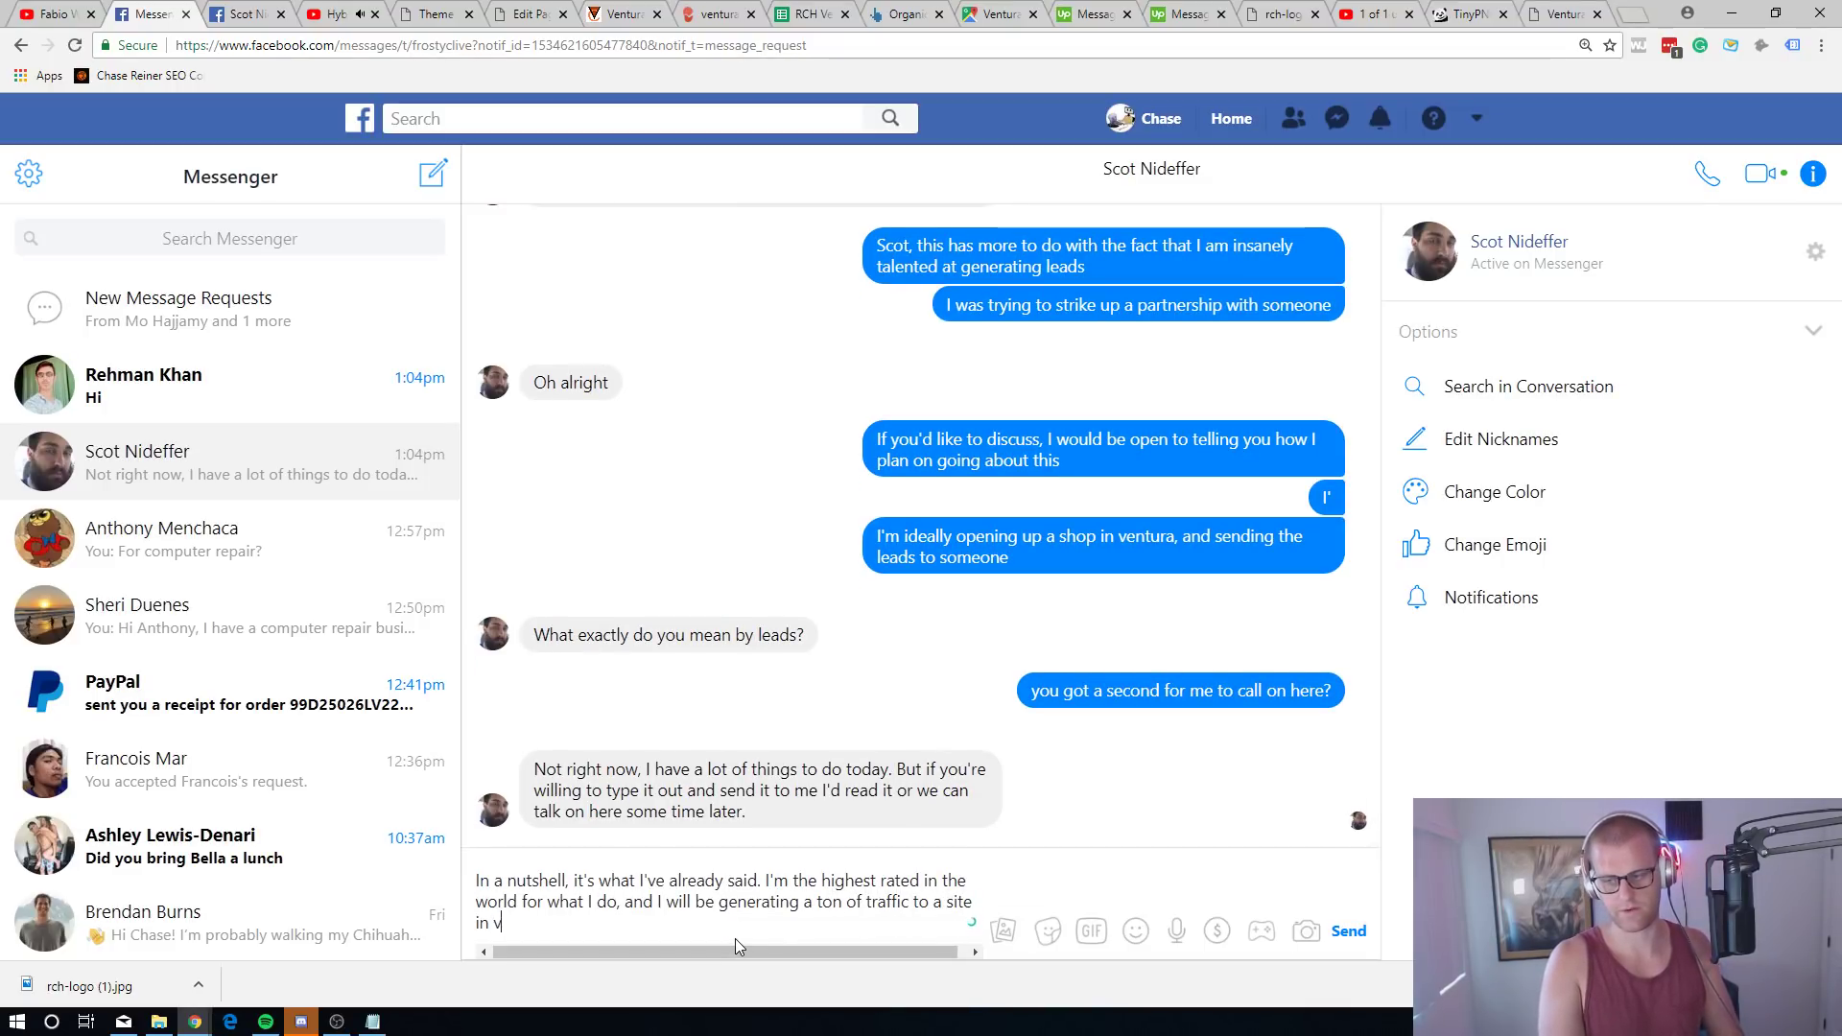
text(entura in the )
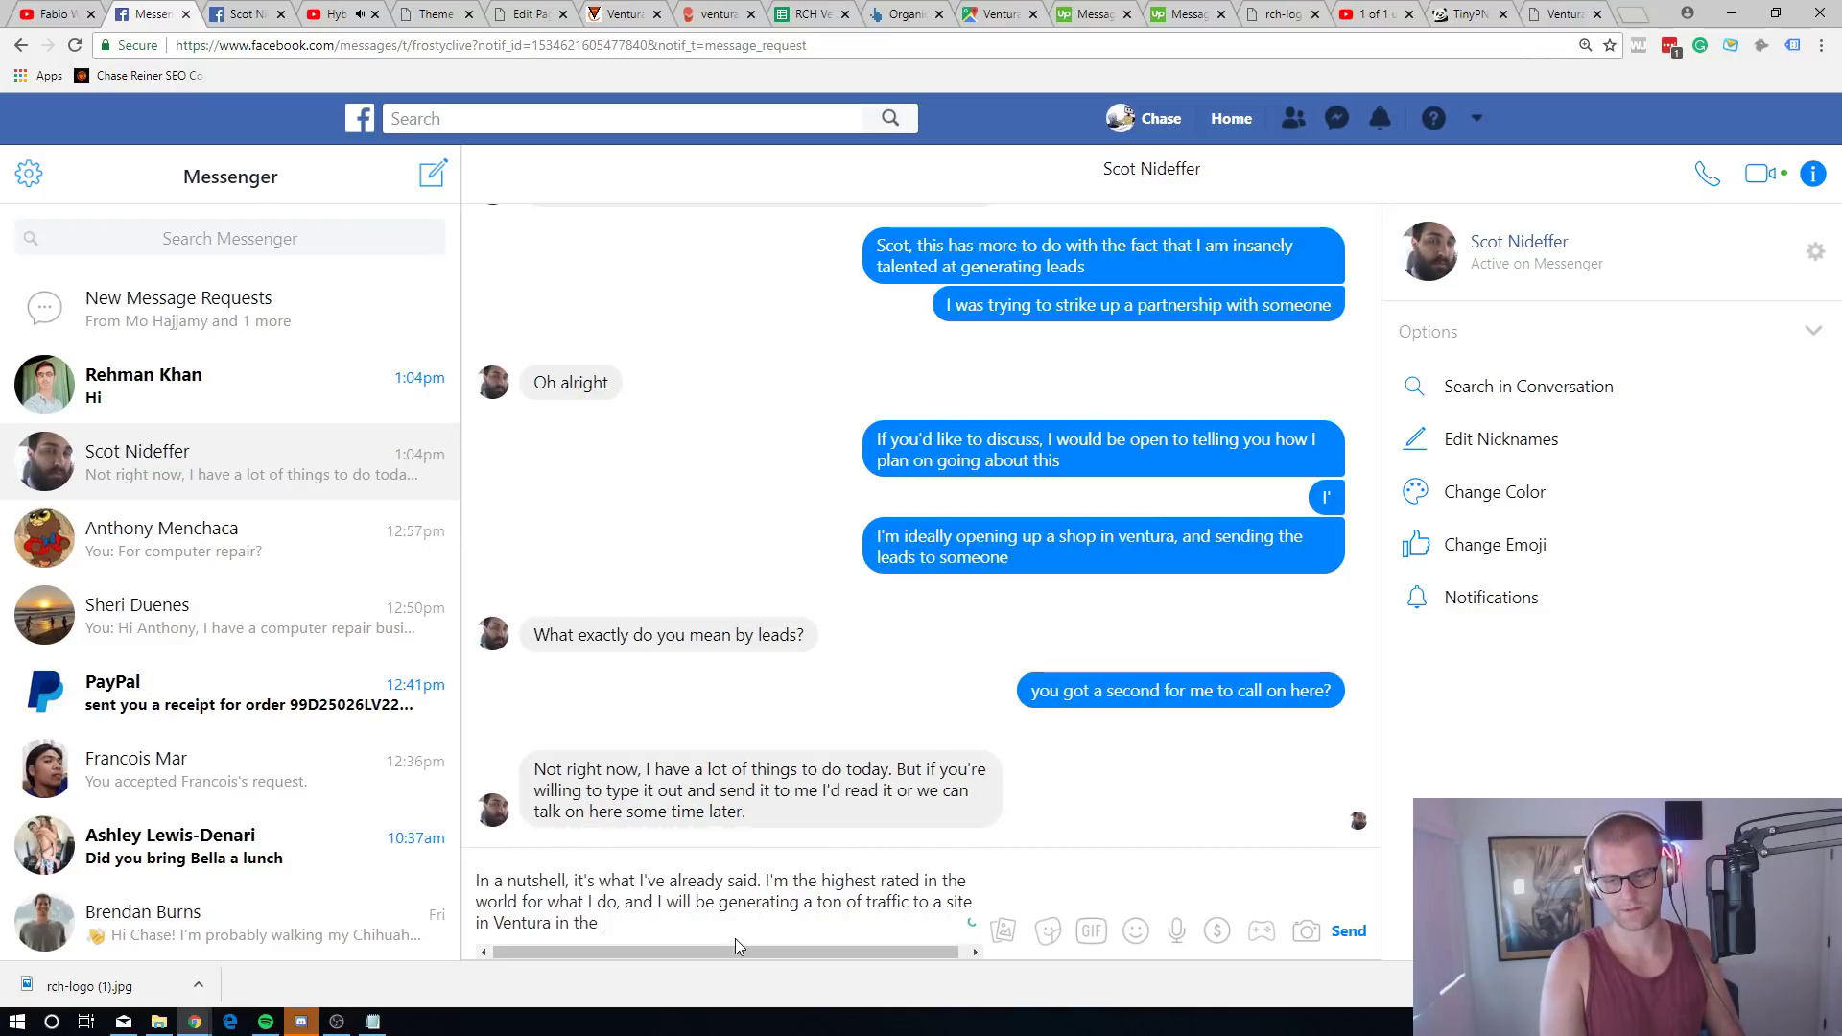
text(next co)
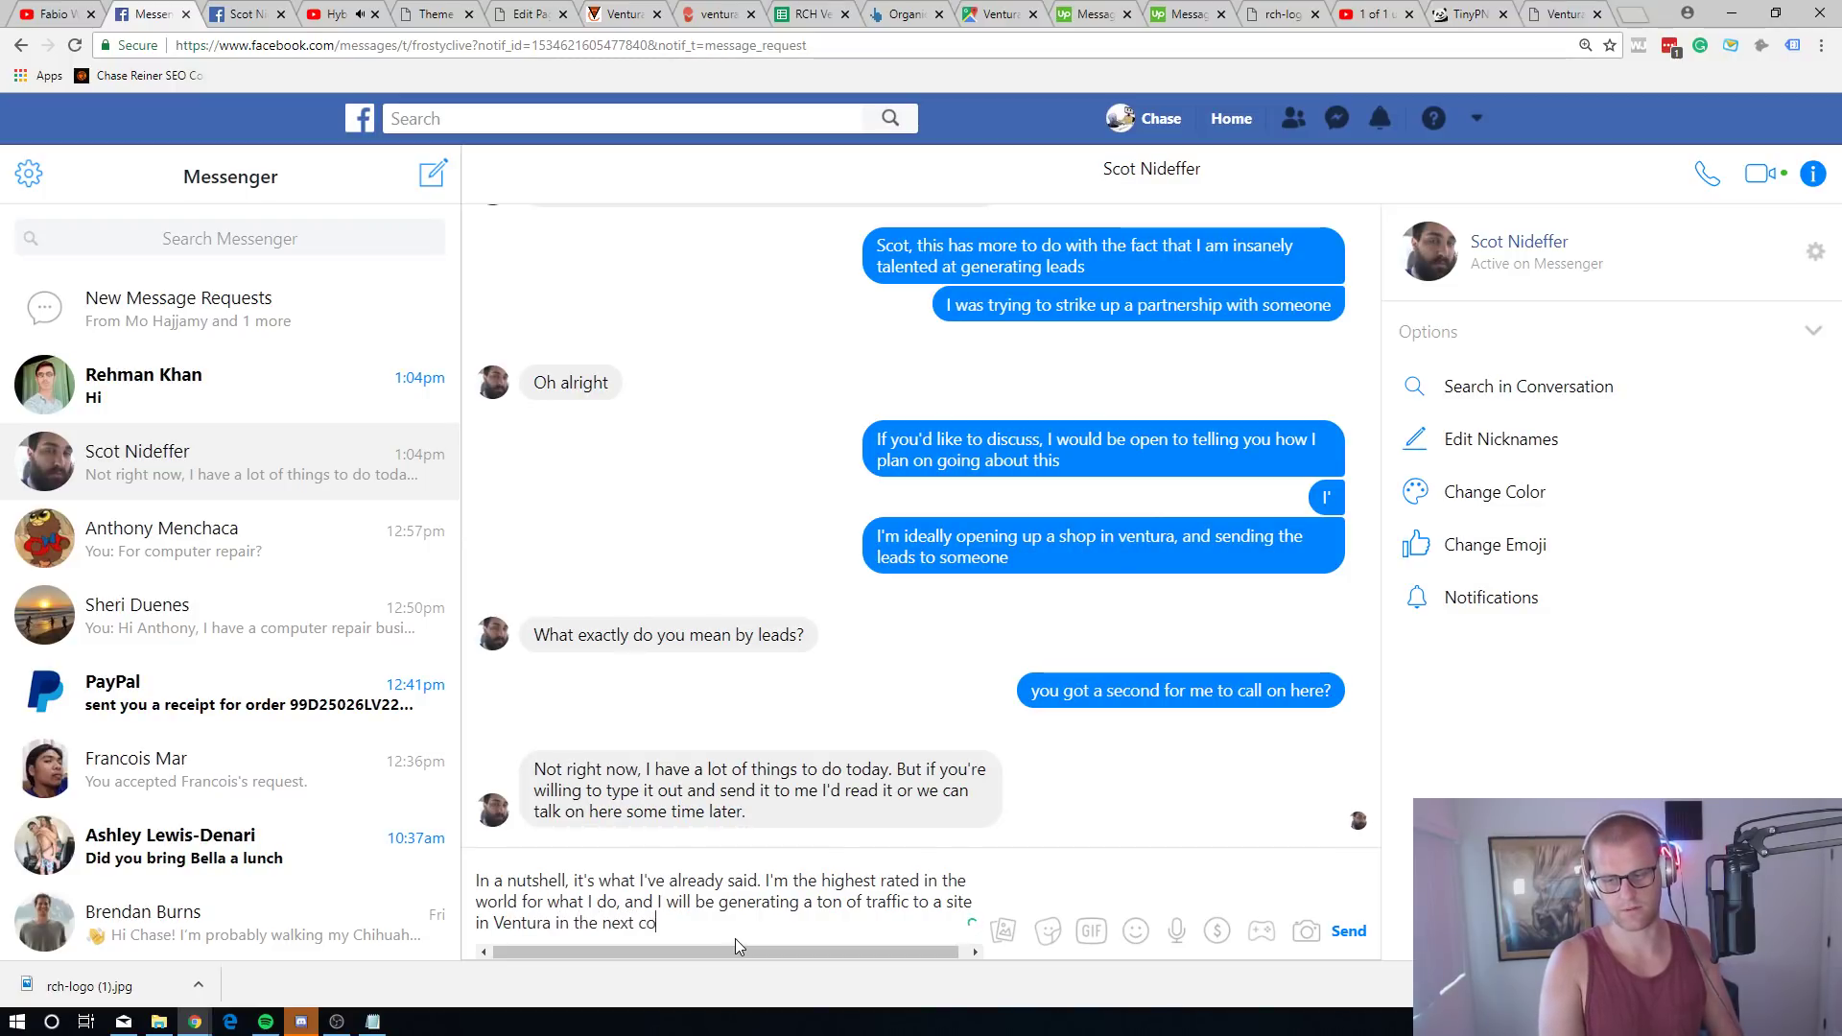
key(BackSpace)
key(BackSpace)
key(BackSpace)
key(BackSpace)
key(BackSpace)
key(BackSpace)
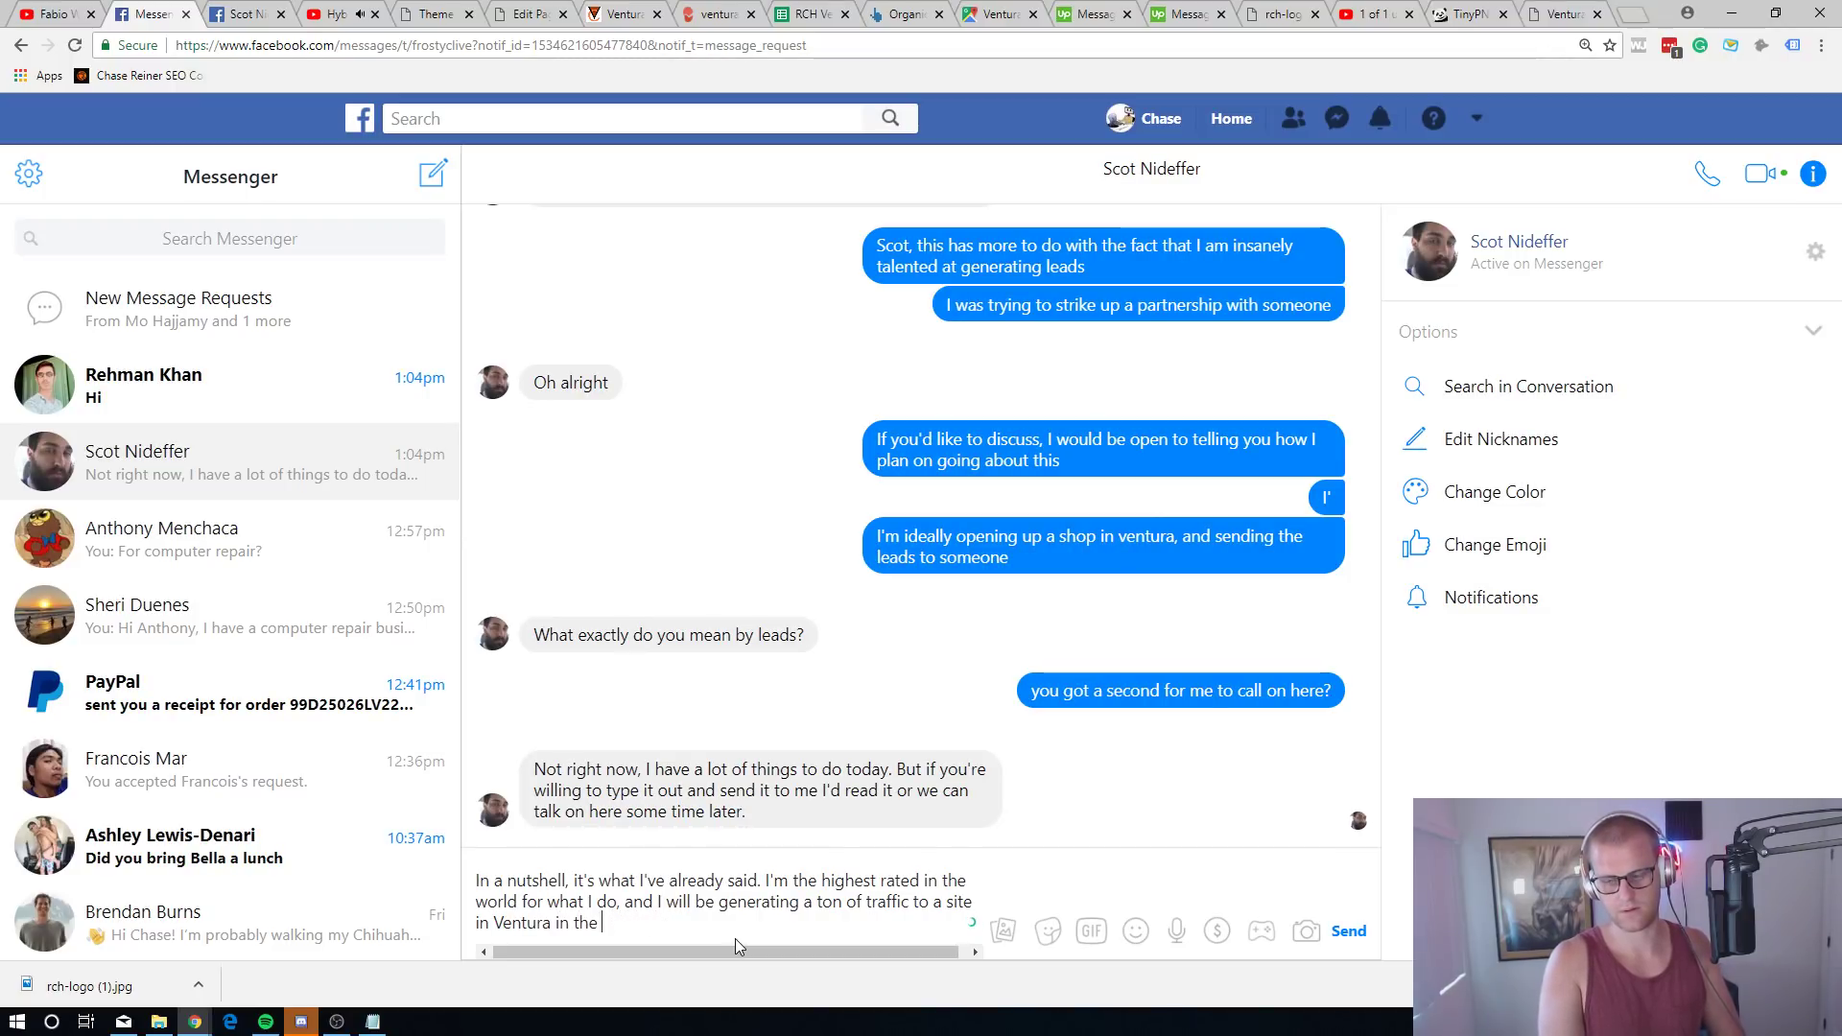
text(nex)
key(BackSpace)
key(BackSpace)
key(BackSpace)
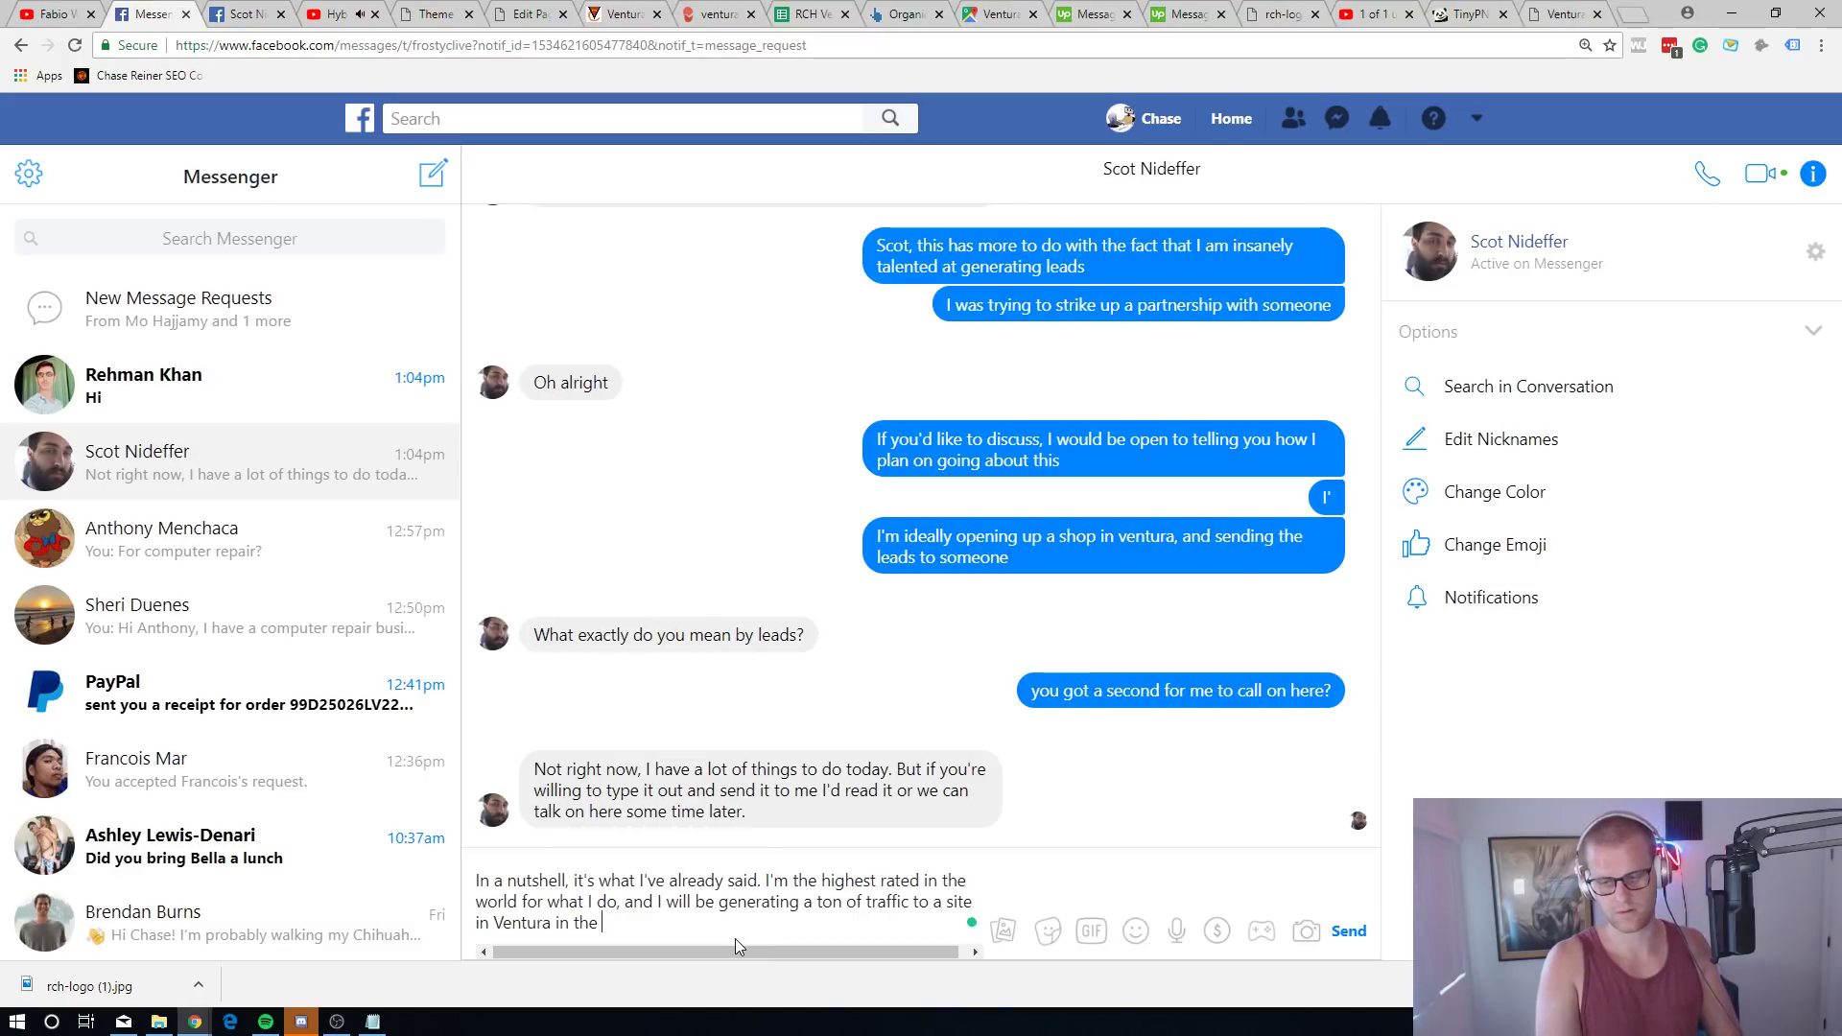
text(tn)
key(BackSpace)
key(BackSpace)
key(BackSpace)
key(BackSpace)
key(BackSpace)
key(BackSpace)
key(BackSpace)
key(BackSpace)
key(BackSpace)
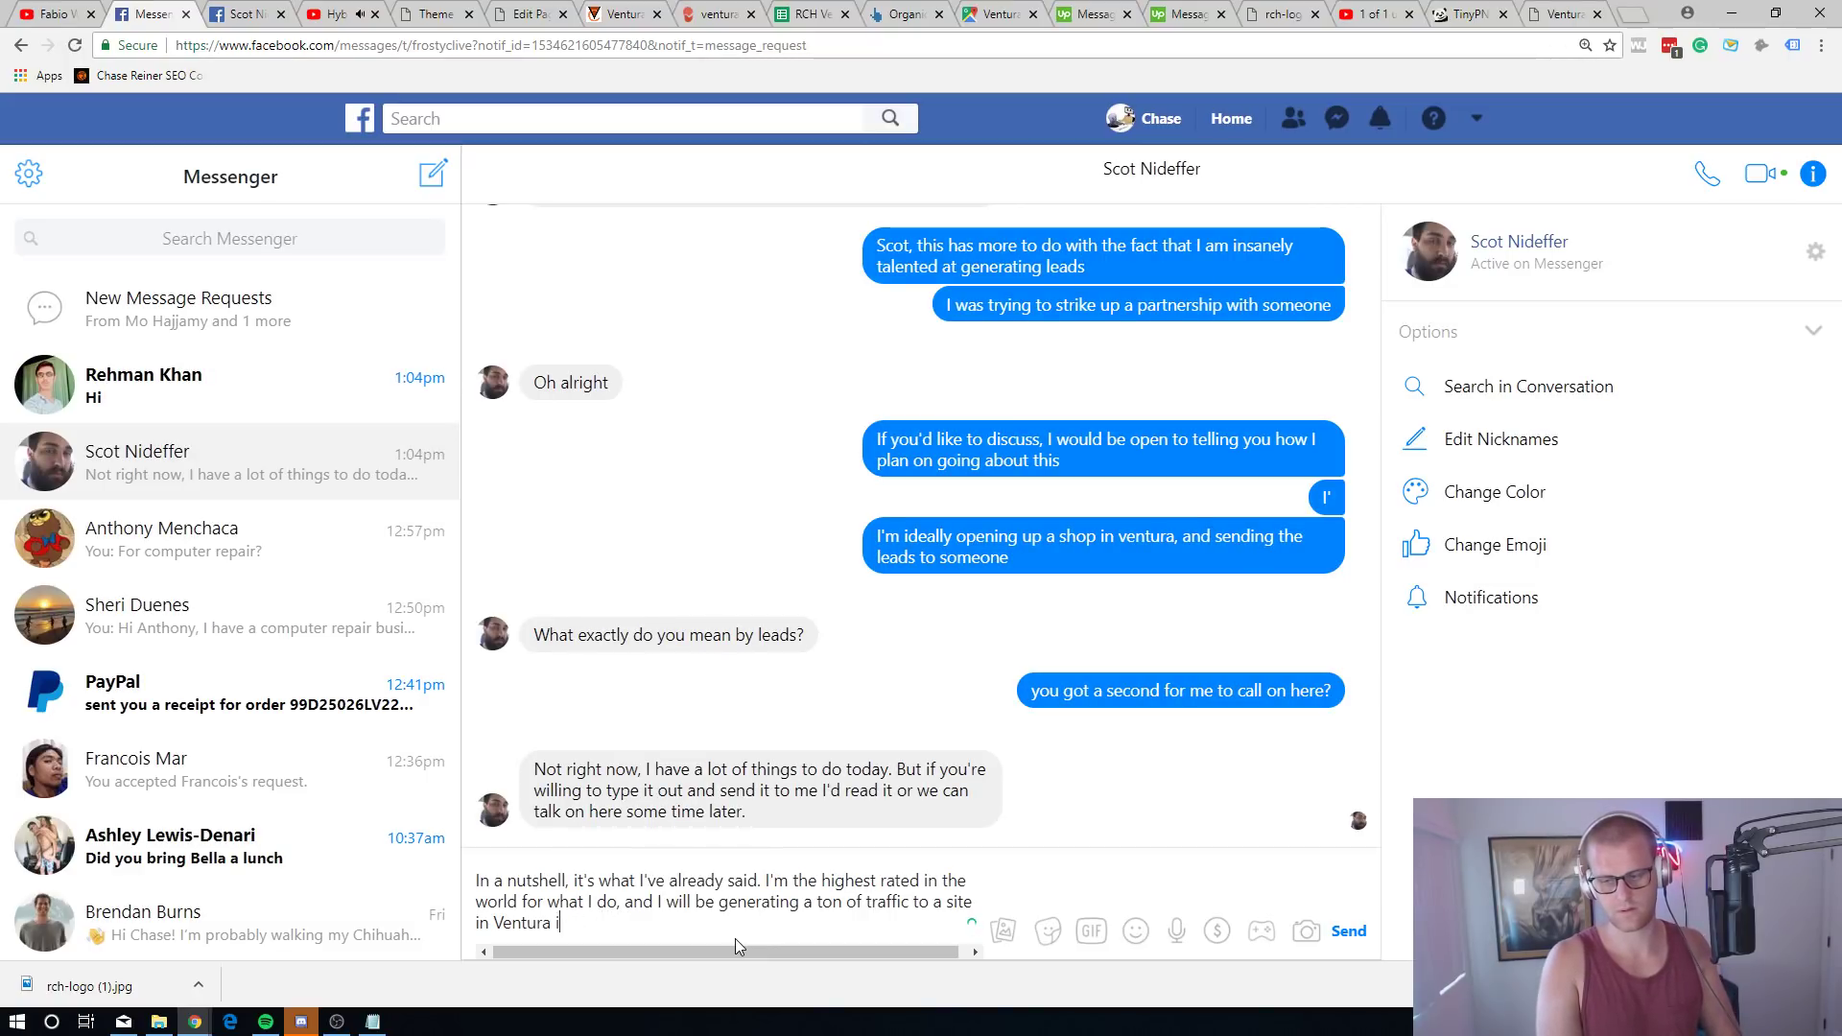
text(very soon.)
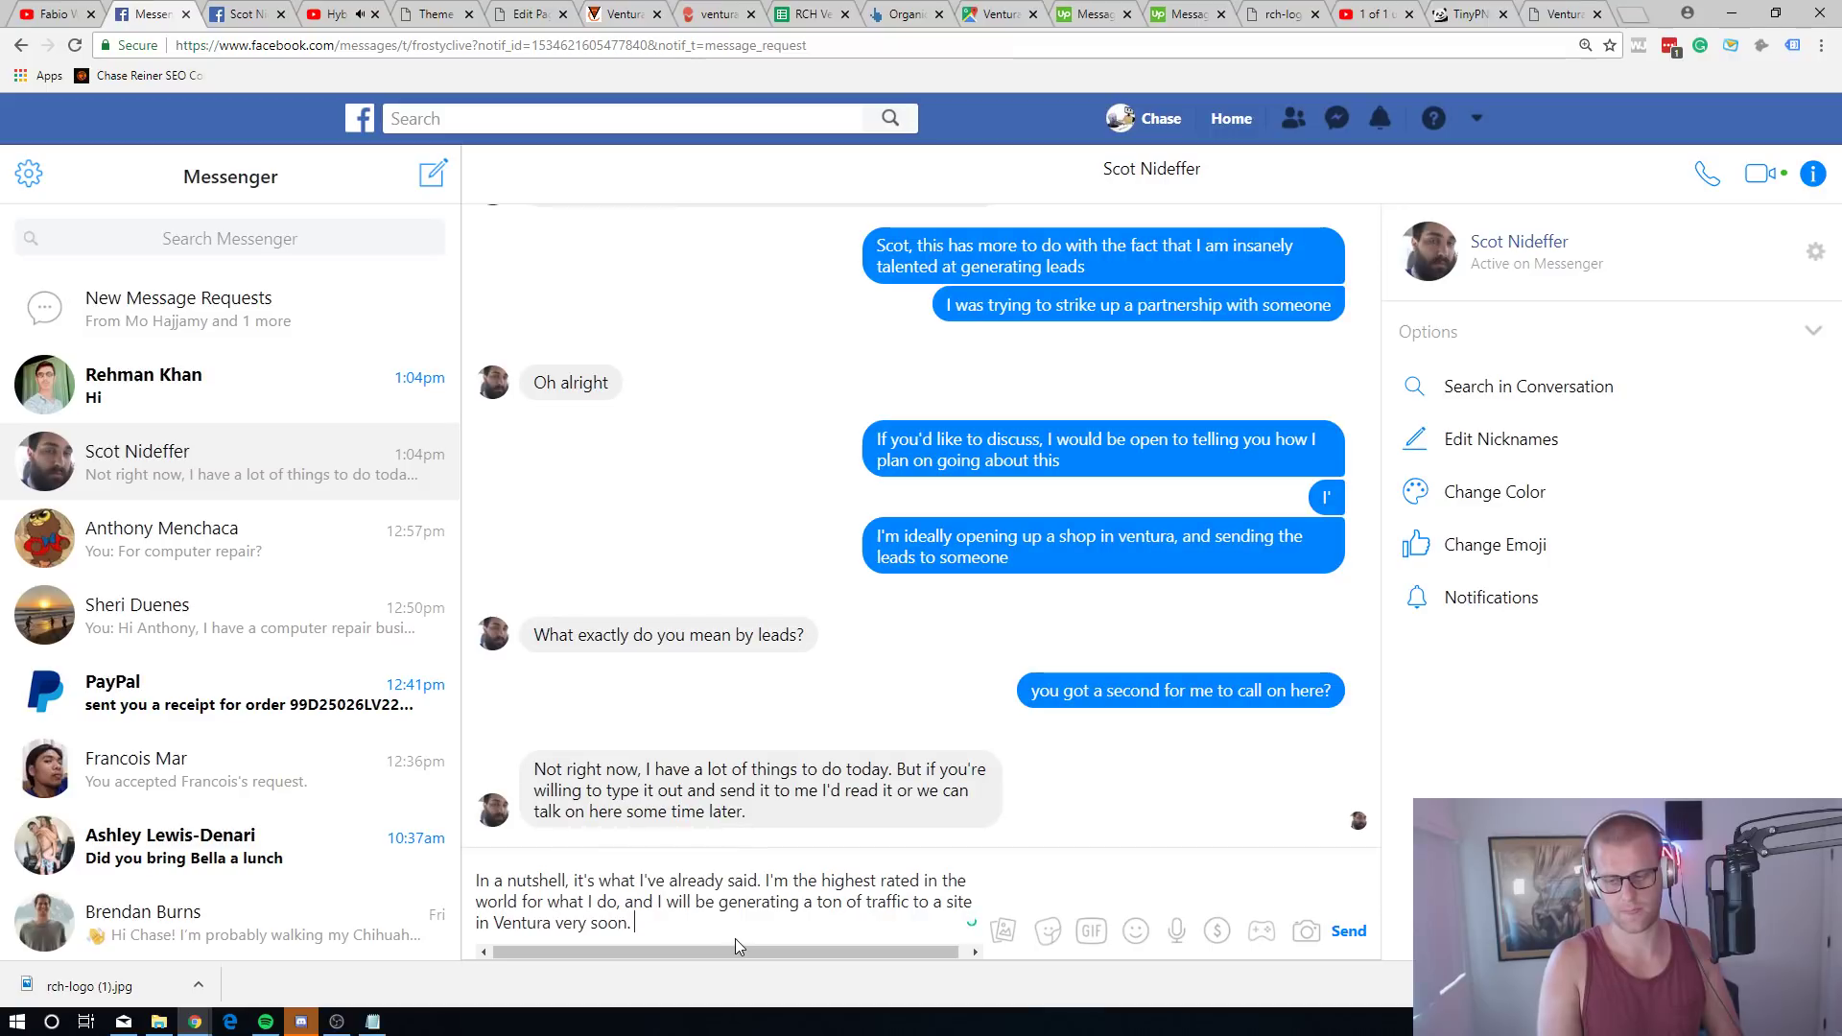
key(Return)
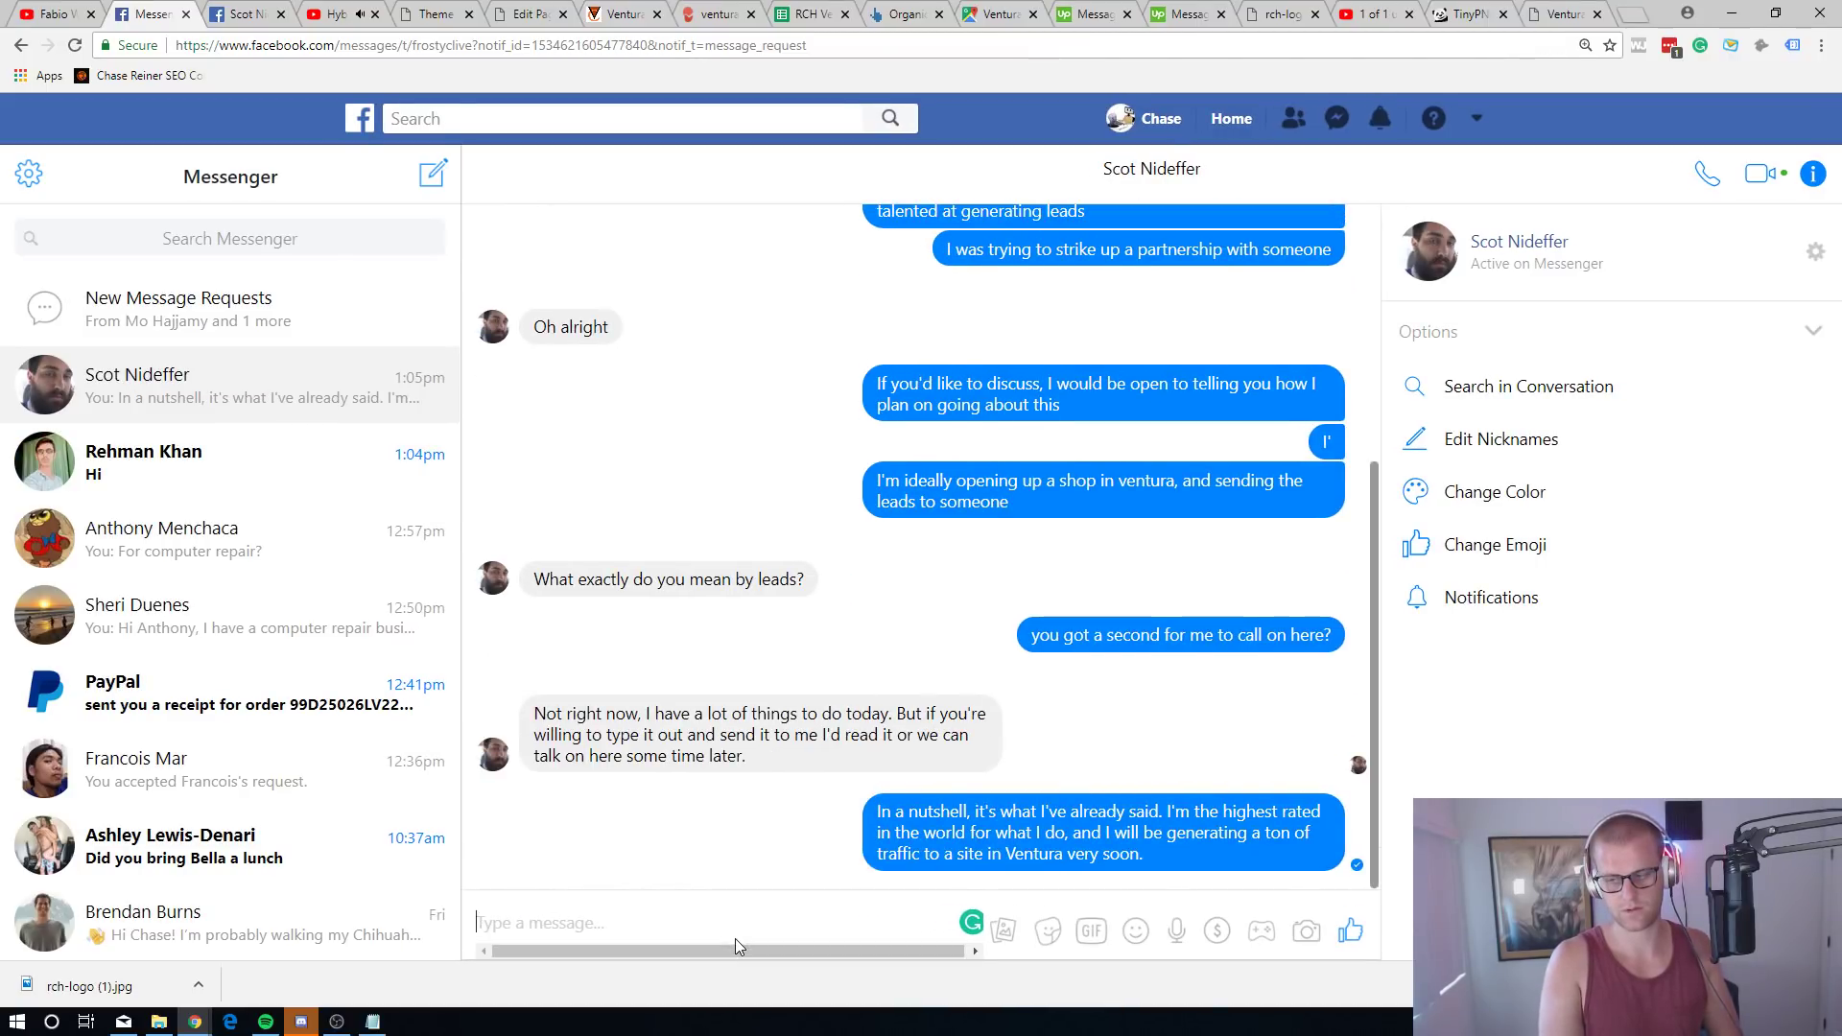
Send 'I need someone who can take the leads and monetize them' and a find-out-more-about-me note
text(I need someone who can )
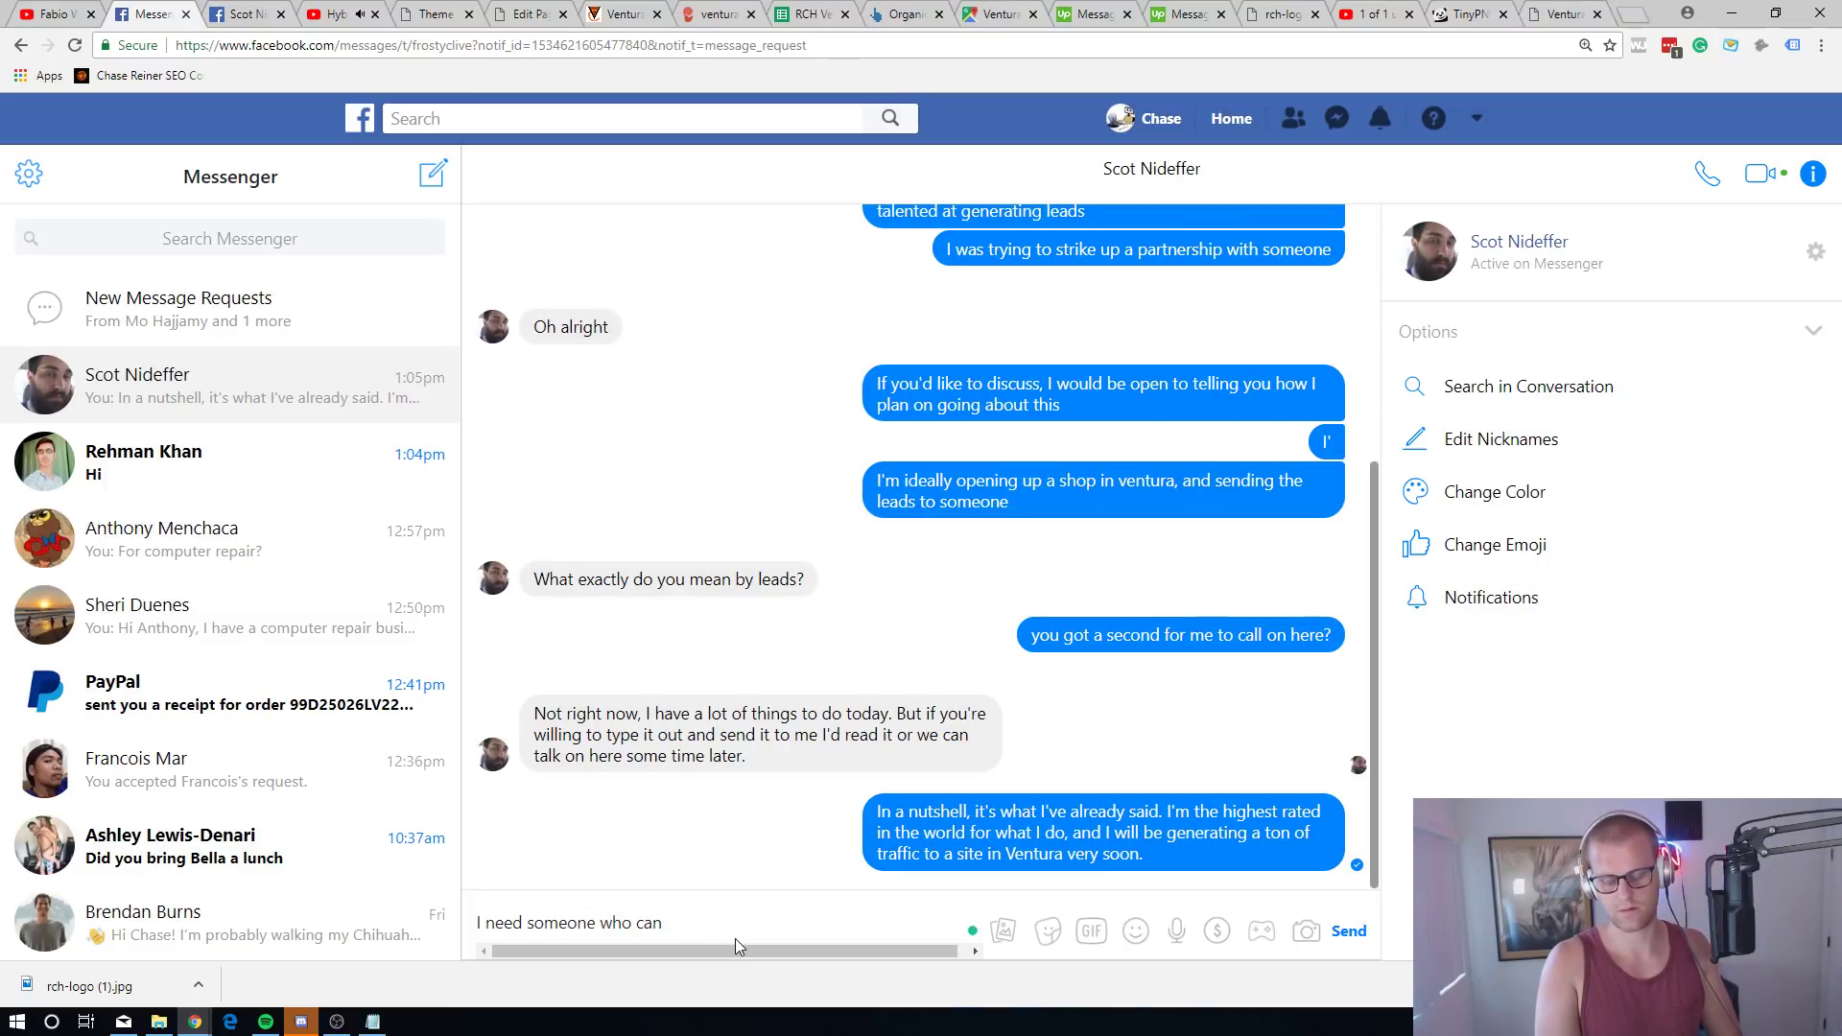
text(take the leads and monetize the)
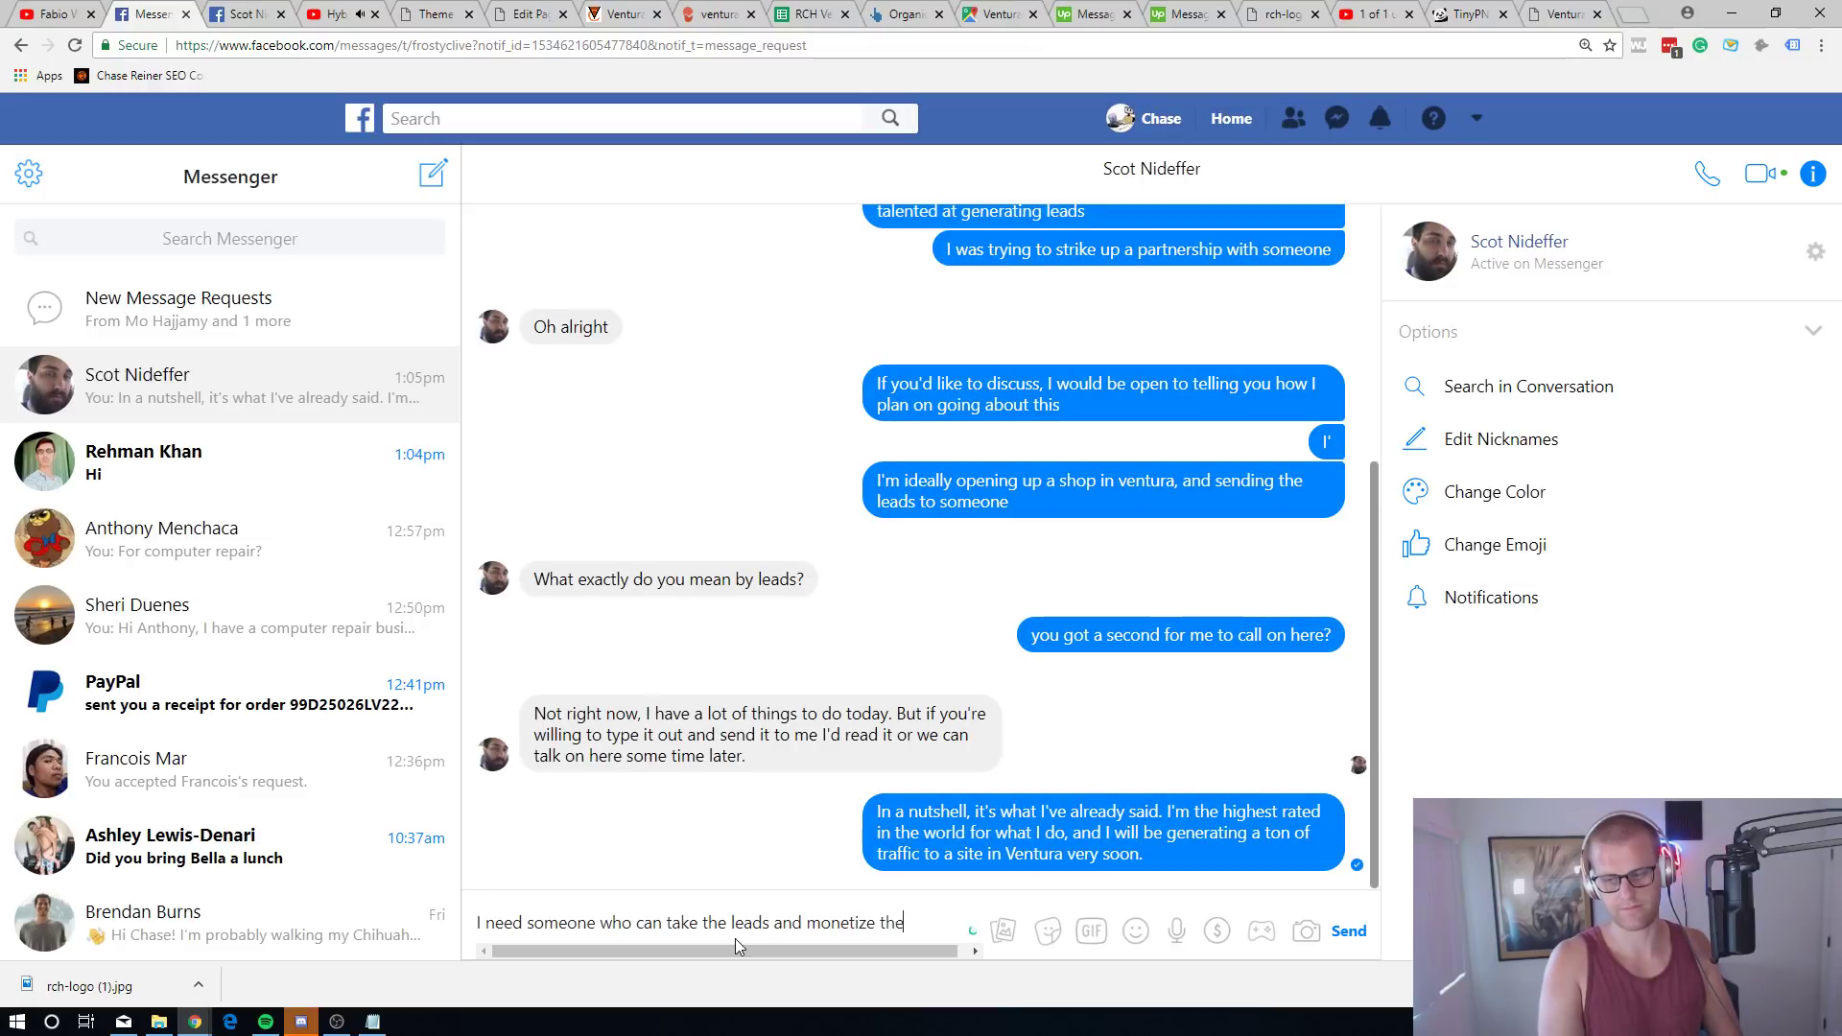
text(m)
key(Return)
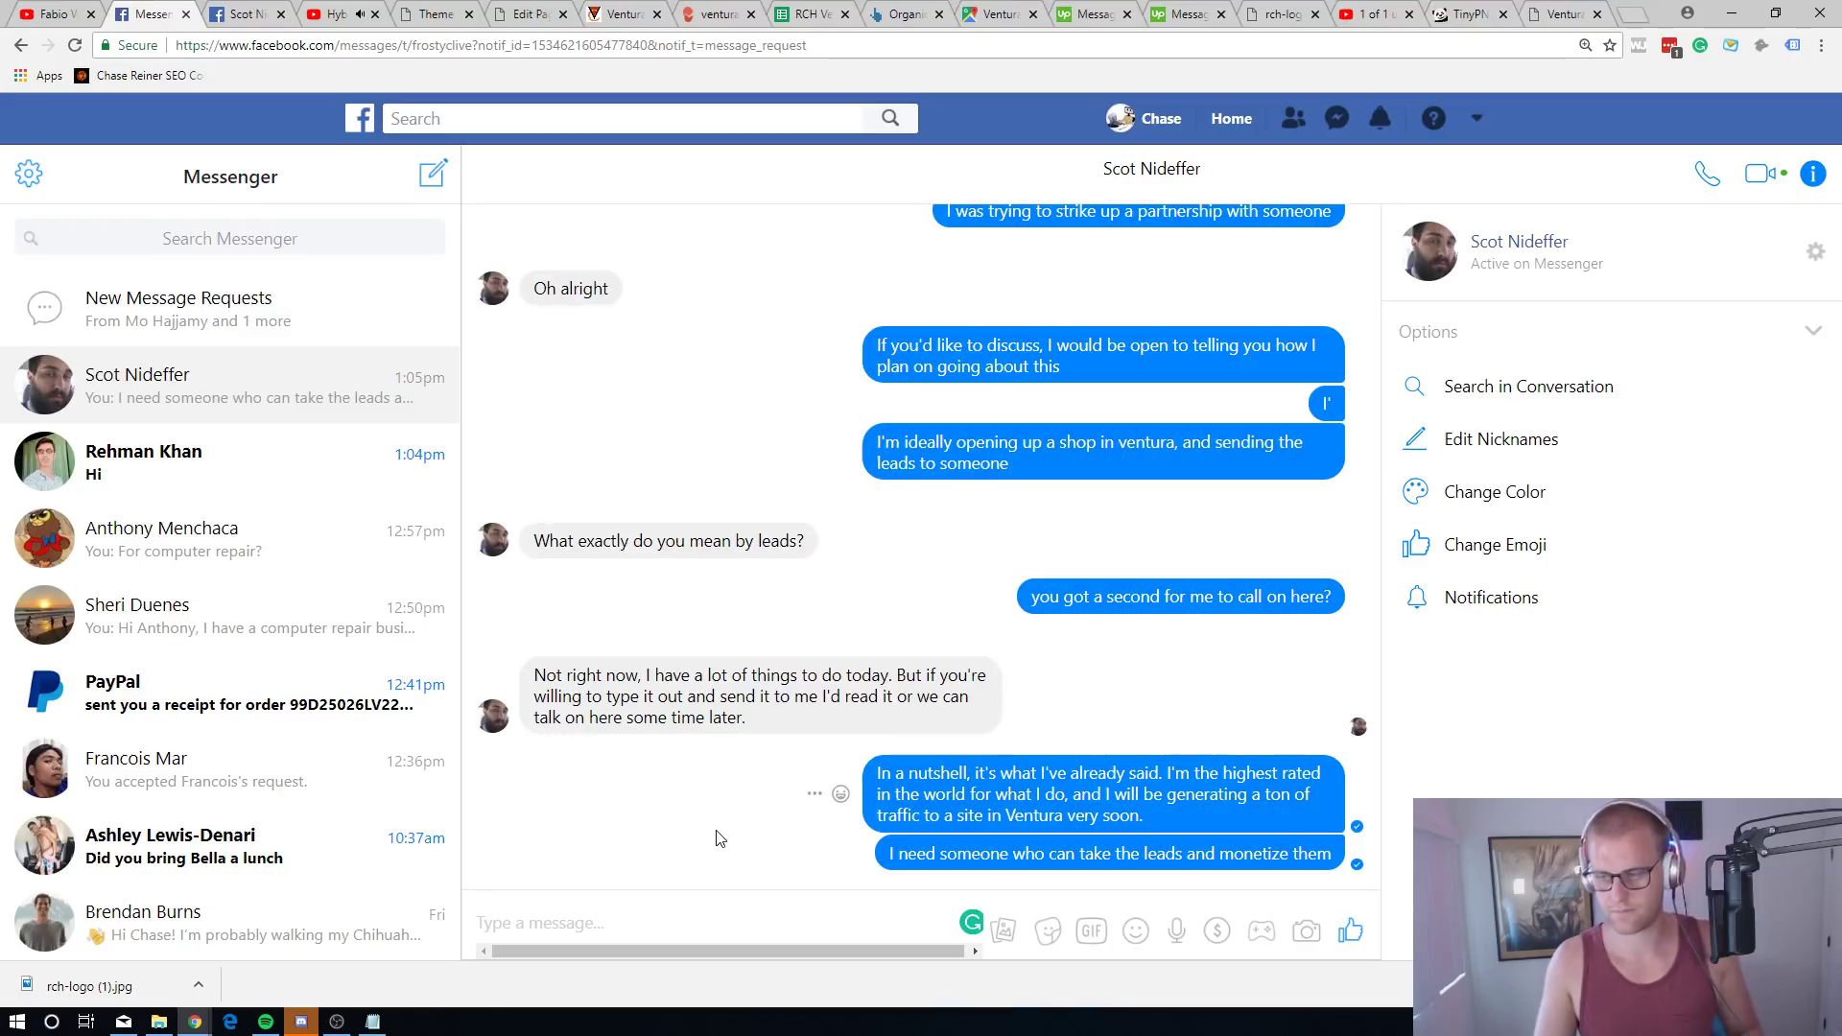
text(if you look up Chase Reiner)
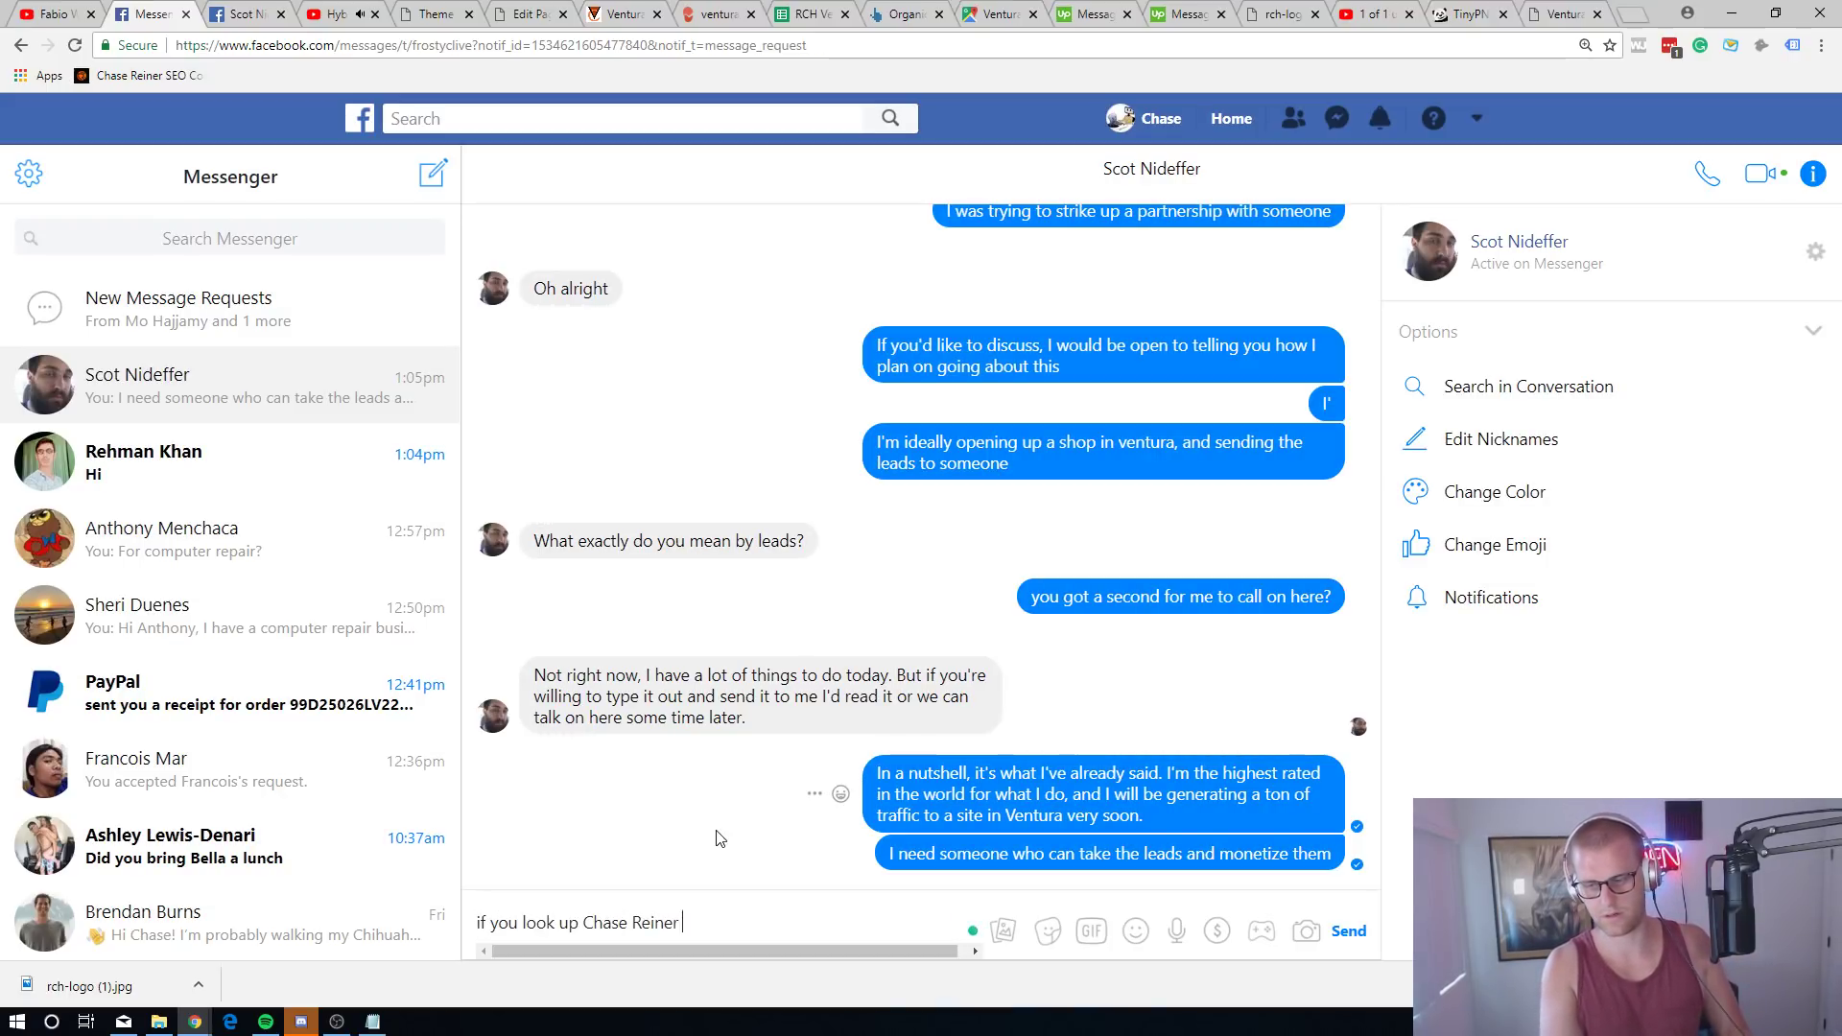
text(you will find morea )
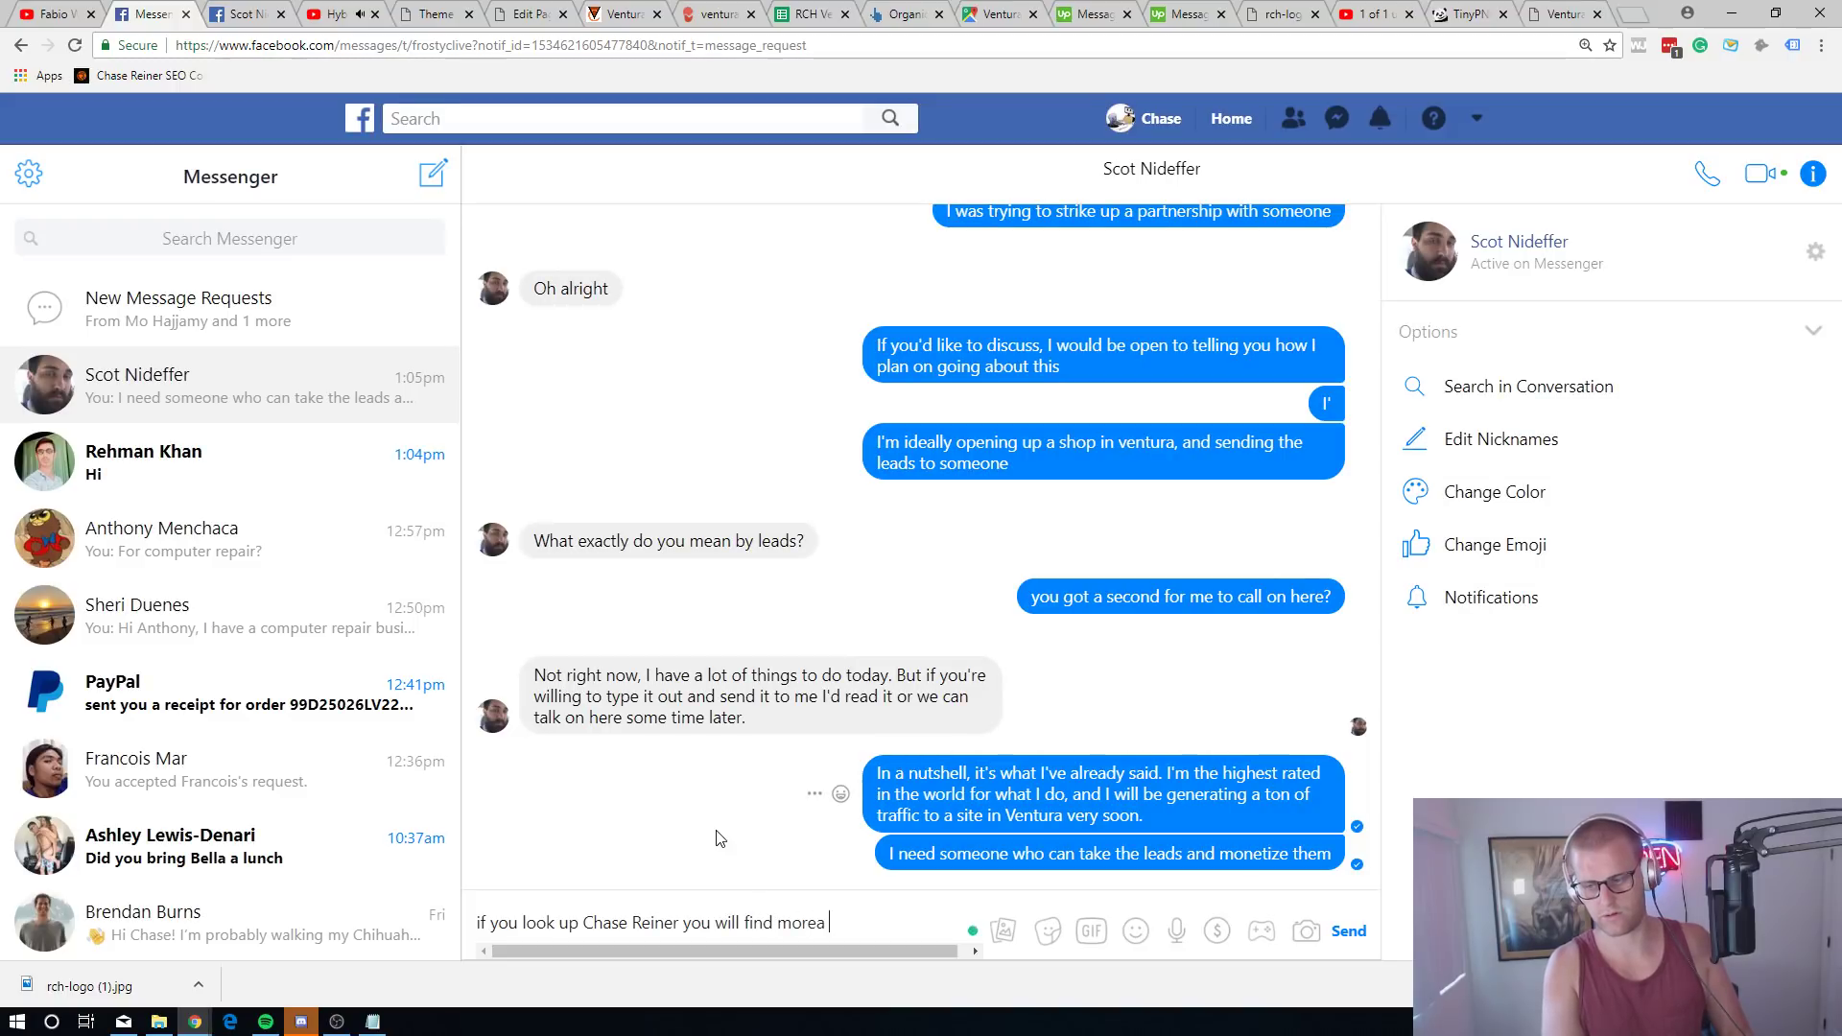
text(bo)
key(BackSpace)
key(BackSpace)
key(BackSpace)
text(ut me)
key(Return)
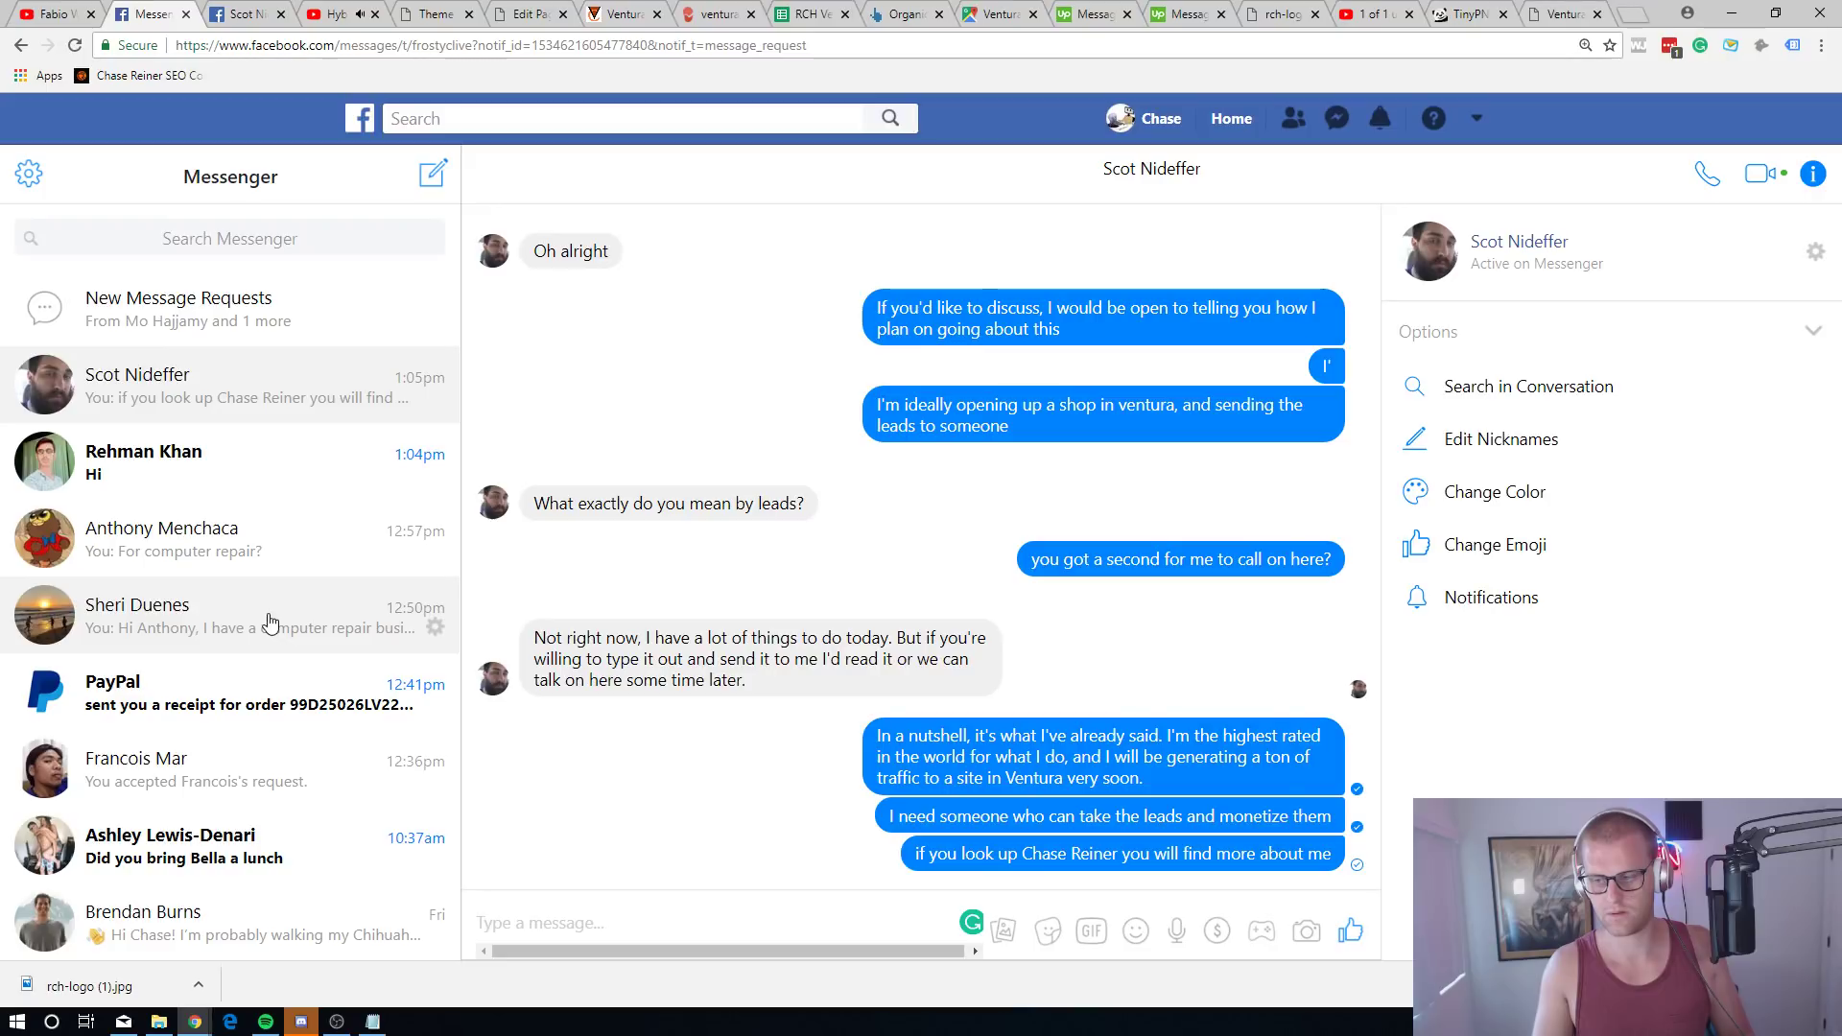
Look through the Messenger conversations with other contacts
click(290, 473)
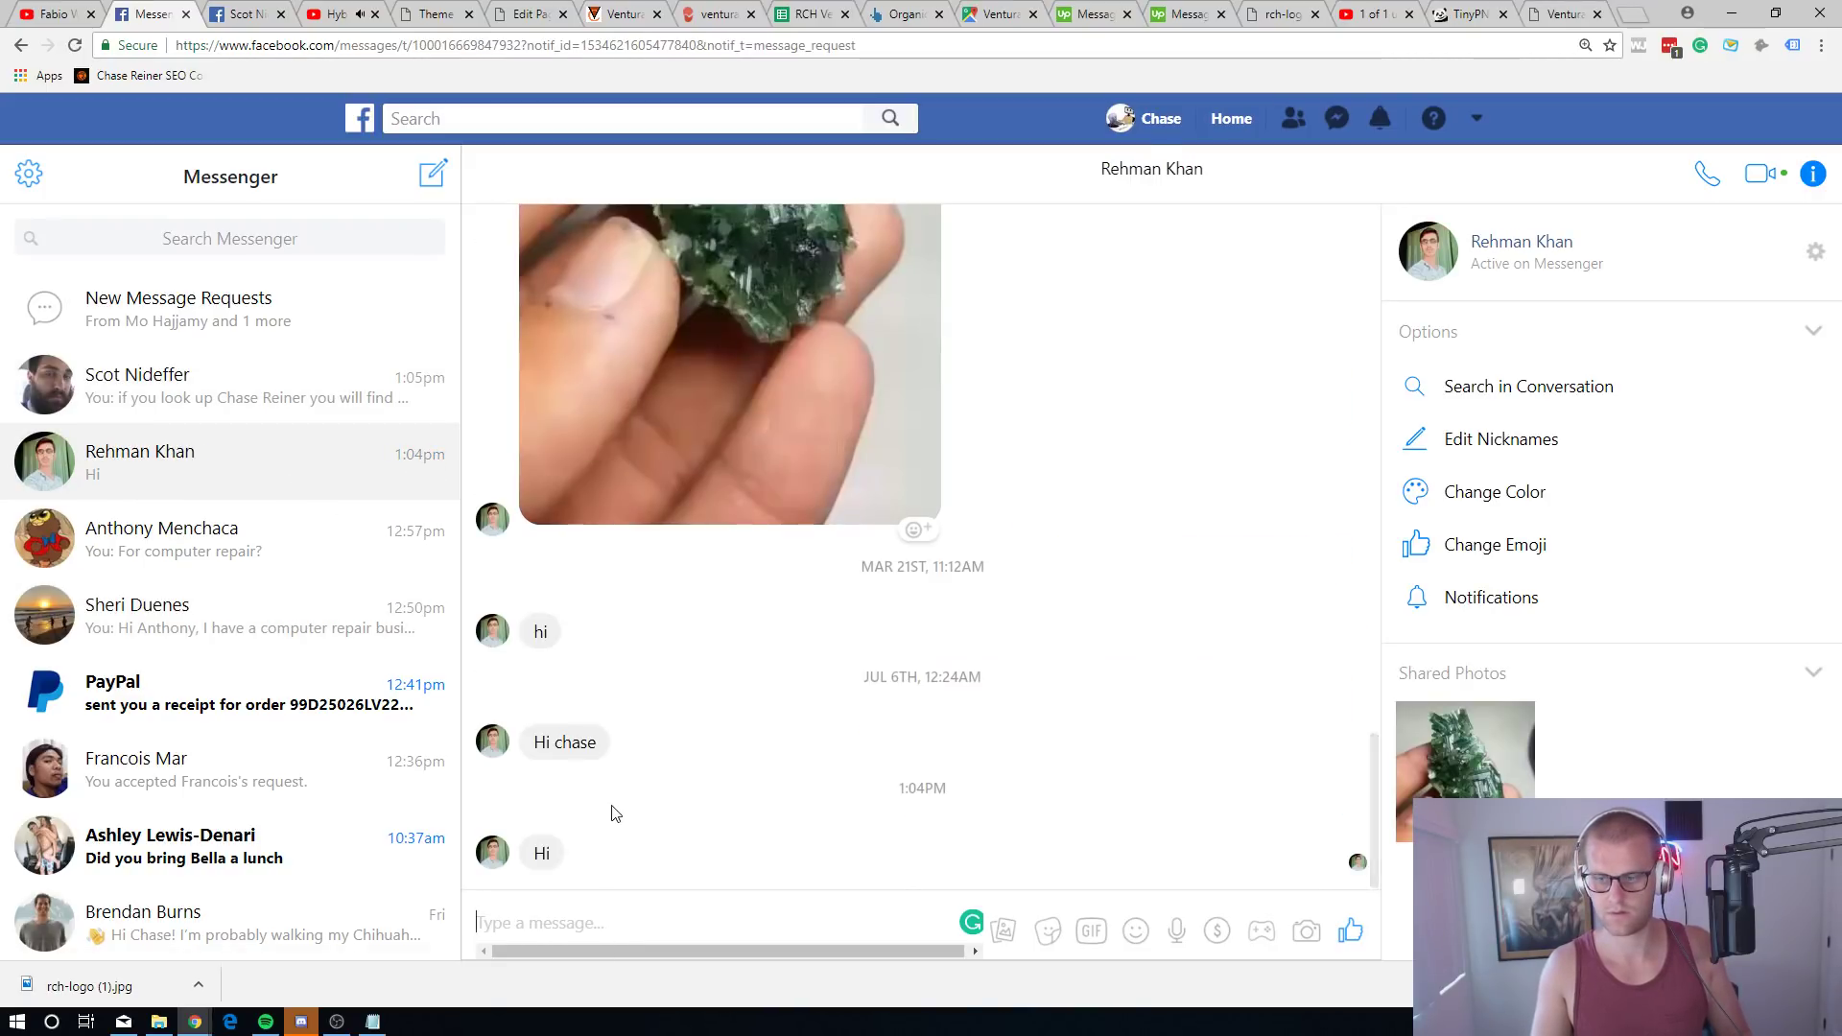
scroll(1073, 811, up, 10)
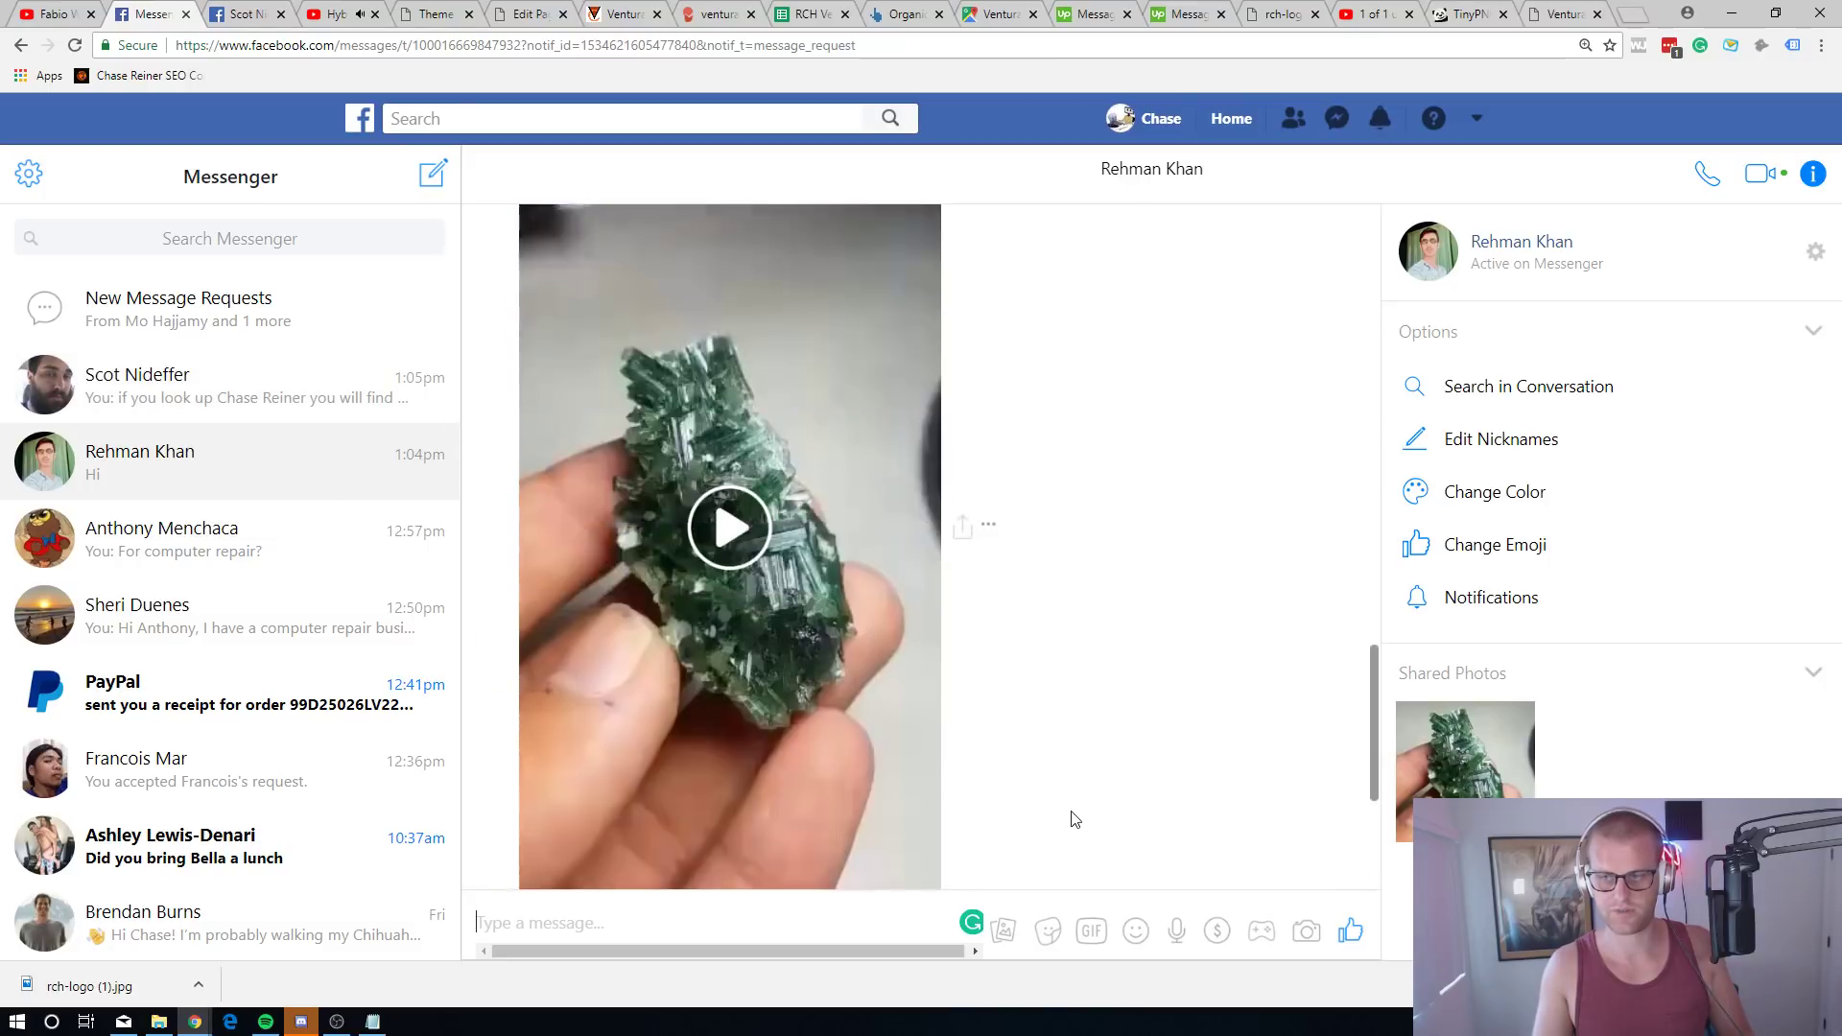
scroll(1065, 825, up, 3)
scroll(1065, 825, down, 15)
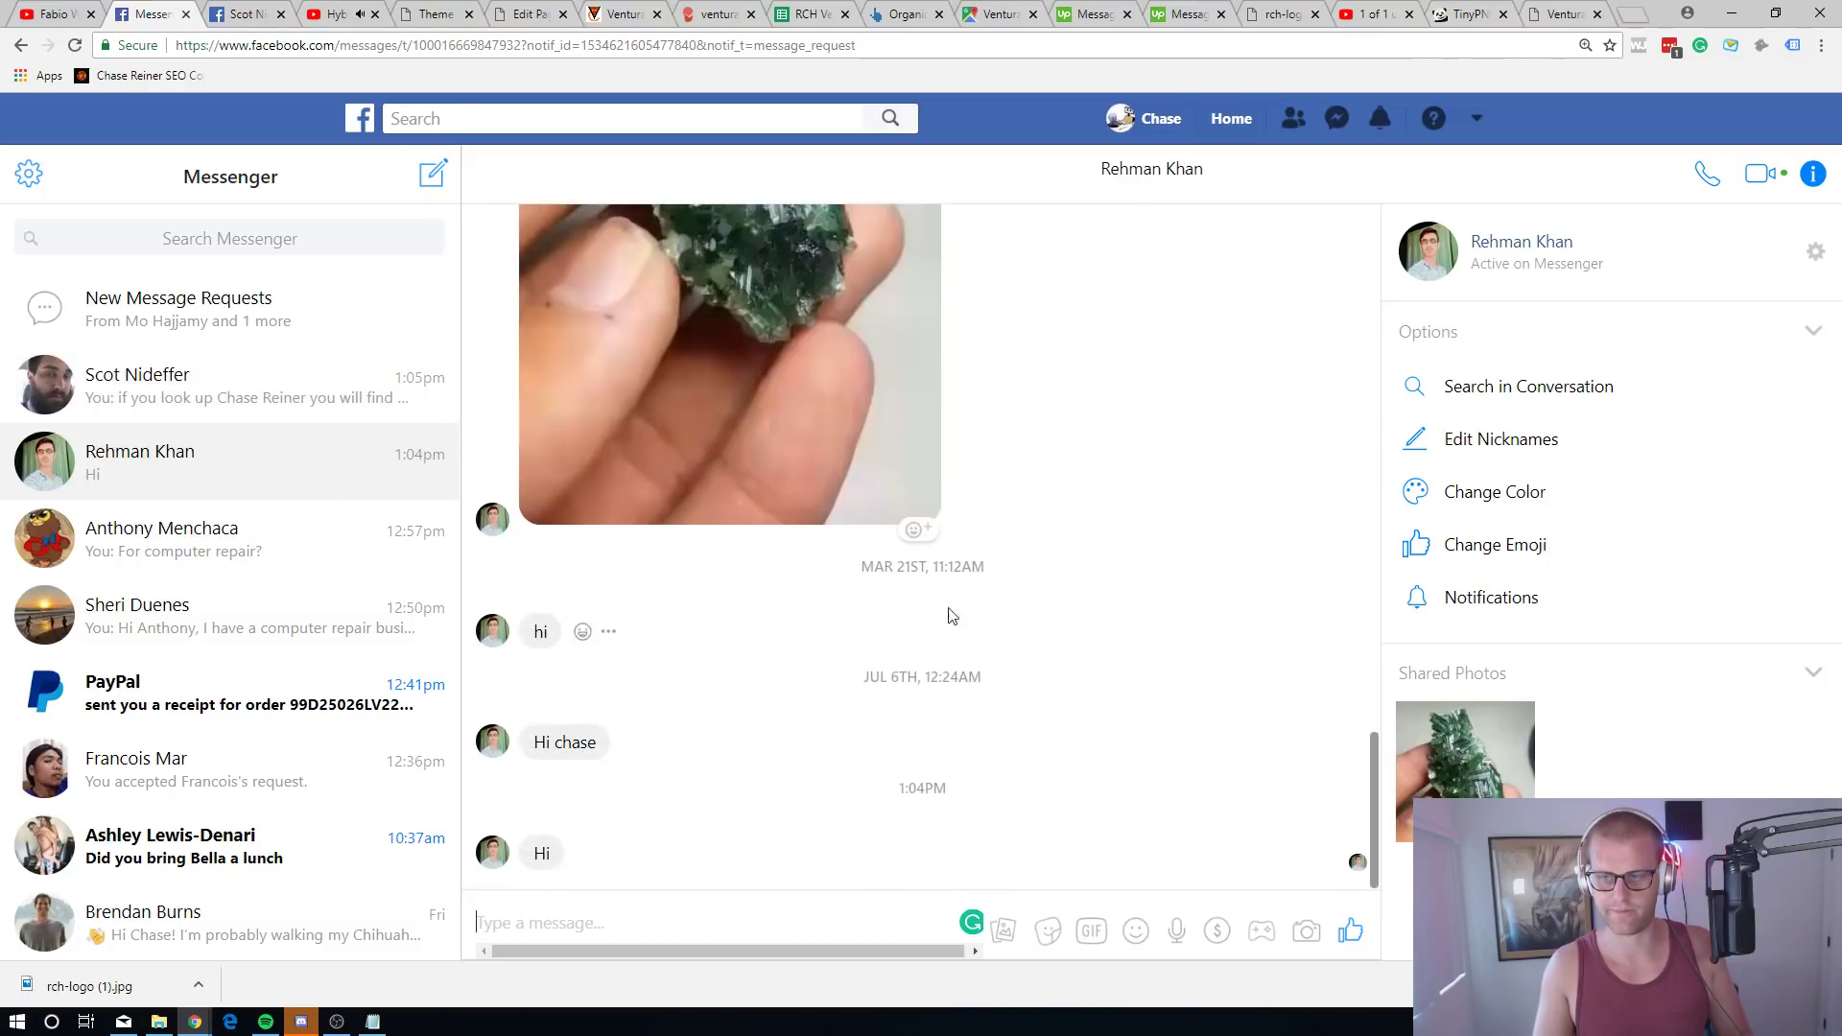
click(292, 412)
Reload the live Ventura page to pick up the latest changes
click(1190, 13)
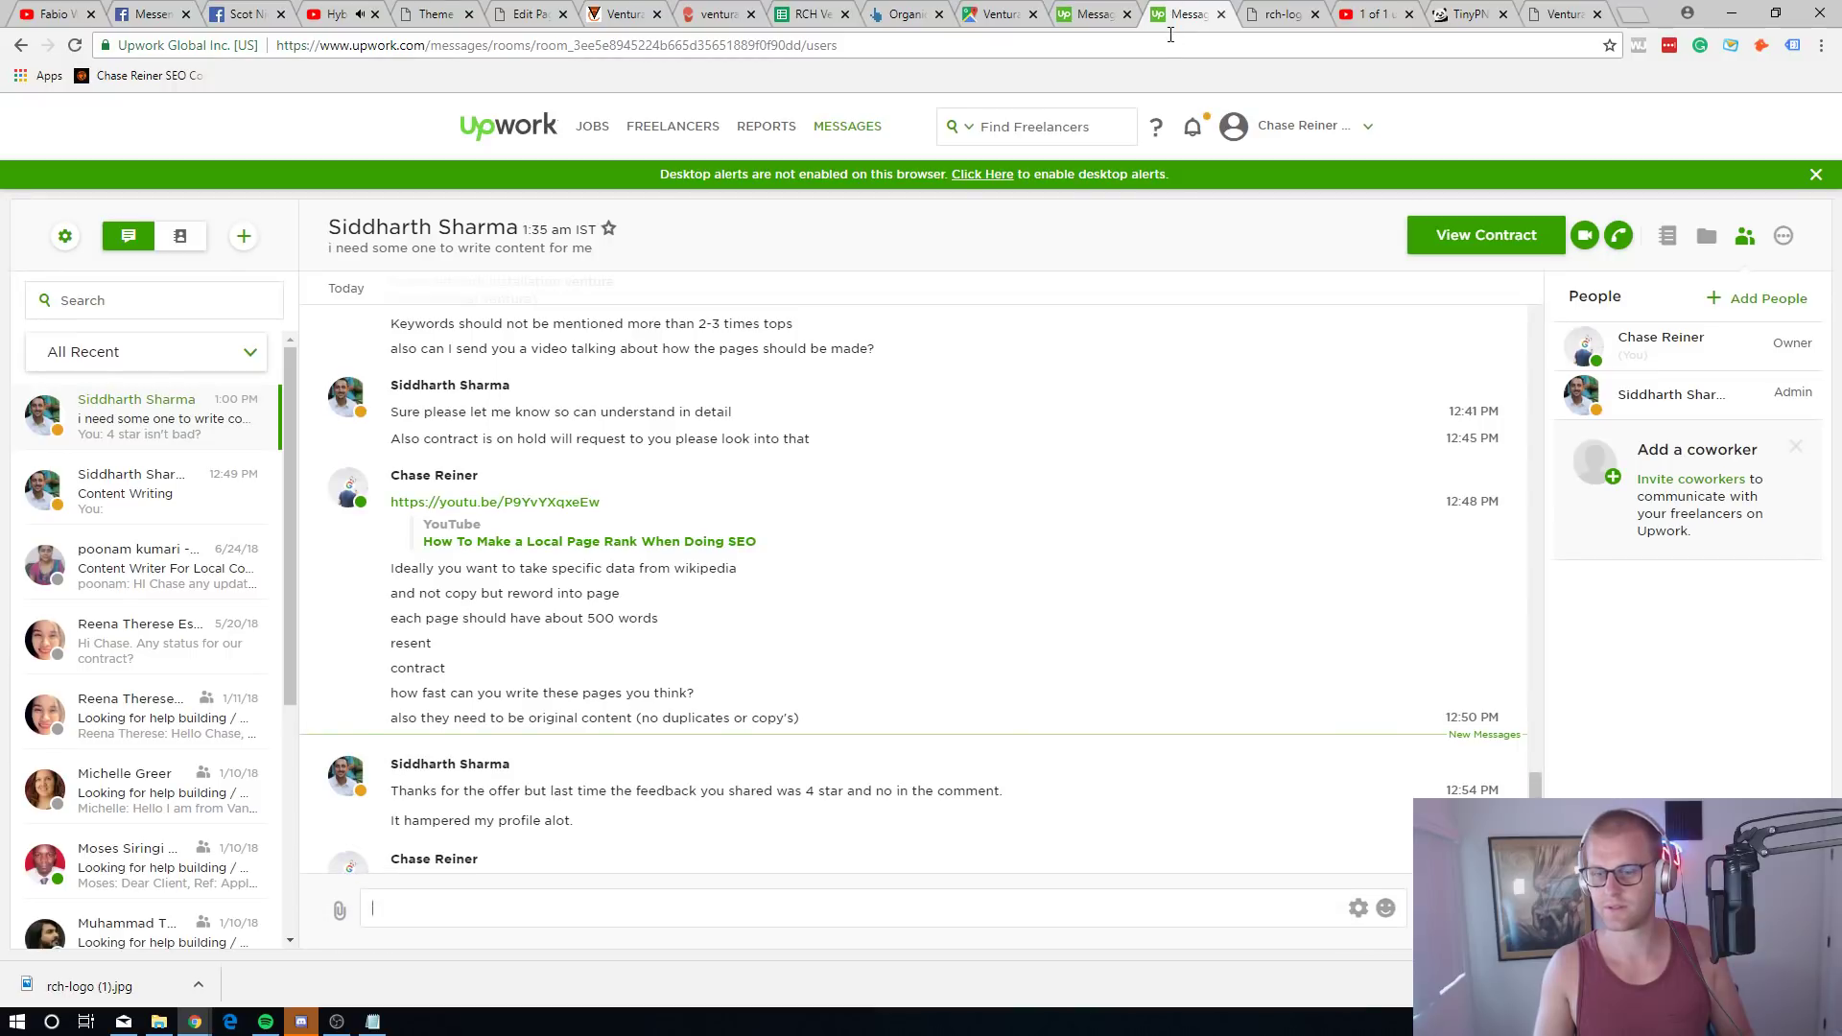
click(1466, 11)
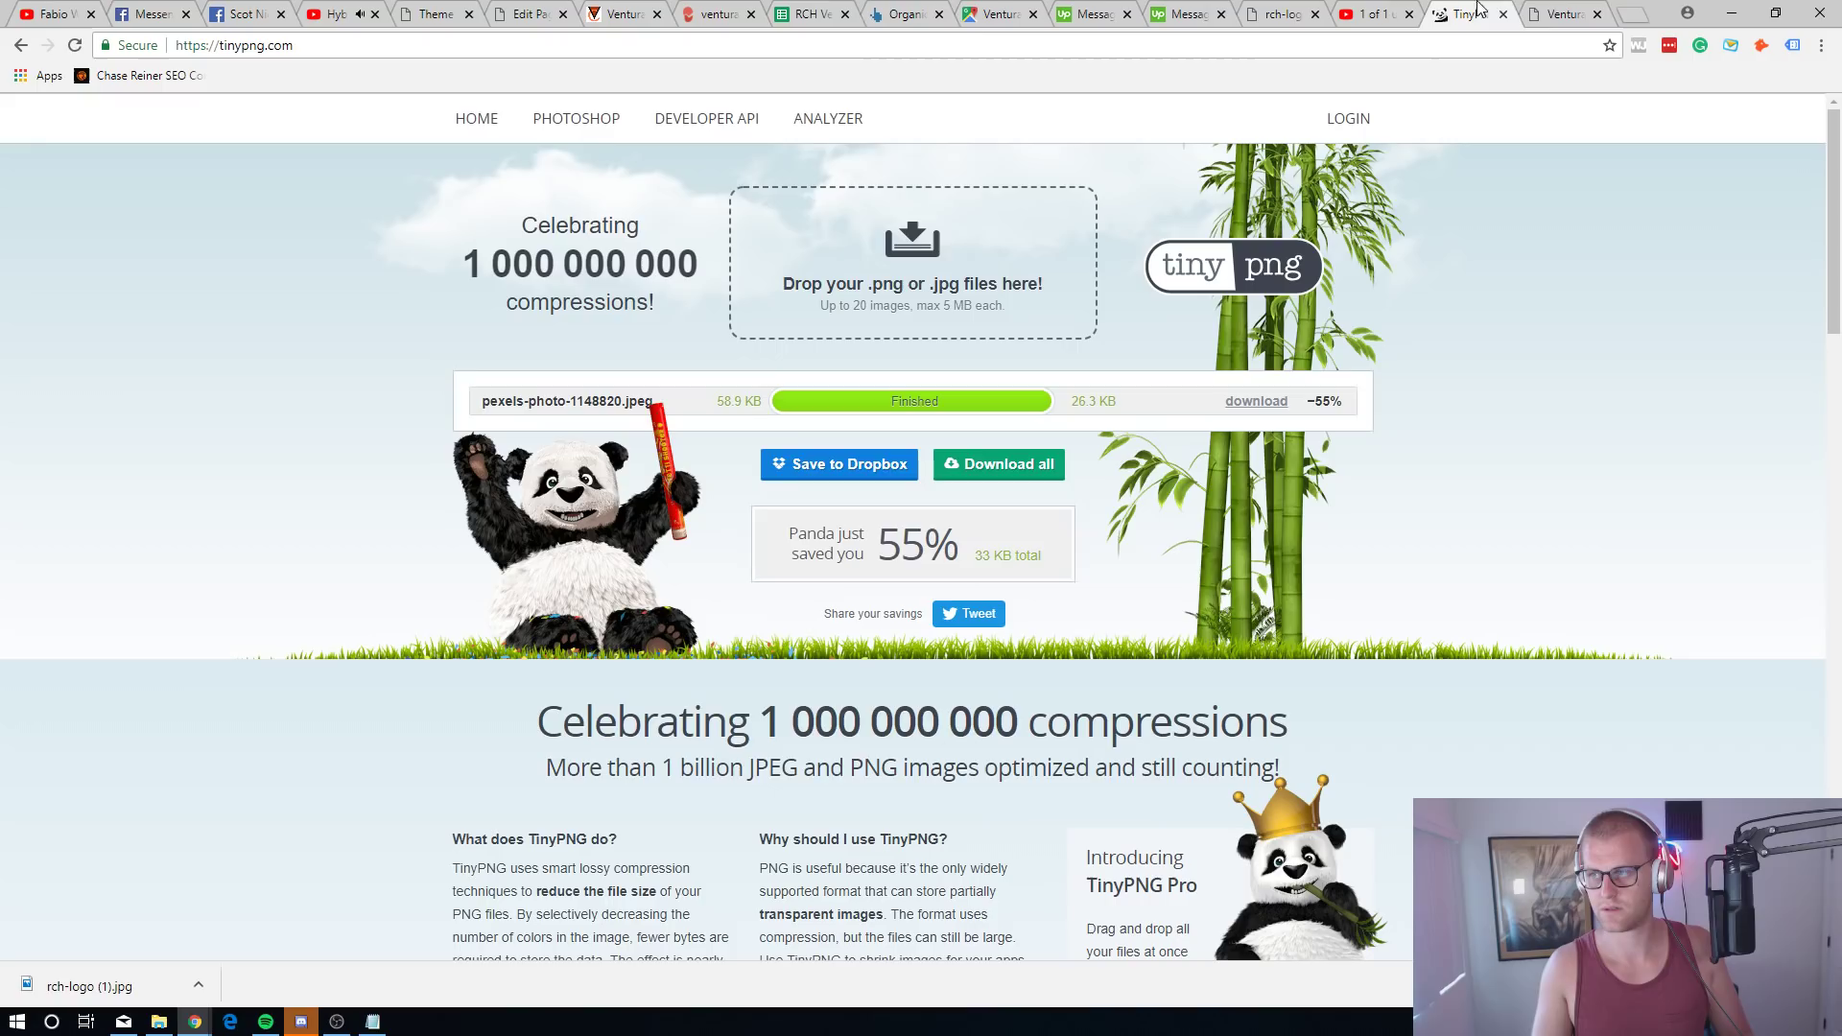
click(1549, 7)
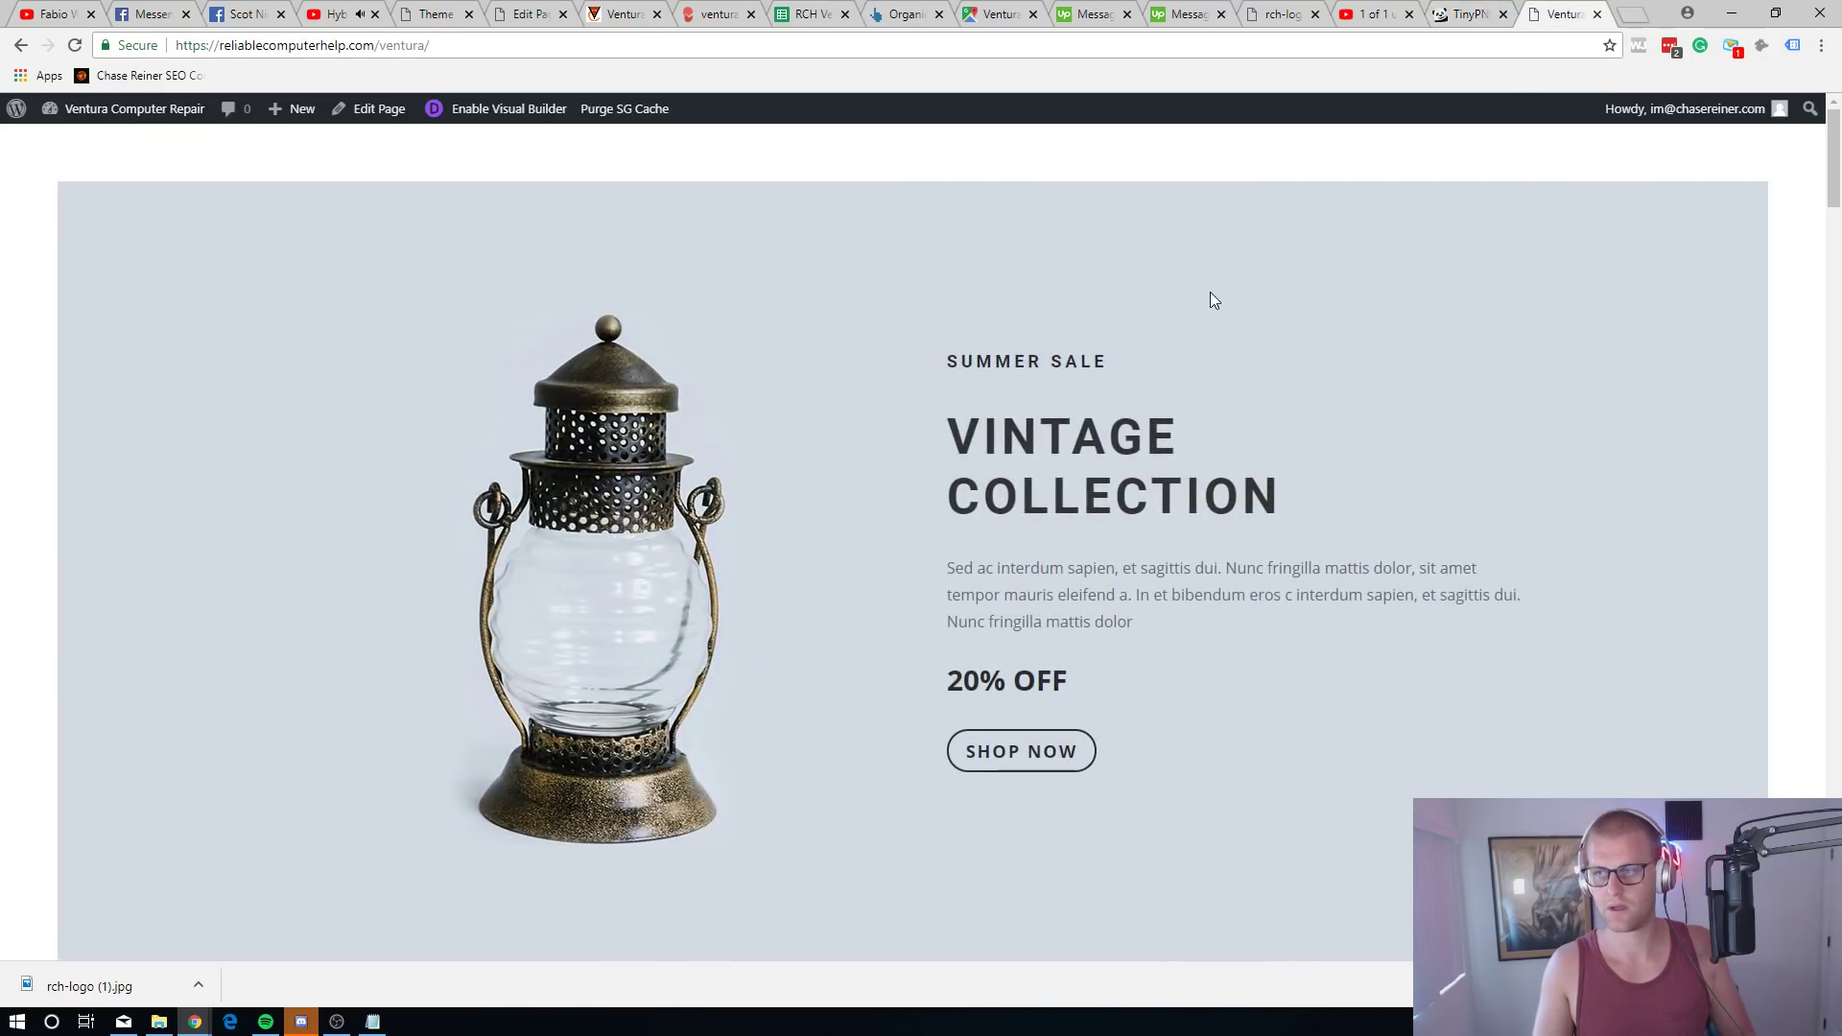
scroll(718, 366, down, 3)
scroll(725, 353, up, 3)
key(F5)
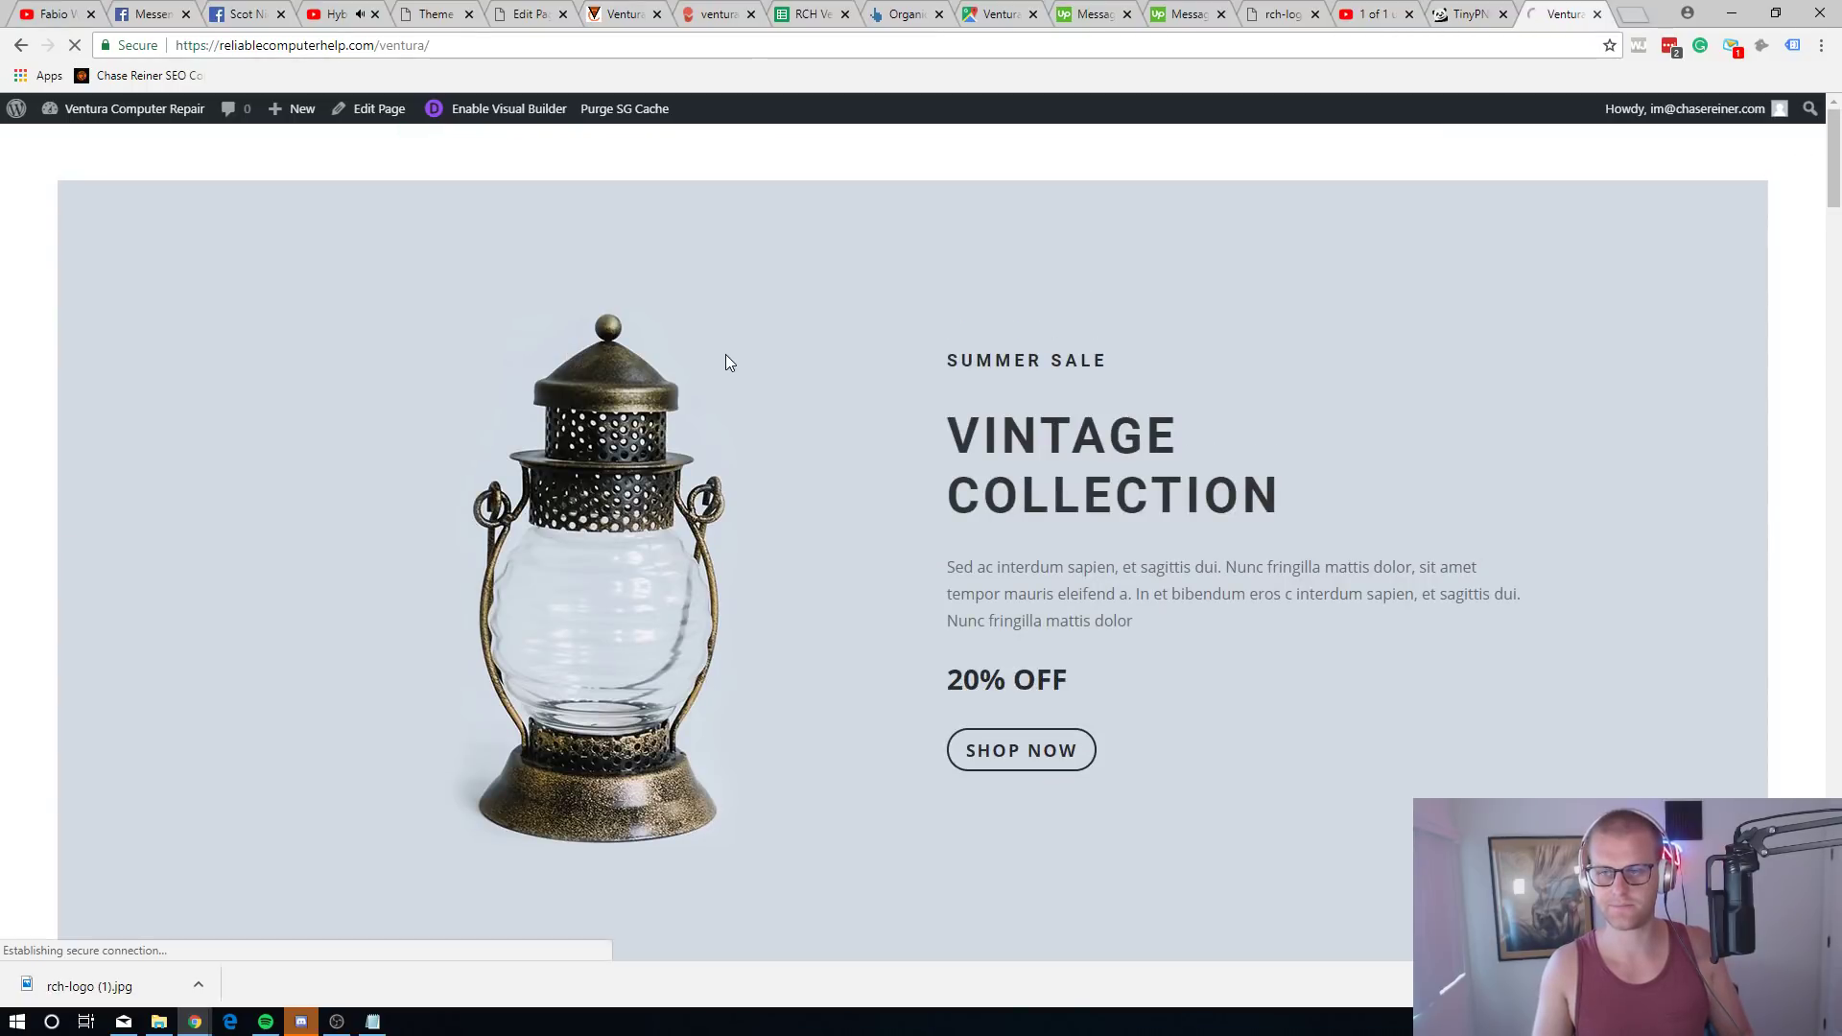
Scroll through the reloaded Ventura page, then view the standalone rch-logo.jpg image
scroll(733, 363, down, 7)
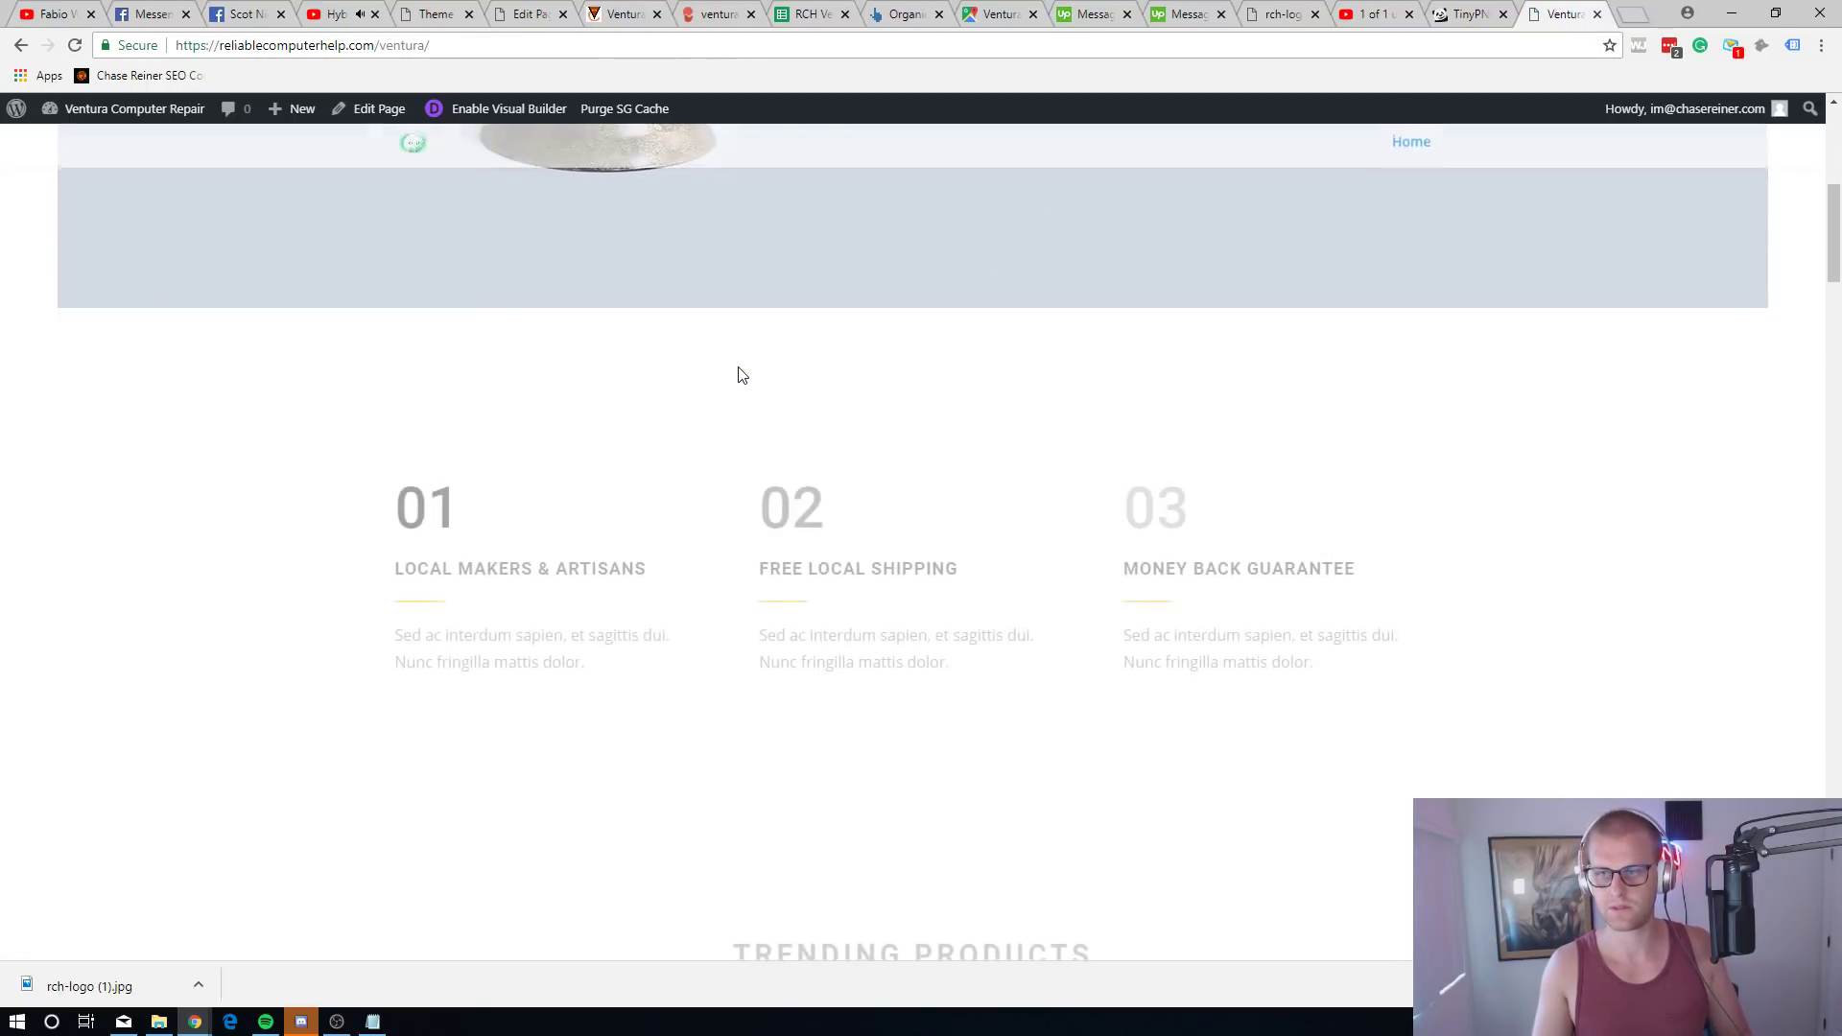
scroll(753, 378, up, 4)
scroll(758, 386, up, 3)
scroll(936, 412, down, 4)
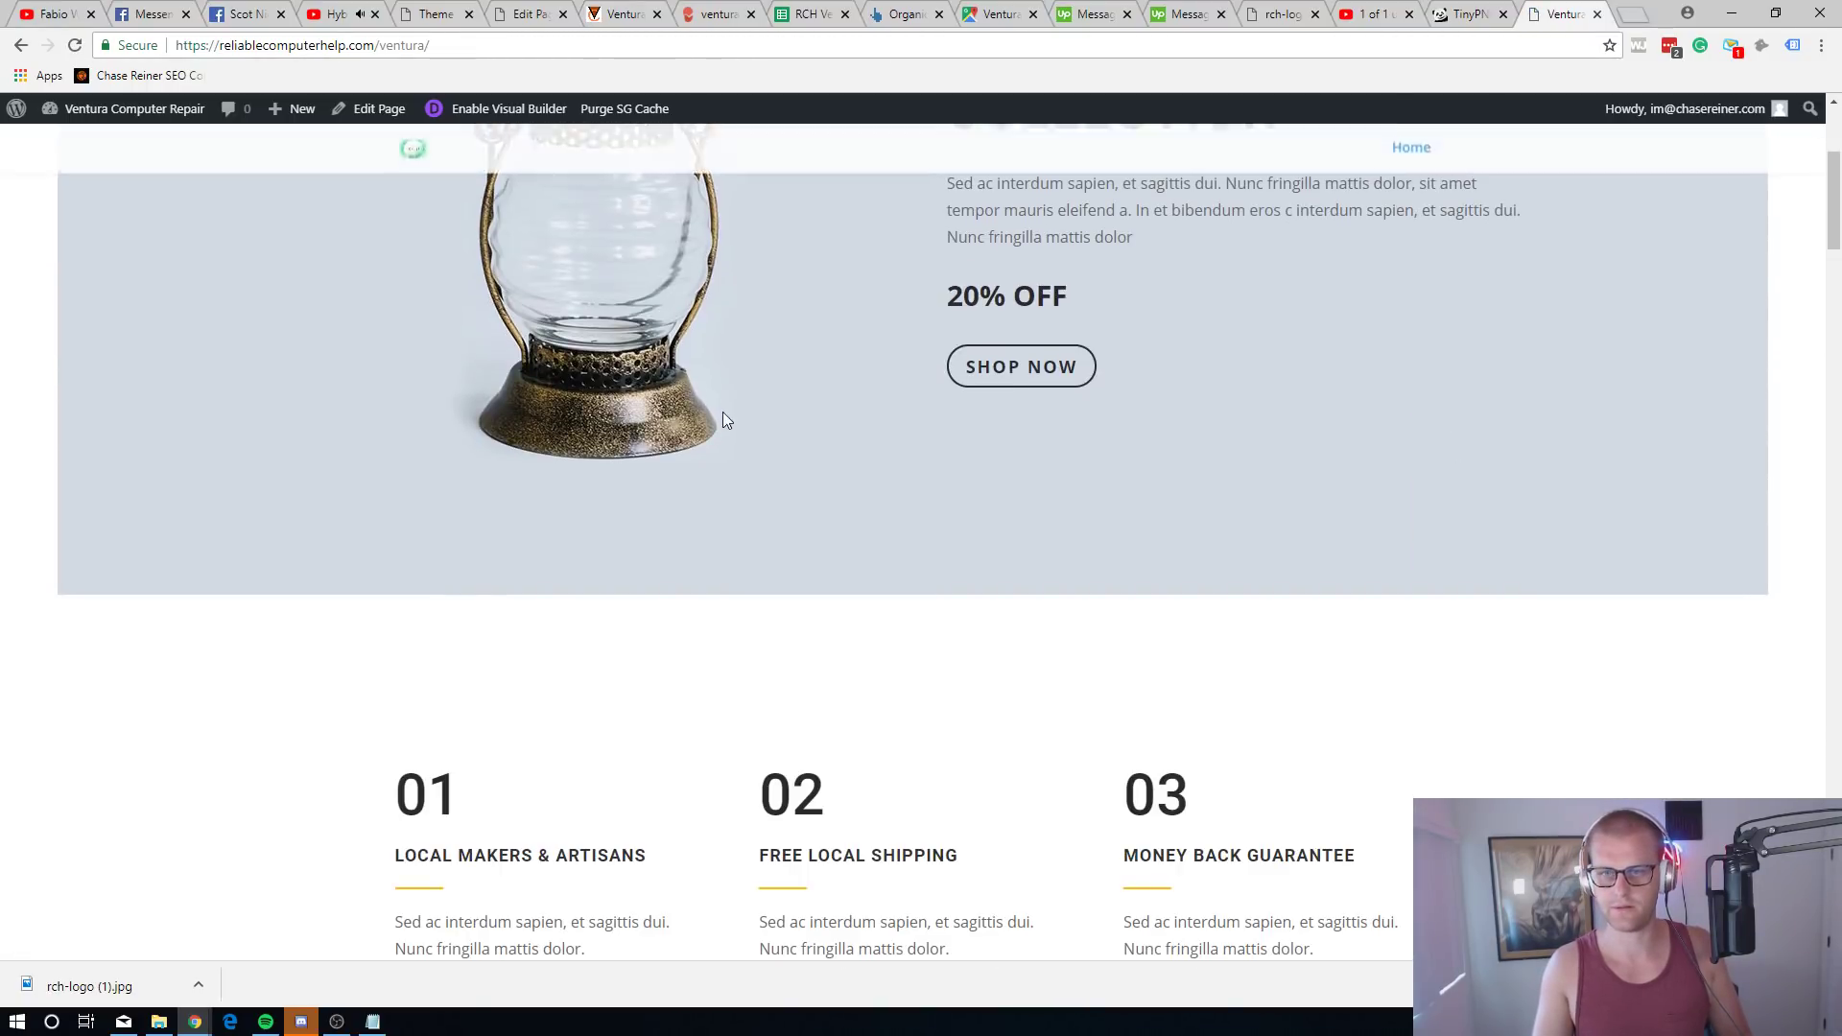
scroll(1074, 240, up, 3)
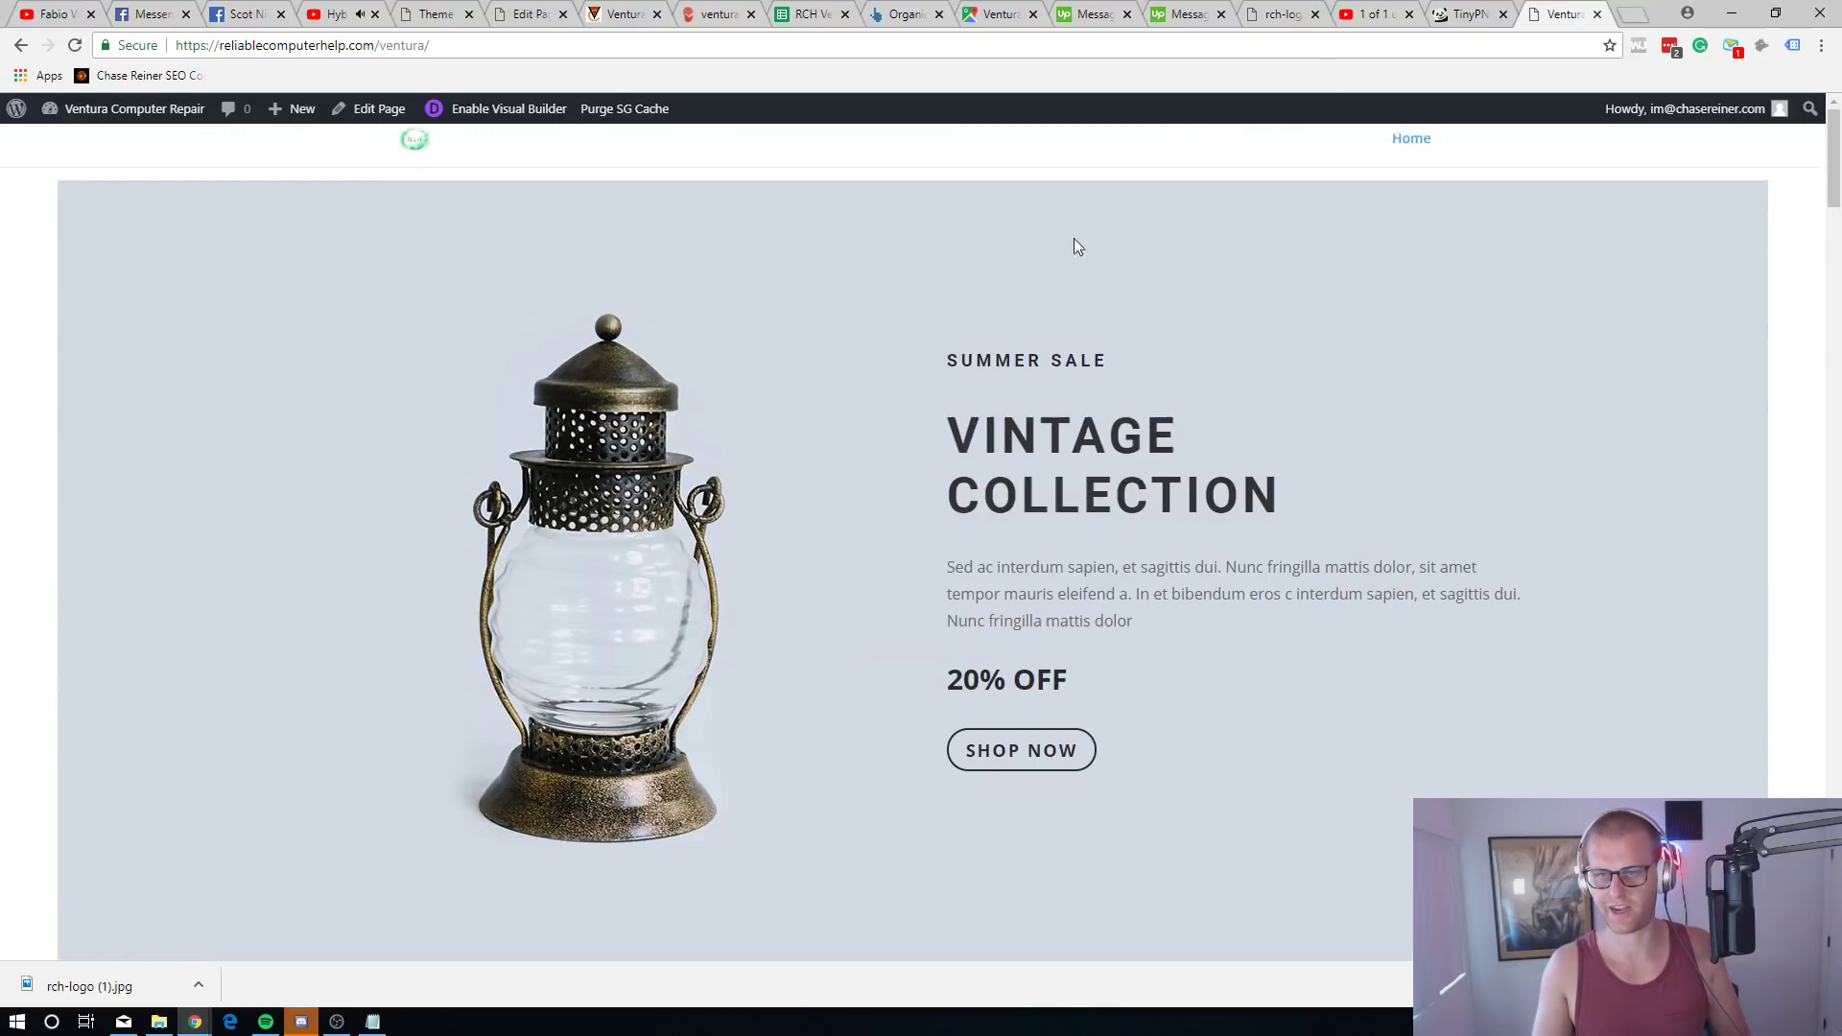
click(1465, 14)
click(1281, 13)
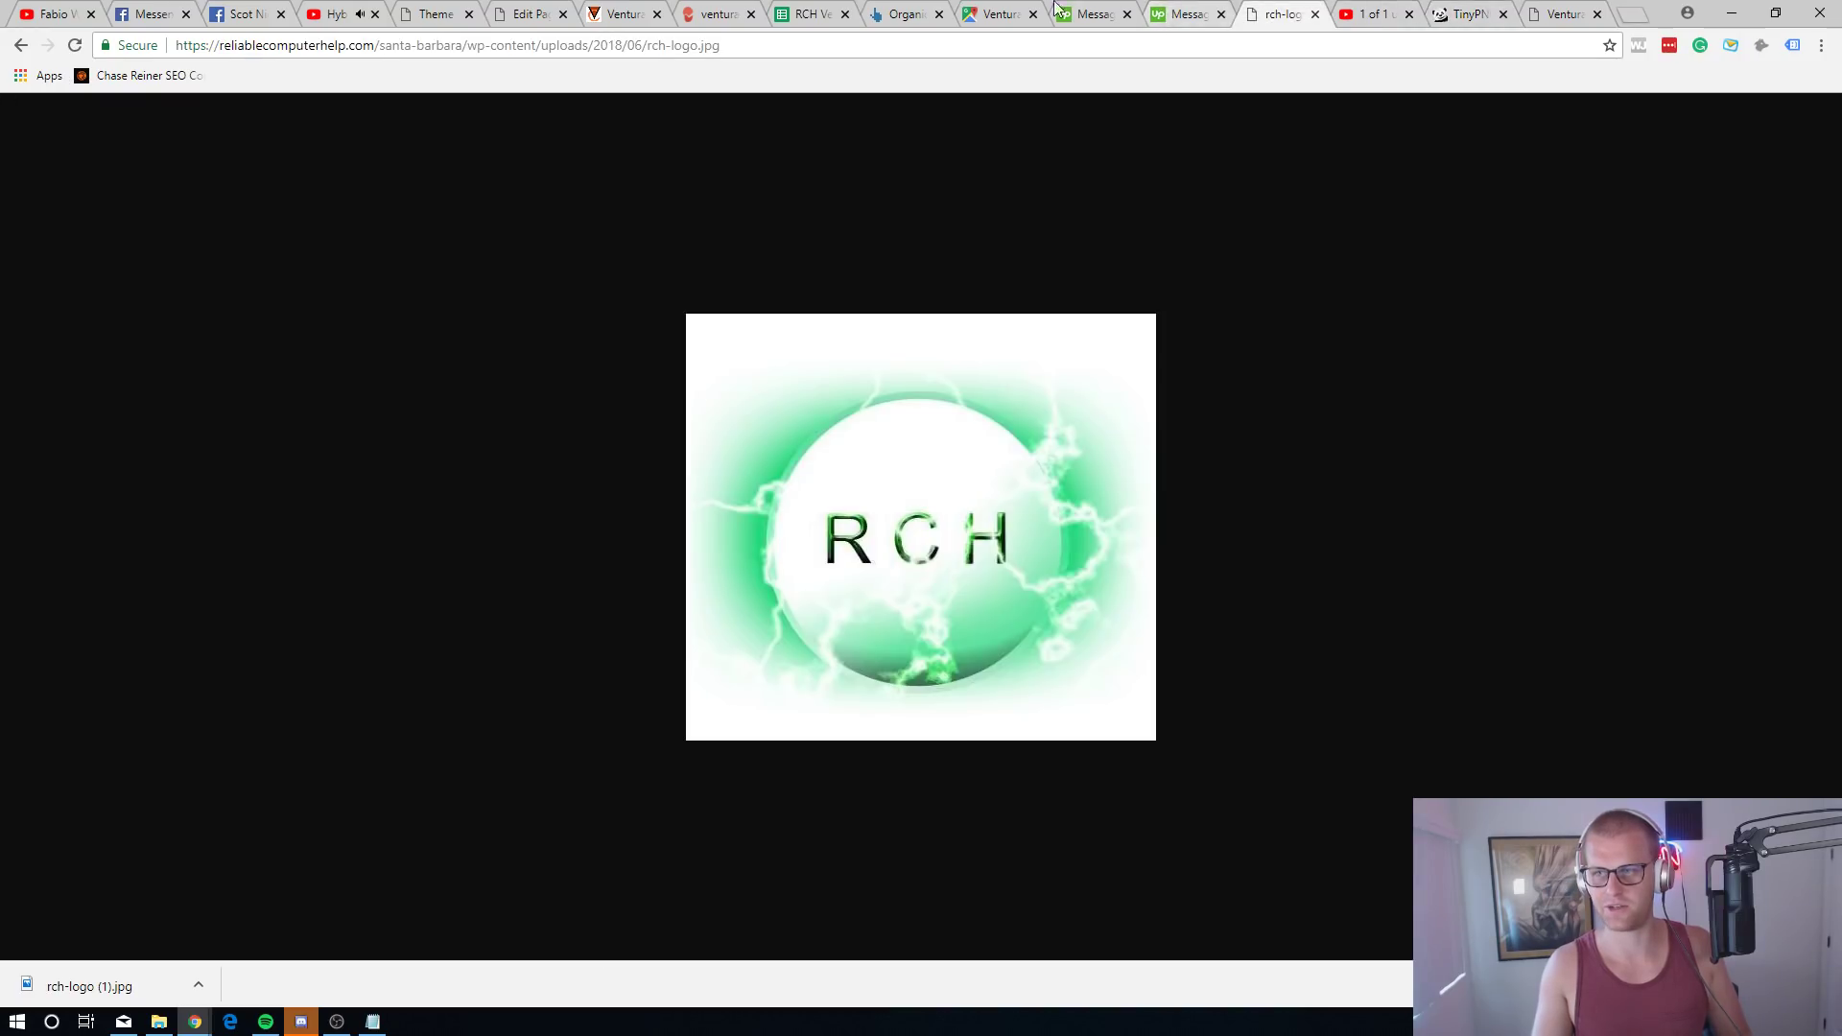
Set rch-logo-1.jpg from the Media Library as the Divi Theme Options site logo
click(431, 13)
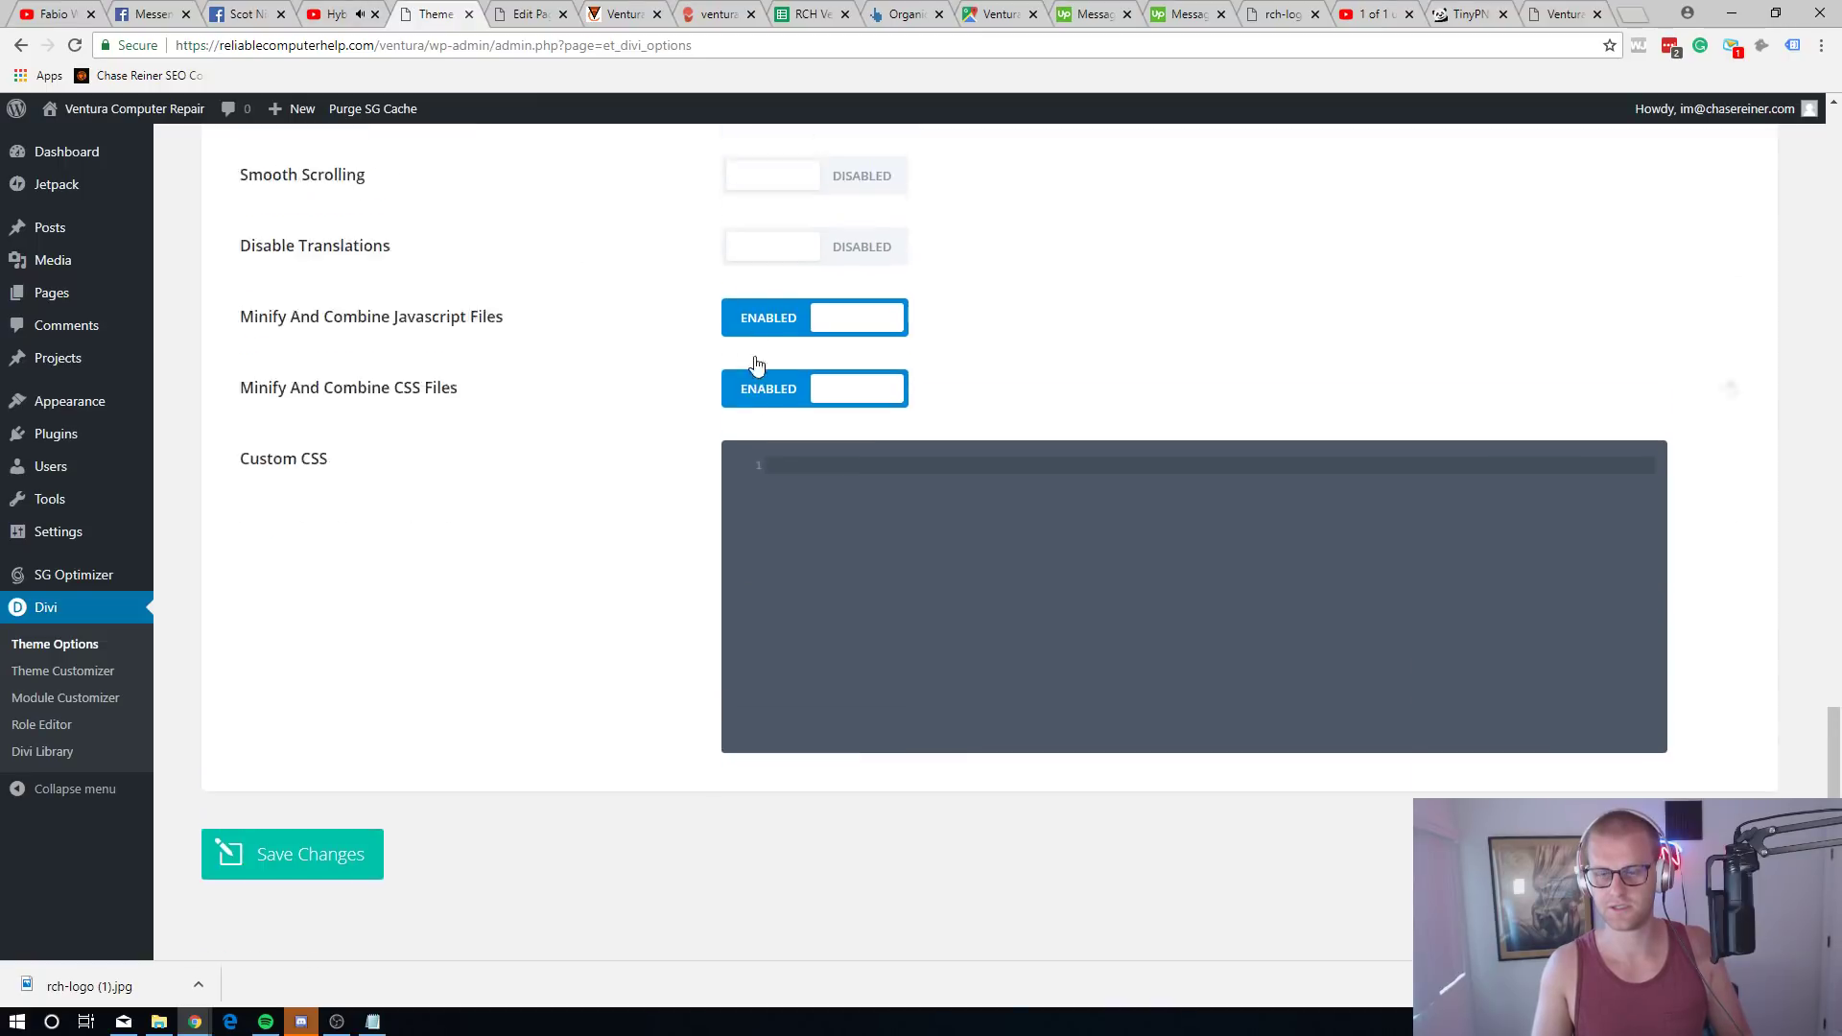
scroll(730, 363, up, 20)
key(ctrl+f)
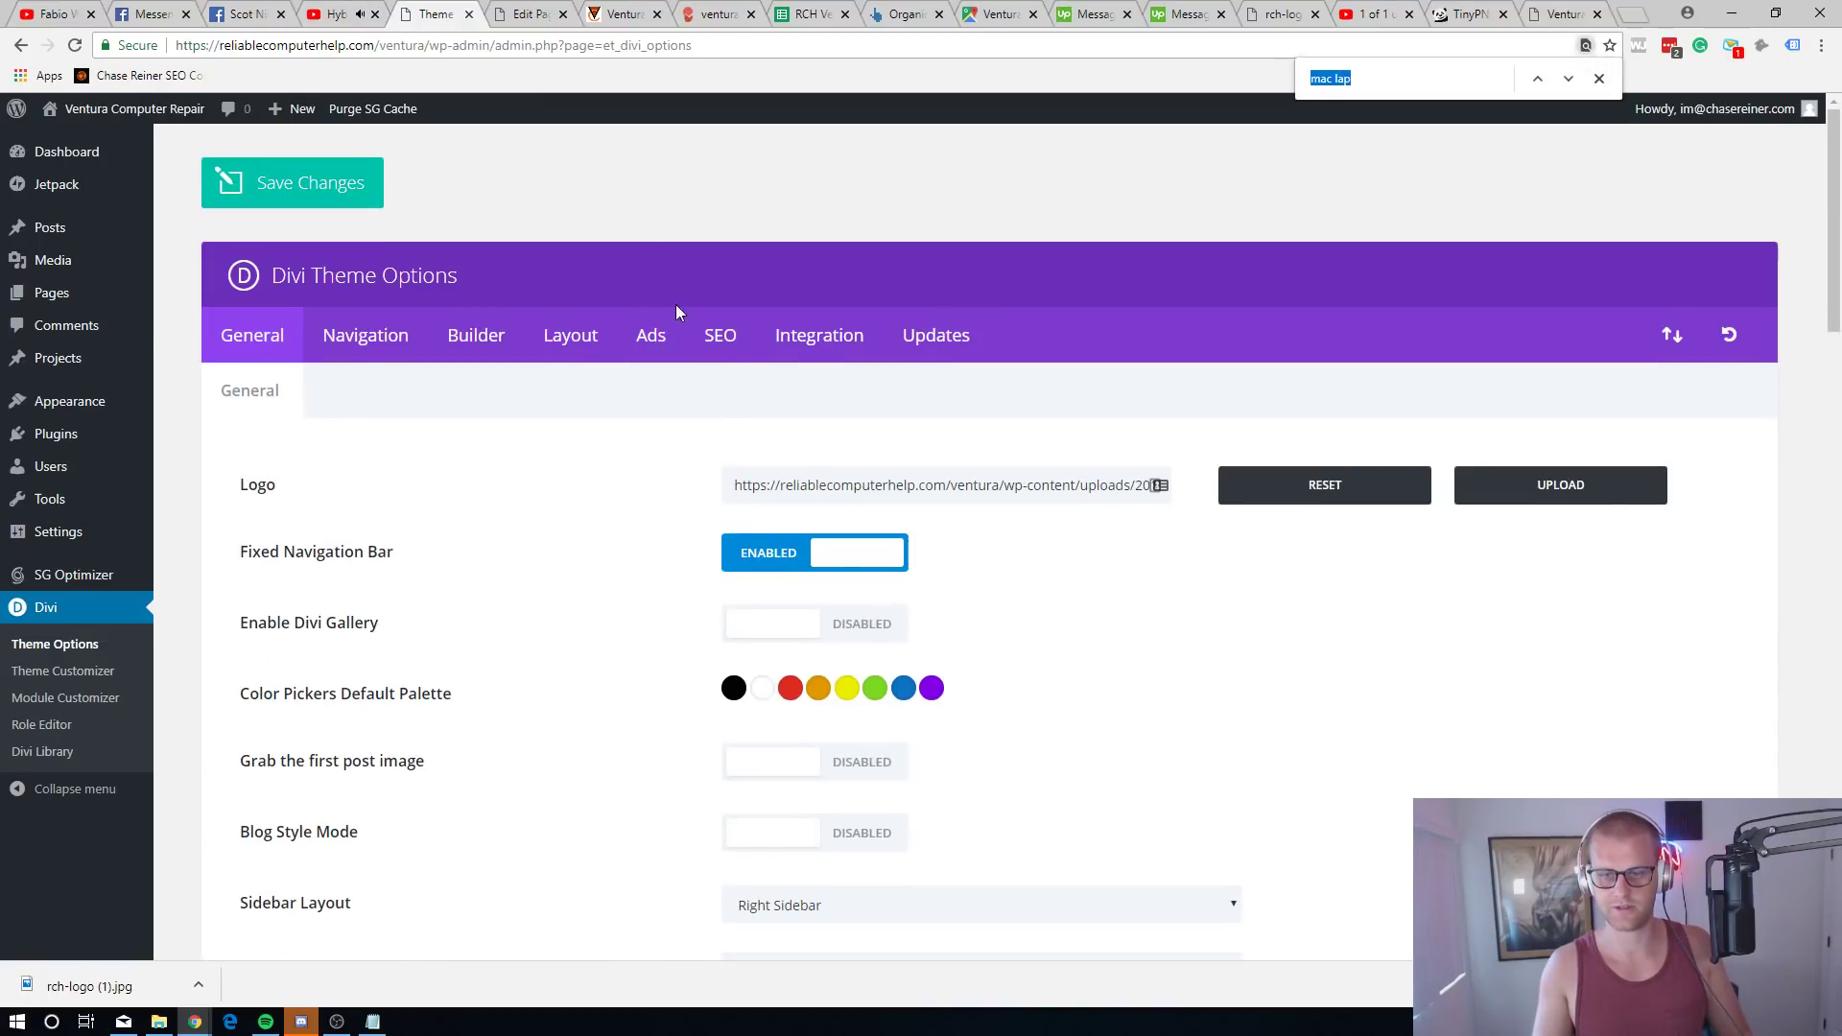
text(logo)
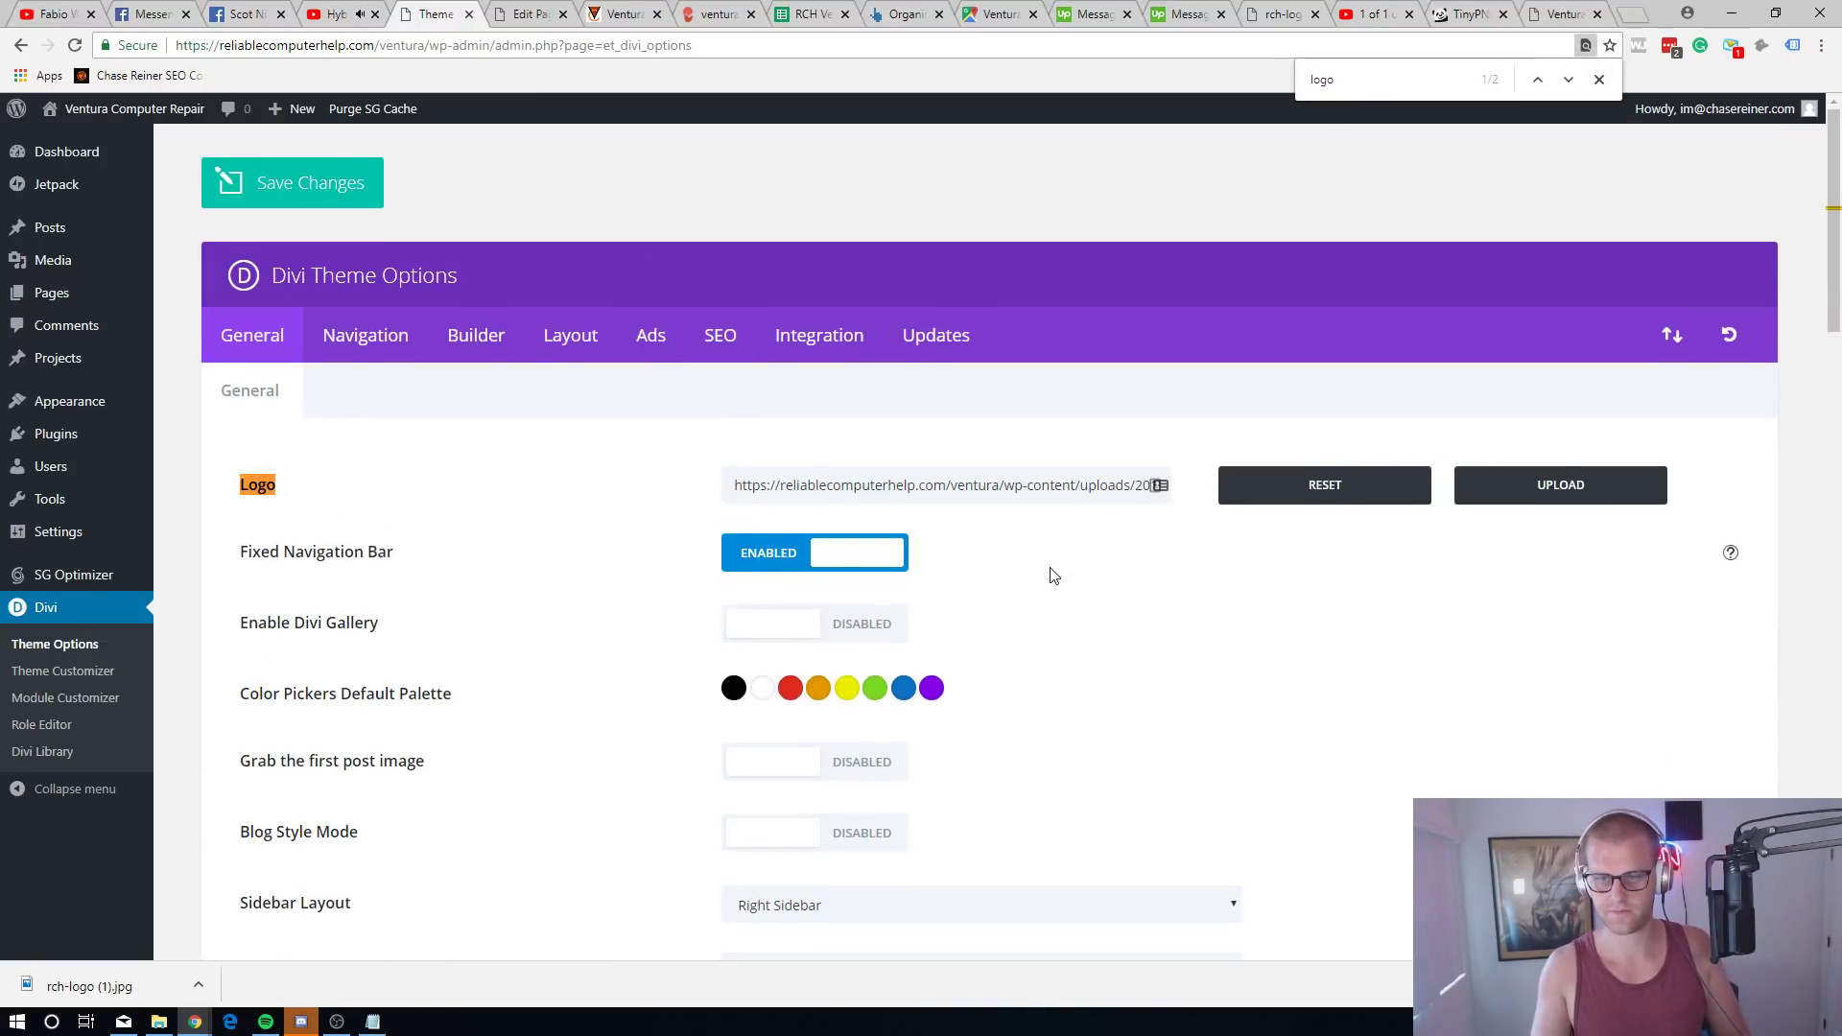
click(1473, 477)
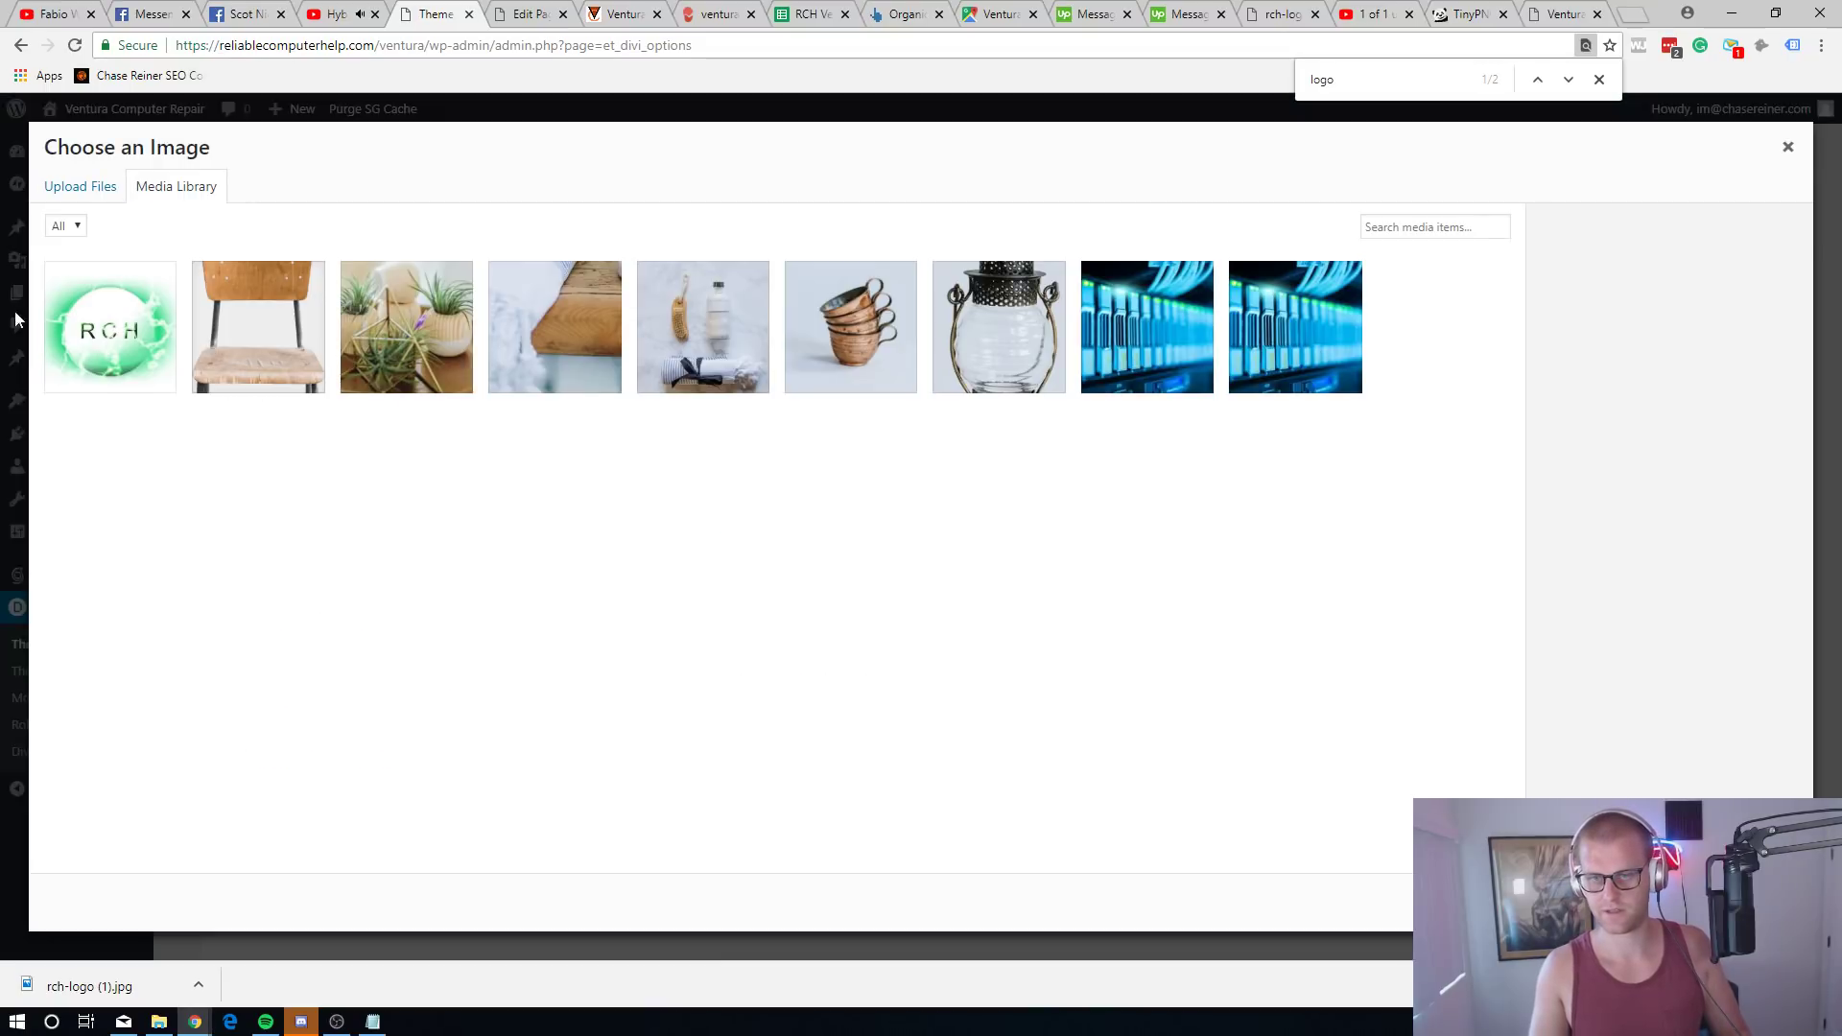
click(15, 320)
click(1619, 497)
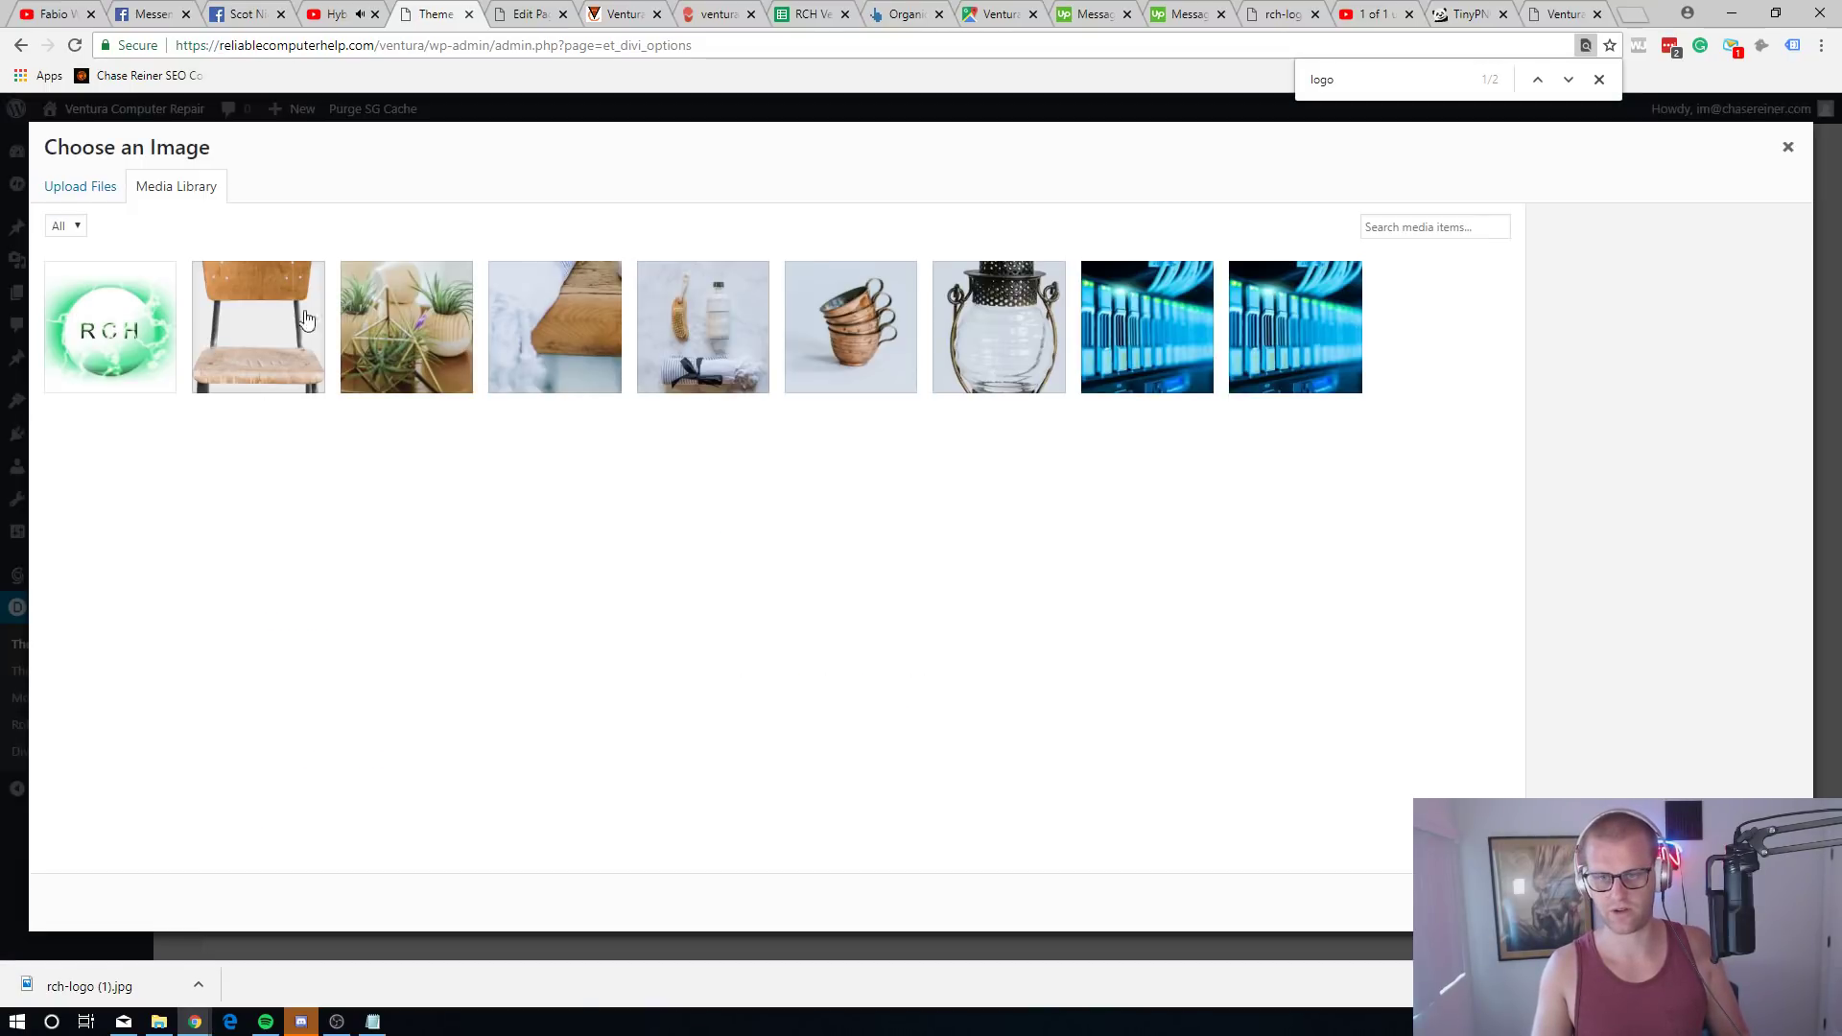
click(119, 298)
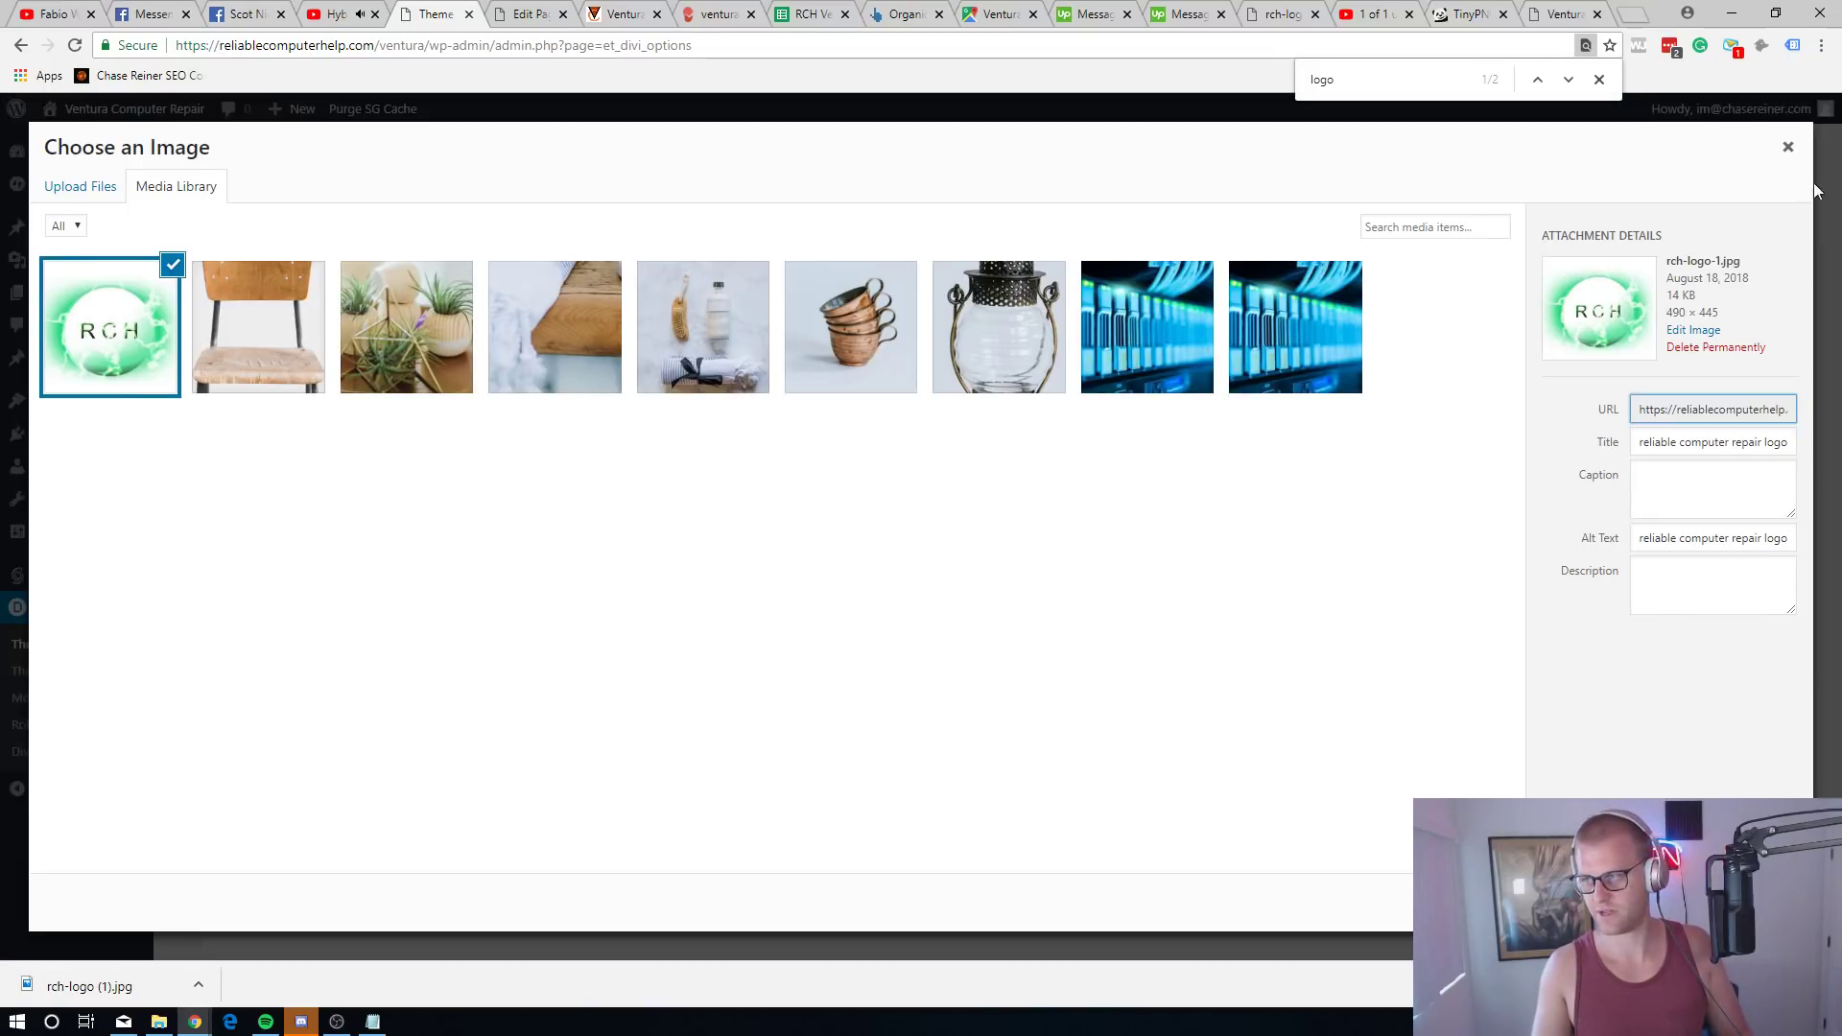
click(1814, 188)
scroll(1218, 494, down, 2)
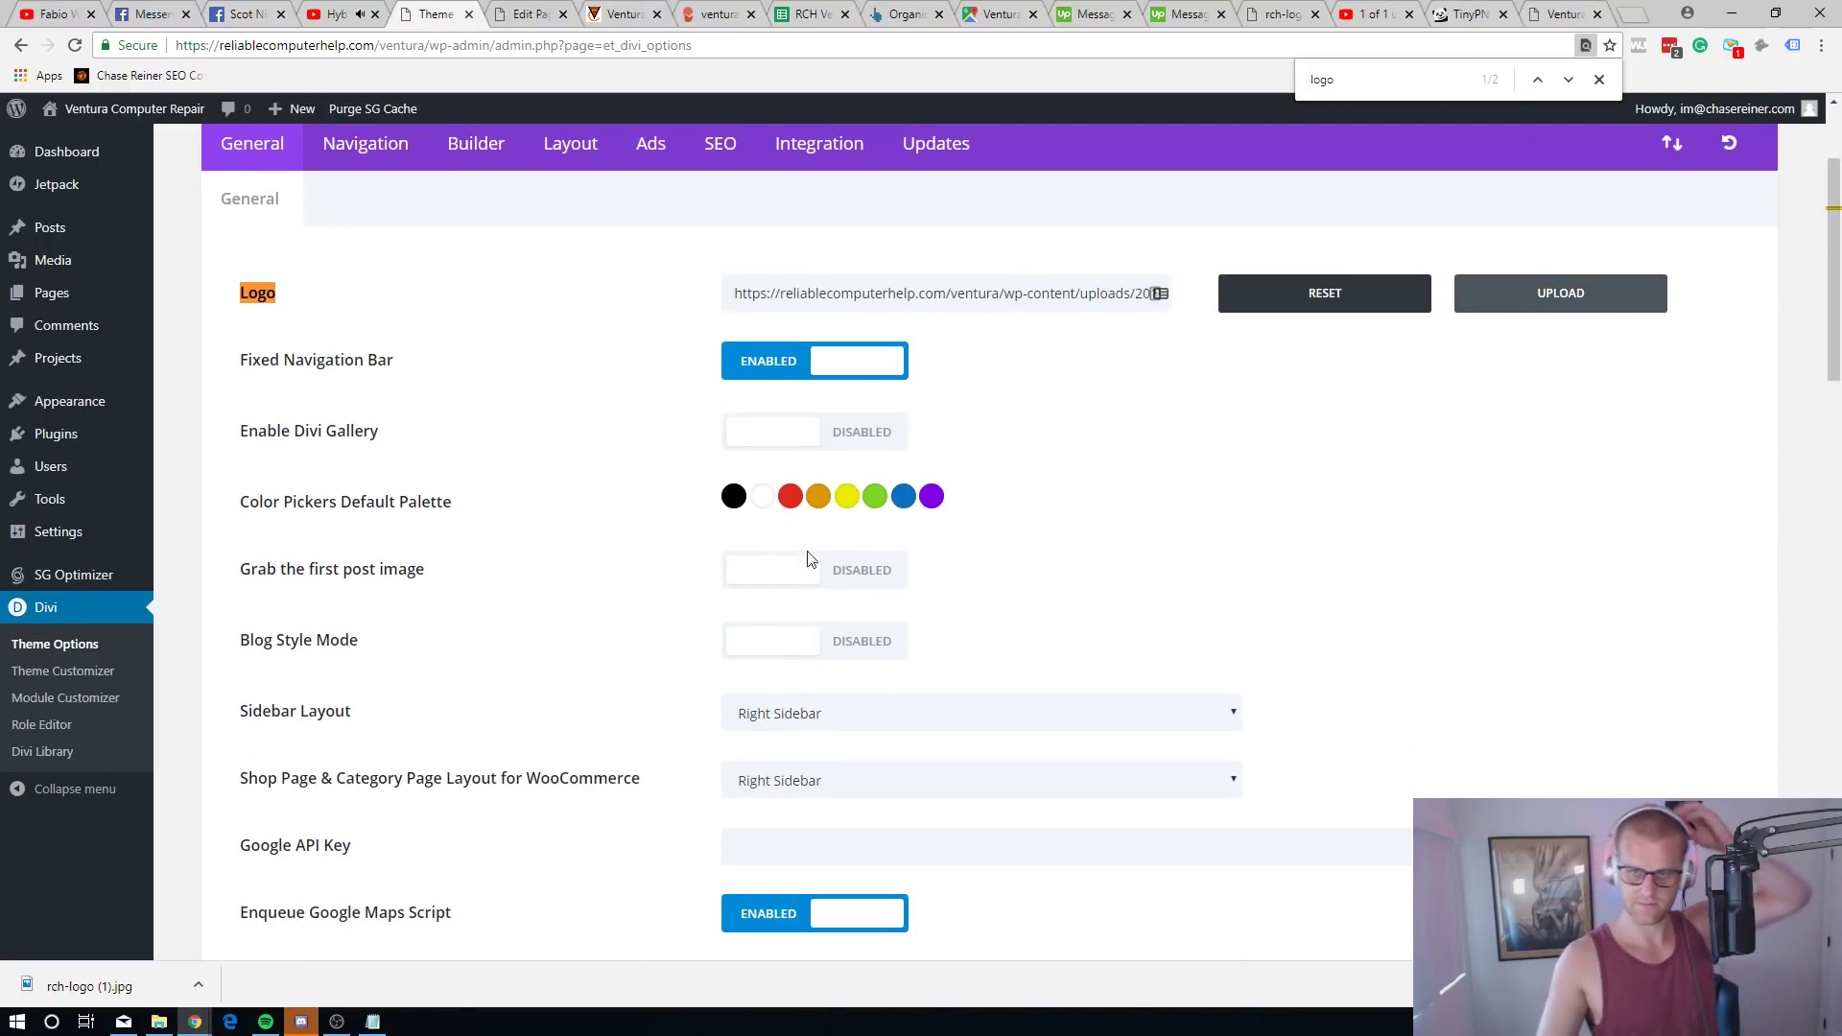
scroll(888, 662, down, 5)
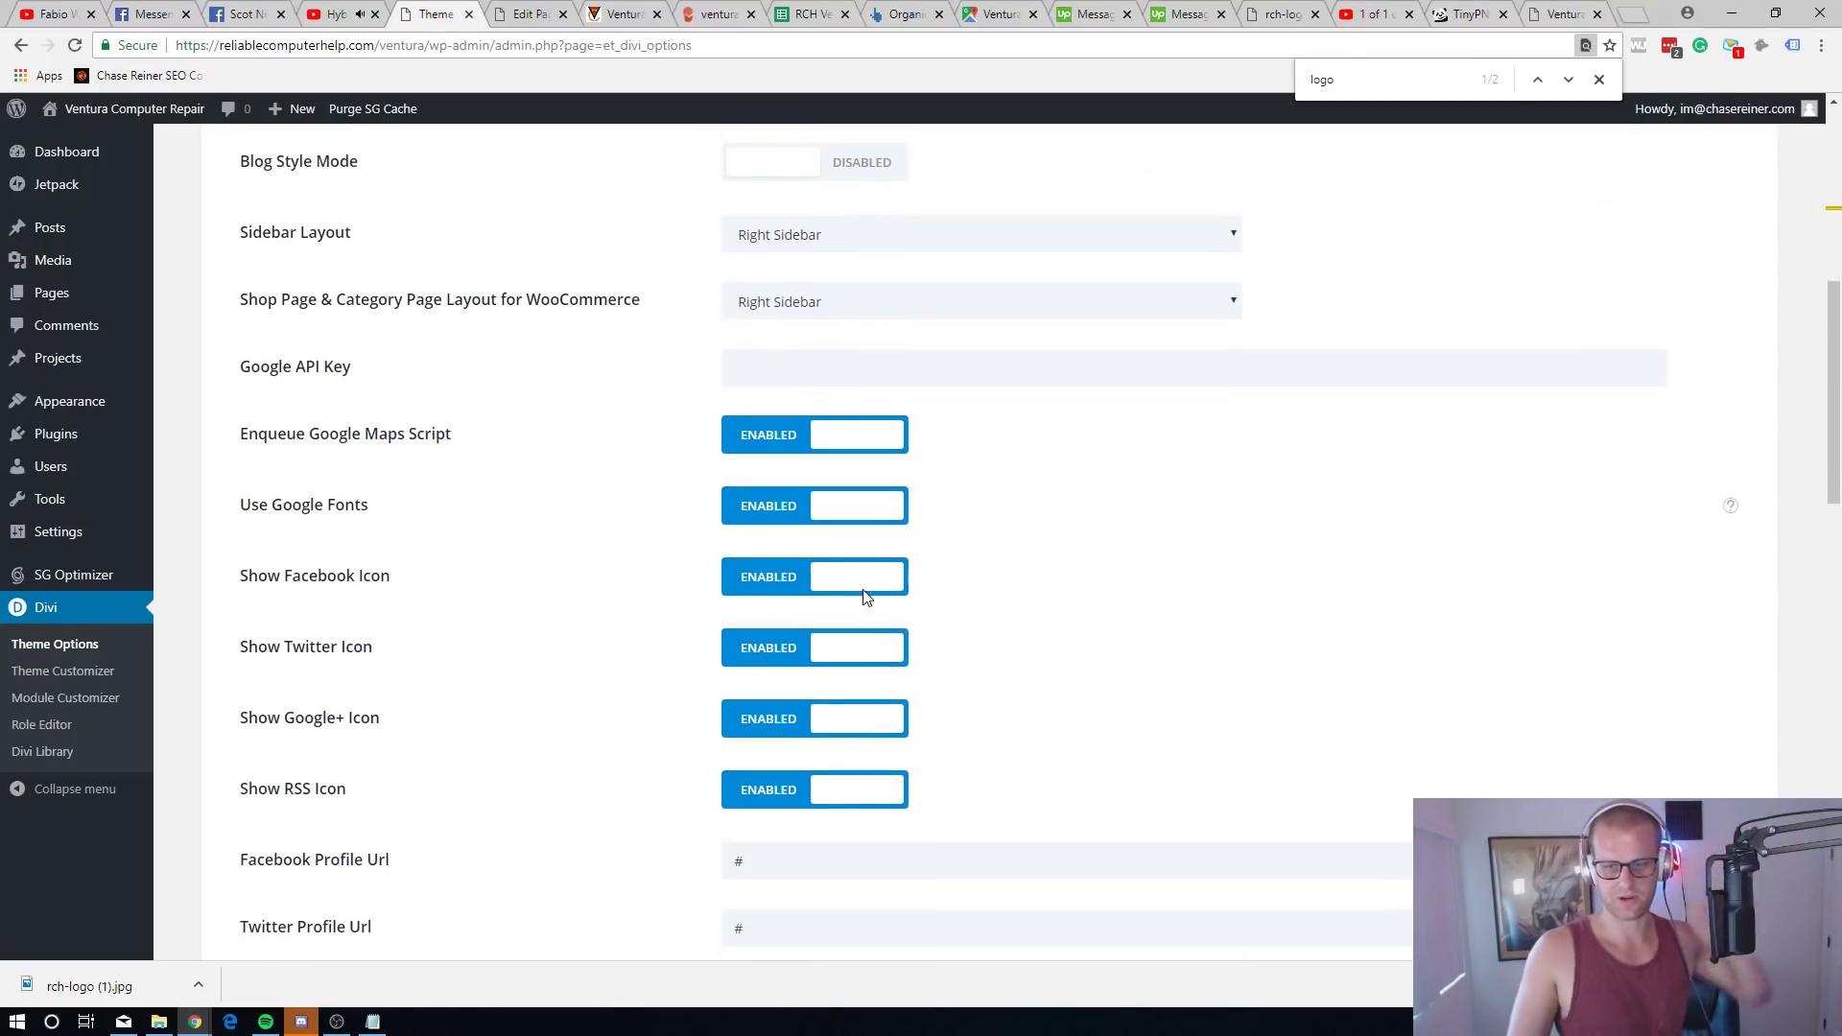
scroll(473, 370, down, 6)
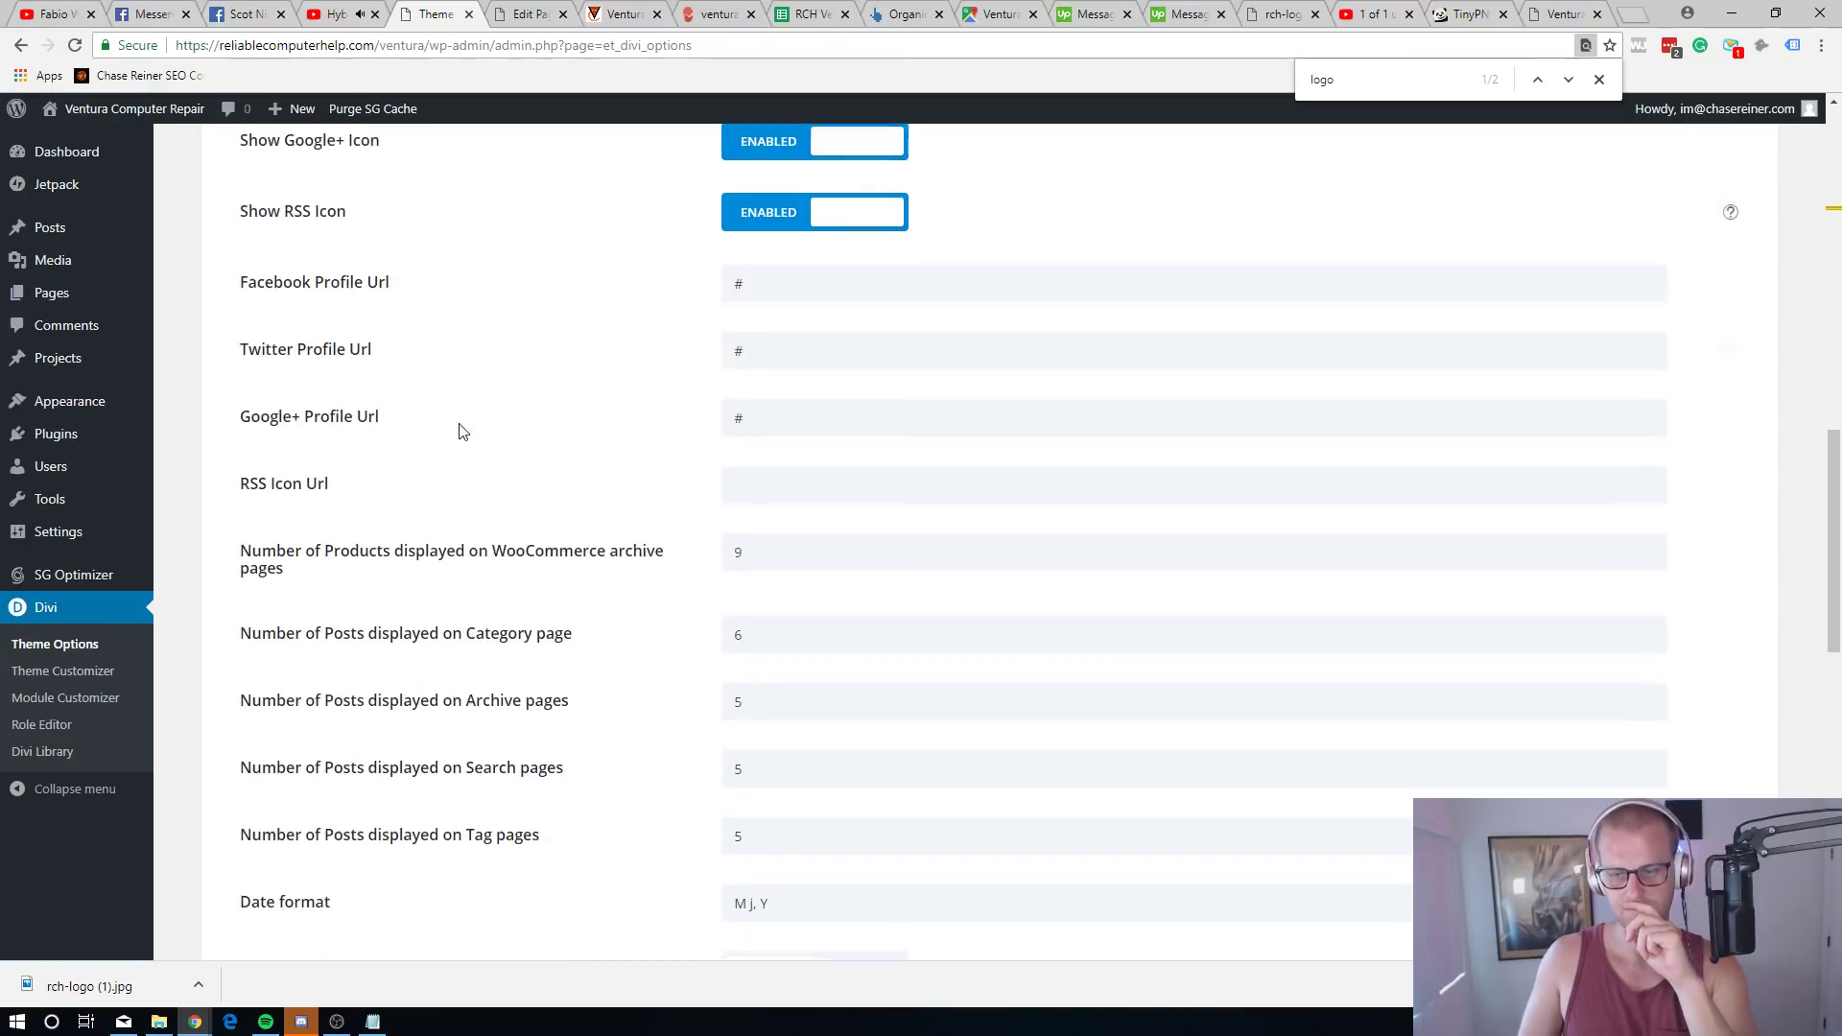
scroll(462, 430, down, 12)
scroll(555, 436, up, 8)
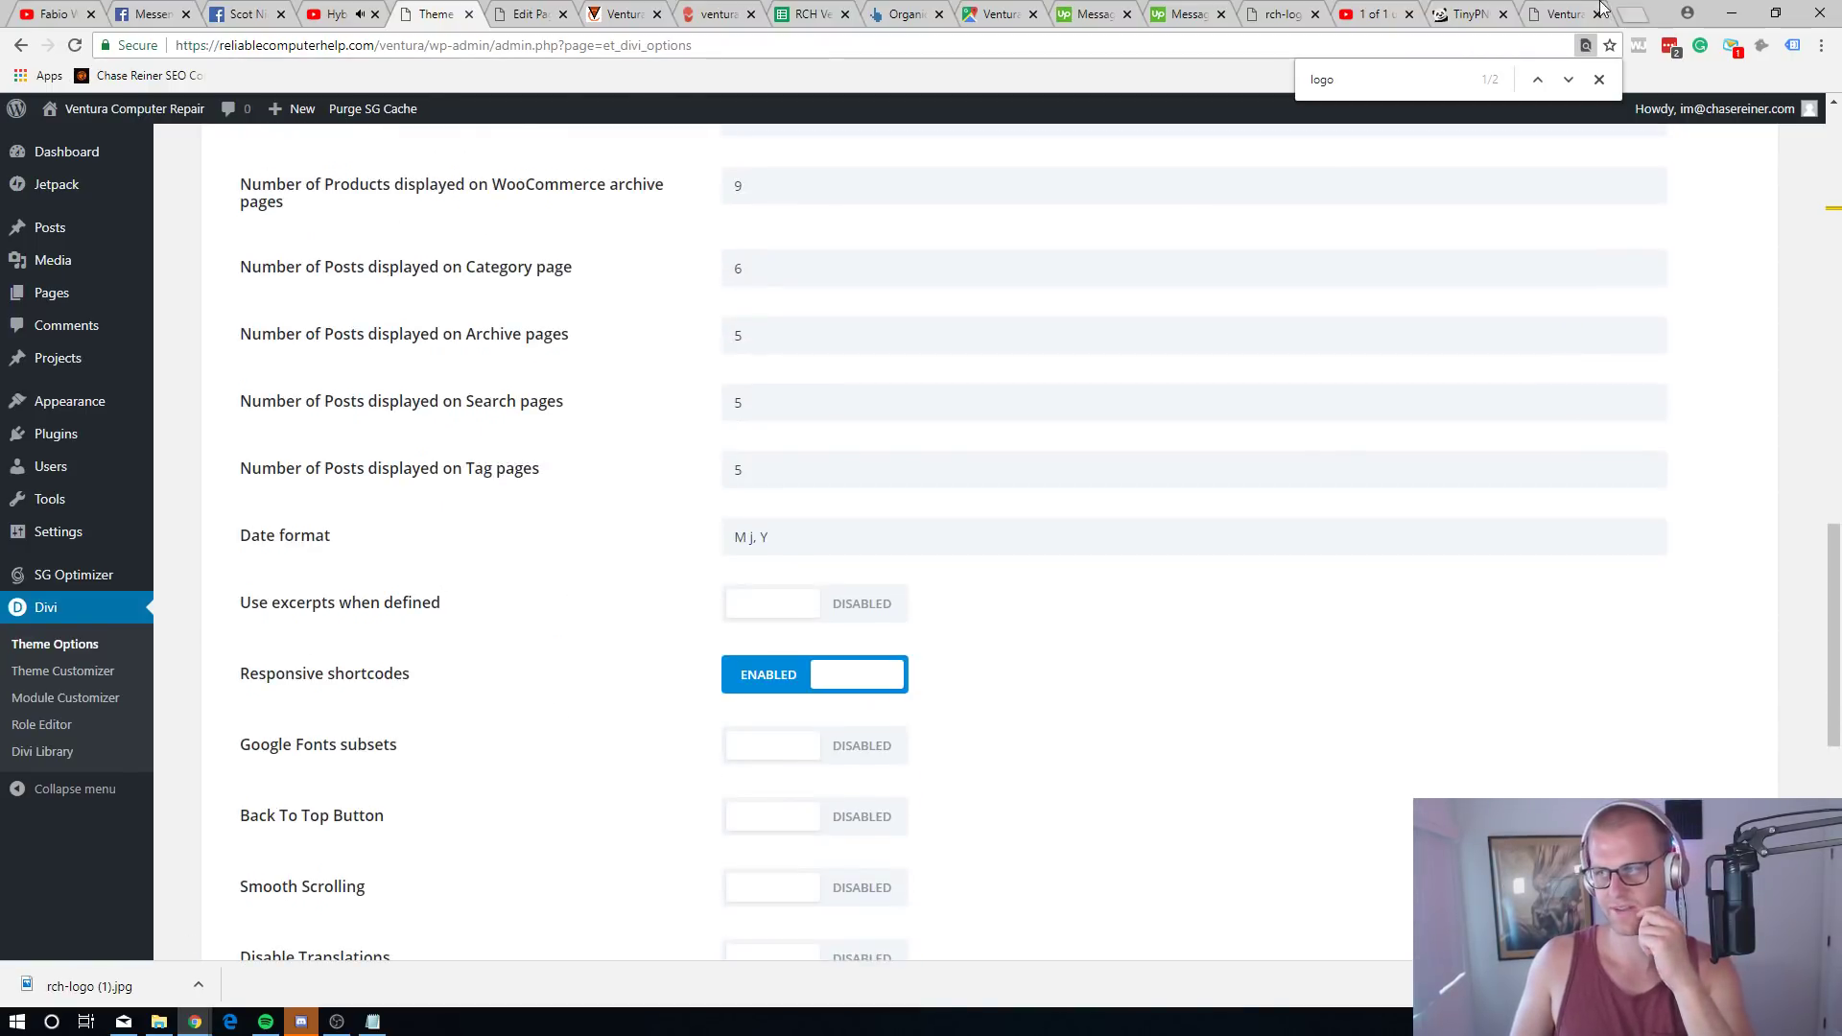
Look over the live Ventura page, then open it in the page editor
click(1600, 8)
scroll(890, 435, down, 5)
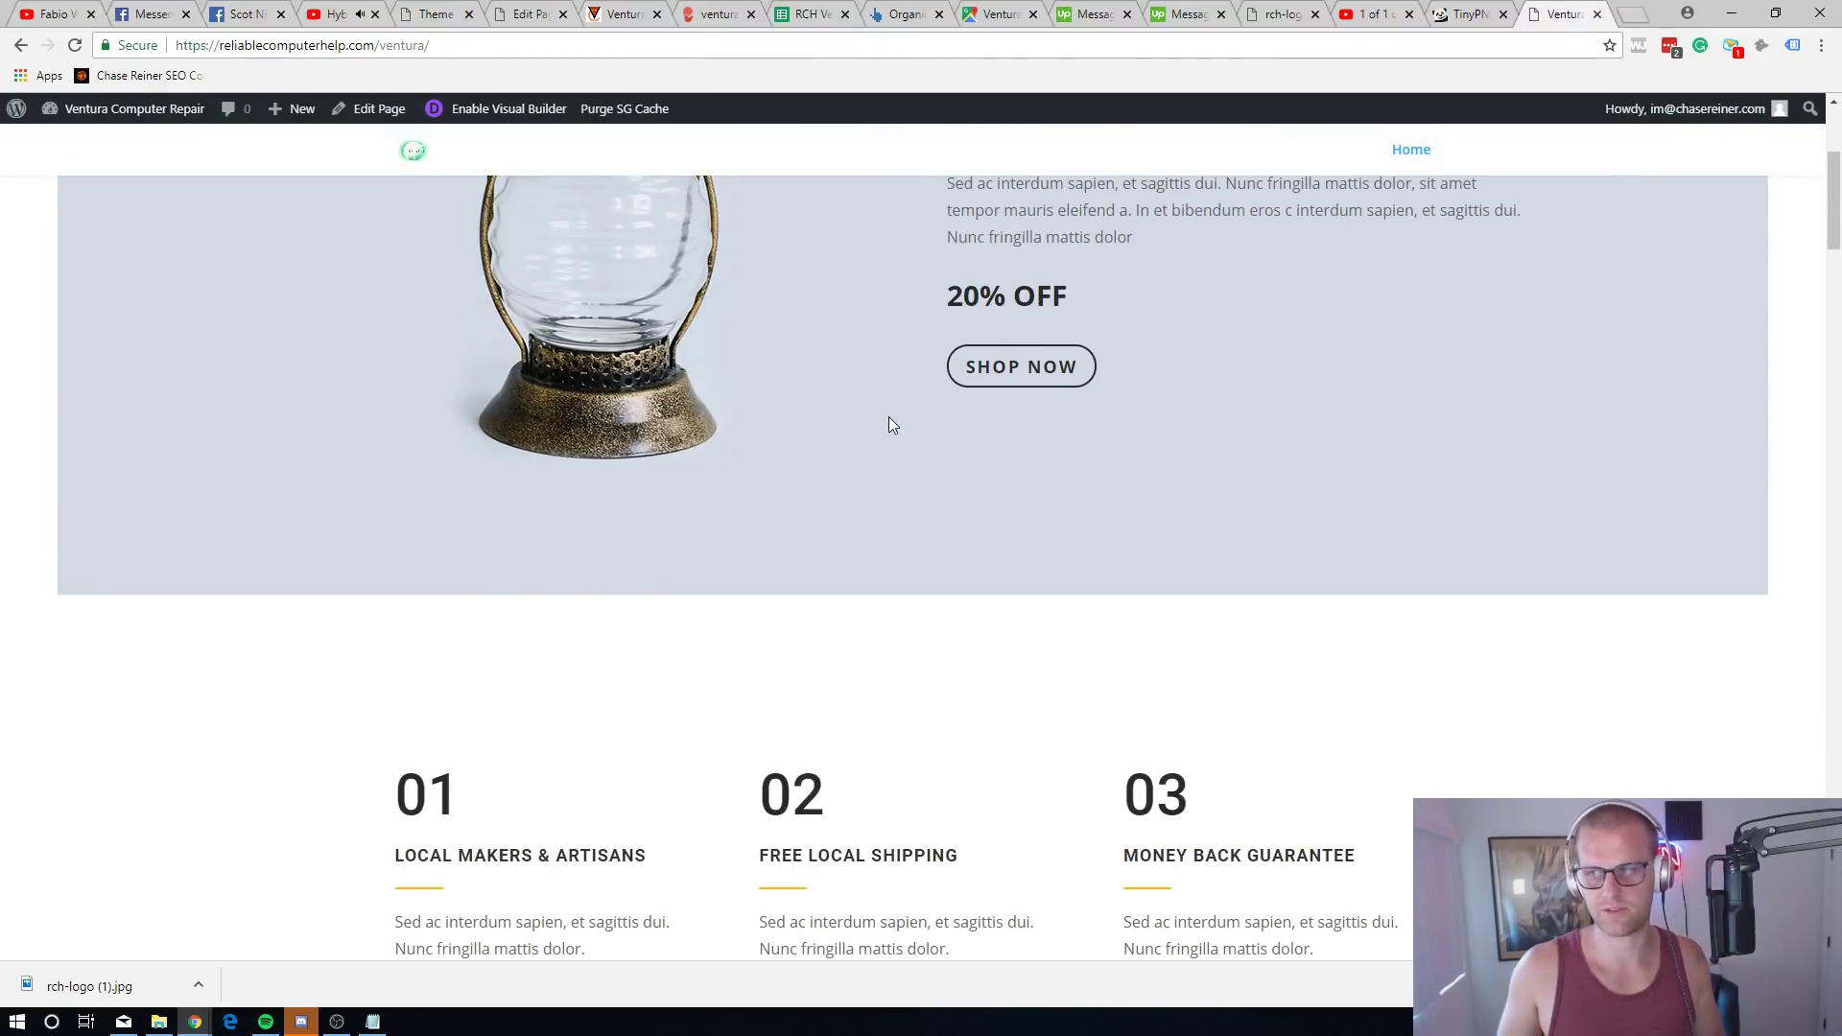
scroll(898, 425, up, 4)
scroll(1098, 556, down, 4)
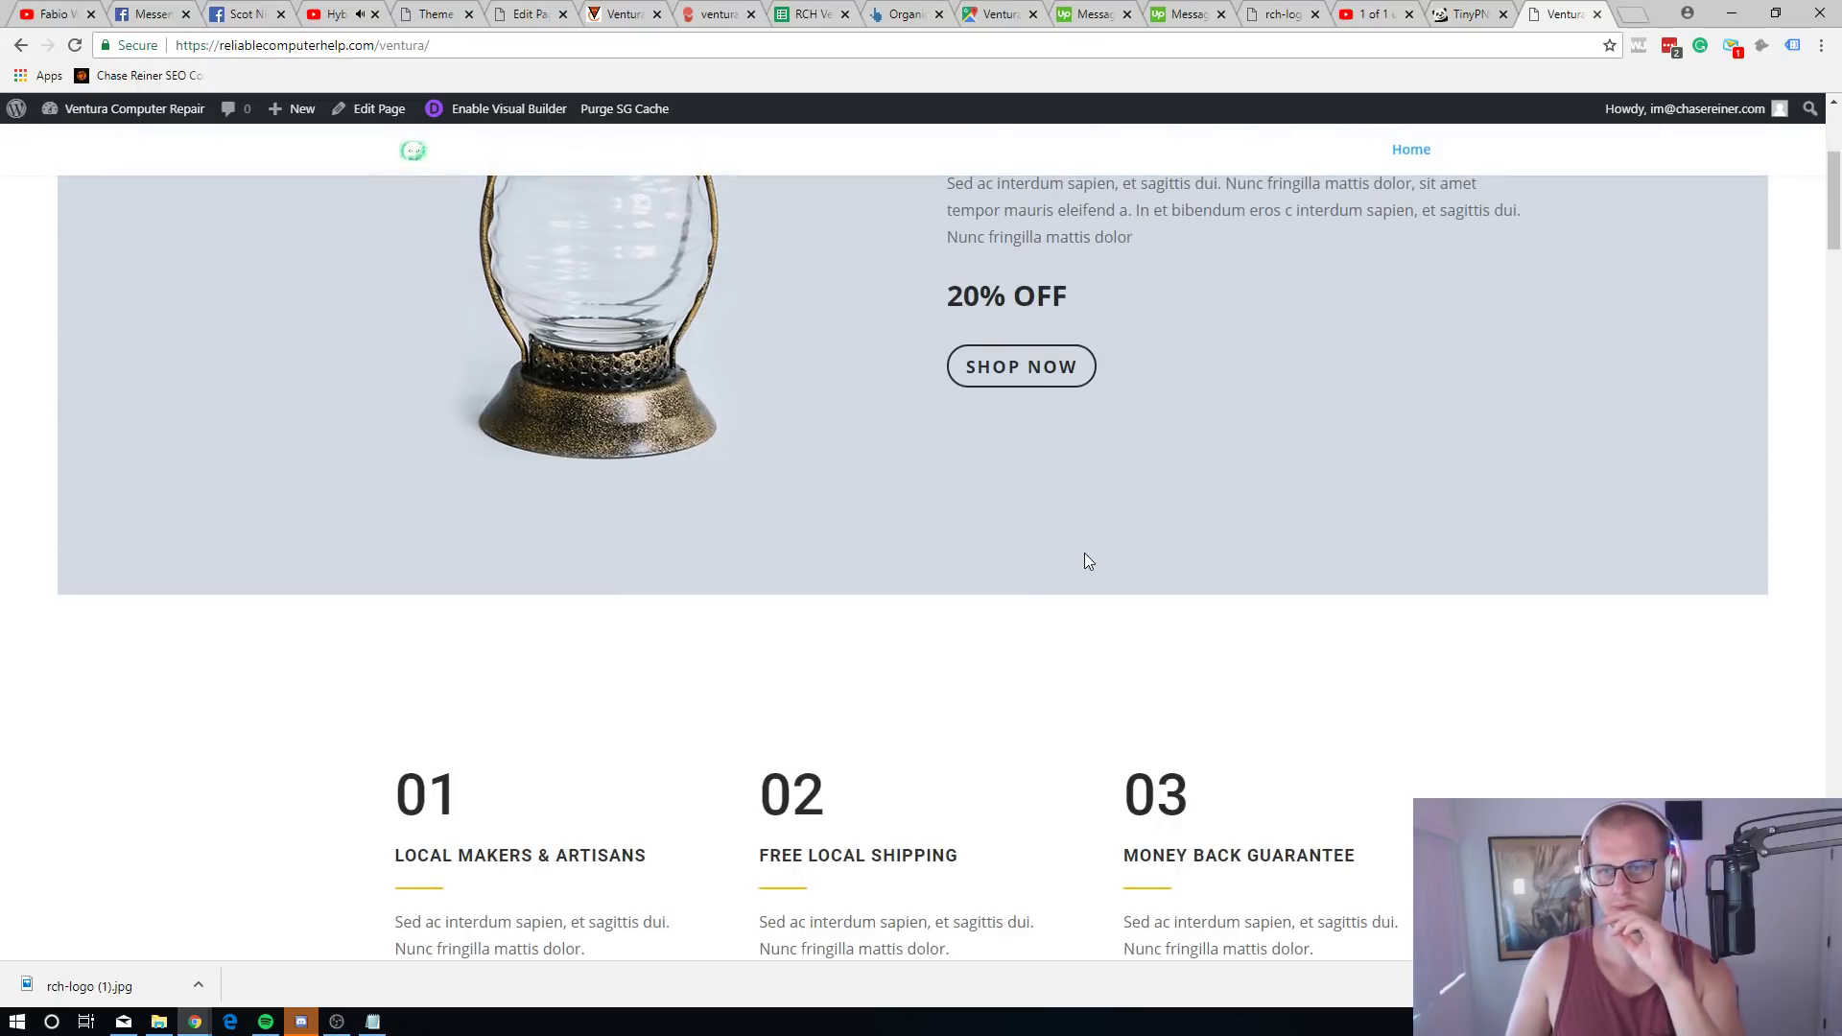
scroll(1074, 574, up, 4)
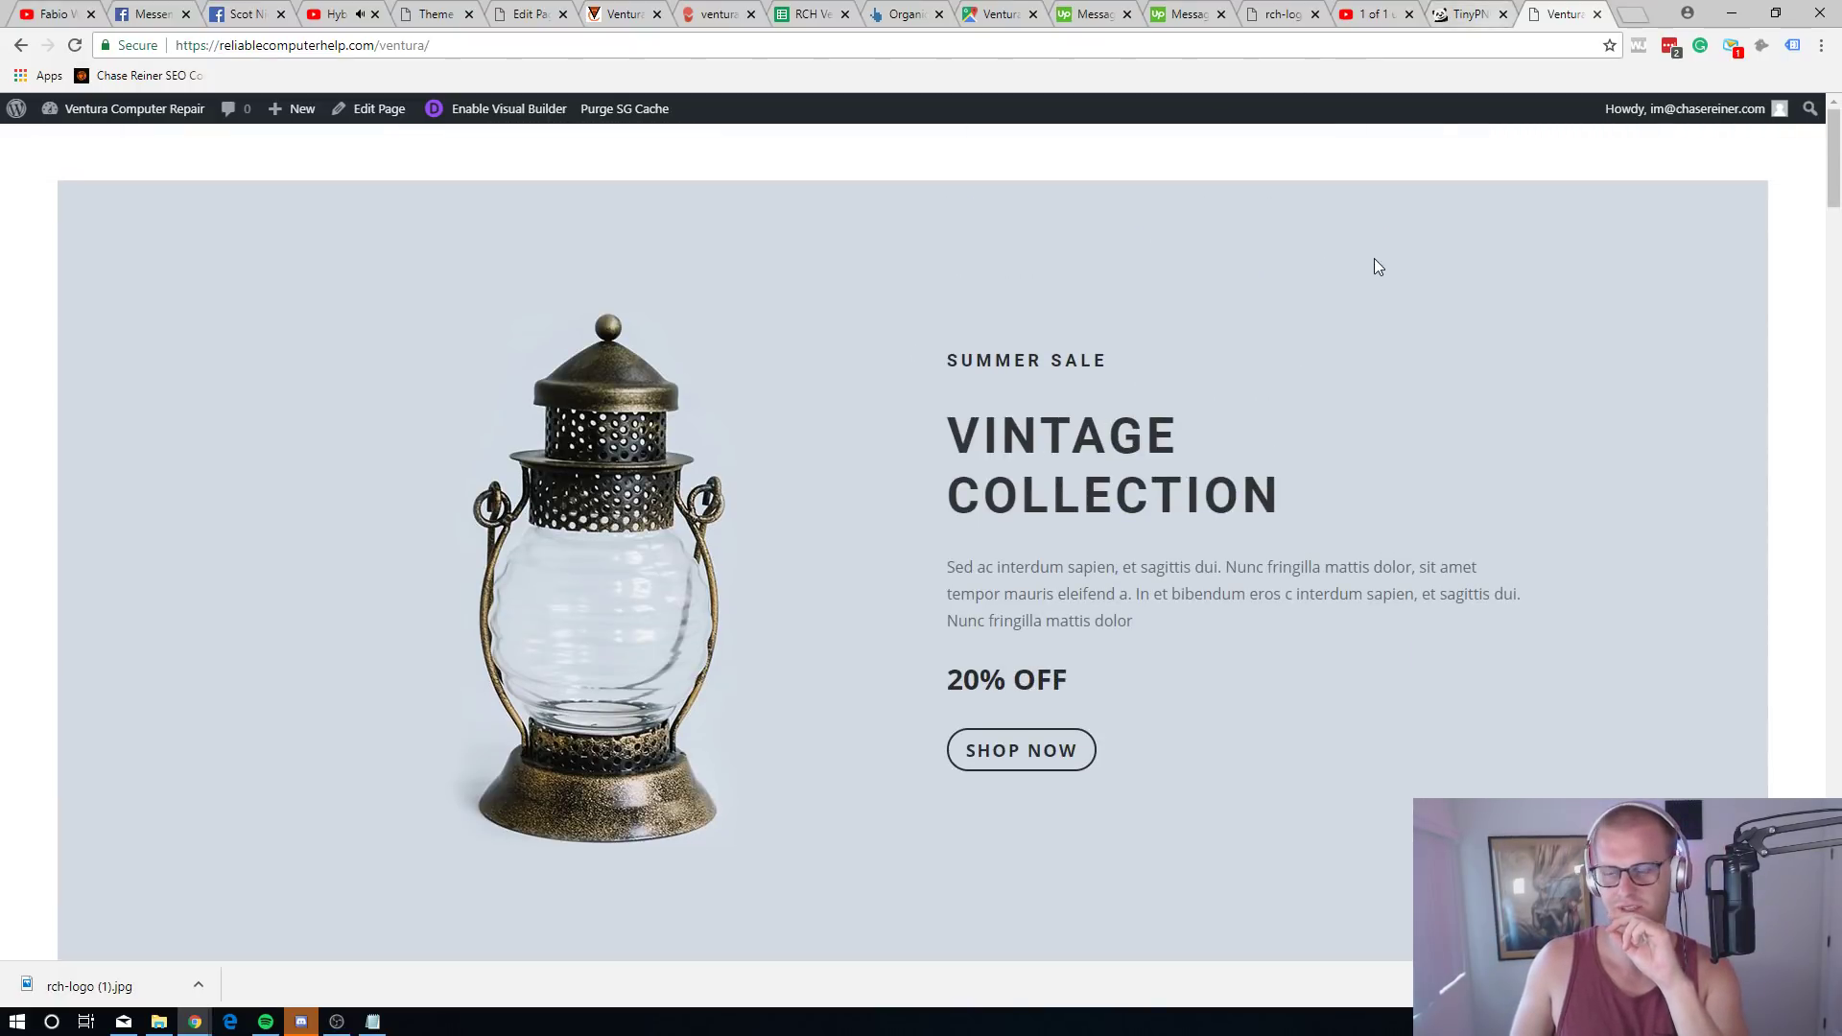
scroll(1344, 307, down, 2)
scroll(1104, 413, up, 3)
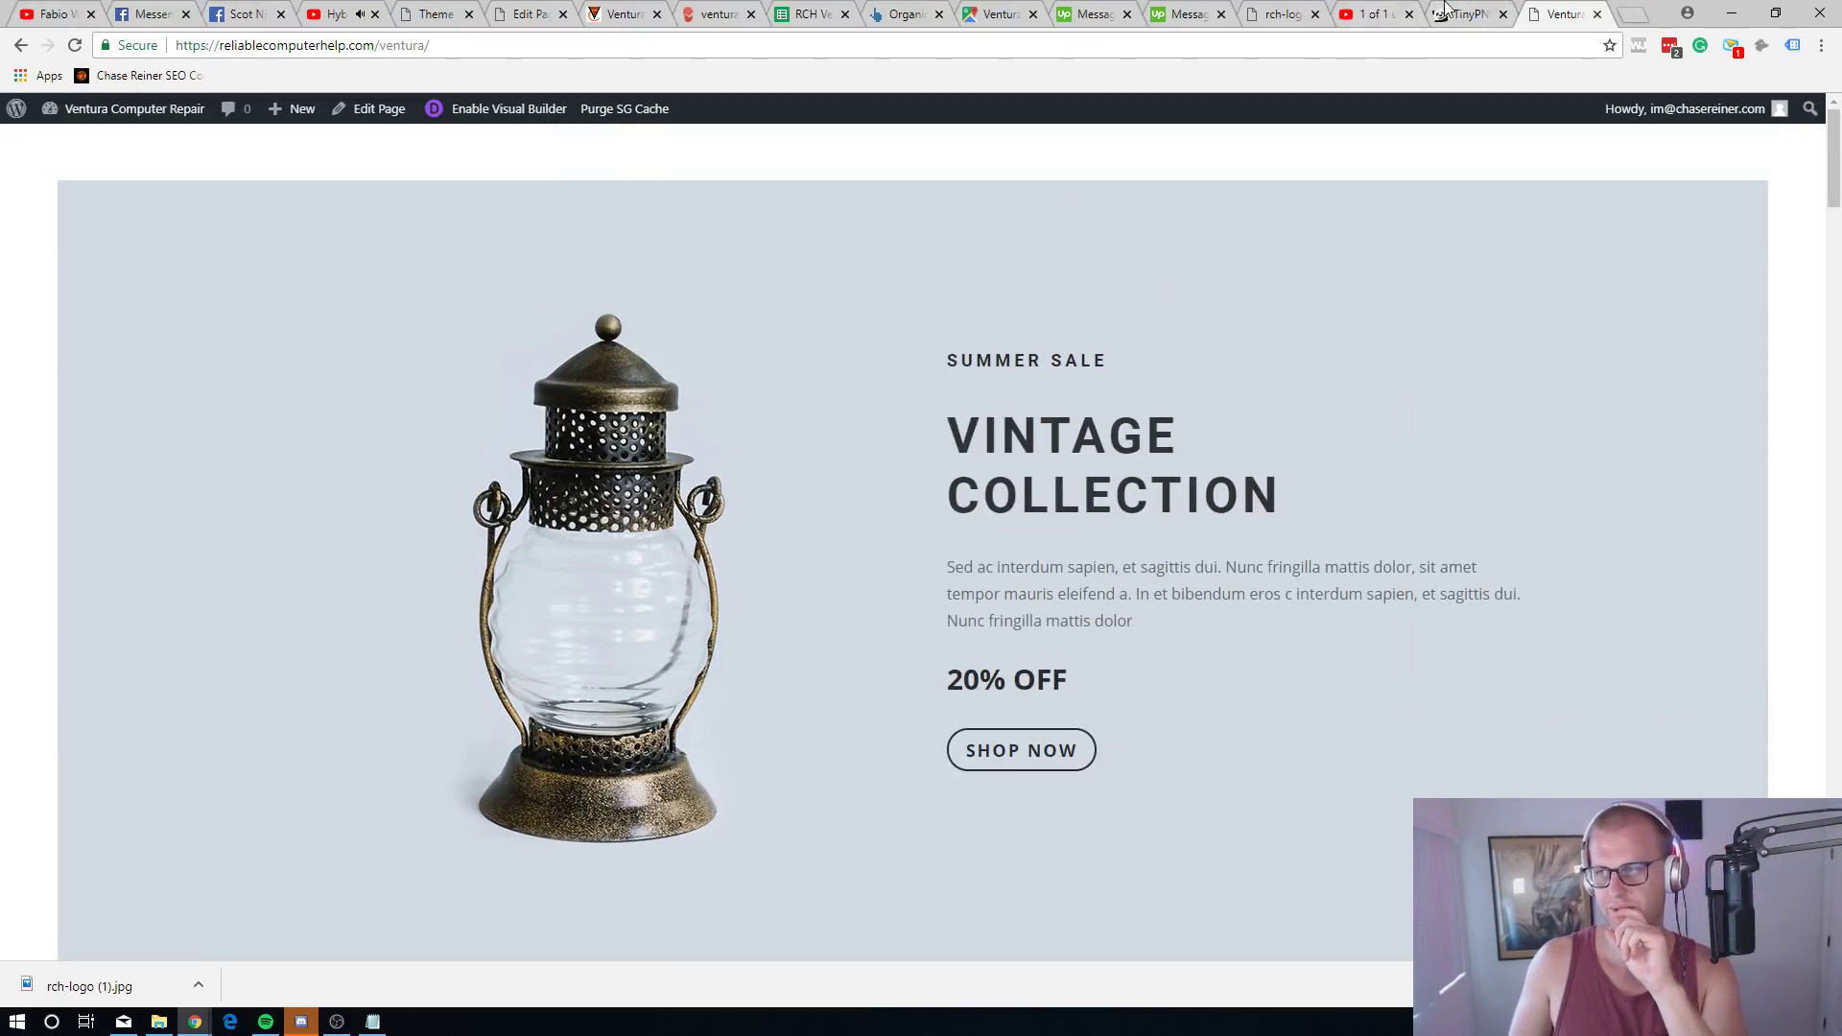
click(1444, 6)
click(1585, 7)
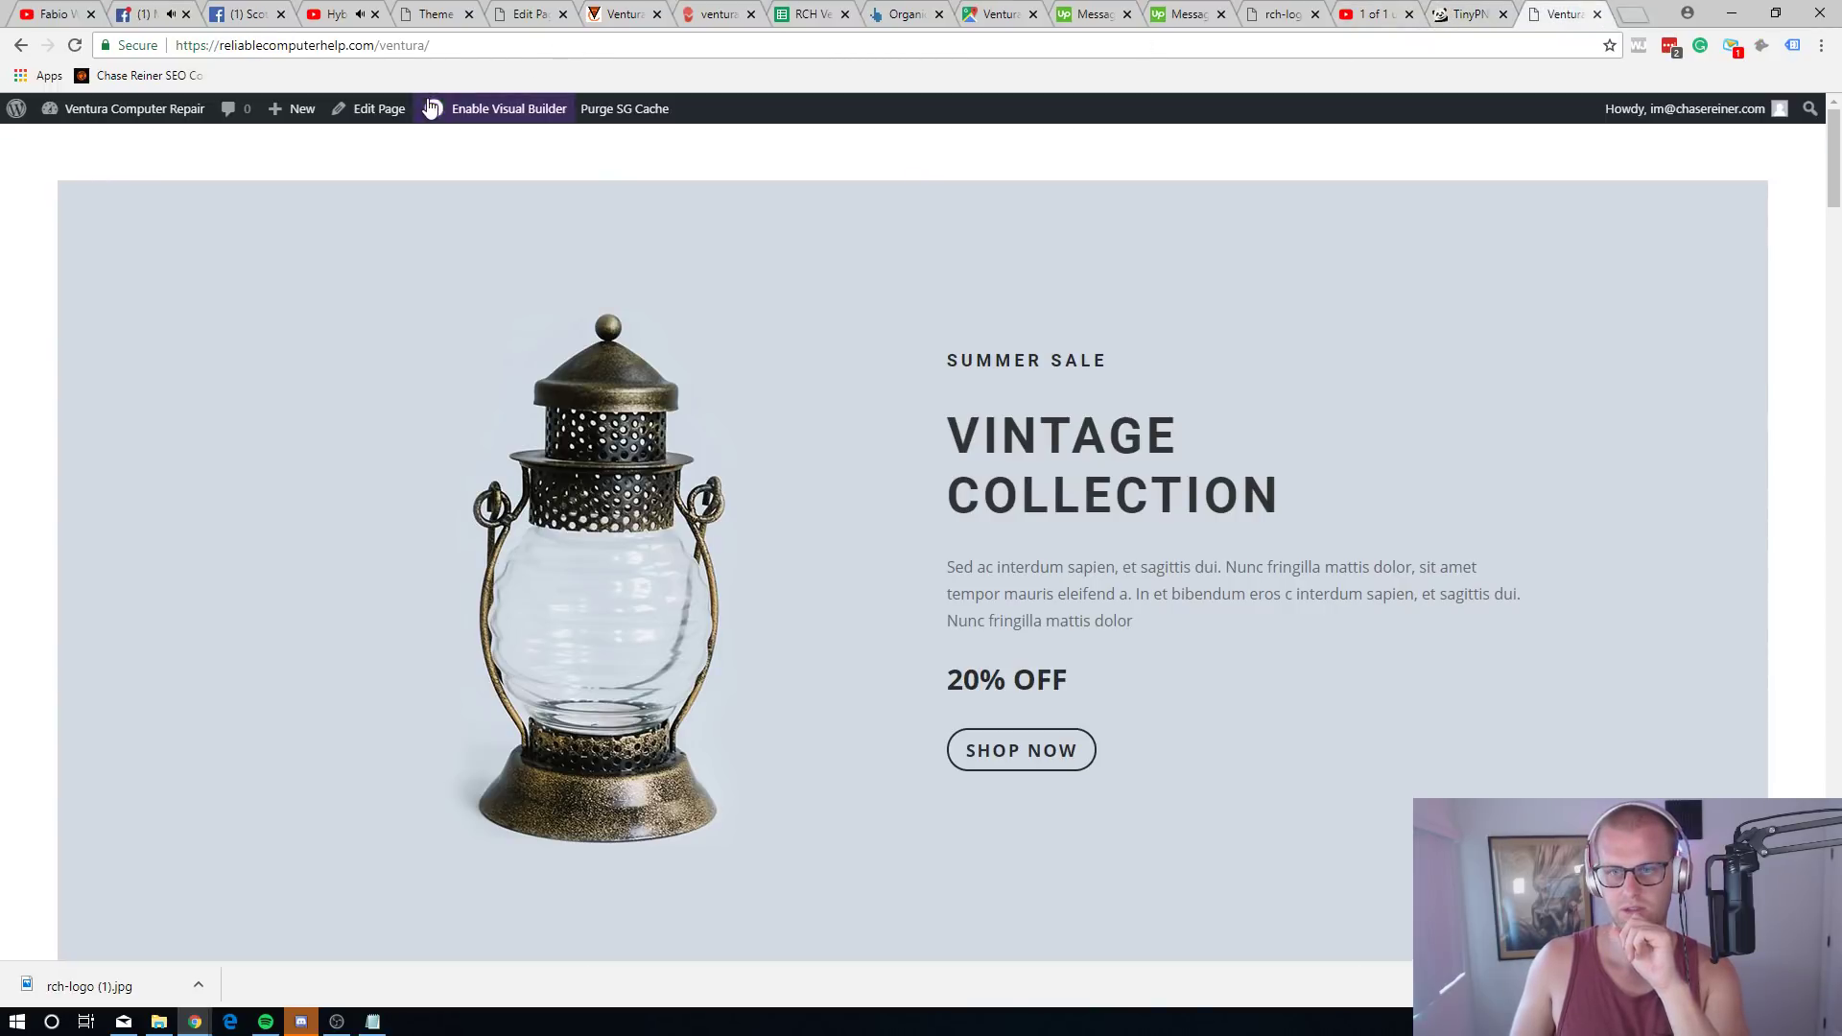
click(376, 109)
Send 'Ok sounds good' in the Facebook chat and go back to the Ventura page editor
click(257, 8)
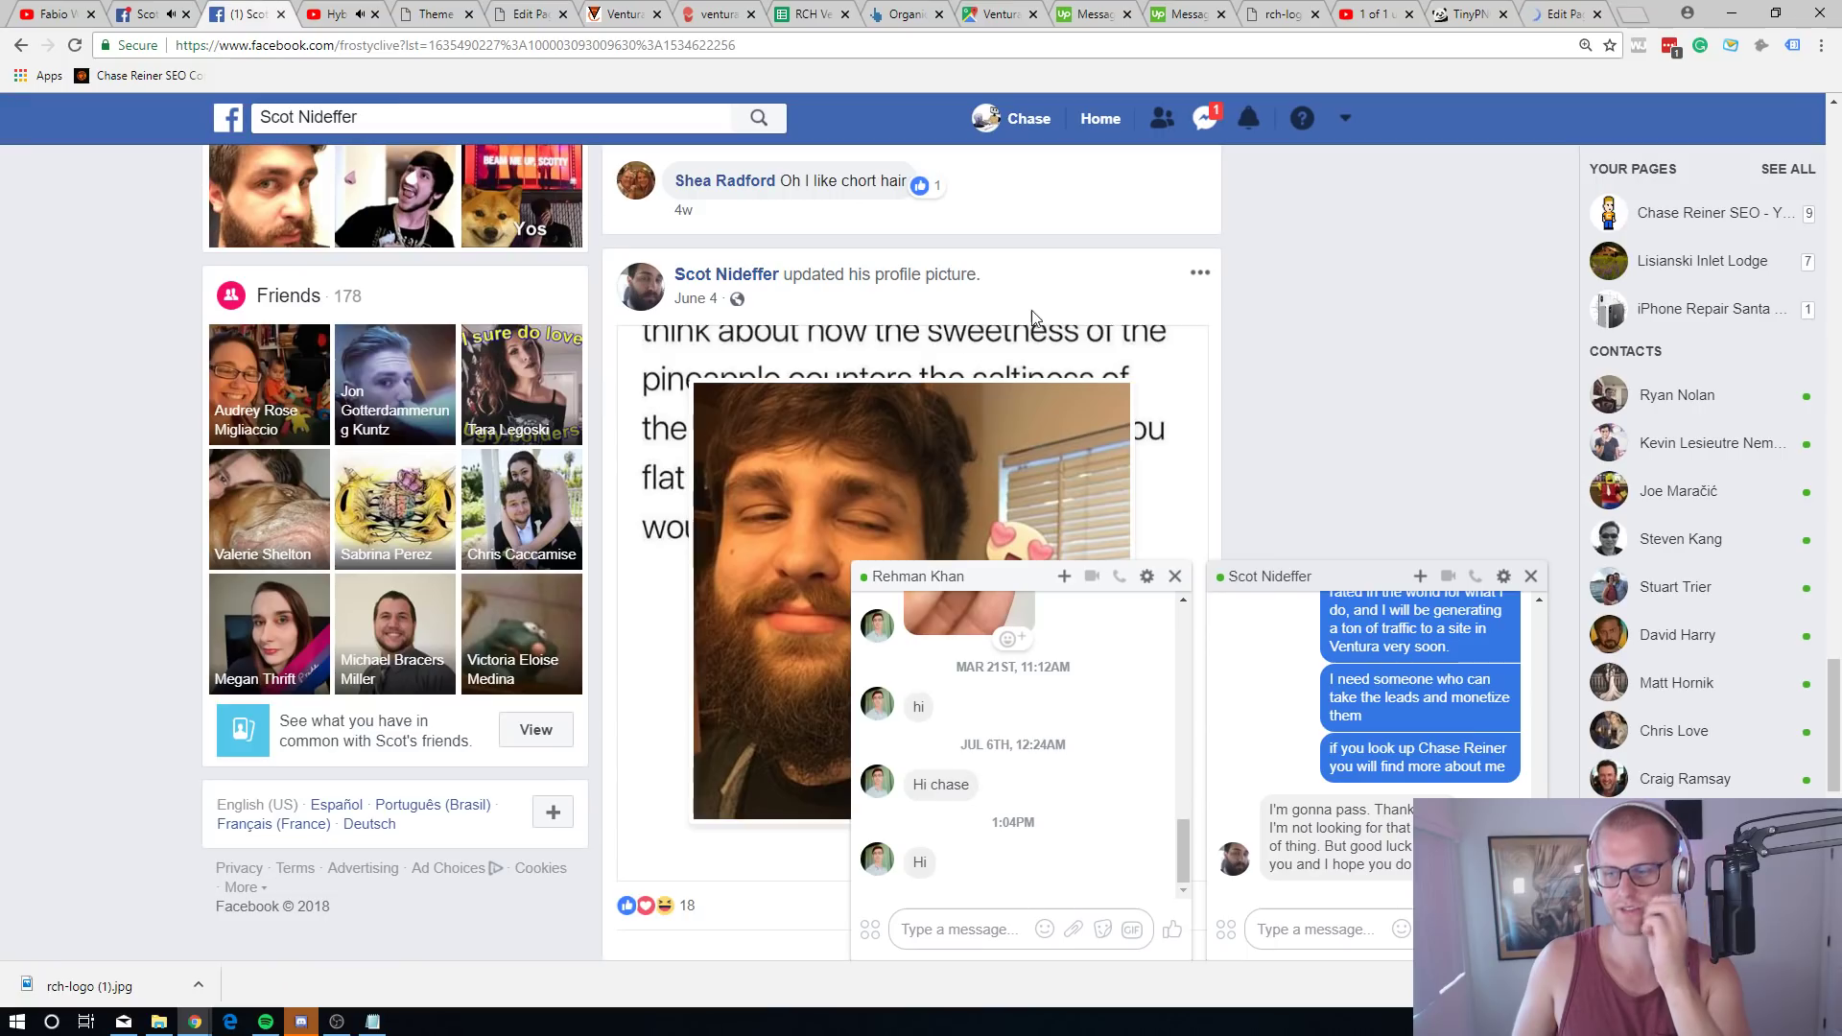
click(1334, 931)
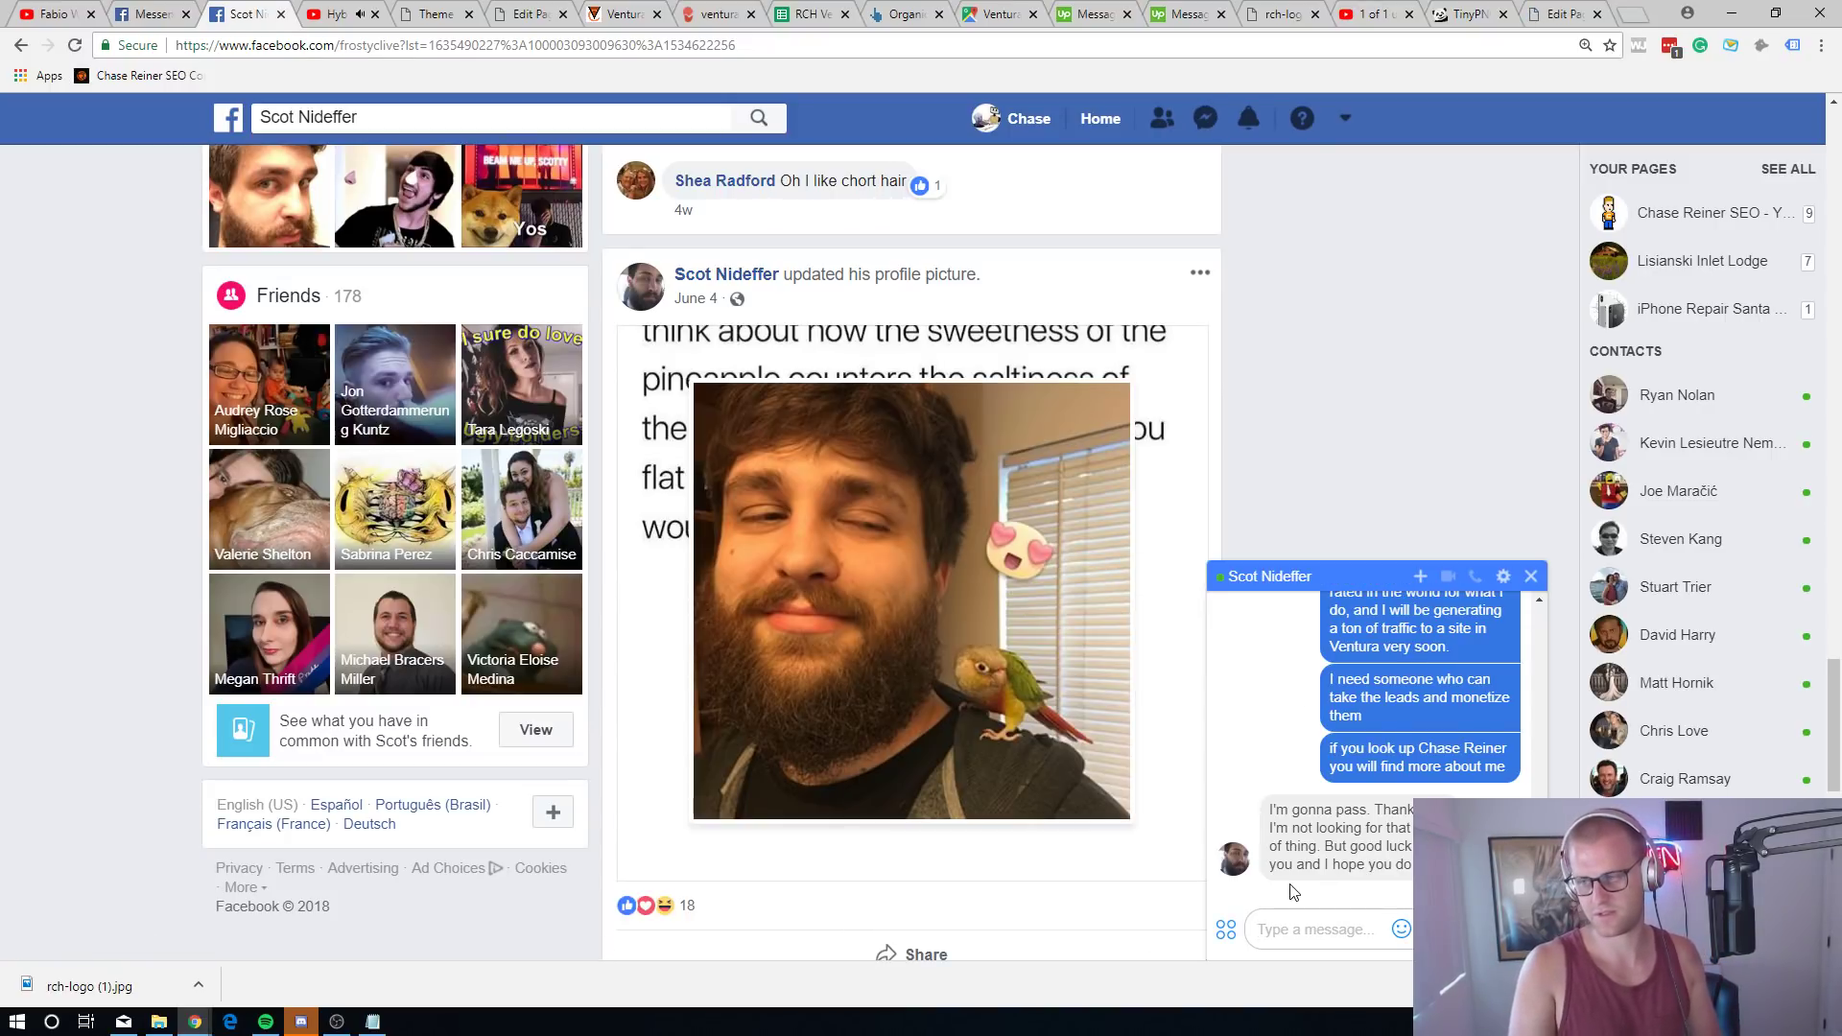
text(Ok)
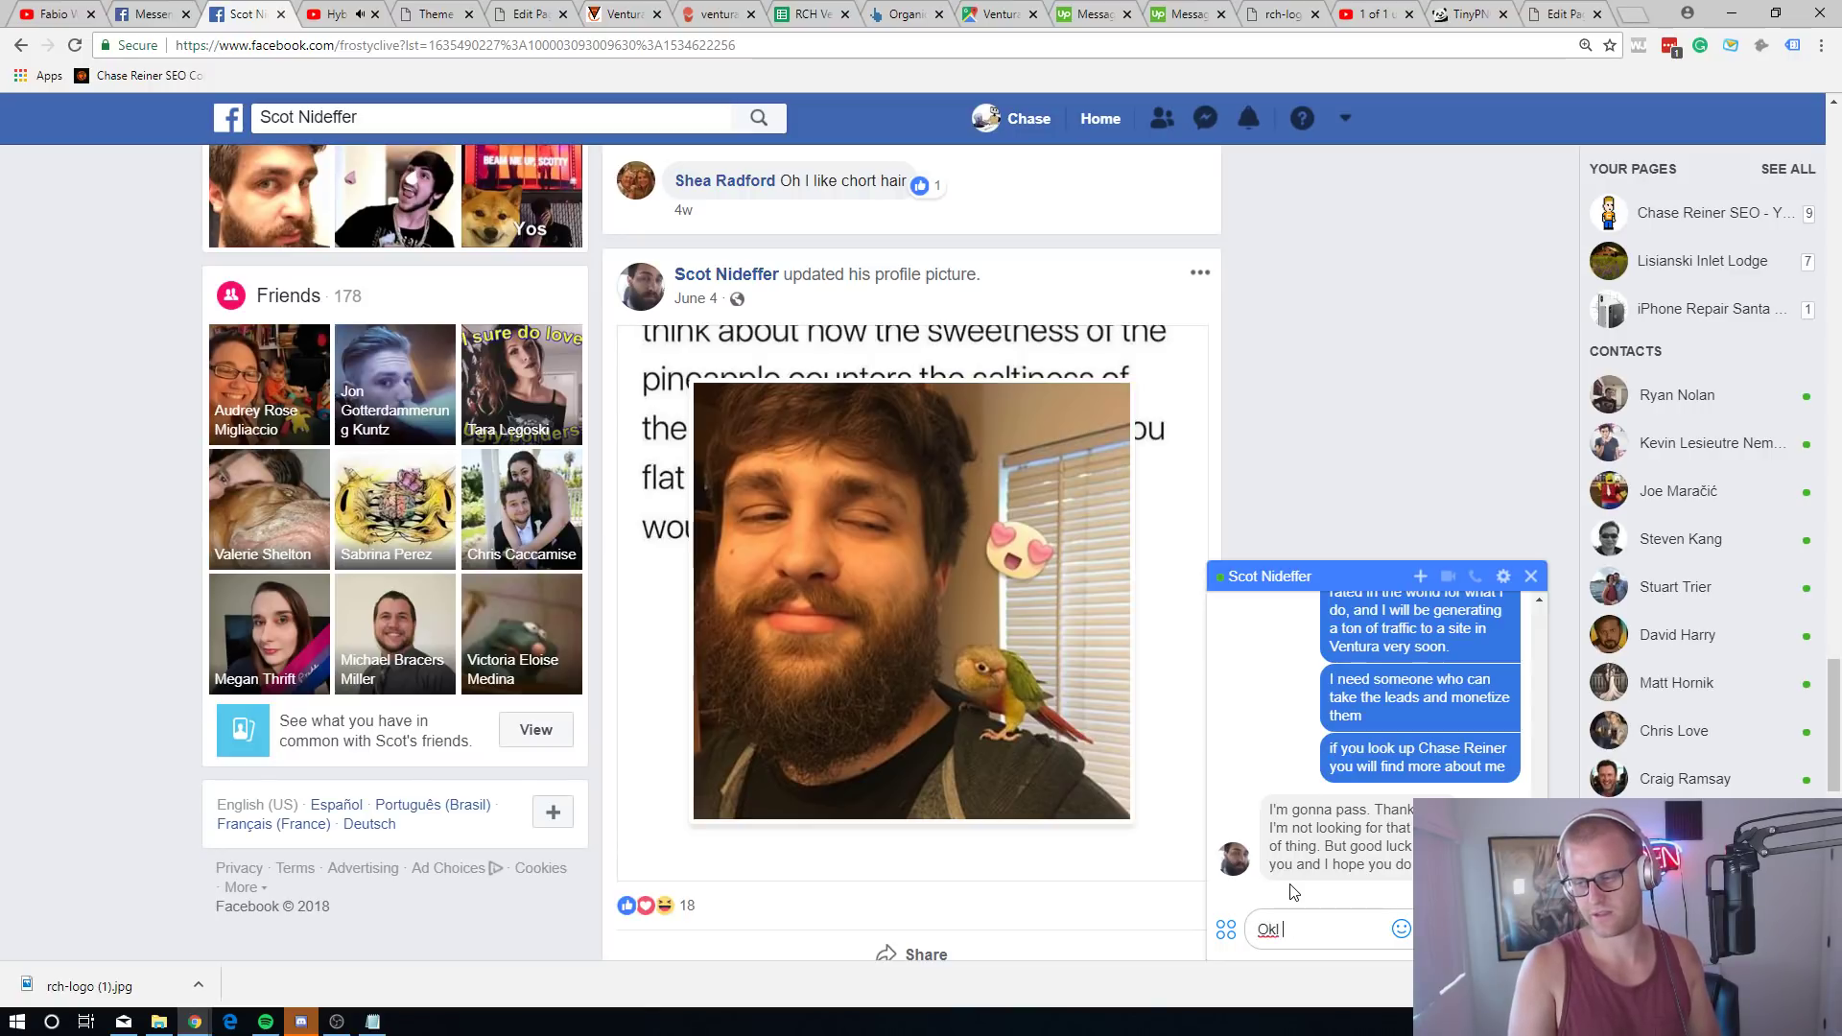
text( sounds good)
key(Return)
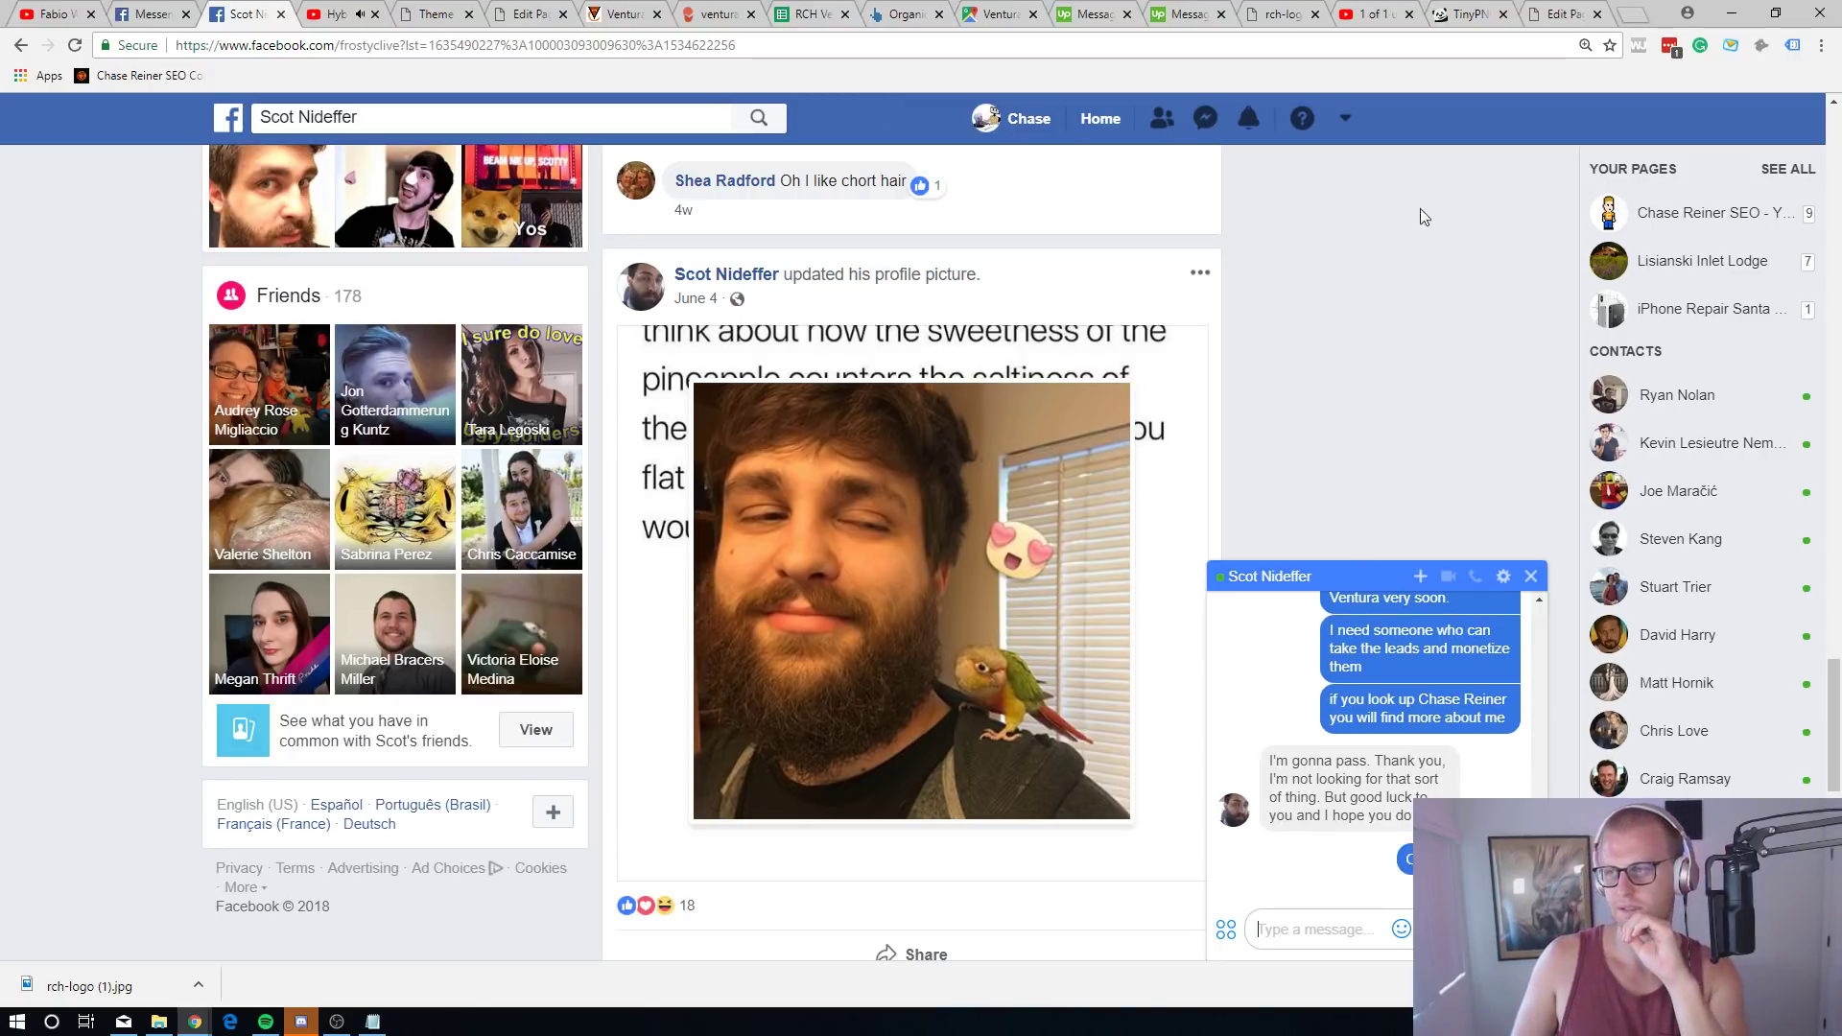
click(1535, 12)
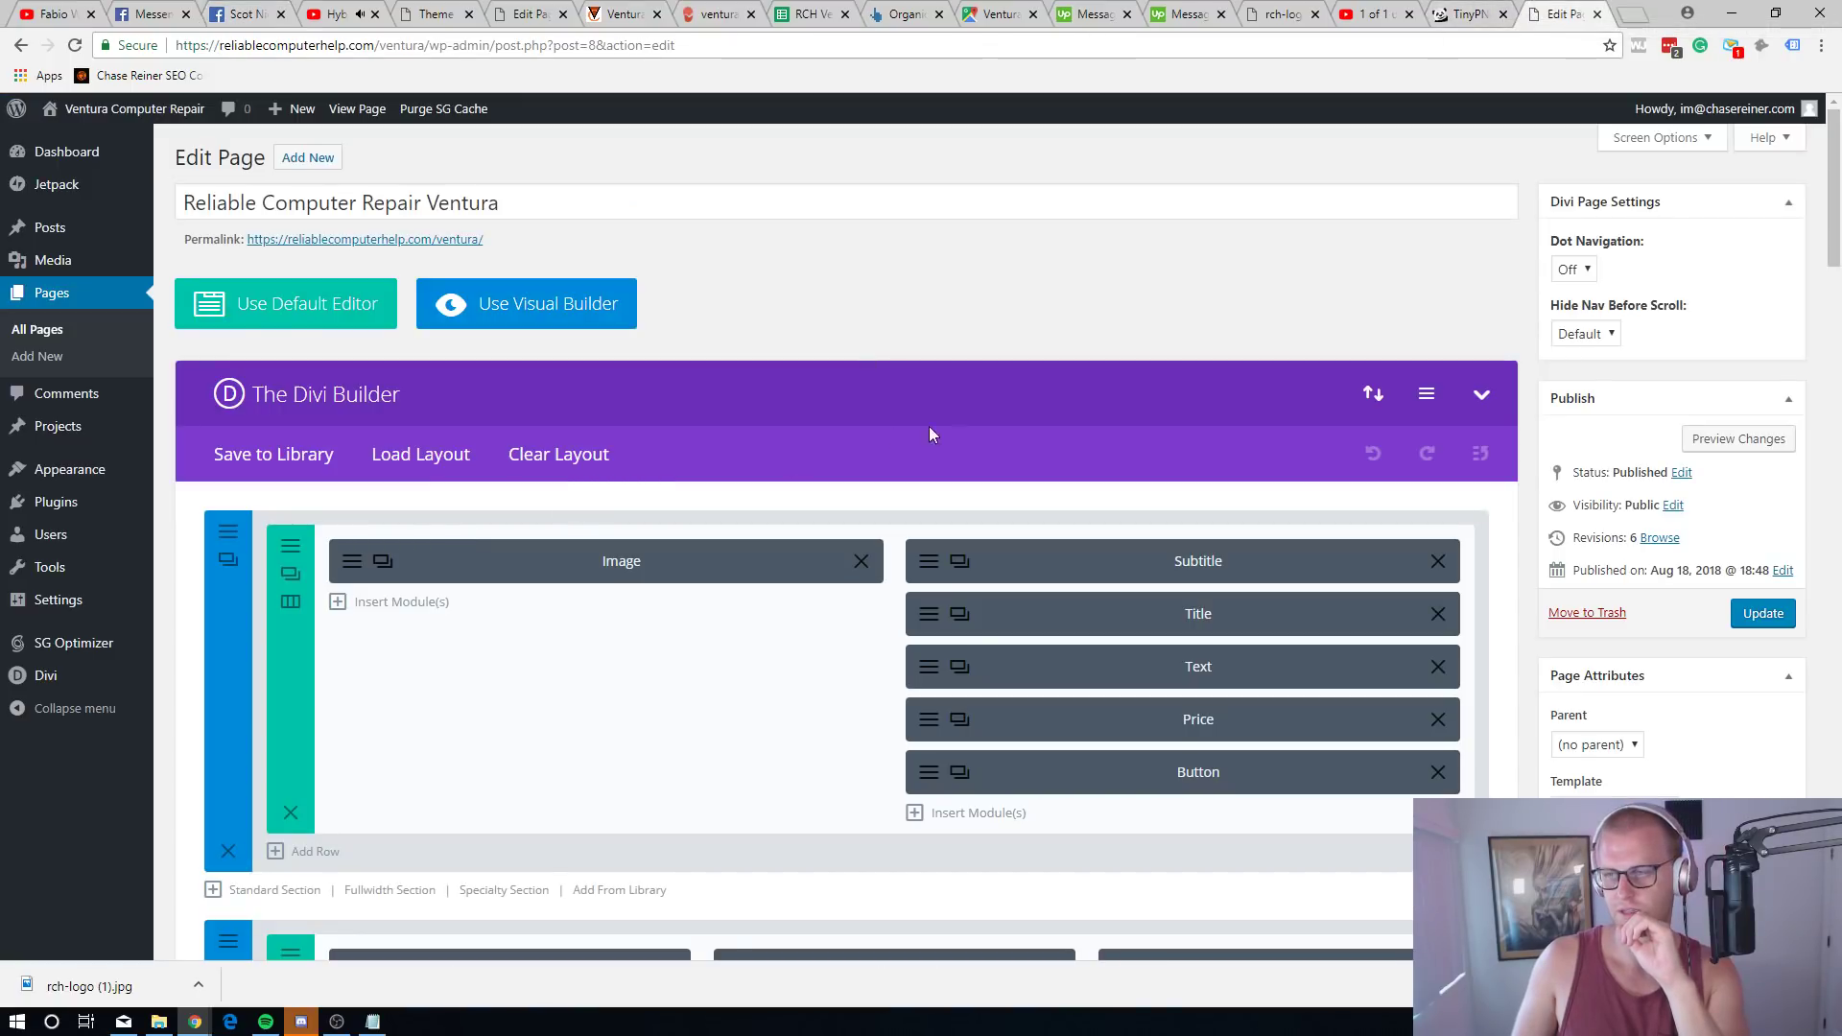
Replace the hero image module's picture with the blue server-rack photo and save the module
click(379, 565)
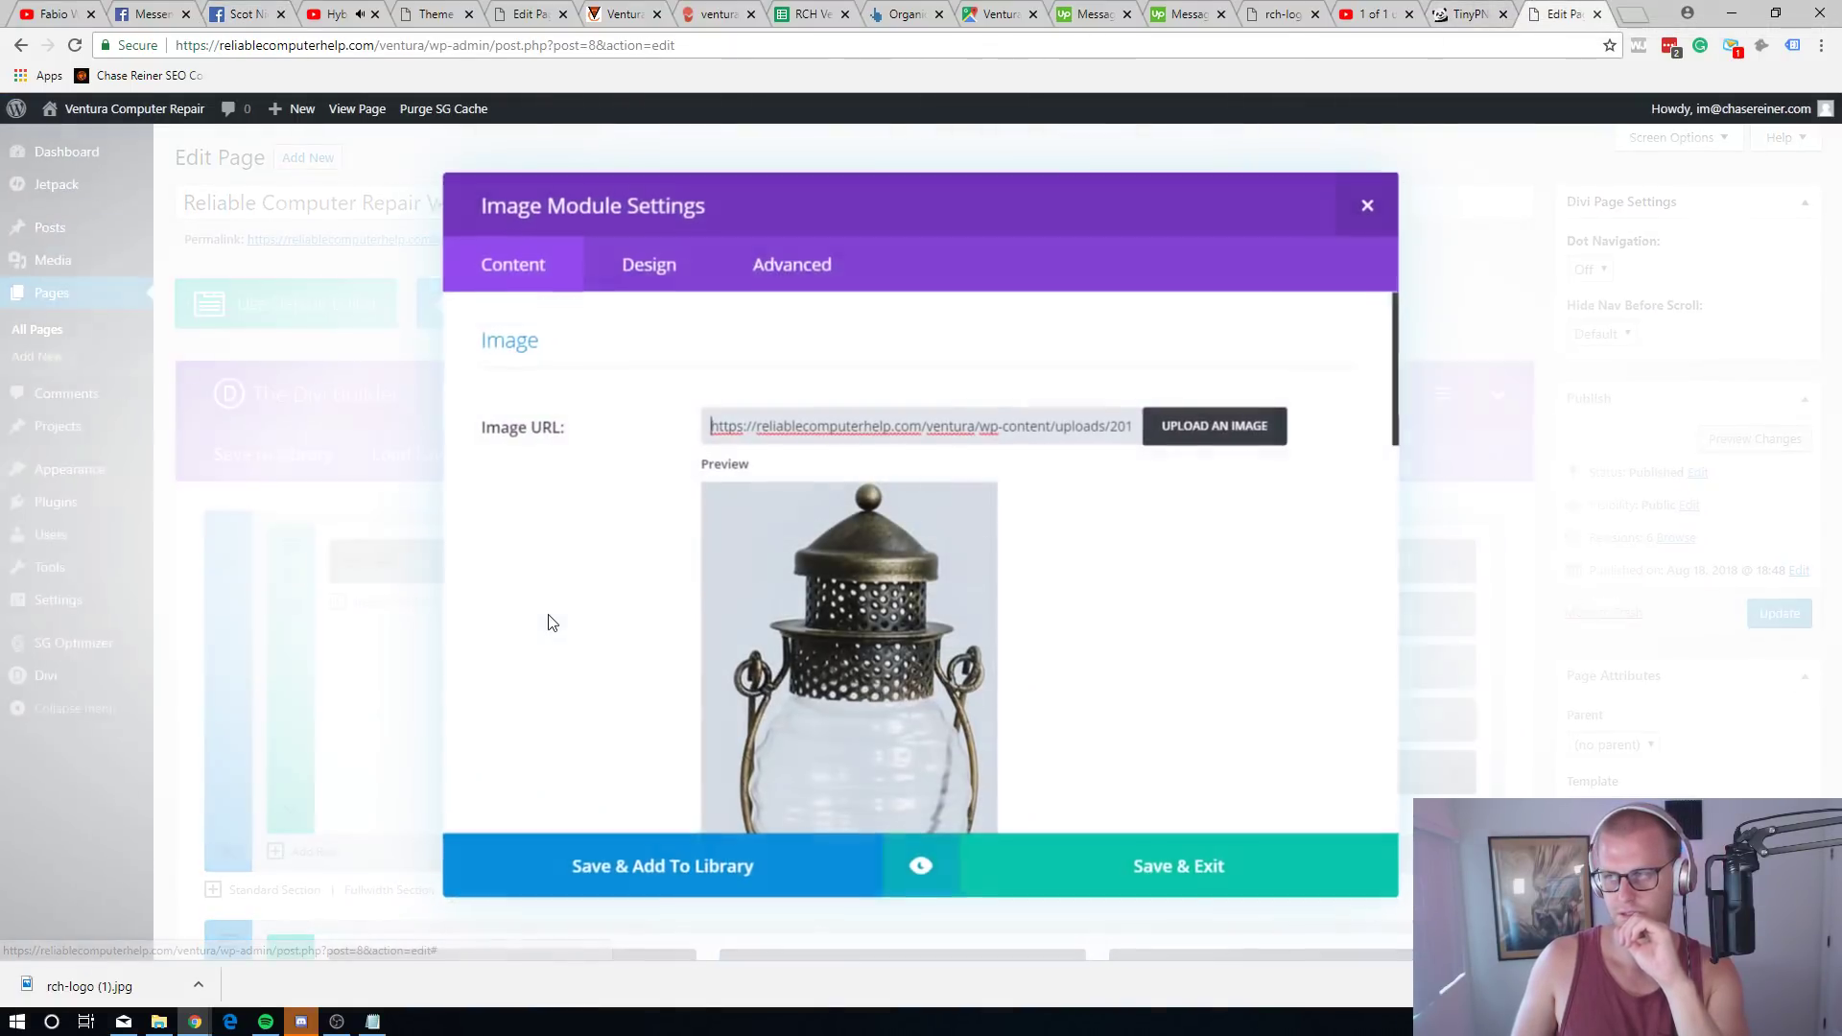
click(1213, 422)
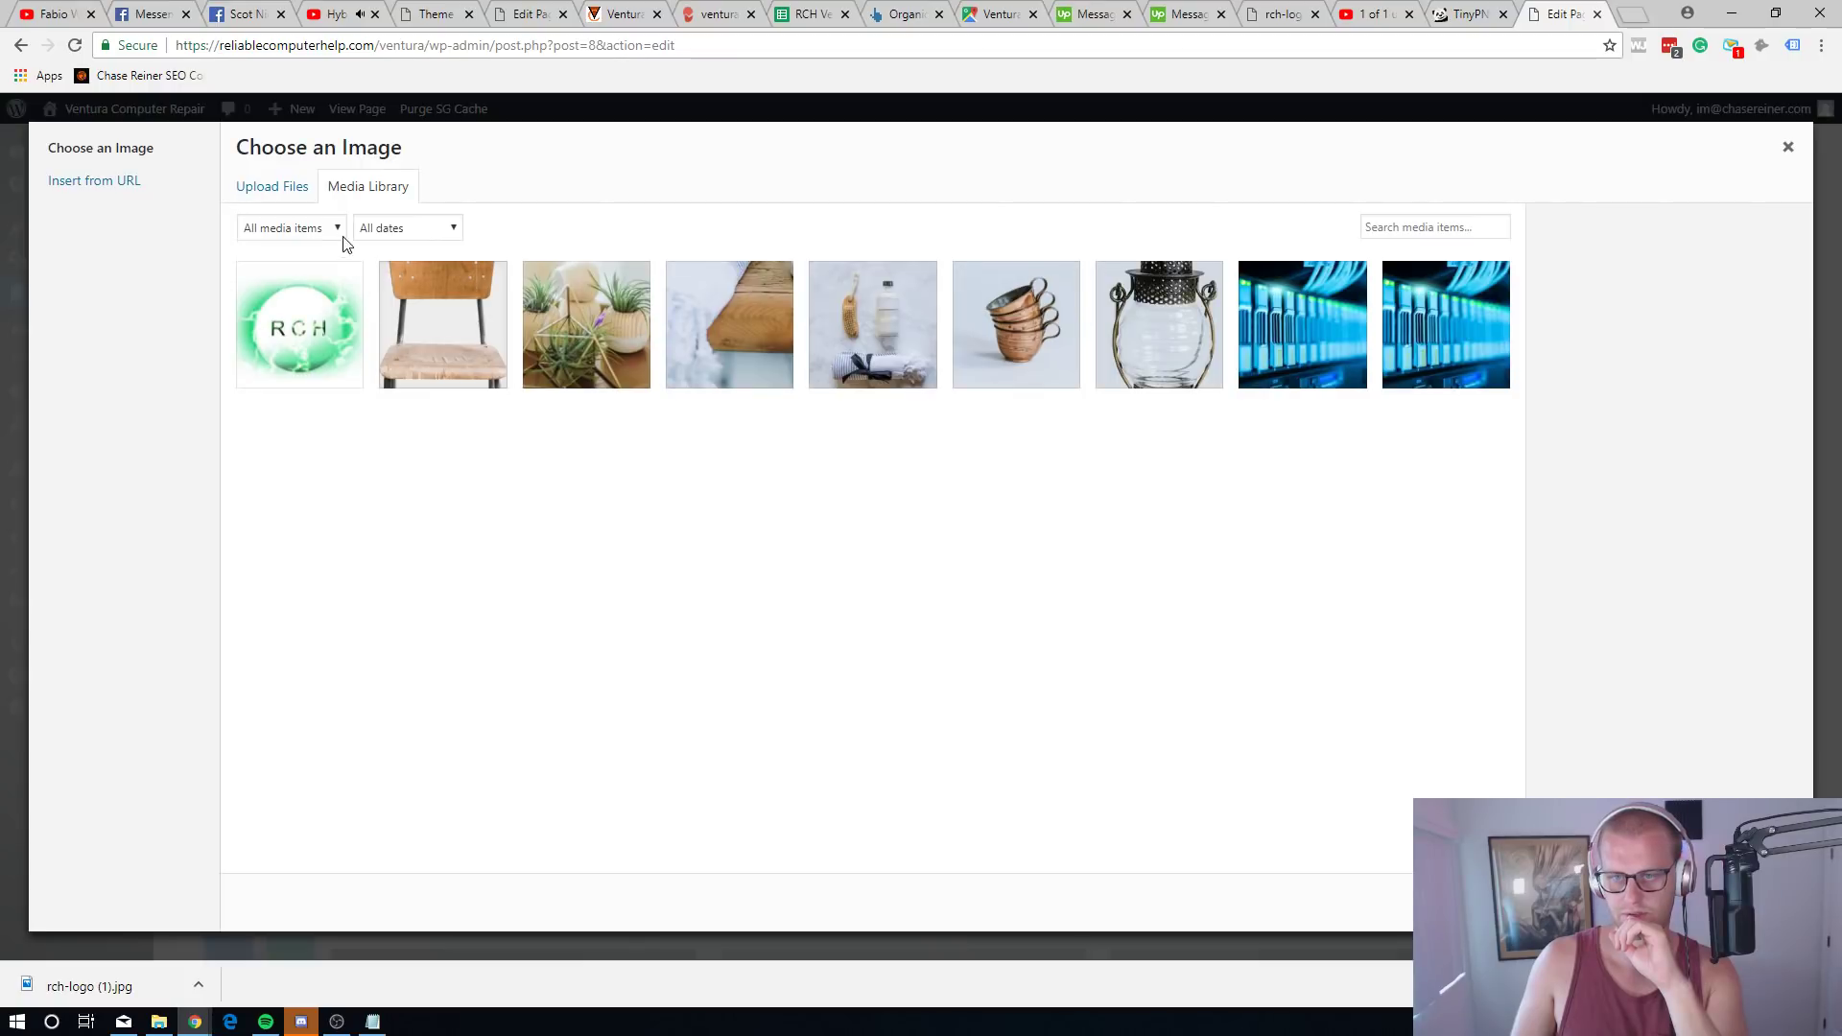
click(1264, 371)
click(1746, 903)
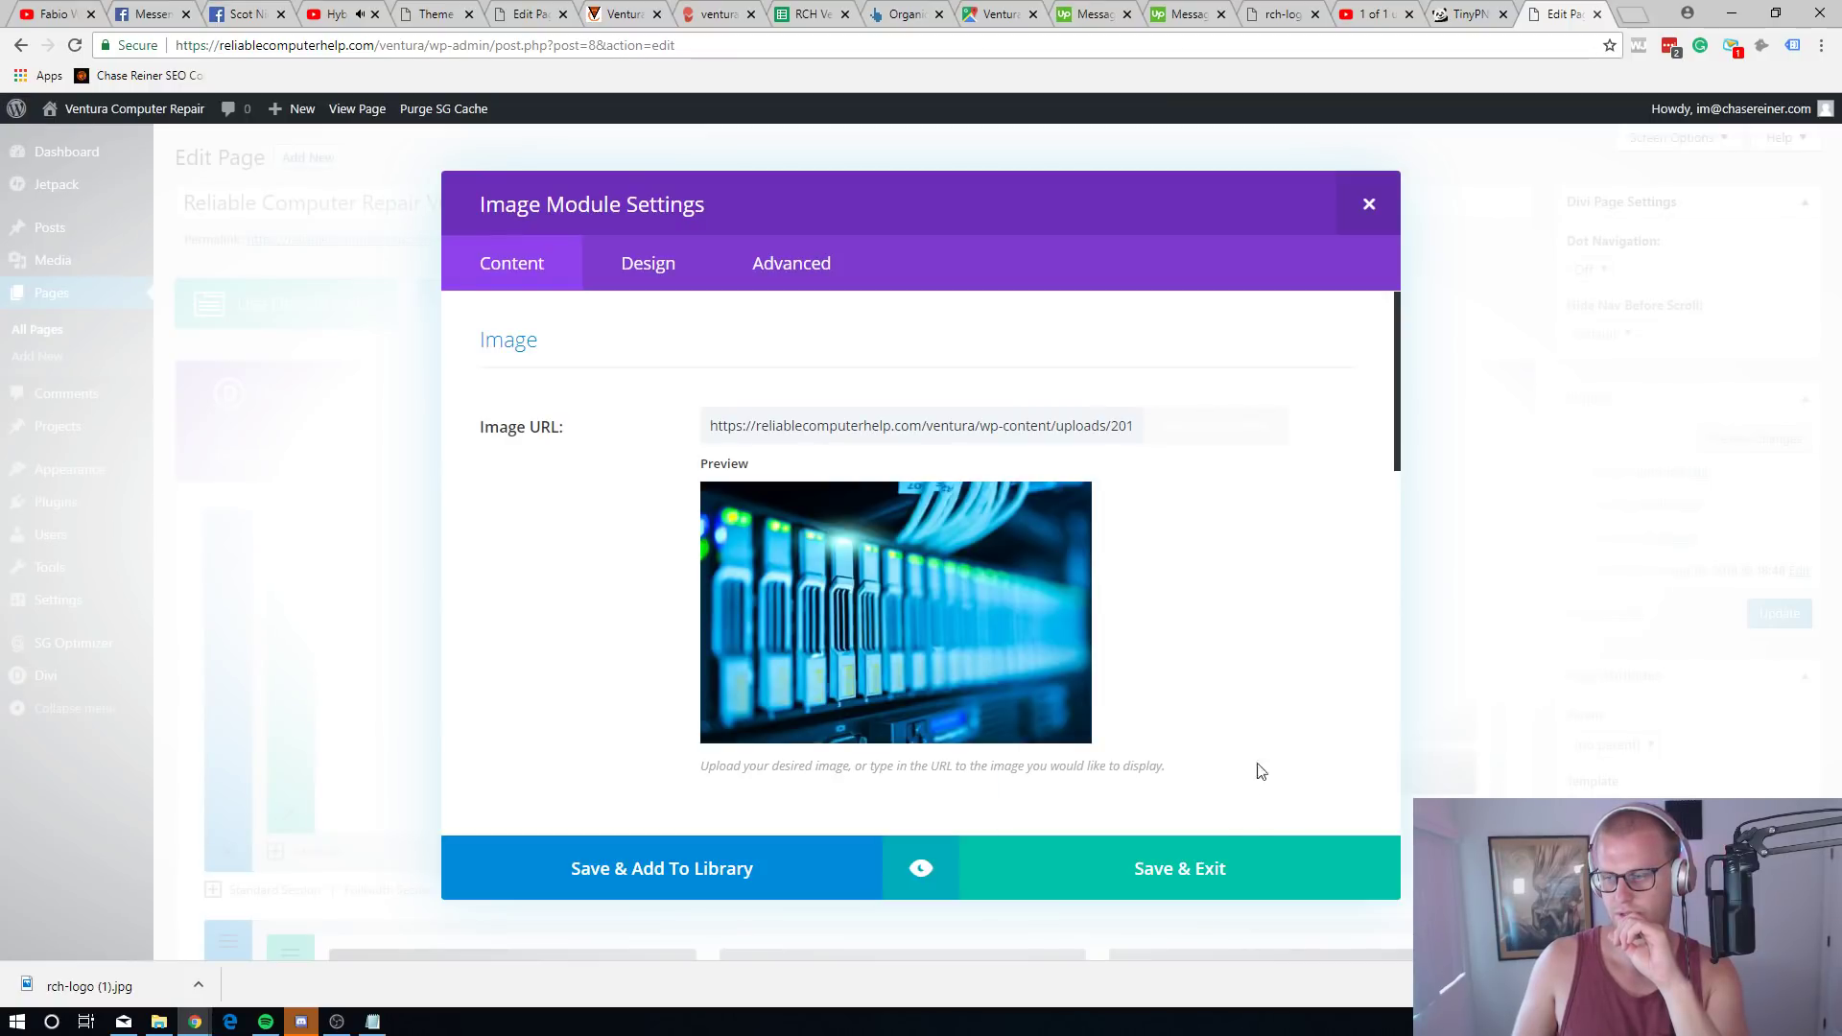
click(1242, 878)
Update the page and open its permalink as the live page in a new tab
click(1764, 615)
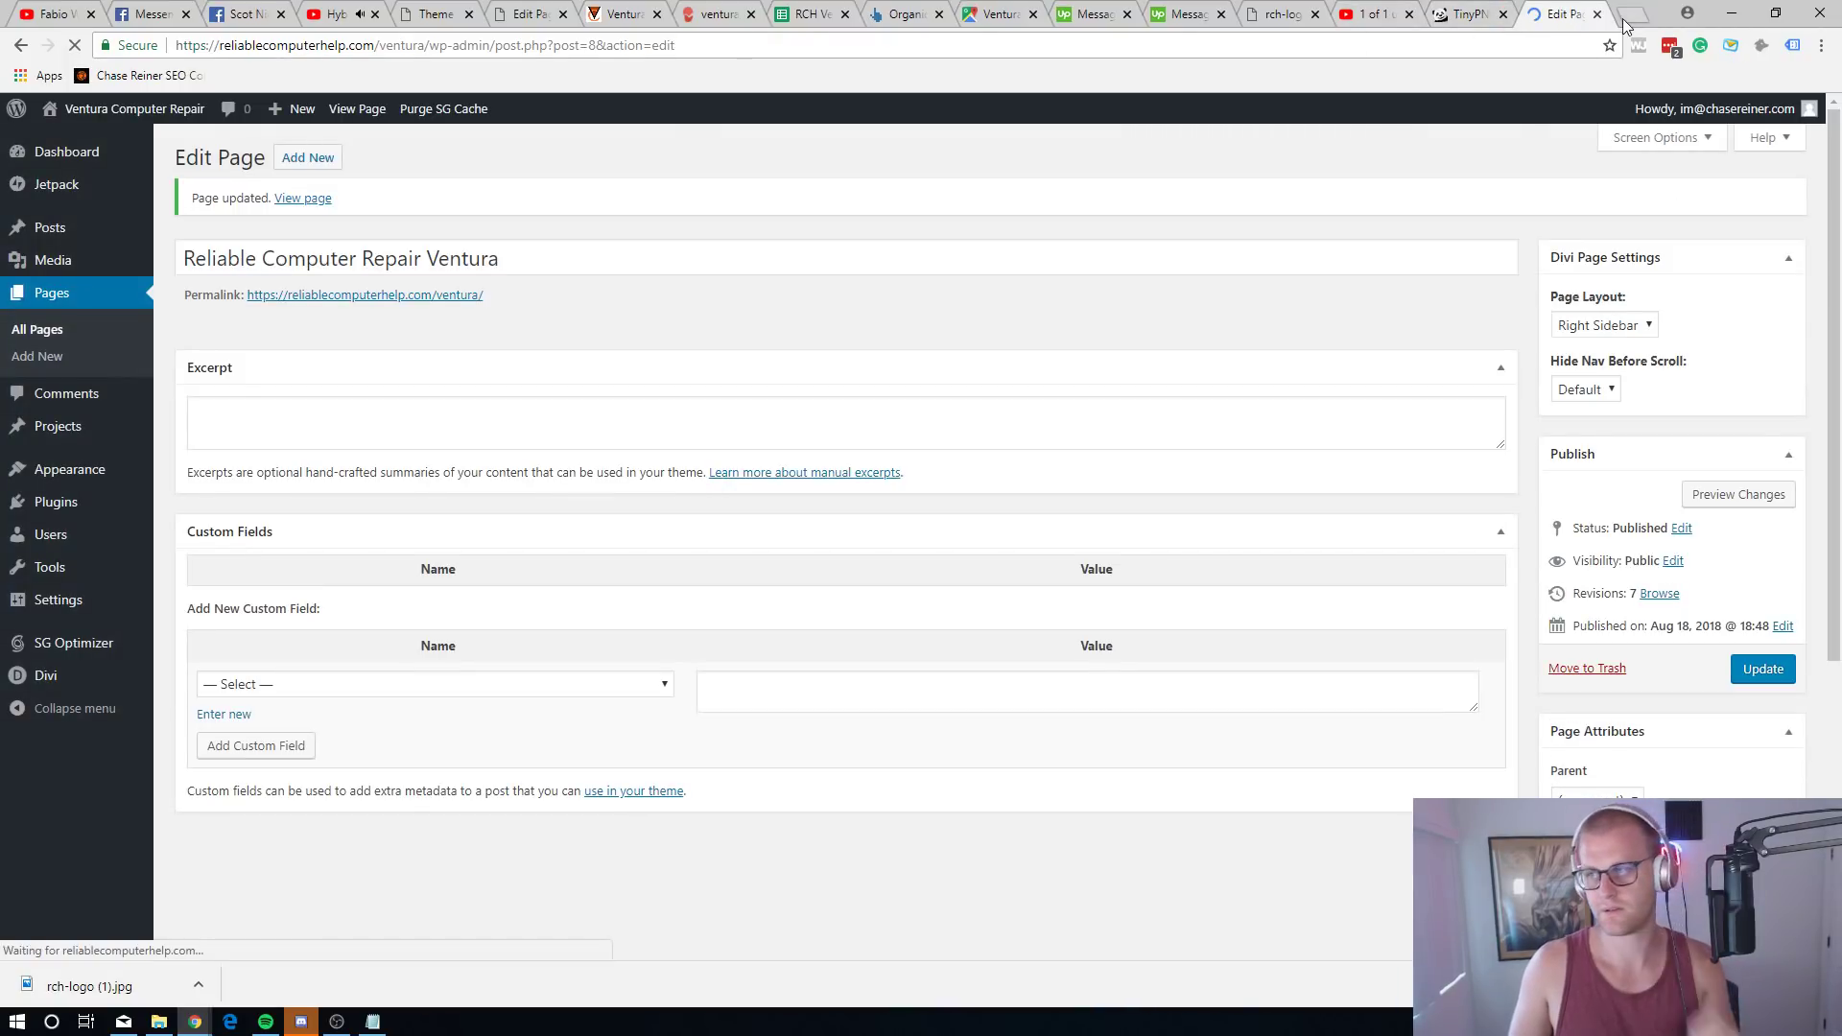
right_click(435, 305)
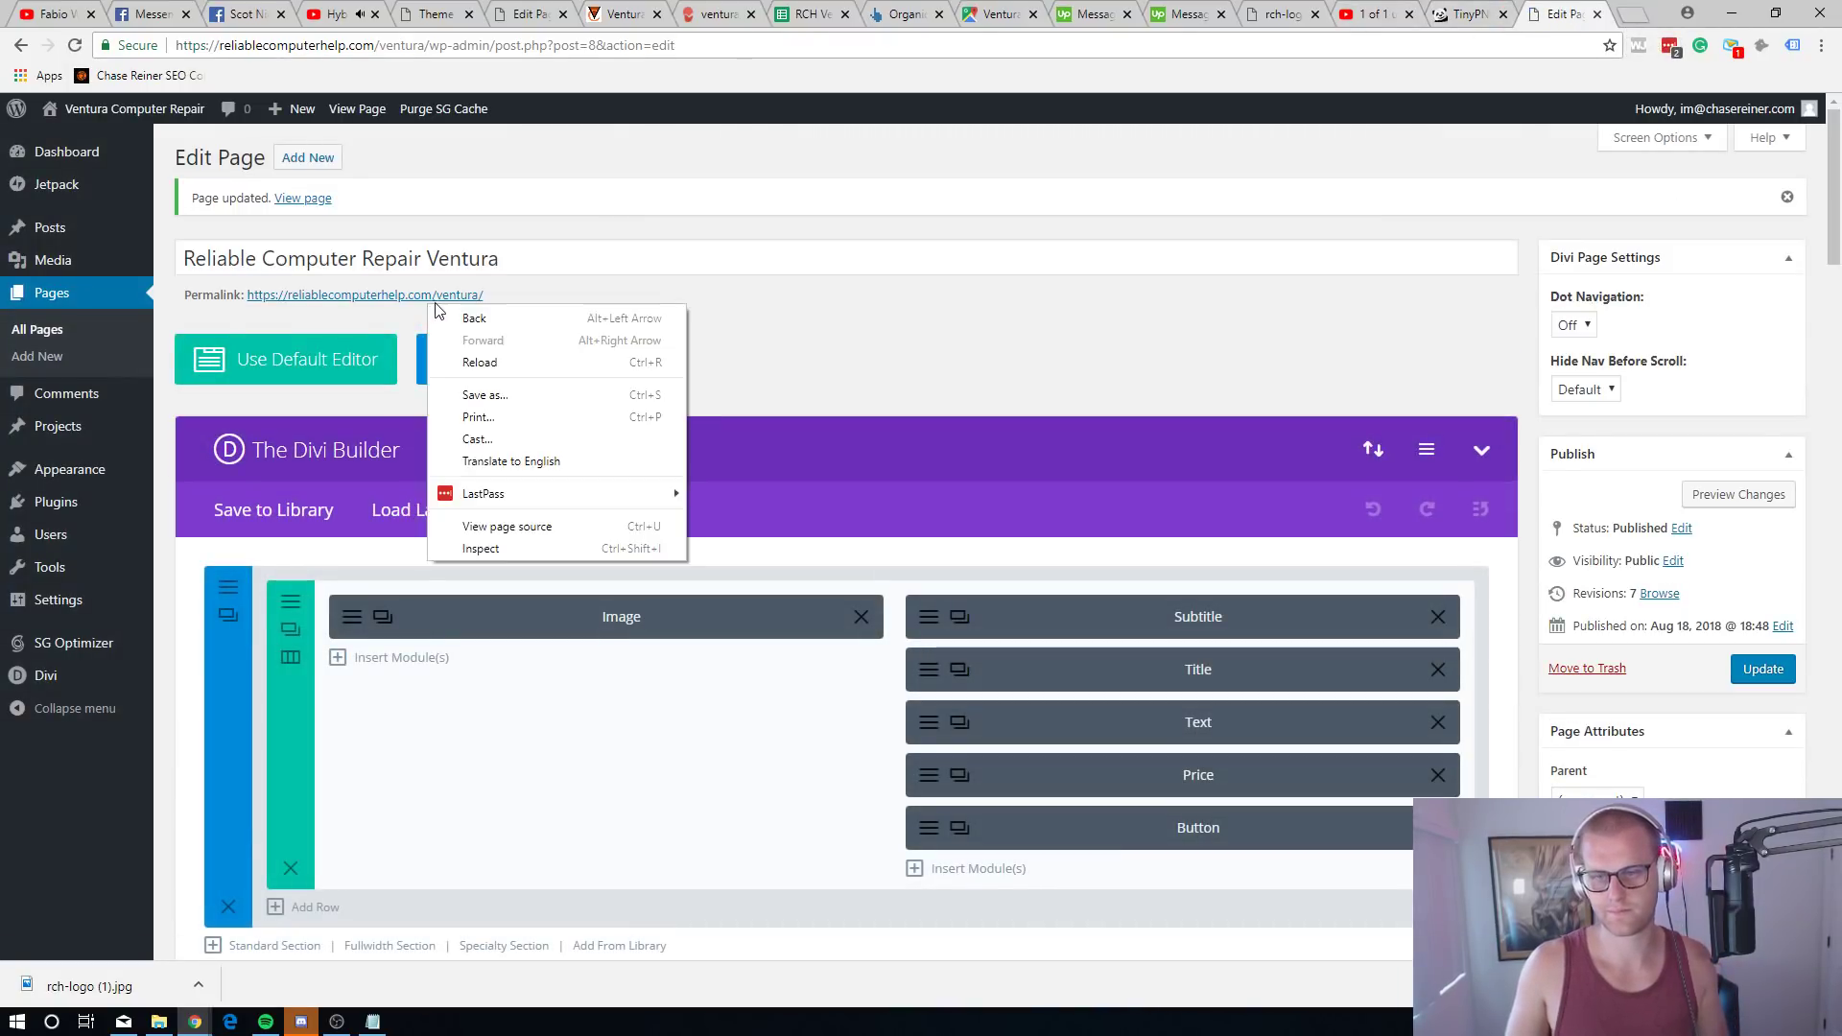
right_click(443, 294)
click(508, 315)
click(1564, 12)
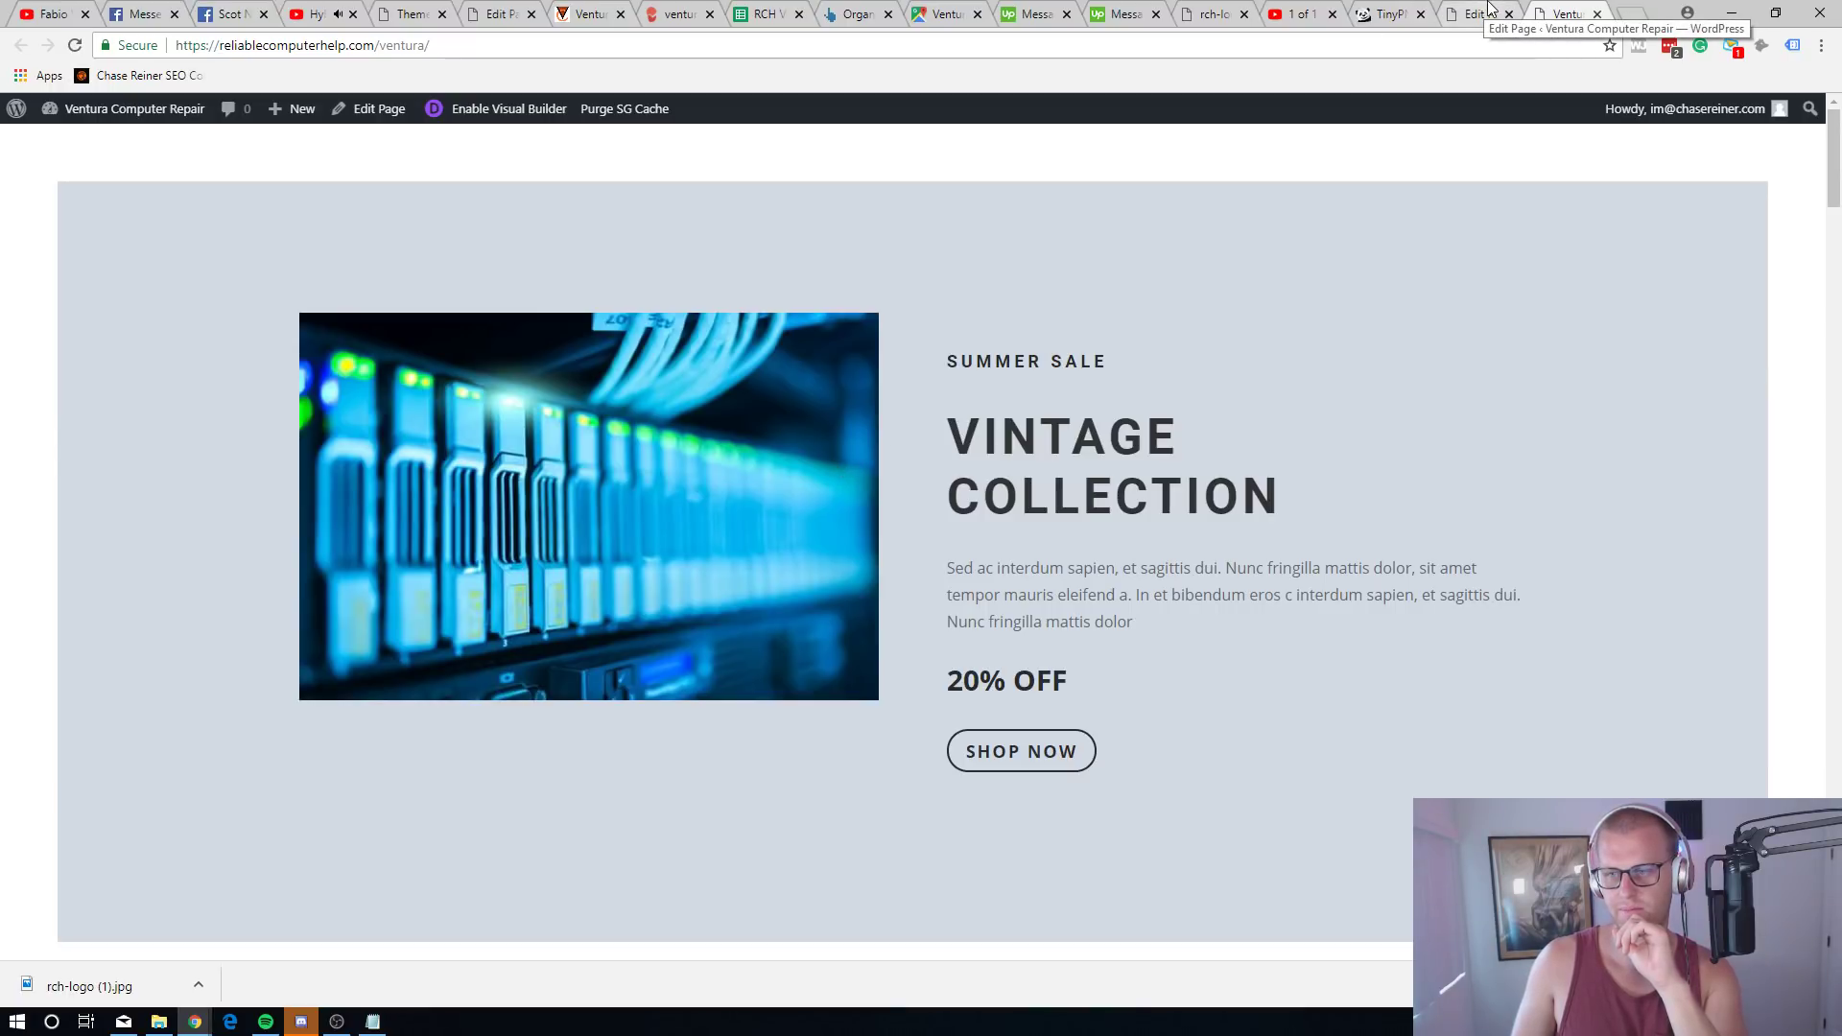
click(1513, 8)
click(1583, 17)
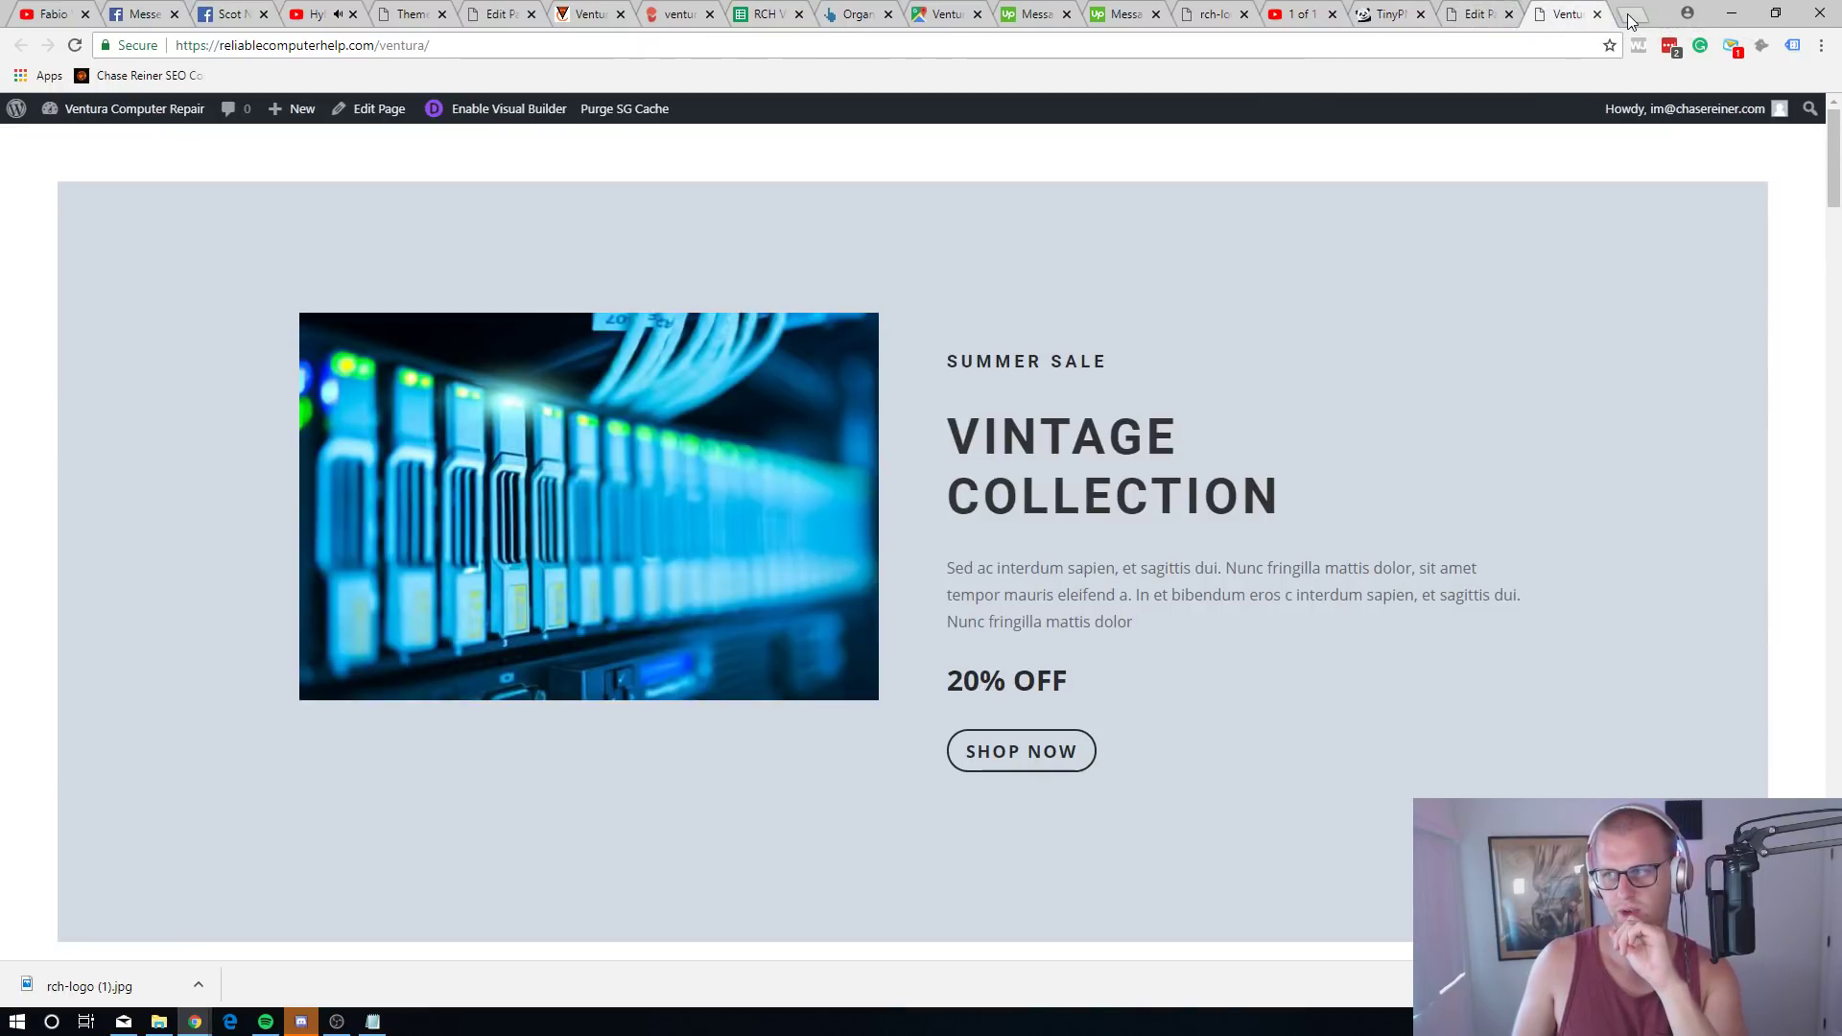
Search Pexels for 'computer transparrent backround' and browse the photo results
click(1628, 20)
text(pexels.com)
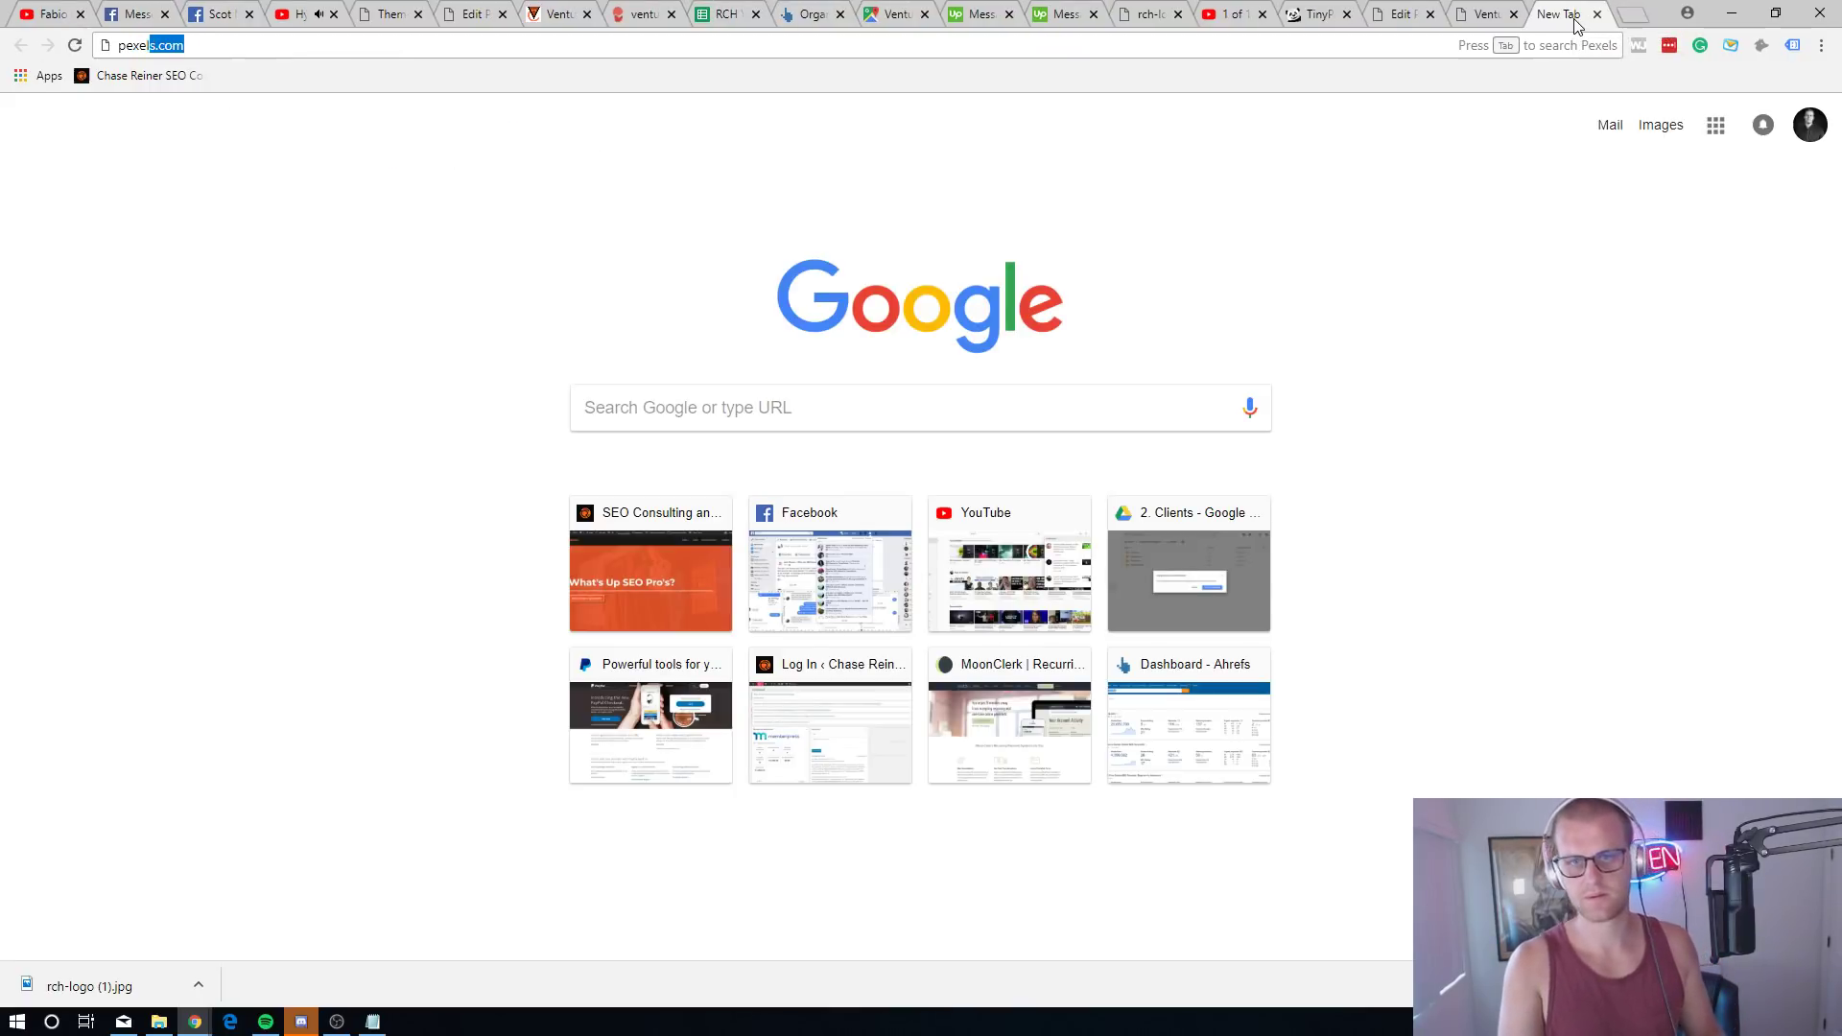
key(Return)
text(co)
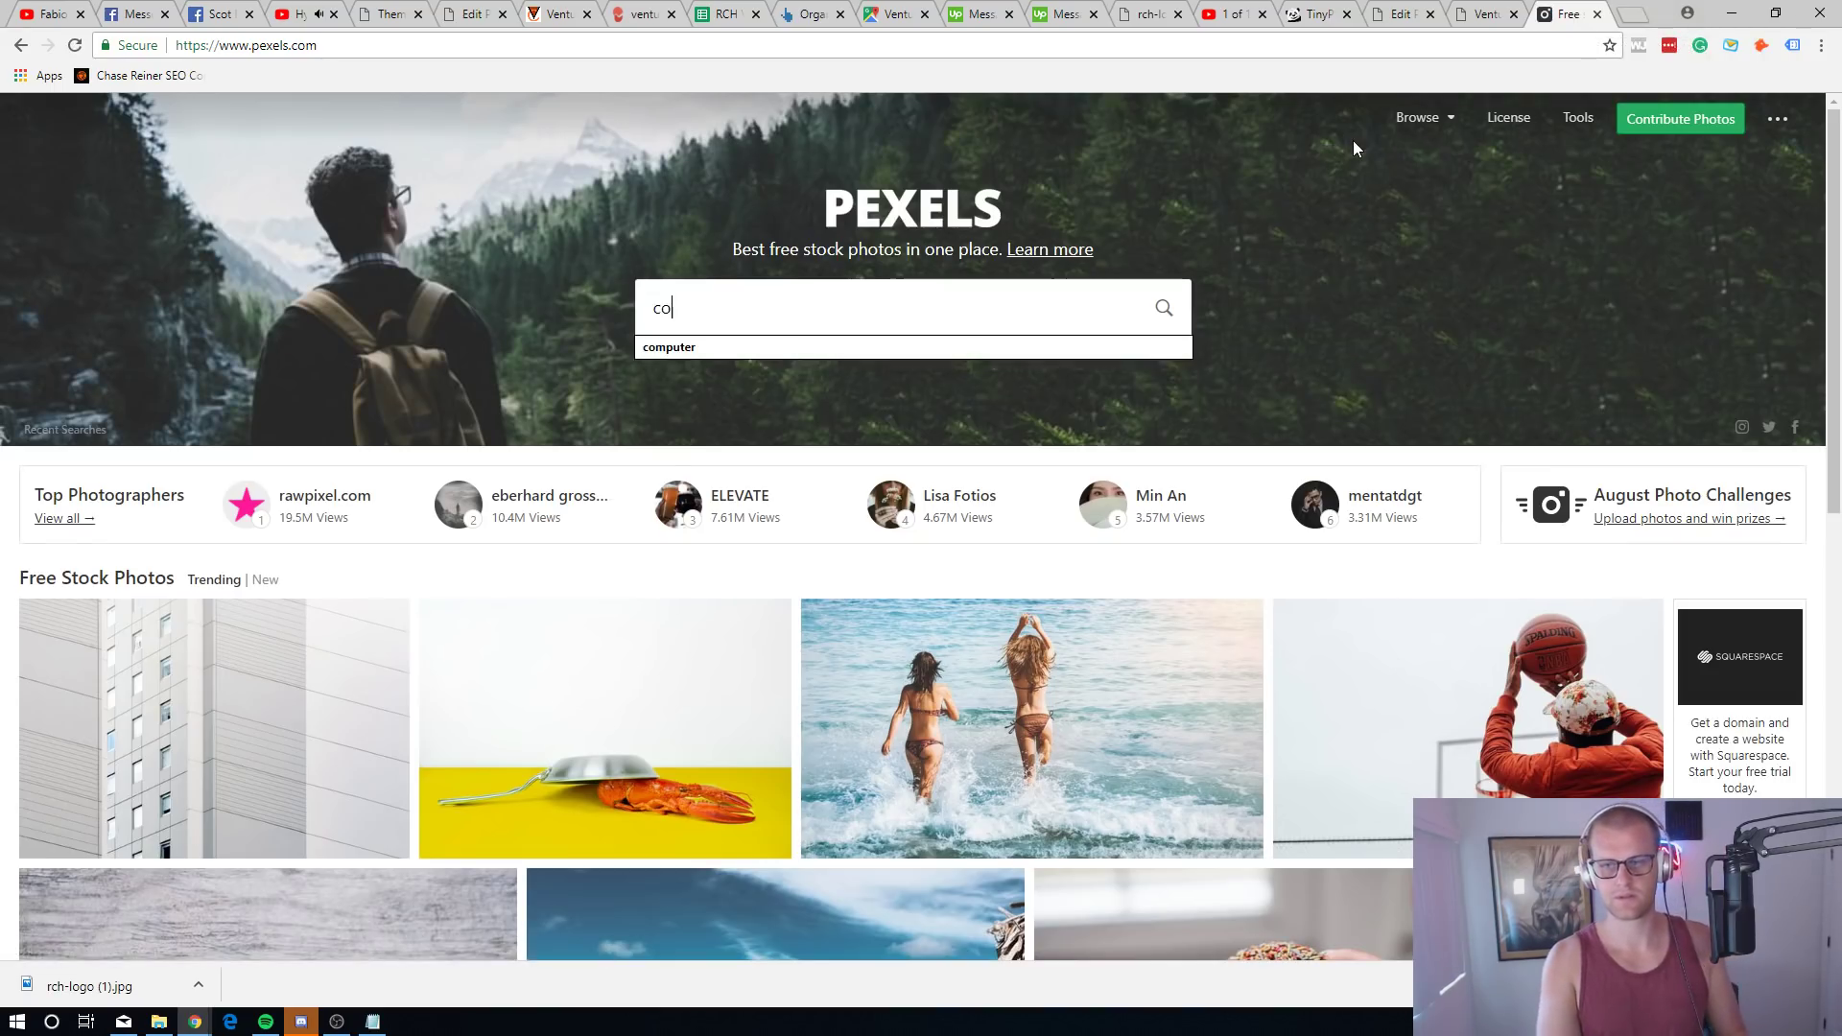
text(mputer transparrent ba)
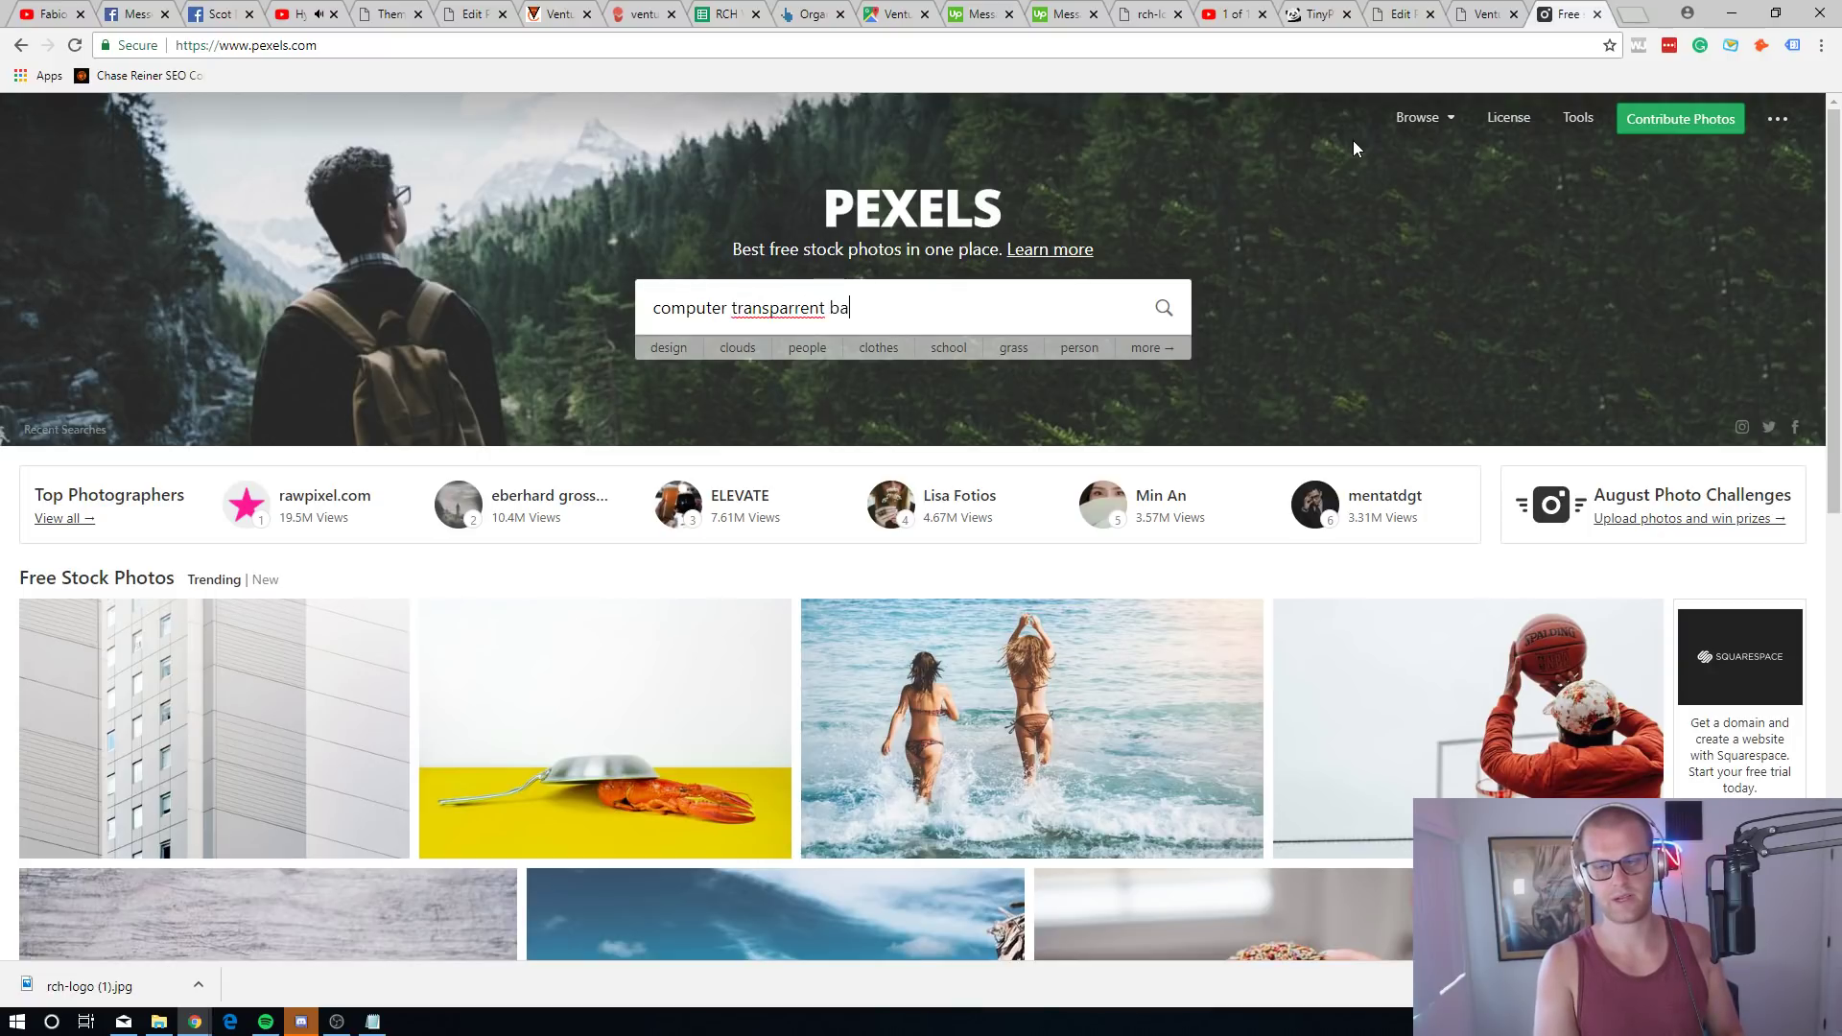
text(ckround)
key(Return)
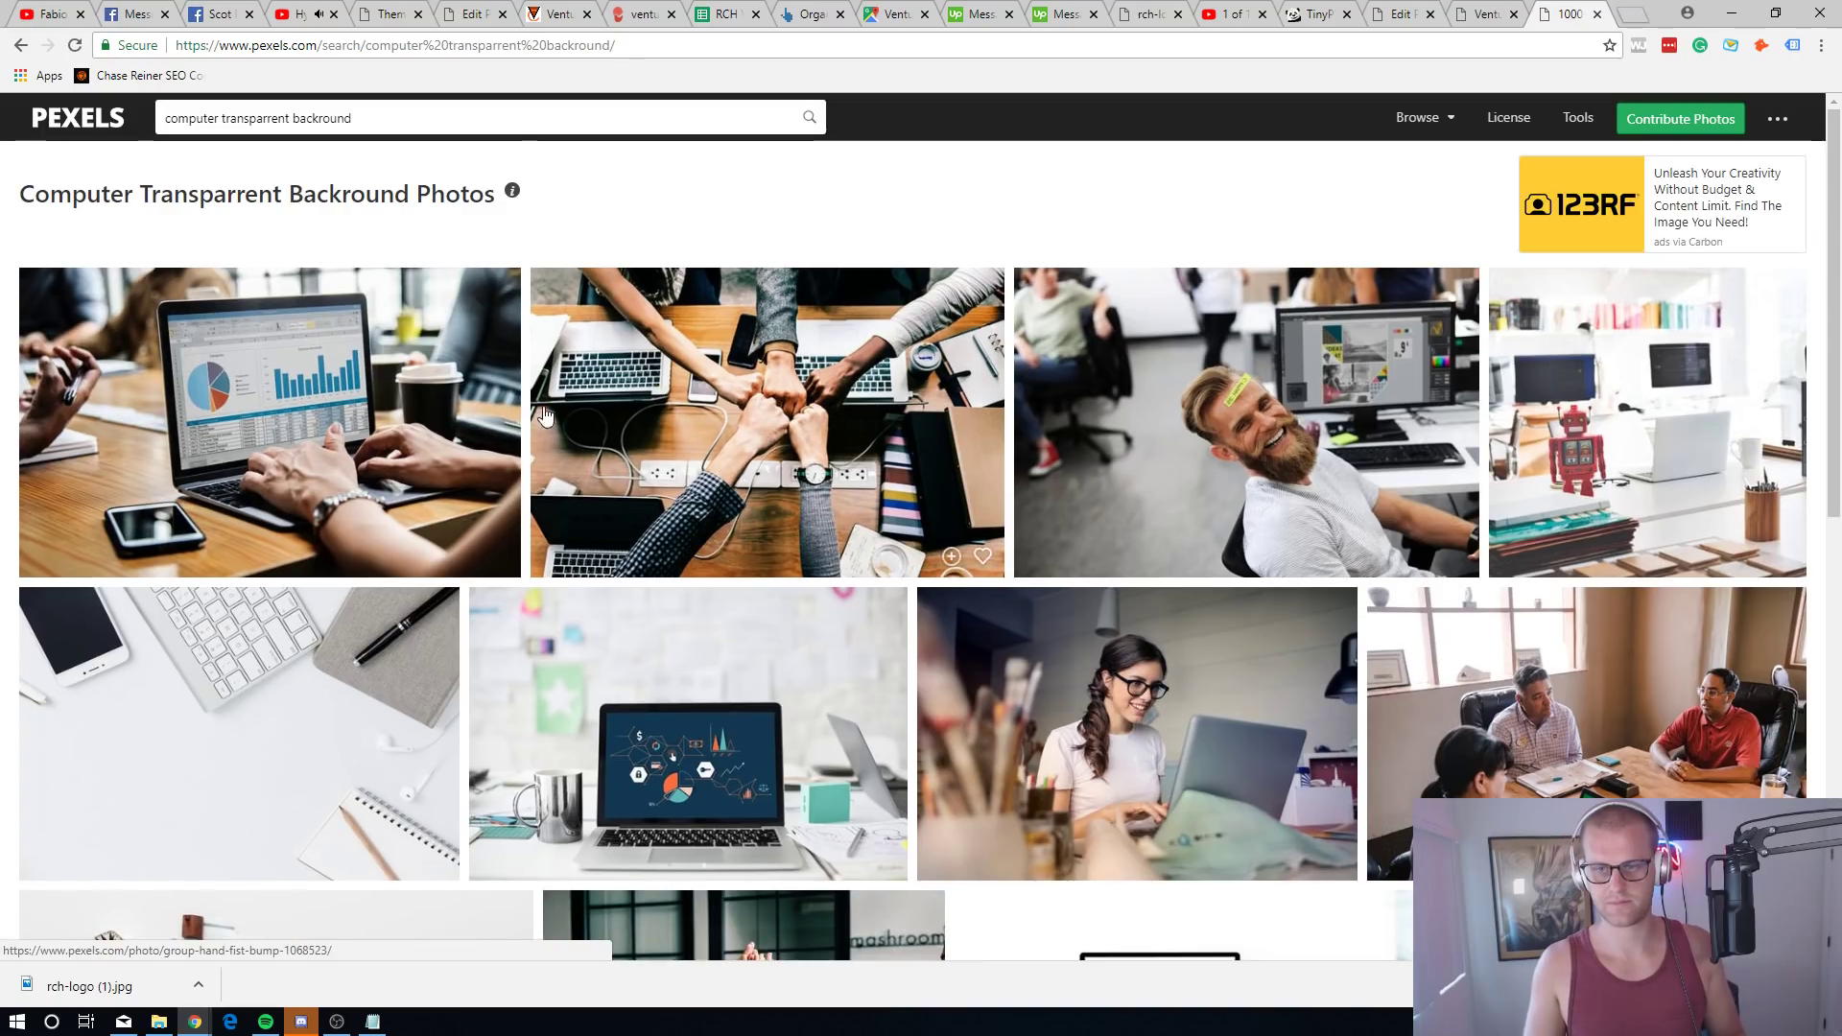
scroll(485, 584, down, 5)
scroll(485, 584, down, 10)
scroll(748, 595, up, 10)
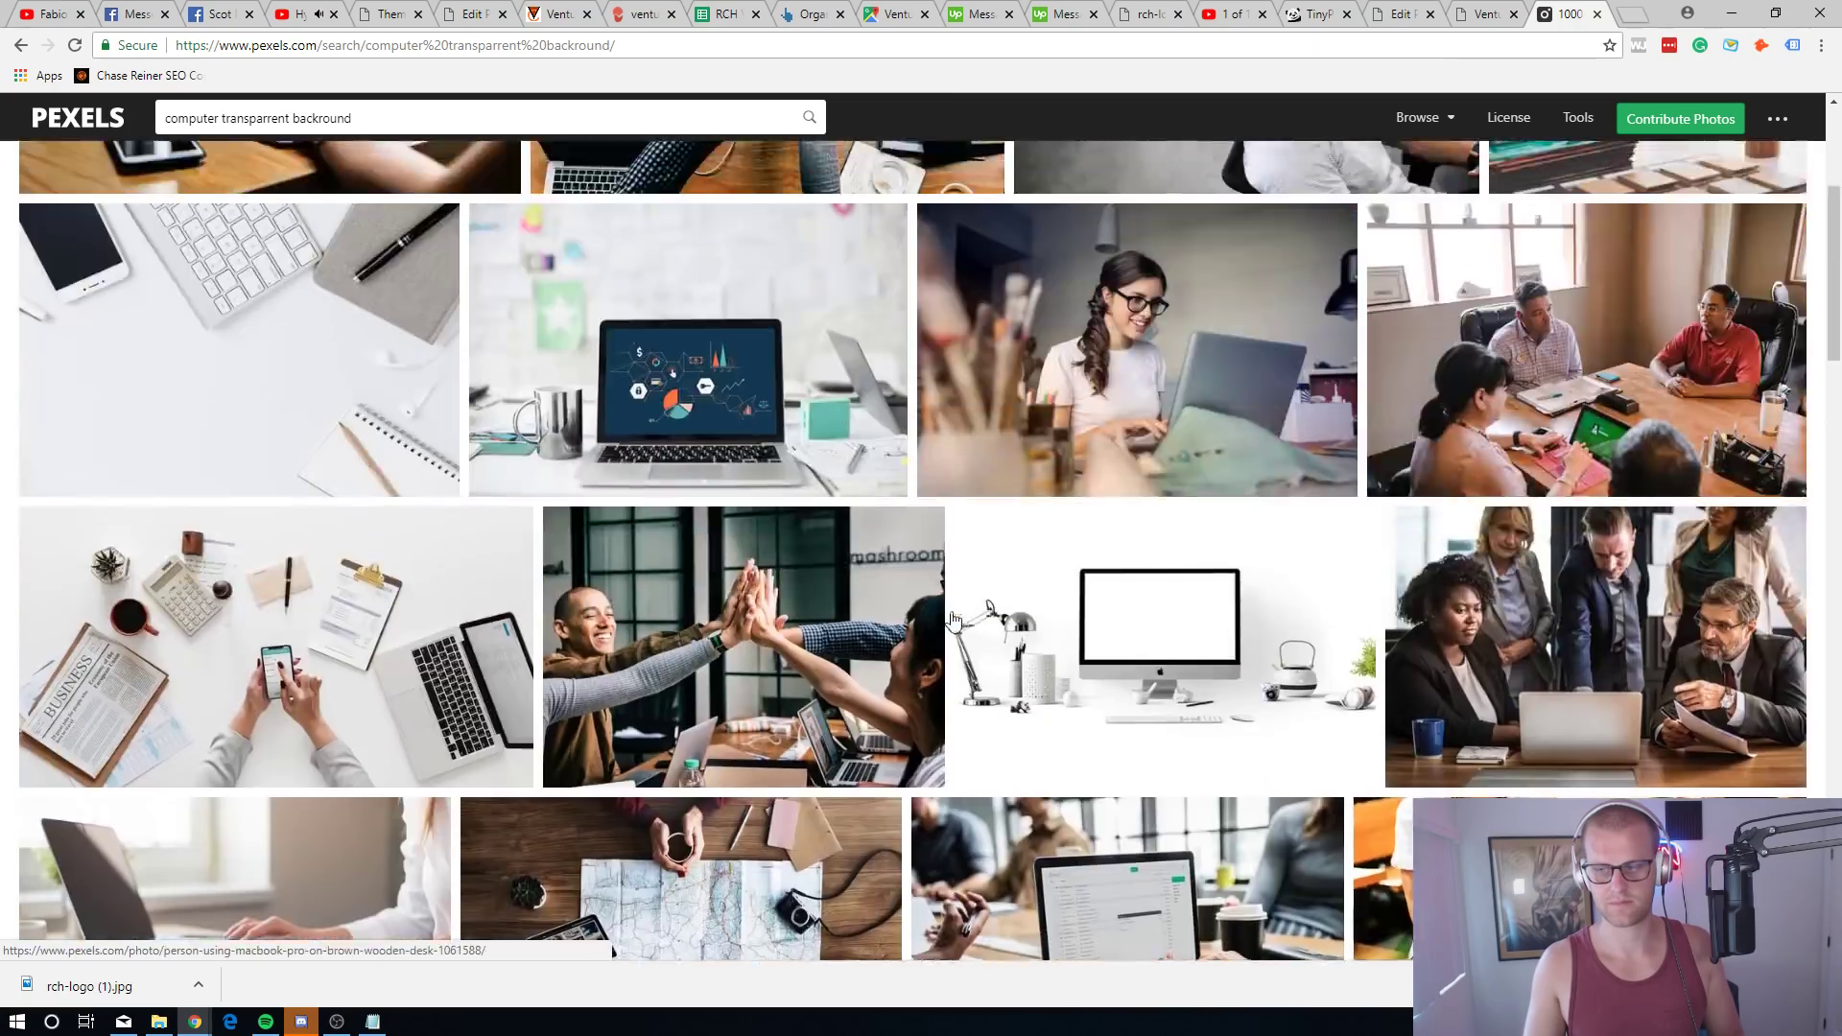
scroll(1008, 612, down, 10)
scroll(1008, 612, down, 20)
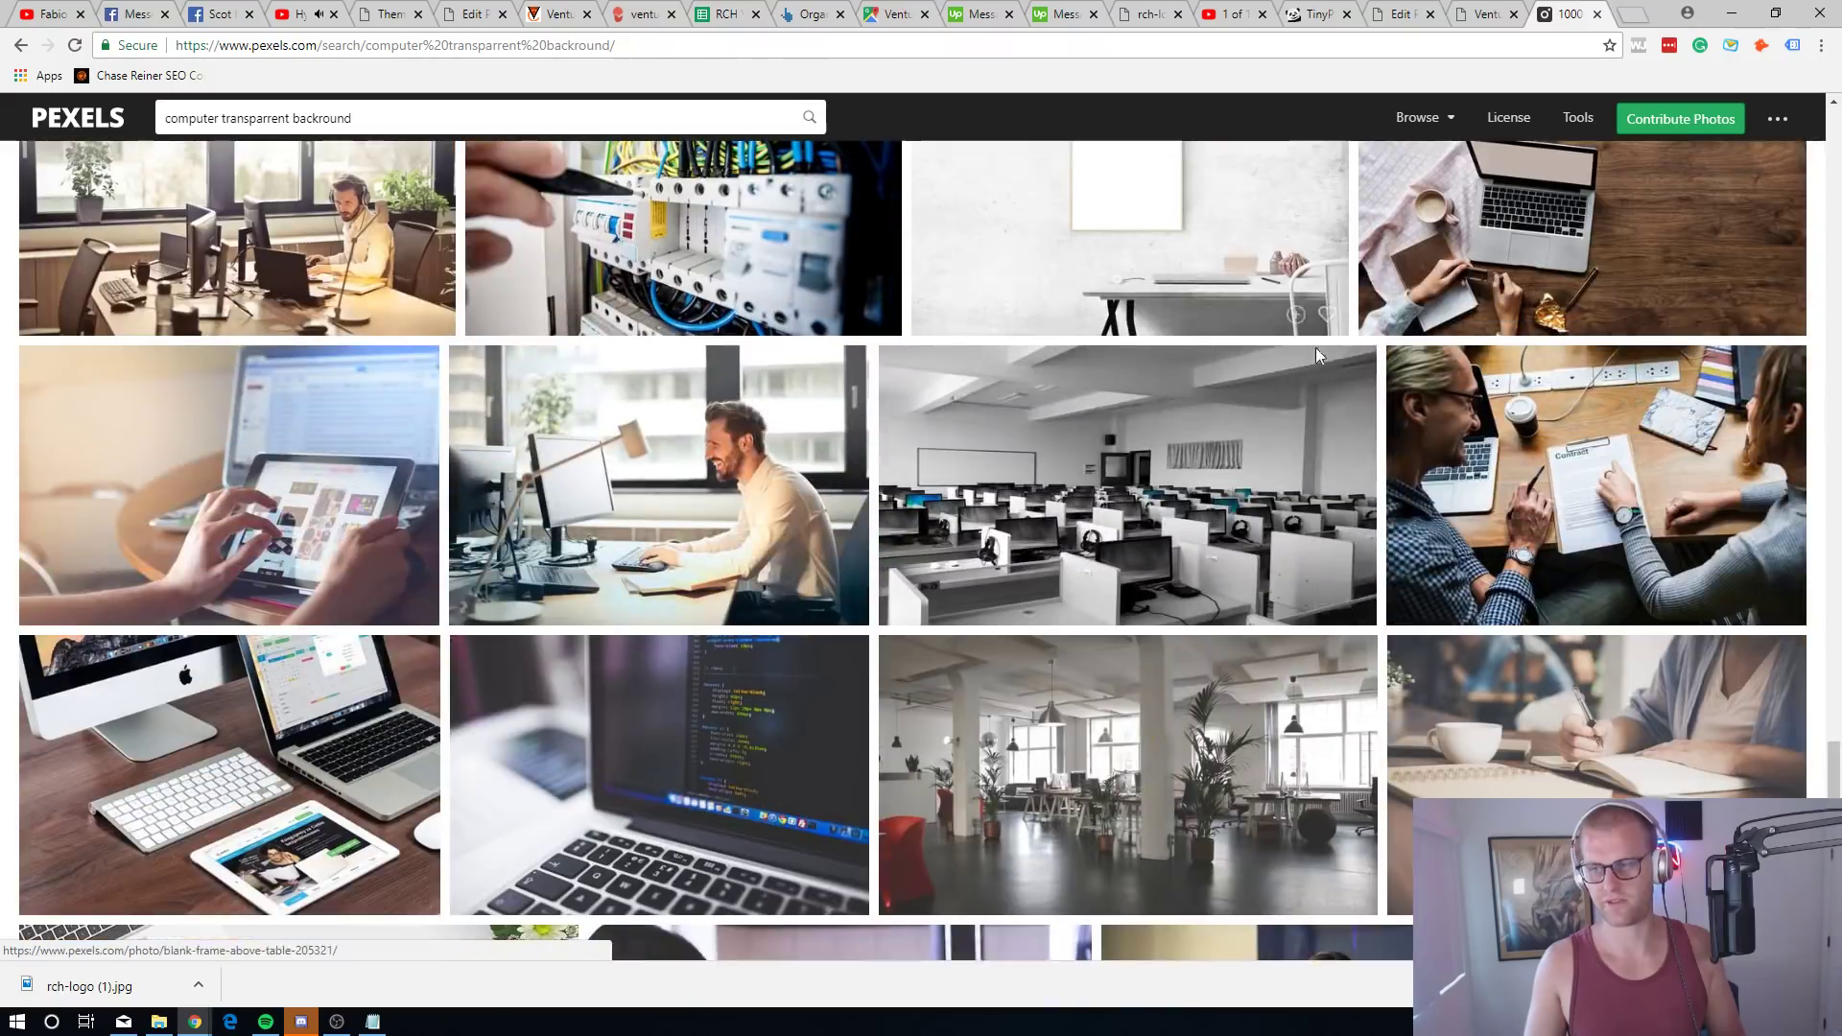
Search Google for 'computer transparent background' using the corrected spelling
click(1574, 38)
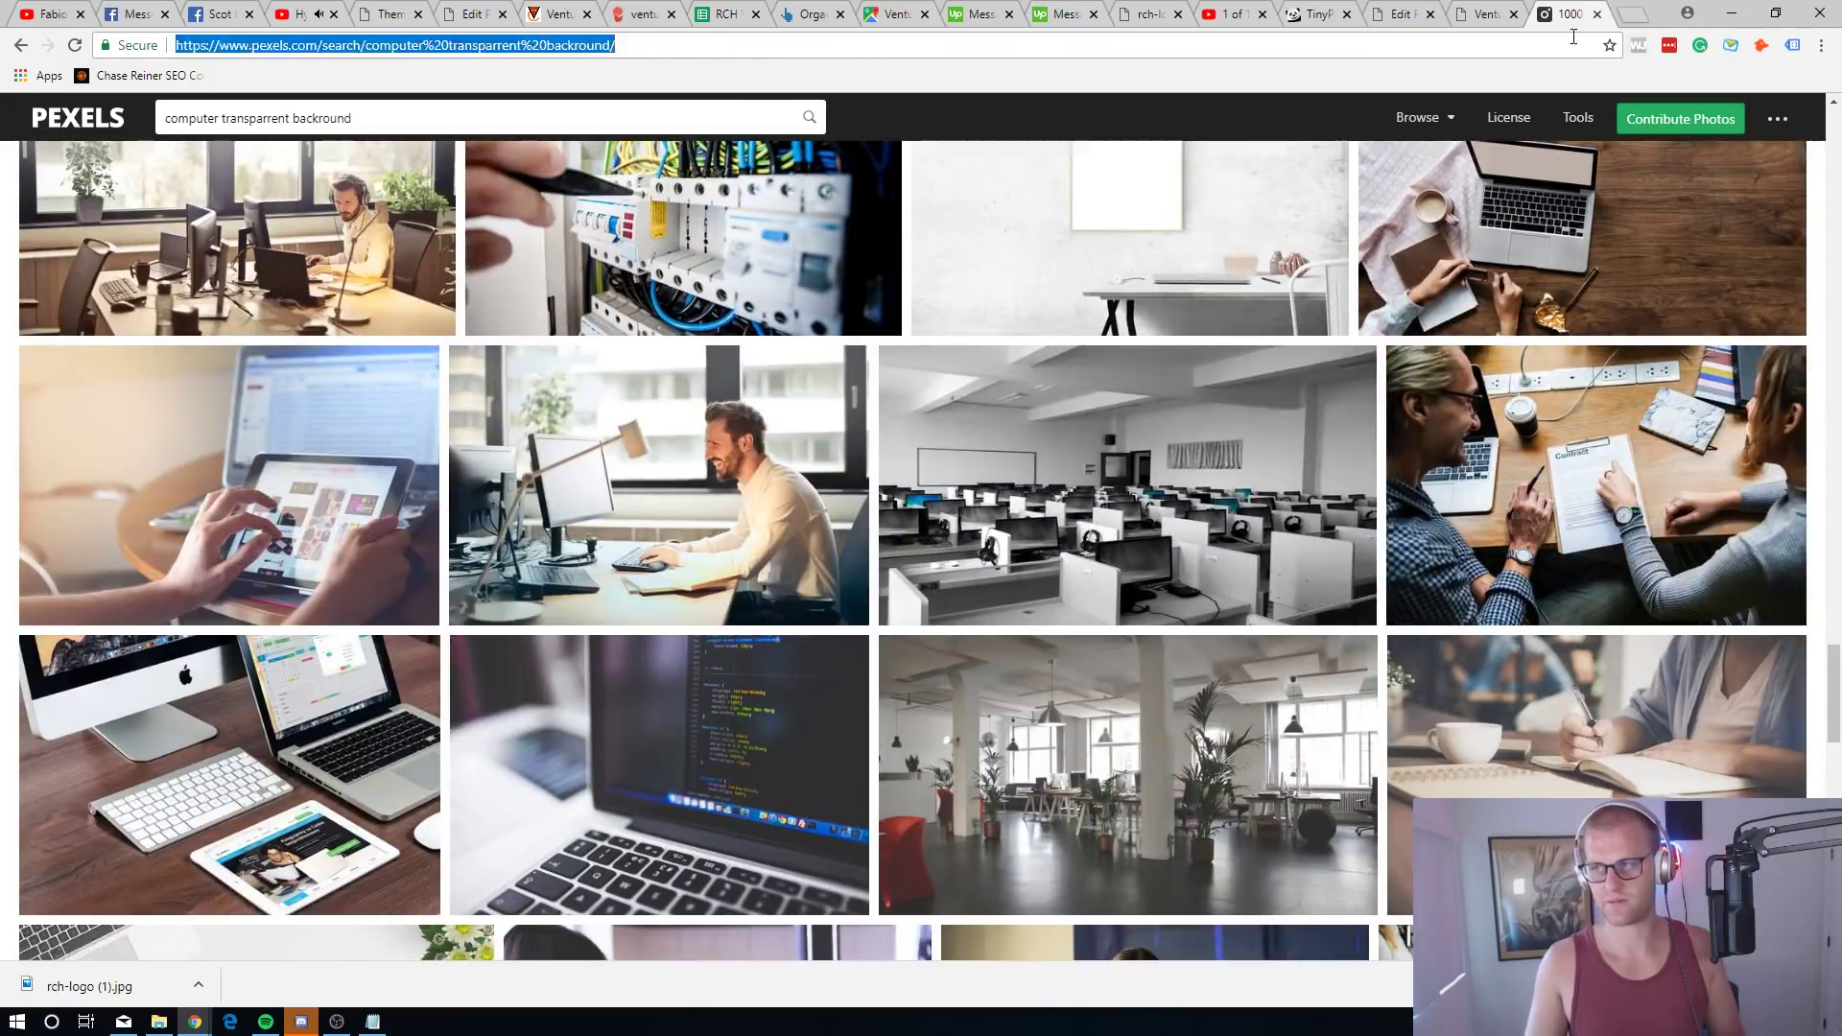
text(computer rt)
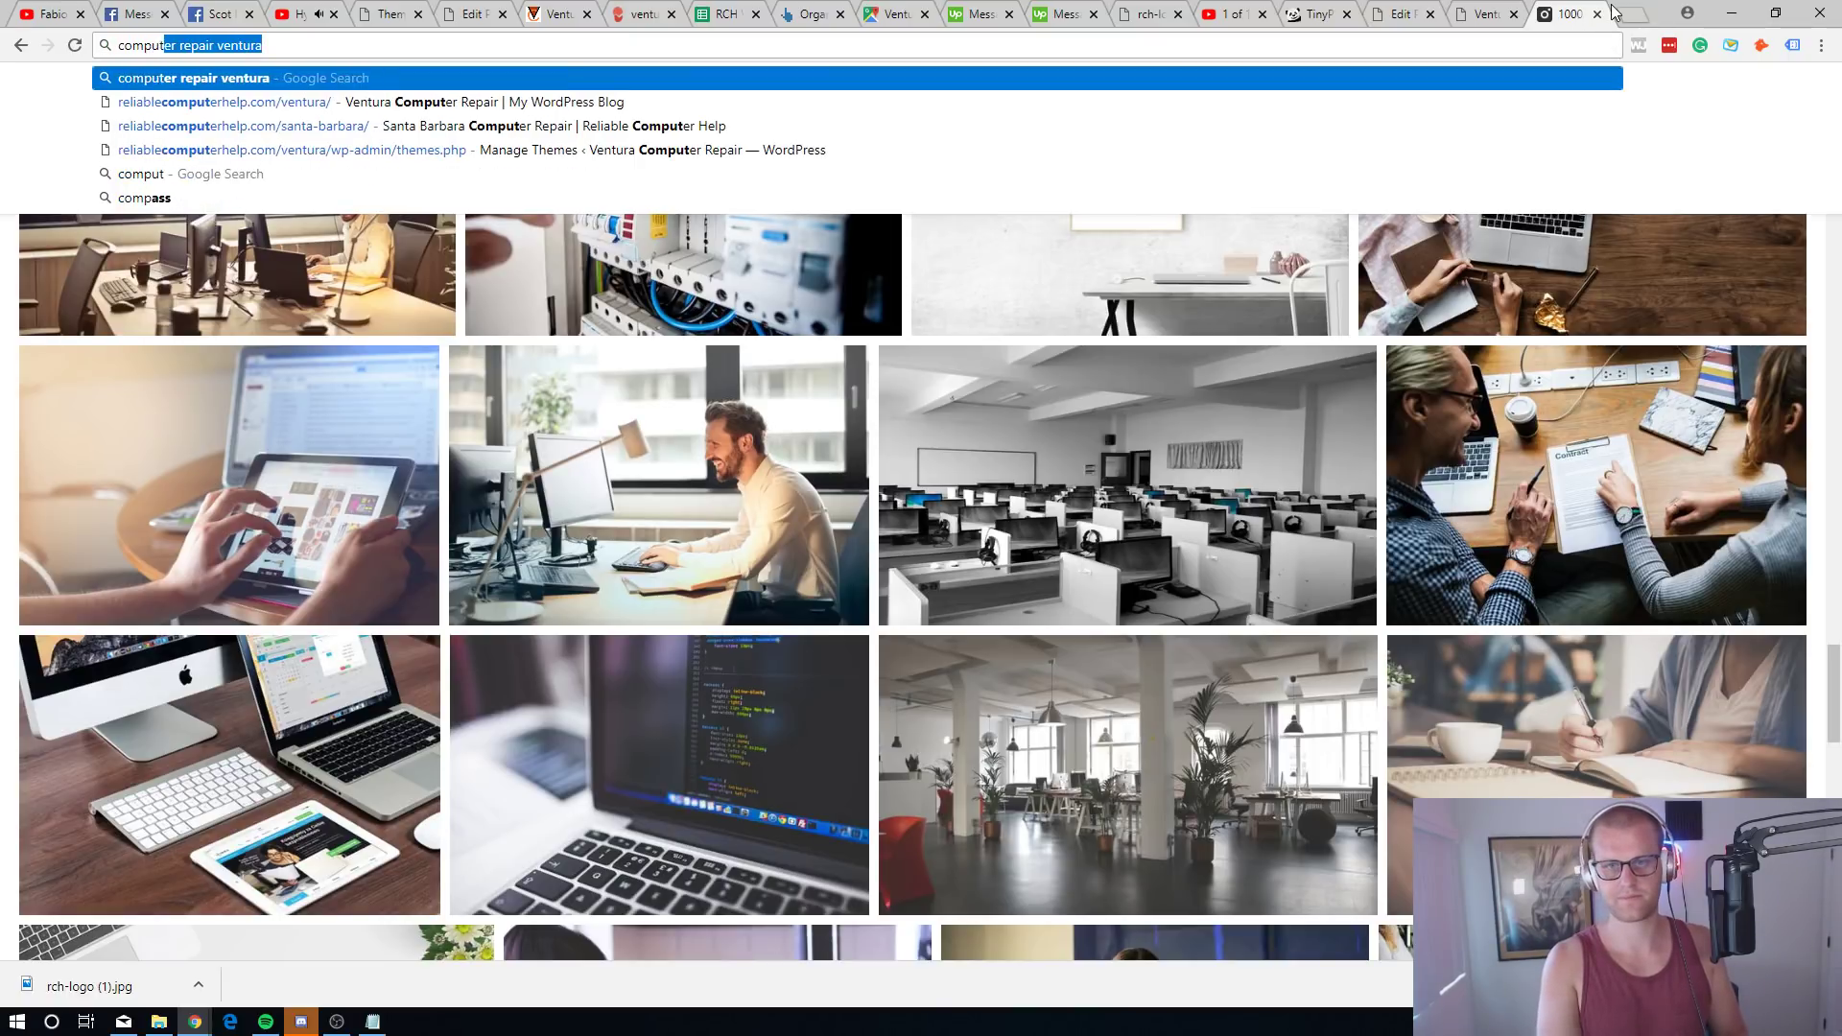
key(BackSpace)
key(BackSpace)
text(tra)
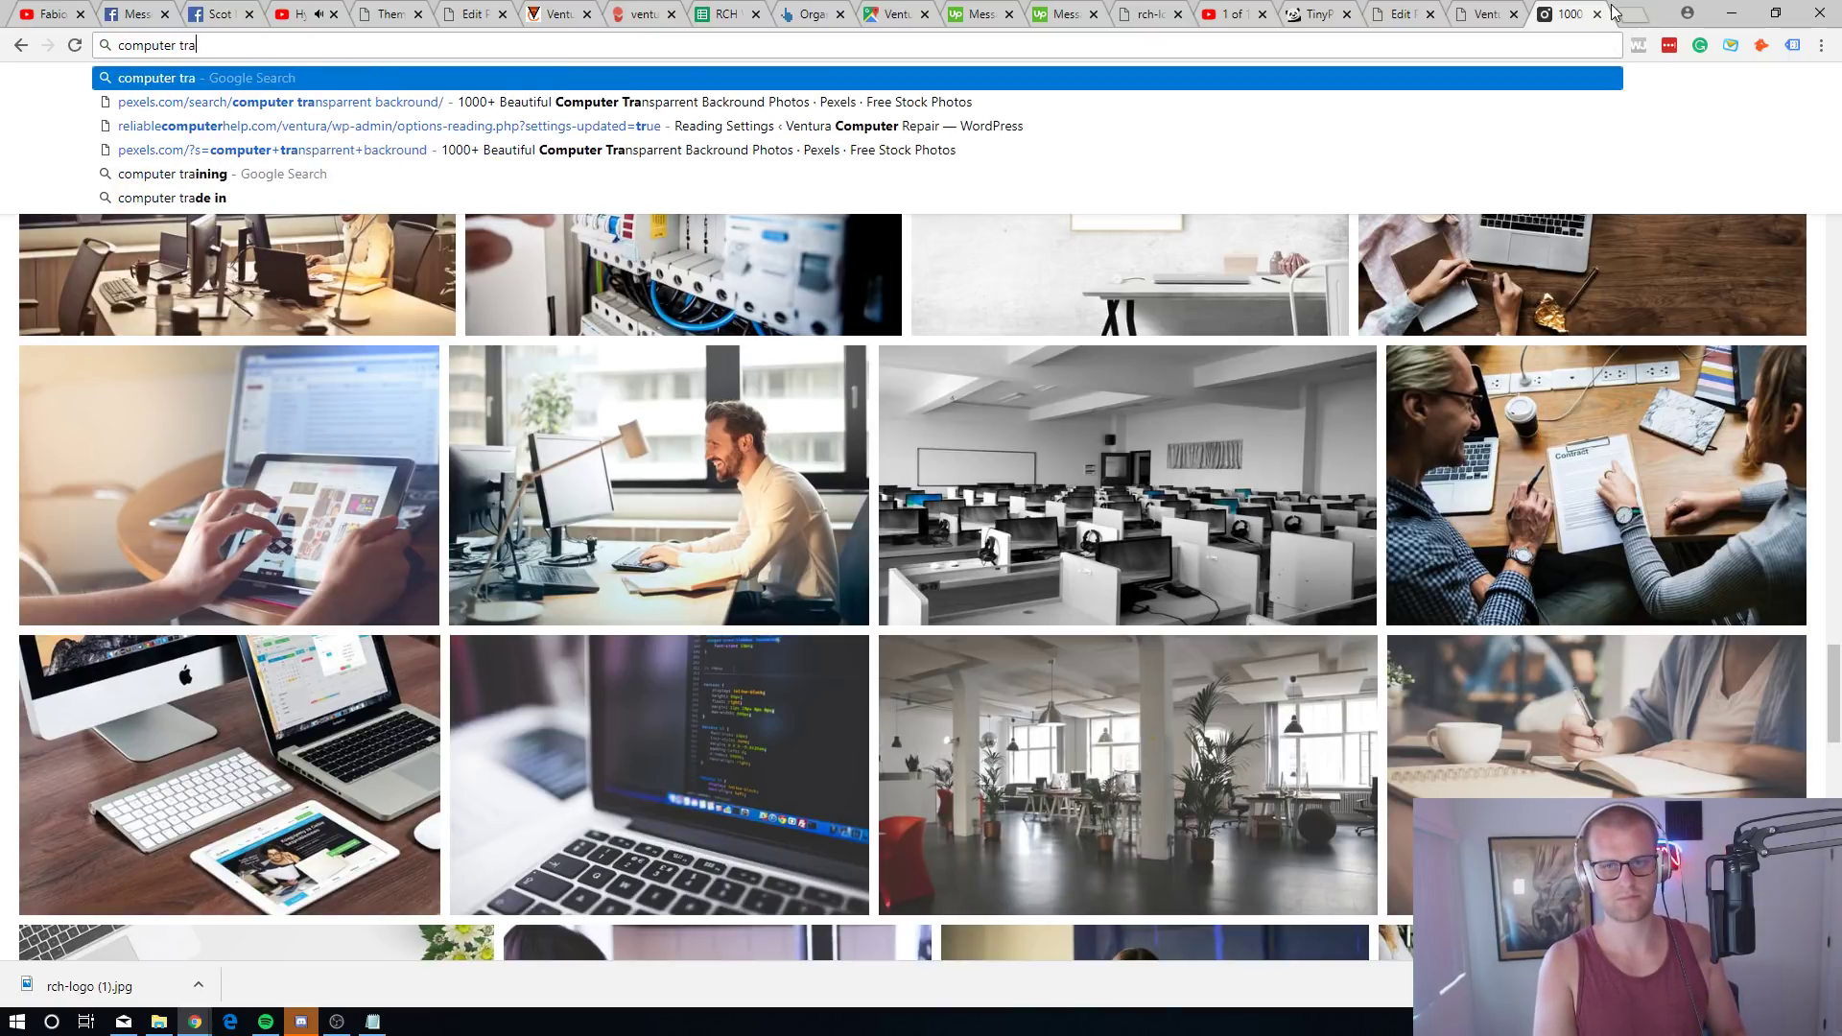
text(nsparrent backgoru)
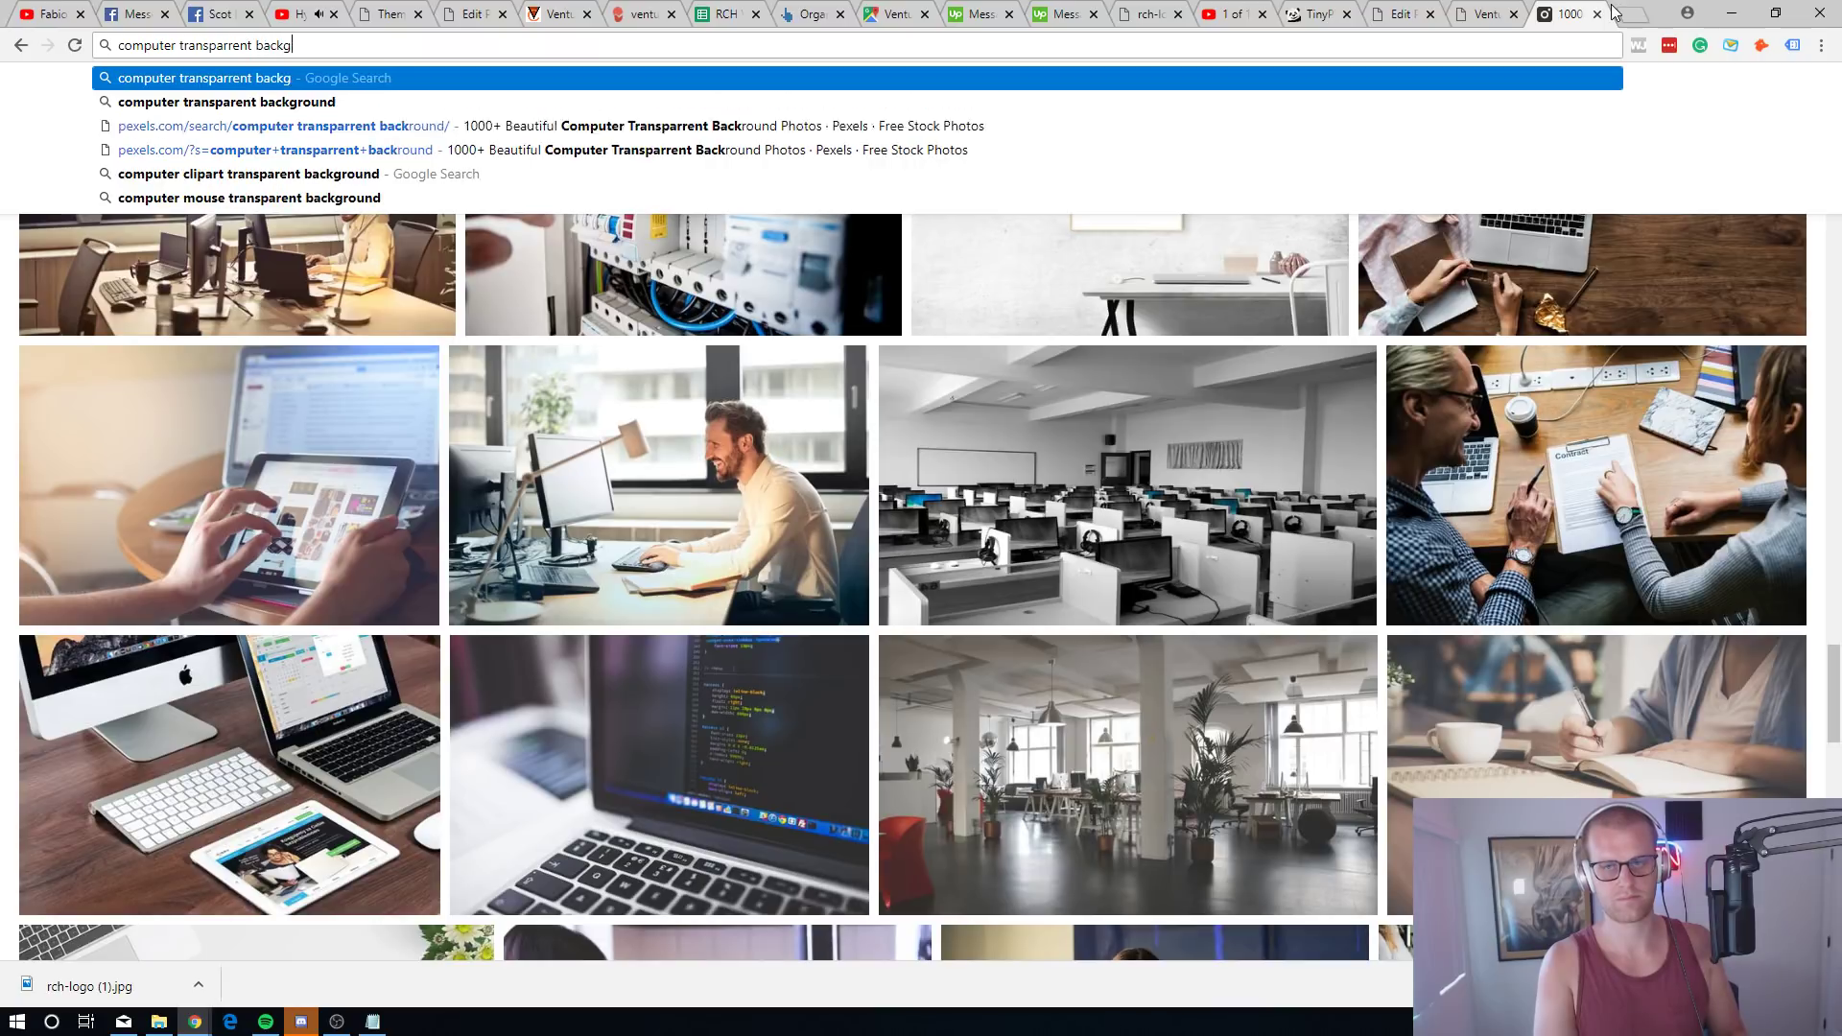
key(Return)
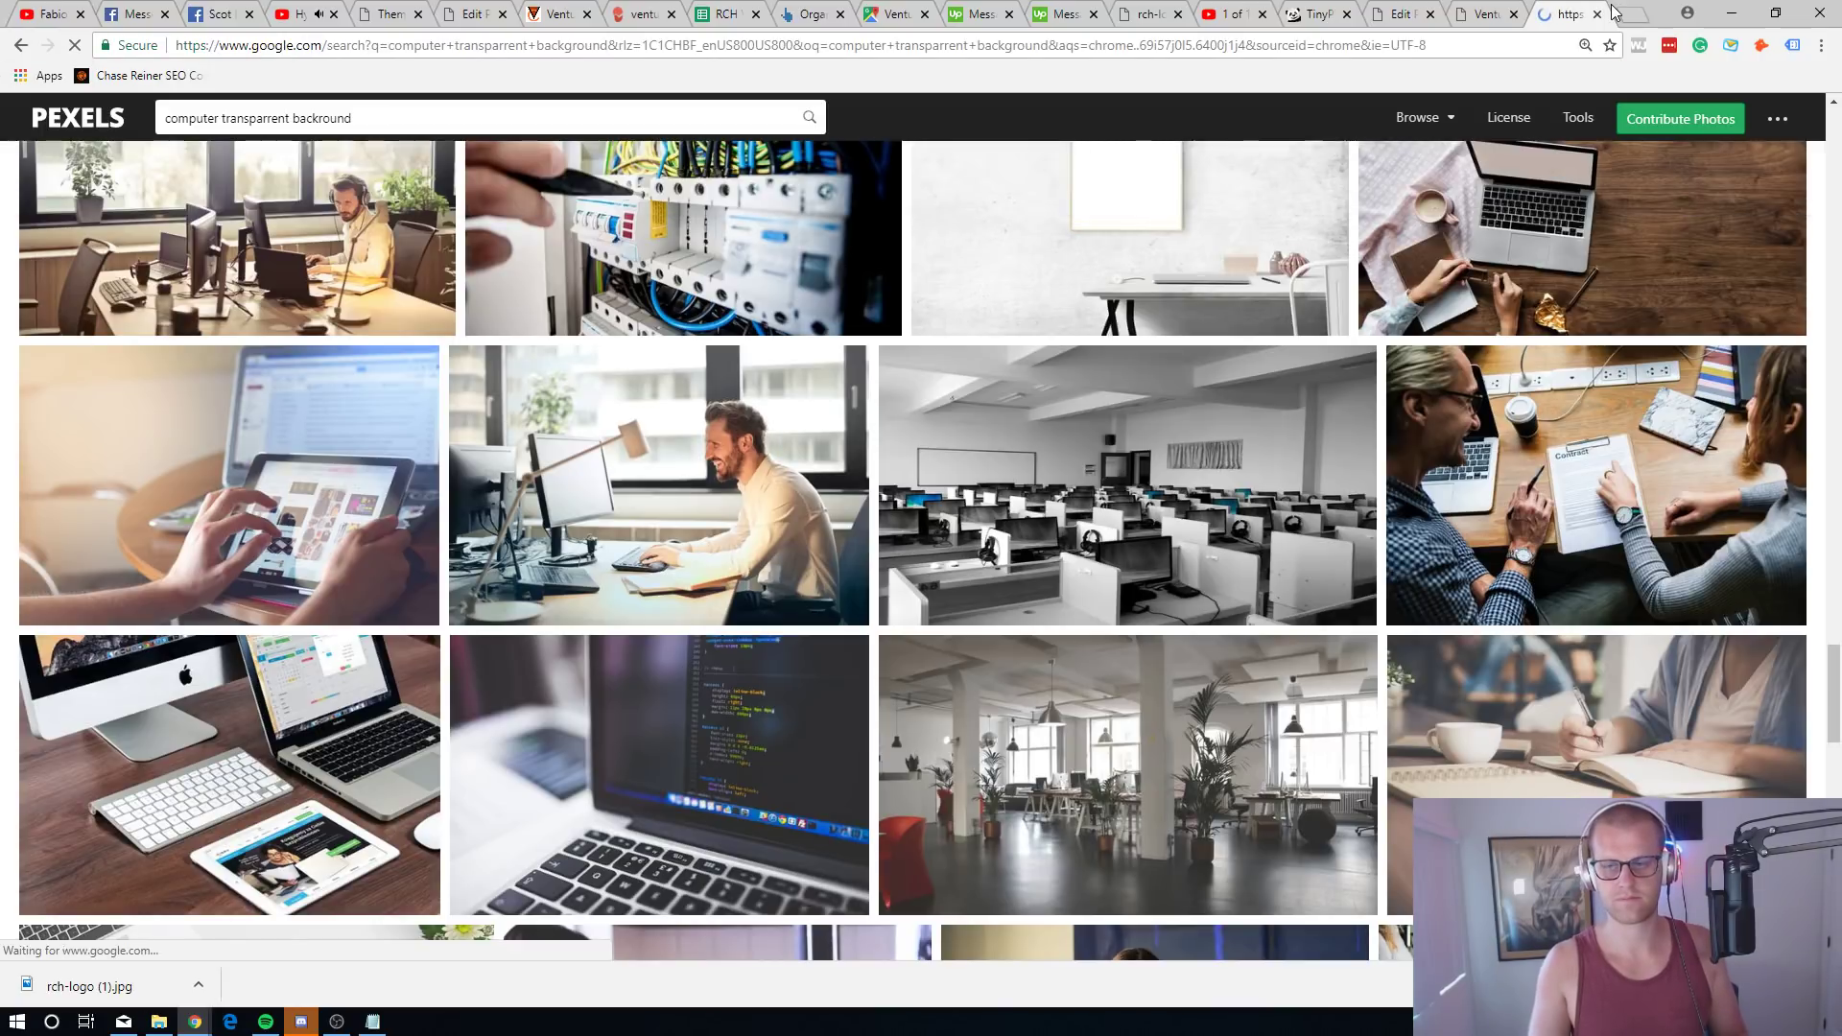
click(596, 304)
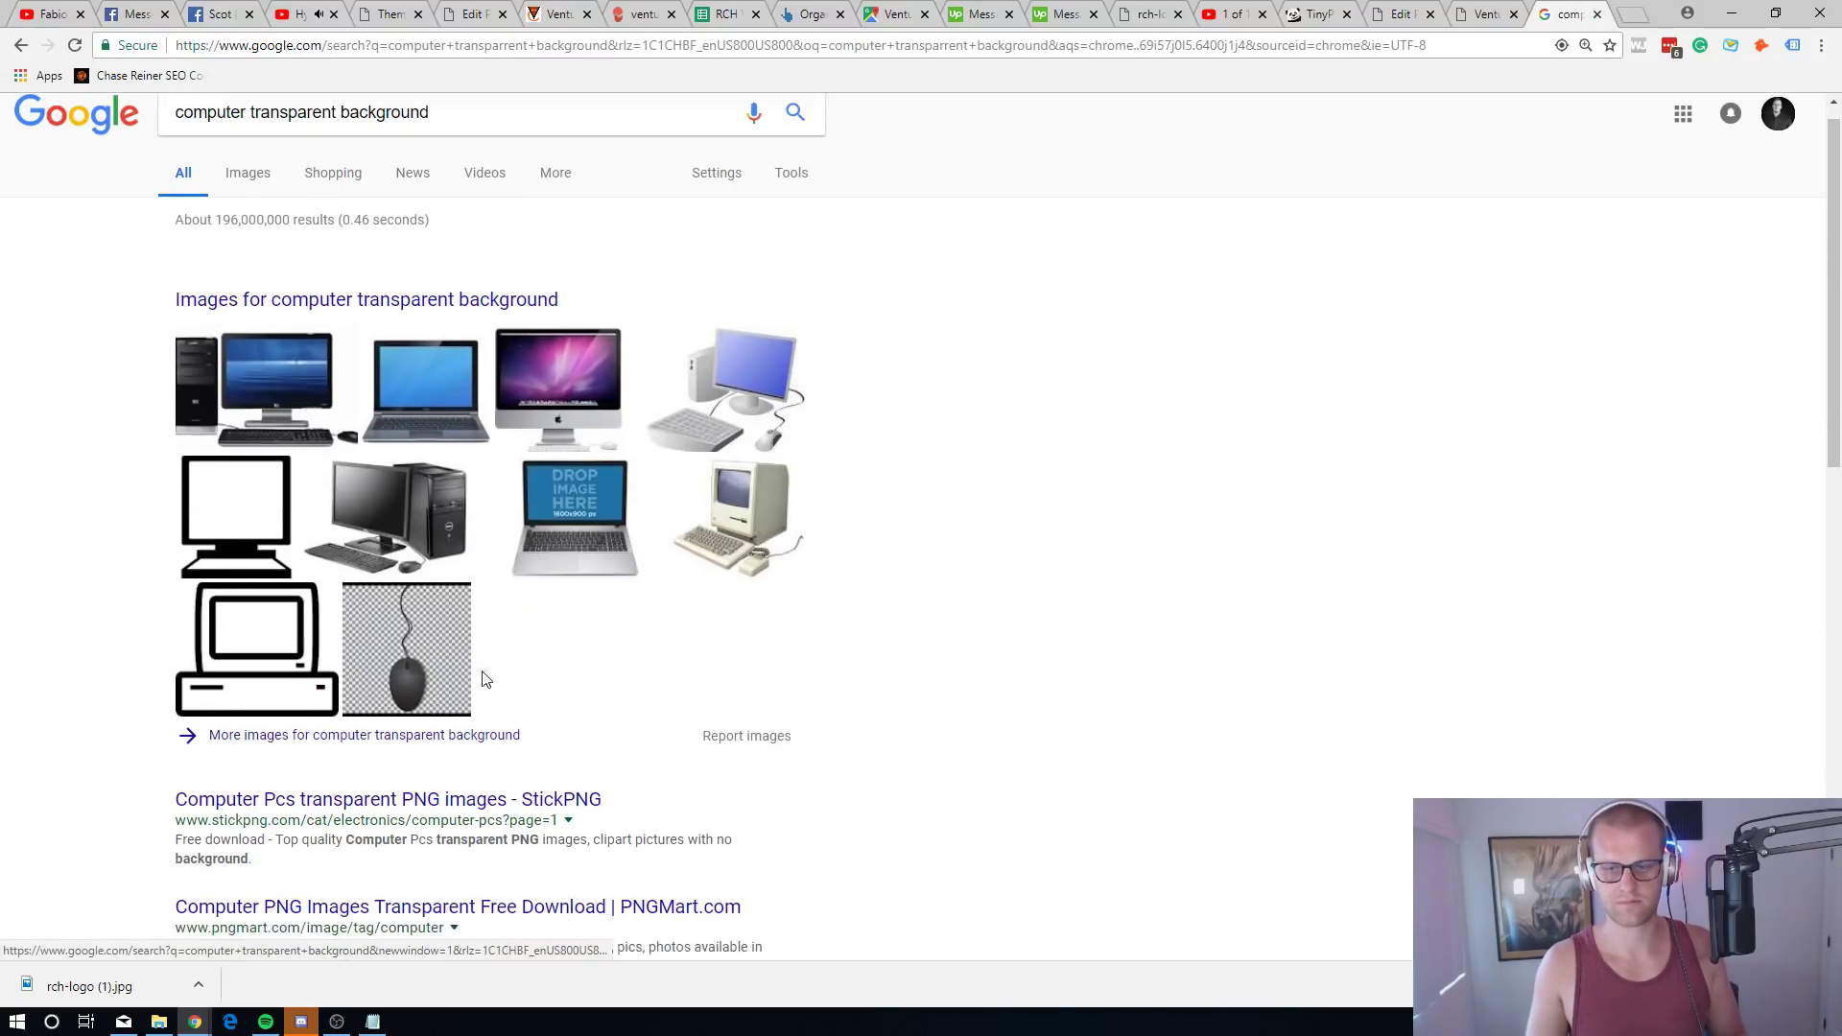
Look through the StickPNG page of computer PNGs from the results, then close it
scroll(480, 679, down, 4)
click(477, 465)
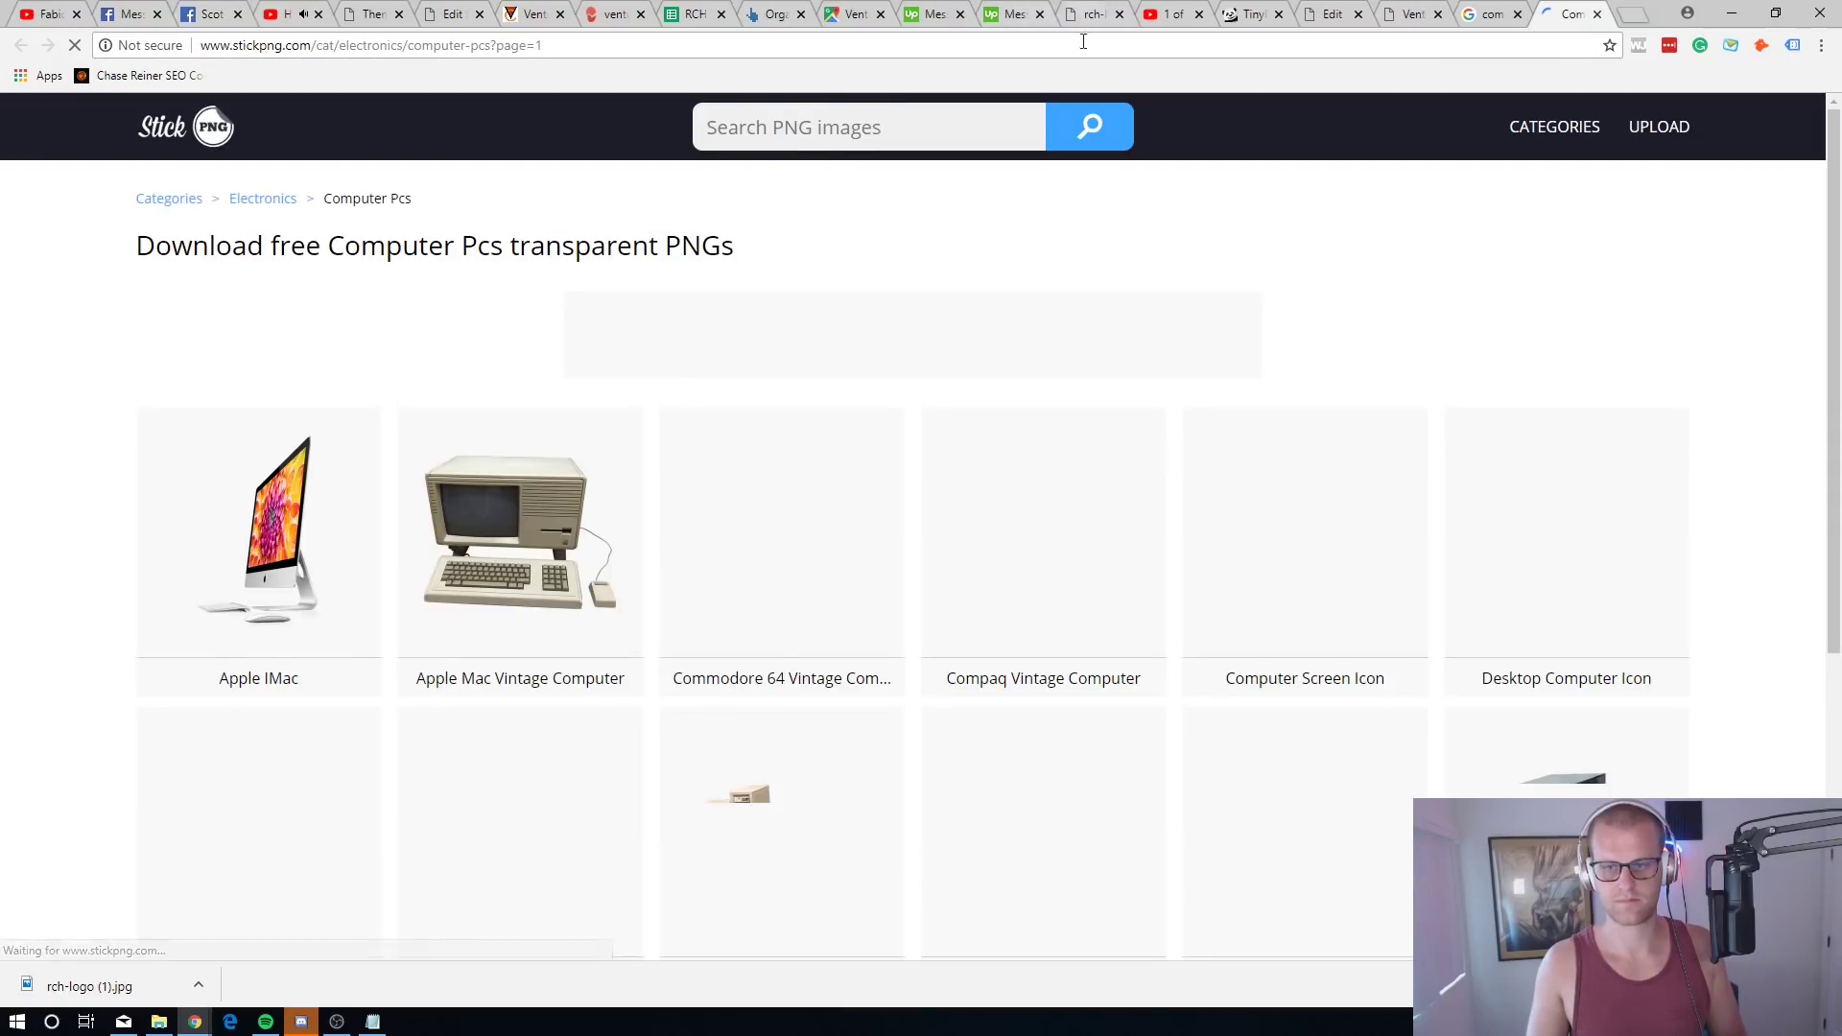
scroll(1061, 301, down, 4)
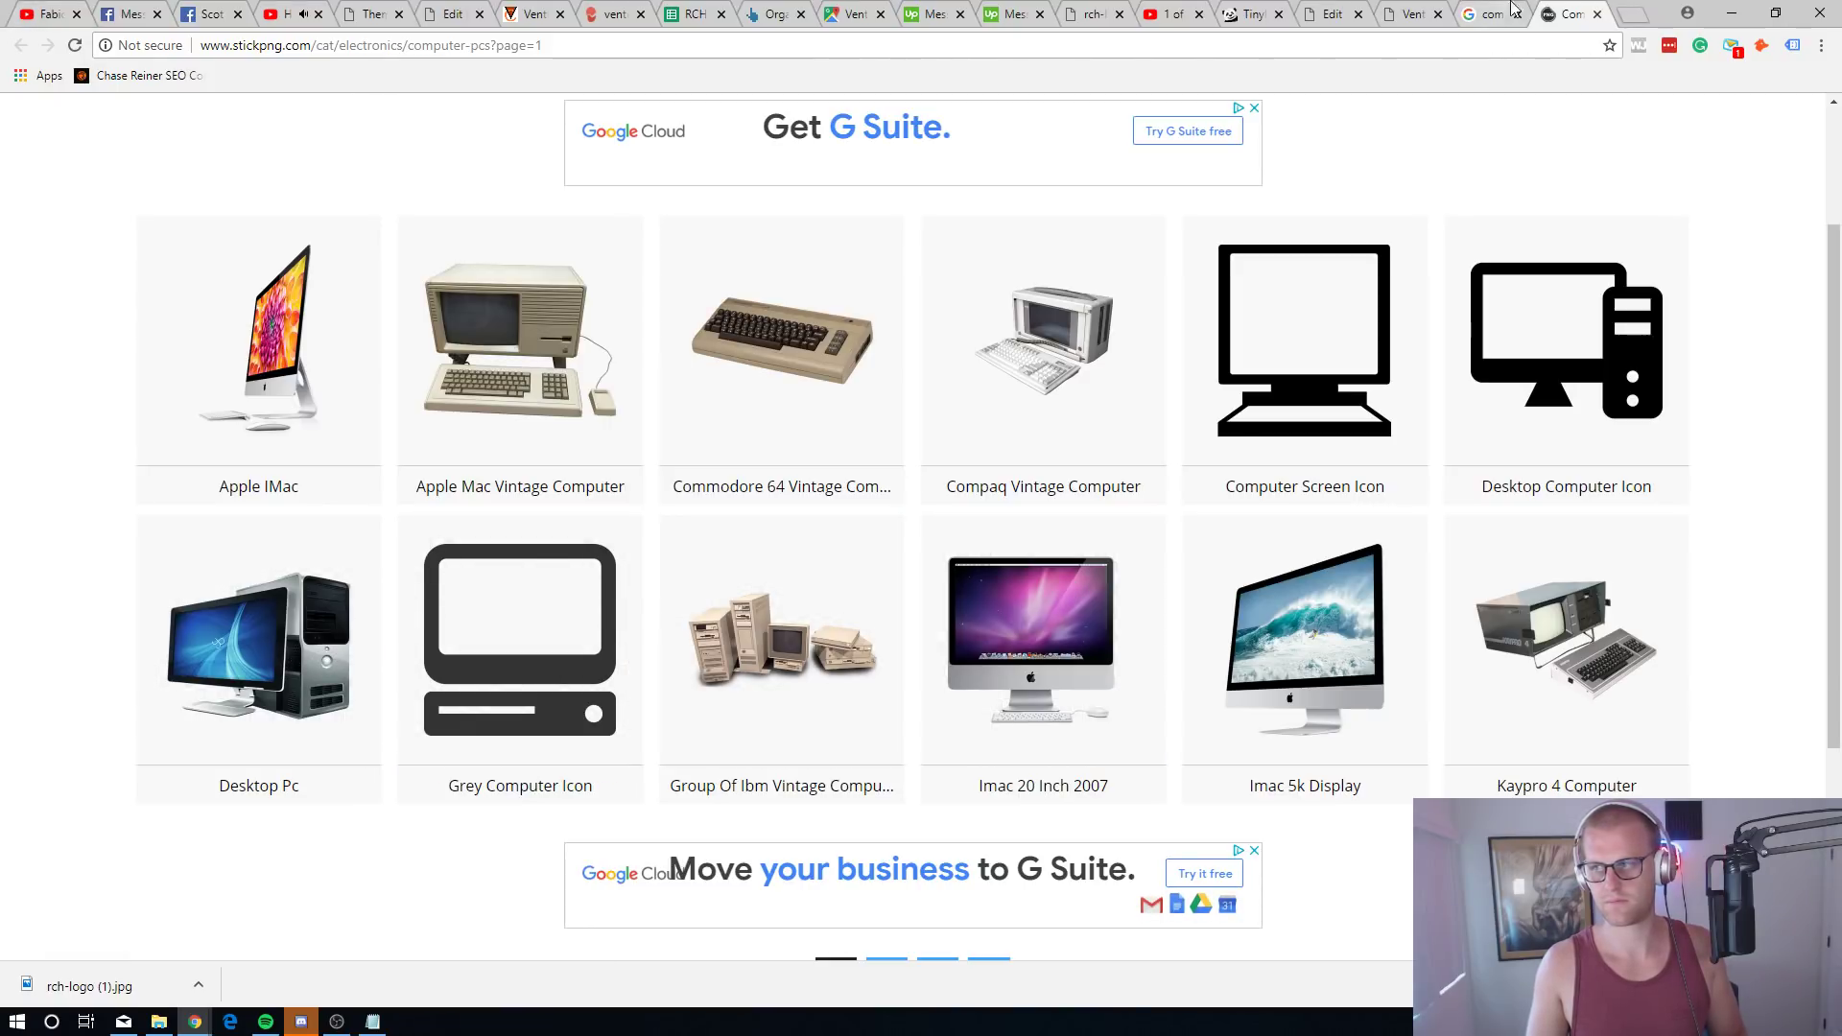
click(1596, 15)
Change the search to 'broken computer transparent background'
scroll(264, 133, up, 4)
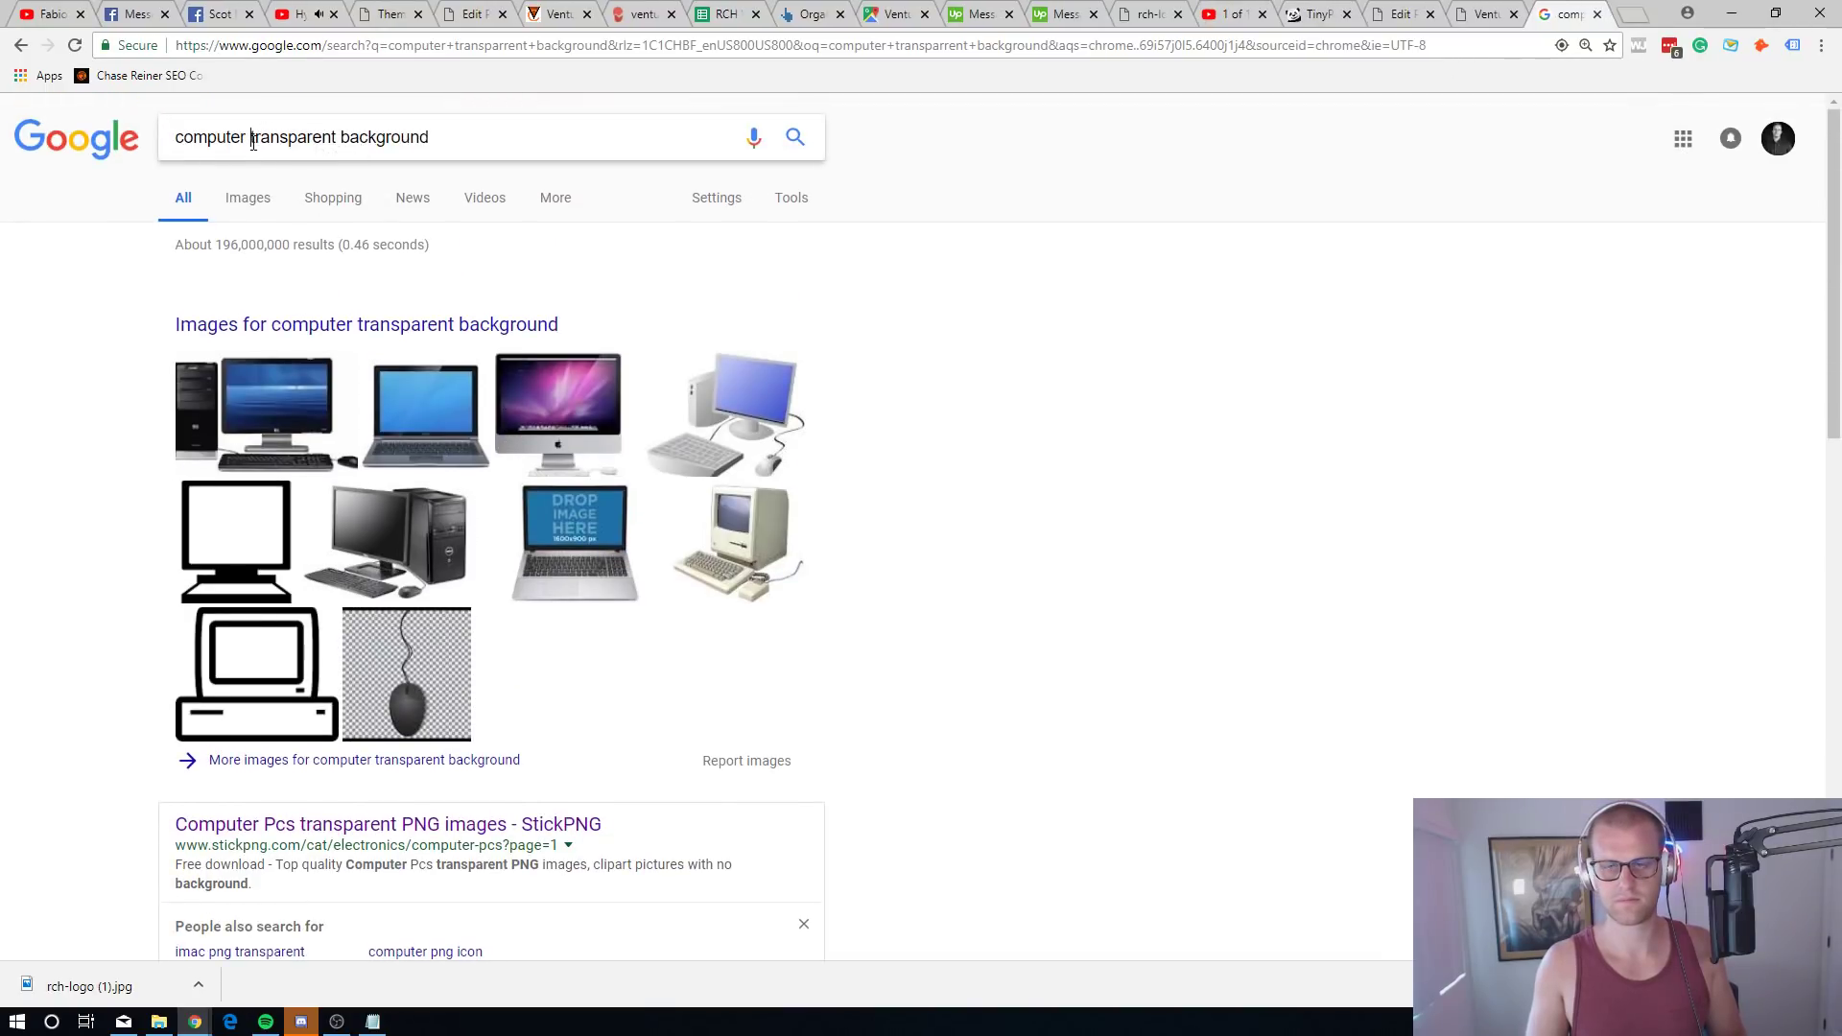
key(Home)
text(broken)
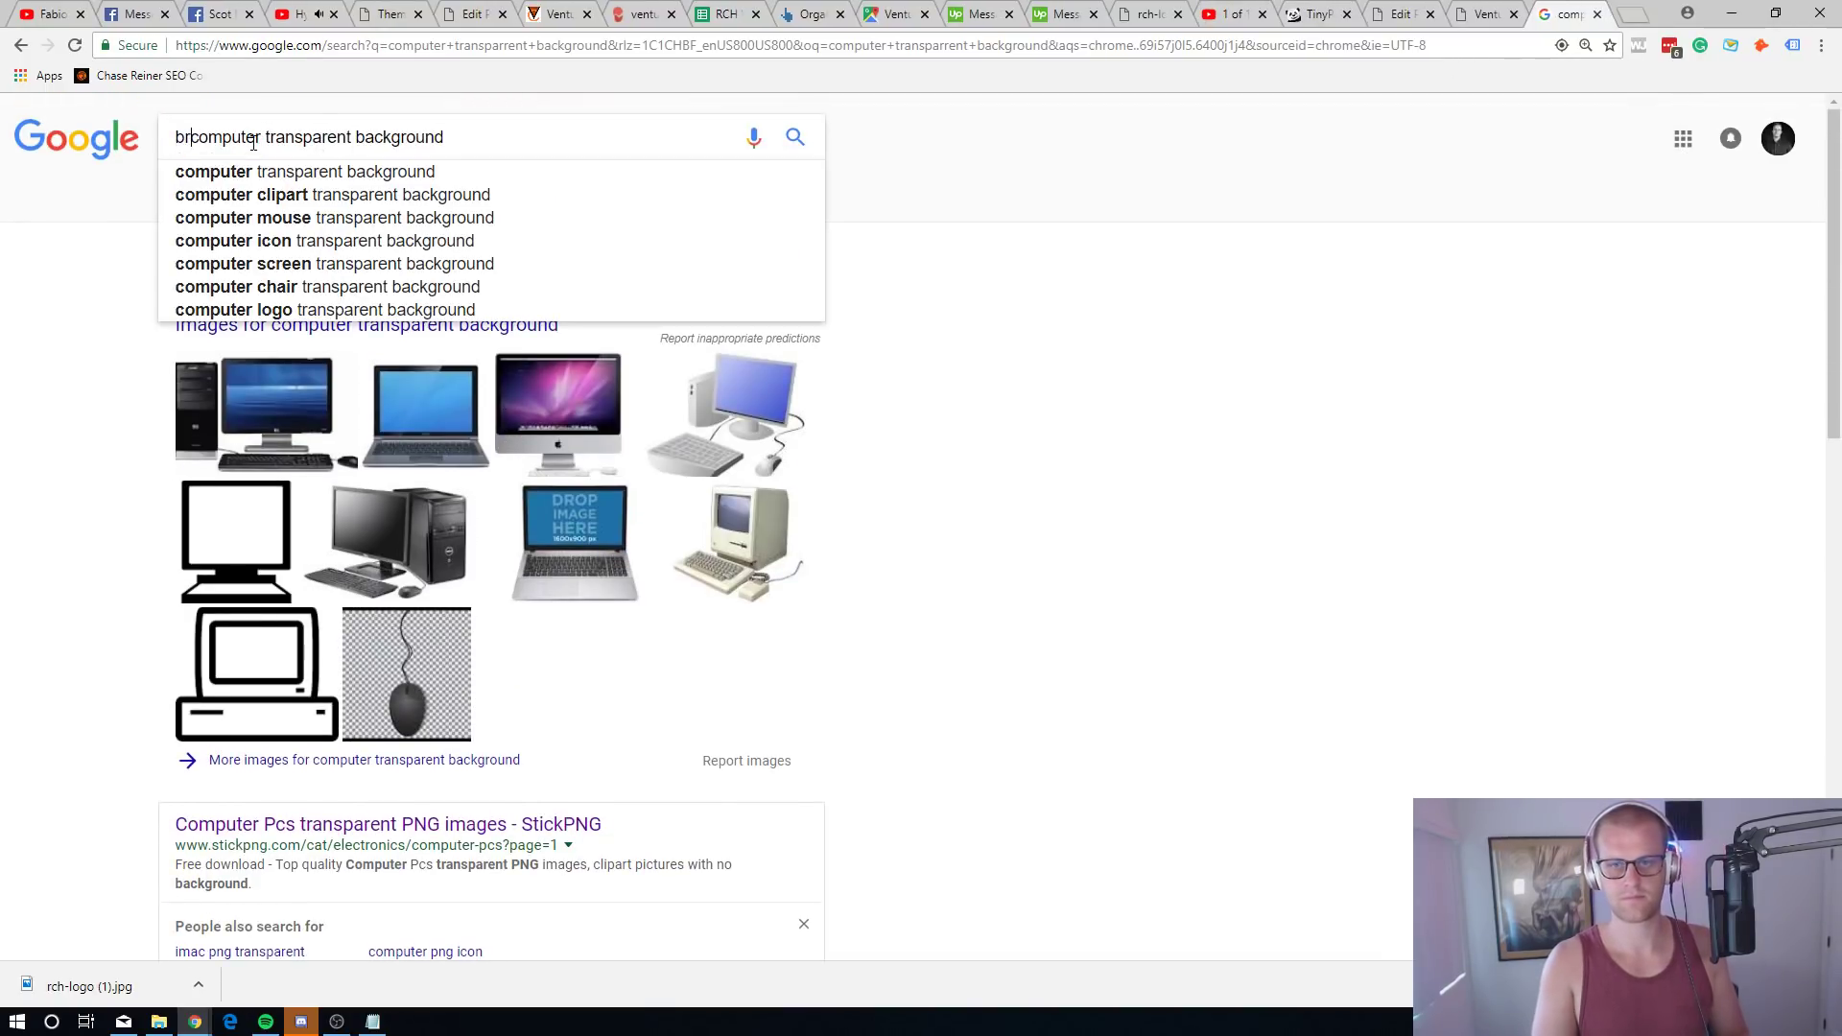
key(Return)
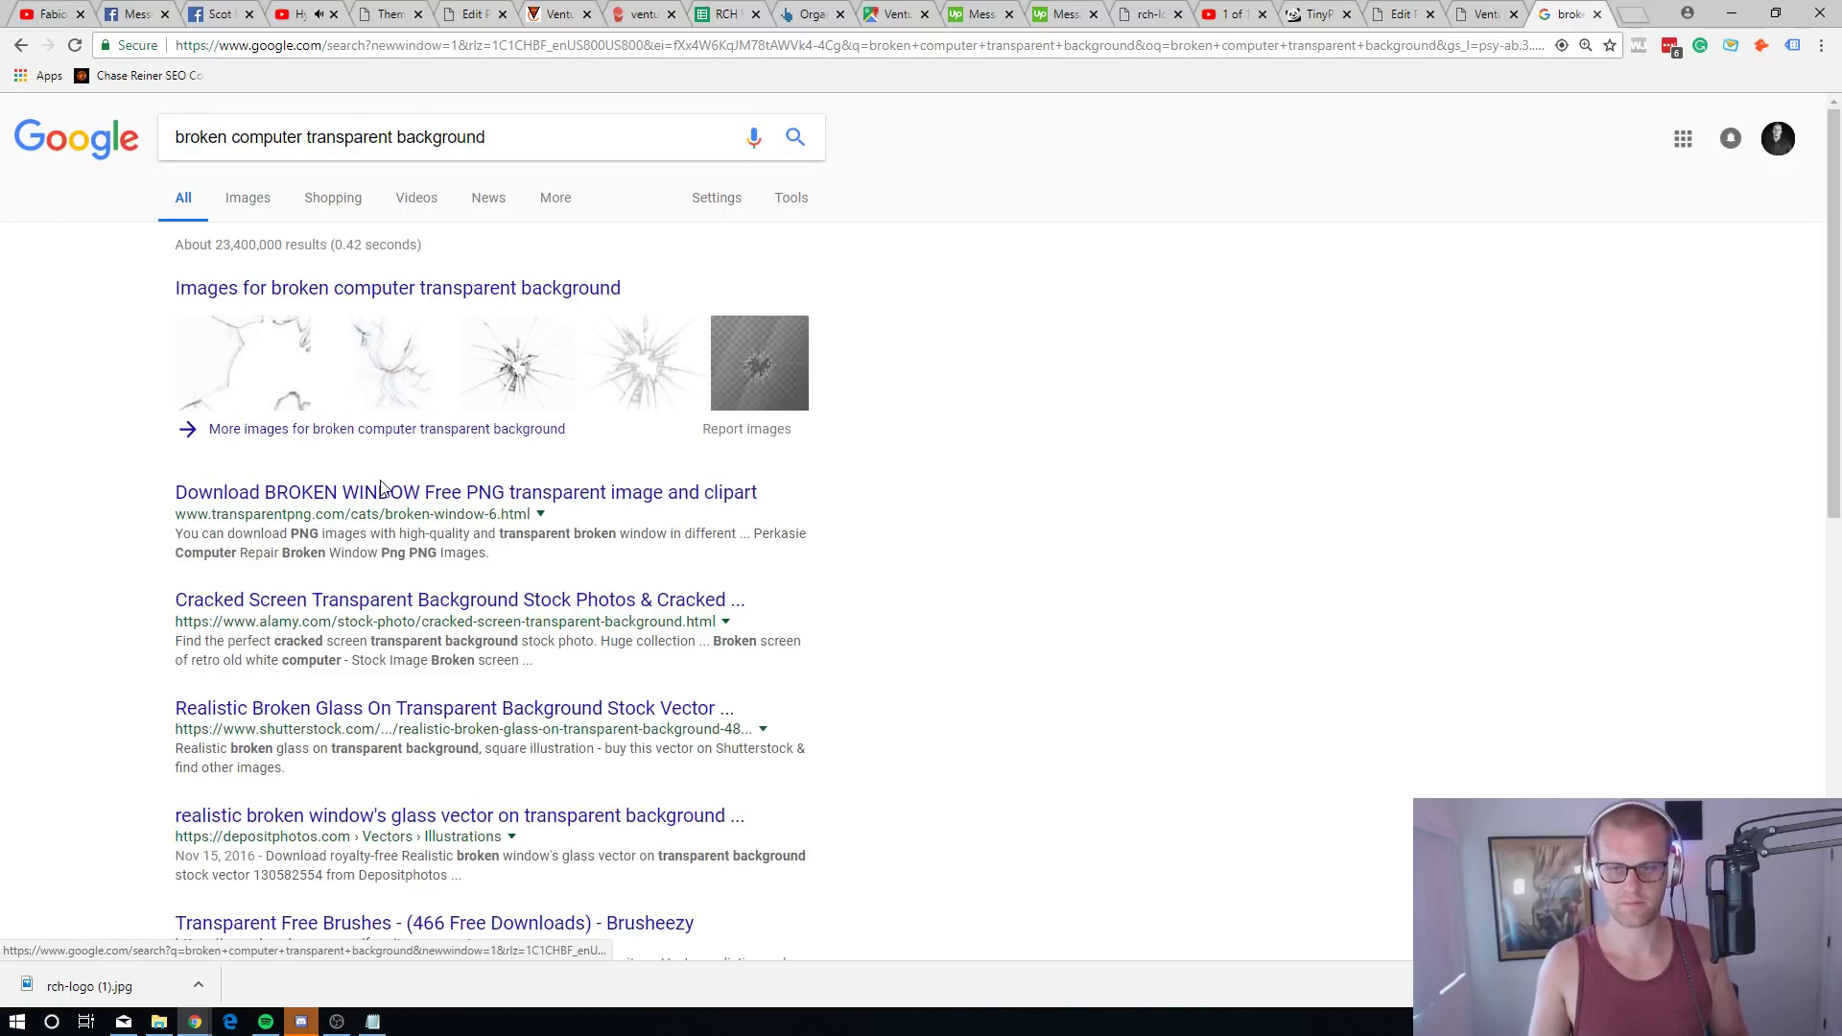
Save the broken-glass PNG from TransparentPNG's Broken Window collection to Downloads
click(427, 494)
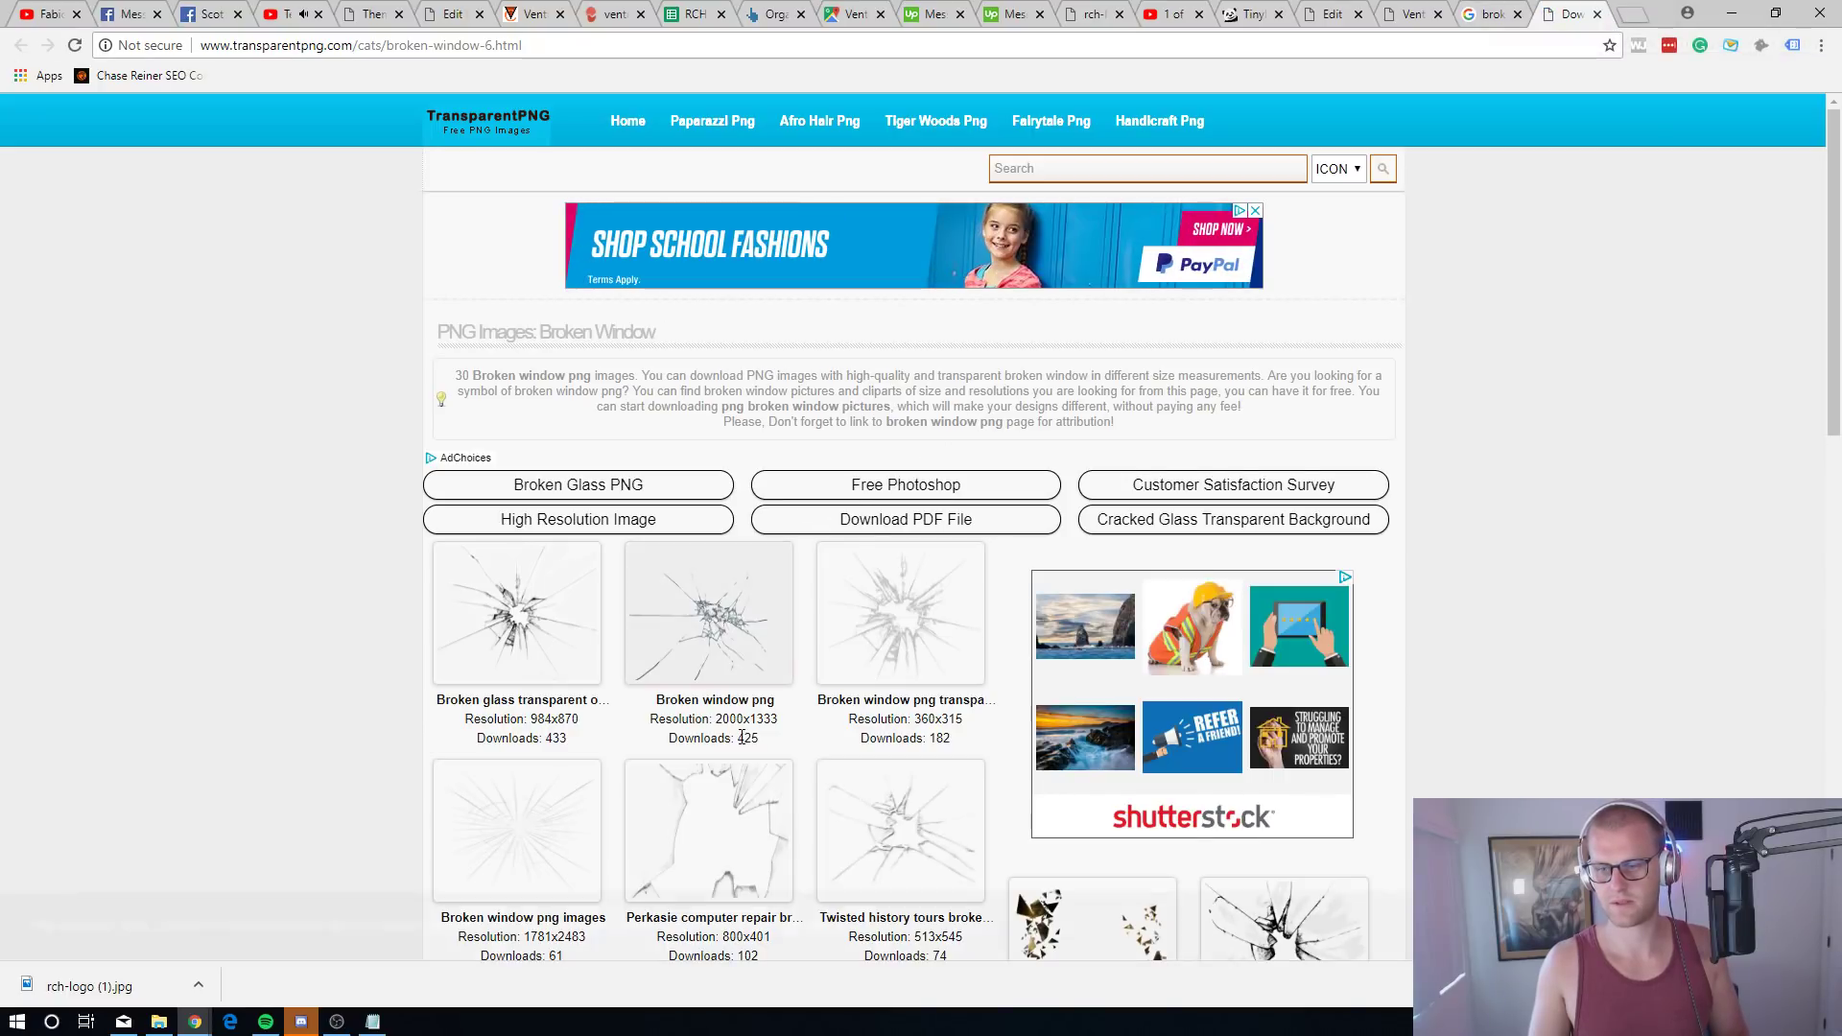
click(518, 662)
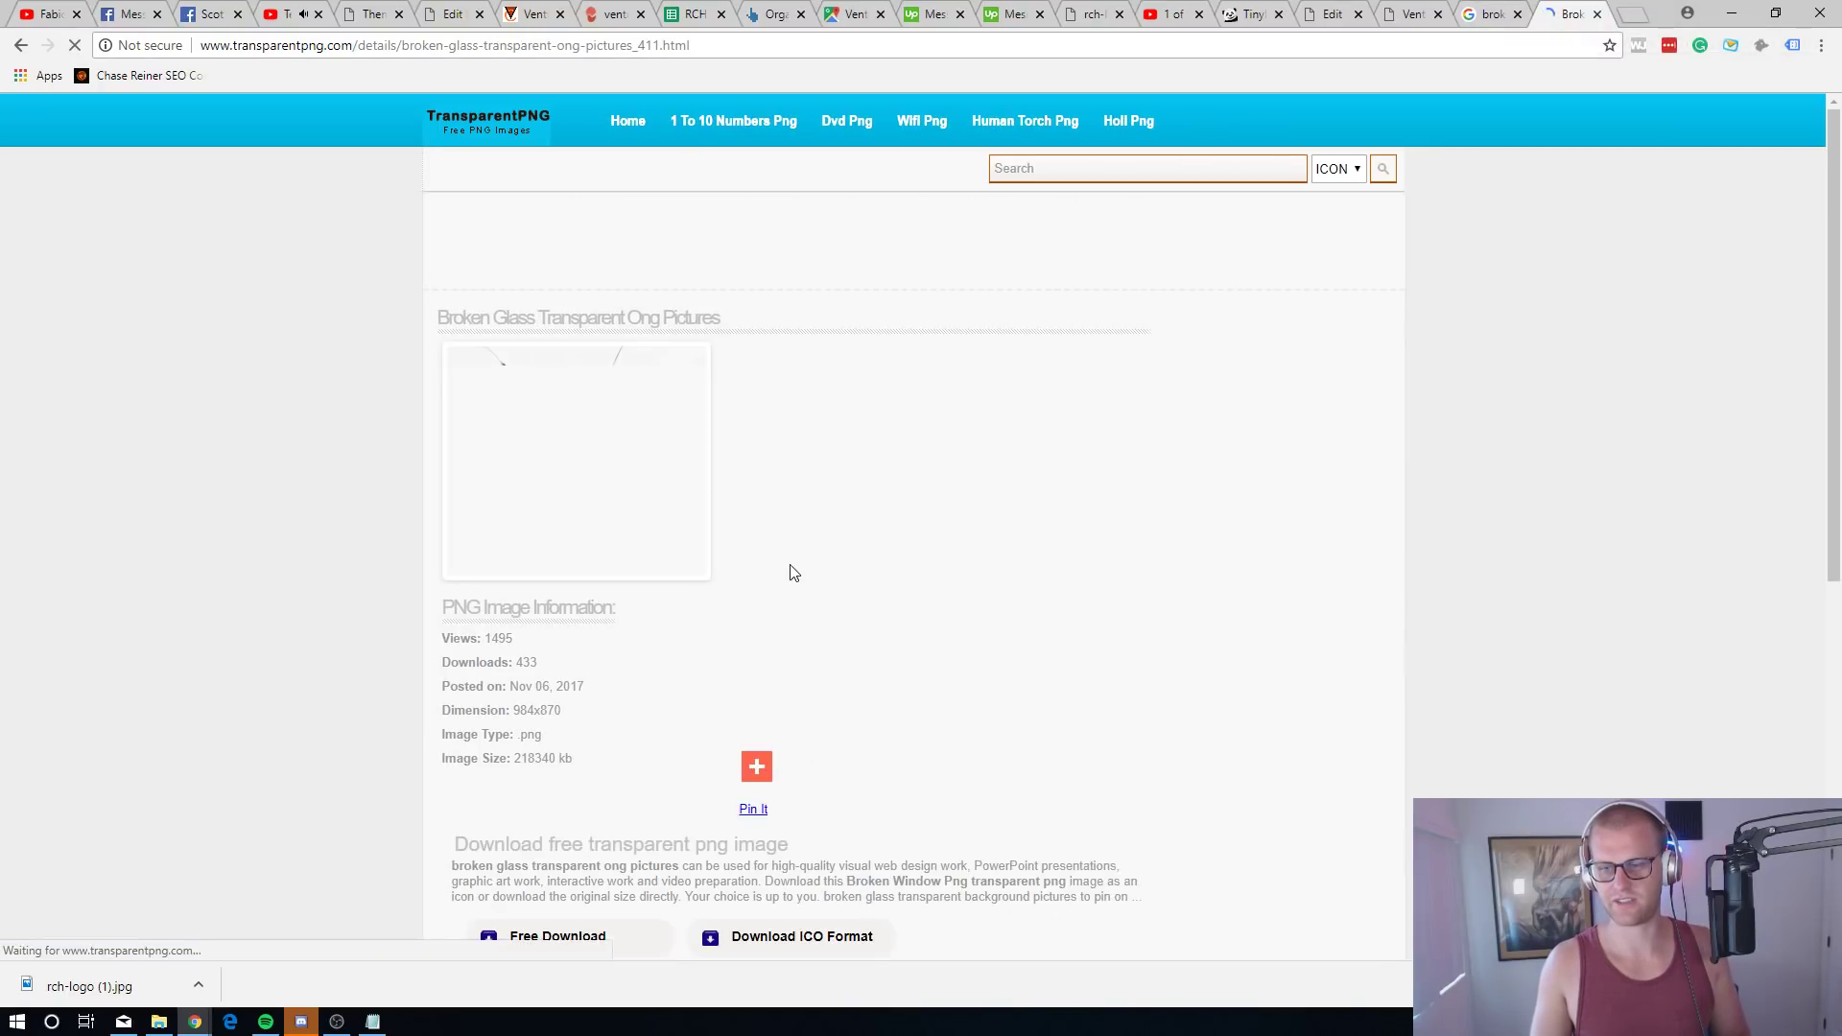
right_click(492, 468)
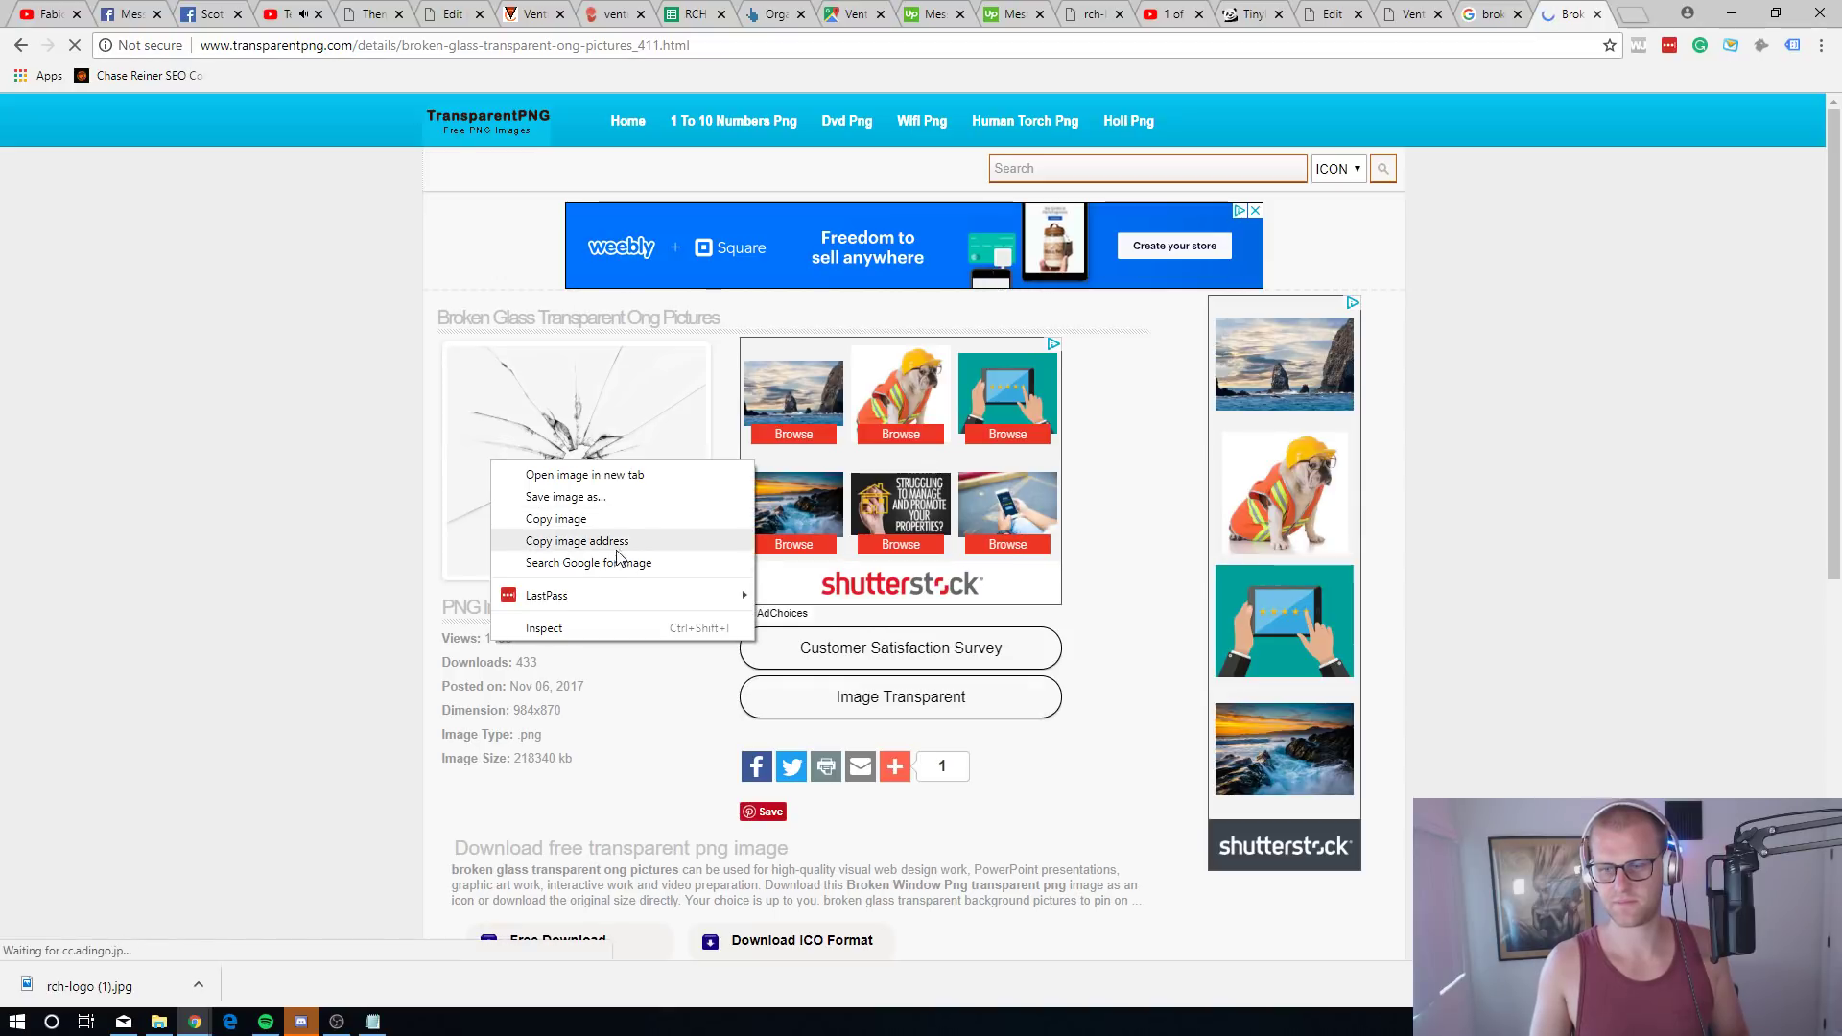
click(556, 494)
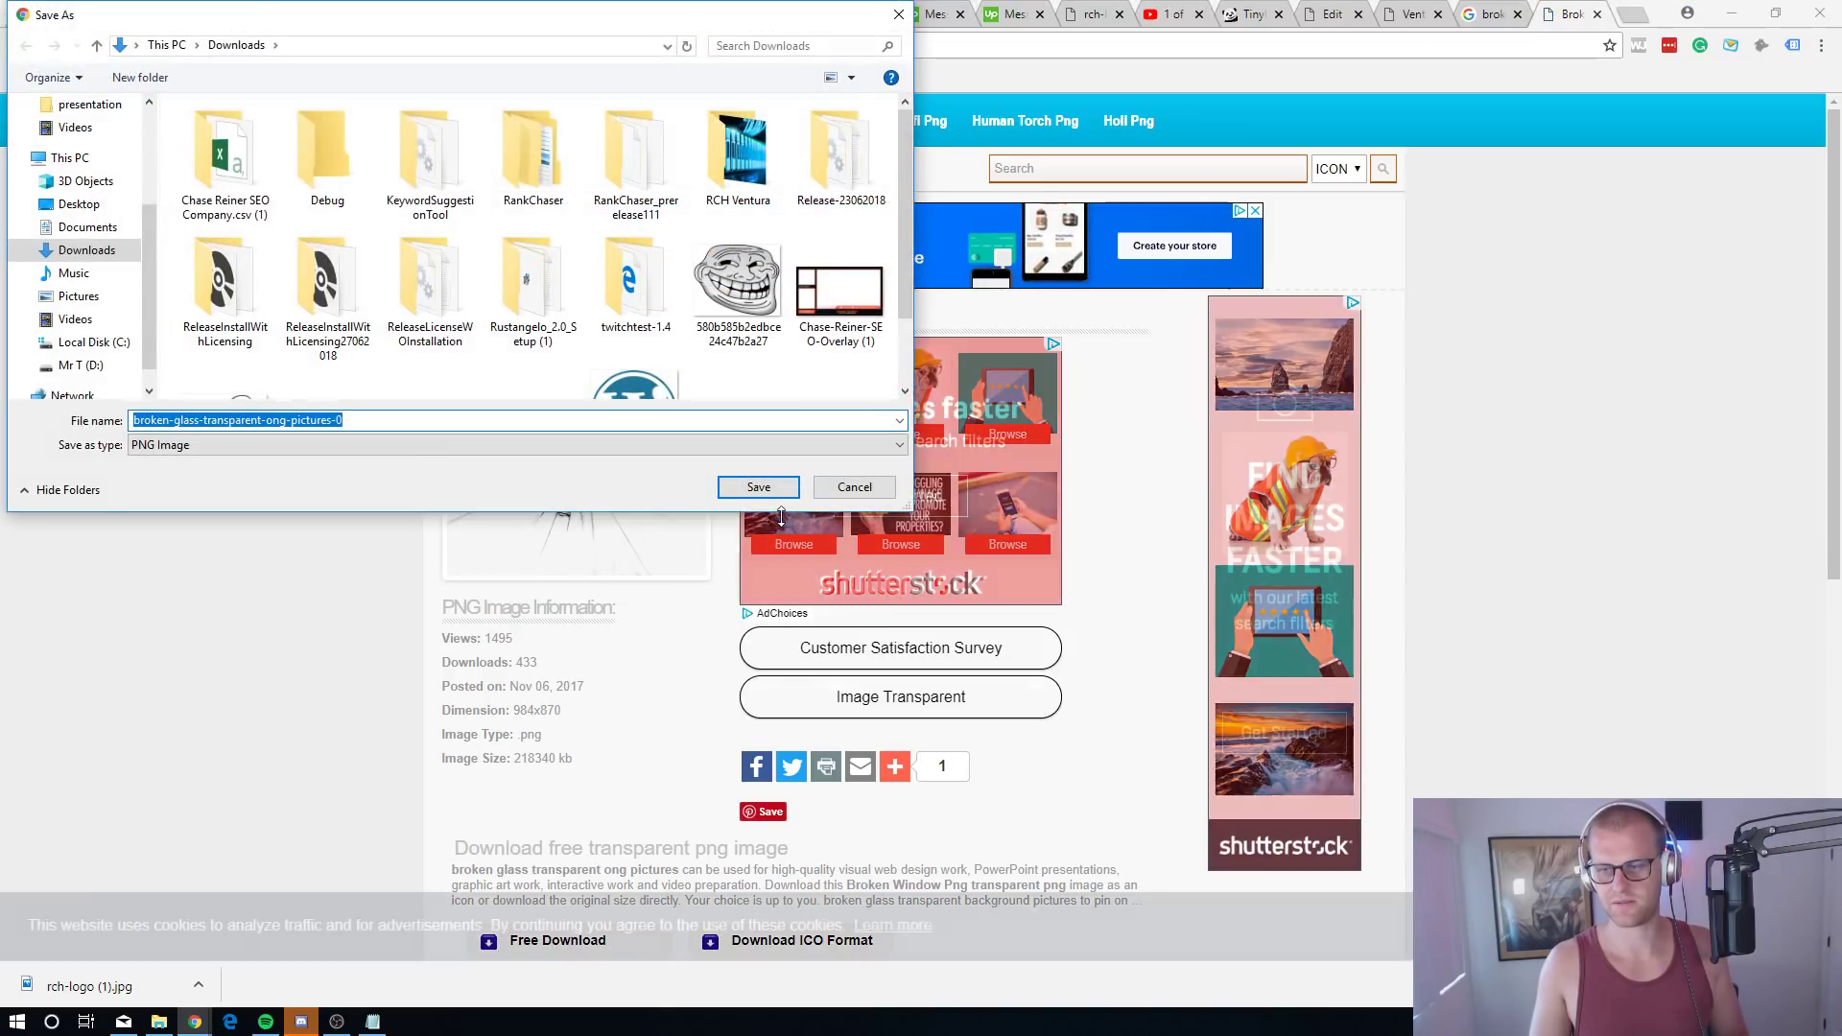
click(778, 494)
click(1490, 13)
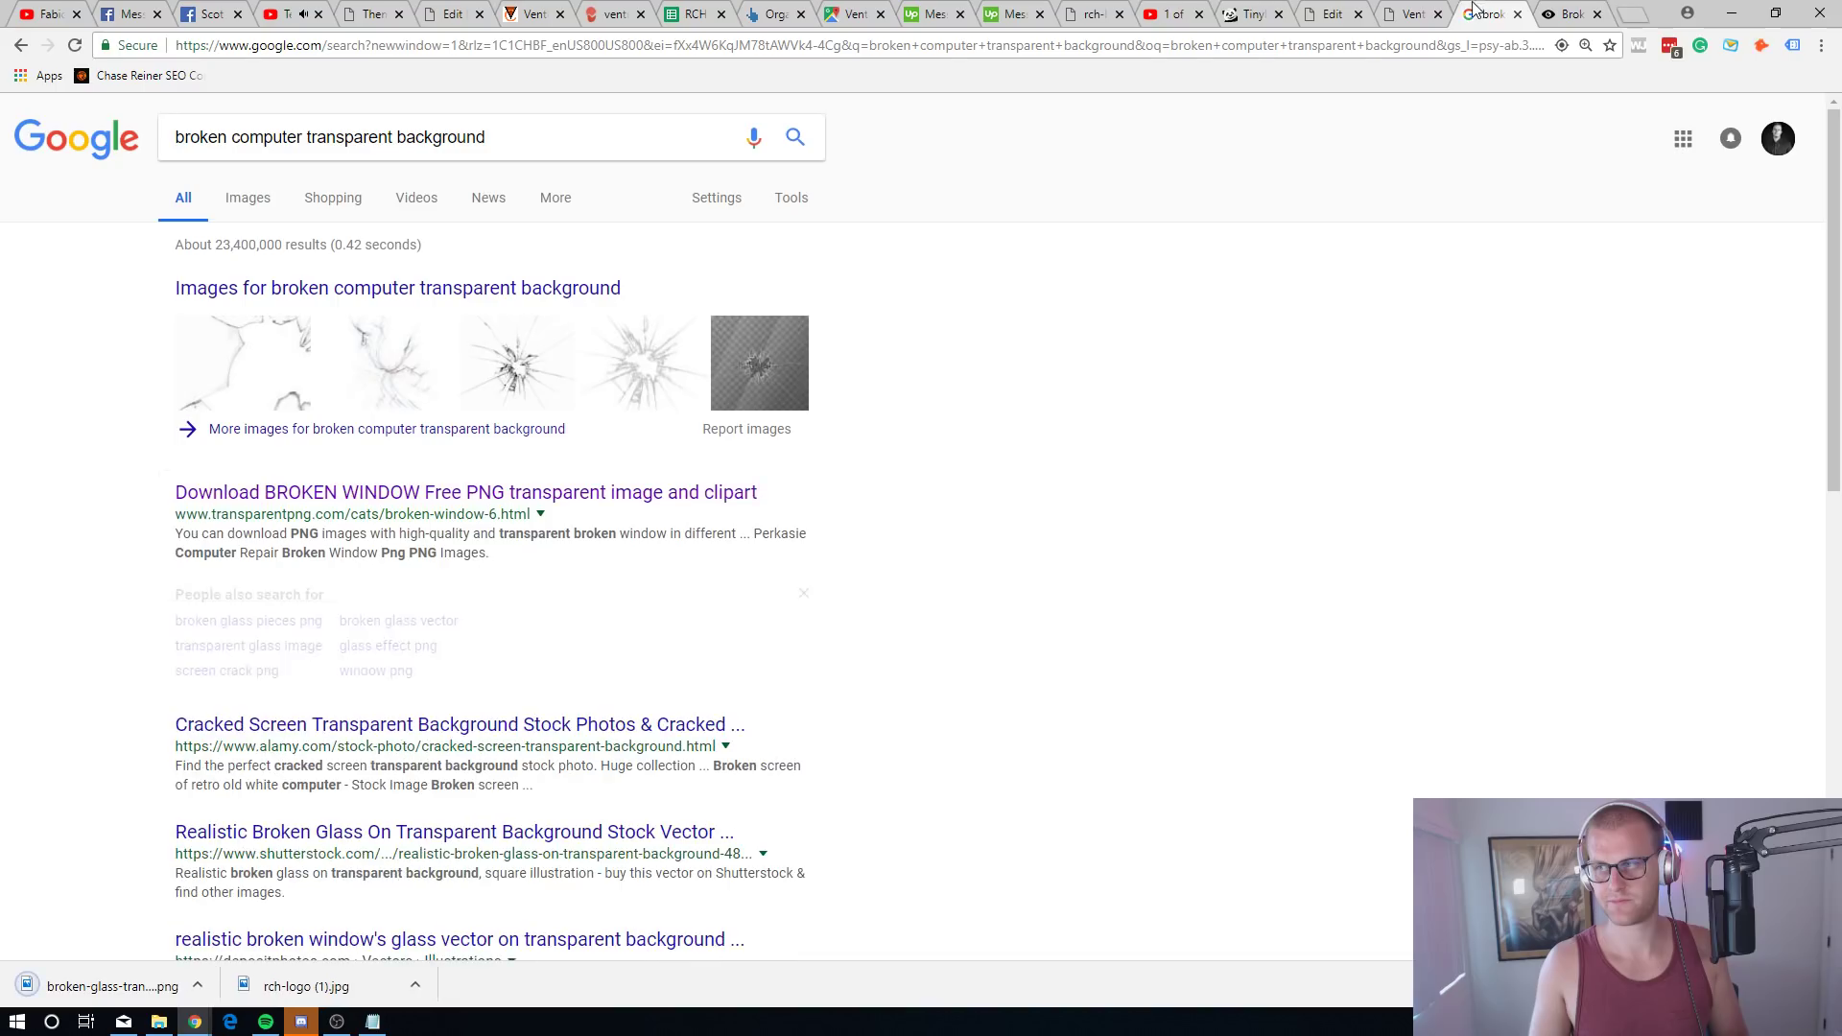
click(1414, 11)
Upload the downloaded broken-glass PNG to the Media Library from the hero image module
click(1336, 9)
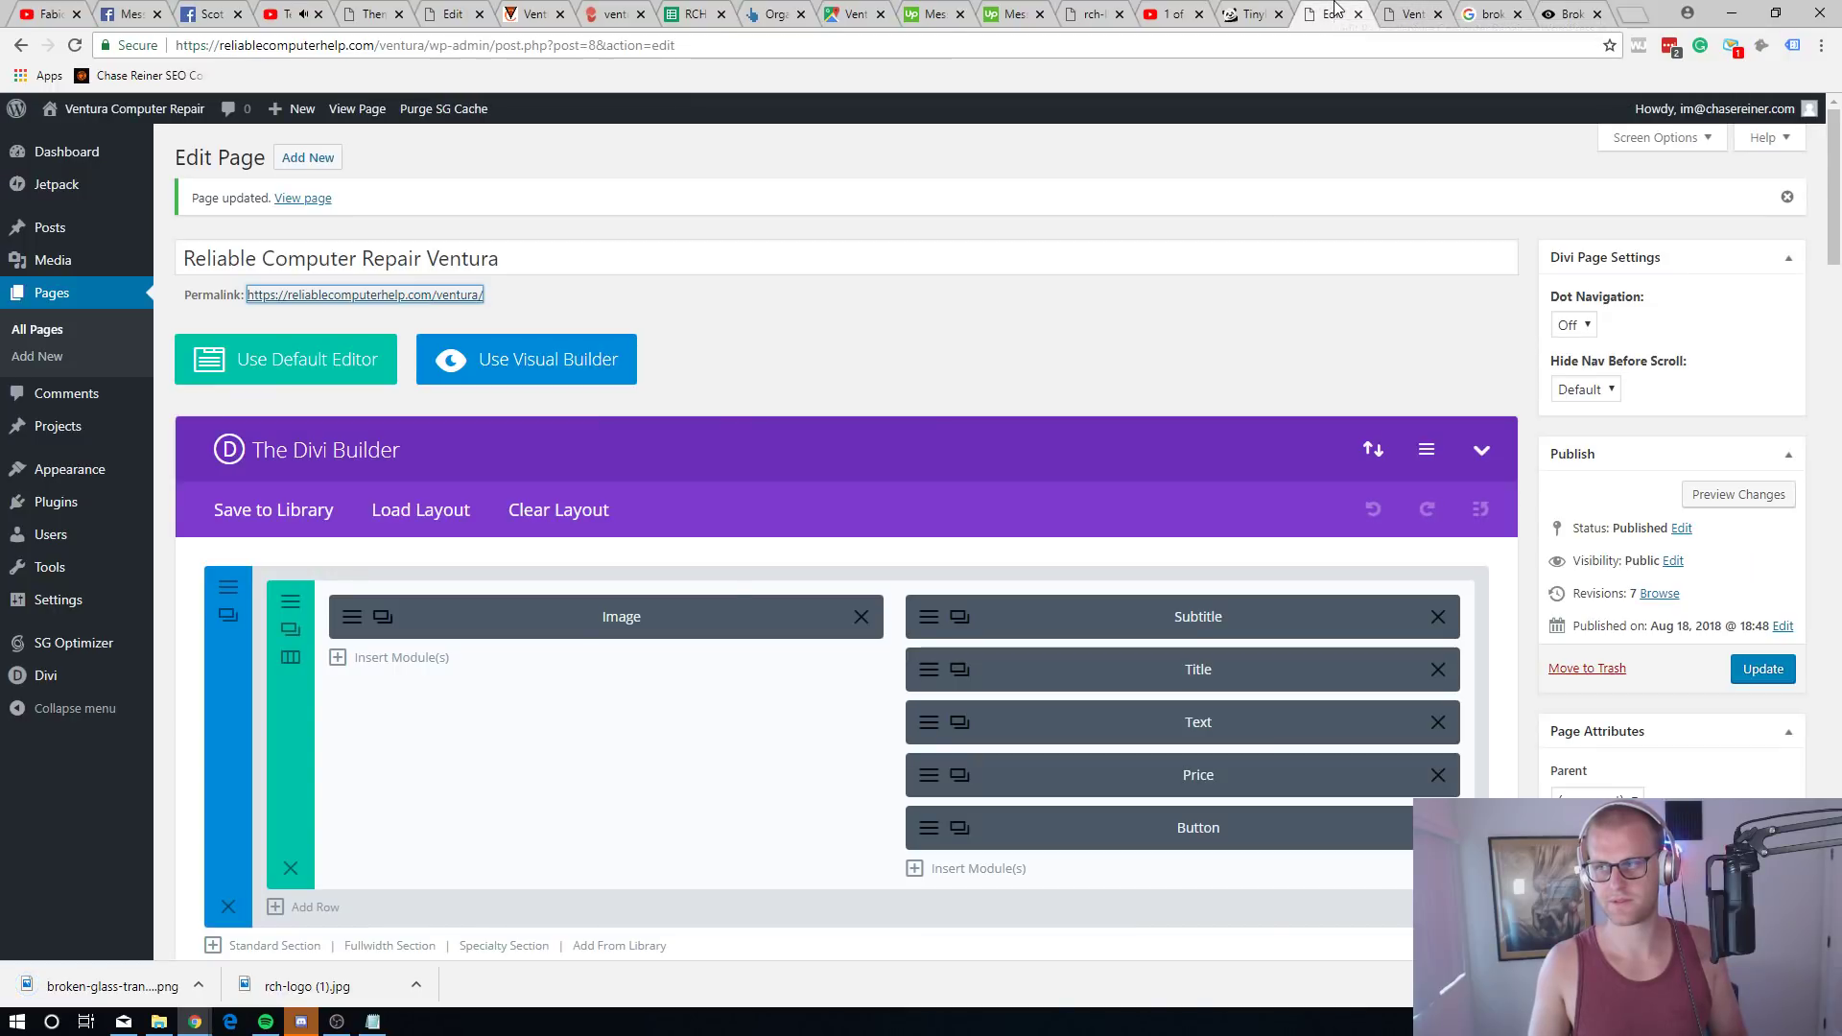
click(622, 616)
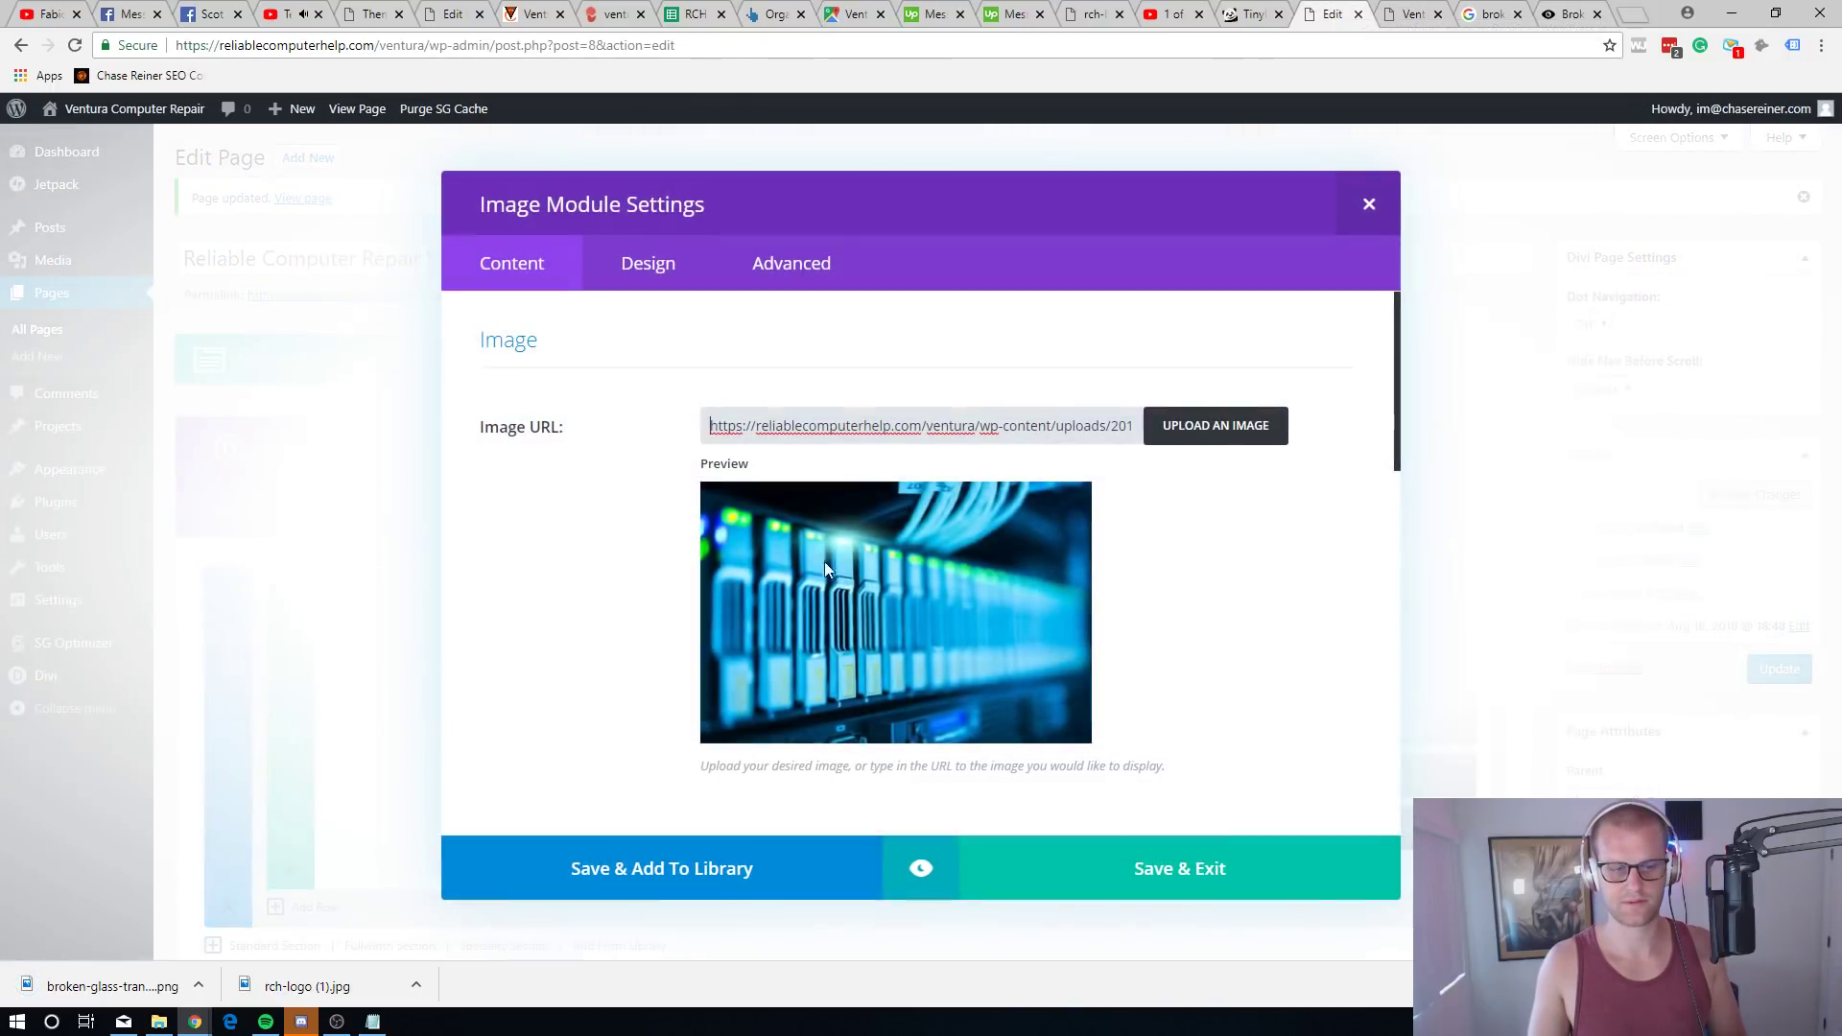
click(1211, 425)
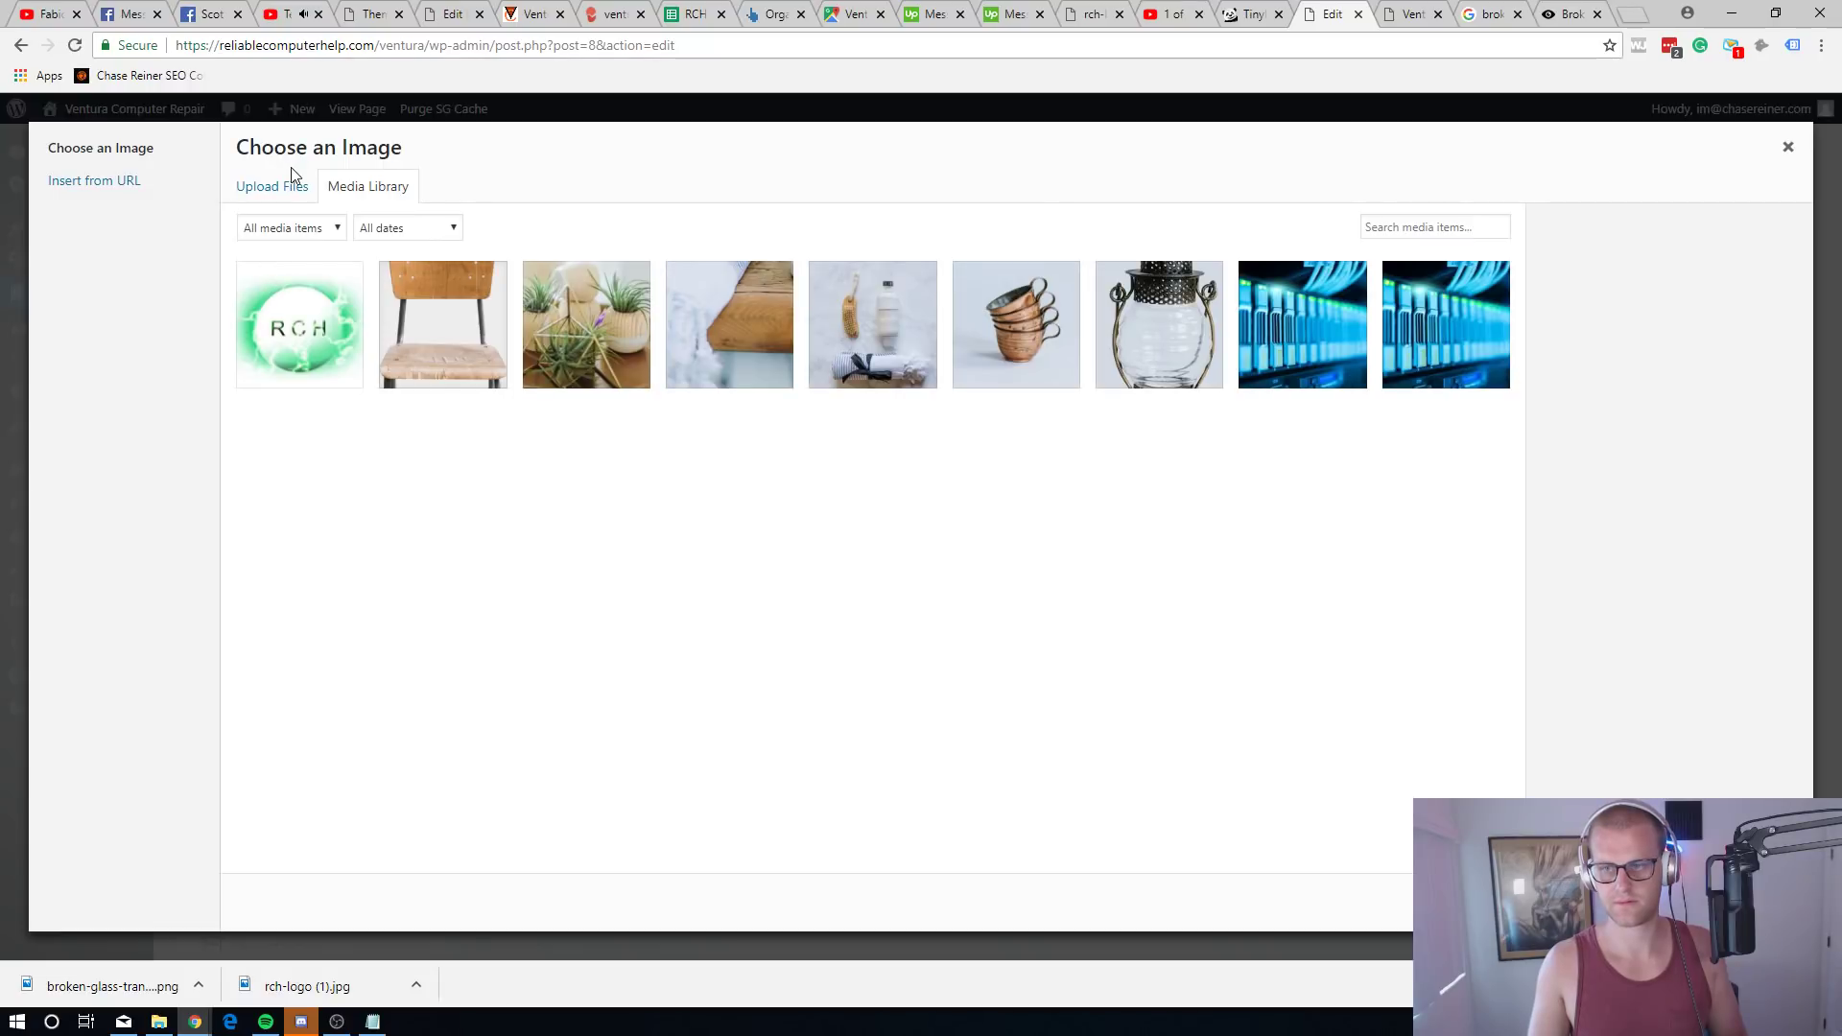
click(273, 185)
click(1066, 514)
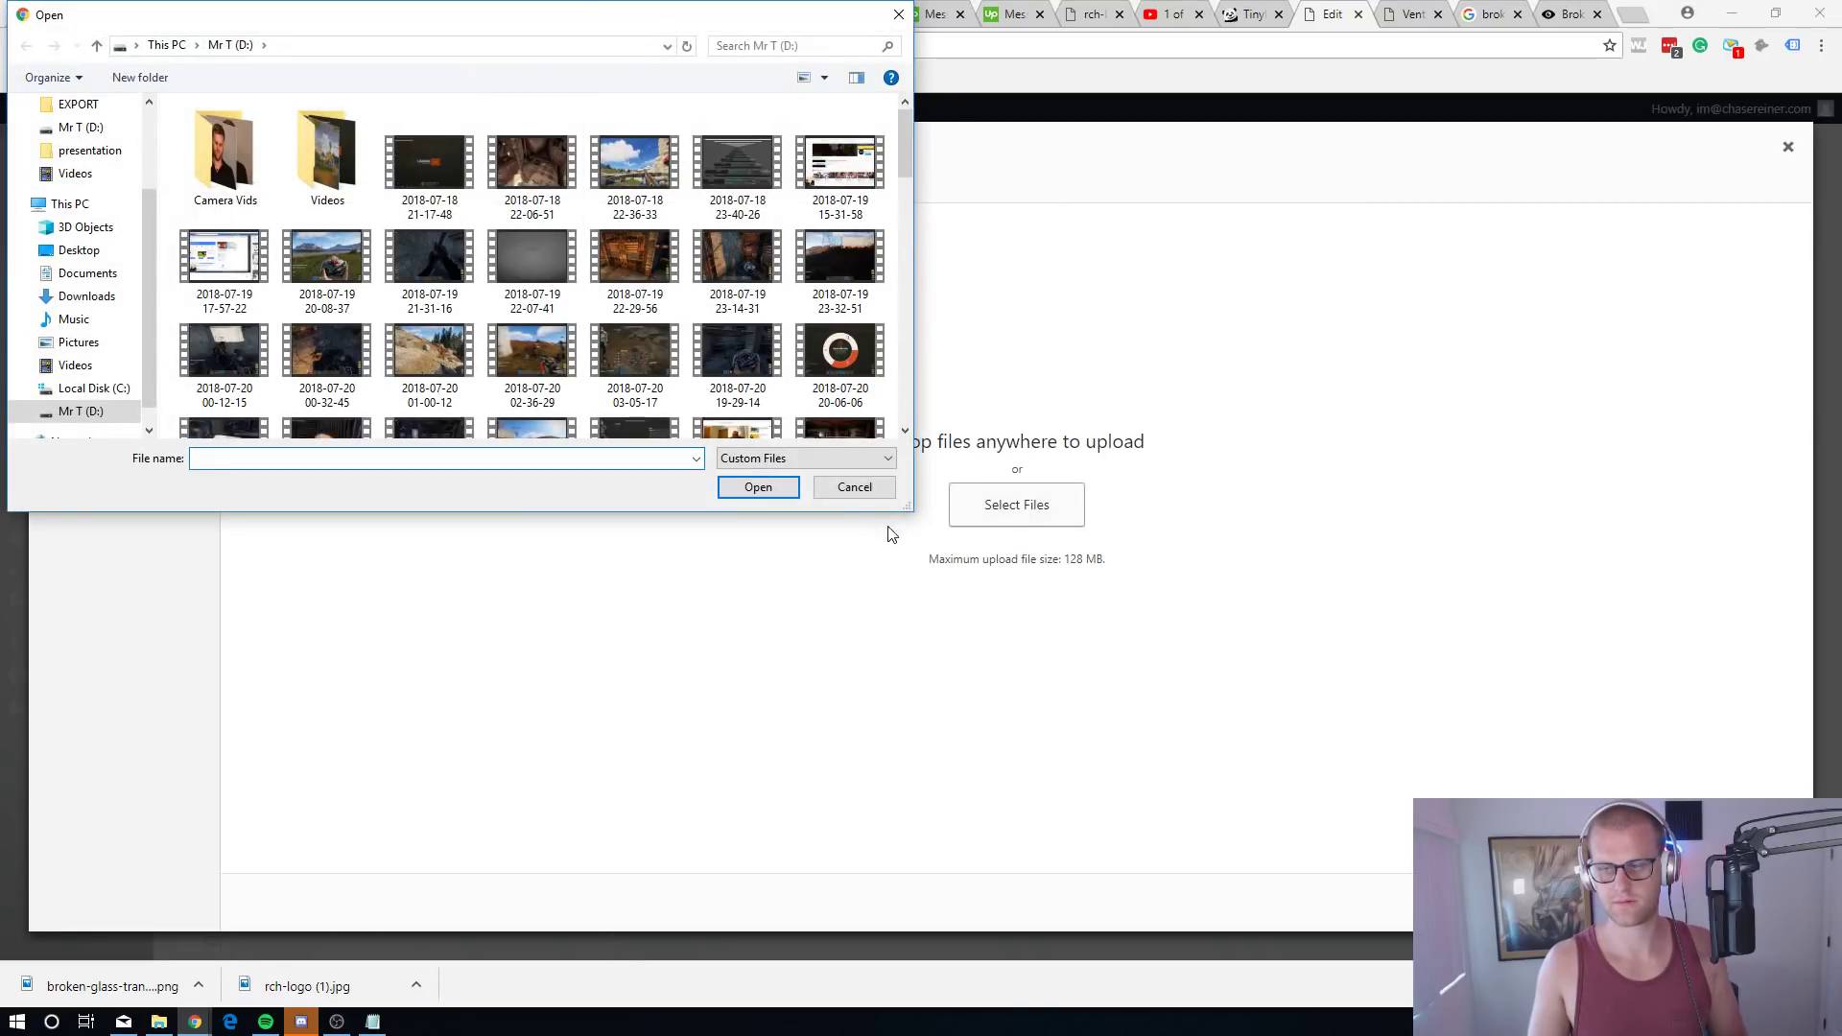
click(855, 488)
drag(99, 987, 384, 710)
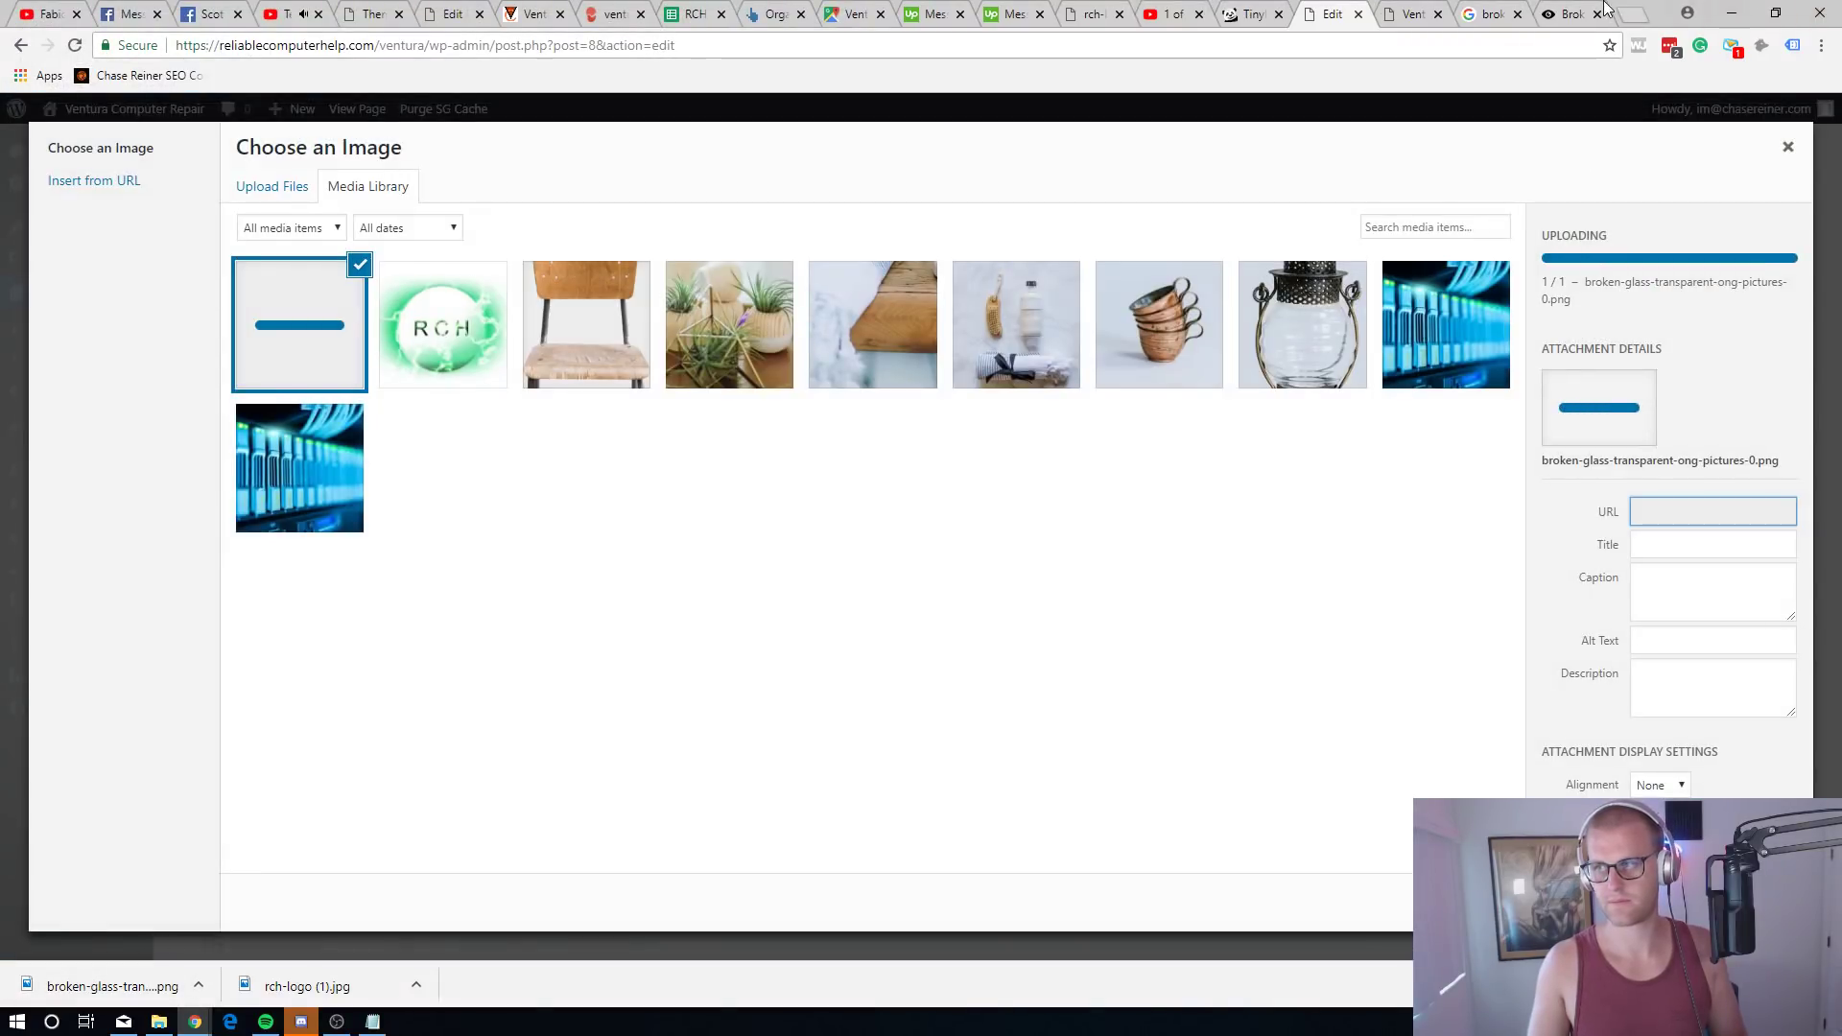
Insert the broken-glass PNG into the hero image module and Save & Exit
click(1605, 8)
scroll(1123, 552, down, 3)
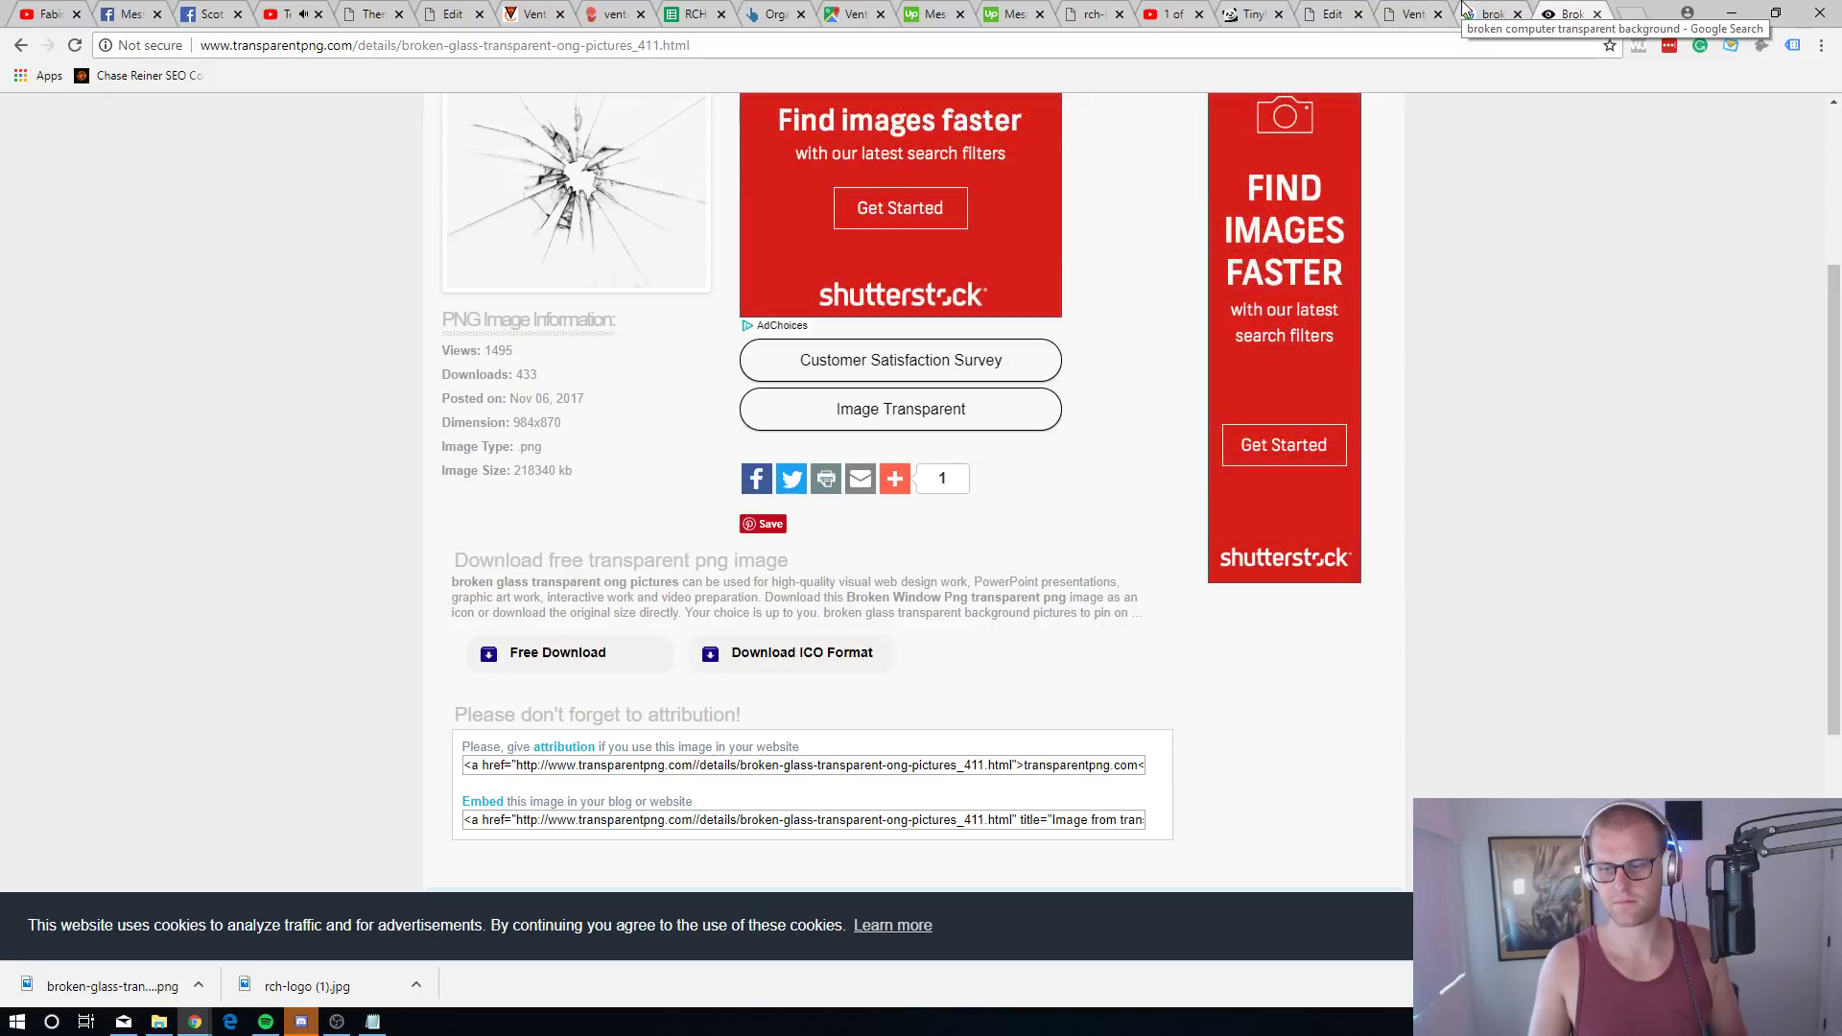
click(1467, 10)
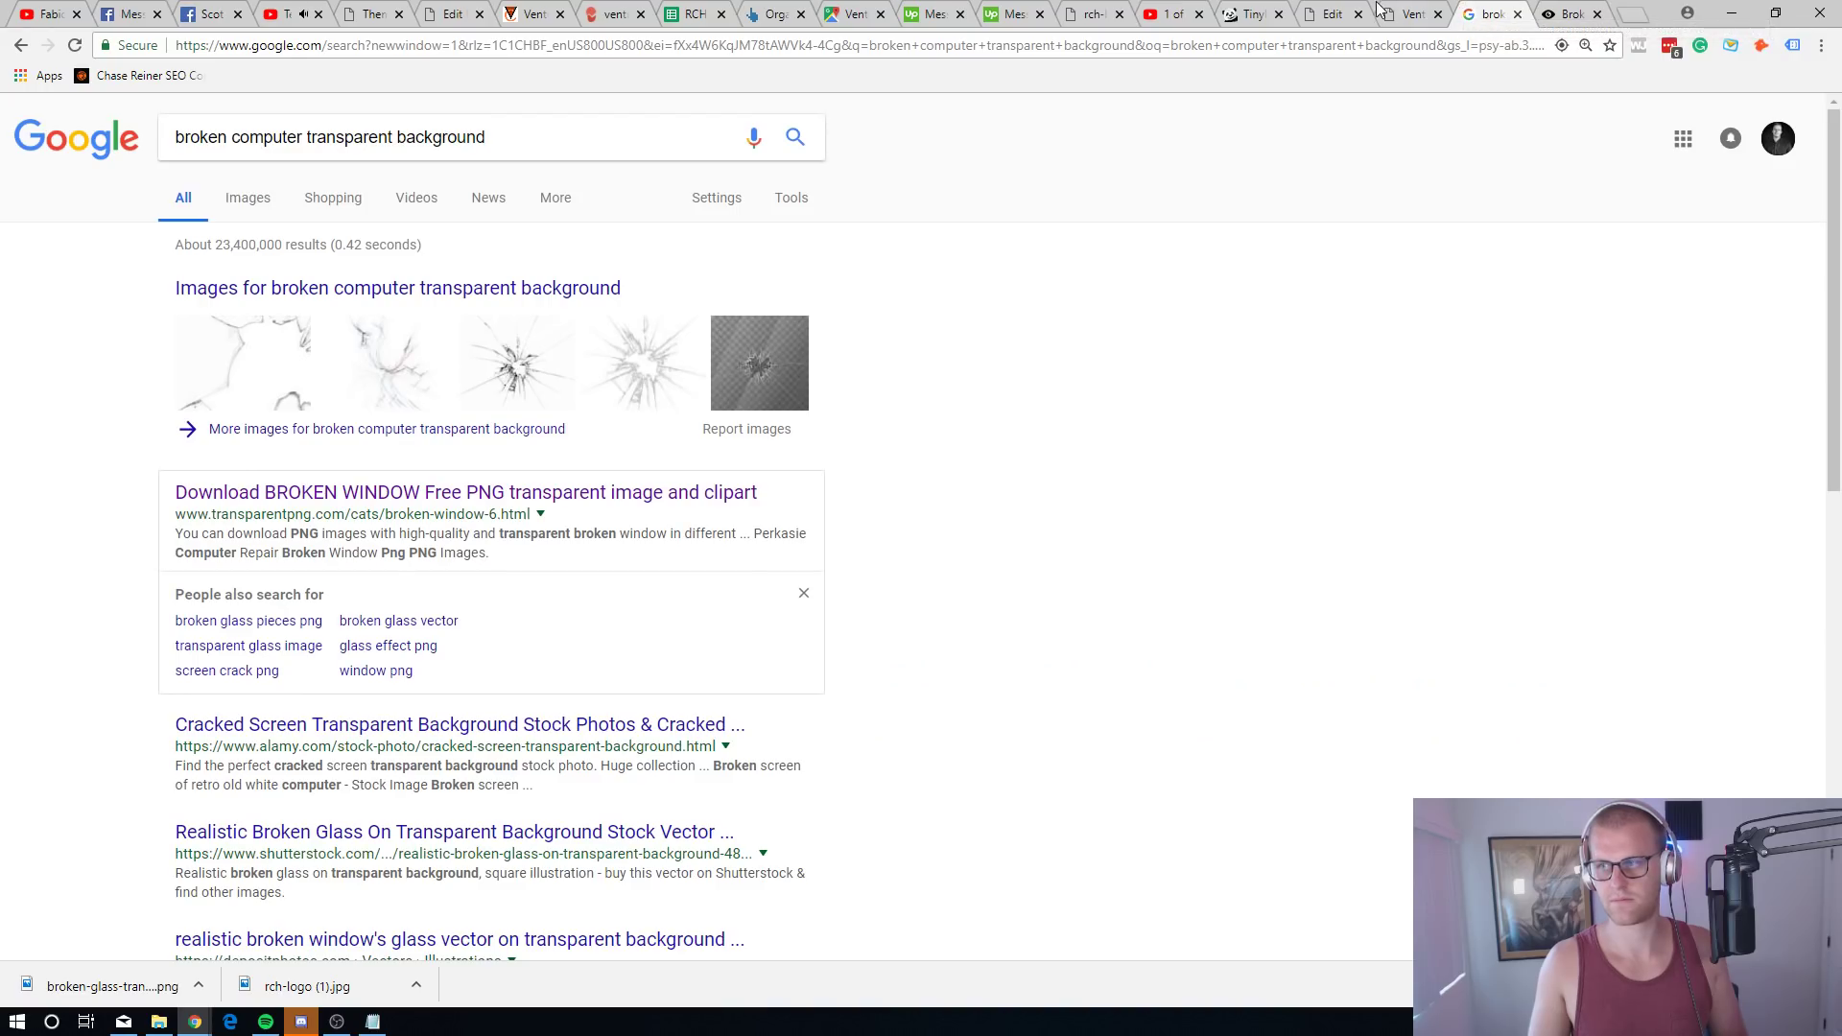
click(1407, 11)
click(1340, 11)
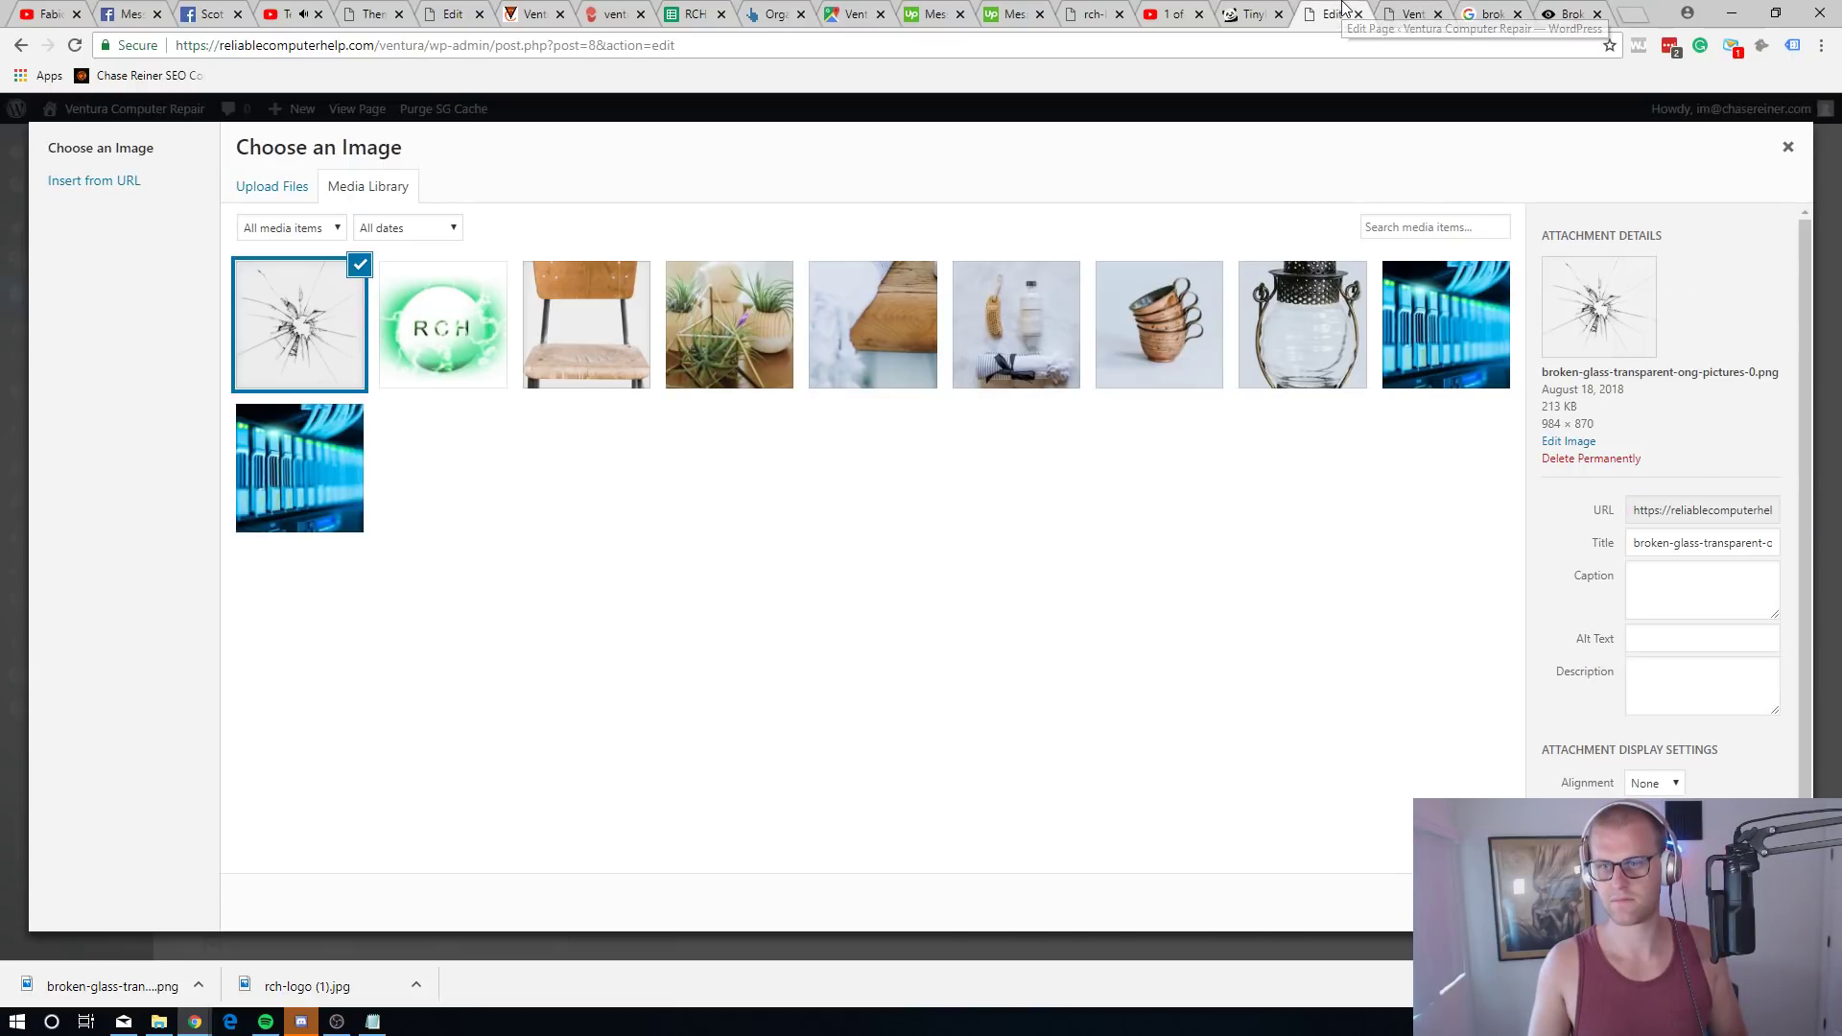
click(1746, 903)
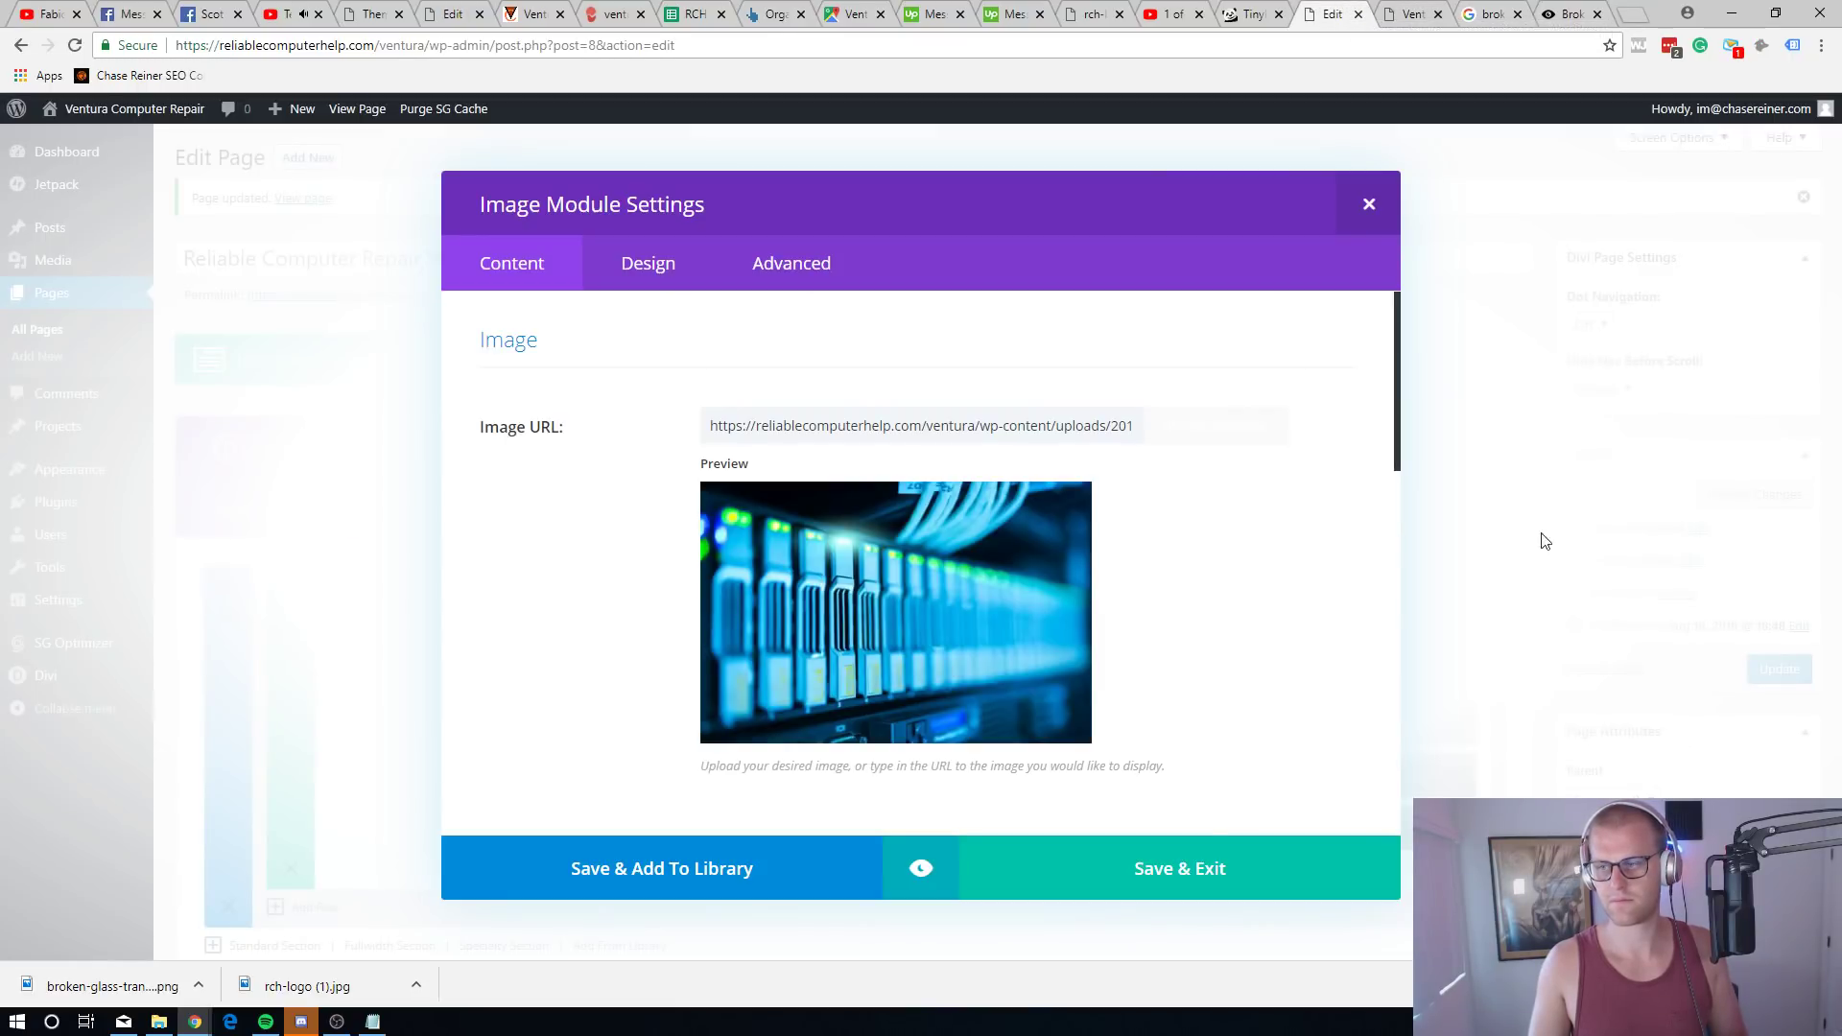
click(1193, 880)
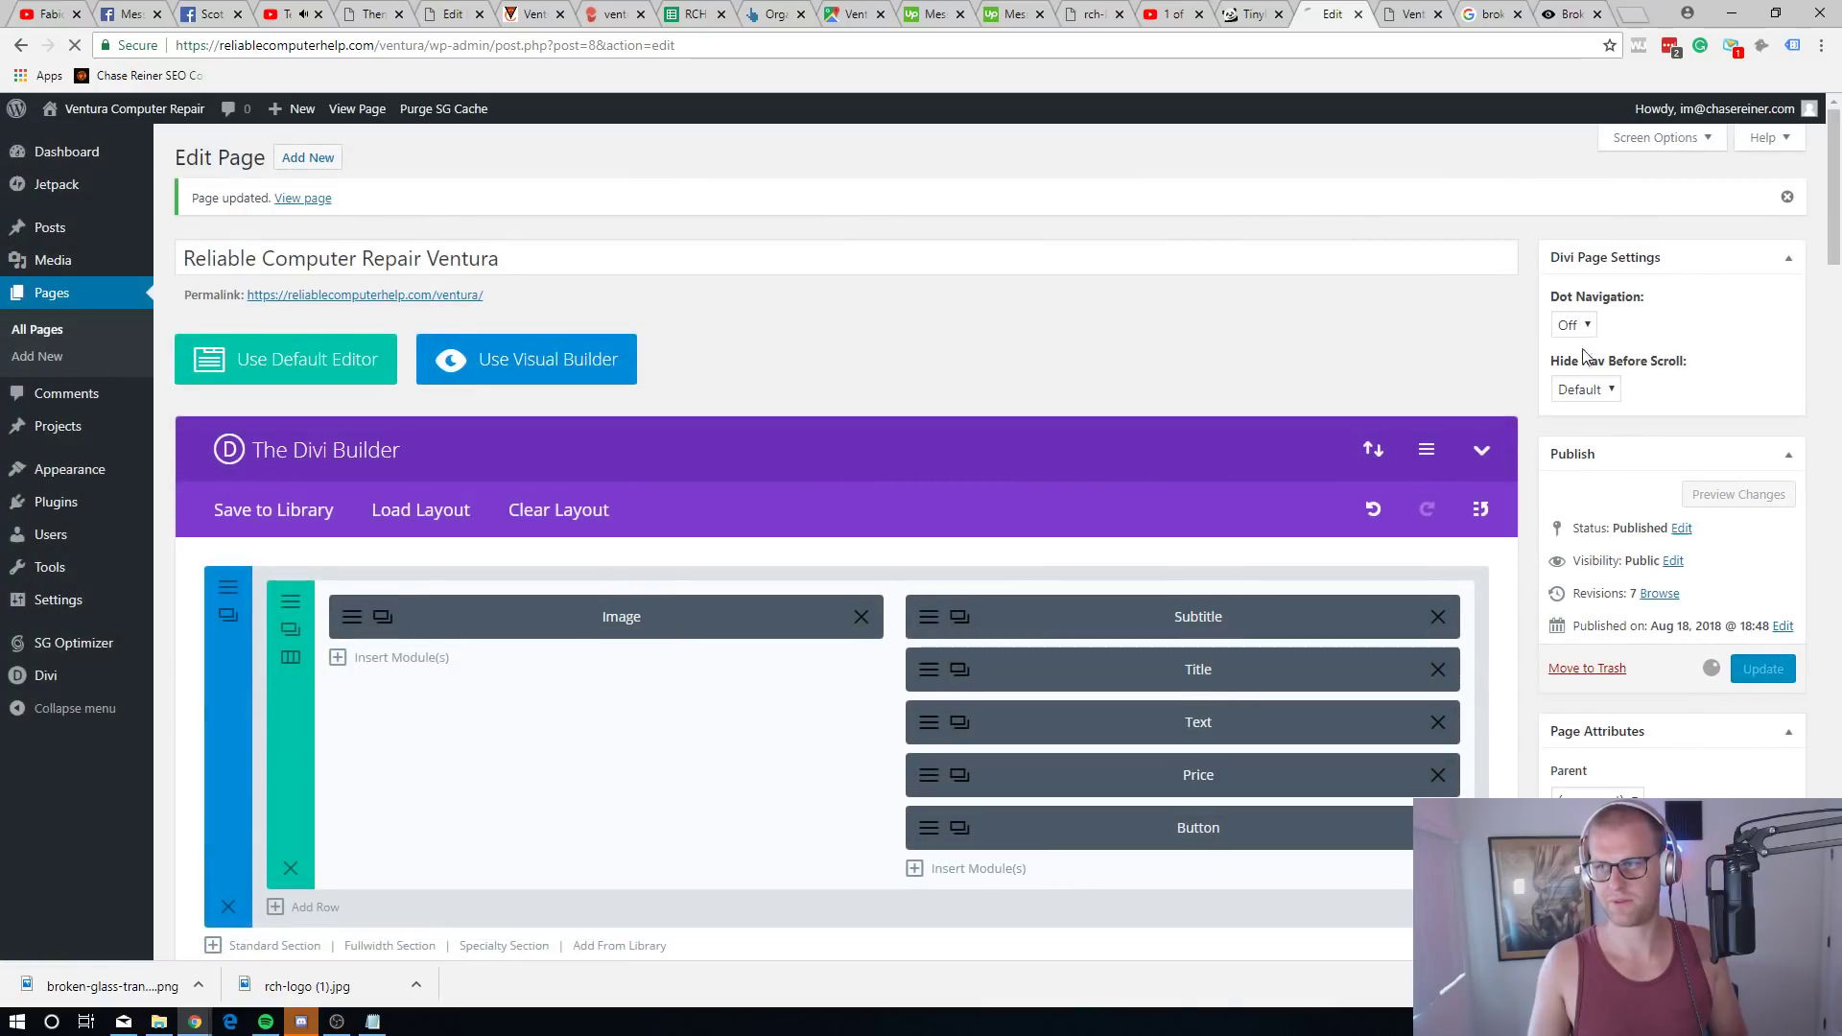
click(1408, 10)
key(F5)
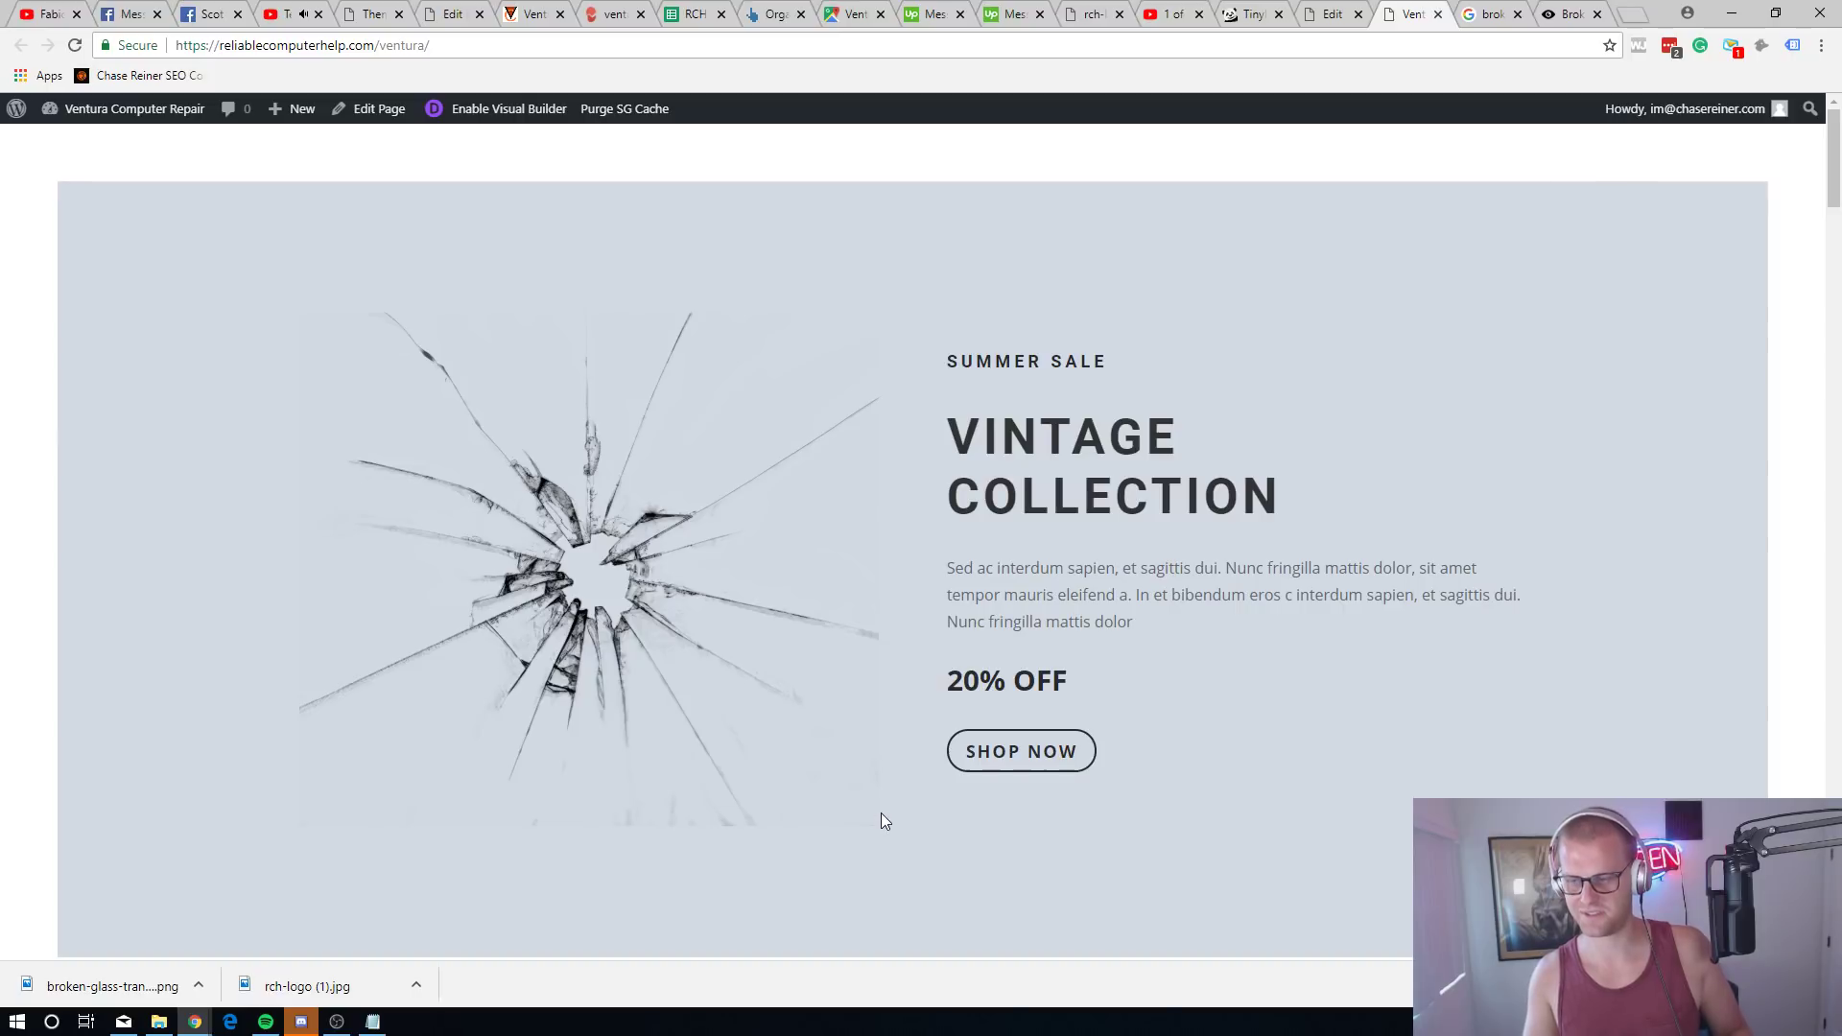
scroll(336, 345, down, 2)
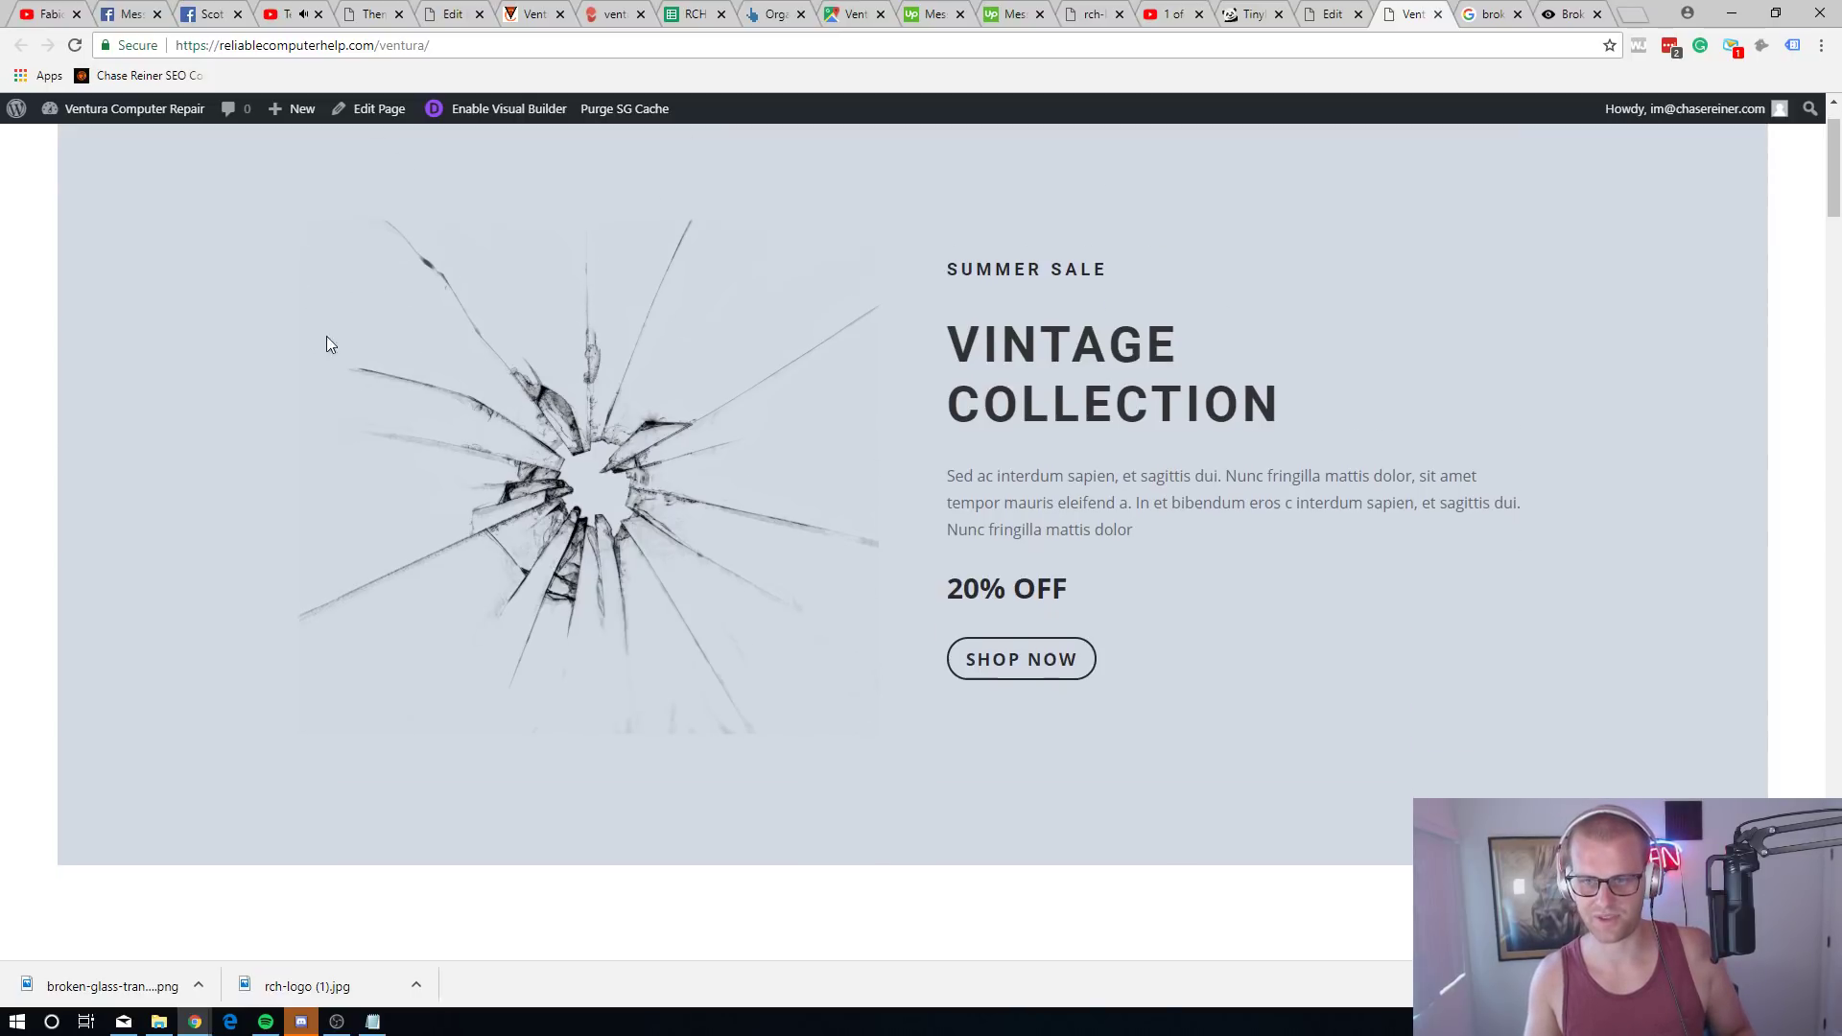
scroll(326, 336, up, 2)
click(1341, 7)
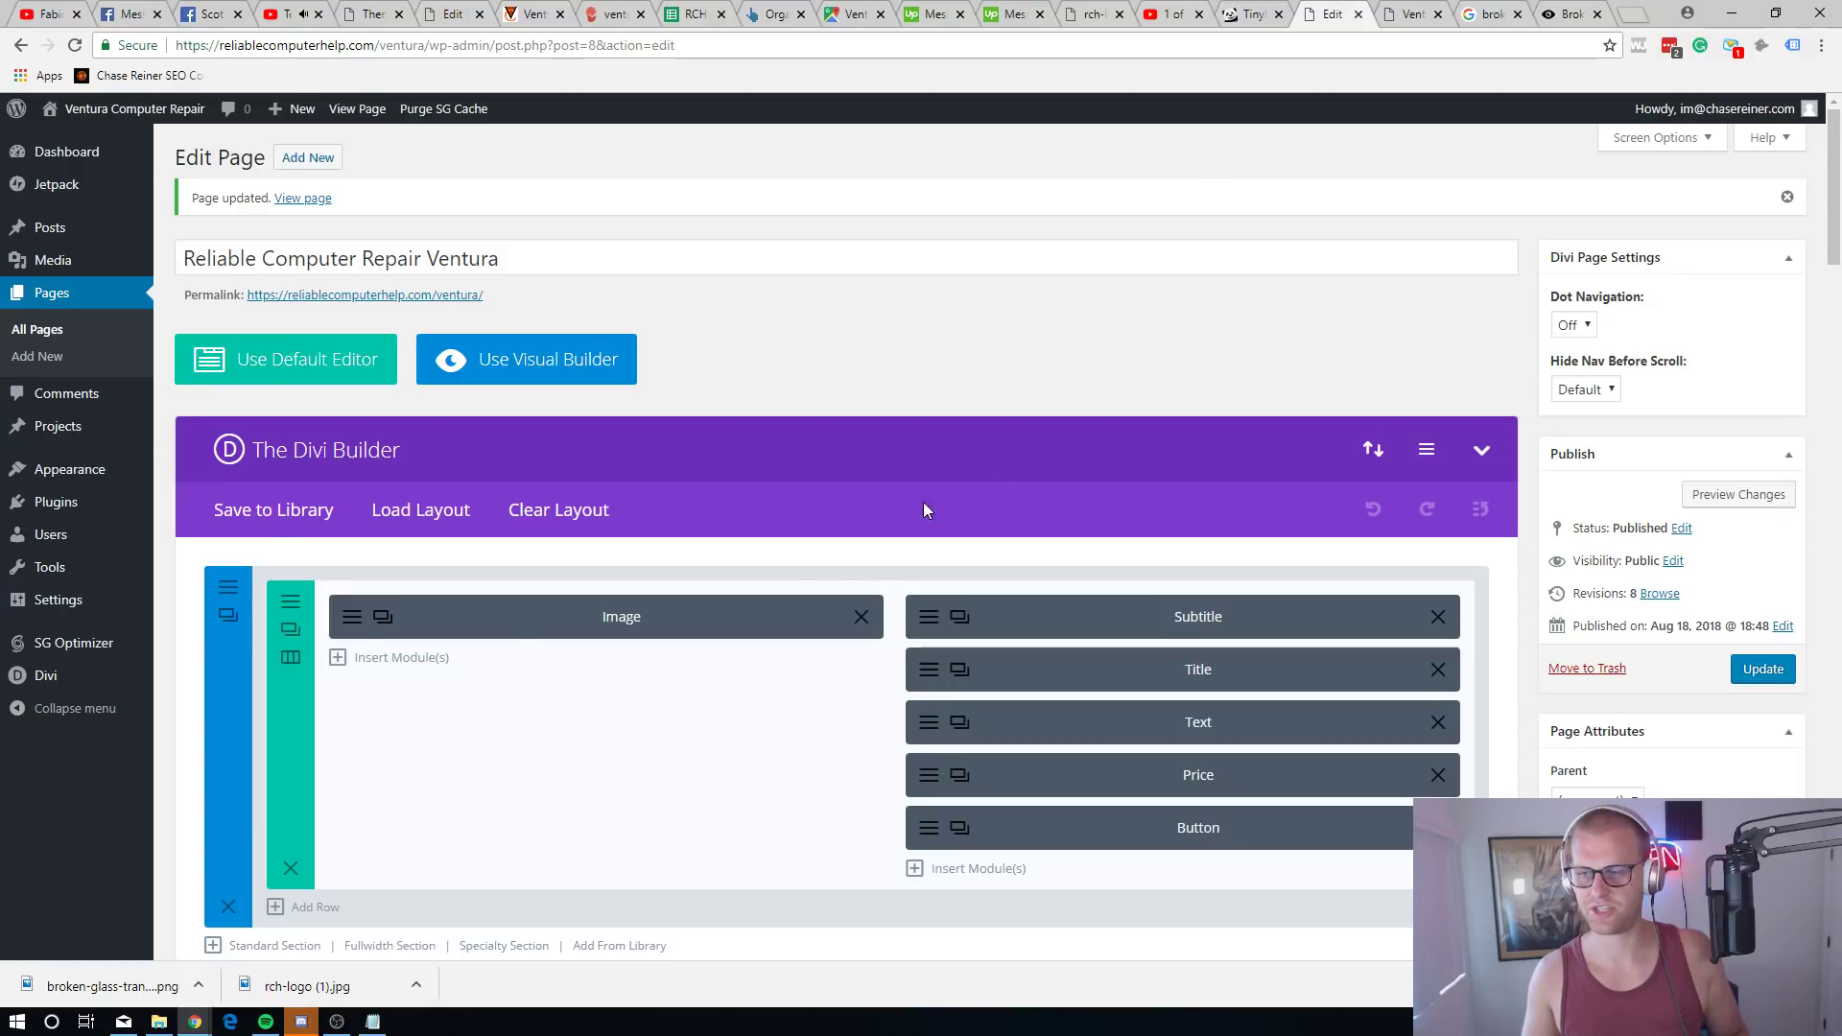
click(350, 619)
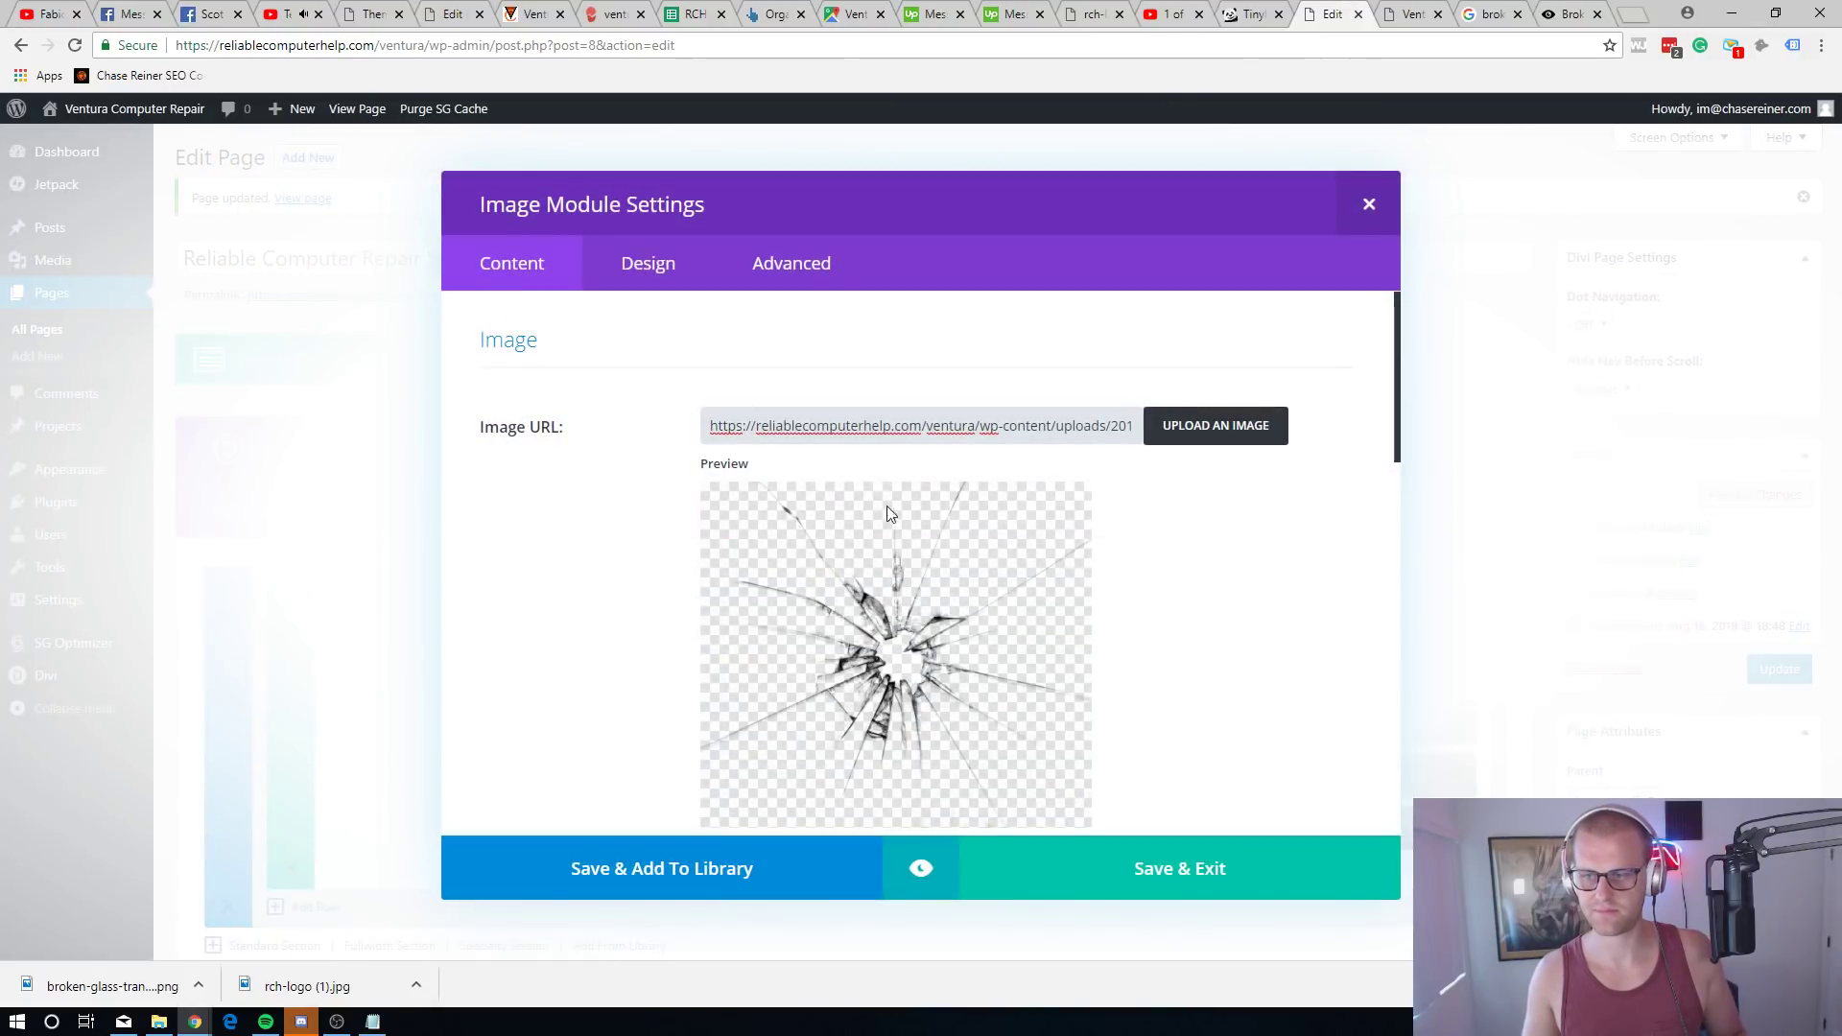
scroll(646, 374, down, 6)
scroll(740, 440, up, 2)
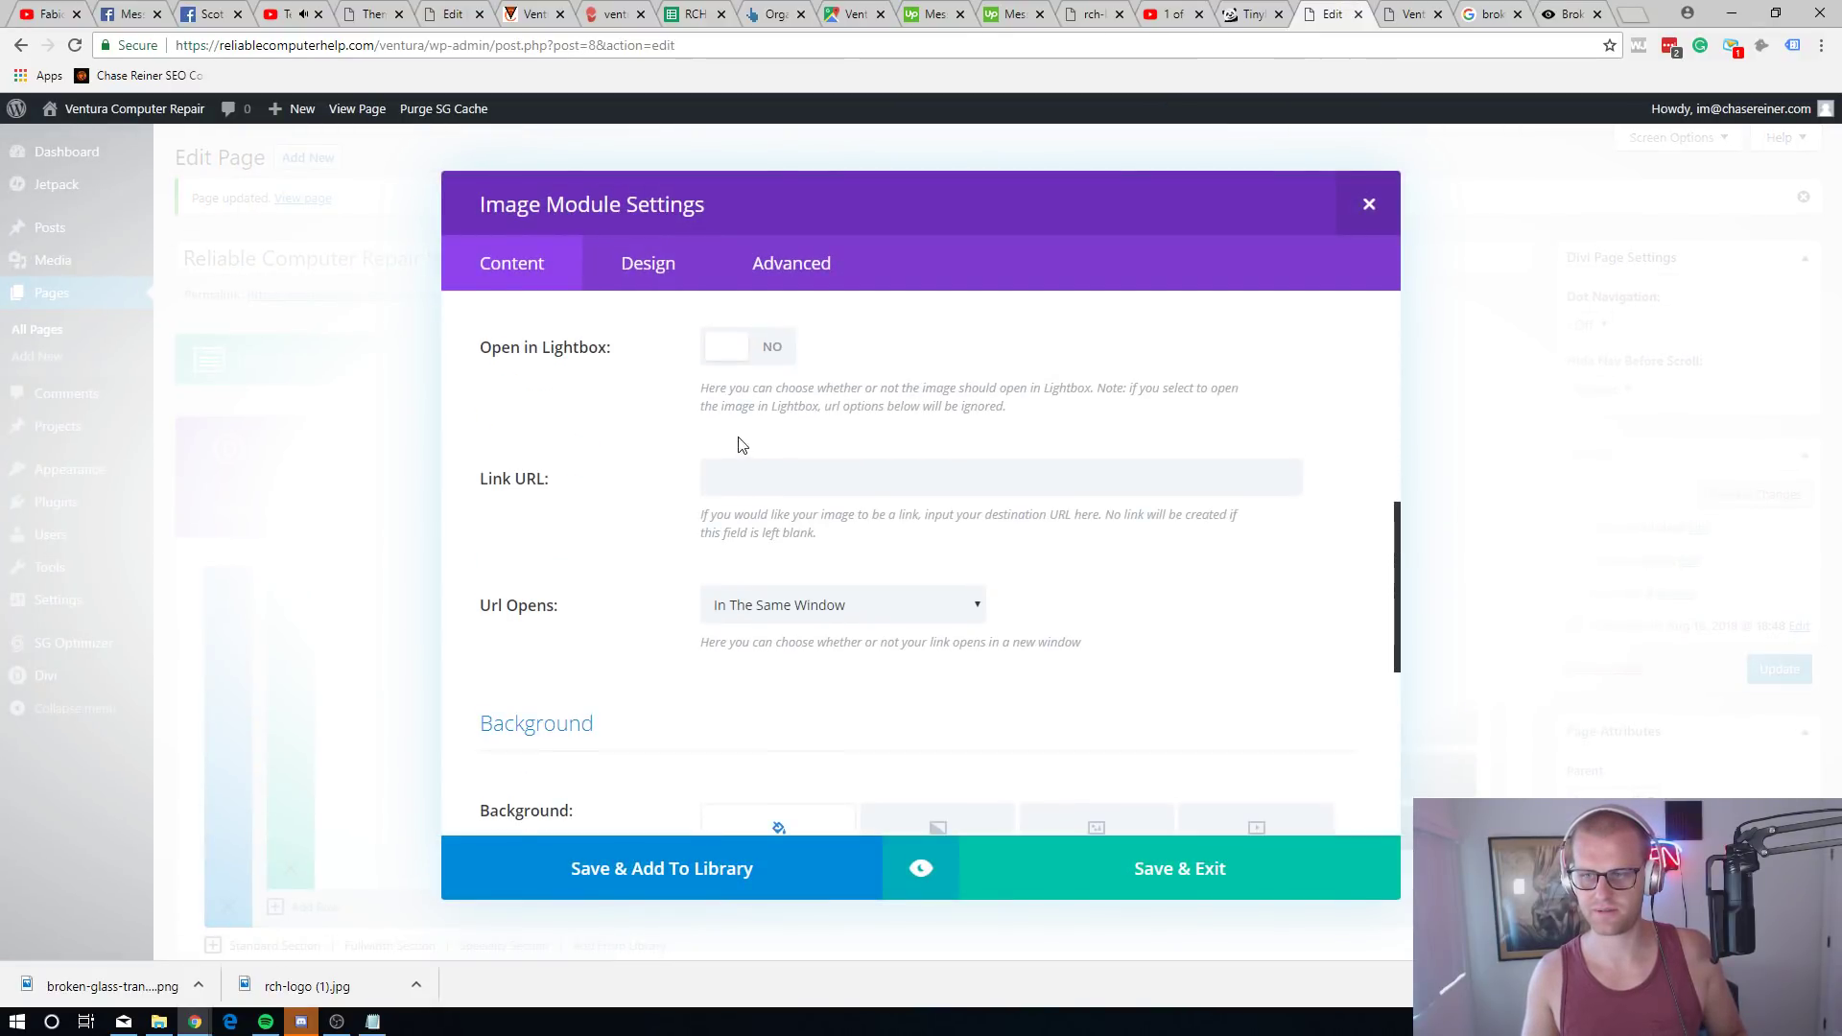
scroll(717, 431, down, 3)
scroll(717, 431, down, 1)
click(662, 284)
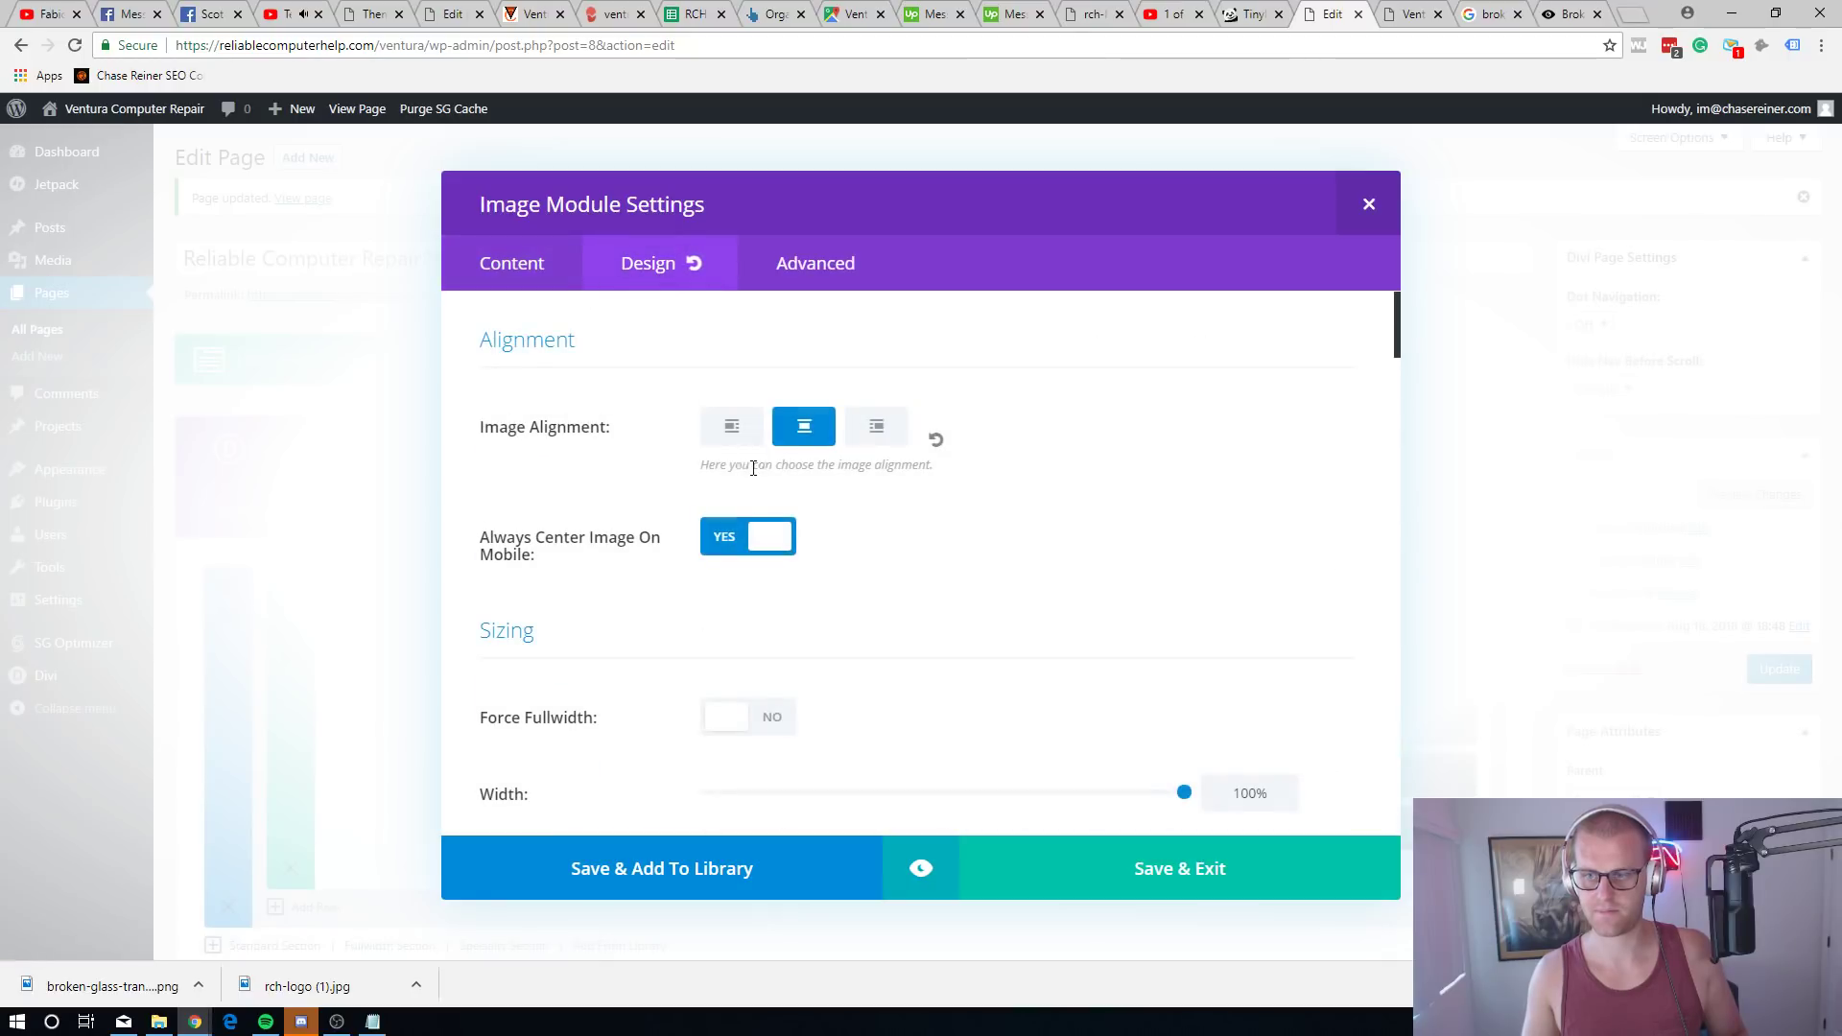
scroll(761, 512, down, 10)
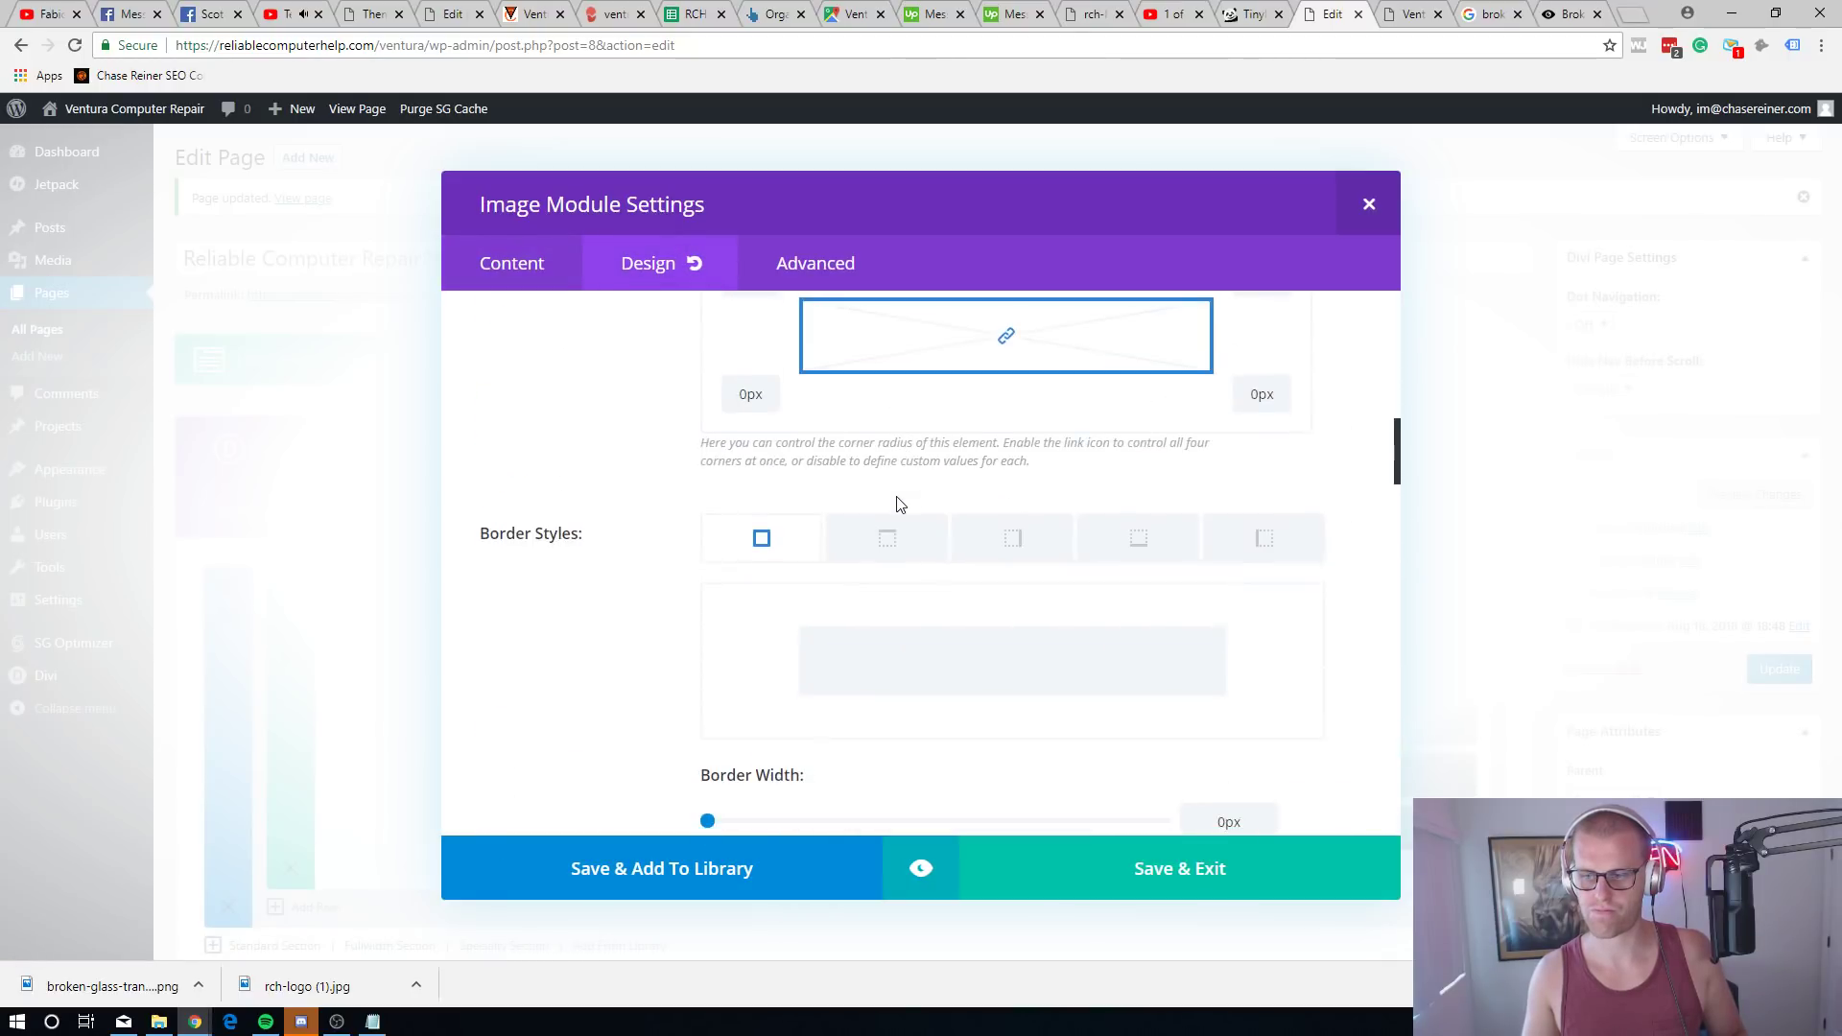
click(1372, 206)
click(289, 628)
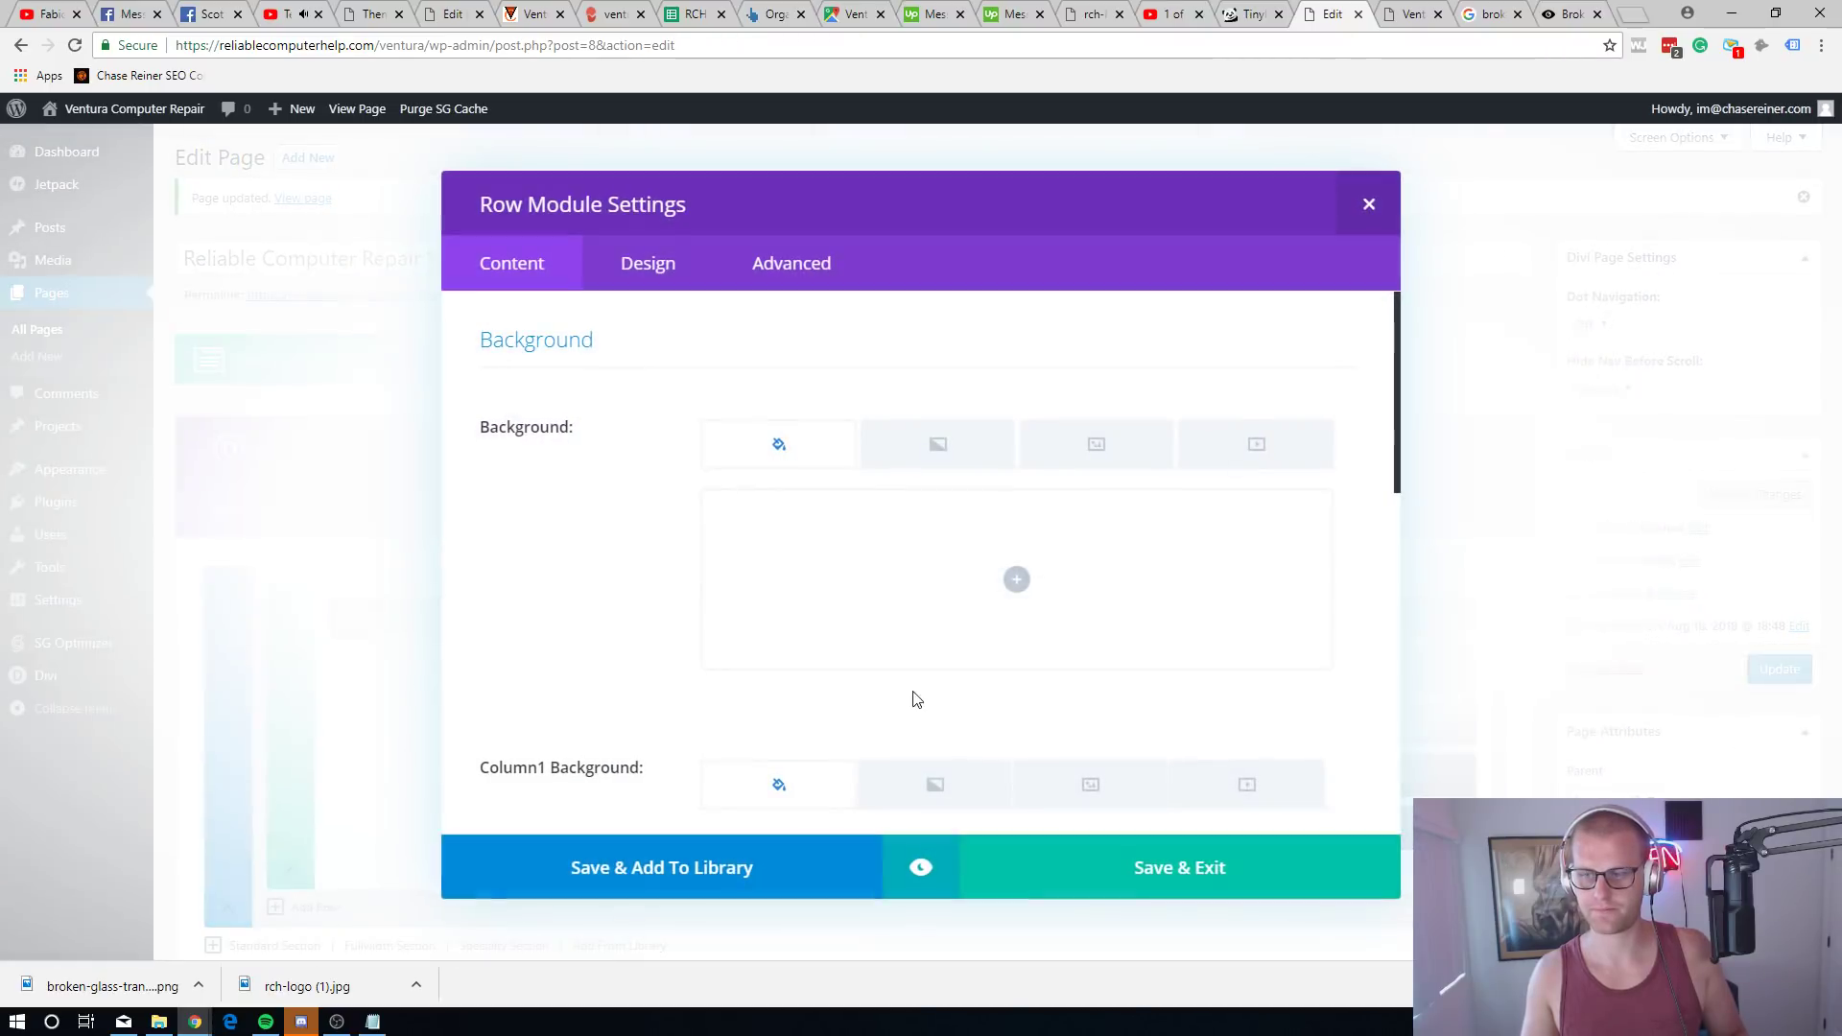
scroll(912, 699, down, 4)
scroll(930, 585, up, 5)
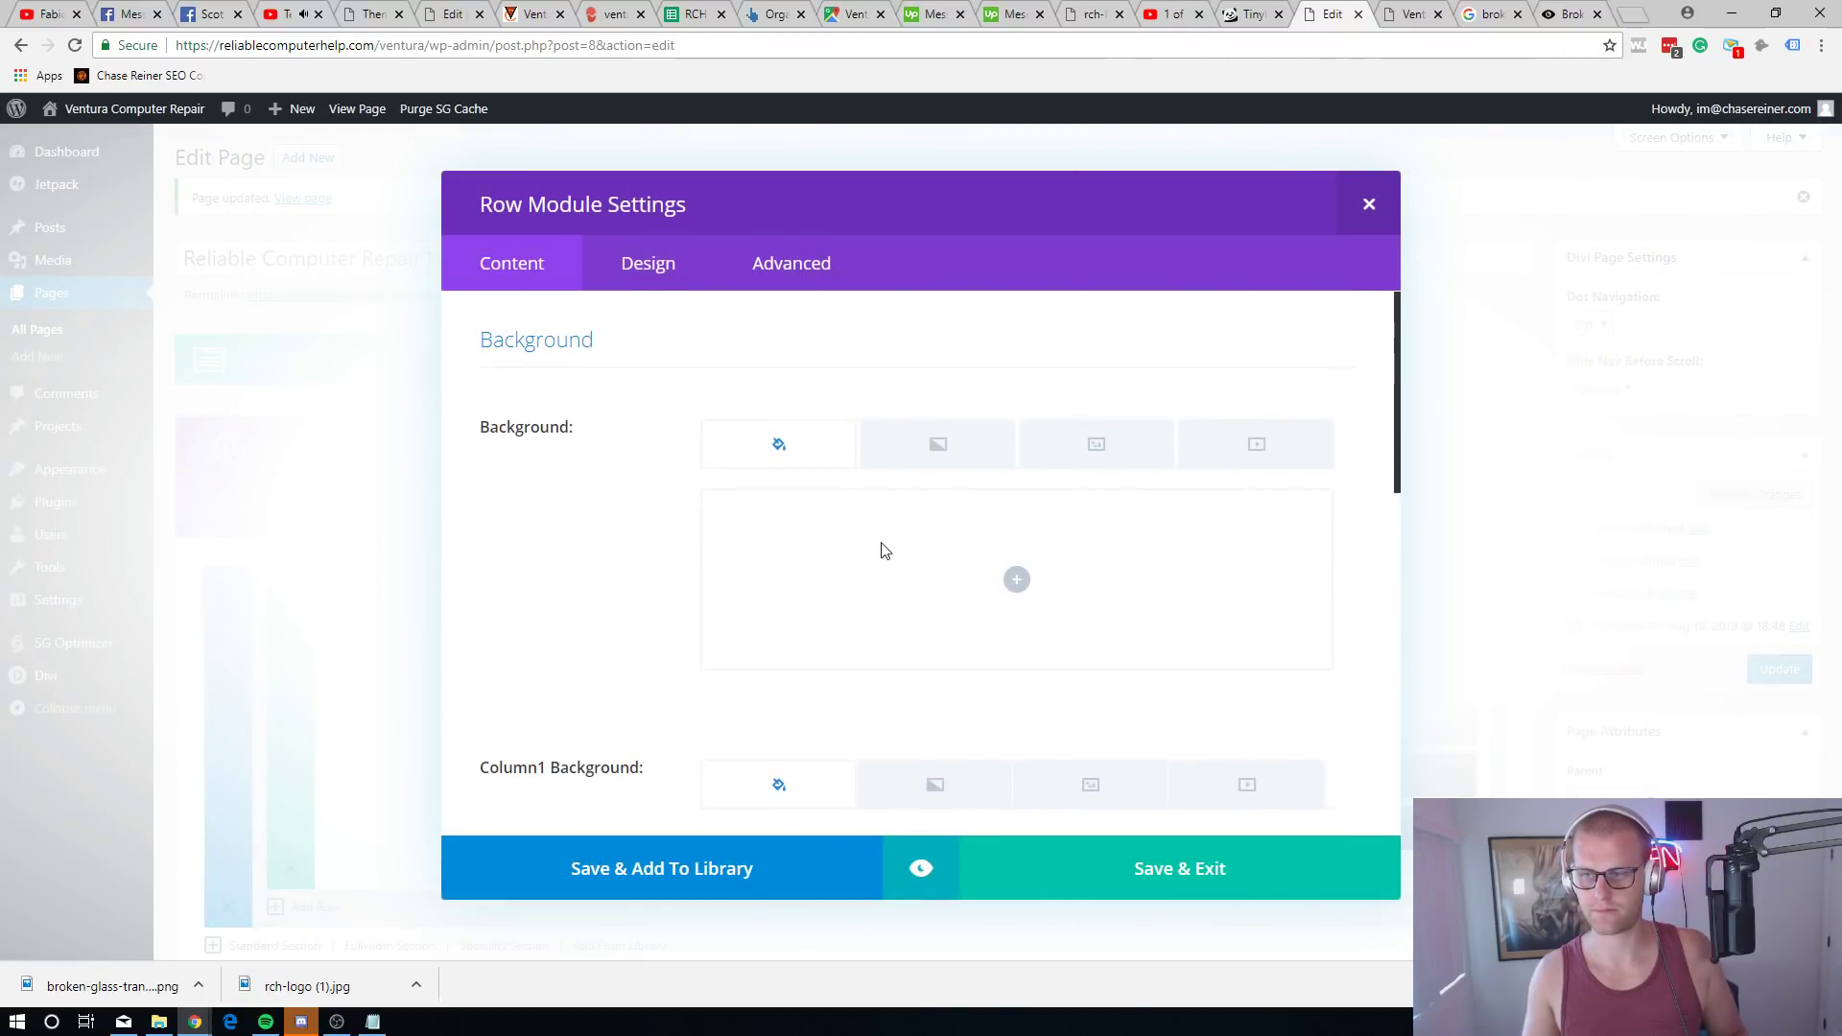
scroll(864, 537, down, 10)
click(687, 277)
scroll(863, 480, down, 8)
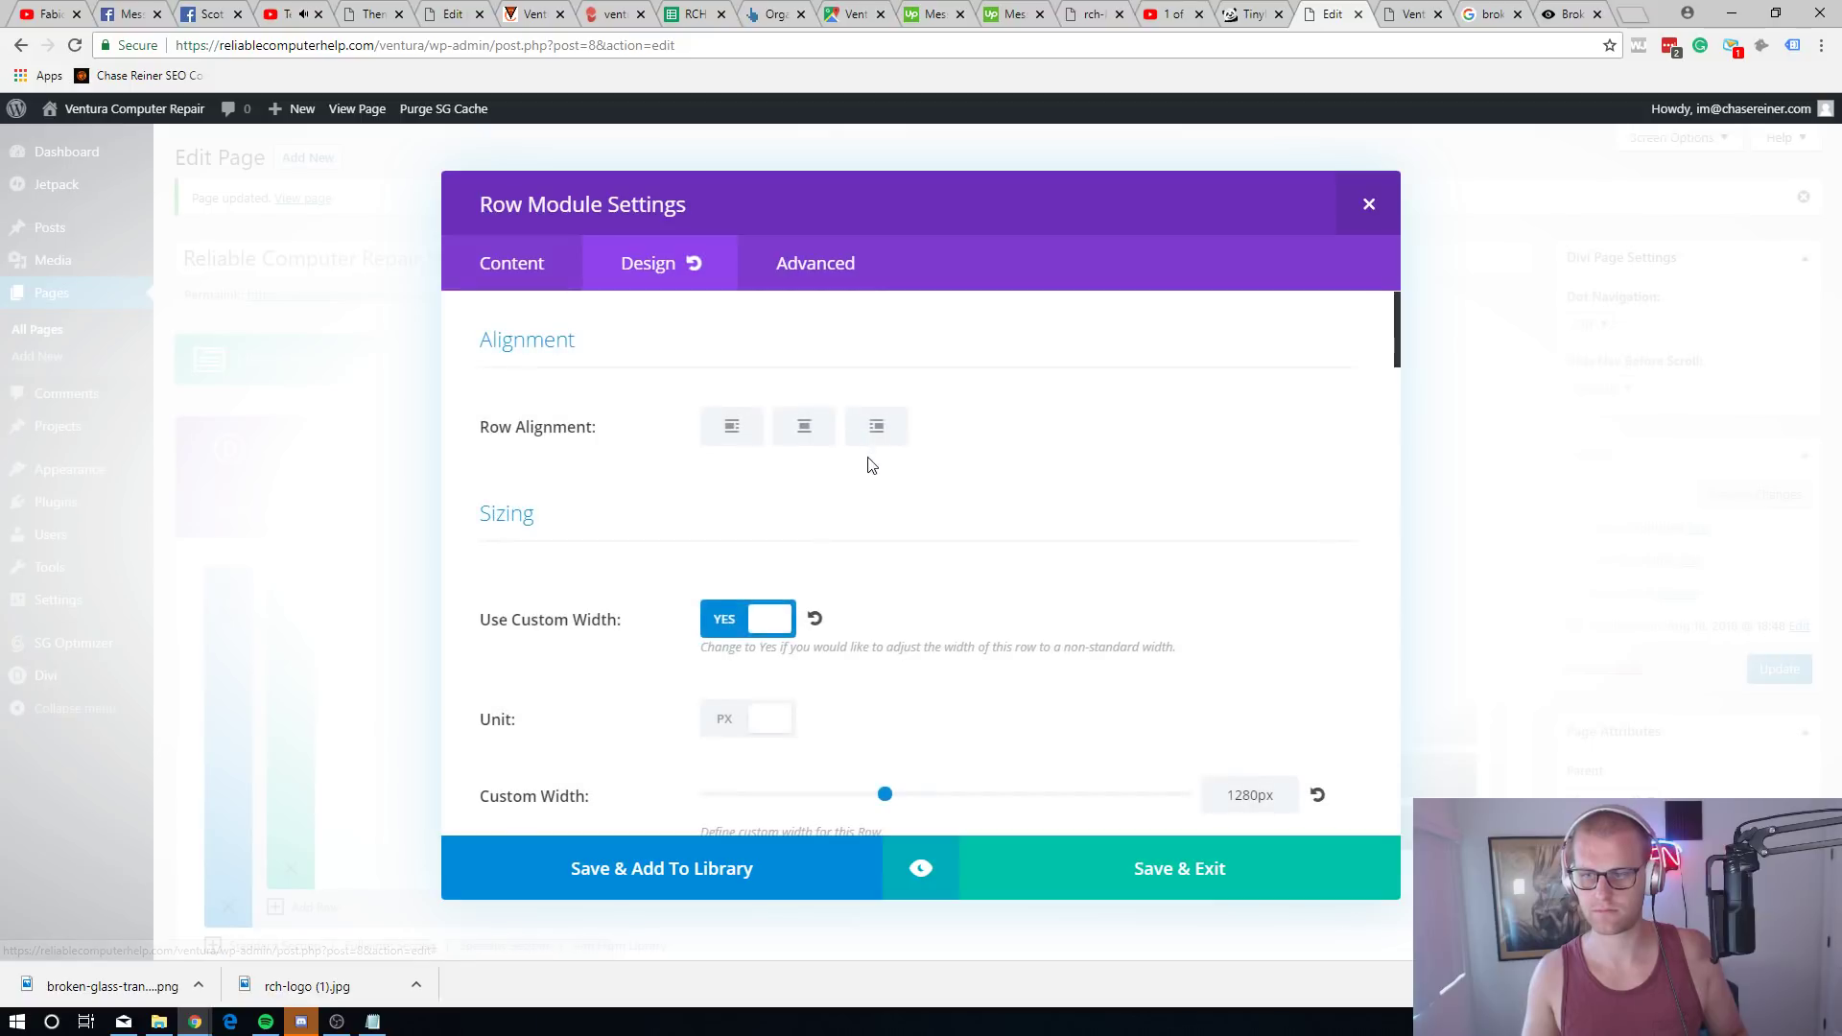
scroll(880, 533, down, 15)
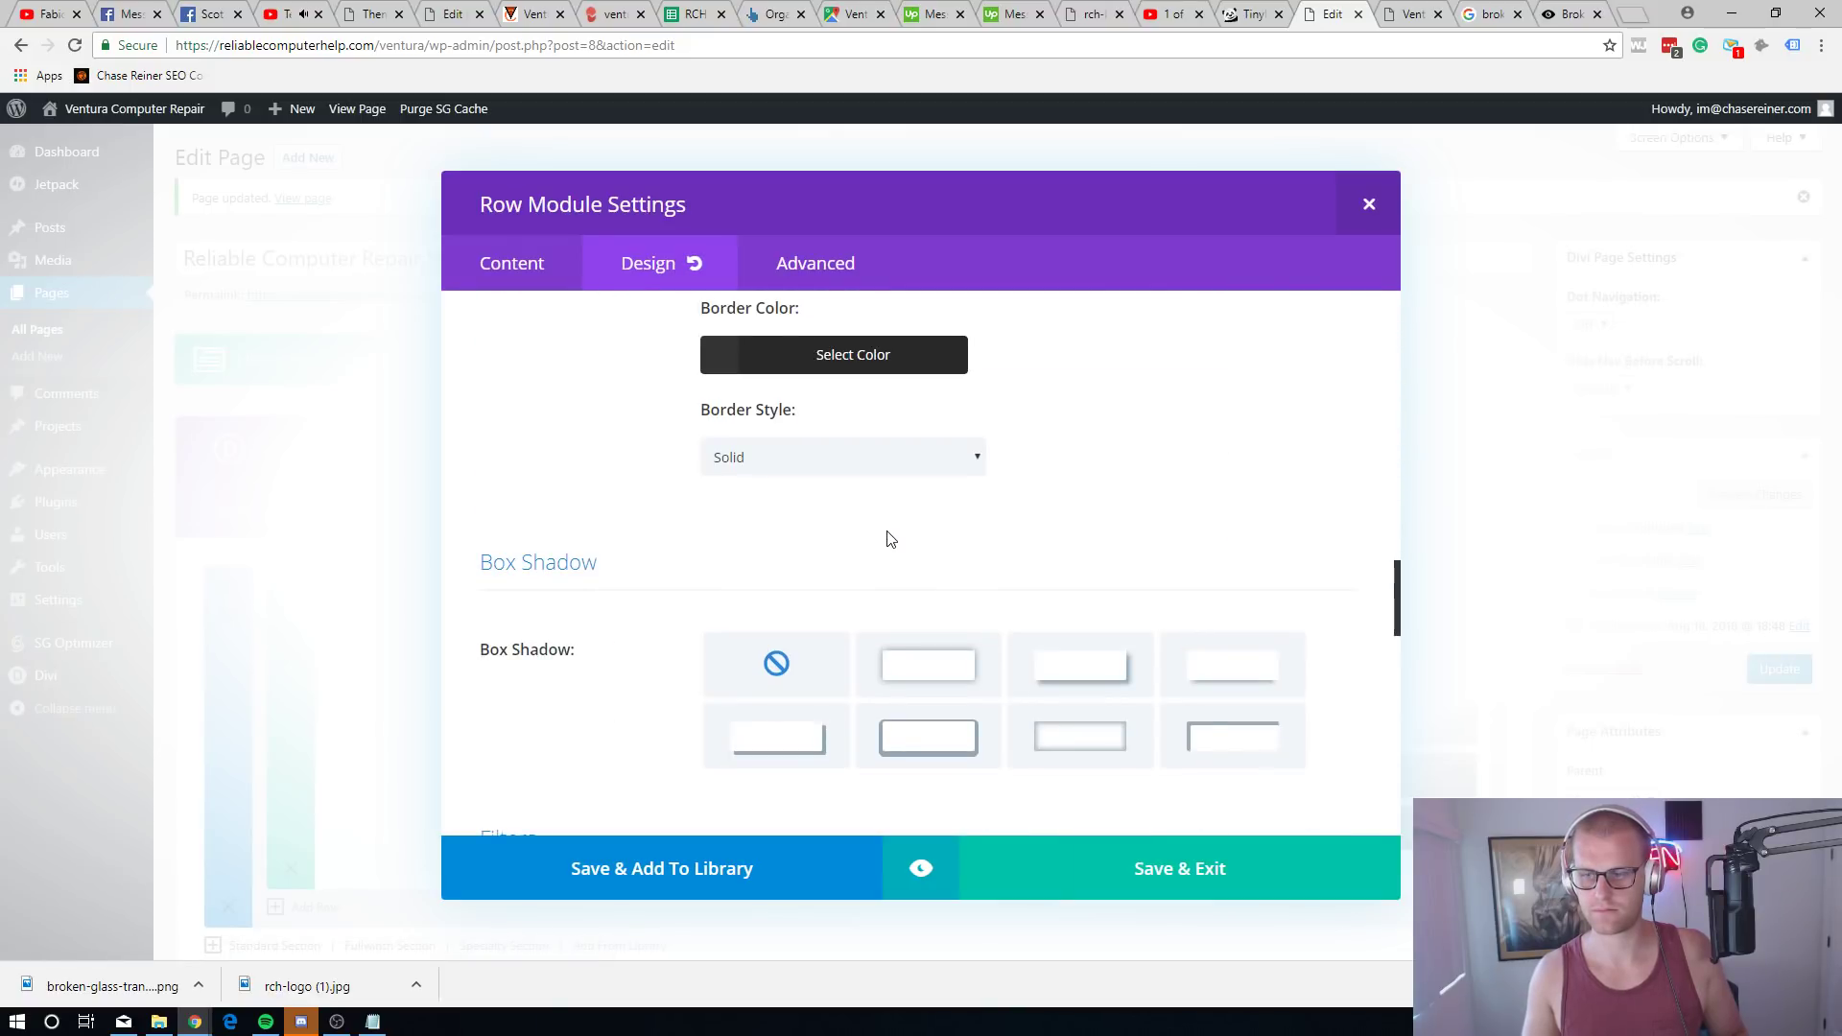
scroll(1055, 499, down, 3)
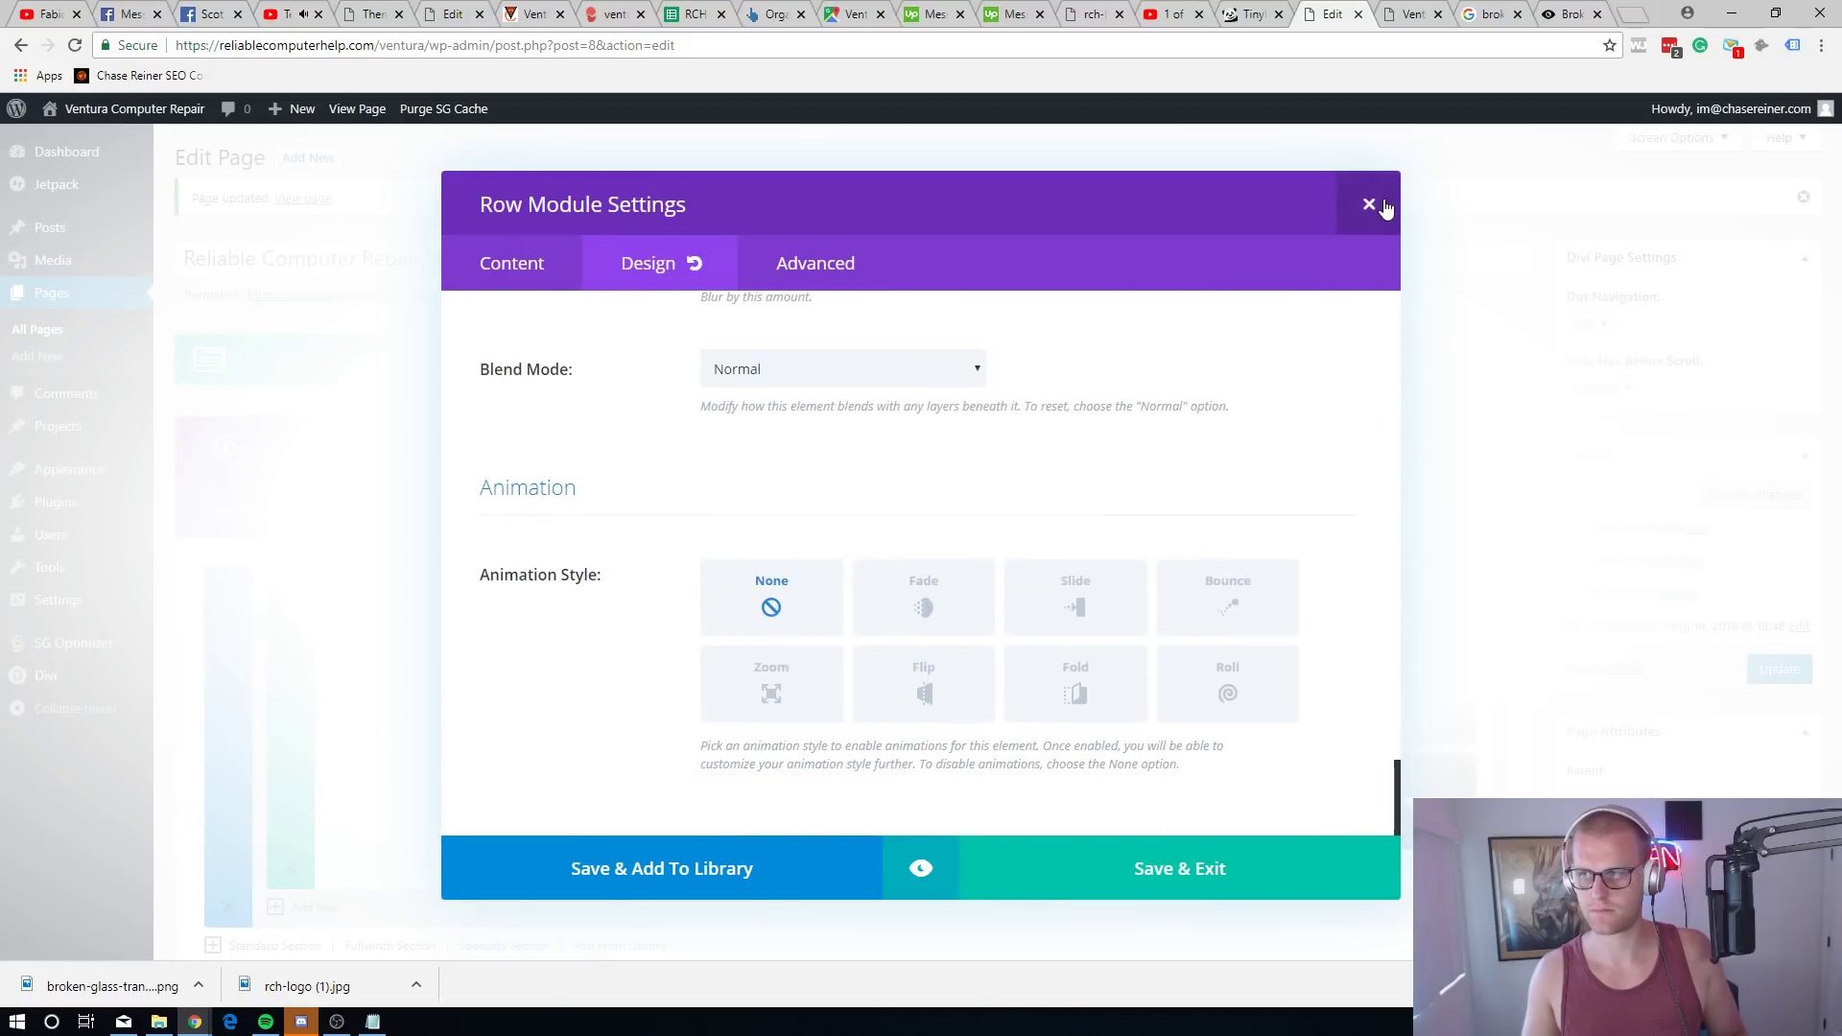
click(1374, 205)
click(1423, 14)
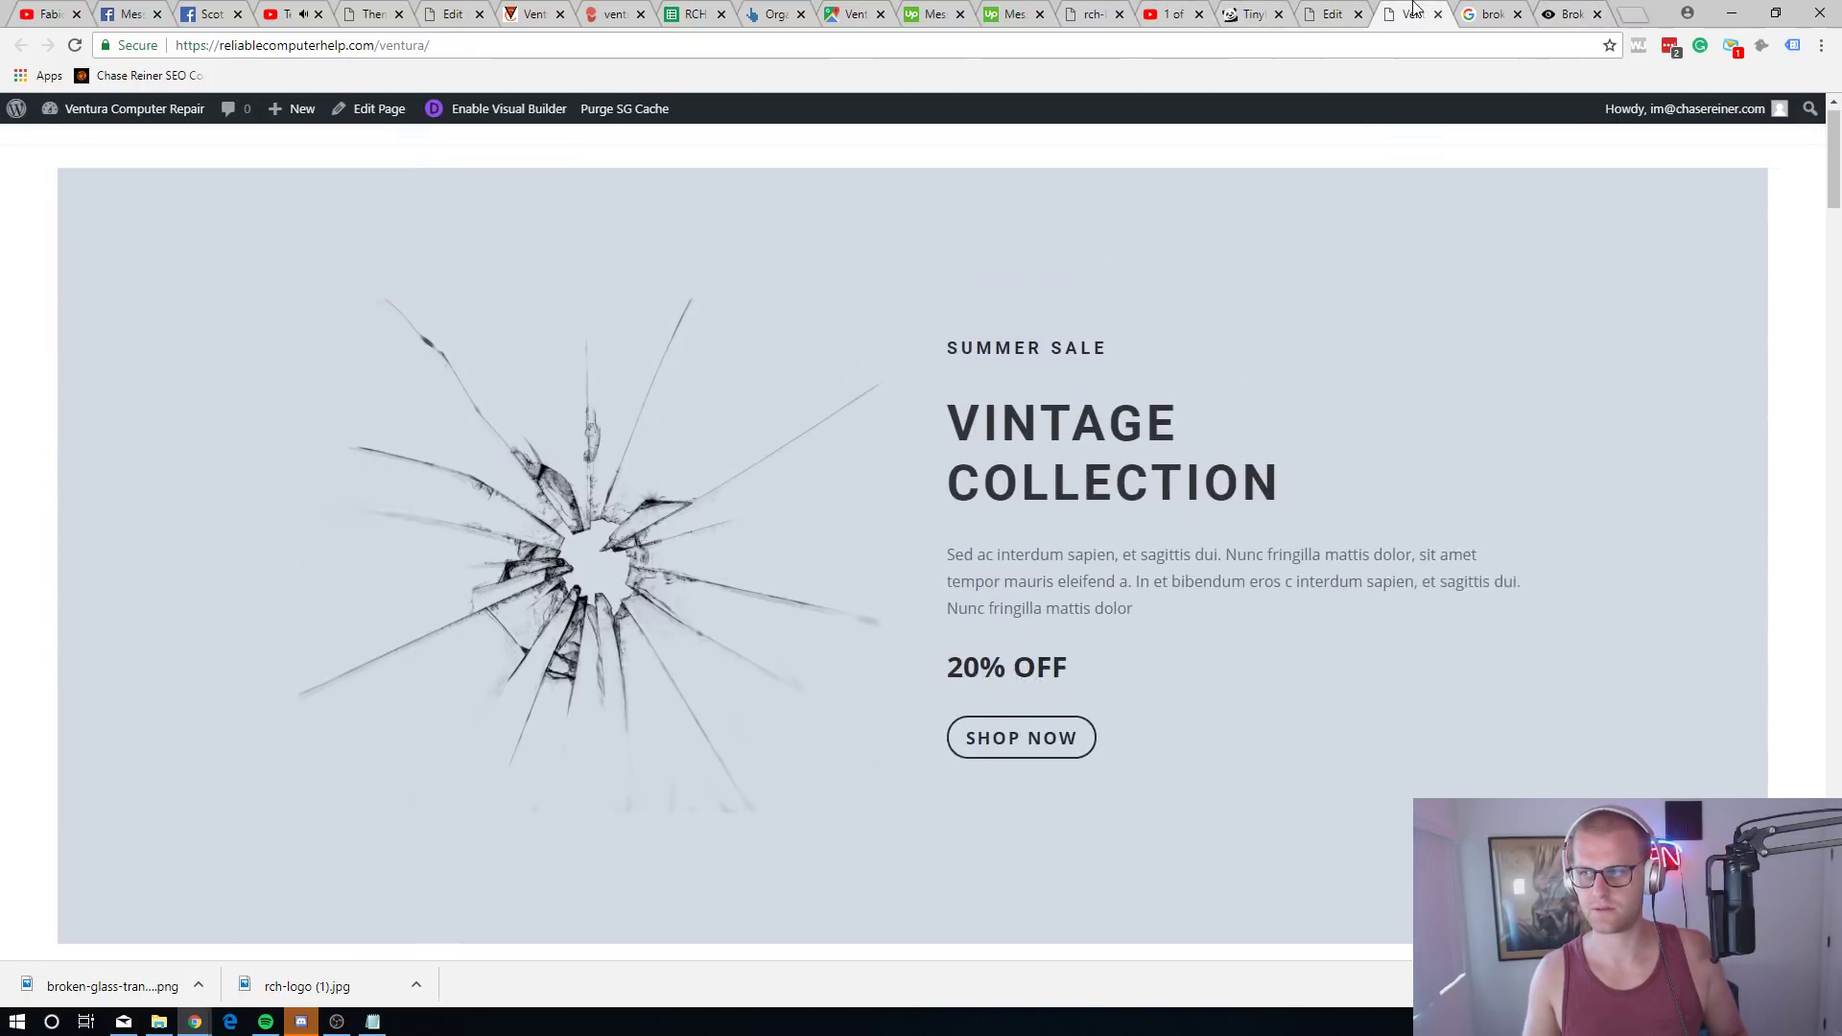
click(1365, 10)
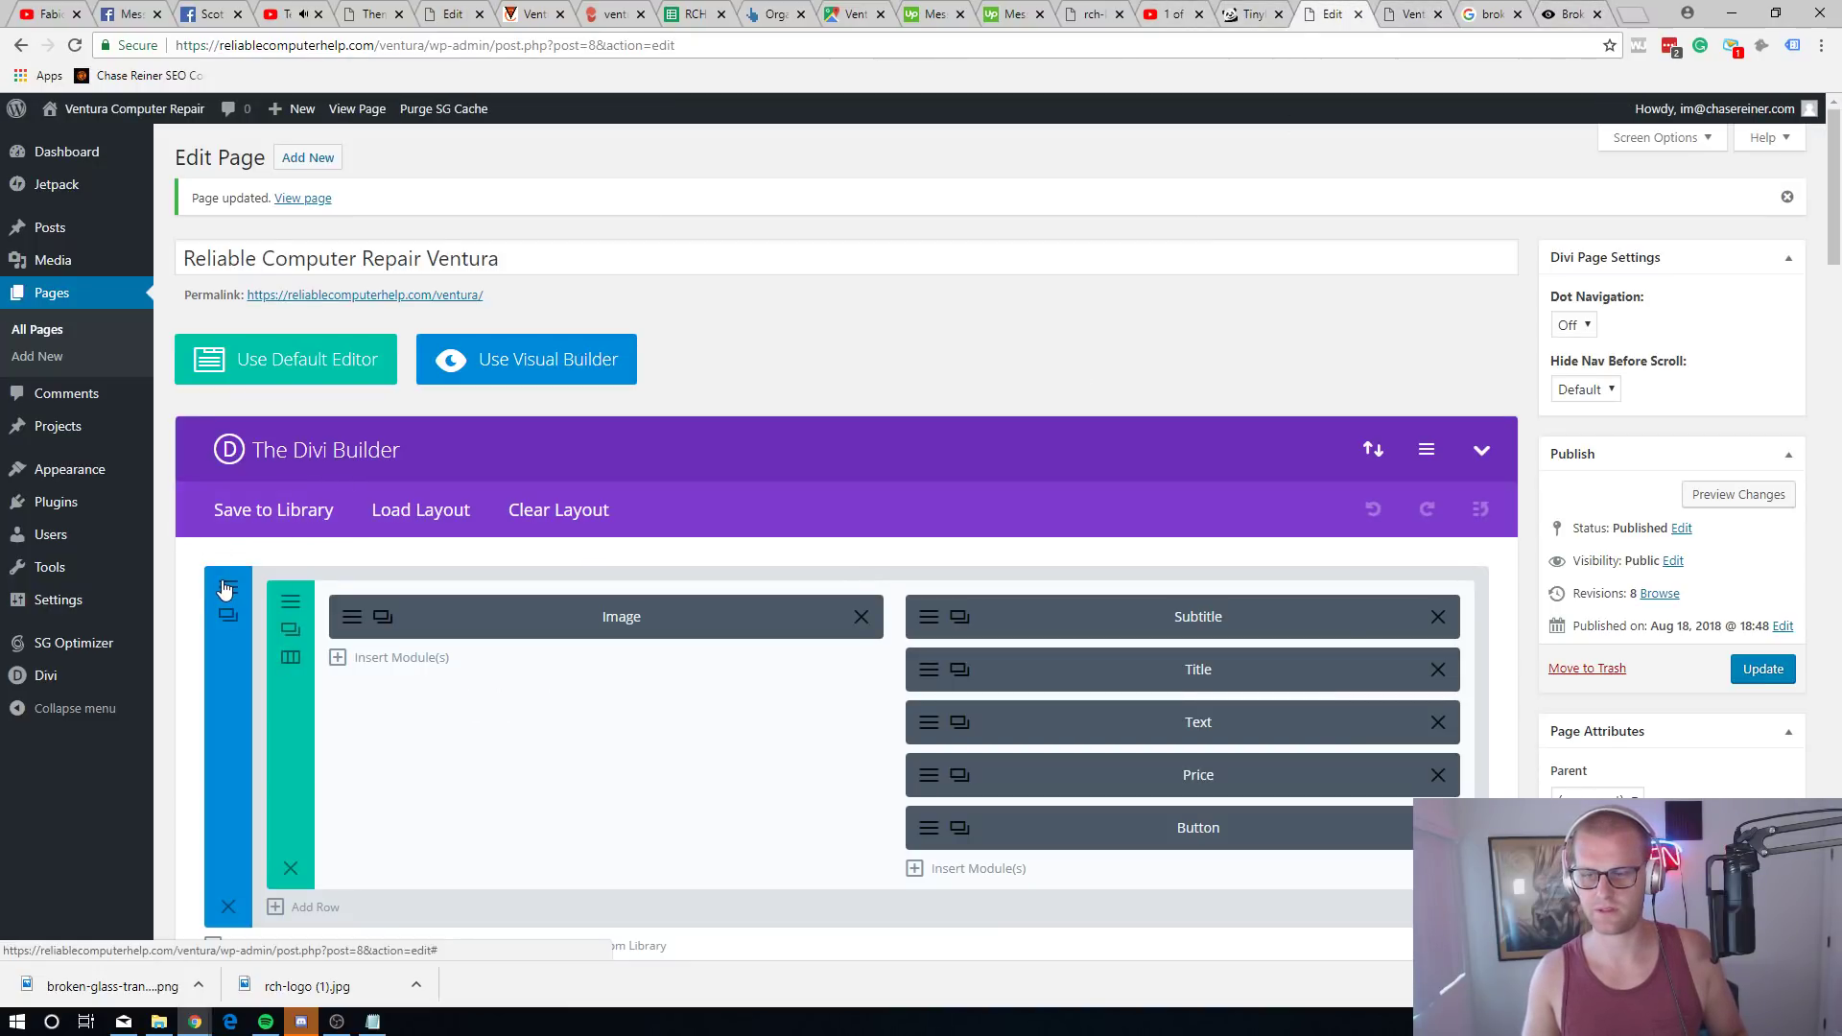
click(227, 612)
click(1369, 204)
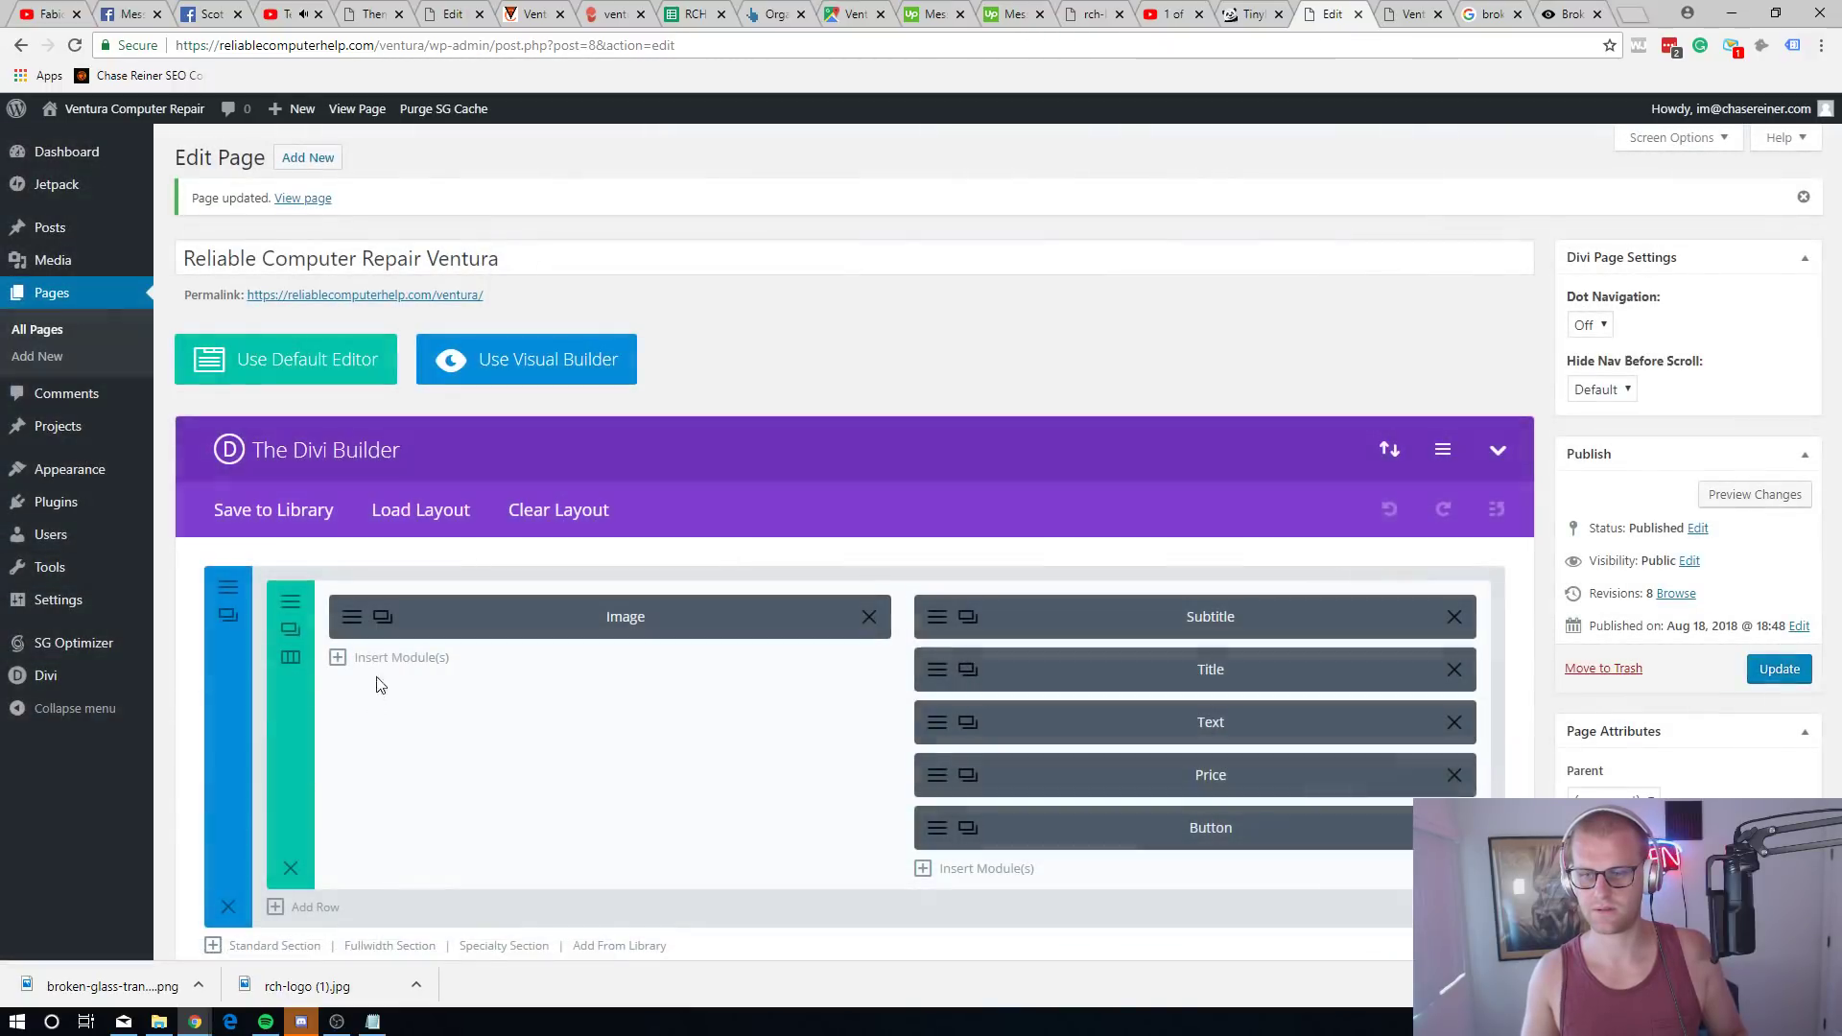
click(1416, 14)
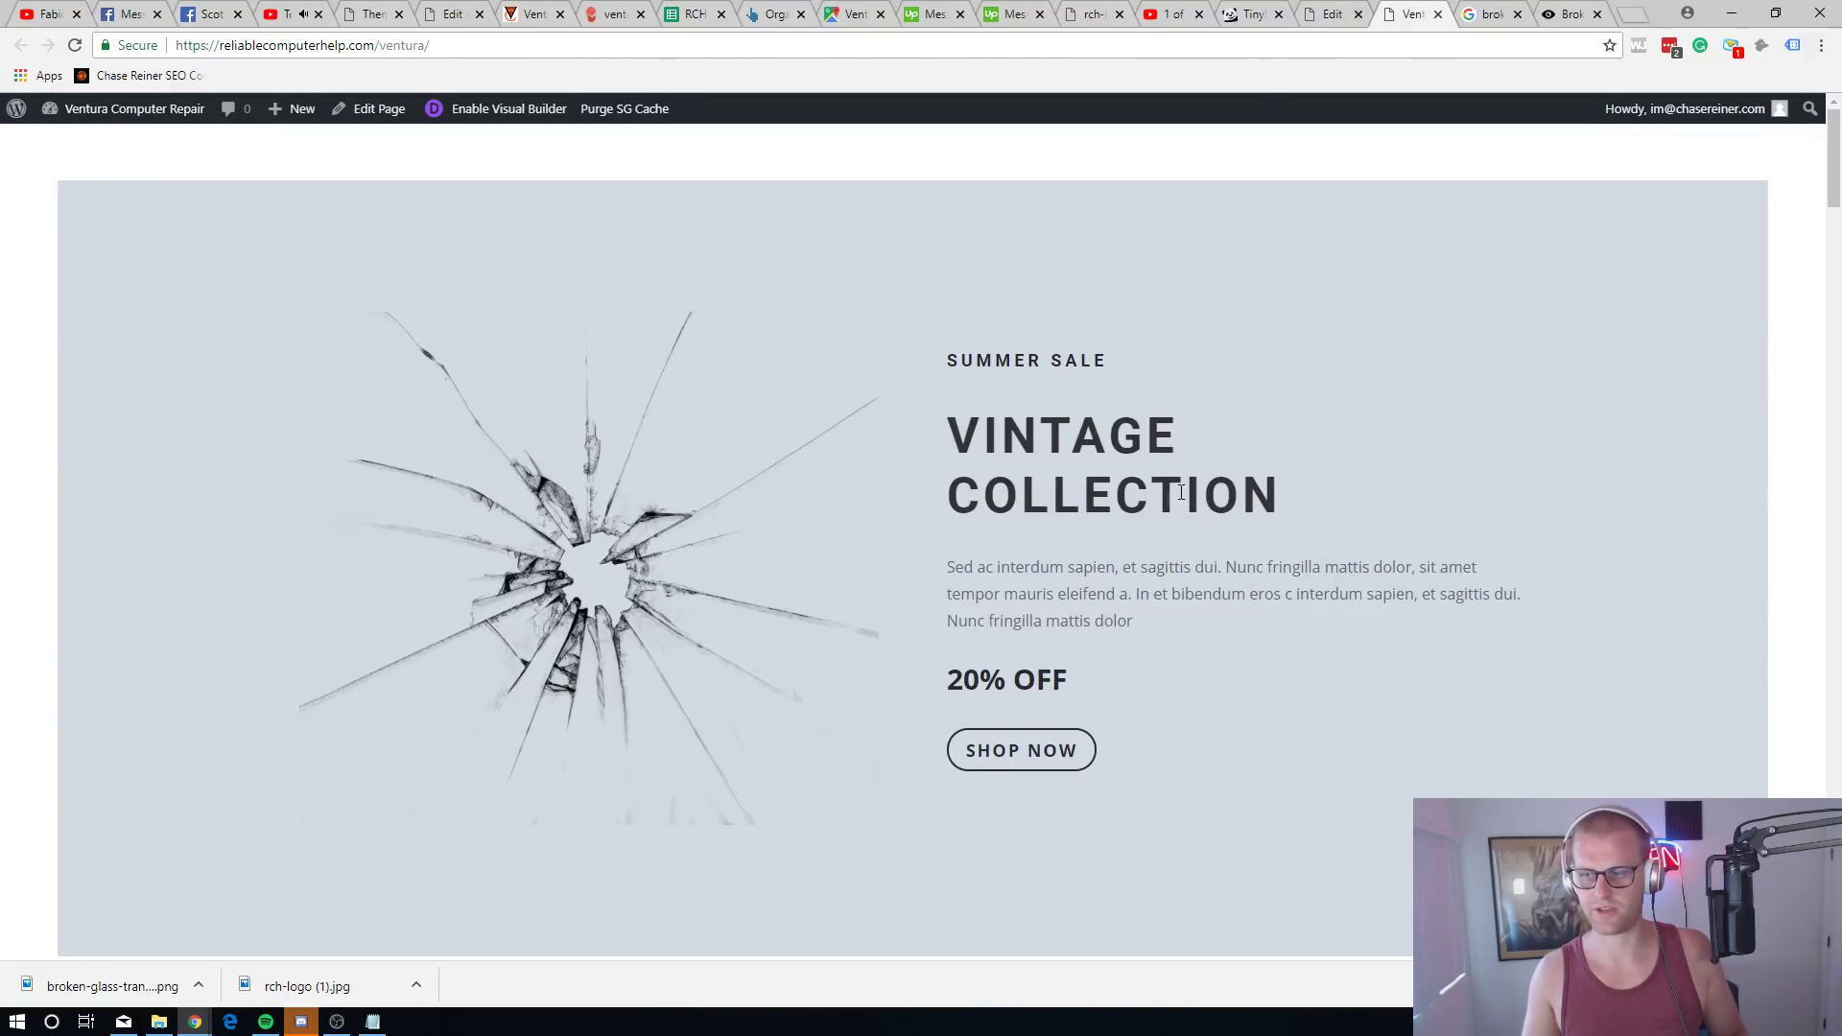
scroll(1267, 547, down, 8)
scroll(1222, 323, up, 8)
click(1327, 10)
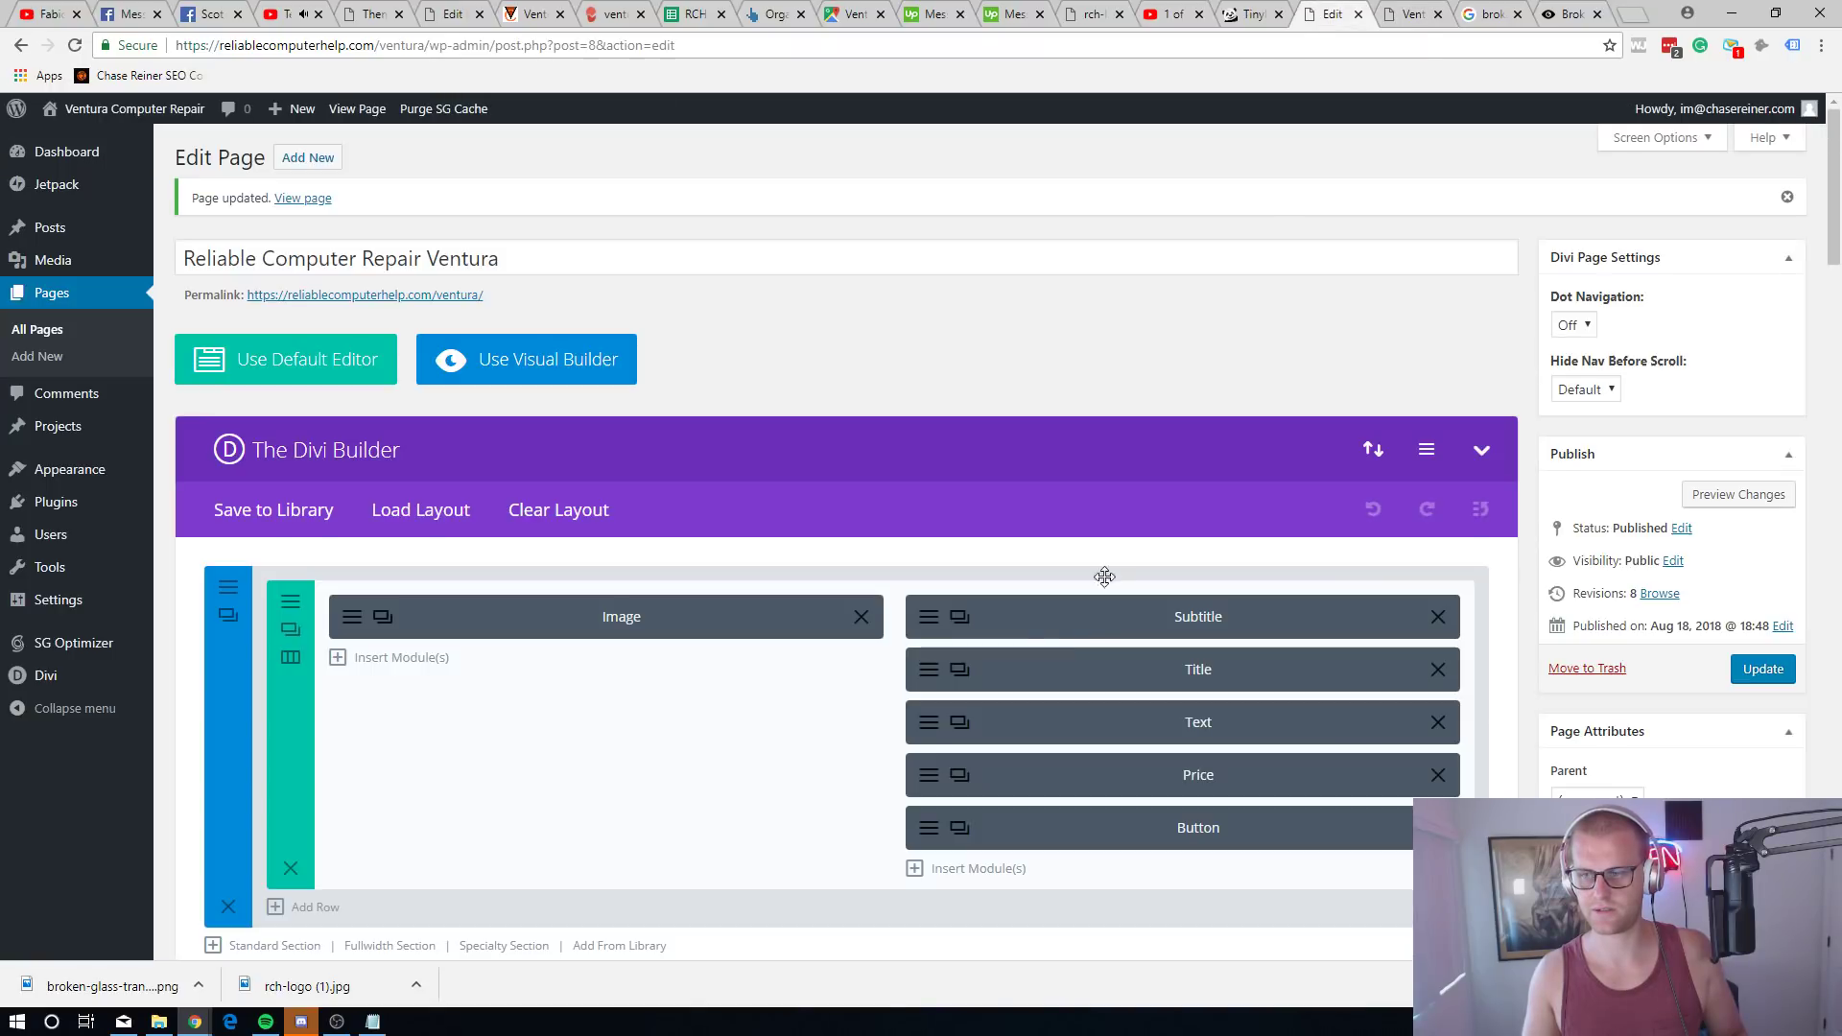
scroll(971, 660, down, 2)
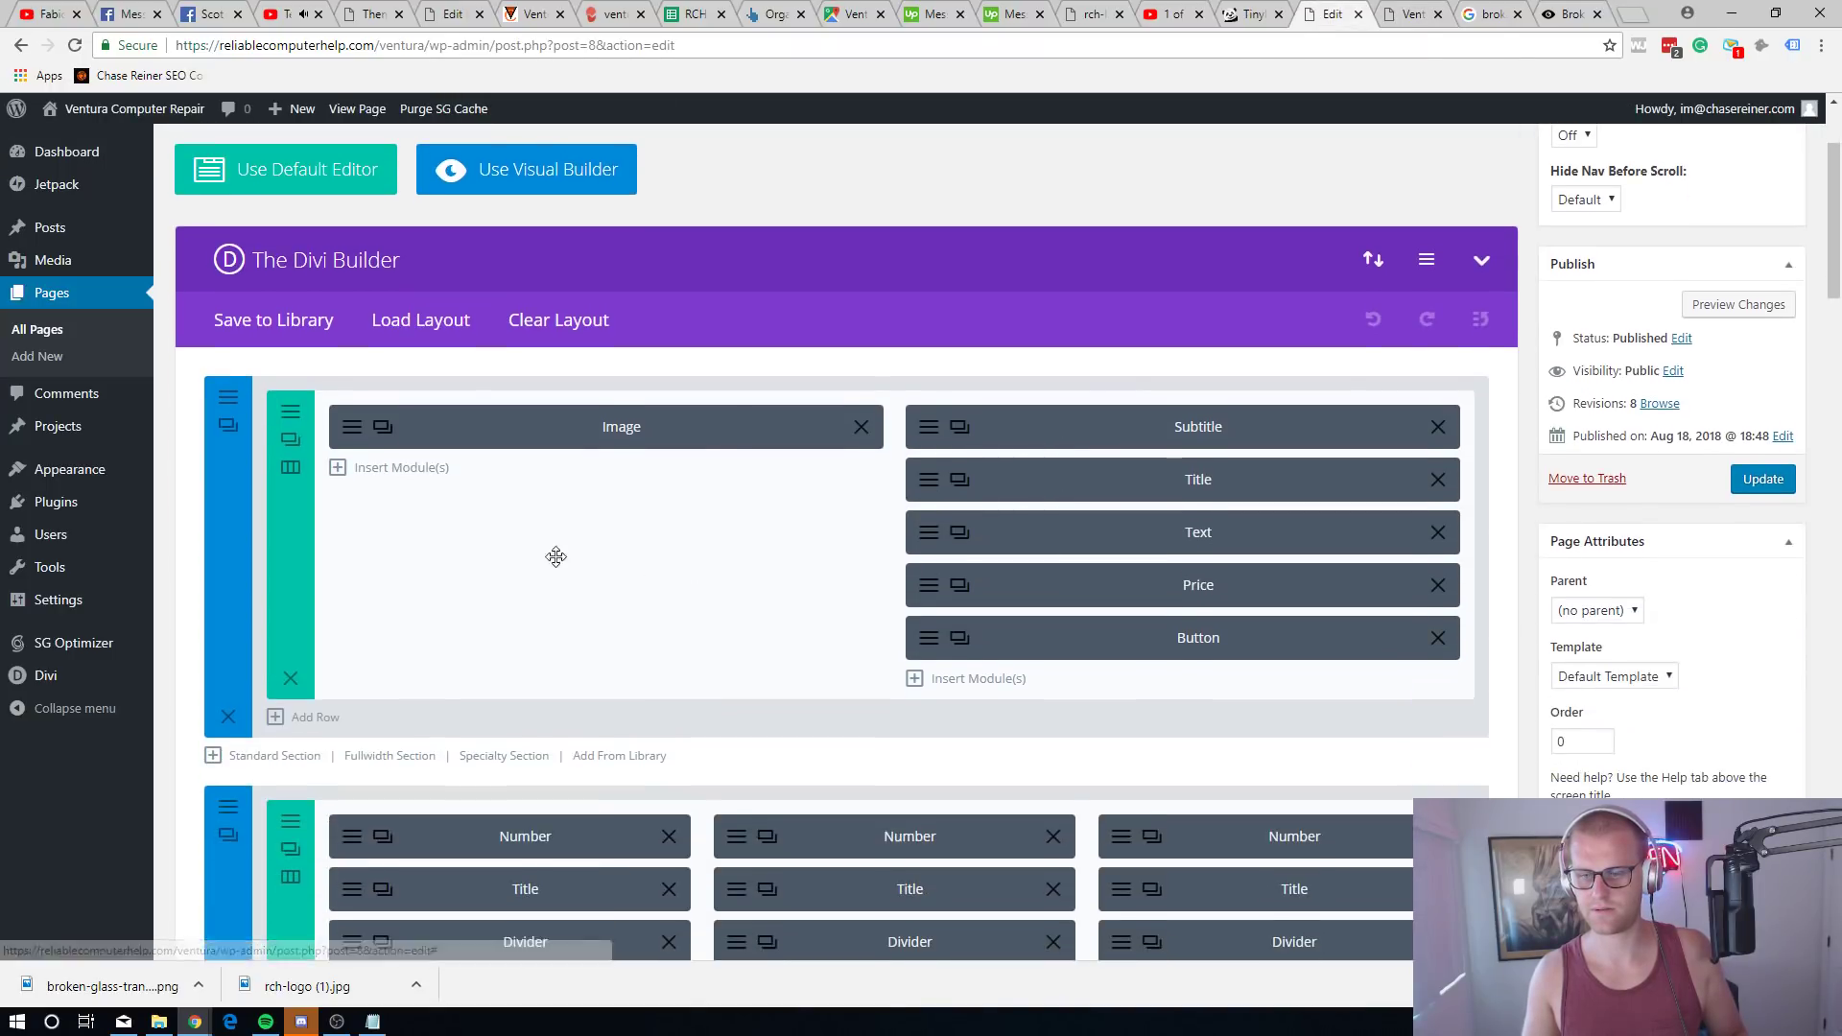
Review the broken-glass image module's Design, Advanced and Content settings, then save and close it
click(364, 424)
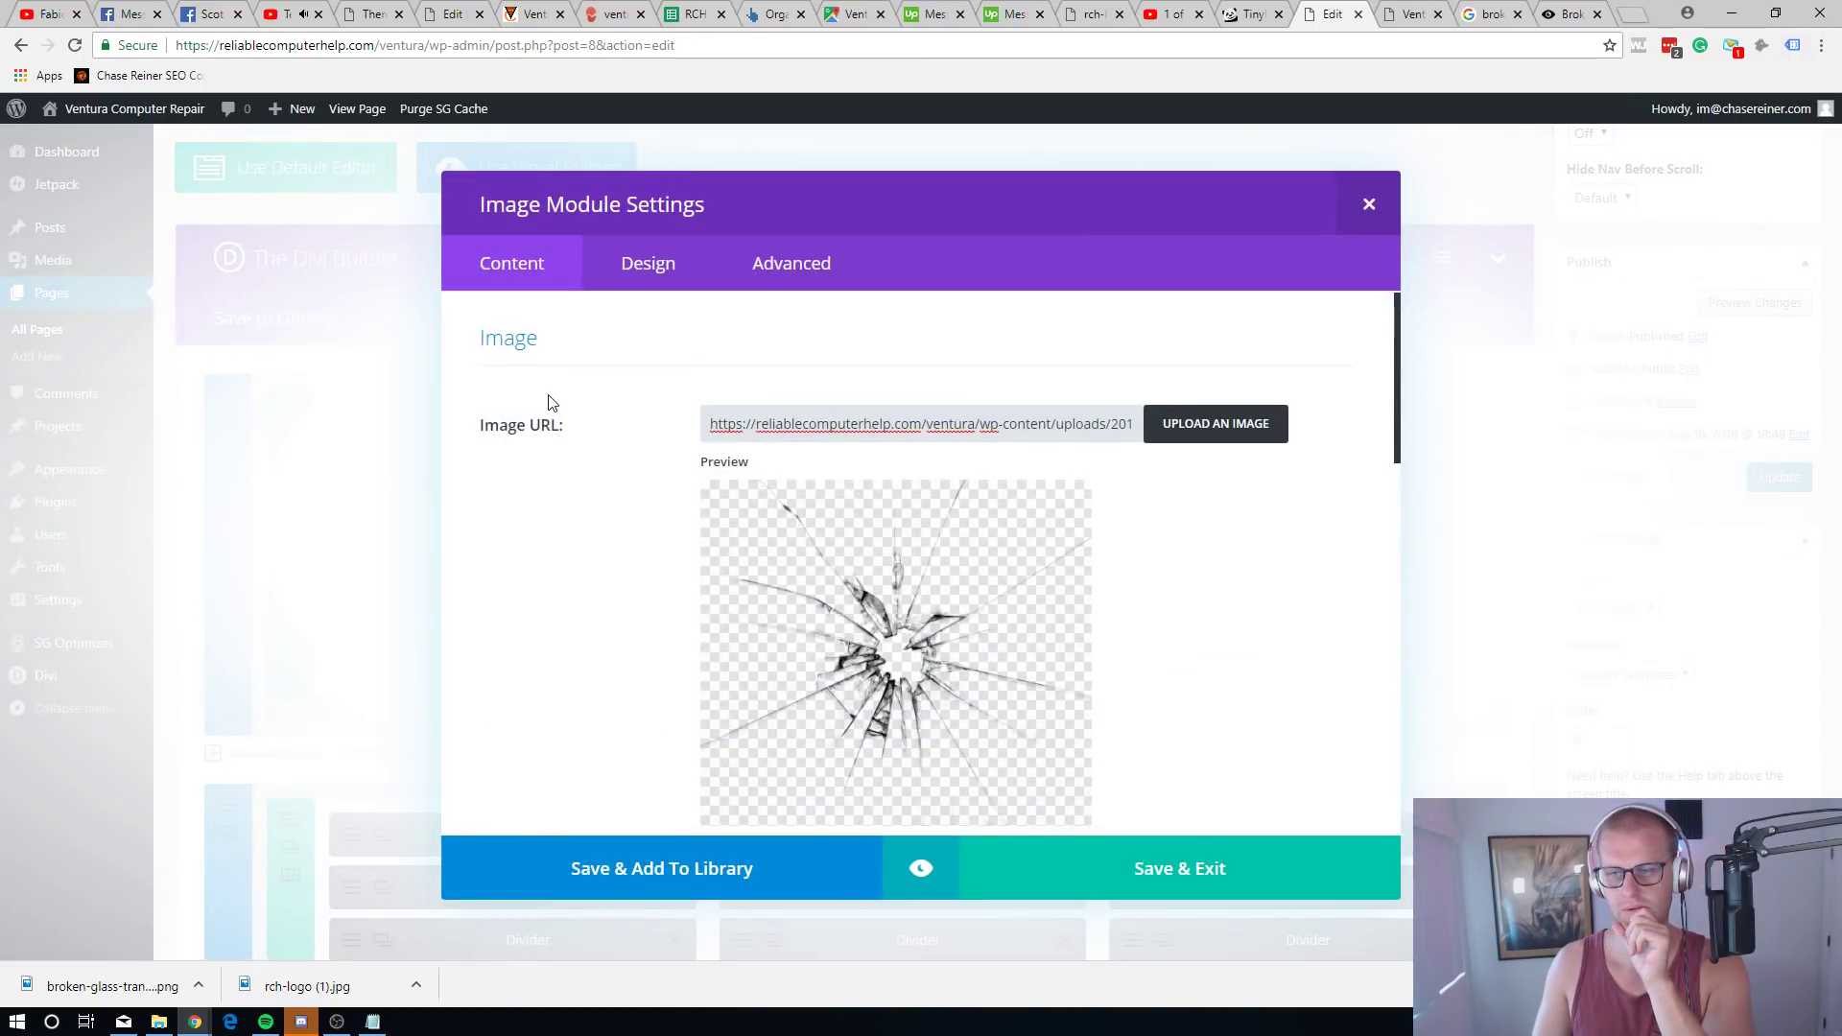
scroll(547, 399, down, 10)
click(641, 263)
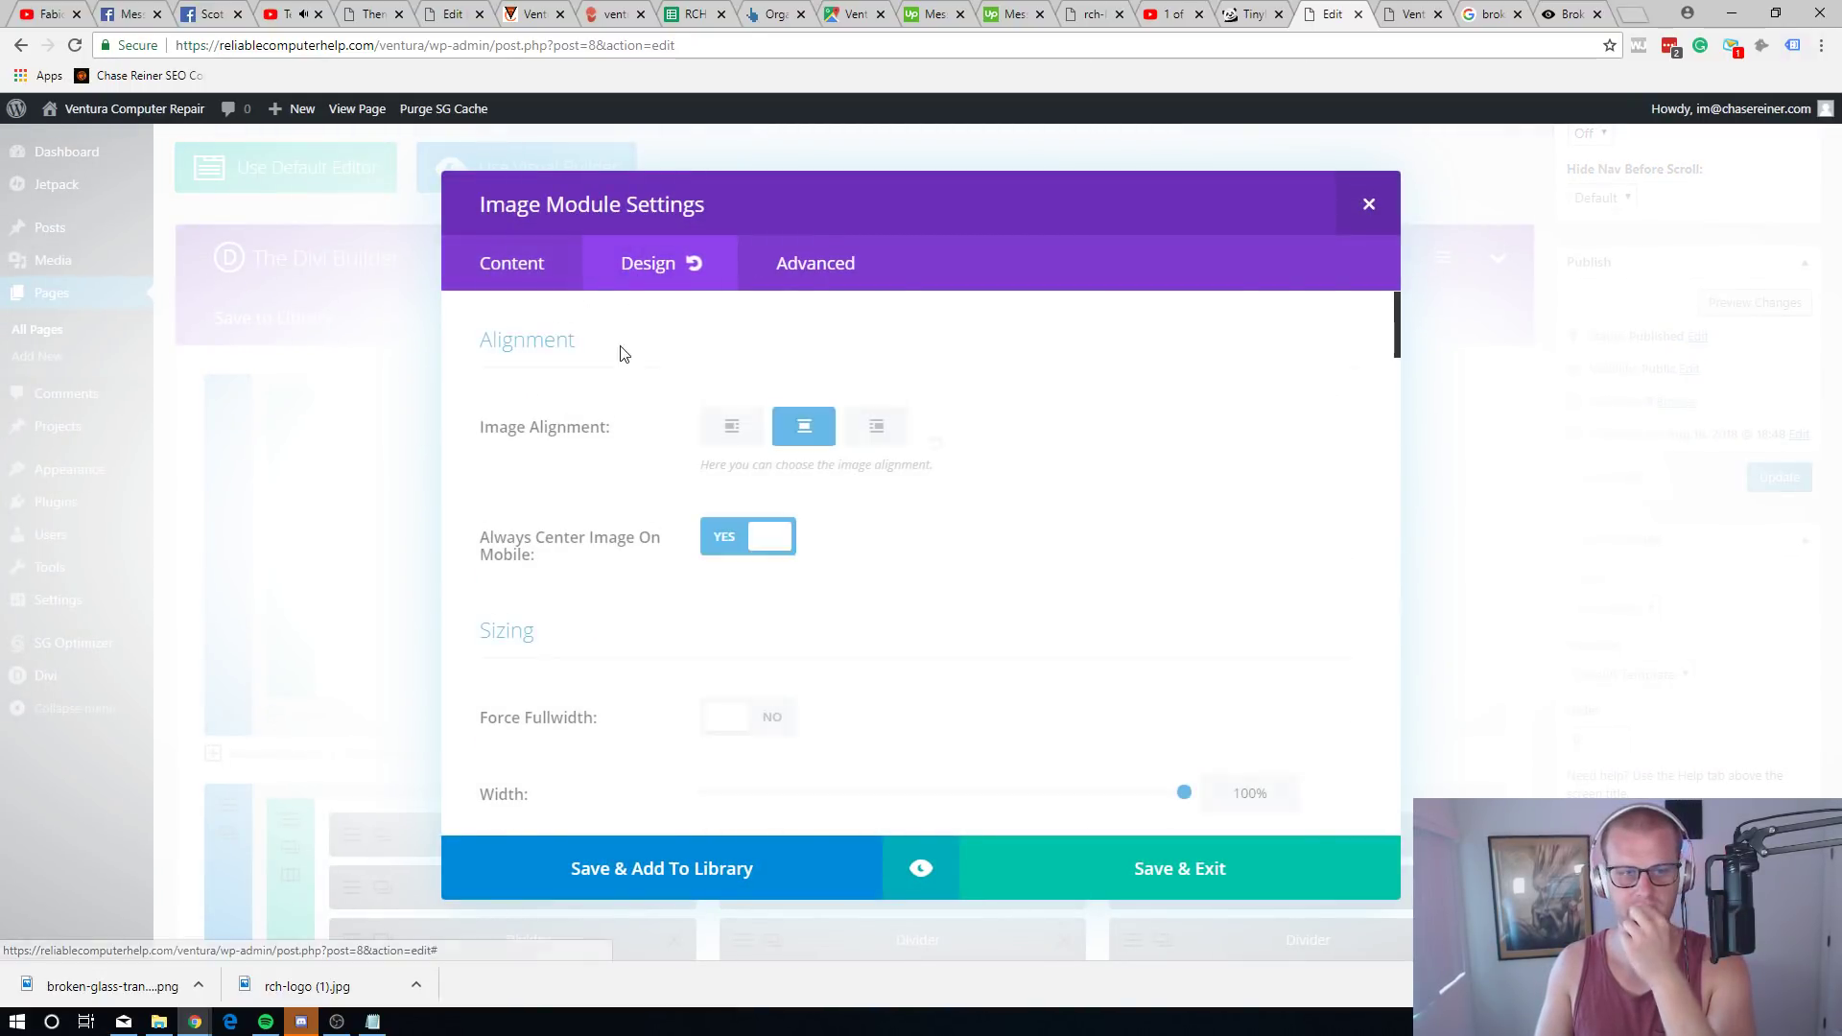
scroll(821, 558, down, 2)
scroll(822, 558, down, 15)
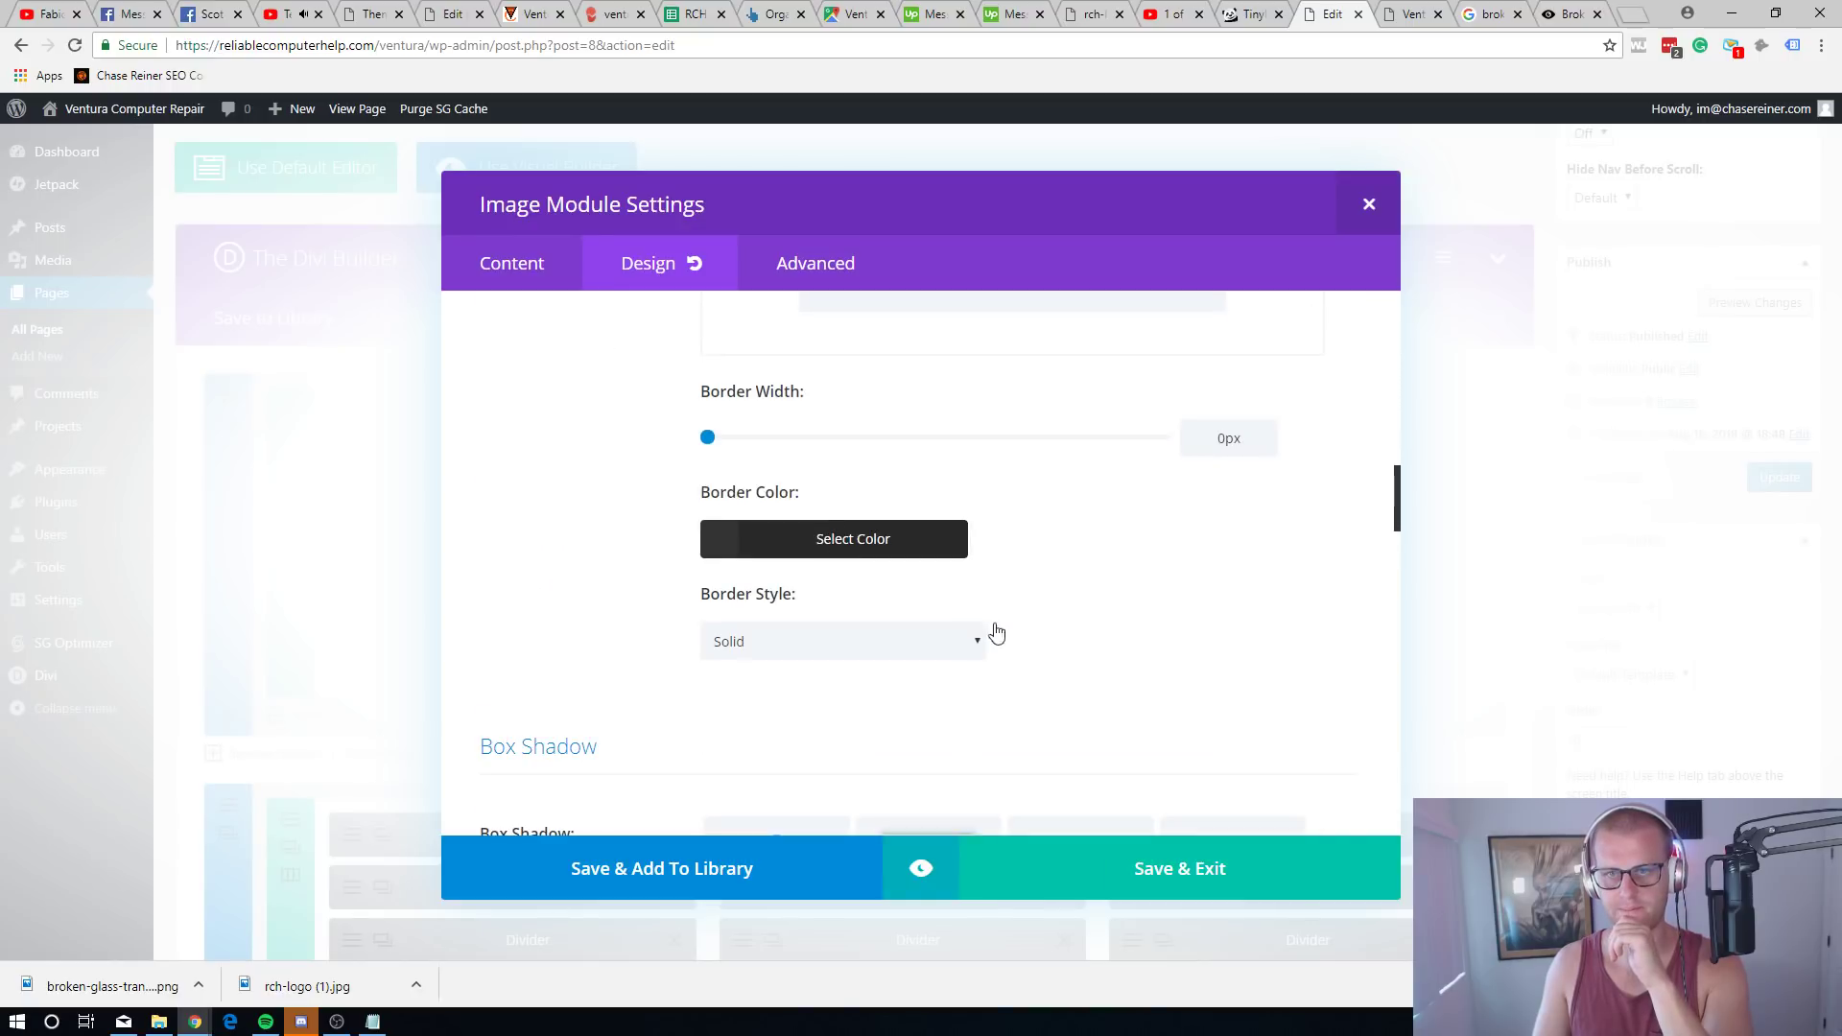
scroll(1004, 557, down, 20)
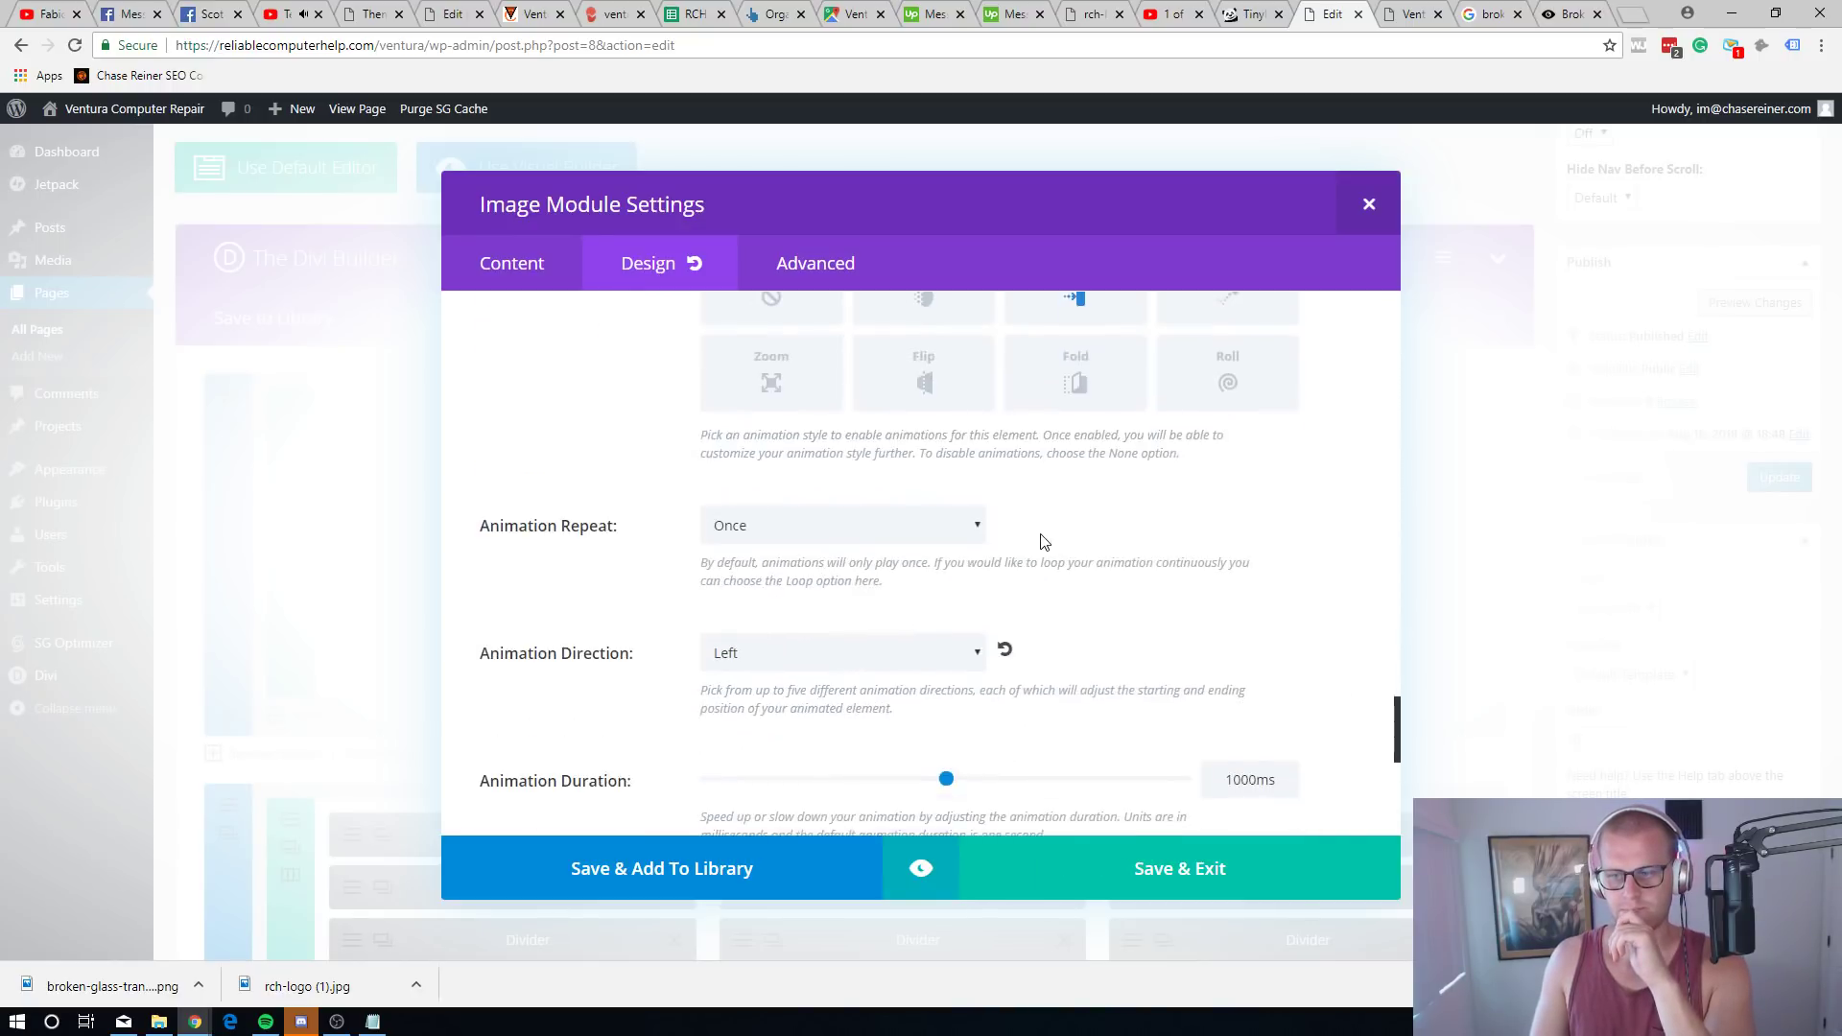
click(780, 270)
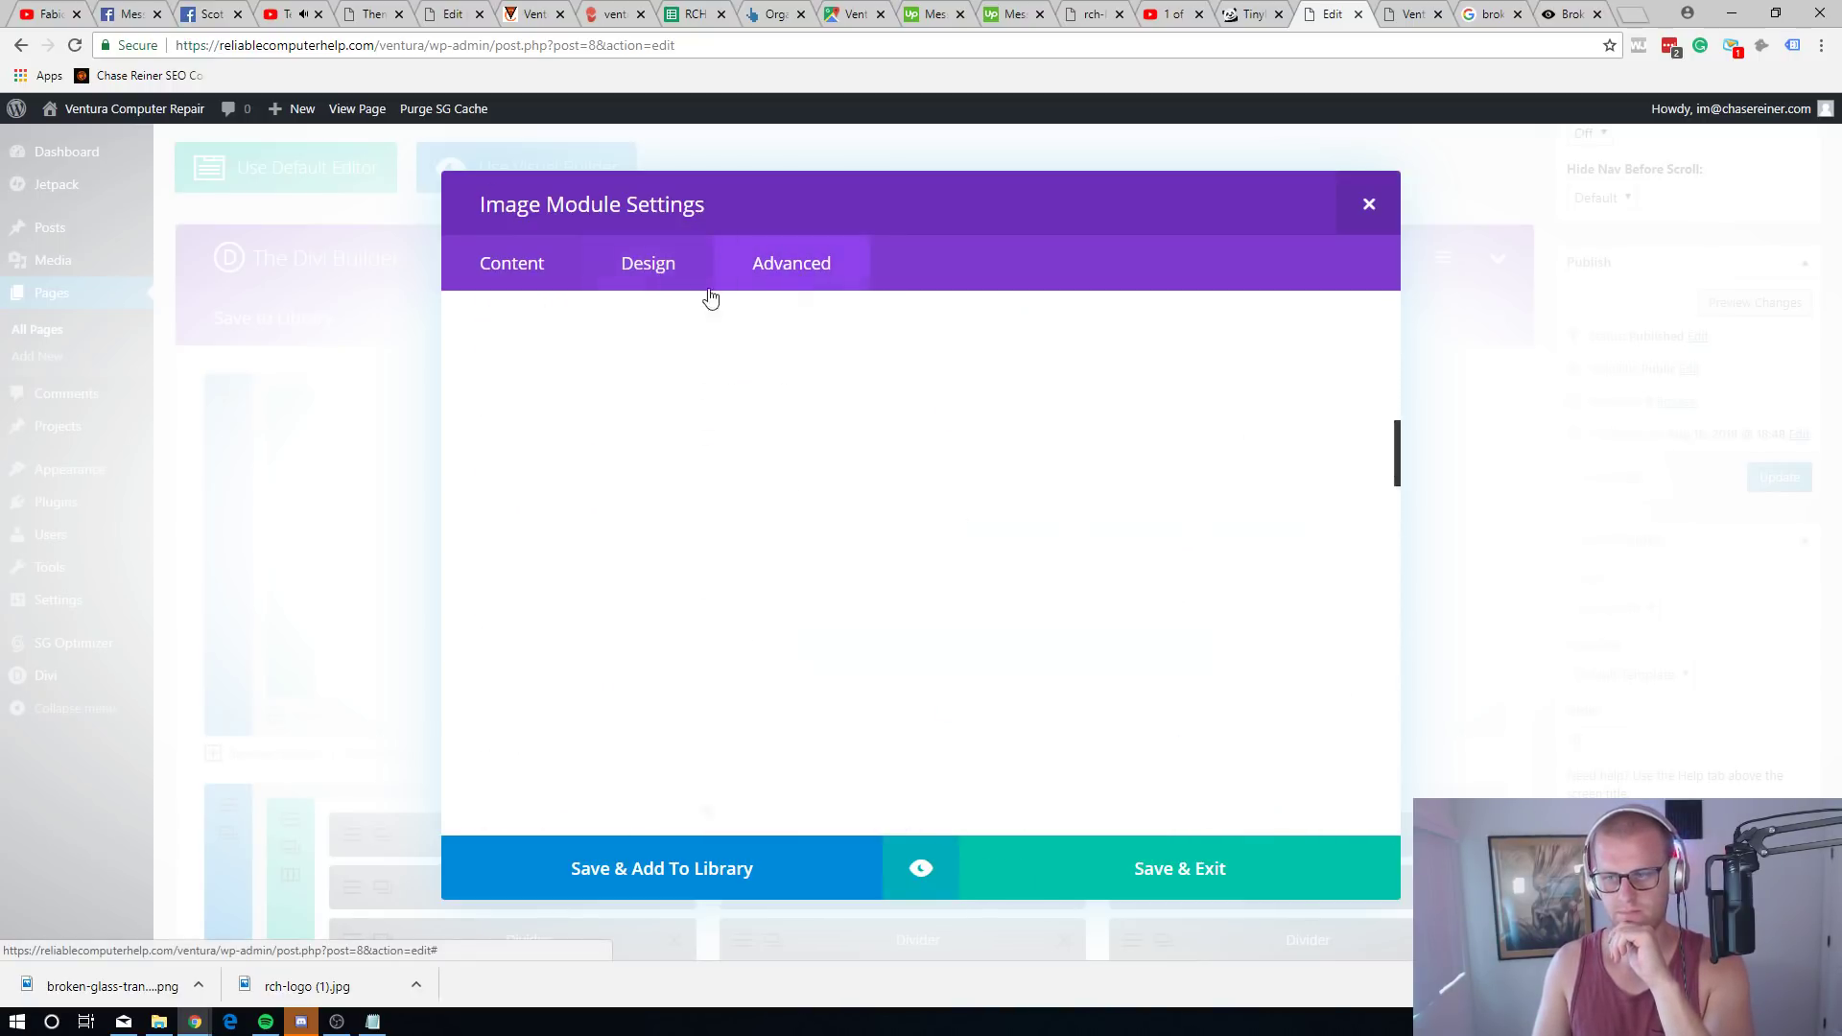
click(547, 271)
scroll(847, 543, down, 10)
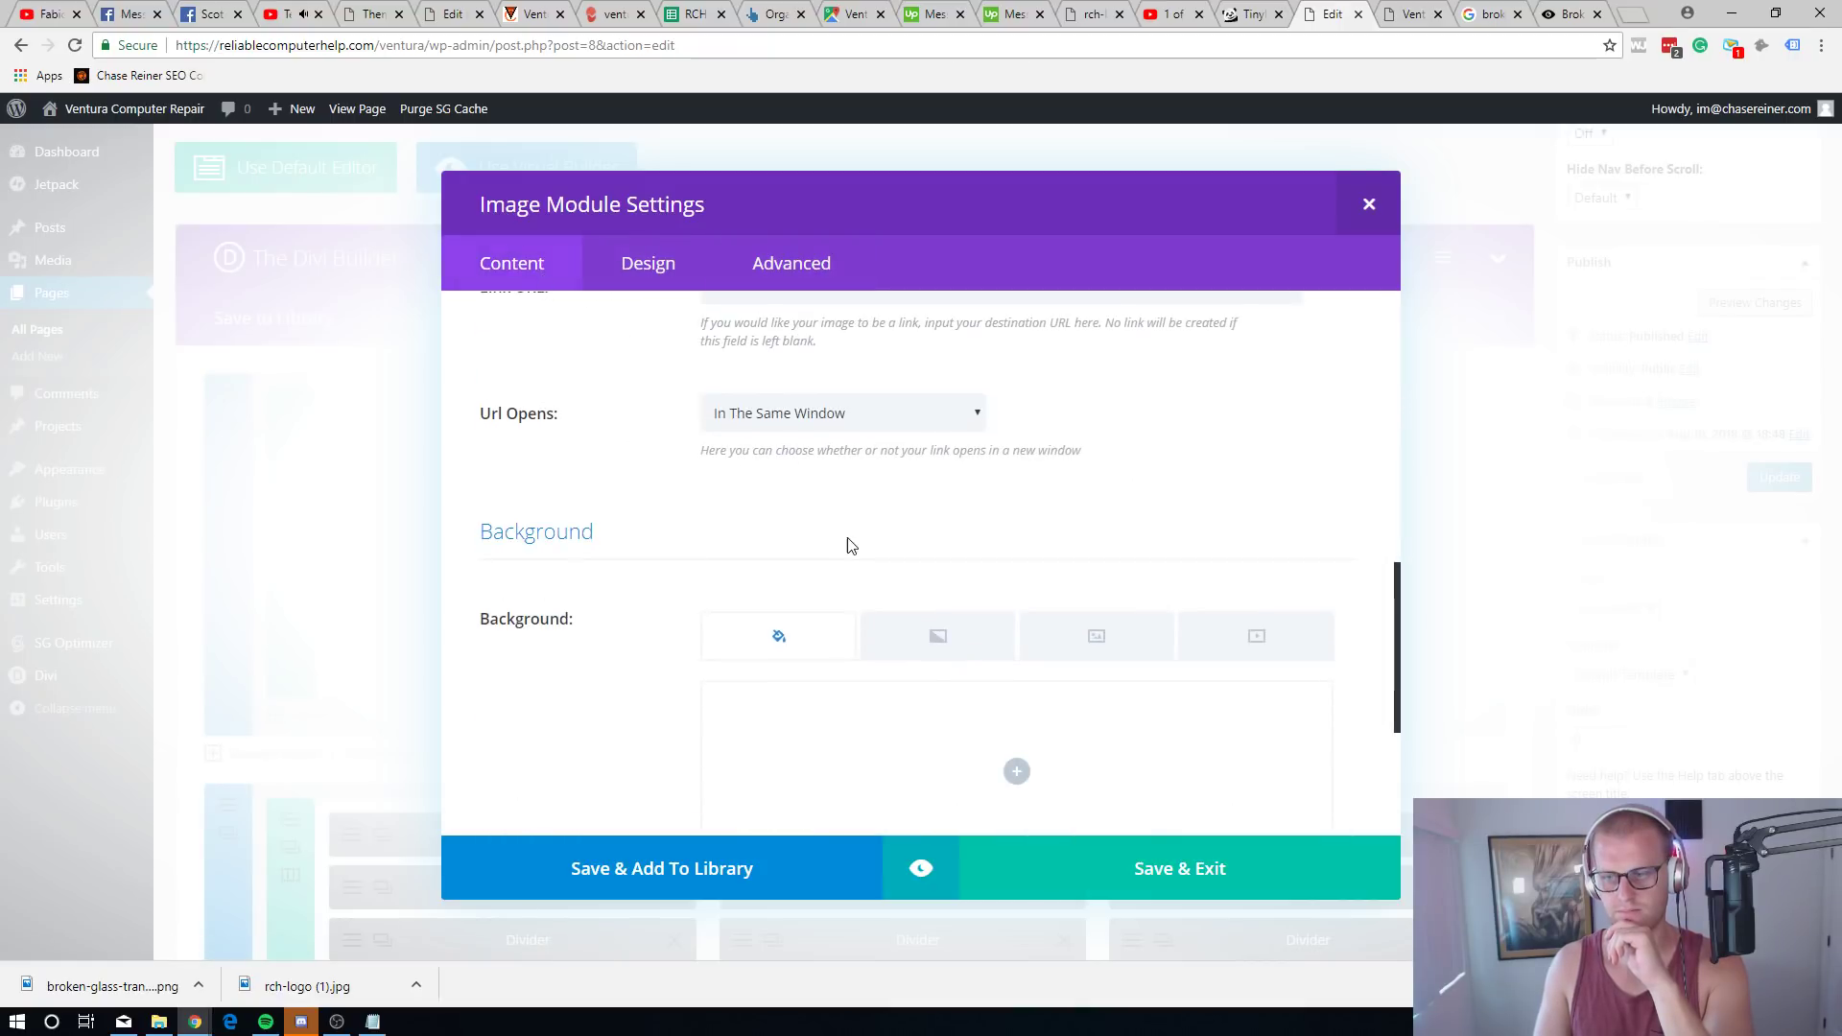
click(1139, 897)
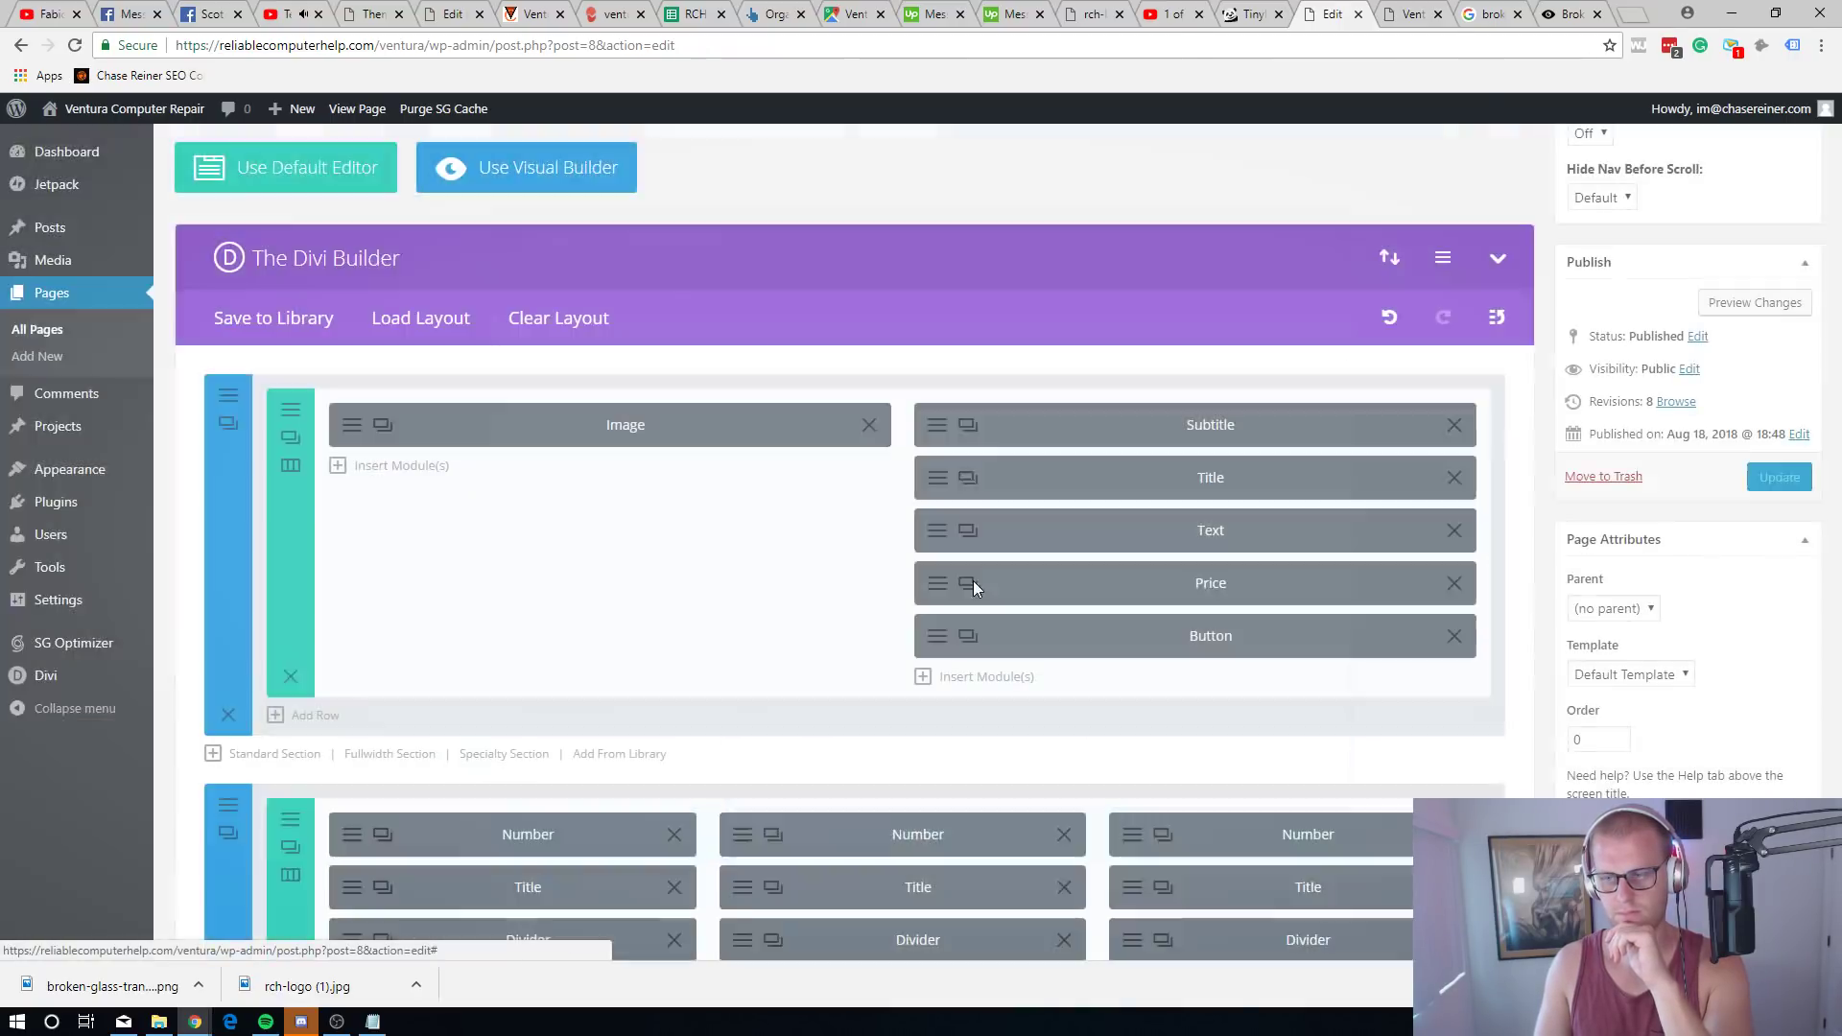
scroll(705, 638, down, 5)
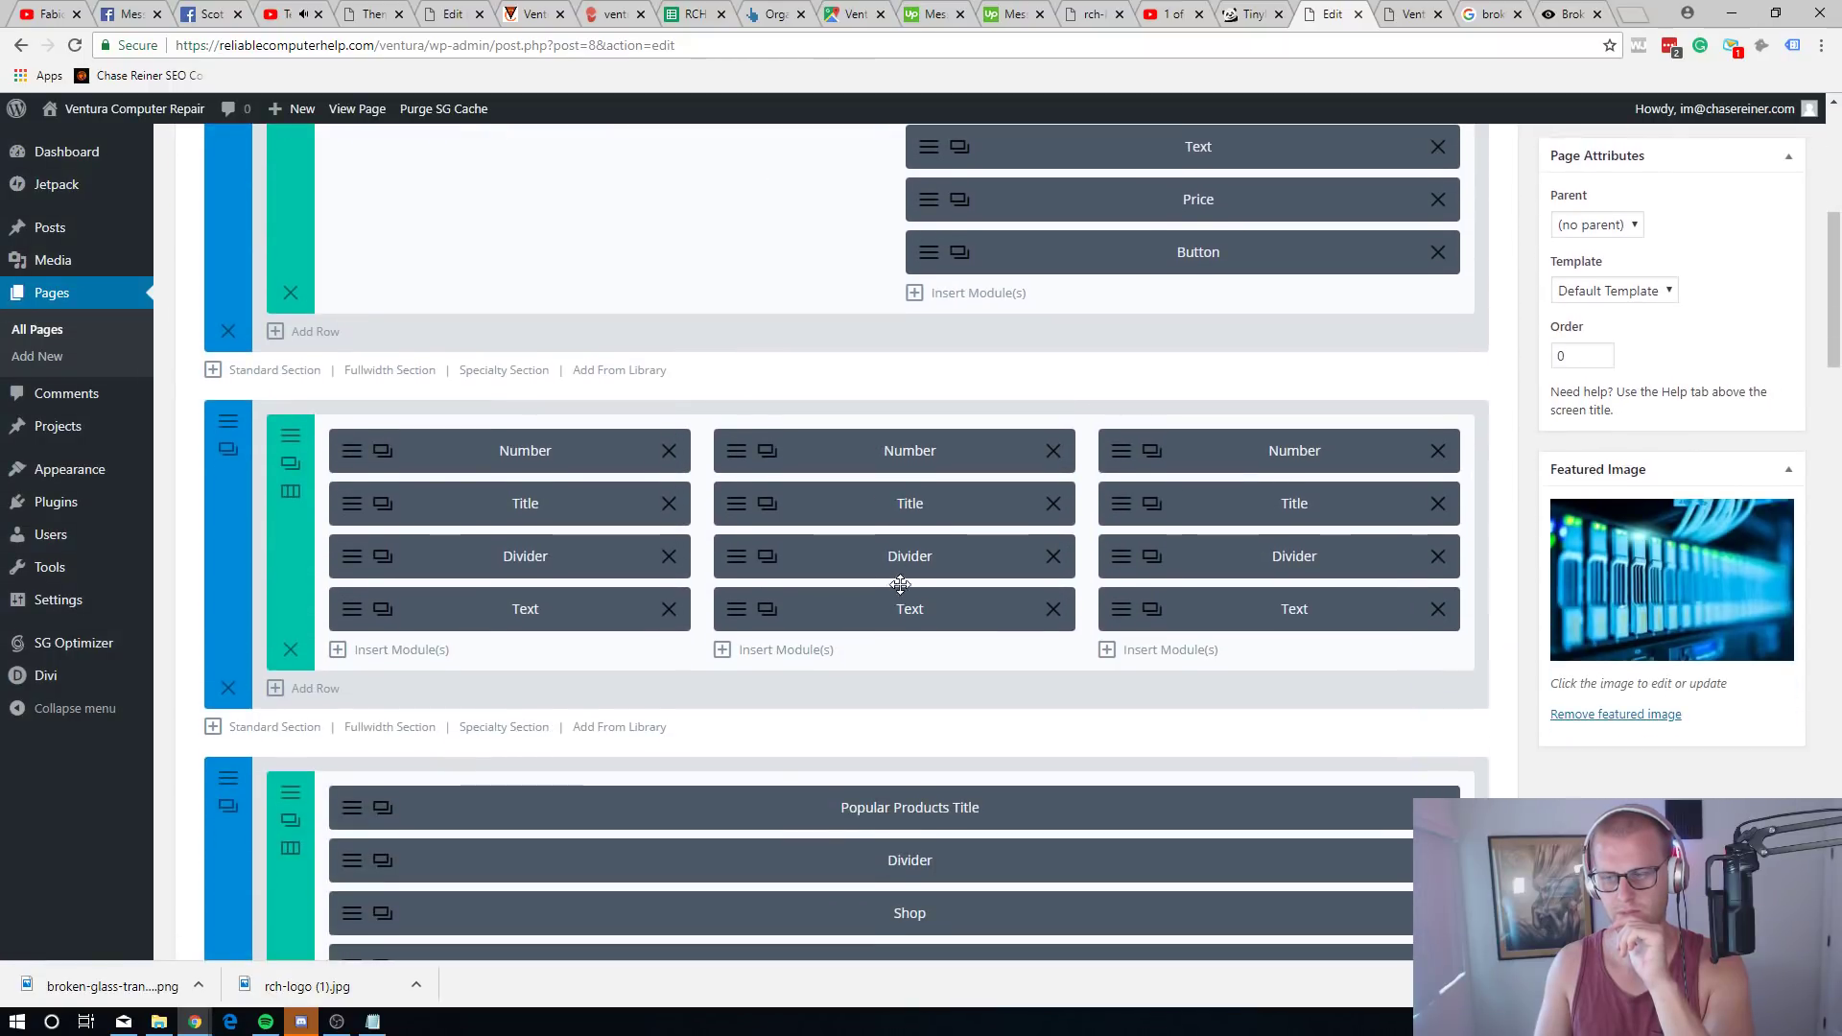
scroll(516, 482, up, 7)
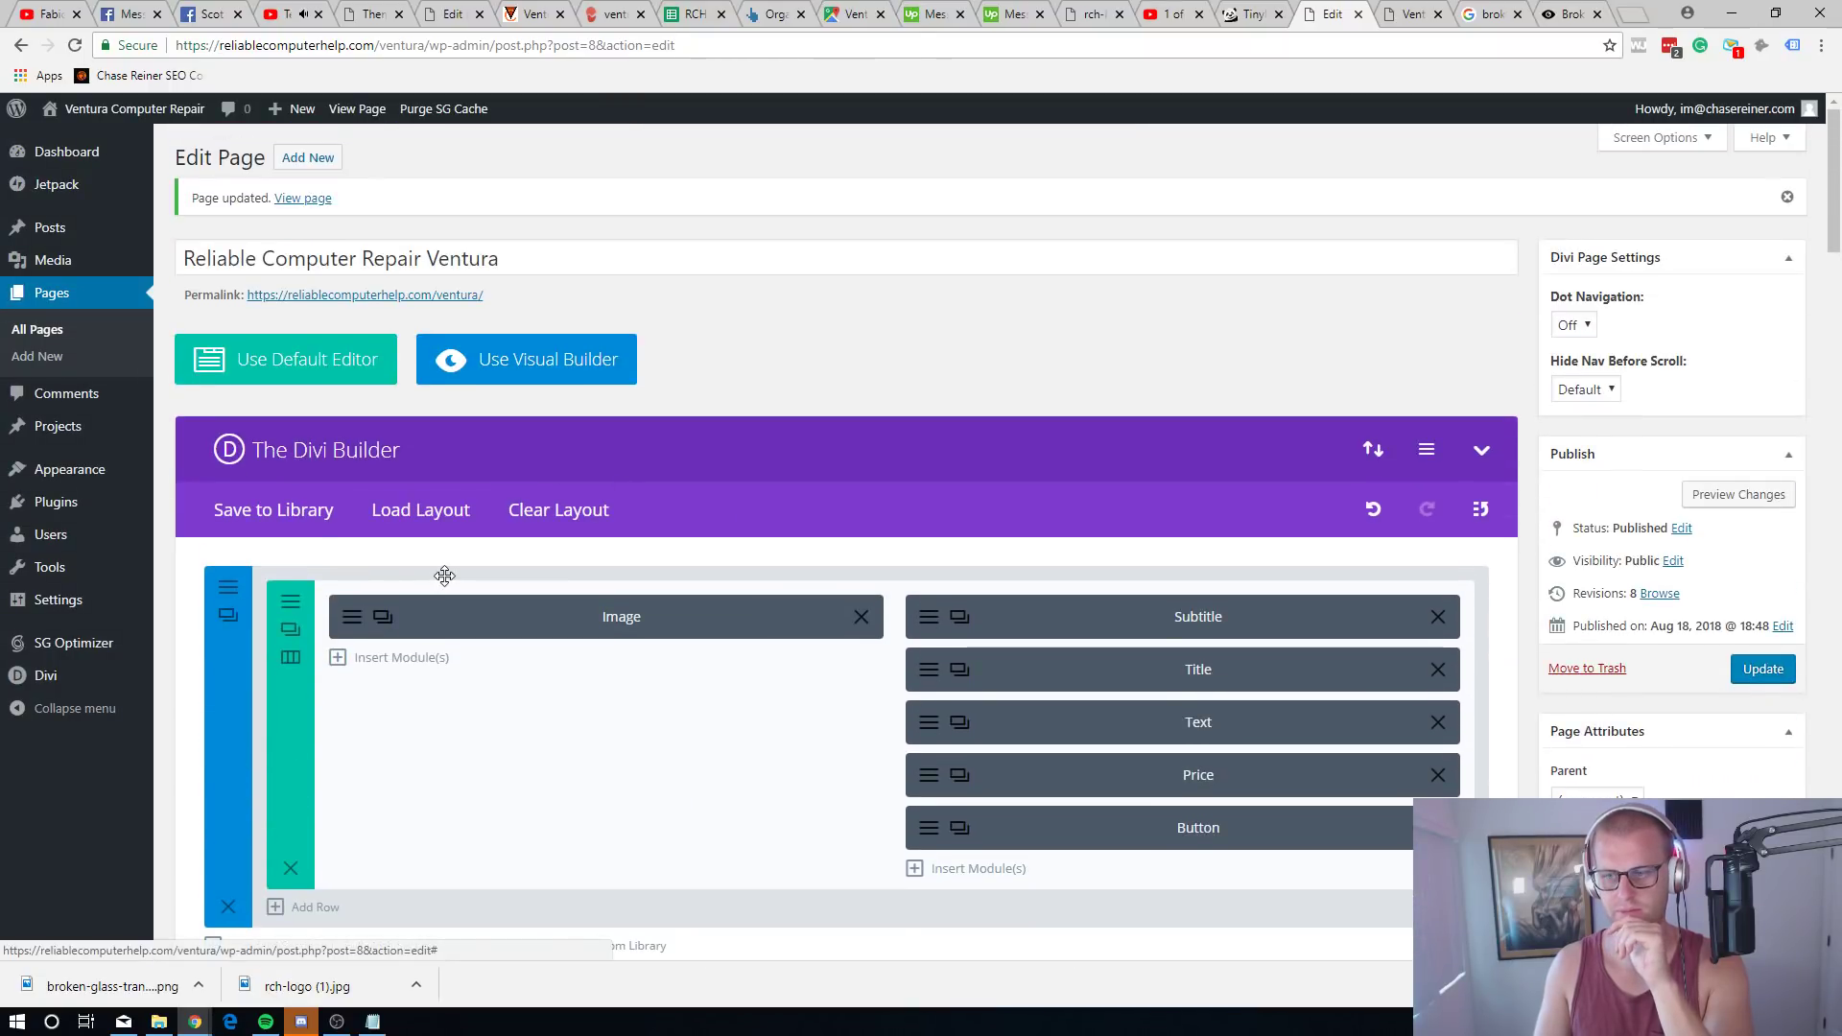
Set the hero section background to white and publish the page update
click(233, 607)
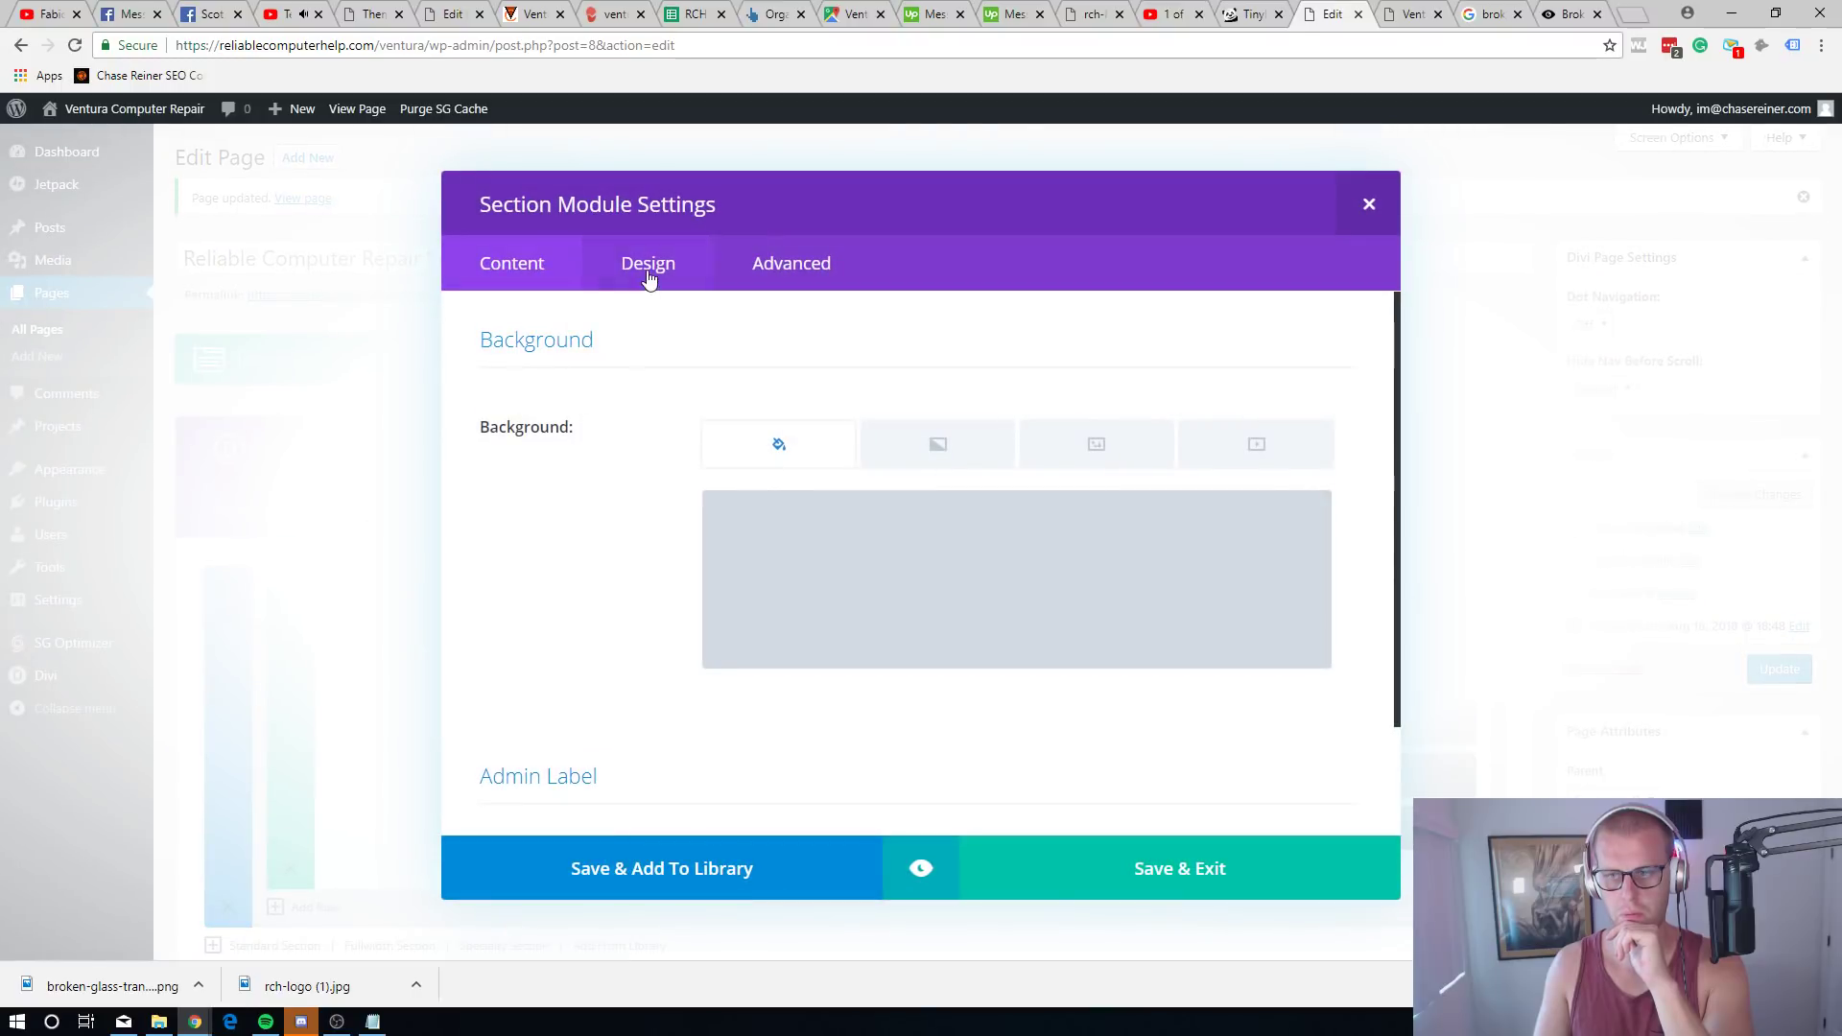
click(782, 494)
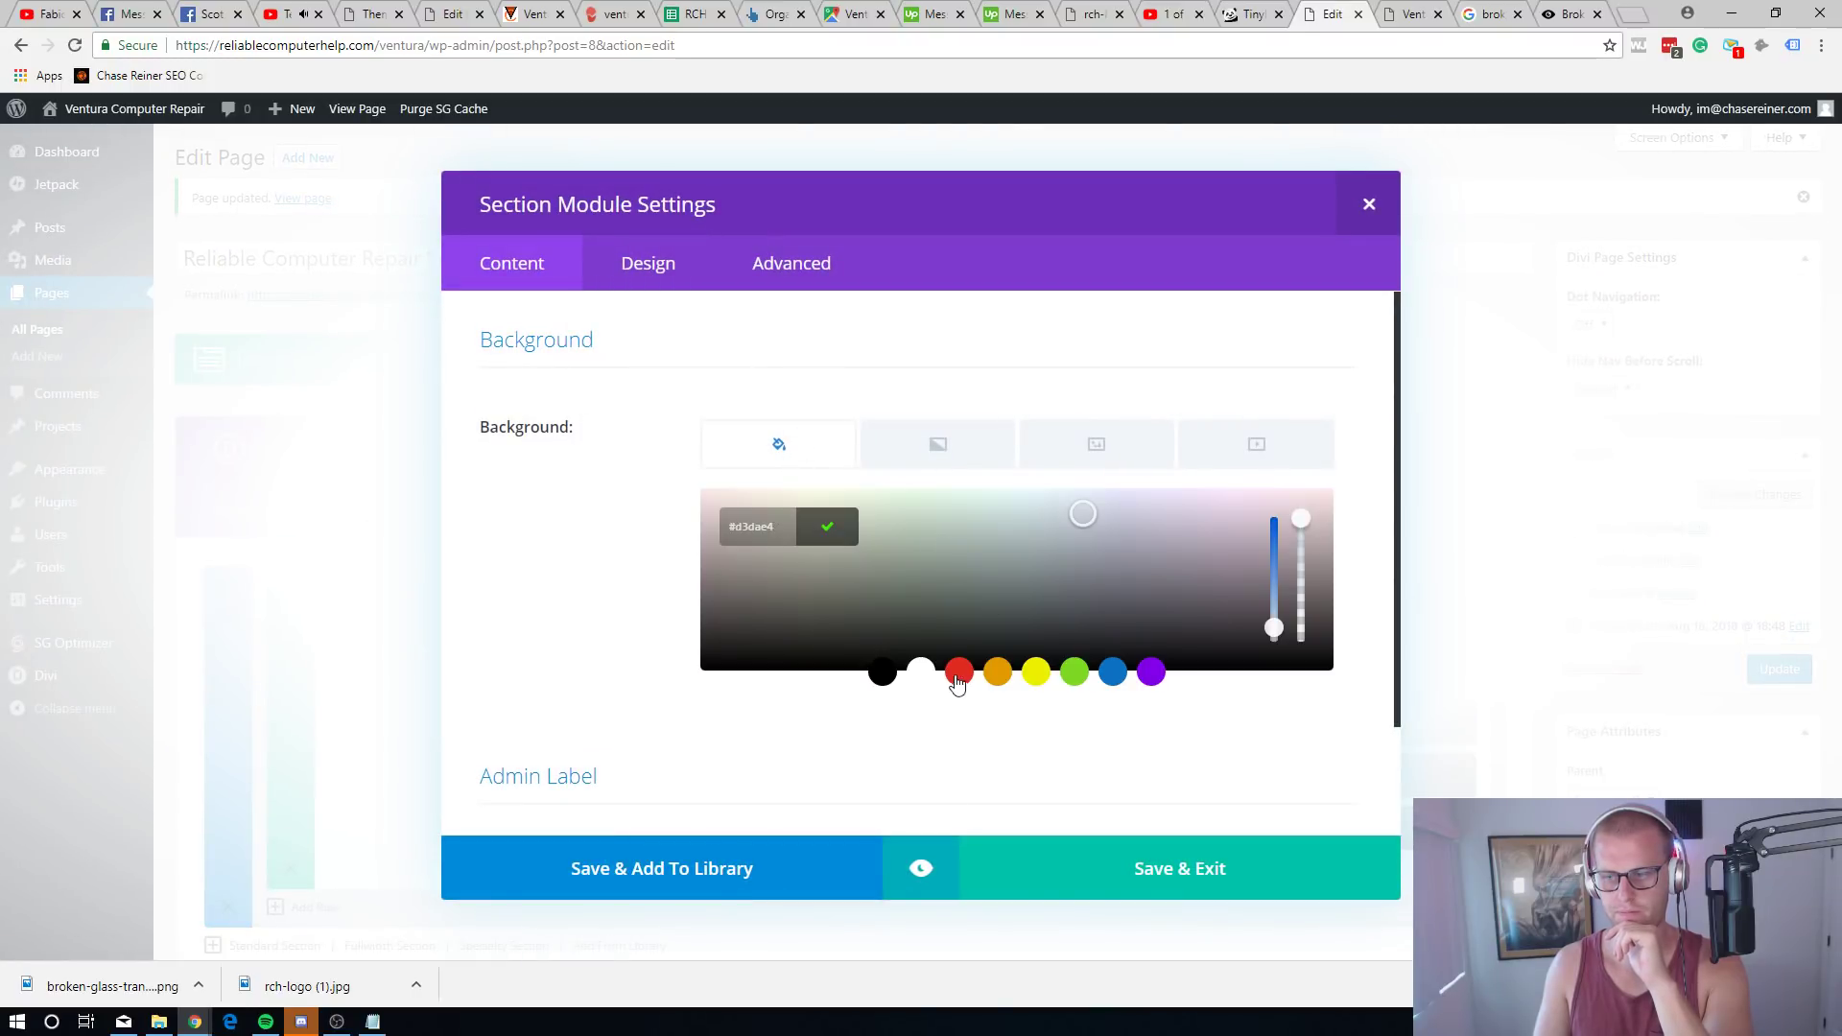
click(1229, 895)
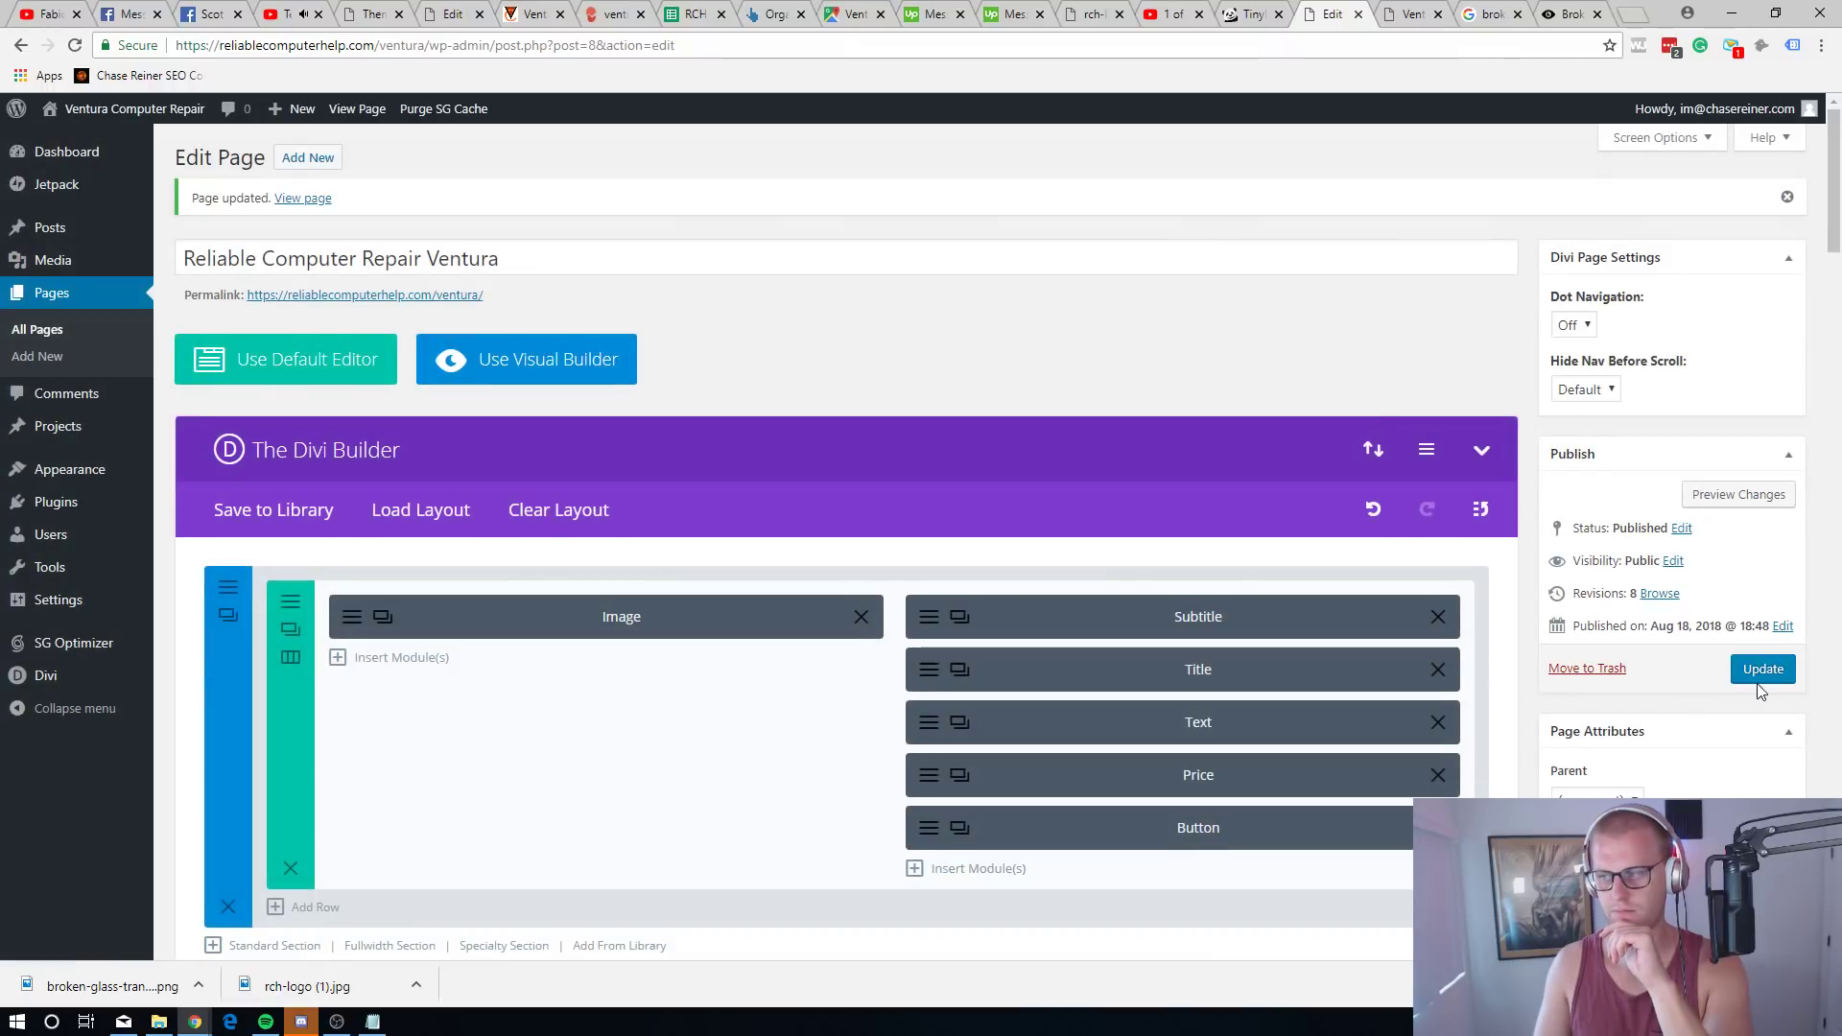
click(1763, 672)
Check the broken-glass image beside the sale text on the live Ventura page
click(1394, 17)
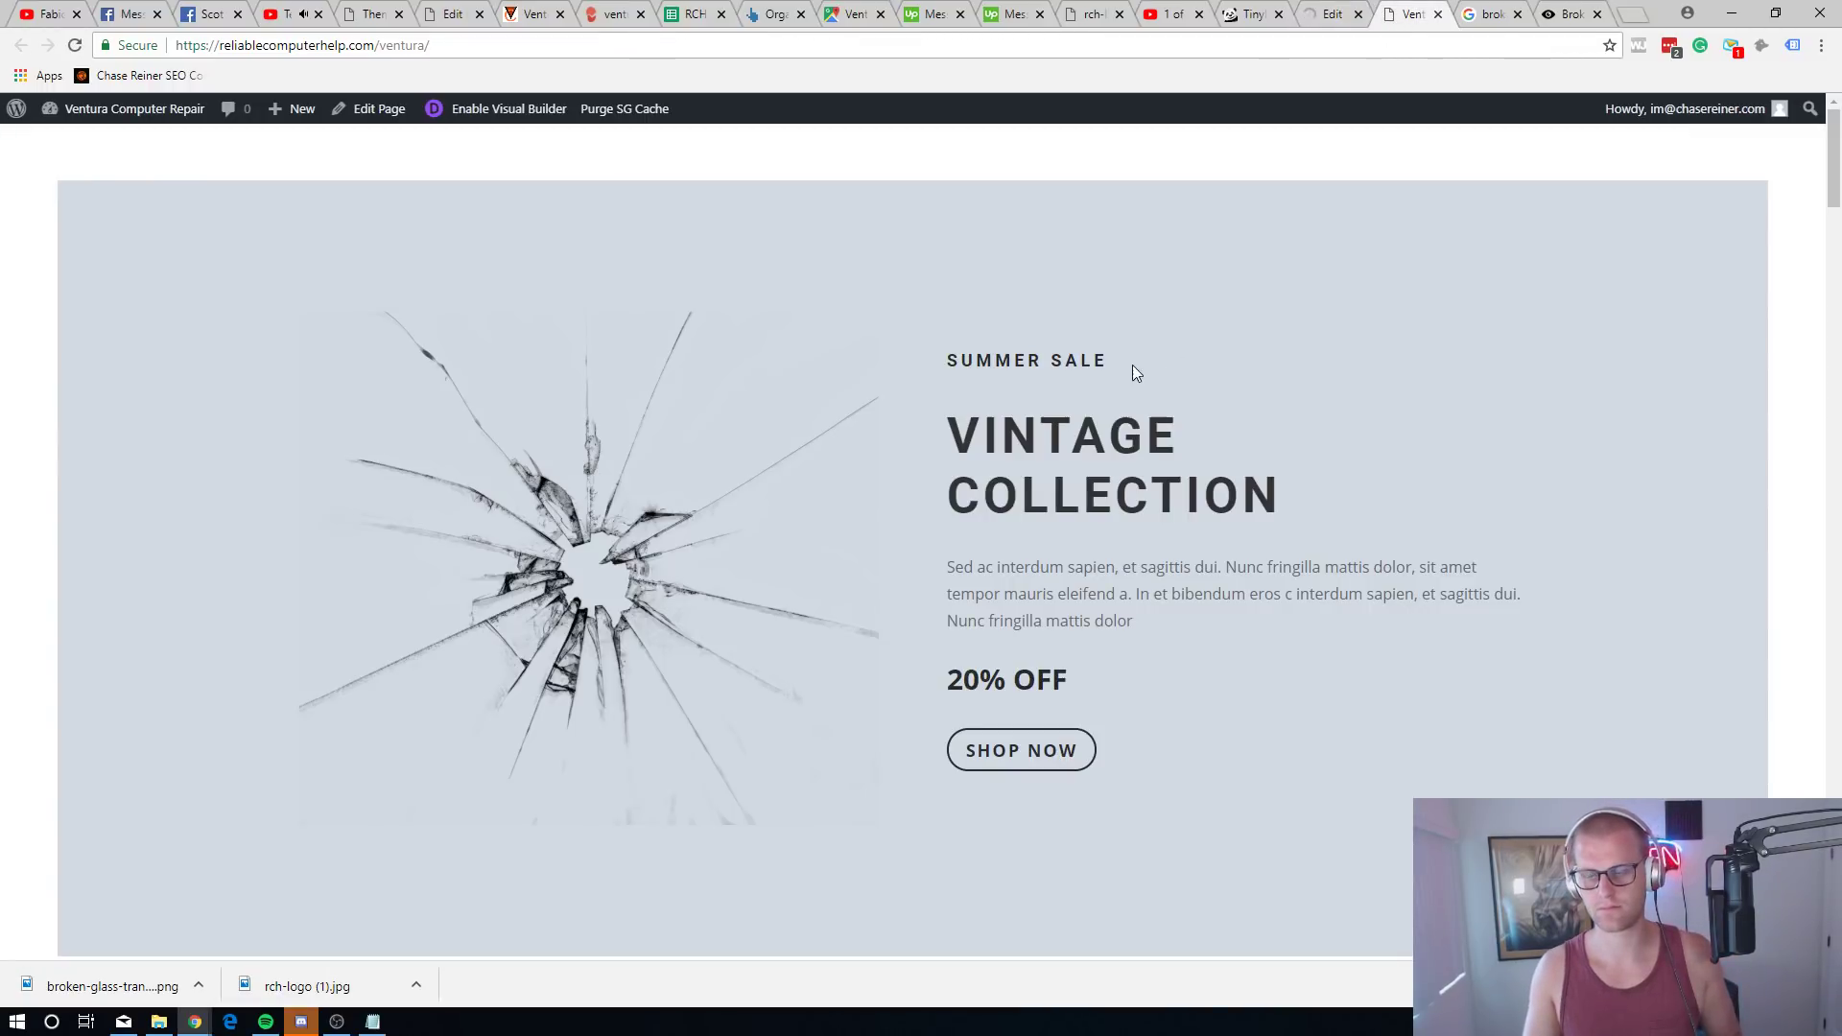
key(ctrl+5)
click(1404, 14)
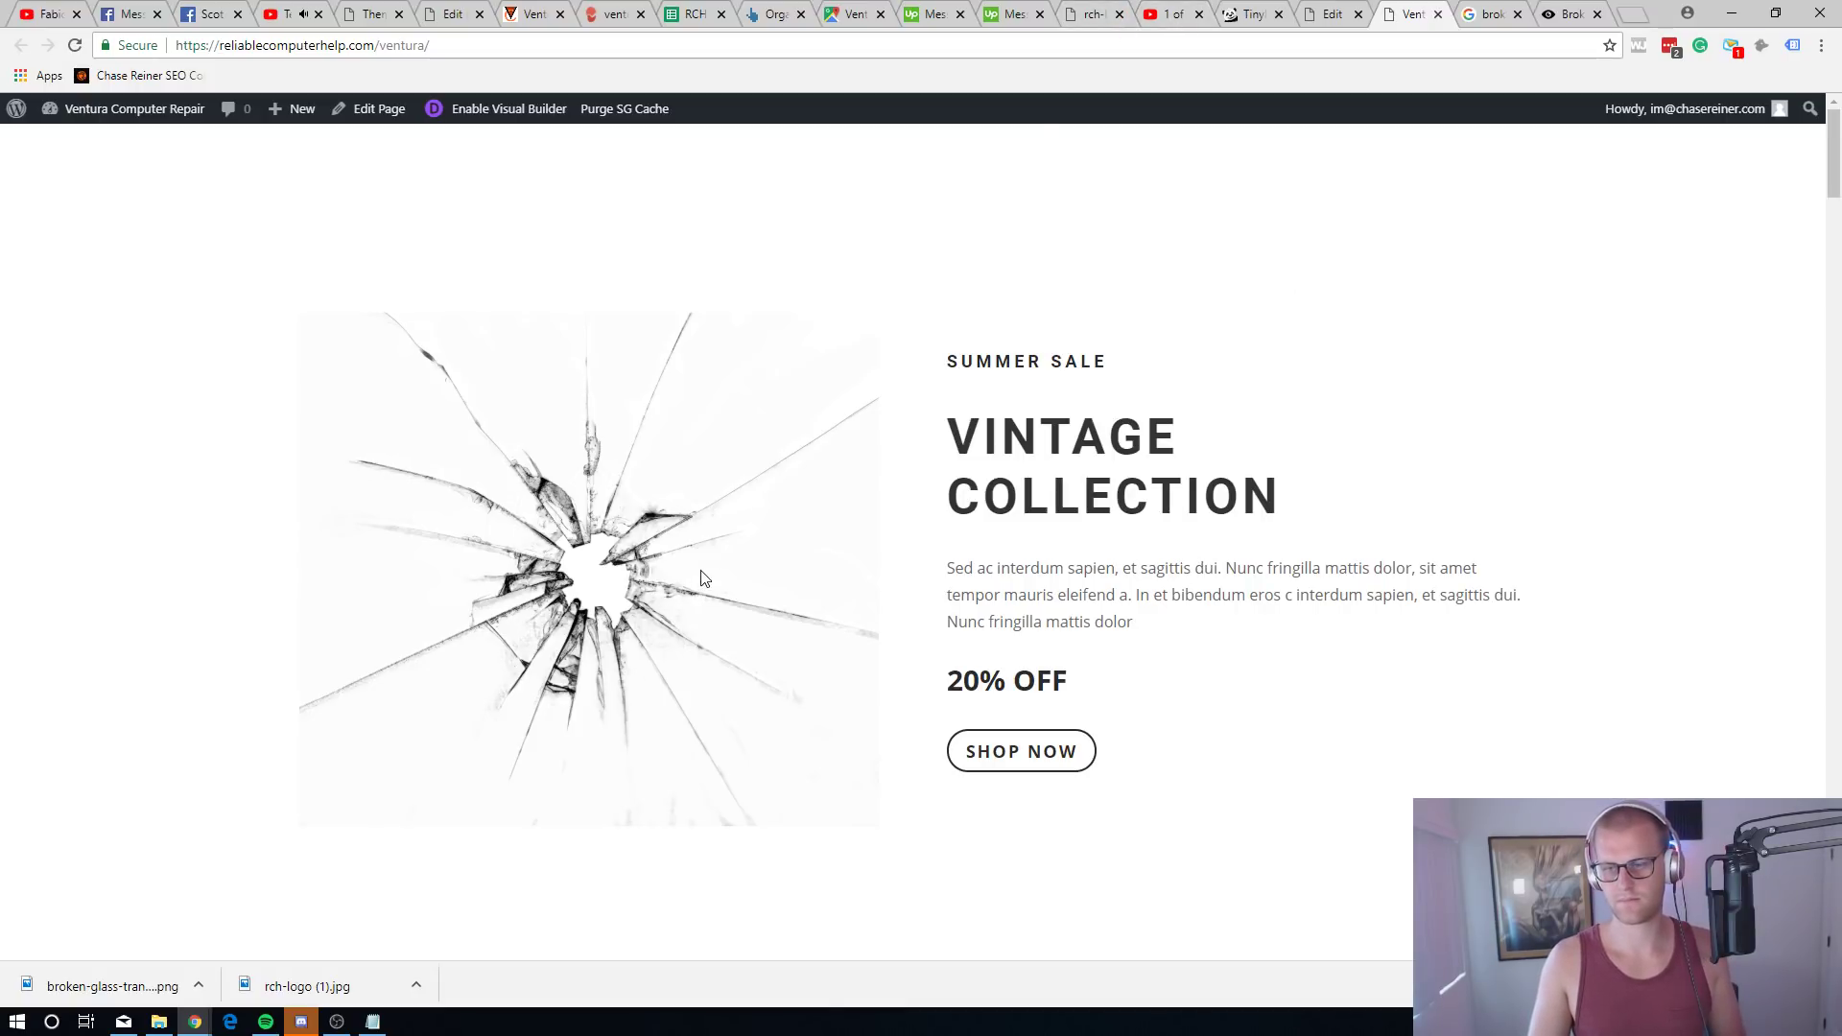
scroll(1012, 428, down, 4)
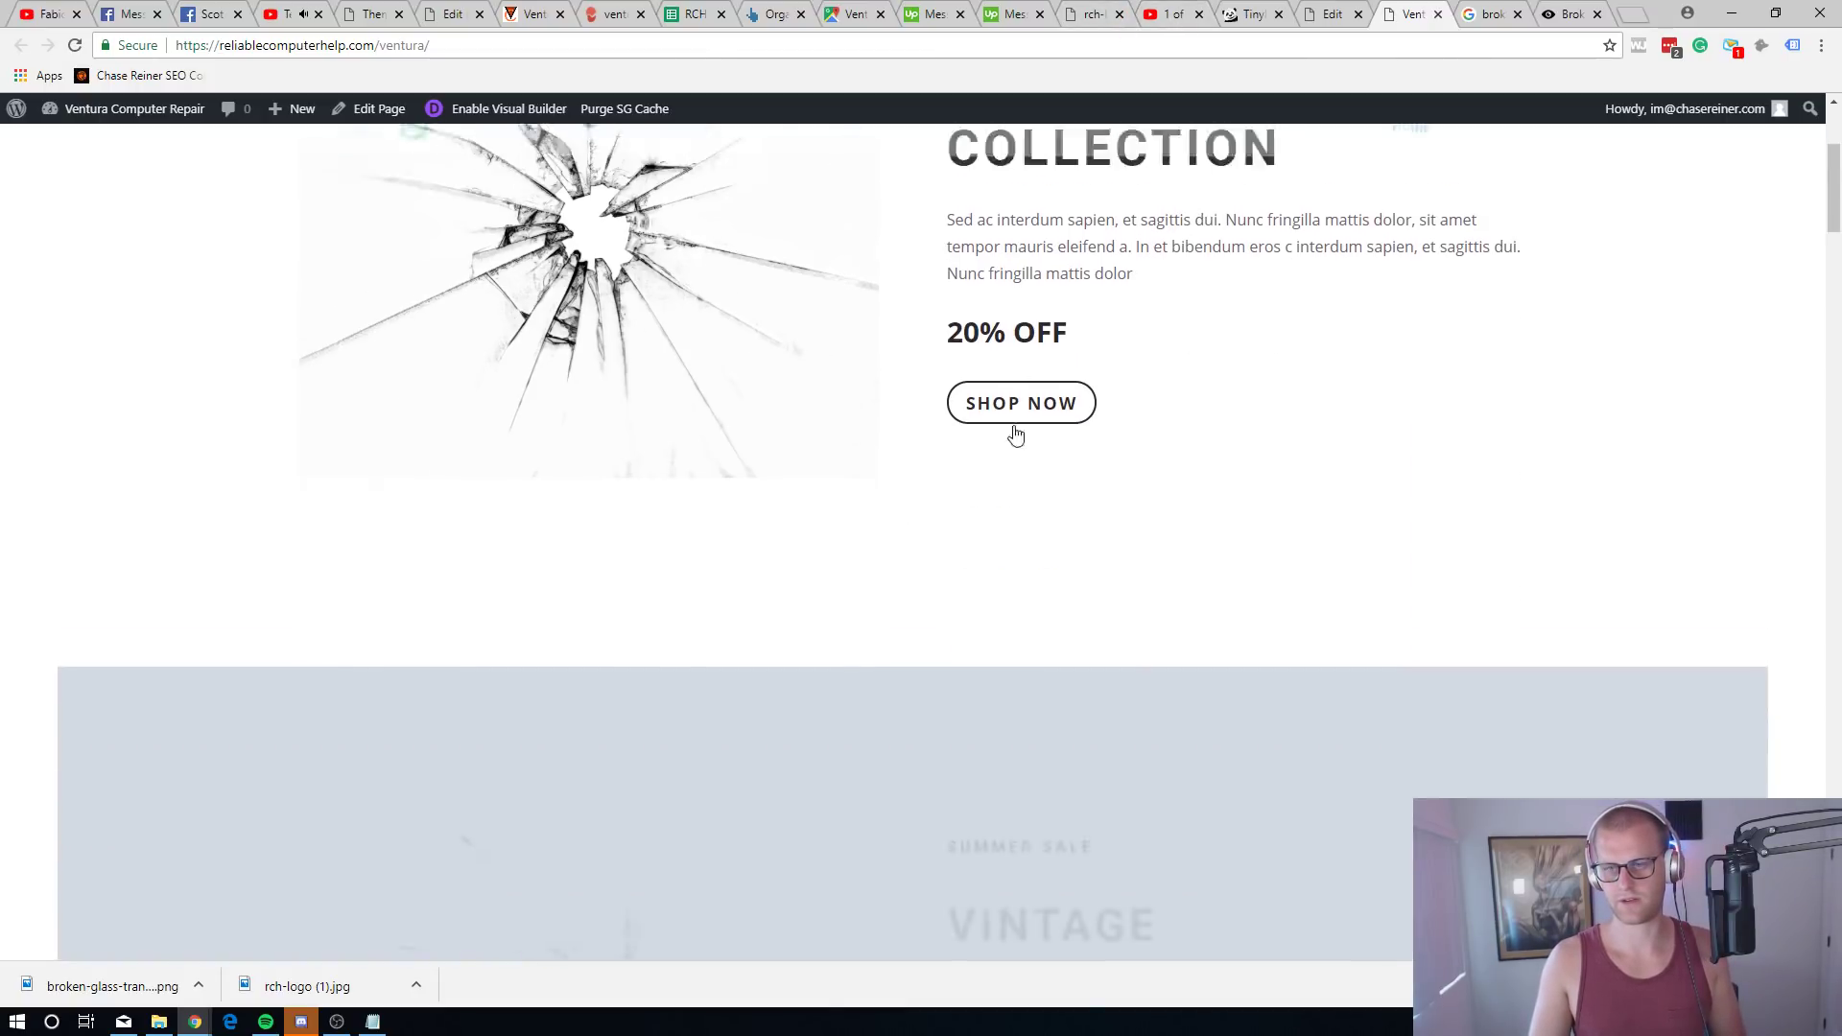
scroll(1117, 576, up, 4)
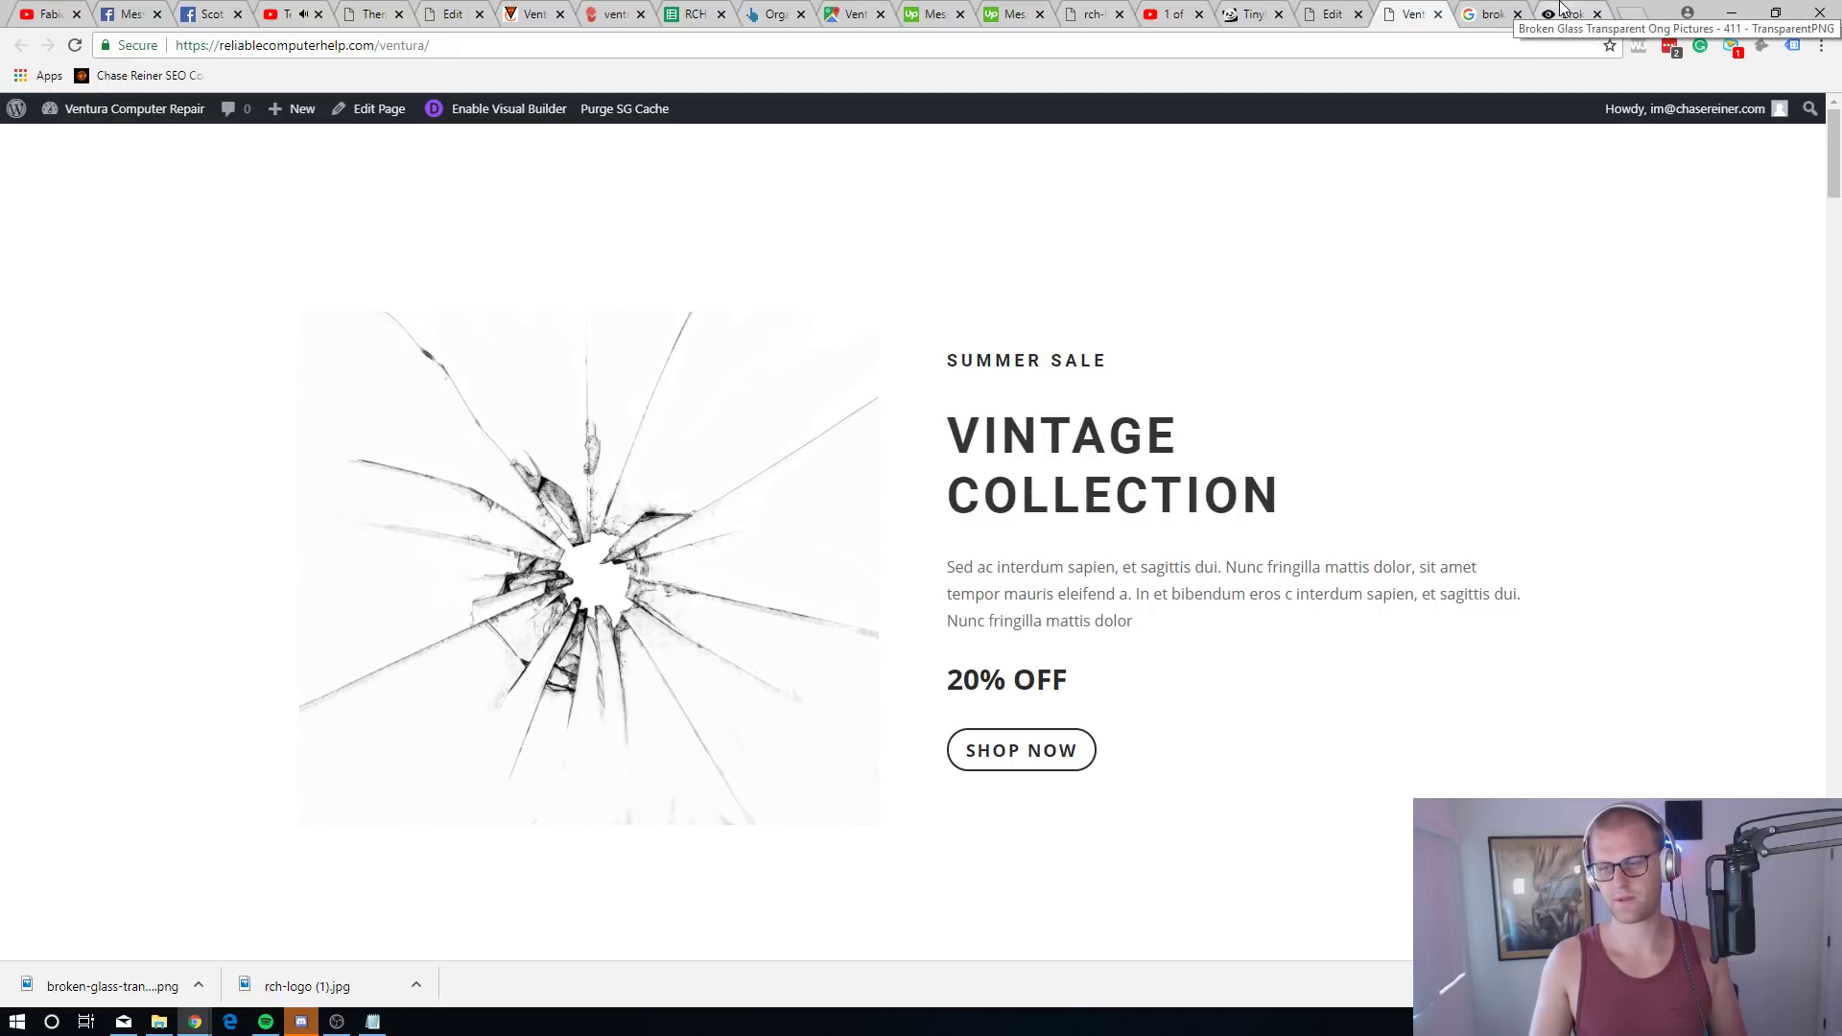
scroll(864, 477, down, 2)
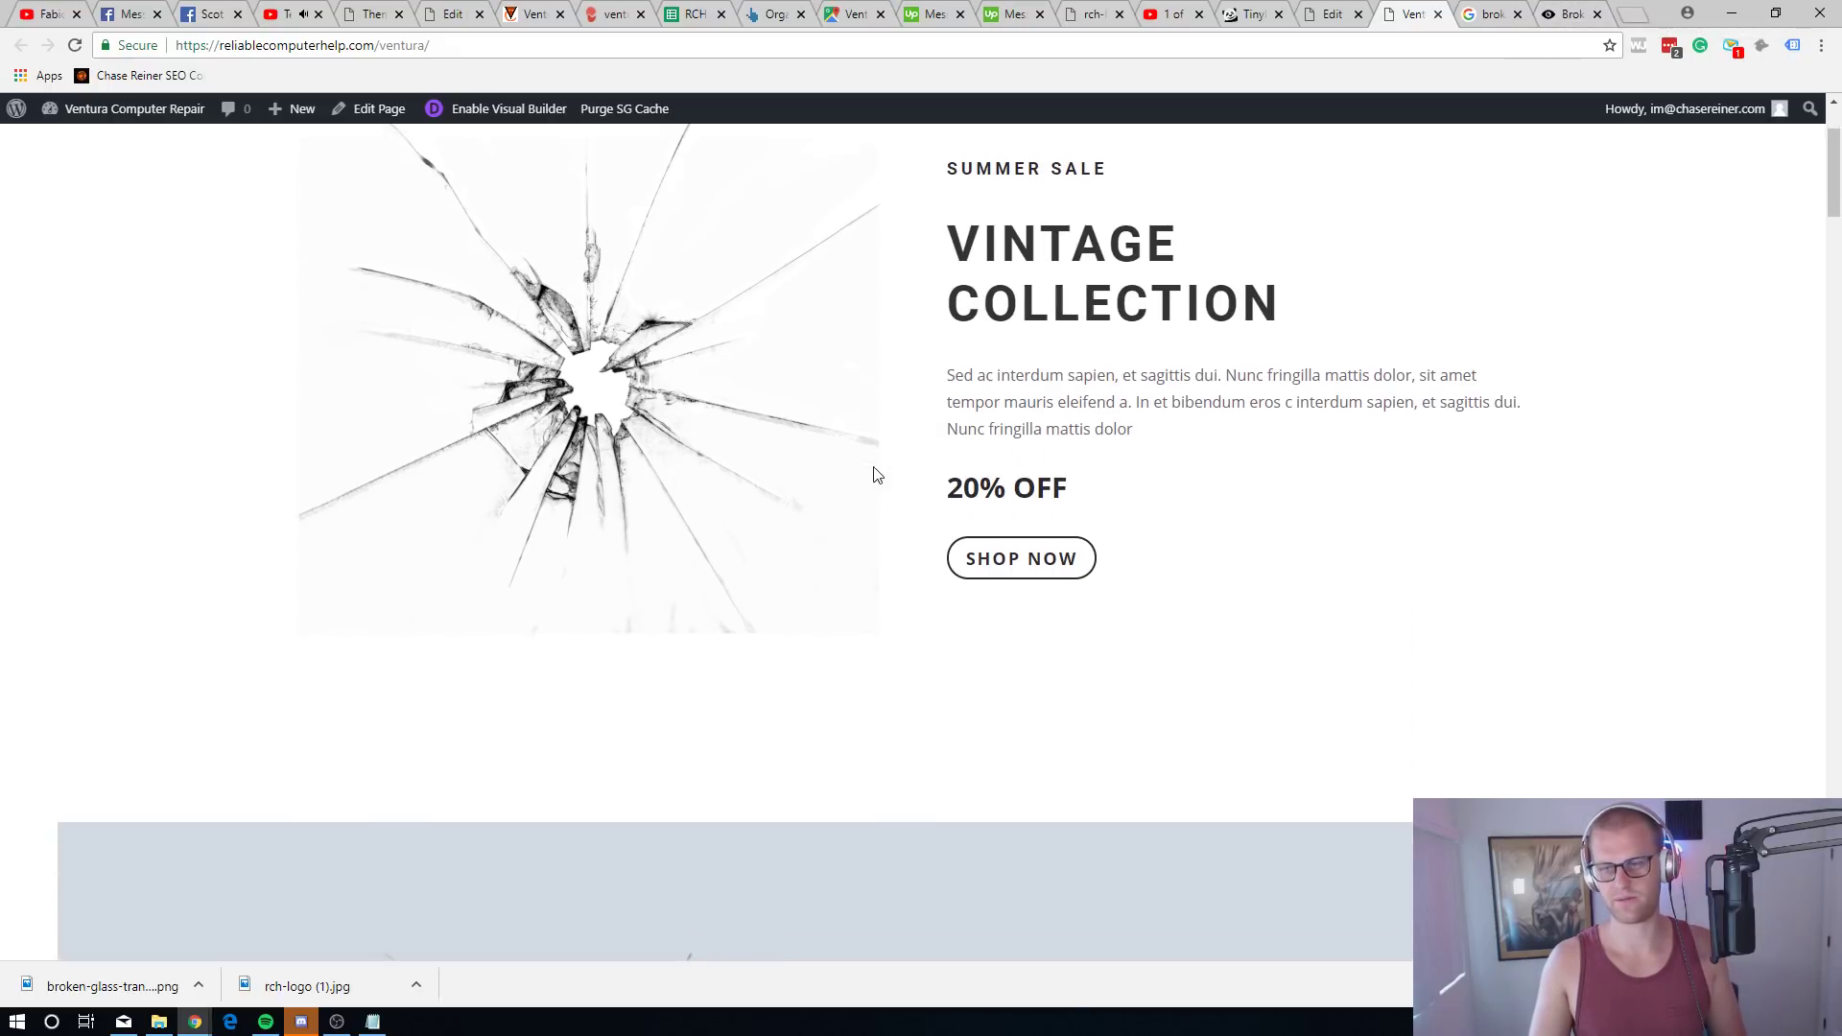
scroll(892, 480, up, 2)
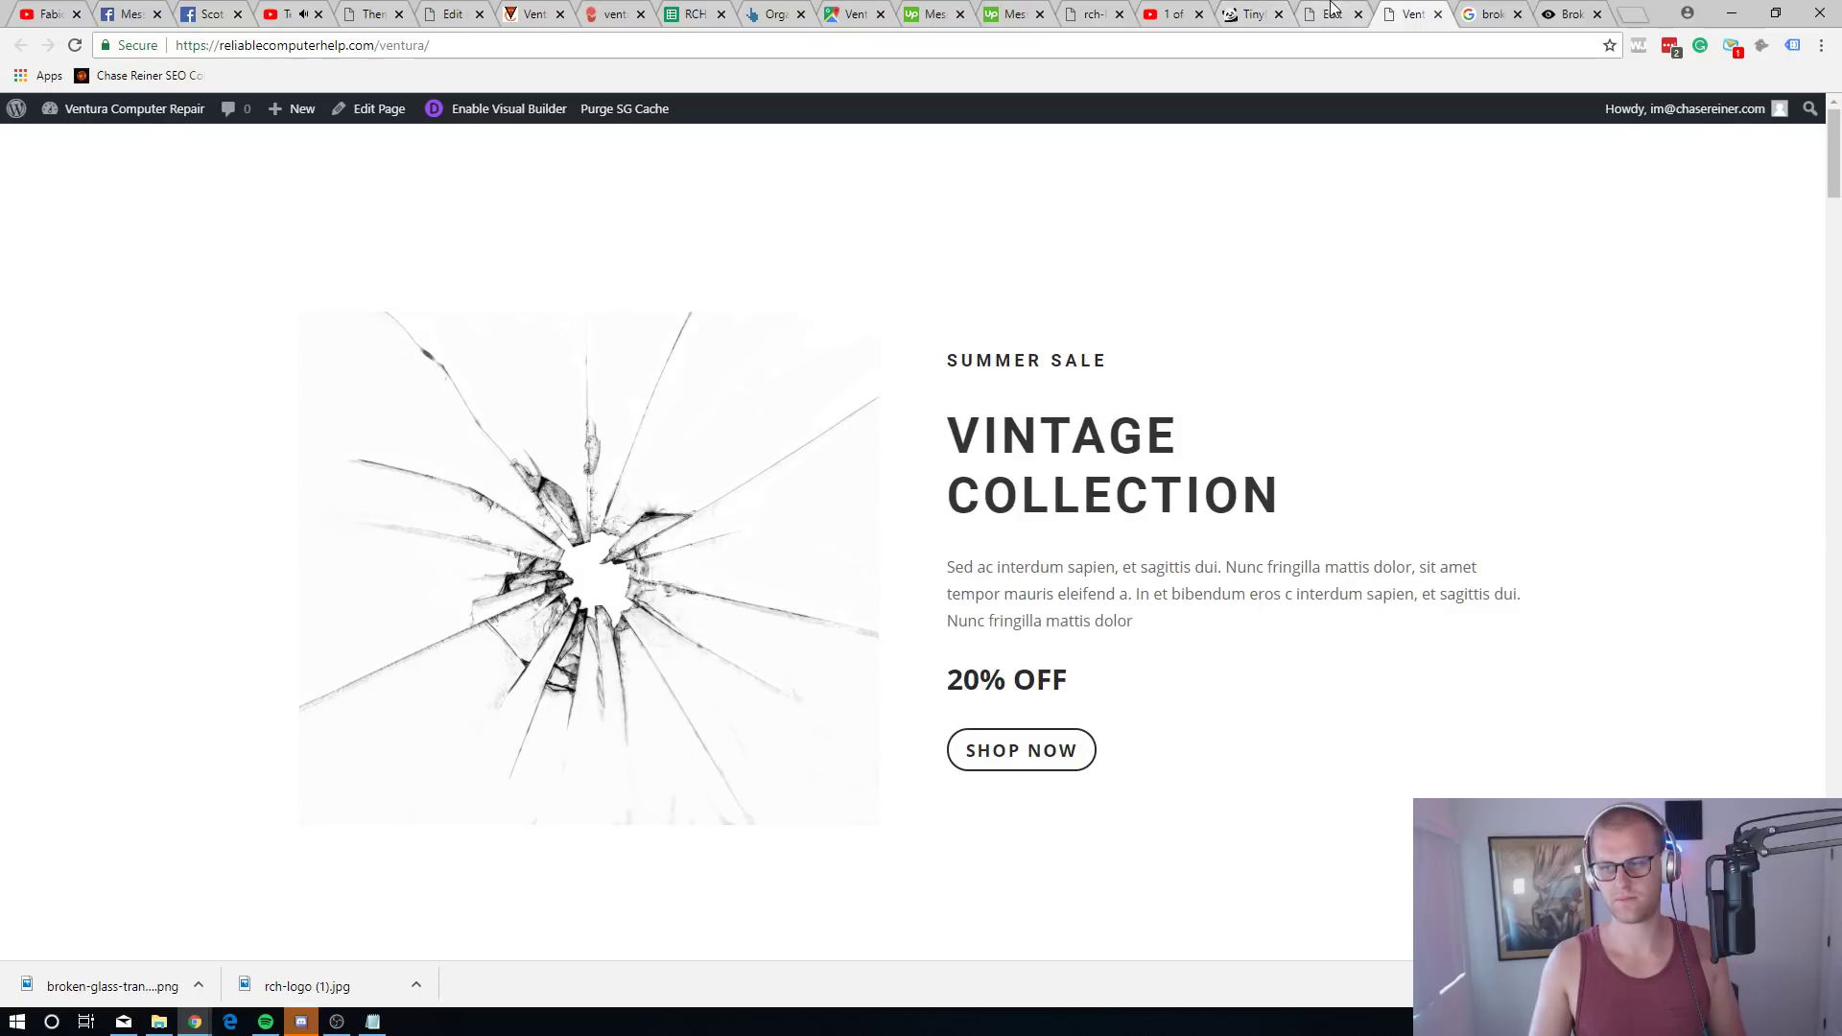
click(1332, 9)
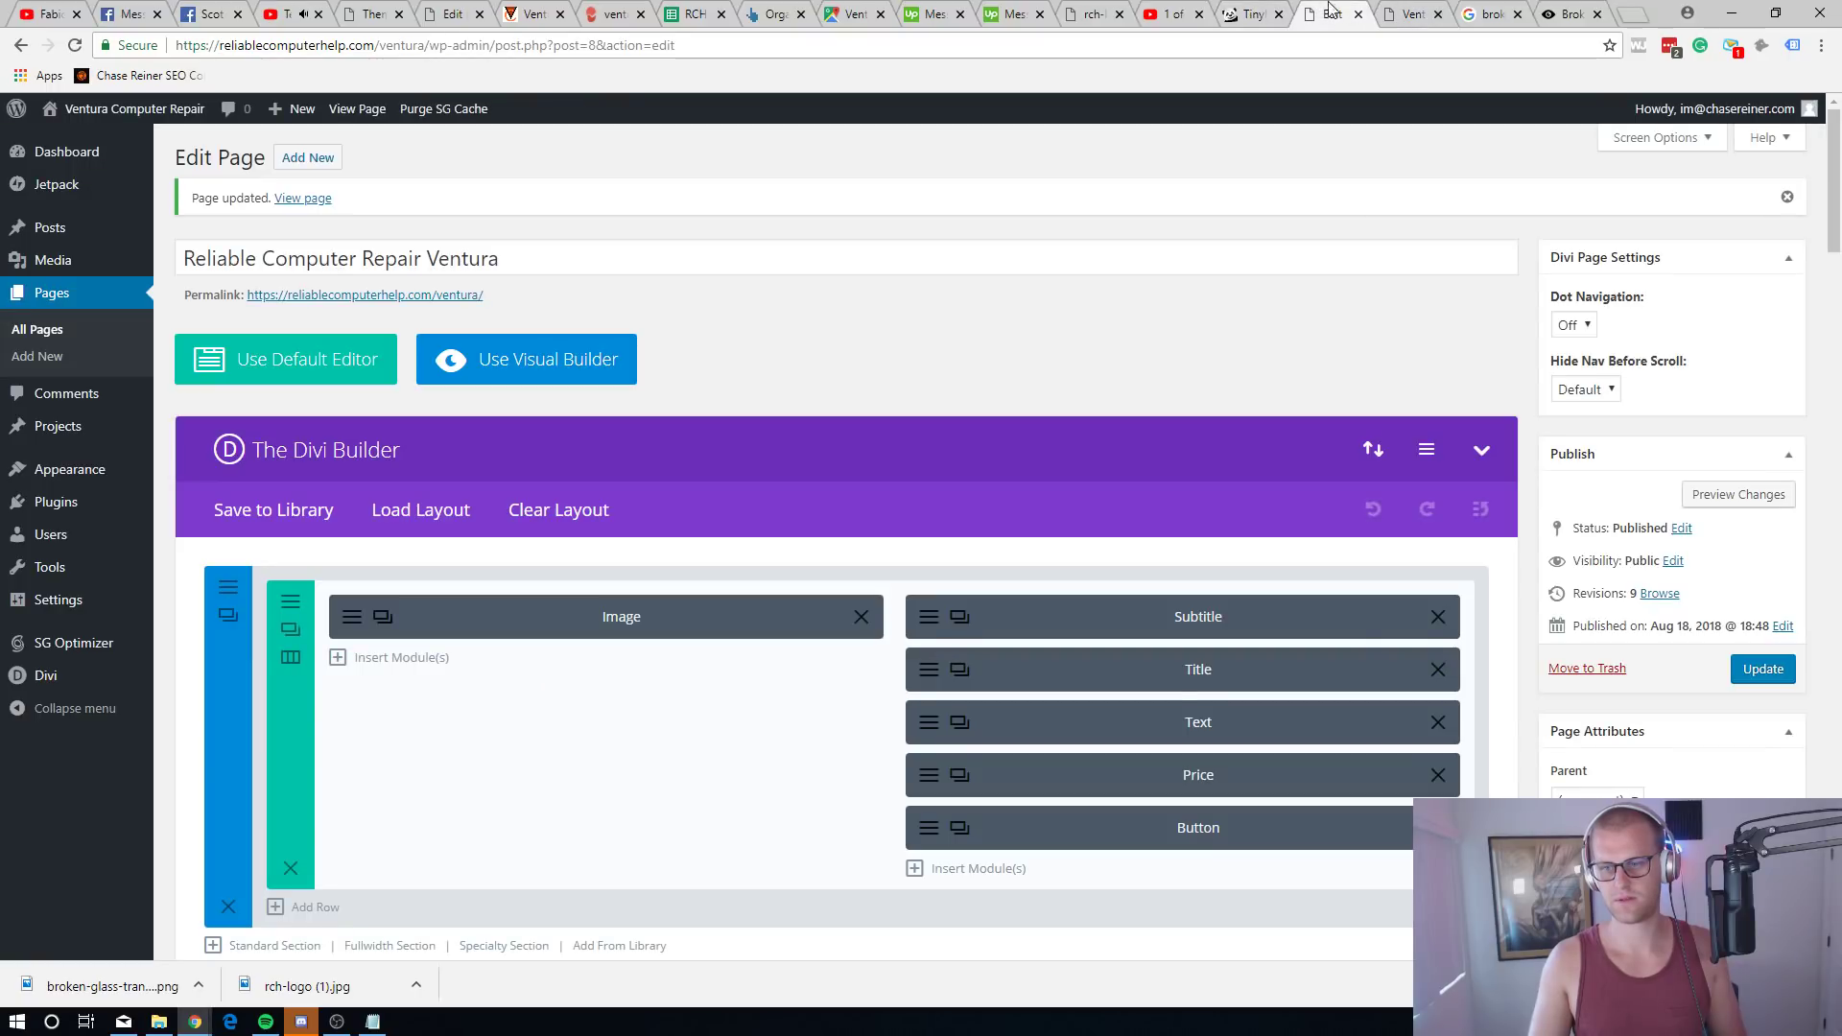
Replace the Summer Sale subtitle text with 'Reliable Computer Repair Ventura' and save it
click(935, 617)
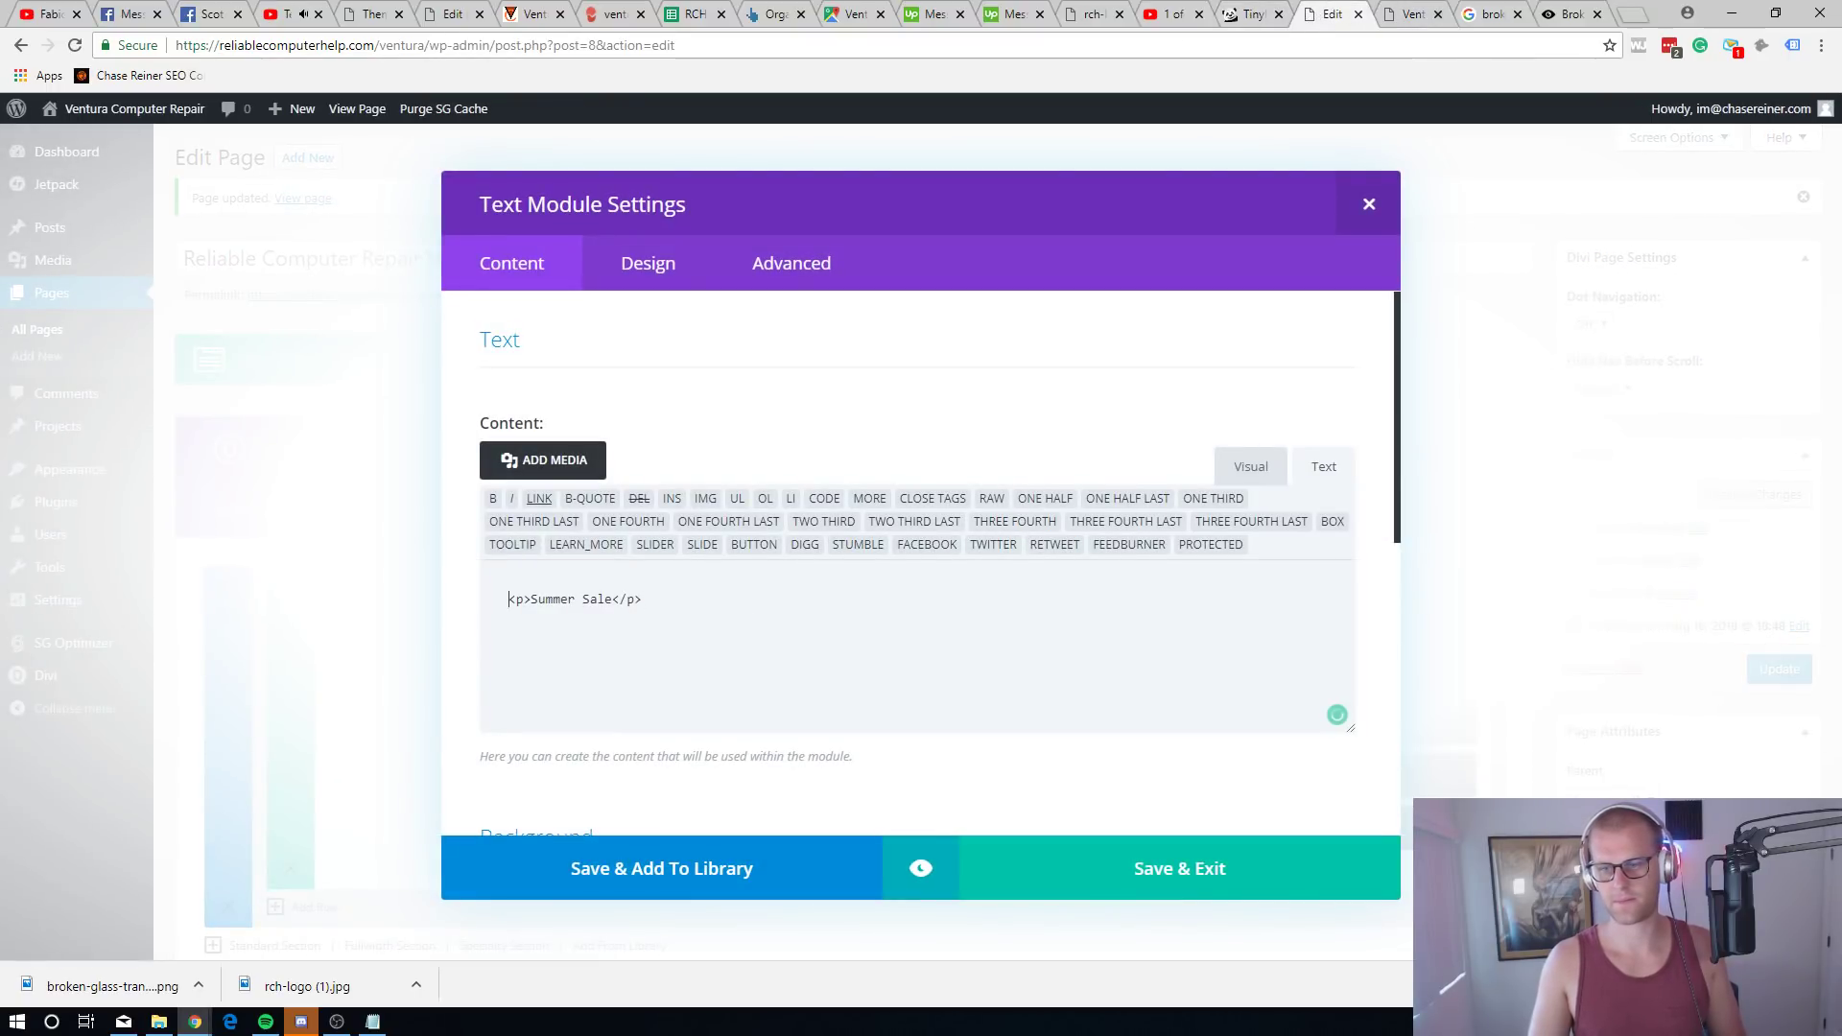
key(ctrl+a)
text(R)
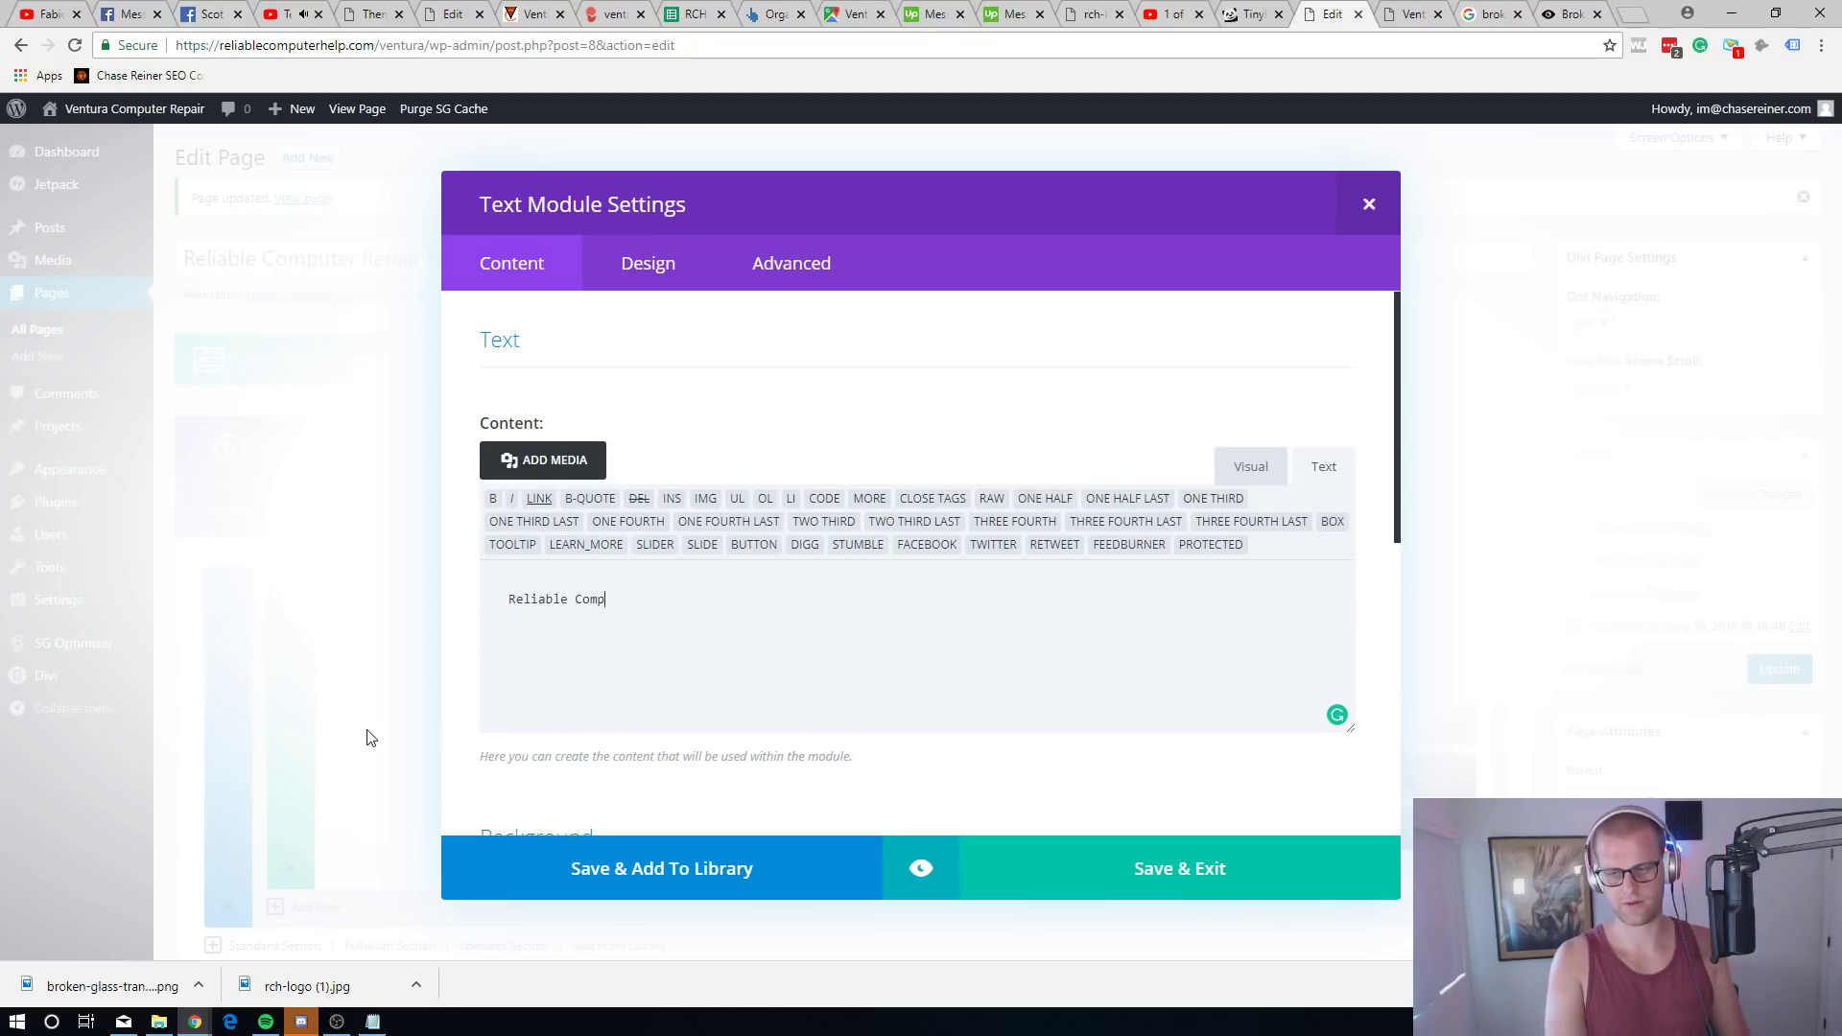
text(eliable Computer Repair Ventur)
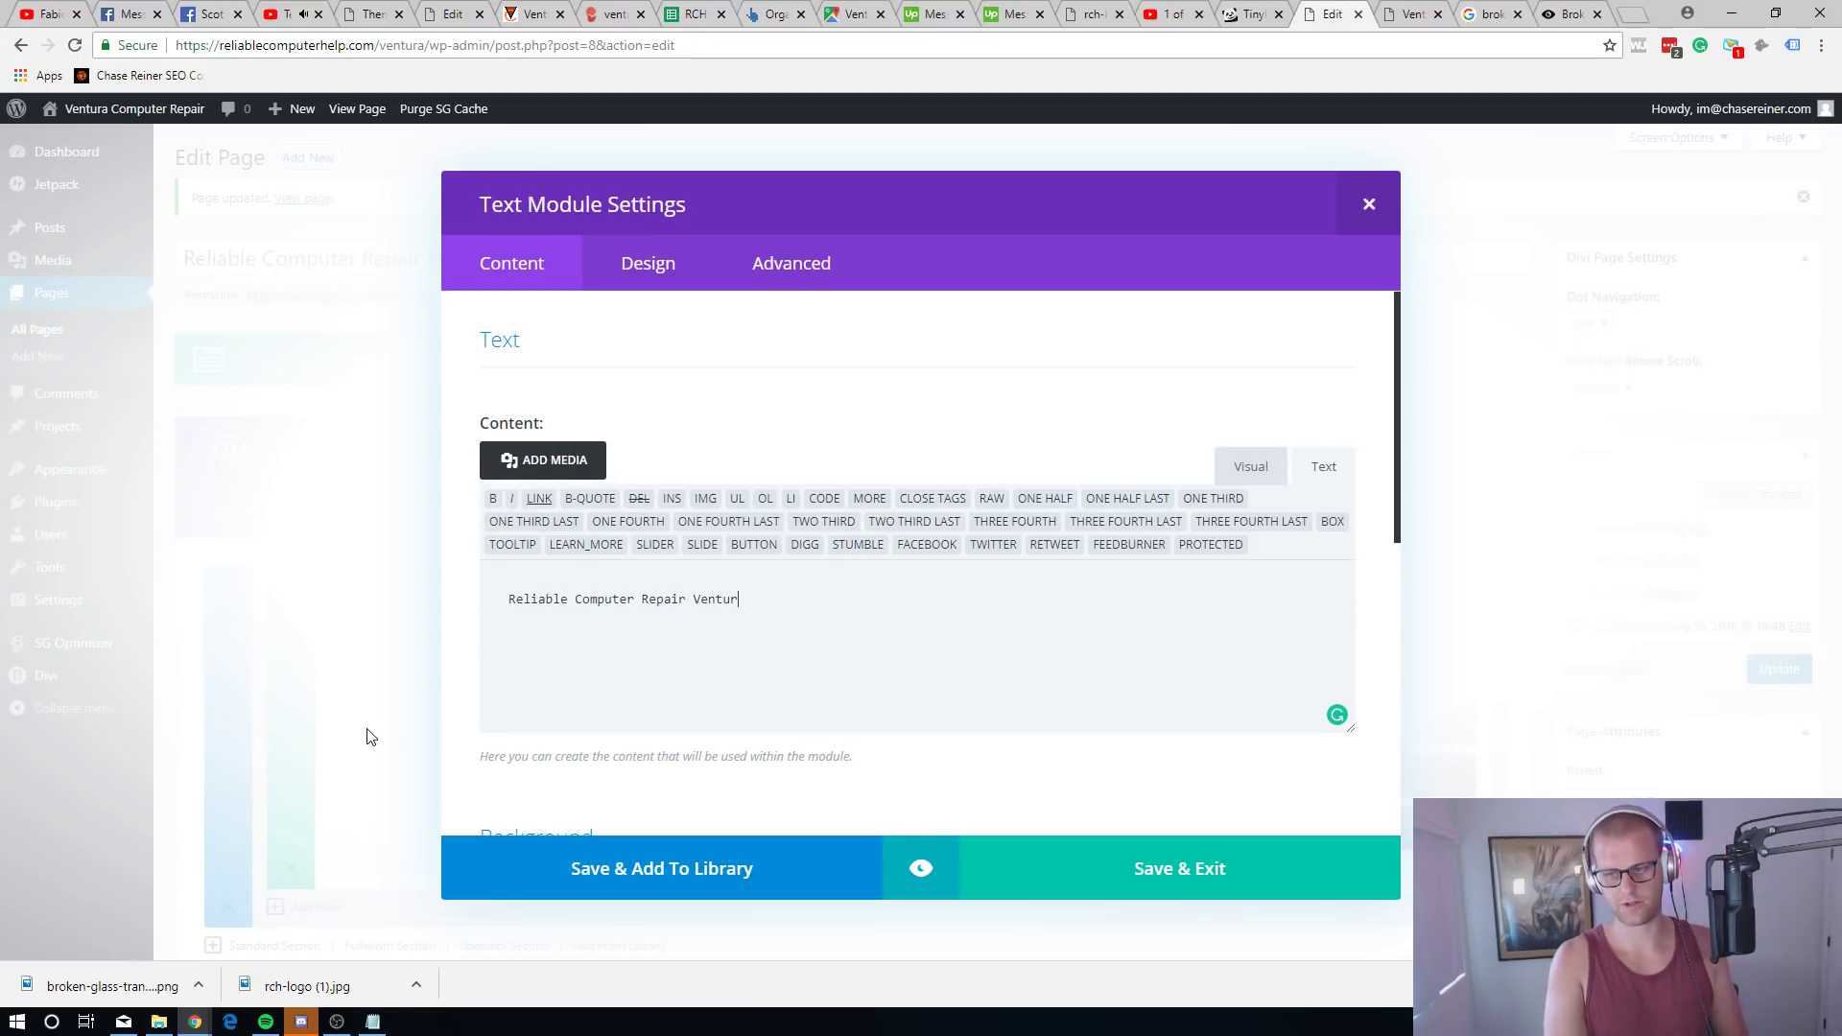
text(a)
click(1116, 867)
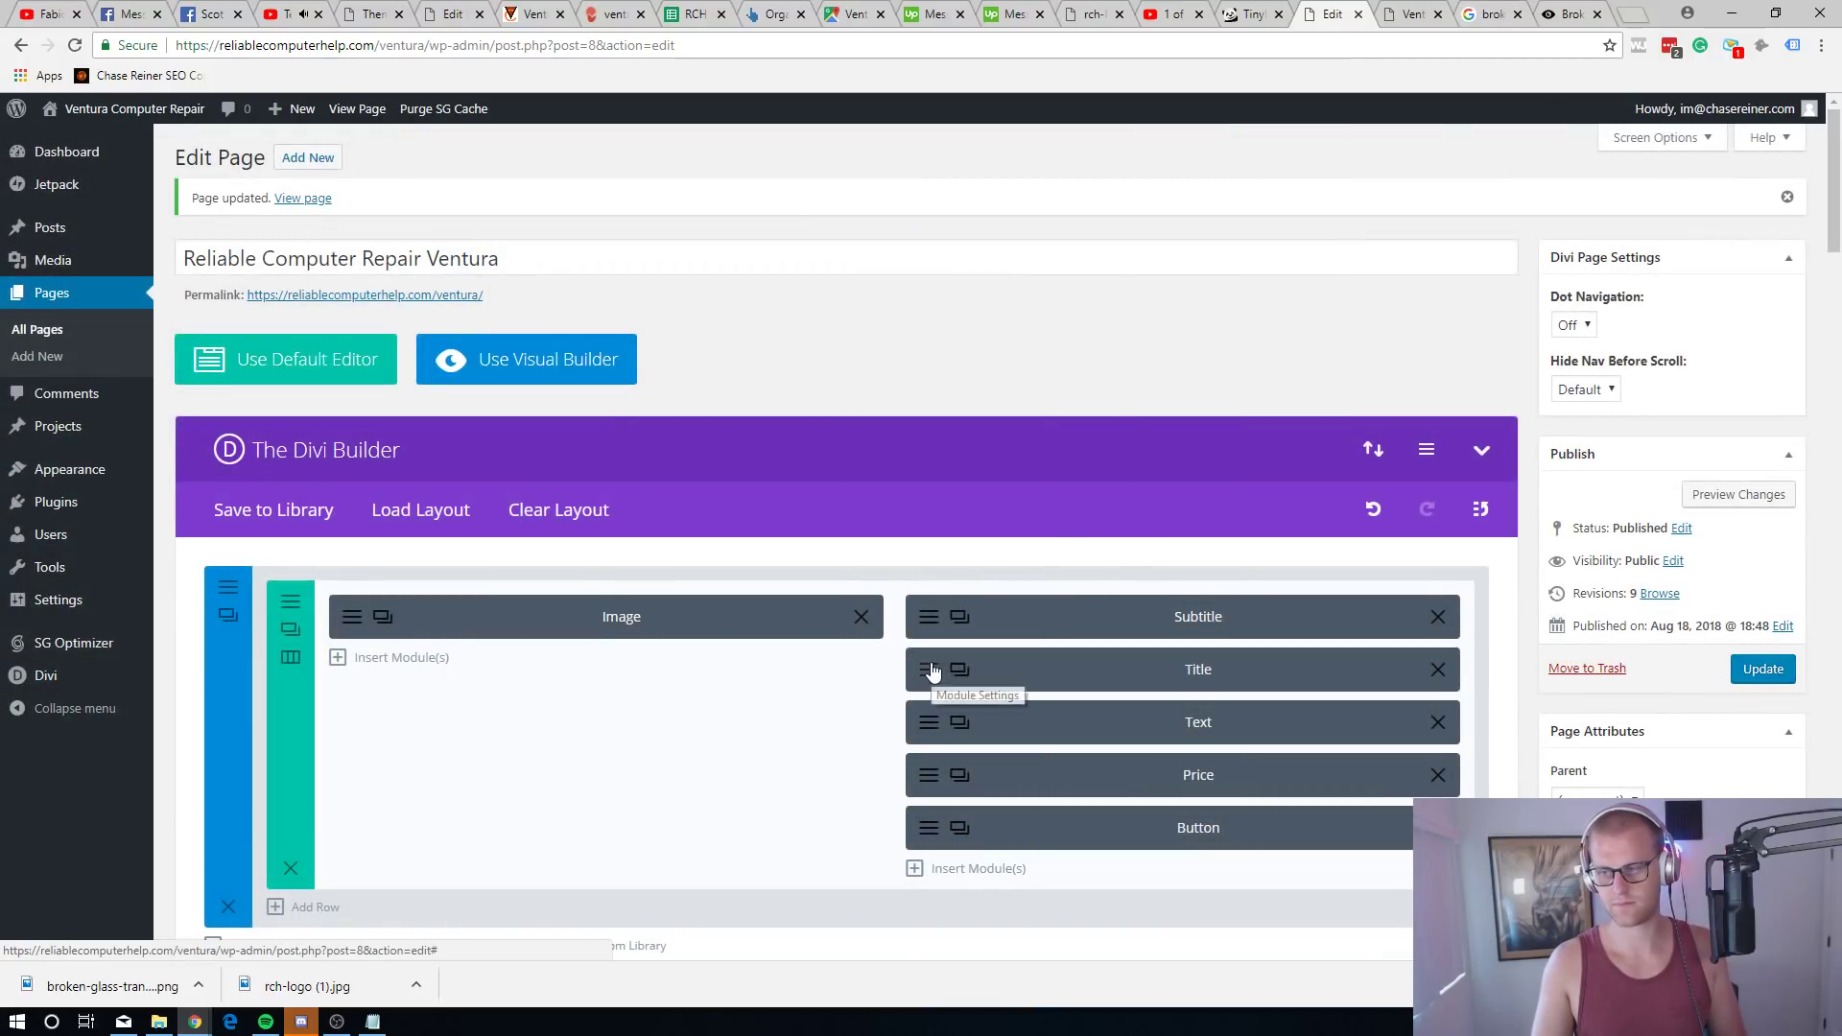
click(1411, 14)
click(1311, 10)
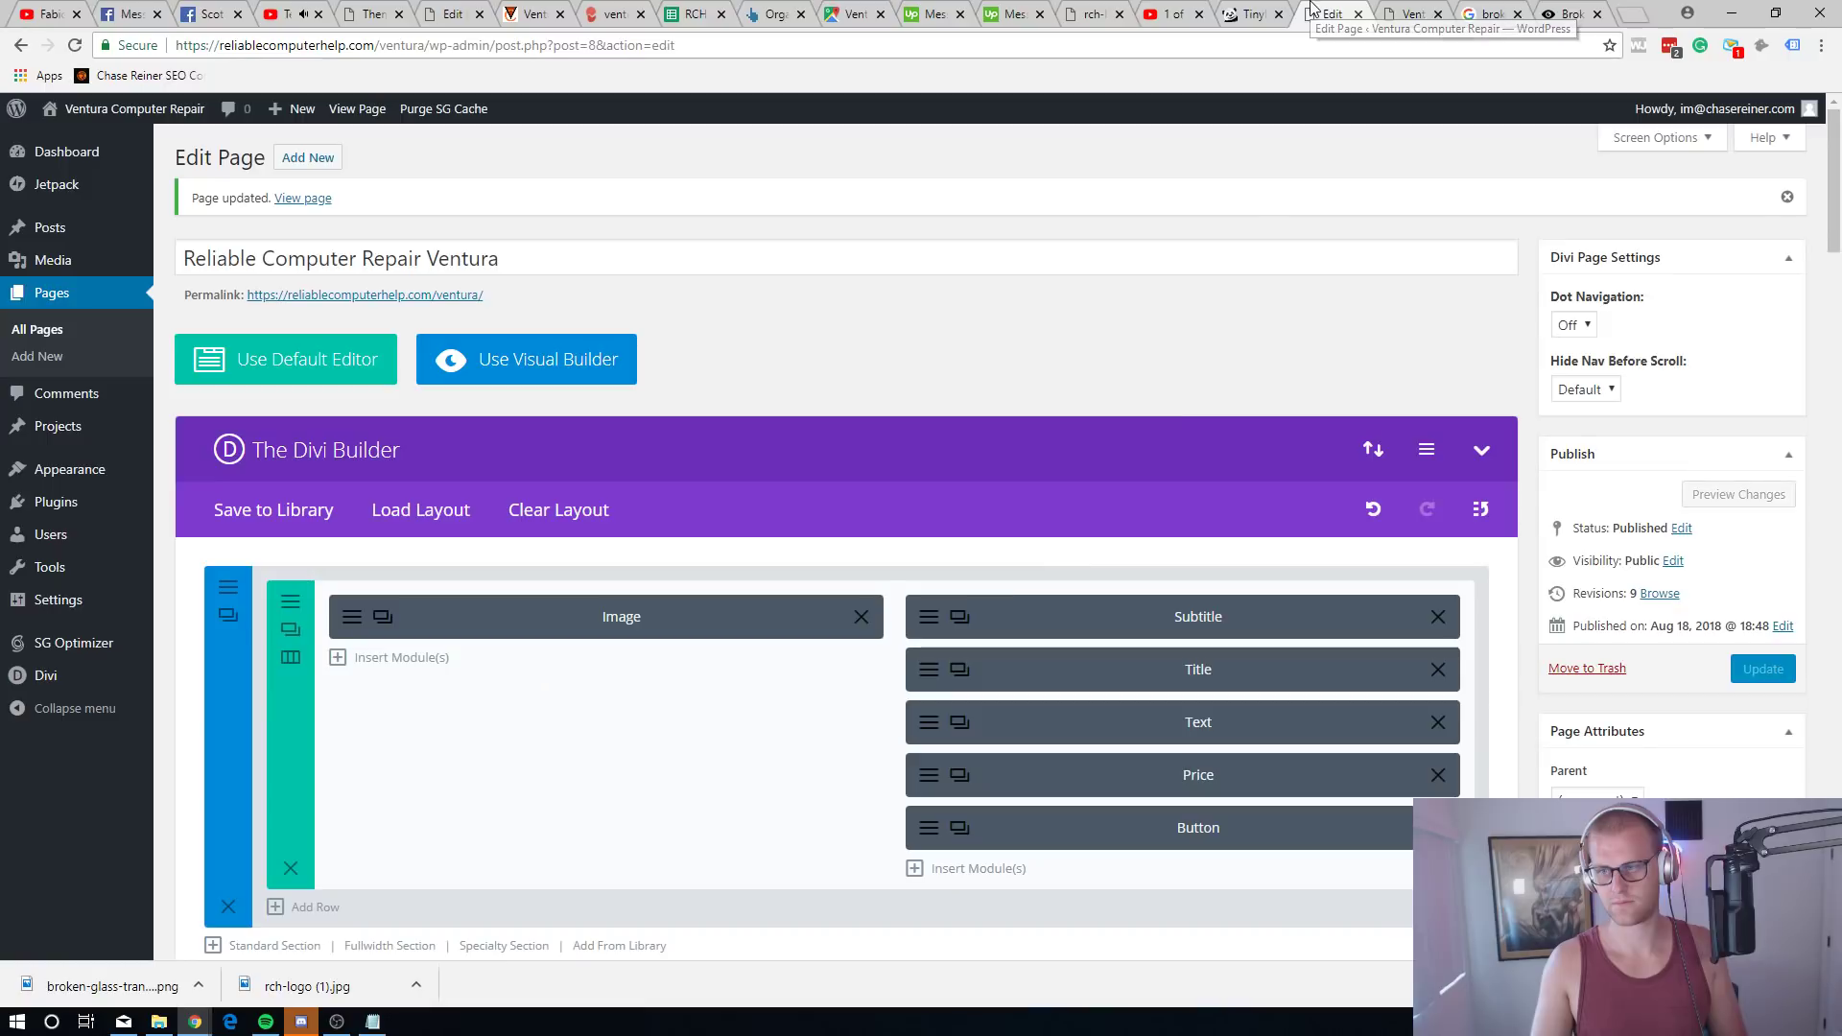
Empty the subtitle text, save, and delete the Subtitle module from the hero row
click(1019, 599)
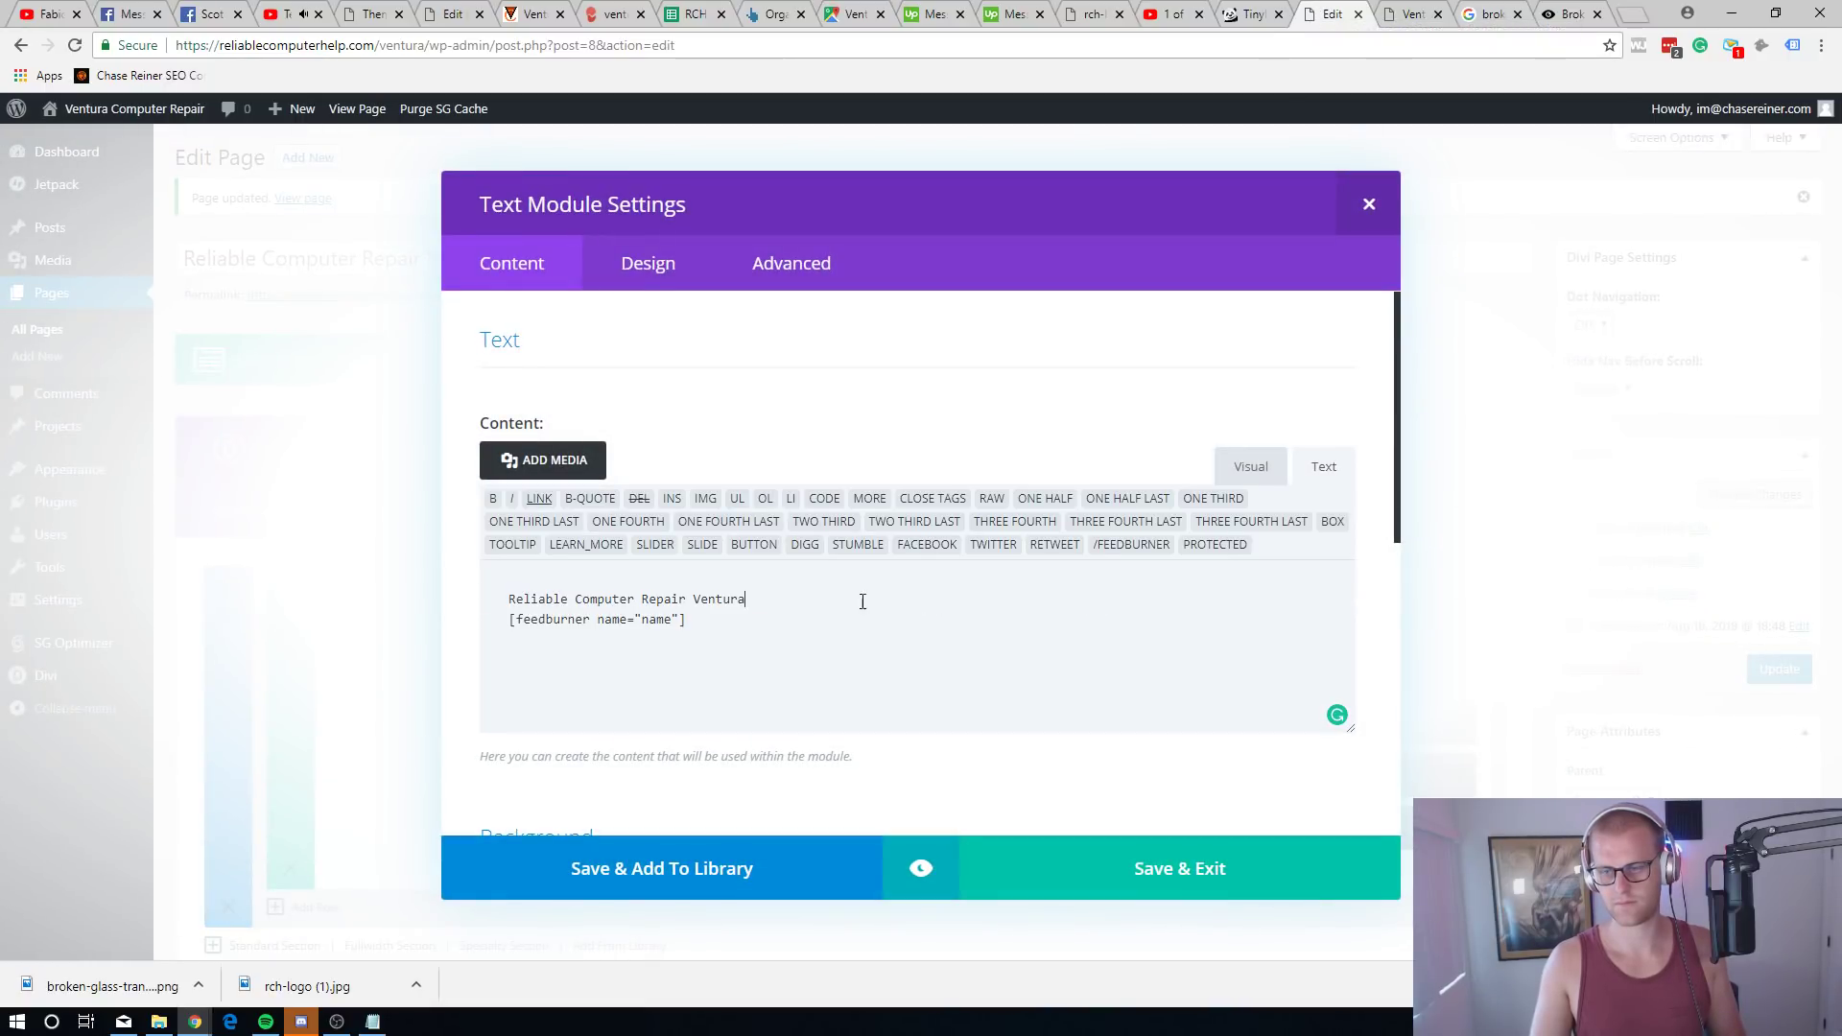
drag(858, 601, 509, 587)
key(ctrl+c)
key(BackSpace)
click(1094, 864)
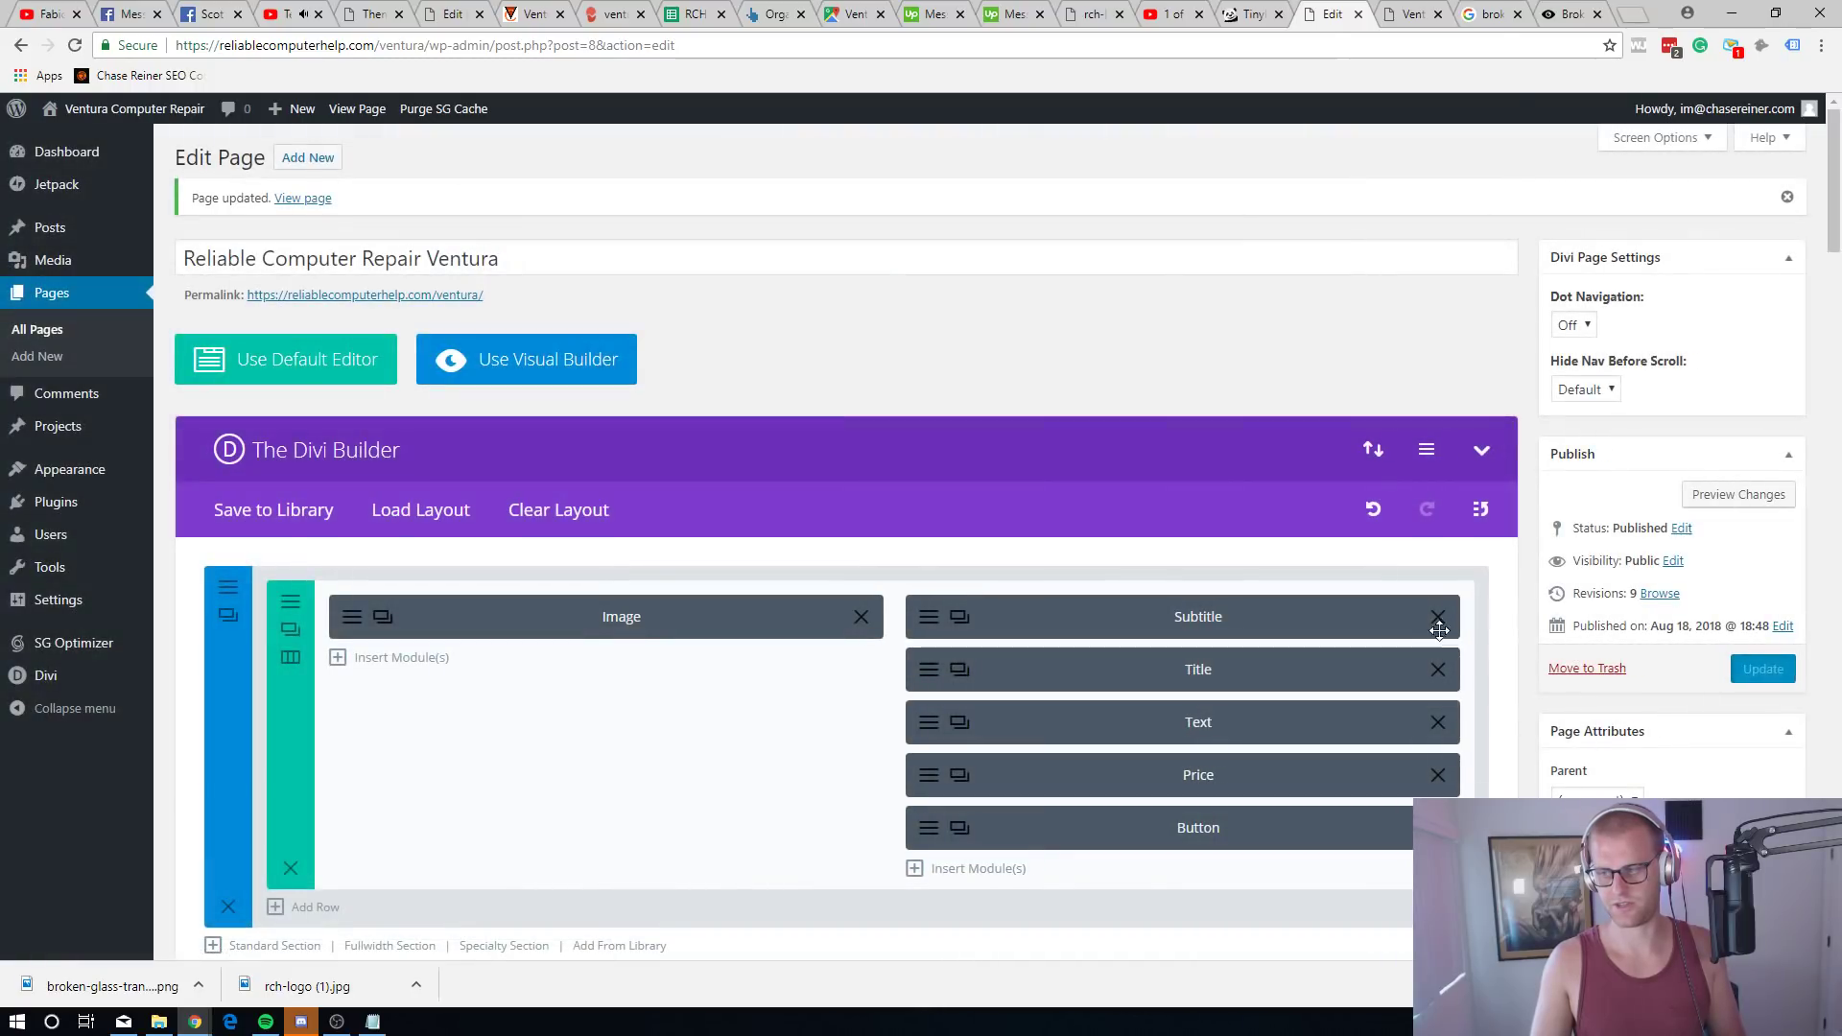
click(1437, 617)
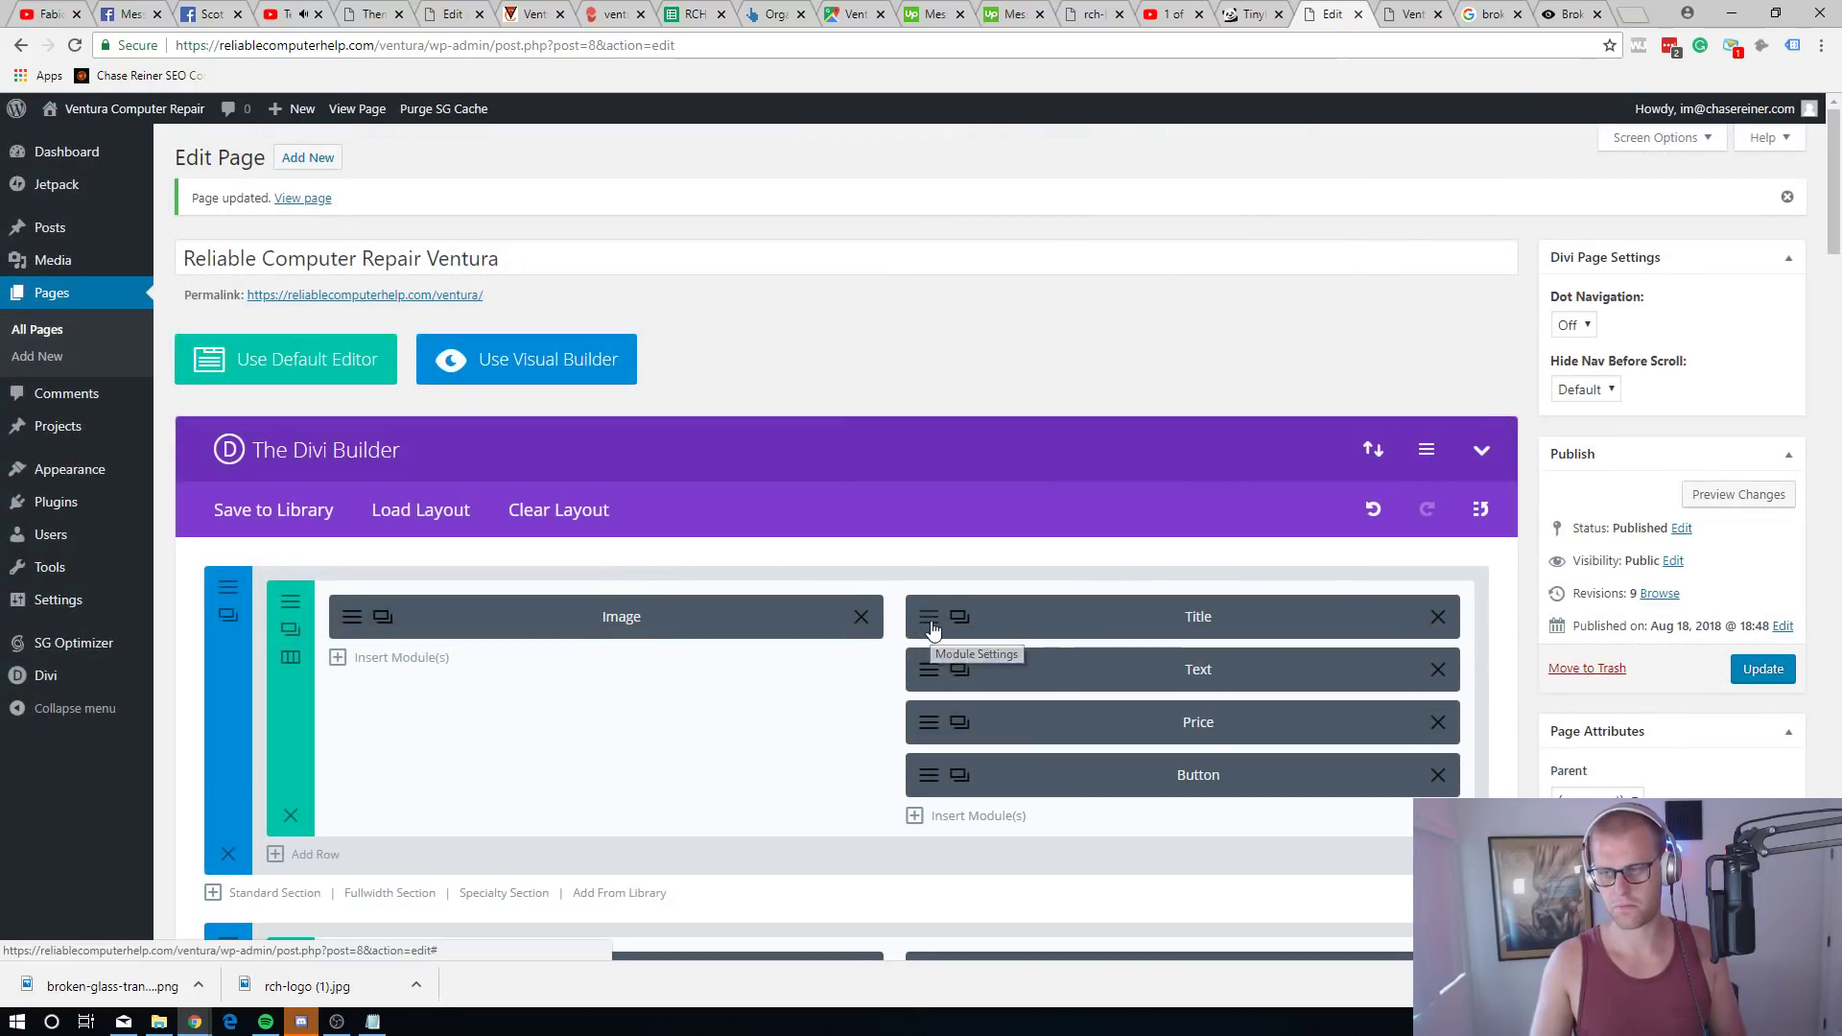
Paste 'Reliable Computer Repair Ventura' over the Vintage Collection title and save it
click(939, 668)
key(ctrl+a)
key(ctrl+v)
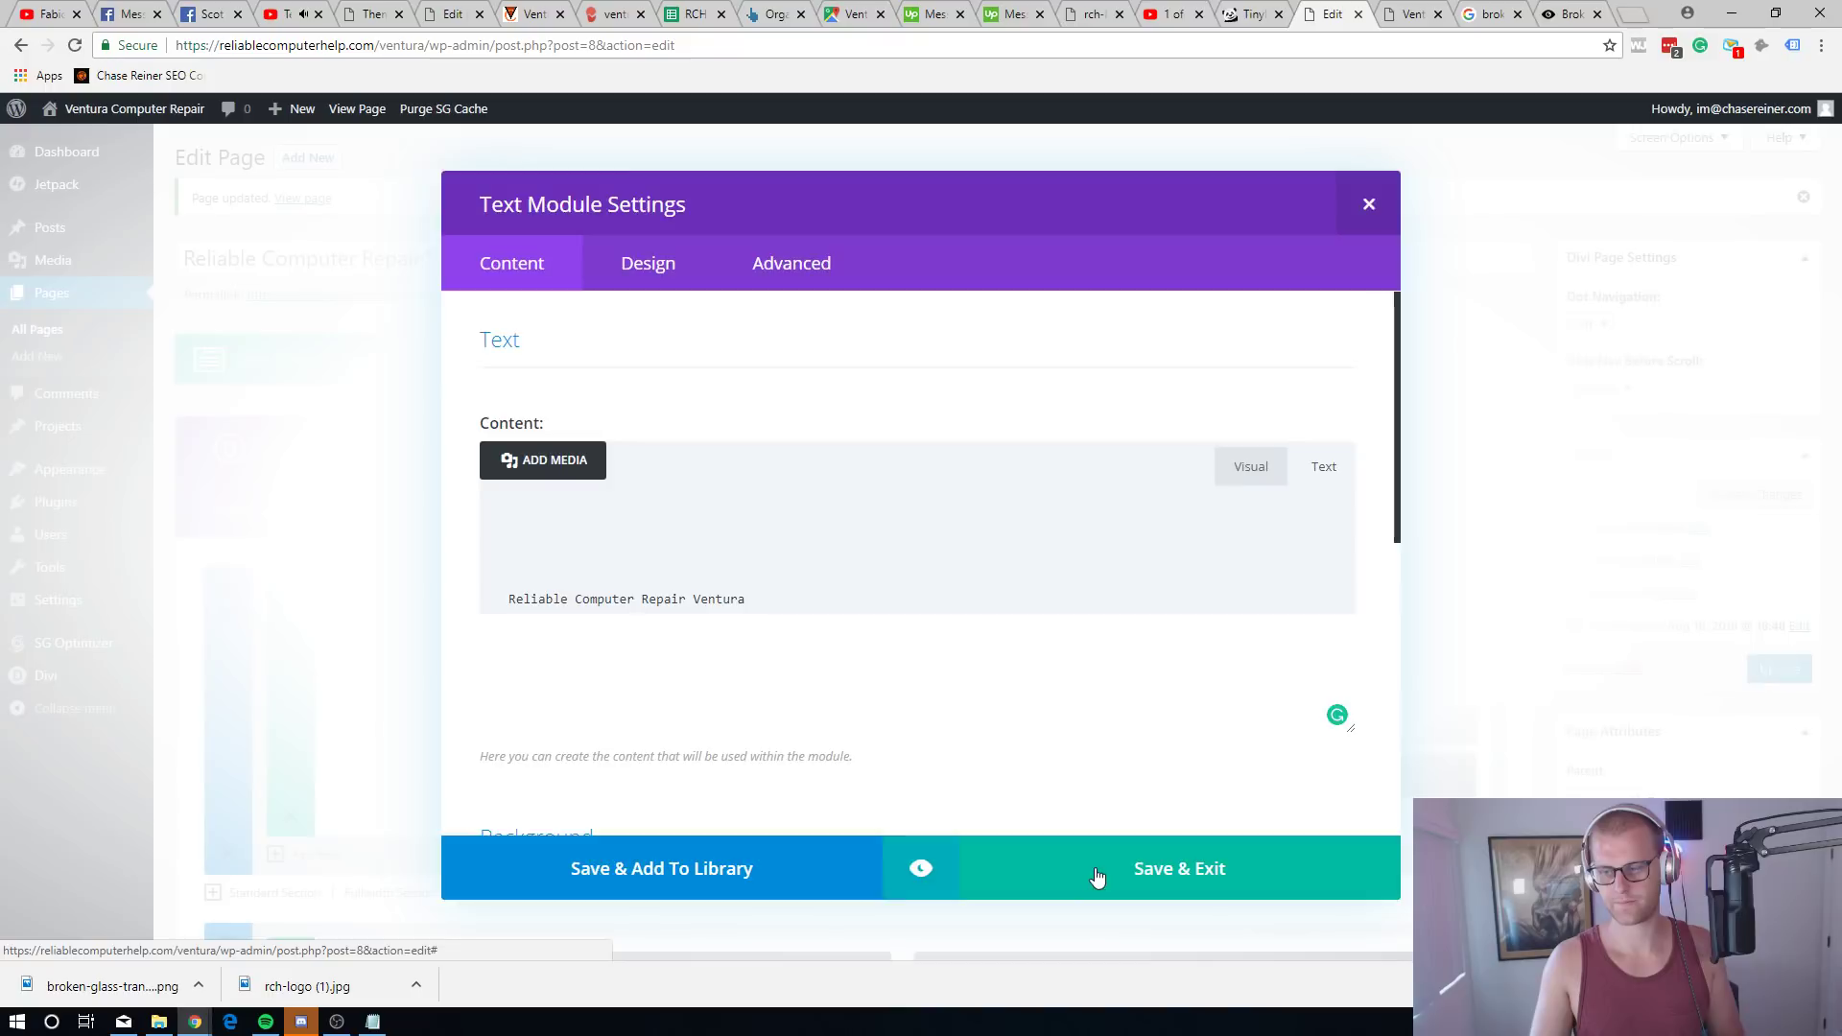
click(1094, 871)
Start replacing the lorem ipsum paragraph with new copy beginning 'Whe'
click(929, 678)
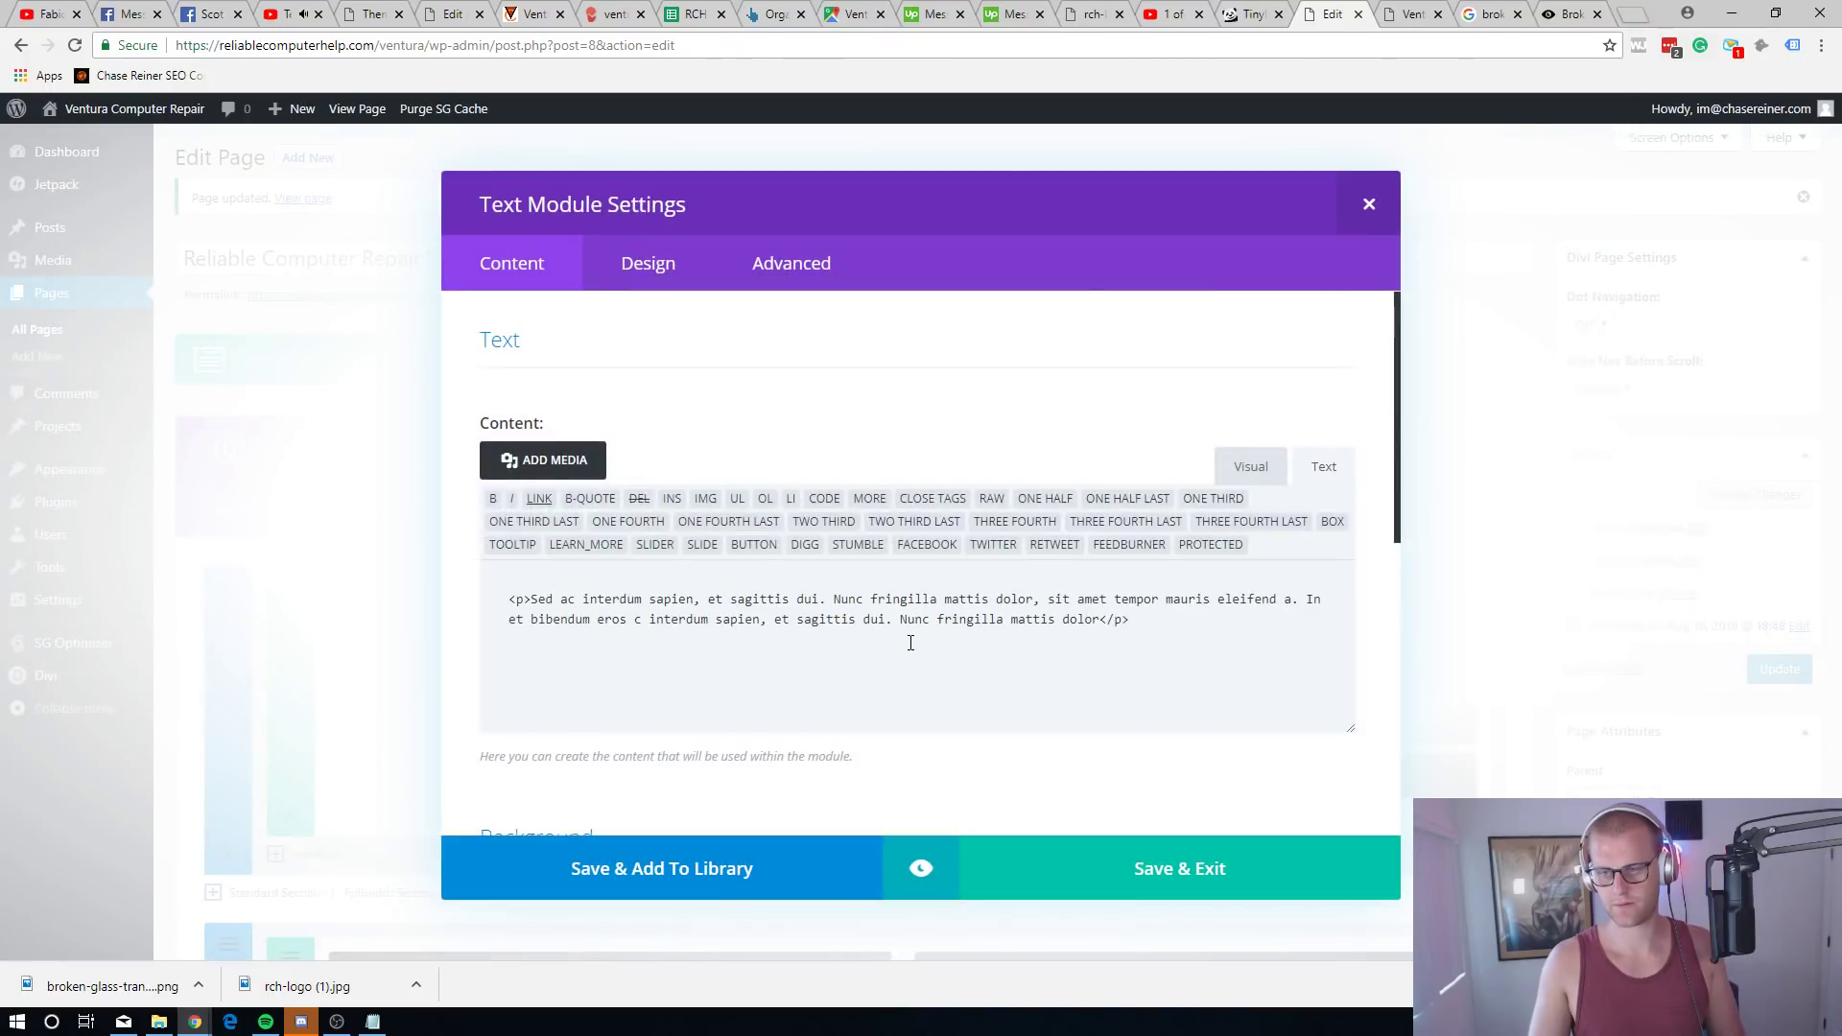
key(ctrl+a)
text(Whe)
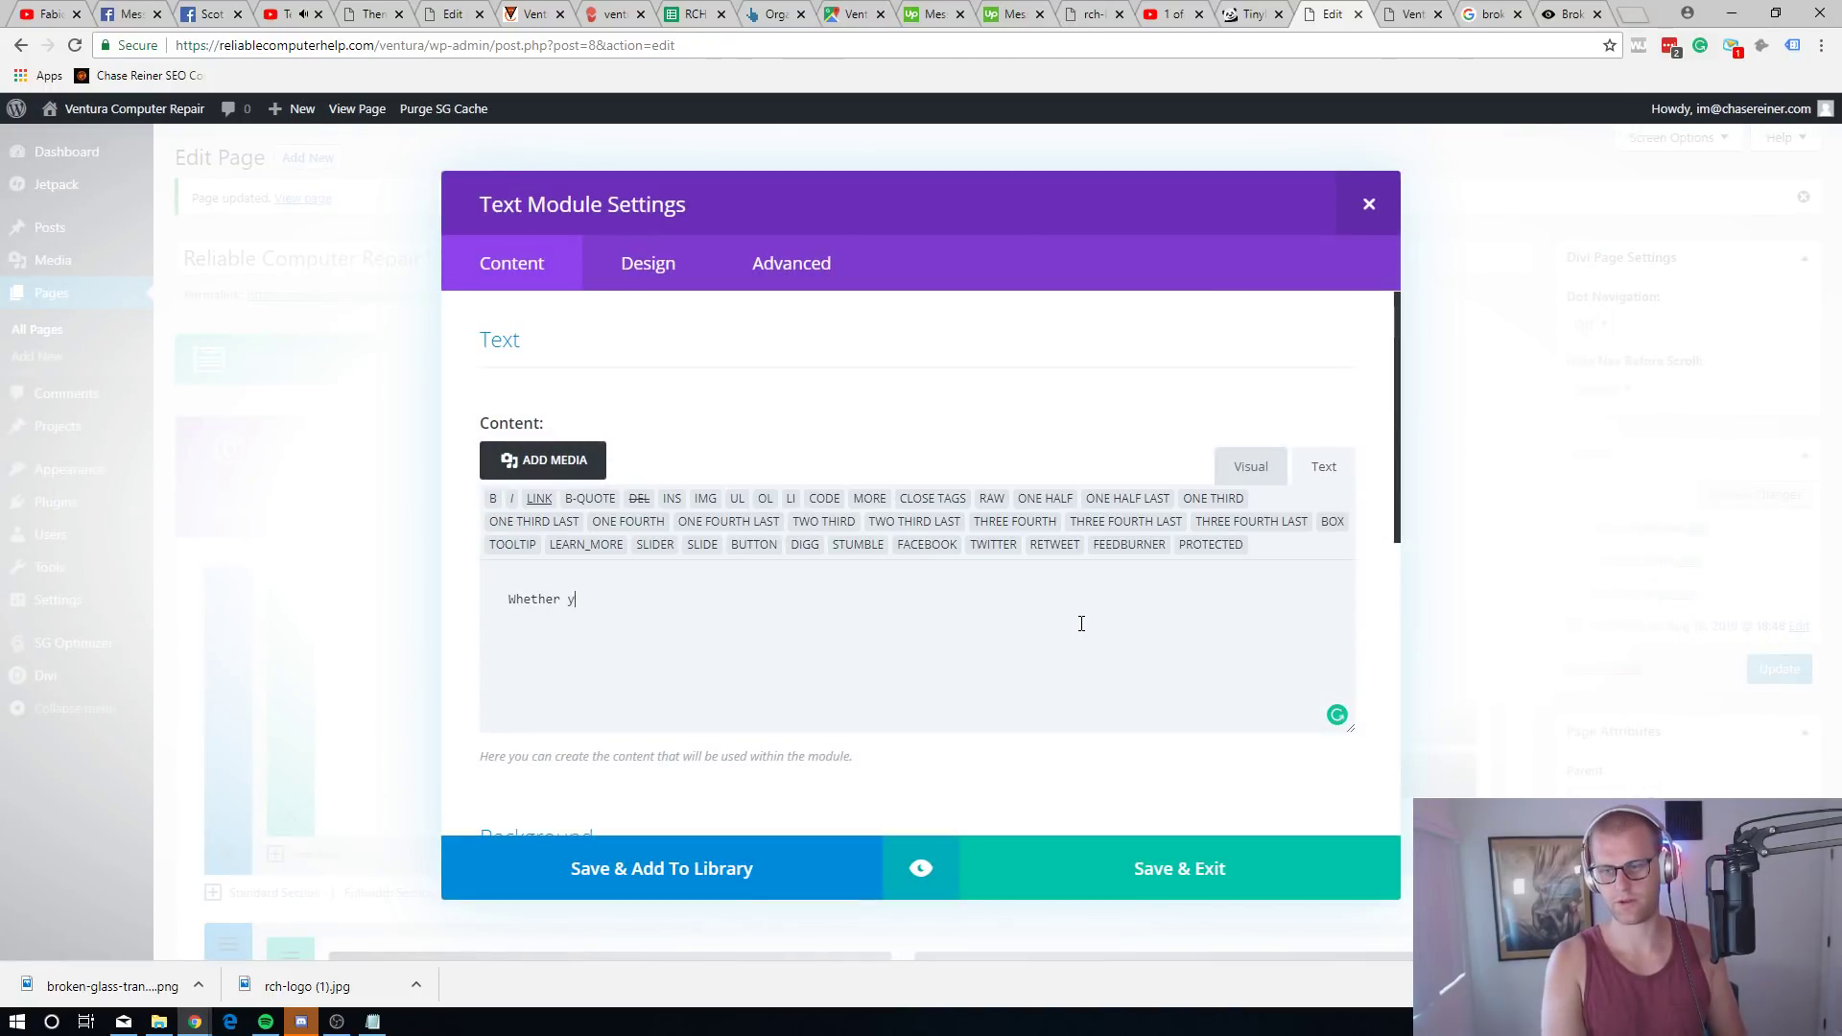
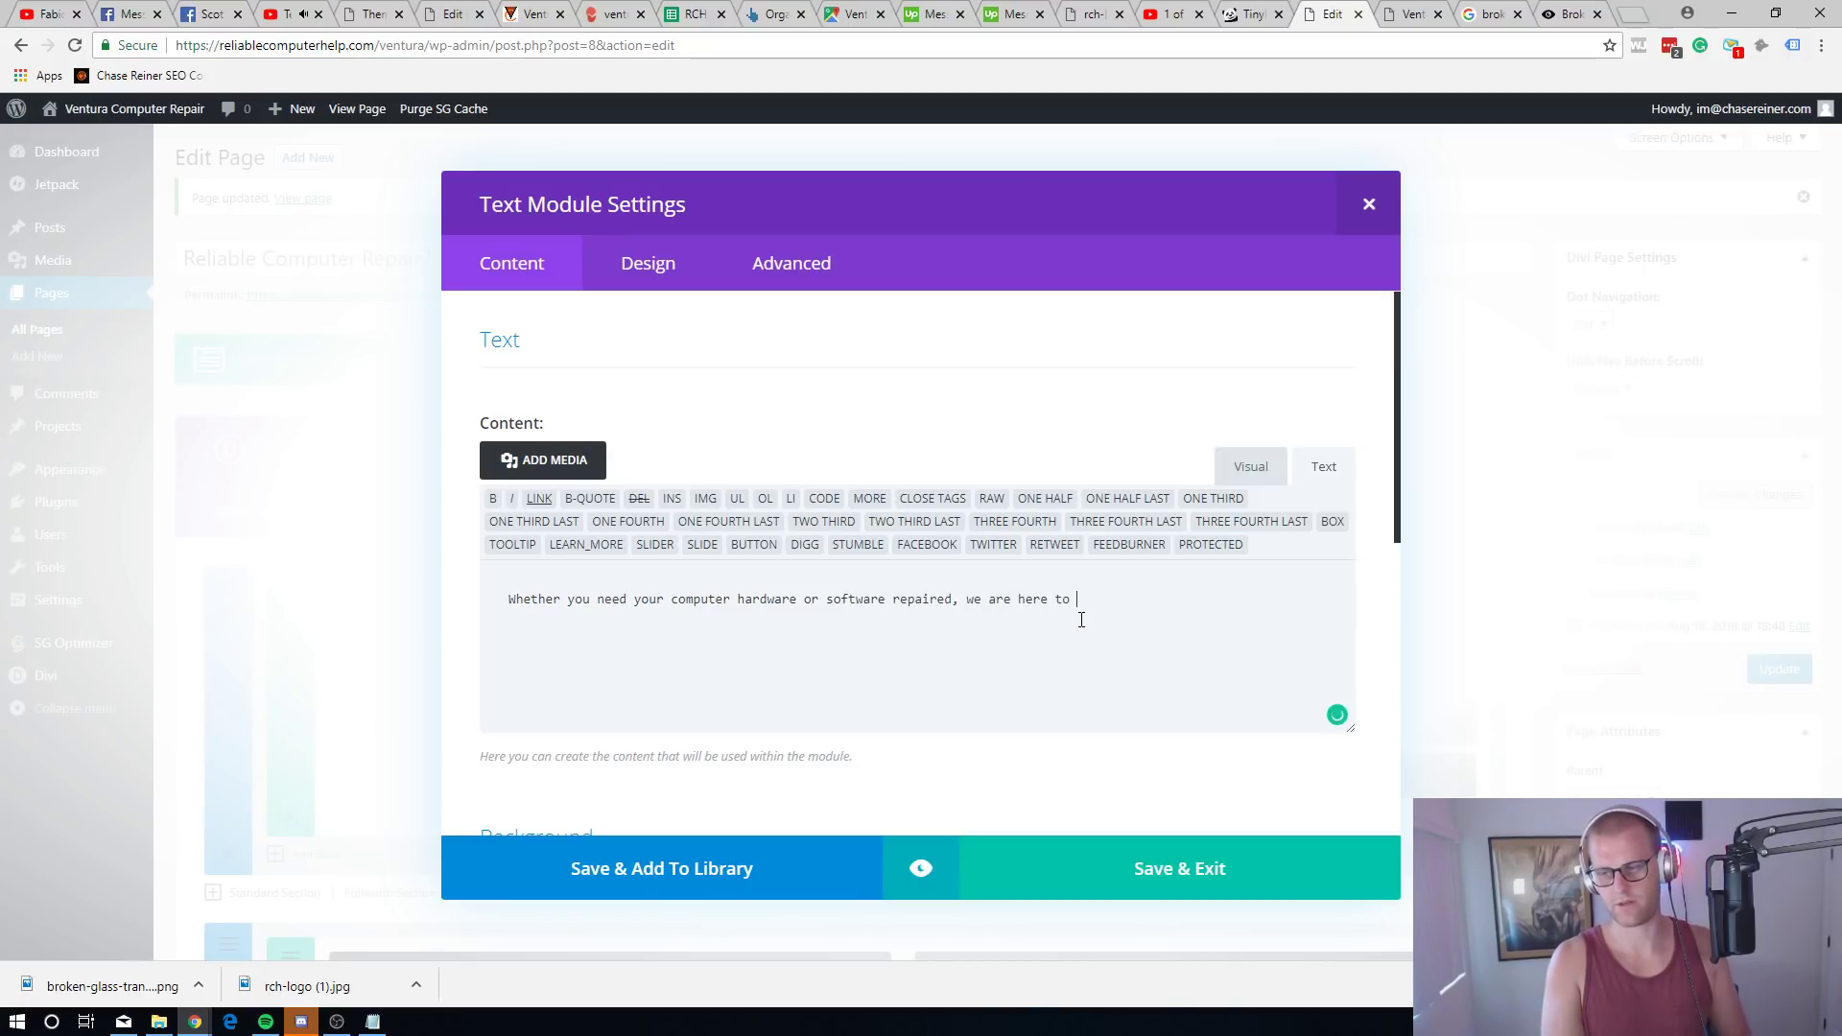
End the intro sentence with 'here to help.' and save the text module
text(.)
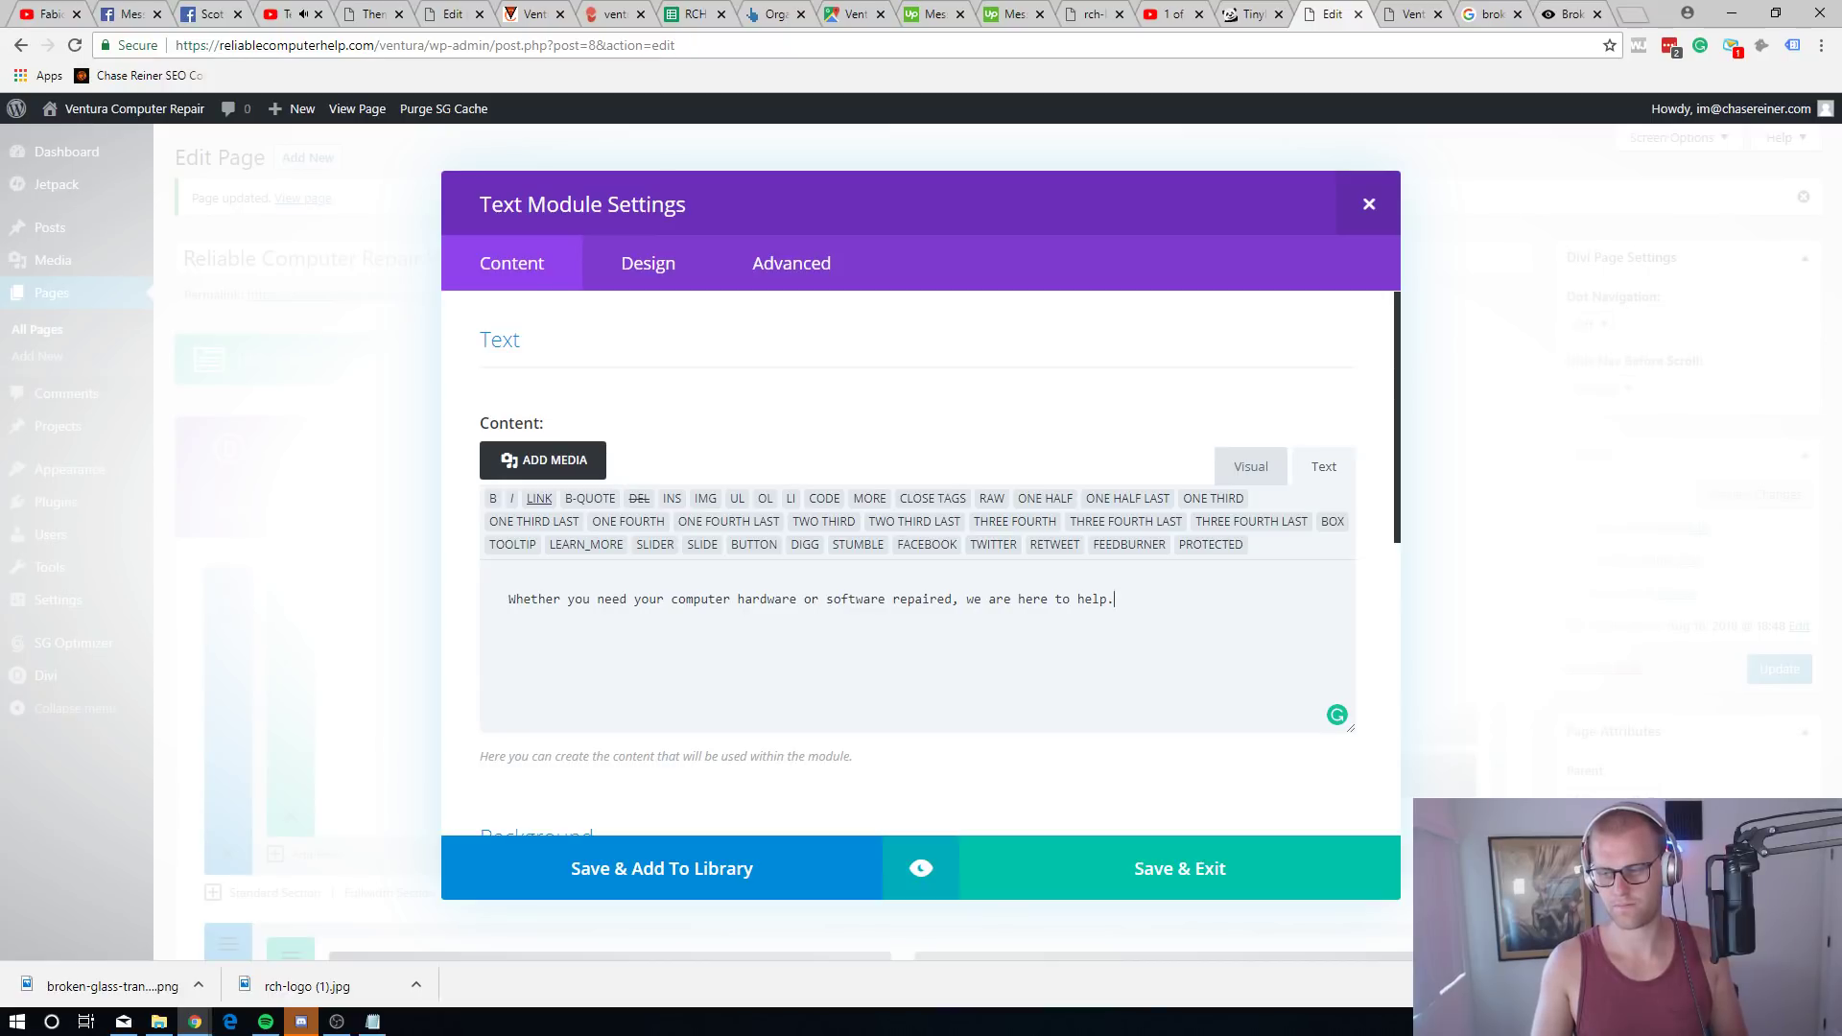
click(1201, 893)
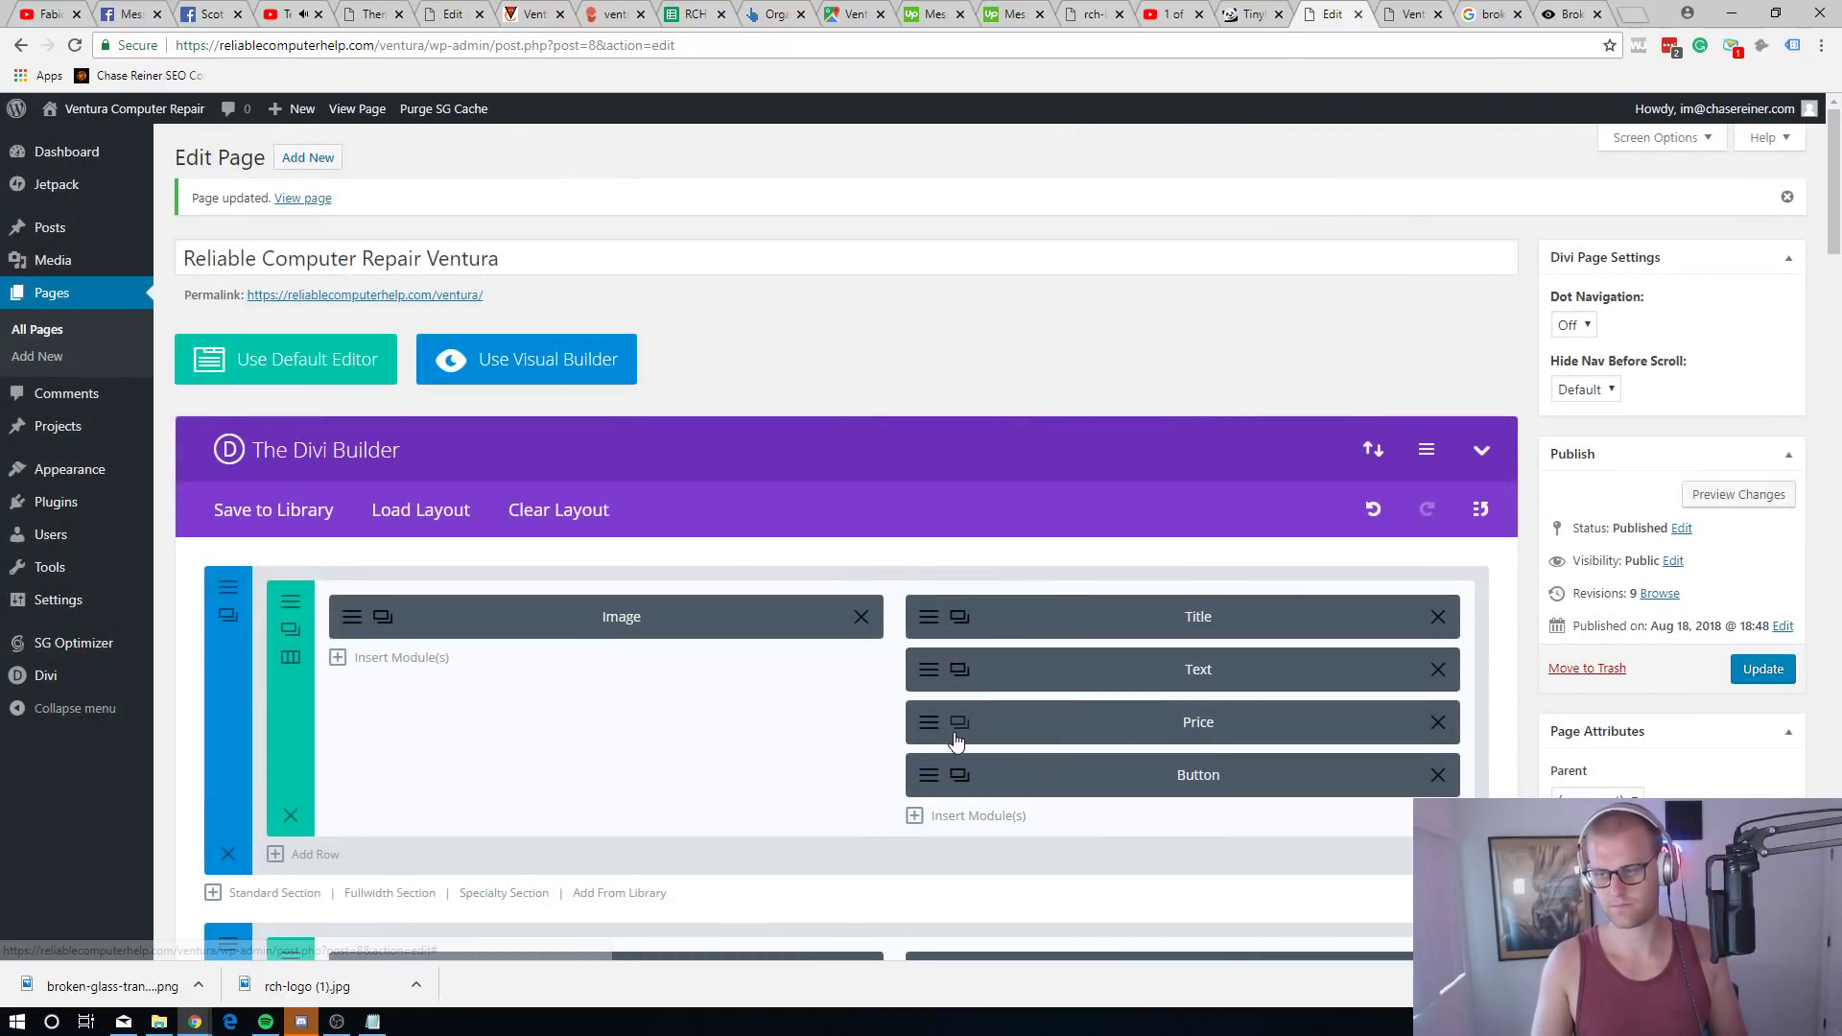
click(929, 723)
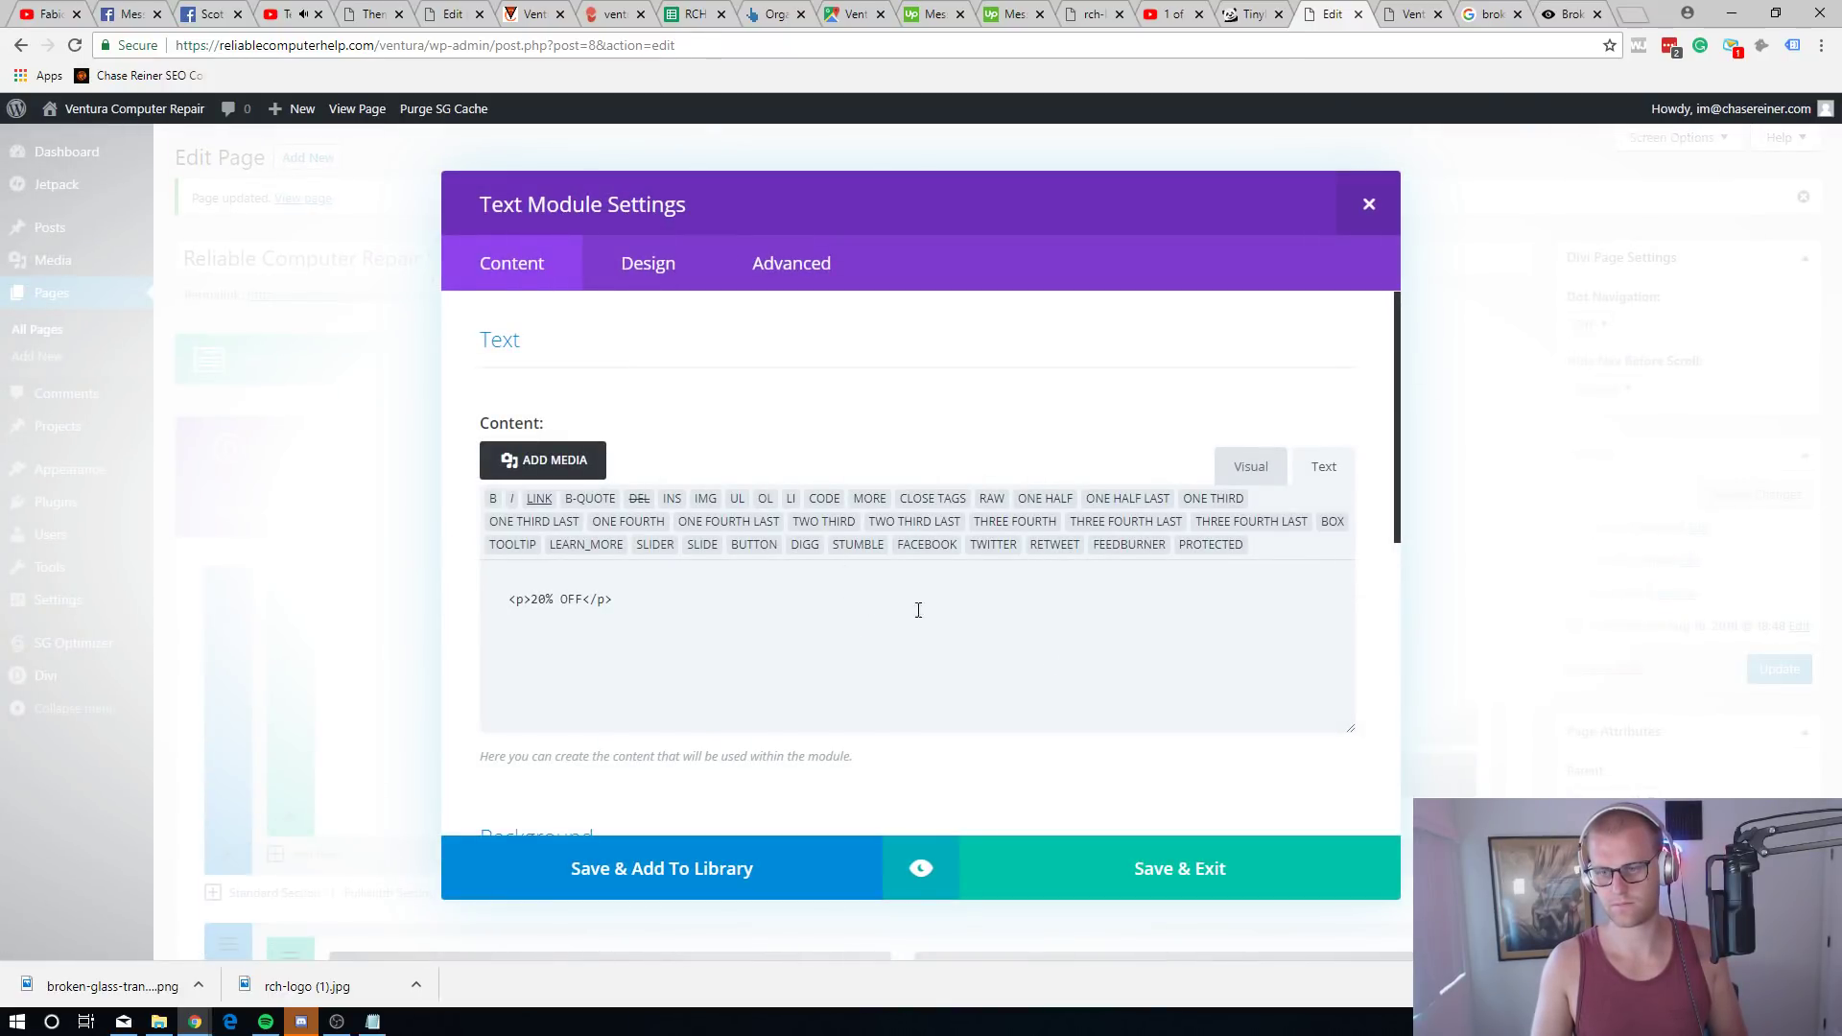
click(1388, 195)
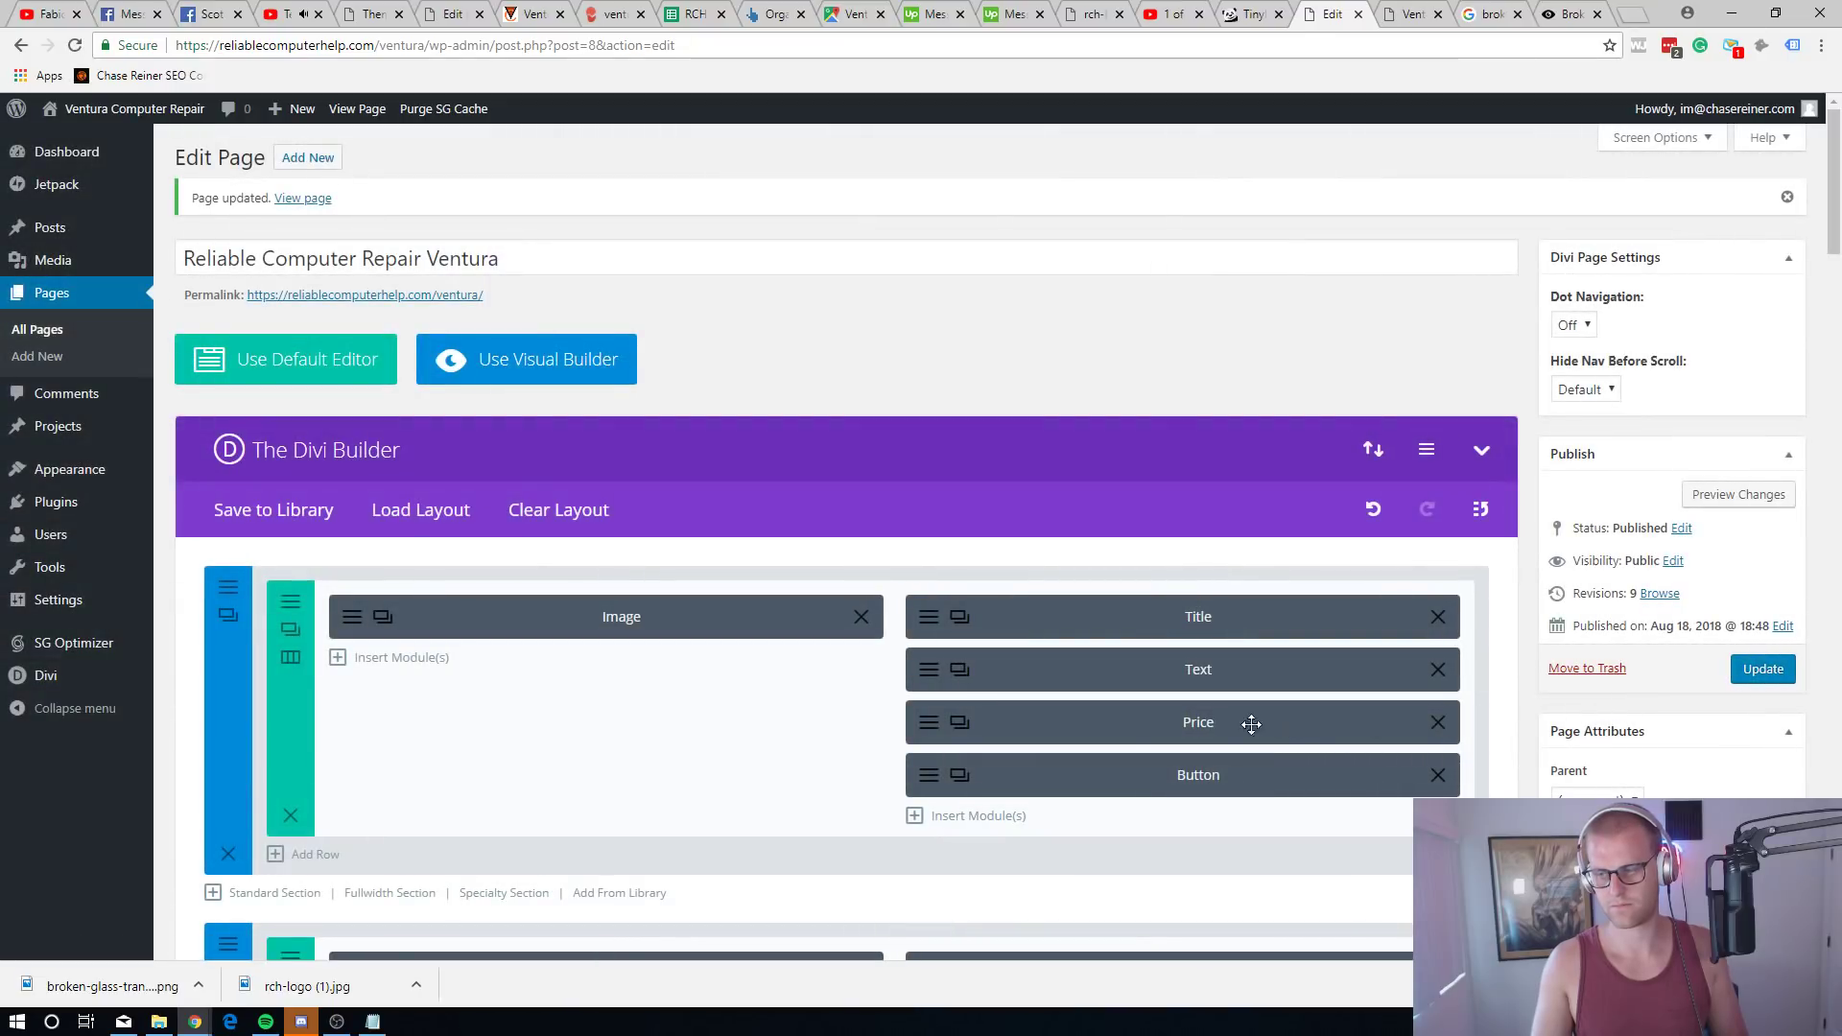
Replace the Price module's '20% OFF' with 'With prices as low as $75 a repair.'
click(938, 737)
drag(574, 599, 222, 547)
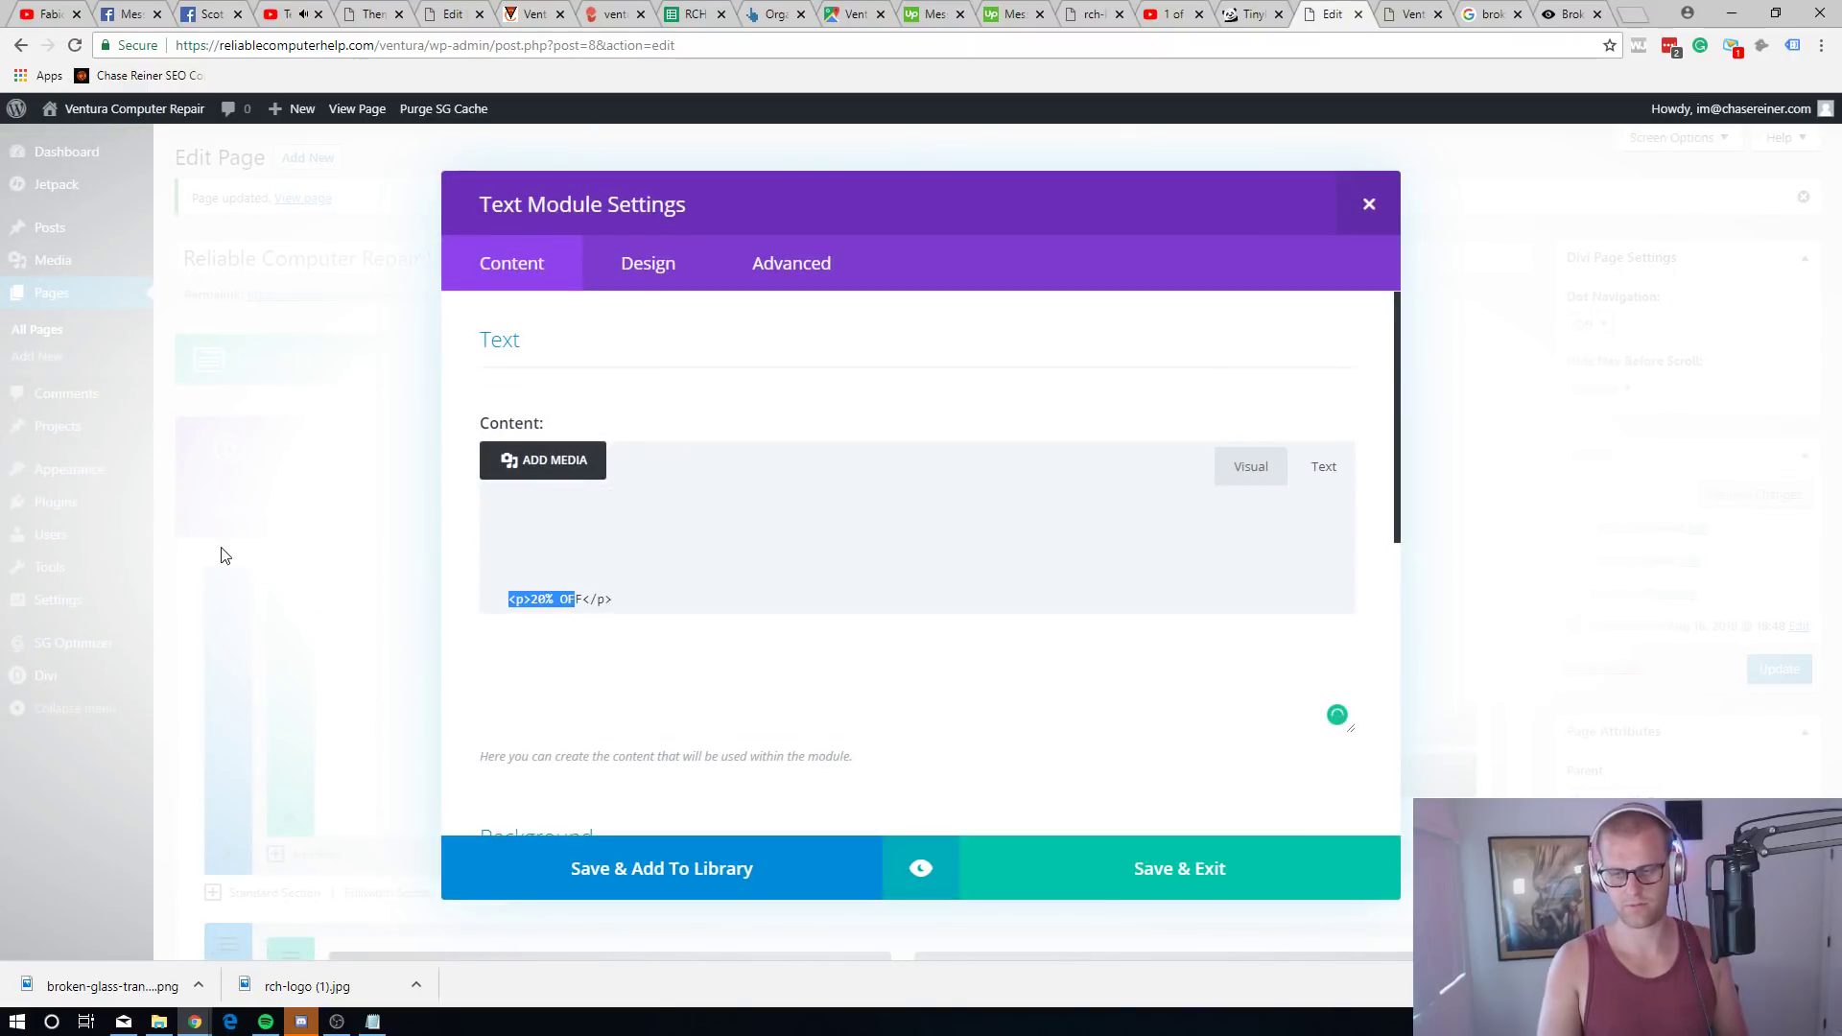
key(ctrl+a)
text(WQi)
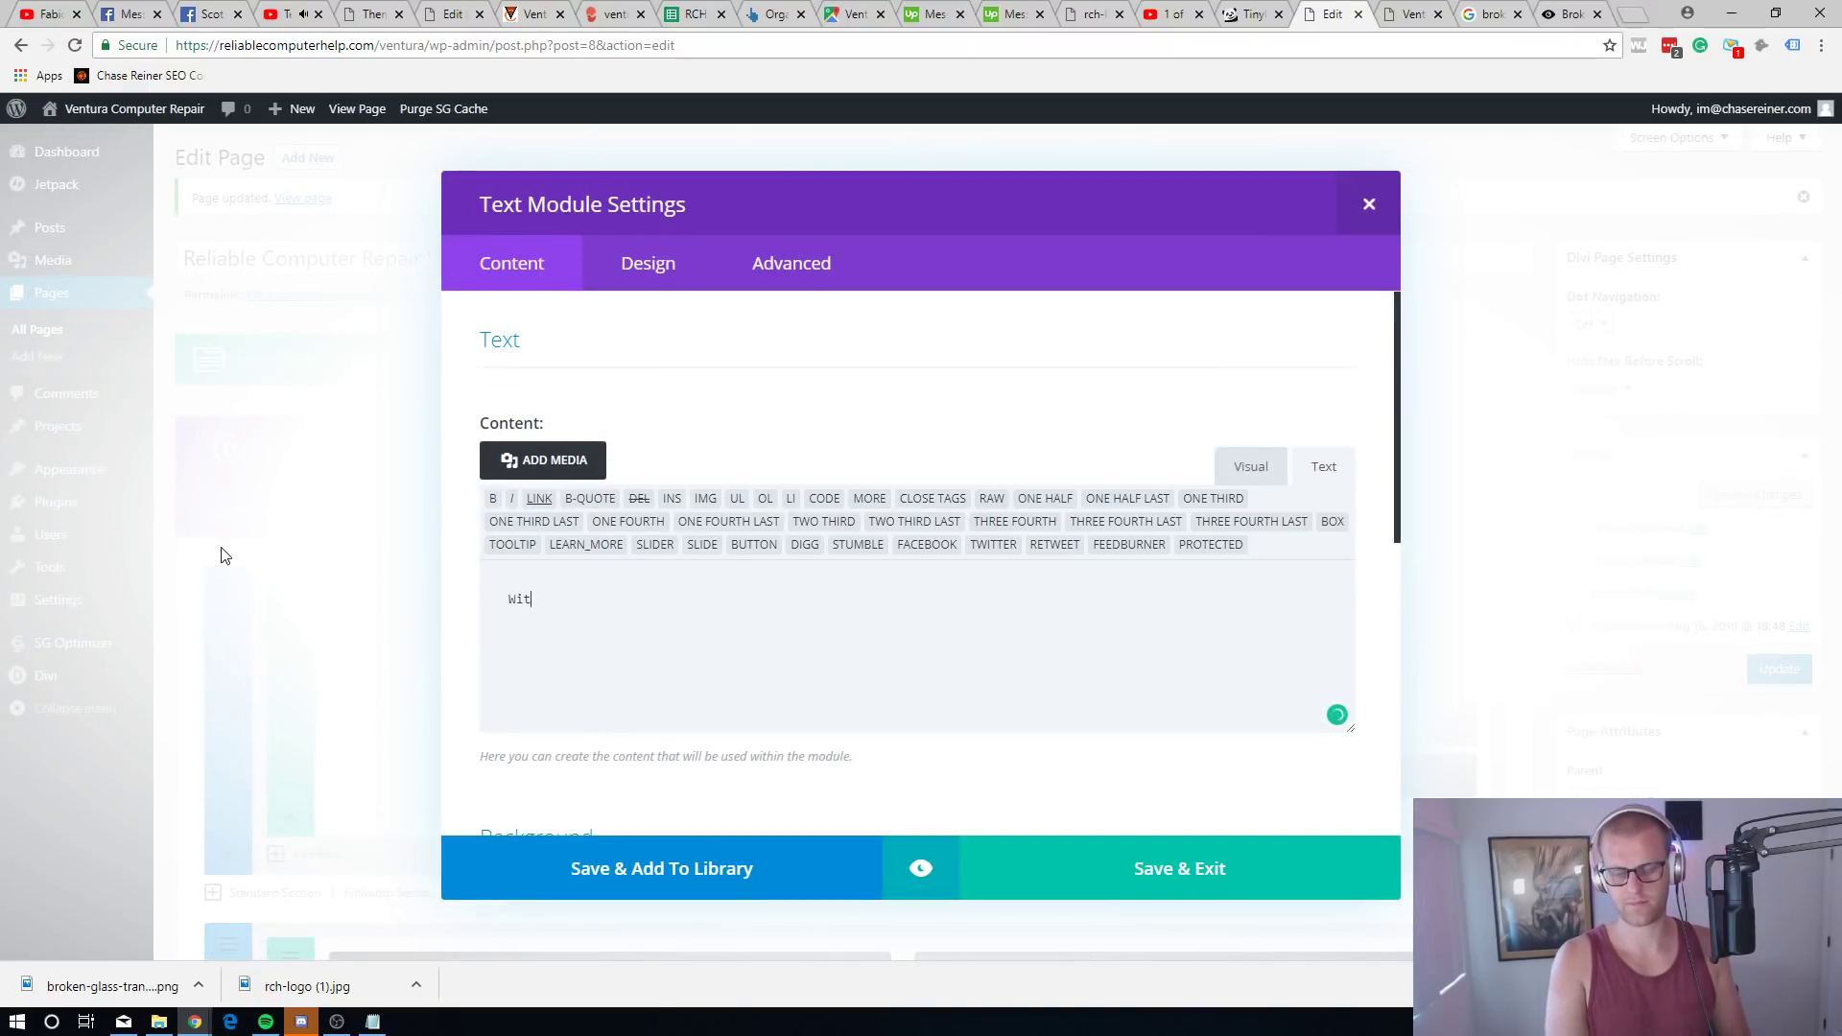
text(h prices as low a)
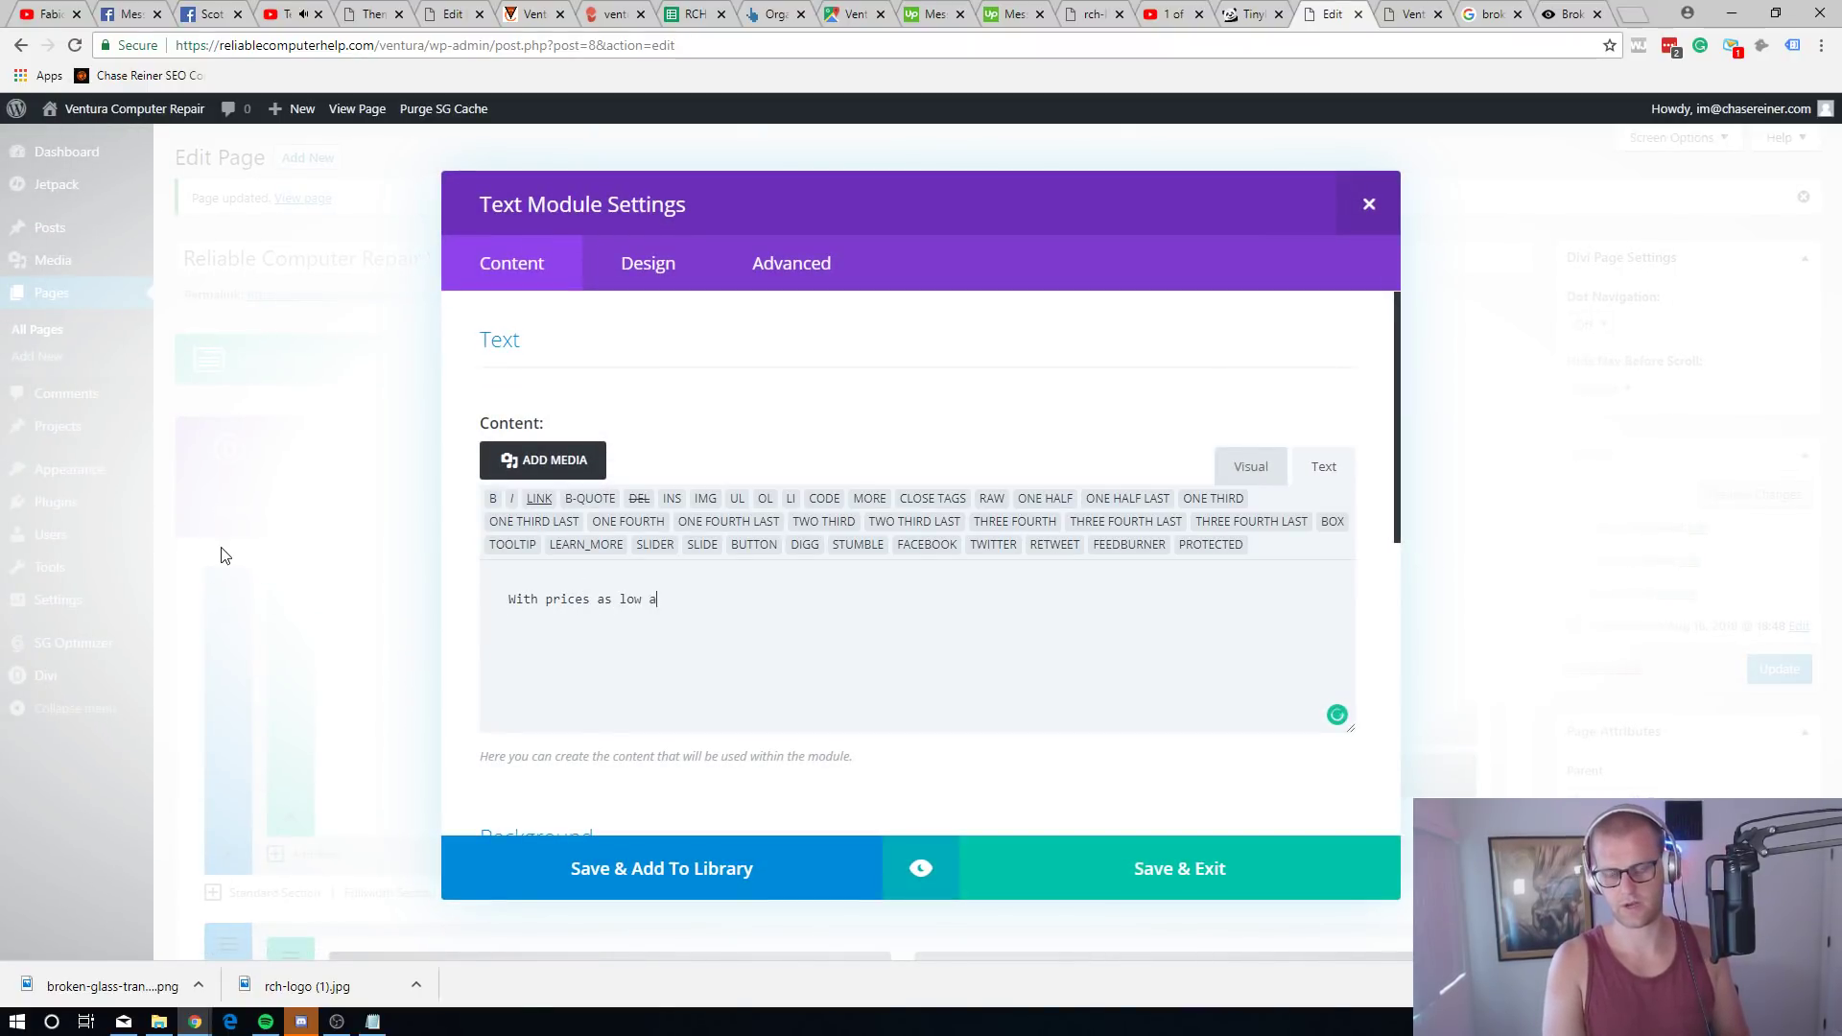
text(s $75 a repair.)
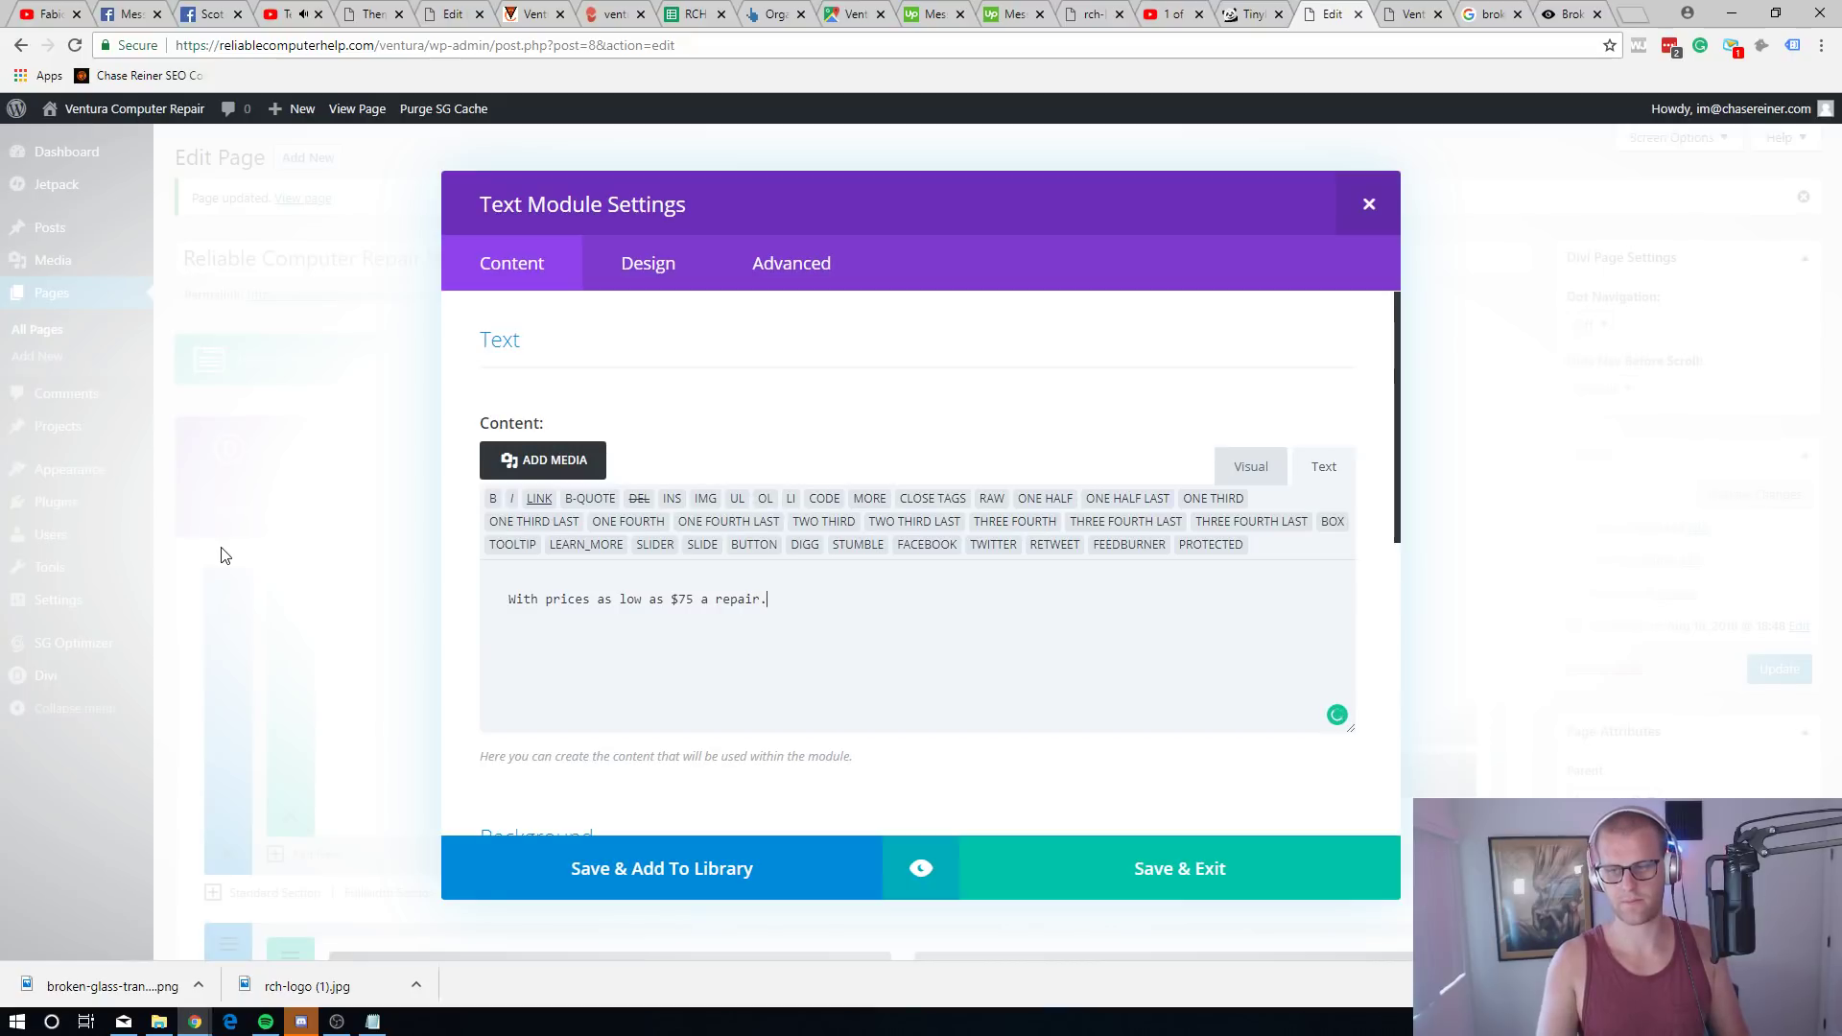
click(1077, 867)
Set the button text to 'Contact Us Now' and its URL to reliablecomputerhelp.com/ventura/contact/
click(1104, 774)
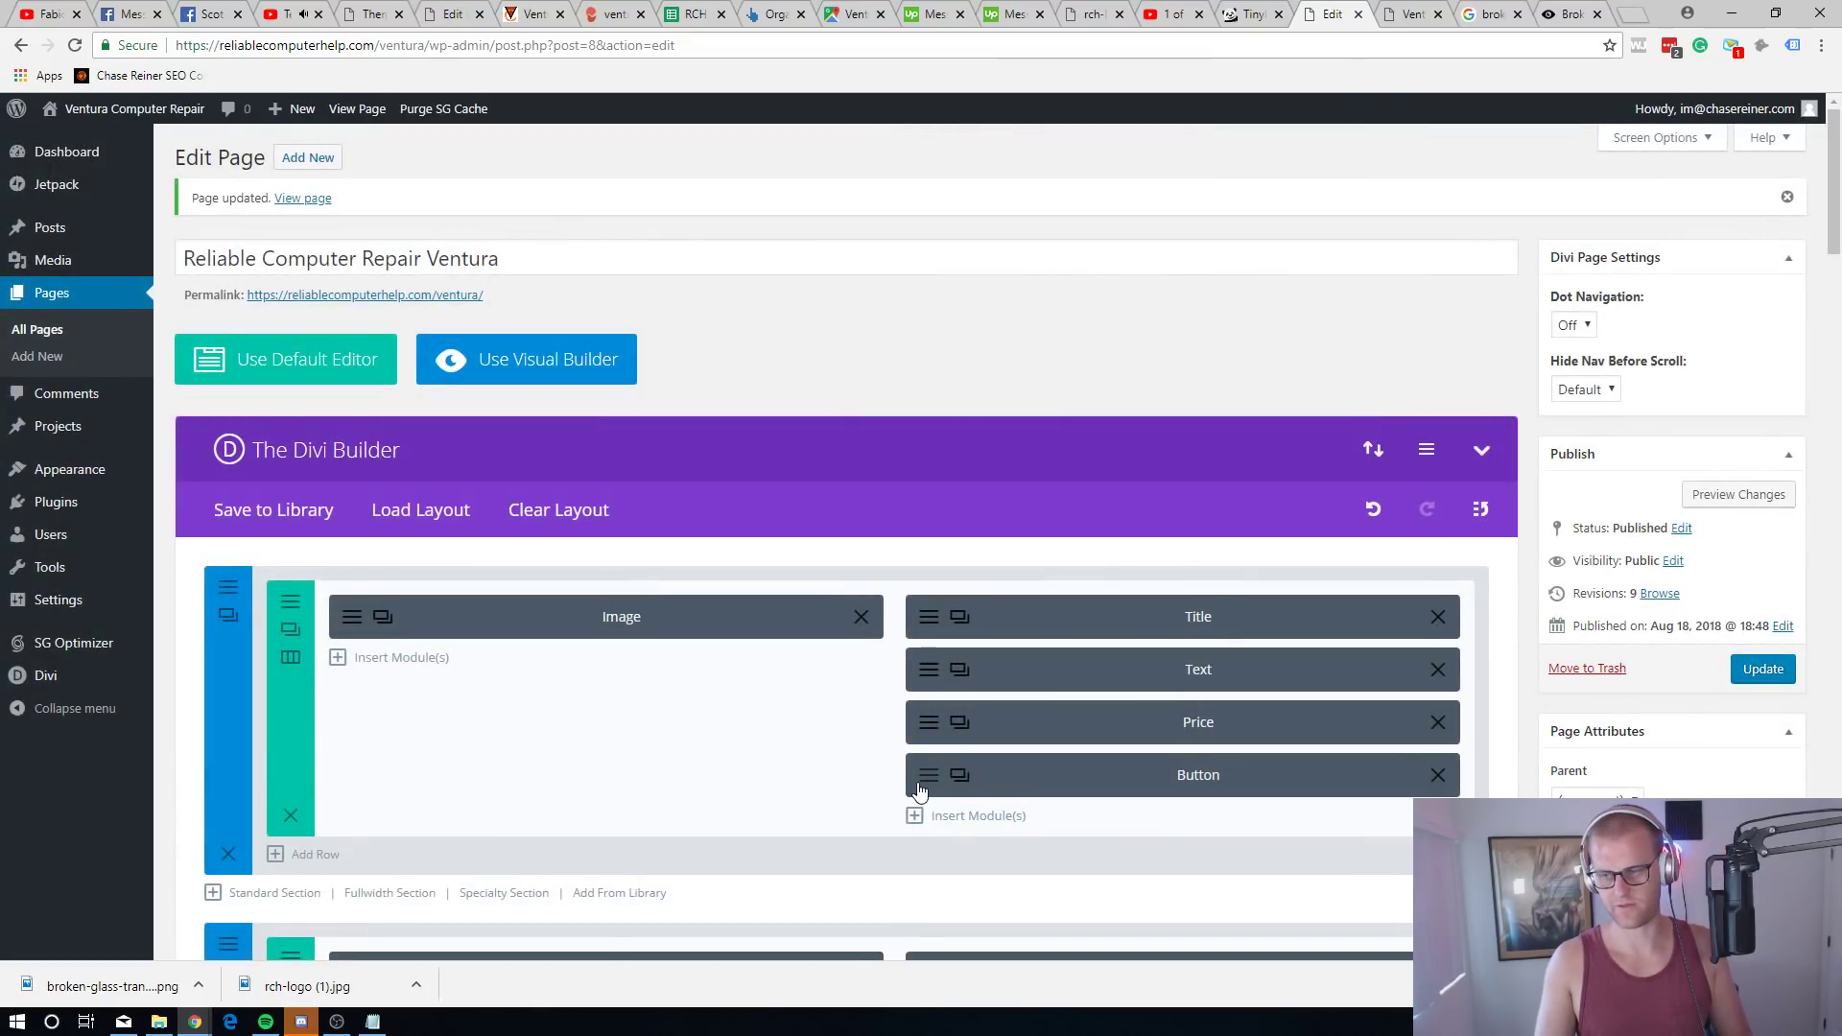
text(Contact Us Now)
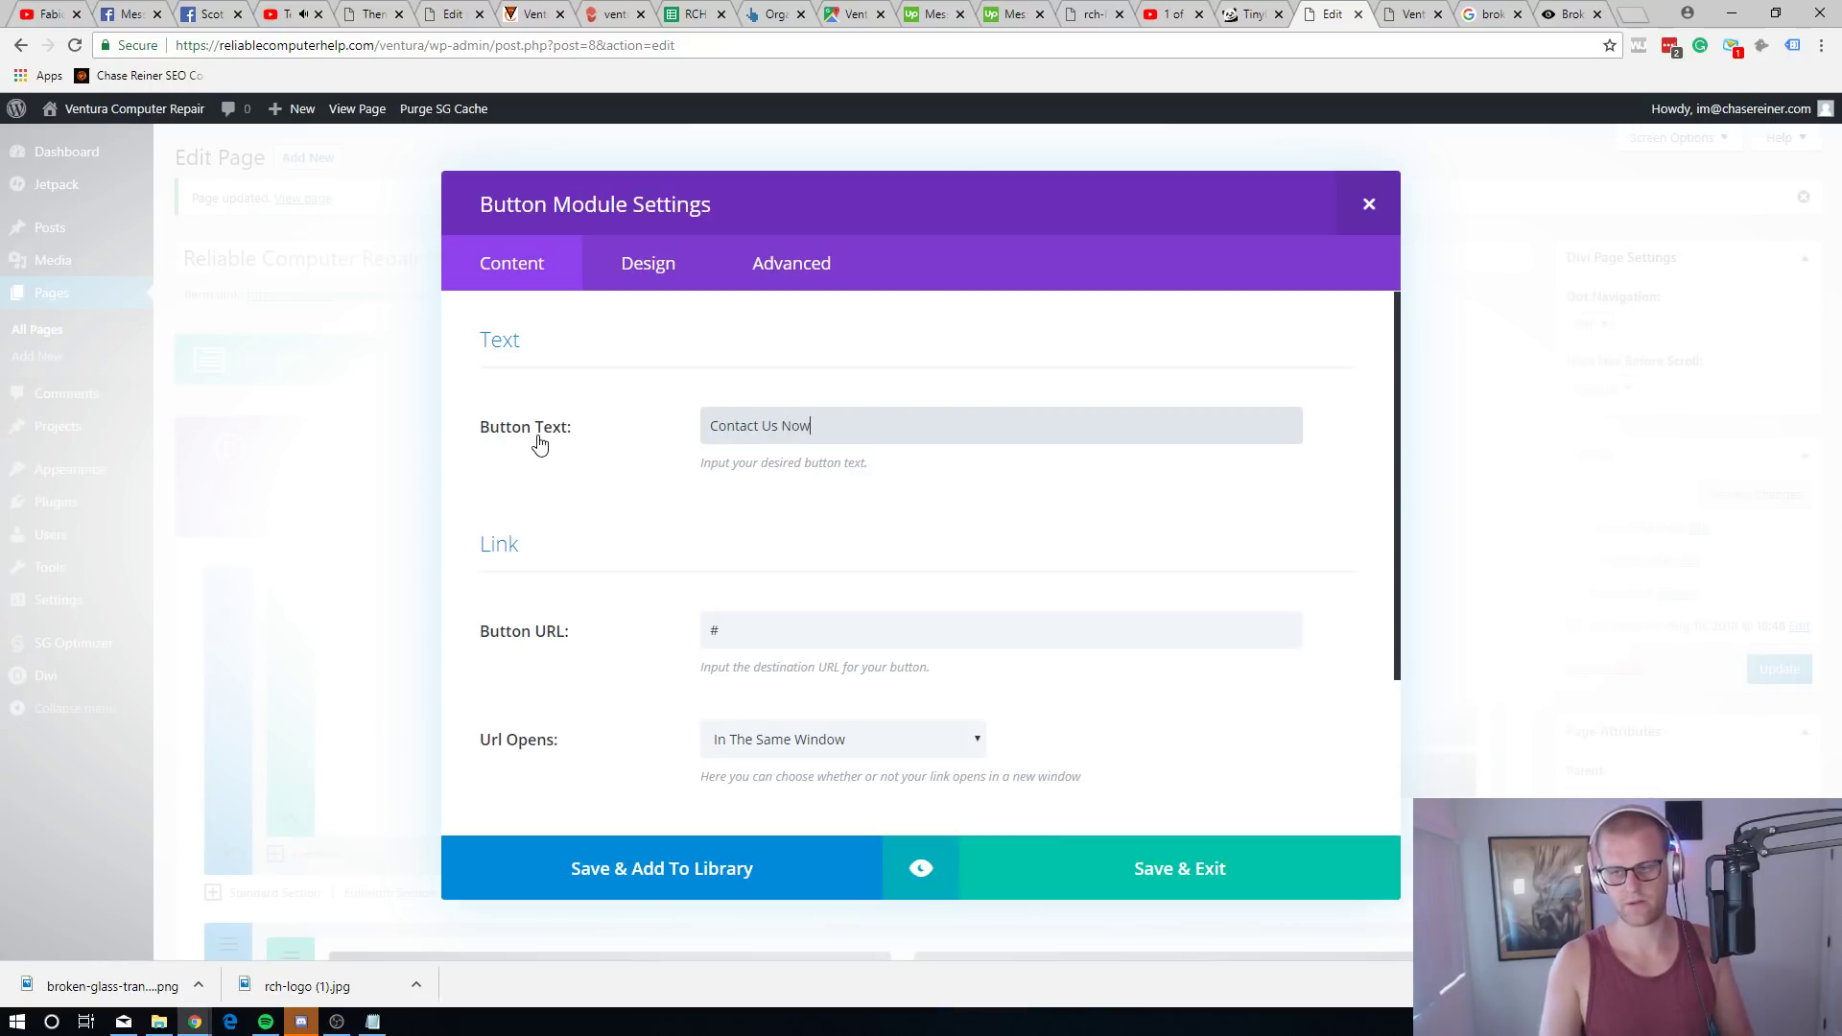
scroll(774, 485, down, 1)
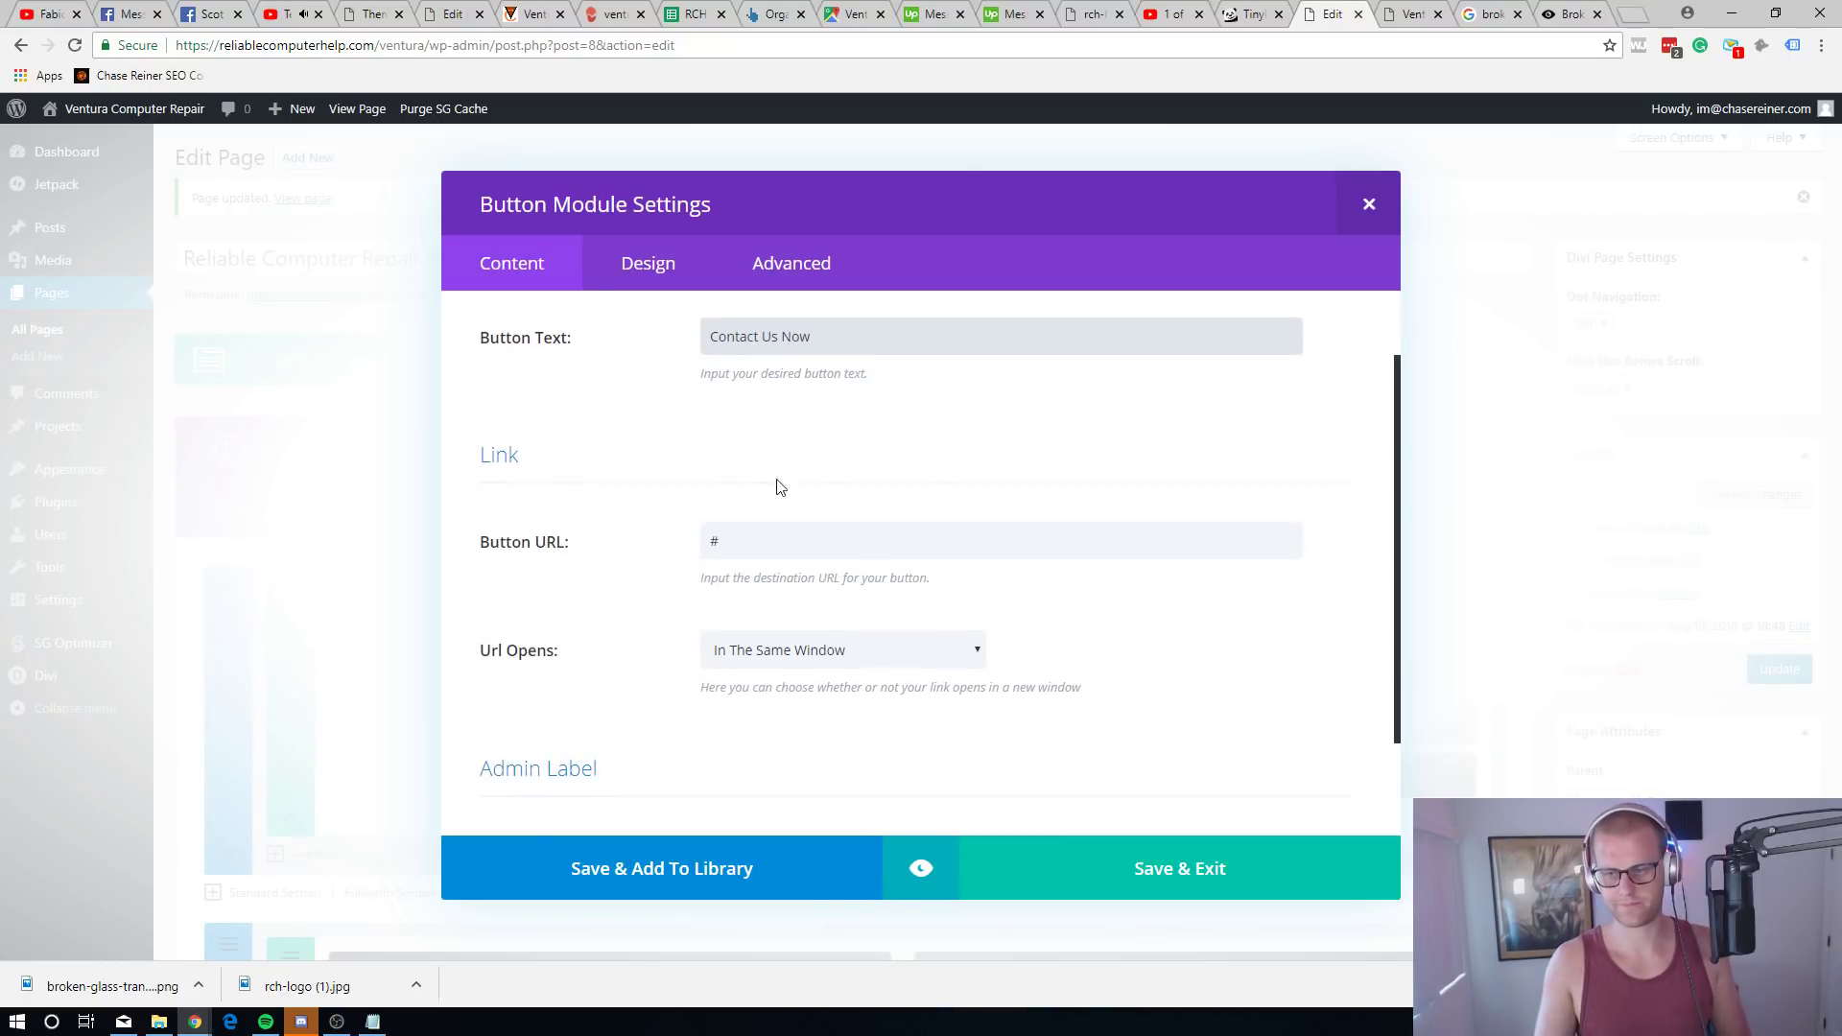
click(852, 525)
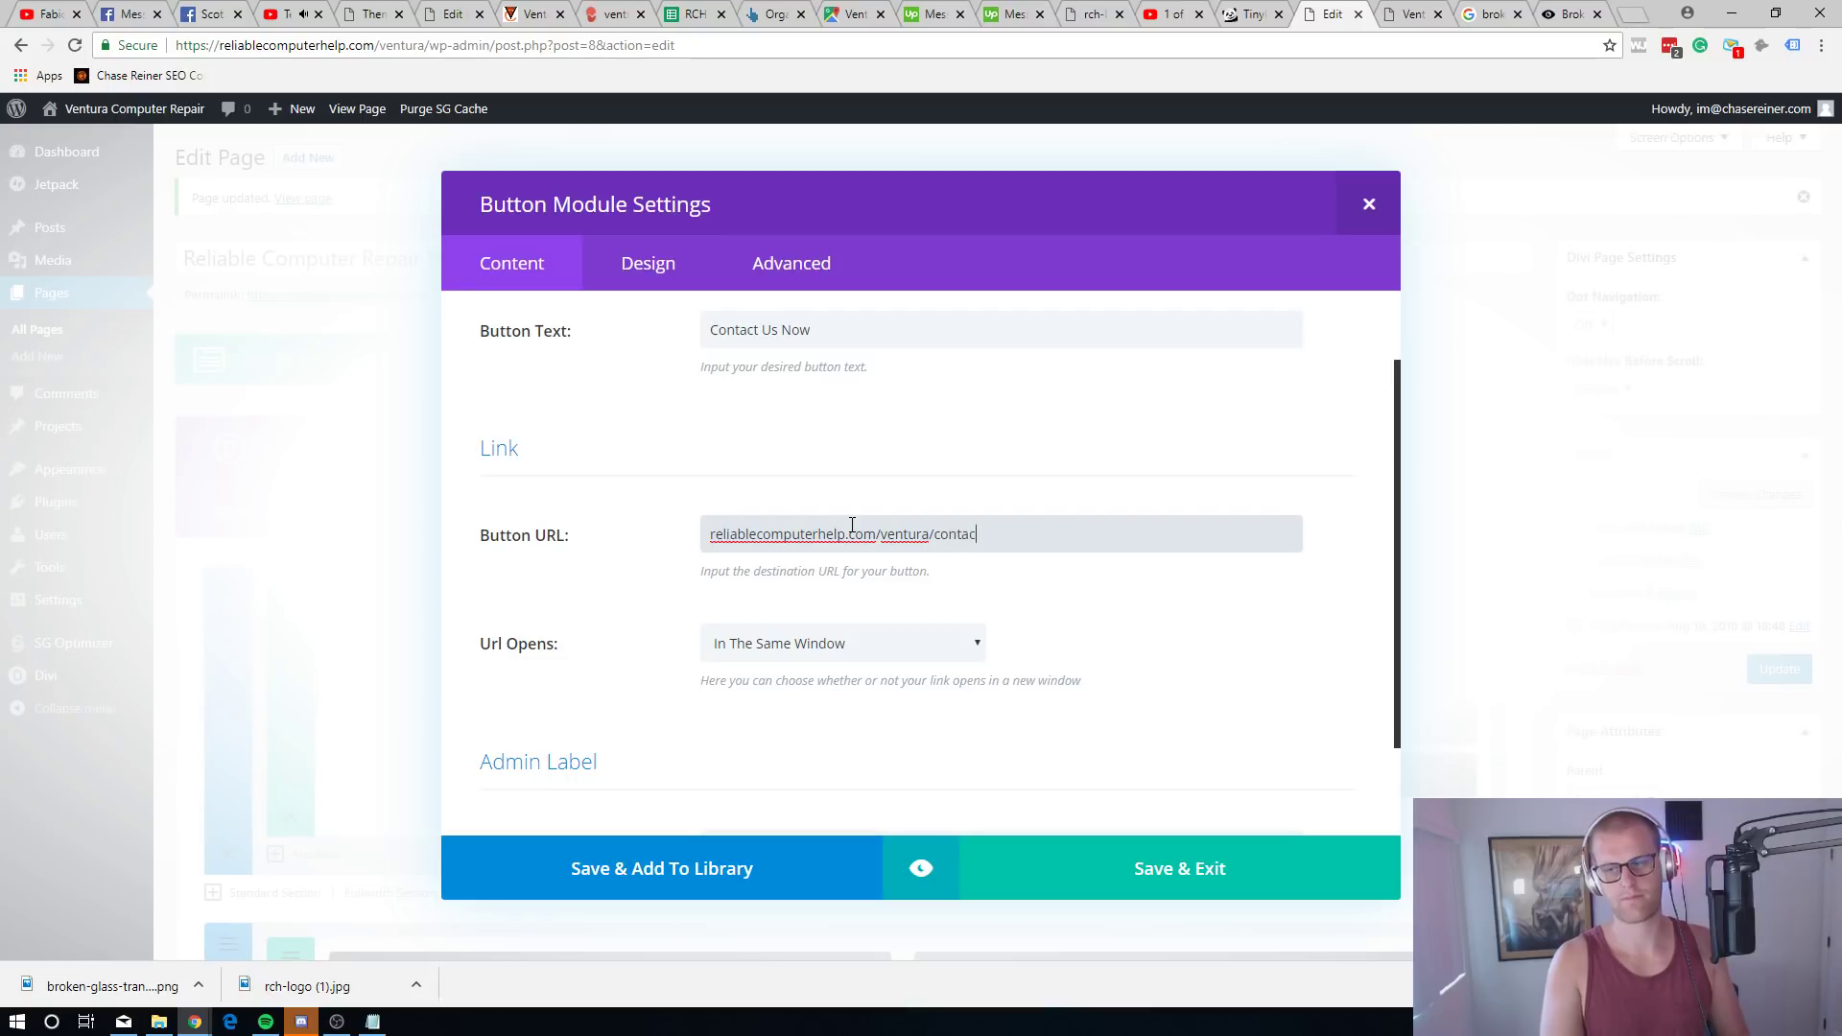
click(1123, 883)
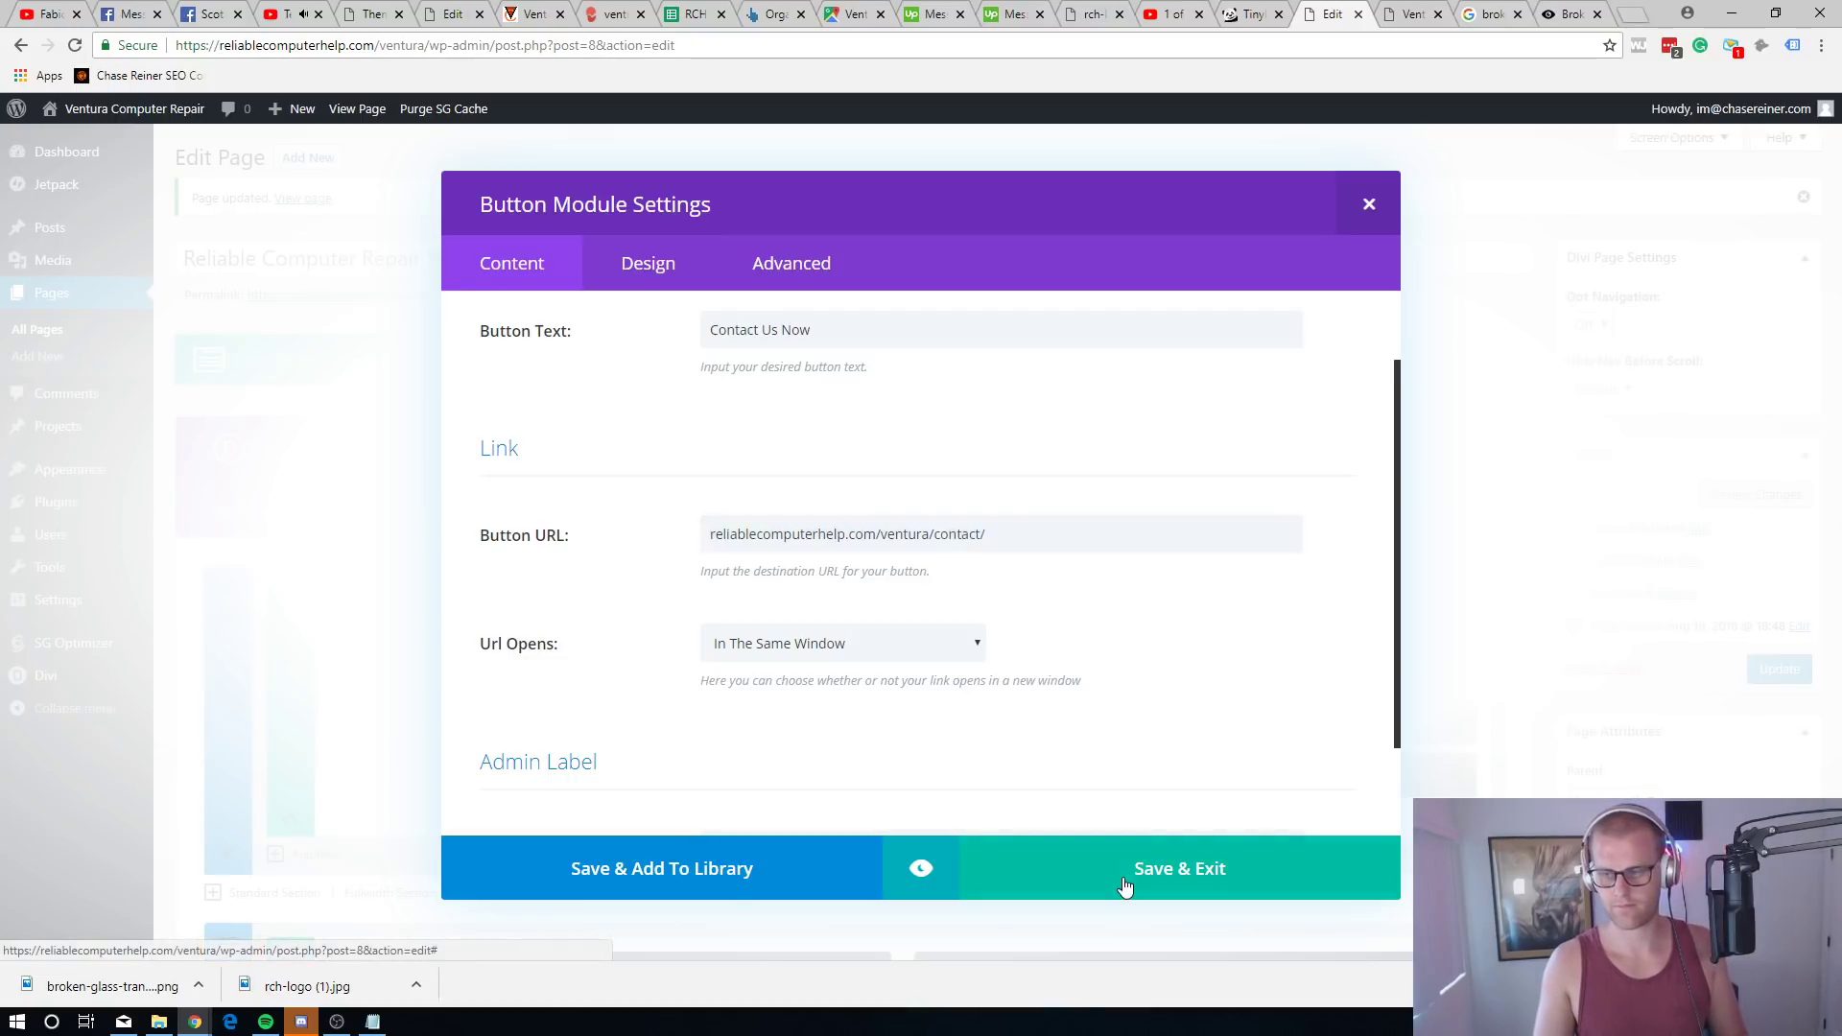
Update the page and view the live Ventura page
scroll(1716, 143, down, 7)
scroll(1717, 143, up, 2)
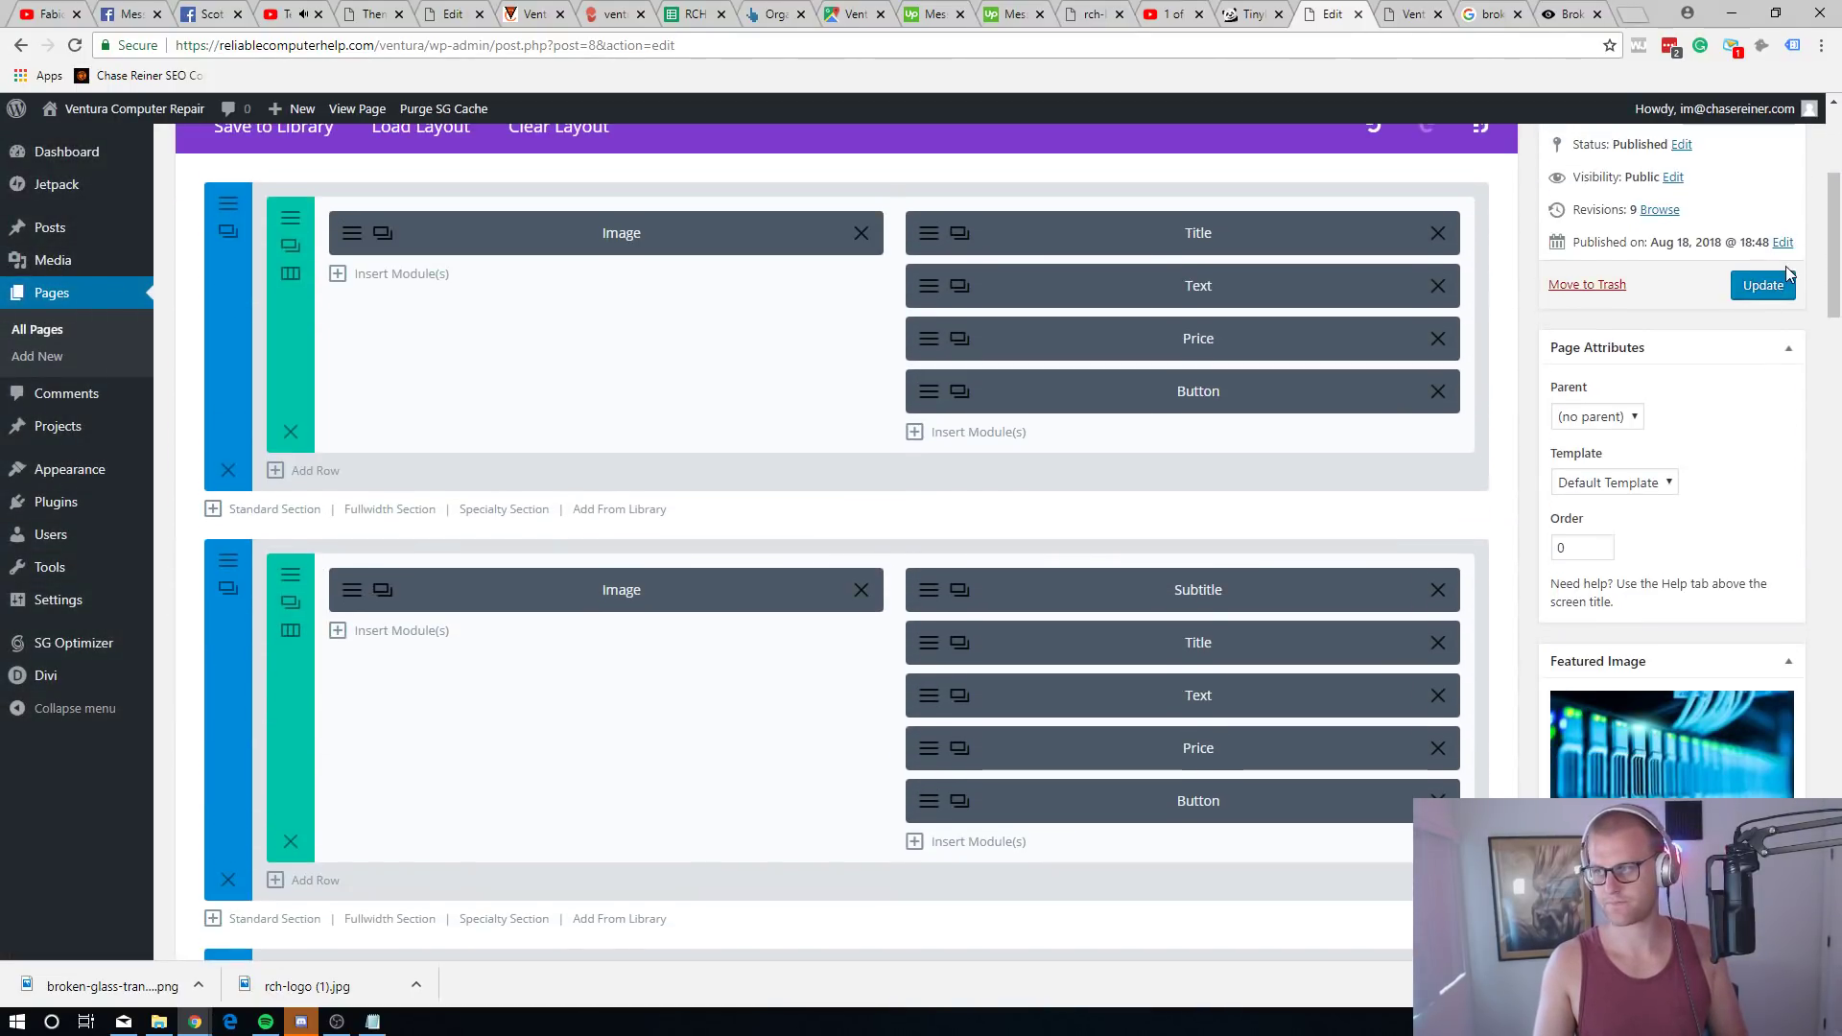
click(1760, 284)
click(1411, 13)
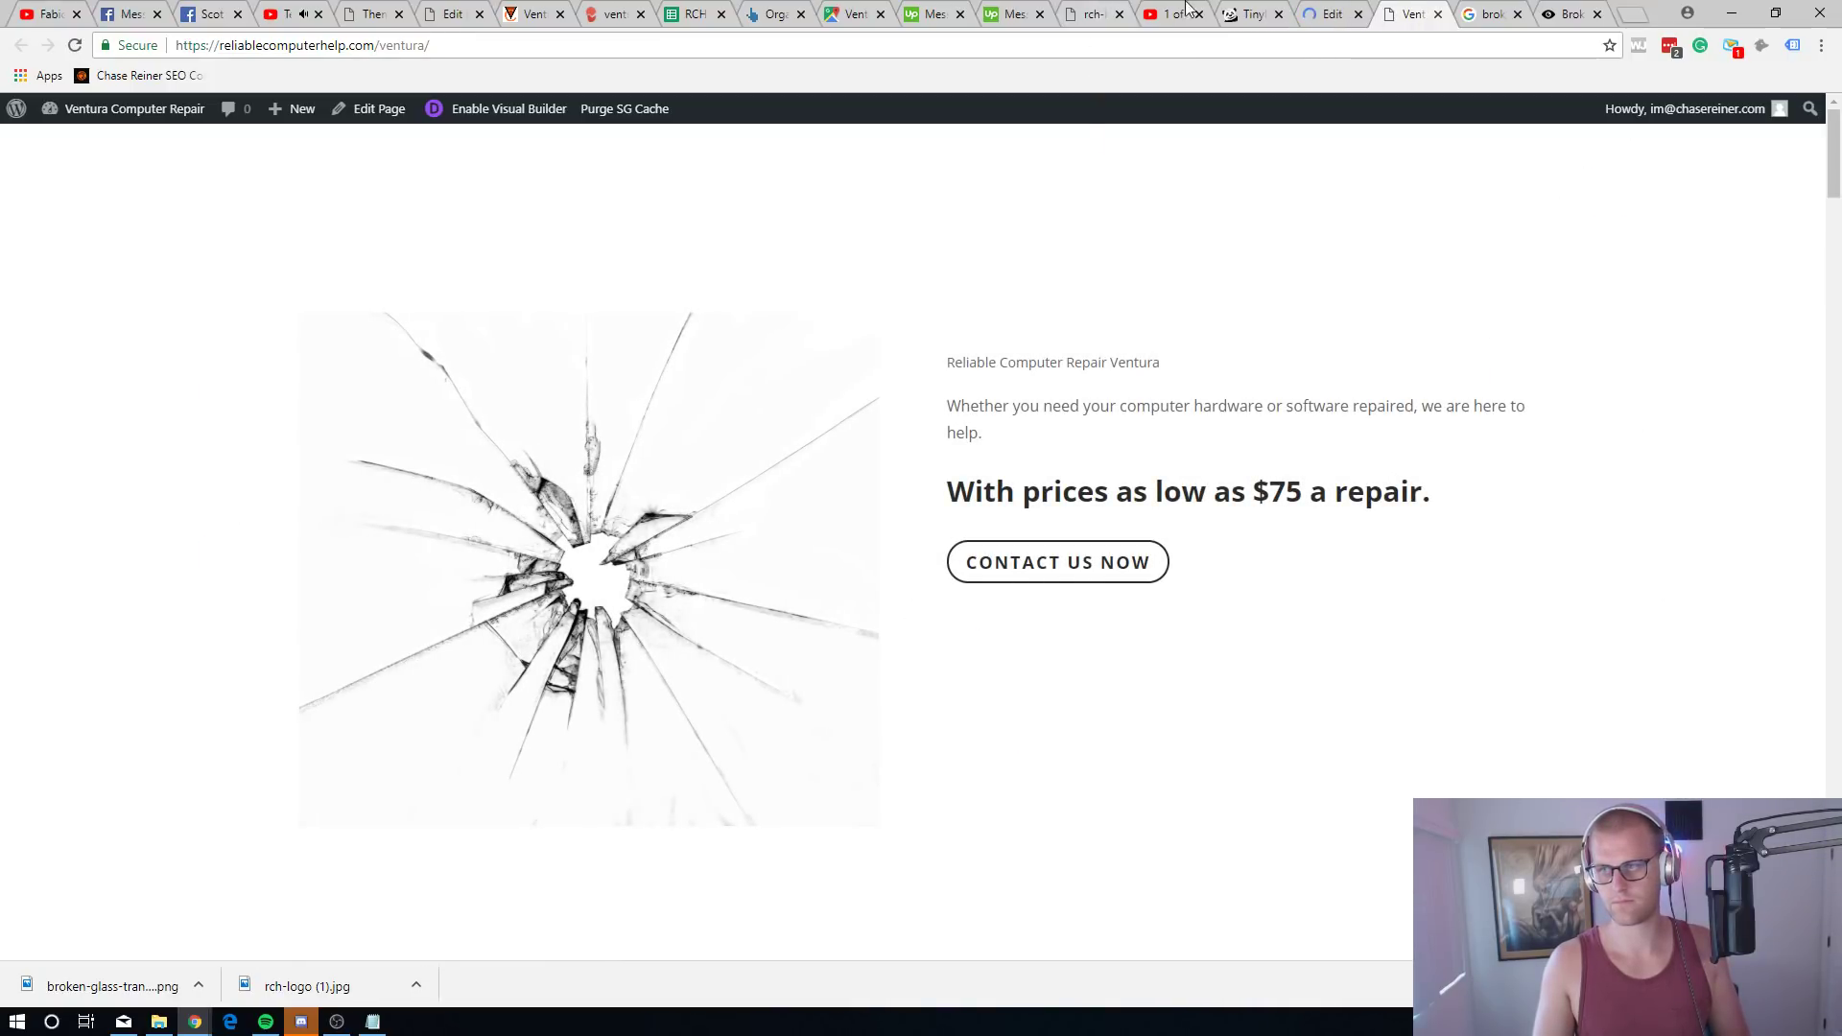
Format the 'Reliable Computer Repair Ventura' title as Heading 1 in the visual editor and save
click(1336, 14)
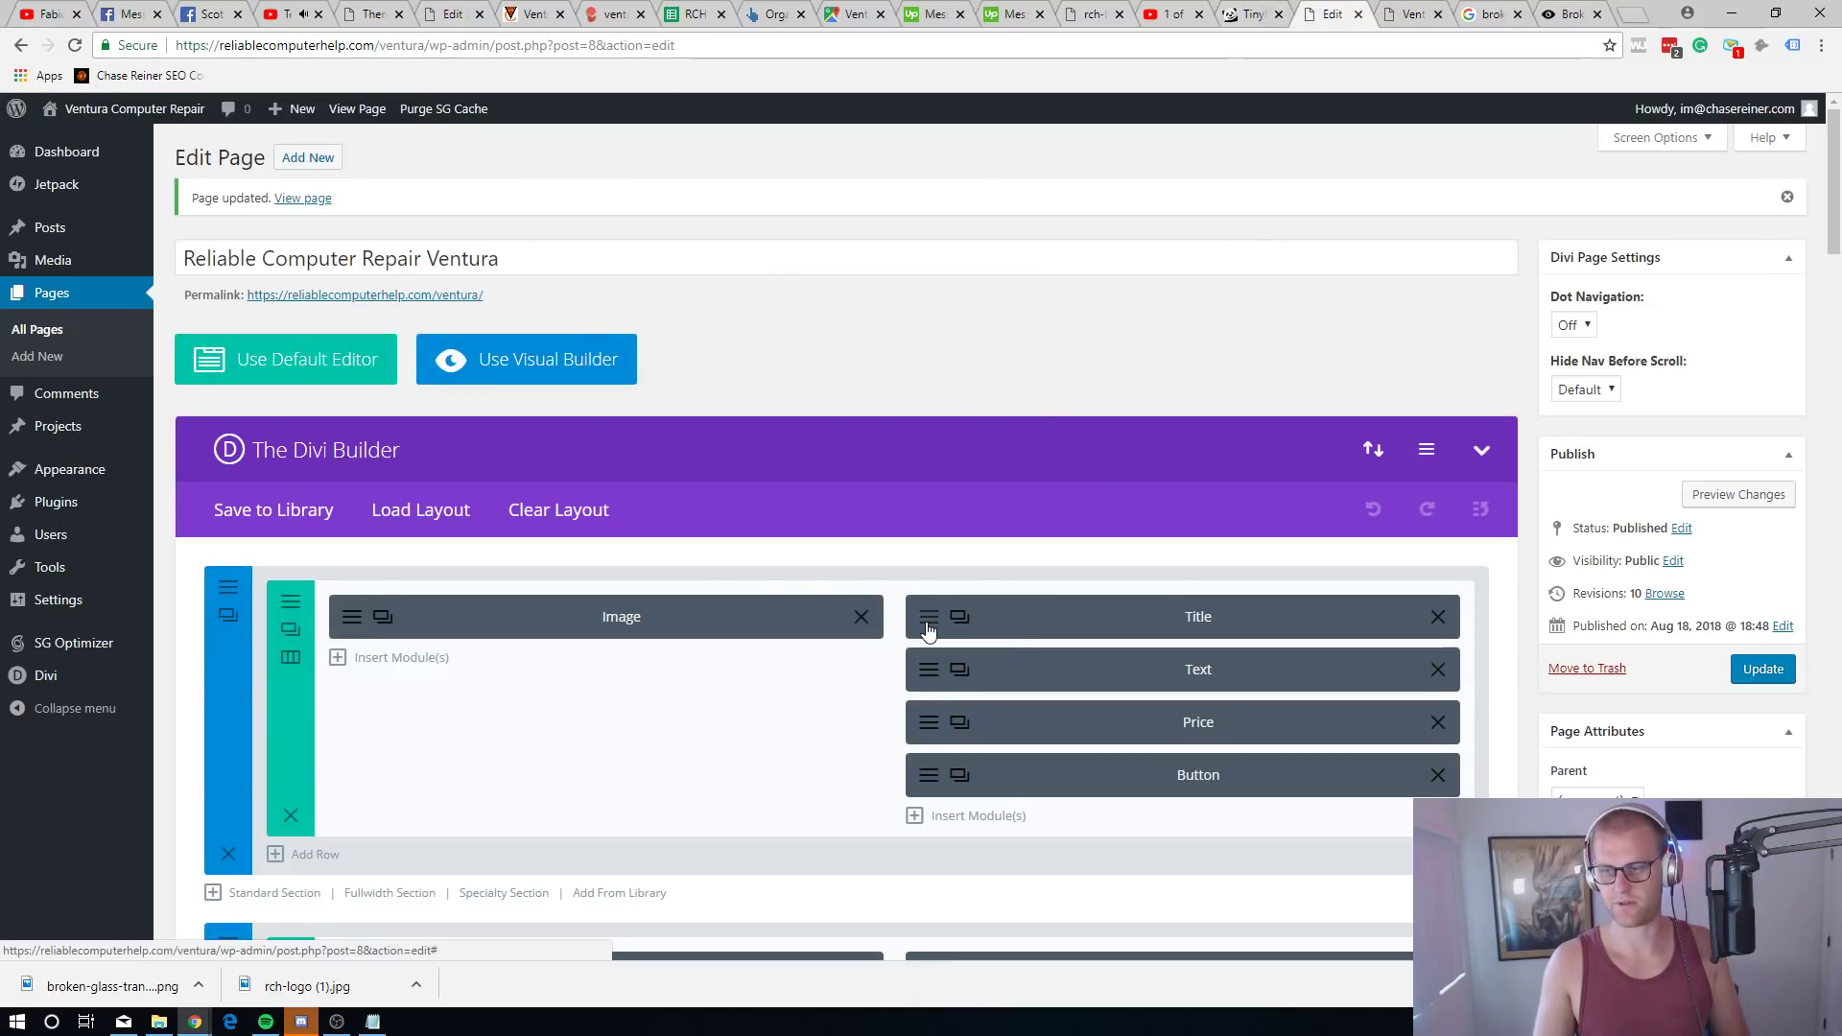
click(967, 617)
key(ctrl+a)
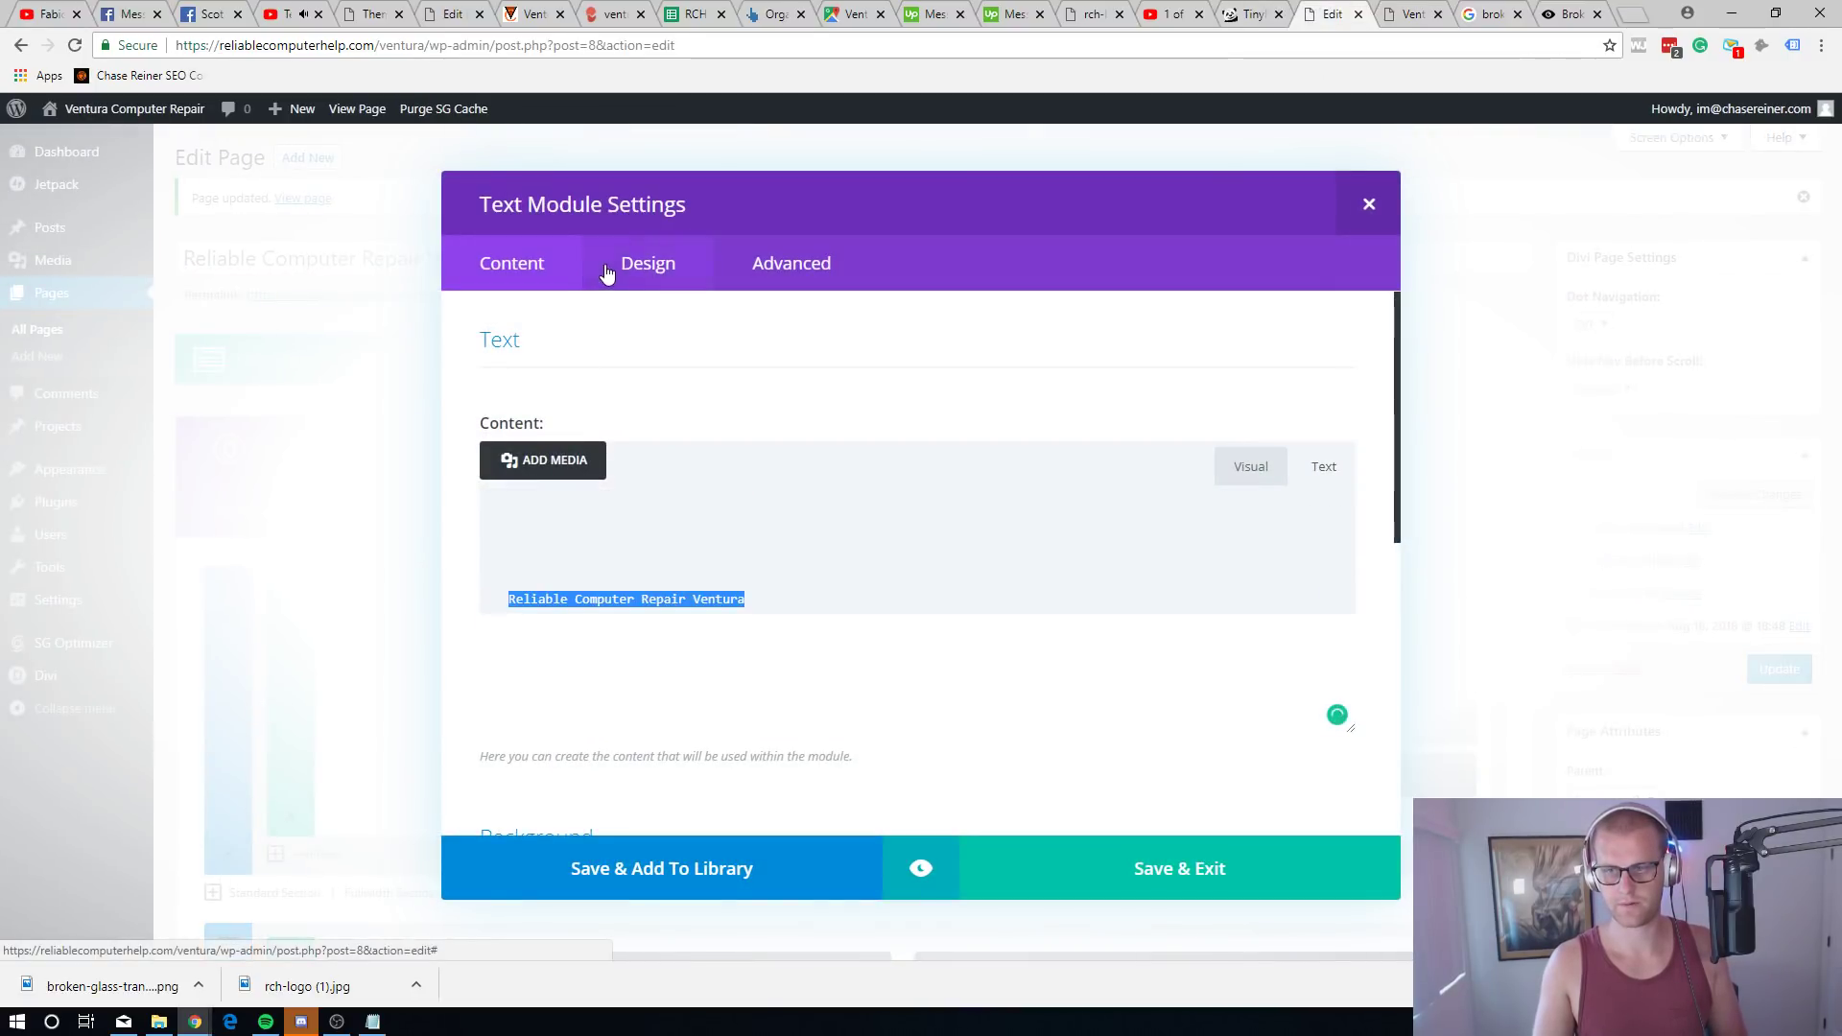
click(1257, 472)
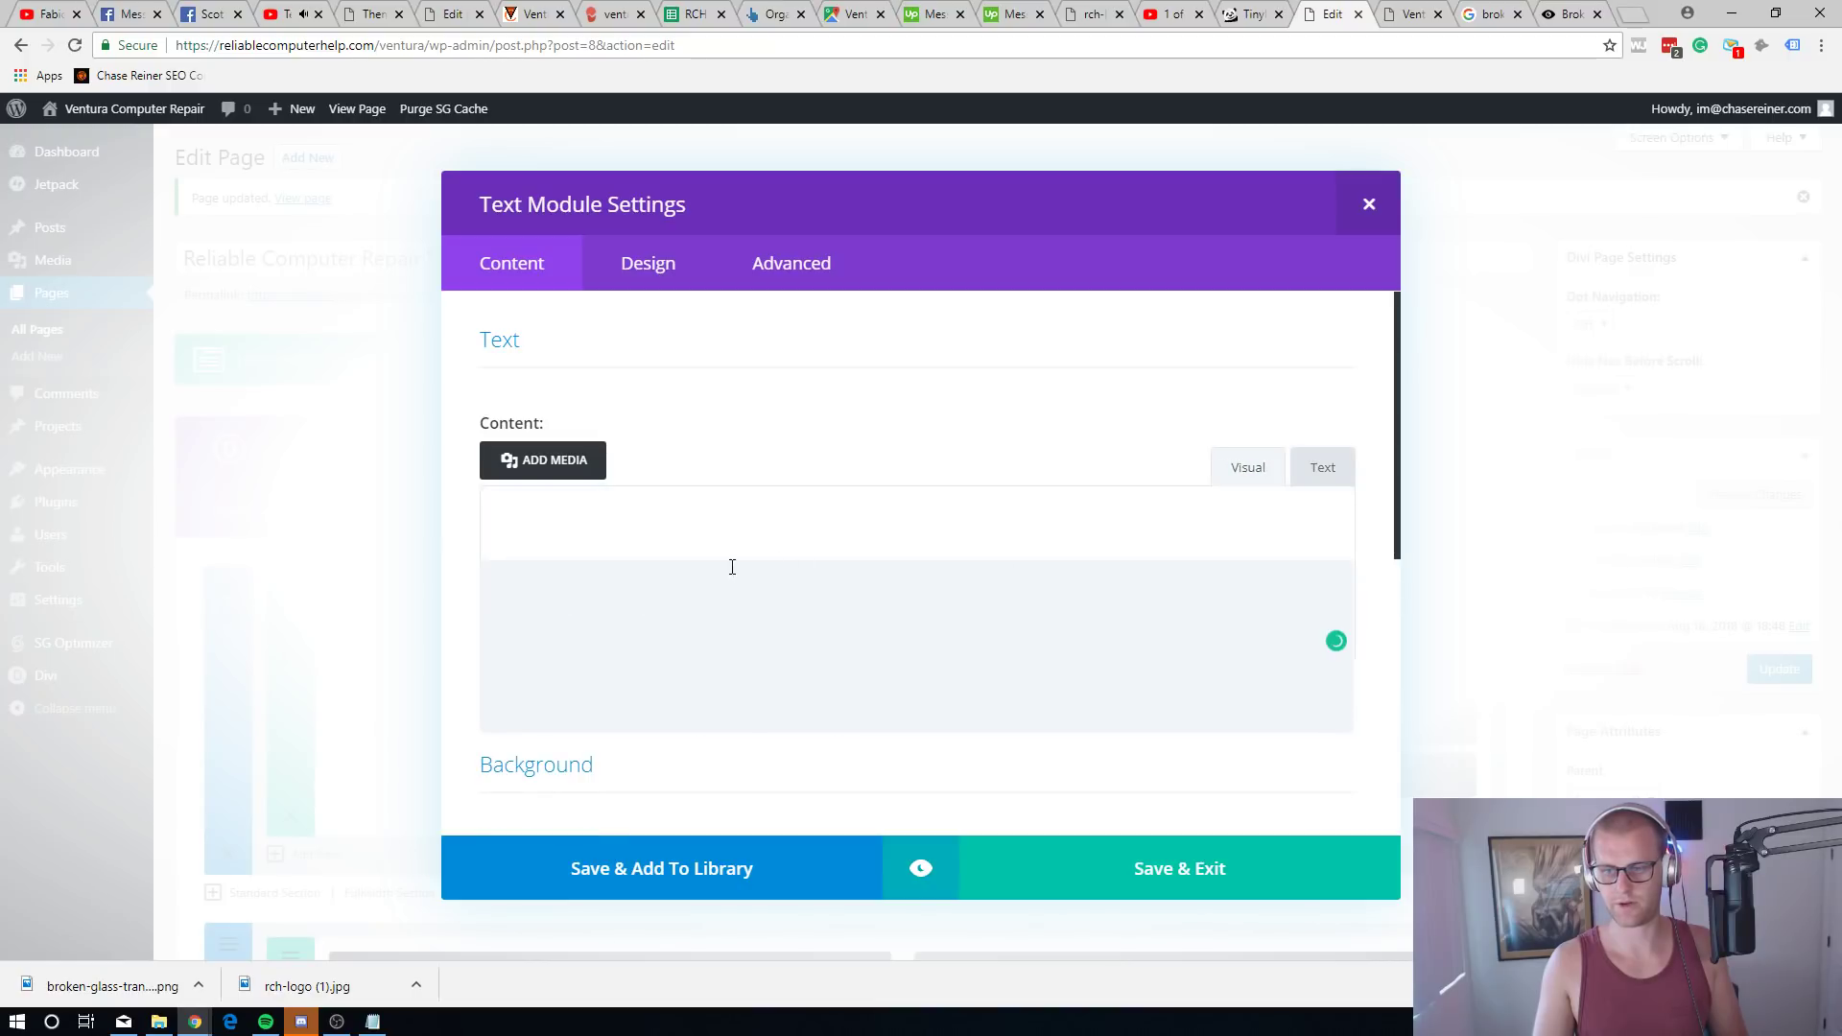
key(ctrl+a)
click(539, 505)
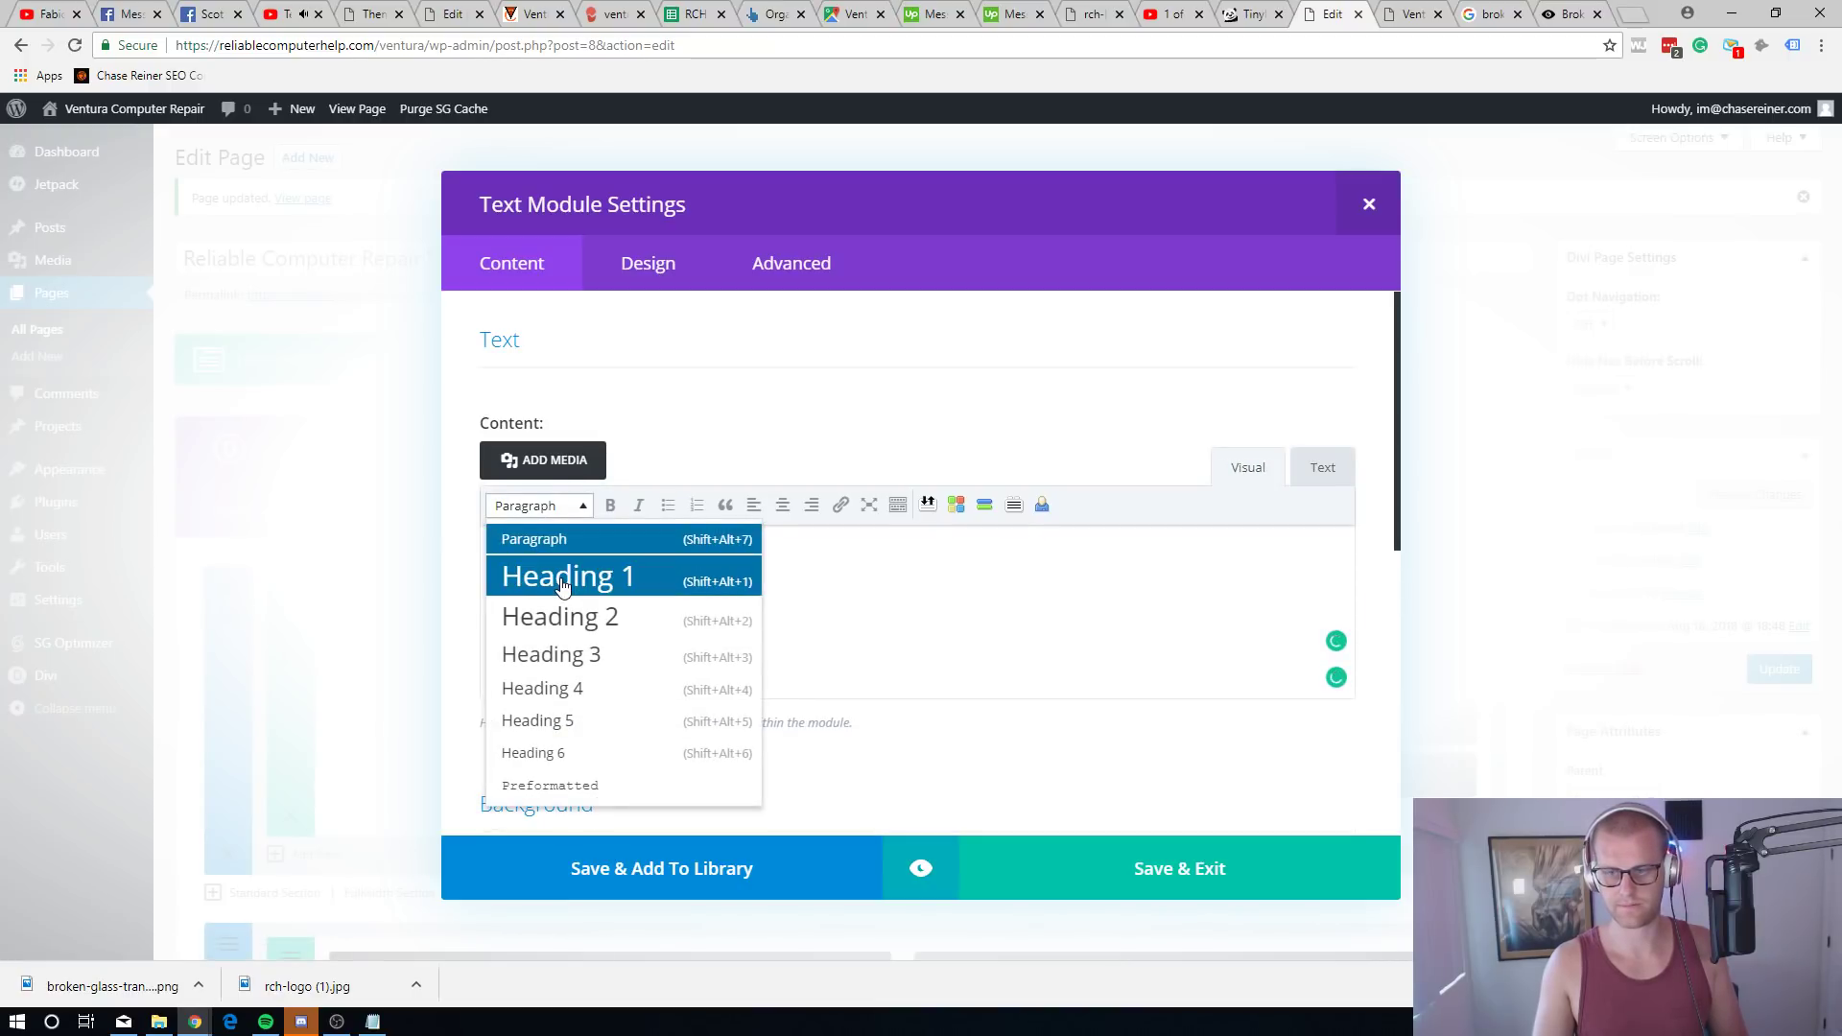
click(568, 576)
click(1148, 647)
click(1172, 863)
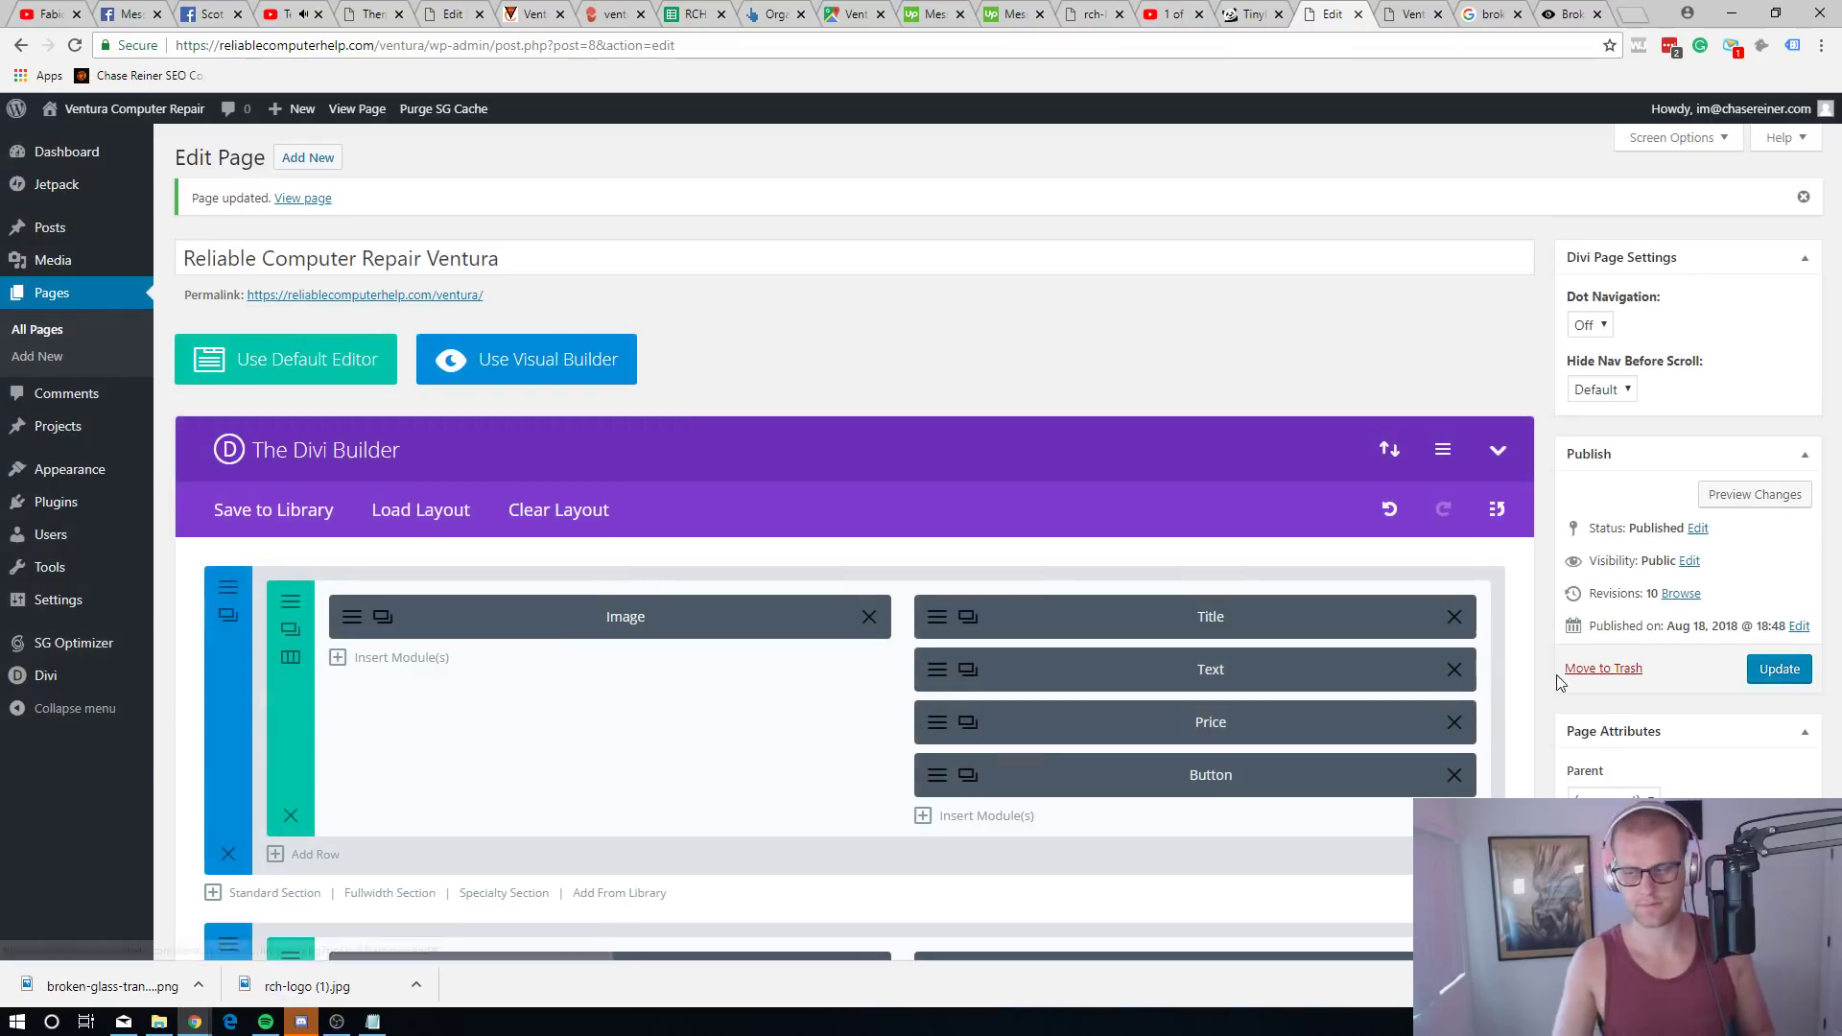
Update the page, reload the live Ventura page, then return to the broken-window image gallery
click(1759, 668)
click(1413, 15)
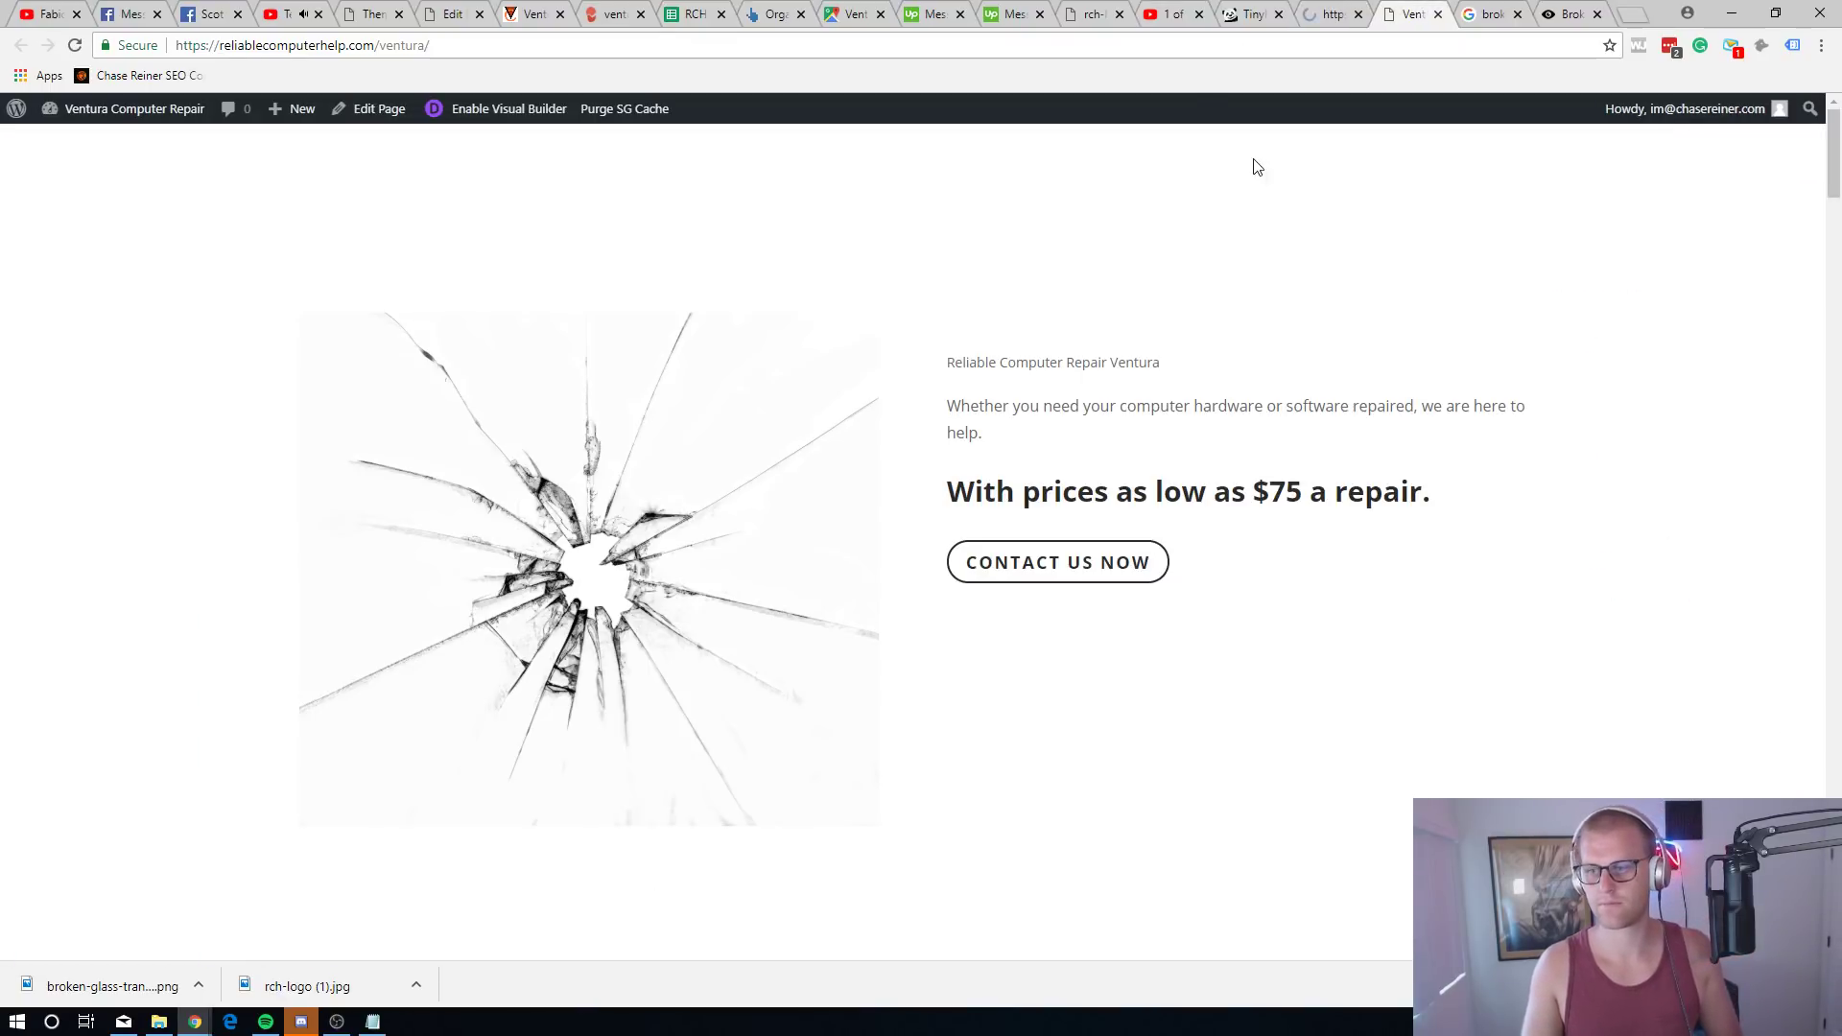
key(F5)
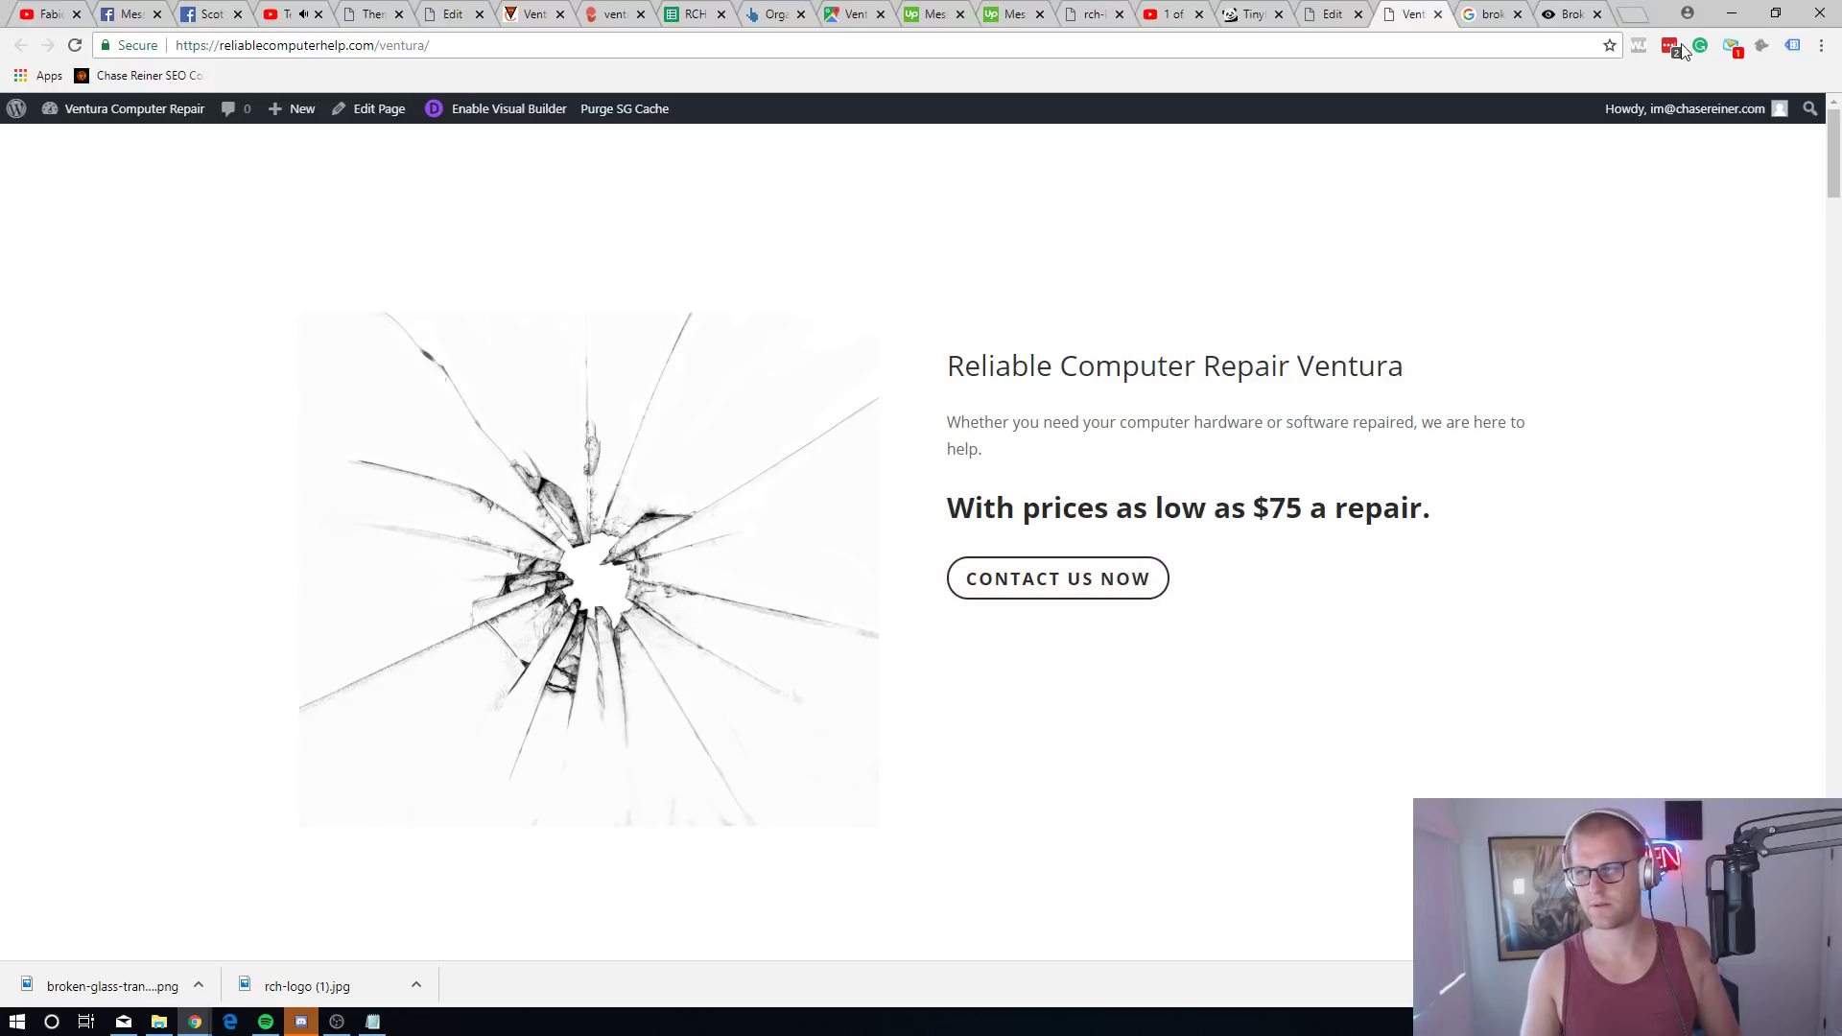
click(1575, 9)
click(23, 46)
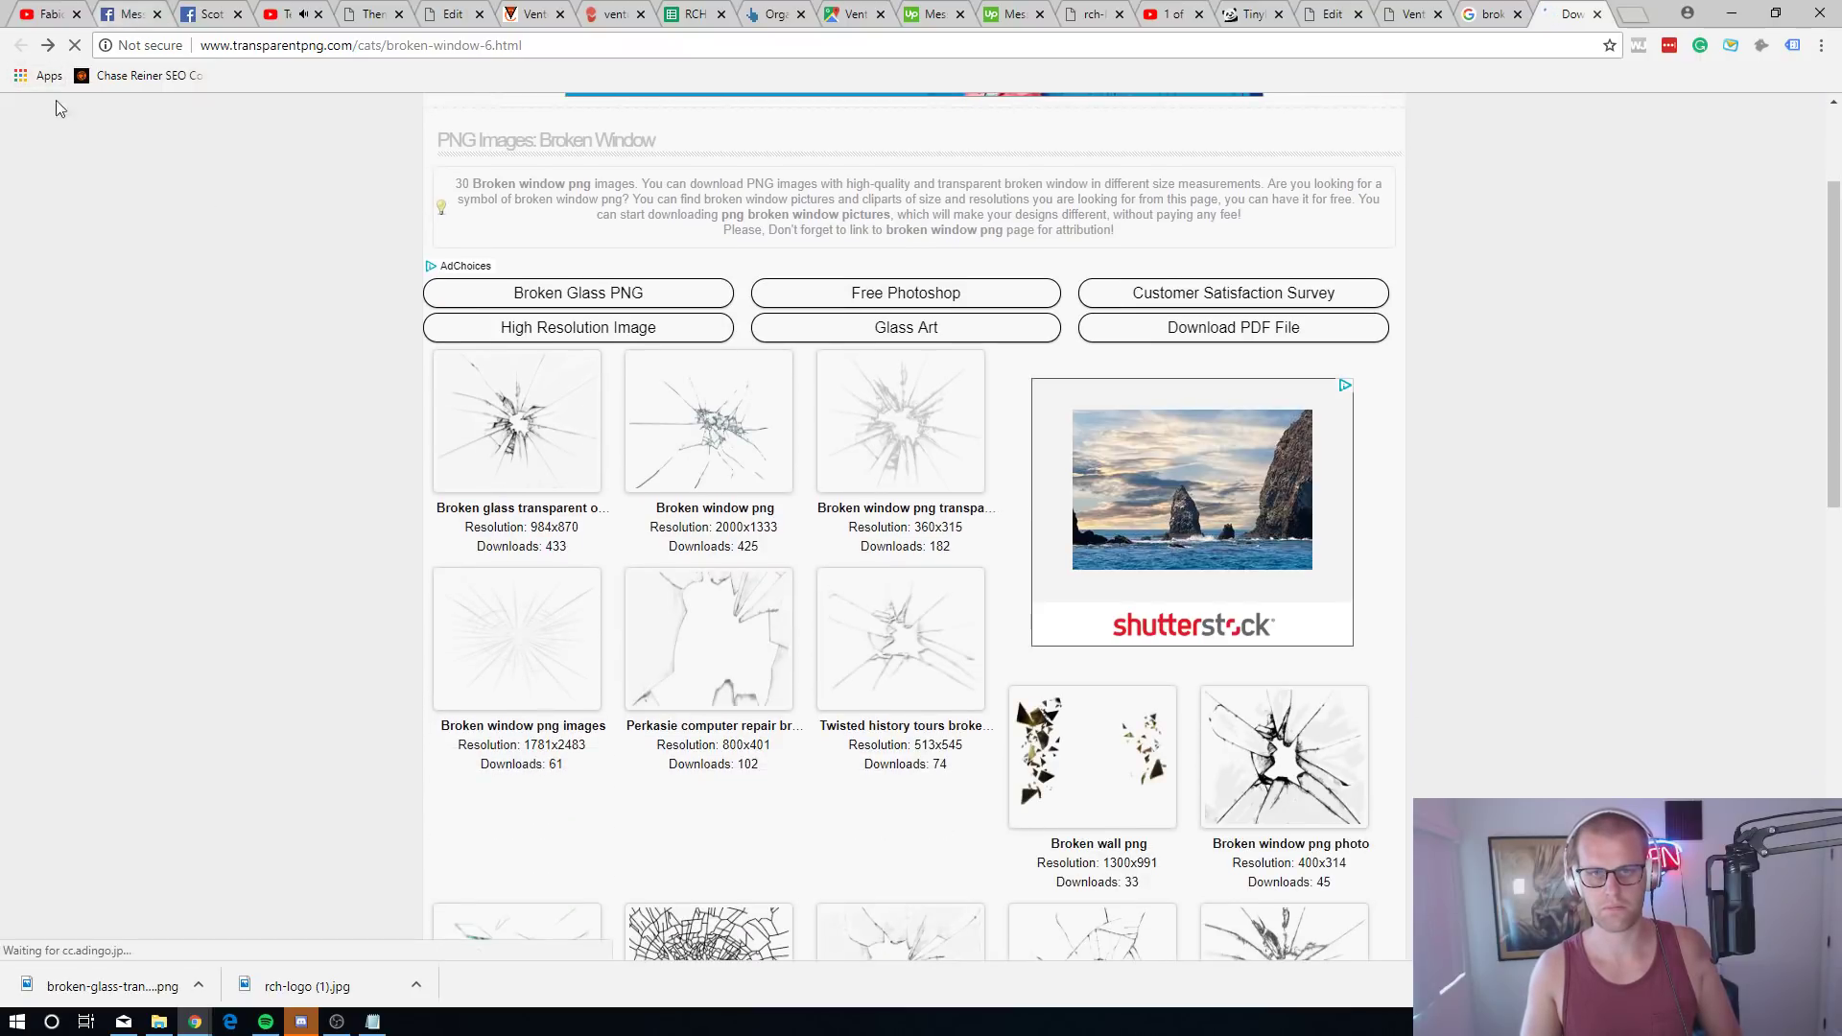
Search Google for 'computer fix transparent background' instead of broken computer
scroll(222, 204, down, 3)
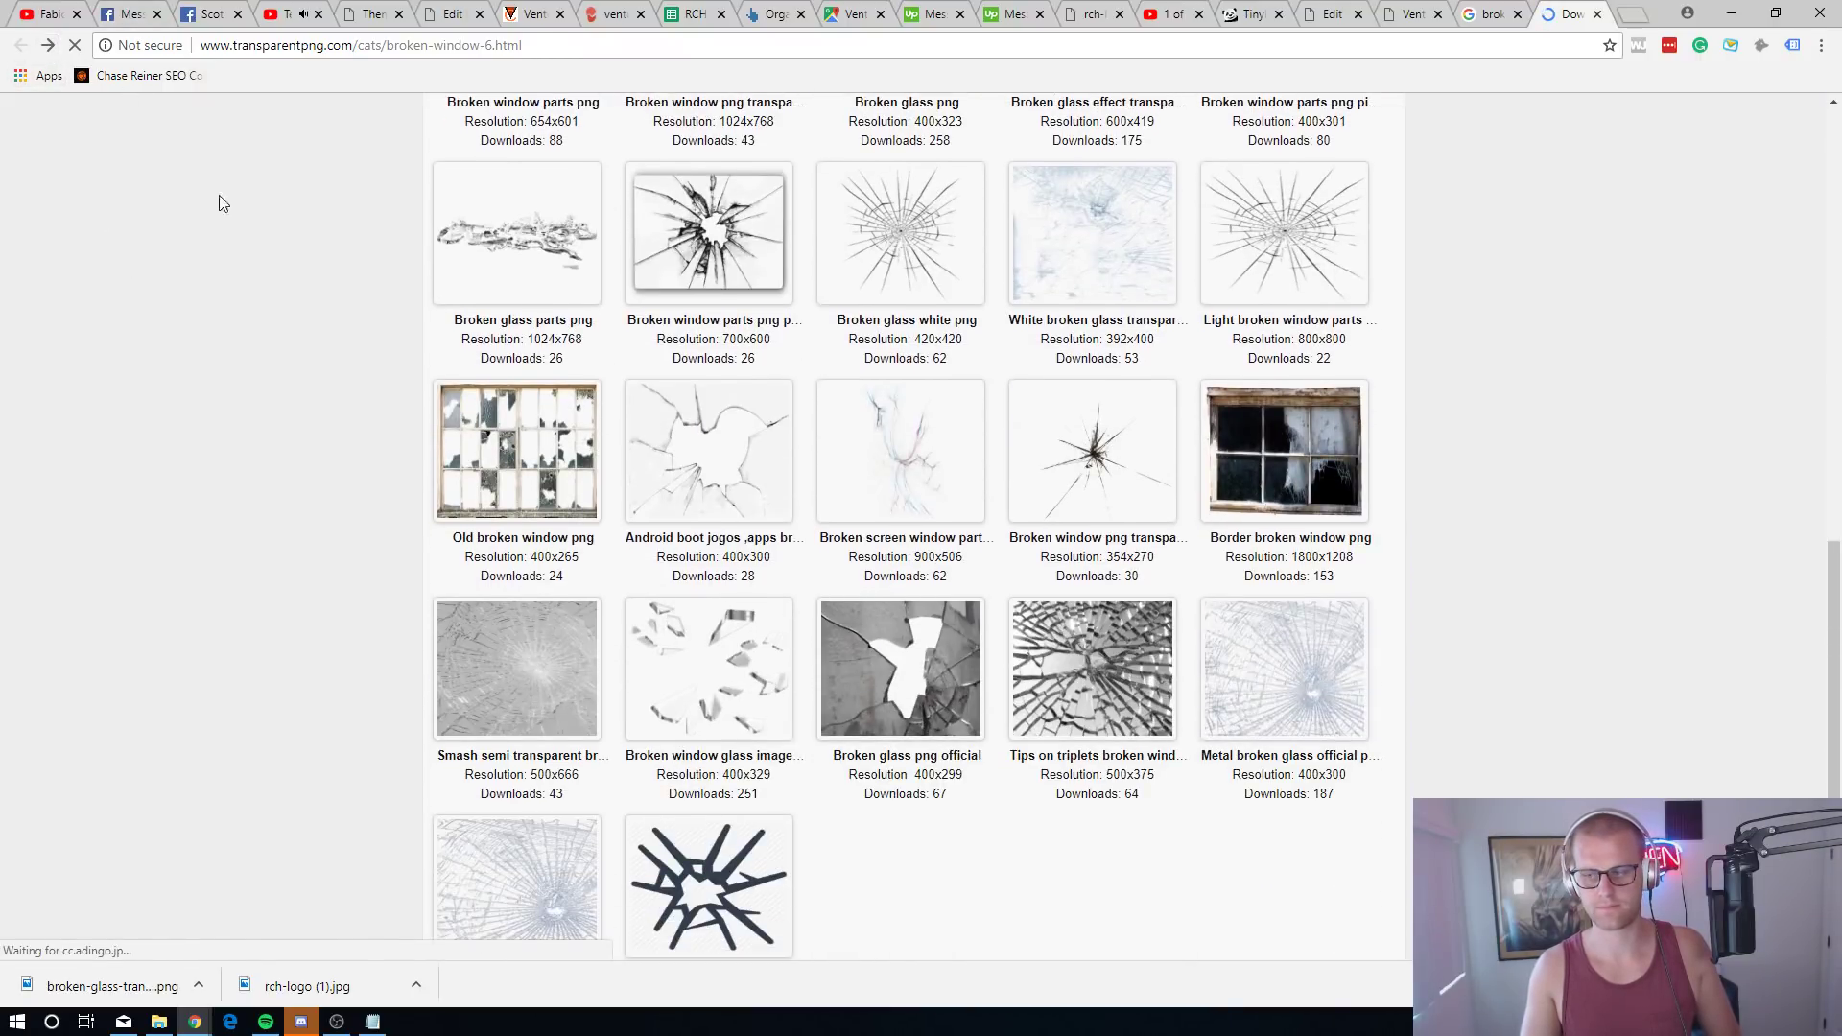
scroll(1386, 210, up, 3)
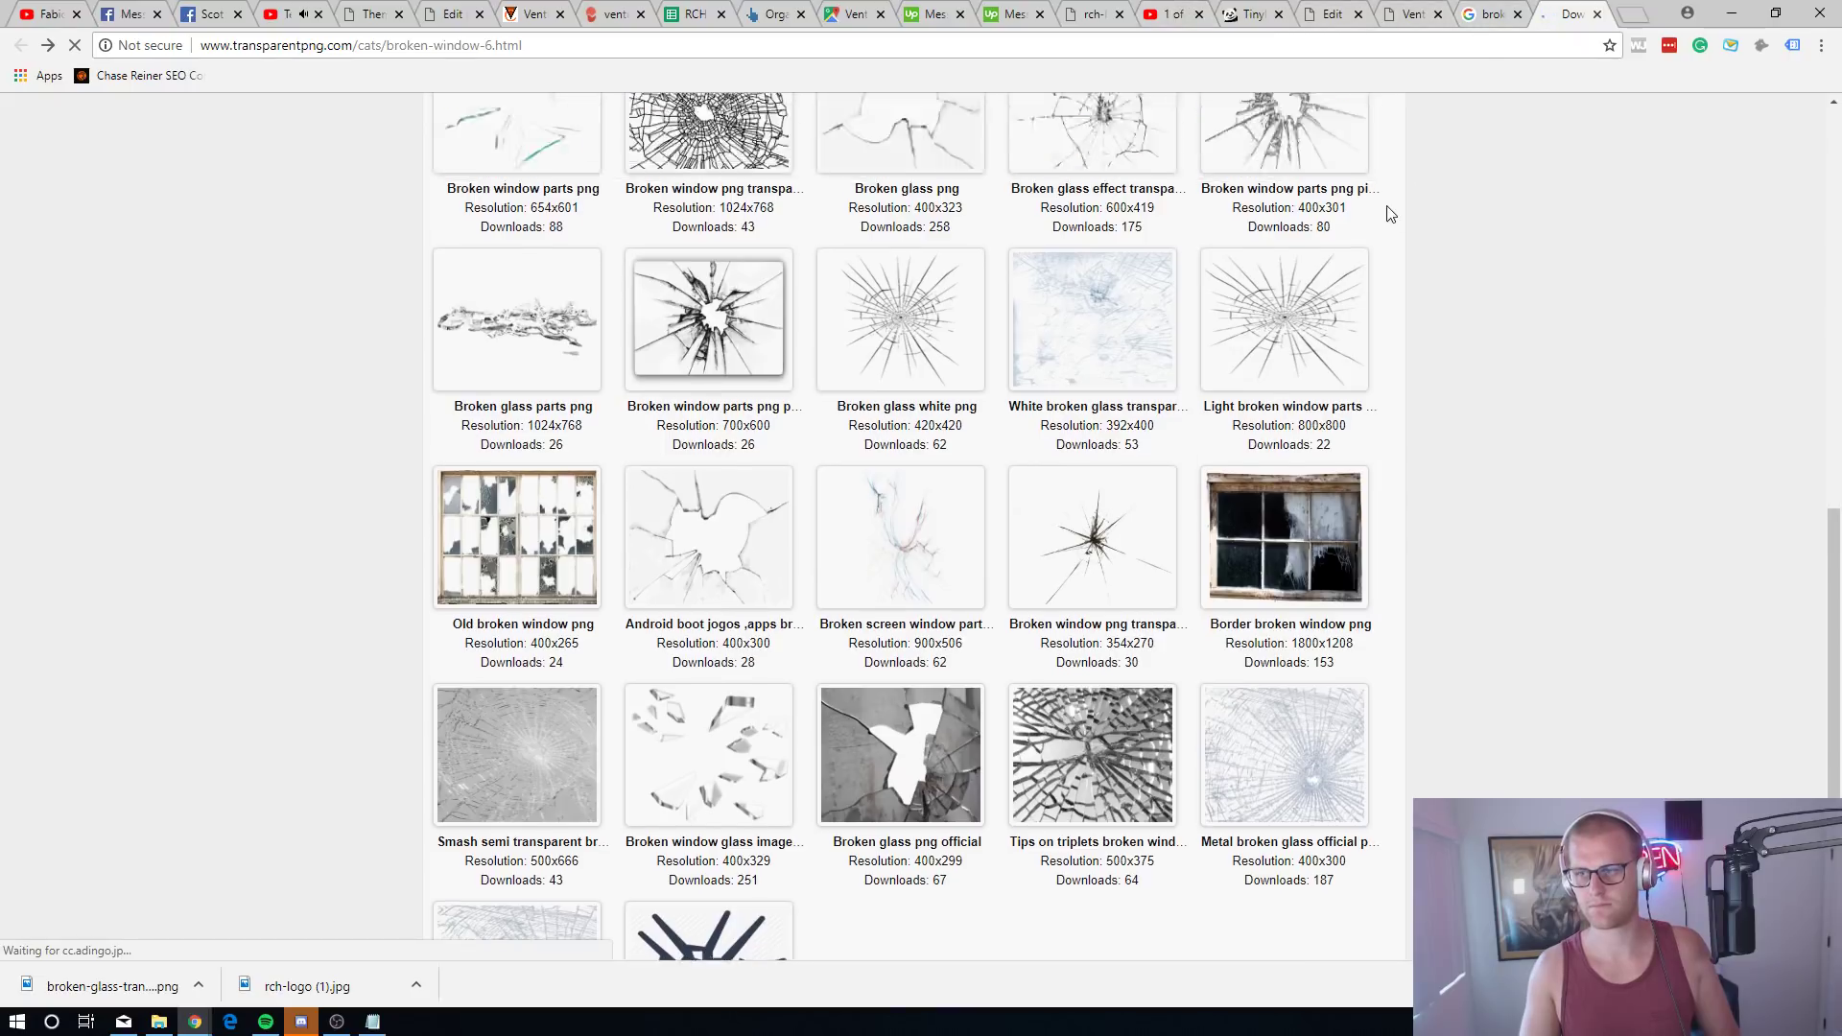
click(1598, 15)
scroll(863, 518, down, 2)
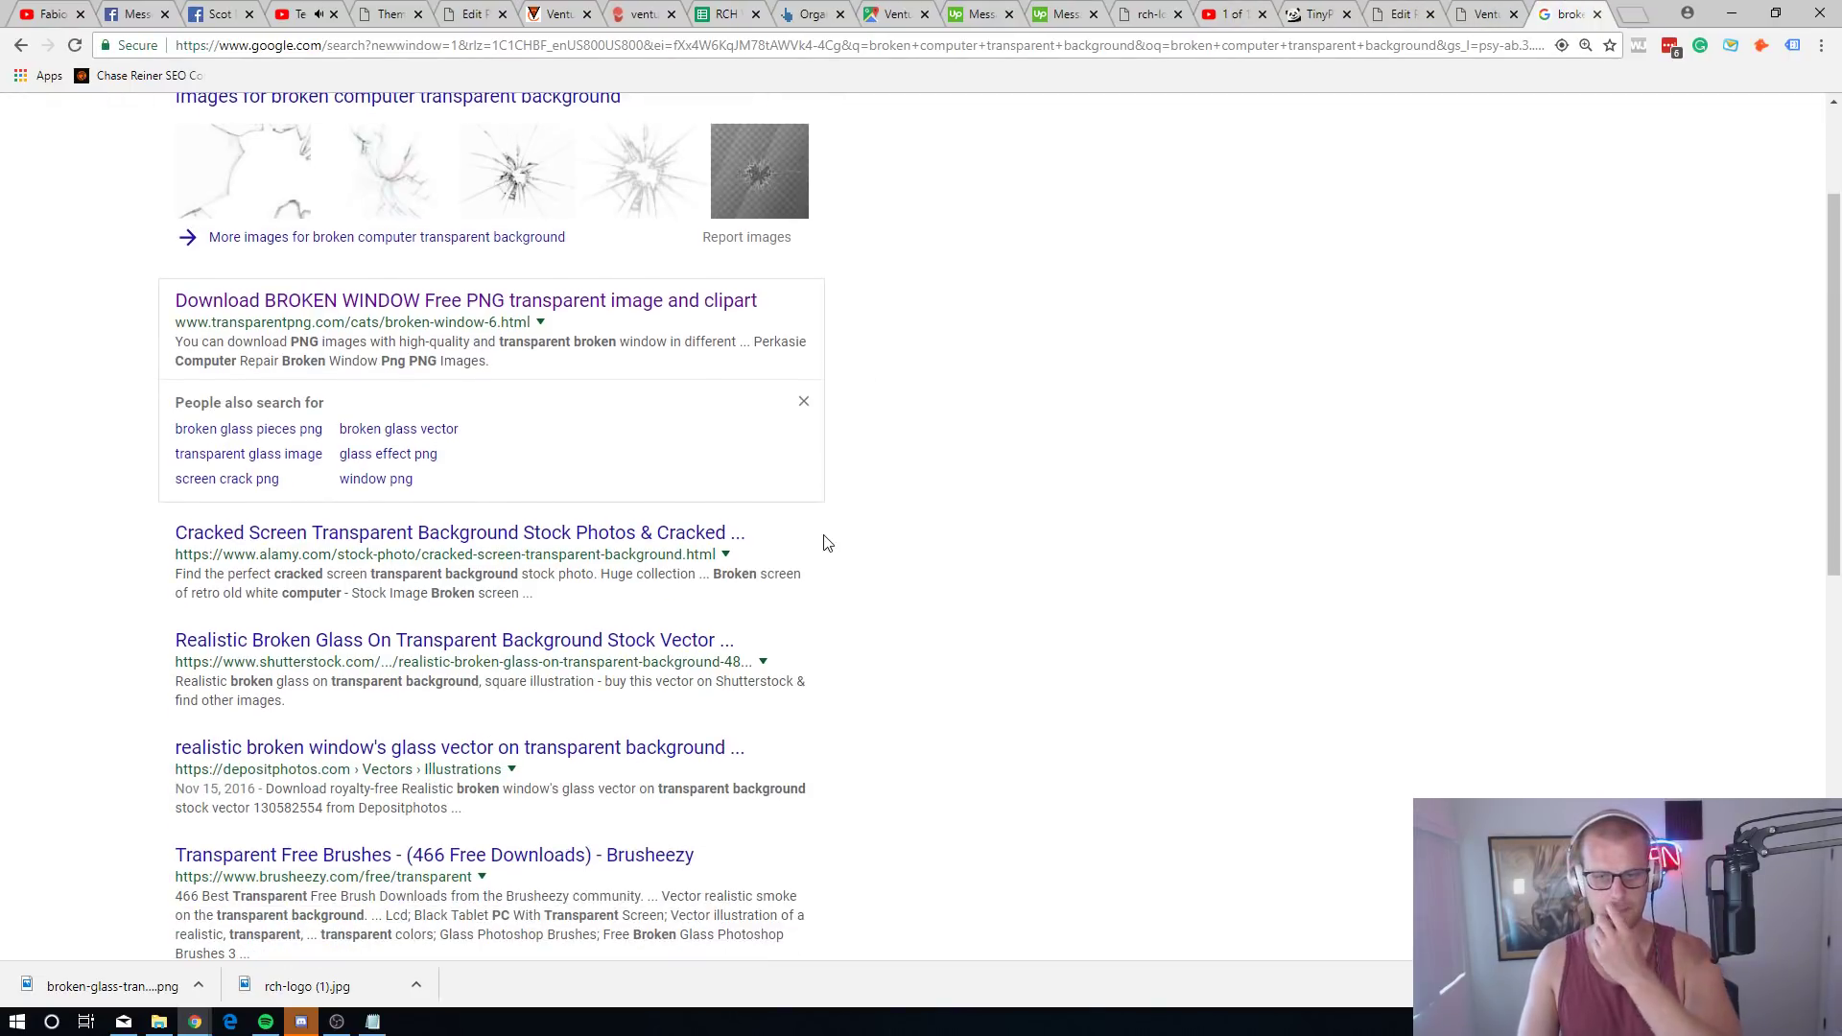
scroll(709, 660, down, 2)
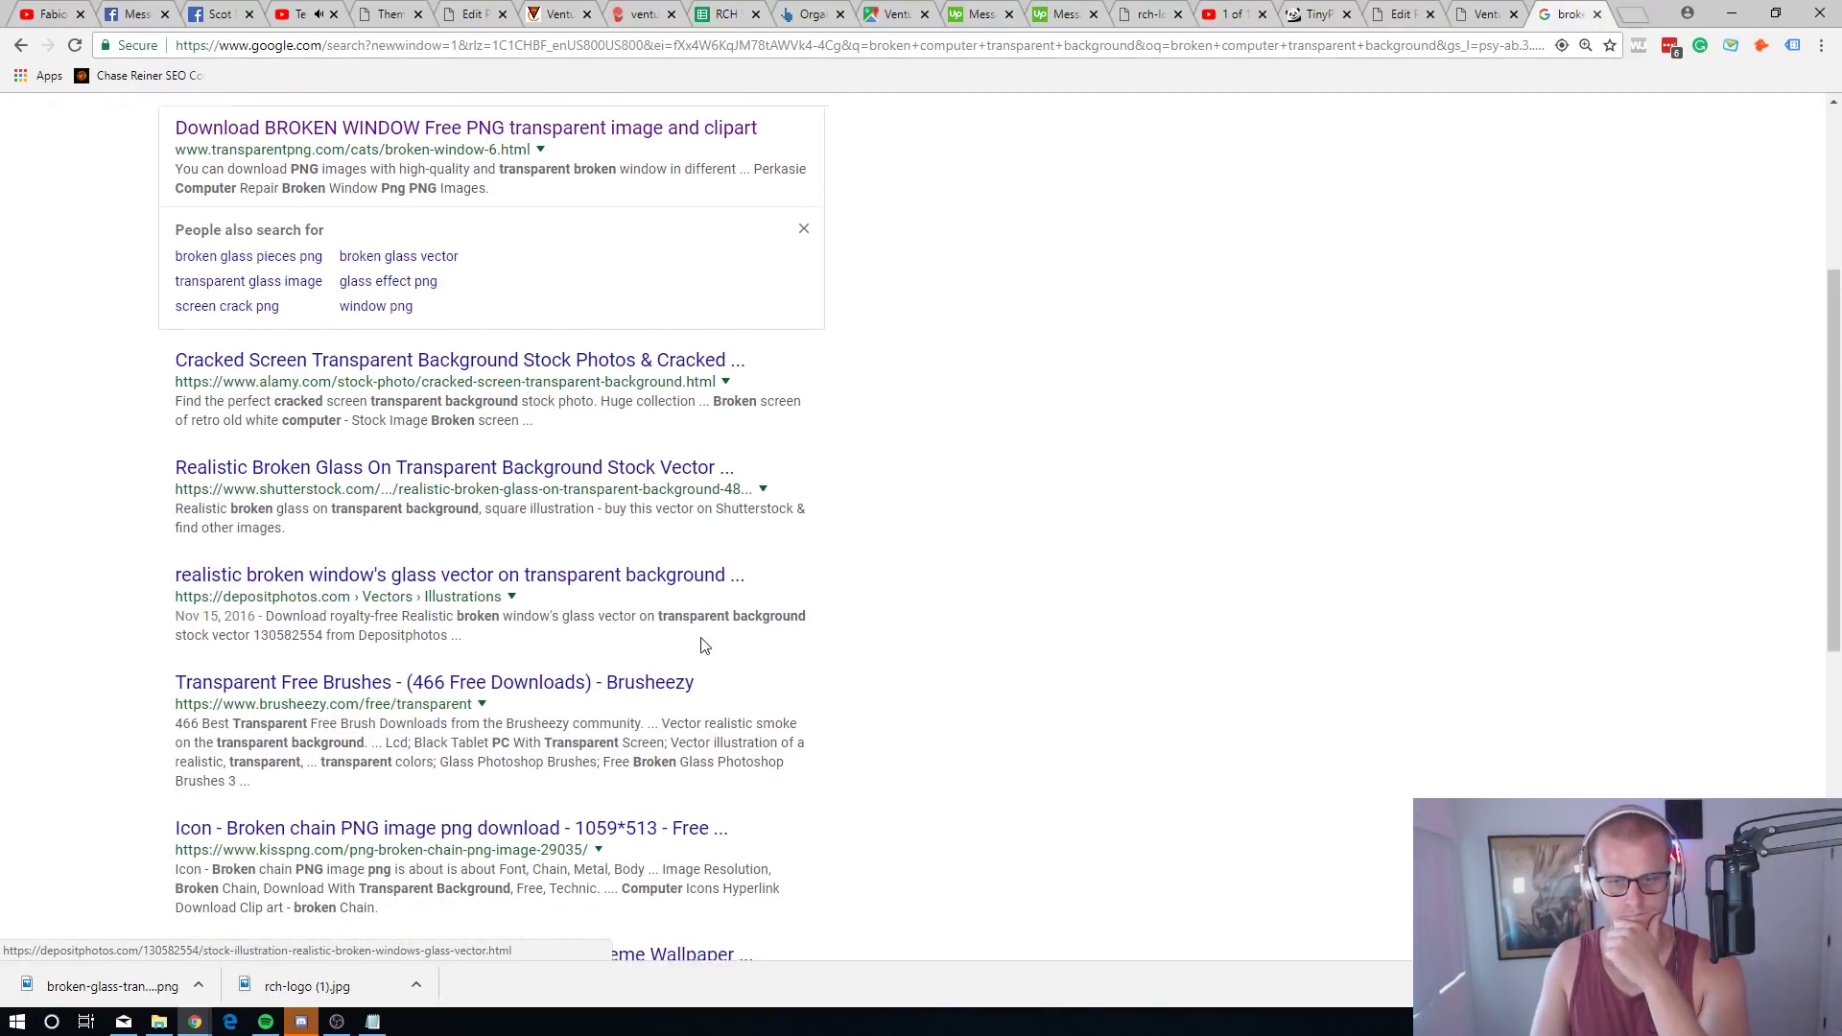
scroll(699, 646, up, 4)
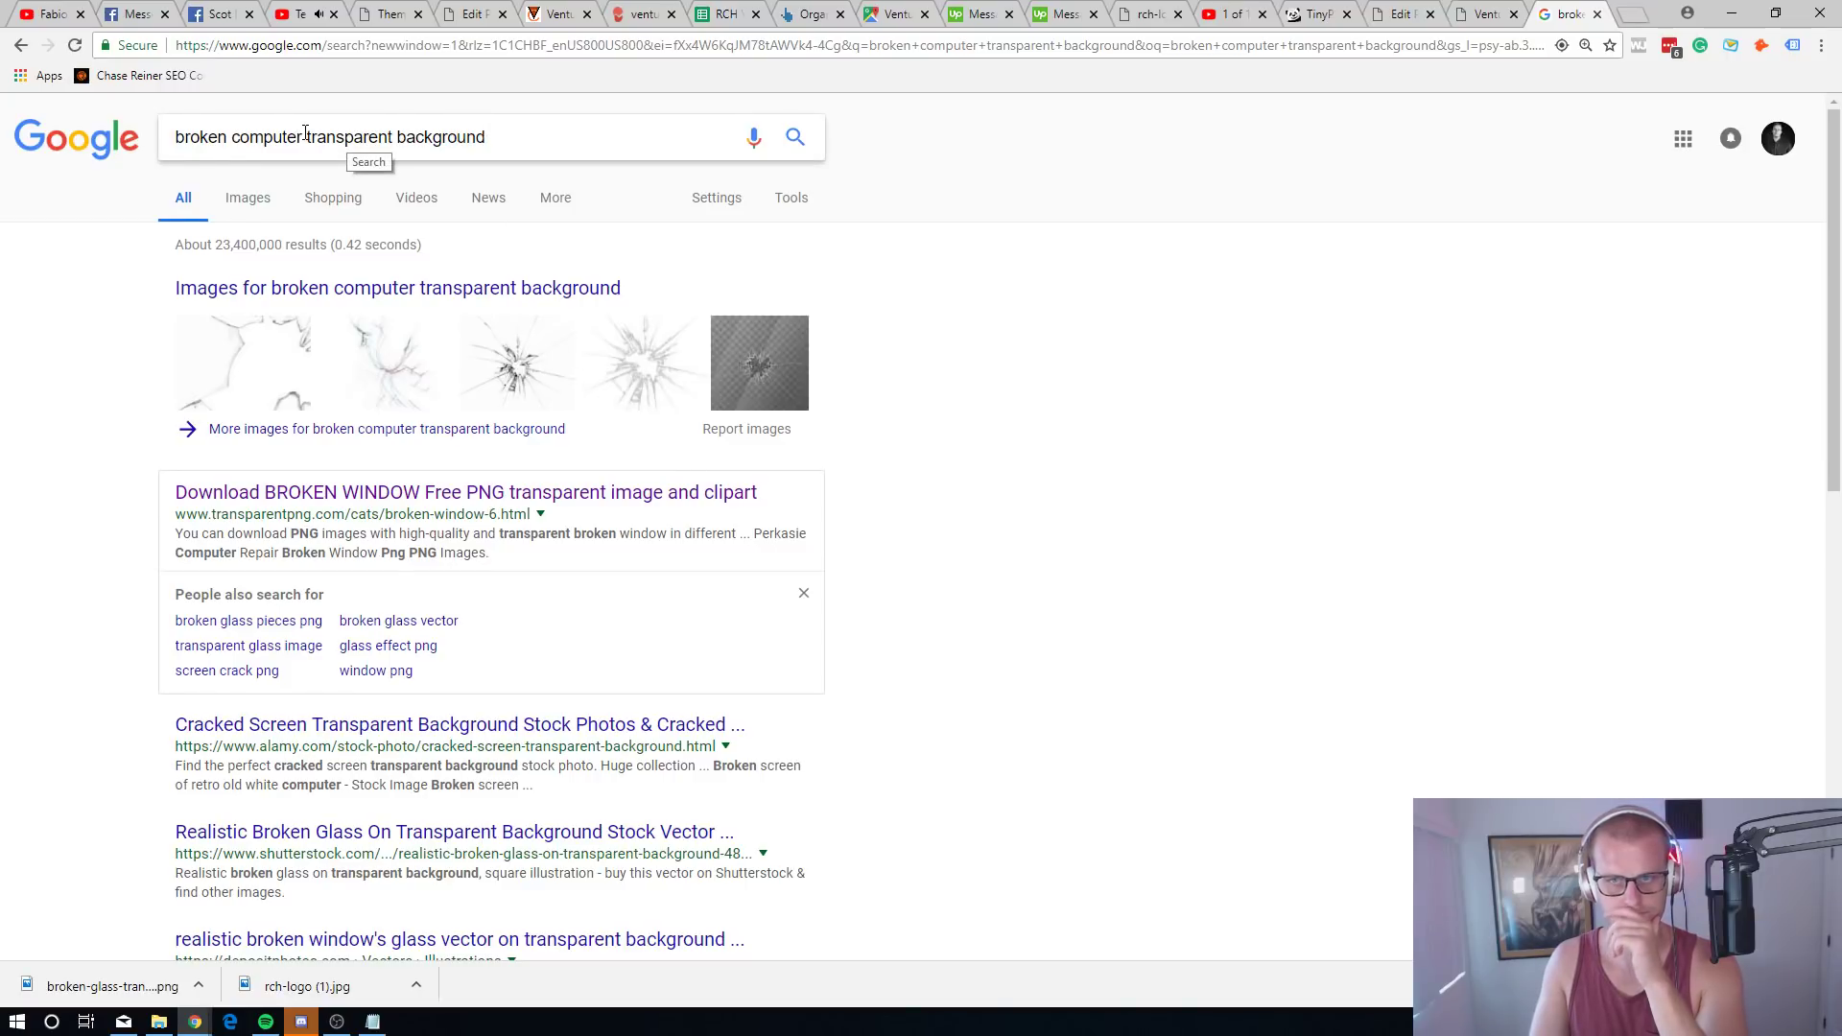
click(307, 137)
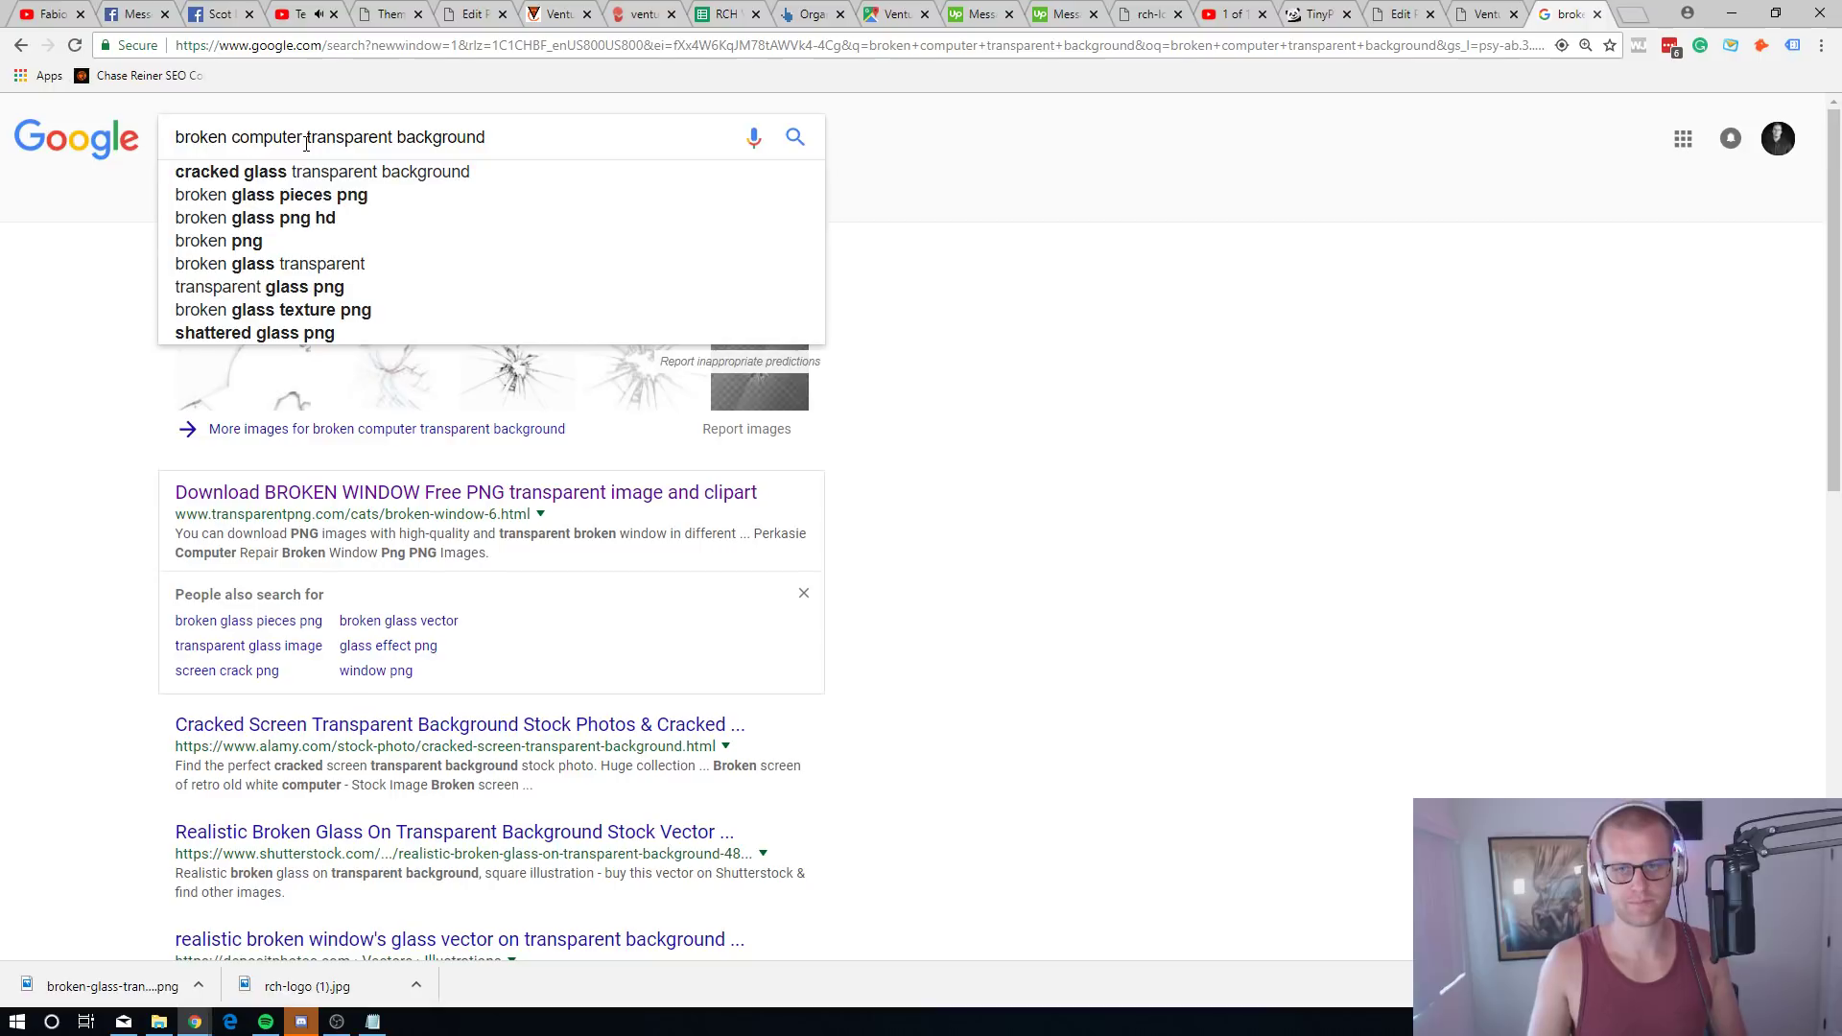
scroll(90, 559, down, 10)
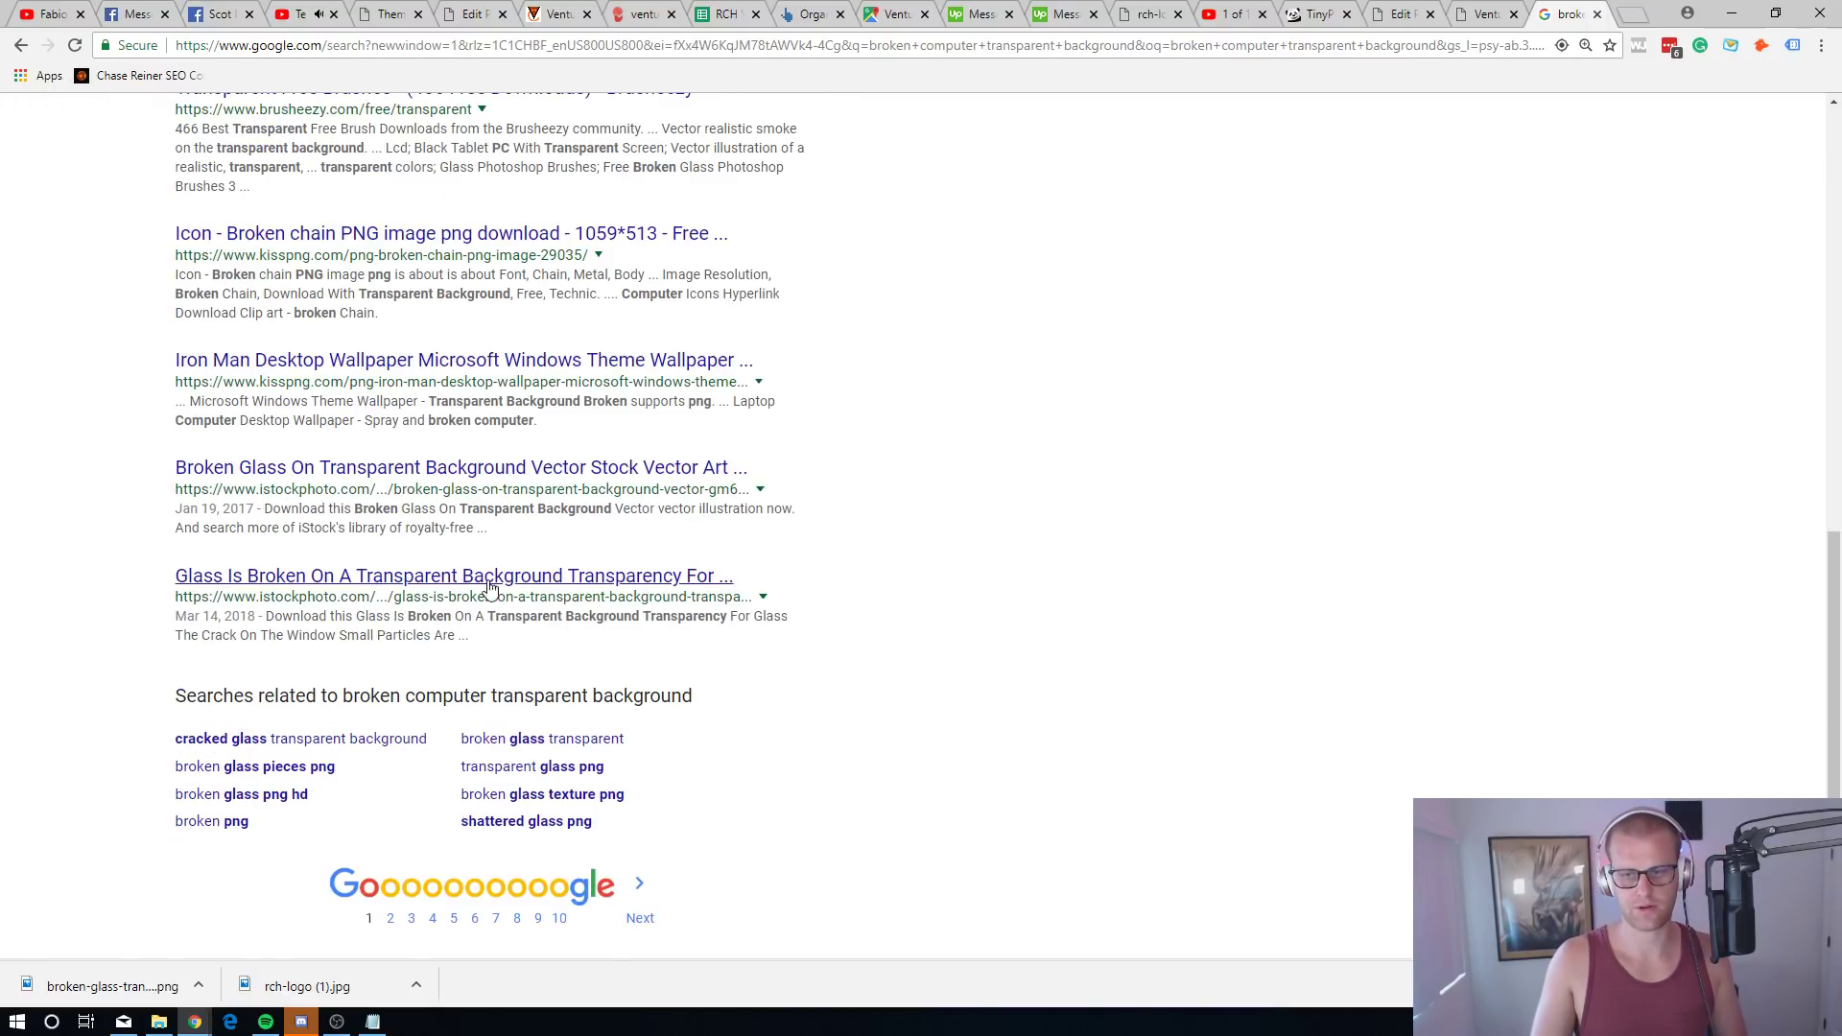
scroll(362, 672, up, 10)
click(342, 142)
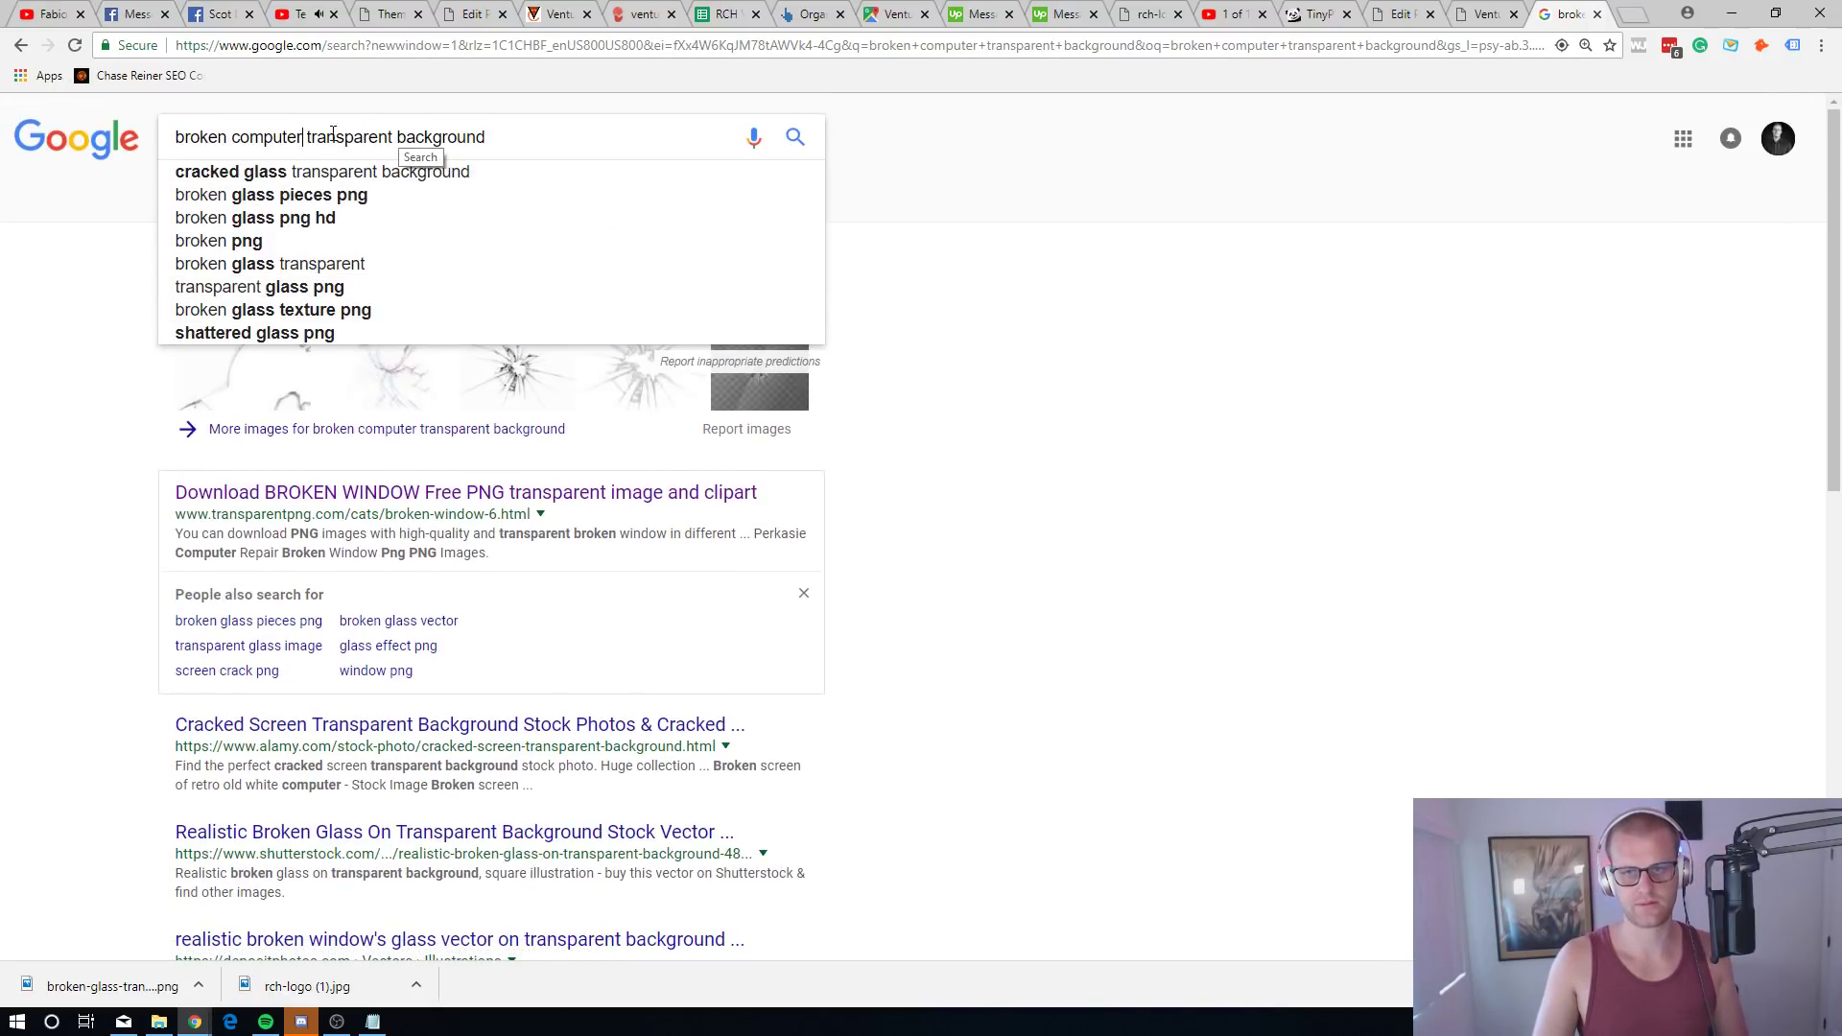
drag(307, 137, 97, 108)
text(computer fix)
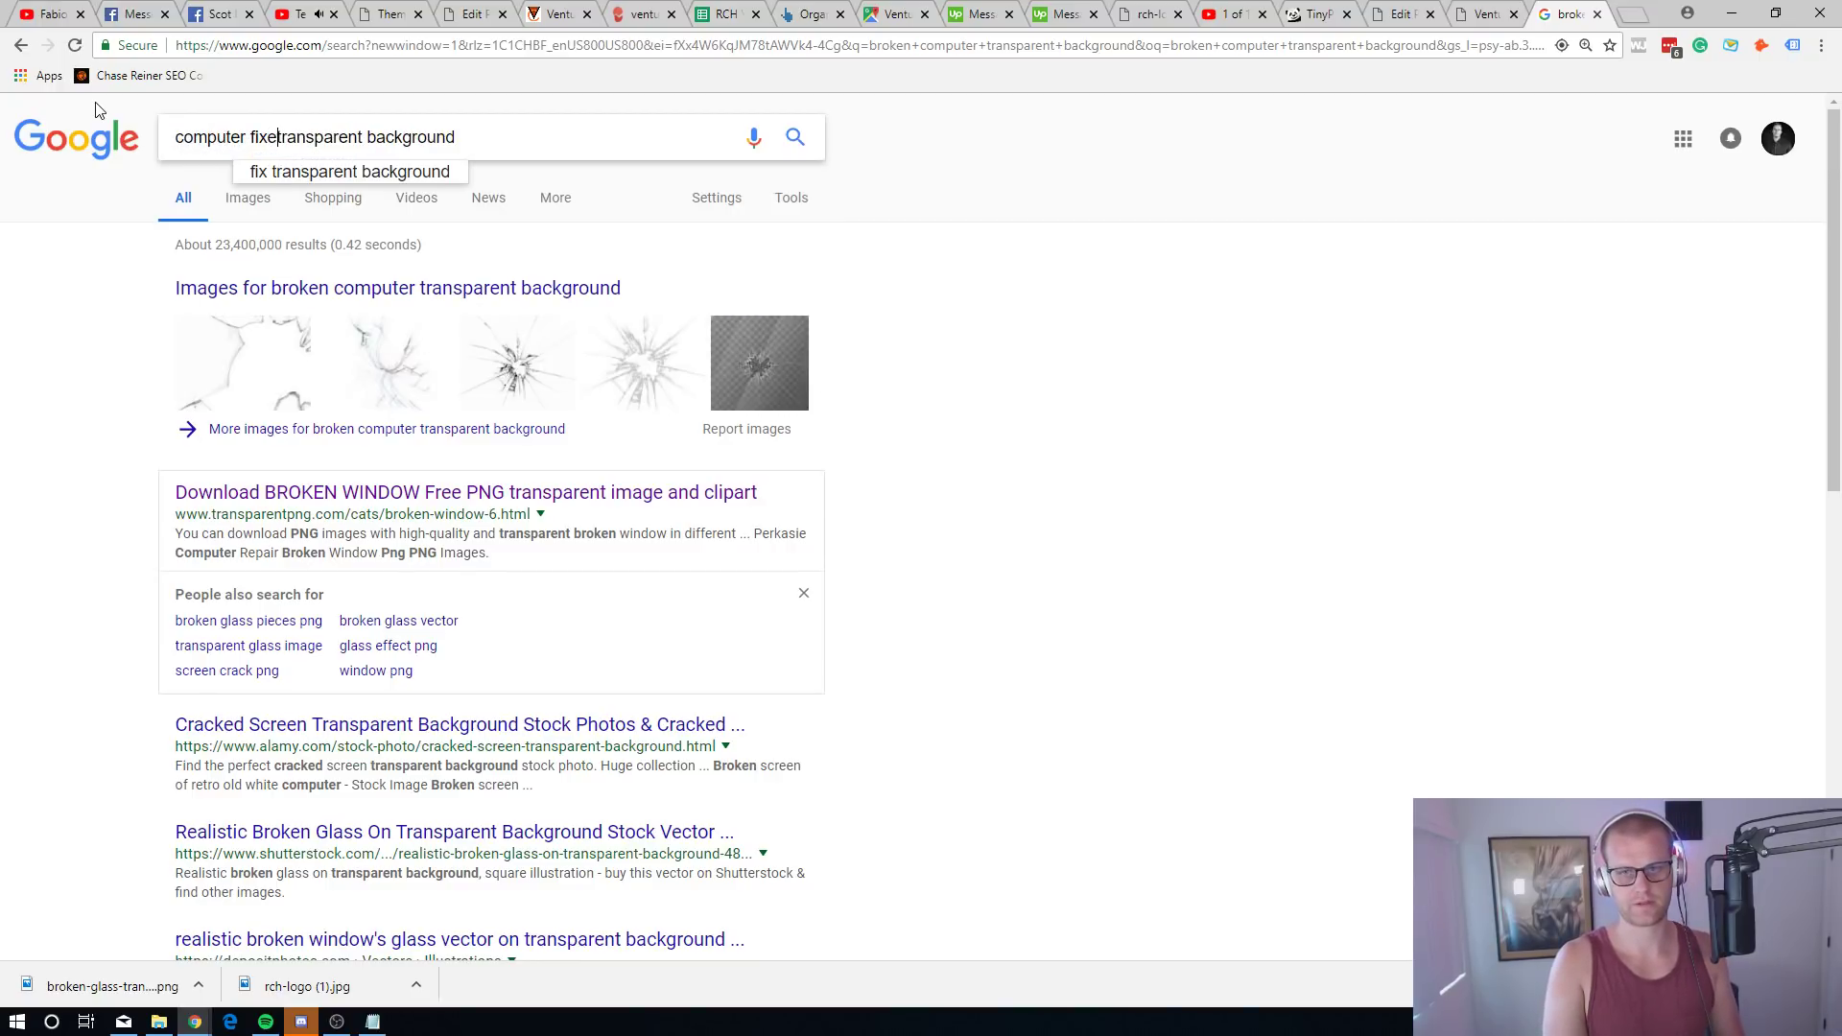
key(Return)
Refine the search to 'computer fix pictures transparent background'
scroll(576, 349, down, 8)
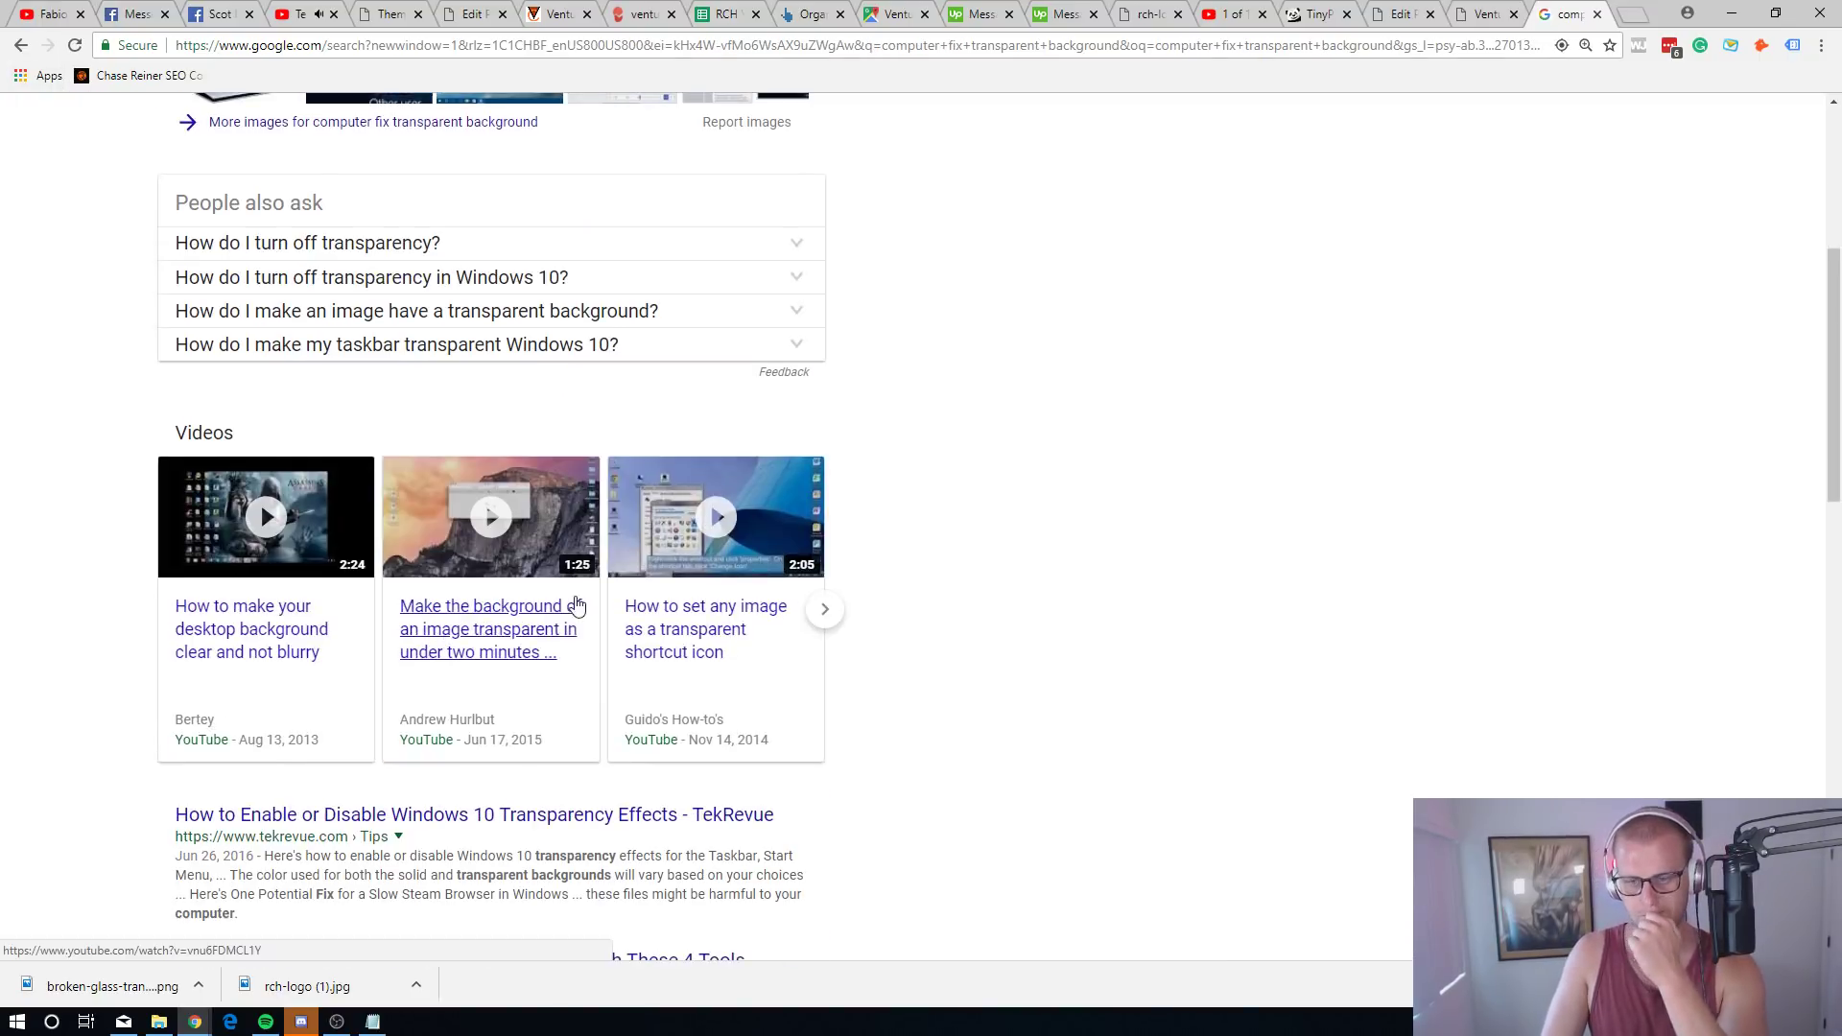
scroll(510, 535, up, 8)
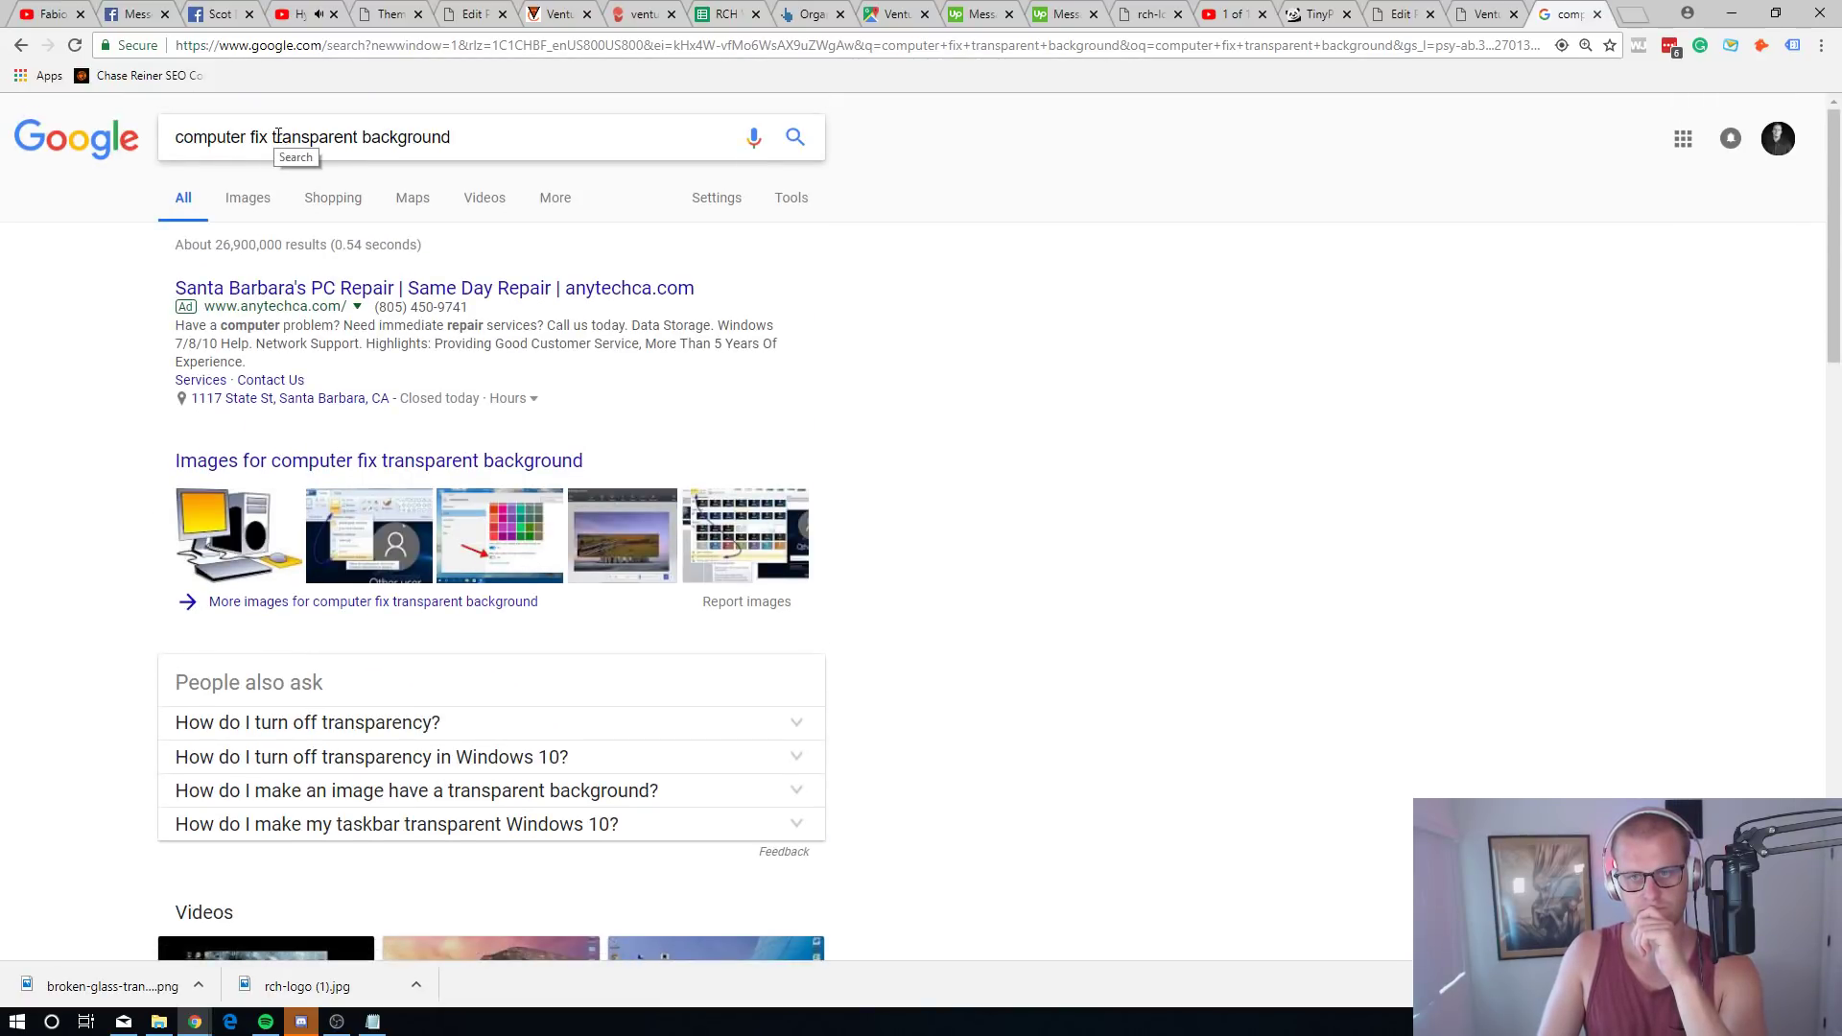
click(278, 135)
text(pictur)
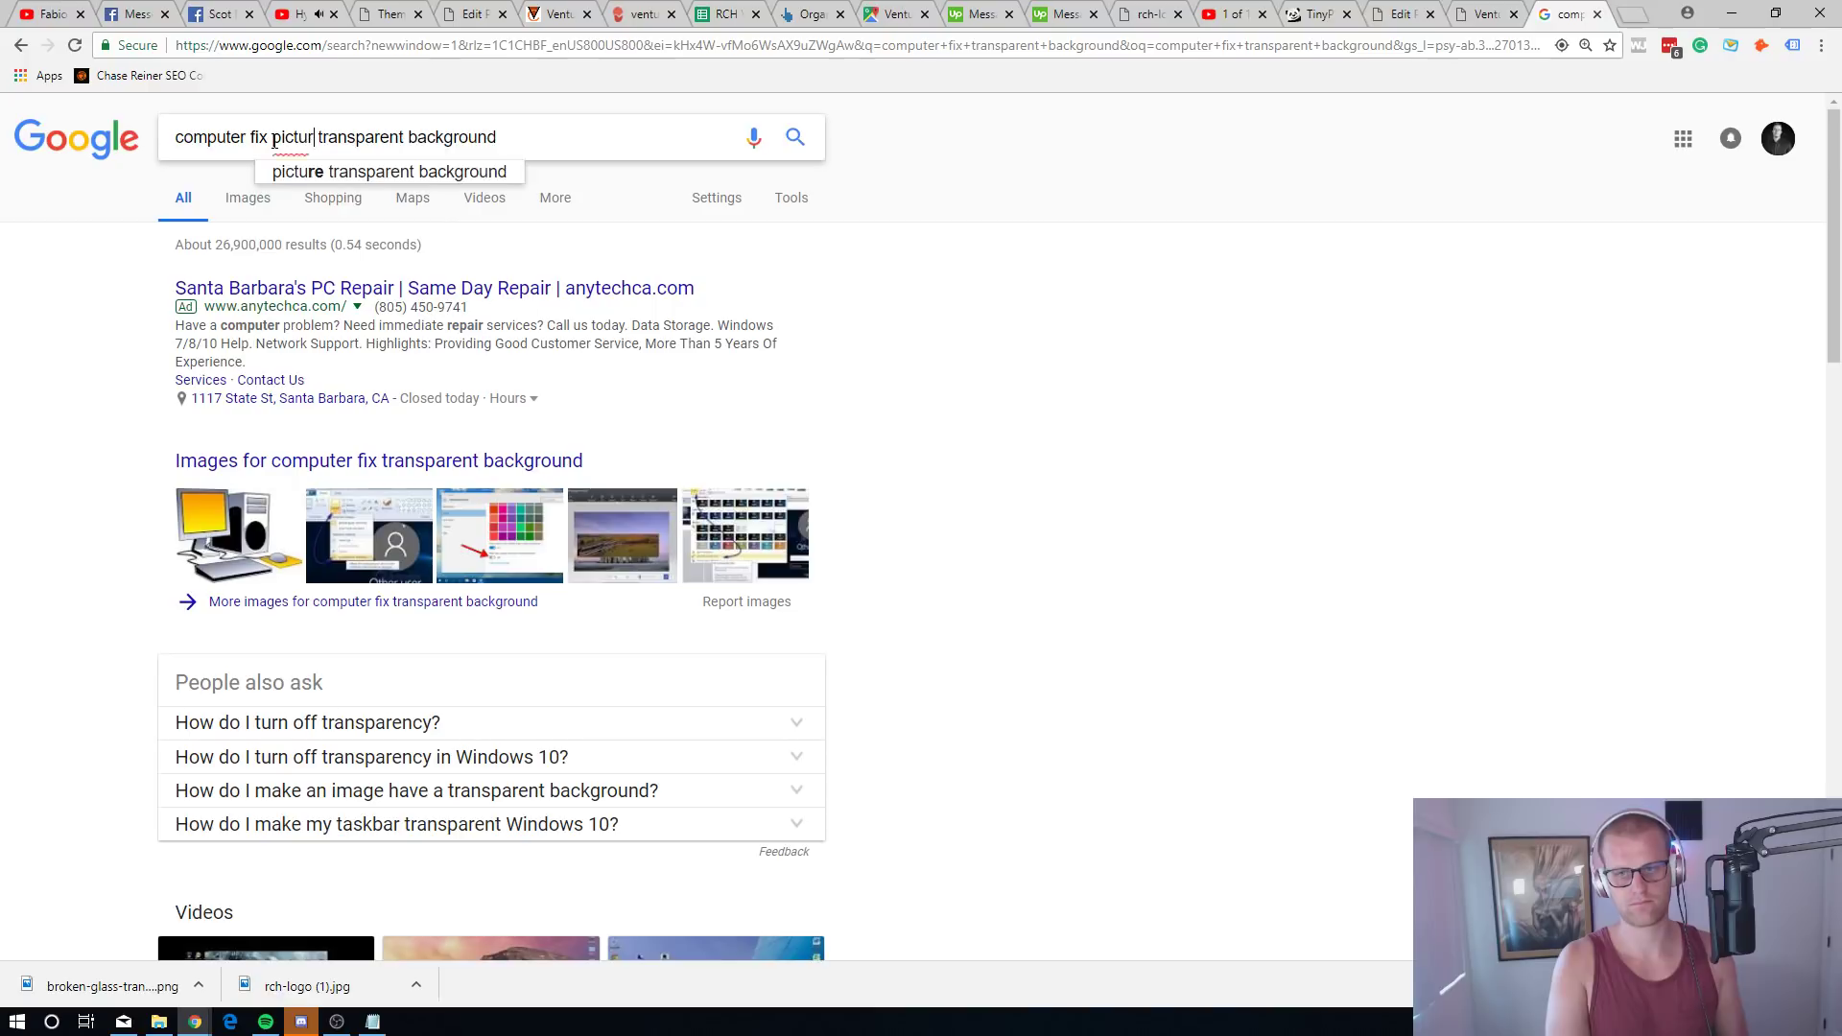
text(es)
key(Return)
Search Google for 'shutterstock' and open the Shutterstock website
scroll(579, 323, down, 2)
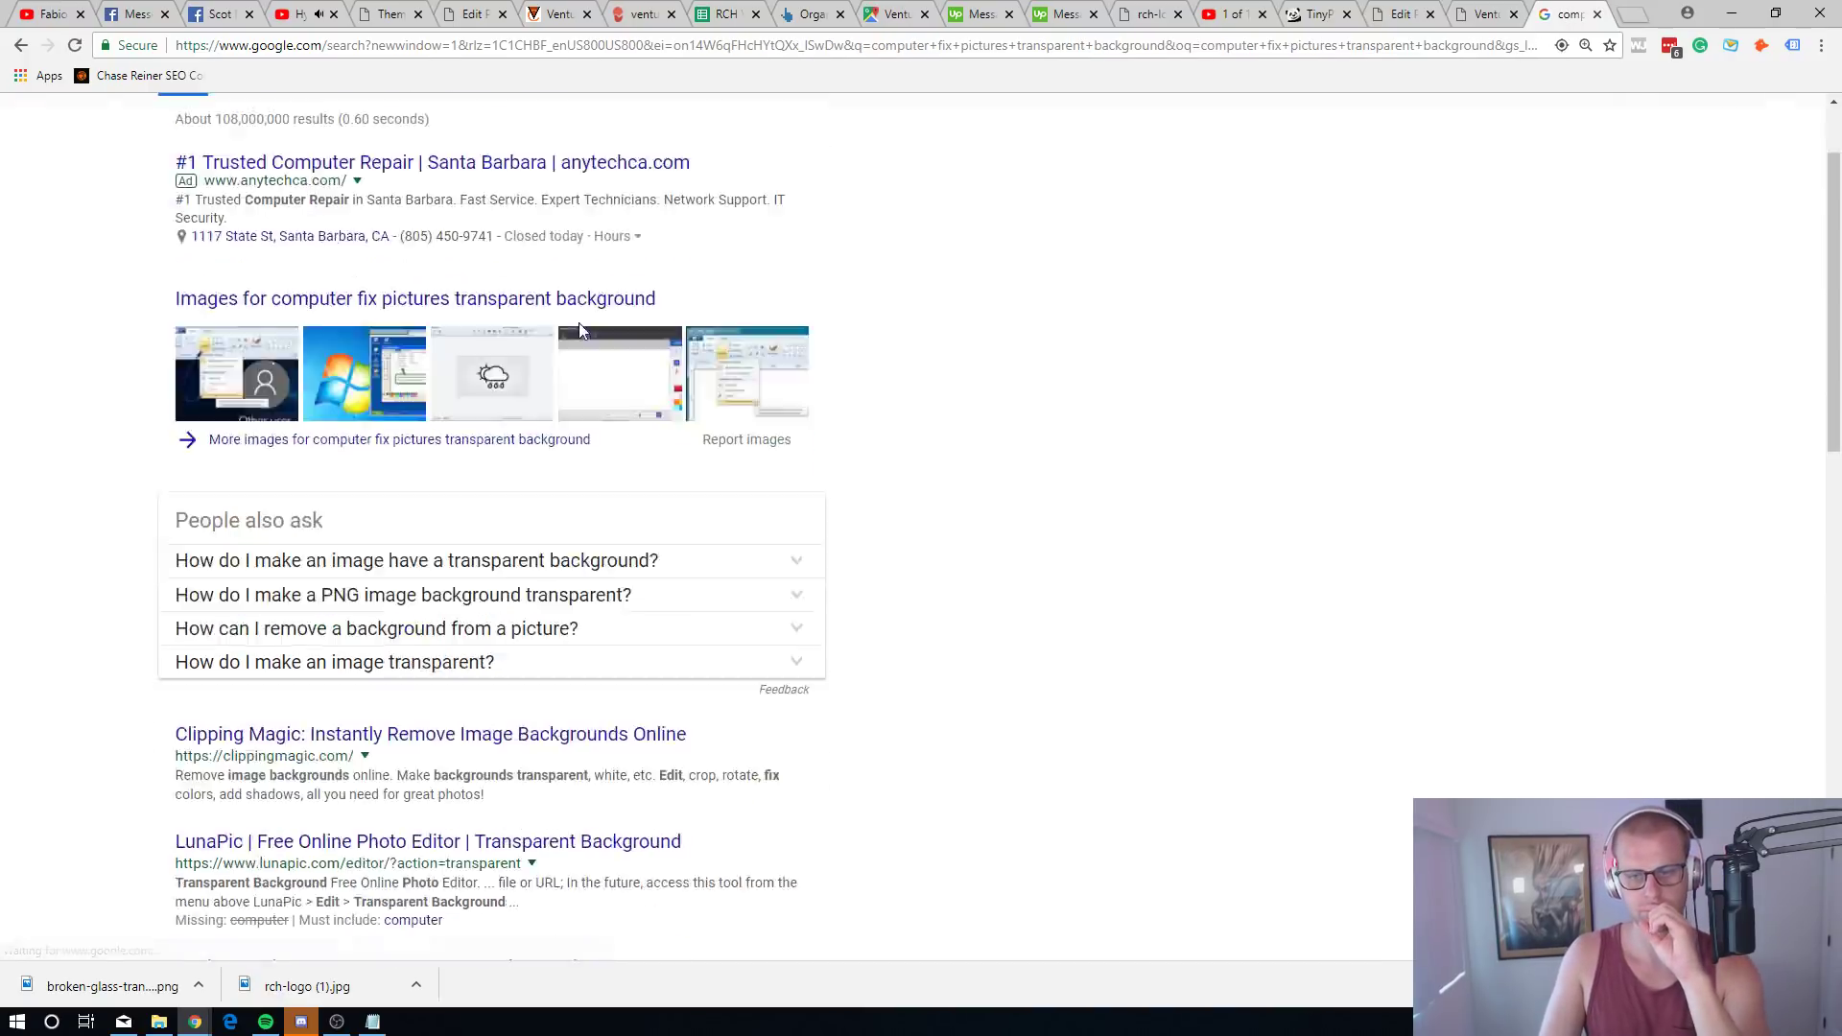
scroll(579, 323, down, 3)
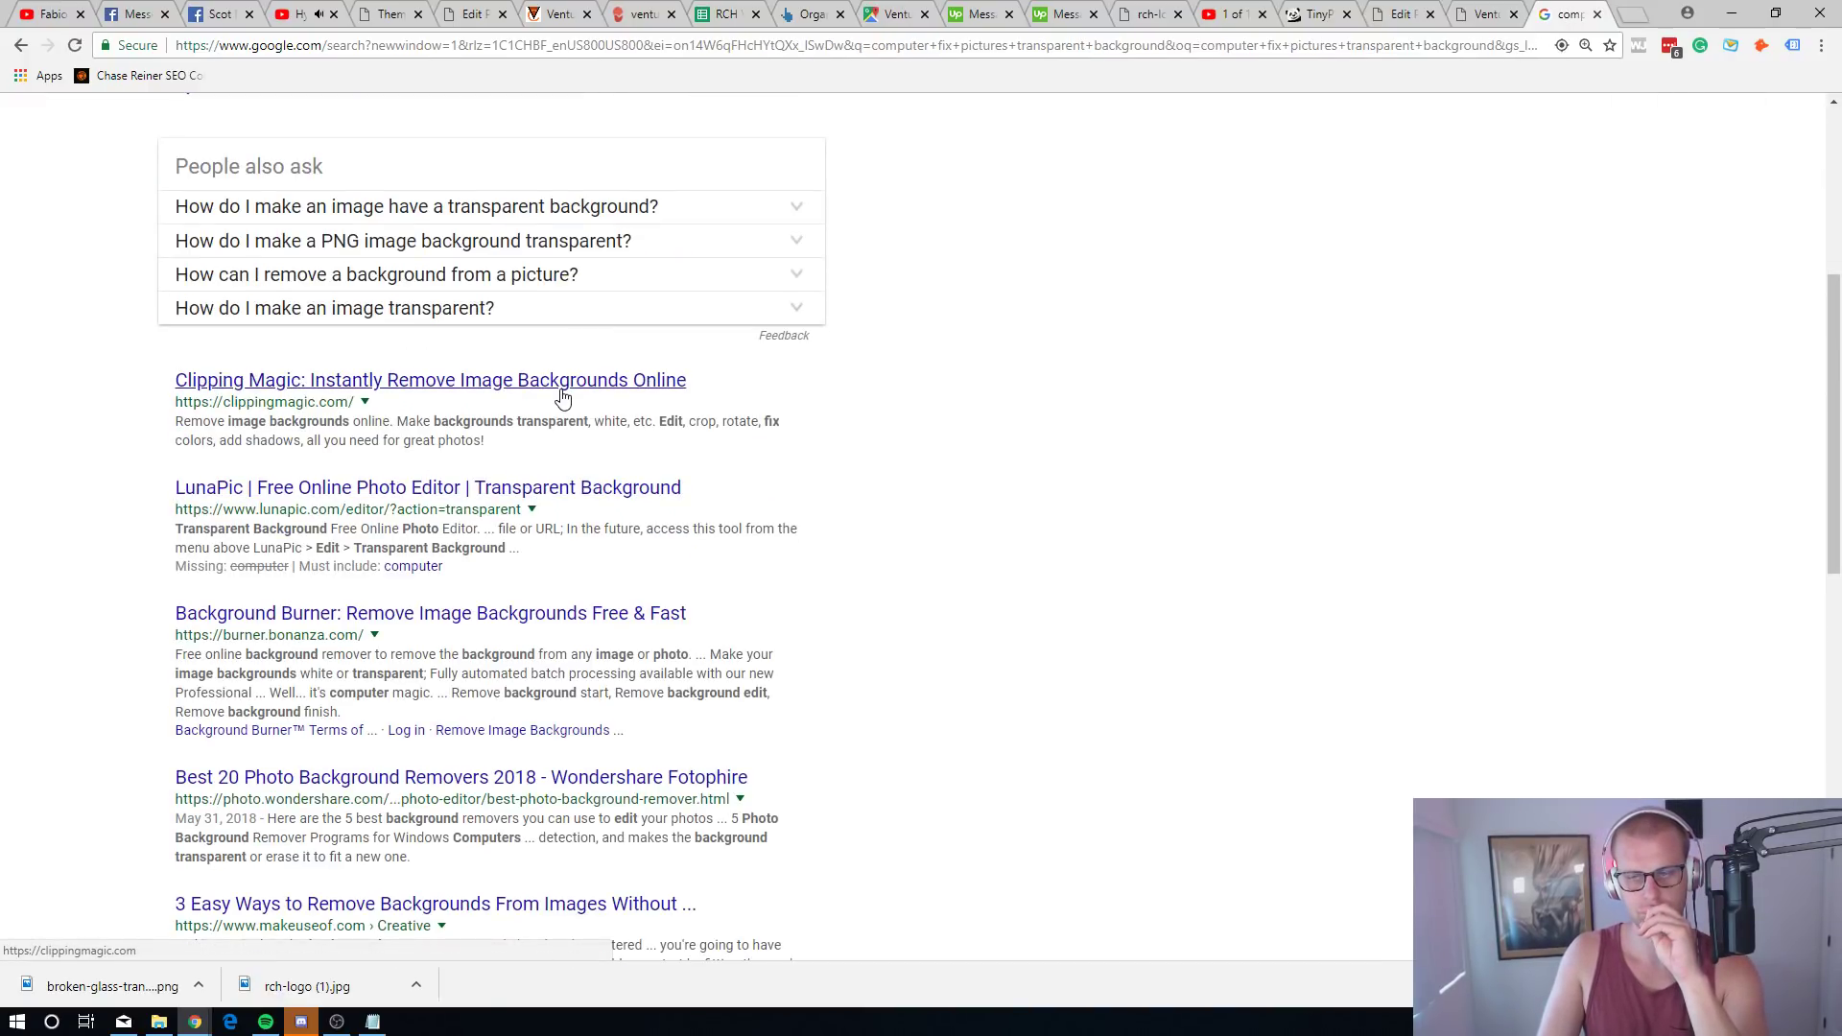
scroll(498, 507, down, 4)
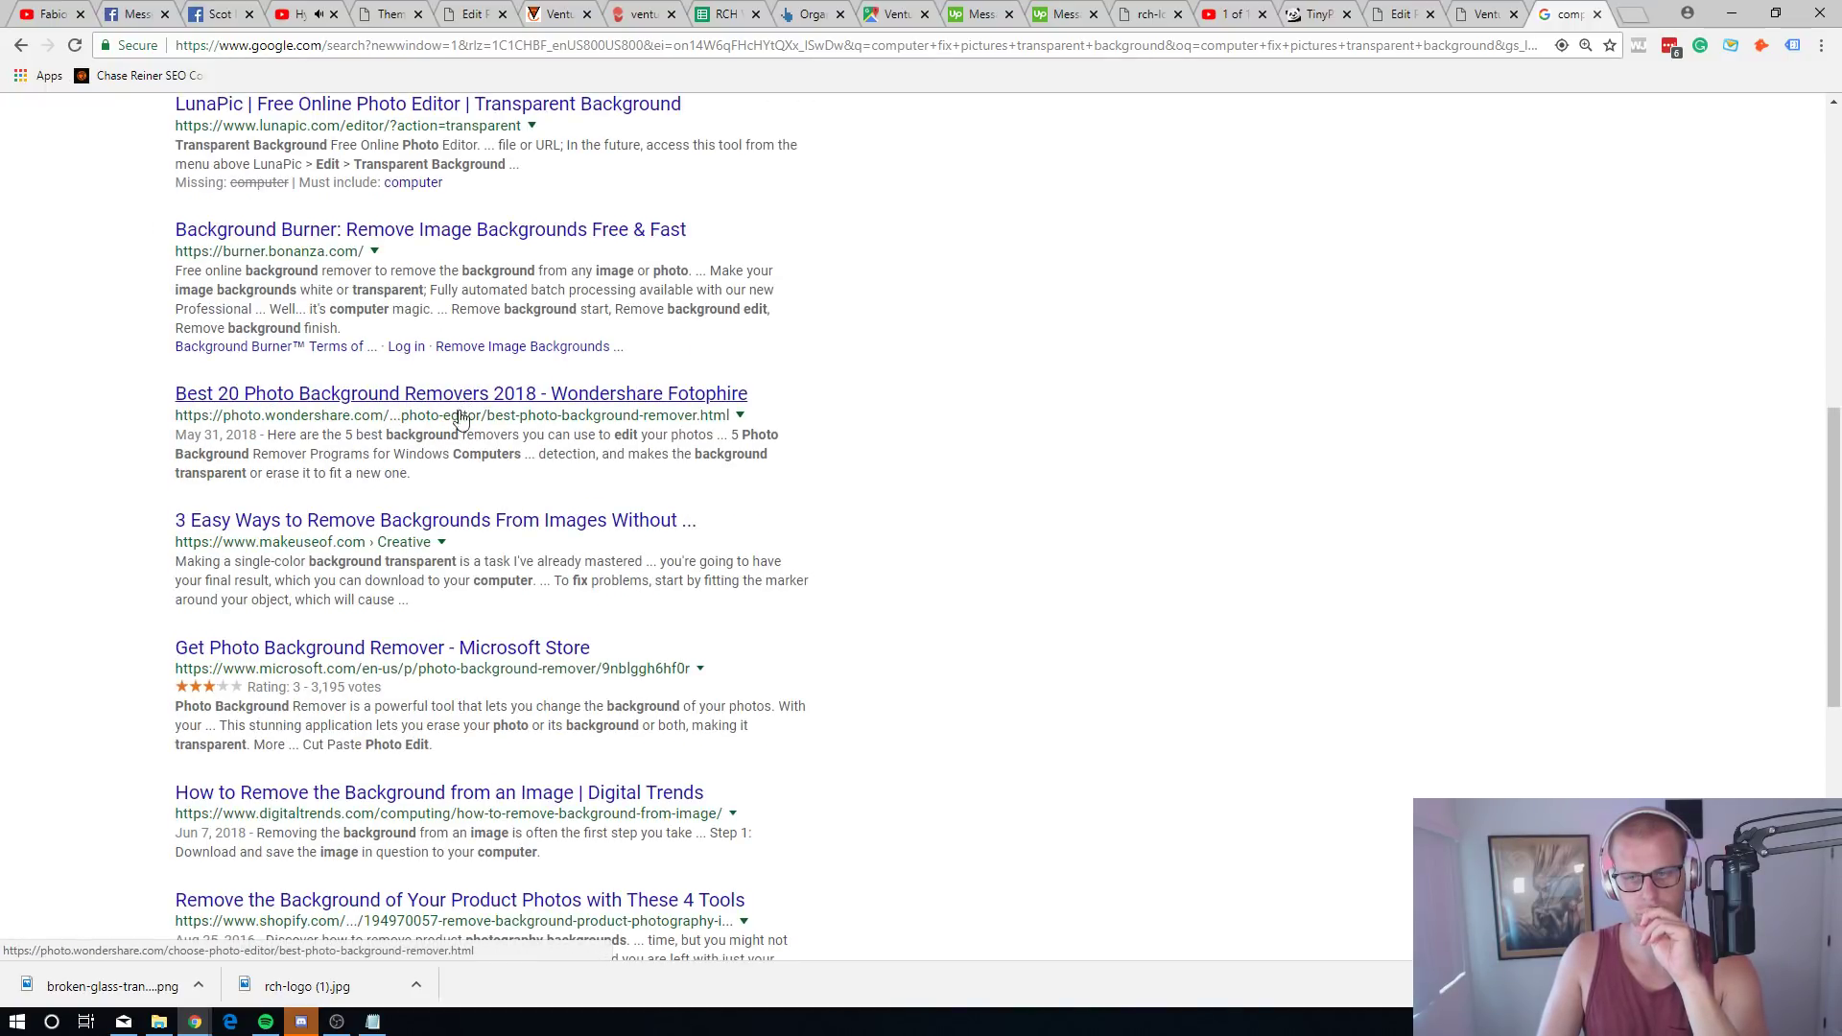
scroll(441, 374, down, 2)
scroll(424, 324, down, 2)
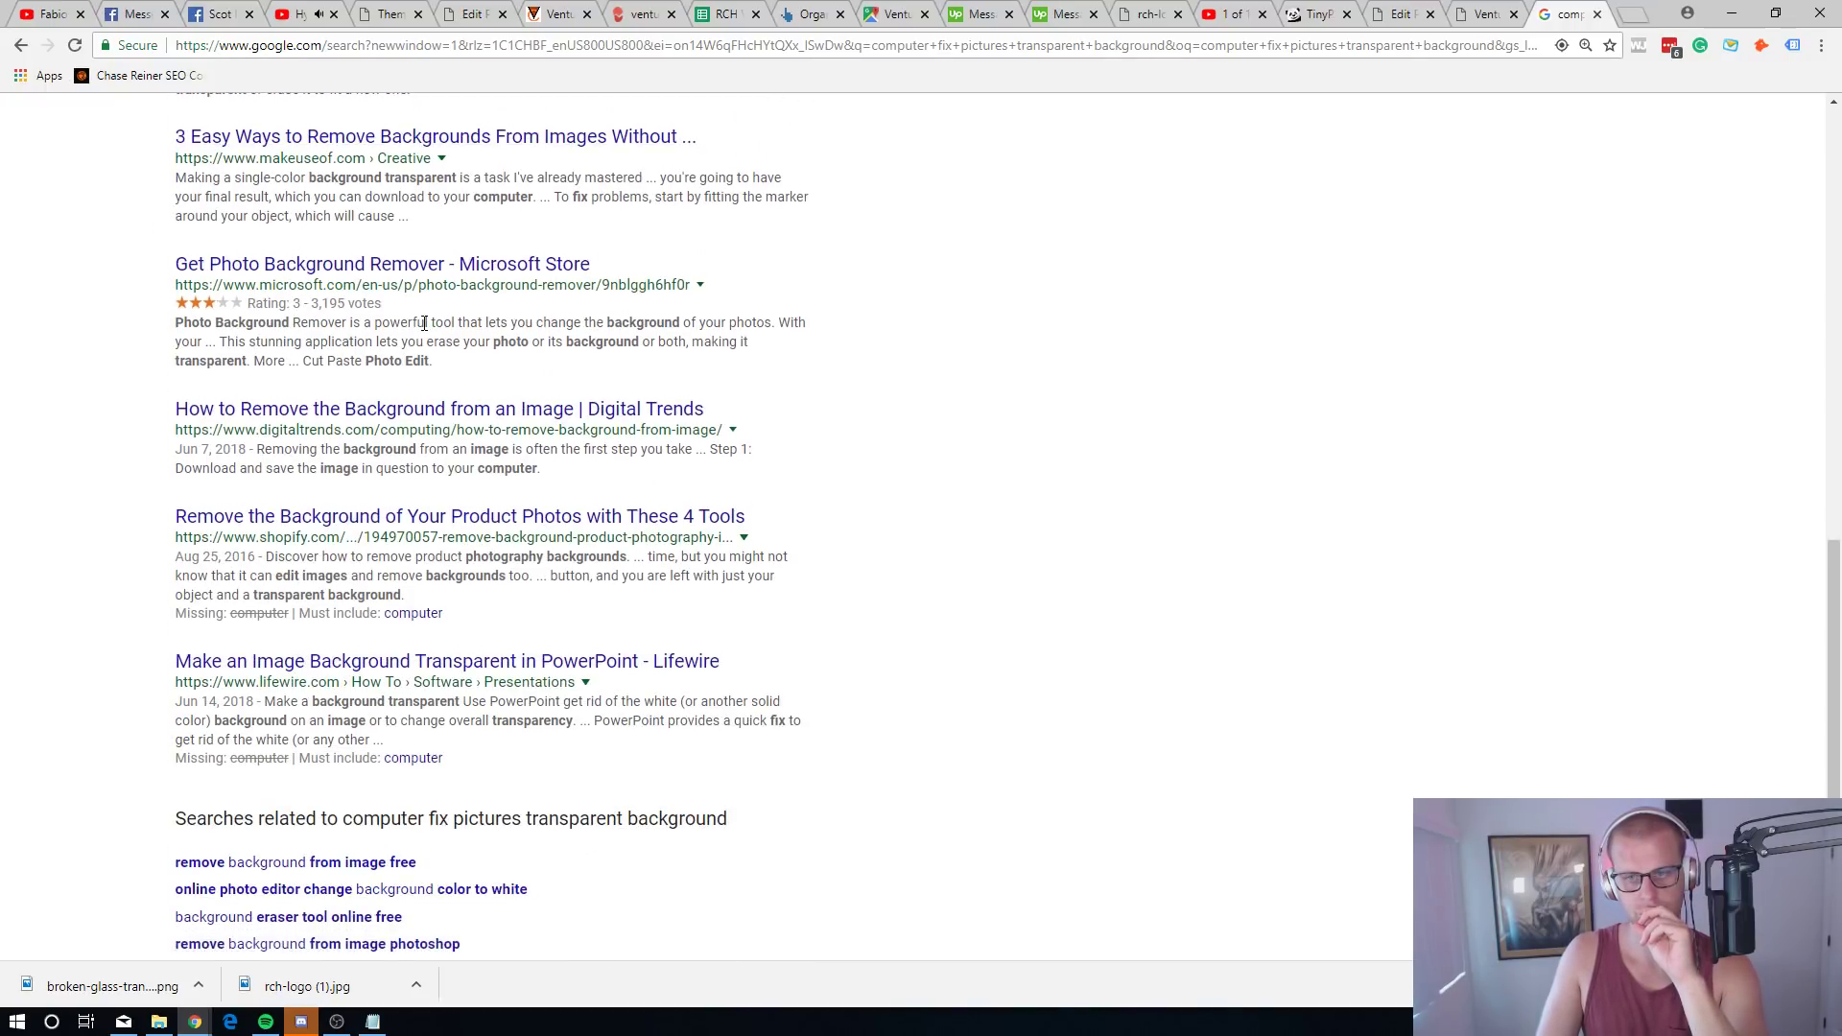
scroll(424, 323, up, 15)
click(478, 142)
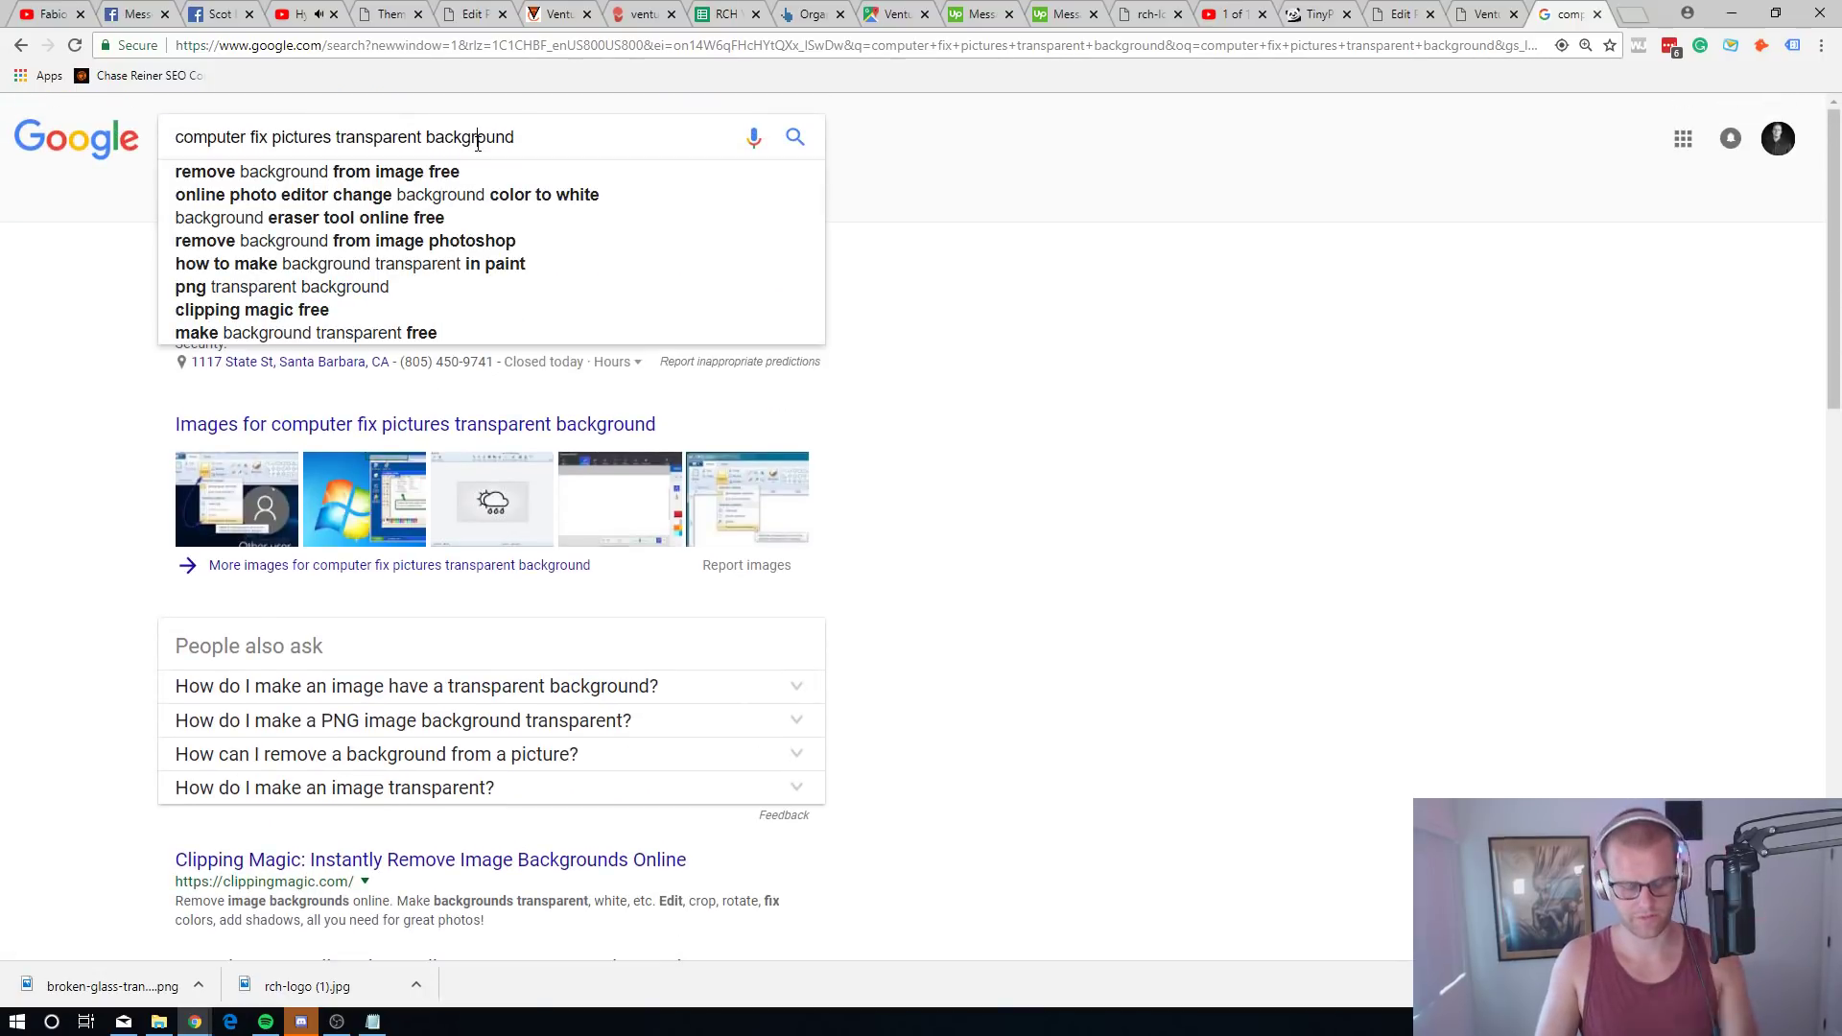
key(ctrl+a)
text(as)
key(BackSpace)
key(BackSpace)
text(shut)
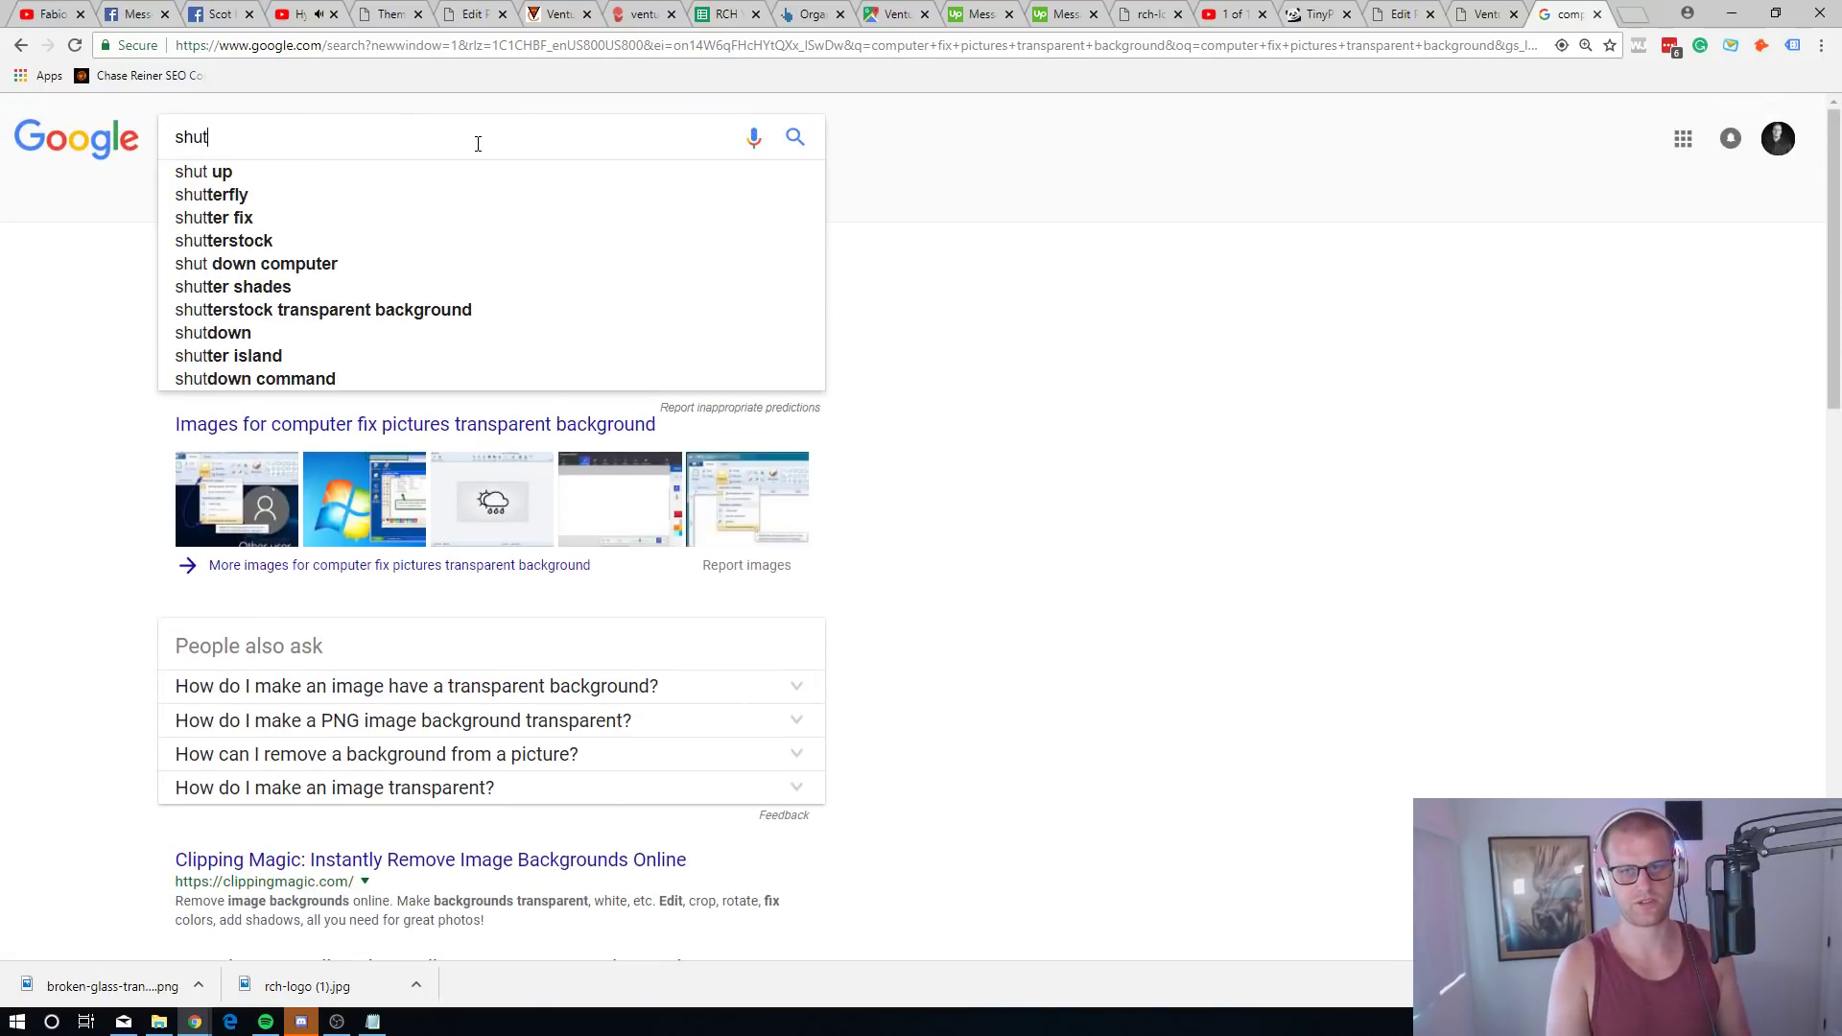
text(terstock)
key(Return)
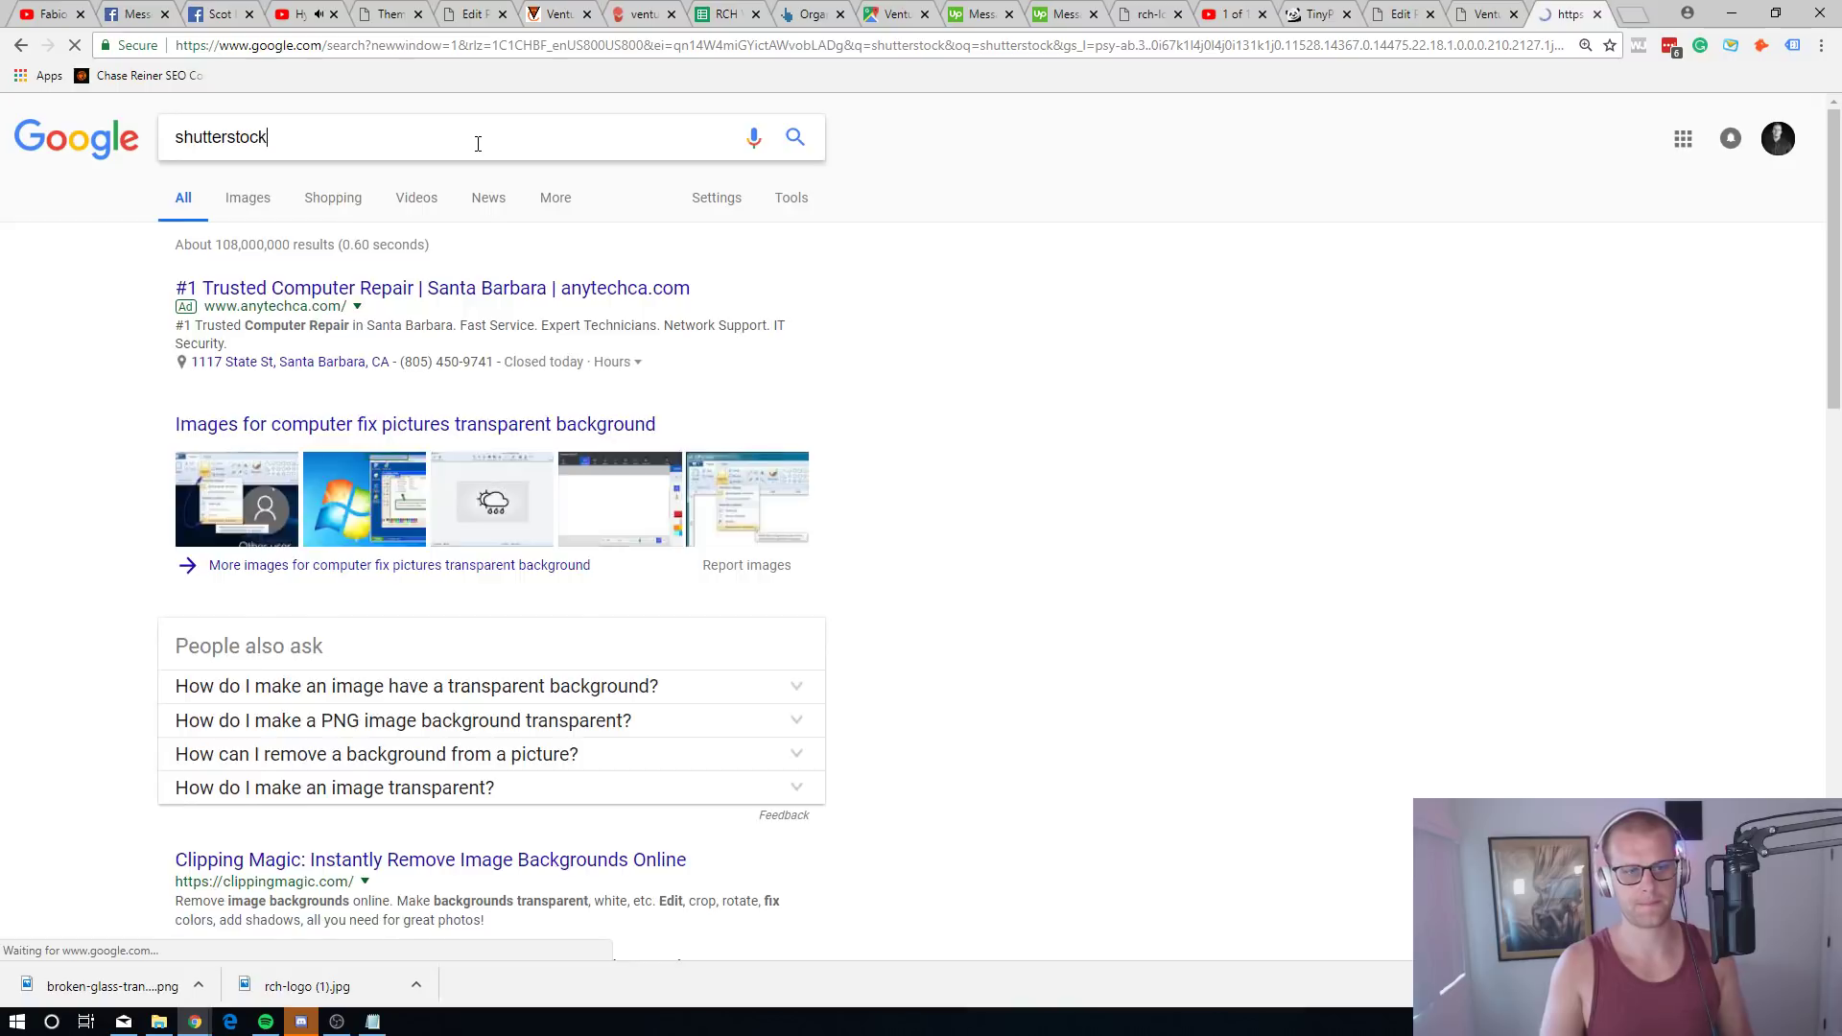
click(416, 547)
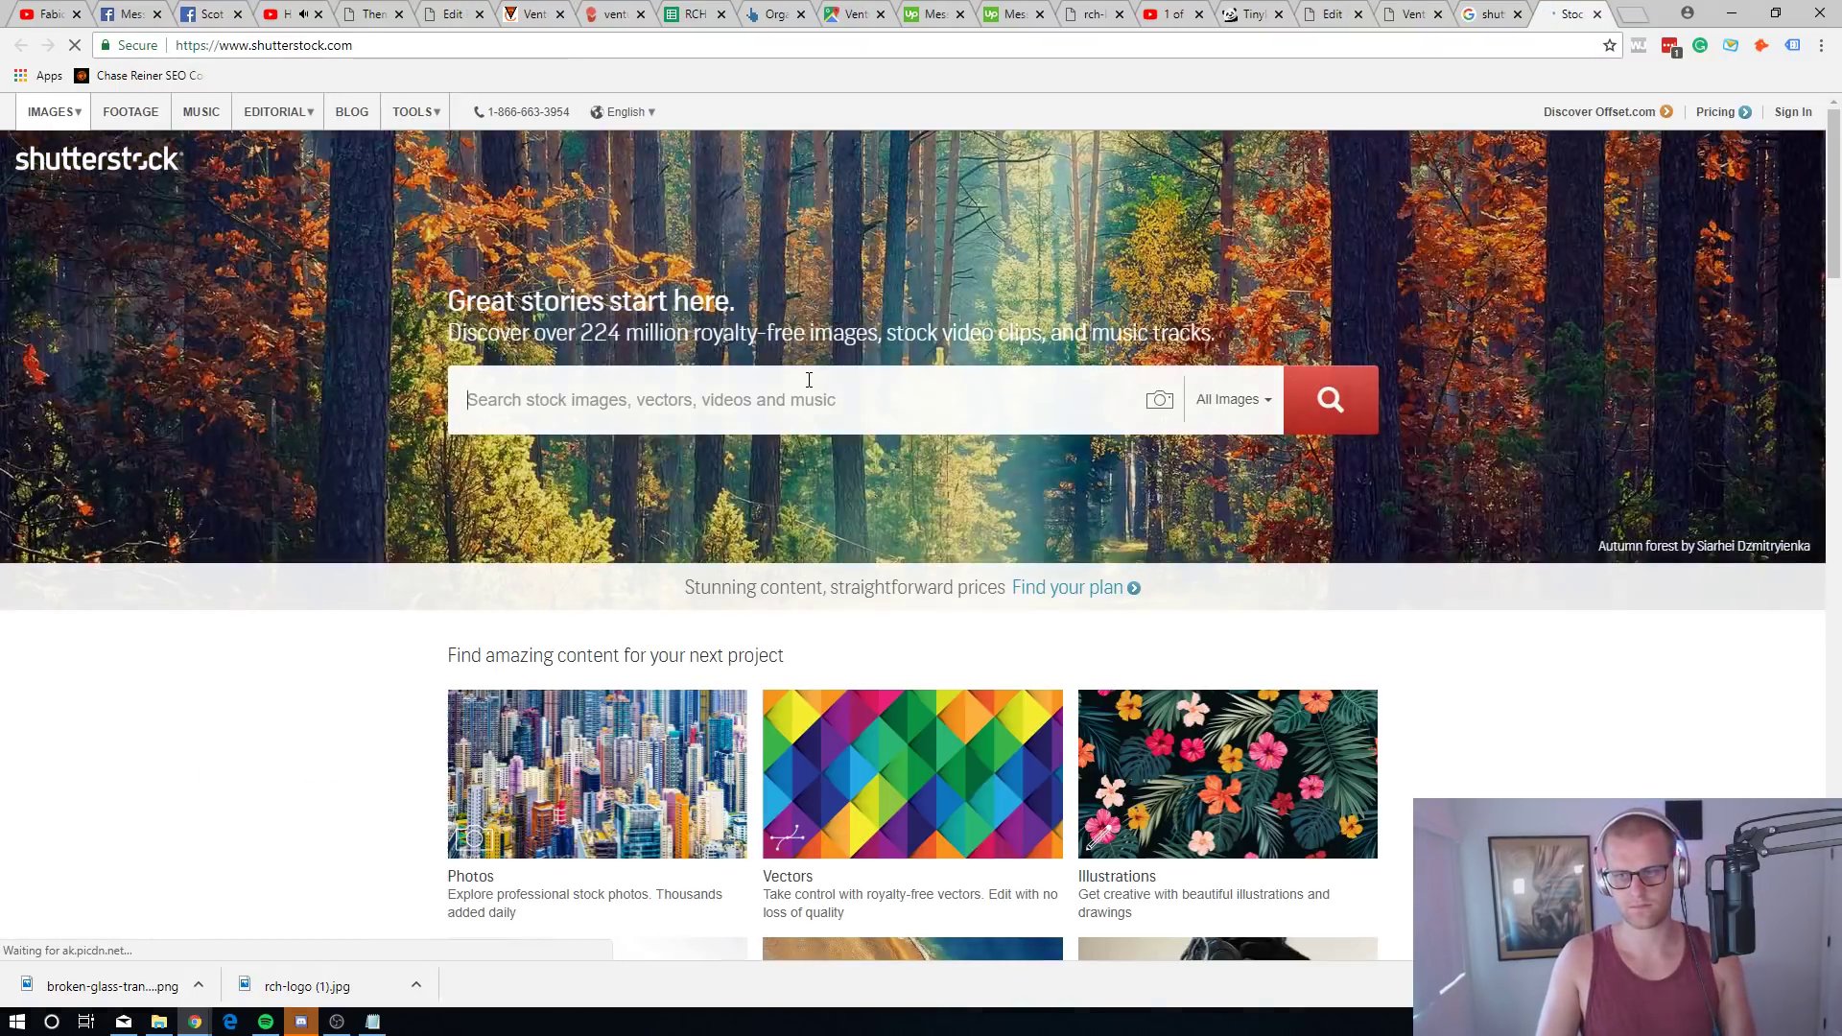
Search Shutterstock for 'computer transparrent' and look at the broken-screen laptop illustration
click(809, 380)
text(com)
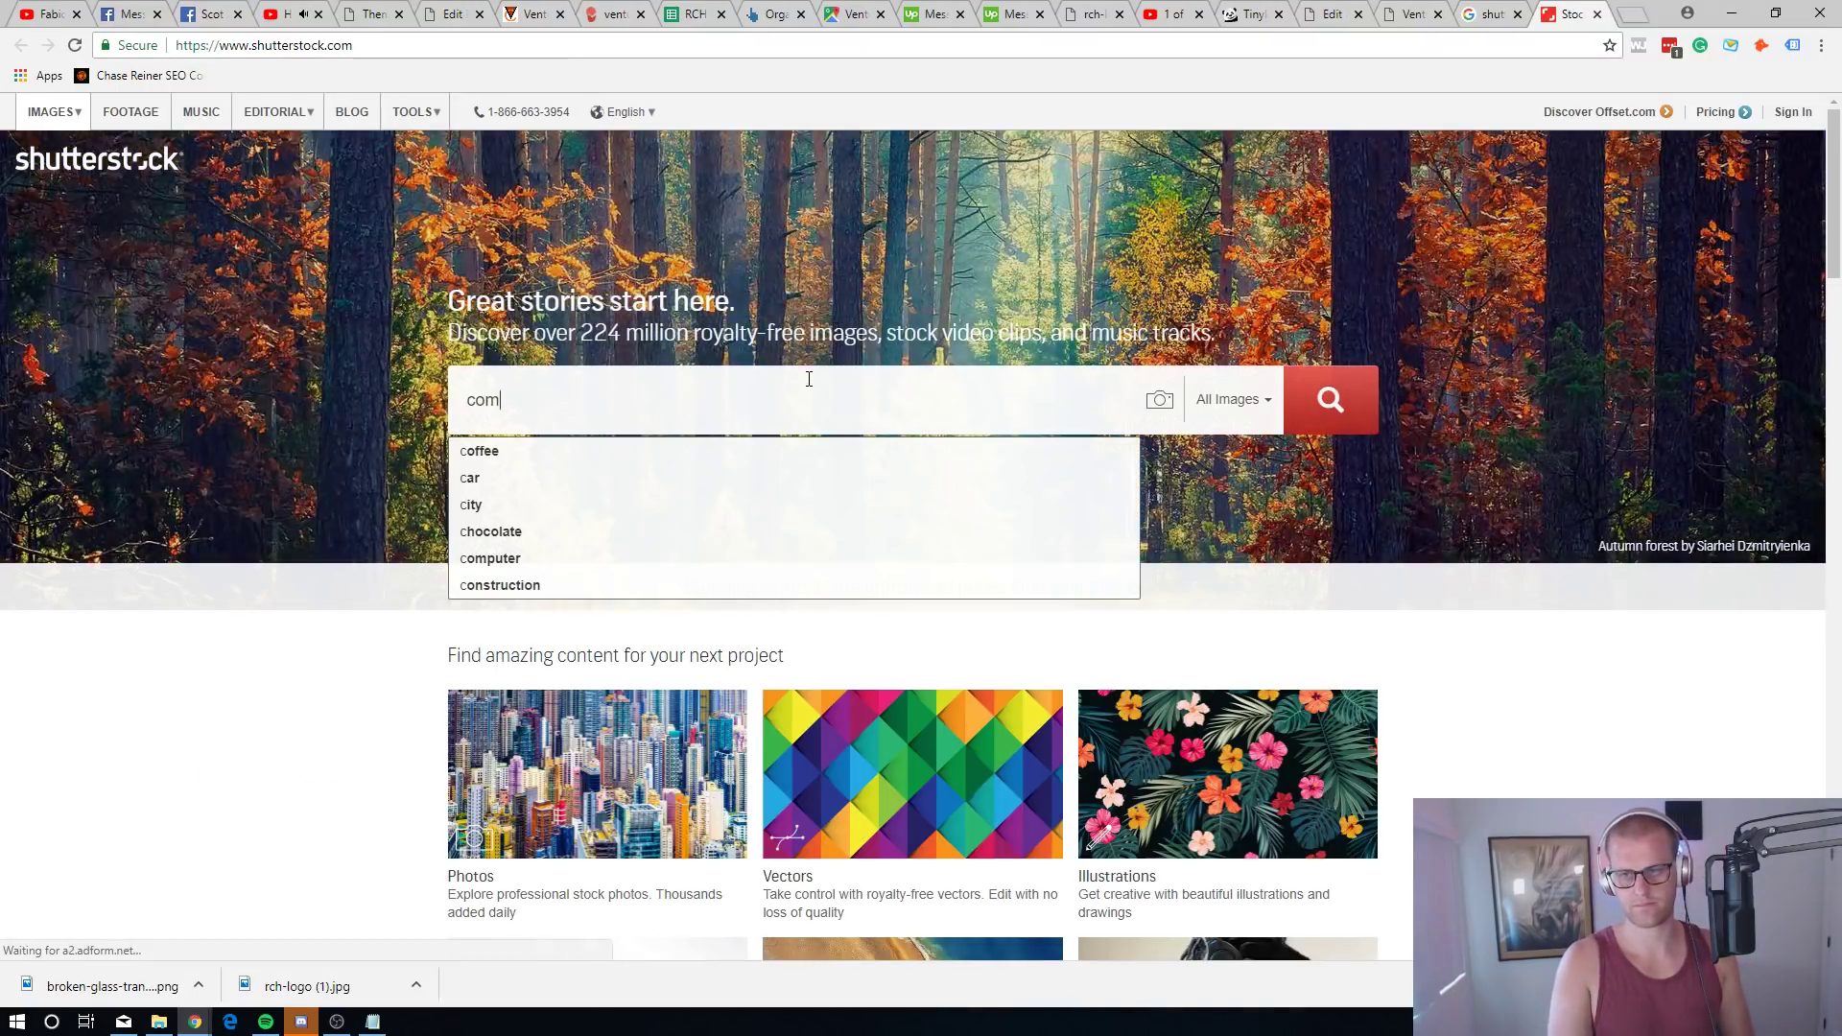
text(puter transparrent)
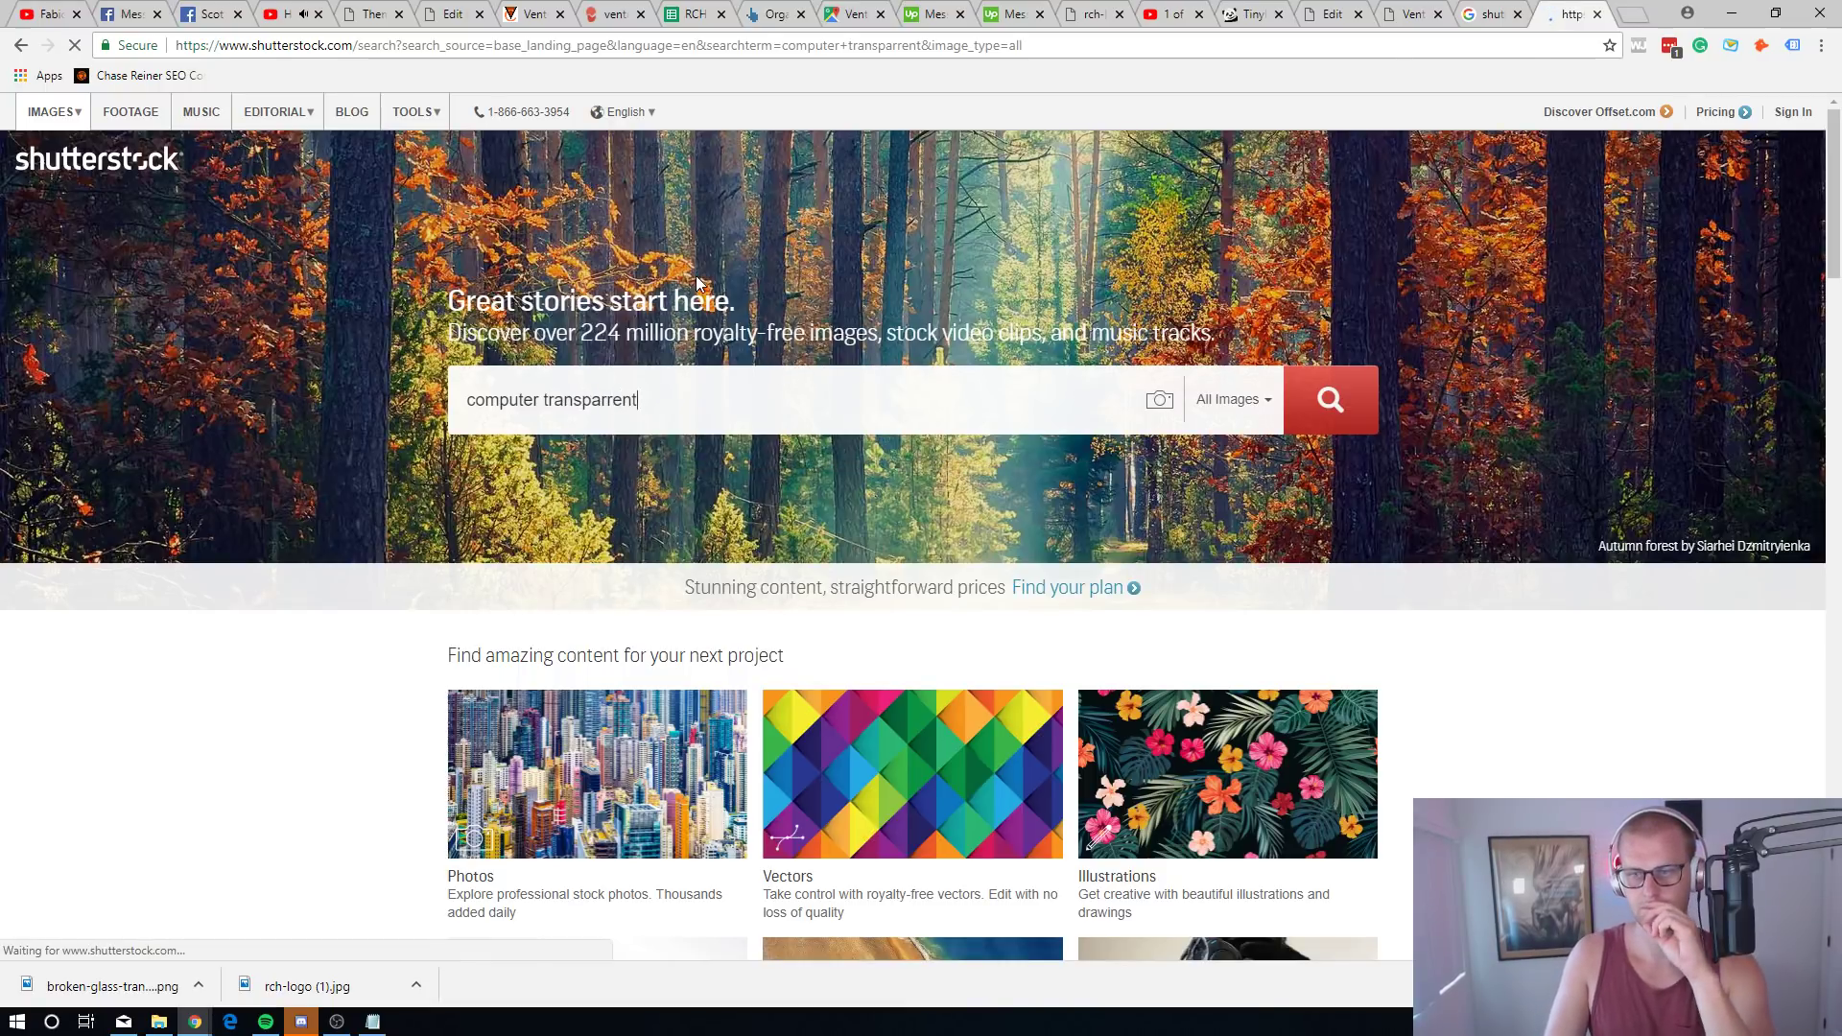
scroll(643, 552, down, 3)
scroll(641, 536, down, 4)
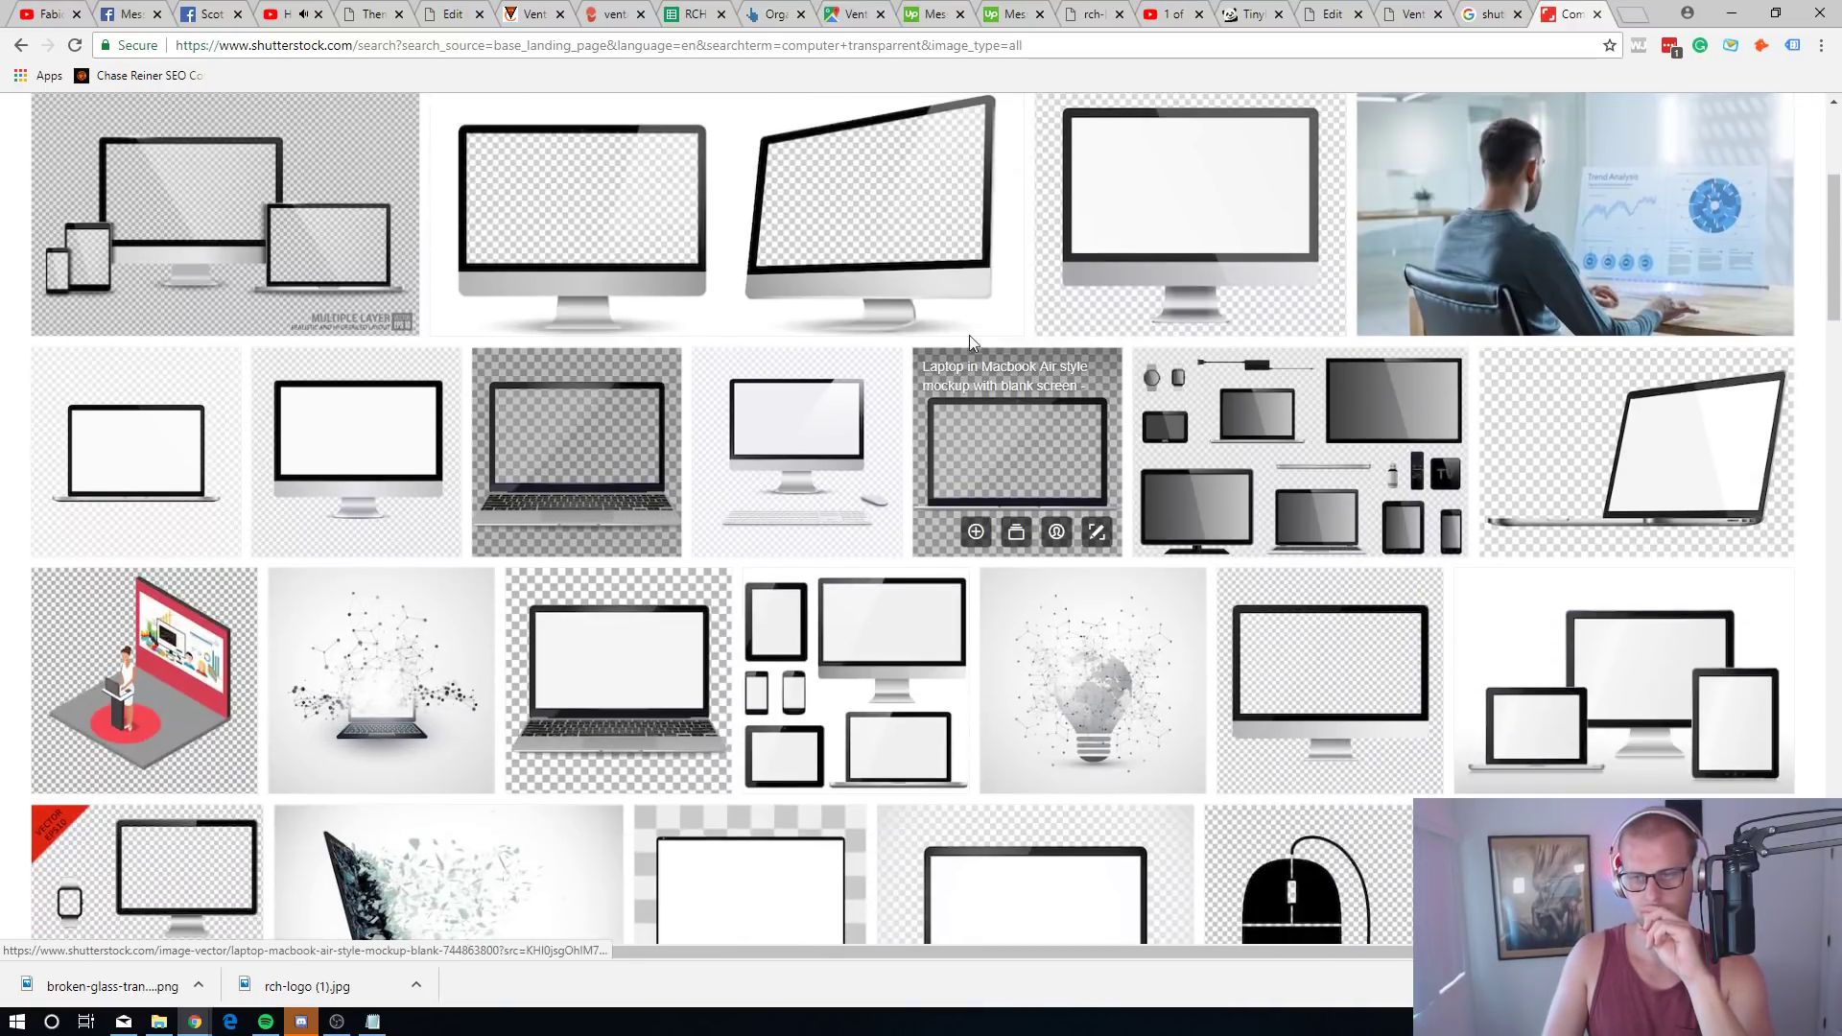
scroll(610, 529, down, 1)
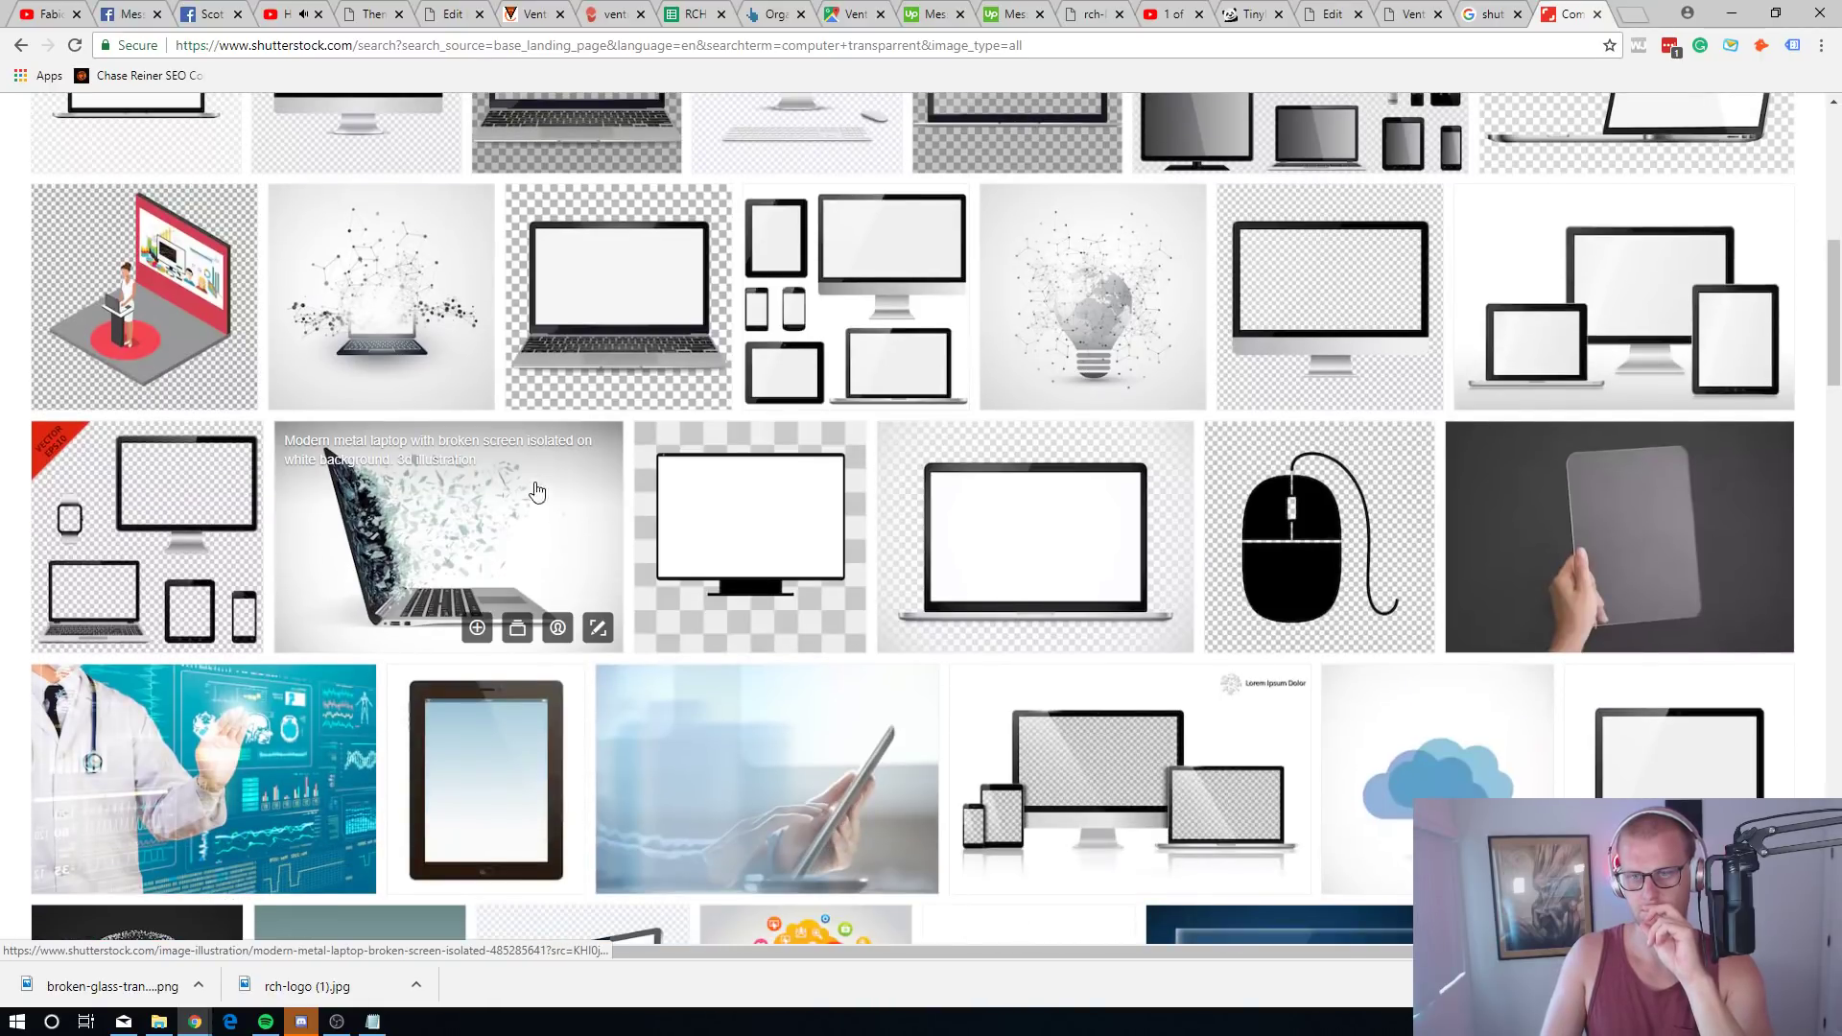
click(487, 523)
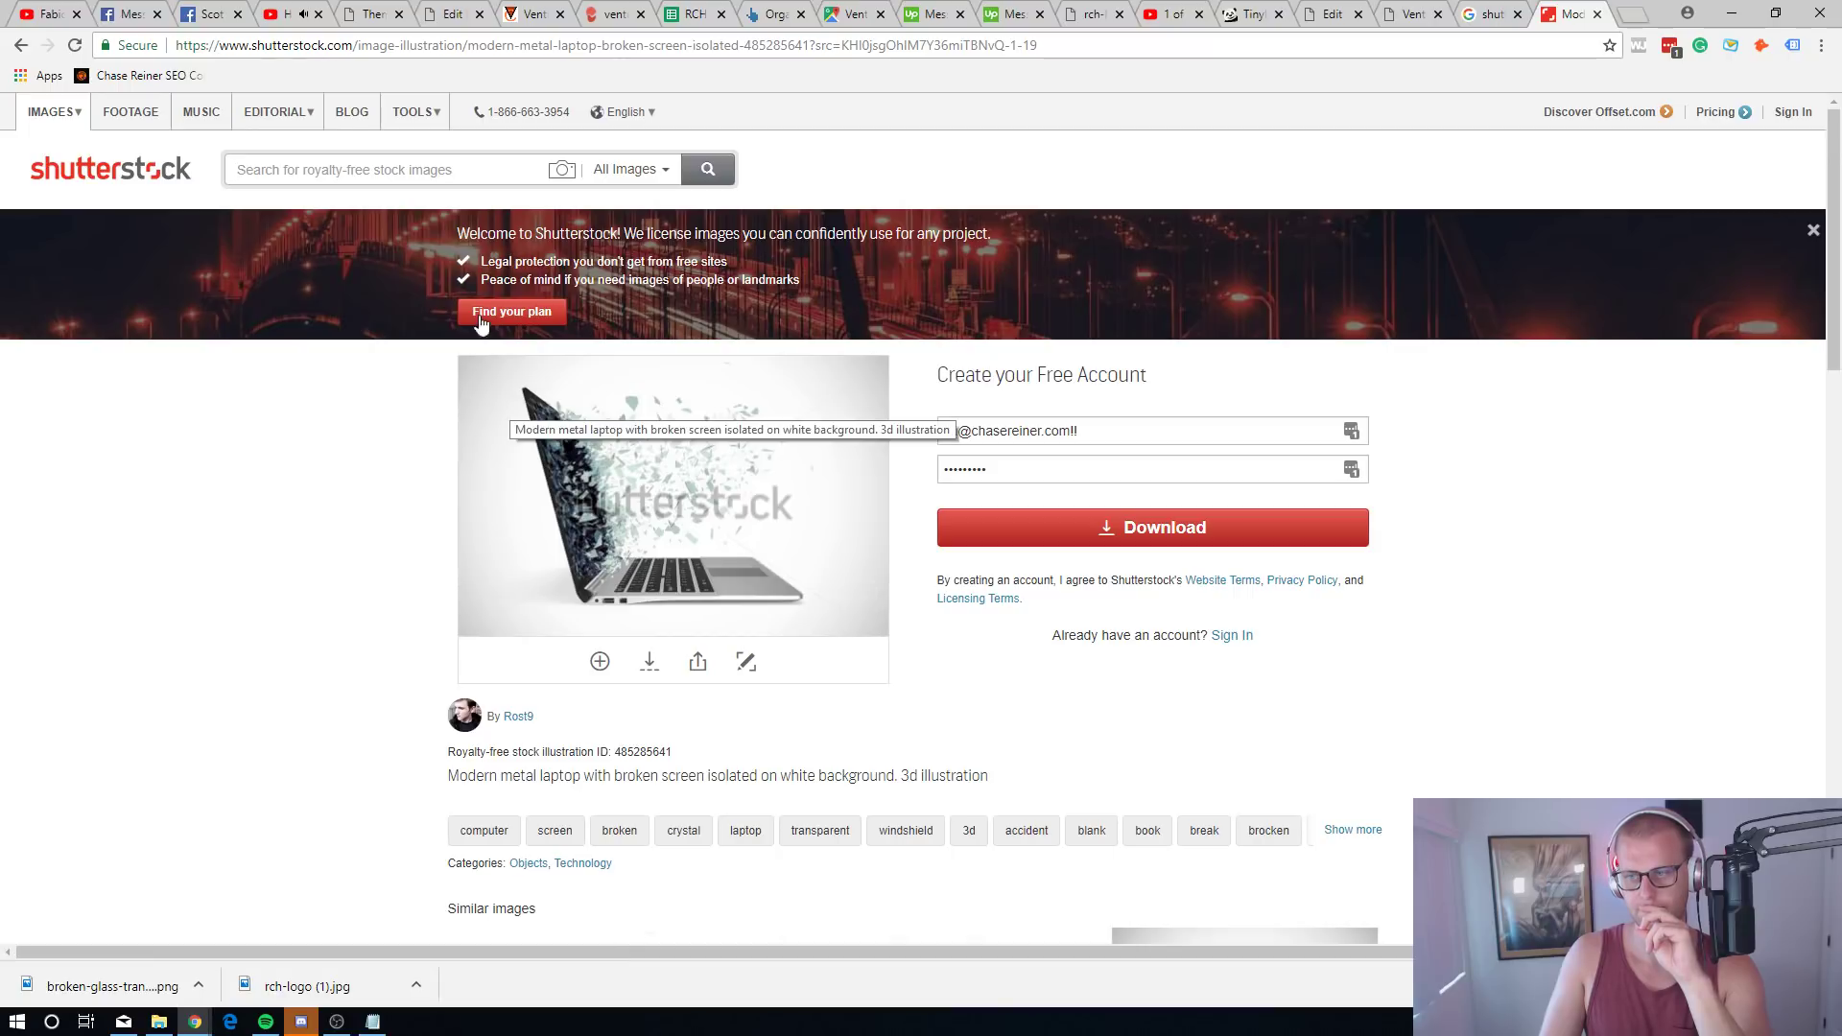
click(26, 50)
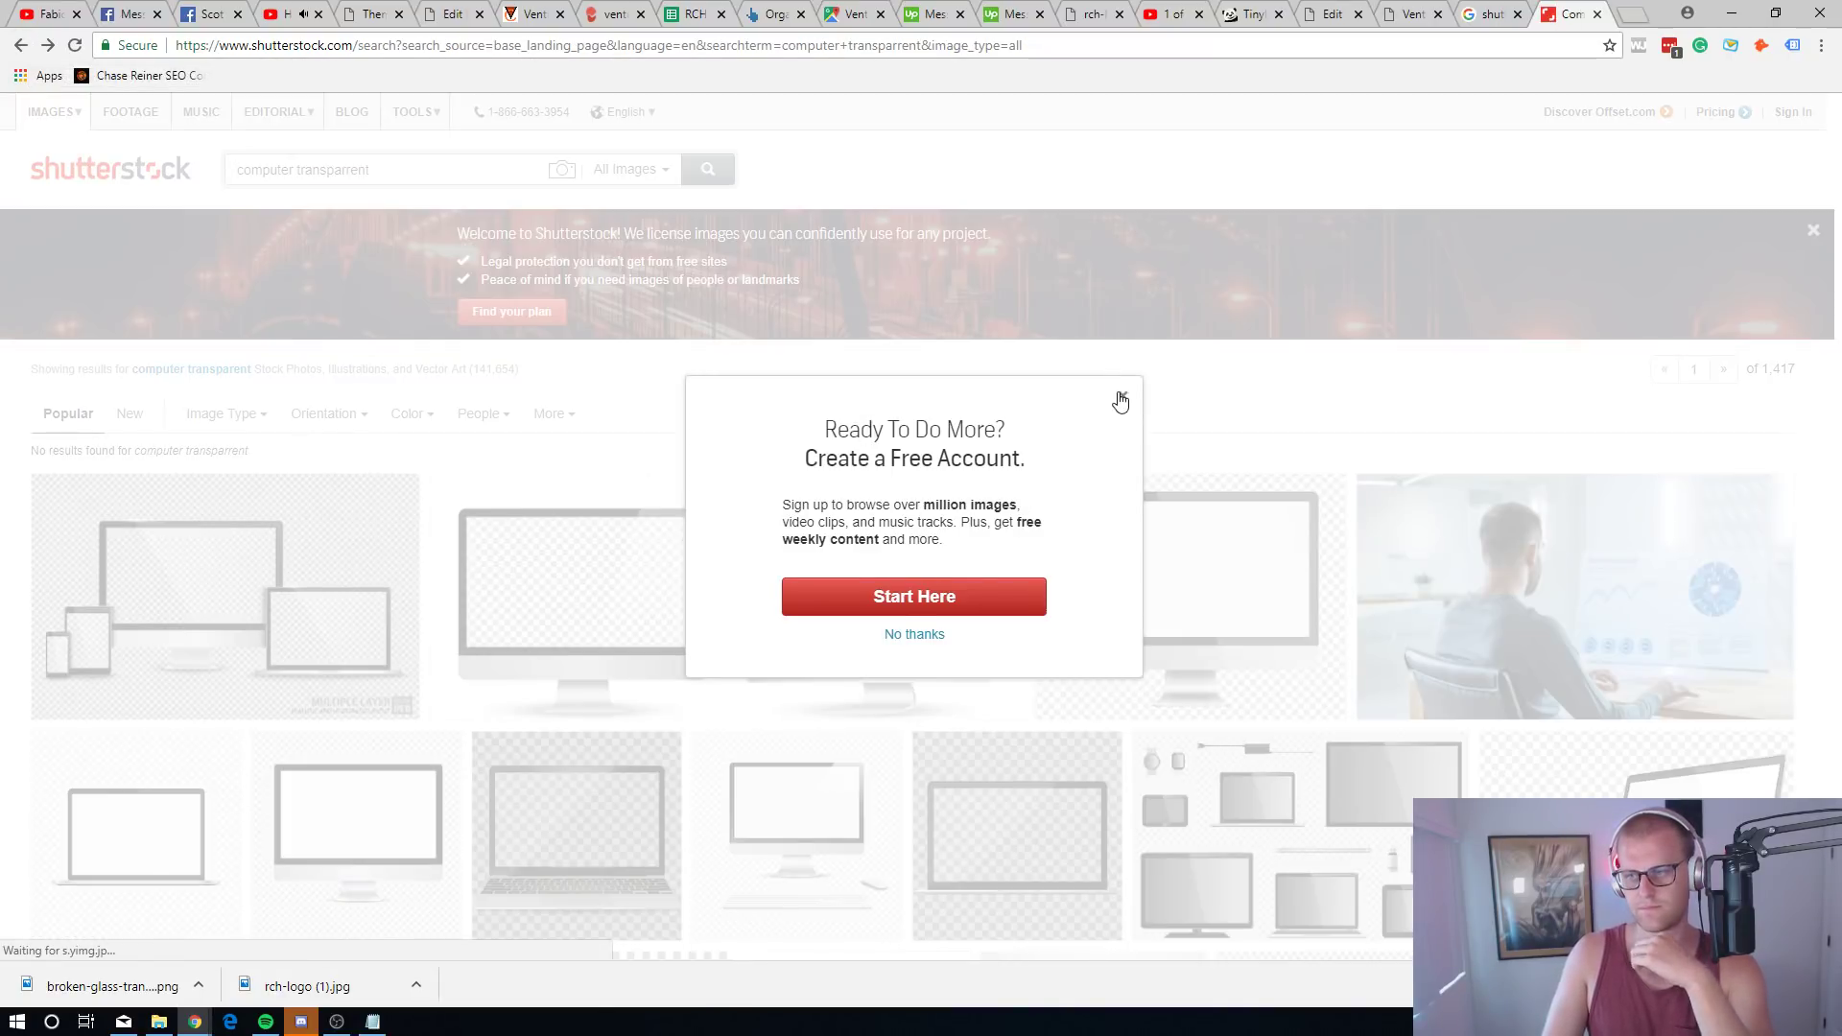
Dismiss the free-account prompt and browse the 141,654 computer transparent results
click(1121, 399)
scroll(1056, 526, down, 10)
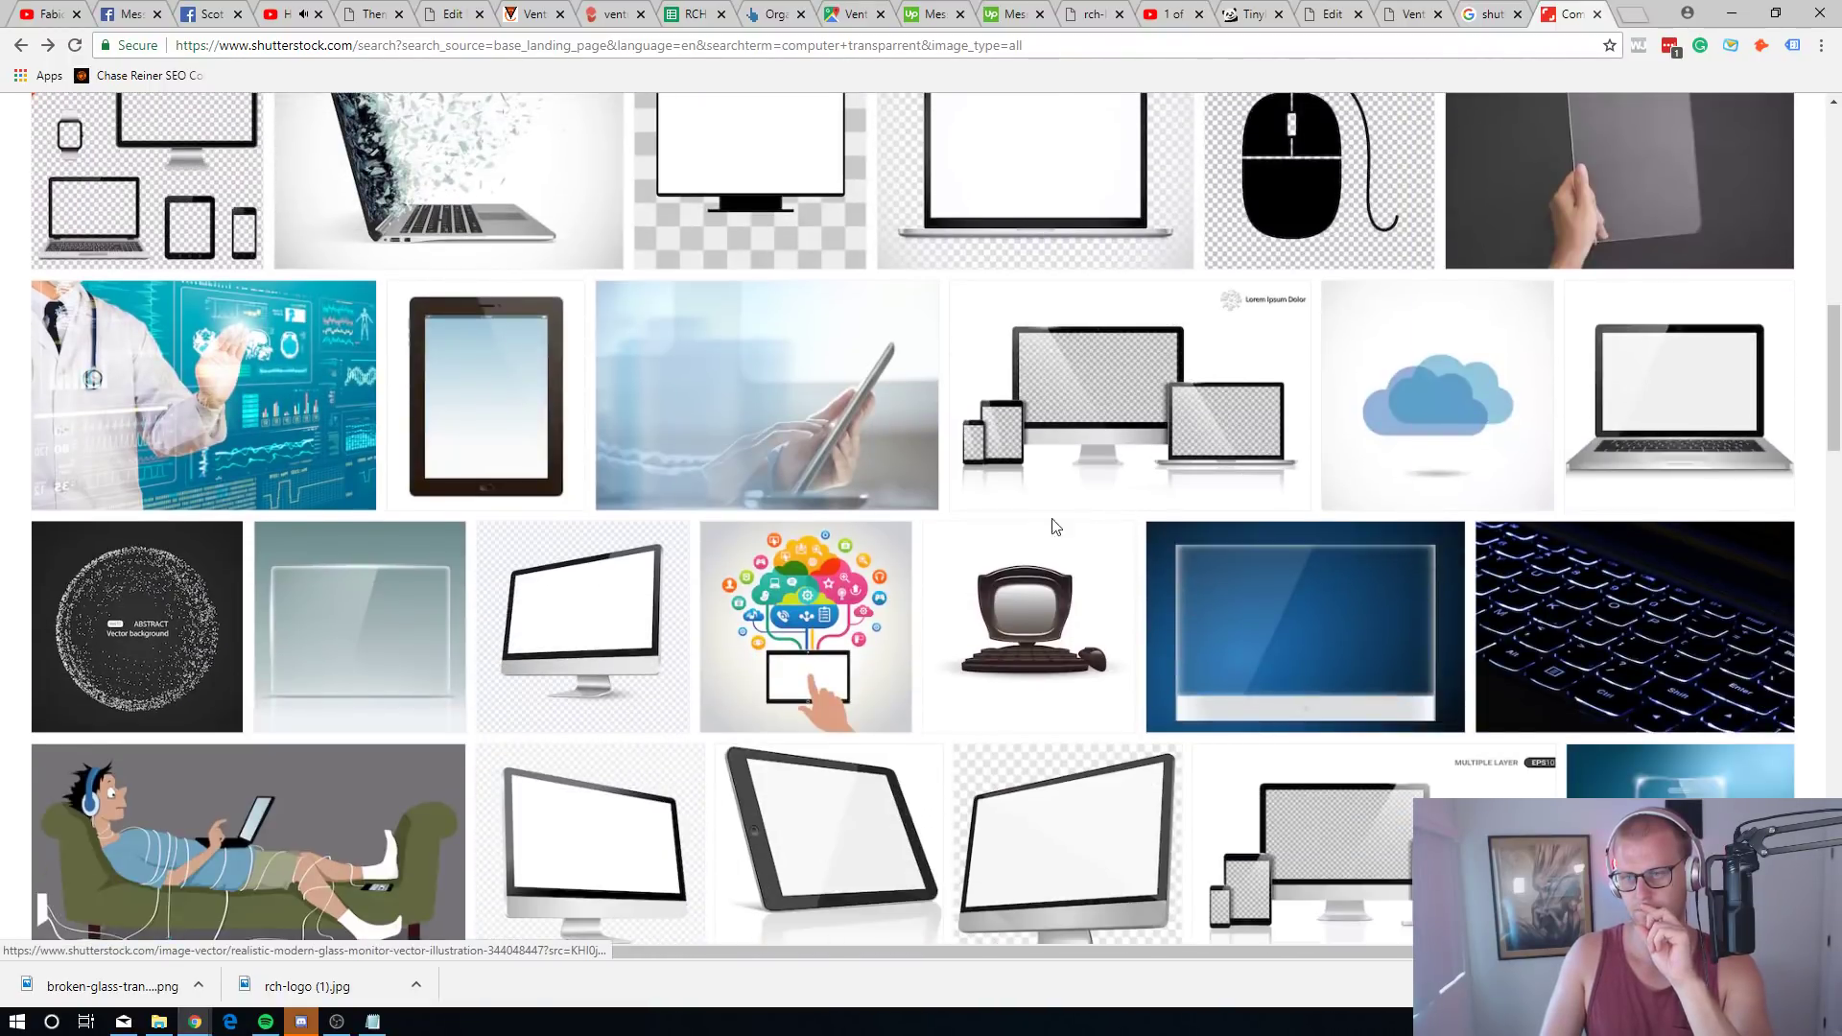
scroll(1056, 526, down, 5)
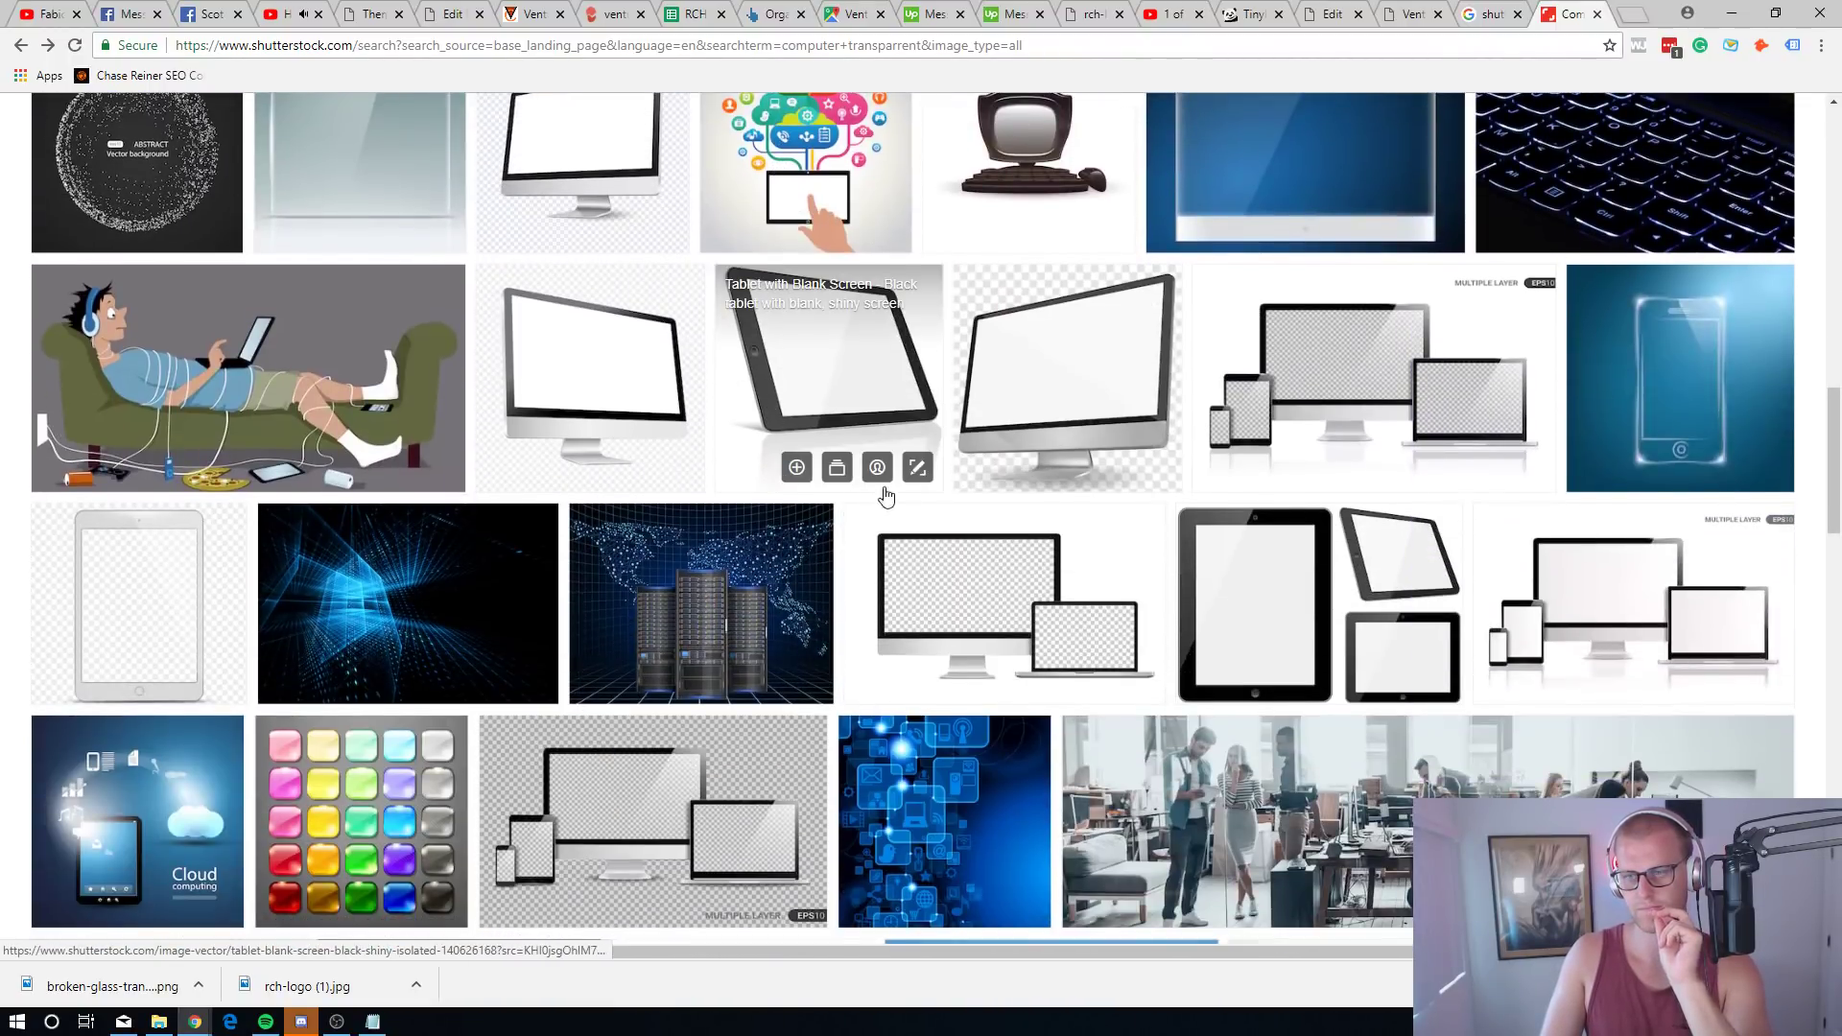
scroll(886, 497, down, 6)
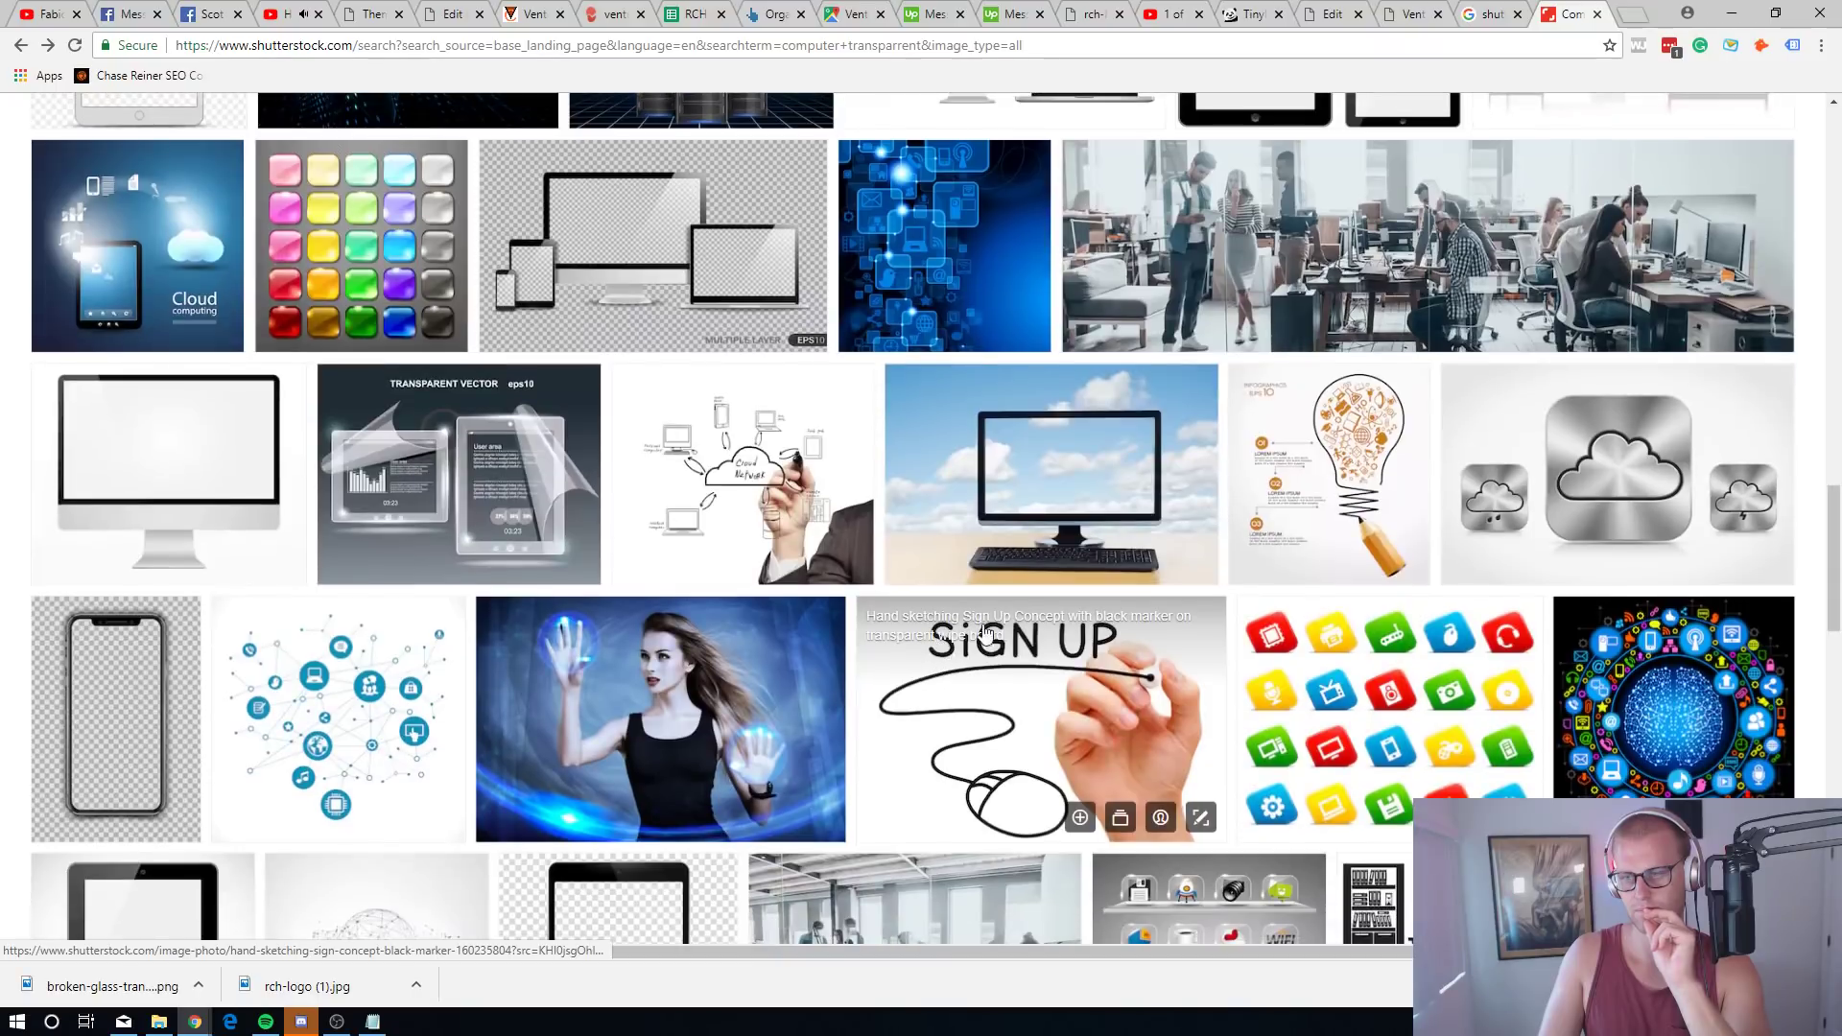
scroll(777, 641, down, 8)
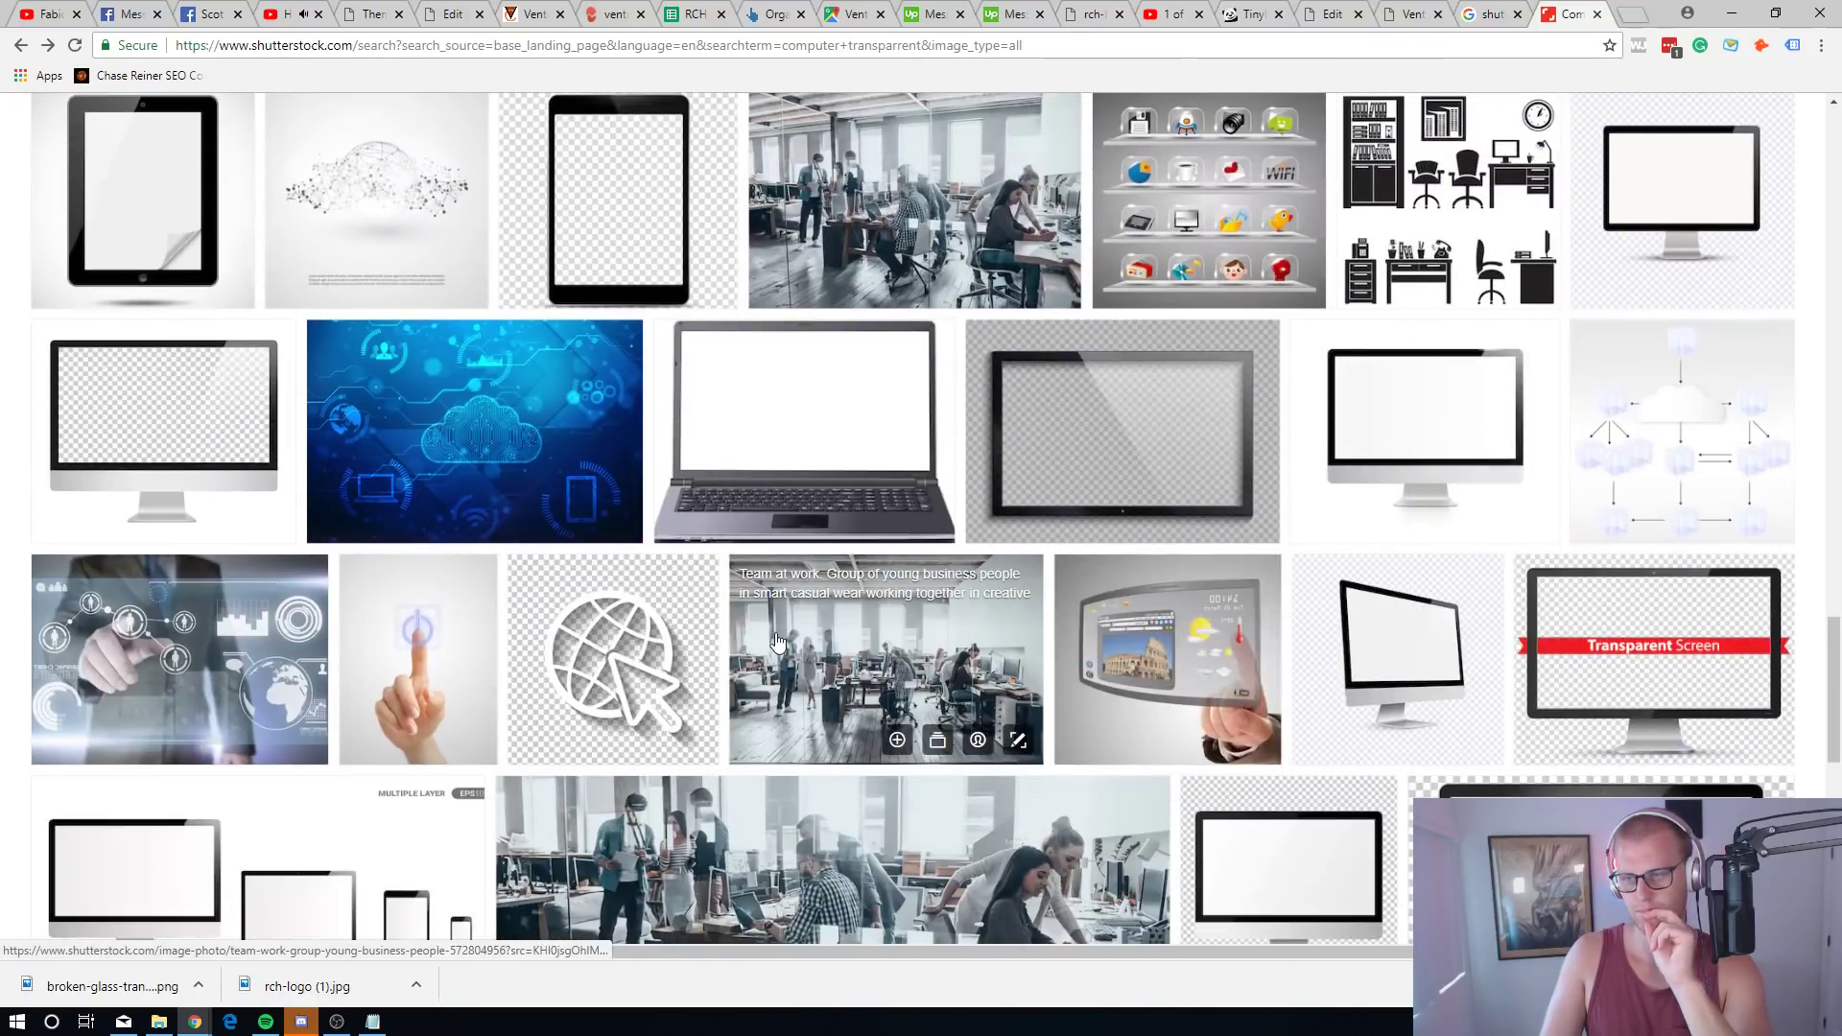
scroll(557, 509, down, 7)
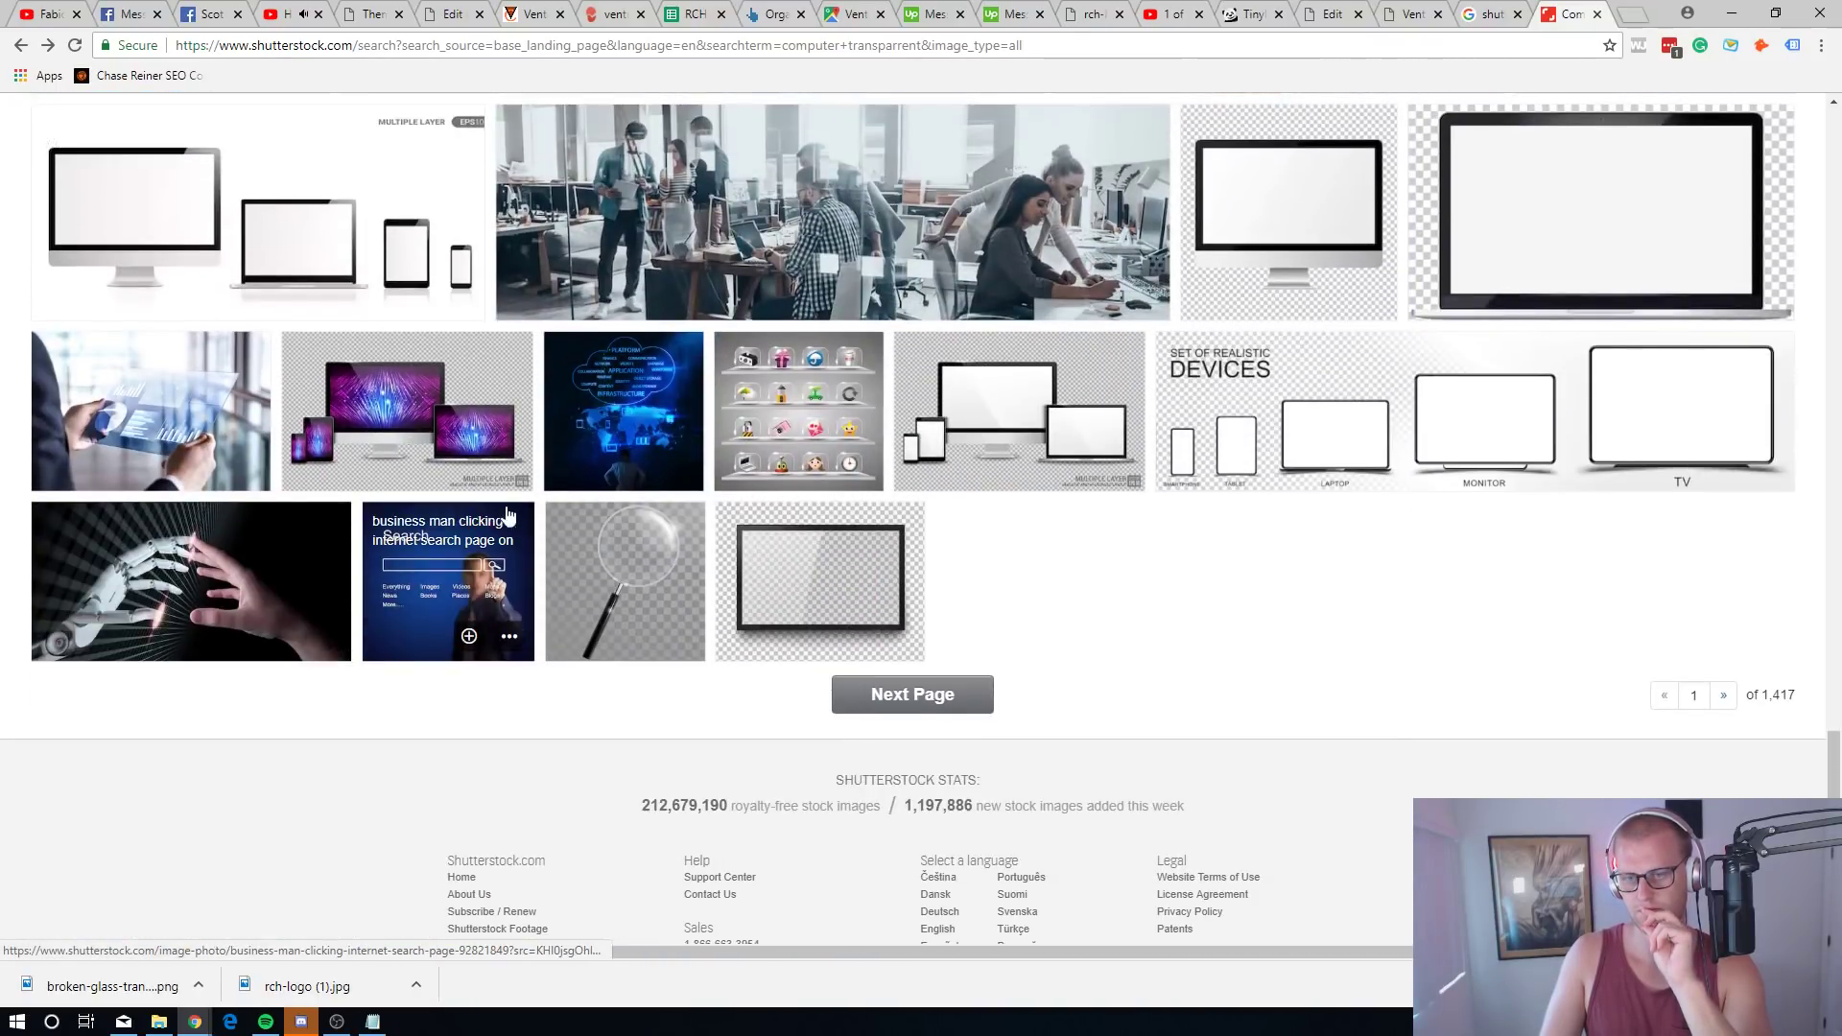
scroll(422, 415, up, 10)
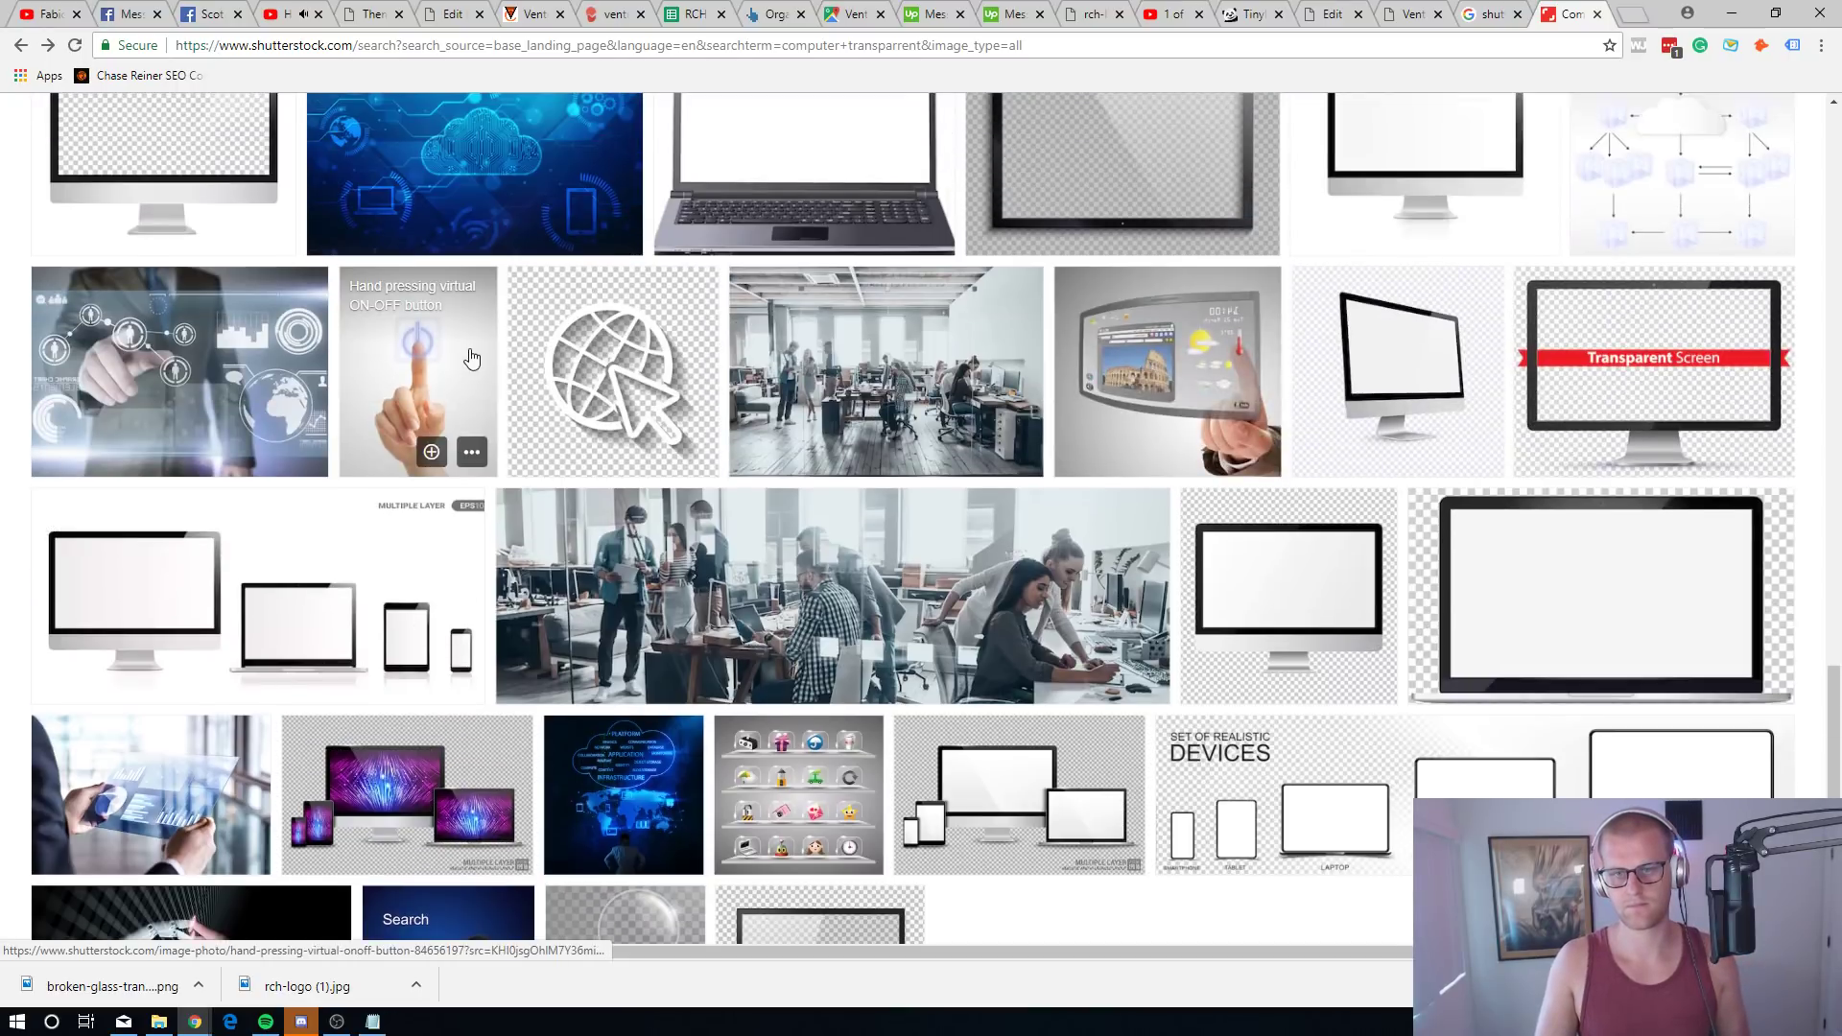
scroll(446, 602, up, 15)
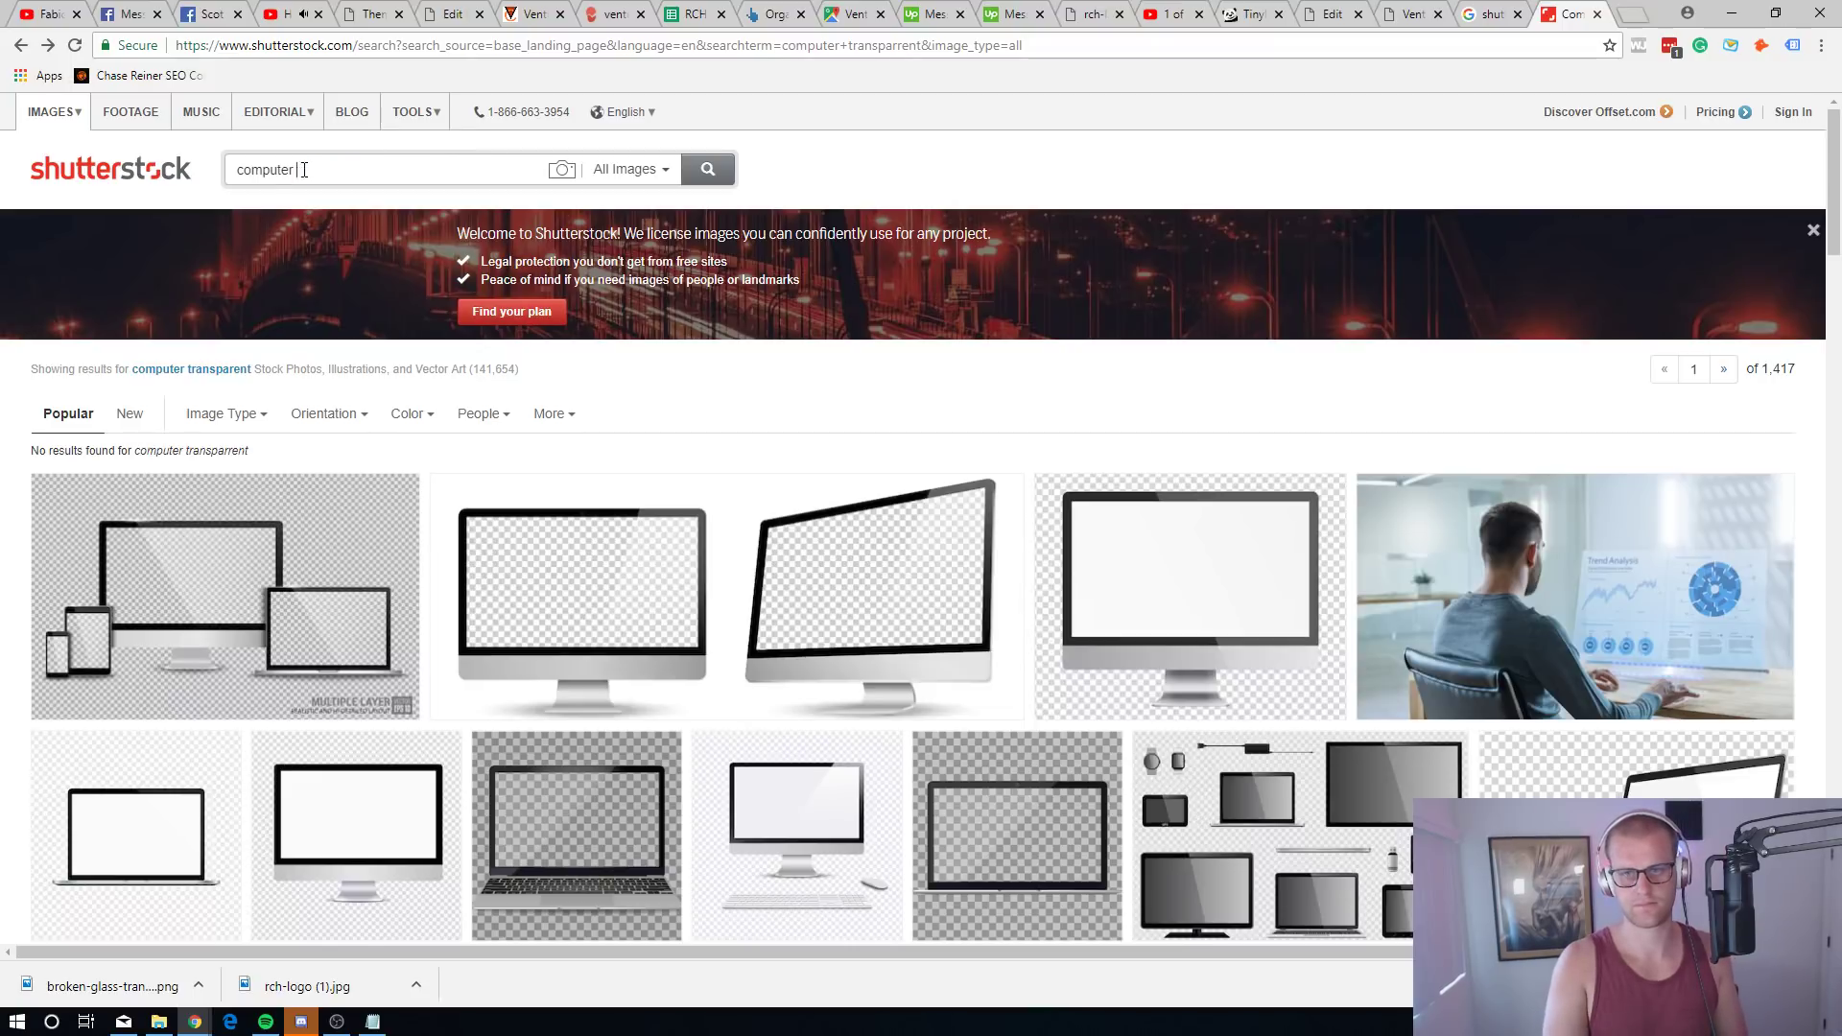
Run the corrected 'computer fix' search on Shutterstock
key(Return)
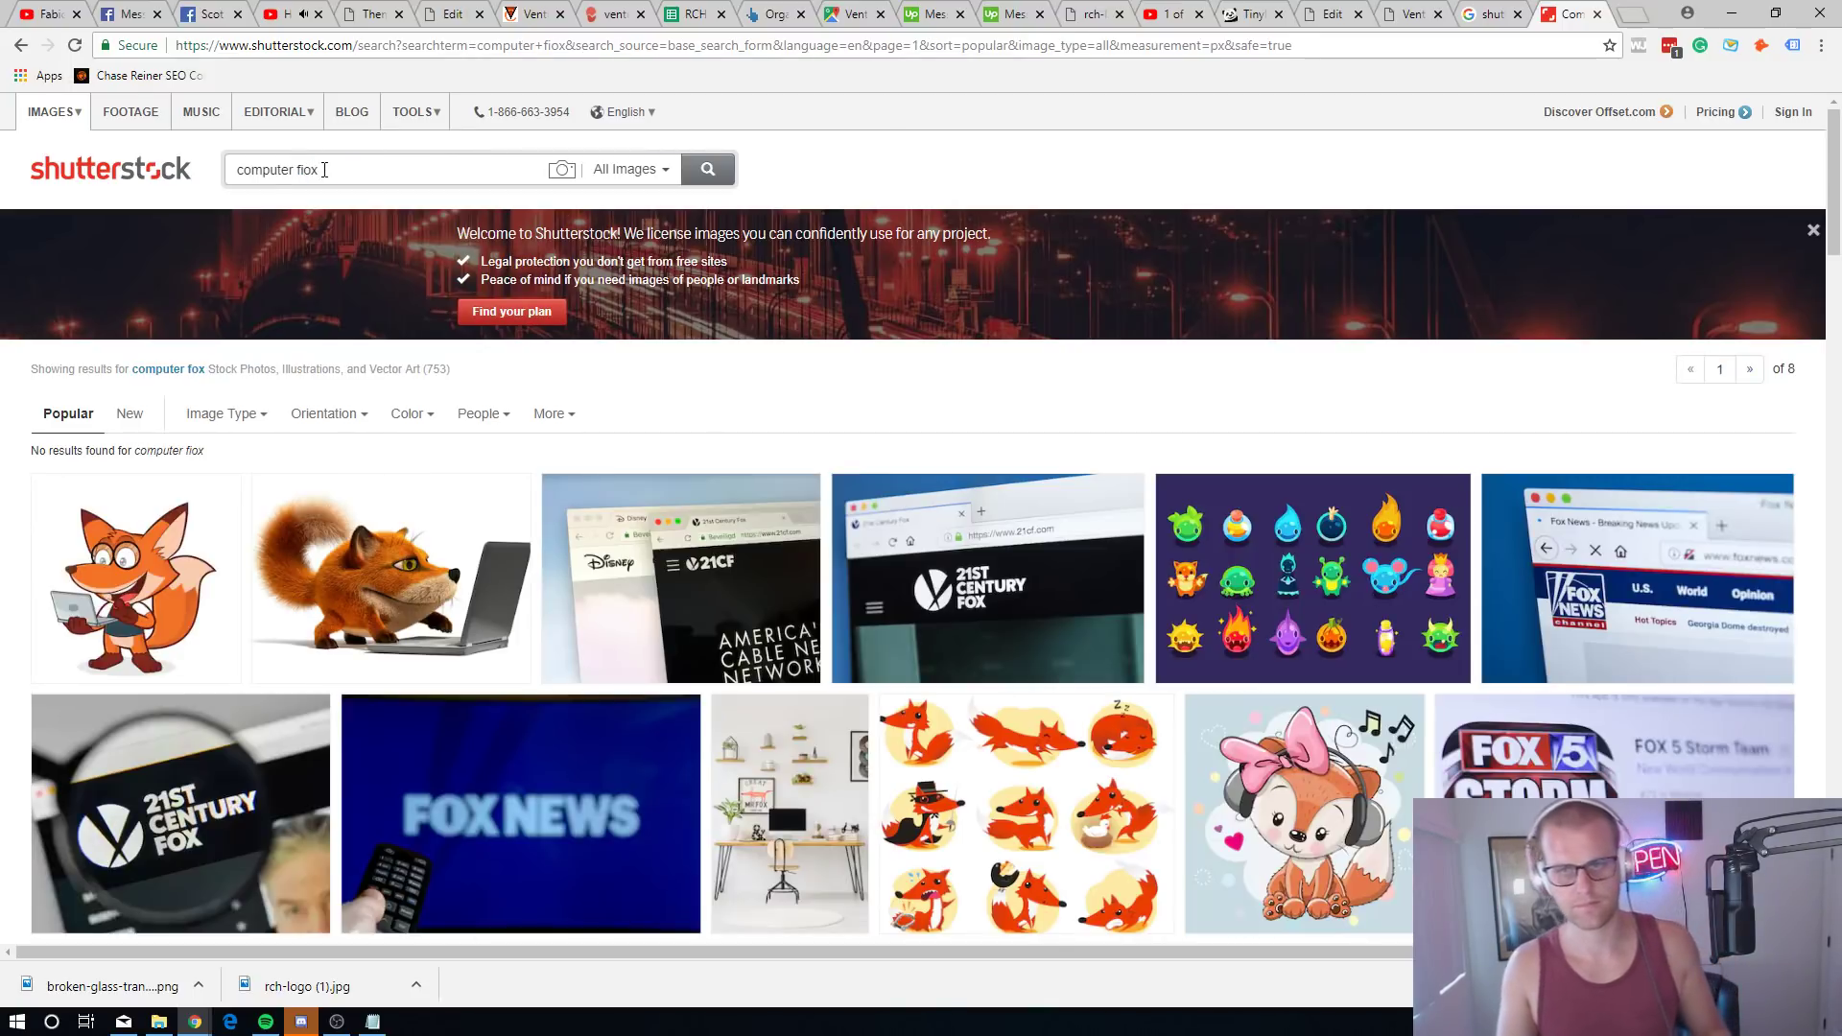
key(Return)
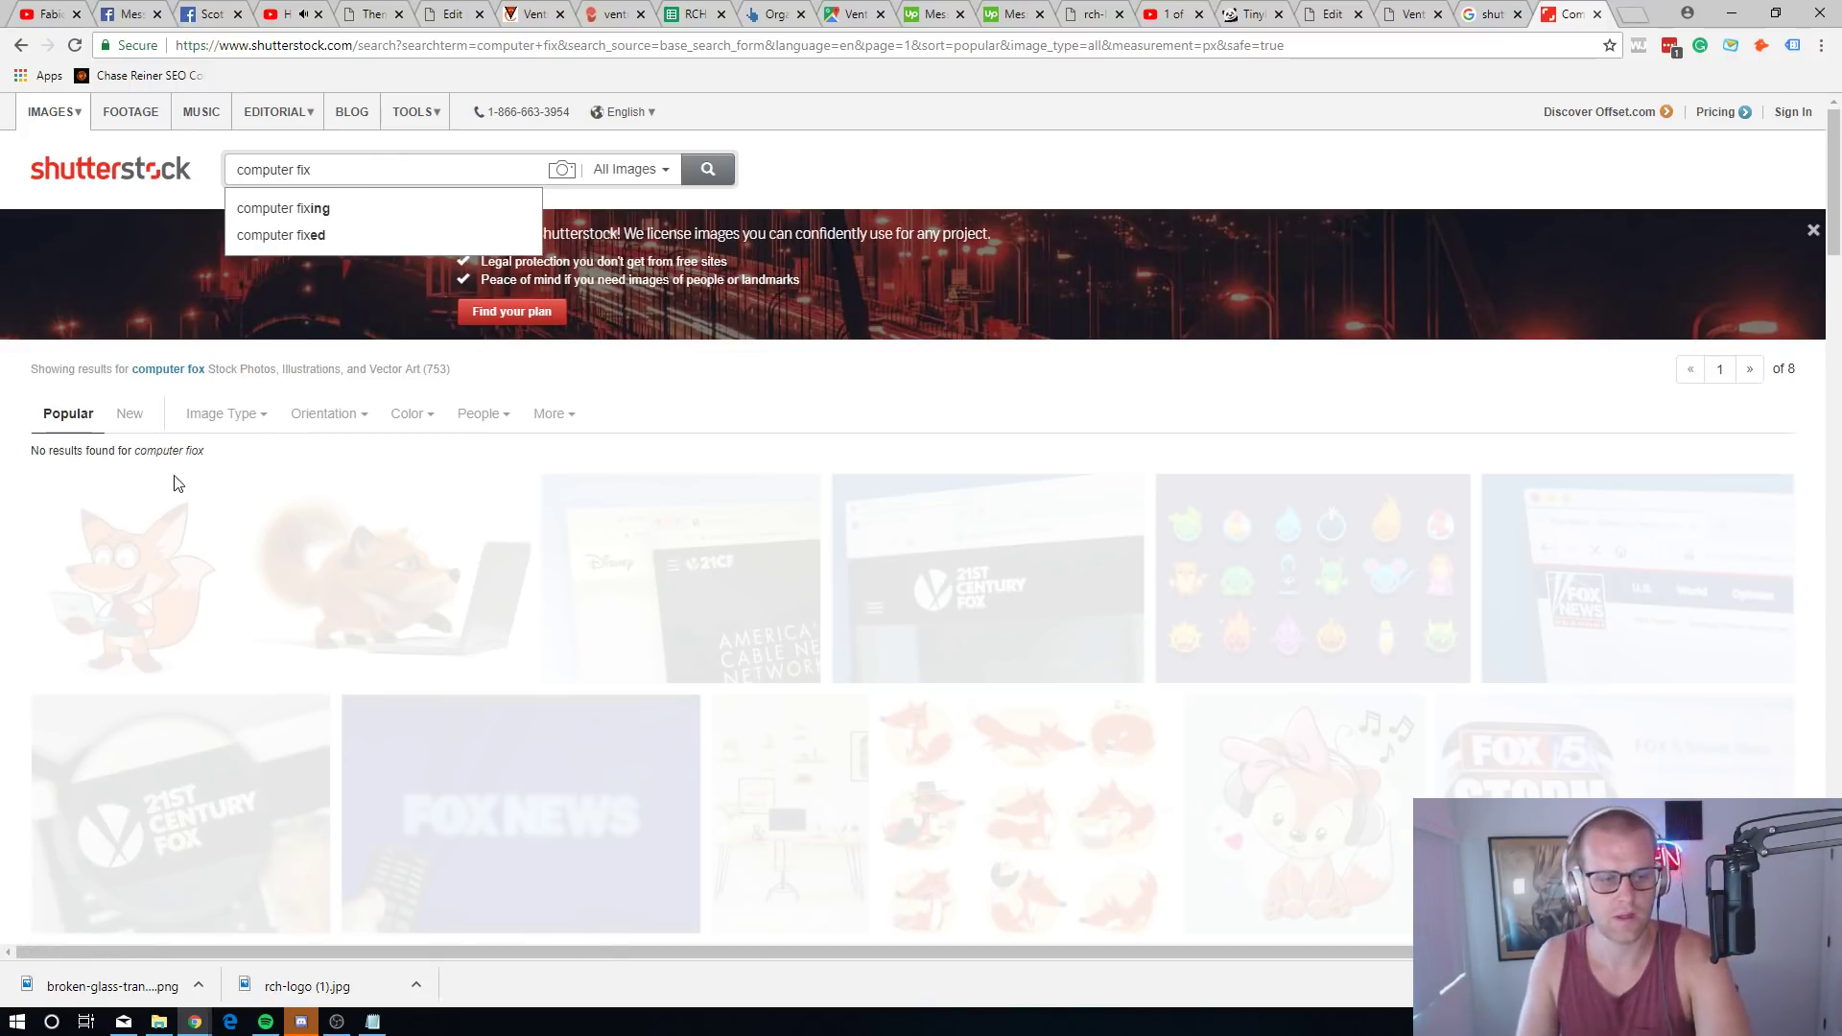
key(Return)
Check the Facebook, Messenger, YouTube and Divi tabs, then return to Shutterstock
click(229, 11)
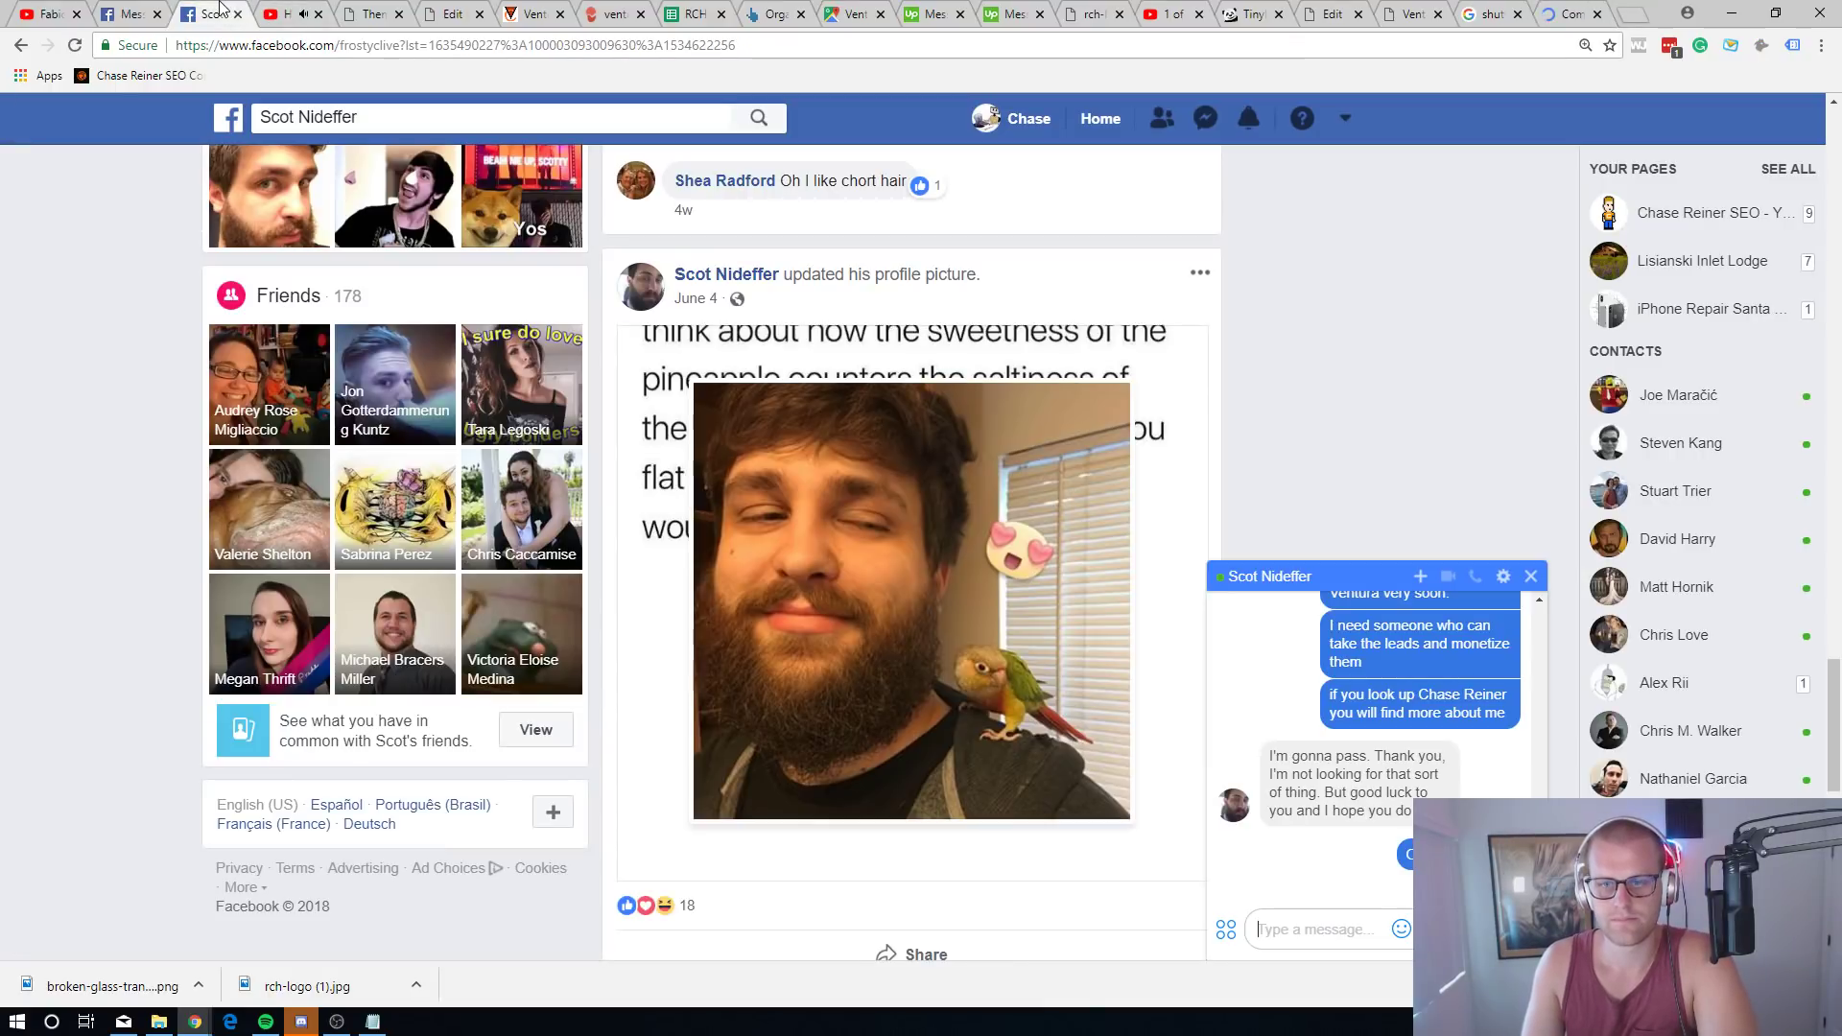
click(241, 14)
click(163, 7)
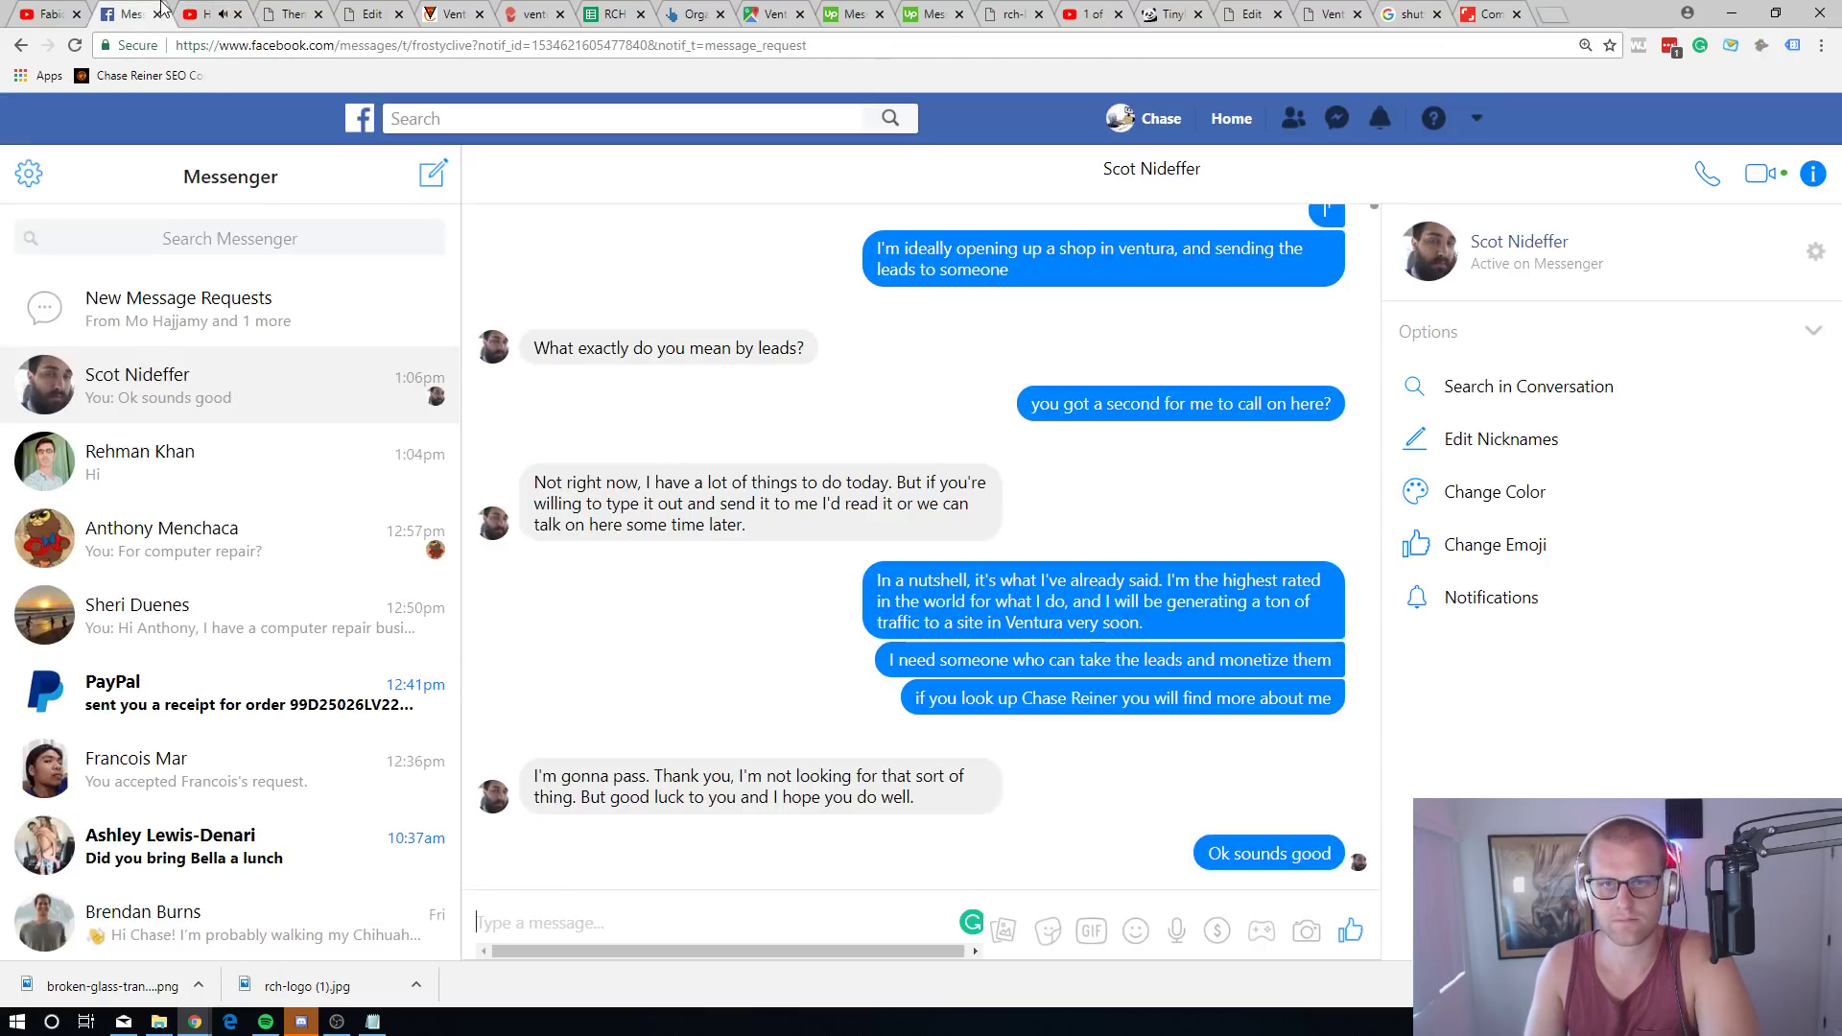
click(181, 549)
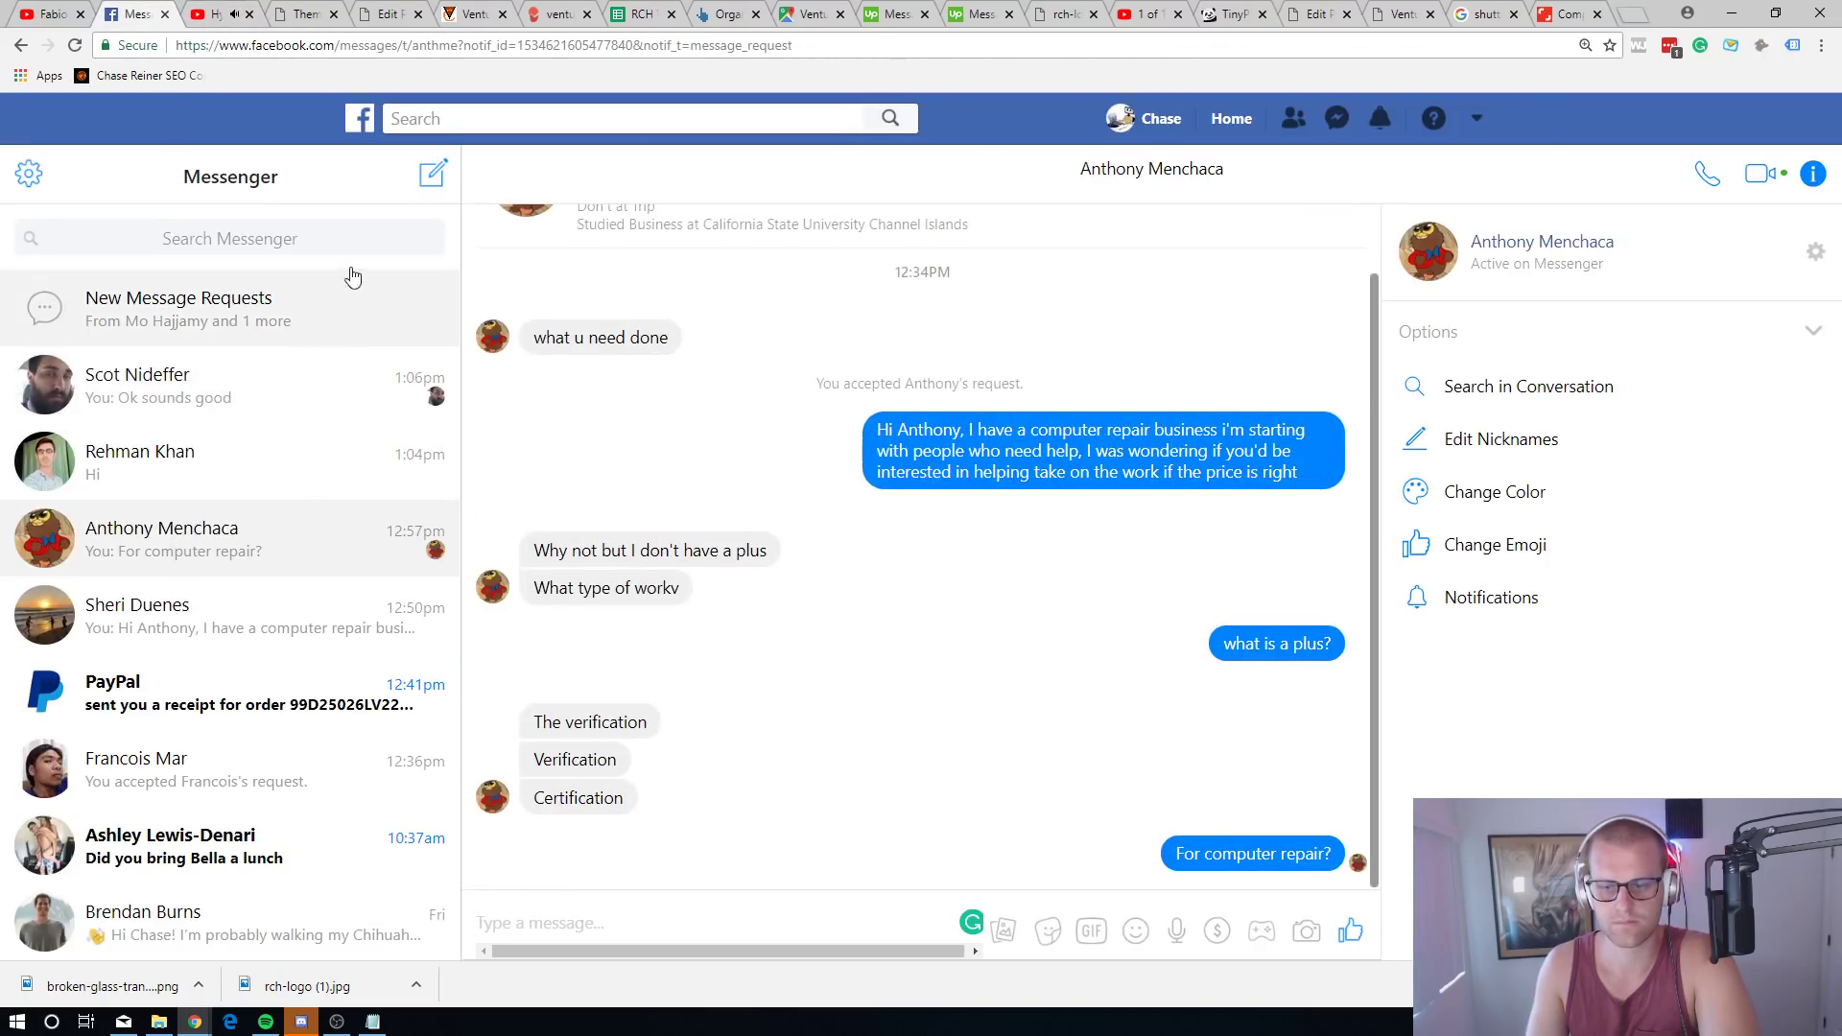
click(217, 13)
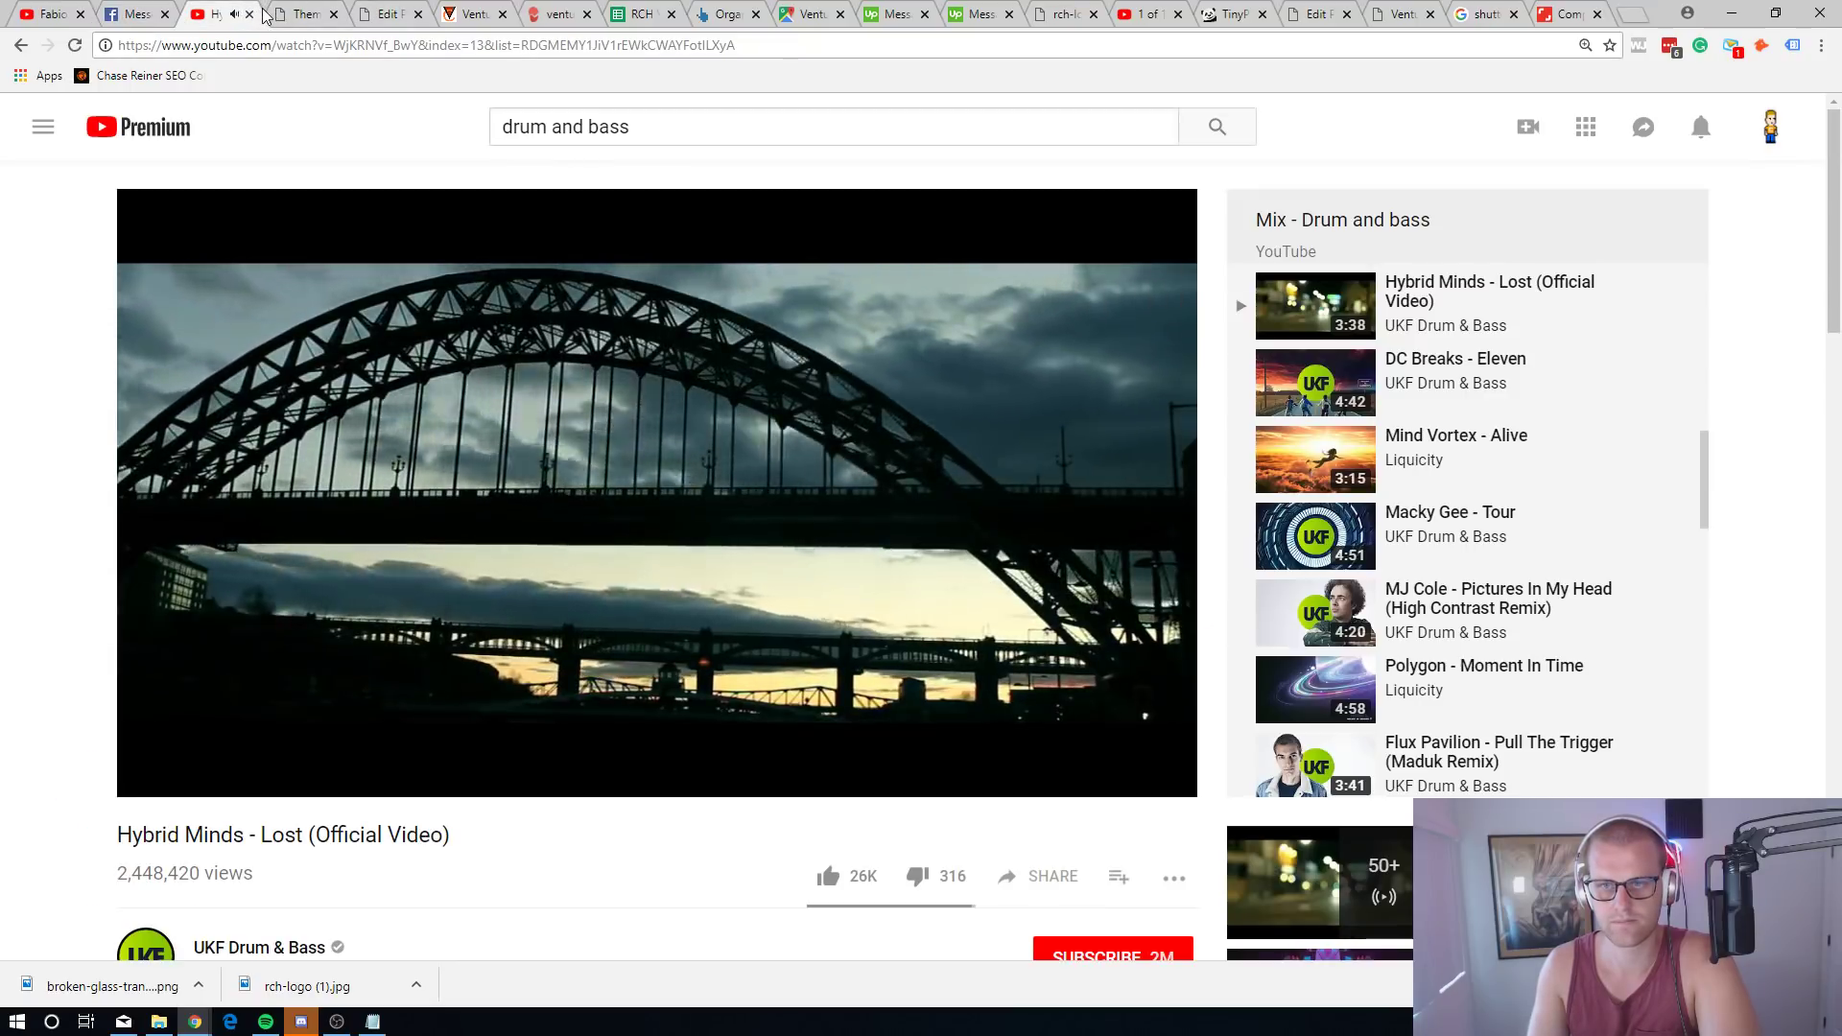
click(303, 14)
click(1482, 11)
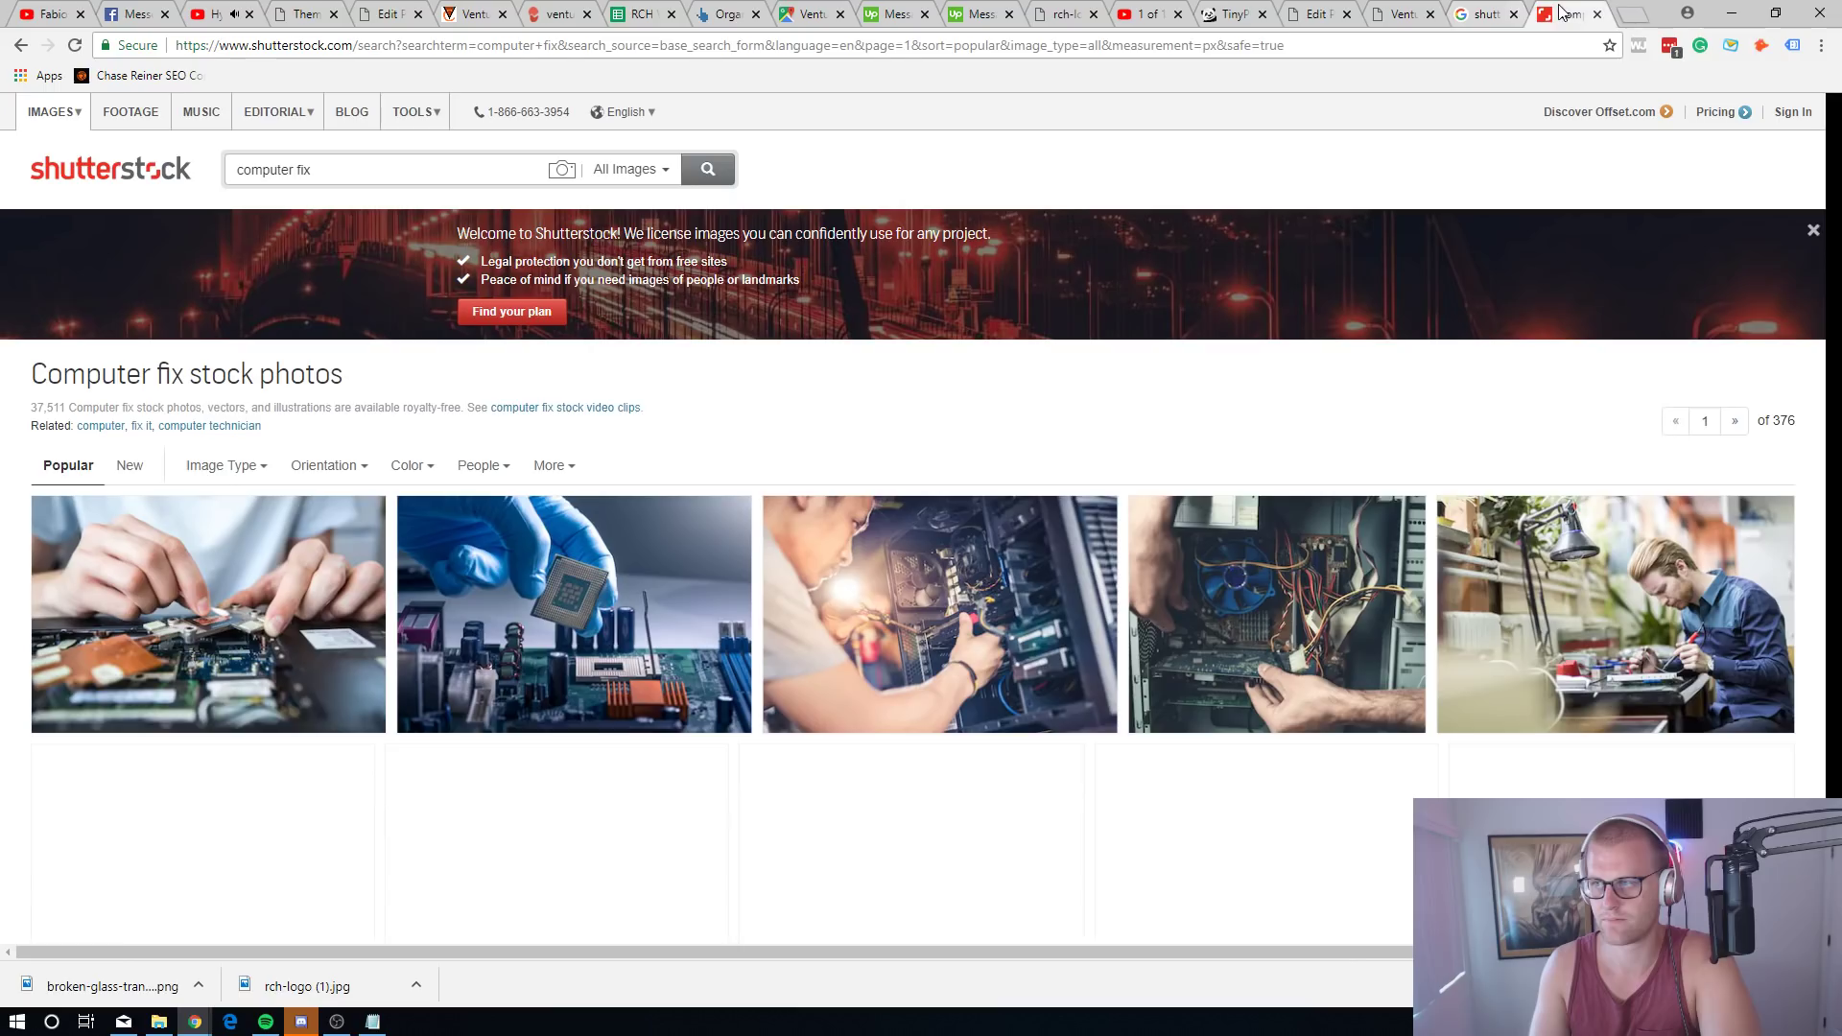
Browse the 37,511 'computer fix' stock photos of technicians repairing hardware
scroll(726, 390, down, 2)
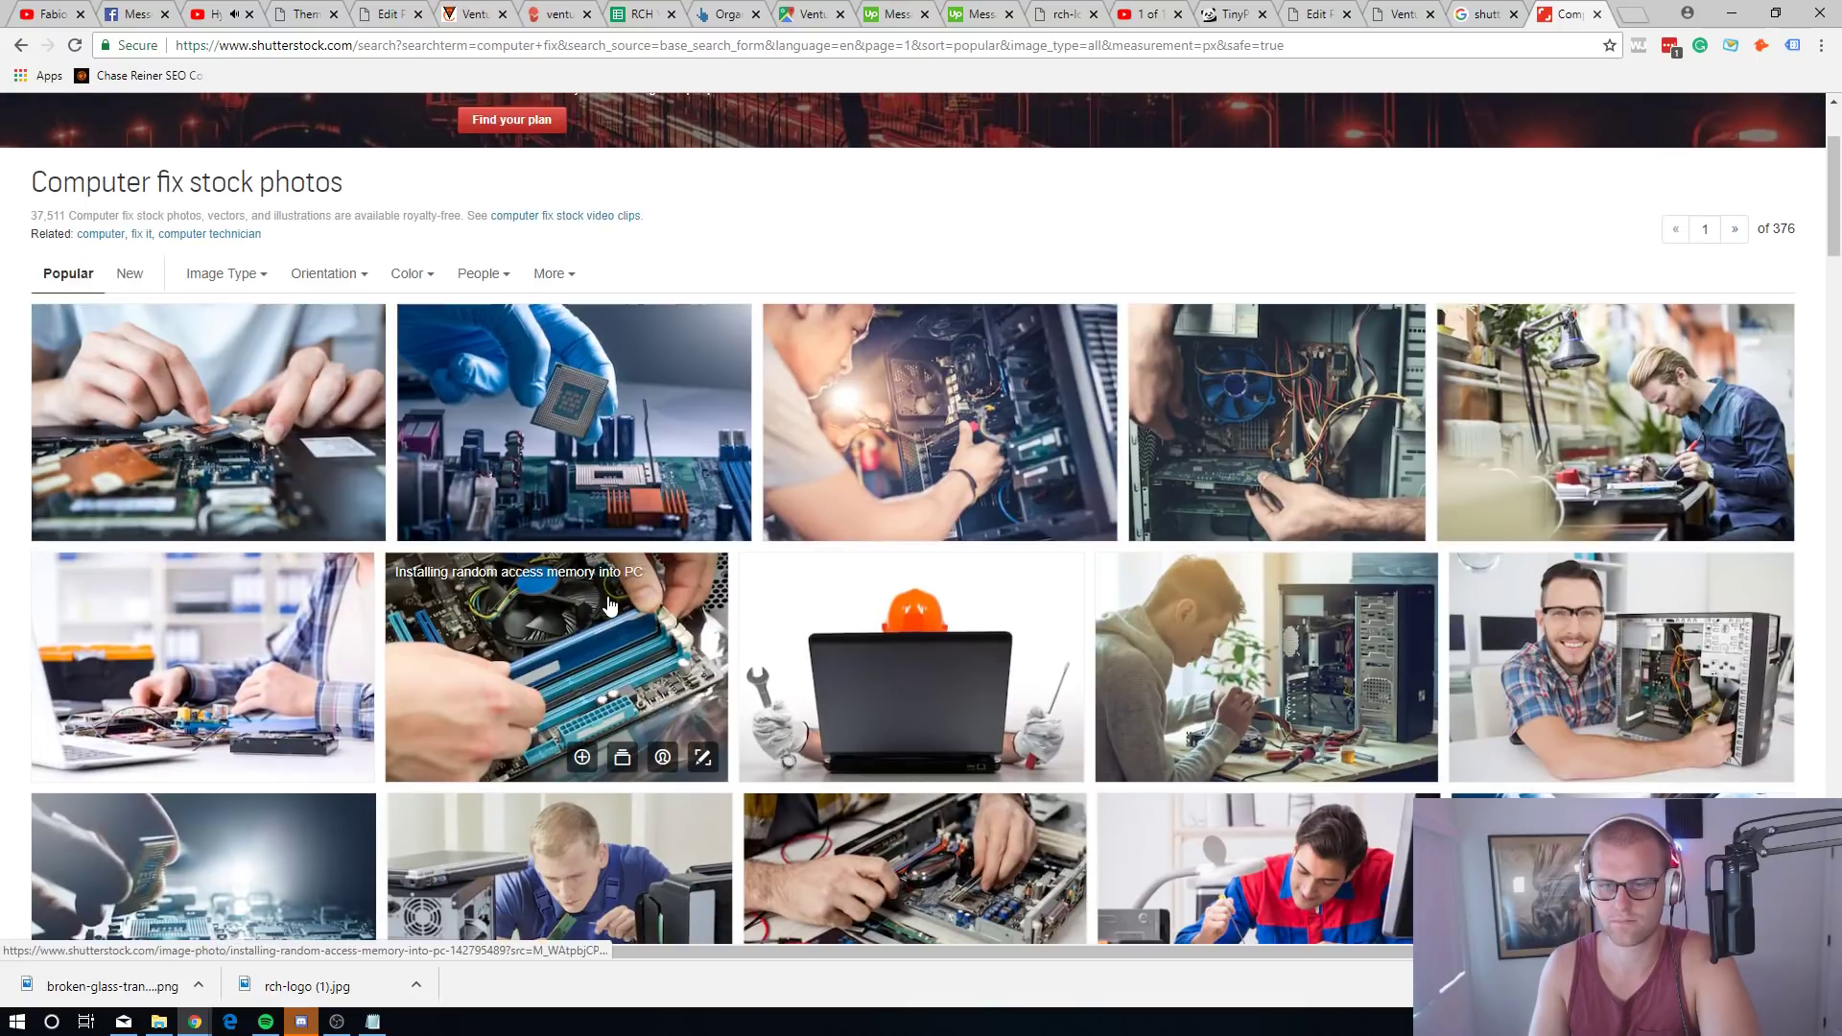
scroll(610, 609, down, 2)
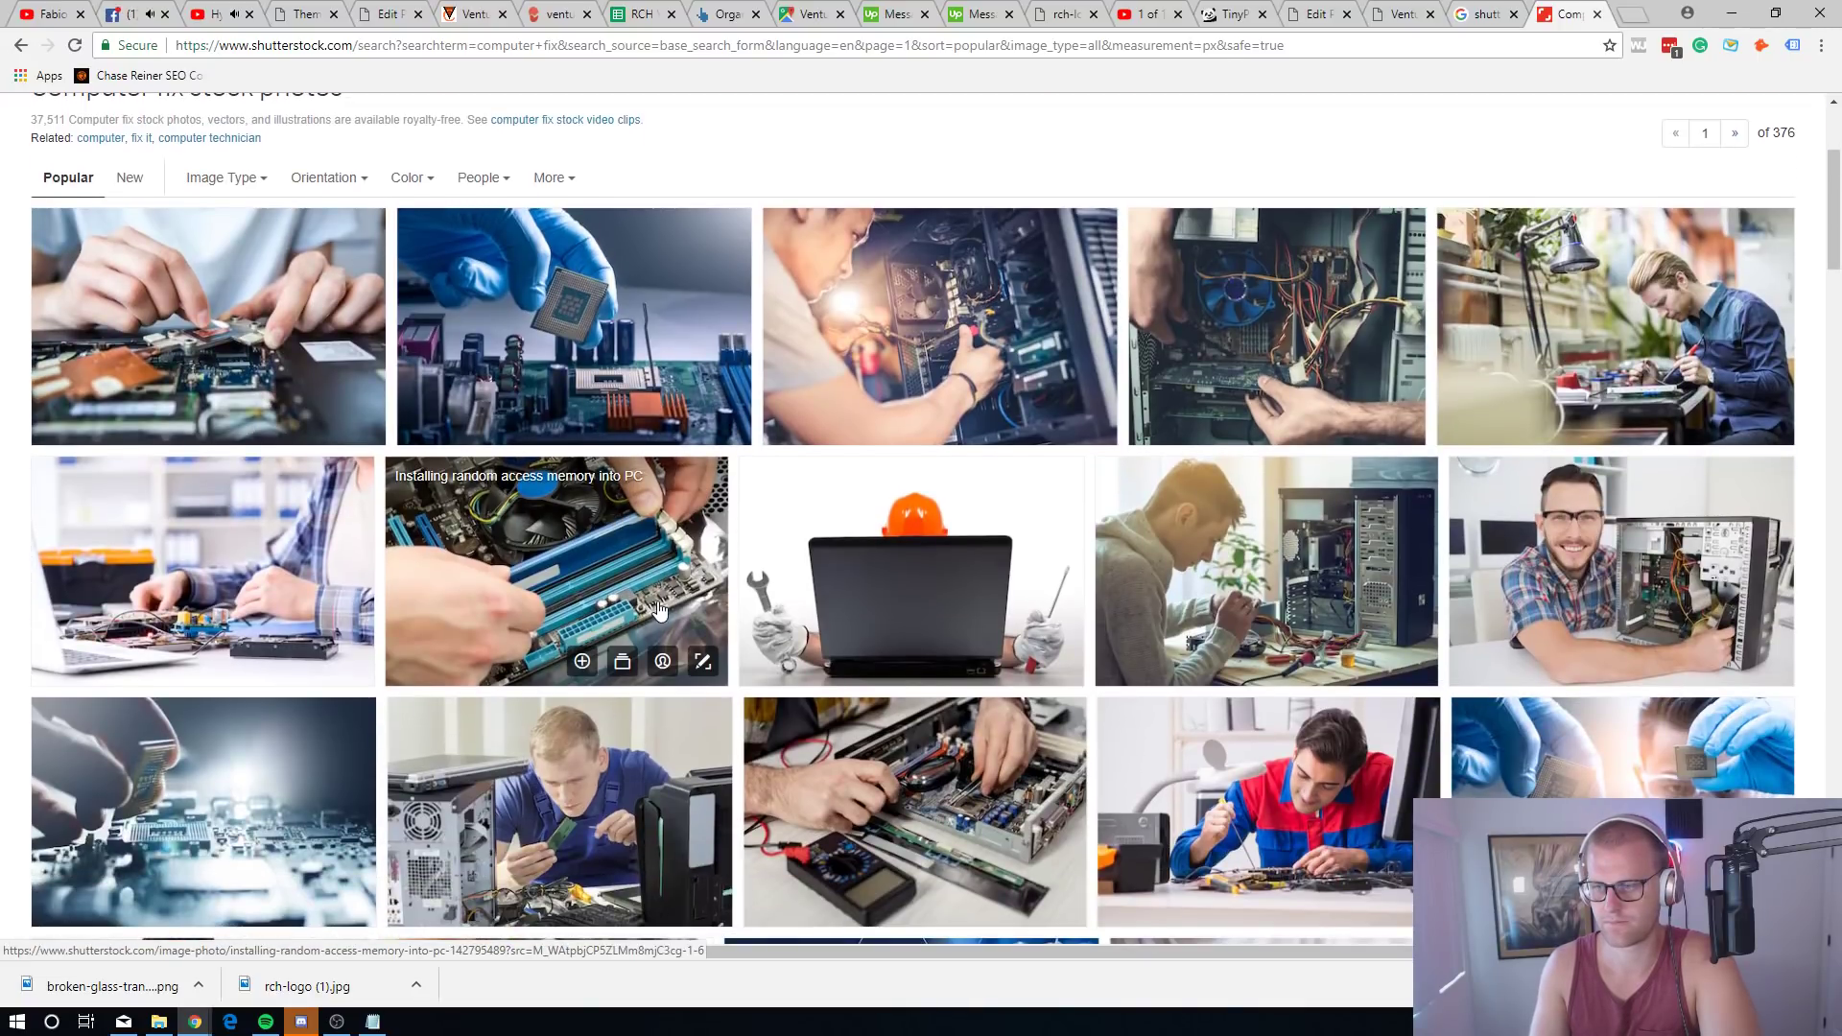
scroll(537, 449, down, 3)
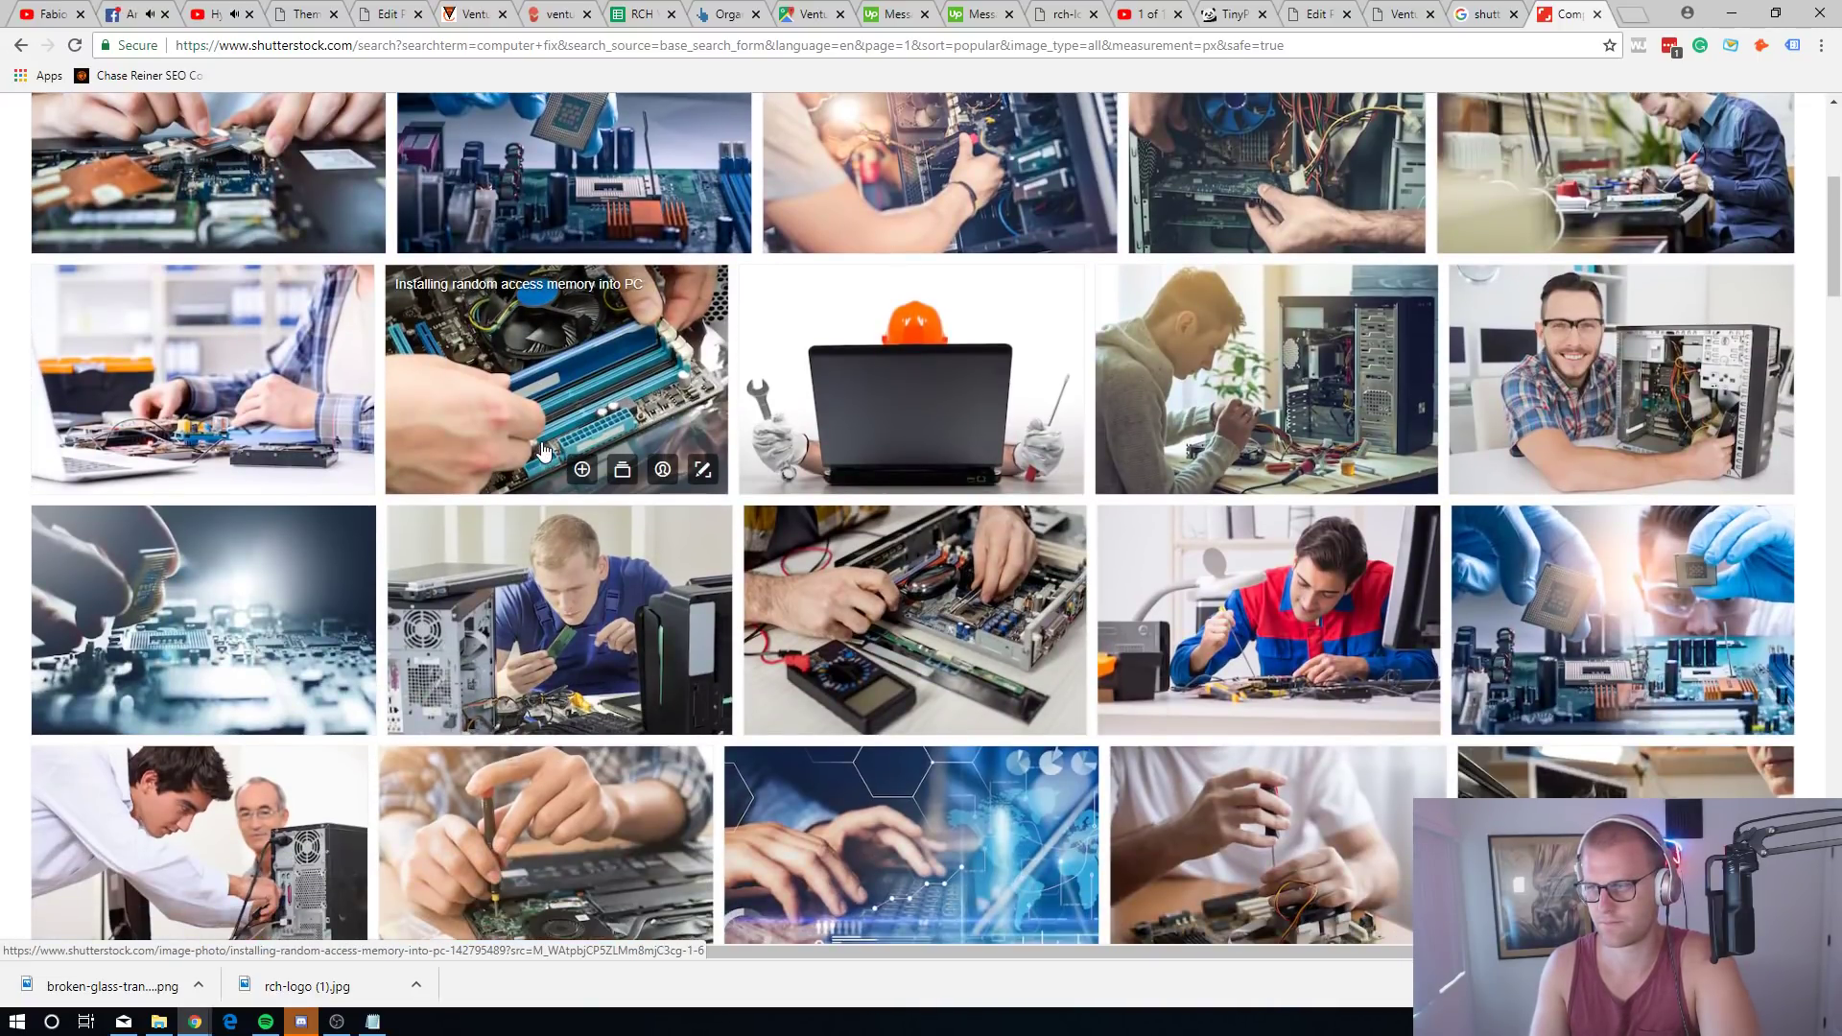
scroll(542, 449, down, 2)
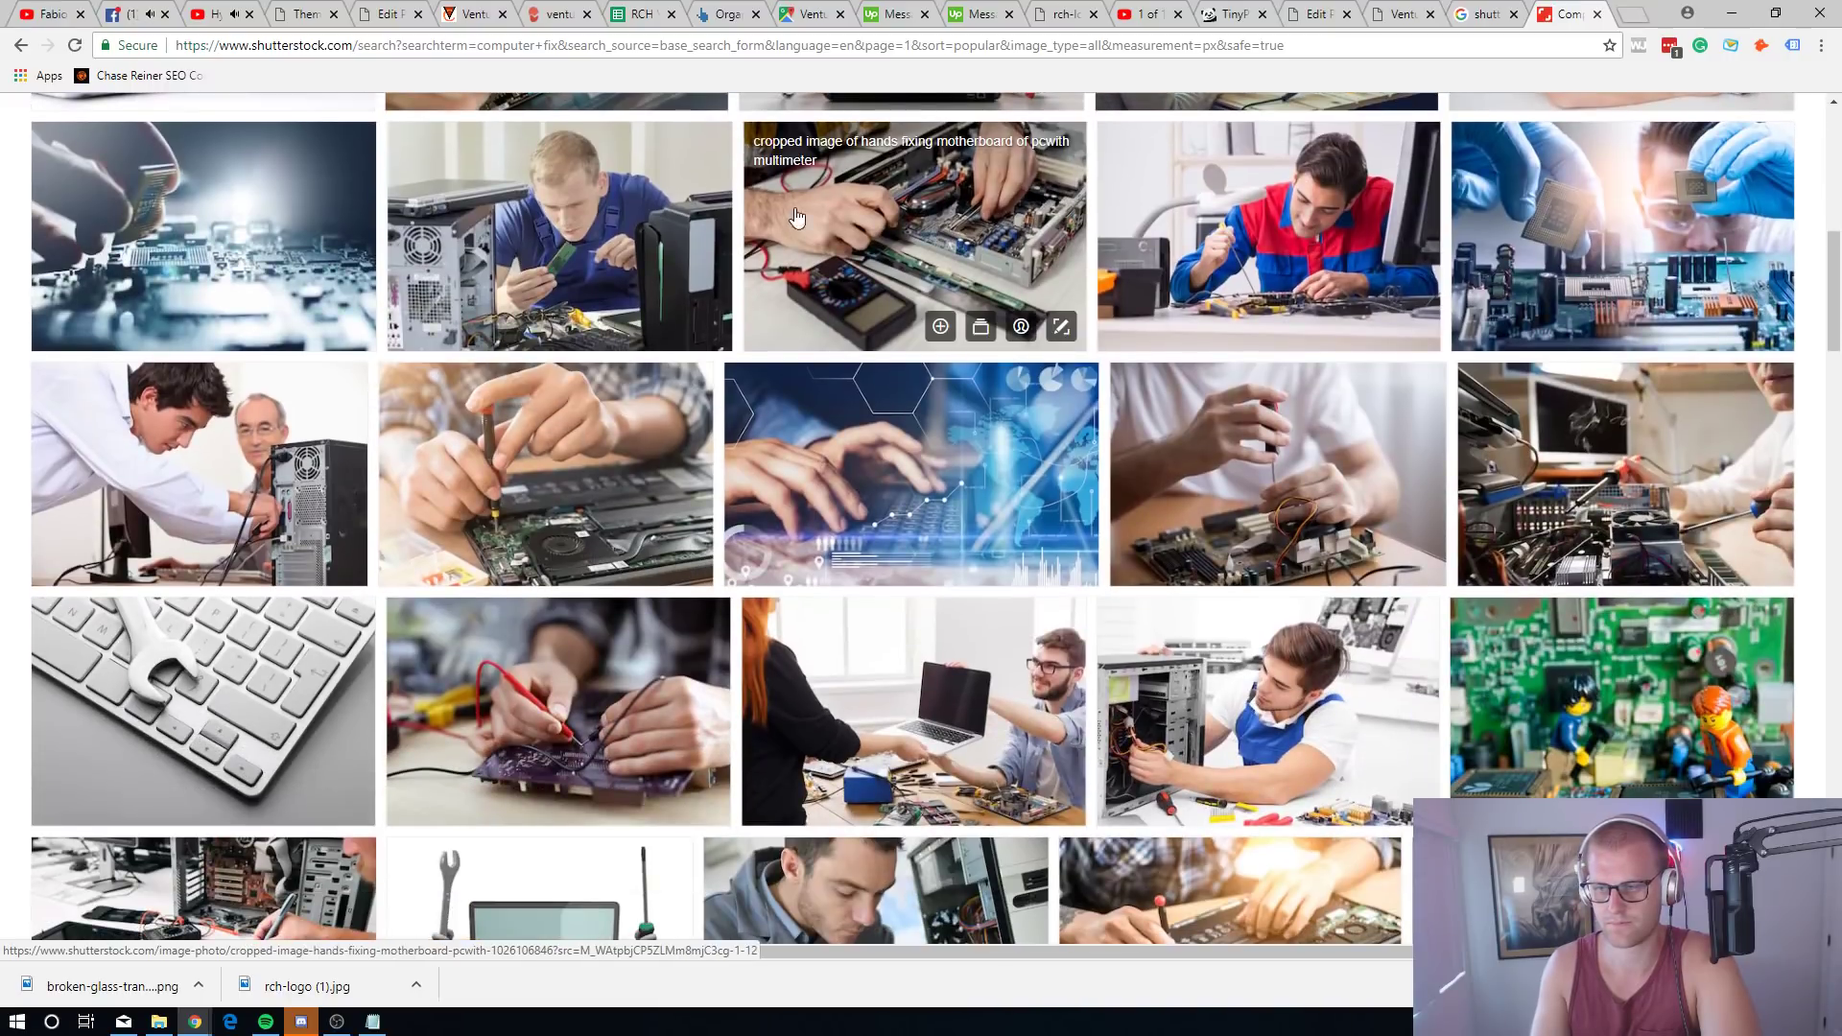
click(900, 46)
Go to Pixabay and search for 'computer fix', then 'computer tech' images
text(pixabay.com)
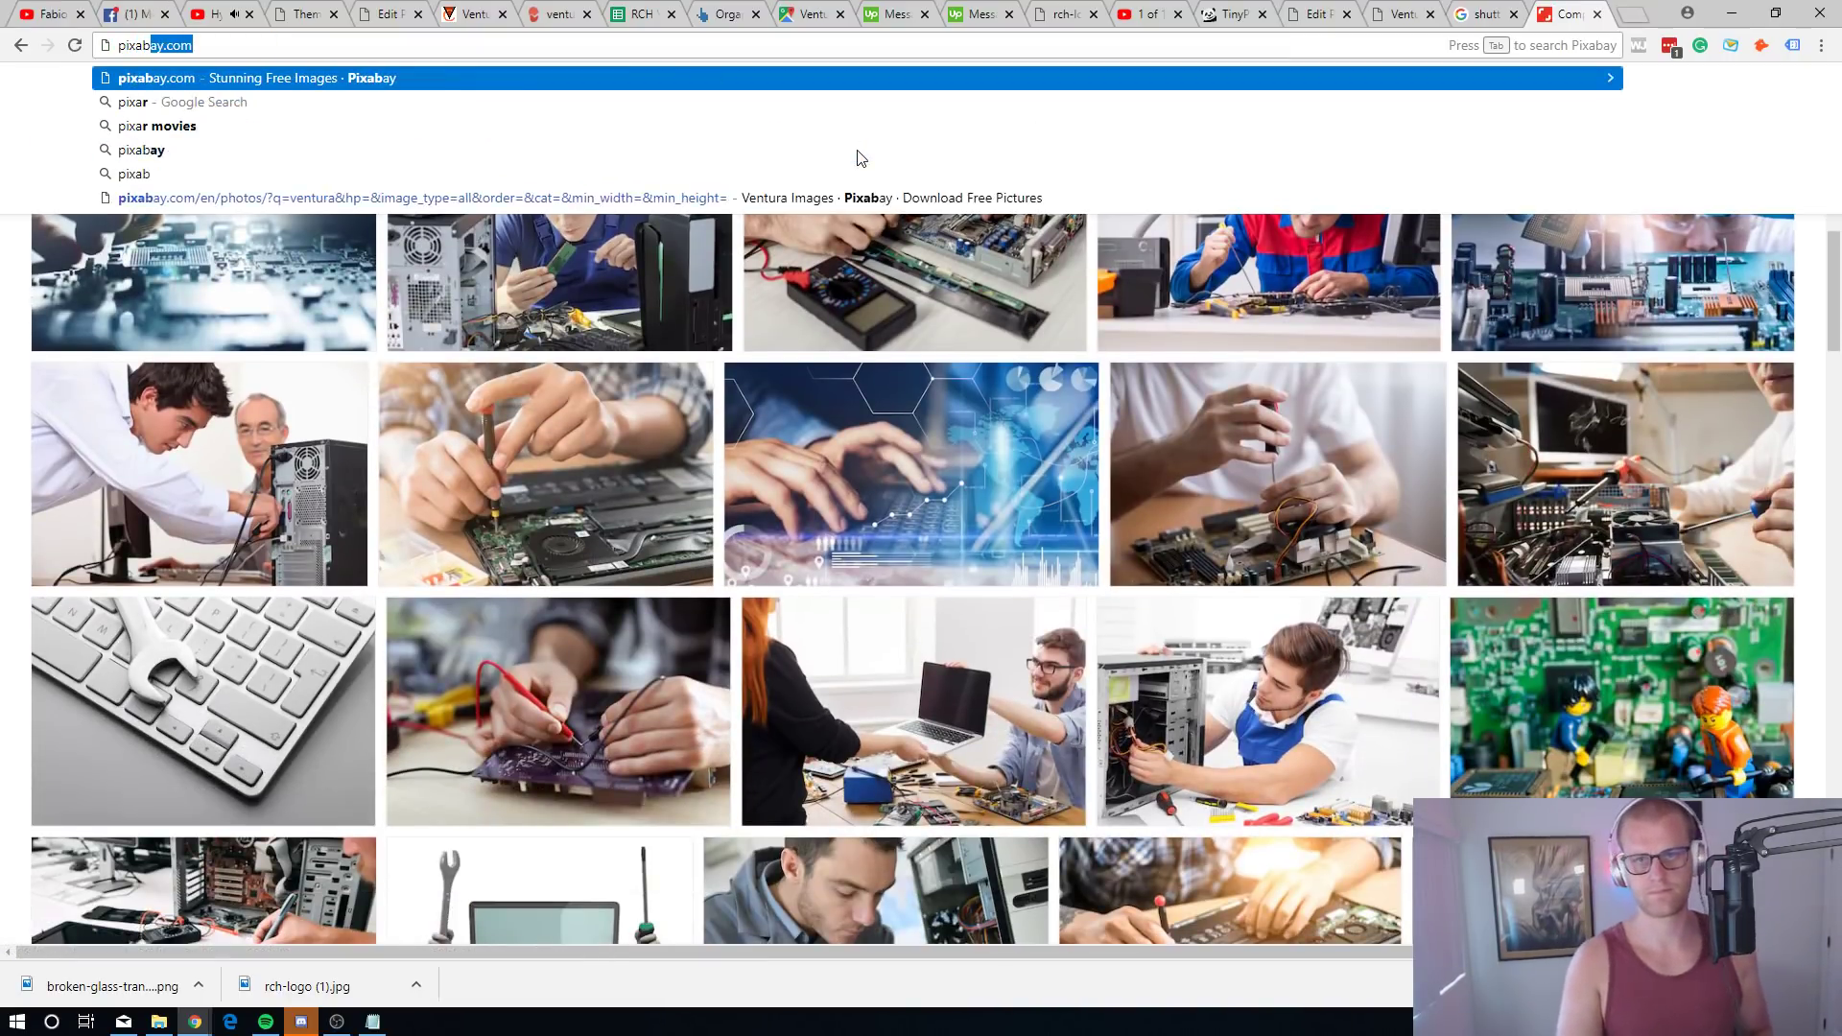
key(Return)
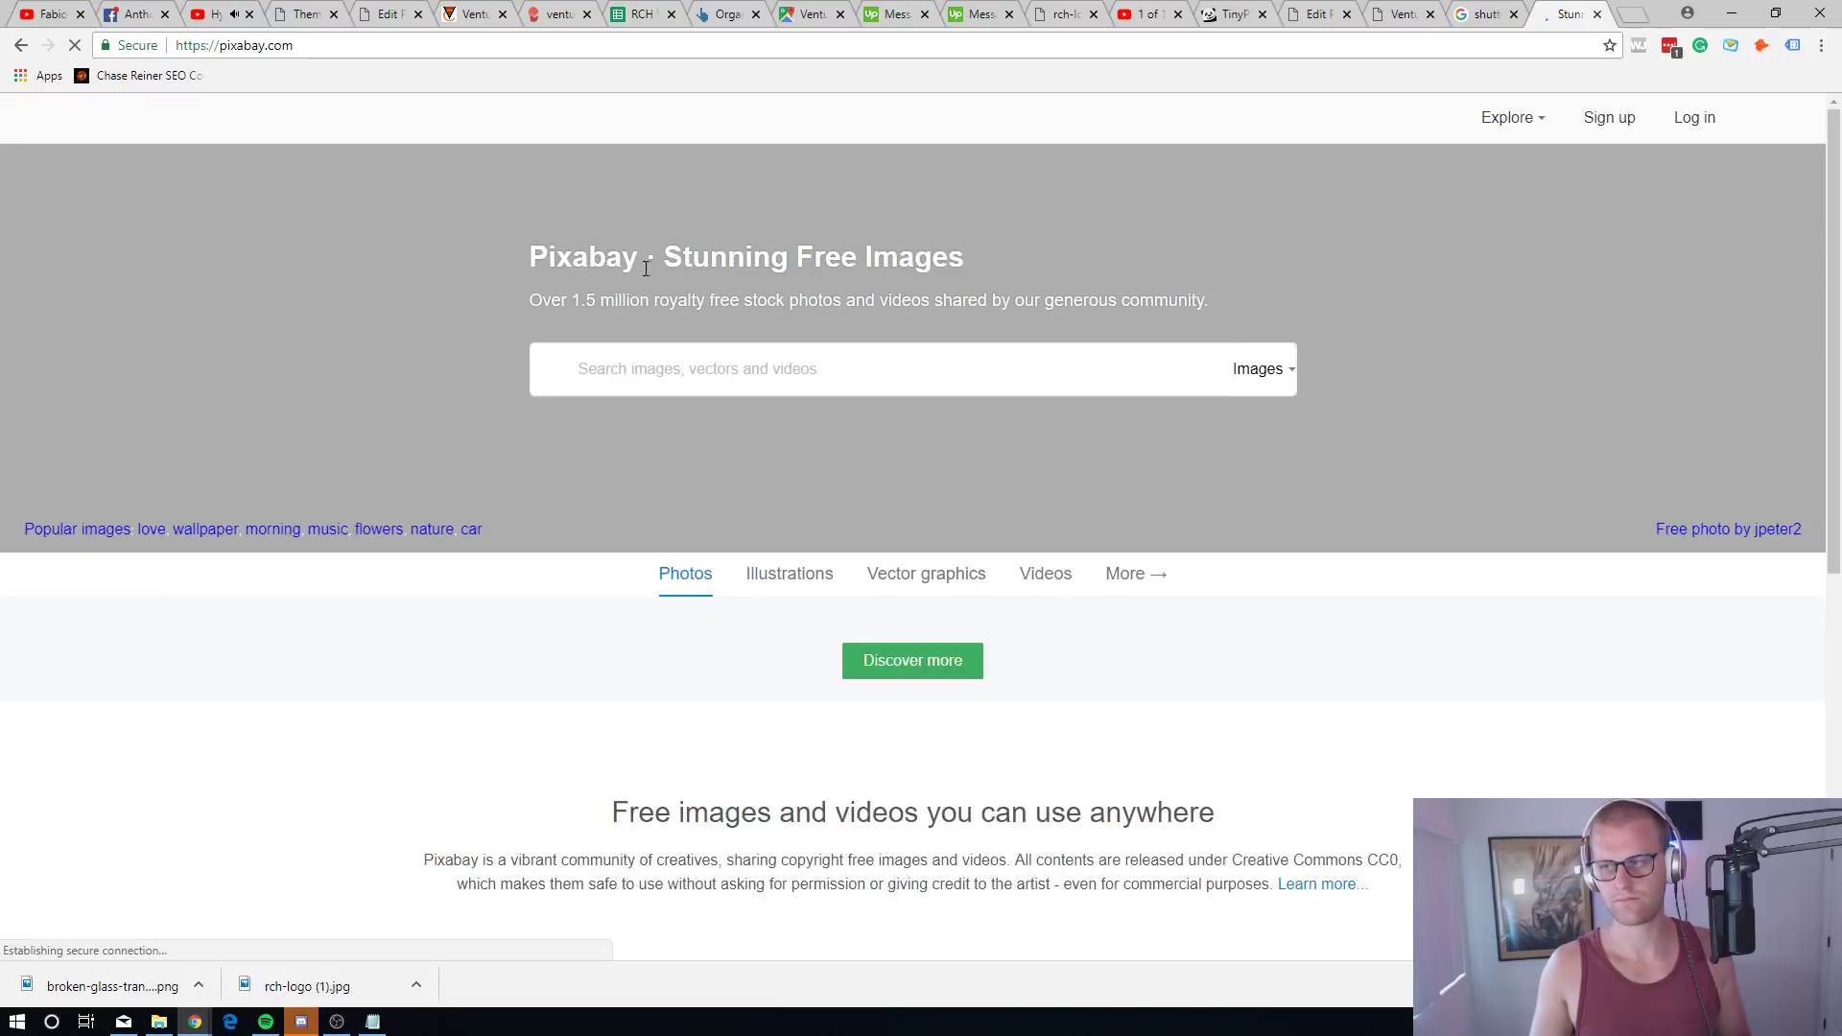
text(c)
text(omput)
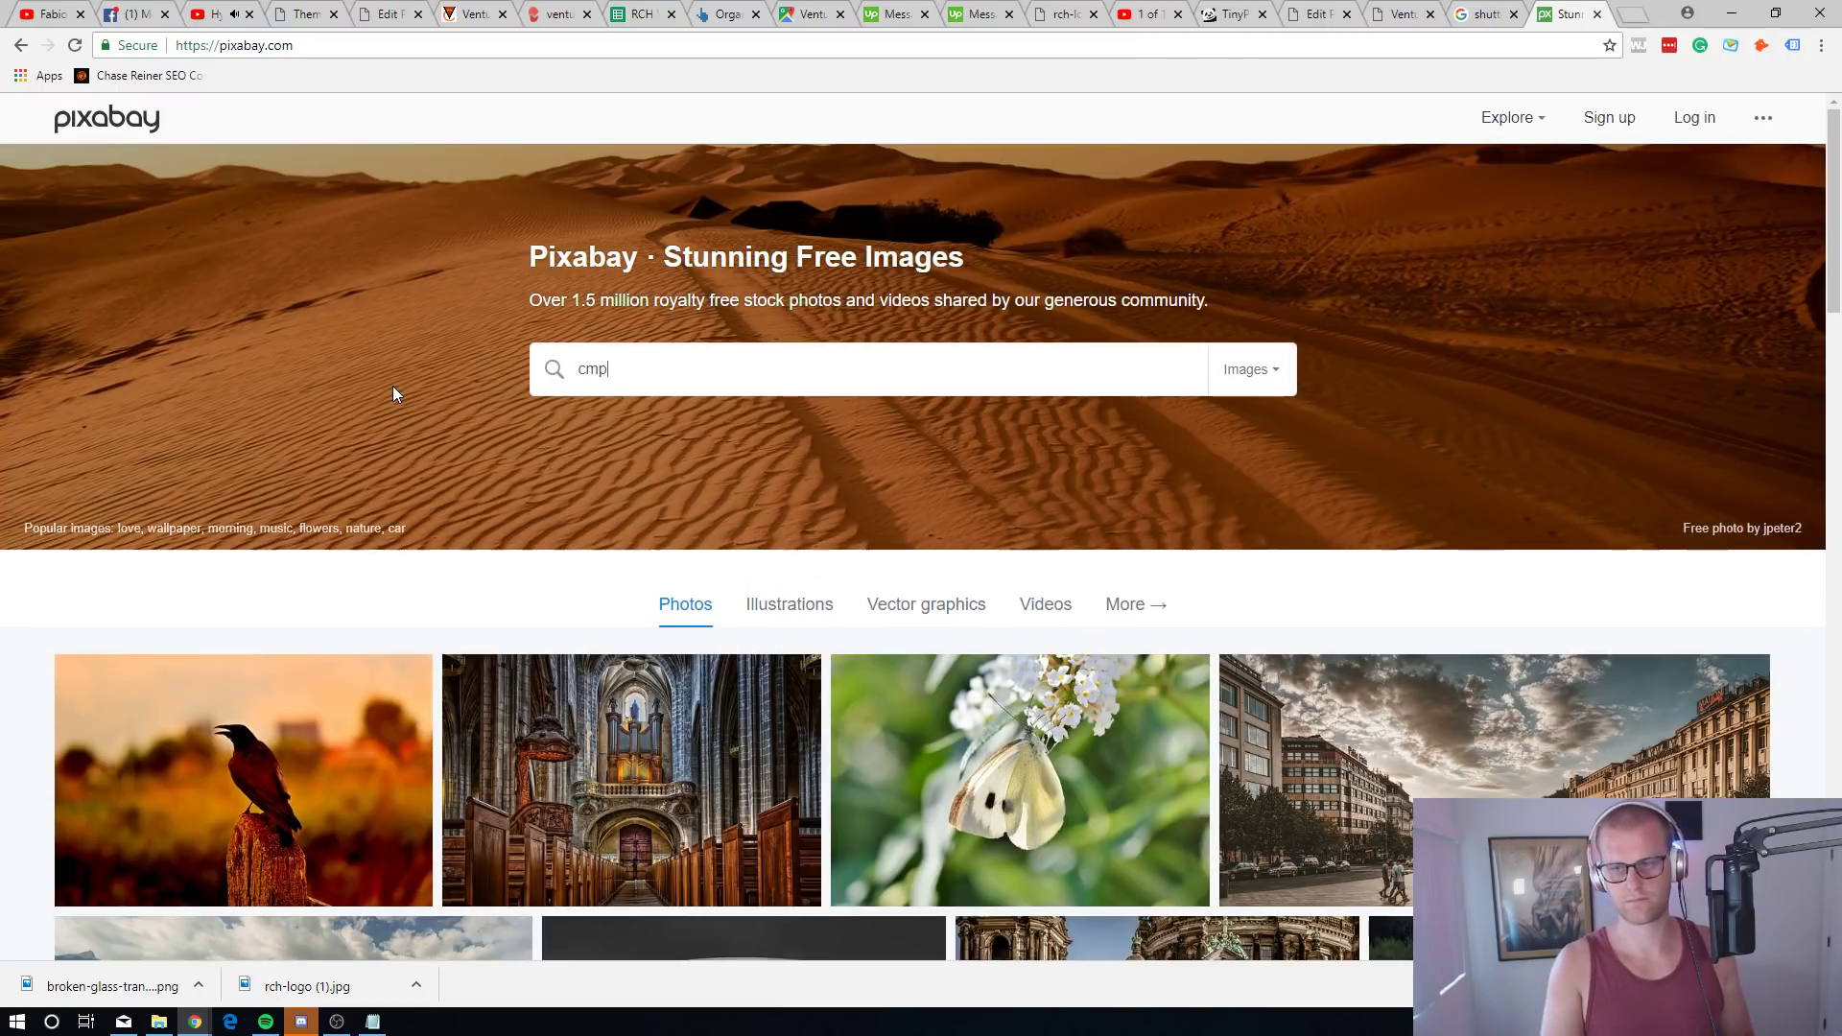
text(er fix)
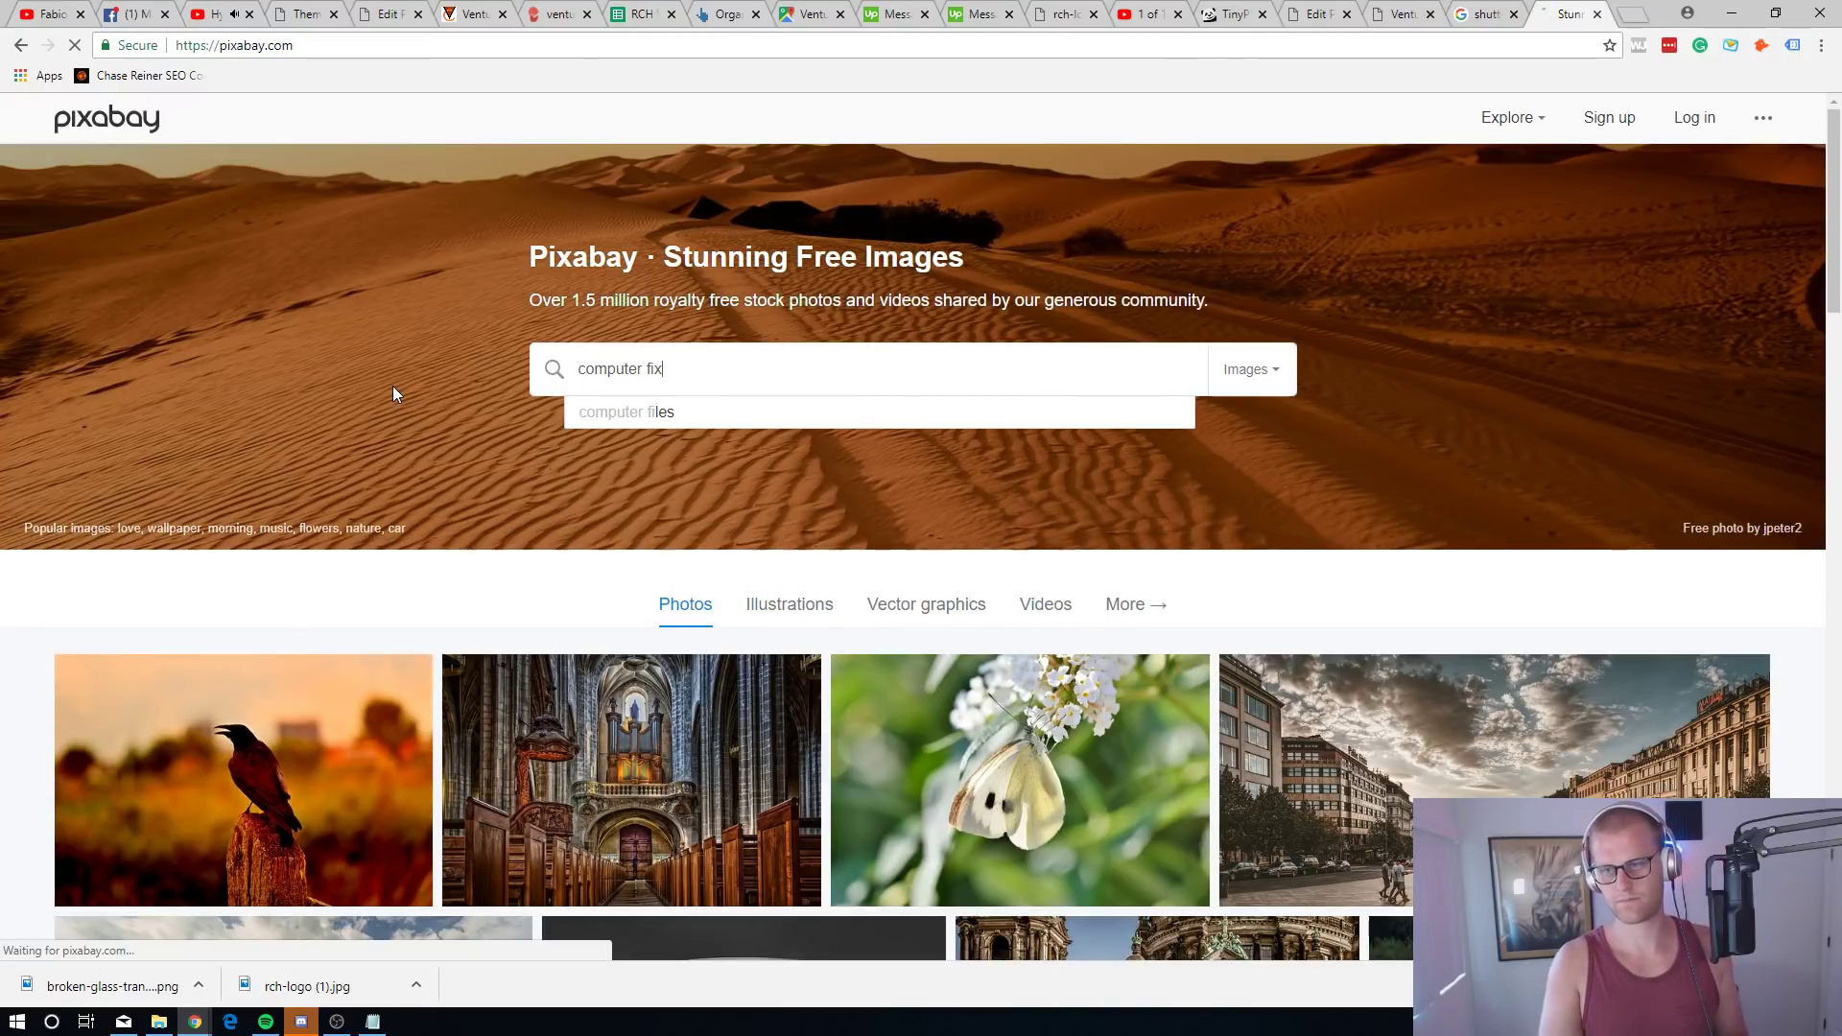
key(Return)
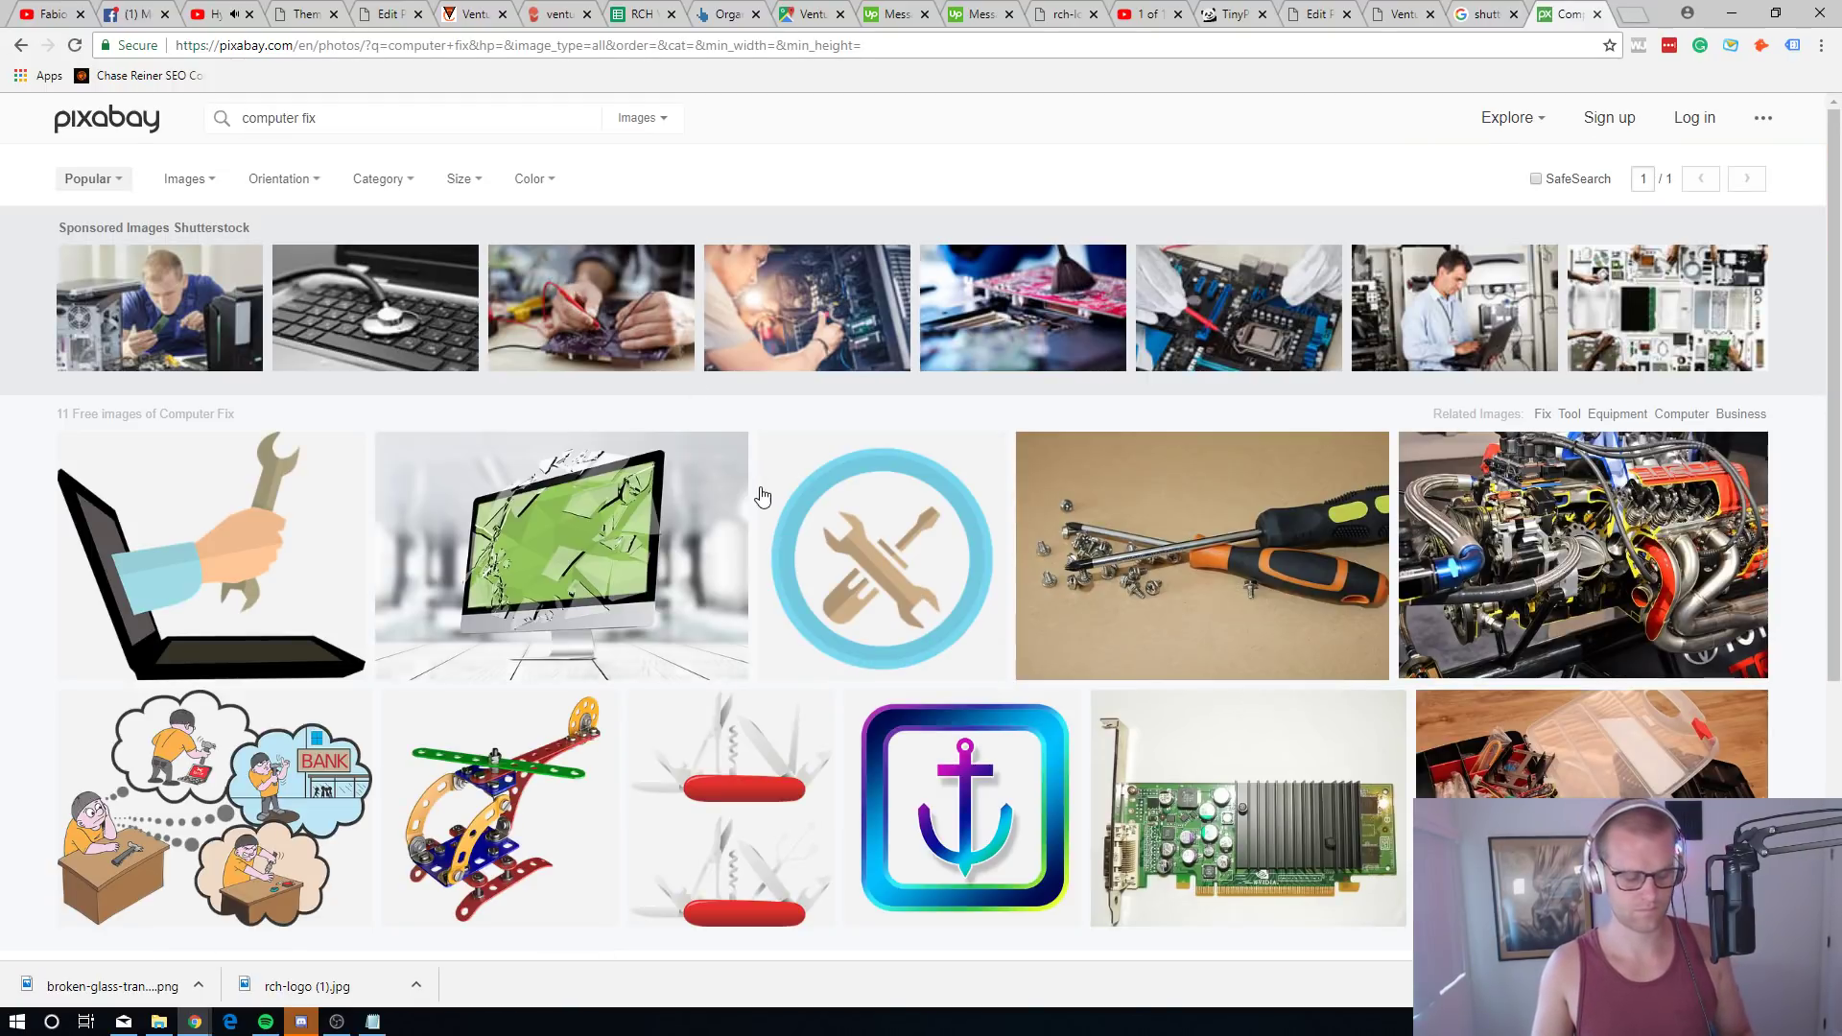
scroll(576, 672, down, 3)
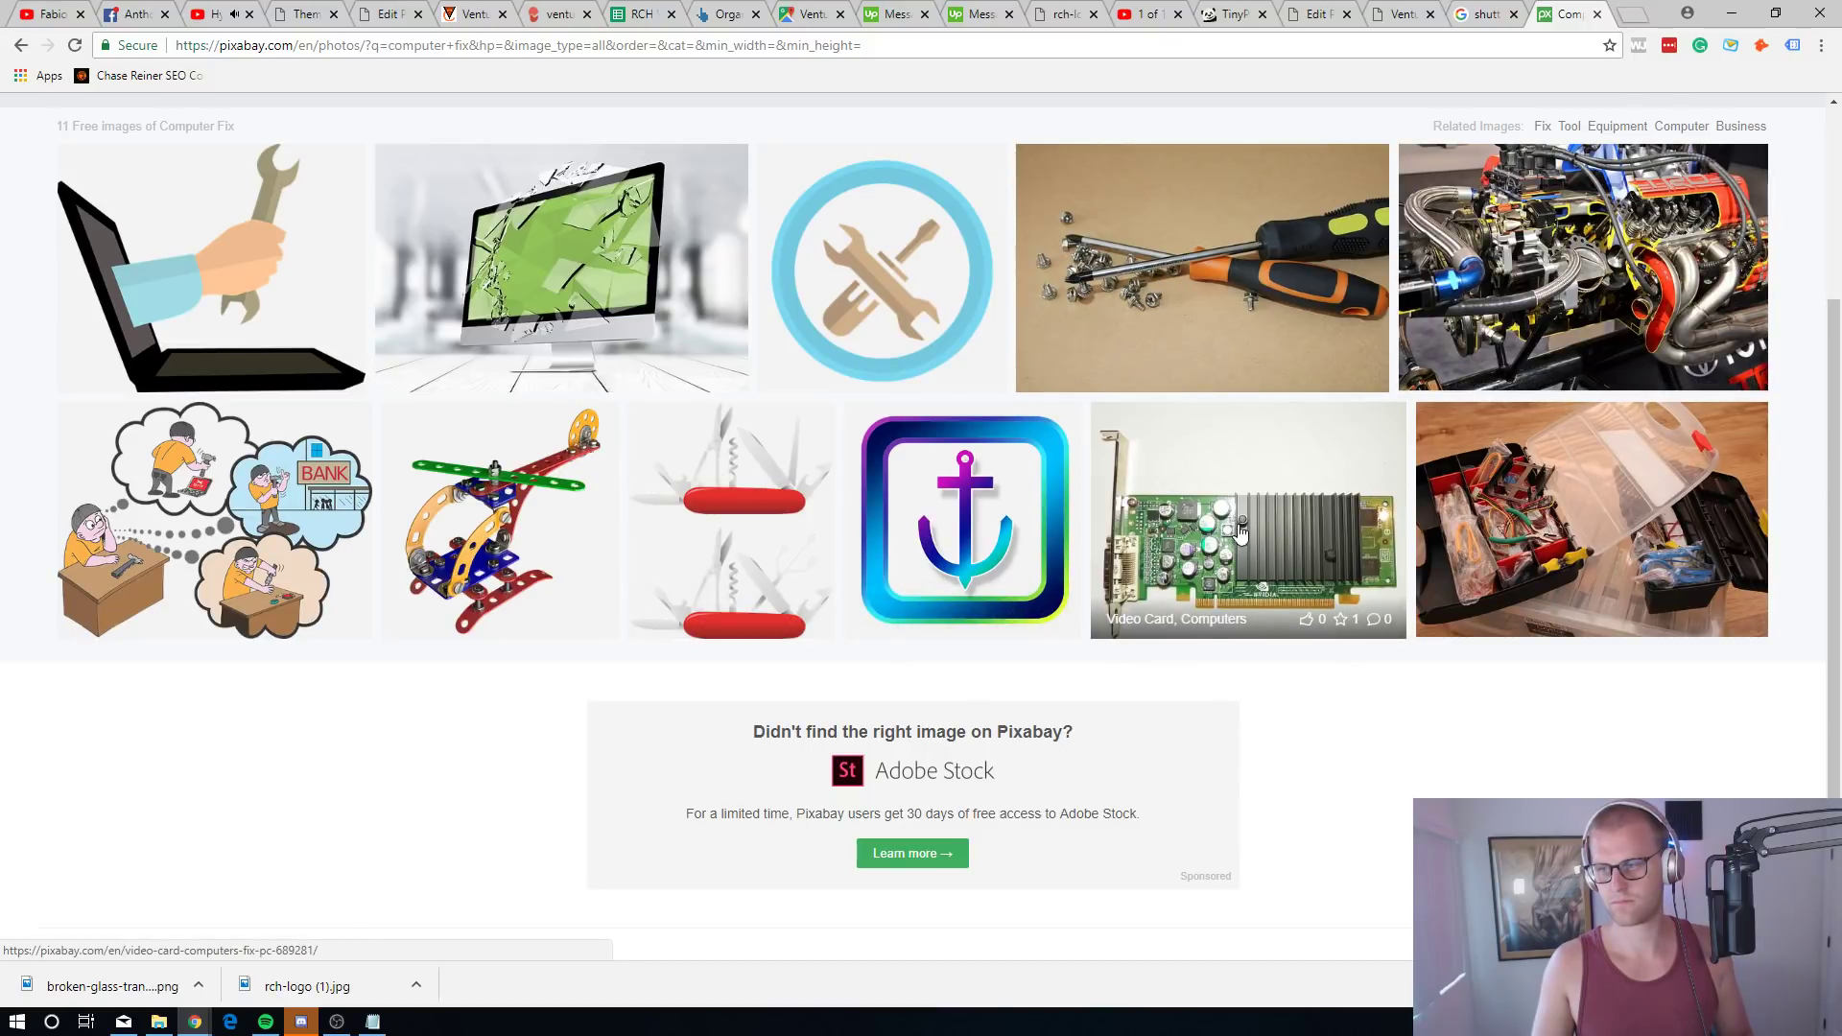
scroll(784, 555, up, 3)
click(403, 119)
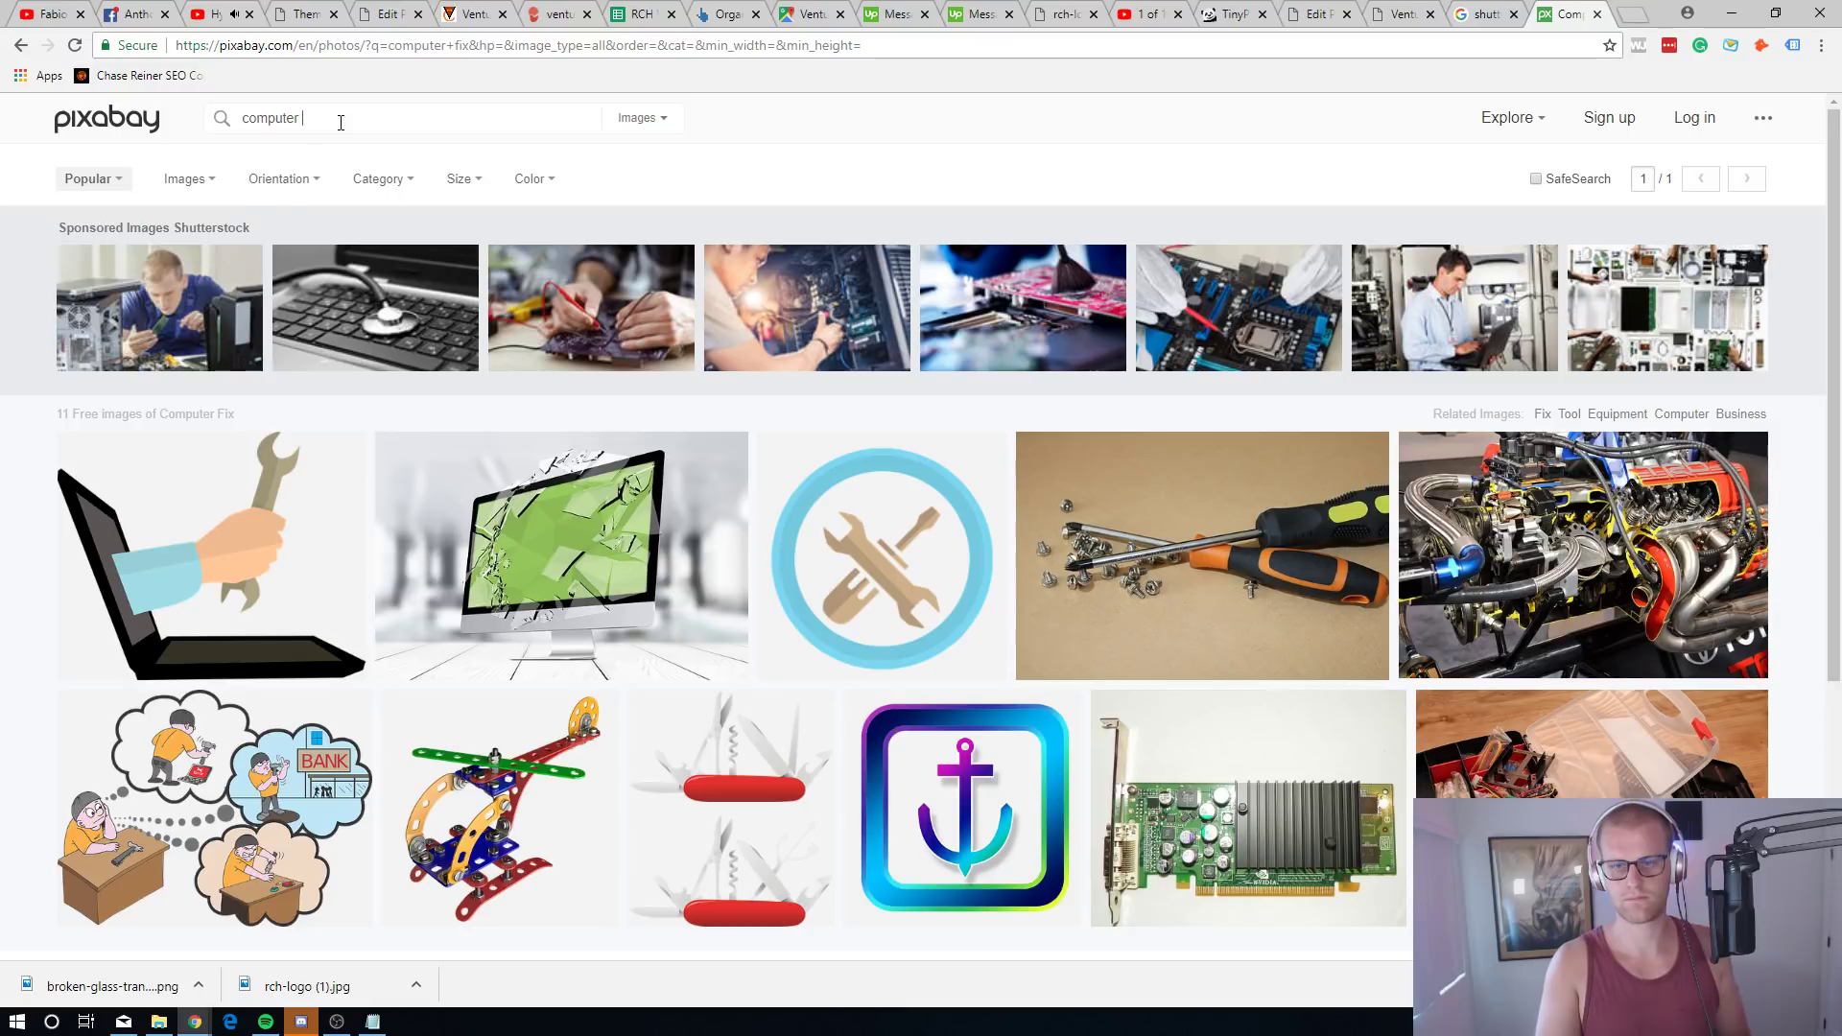
text(tech)
key(Return)
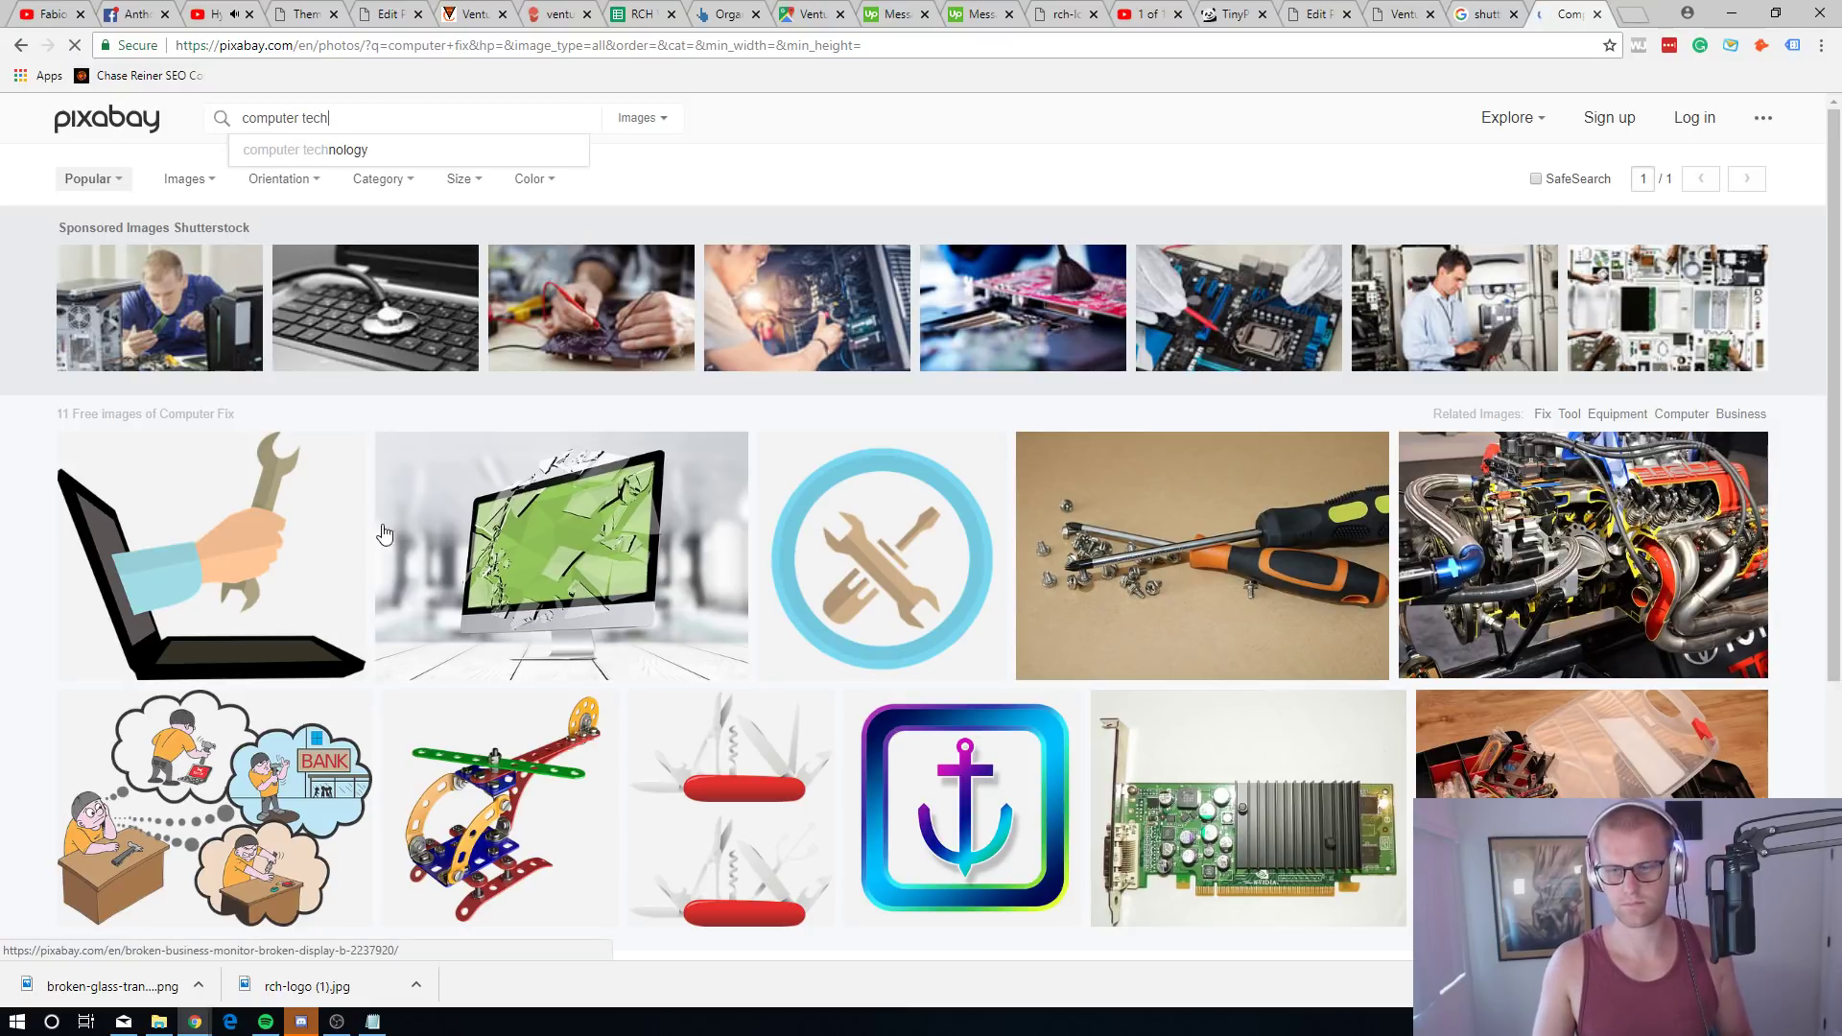
Download the chip icon (chip-1710300) as a 629×640 PNG
scroll(841, 458, down, 3)
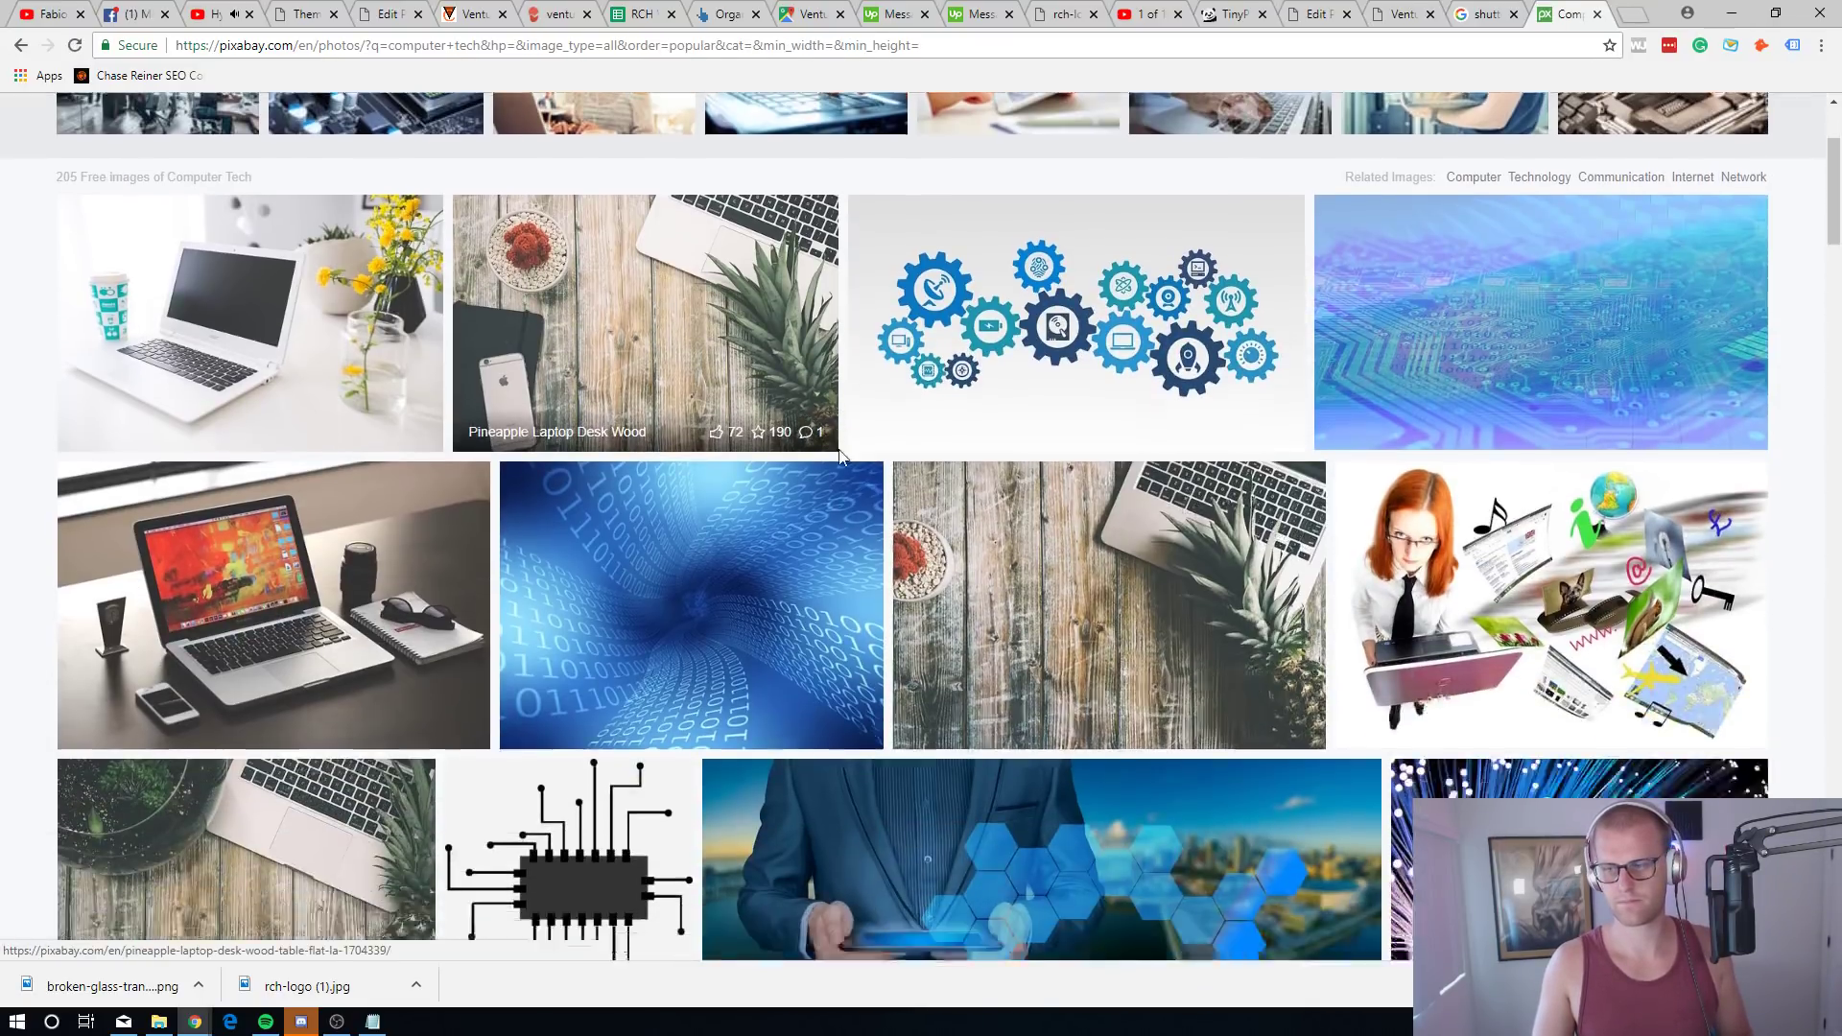
scroll(841, 457, down, 5)
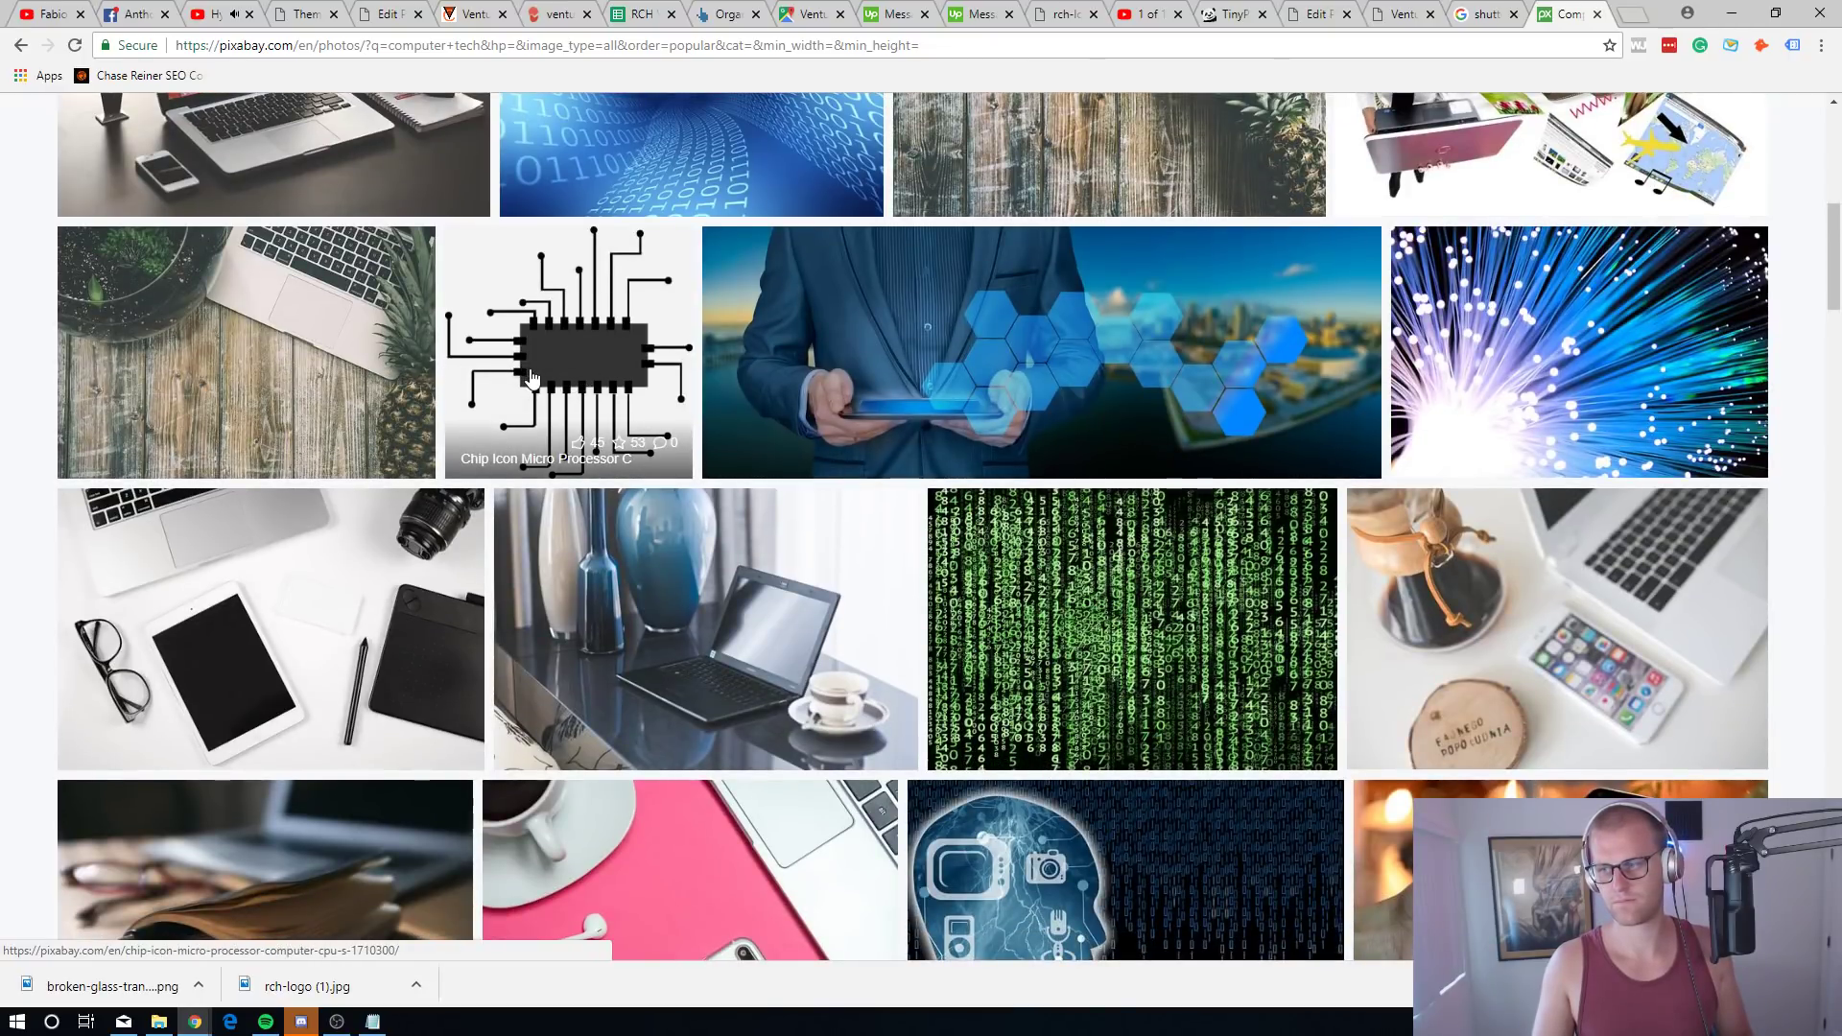
scroll(530, 378, down, 8)
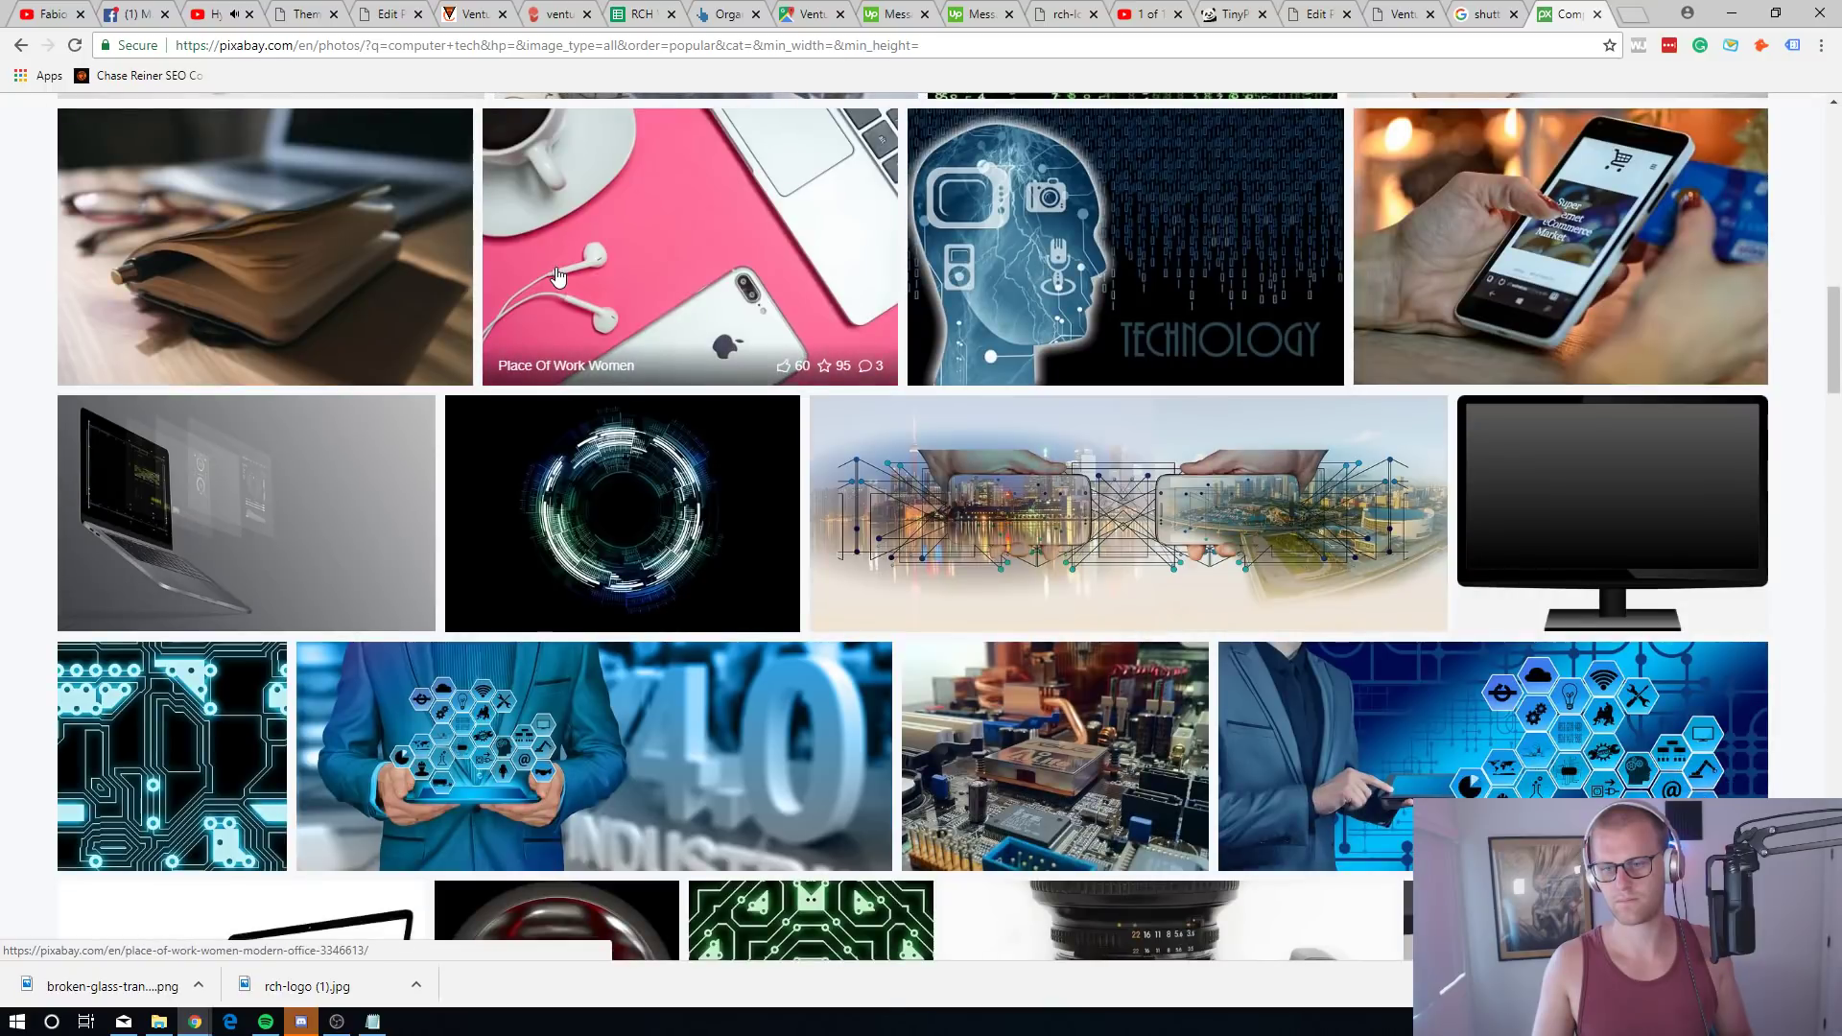
scroll(623, 319, up, 9)
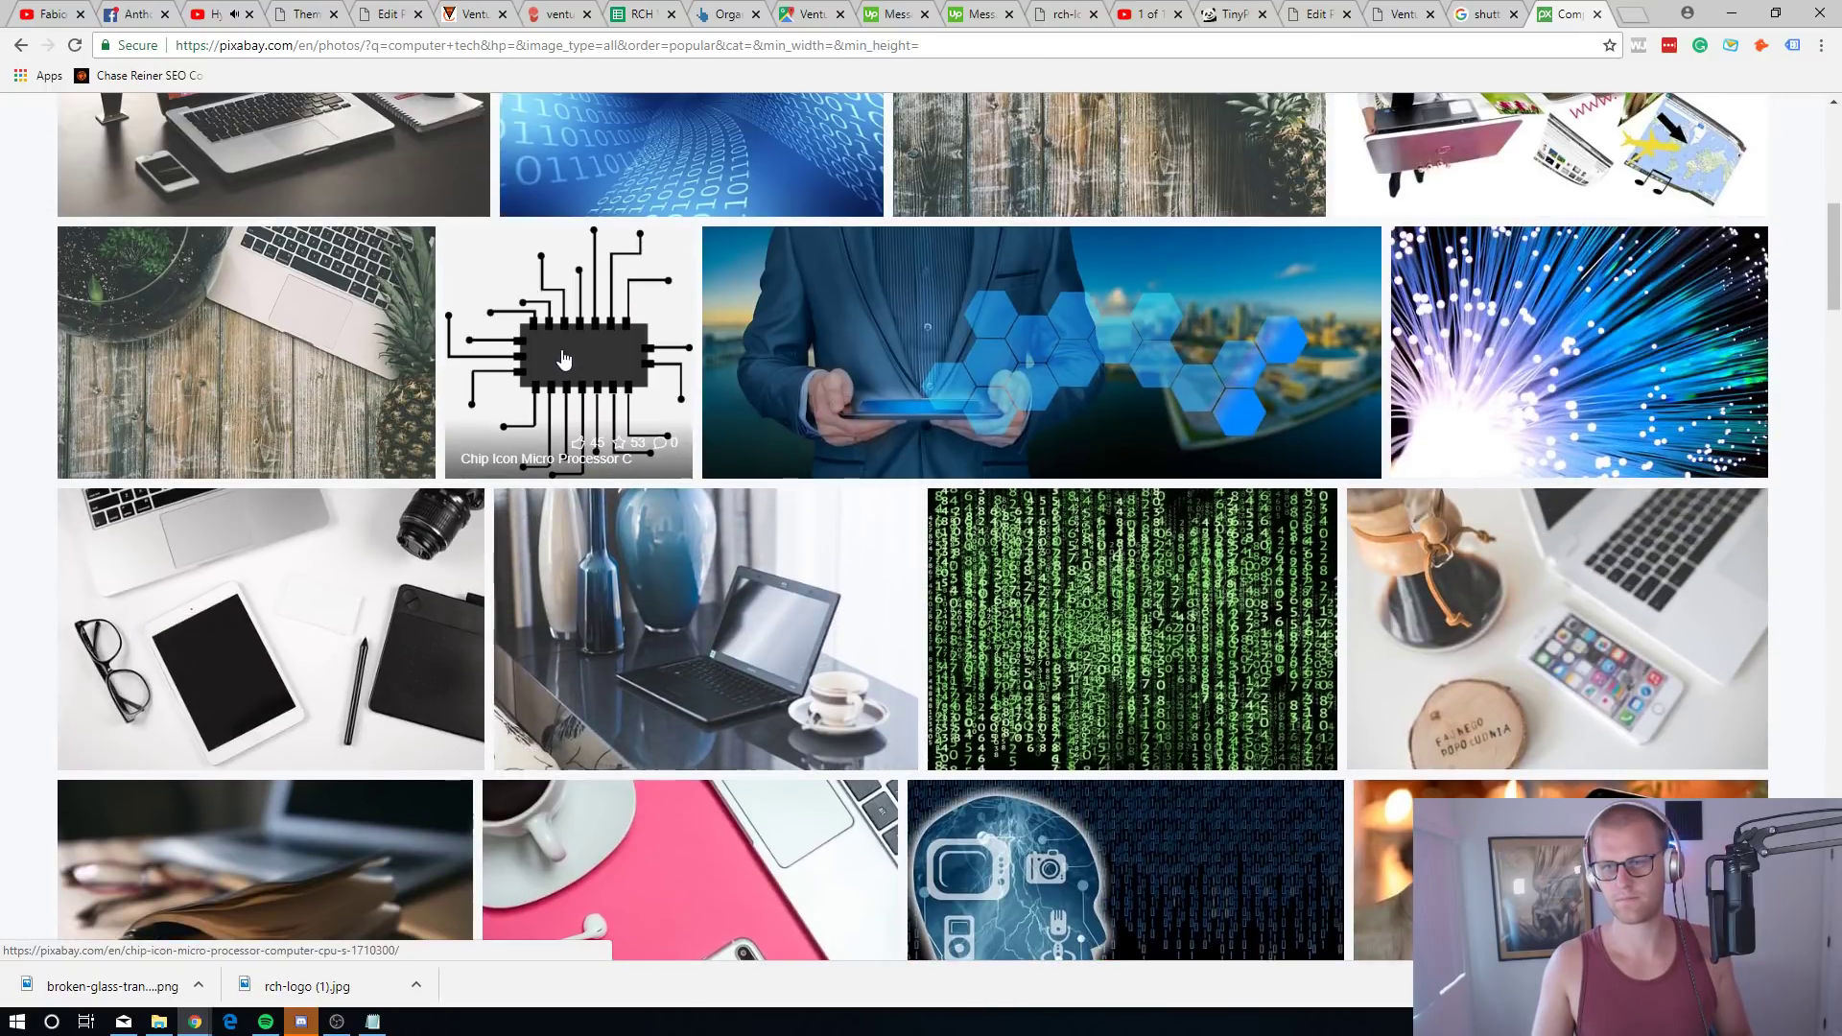
click(658, 452)
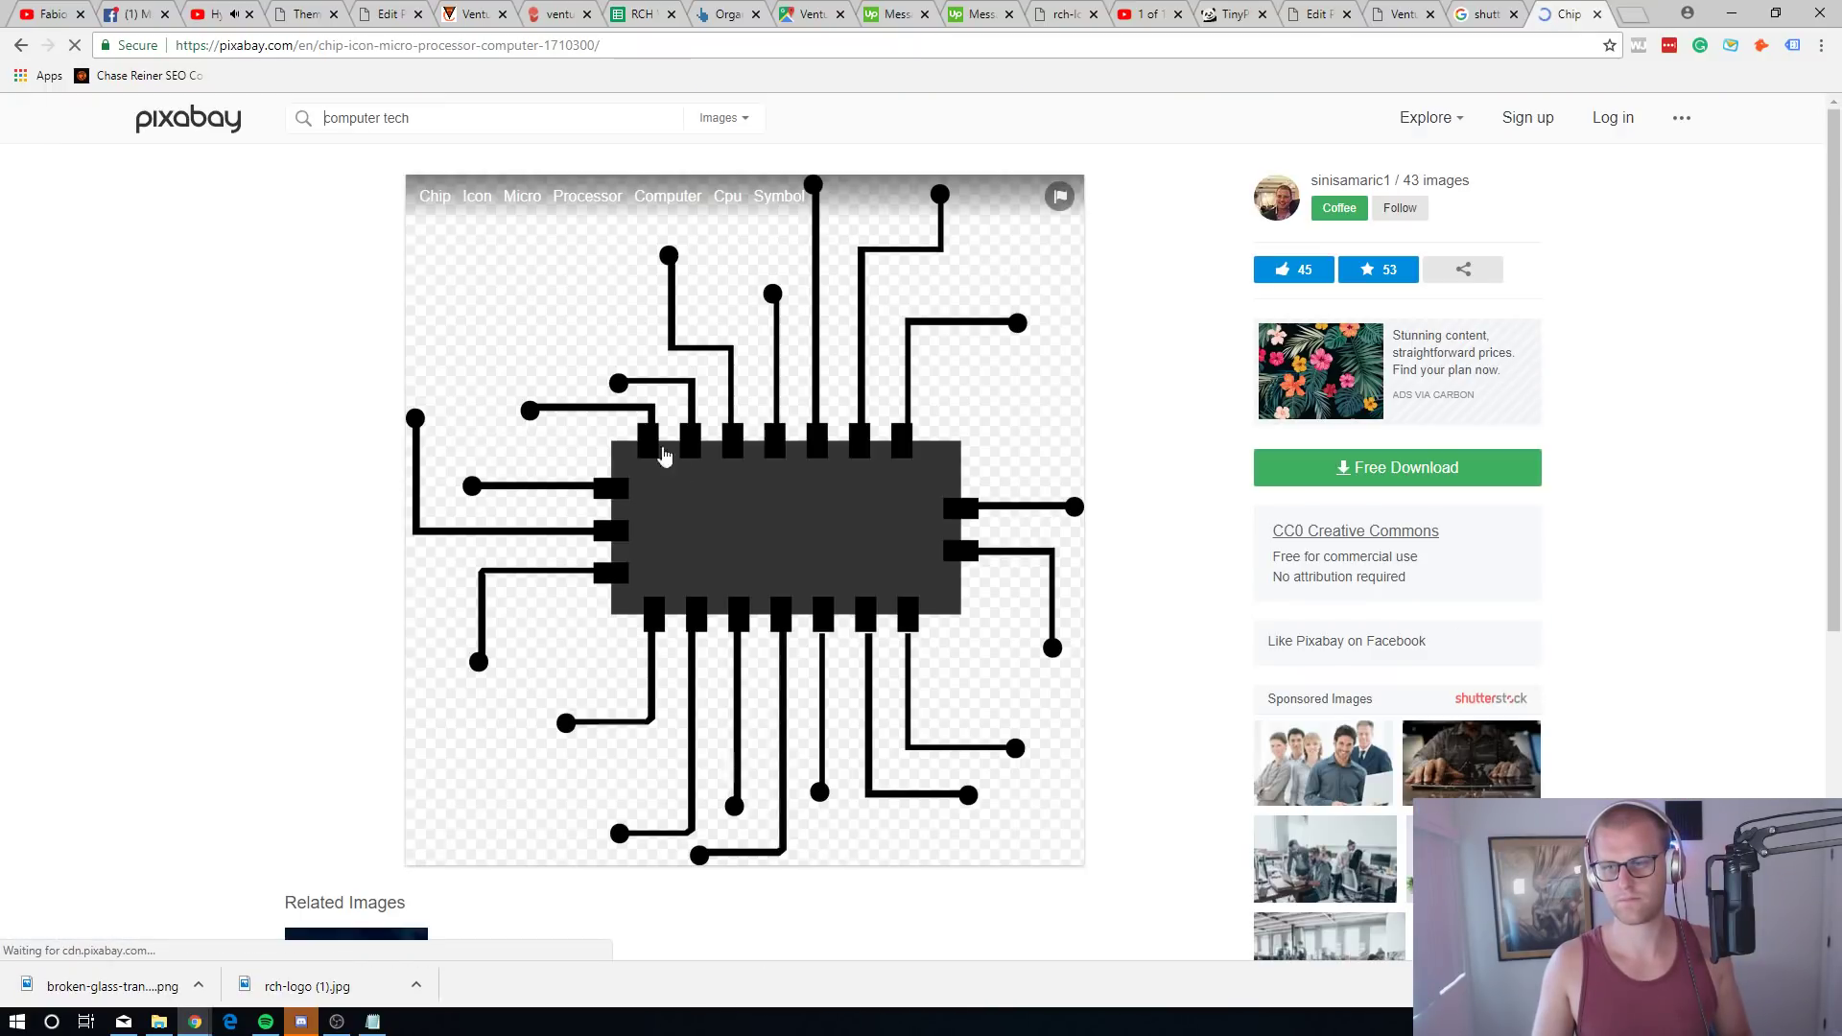
click(1387, 468)
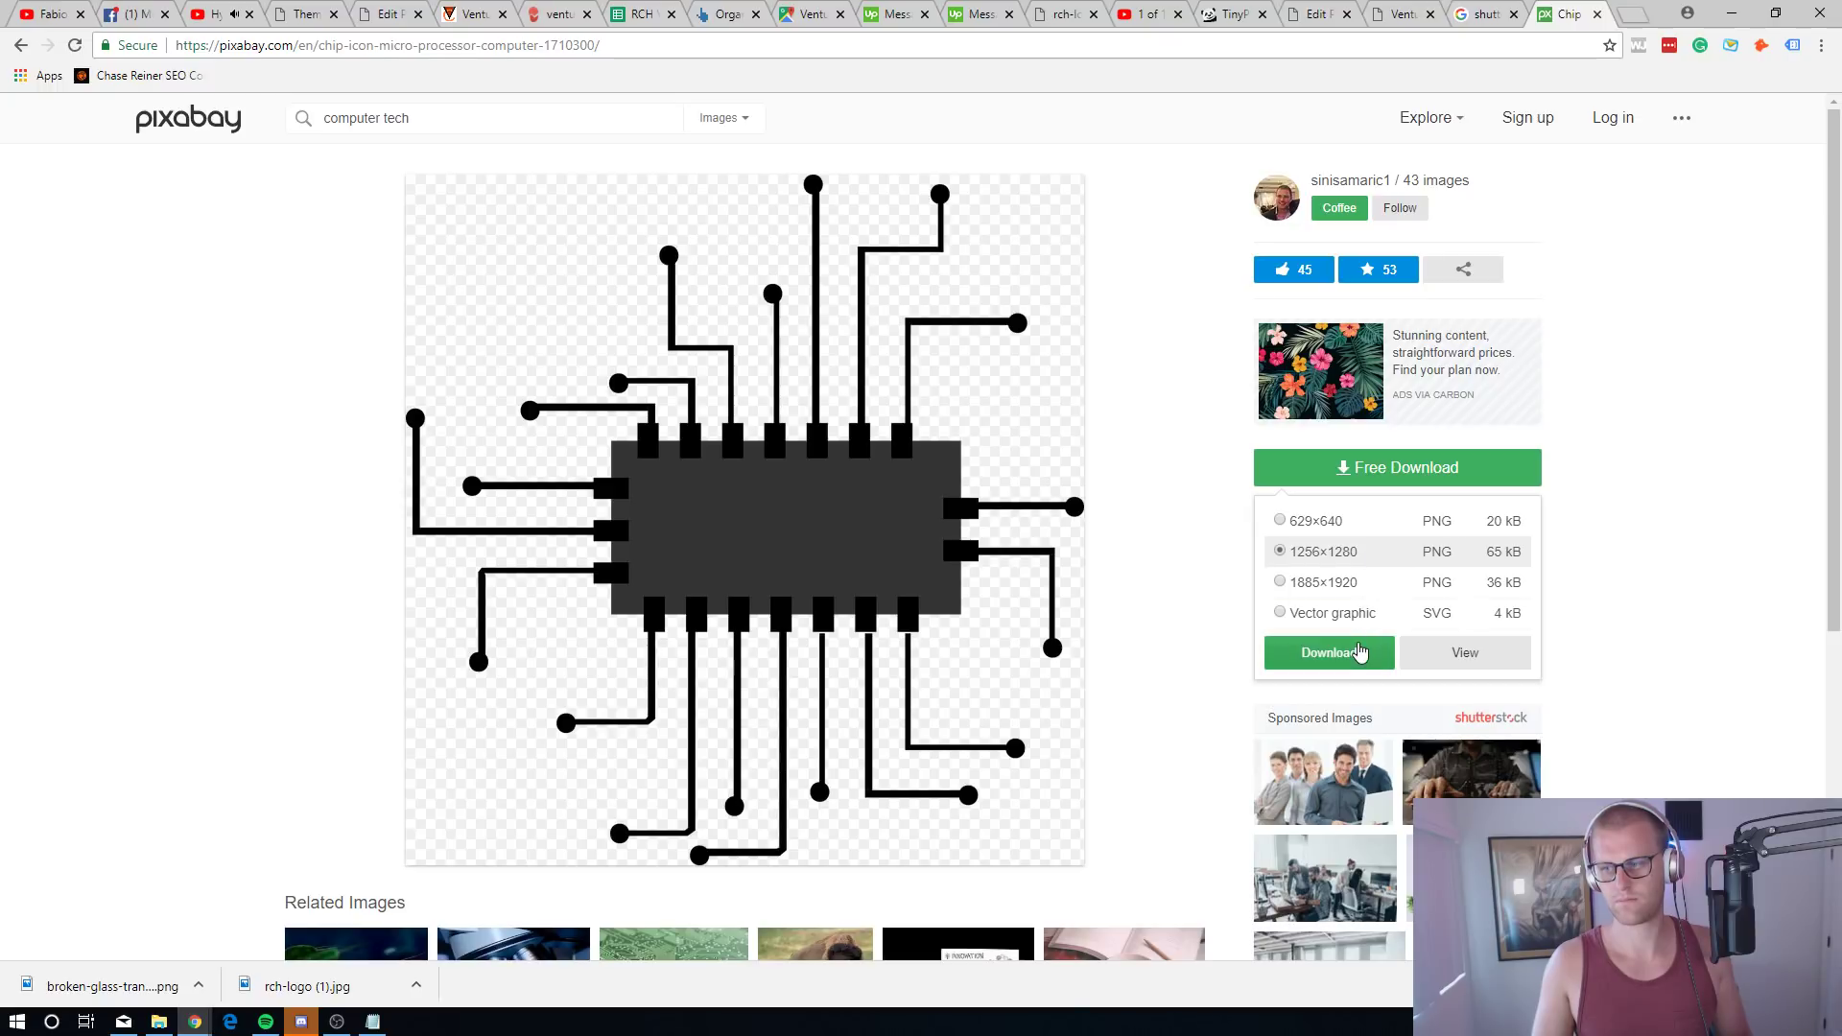
click(1329, 651)
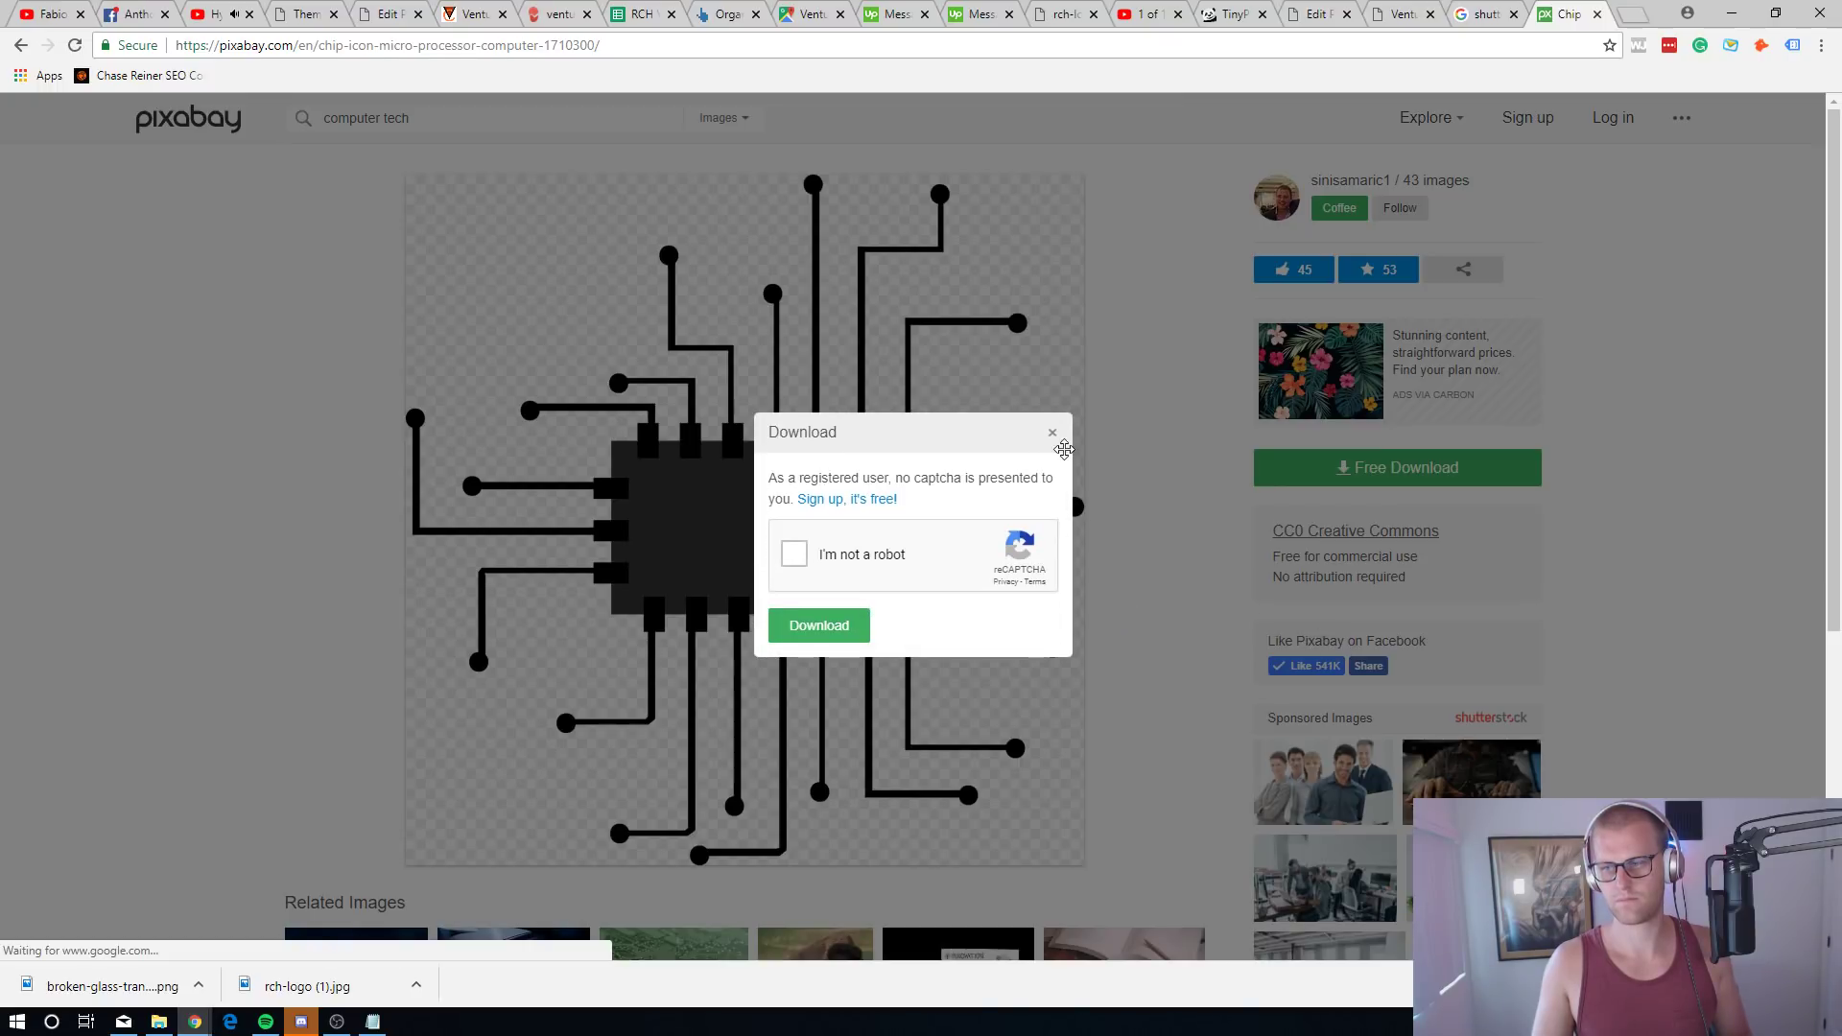
click(1050, 436)
mouse_move(1336, 493)
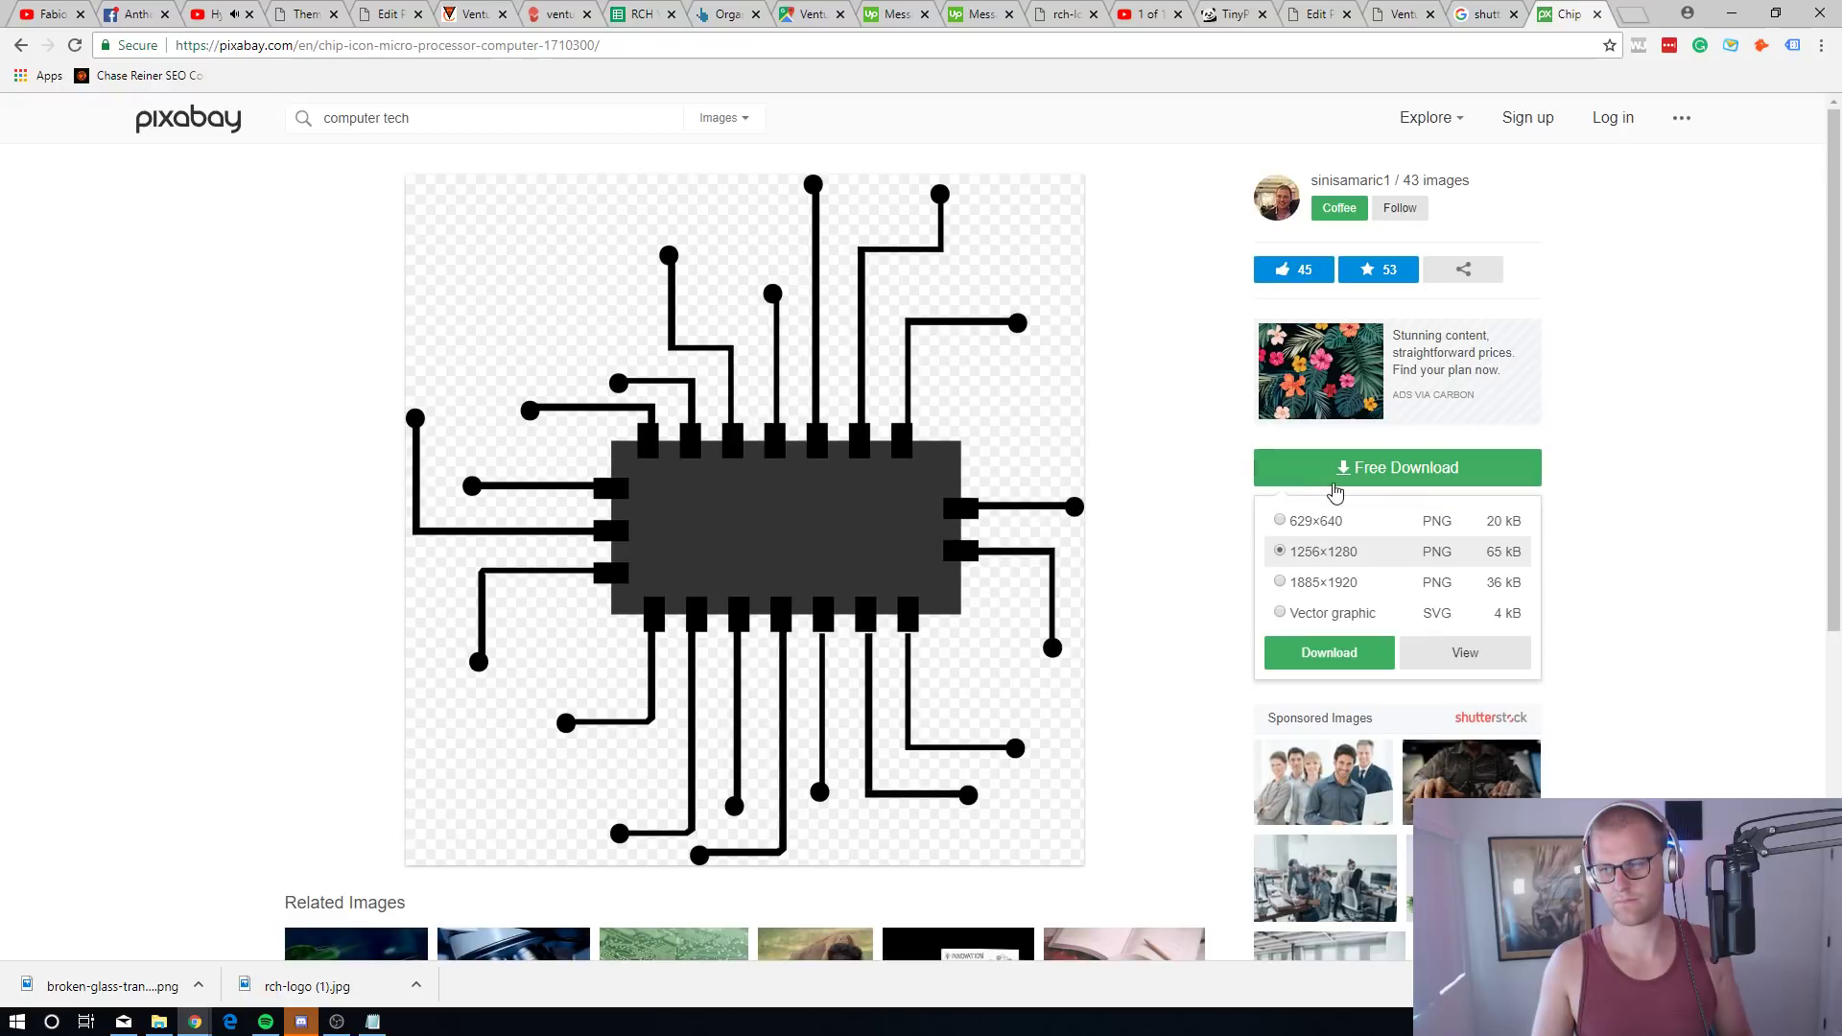
click(1280, 521)
click(1324, 651)
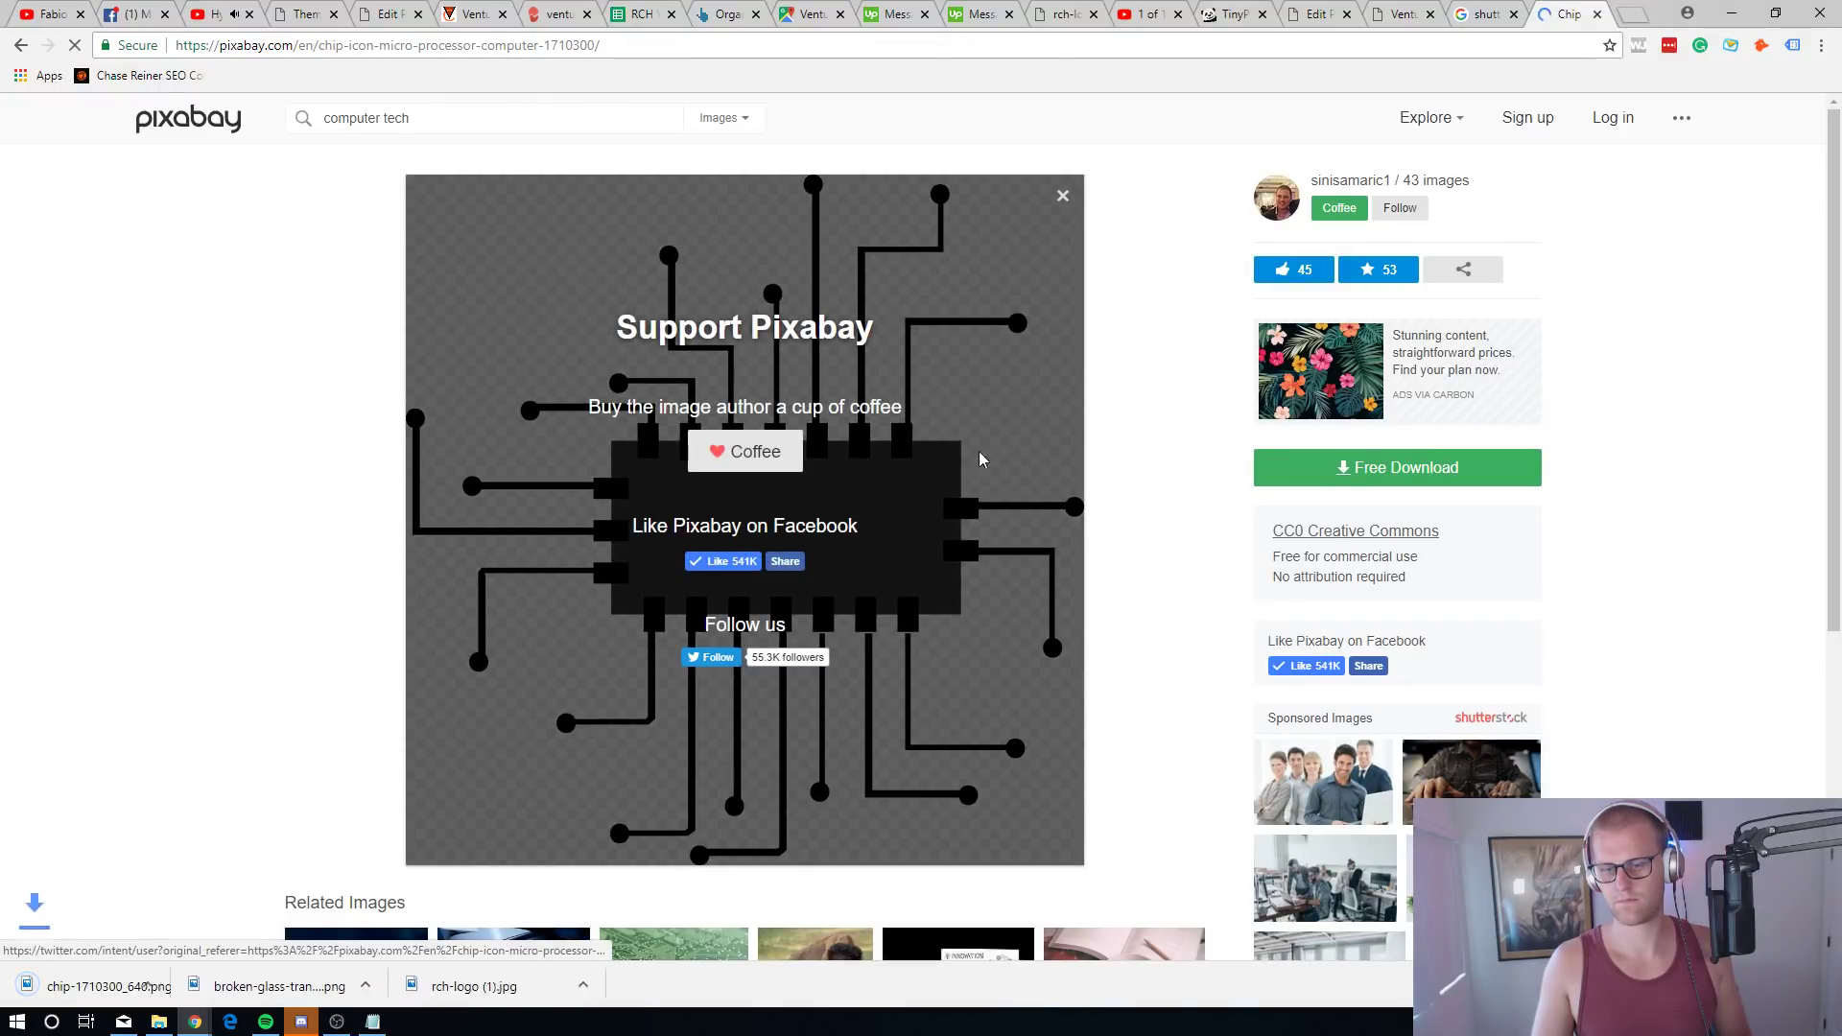
Compress chip-1710300_640.png on TinyPNG from 19.6 KB to 9.8 KB and show the download in its folder
click(1232, 13)
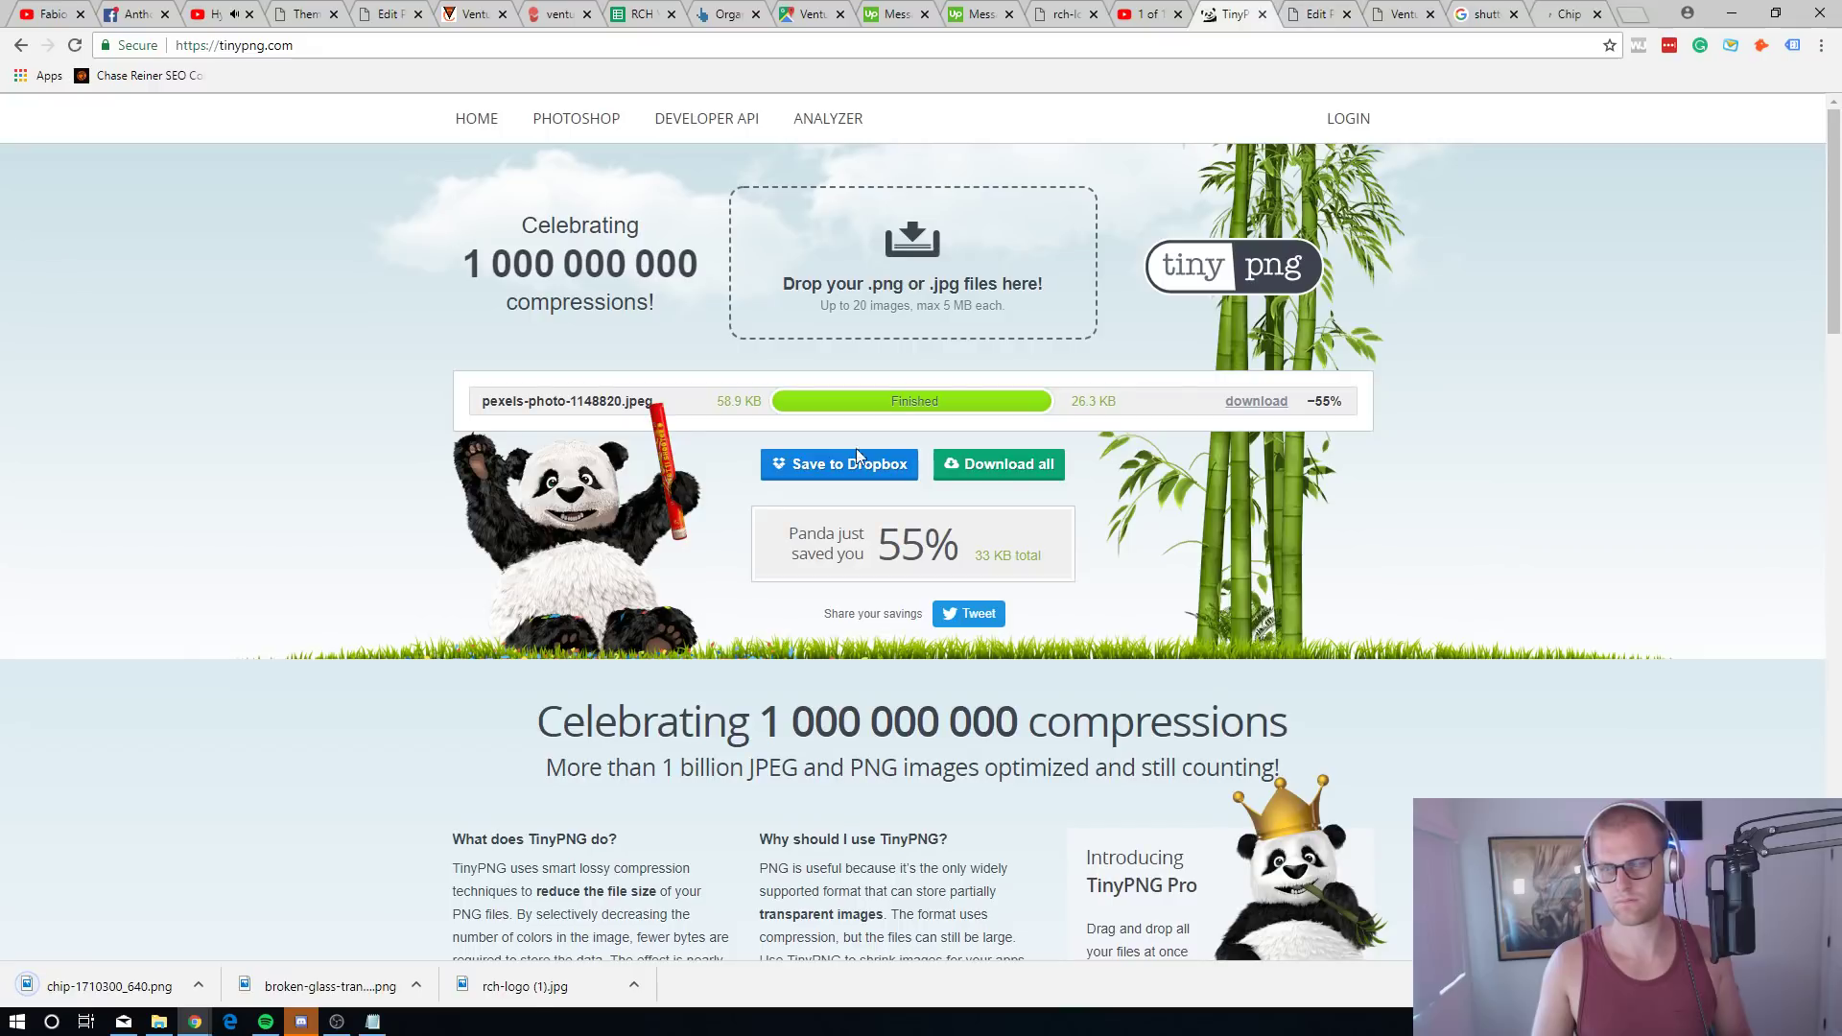
drag(110, 986, 906, 316)
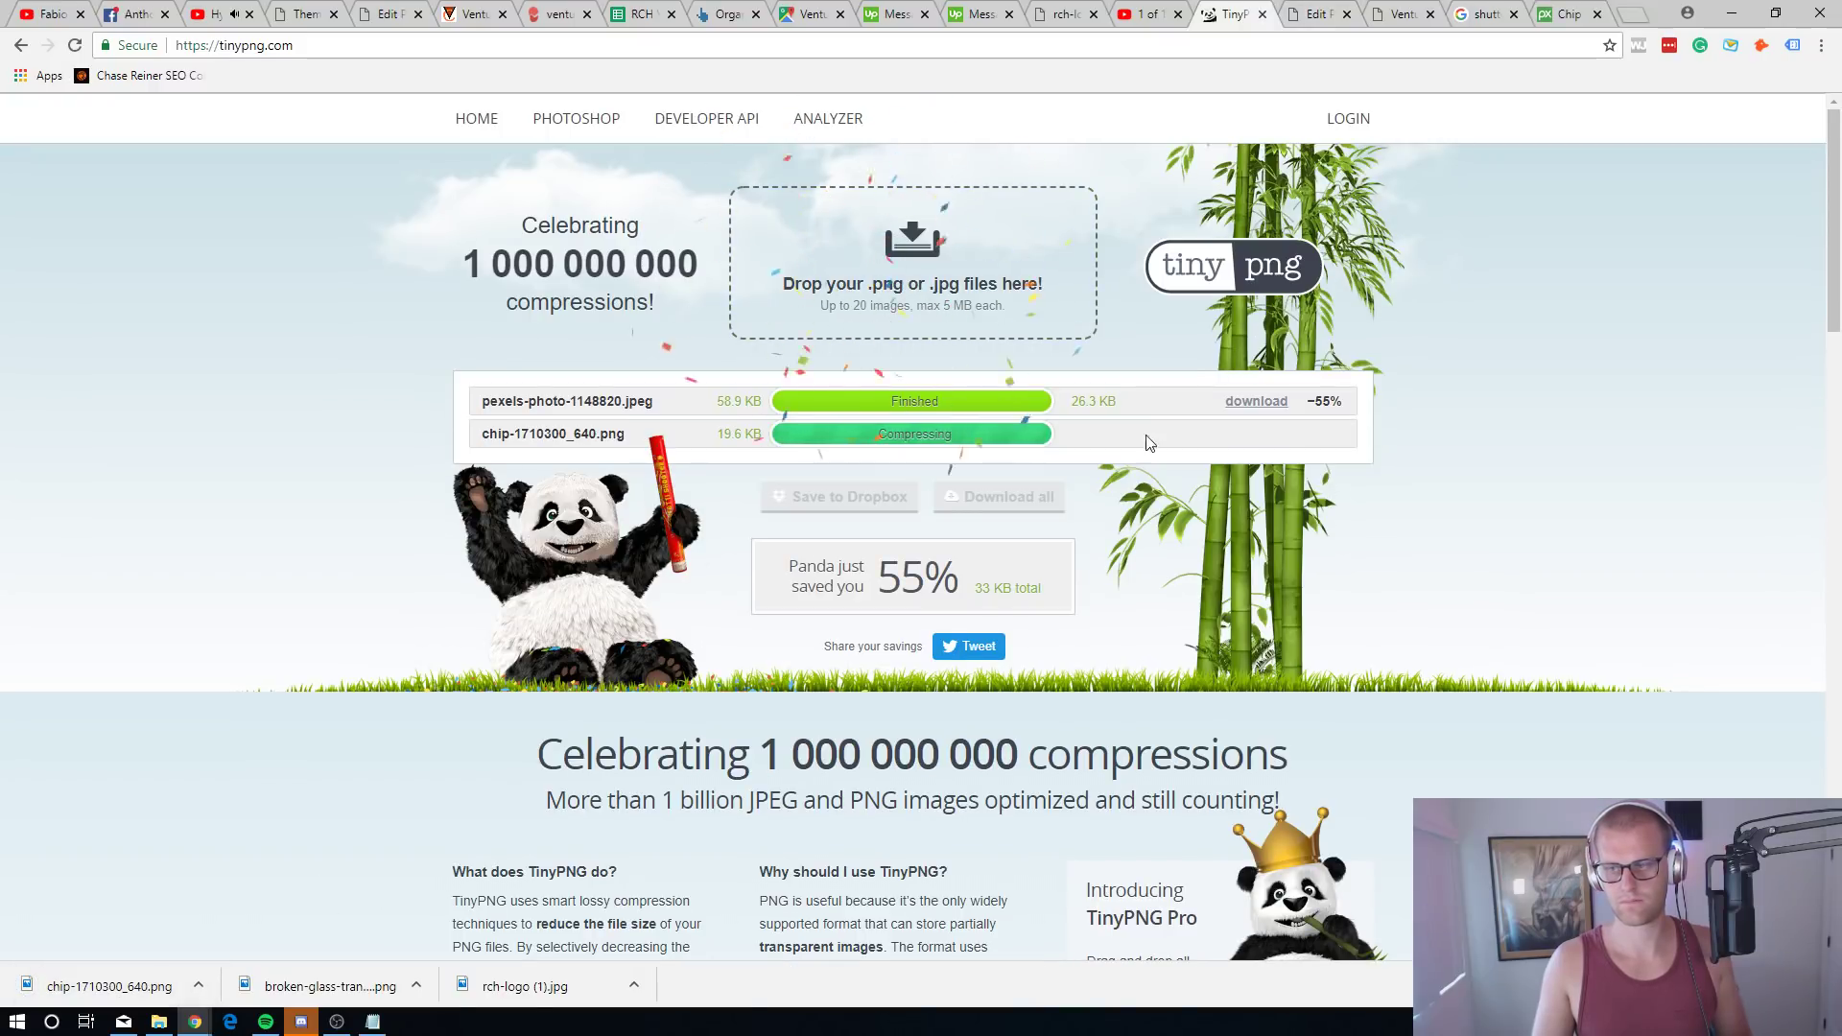
click(1275, 434)
click(125, 1019)
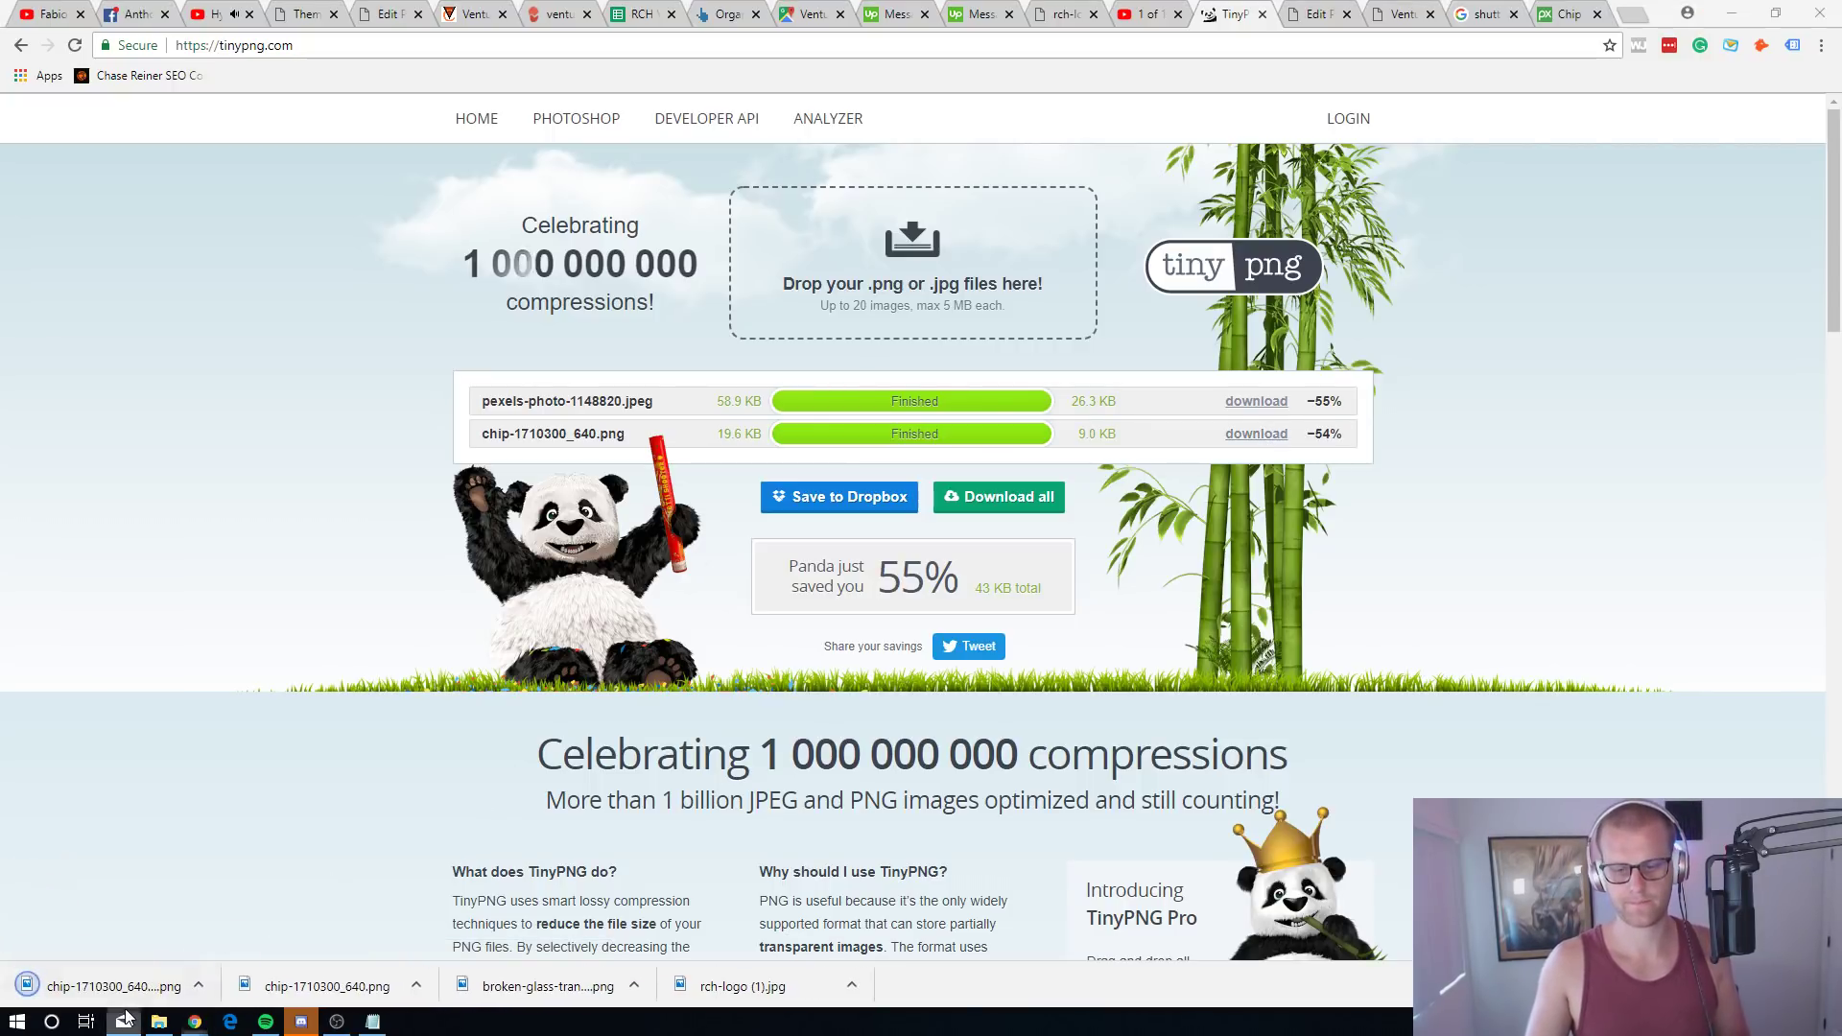
right_click(165, 977)
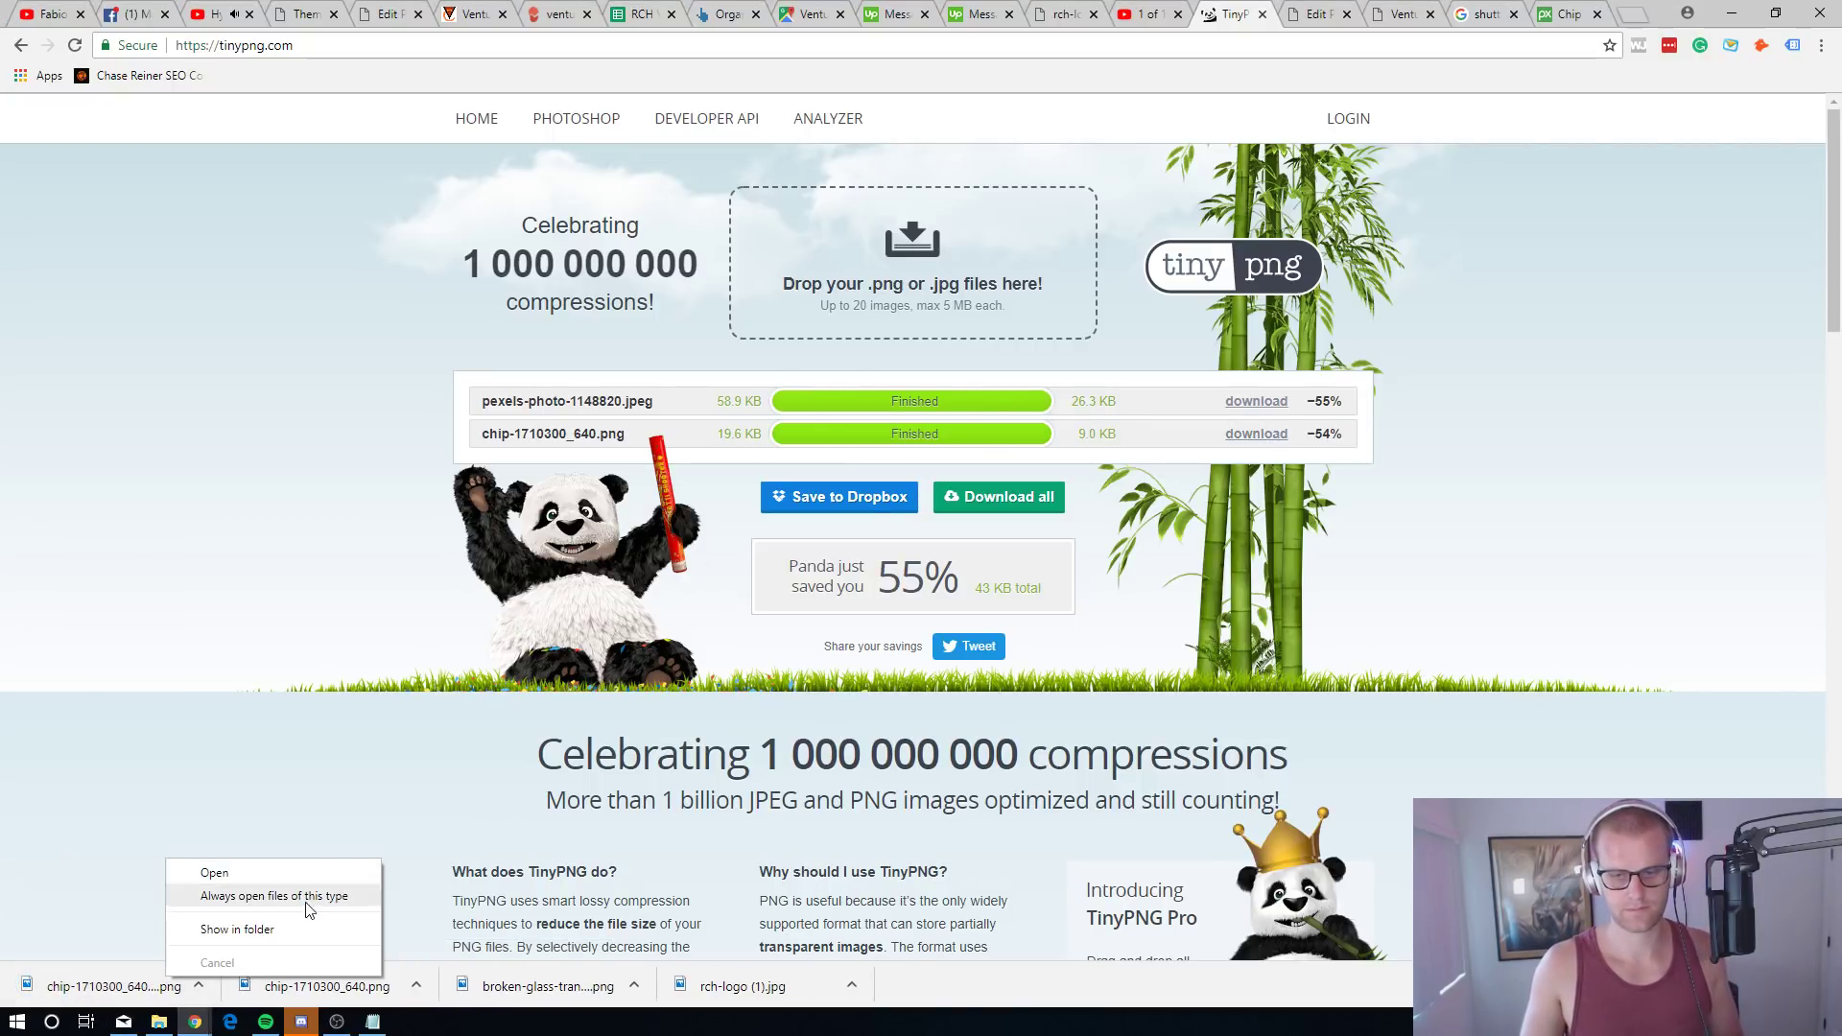
click(289, 929)
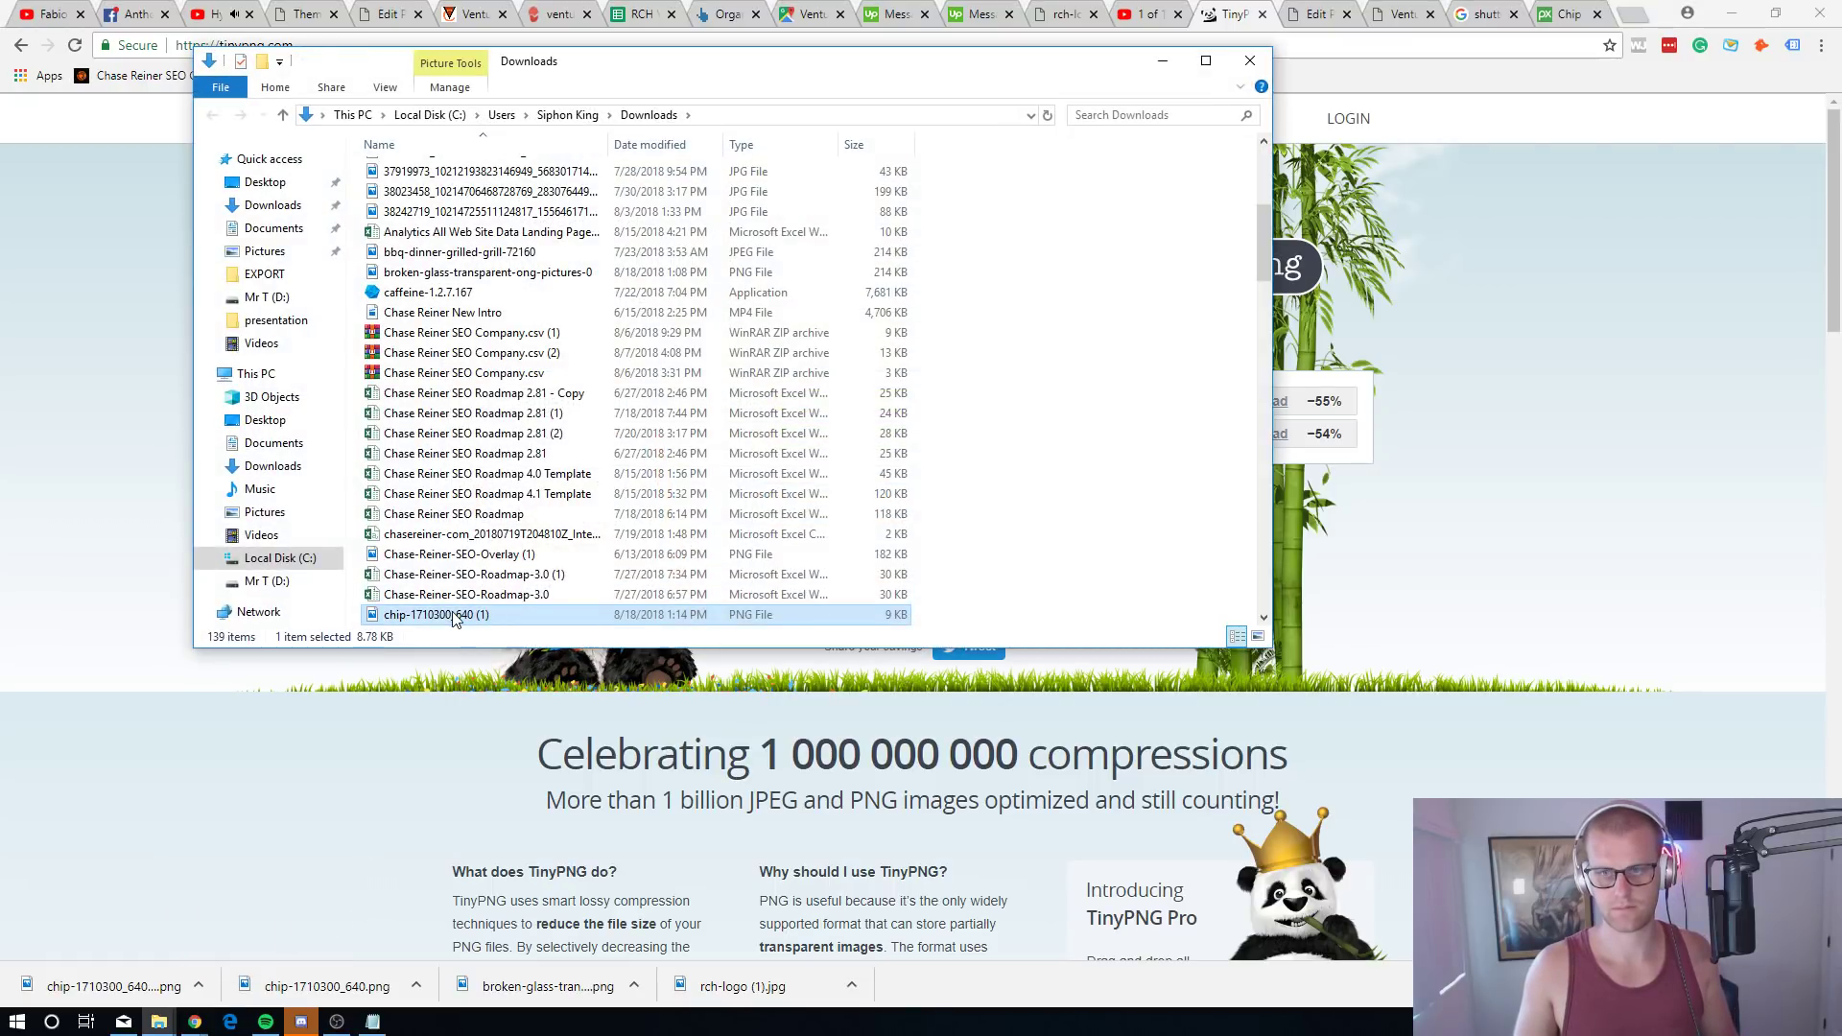
scroll(545, 523, up, 6)
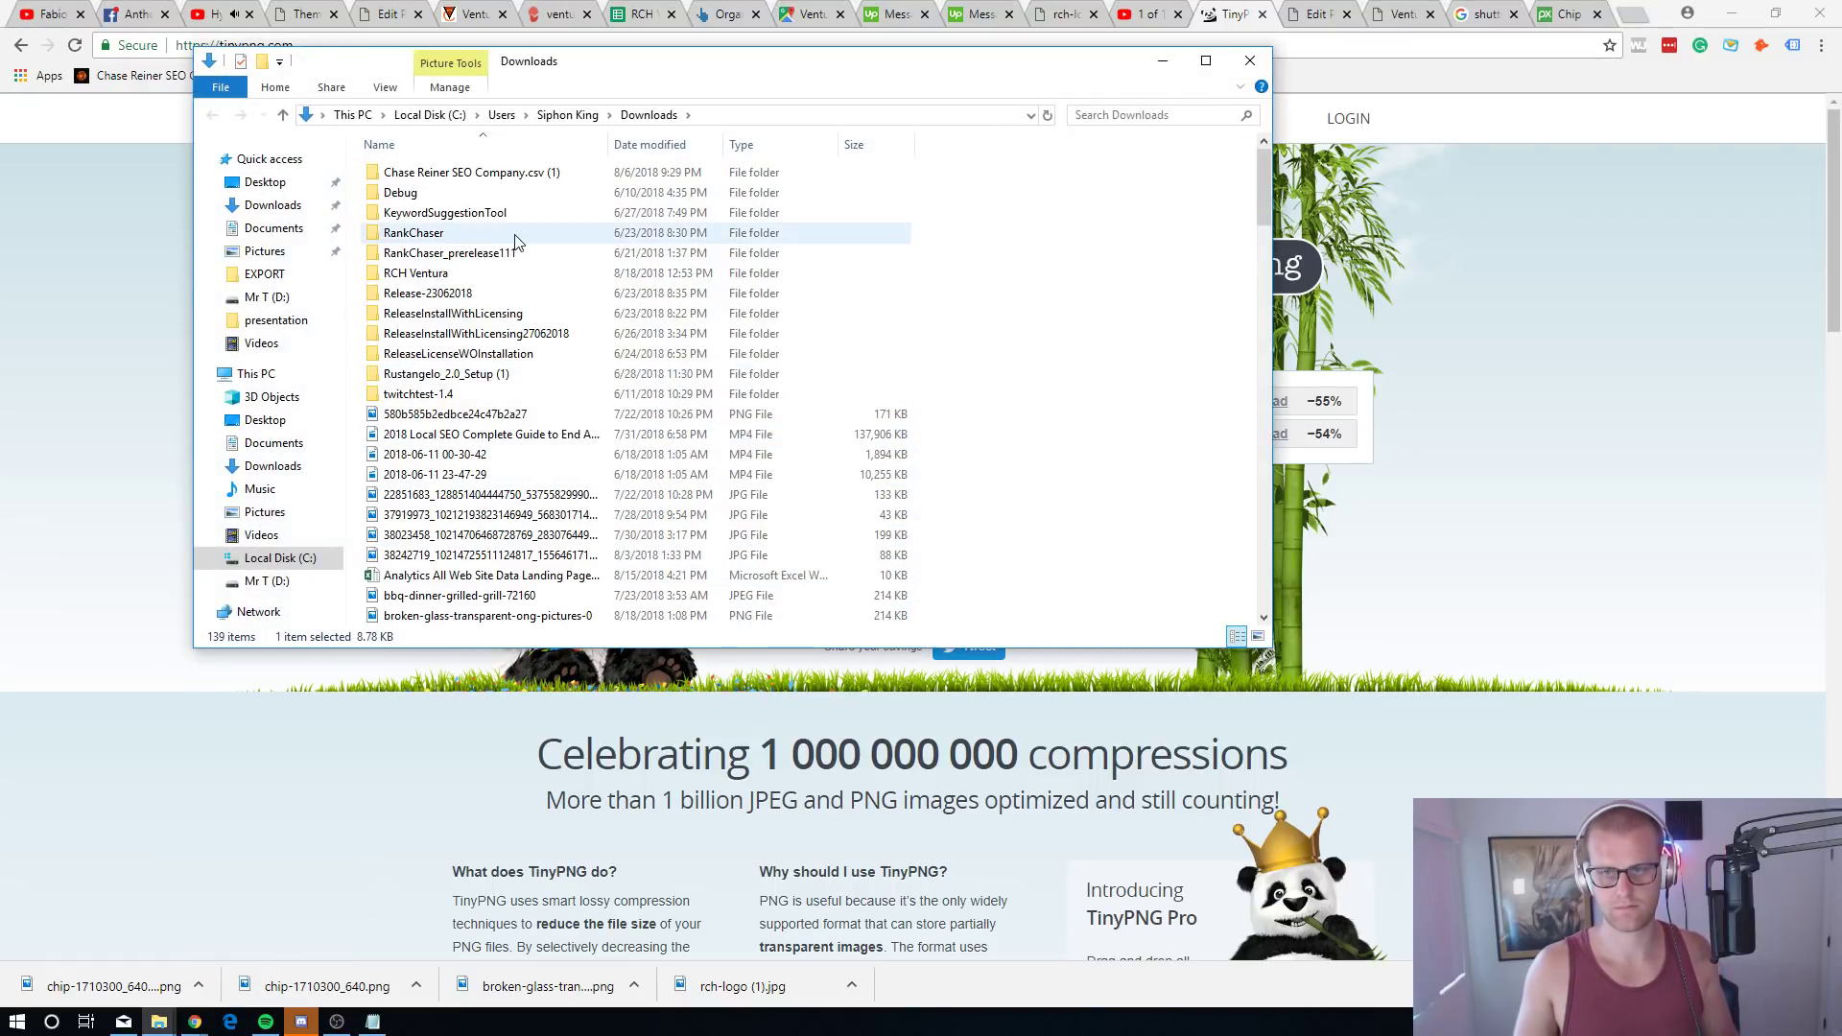
In the RCH Ventura folder, rename the chip image to 'computer chip'
double_click(488, 279)
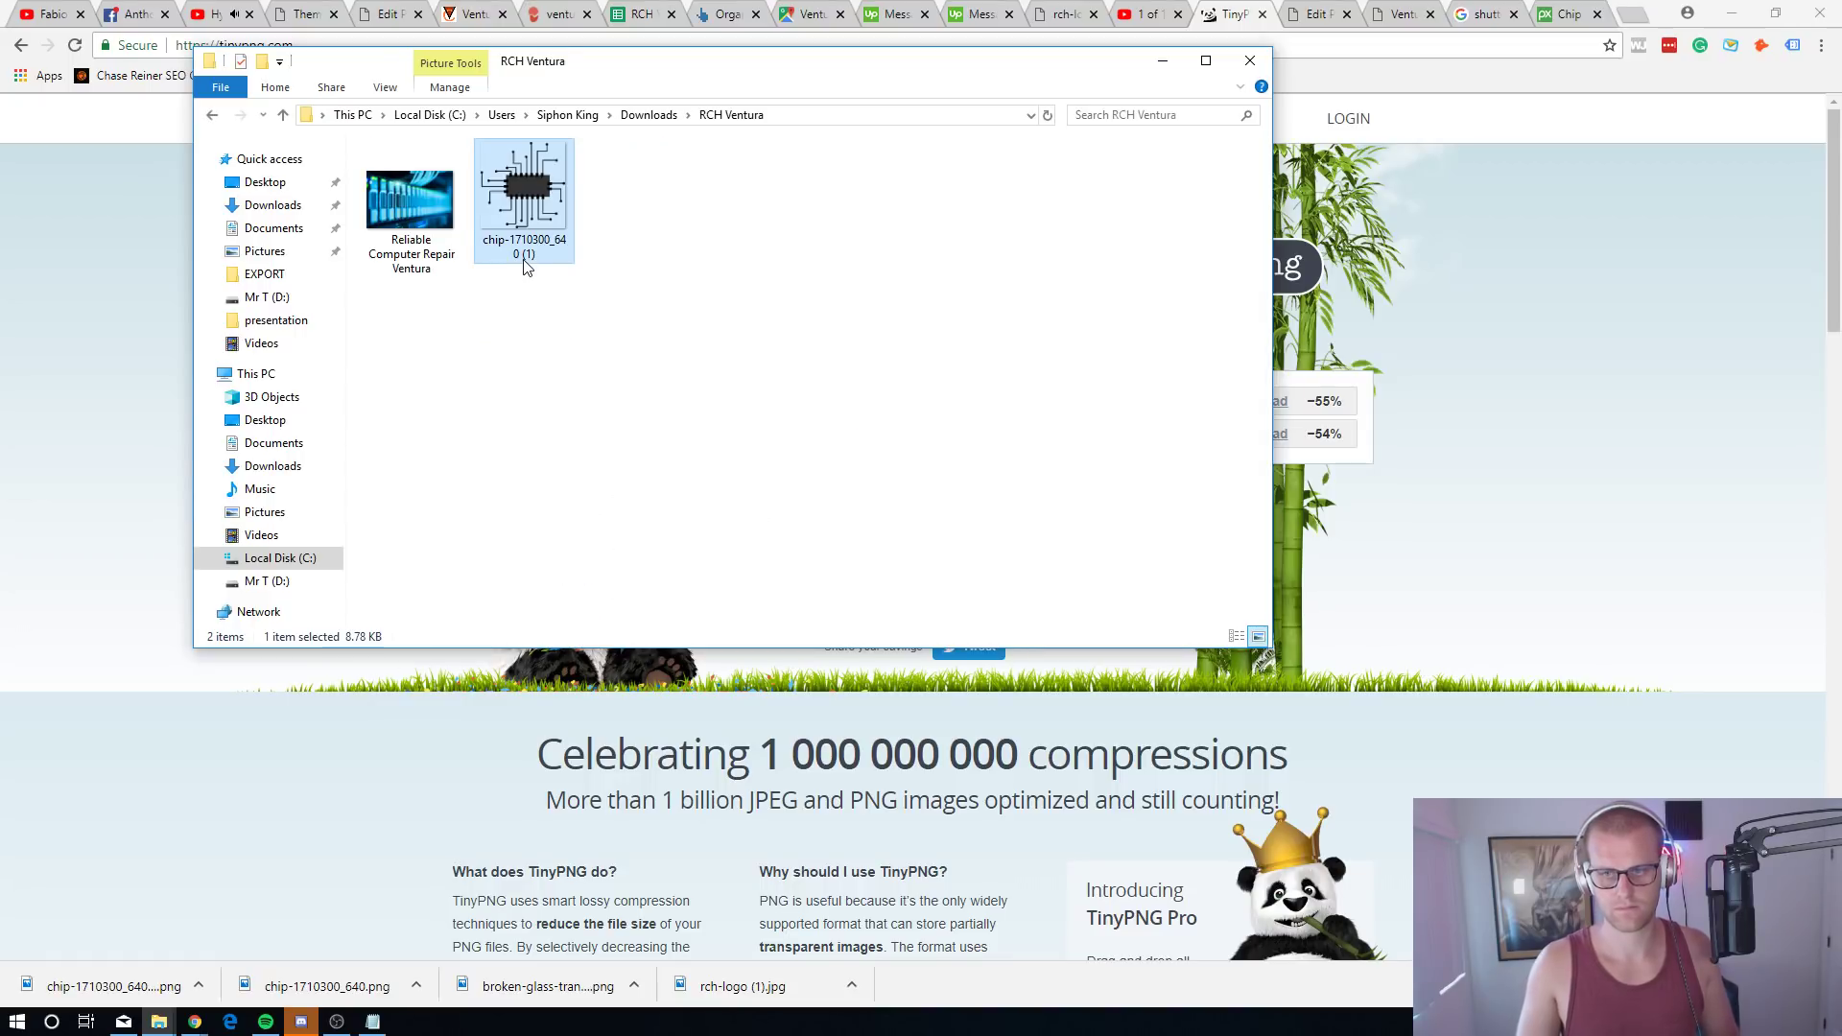
key(F2)
text(computer chip)
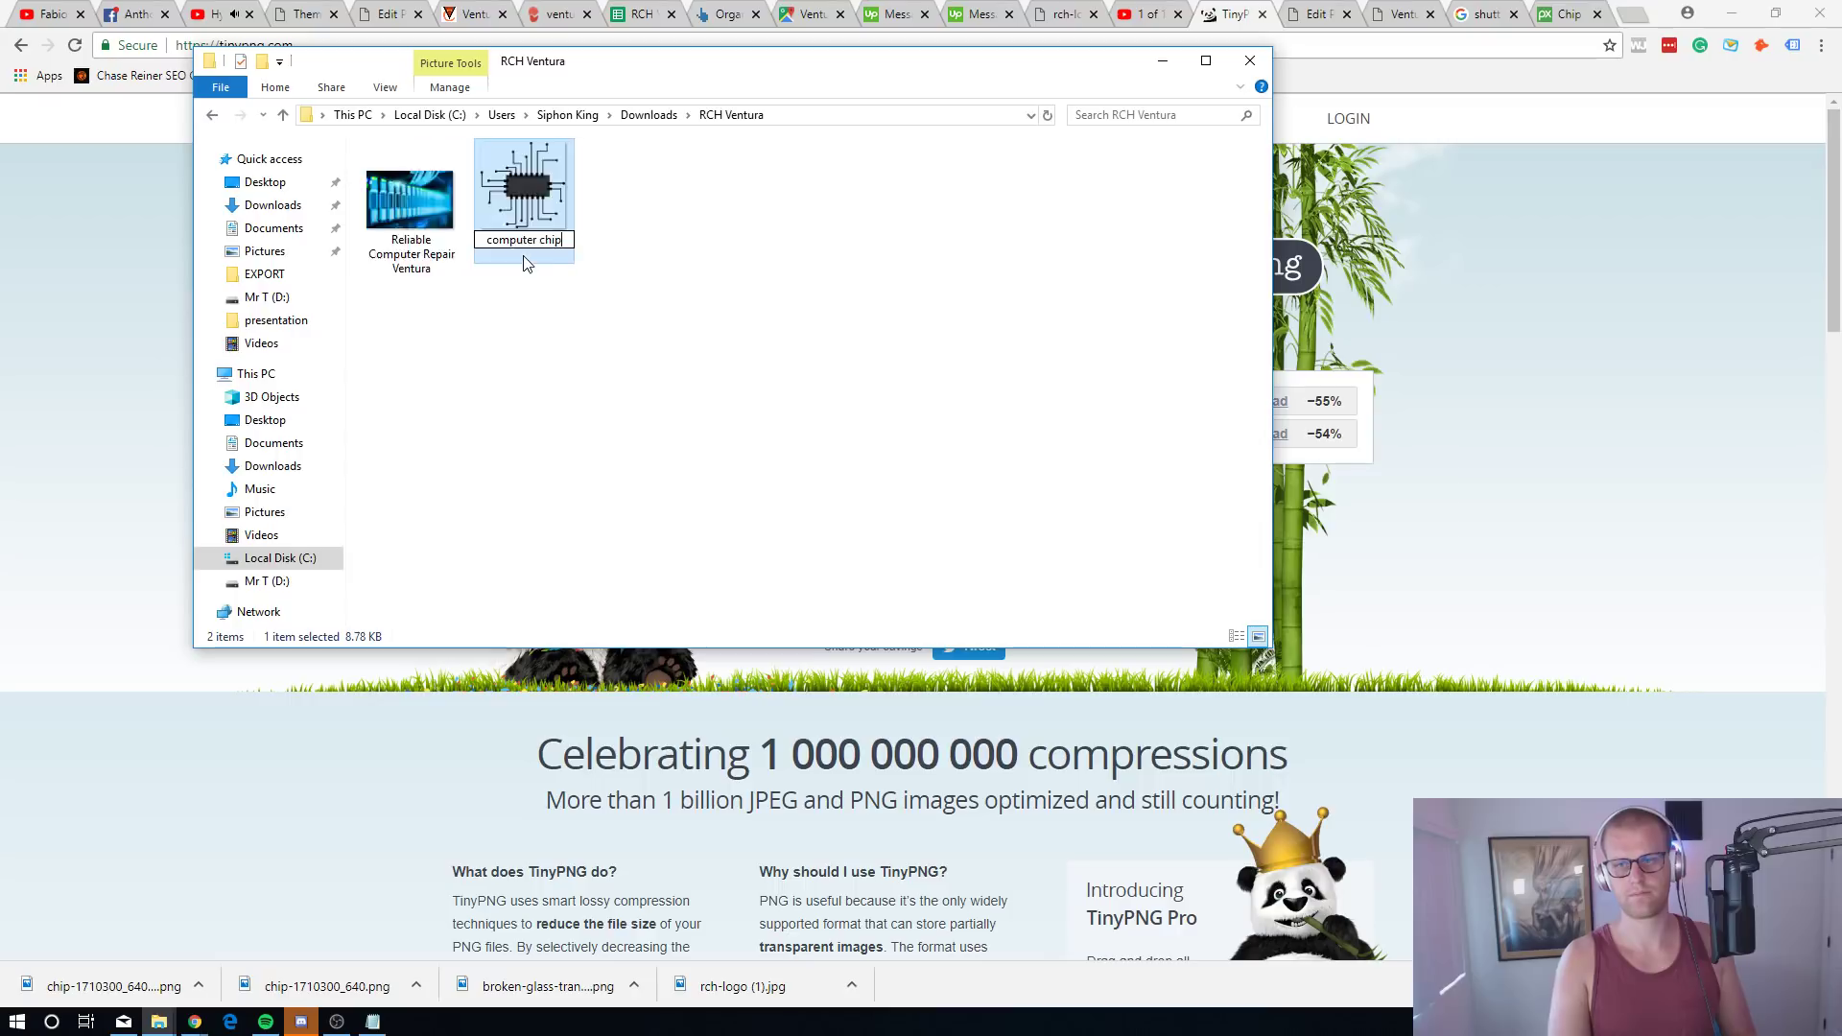
key(Return)
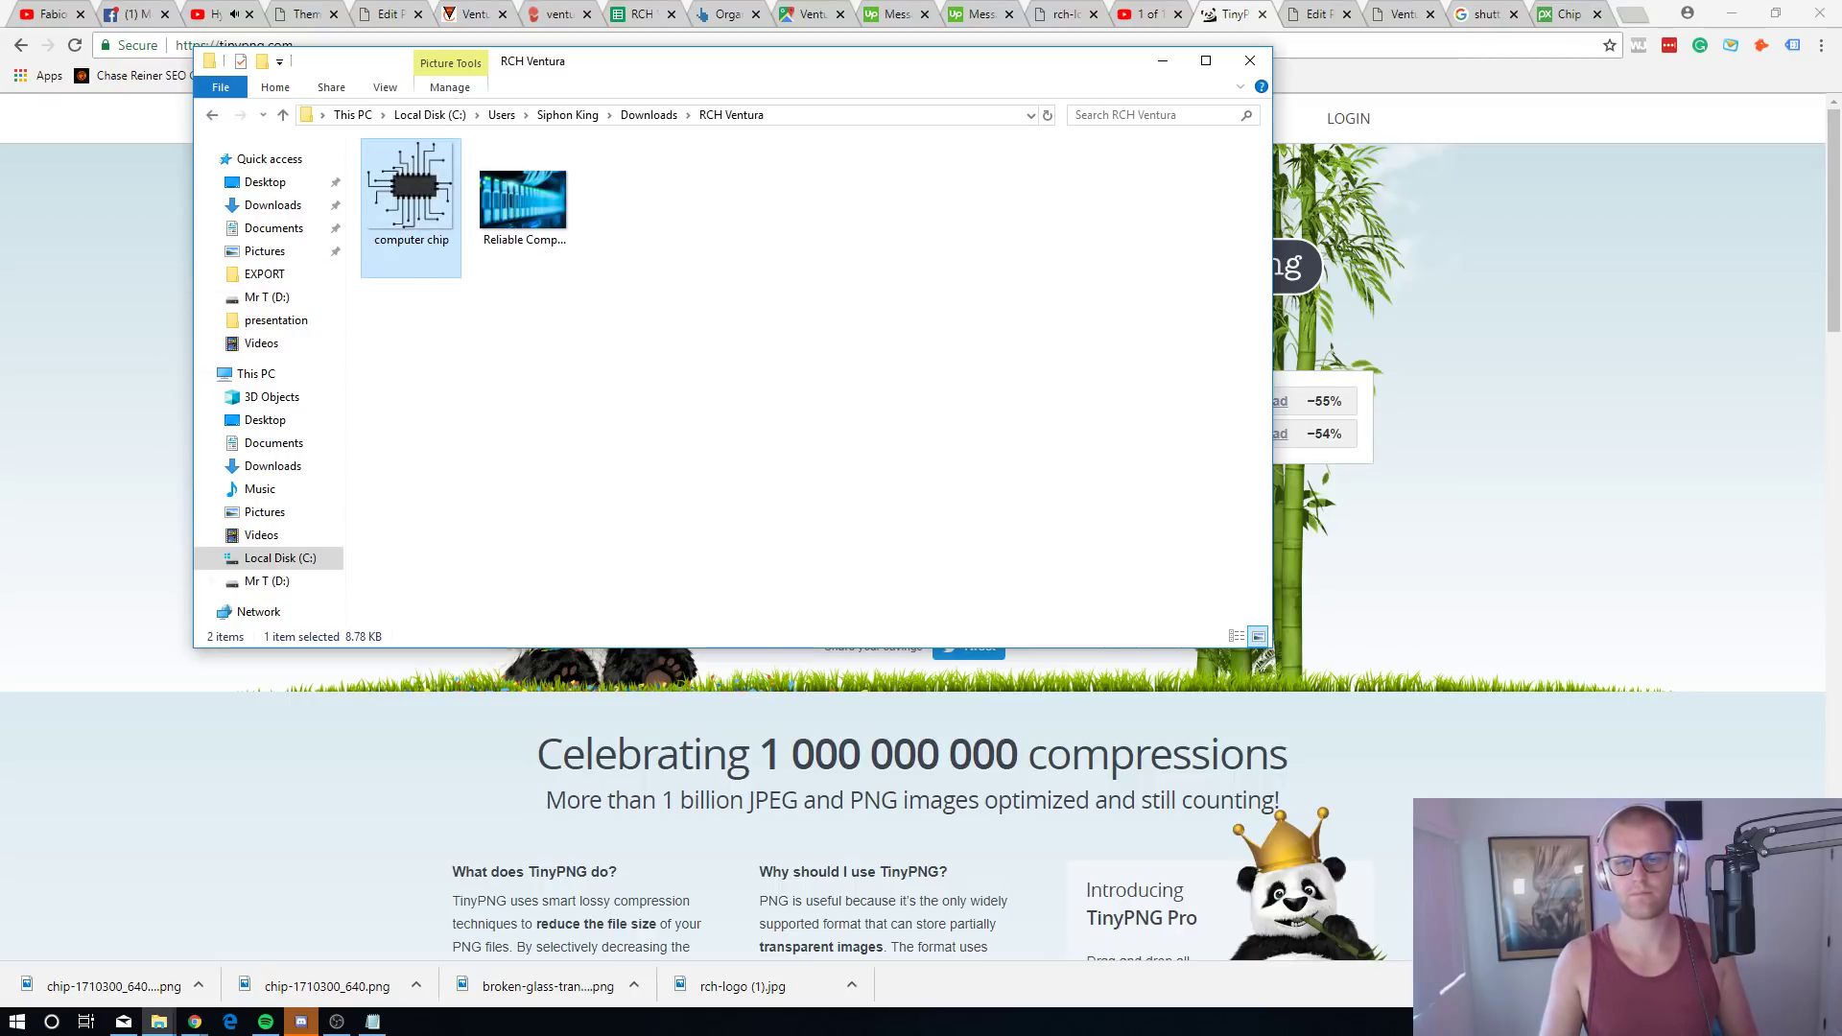
Go back to Chrome and return to the Ventura page editor
click(37, 127)
click(620, 10)
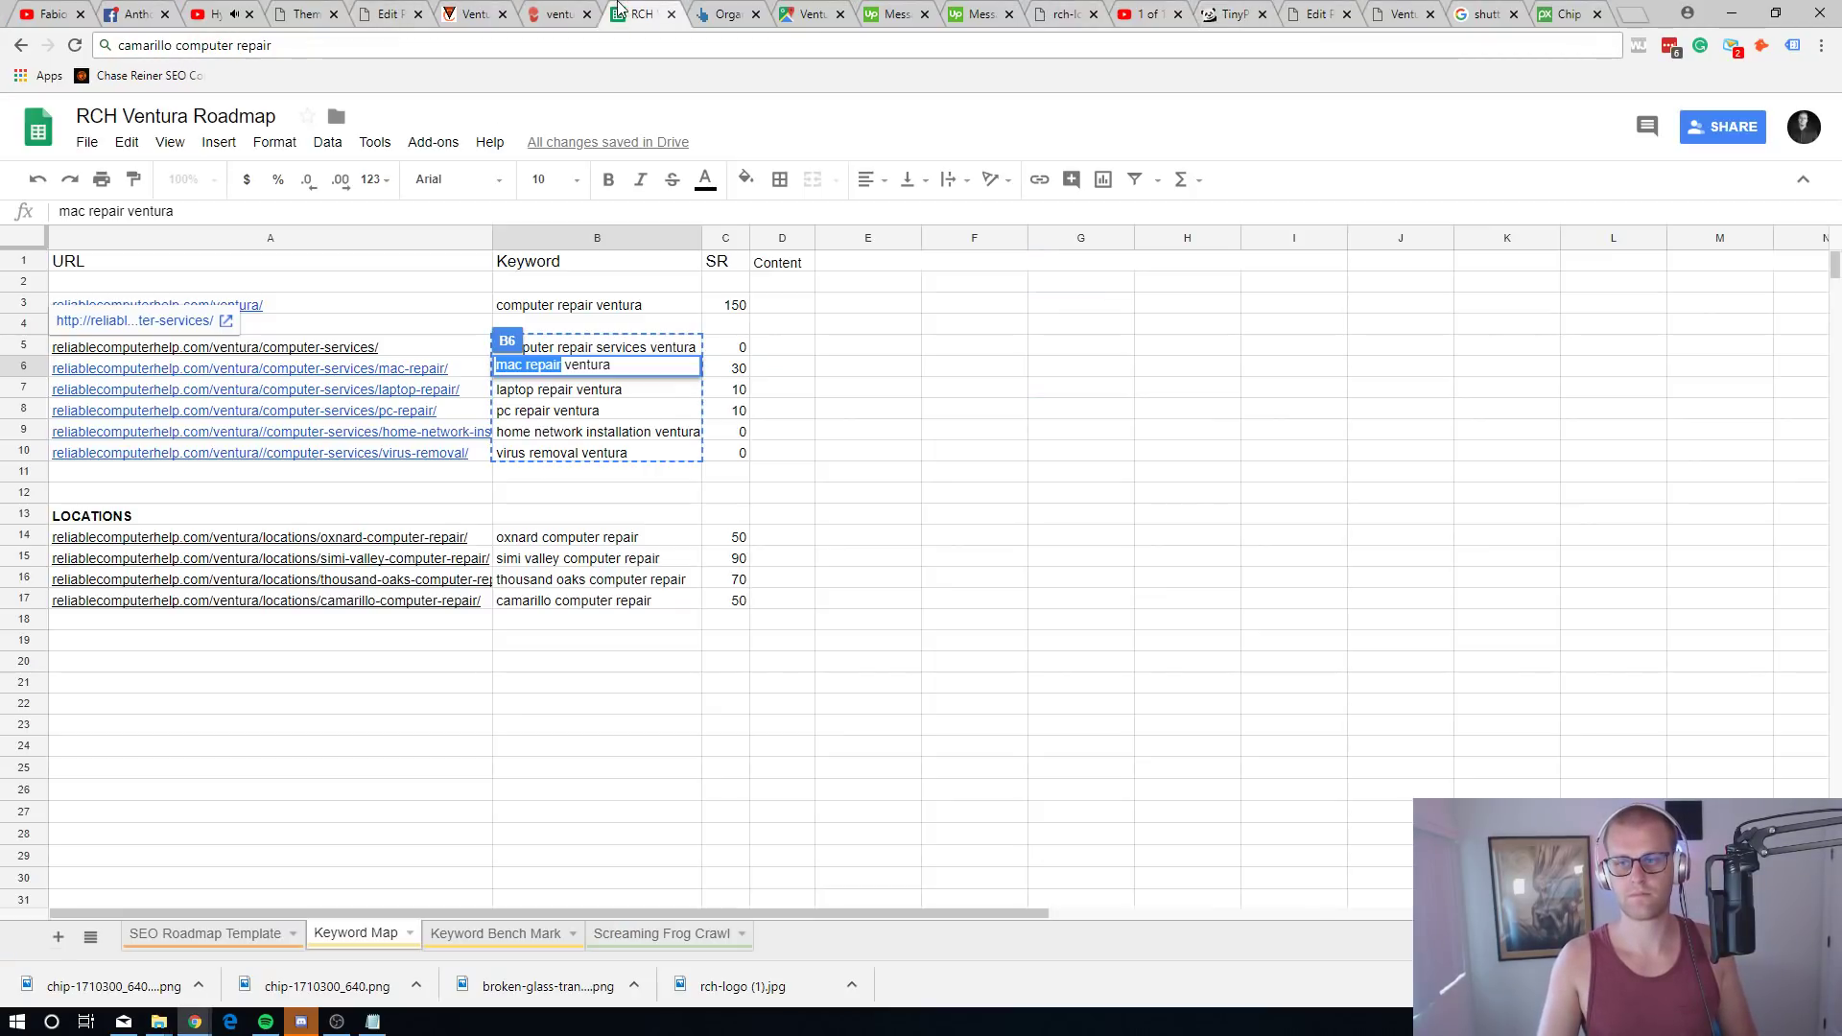
click(574, 16)
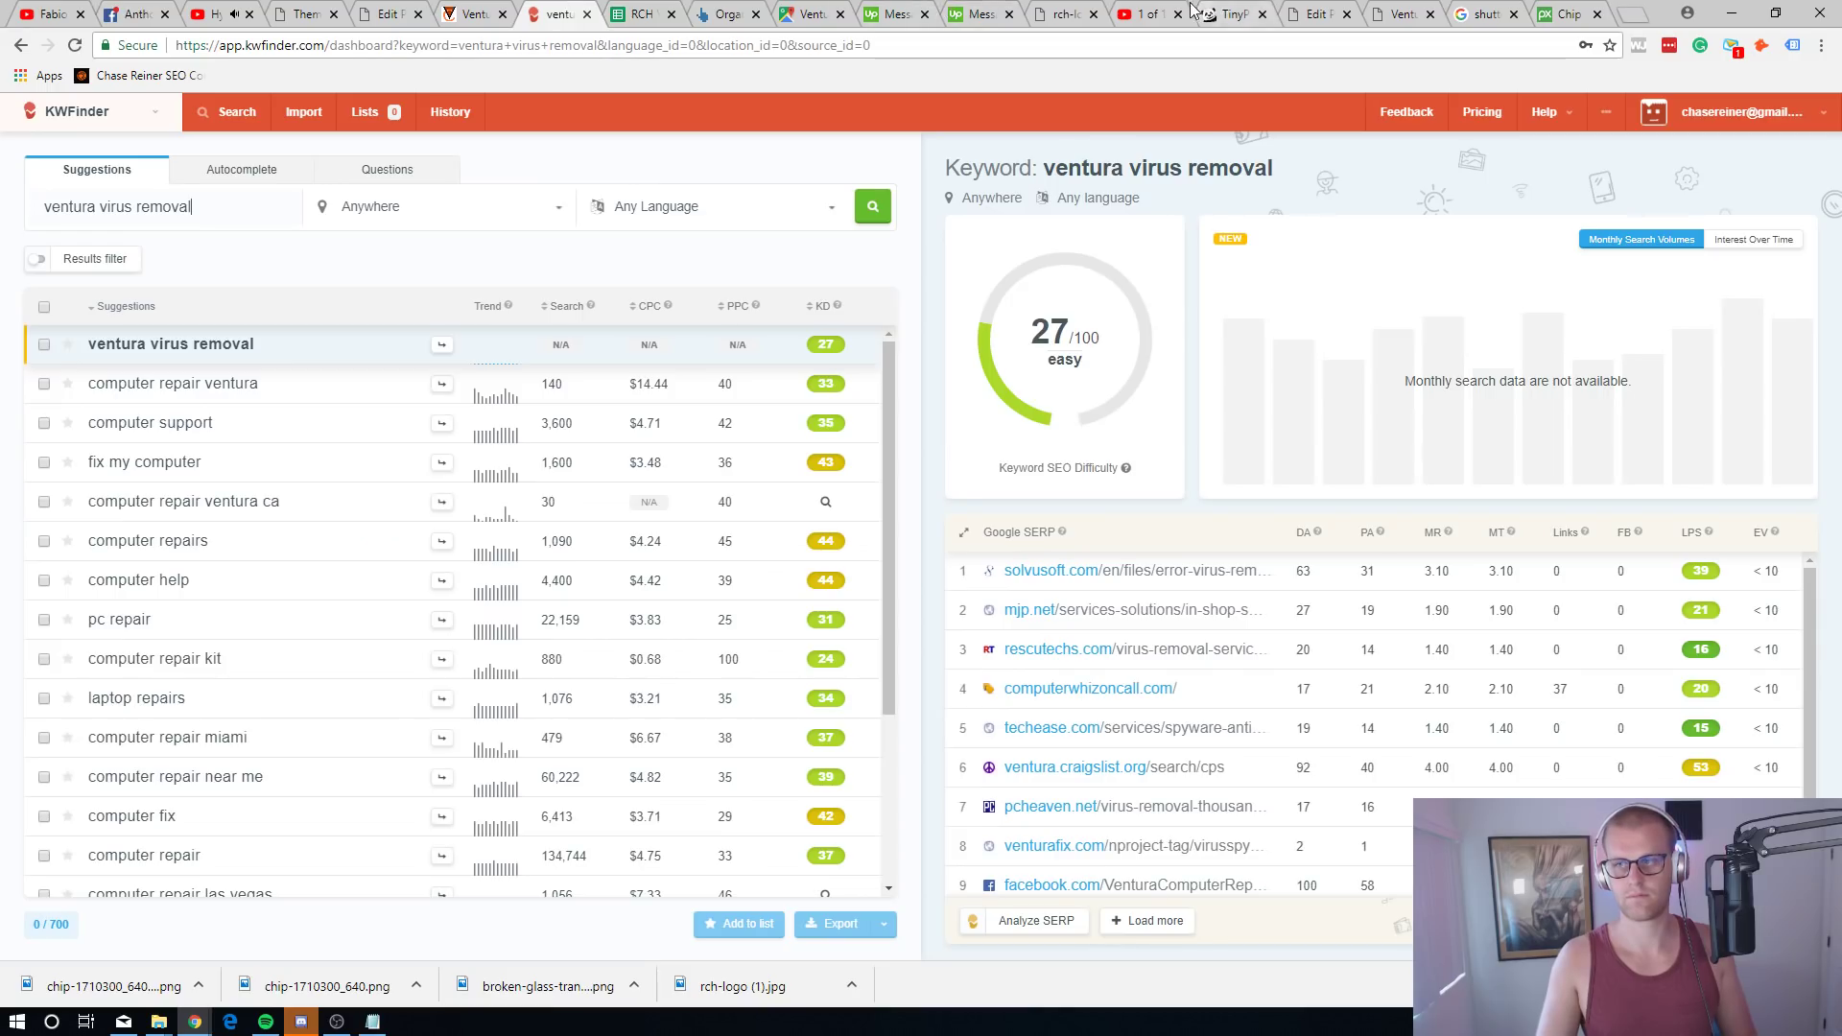
click(1189, 12)
click(391, 10)
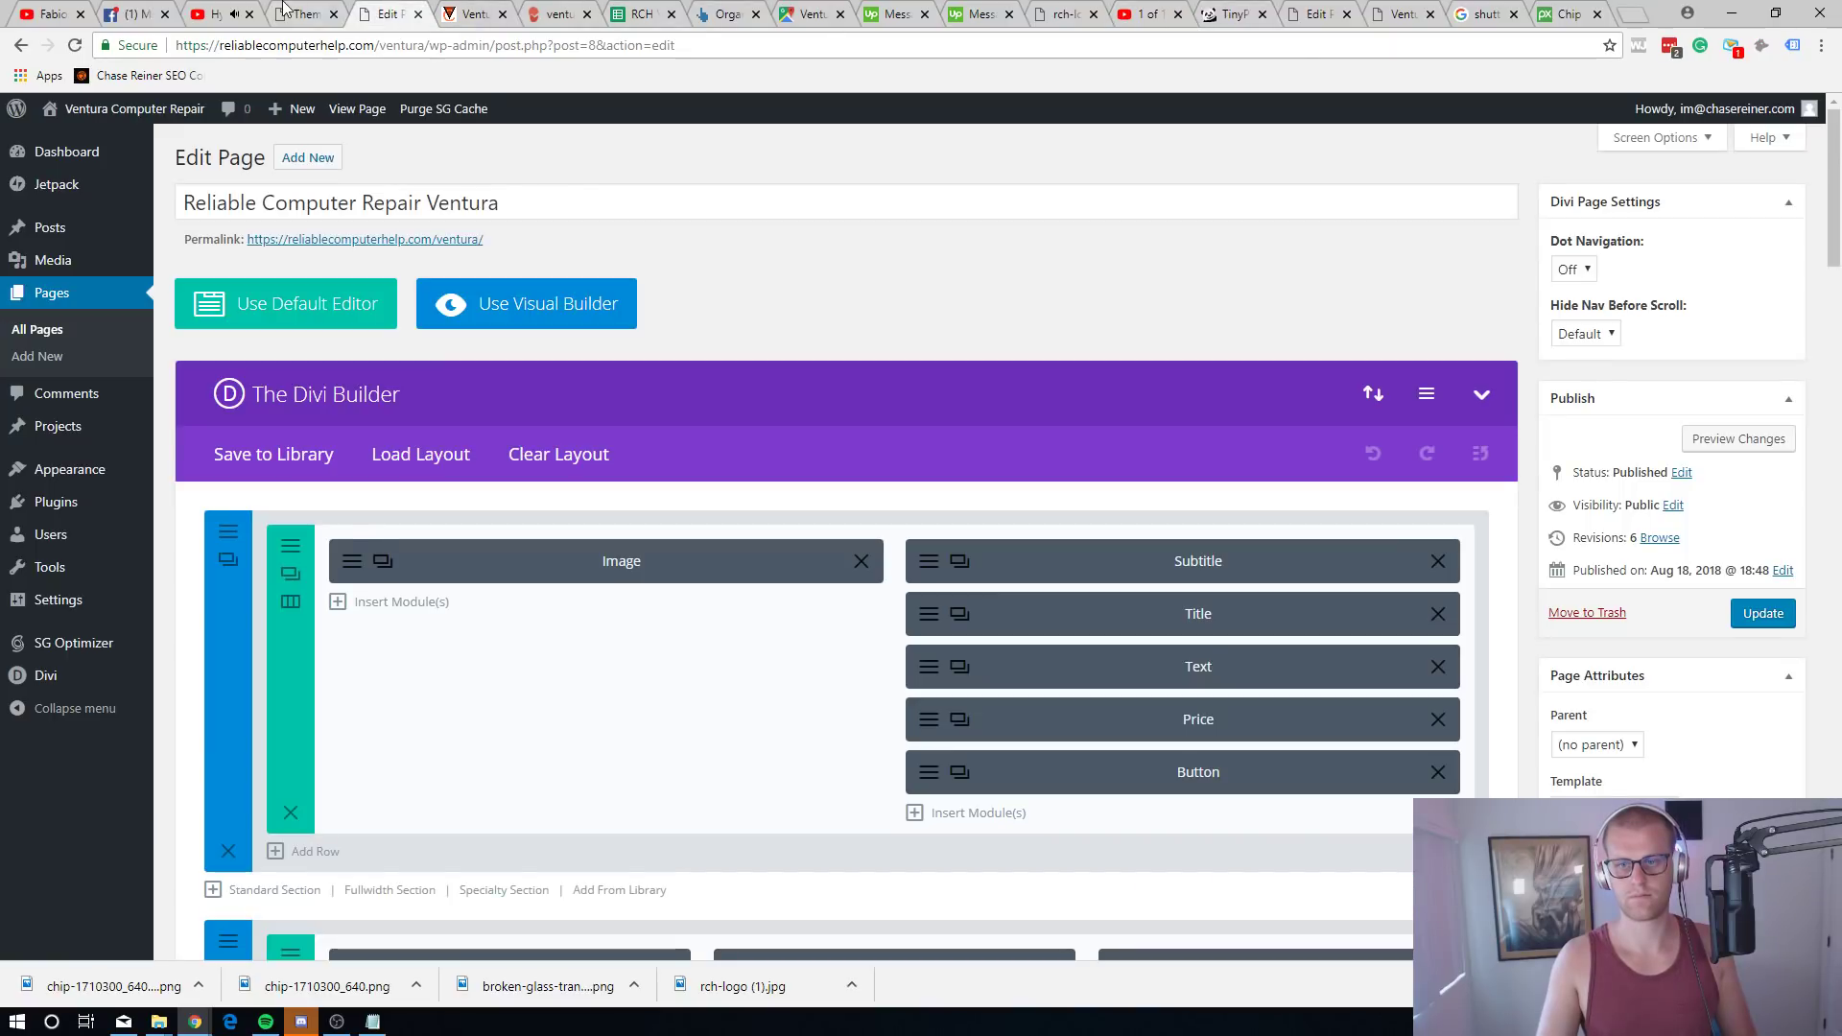
click(299, 13)
scroll(608, 526, up, 15)
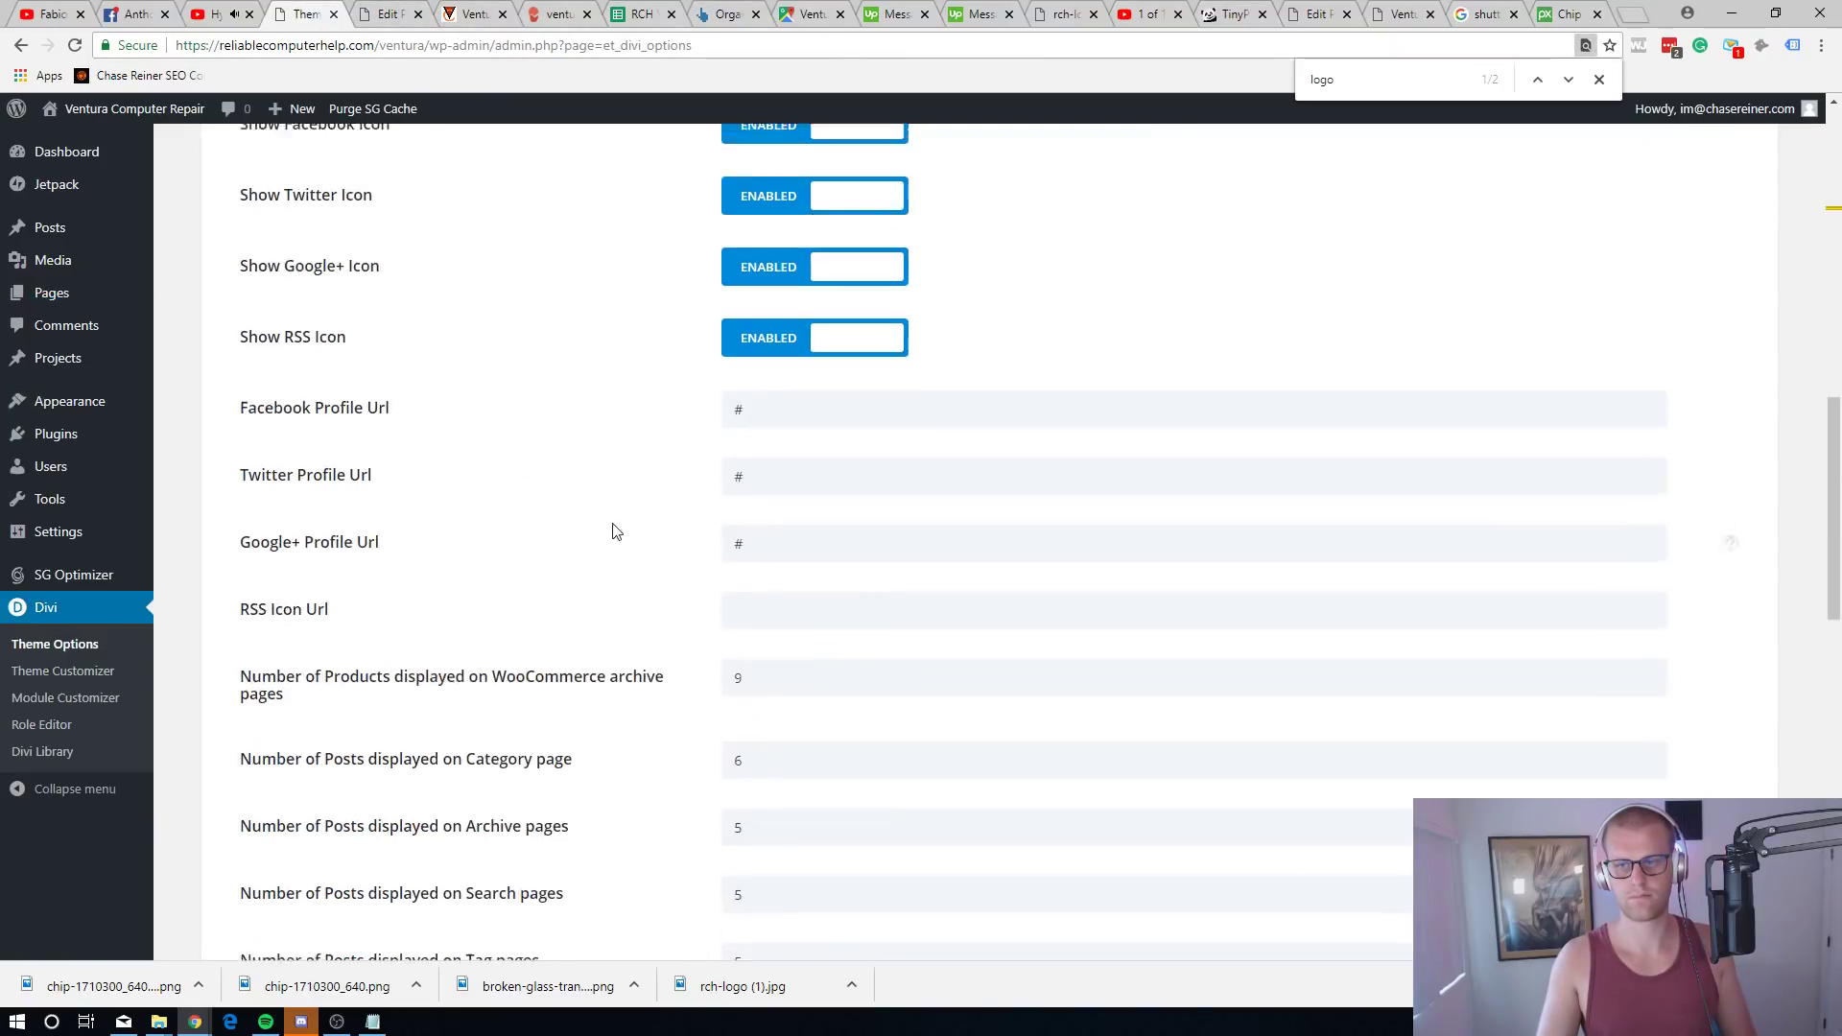
click(388, 13)
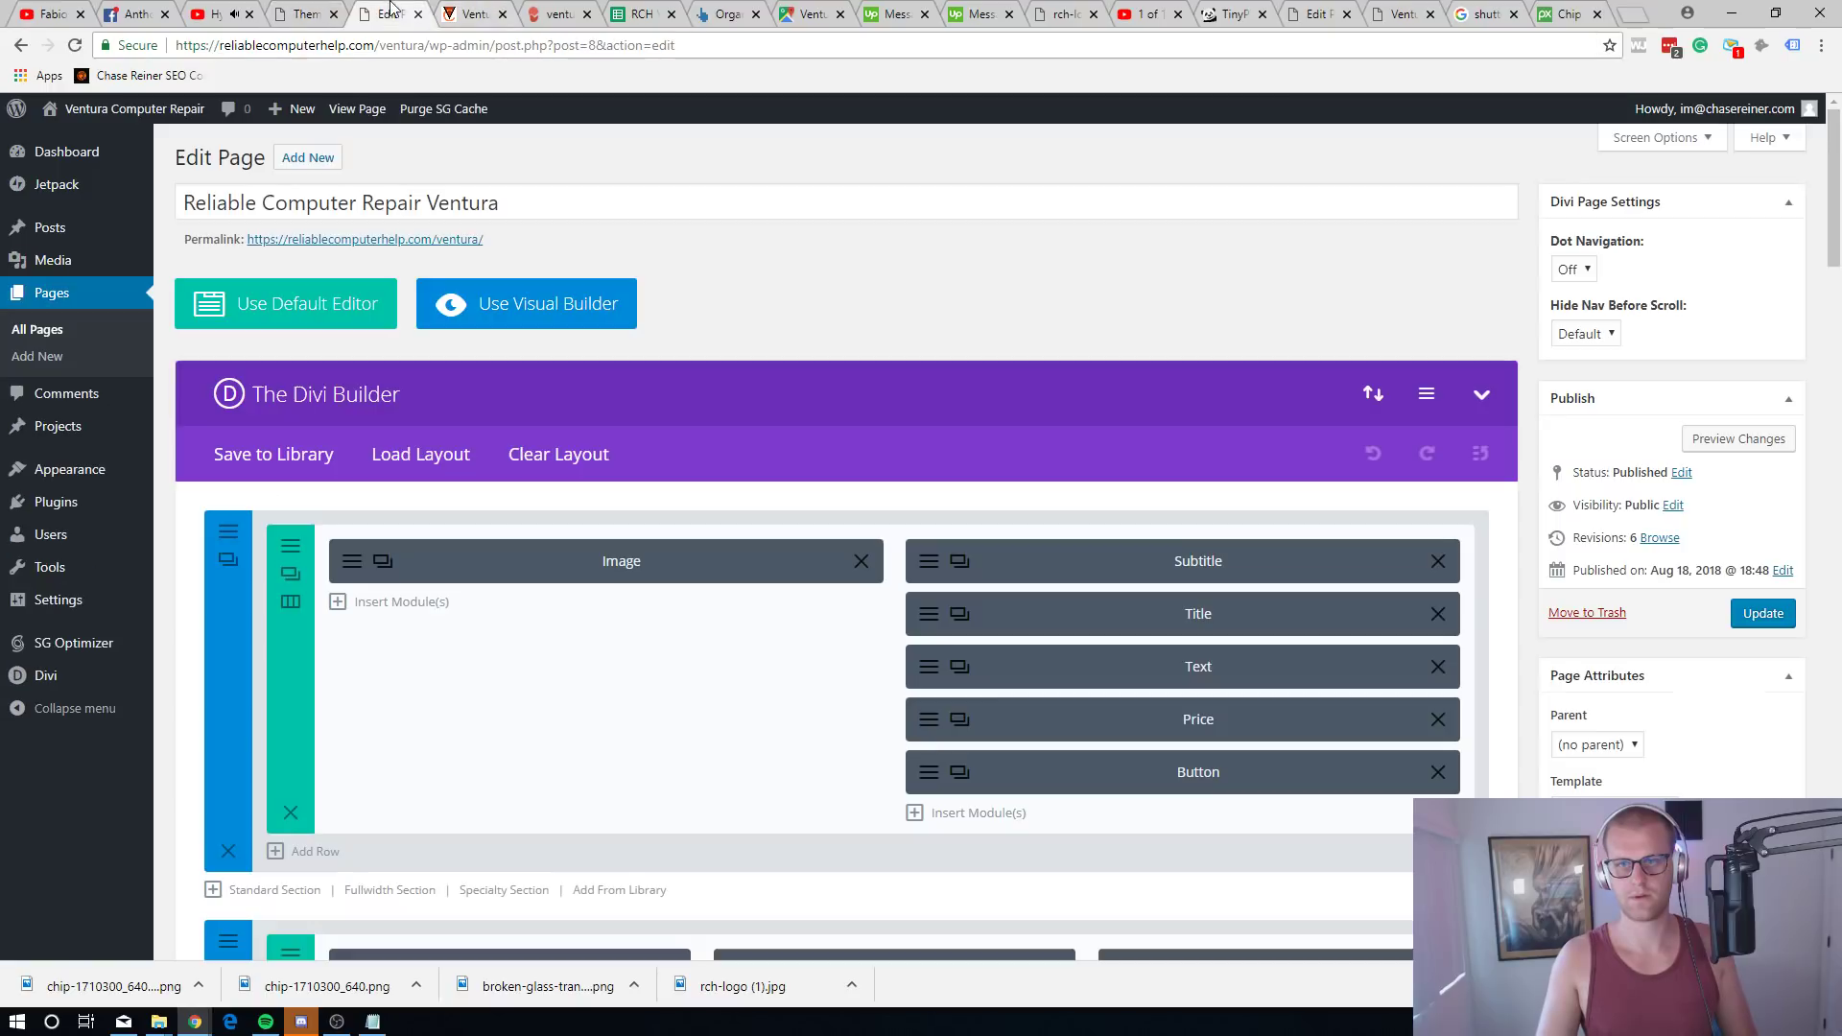
Upload 'computer chip.png' from the Downloads RCH Ventura folder to the media library
click(360, 565)
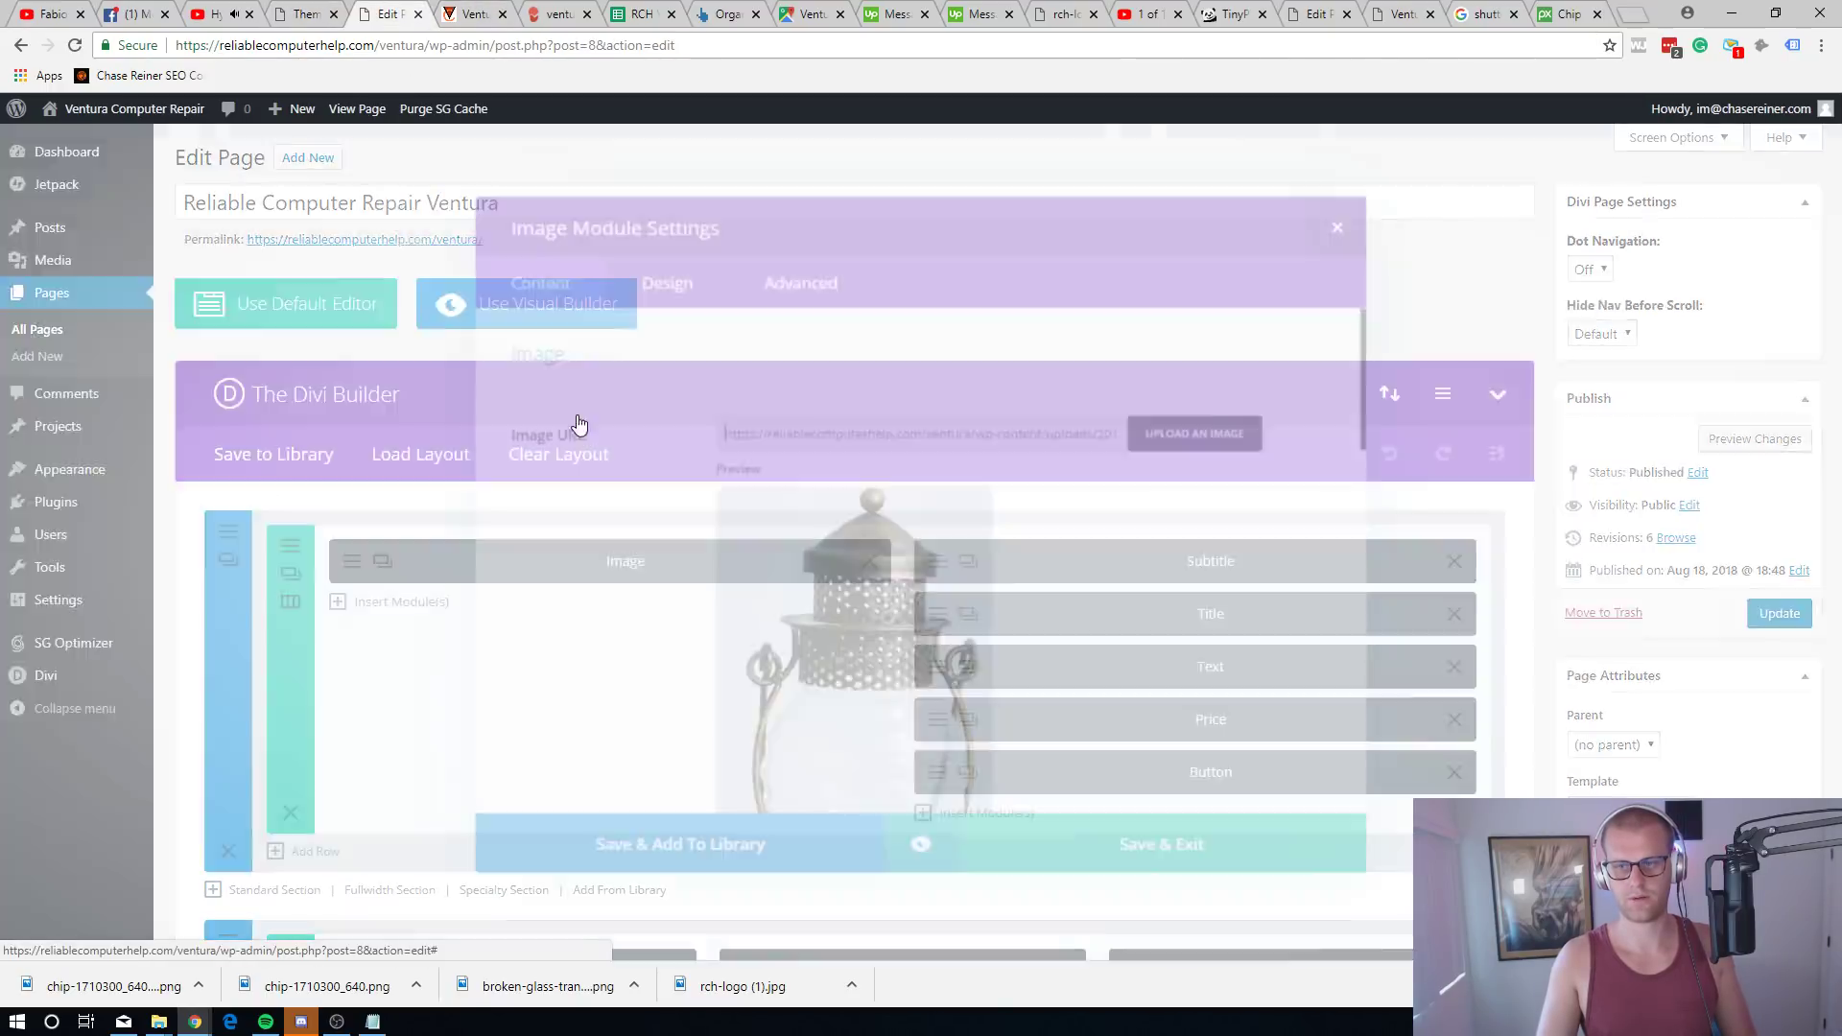
click(1221, 426)
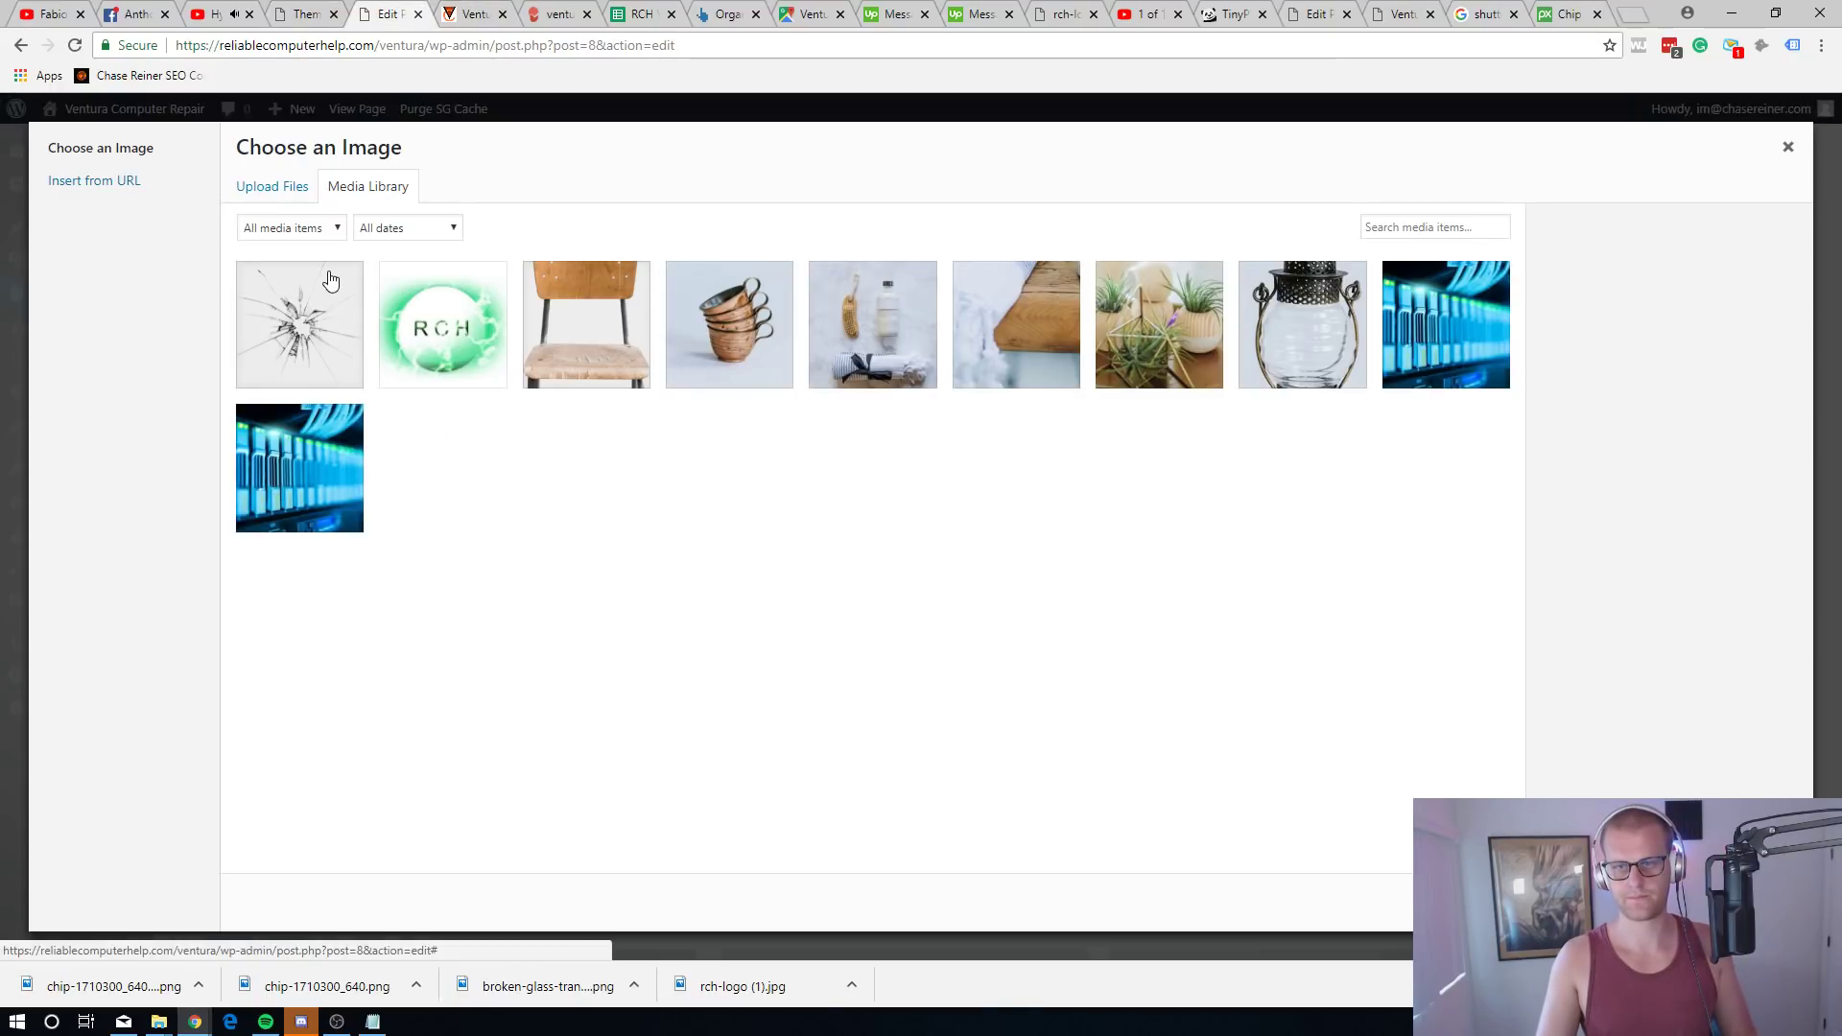
click(306, 192)
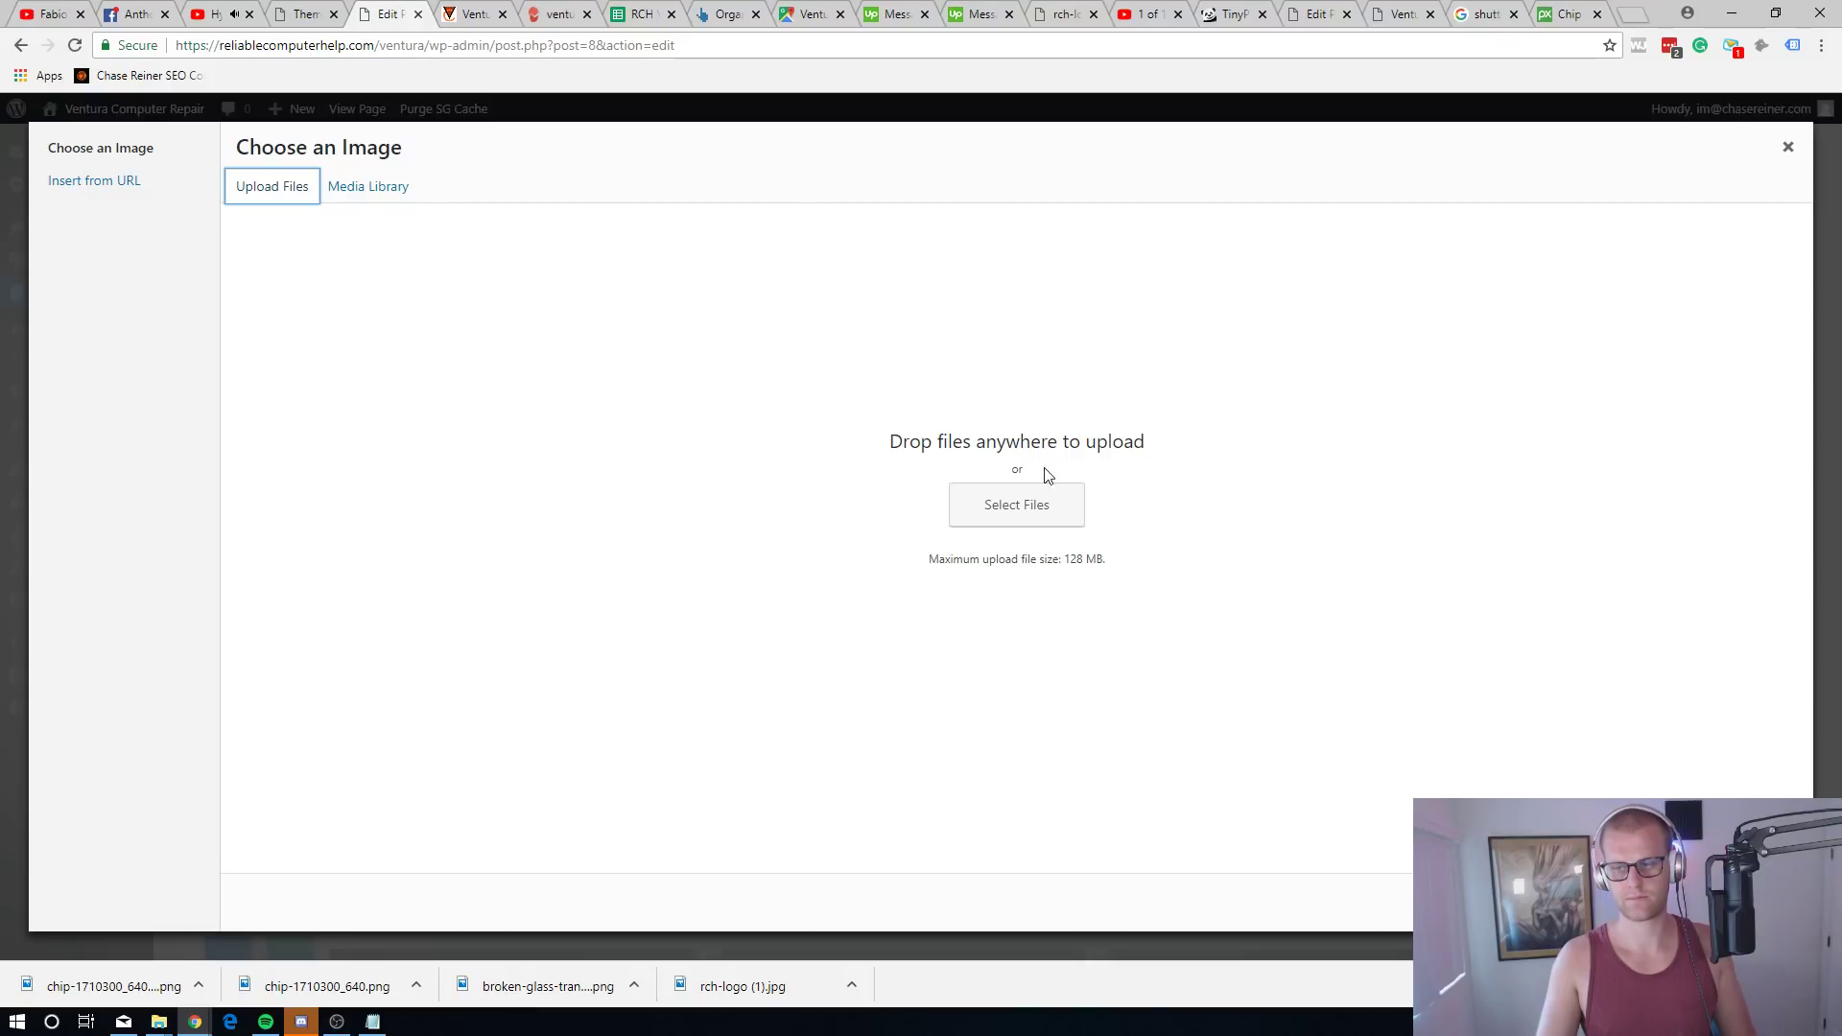
click(1027, 505)
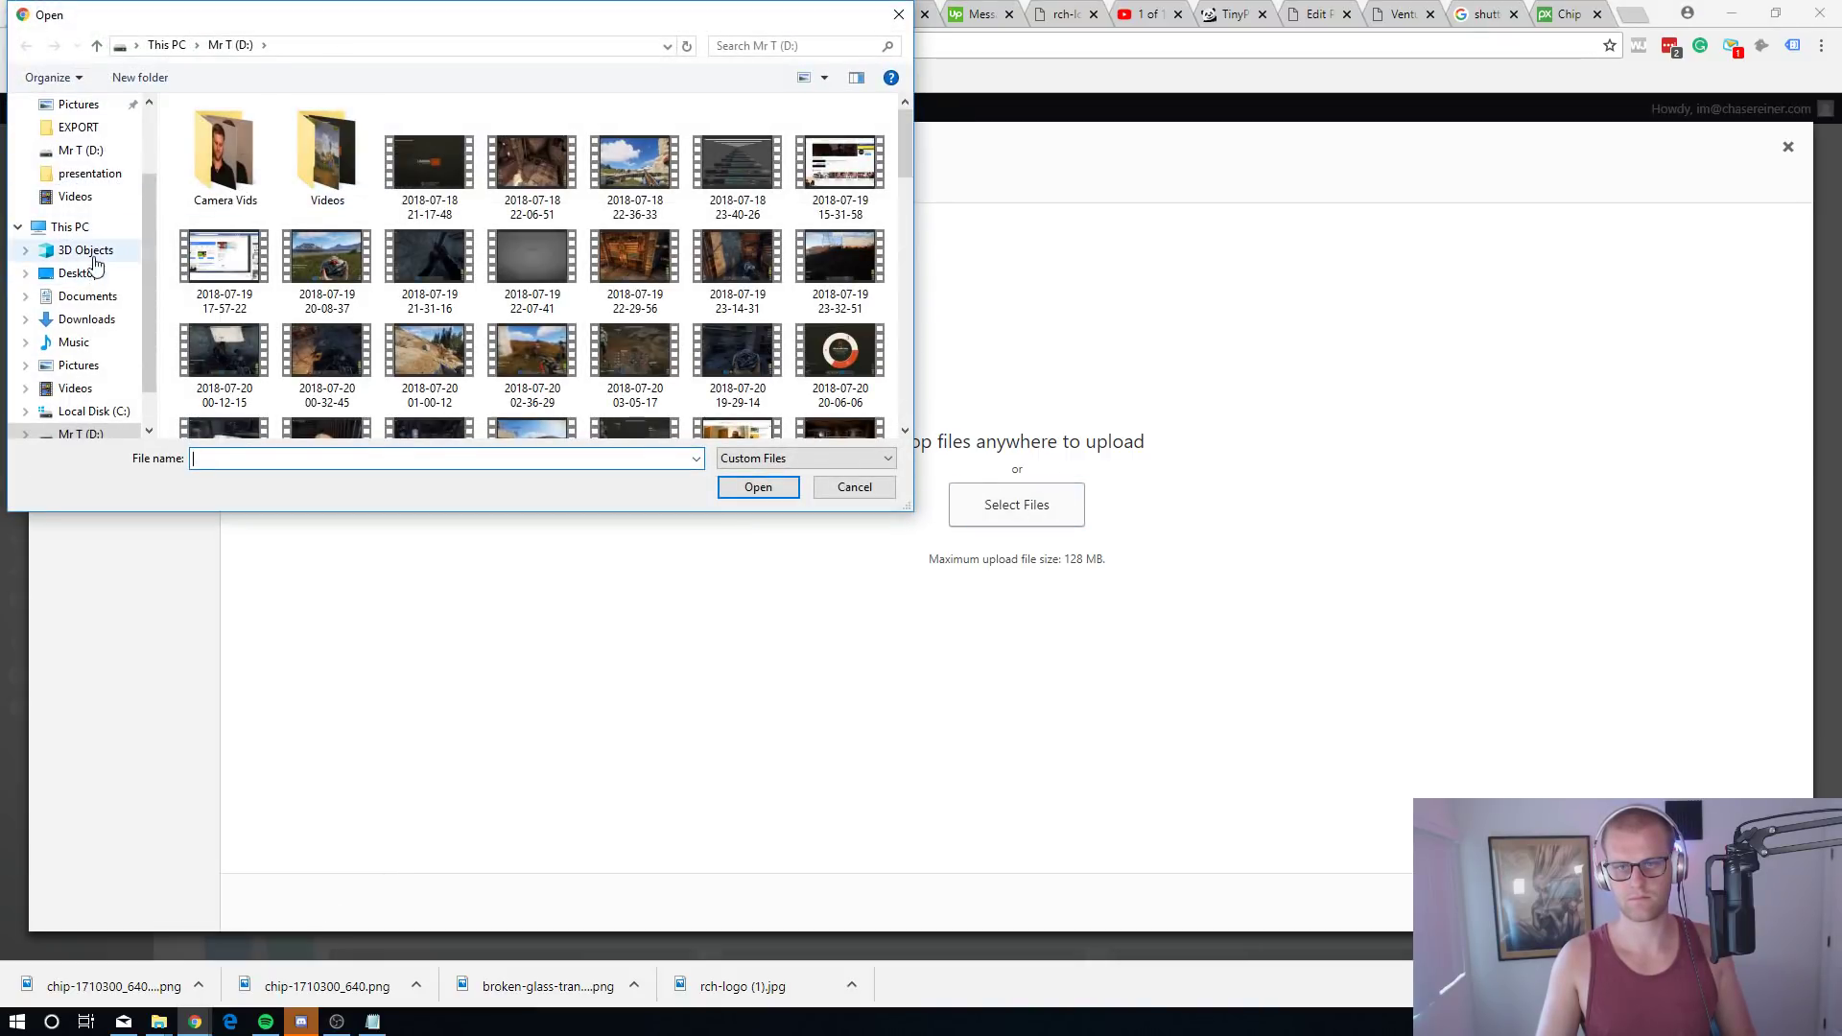
scroll(96, 264, up, 1)
click(91, 145)
scroll(104, 218, up, 1)
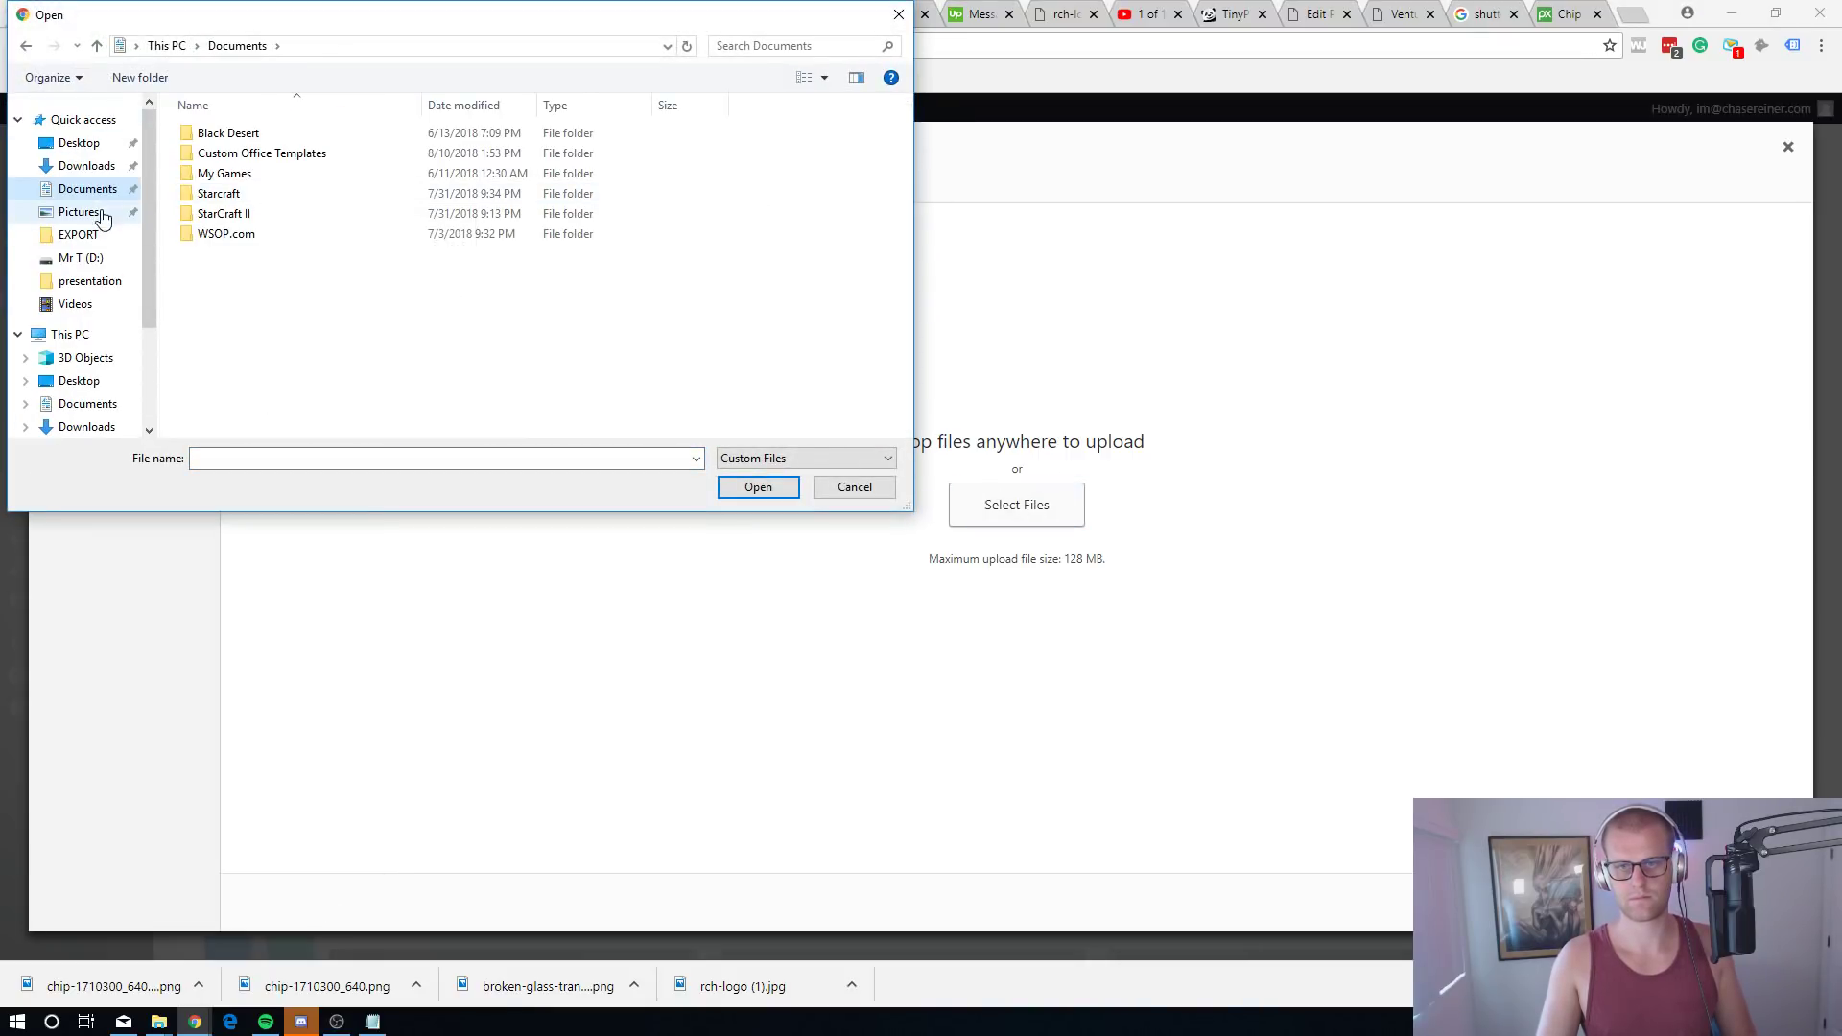
click(91, 166)
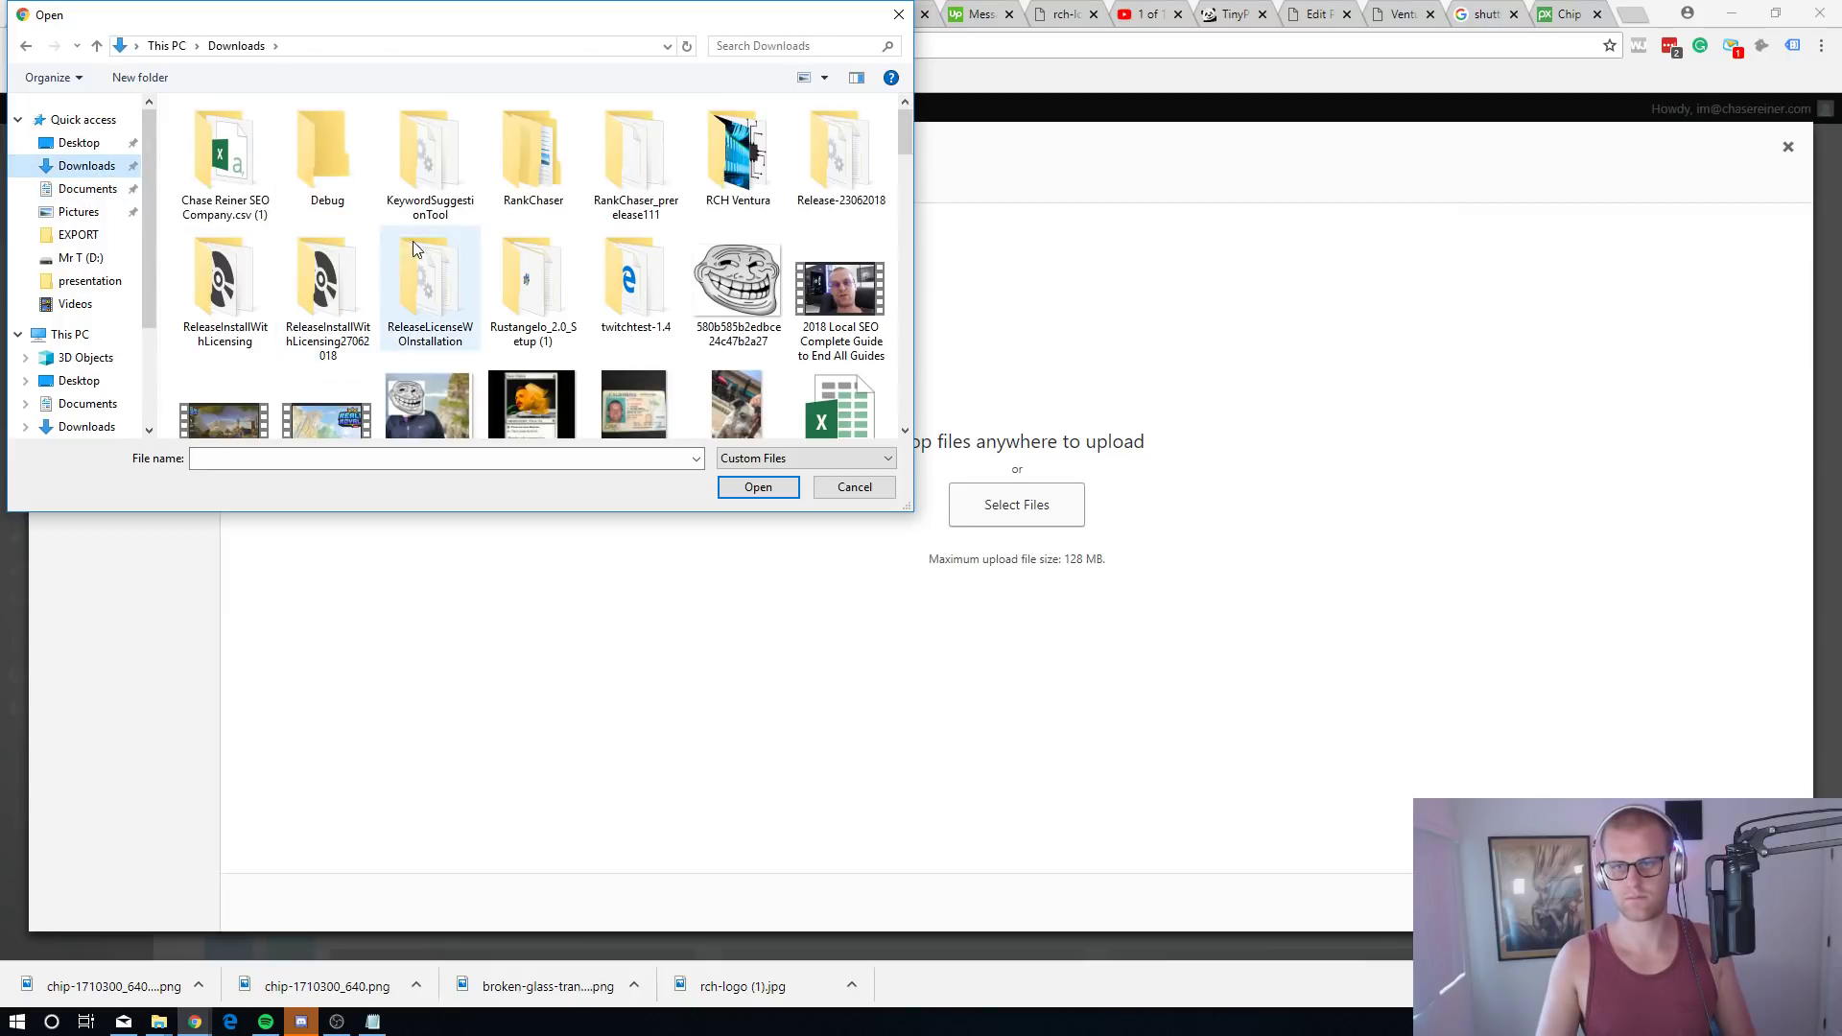
double_click(719, 197)
click(255, 169)
click(758, 486)
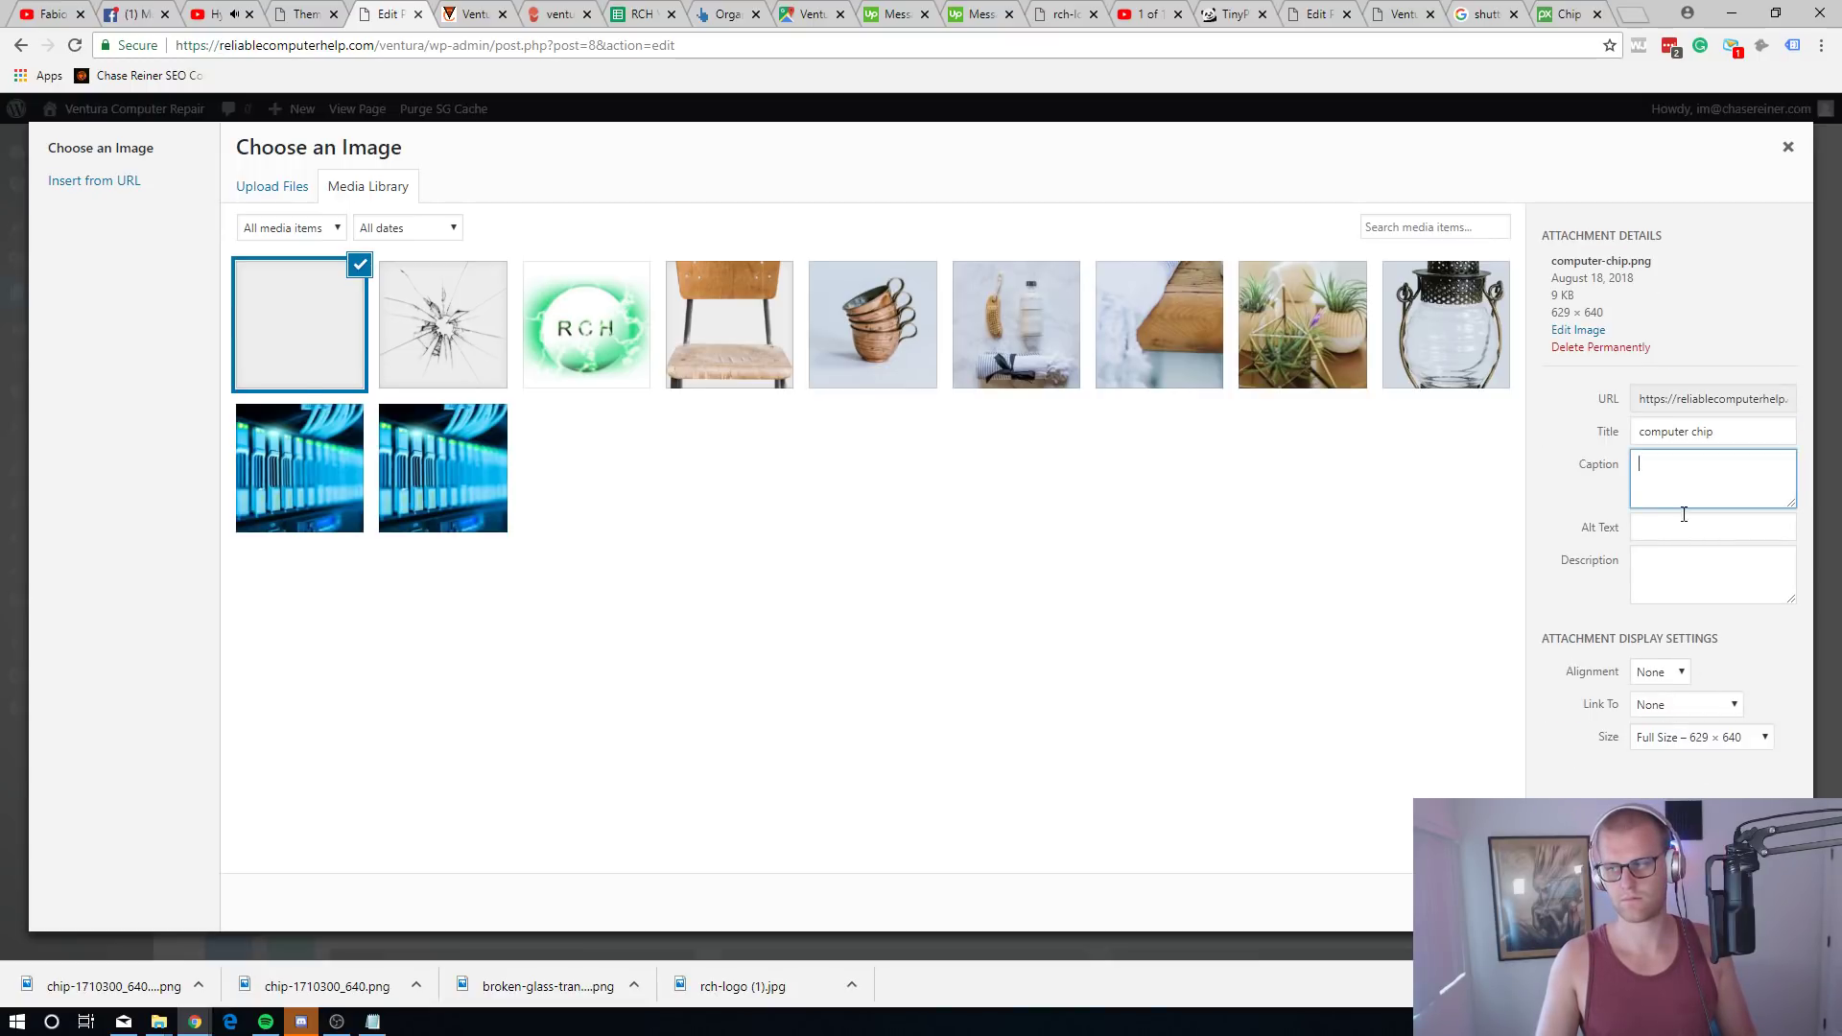
Use the chip image in the Image module, save, then check the live Ventura page
click(1742, 903)
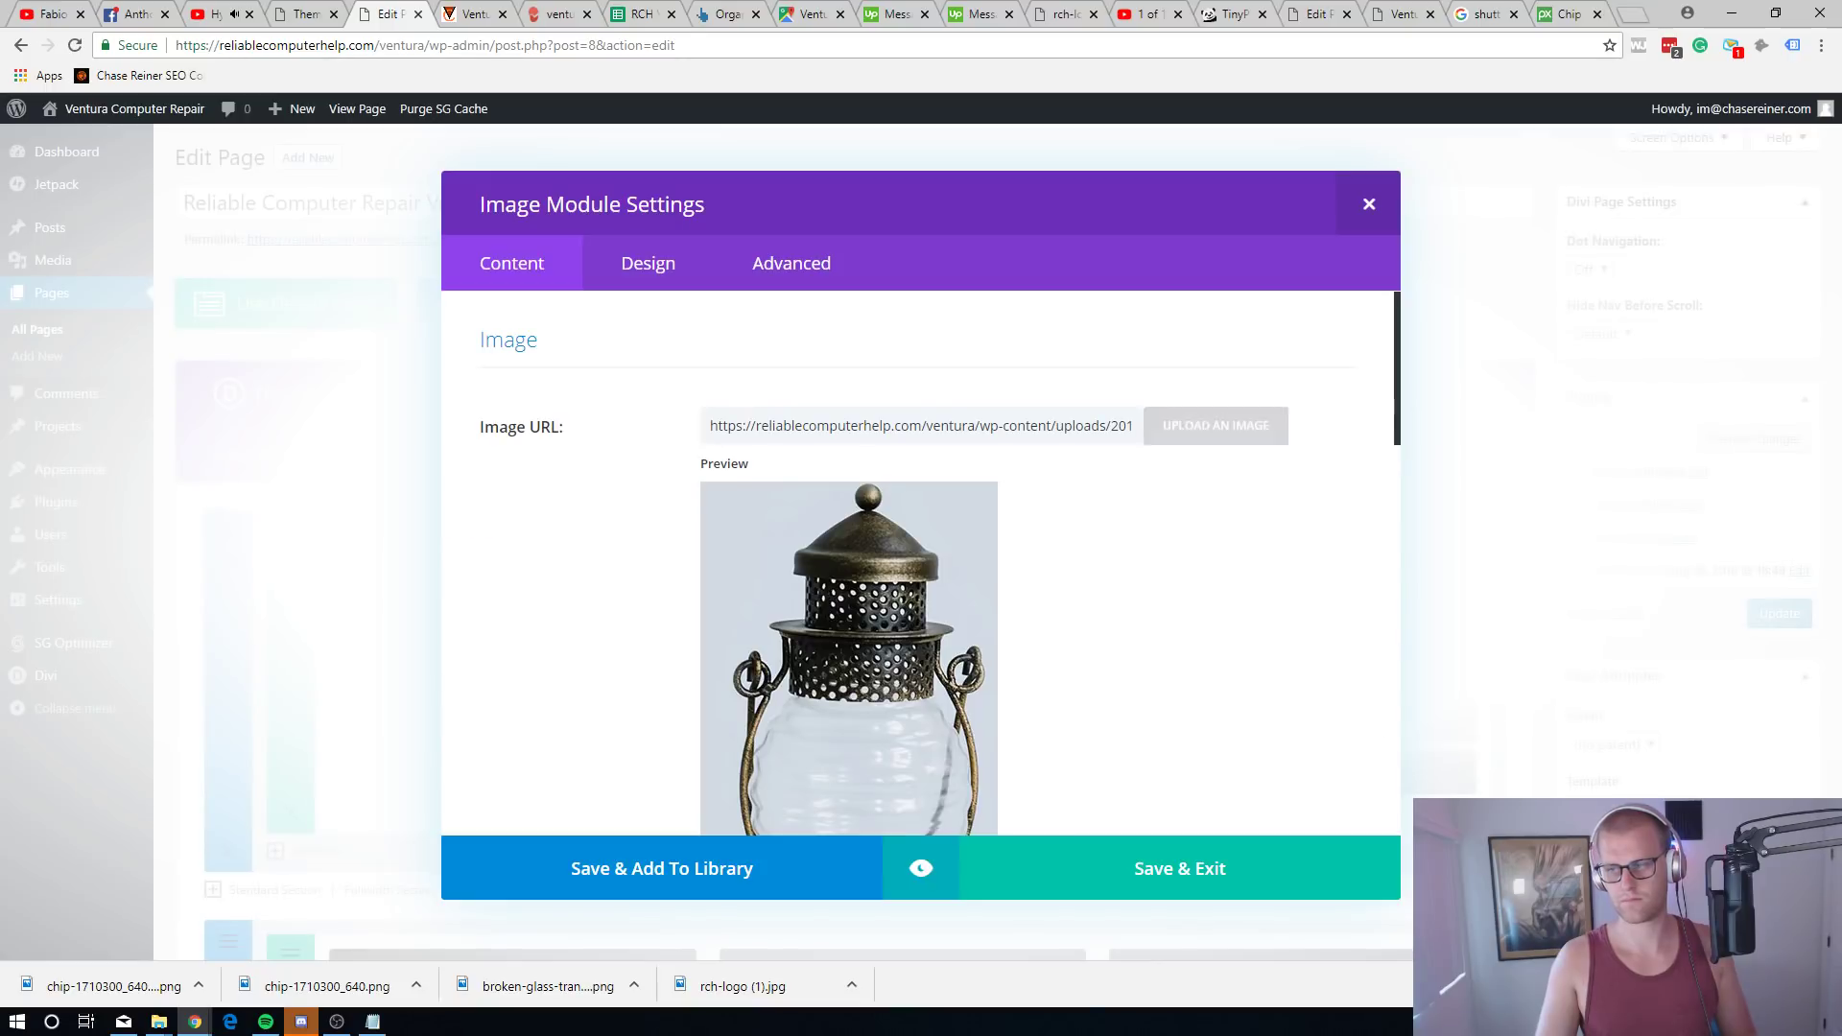
click(1211, 877)
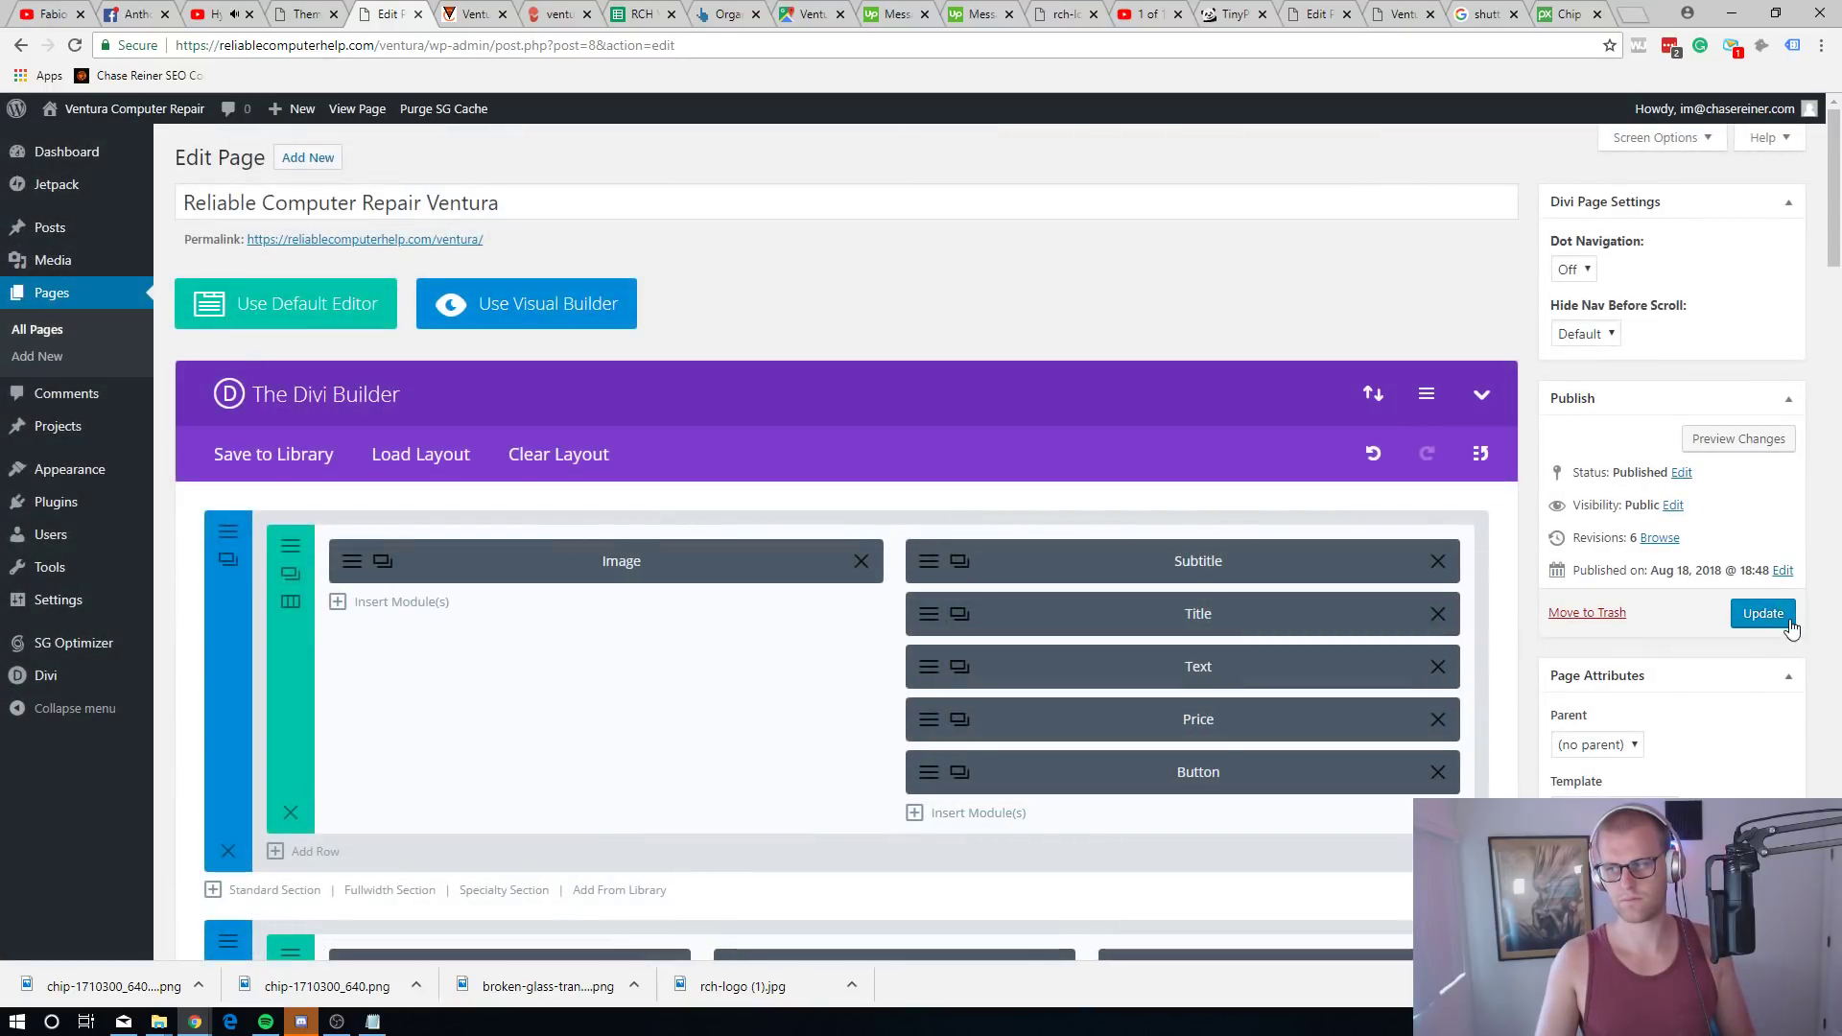
click(483, 12)
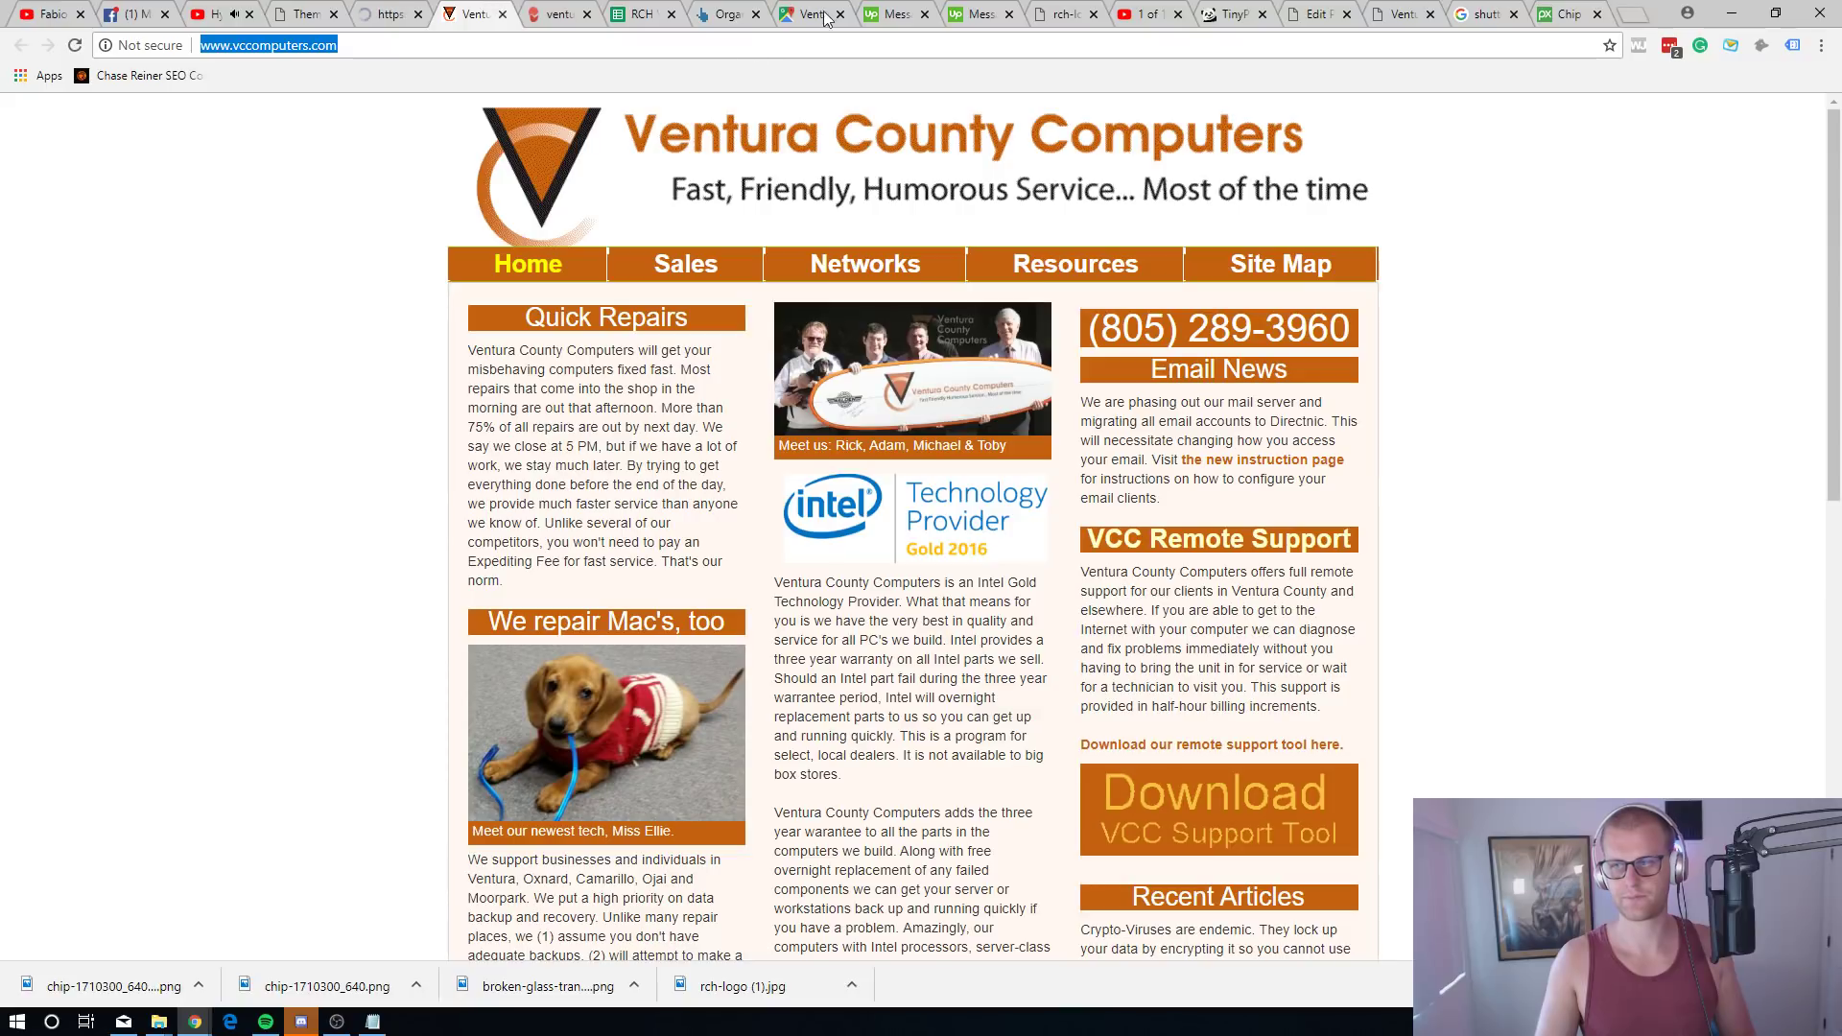
click(1367, 7)
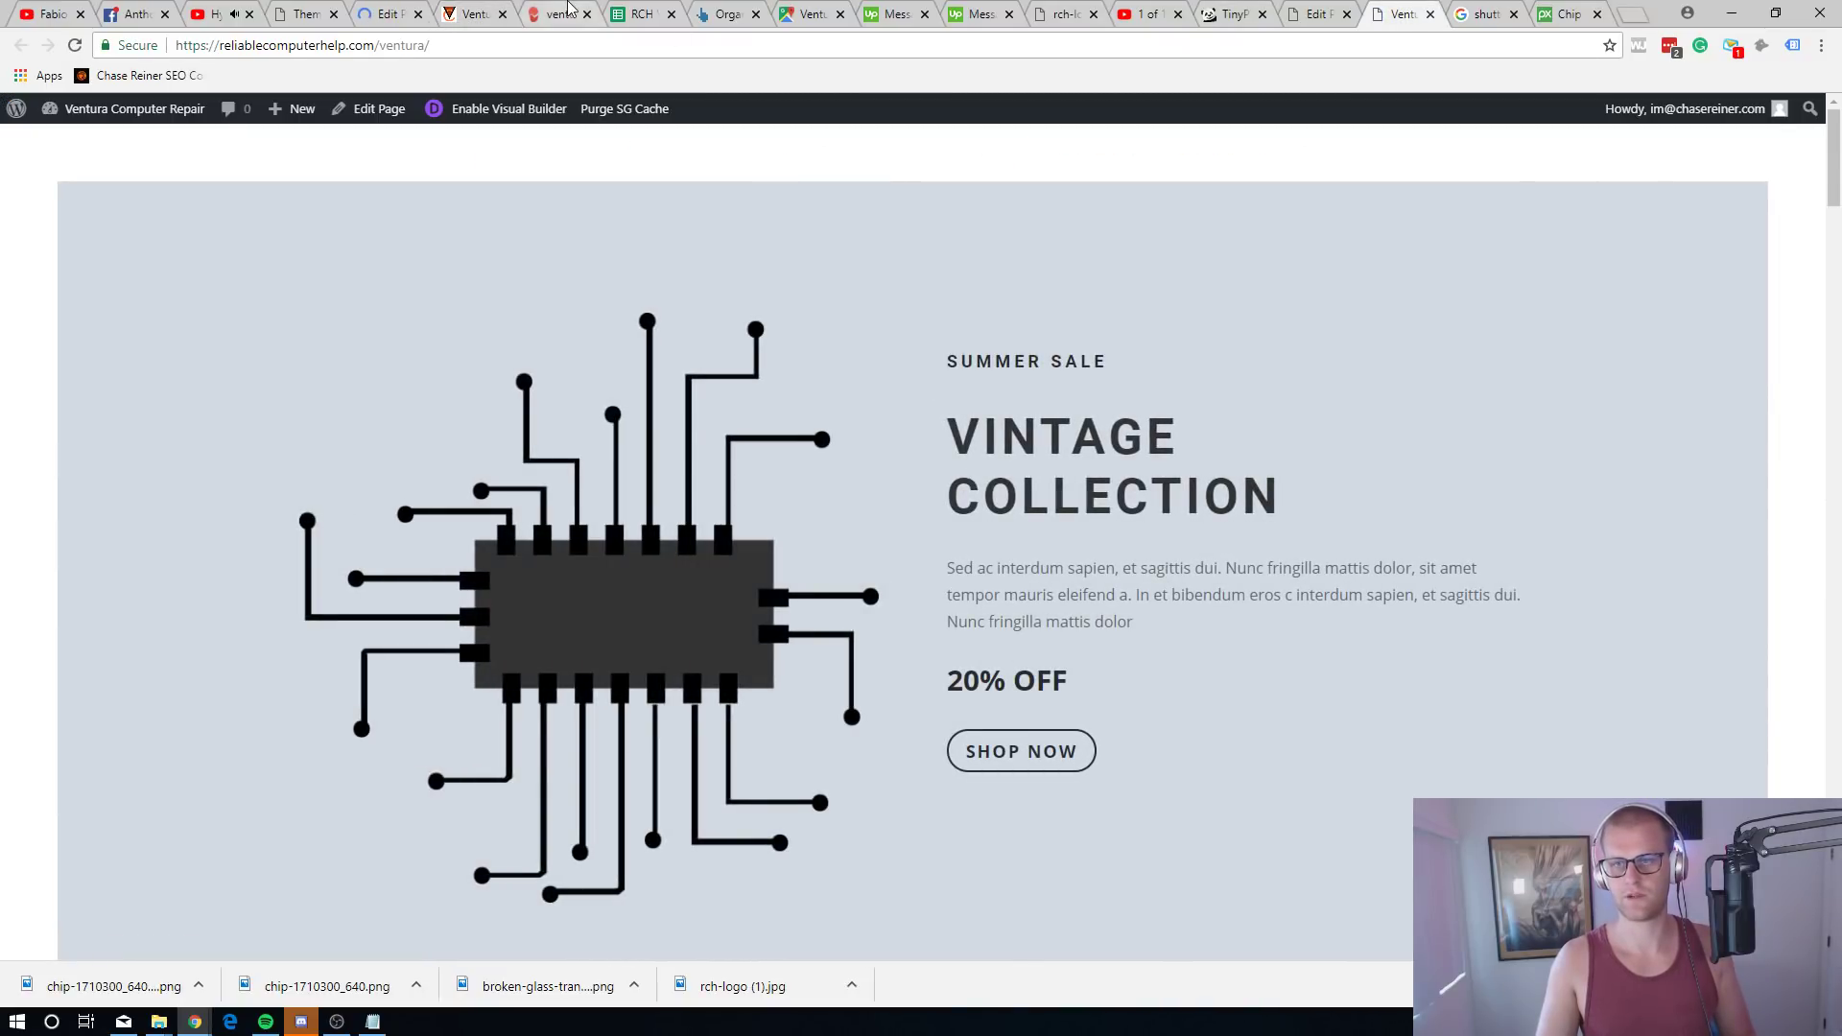
click(388, 13)
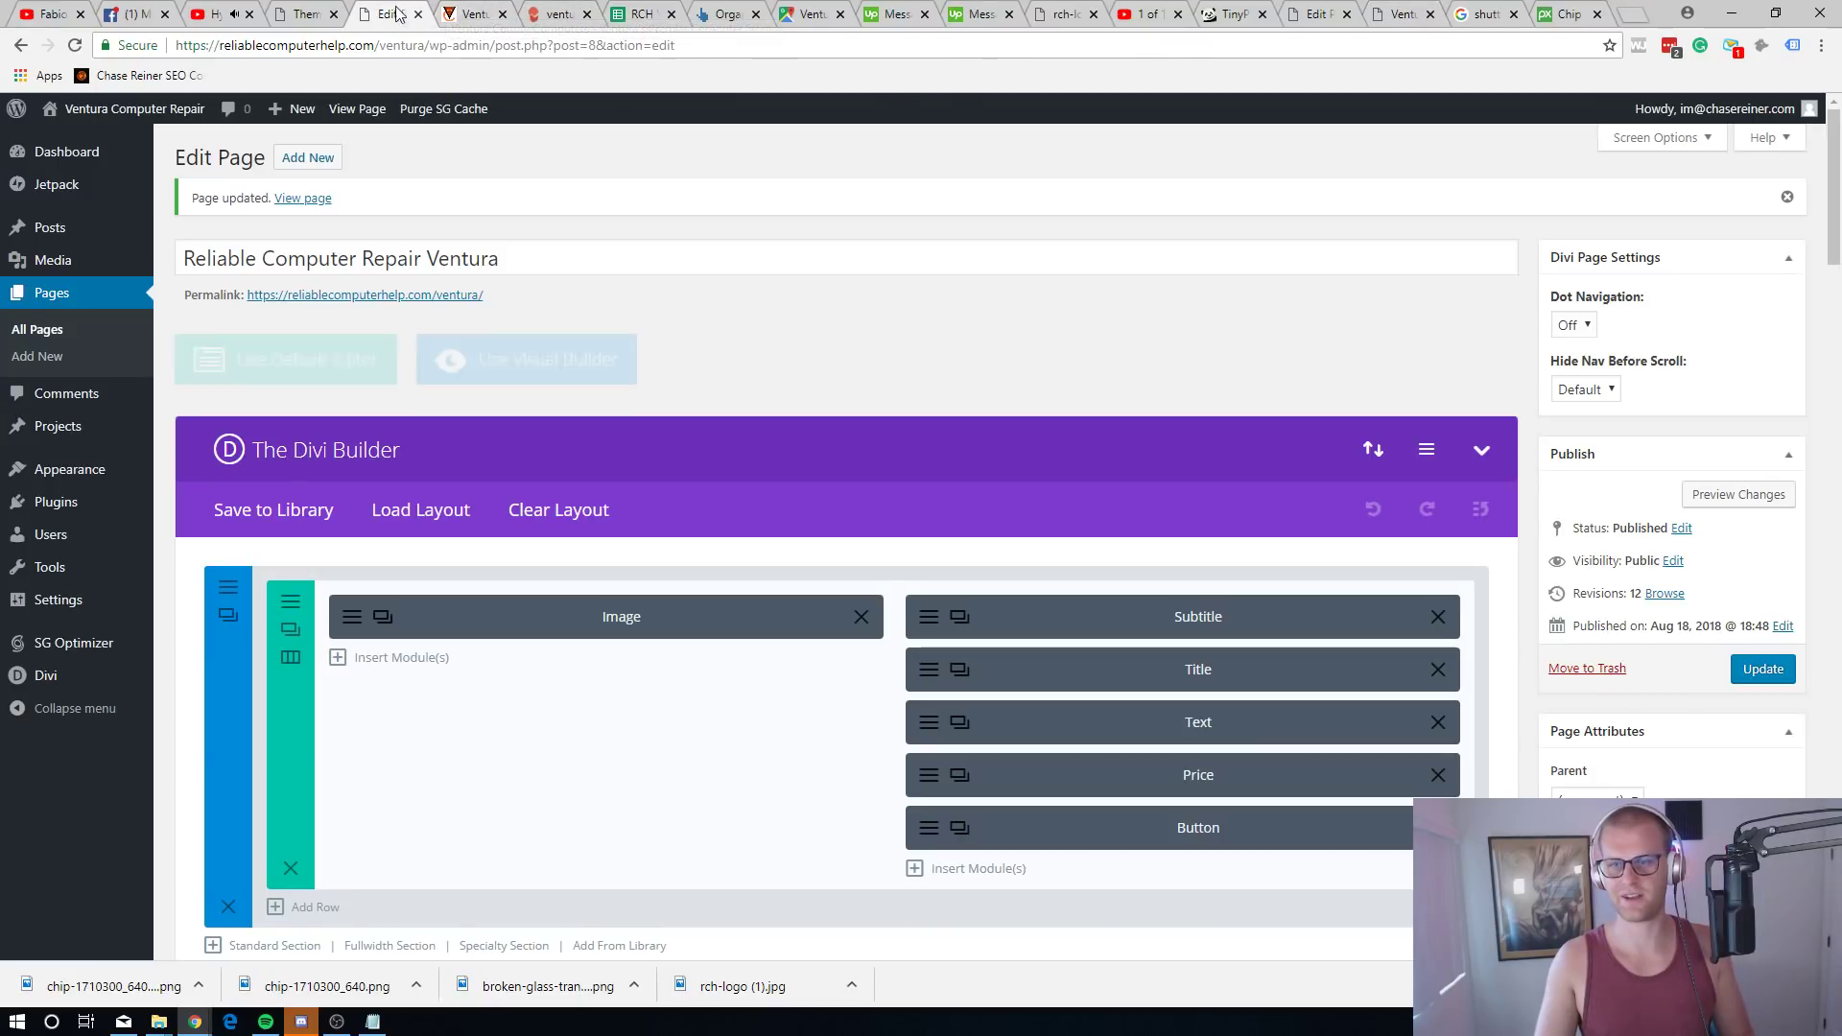
click(1322, 10)
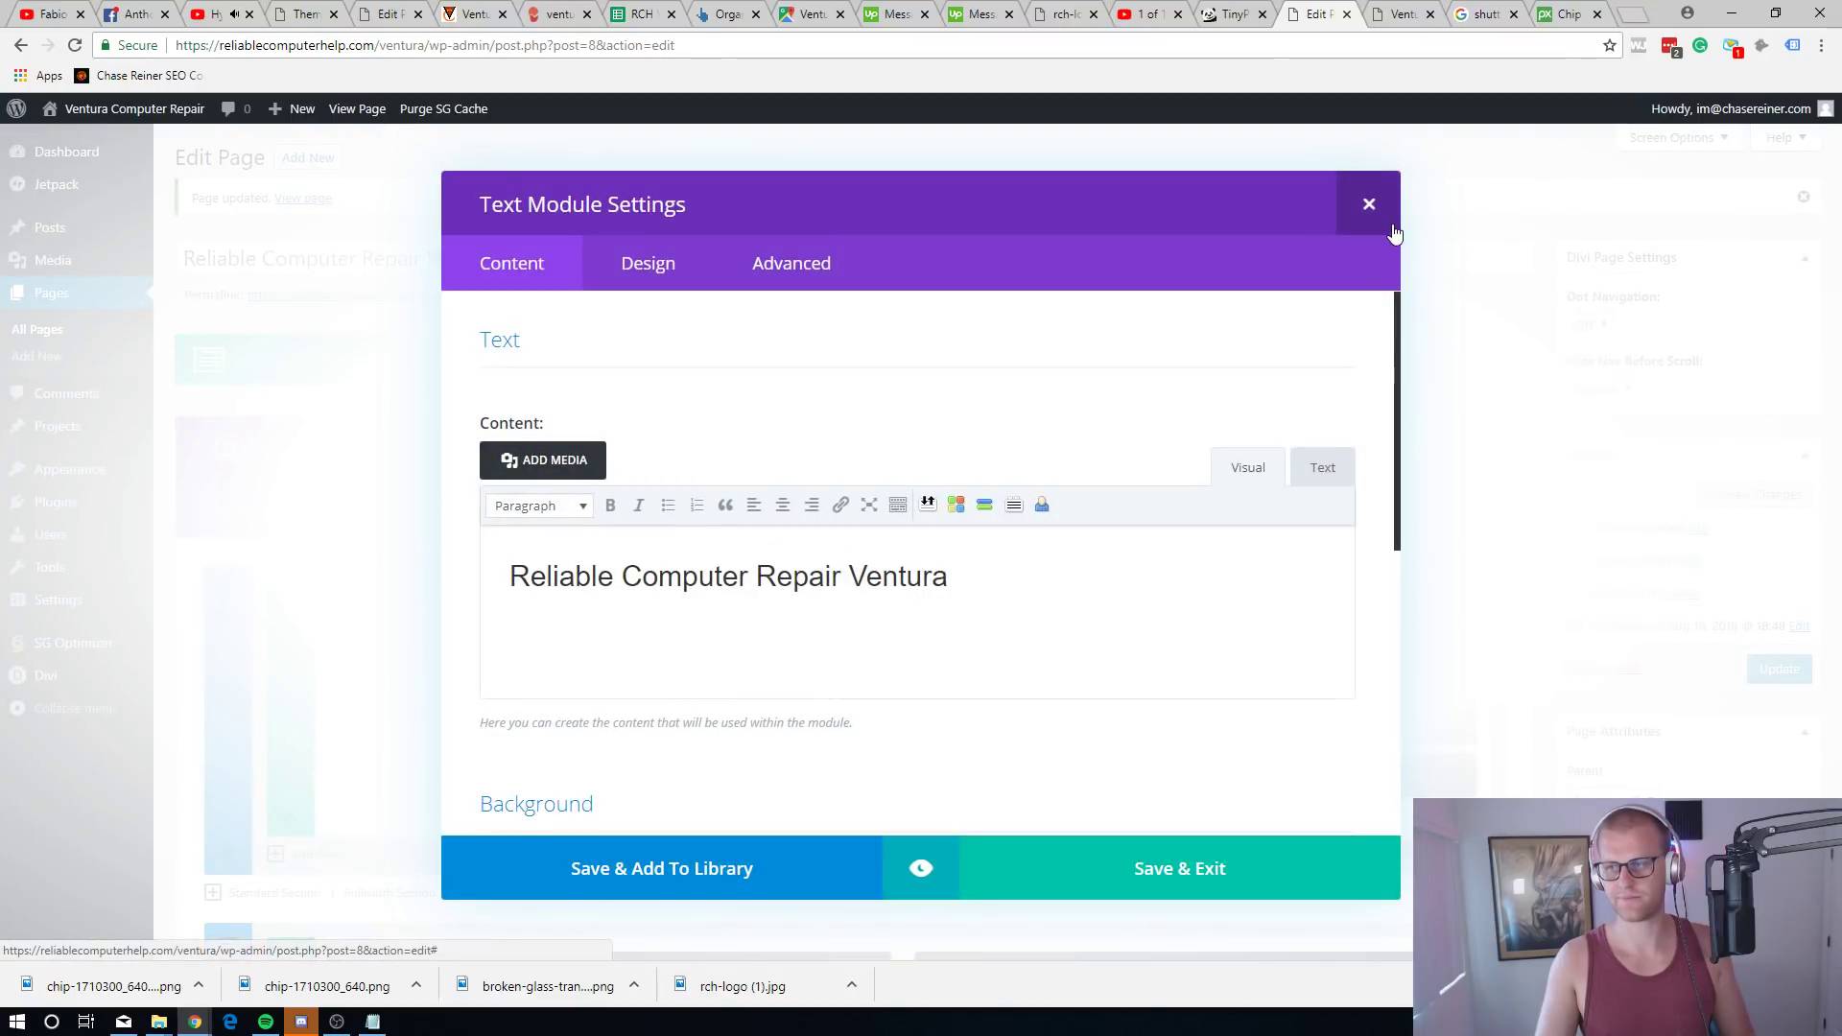
click(1385, 225)
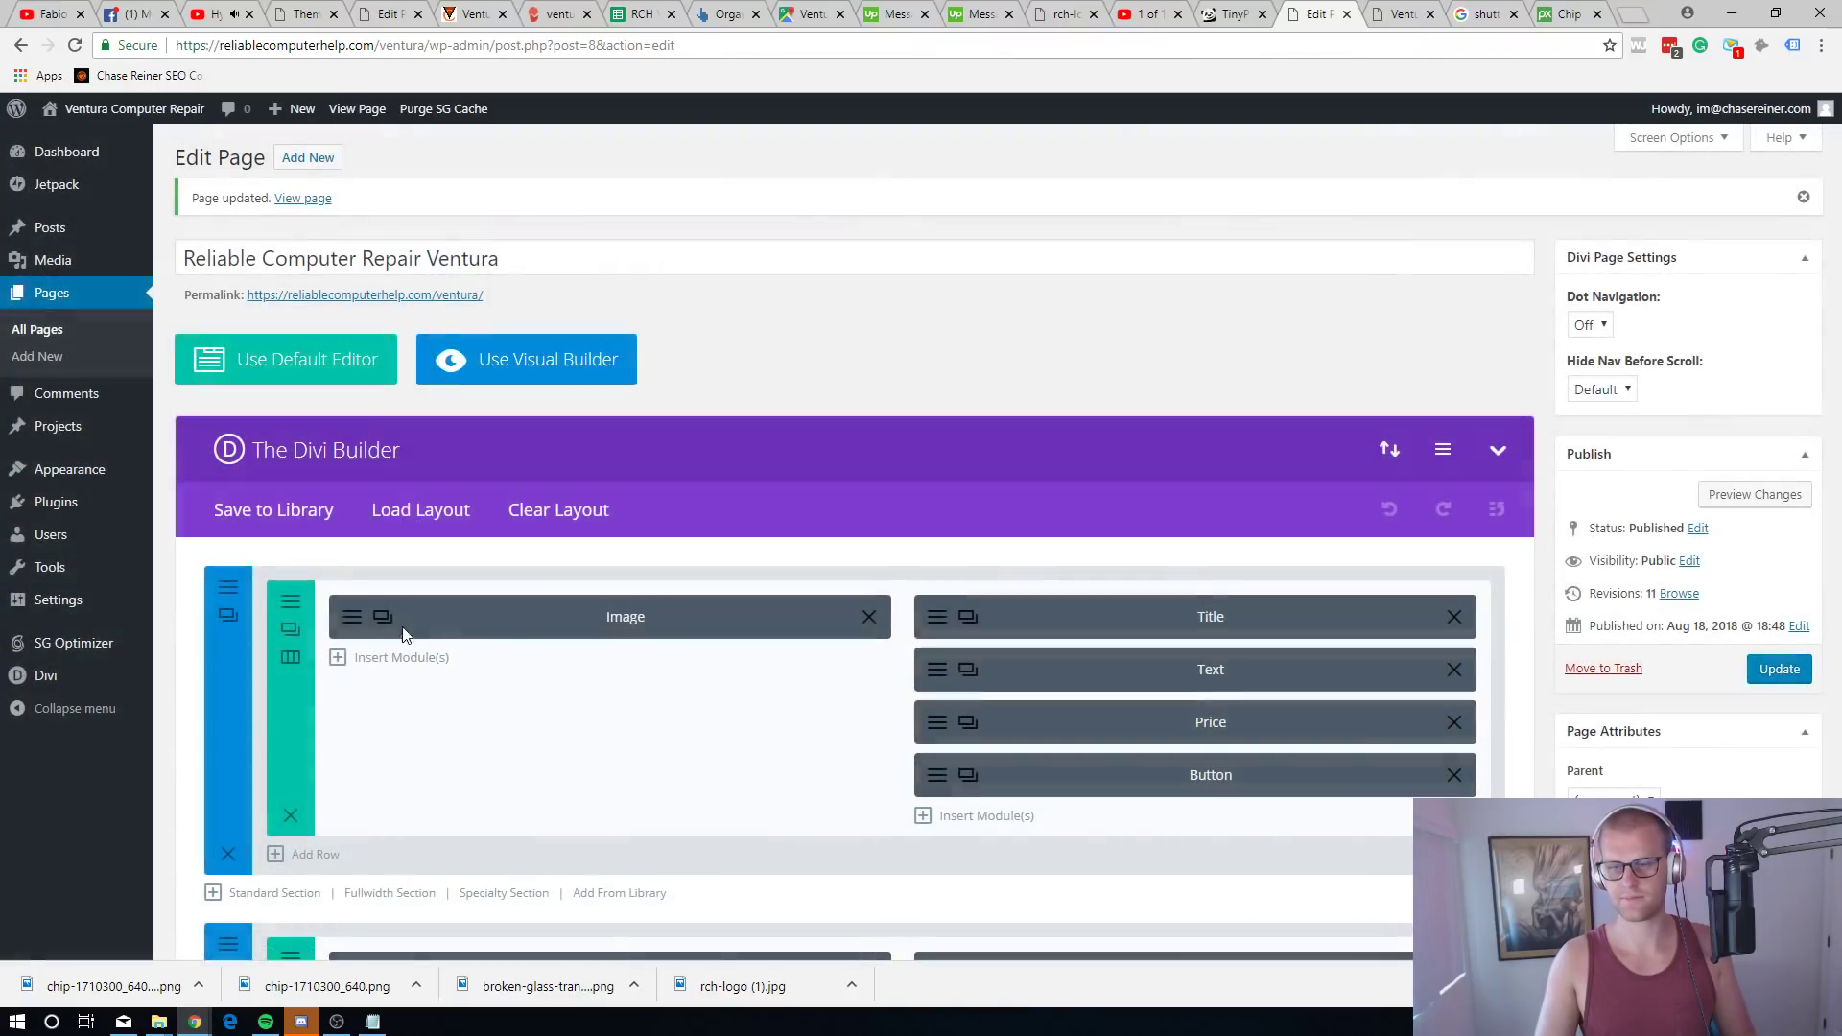
In the older editor, set the hero Image module to the chip image and update the page
click(348, 617)
key(ctrl+a)
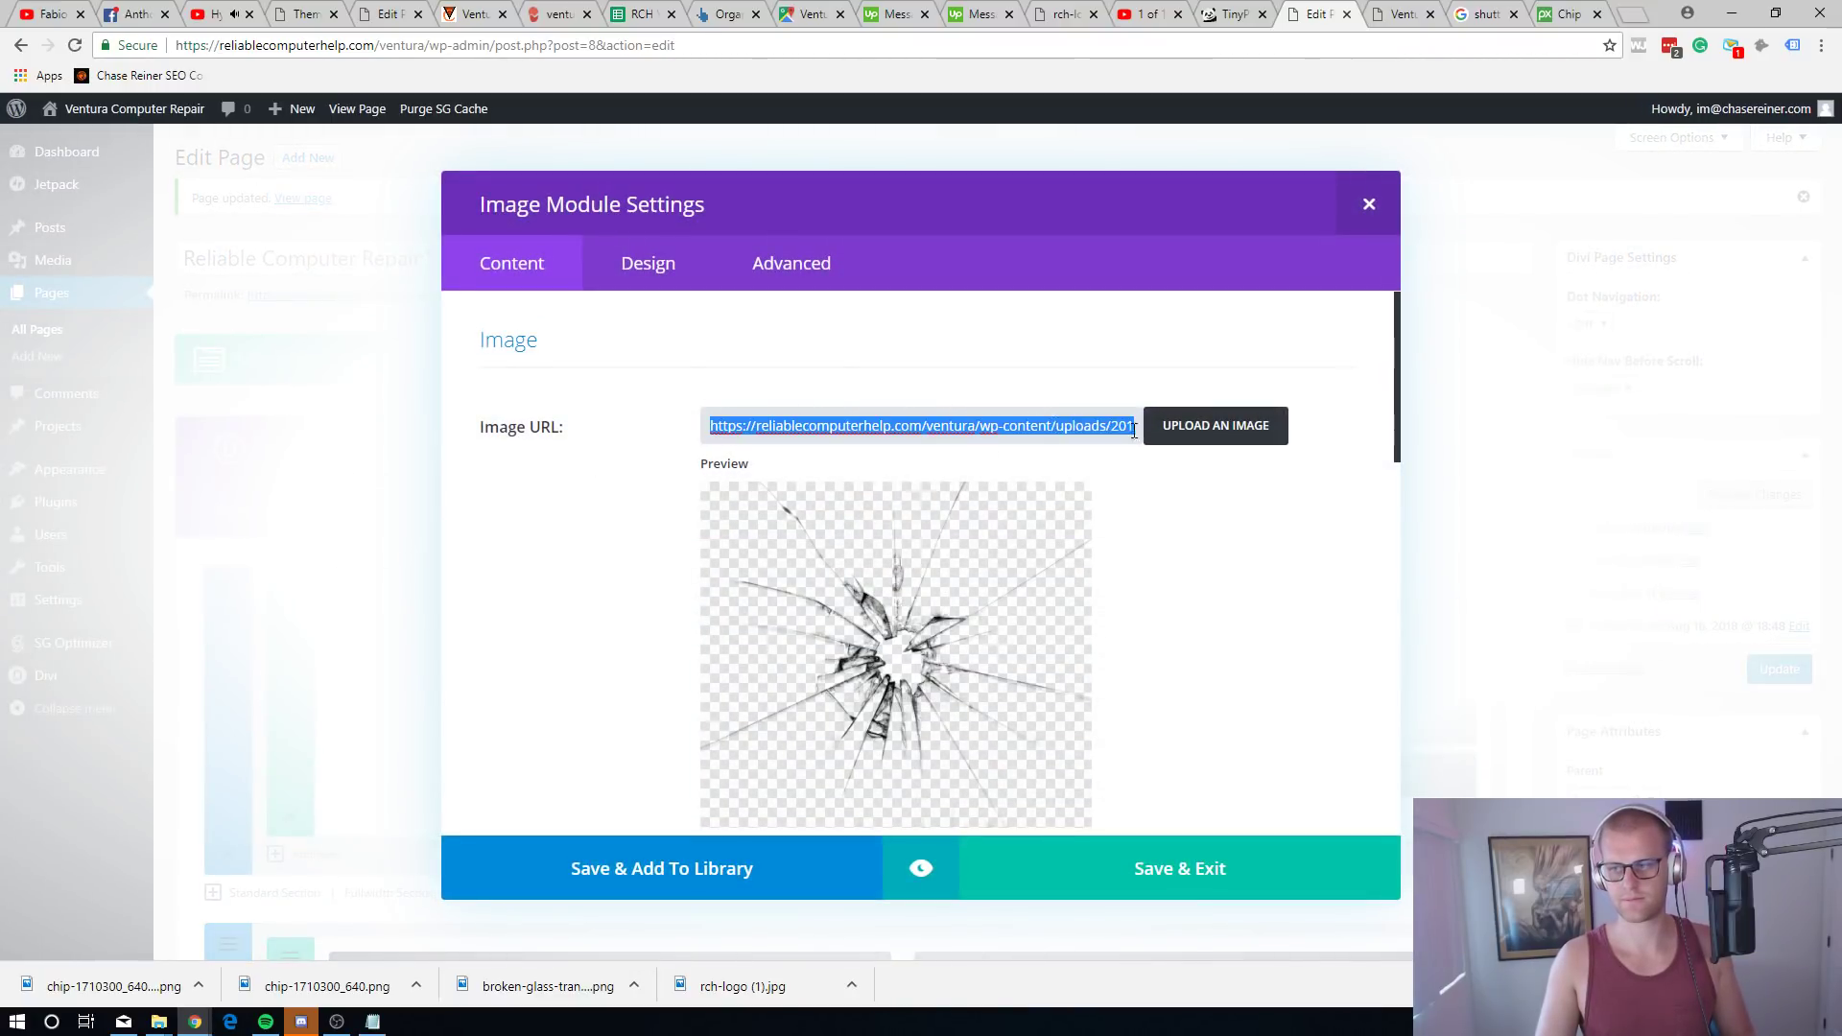
text(computer chip)
key(ctrl+z)
click(1159, 451)
click(1164, 436)
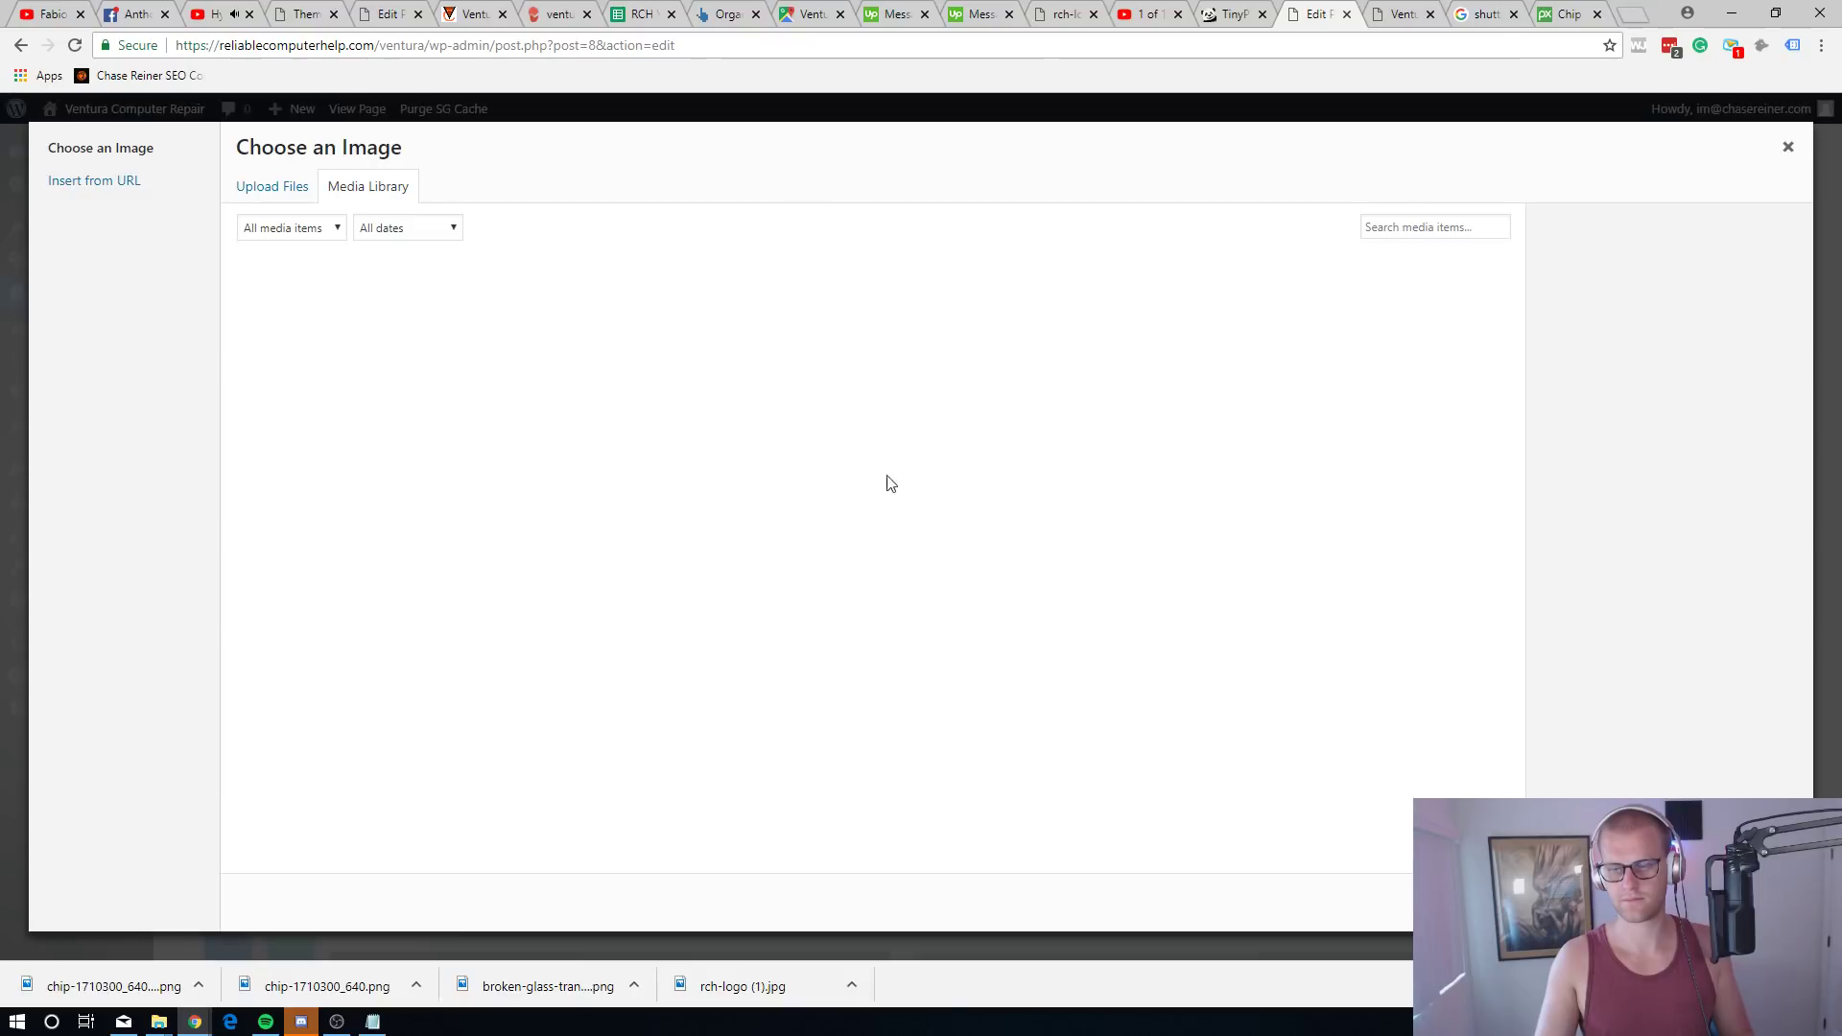
click(324, 348)
click(1749, 903)
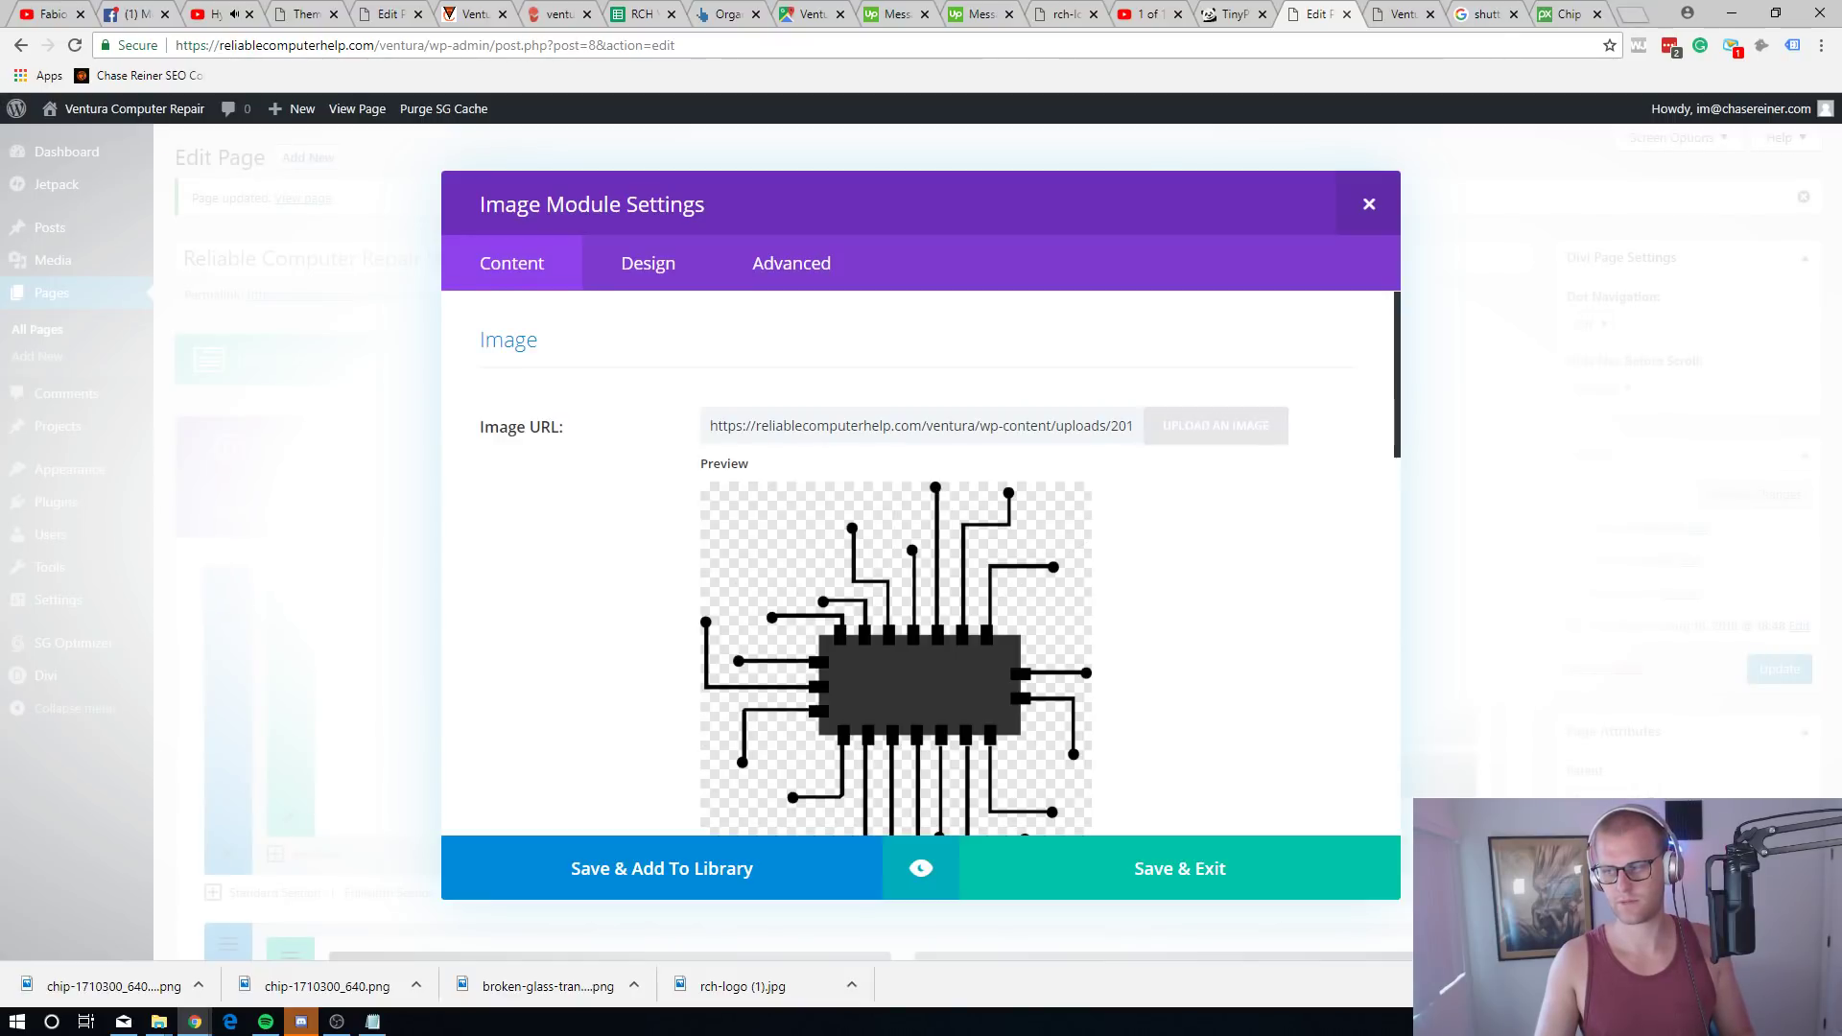
click(1273, 890)
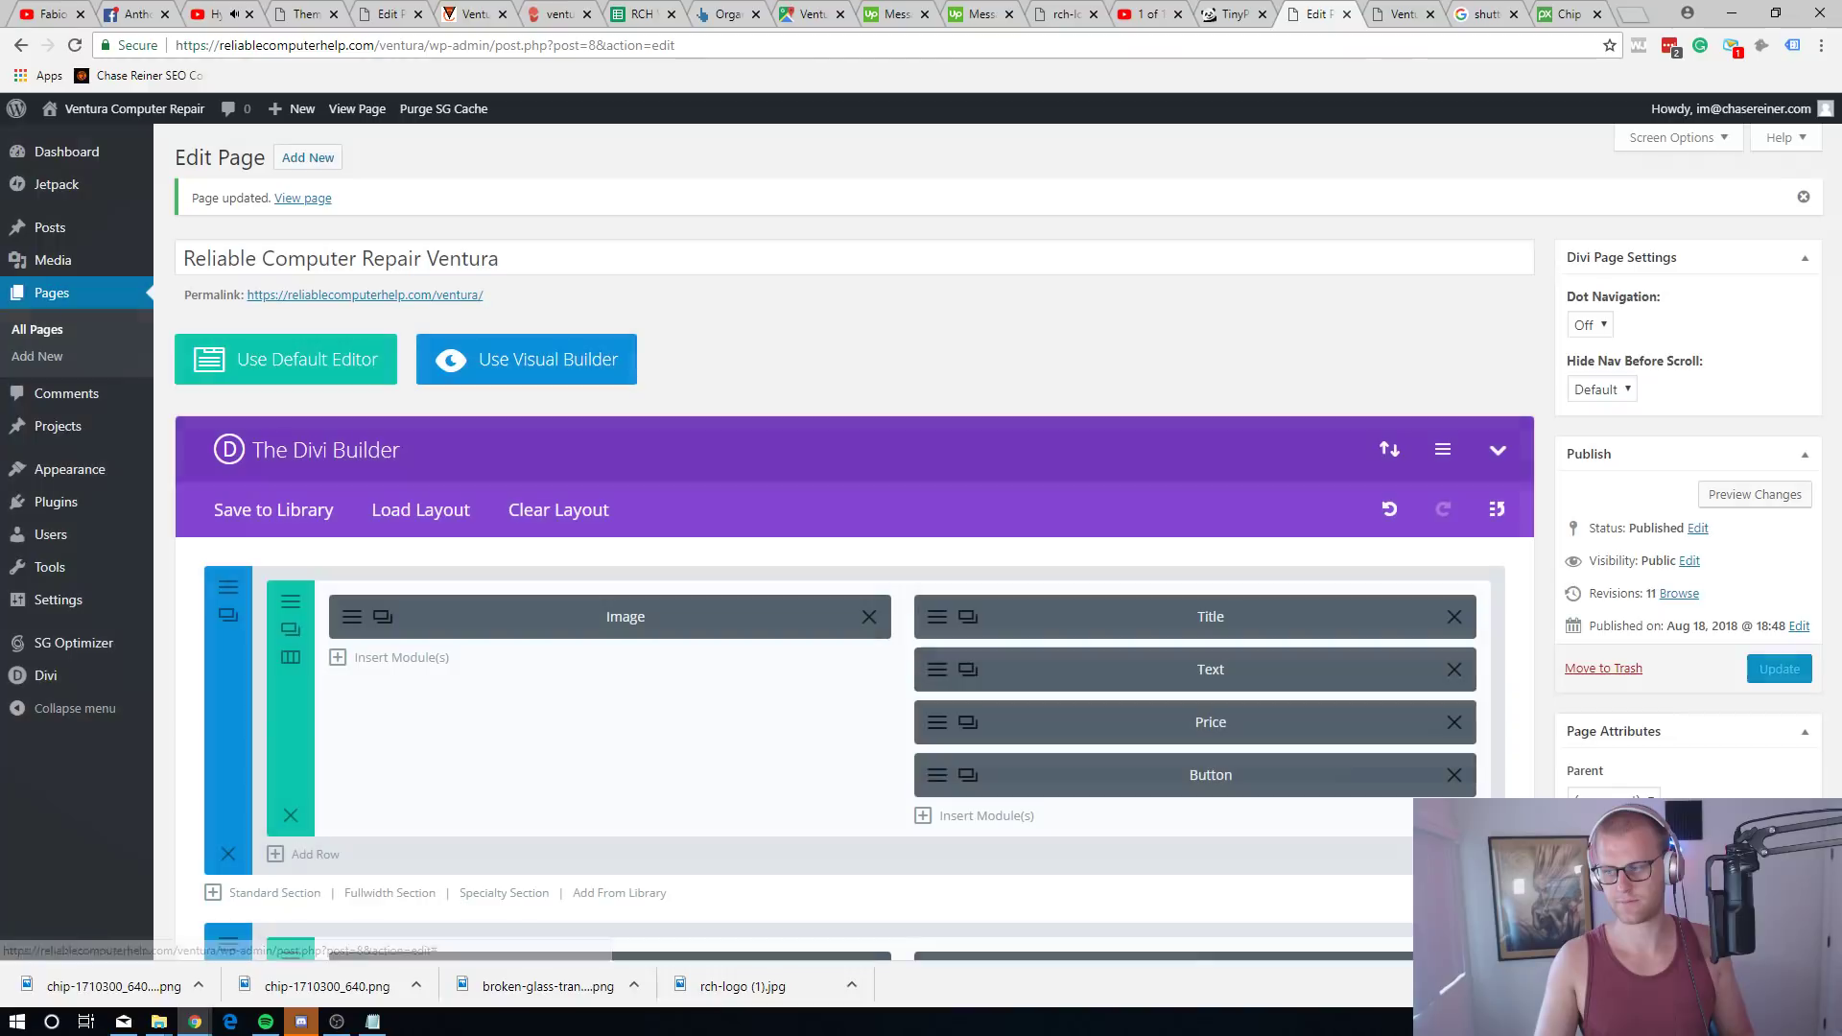
click(1785, 669)
Close the outdated editor and reload the live Ventura page to review the chip hero
click(321, 14)
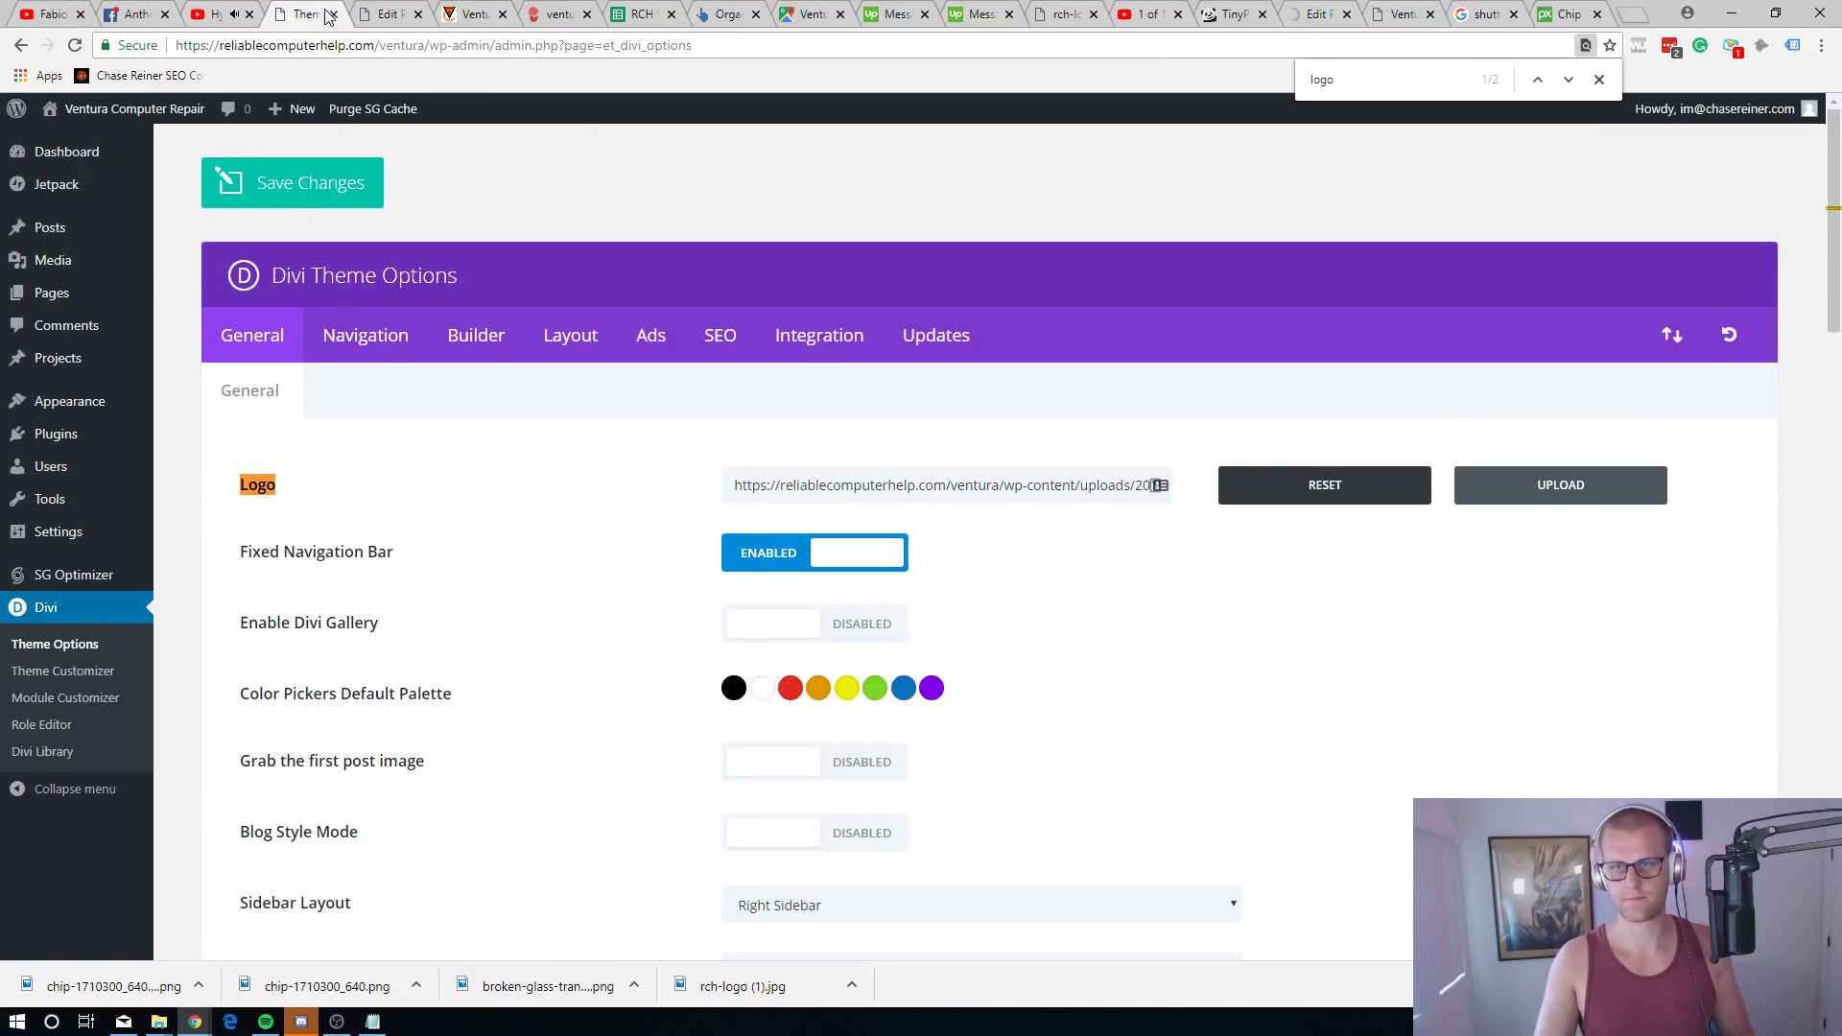
click(365, 15)
click(418, 15)
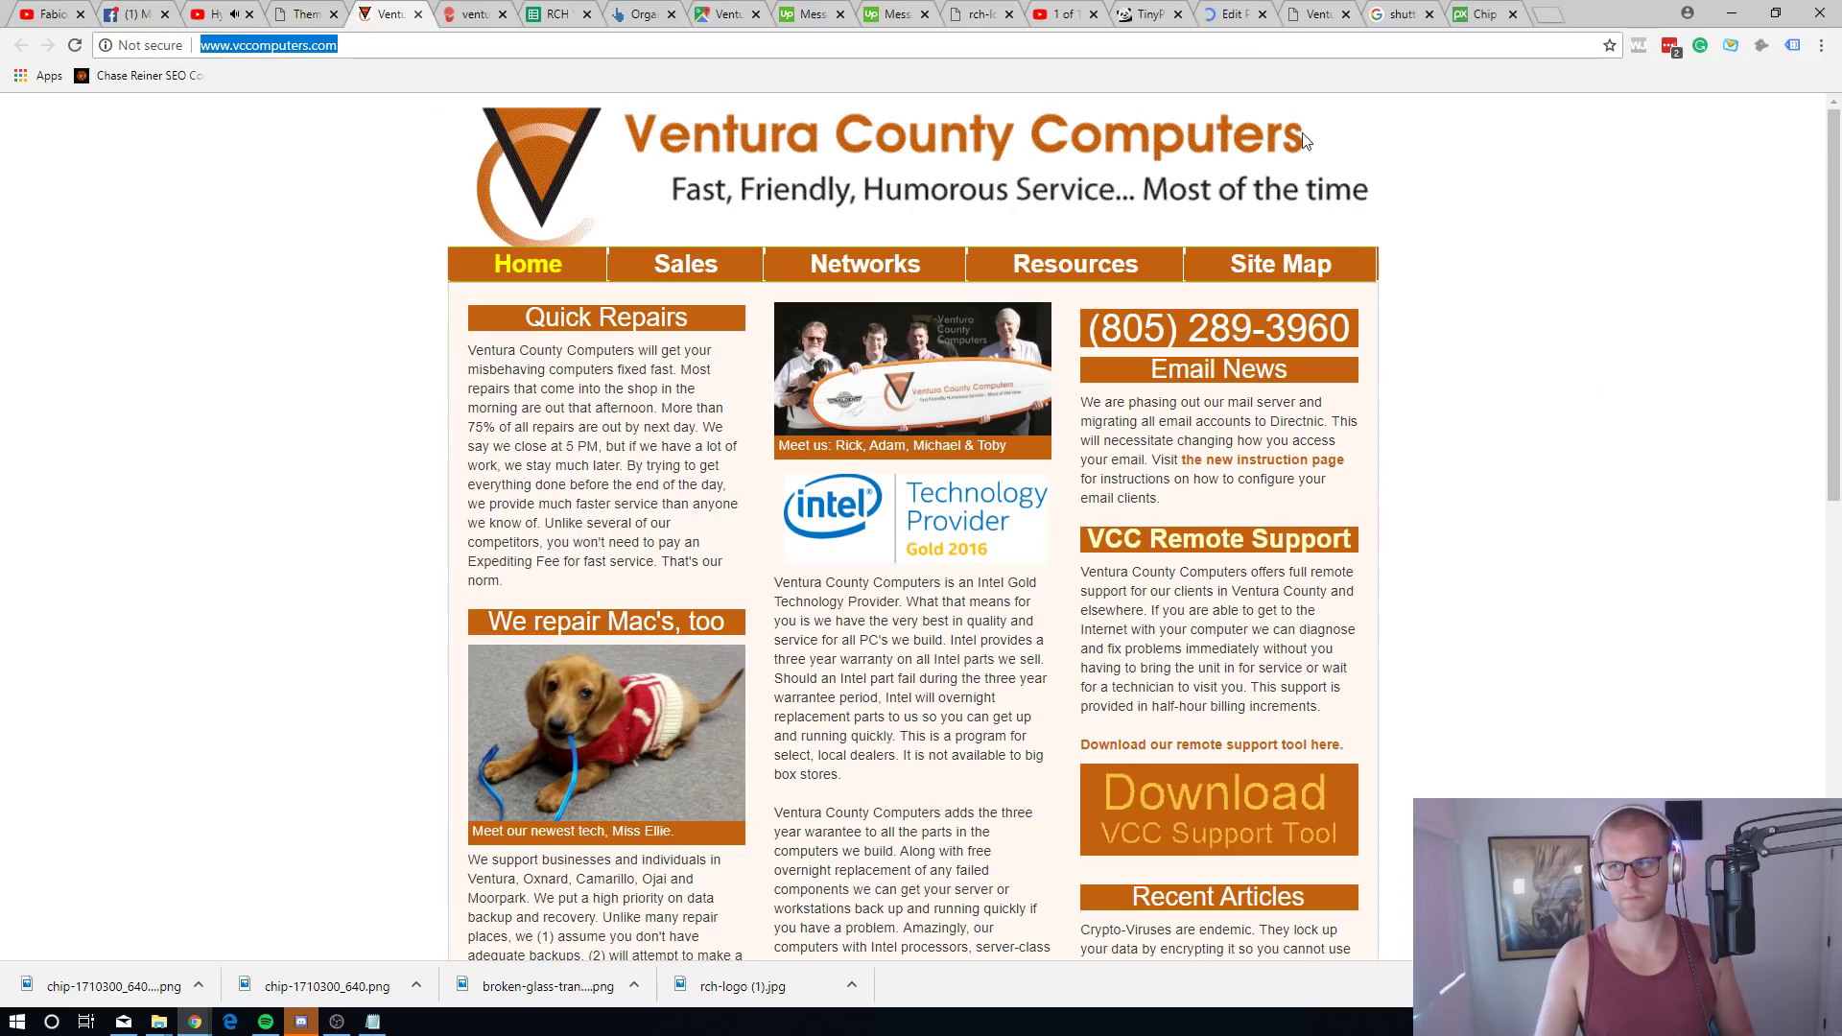
click(1416, 13)
key(F5)
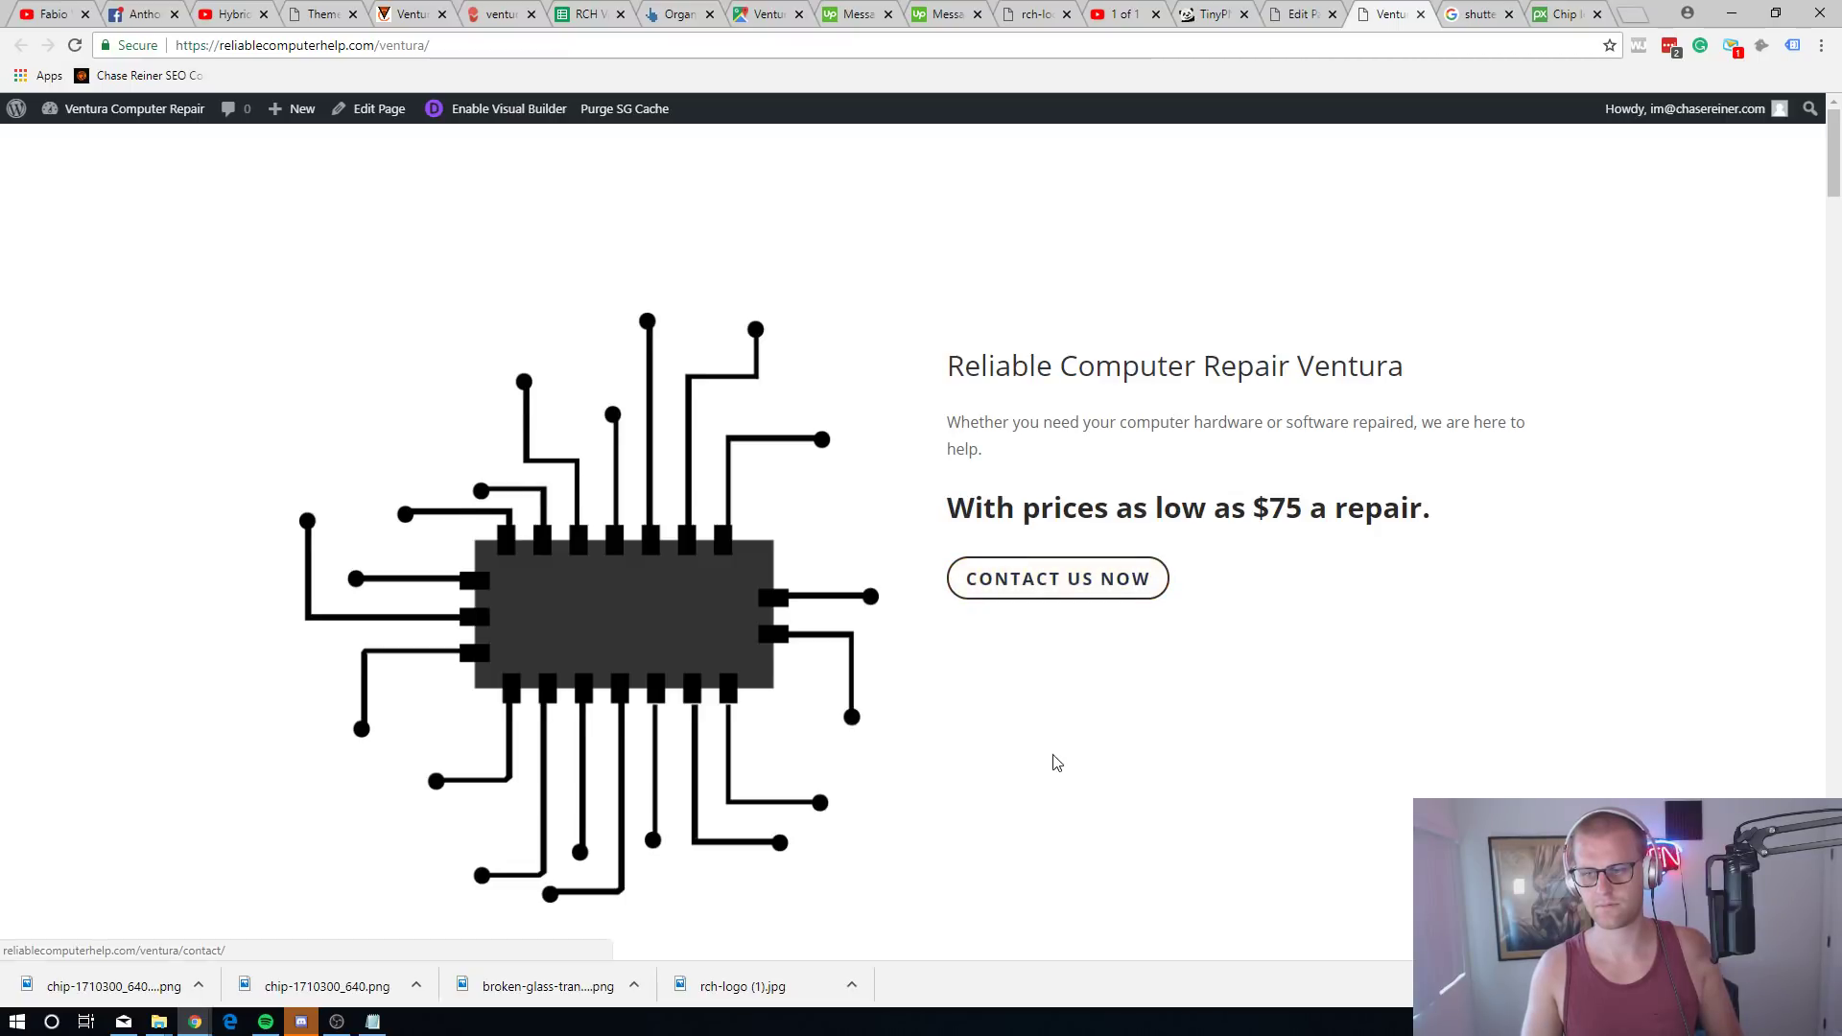
scroll(1056, 762, down, 8)
scroll(1110, 781, down, 10)
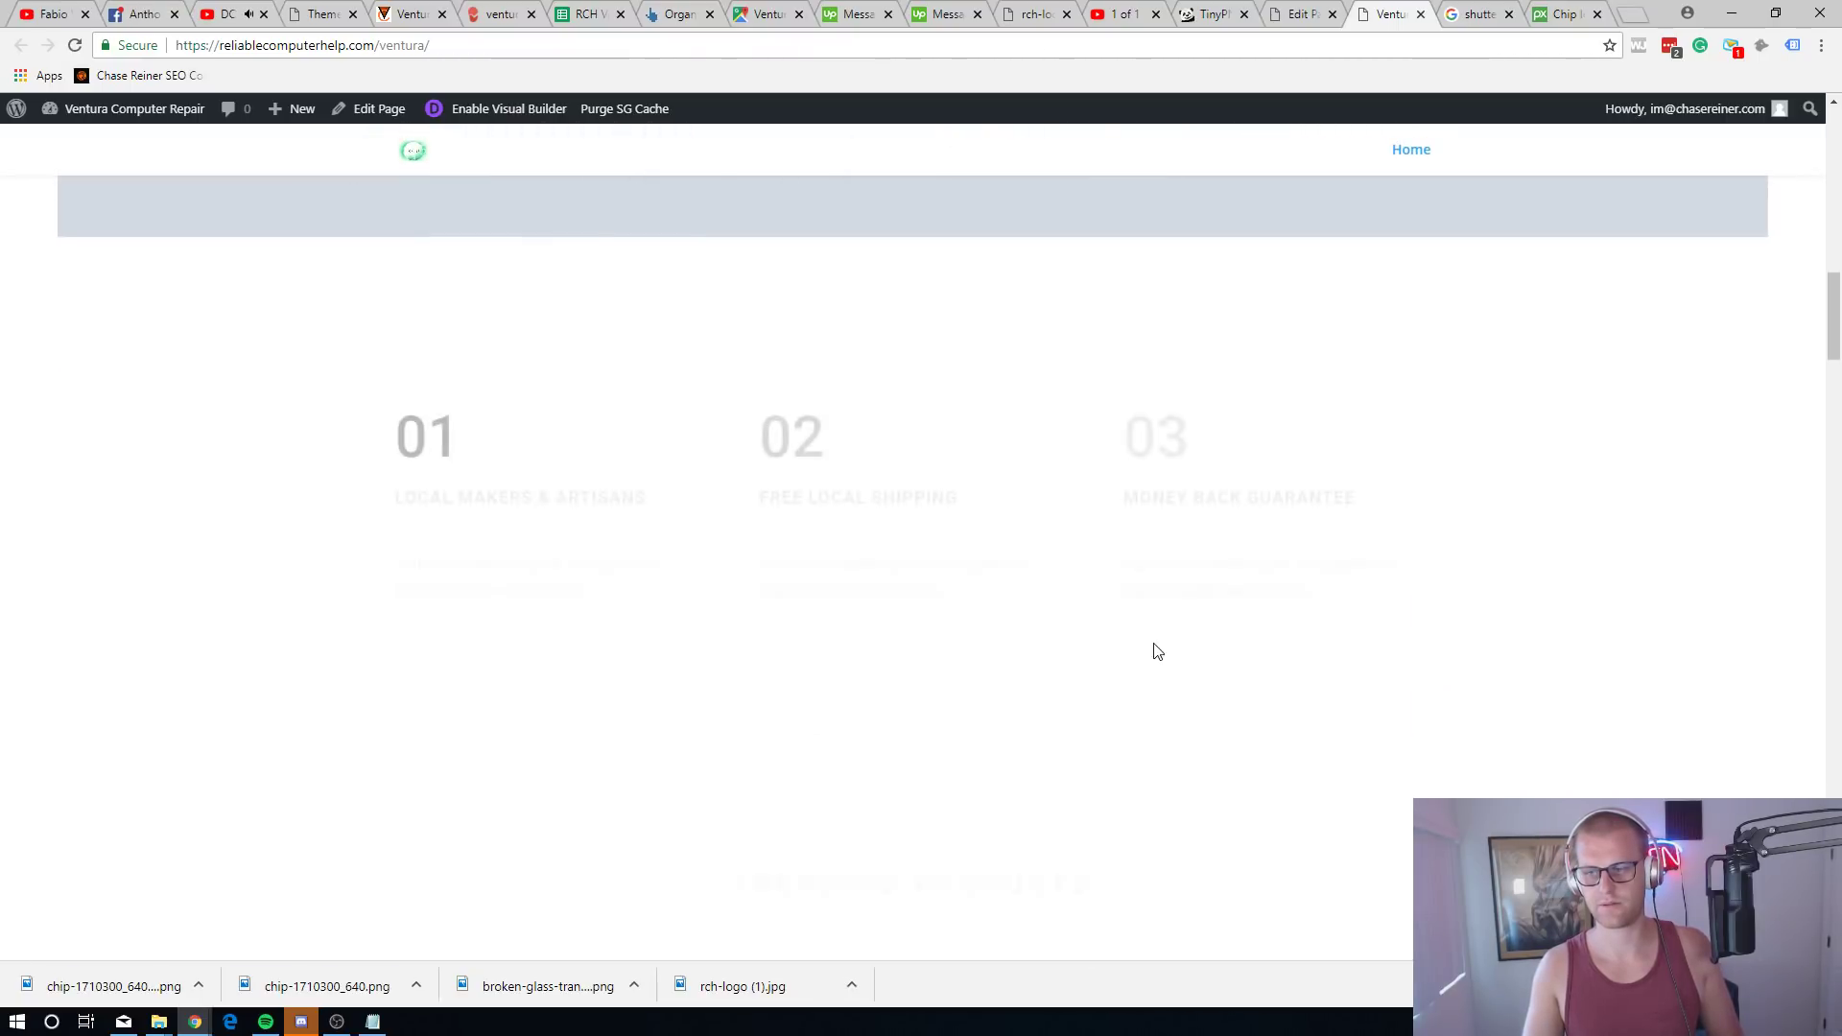
scroll(1139, 633, up, 4)
scroll(1007, 528, up, 8)
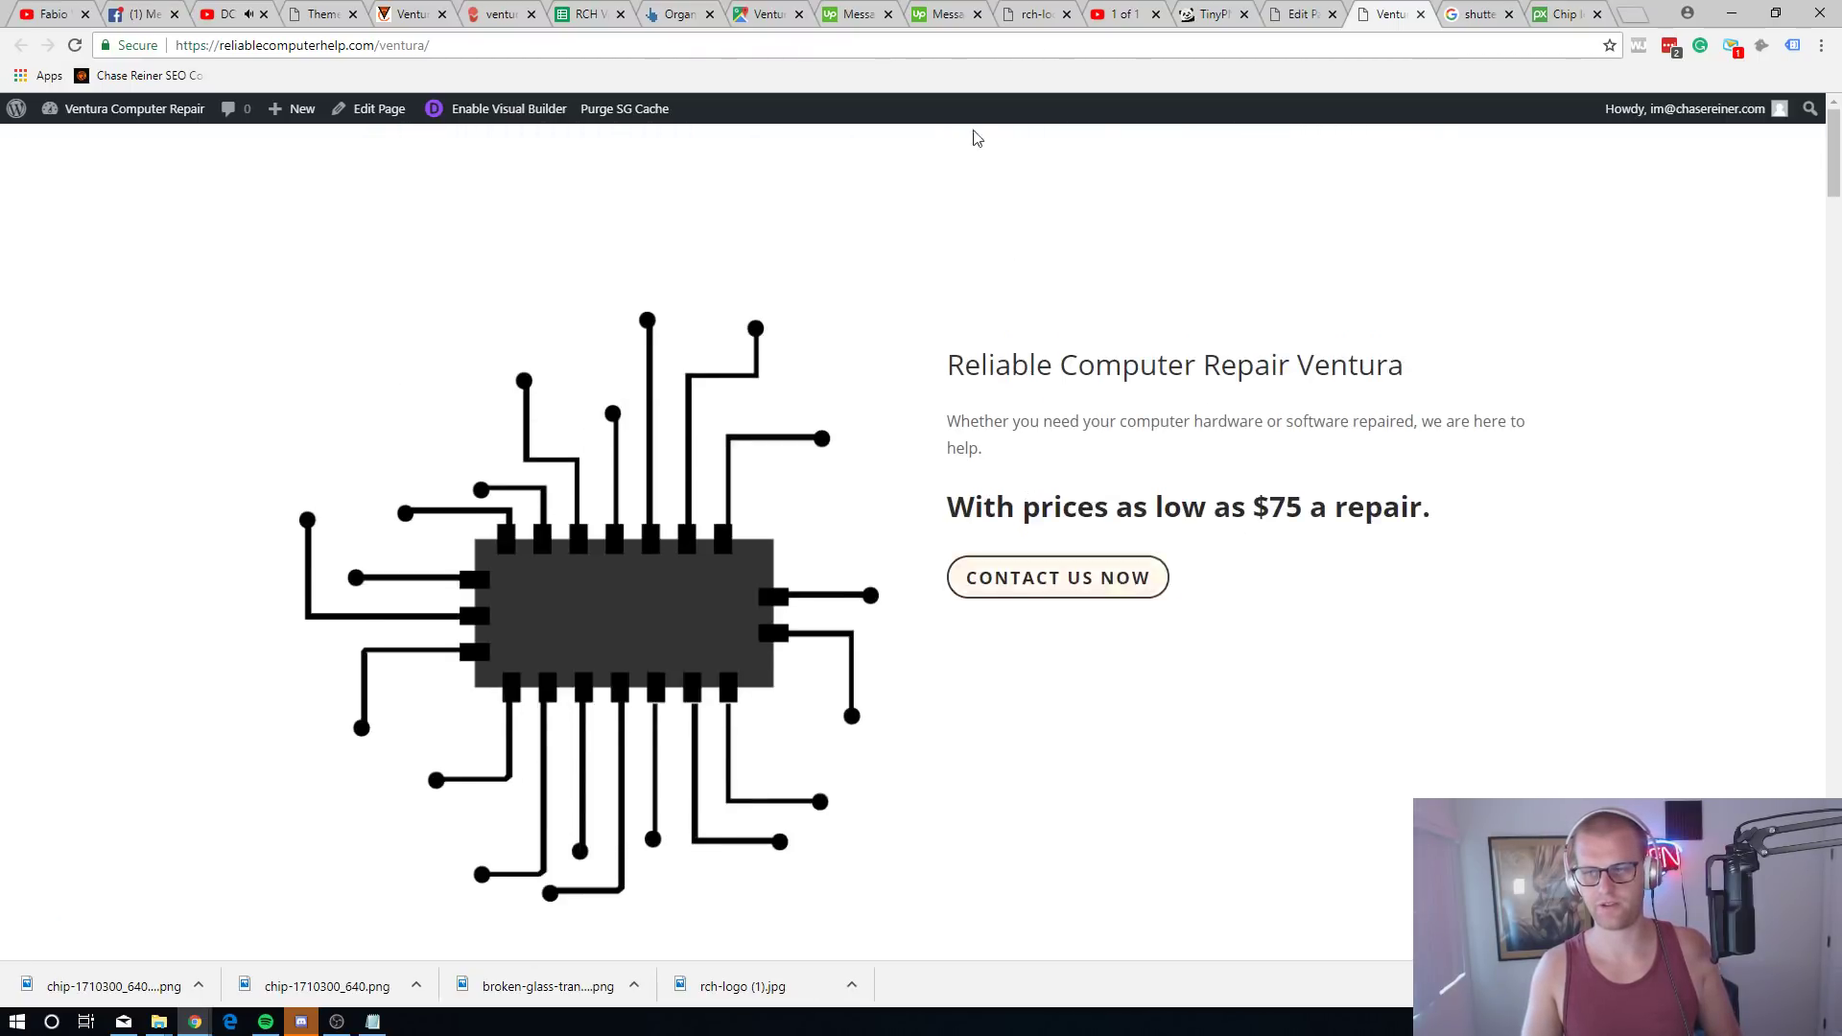
scroll(1180, 461, down, 15)
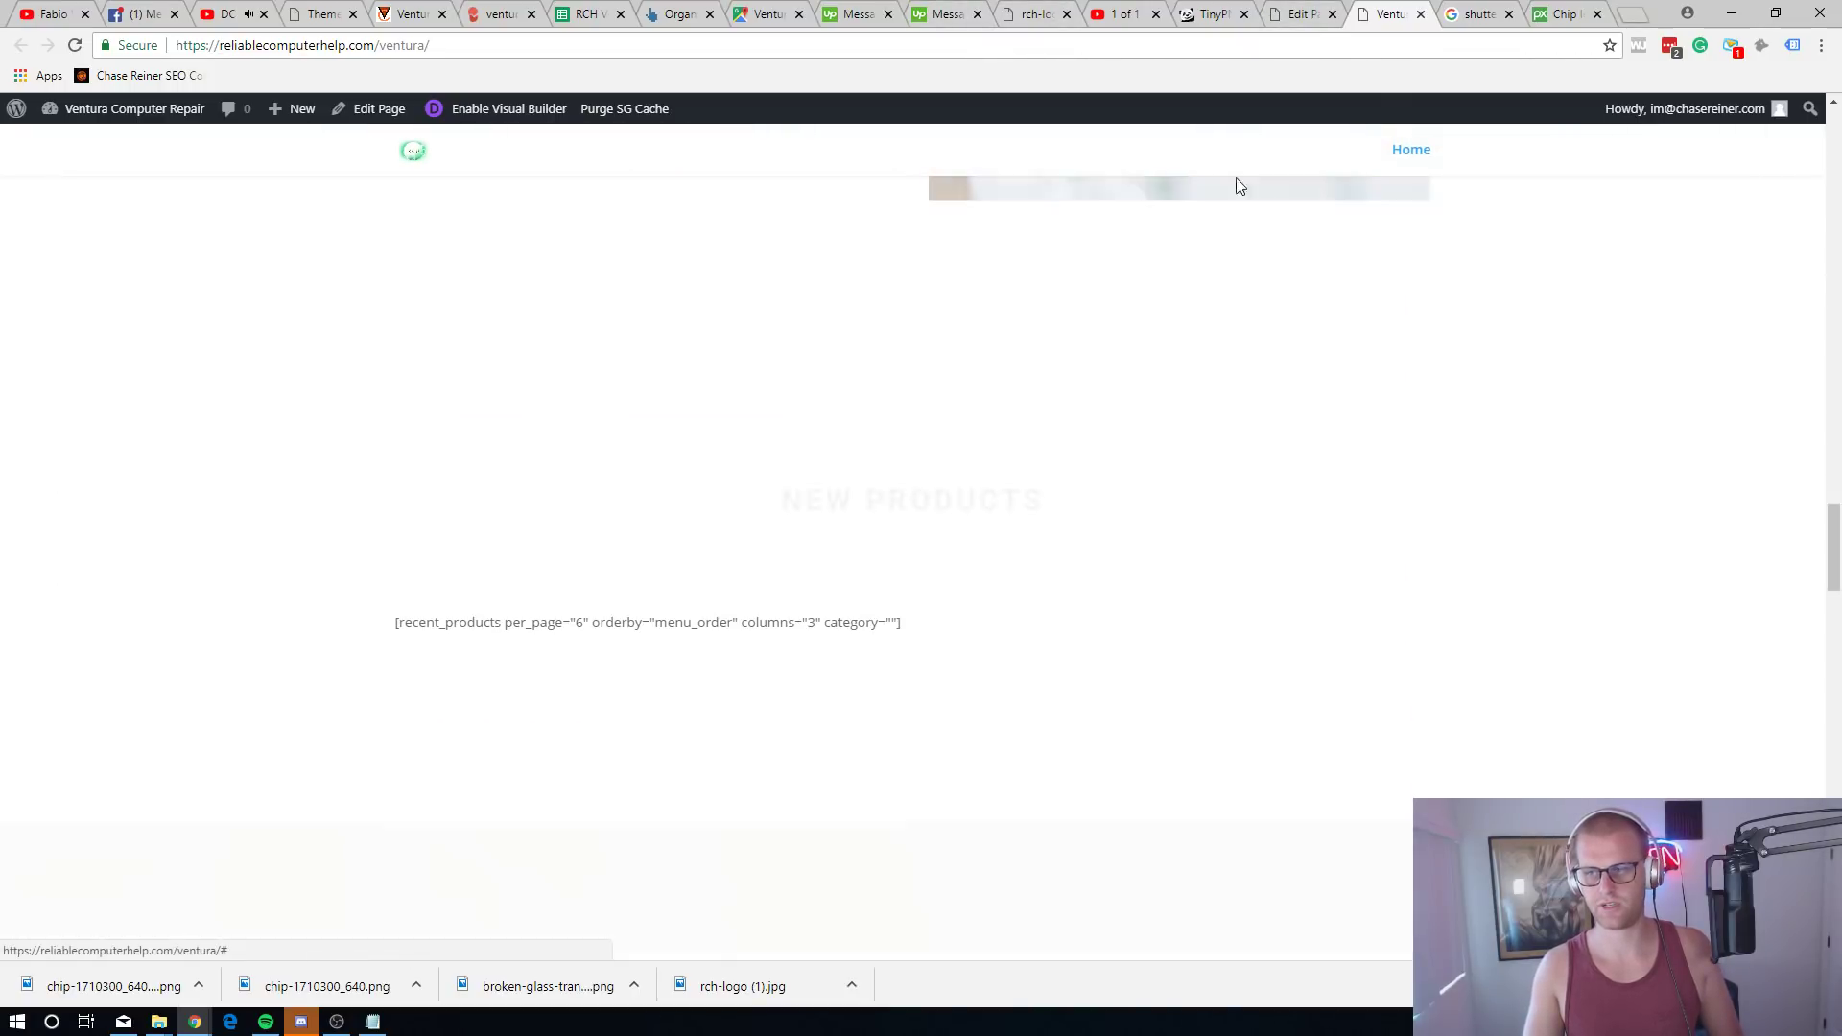
Delete the nine sections below the chip hero and update the page
click(1279, 15)
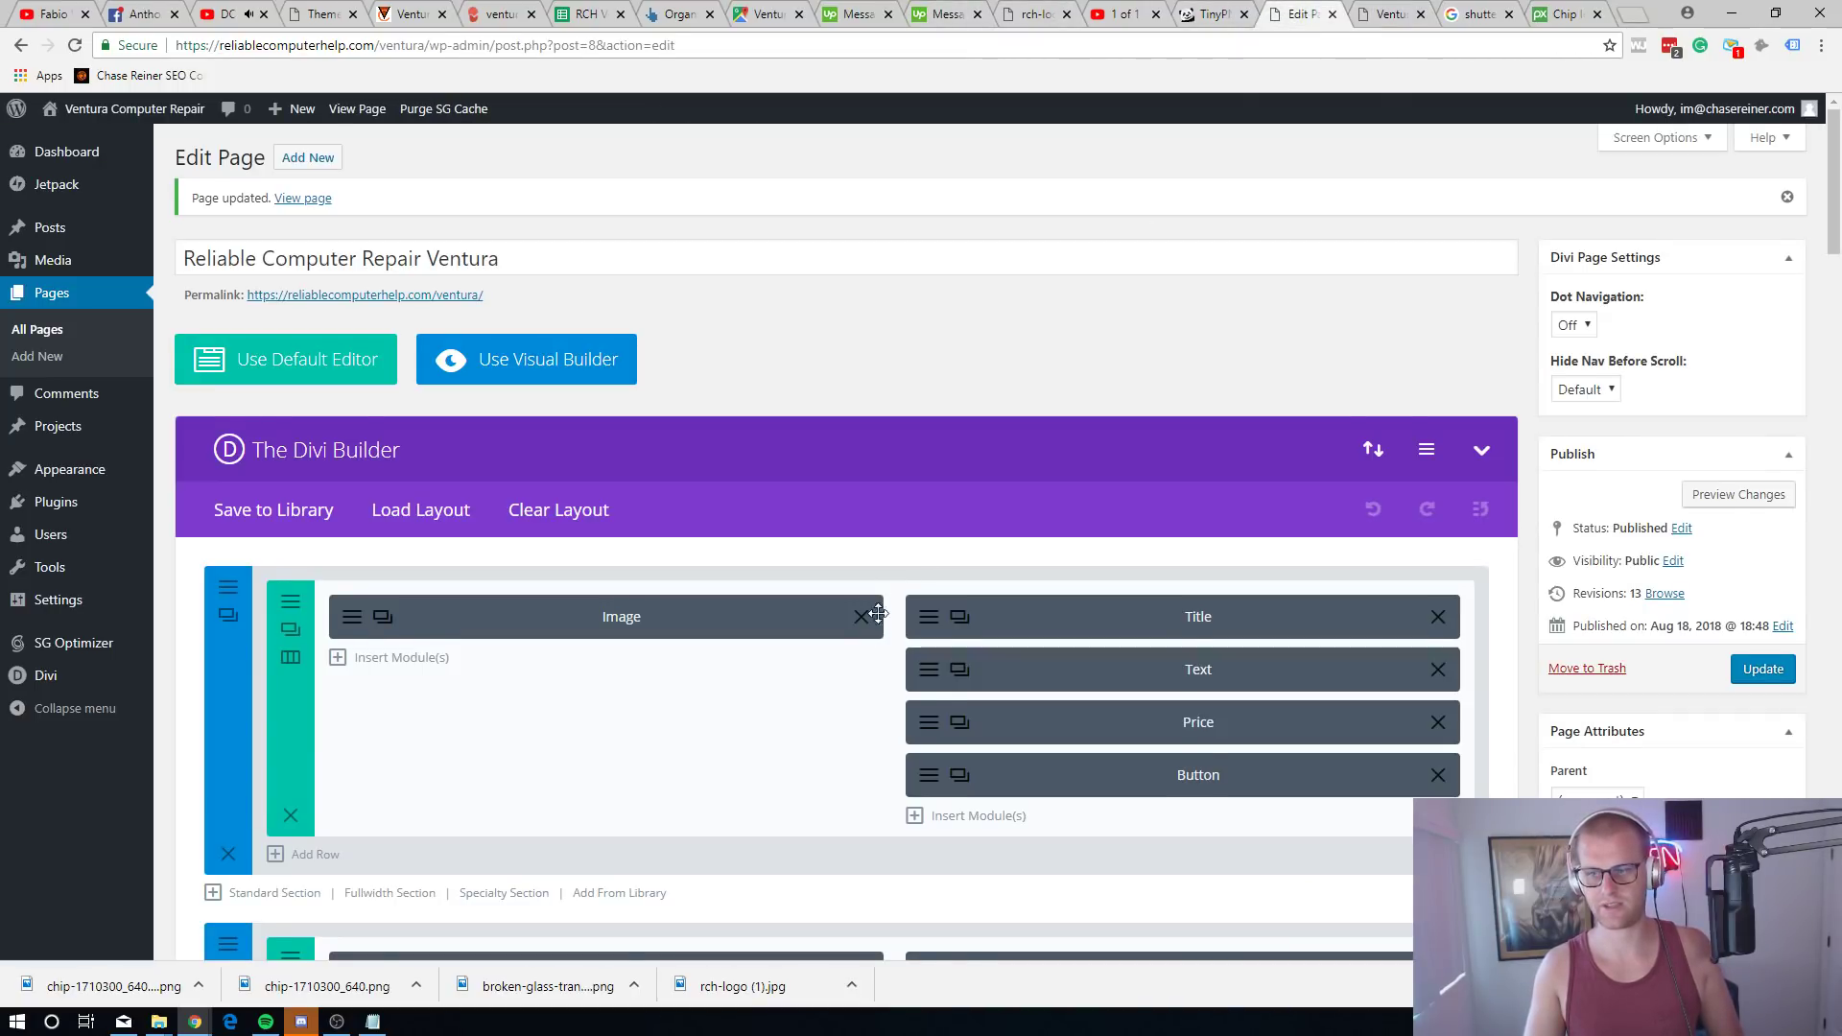
scroll(864, 604, down, 5)
click(228, 784)
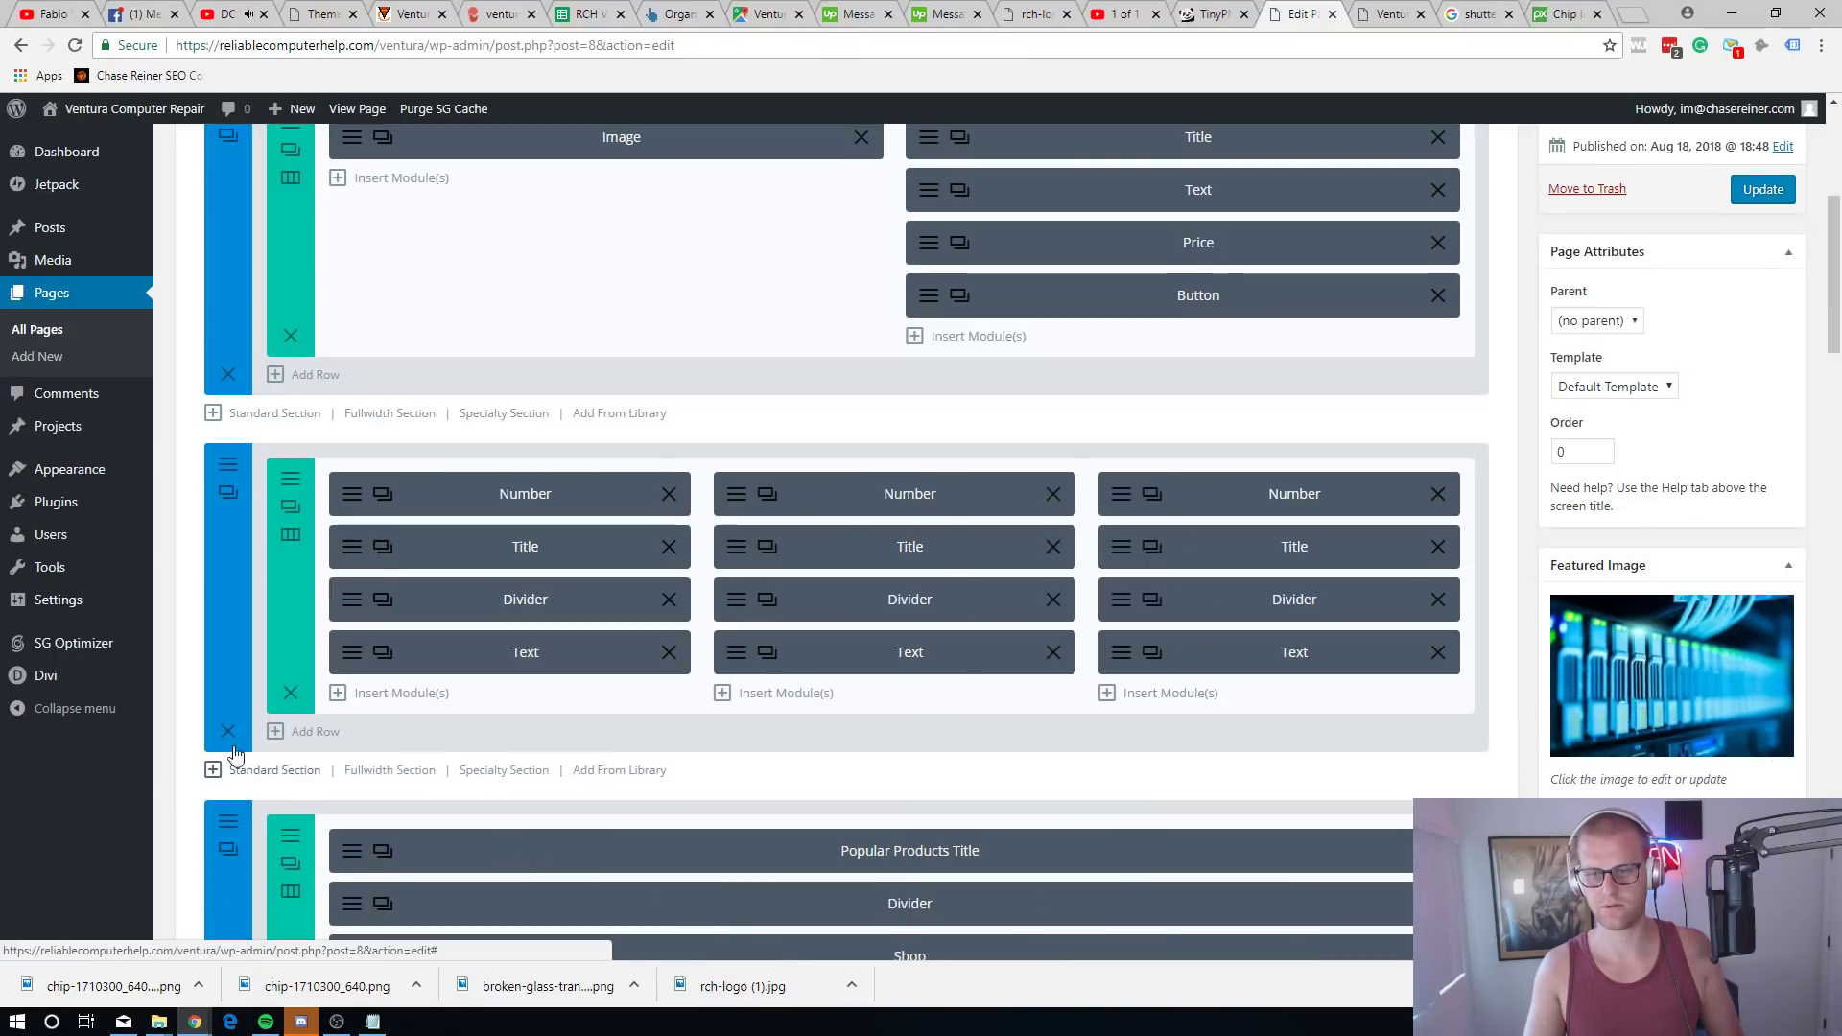
click(238, 737)
click(238, 741)
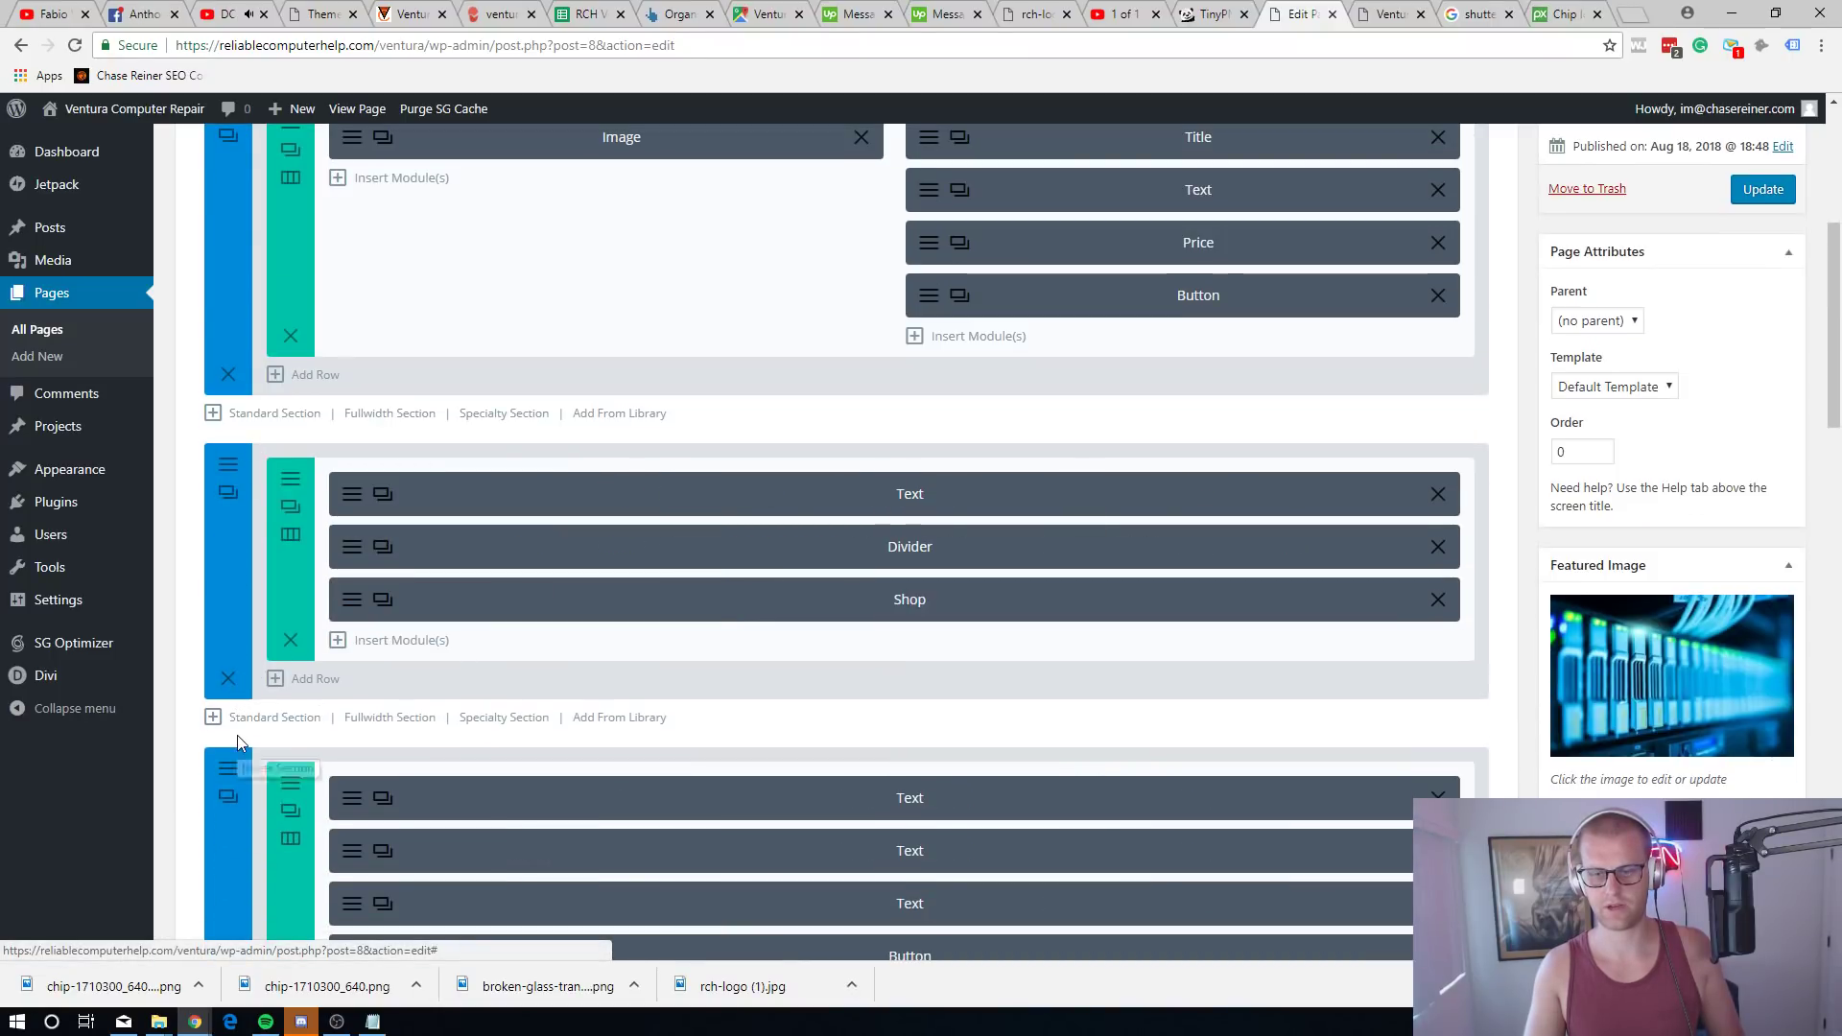
click(228, 681)
click(228, 731)
click(228, 732)
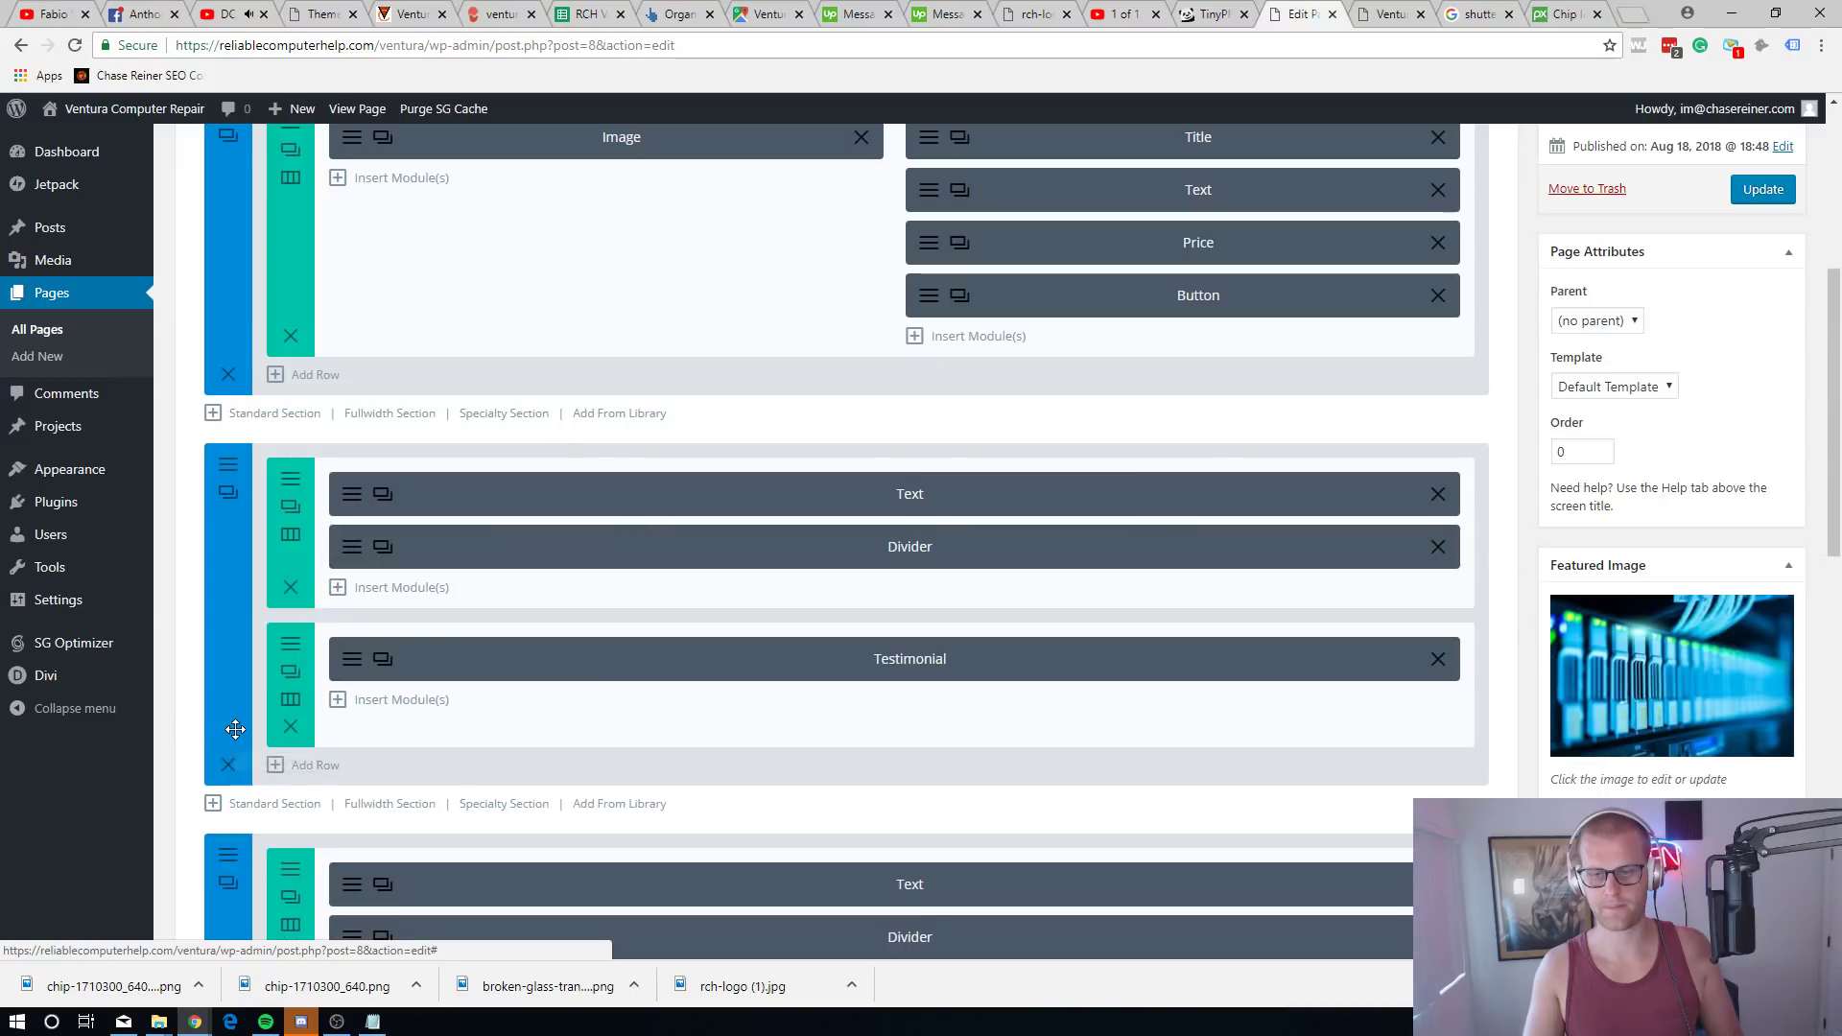
click(228, 738)
click(229, 789)
click(228, 678)
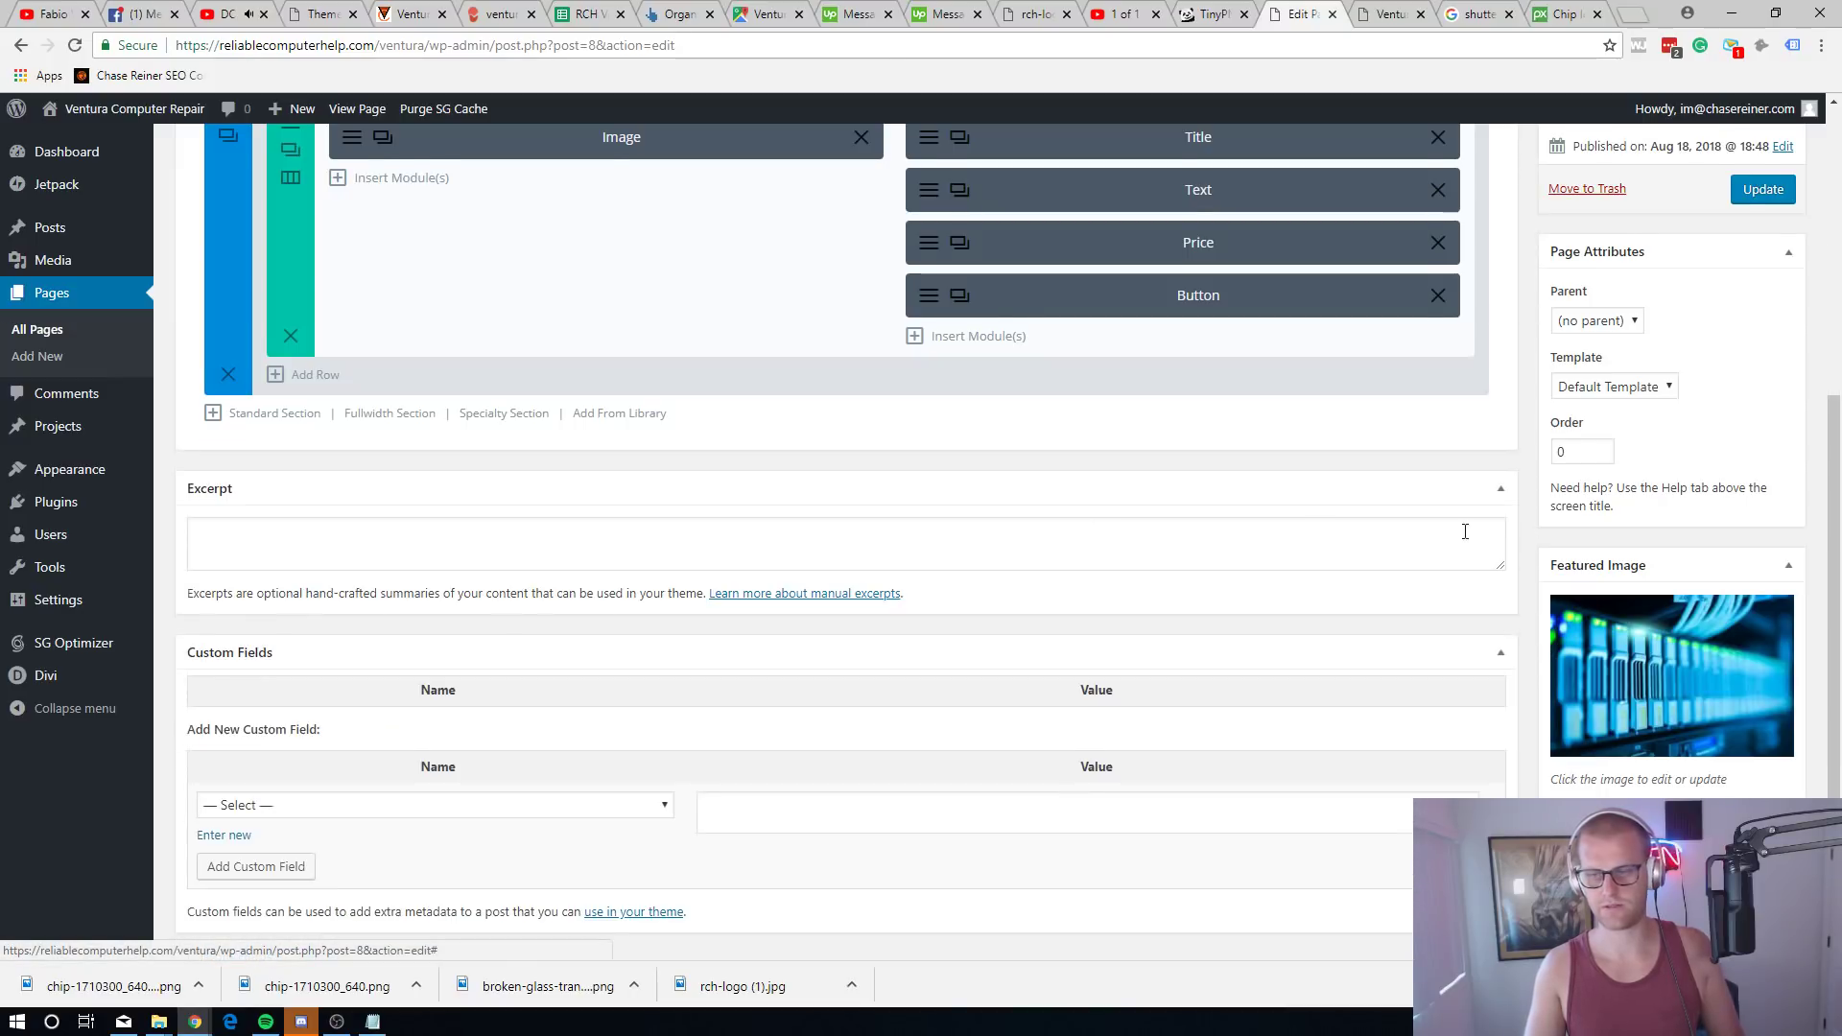
scroll(1677, 422, up, 3)
click(1763, 477)
Reload the trimmed live page and test the hero's Contact Us Now link
click(1389, 14)
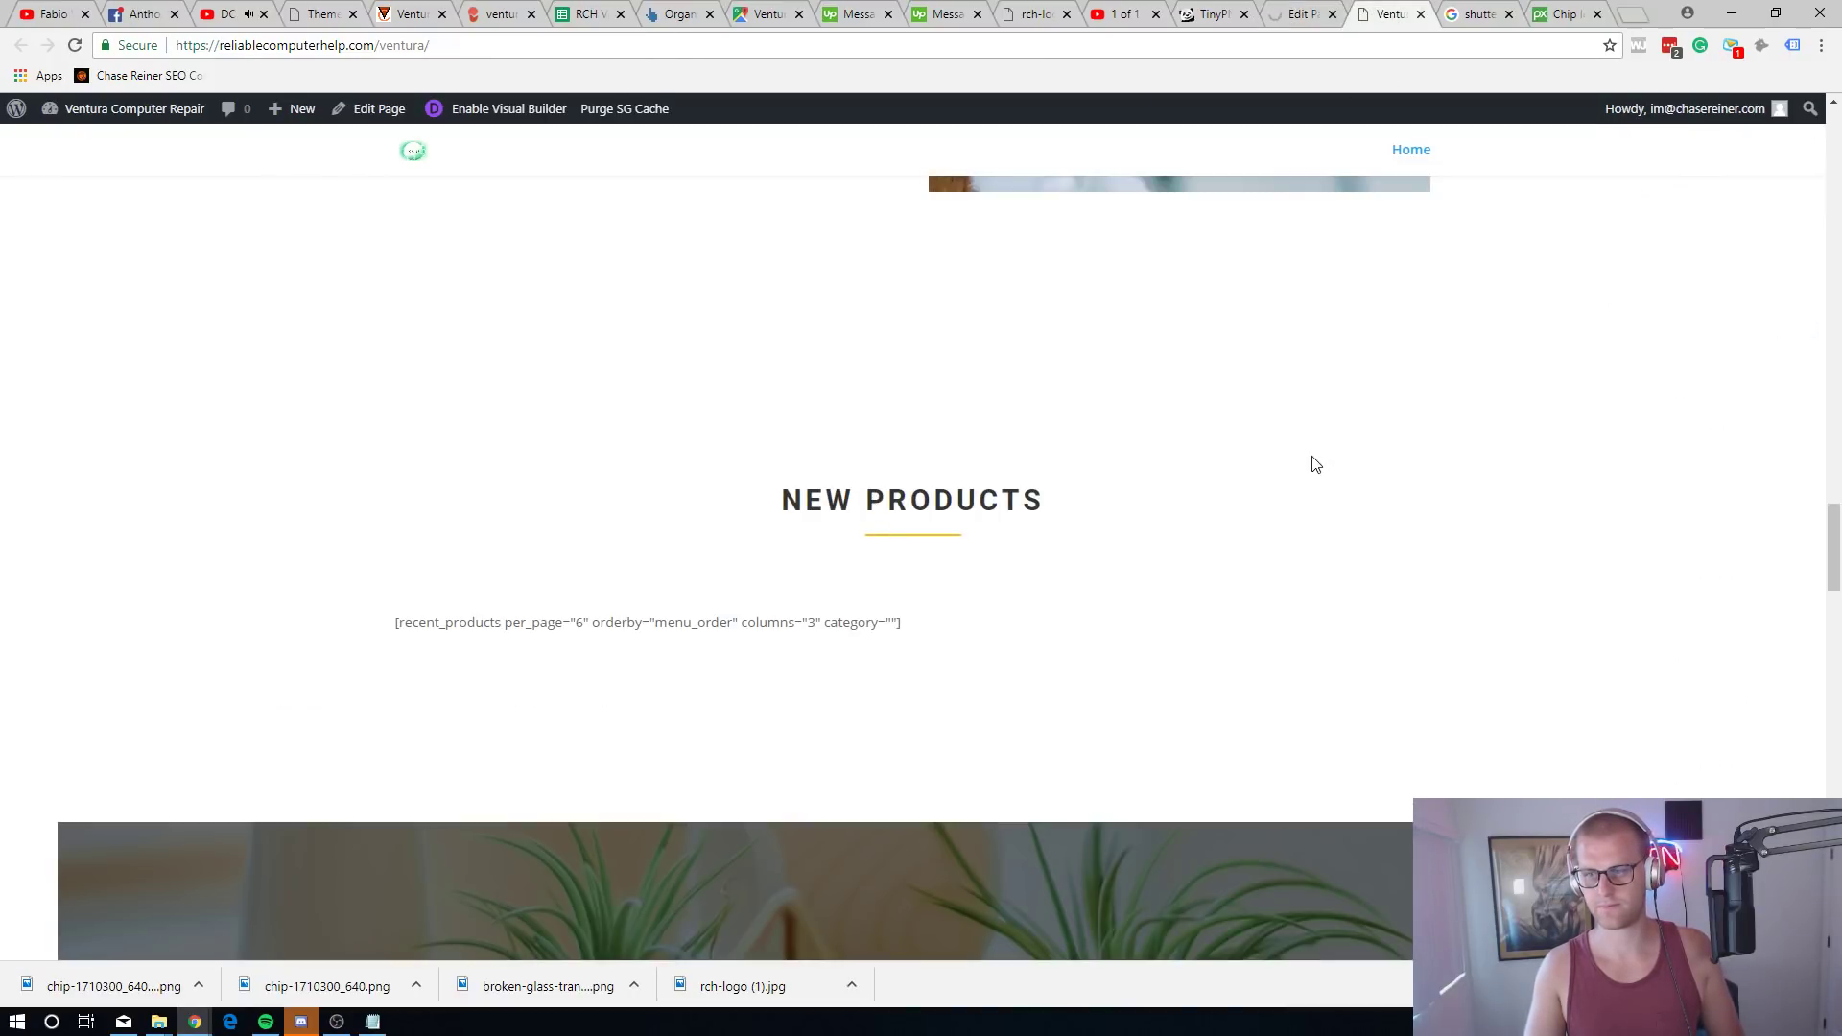
scroll(1283, 539, up, 5)
key(F5)
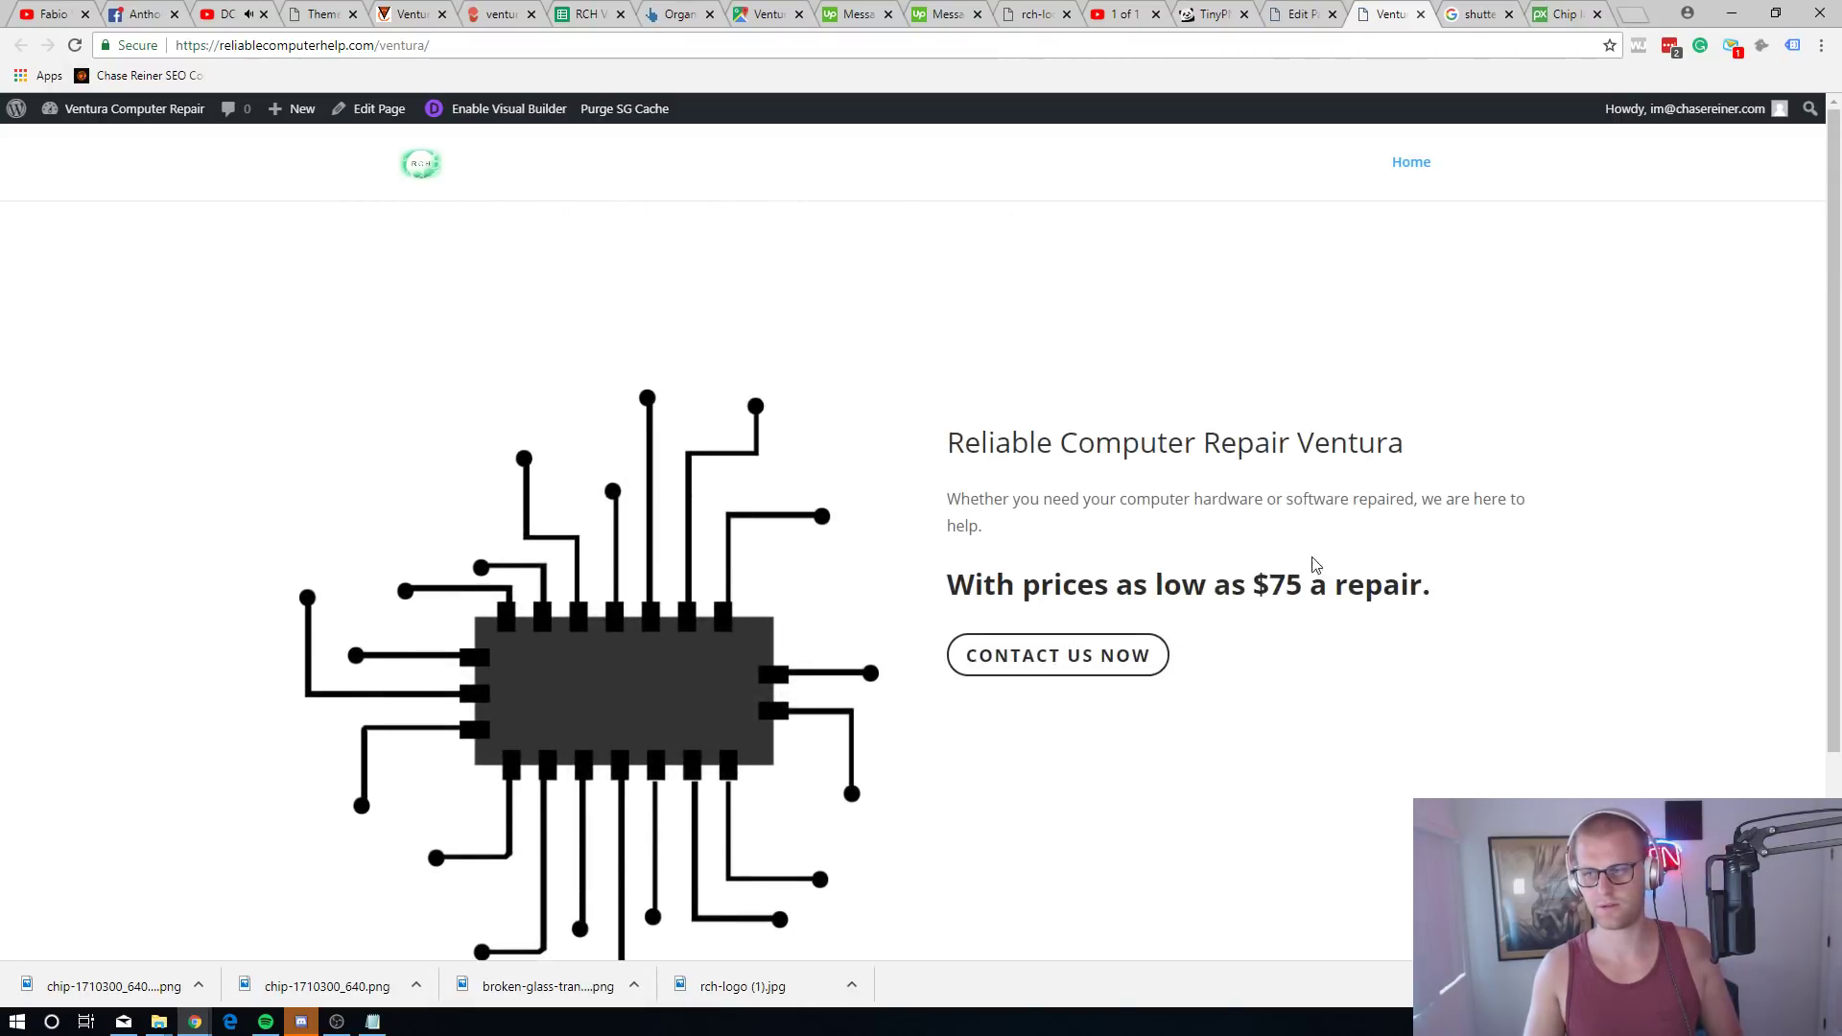
click(1056, 653)
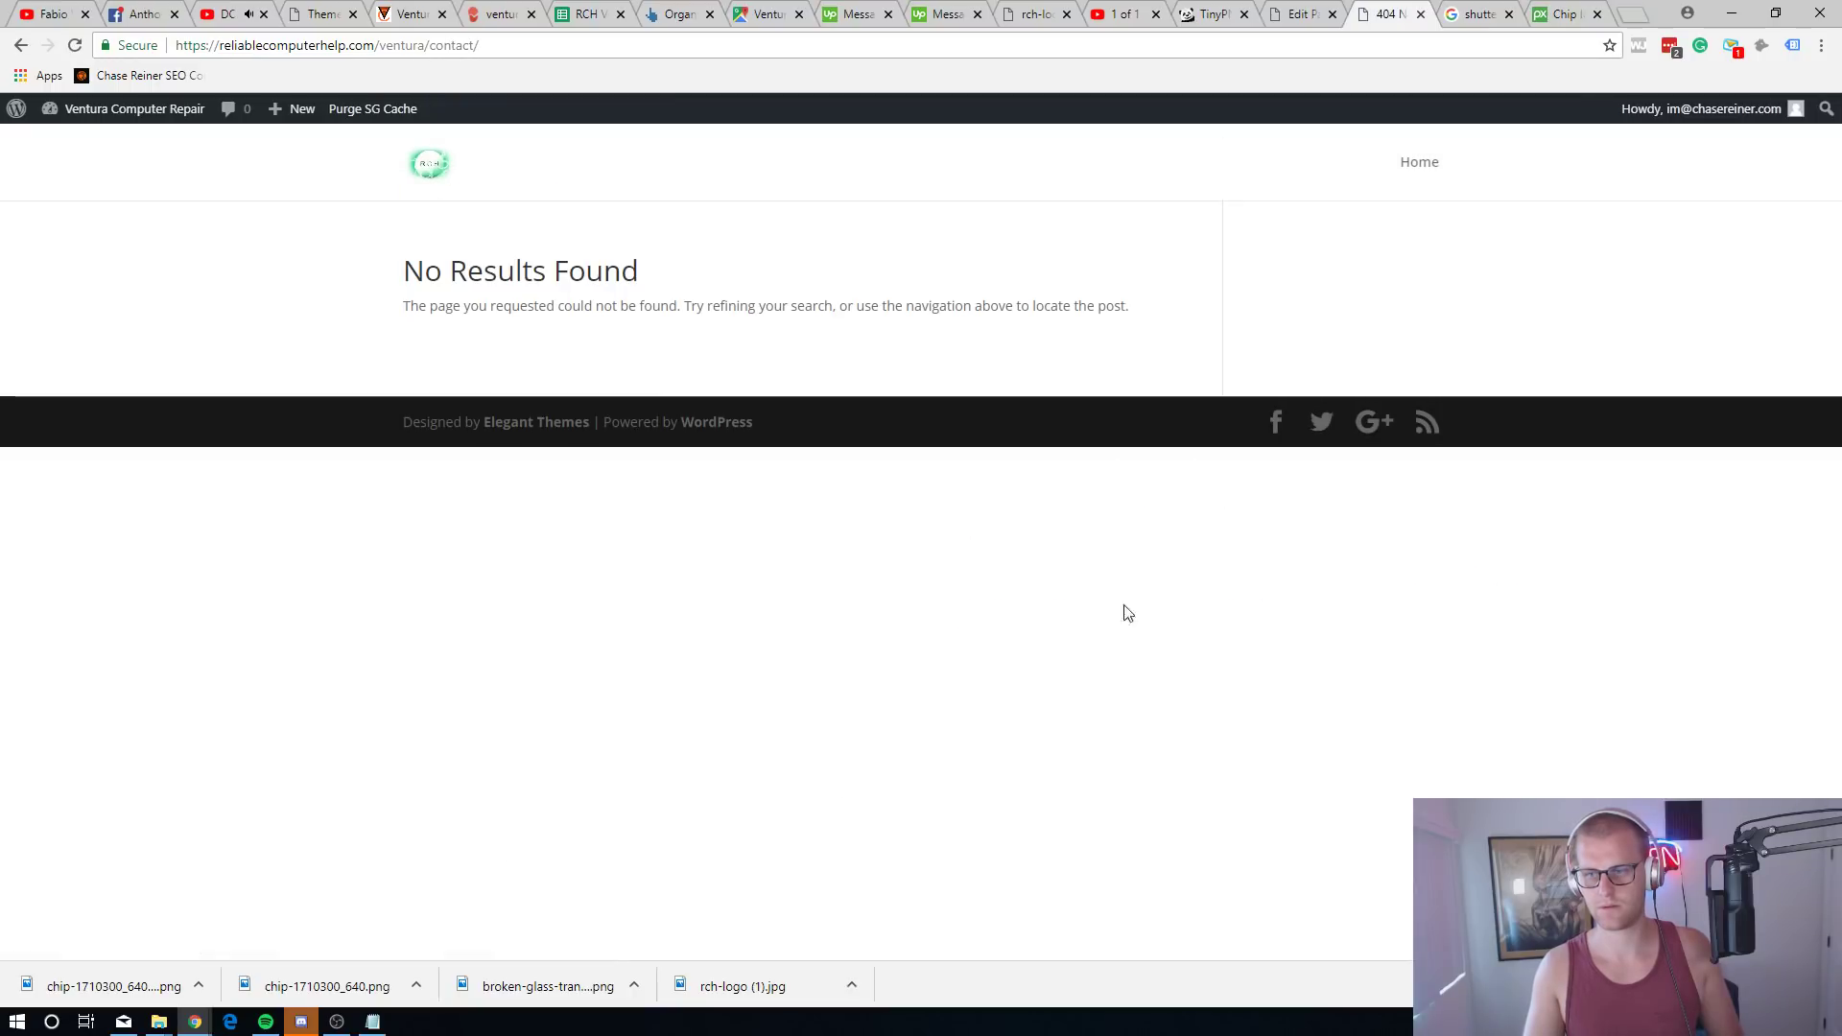
click(20, 45)
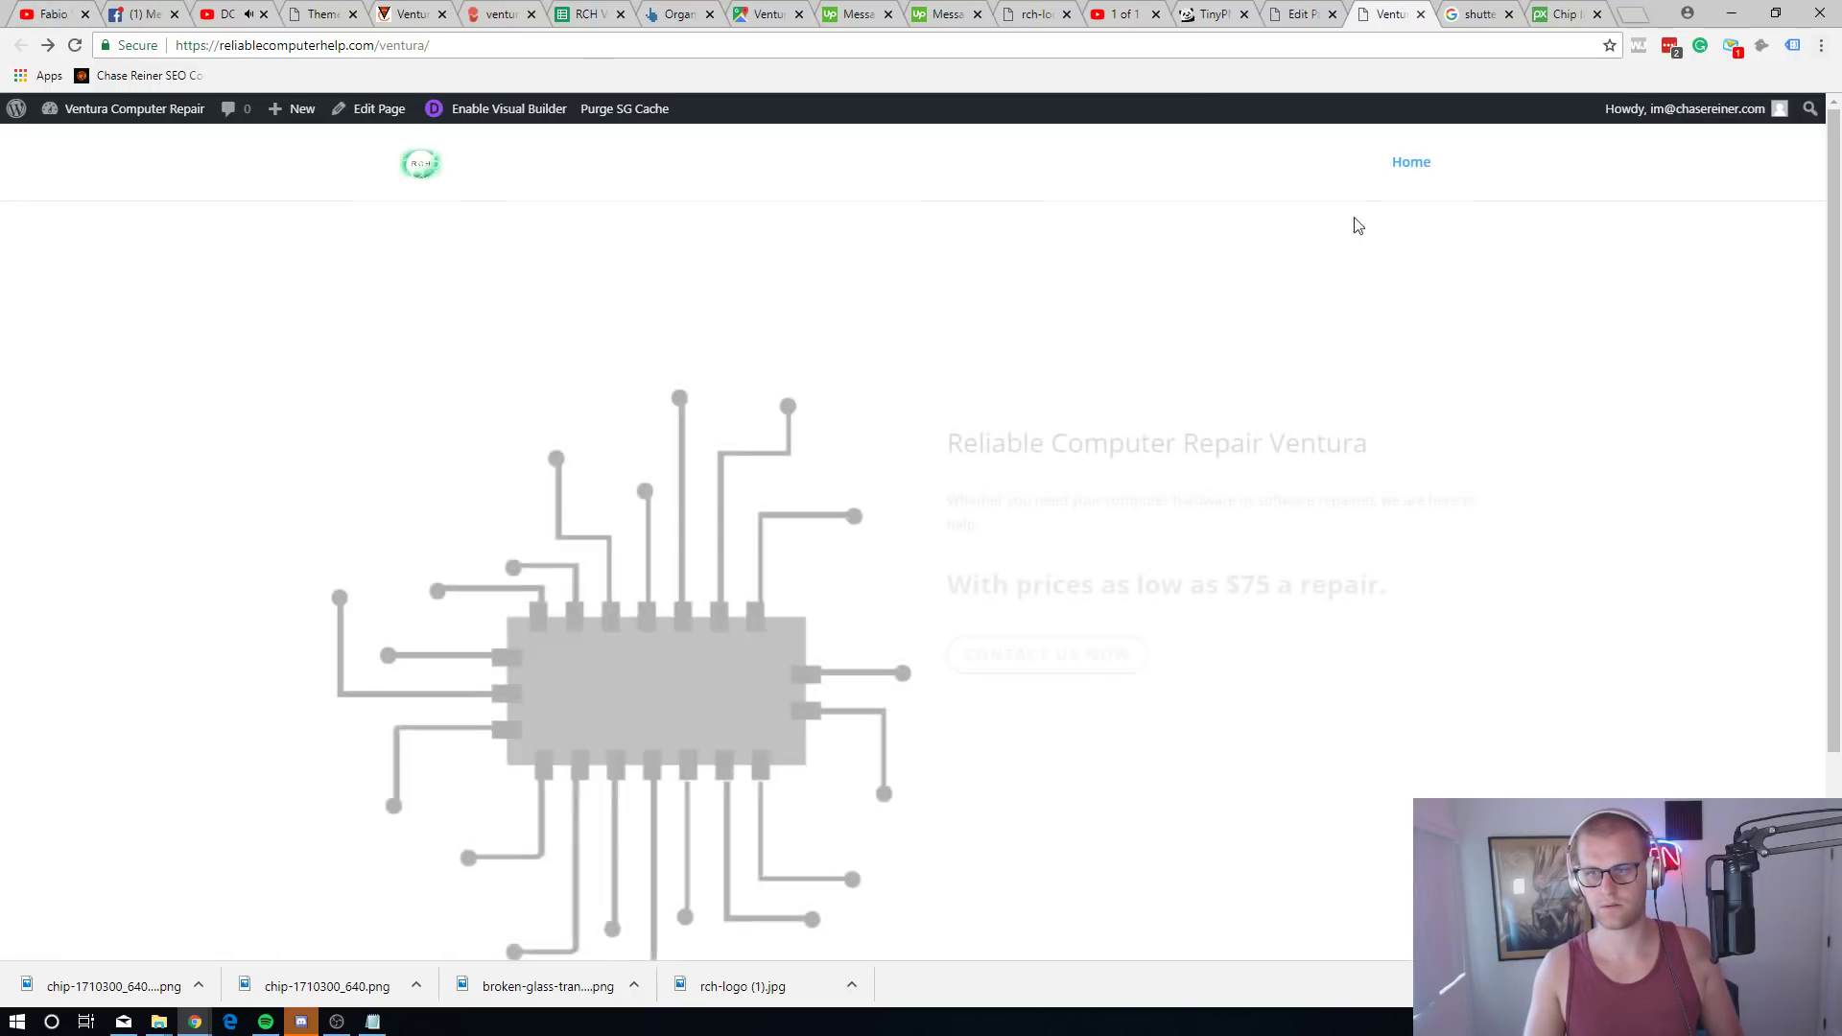
scroll(1116, 357, down, 3)
scroll(1113, 346, up, 3)
scroll(1084, 393, down, 3)
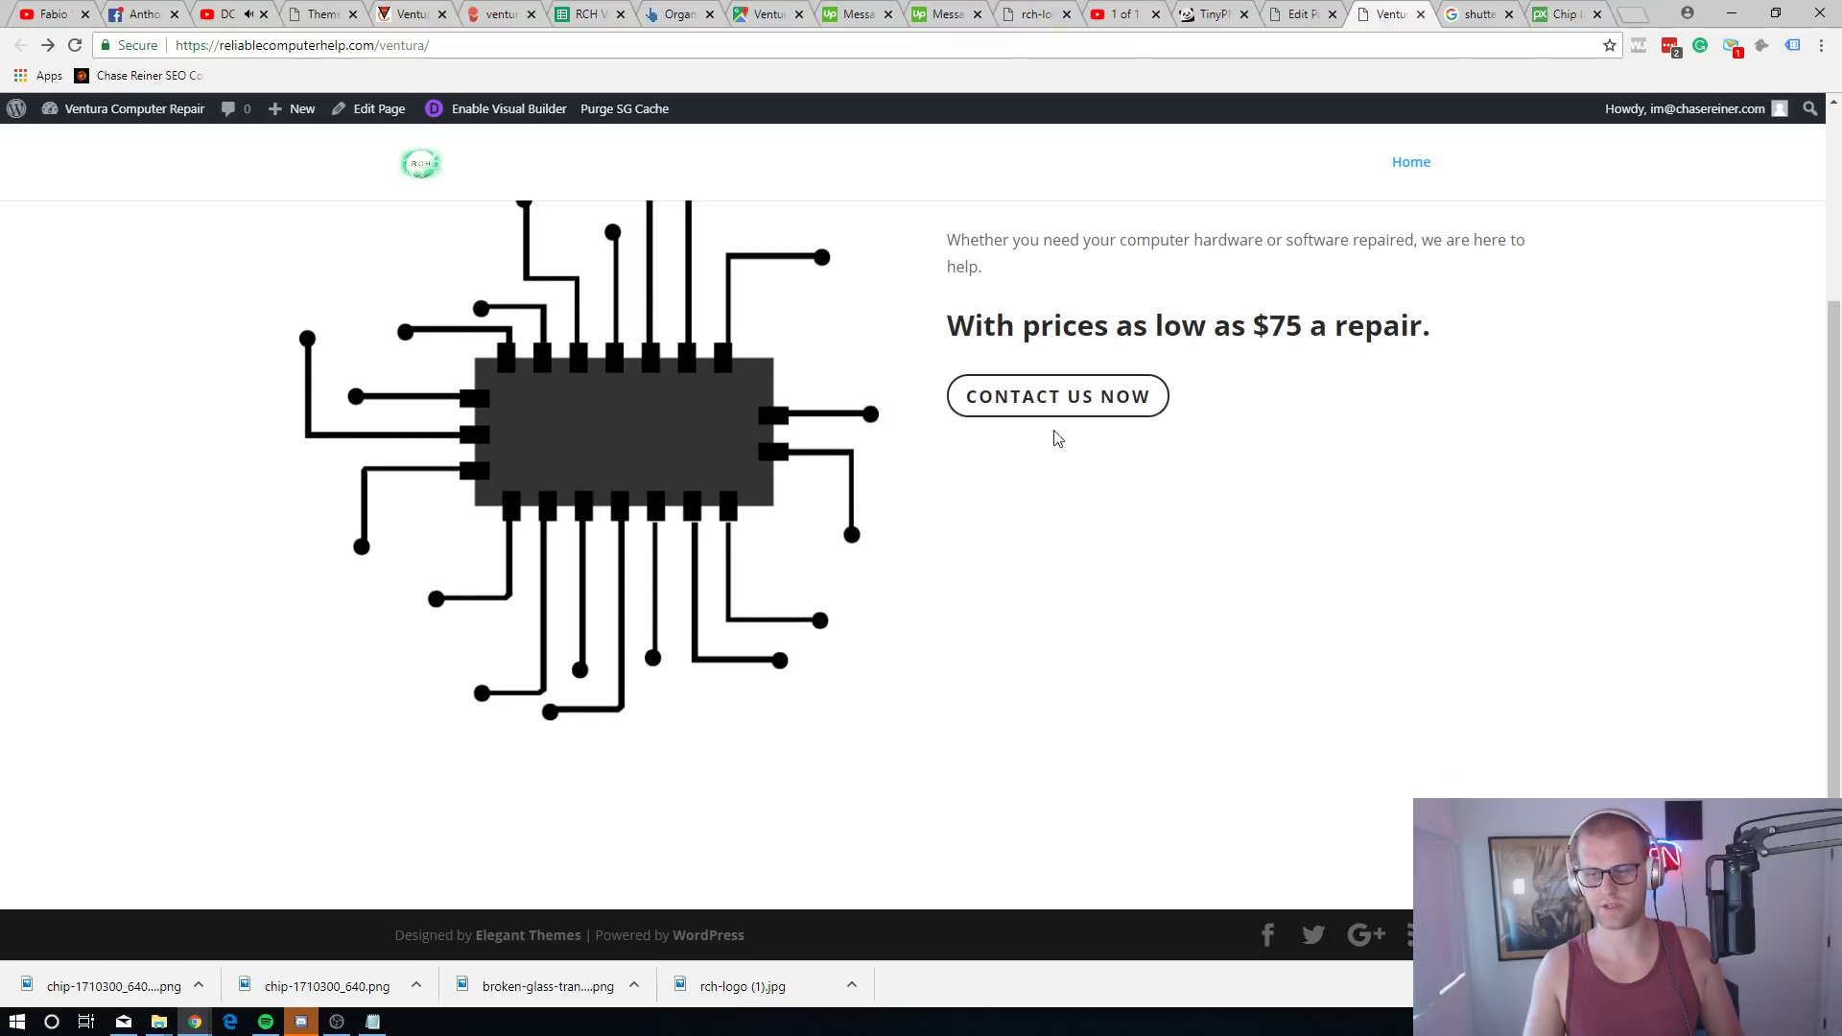
Go to Appearance > Editor to open the theme file editor
click(1286, 10)
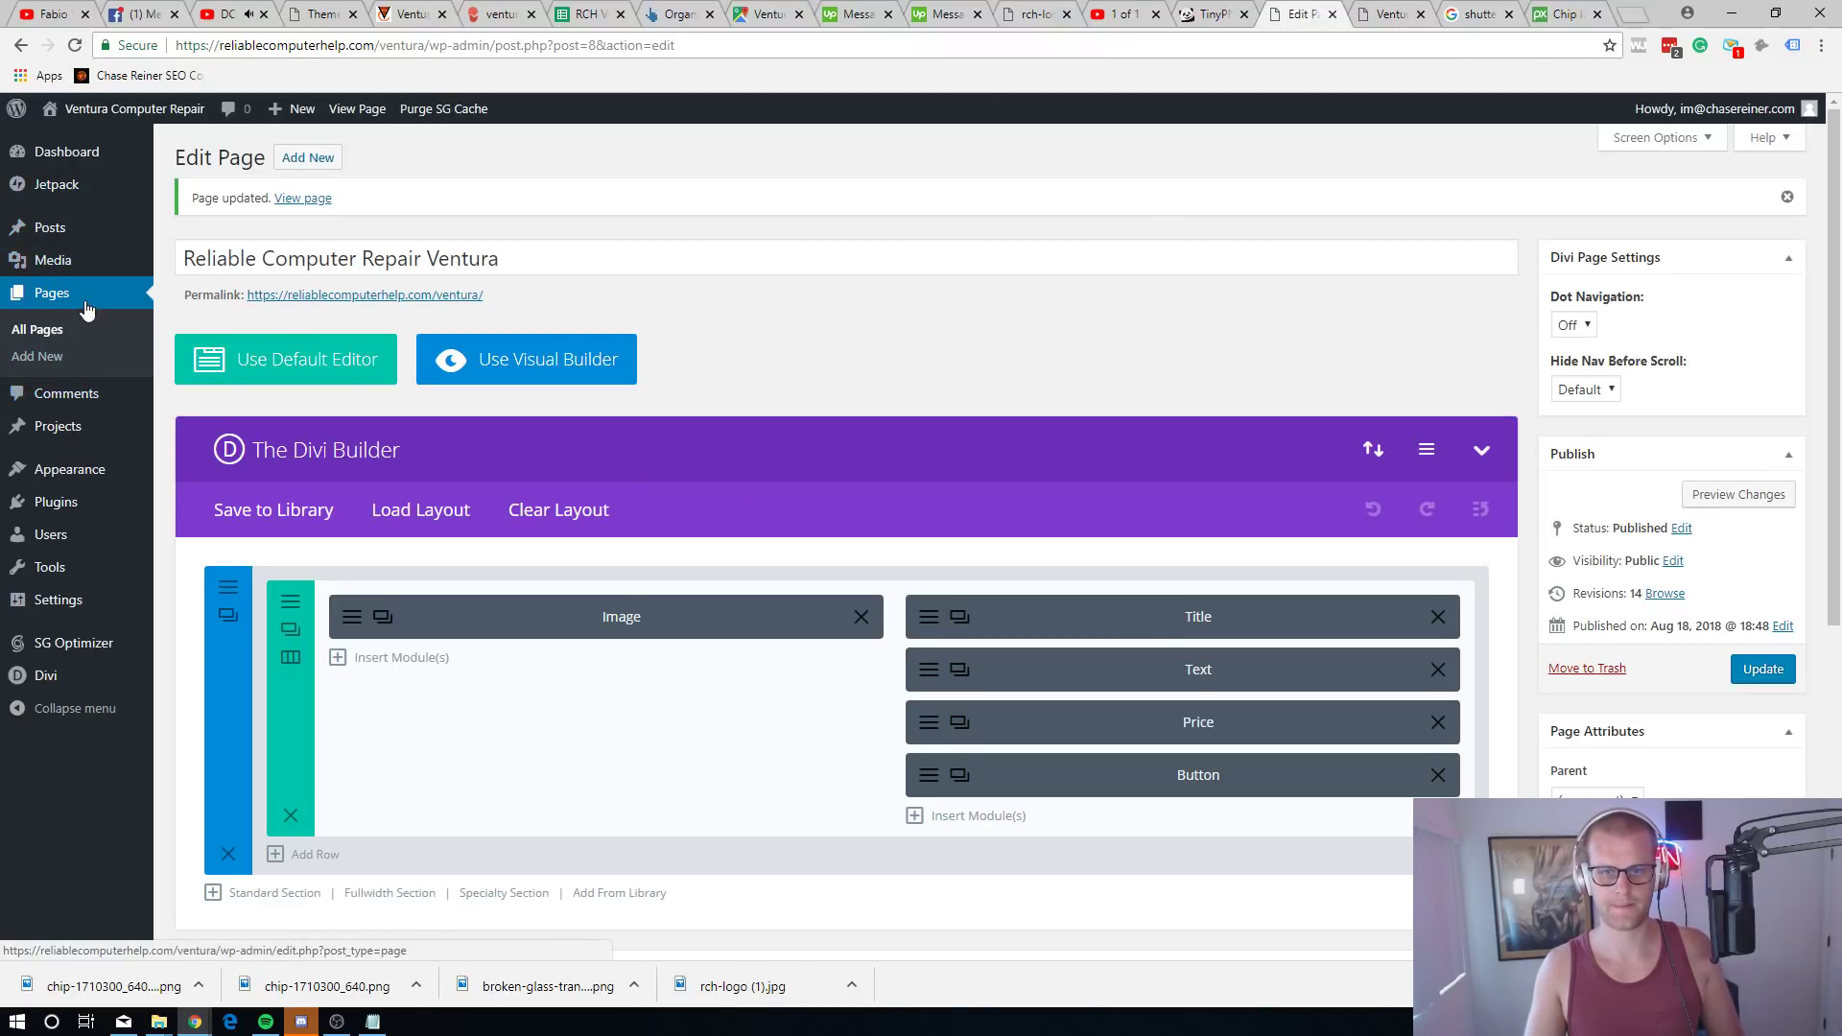
mouse_move(104, 492)
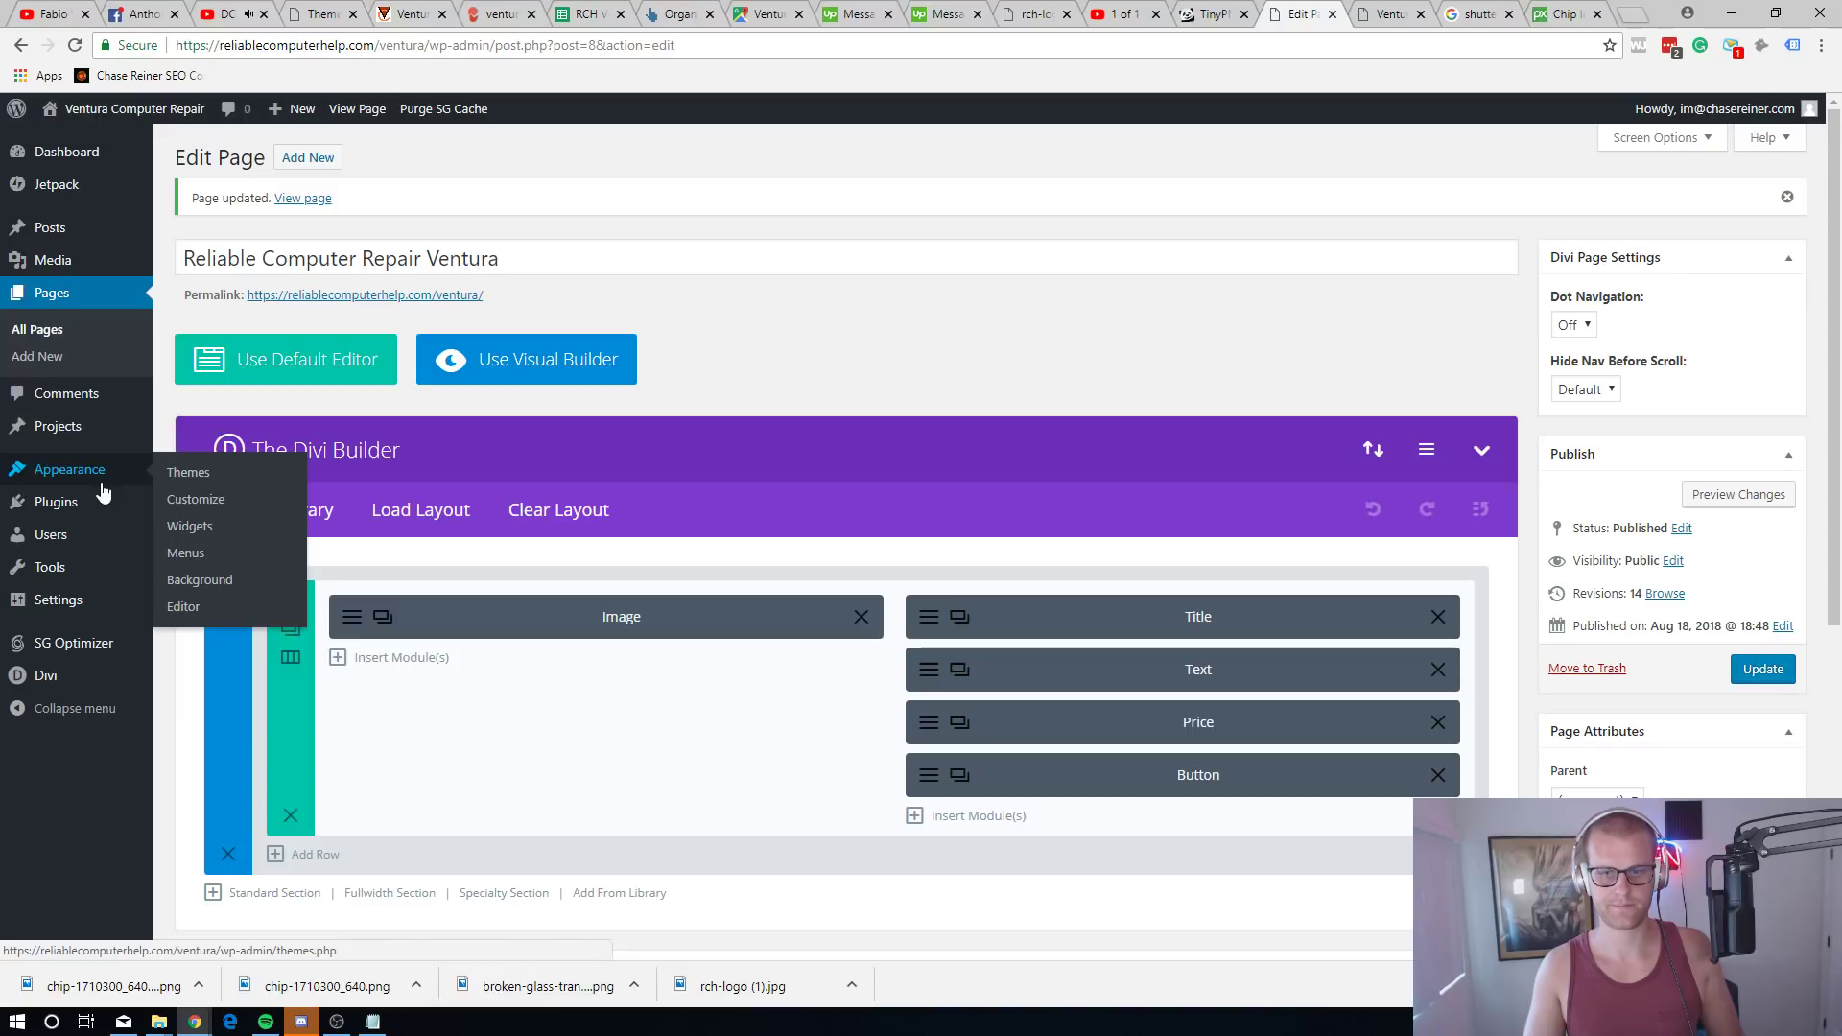
click(200, 606)
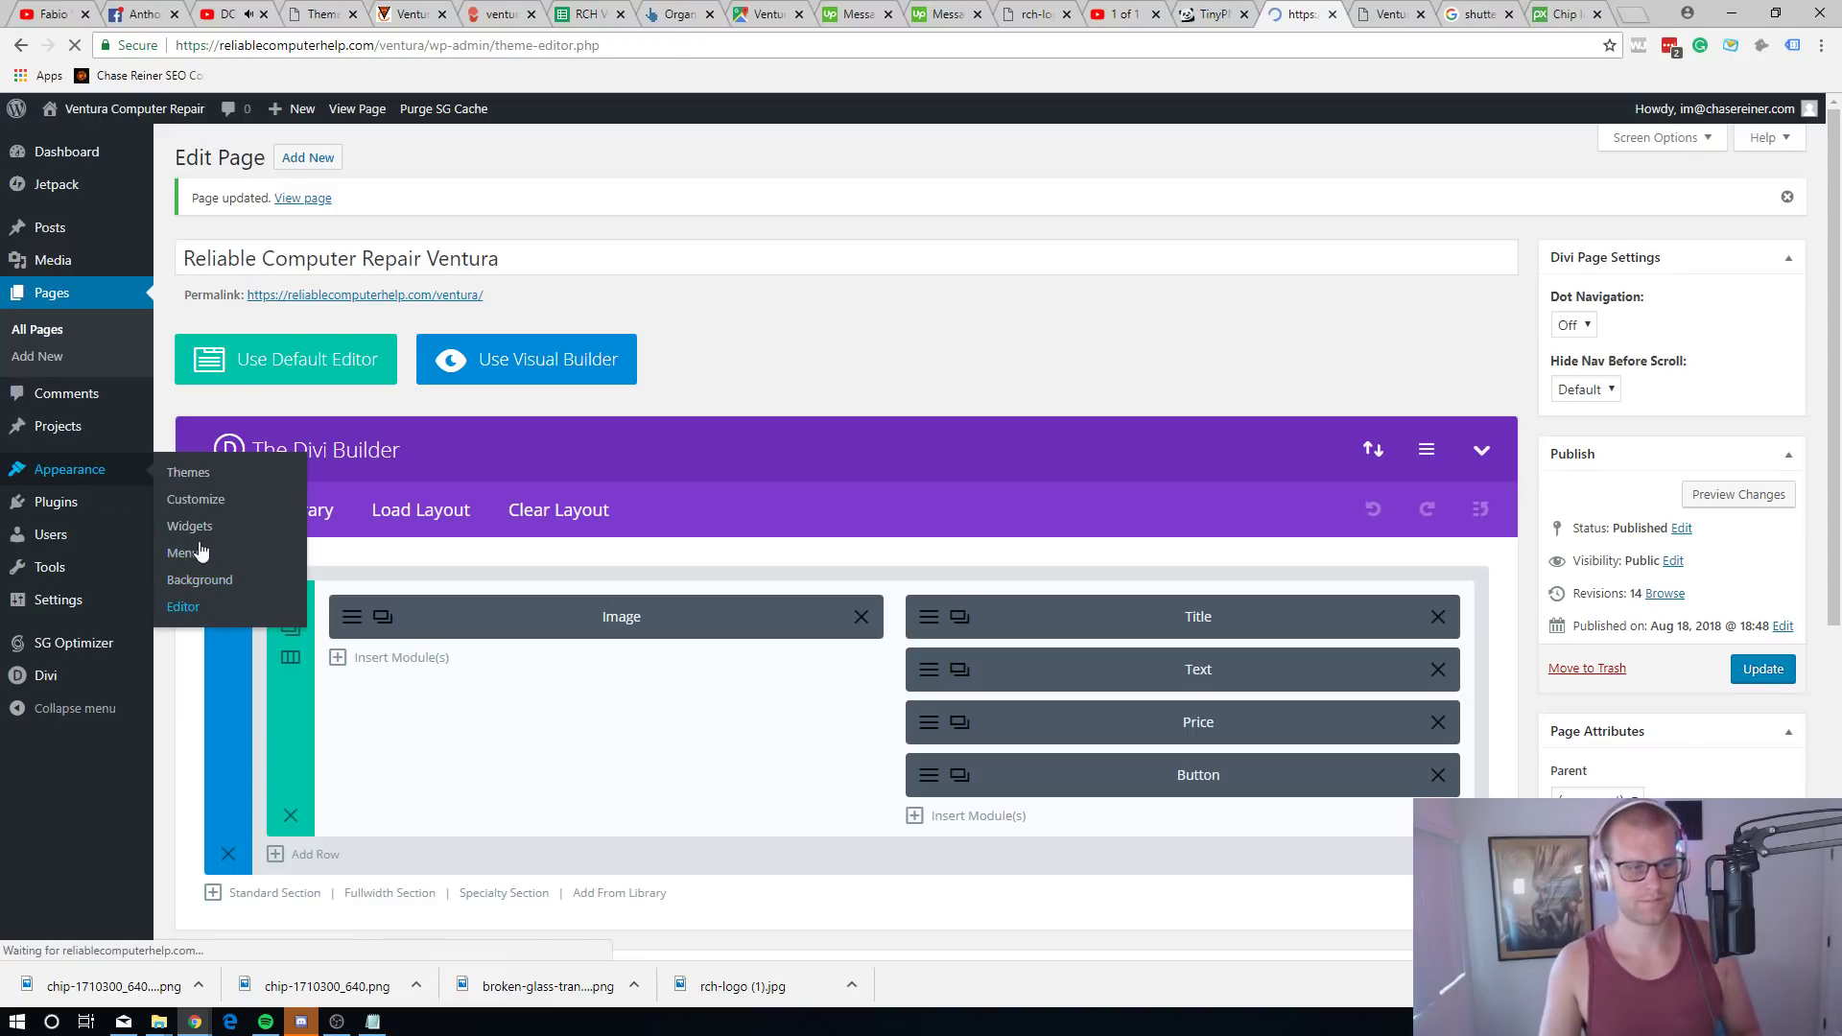
Reply in Messenger with "That's fine" and "Do you have a second to talk?"
click(154, 13)
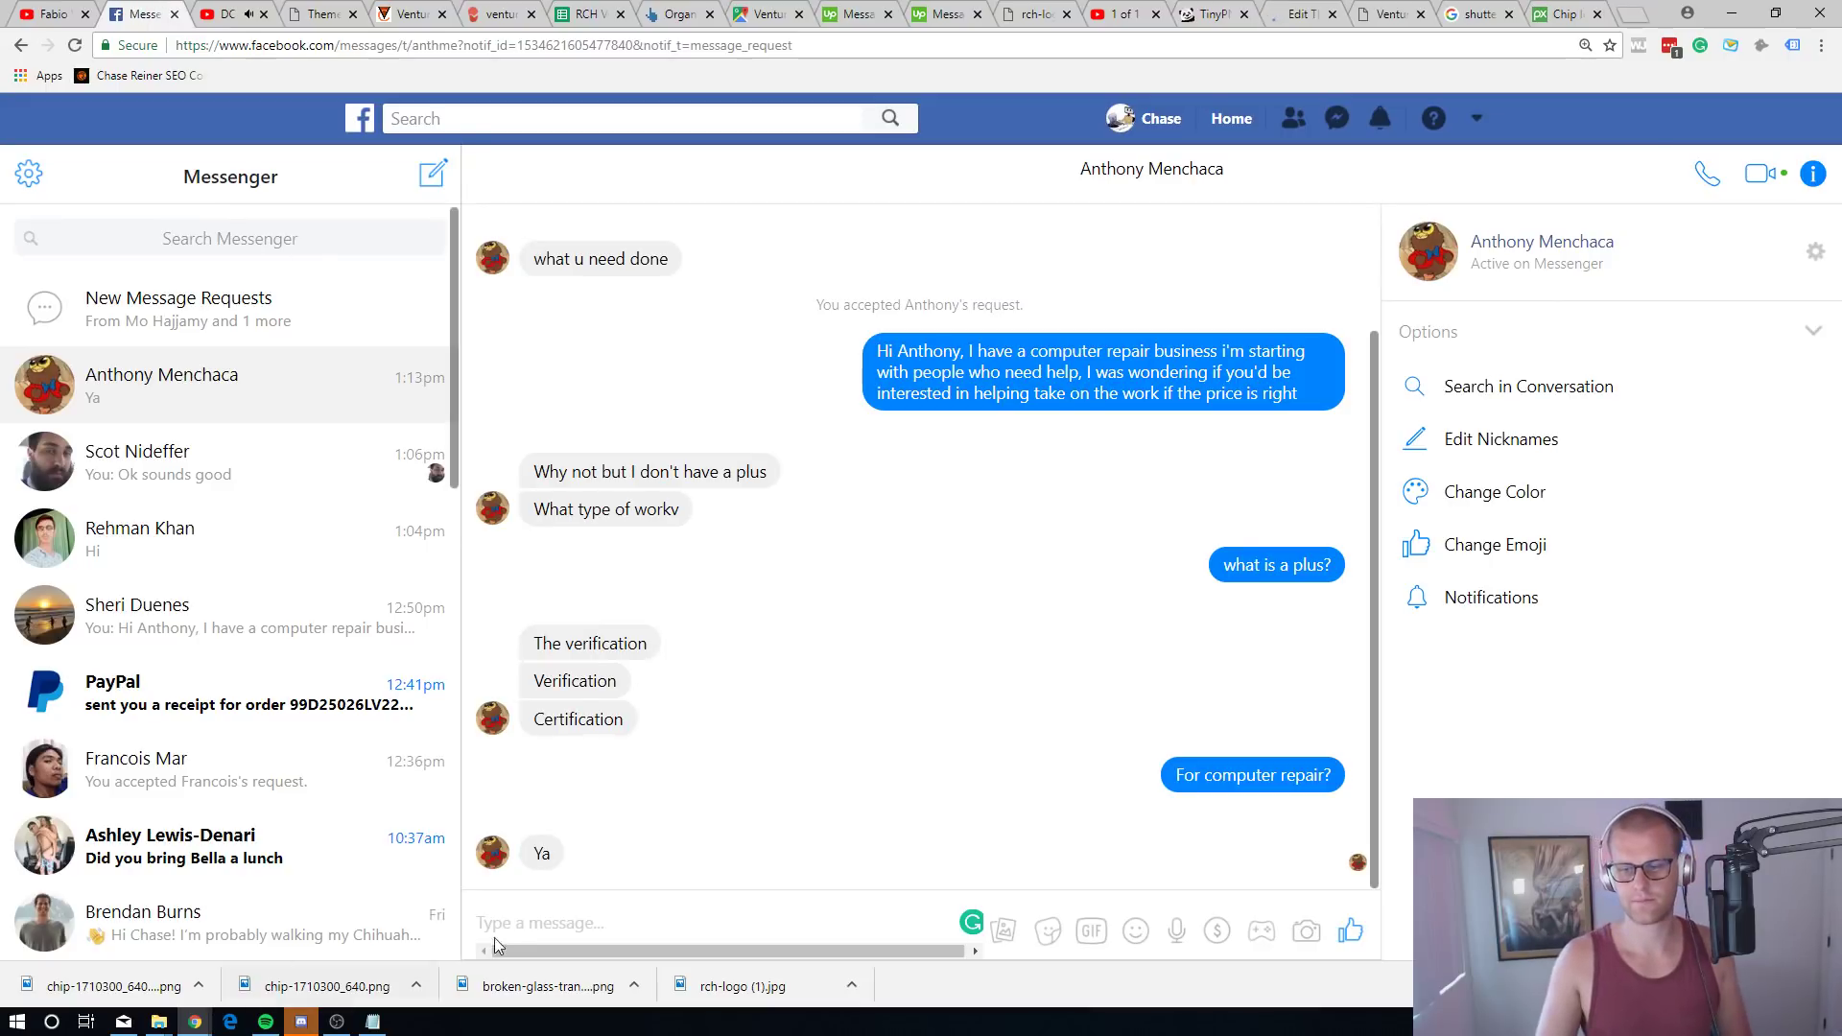
text(That's fine)
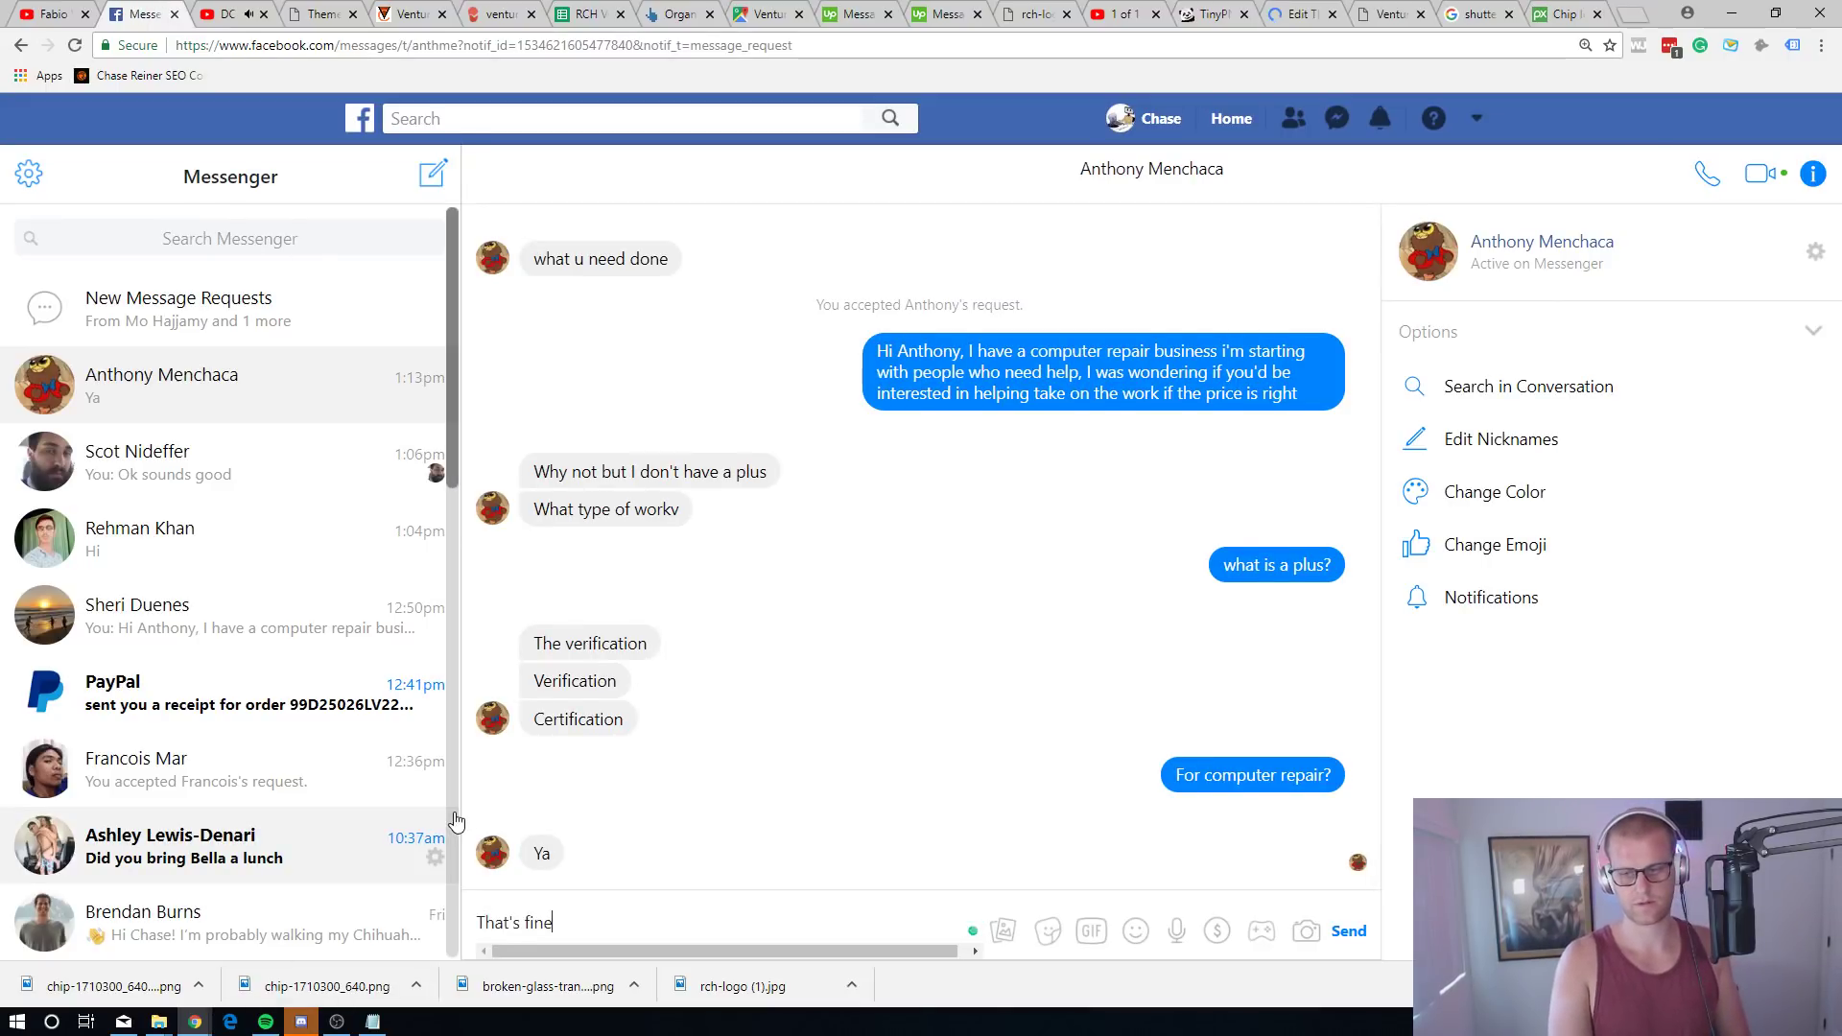
key(Return)
text(Do you have a)
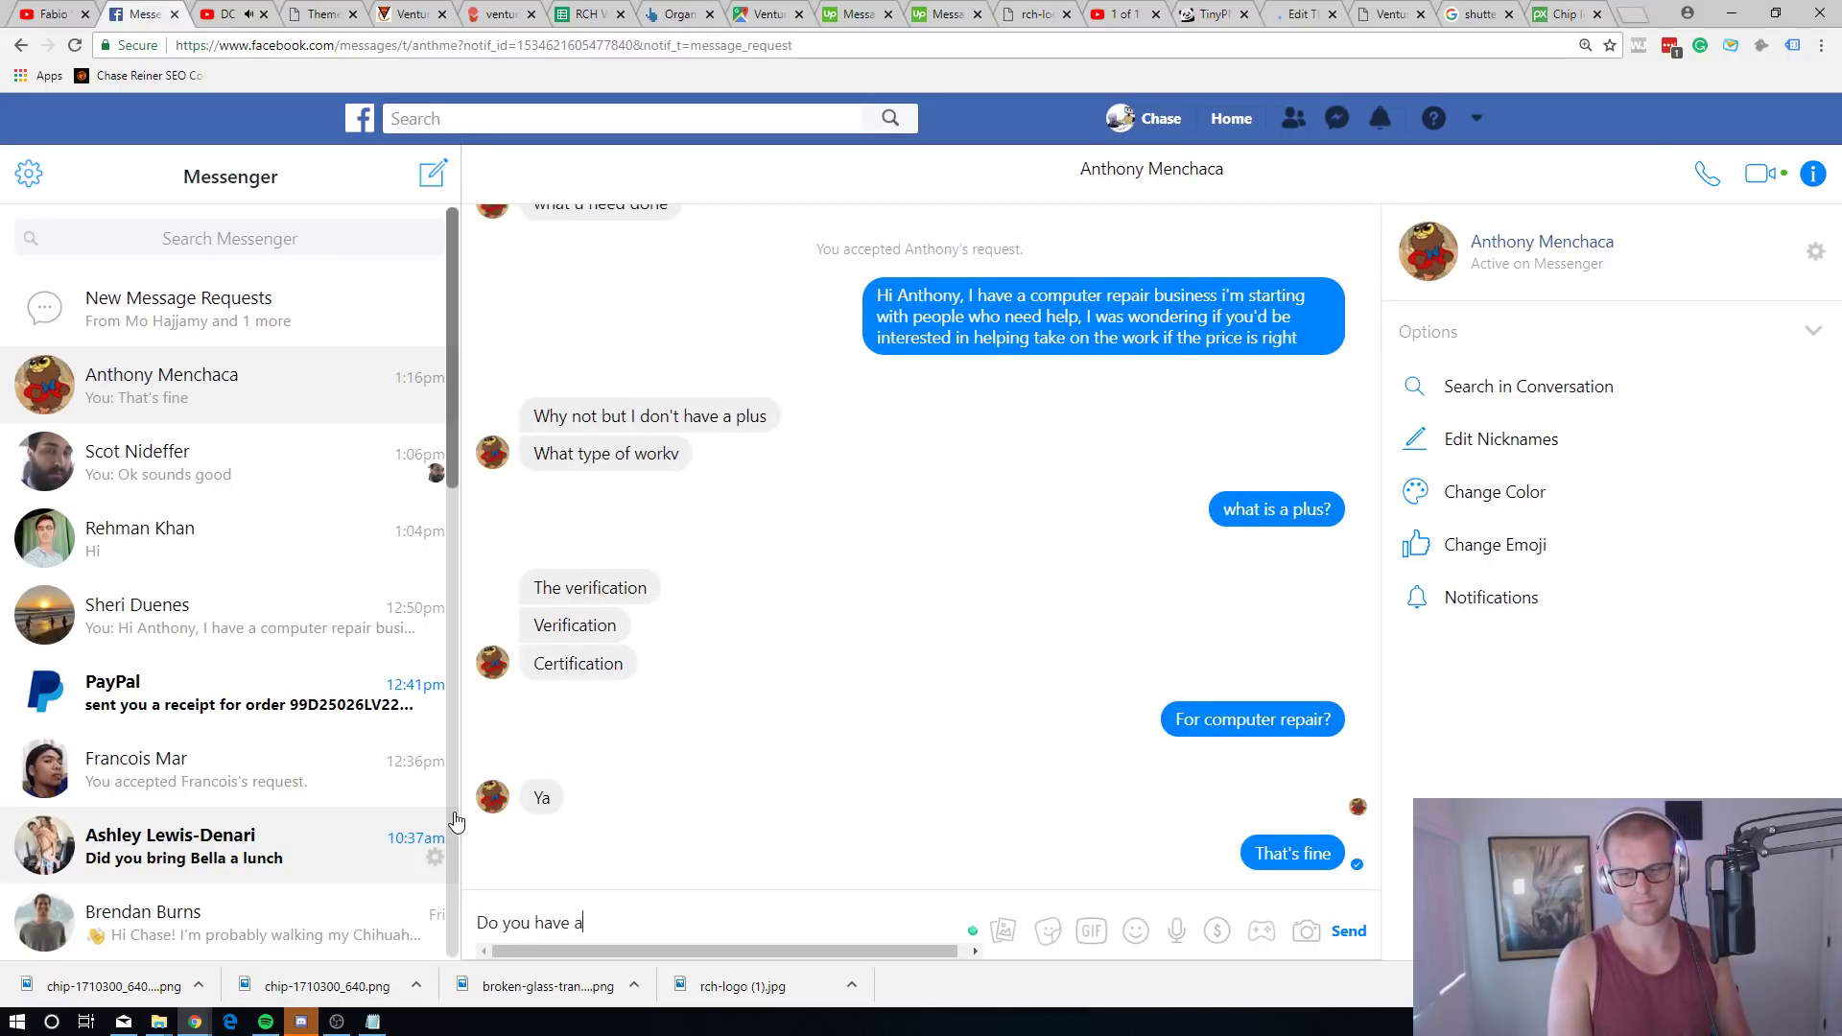
text( second to talk?)
key(Return)
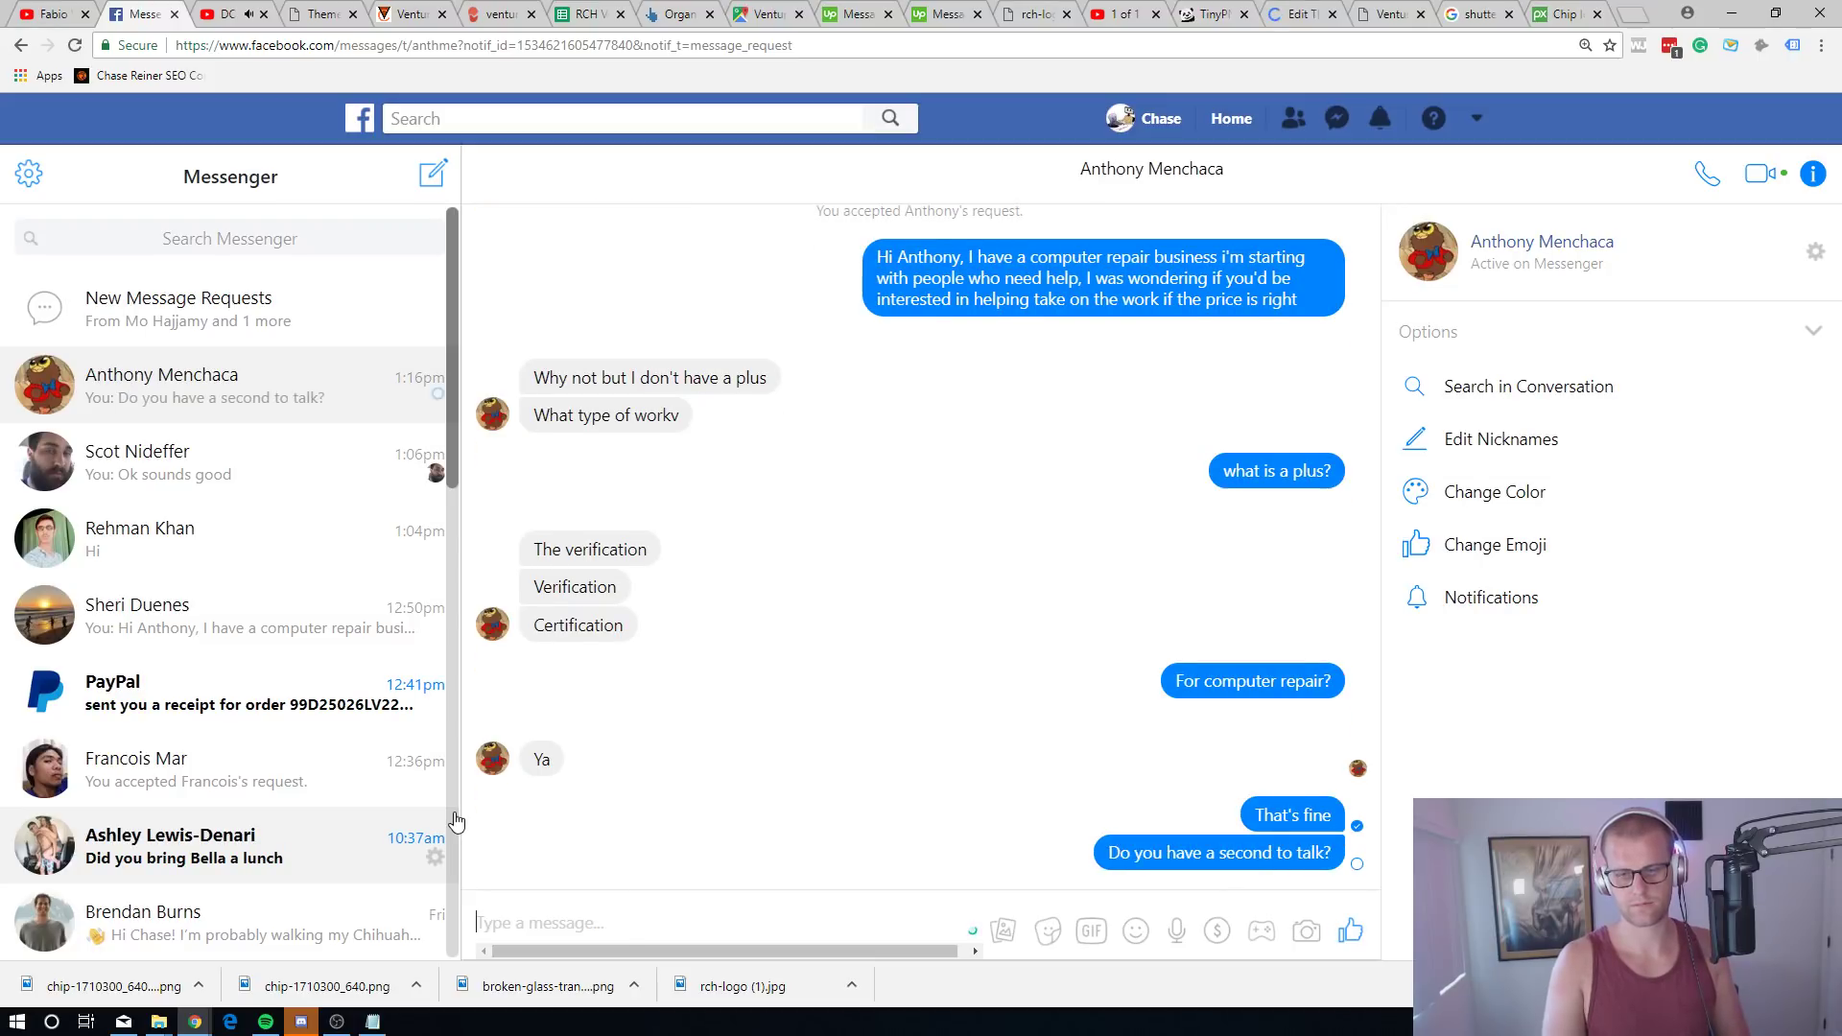
Close the Pixabay chip image tab and accept the theme file editor warning
click(1564, 14)
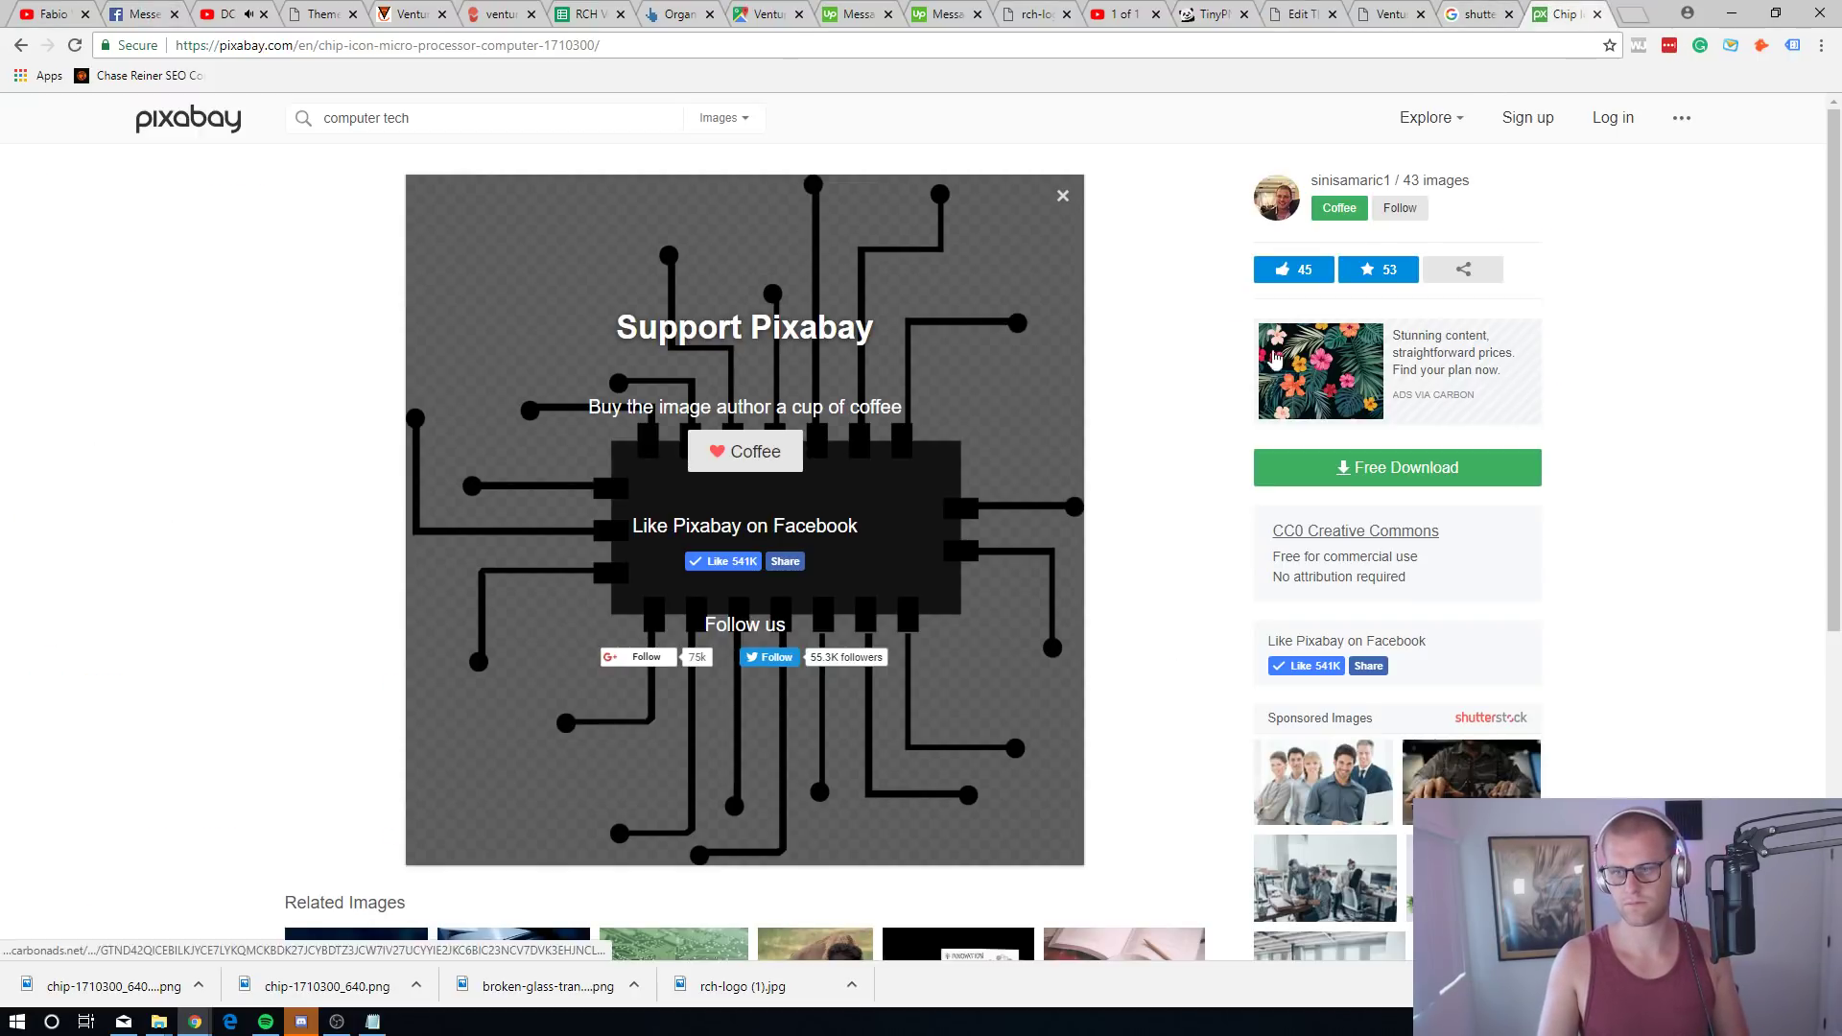
click(1597, 14)
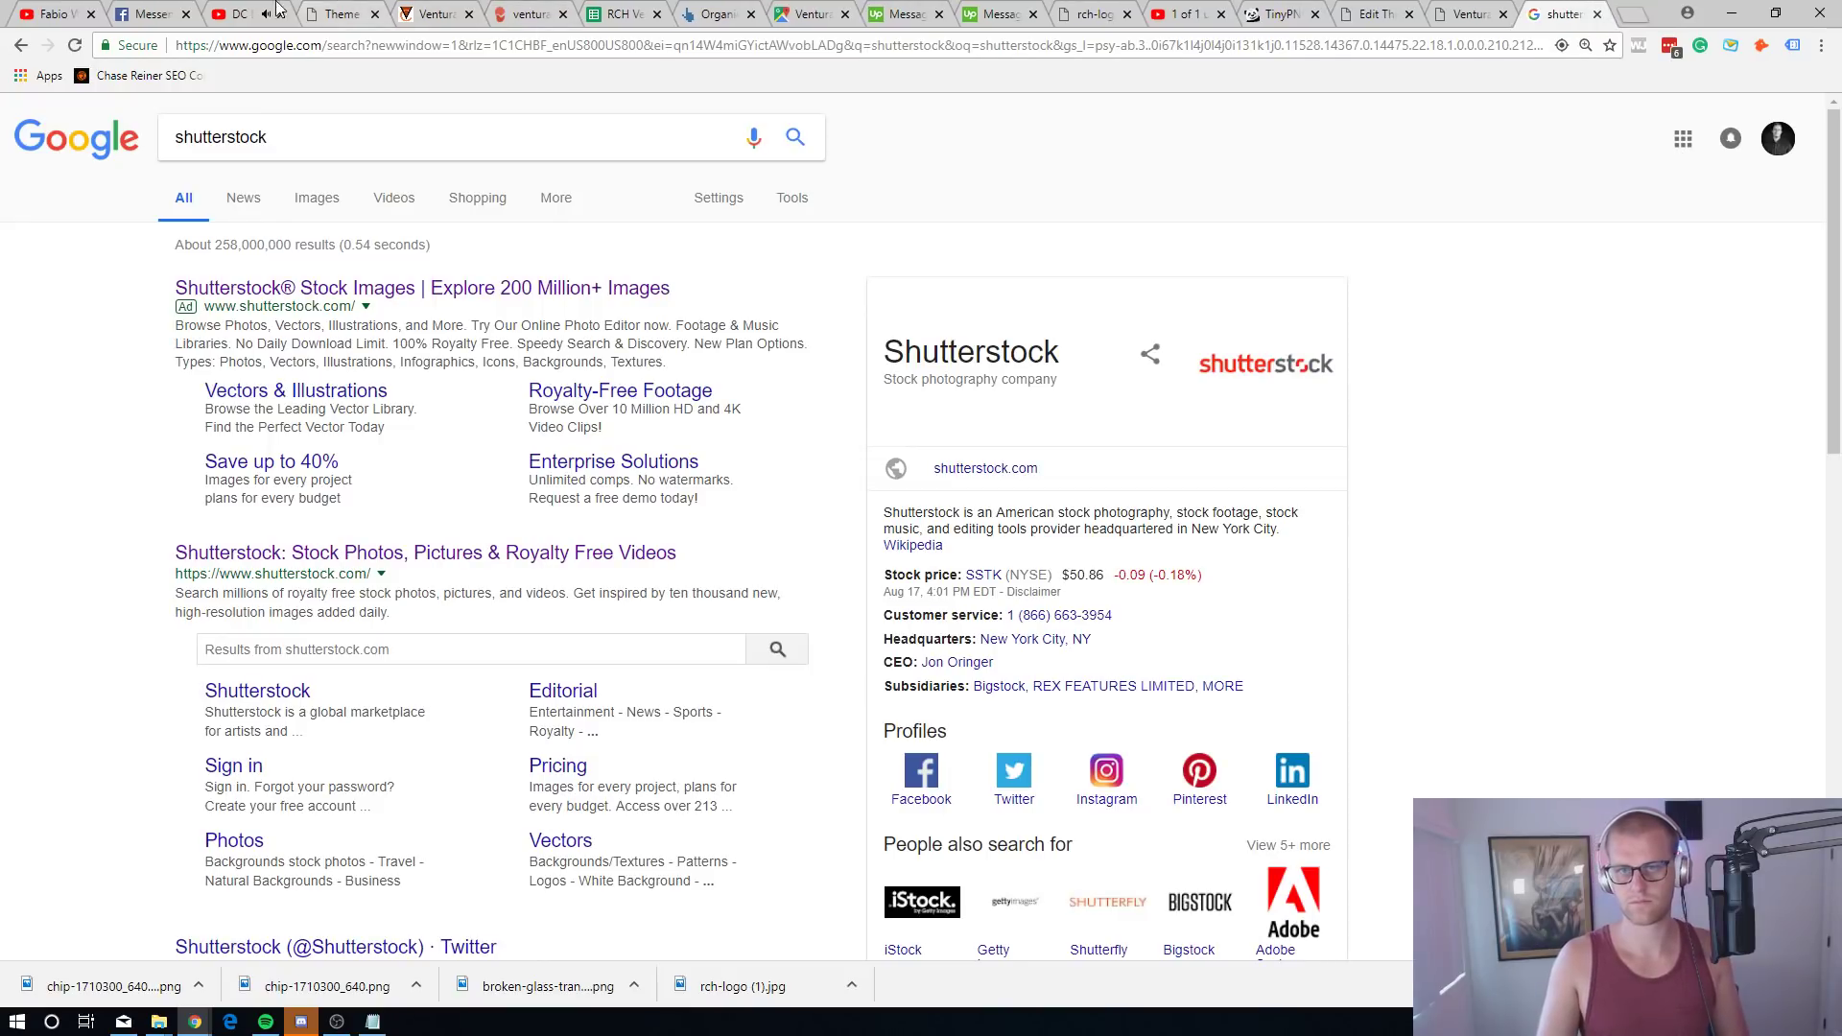
click(169, 11)
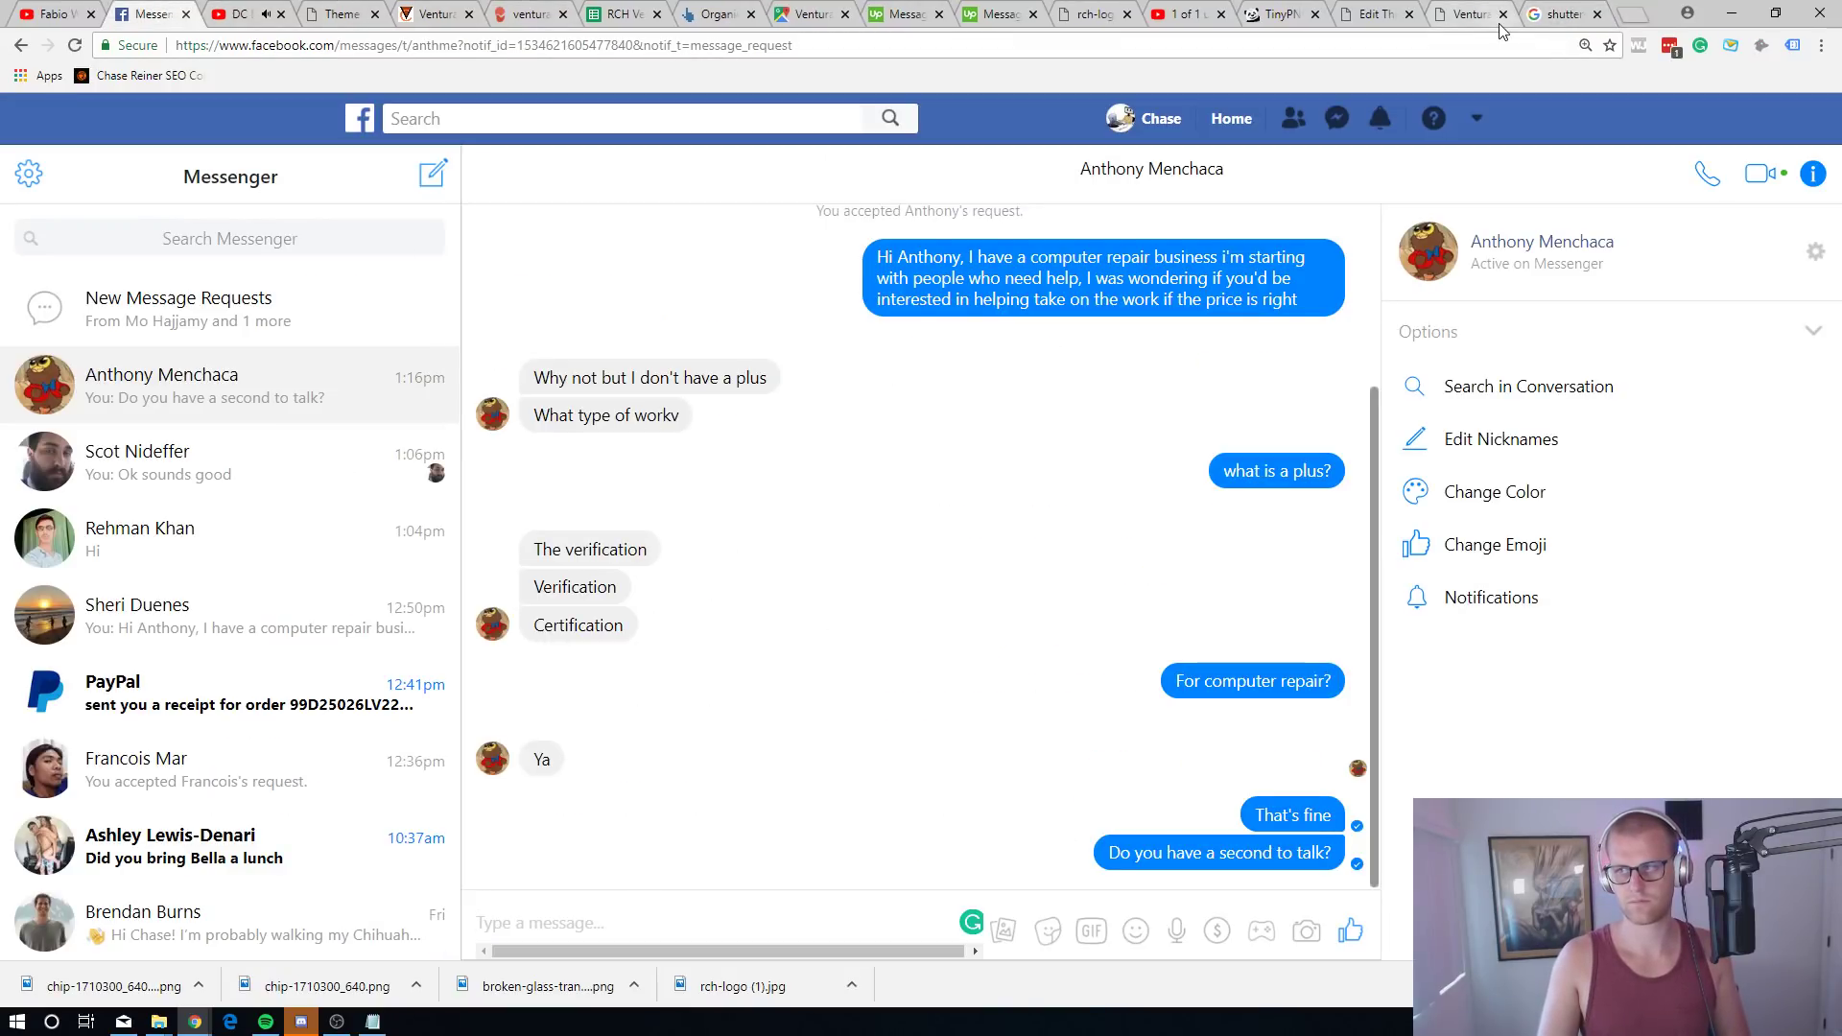
click(1506, 14)
click(1539, 15)
click(1468, 14)
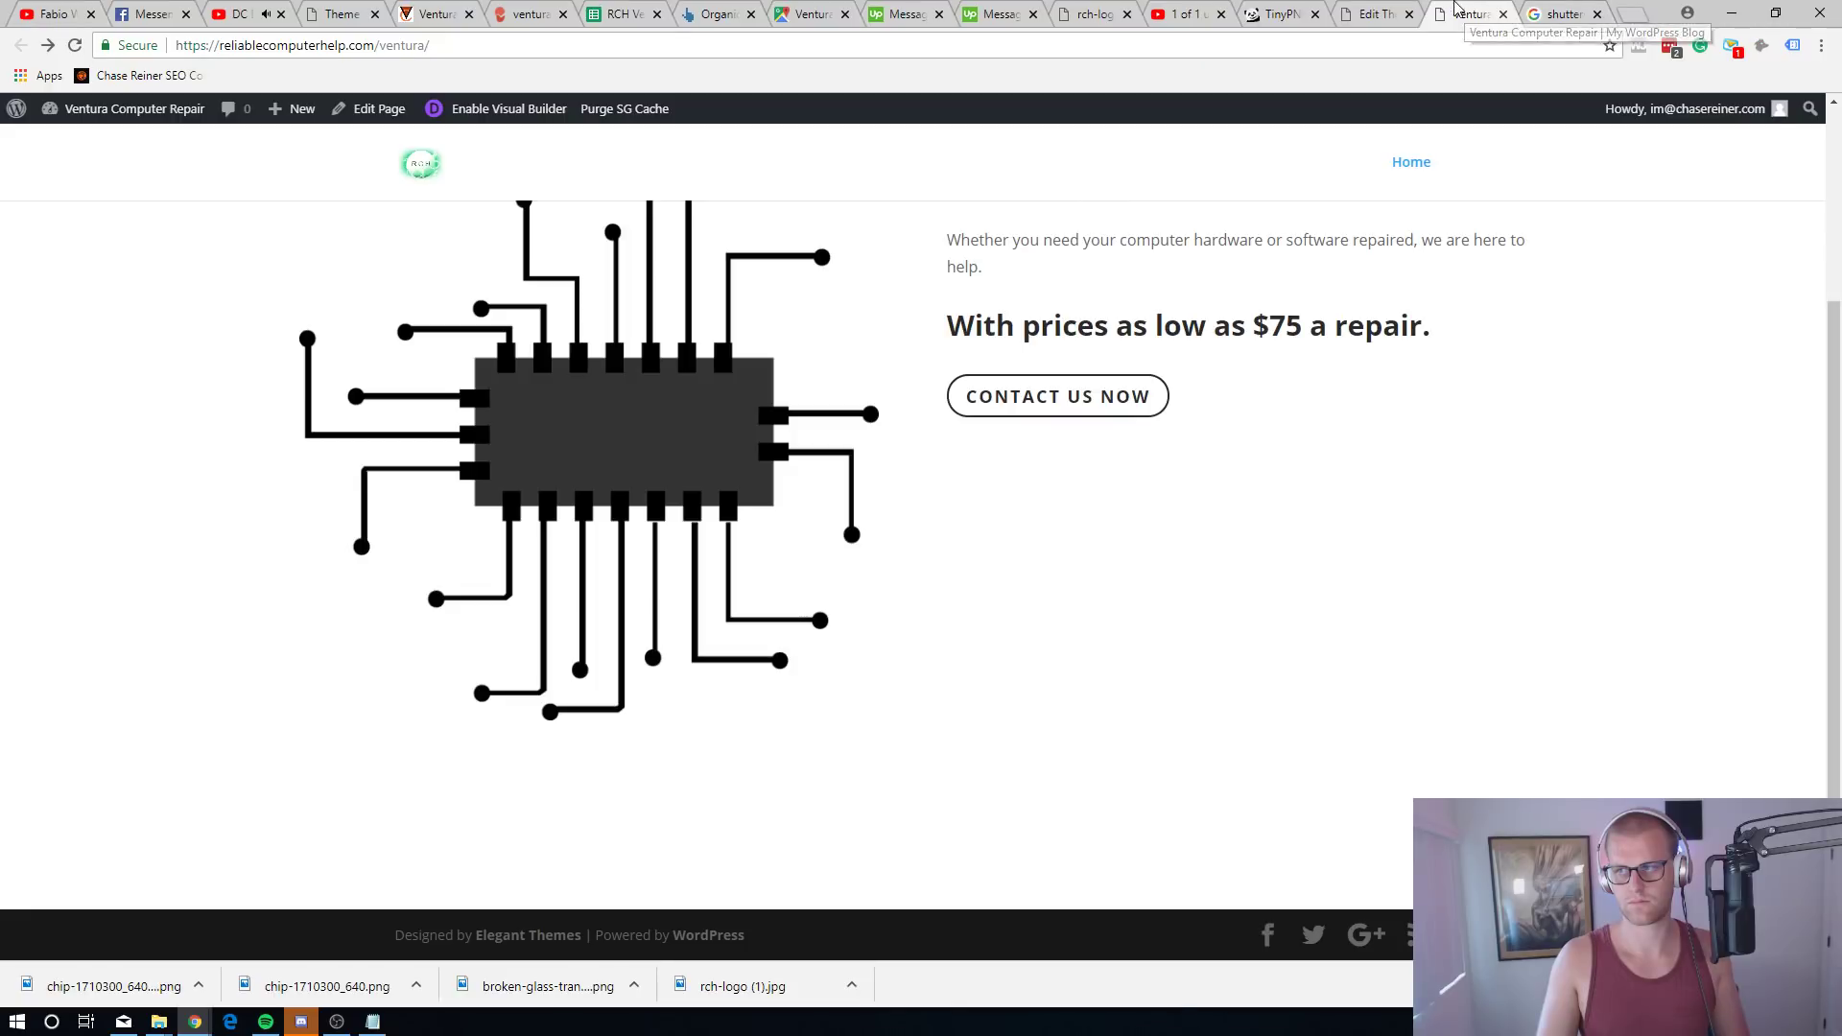
click(1378, 13)
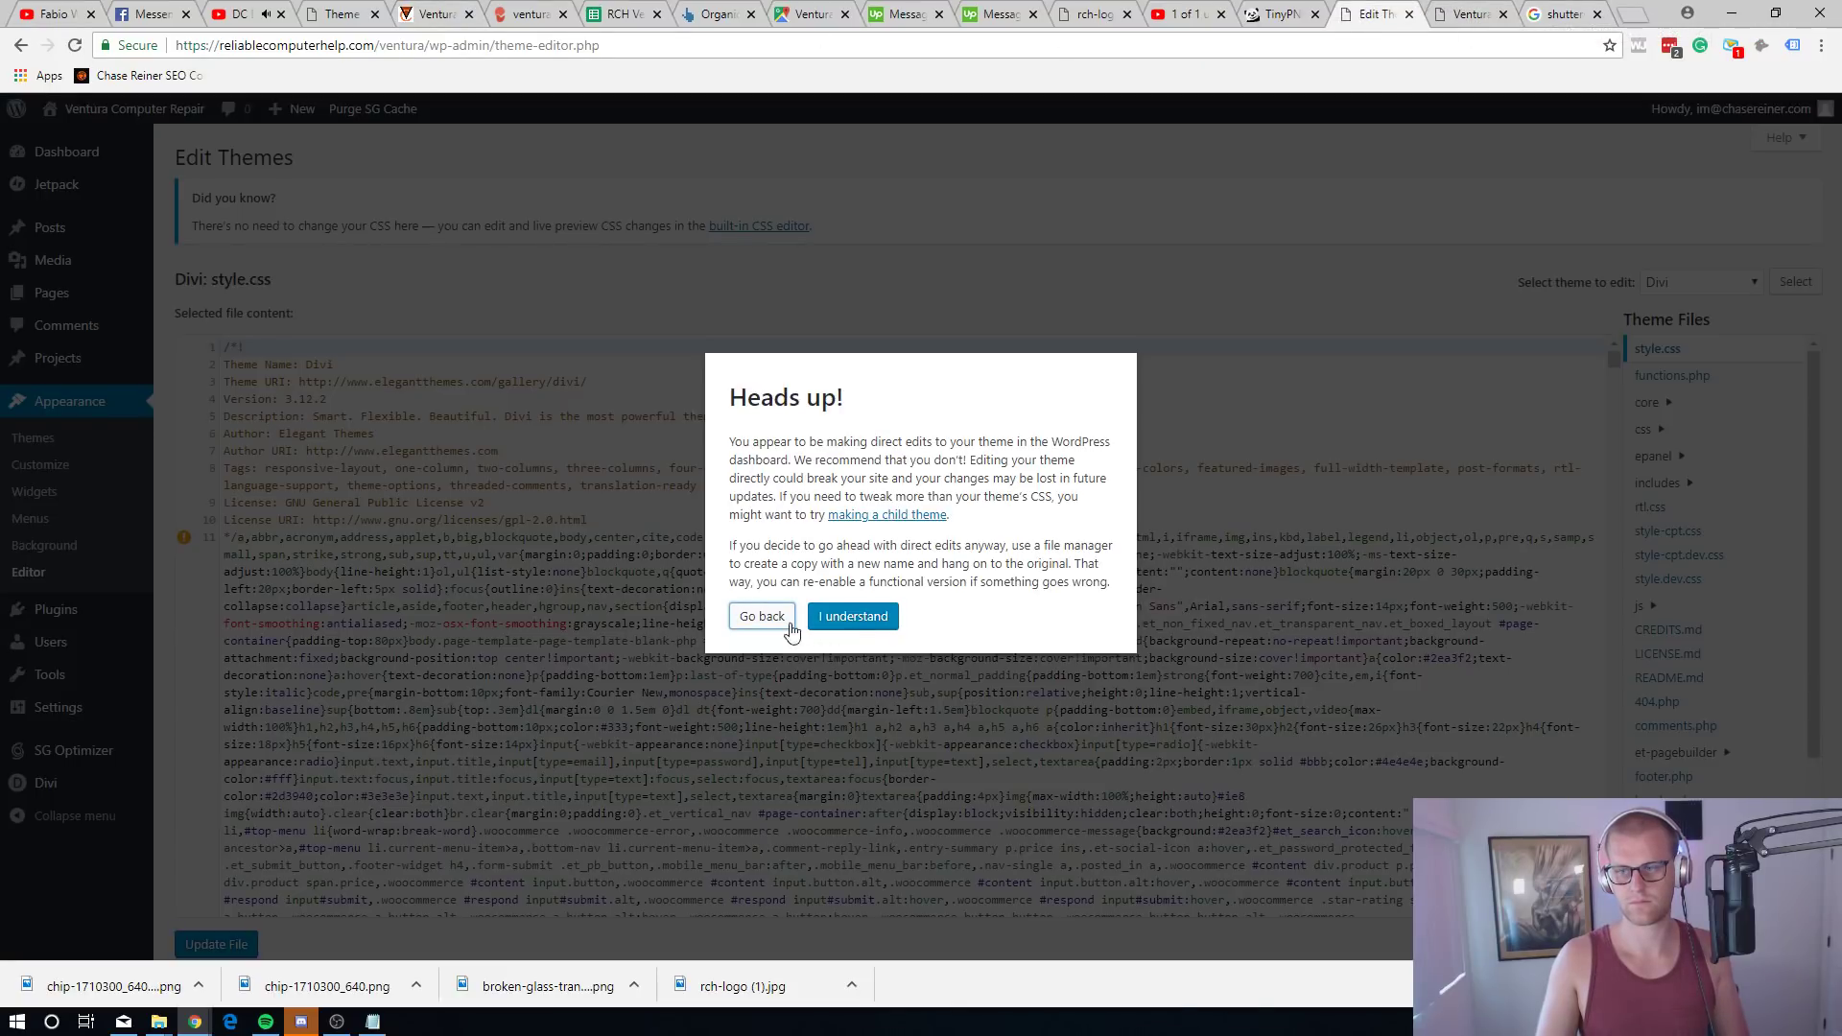
click(840, 619)
Send the follow-up message "via call" in Messenger
click(165, 13)
text(v)
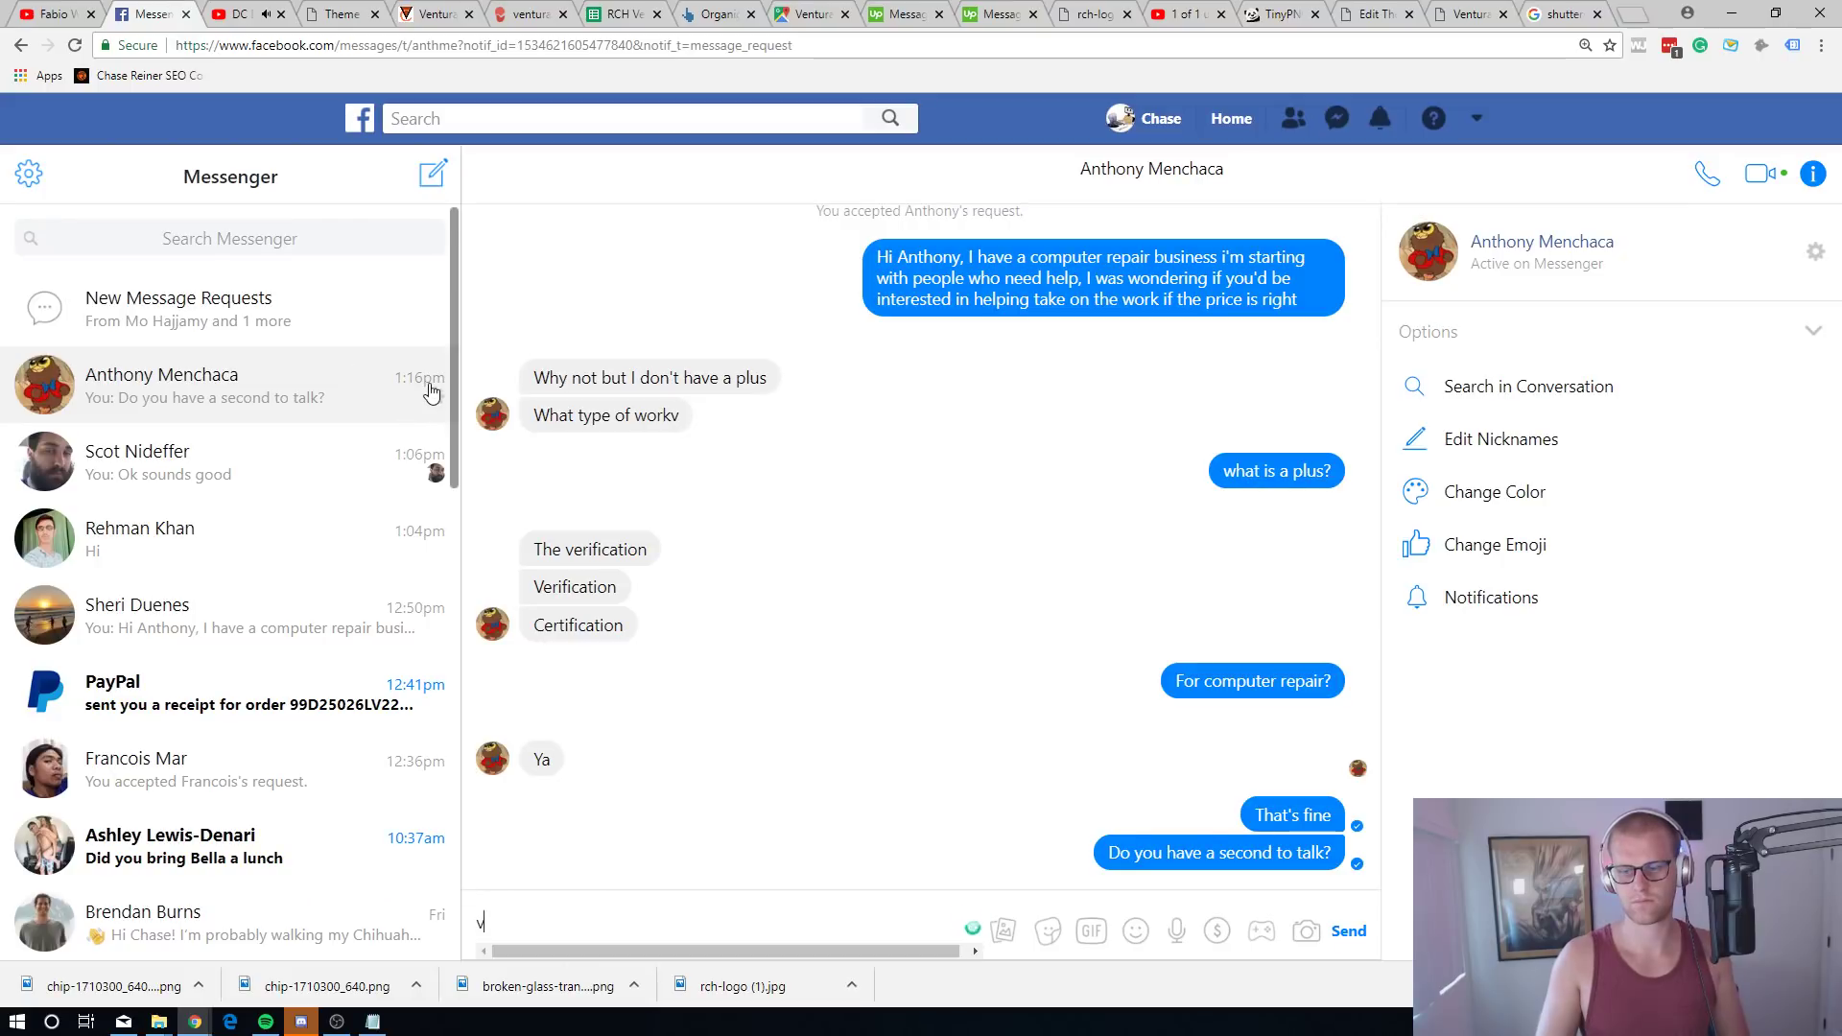
text(ia call)
key(Return)
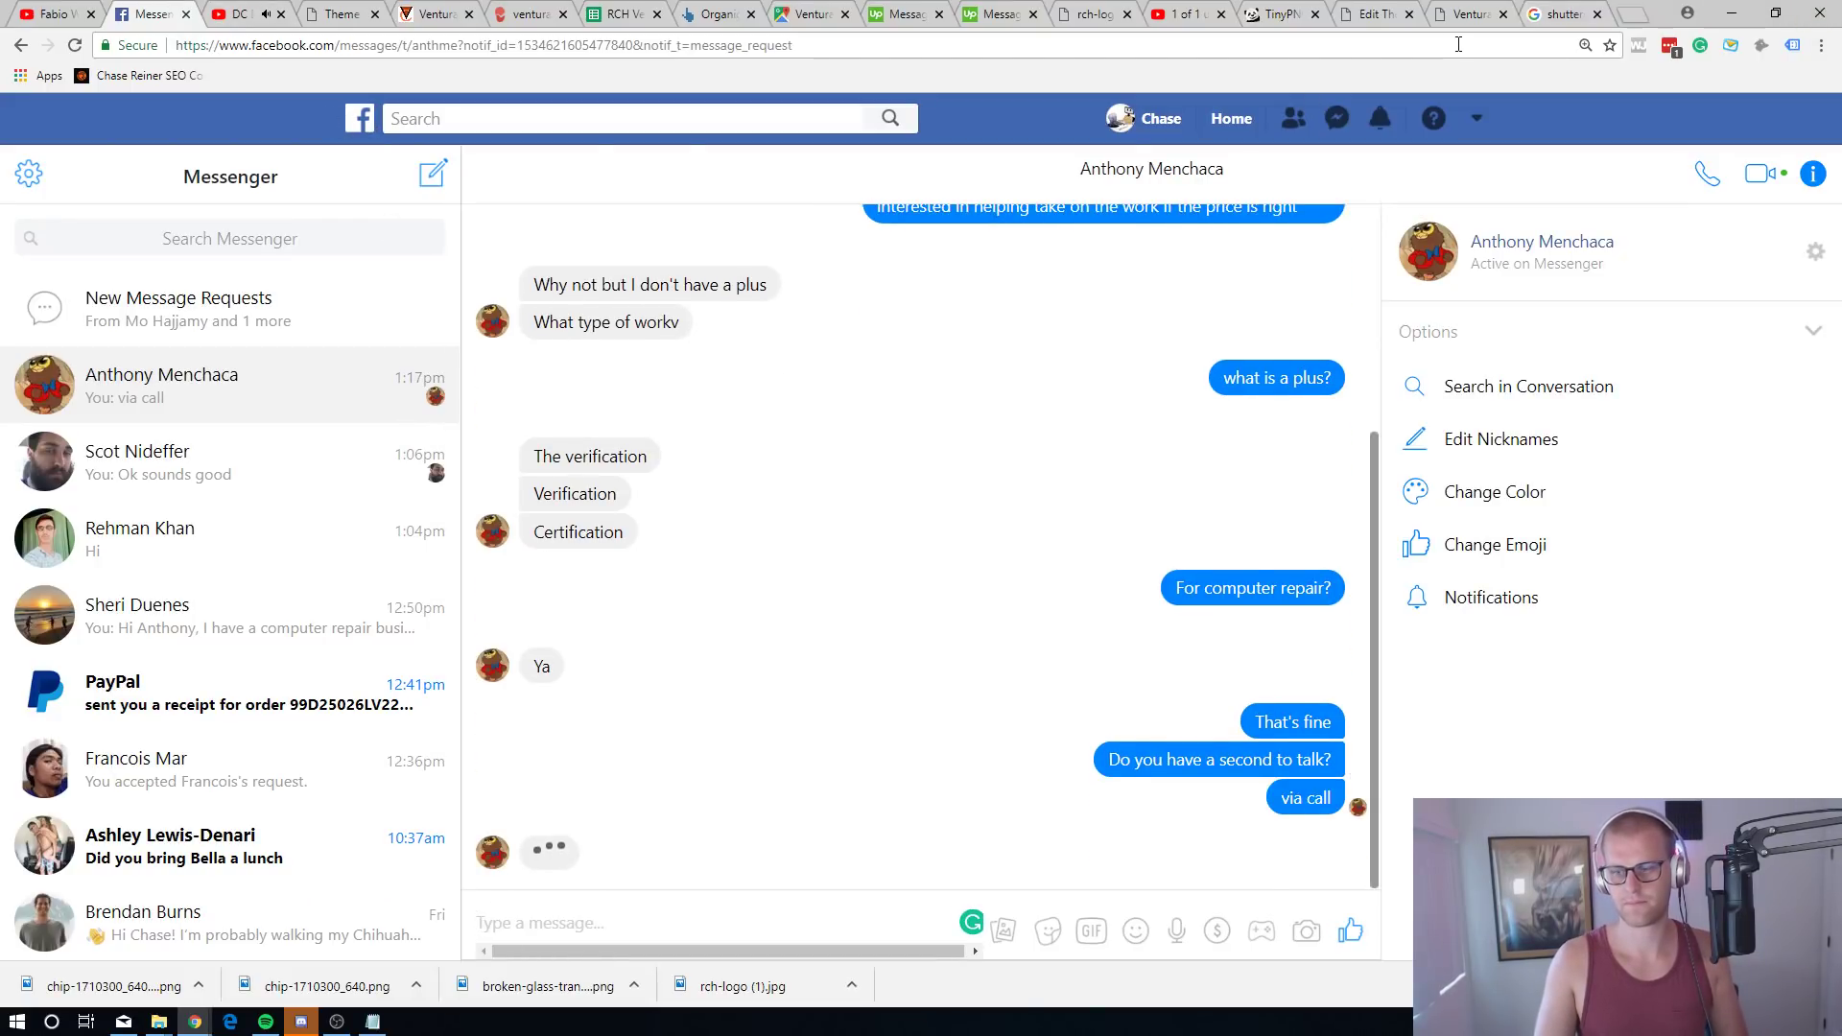
click(343, 11)
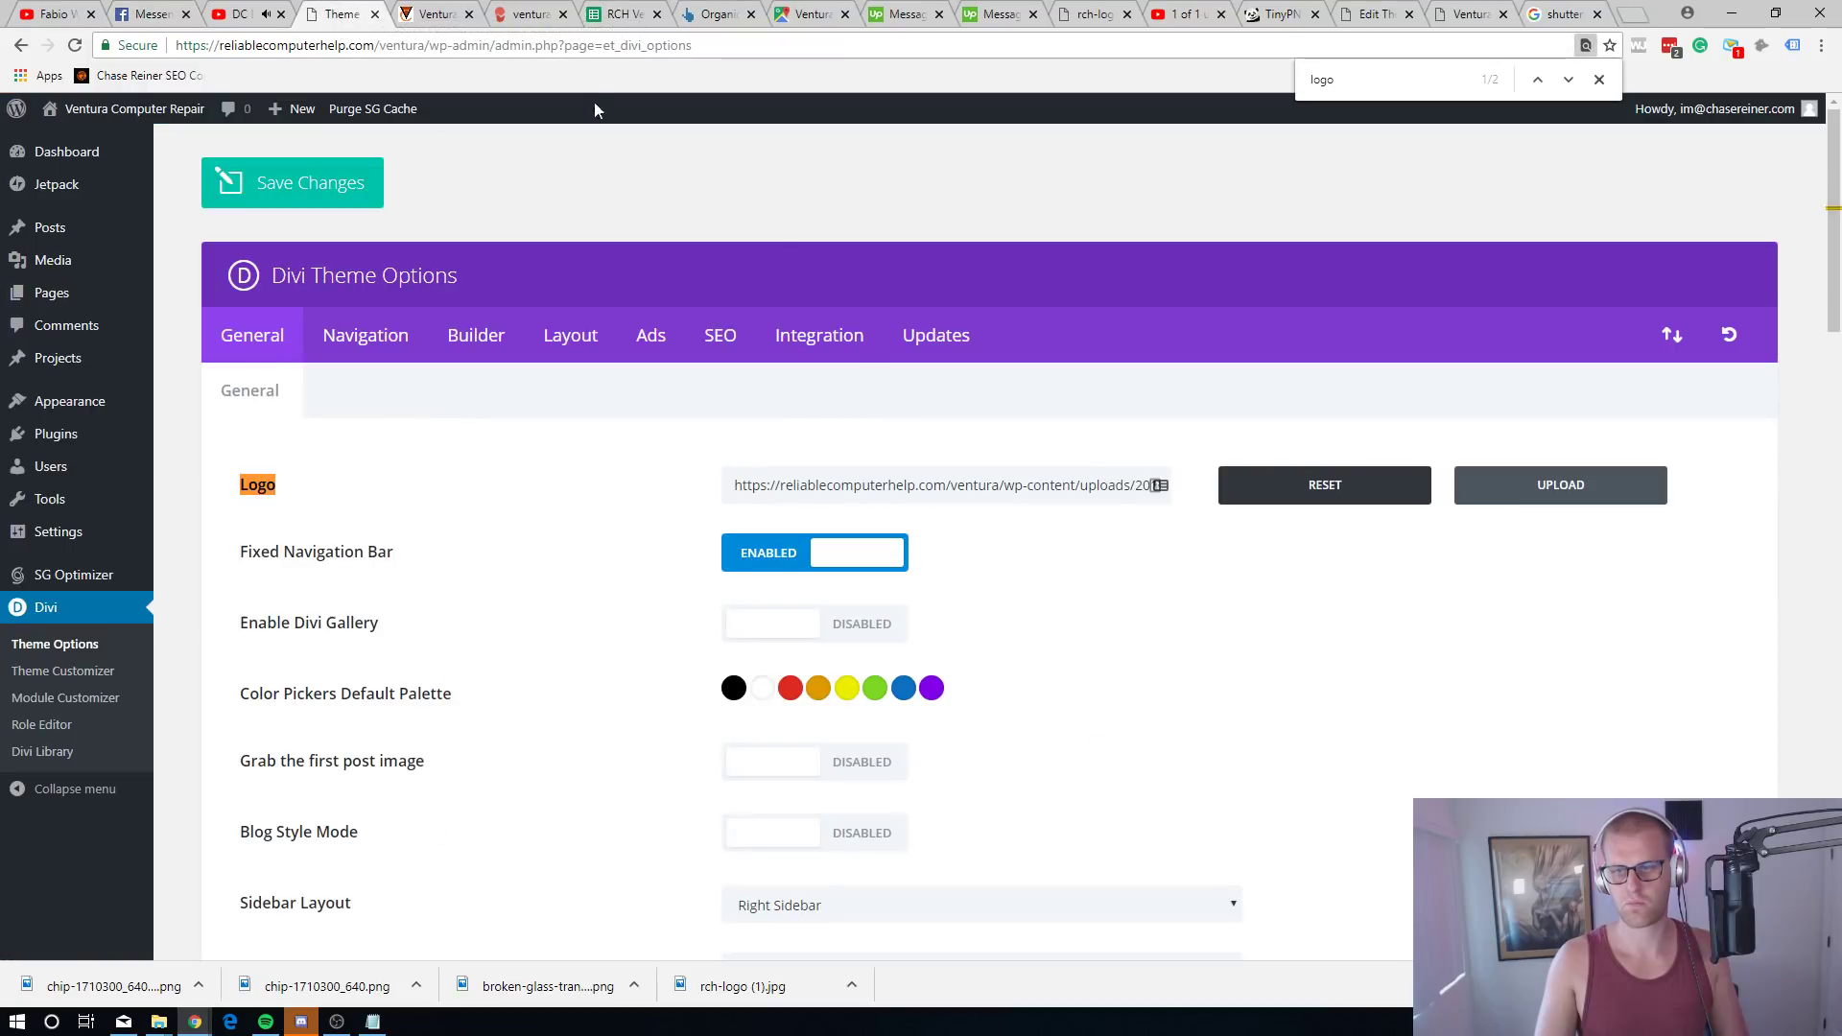
Open the Divi theme's footer.php in the theme file editor
click(239, 9)
click(1416, 10)
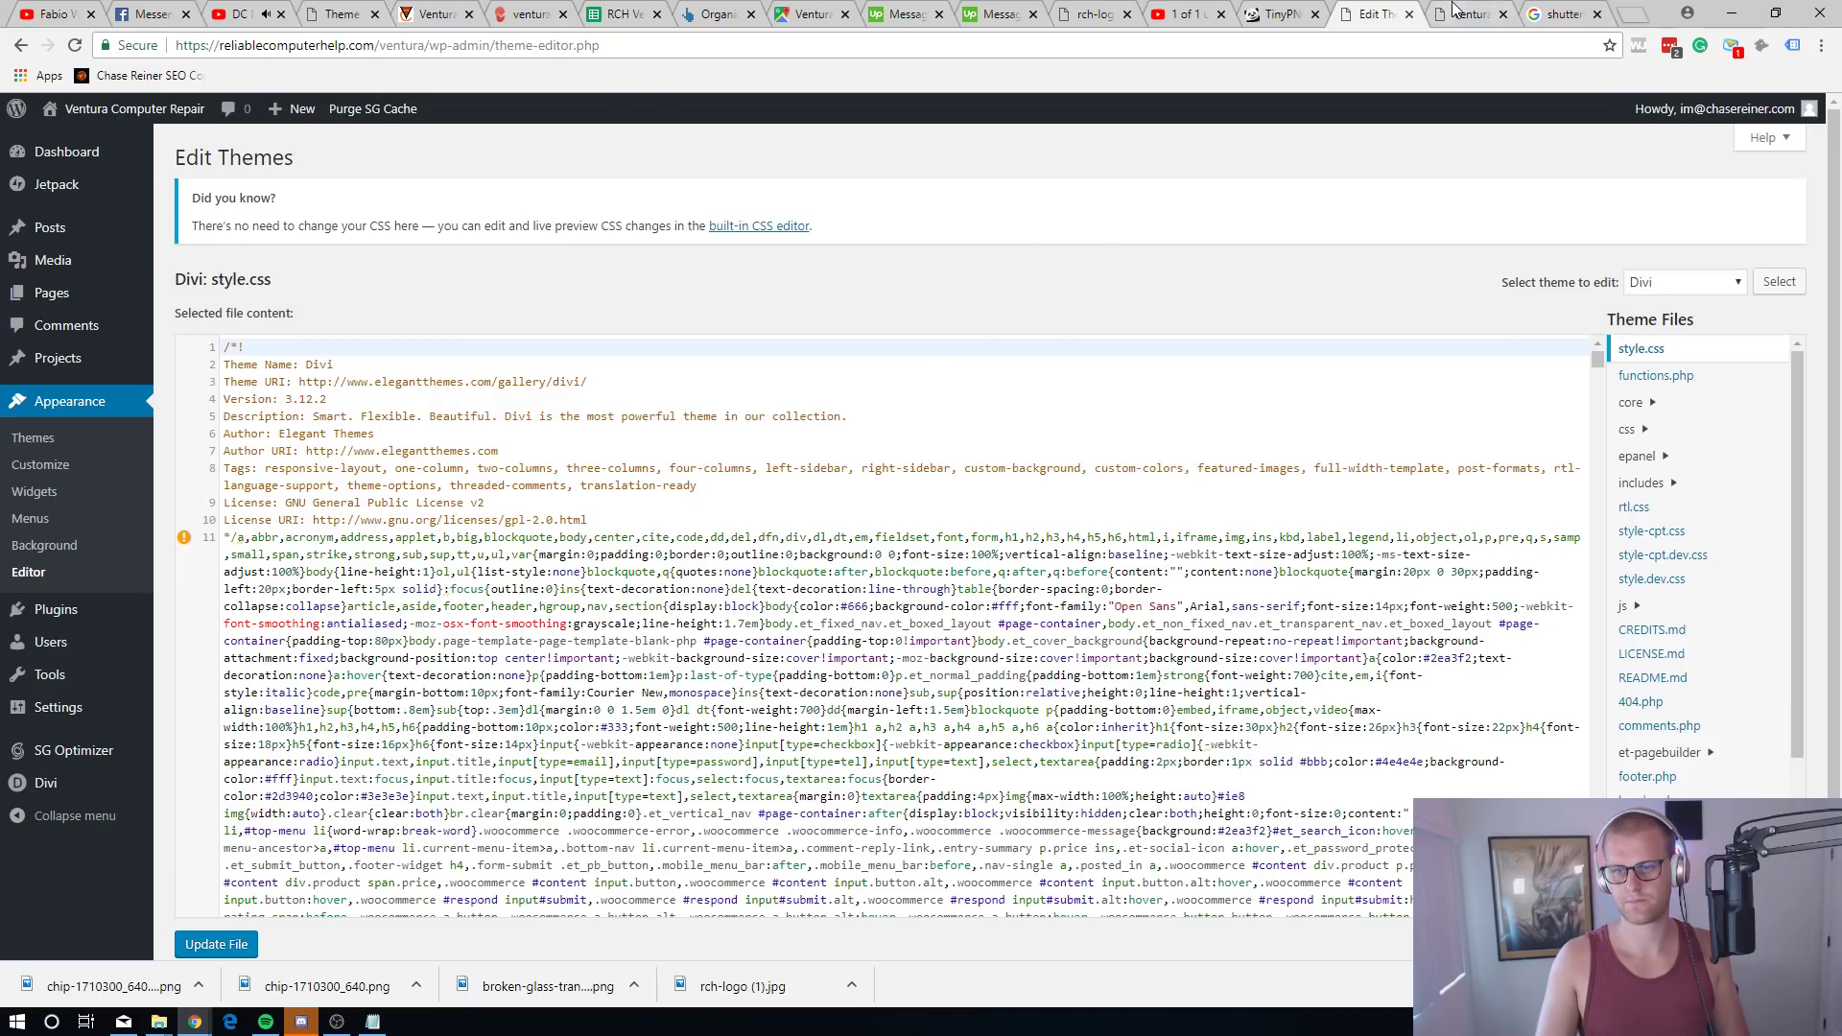
scroll(1670, 675, down, 3)
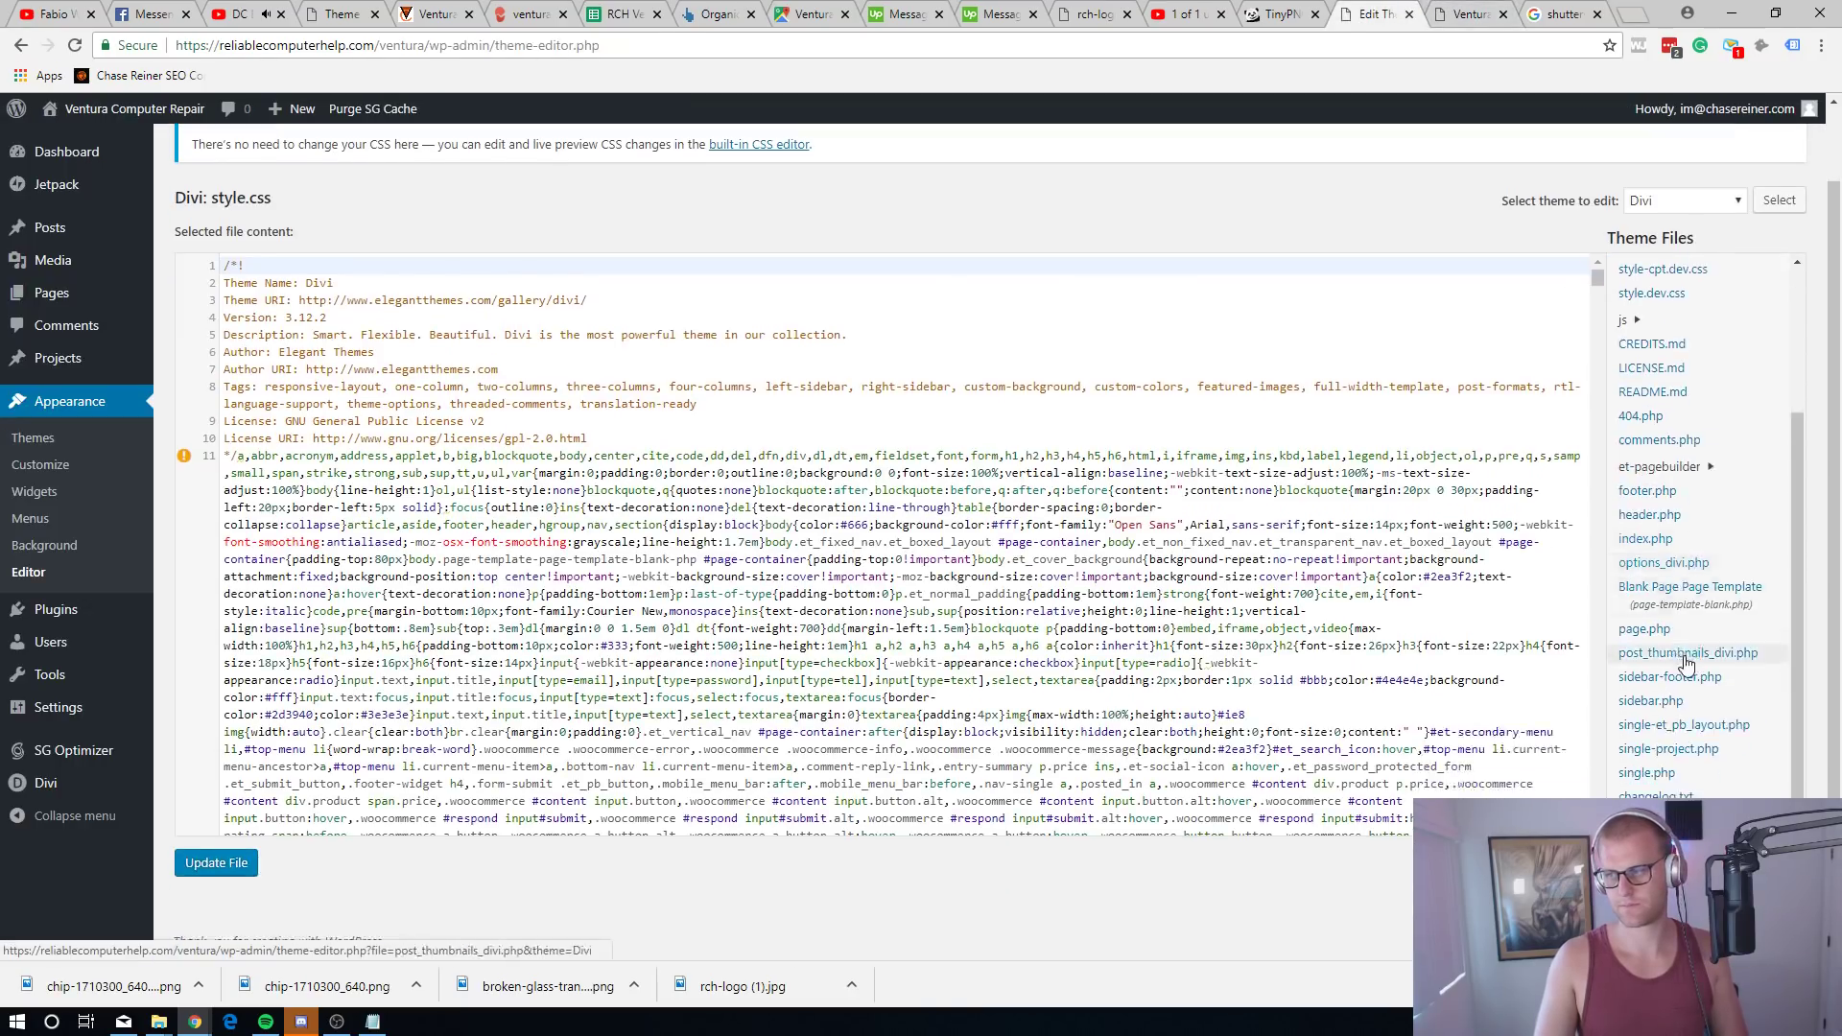
scroll(1692, 670, up, 1)
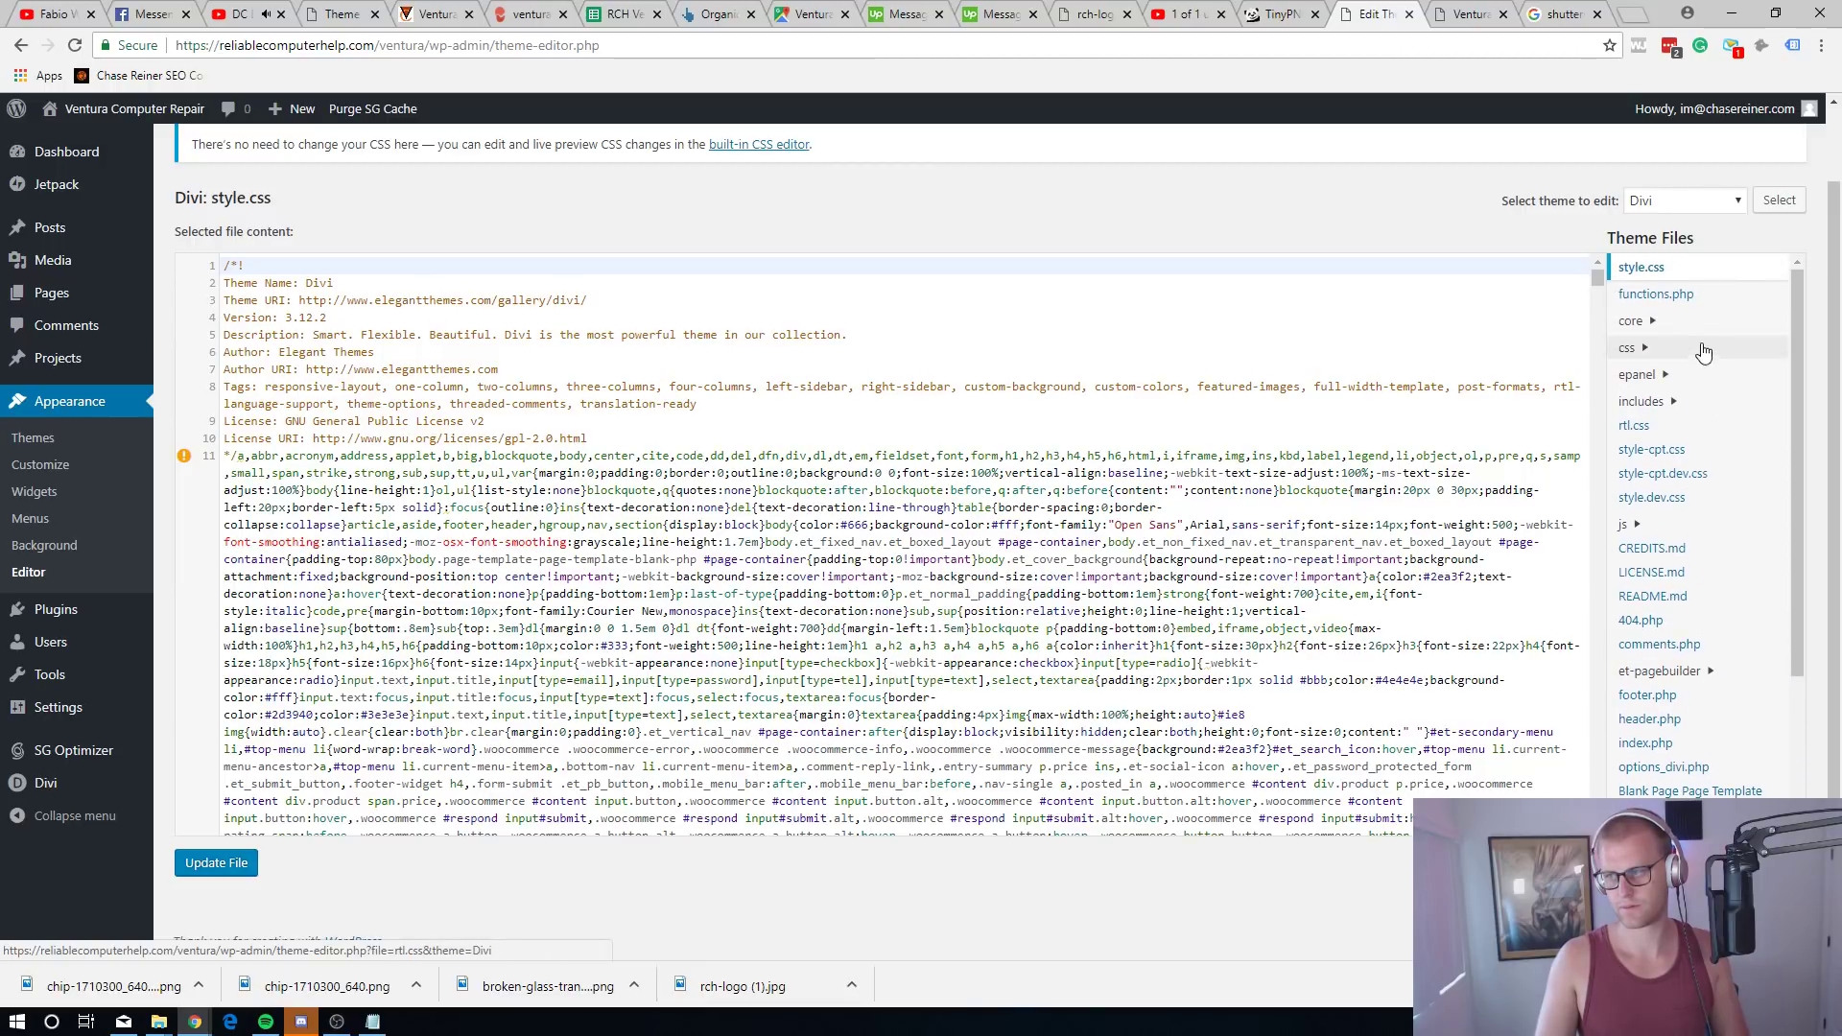
scroll(1686, 534, down, 1)
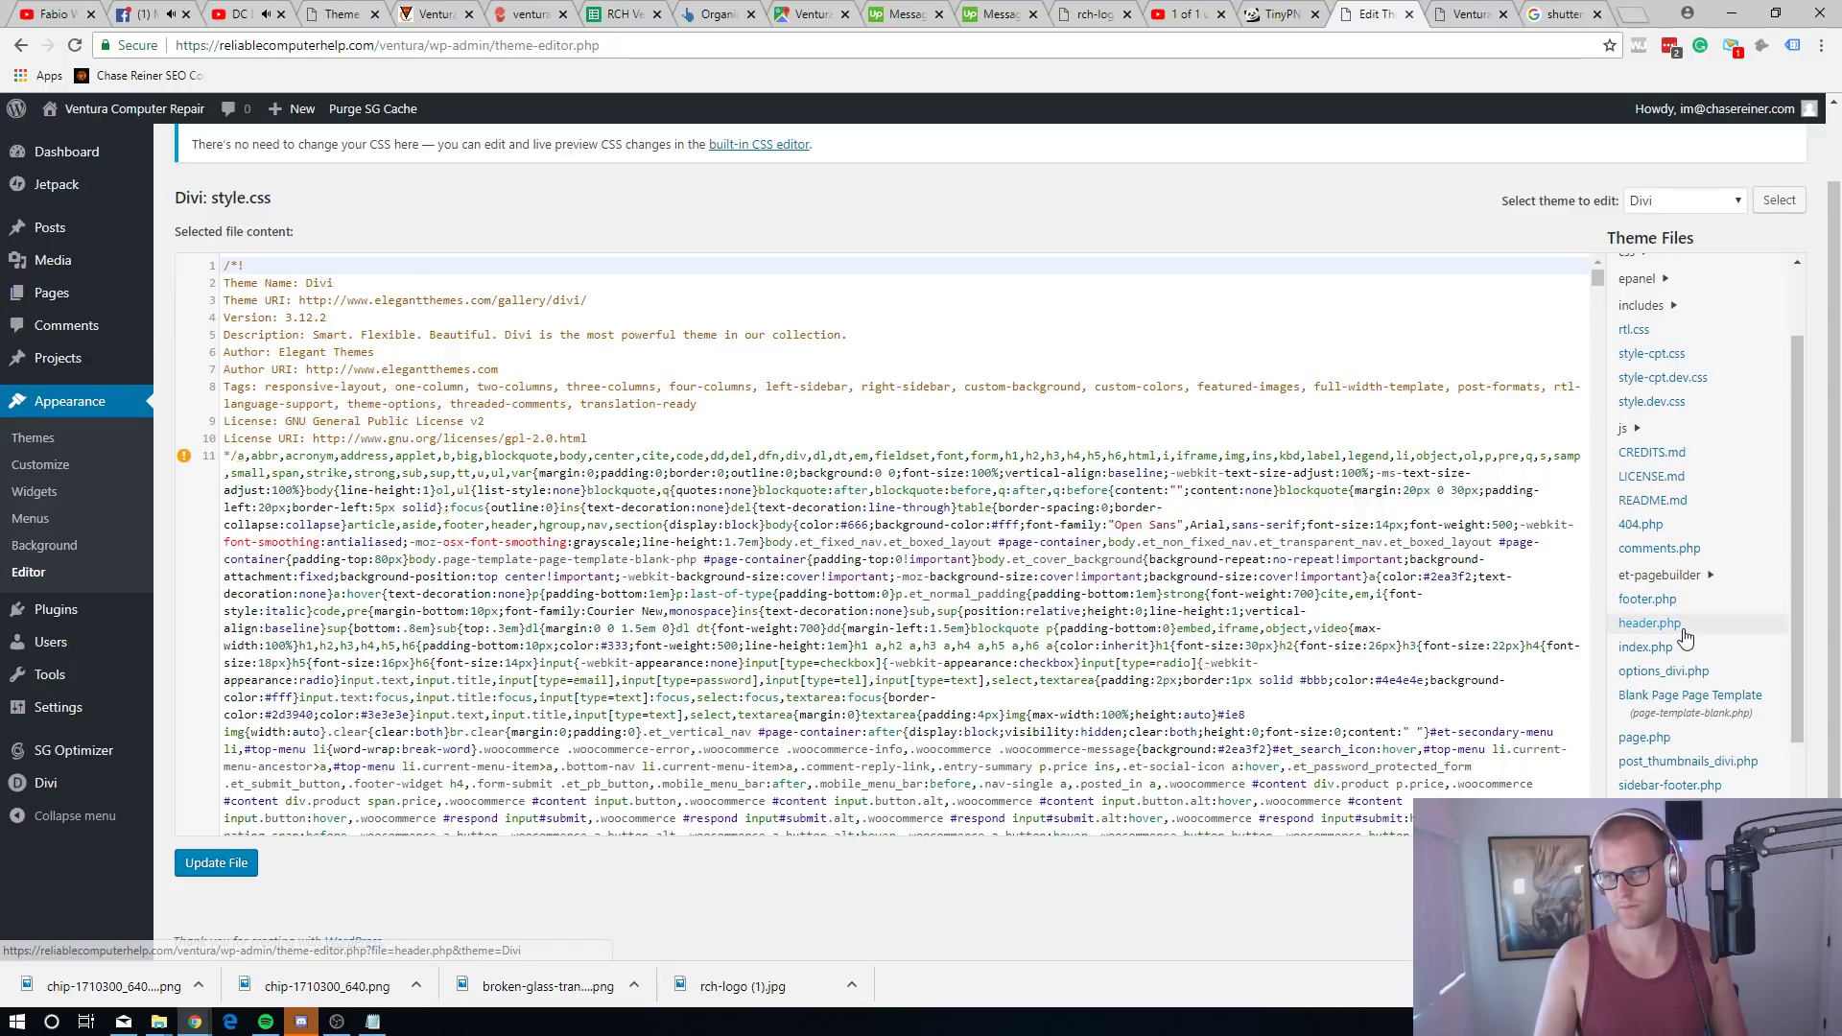
key(ctrl+f)
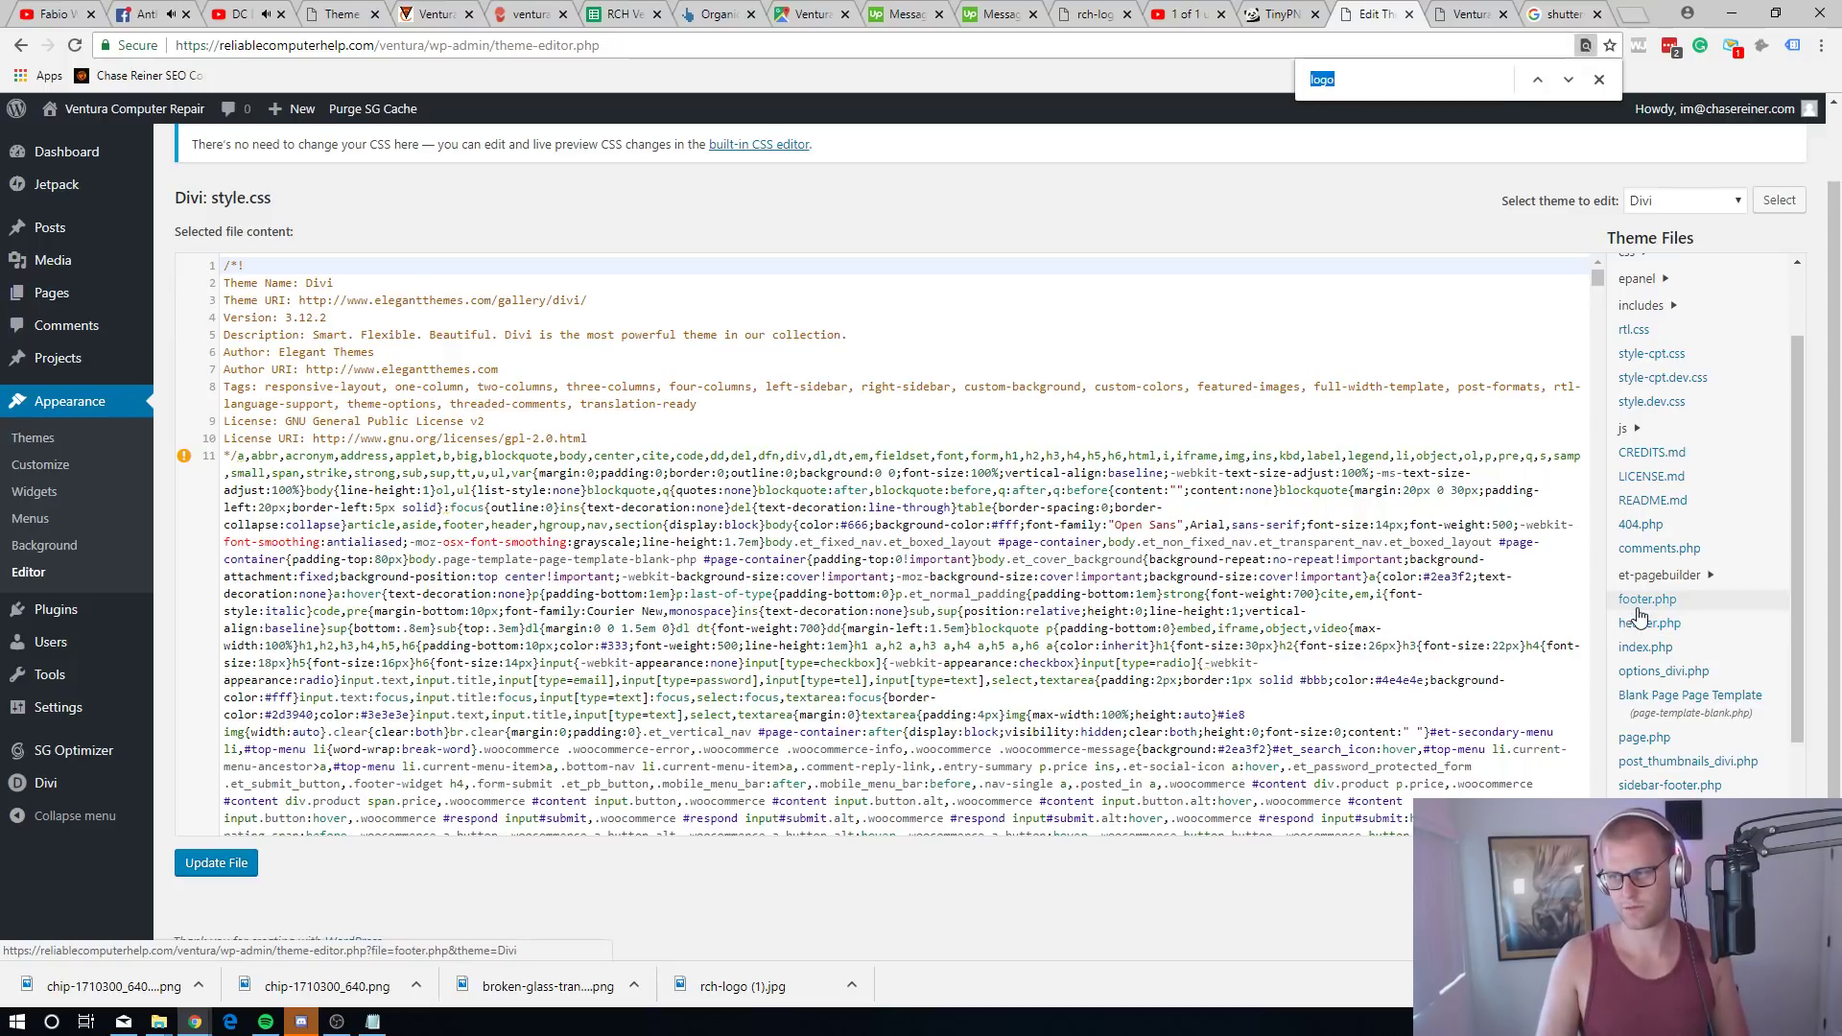
click(1648, 599)
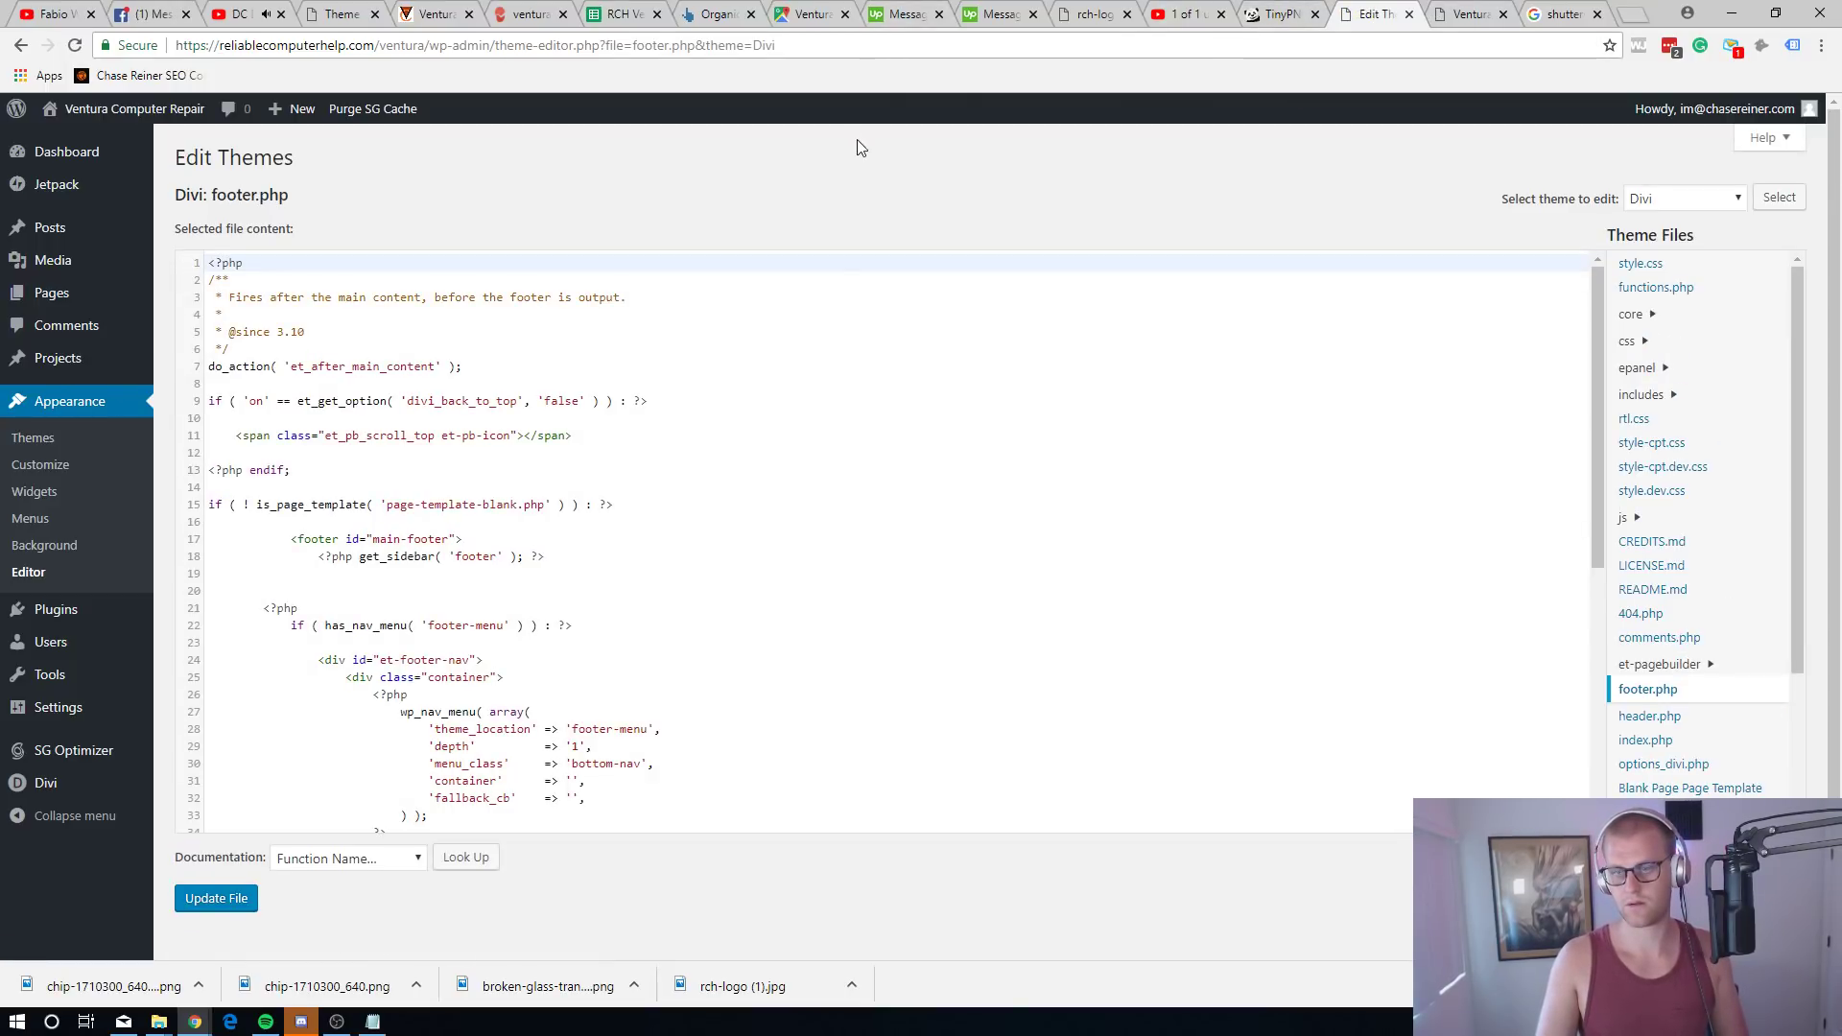
Check the live homepage footer and send the reply 'well I was going to call on here'
click(1464, 13)
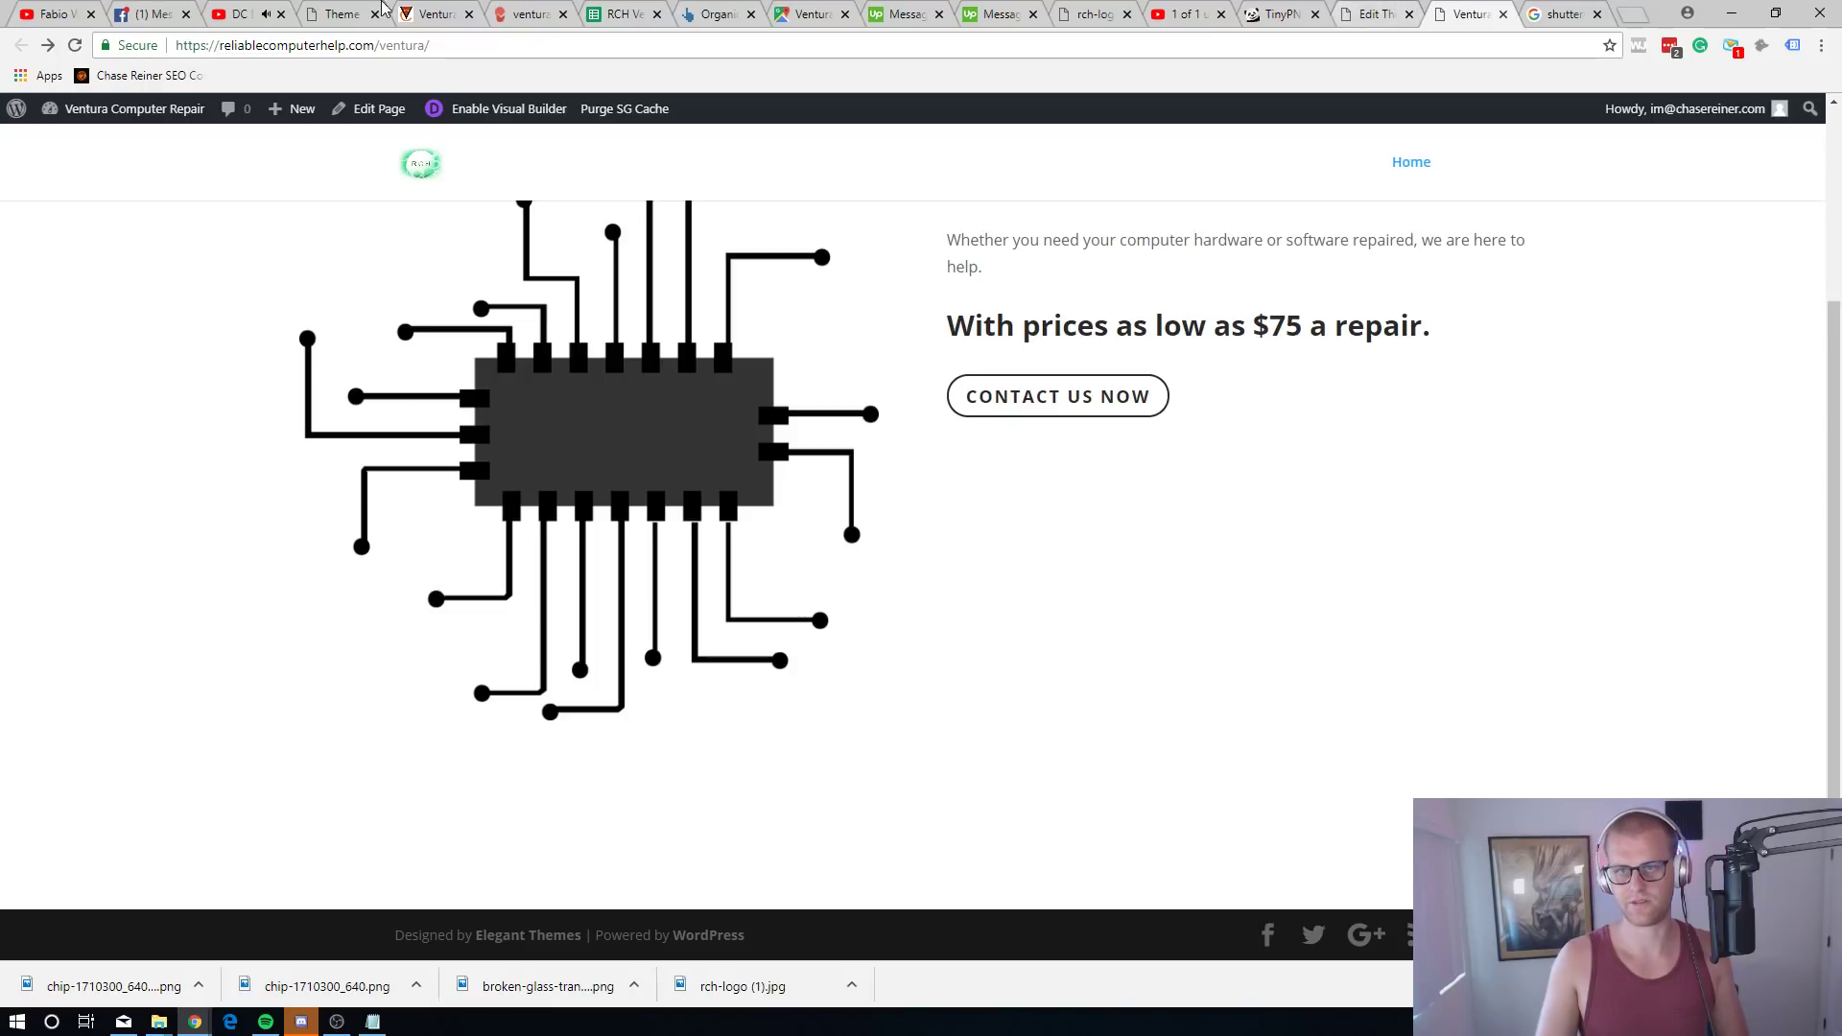
click(173, 9)
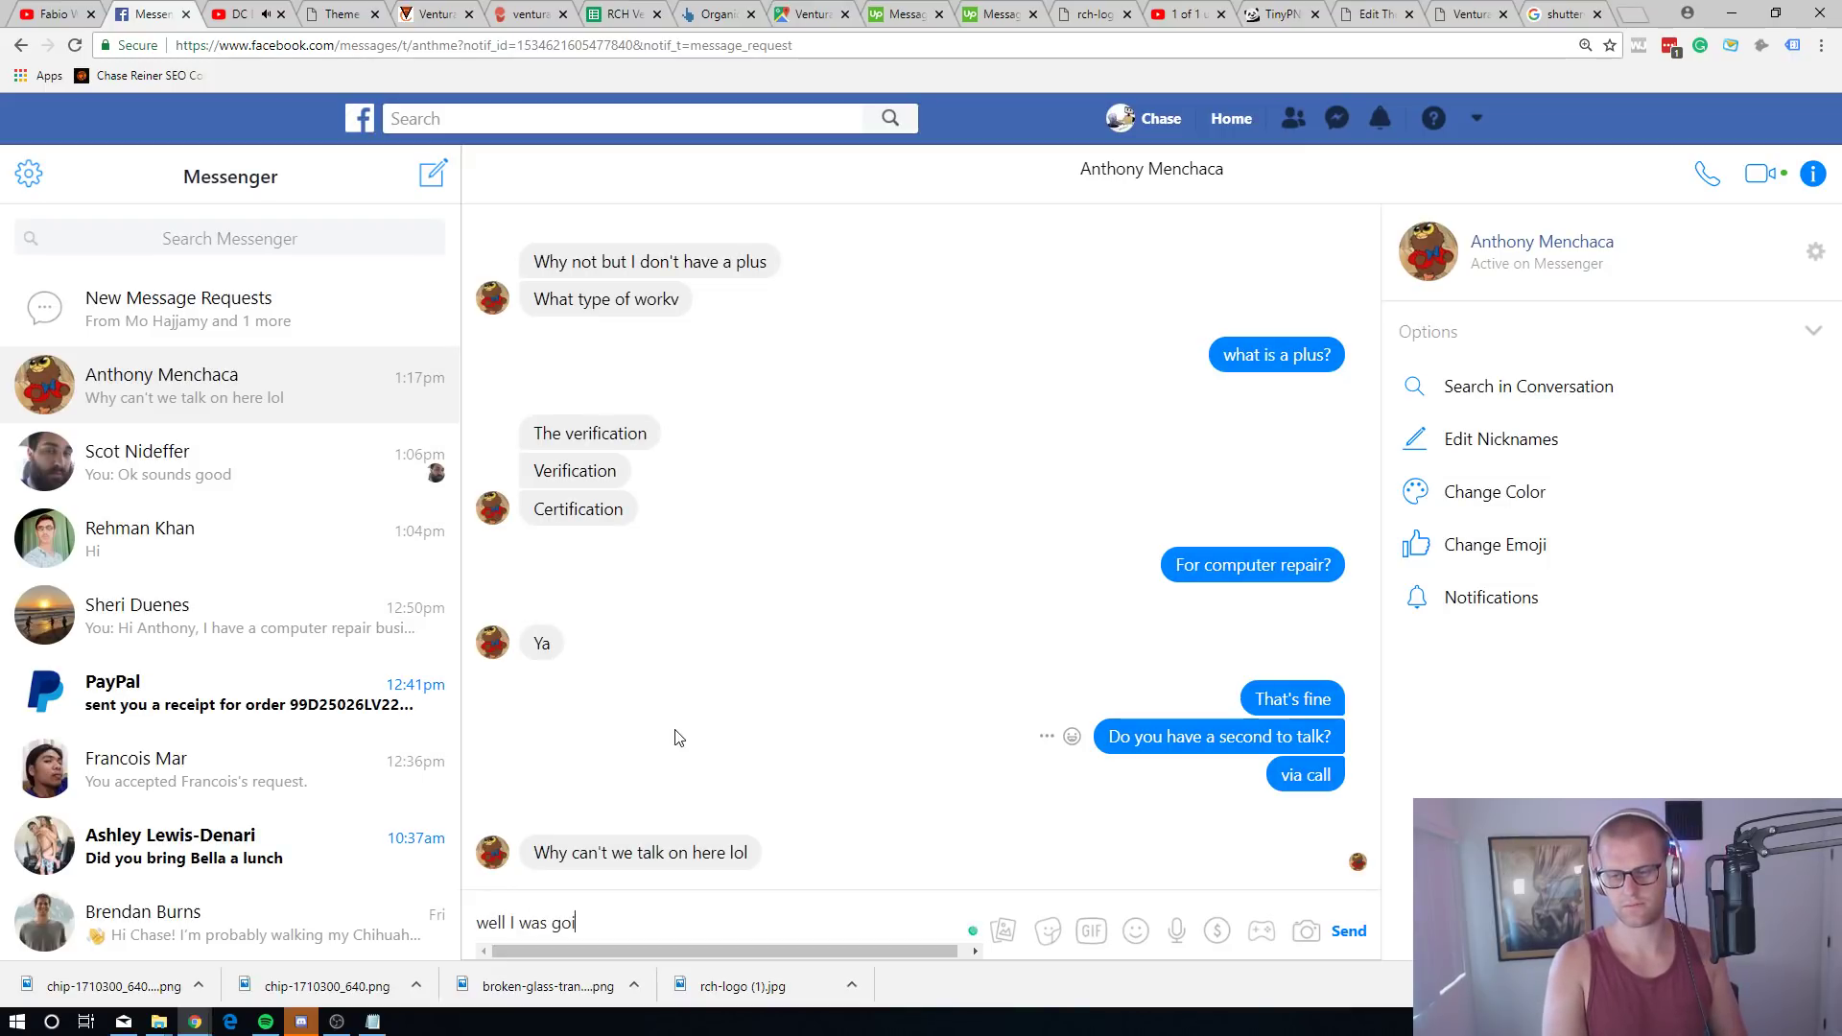
text(er)
key(Return)
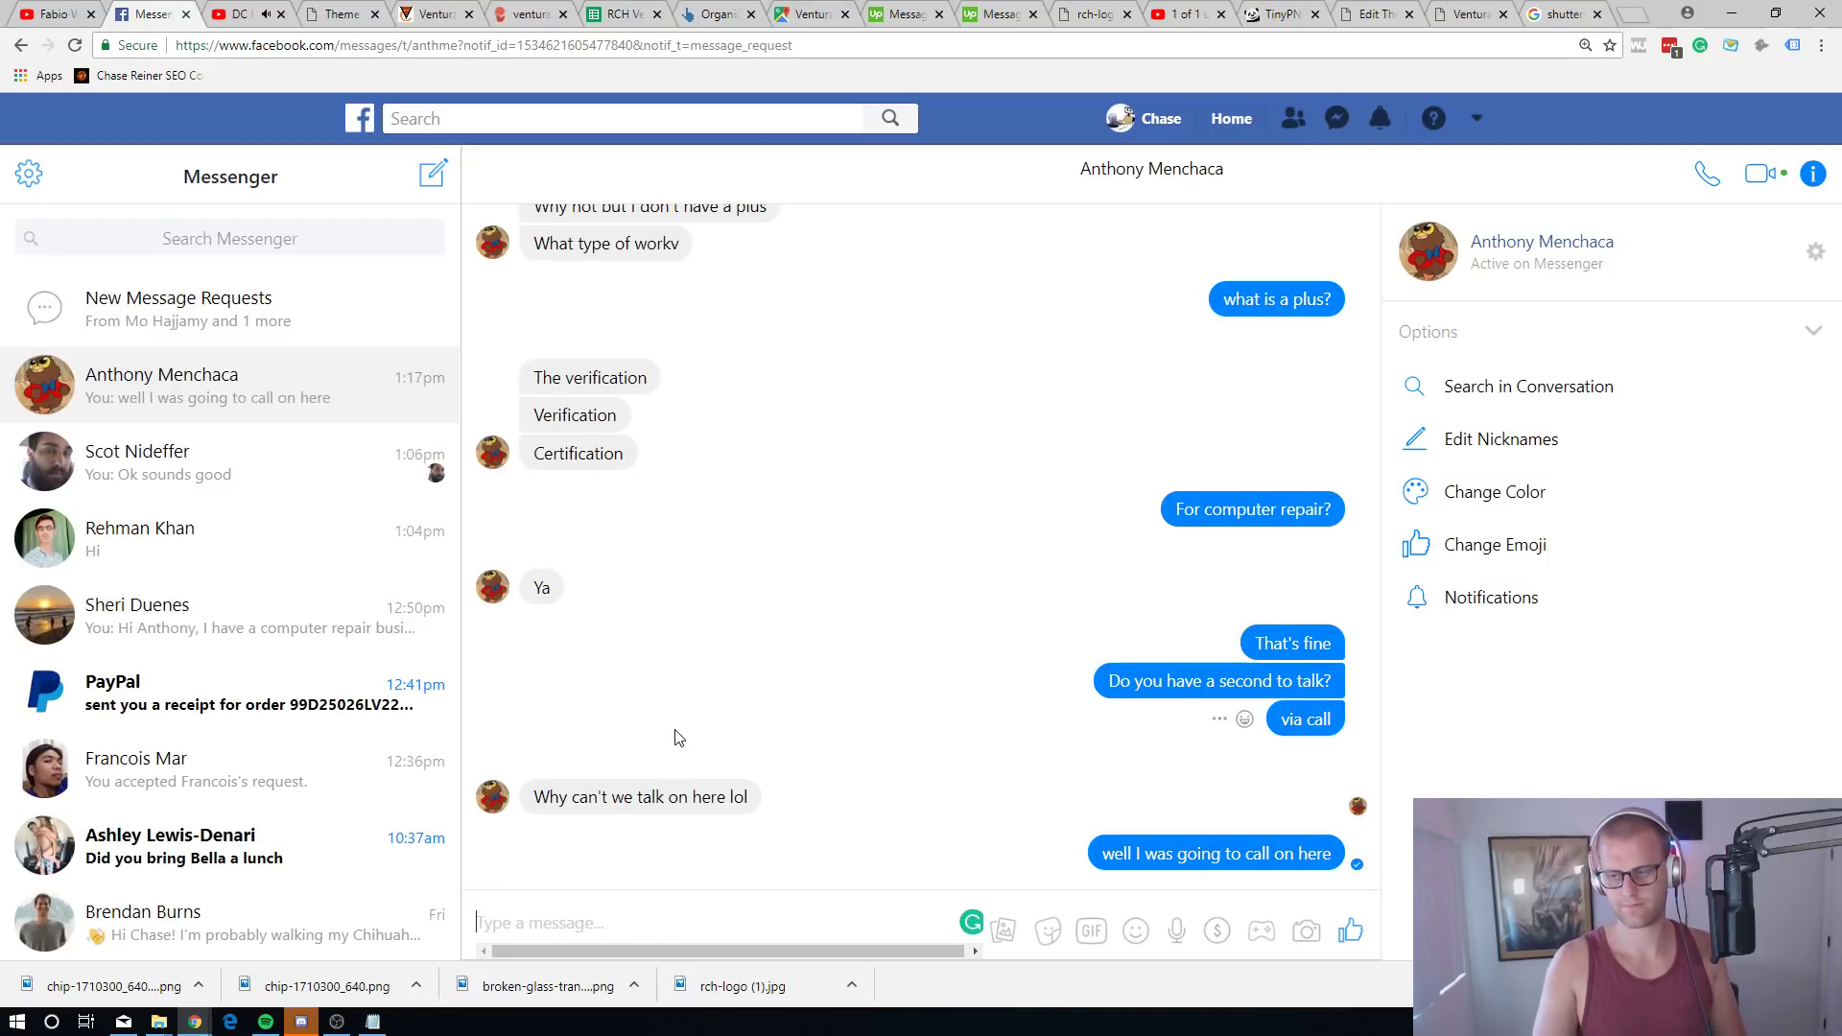
Close the shutterstock results tab and start a text search in footer.php
click(1574, 11)
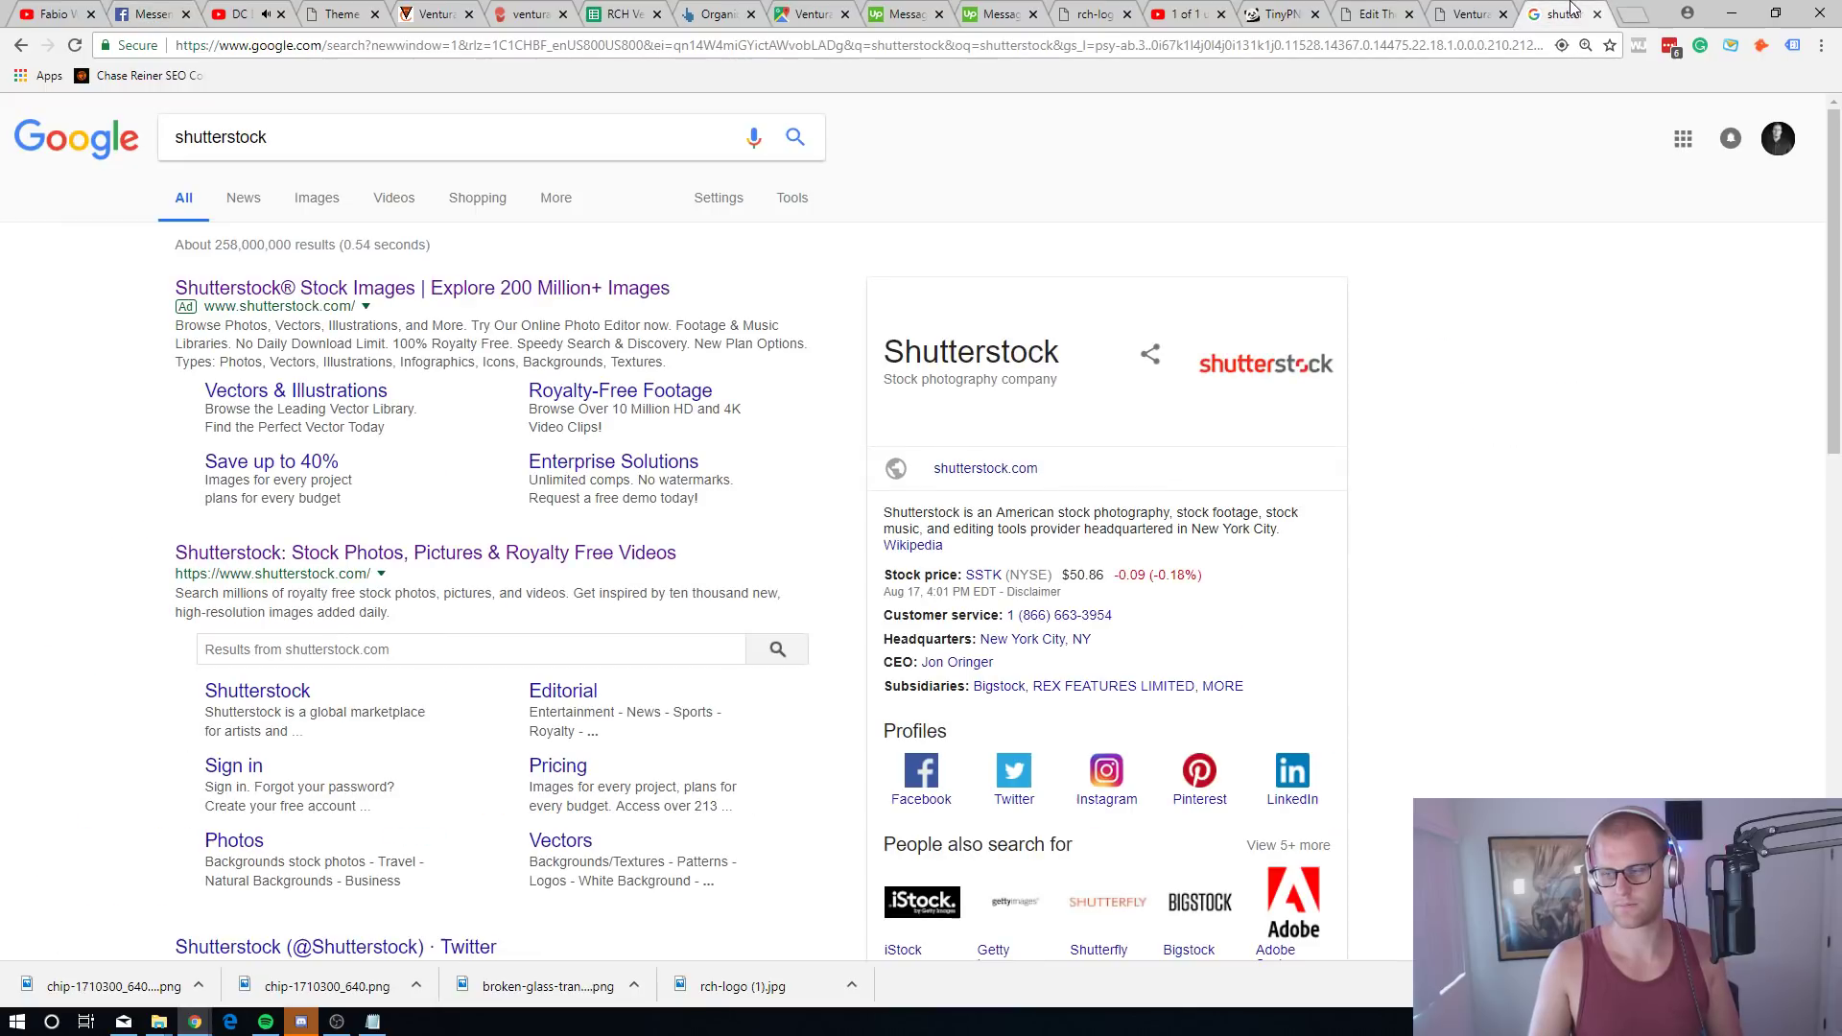
click(1497, 7)
click(1588, 9)
click(1597, 13)
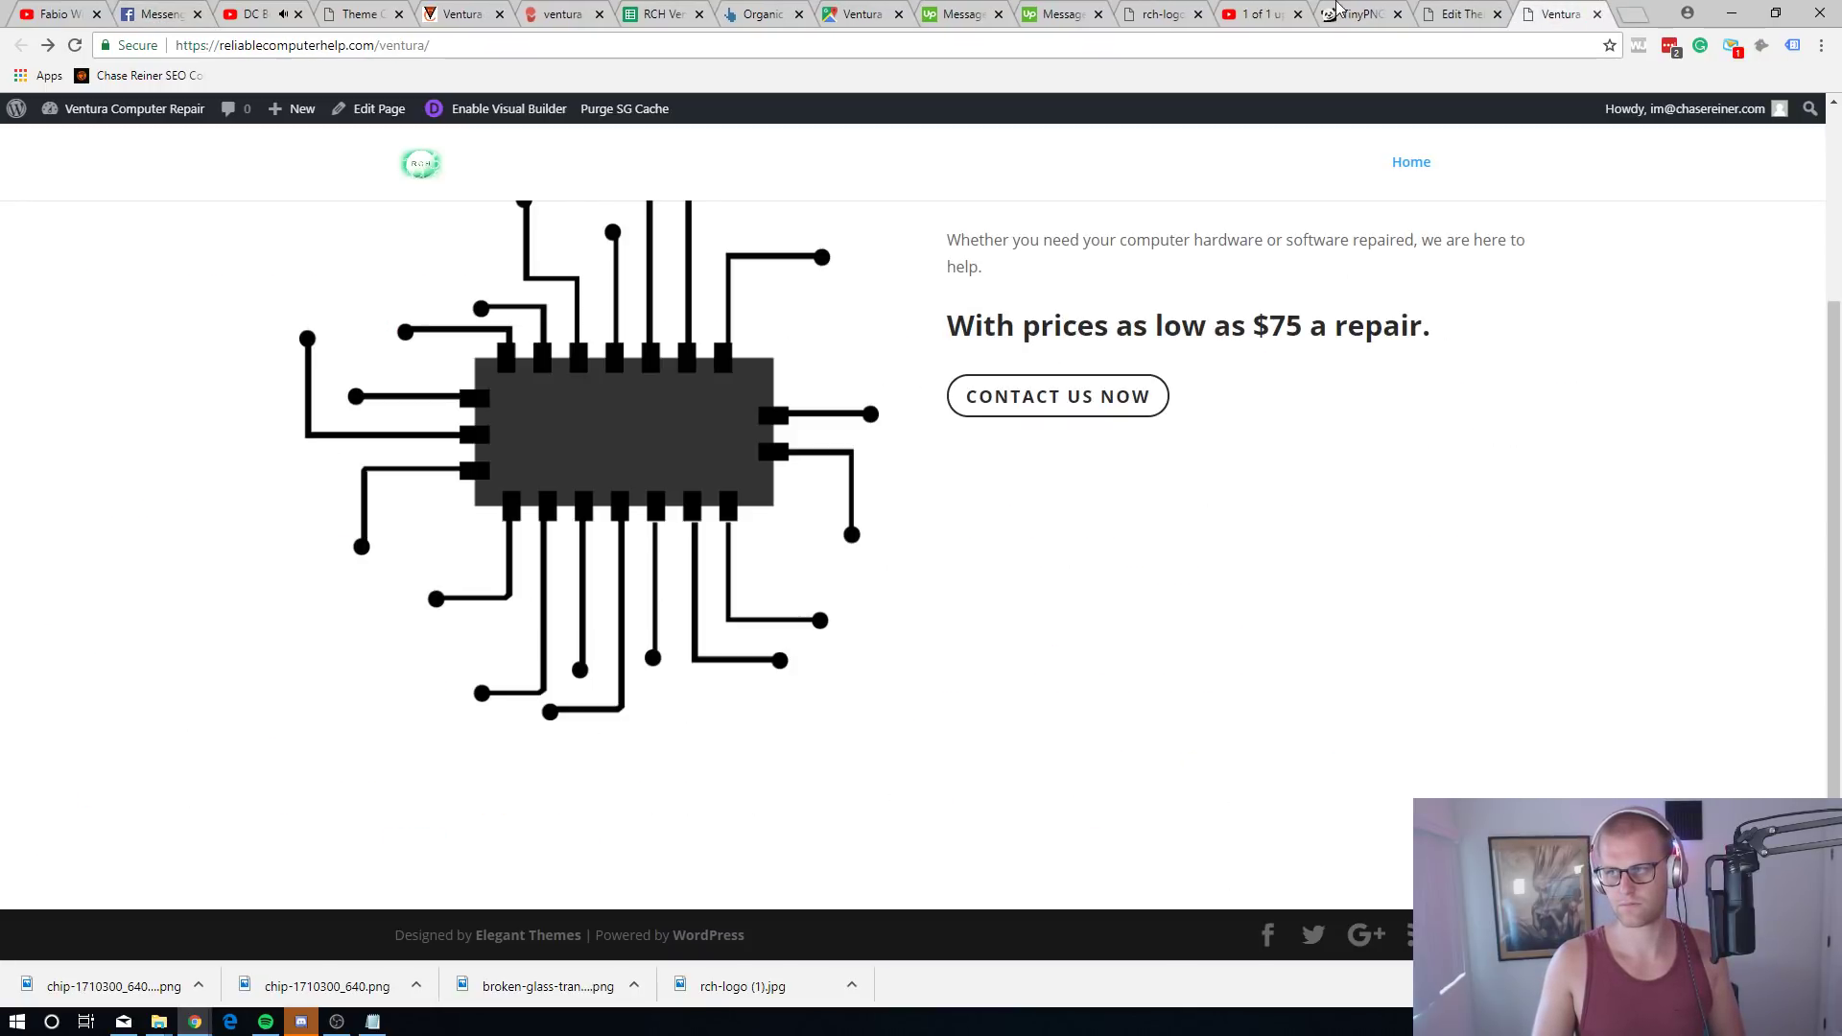
click(1387, 8)
click(1437, 13)
key(ctrl+f)
Search footer.php for 'footer' and examine the closing lines of the footer code
text(f)
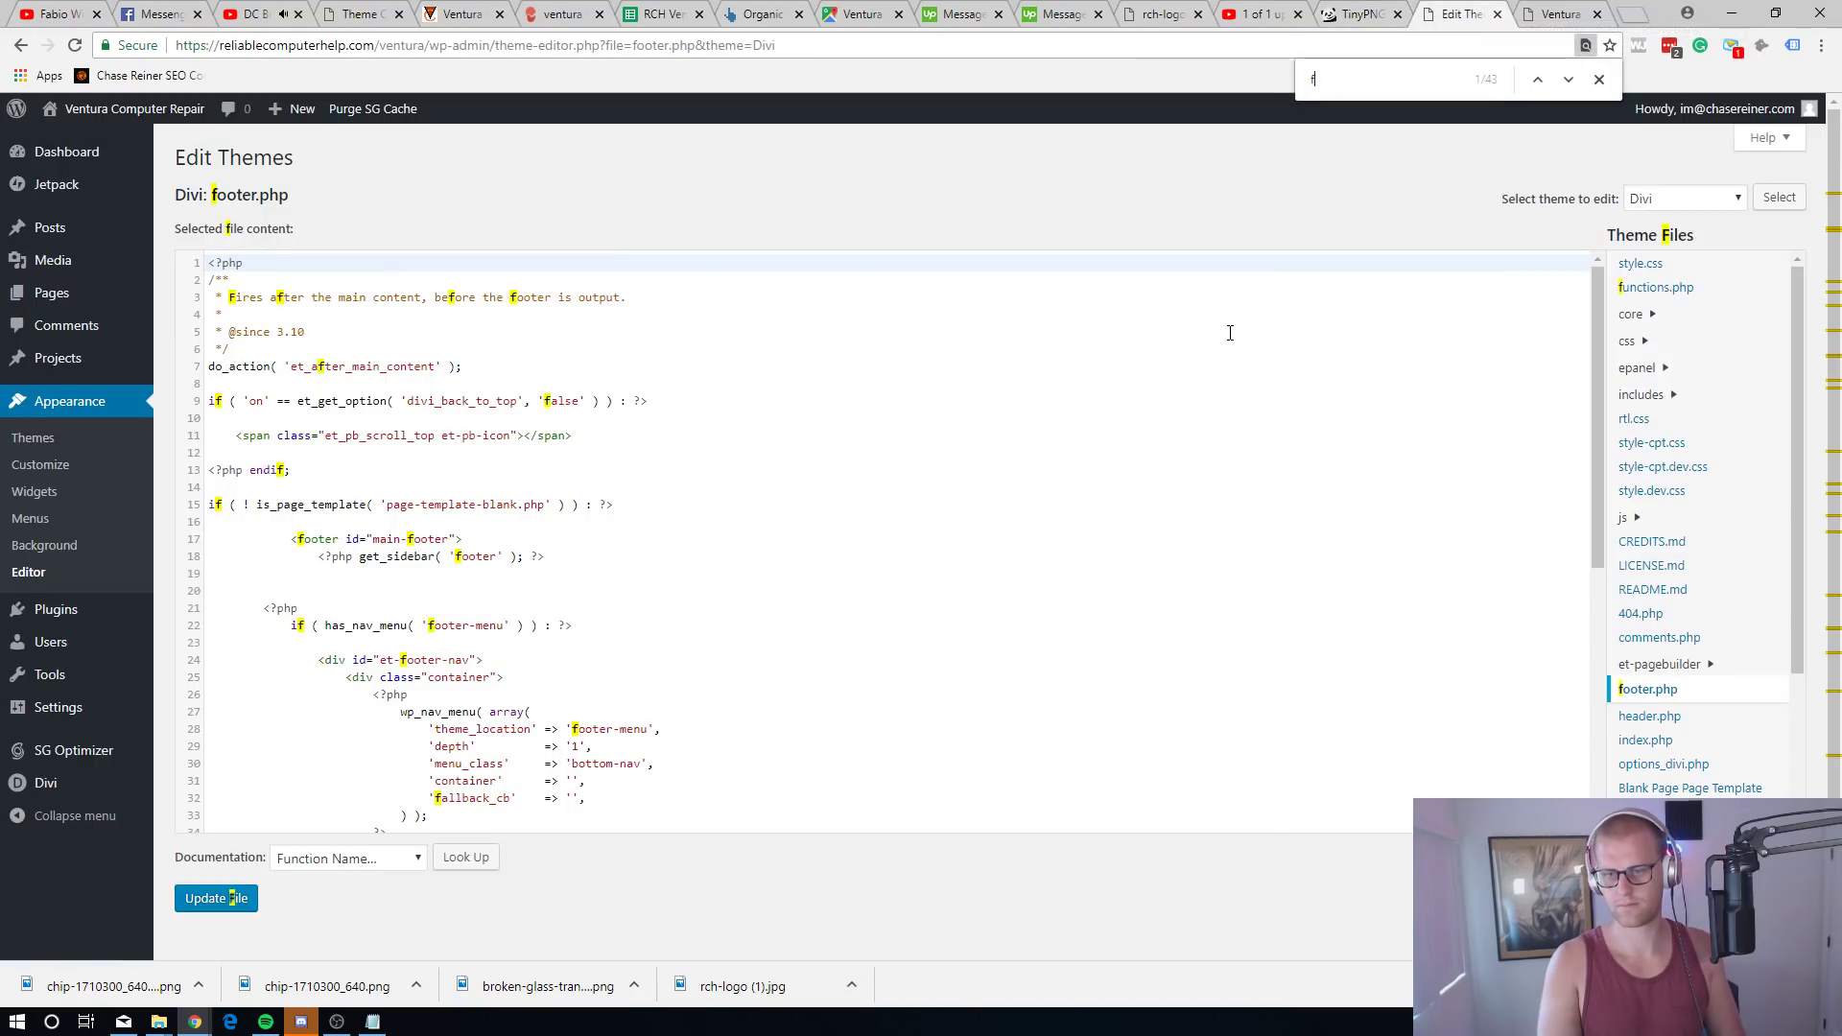
text(ooter)
key(Return)
key(Return)
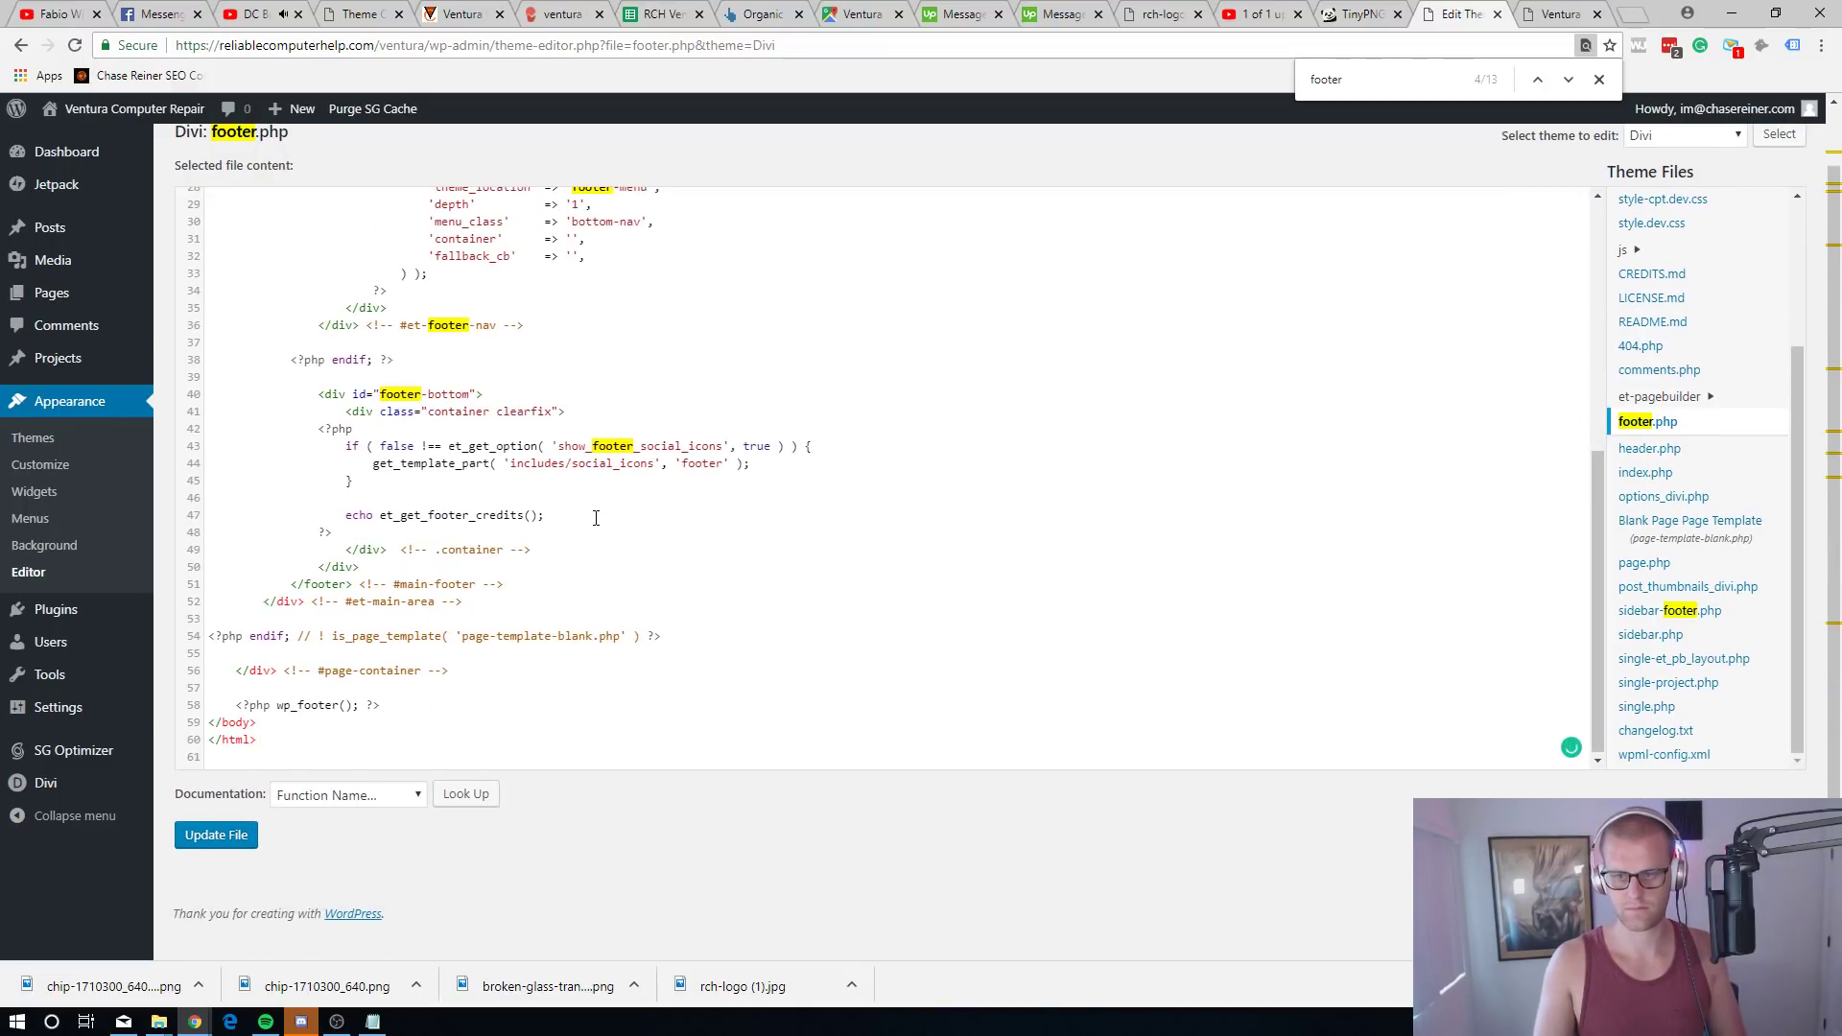
scroll(596, 518, up, 6)
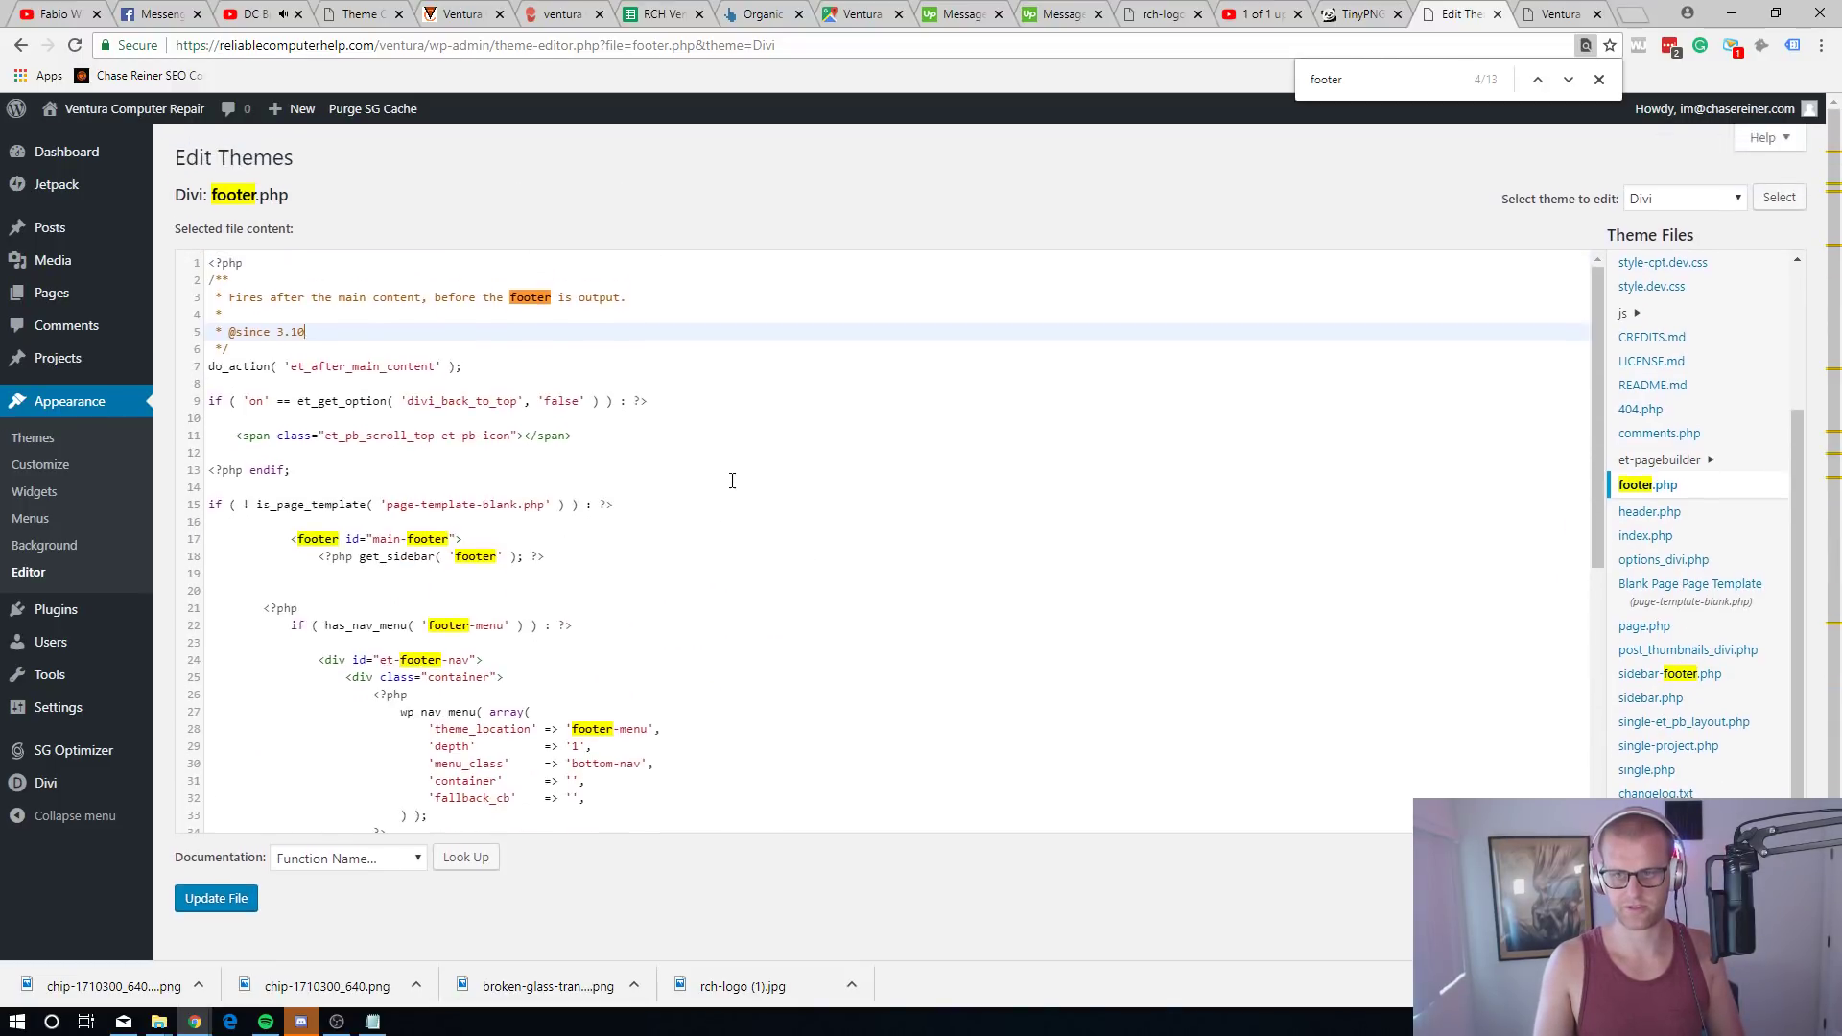
scroll(640, 546, down, 4)
scroll(640, 546, down, 1)
click(534, 734)
click(576, 612)
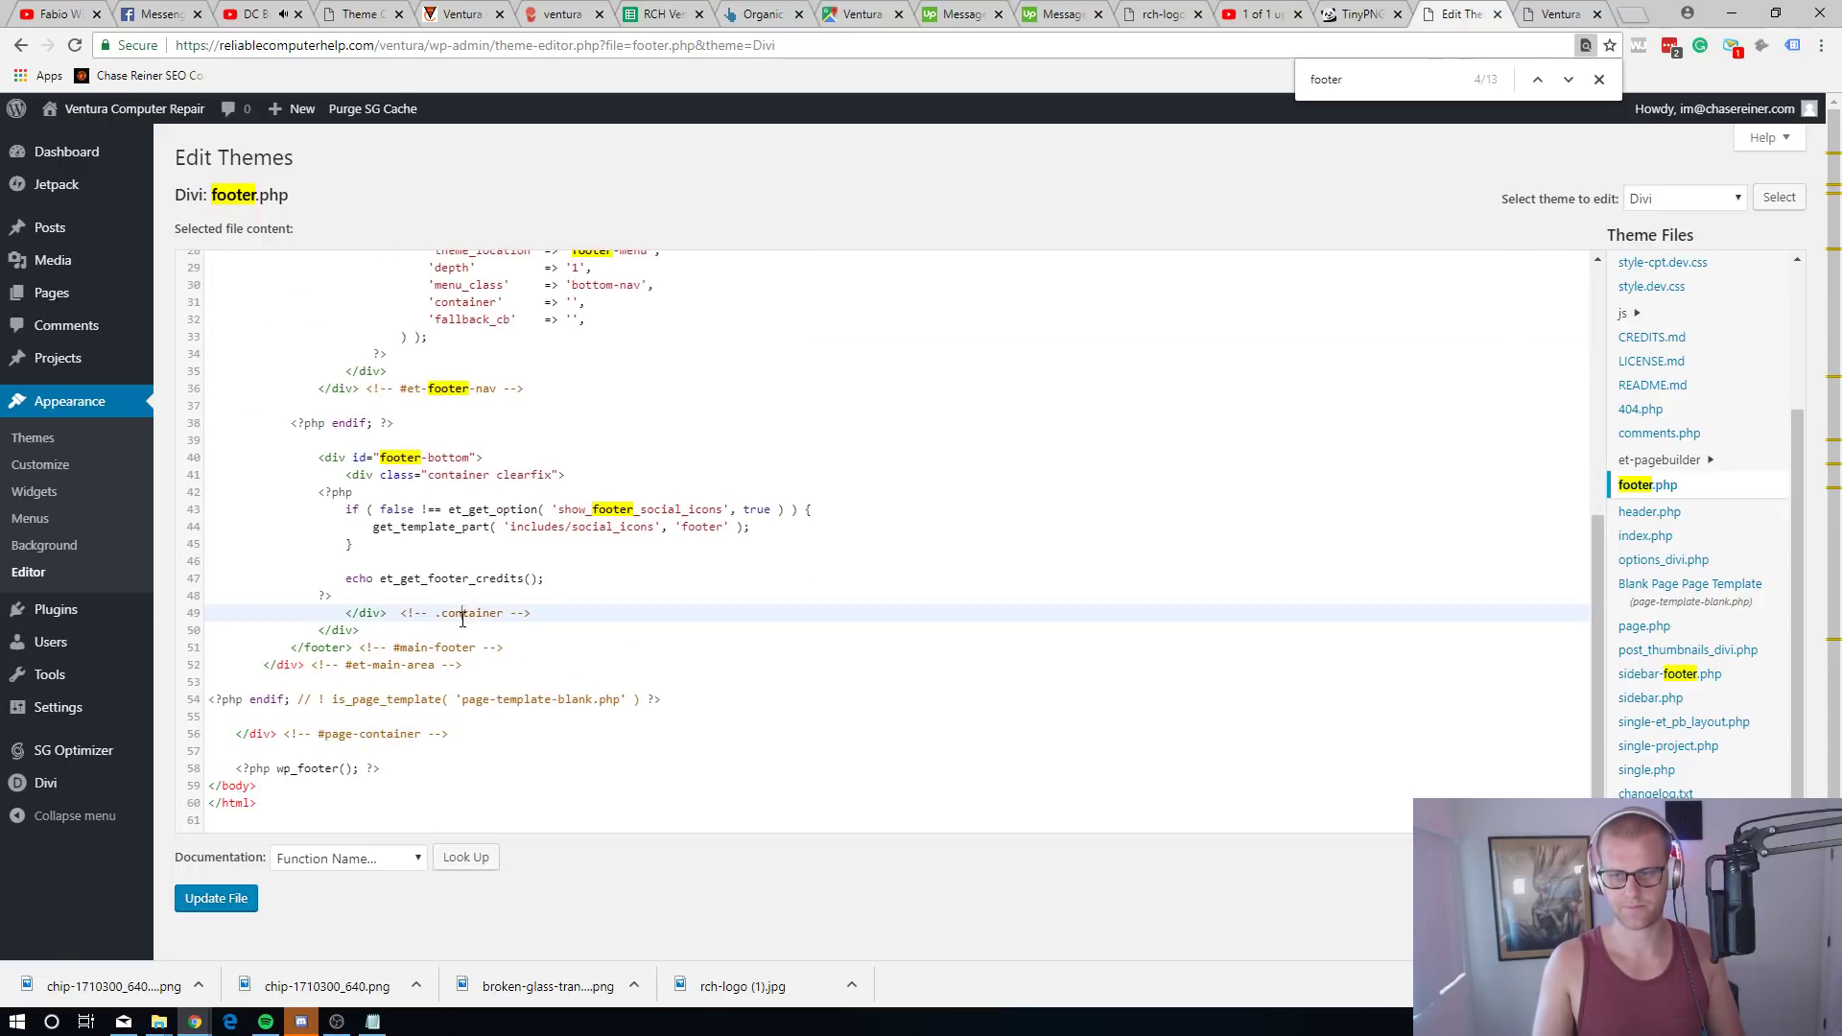
click(495, 665)
Inspect the et_get_footer_credits line and its surrounding lines, including the social icons line
scroll(520, 647, up, 5)
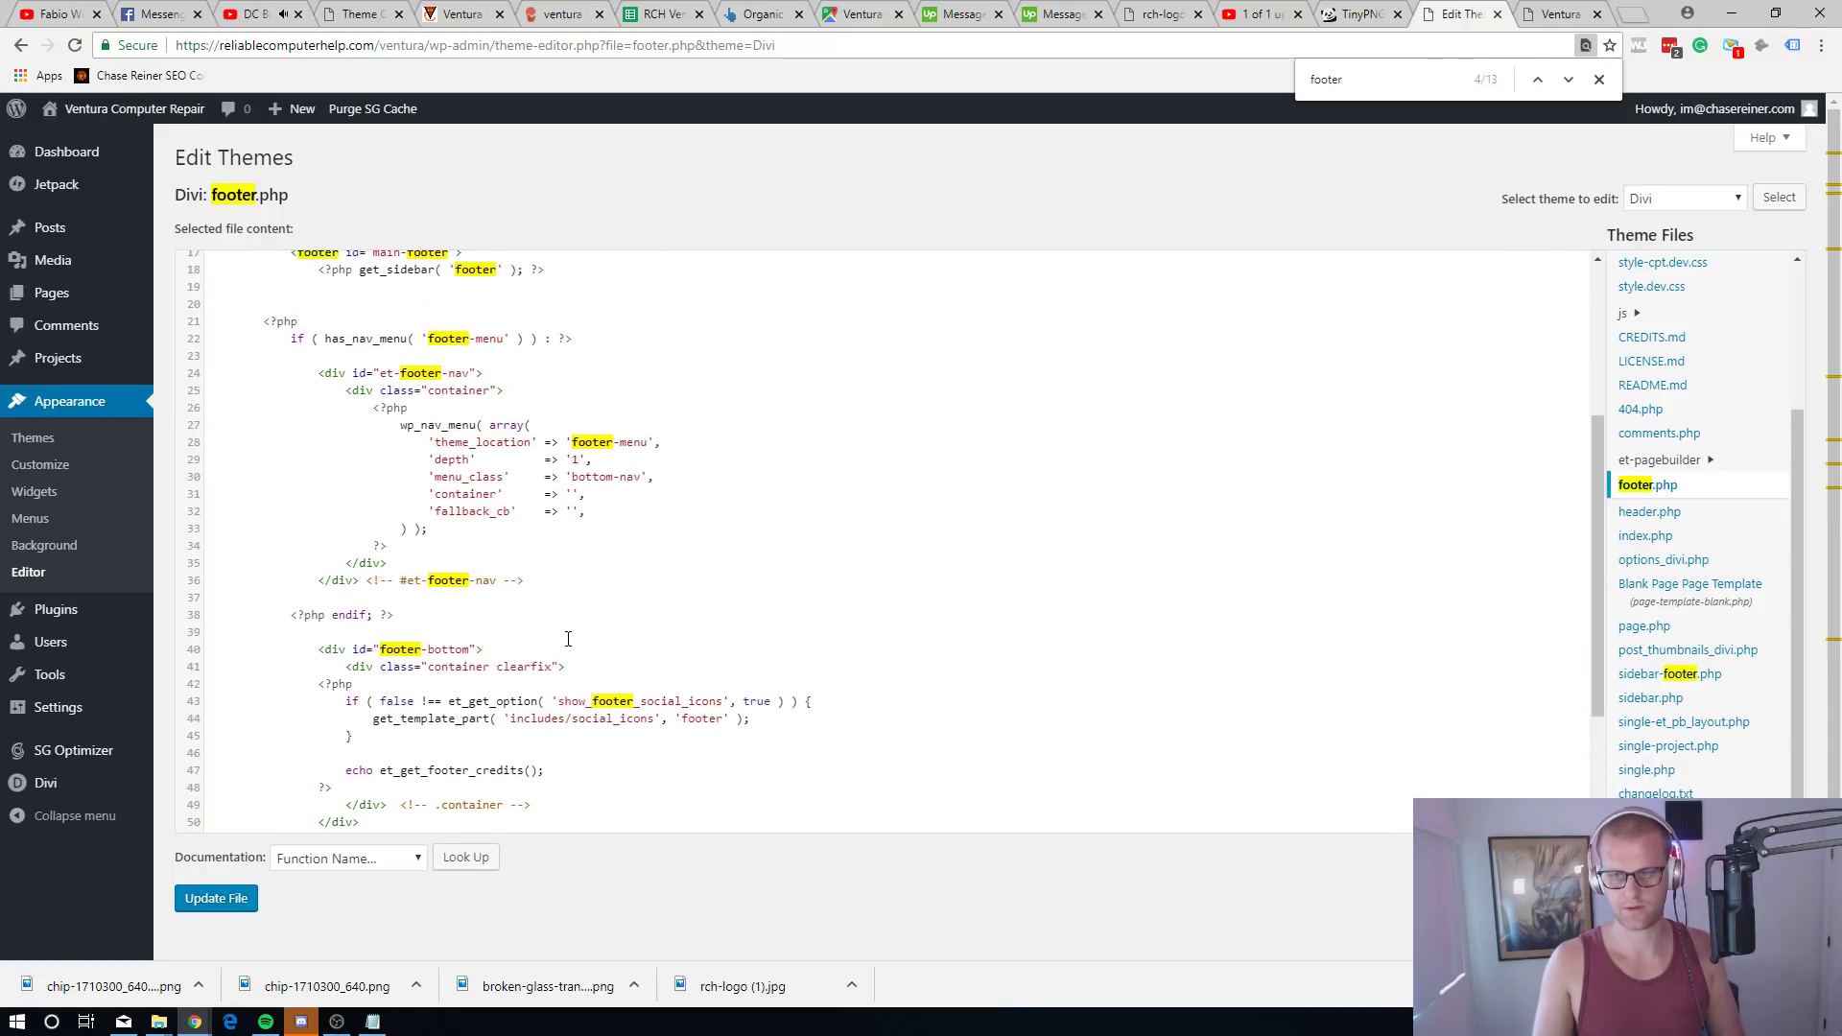
scroll(567, 636, down, 5)
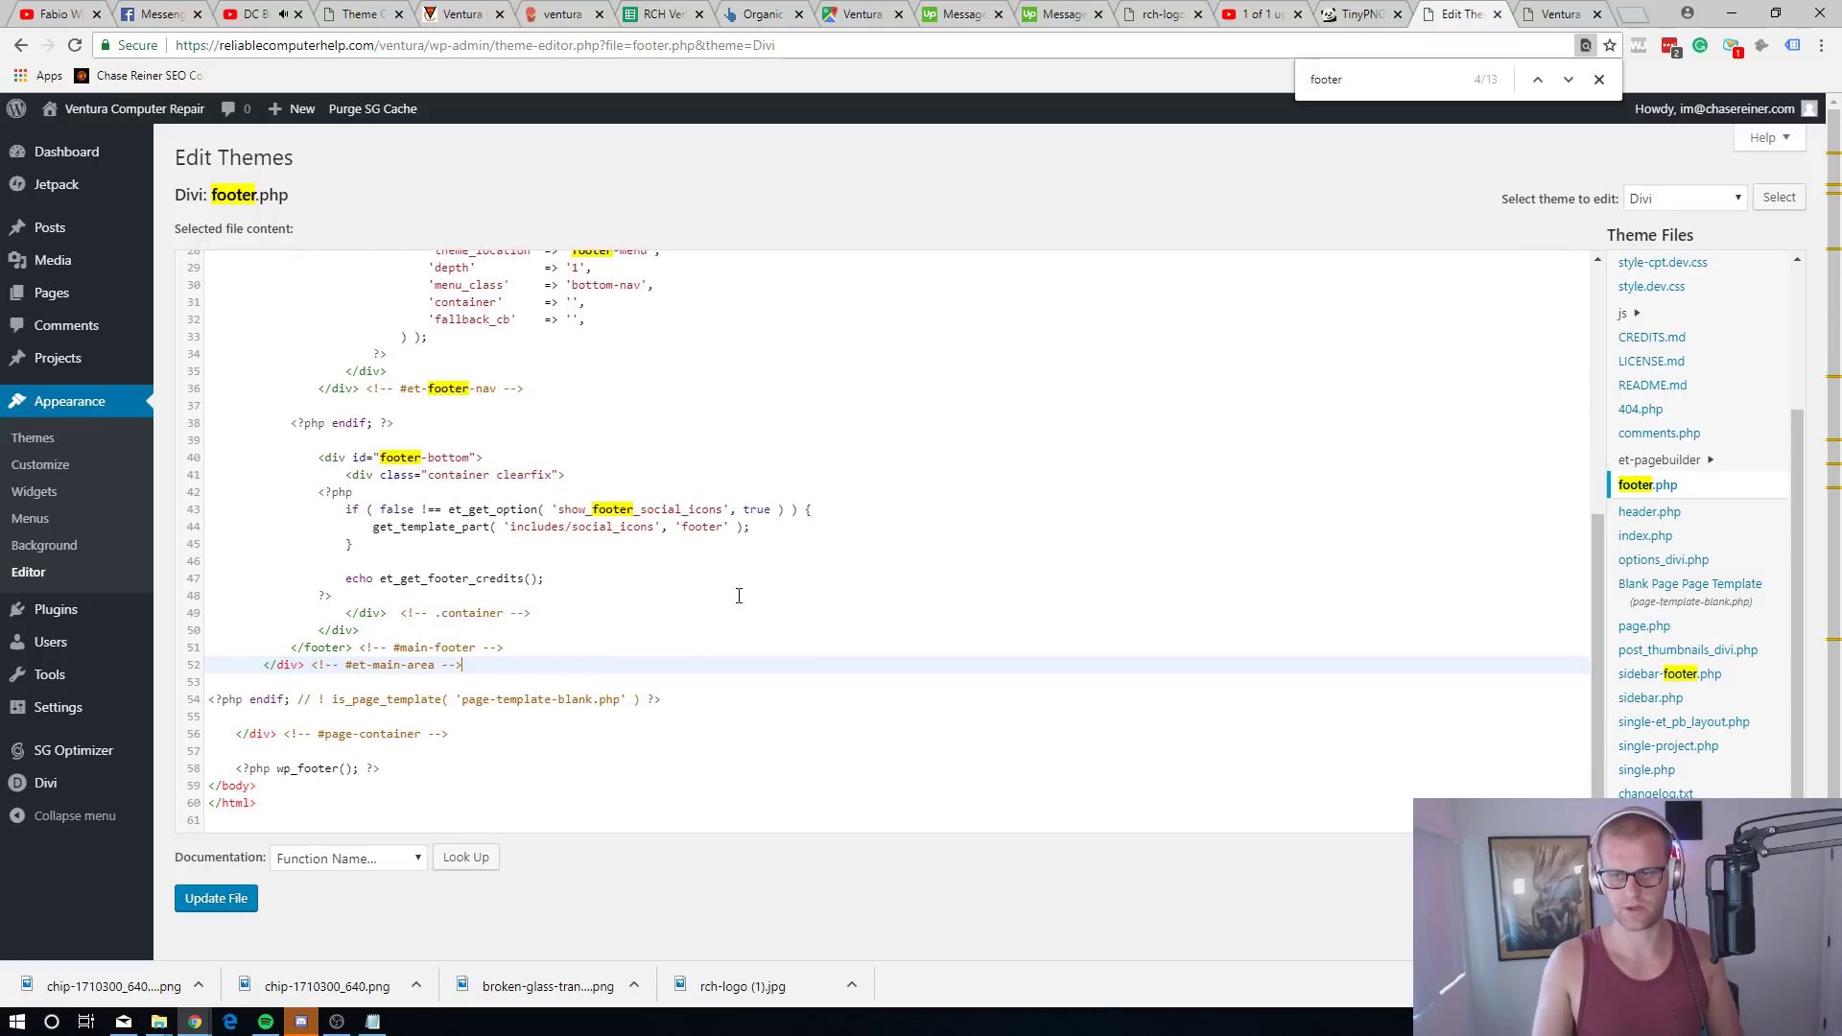
click(708, 579)
click(683, 633)
click(655, 683)
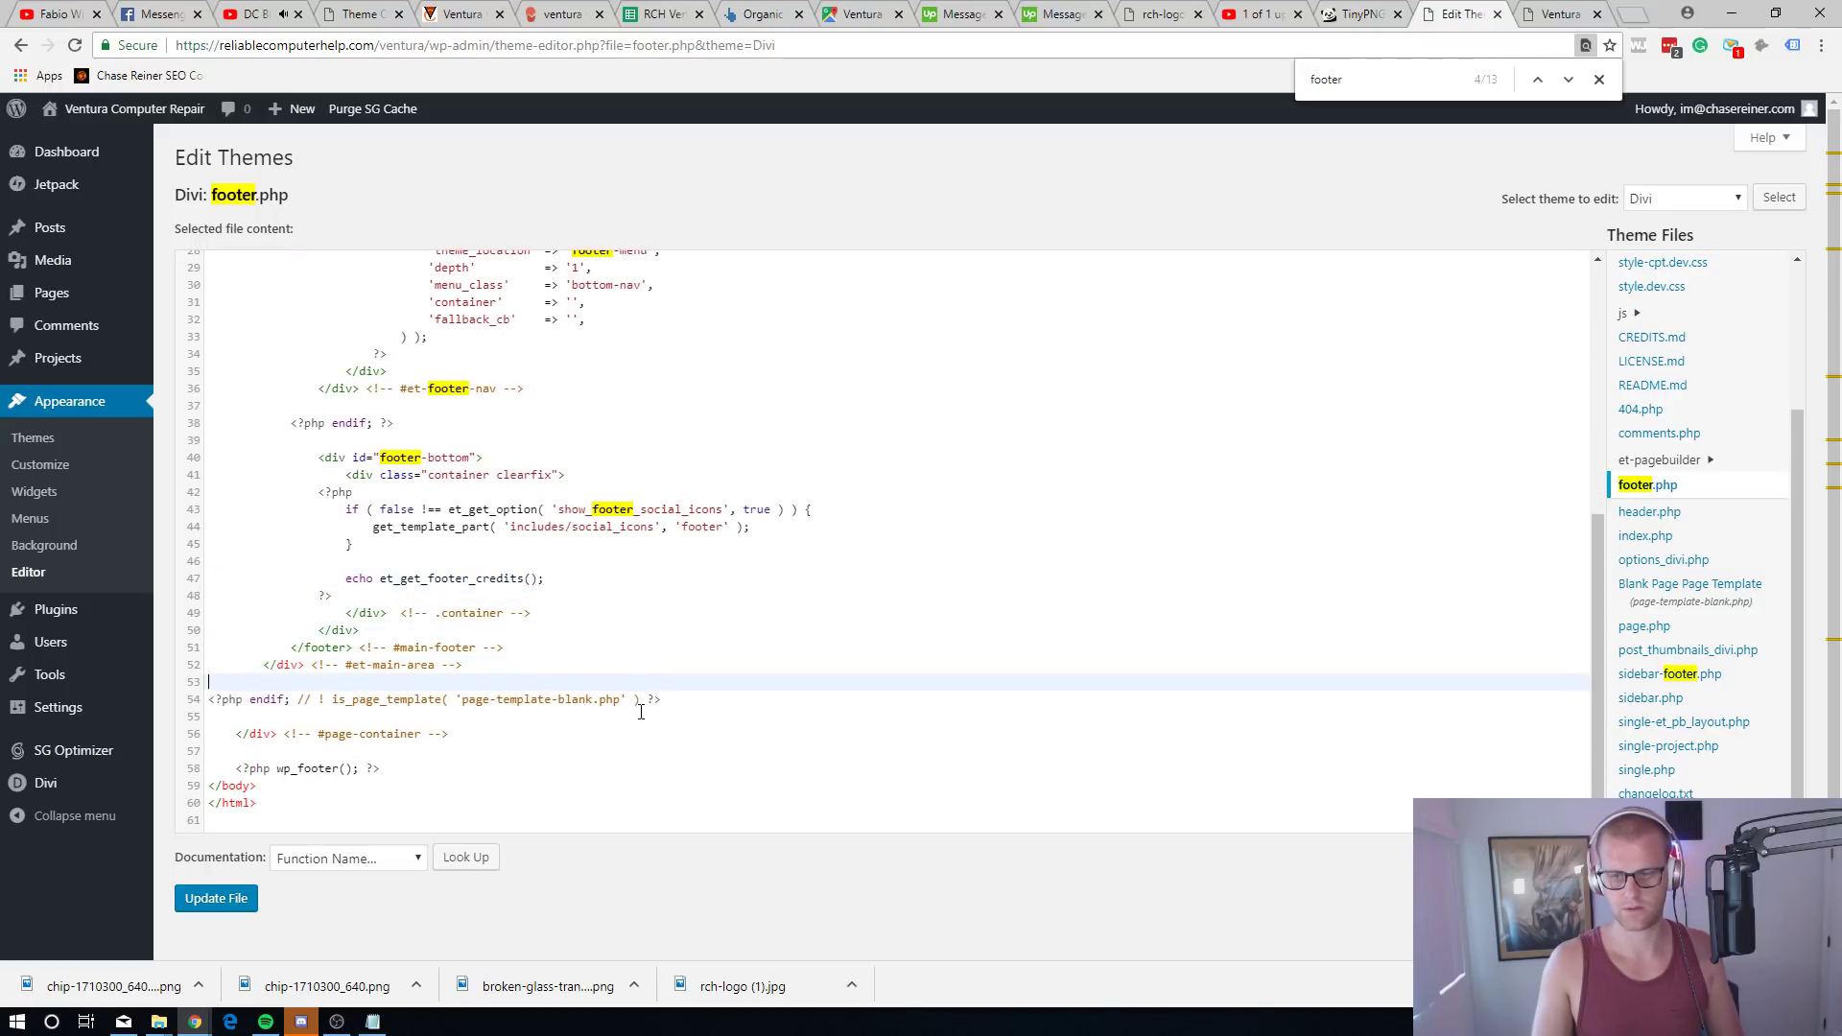
click(639, 717)
click(629, 739)
click(707, 683)
click(671, 664)
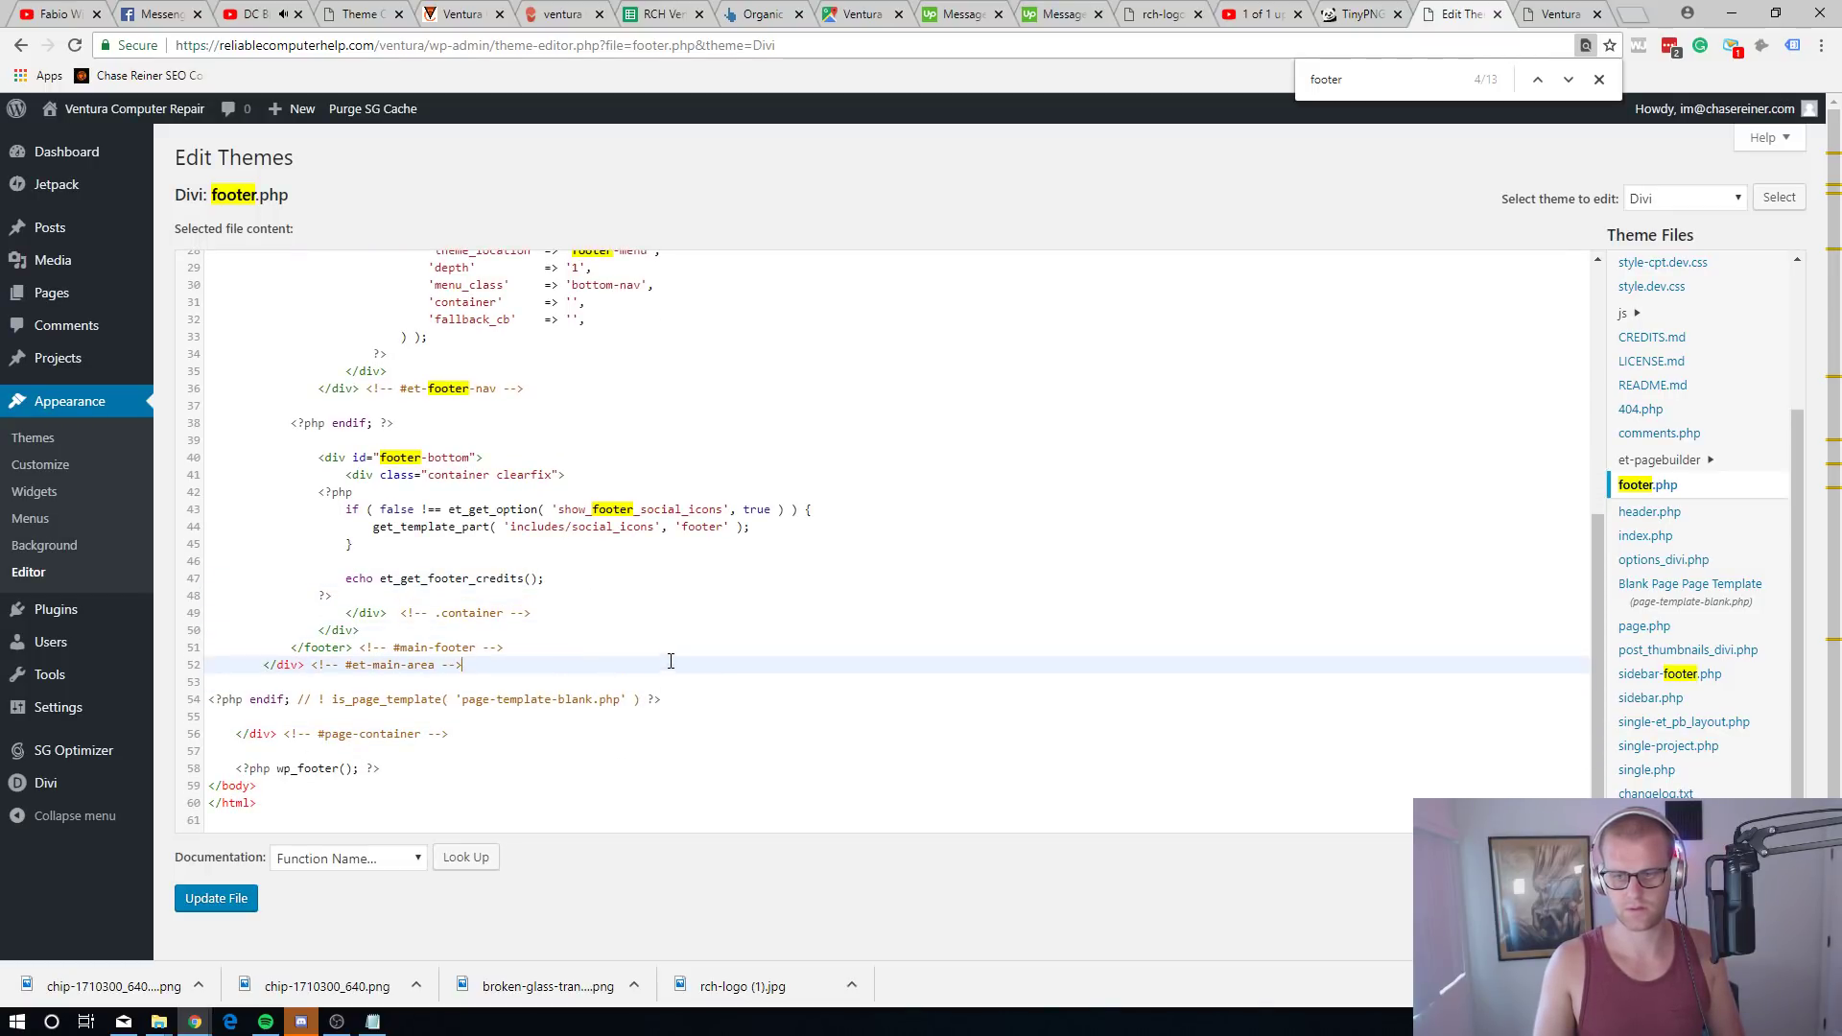
click(687, 630)
click(704, 596)
click(747, 527)
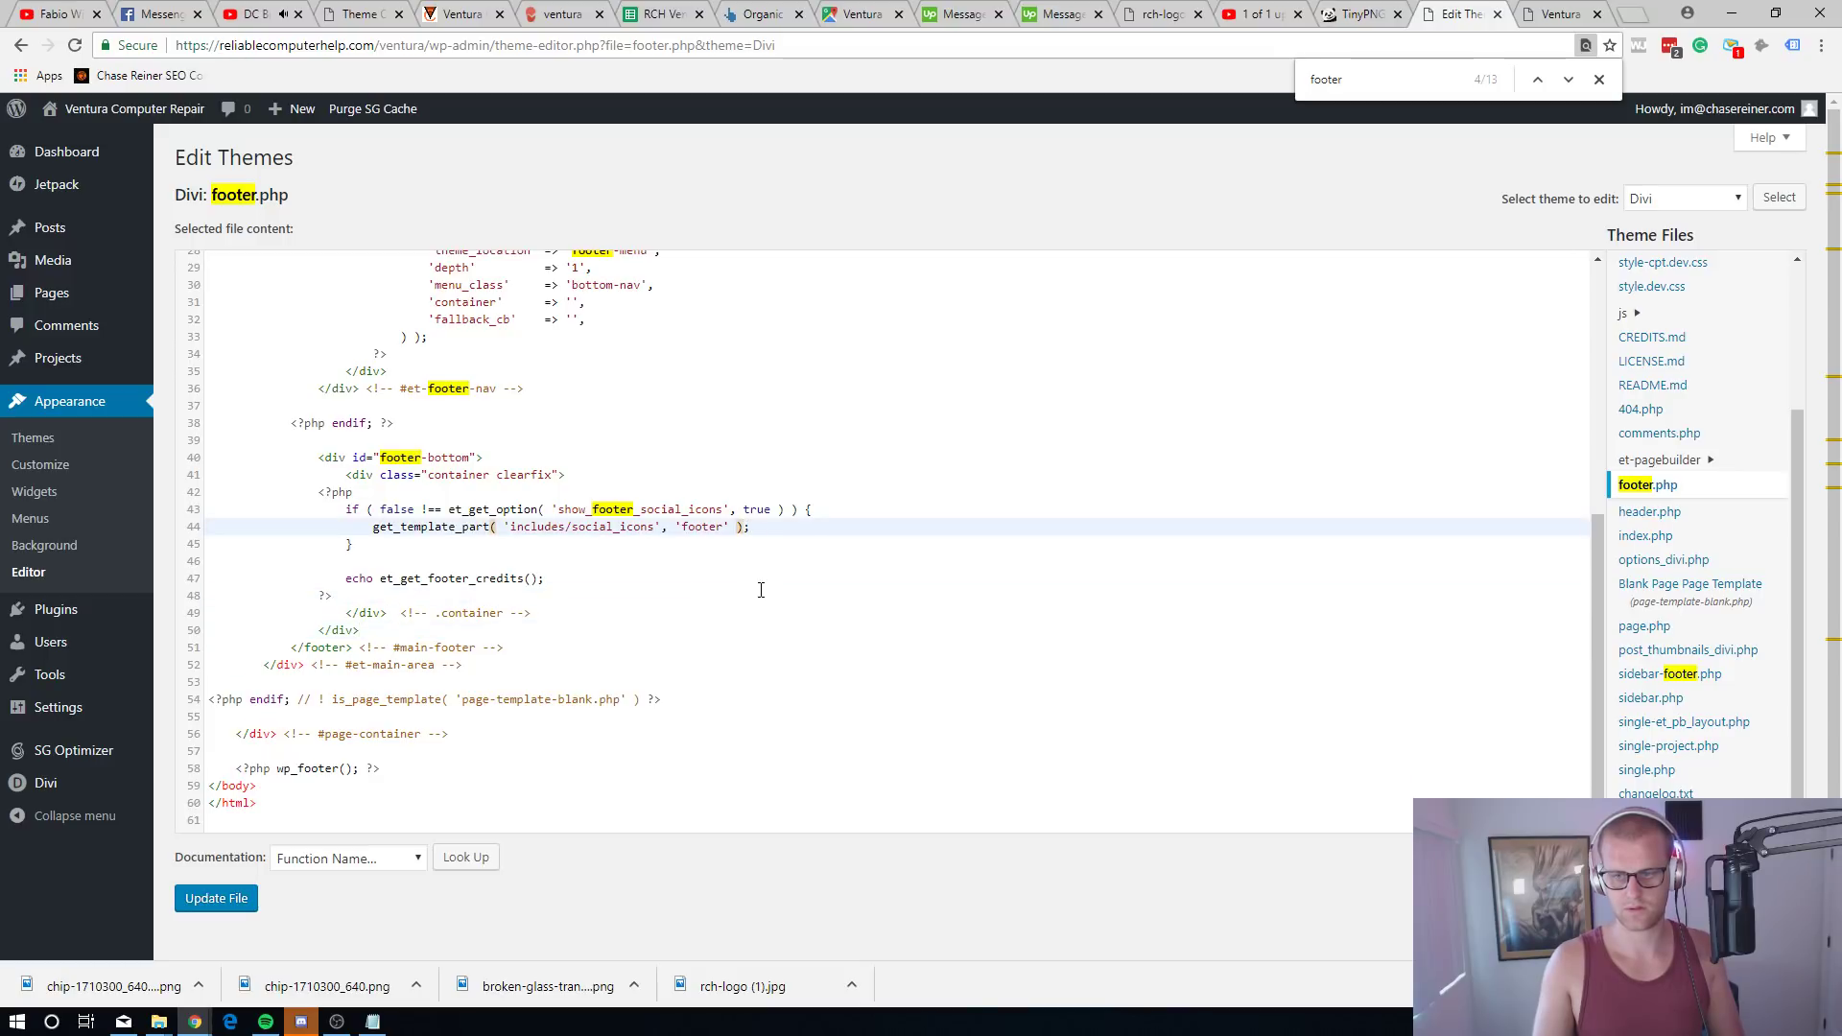
Open Divi > Theme Options from the admin sidebar
scroll(760, 591, up, 1)
scroll(776, 604, up, 3)
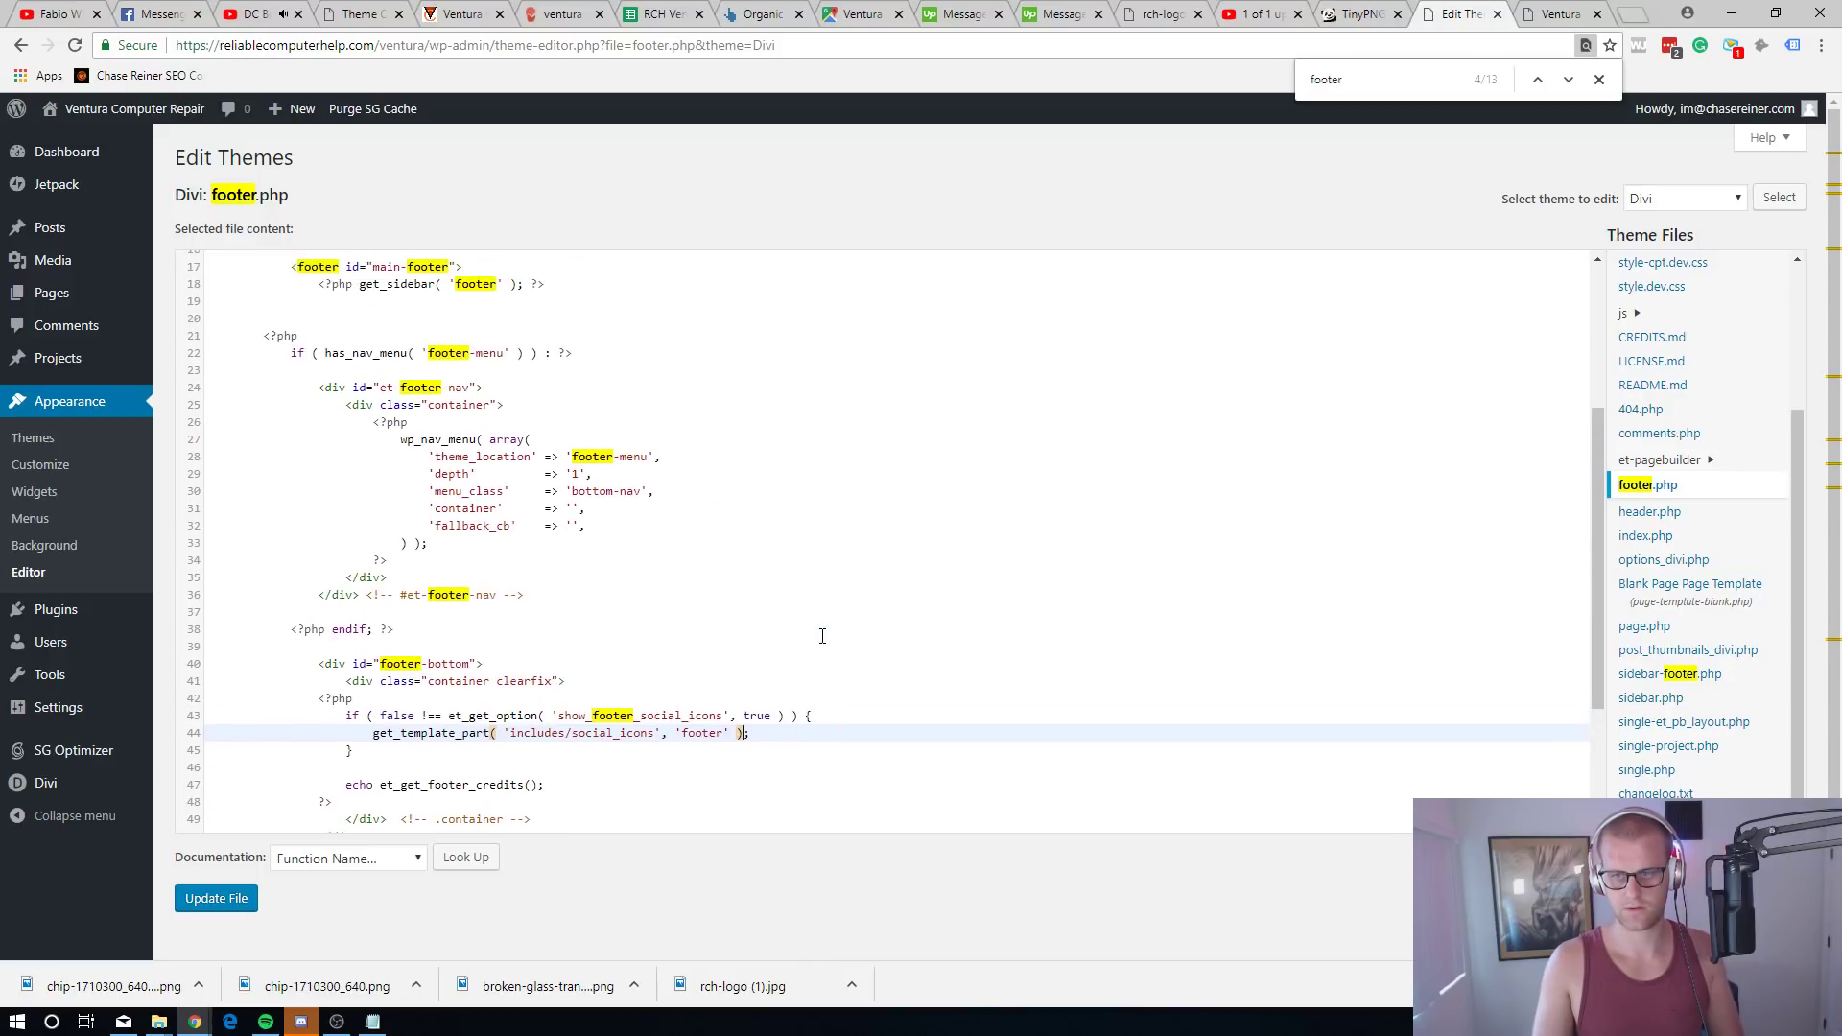
scroll(767, 628, down, 4)
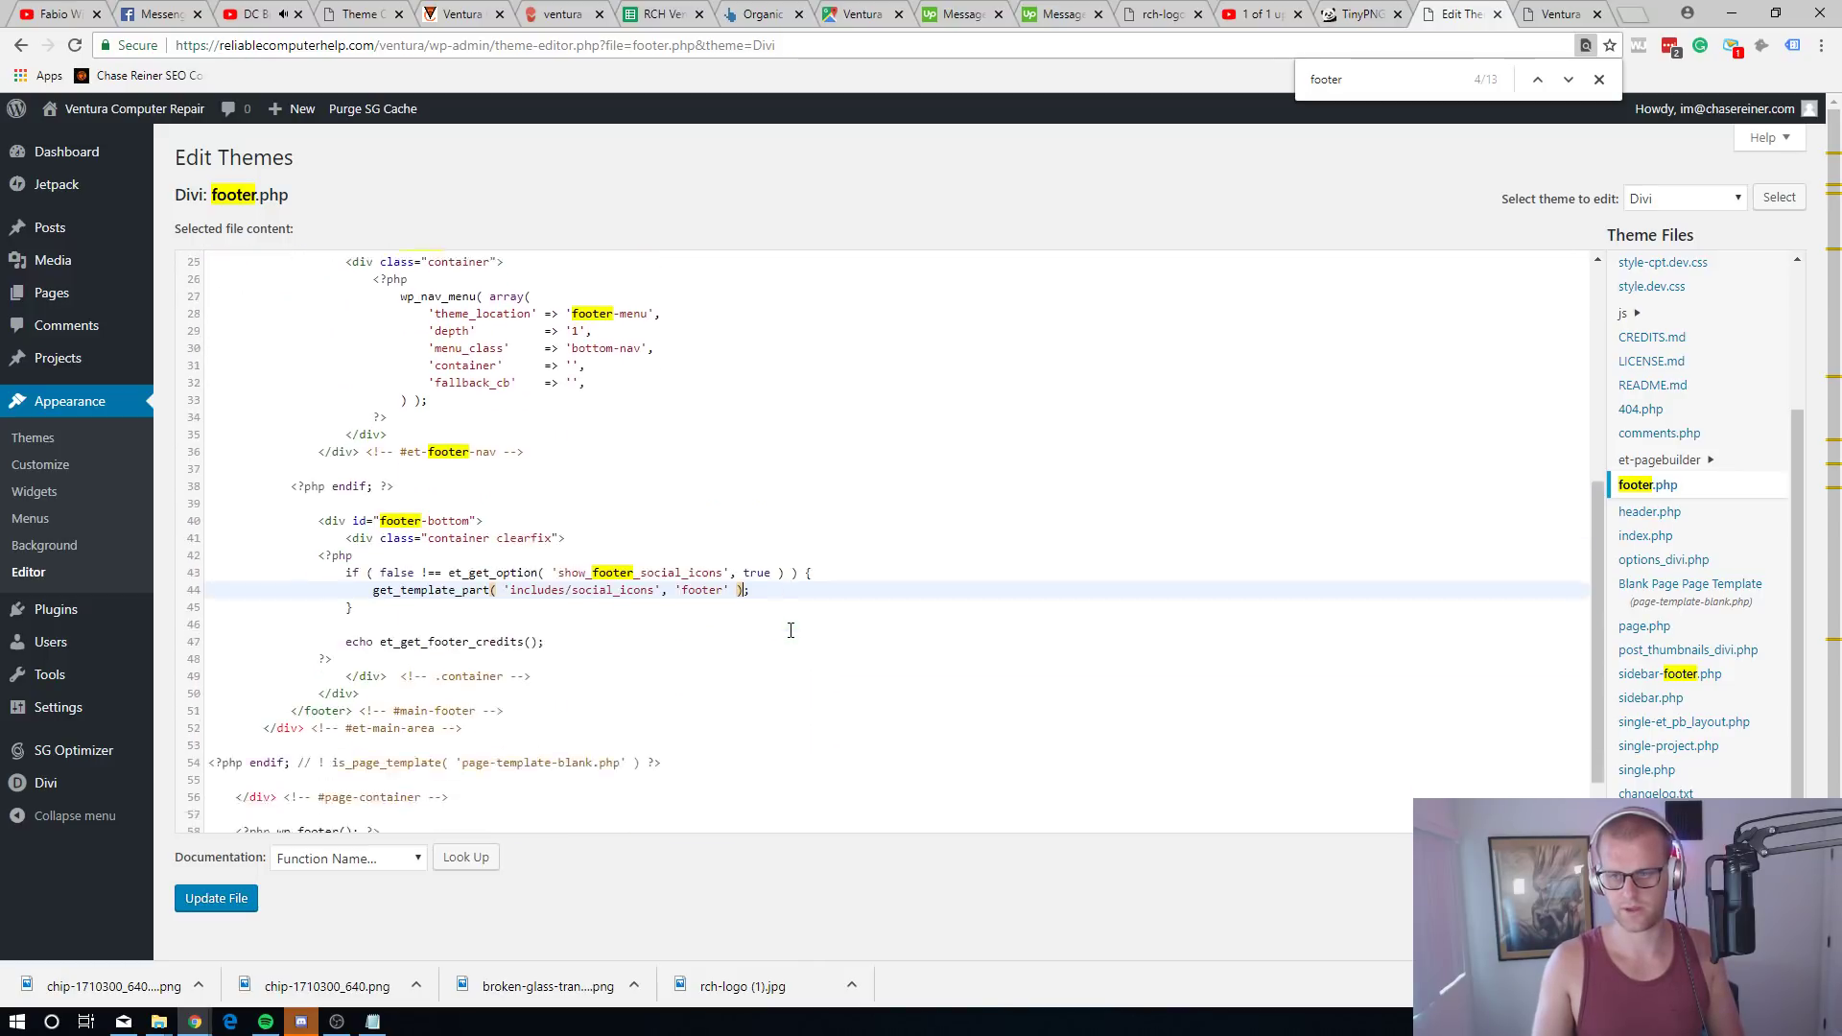
scroll(785, 610, up, 5)
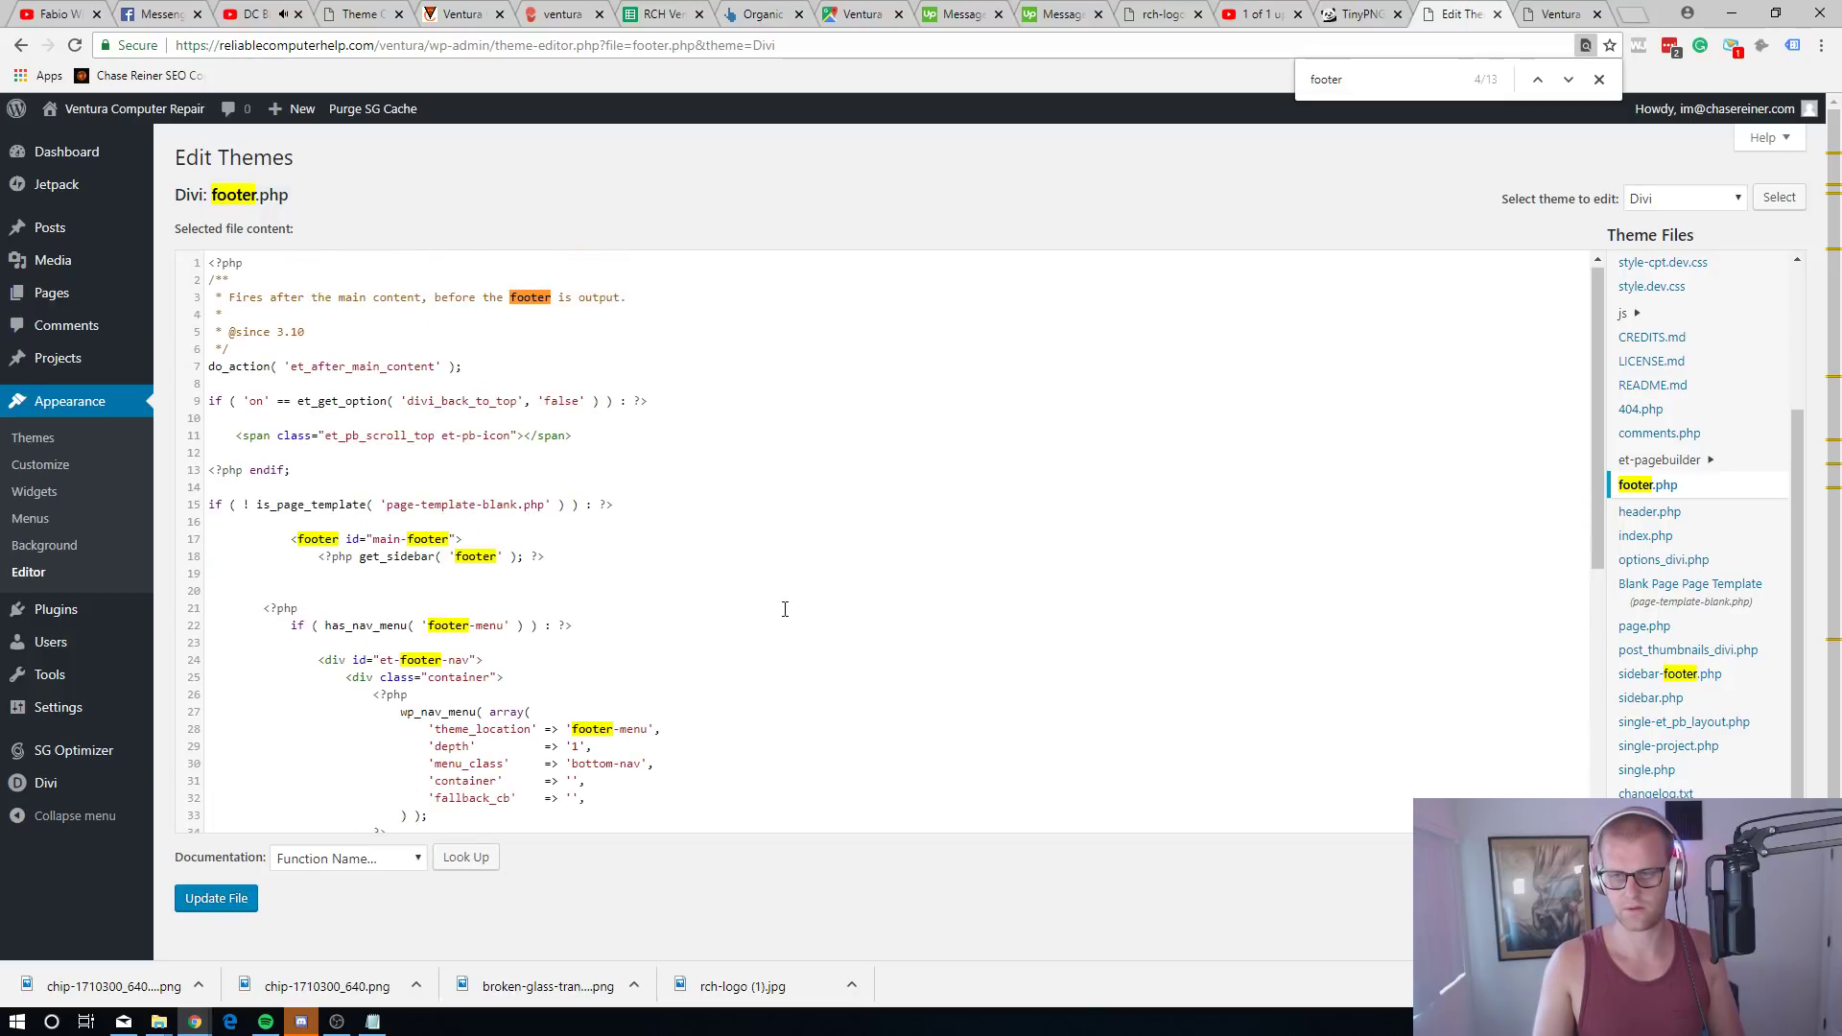
key(ctrl+f)
text(copo)
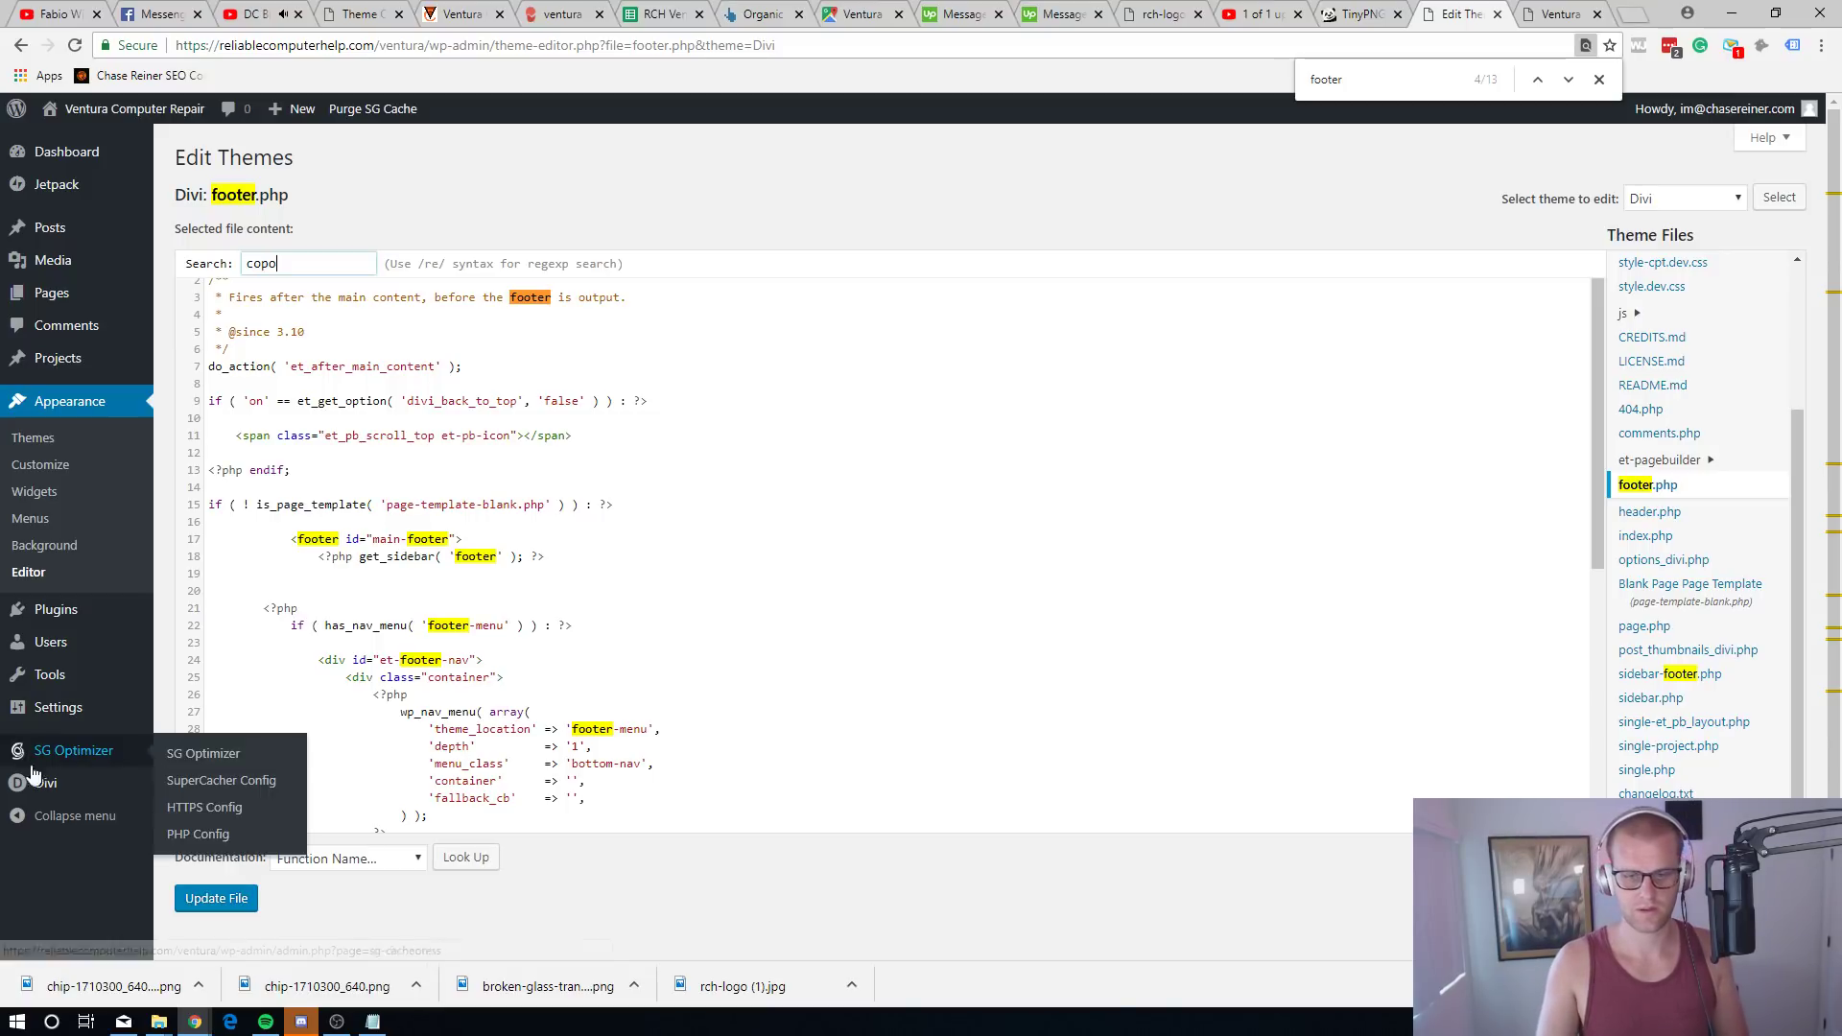
mouse_move(48, 783)
click(274, 799)
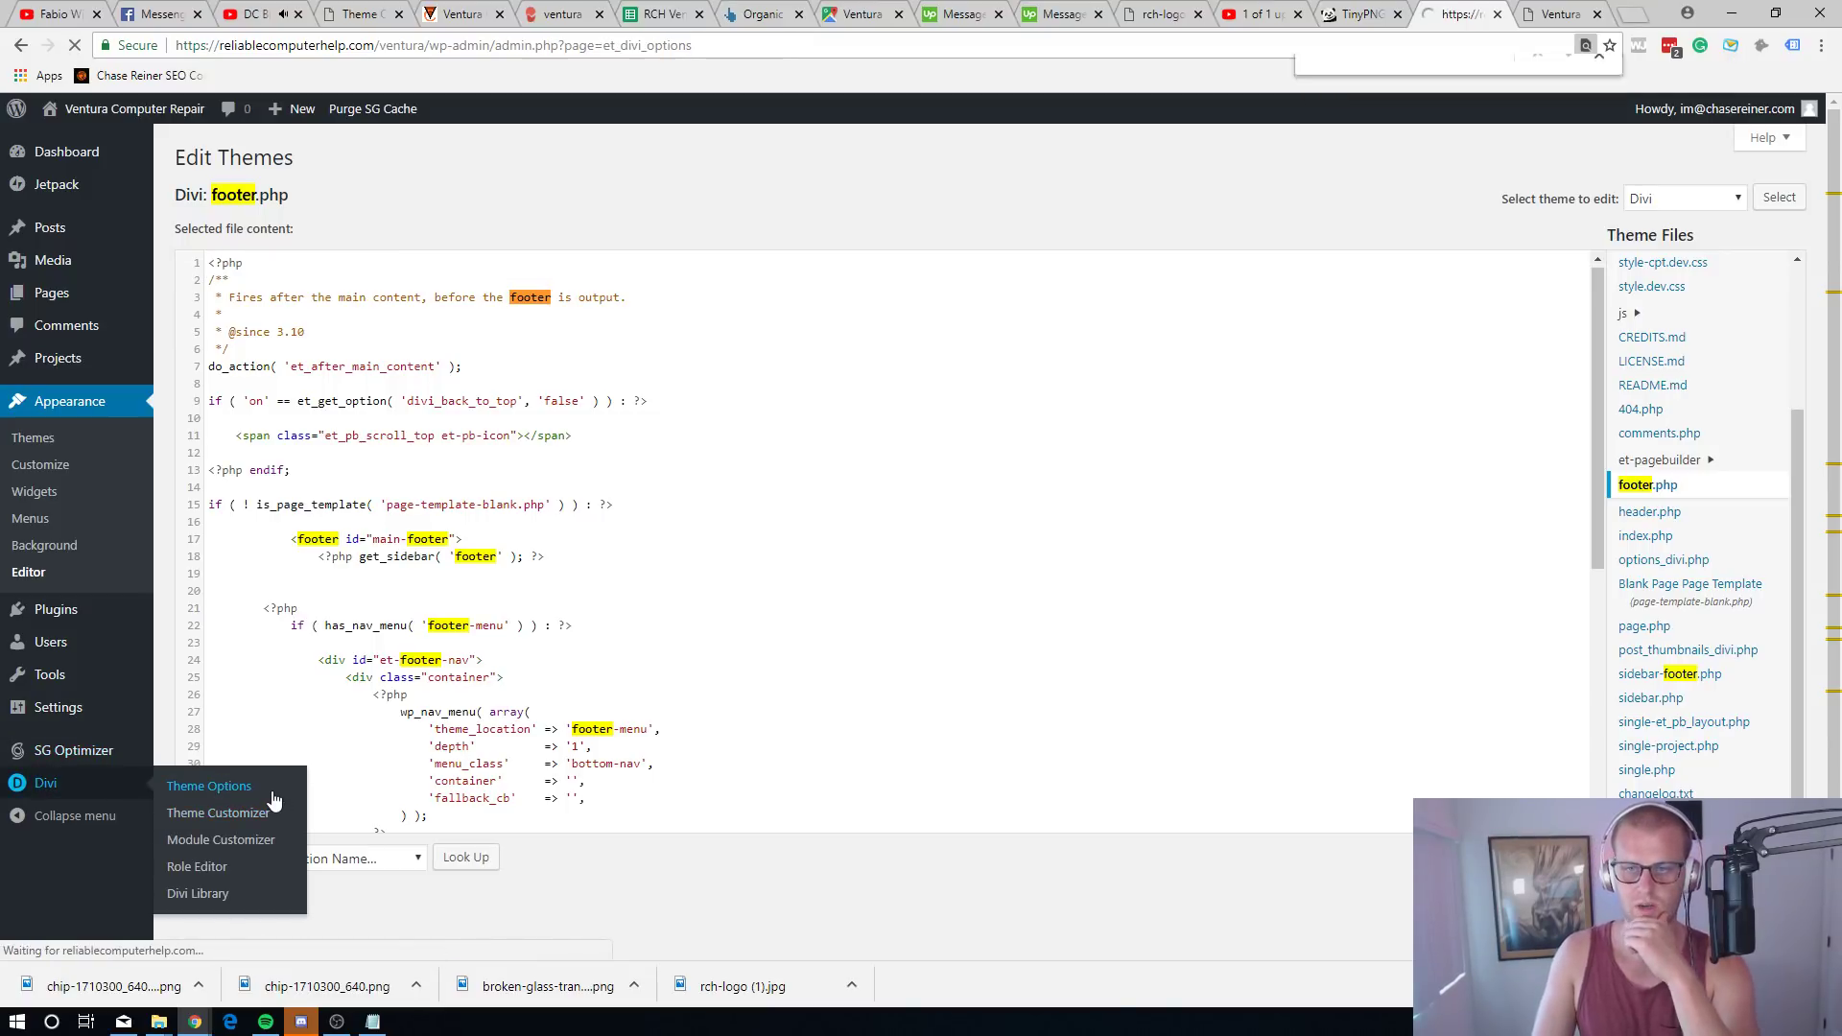
Search the Theme Options page for 'fo' to find any footer settings
scroll(897, 467, down, 8)
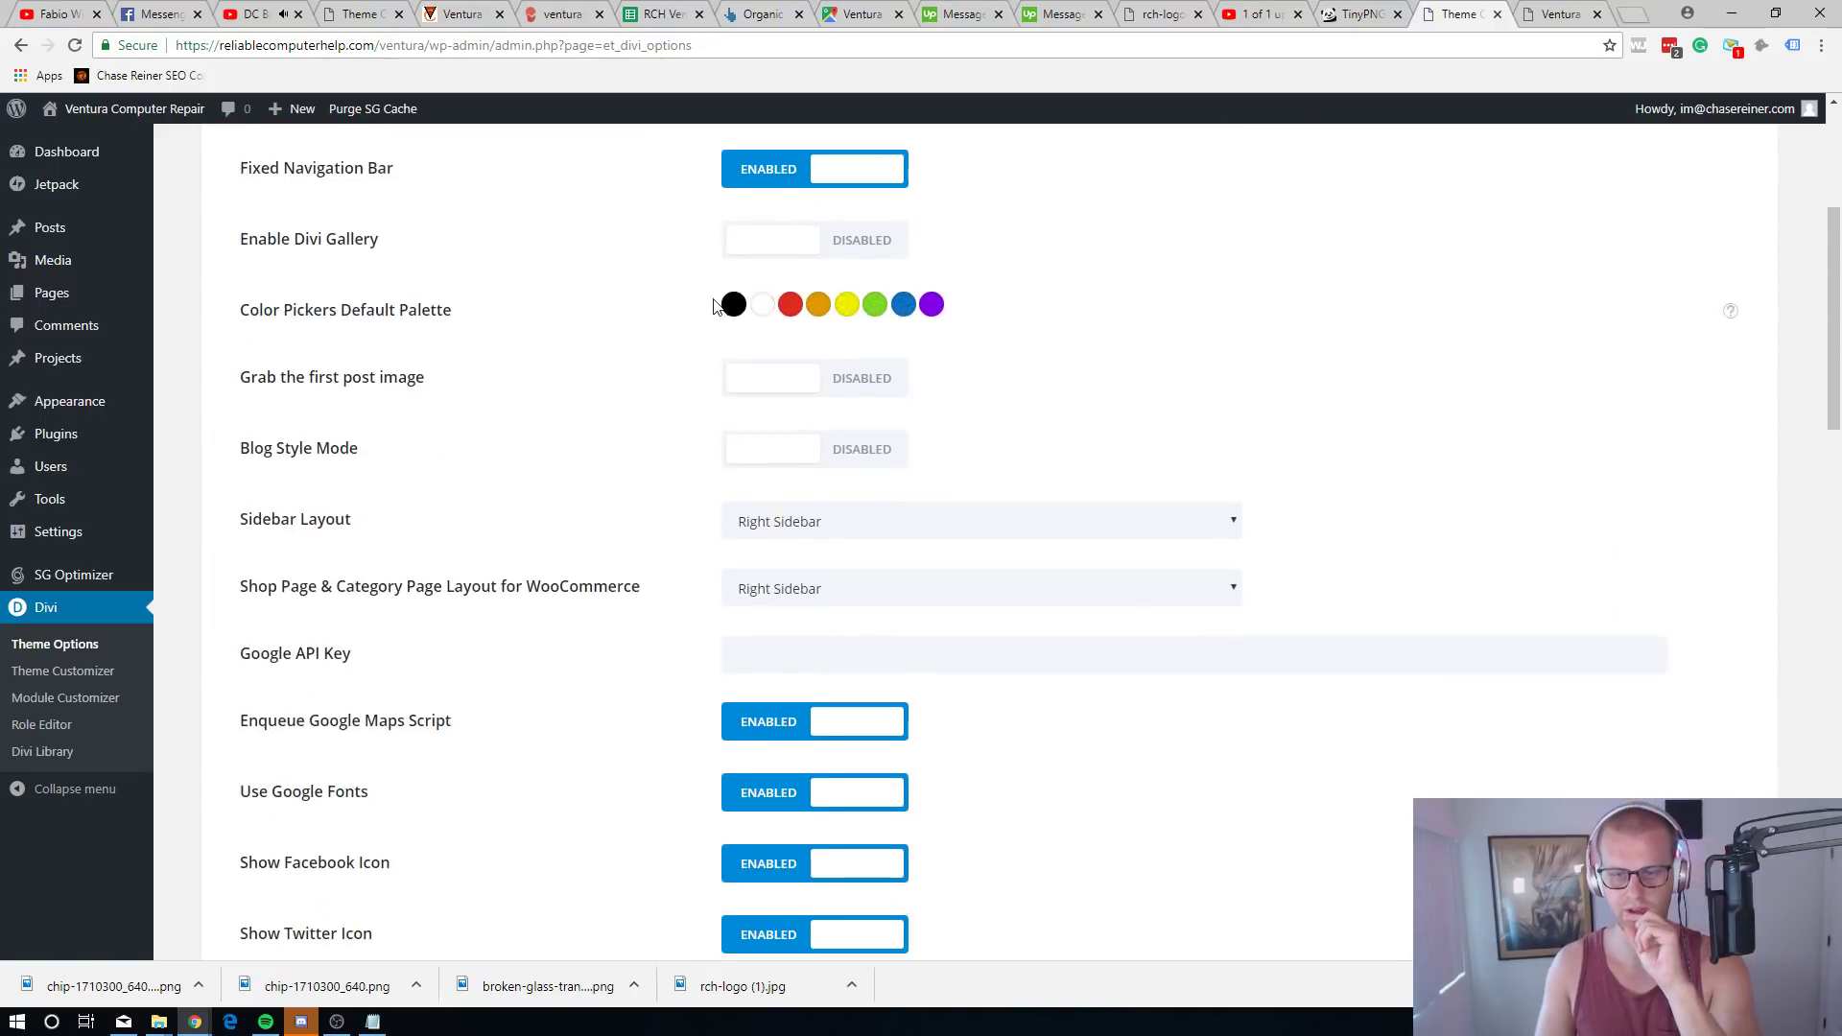
key(ctrl+f)
text(footer)
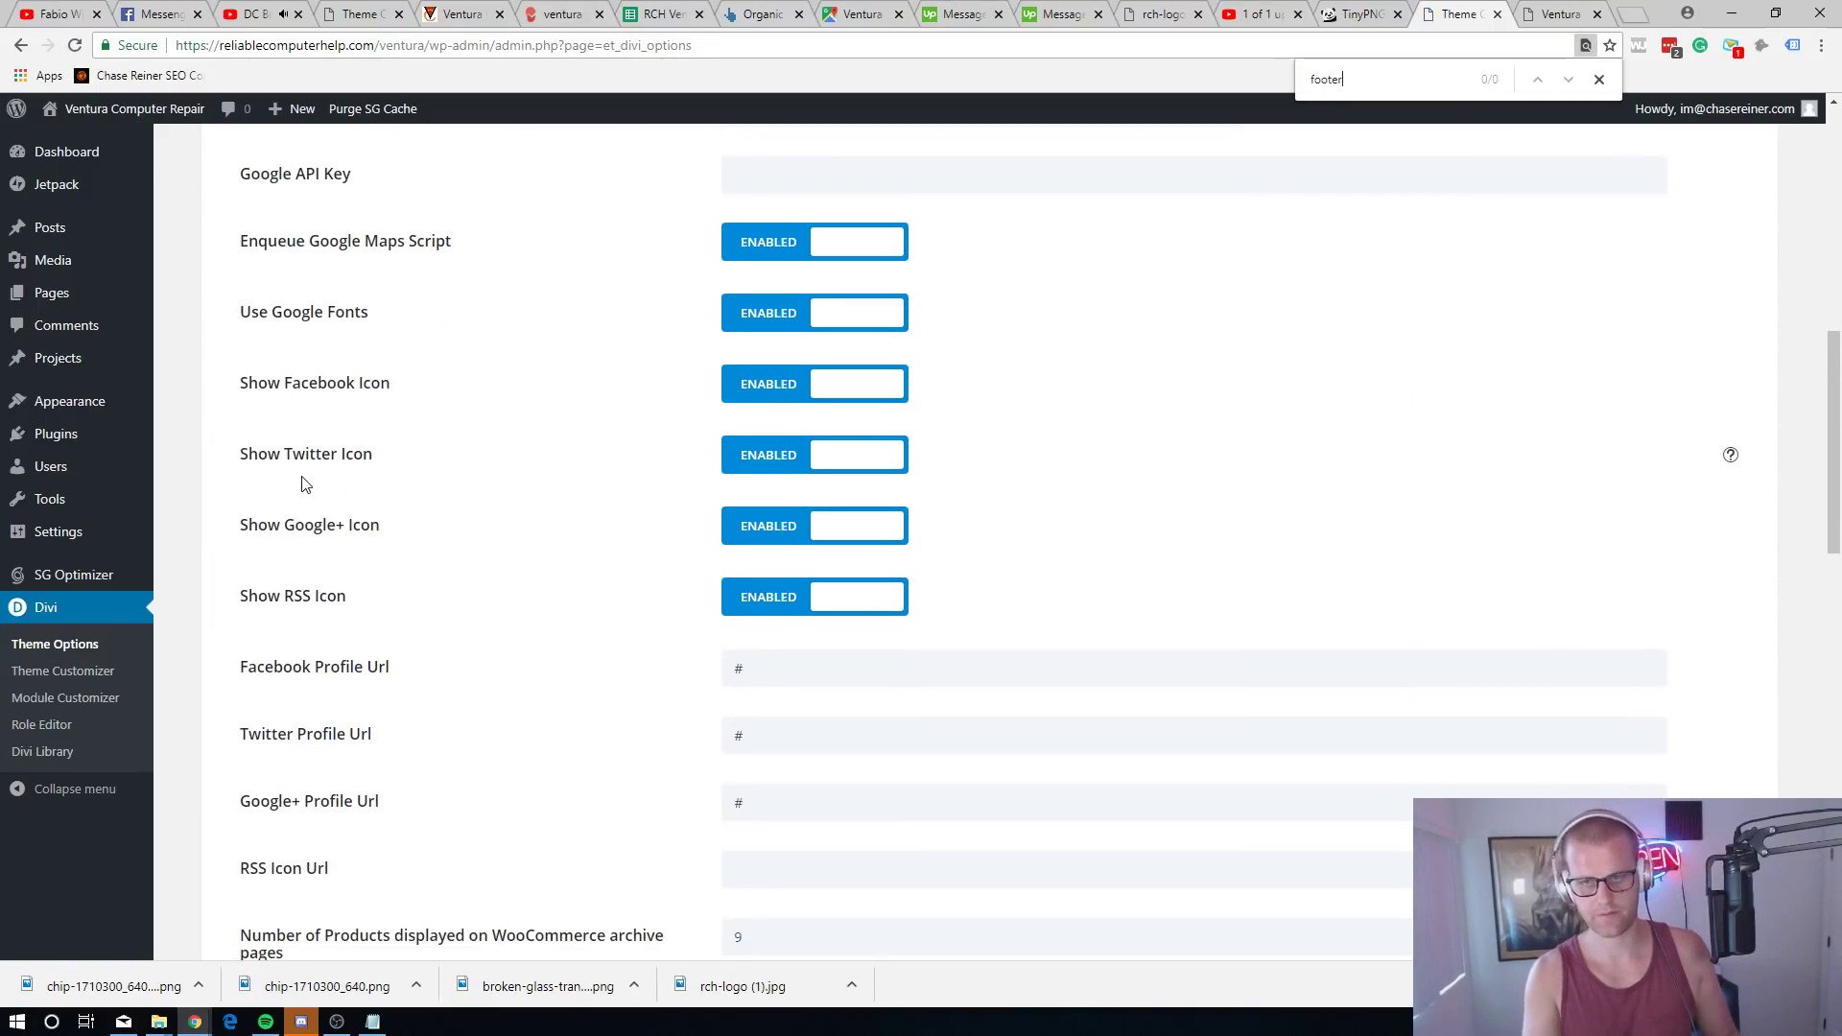
scroll(304, 483, down, 14)
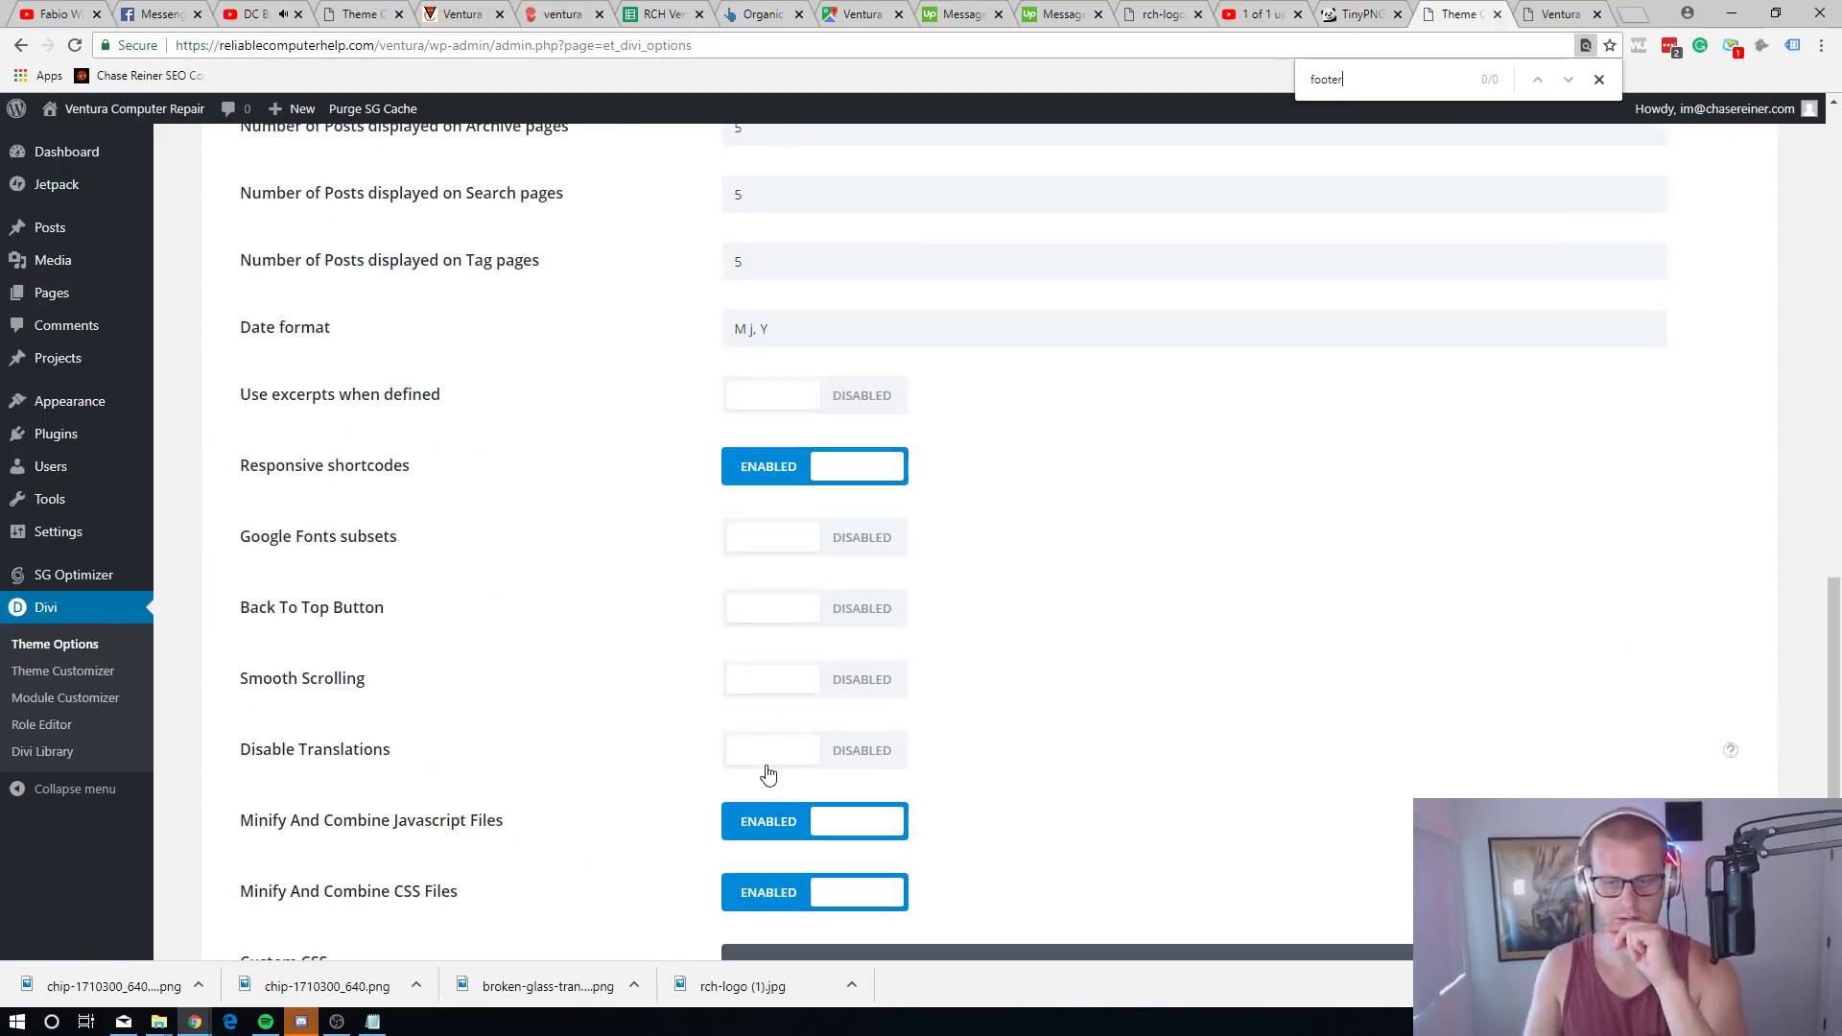
scroll(693, 733, down, 1)
scroll(638, 720, up, 4)
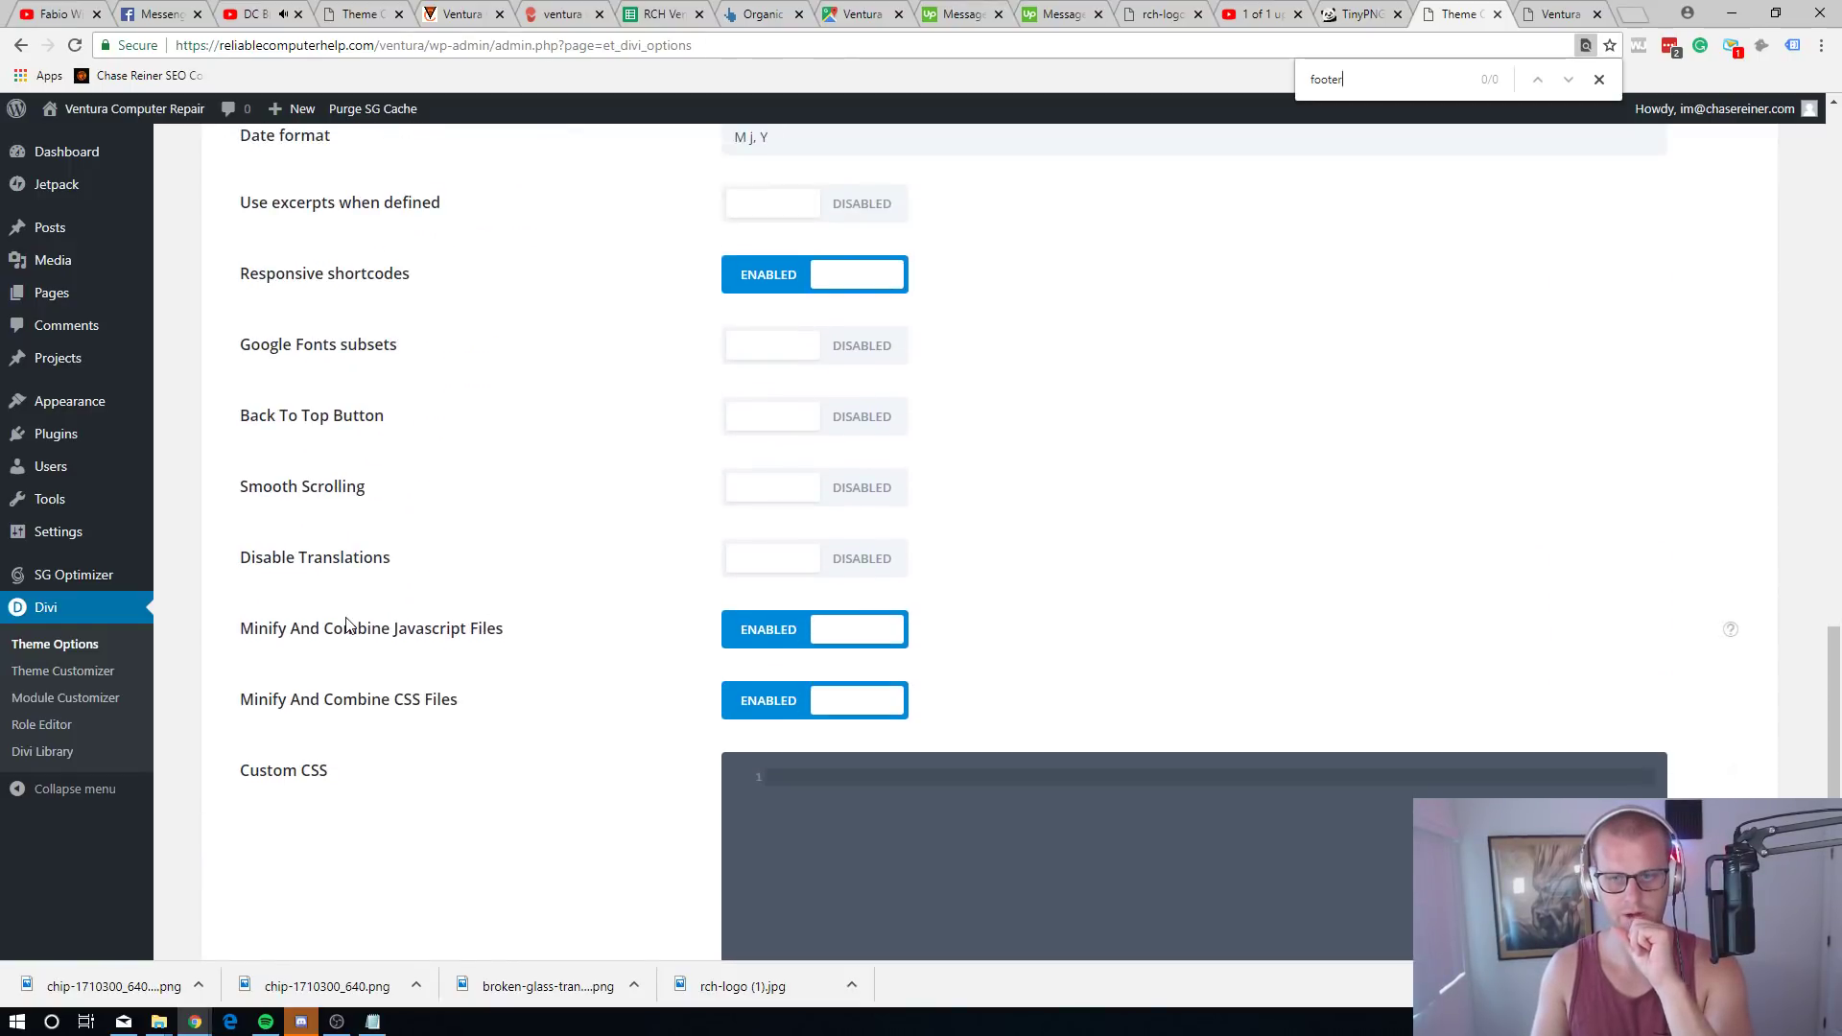
scroll(490, 499, up, 6)
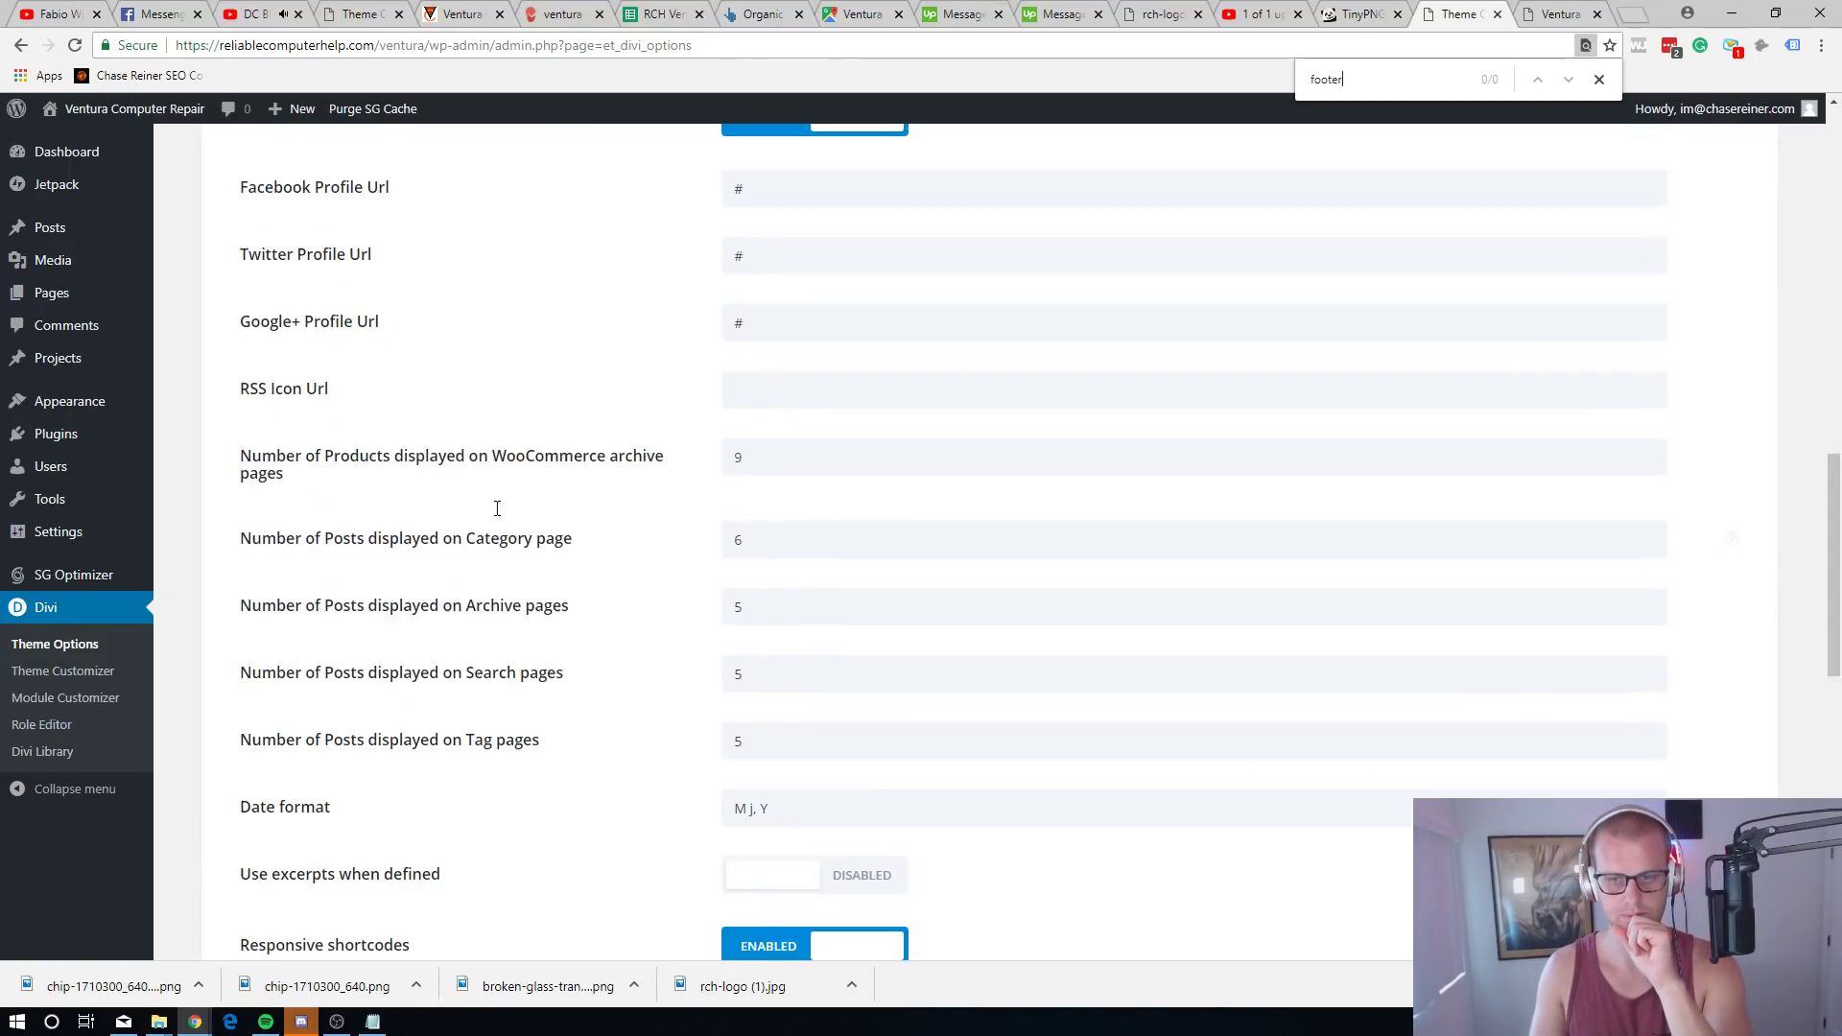
scroll(518, 487, up, 11)
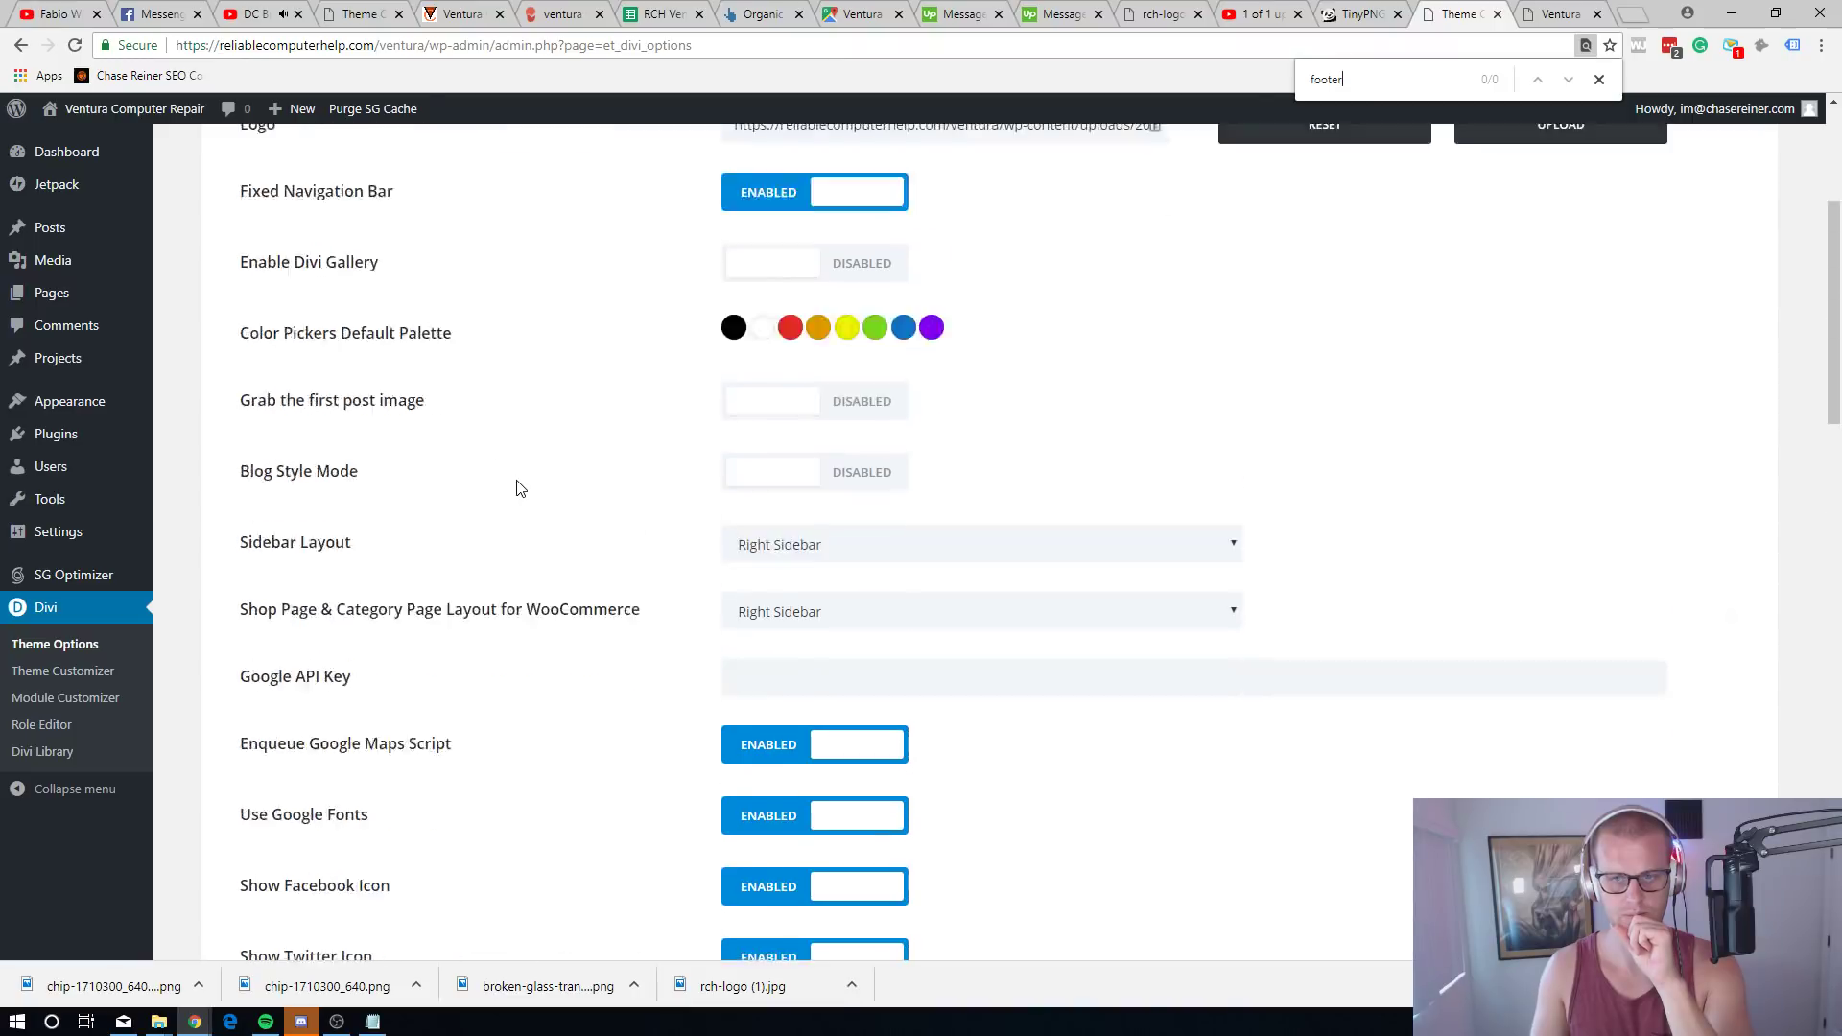
scroll(485, 447, up, 2)
Look through the Navigation, Builder, Layout, Ads and SEO theme option tabs
click(398, 255)
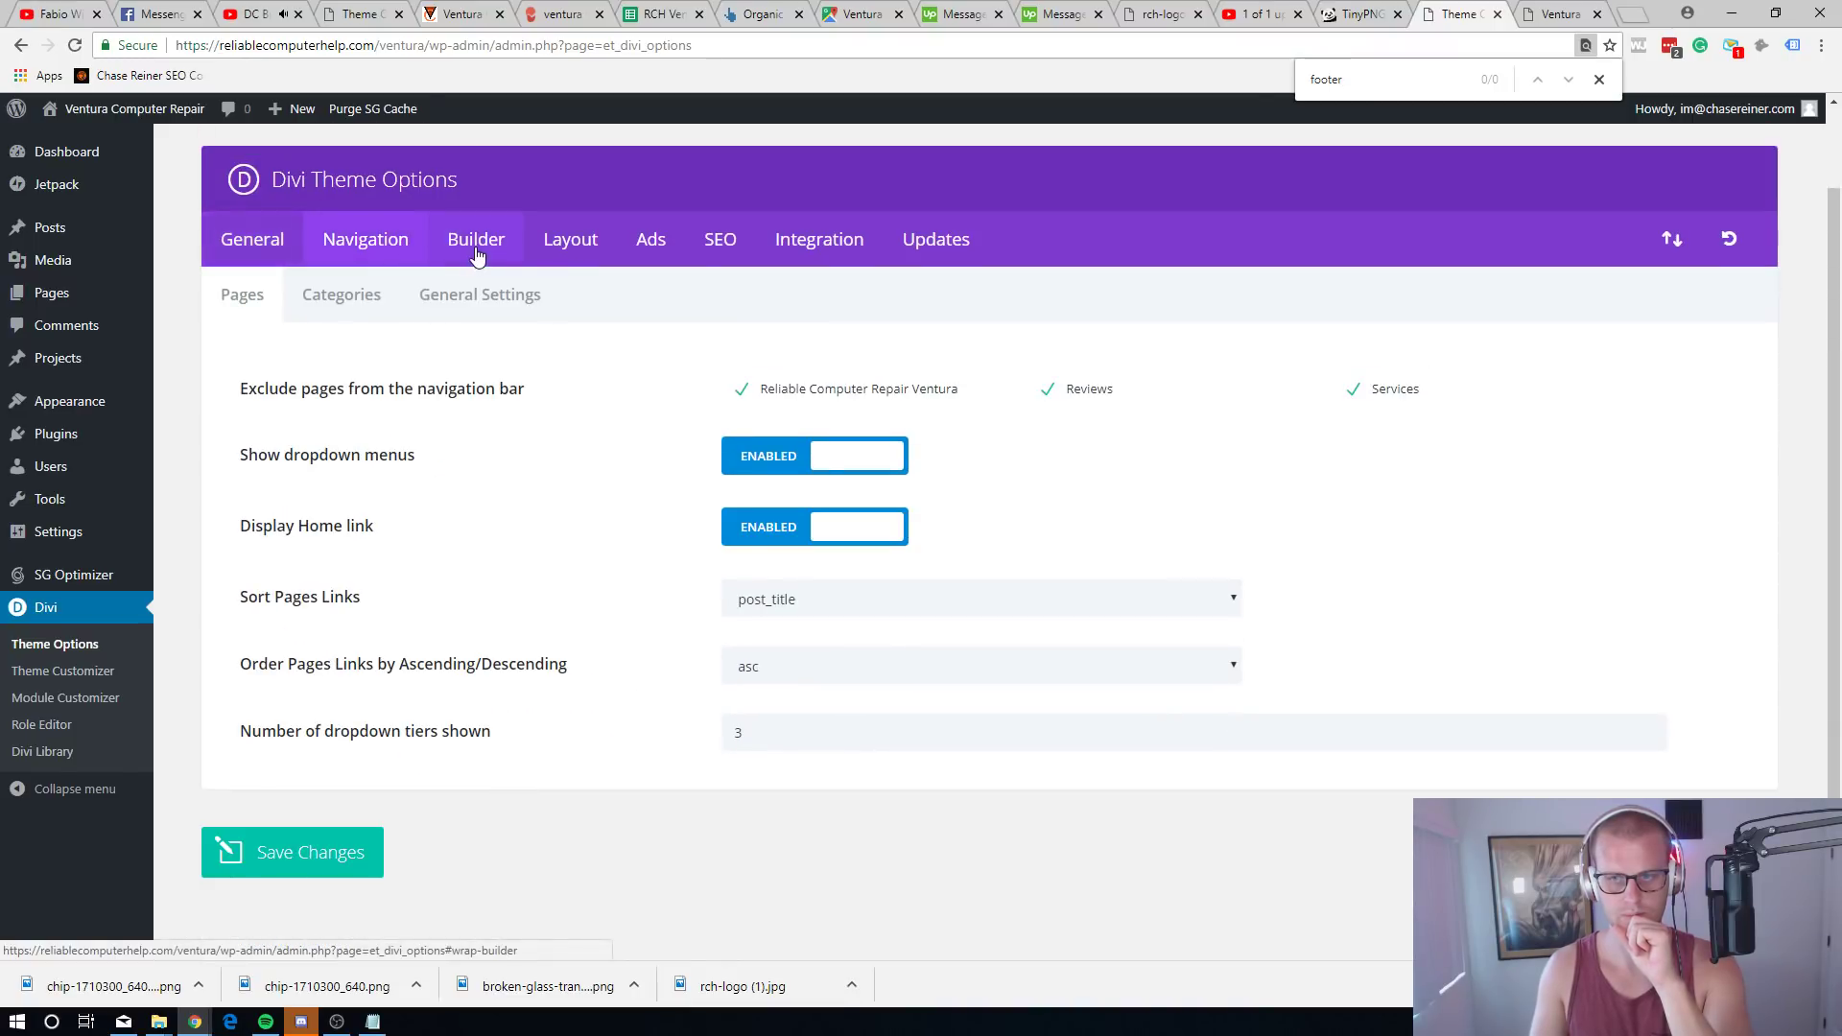
click(476, 242)
click(408, 334)
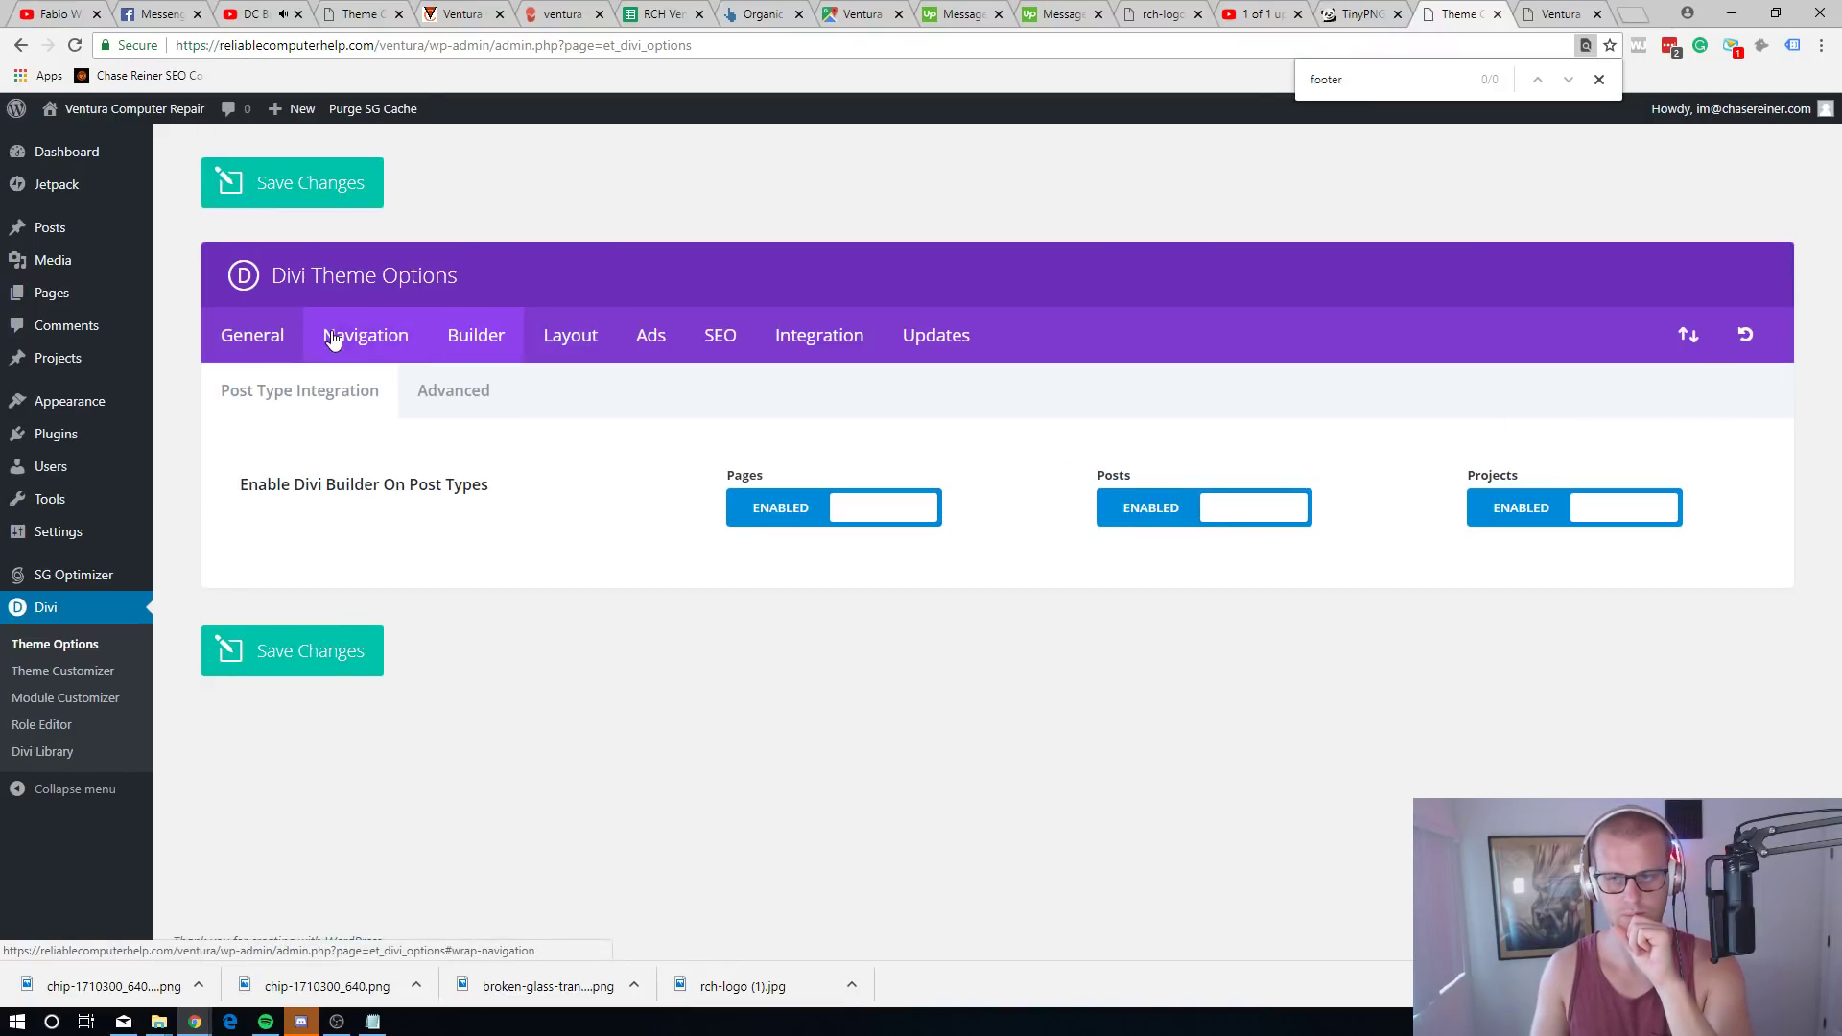
click(575, 335)
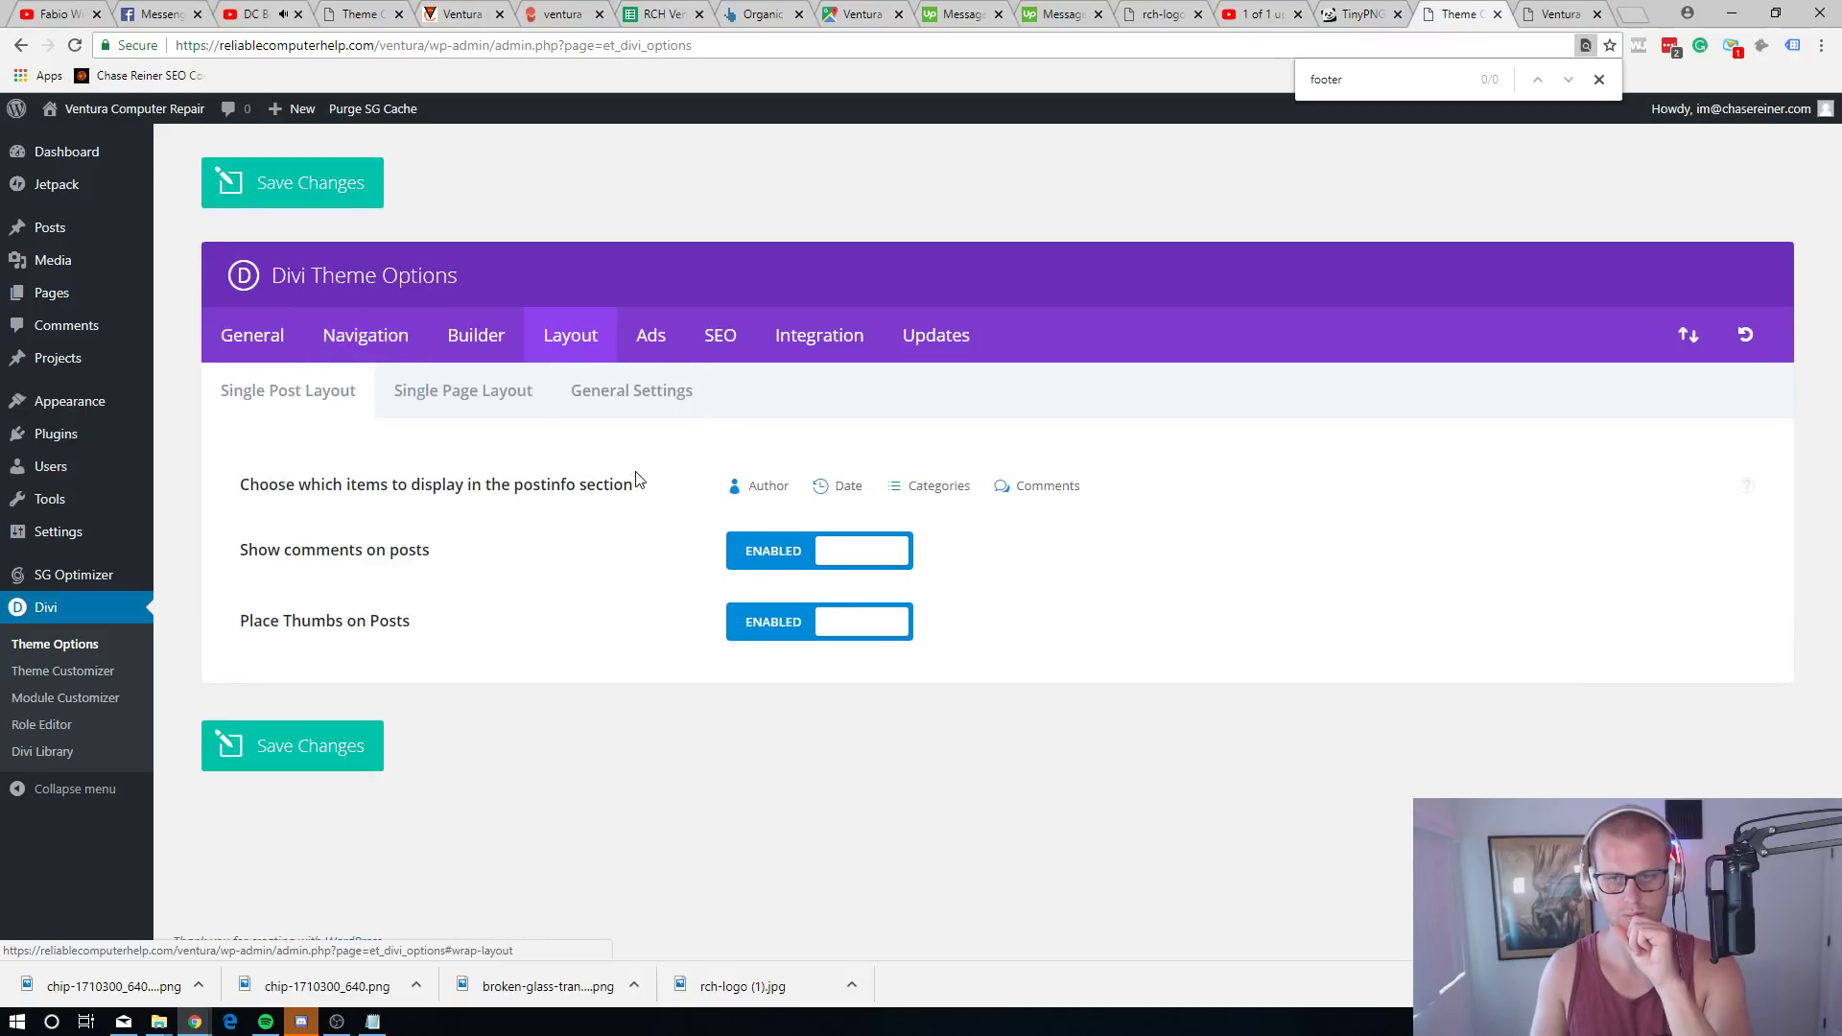
click(656, 338)
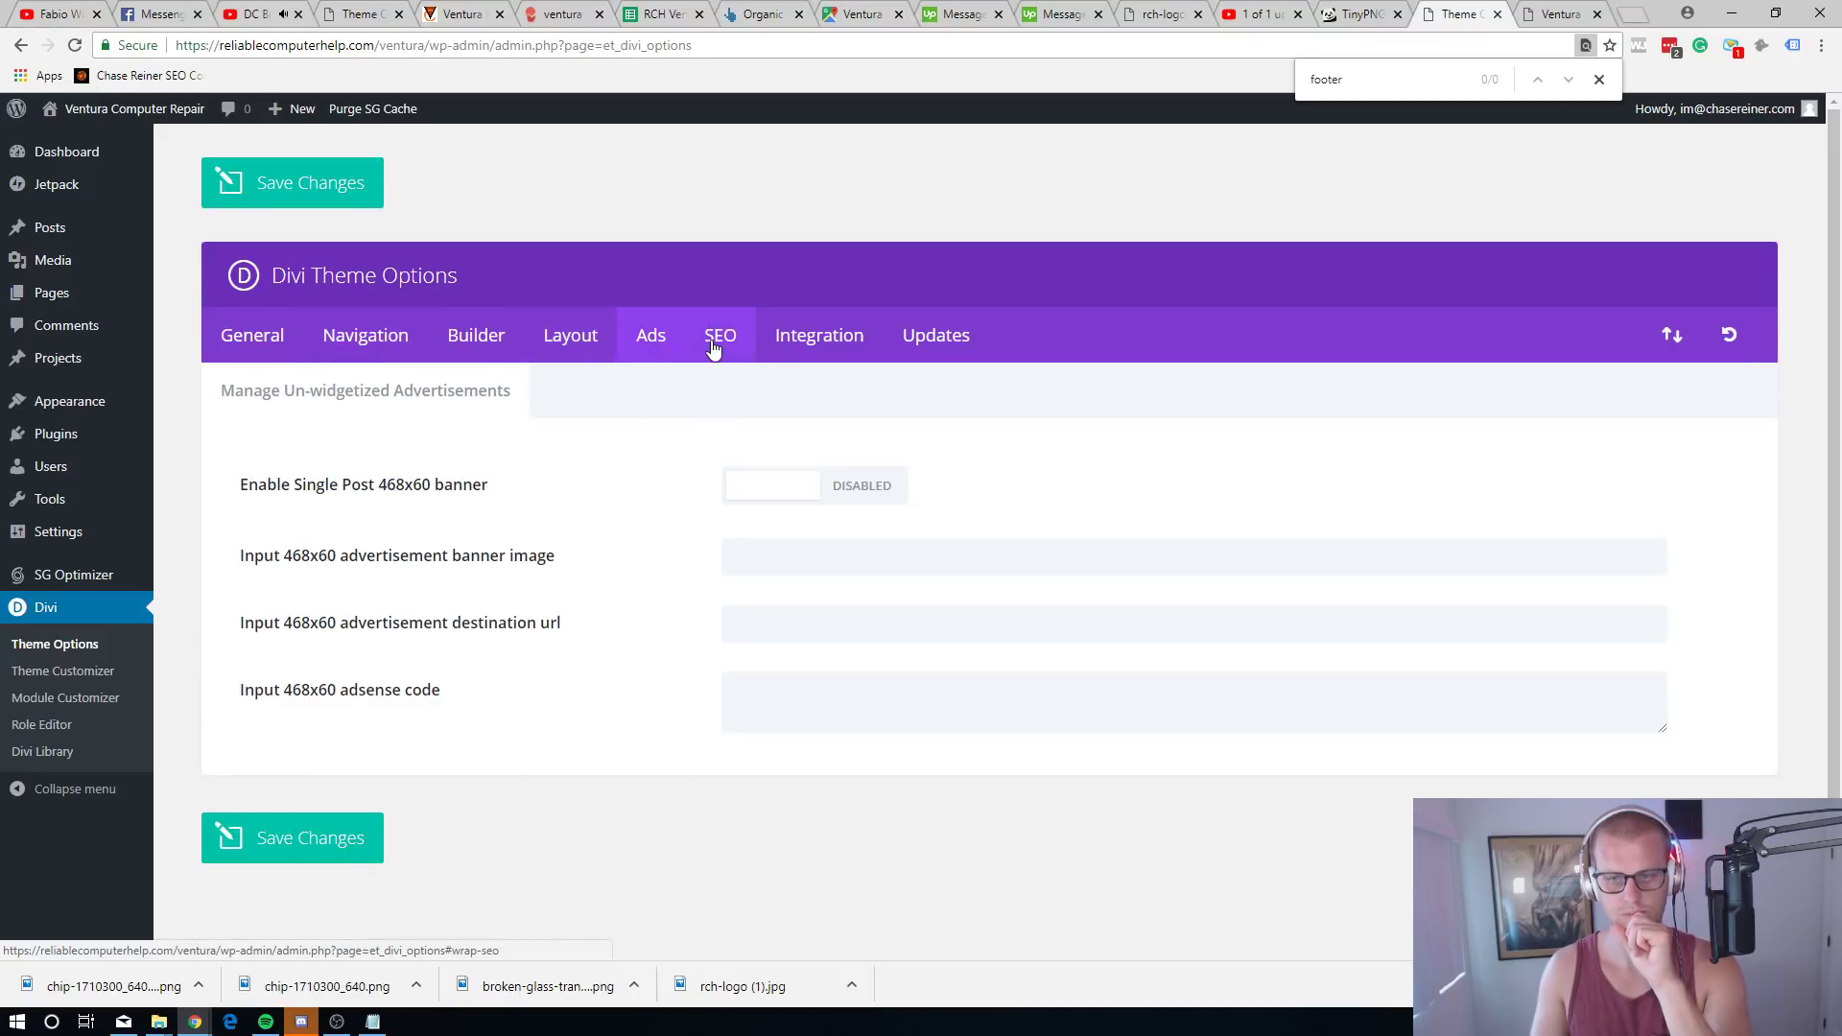
click(713, 348)
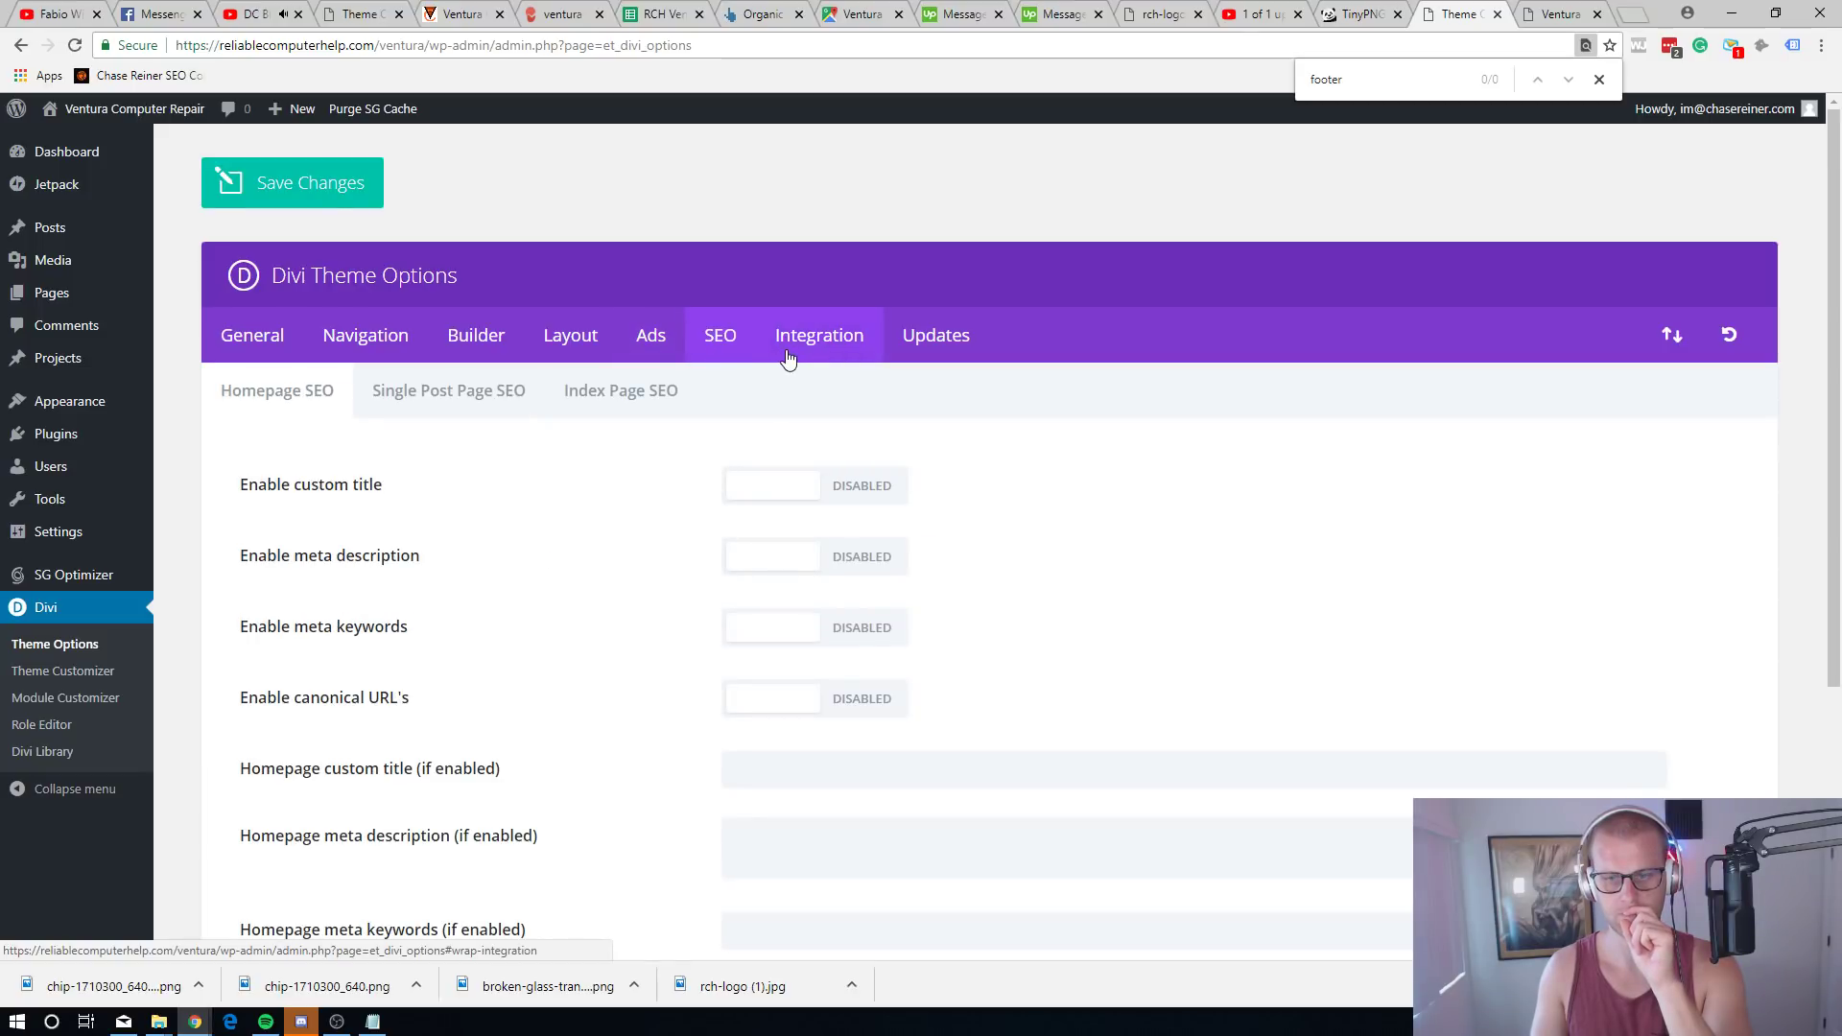
scroll(783, 403, down, 4)
scroll(796, 407, up, 4)
Look over the Integration and Updates settings for footer options
click(821, 368)
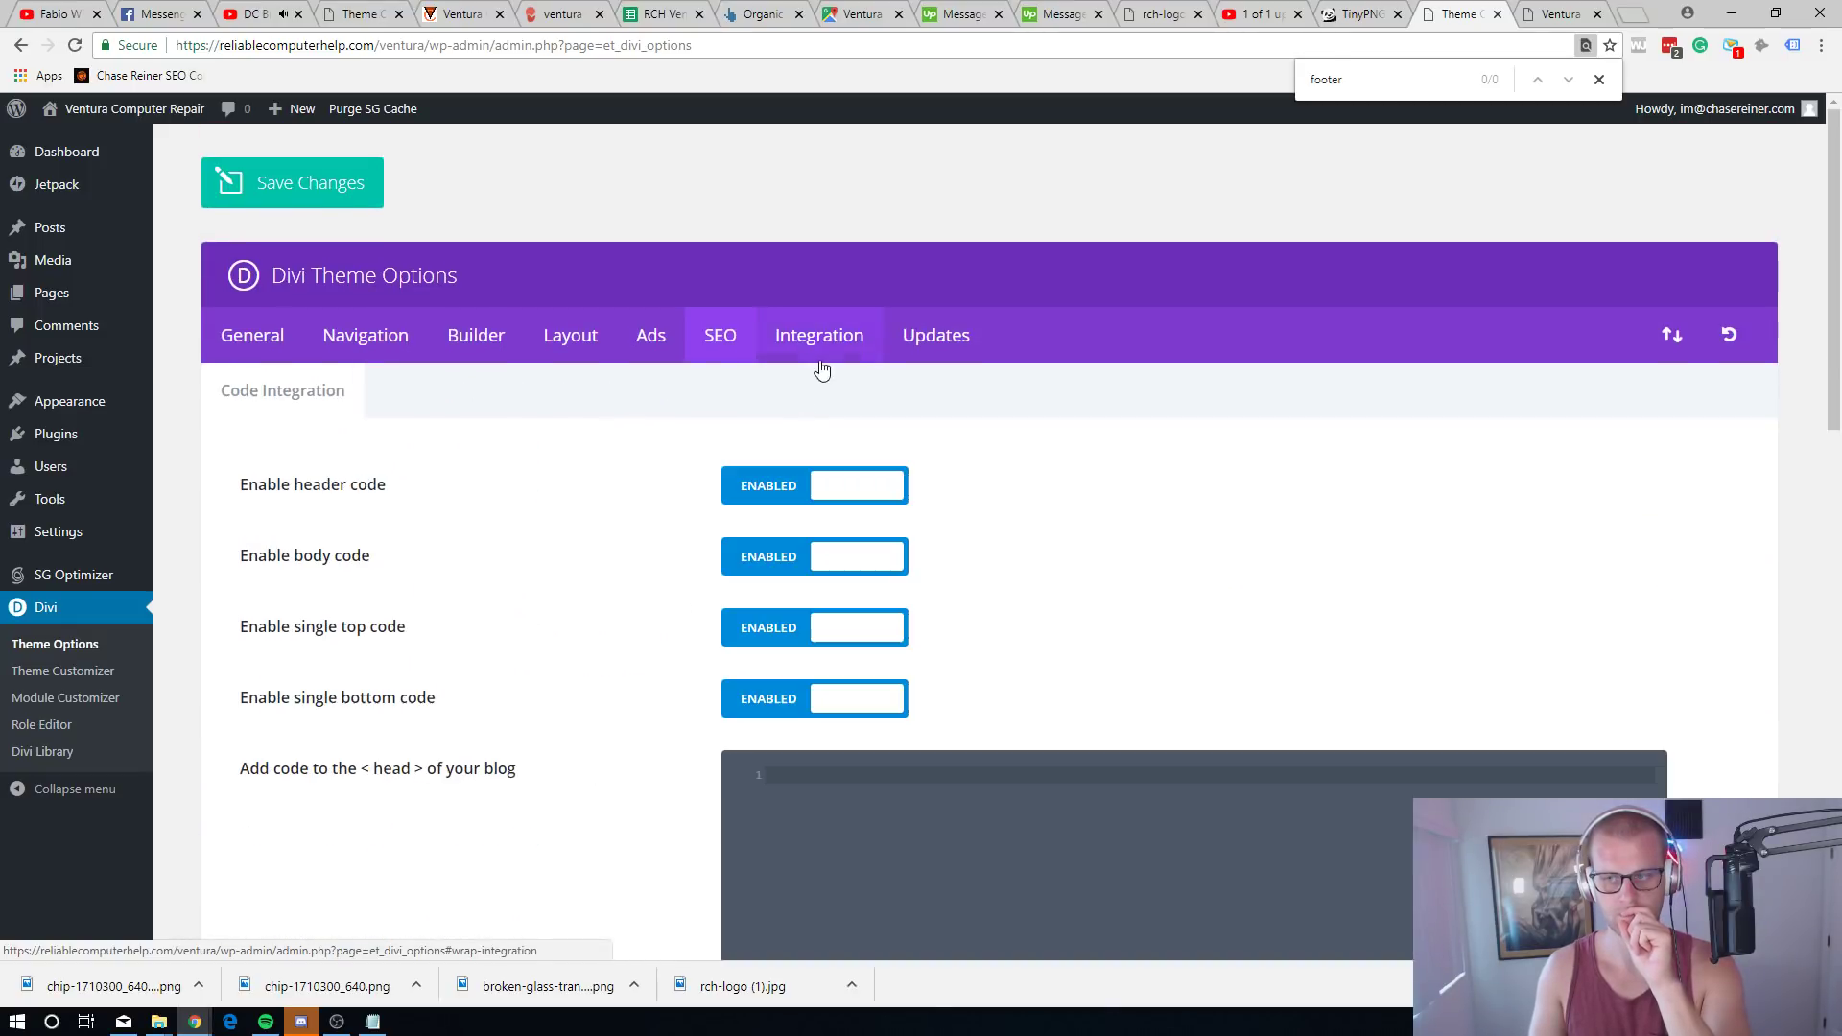
click(931, 354)
click(852, 338)
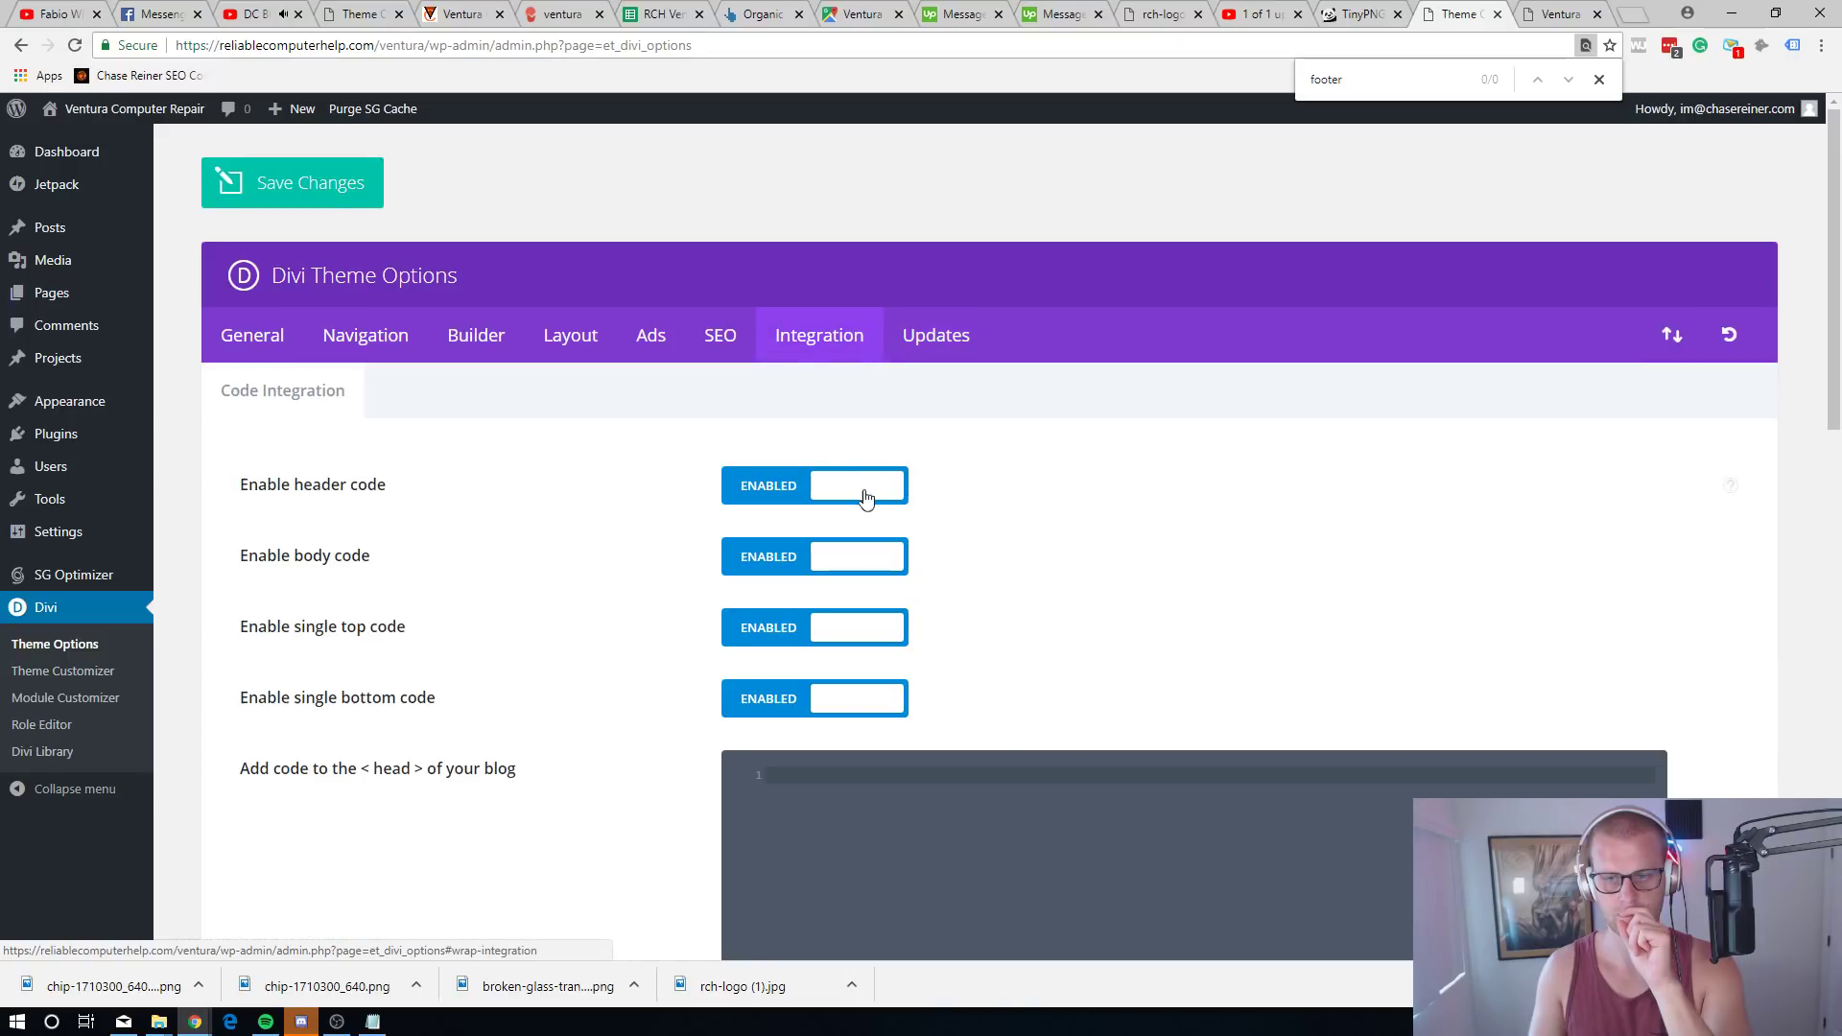
scroll(864, 497, down, 14)
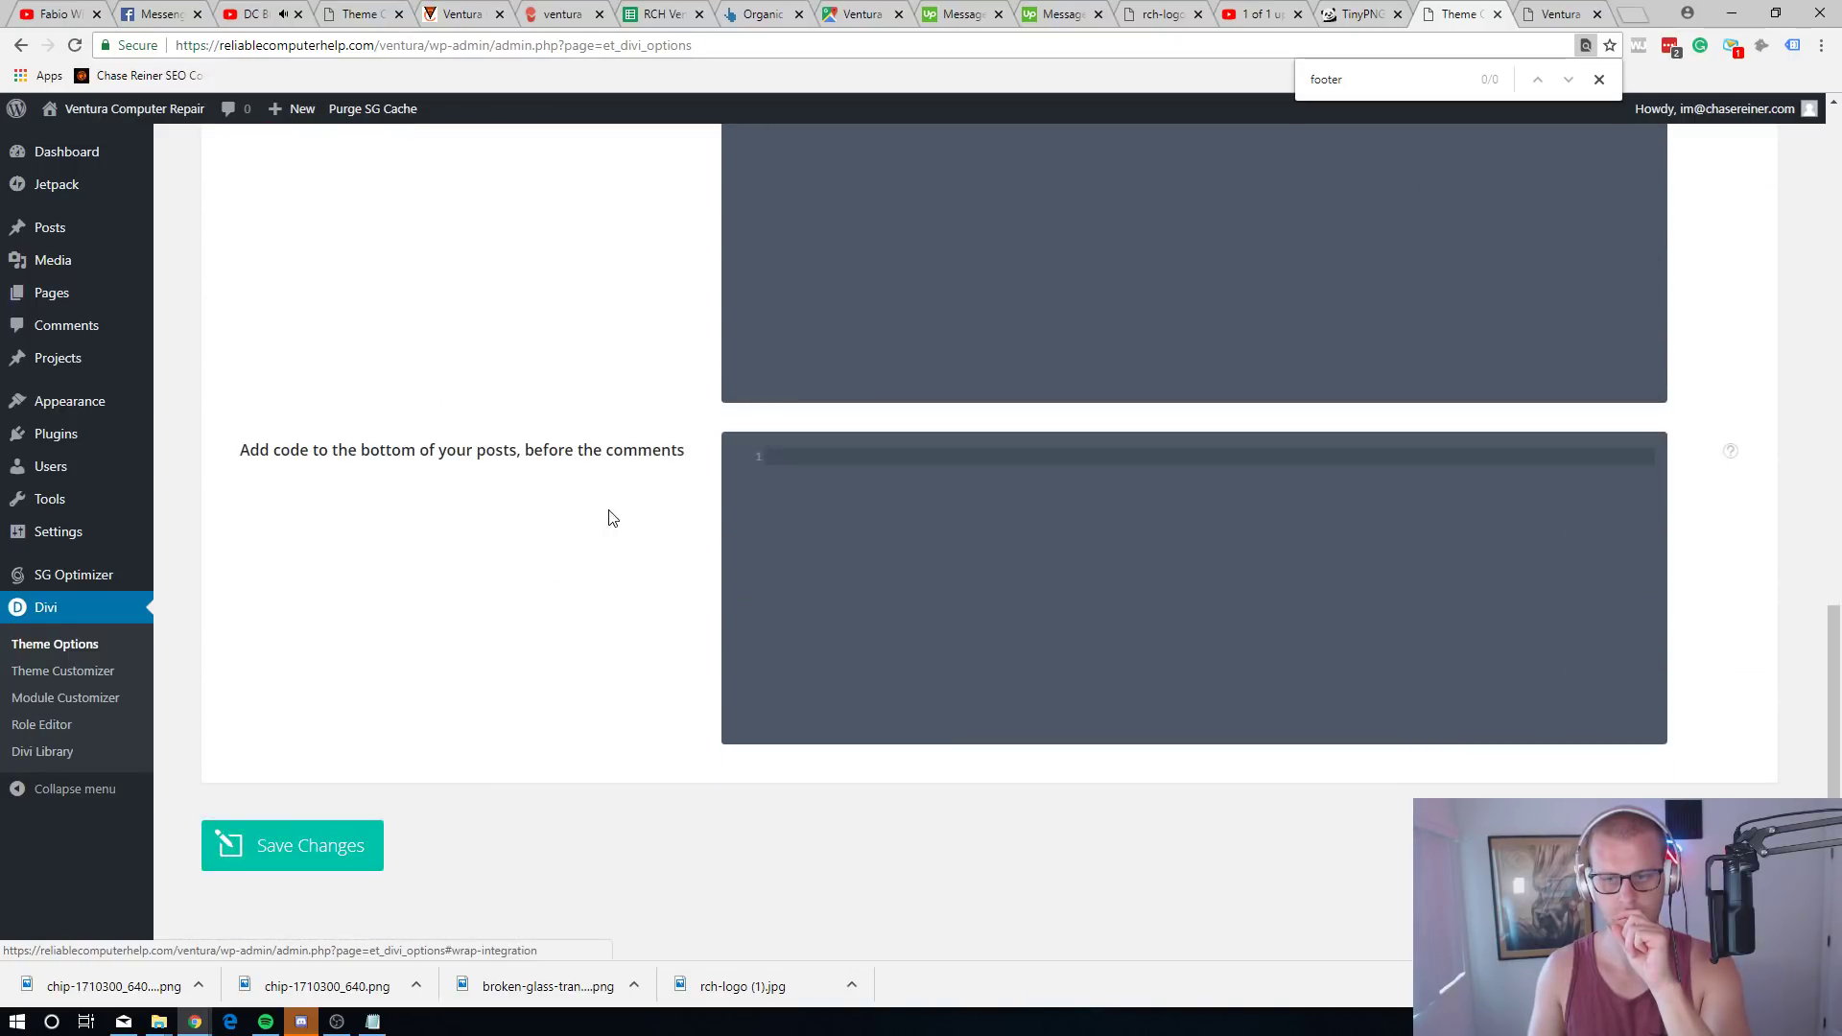
scroll(782, 555, up, 14)
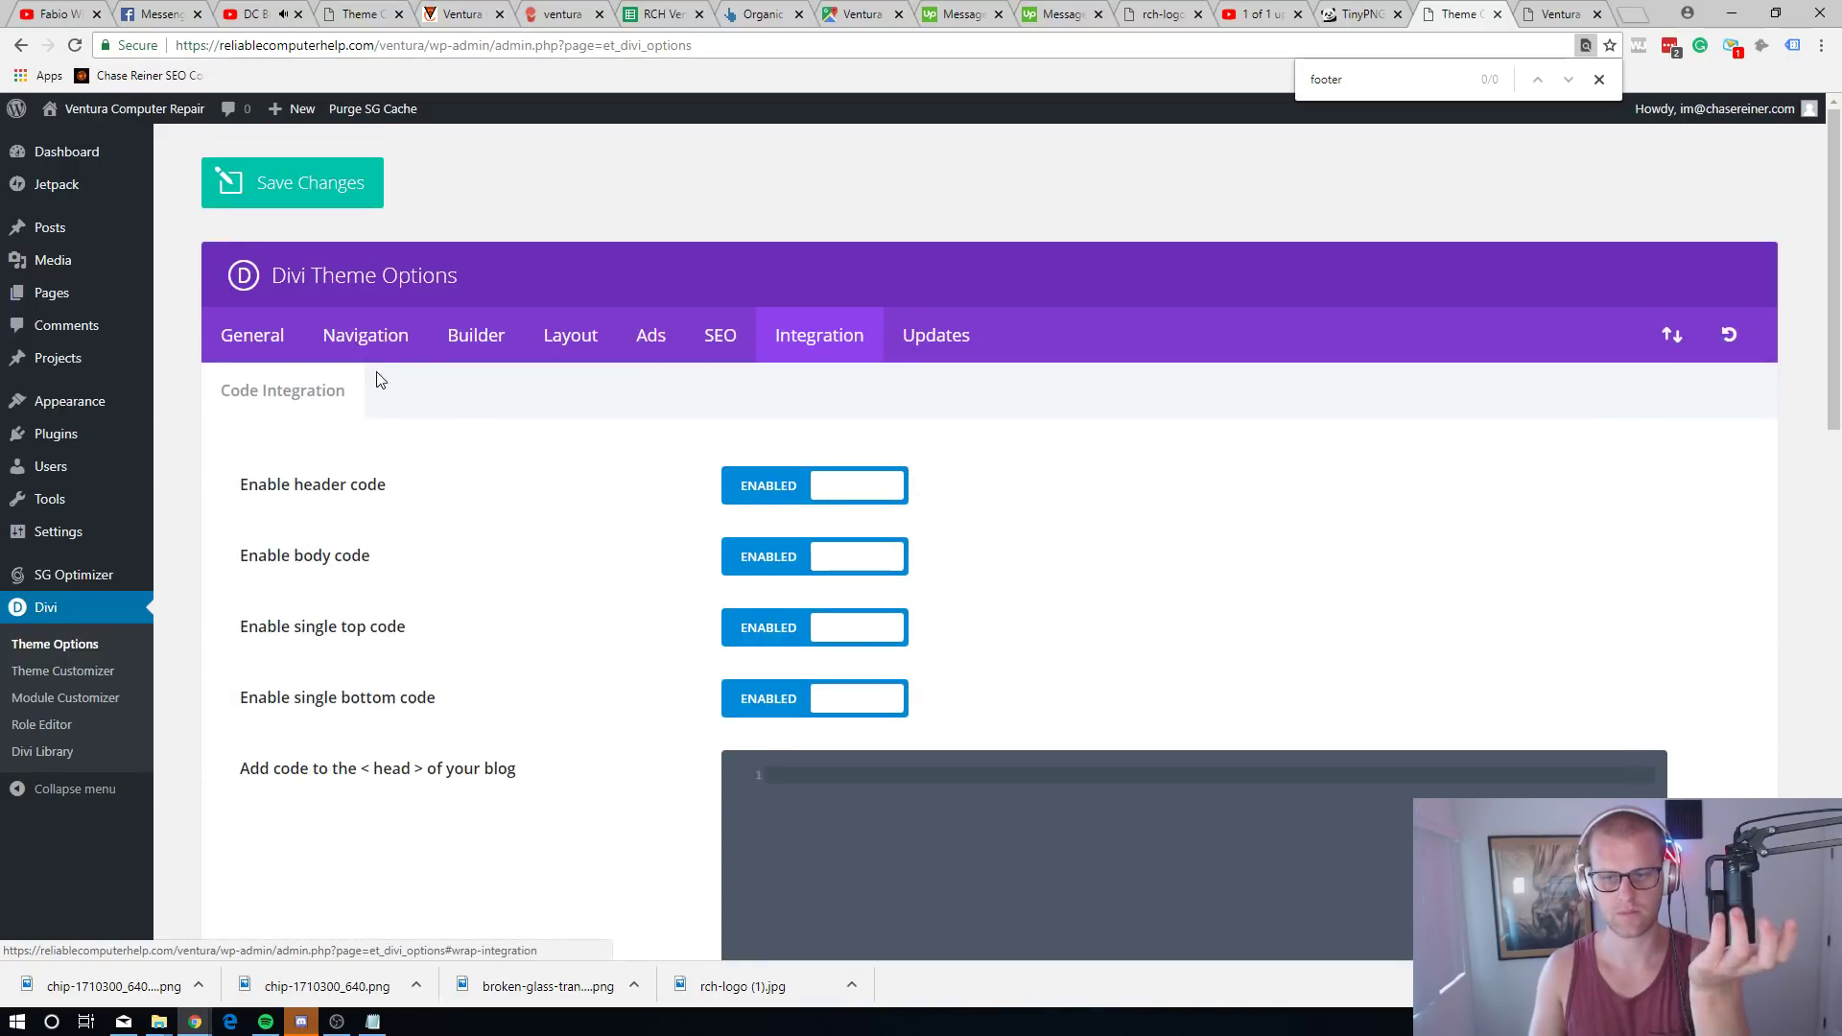
Scroll through the General settings, then go to Appearance > Customize
click(254, 331)
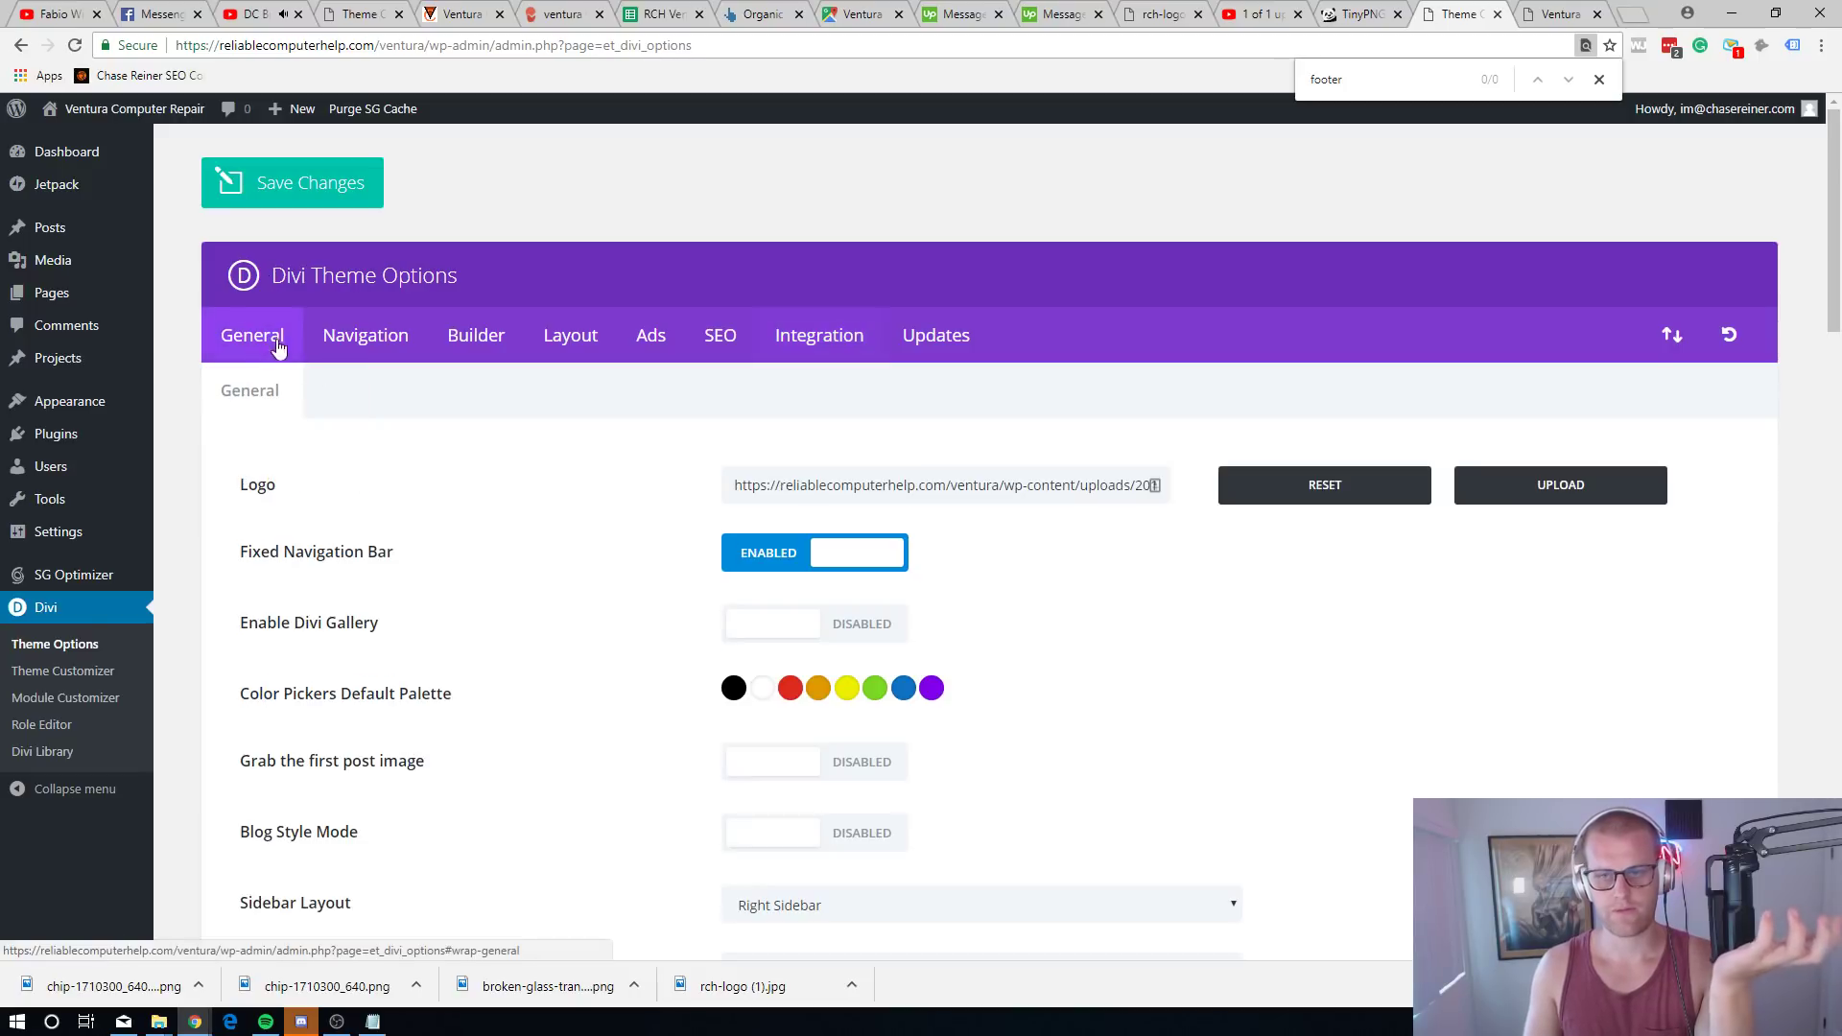
scroll(563, 487, down, 1)
scroll(562, 485, down, 5)
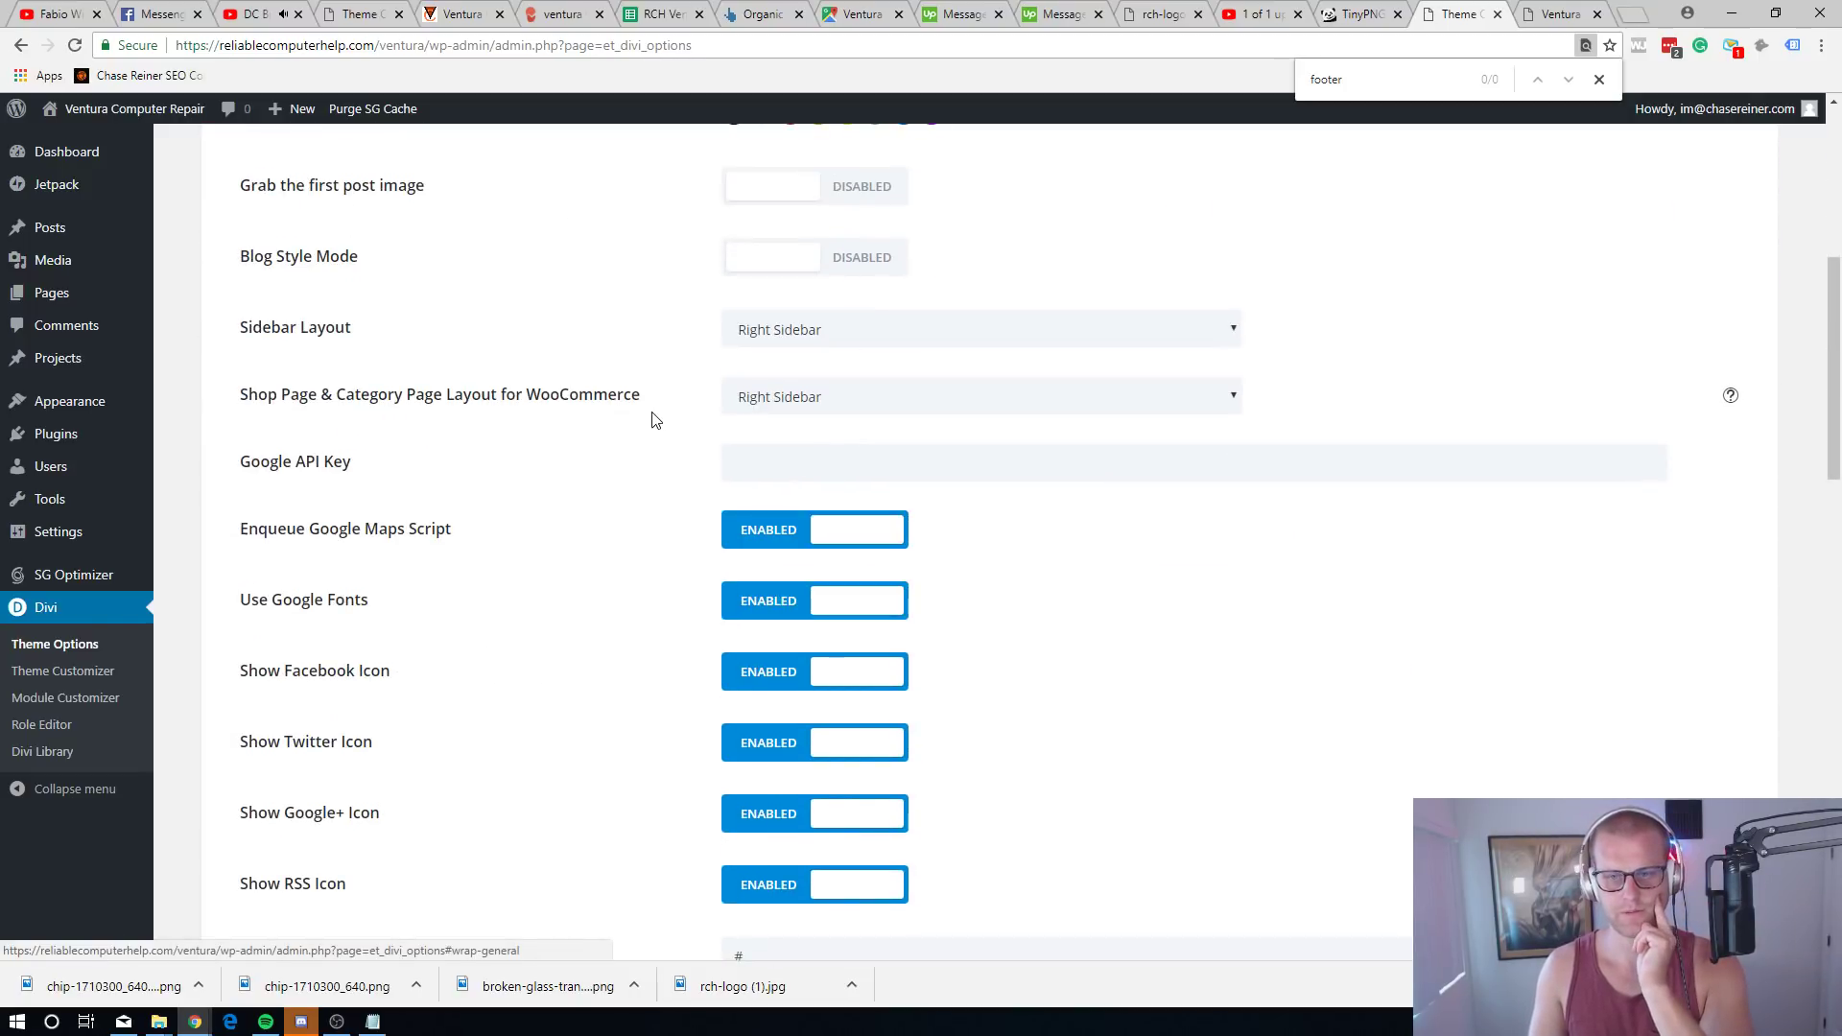
scroll(651, 432, down, 5)
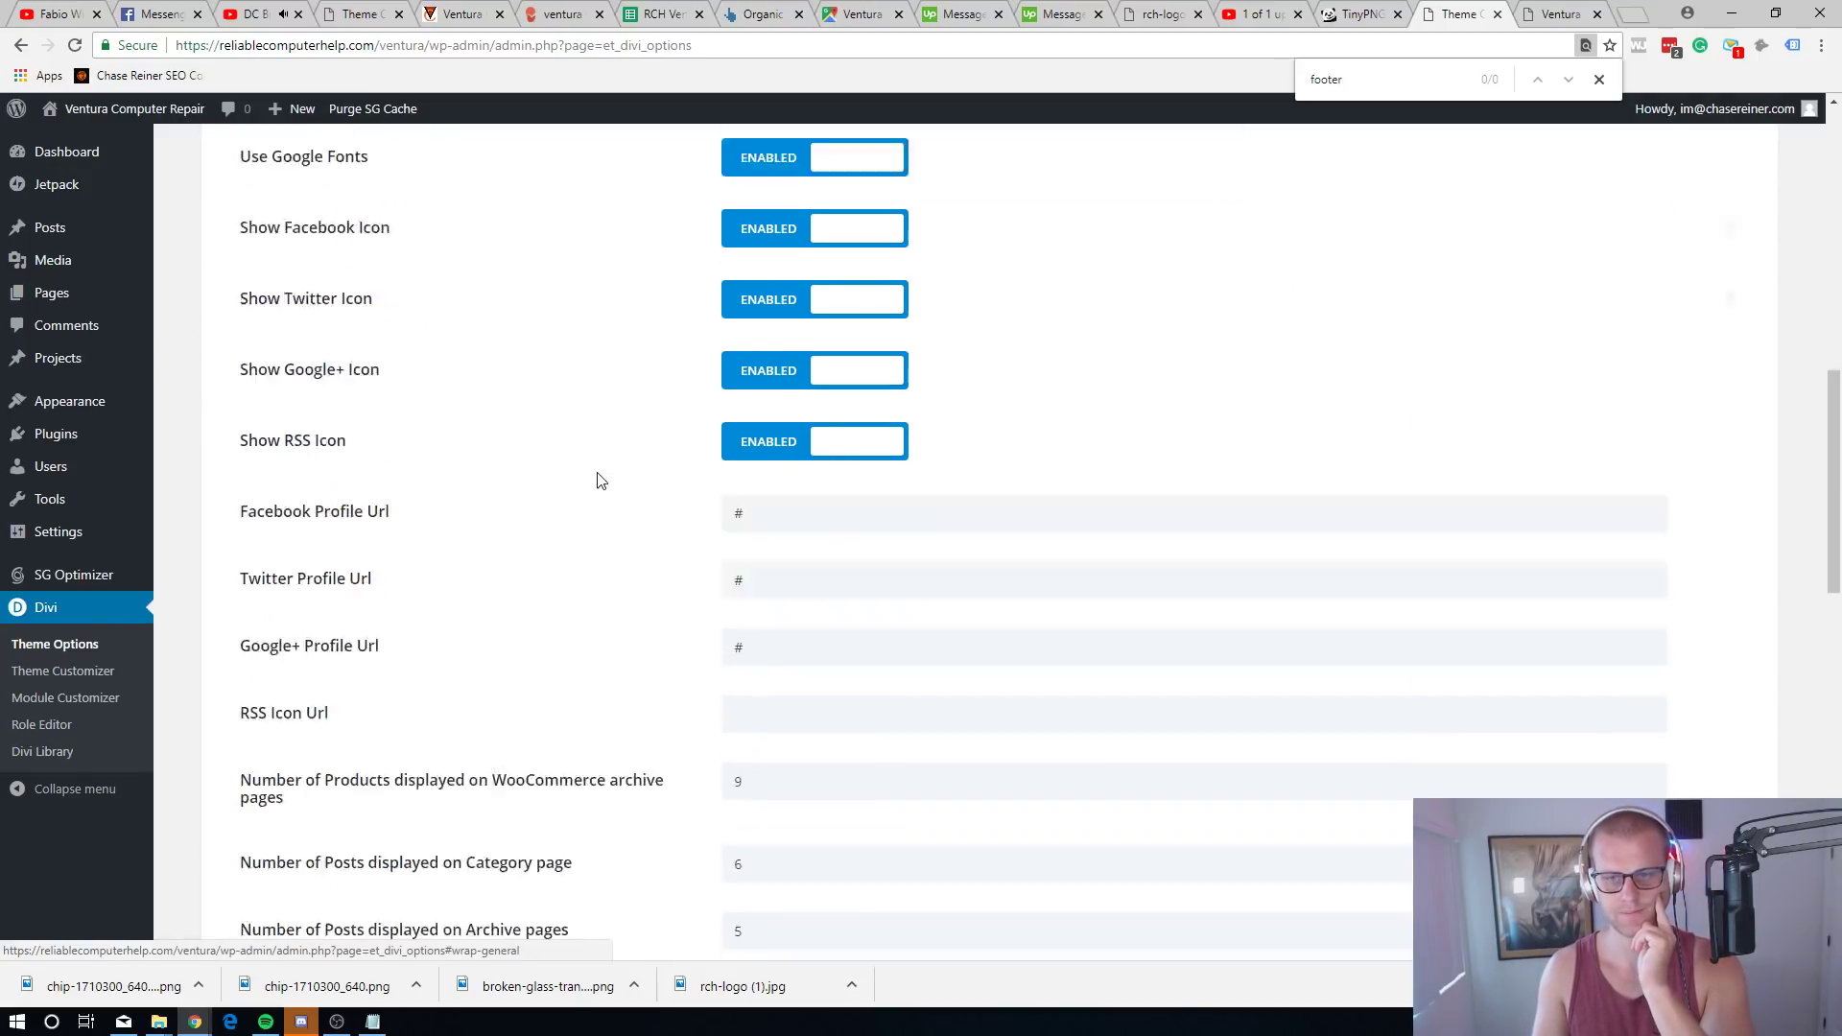
scroll(592, 500, down, 5)
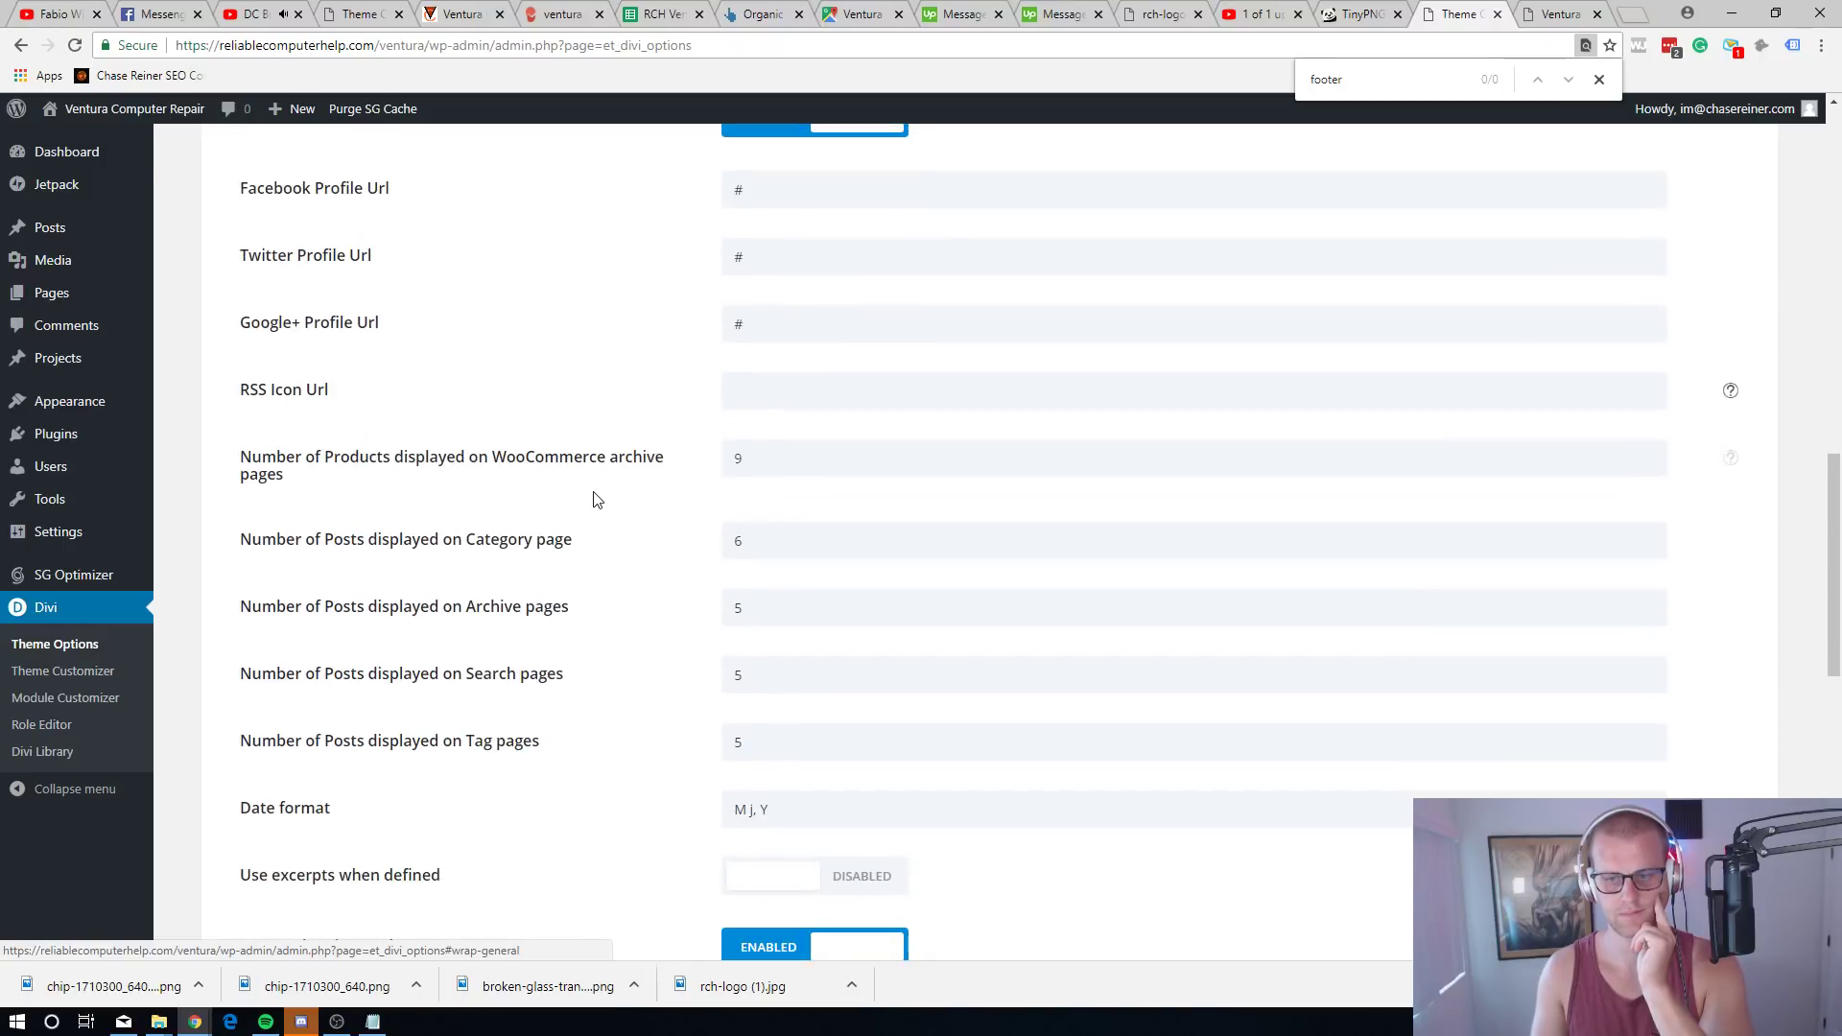
scroll(547, 532, down, 5)
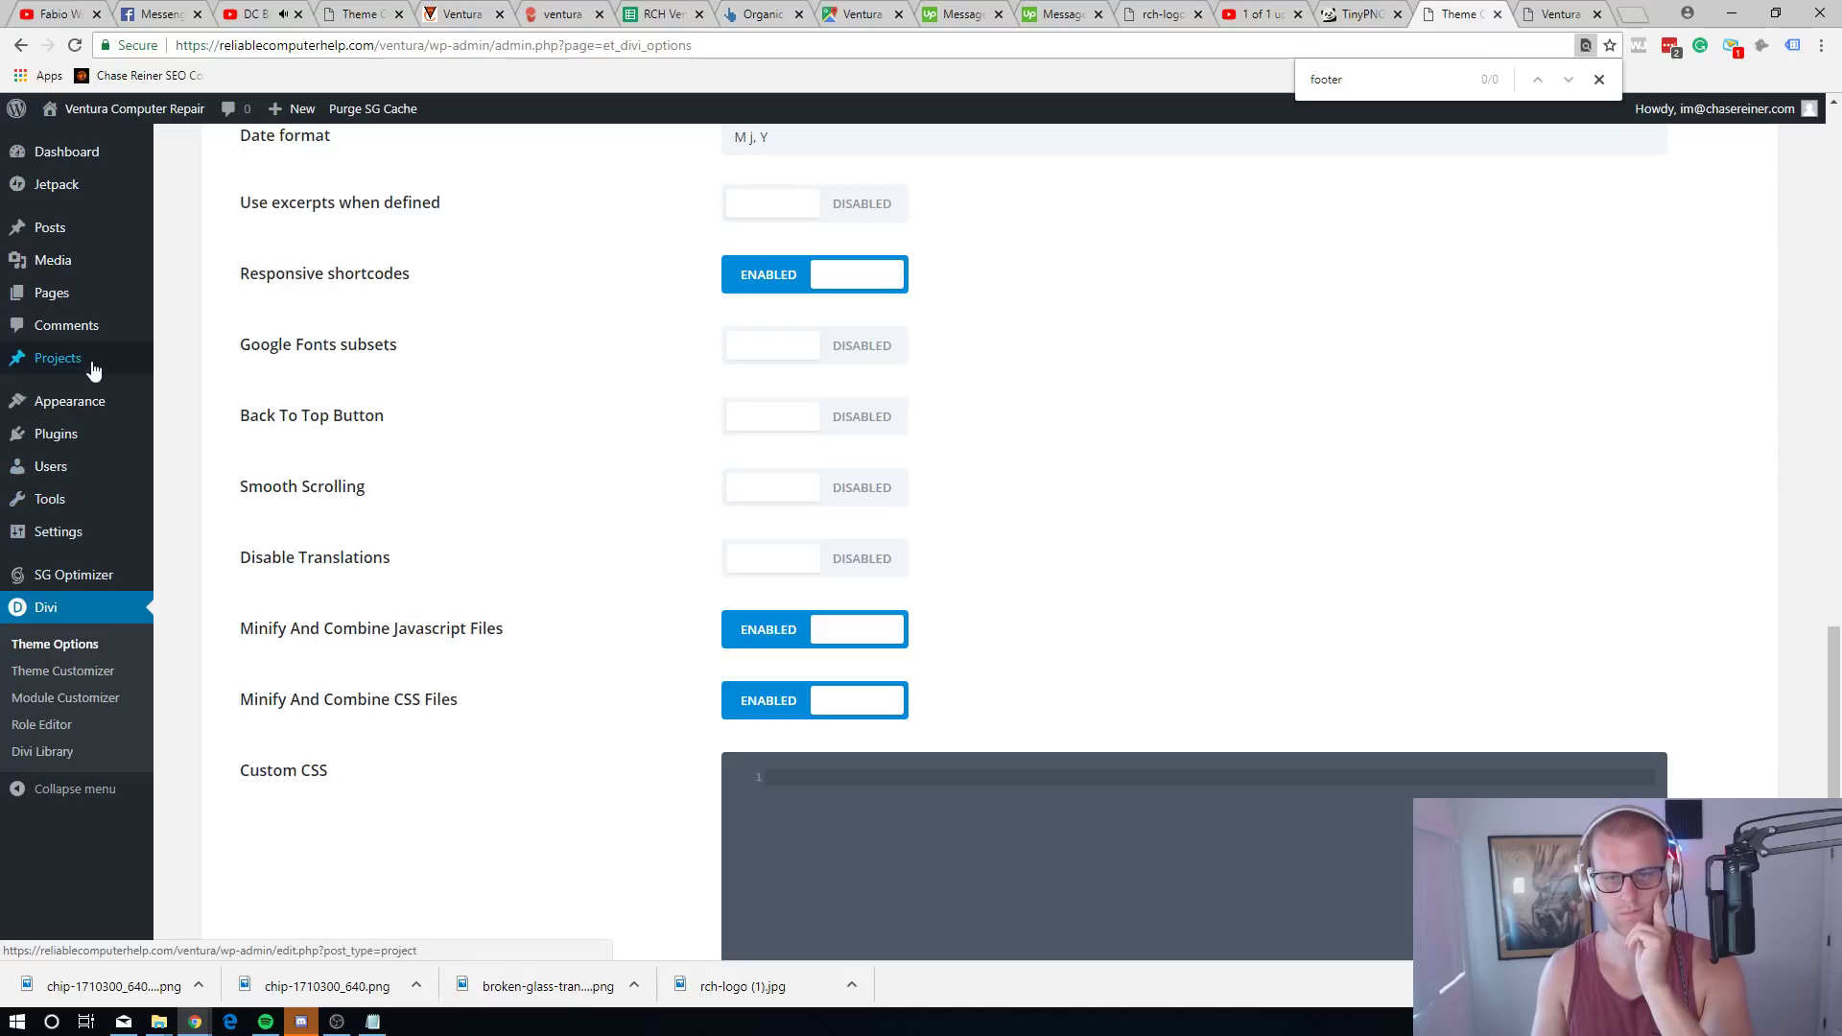
mouse_move(87, 401)
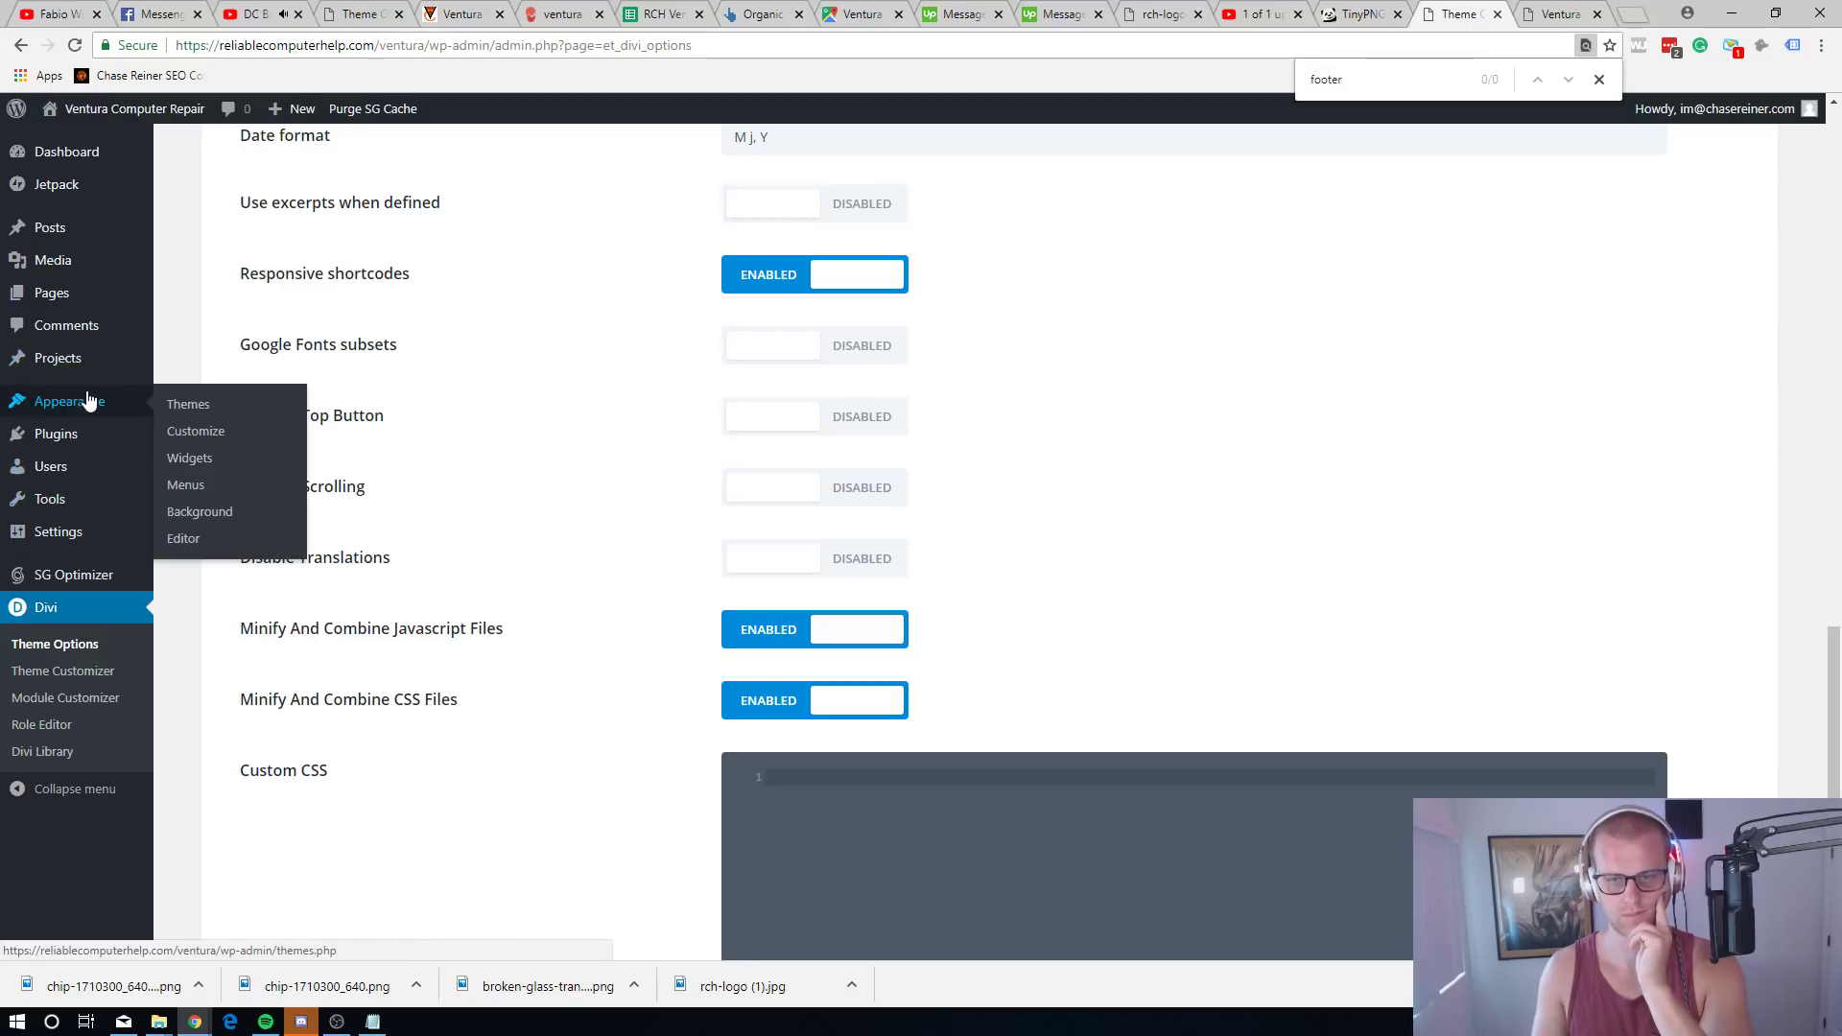
click(260, 447)
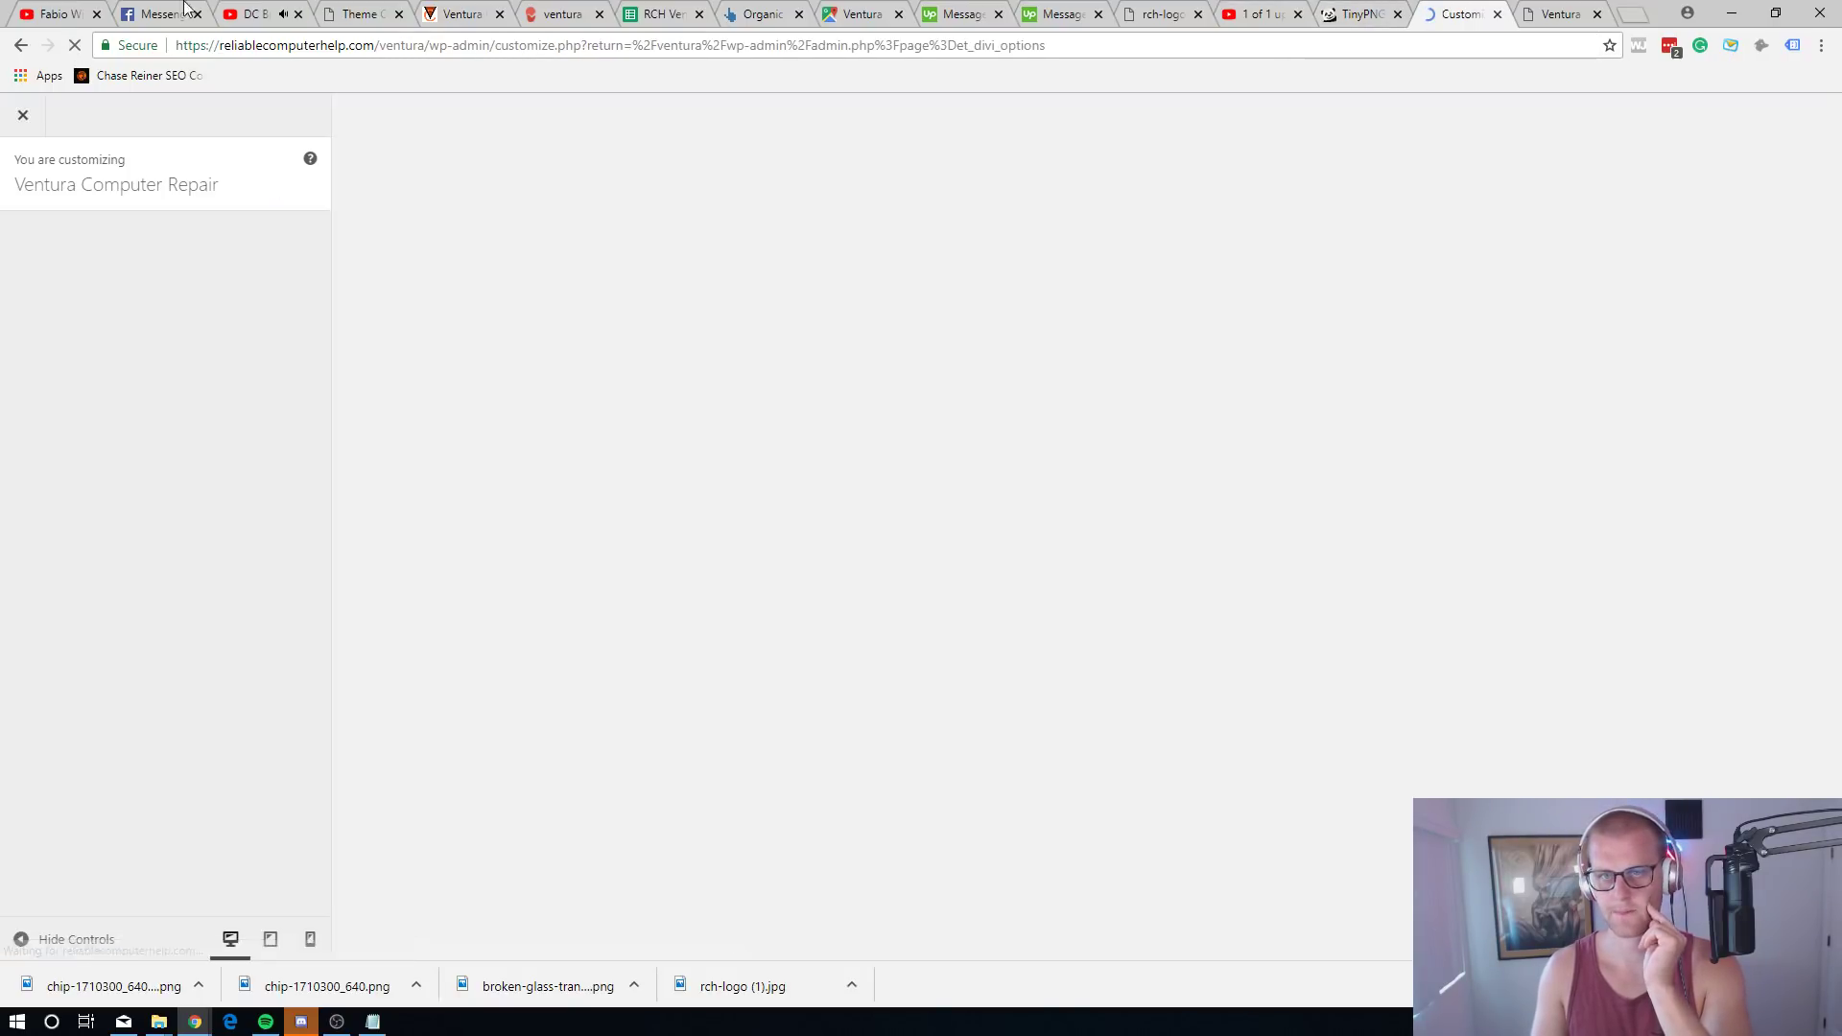
Glance at Messenger, then check the Customizer's Footer Menu and Footer Elements panels
click(154, 13)
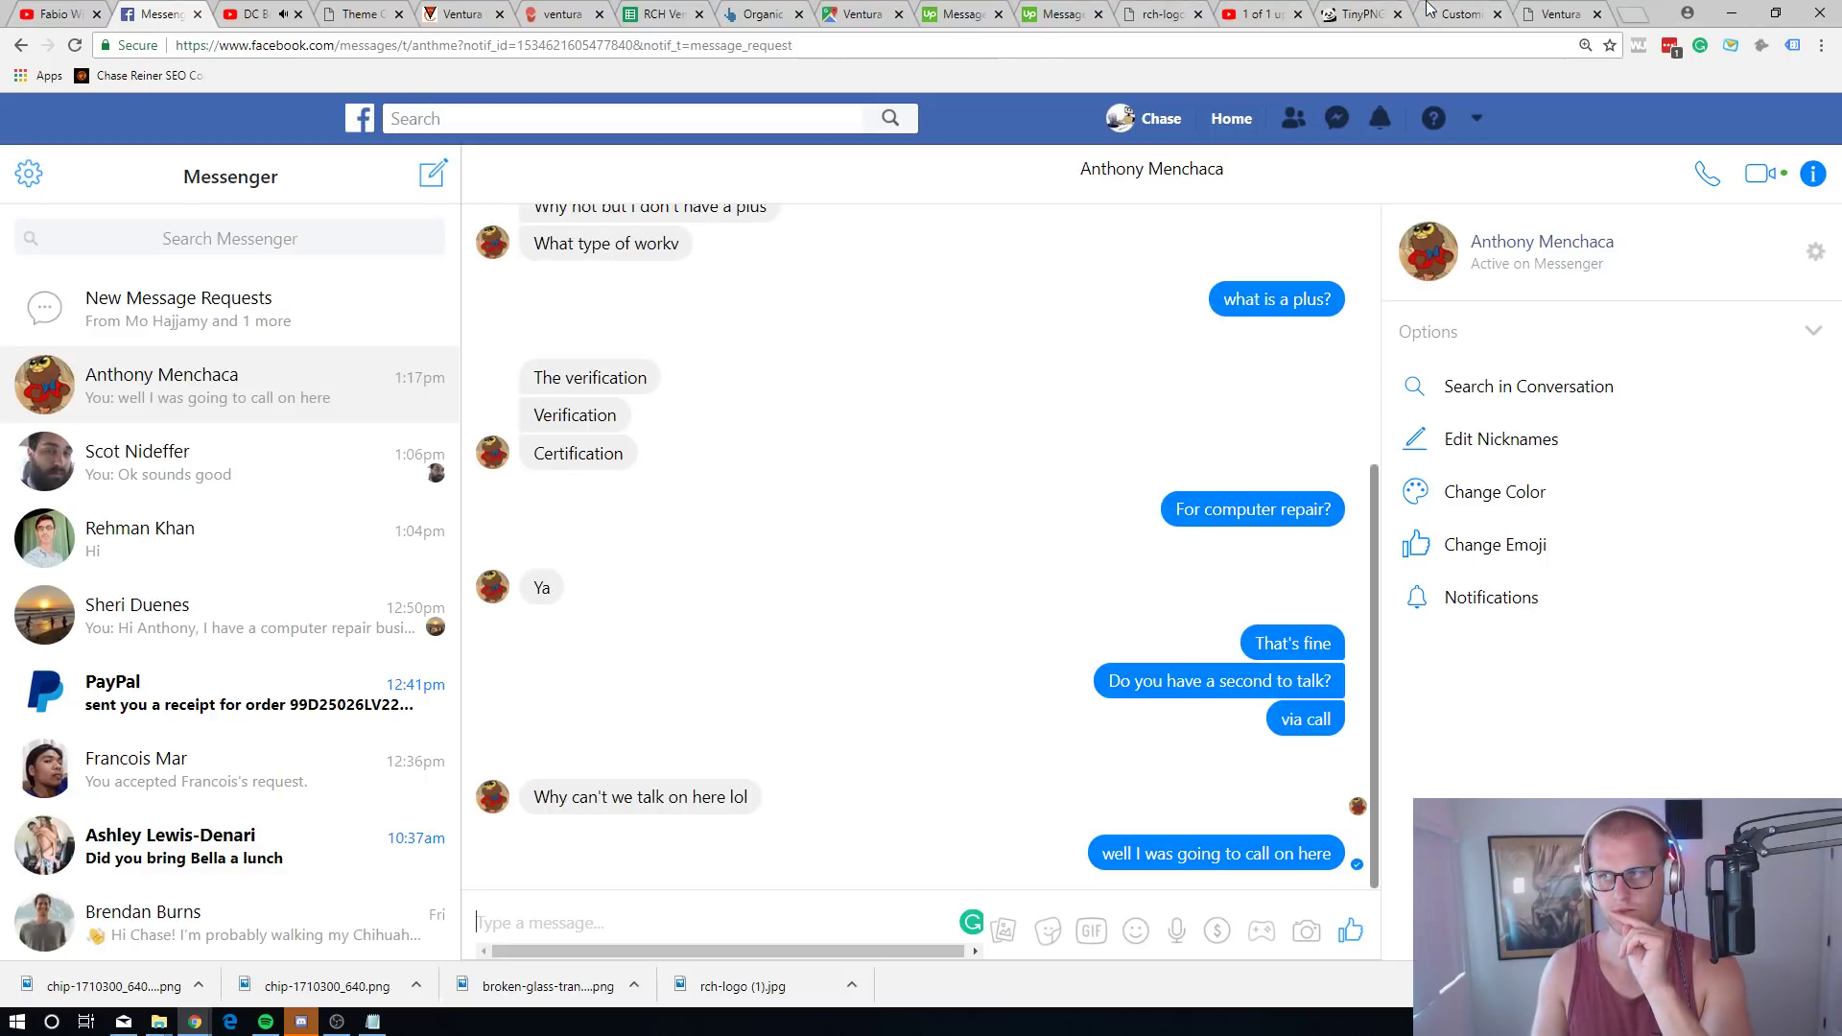
click(1430, 12)
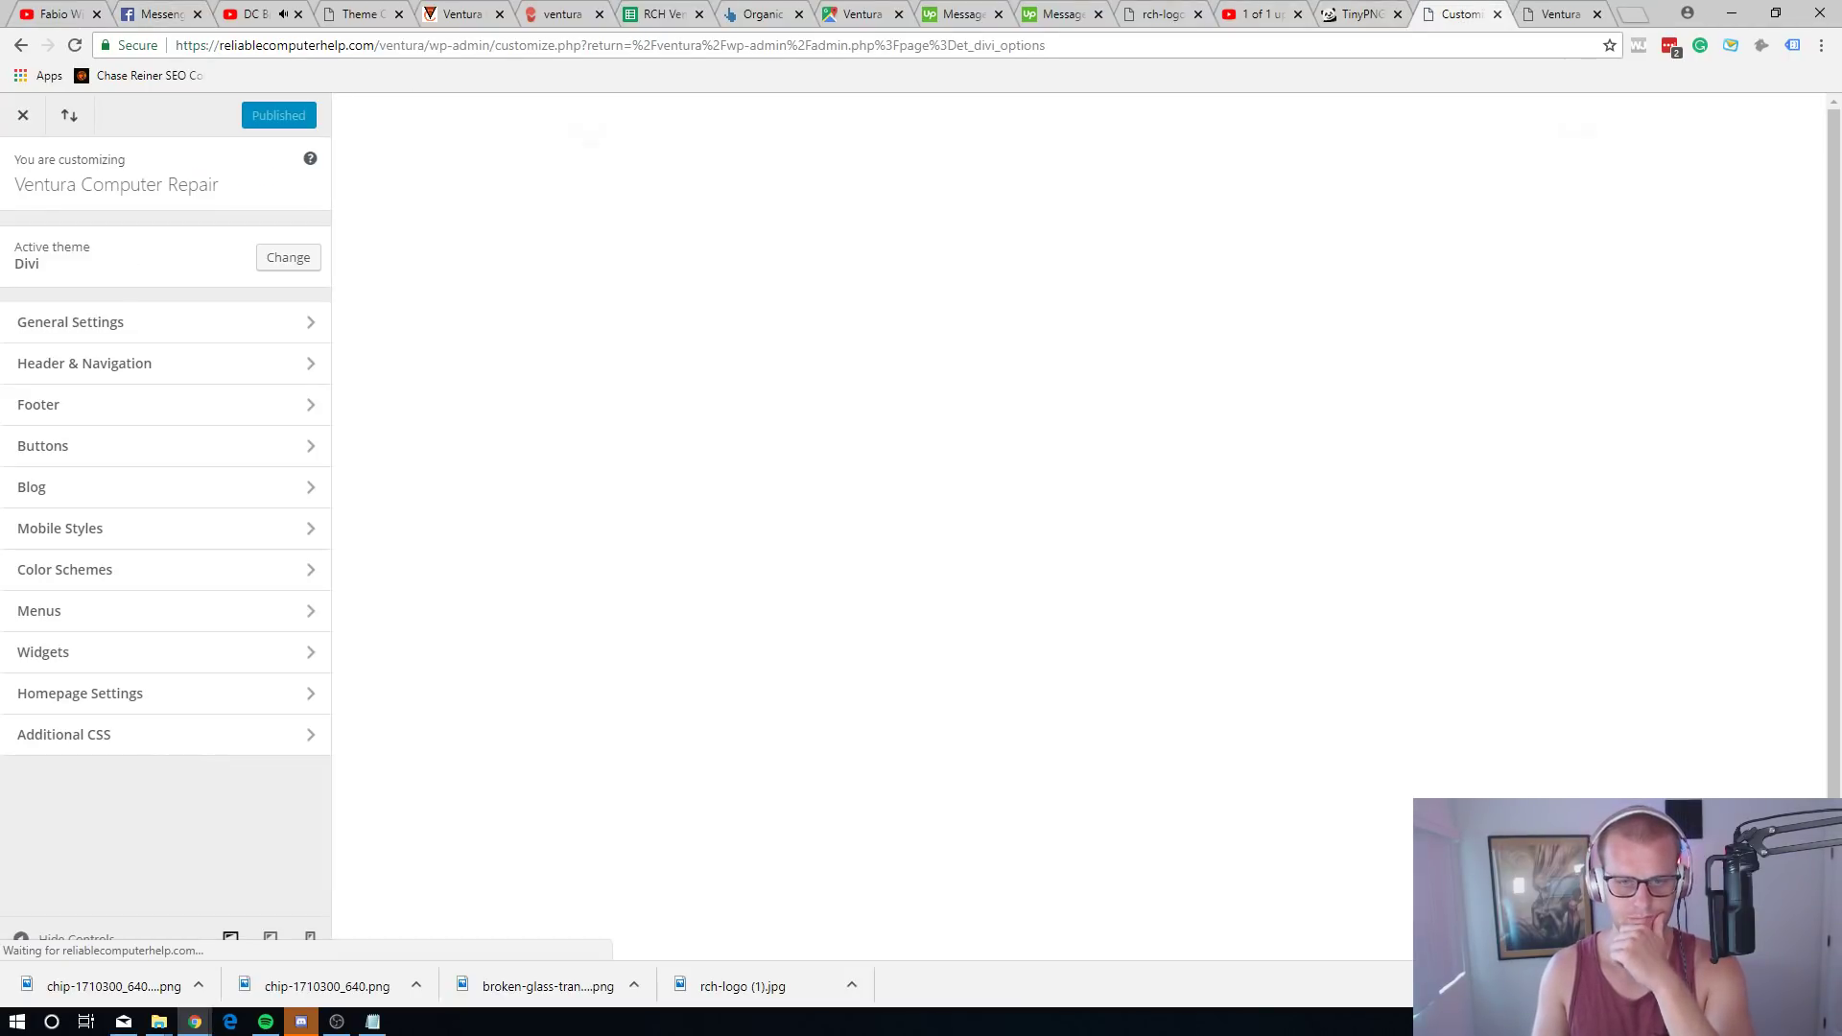
click(75, 408)
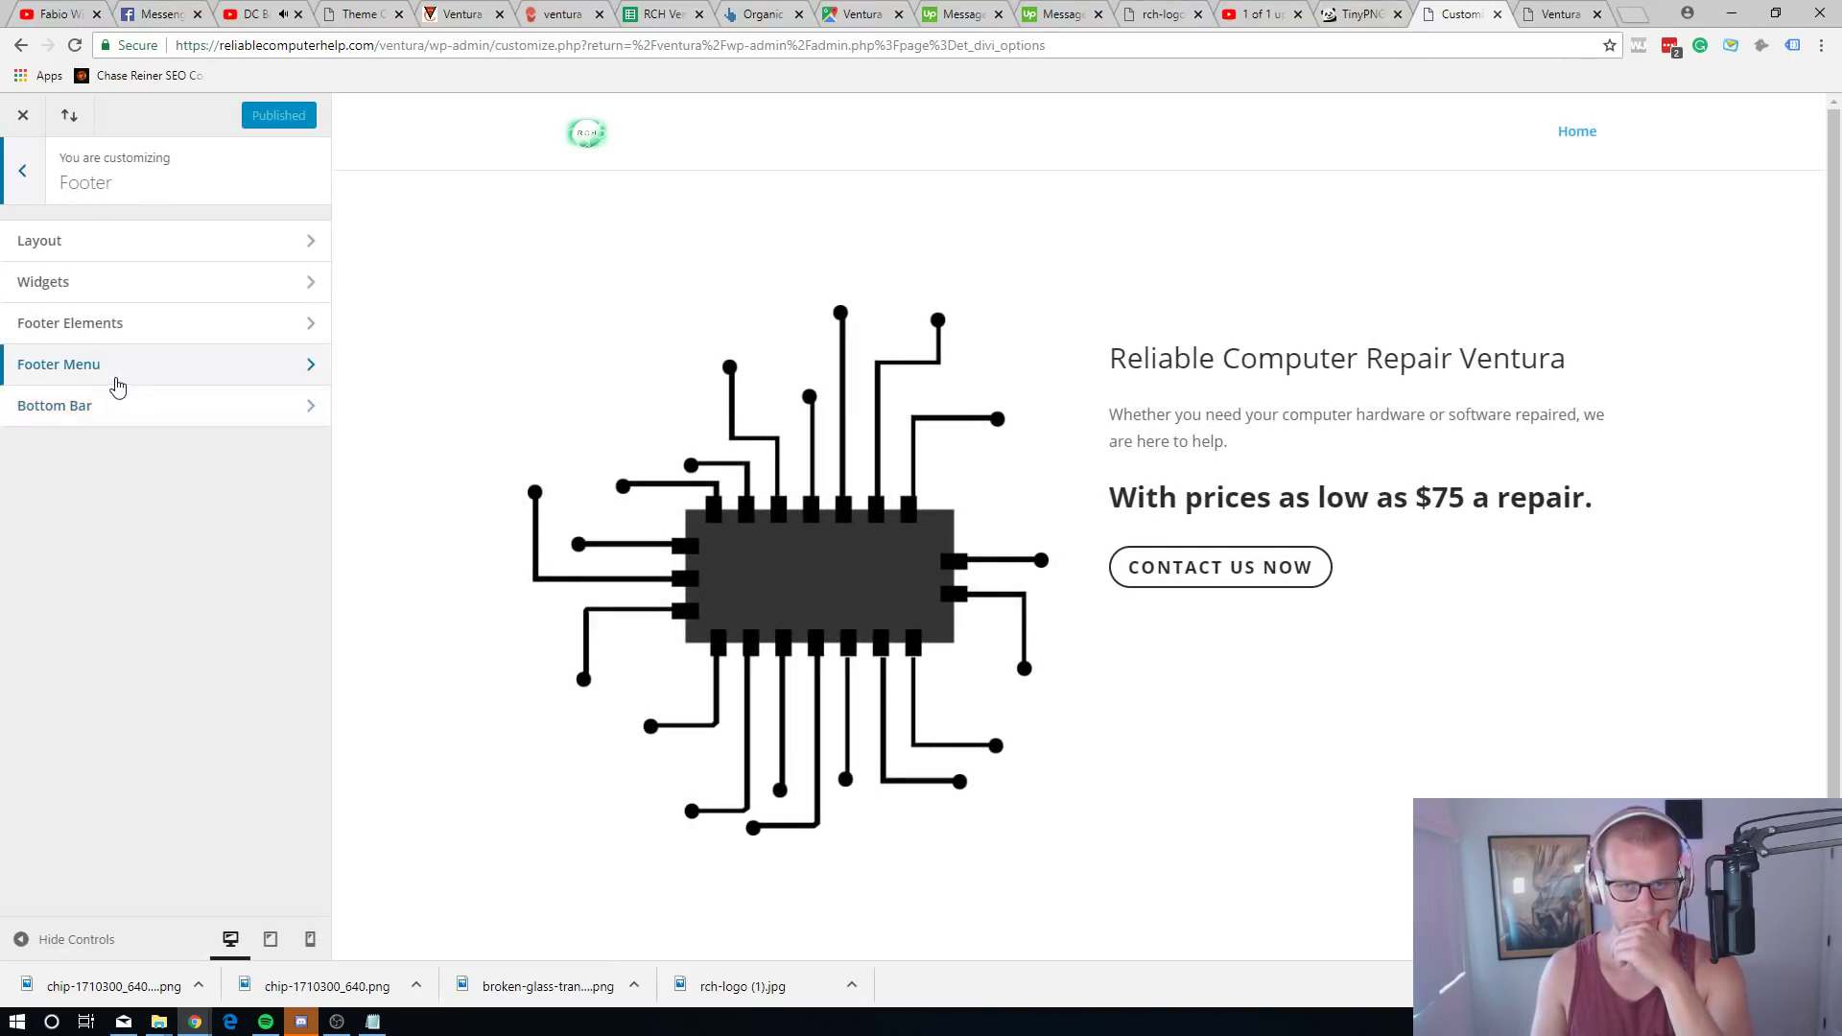
click(117, 386)
click(19, 175)
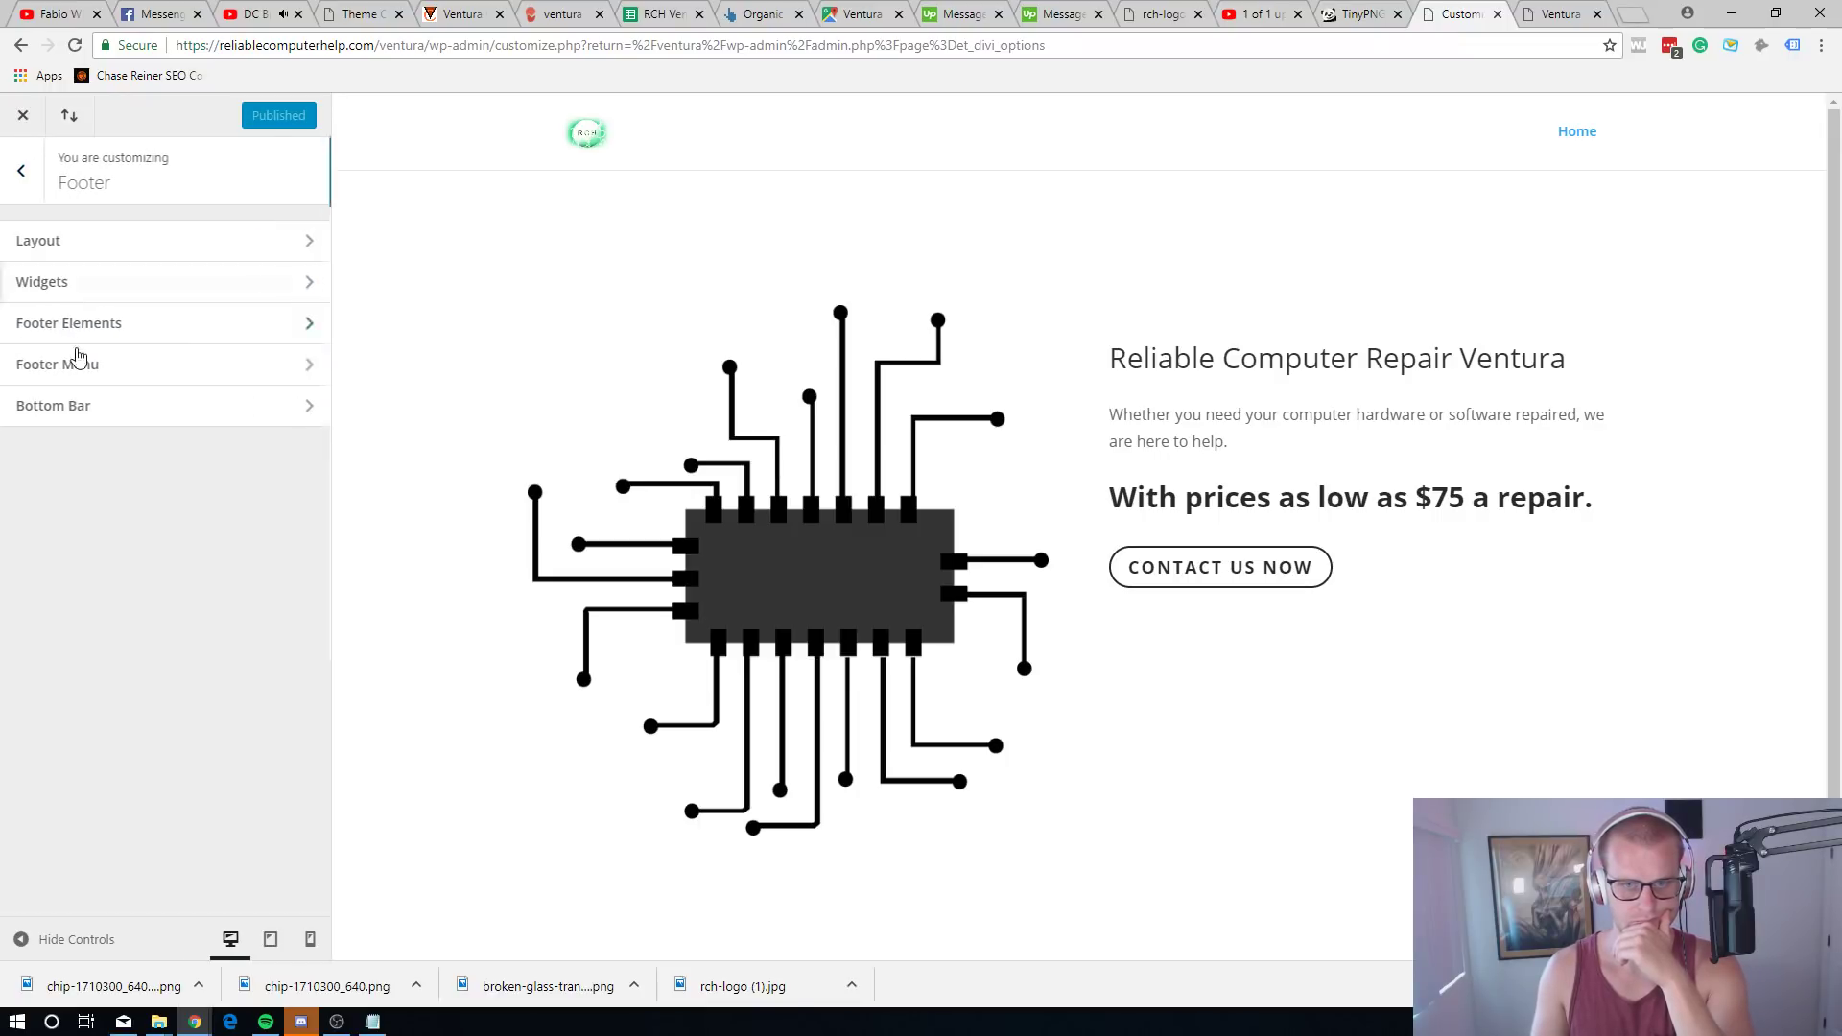
click(34, 336)
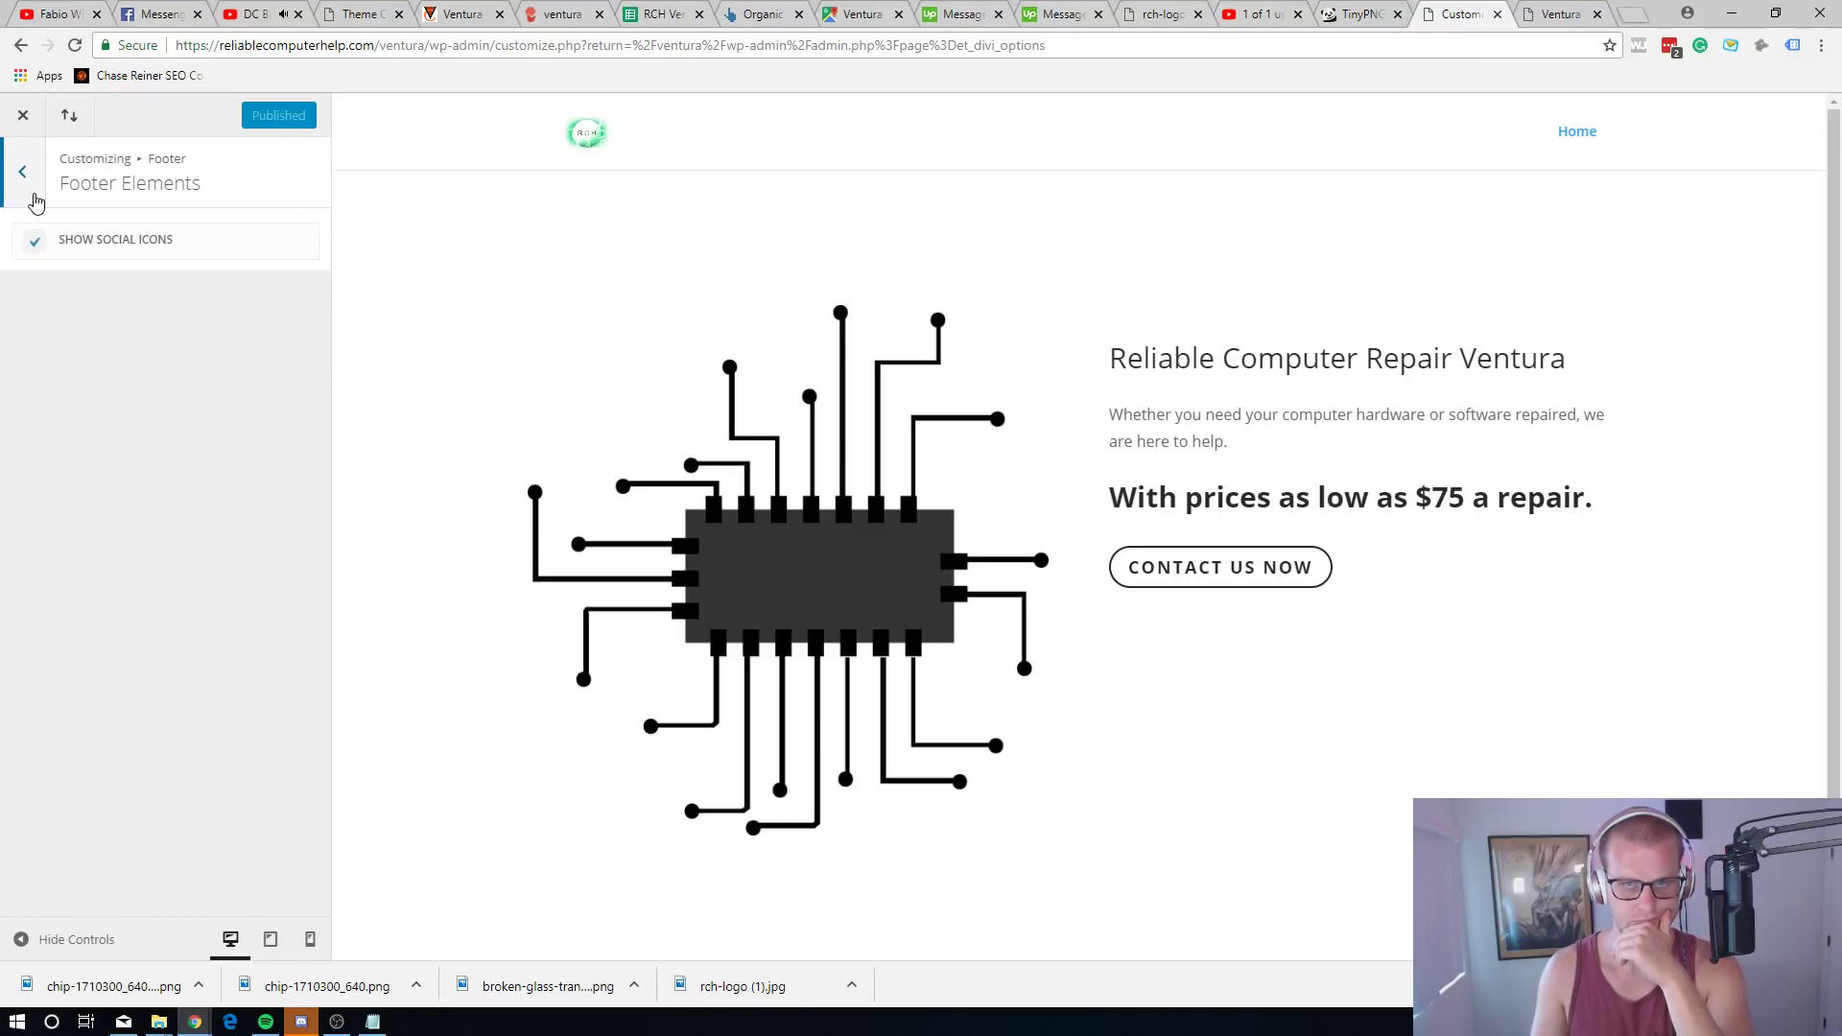
click(25, 187)
Check the footer Widgets, Footer Elements and Layout panels, then back out to the main sections
click(95, 284)
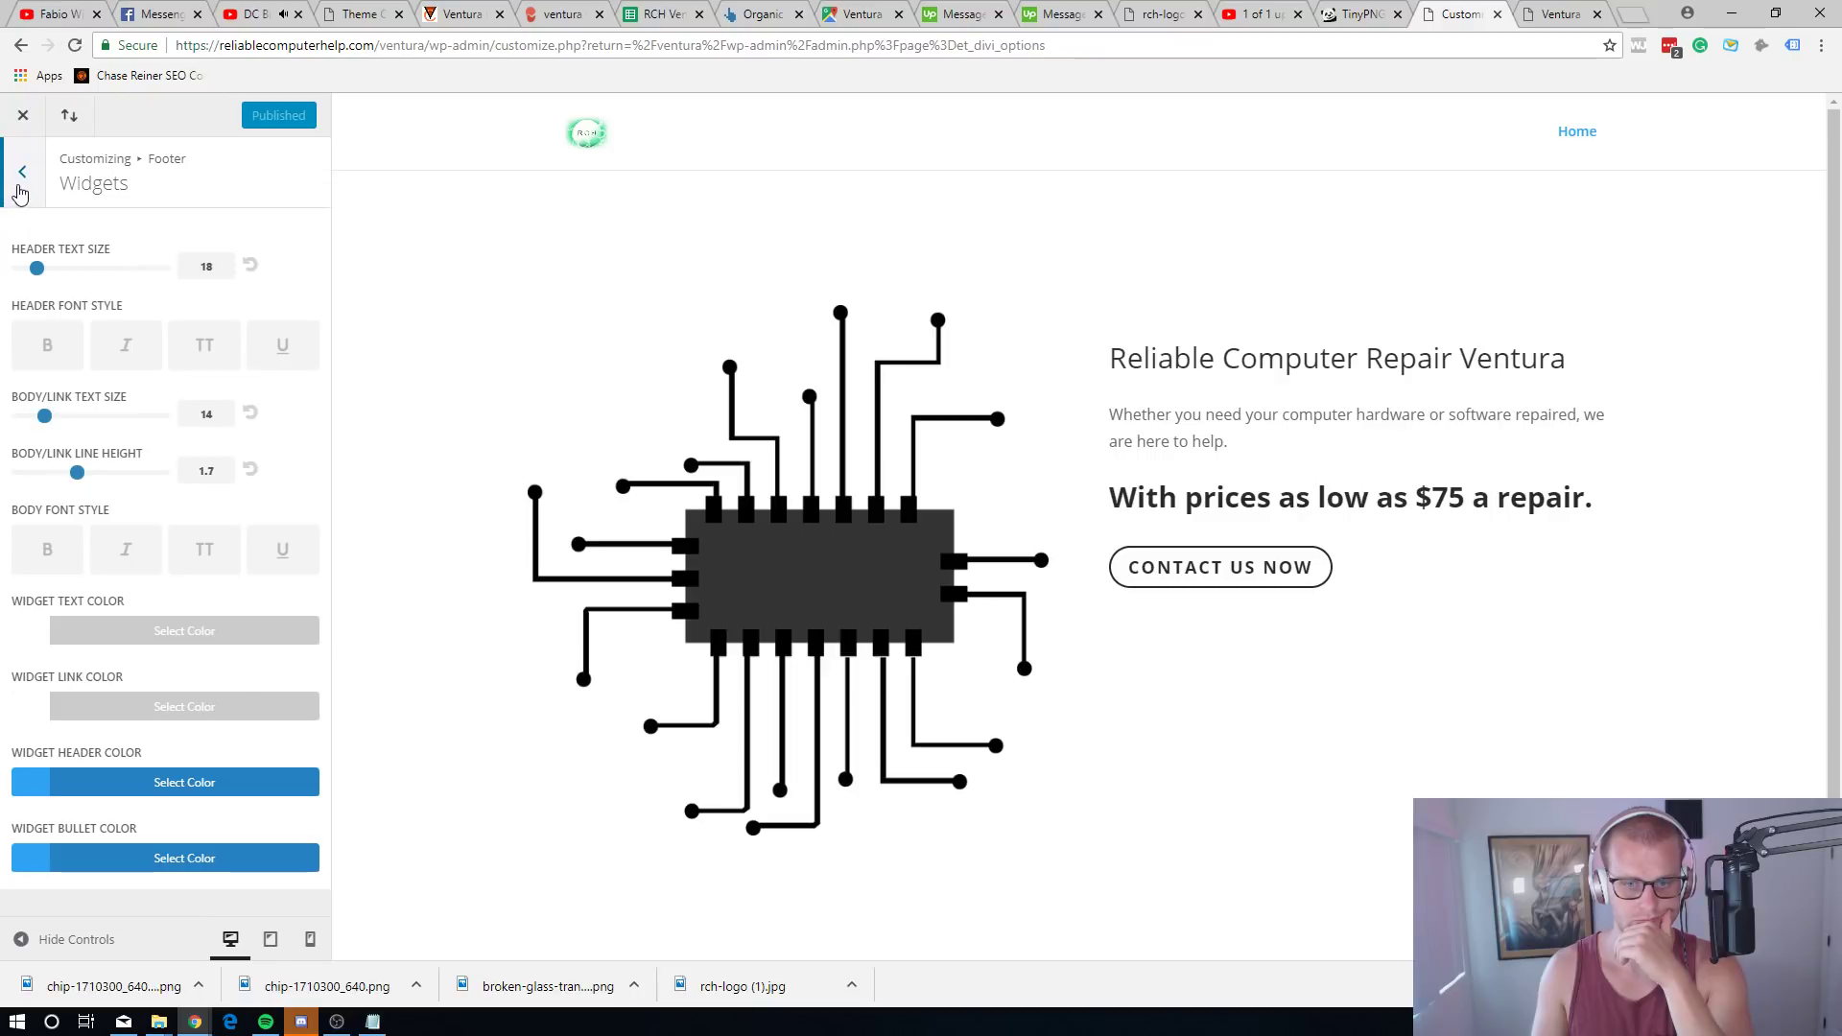
click(20, 192)
click(142, 336)
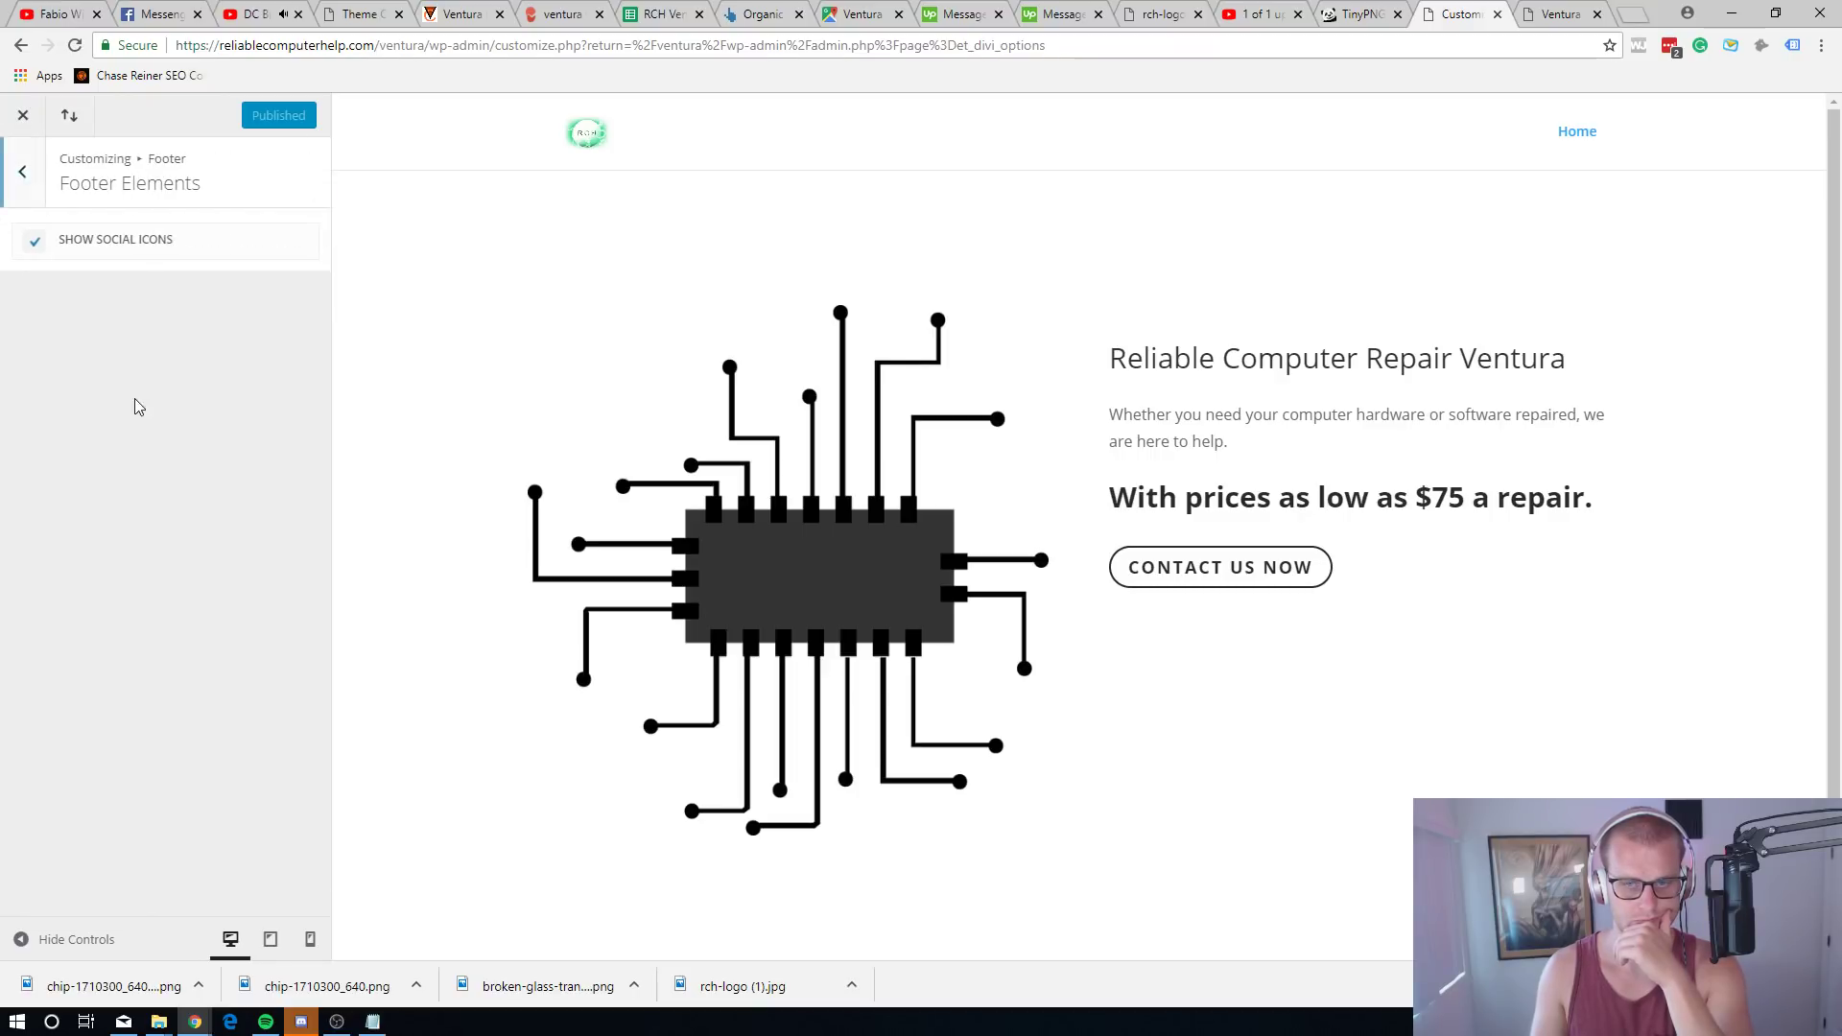
click(15, 163)
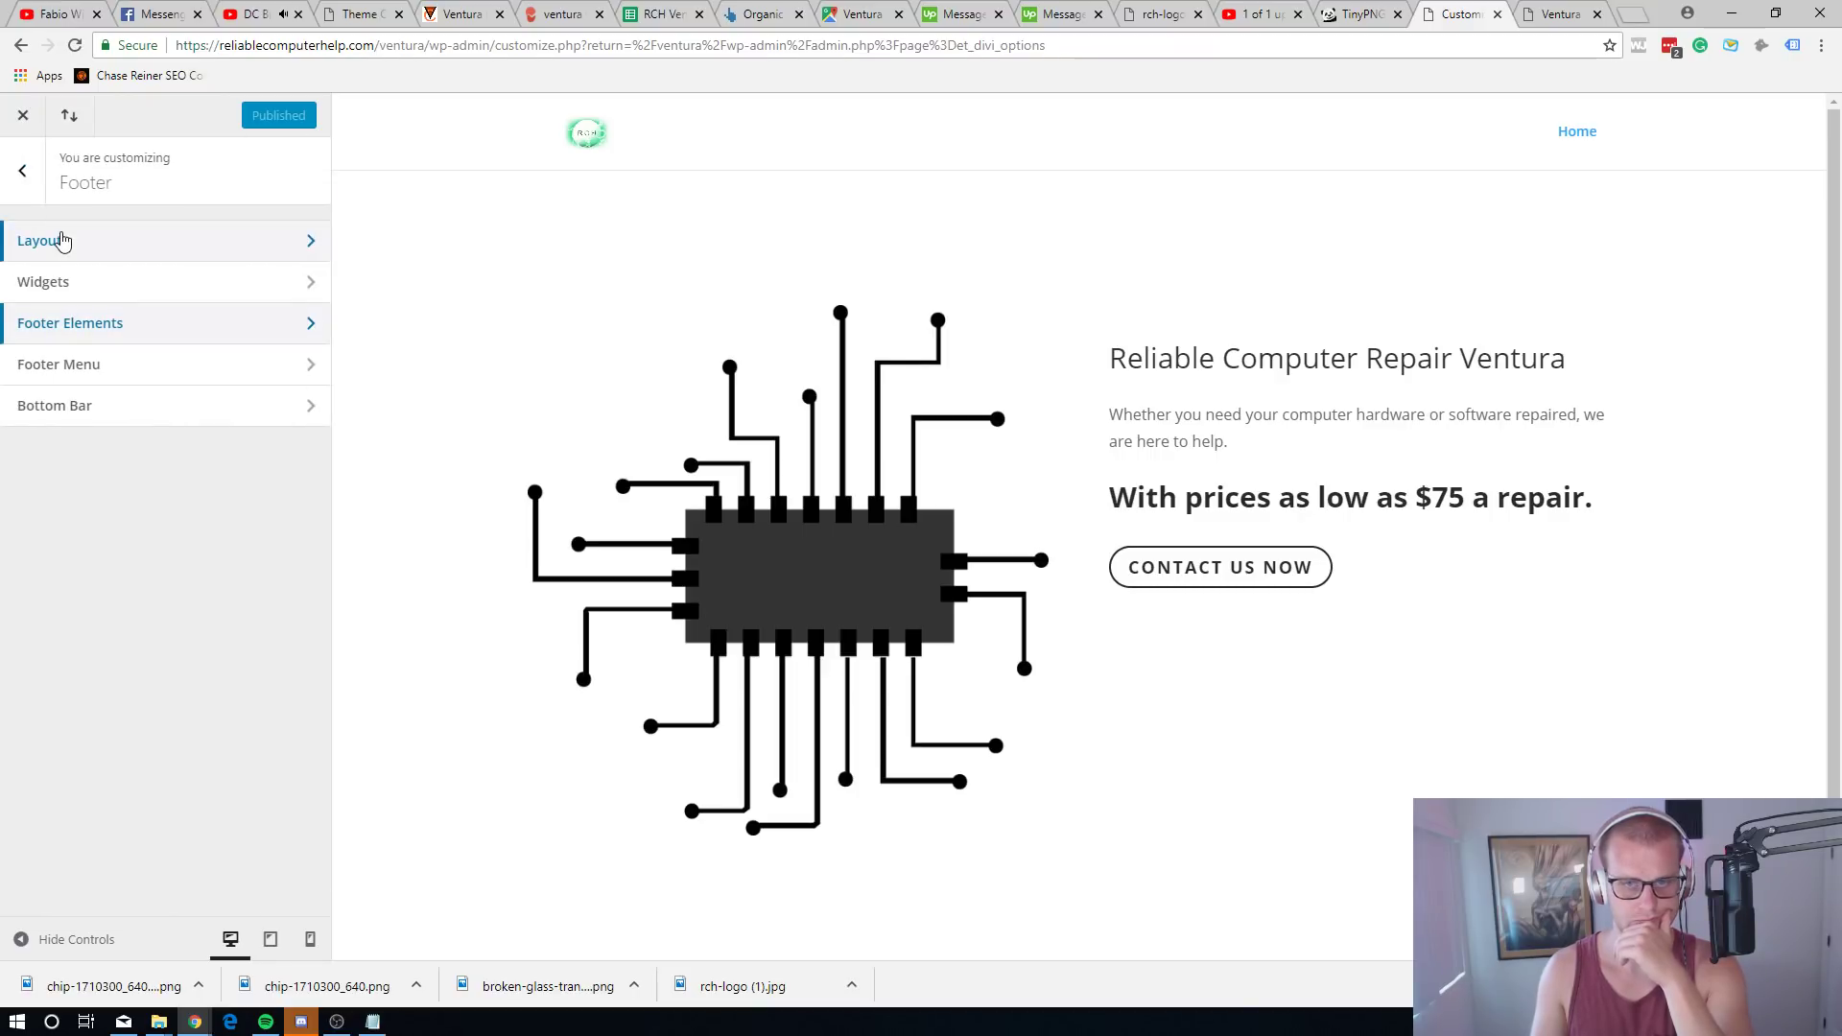
click(63, 242)
click(20, 190)
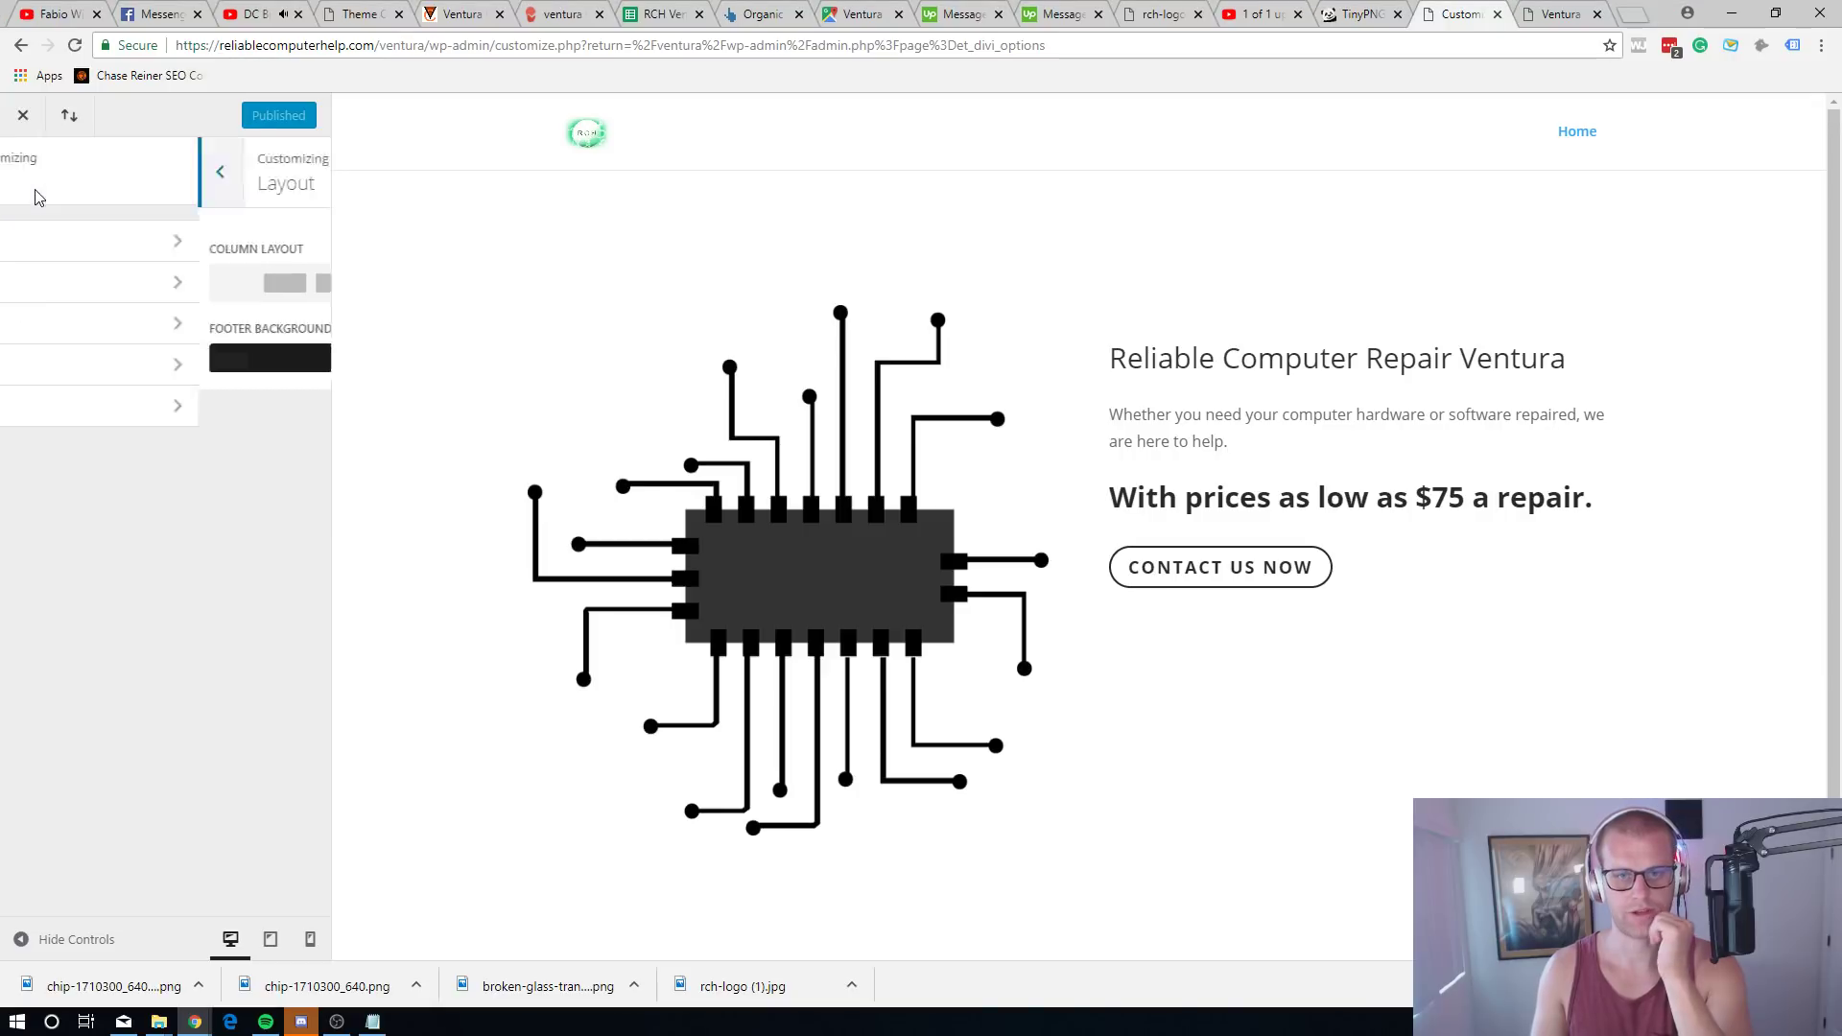
click(19, 190)
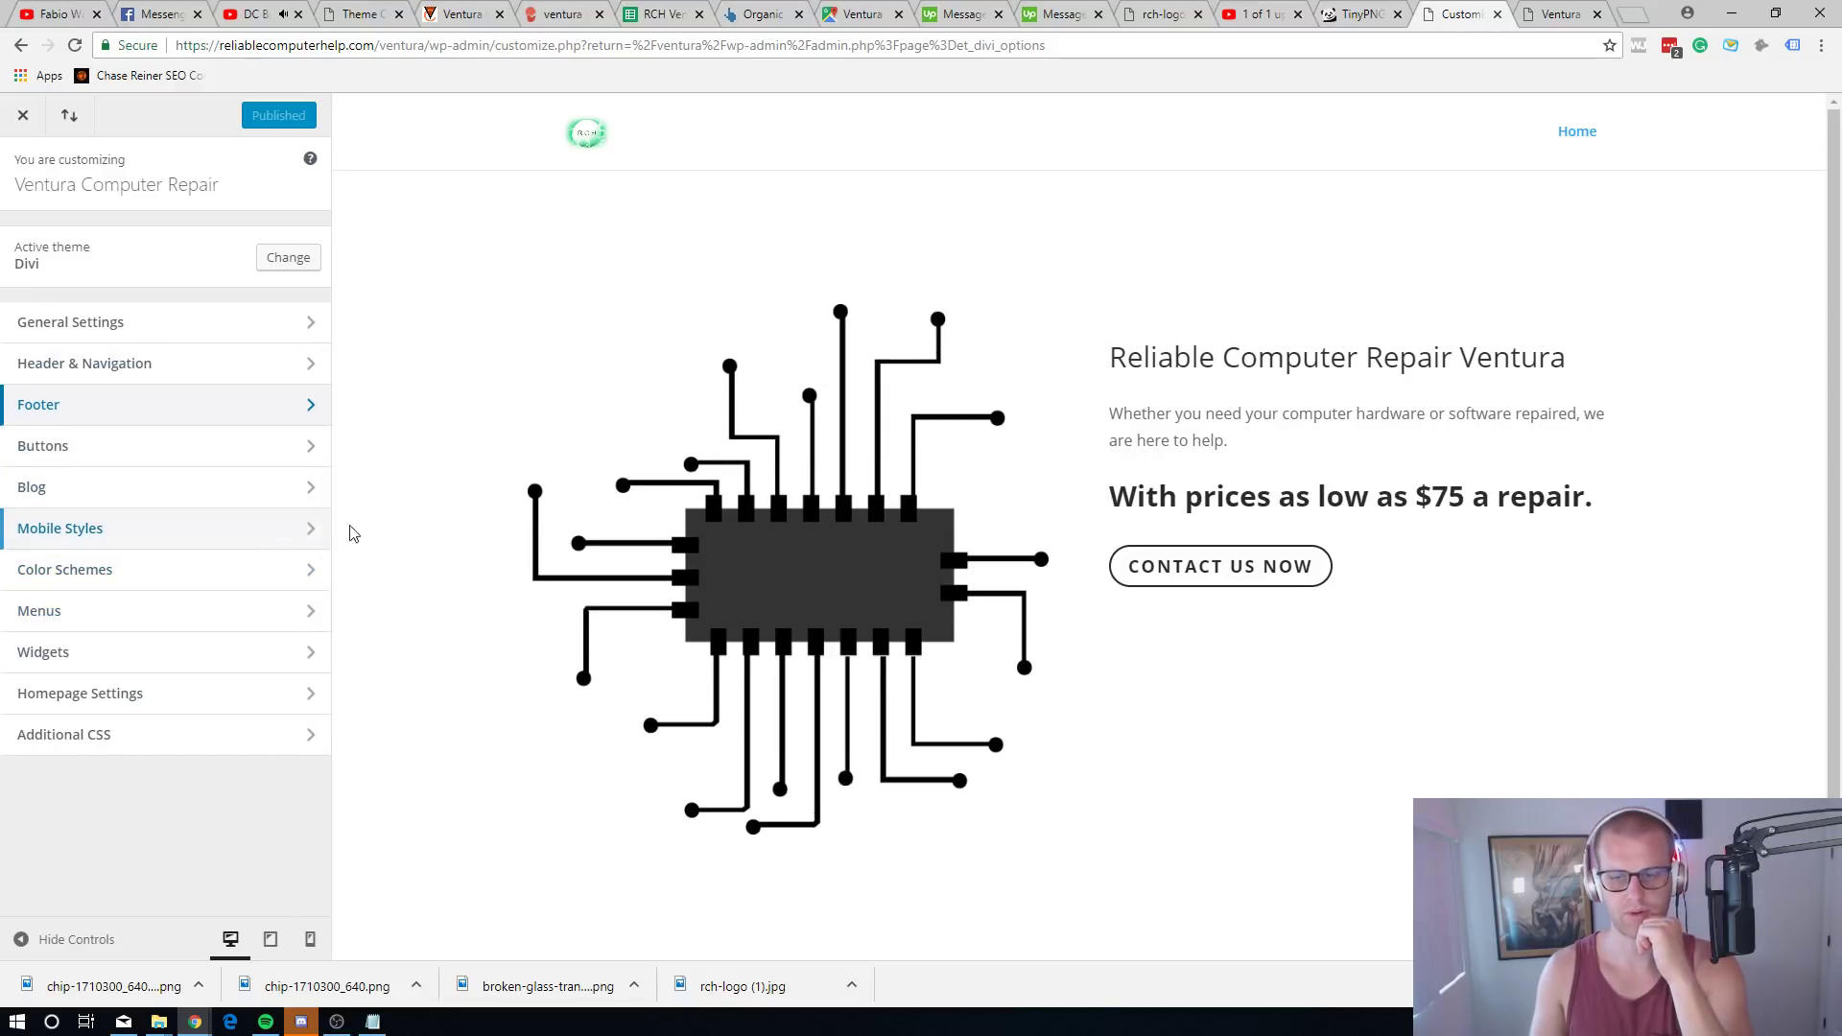
Look at General Settings and Portability export/import, then close the Customizer
scroll(561, 556, down, 2)
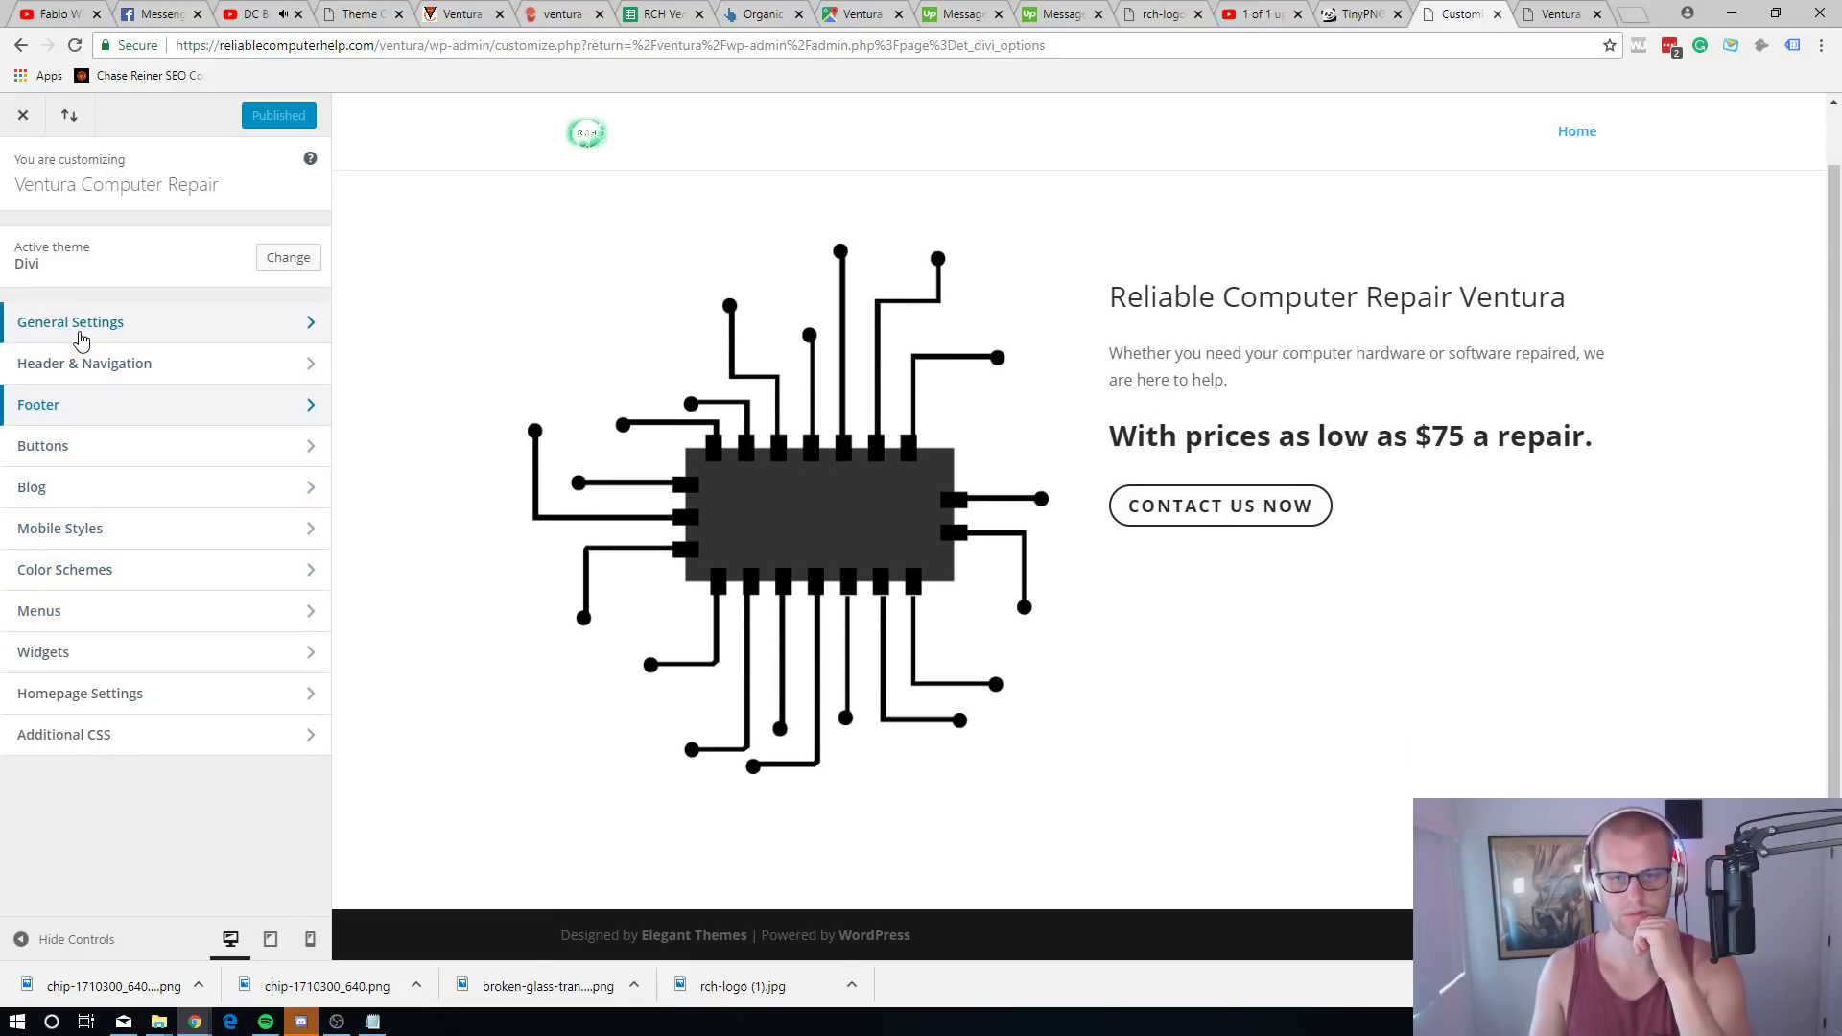
click(43, 323)
click(66, 115)
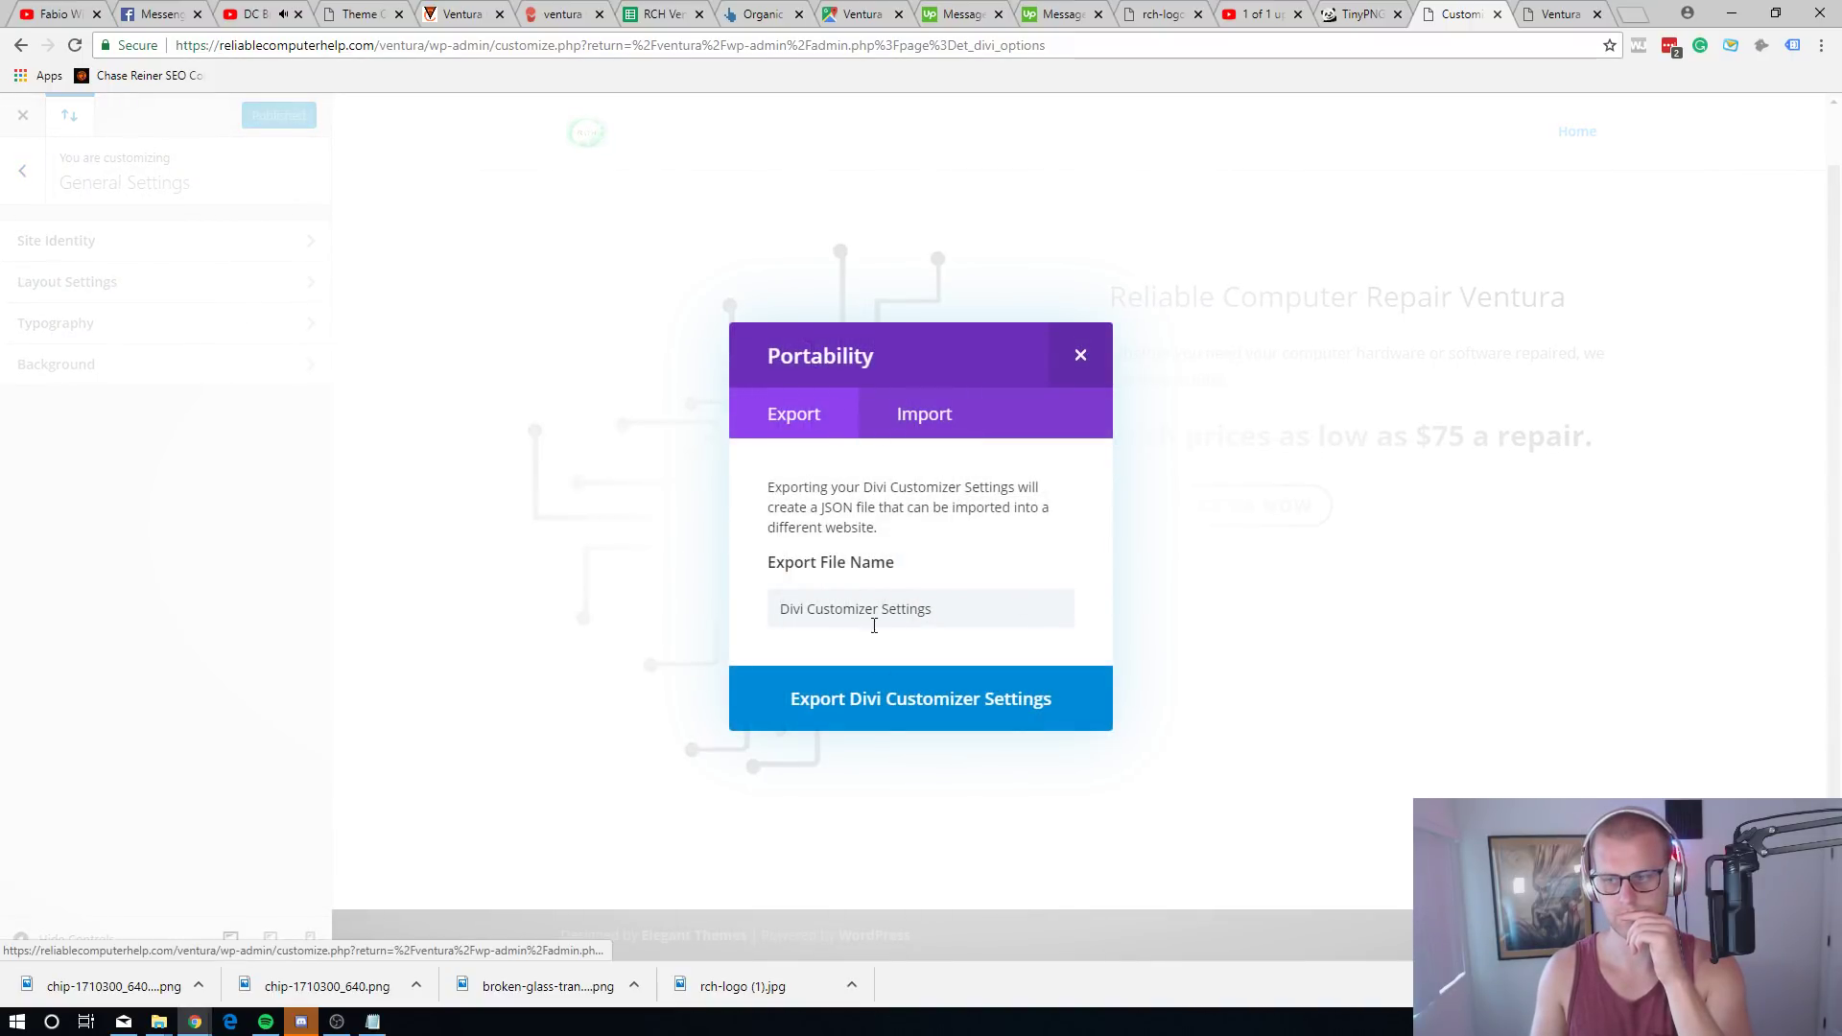
click(1073, 359)
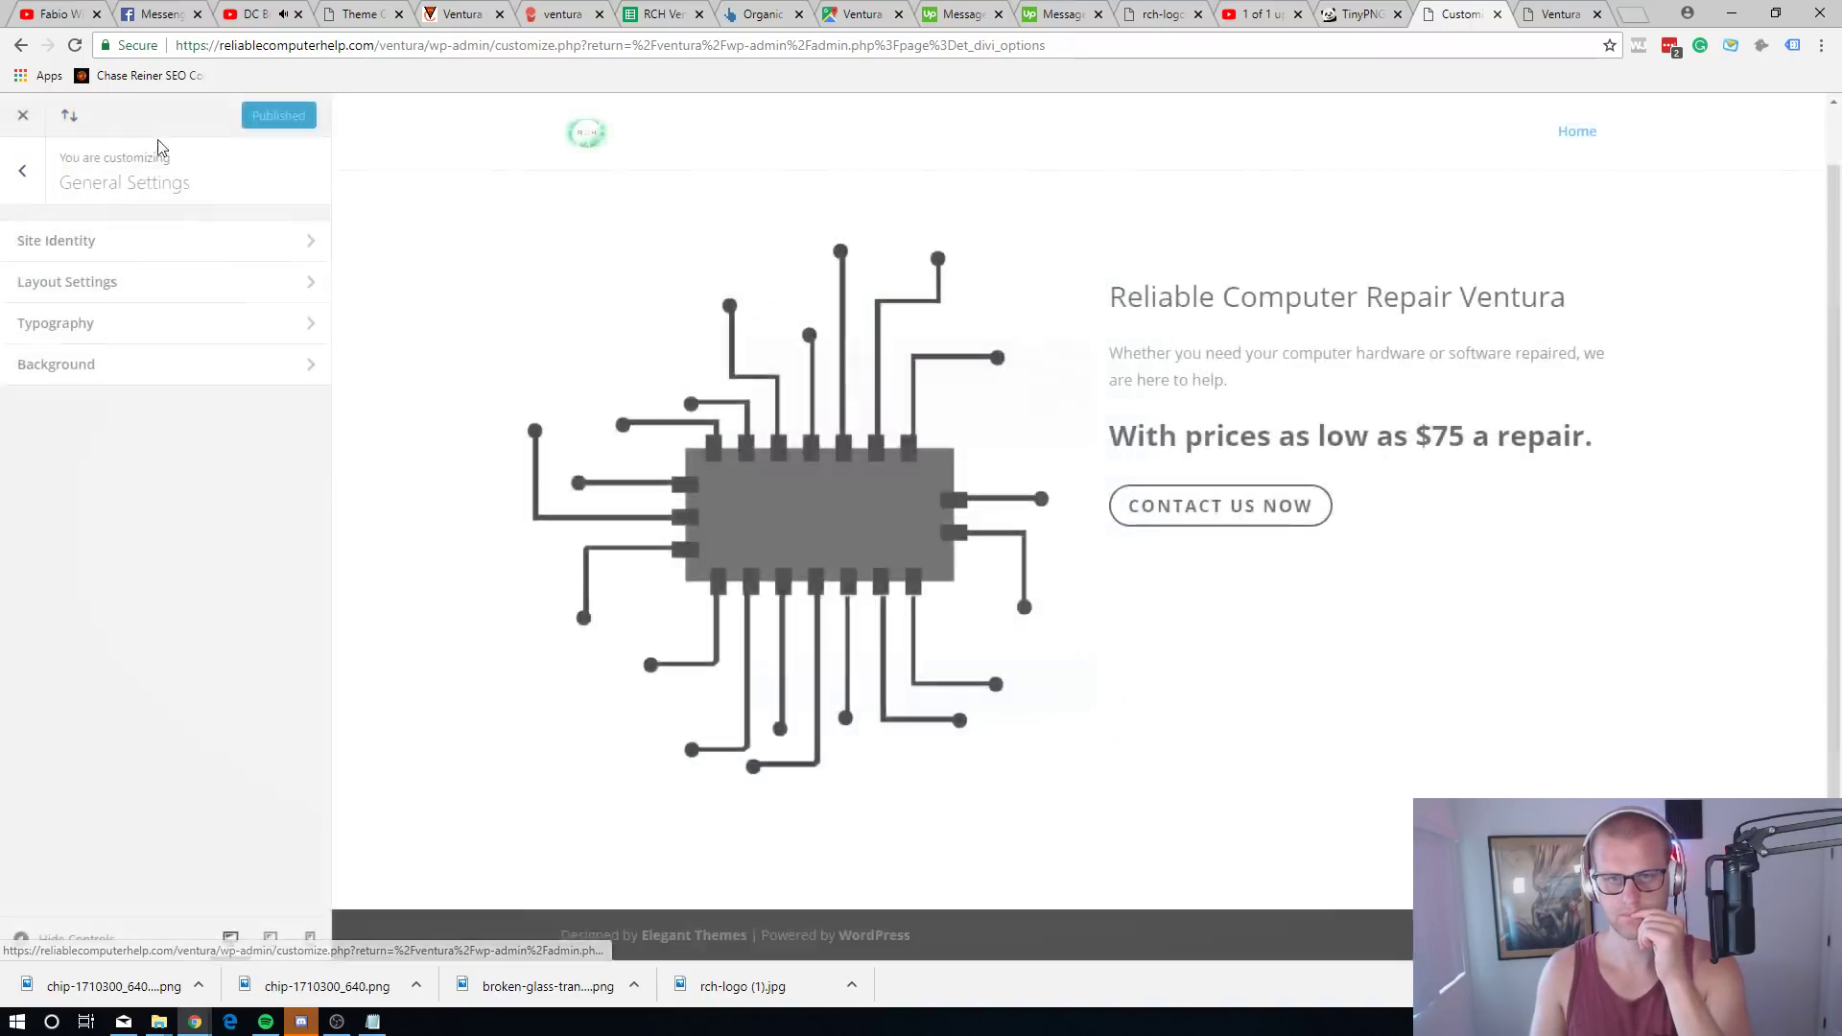
click(21, 172)
click(27, 129)
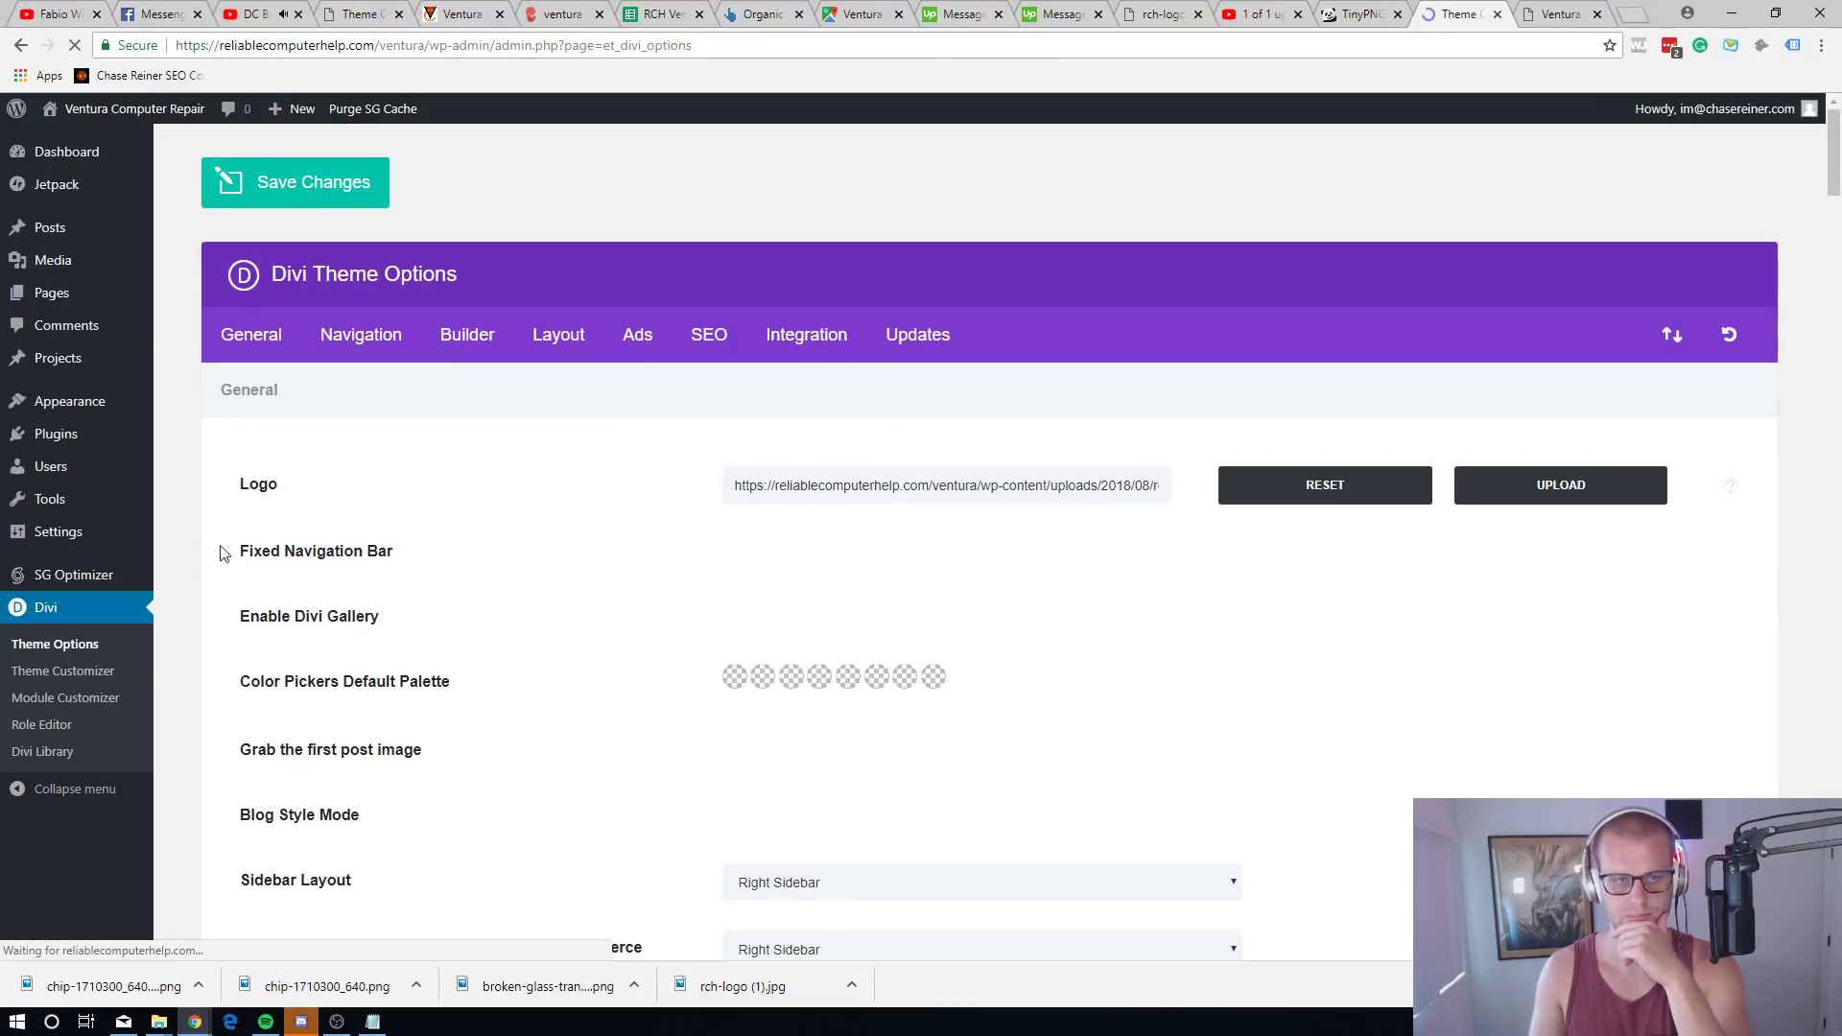
Search the options page for 'copy' and 'foote', cancelling an accidental Save As dialog
scroll(202, 548, down, 4)
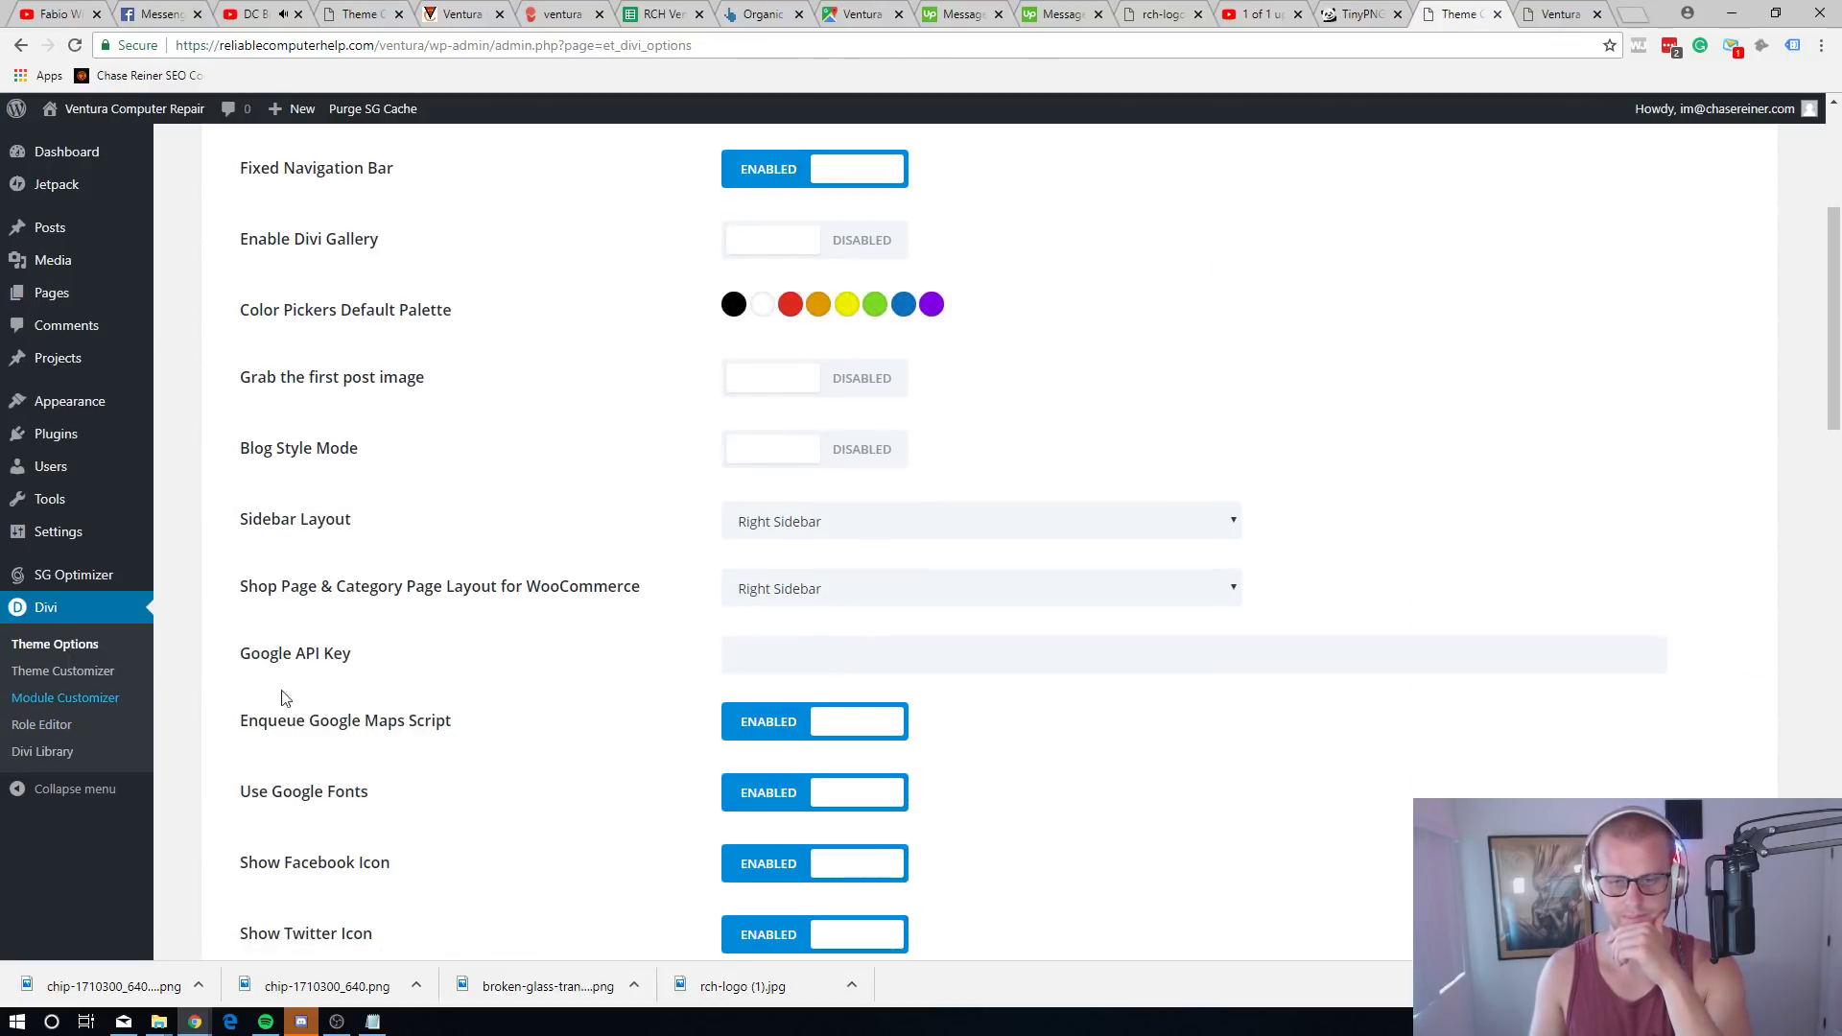
scroll(374, 674, down, 3)
scroll(357, 672, down, 5)
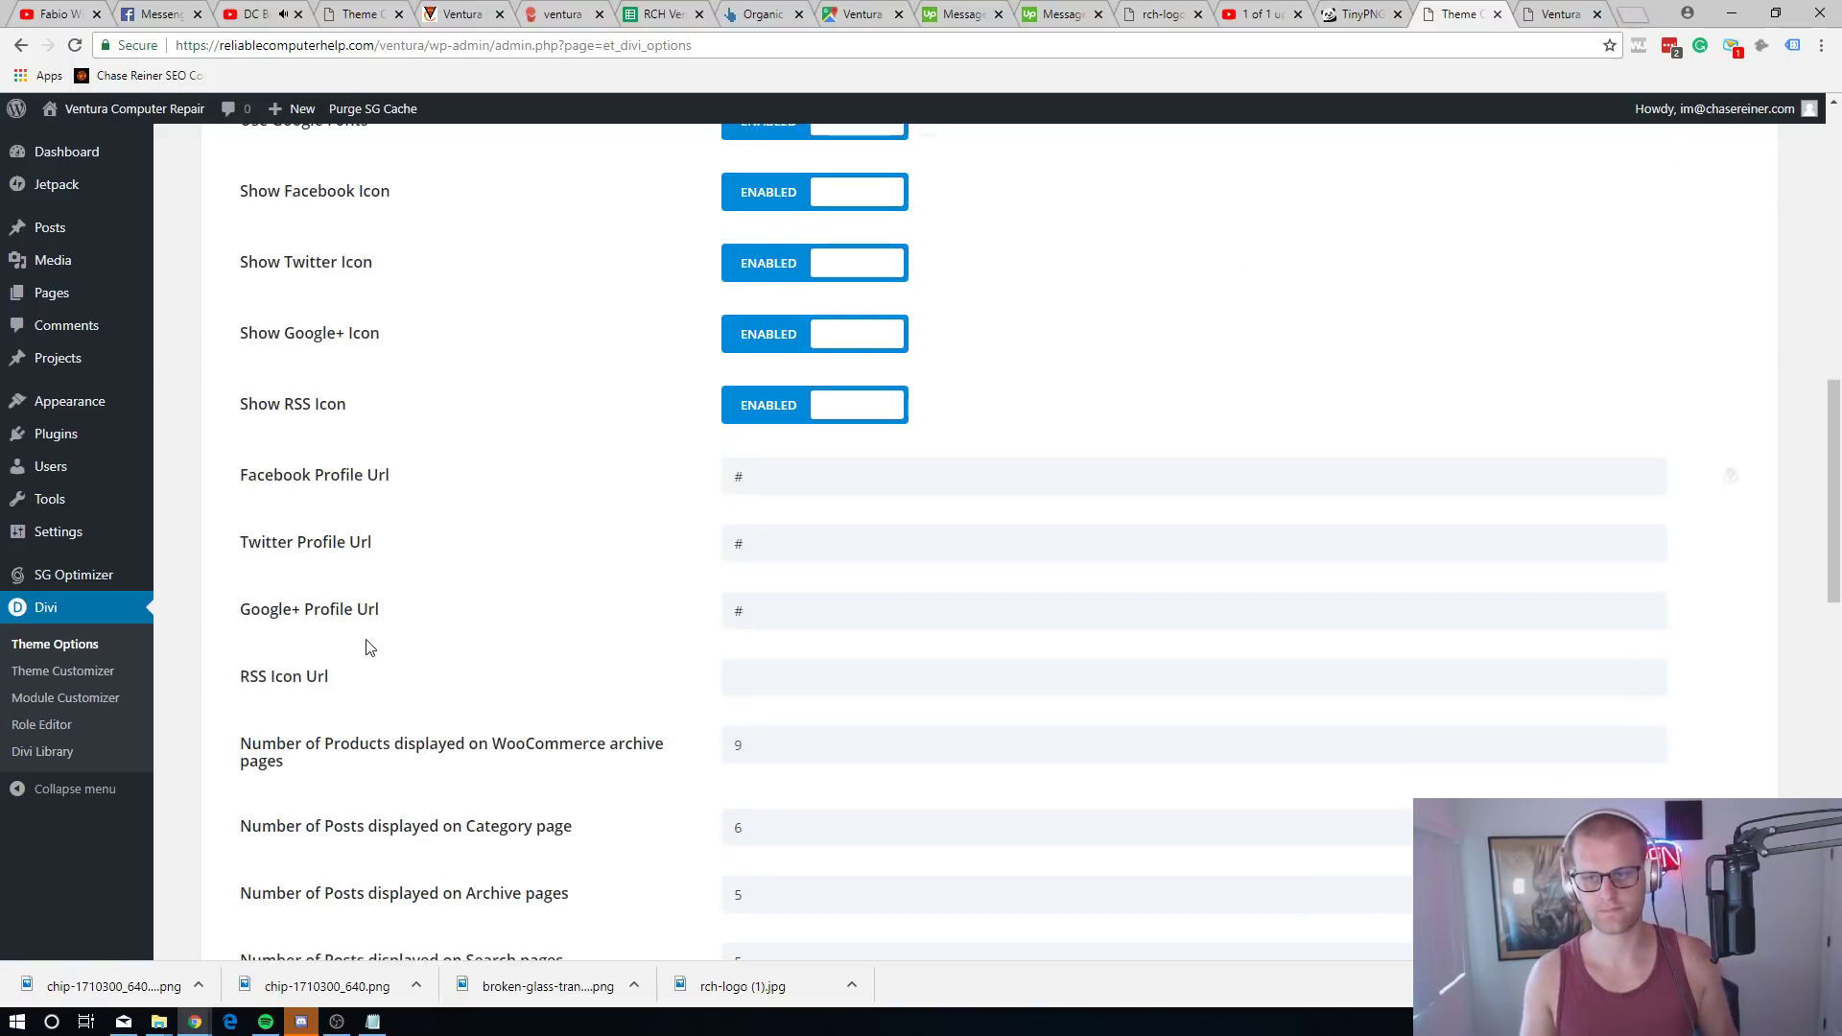
key(ctrl+f)
text(copy)
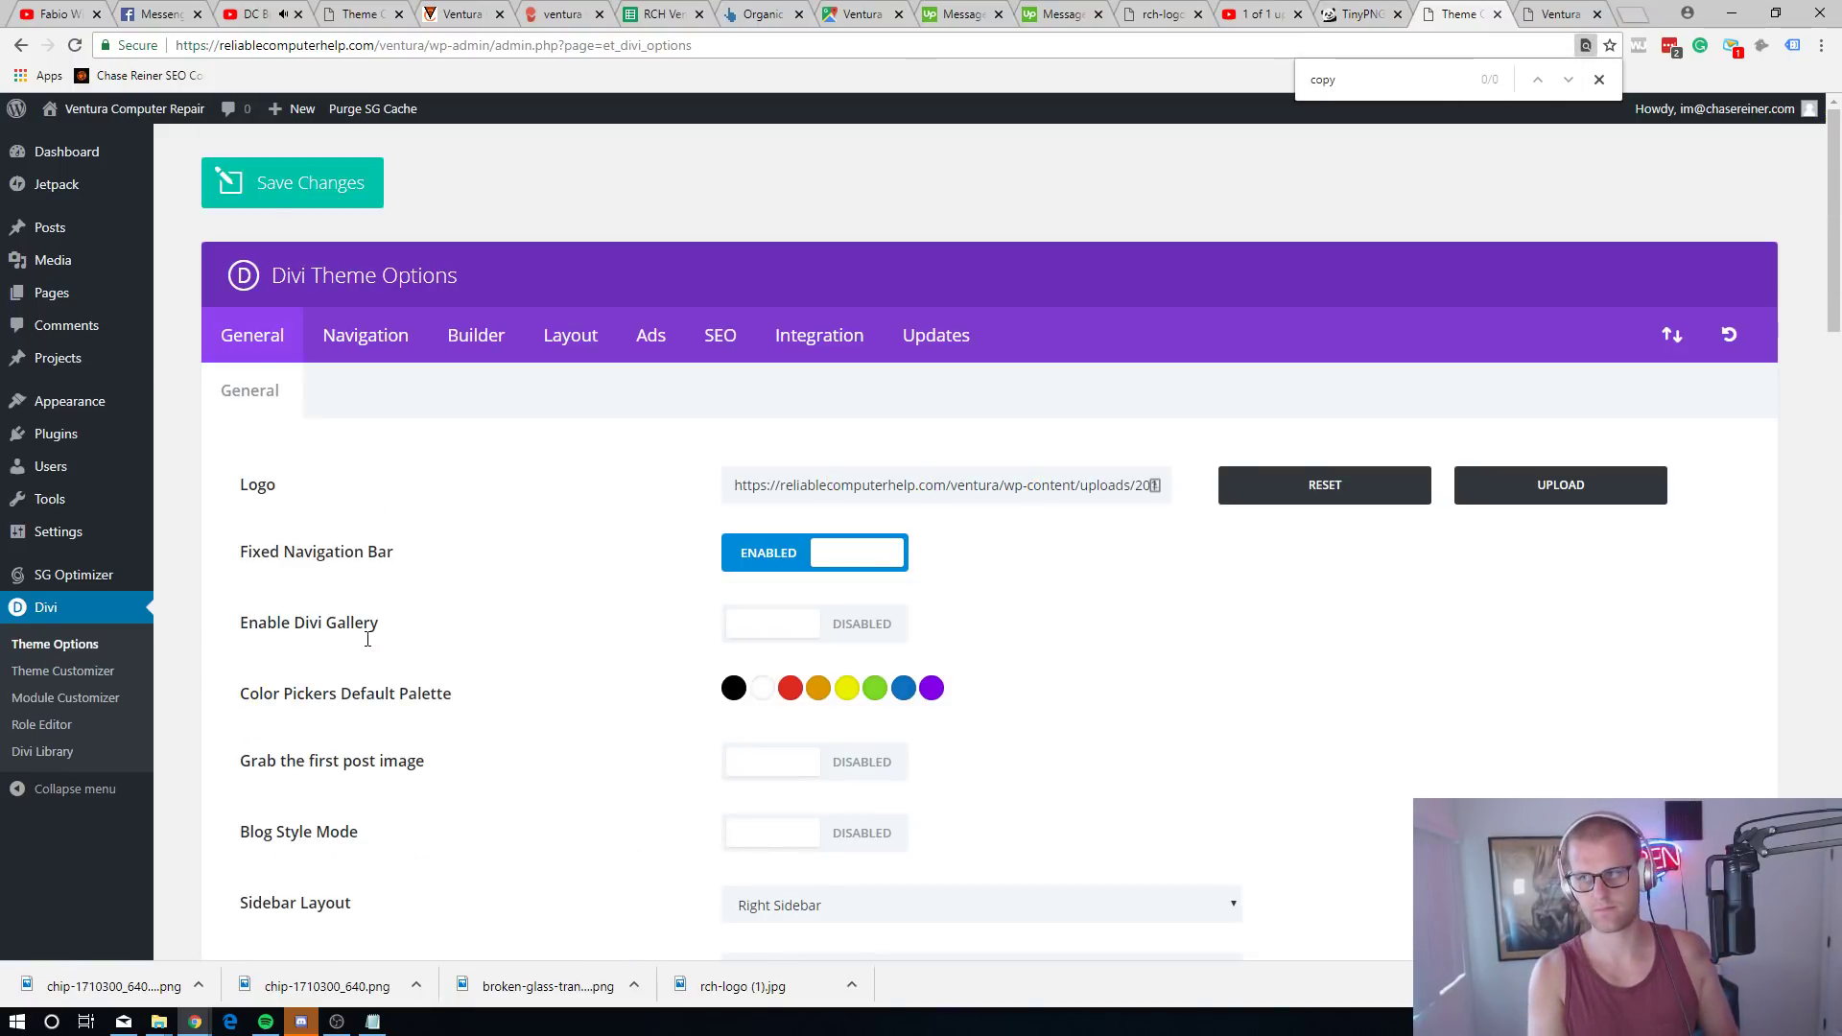
key(ctrl+s)
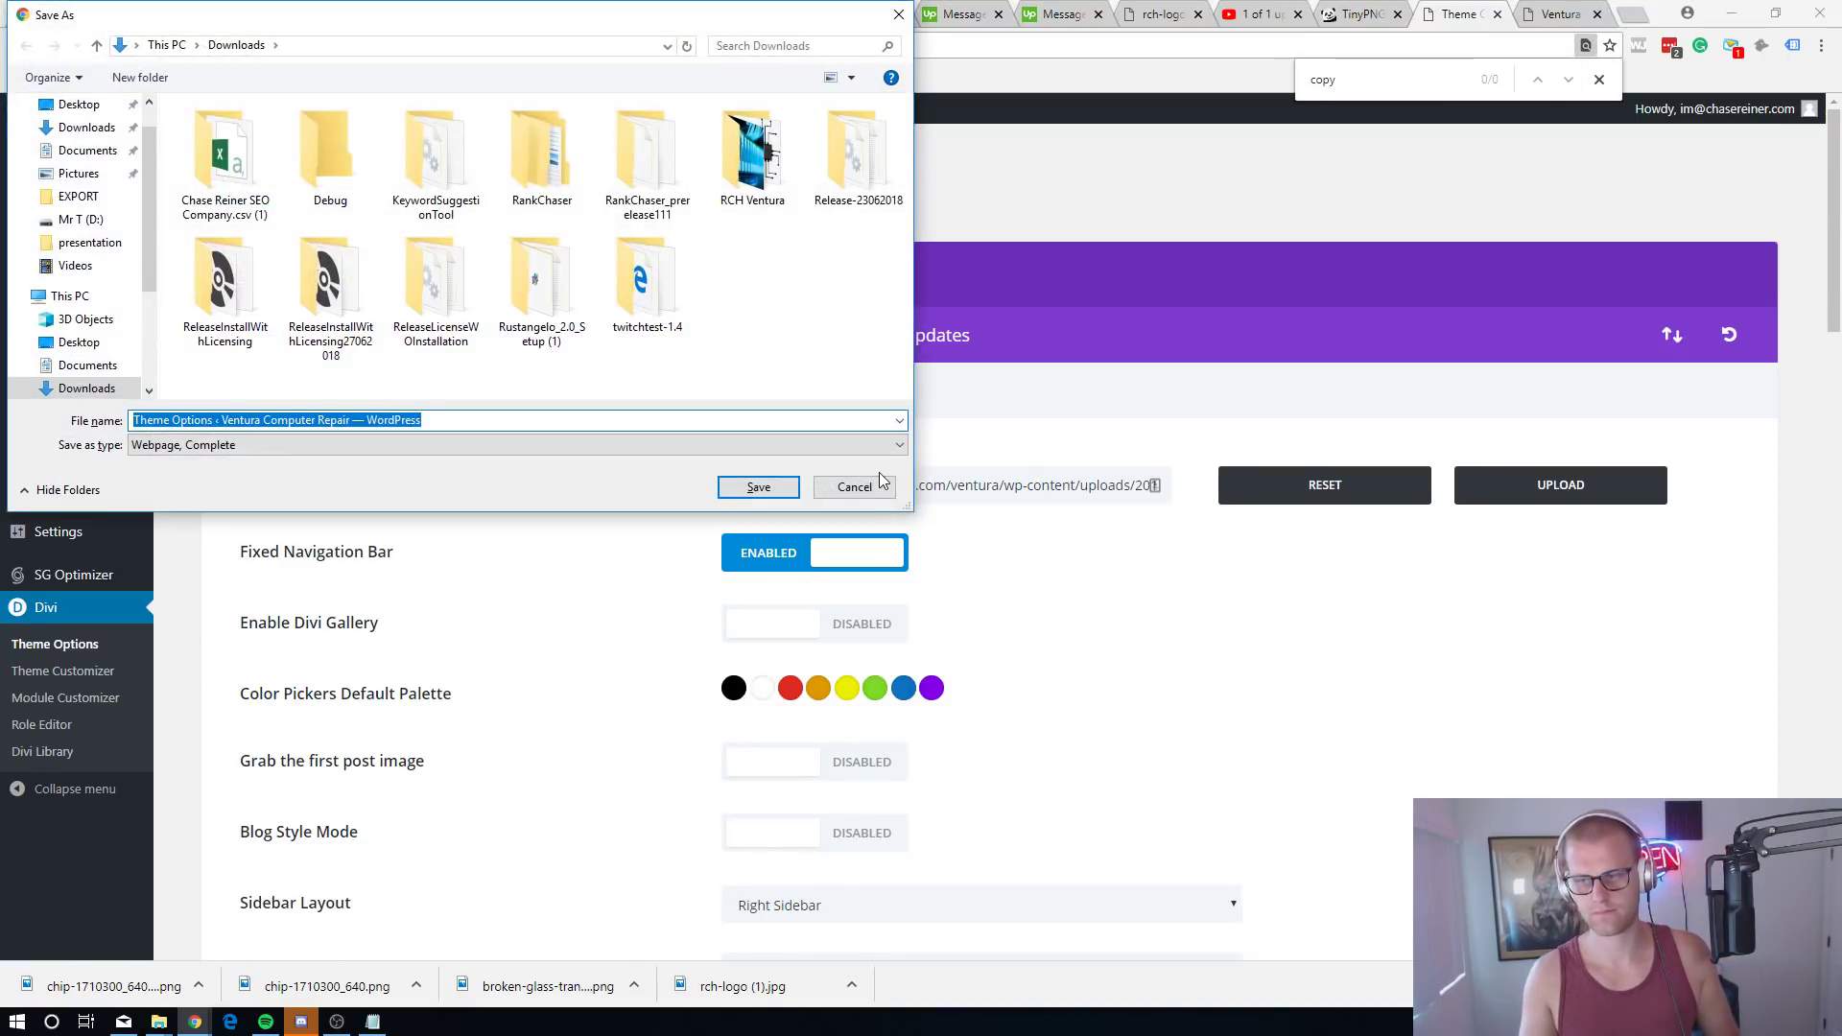
click(880, 484)
key(ctrl+f)
text(foot)
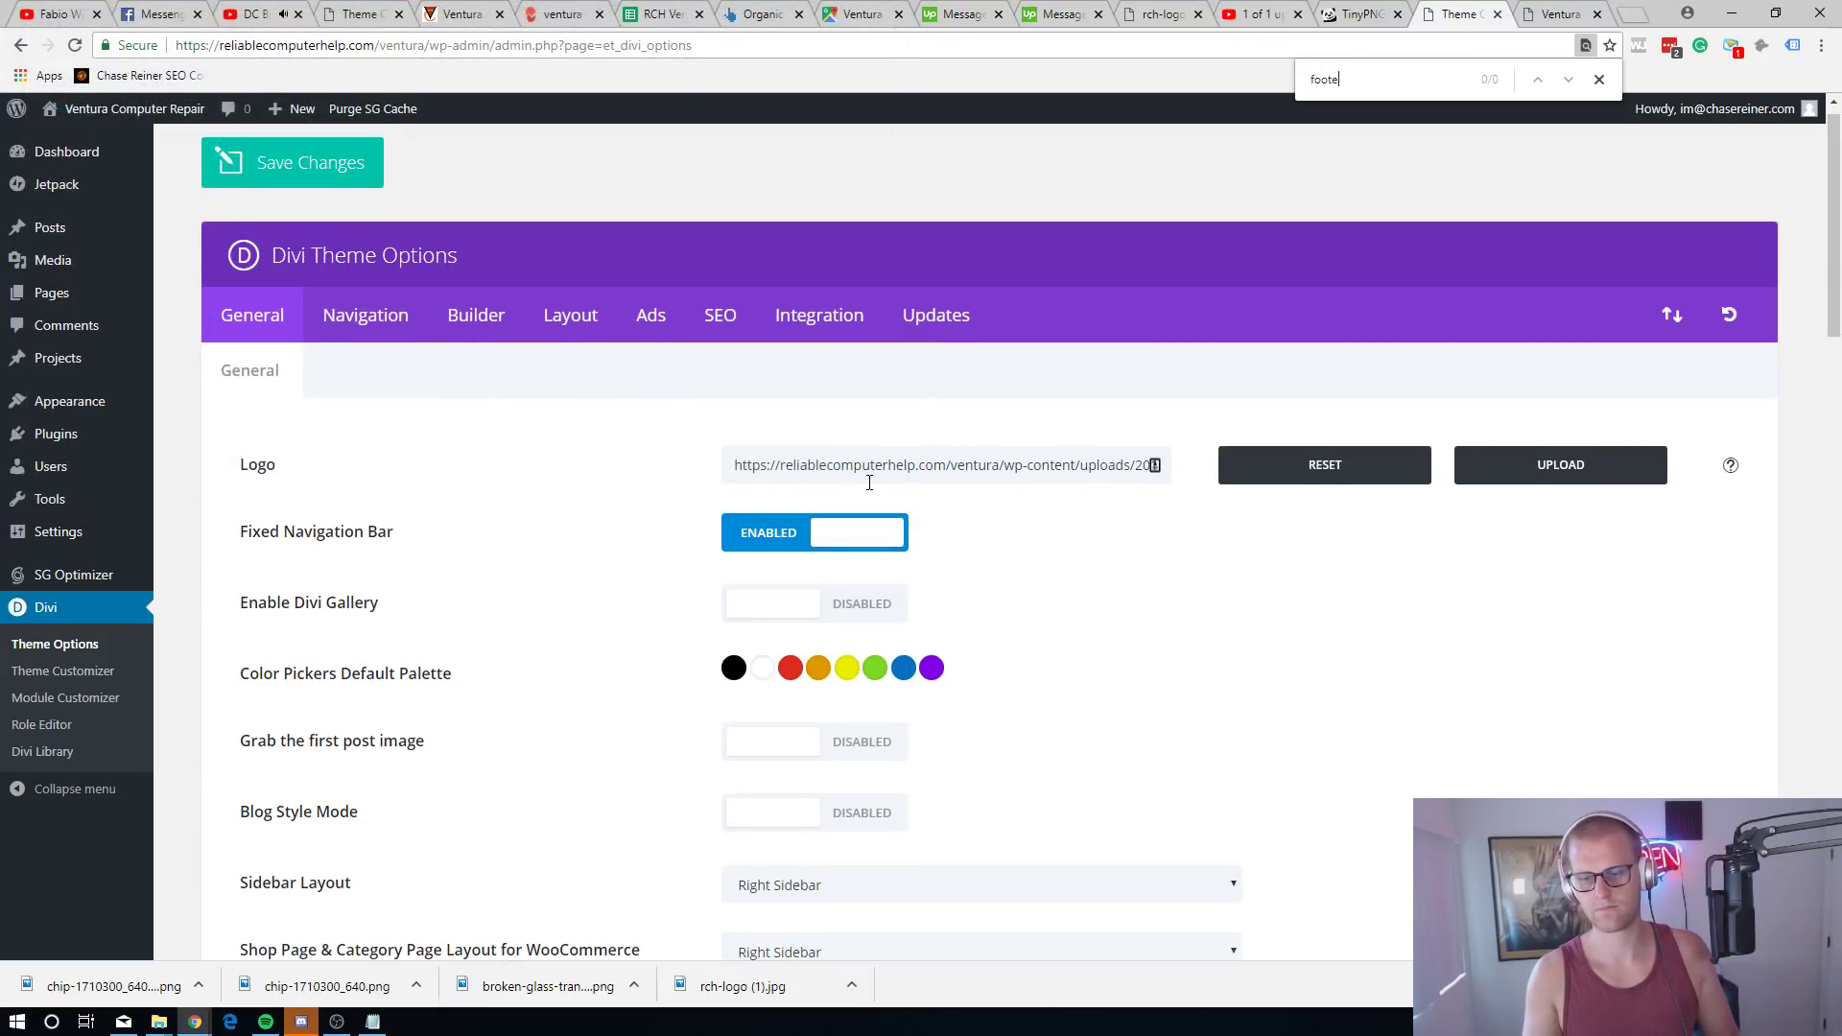
text(e)
Look through the Navigation, Builder, Layout, Ads and SEO tabs
scroll(870, 483, down, 15)
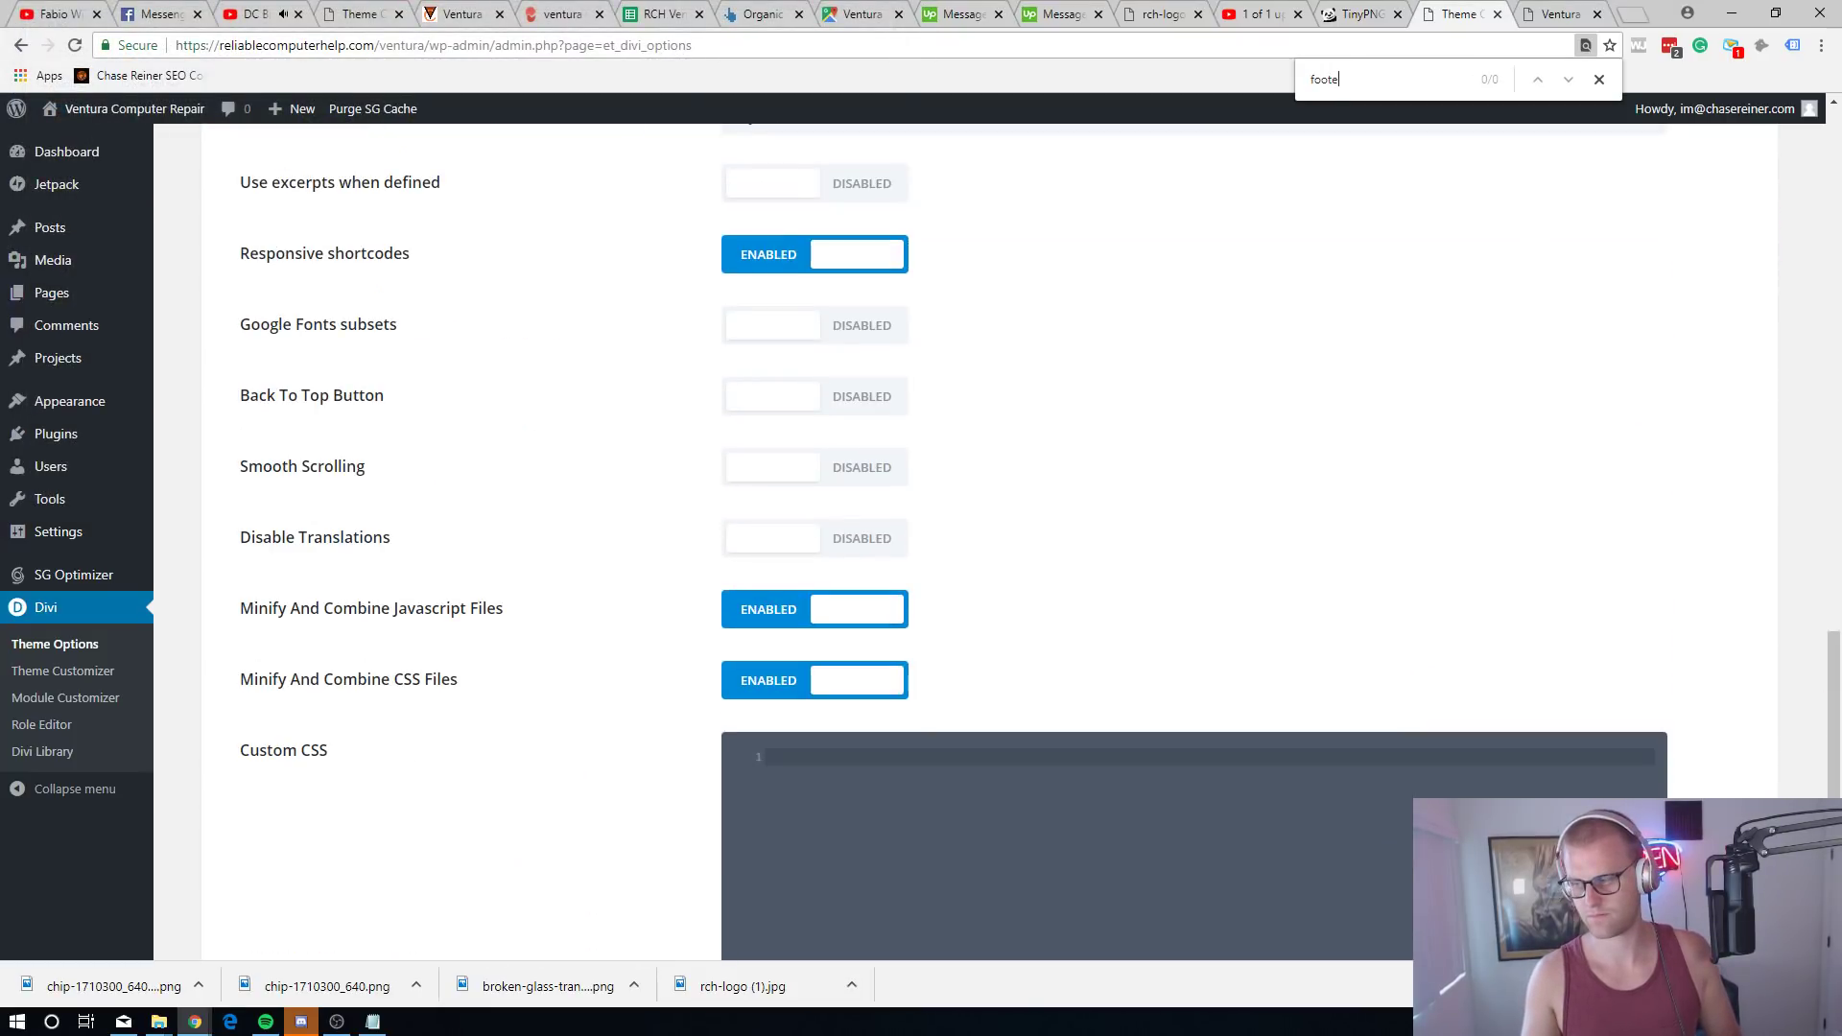
scroll(1143, 765, down, 3)
scroll(1090, 720, up, 12)
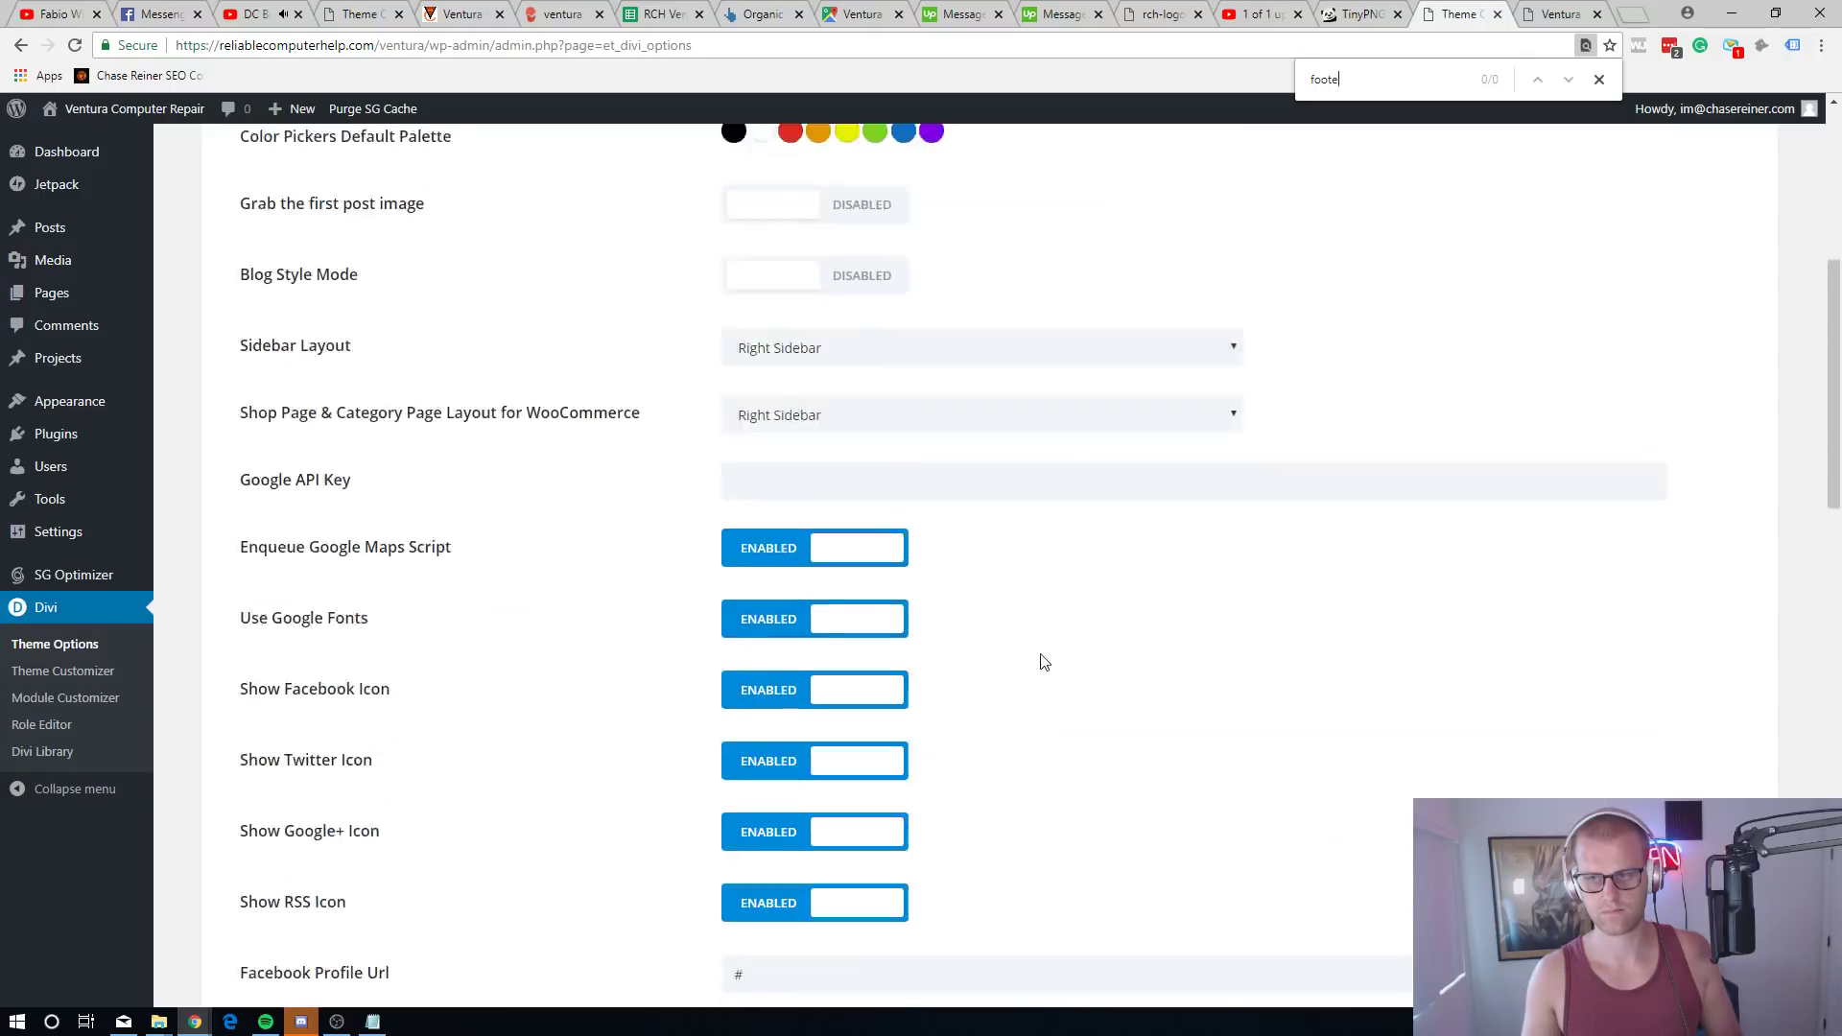
scroll(1044, 663, up, 5)
click(383, 335)
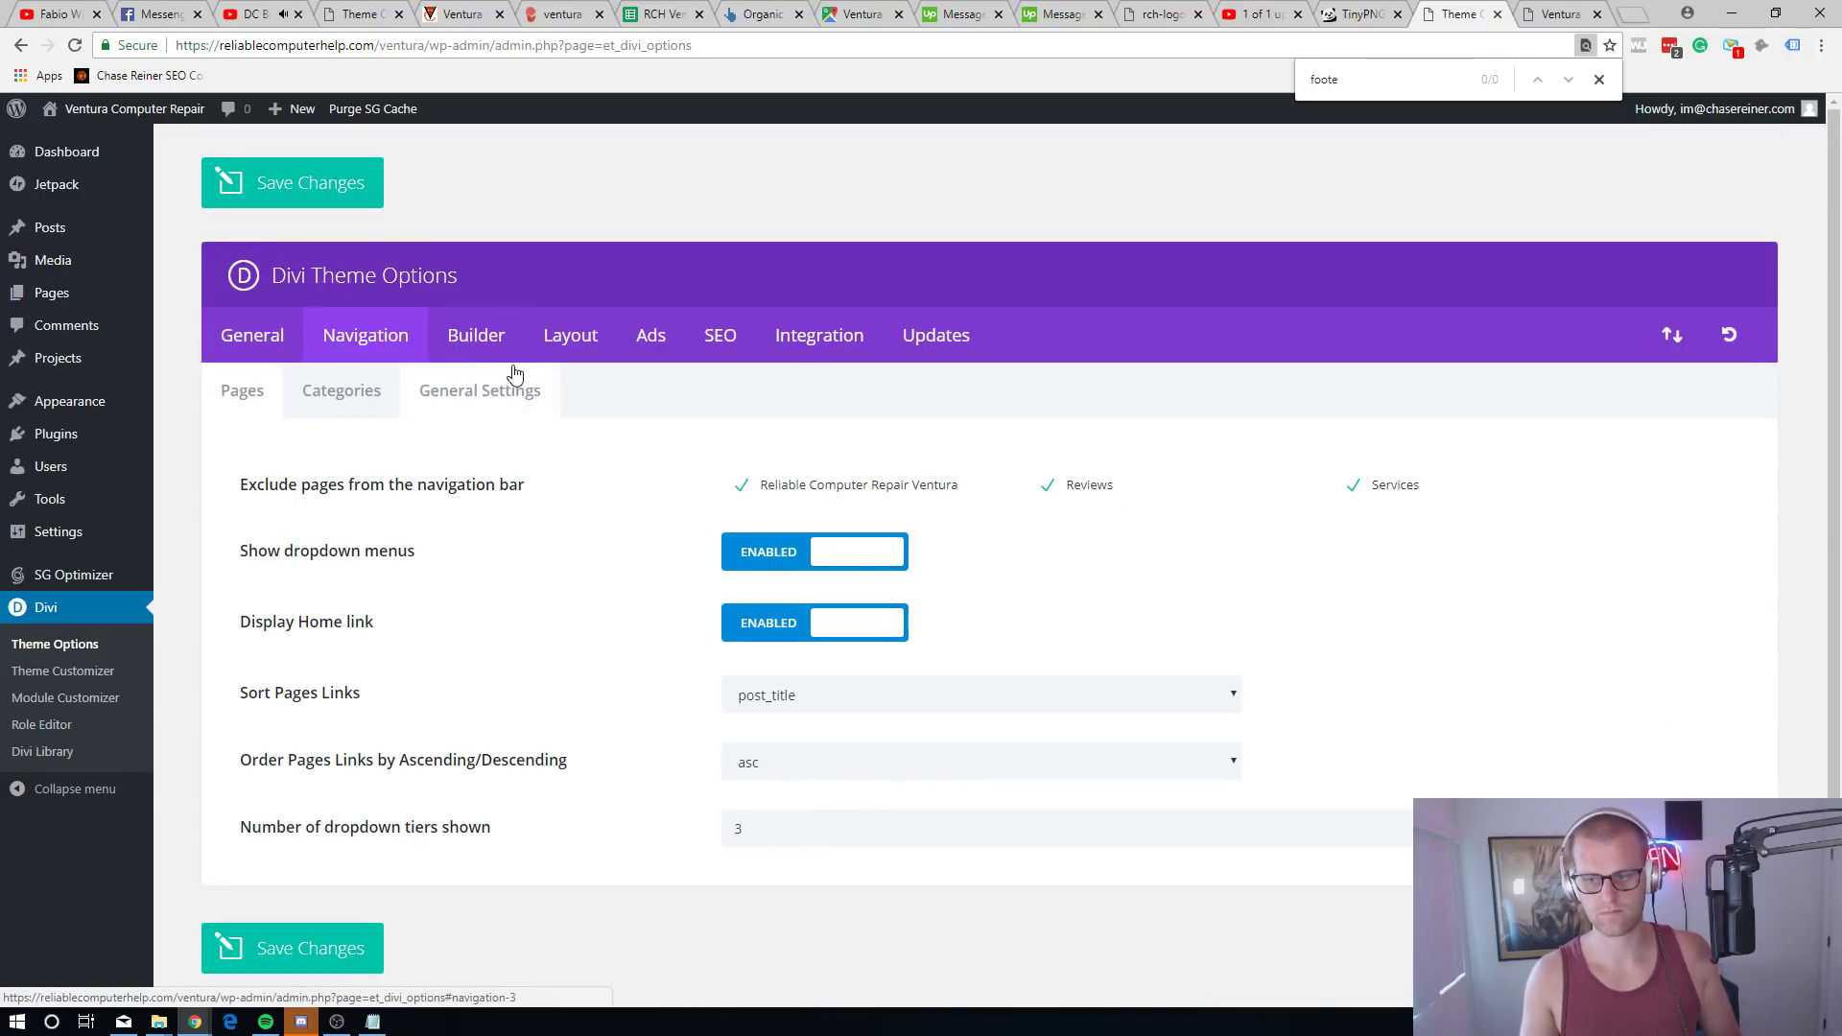
click(485, 337)
click(547, 341)
click(667, 341)
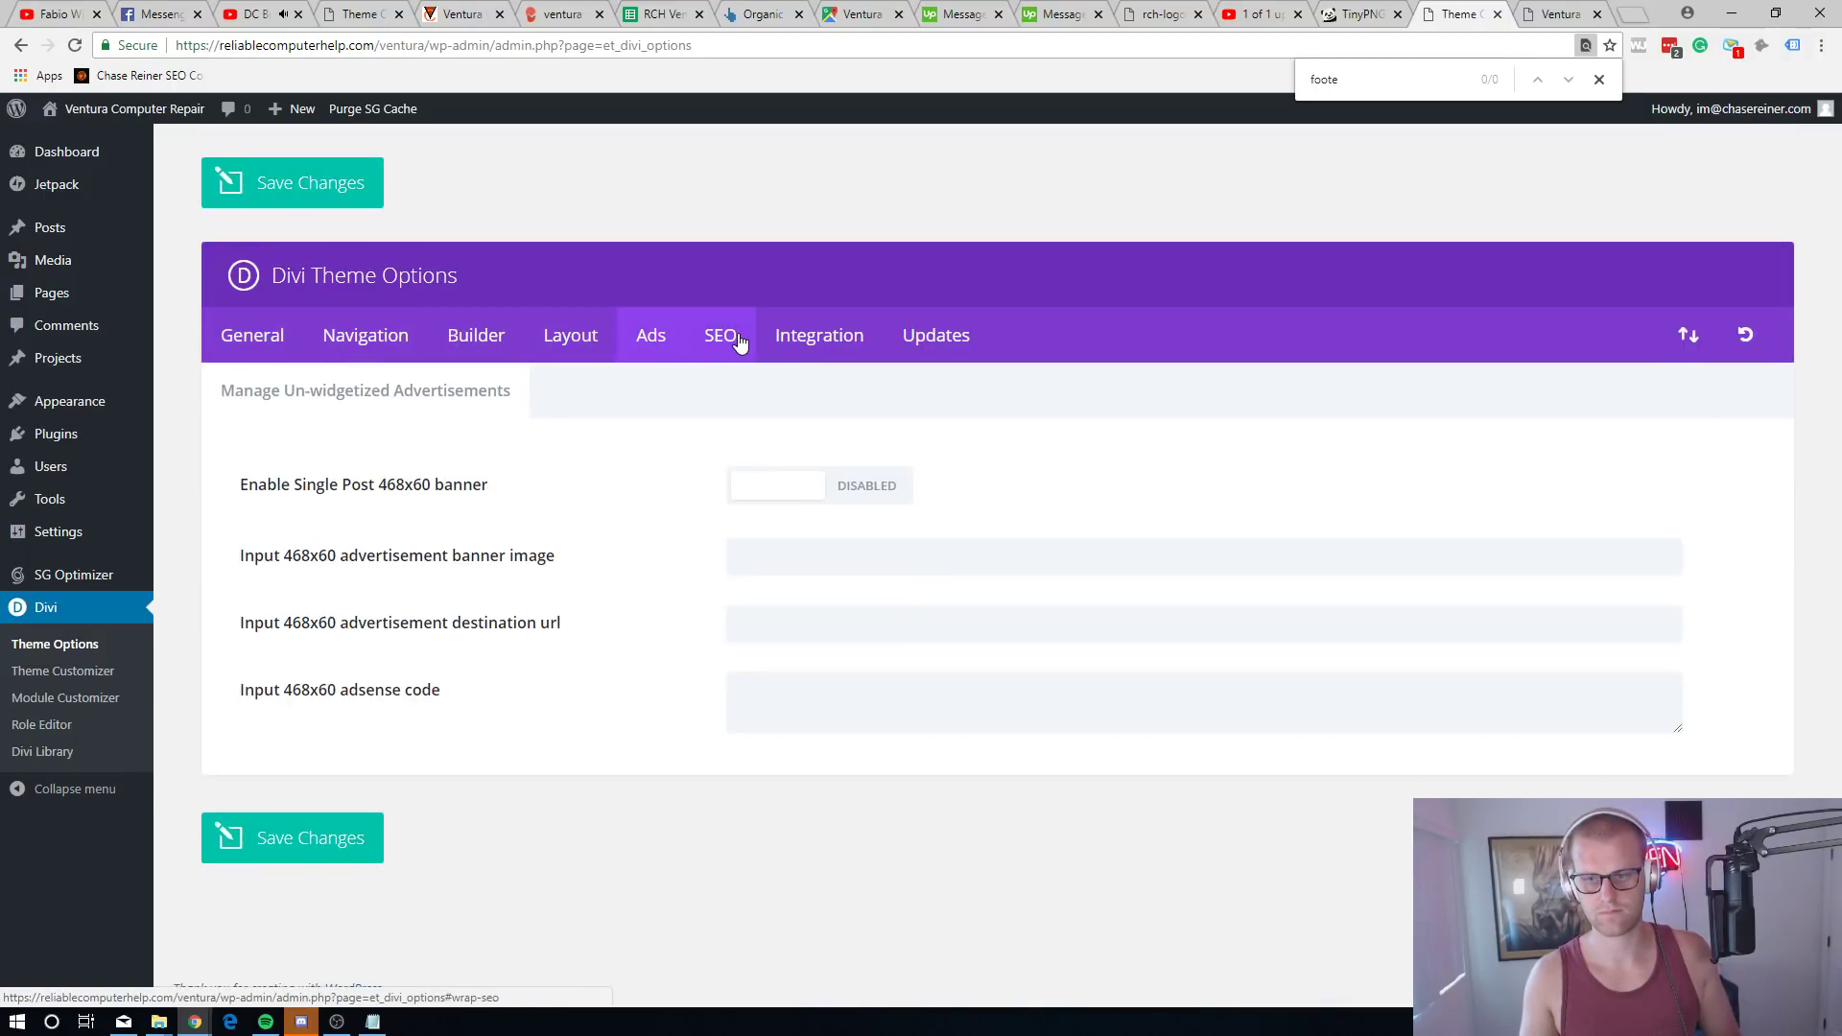
click(739, 343)
Check Single Post and Index Page SEO and Integration settings, then switch to Messenger
scroll(774, 399, down, 3)
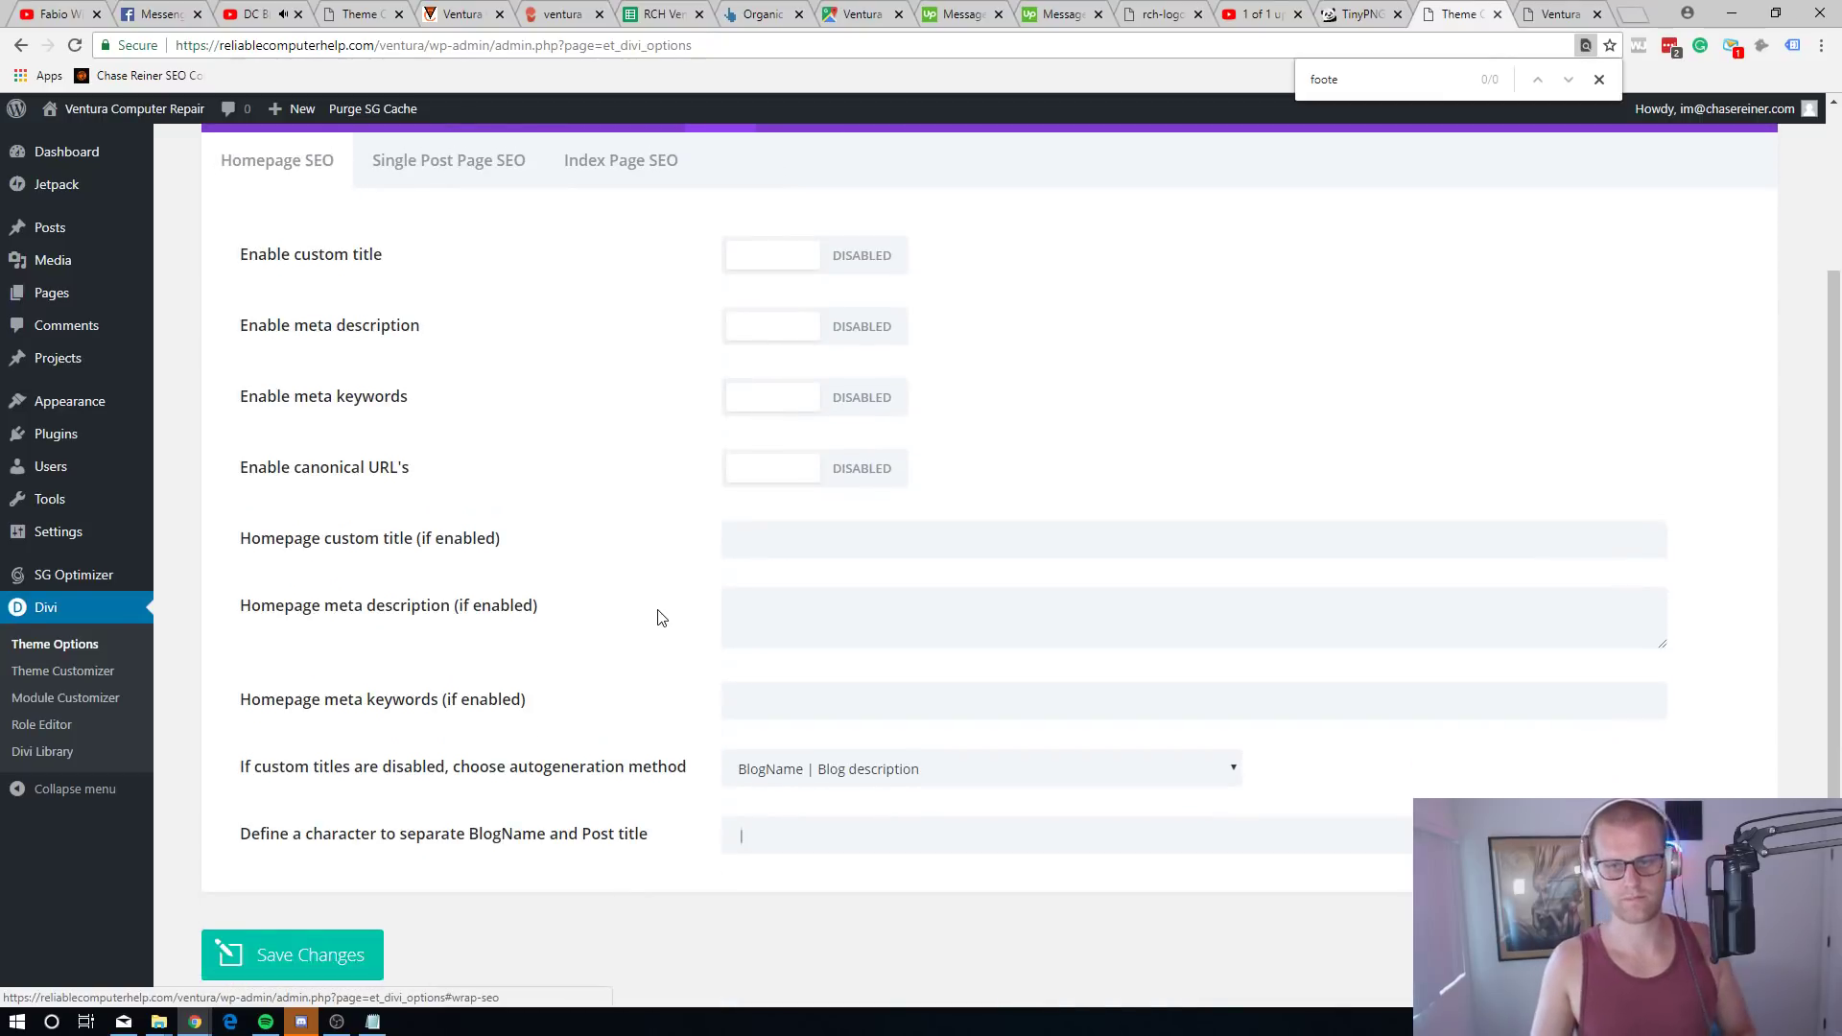
scroll(661, 617, down, 1)
scroll(847, 605, up, 3)
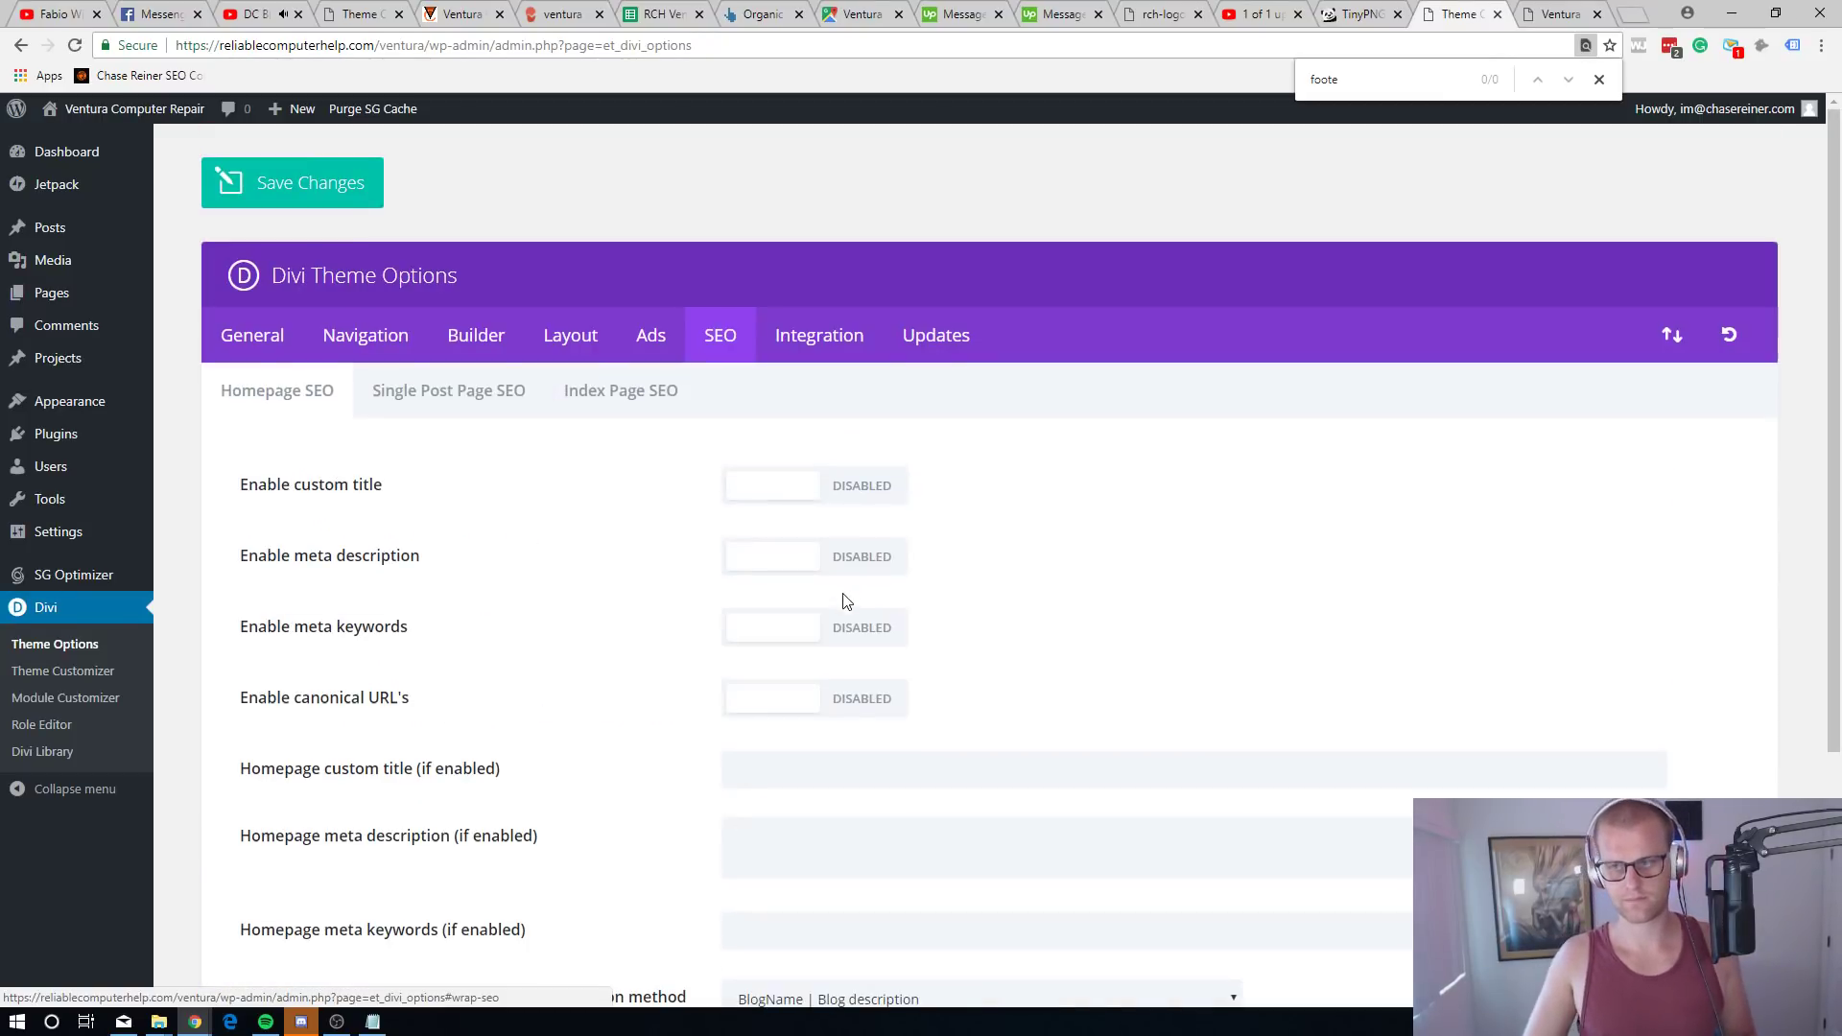
click(409, 416)
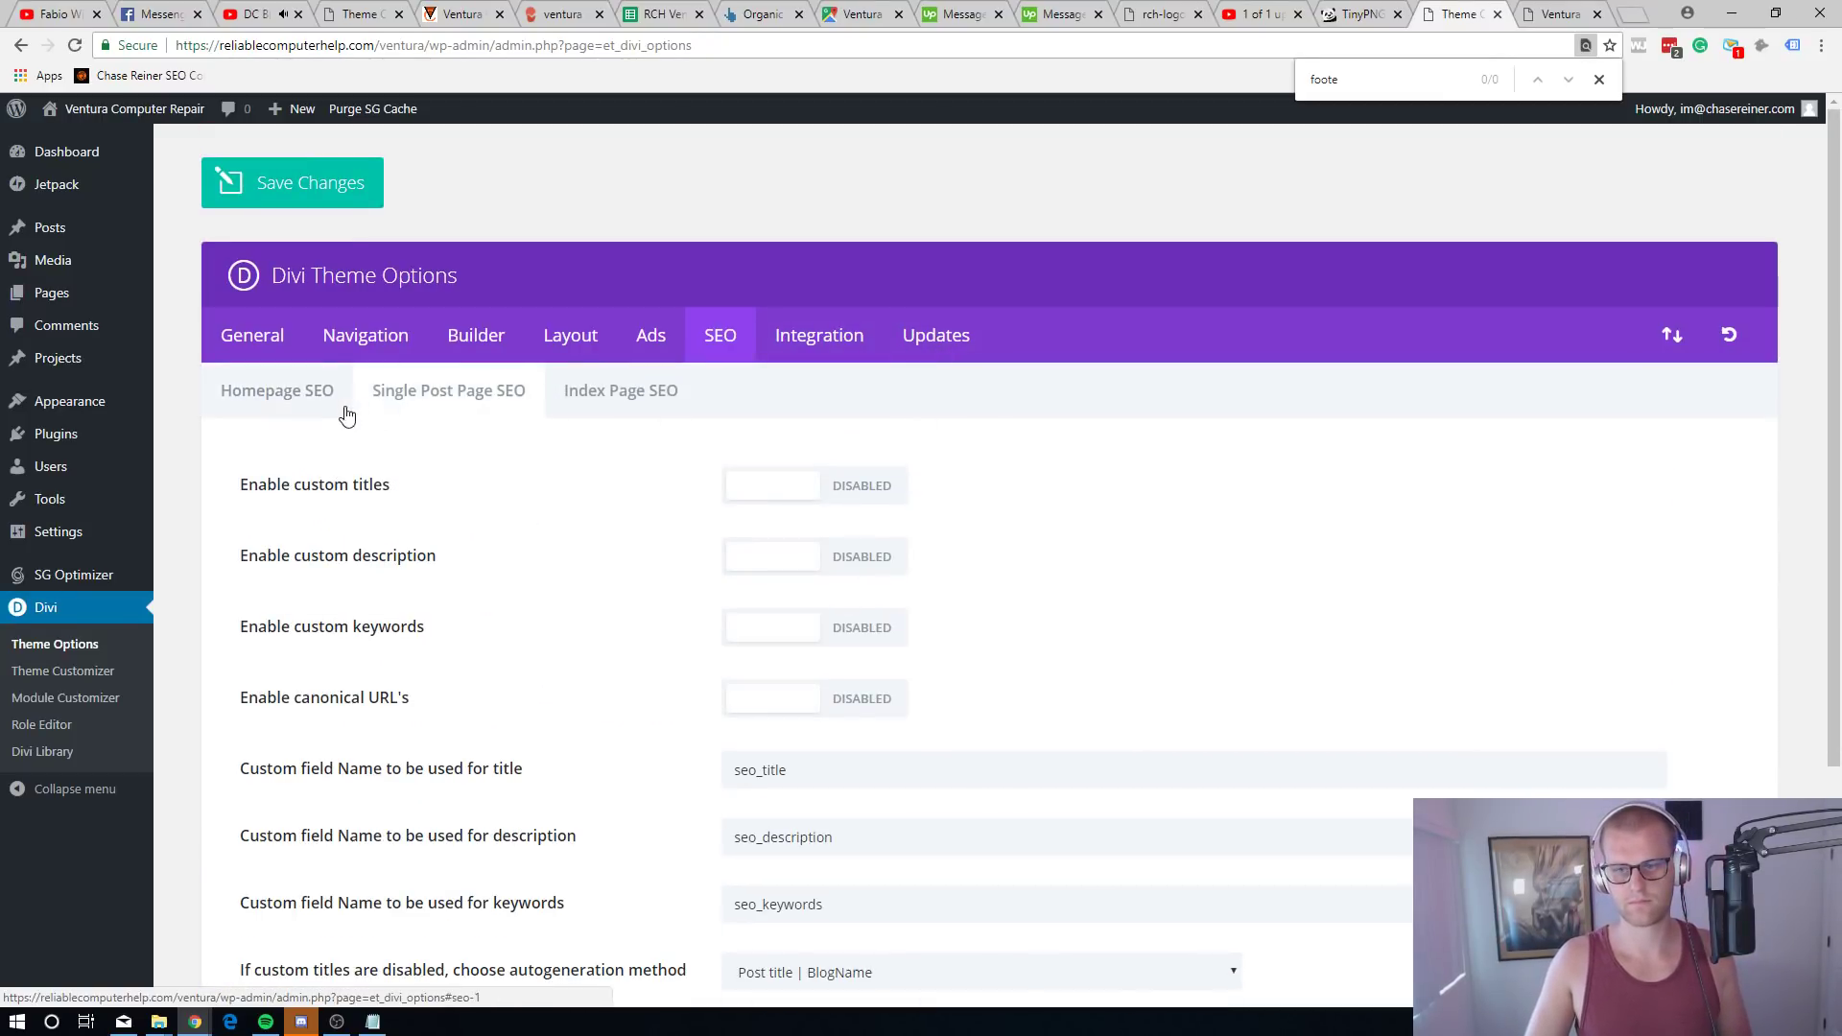
click(638, 398)
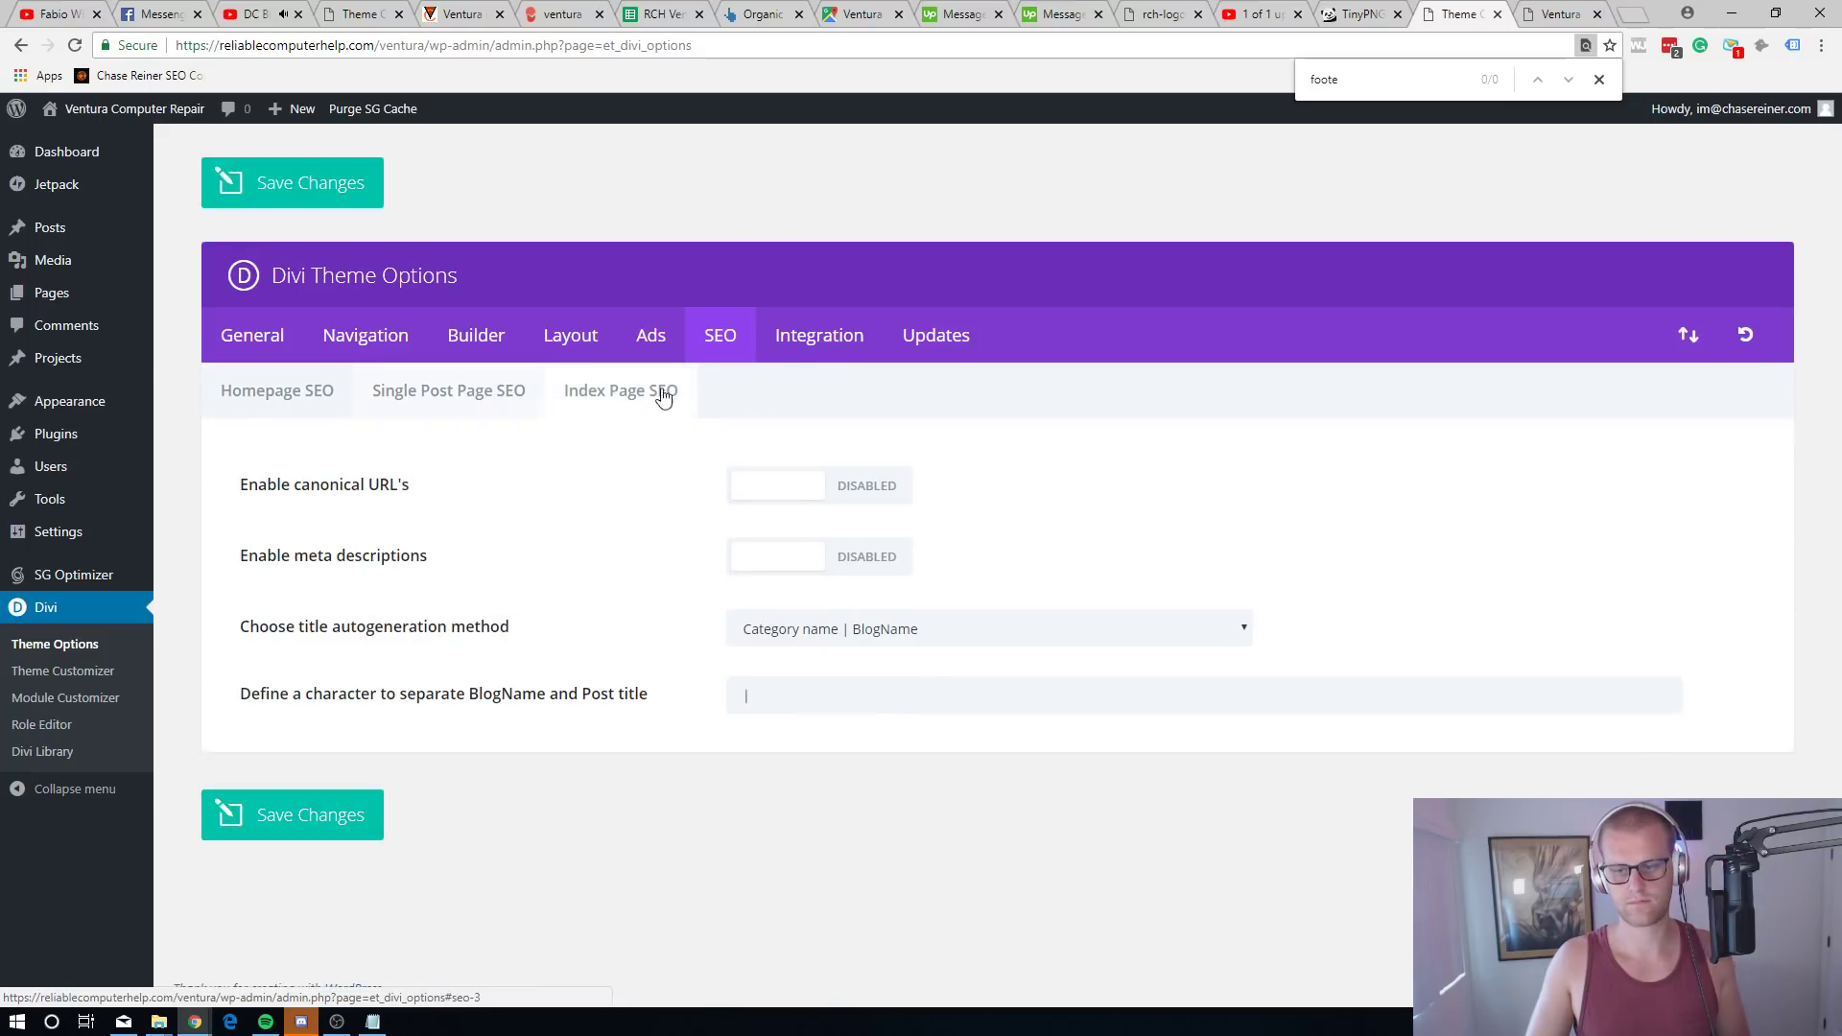
click(840, 347)
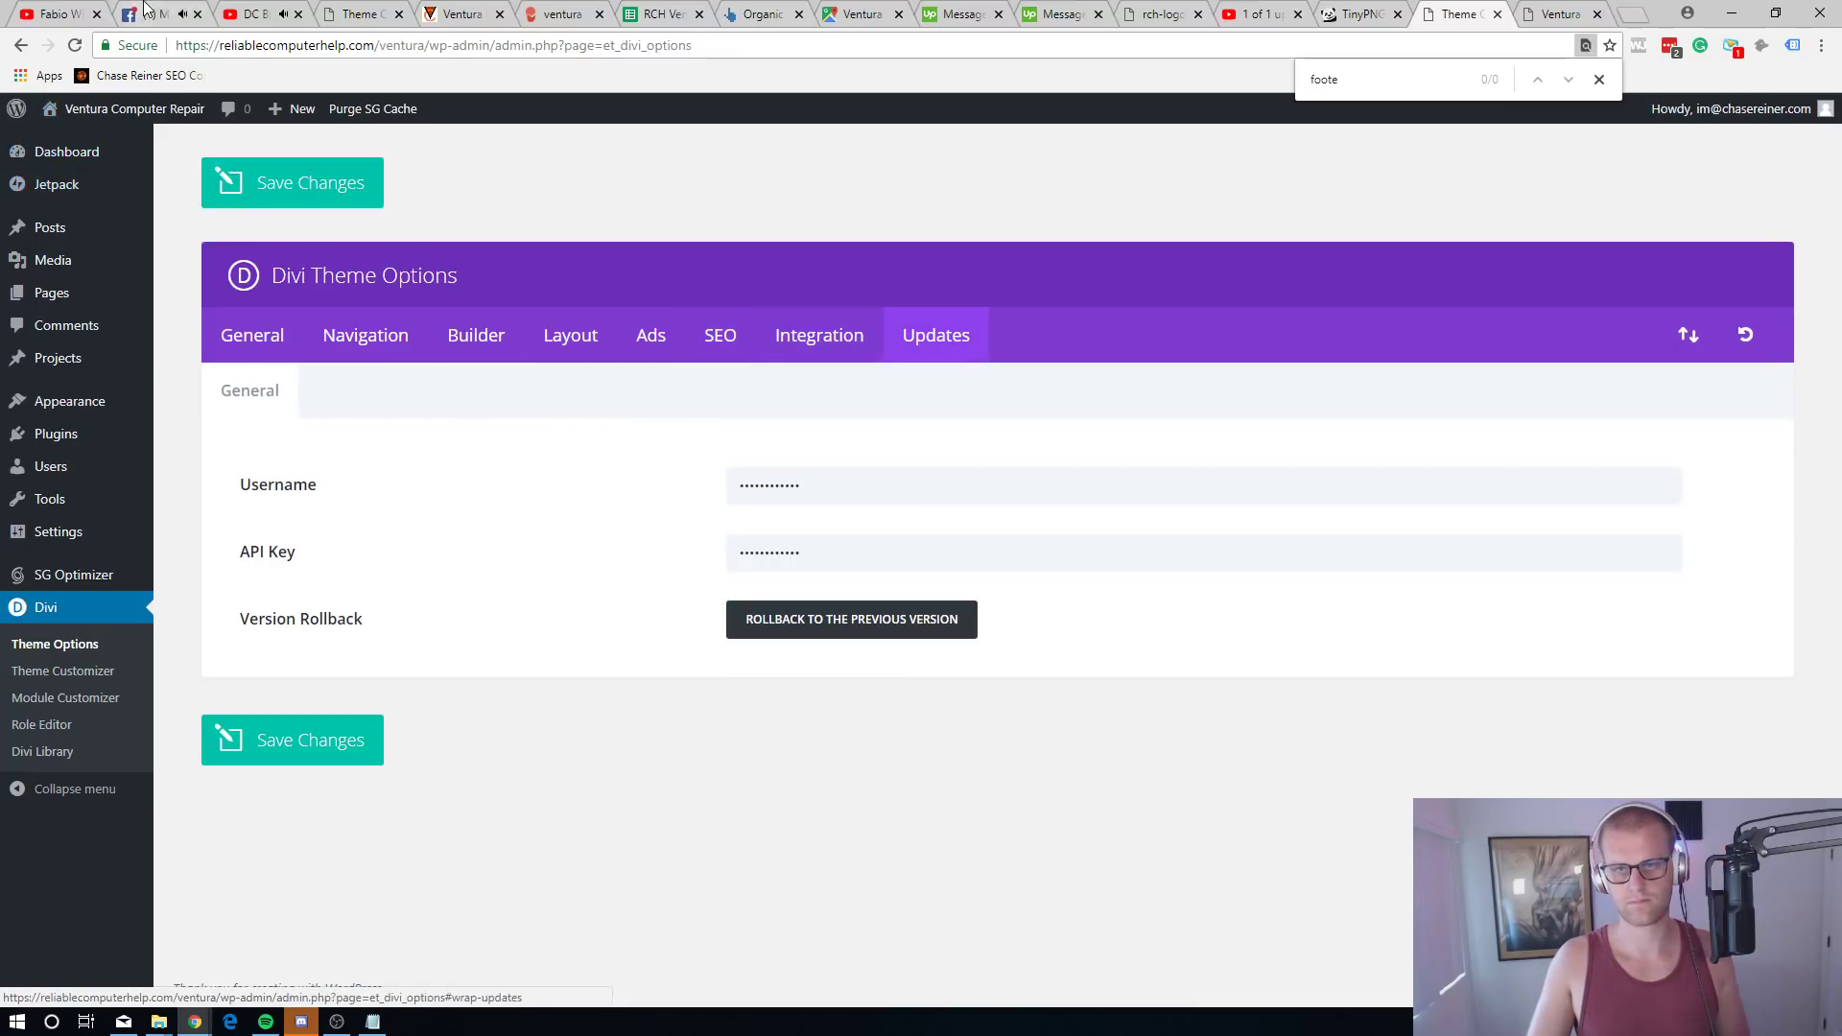
click(144, 14)
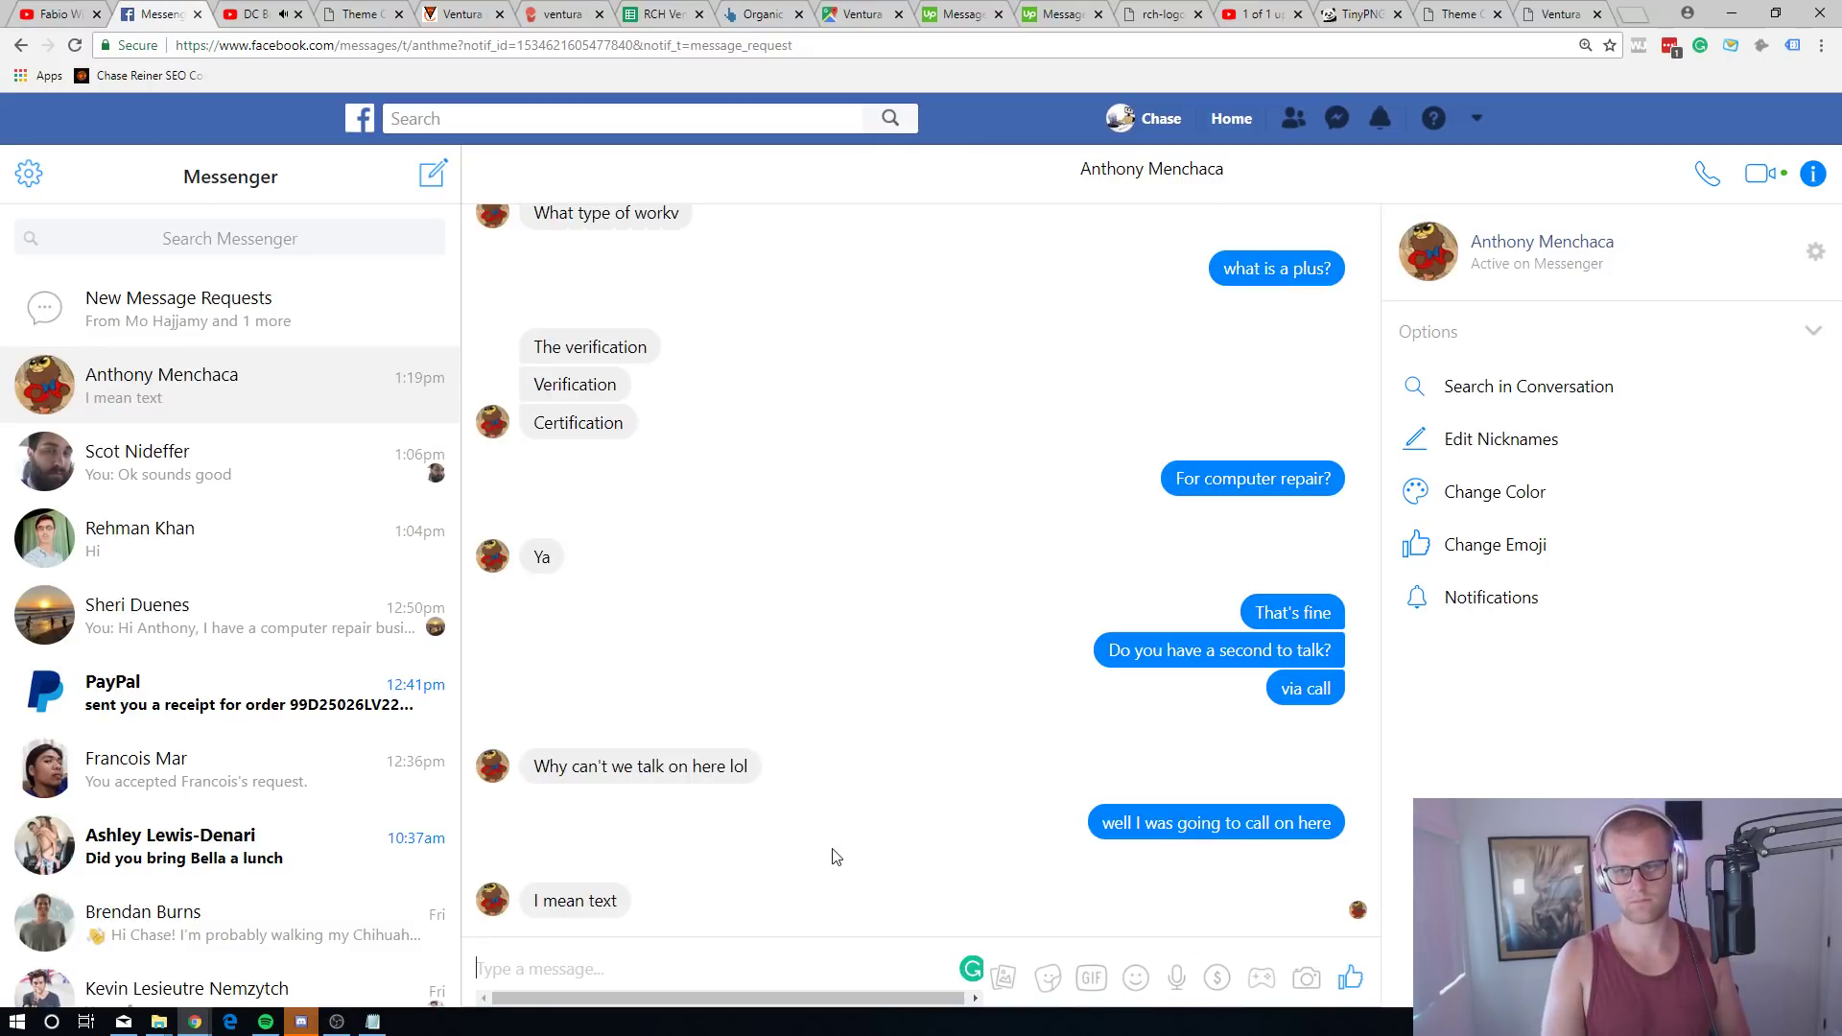
Reply 'I would like to talk to you if I'm going to hire you' in Messenger and return to Theme Options
text(It's eas)
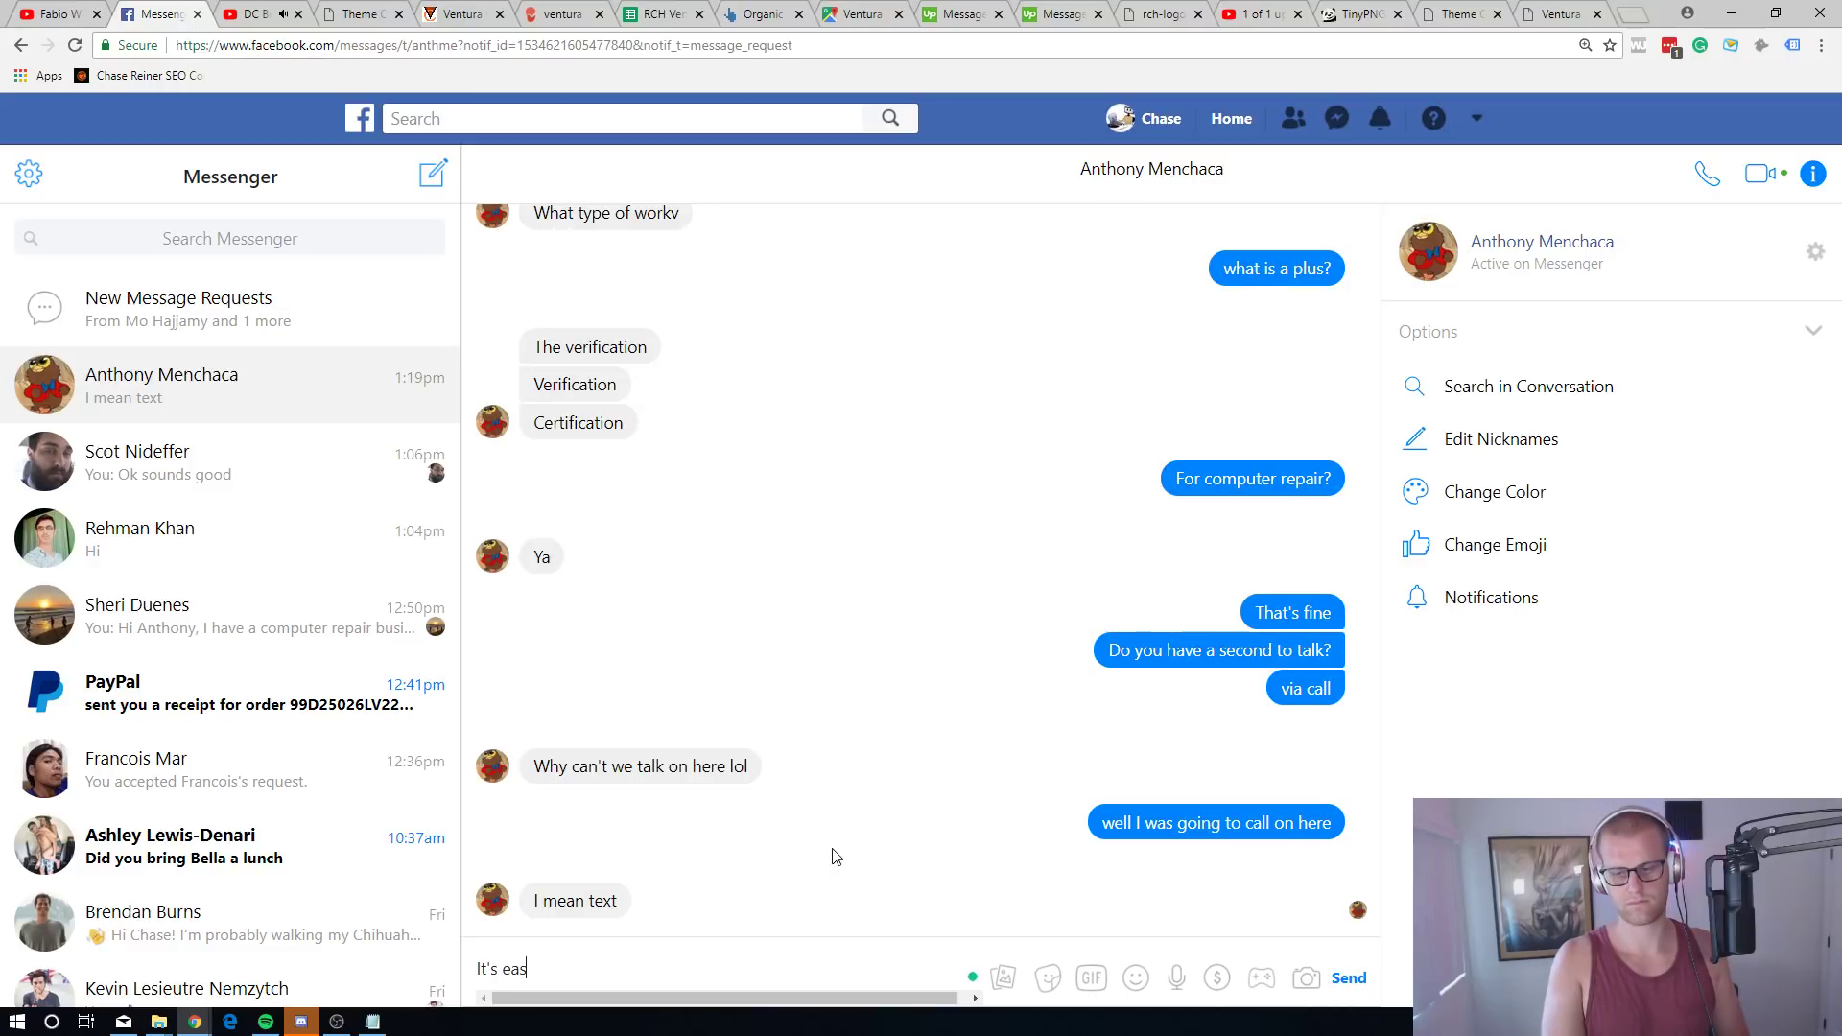
key(ctrl+a)
text(I woul)
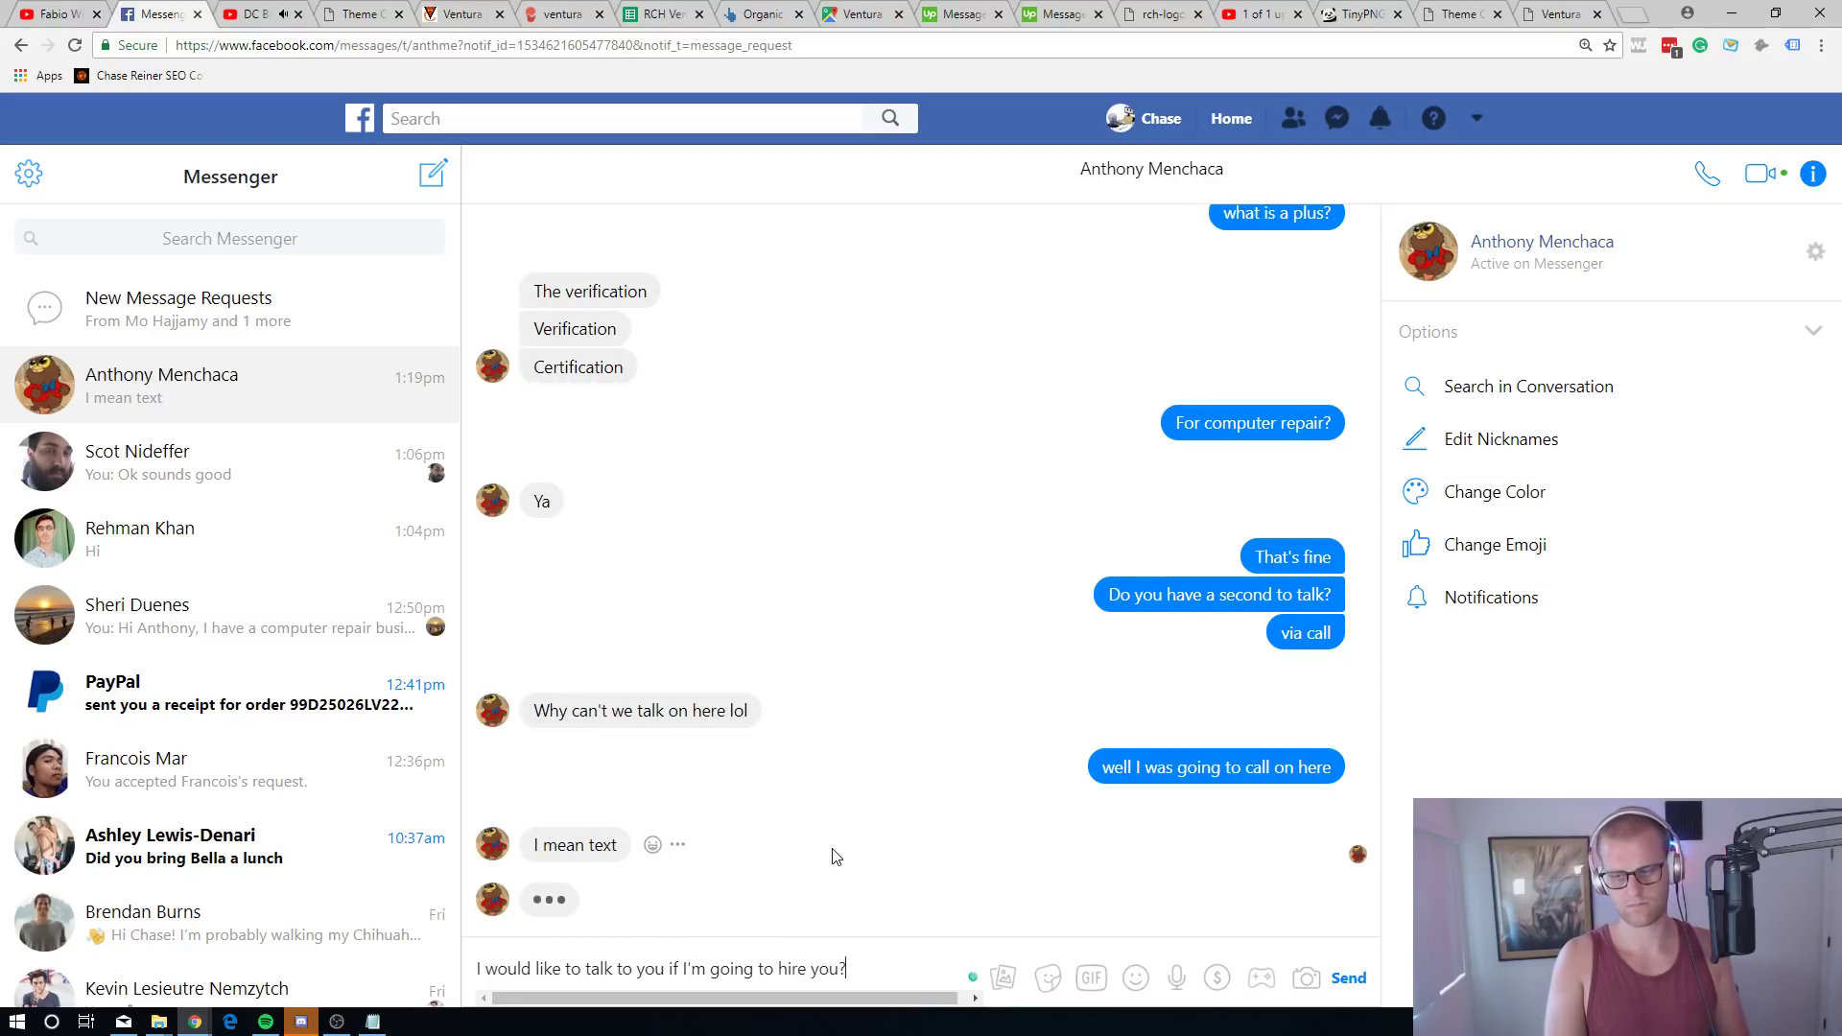
text(ld like to talk to you if I'm going to hire you?)
key(BackSpace)
key(Return)
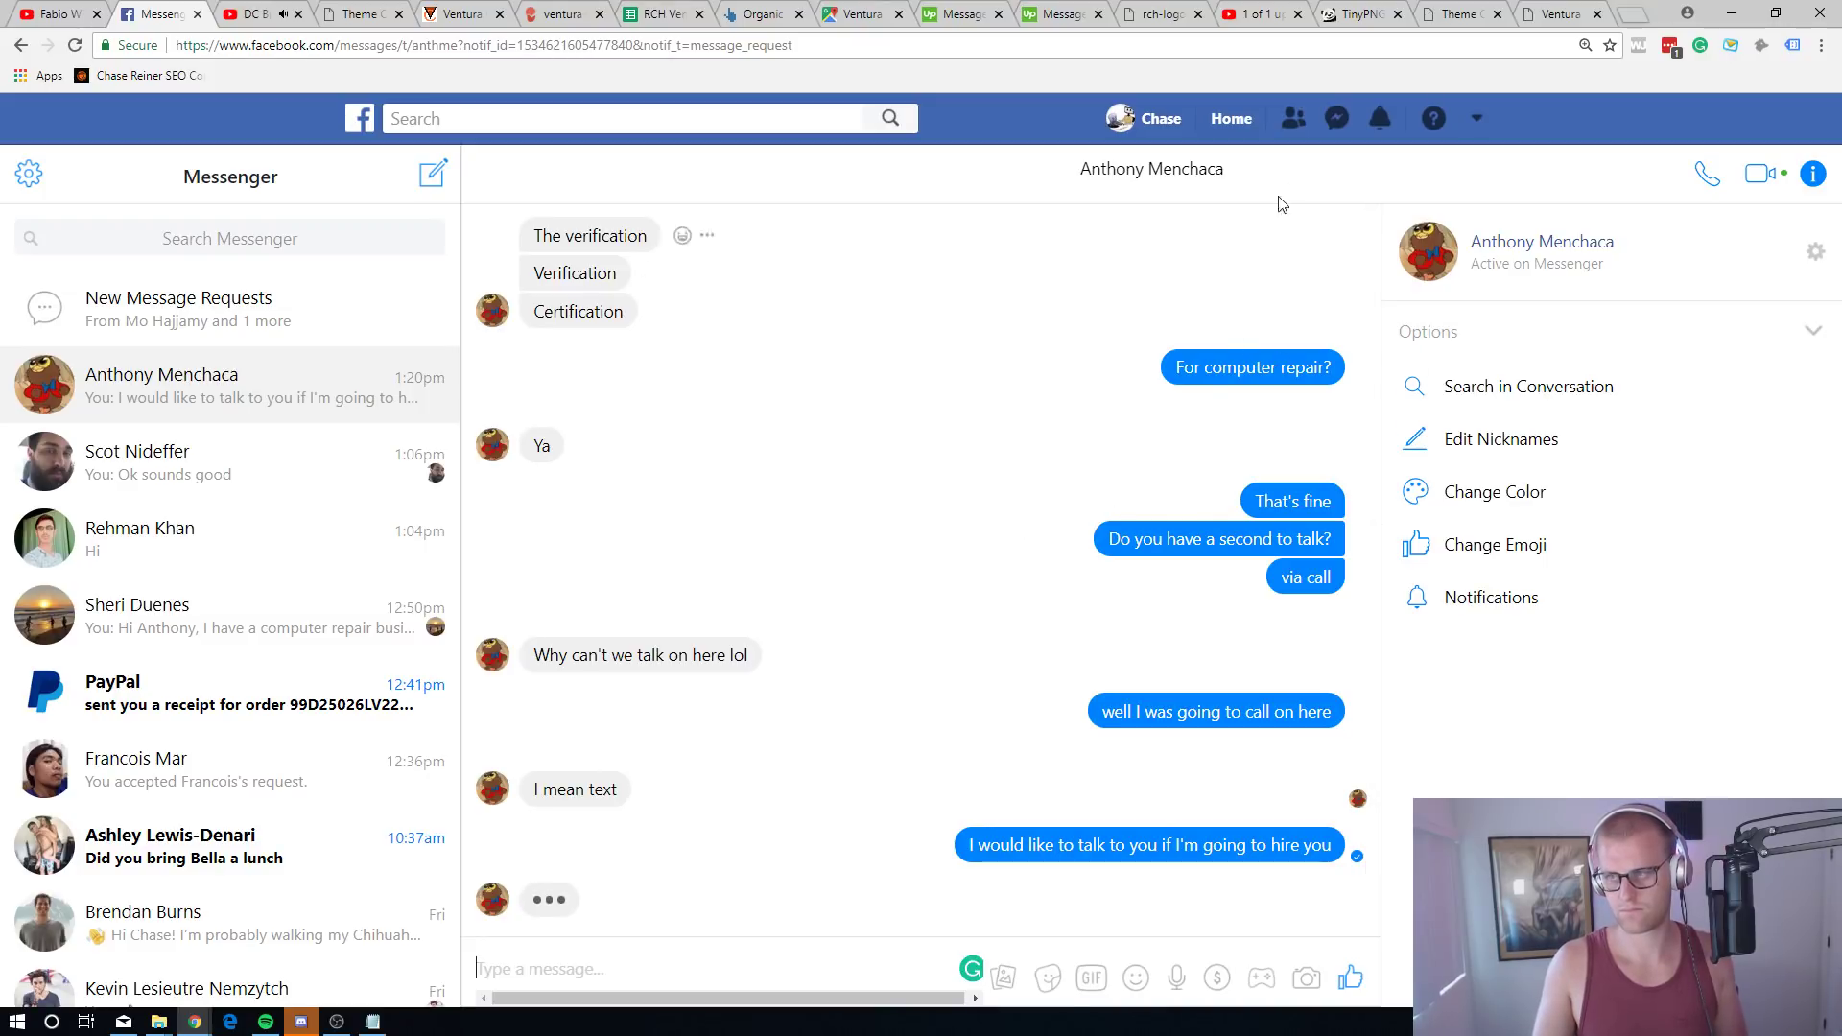
click(1459, 11)
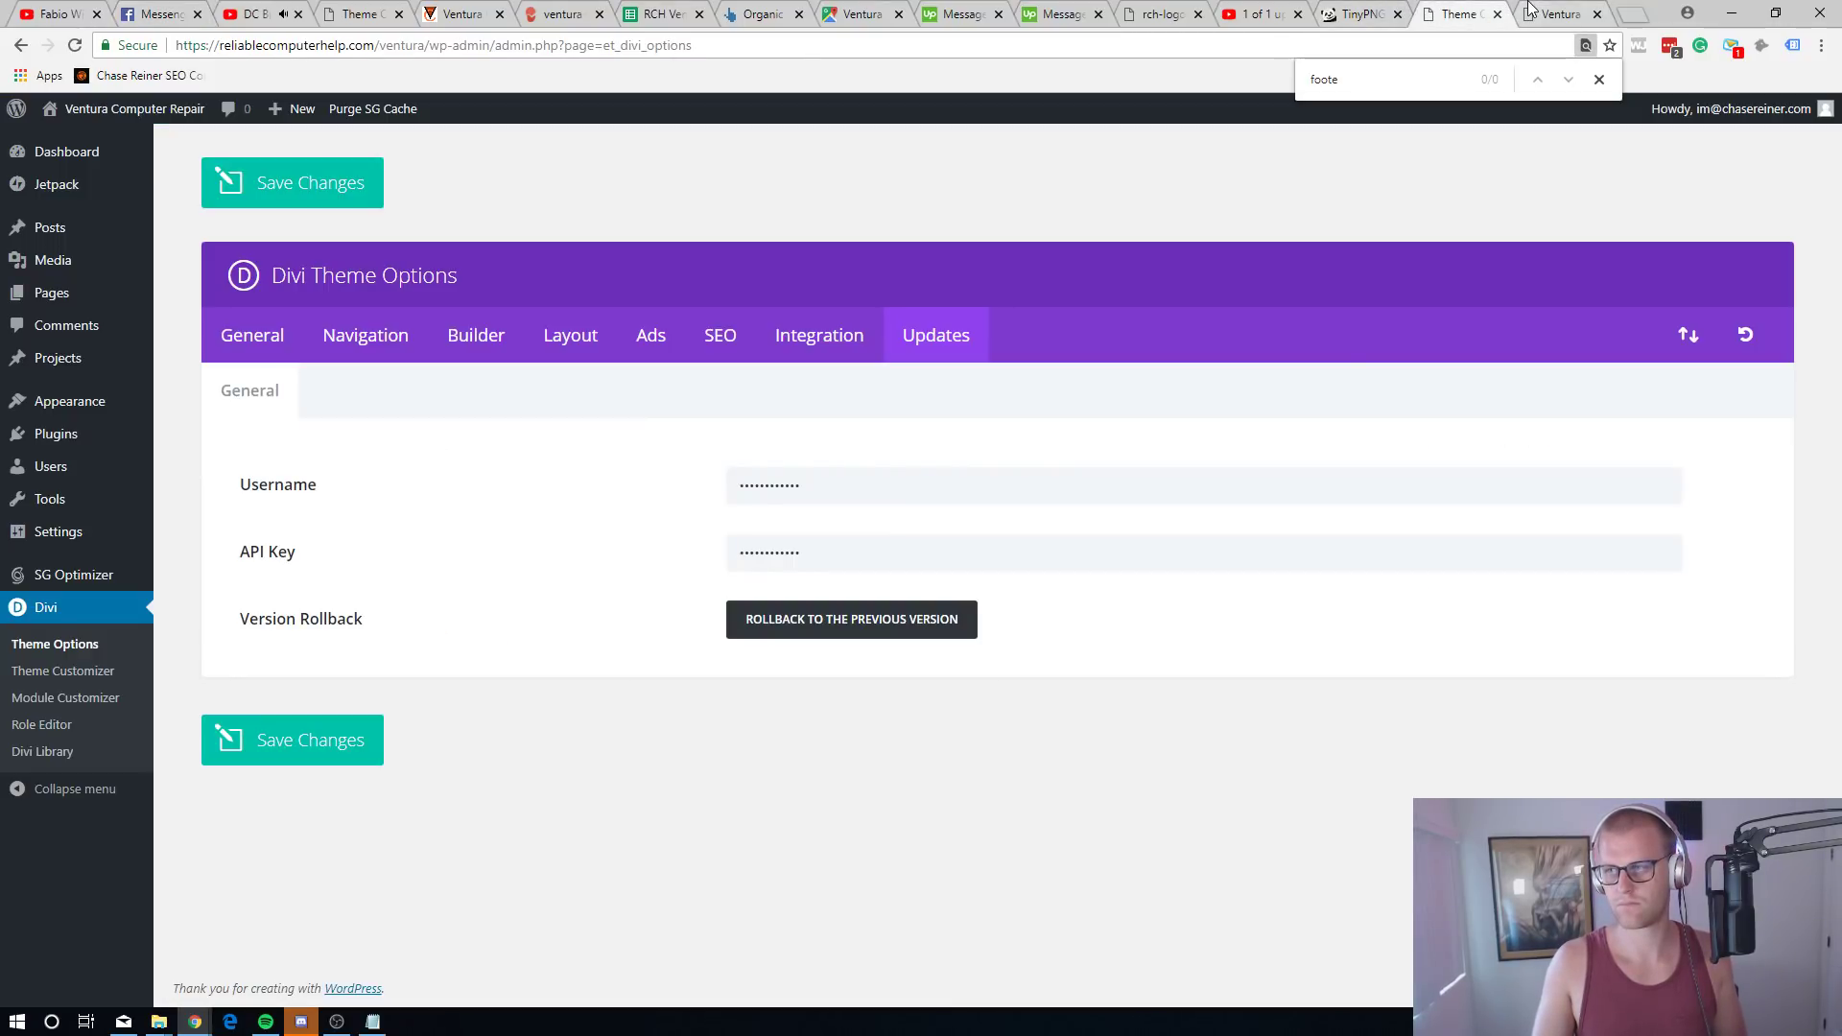
Glance at the live homepage, review the Integration and SEO tabs, then switch to Messenger
click(1531, 11)
click(1478, 14)
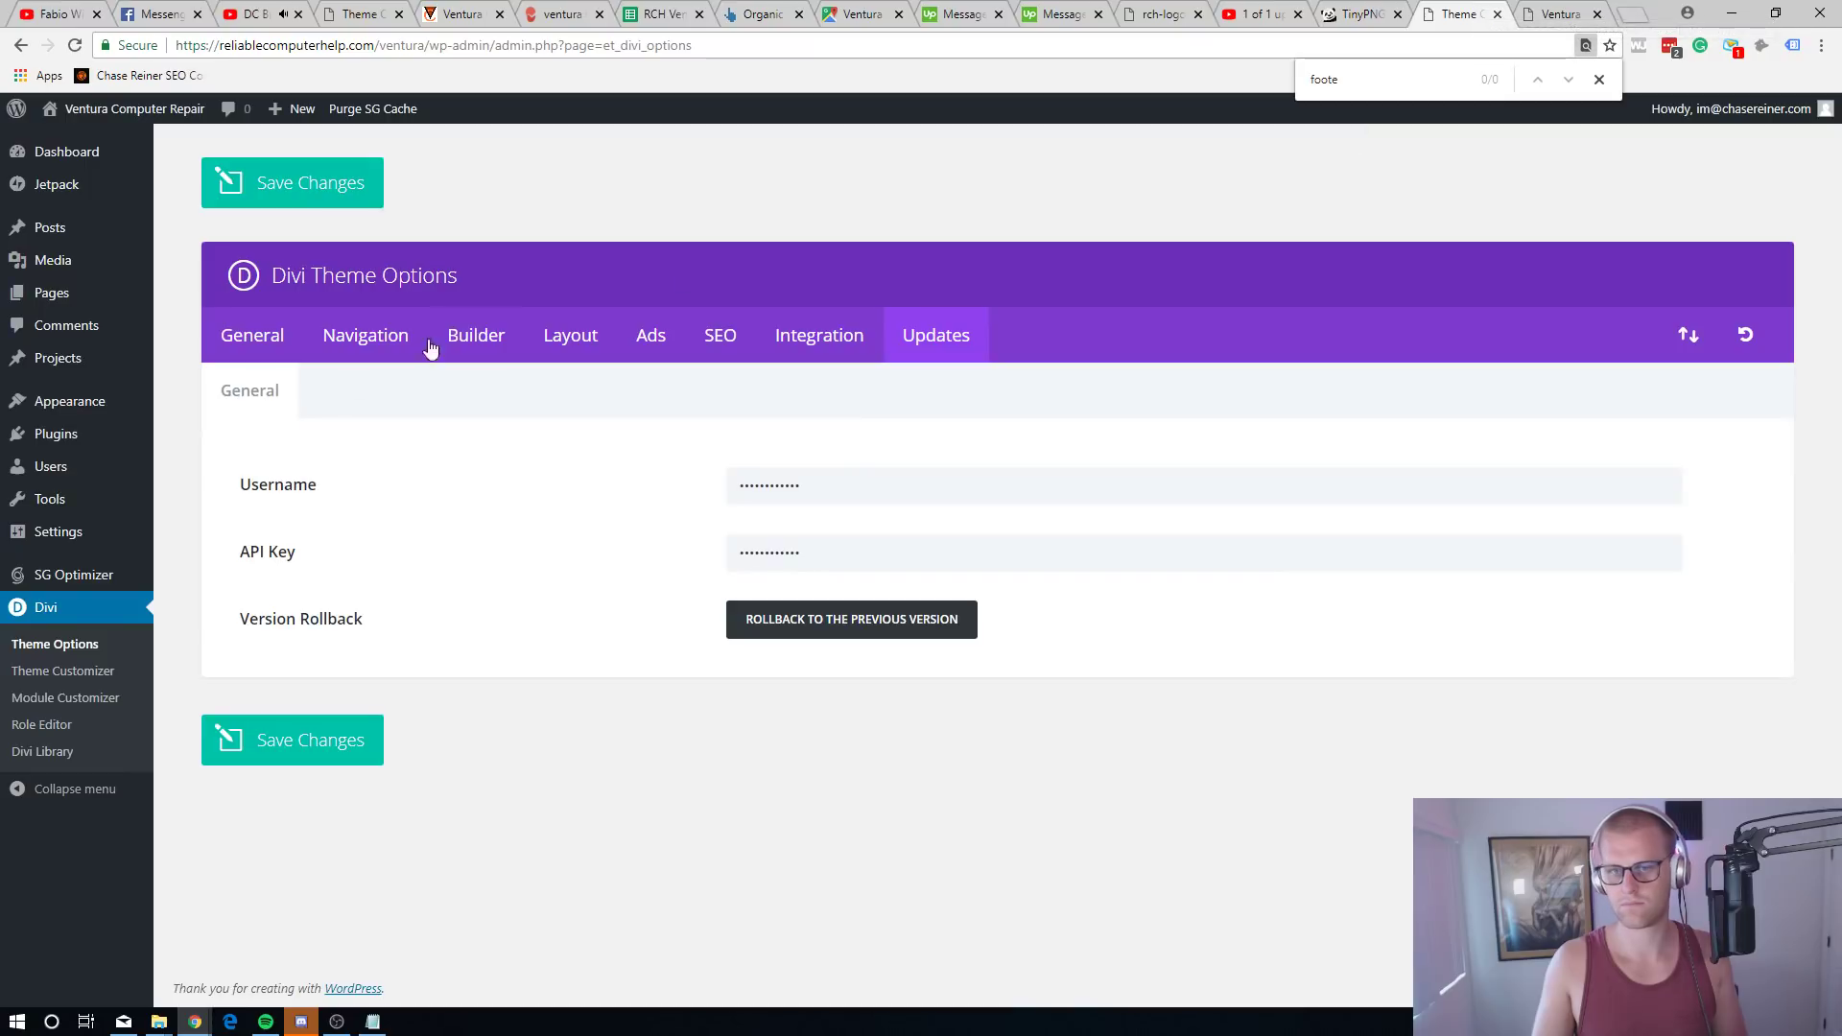
click(831, 352)
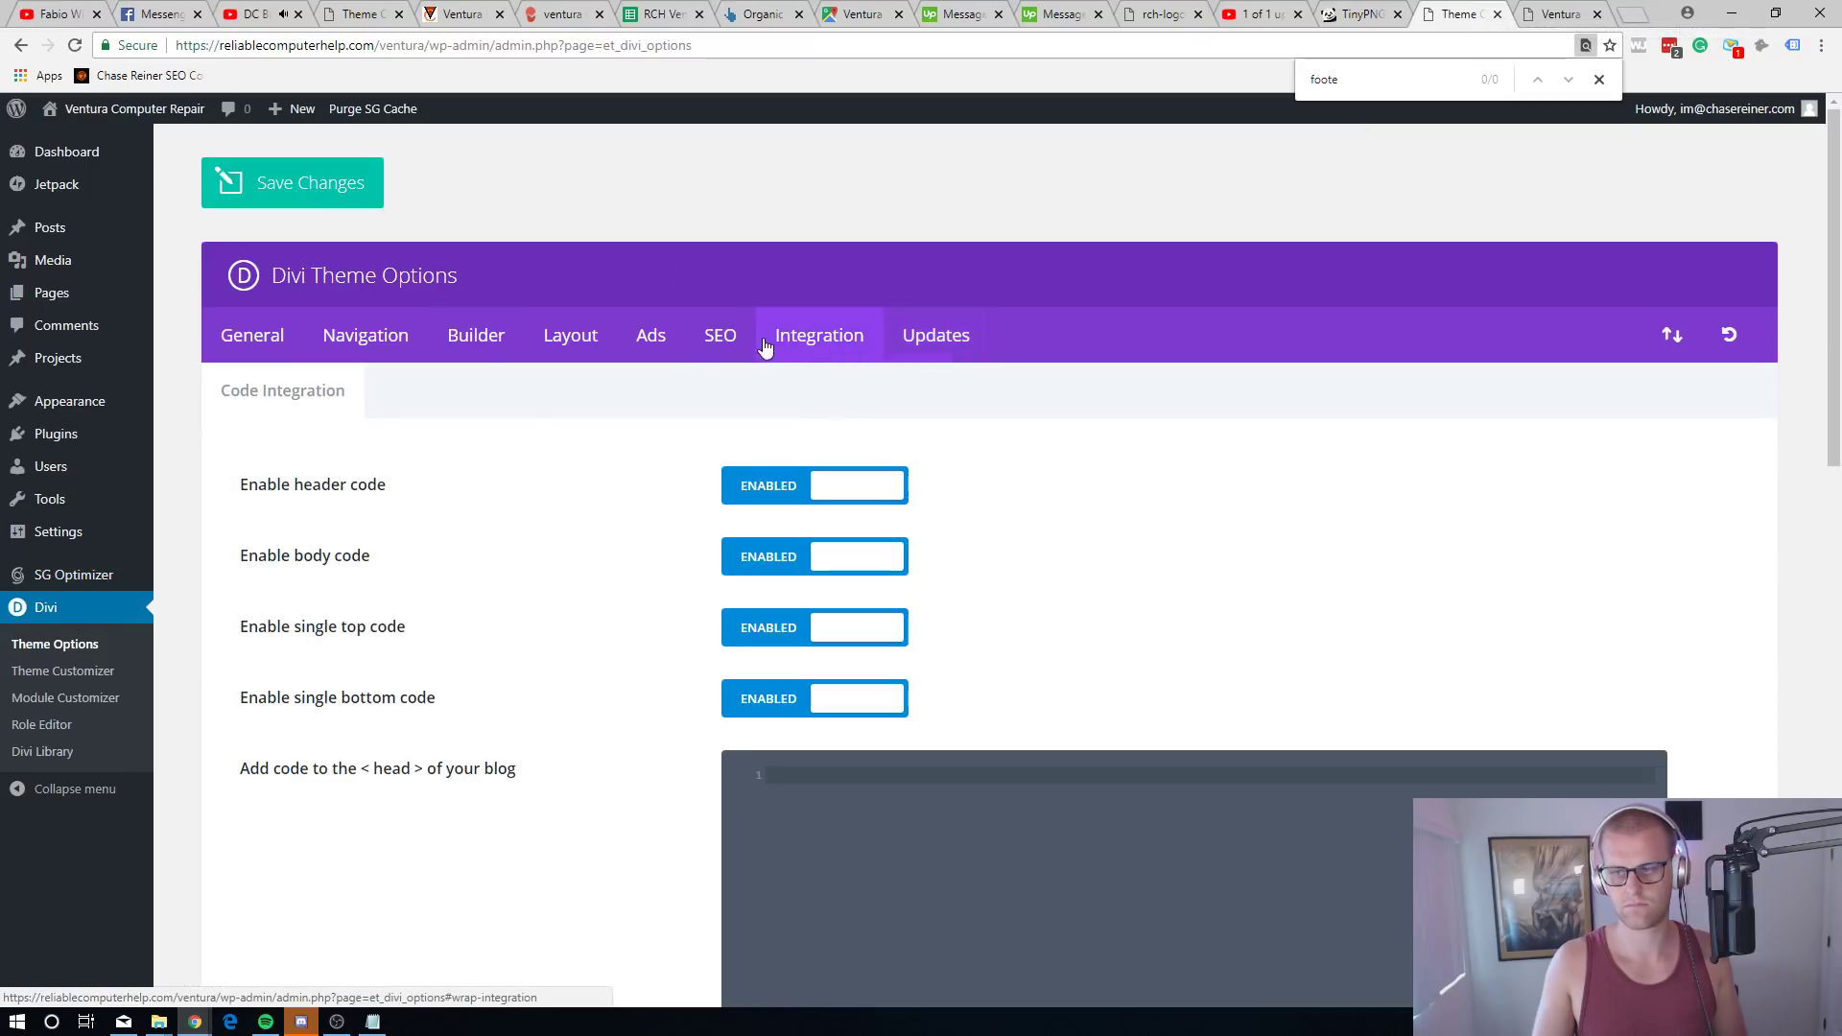
scroll(662, 446, down, 10)
scroll(676, 446, down, 3)
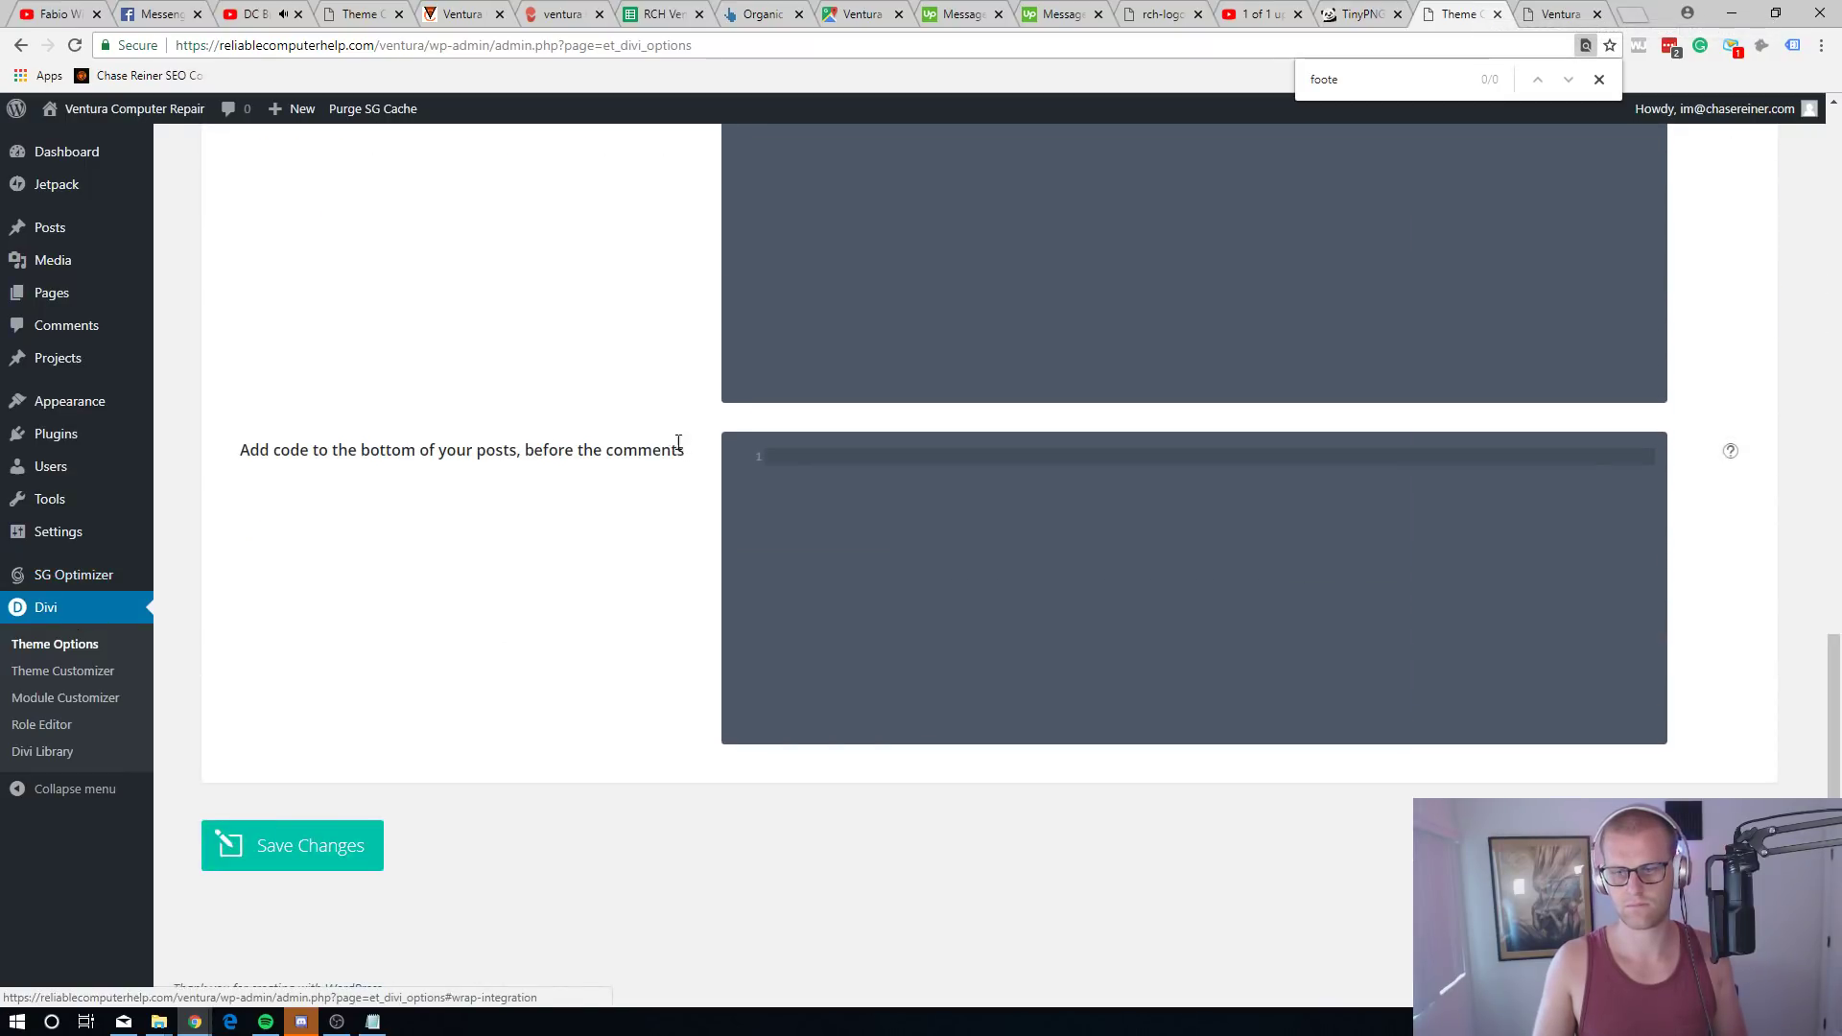
scroll(676, 422, up, 15)
click(709, 363)
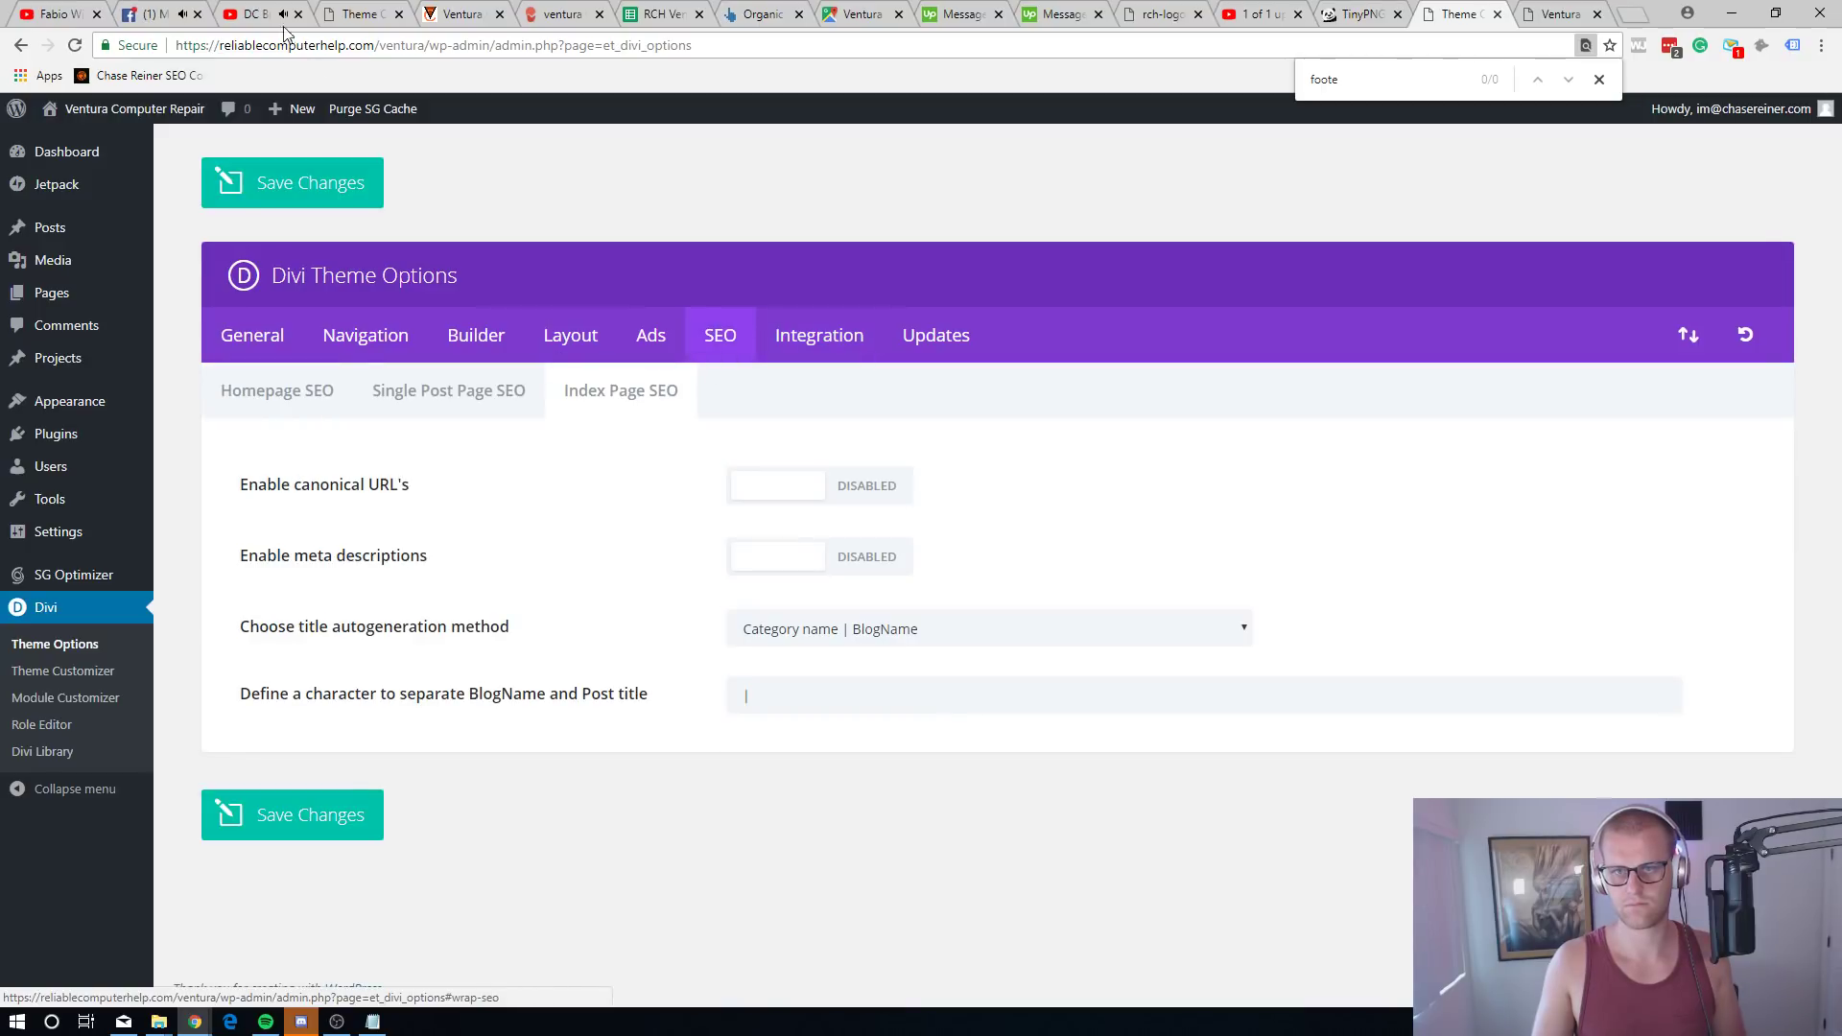
click(152, 13)
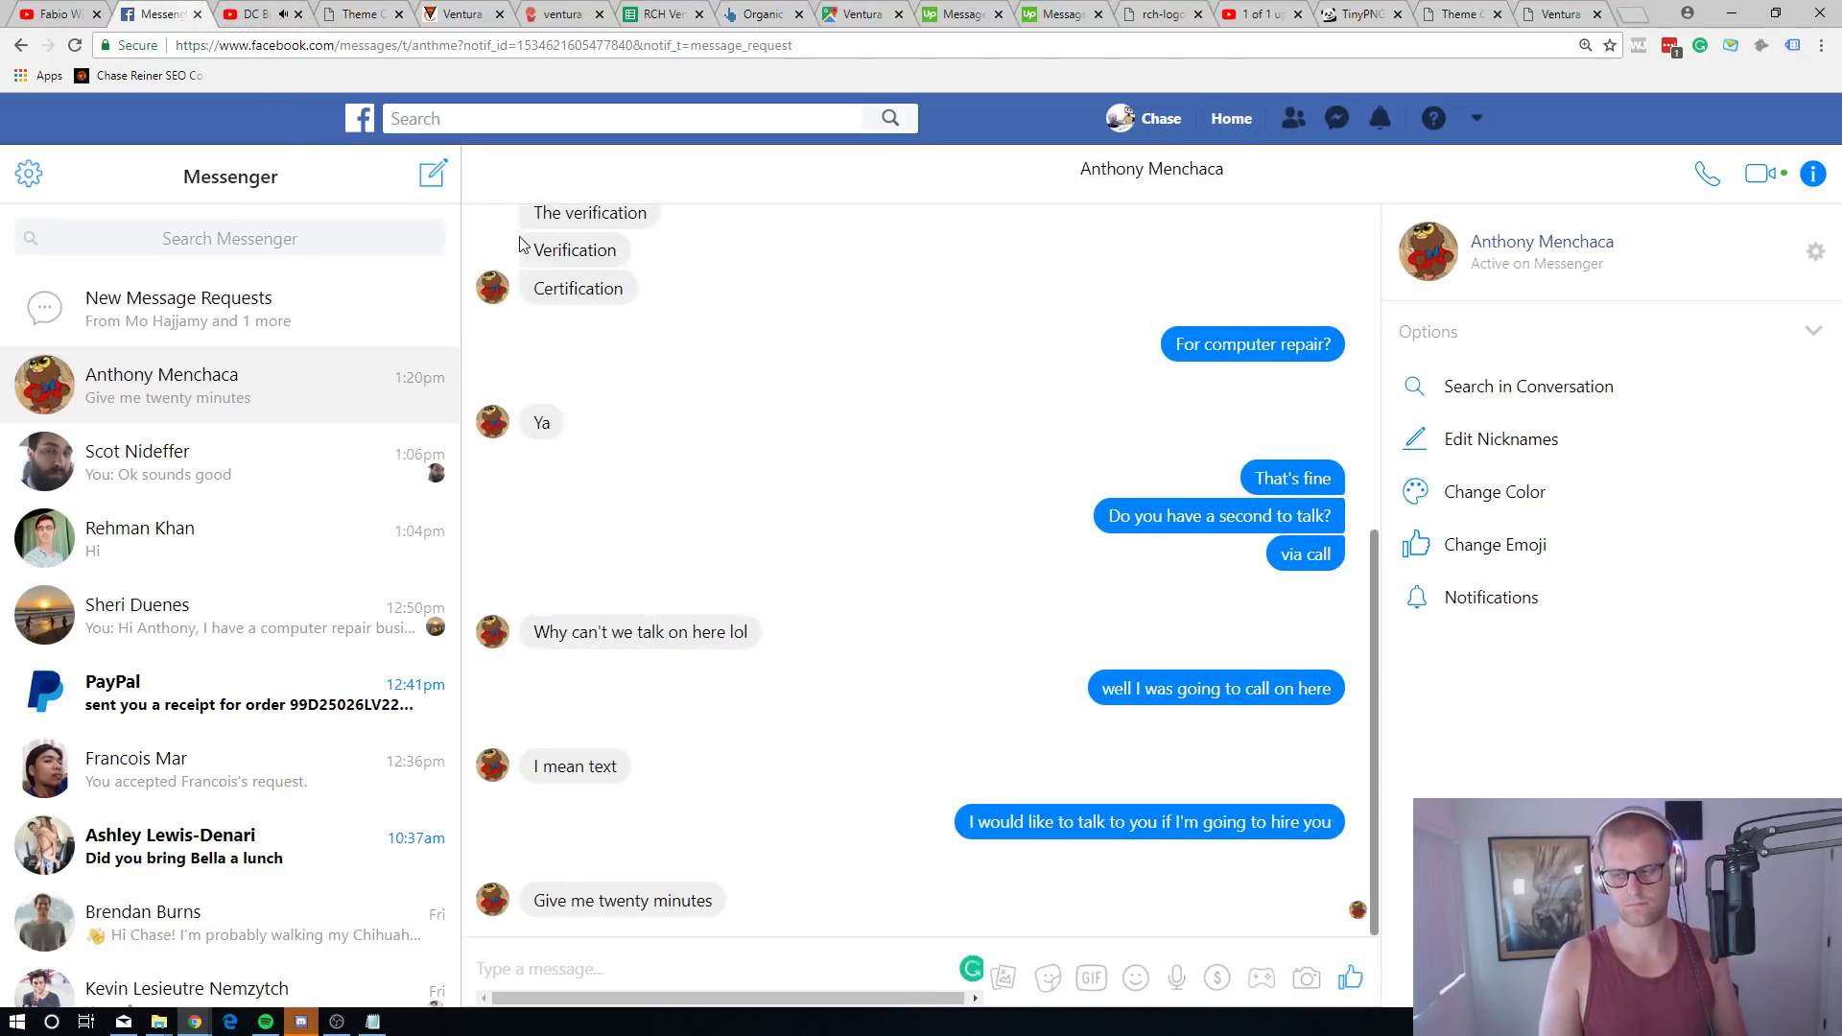
Send a thumbs-up reply and open the contact's profile pictures
click(1352, 979)
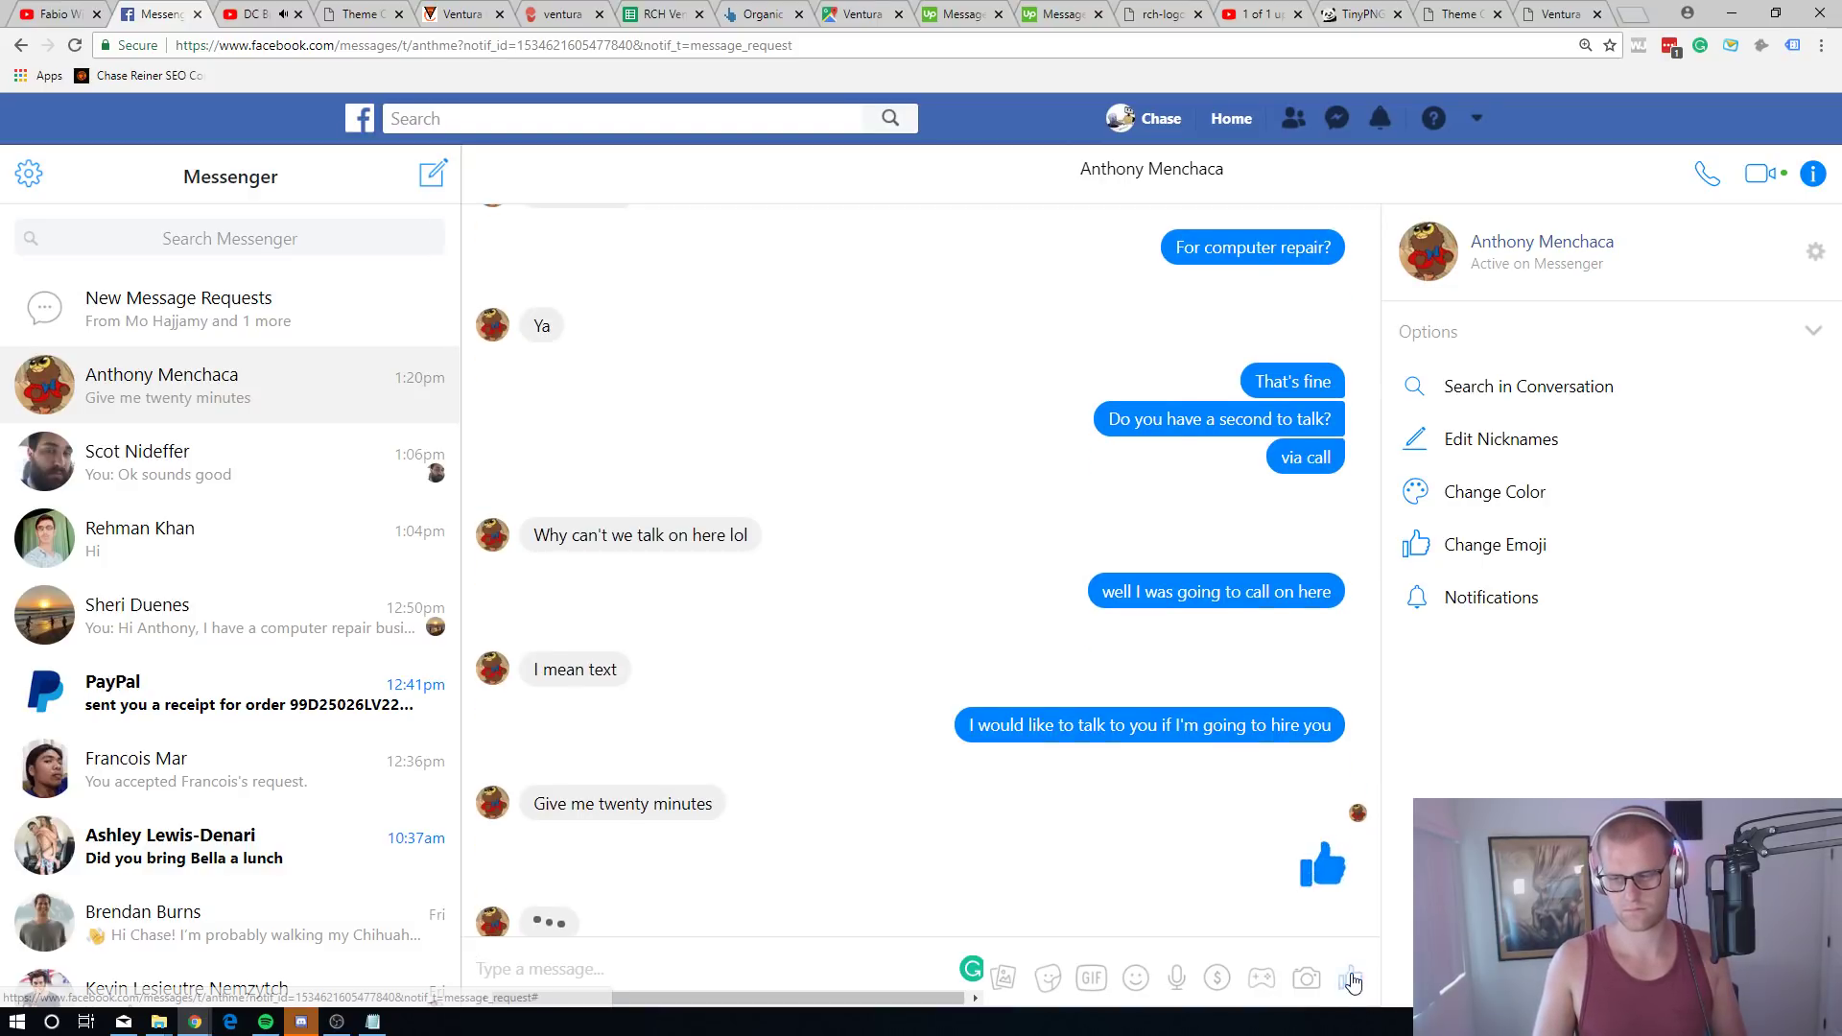
click(1538, 241)
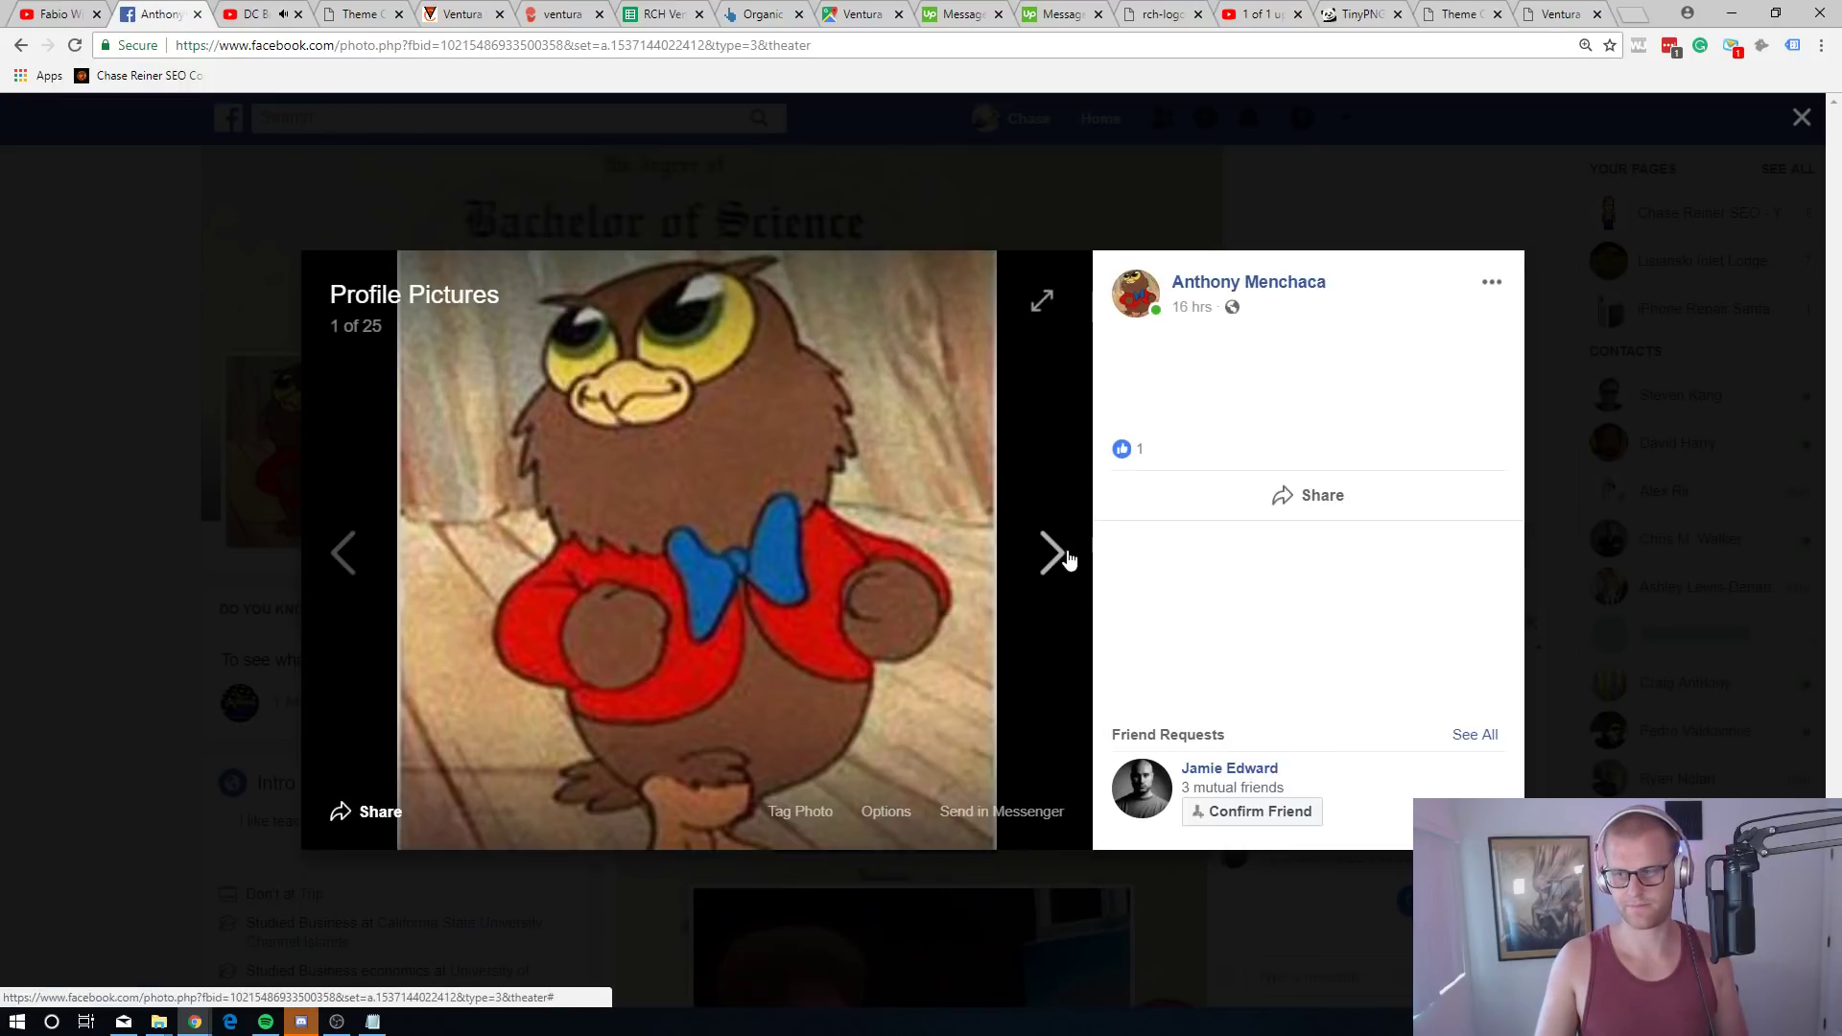
click(1073, 549)
Browse forward through the contact's profile pictures
click(1078, 549)
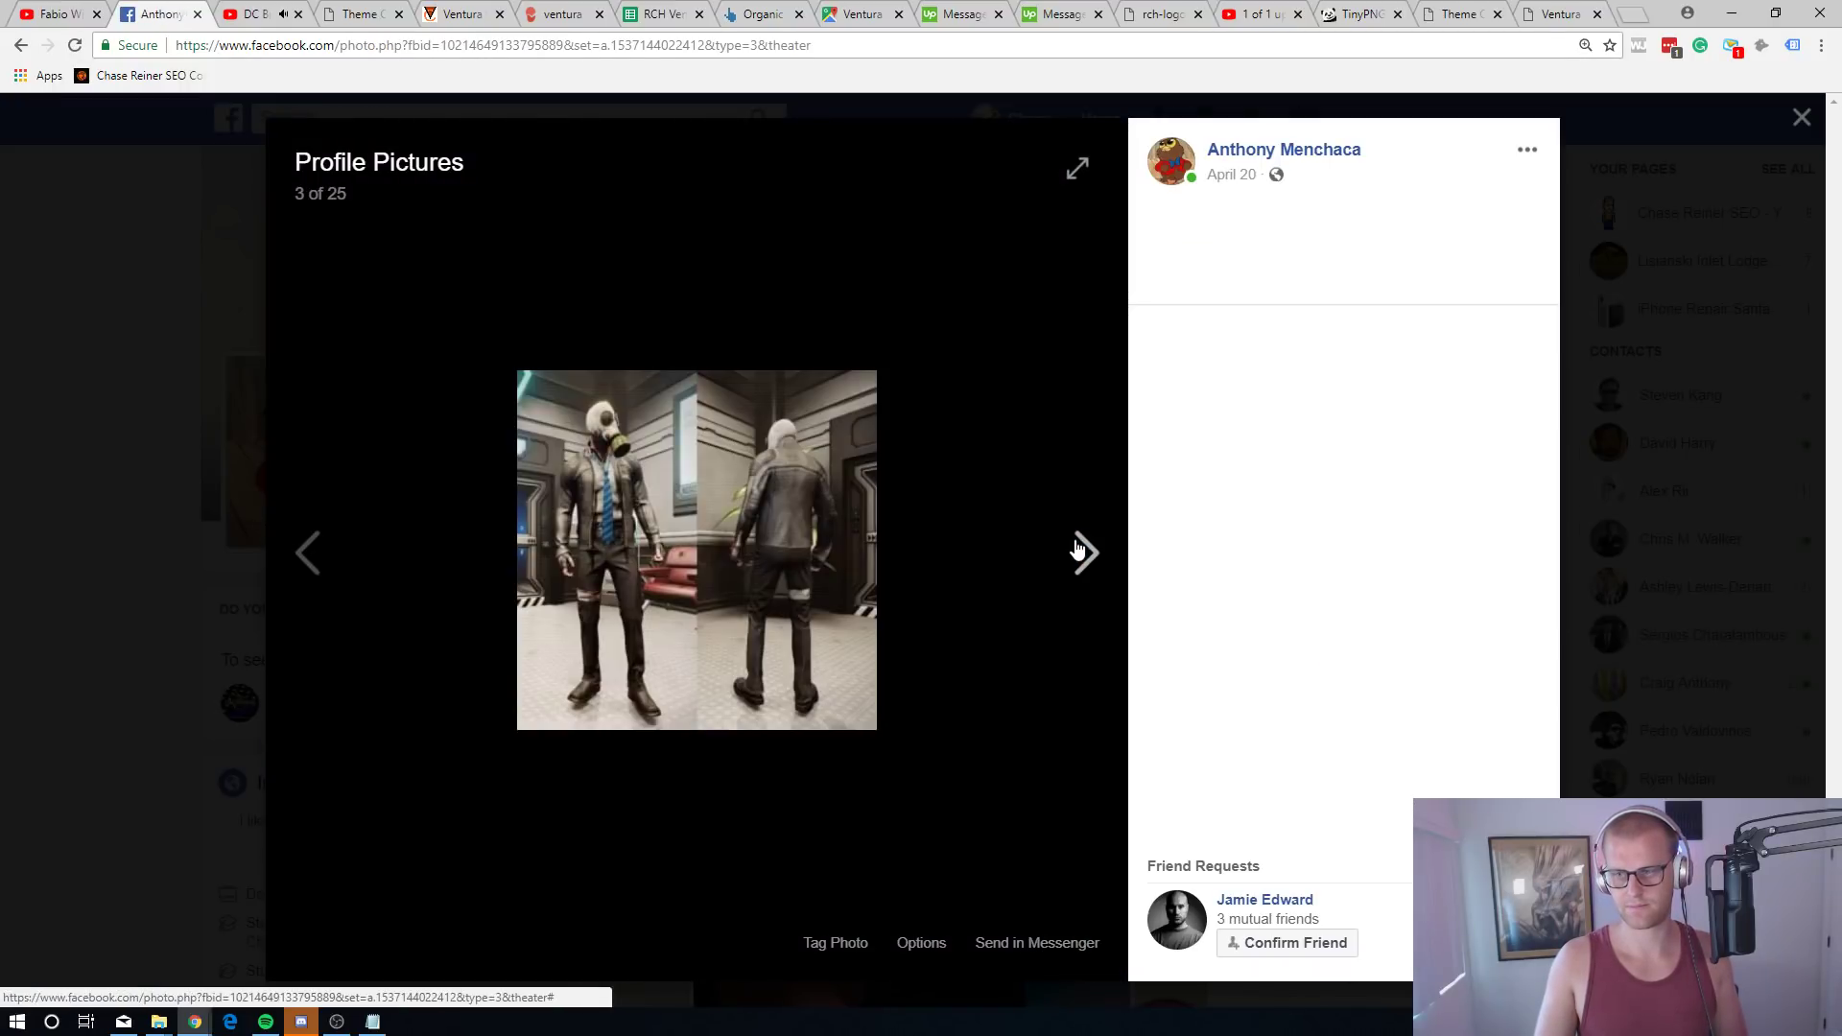
click(1078, 549)
click(1080, 551)
click(1080, 551)
click(1081, 551)
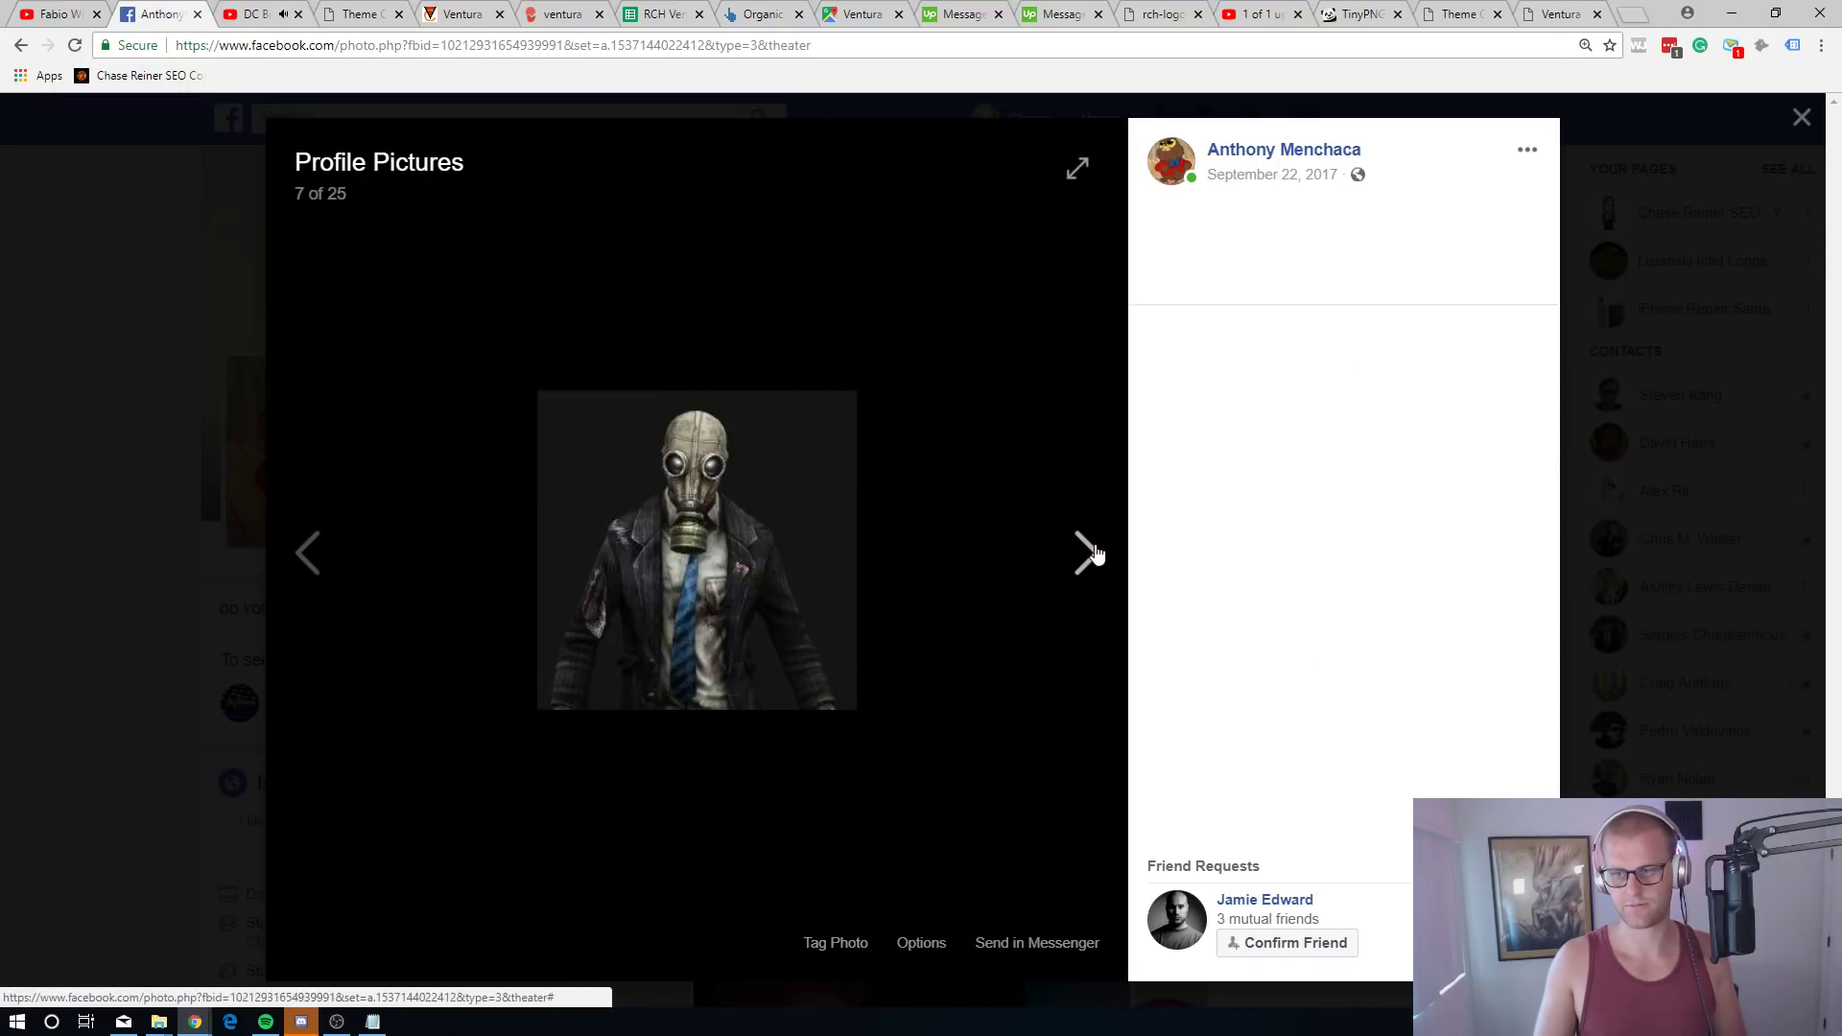
click(1092, 551)
click(1103, 555)
click(1108, 557)
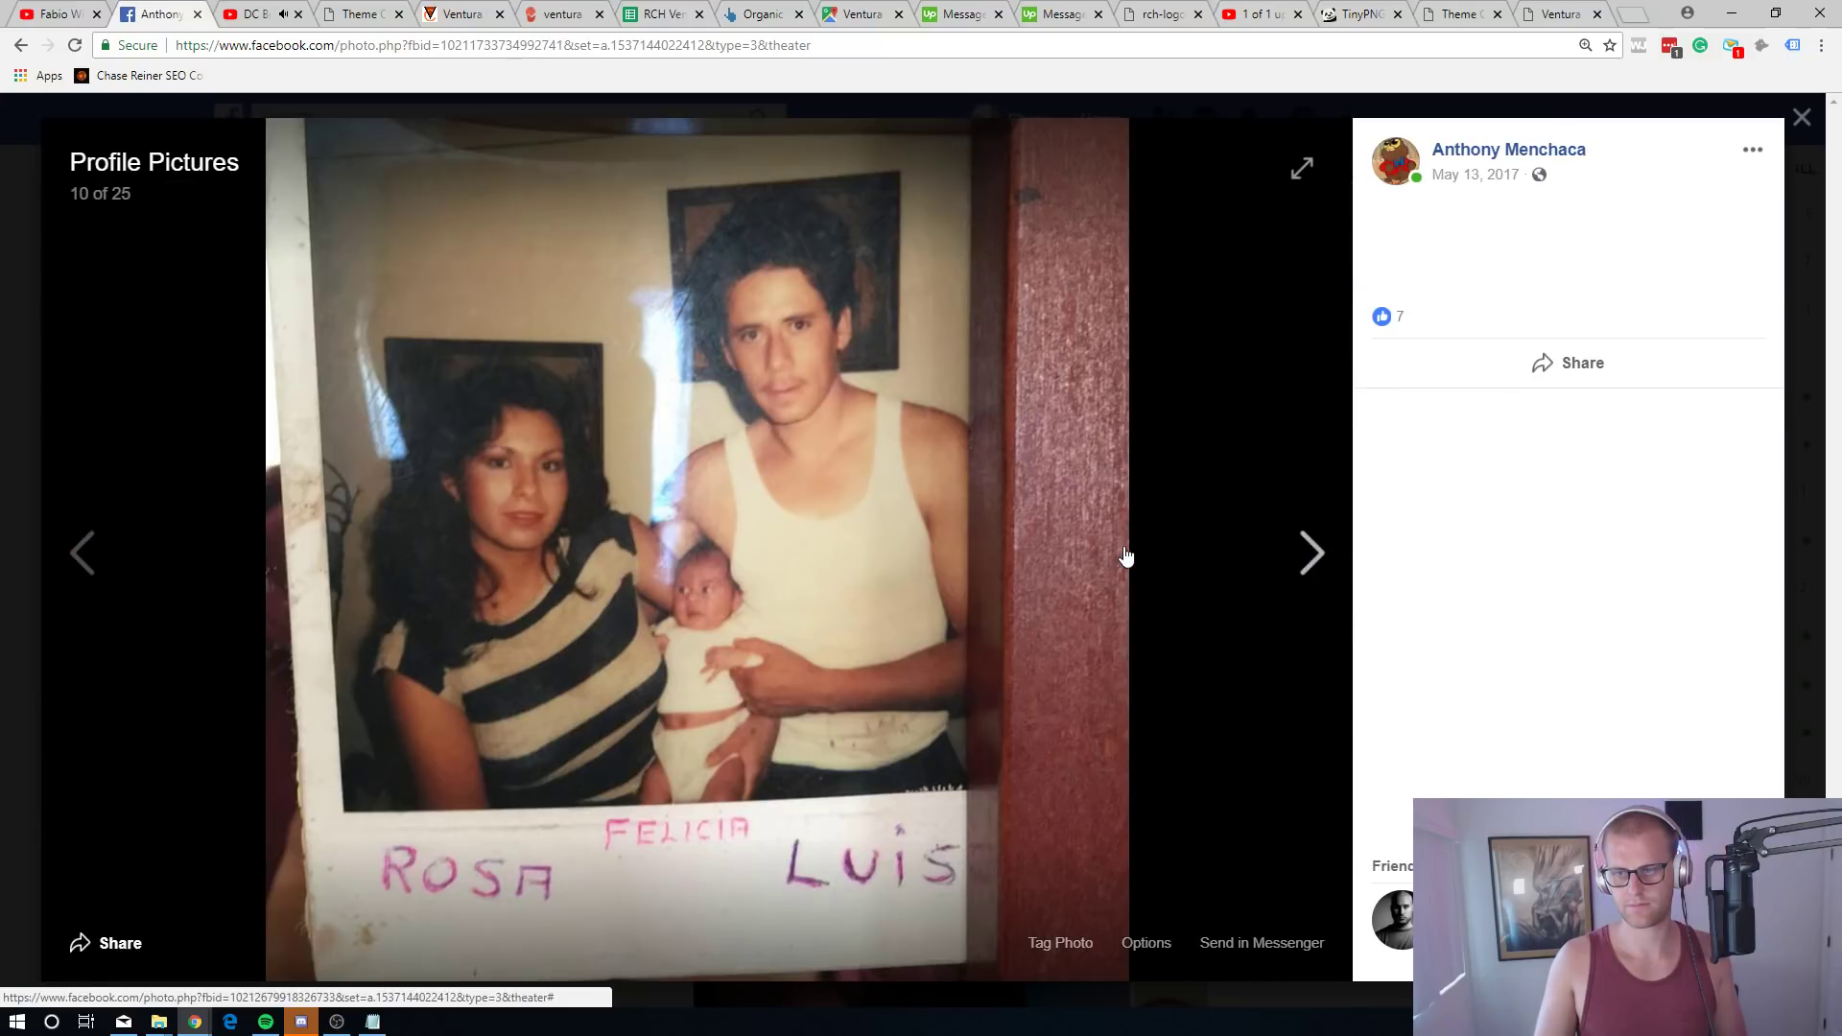
click(1195, 539)
click(1216, 538)
click(1218, 538)
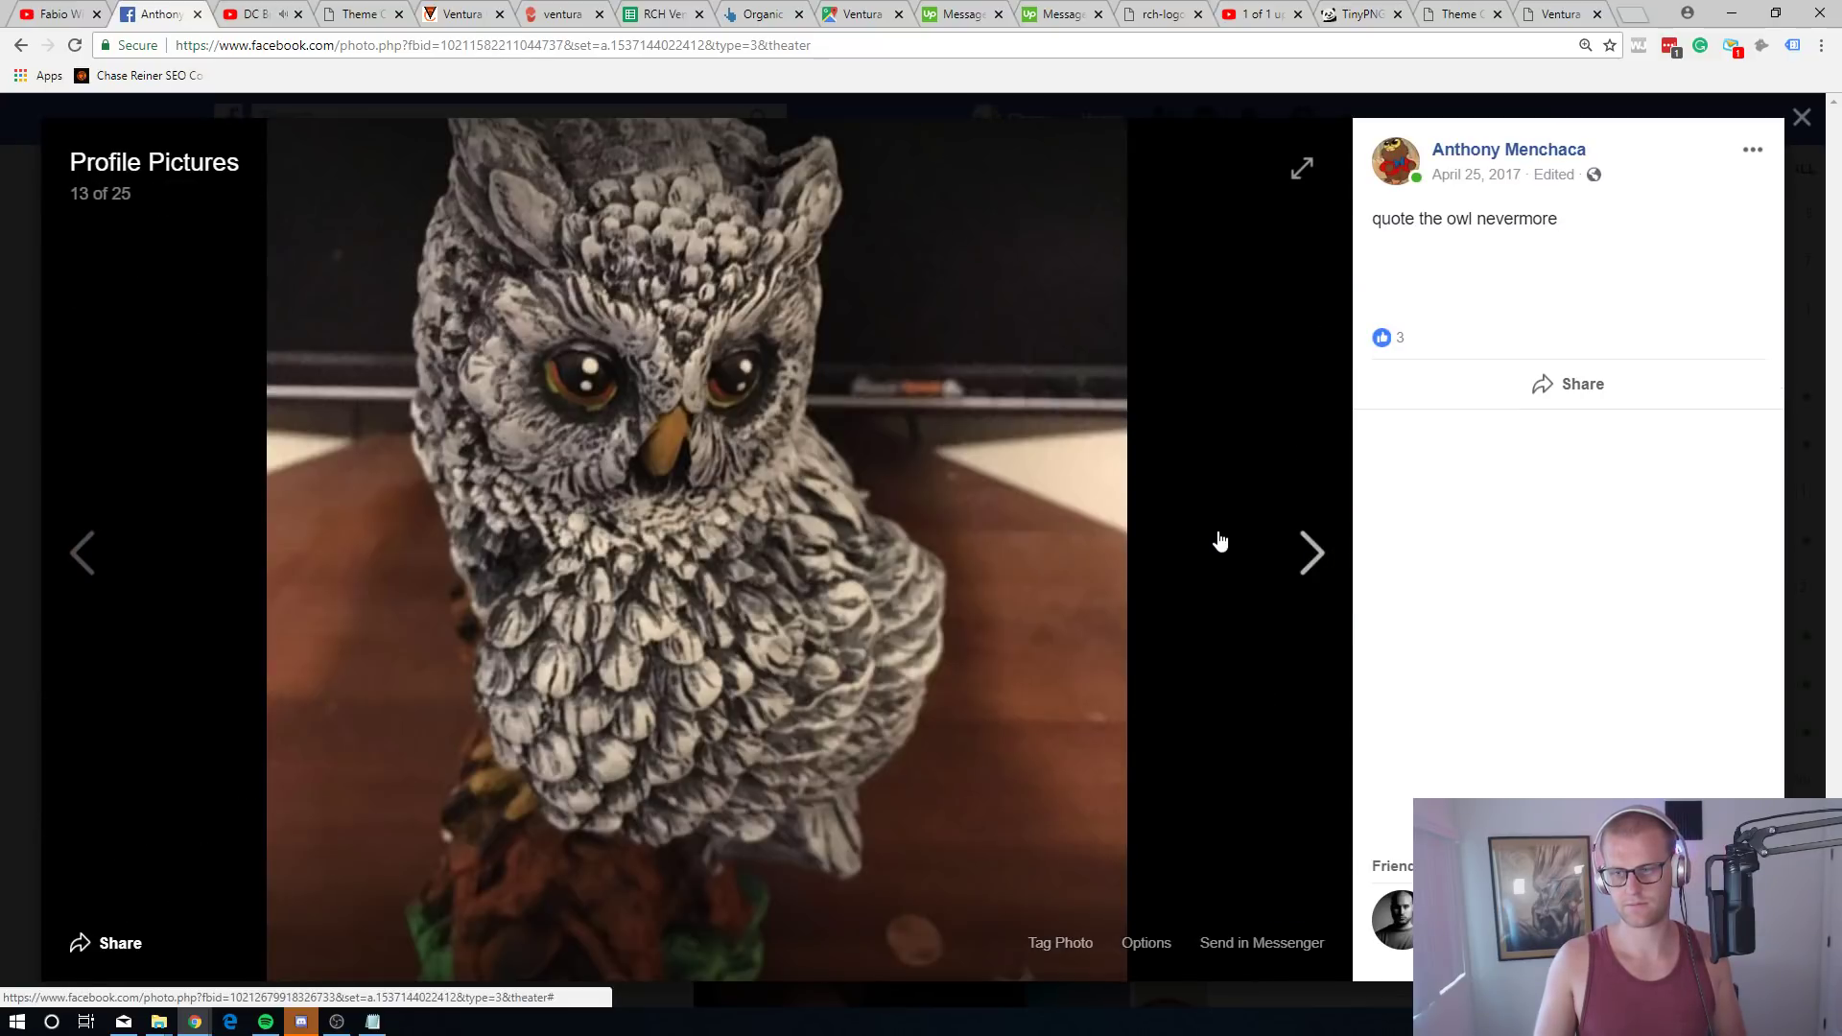
click(1220, 542)
click(1220, 552)
click(1223, 563)
click(1224, 563)
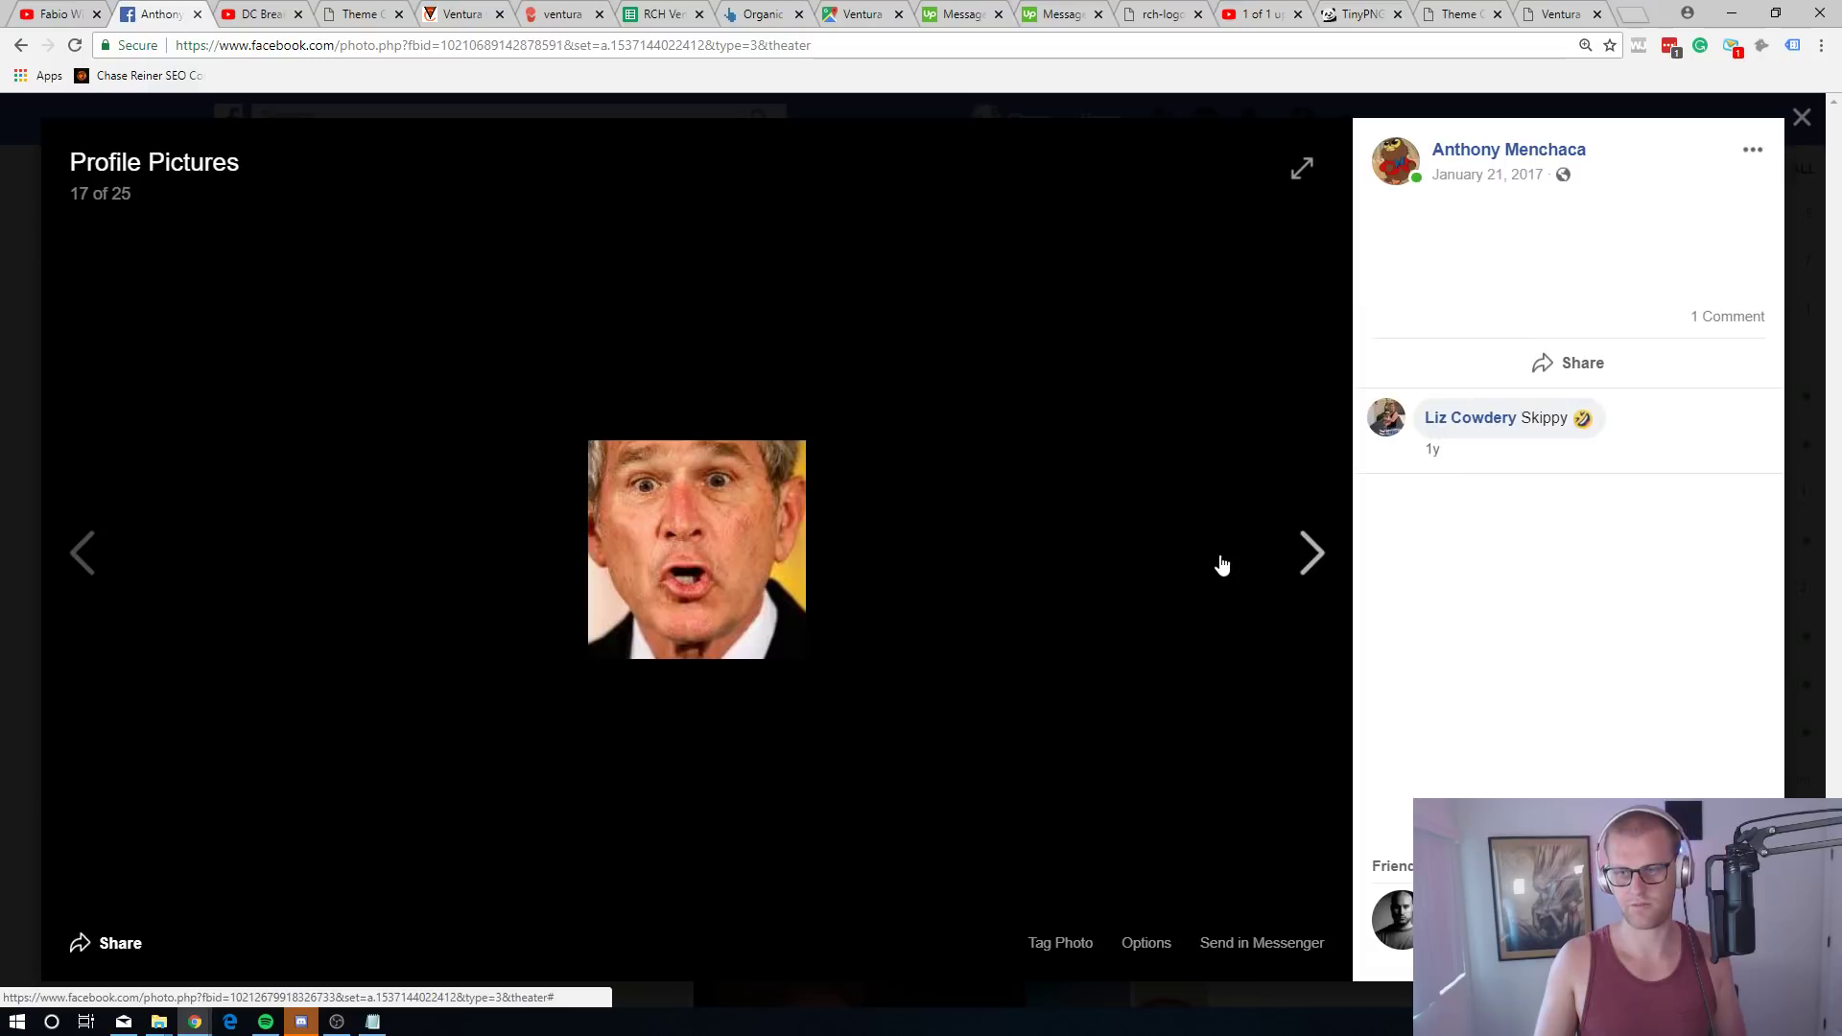
click(1226, 565)
click(1225, 565)
click(1223, 563)
click(1223, 564)
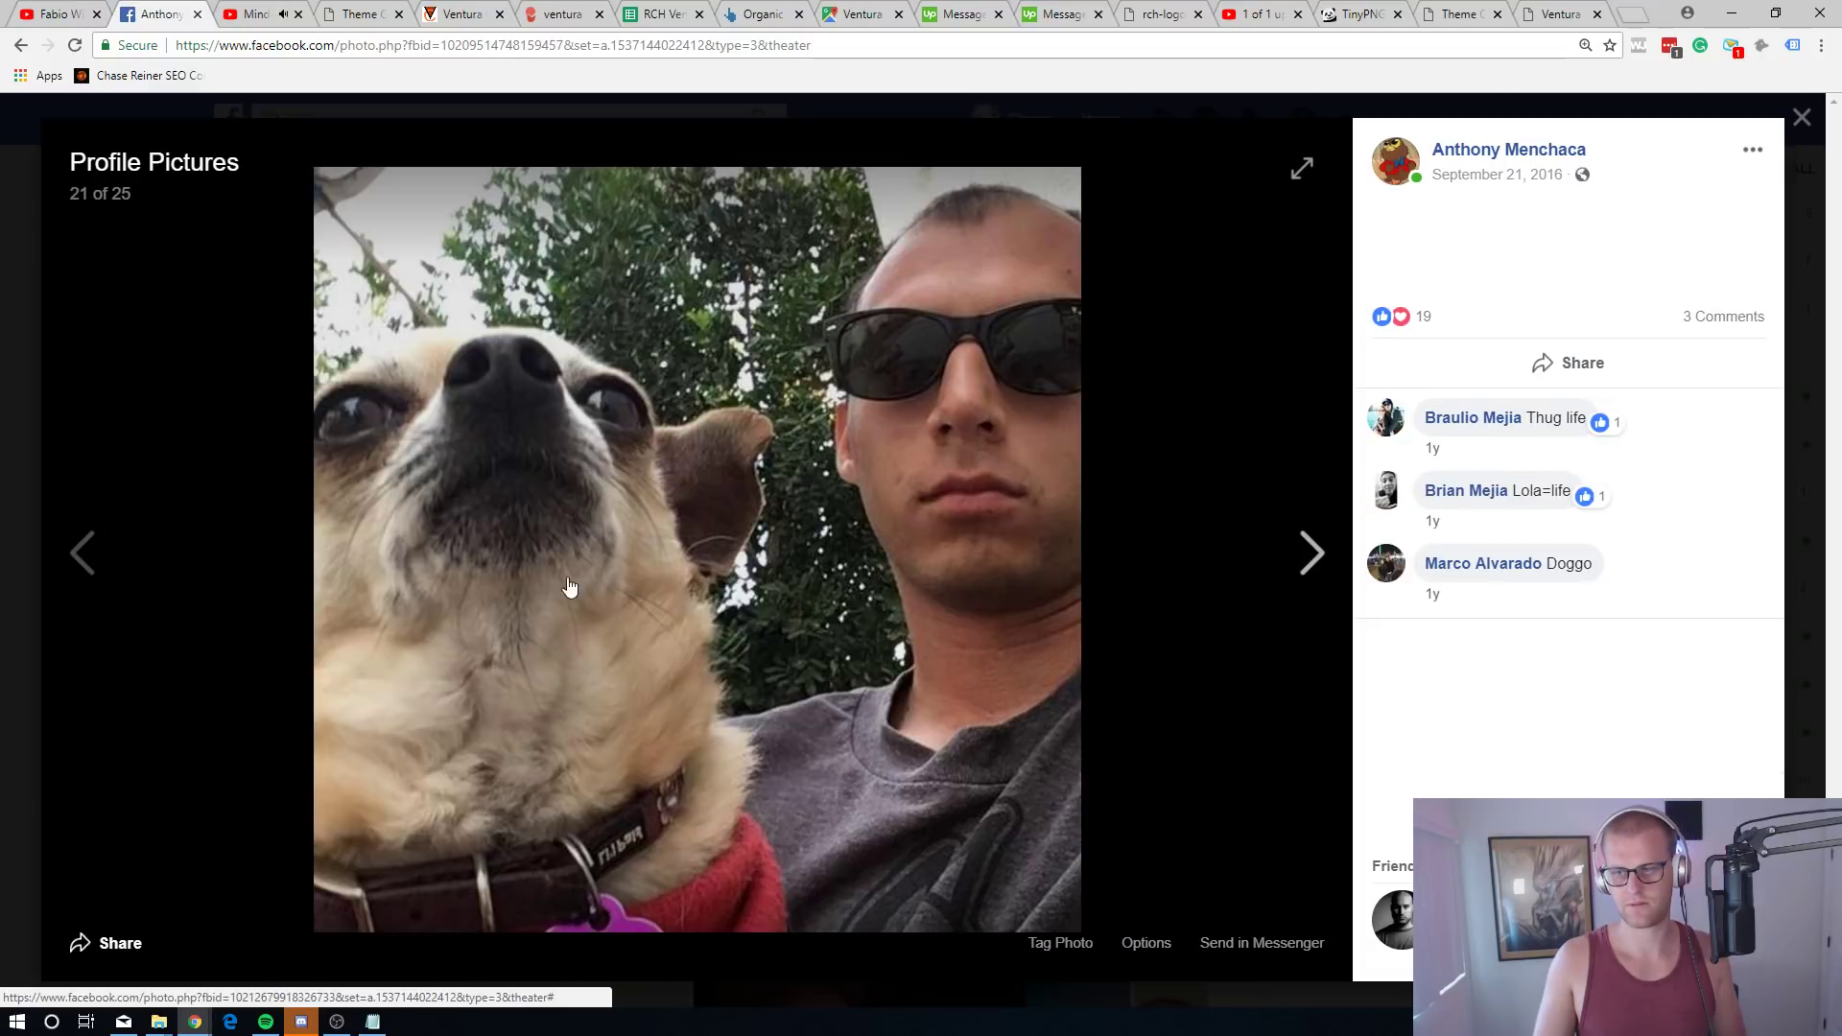
Close the photo viewer and go back to the Messages page
click(62, 459)
click(25, 486)
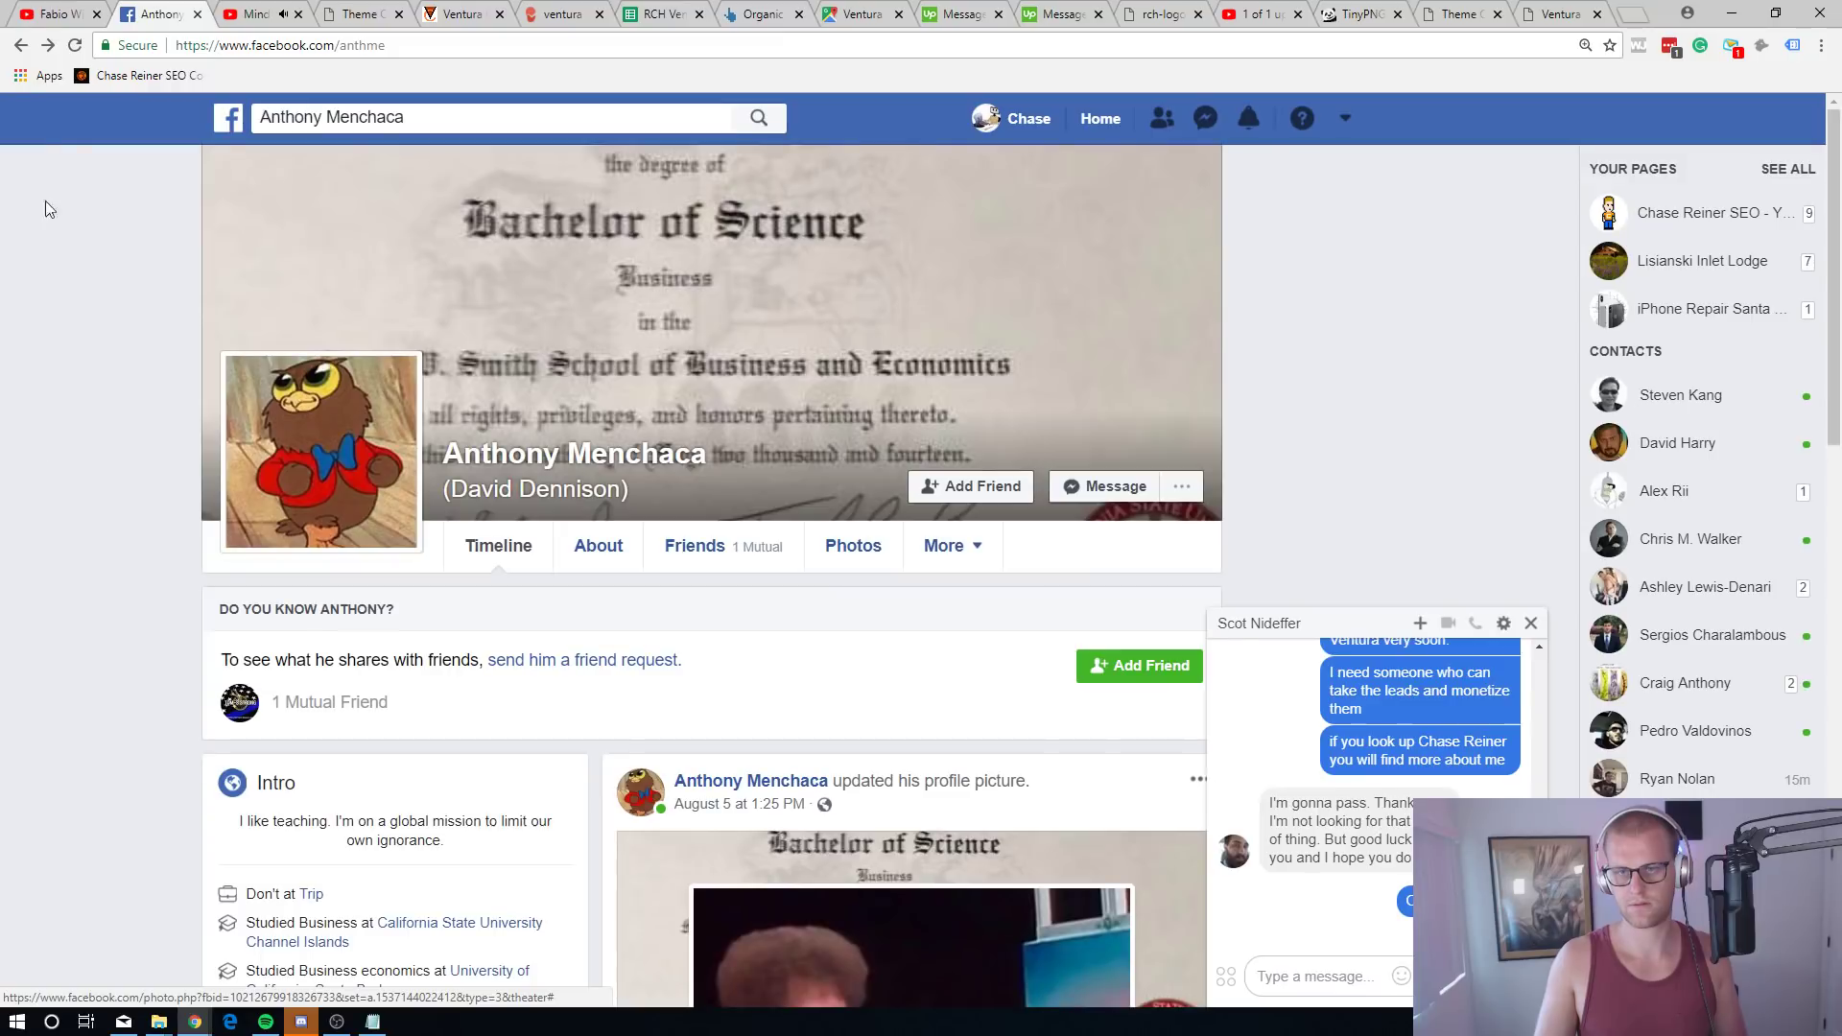
click(20, 46)
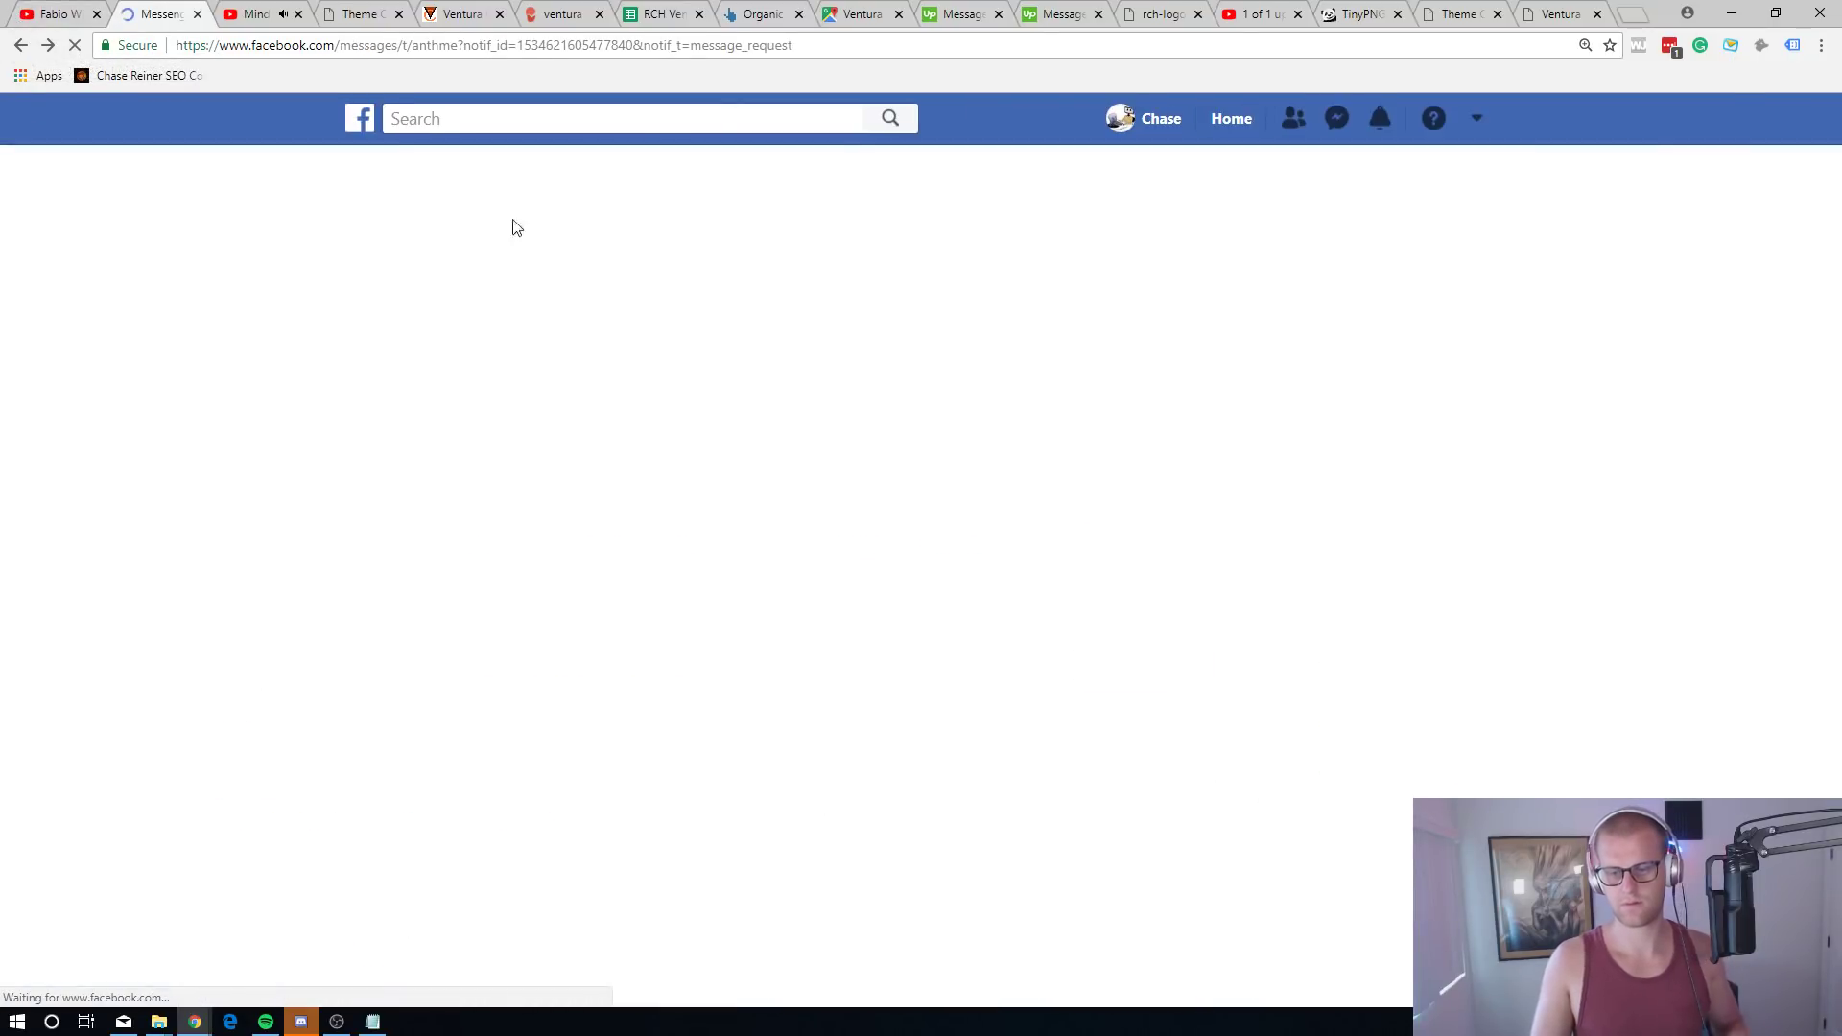
Return to the WordPress admin and open Appearance > Theme File Editor
click(1561, 14)
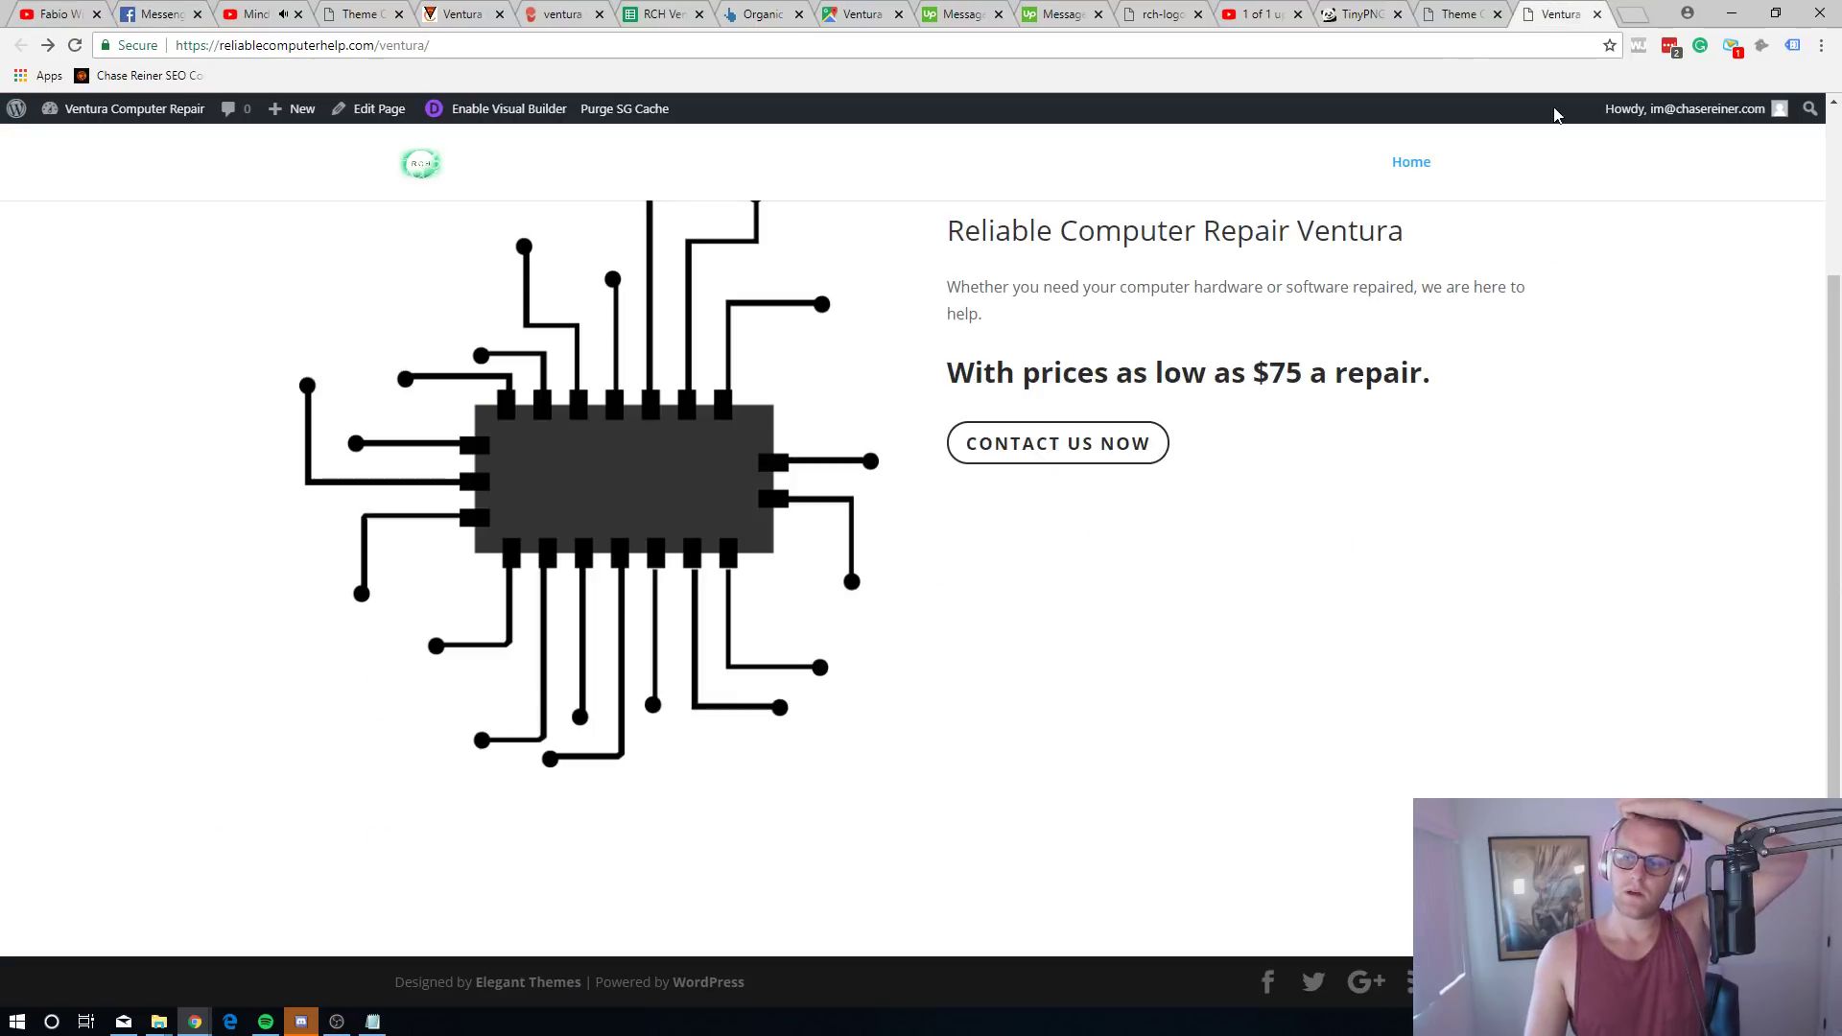
scroll(1301, 815, up, 1)
key(ctrl+shift+Tab)
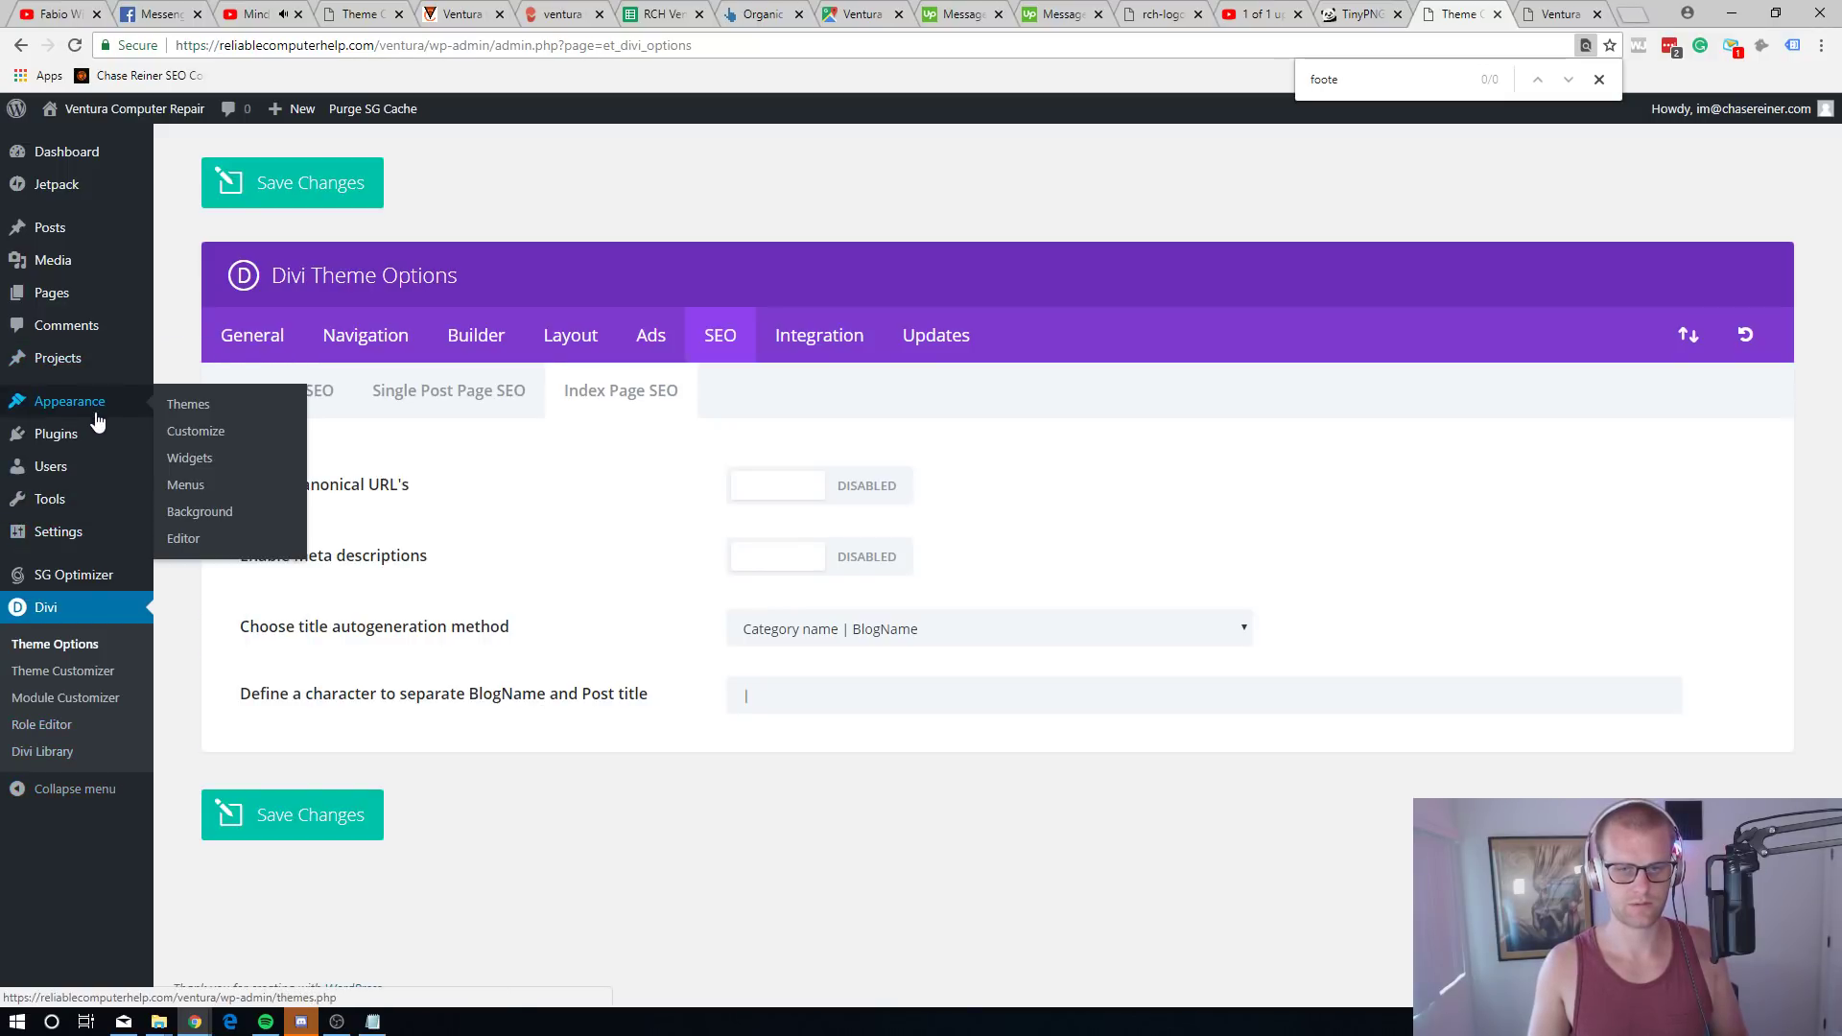
mouse_move(96, 408)
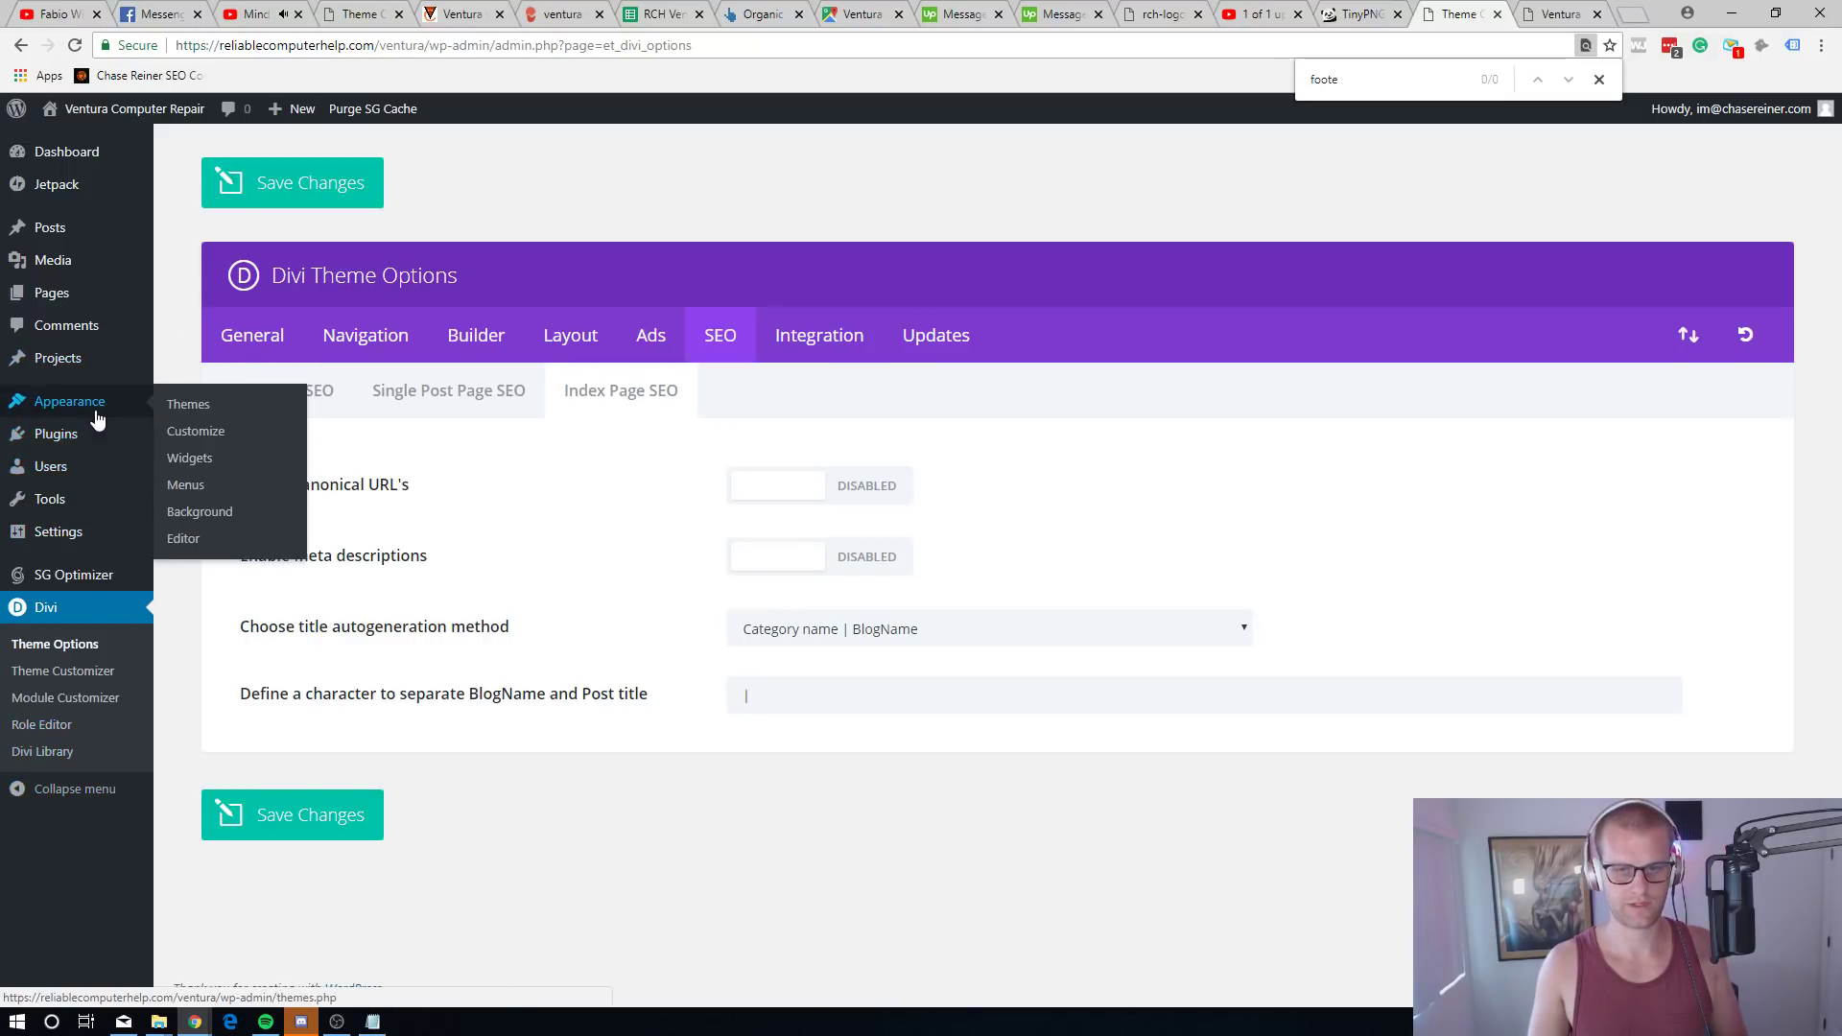
click(187, 544)
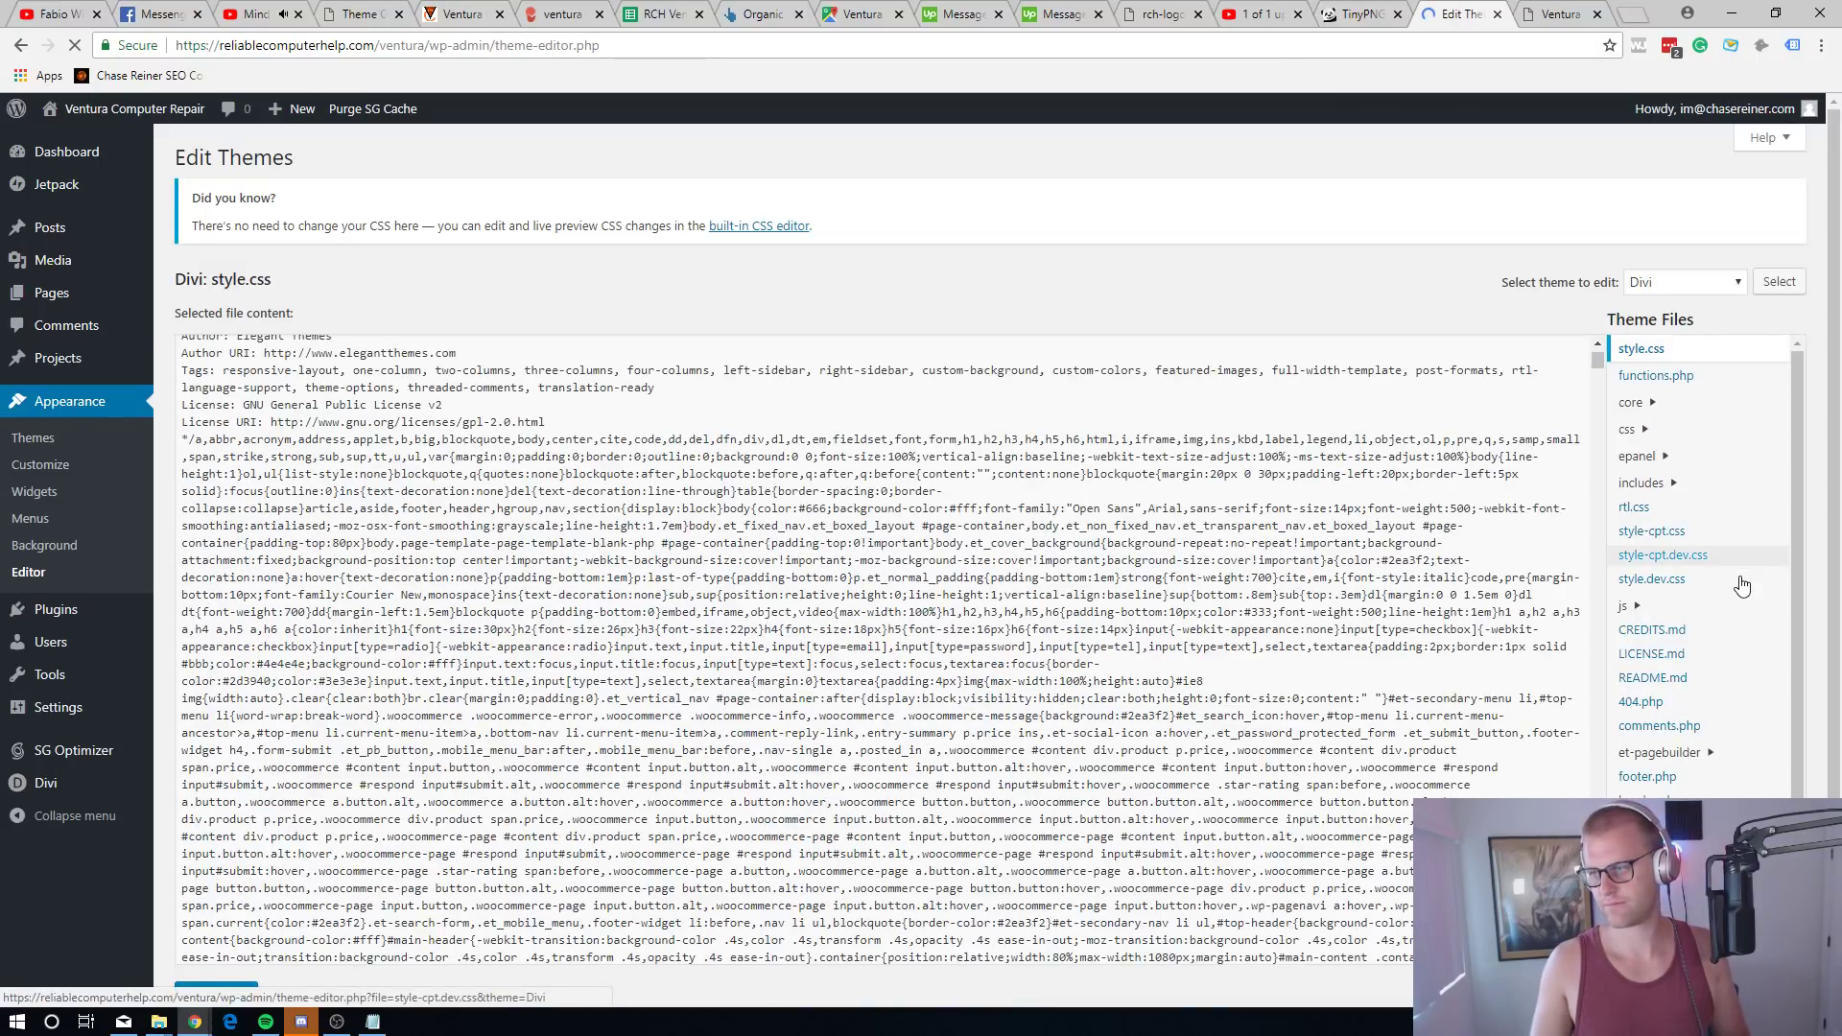
Find footer.php in the Theme Files list, open it and scroll through its code
scroll(1704, 625, down, 1)
key(ctrl+f)
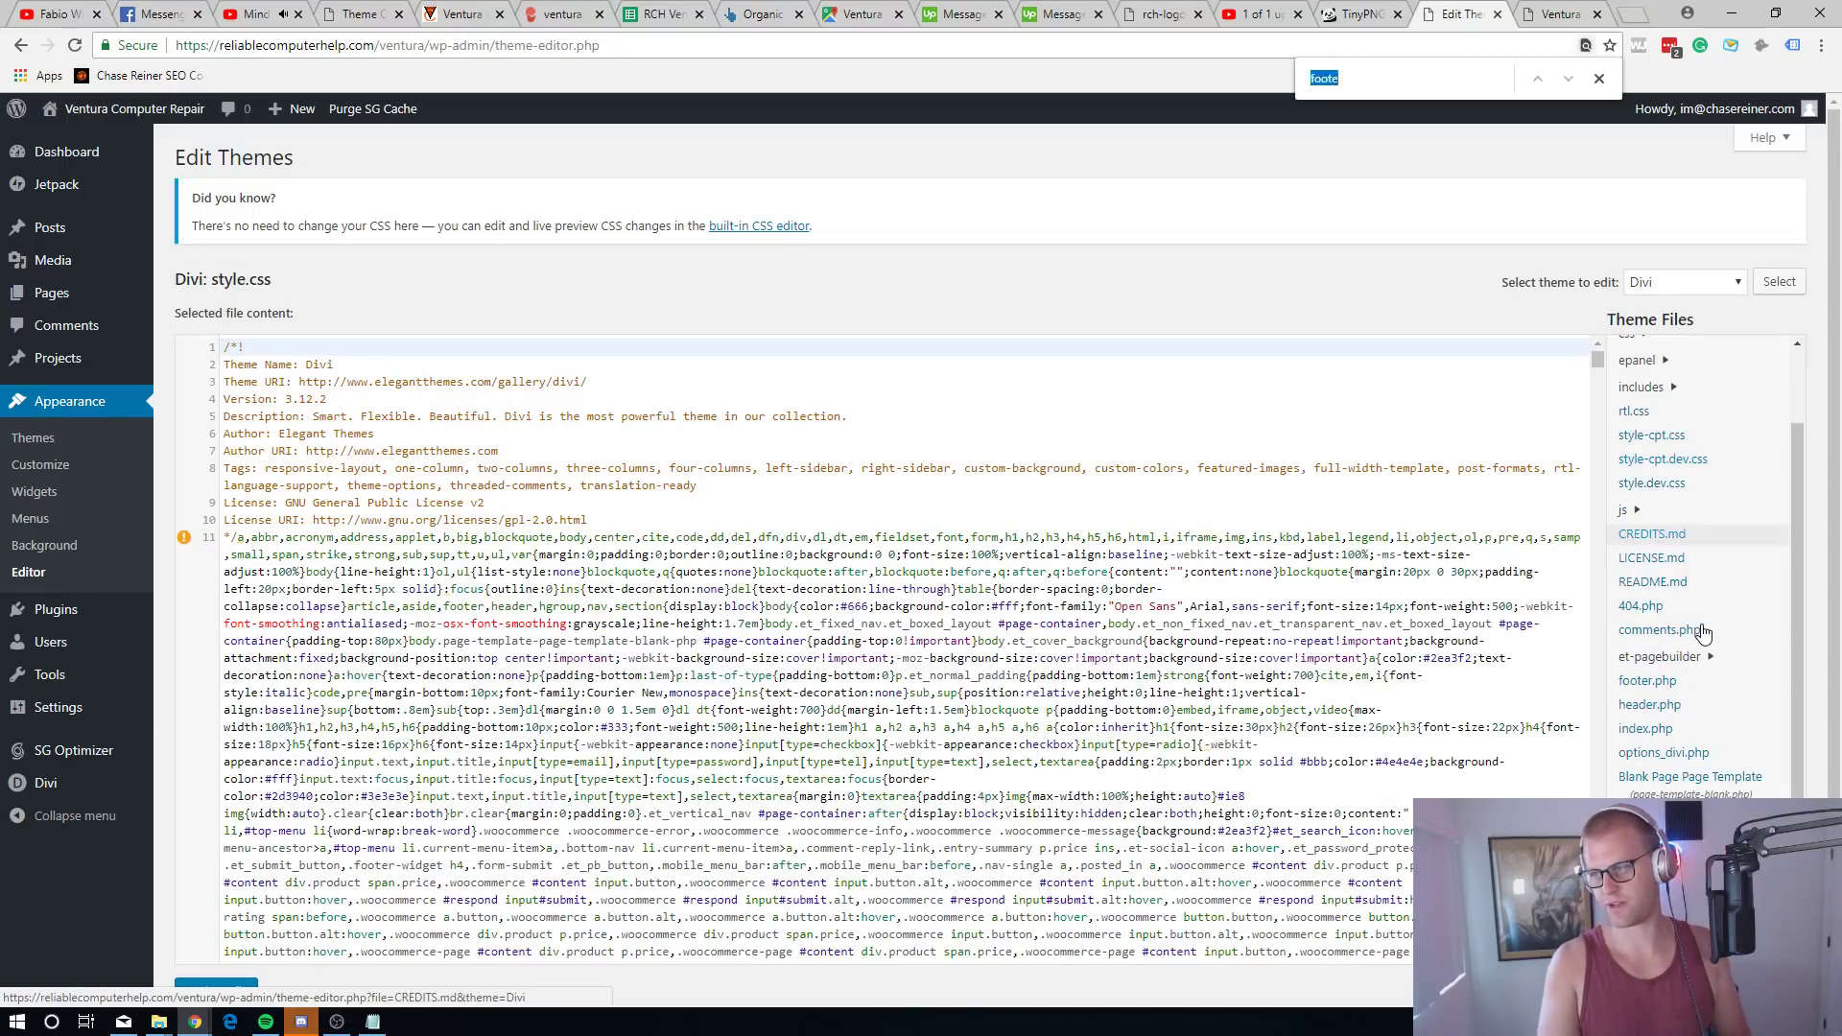
text(er)
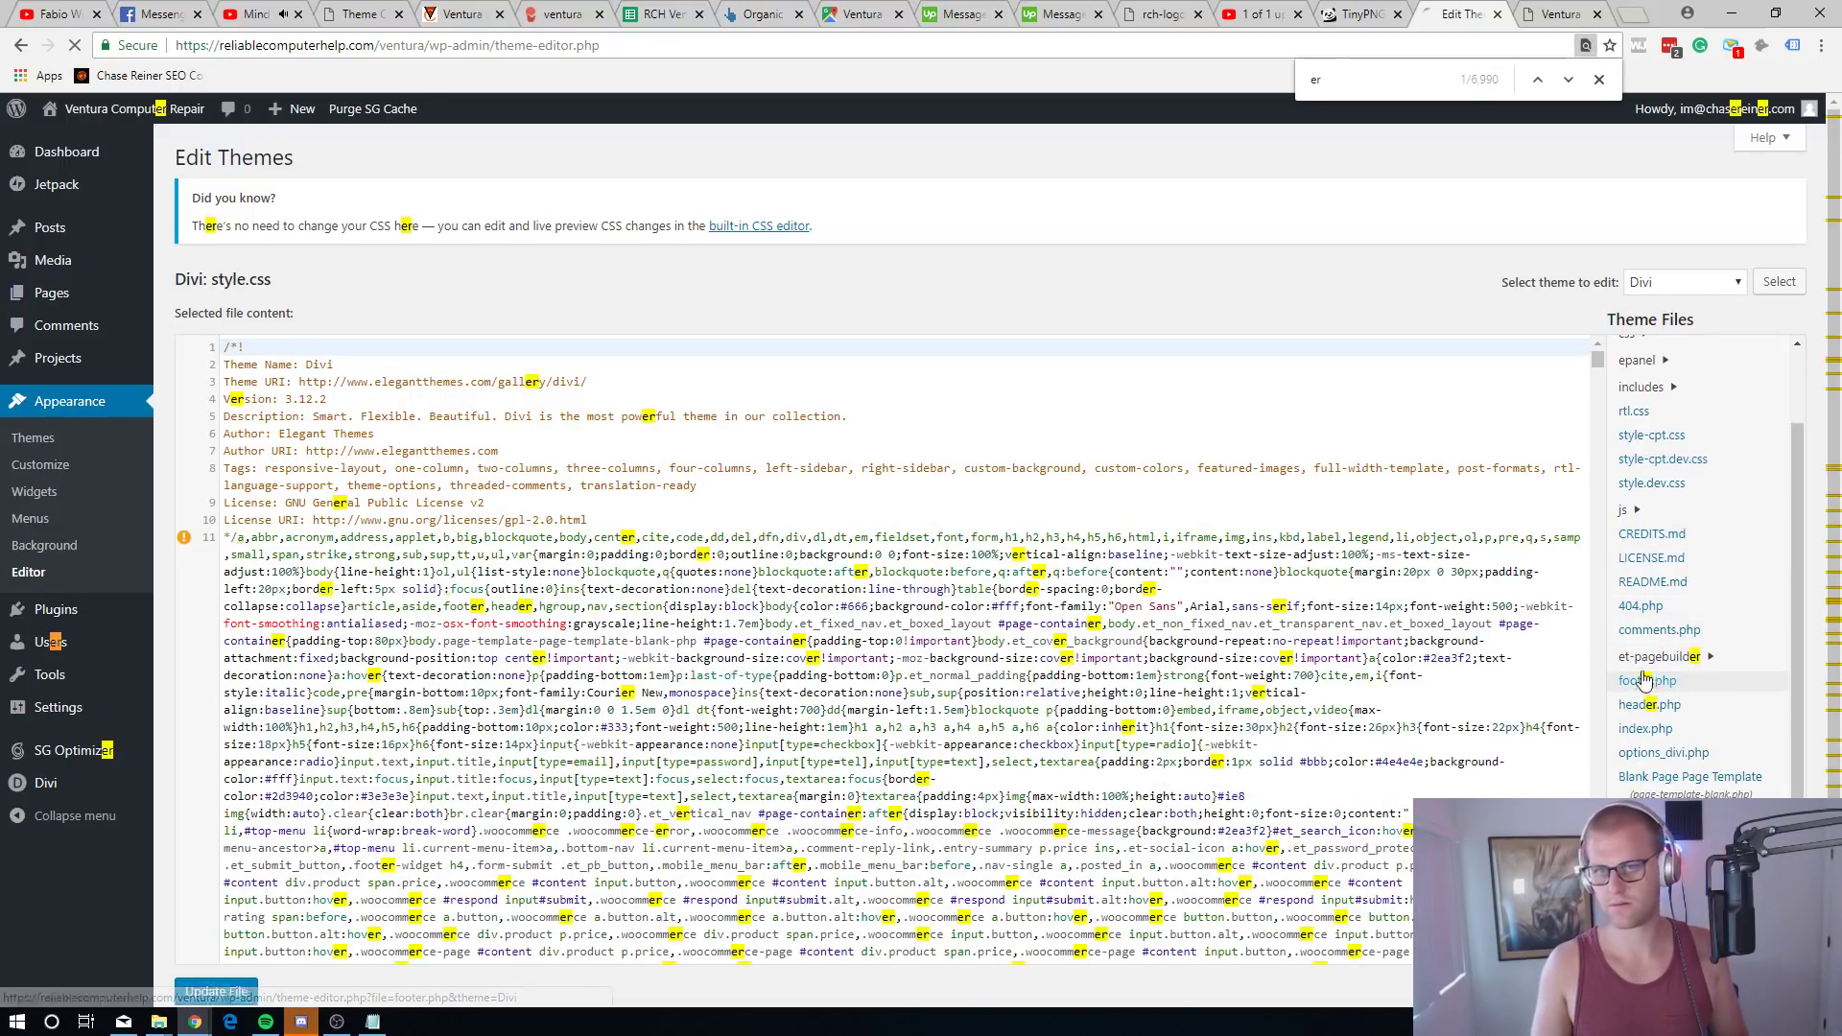
click(1646, 680)
scroll(796, 595, down, 5)
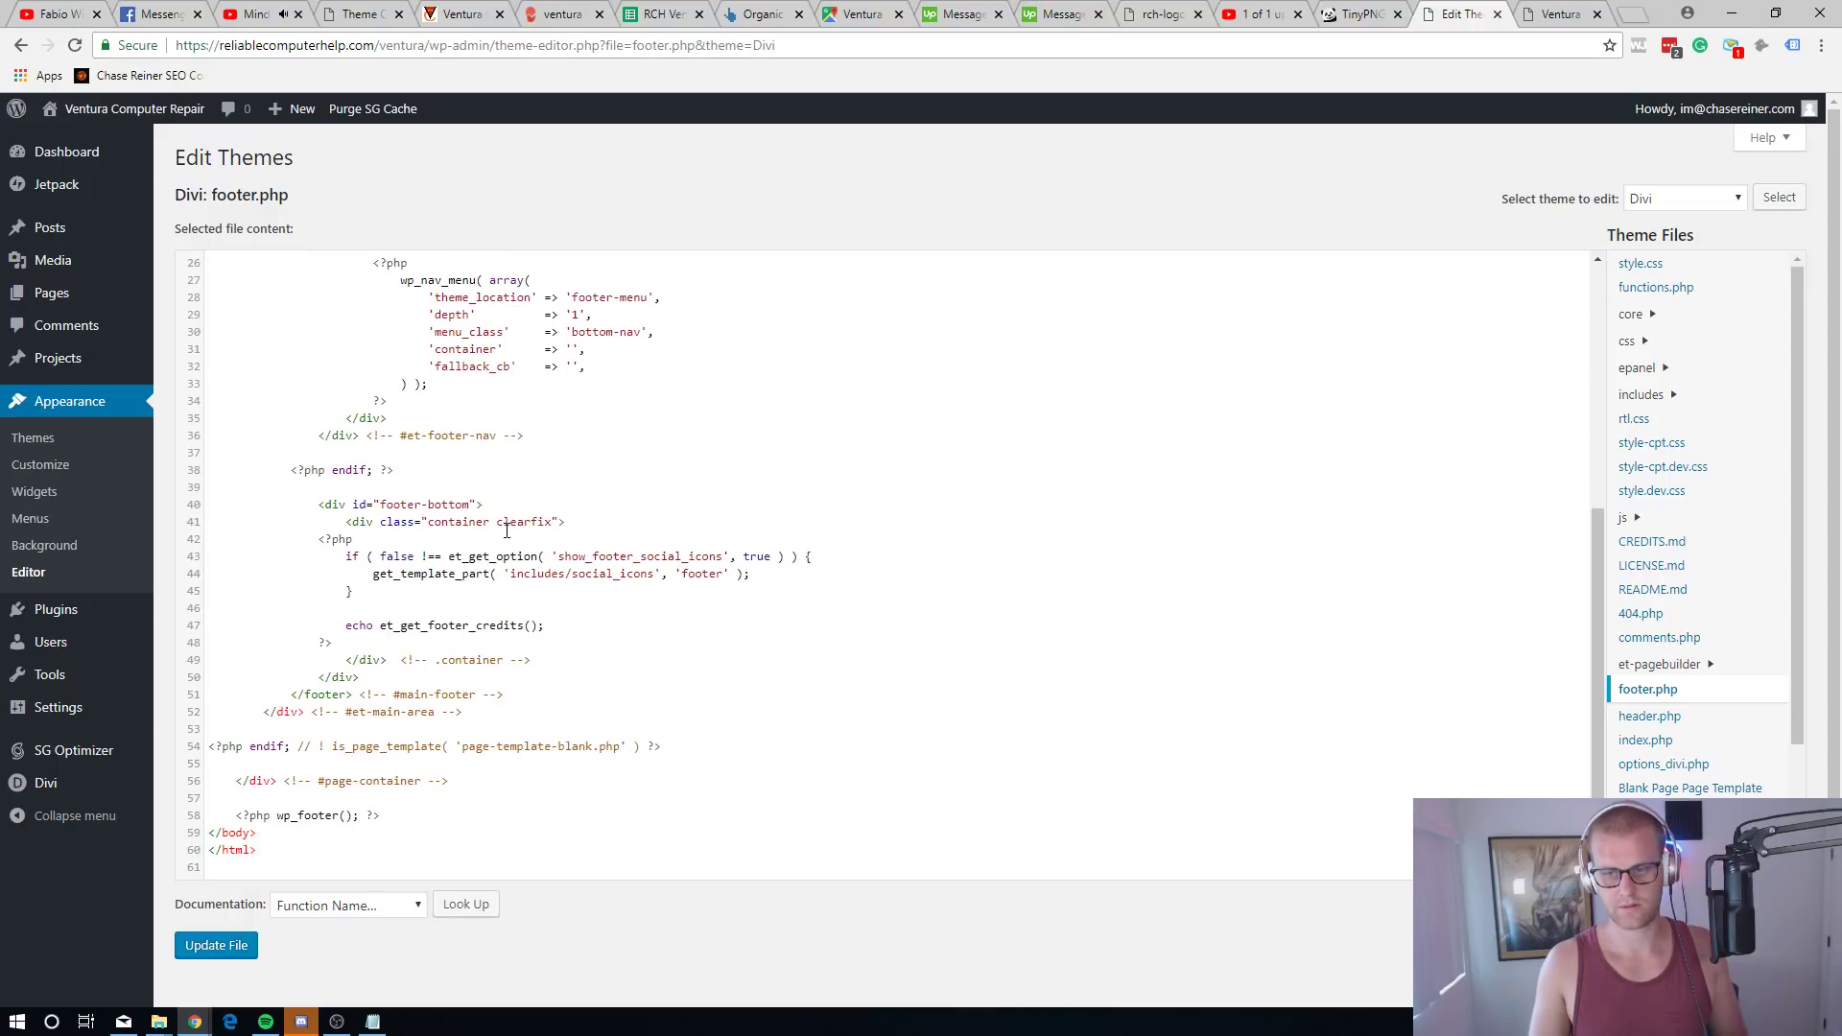
scroll(523, 656, up, 4)
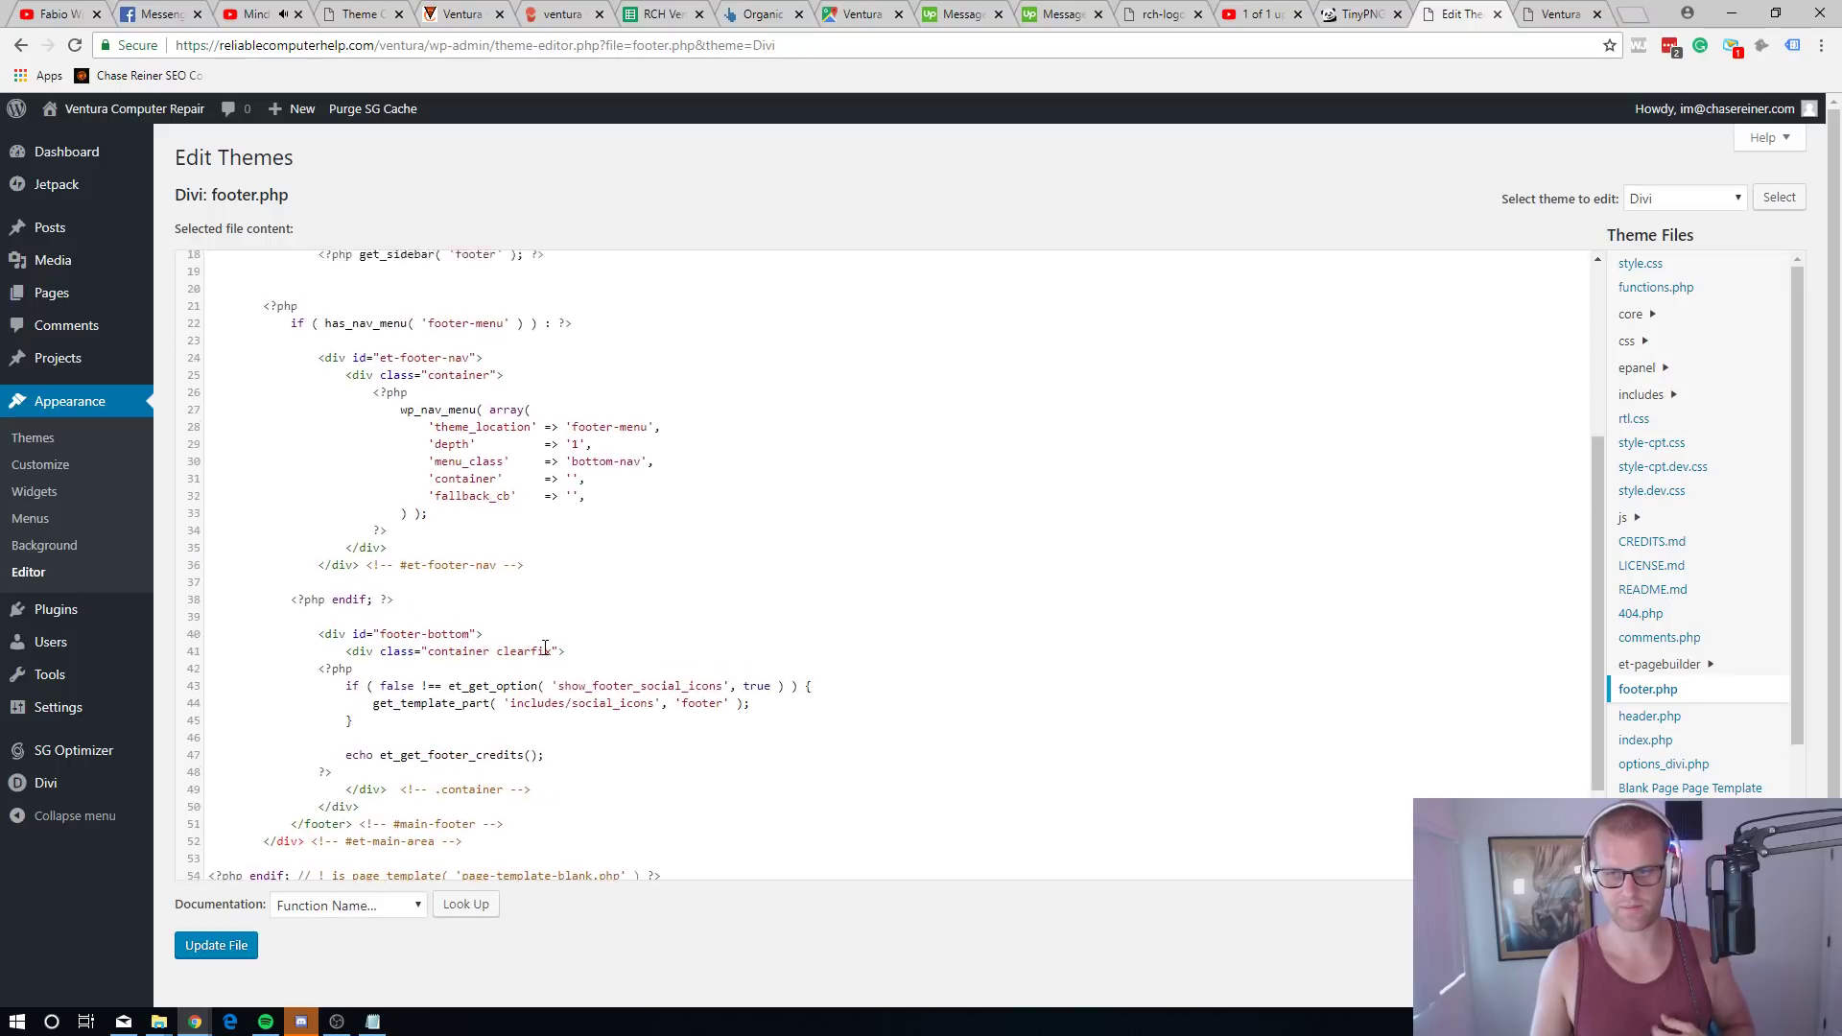
scroll(558, 617, up, 1)
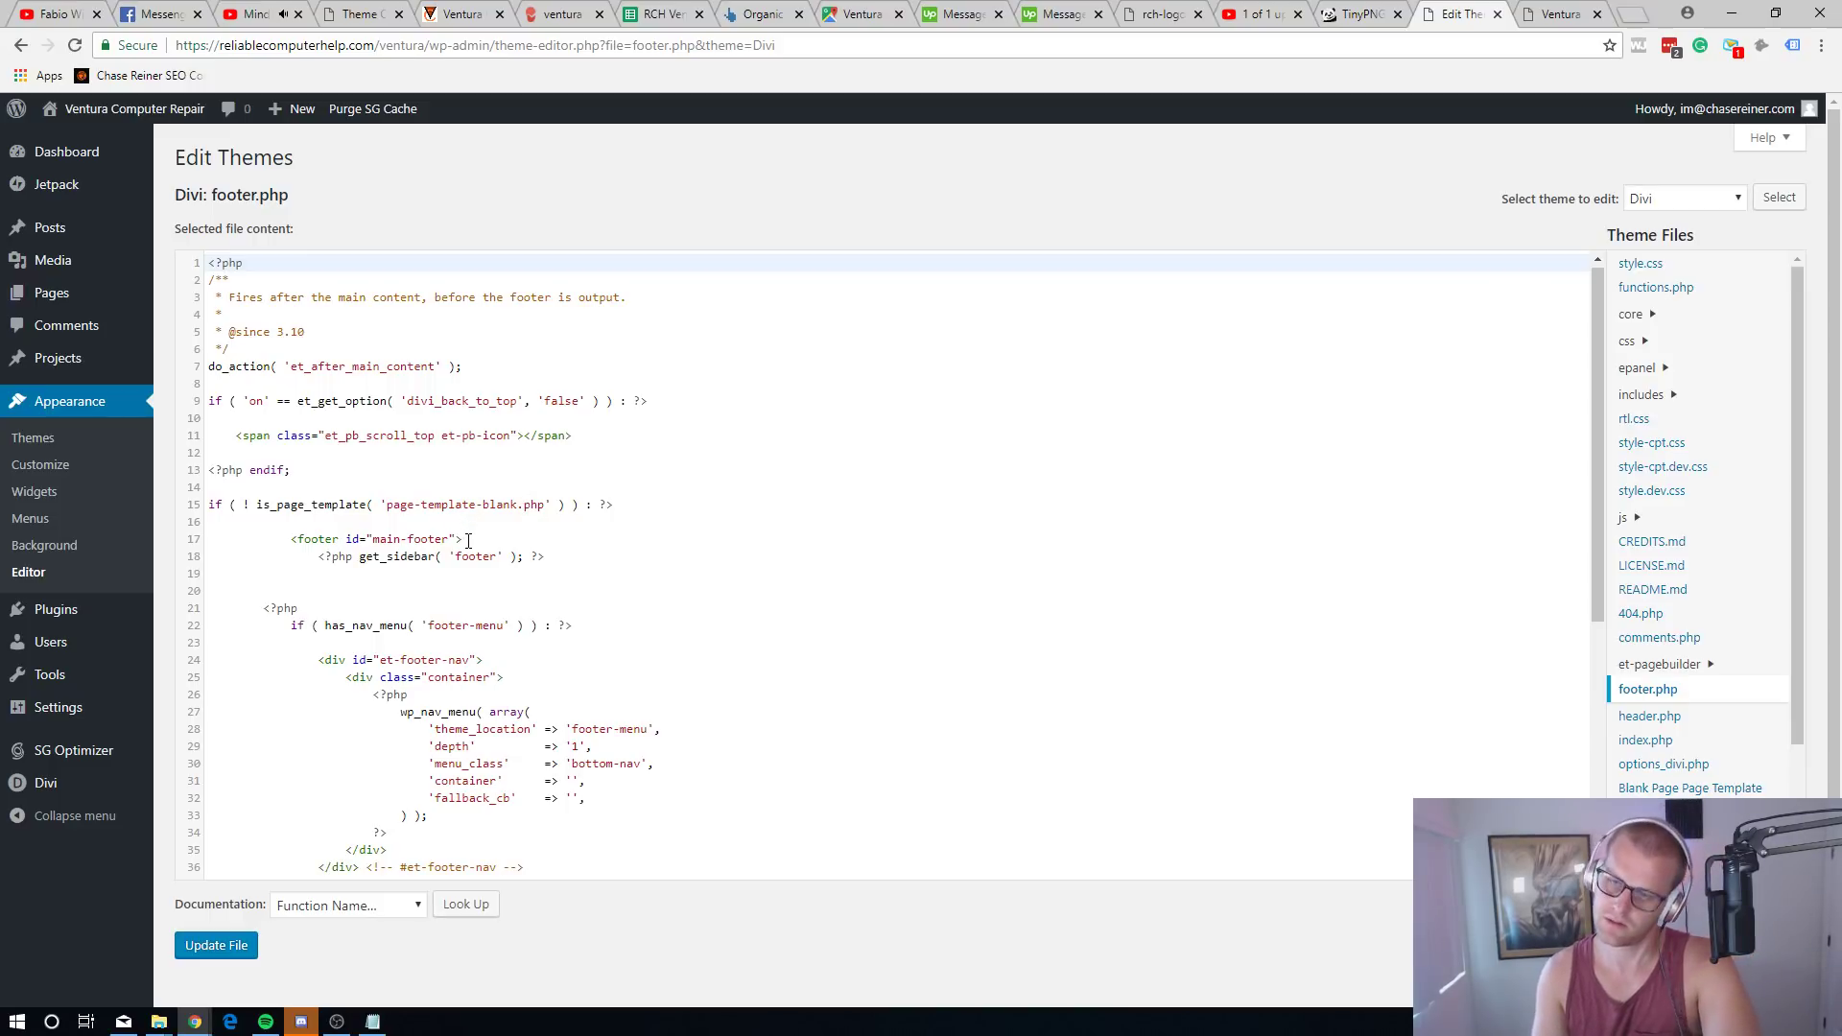
scroll(454, 494, down, 5)
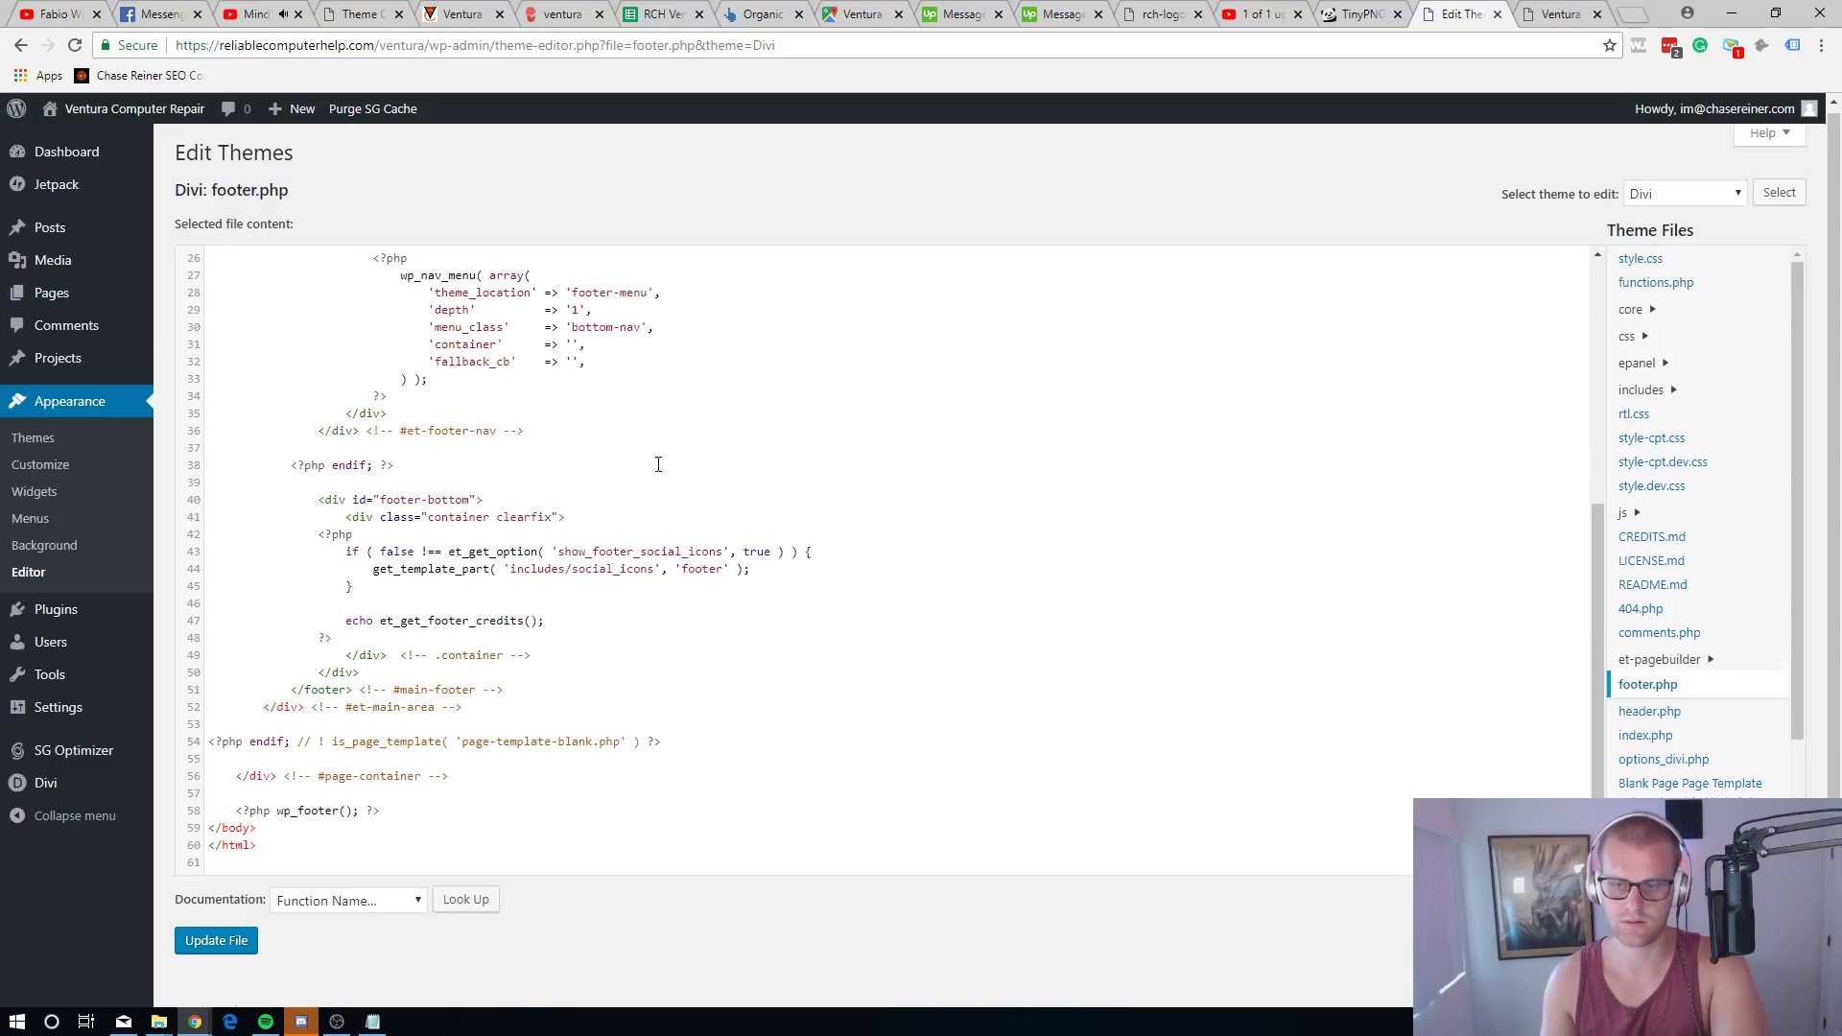
Google 'how to change divi footer copyright' in a new tab and open the WPCrafter result
click(1632, 12)
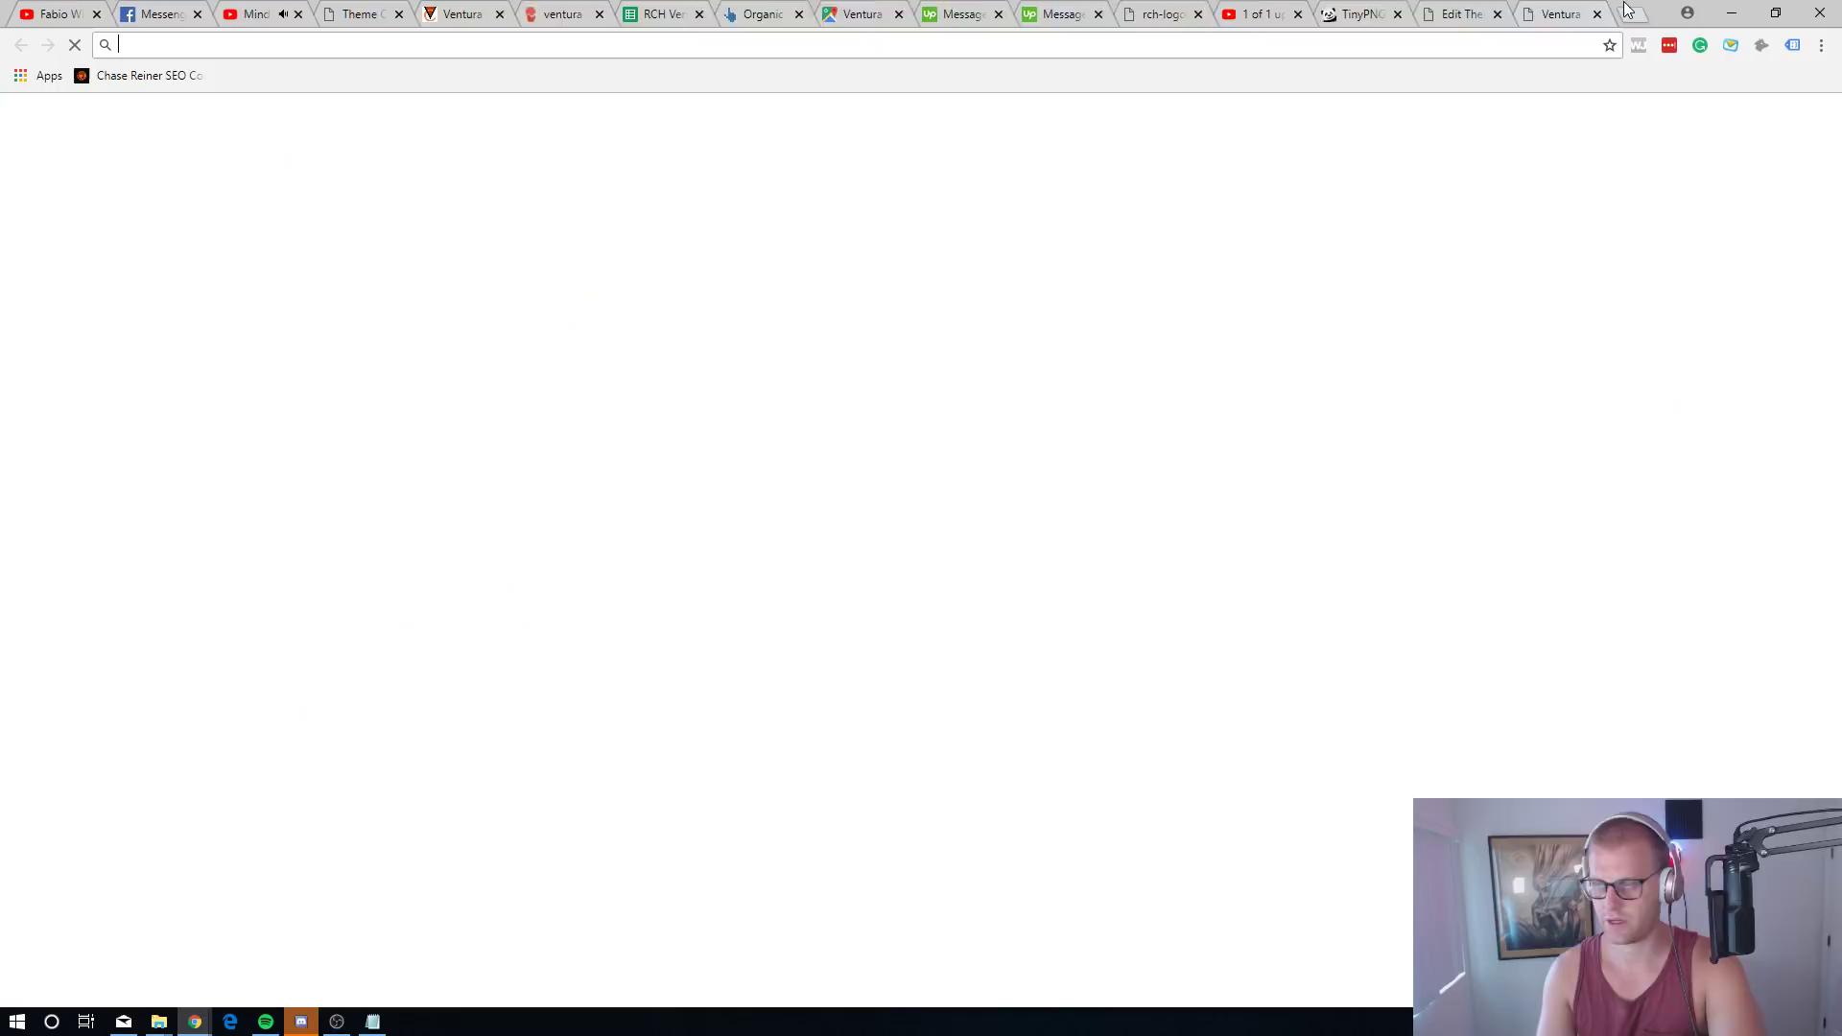
text(how to change)
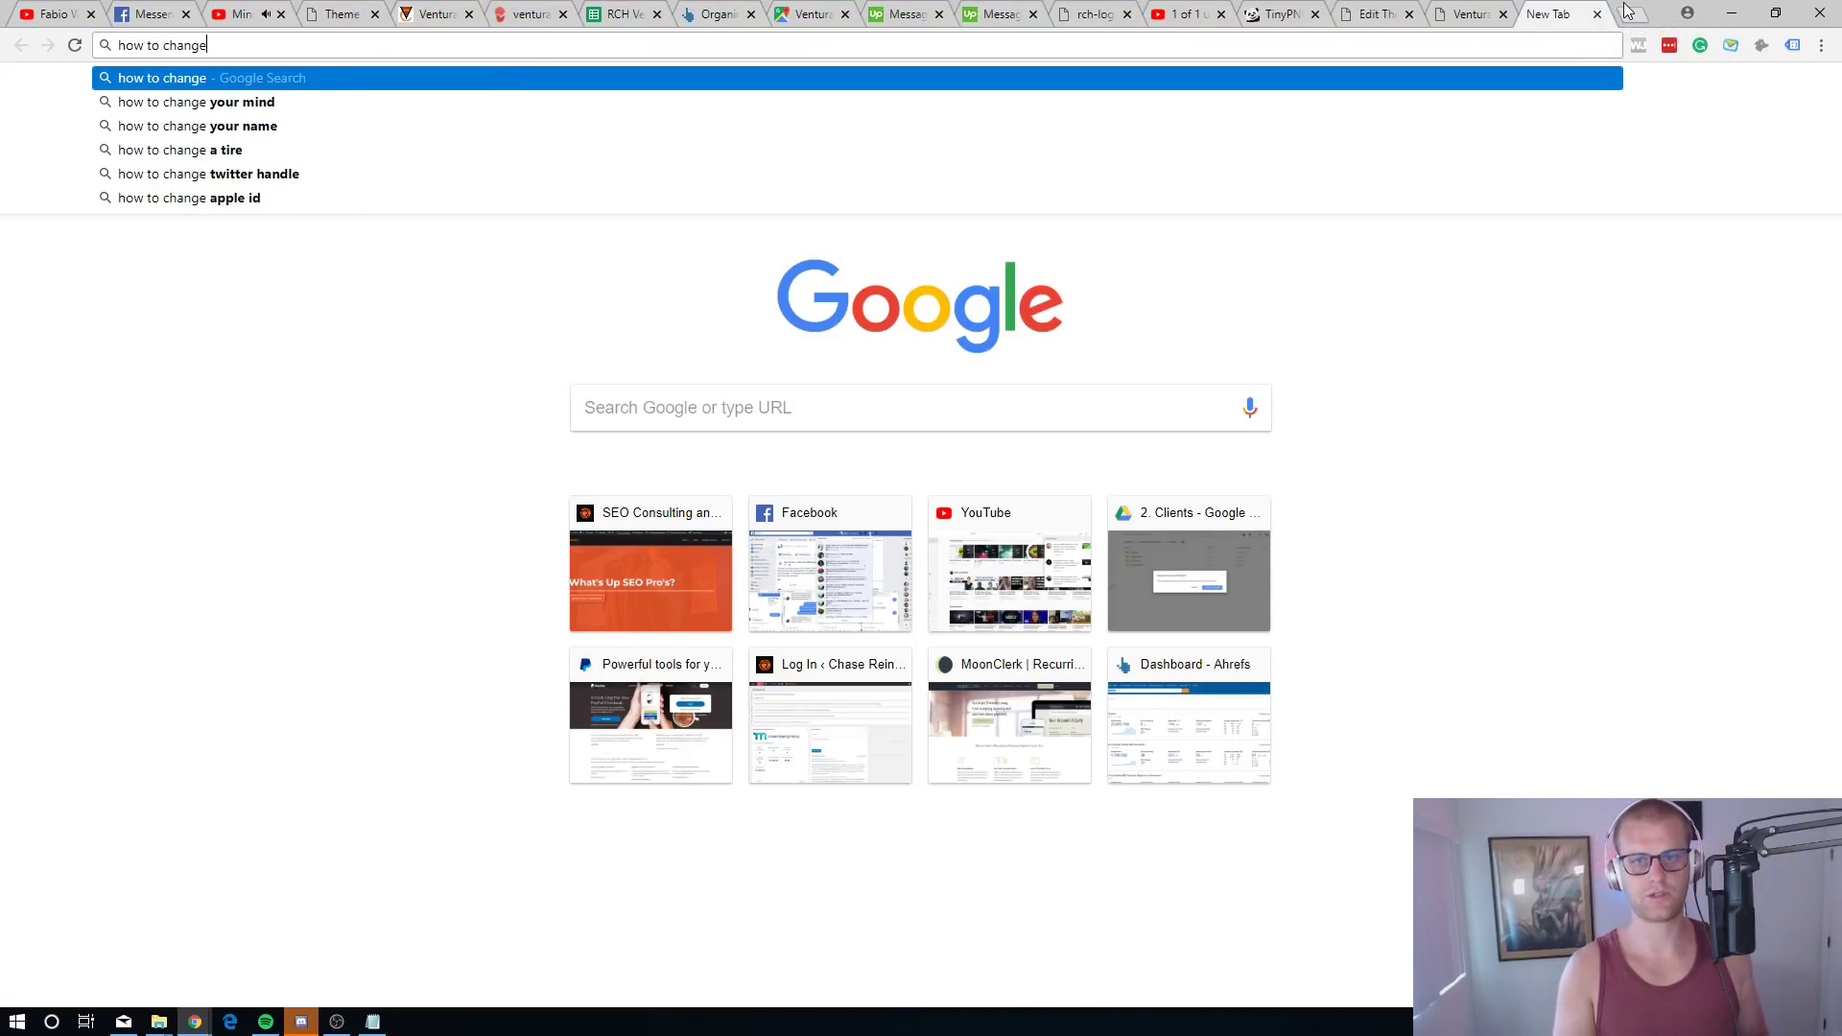
text( divi footer )
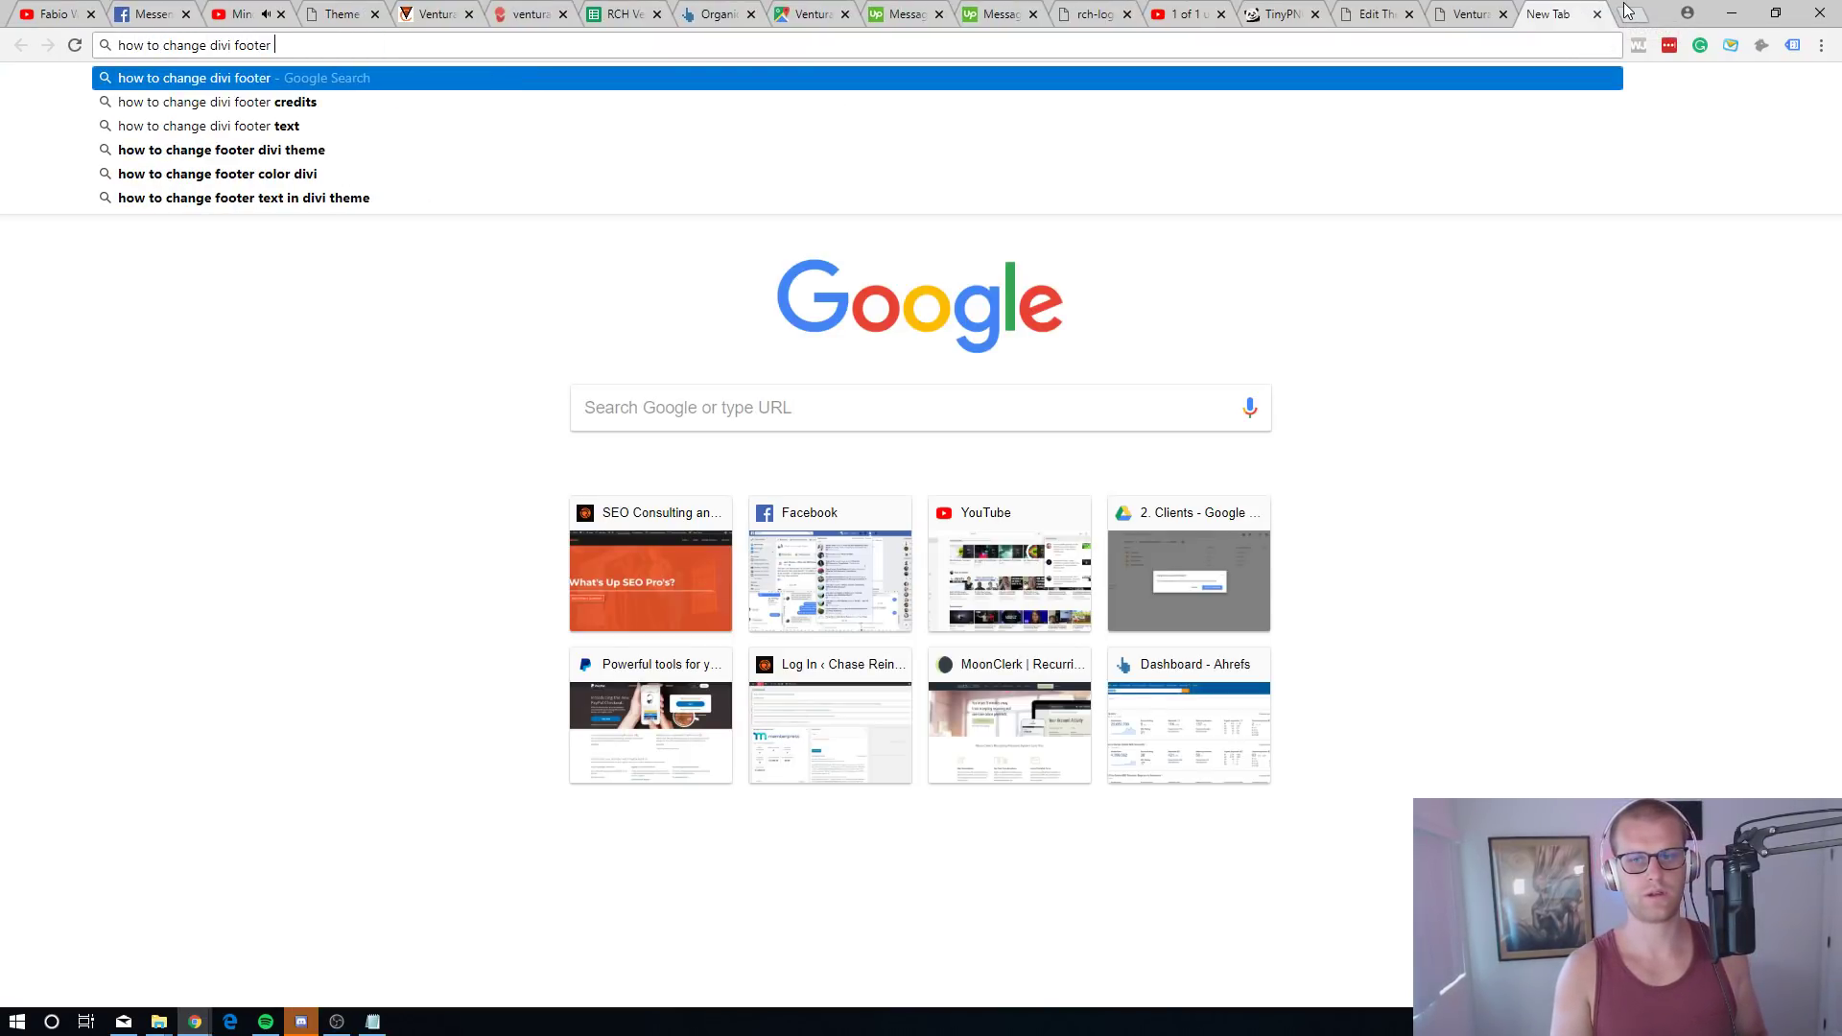
text(copyright)
key(Return)
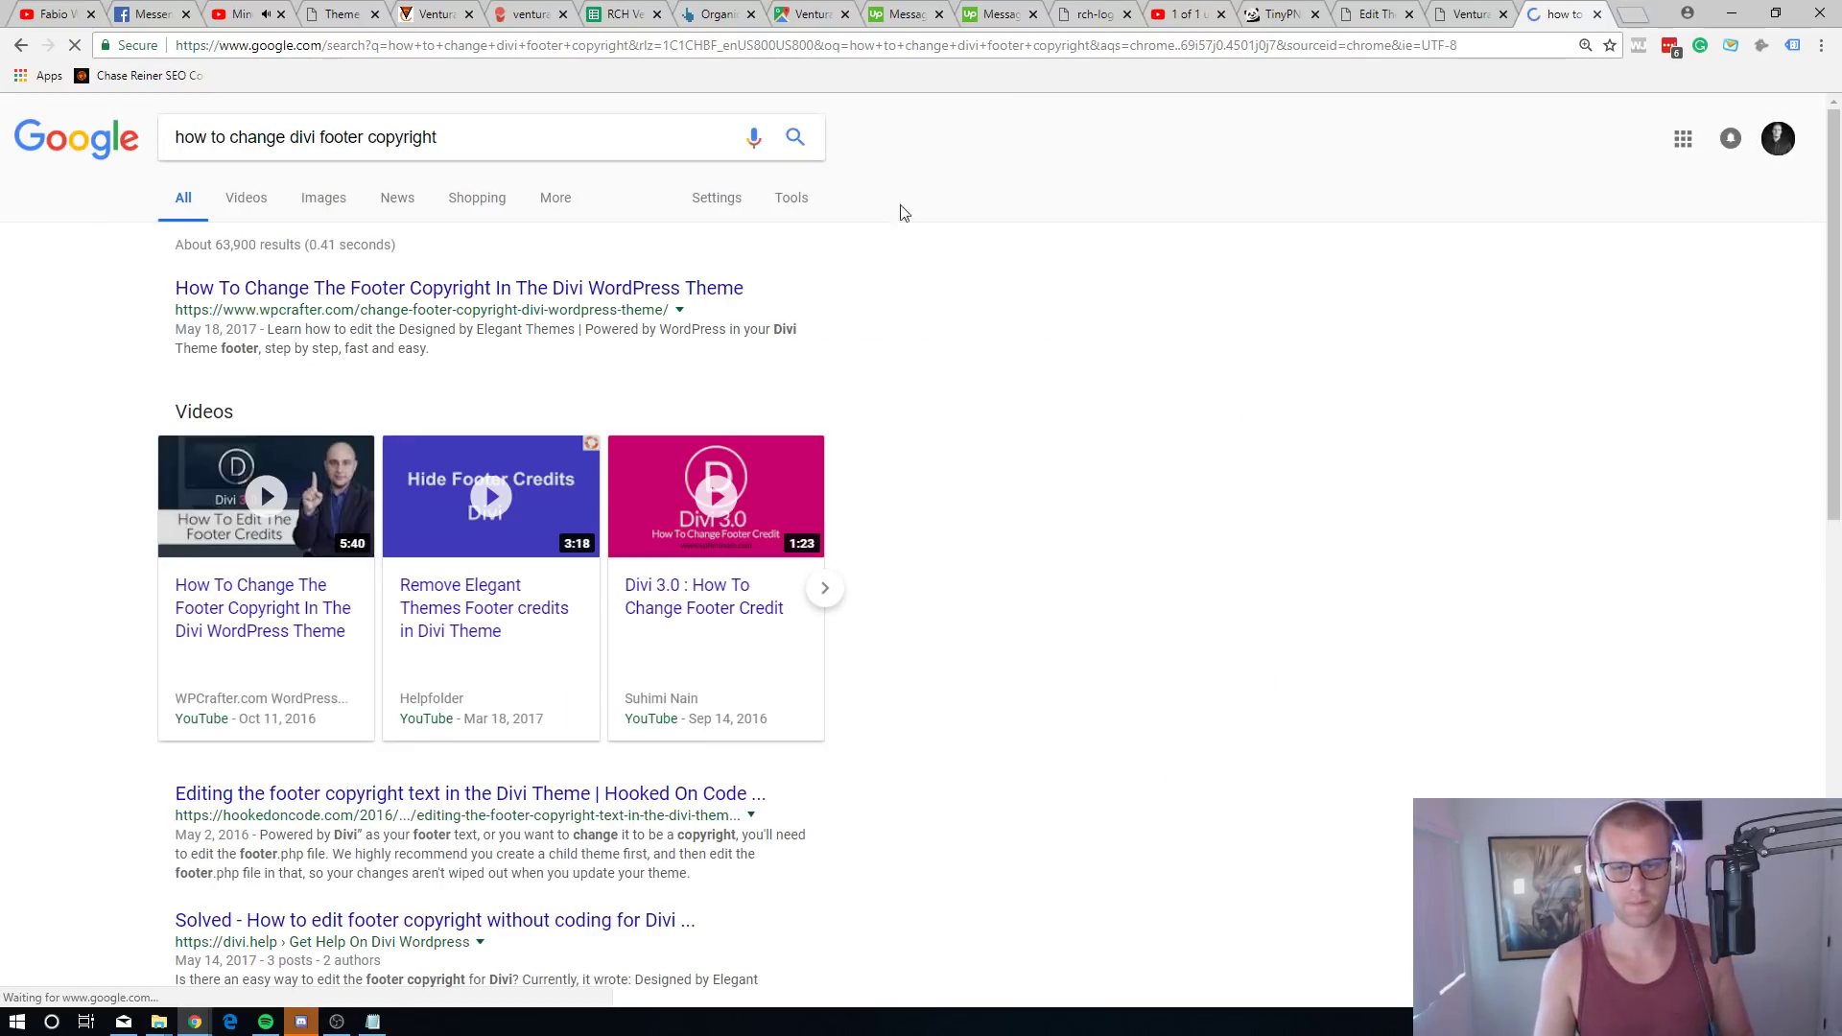
click(722, 307)
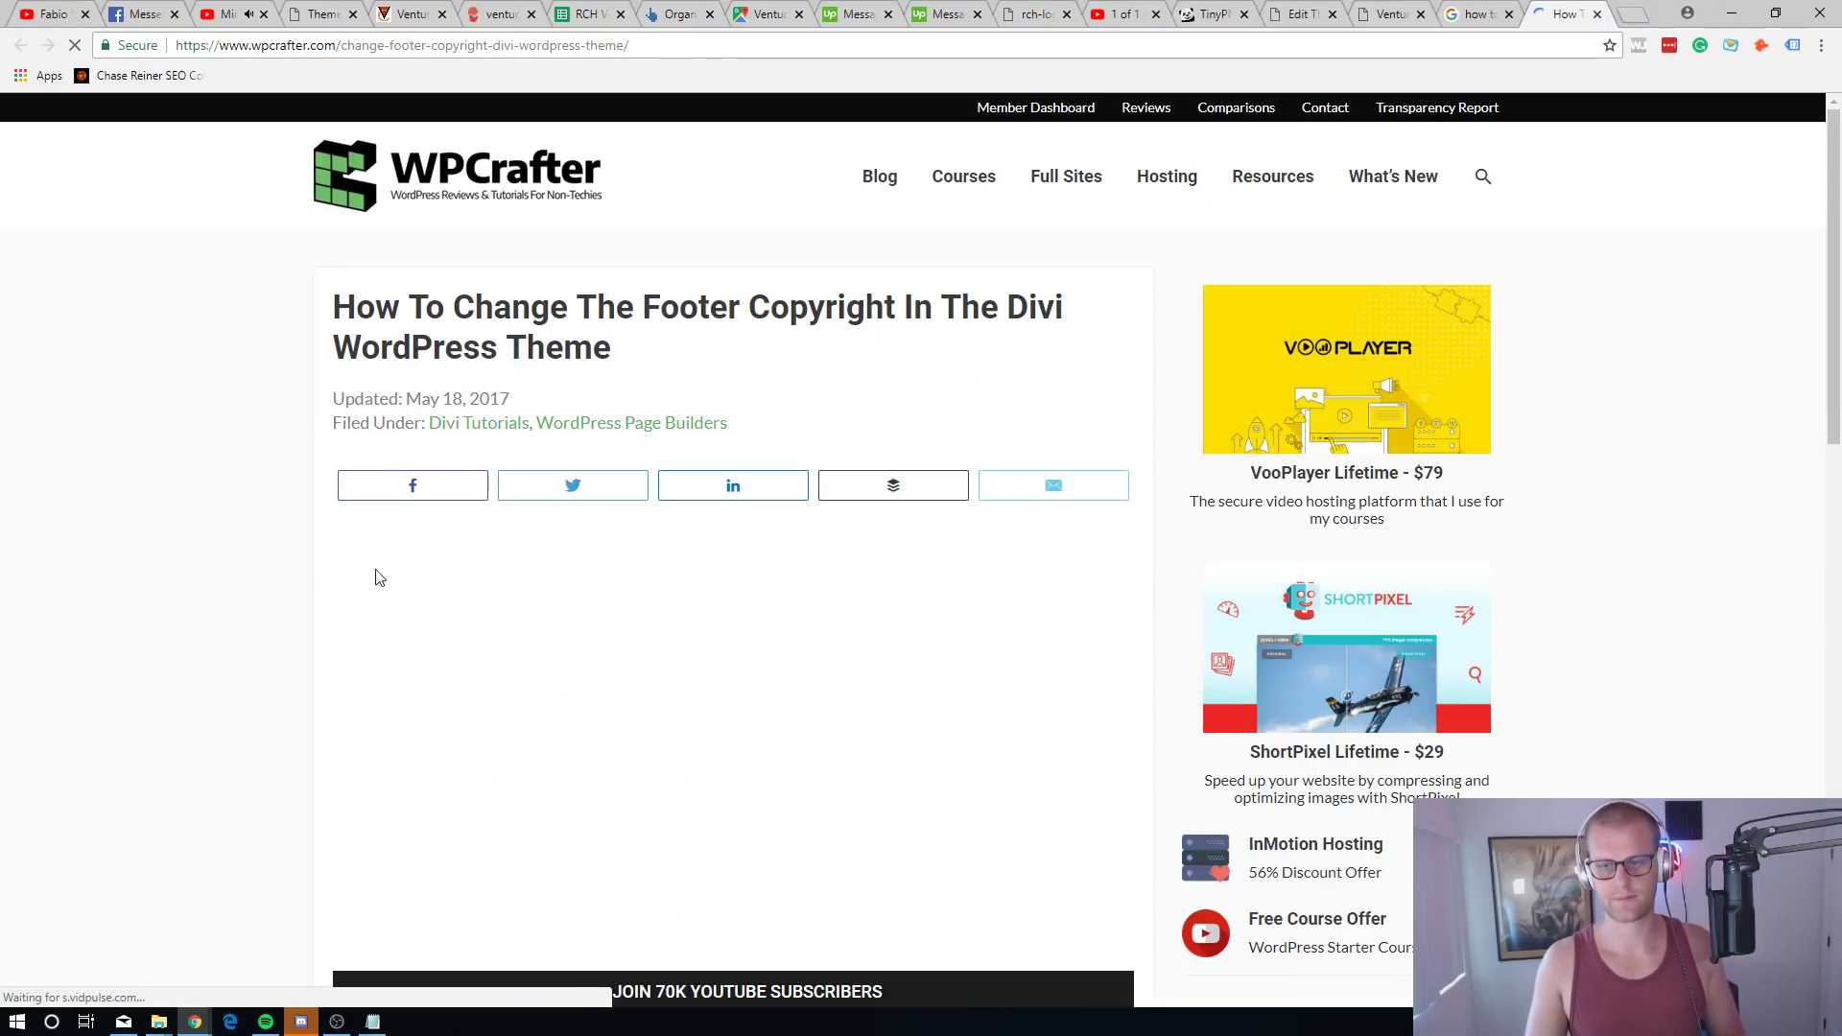
Play the WPCrafter tutorial video muted and skip ahead to about 0:49
scroll(893, 576, down, 4)
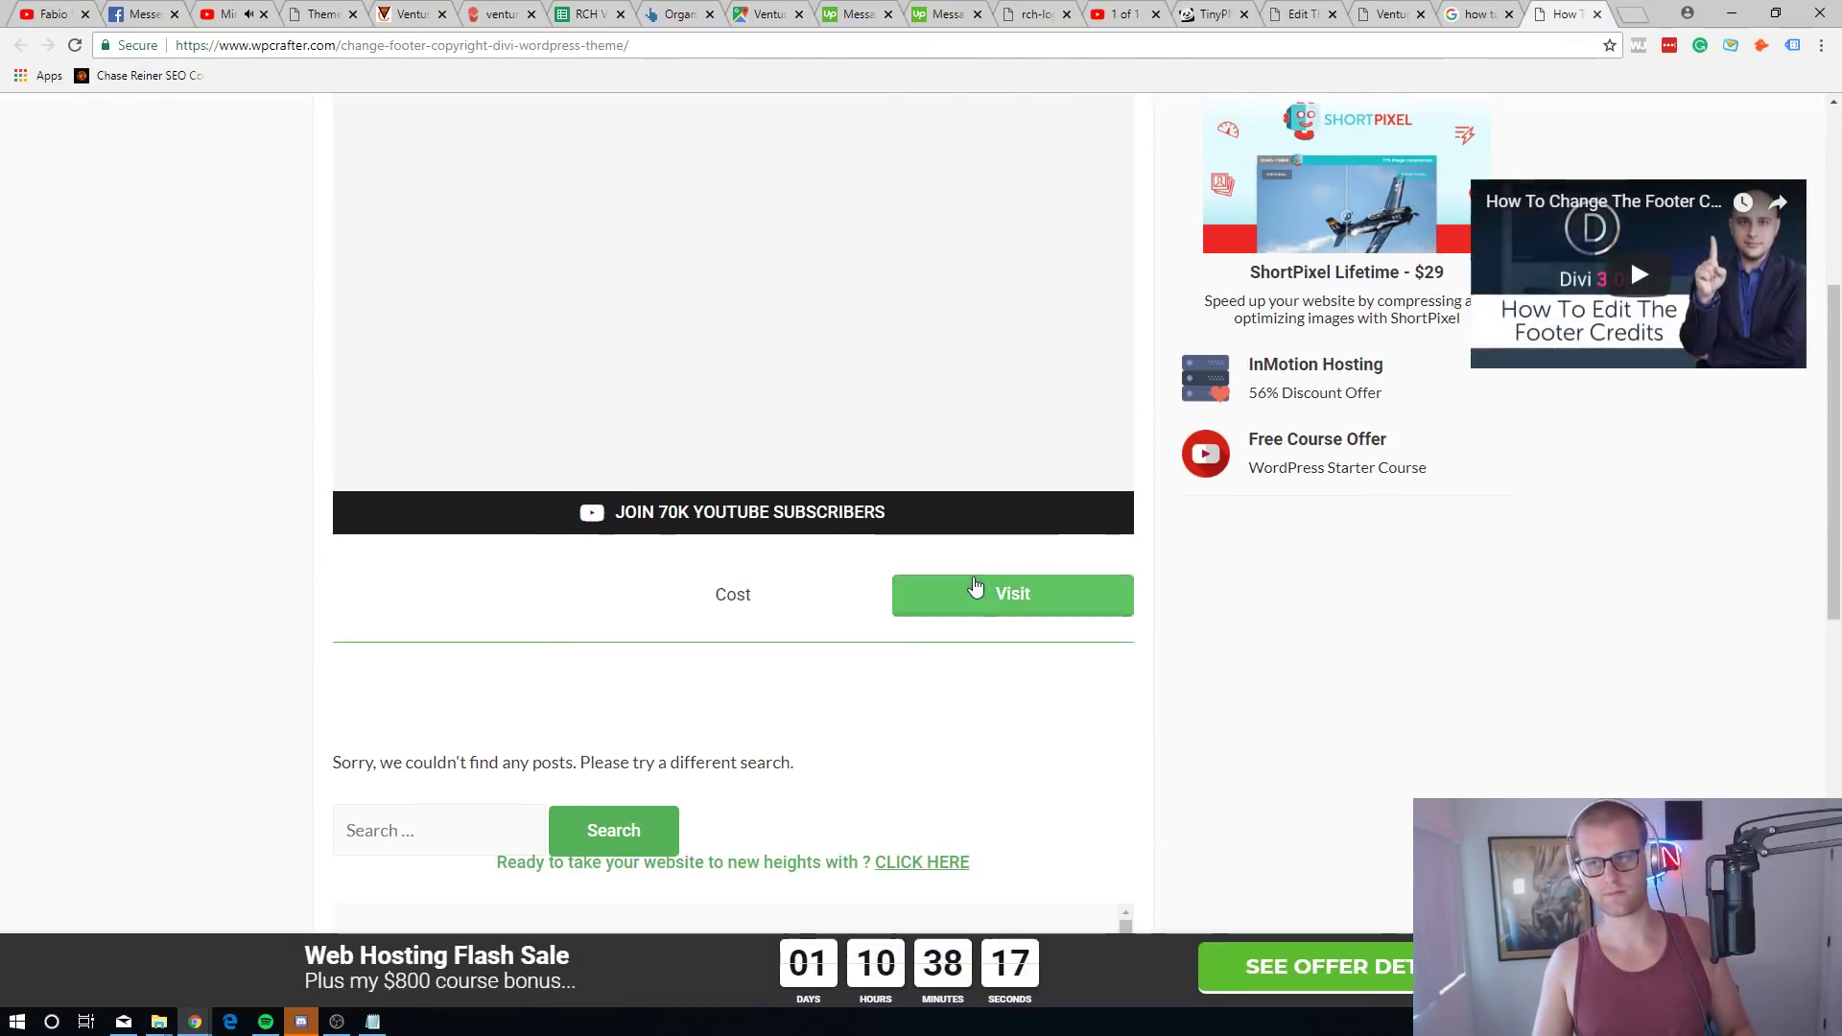
scroll(988, 631, up, 2)
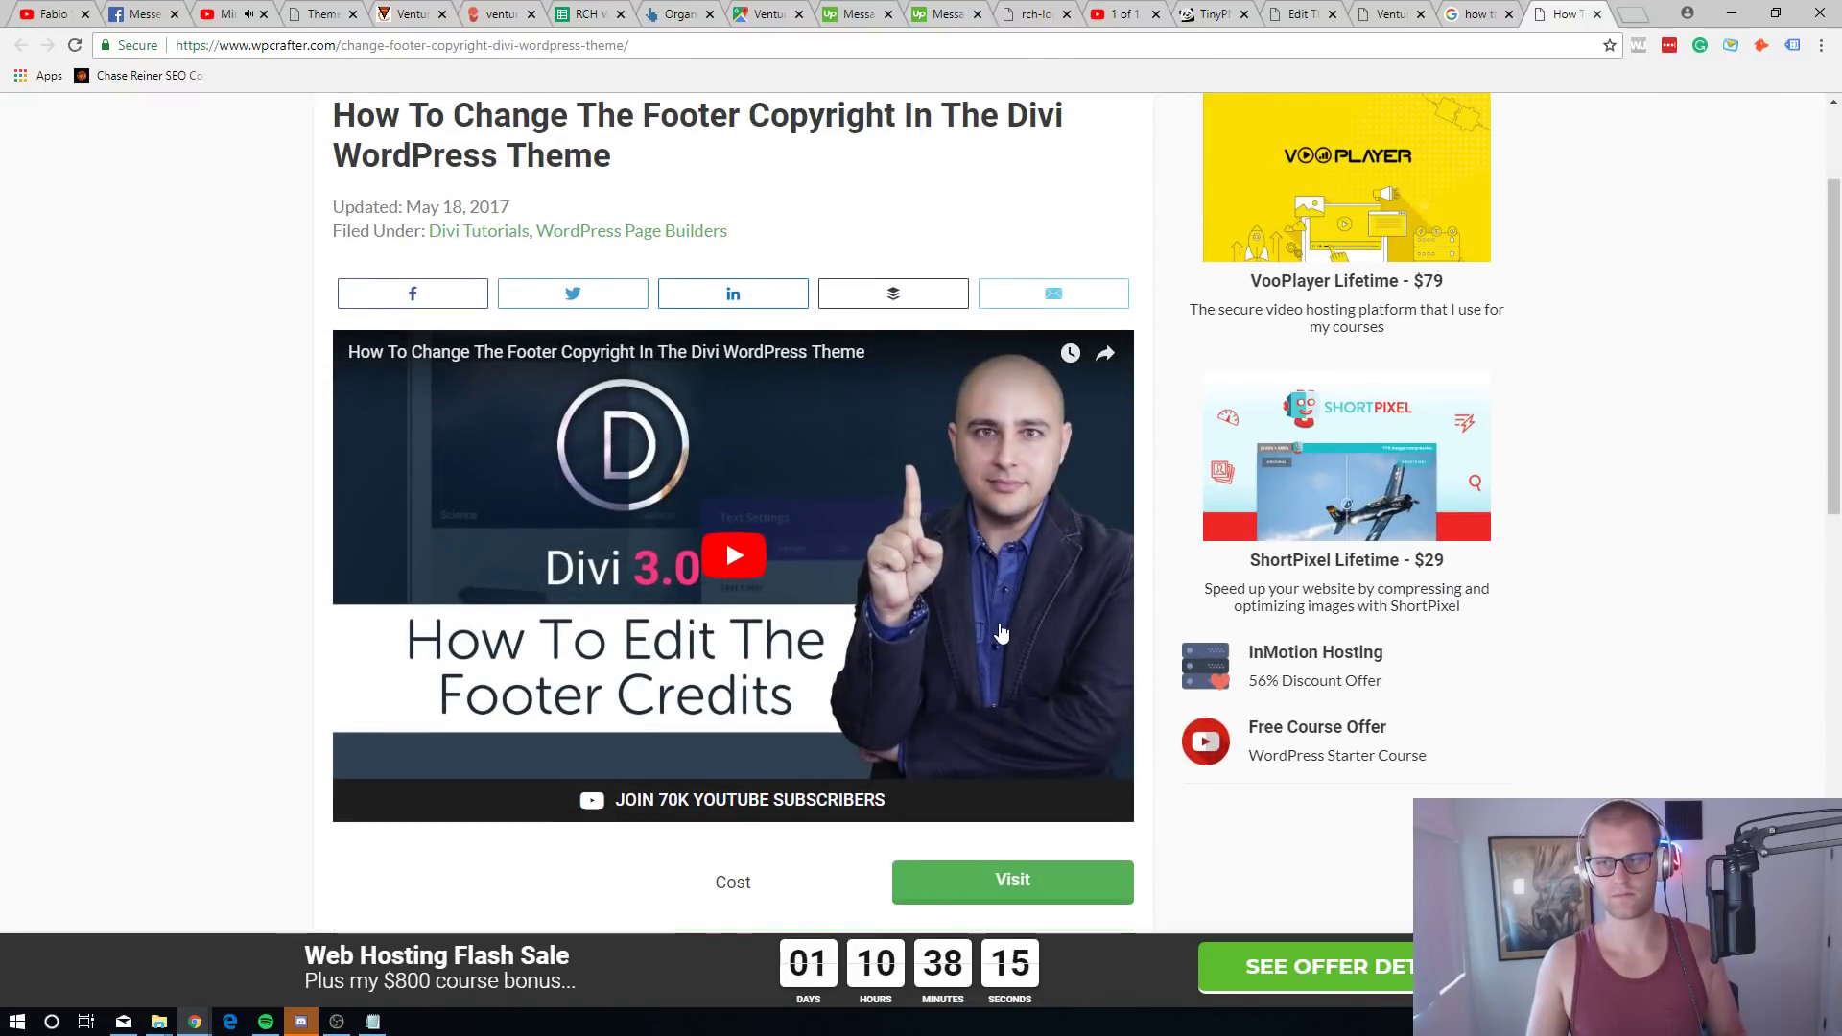
scroll(1001, 633, down, 7)
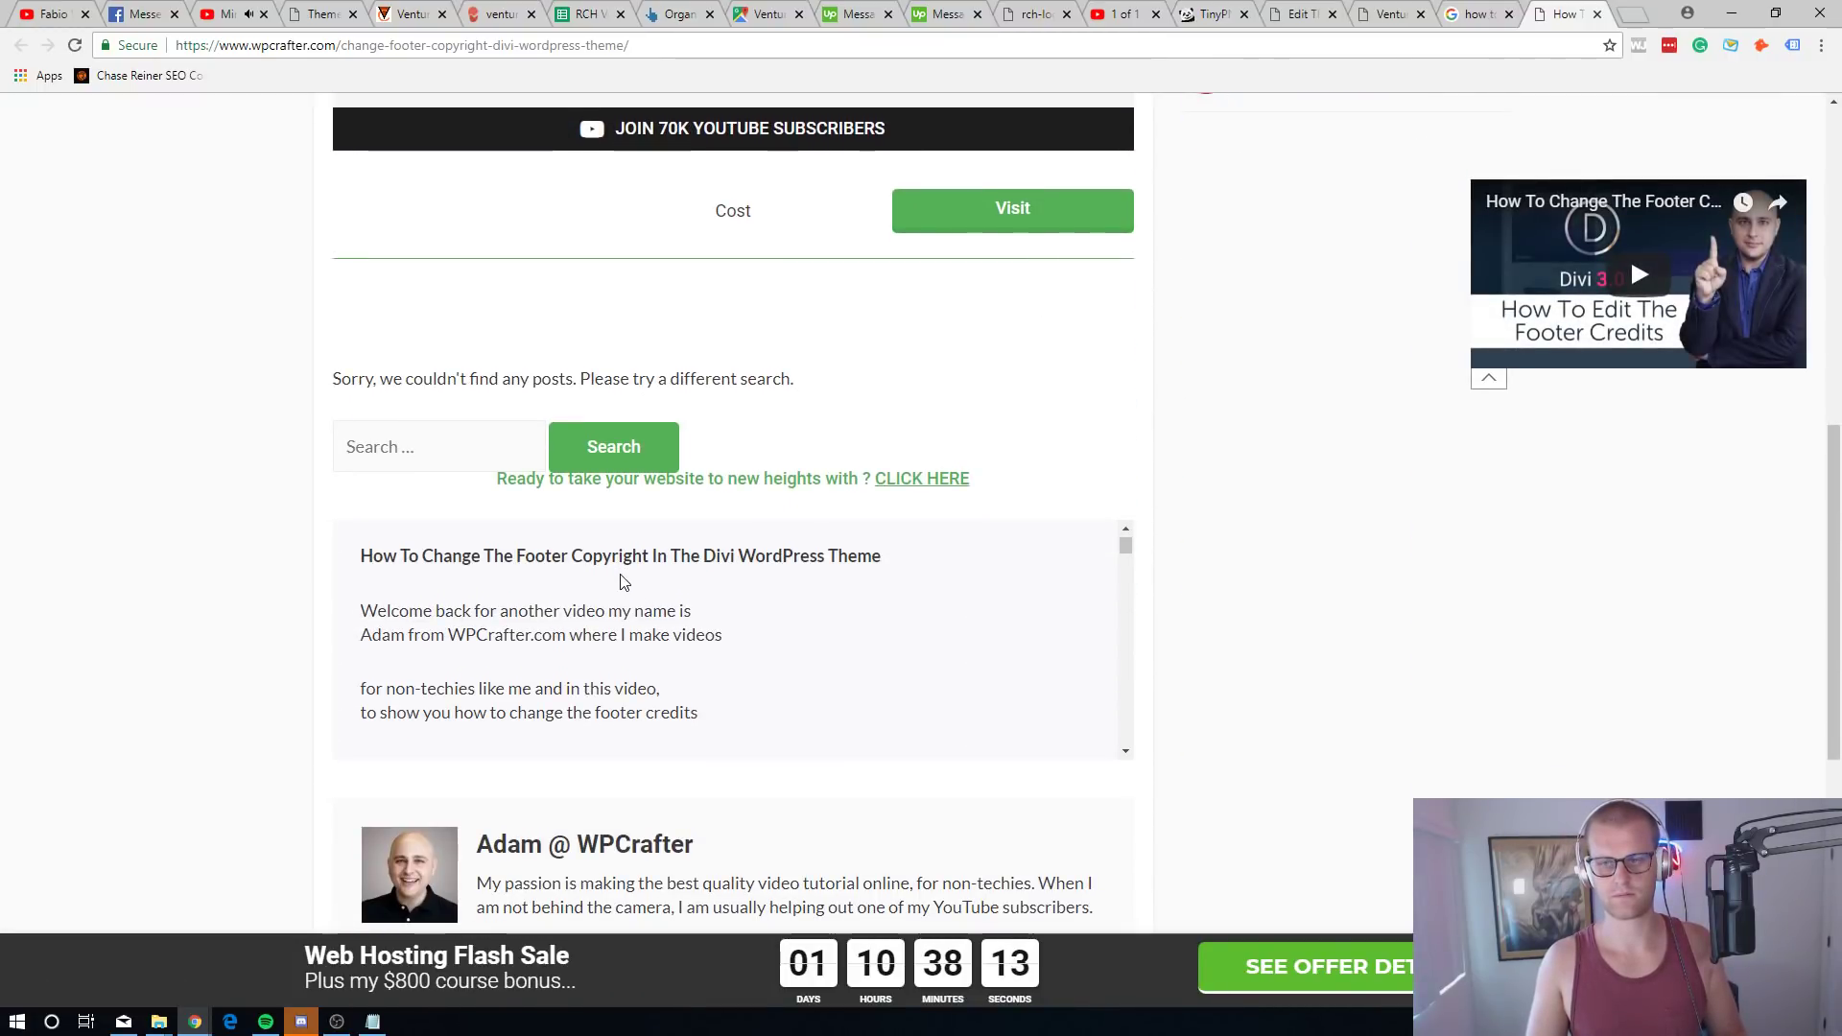
scroll(623, 582, down, 2)
scroll(638, 576, up, 8)
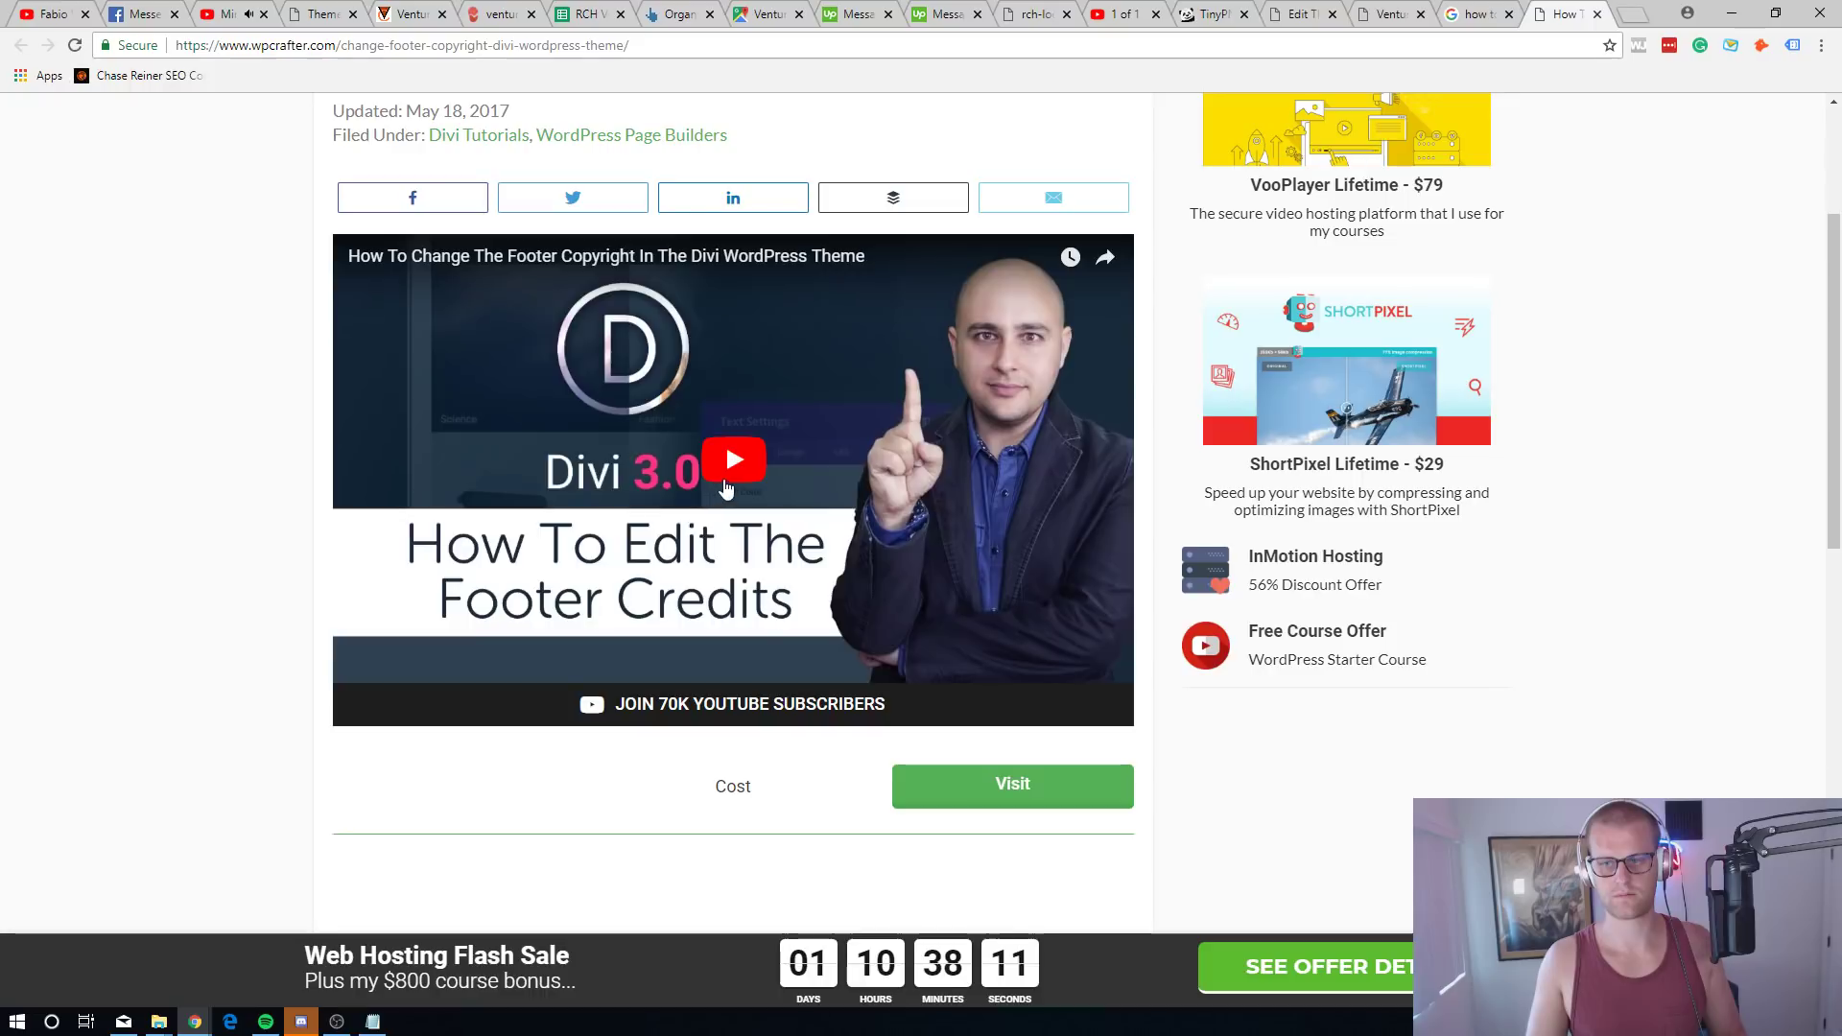
click(726, 460)
click(404, 667)
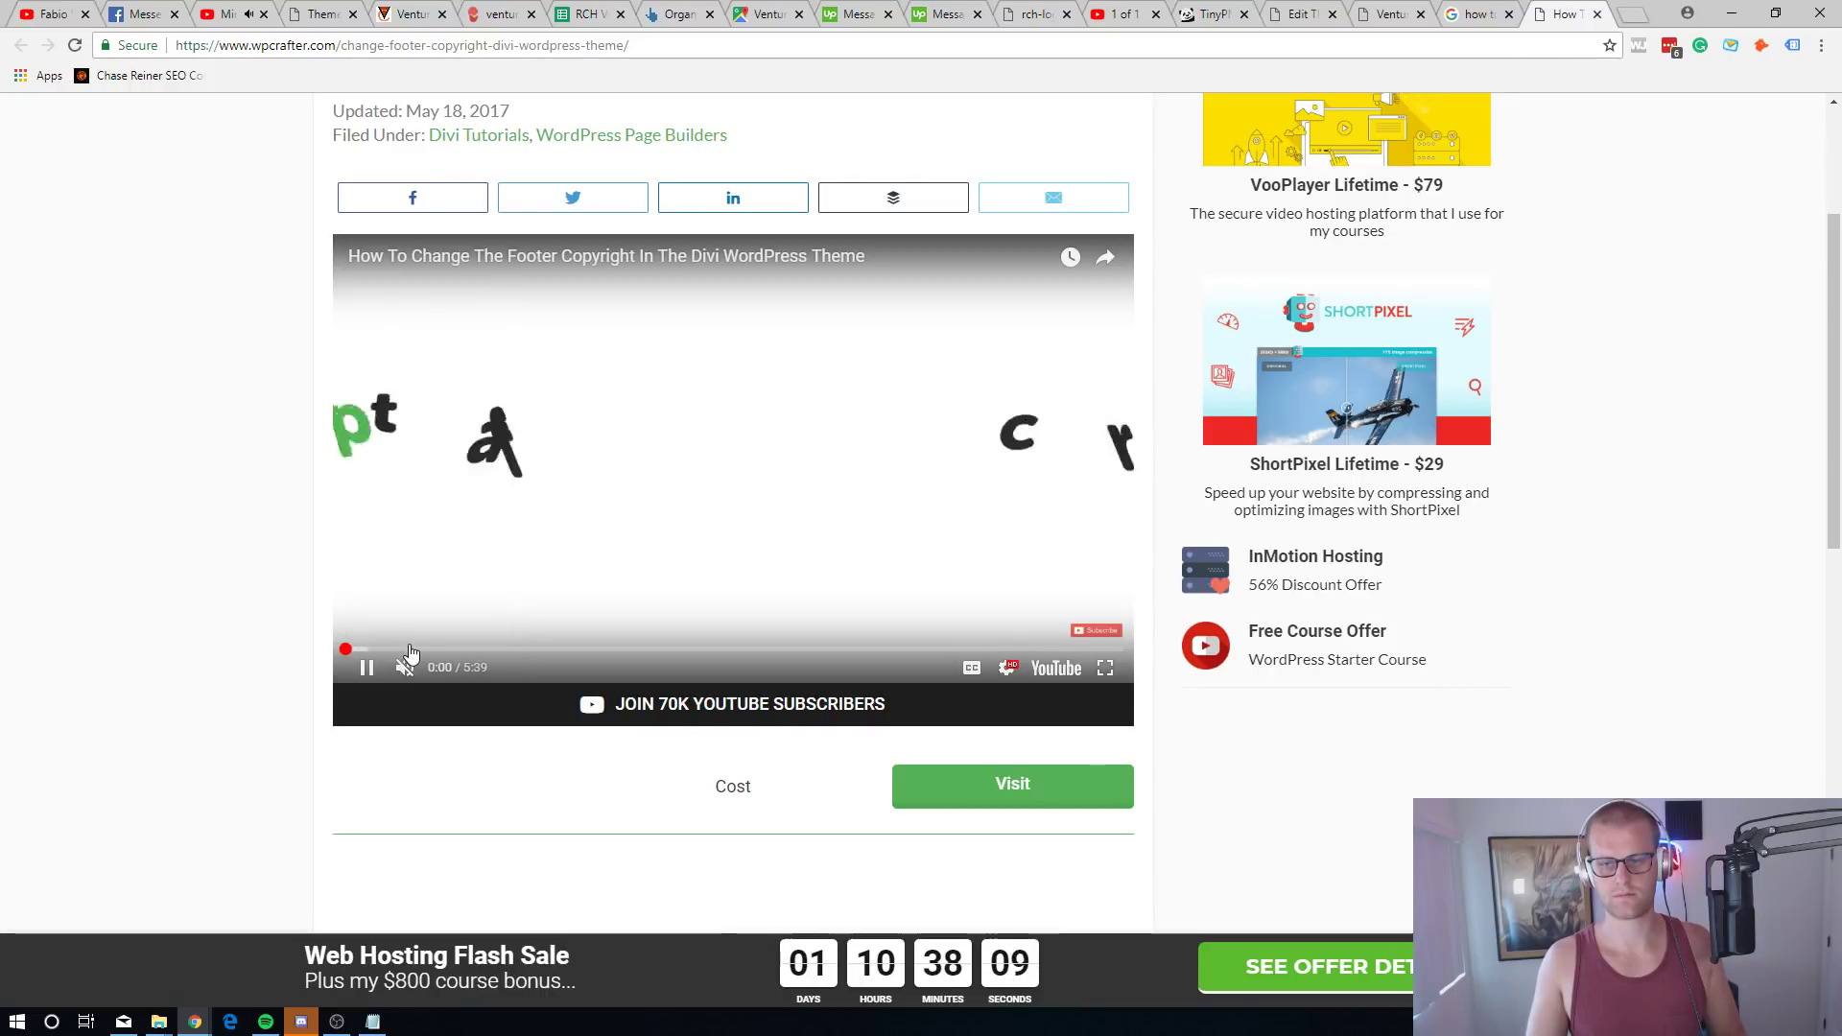
click(412, 650)
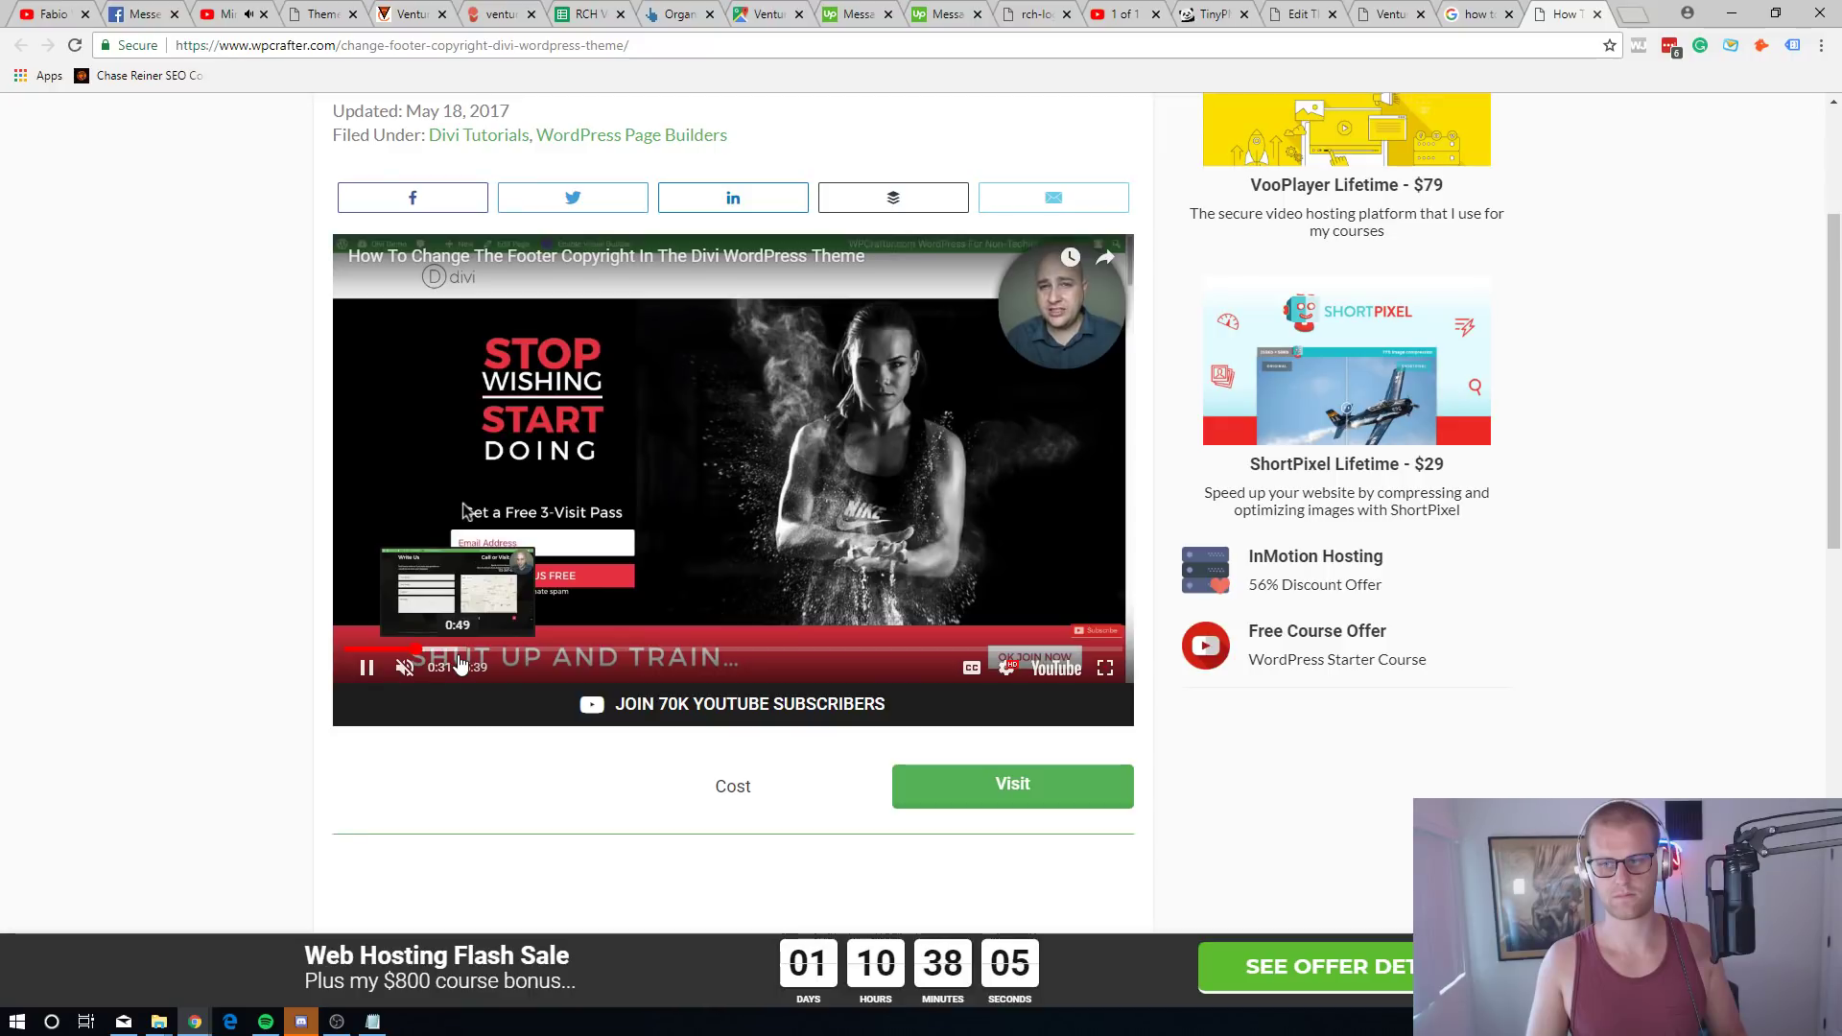
click(459, 659)
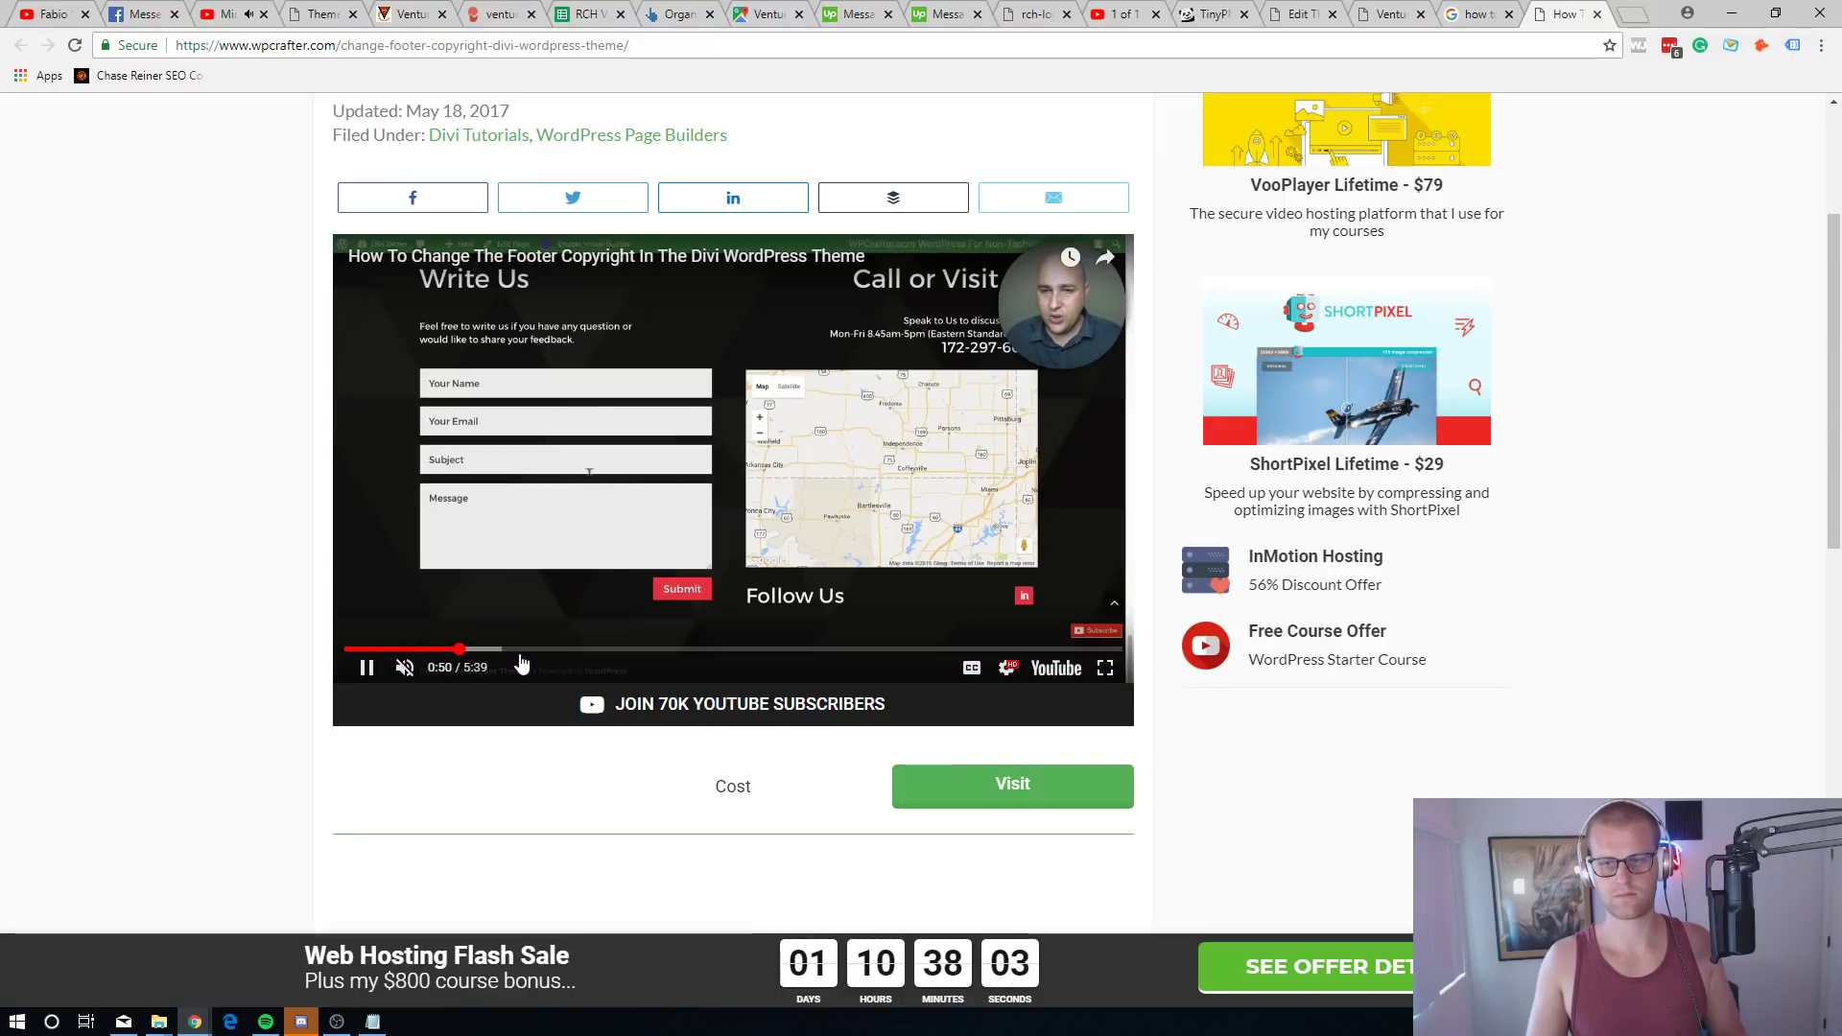
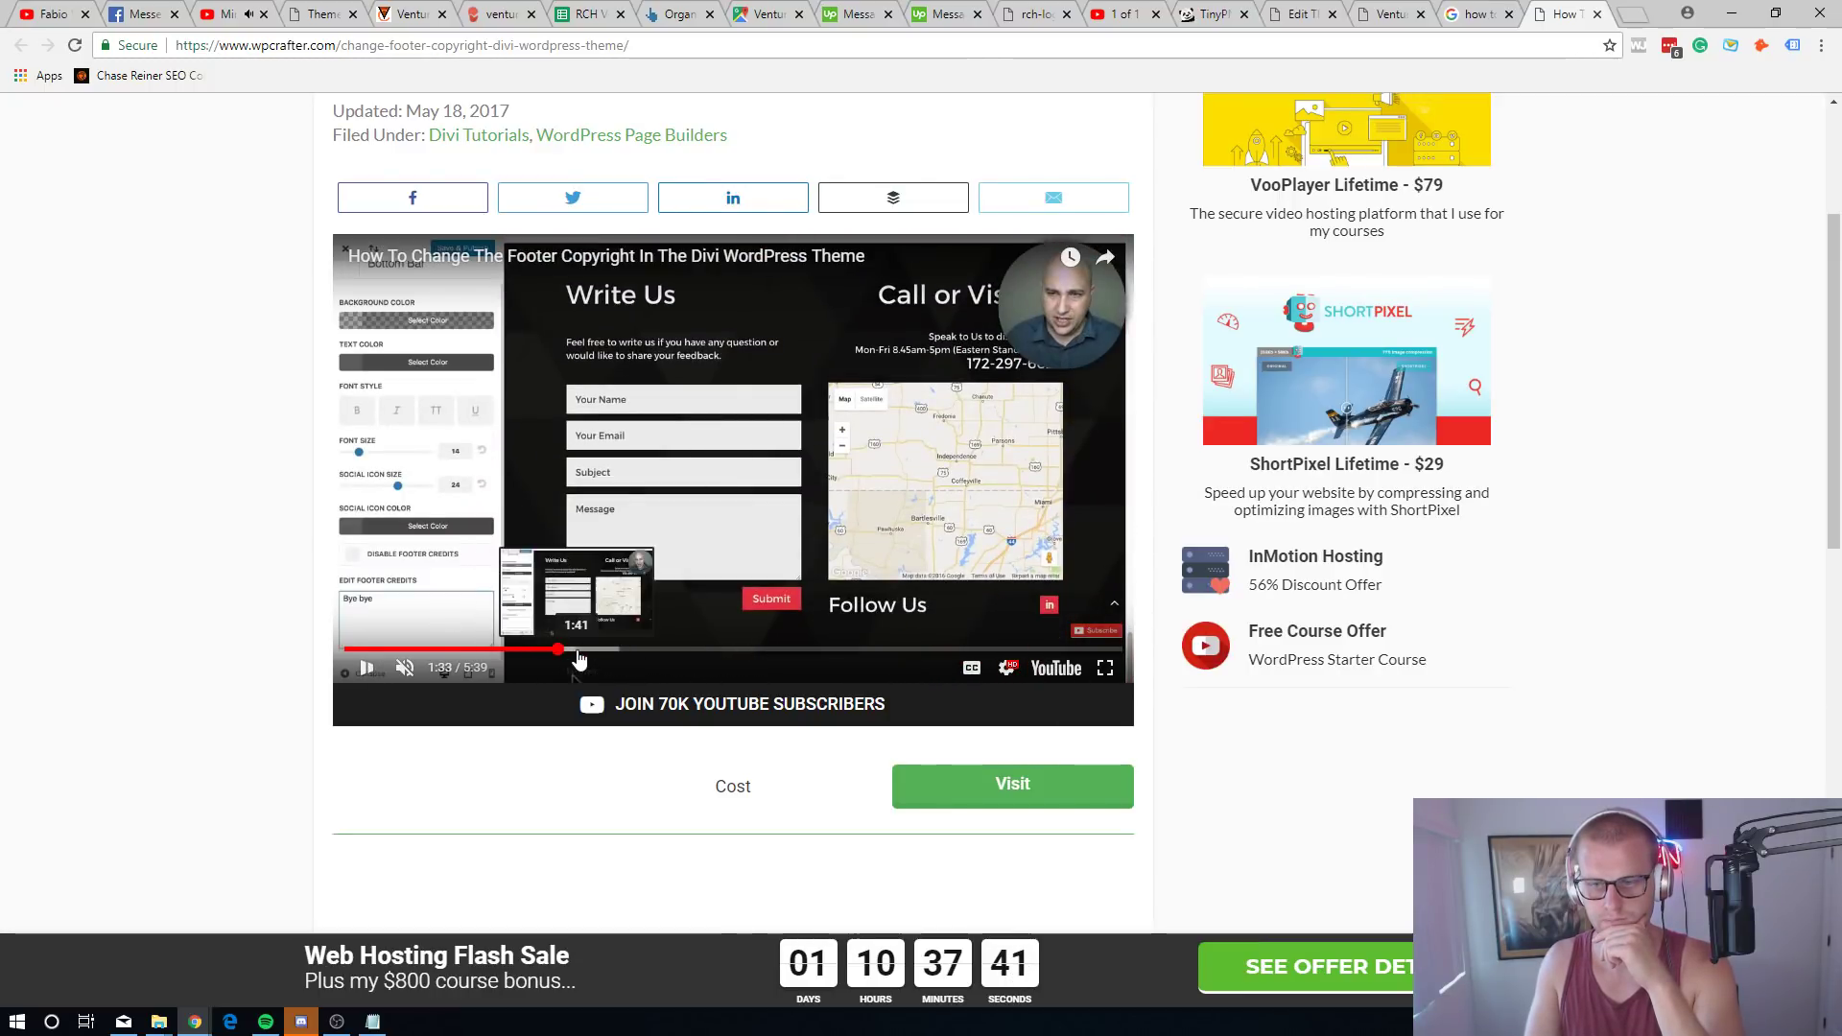
Scrub the WPCrafter tutorial to its Bottom Bar footer credits part, then return to the theme editor
click(524, 636)
click(499, 650)
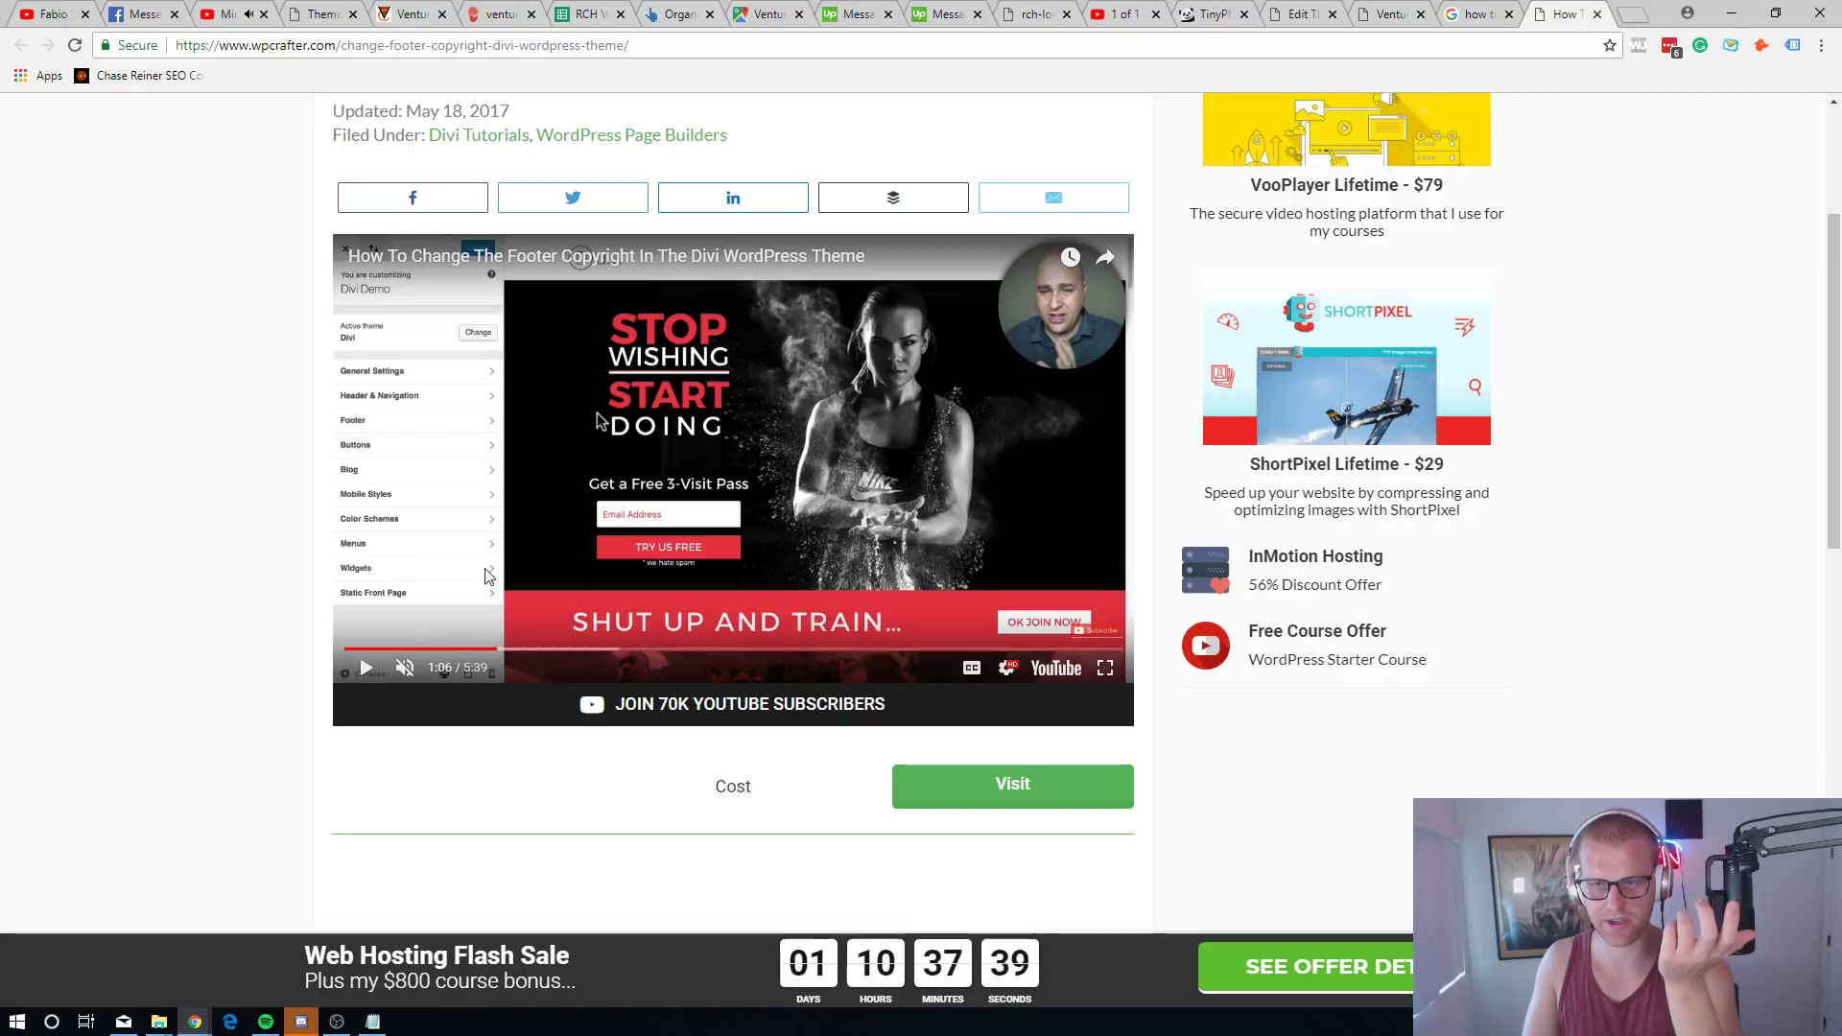
click(513, 650)
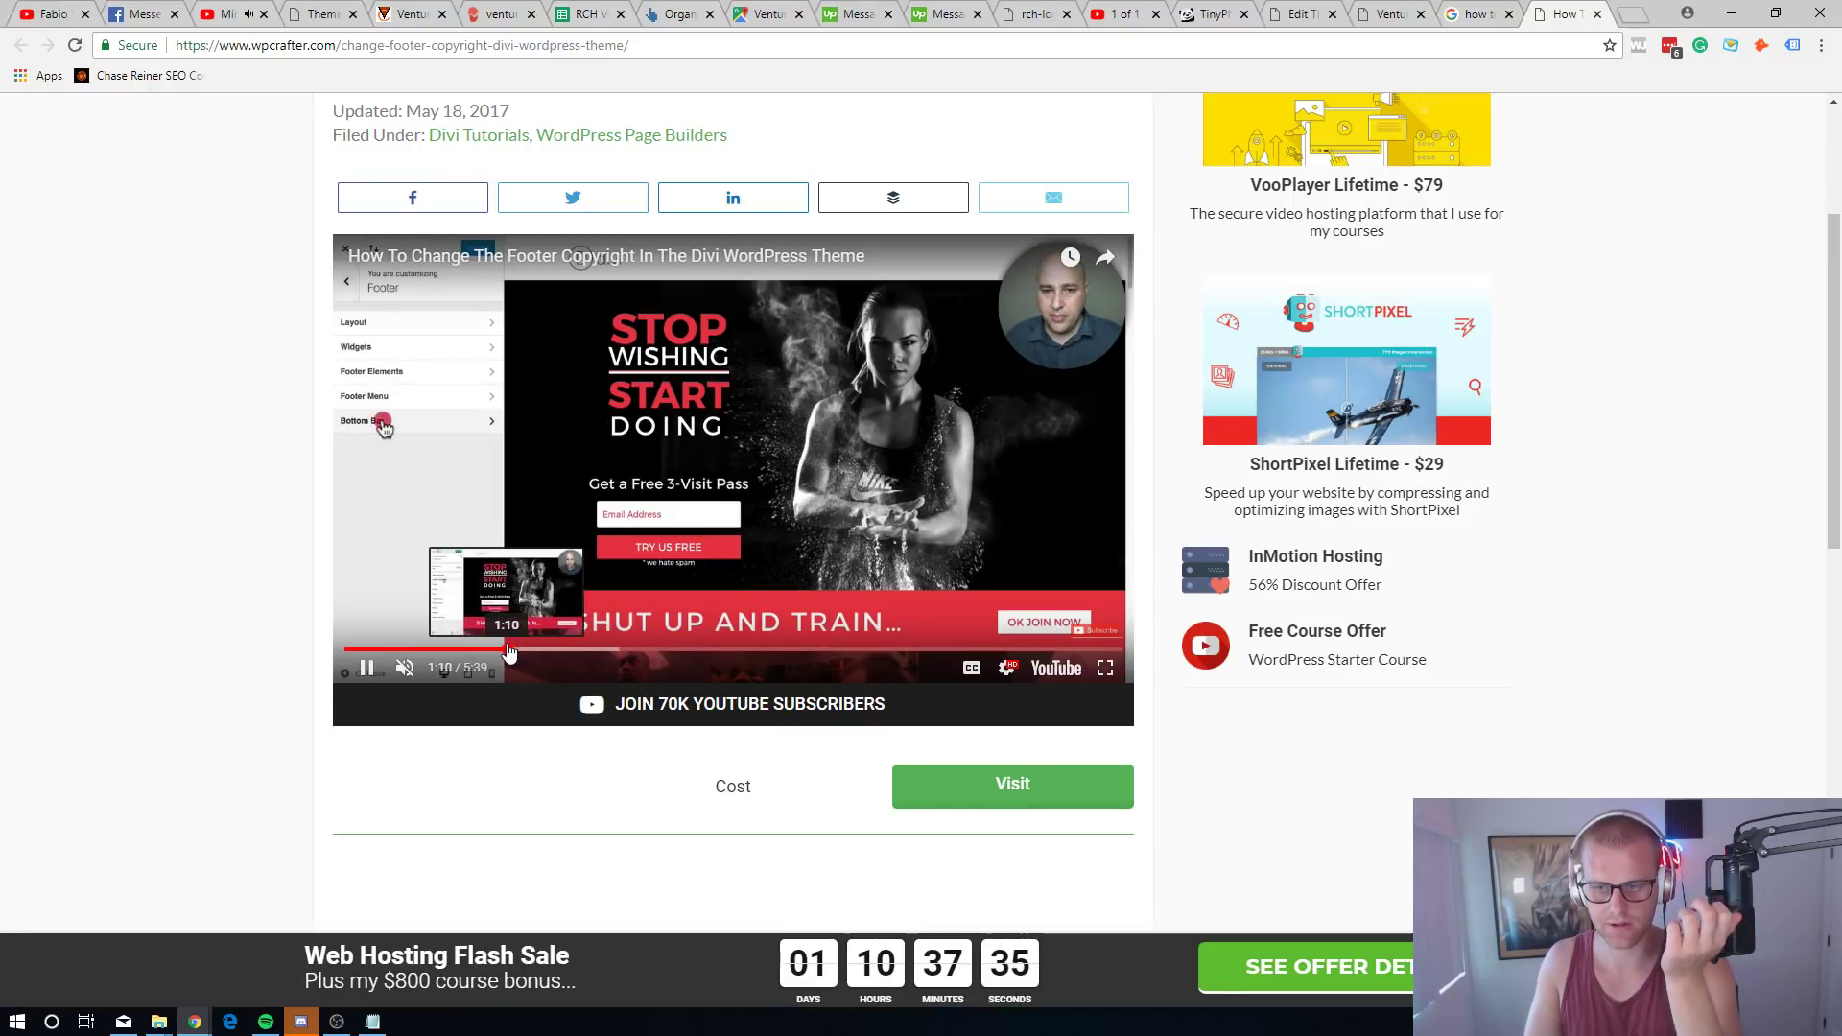
click(493, 649)
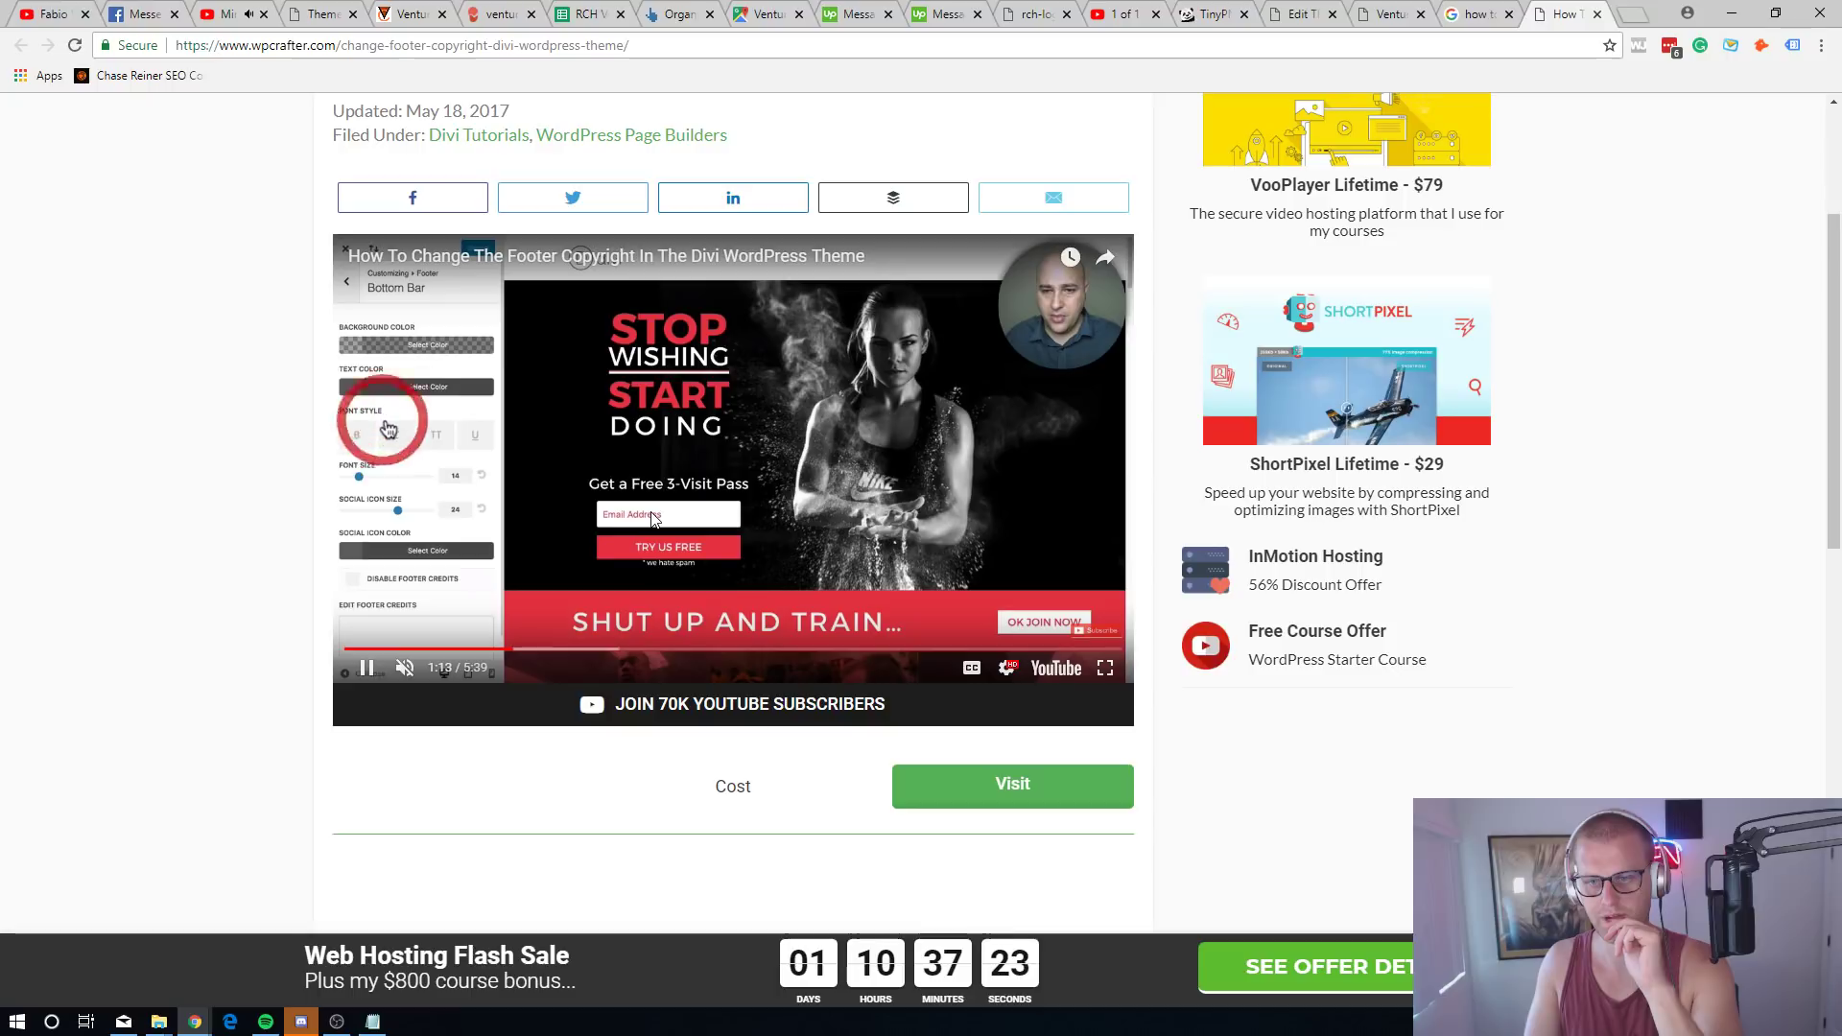
click(753, 434)
click(718, 442)
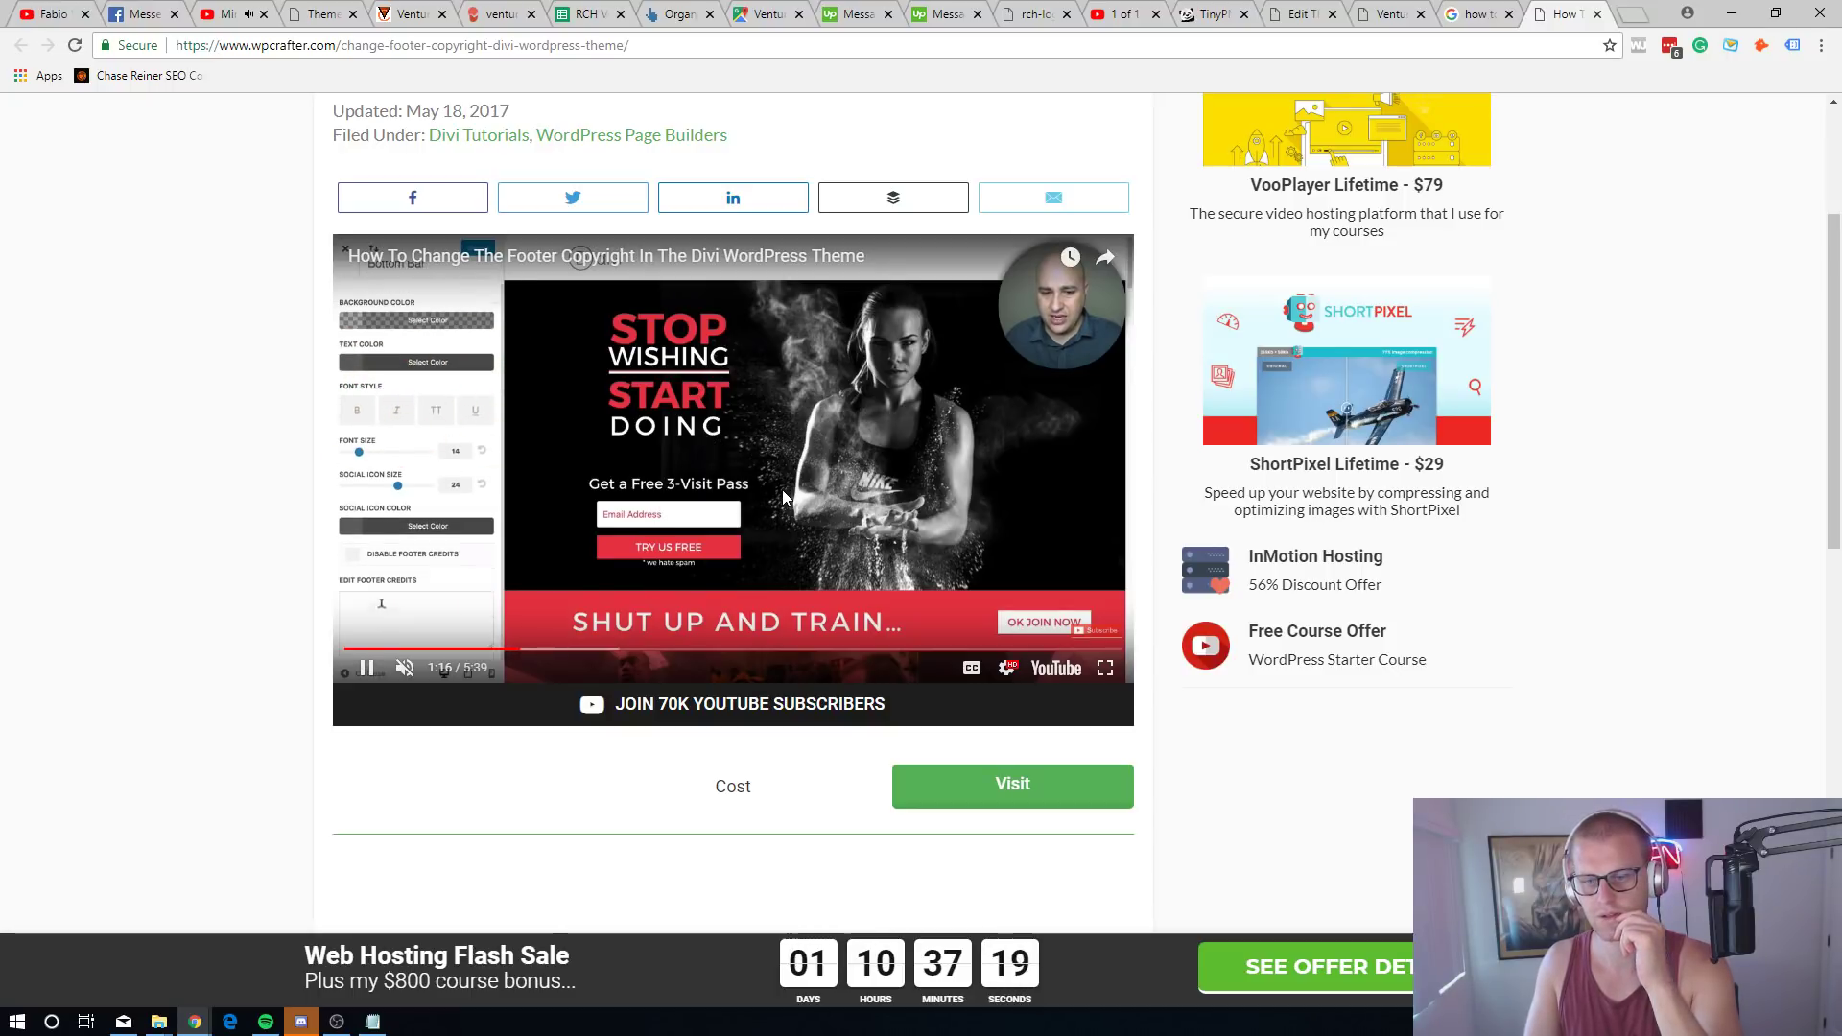
click(819, 377)
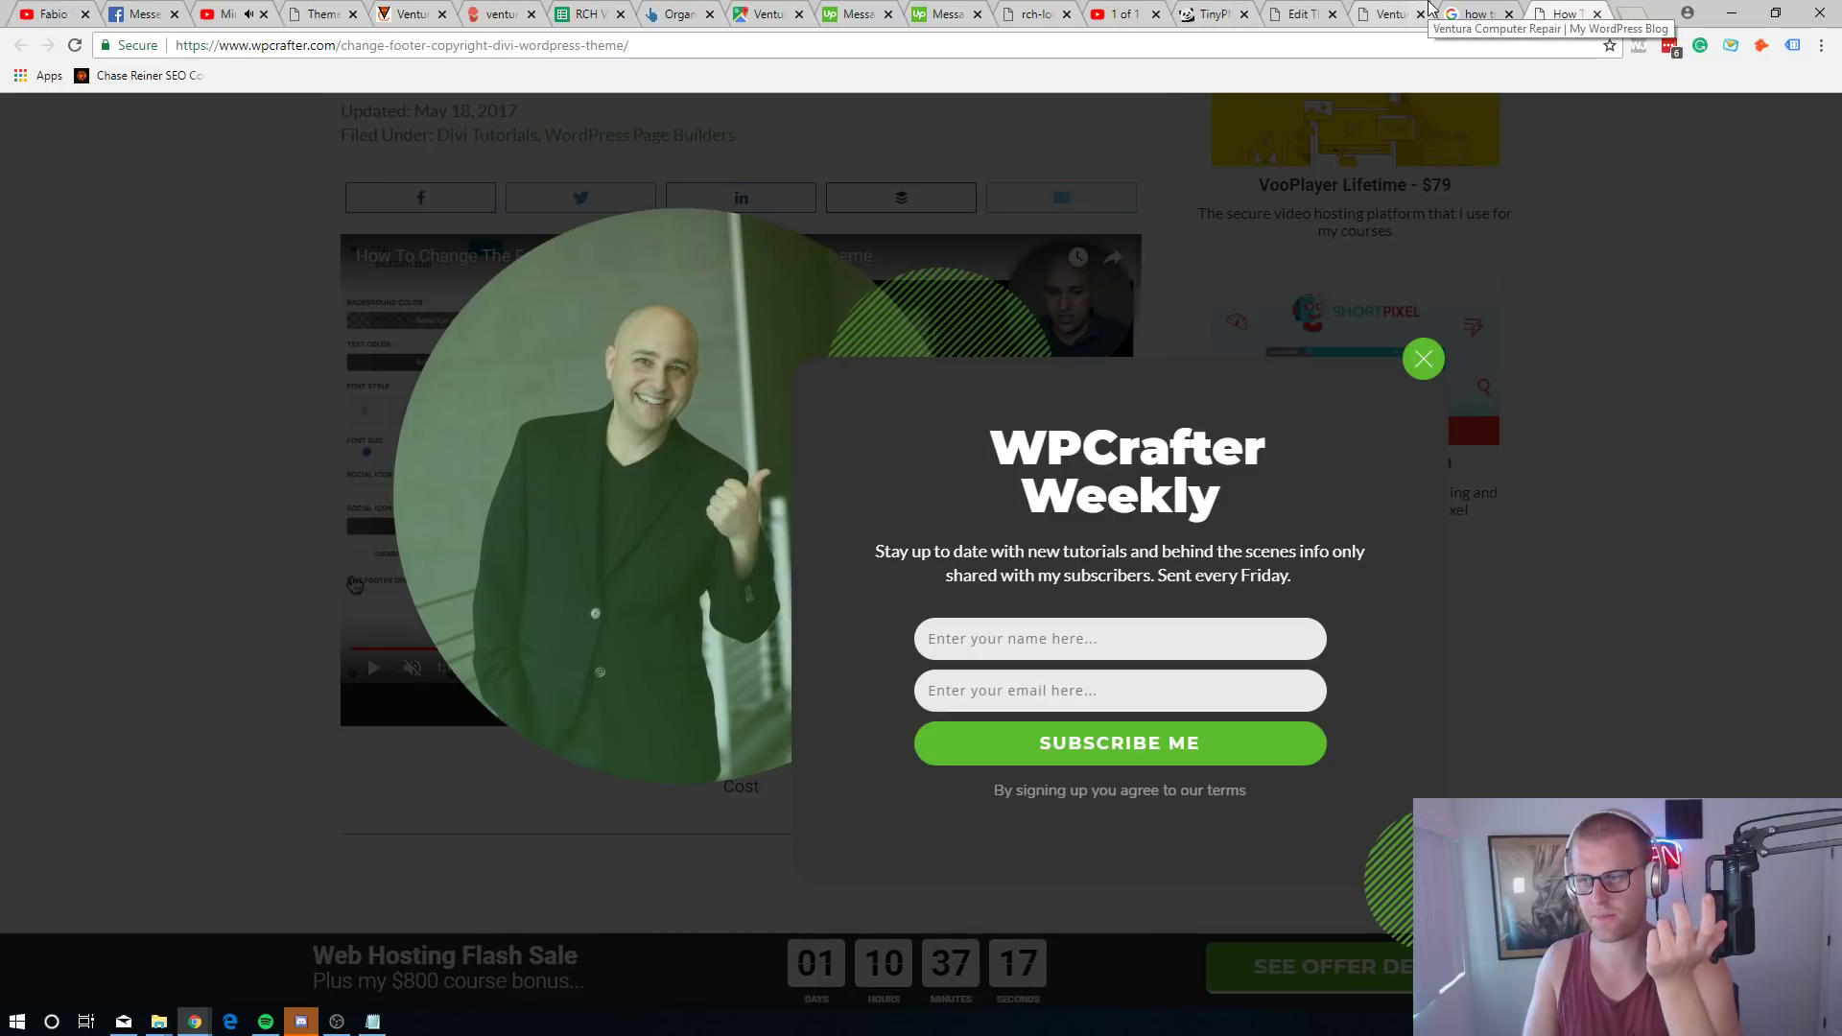
click(1401, 16)
From the footer.php editor, open Appearance > Customize for the Ventura Computer Repair site
click(1295, 16)
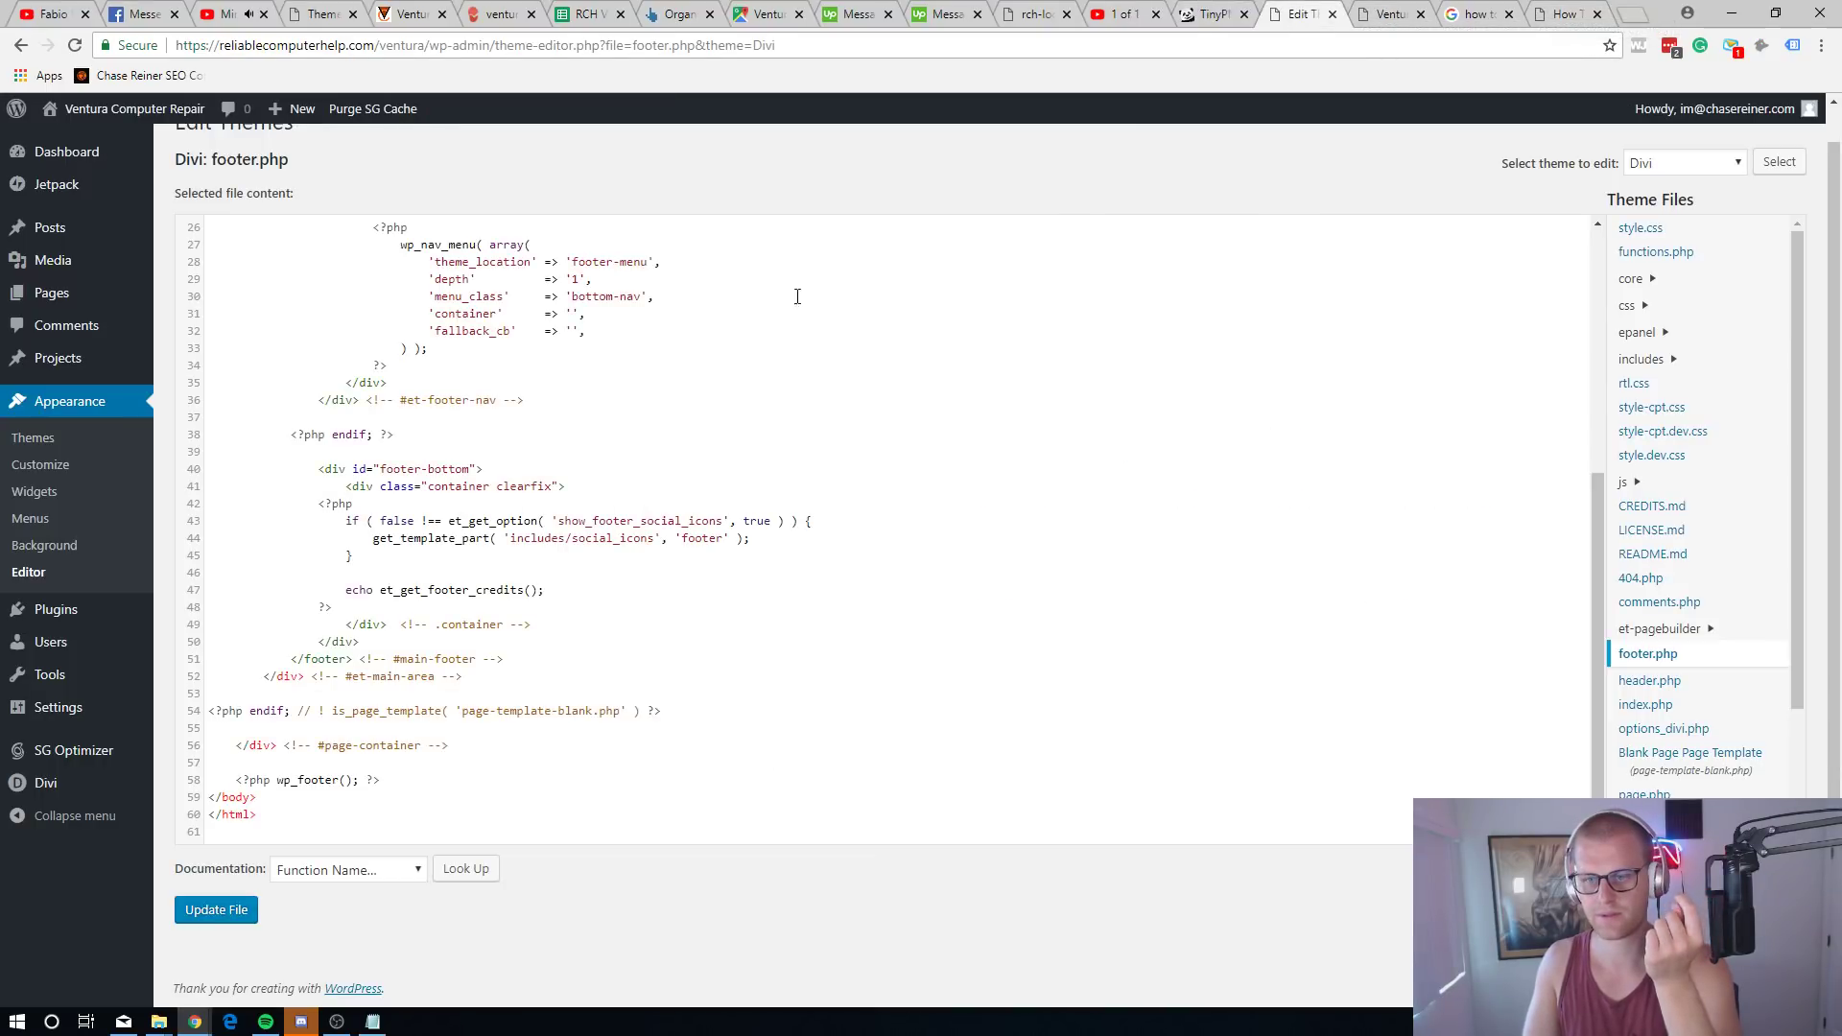
click(79, 466)
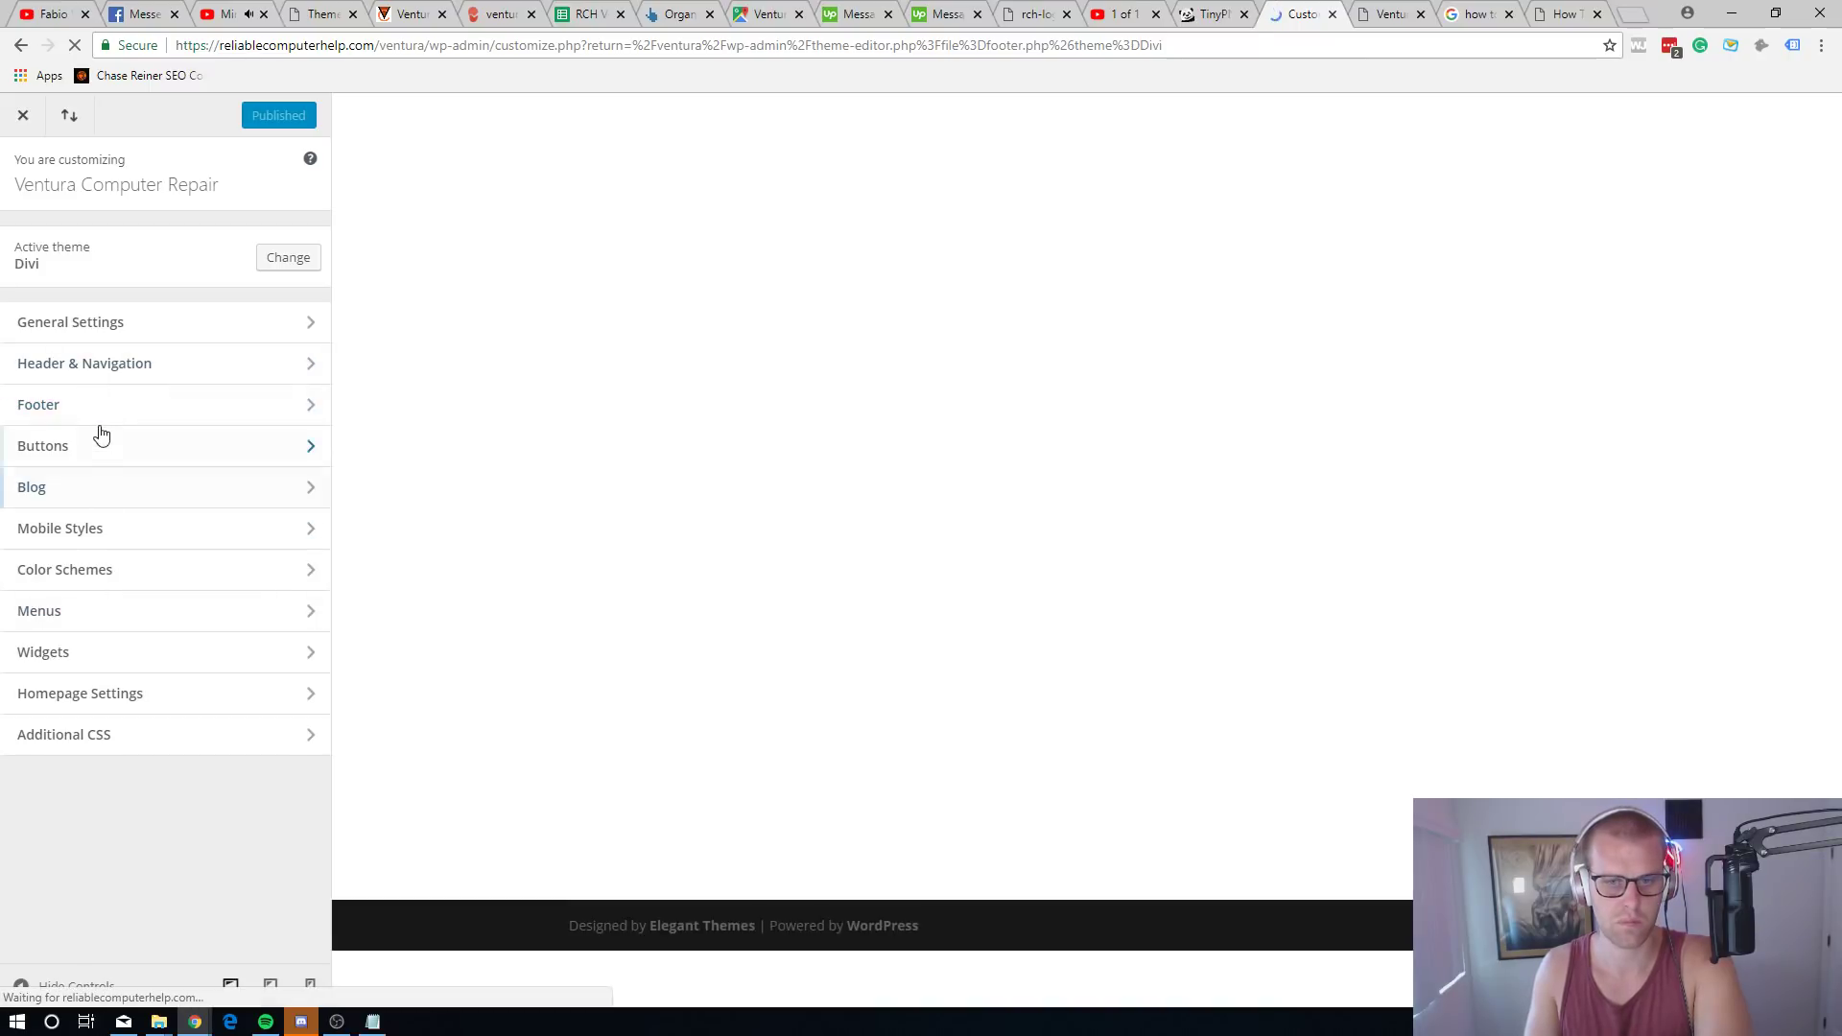
Set Footer > Bottom Bar credits to 'Copyright Reliablecomputerhelp.com 2018' and publish
click(110, 420)
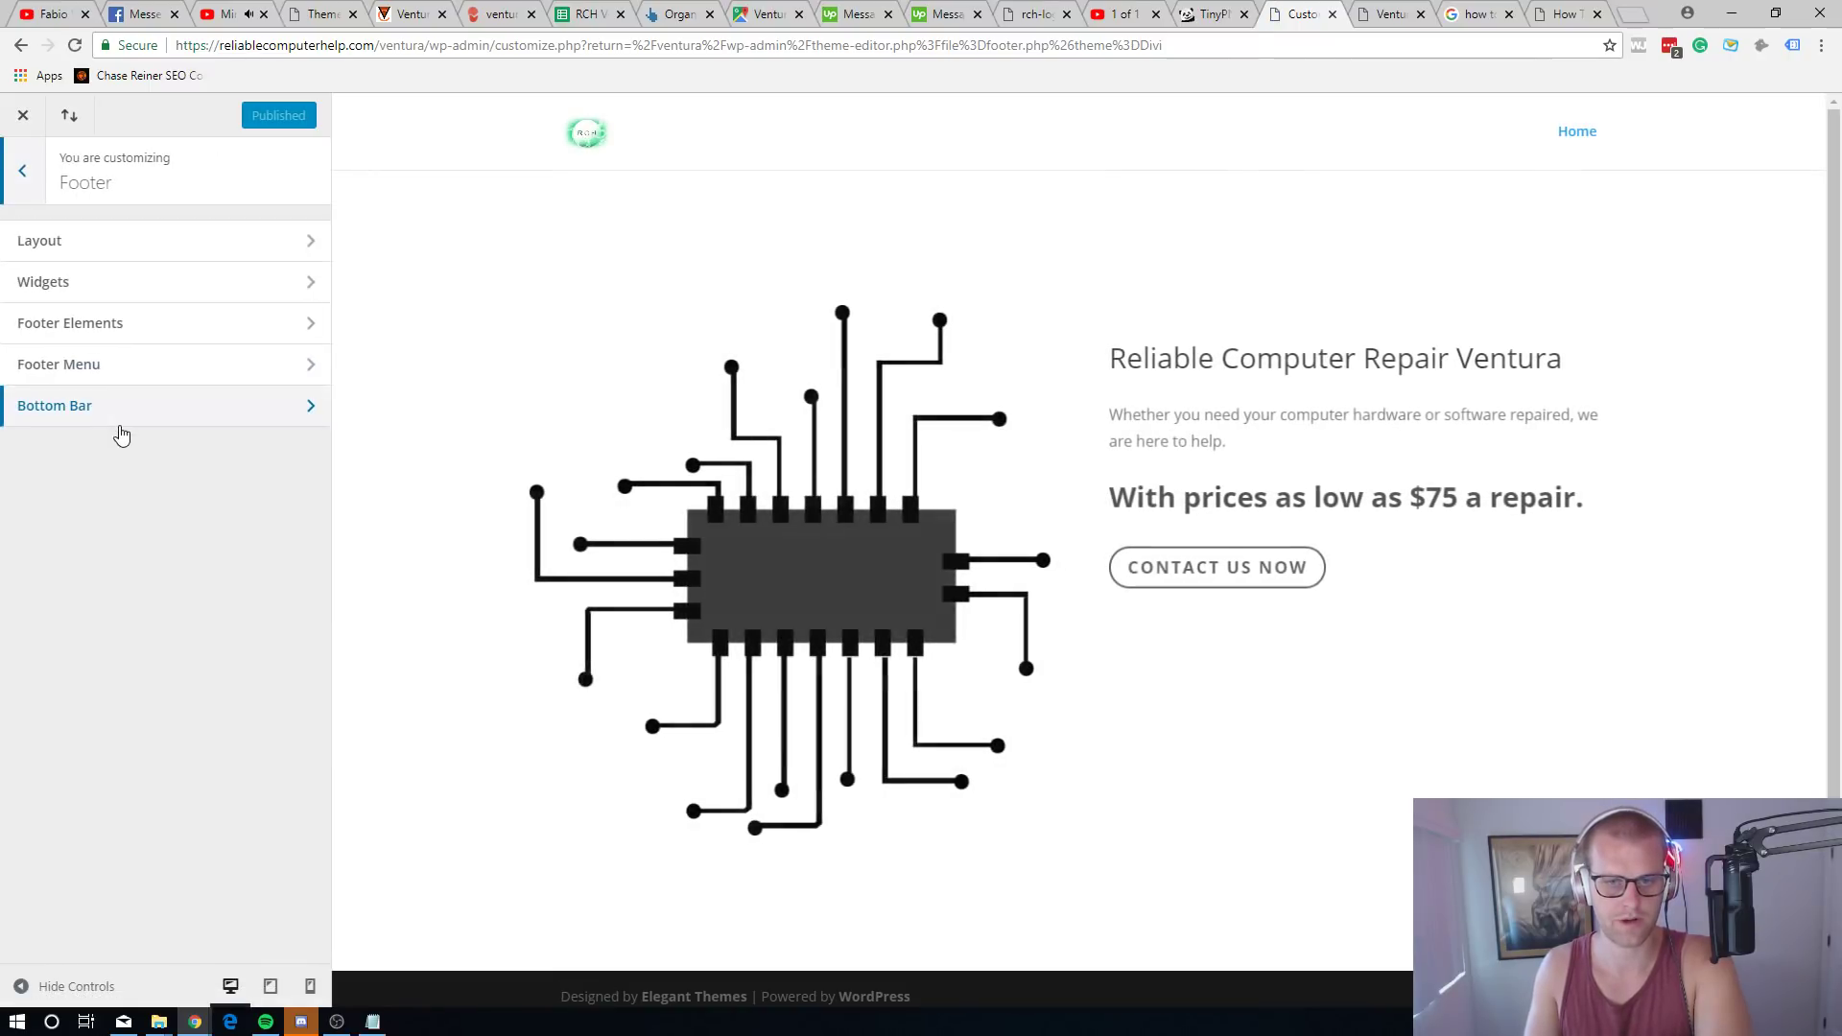
click(120, 423)
click(84, 761)
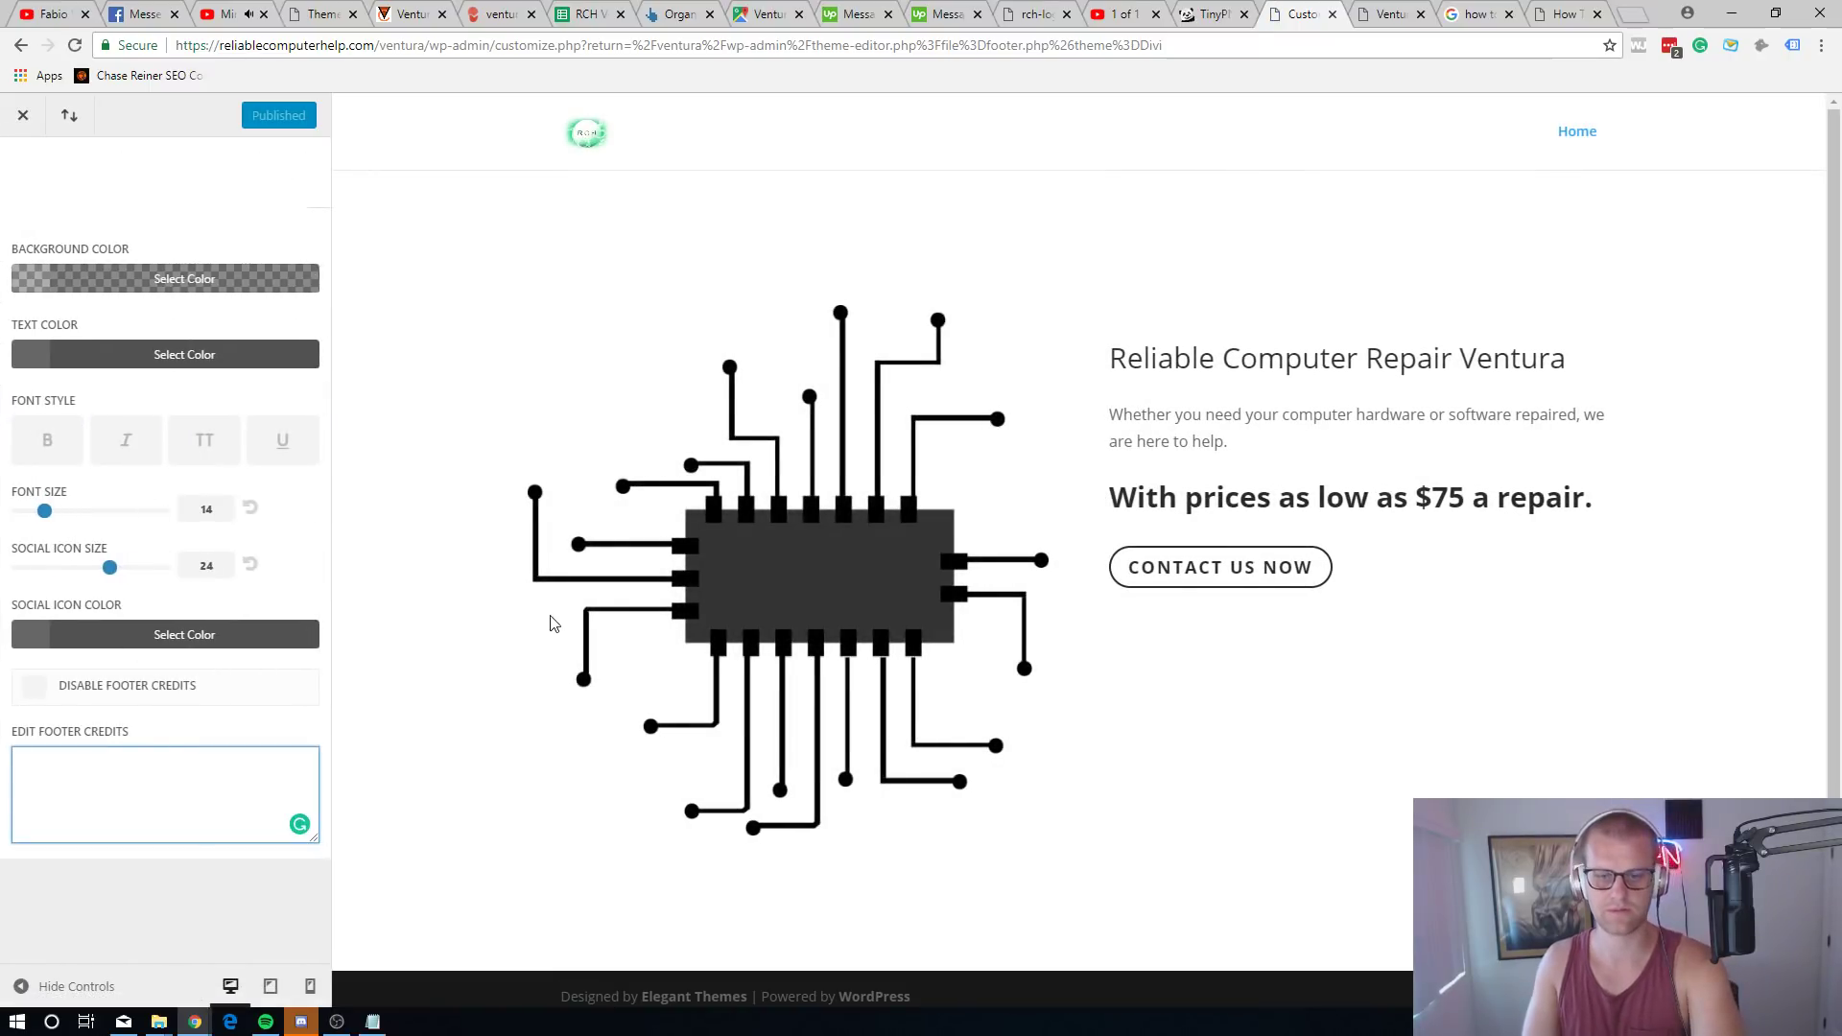
scroll(547, 622, down, 1)
text(Co)
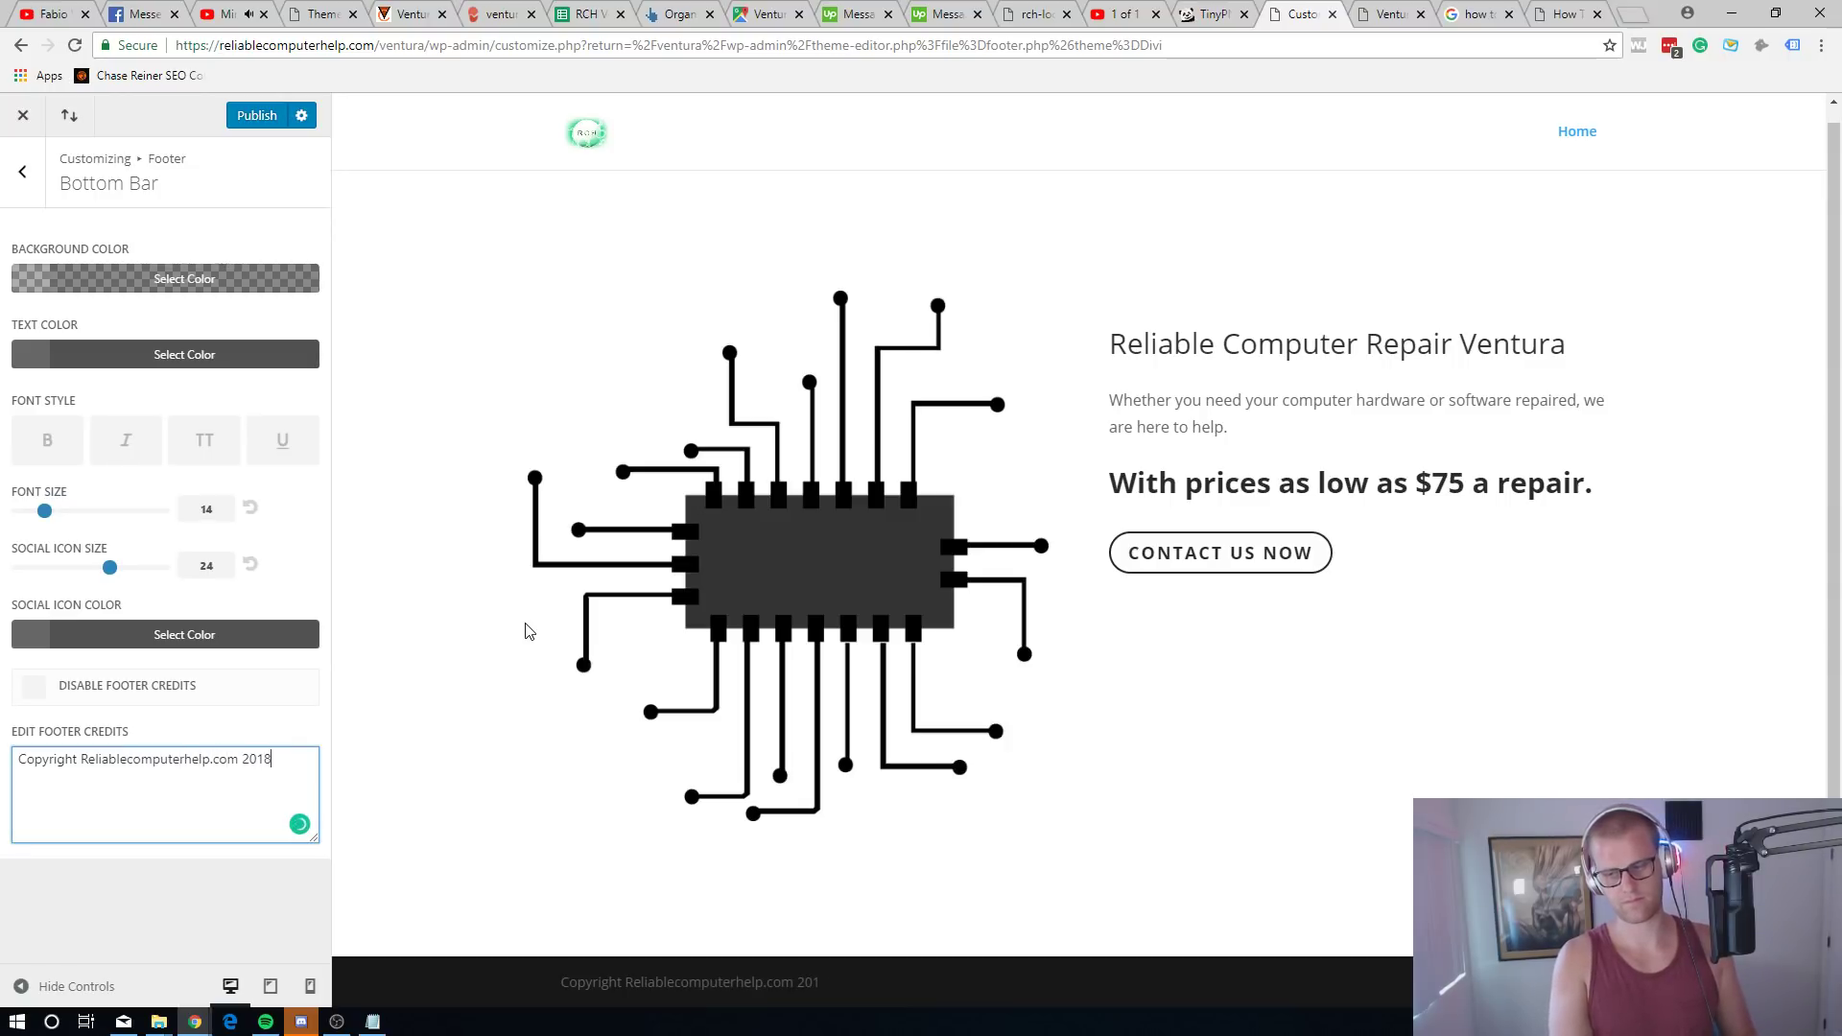
click(257, 111)
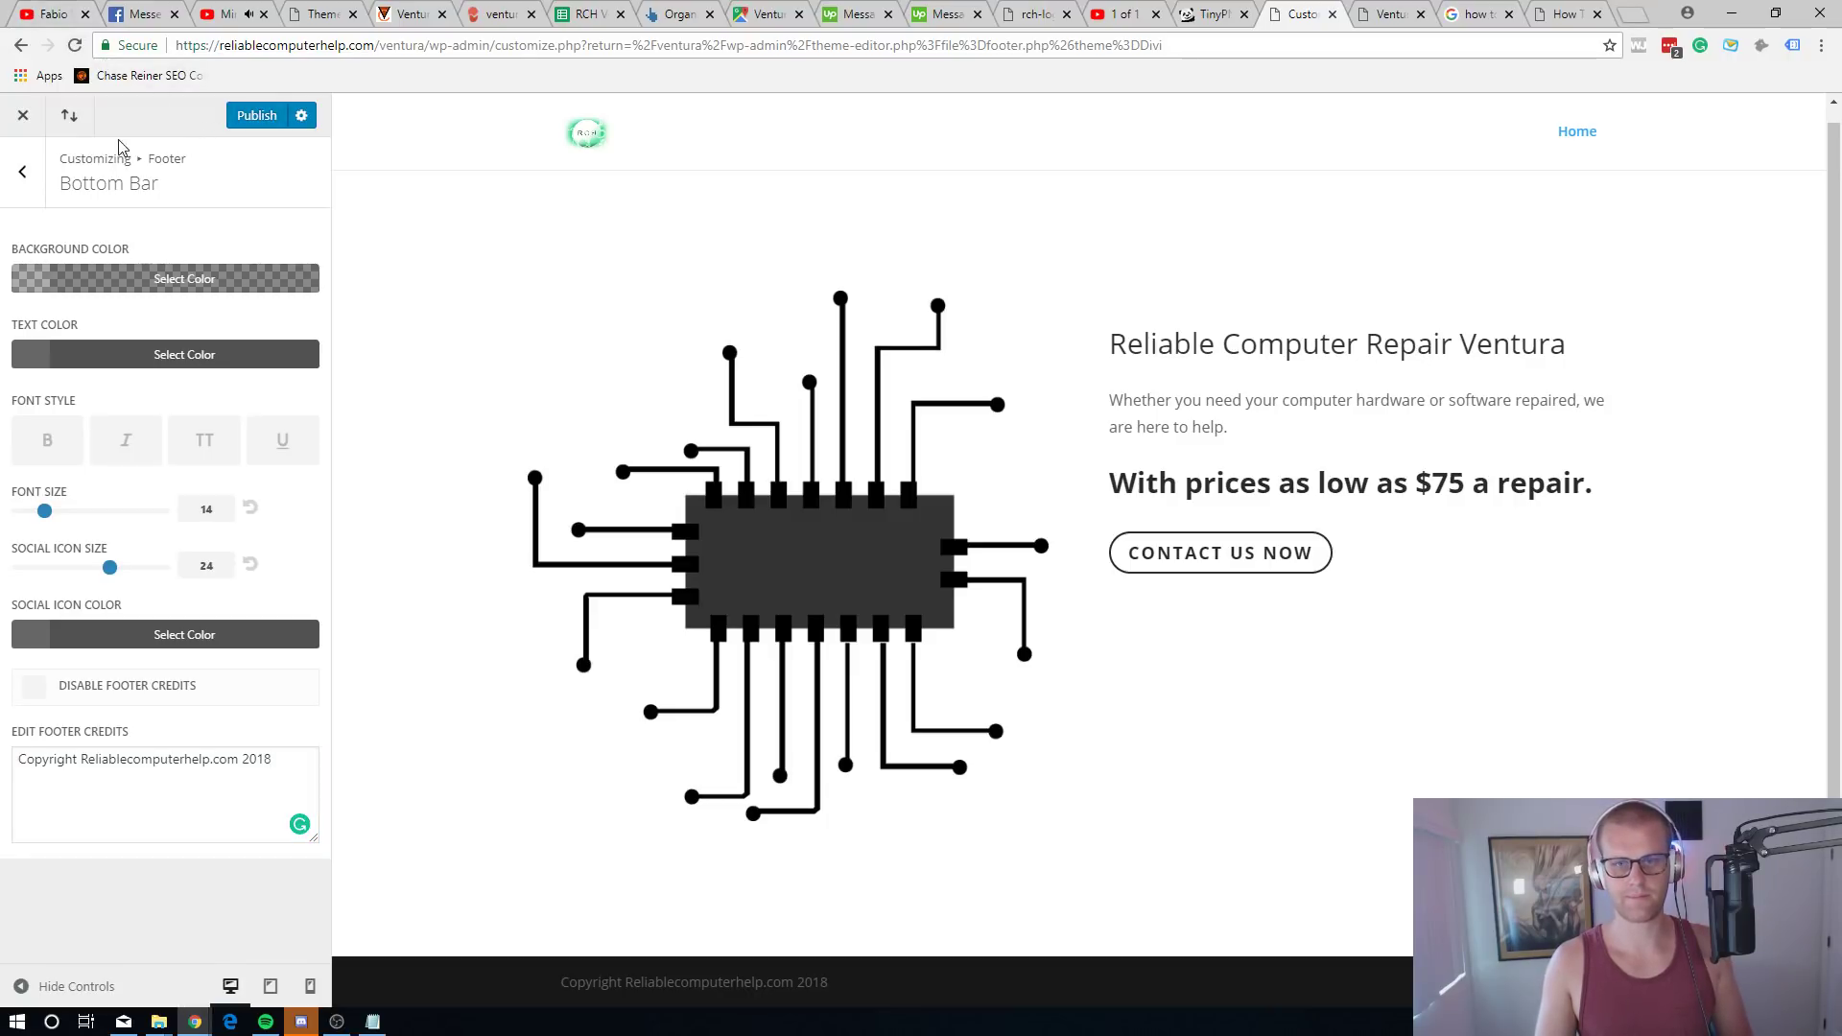
click(257, 115)
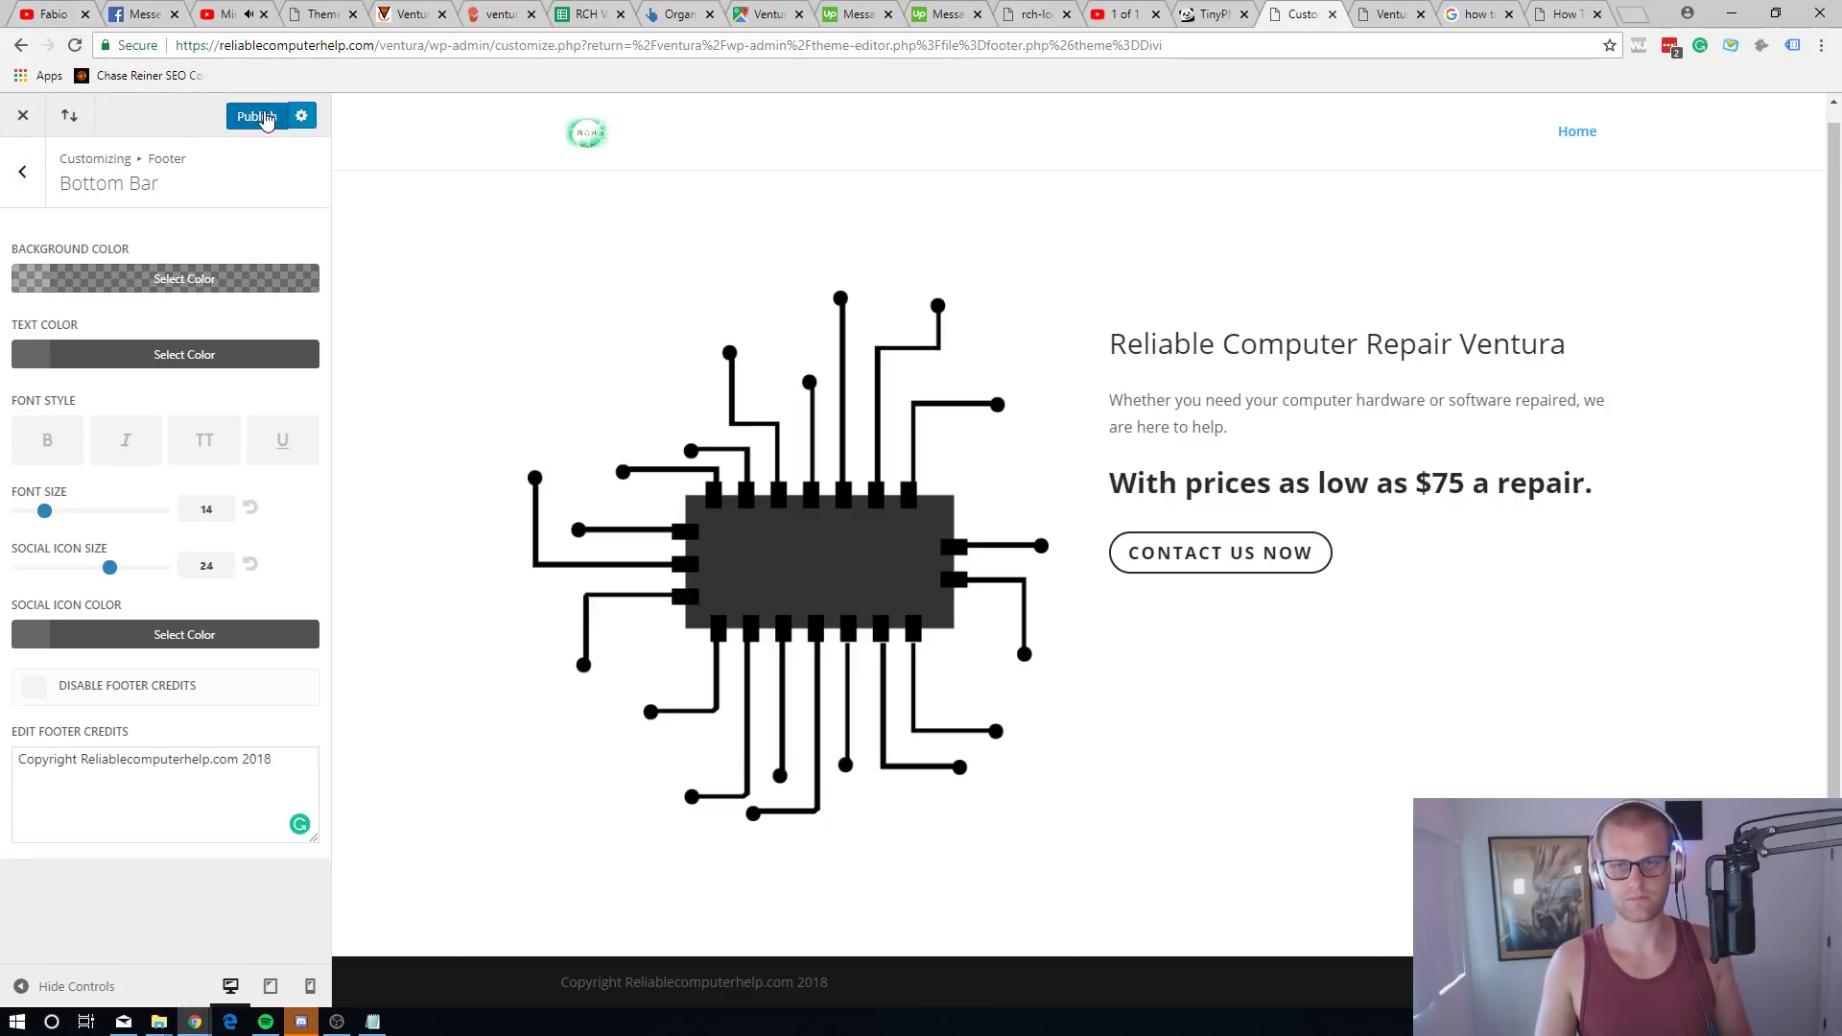
Browse the Footer Layout, Site Identity and Header & Navigation Customizer sections
click(21, 171)
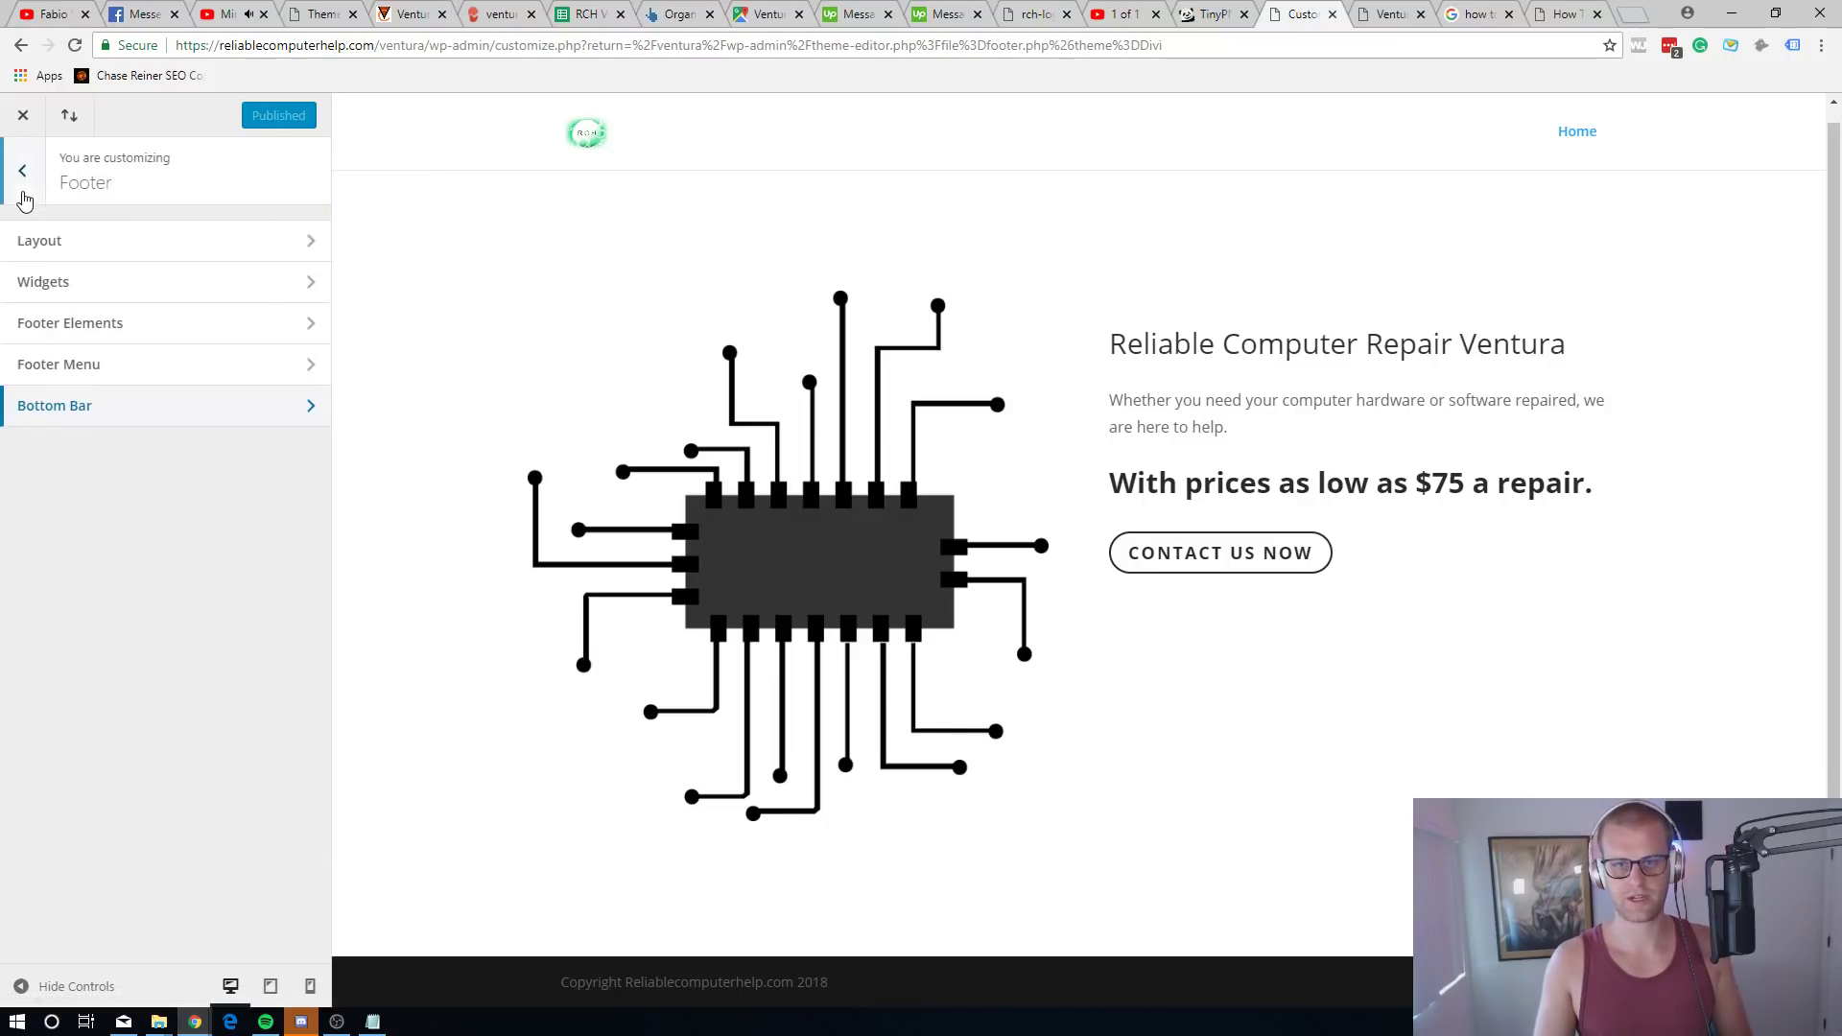
click(69, 235)
click(19, 192)
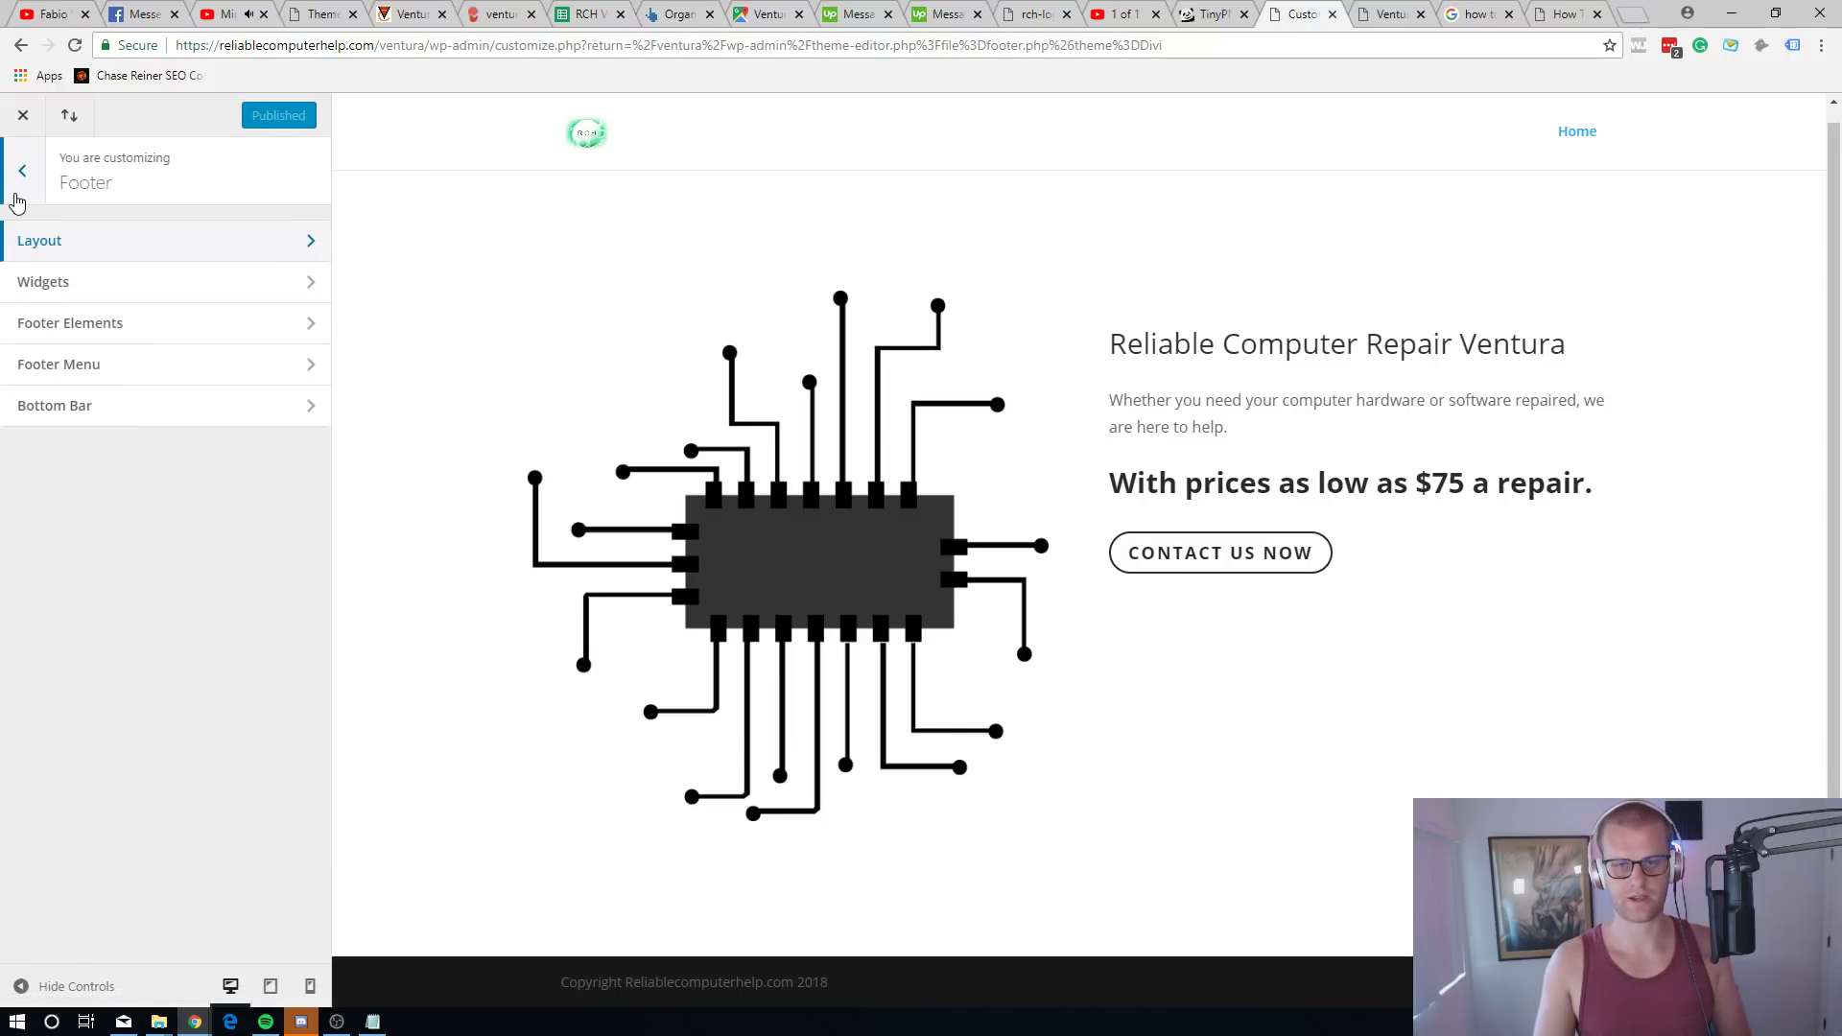
click(19, 192)
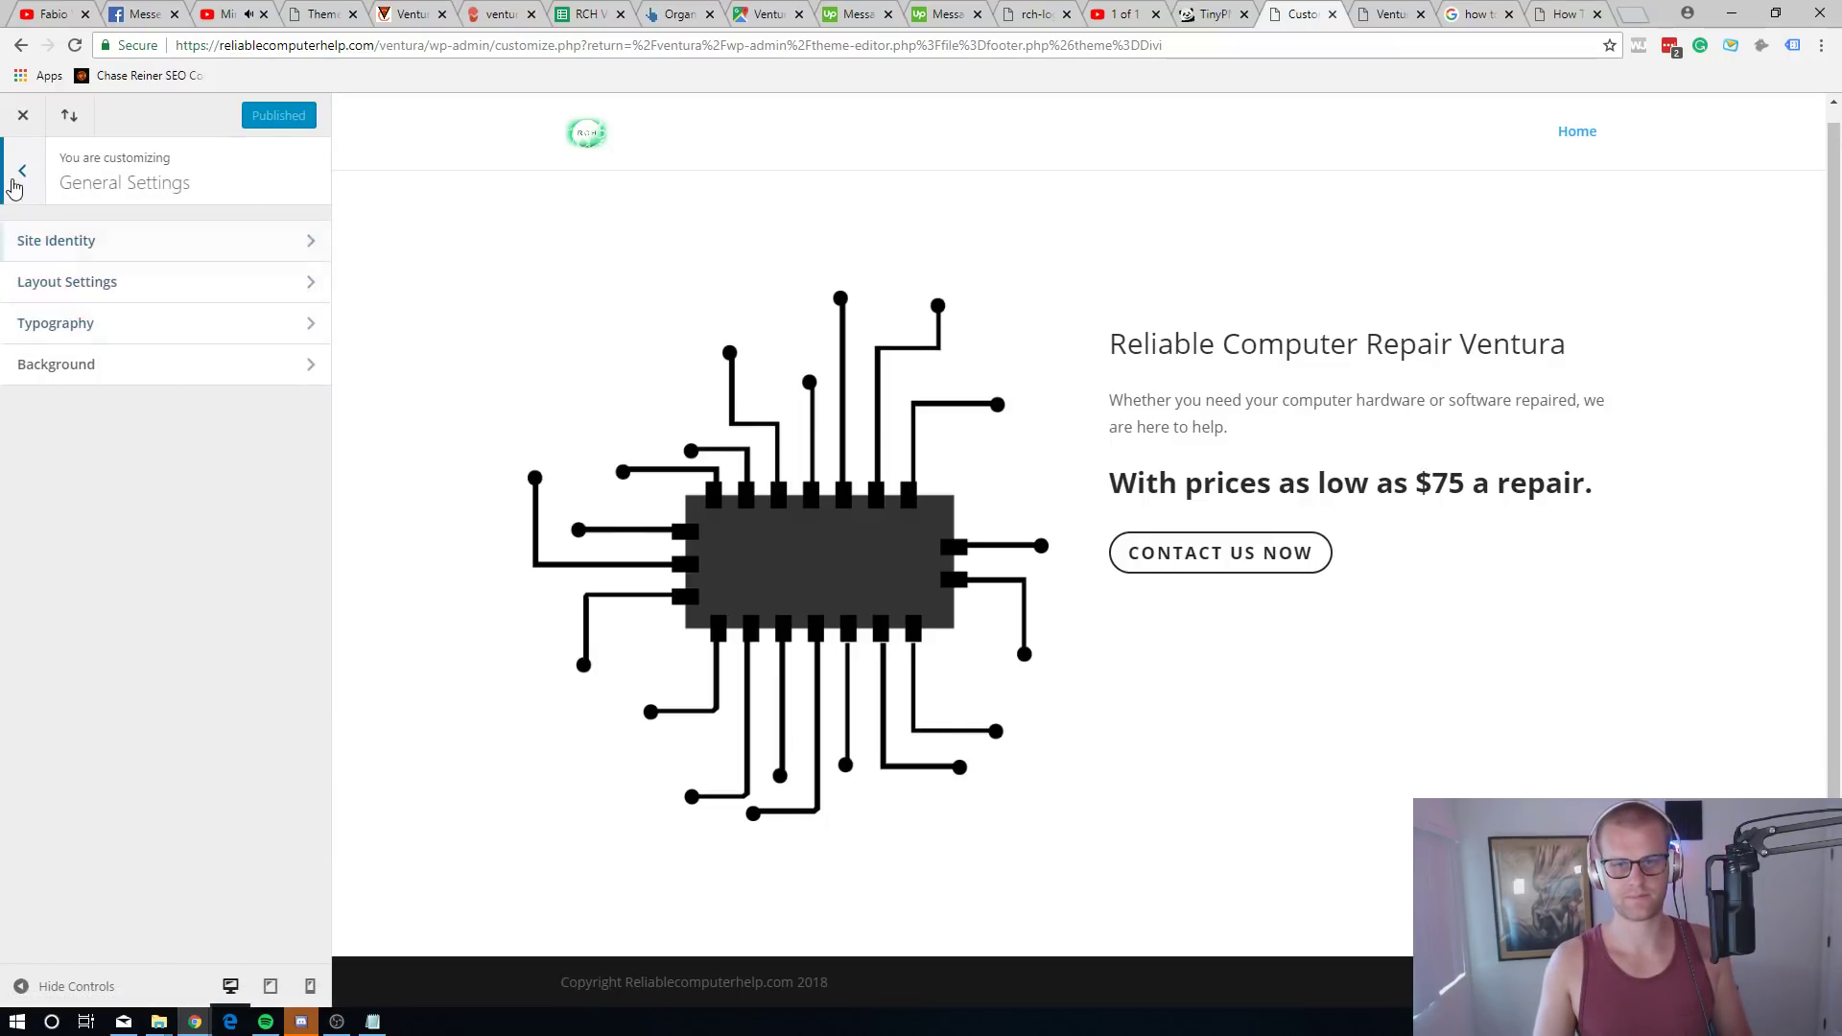
click(28, 242)
click(22, 172)
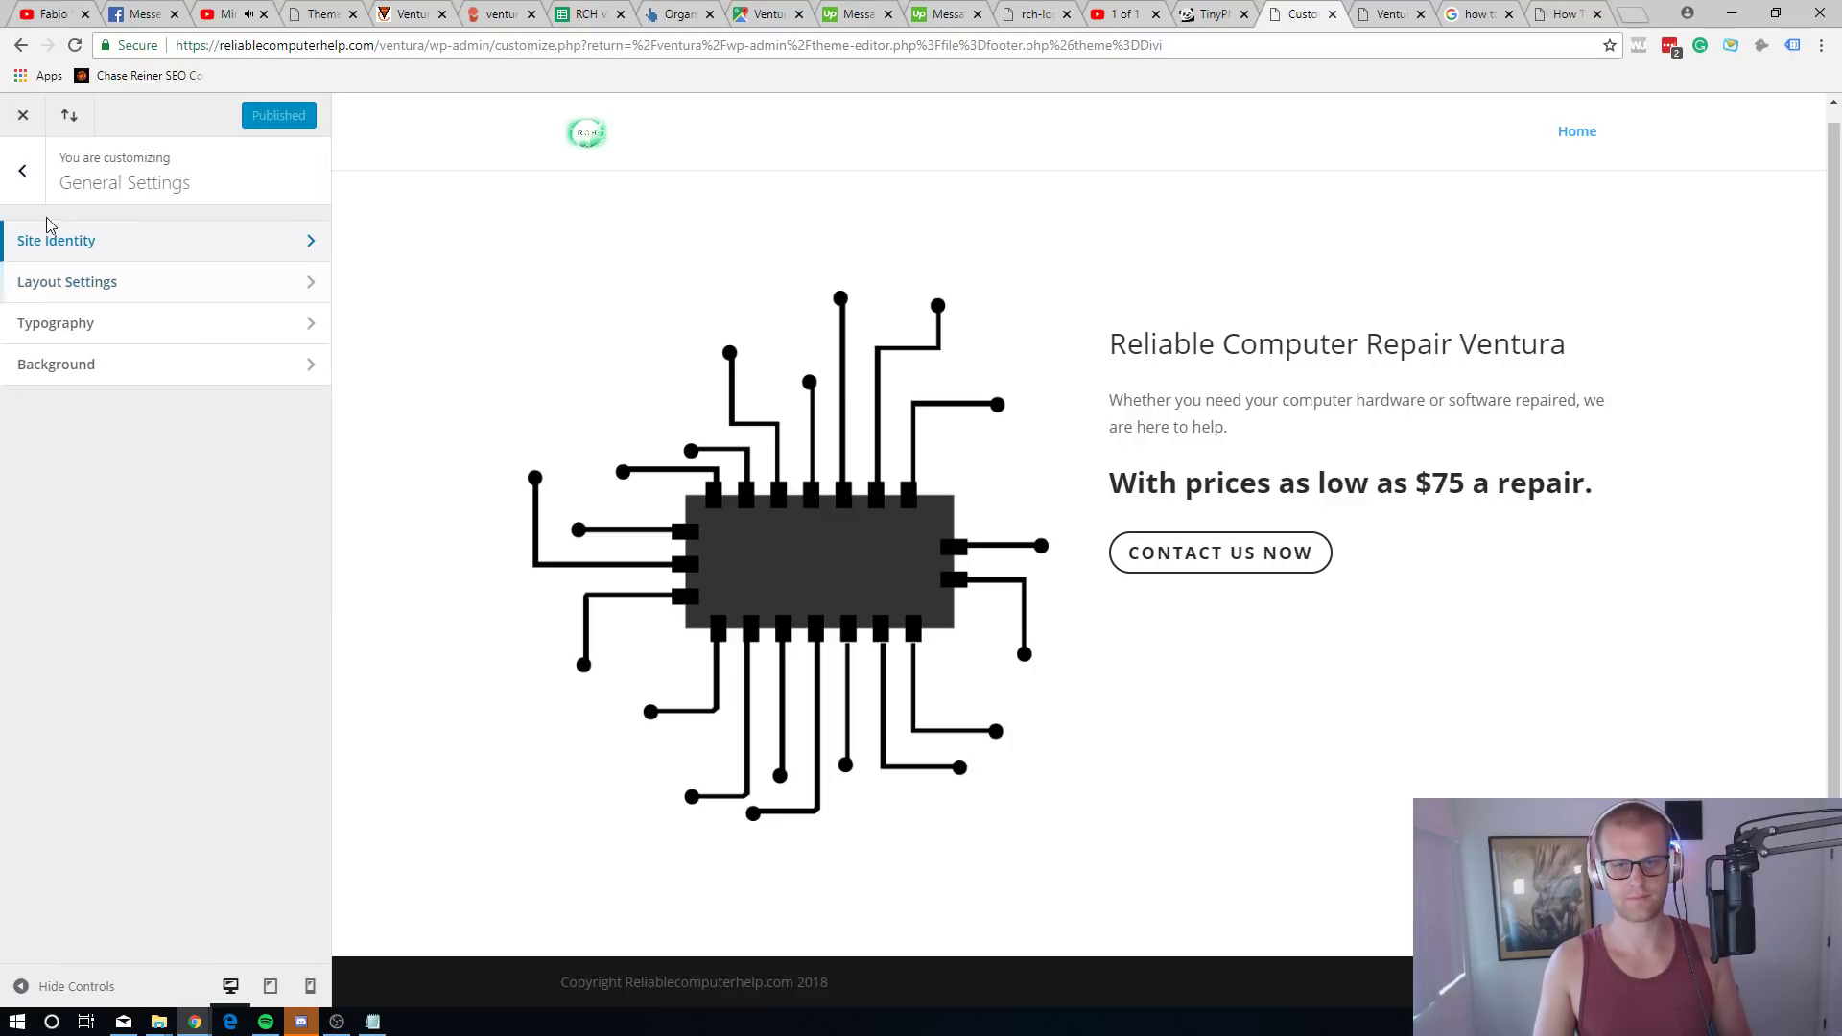
click(22, 171)
click(88, 365)
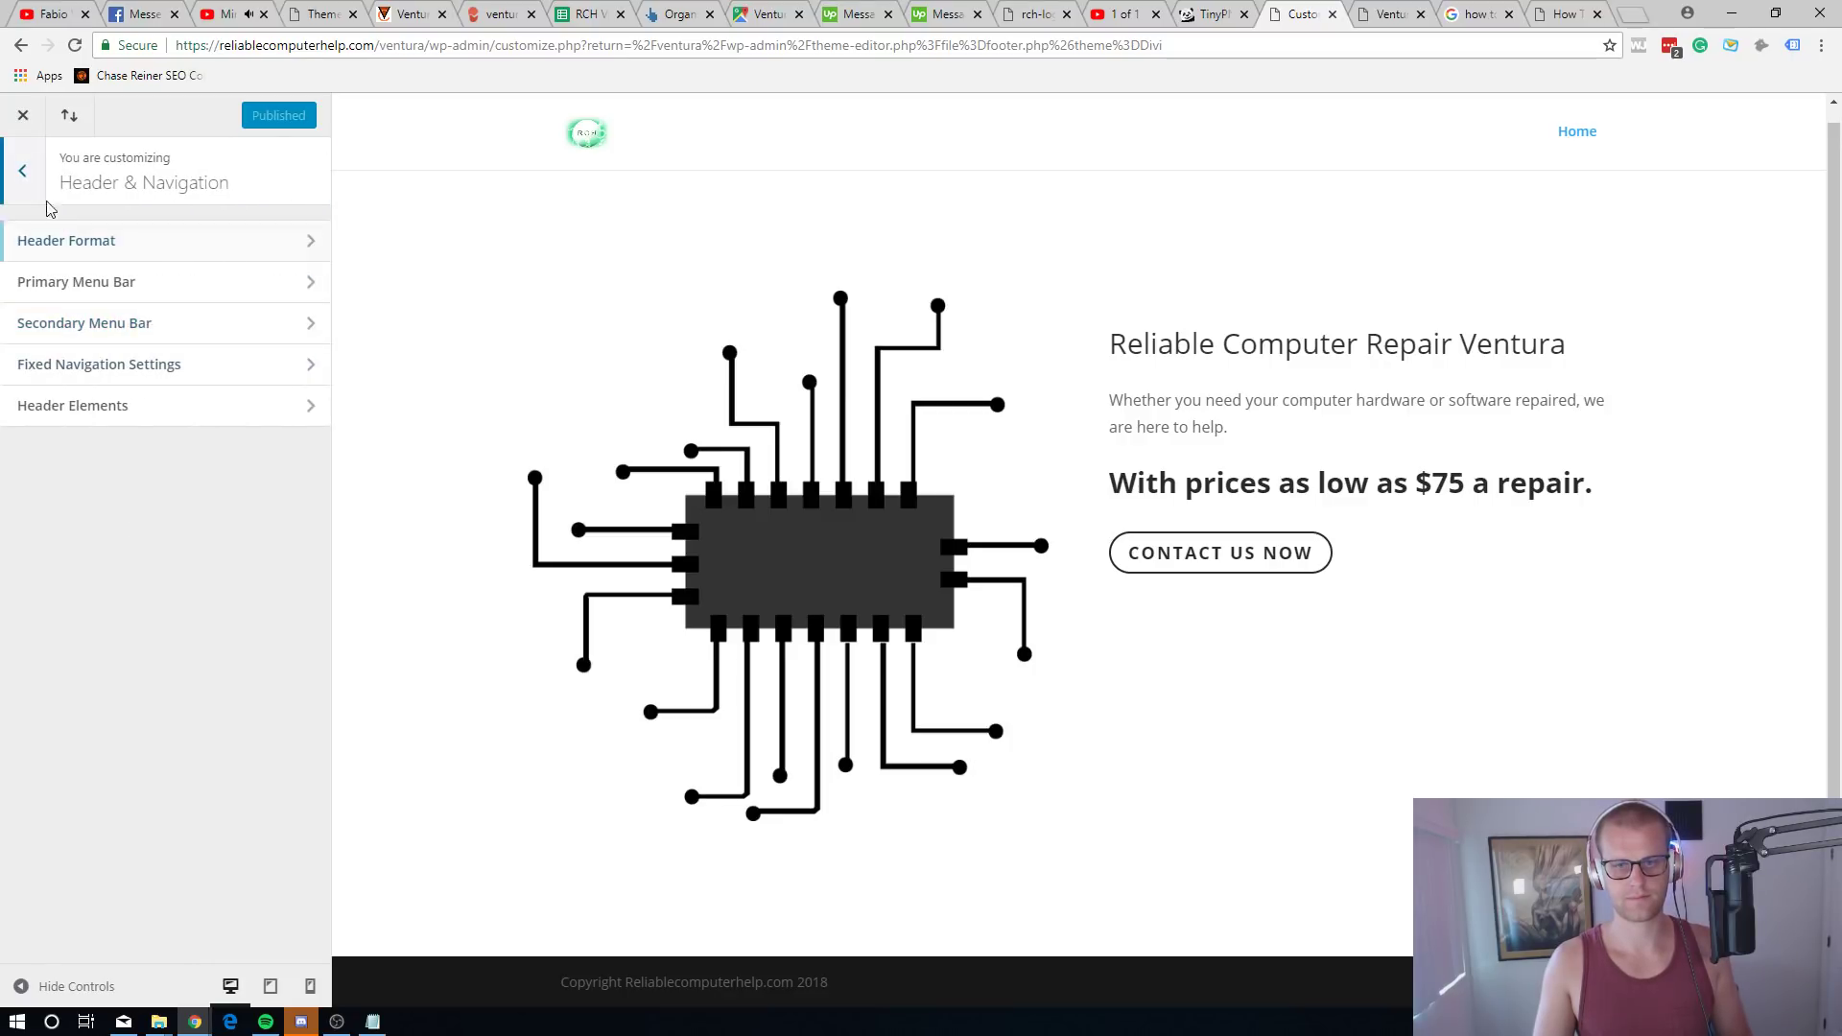
click(43, 201)
Check the Footer sections and switch off Show Social Icons under Footer Elements
click(56, 407)
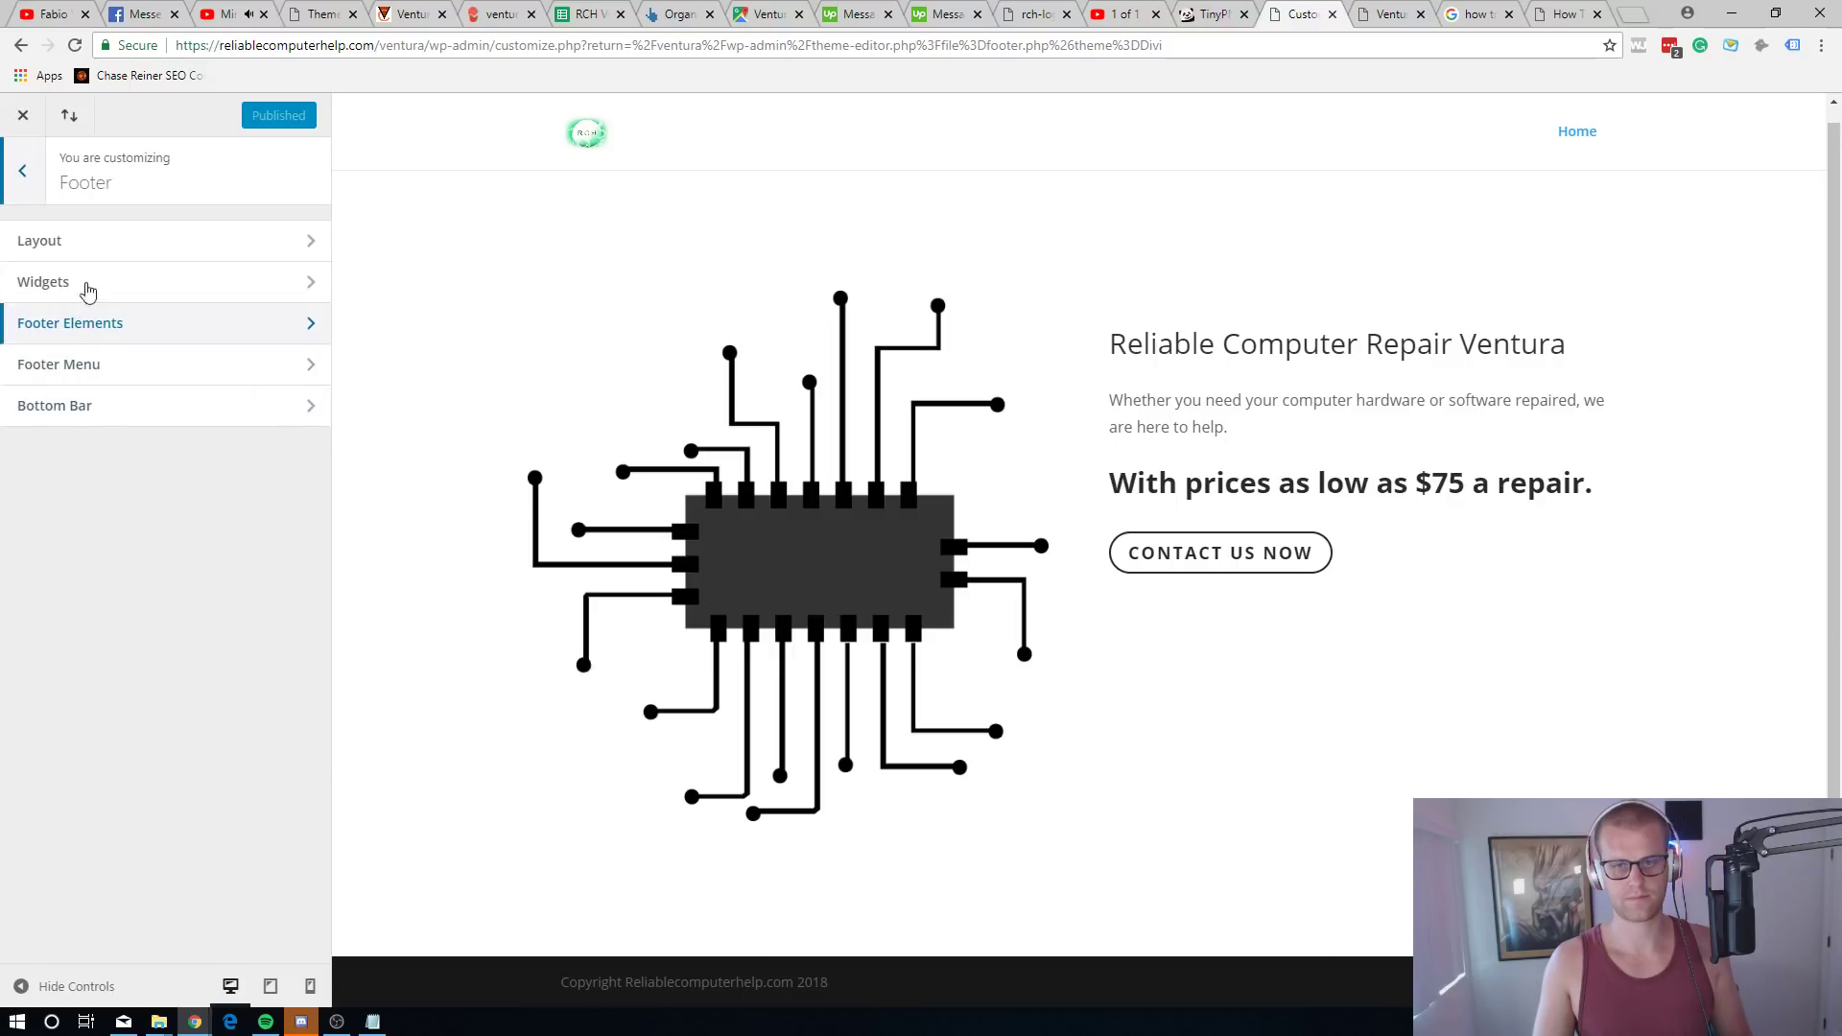
click(57, 241)
click(23, 171)
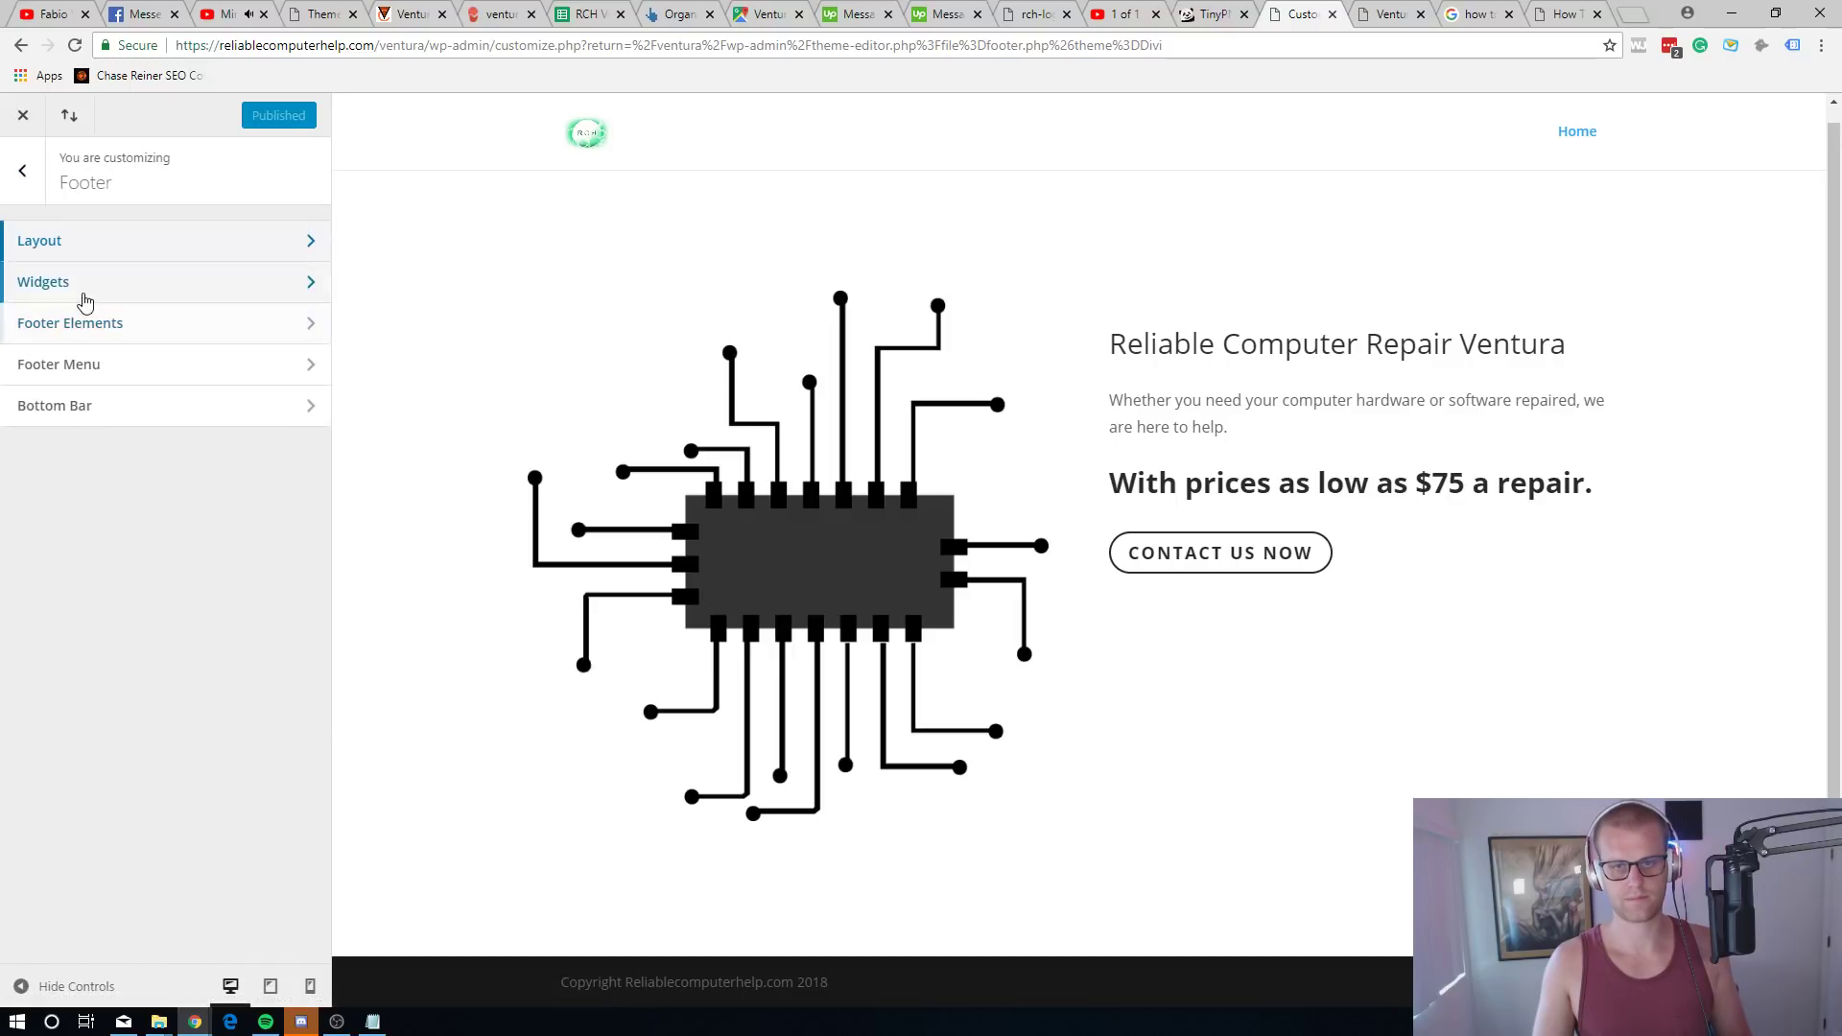
click(85, 293)
click(22, 171)
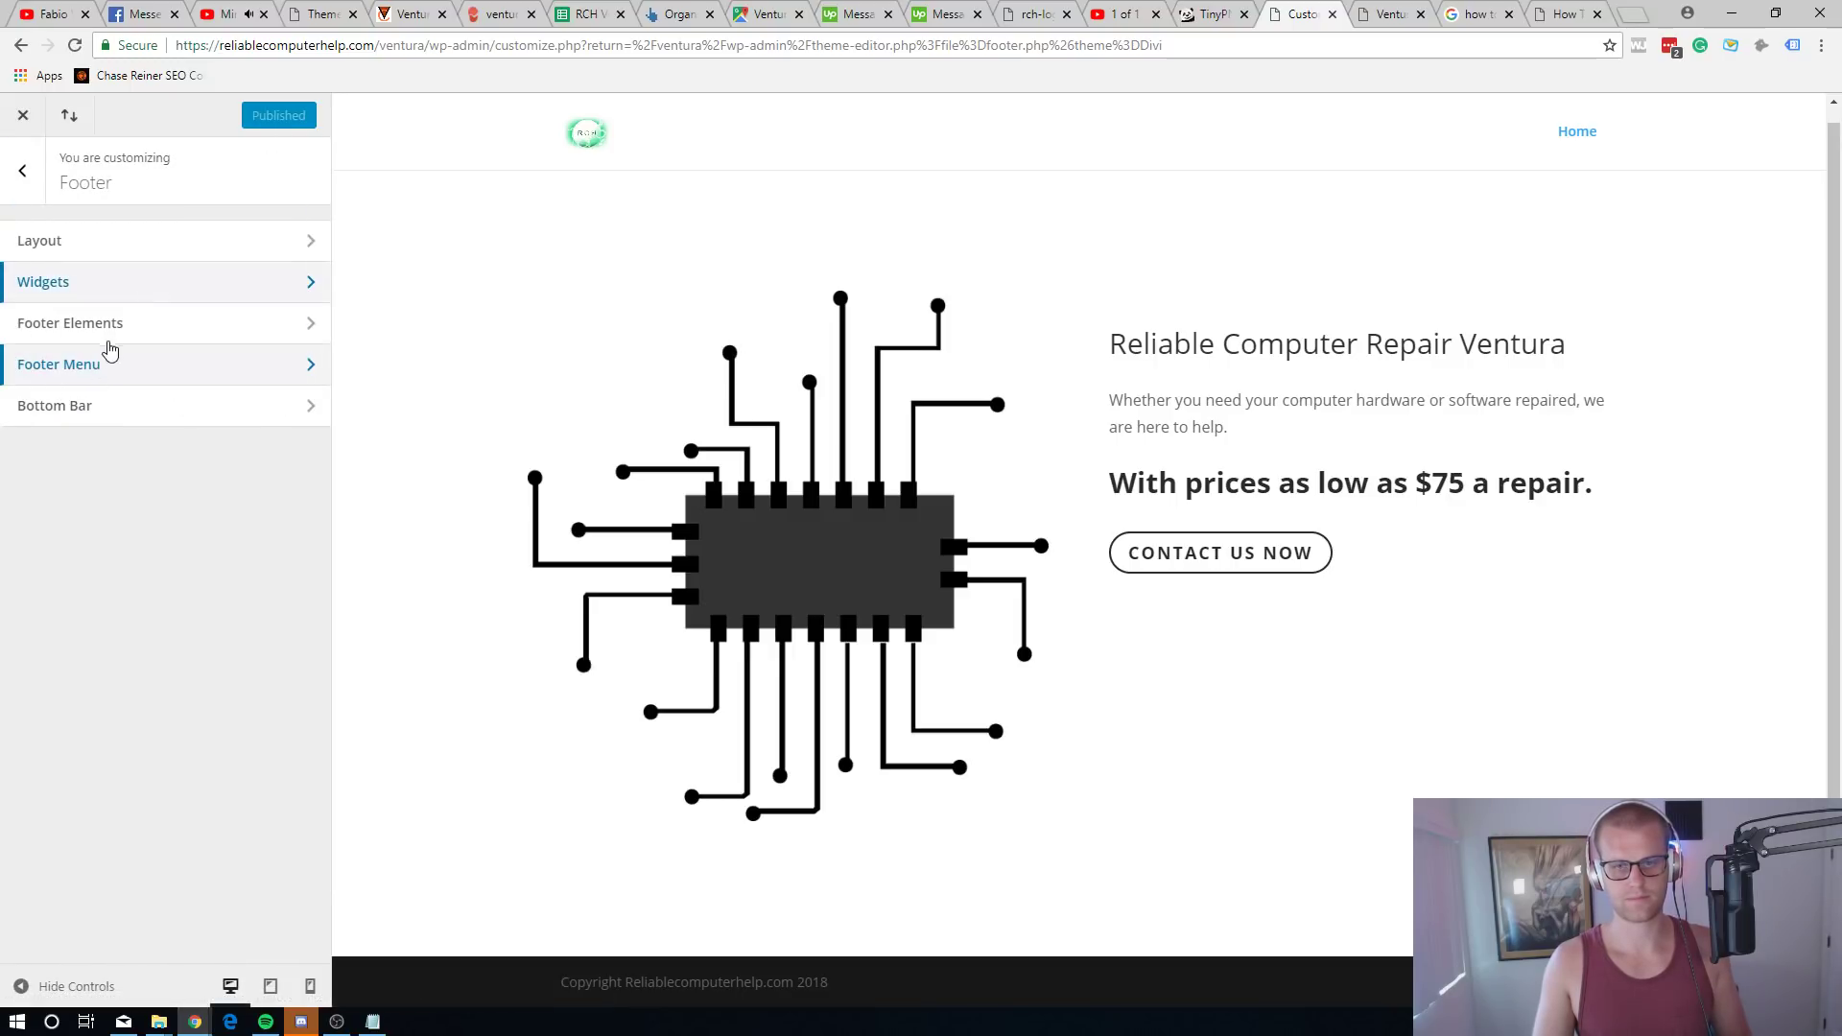
click(105, 321)
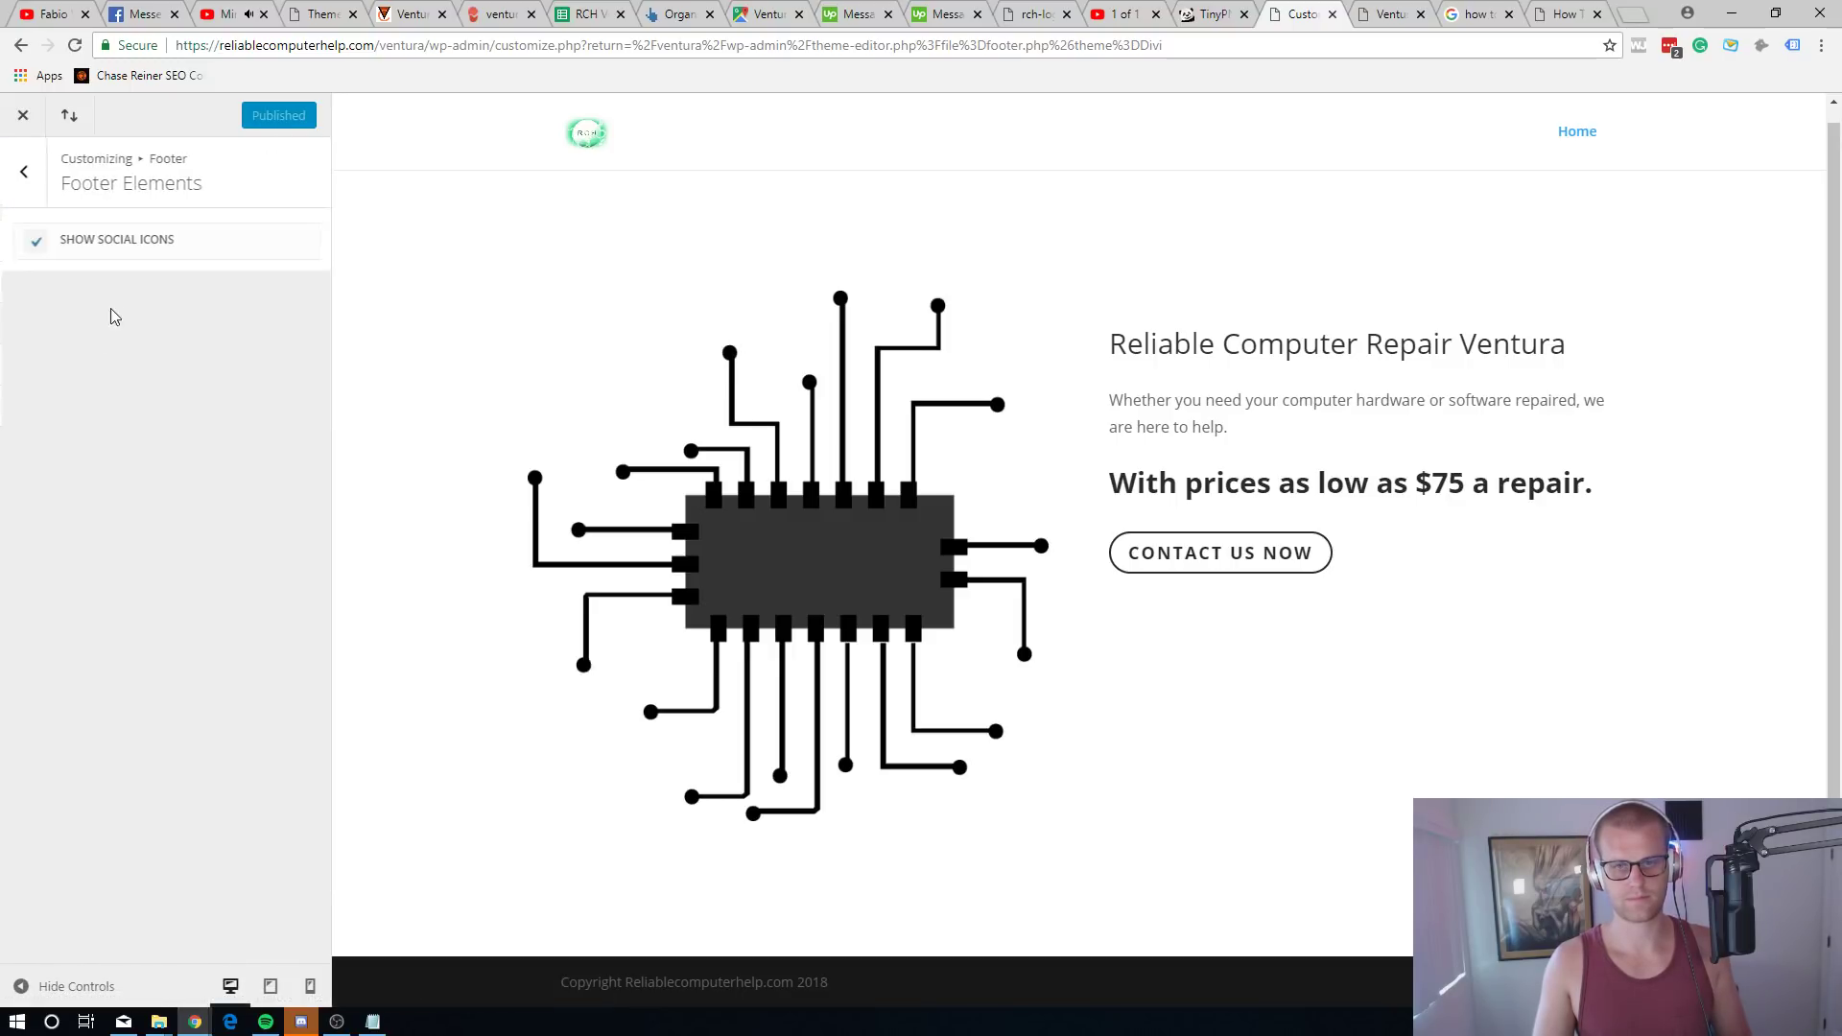
click(149, 238)
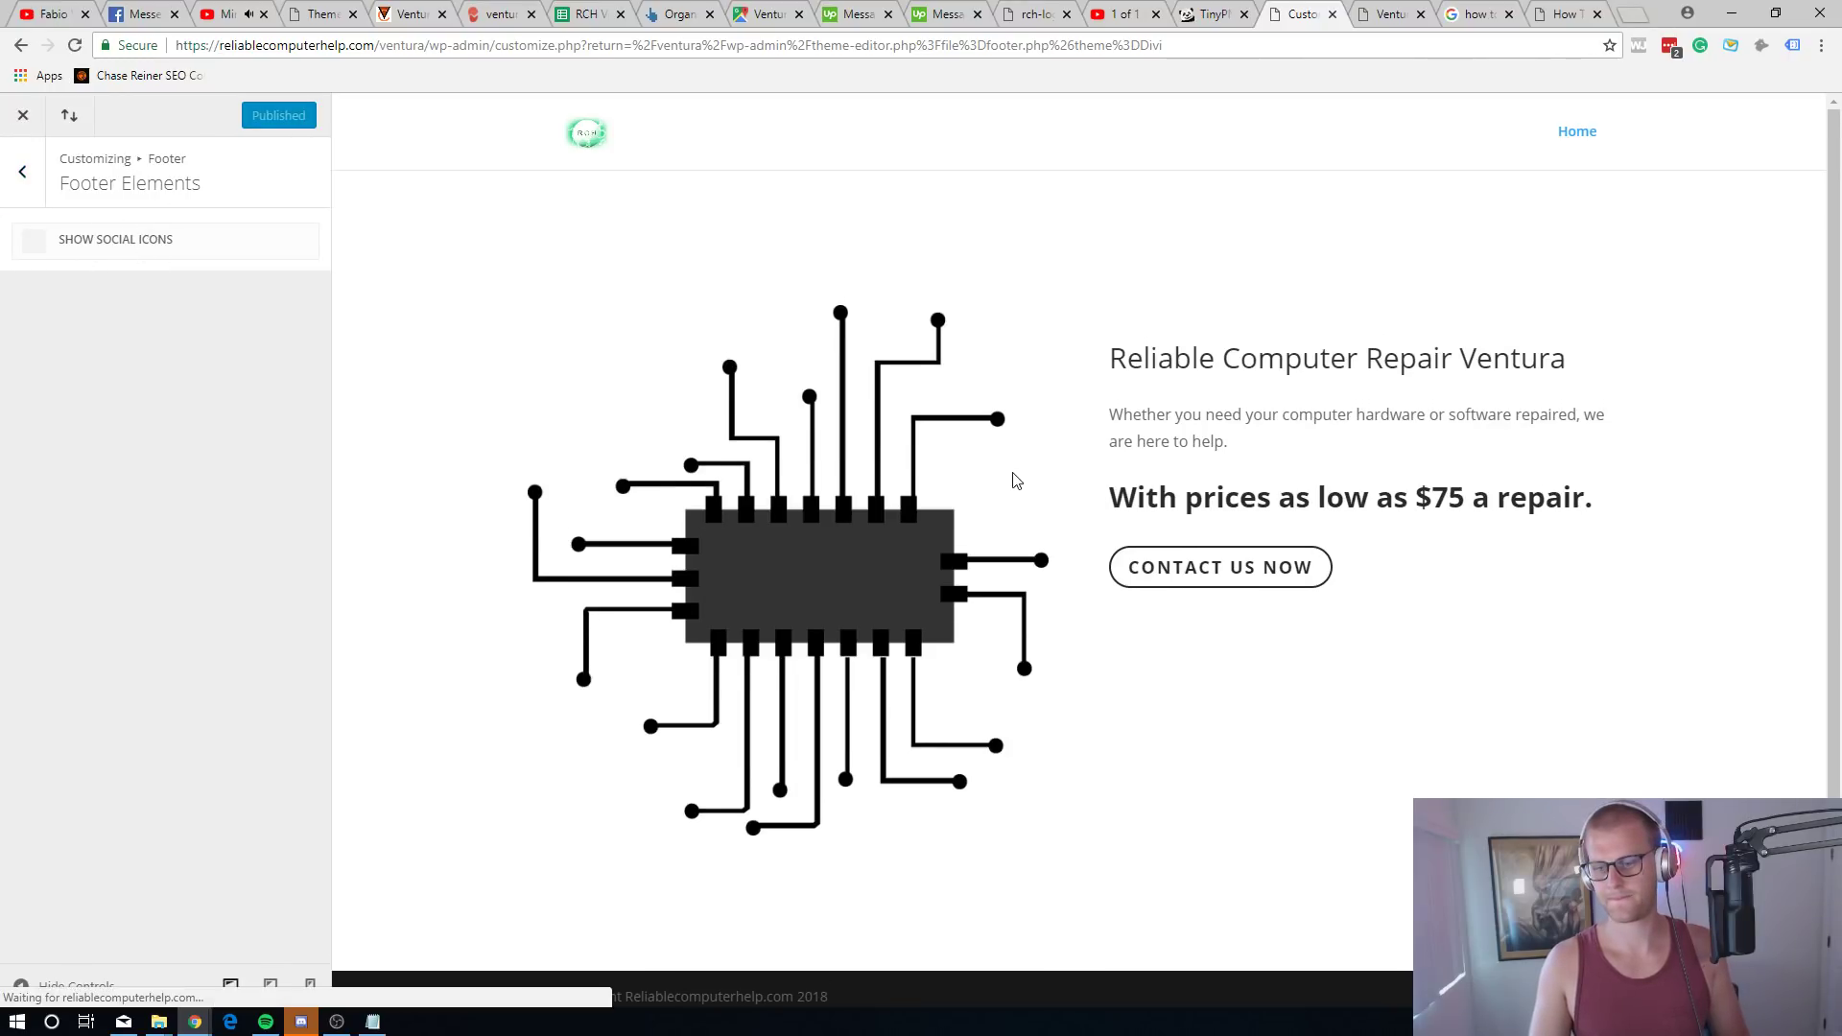
click(35, 198)
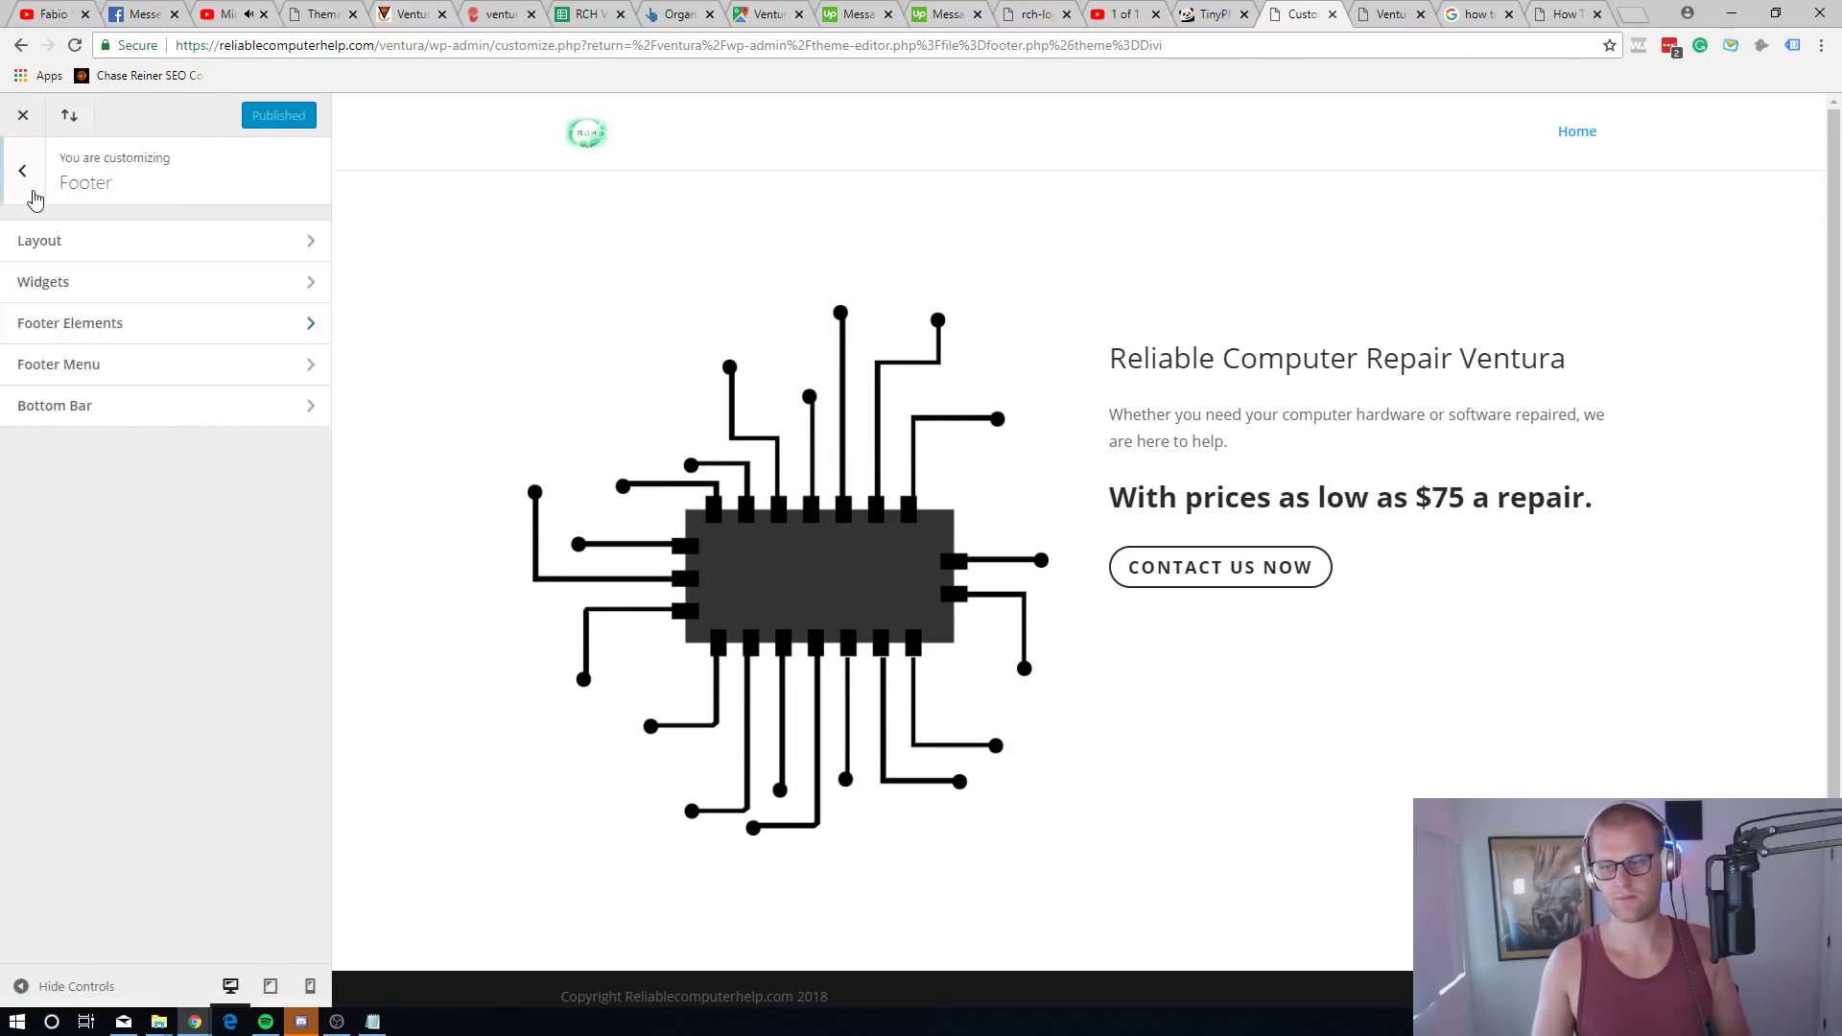
click(103, 292)
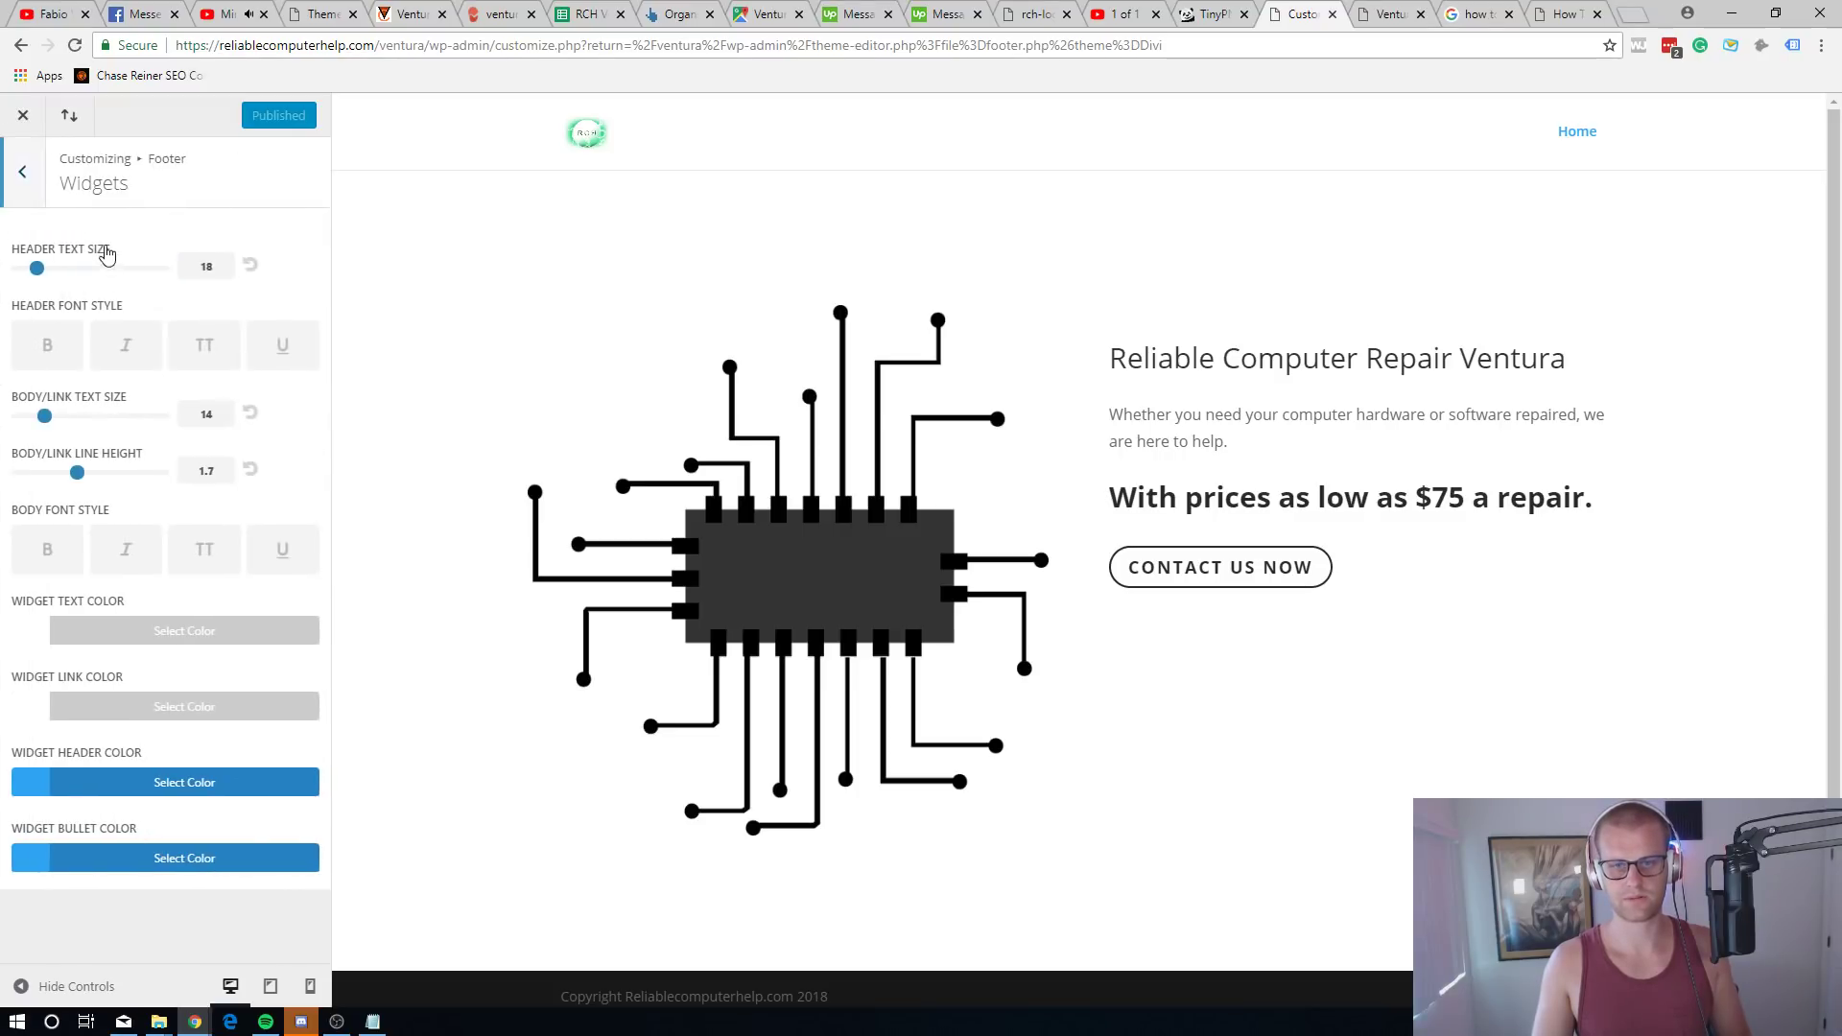
click(26, 197)
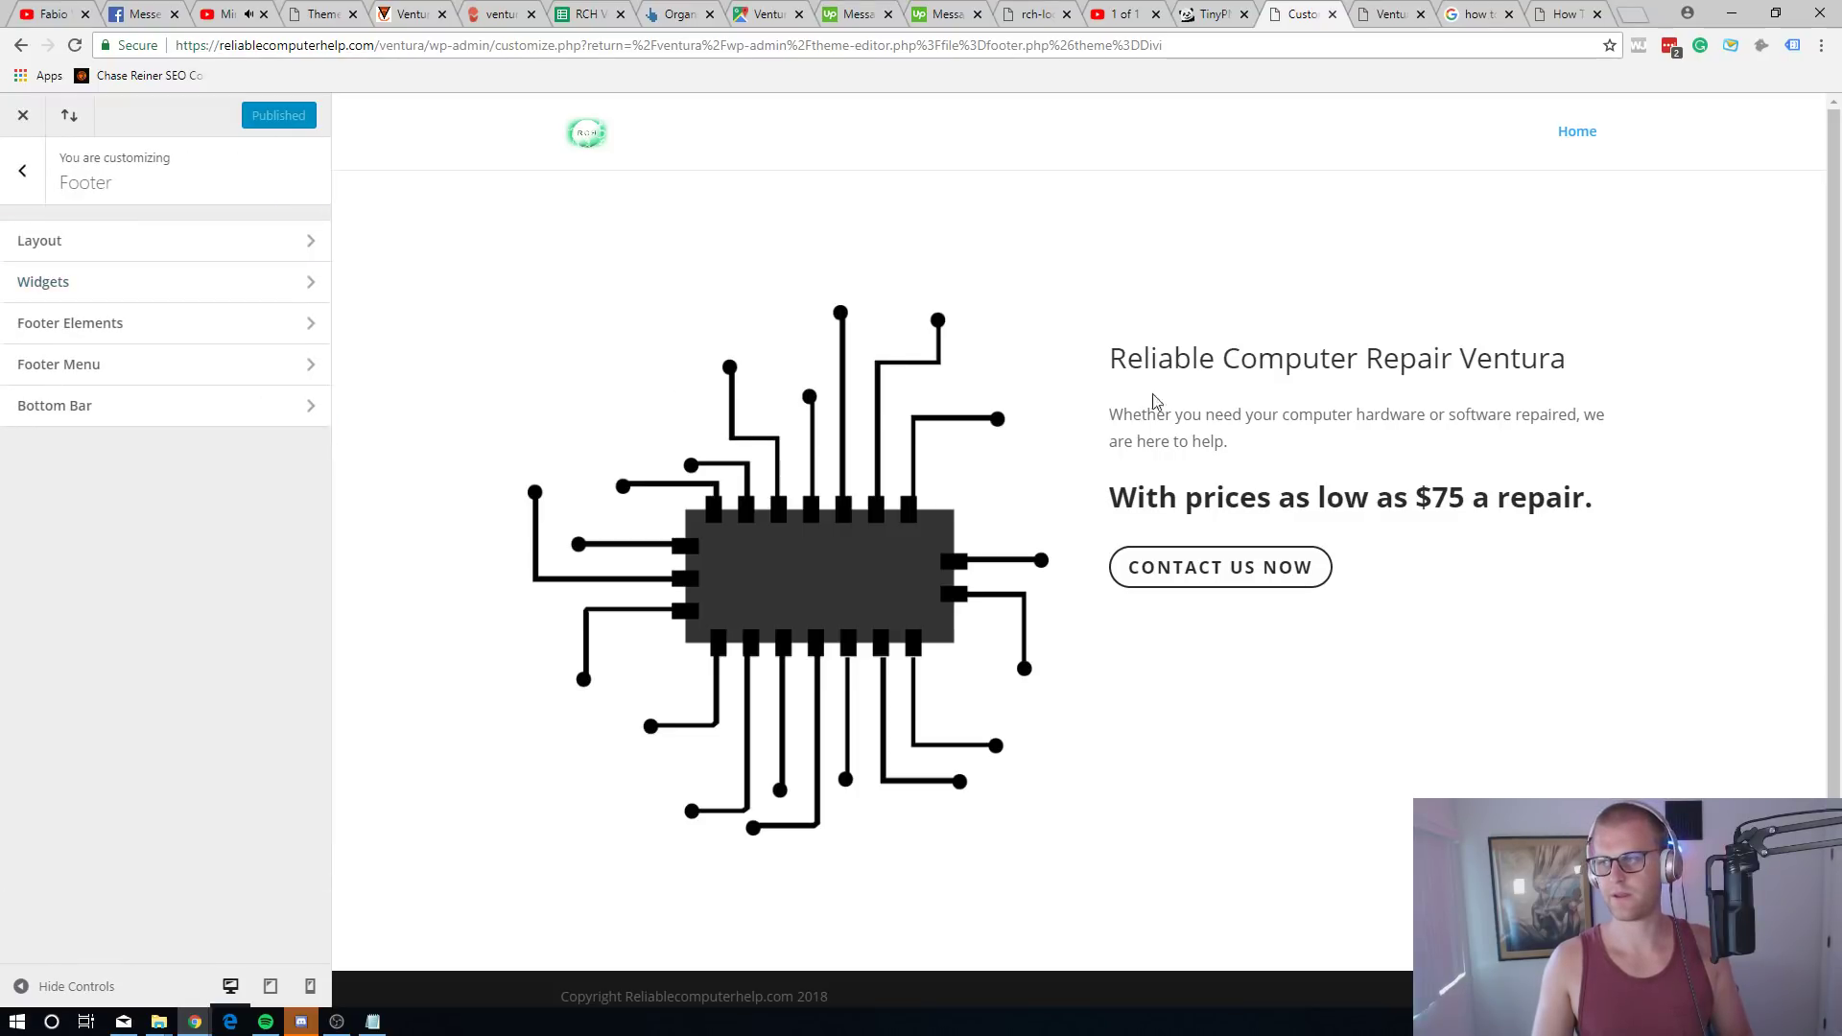
click(21, 197)
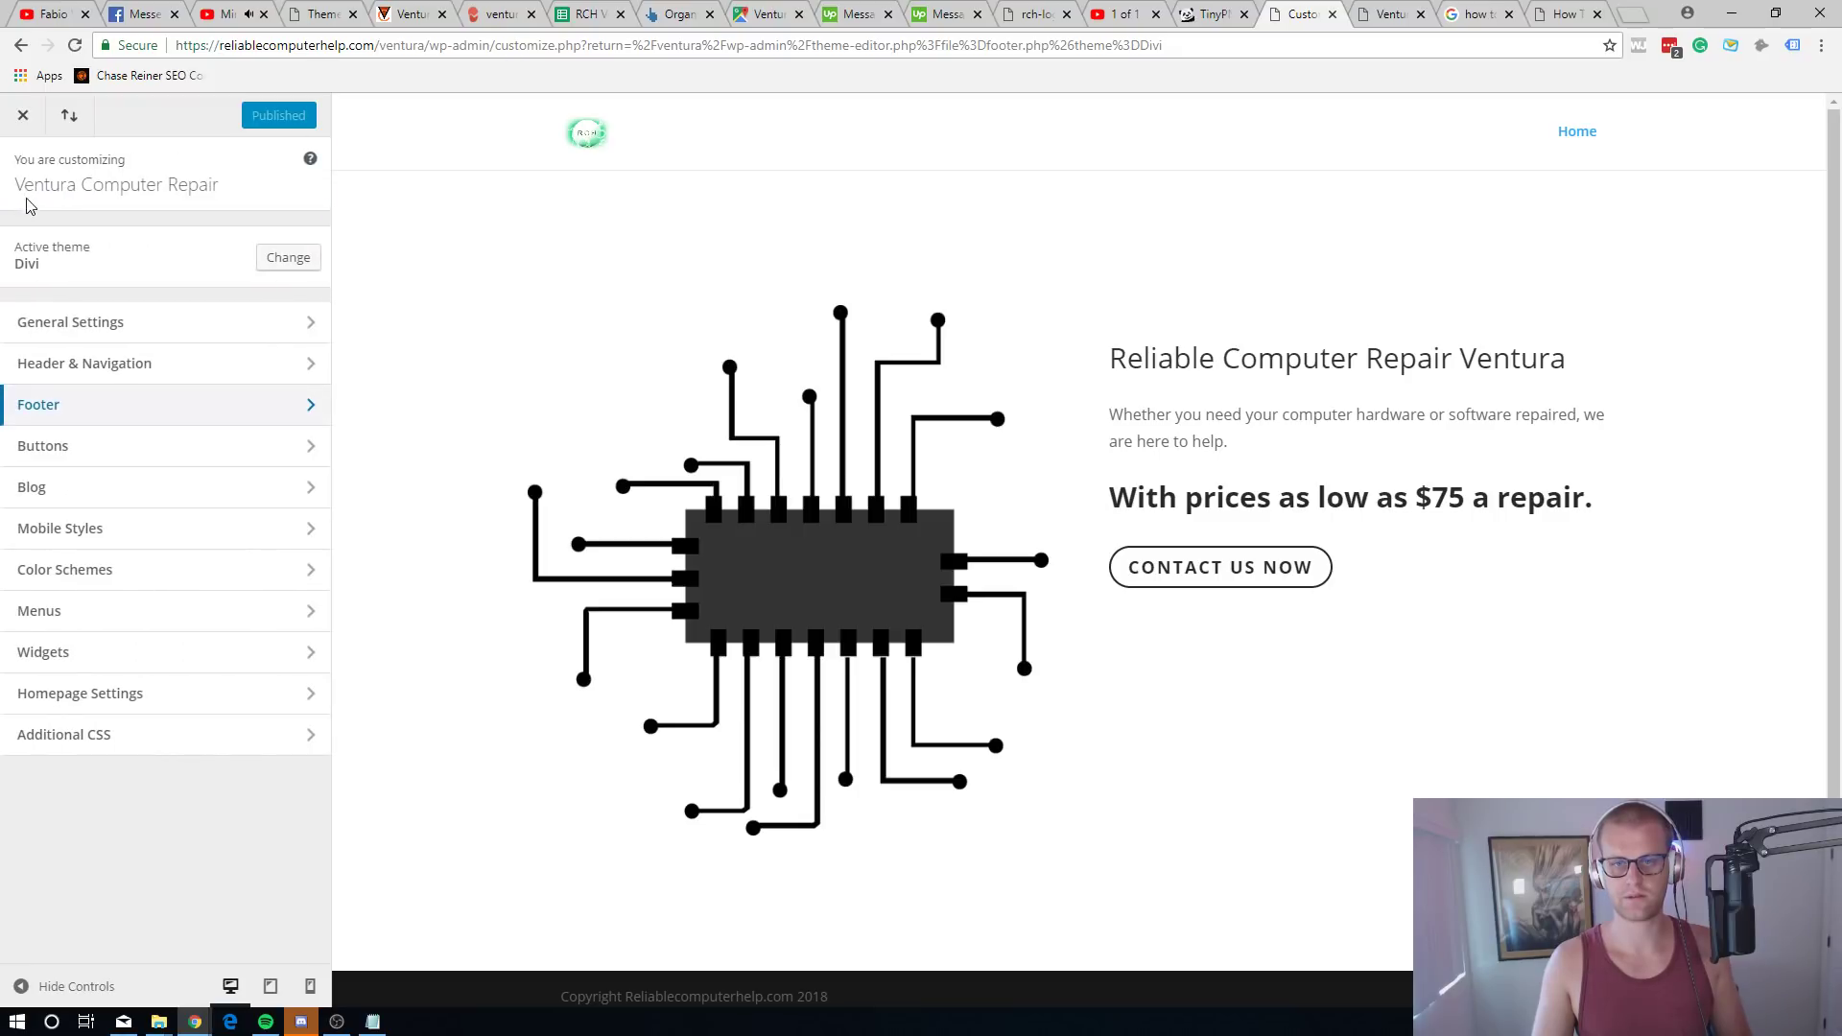
click(112, 383)
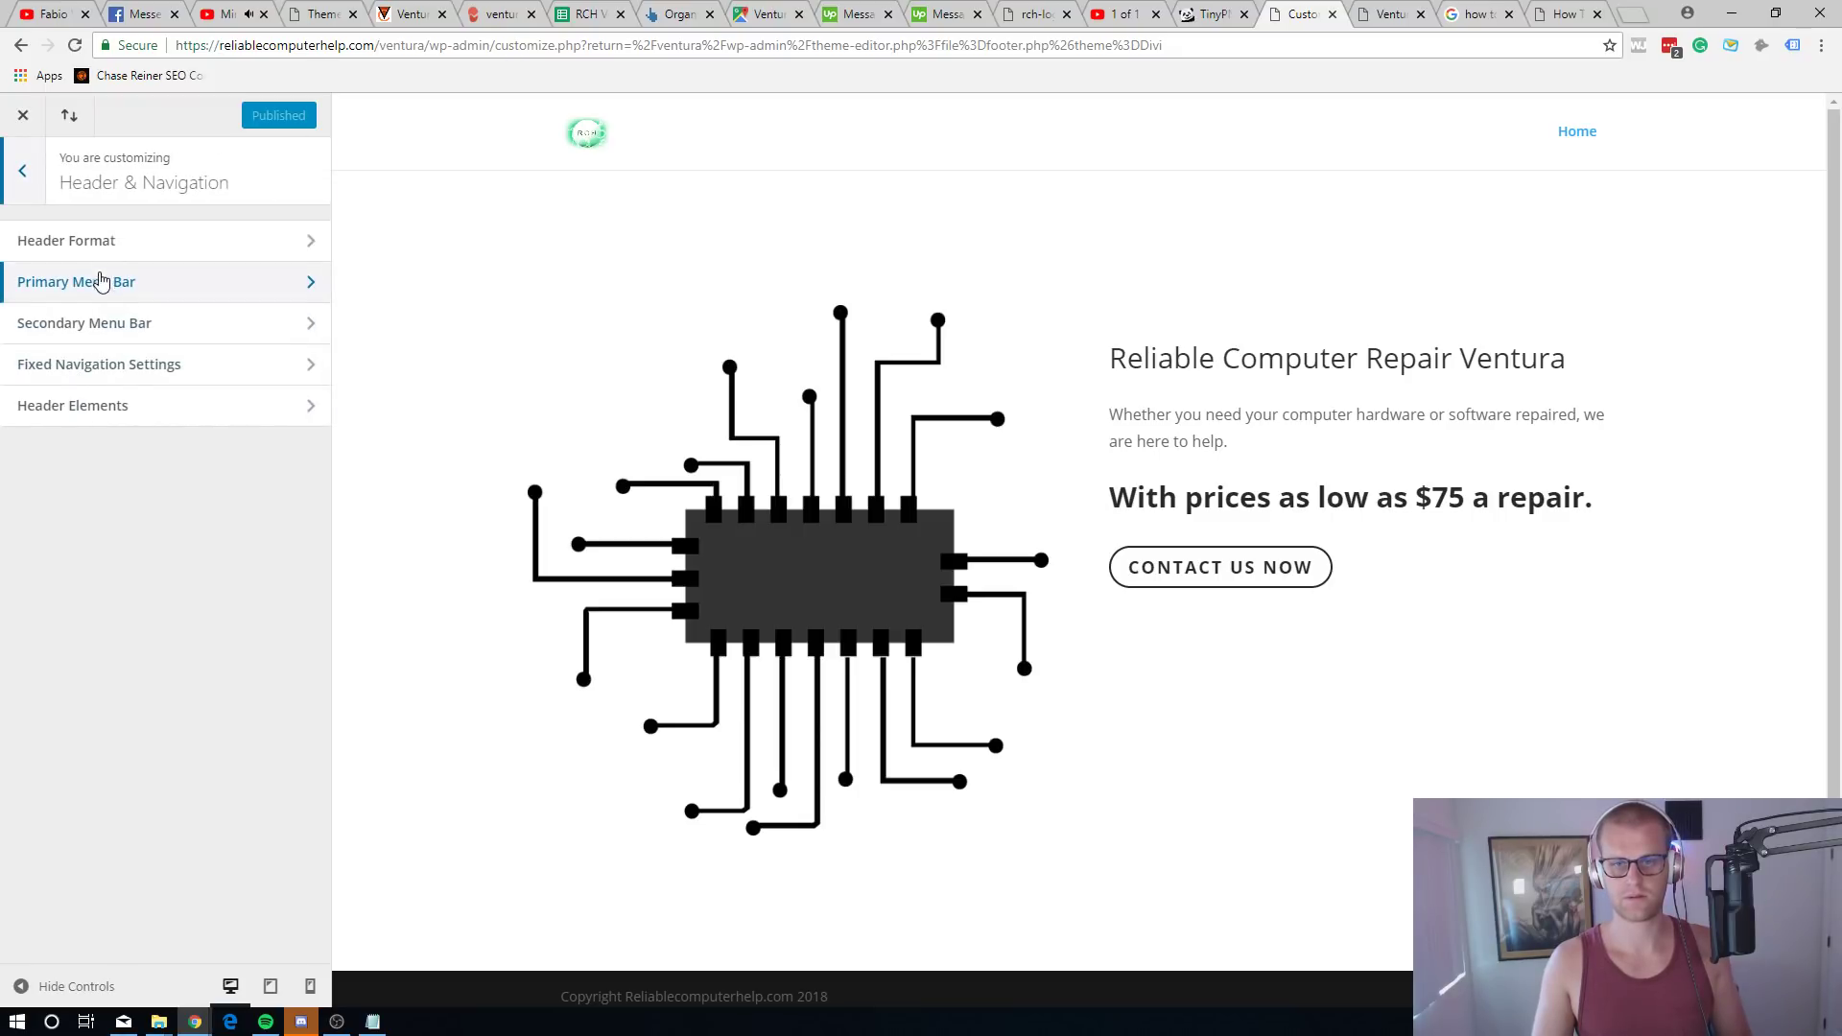
click(90, 241)
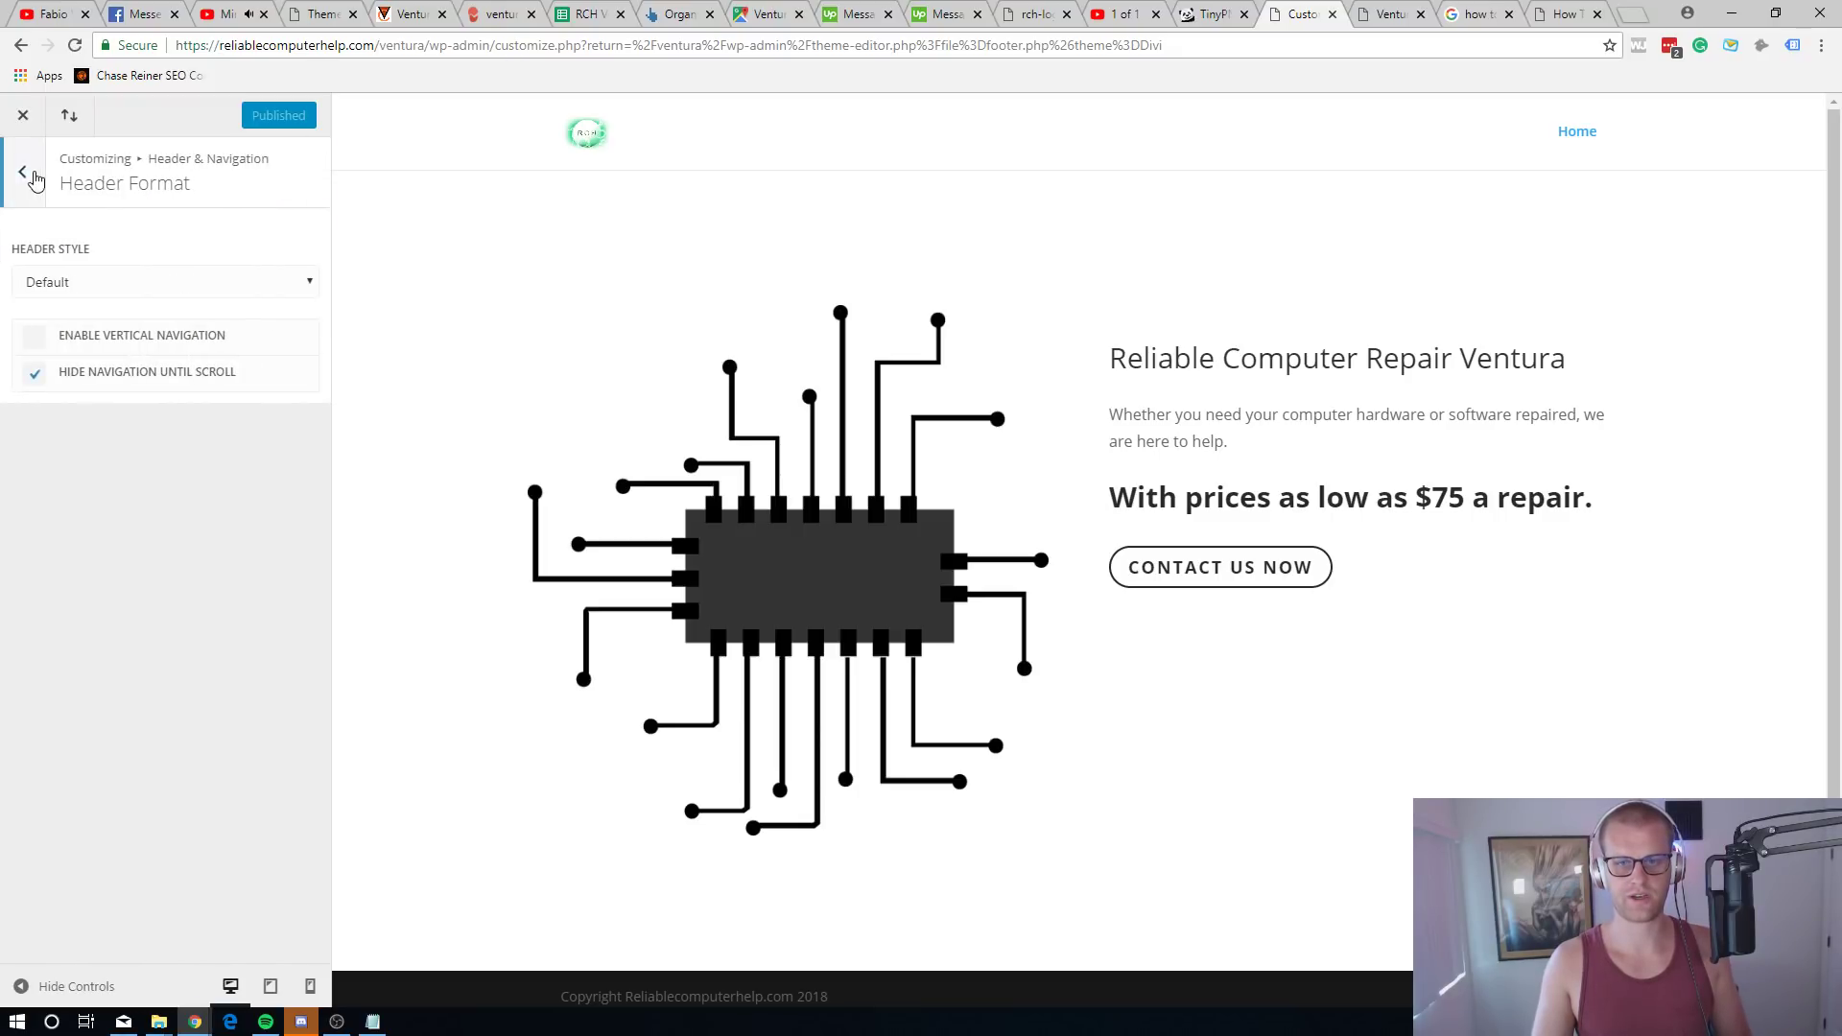
click(36, 190)
click(38, 192)
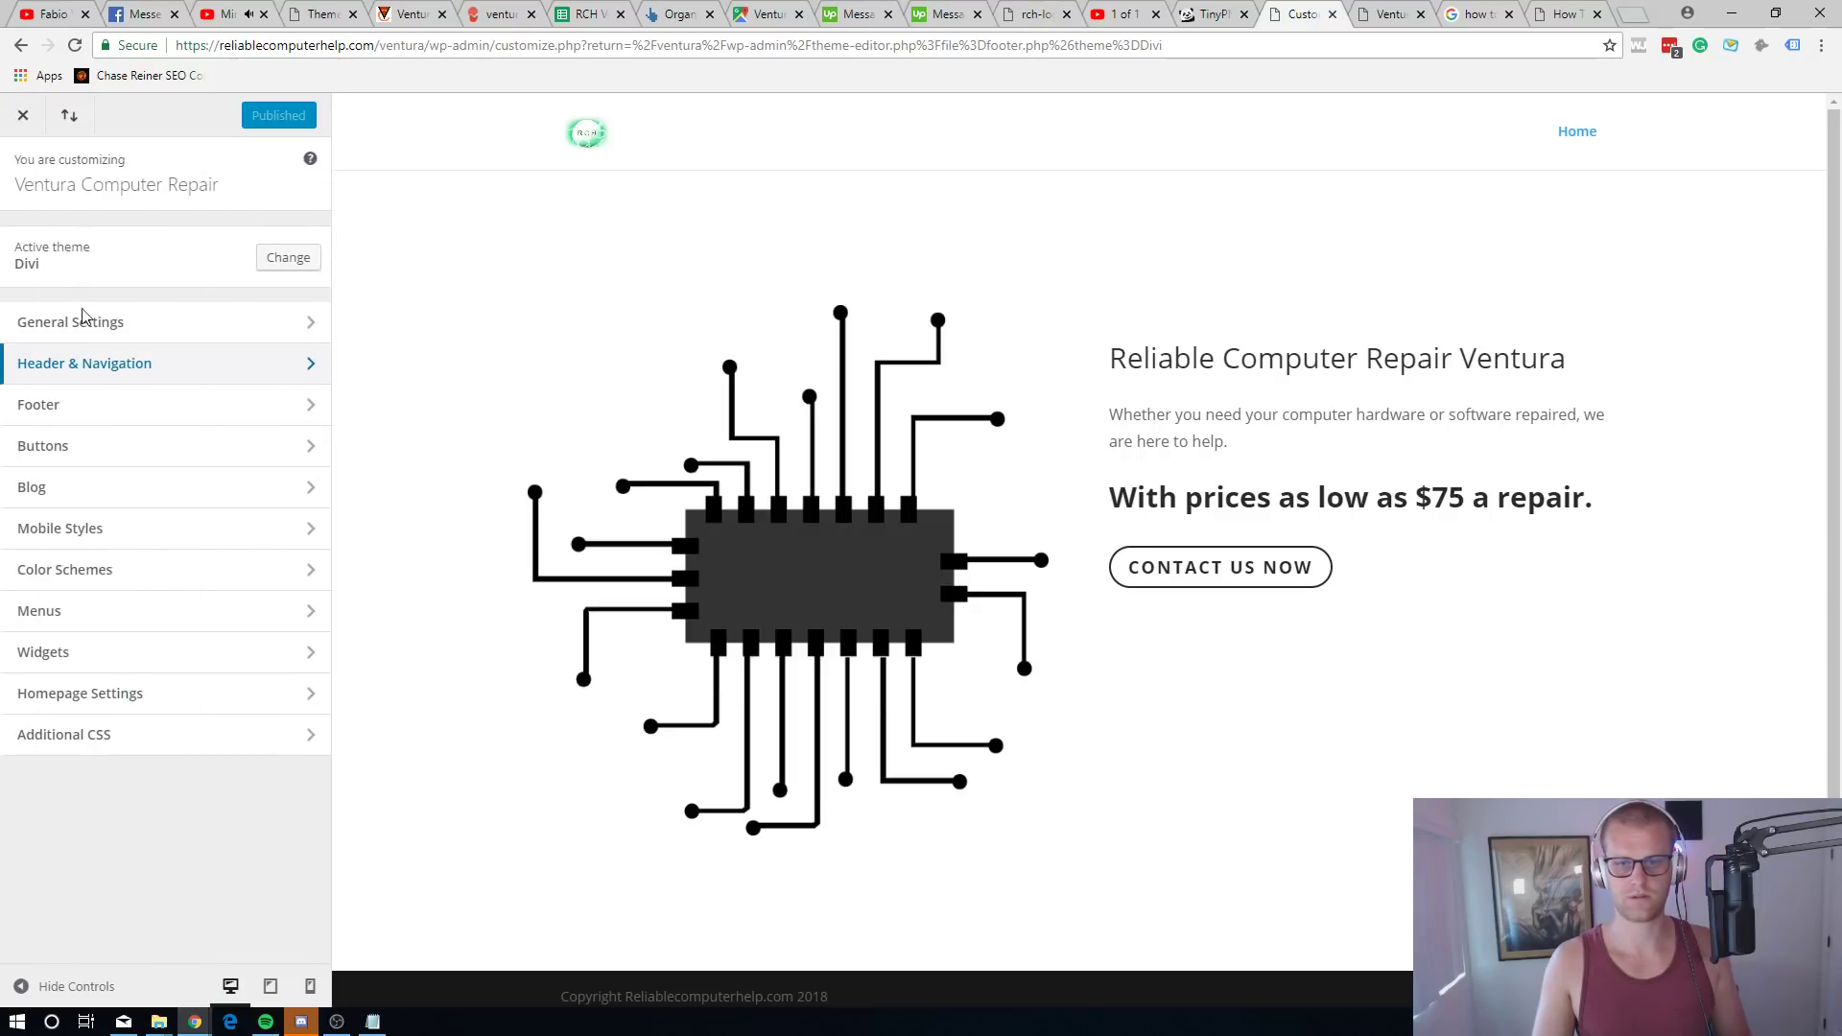
click(138, 326)
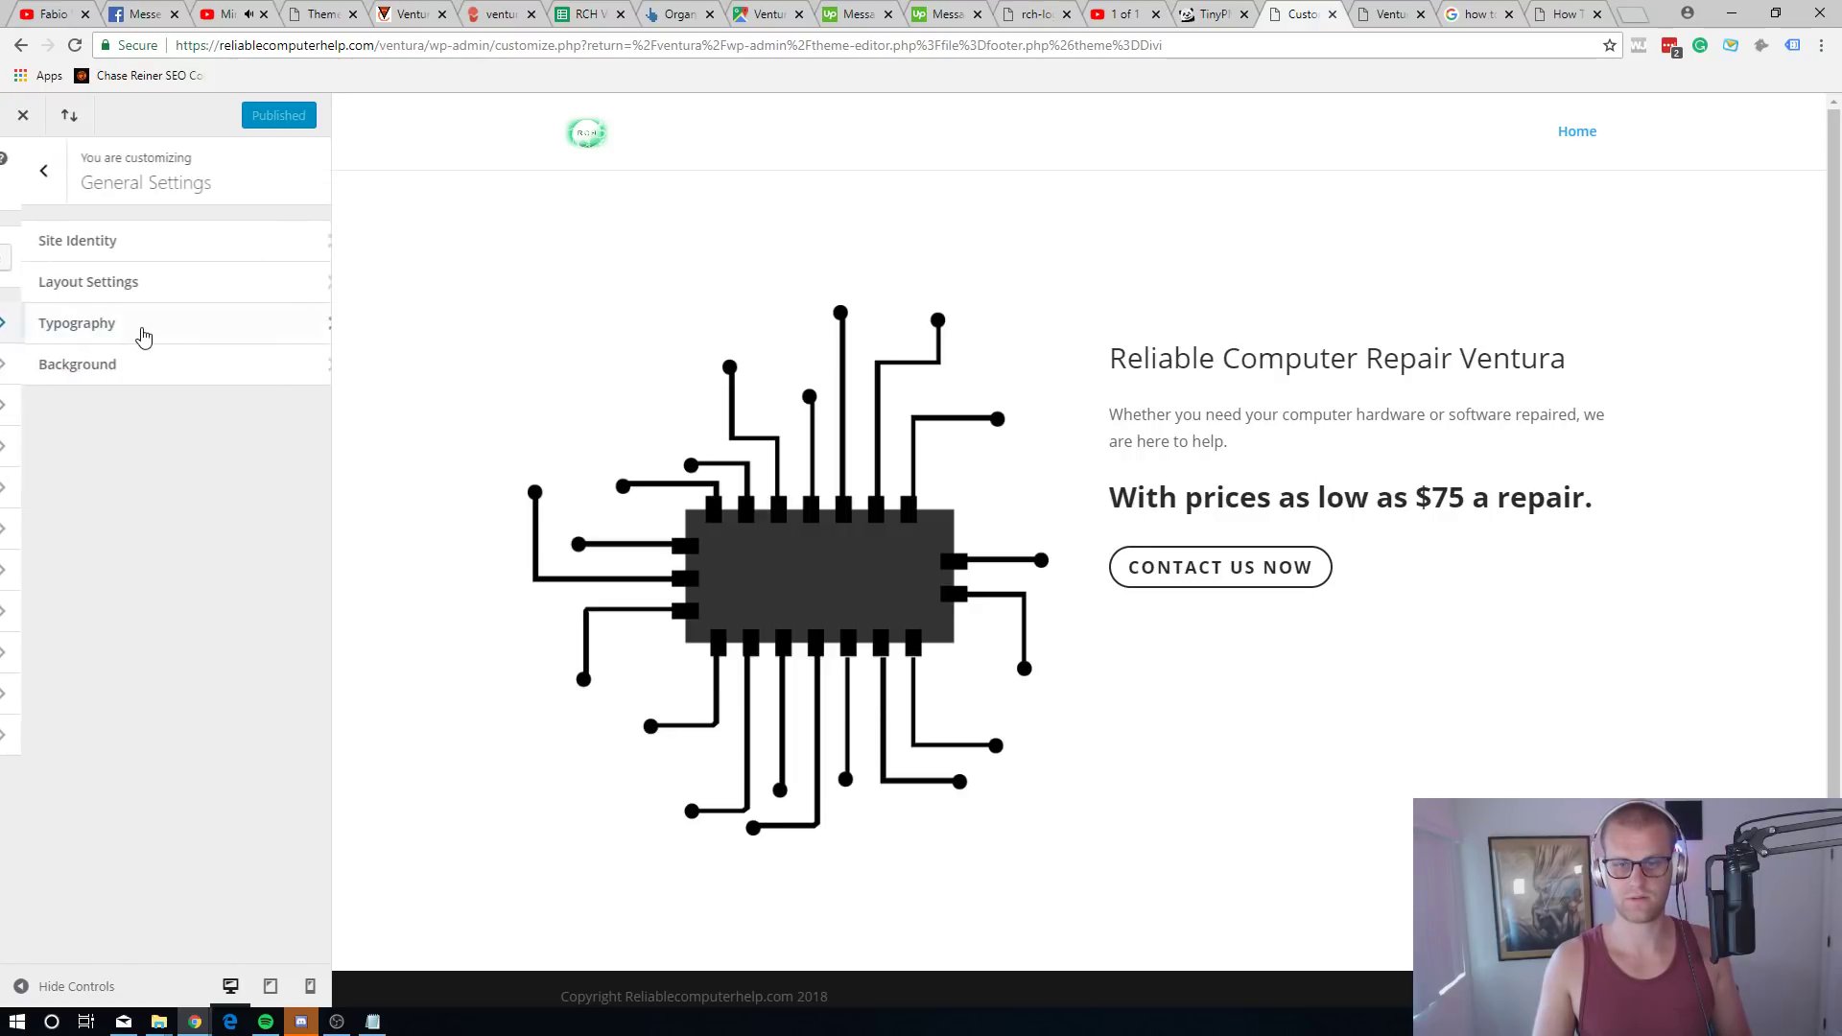
click(109, 322)
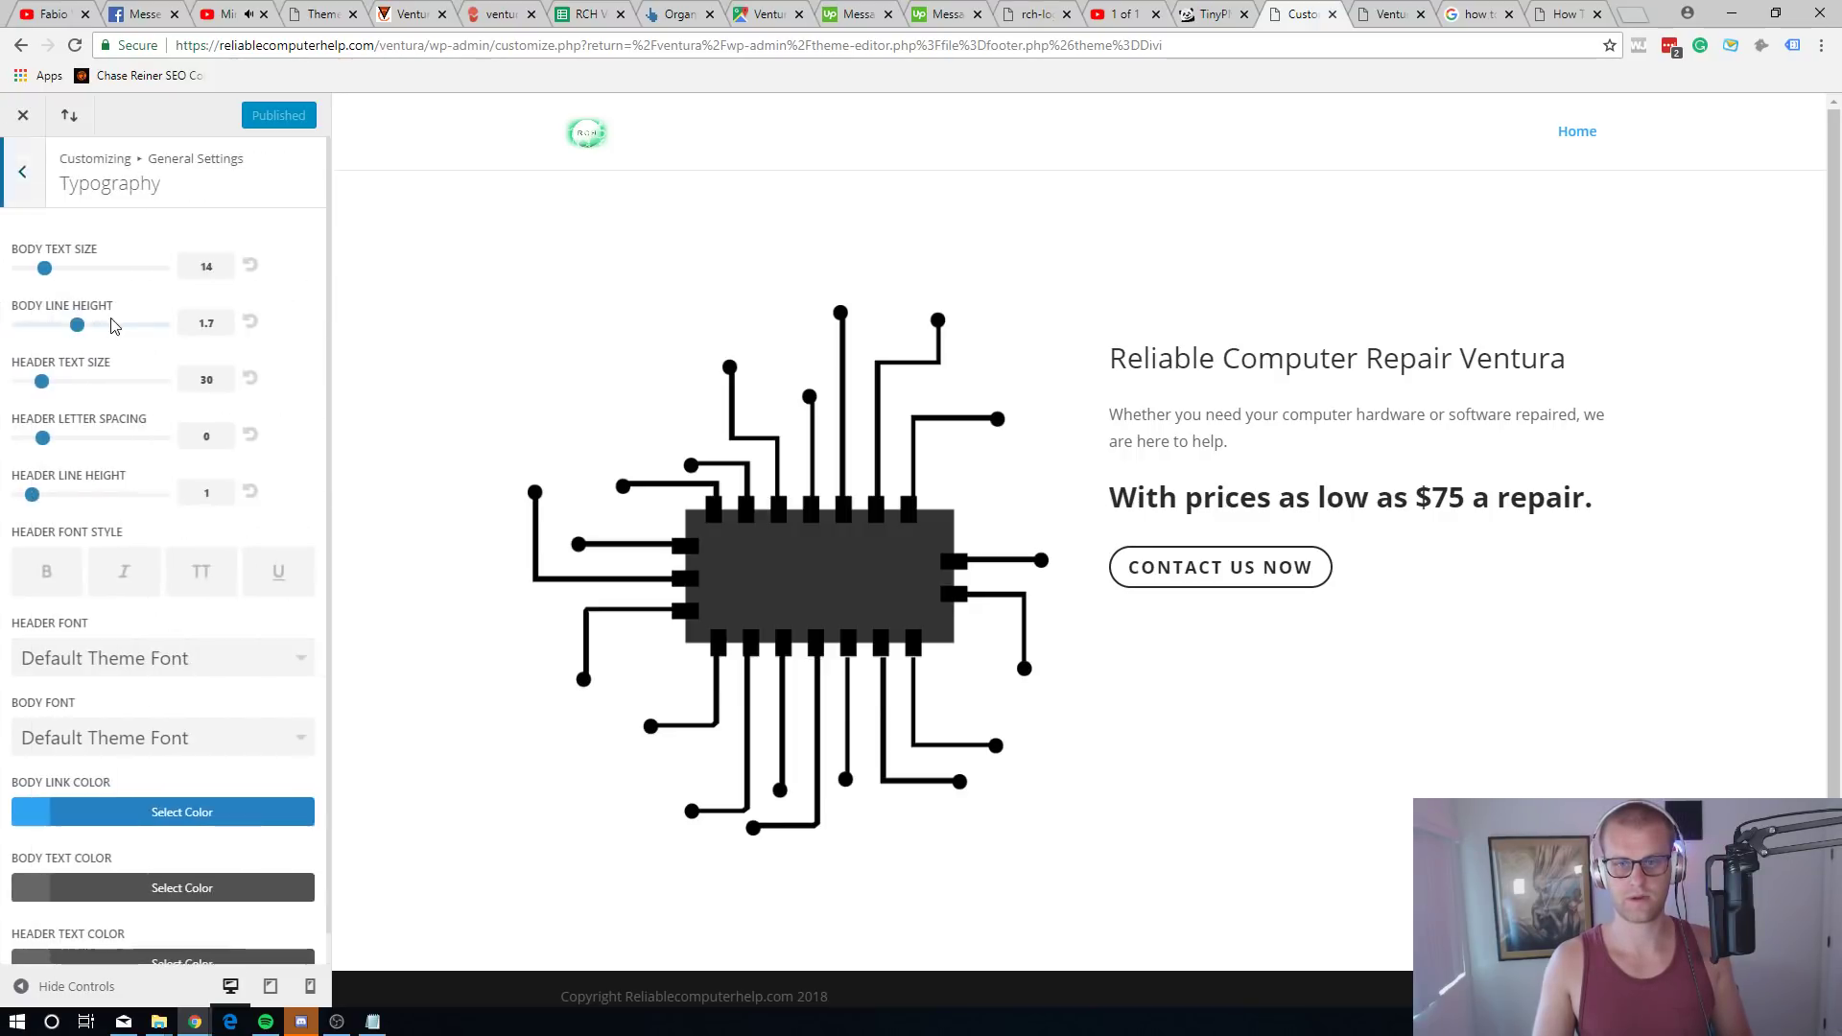
scroll(163, 471, down, 1)
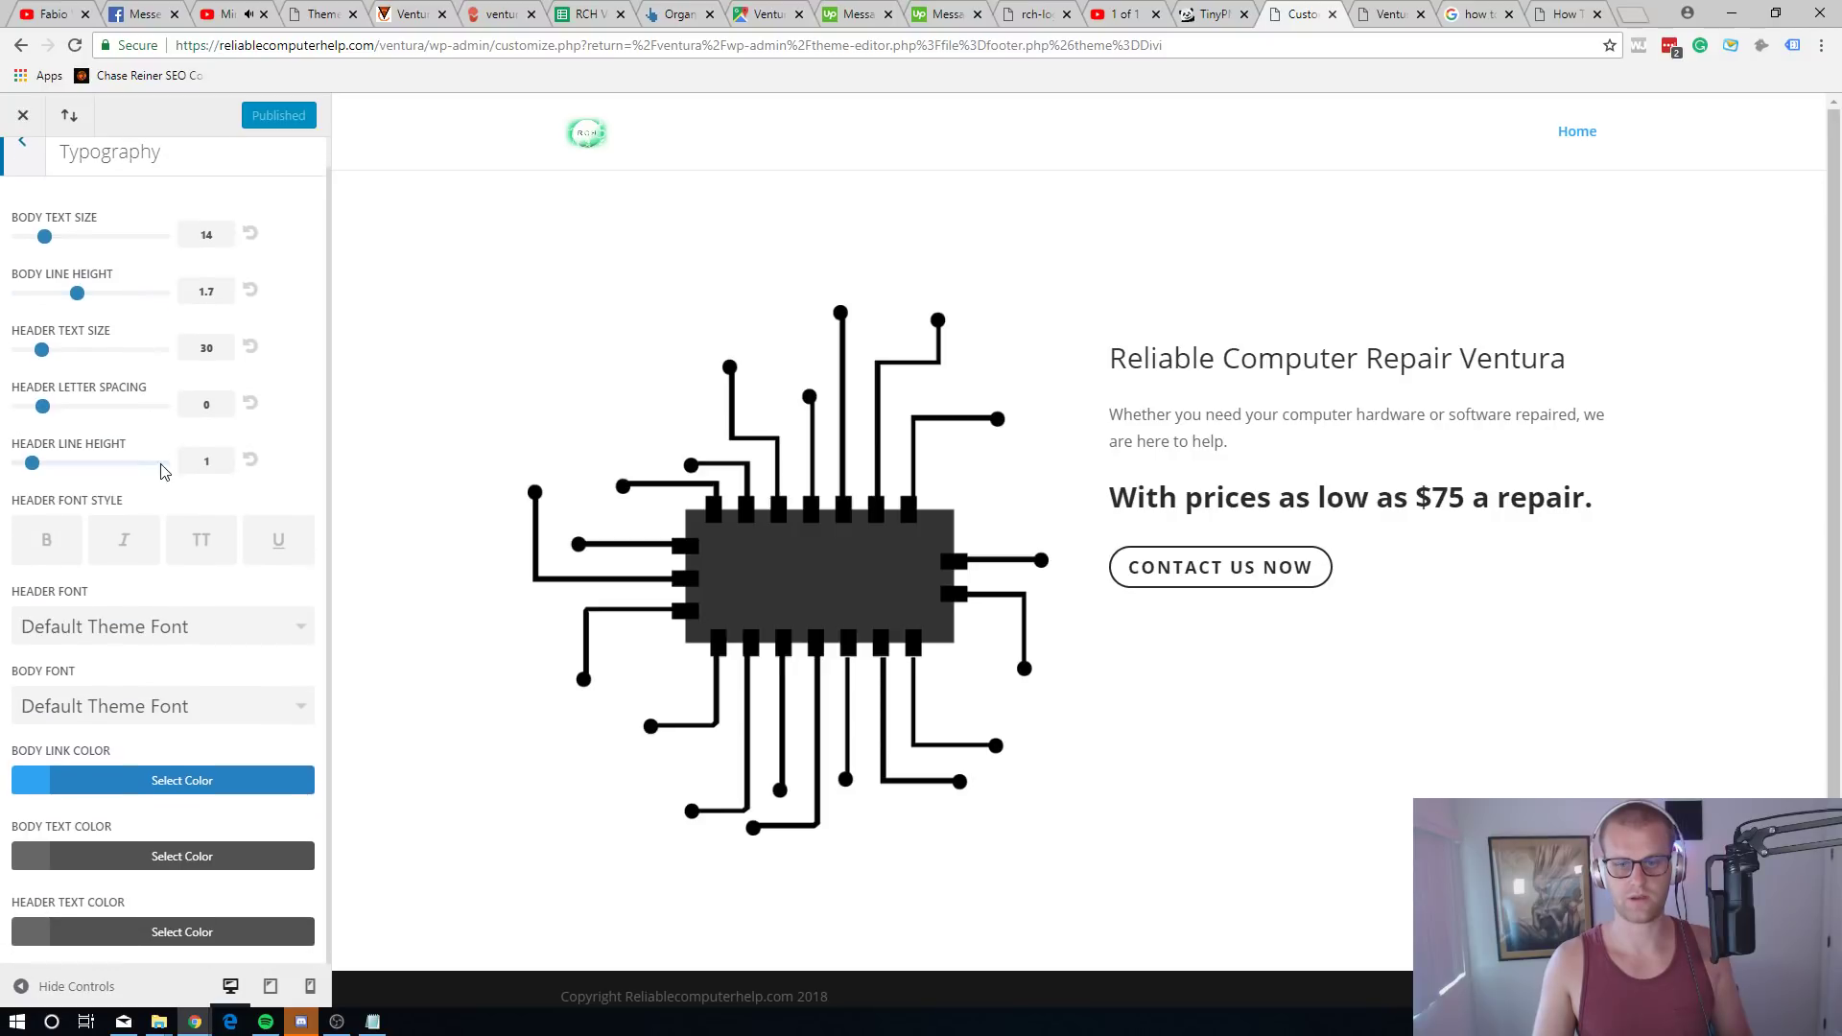
click(38, 169)
click(83, 235)
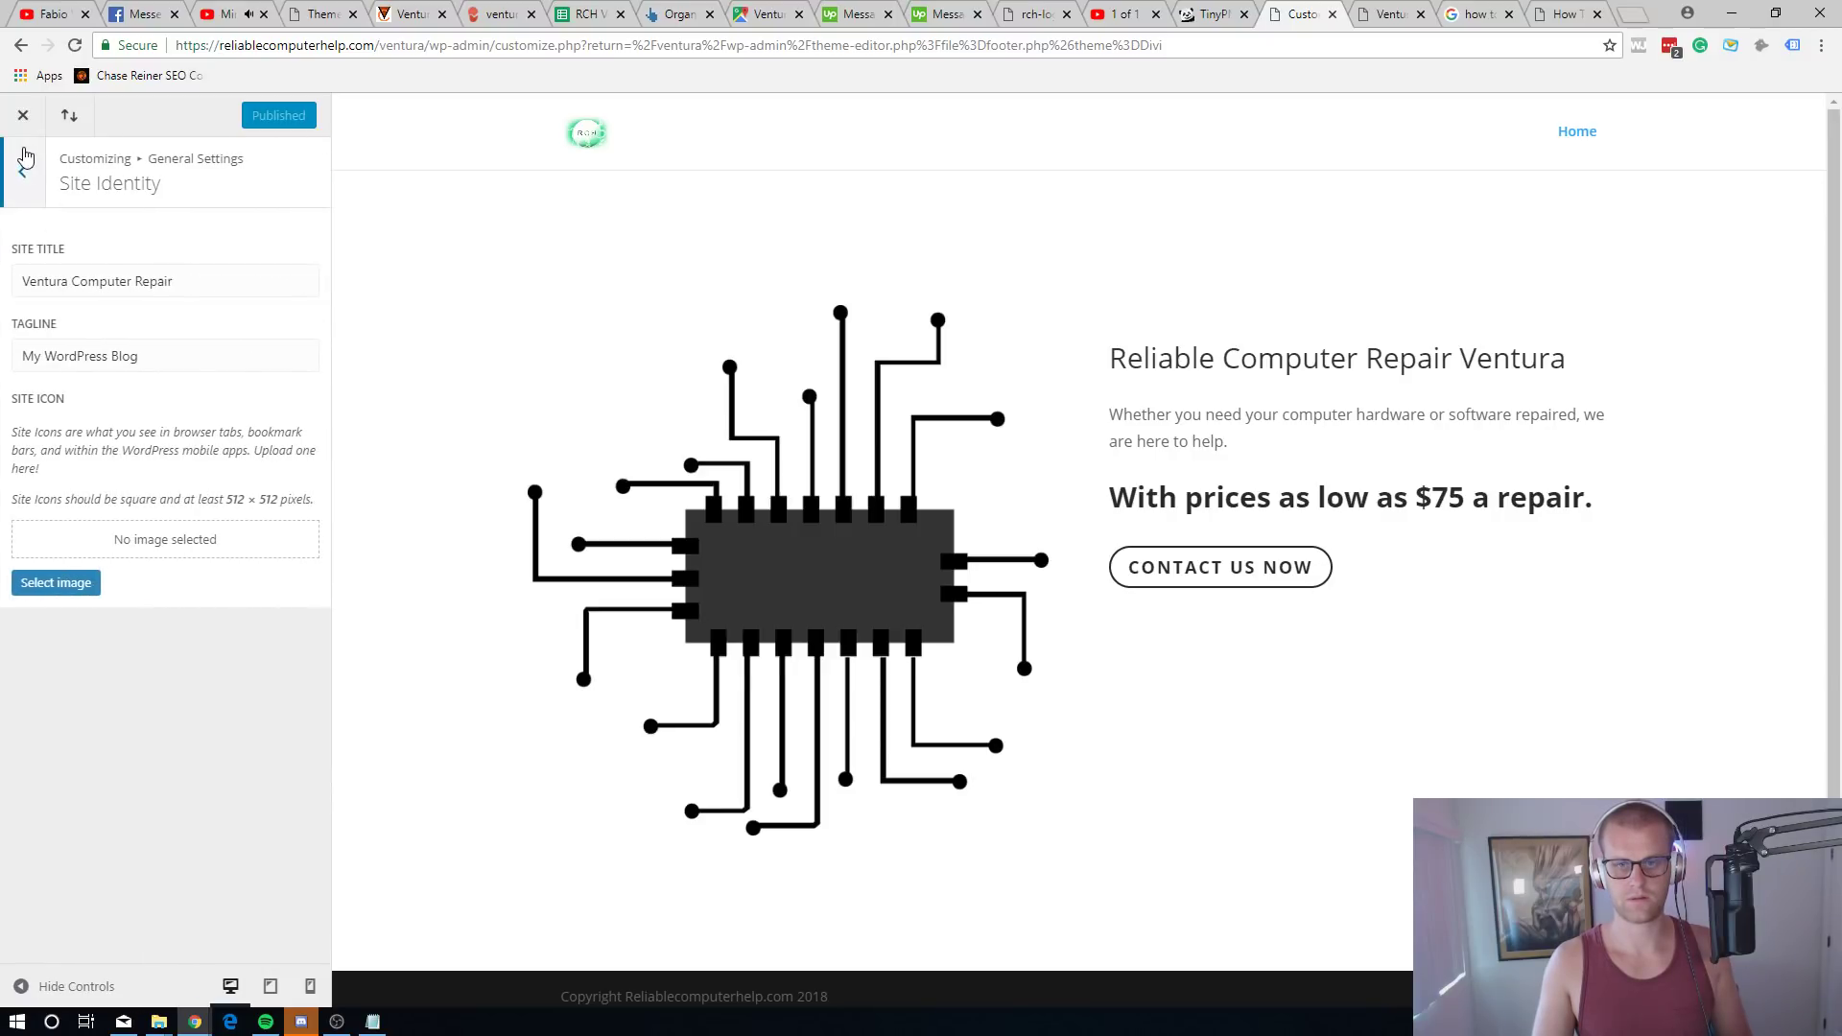
click(90, 290)
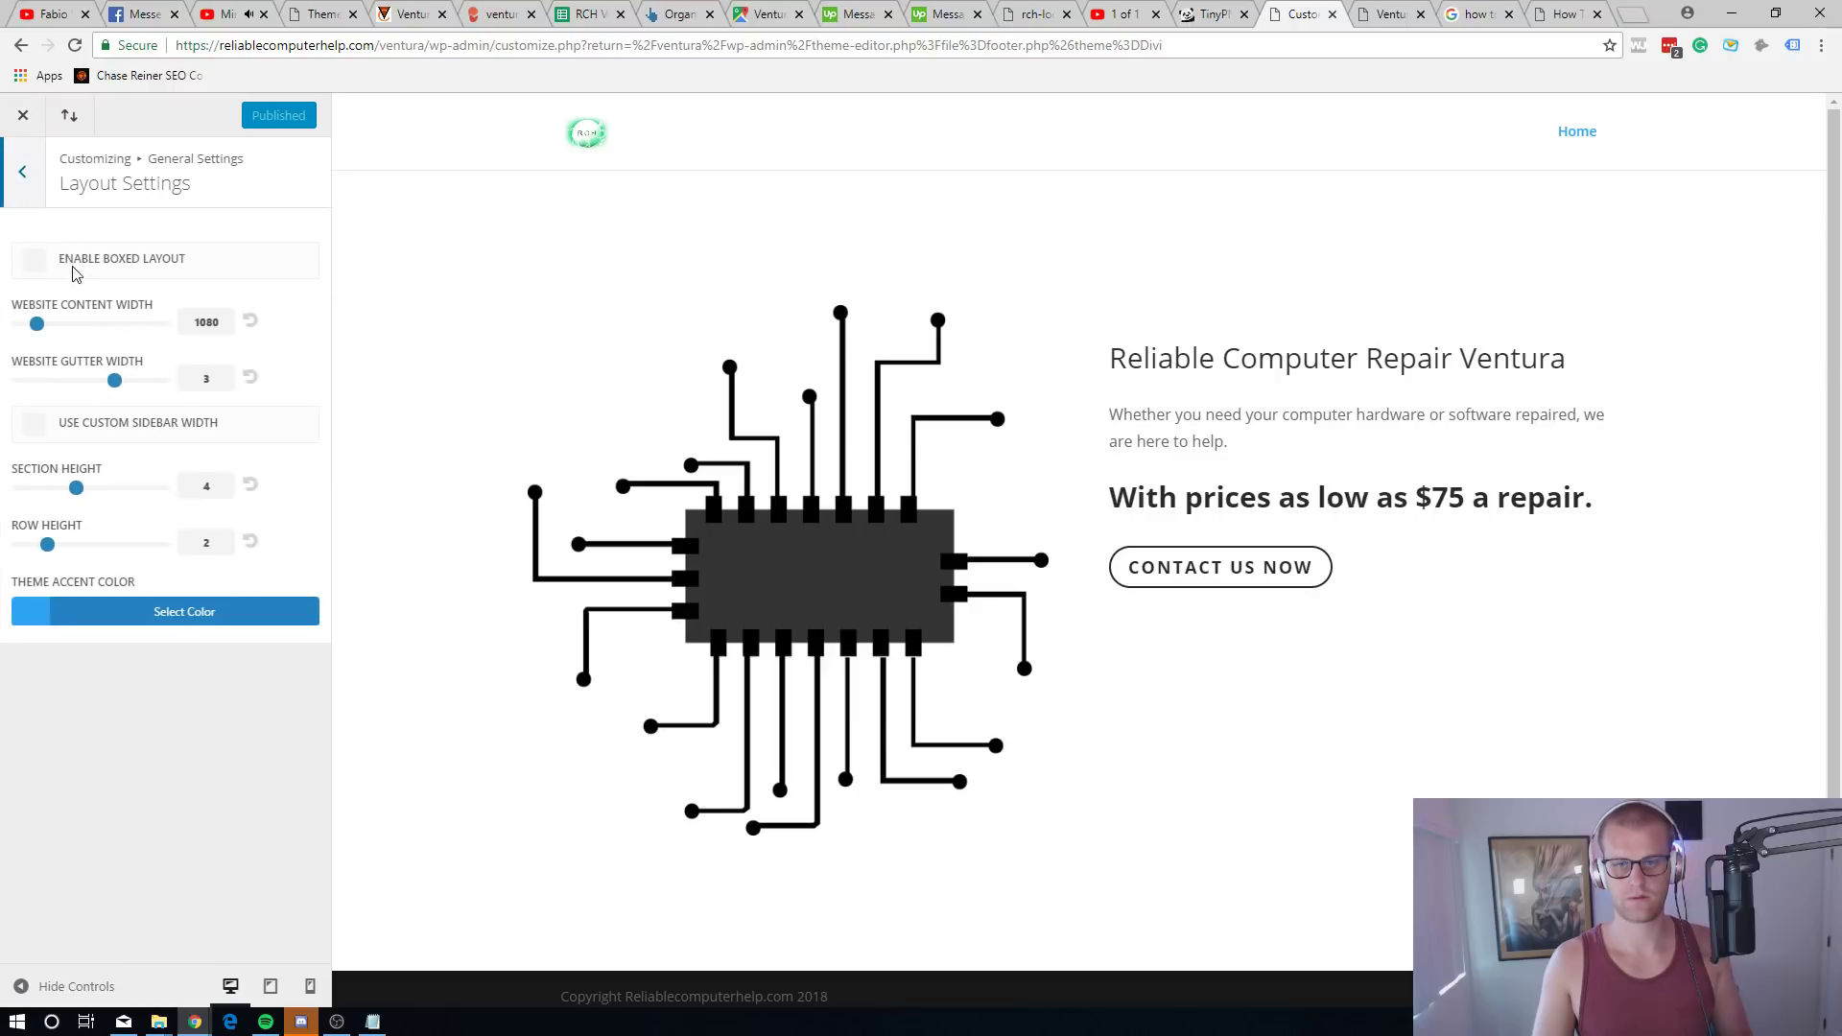
click(23, 176)
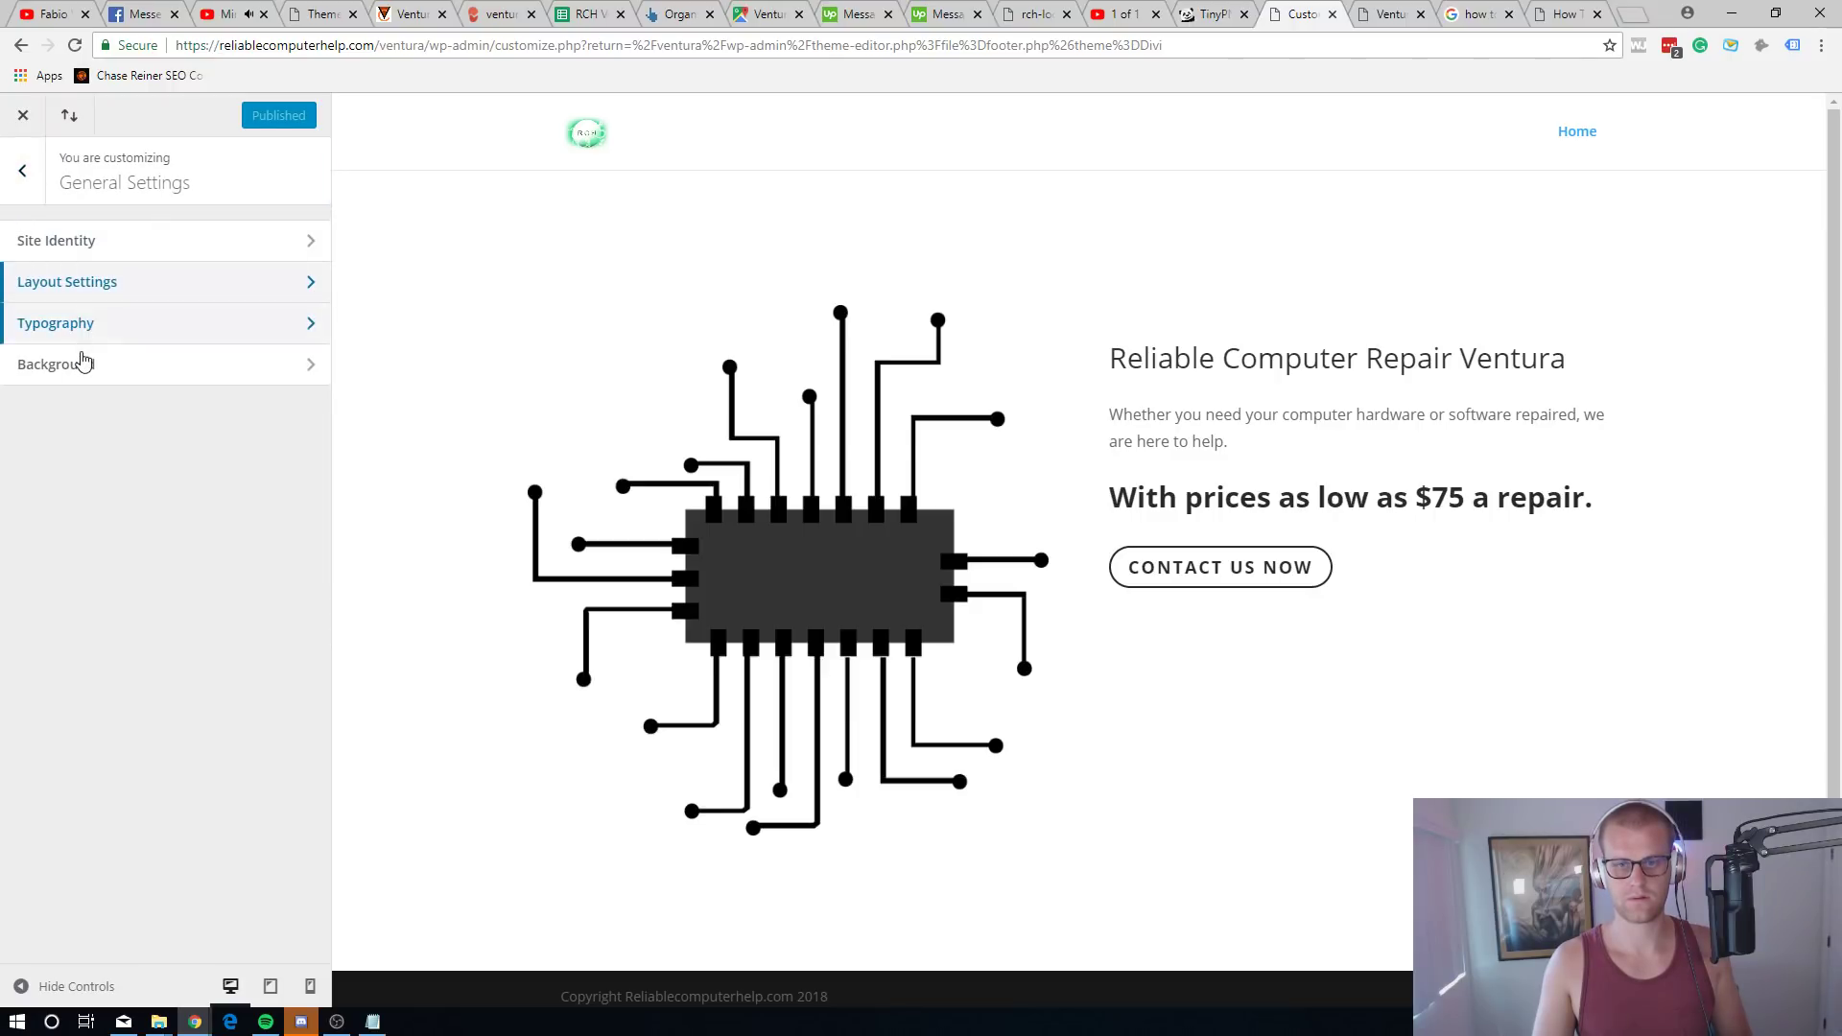
click(23, 172)
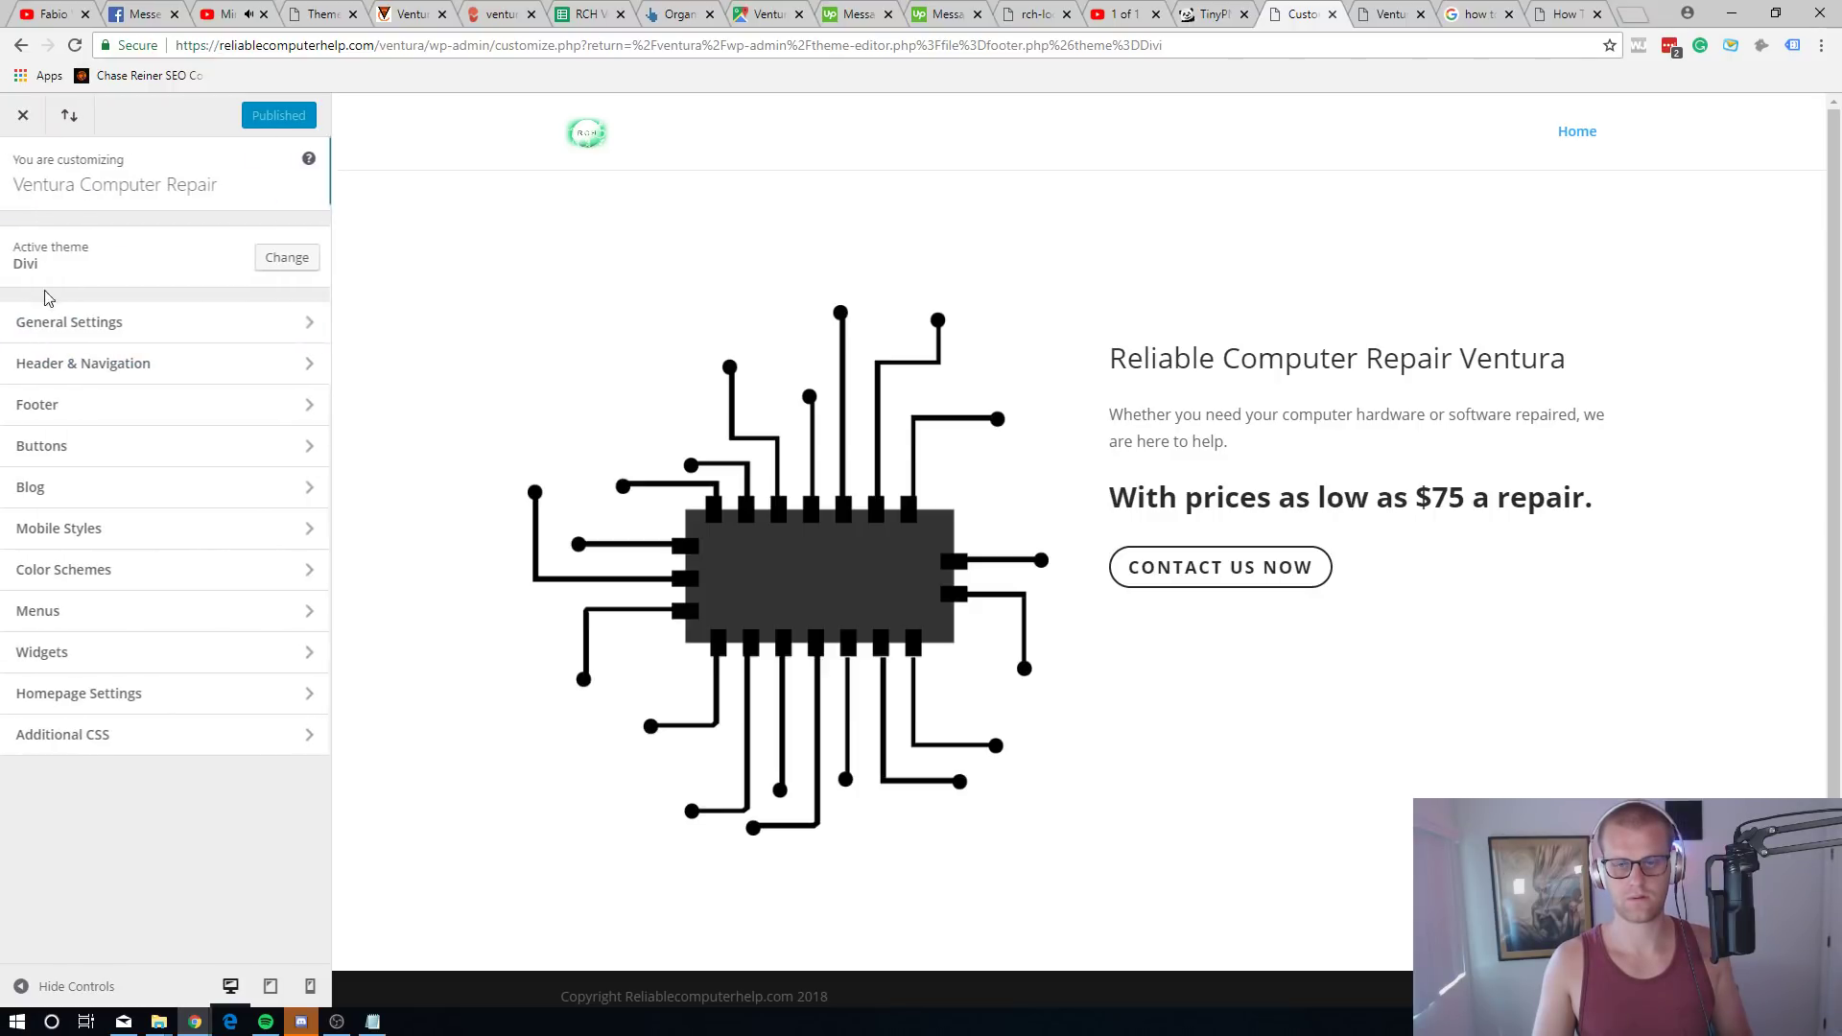
click(78, 362)
click(22, 188)
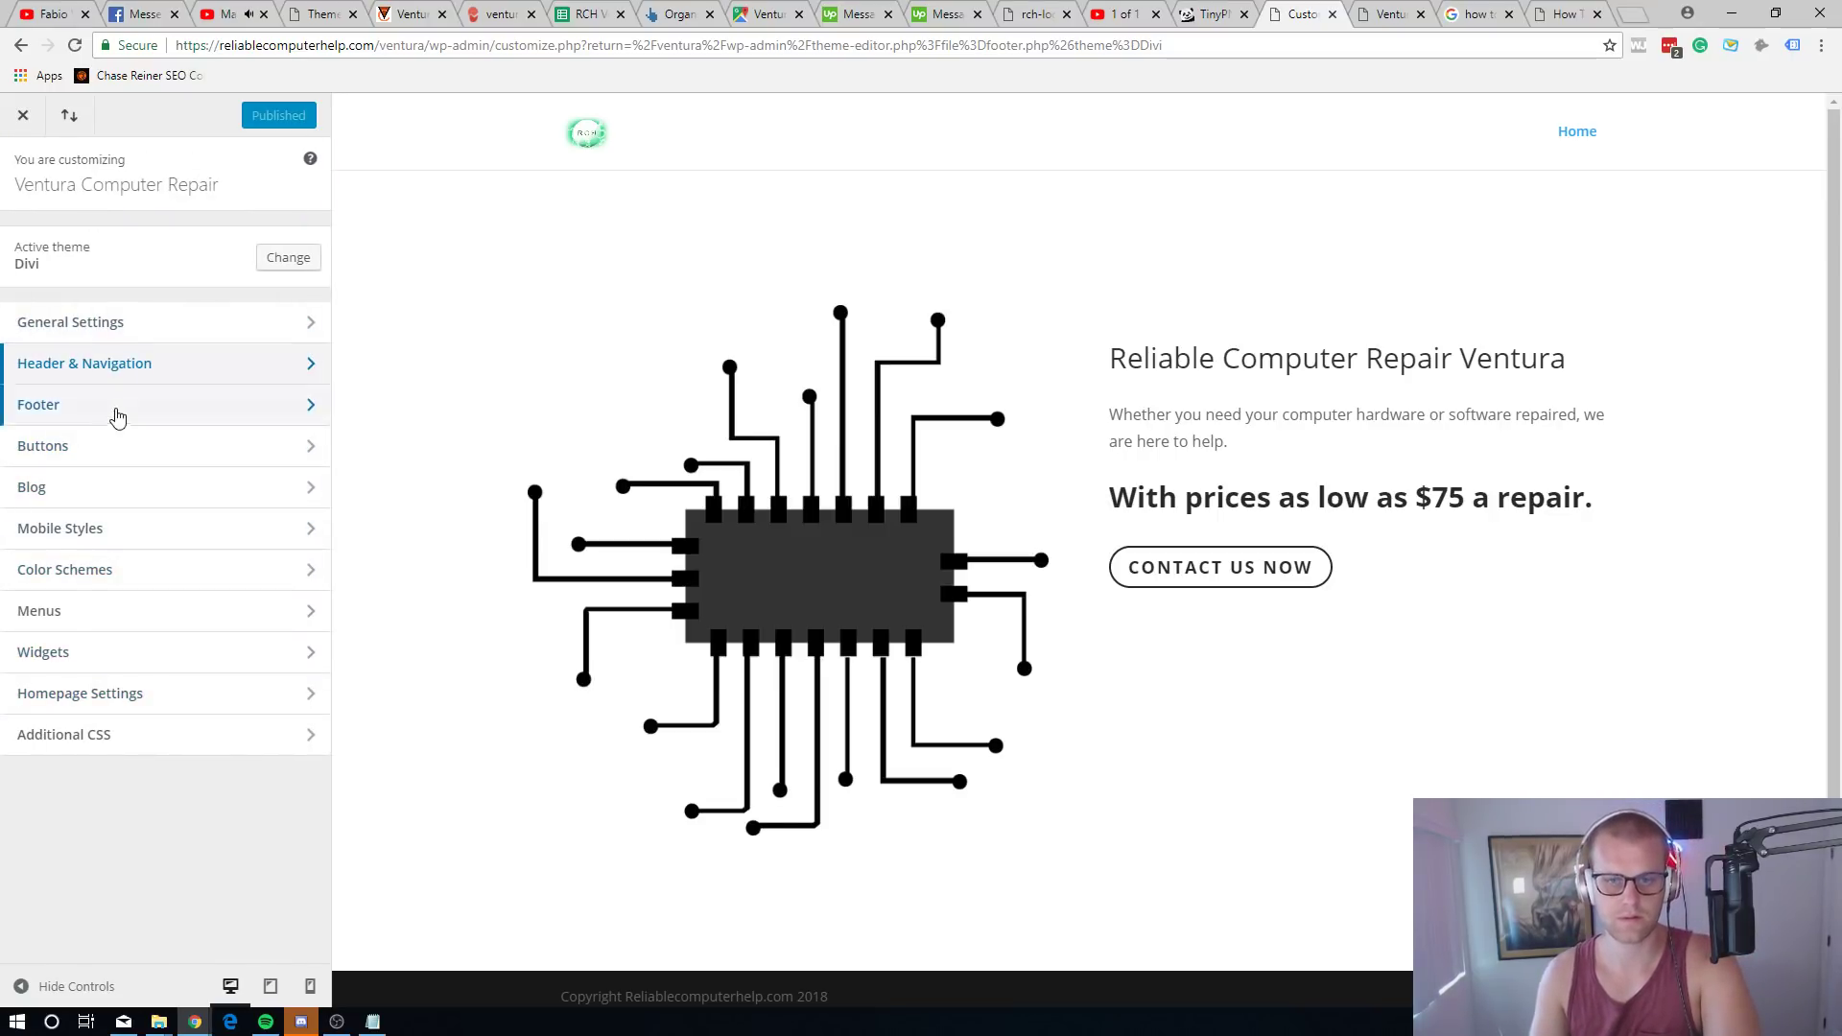
click(141, 342)
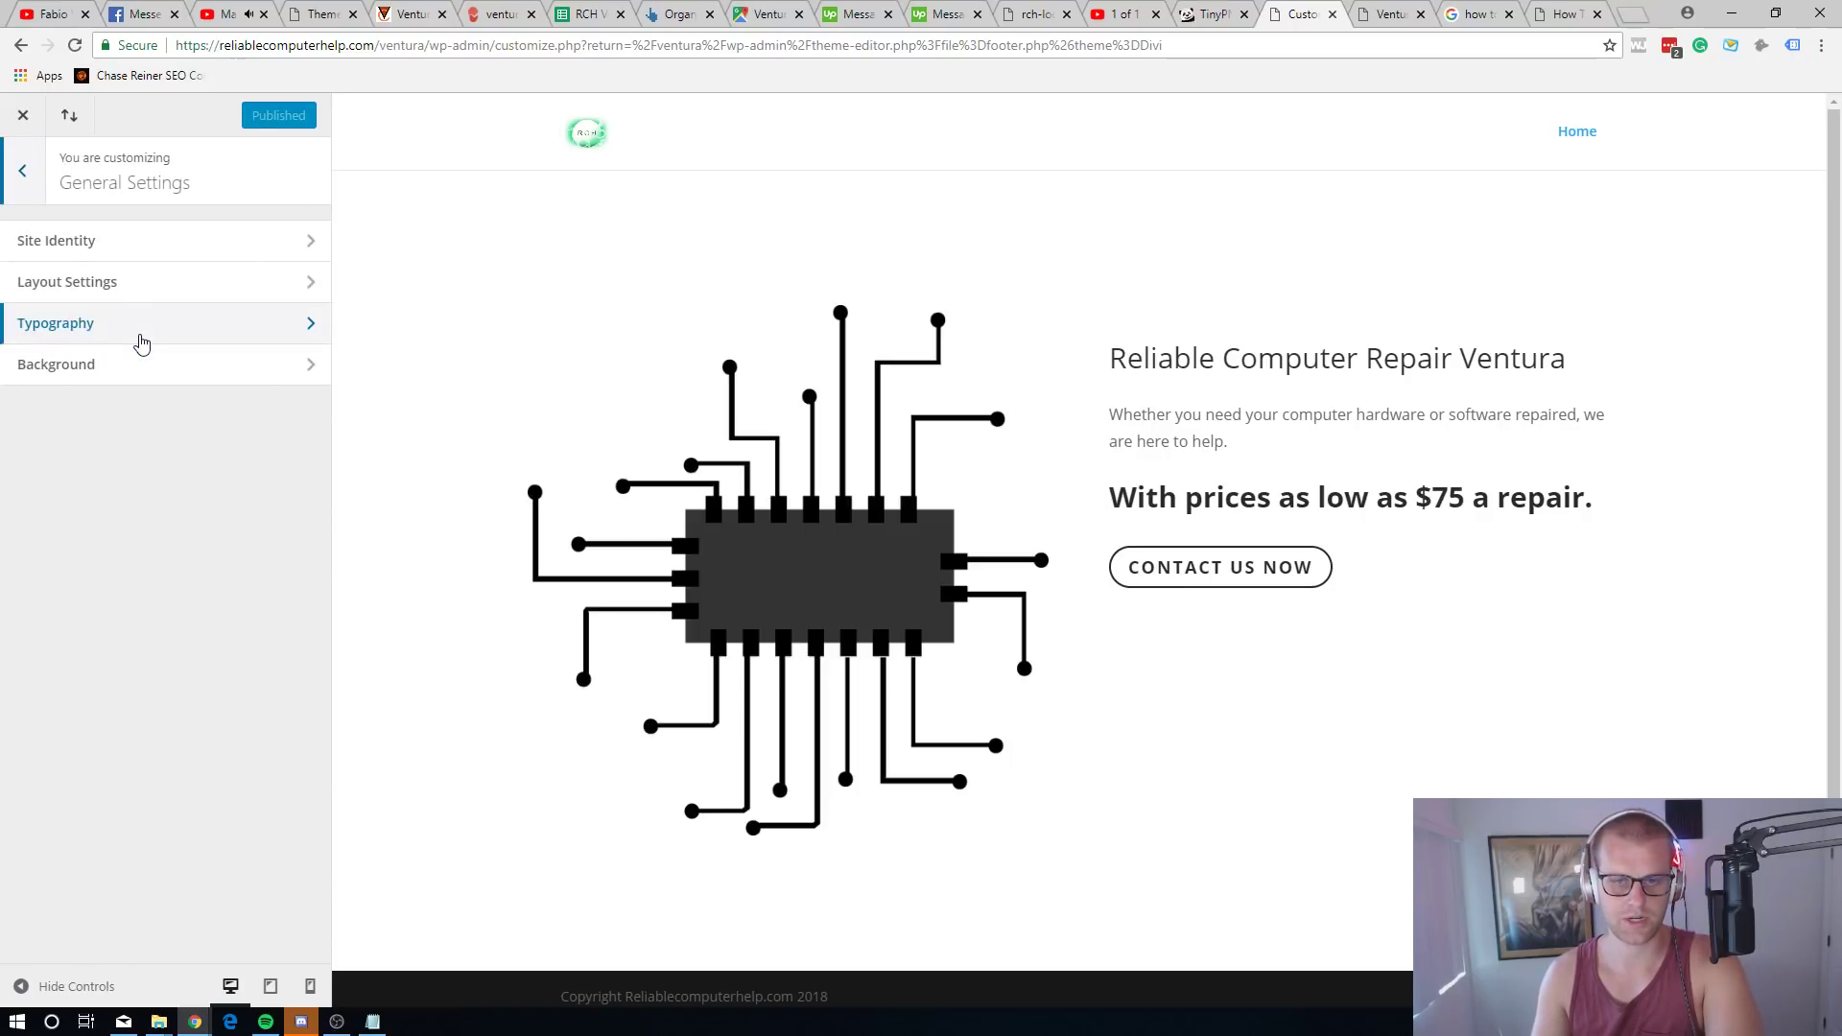
click(128, 240)
click(29, 177)
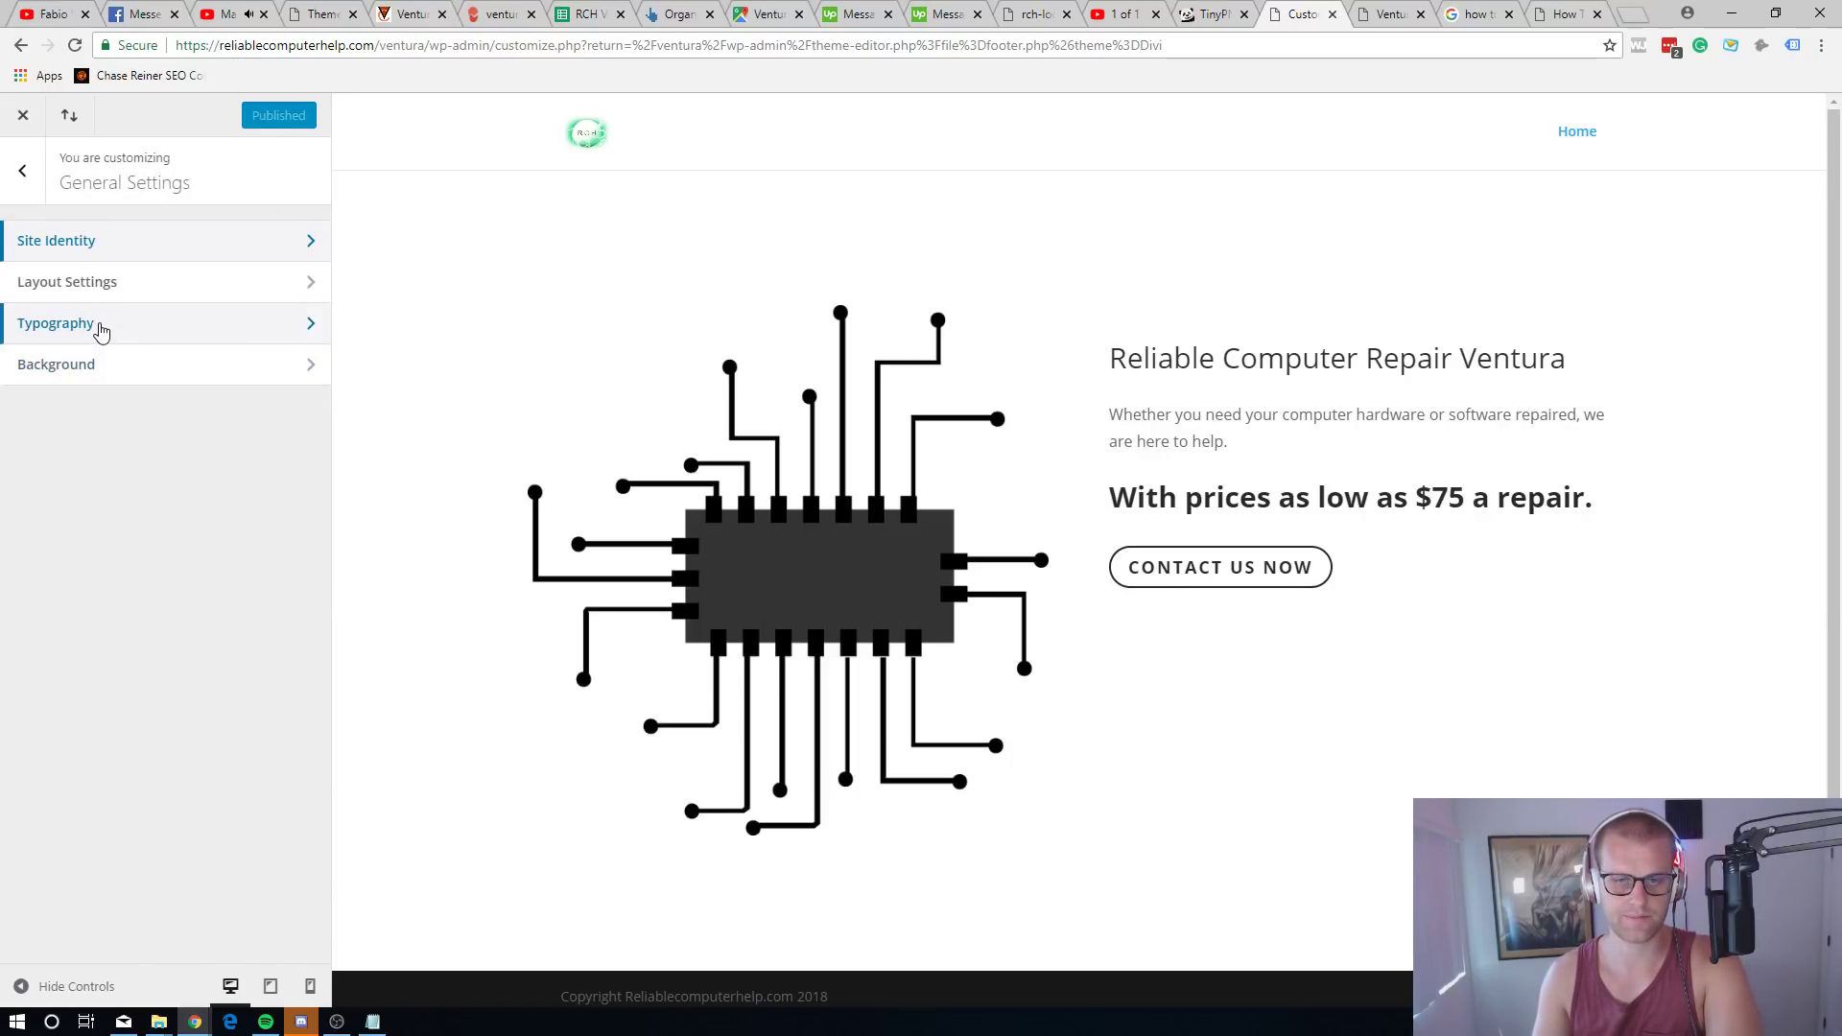
click(103, 282)
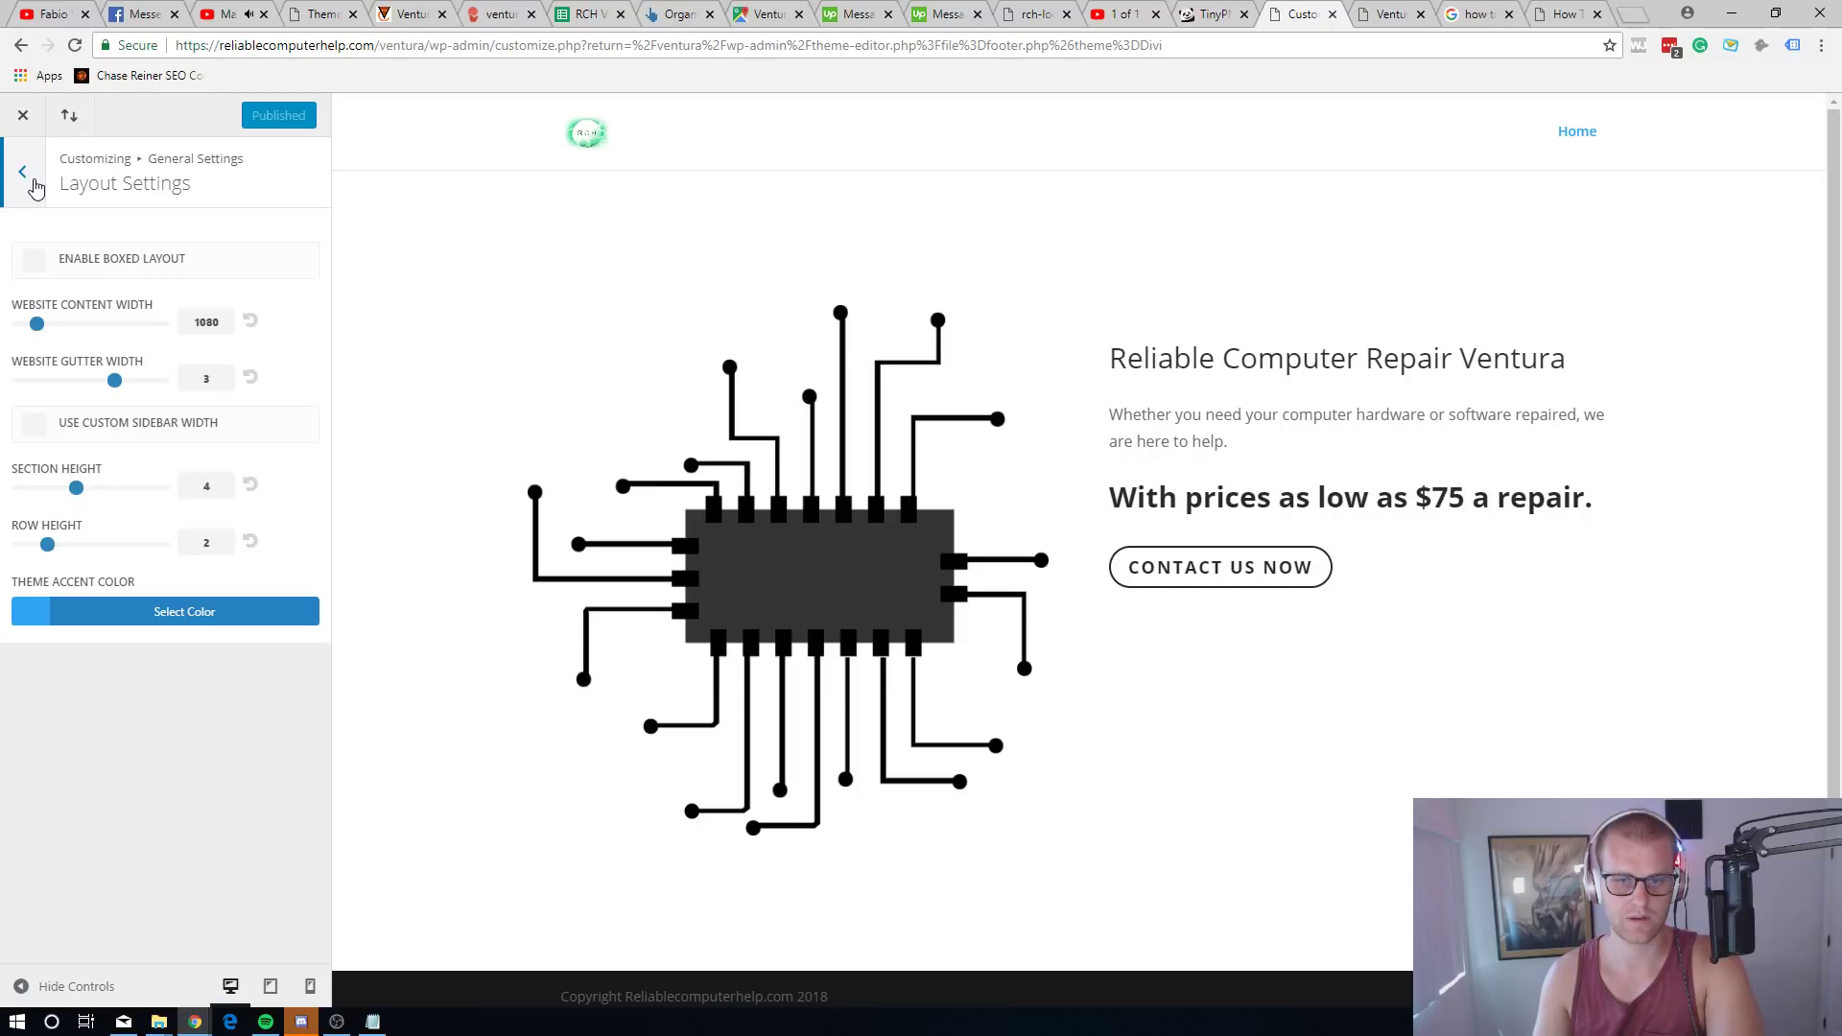
click(32, 184)
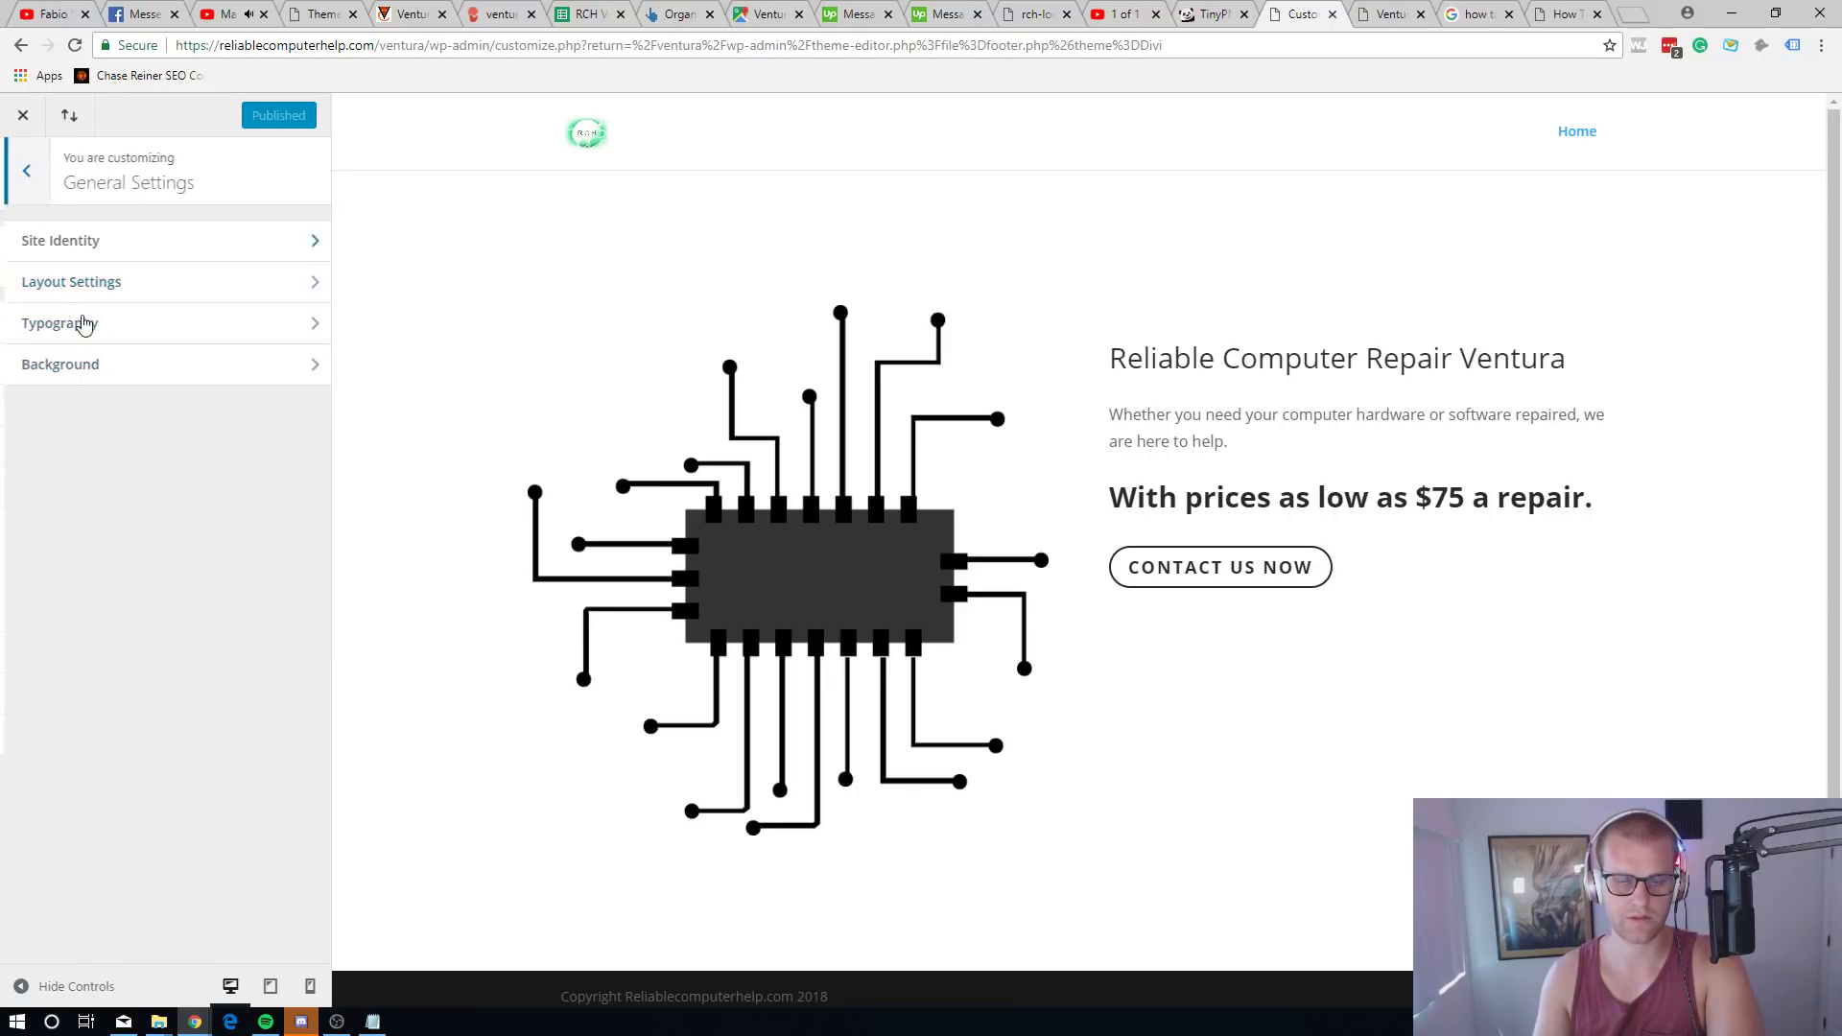
key(Escape)
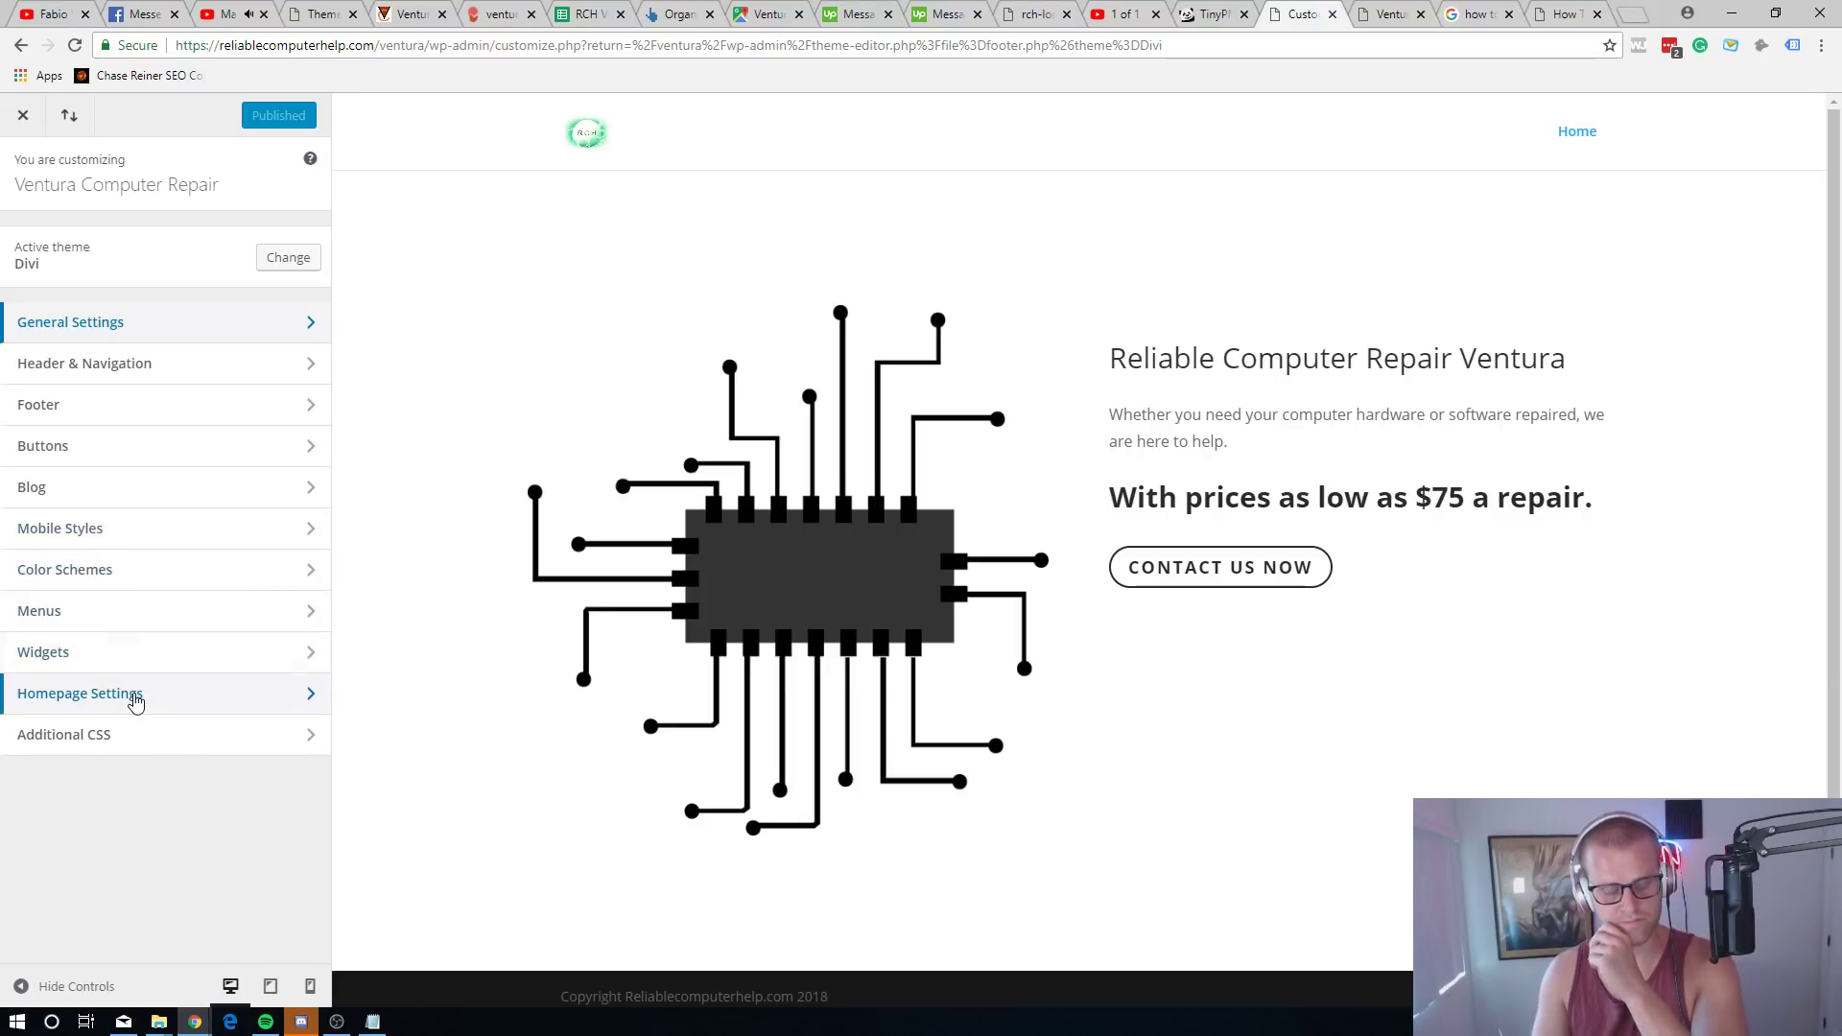
click(115, 331)
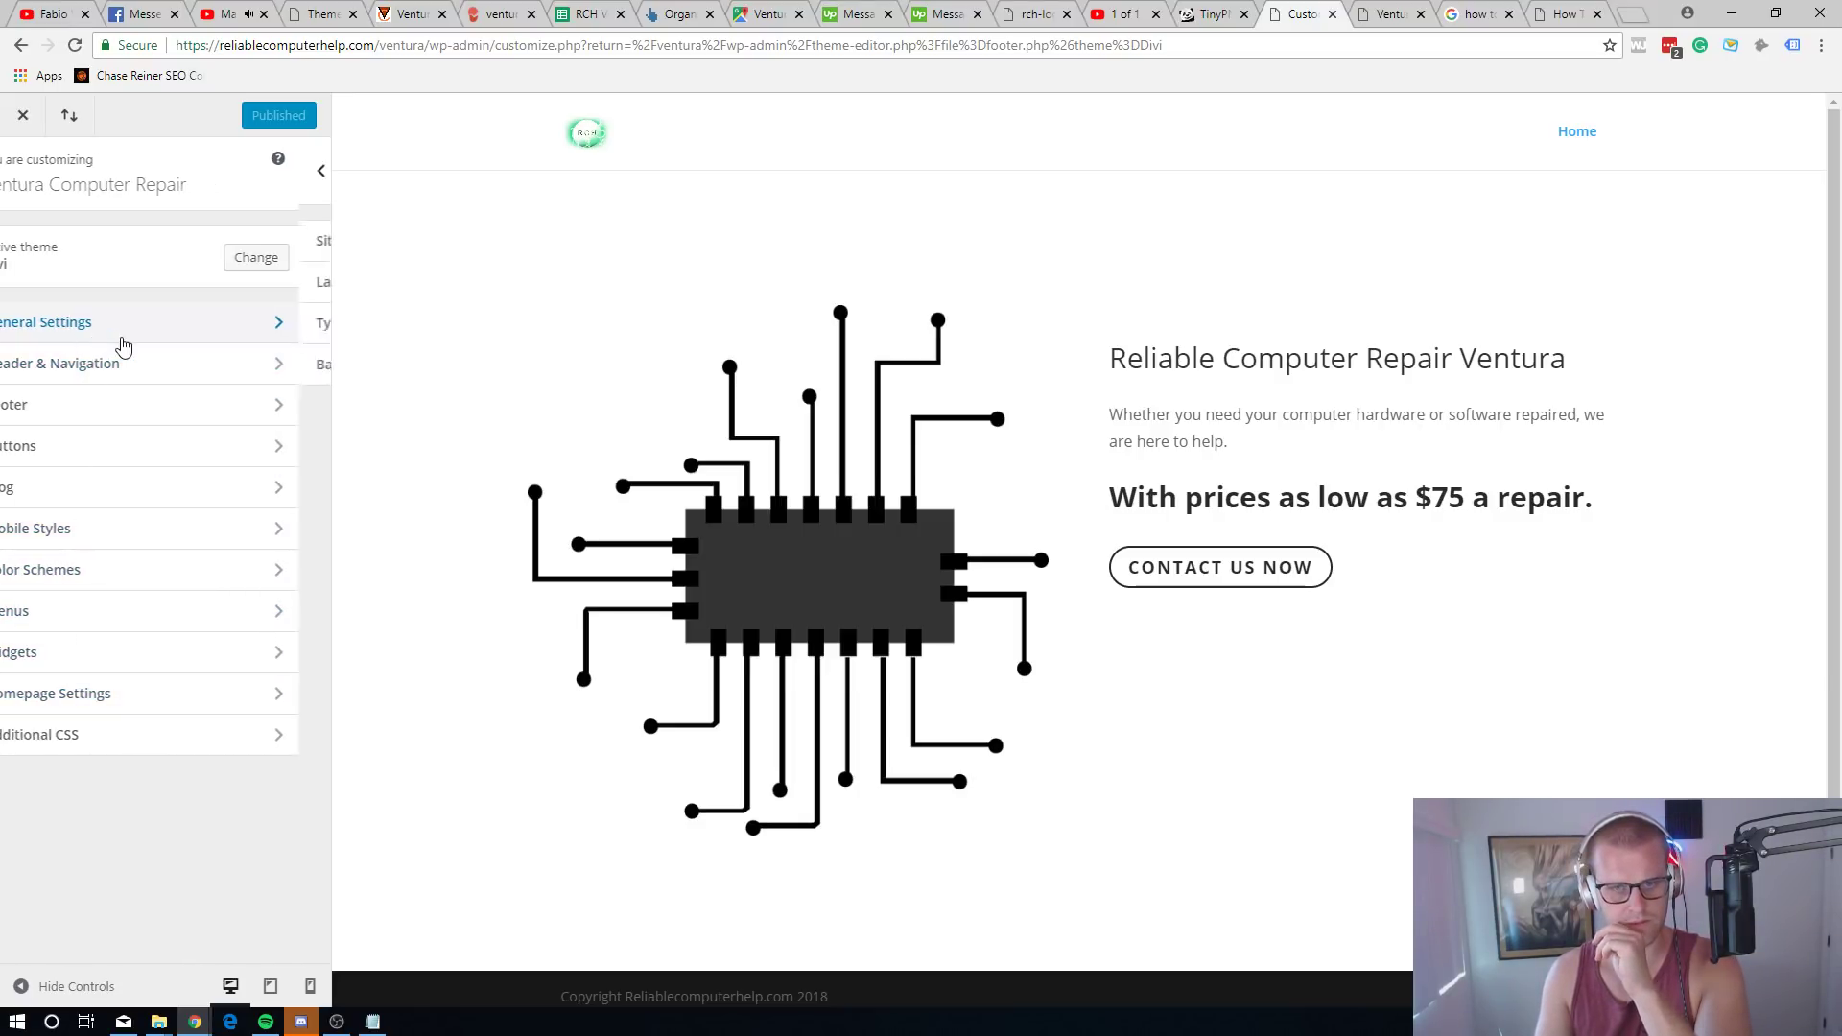
click(101, 288)
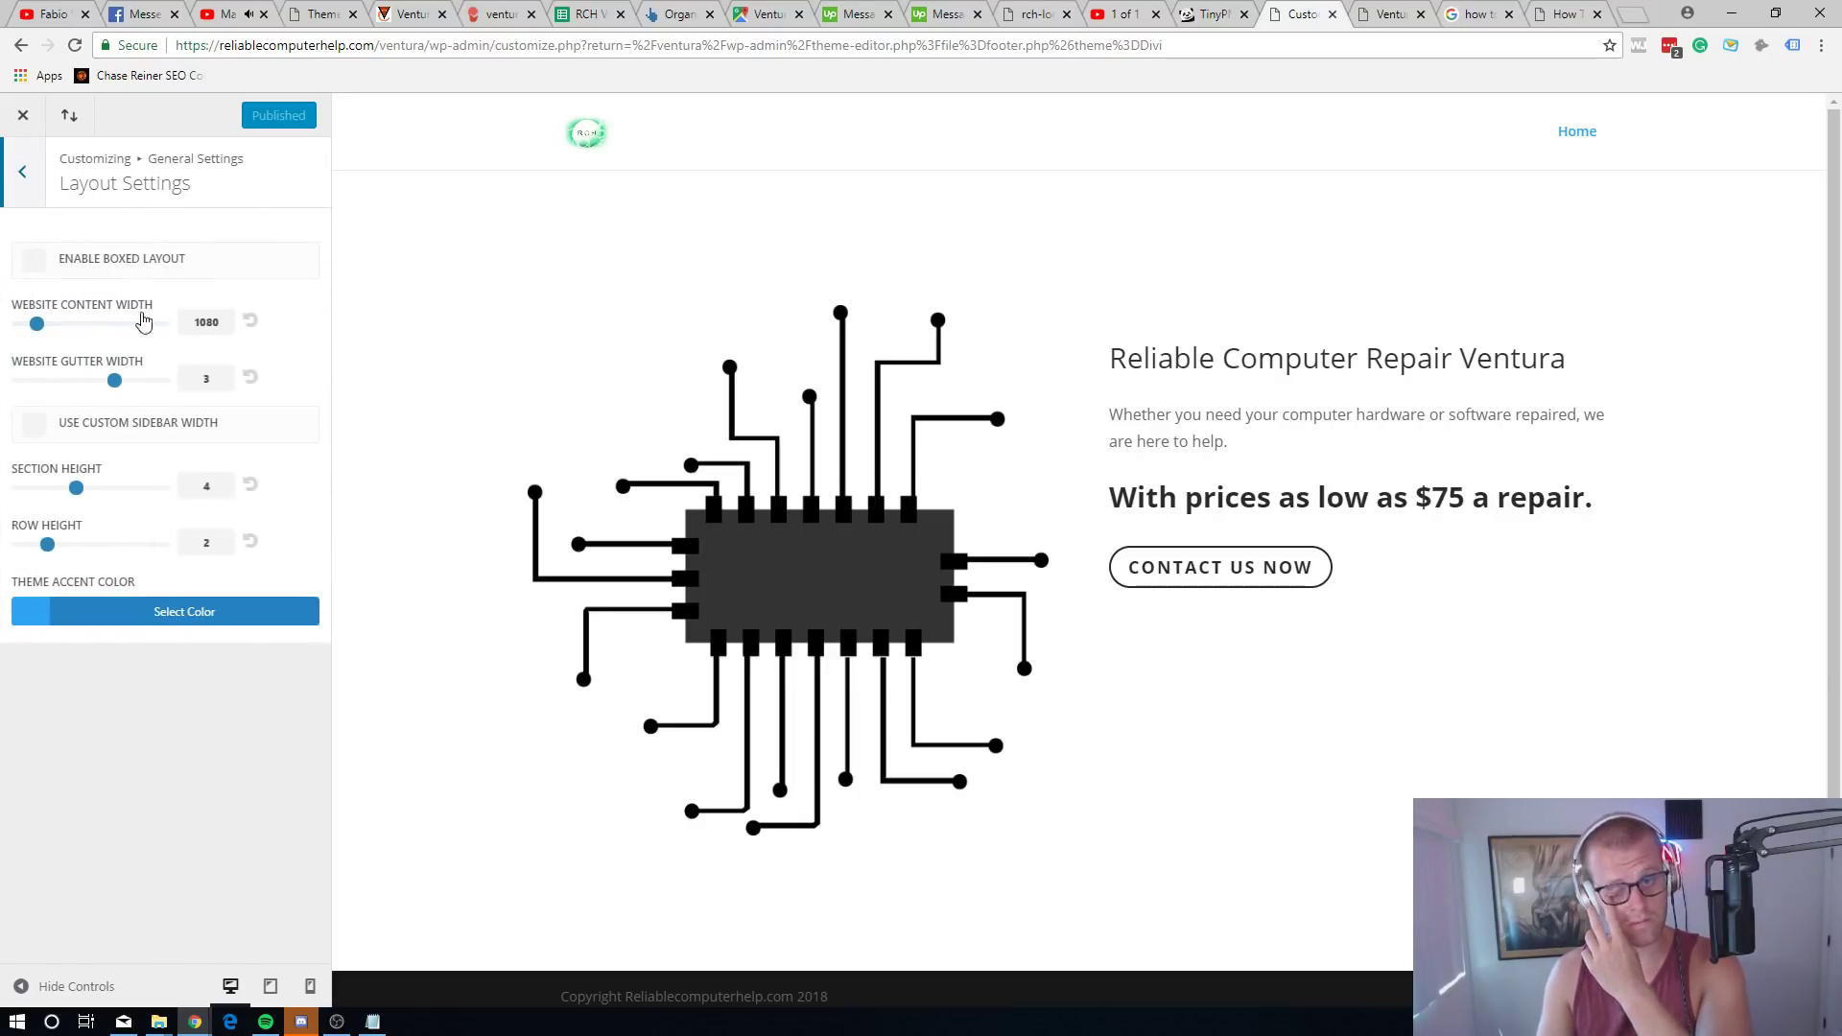
click(37, 202)
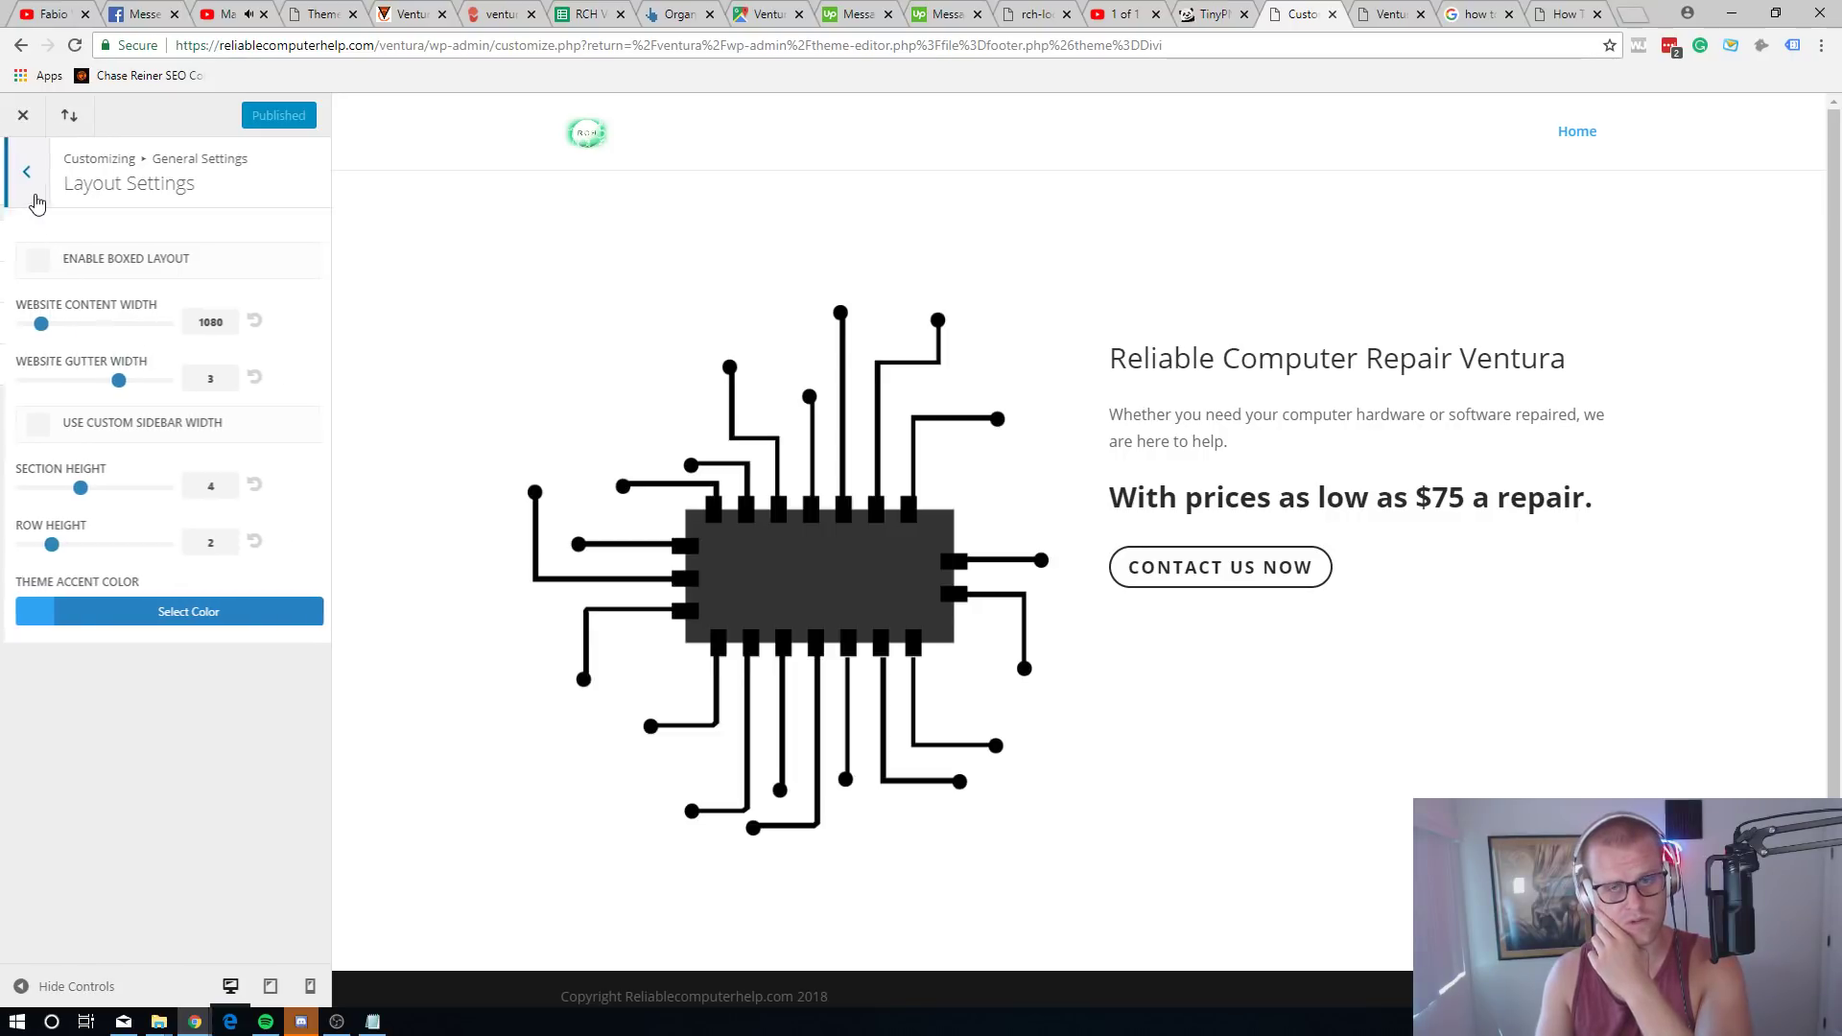
click(31, 187)
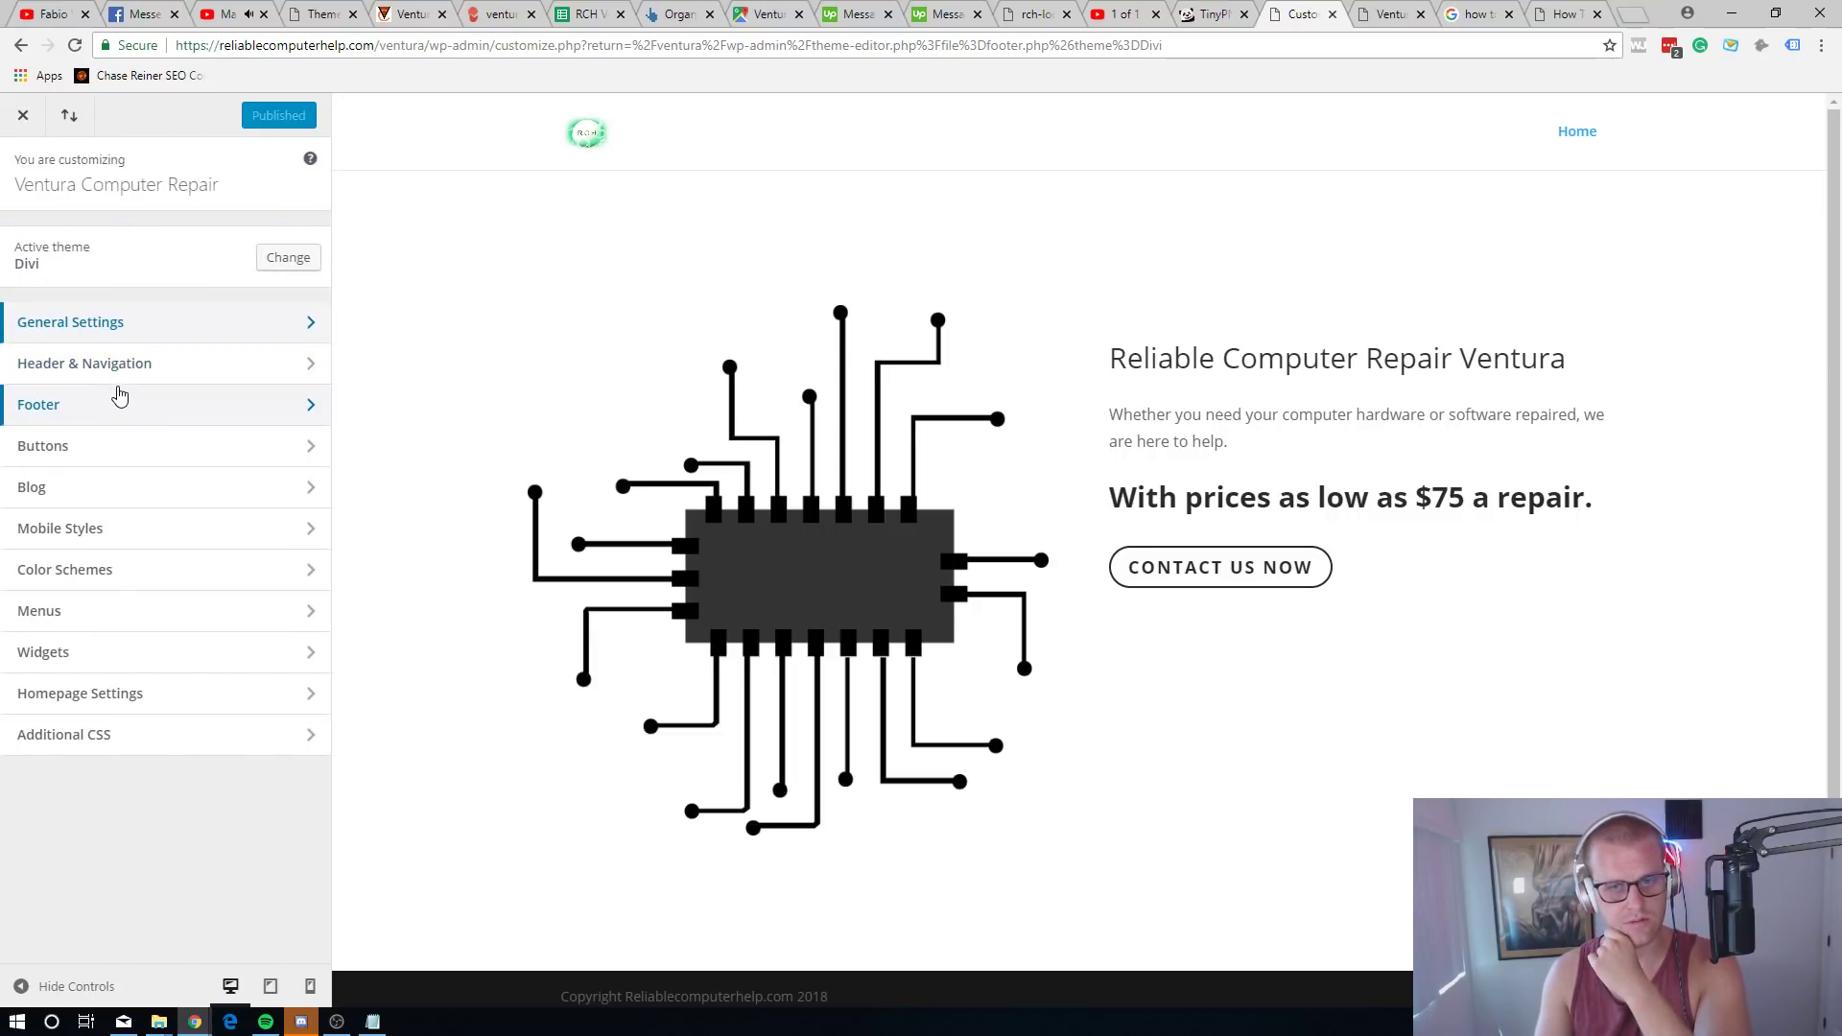
click(83, 622)
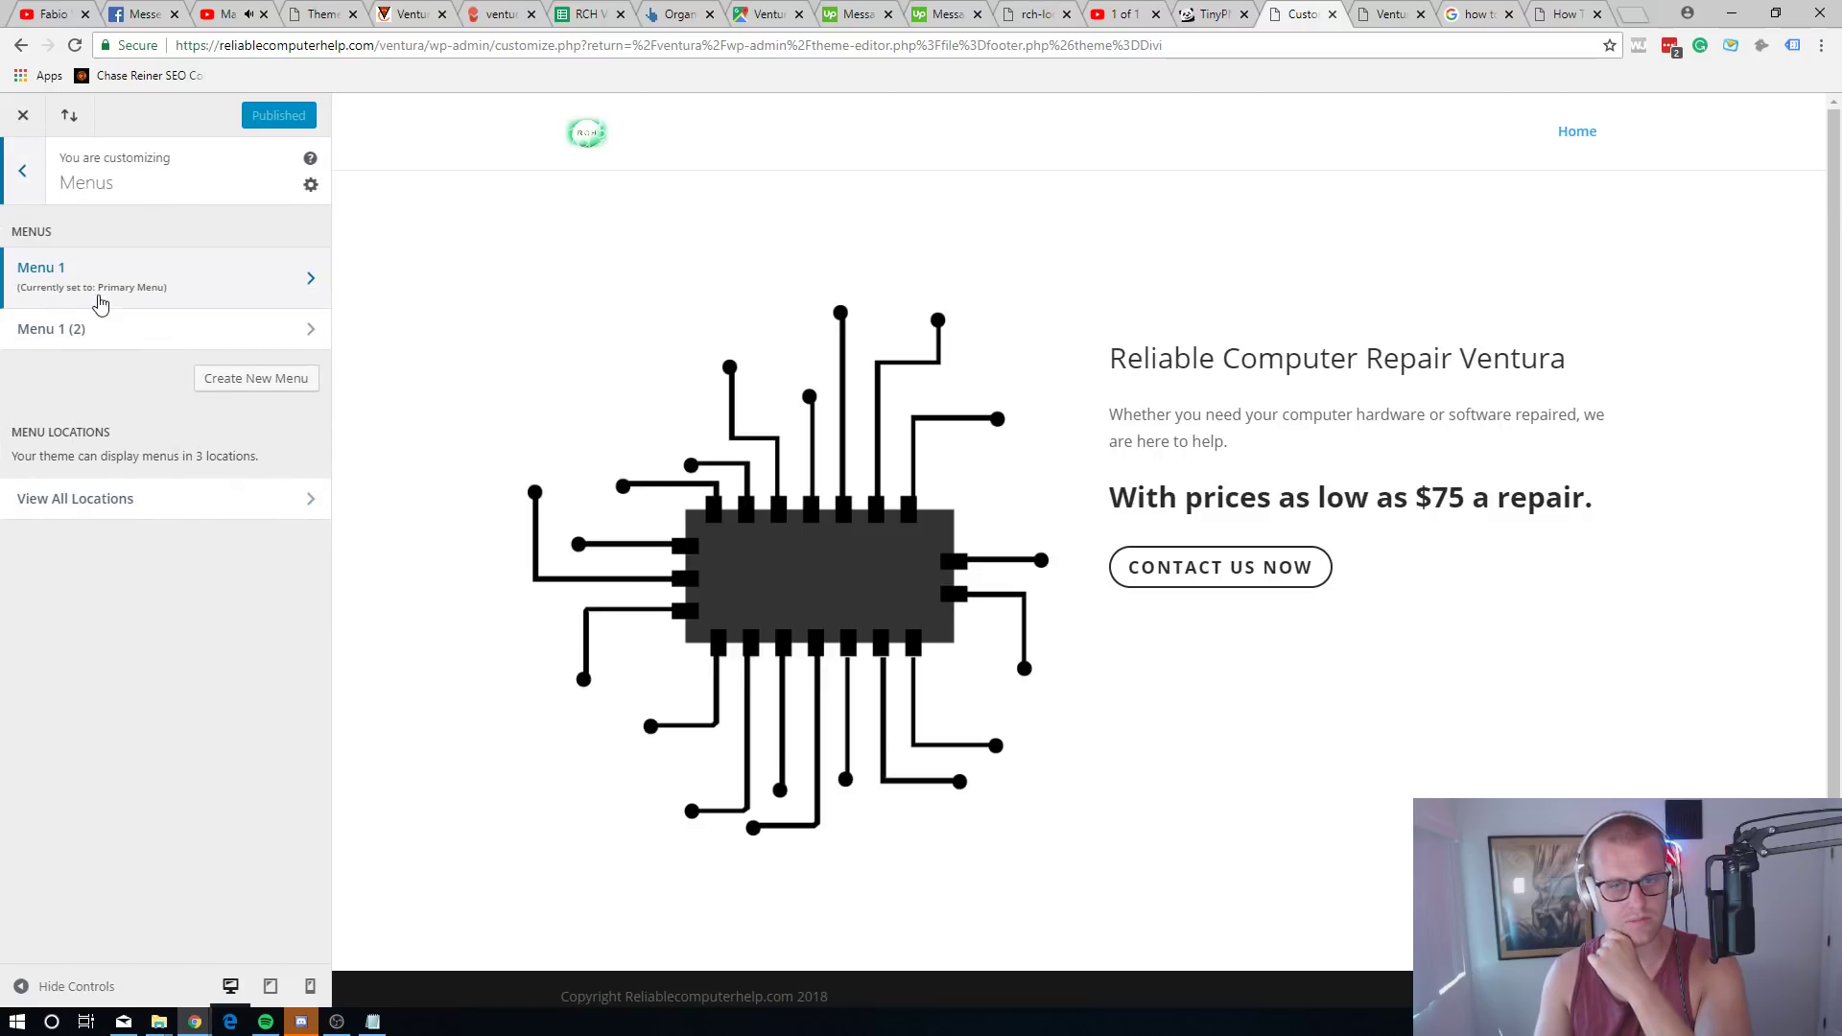
click(97, 294)
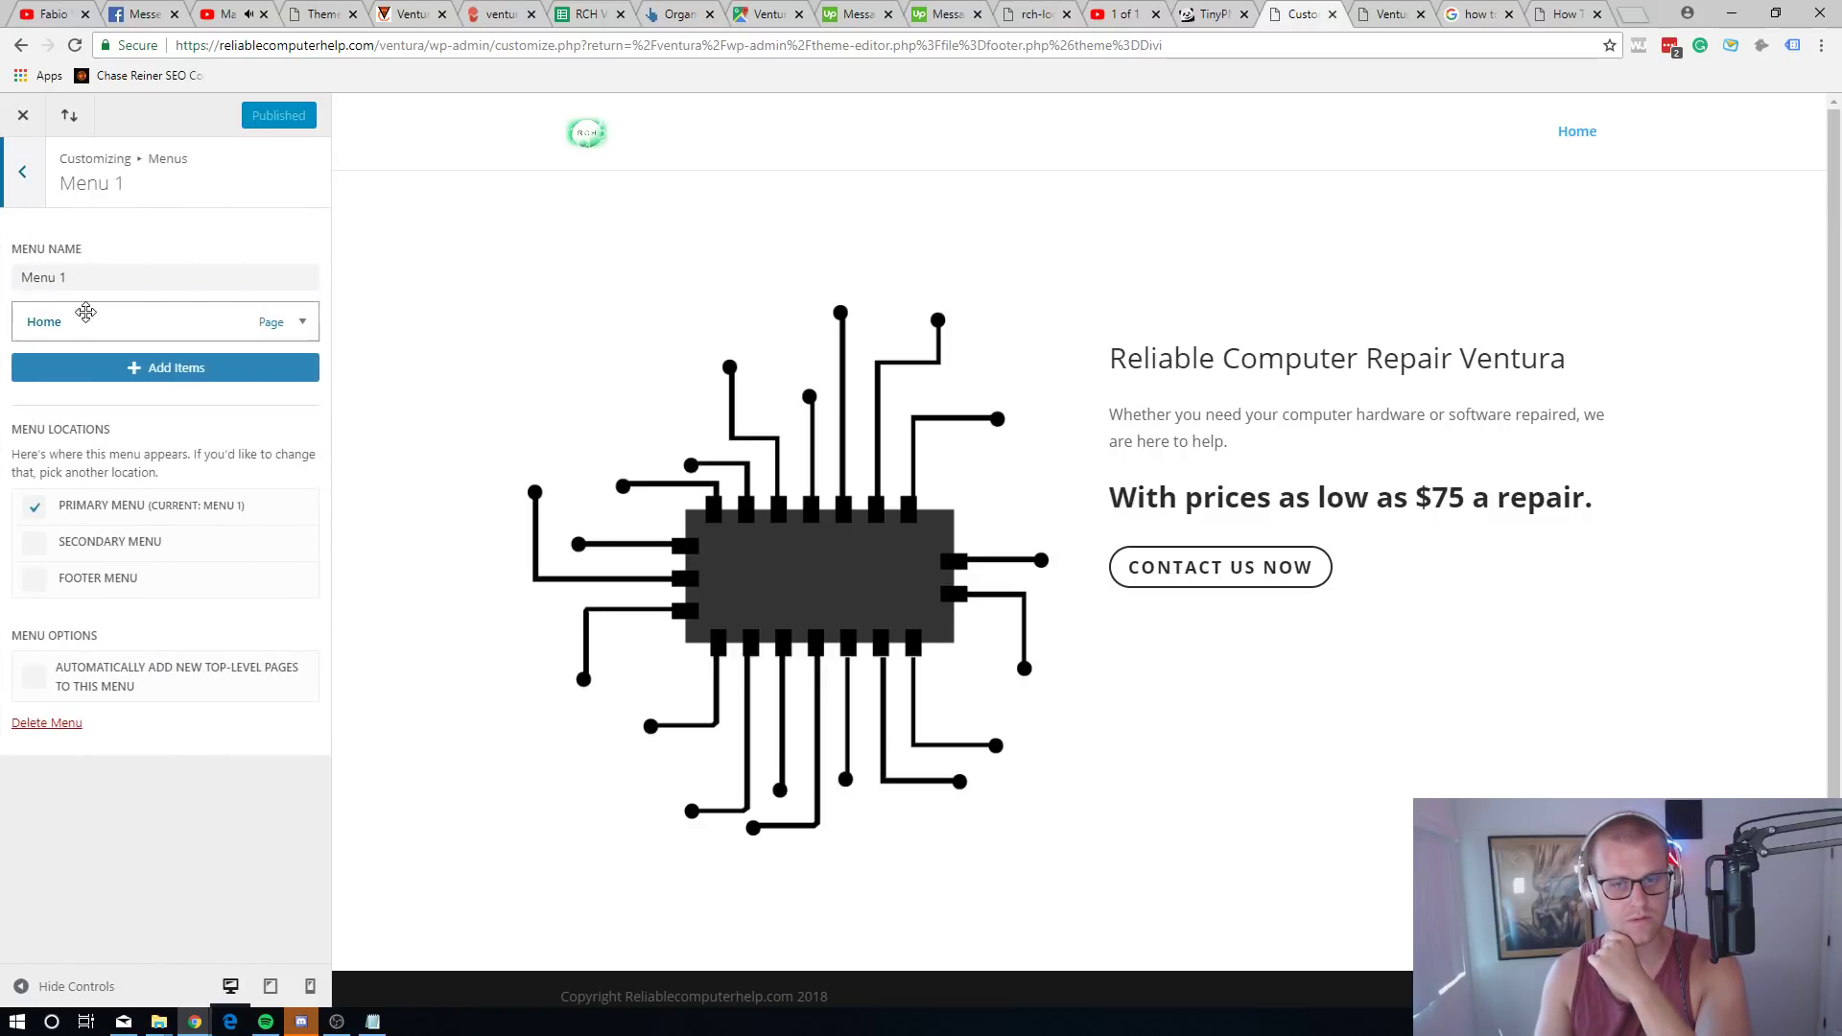
click(32, 163)
click(29, 168)
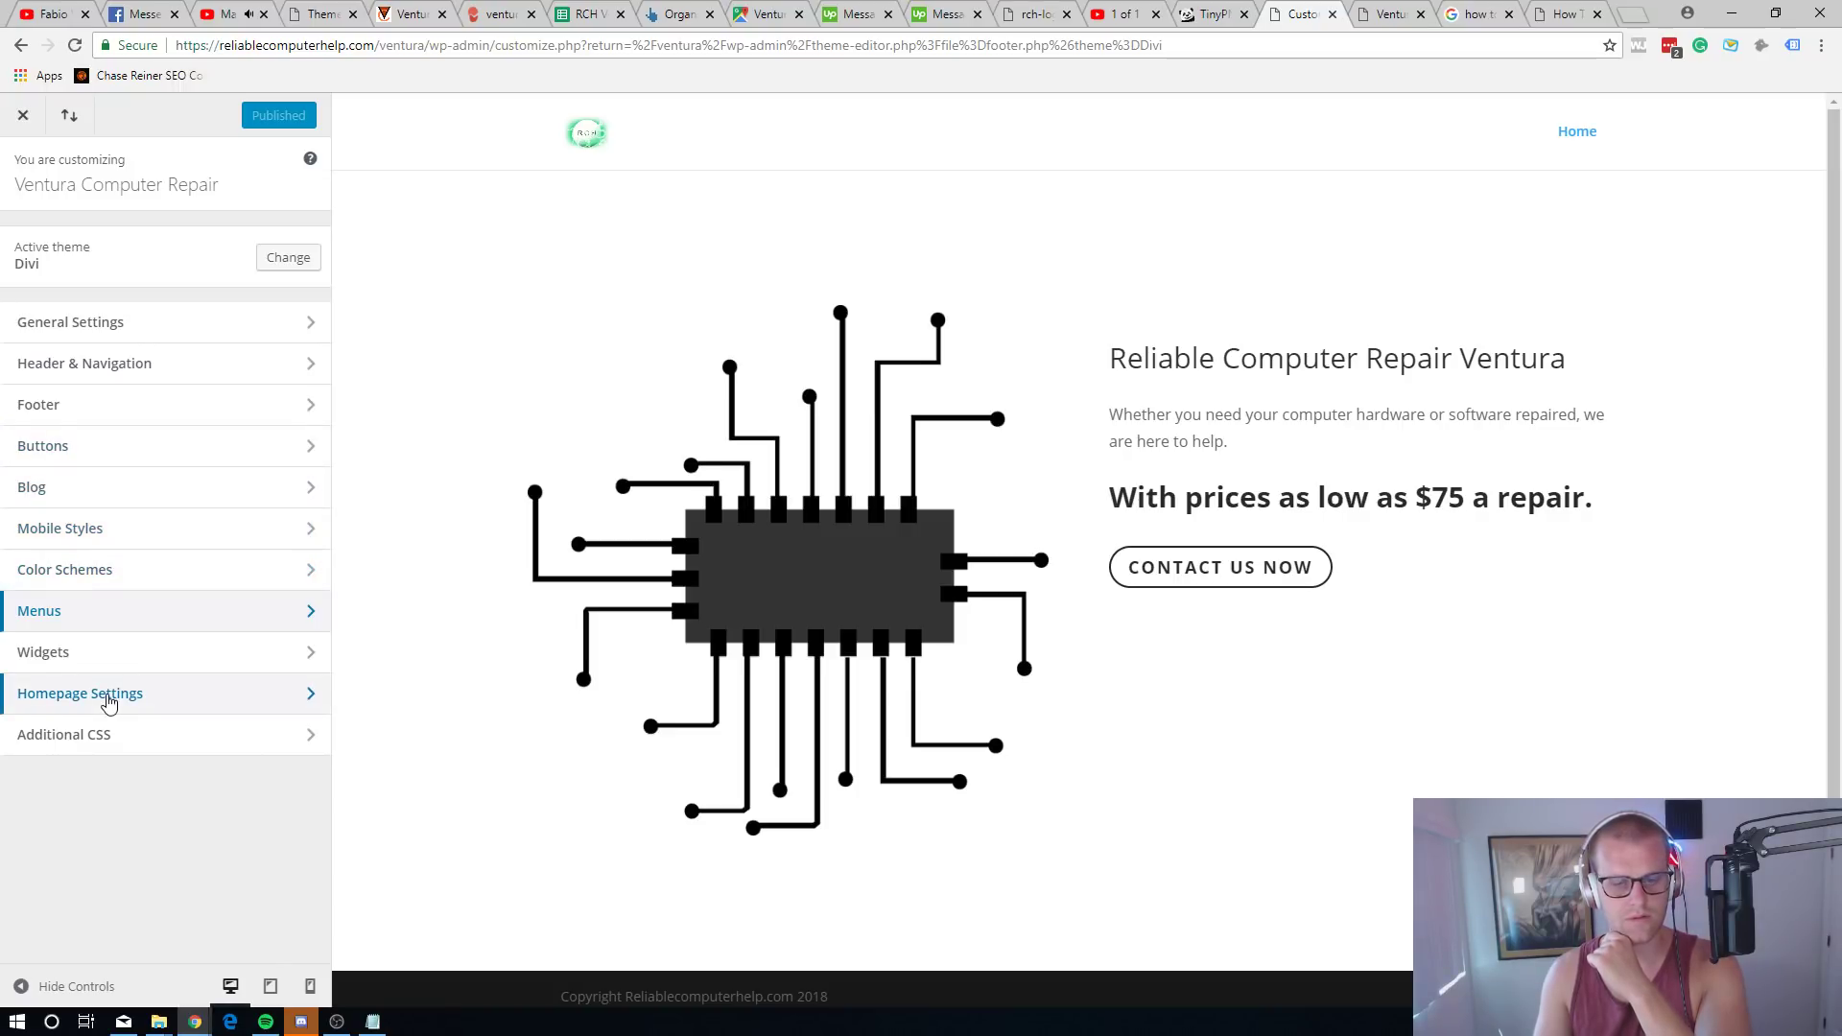
Open Header & Navigation > Primary Menu Bar, toggling full-width menu on and back off
click(92, 363)
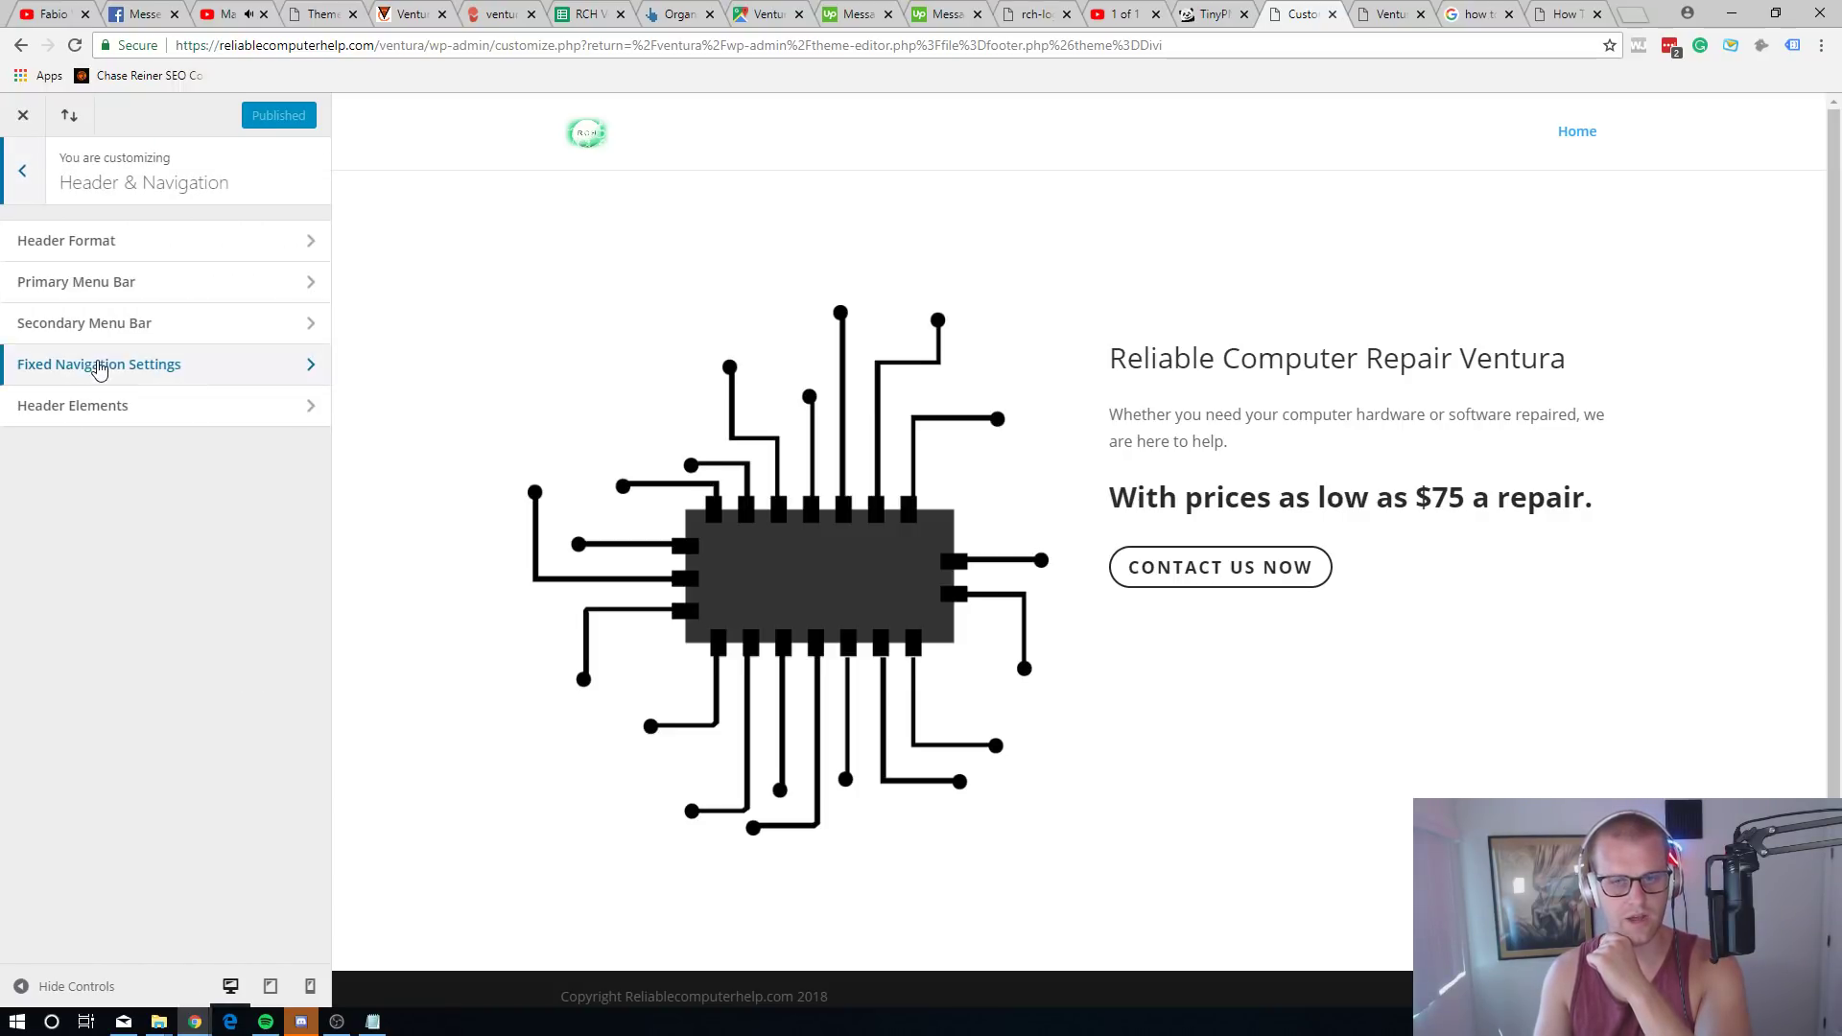
click(93, 242)
click(17, 199)
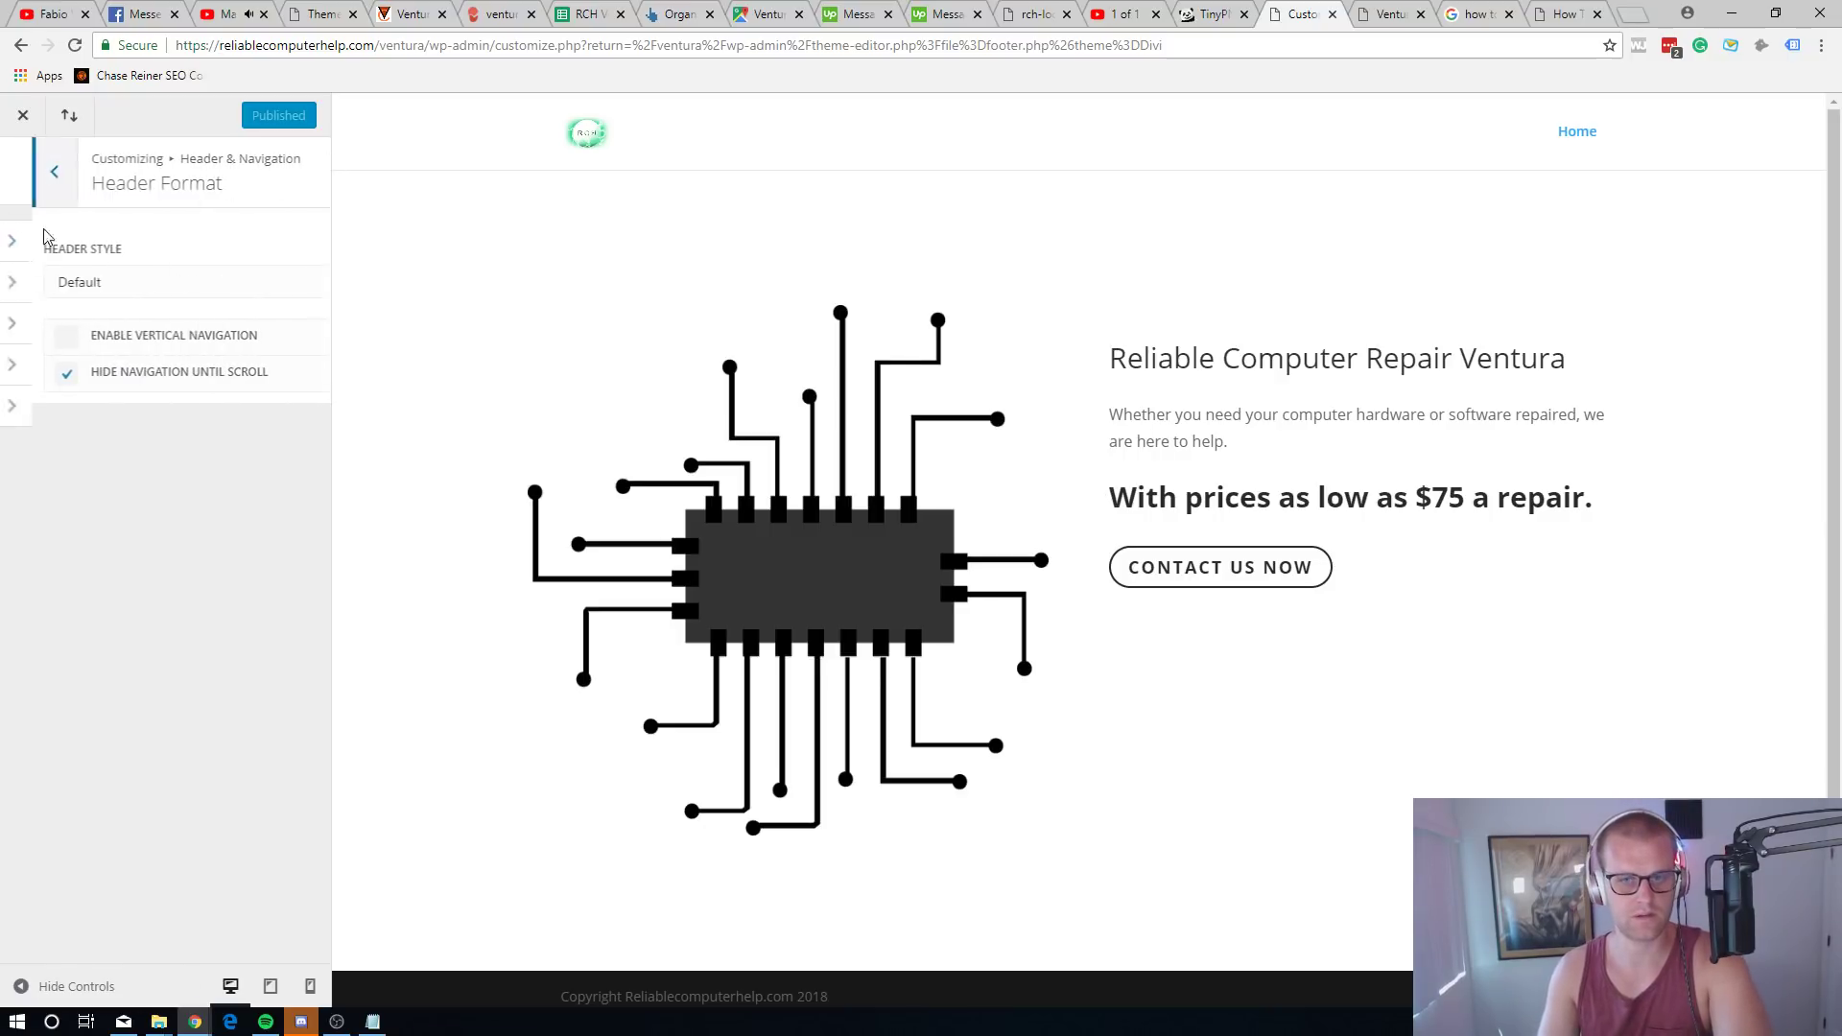
click(86, 282)
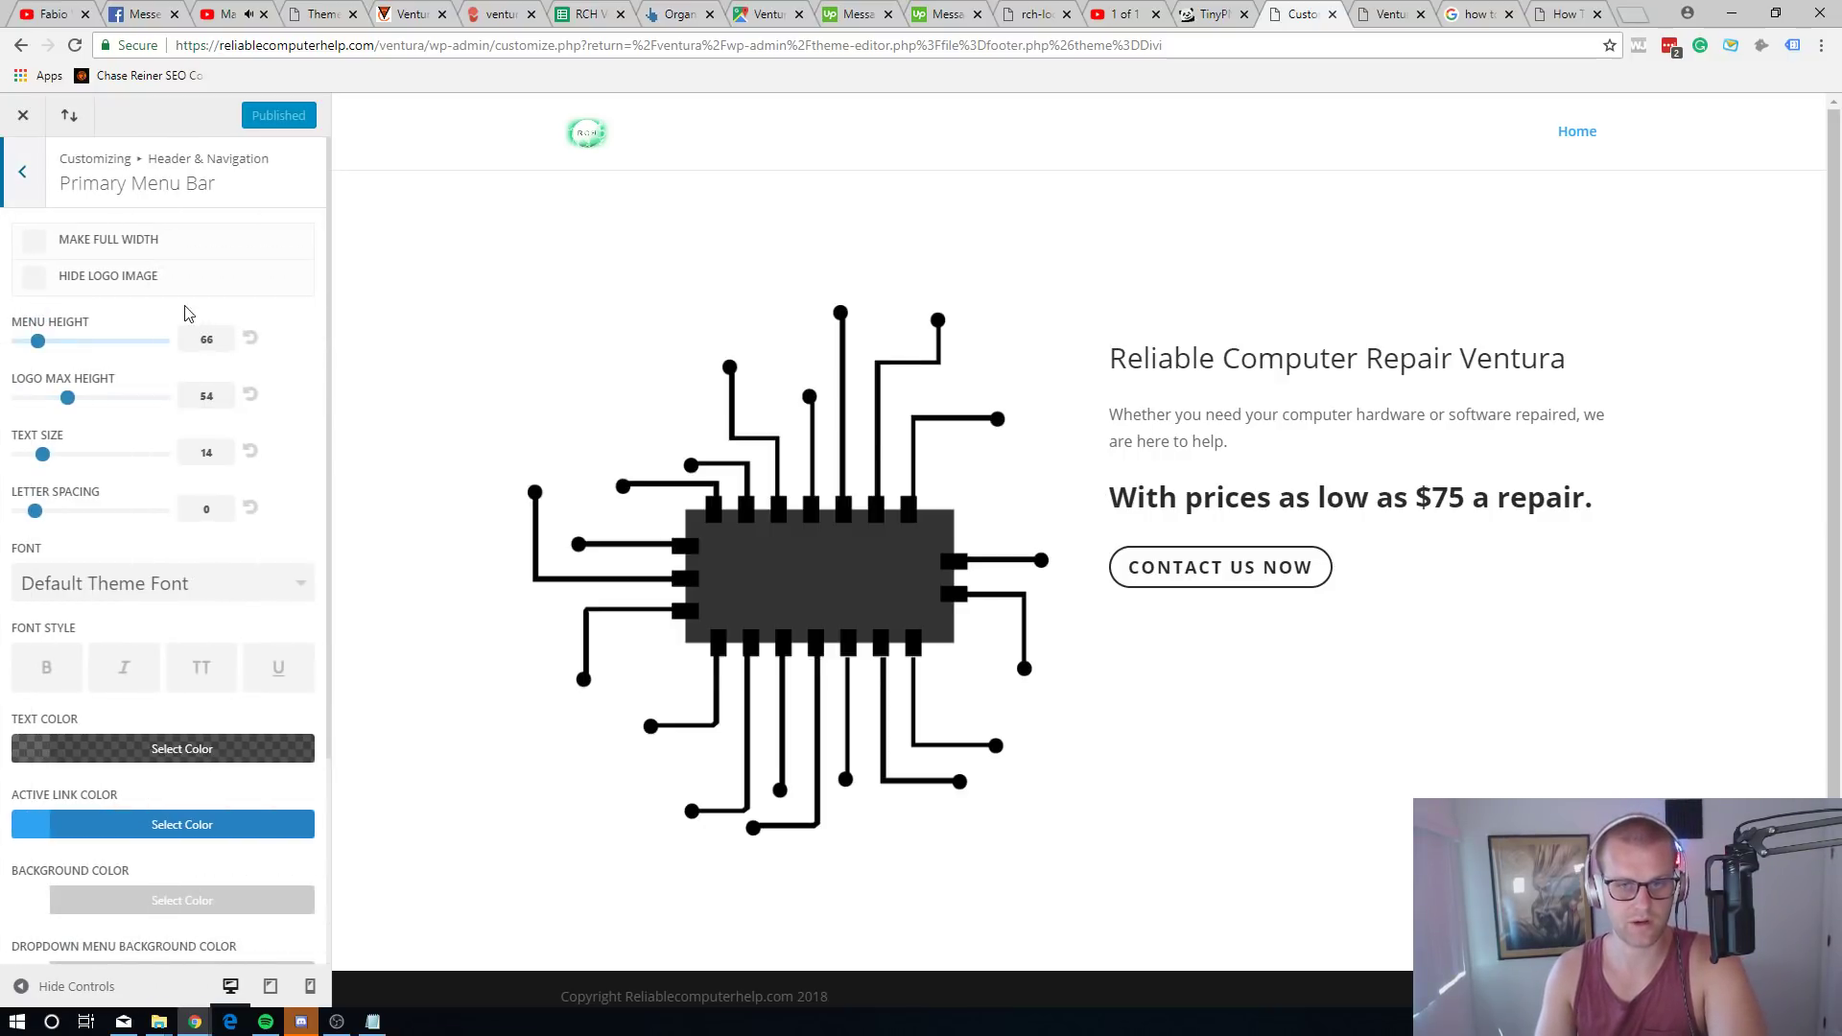
click(139, 251)
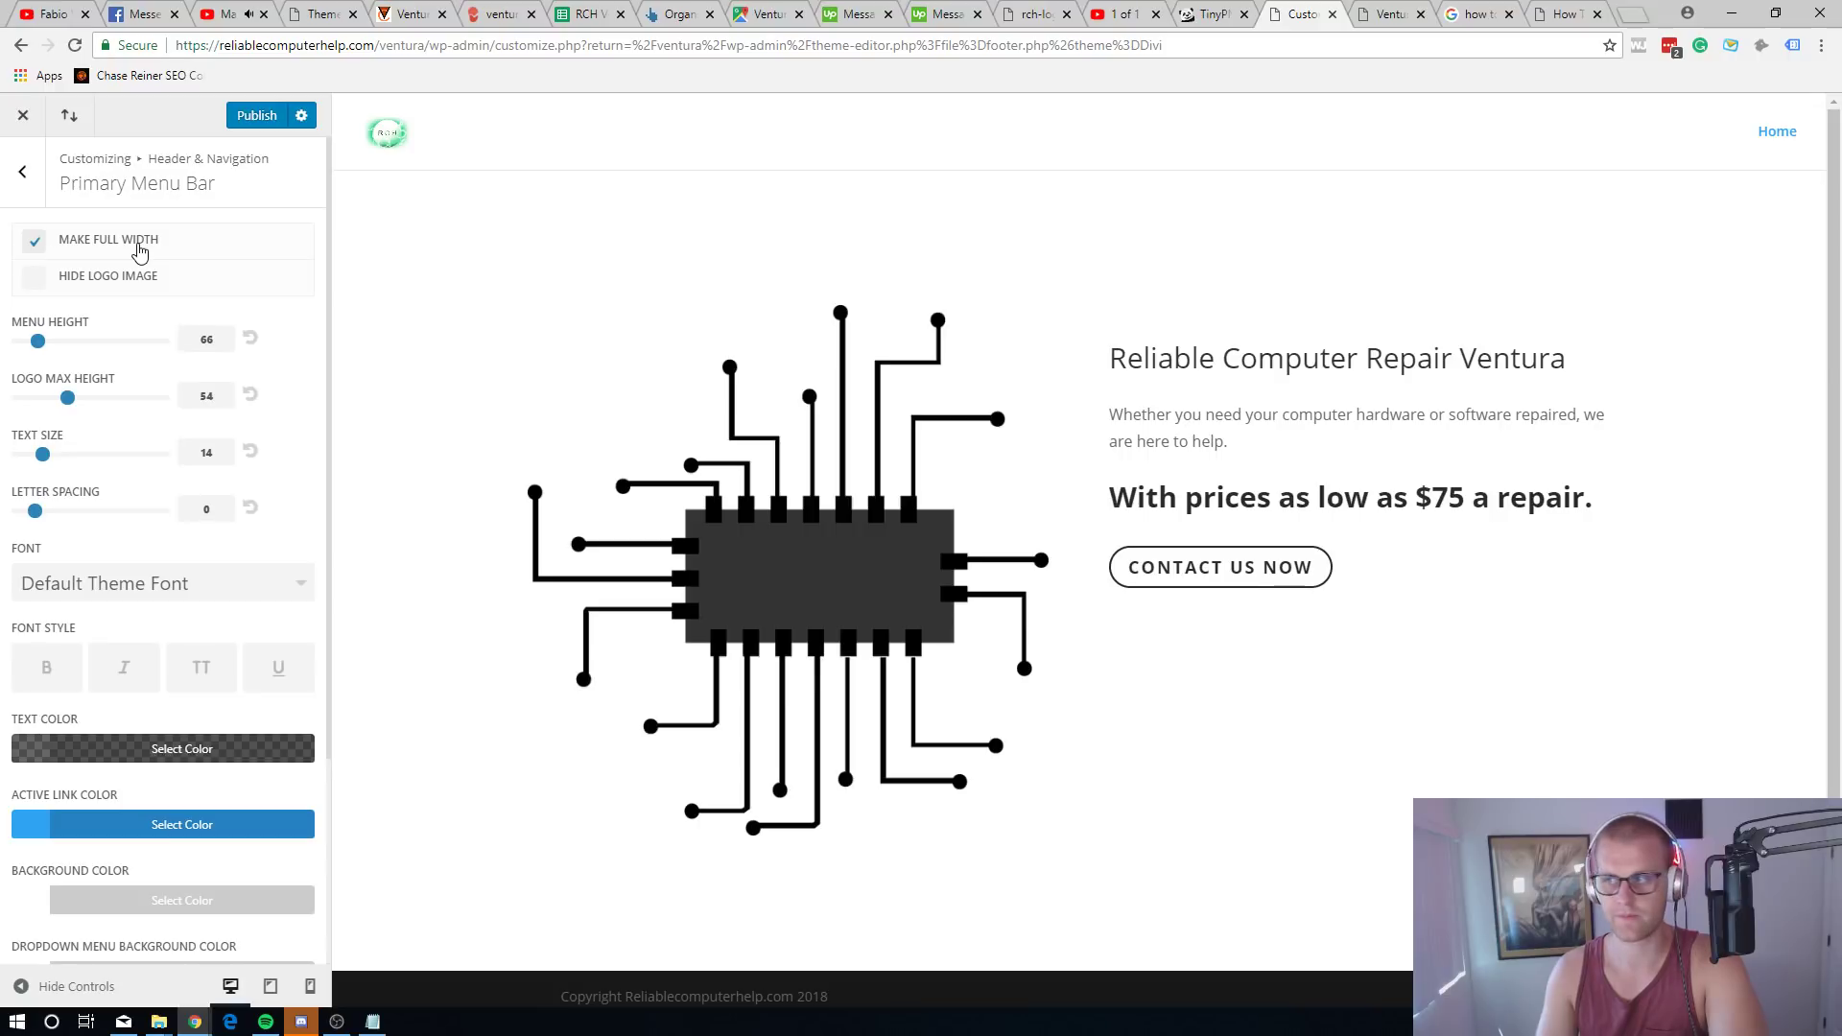
click(140, 252)
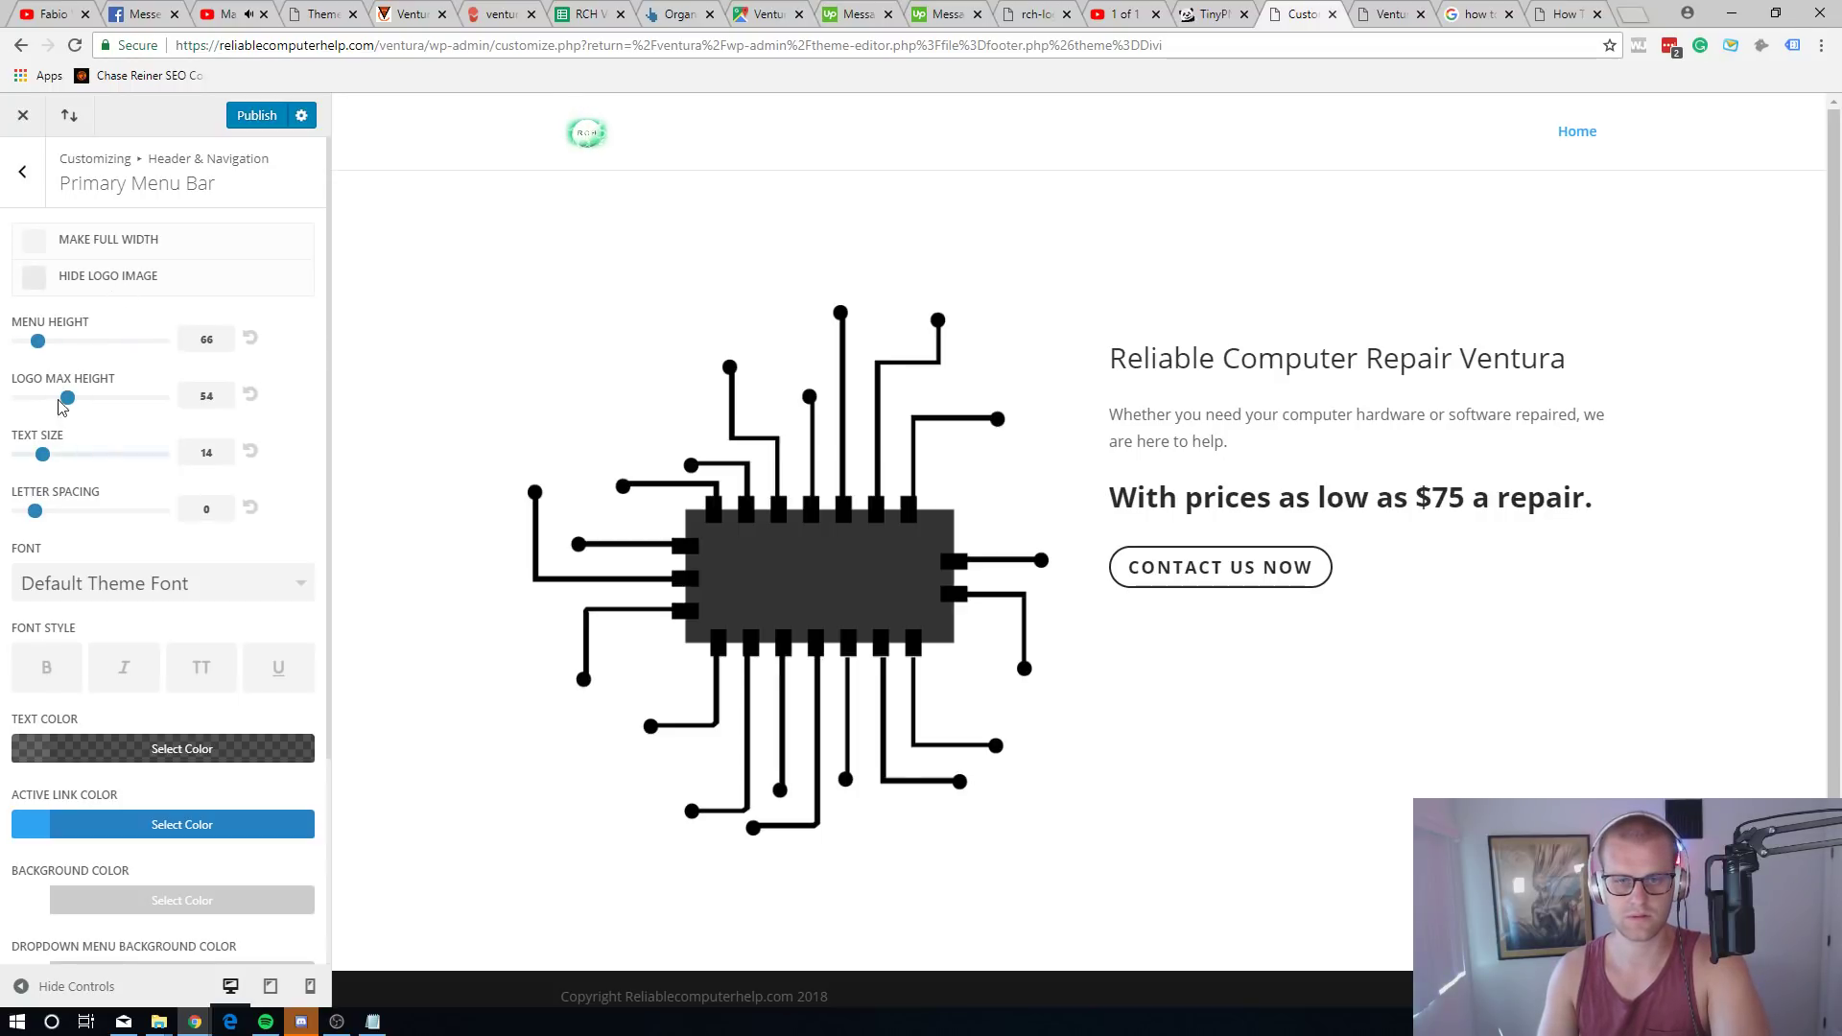
Set Logo Max Height to 100, publish, and view the live homepage
drag(69, 394, 333, 489)
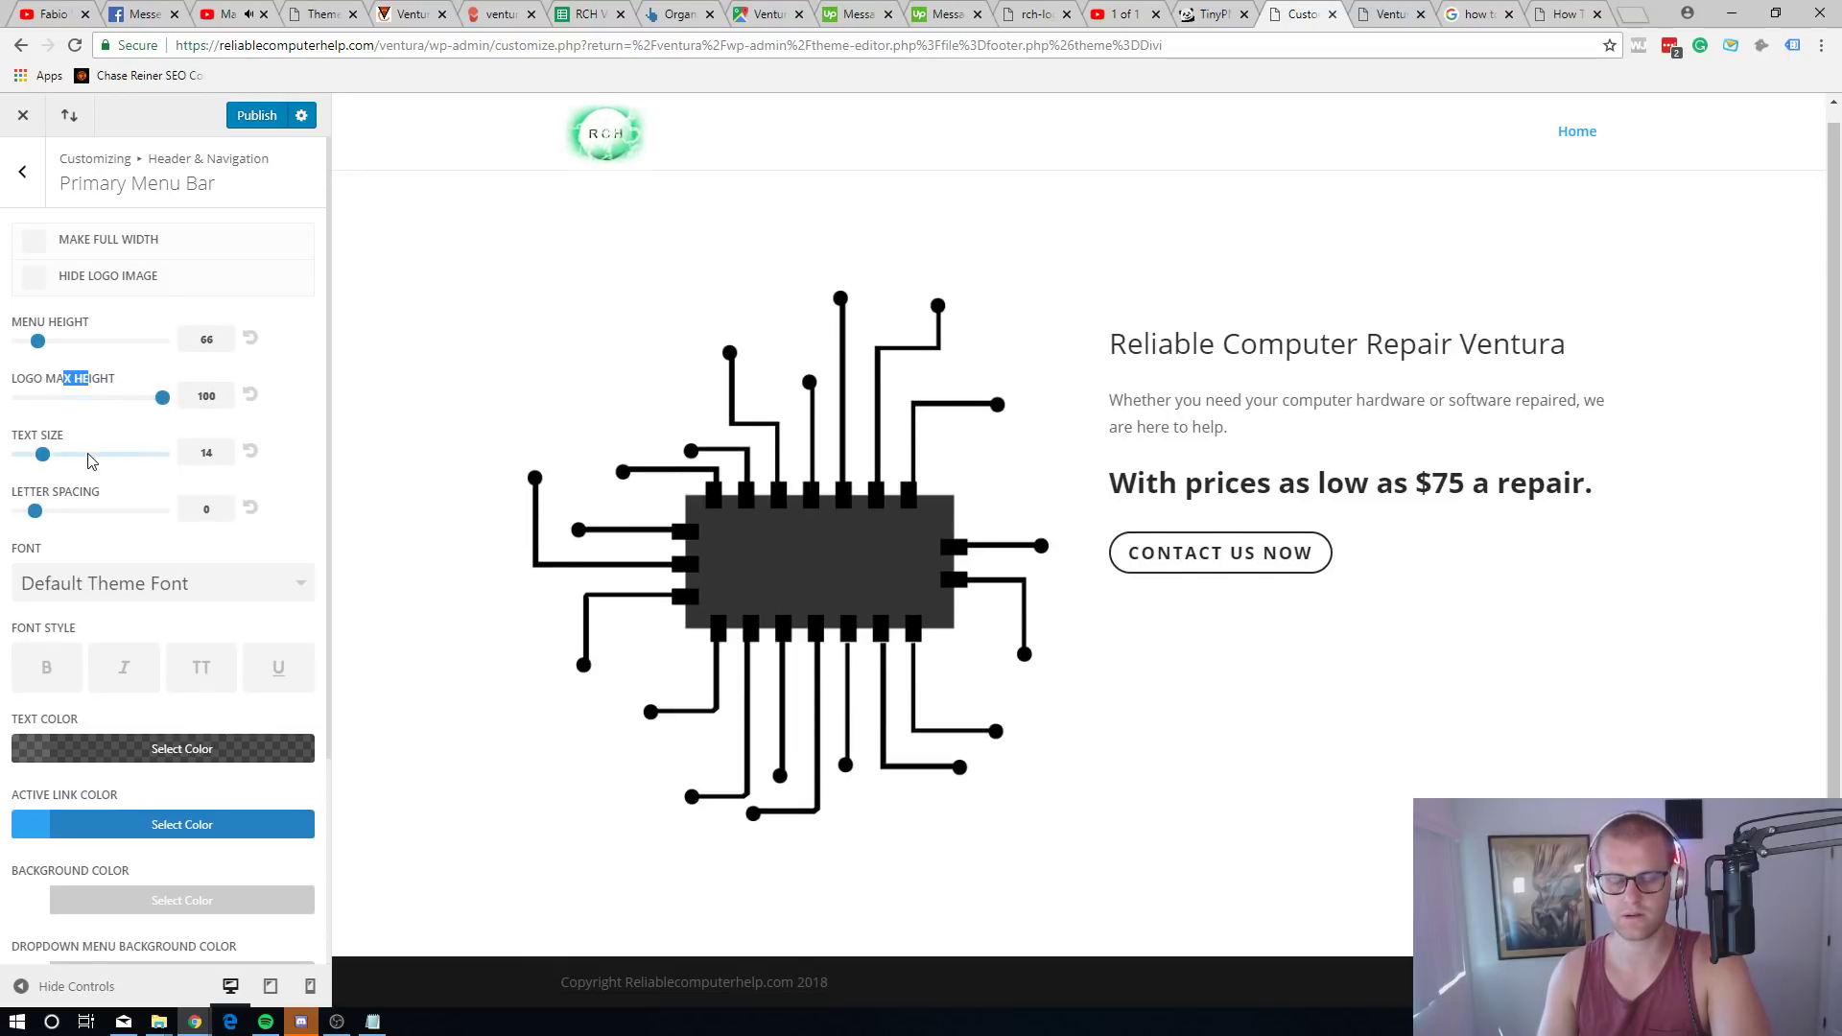
scroll(82, 566, down, 3)
scroll(278, 226, up, 3)
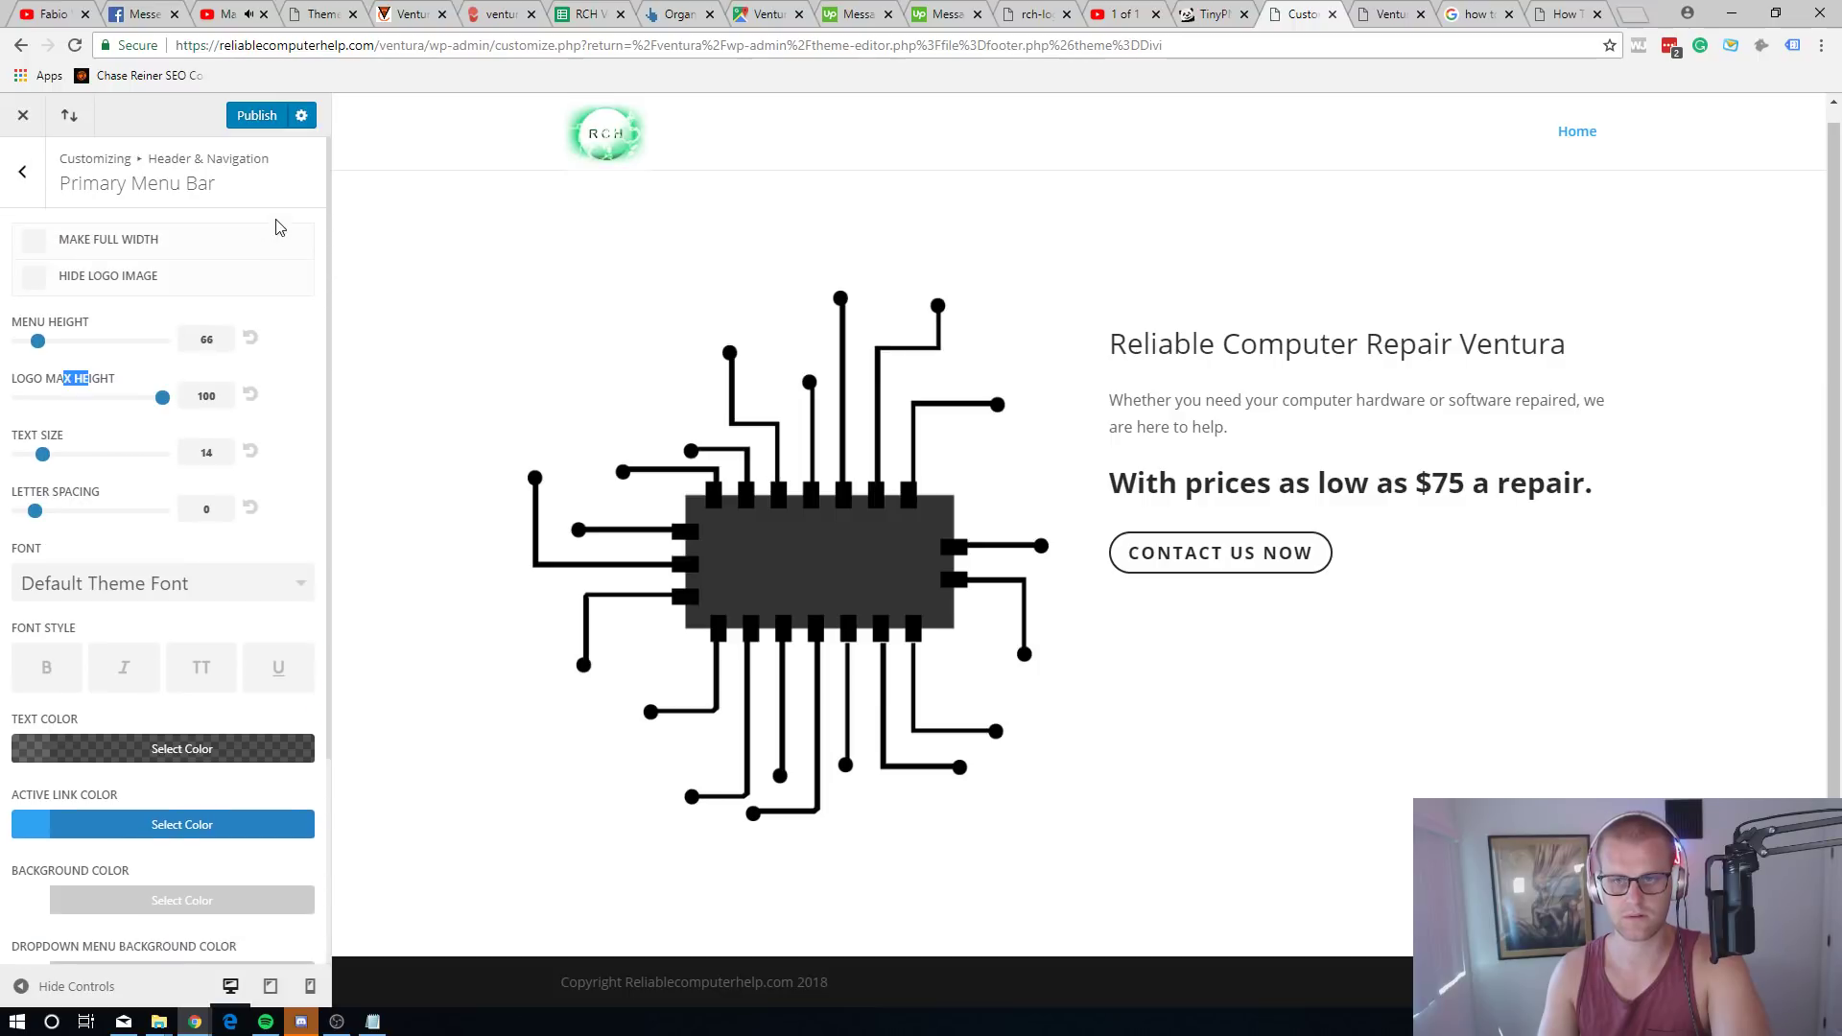
click(257, 119)
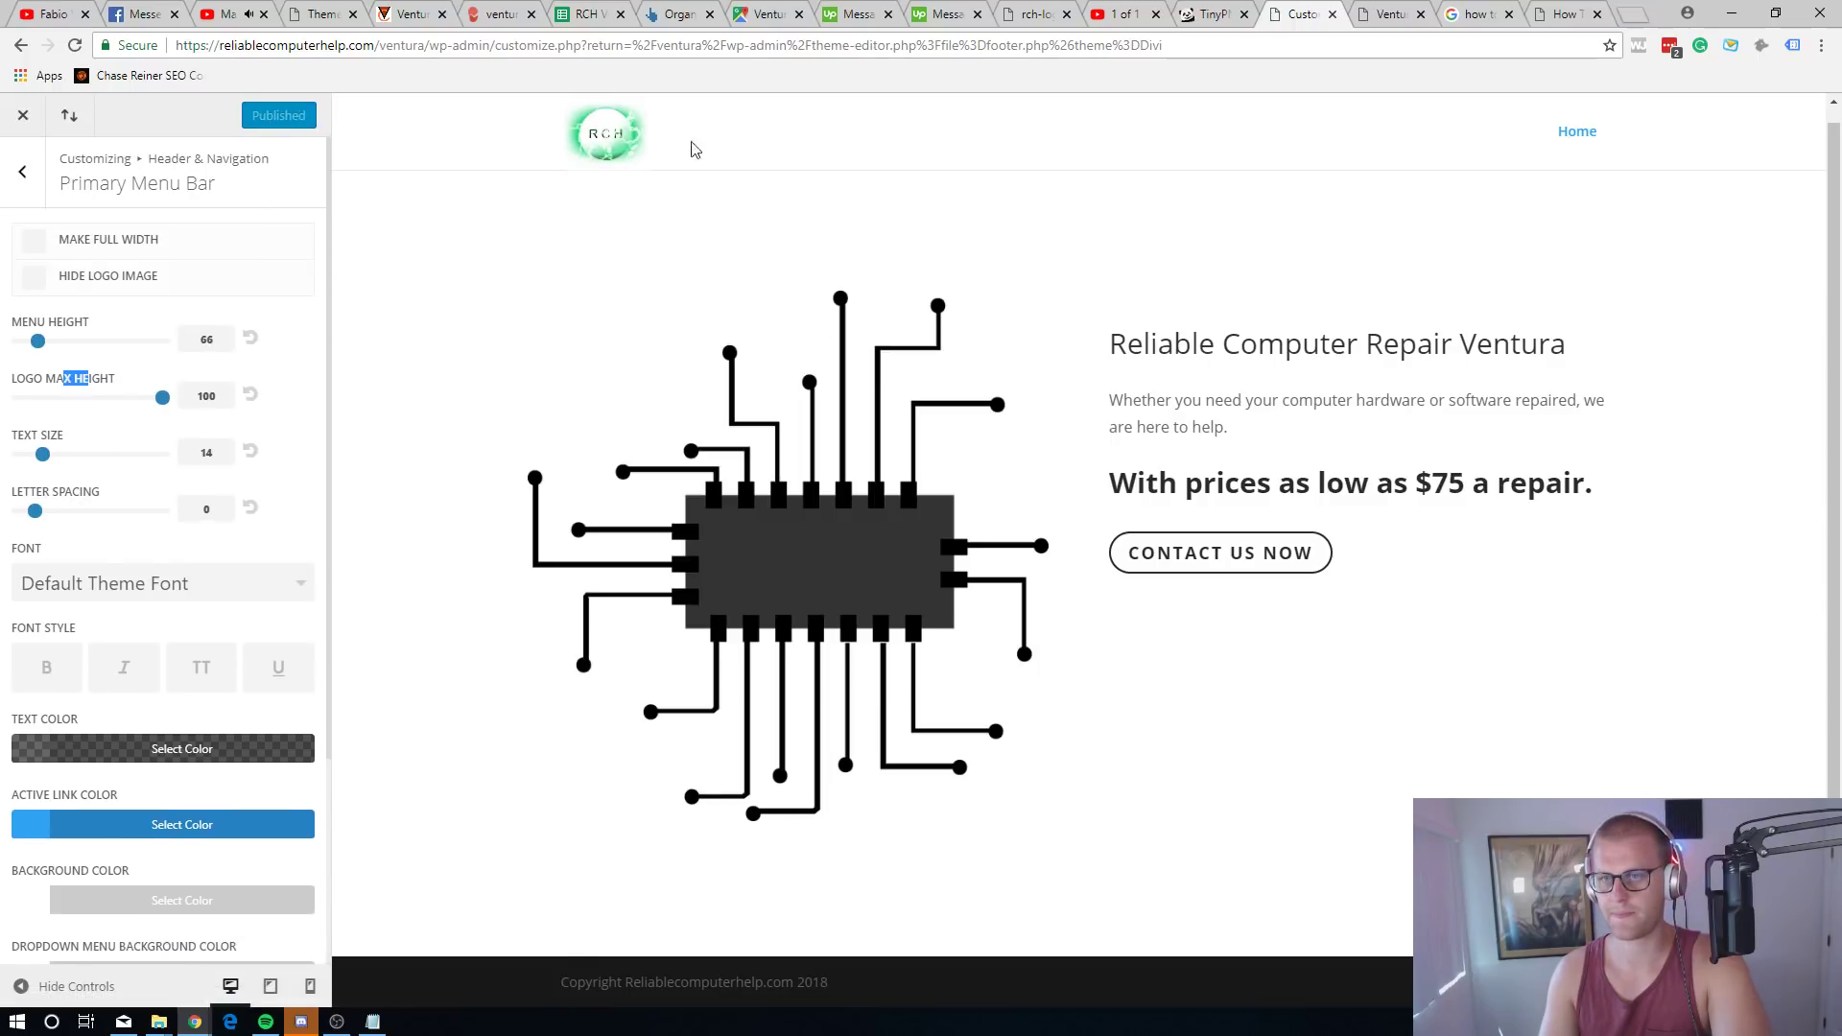
click(1403, 16)
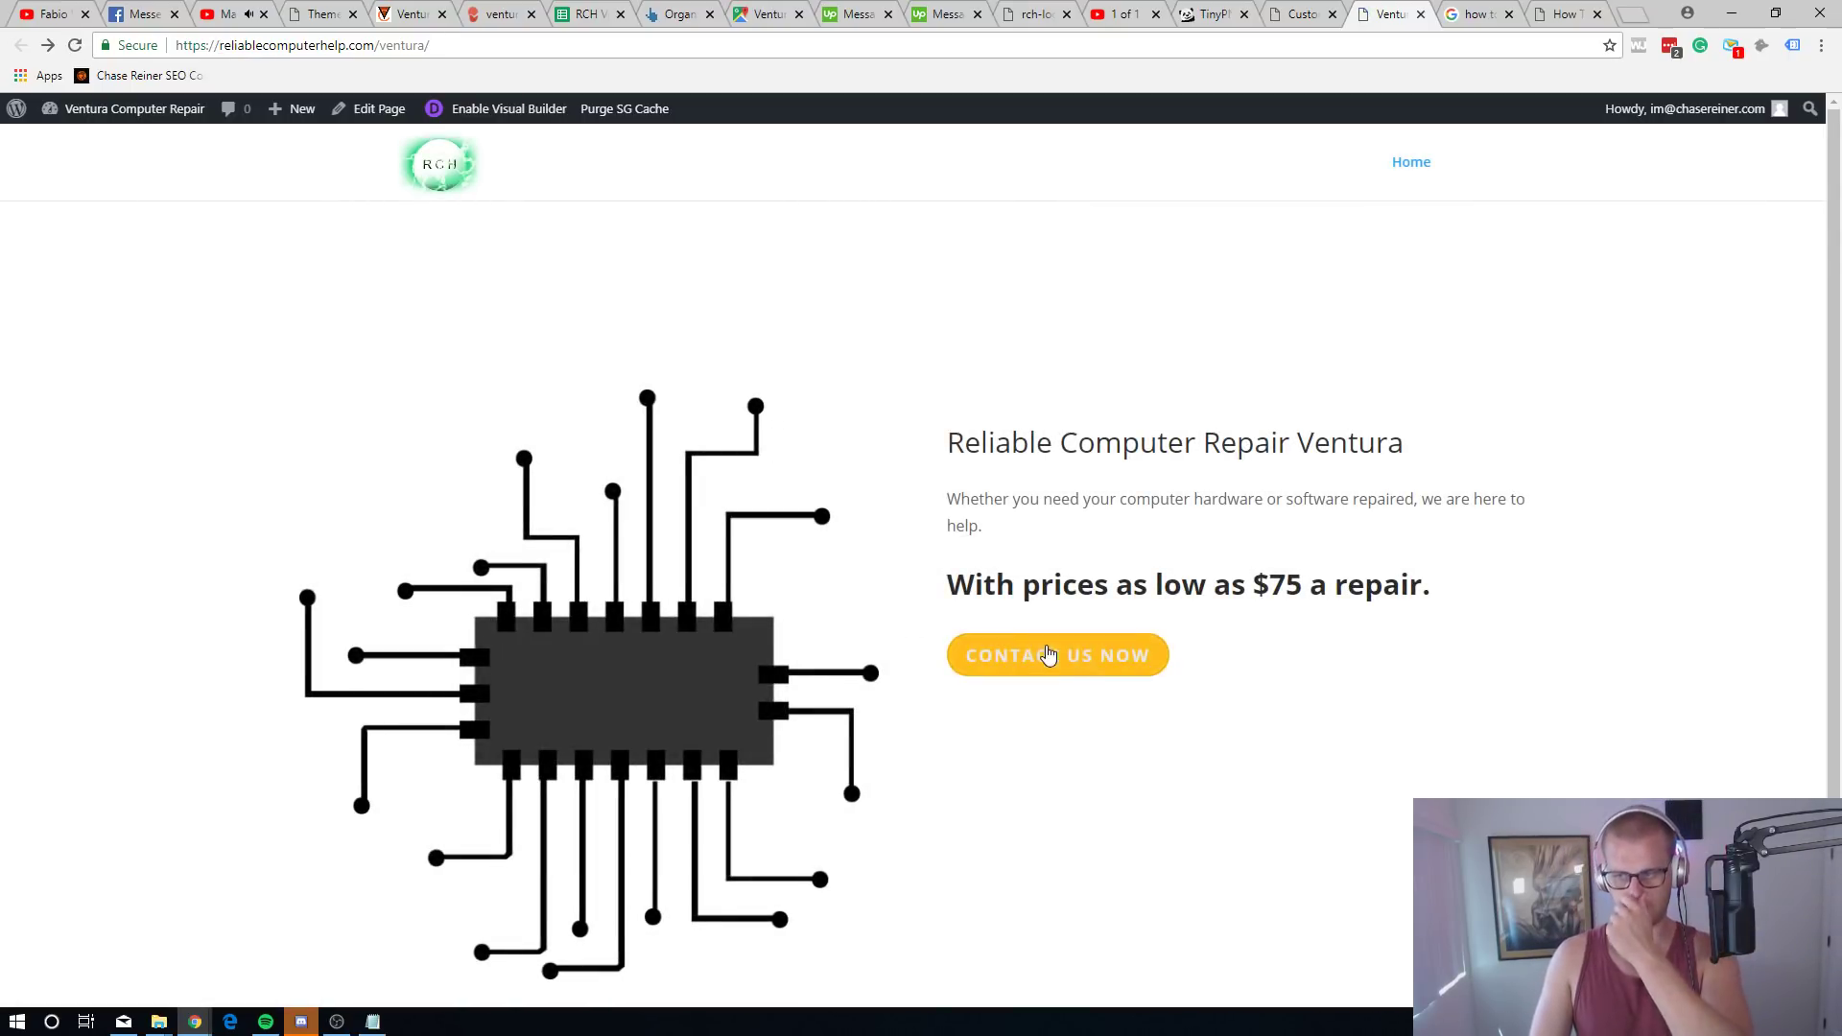
Reload the live Ventura page to inspect the enlarged logo, then return to the Customizer
scroll(1051, 651, down, 2)
scroll(1083, 444, up, 2)
scroll(1007, 362, down, 2)
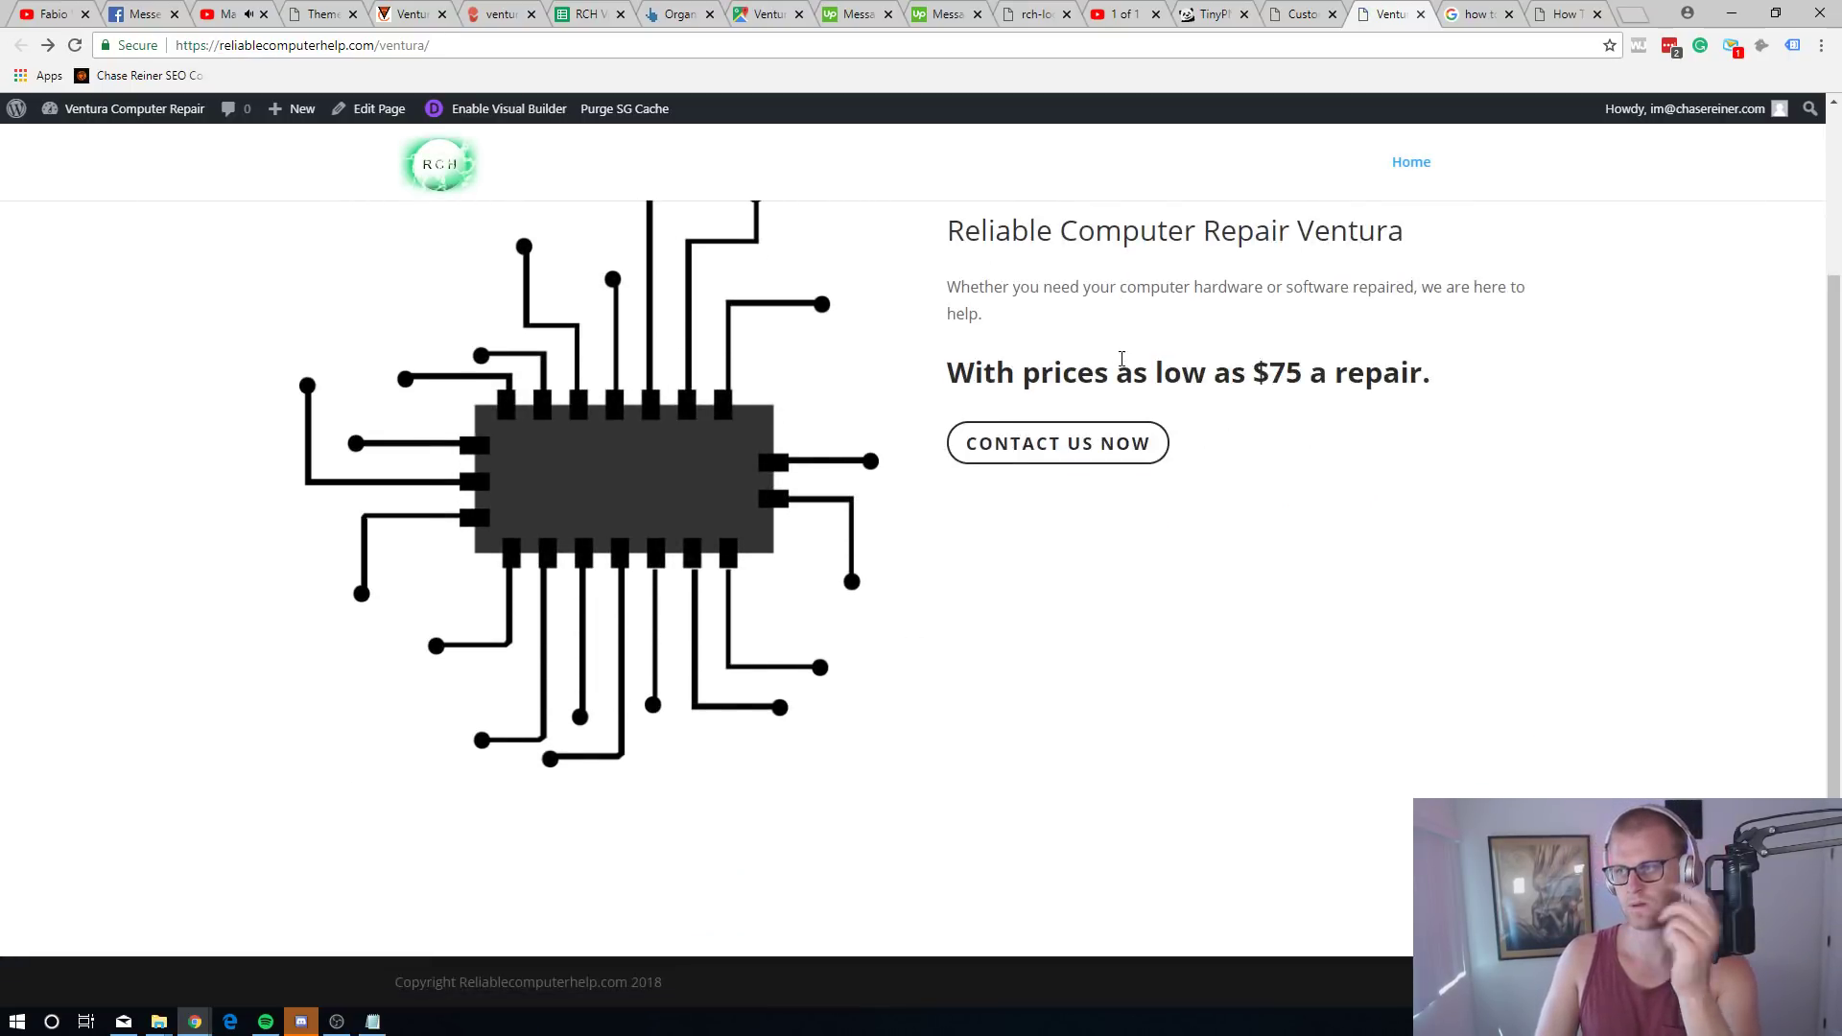
scroll(1123, 250, up, 2)
key(F5)
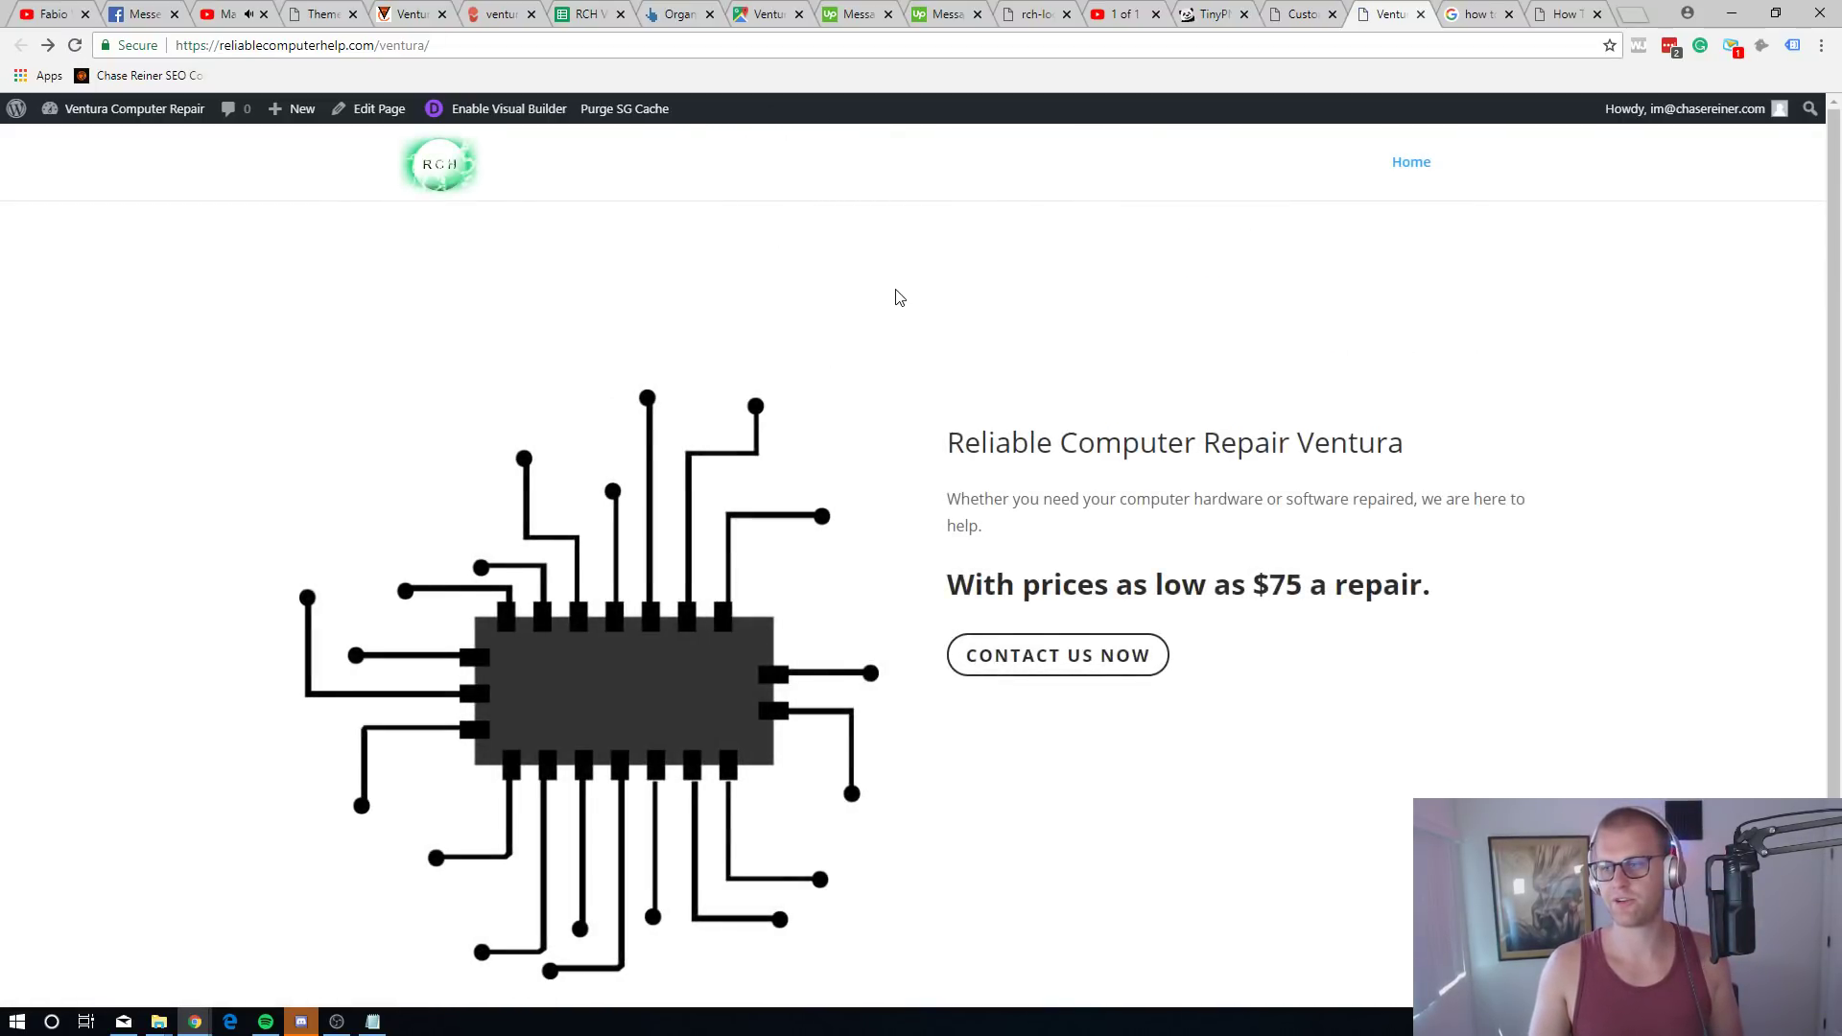
scroll(1045, 276, down, 2)
scroll(1045, 275, up, 2)
click(1311, 10)
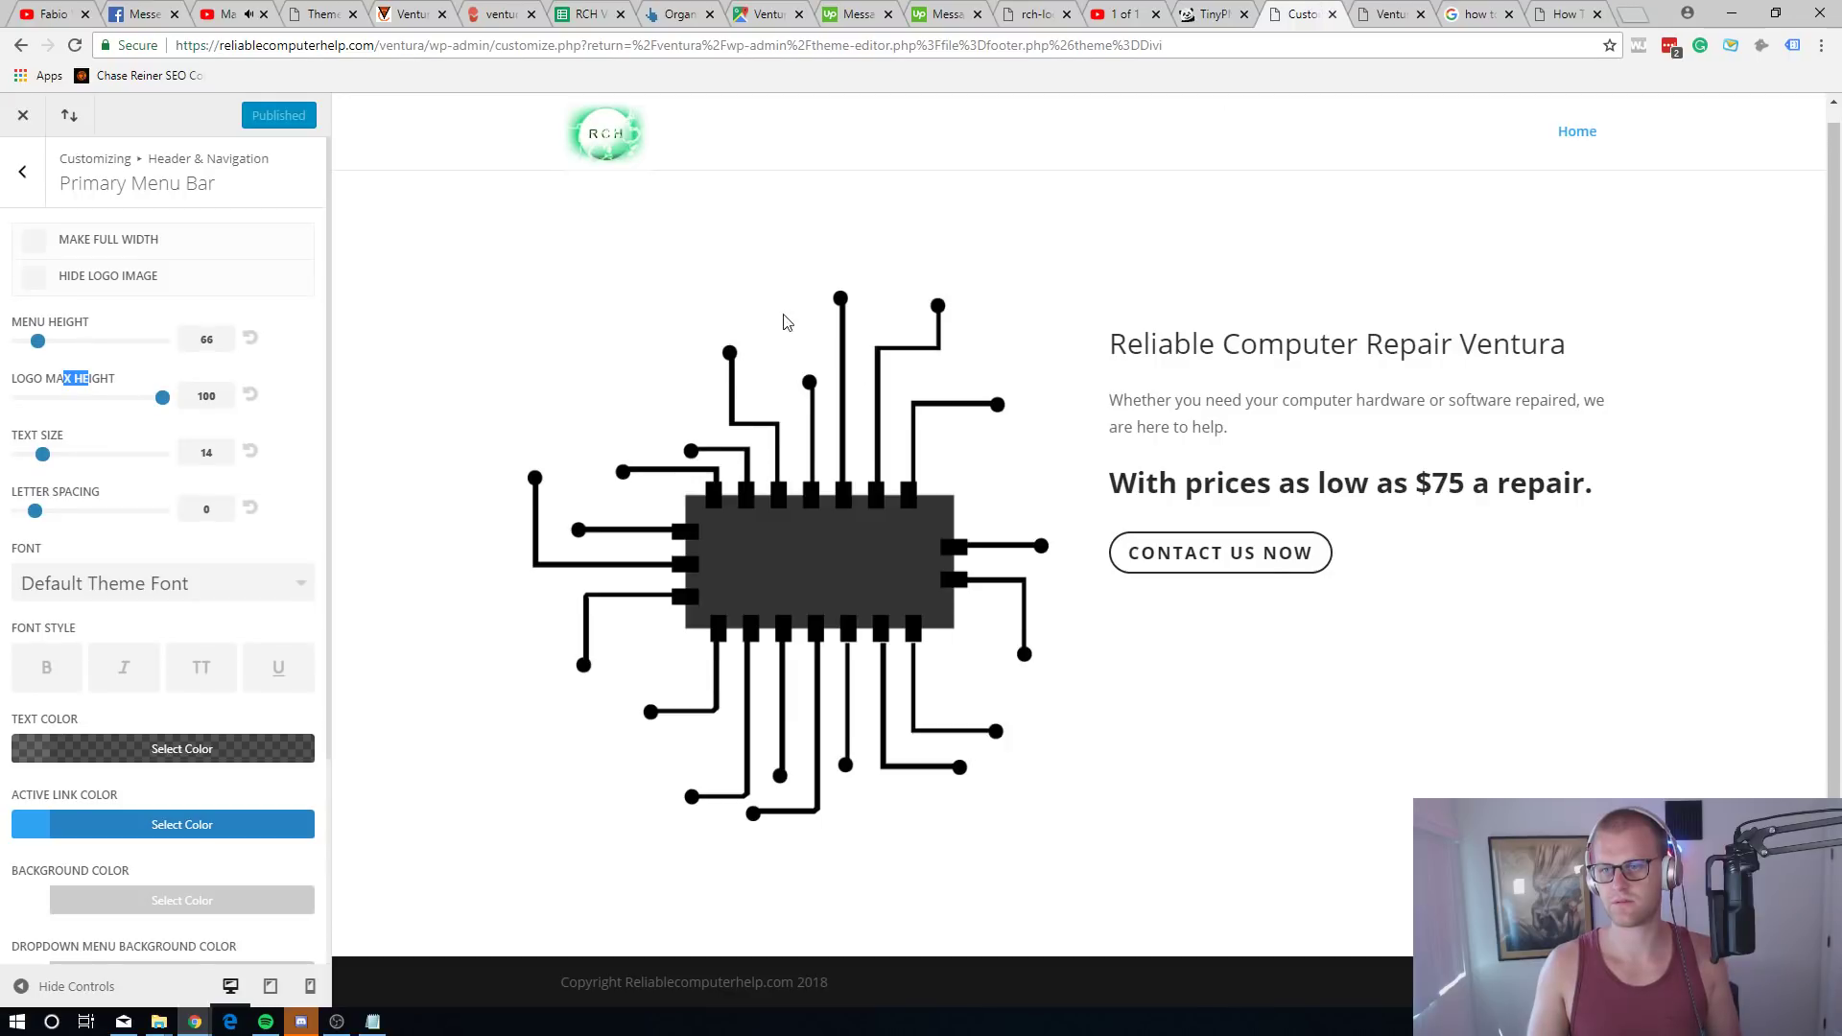
Lower Logo Max Height to 79 and reload the live site to check the smaller logo
drag(157, 393, 118, 397)
click(1391, 13)
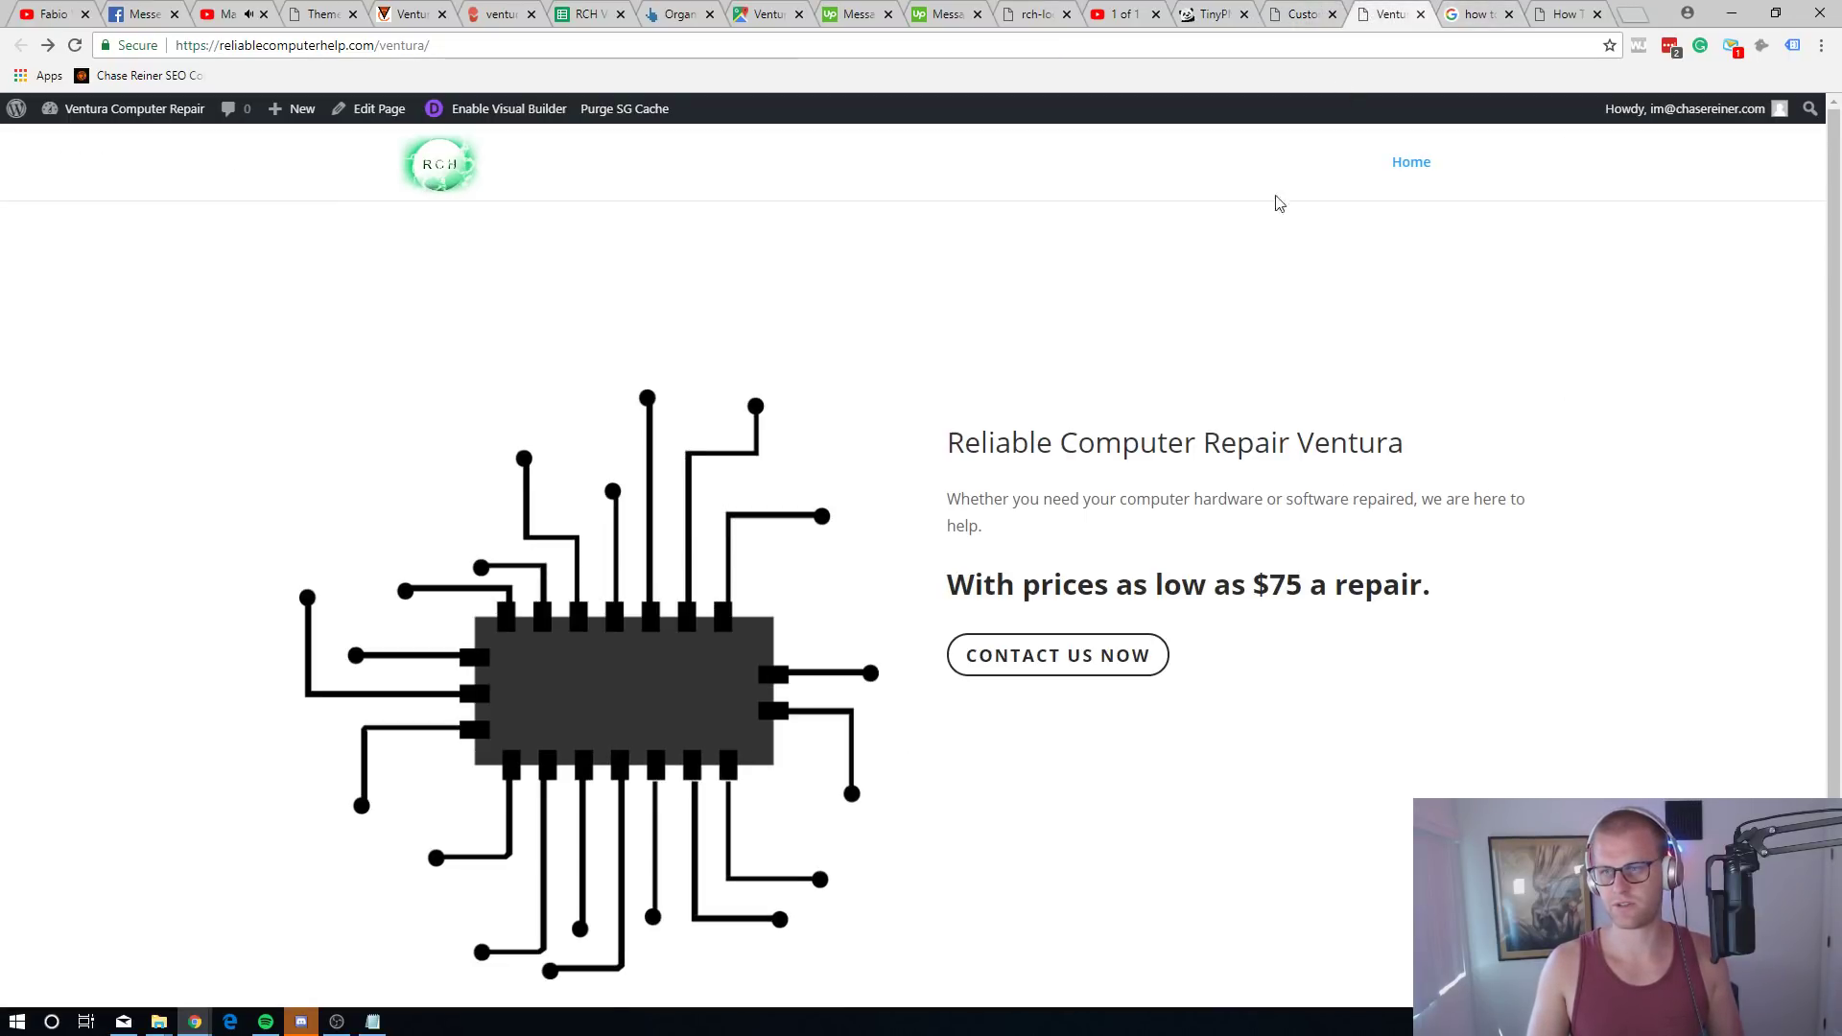
key(F5)
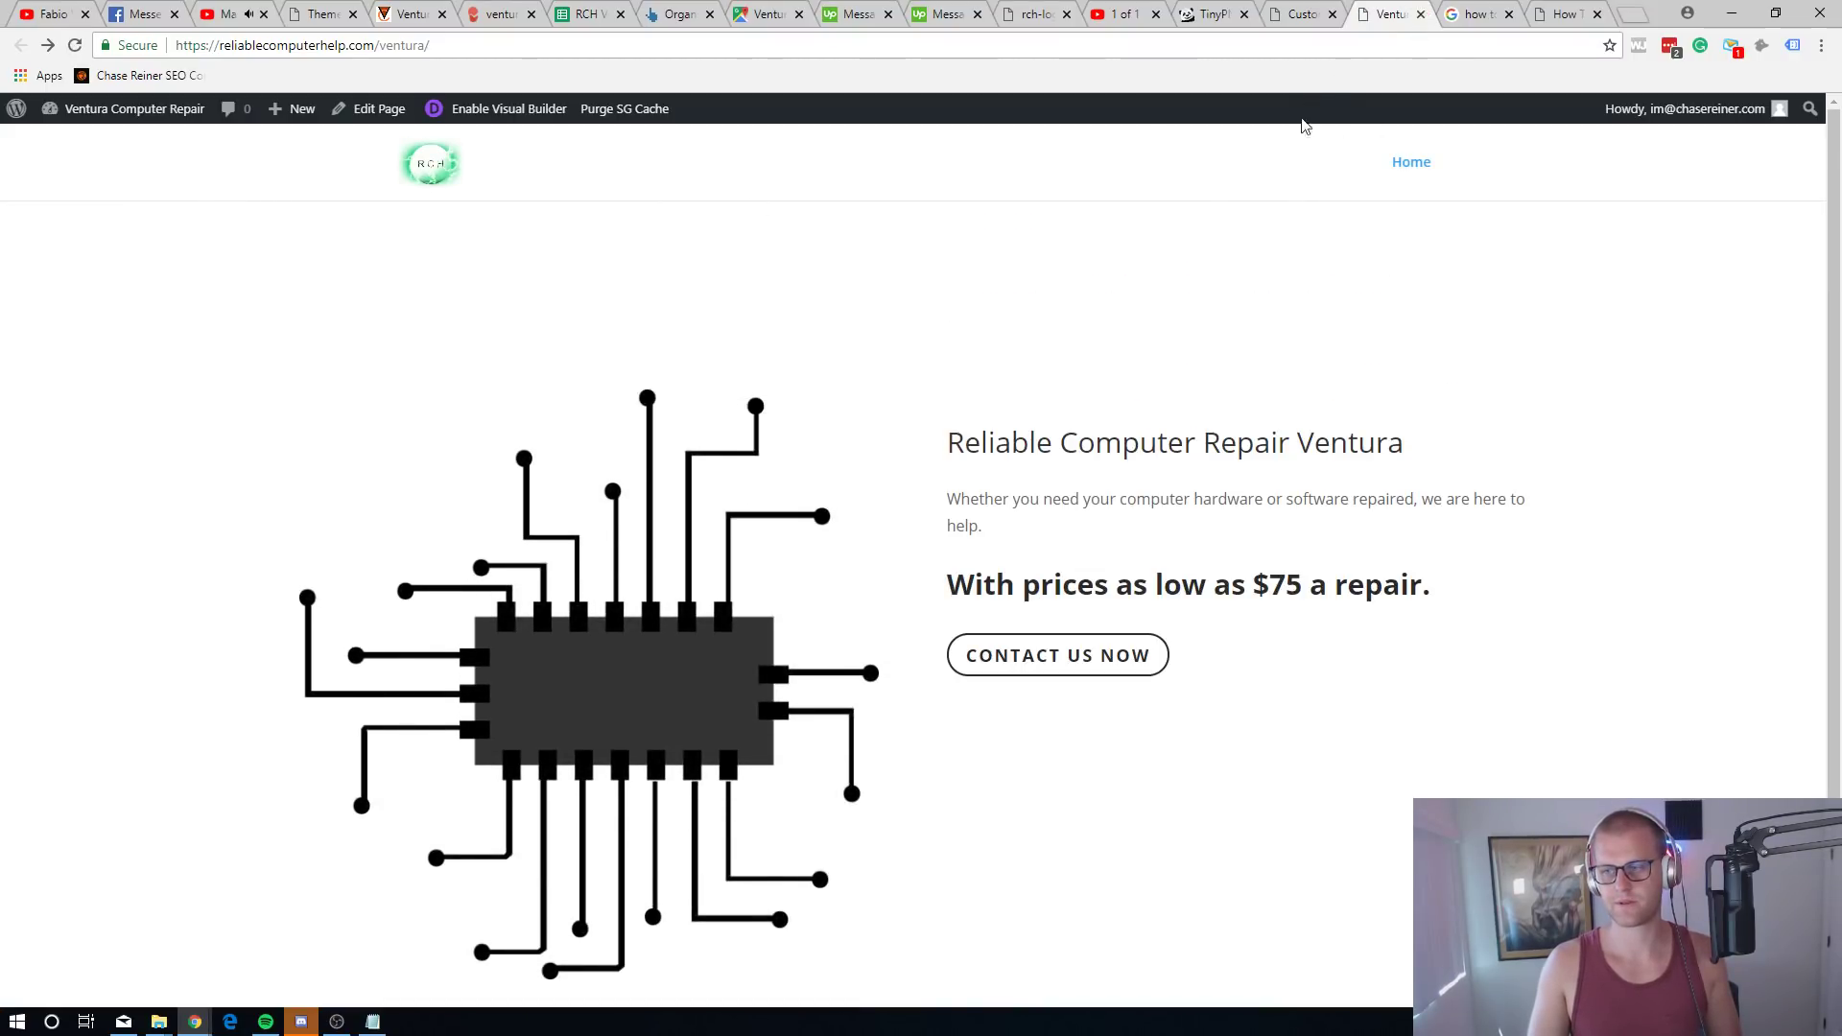
scroll(1264, 290, down, 3)
scroll(1265, 292, up, 3)
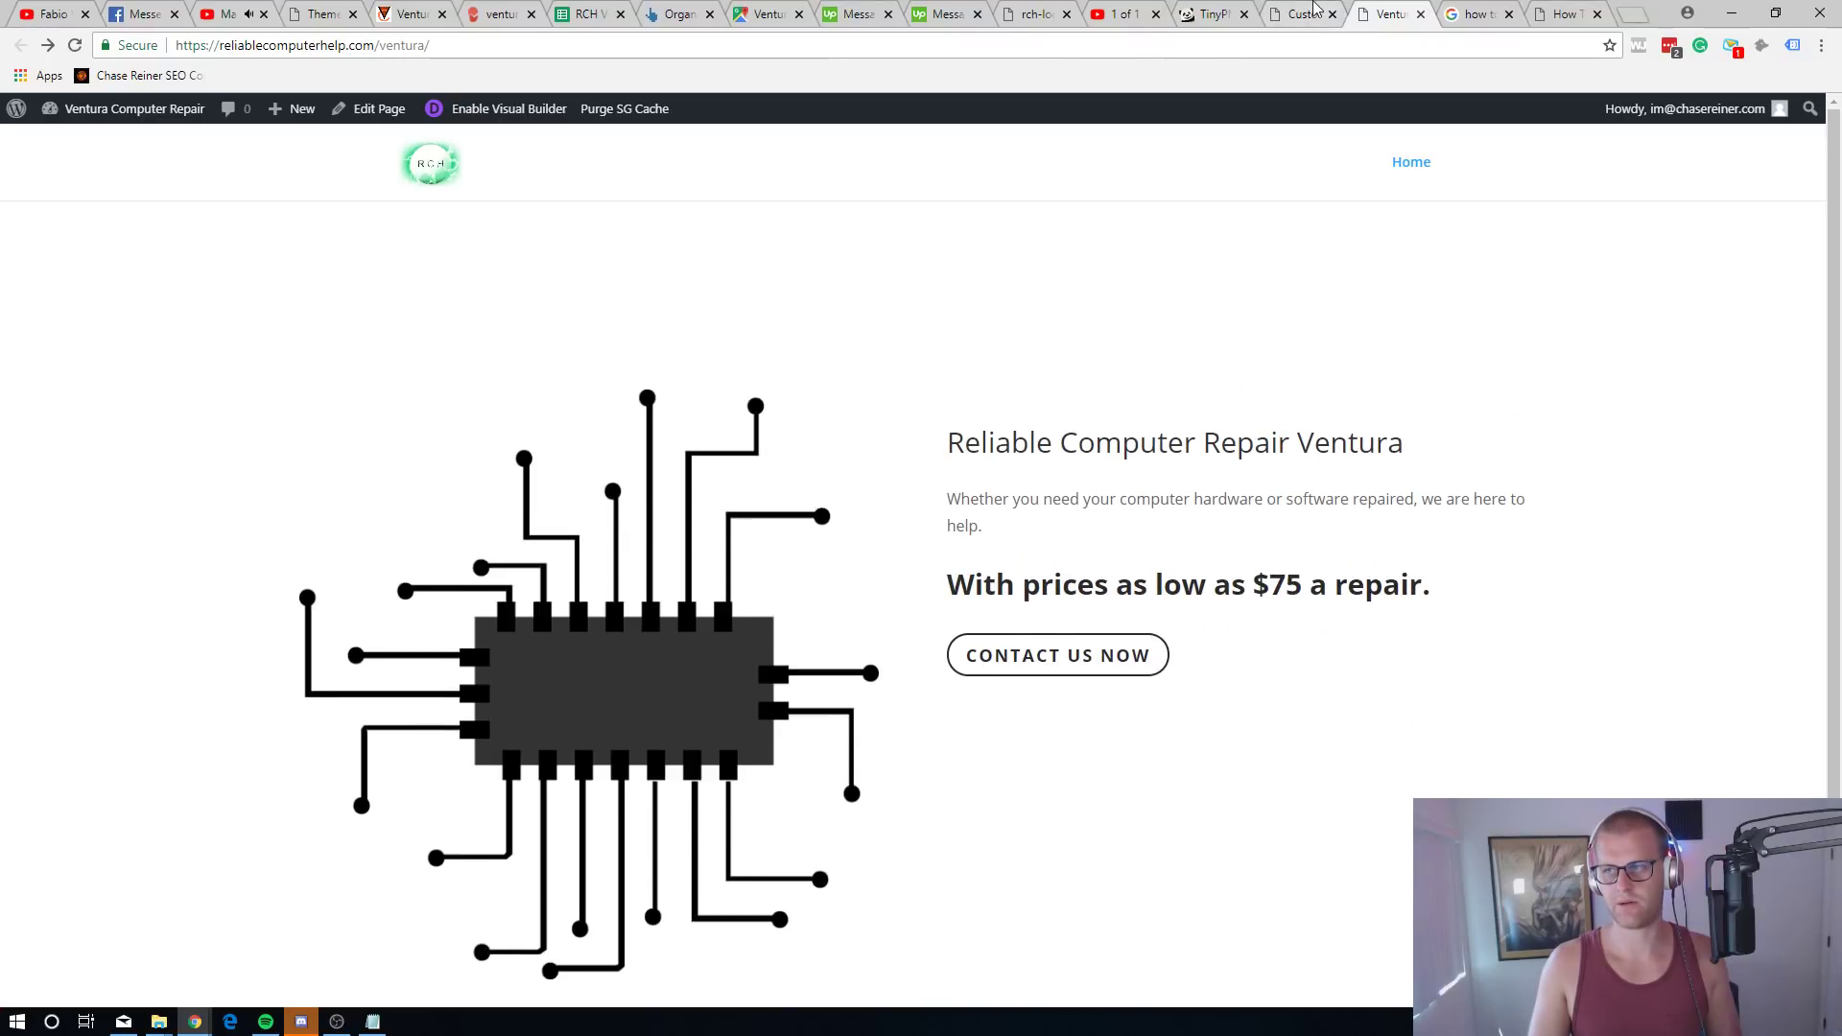
click(1314, 10)
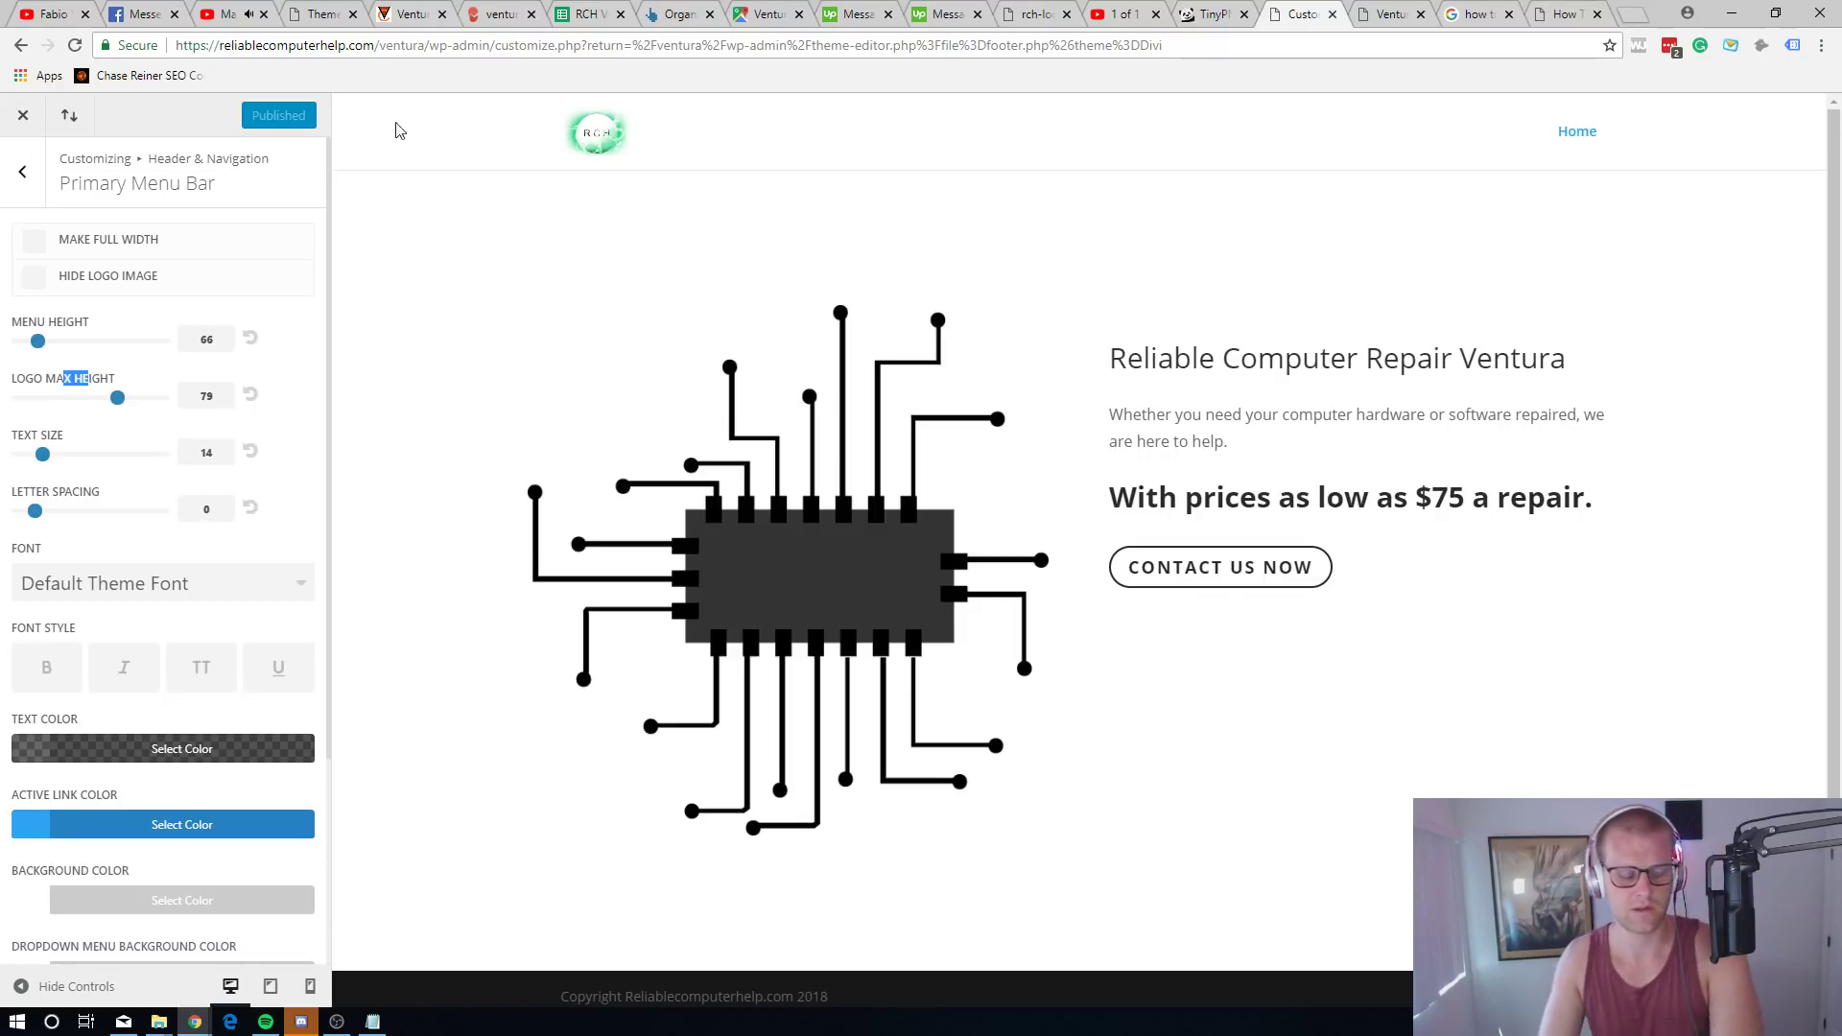
Back out to General Settings and look through its Layout Settings options
click(22, 170)
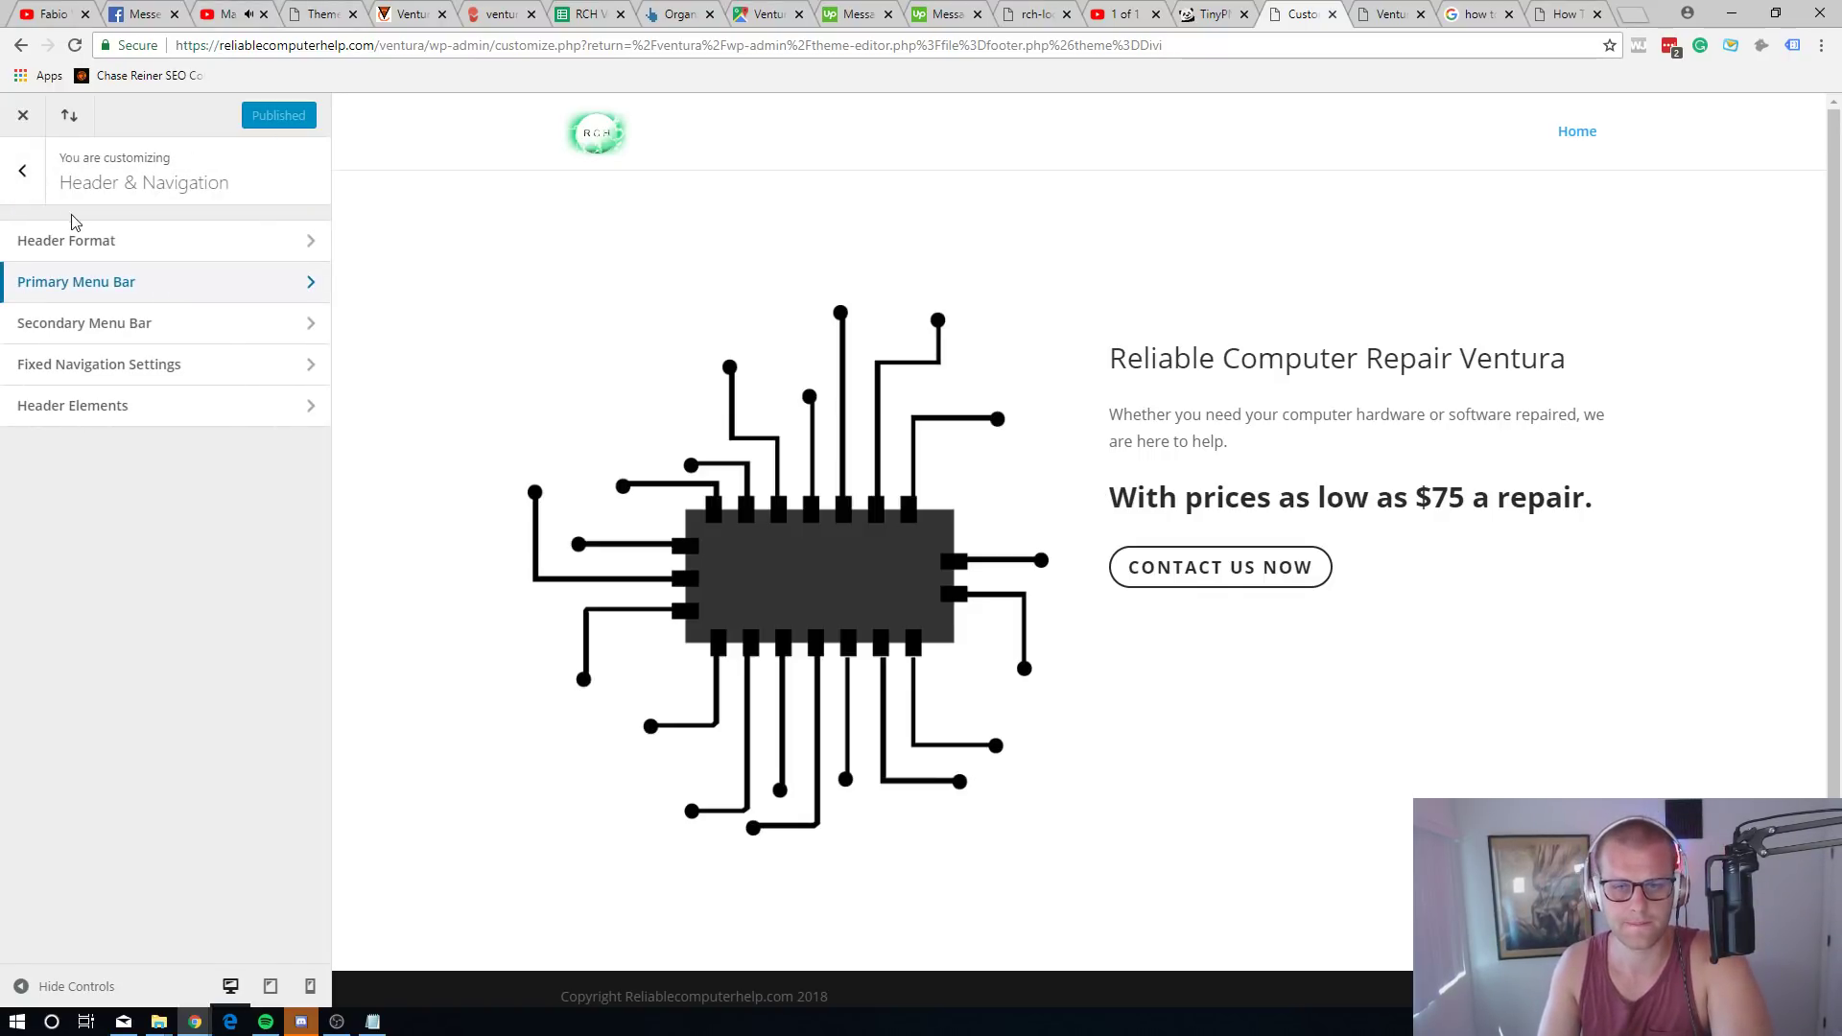
click(23, 173)
click(83, 317)
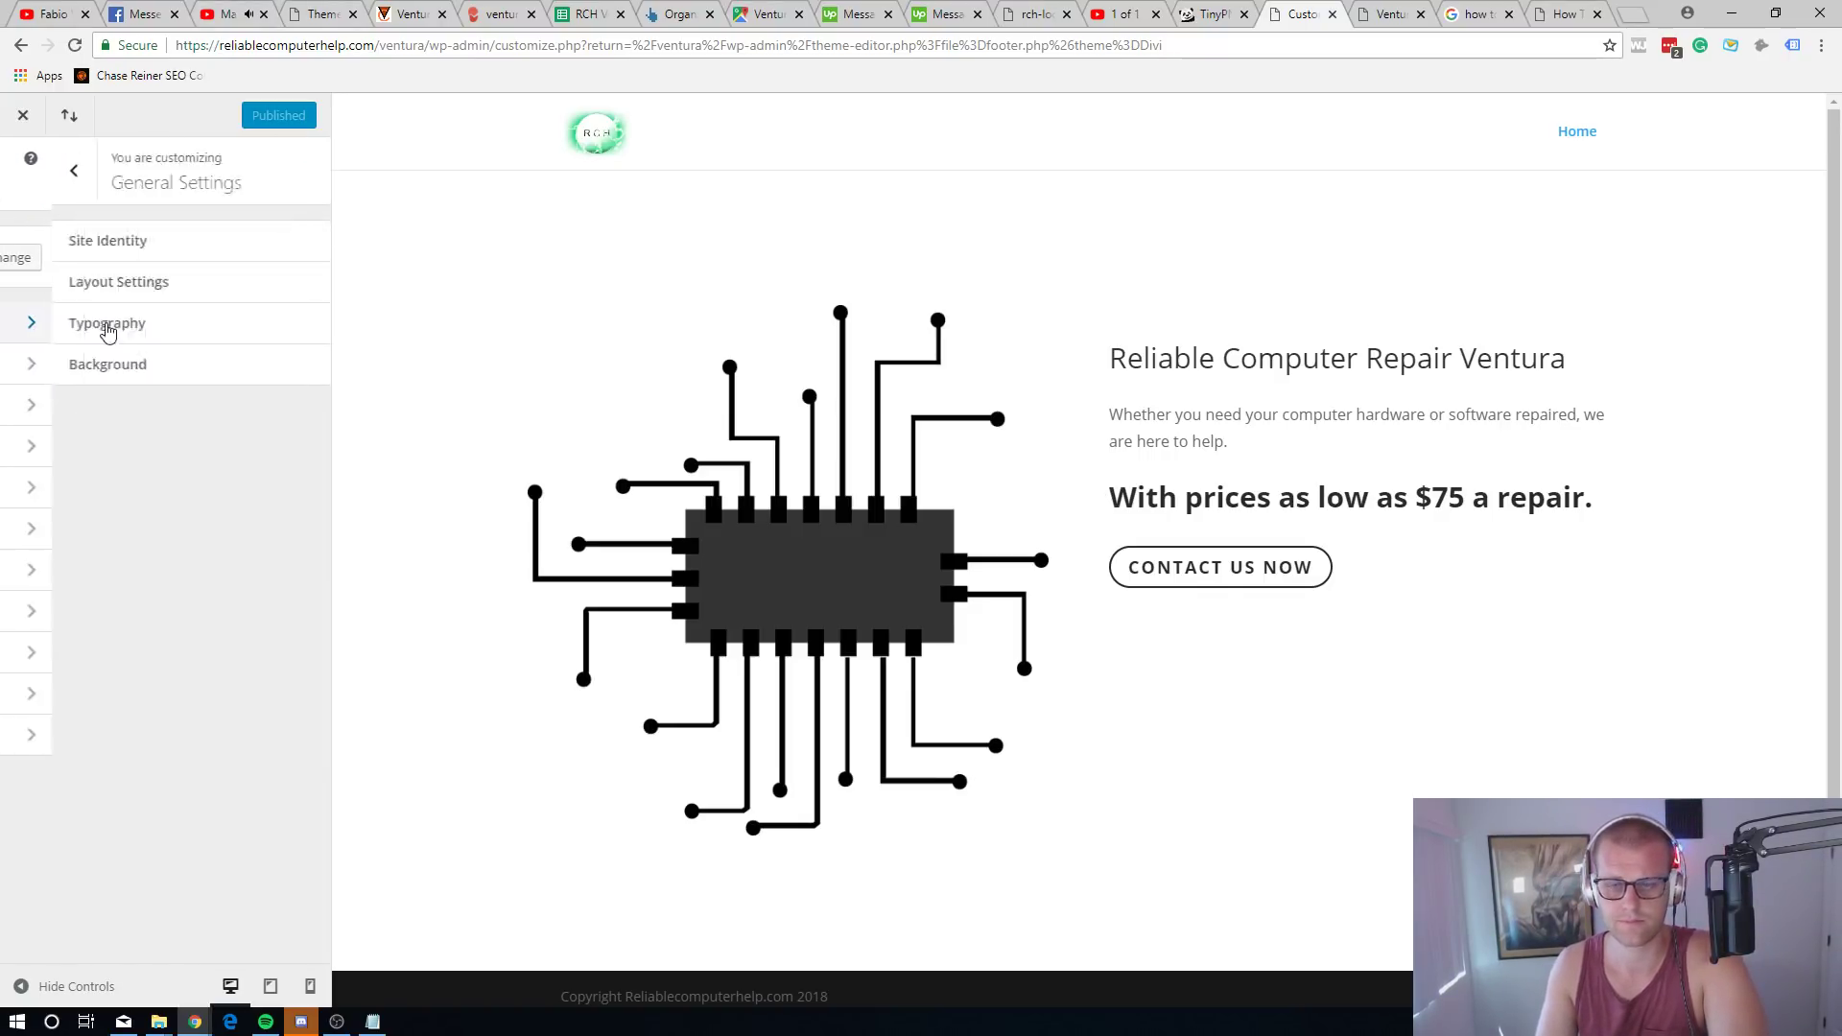
click(133, 280)
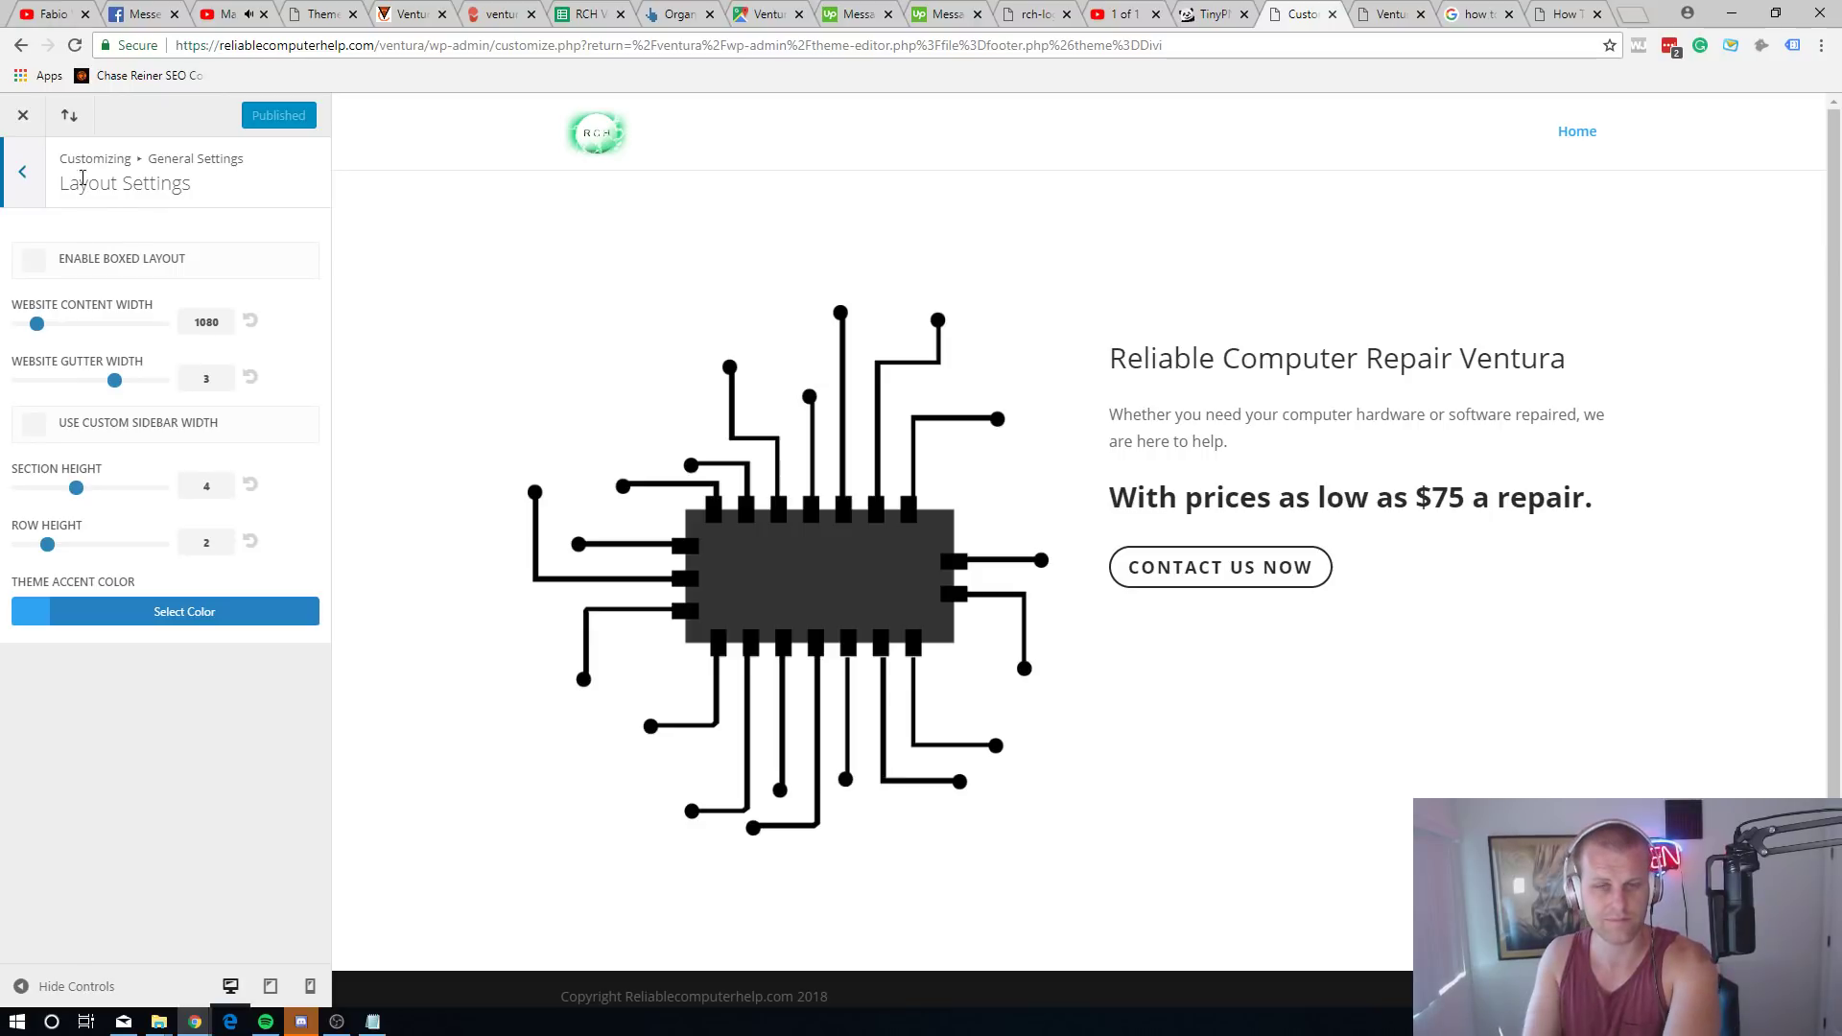
click(35, 184)
click(90, 279)
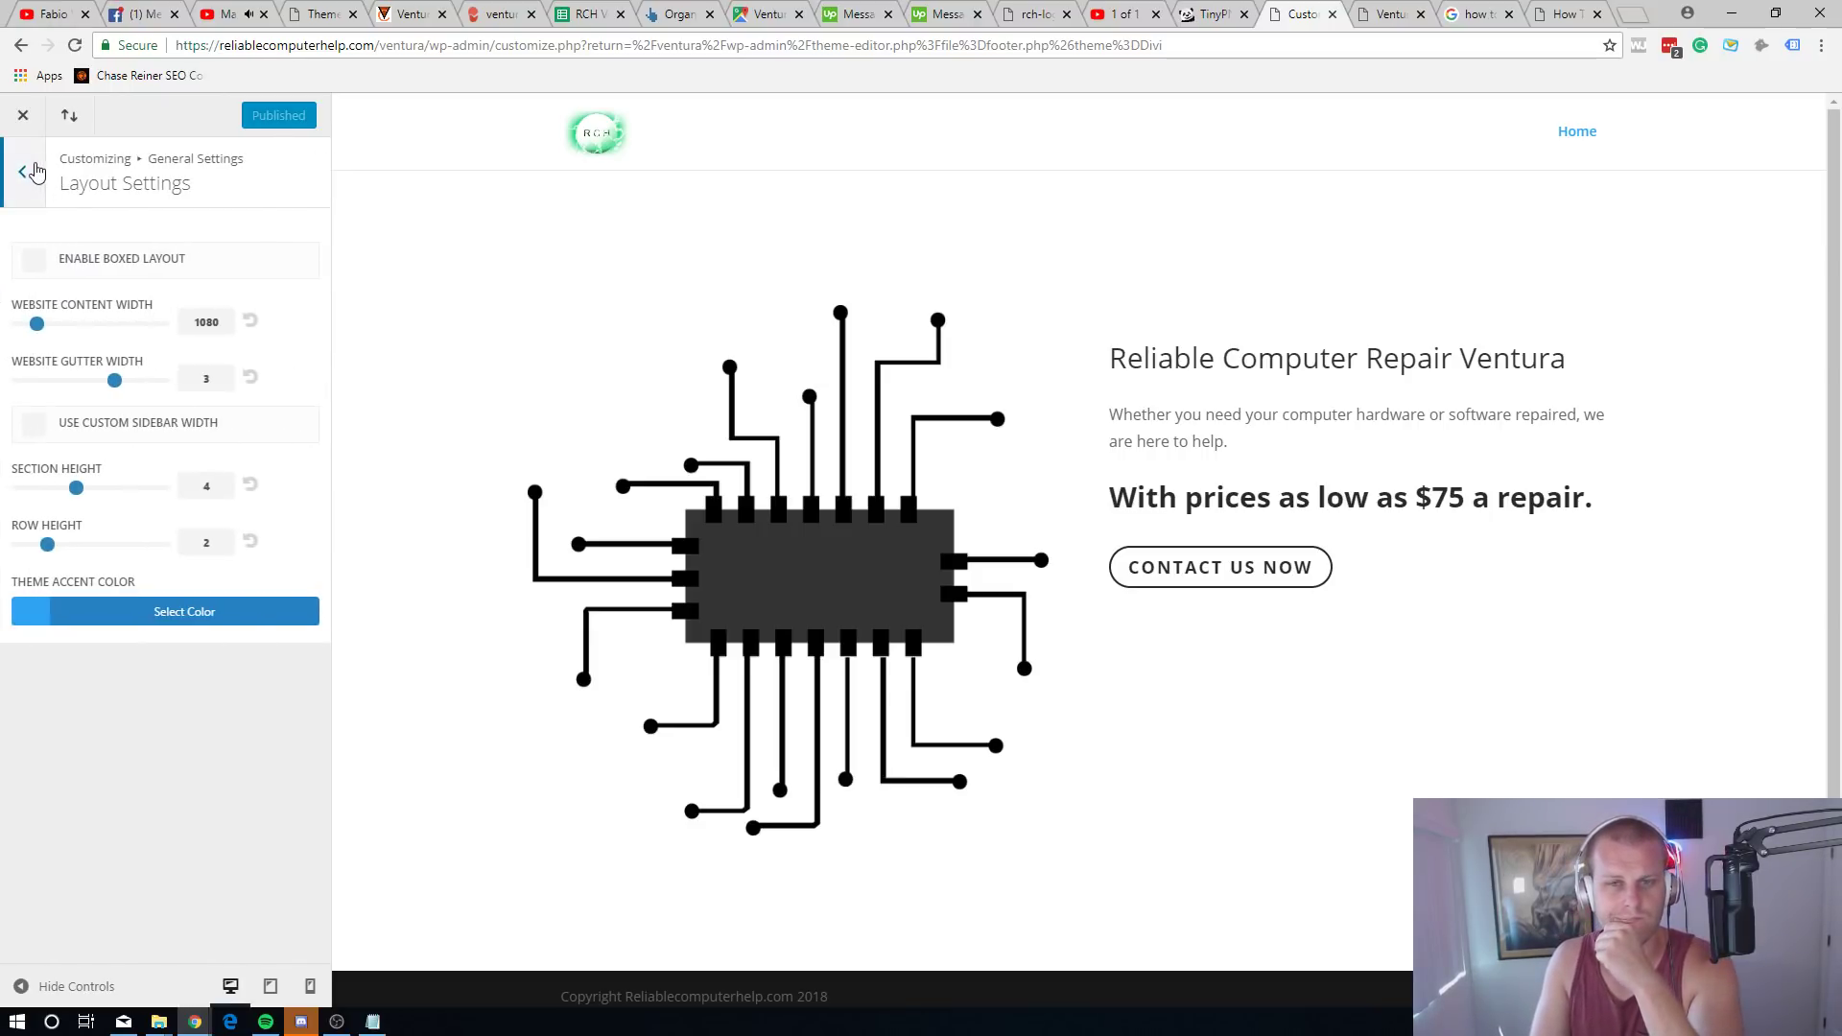
click(34, 171)
Skip to the next YouTube track, then check Facebook messages and a group post mention
key(ctrl+3)
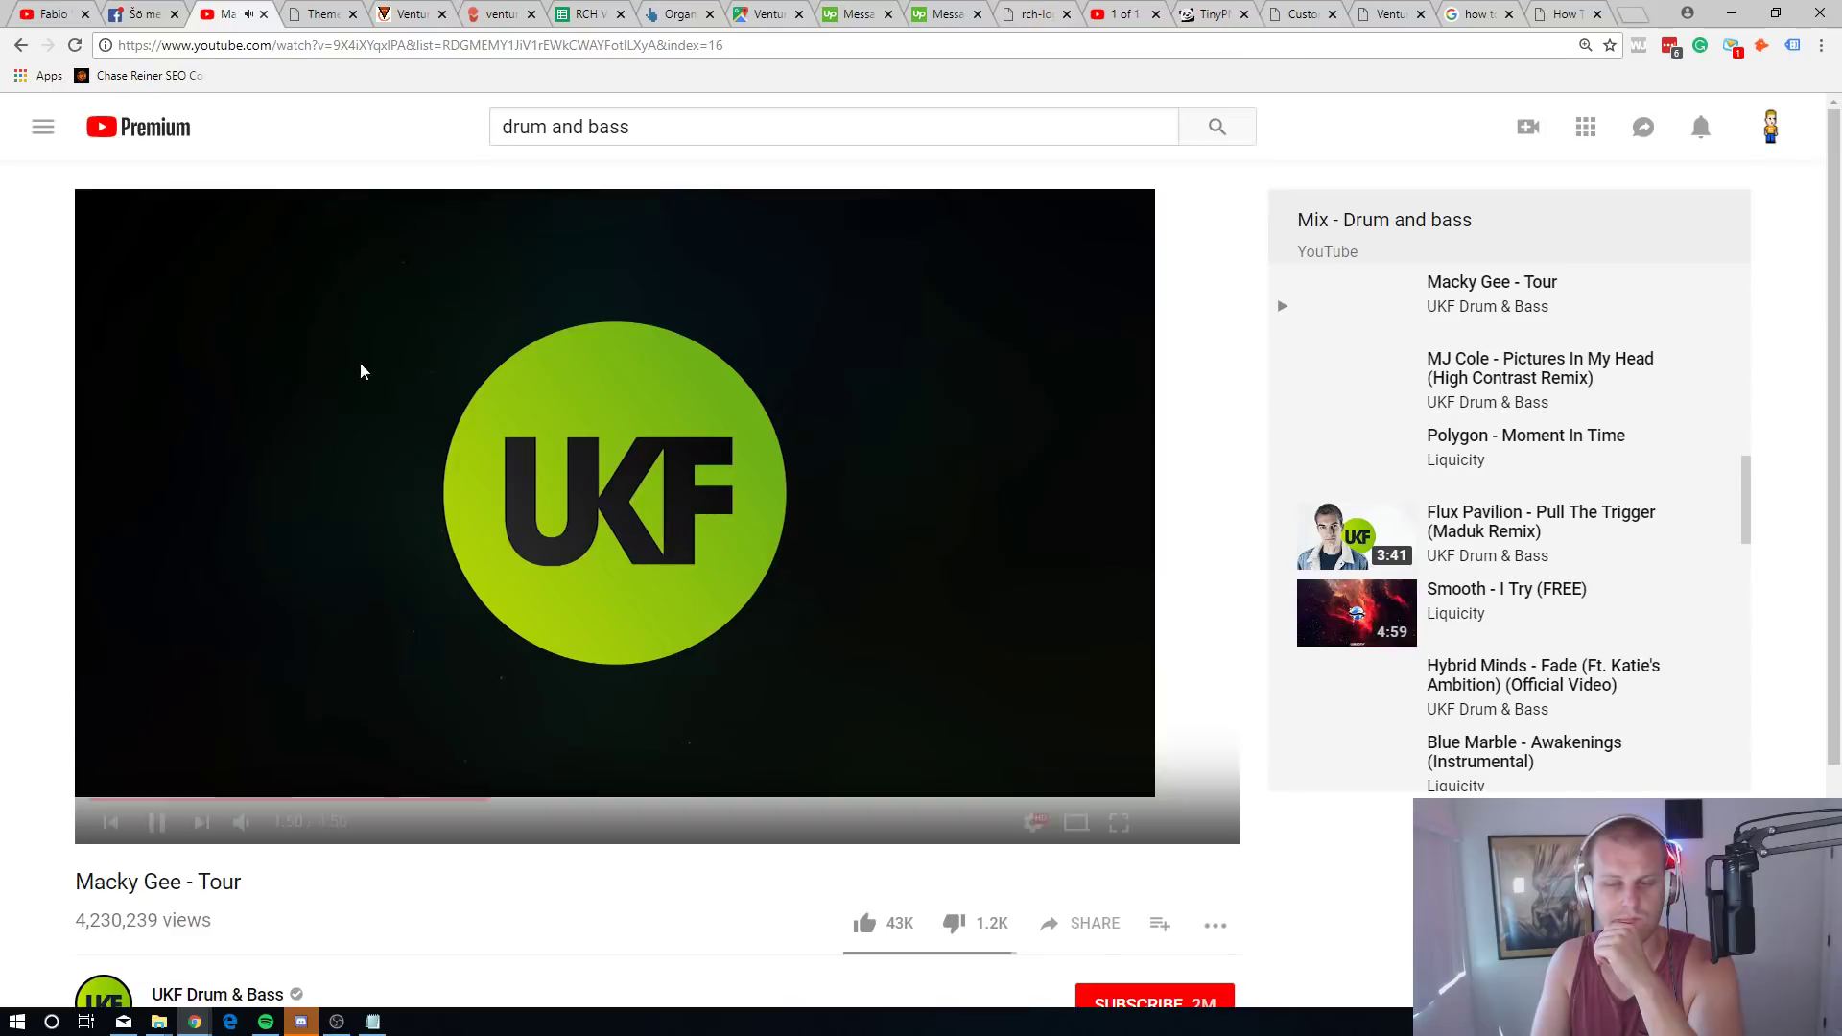
click(202, 823)
click(188, 11)
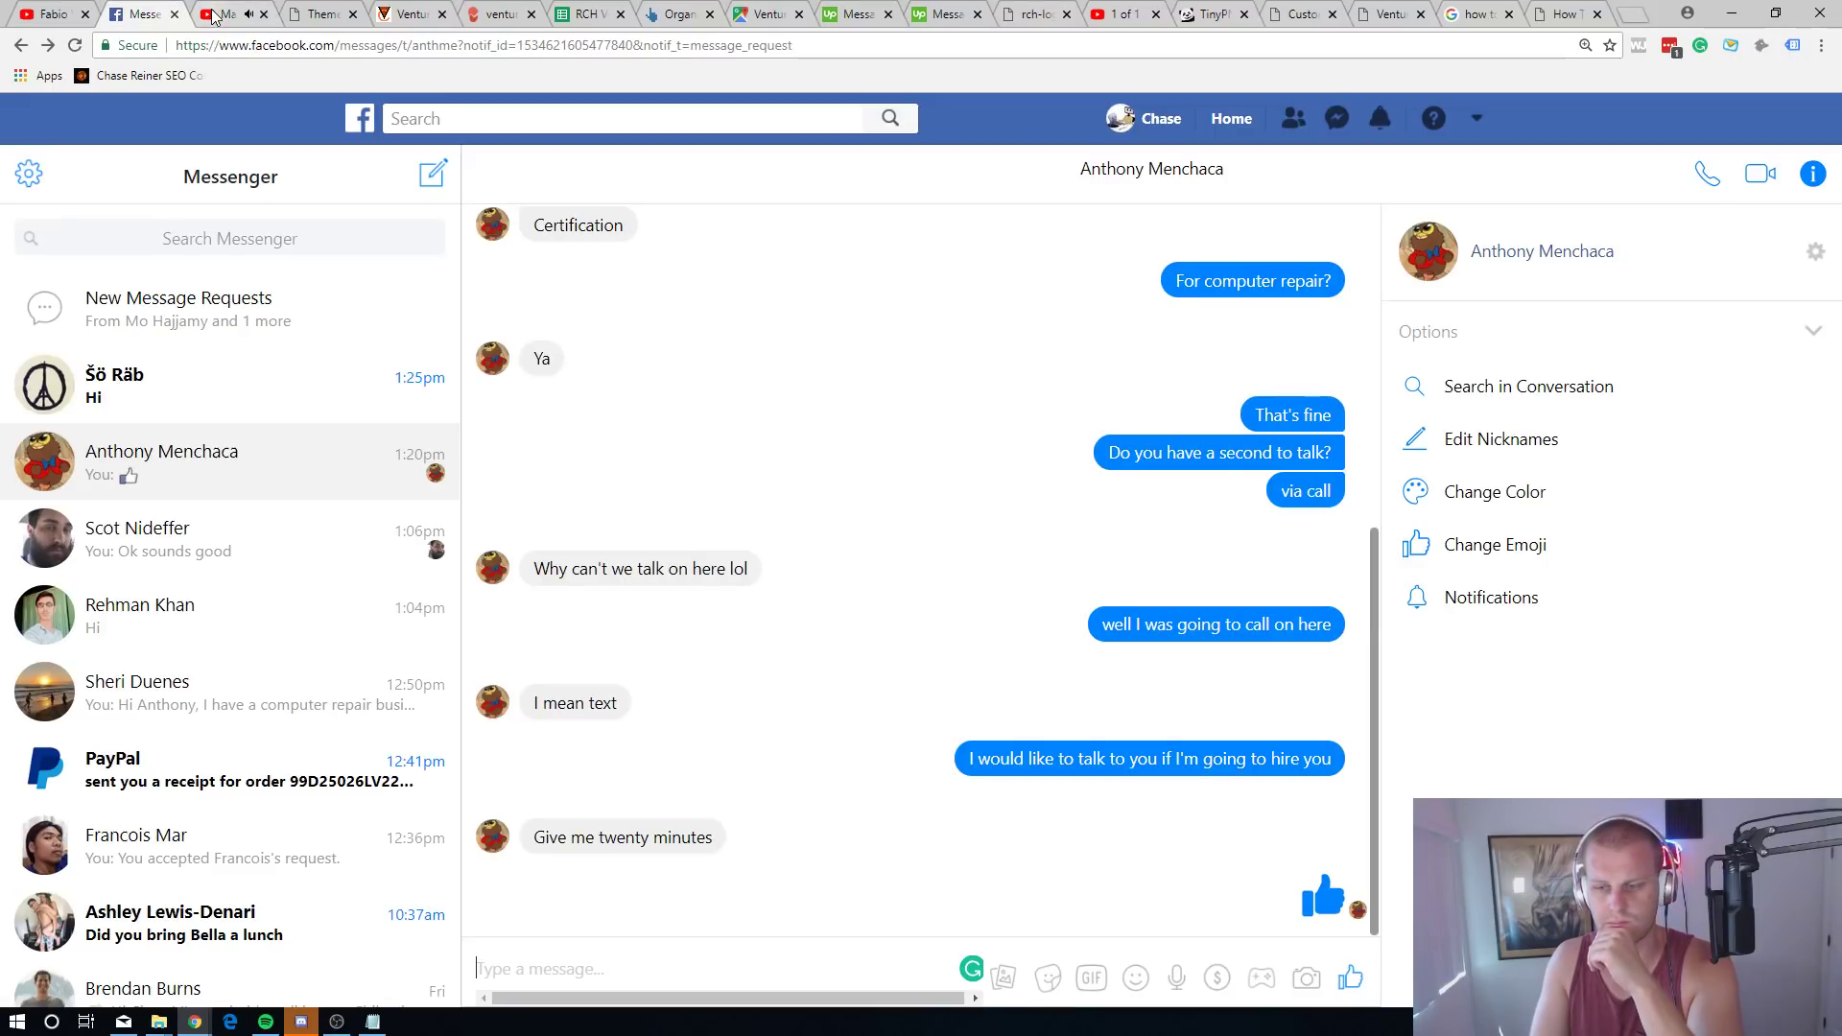
click(175, 369)
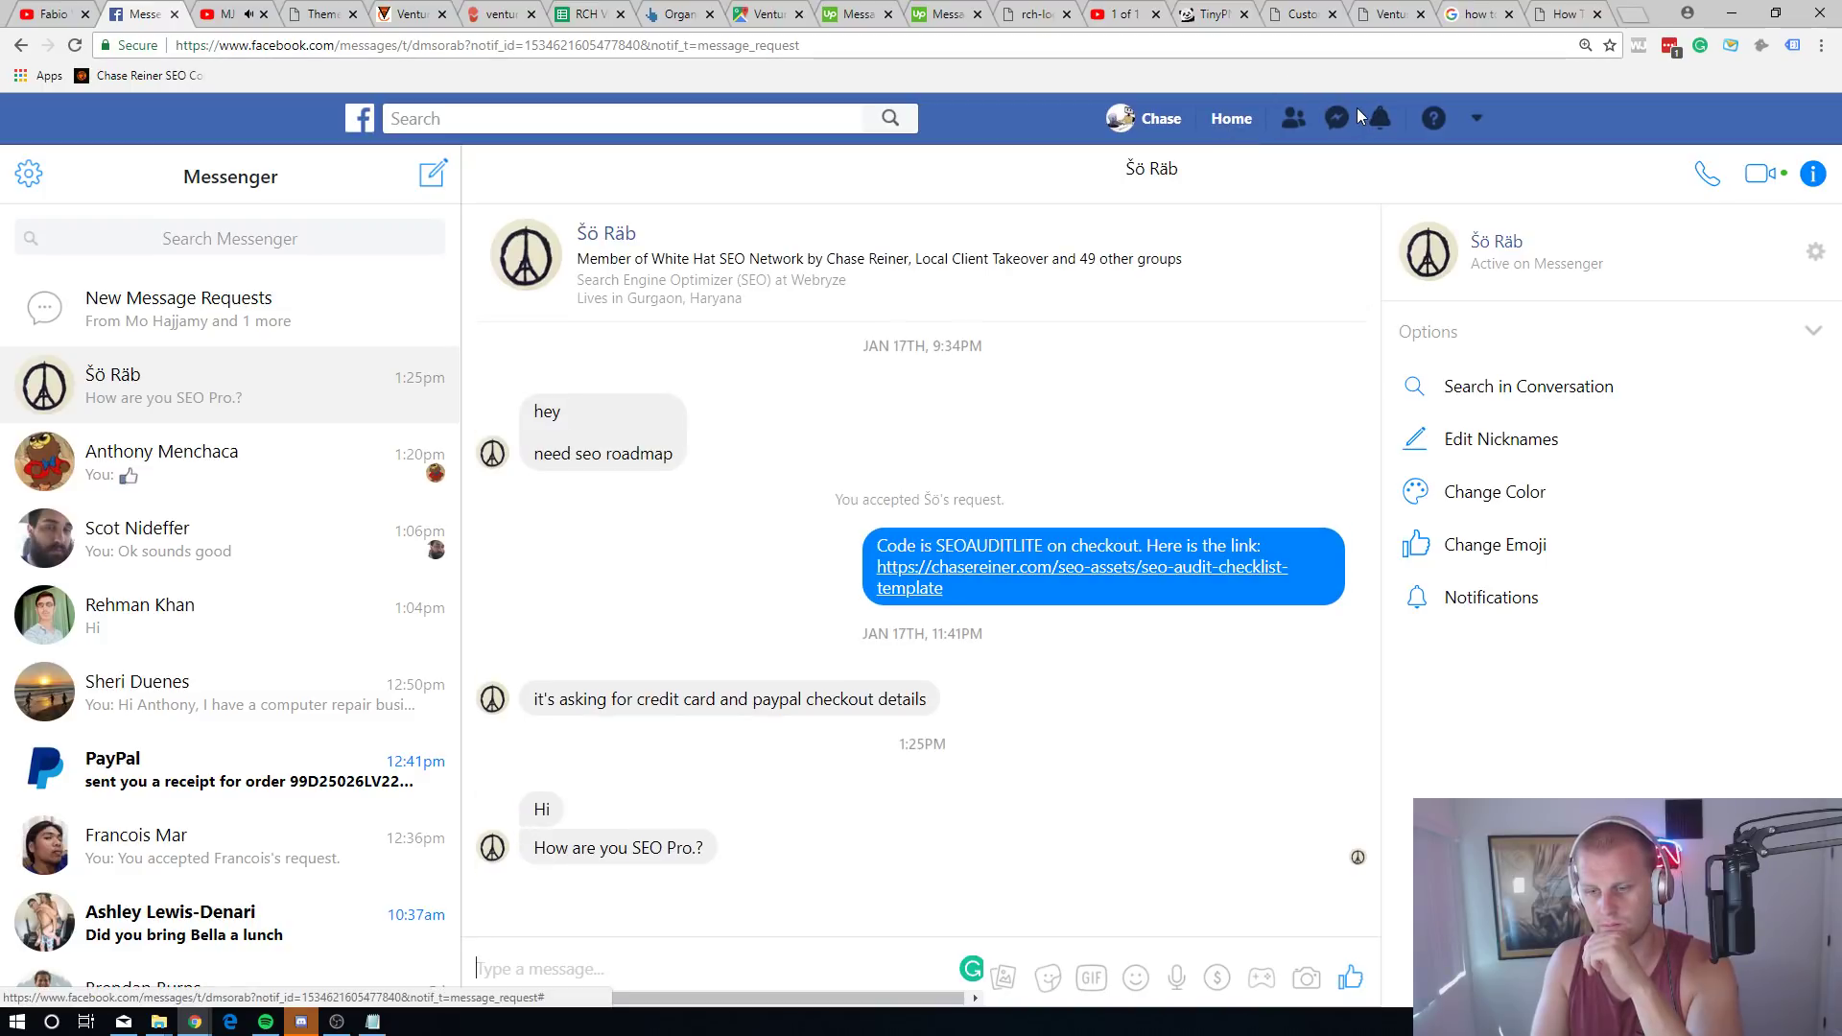
click(1343, 119)
click(1380, 118)
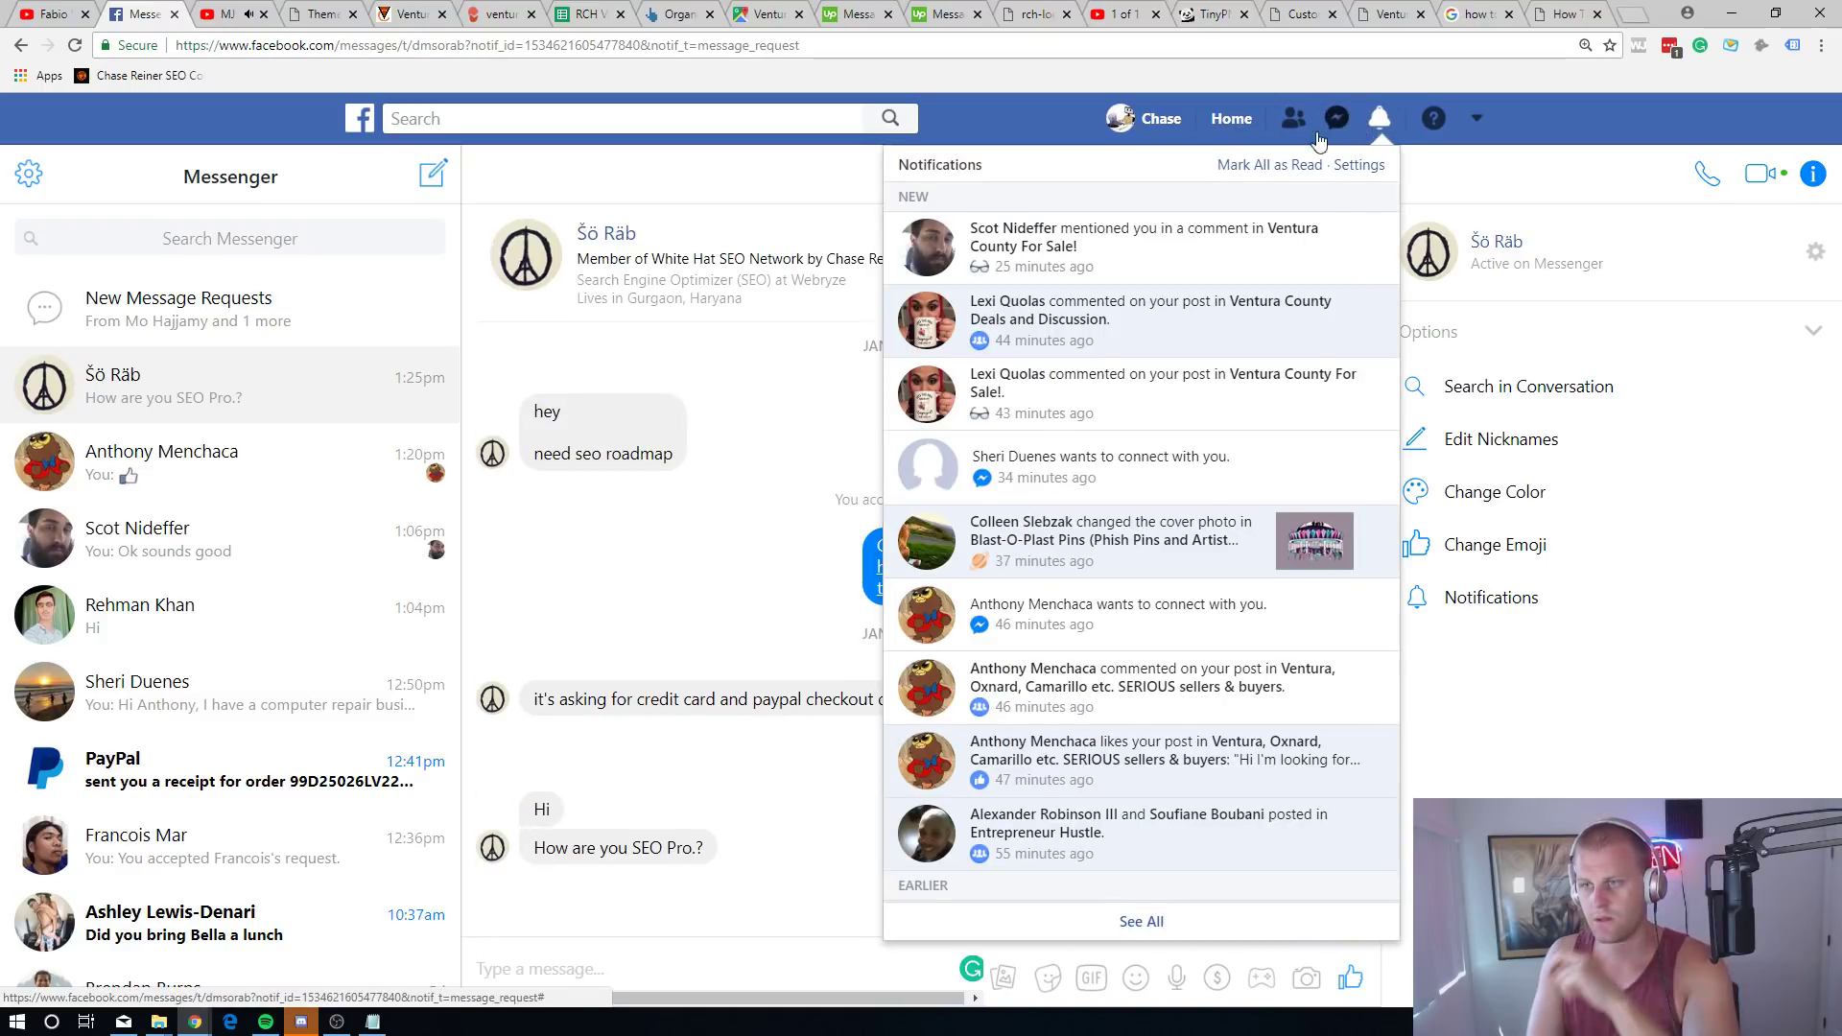
click(1234, 267)
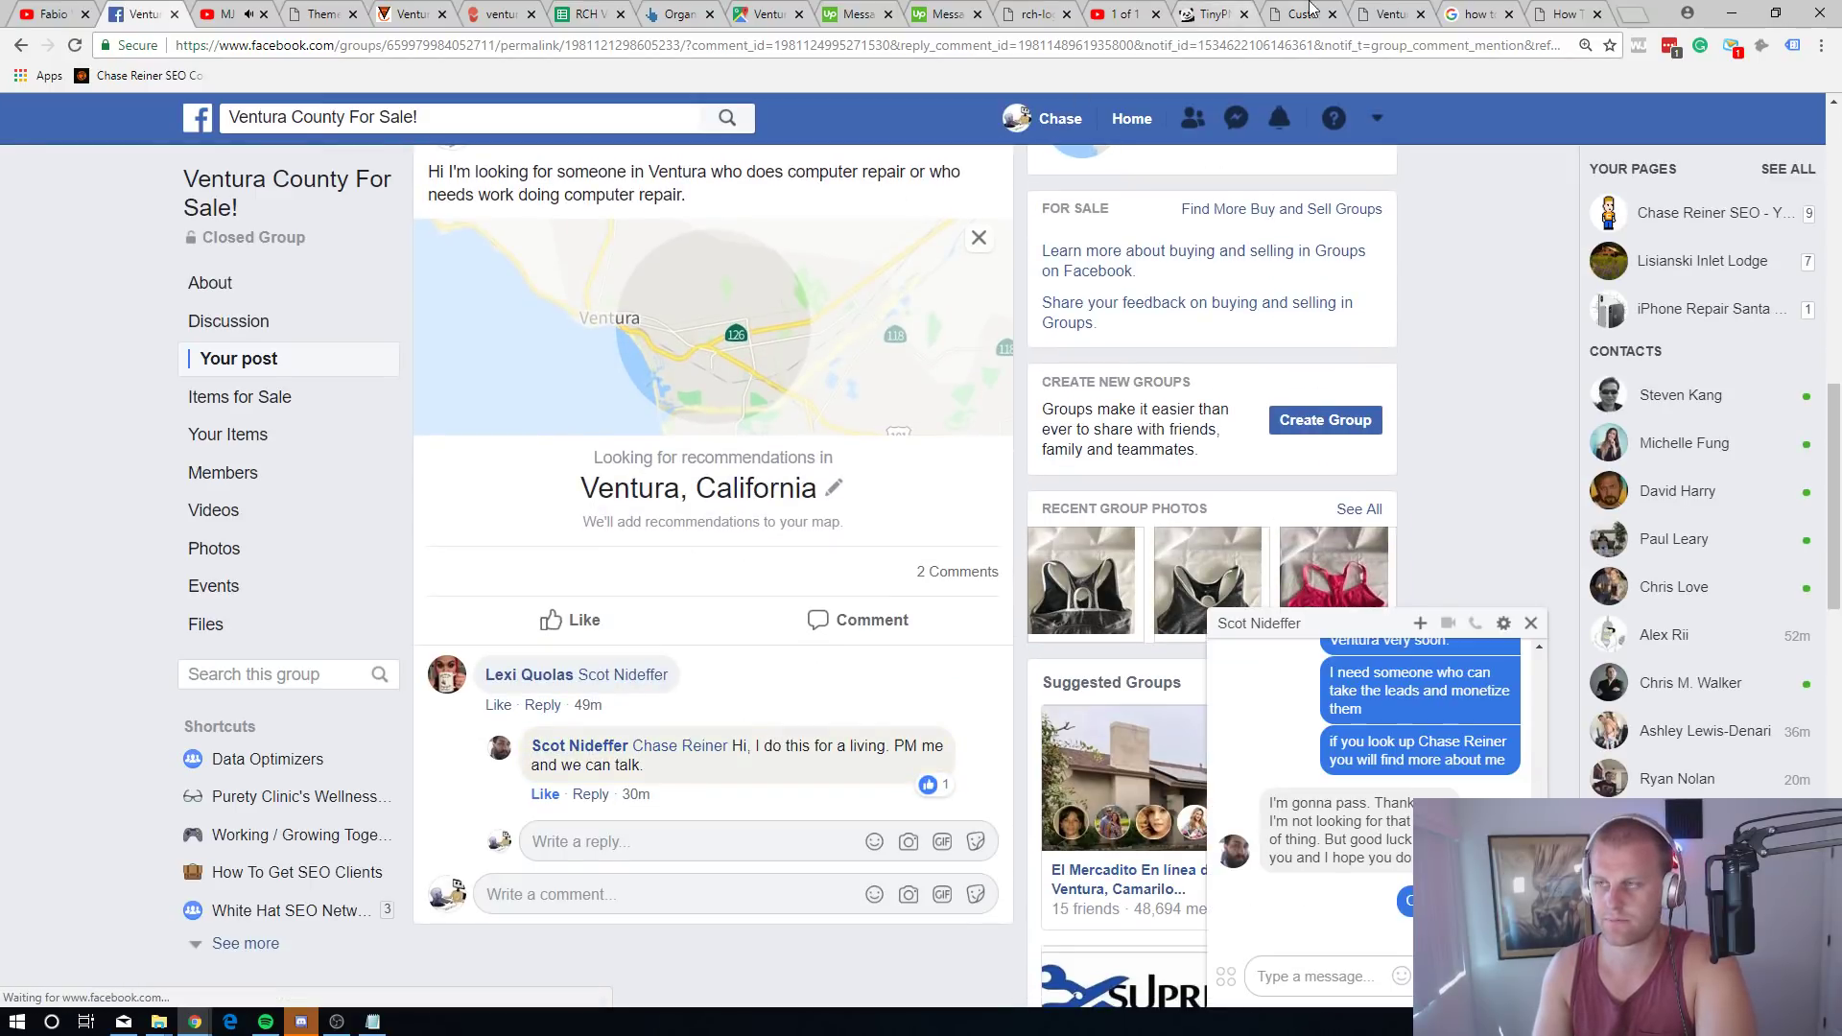
Close the Google footer-copyright search and WPCrafter tutorial tabs
click(1482, 9)
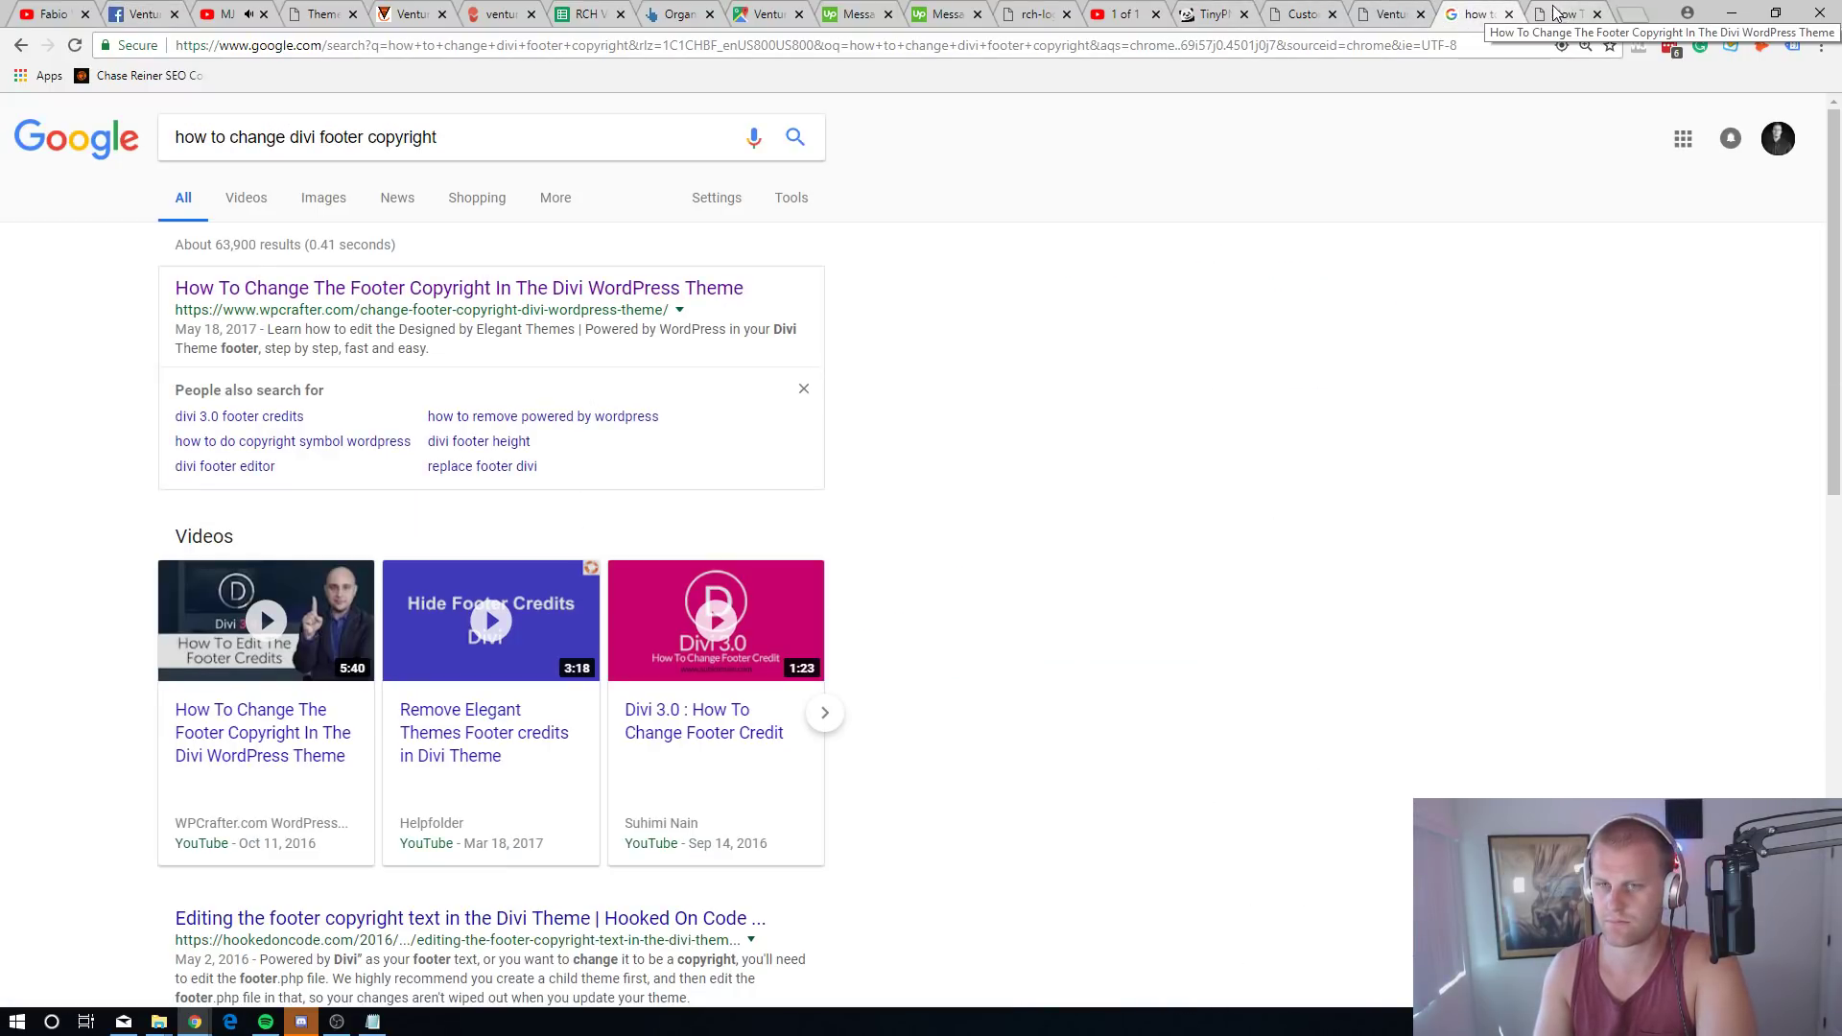
click(1510, 14)
click(1510, 14)
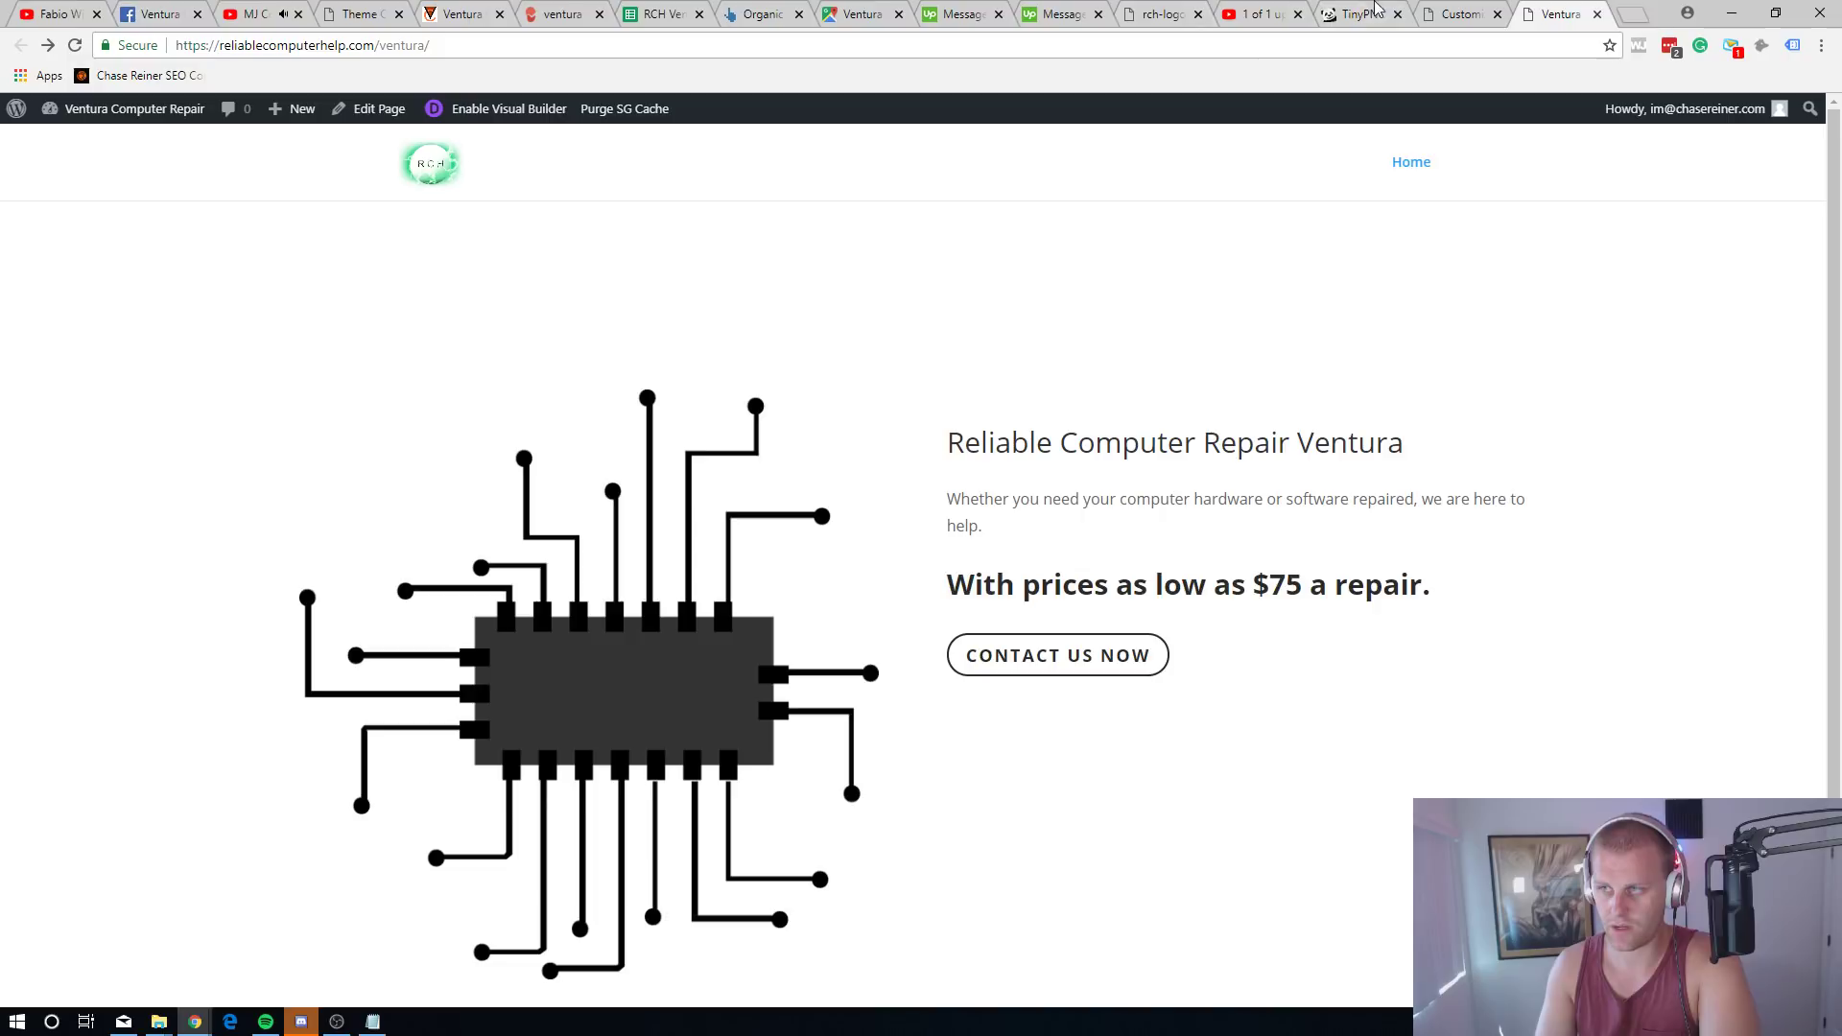
Go from the Dashboard to Plugins > Add New, then switch to the Upwork messages tab
mouse_move(134, 109)
click(154, 146)
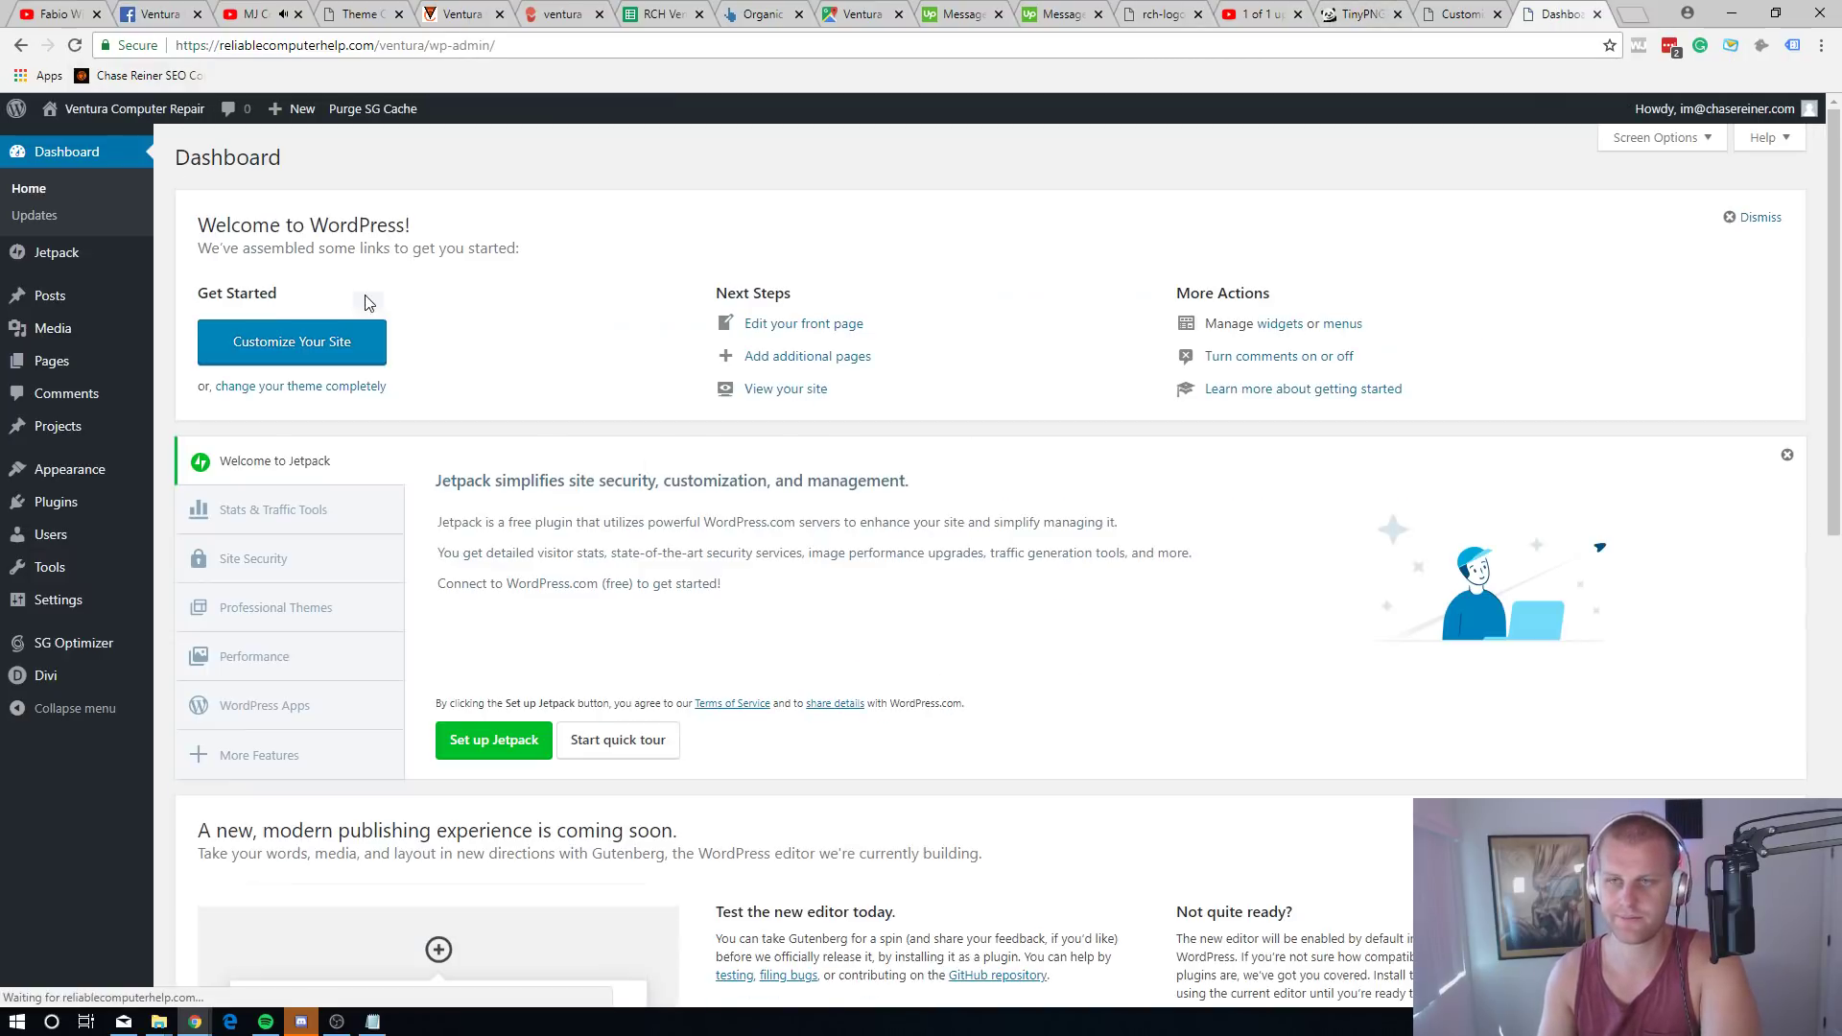
mouse_move(107, 480)
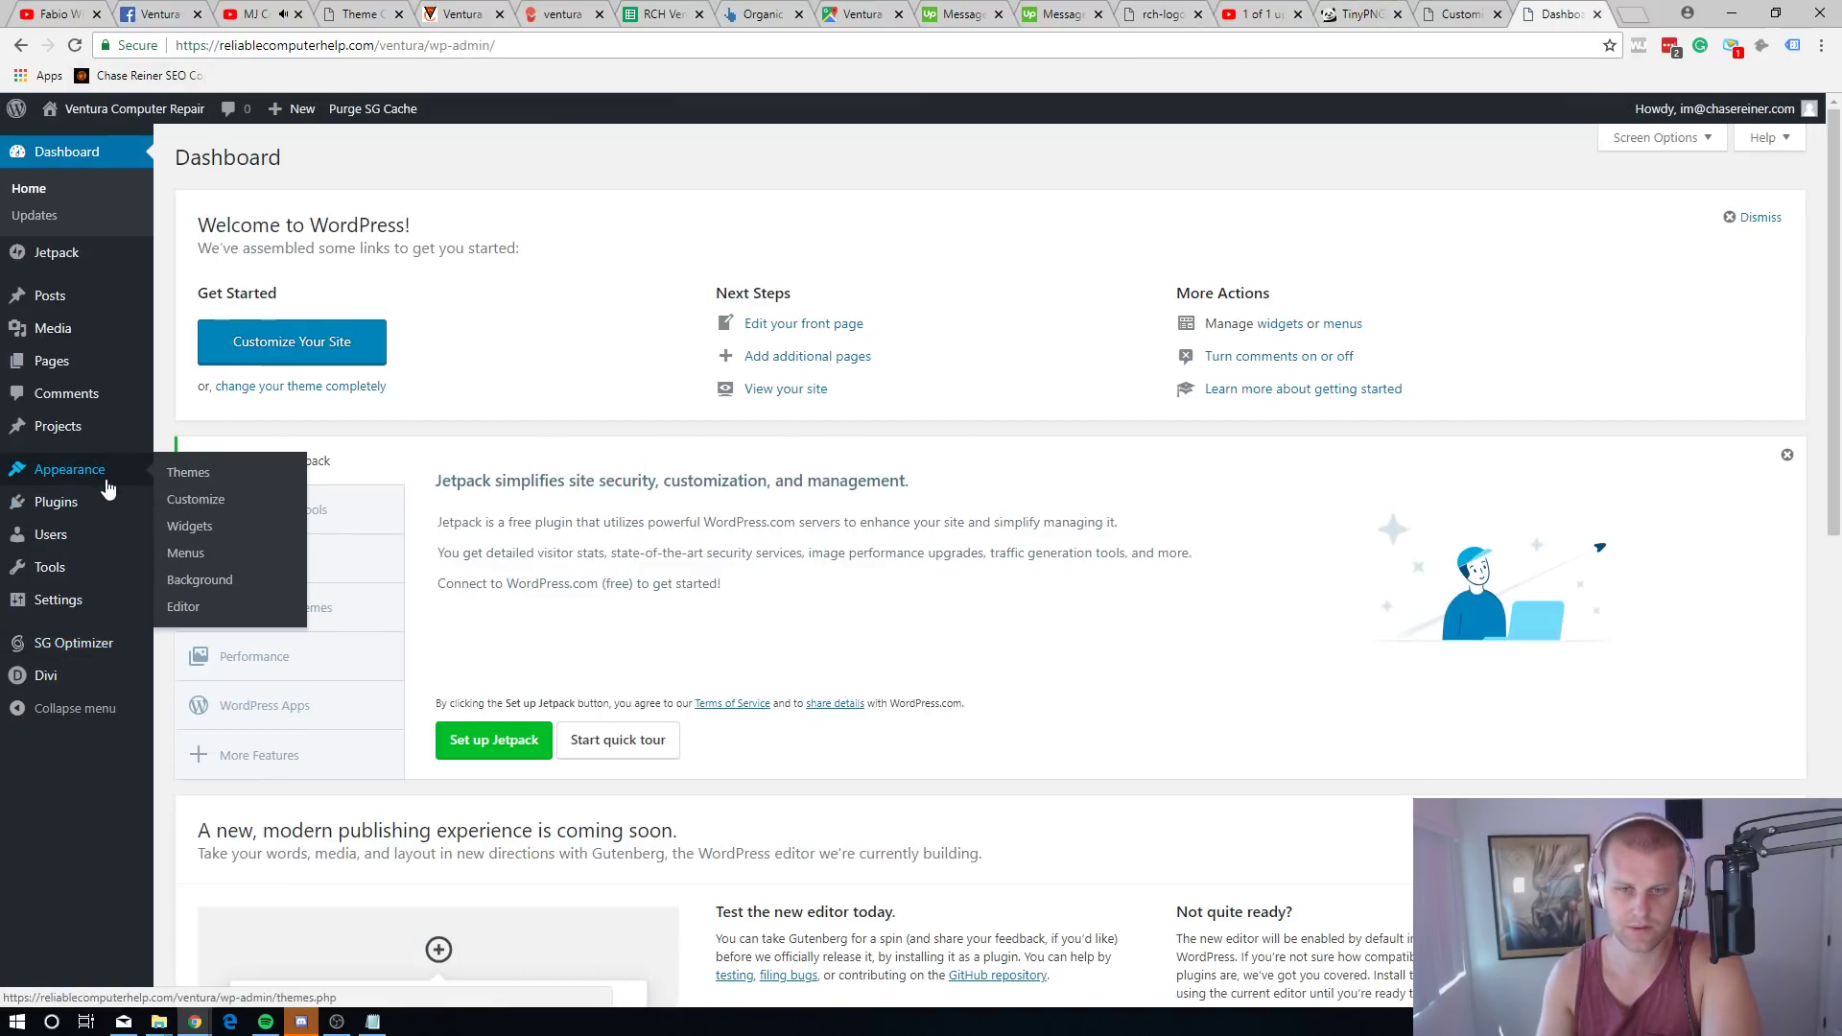
click(105, 497)
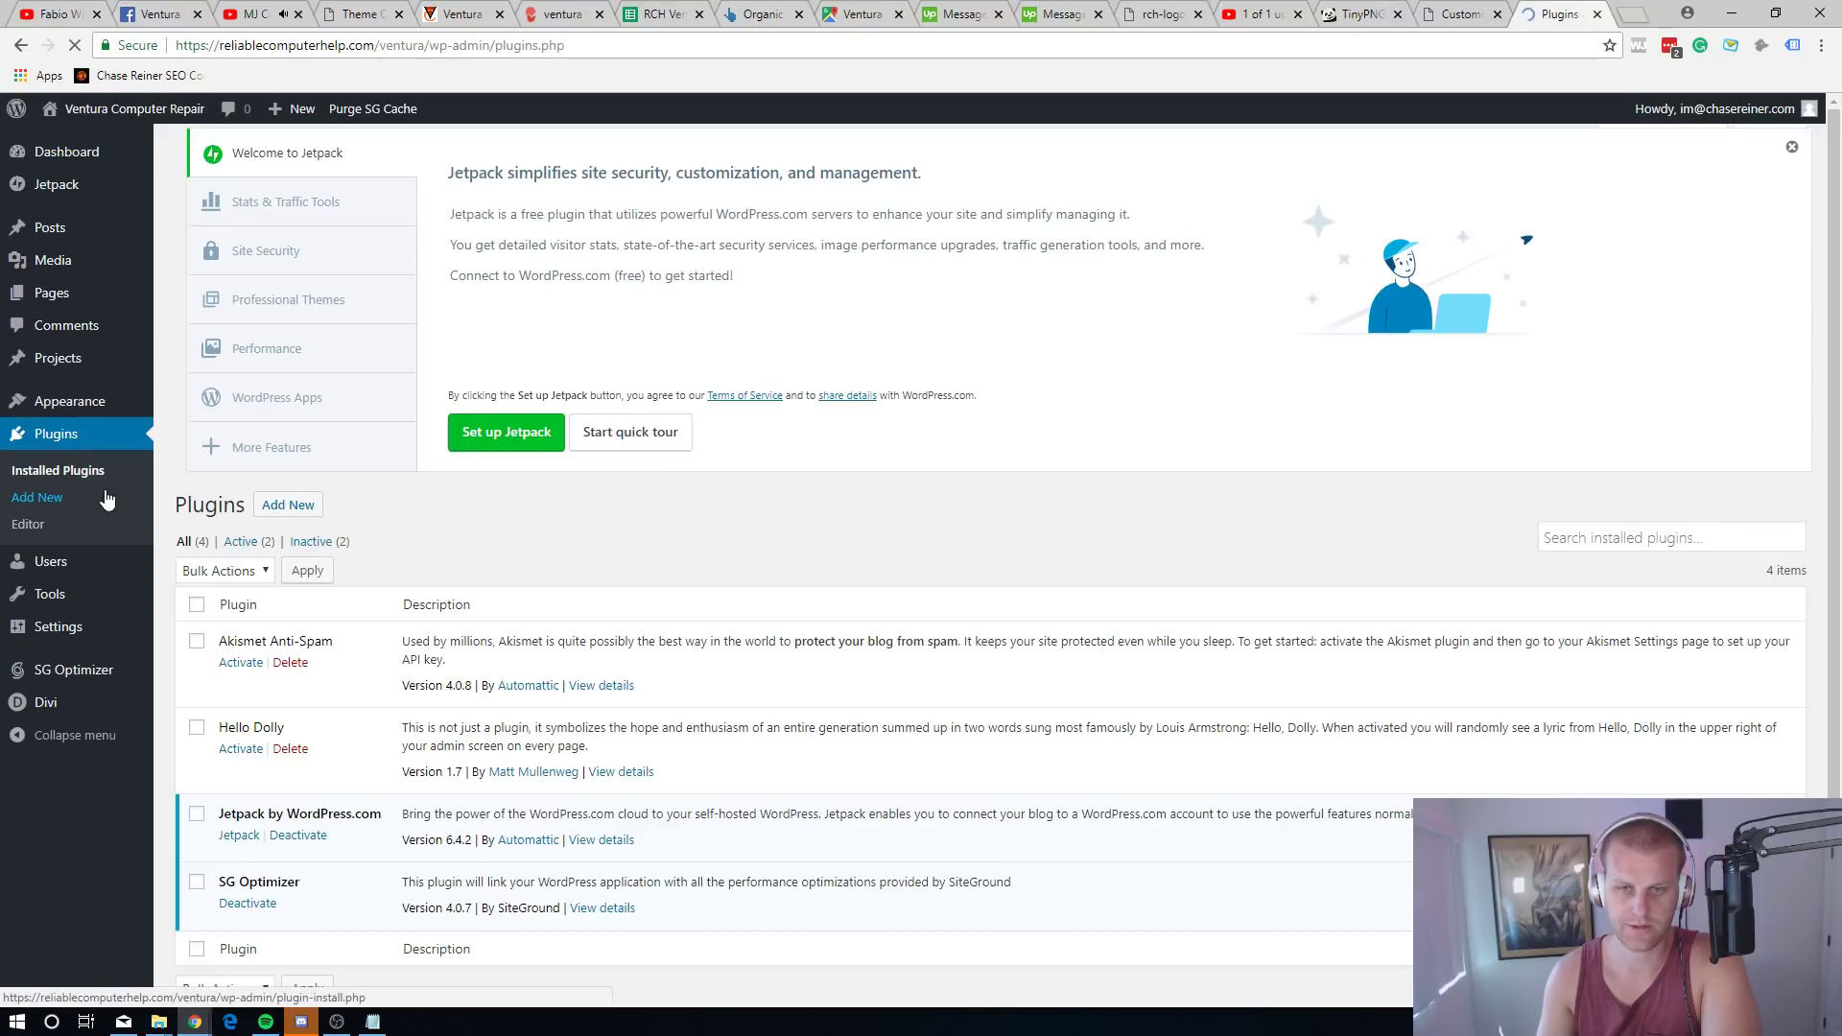
scroll(415, 677, down, 1)
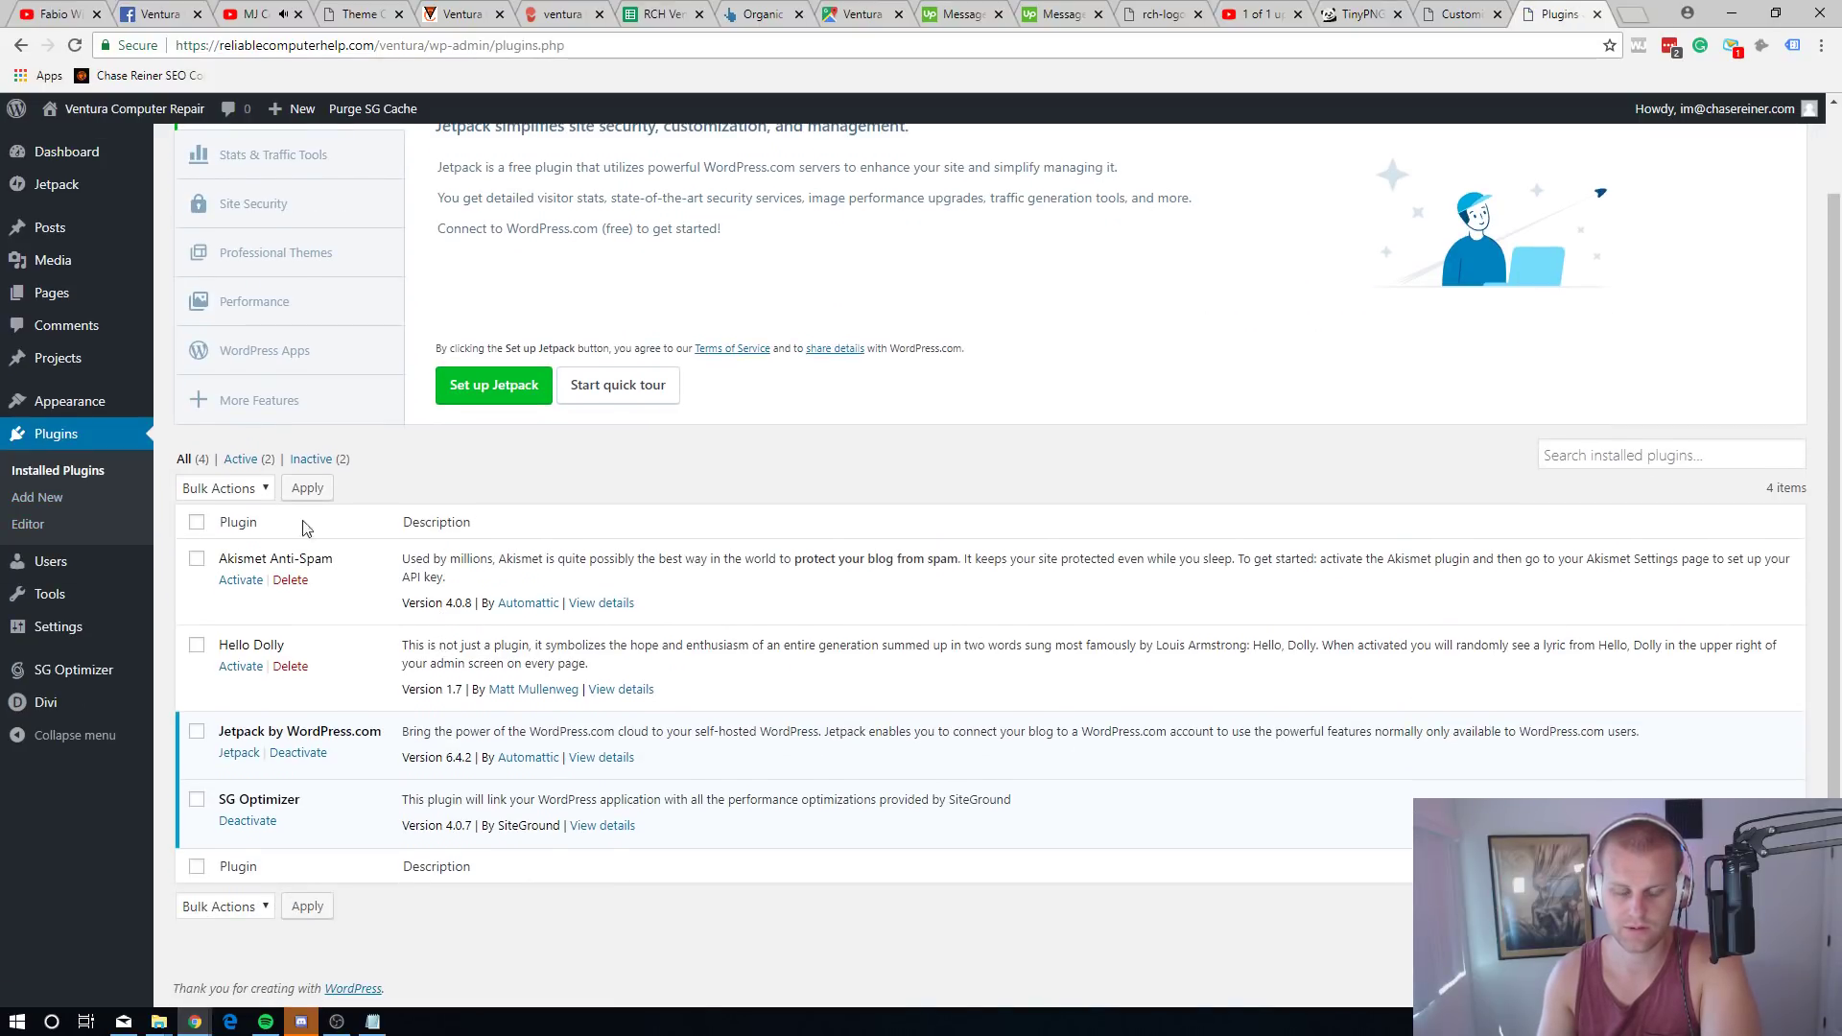
scroll(272, 549, up, 1)
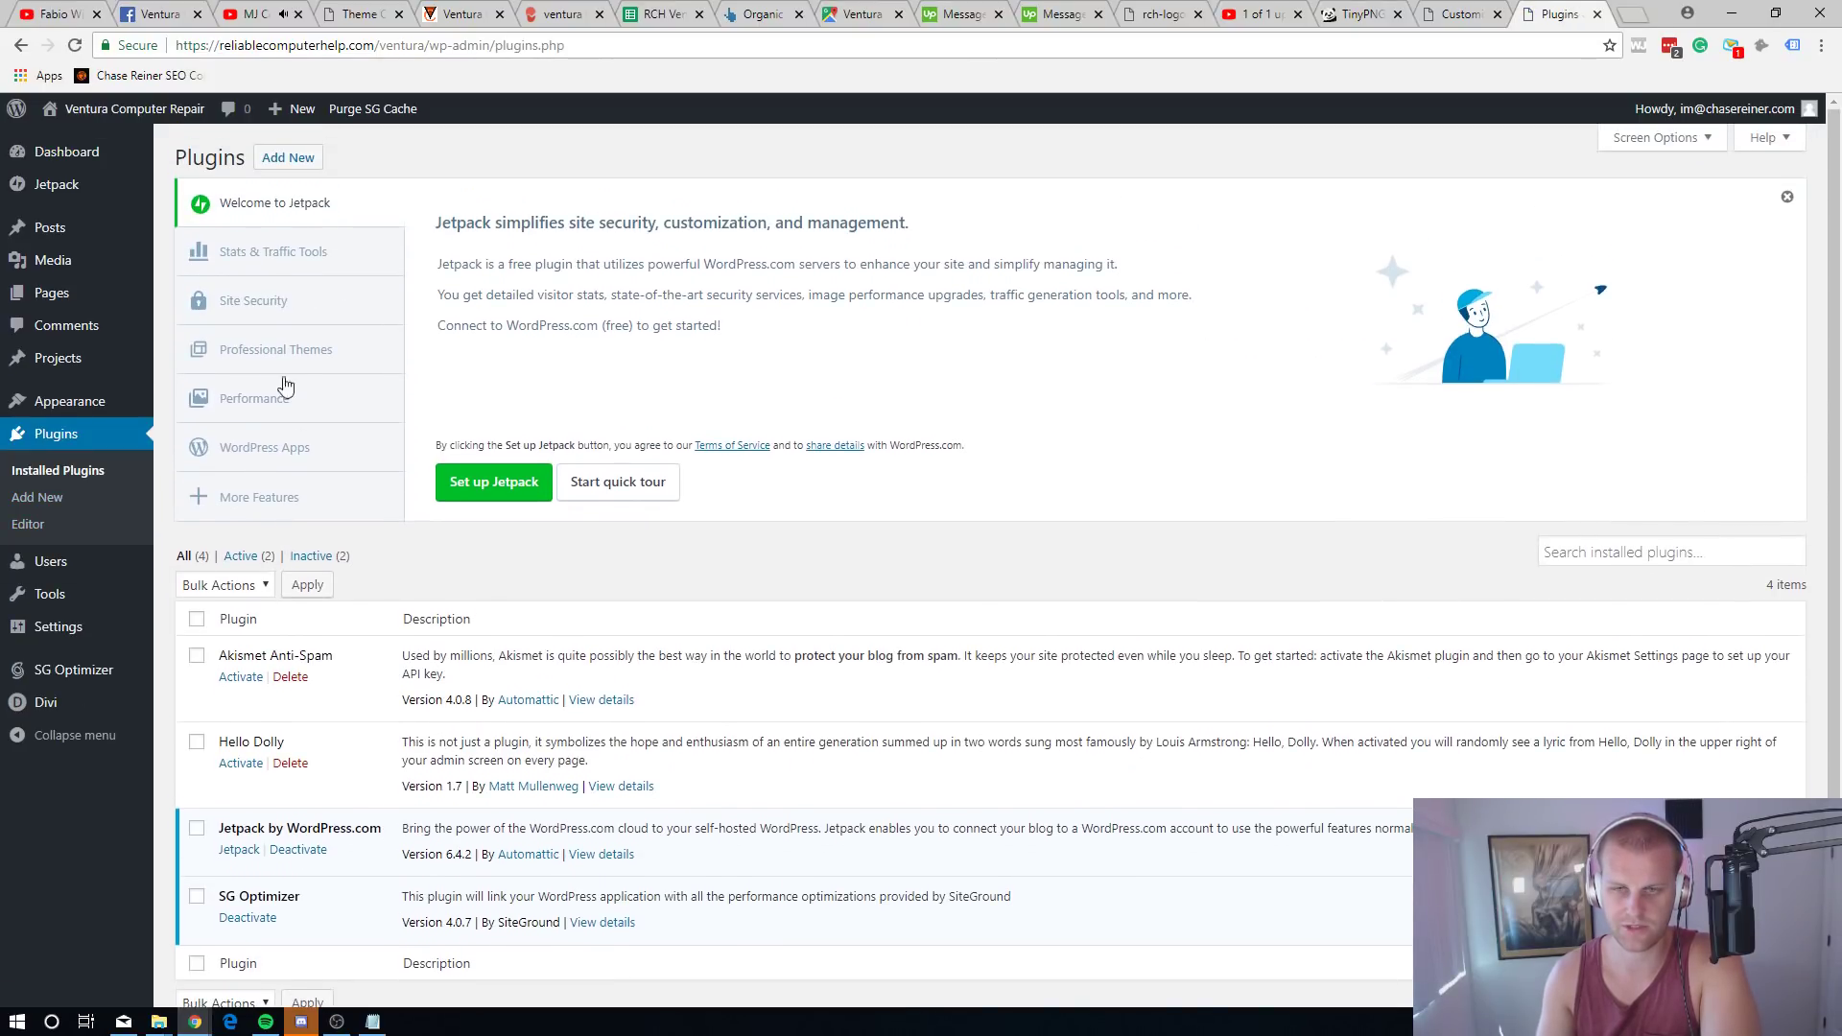
click(290, 160)
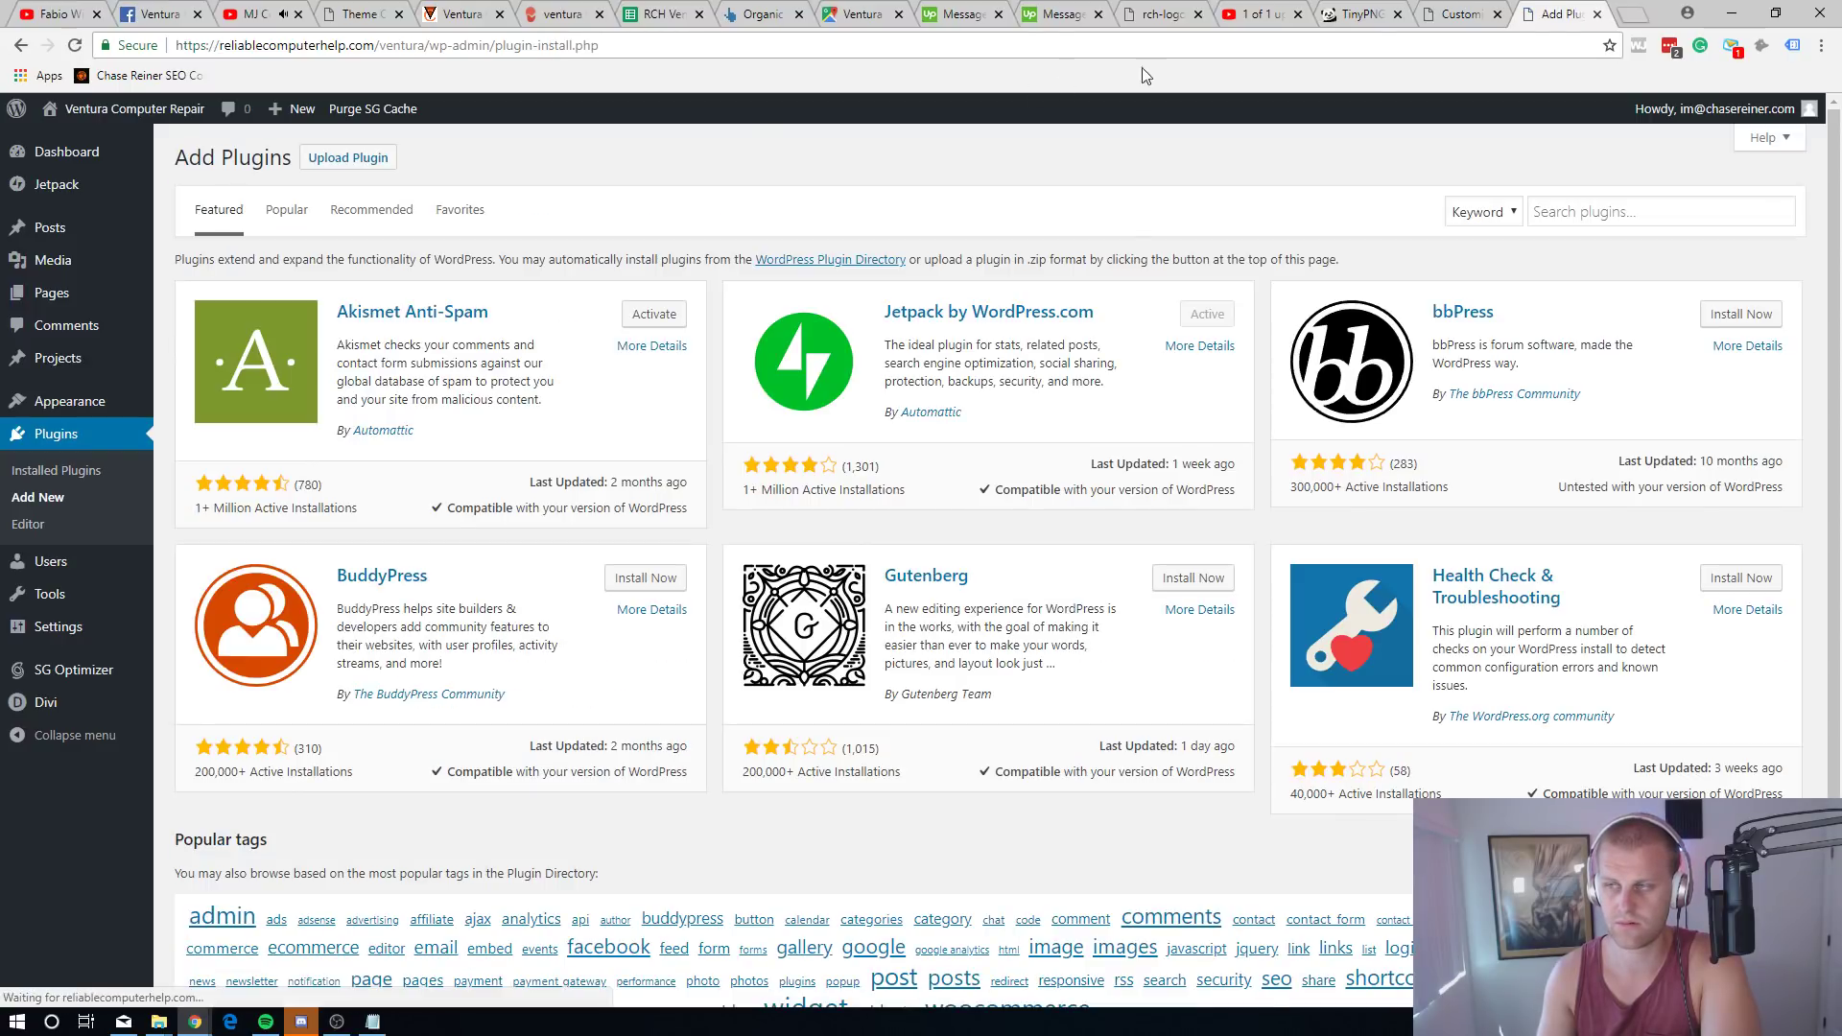
click(996, 8)
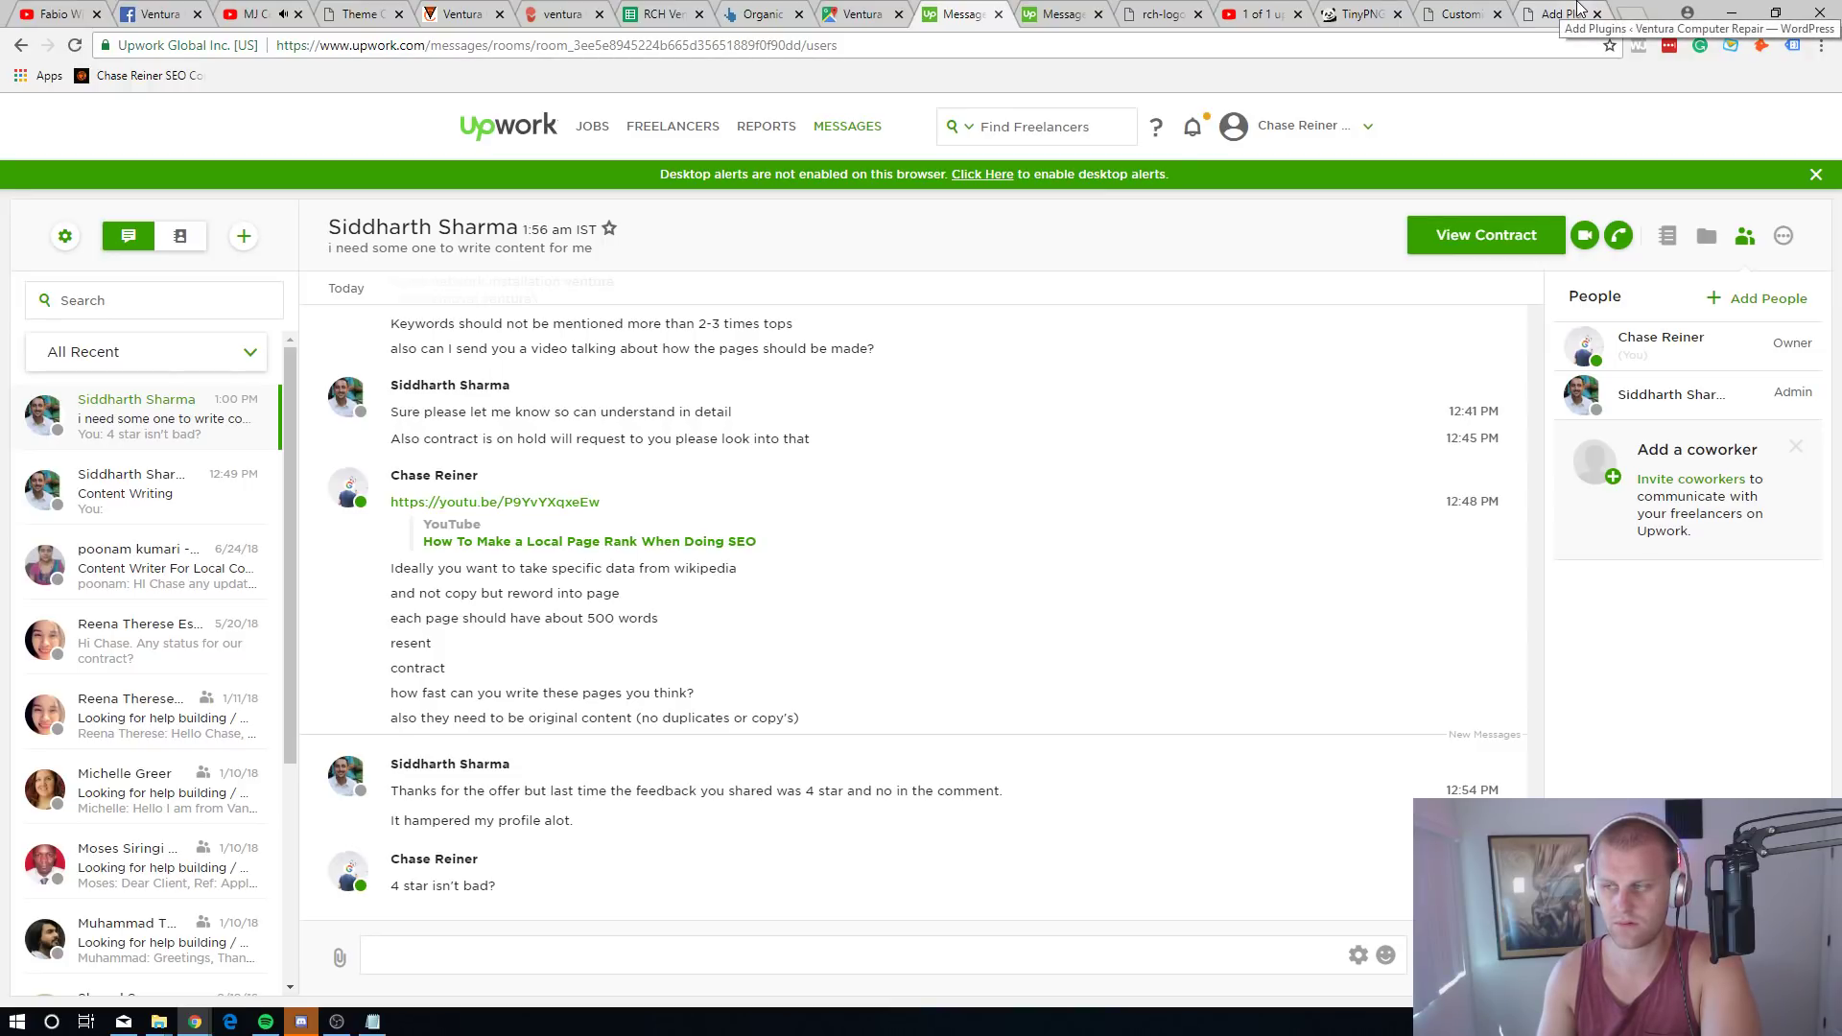
Open the newest job application notification and view My Jobs' one active posting
click(1195, 131)
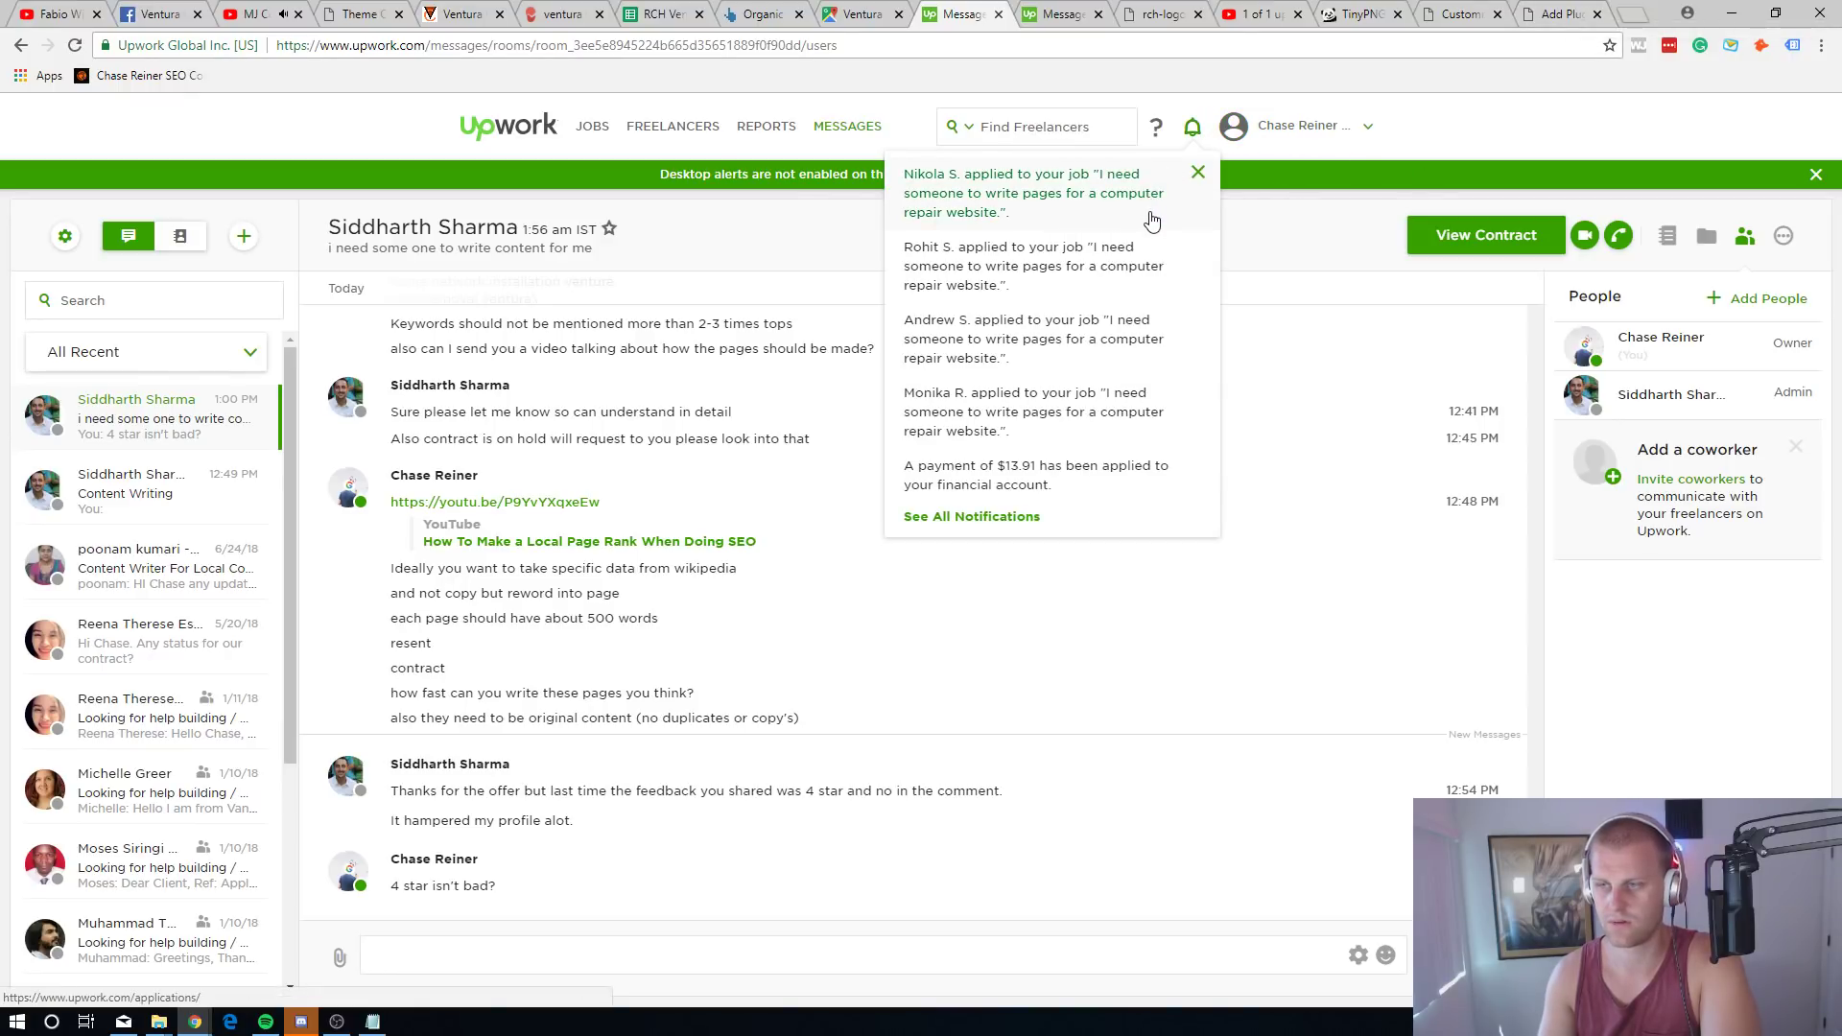
click(1150, 221)
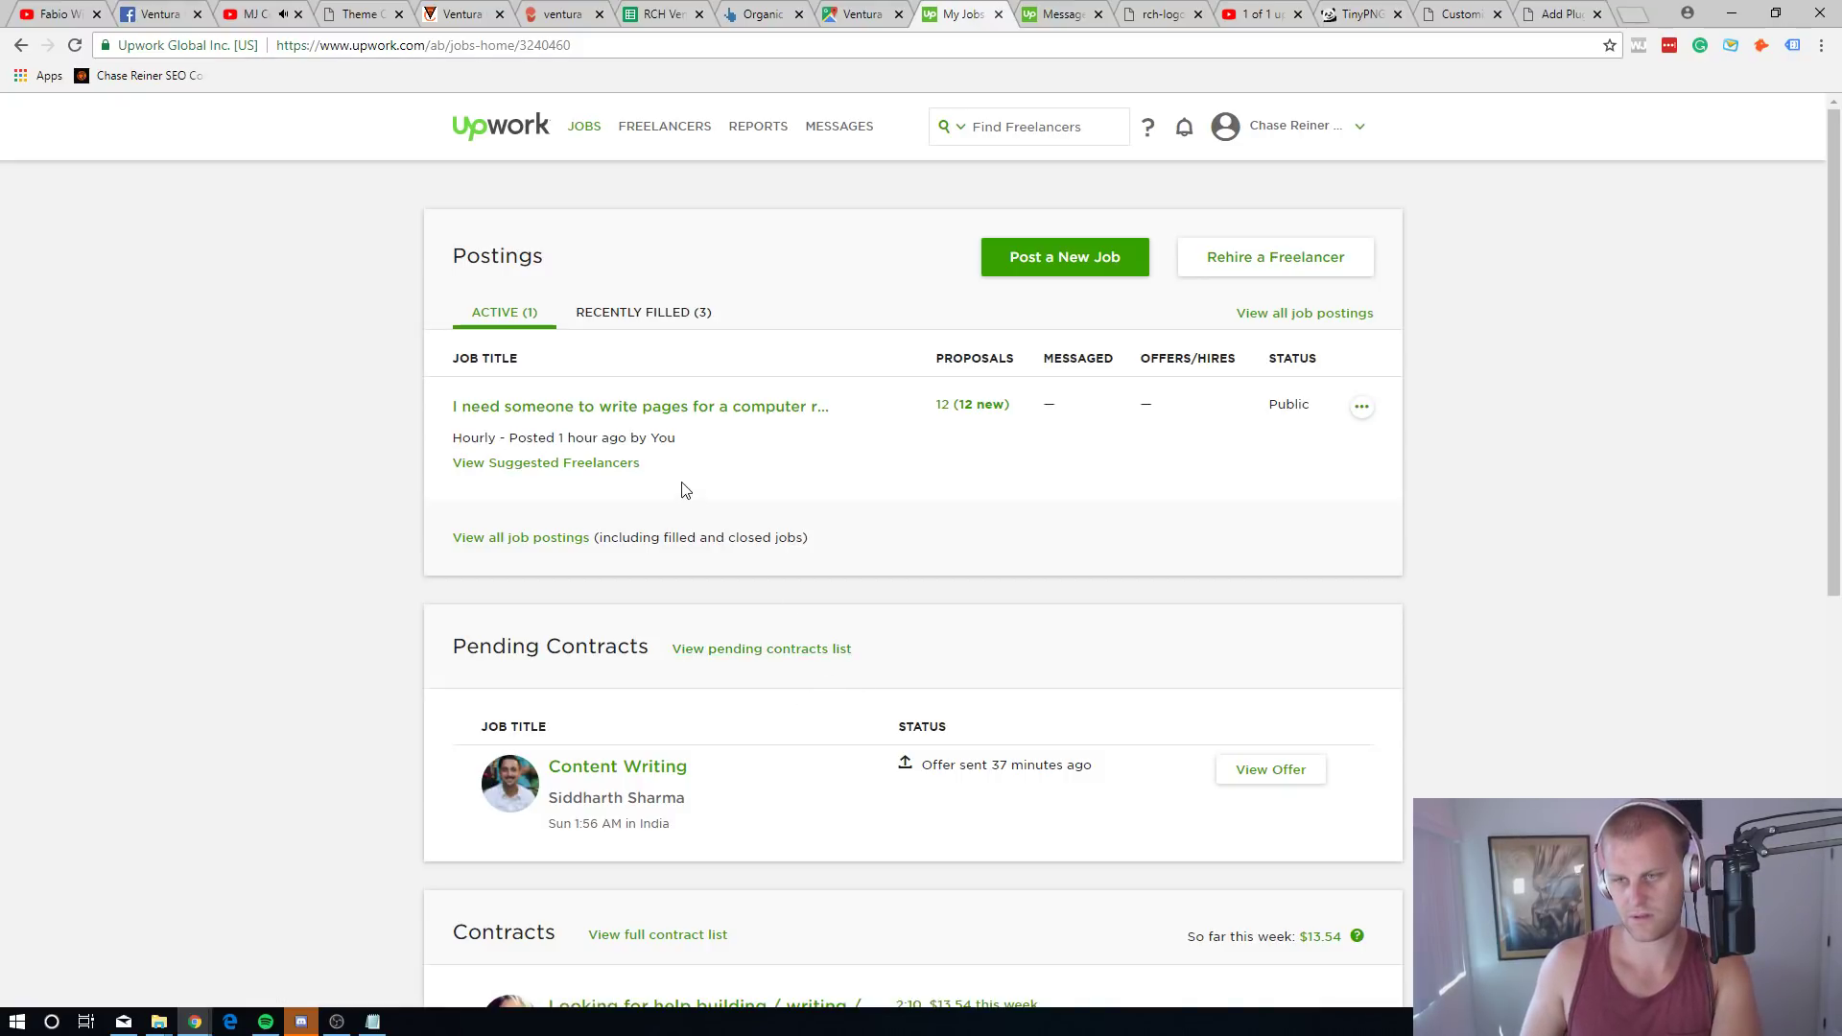
click(604, 327)
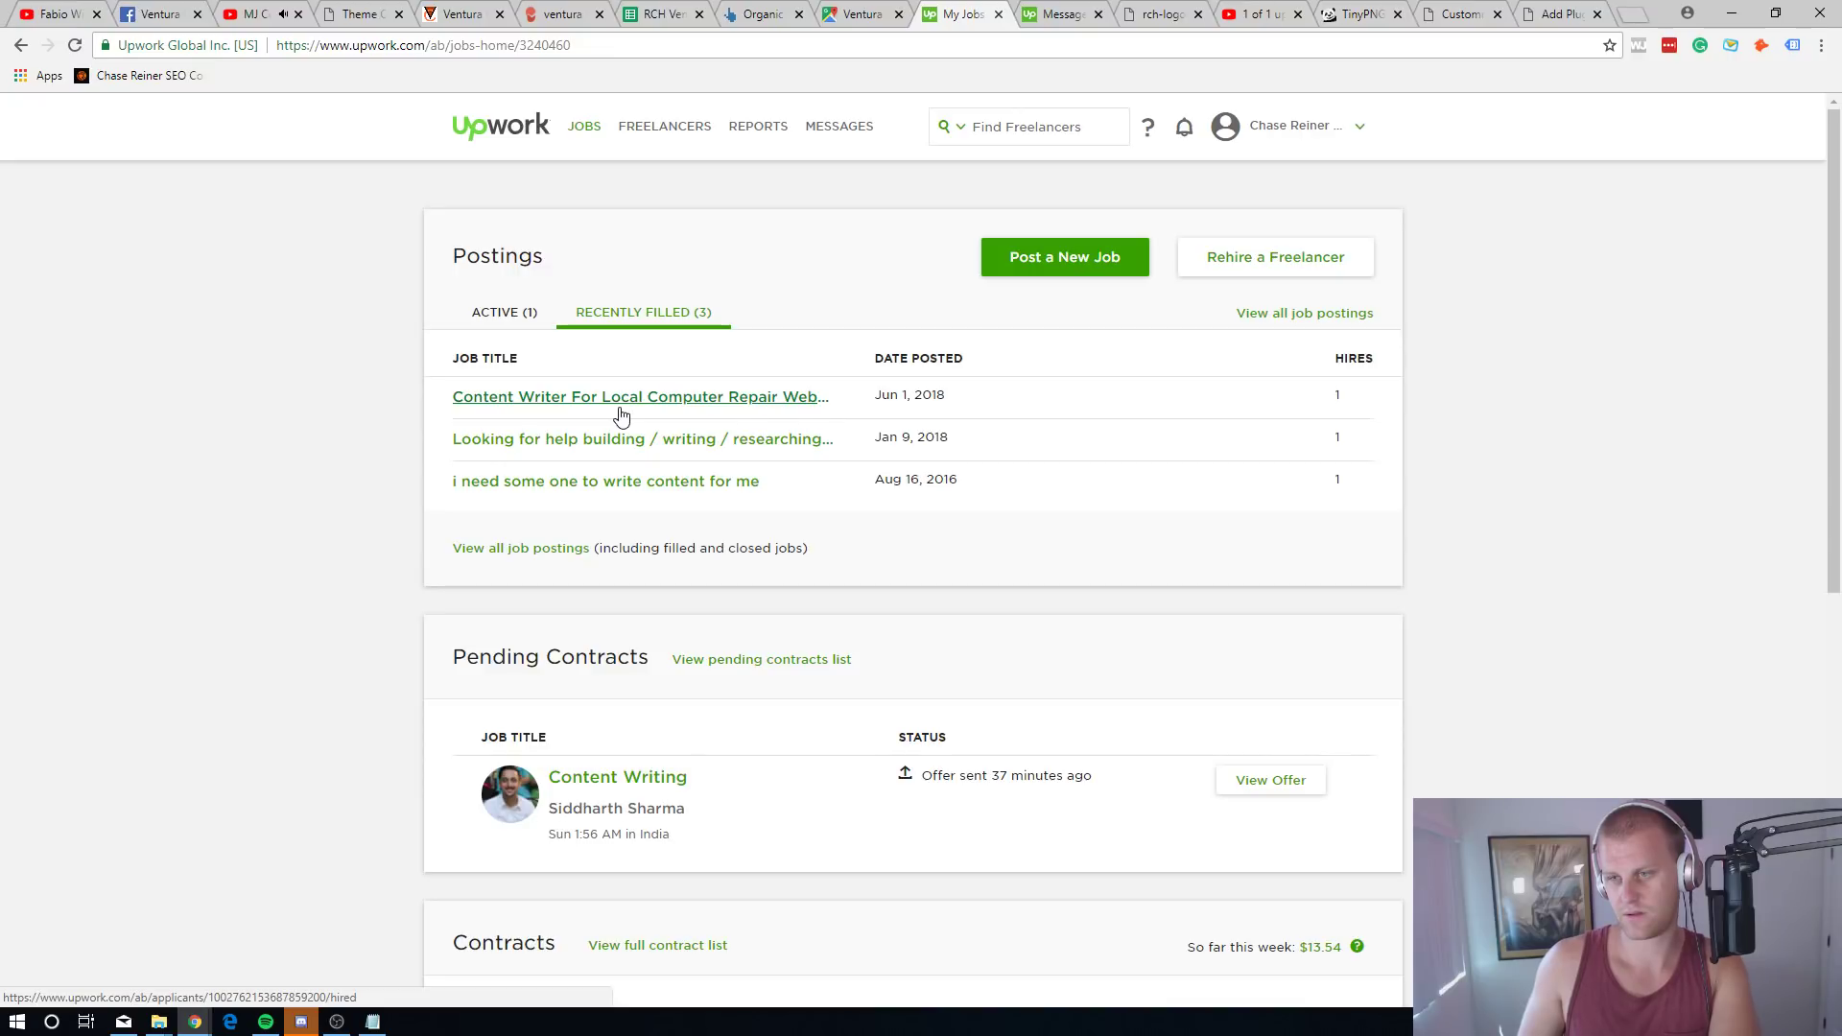
click(537, 324)
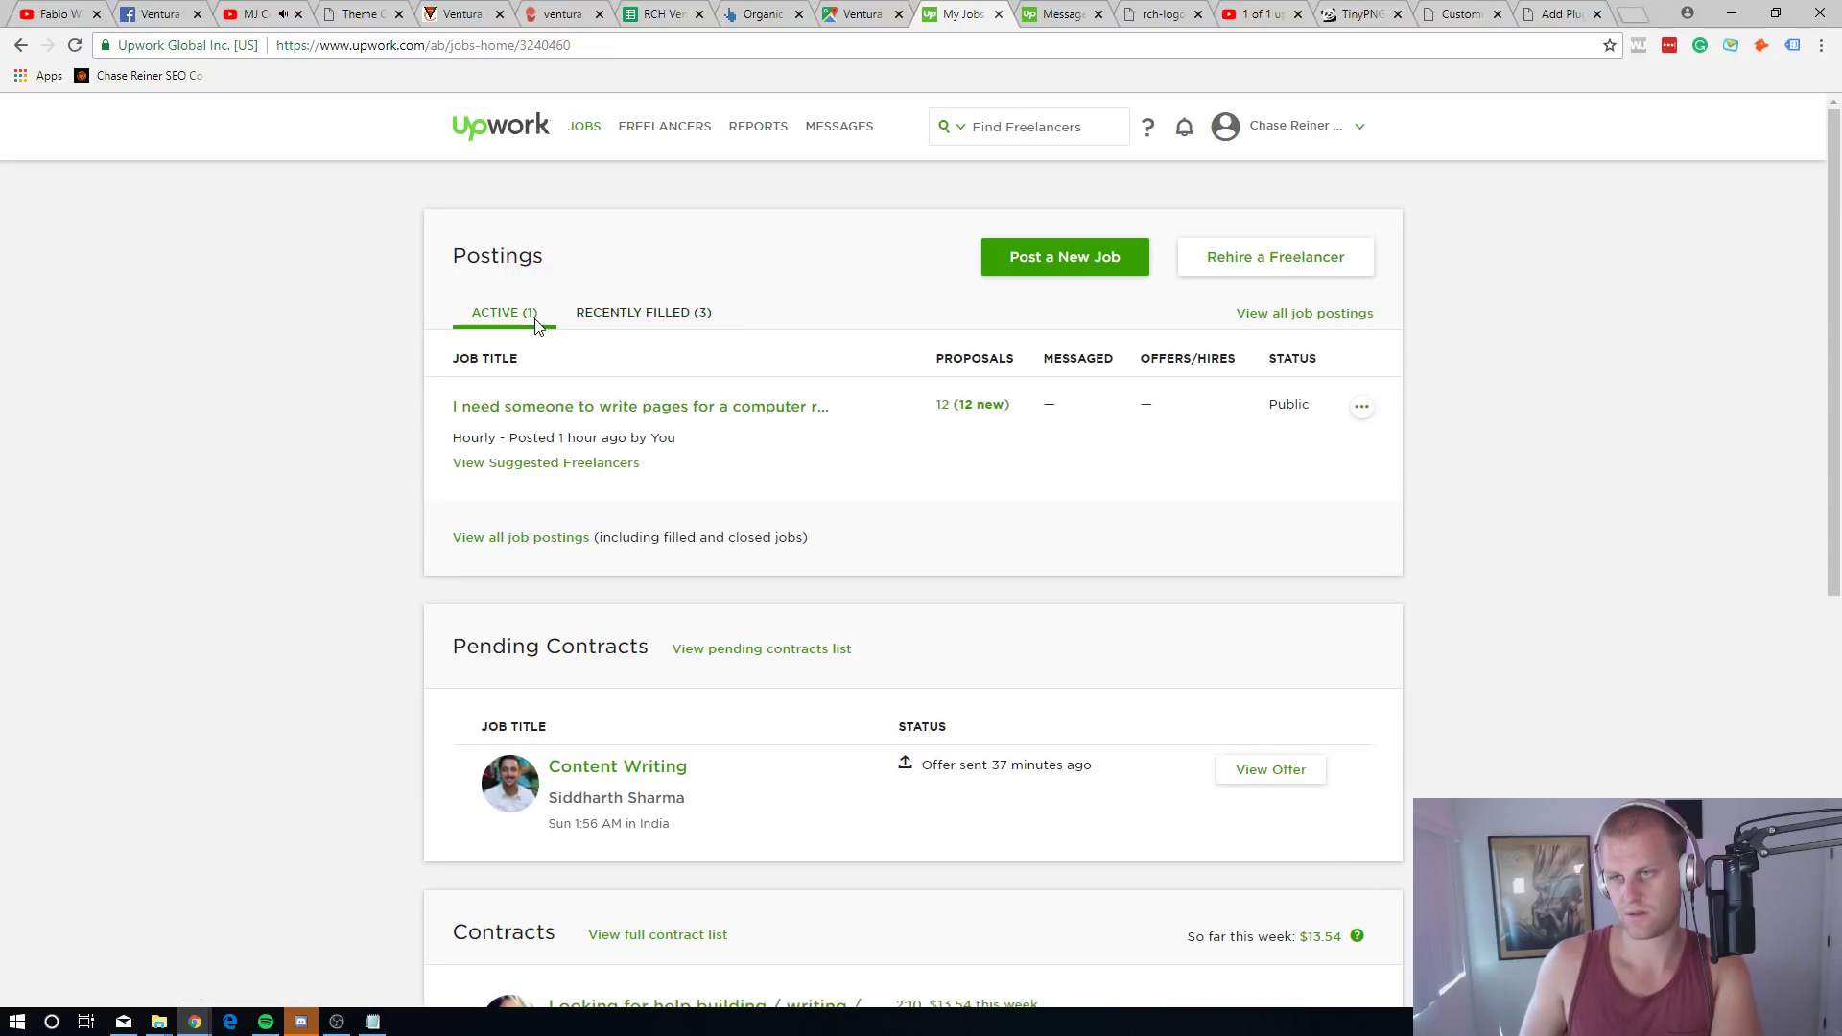
scroll(919, 378, down, 3)
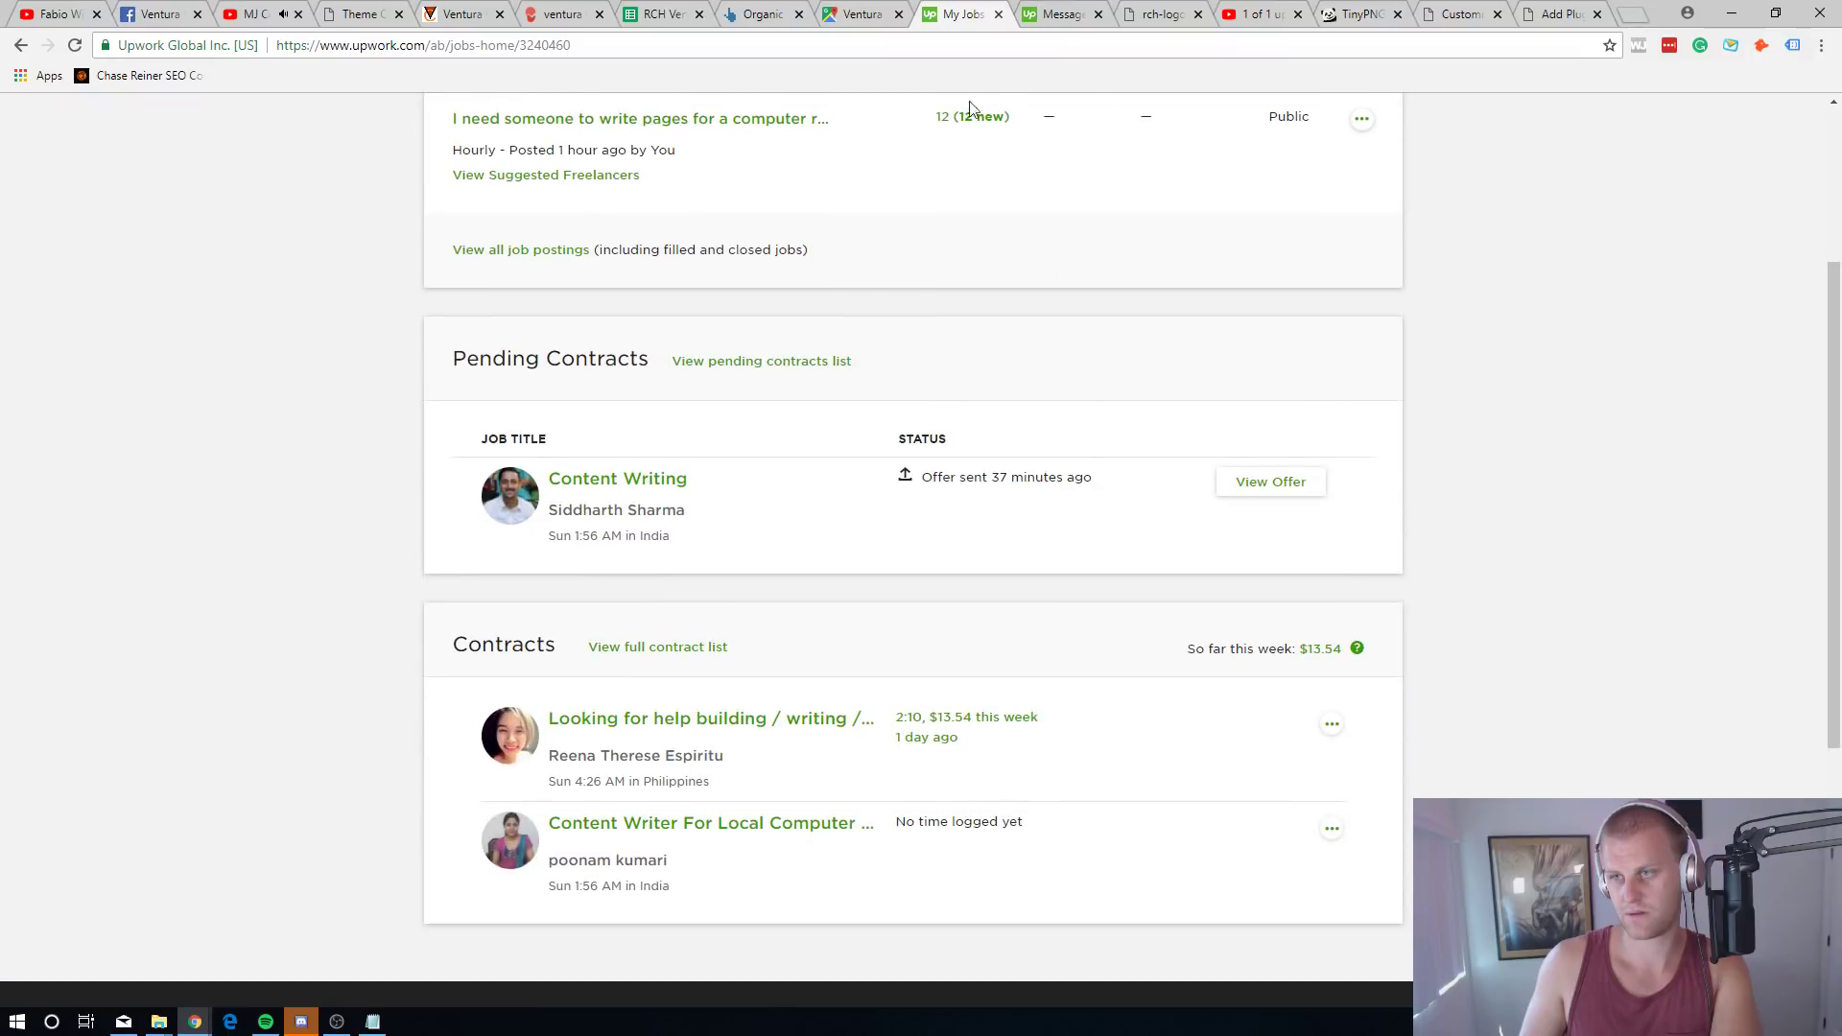
scroll(971, 192, up, 1)
Open the job's 12 new proposals in Upwork and scroll through the applicants
click(971, 213)
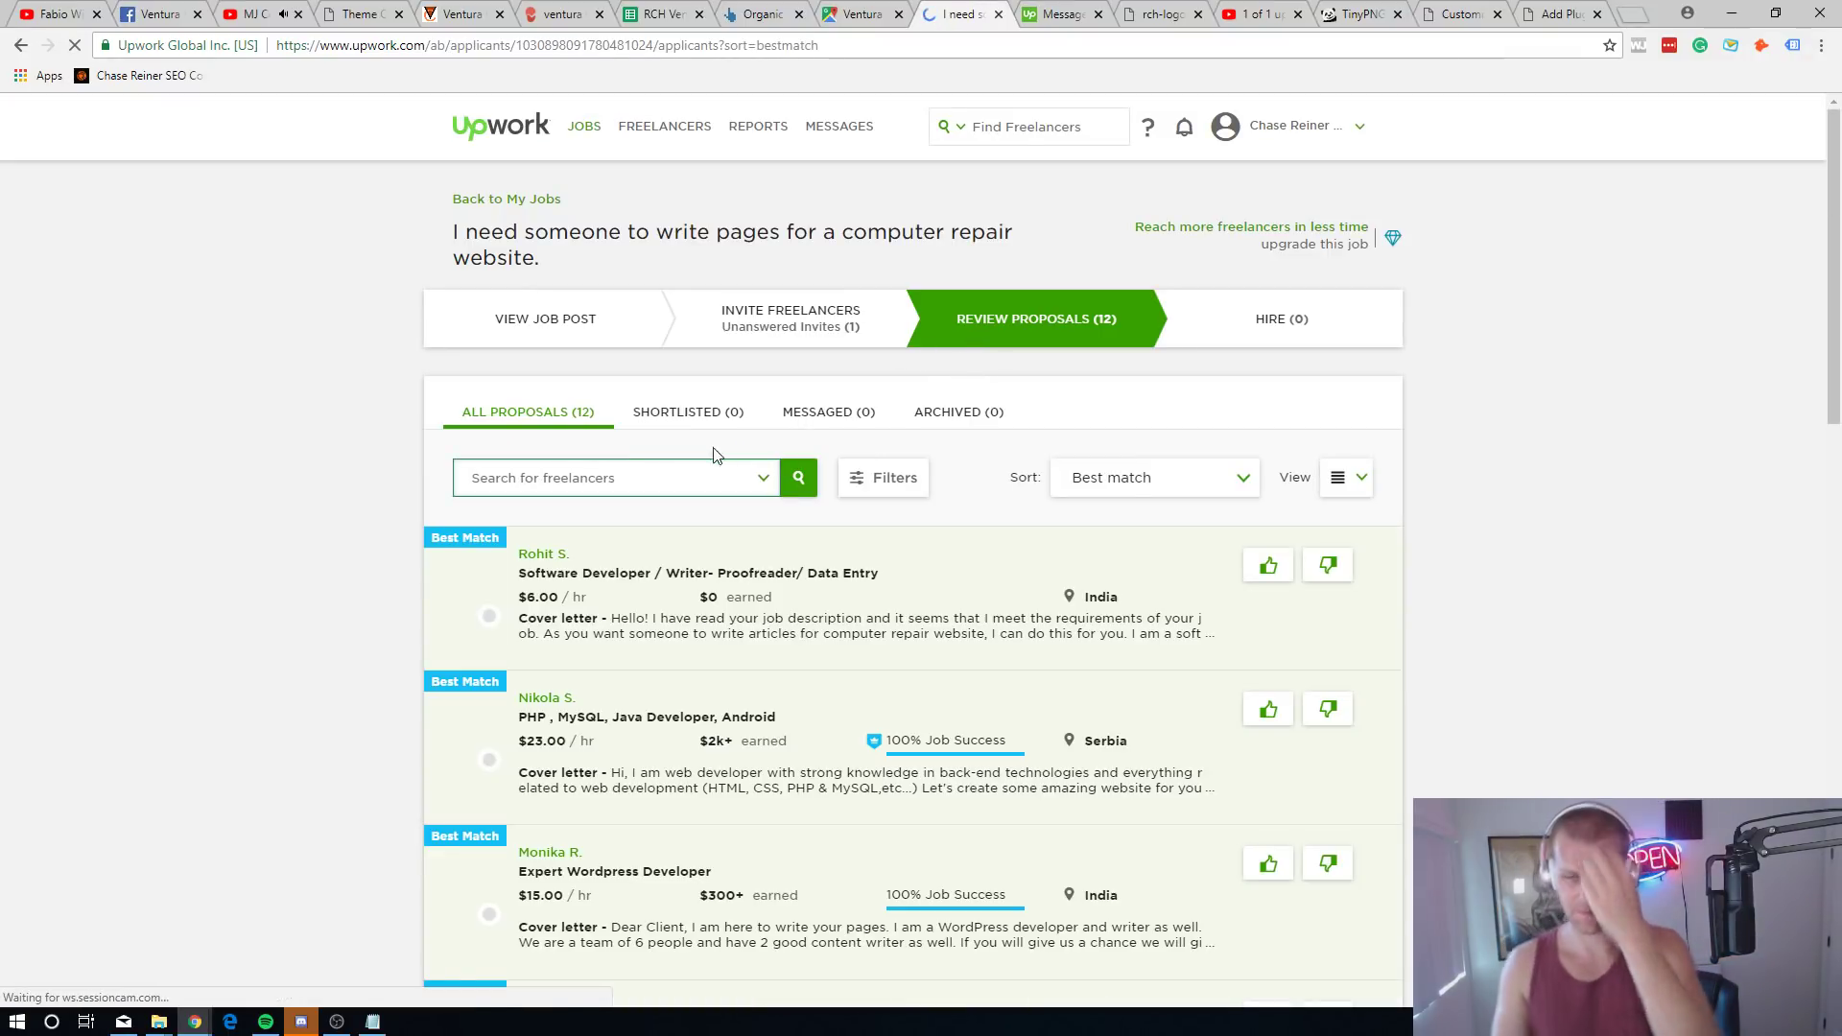
scroll(710, 451, down, 2)
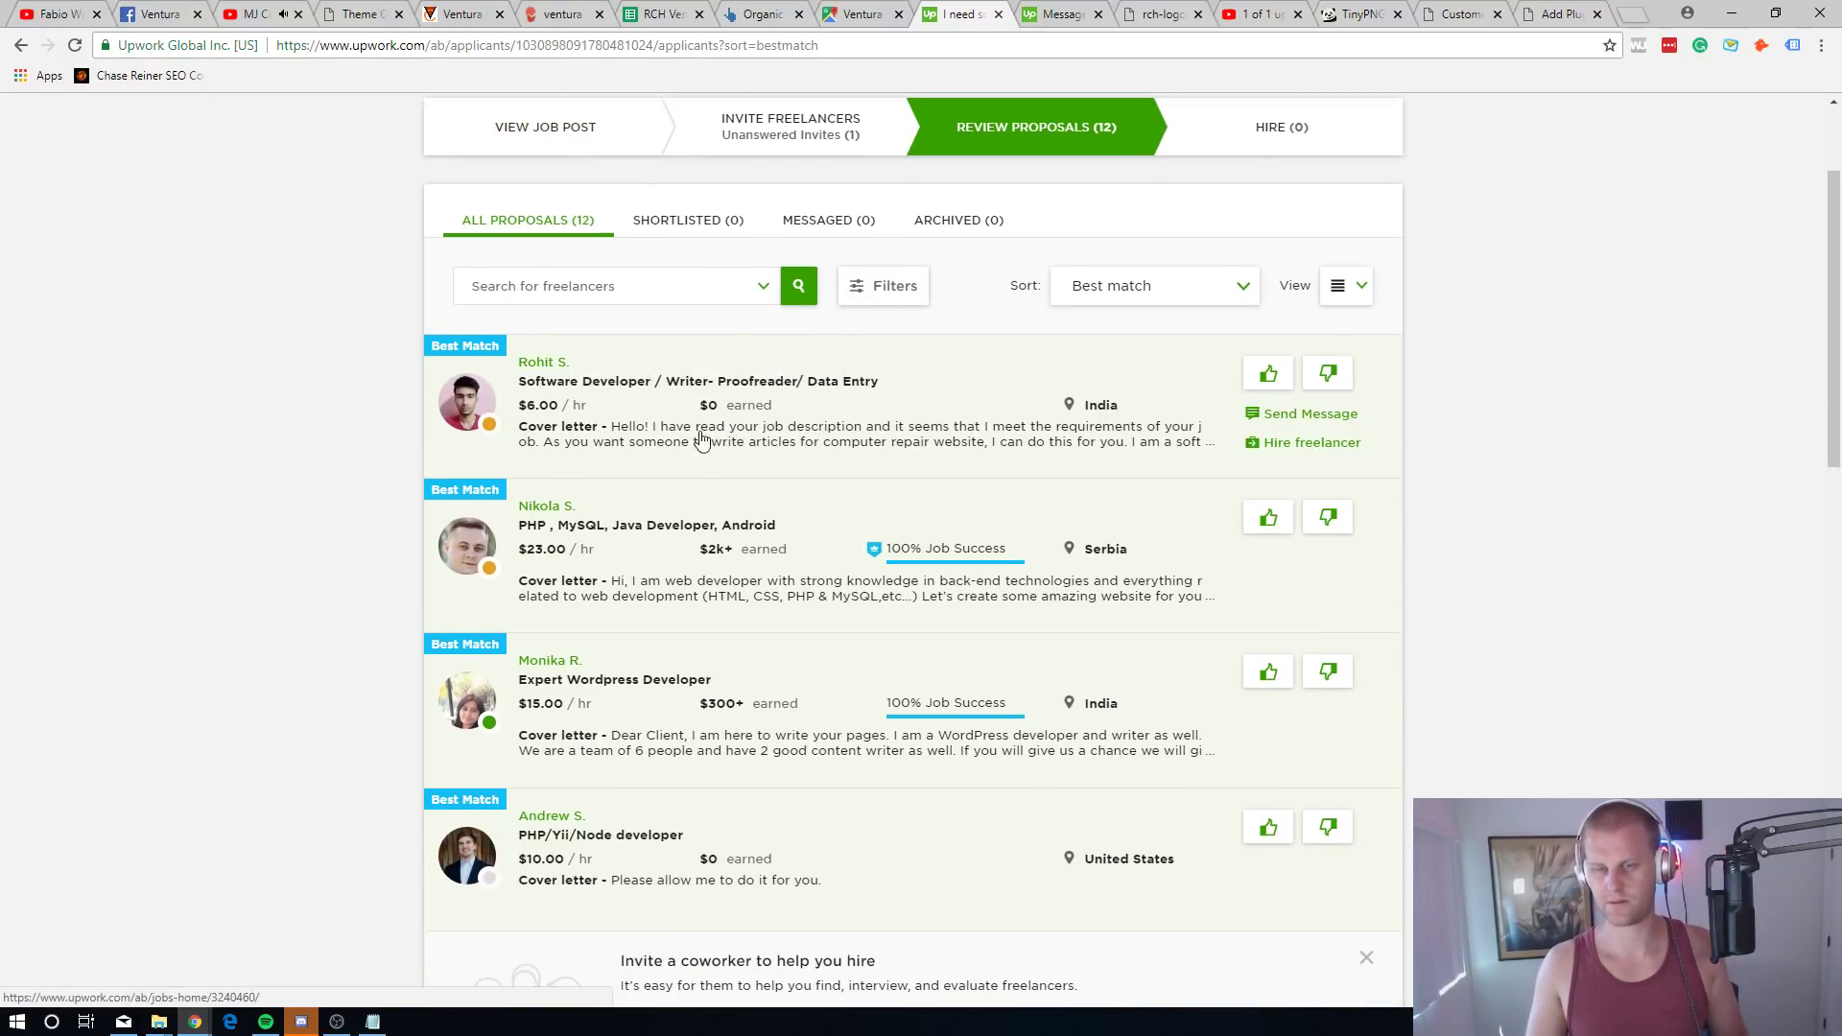
scroll(702, 440, down, 4)
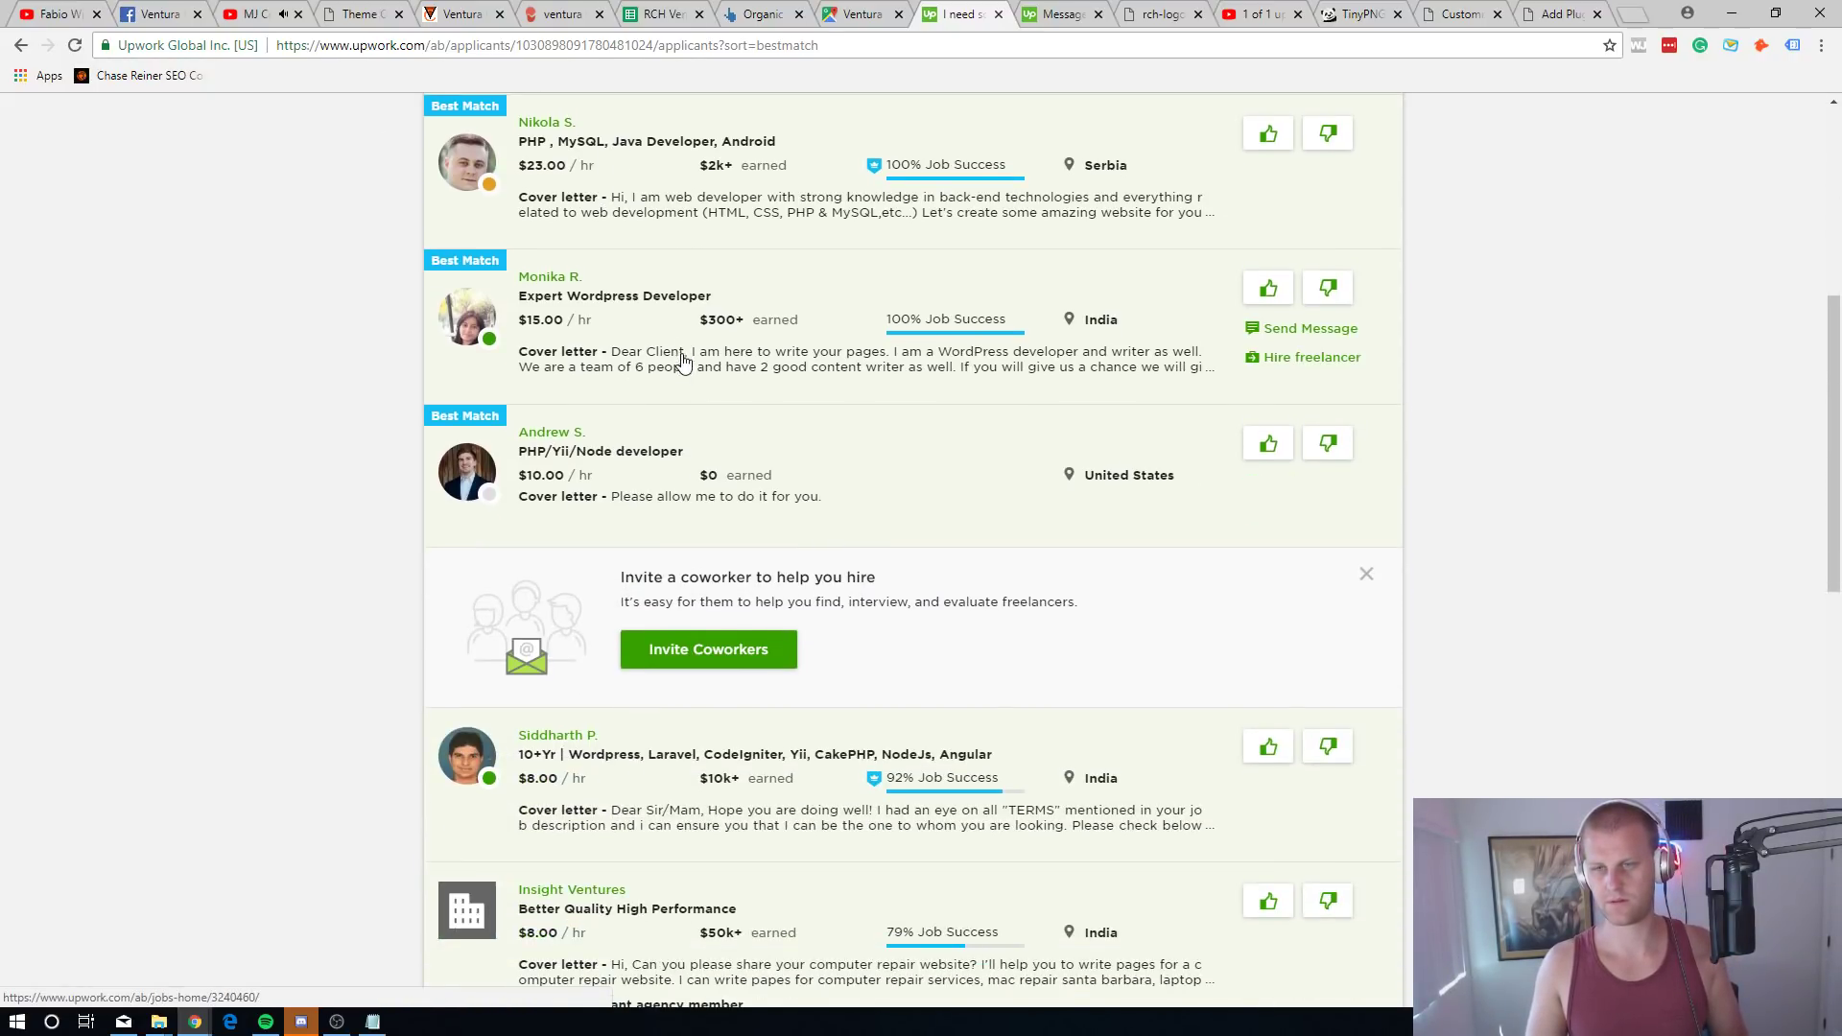
scroll(752, 415, down, 7)
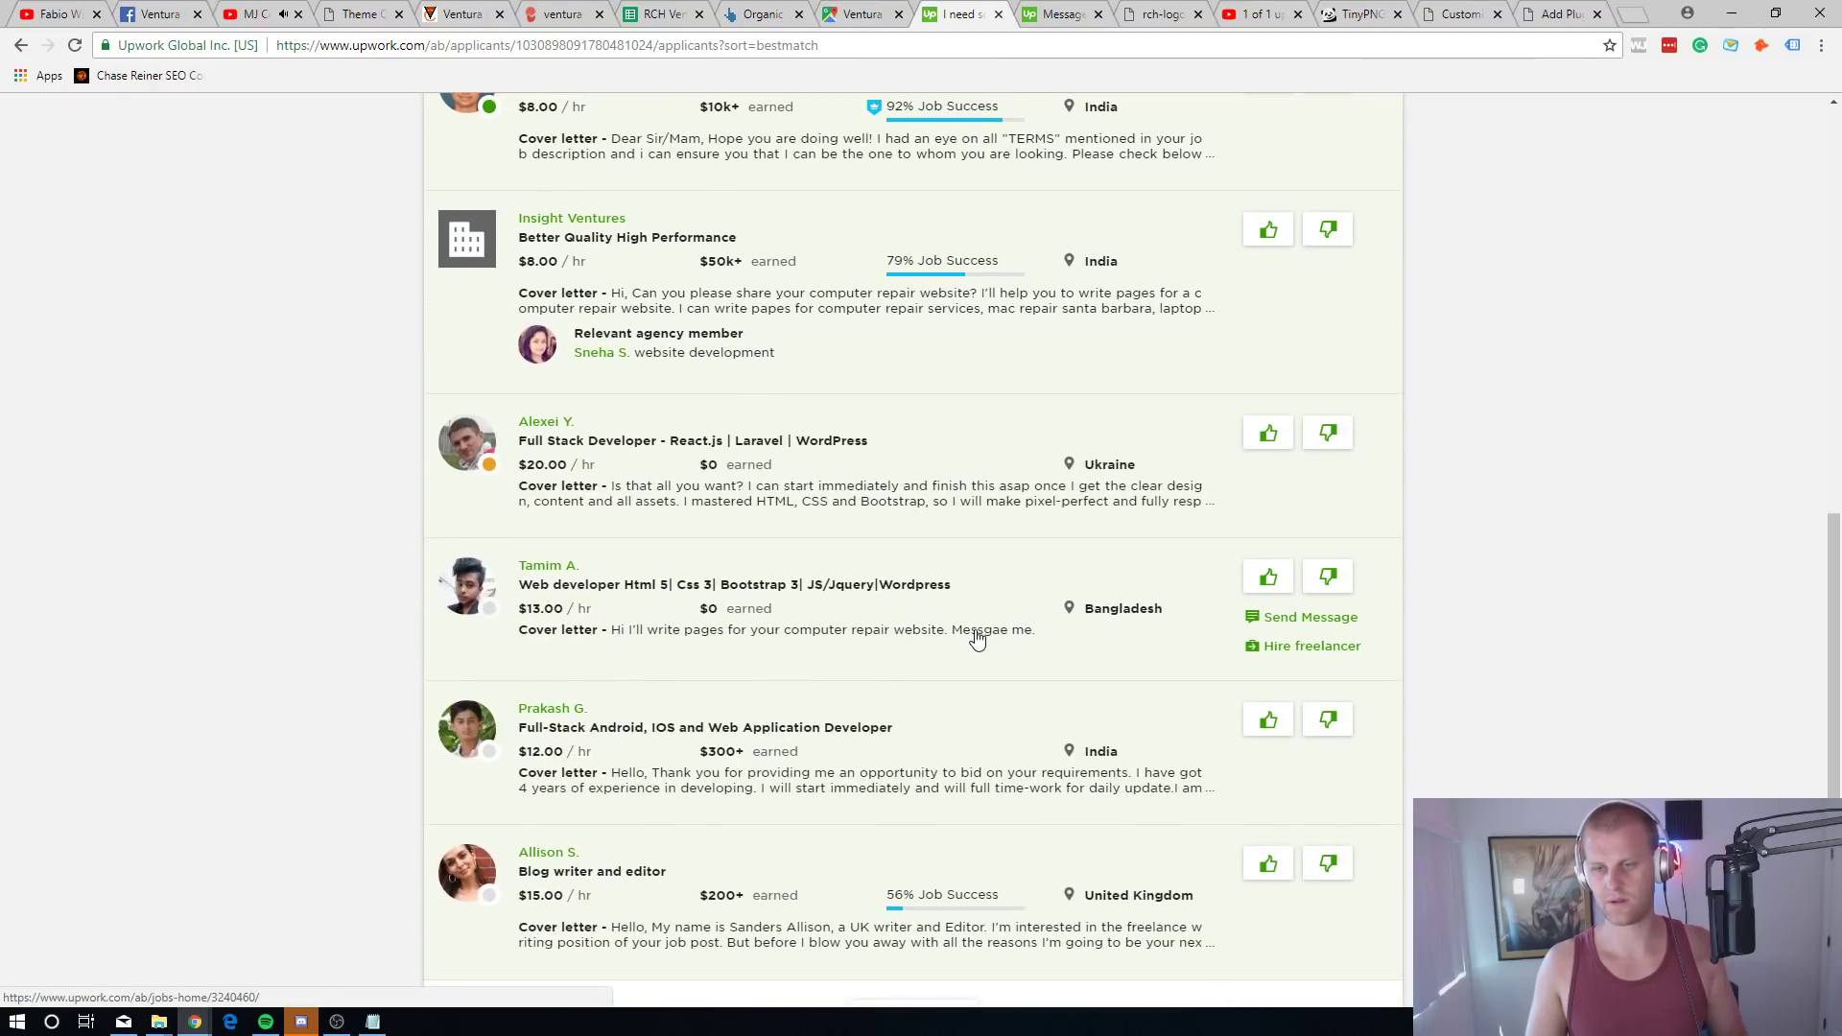
scroll(977, 639, down, 3)
scroll(1218, 522, up, 13)
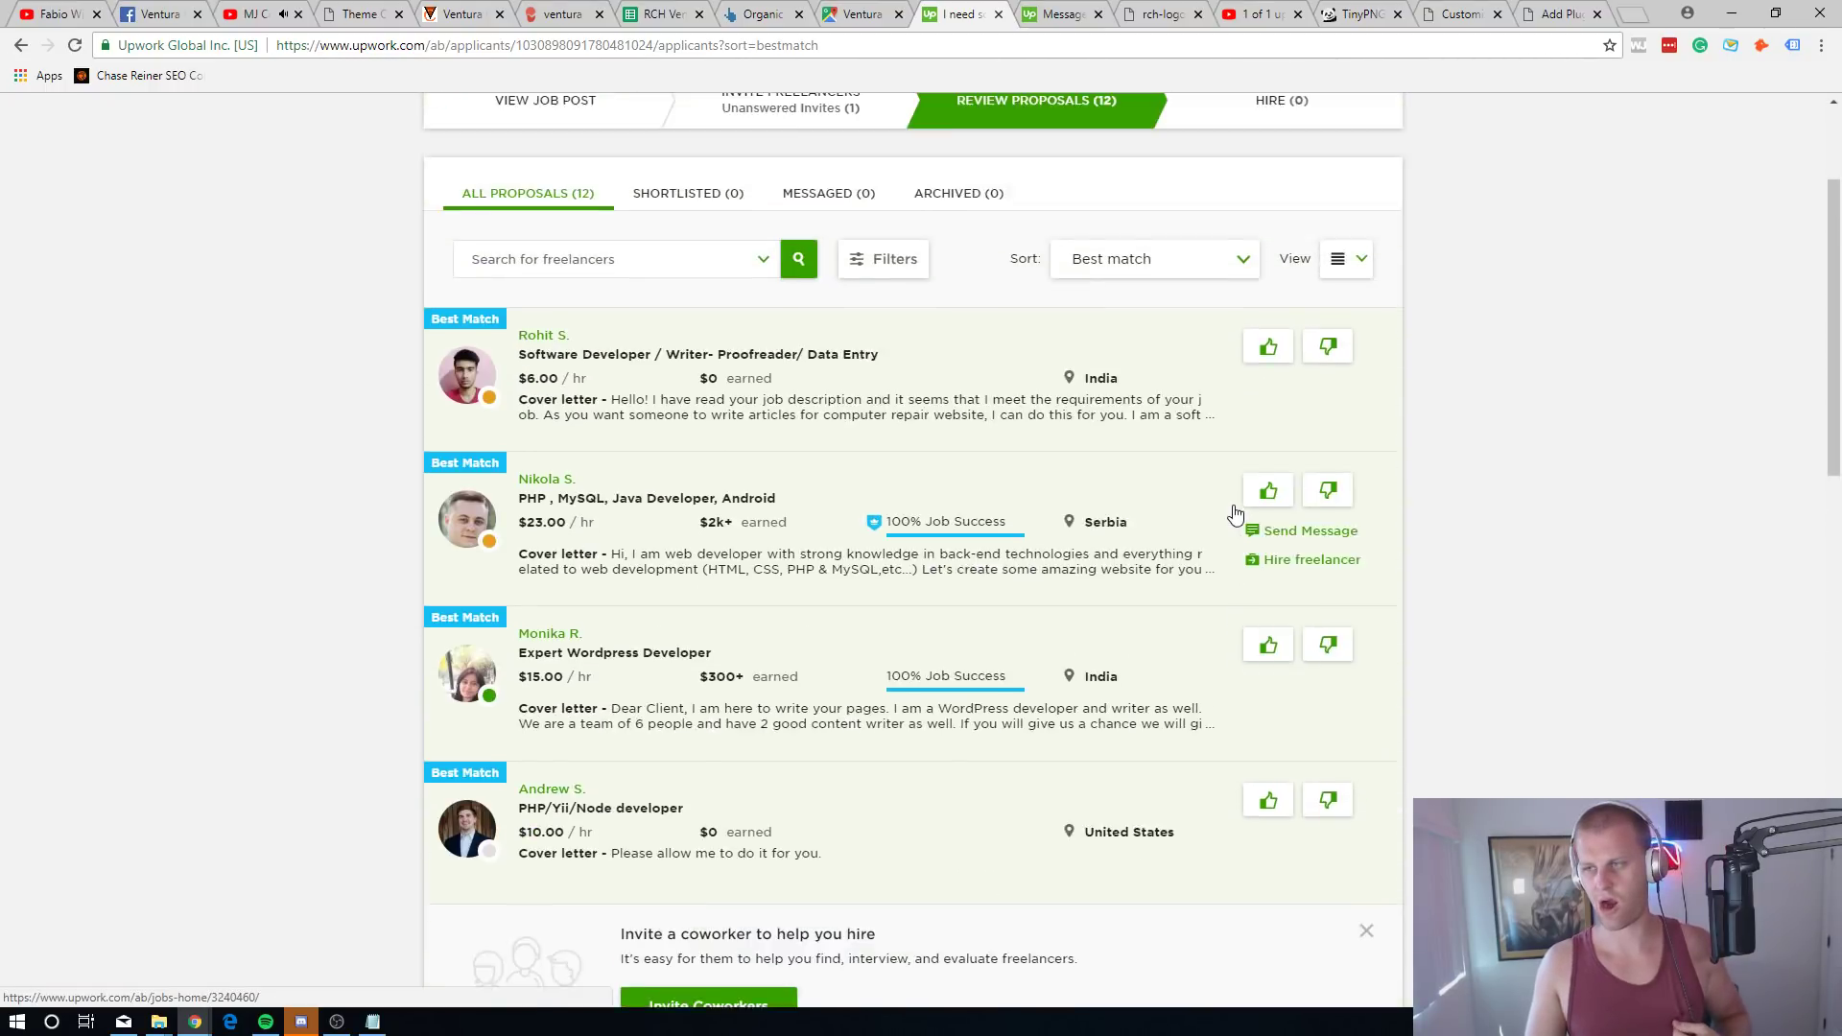
scroll(1235, 516, up, 3)
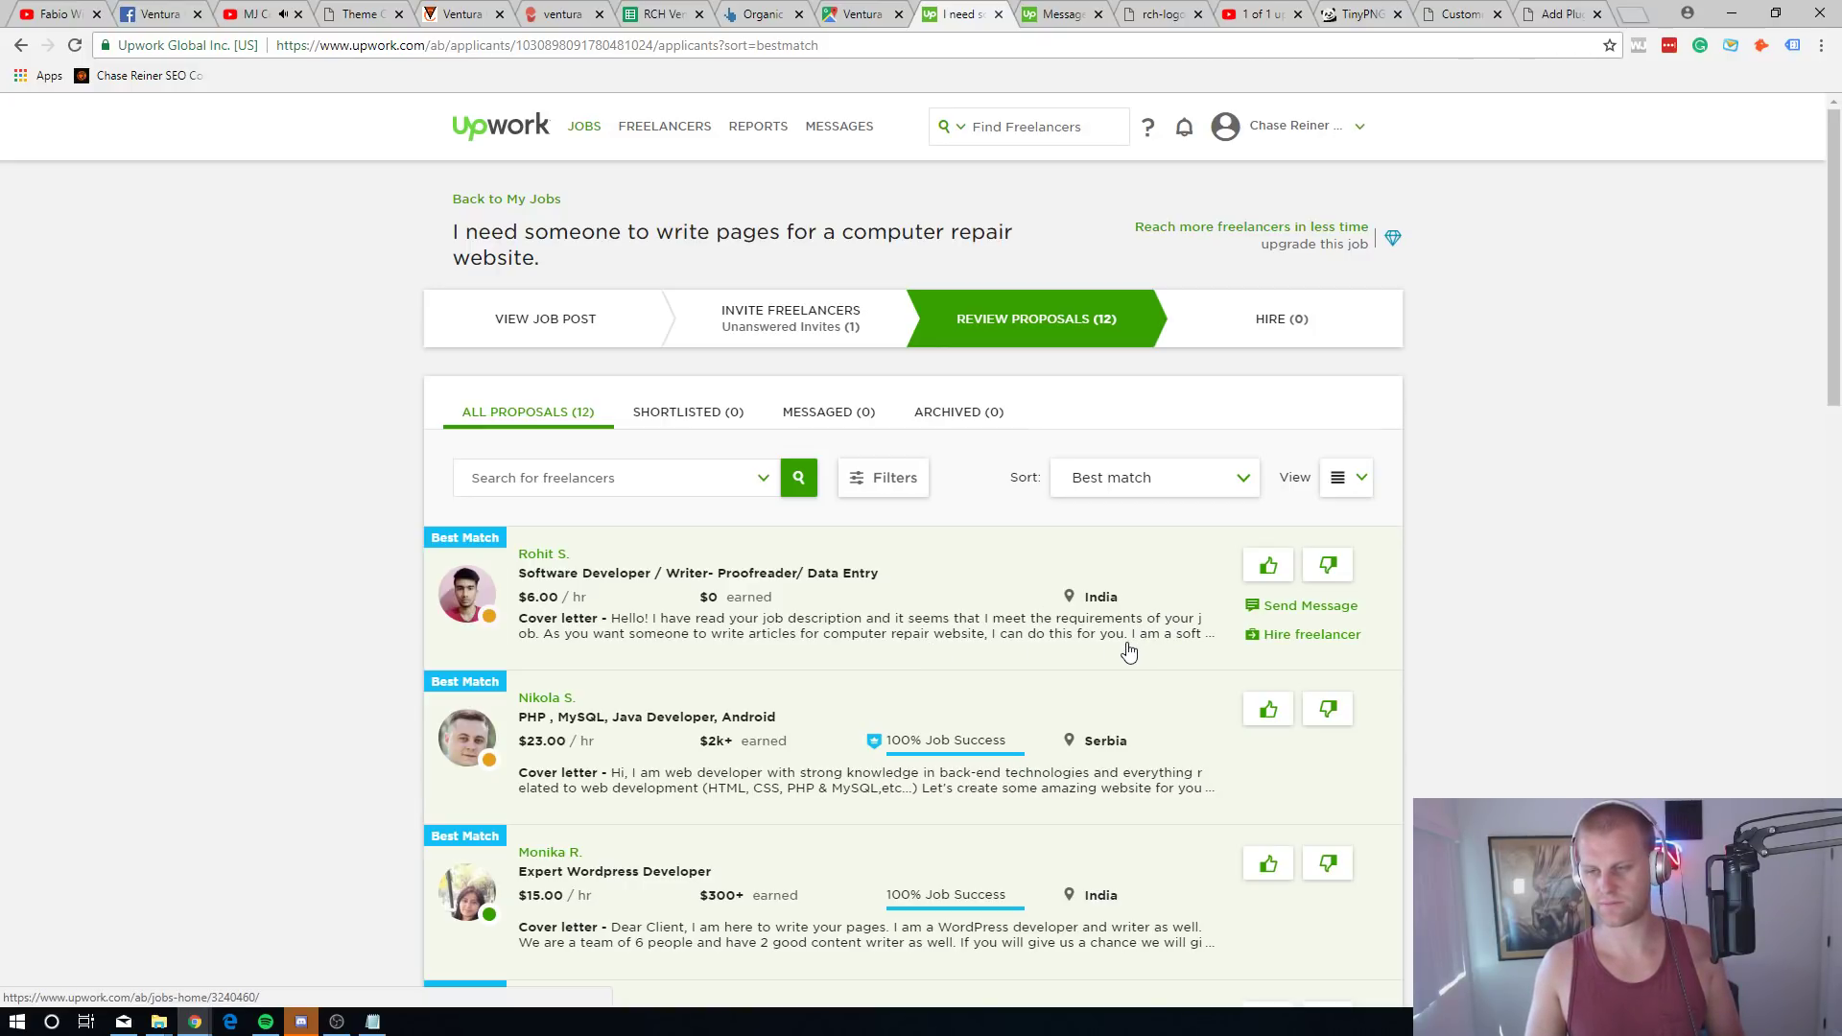
scroll(1155, 669, down, 2)
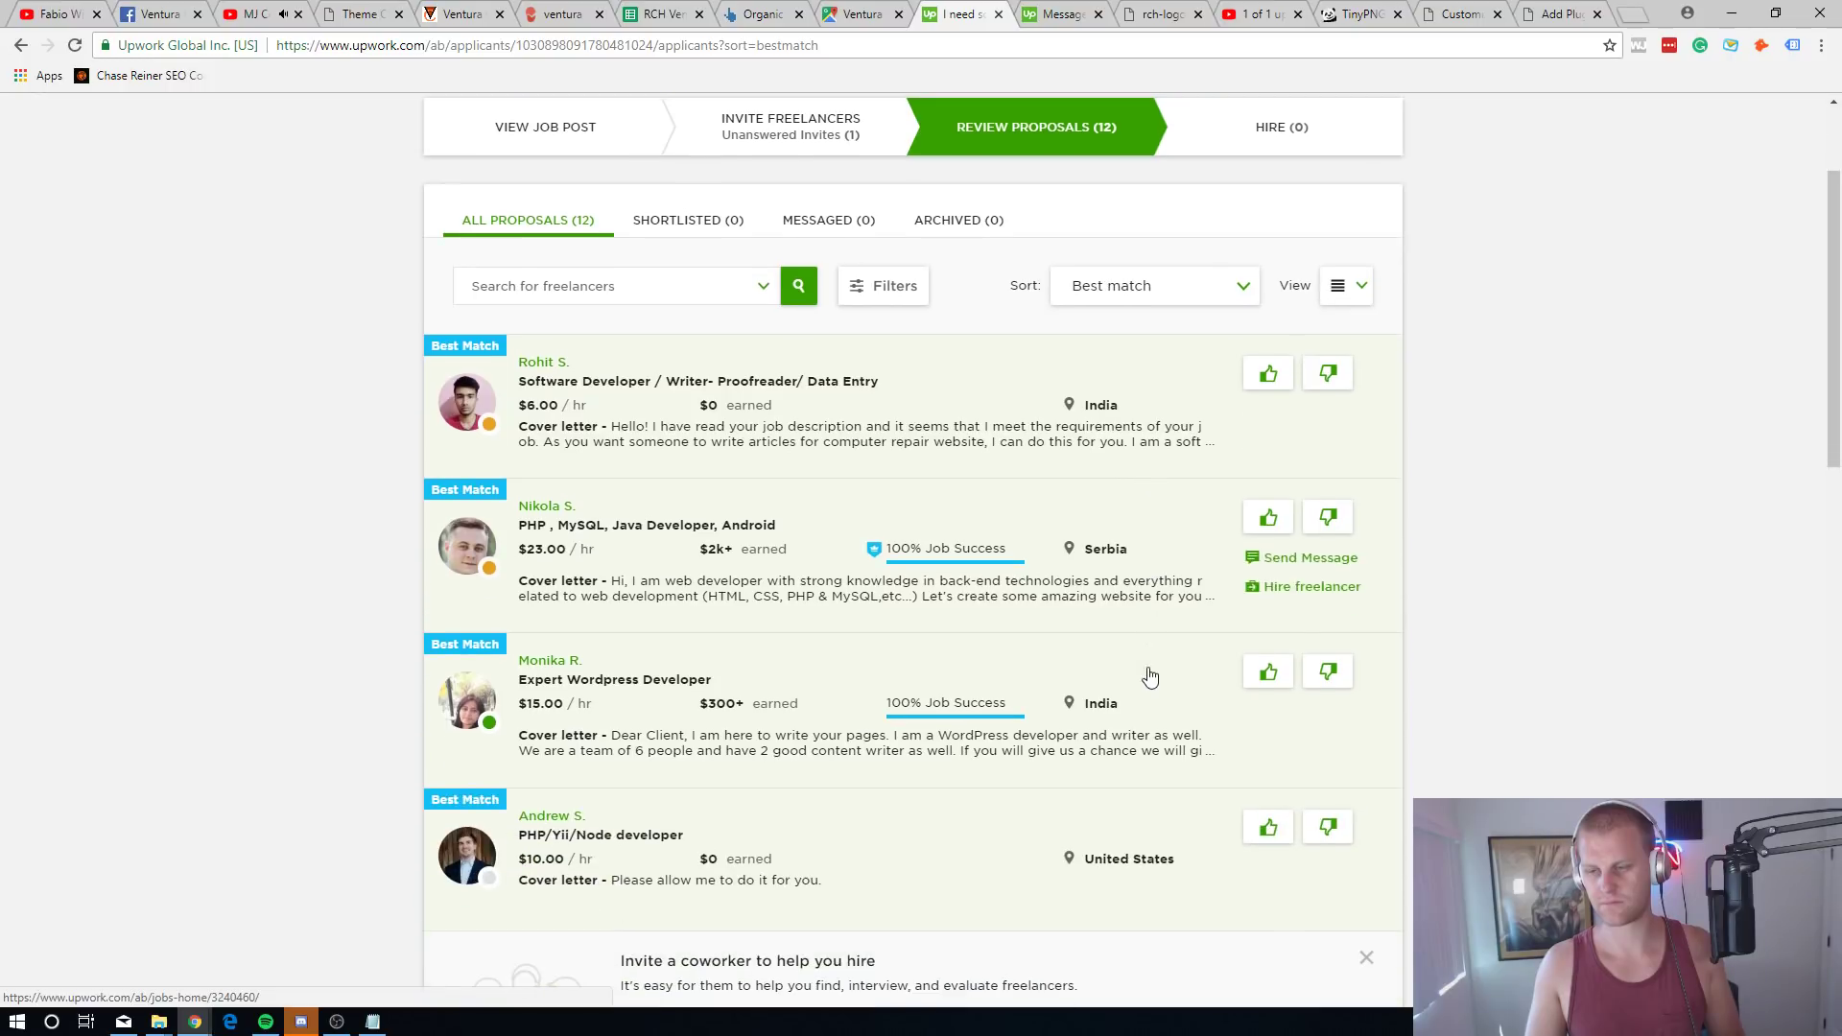
scroll(1151, 678, down, 4)
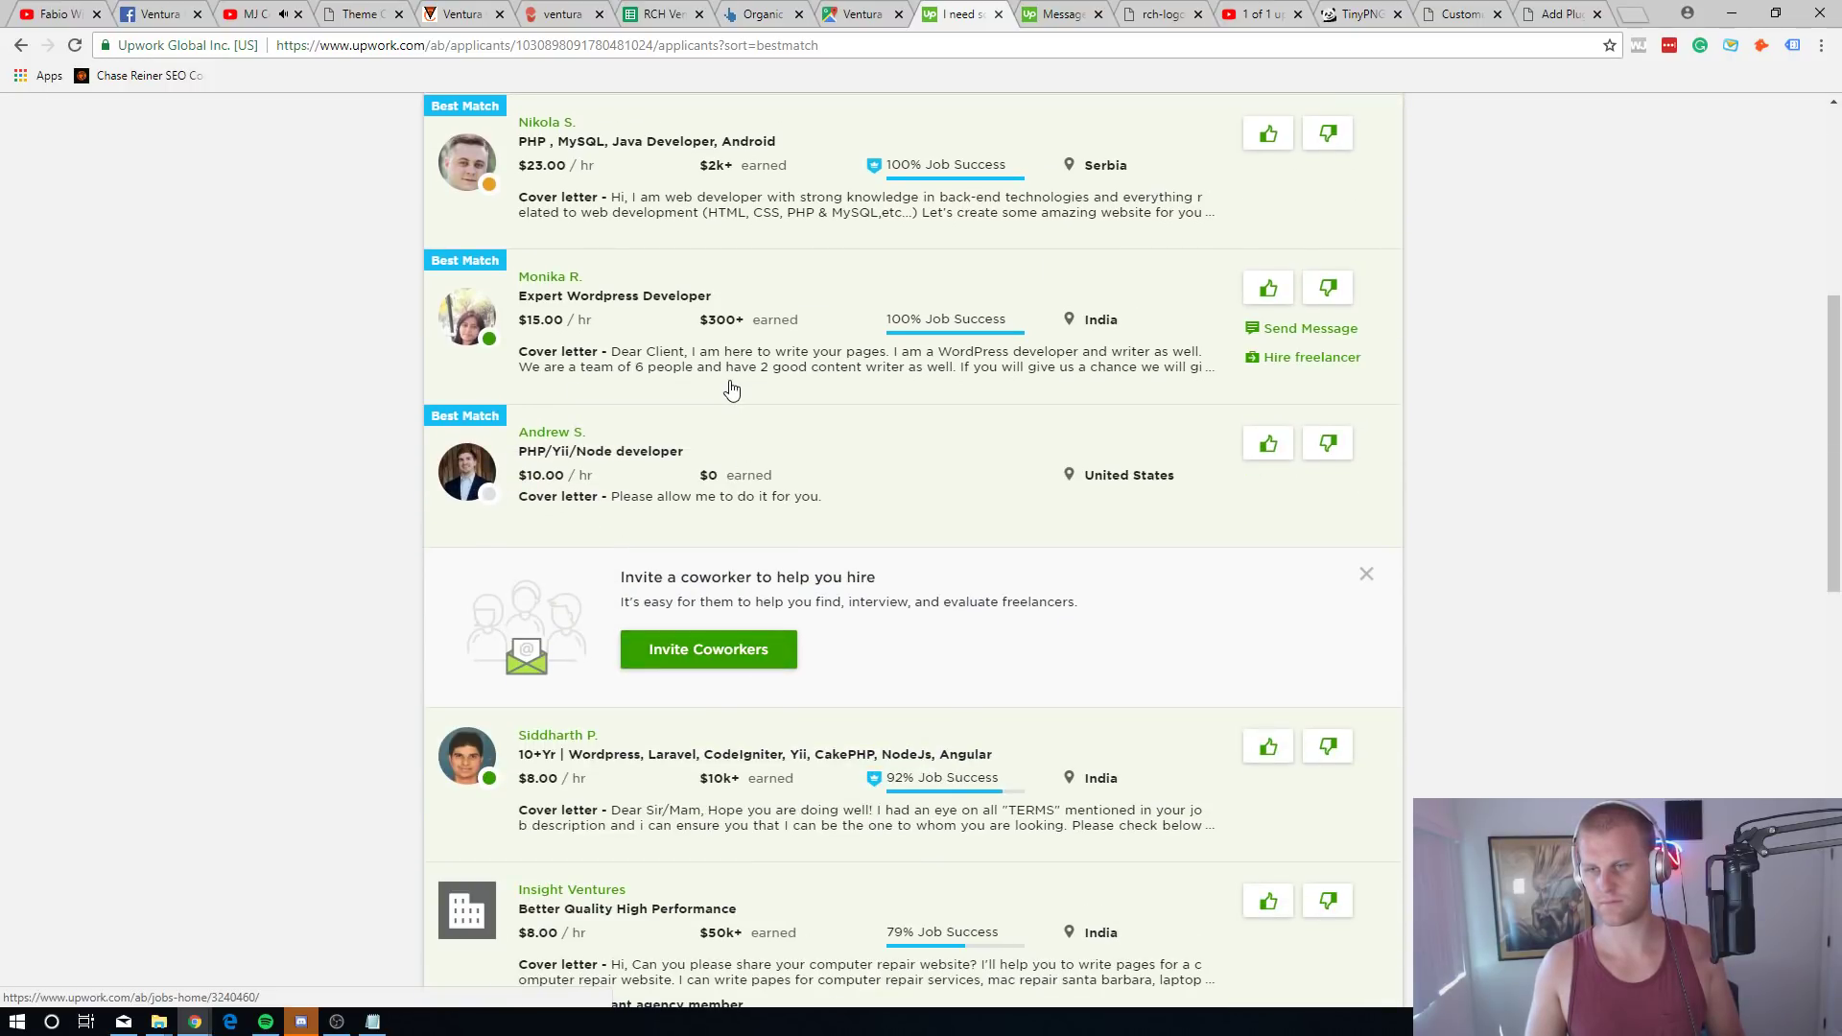
scroll(767, 394, down, 9)
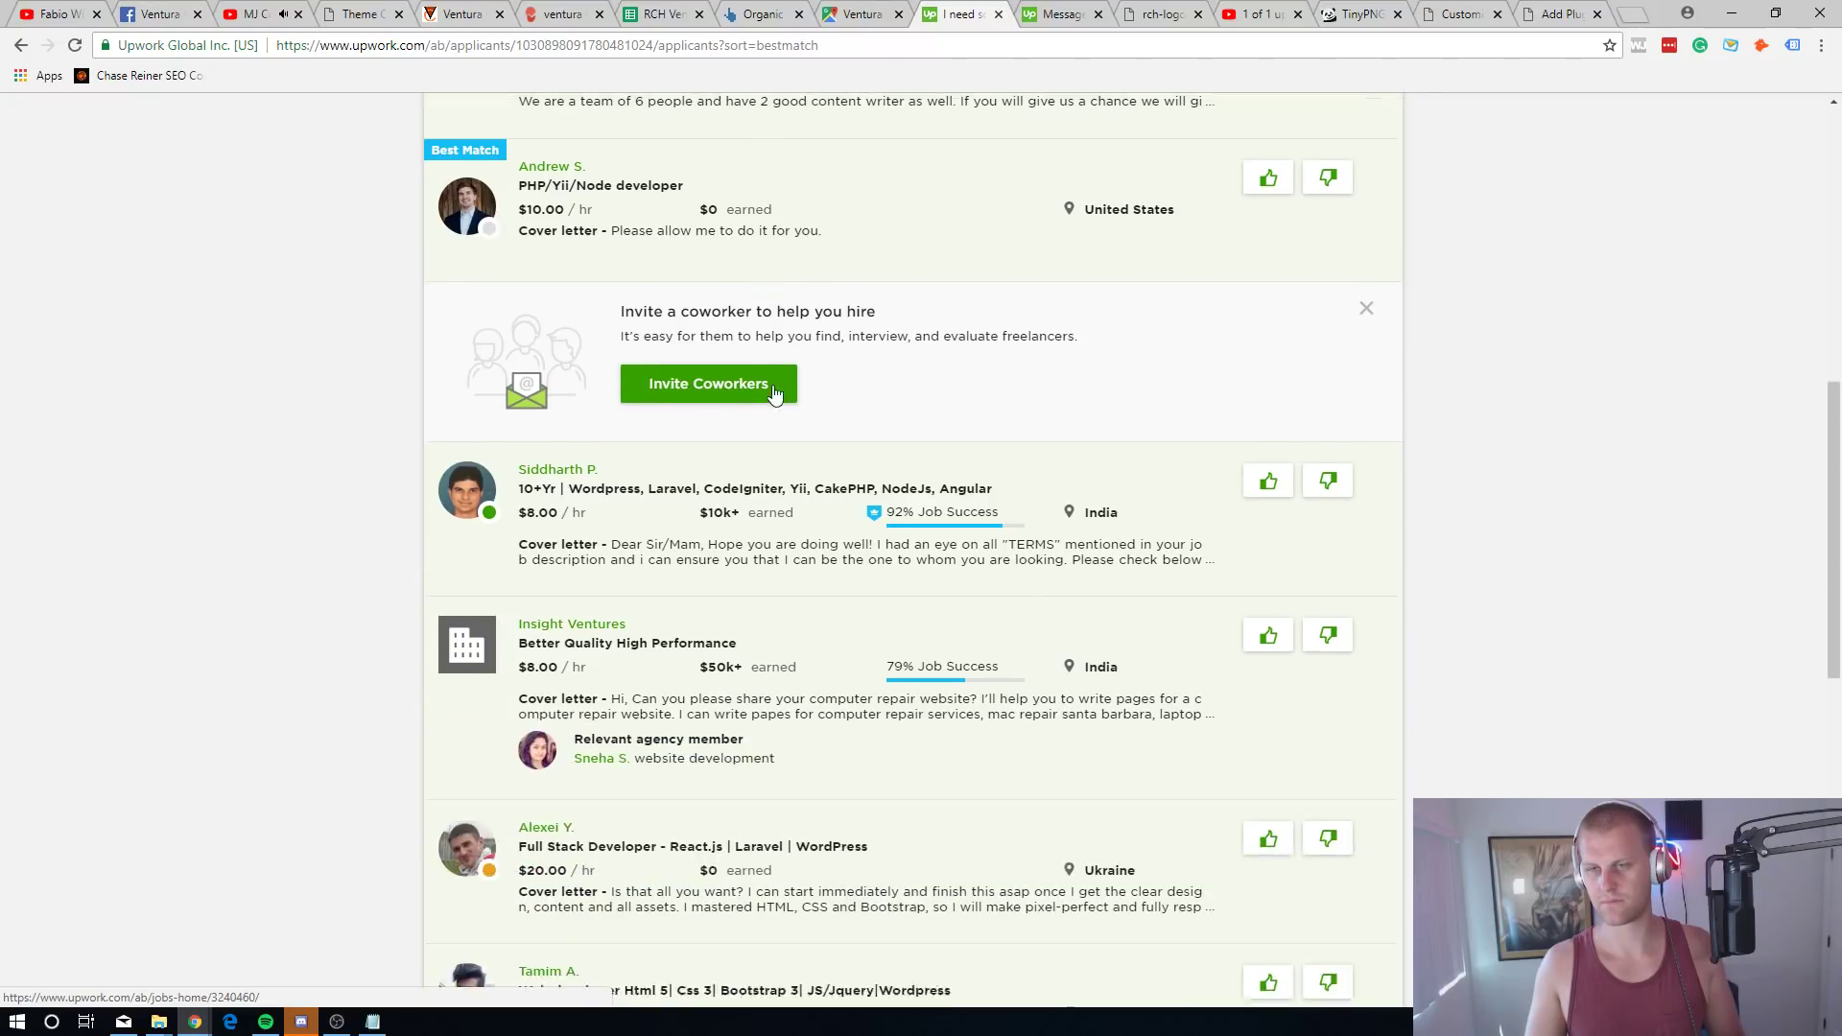
scroll(1044, 407, up, 6)
scroll(1008, 413, up, 1)
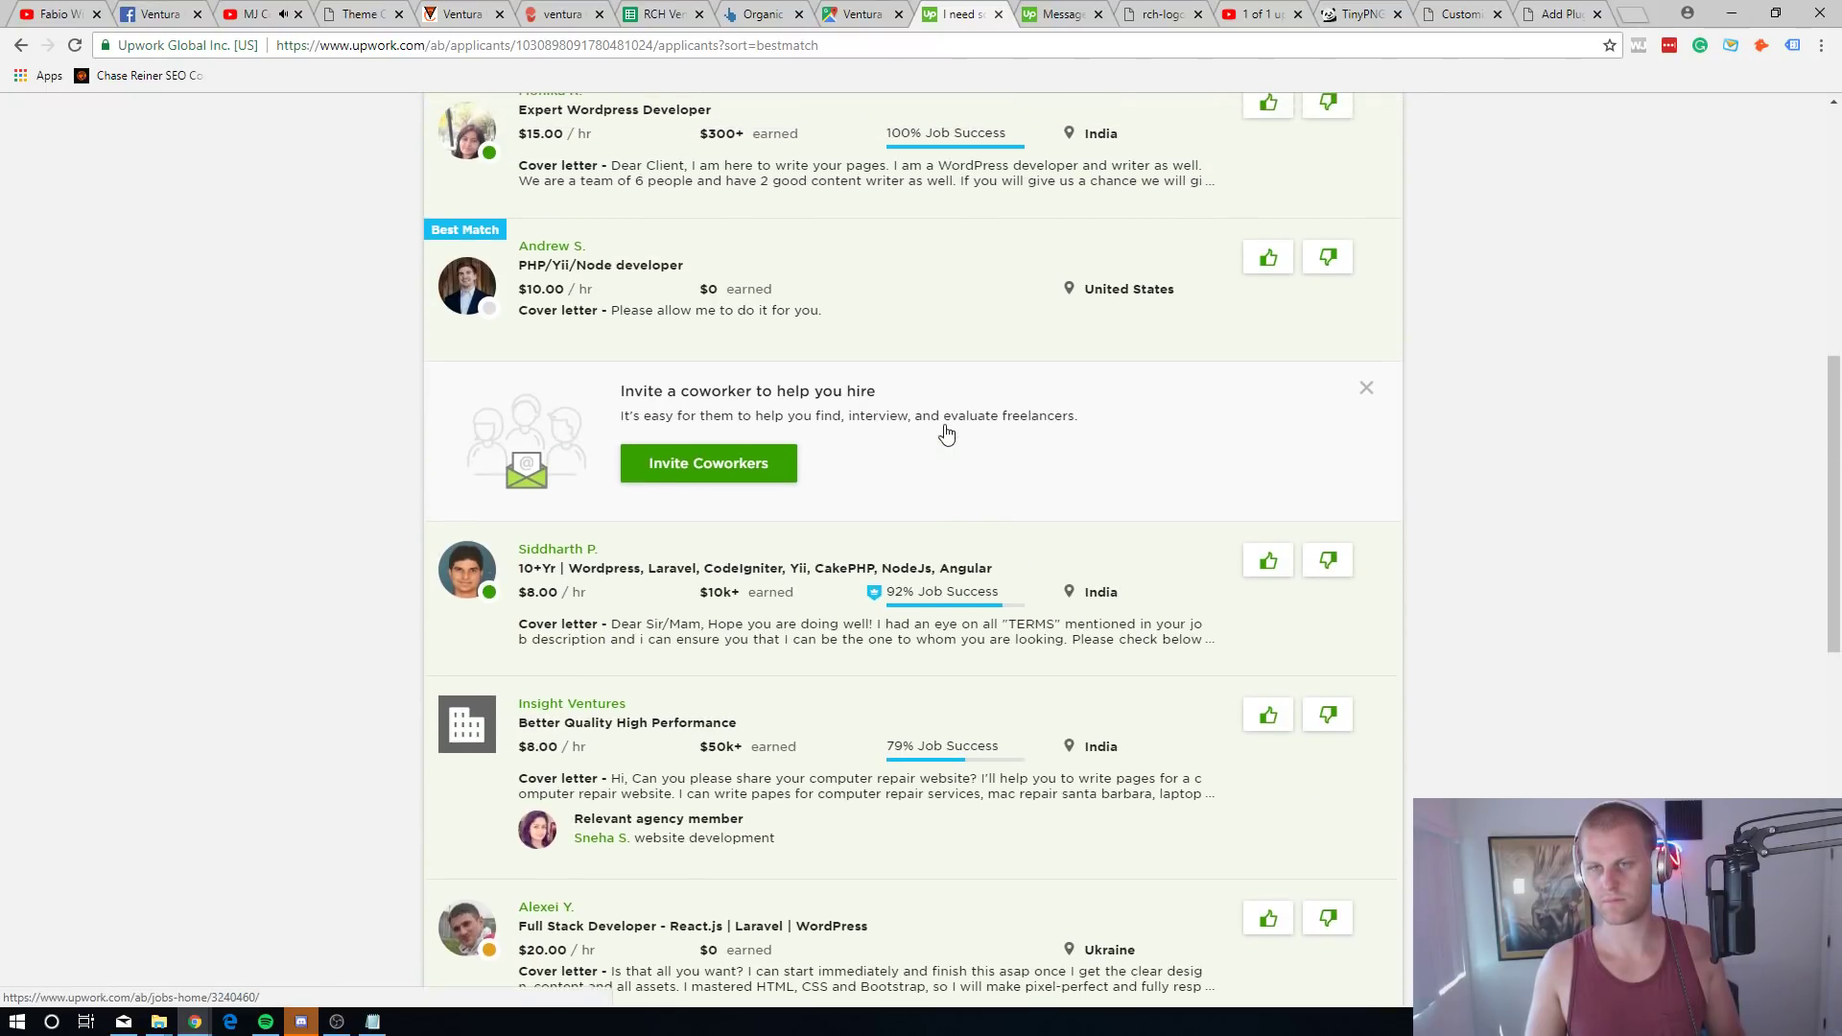
Close the TinyPNG and site customizer browser tabs, returning to Add Plugins
mouse_move(856, 354)
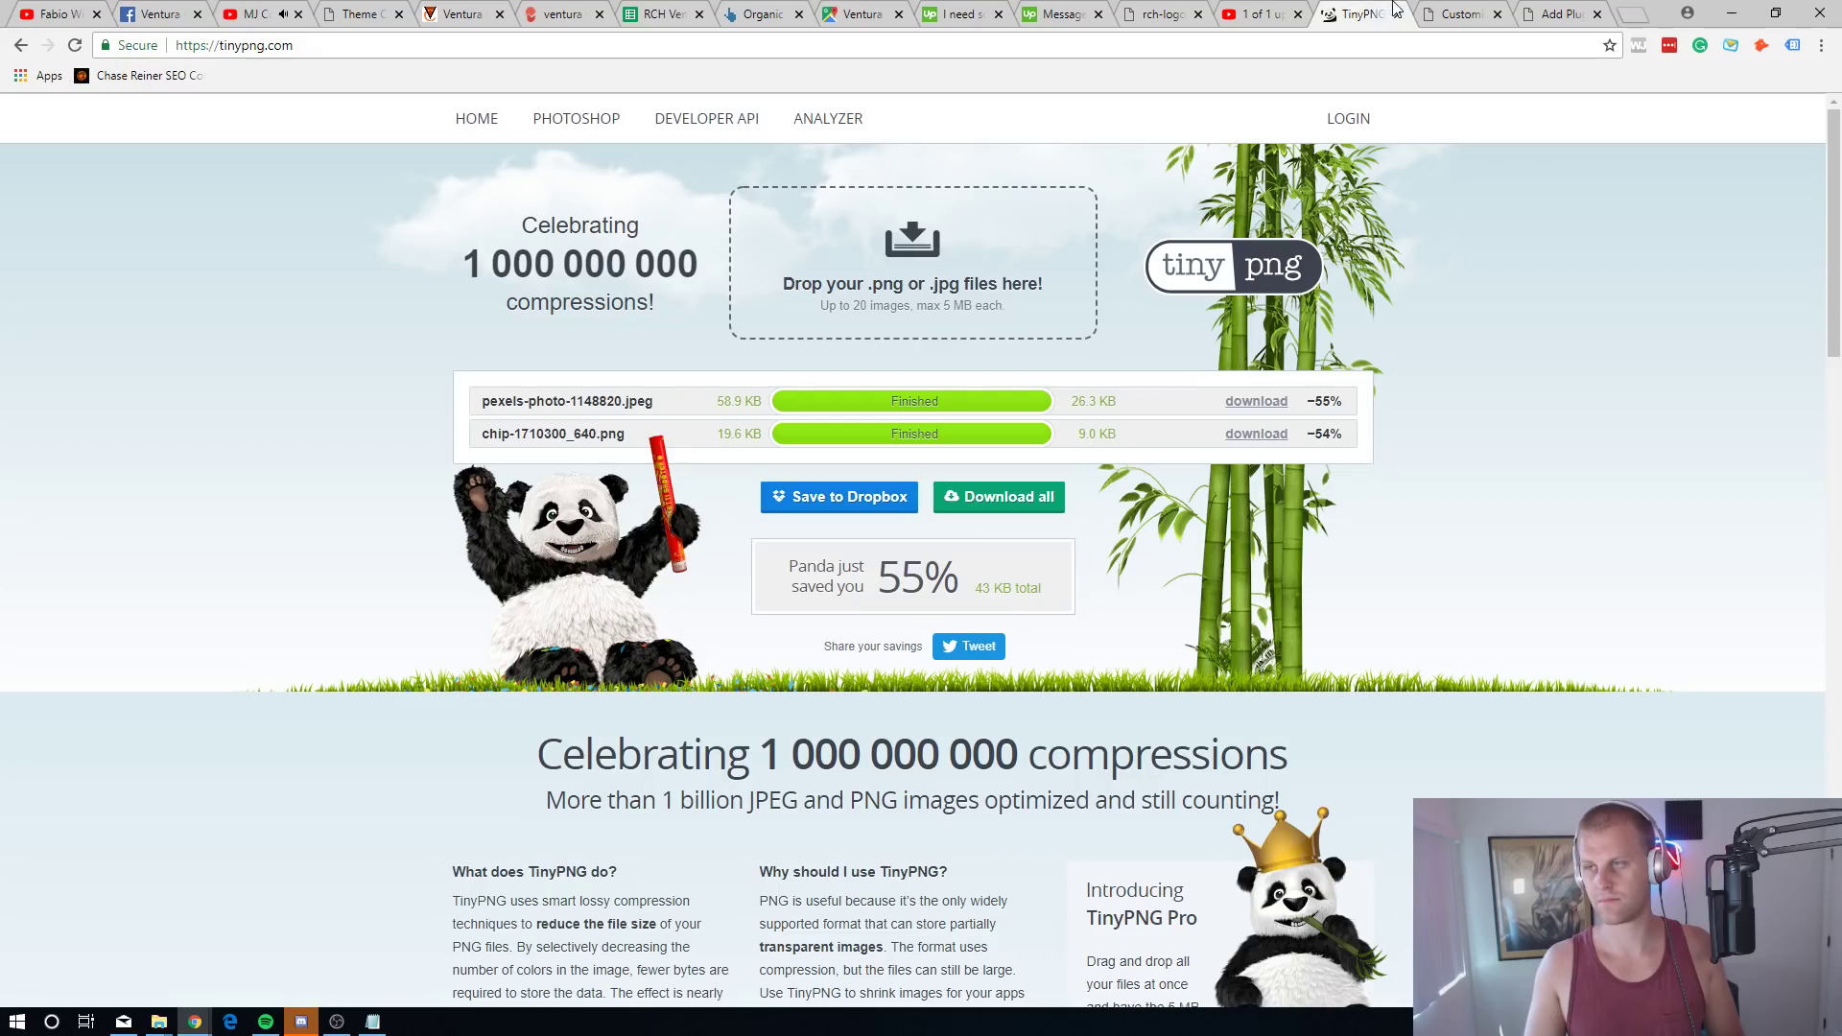
click(1377, 13)
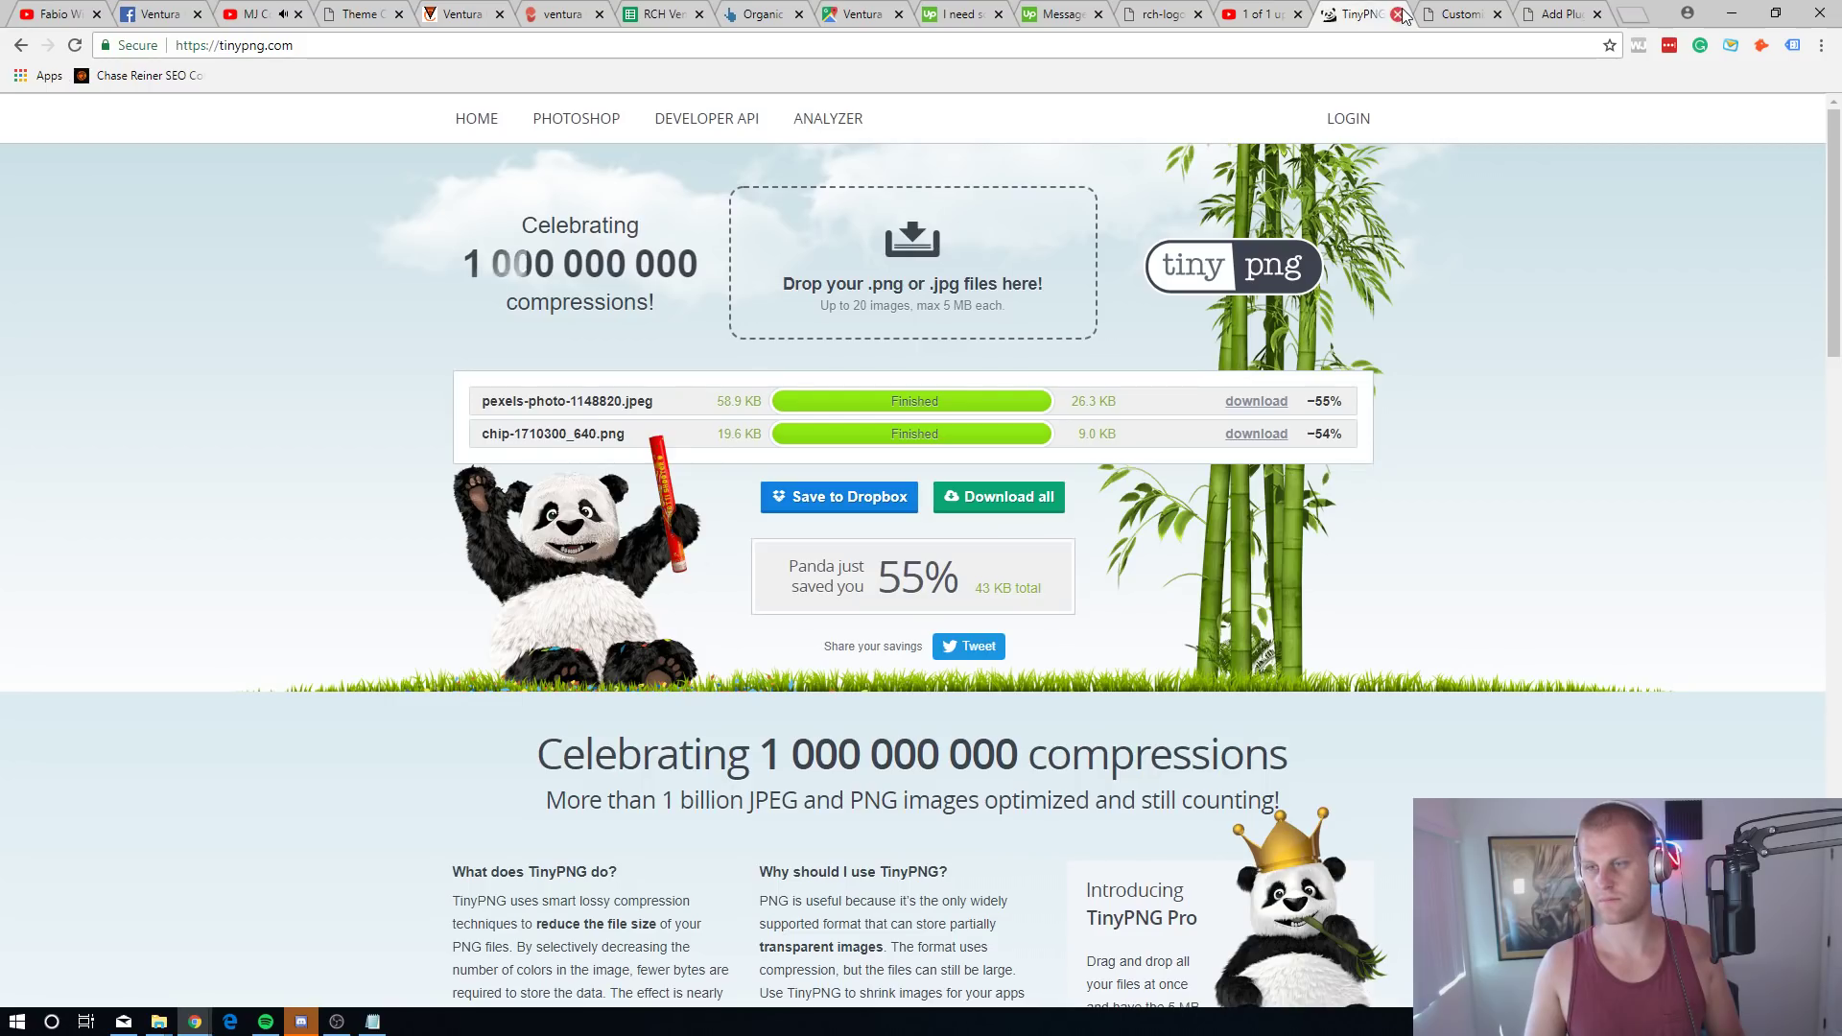
click(1397, 15)
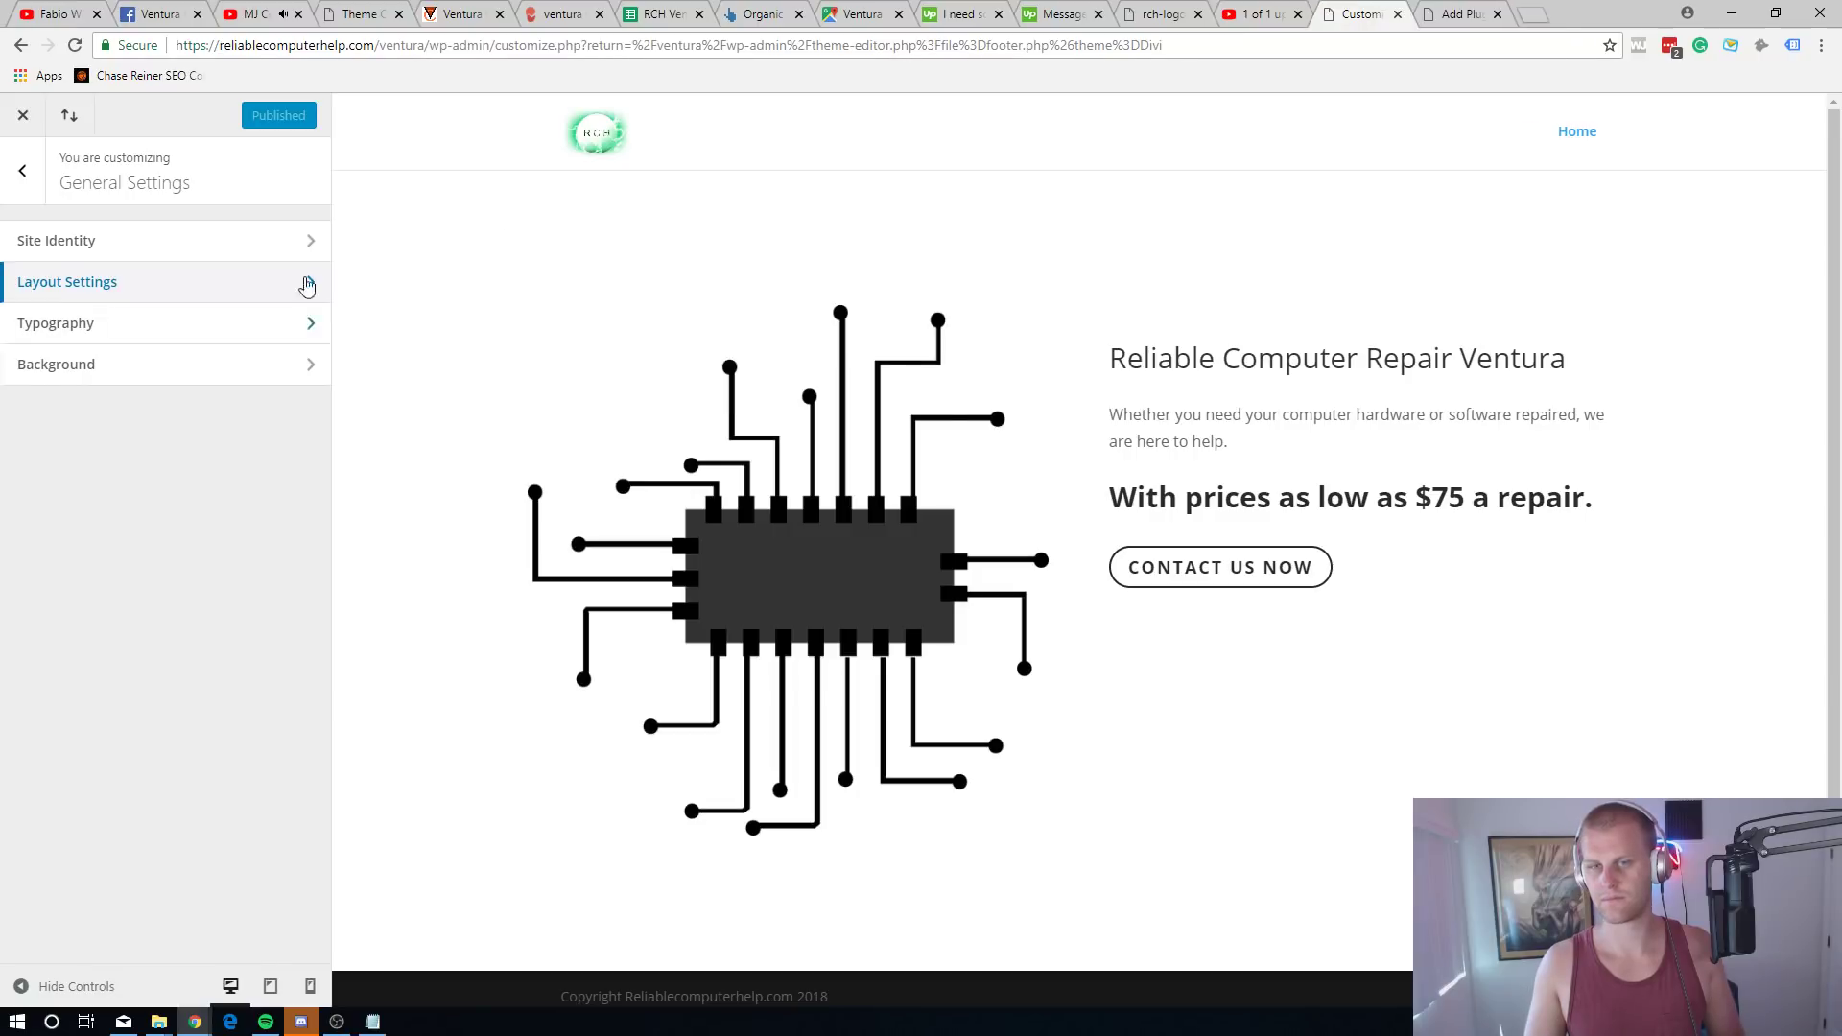
click(1491, 14)
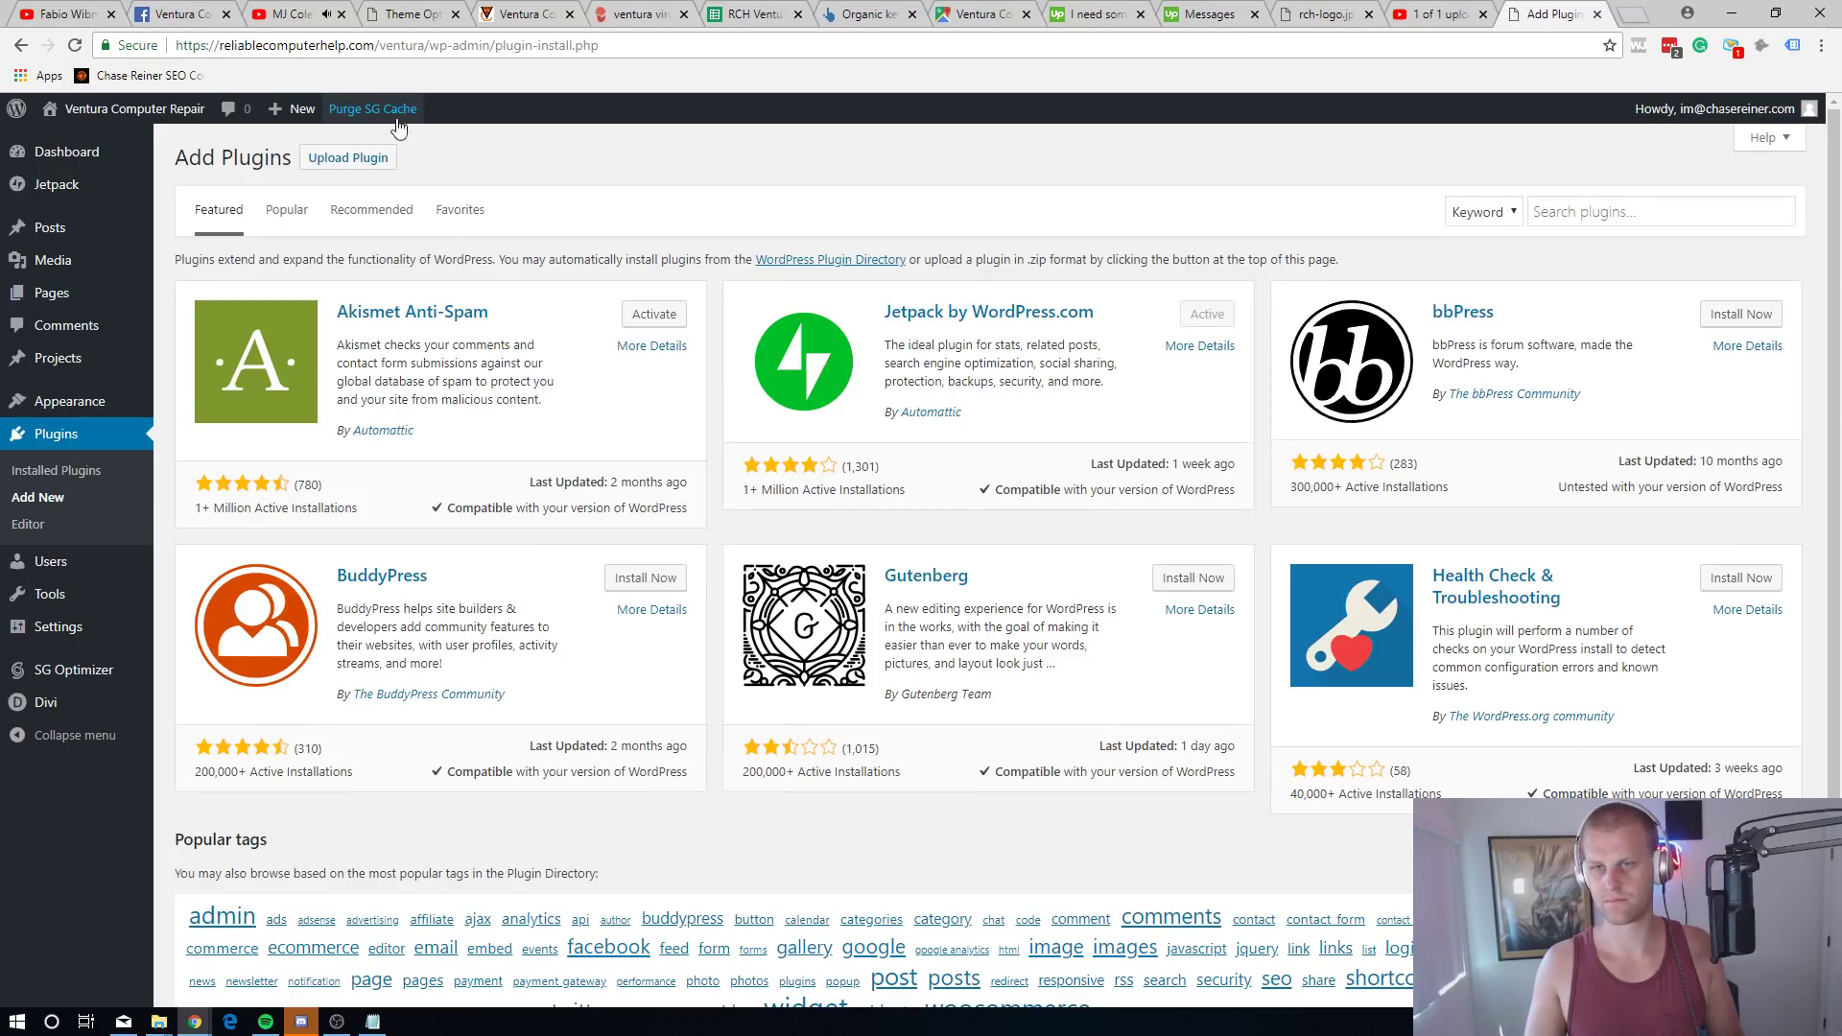
Search plugins for 'woo', then install and activate the WooCommerce plugin
click(1604, 213)
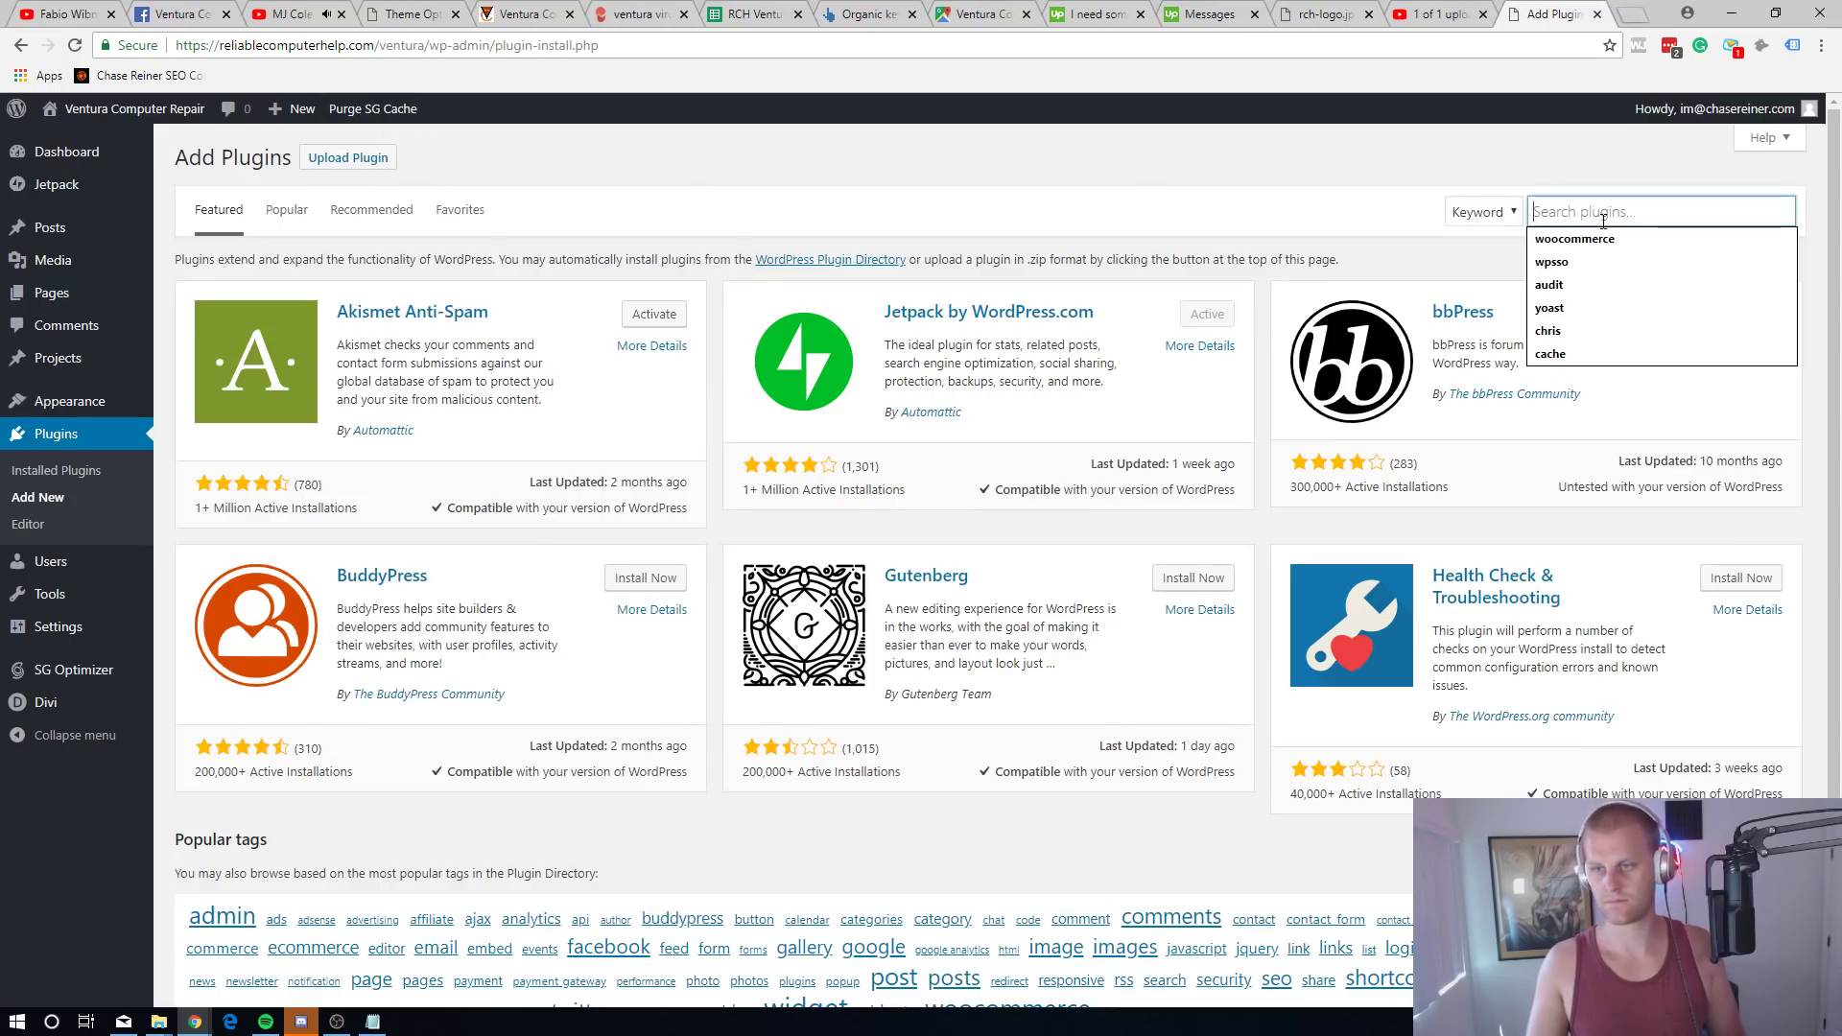
text(woocommerce)
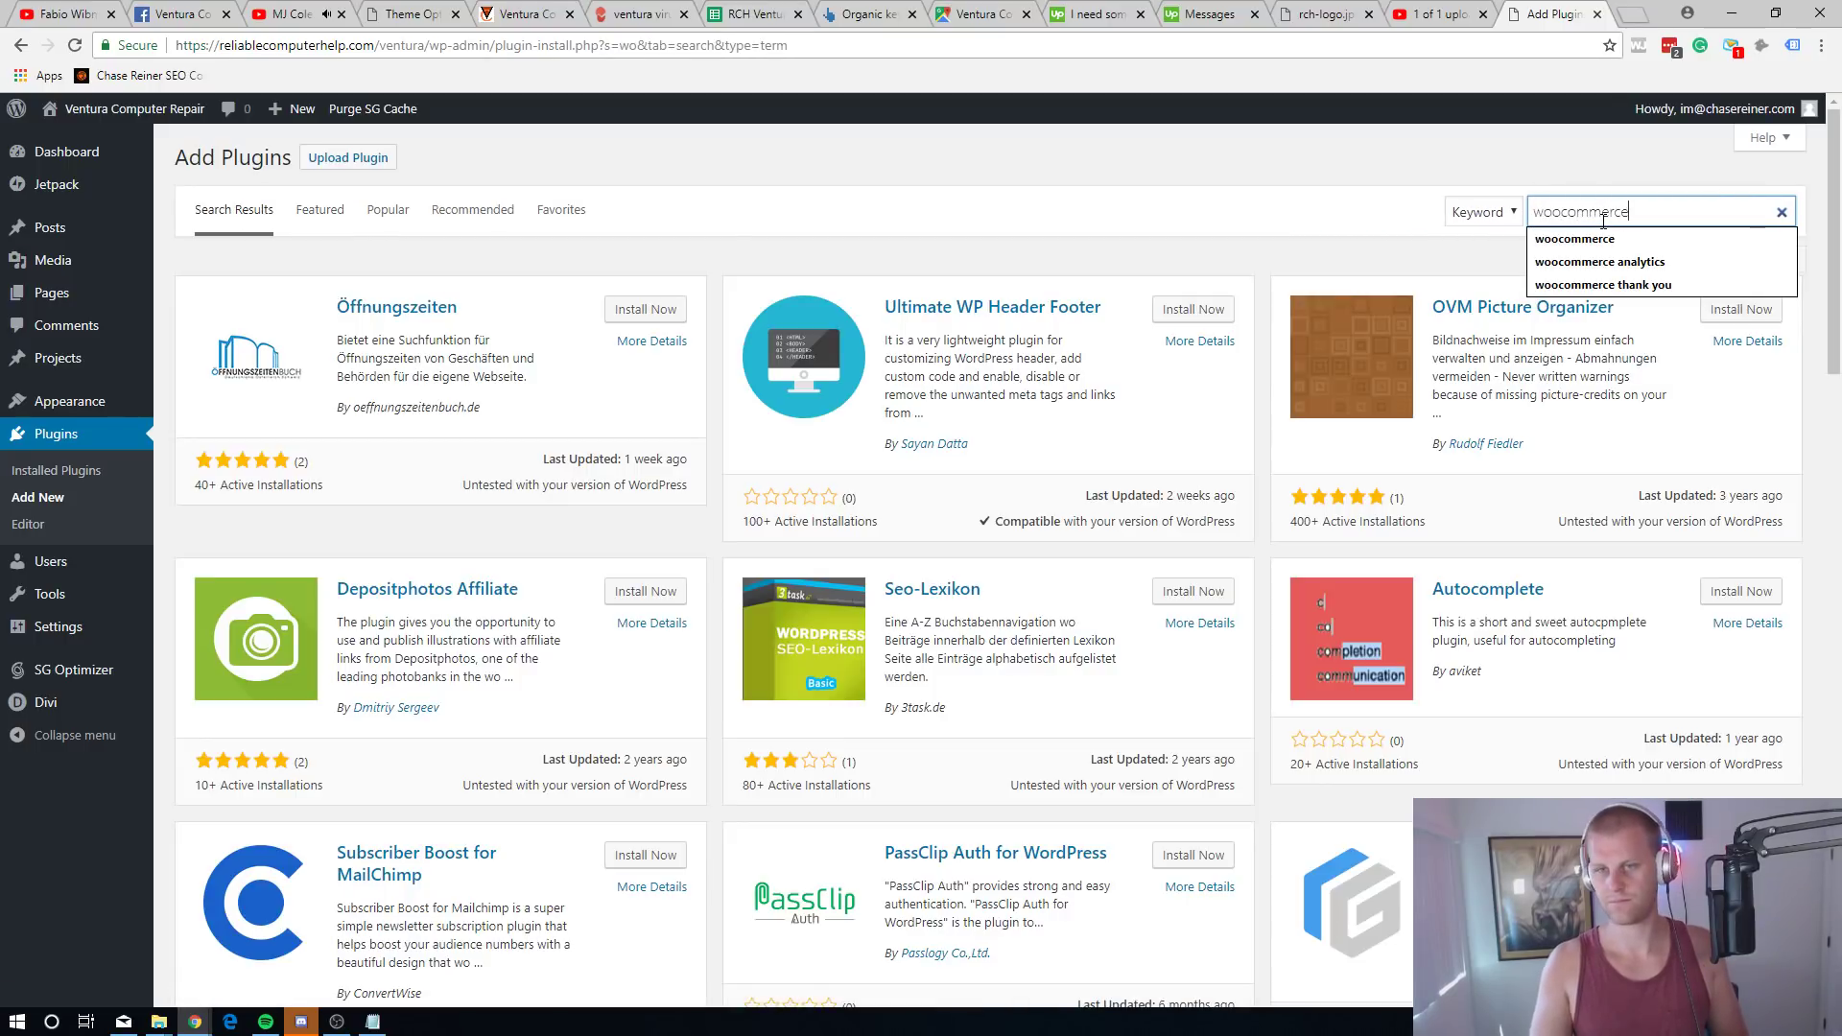
click(1609, 232)
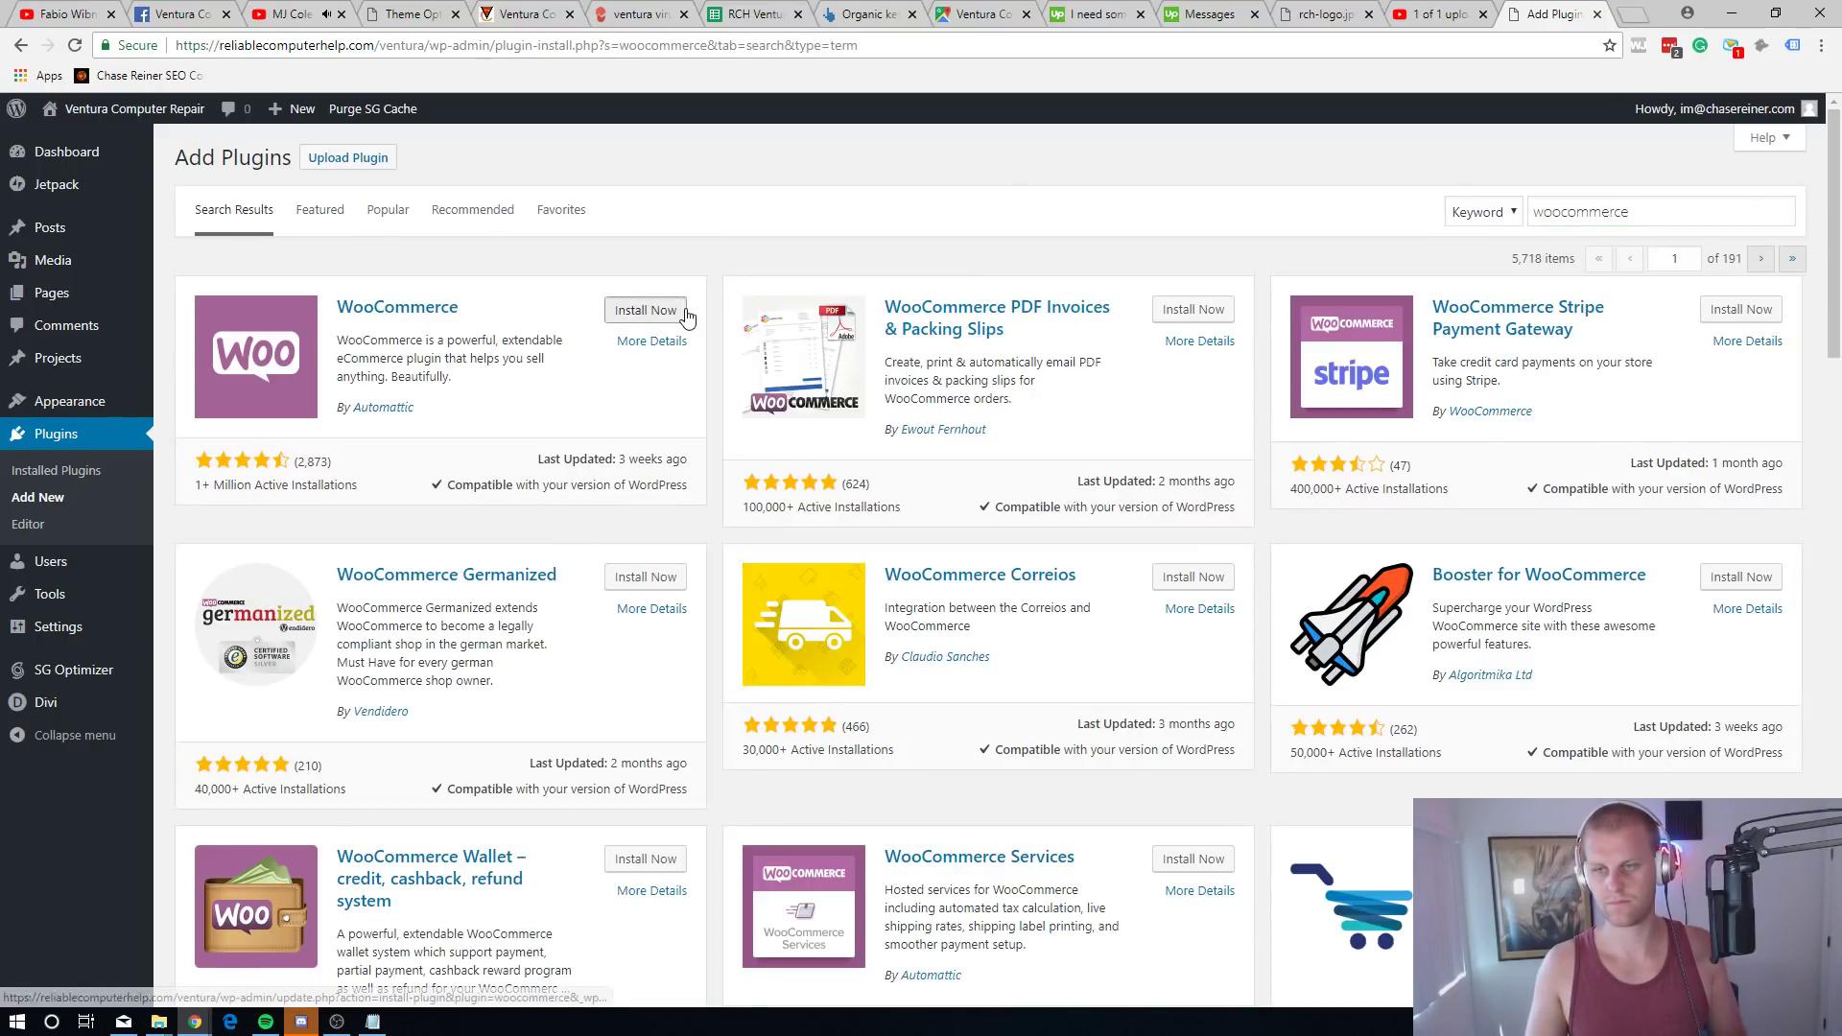
click(676, 319)
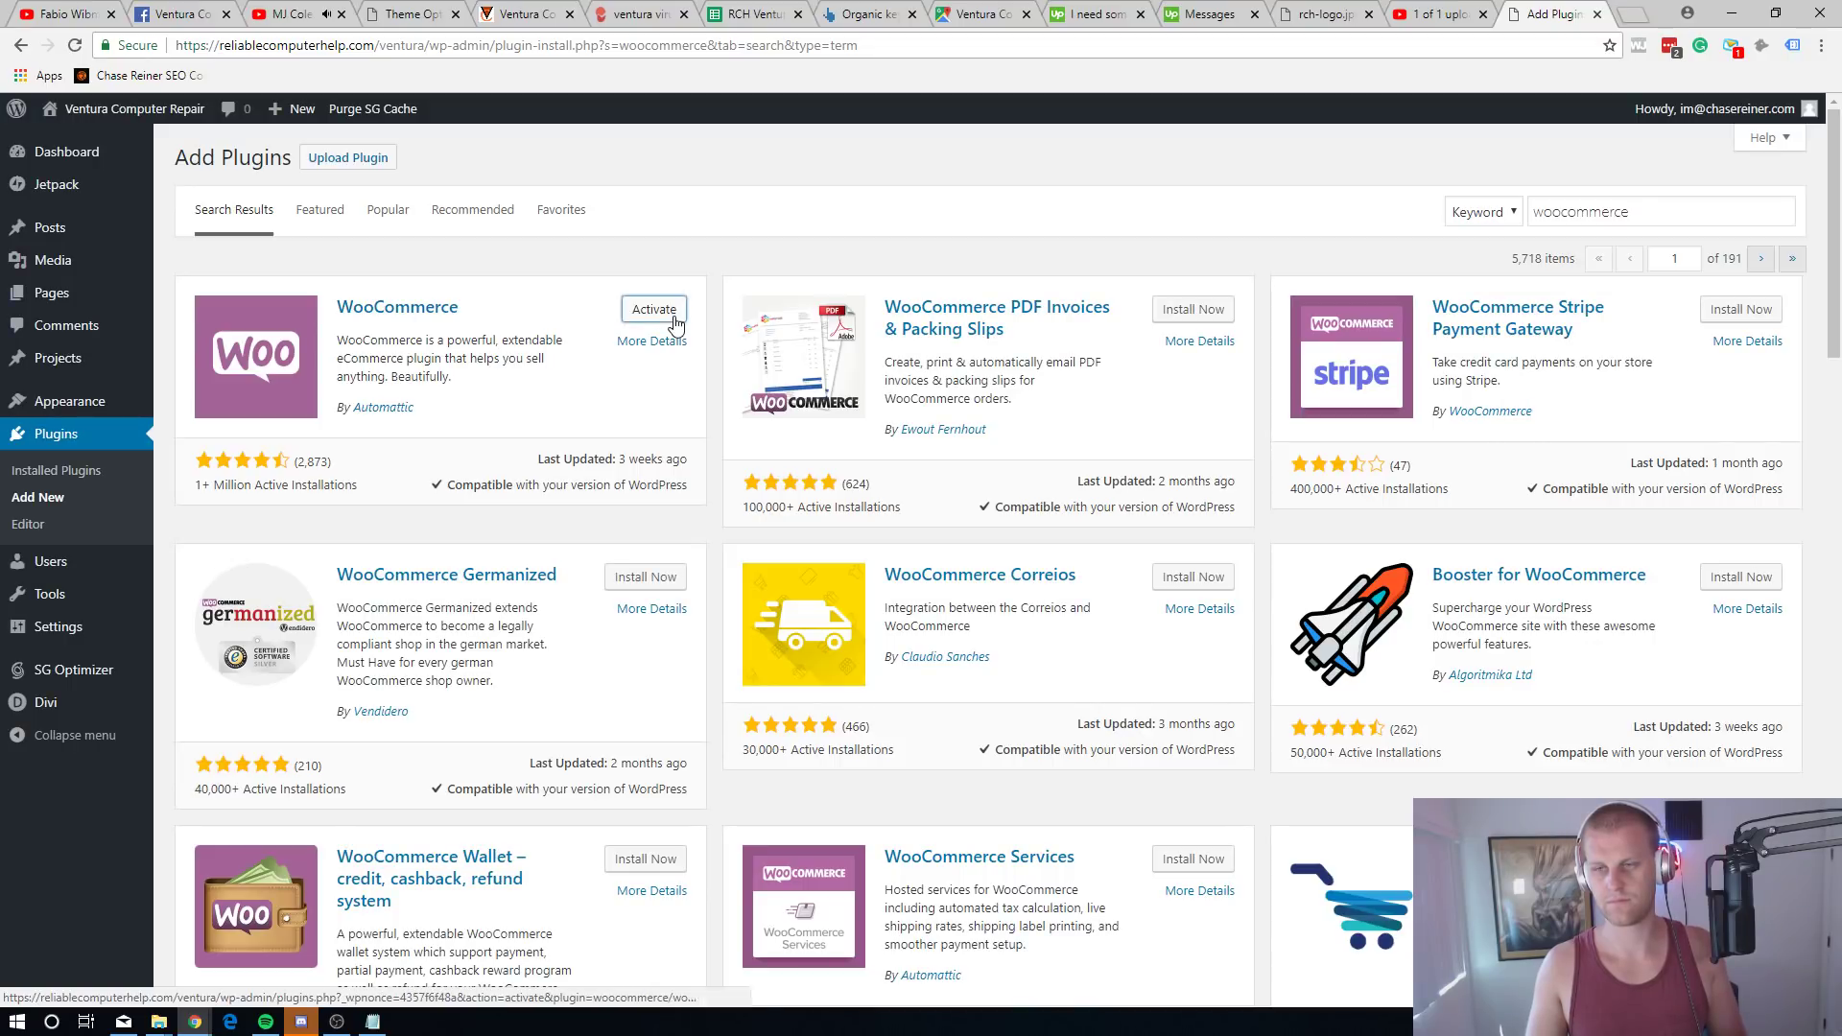
click(675, 316)
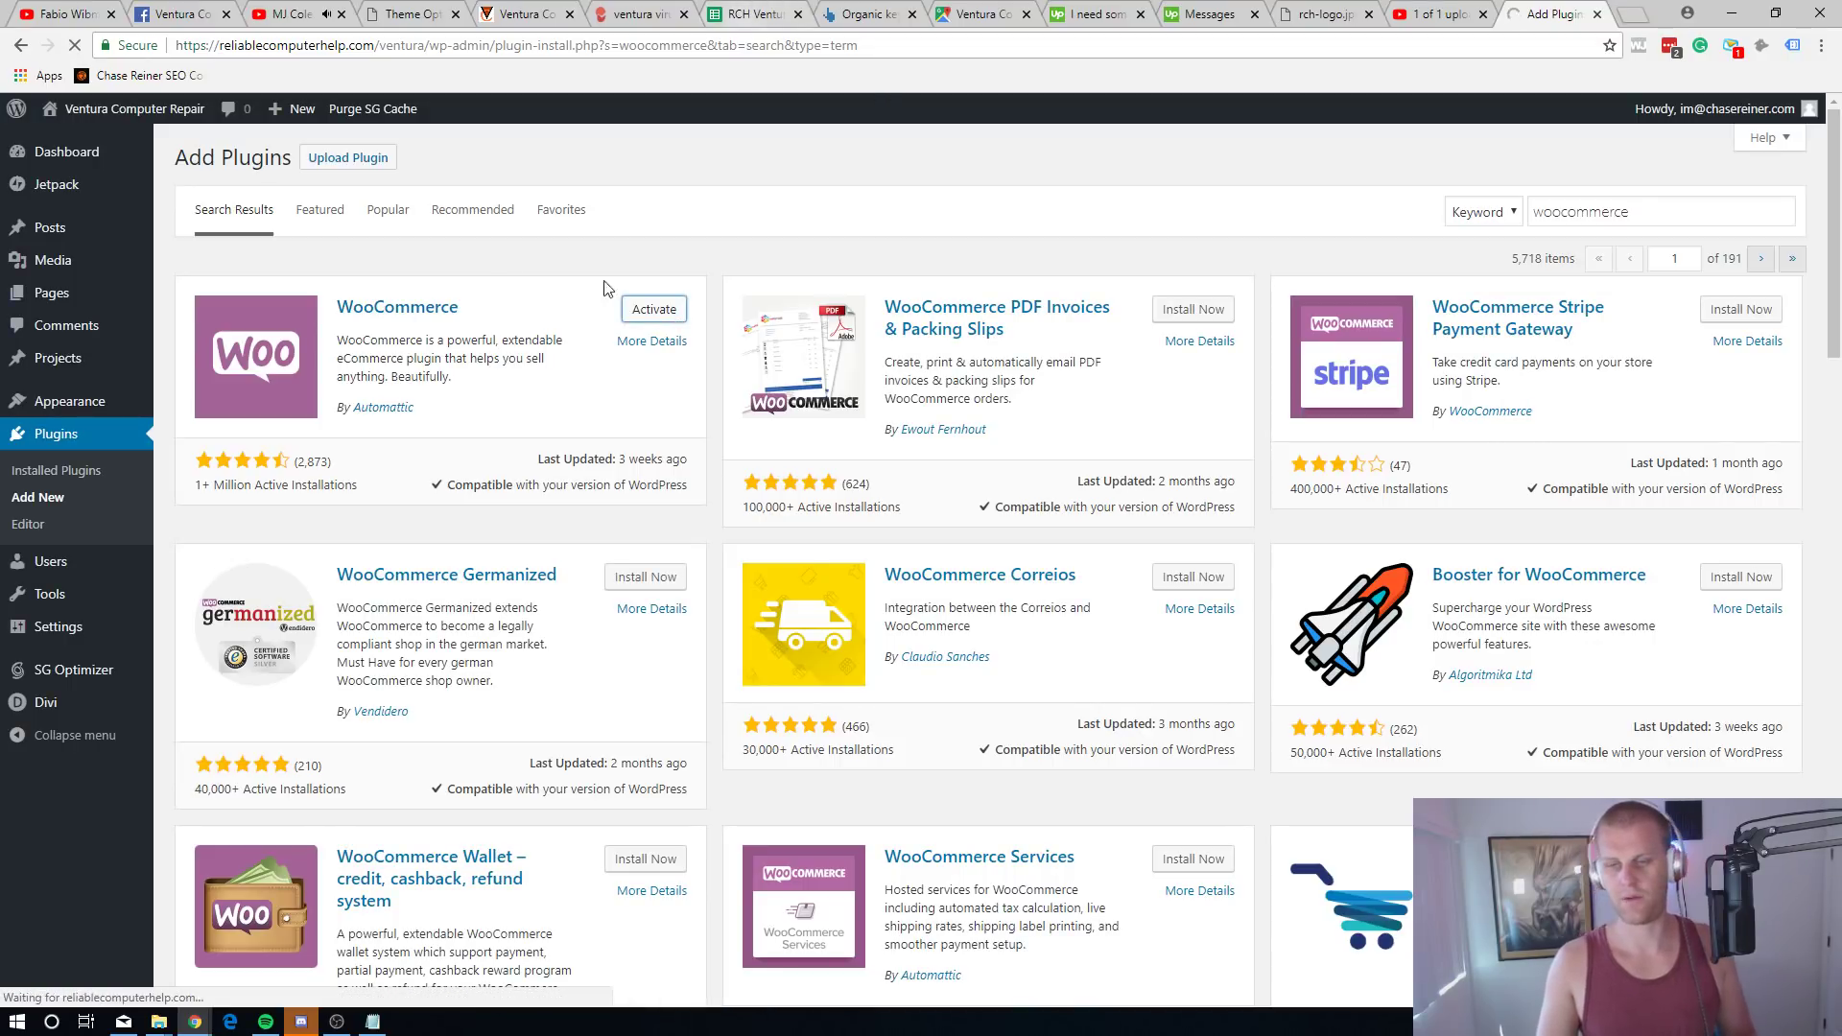